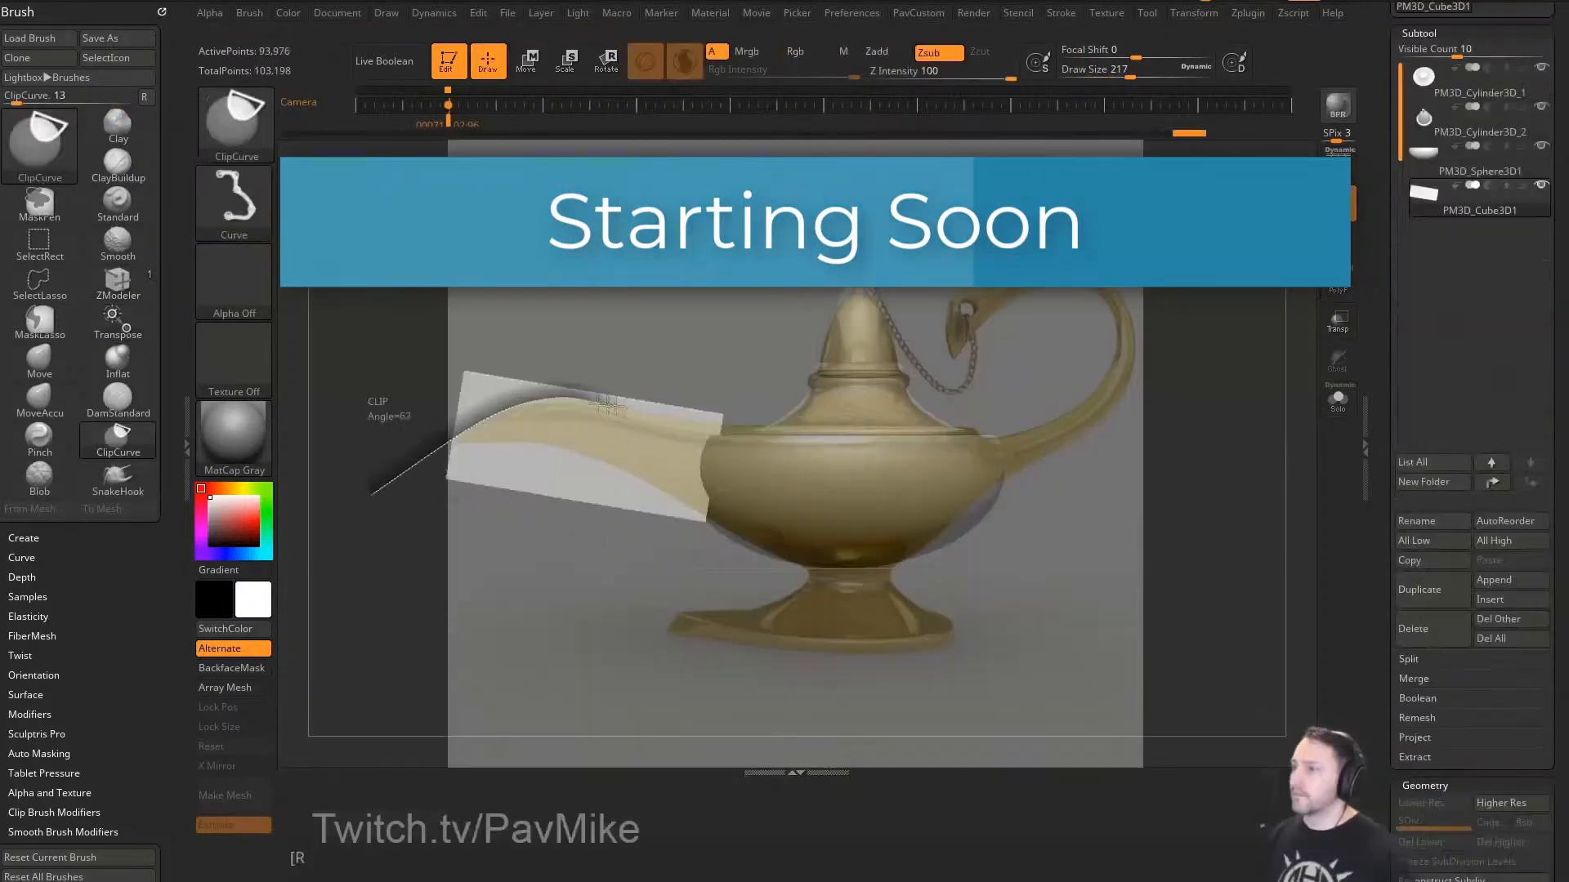
left_click_drag(609, 404, 613, 404)
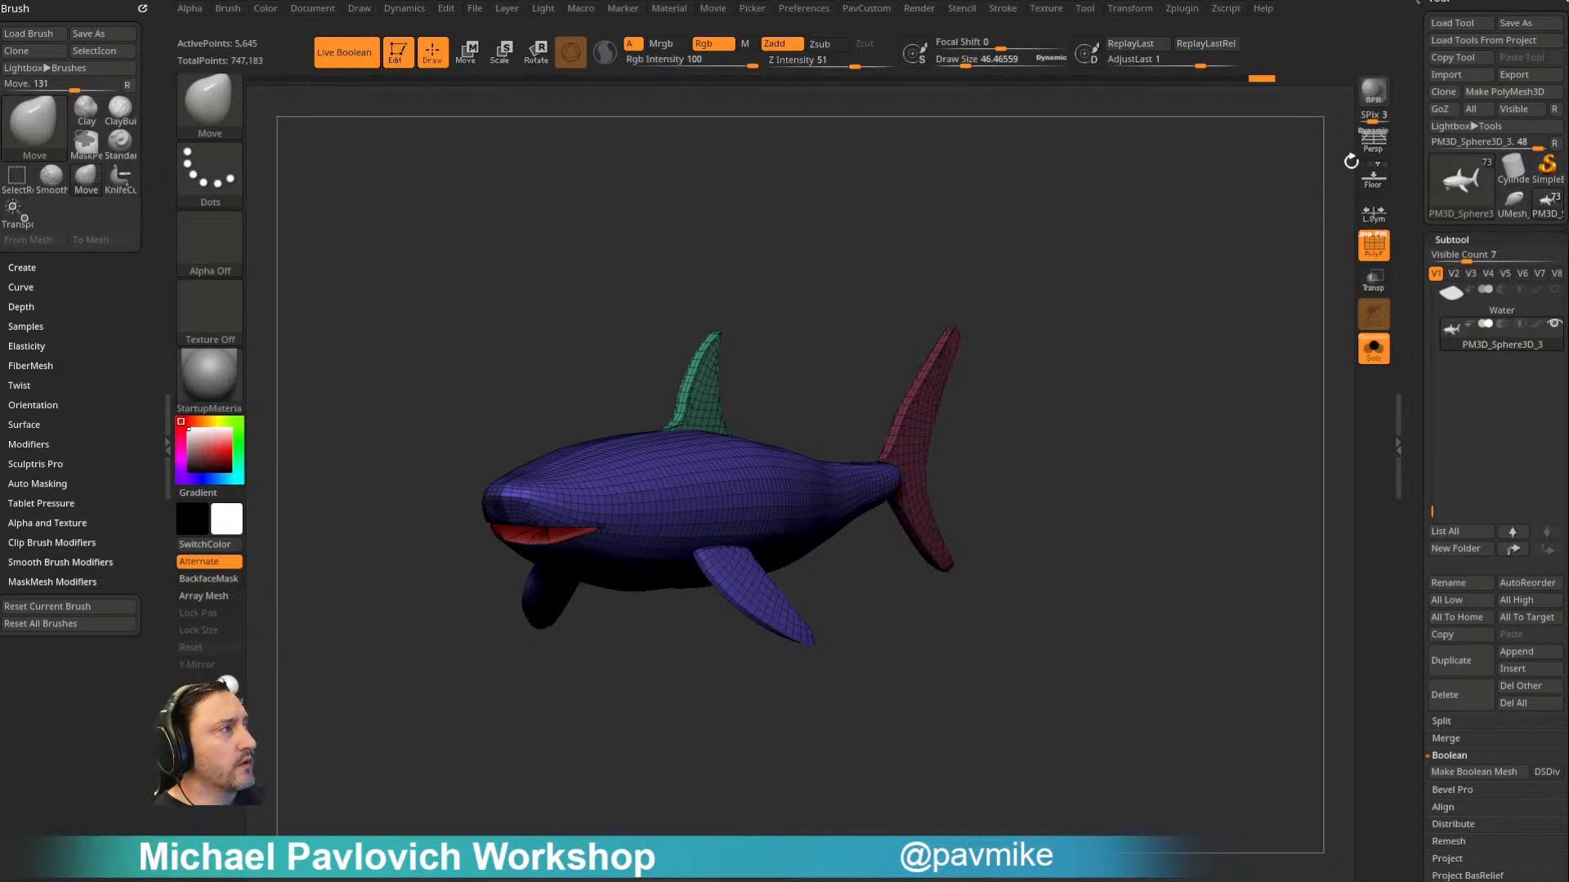
- Toggle the shark's wireframe display, turn off Solo mode and keep only the shark subtool visible
left_click(1373, 245)
left_click_drag(1139, 308, 1210, 359)
left_click(1374, 257)
left_click(1373, 352)
left_click_drag(1307, 360, 1409, 357)
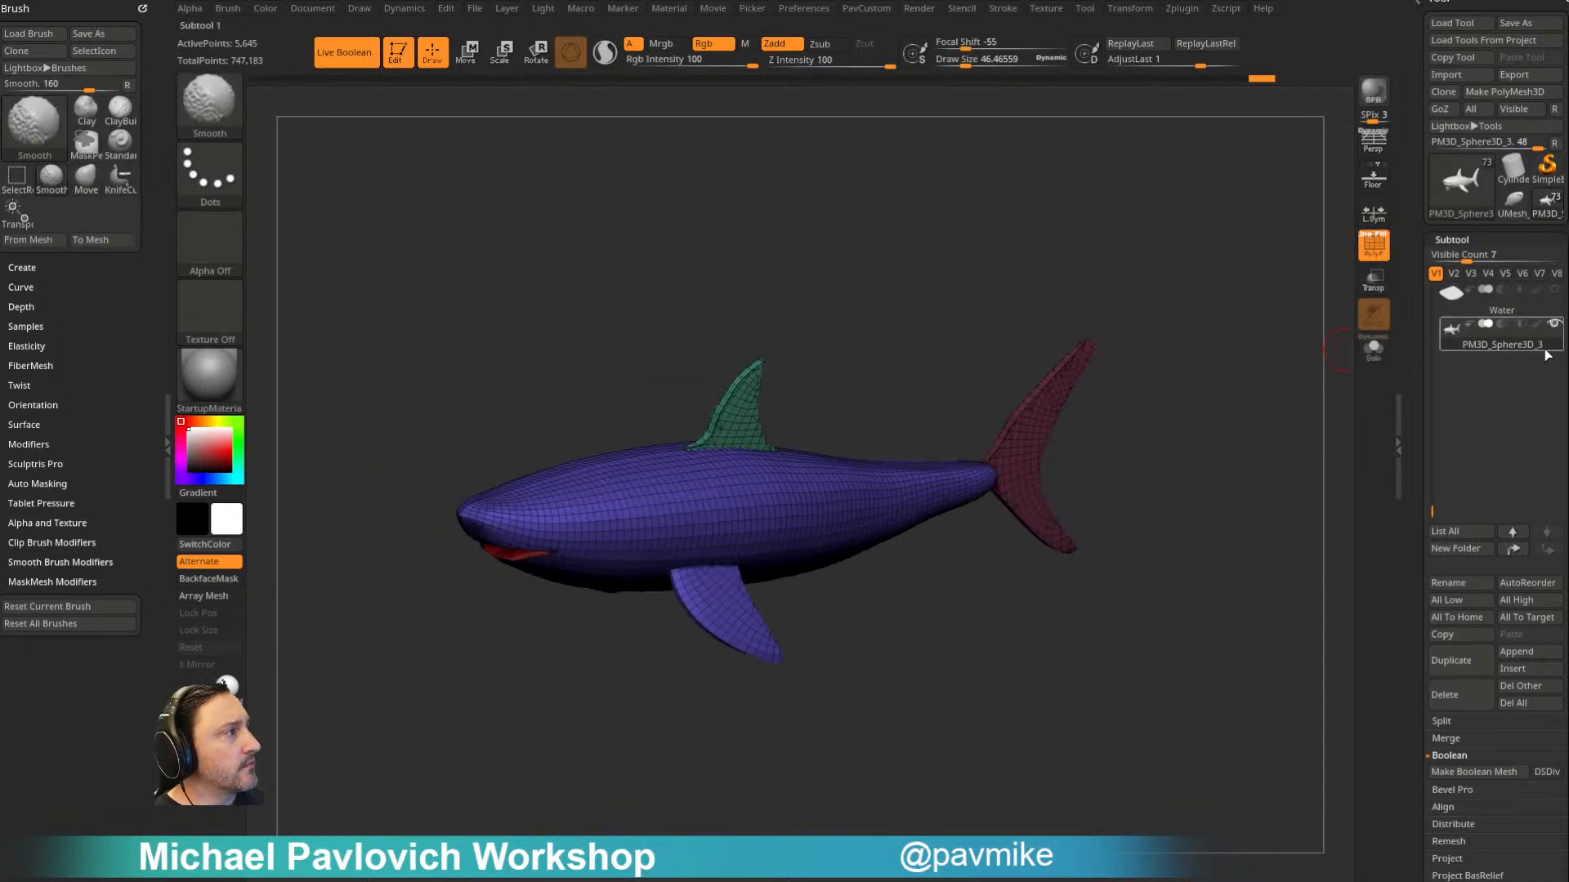
left_click(1555, 327, "shift")
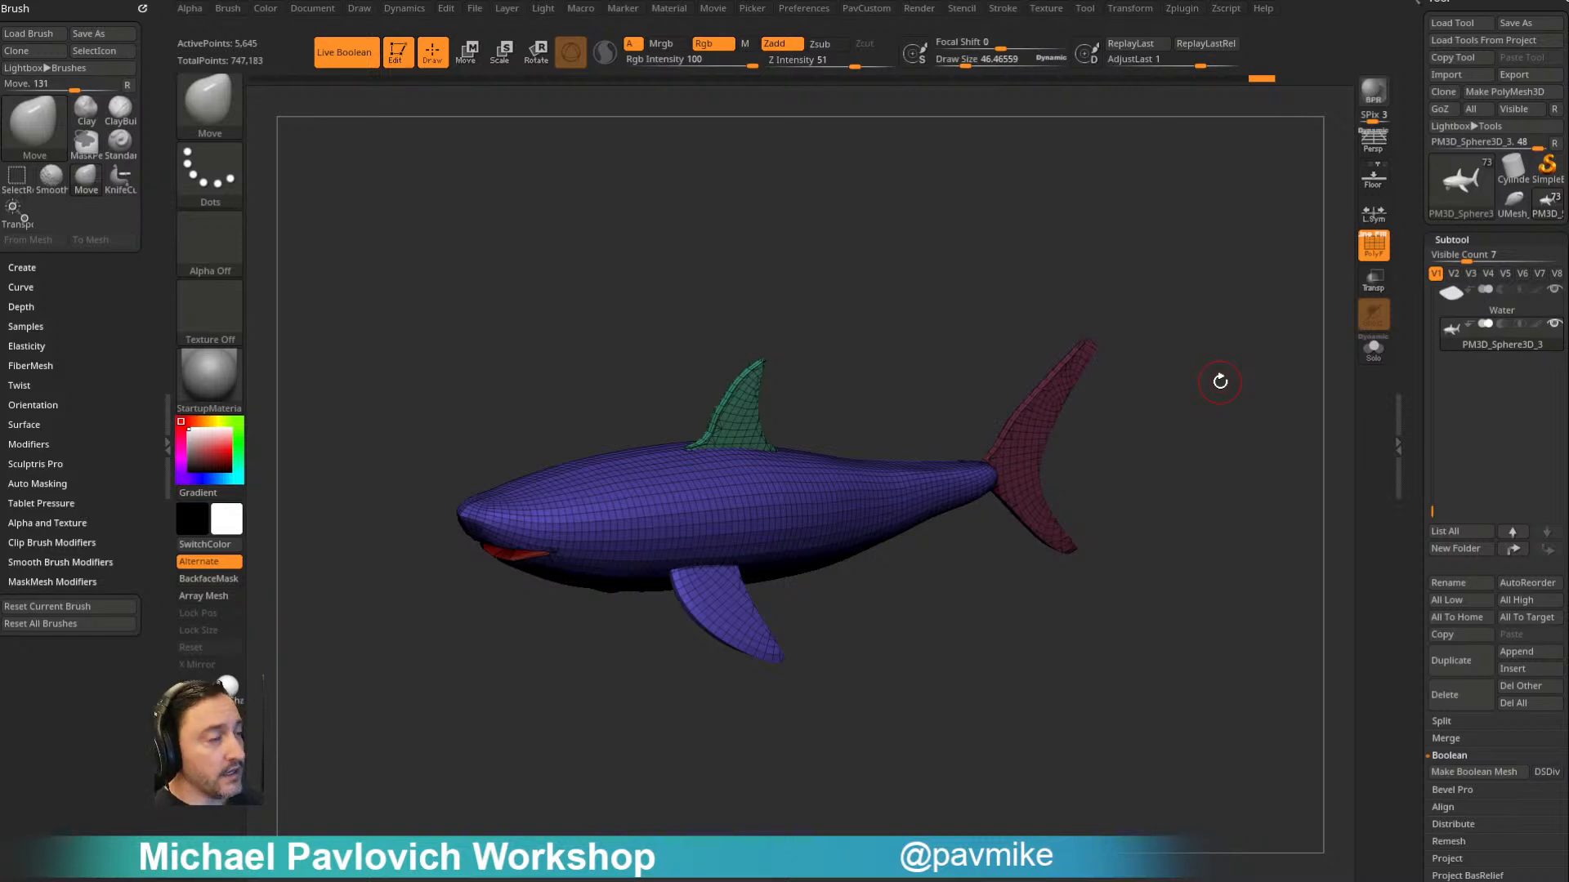
- Show the other subtools together with the shark and select the Ship010 subtool at the start of the list
key("s")
left_click_drag(1000, 253, 991, 250)
key("s")
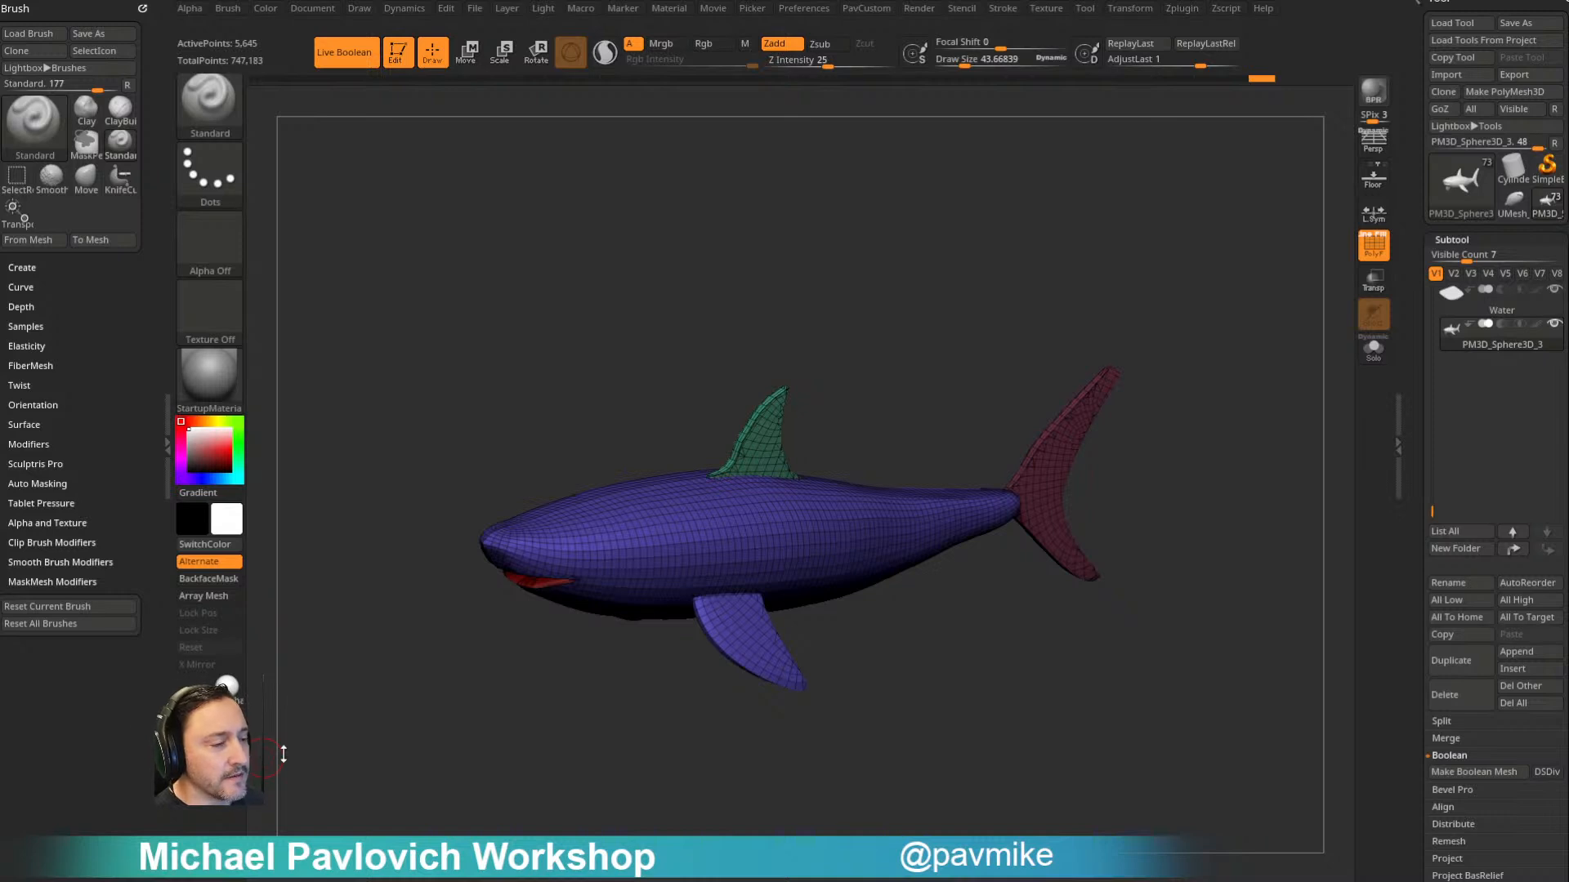
mouse_move(1016, 185)
left_mouse_down()
mouse_move(1179, 337)
mouse_move(1124, 360)
mouse_move(1192, 414)
mouse_move(1196, 475)
mouse_move(1164, 524)
left_mouse_up()
left_click(1555, 324)
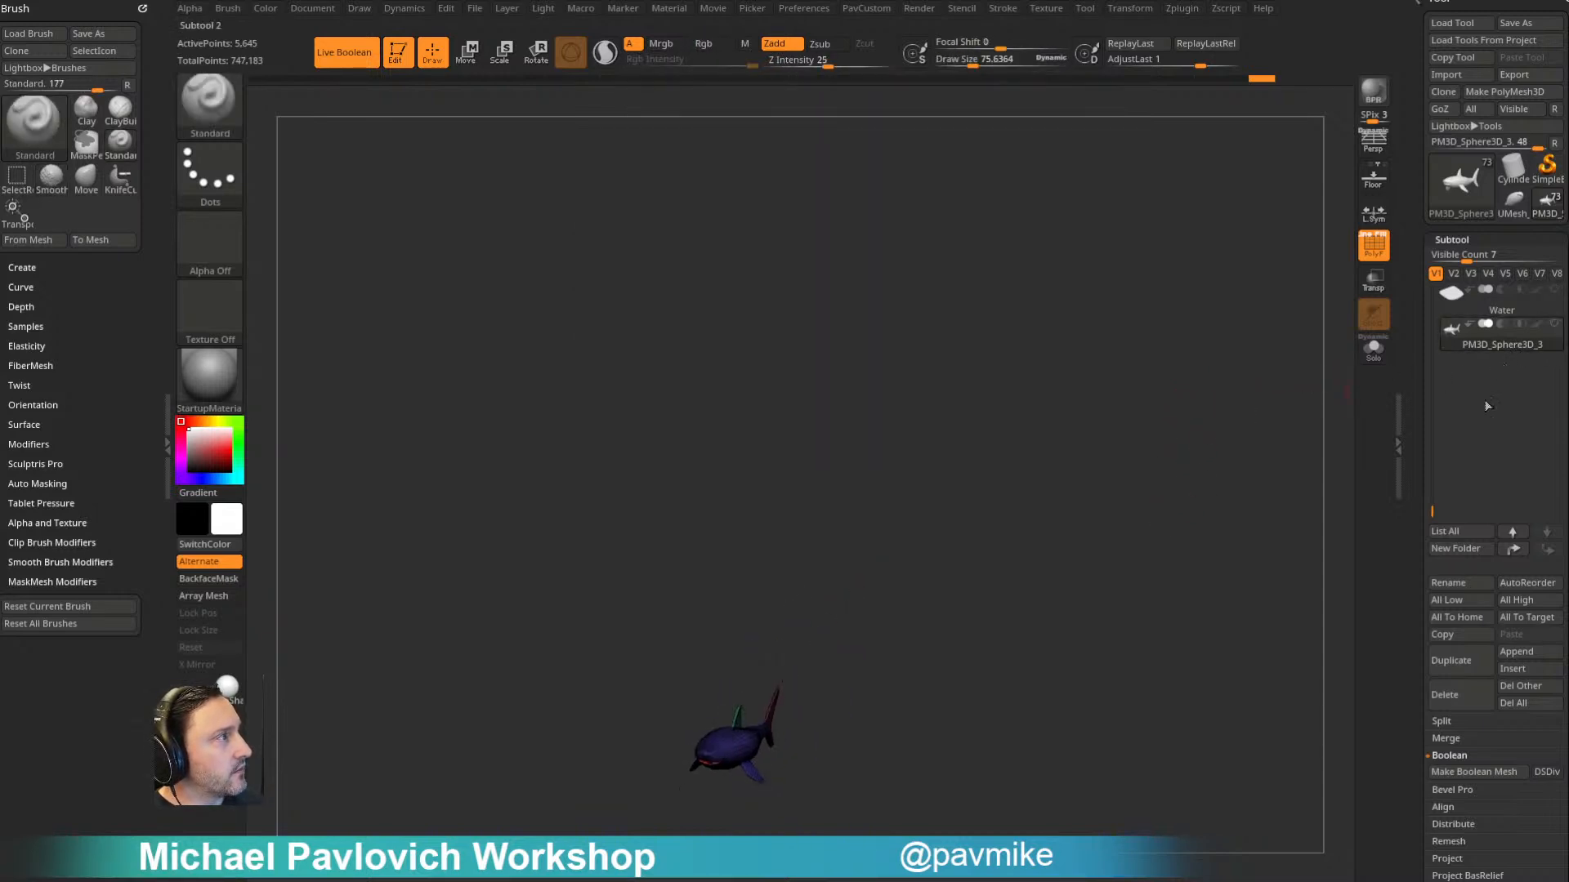
left_click_drag(1432, 509, 1429, 278)
left_click(1508, 309)
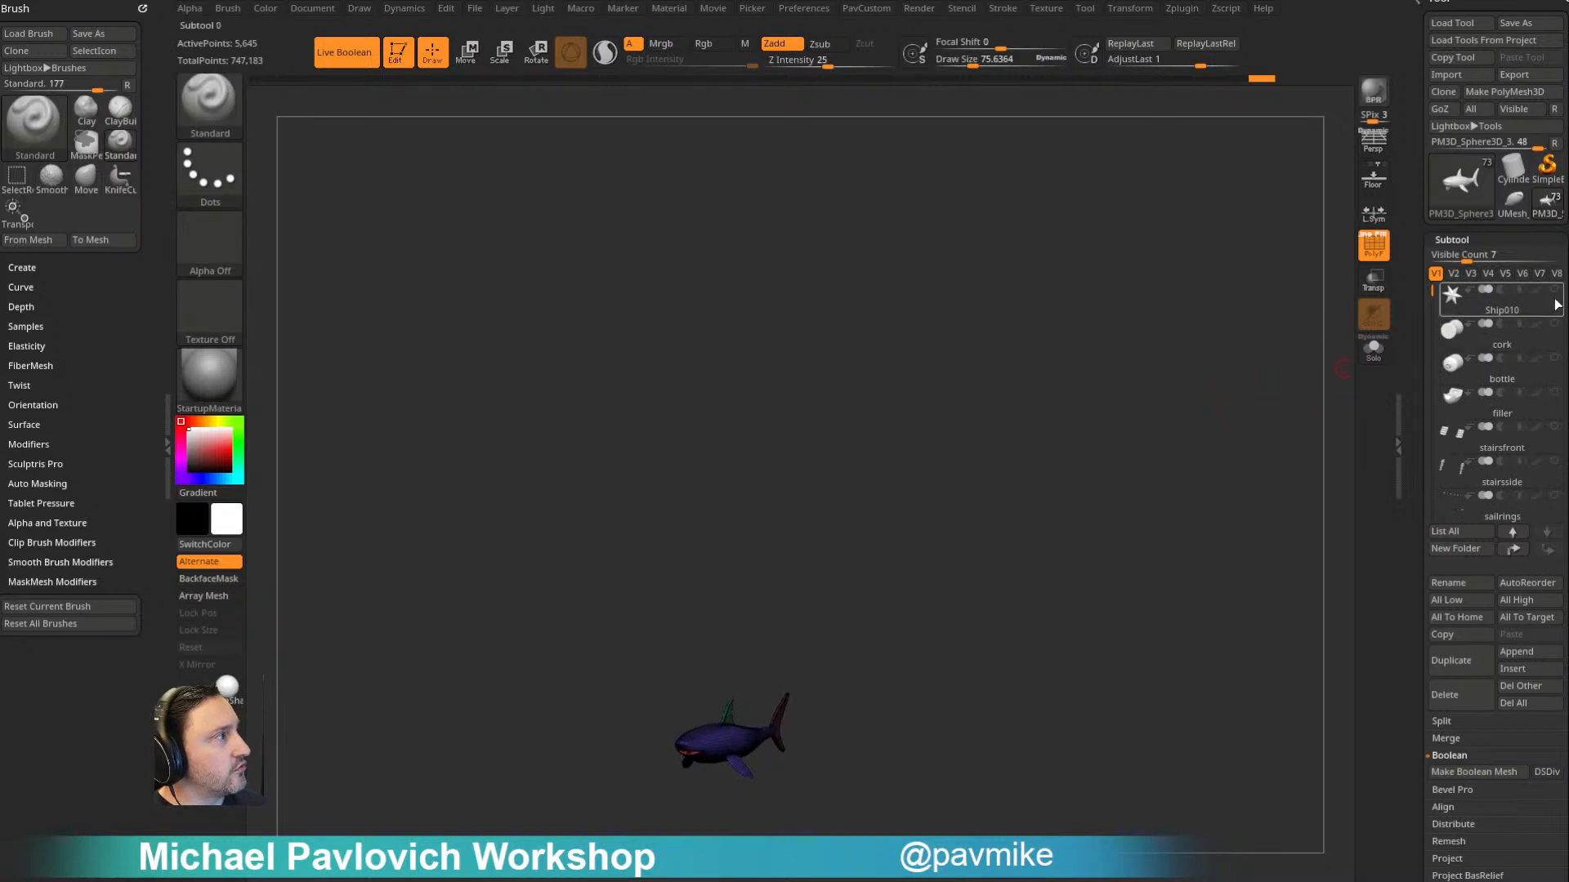
- Select the cork subtool and examine its shape in Solo mode, then show the full scene again
left_click(1503, 342)
left_click_drag(1200, 451, 1229, 424)
key("s")
mouse_move(1110, 400)
left_mouse_down("alt")
mouse_move(1146, 385)
mouse_move(1142, 356)
left_mouse_up("alt")
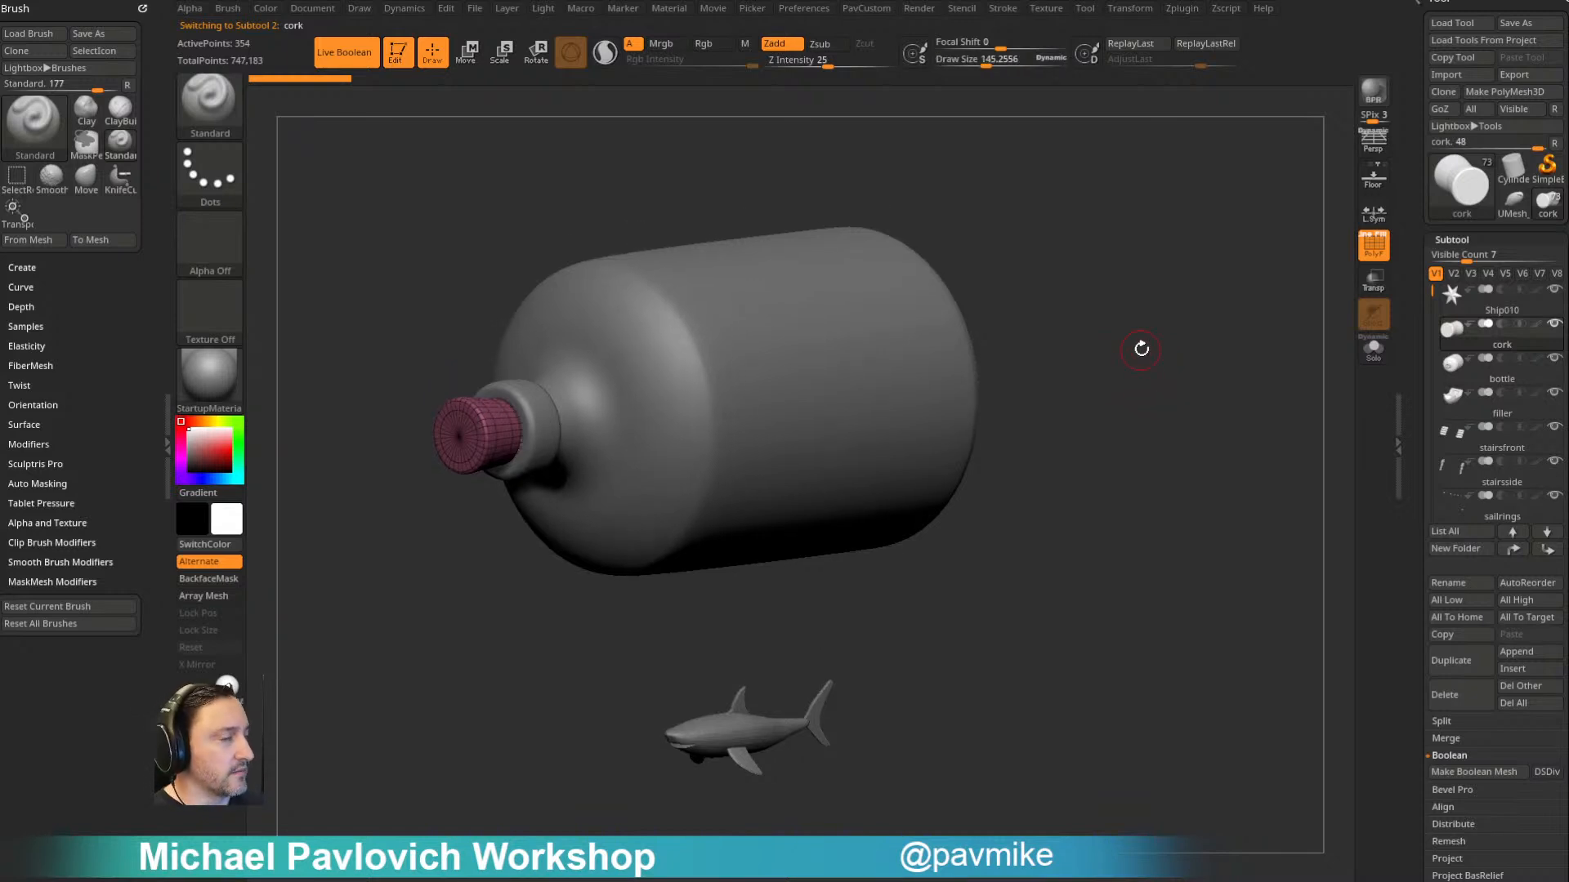
left_click_drag(1257, 252, 1246, 328)
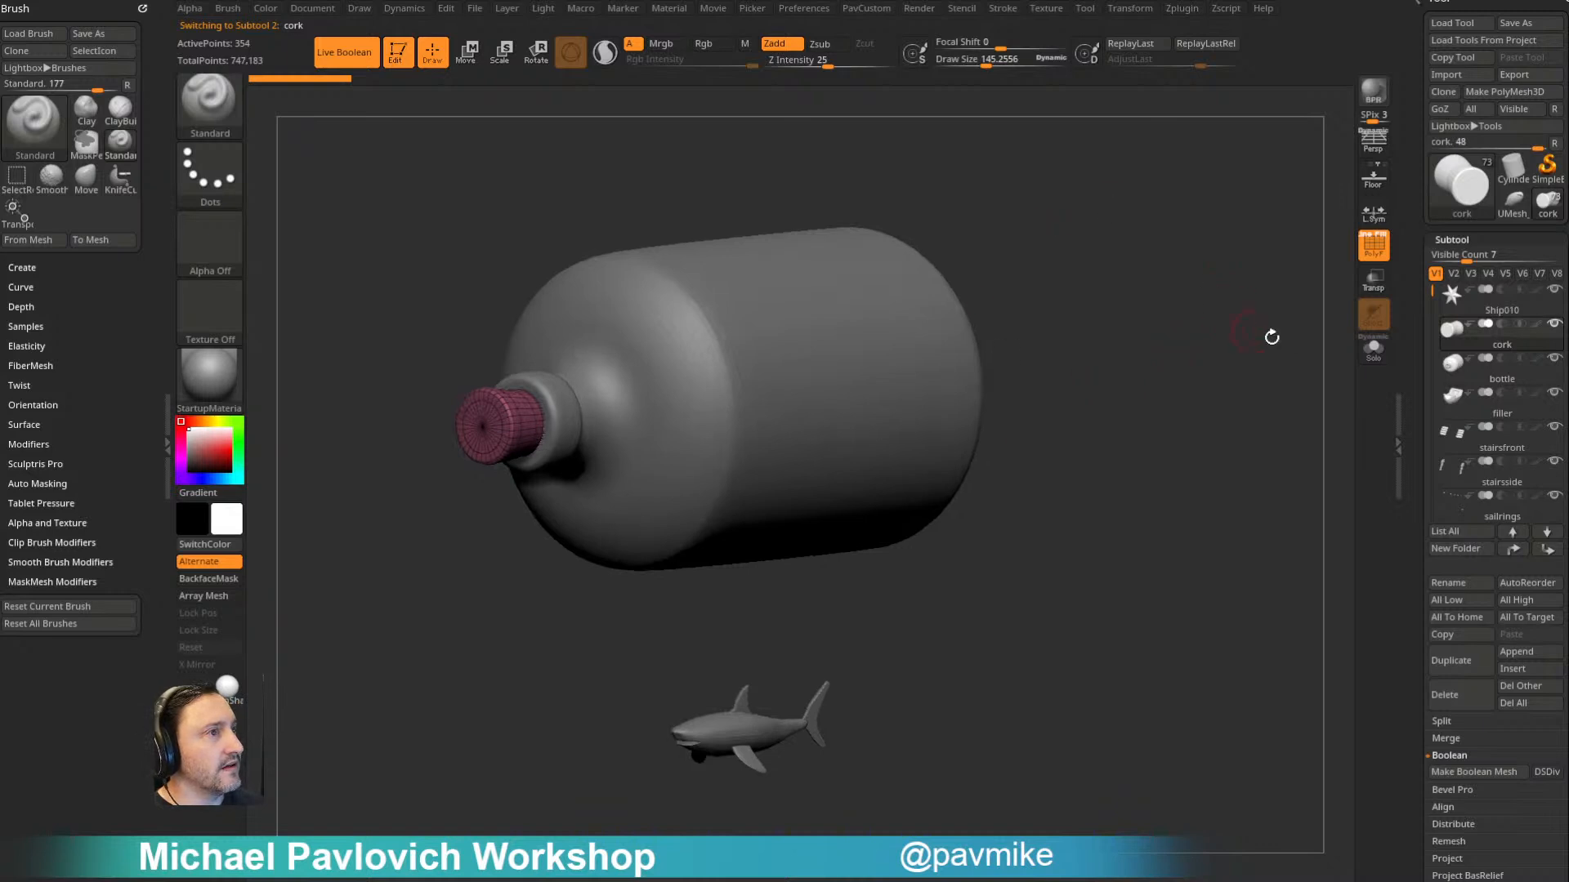
left_click(1372, 350)
mouse_move(1178, 379)
left_mouse_down()
mouse_move(1117, 375)
mouse_move(1156, 380)
left_mouse_up()
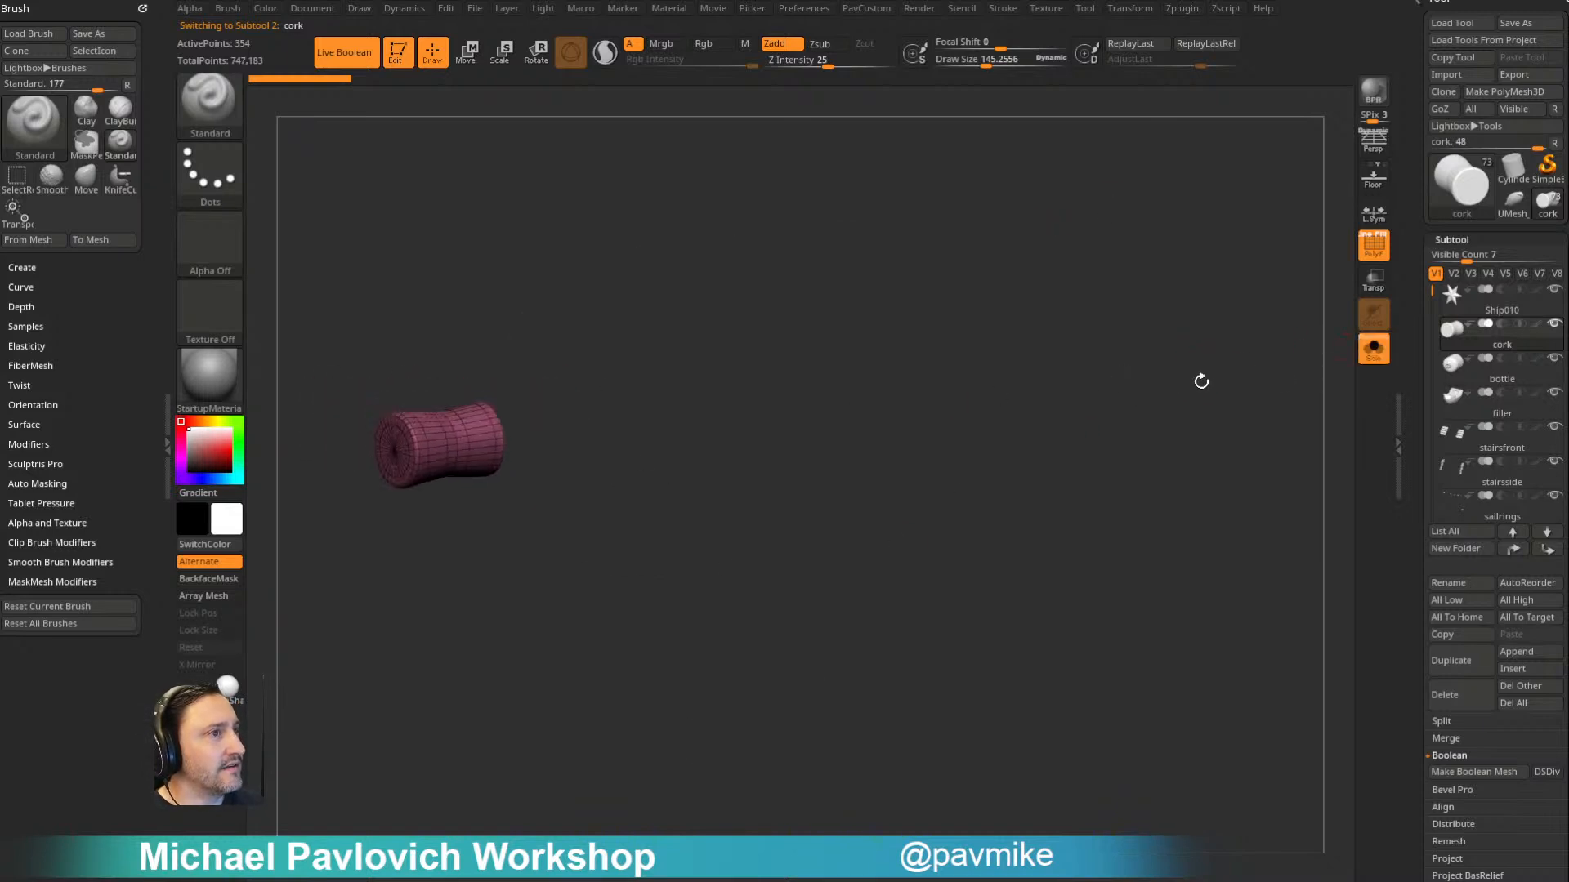
left_click(1373, 350)
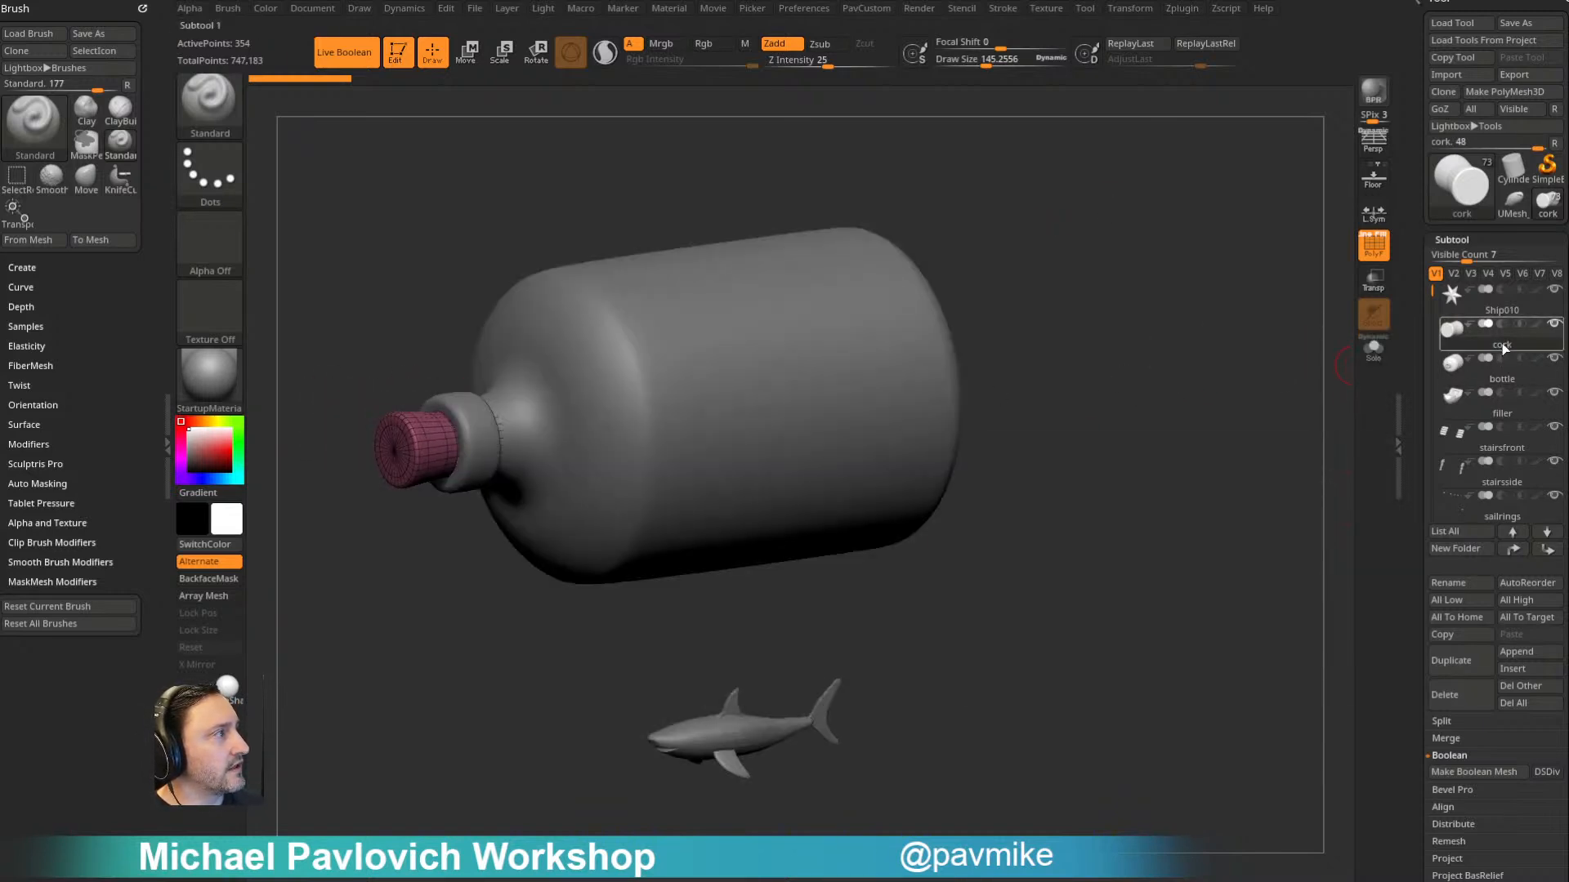
- Hide the cork and bottle subtools to expose the ship, checking the bottle and filler subtools
left_click(1495, 365)
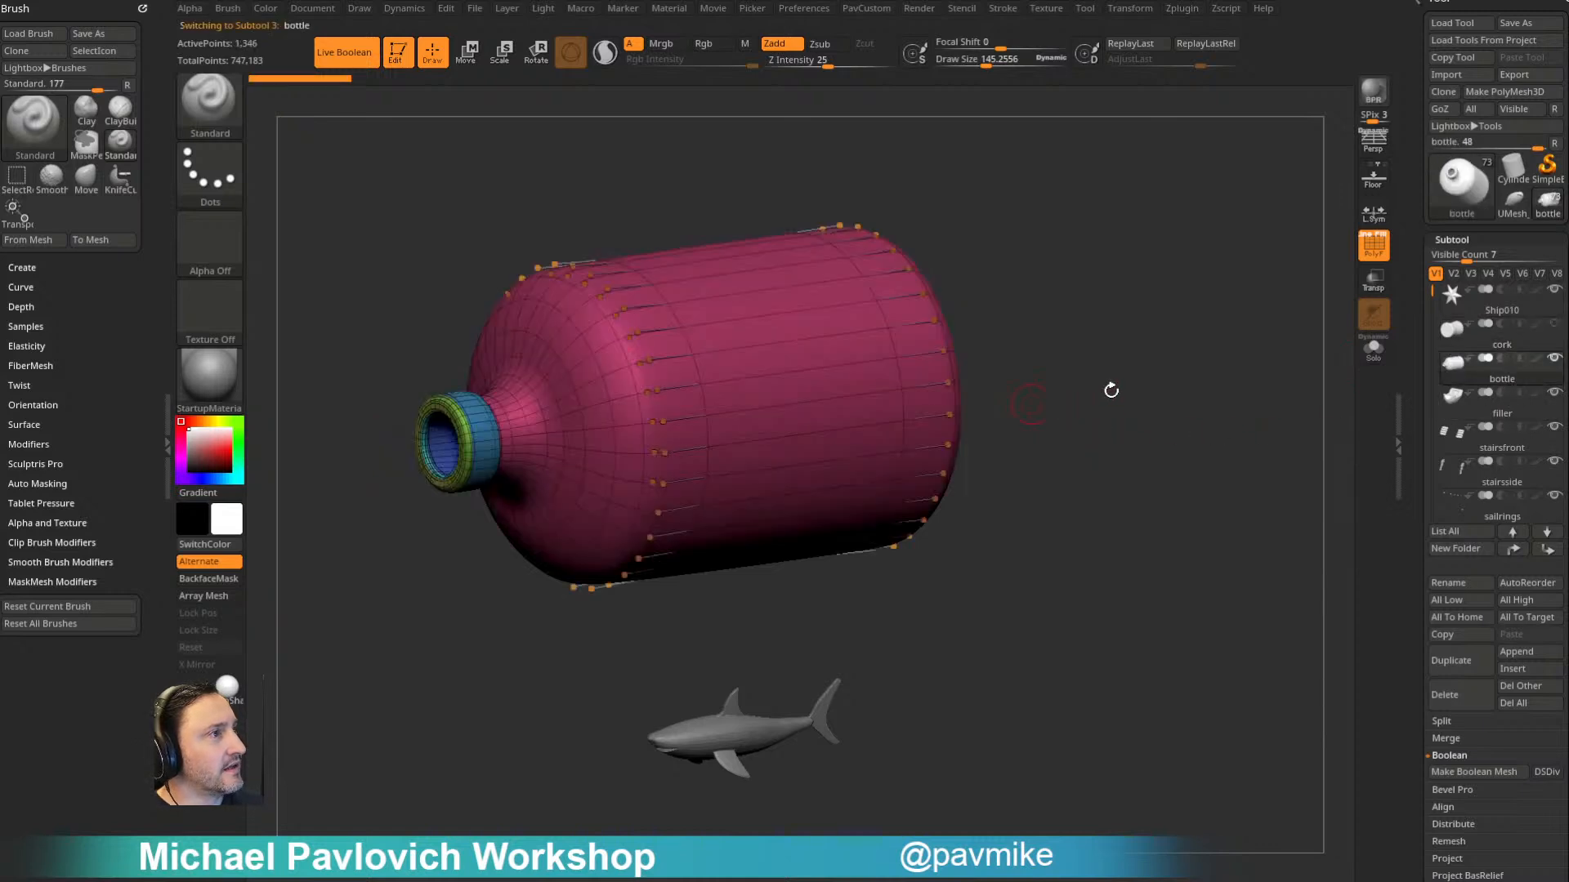
left_click(1502, 409)
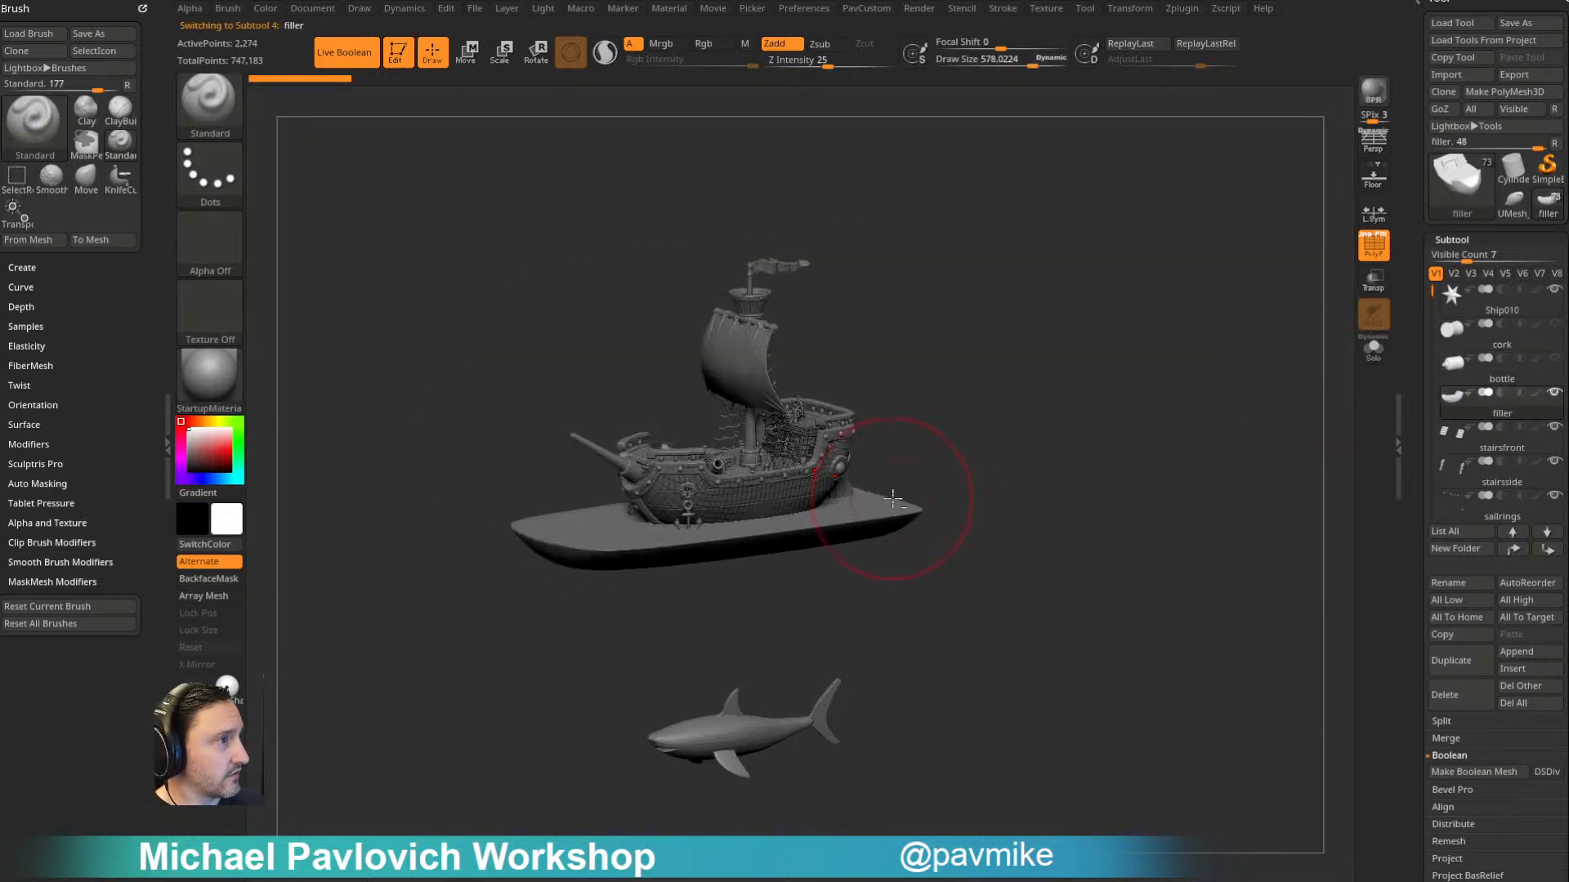
left_click(845, 507, "alt")
left_click_drag(1170, 446, 1200, 416, "alt")
left_click(1502, 482)
left_click_drag(1057, 413, 1176, 114)
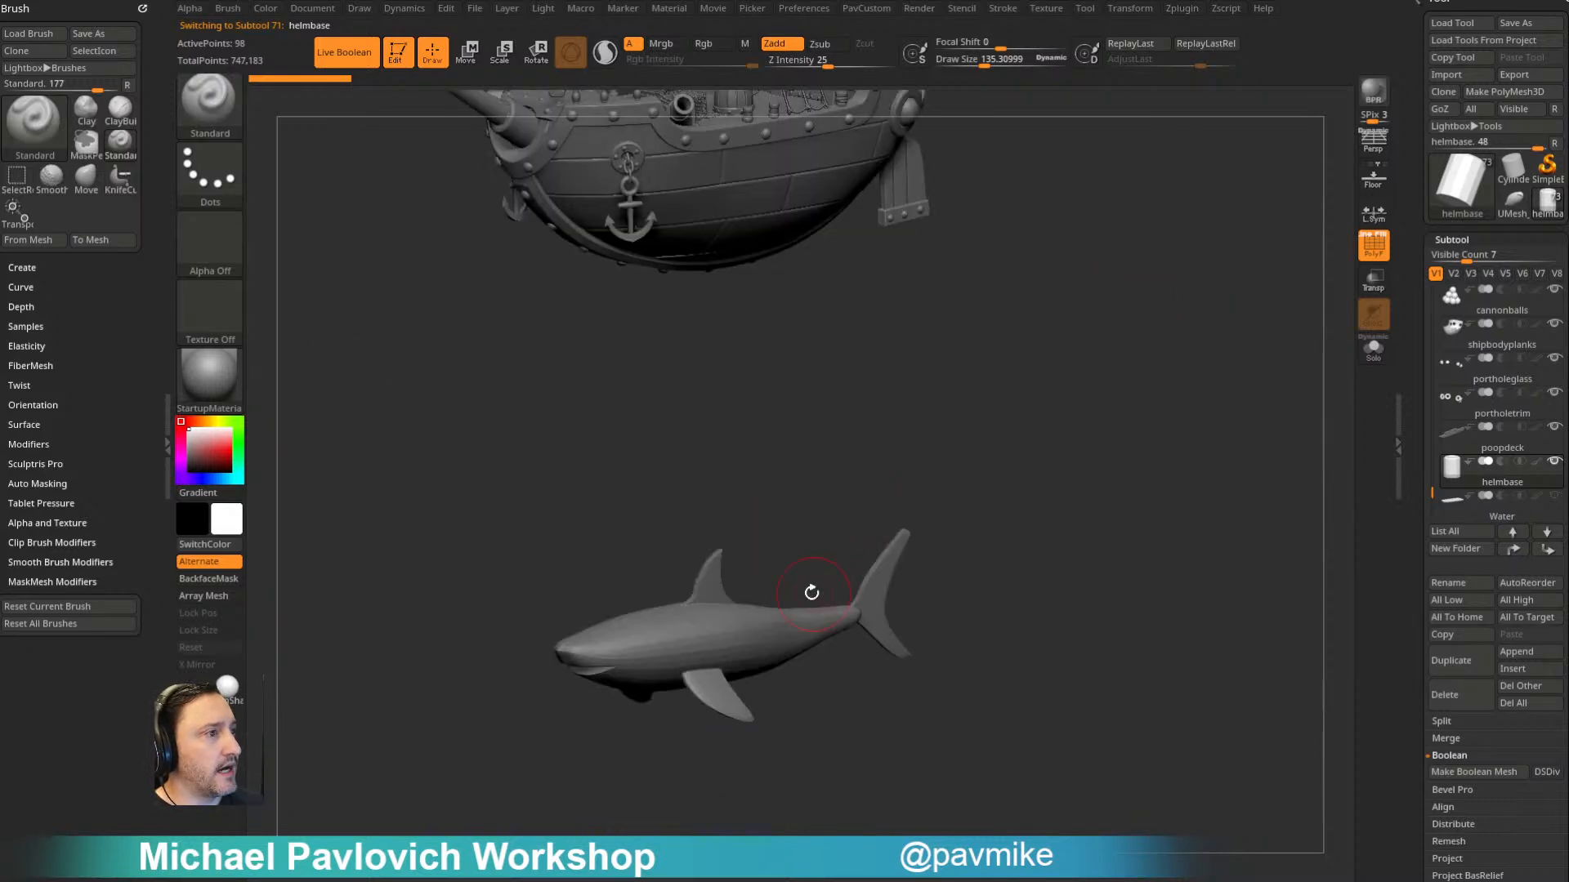
- Inspect the shark and the ship's deck and stern, selecting individual parts on the model
left_click(804, 622, "alt")
left_click_drag(1092, 191, 1141, 463, "alt")
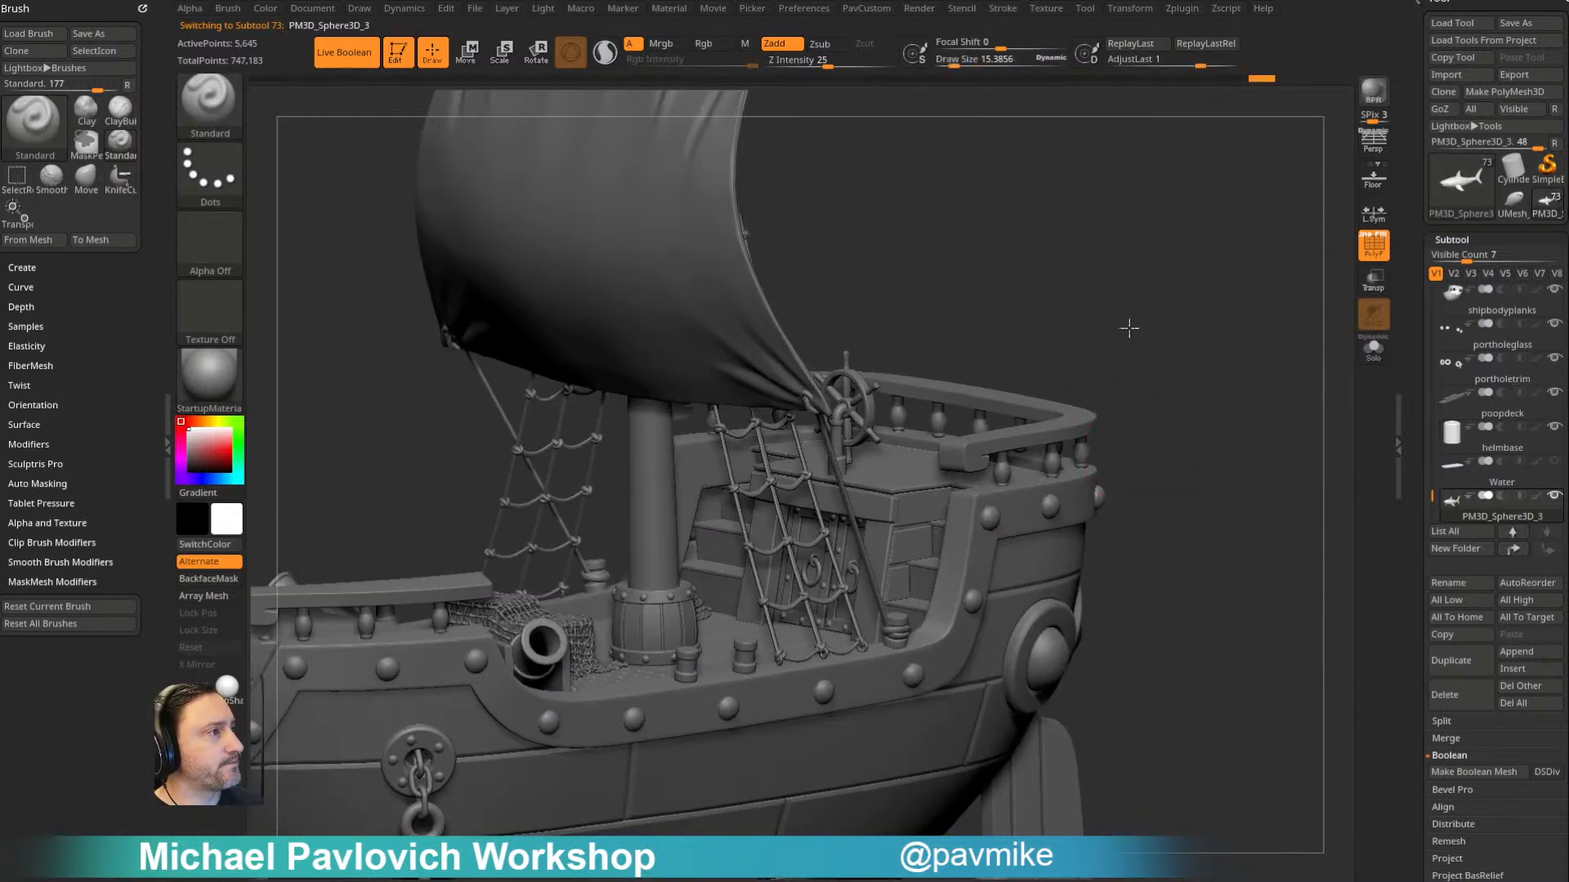
left_click_drag(1132, 294, 1103, 320)
left_click_drag(1286, 260, 1153, 294)
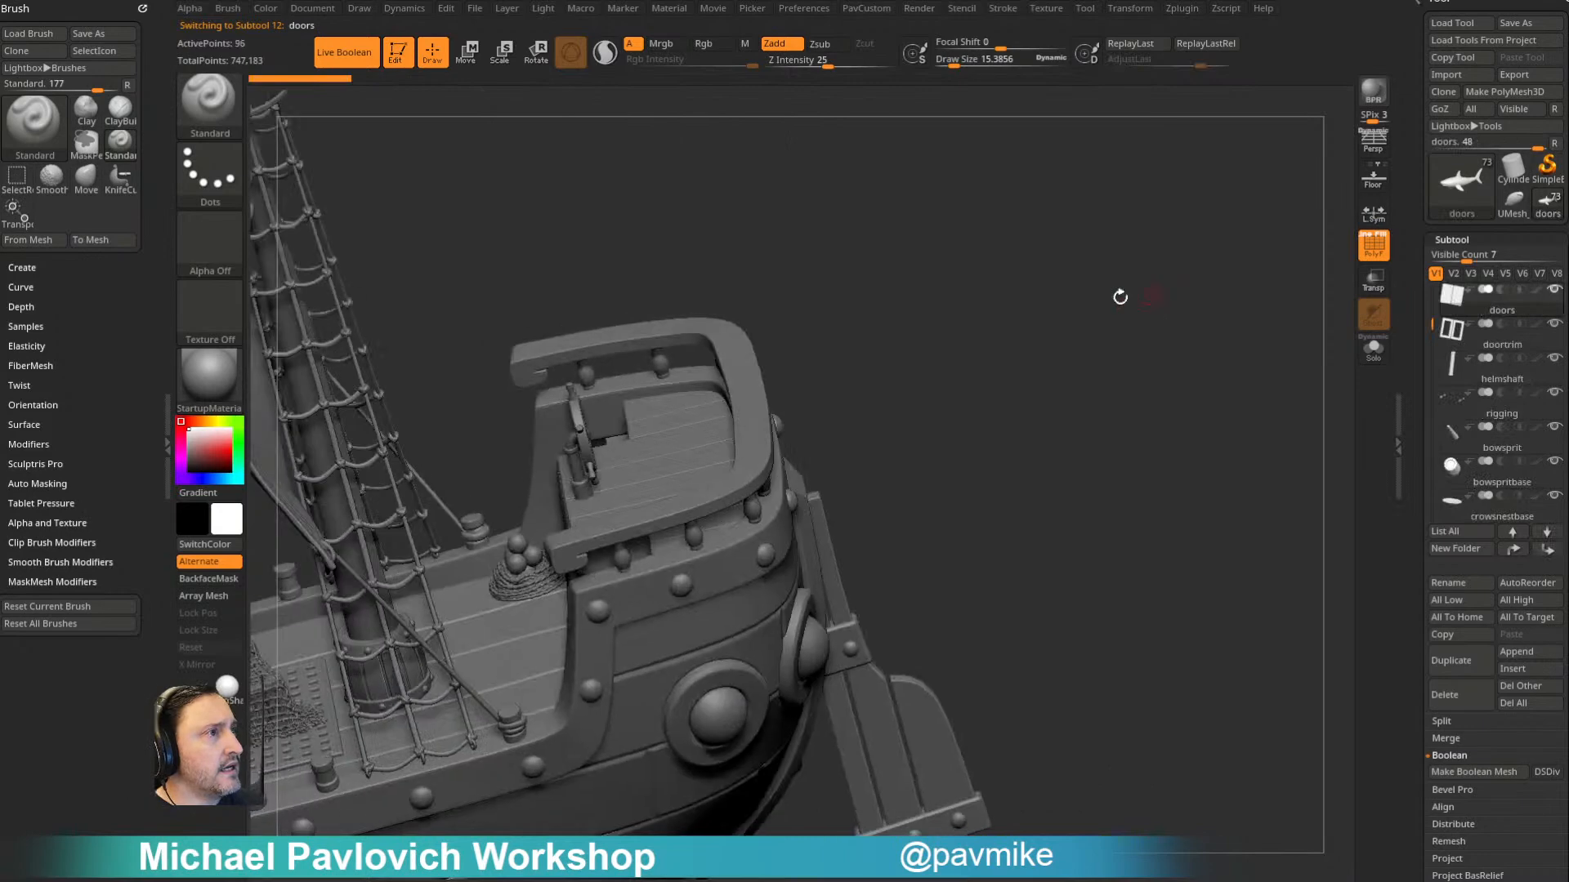
left_click(755, 417, "alt")
mouse_move(1079, 367)
left_mouse_down("alt")
mouse_move(1296, 259)
mouse_move(1222, 218)
mouse_move(1190, 220)
mouse_move(1232, 262)
mouse_move(1318, 298)
left_mouse_up("alt")
- Select the sail subtool and turn on its polypaint display
key("s")
left_click(832, 287, "alt")
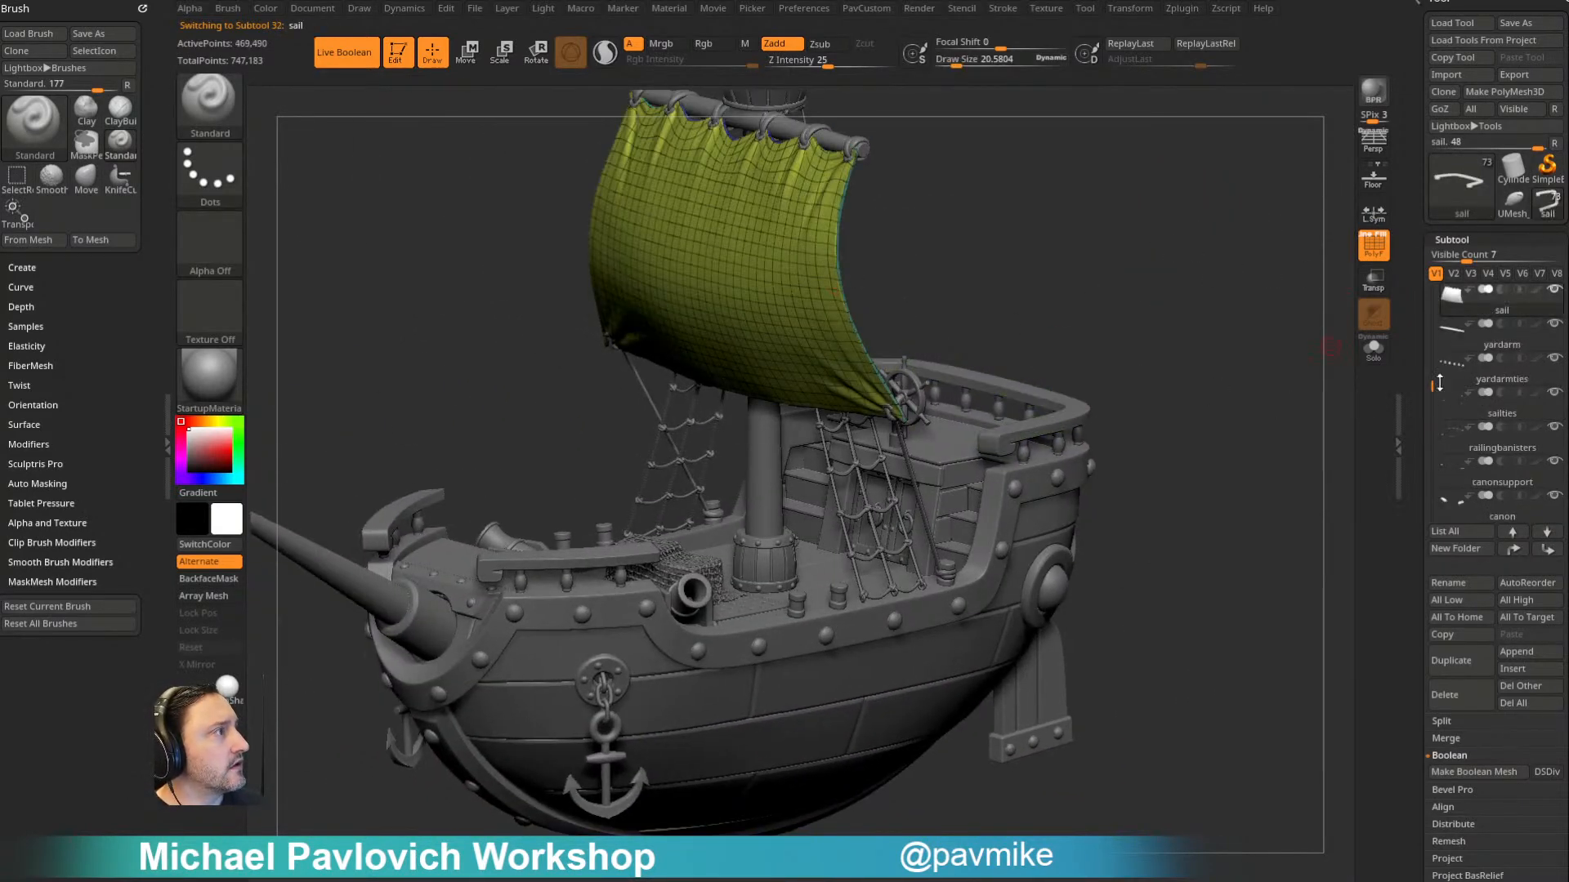
left_click(1538, 291)
- Select the rear railing subtool and examine the ship from around the hull and bow
left_click(1075, 410, "alt")
mouse_move(1160, 307)
left_mouse_down()
mouse_move(1101, 290)
mouse_move(1076, 304)
mouse_move(1176, 280)
mouse_move(1133, 314)
left_mouse_up()
key("s")
mouse_move(1288, 279)
left_mouse_down("alt")
mouse_move(1331, 213)
mouse_move(1218, 204)
mouse_move(1247, 228)
mouse_move(1226, 245)
mouse_move(1204, 235)
mouse_move(1240, 284)
left_mouse_up("alt")
key("s")
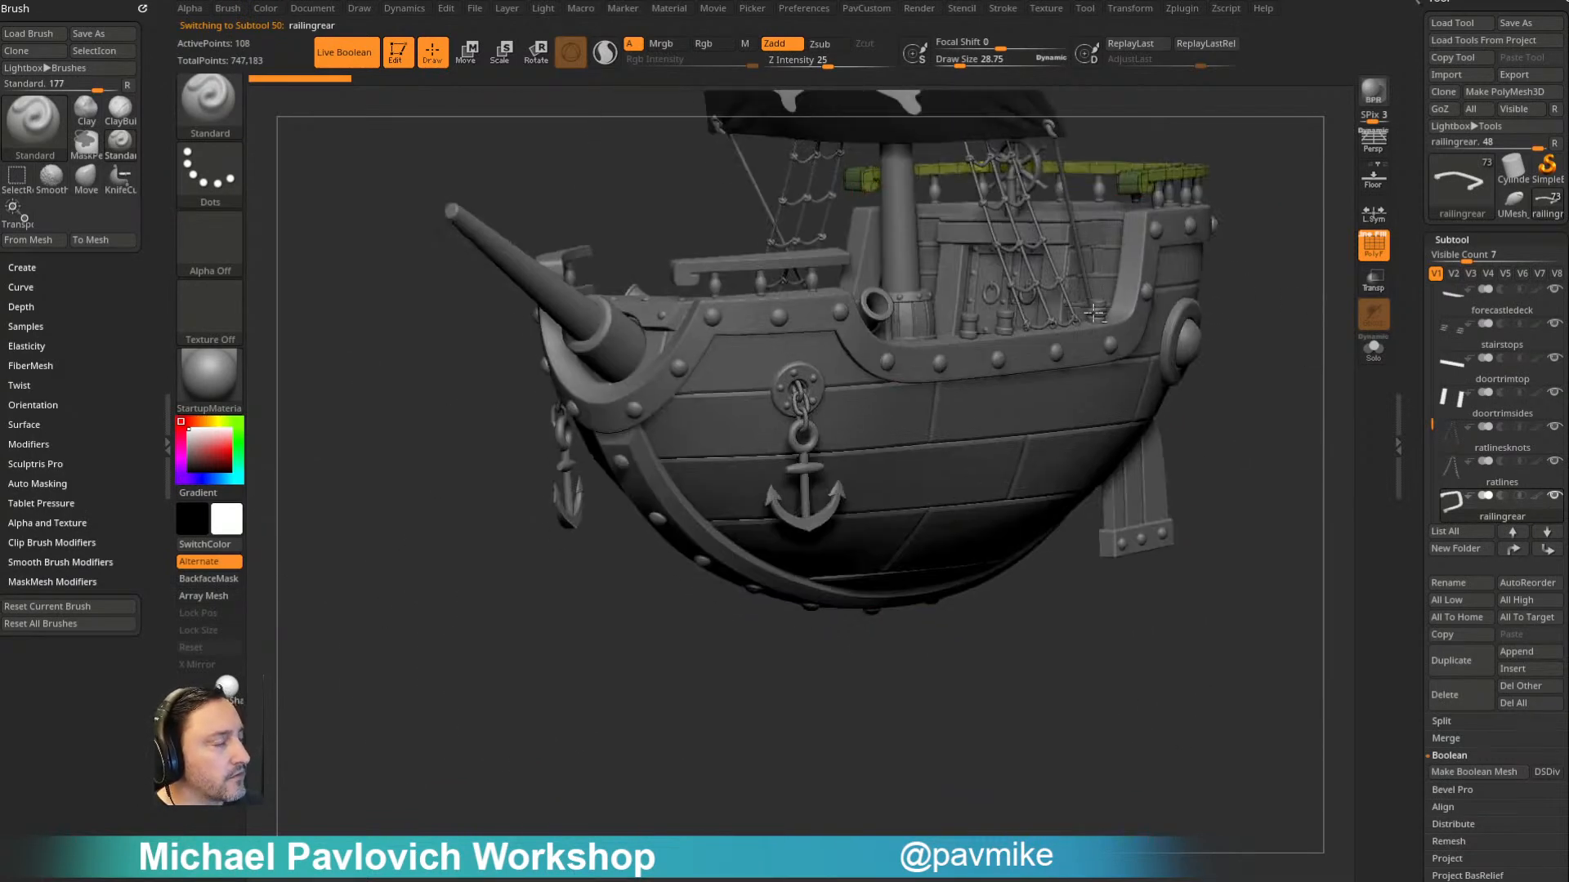
- Select the anchor subtool hanging on the hull and frame it with its wireframe and polygroups shown
left_click_drag(745, 474, 741, 474)
left_click(797, 472, "alt")
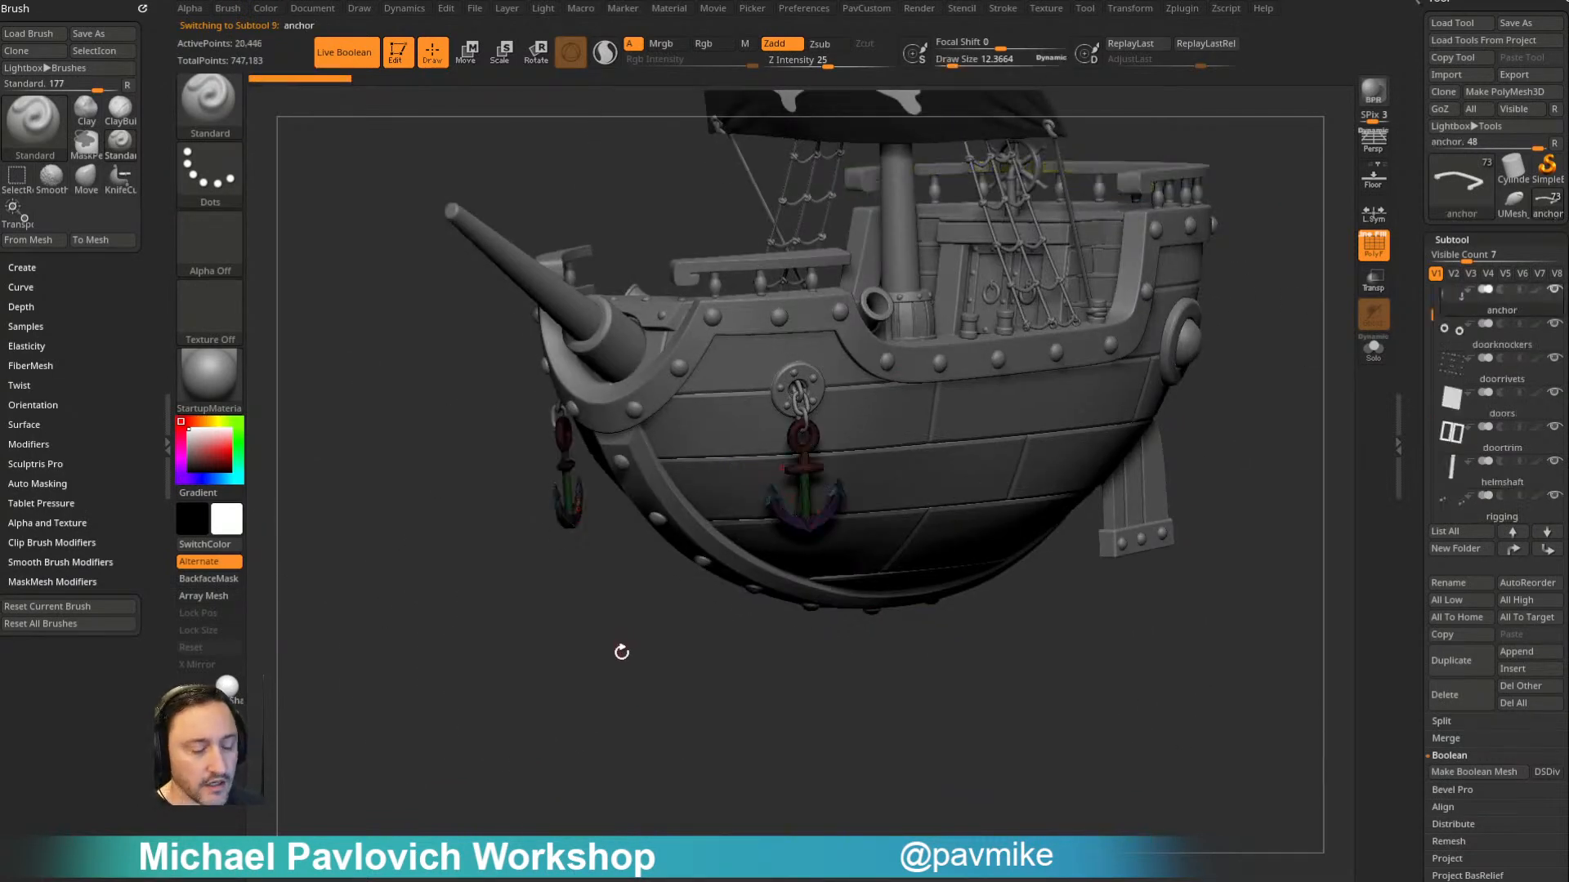
key("f")
key("f")
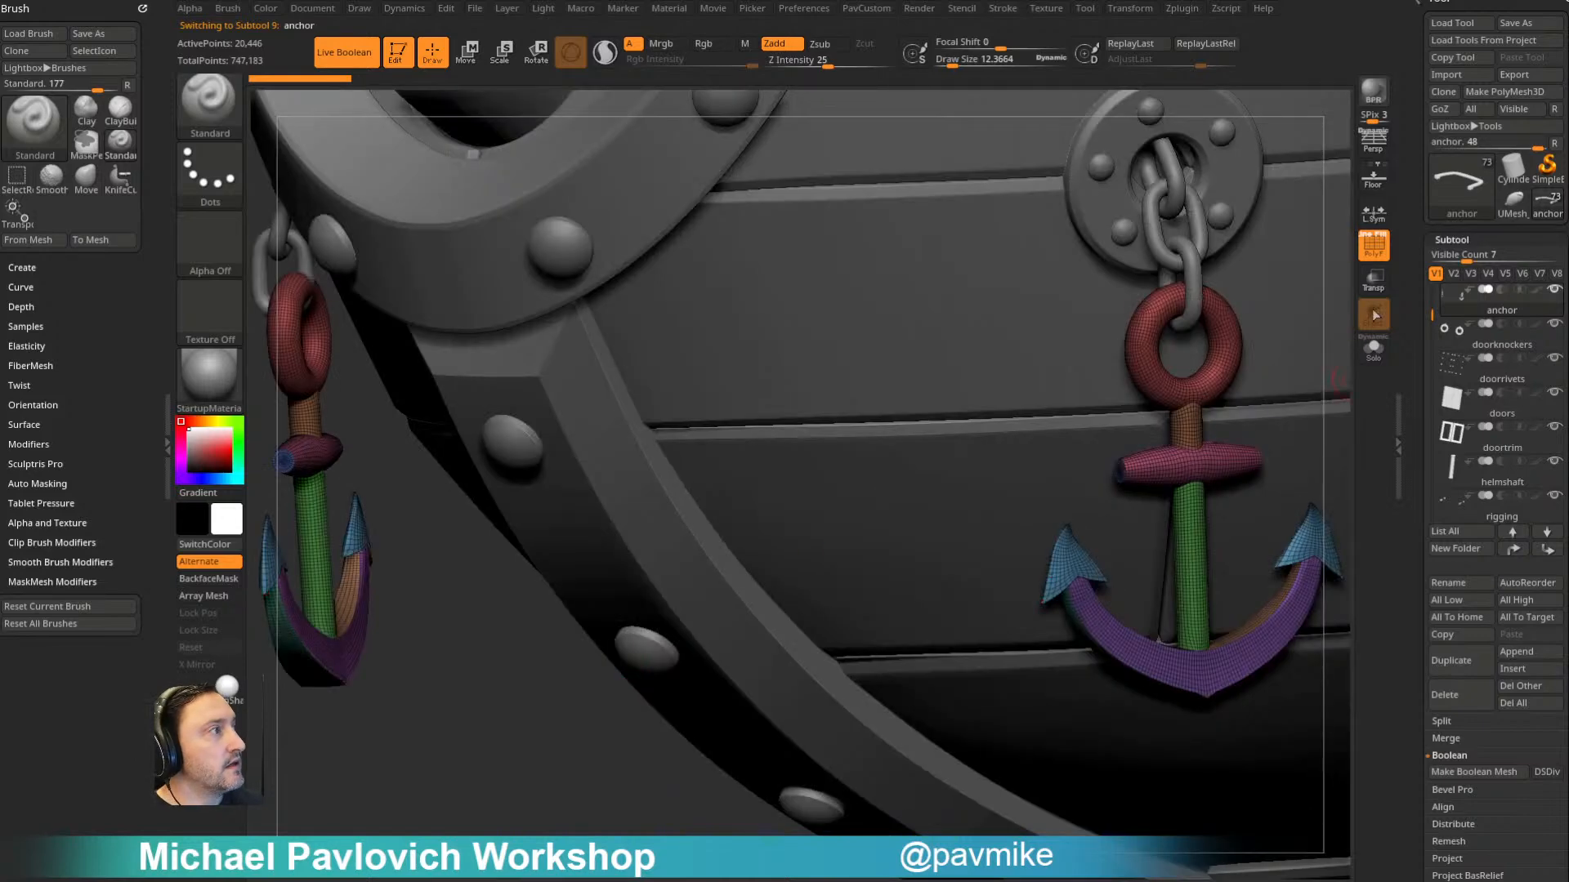
key("shift+f")
mouse_move(362, 679)
left_mouse_down()
mouse_move(458, 738)
mouse_move(630, 711)
mouse_move(557, 764)
mouse_move(672, 654)
left_mouse_up()
key("shift+f")
left_click_drag(770, 480, 589, 455, "alt")
- Examine the anchor's topology, polygroups and ring connection up close from several angles
key("]")
key("]")
key("]")
key("s")
left_click_drag(756, 473, 727, 474)
mouse_move(890, 487)
right_mouse_down()
mouse_move(900, 525)
mouse_move(900, 493)
right_mouse_up()
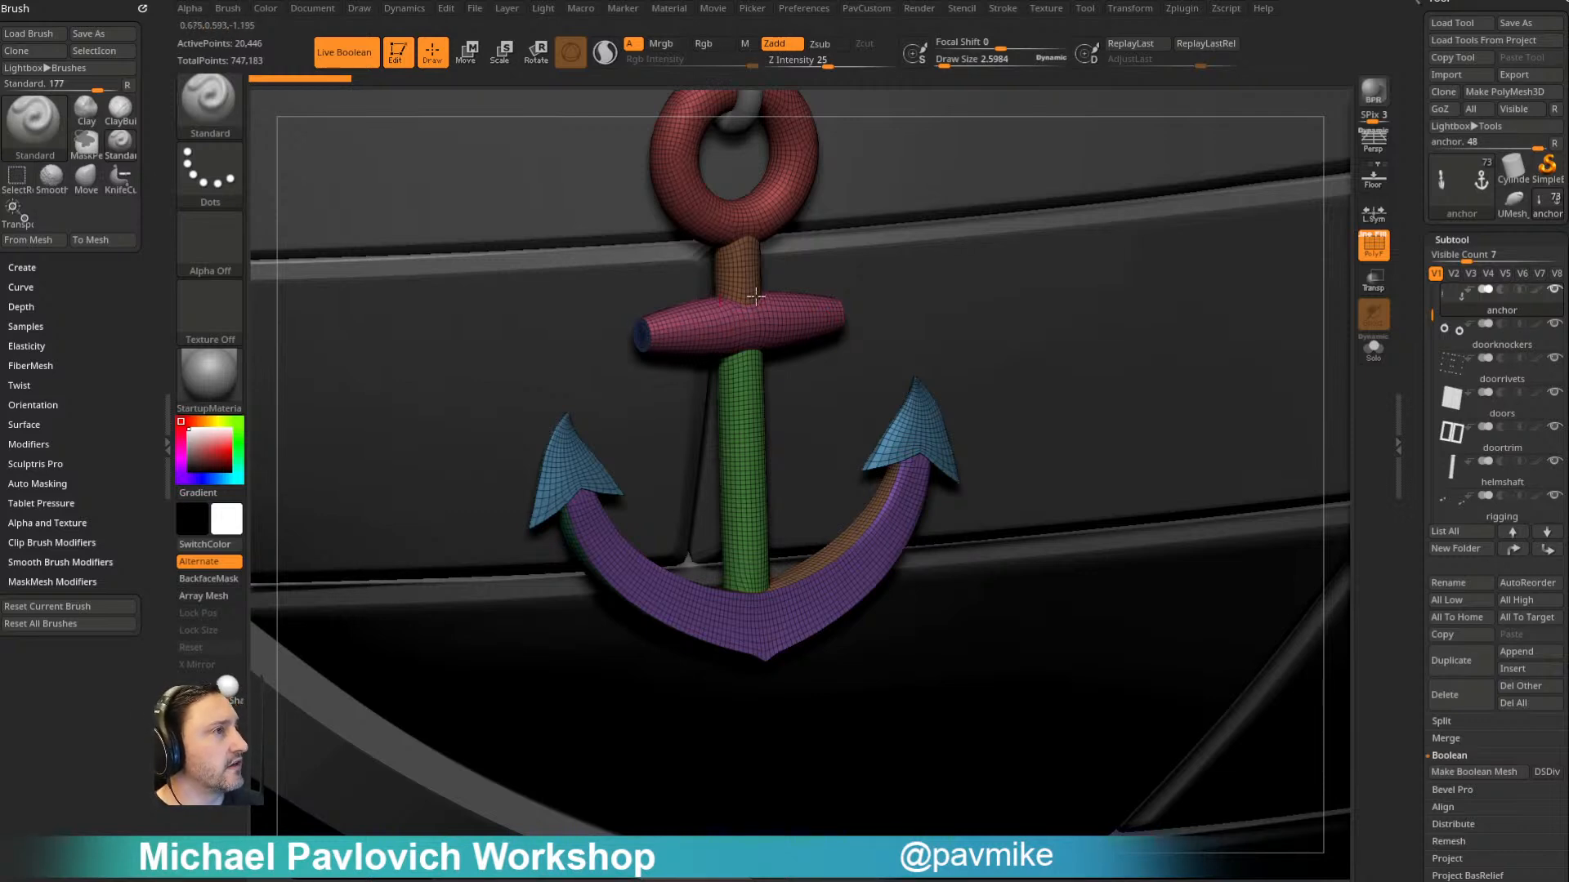
left_click_drag(663, 500, 887, 317)
left_click_drag(934, 445, 801, 455)
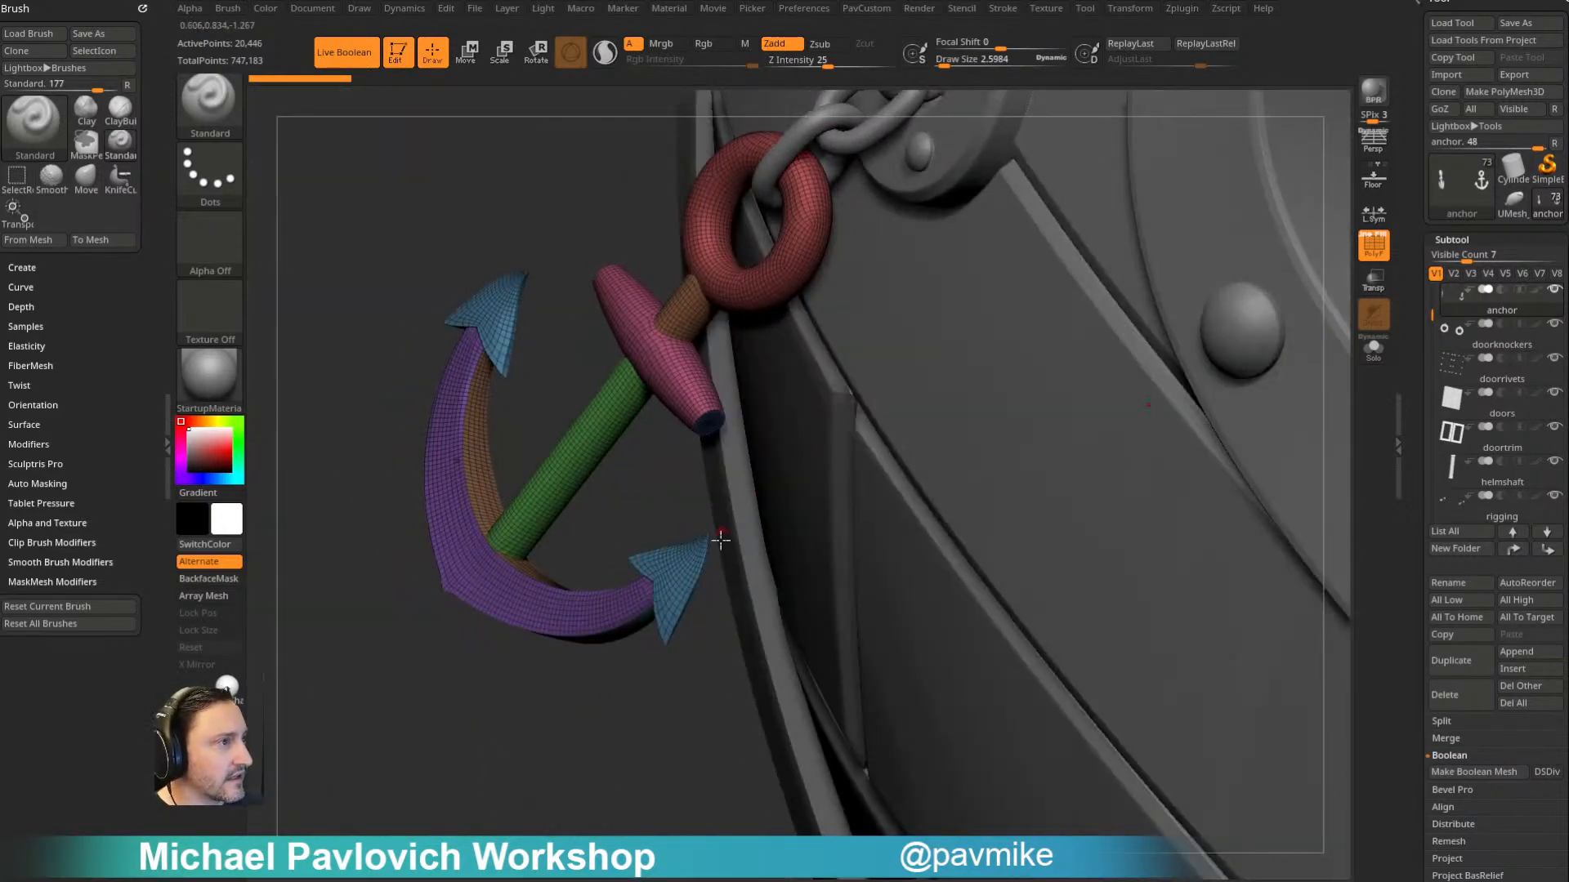
left_click_drag(741, 521, 672, 245)
left_click_drag(667, 562, 715, 570)
left_click_drag(1074, 607, 820, 566)
left_click_drag(588, 359, 539, 439)
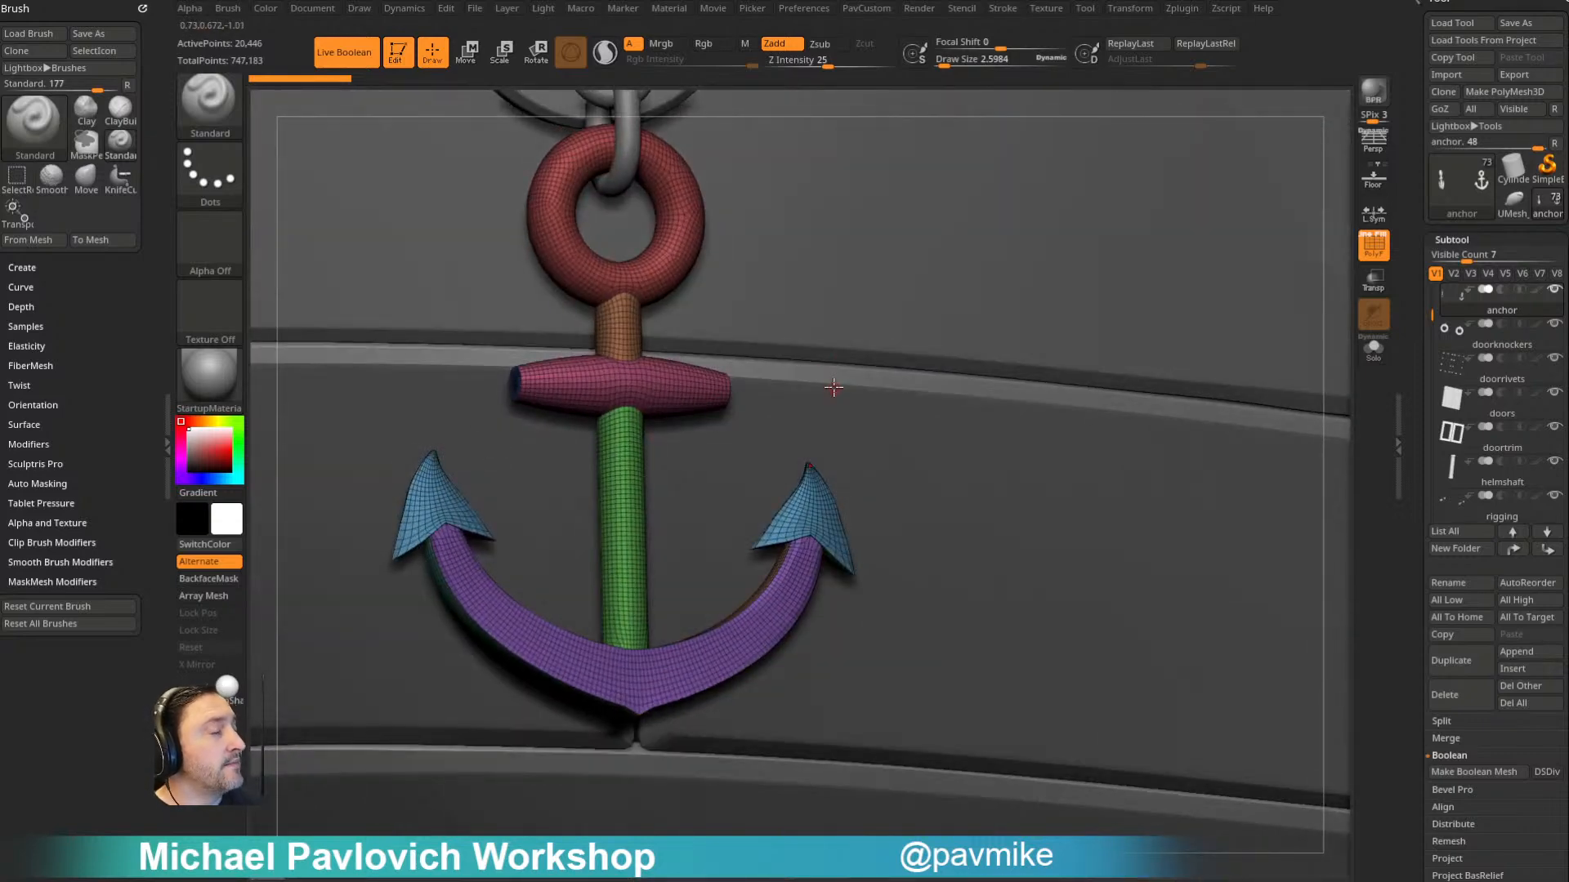
- Review the whole pirate ship with its painted sail, rigging, cannon and rudder
key("s")
mouse_move(814, 517)
left_mouse_down()
mouse_move(830, 518)
mouse_move(807, 518)
left_mouse_up()
mouse_move(885, 385)
right_mouse_down("ctrl")
mouse_move(592, 253)
mouse_move(1139, 262)
mouse_move(1079, 287)
right_mouse_up("ctrl")
key("s")
left_click_drag(1067, 300, 1053, 299)
right_click_drag(1054, 296, 1134, 268)
mouse_move(1134, 268)
right_mouse_down("ctrl")
mouse_move(1112, 276)
mouse_move(1129, 246)
right_mouse_up("ctrl")
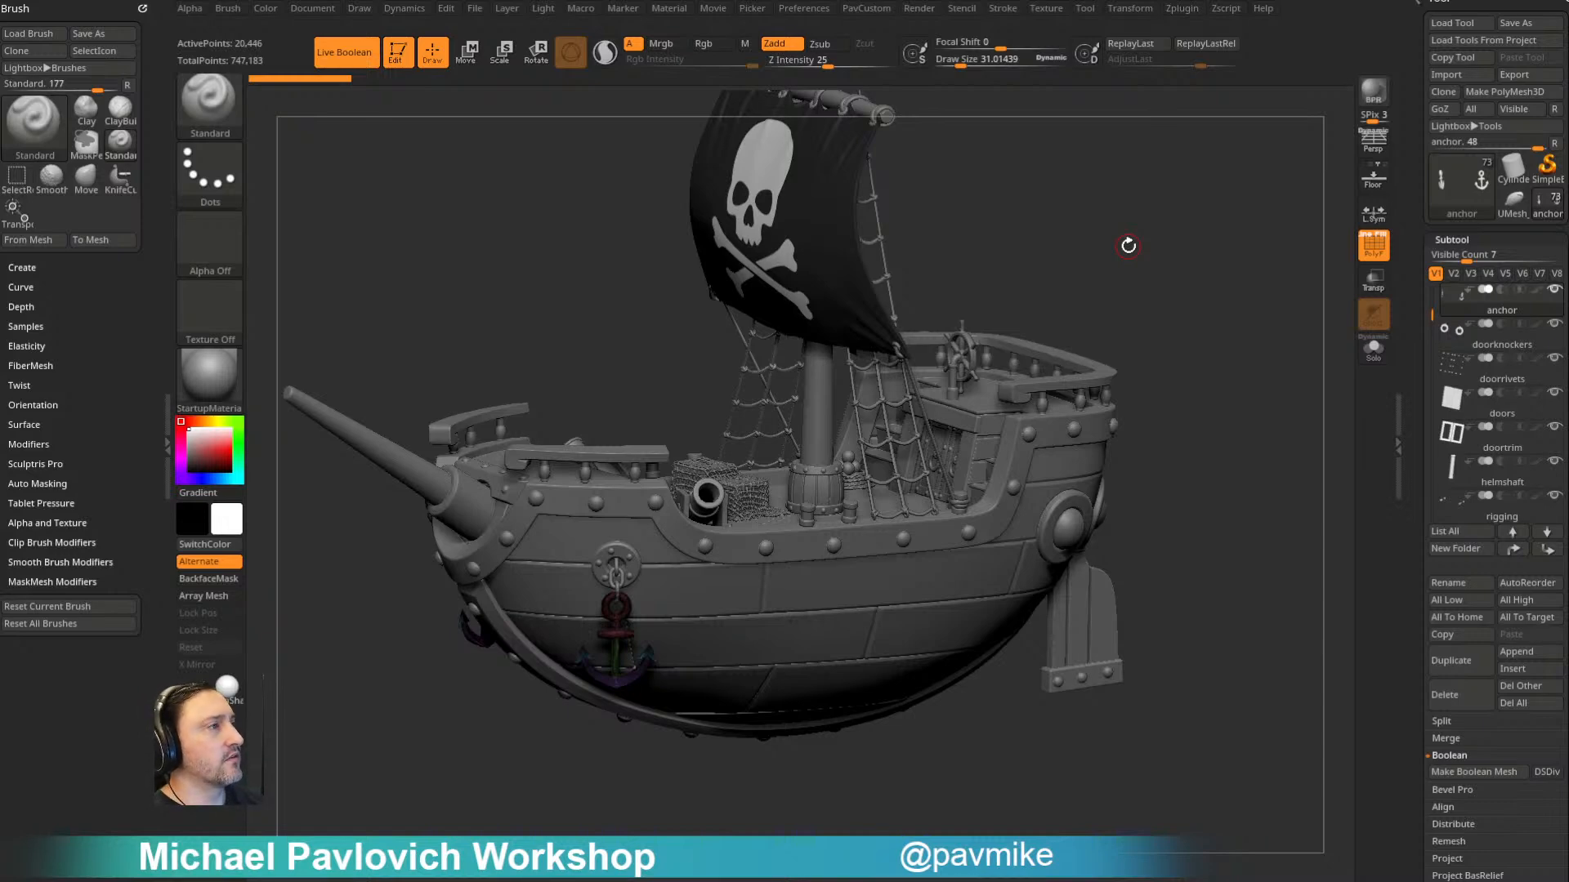
left_click_drag(1150, 253, 1080, 291)
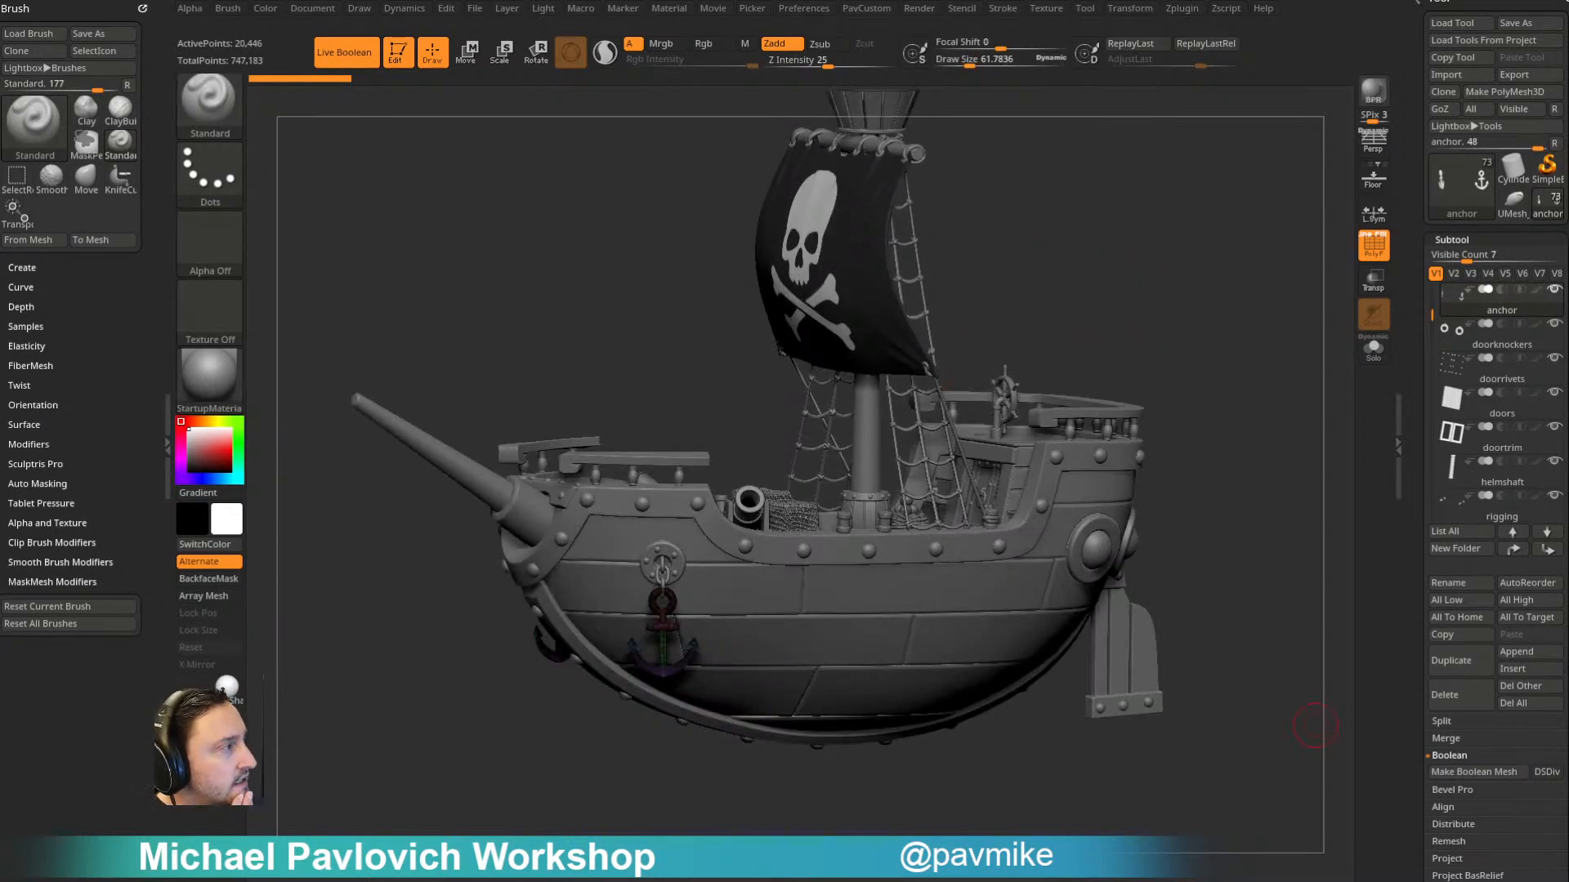
- Bring the flying ship concept image over the model for reference and move it away again
right_click_drag(1568, 478, 1062, 415)
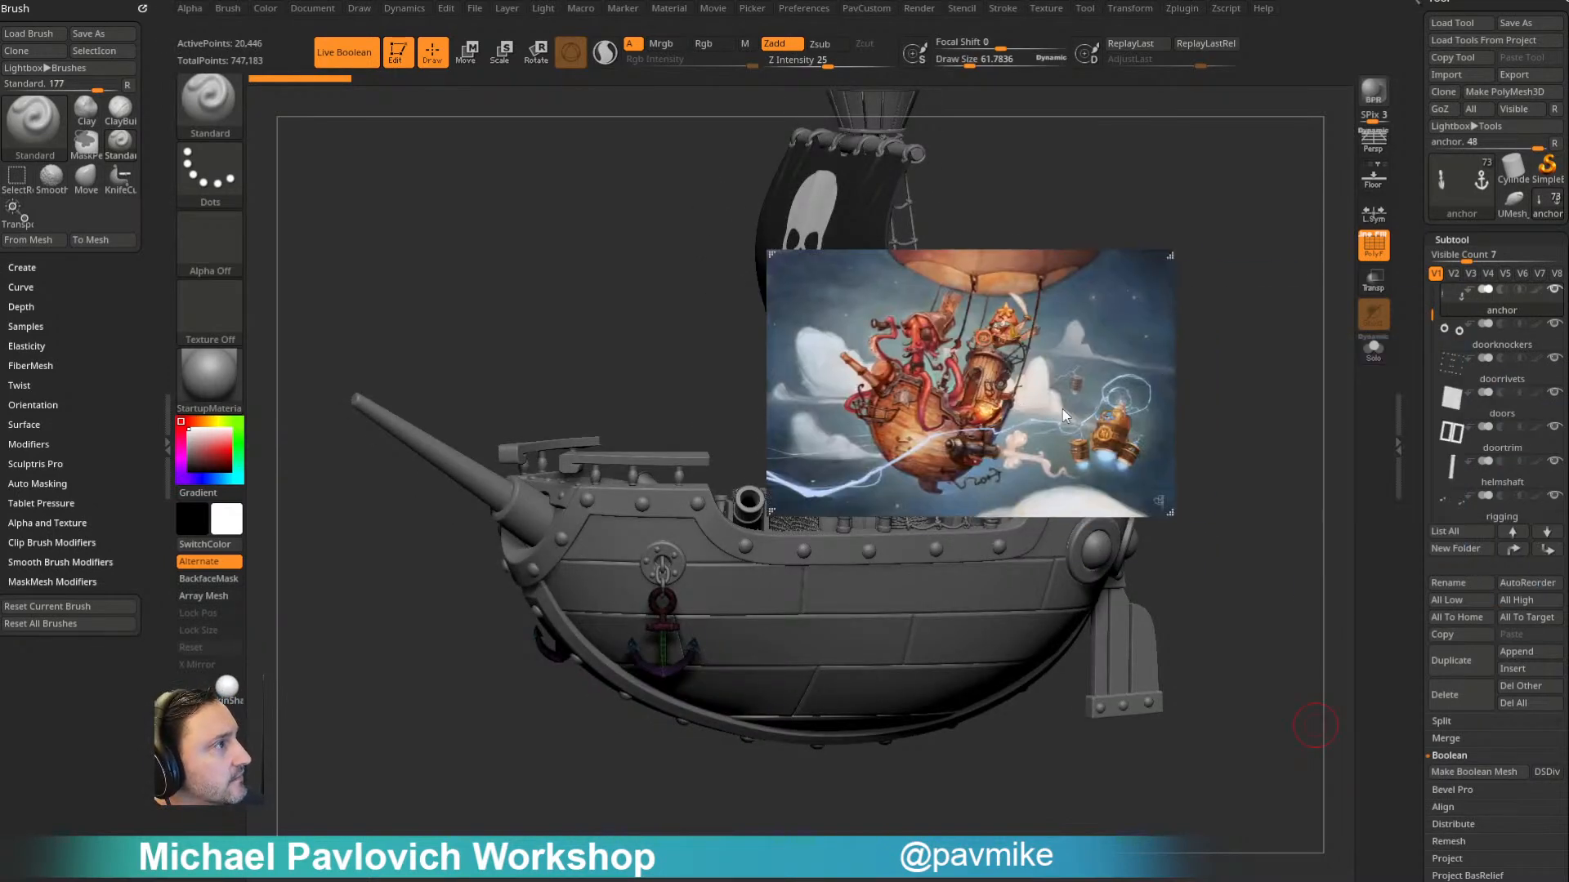
right_click_drag(926, 371, 0, 450)
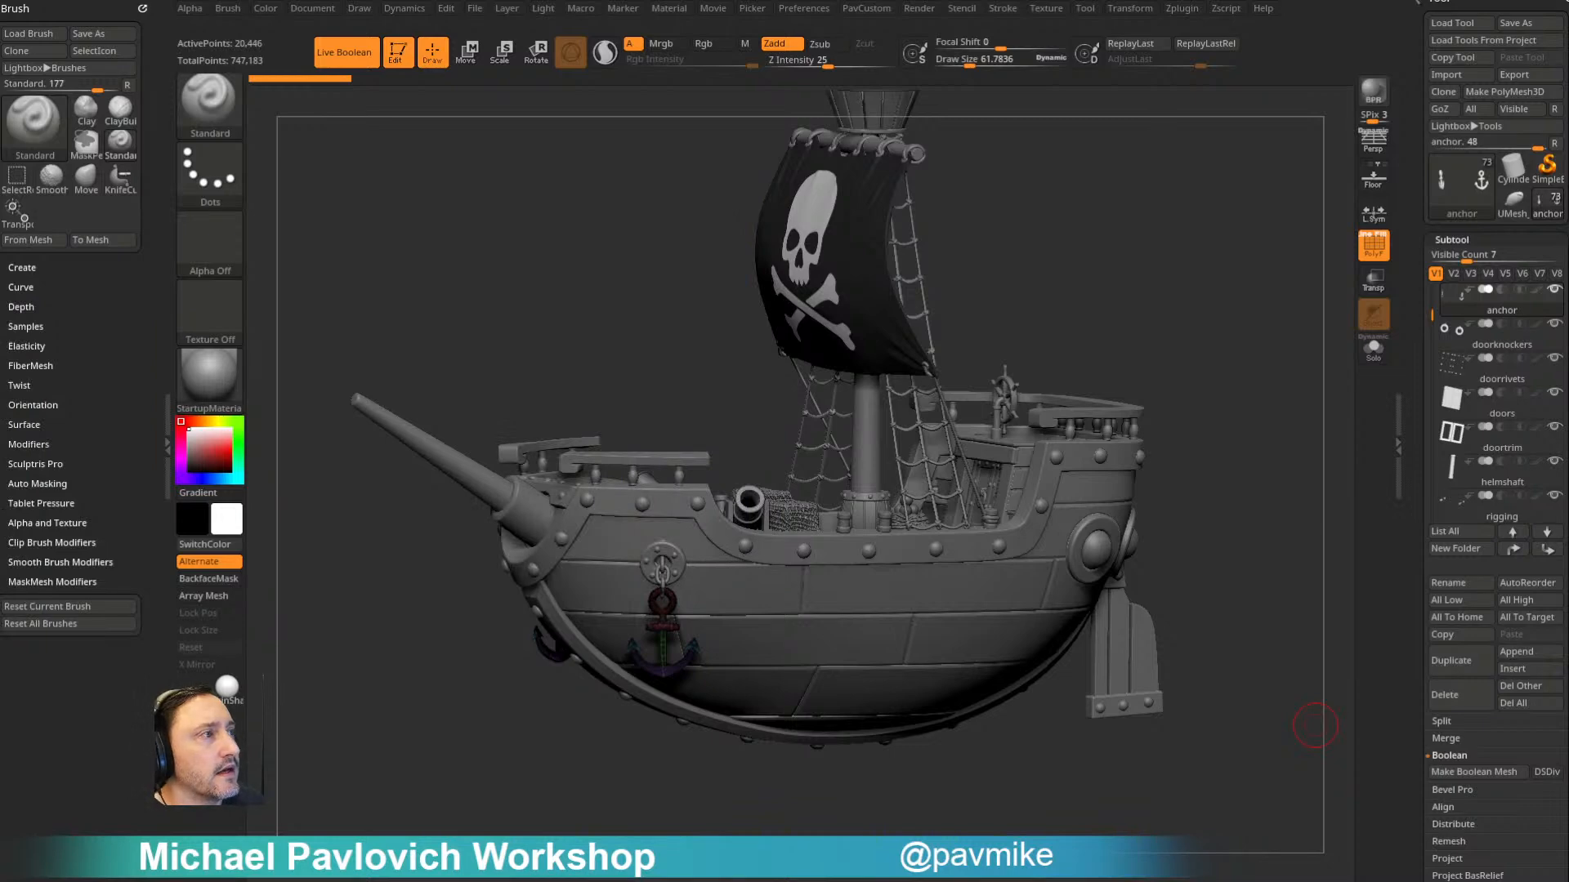
- Select the bottle subtool in the subtool list and frame it
right_click_drag(1218, 234, 1353, 361)
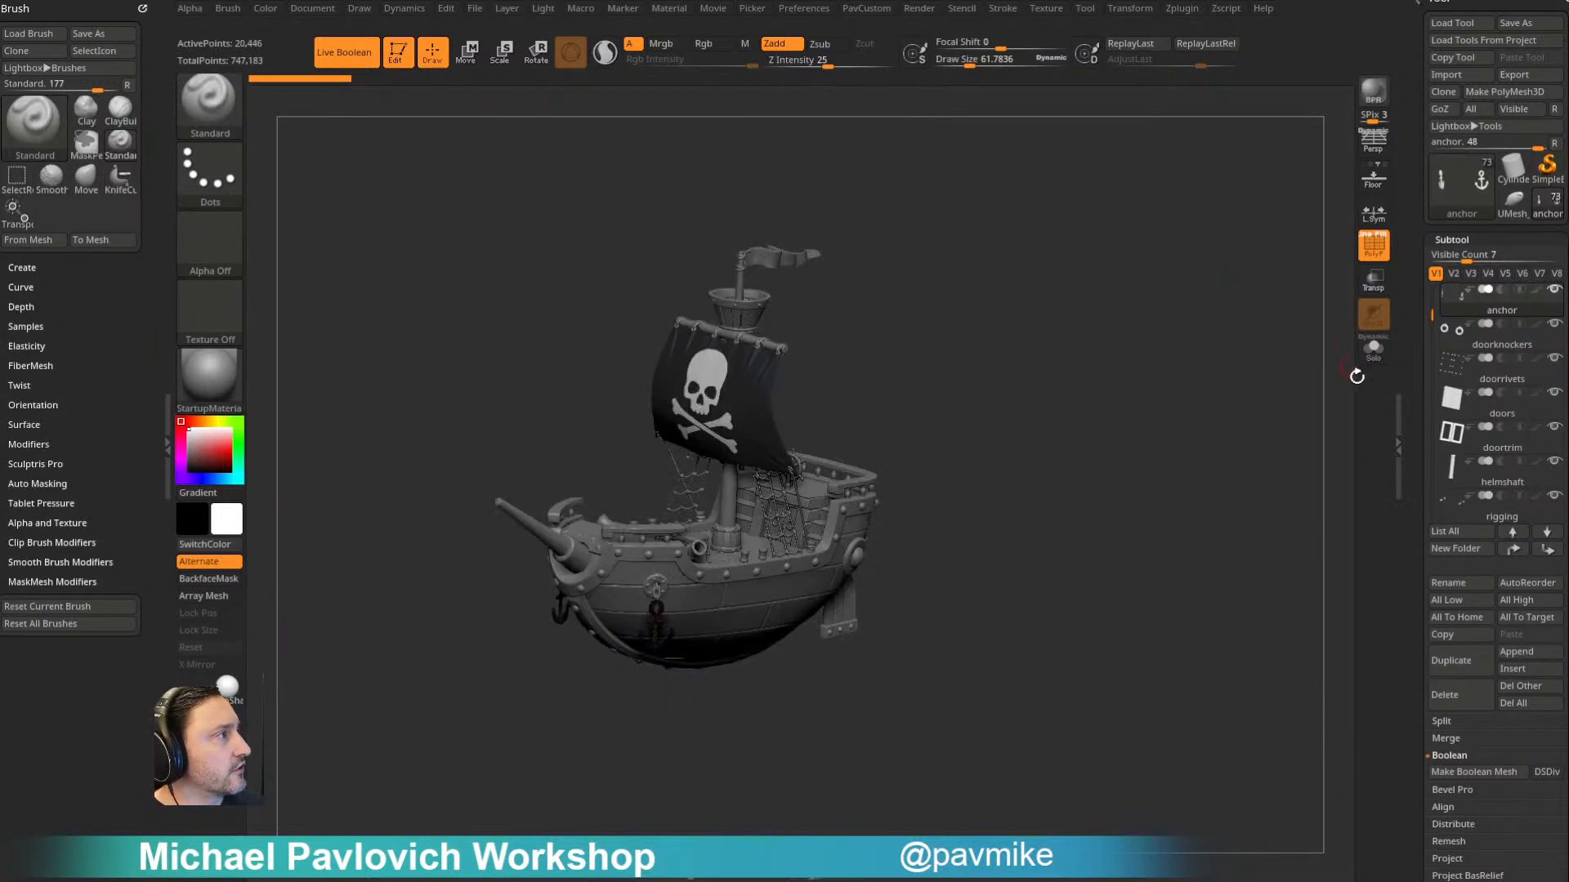
scroll(1444, 291, "up", 5)
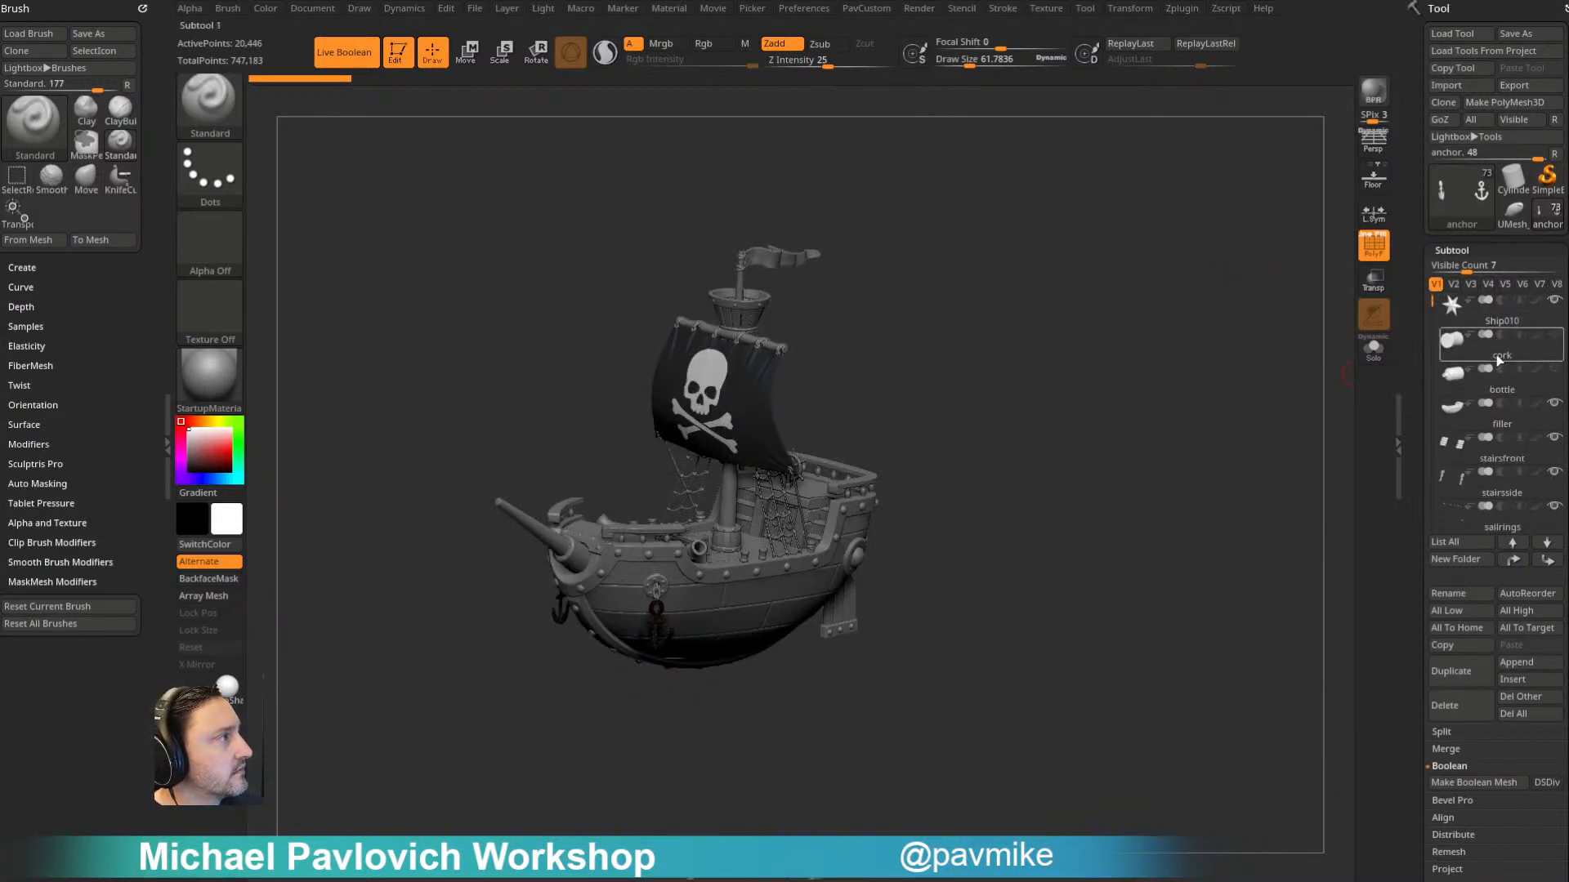
left_click(1502, 392)
key("f")
right_click_drag(1218, 411, 1353, 360, "shift")
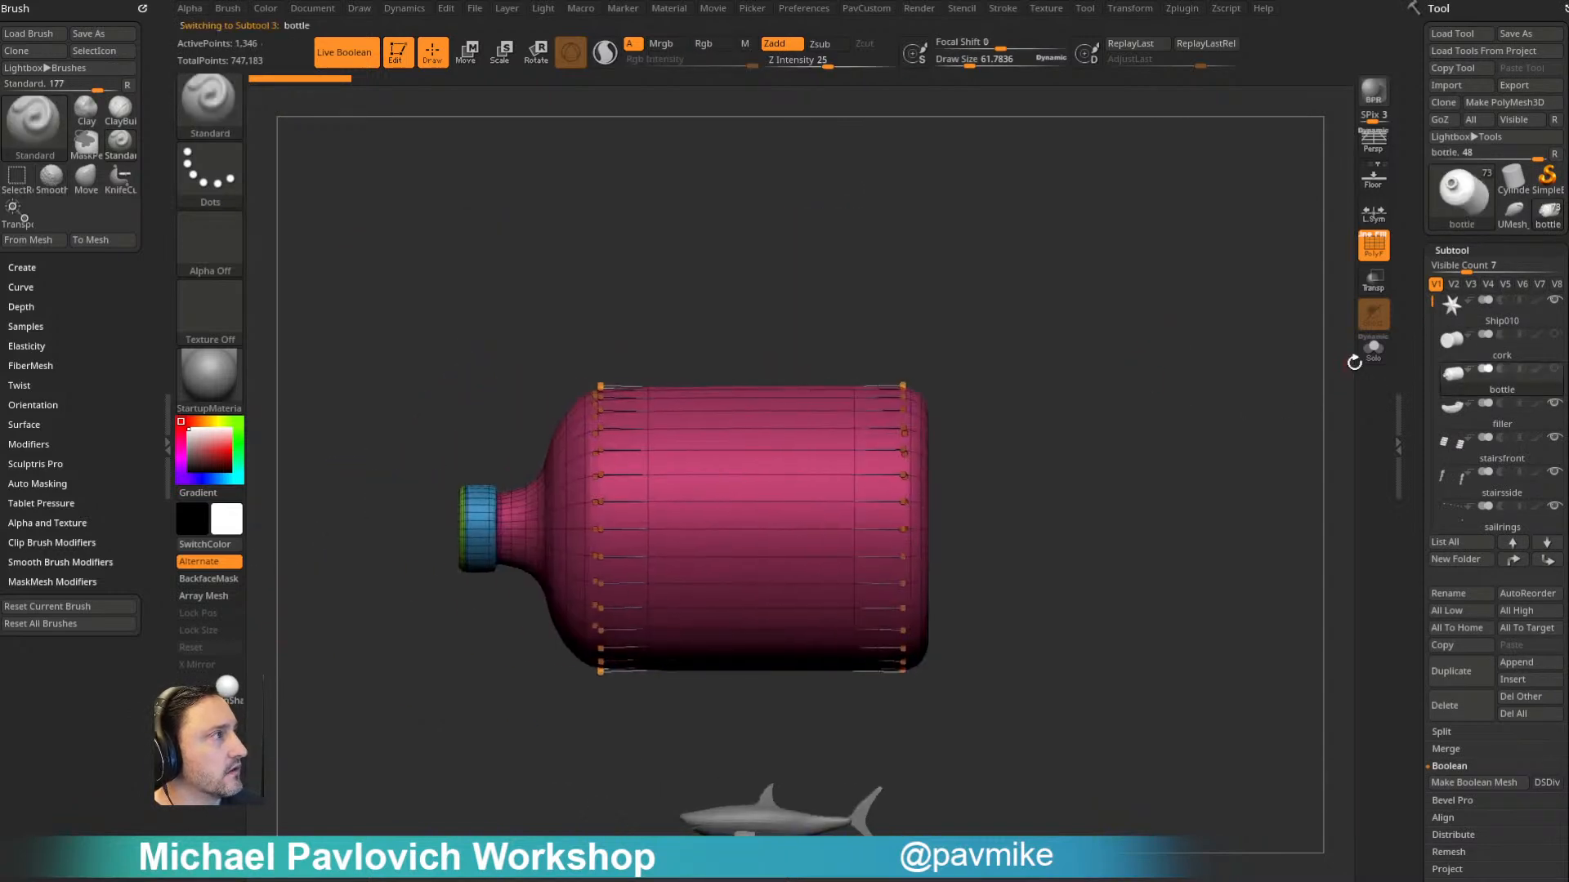
- Isolate the bottle in Solo mode, turn on Transparency and turn off the wireframe and Live Boolean
left_click(1373, 350)
left_click(1381, 283)
right_click_drag(1086, 452, 1121, 425, "alt")
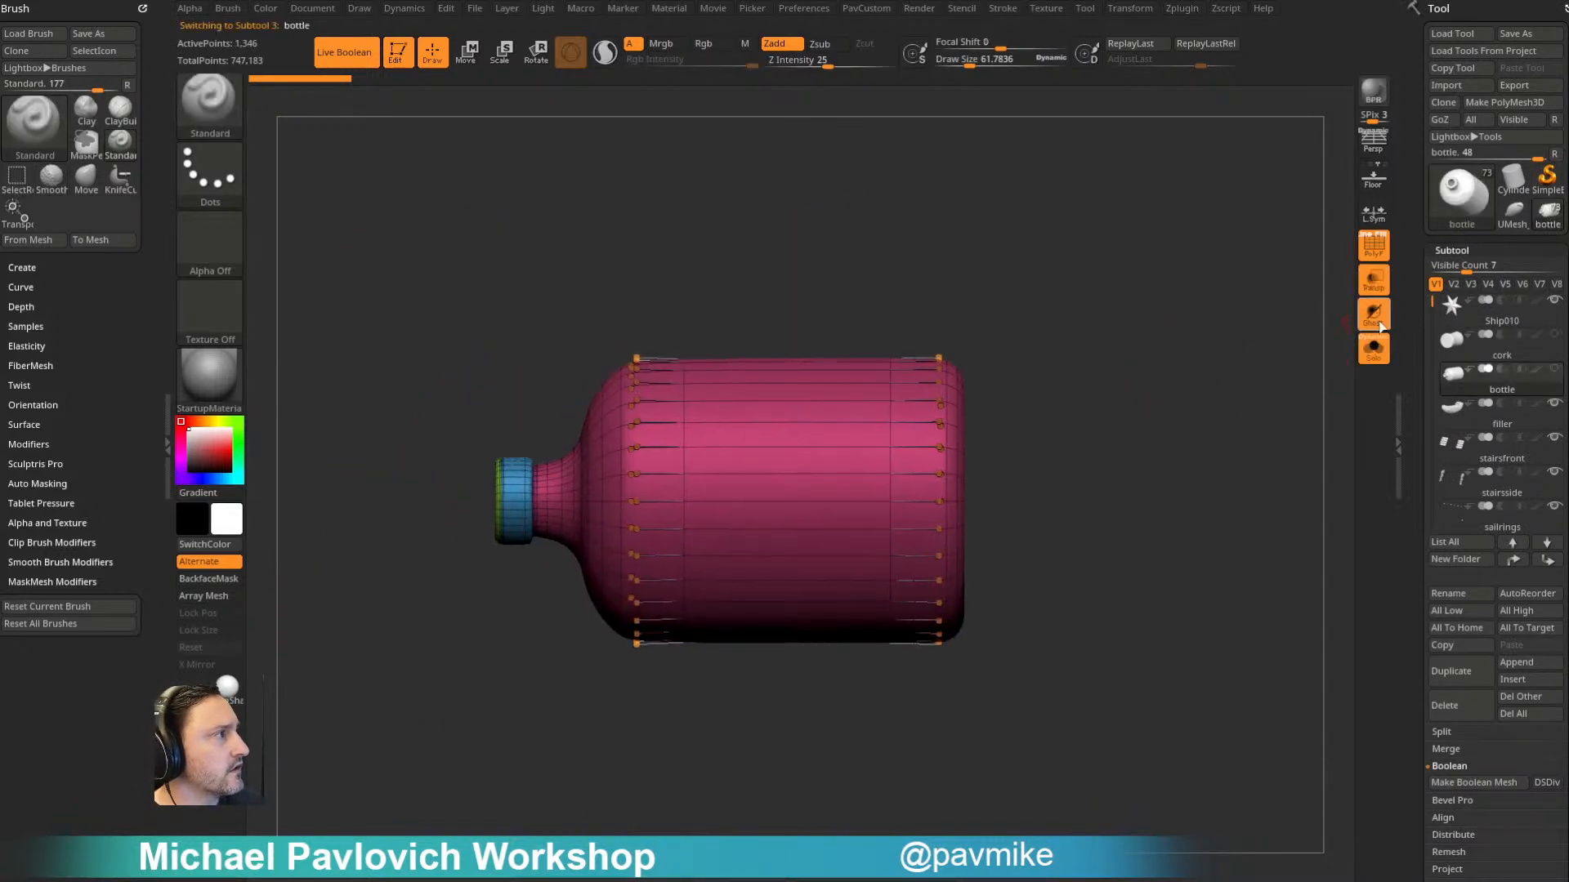
left_click_drag(1190, 357, 1277, 347)
left_click(1374, 246)
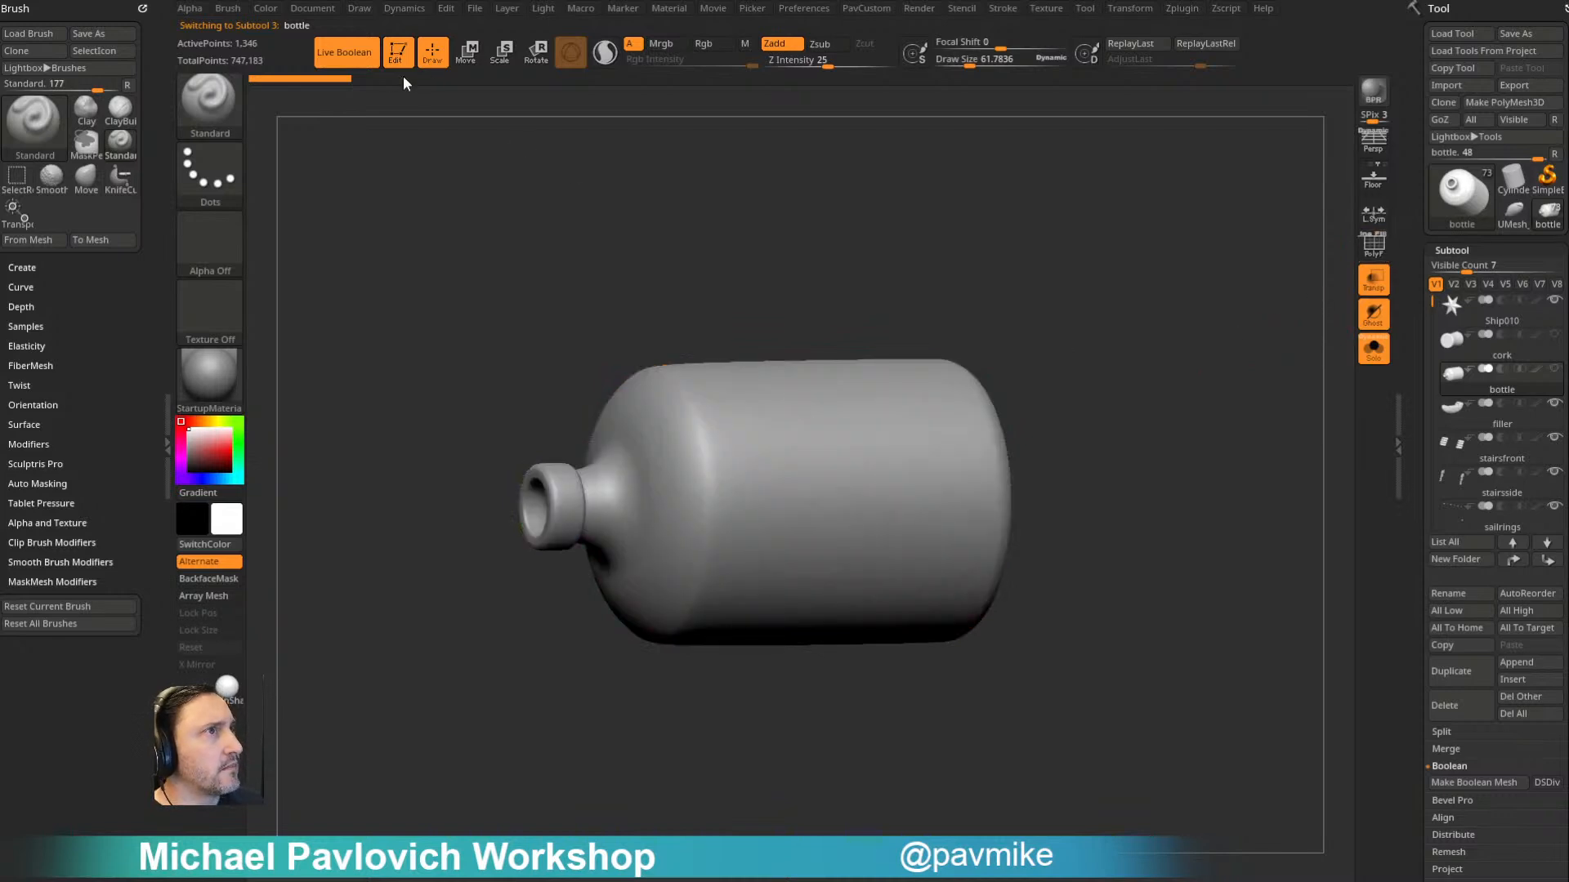
left_click(343, 52)
- Activate the Move gizmo and center it on the bottle's mesh
left_click_drag(614, 227, 1177, 308)
key("w")
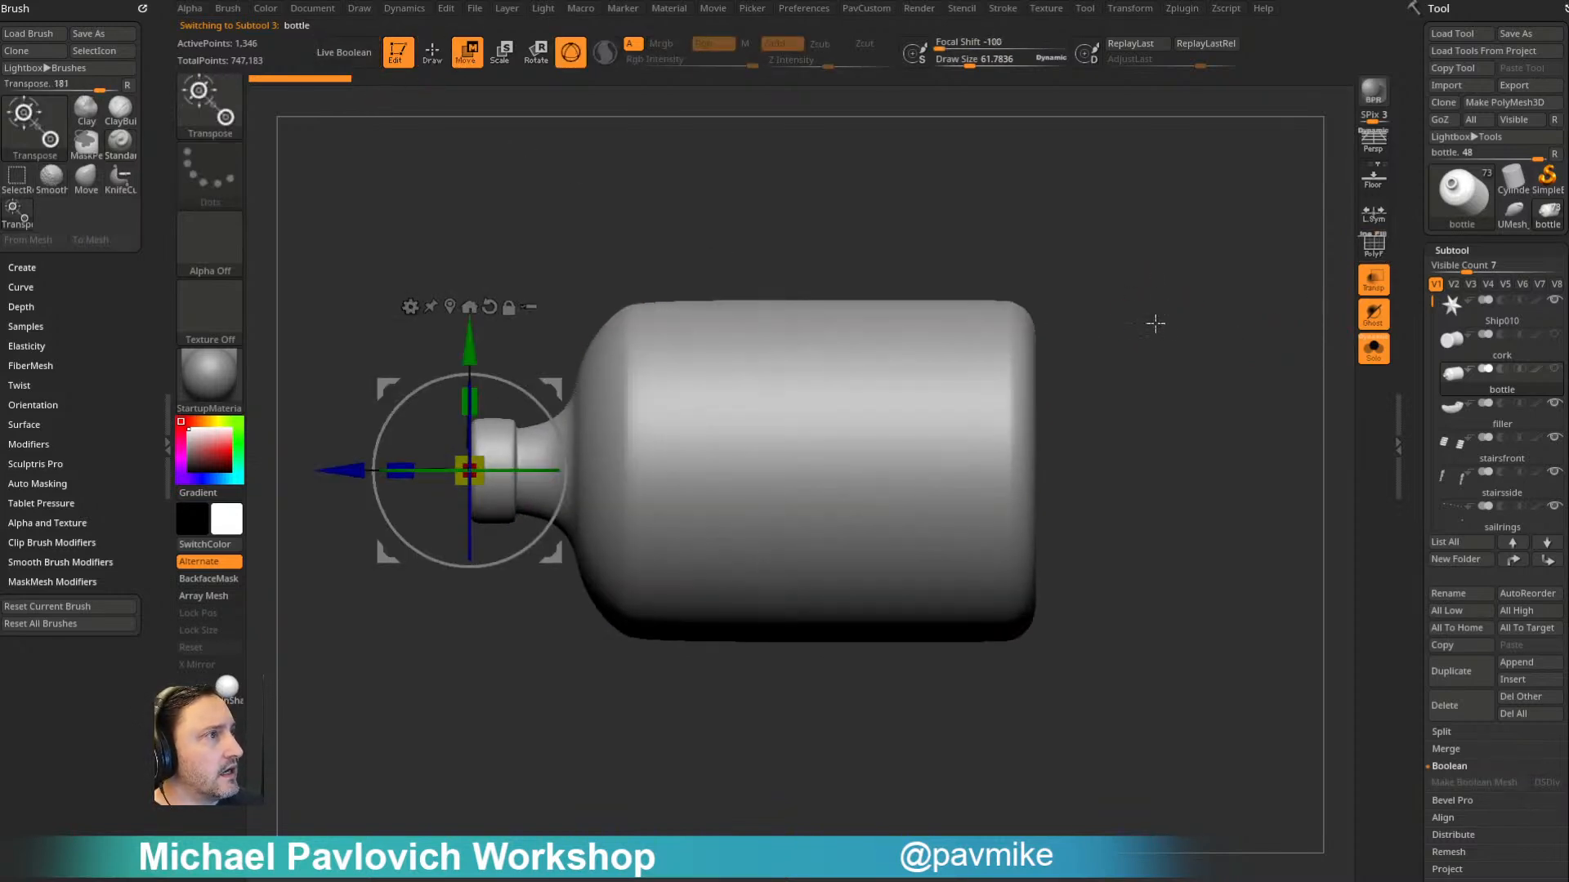
left_click(450, 306)
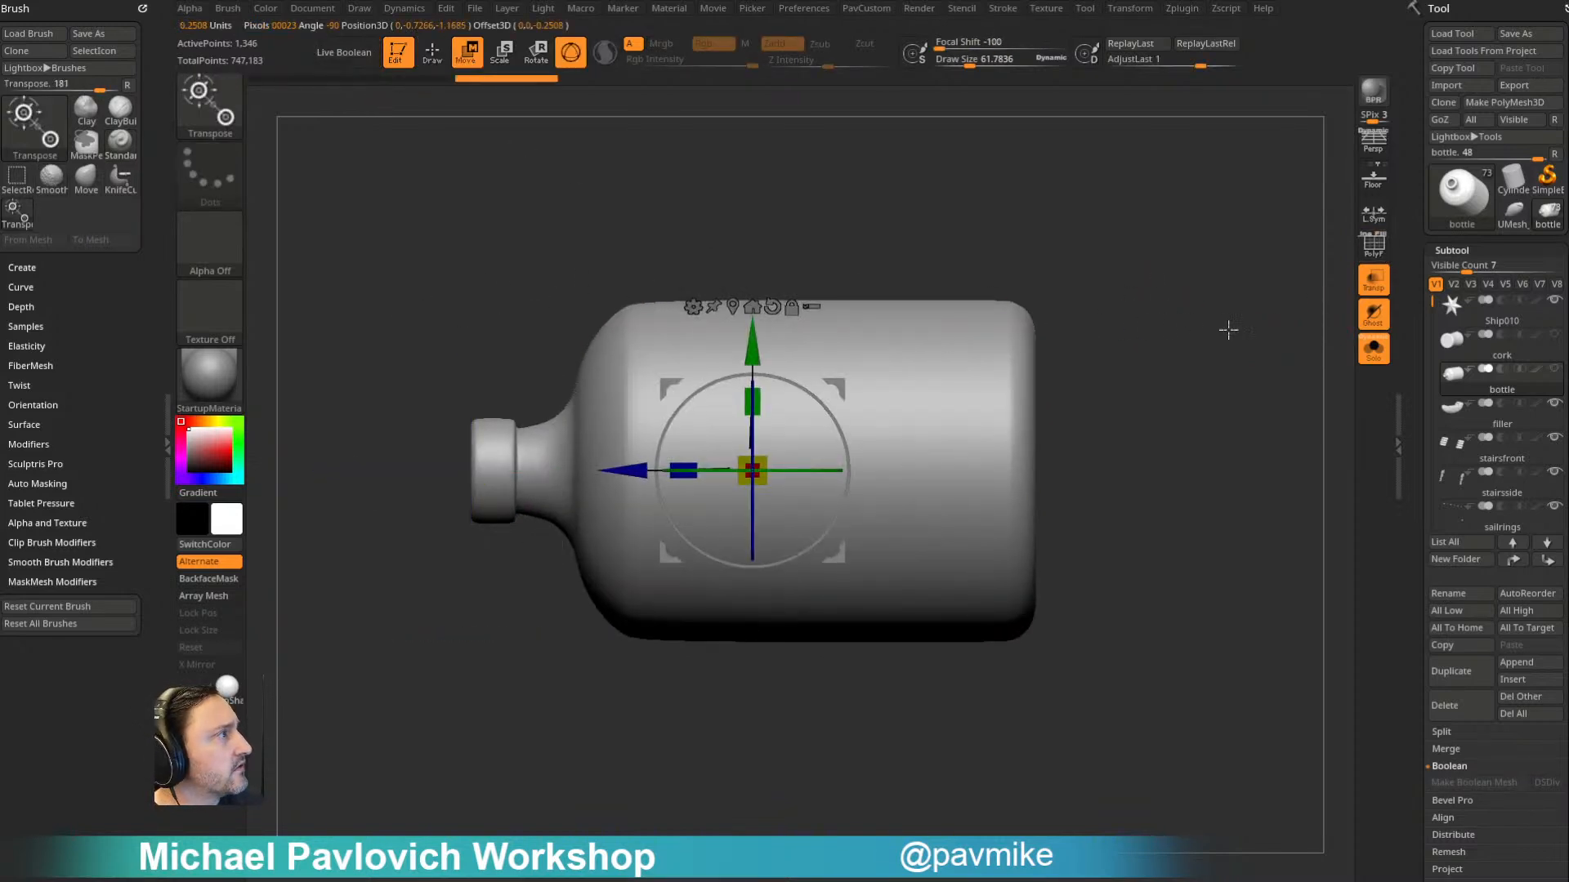
left_click_drag(1201, 386, 1272, 391)
- Turn off Solo and Ghost mode so the ship shows through the transparent bottle
left_click(1378, 351)
left_click_drag(1130, 343, 1191, 266)
left_click(1379, 328)
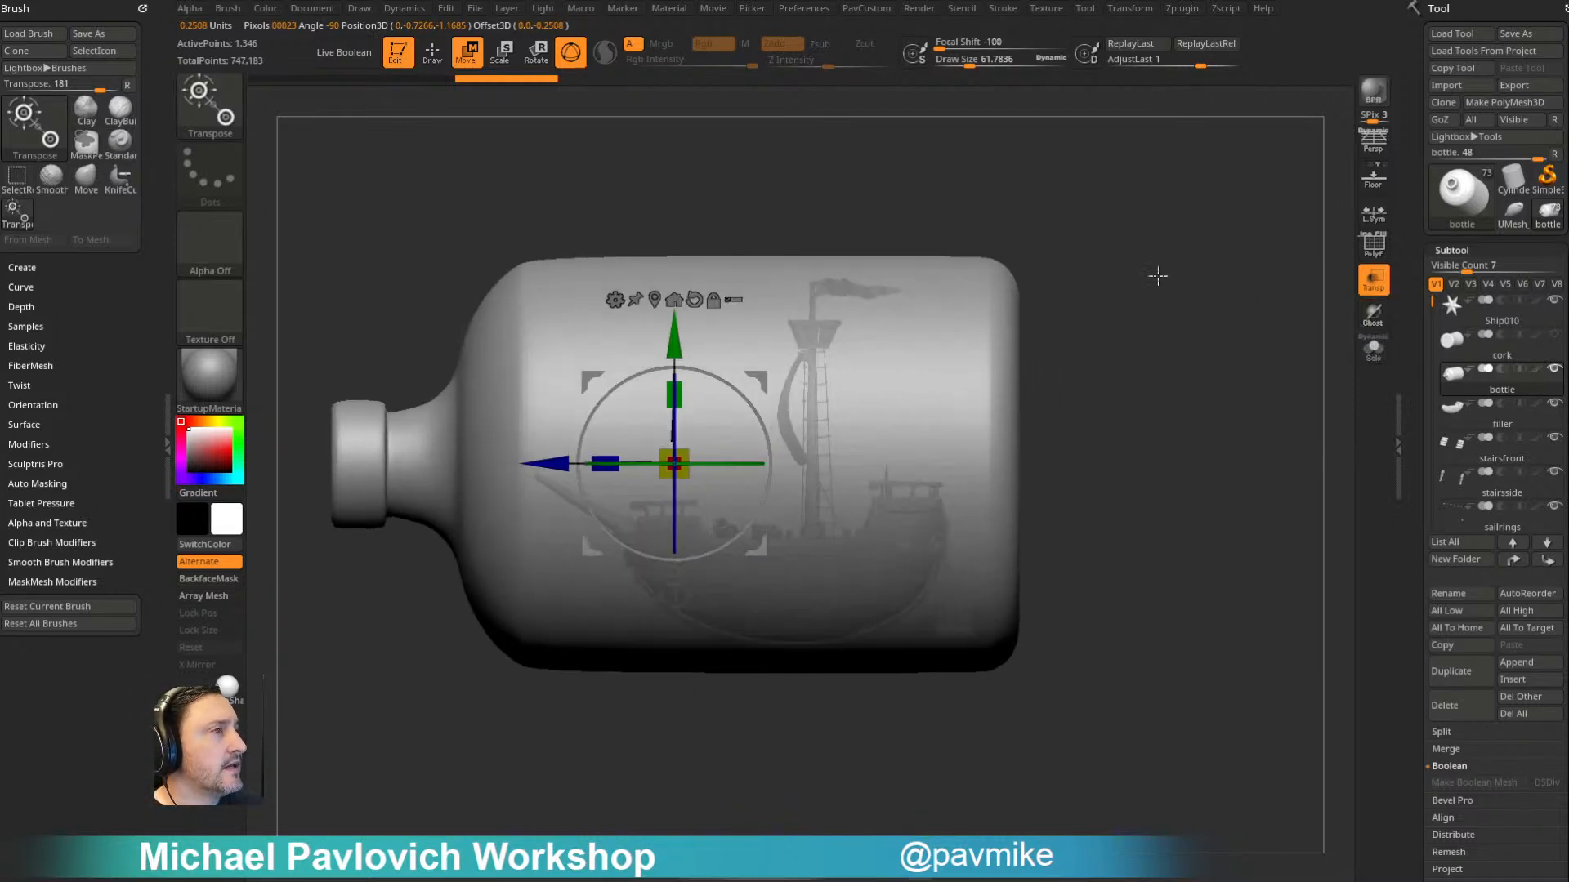
- Rotate the bottle upright with its neck pointing up around the ship
left_click_drag(717, 376, 871, 549)
left_click_drag(770, 379, 884, 322)
left_click_drag(1069, 351, 1085, 379, "alt")
mouse_move(997, 278)
left_mouse_down()
mouse_move(1065, 406)
mouse_move(1057, 309)
mouse_move(1010, 275)
left_mouse_up()
left_click_drag(1076, 314, 1054, 245, "alt")
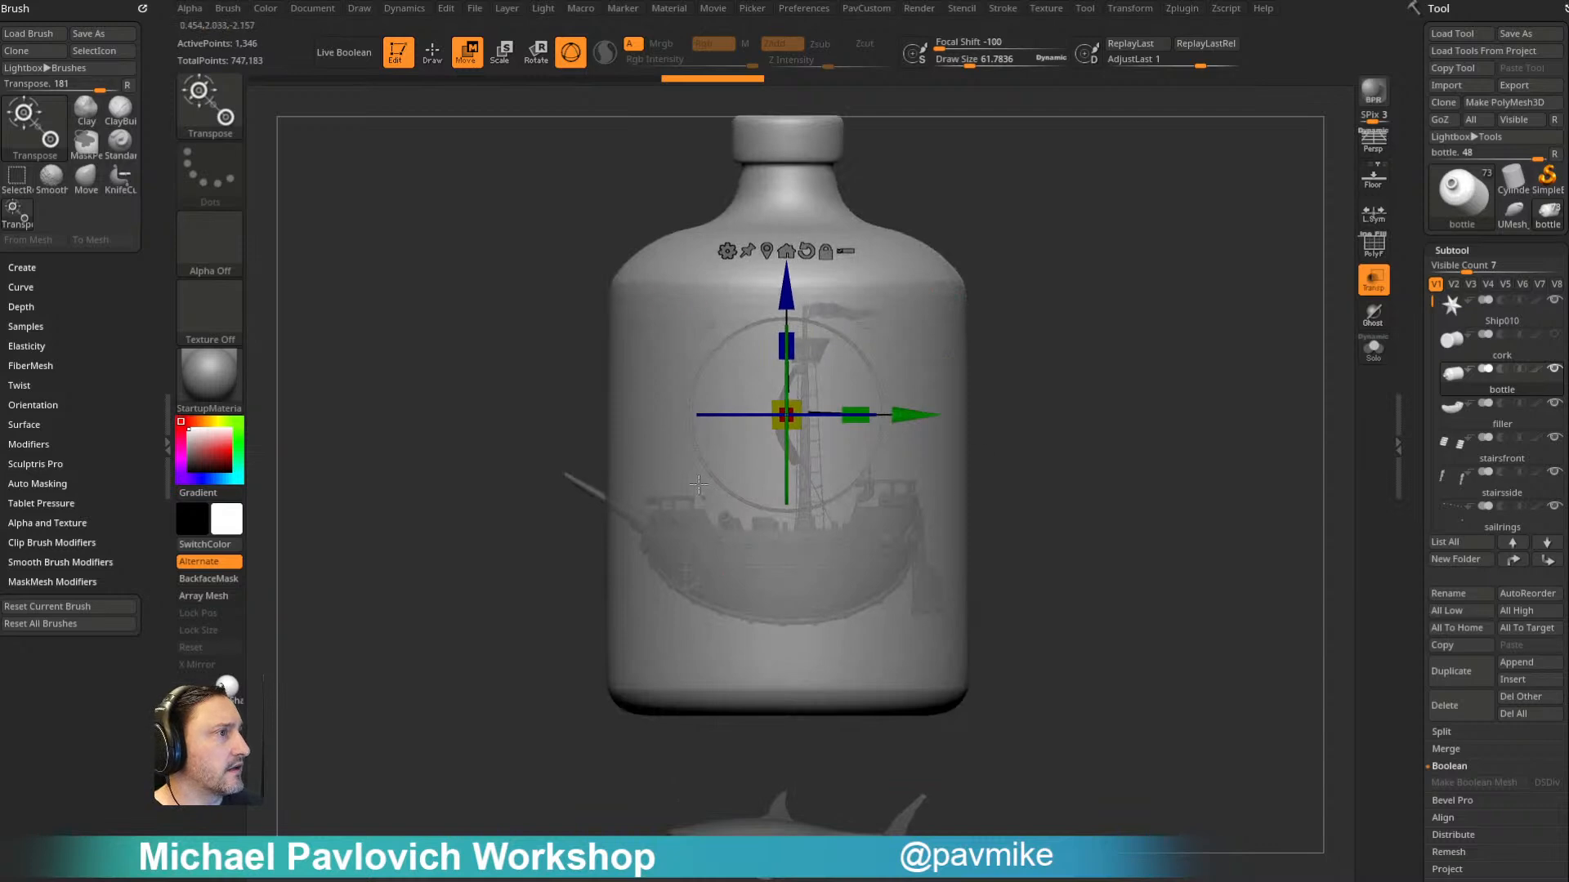
- Hide the bottle, make the filler subtool active in Draw mode and turn off Transparency to show the solid ship
left_click_drag(1120, 365, 1193, 412)
left_click(1498, 410)
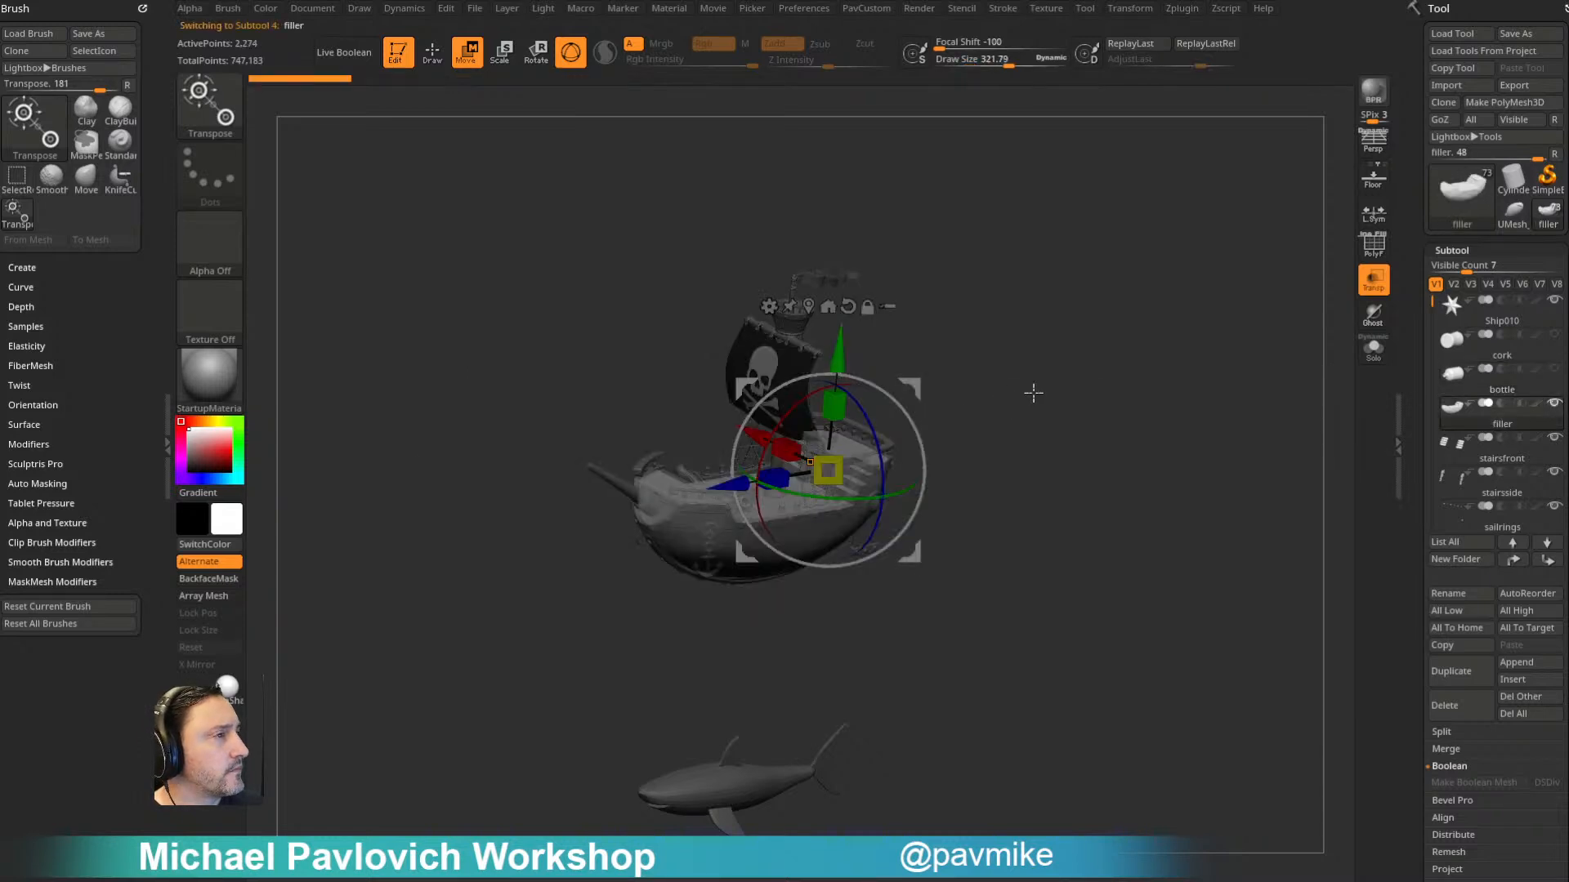
key("q")
left_click_drag(1083, 380, 1093, 417, "alt")
key("s")
left_click_drag(1093, 417, 1075, 417)
left_click(1372, 280)
mouse_move(1209, 392)
left_mouse_down()
mouse_move(1187, 339)
mouse_move(1194, 393)
left_mouse_up()
key("s")
left_click_drag(1193, 392, 1159, 391)
left_click_drag(1159, 392, 962, 439)
left_click_drag(737, 471, 1181, 343)
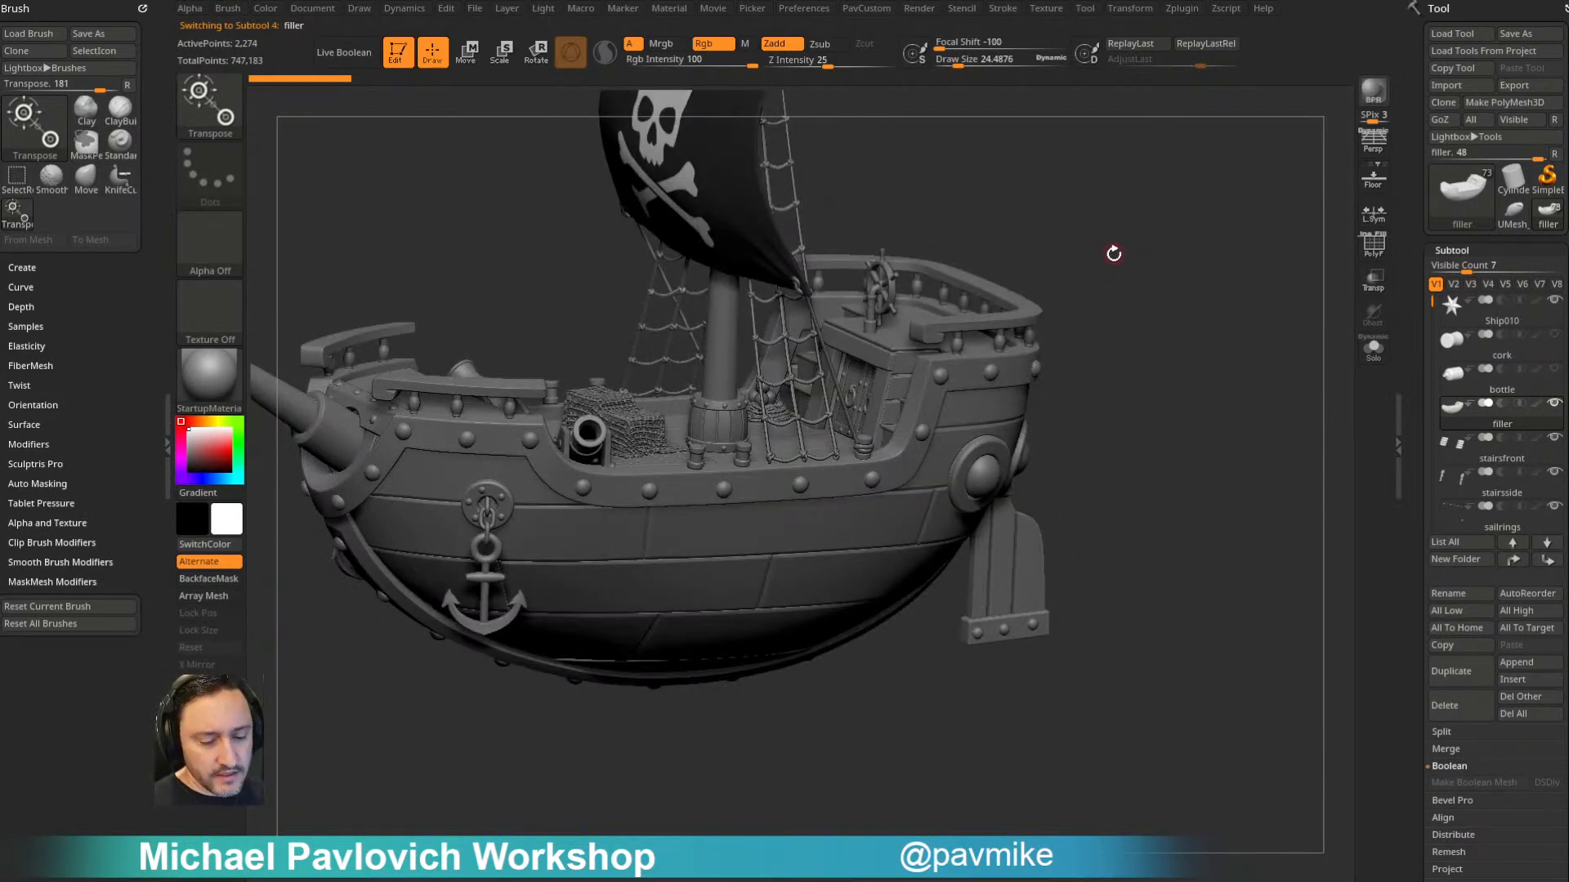
- Choose the IMM ModelKit brush and pick its Fasteners_6 insert mesh
key("comma")
key("comma")
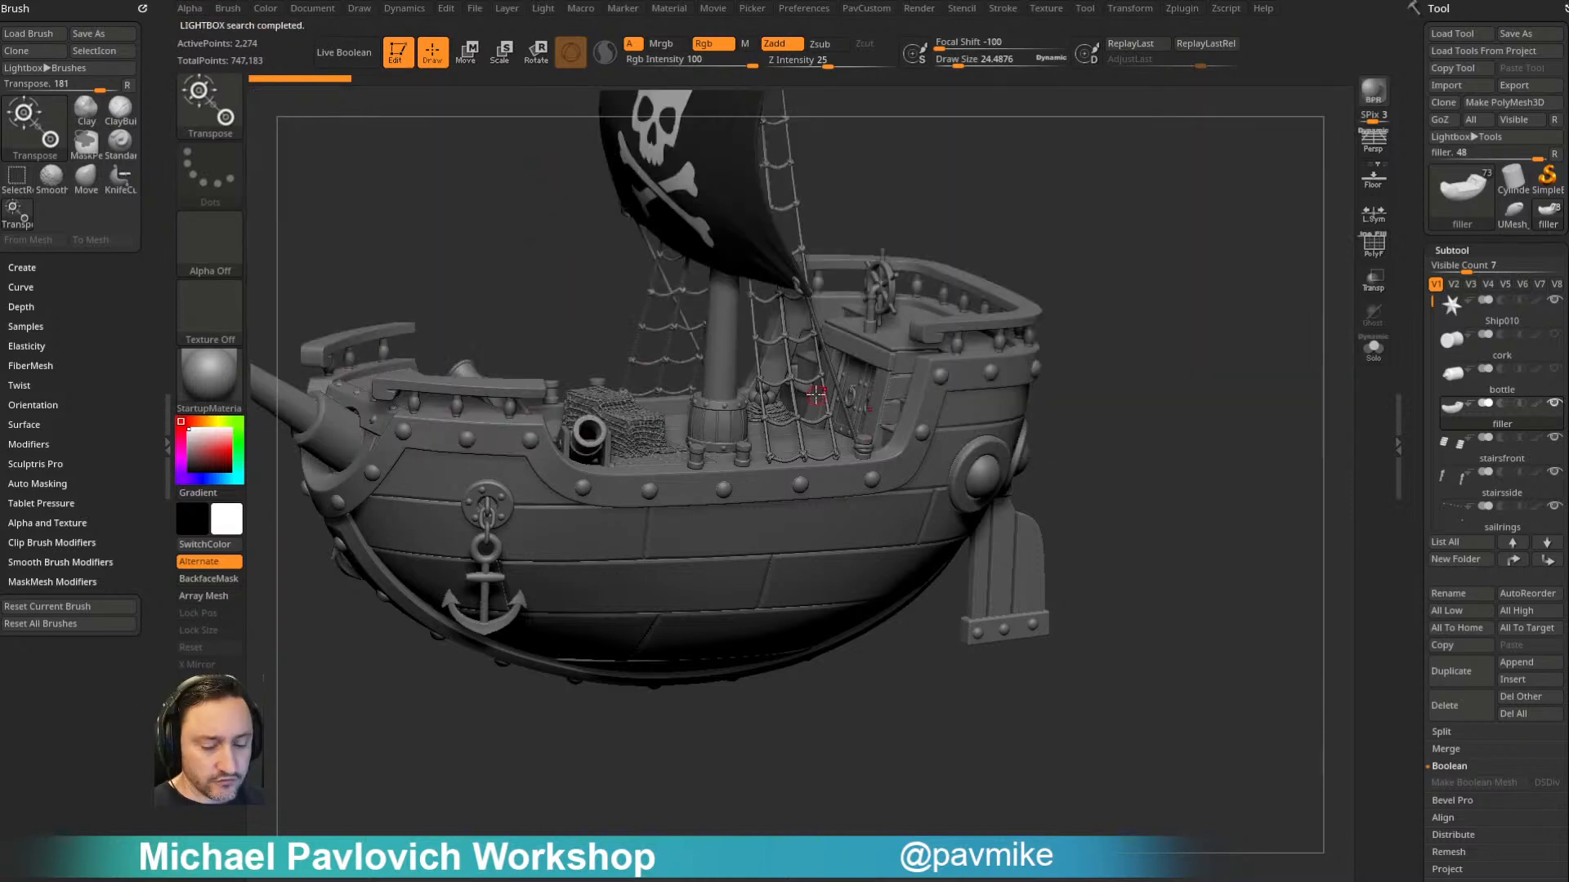
key("b")
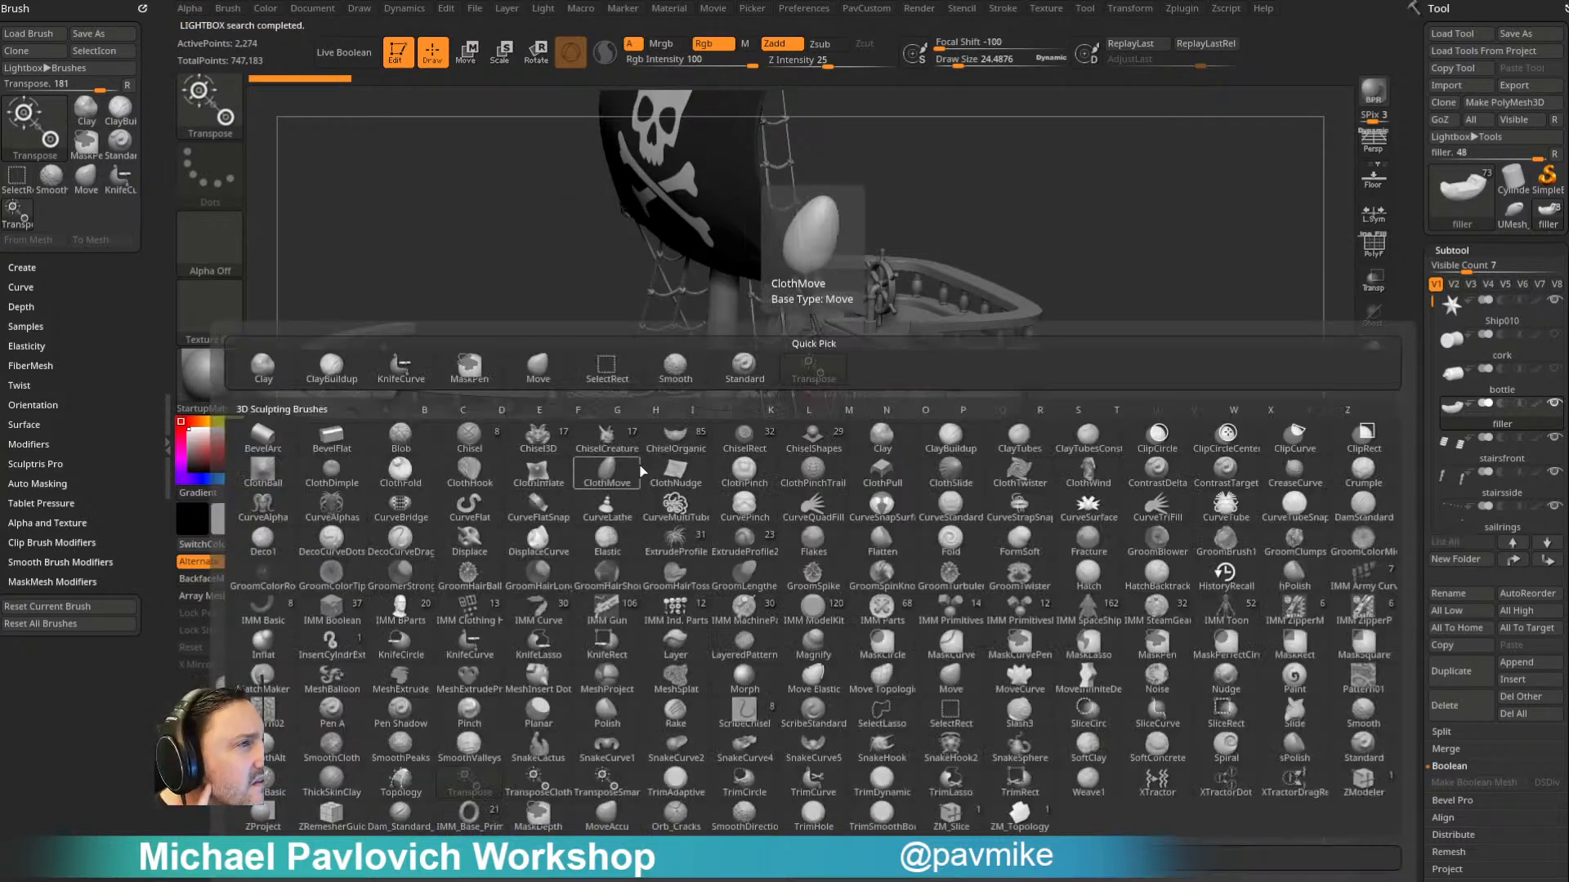
key("i")
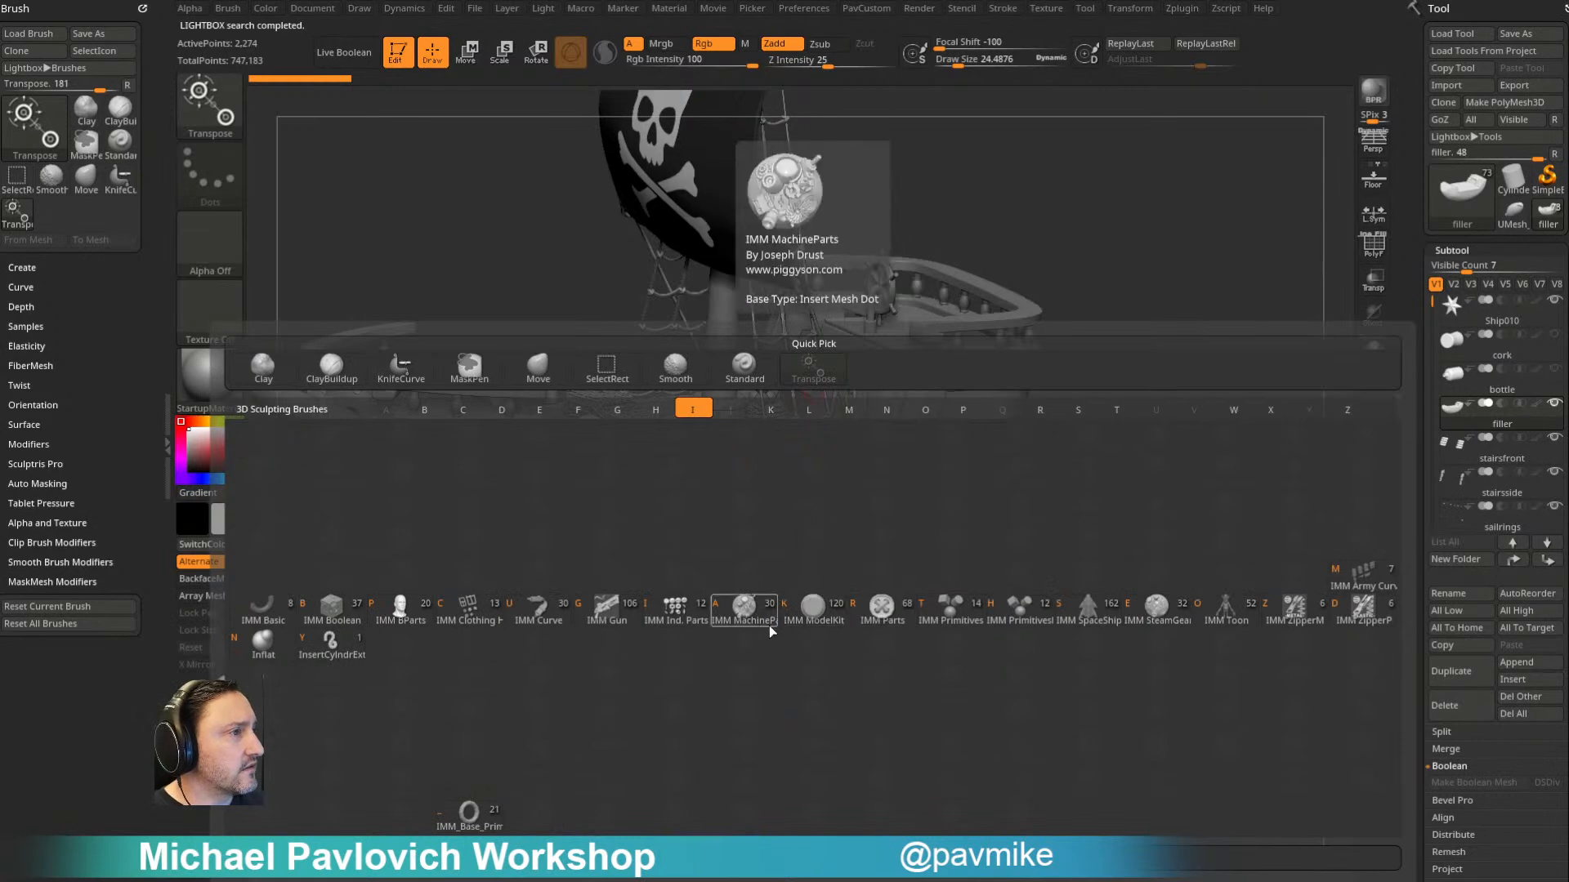
left_click(812, 611)
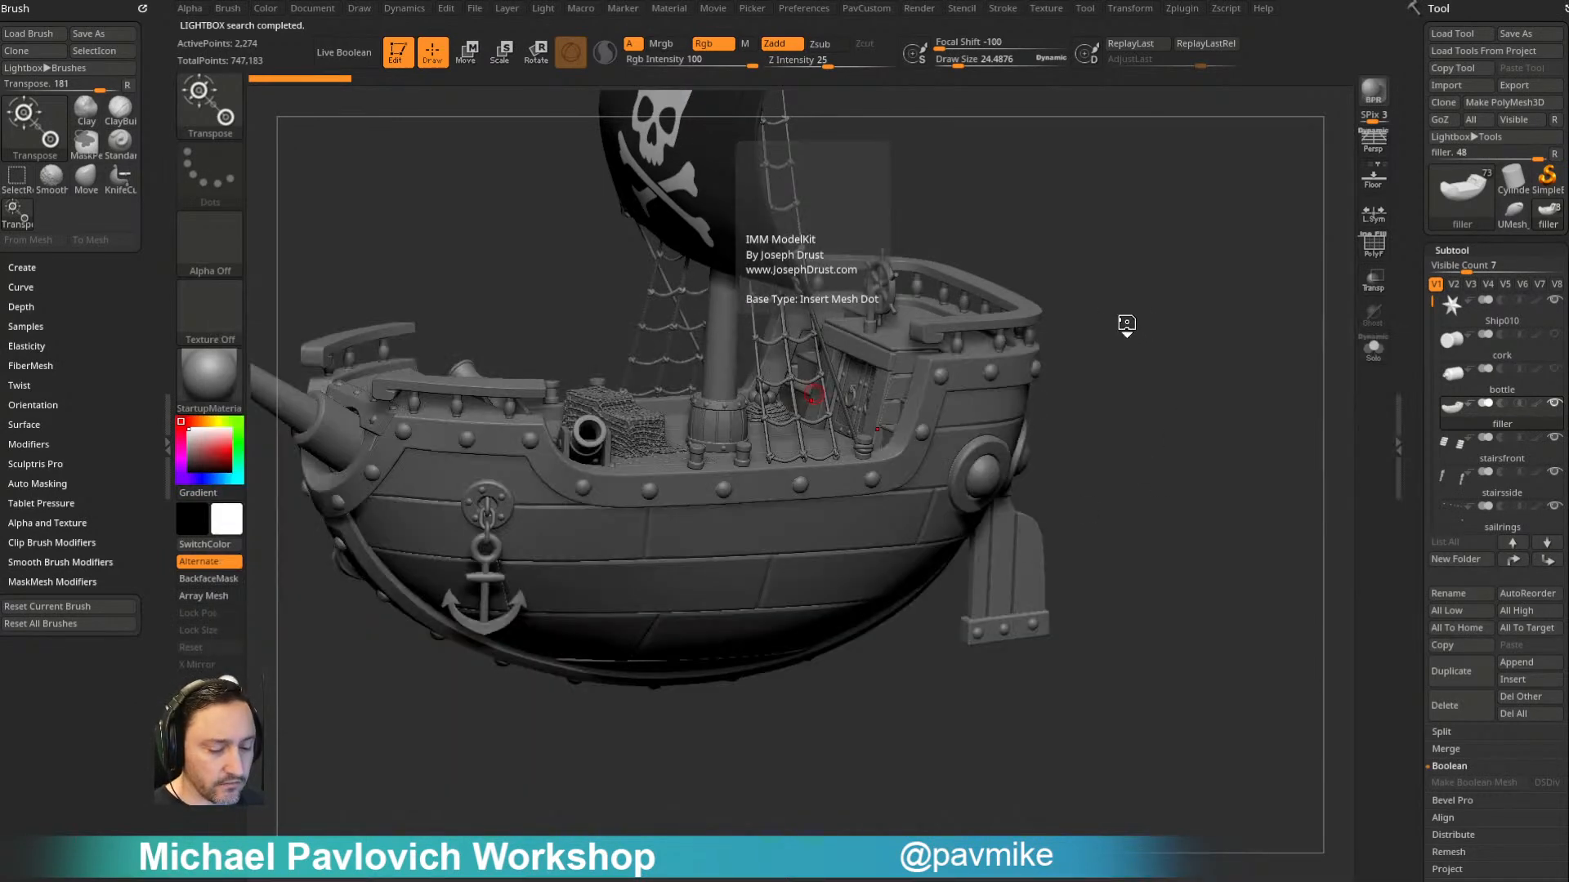
key("m")
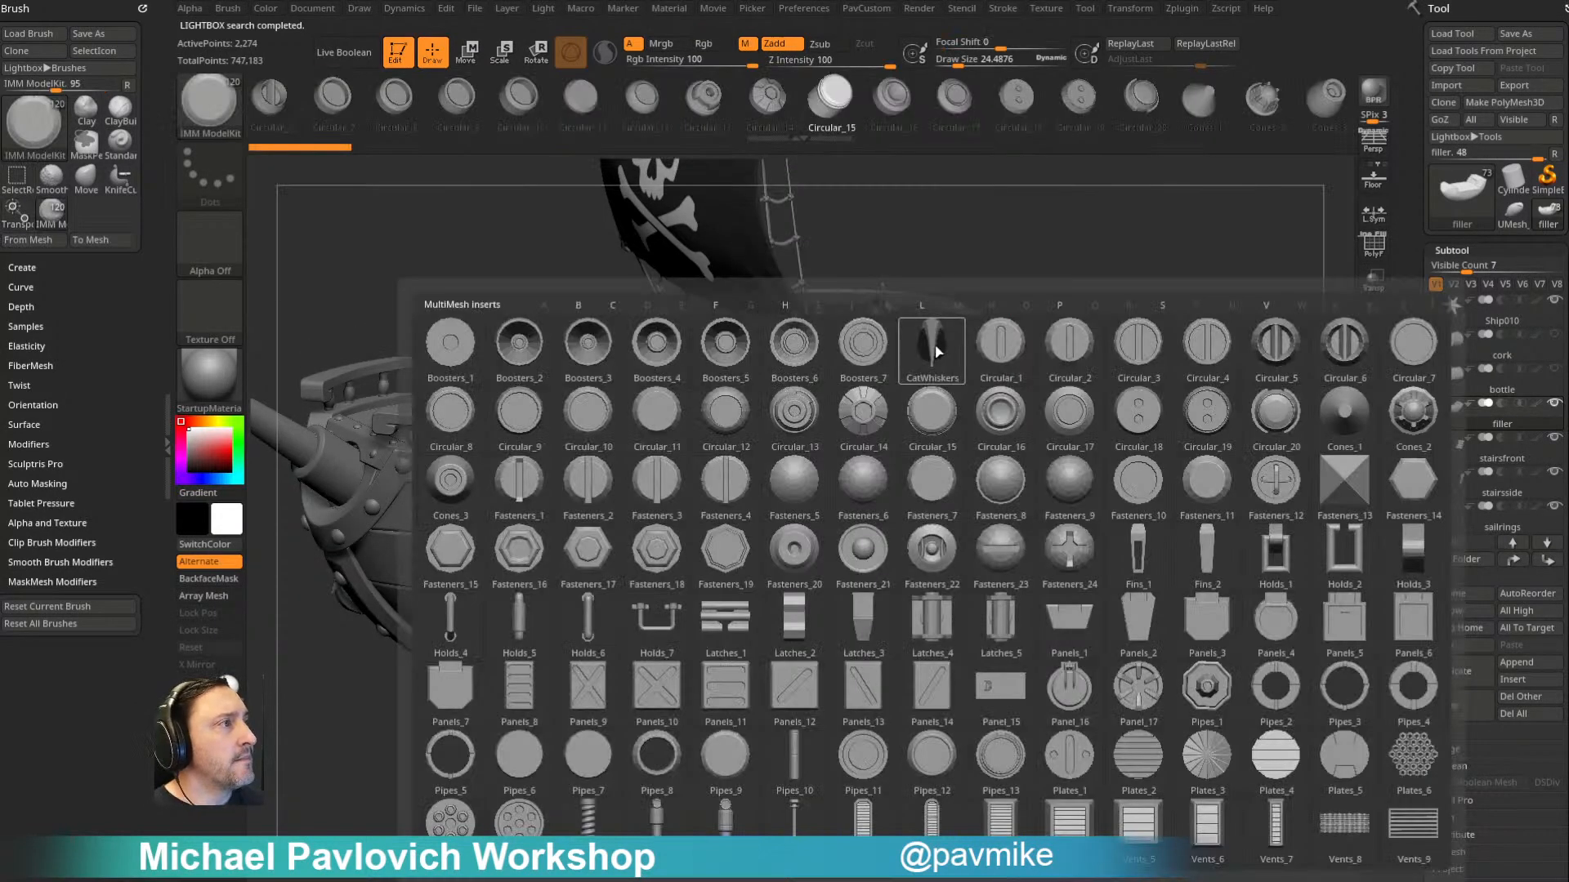
left_click(853, 492)
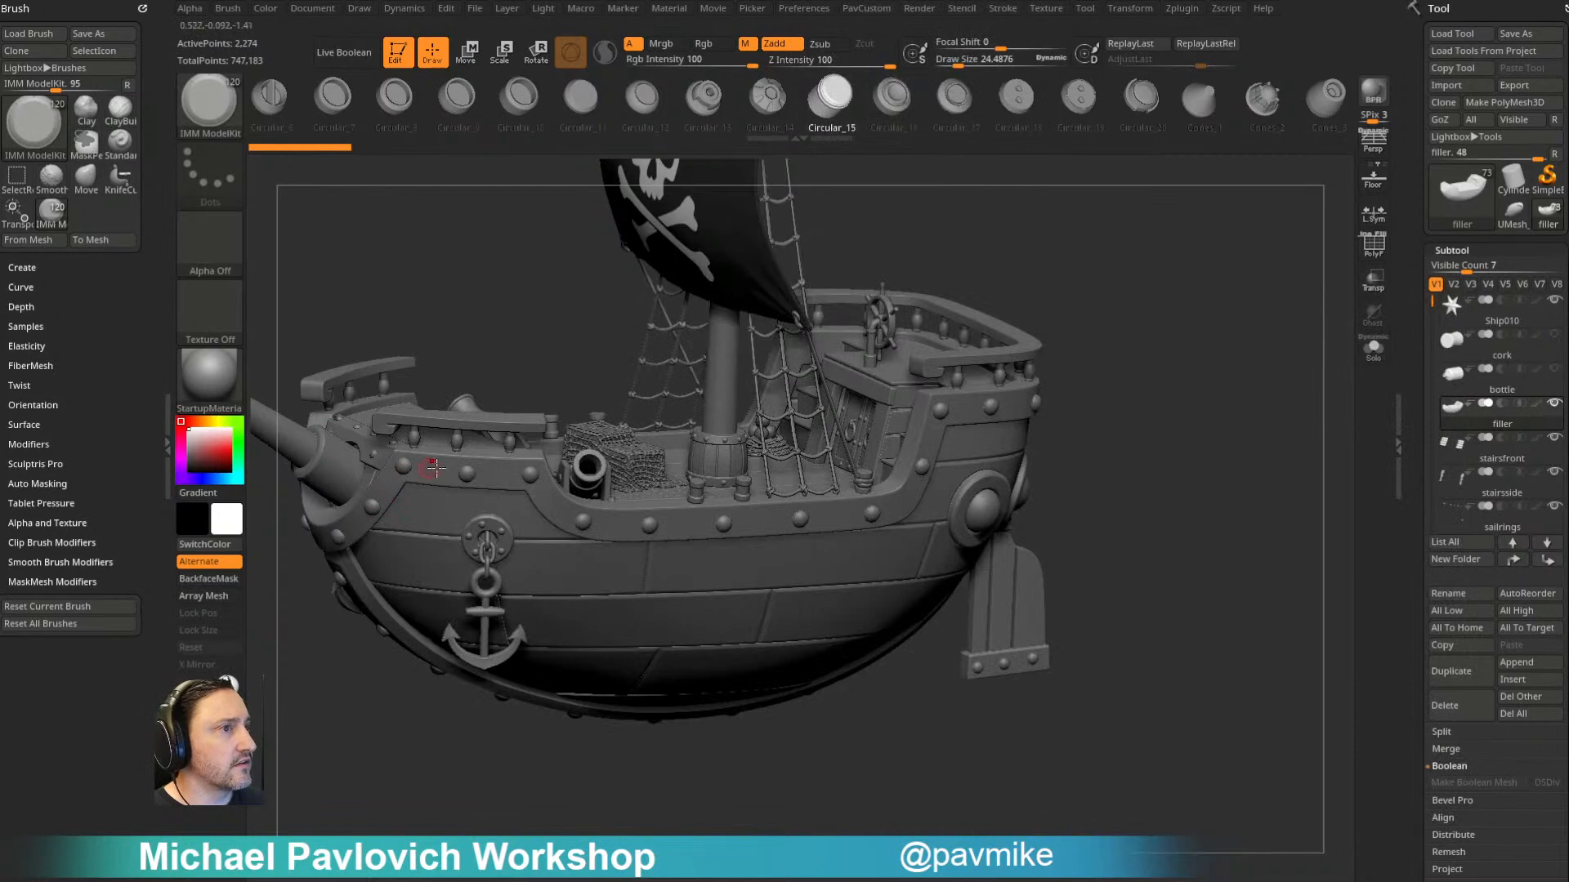
left_click_drag(1173, 364, 1248, 348, "alt")
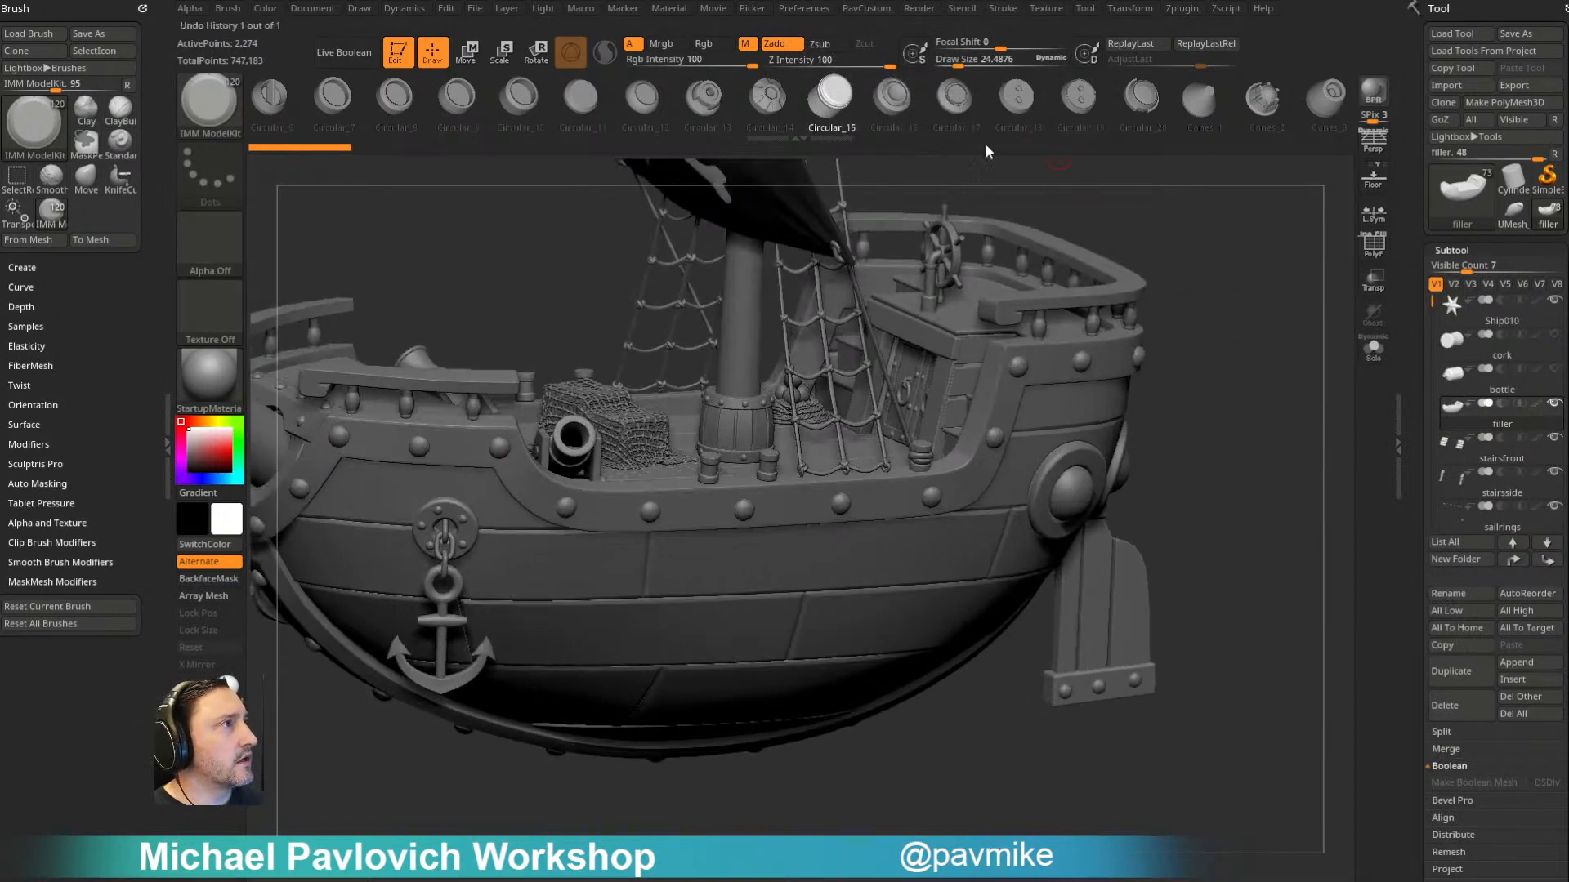
key("m")
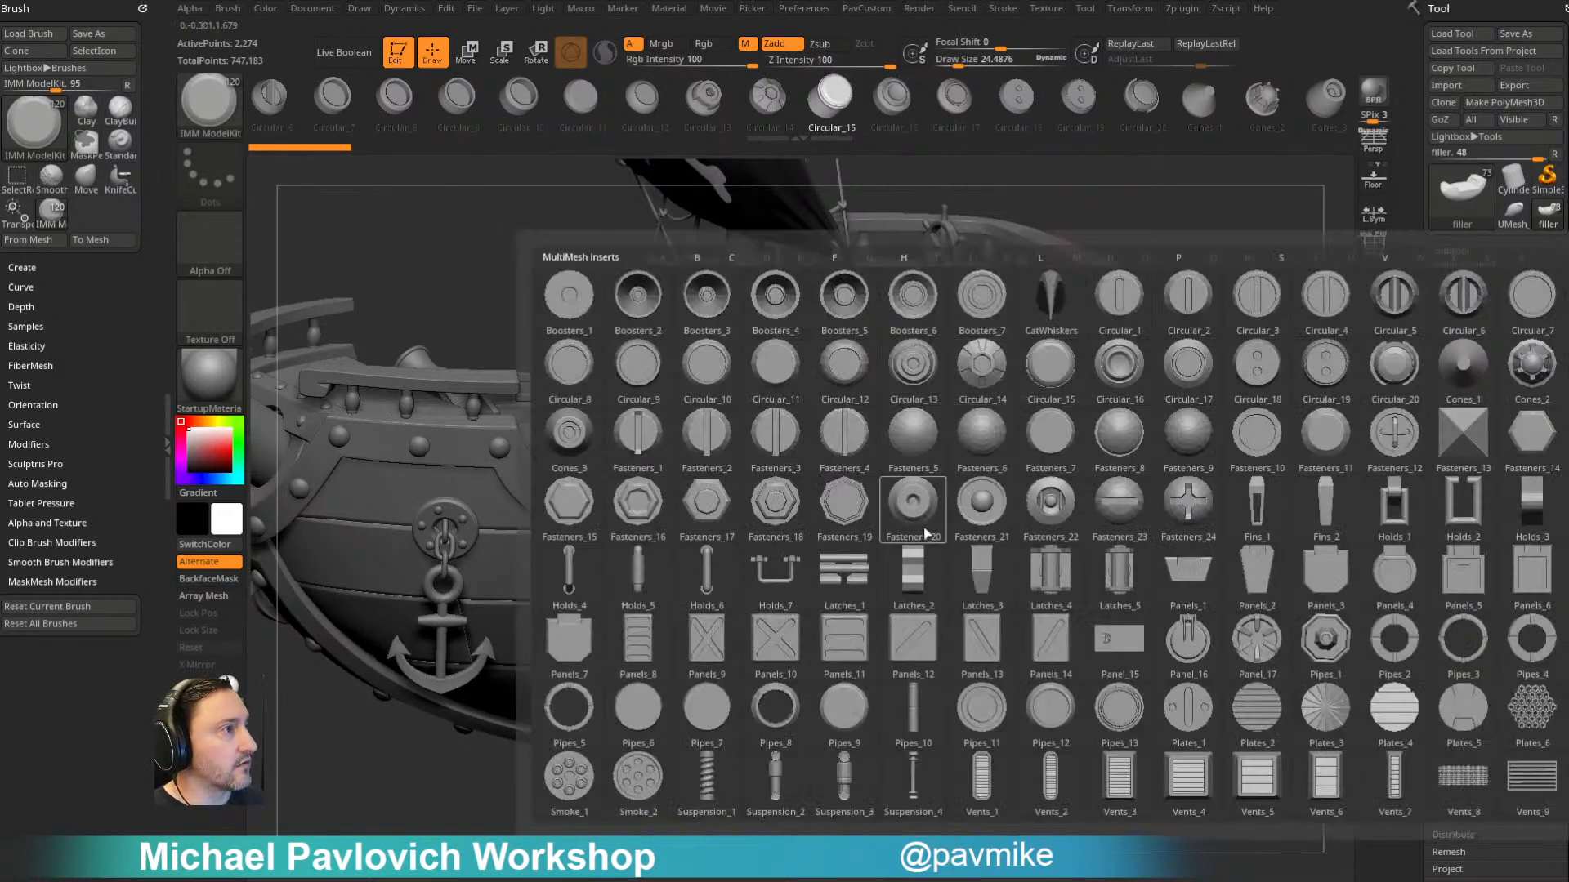
left_click(979, 443)
left_click_drag(1202, 348, 1194, 314, "alt")
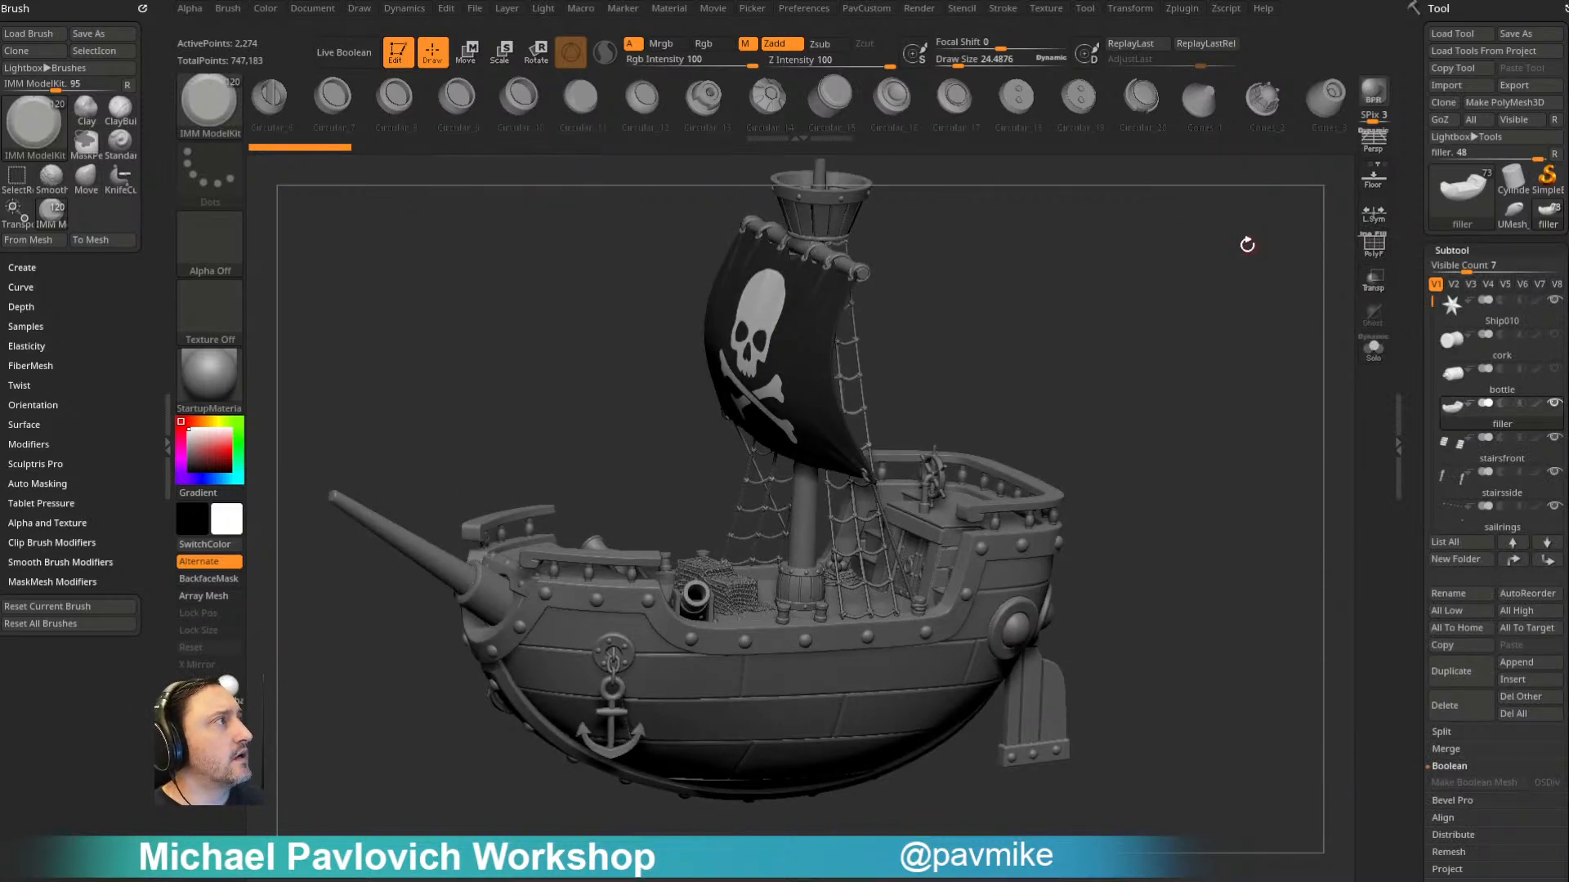
- Leave Edit mode for 2.5D, clear the canvas and save the project
left_click(399, 54)
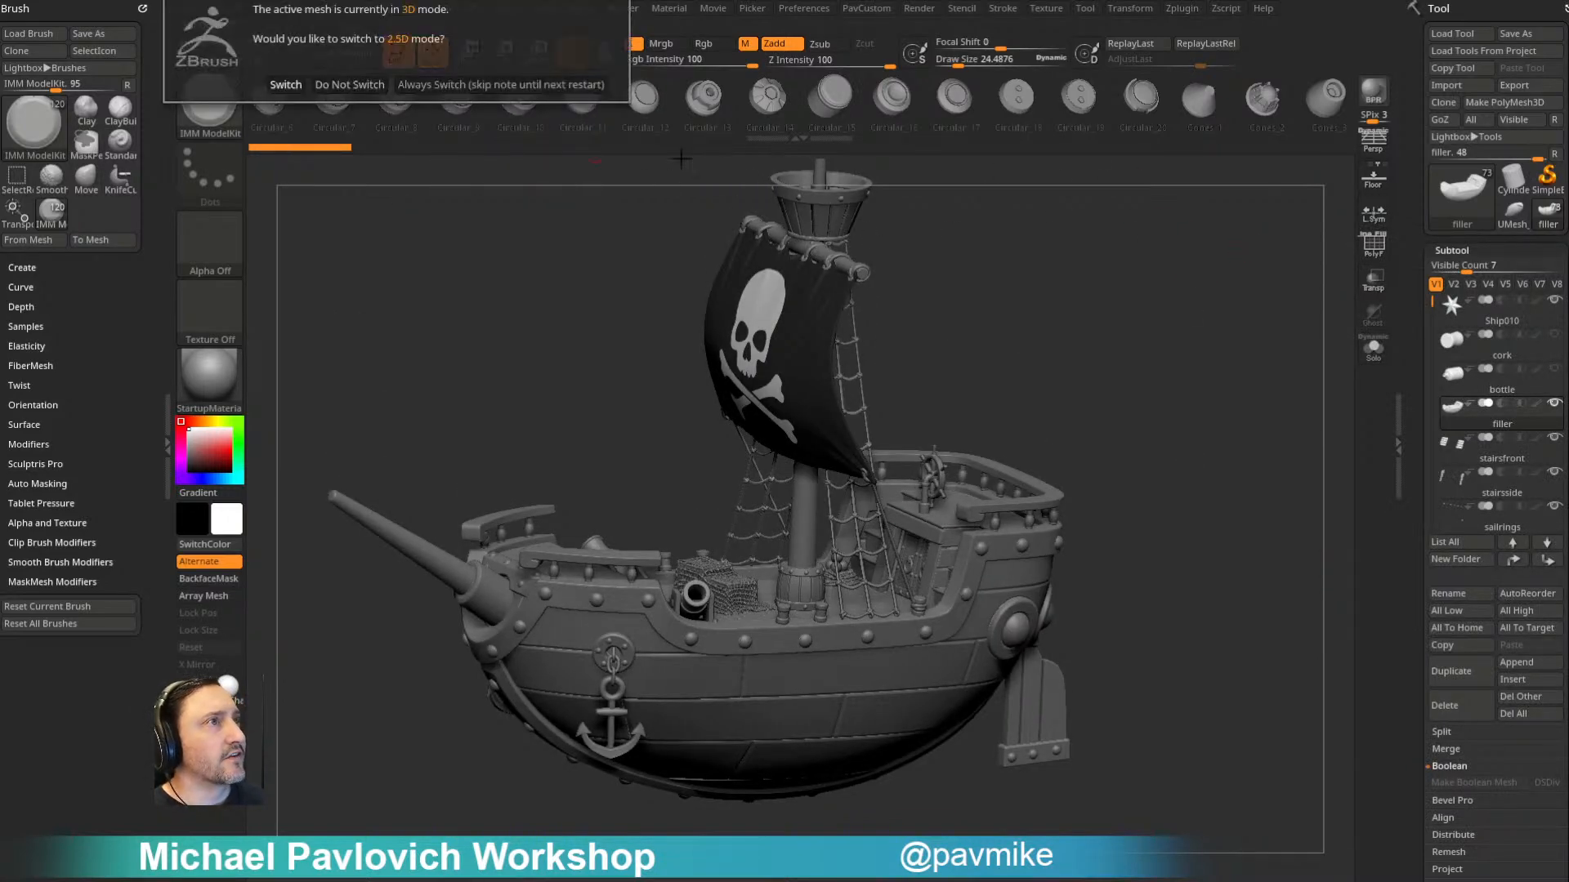
left_click(530, 82)
key("ctrl+n")
key("ctrl+s")
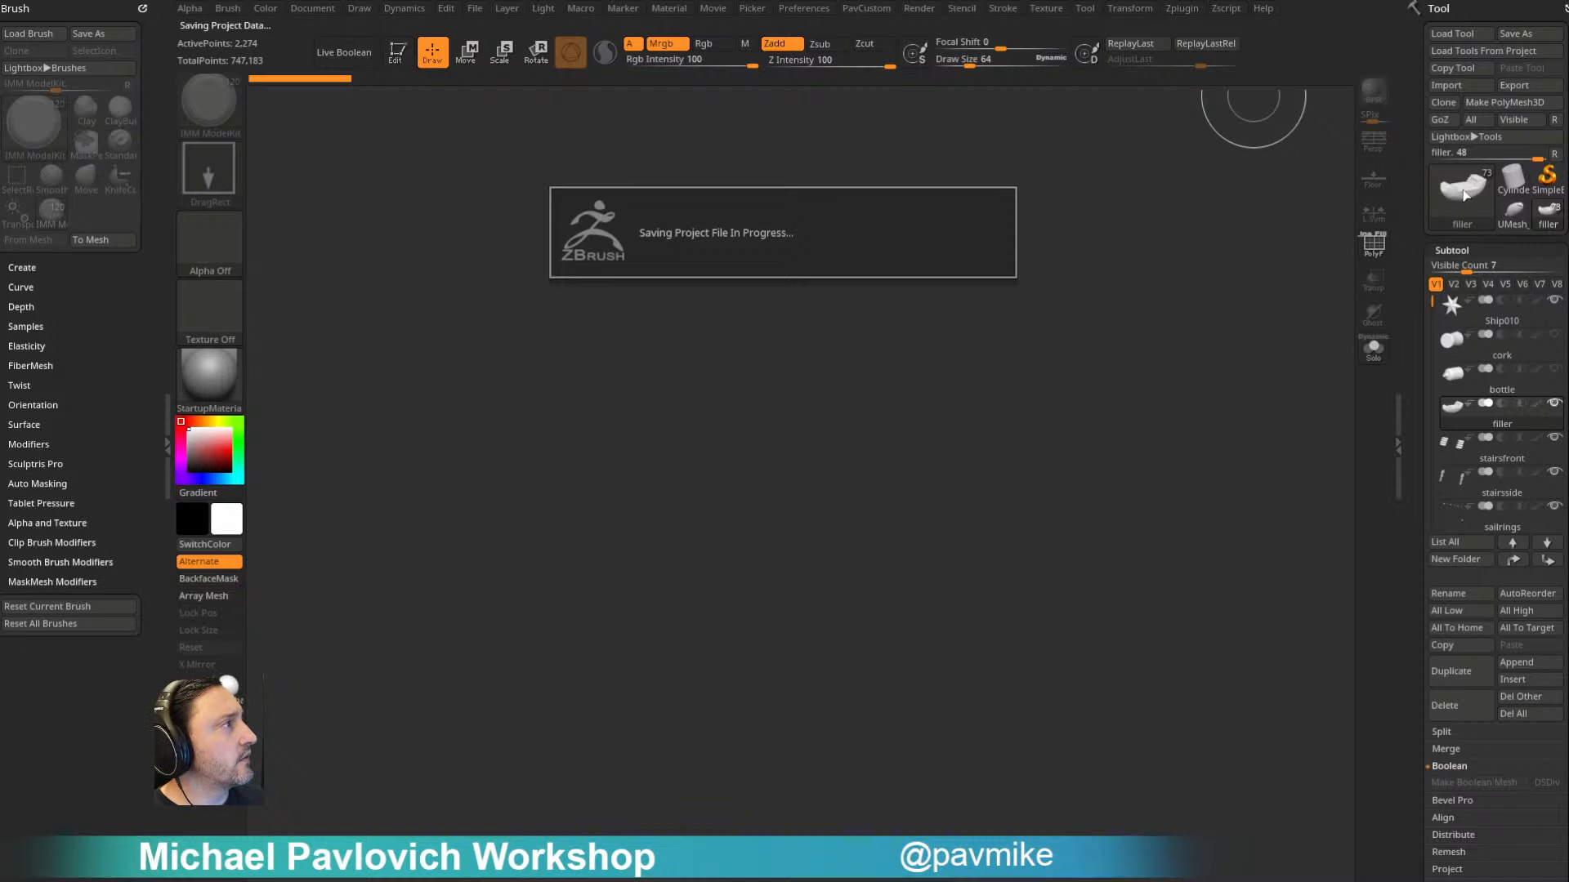
- Place a PolyMesh3D star on the empty canvas in Edit mode and activate the Move gizmo
left_click(1463, 192)
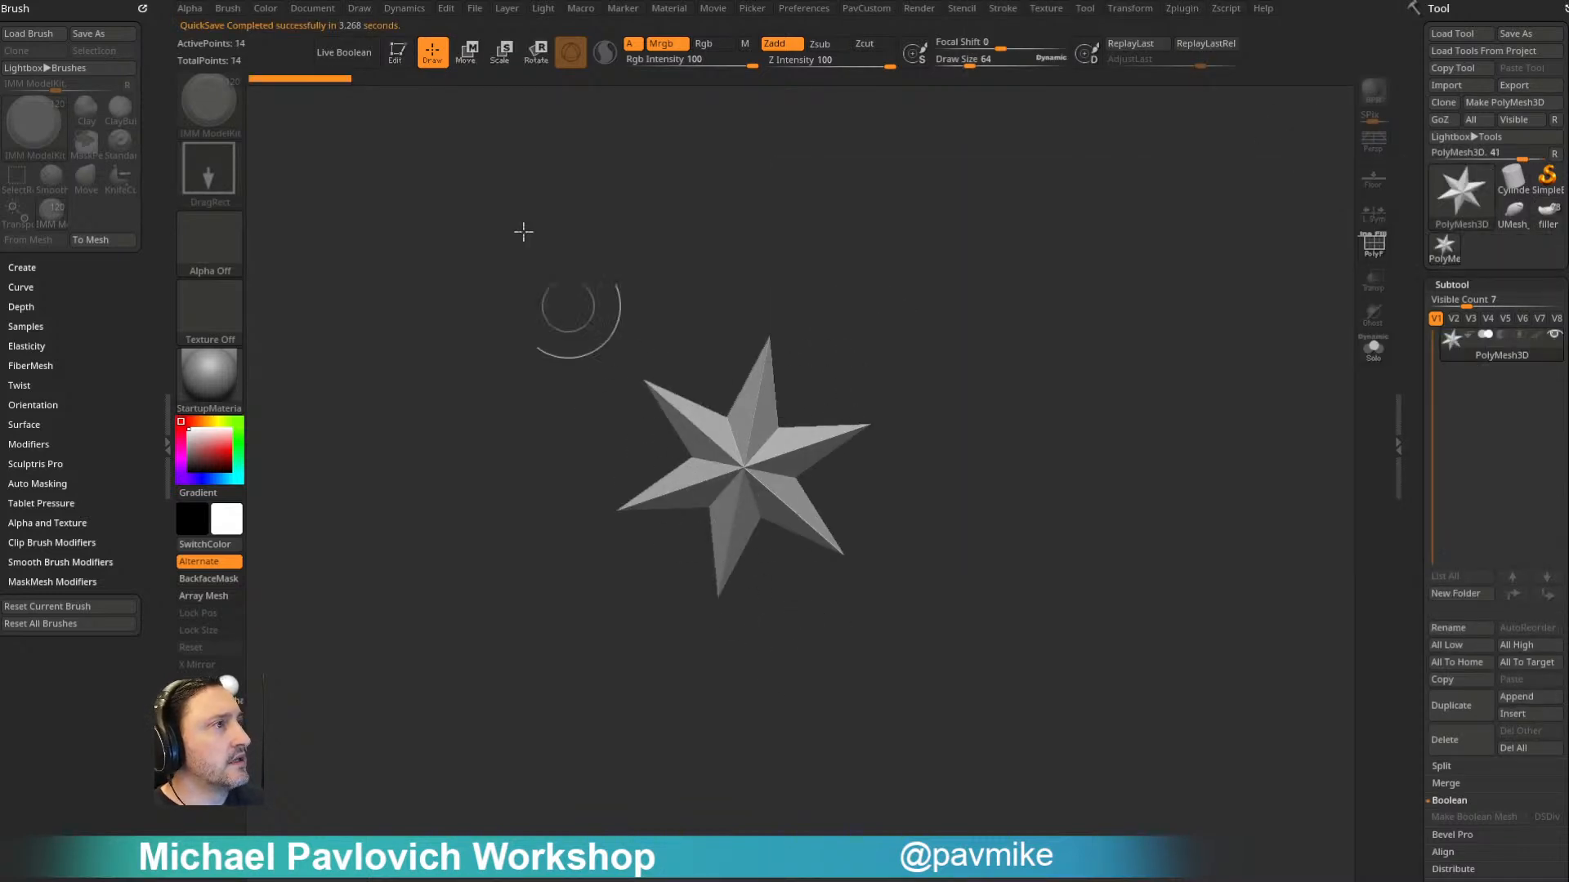
left_click(396, 51)
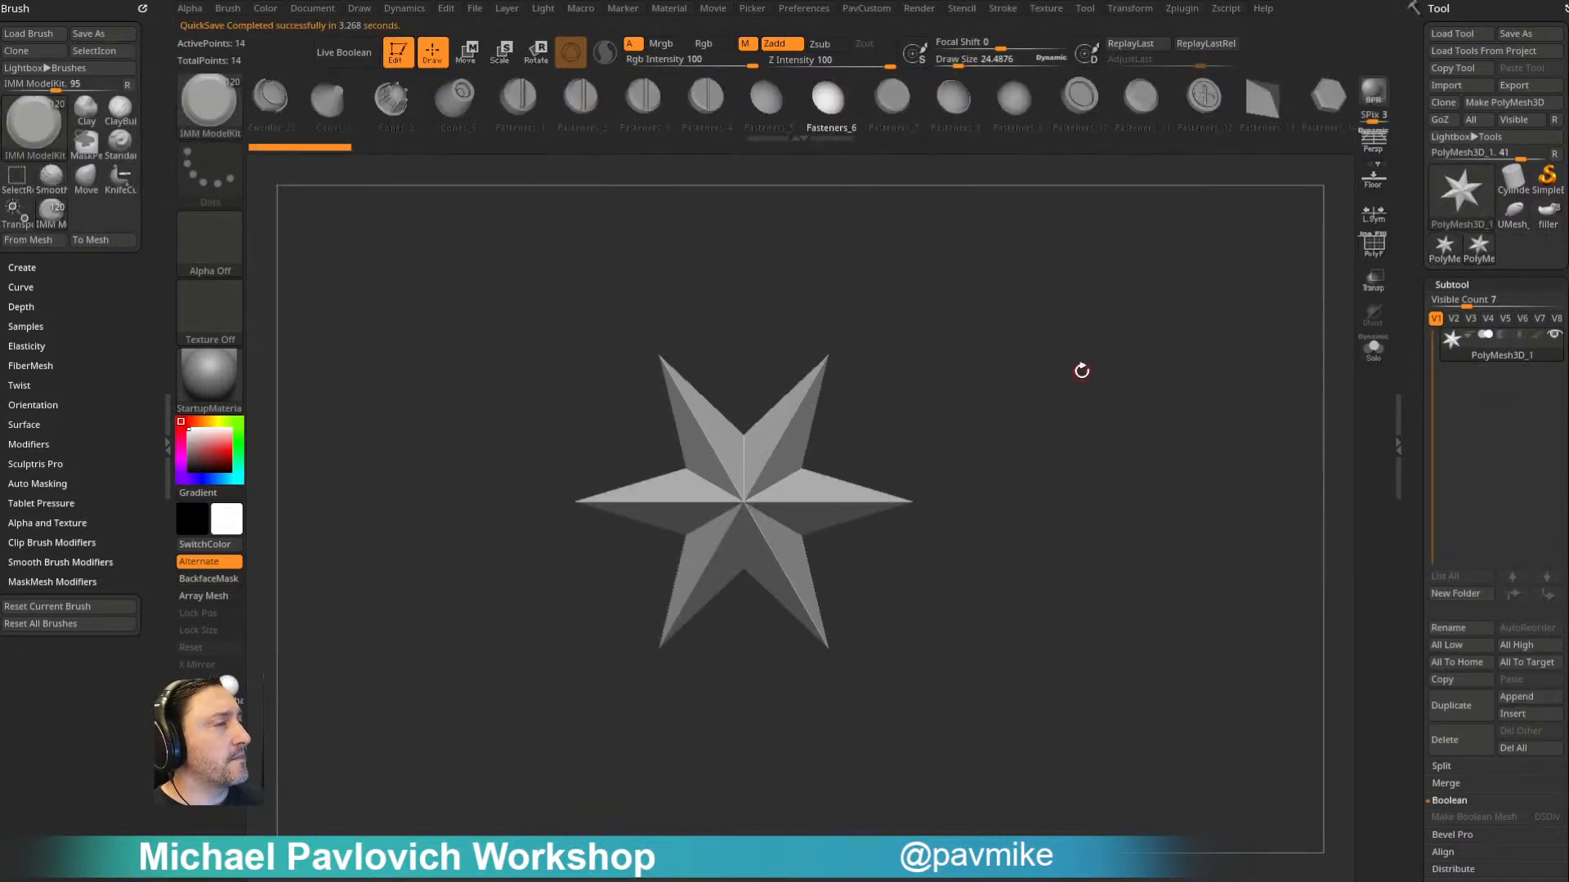
key("w")
- Look through the ModelKit inserts and replace the star with the Fasteners_6 dome
left_click_drag(1323, 106, 773, 132)
left_click_drag(1274, 108, 833, 112)
left_click_drag(1317, 108, 735, 109)
left_click_drag(1319, 108, 571, 112)
left_click_drag(1269, 111, 953, 115)
left_click_drag(1078, 112, 735, 123)
left_click_drag(270, 122, 915, 119)
left_click_drag(286, 114, 1165, 127)
left_click_drag(286, 114, 940, 143)
left_click_drag(288, 115, 844, 126)
left_click_drag(343, 114, 1040, 130)
left_click_drag(286, 115, 1283, 110)
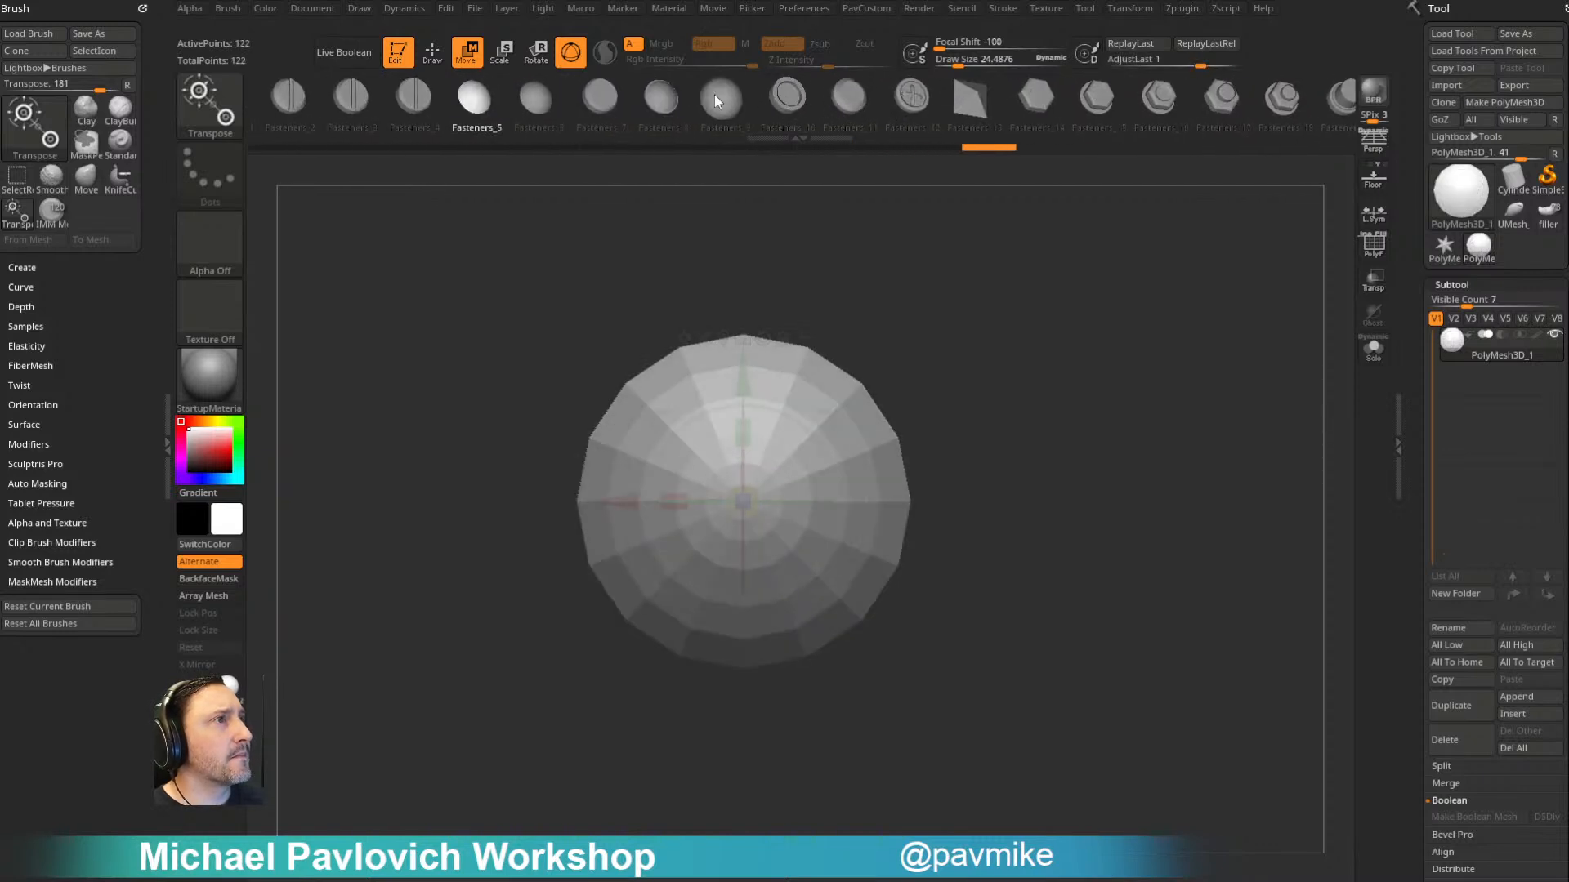
left_click(536, 98)
mouse_move(1036, 373)
left_mouse_down()
mouse_move(1144, 389)
mouse_move(1038, 374)
left_mouse_up()
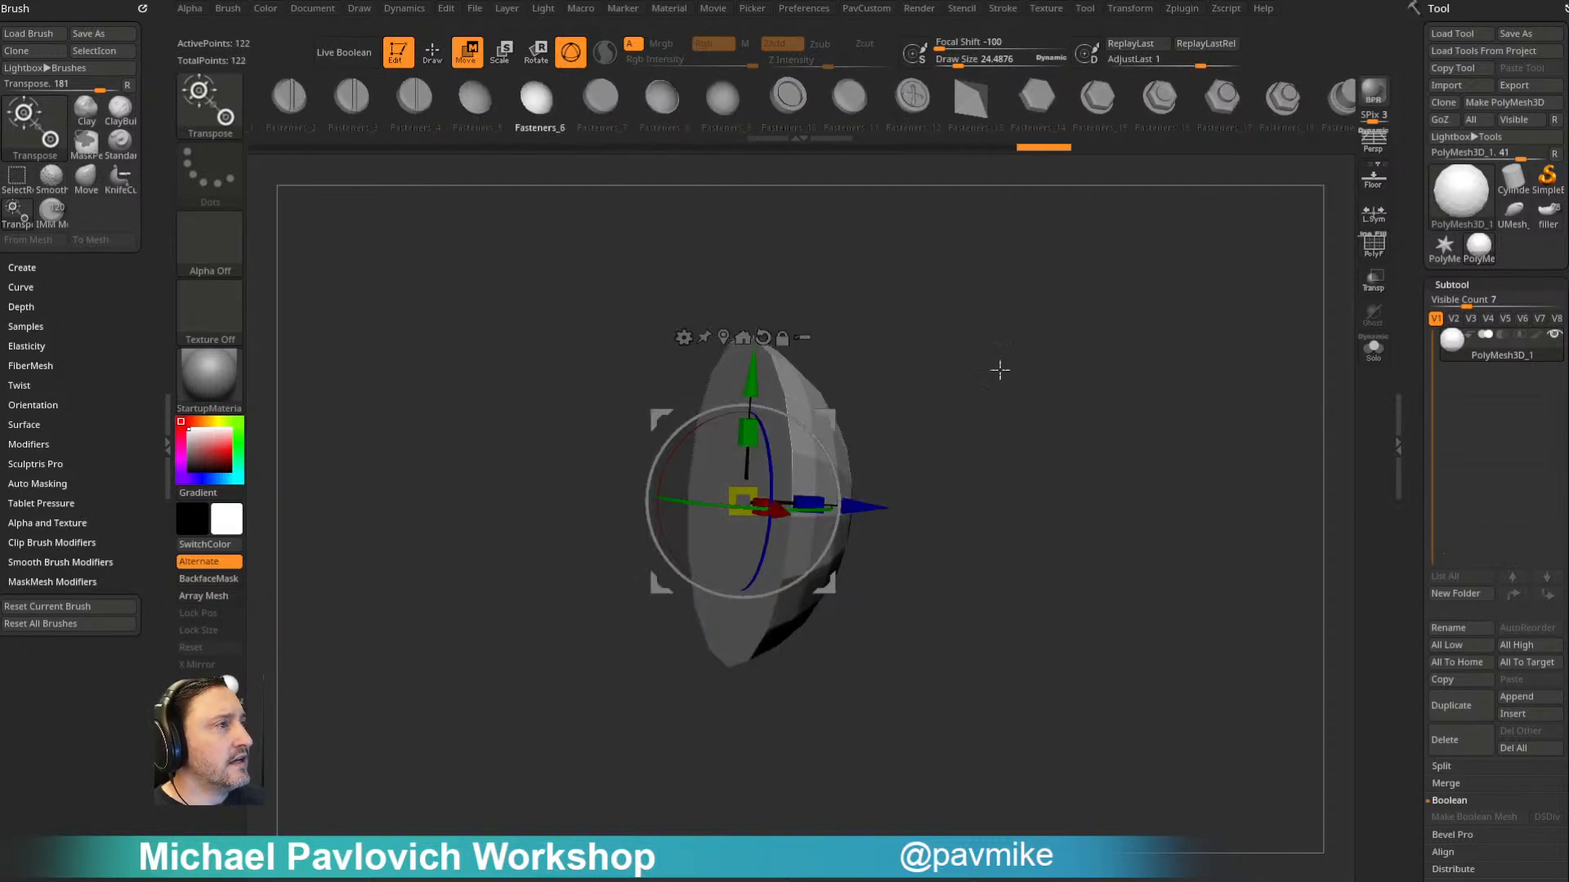
- Look at the IMM Extractor plugin's options for turning an IMM brush into subtools
left_click(1182, 9)
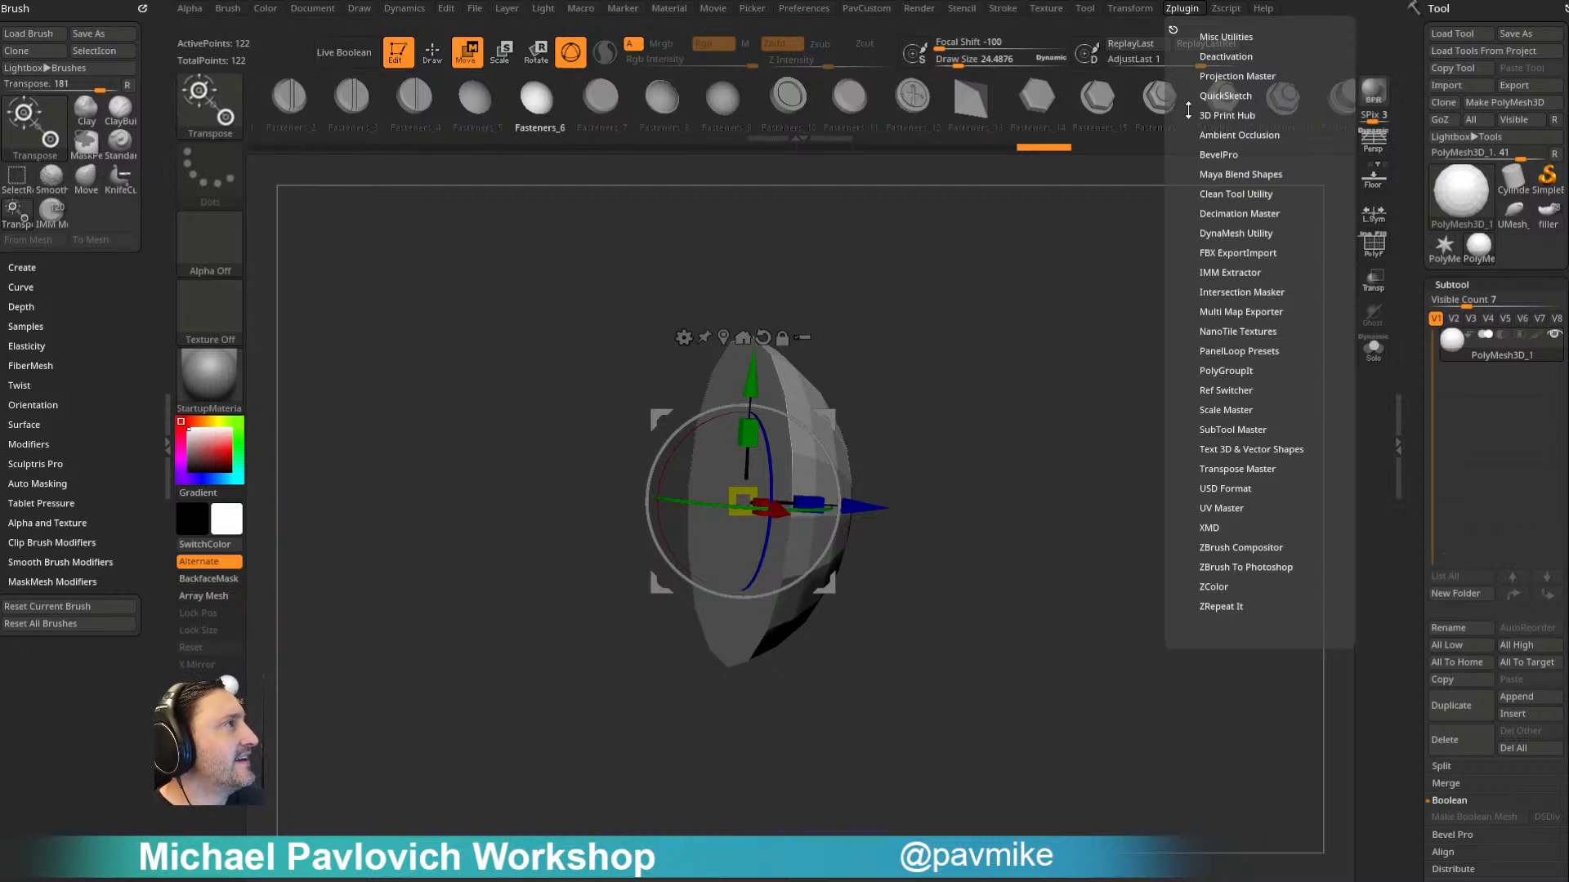
left_click(1234, 273)
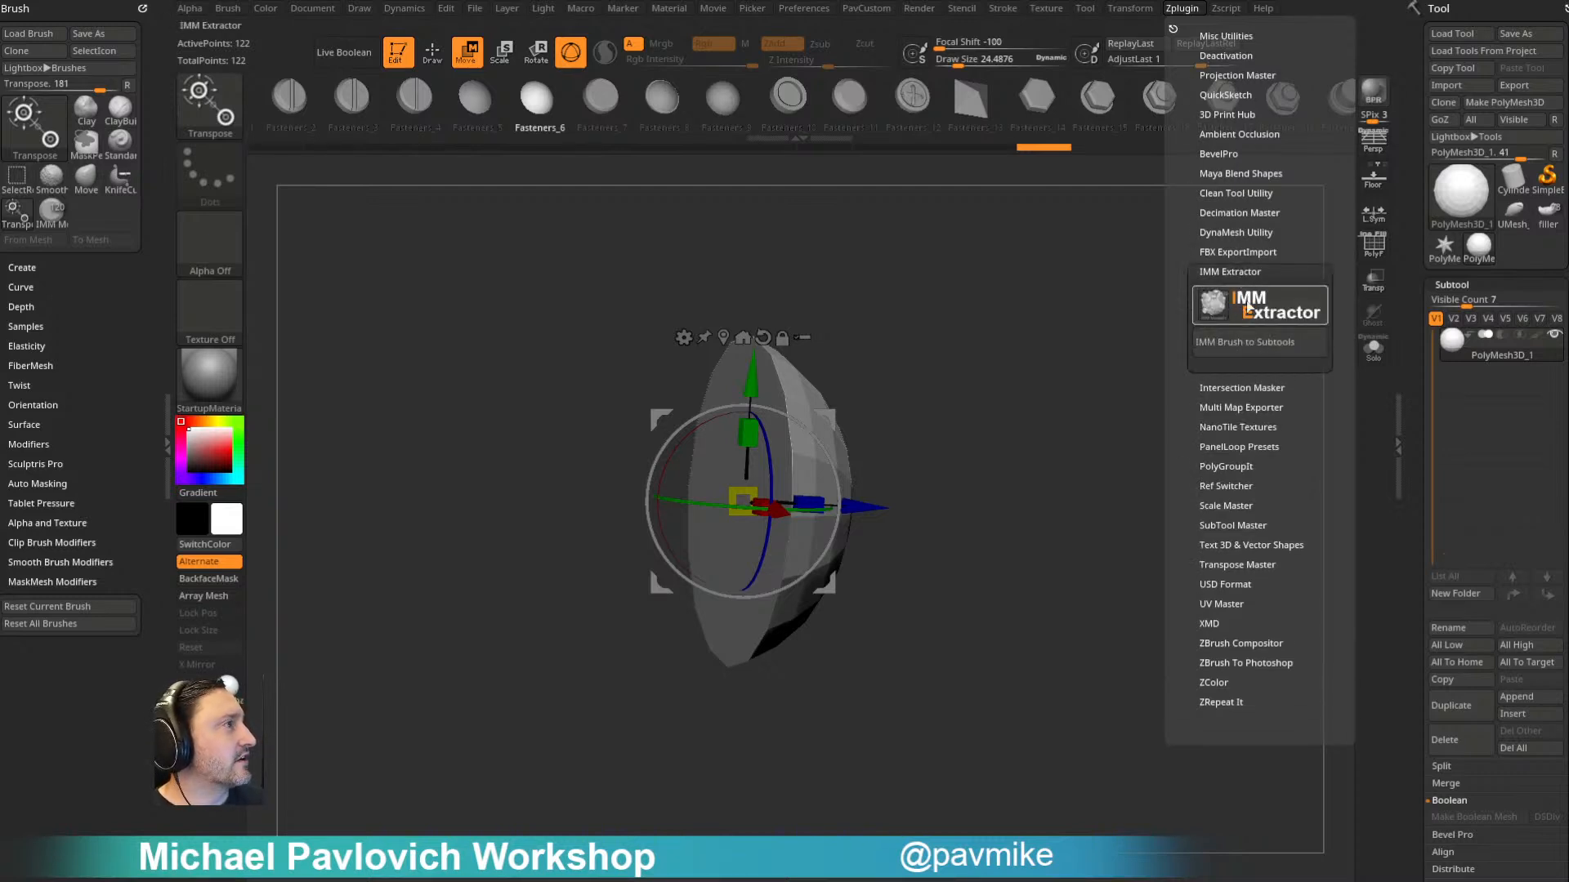
left_click_drag(987, 330, 1086, 305, "alt")
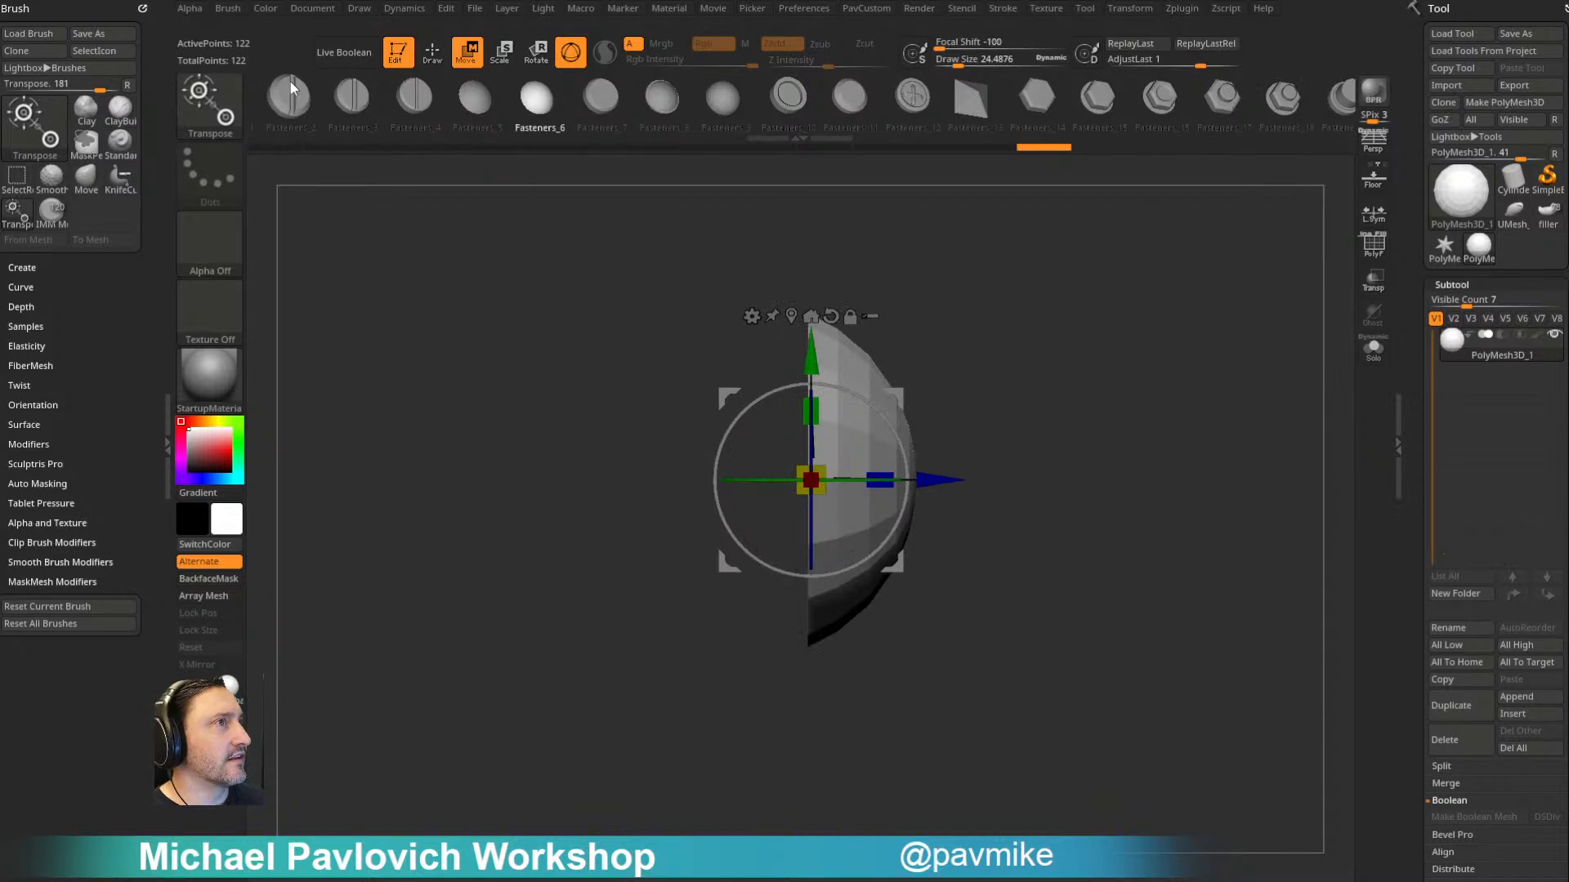
left_click_drag(989, 297, 1022, 308)
- Show the polyframe and split the fastener's dome and flat back into polygroups by normals
left_click(1372, 247)
left_click_drag(1151, 326, 1186, 330)
key("q")
key("space")
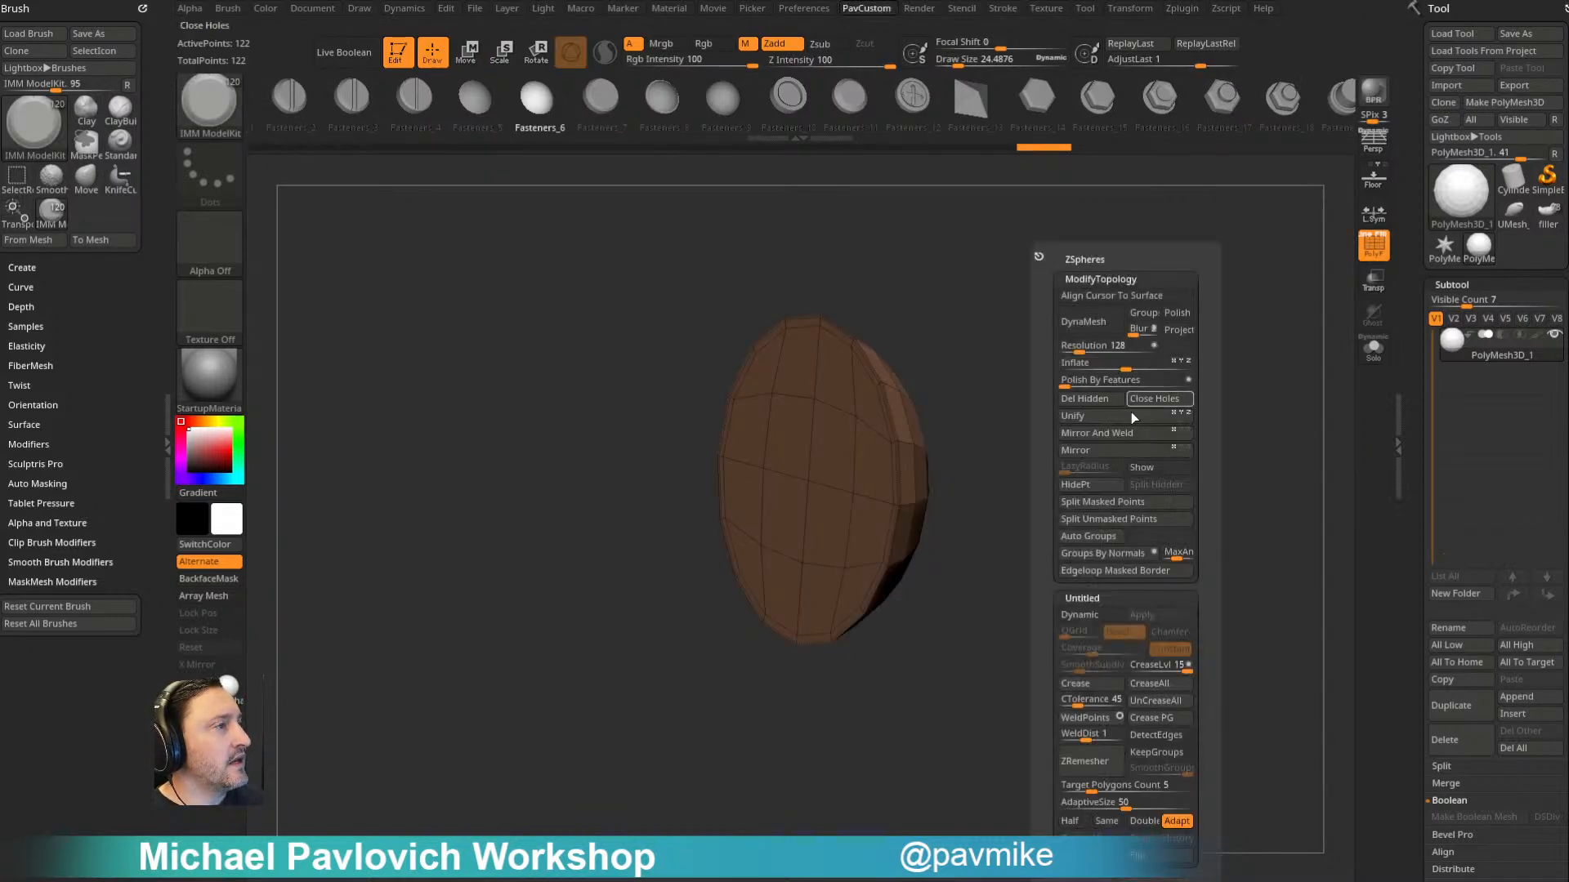
left_click(1105, 556)
left_click_drag(983, 346, 1000, 351)
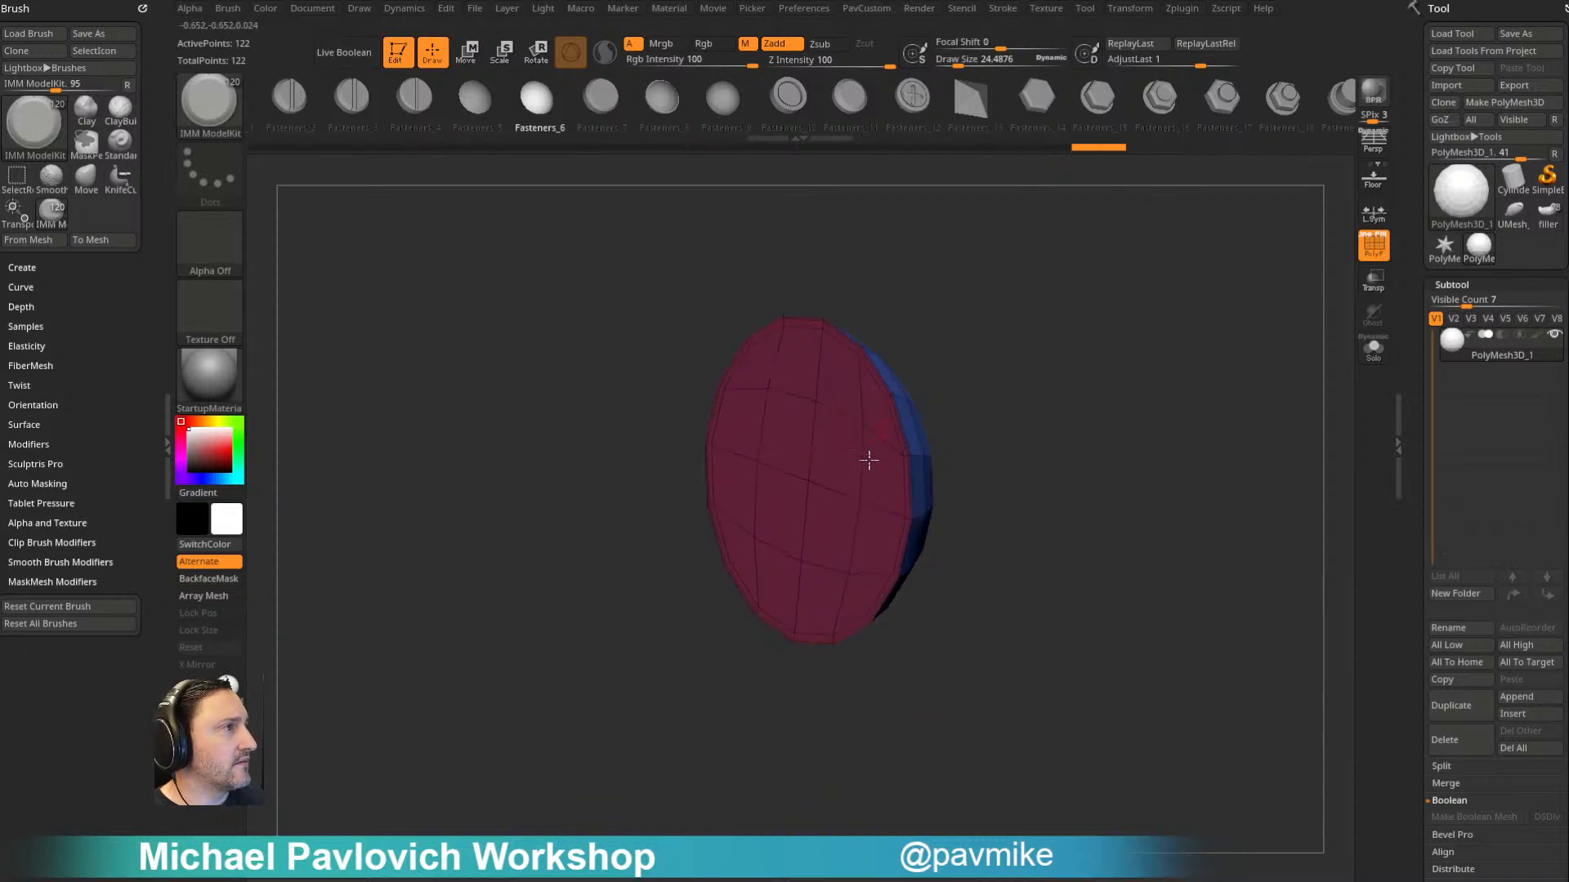
- Isolate the fastener's curved dome and delete the hidden flat back
left_click(814, 407, "ctrl+shift")
left_click_drag(1116, 313, 1169, 470, "ctrl+shift")
key("space")
- Close the dome's open back with a ZModeler edge action so its faces fan out from the center
key("b")
key("z")
key("m")
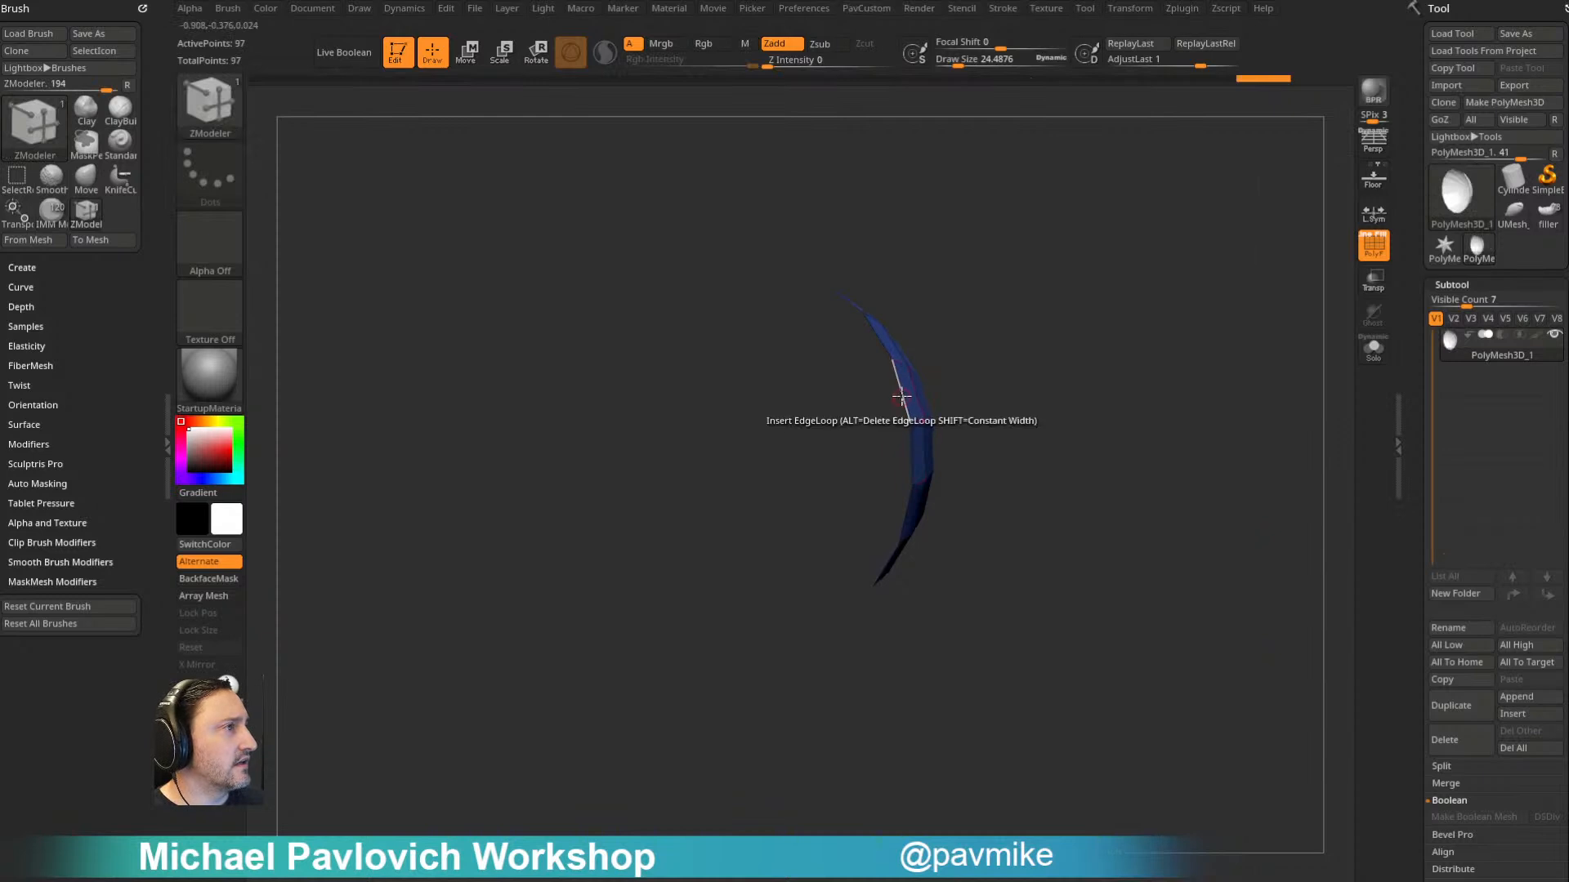
key("space")
left_click(704, 461)
left_click(899, 591)
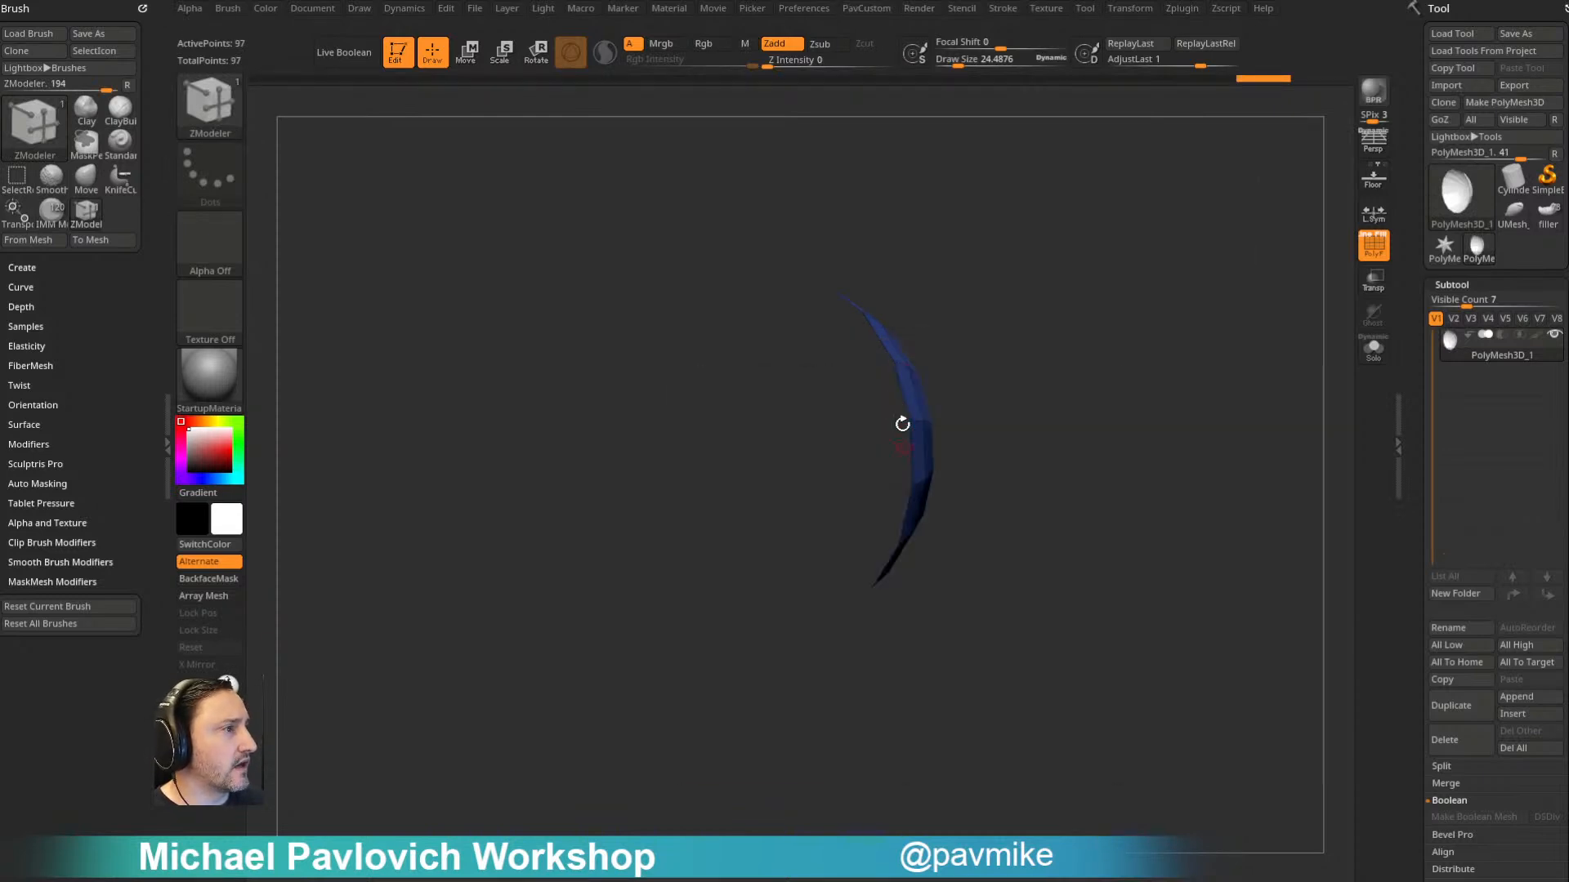
left_click(898, 385)
key("shift+f")
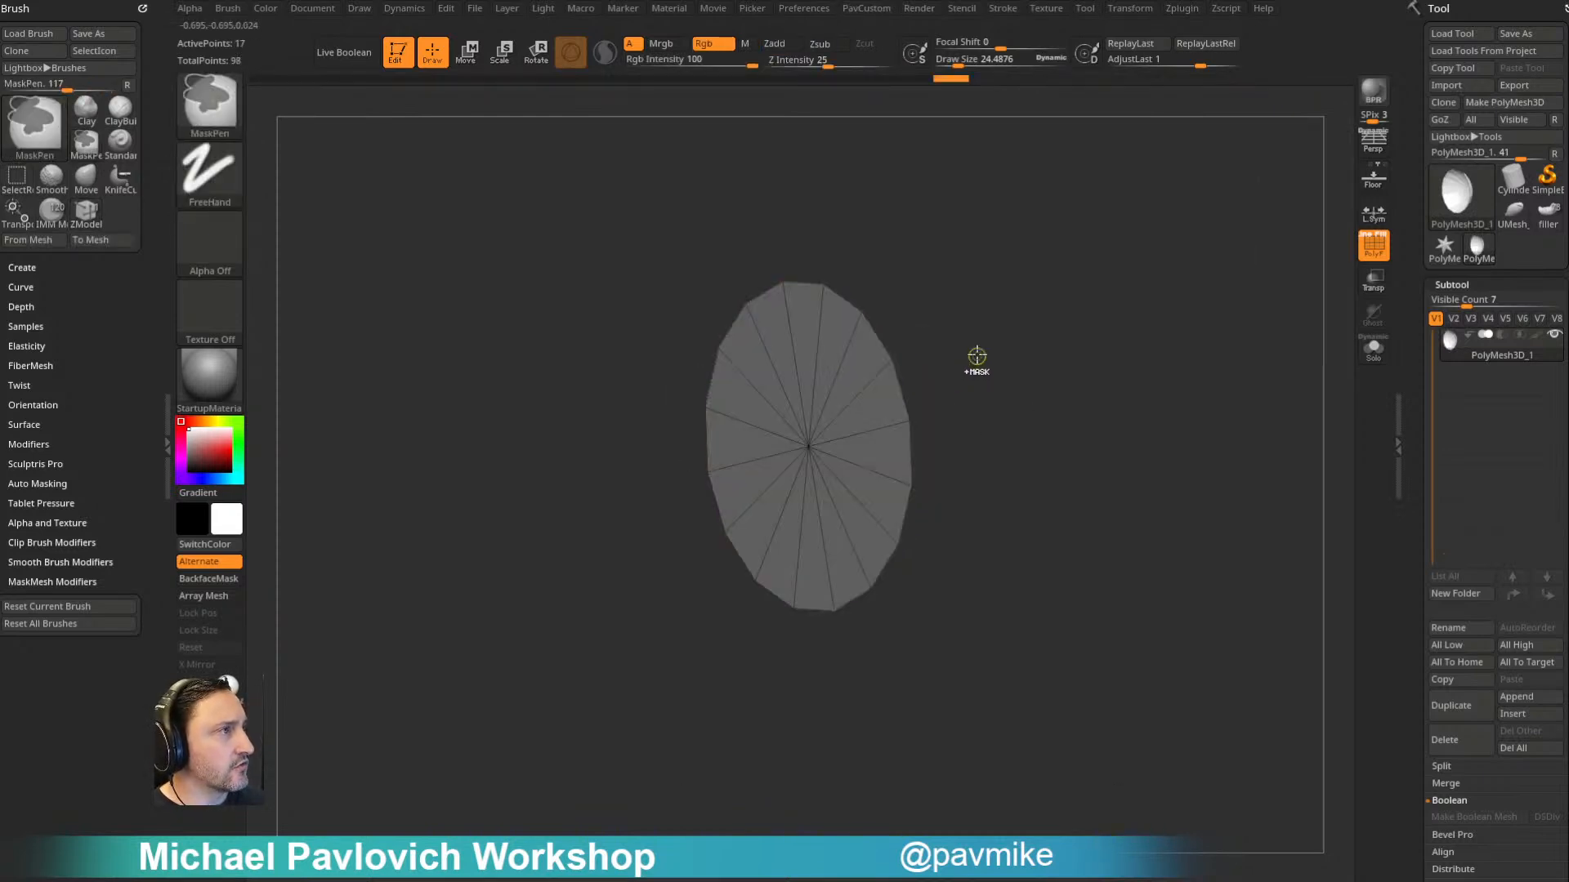
- Extrude the flat back cap slightly with ZModeler QMesh targeting Polygroup All to give the fastener a rim
key("space")
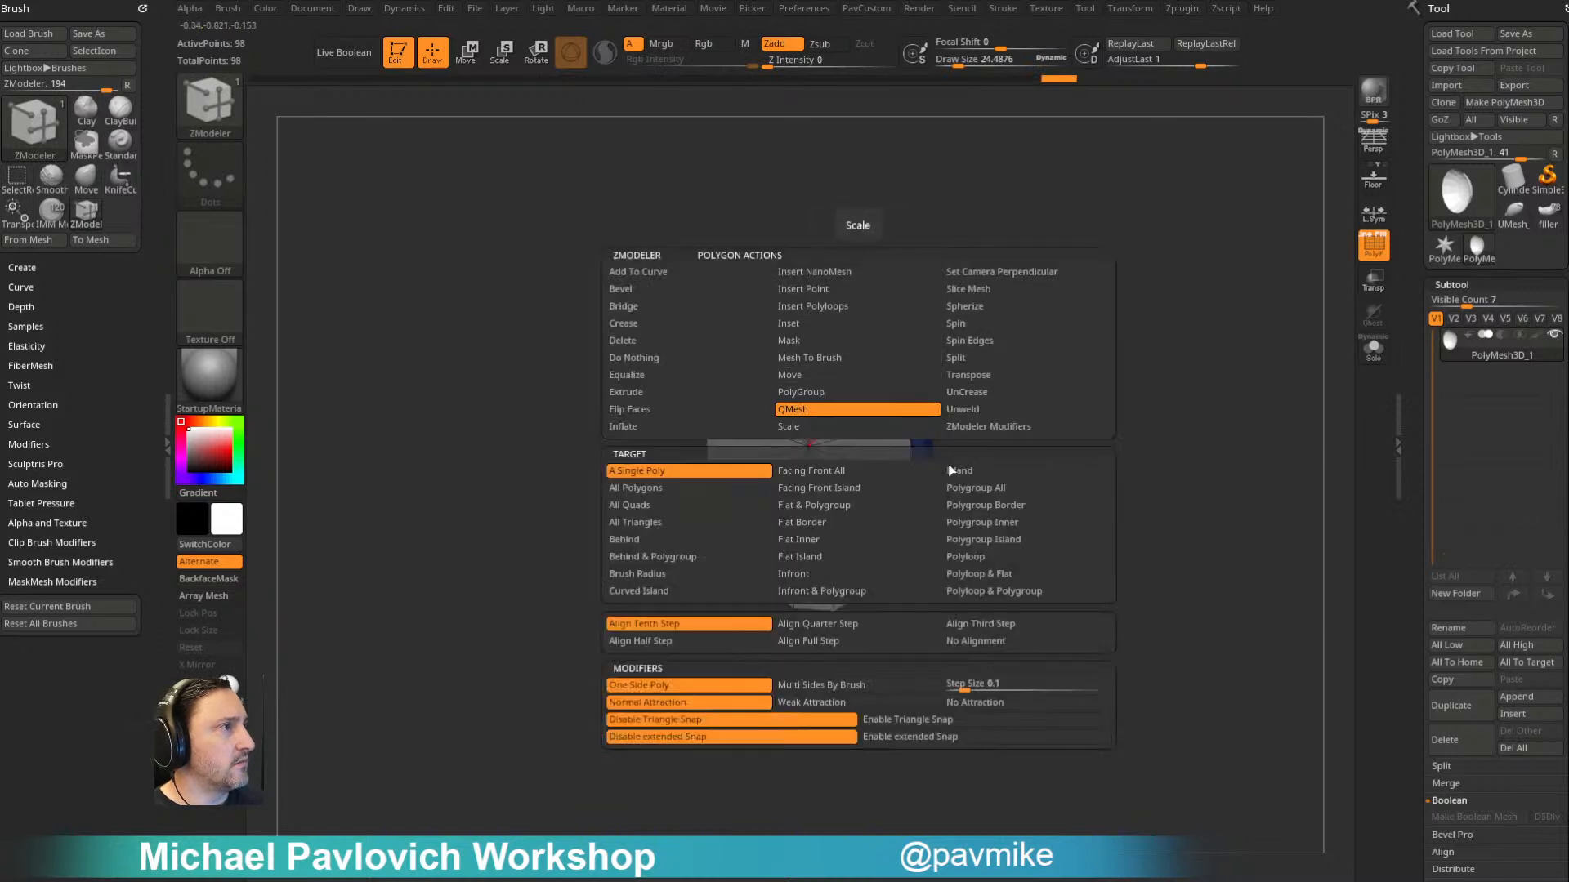
left_click(980, 488)
left_click_drag(869, 360, 839, 372)
left_click_drag(1065, 394, 1023, 412)
key("3")
left_click_drag(1002, 302, 959, 308)
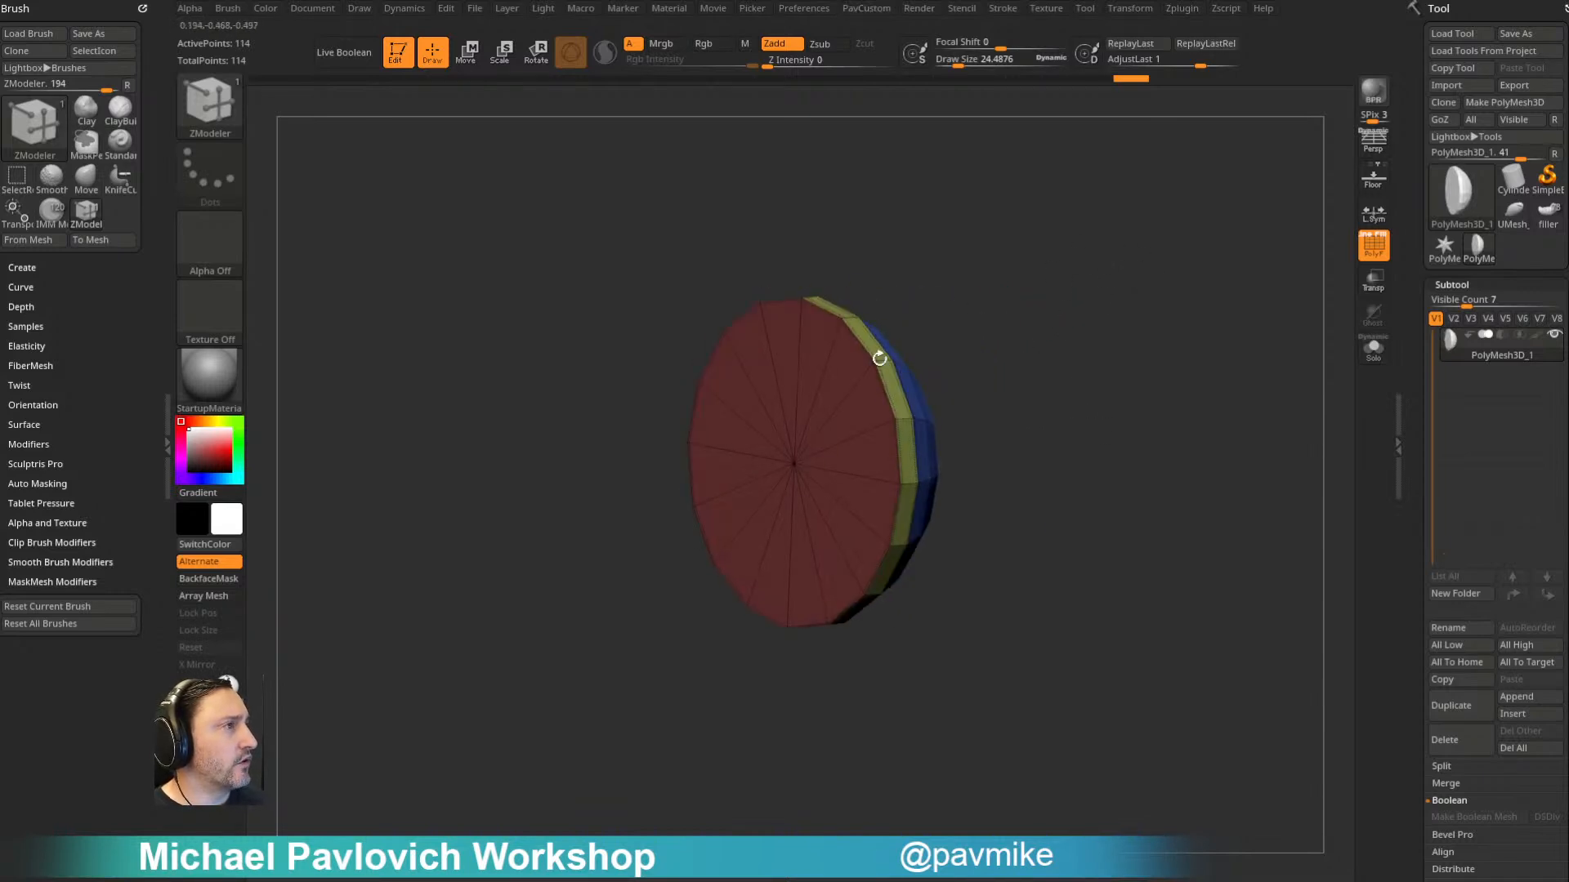
- Inset the fastener's back cap with ZModeler targeting Polygroup All to form a narrow border
key("space")
left_click(805, 322)
left_click(998, 490)
left_click_drag(873, 435, 938, 427)
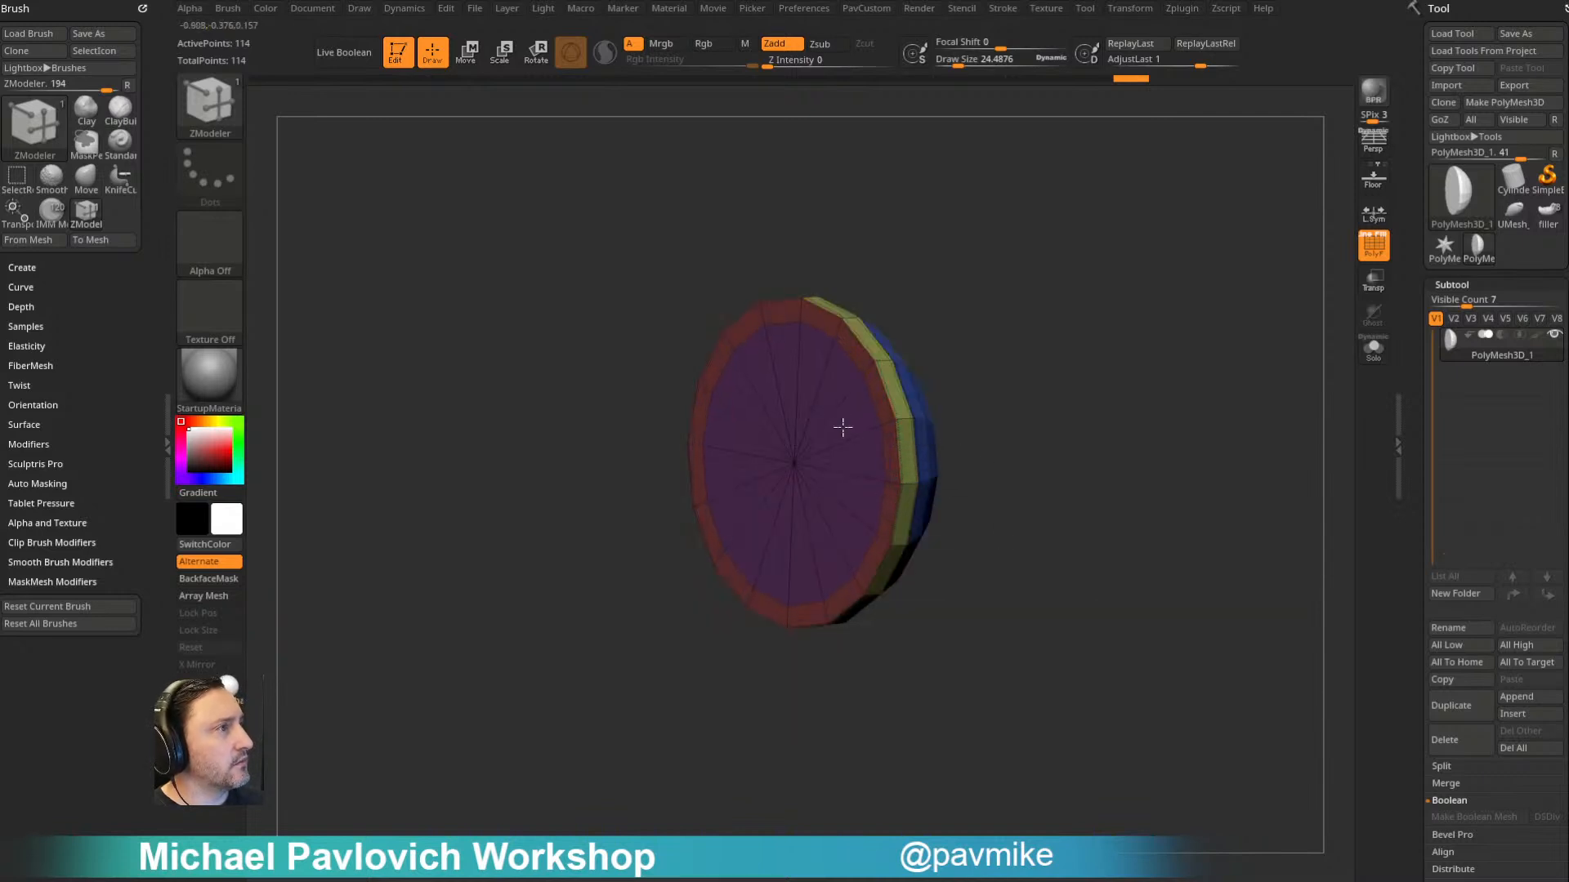
left_click_drag(1145, 375, 1103, 322)
left_click_drag(1172, 371, 1075, 362)
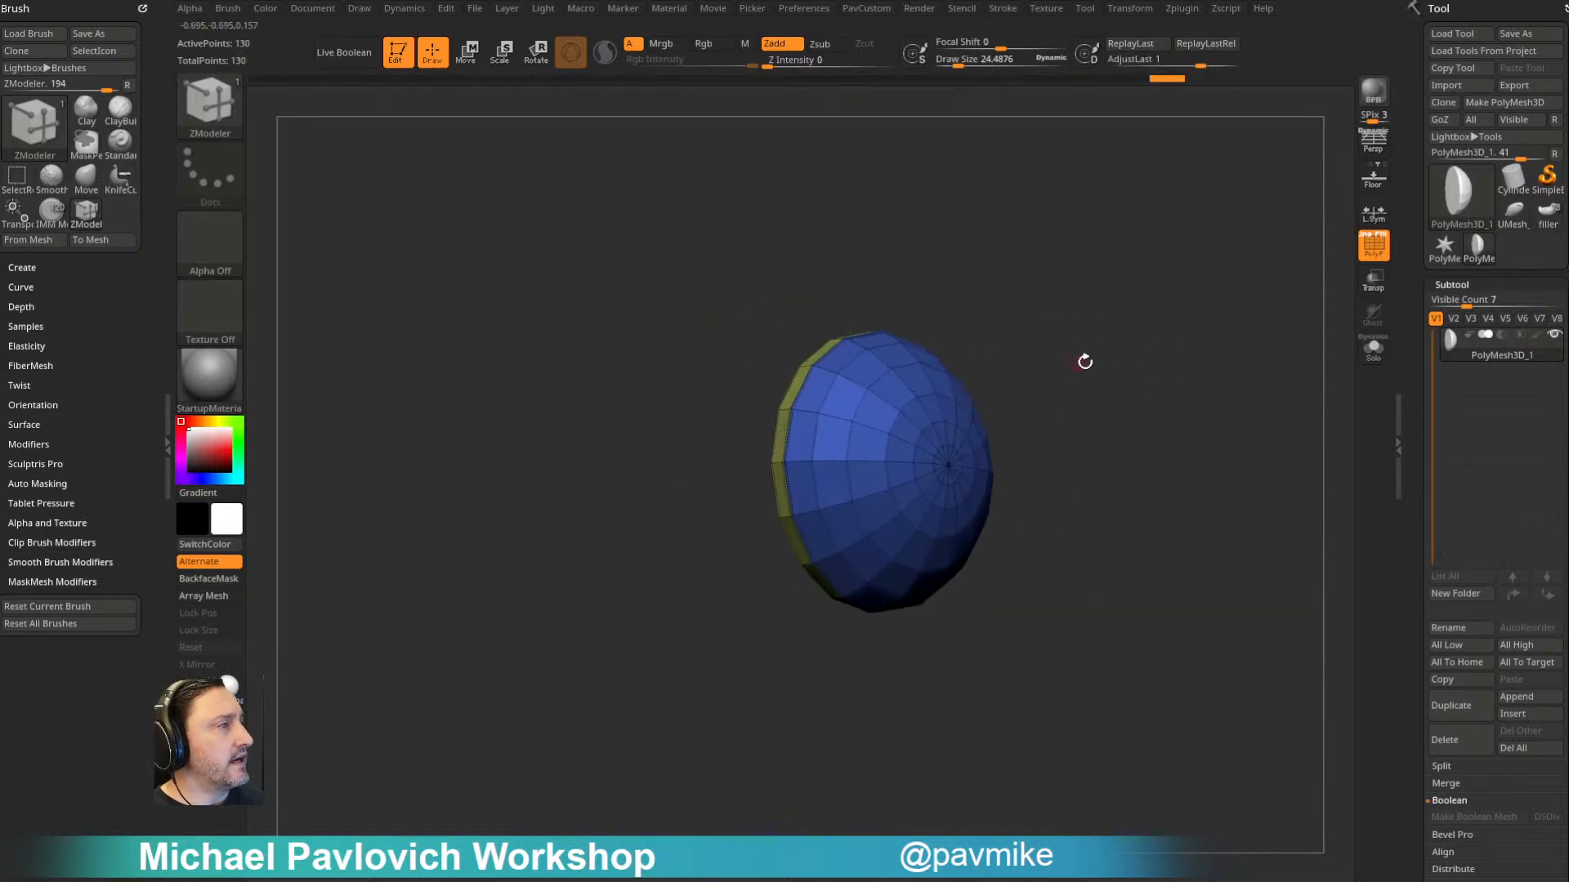
- Preview the fastener with Dynamic Subdivision and turn the preview off
key("d")
left_click(916, 286)
left_click_drag(1120, 297, 1060, 316)
key("shift+d")
- Create a new InsertMesh brush from the fastener and test it with a small insert on the dome
key("b")
left_click(704, 834)
left_click(701, 278)
left_click_drag(847, 483, 883, 493)
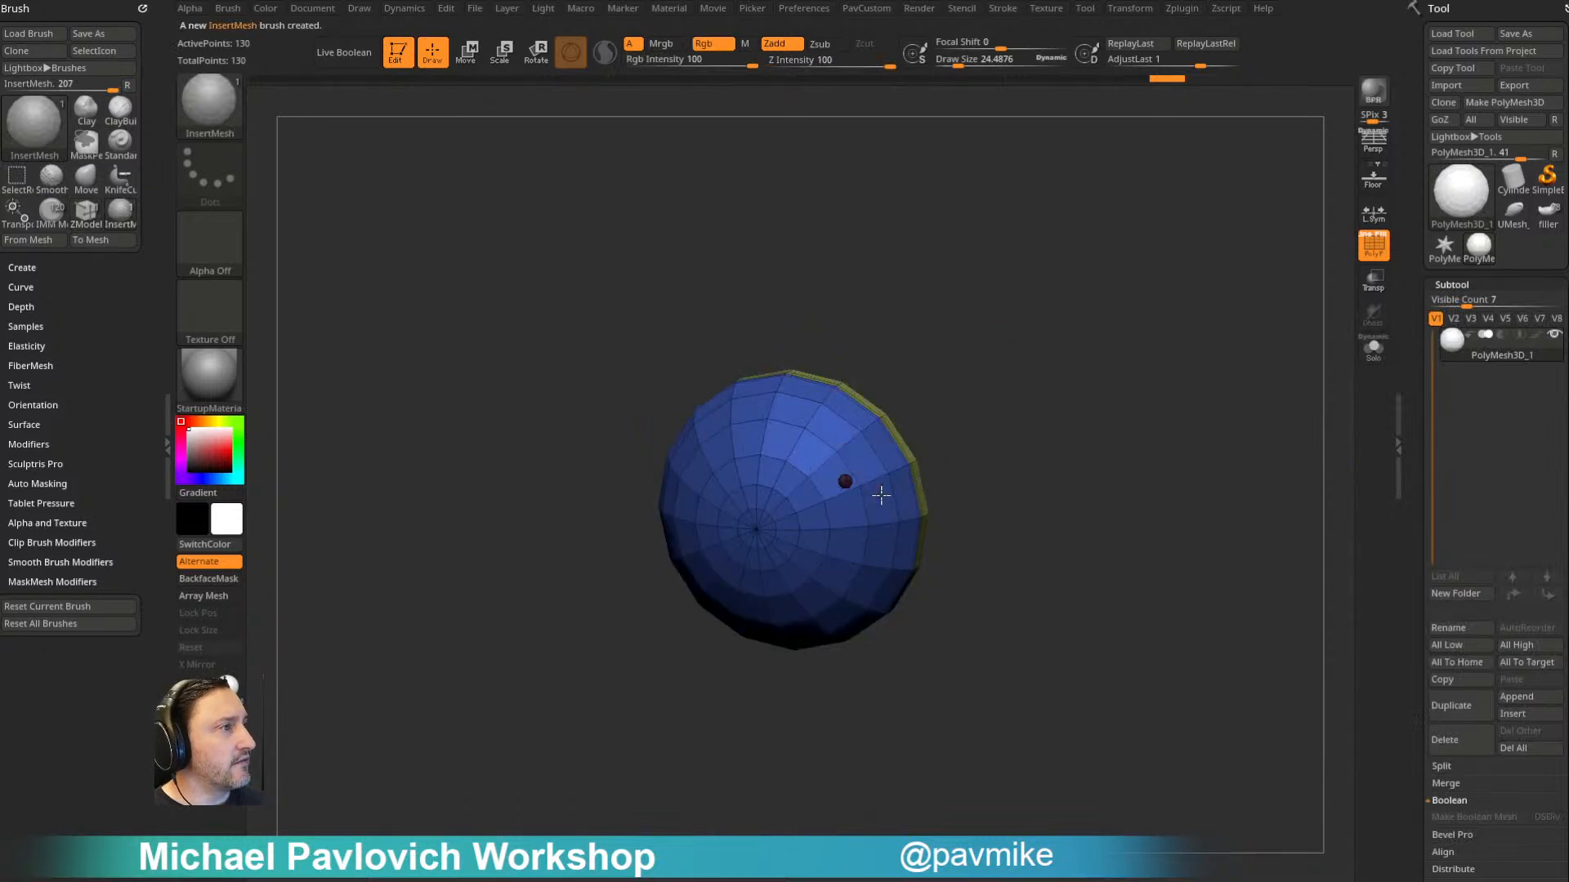
left_click_drag(1043, 378, 1086, 547)
left_click_drag(1090, 429, 933, 473, "alt")
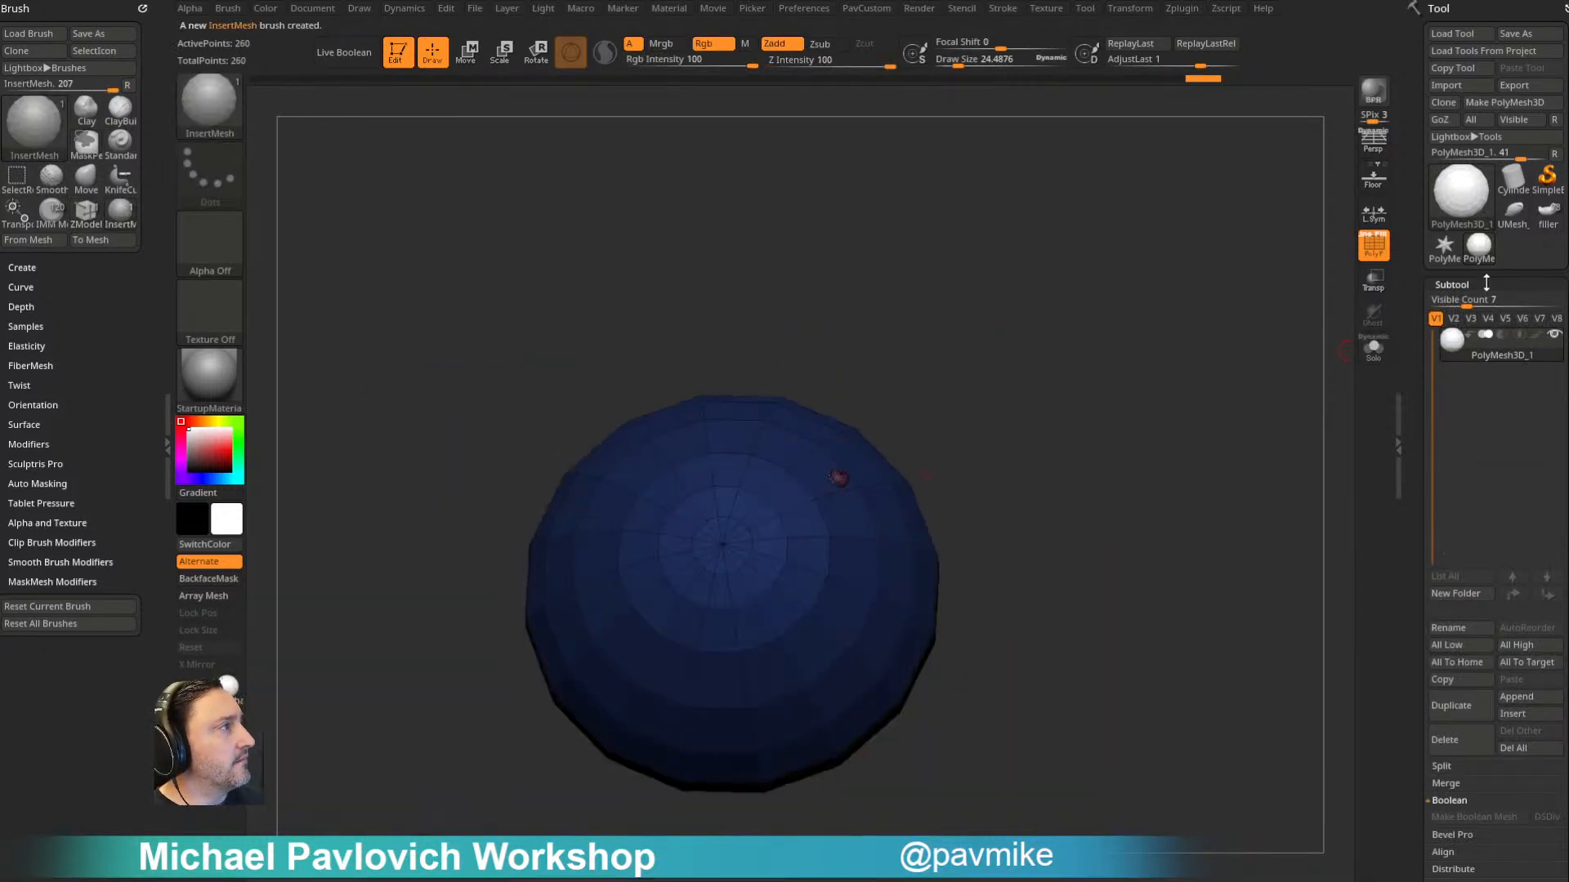
- Switch back to the pirate ship tool and choose the Standard brush
left_click(1548, 214)
mouse_move(1132, 389)
left_mouse_down("alt")
mouse_move(1176, 375)
mouse_move(1206, 258)
mouse_move(1168, 281)
left_mouse_up("alt")
left_click_drag(1169, 282, 1222, 353, "alt")
key("b")
key("s")
key("t")
- Make the portholetrim subtool near the ship's stern active
left_click(978, 402, "alt")
mouse_move(1127, 346)
left_mouse_down()
mouse_move(1238, 328)
mouse_move(948, 337)
left_mouse_up()
left_click_drag(1243, 347, 1311, 404)
left_click_drag(1040, 337, 883, 397)
left_click_drag(1189, 397, 1415, 473)
left_click(835, 452, "alt")
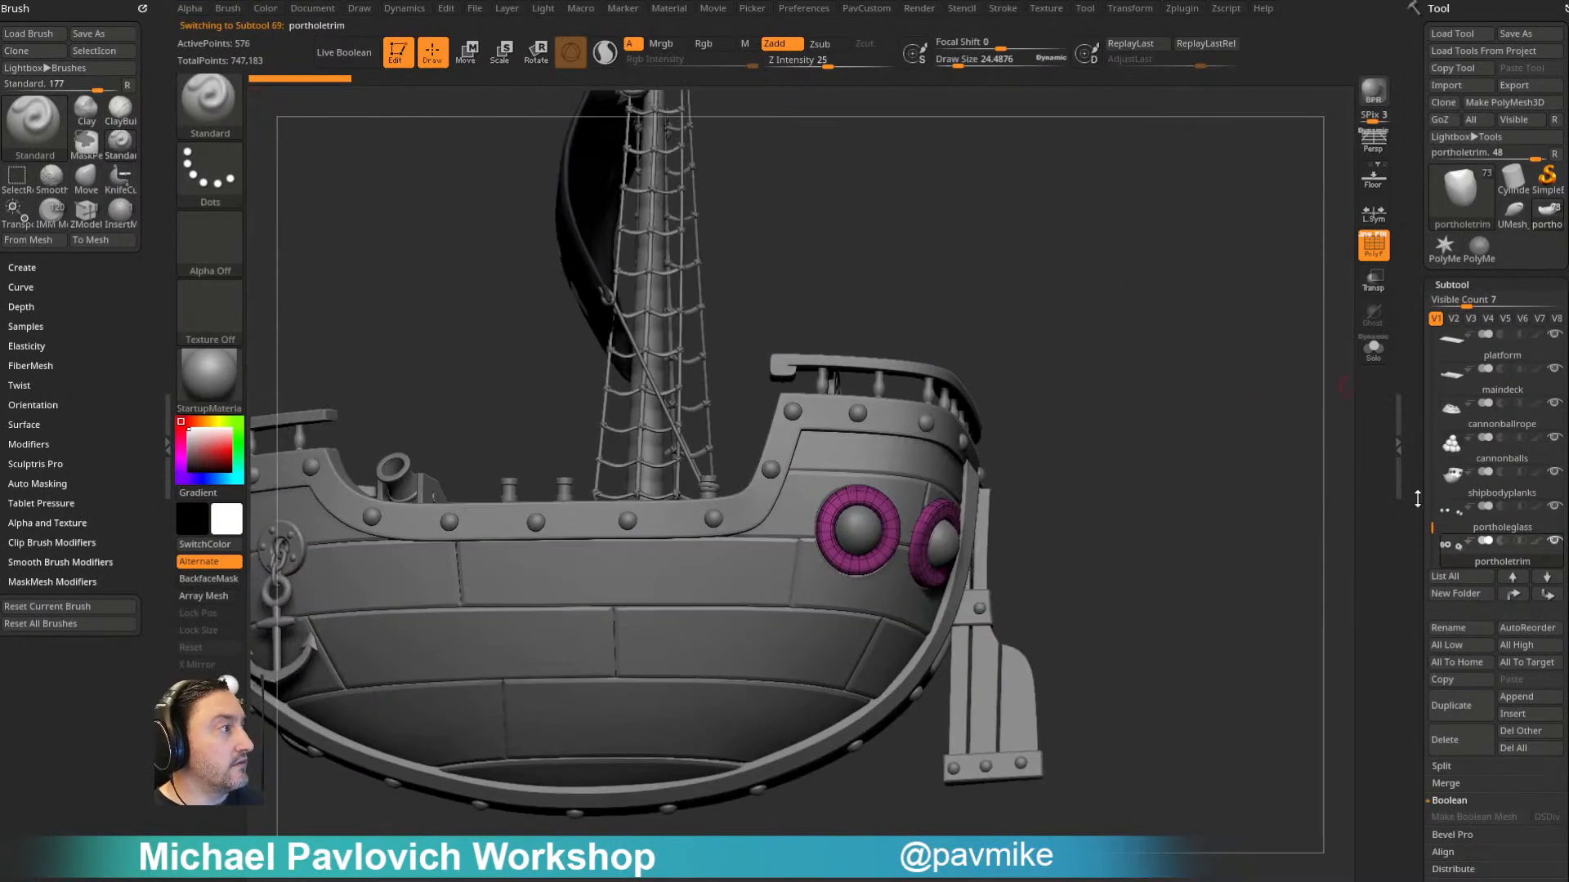
- Check the porthole trim's Dynamic Subdivision setting and select the Ship010 star subtool
left_click_drag(1432, 527, 1444, 325)
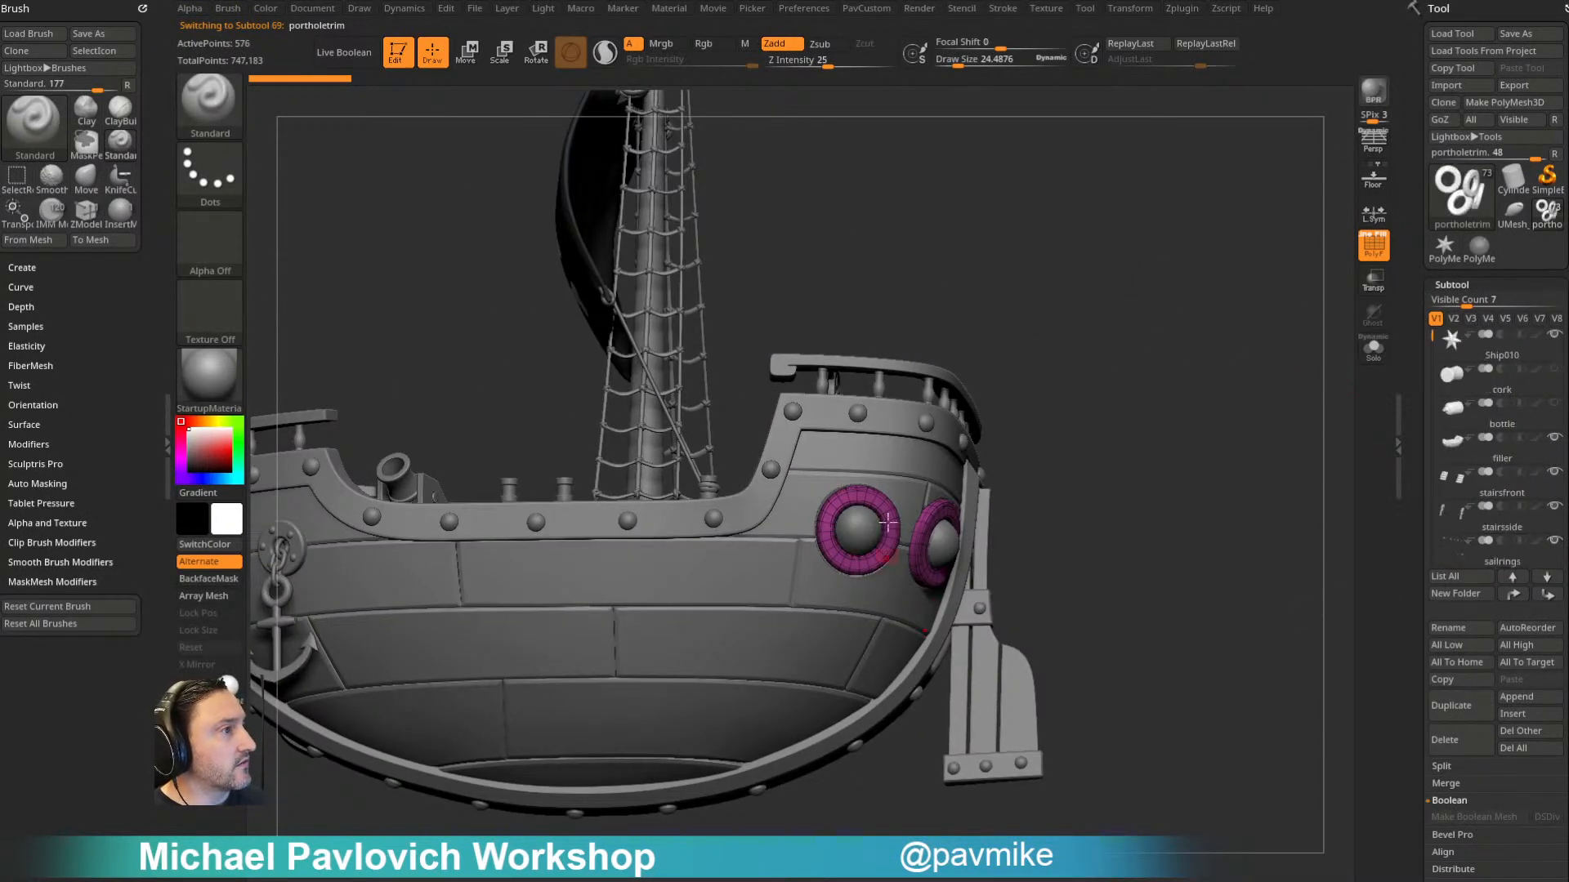
key("space")
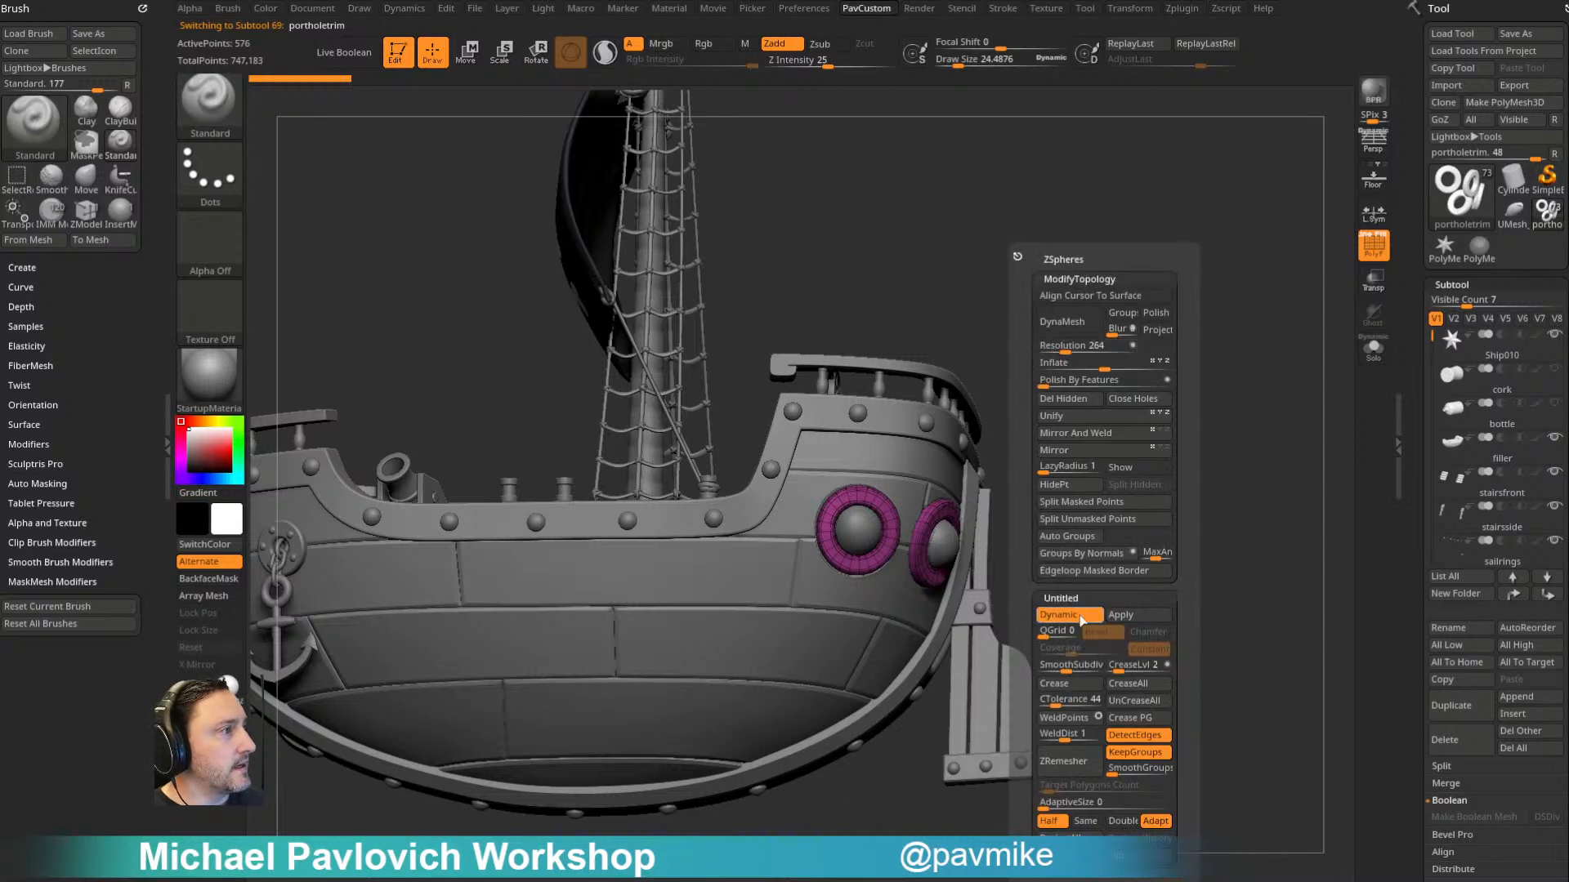
left_click(1504, 352)
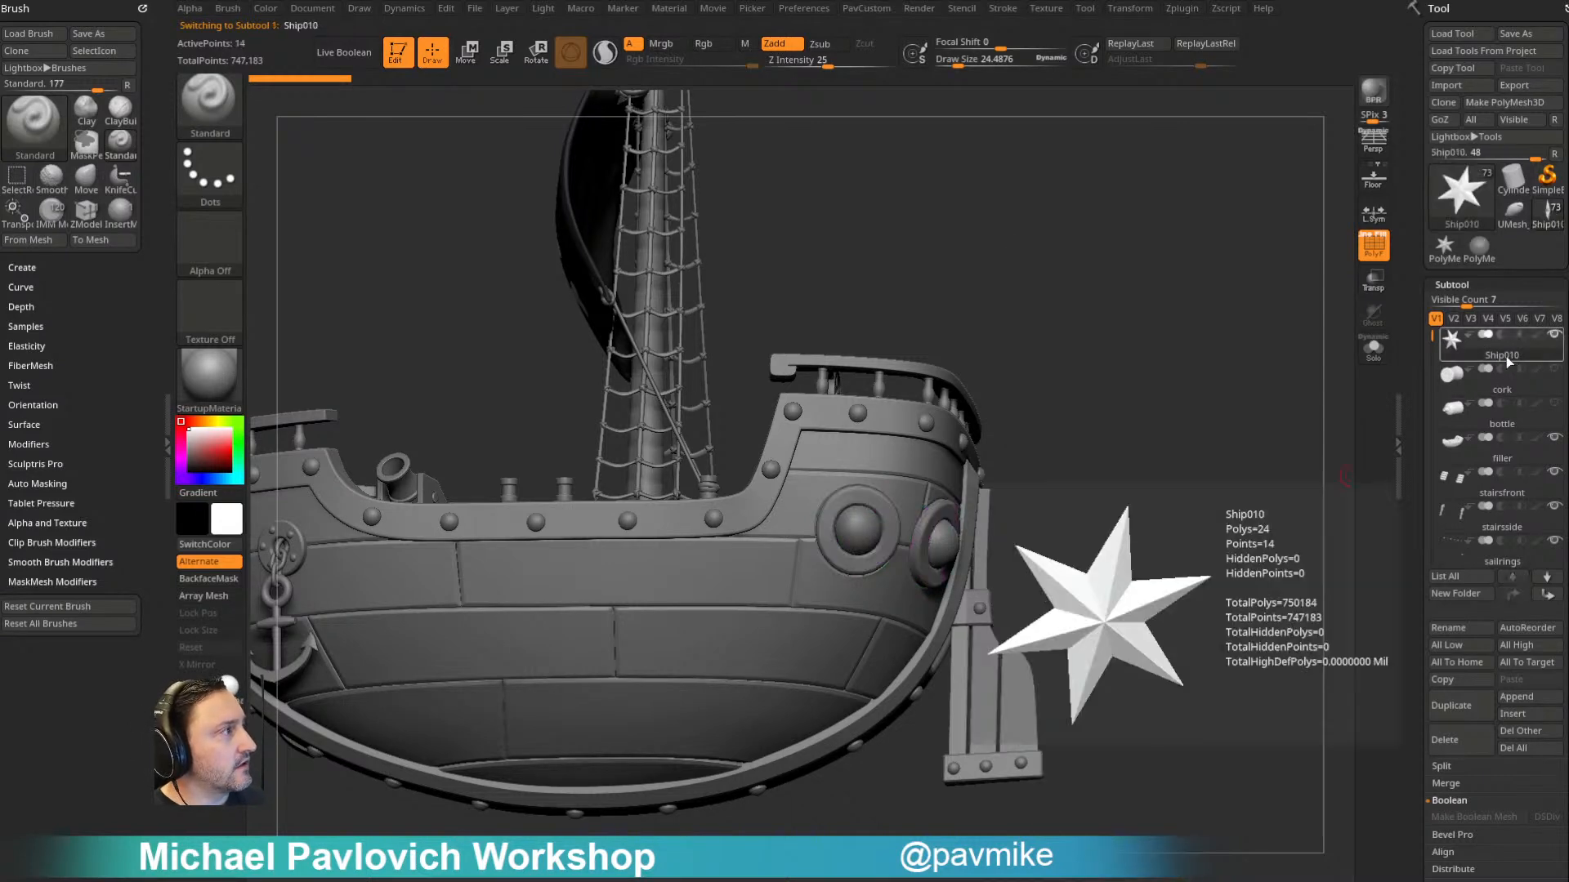
- Look through the hull with transparency to locate the Ship010 star, and return to the opaque view
left_click(1374, 286)
right_click_drag(1271, 386, 1221, 360, "ctrl")
right_click_drag(763, 491, 1036, 357)
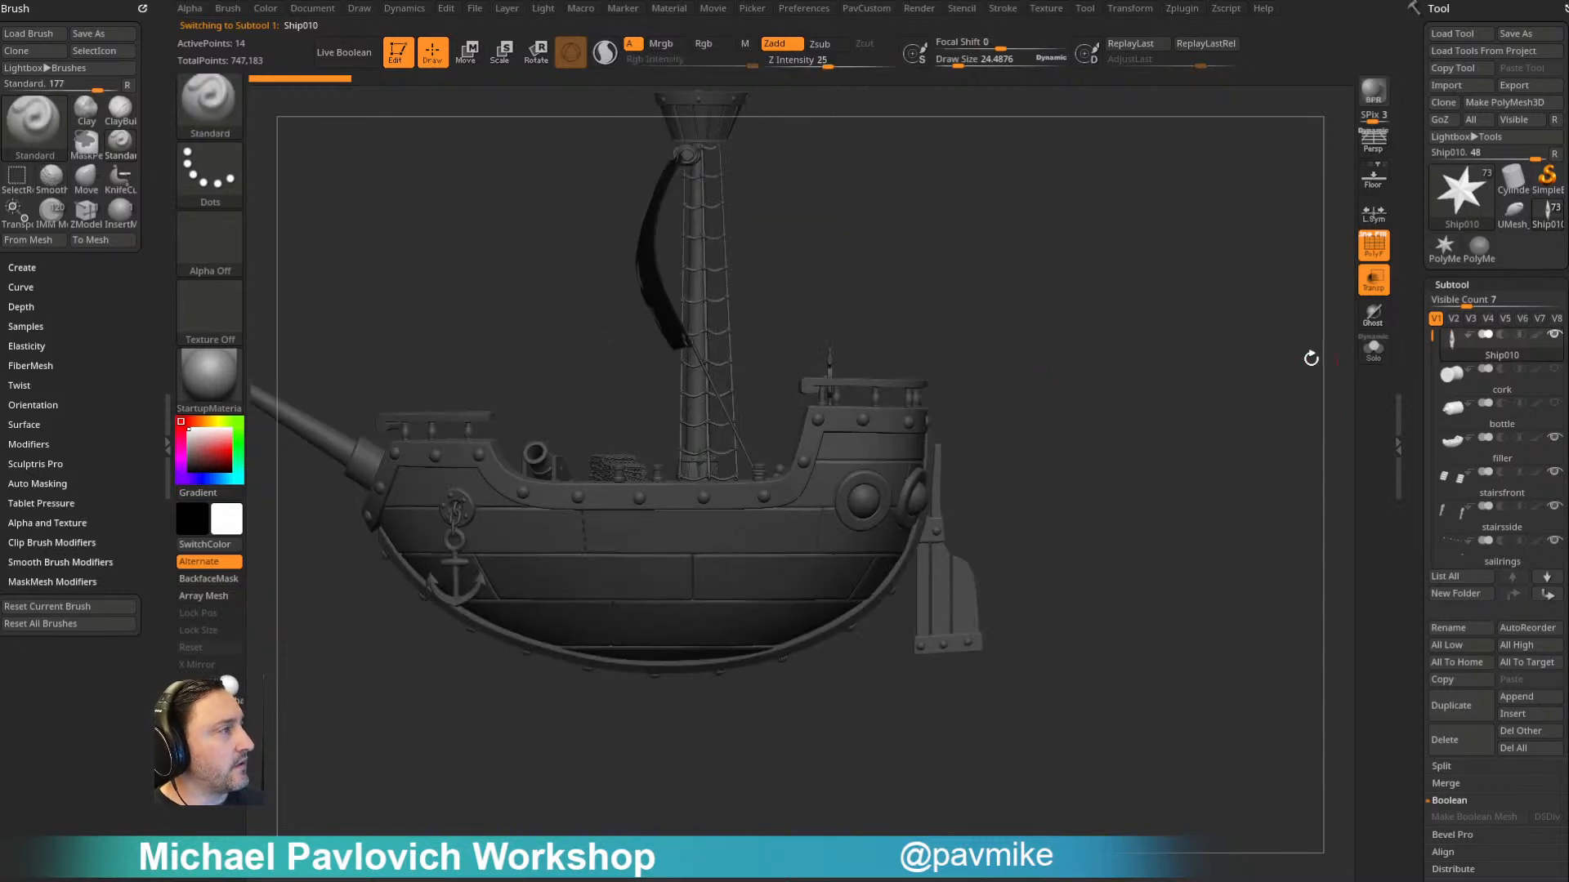
right_click_drag(1223, 339, 1170, 377, "alt")
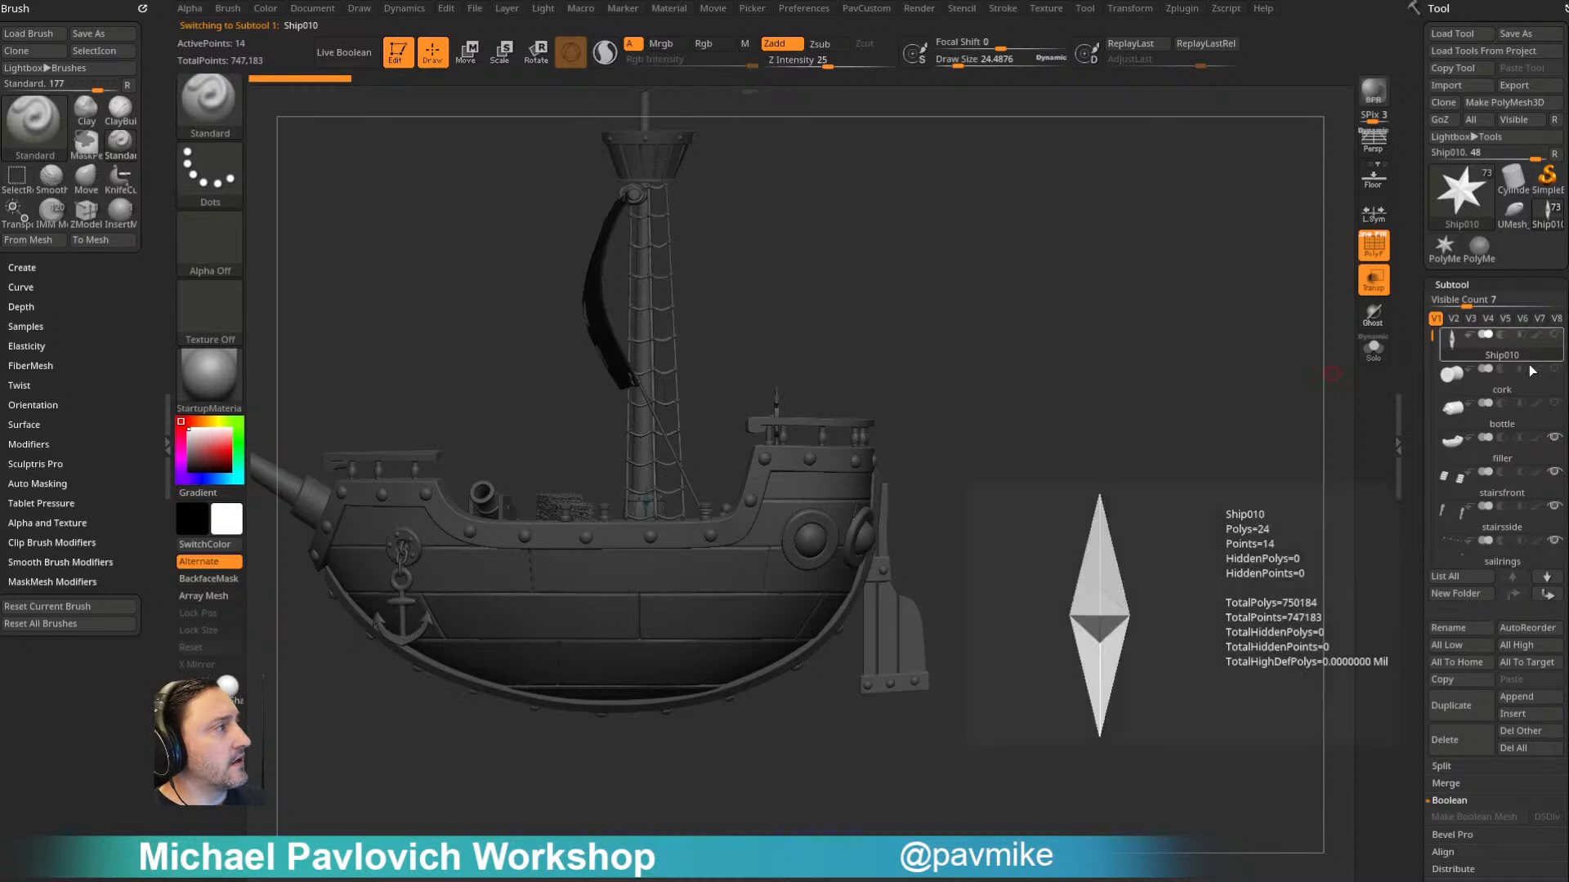
left_click(1503, 459)
left_click(1517, 337)
right_click_drag(1126, 335, 1181, 482)
left_click(1383, 288)
- Choose the InsertMesh brush and reduce the draw size to about 9.7 for rivets on the side porthole trim
right_click_drag(1112, 395, 1185, 212)
key("s")
left_click_drag(618, 409, 608, 408)
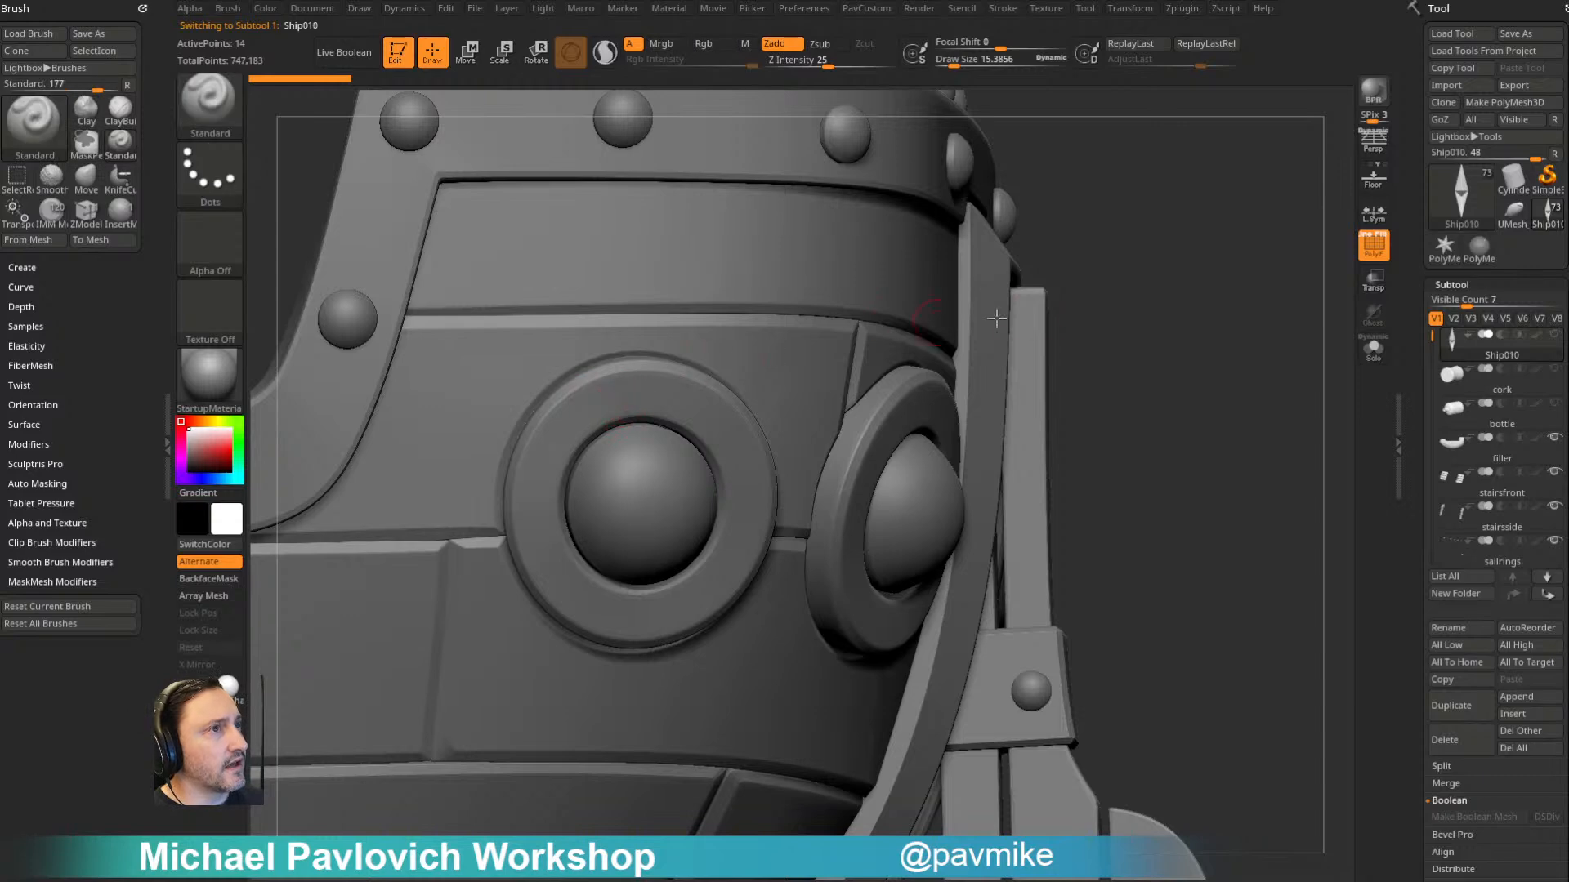
key("b")
key("i")
key("m")
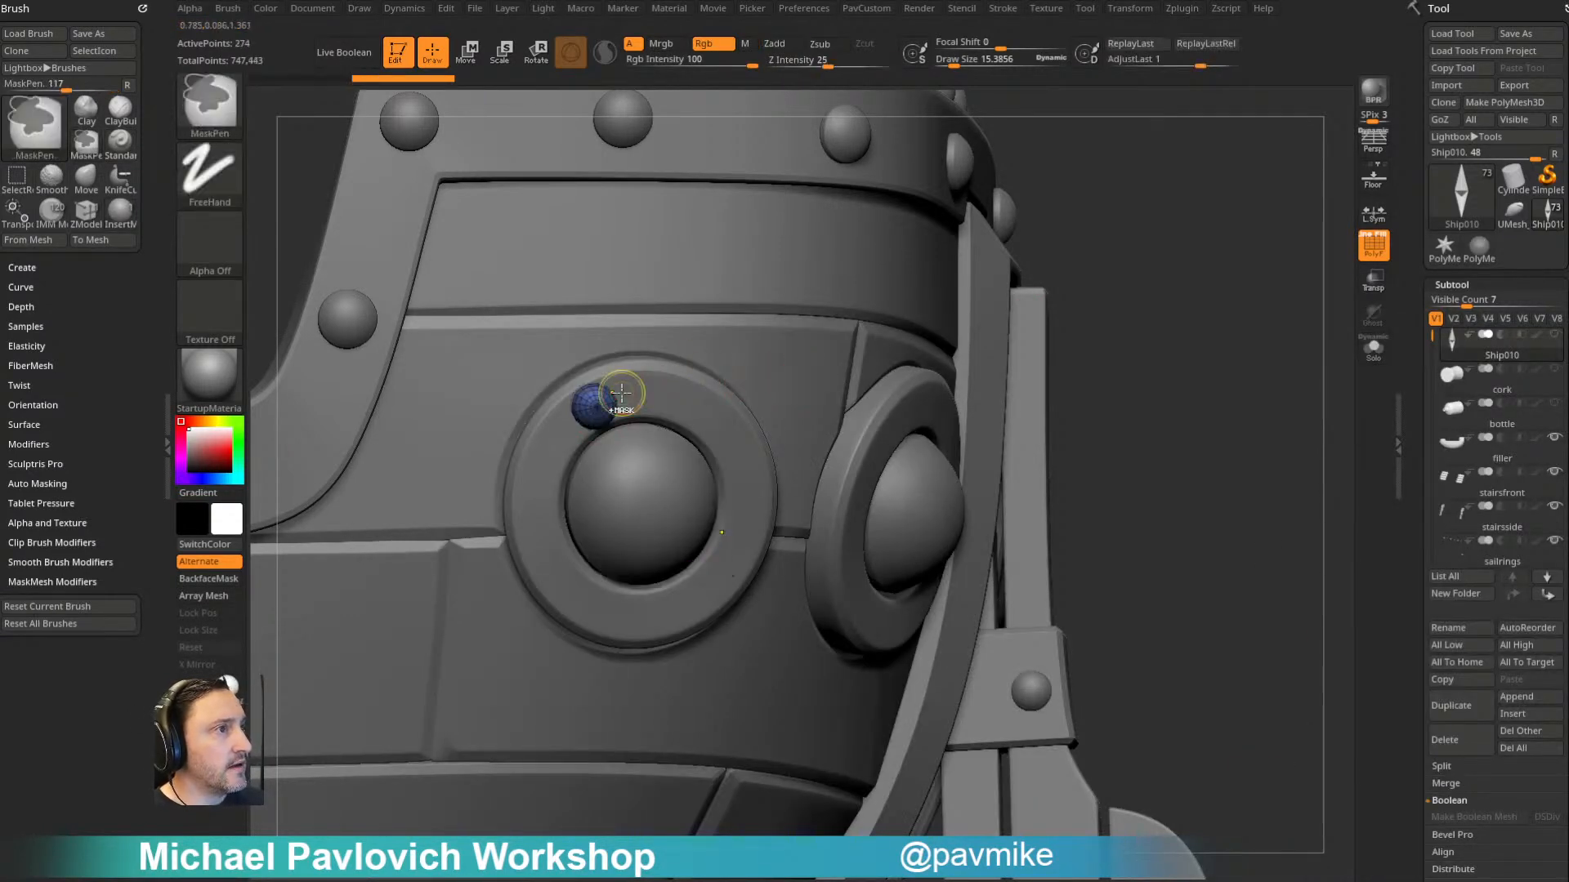
key("s")
left_click_drag(619, 398, 601, 400)
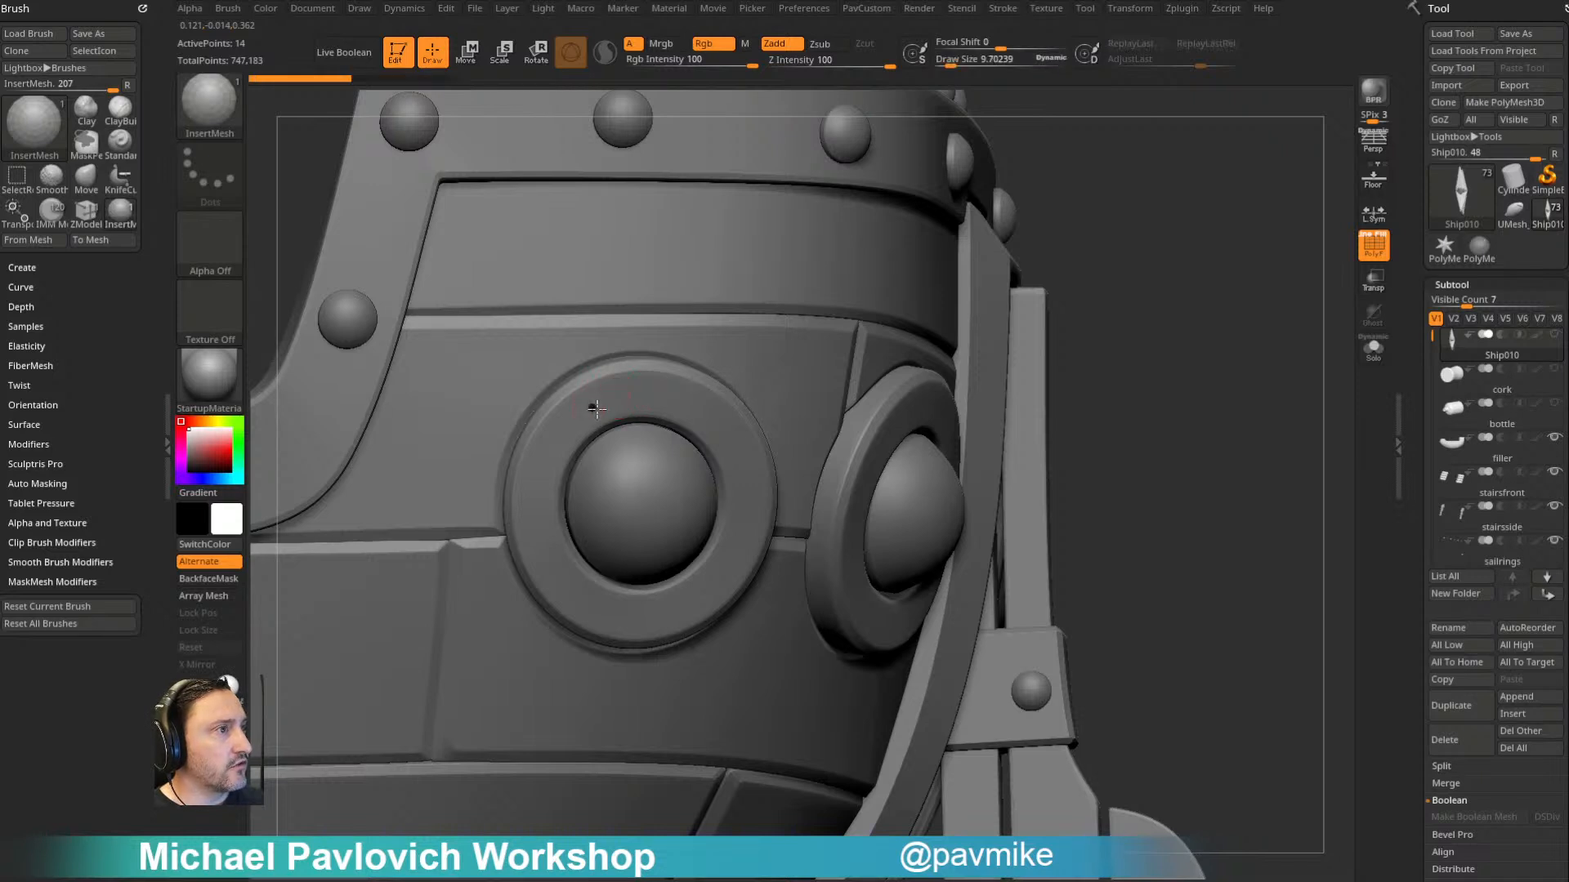
- Insert fastener rivets in opposing pairs around the side porthole's trim ring until eight are spaced evenly, undoing the misplaced one
left_click(540, 471)
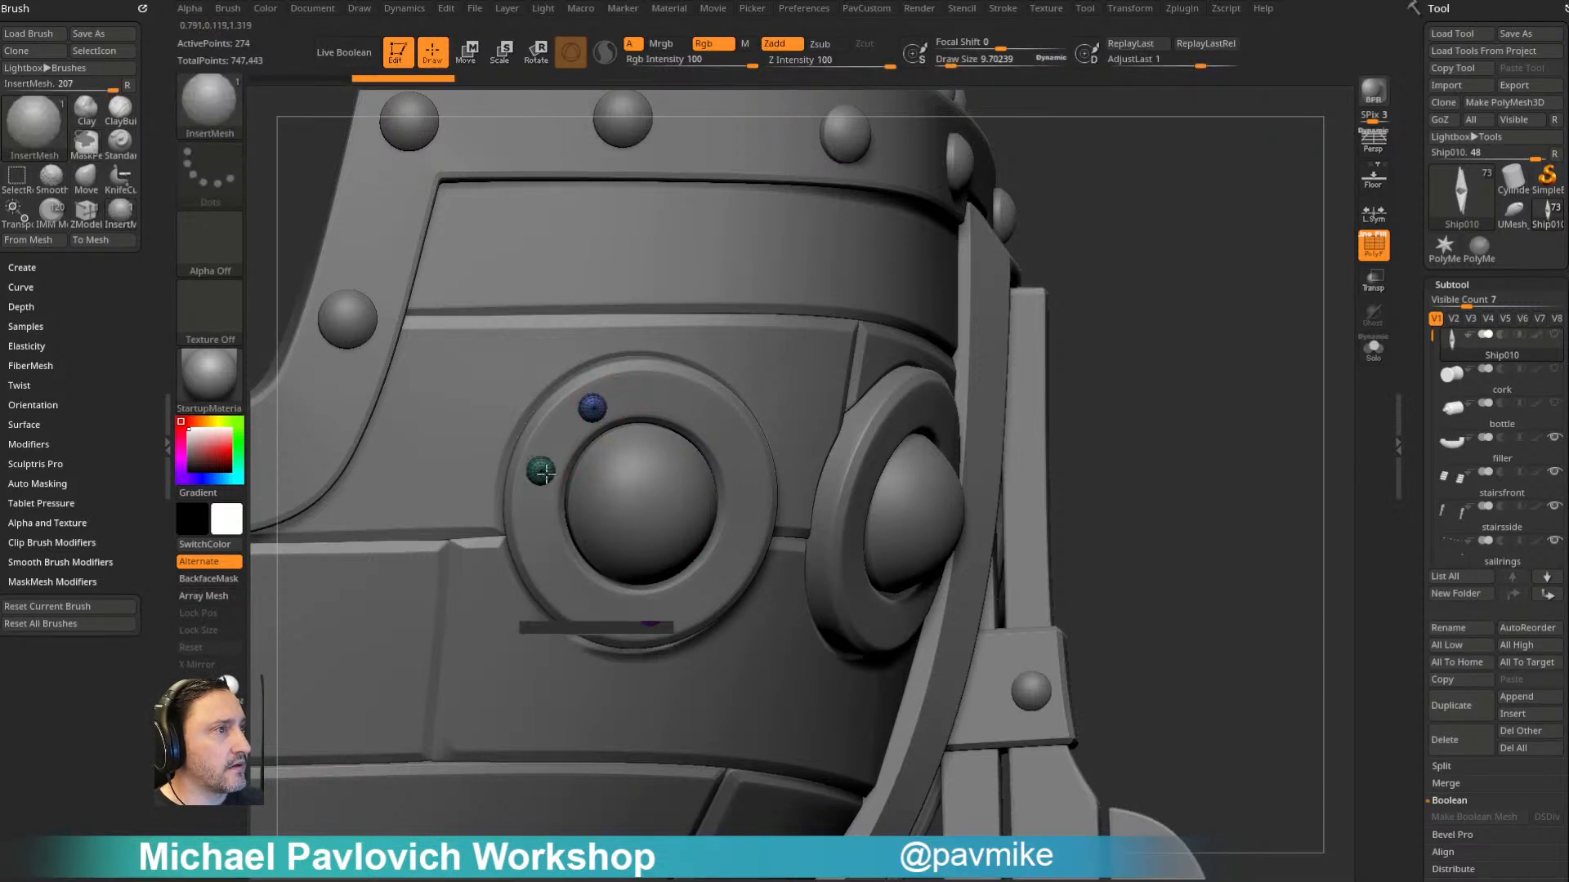
key("ctrl+z")
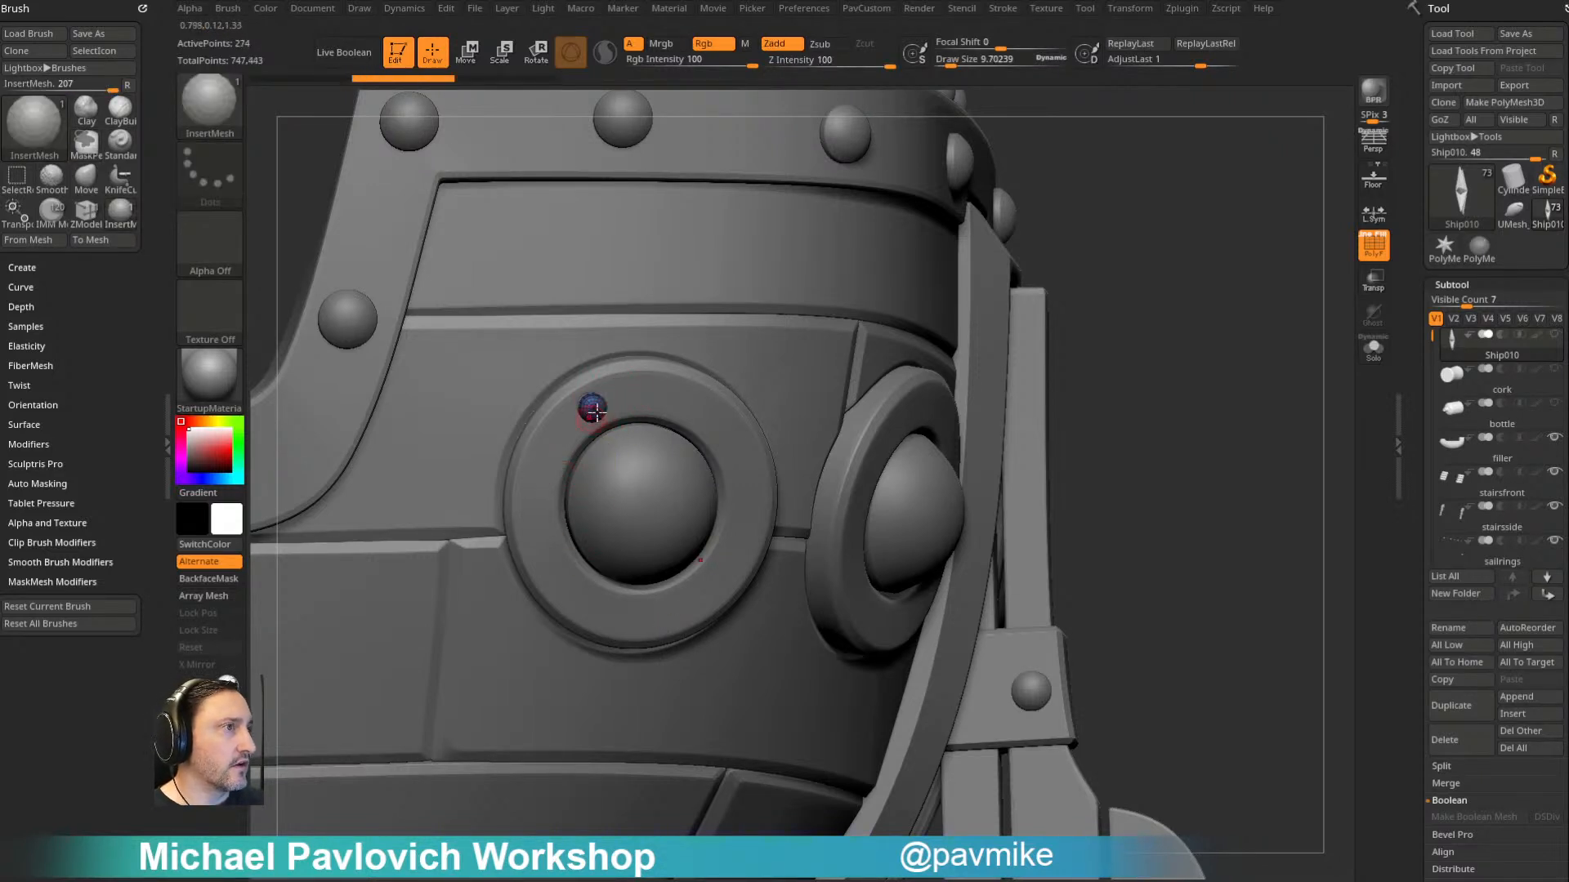
left_click(681, 608)
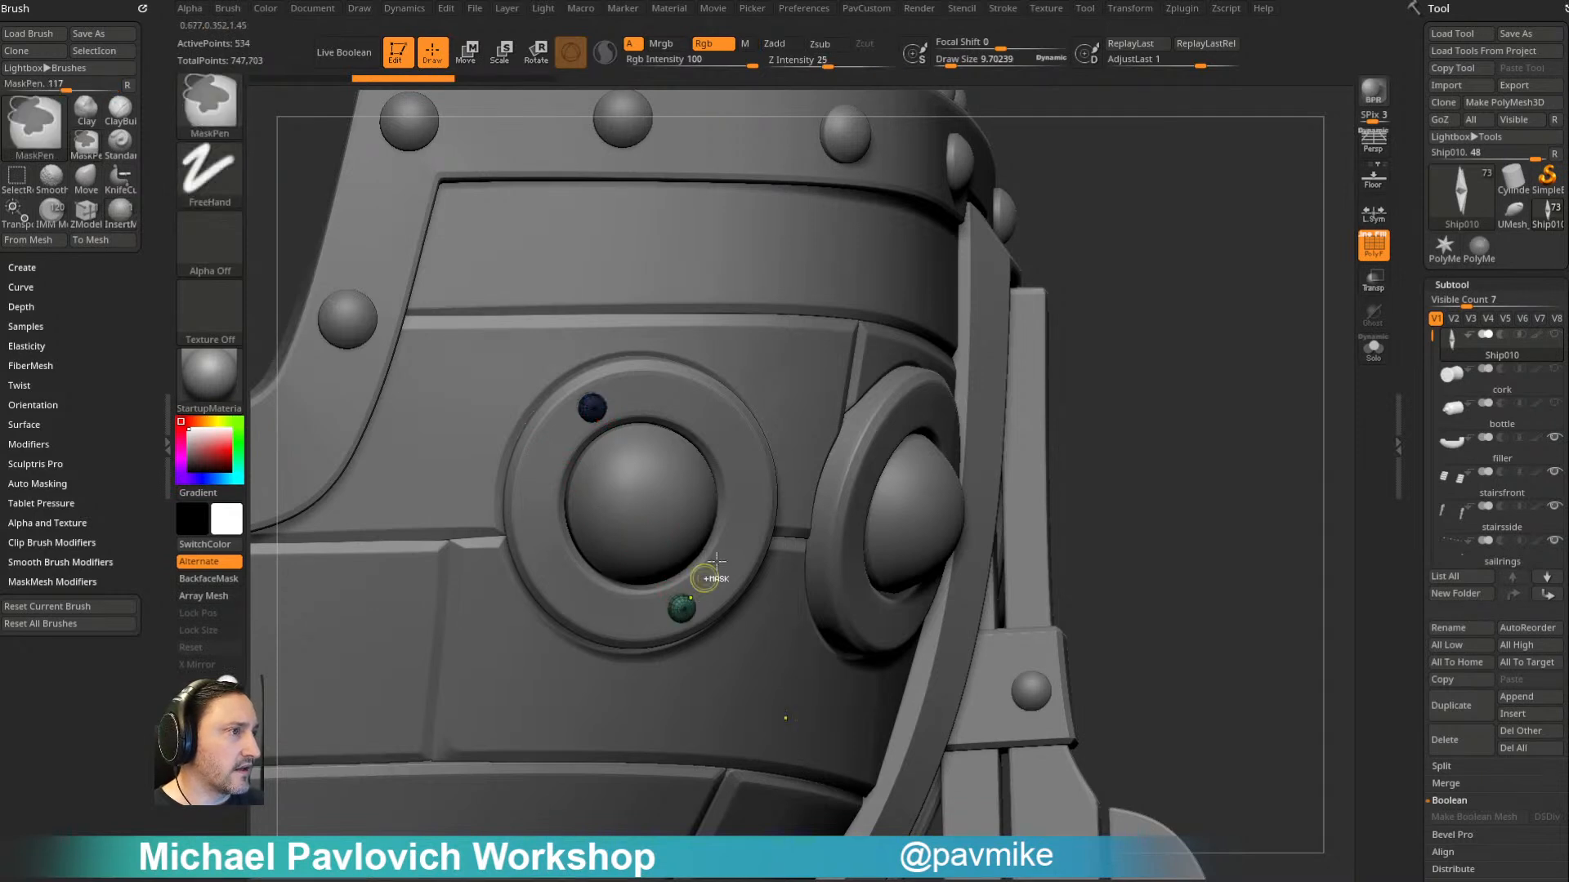
left_click(733, 443)
left_click(554, 573)
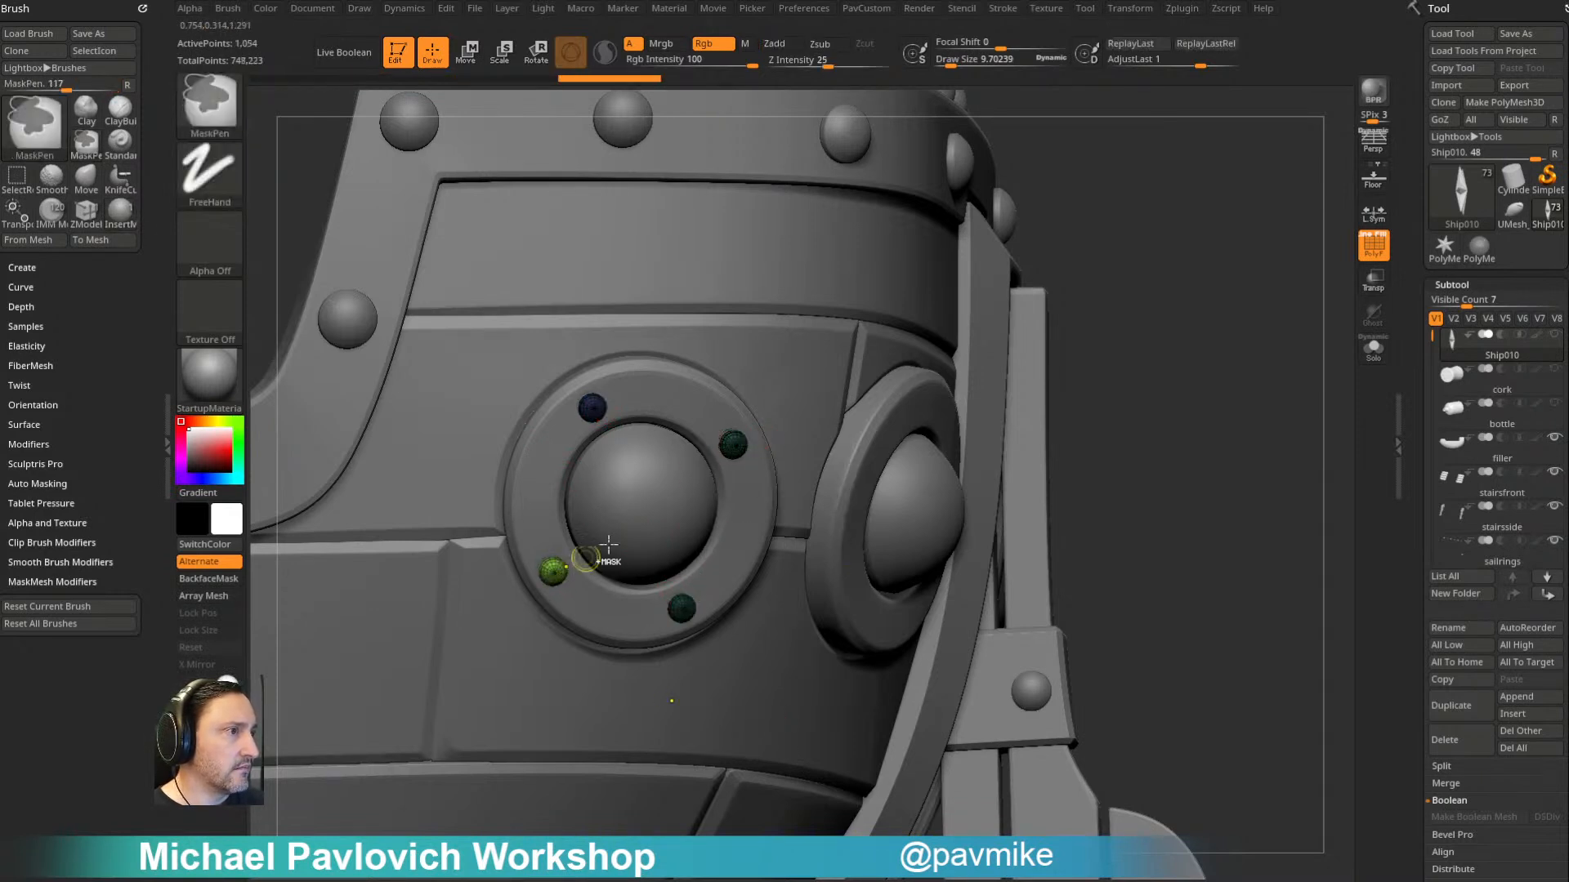
left_click(666, 398)
left_click(613, 613)
left_click(743, 533)
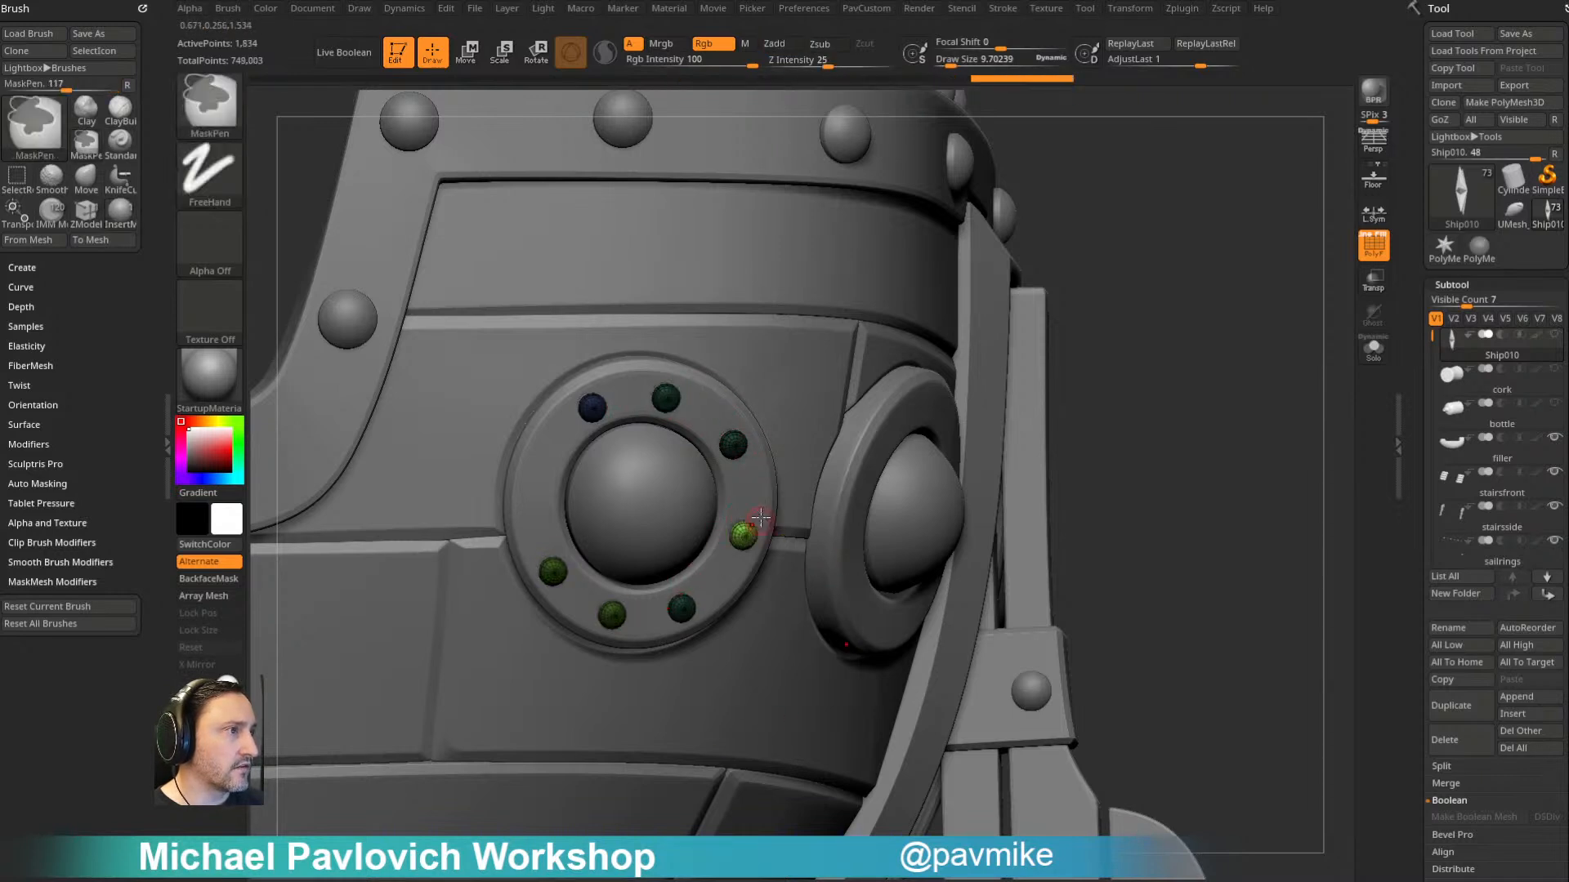
left_click(538, 480)
- Insert four mirrored rivets a quarter turn apart on the stern porthole's trim ring, undoing the two misplaced ones
left_click_drag(1187, 338, 1090, 320)
right_click_drag(1090, 319, 1077, 347)
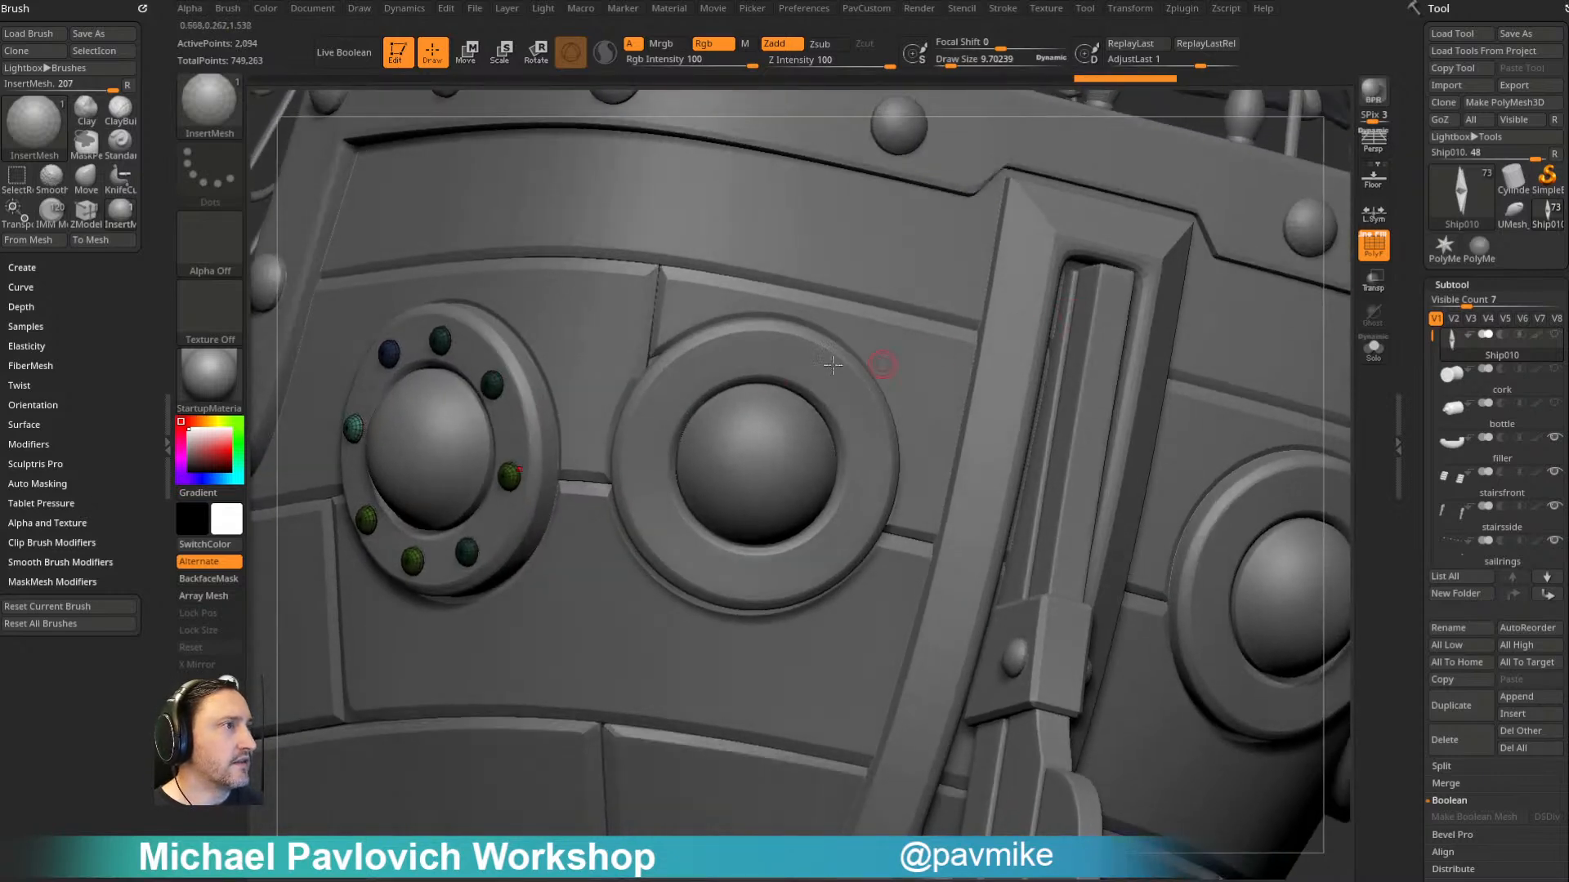
left_click(776, 356)
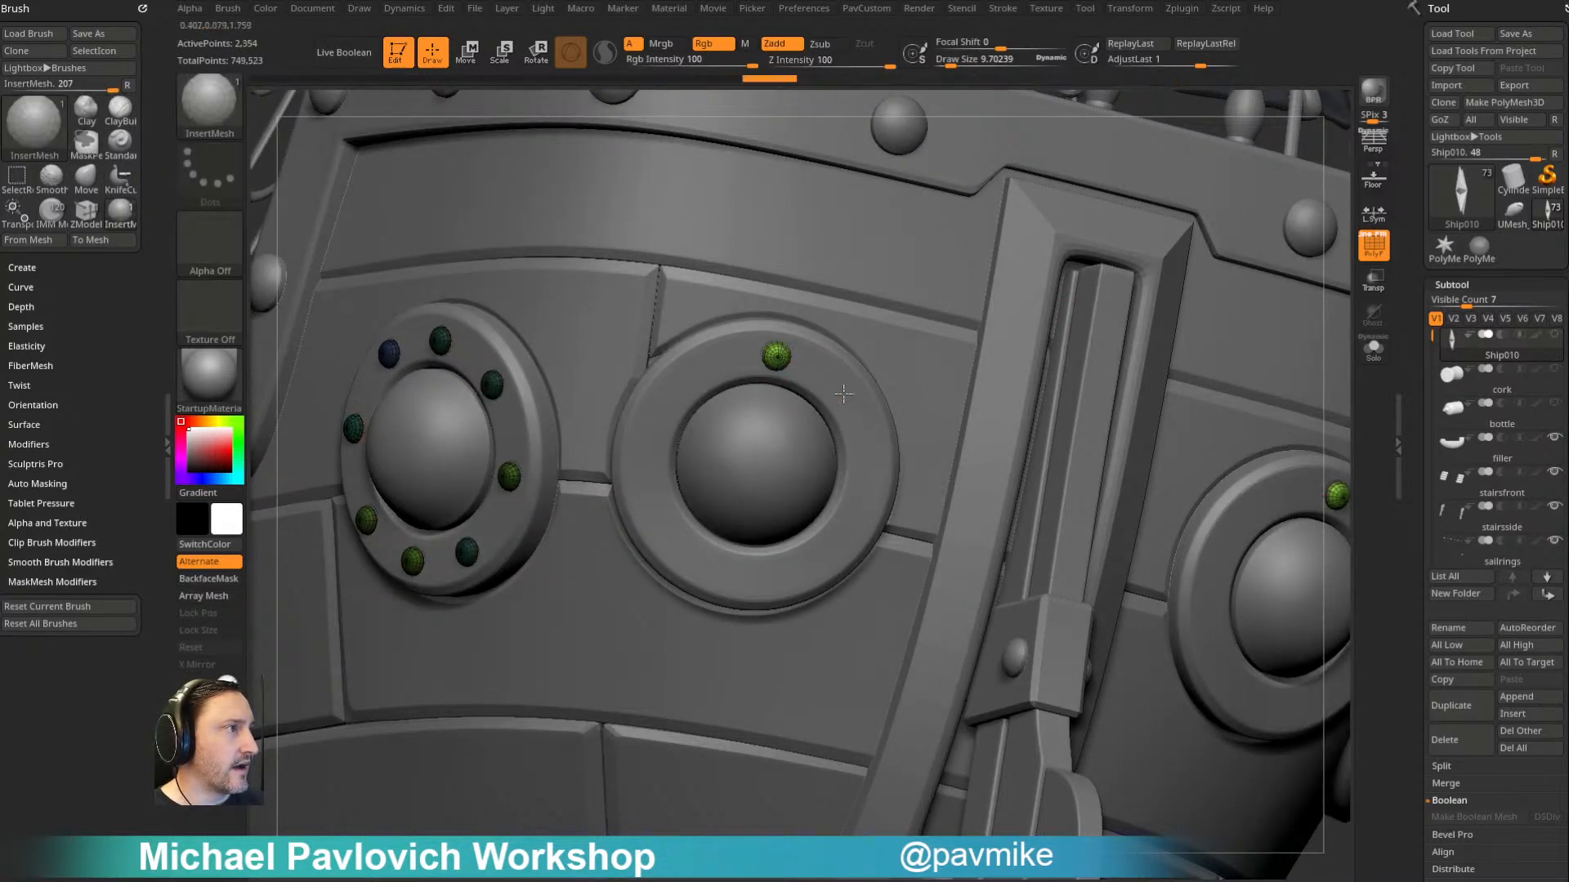
left_click(841, 392)
left_click(868, 482)
key("ctrl+z")
key("ctrl+z")
left_click(731, 577)
left_click(868, 487)
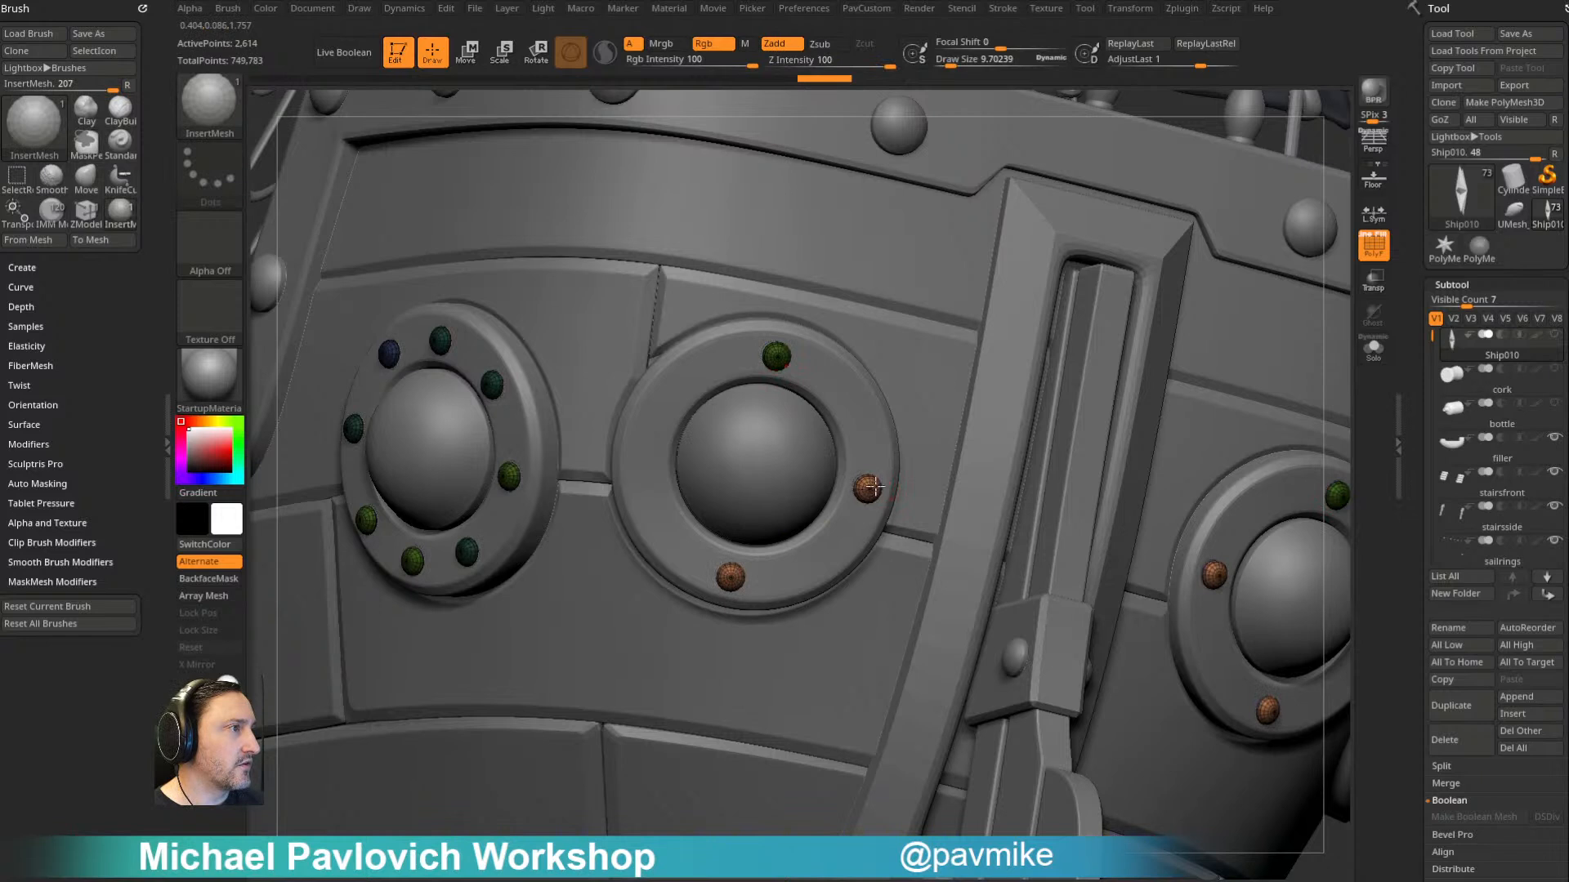
left_click(648, 437)
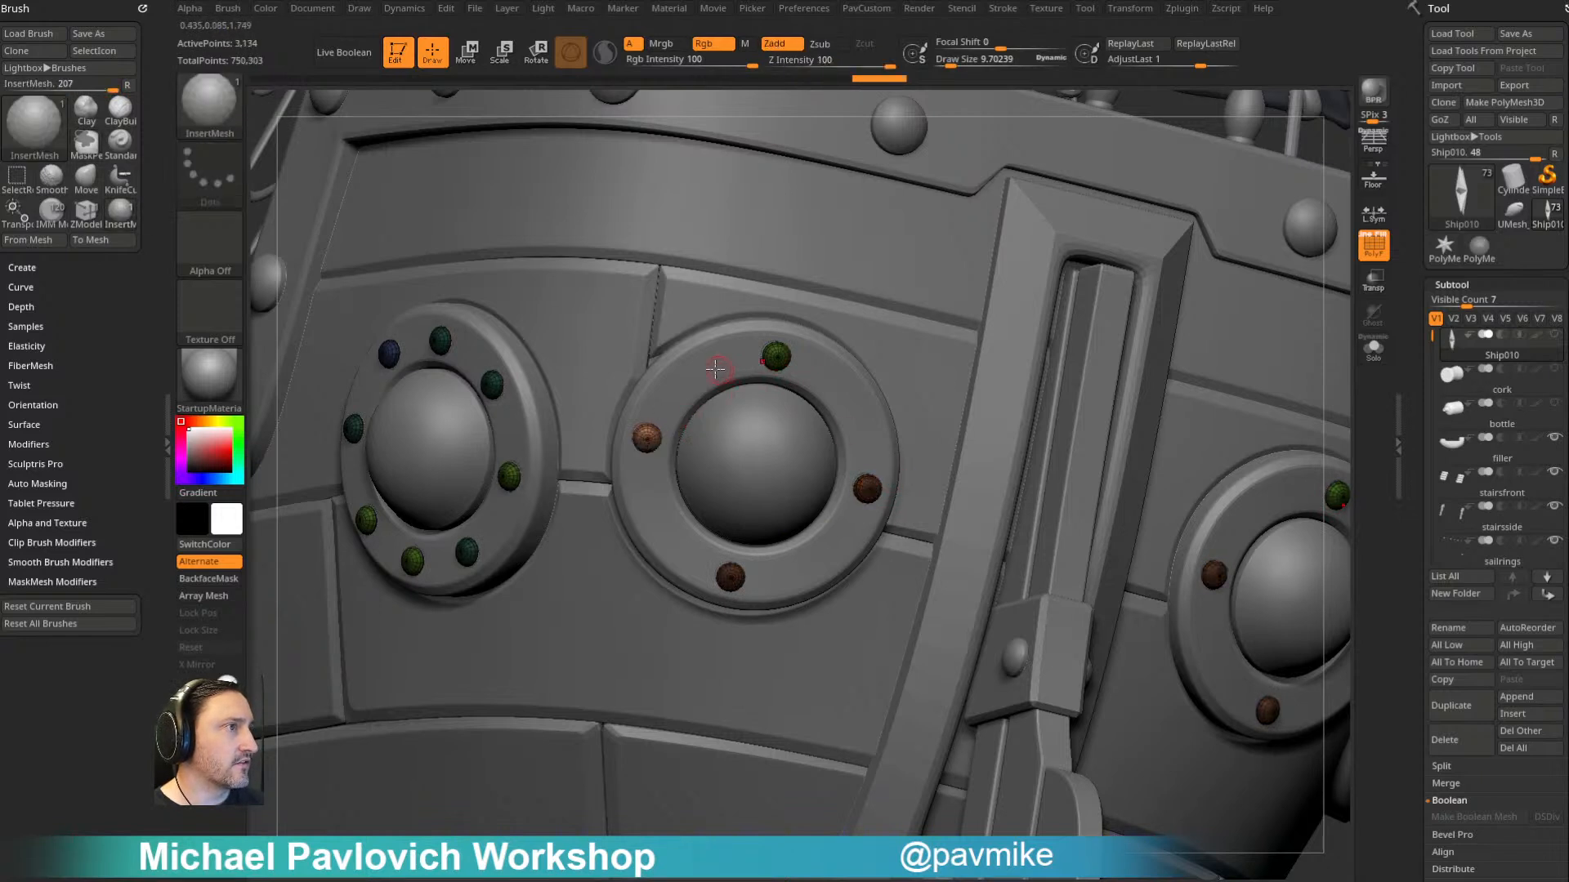
- Fill the gaps between the stern porthole's four rivets with four more mirrored rivets
left_click(701, 372)
left_click(851, 401)
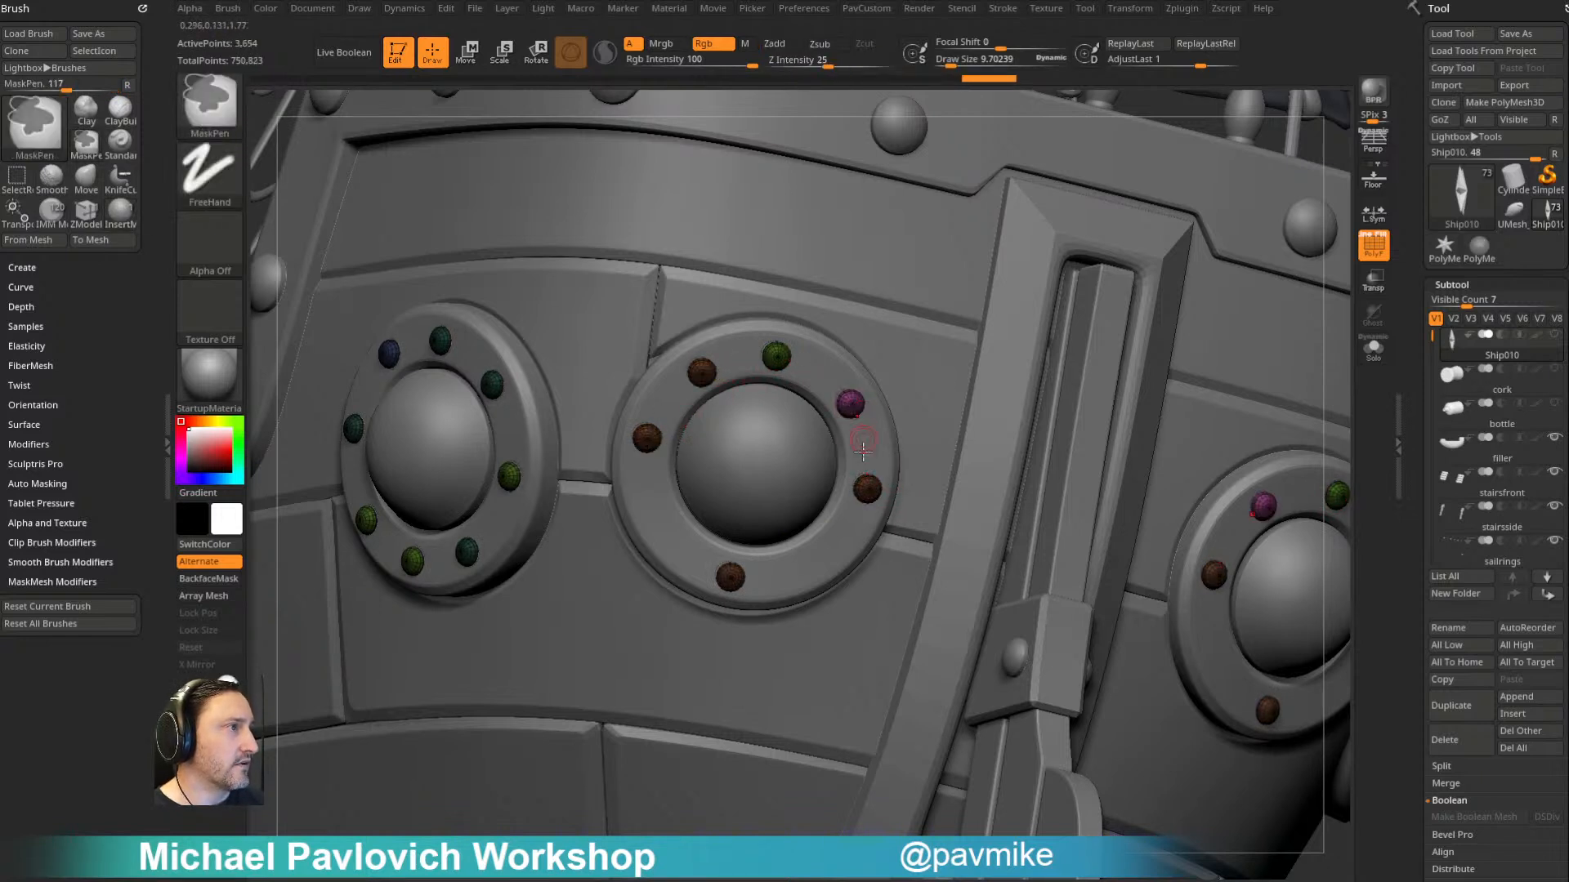
left_click(815, 563)
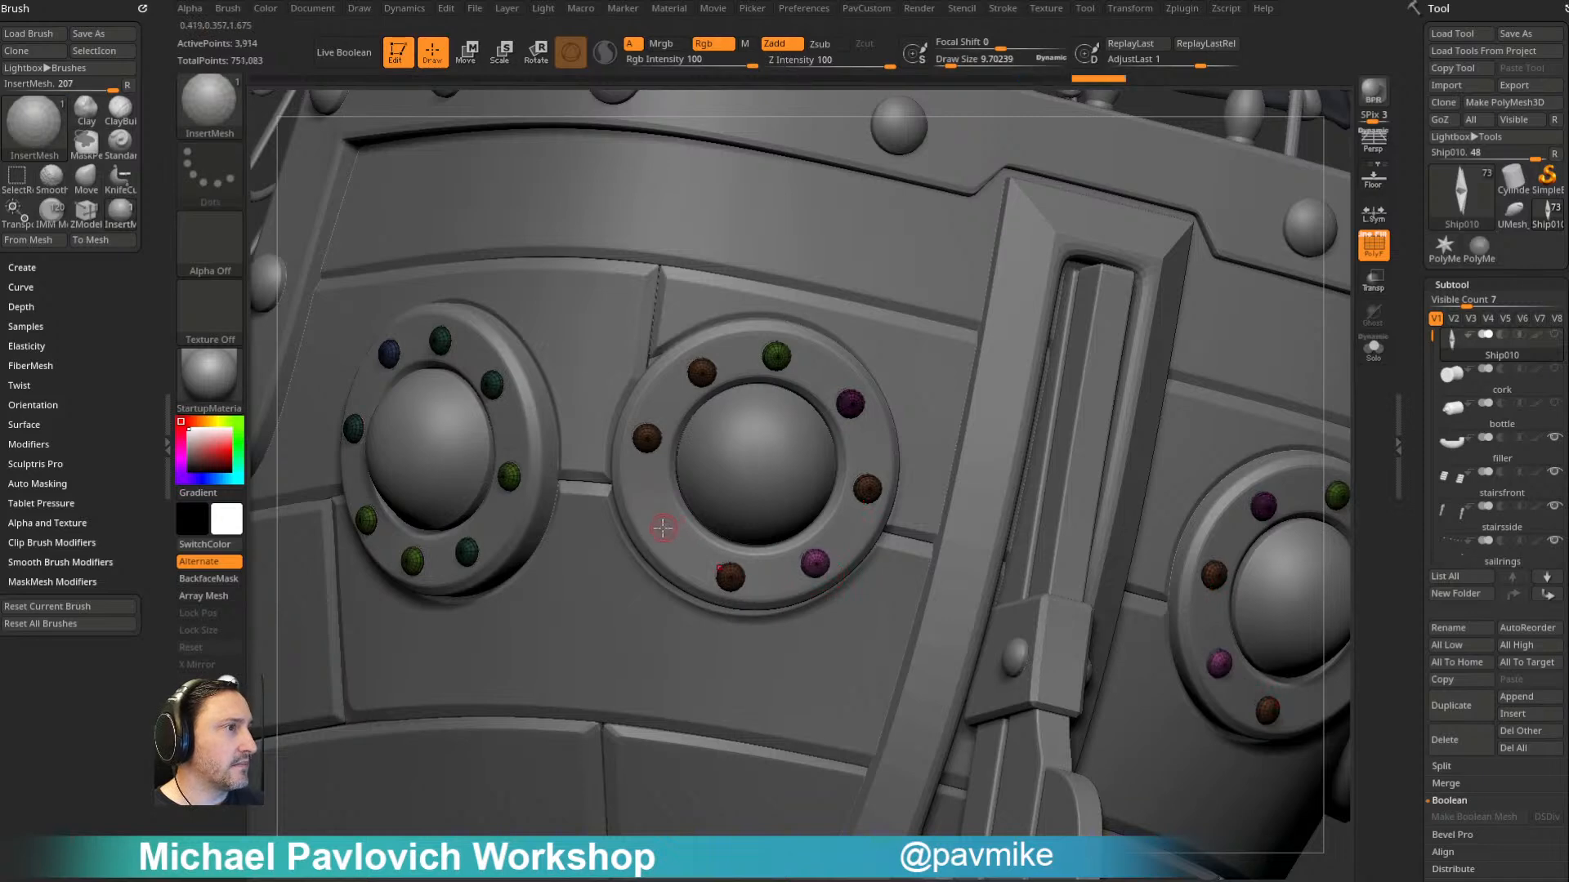
left_click(661, 524)
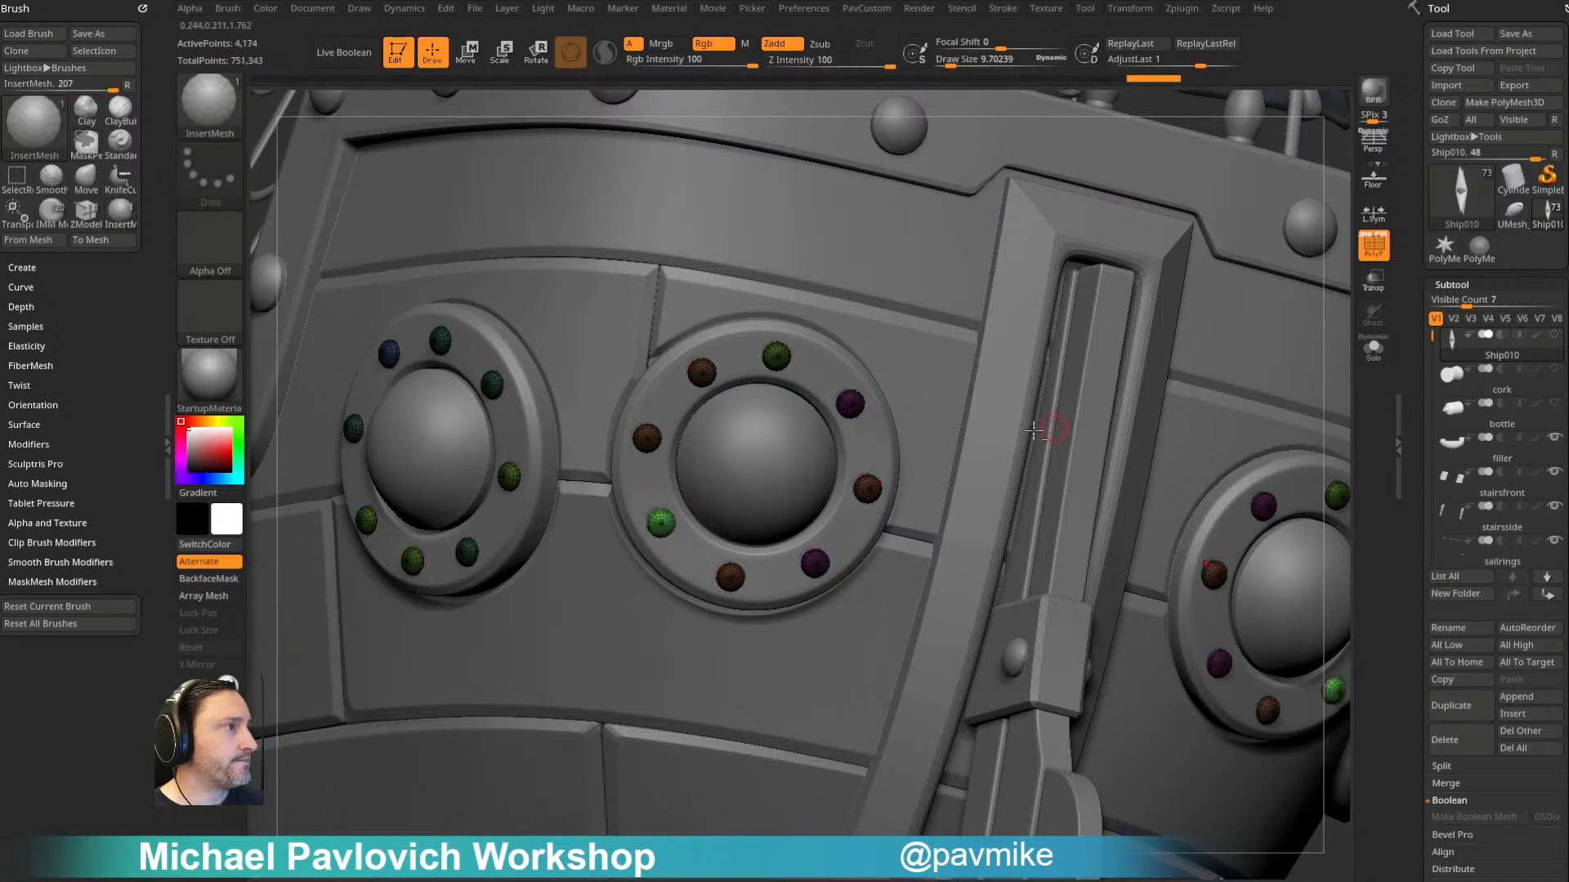
- Isolate the Ship010 star with Solo, hide the inserted rivets and use Split Hidden to separate them into their own subtool
key("f")
mouse_move(1015, 266)
left_mouse_down()
mouse_move(1201, 305)
mouse_move(1165, 349)
mouse_move(1250, 359)
left_mouse_up()
left_click(1374, 351)
left_click_drag(403, 310, 540, 494, "ctrl+shift")
key("grave")
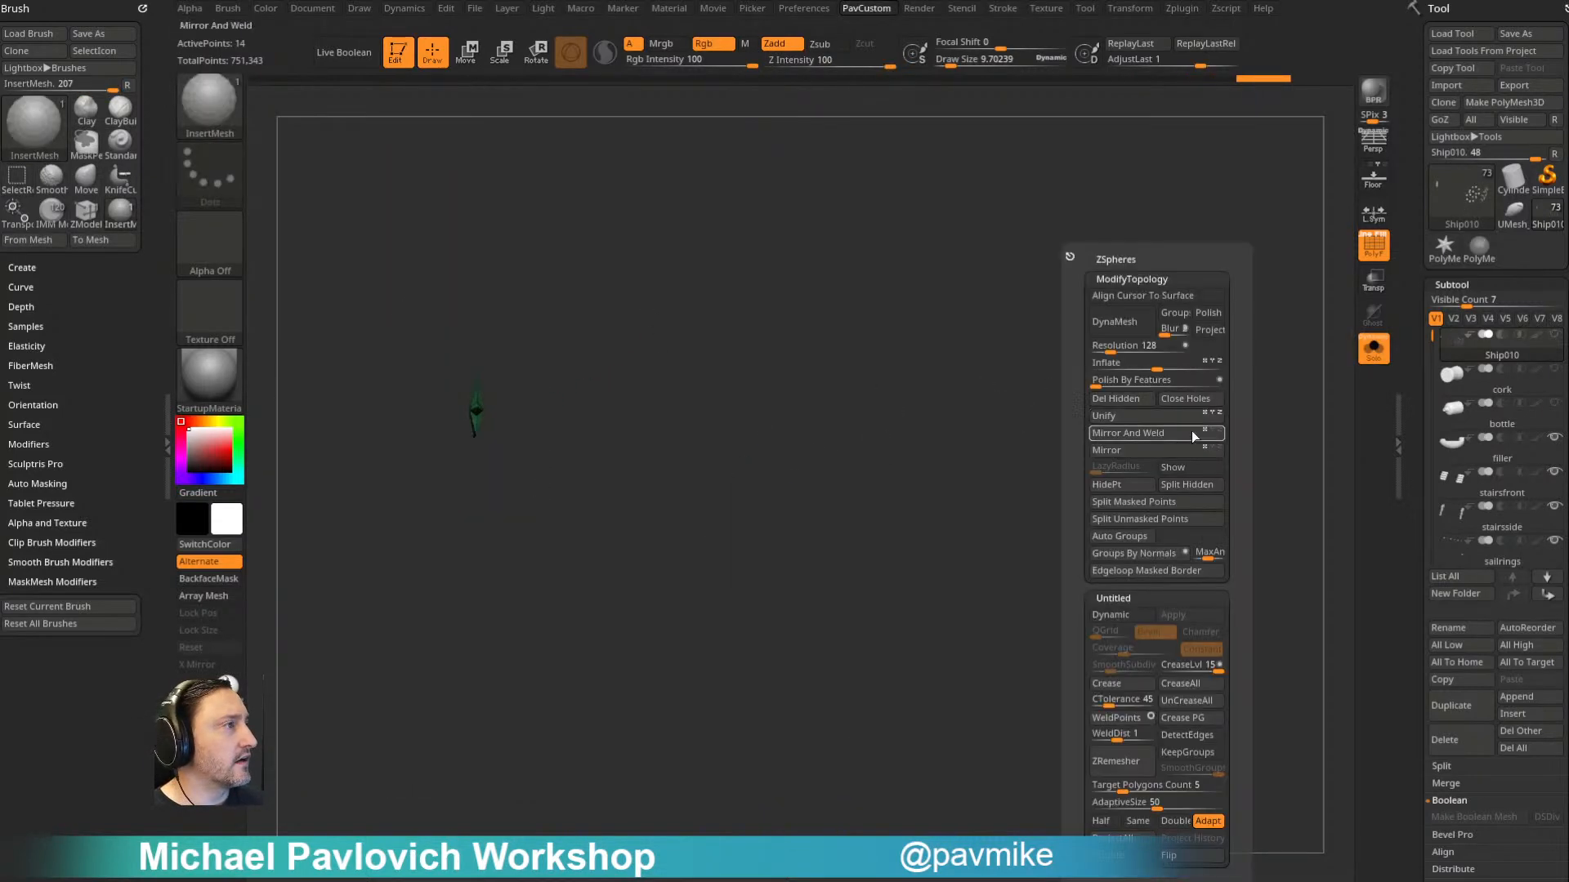
left_click(1189, 485)
- Make the split-off rivets subtool active, leave Solo mode and turn off PolyFrame to show the whole ship
left_click(1500, 395)
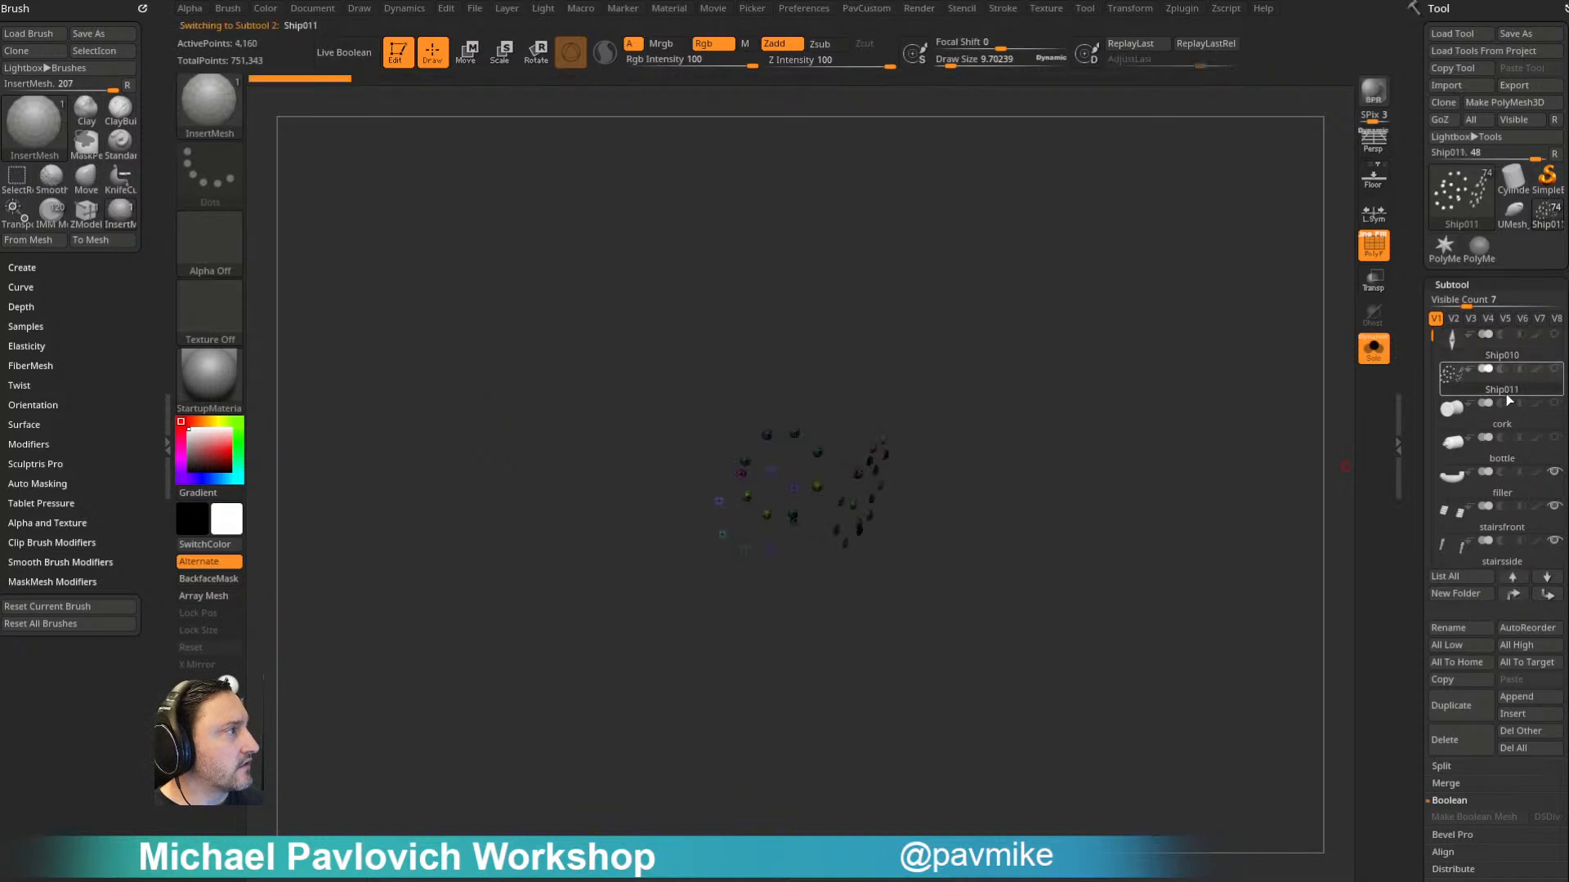
left_click(1373, 351)
left_click_drag(1216, 407, 1327, 378, "alt")
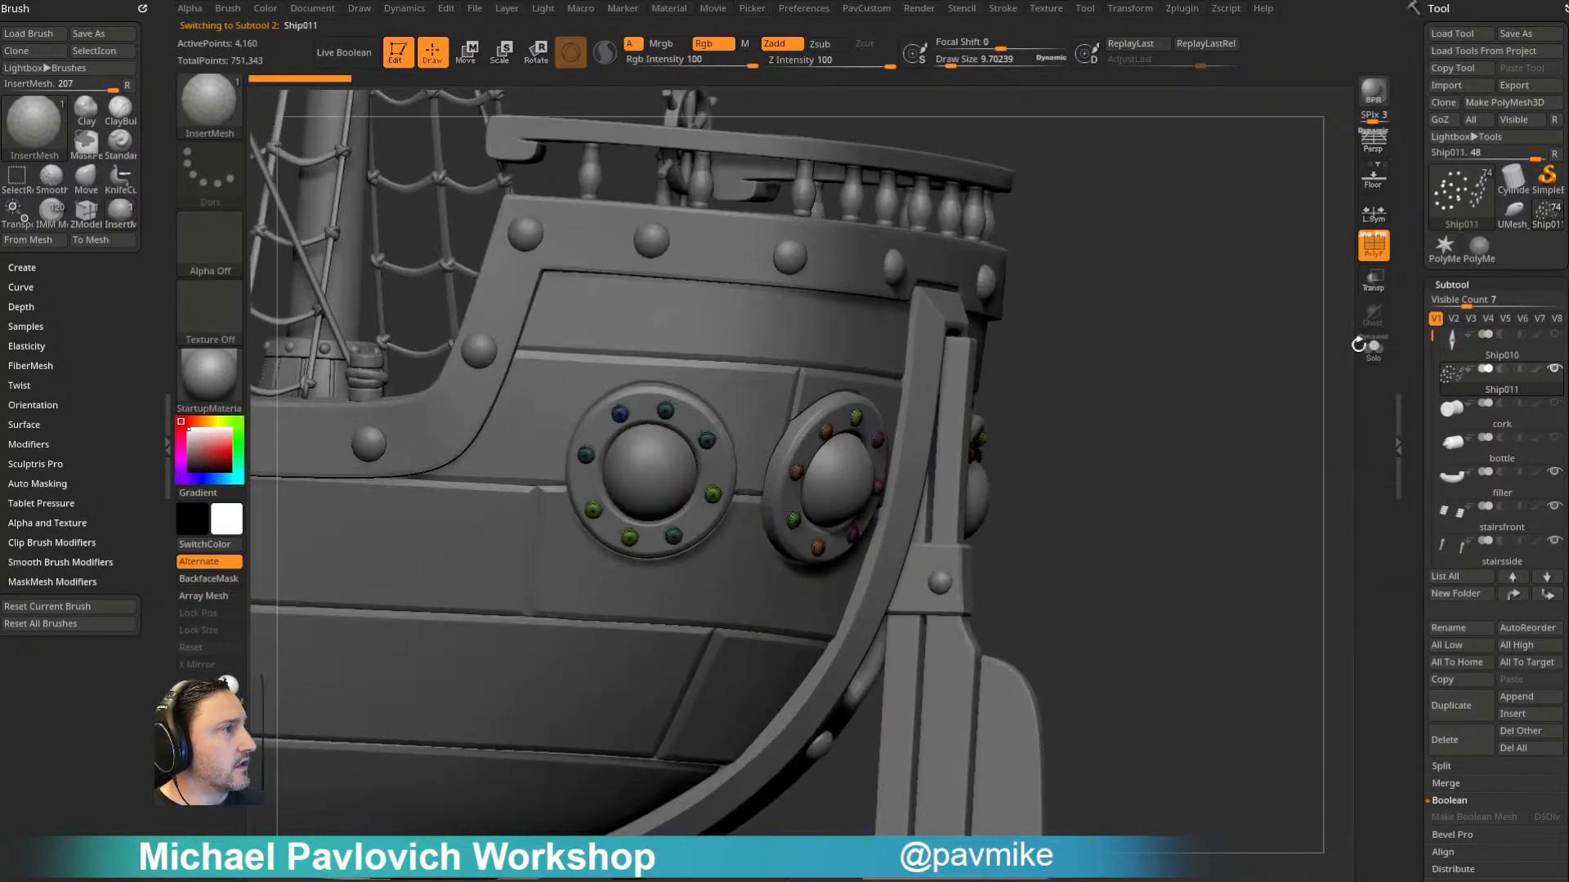
left_click(1374, 247)
left_click_drag(1233, 294, 1274, 375)
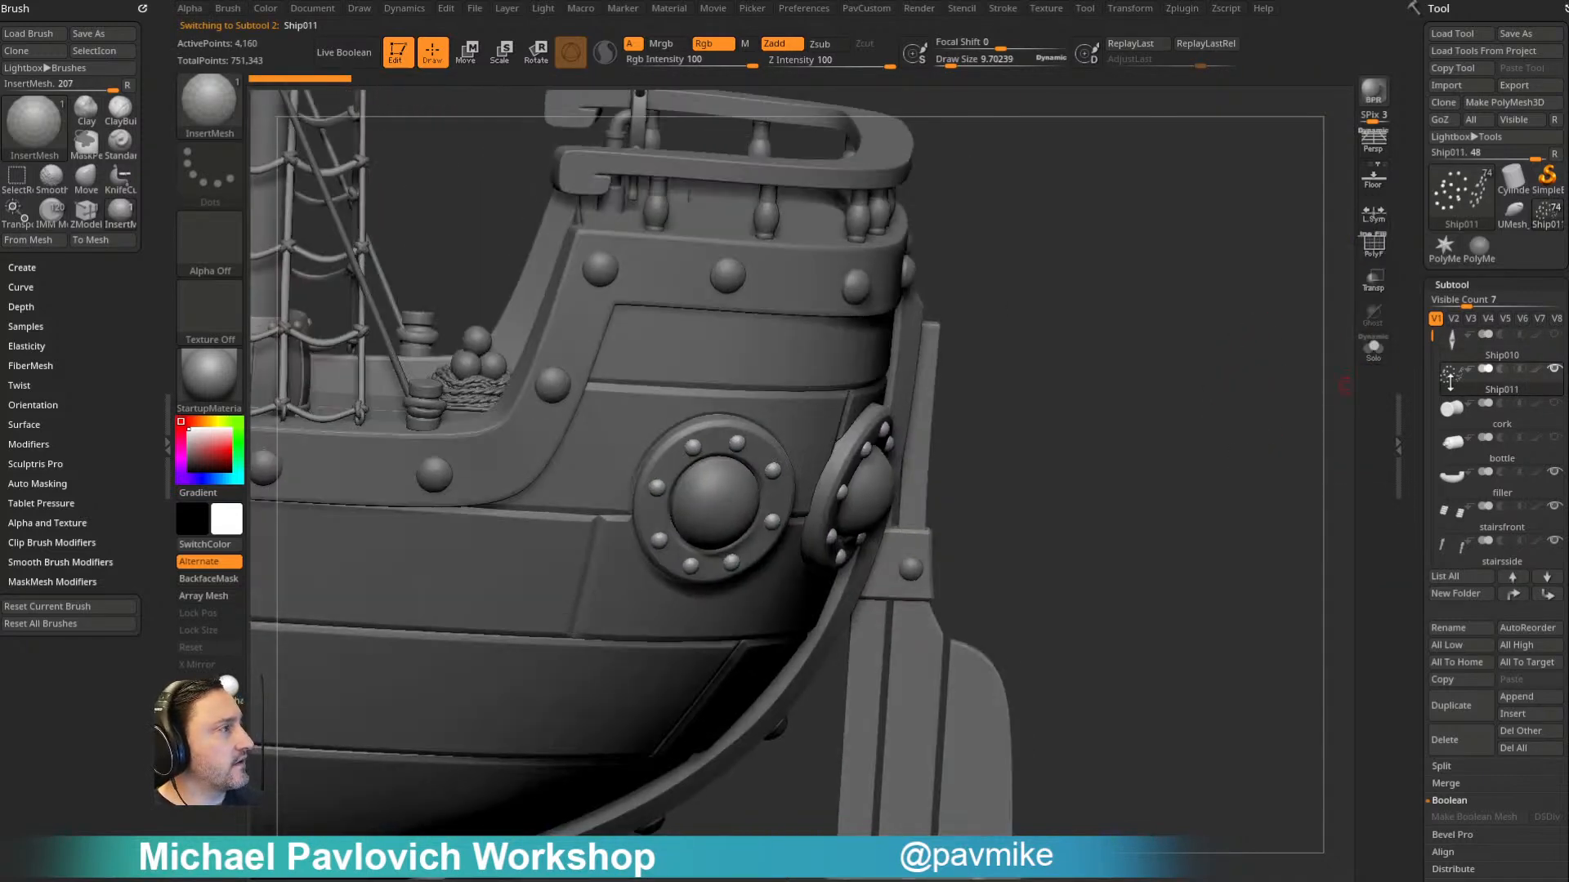
- Rename the rivets subtool as PortholeRivets
left_click(1459, 626)
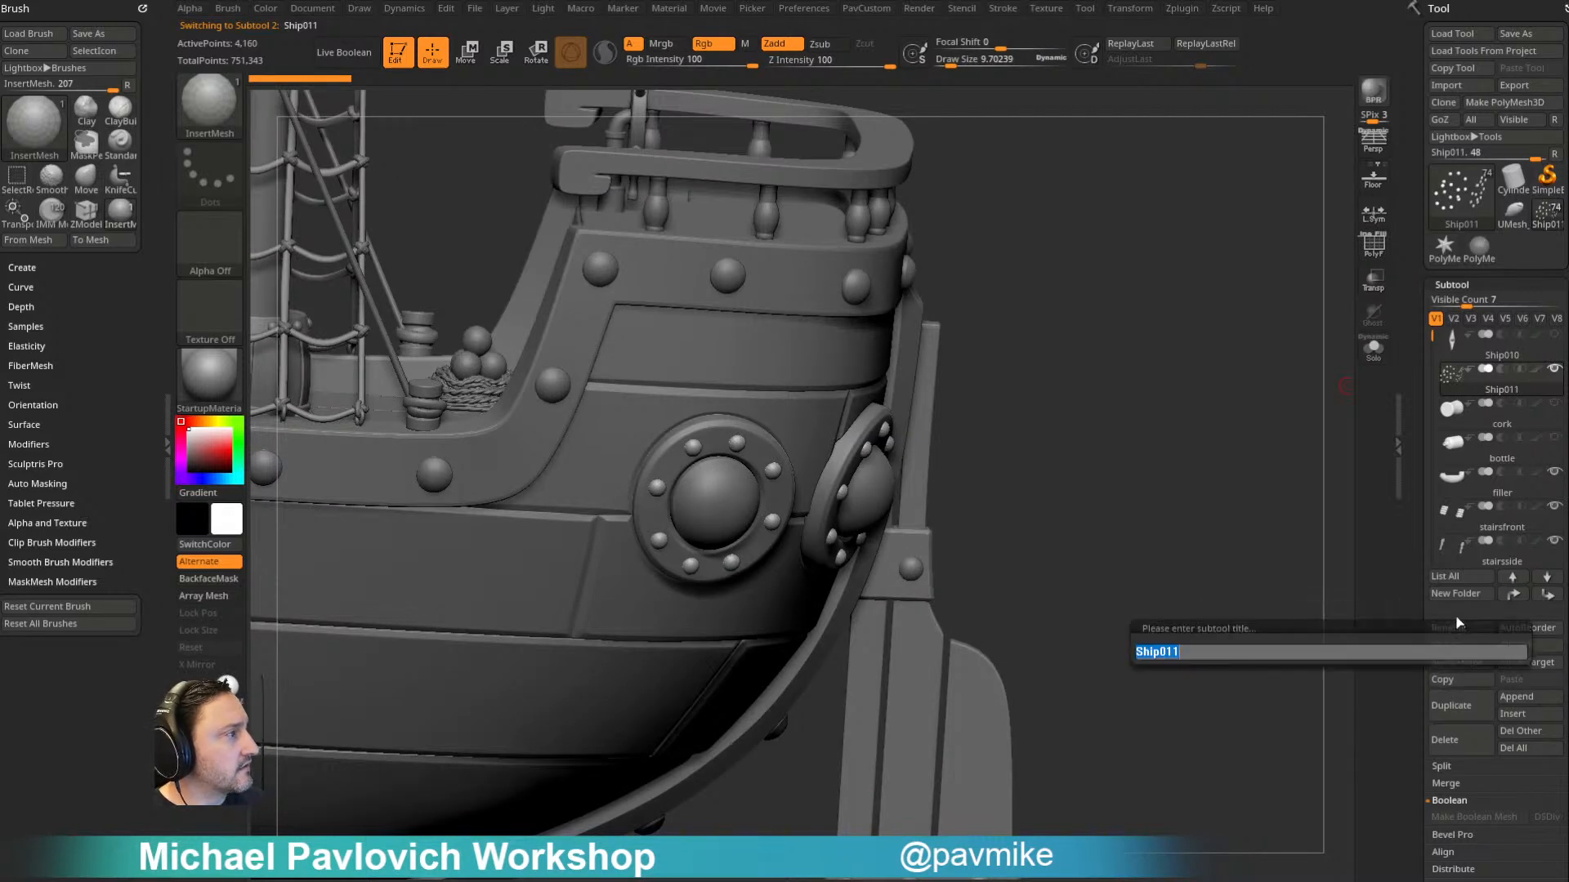
type("Portho")
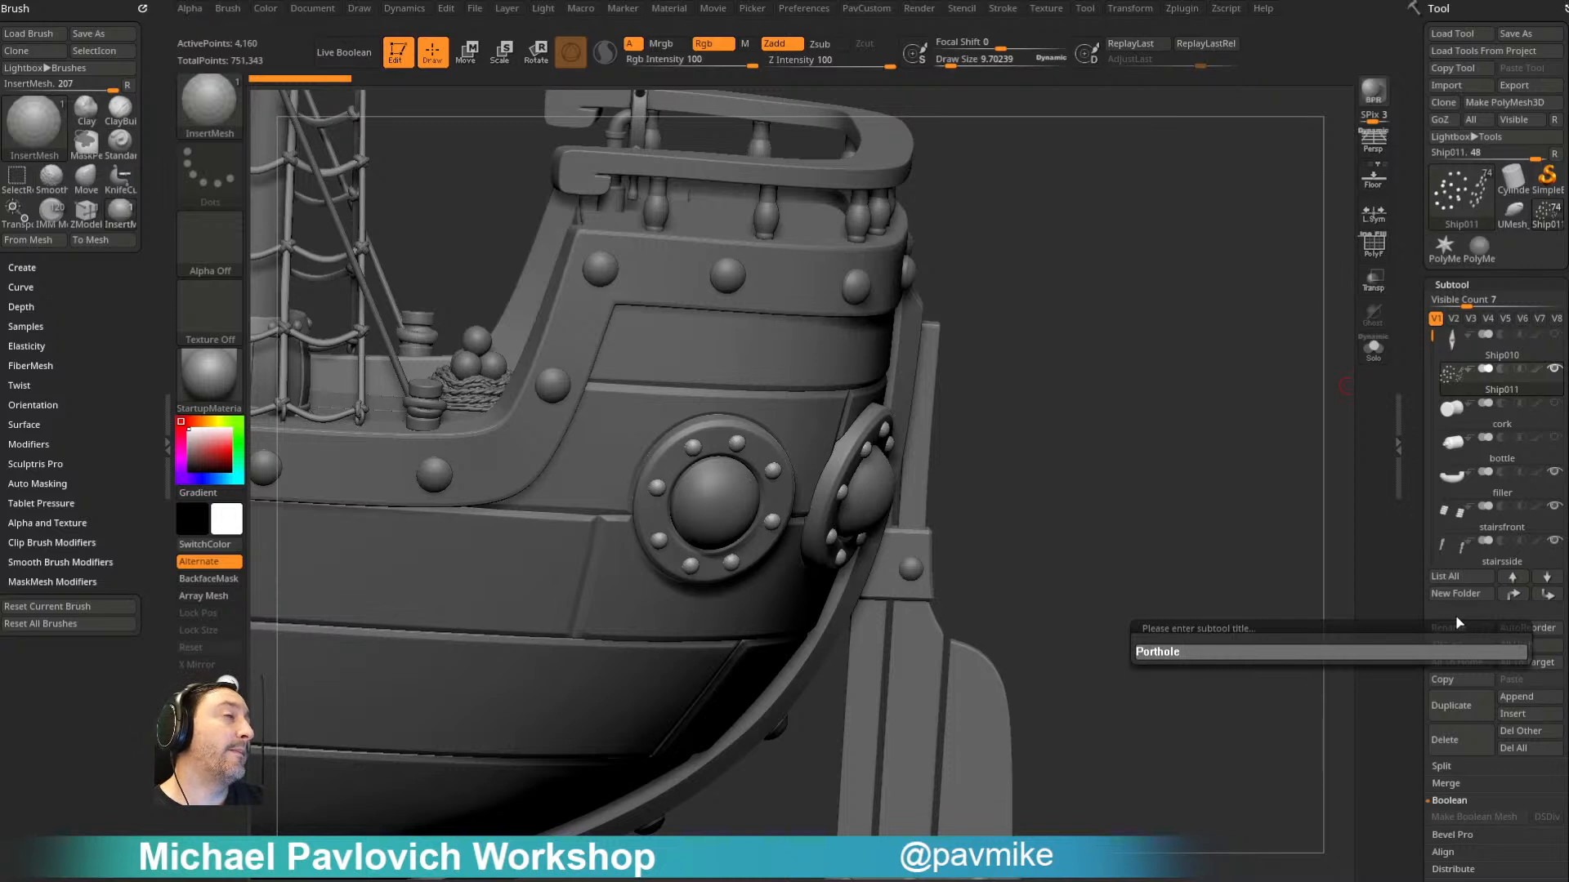
type("leRivets")
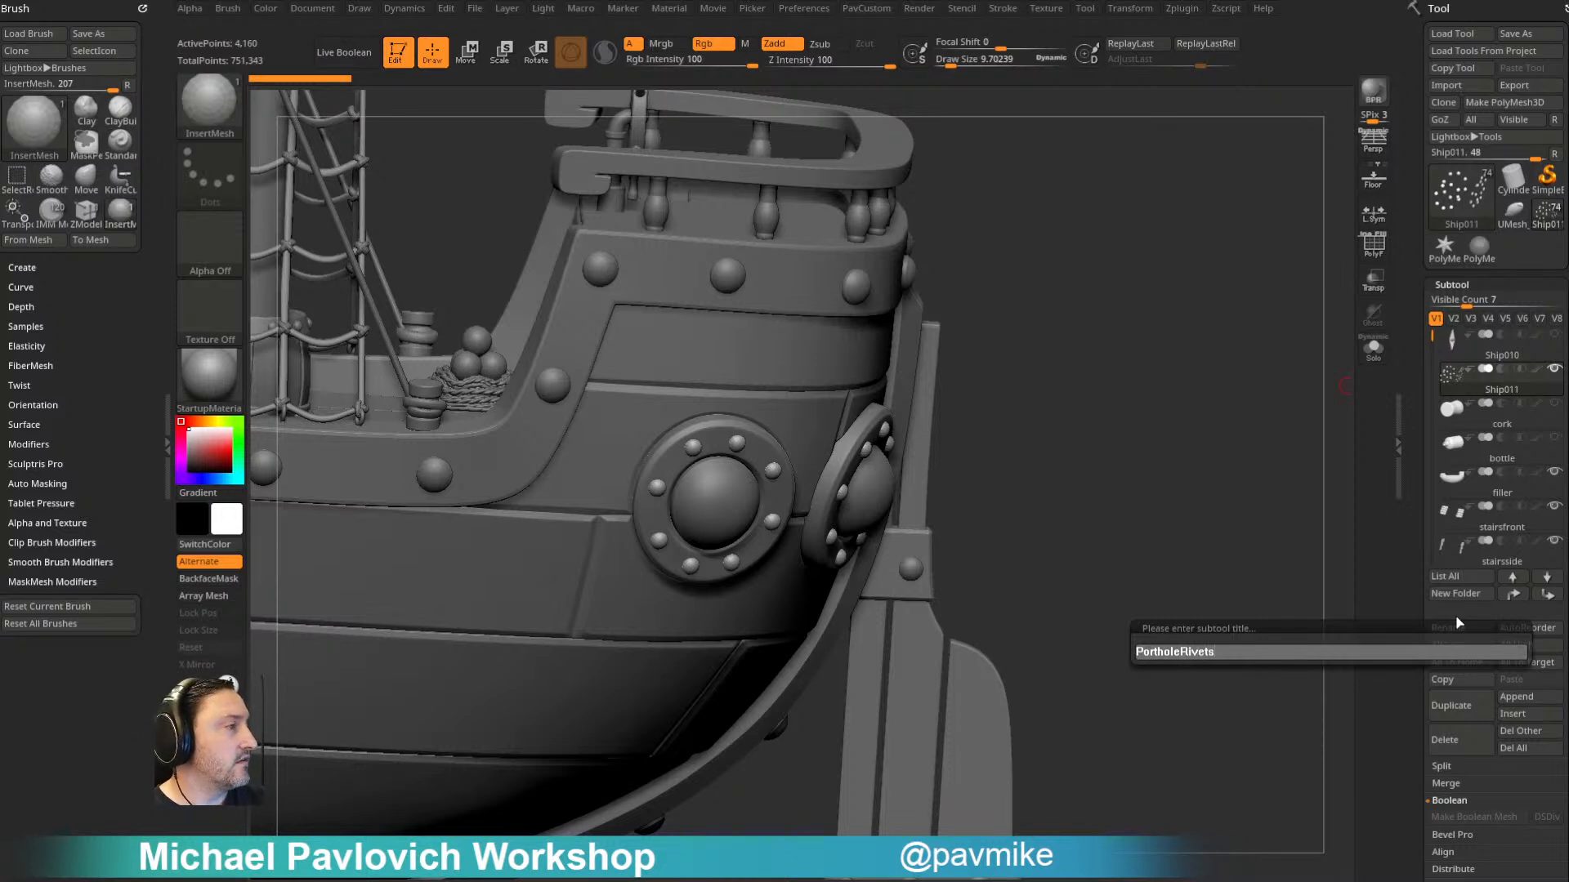
key("Return")
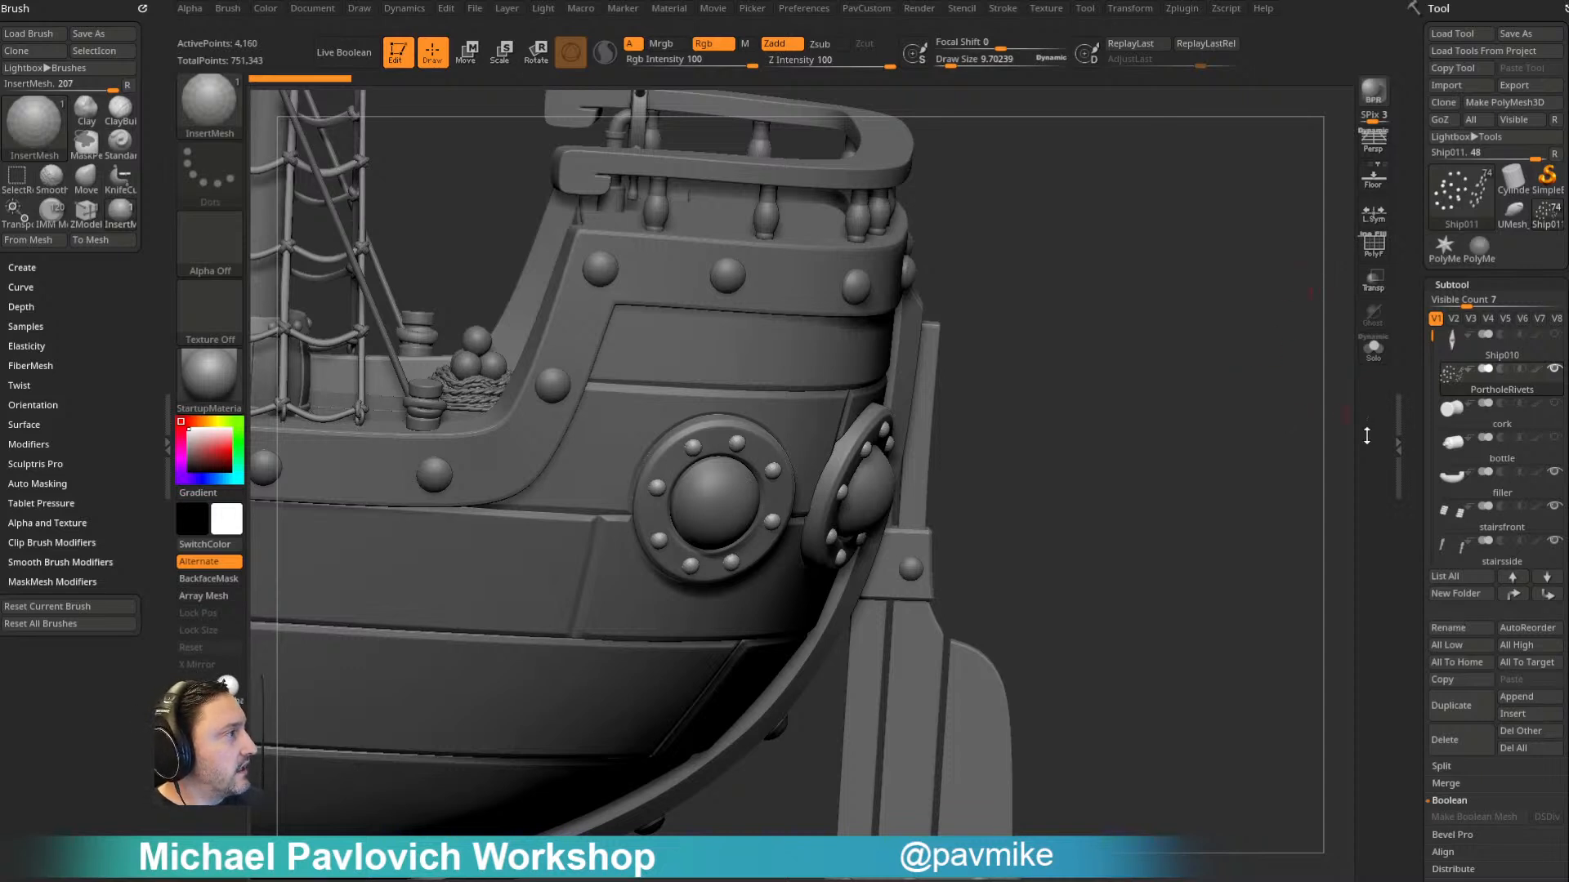
- Run SubTool Master's Do Visible action with Correct duplicate SubTool names selected
left_click(1181, 9)
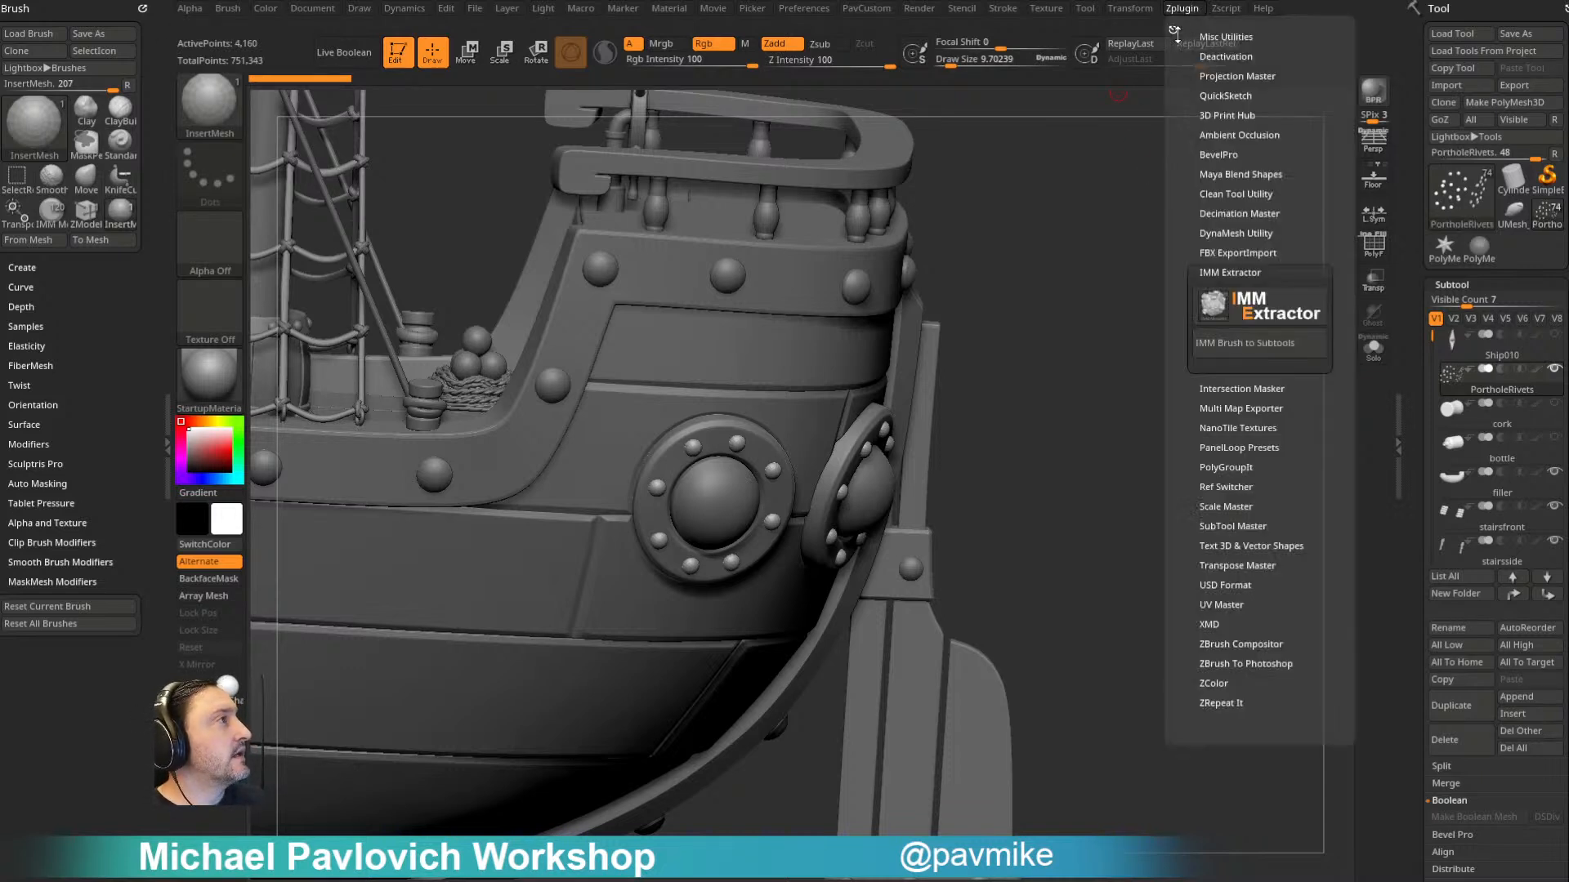
left_click(1226, 274)
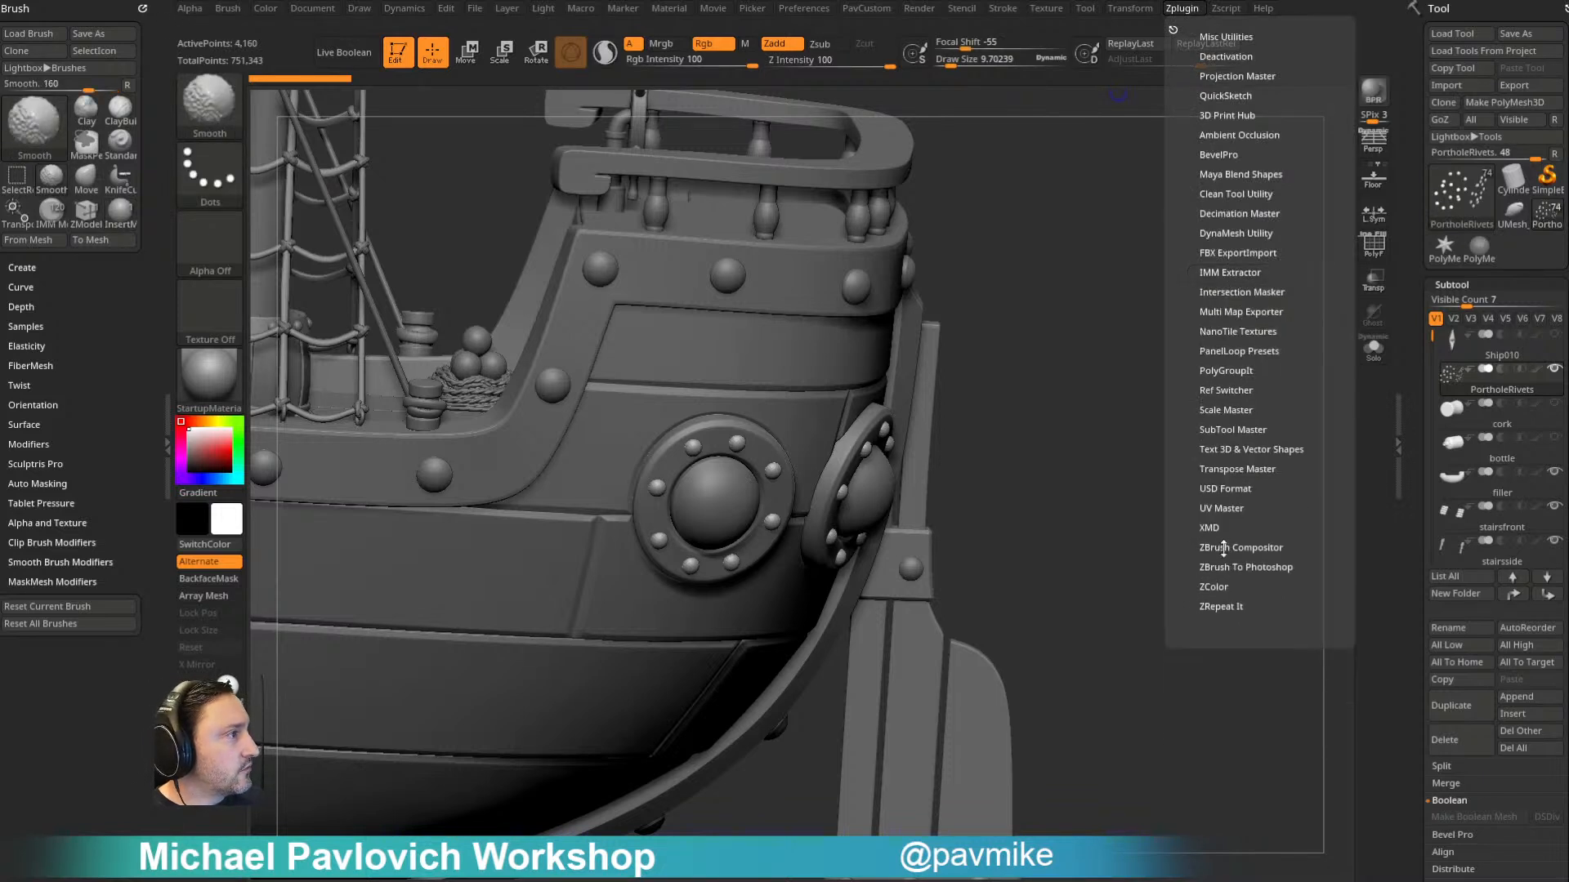
left_click(1228, 428)
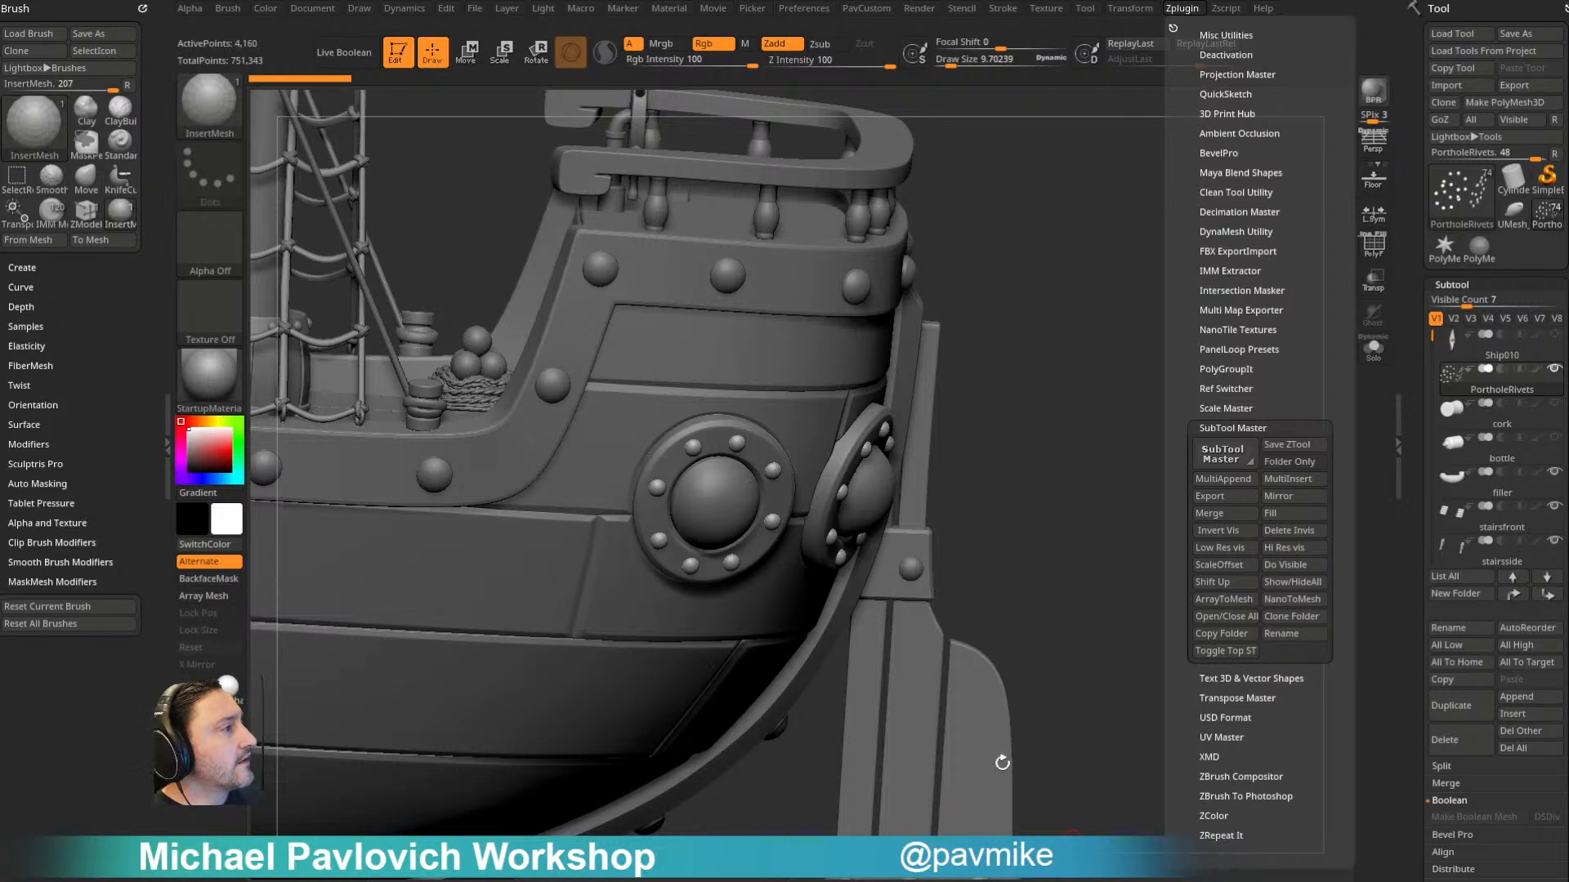
left_click(1296, 566)
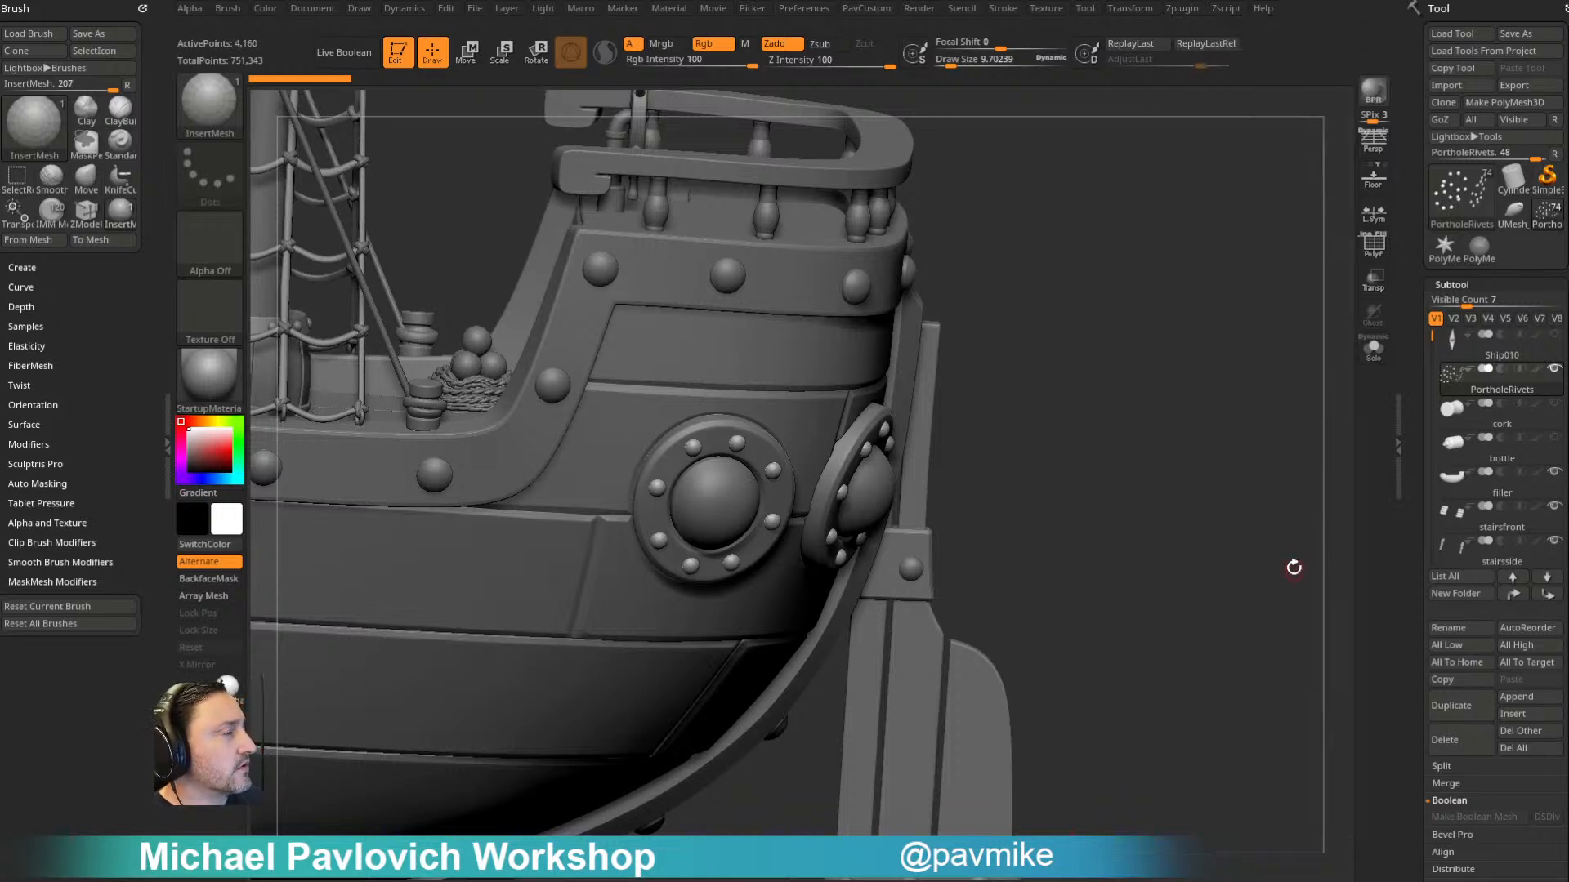
left_click(1177, 11)
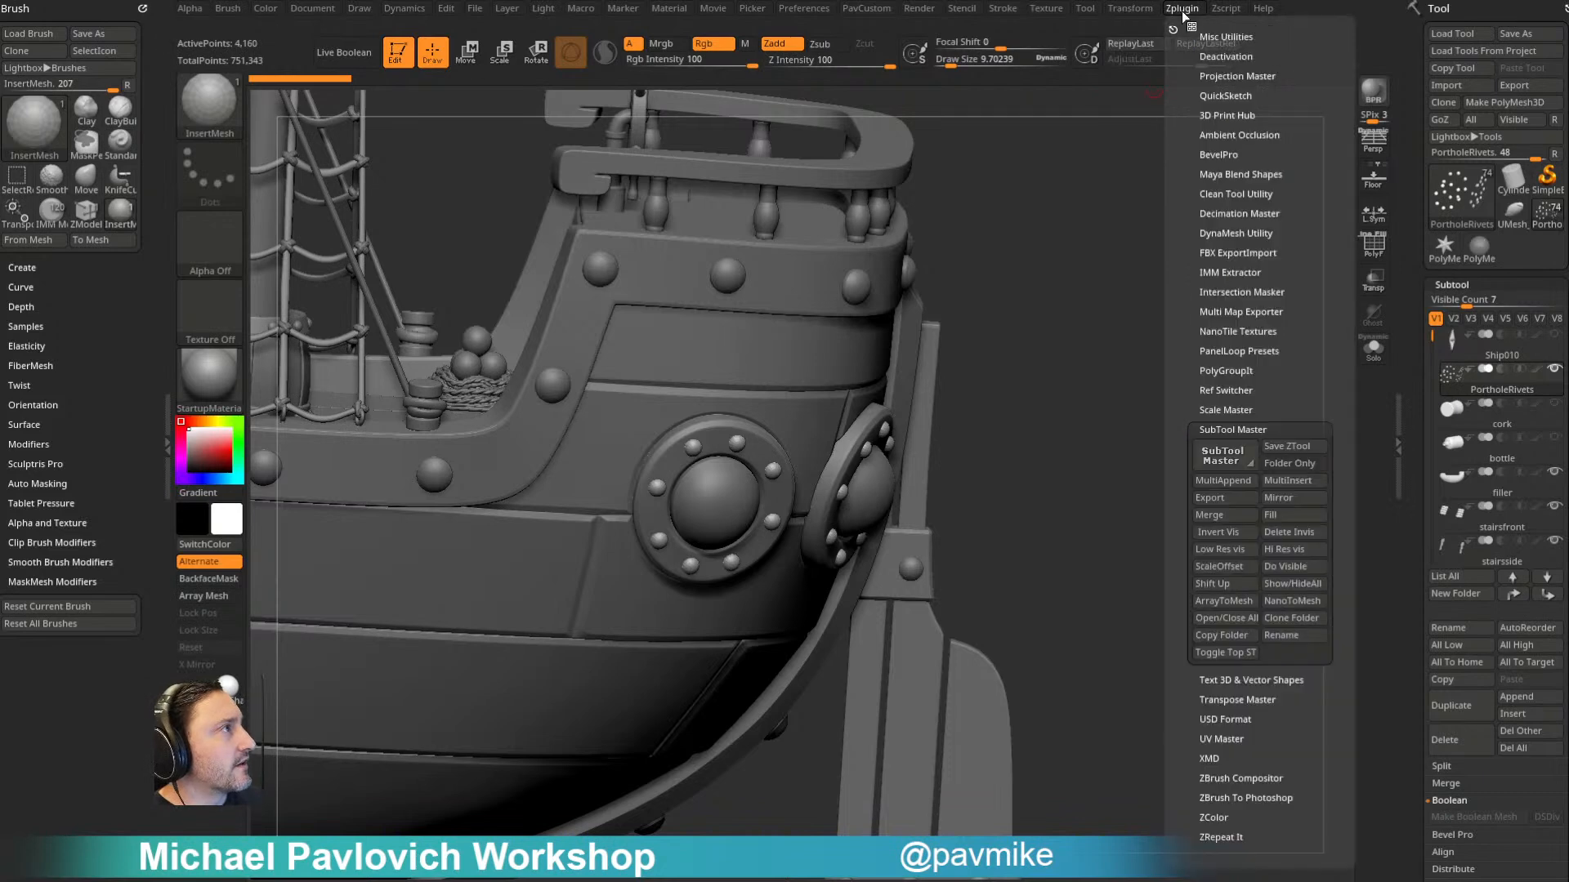
left_click(1294, 567)
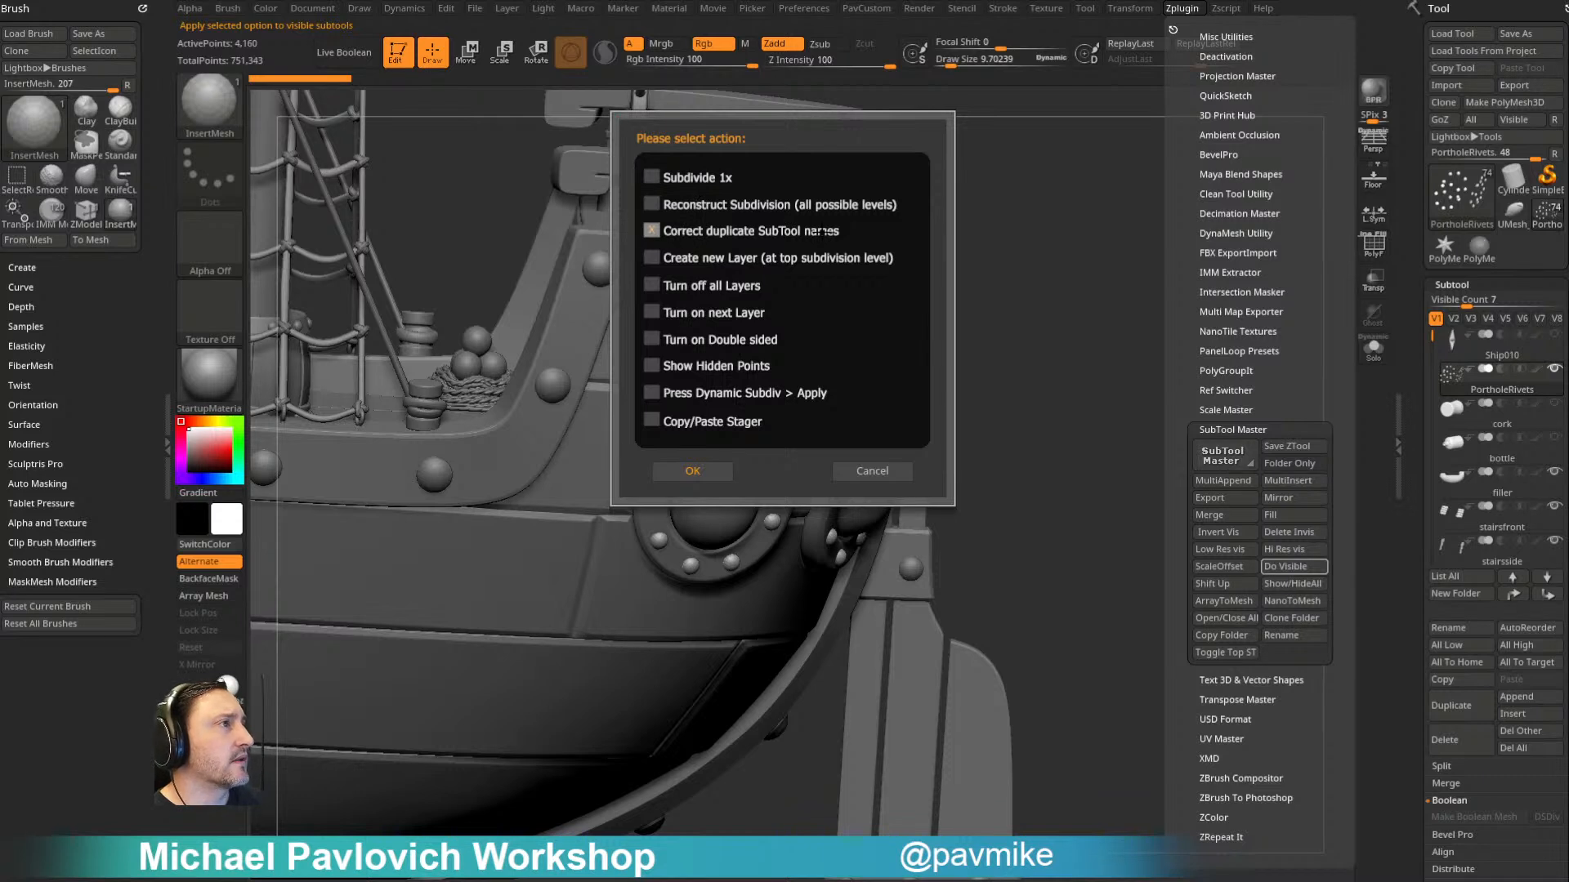
left_click(693, 471)
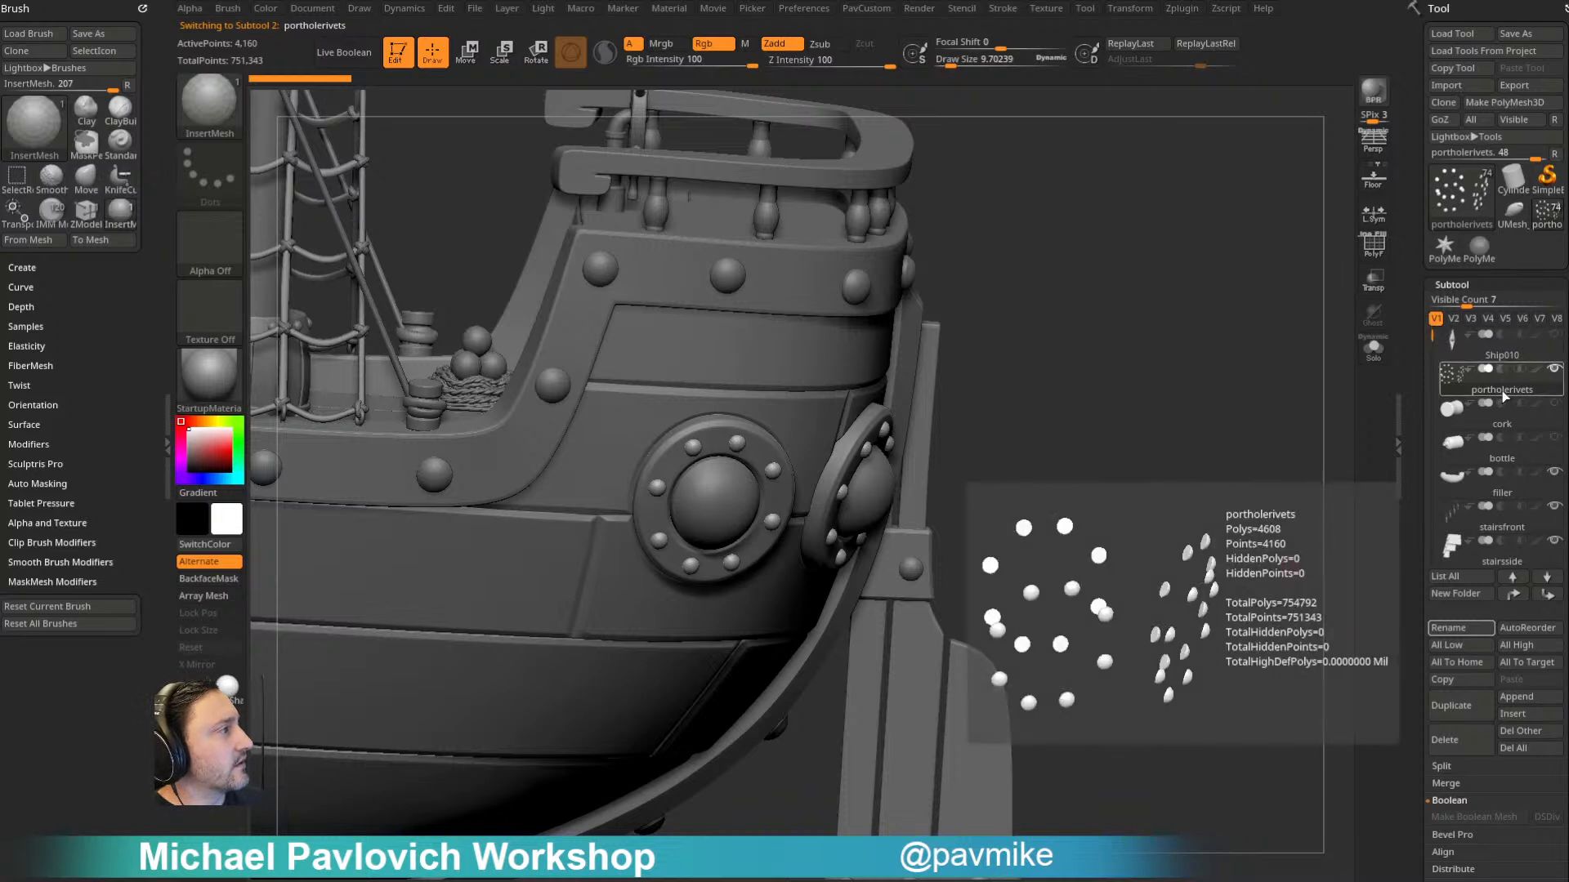
- Switch to the Standard brush and set the draw size to about 200
left_click_drag(1172, 430, 1285, 388)
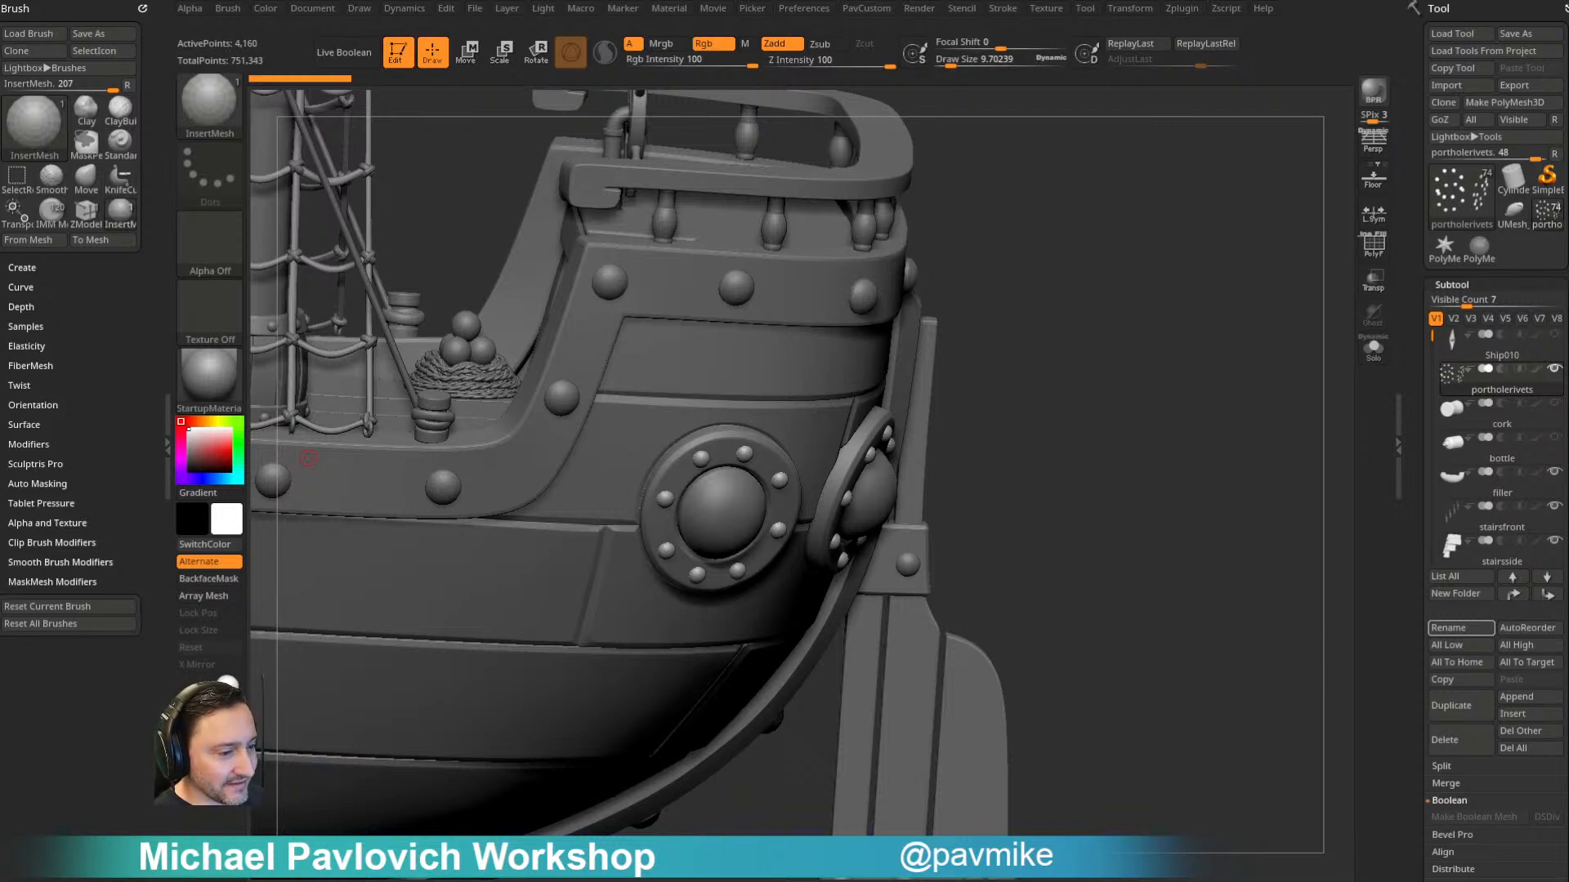
left_click_drag(1065, 275, 1198, 438)
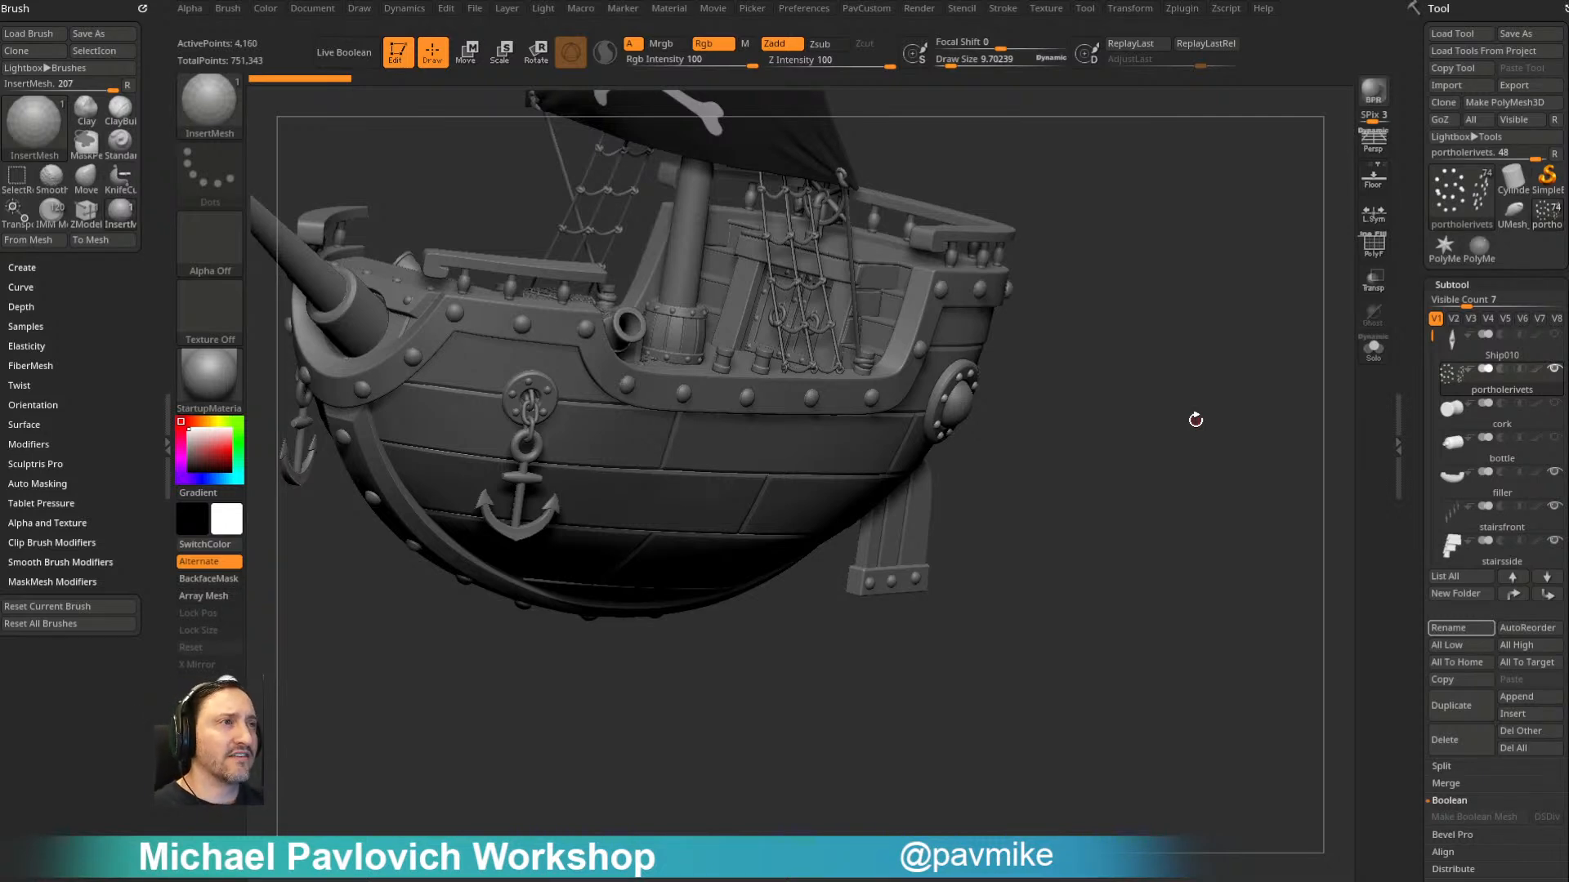
left_click_drag(1432, 336, 1432, 495)
left_click_drag(1310, 431, 1207, 425)
key("s")
left_click_drag(1156, 358, 1212, 378)
key("b")
key("s")
key("t")
mouse_move(1331, 350)
left_mouse_down()
mouse_move(1233, 399)
mouse_move(1179, 284)
mouse_move(1200, 284)
mouse_move(1212, 319)
mouse_move(1174, 332)
left_mouse_up()
key("s")
left_click(1118, 413)
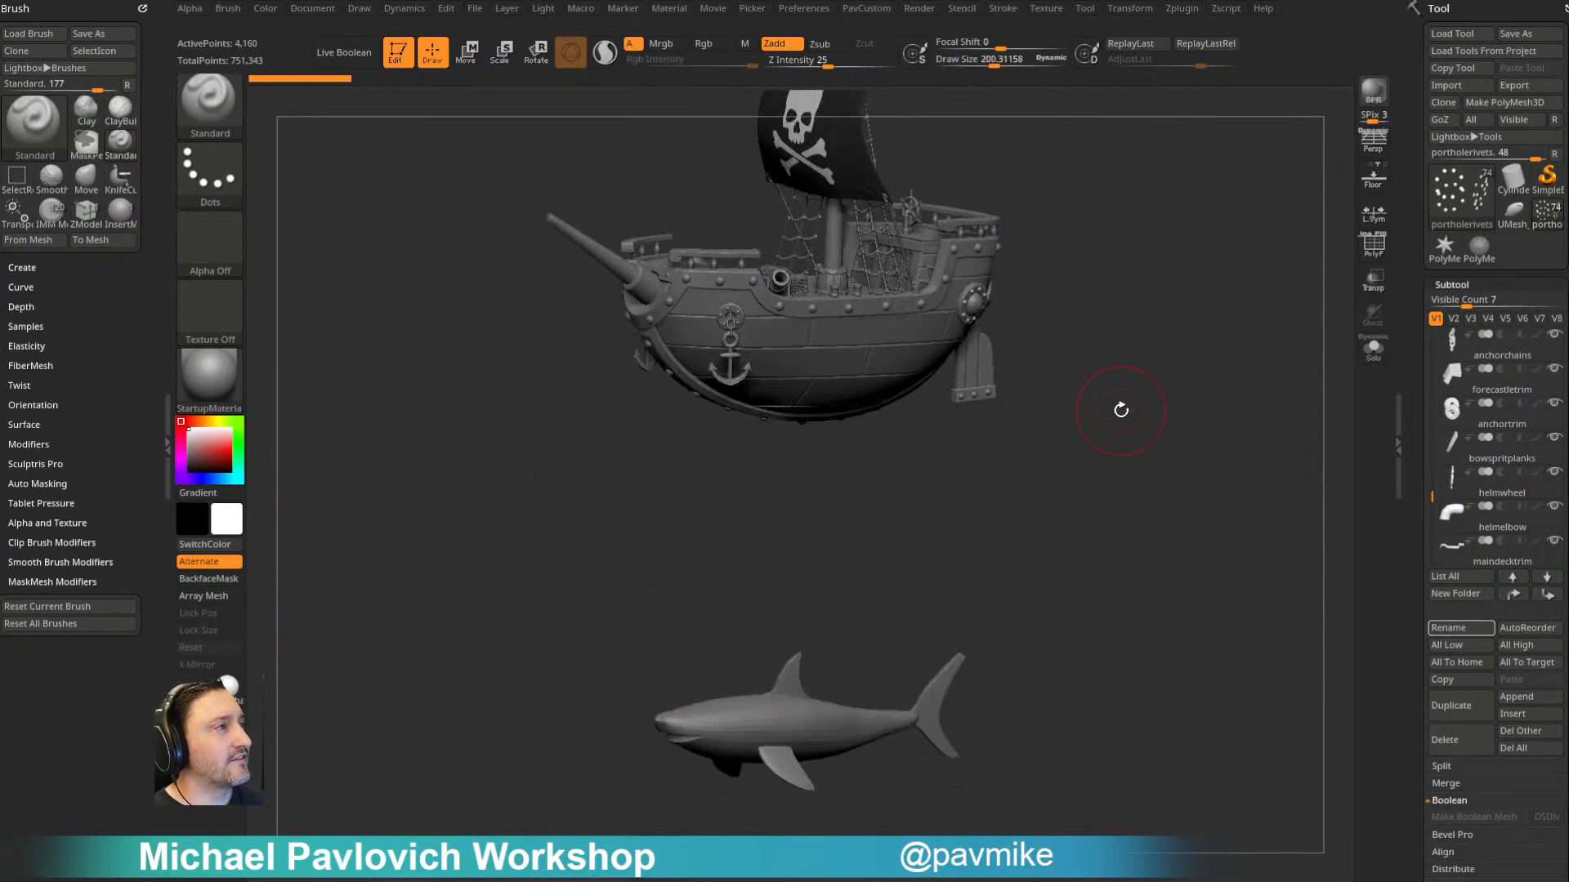
- Select the shark subtool and examine its topology and polygroups with PolyFrame
left_click(837, 686, "alt")
left_click_drag(1068, 578, 1173, 406, "alt")
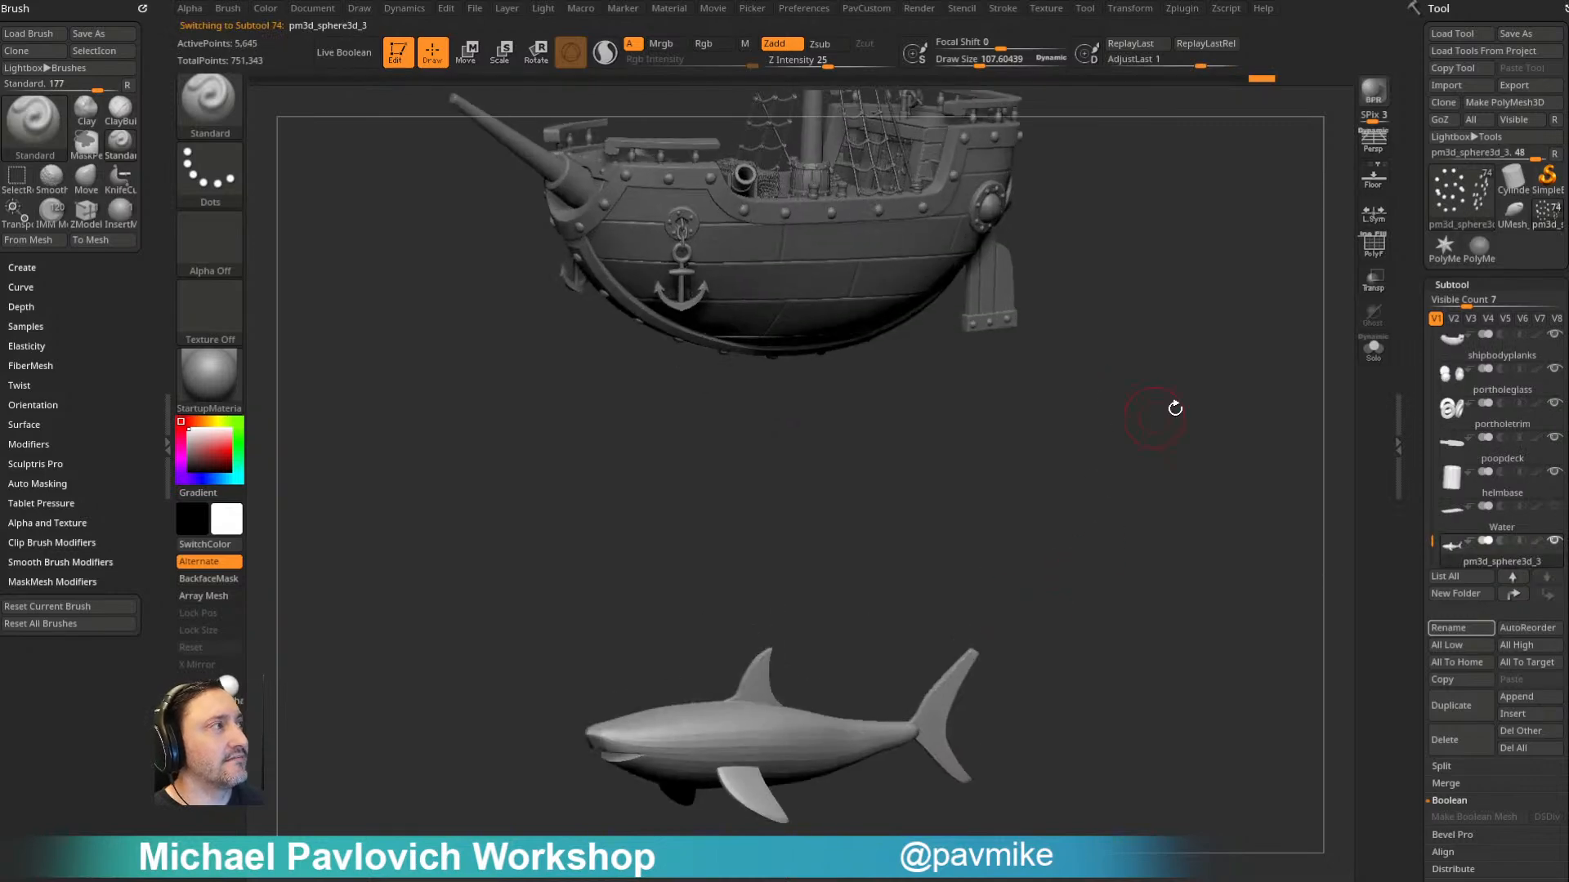
left_click(1371, 257)
left_click_drag(980, 508, 1087, 523)
left_click_drag(787, 620, 1062, 352, "alt")
left_click_drag(986, 549, 1226, 449)
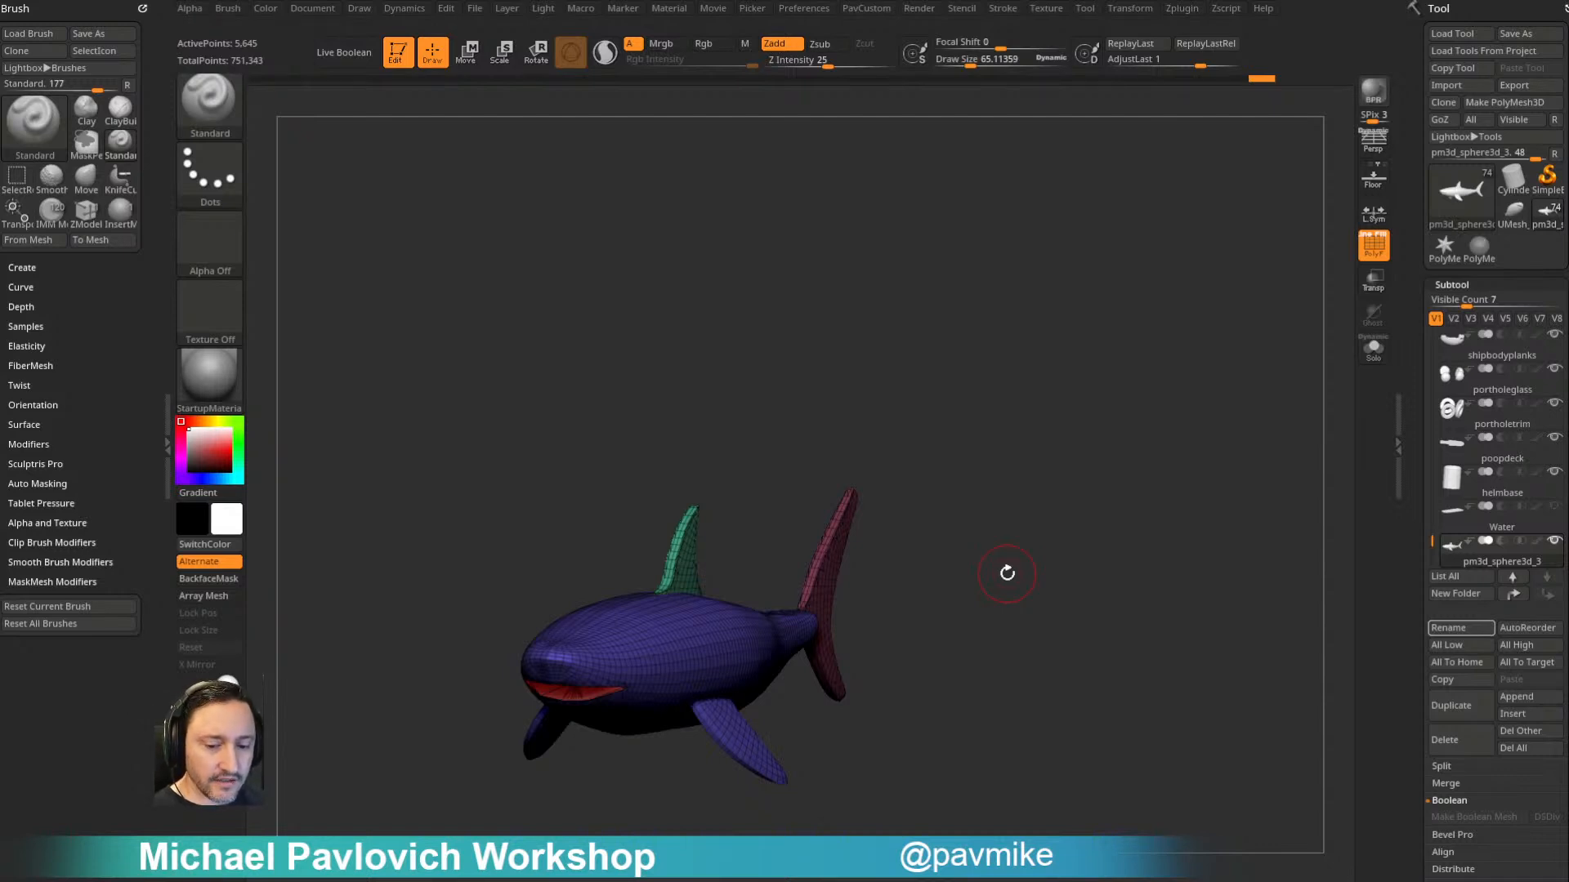
mouse_move(963, 413)
left_mouse_down()
mouse_move(816, 378)
mouse_move(1040, 326)
mouse_move(1194, 332)
left_mouse_up()
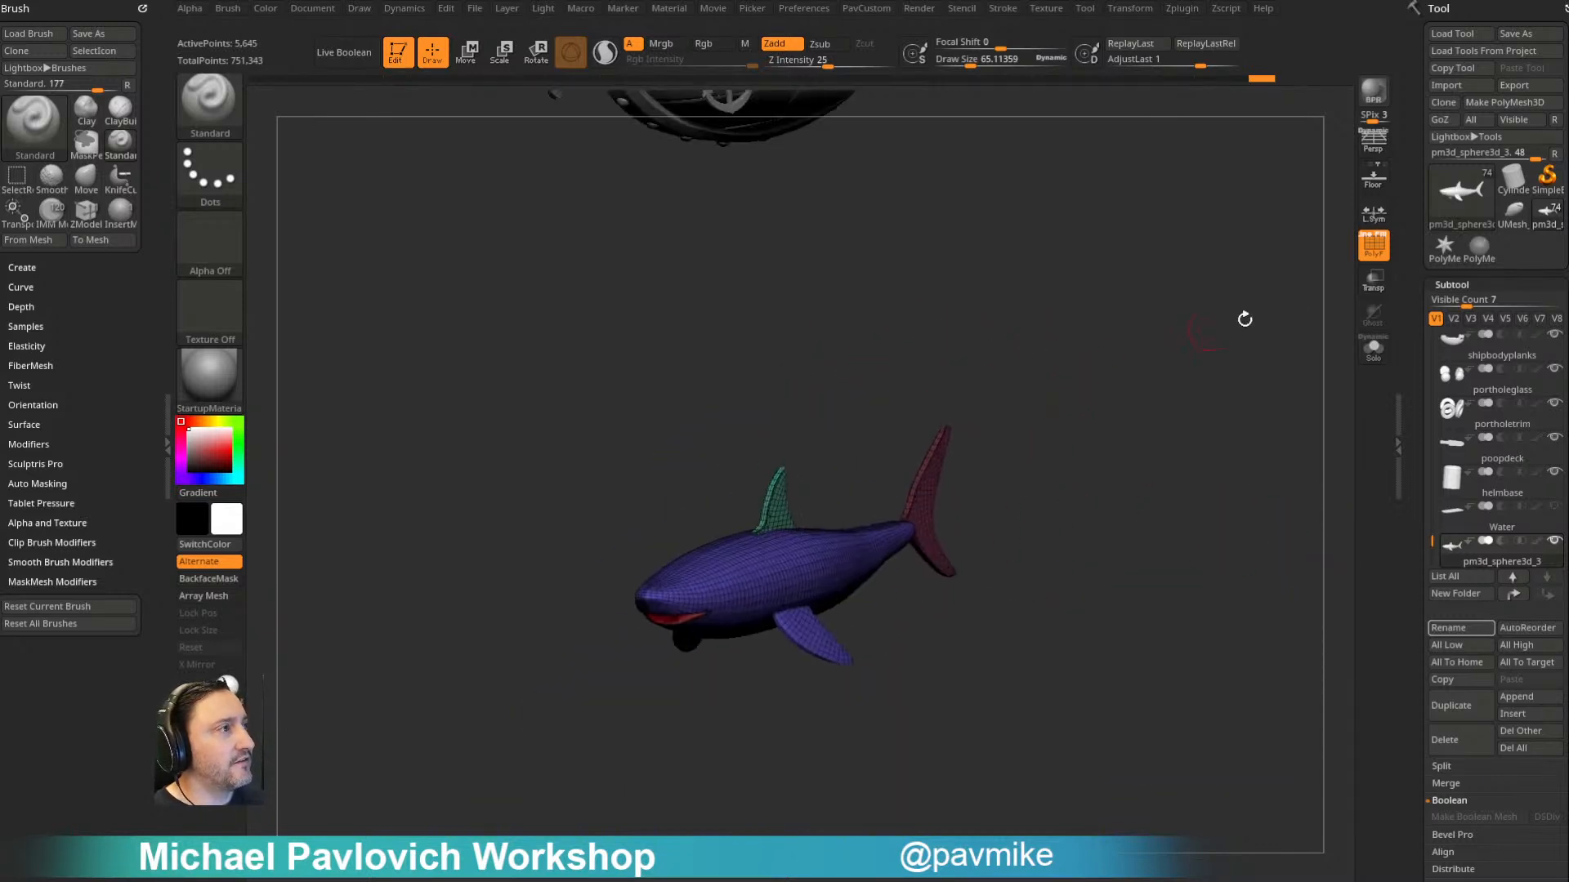
left_click(1371, 247)
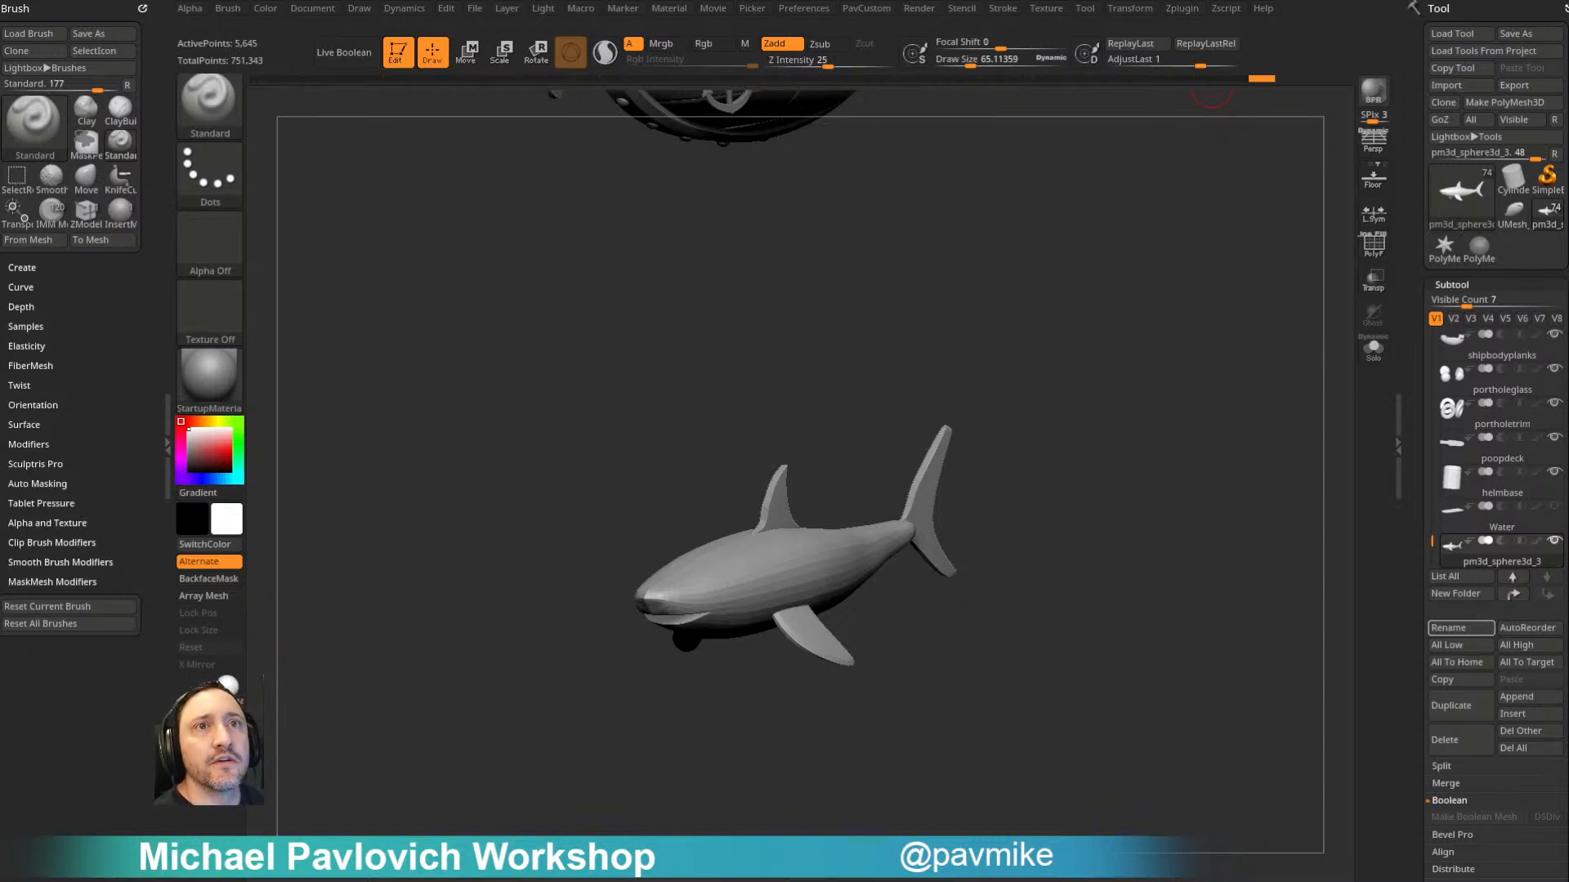
- Inspect the ship's deck from above and quick-save the project
left_click_drag(1061, 314, 977, 449)
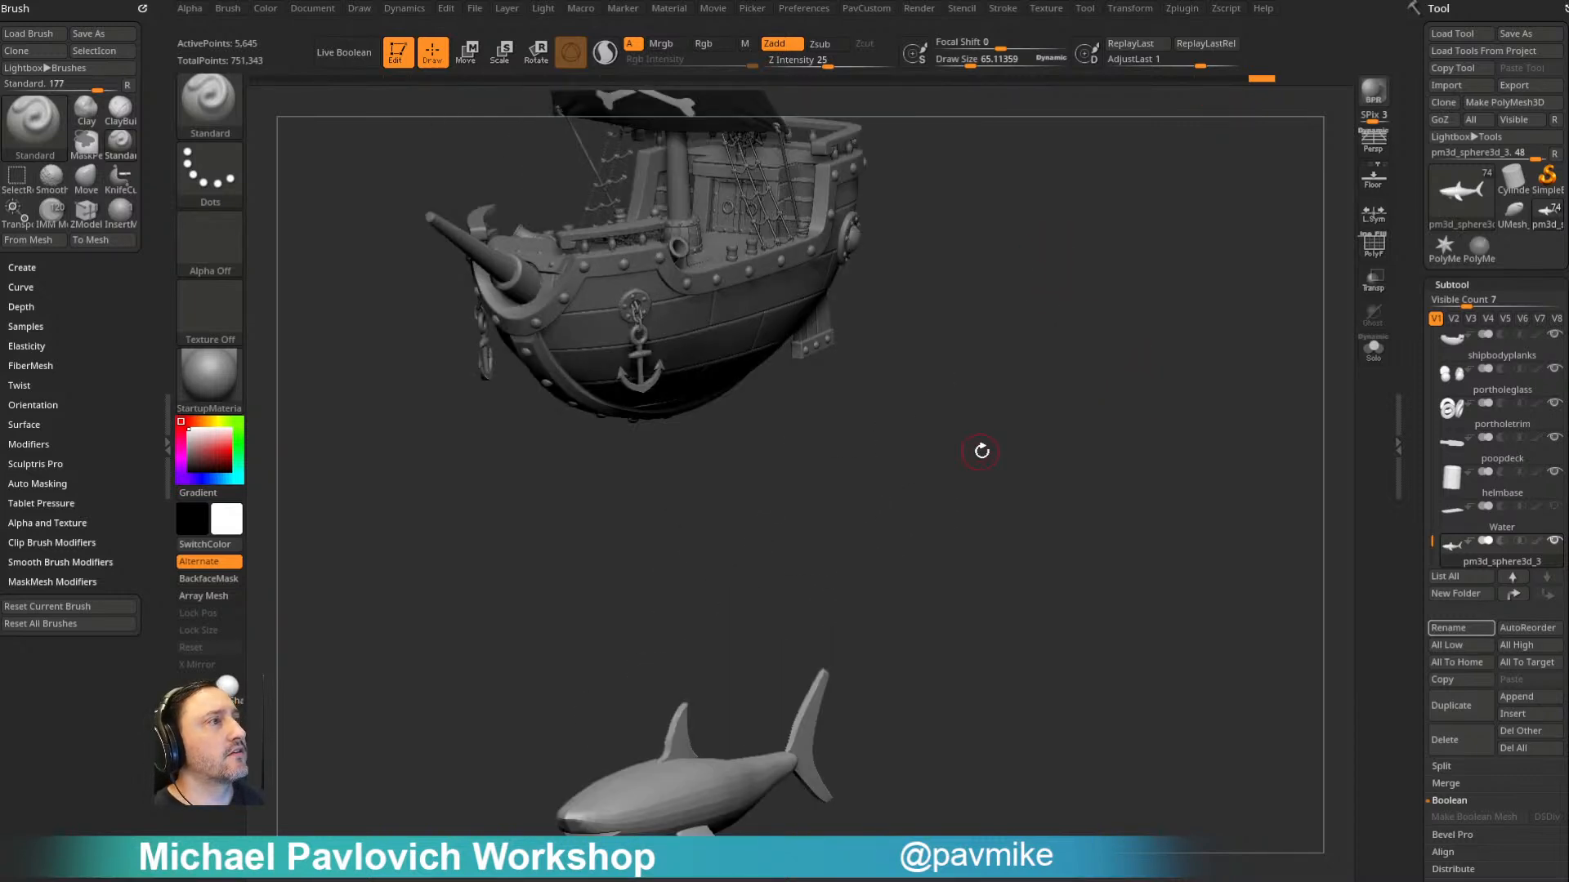
left_click_drag(980, 252, 981, 401, "alt")
left_click_drag(981, 400, 993, 493)
key("s")
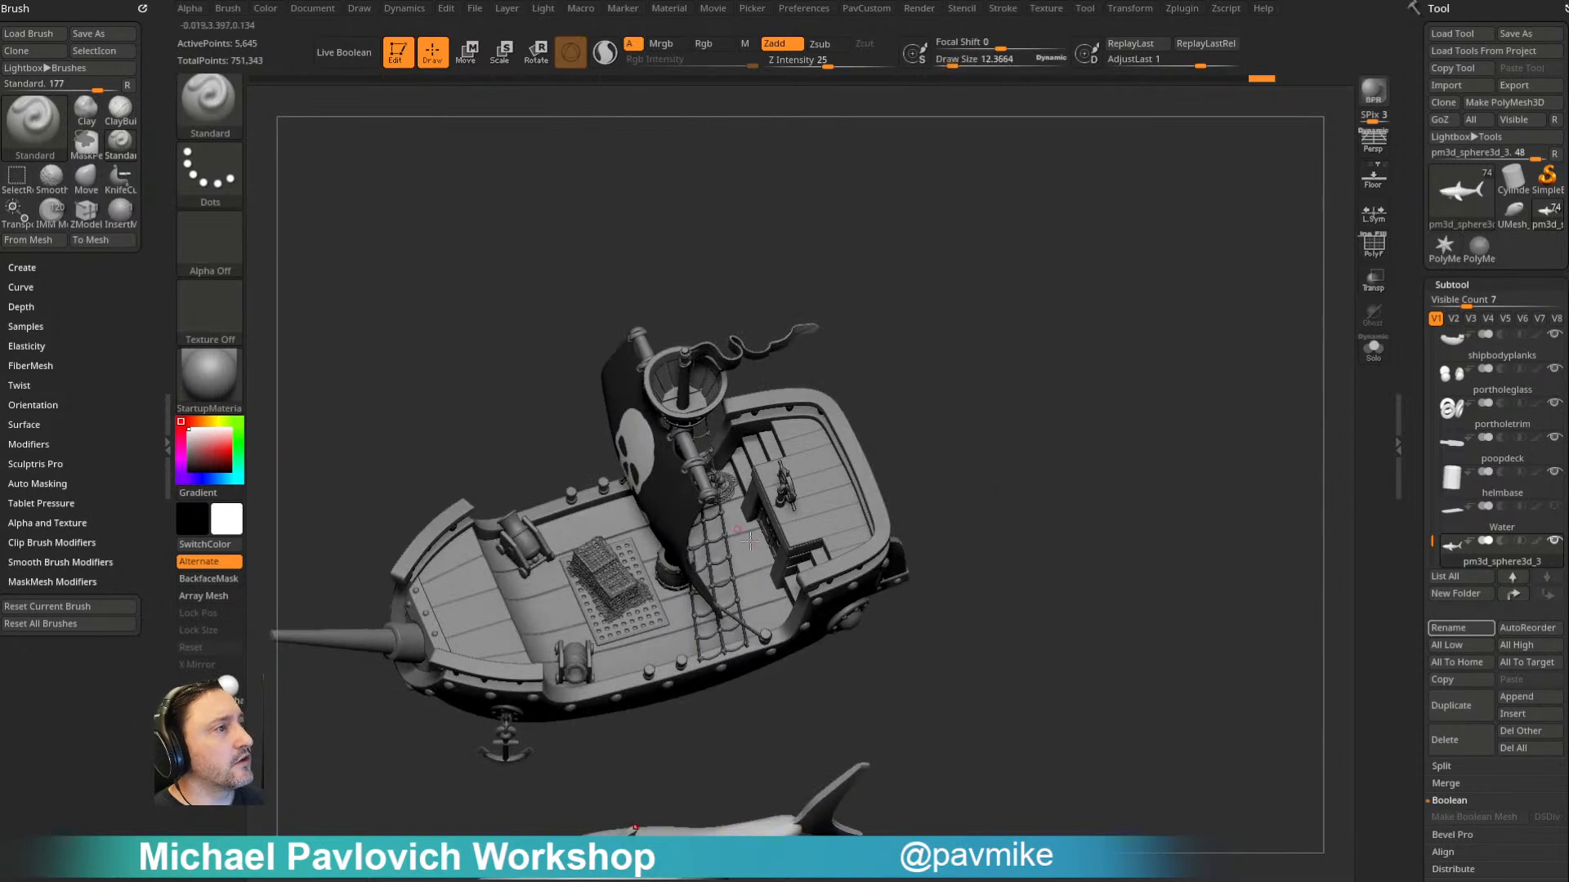
left_click_drag(1021, 424, 1090, 420, "alt")
key("s")
mouse_move(1020, 398)
left_mouse_down()
mouse_move(1043, 398)
mouse_move(1015, 375)
mouse_move(1040, 410)
left_mouse_up()
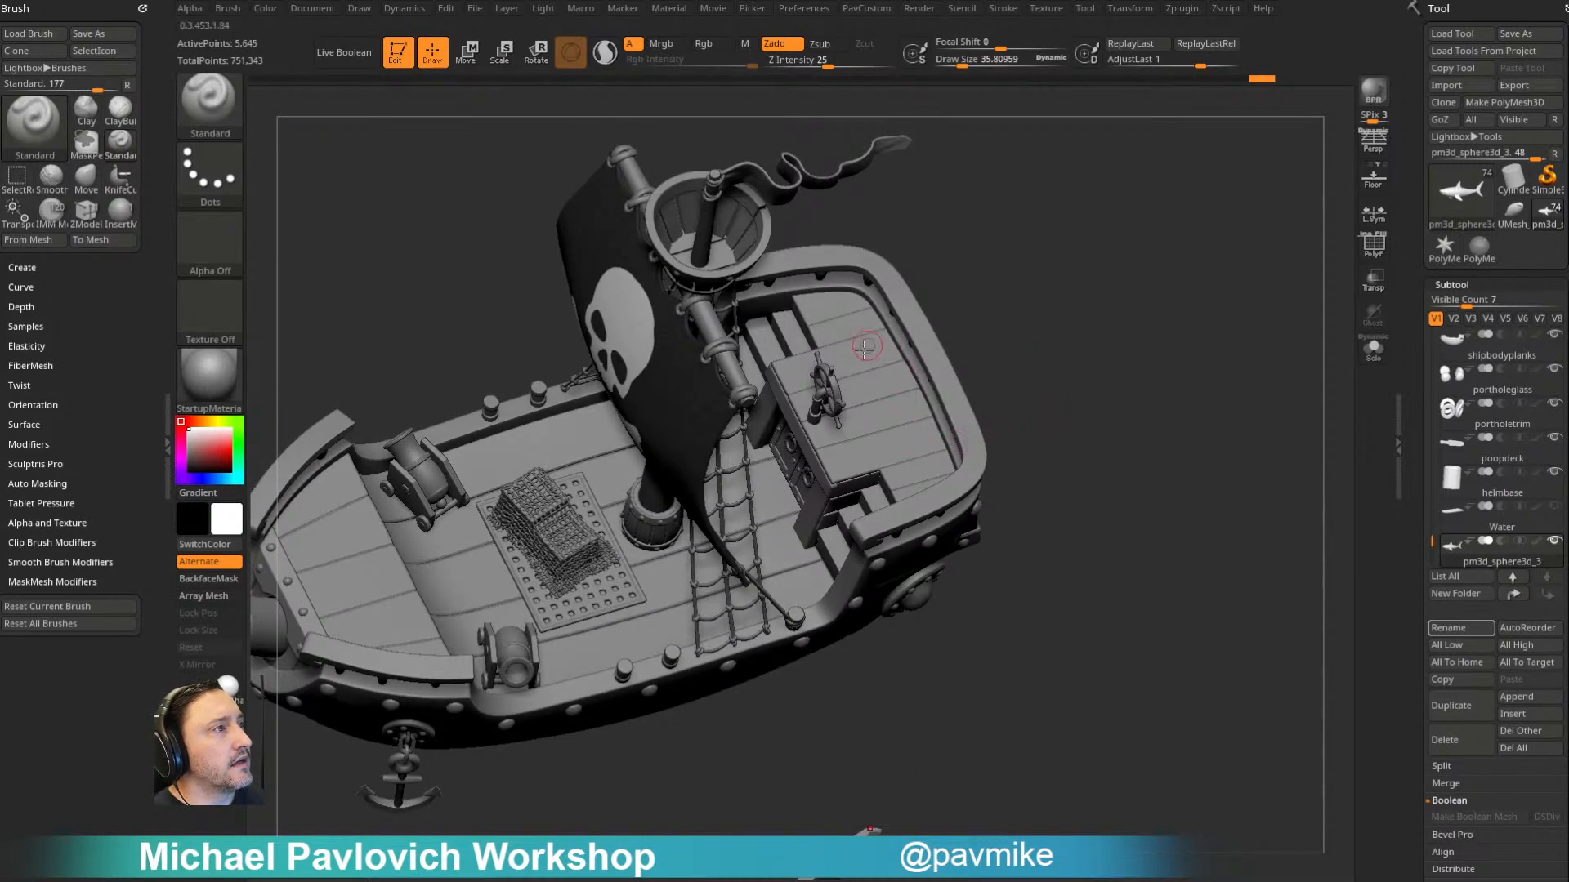
left_click_drag(1108, 351, 1071, 413, "alt")
key("ctrl+s")
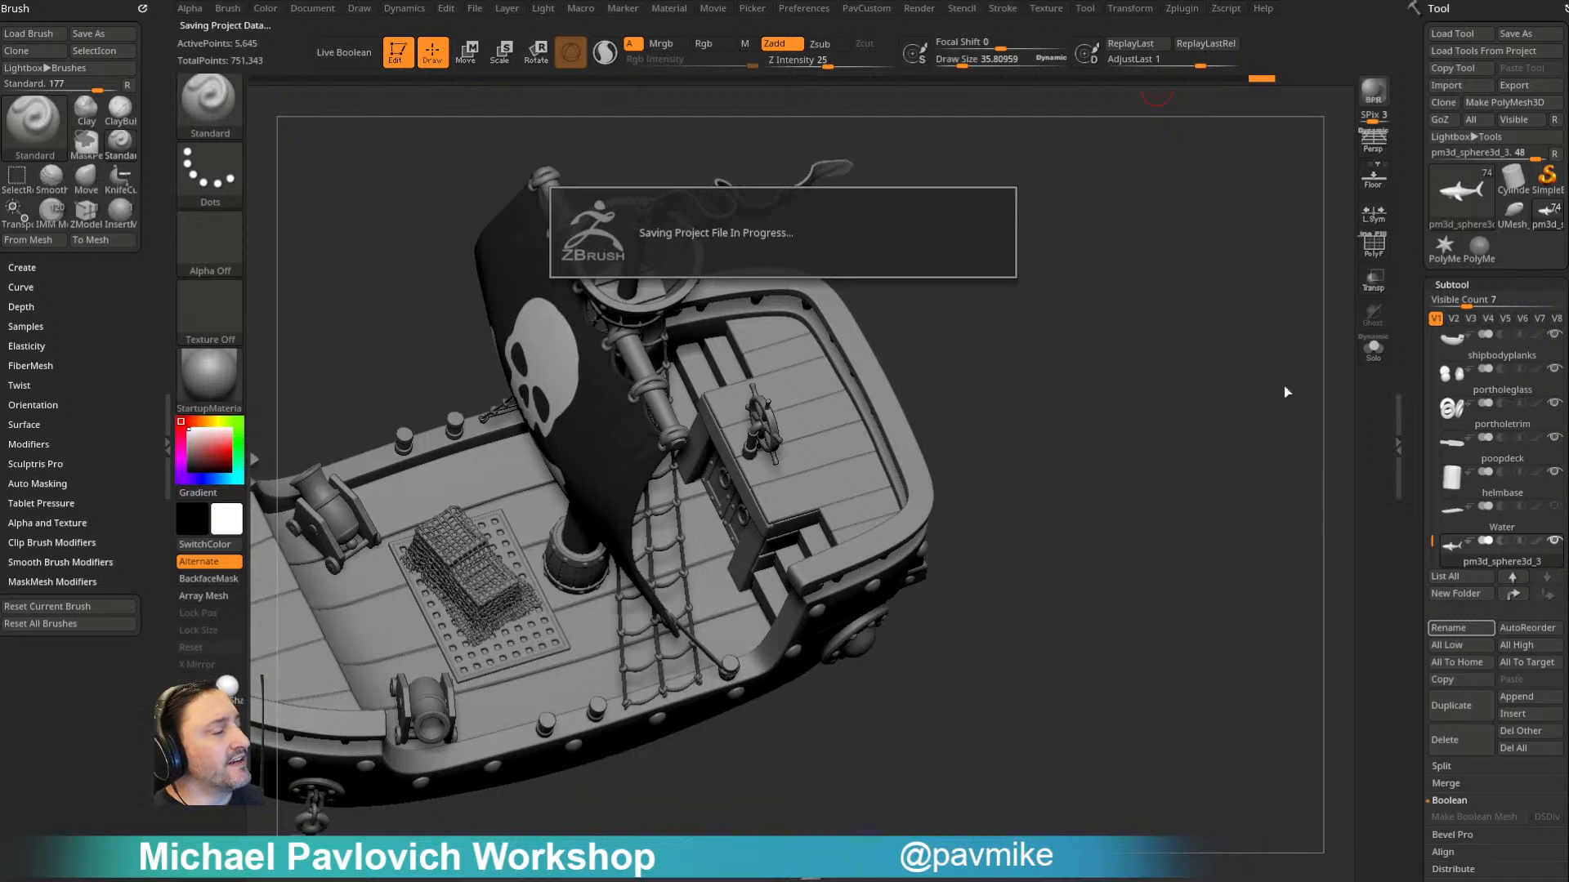
left_click(1509, 708)
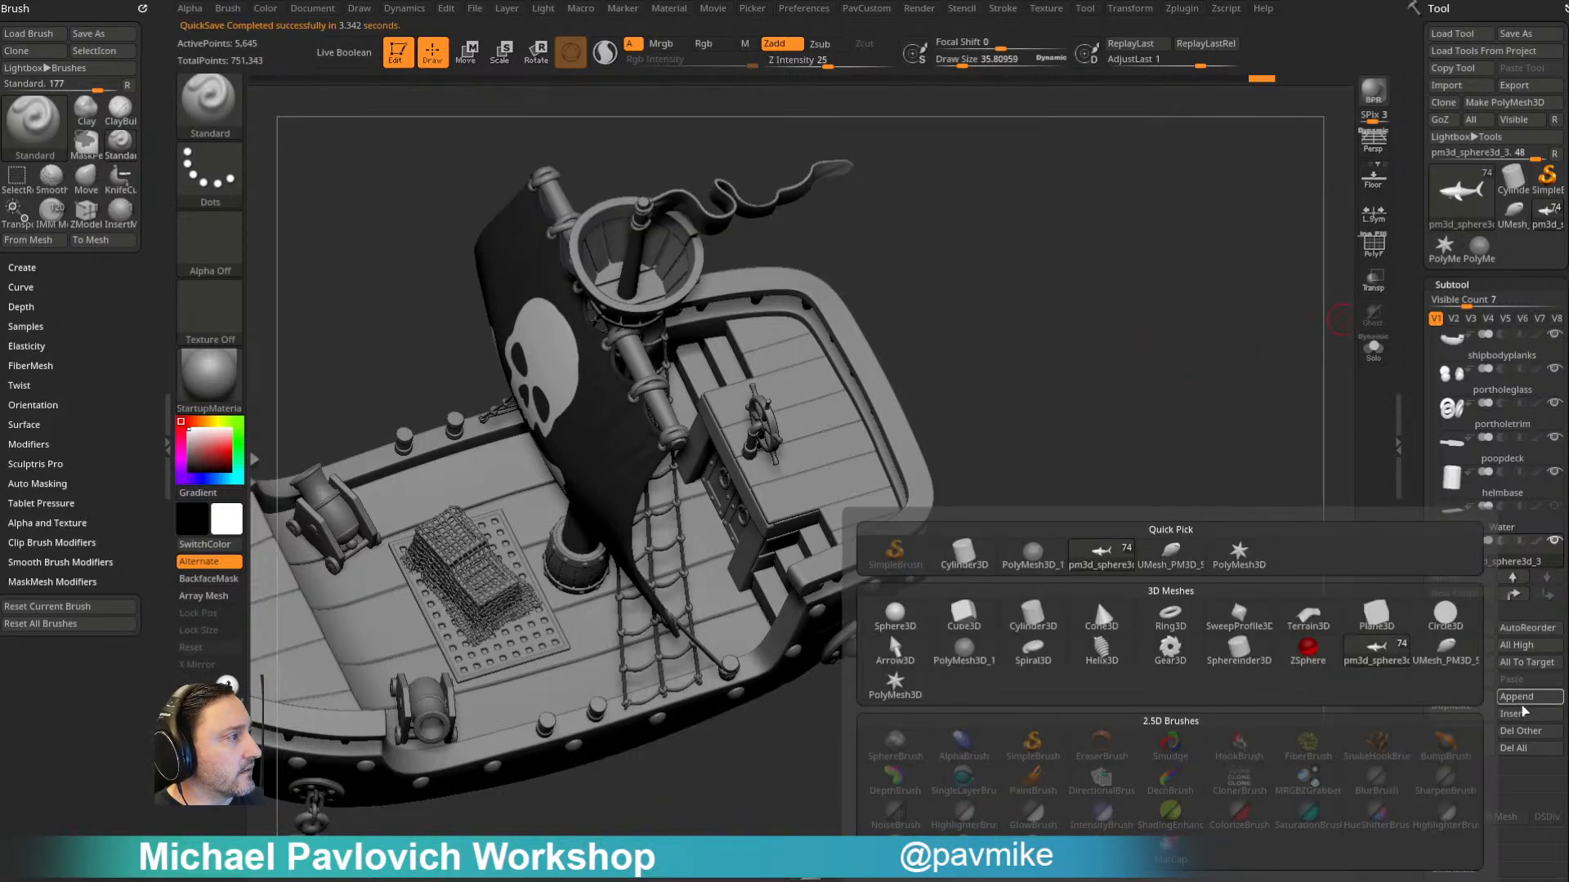
left_click(1519, 708)
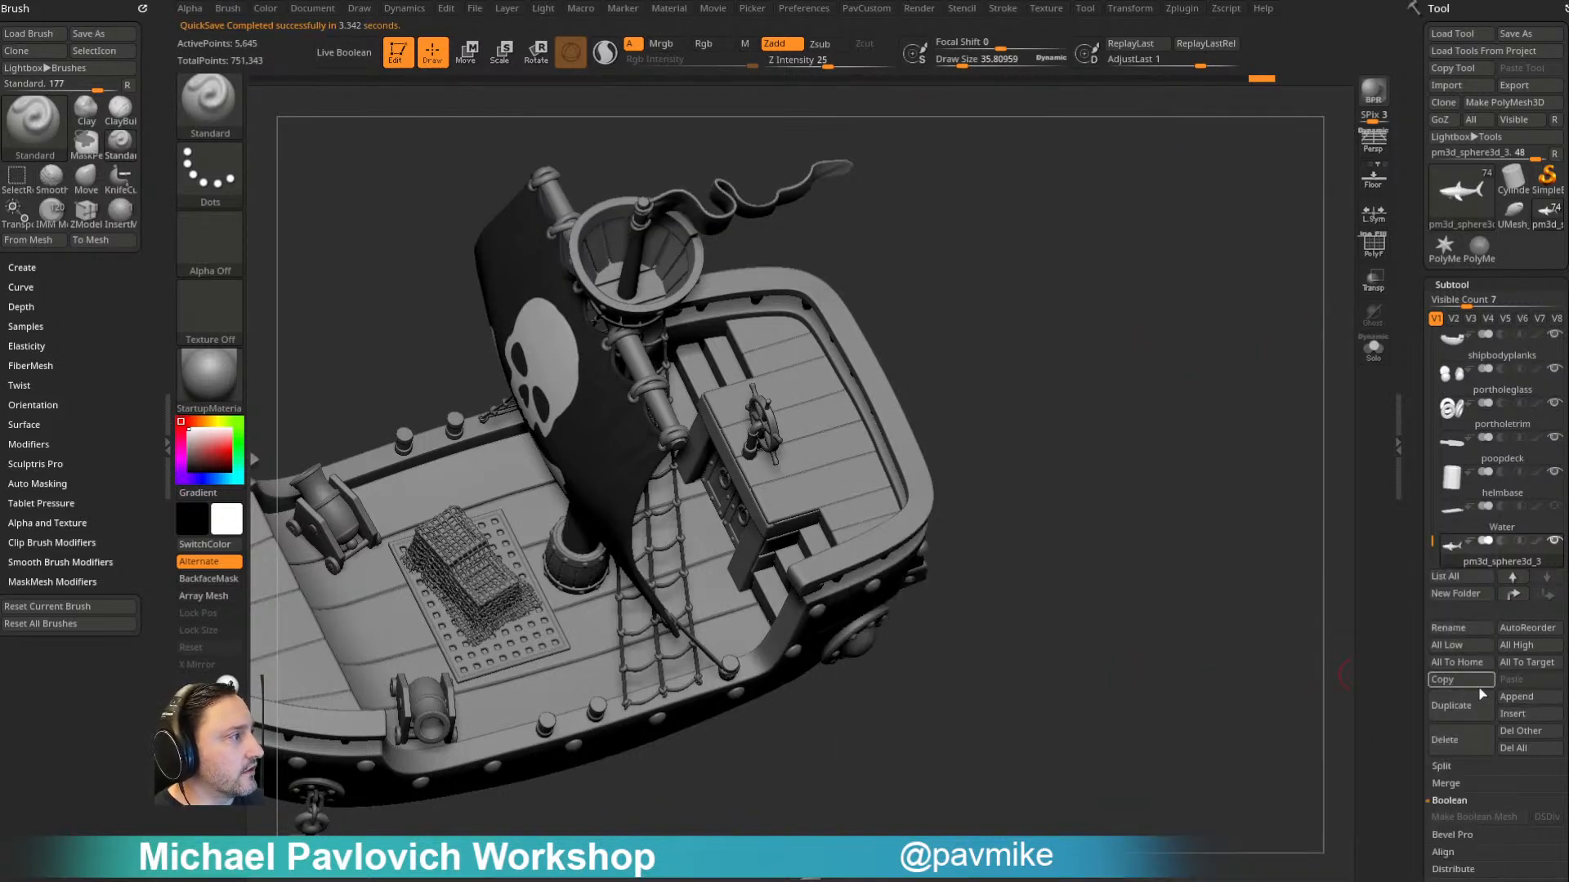
left_click(1517, 696)
mouse_move(1036, 622)
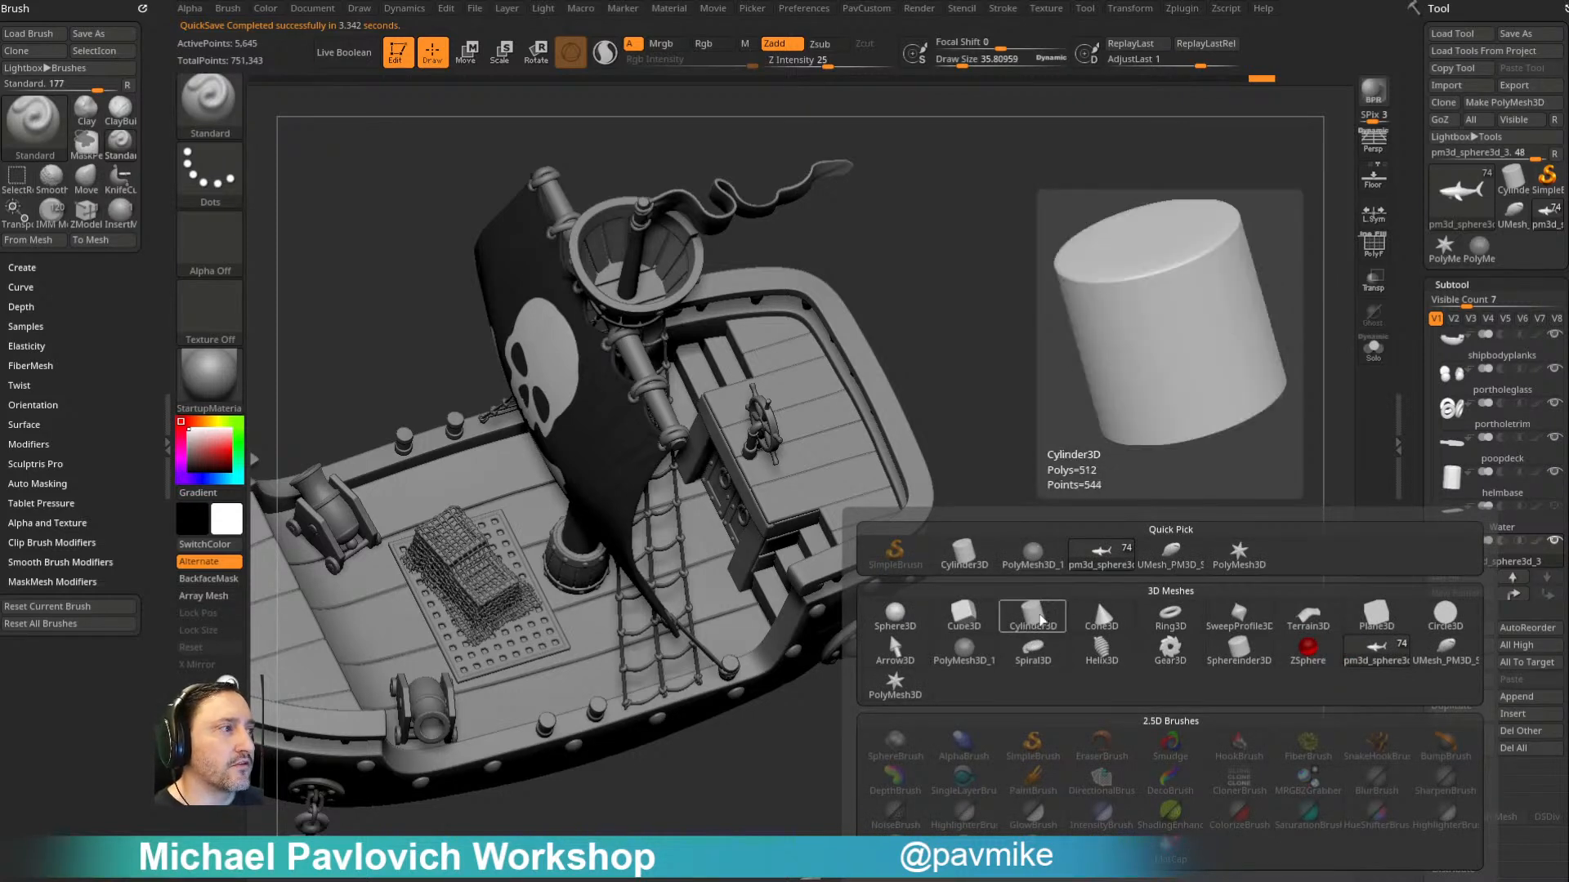
- Switch to the Cylinder3D primitive, show its wireframe with PolyFrame, and lower the number of divisions around its side
left_click(1513, 178)
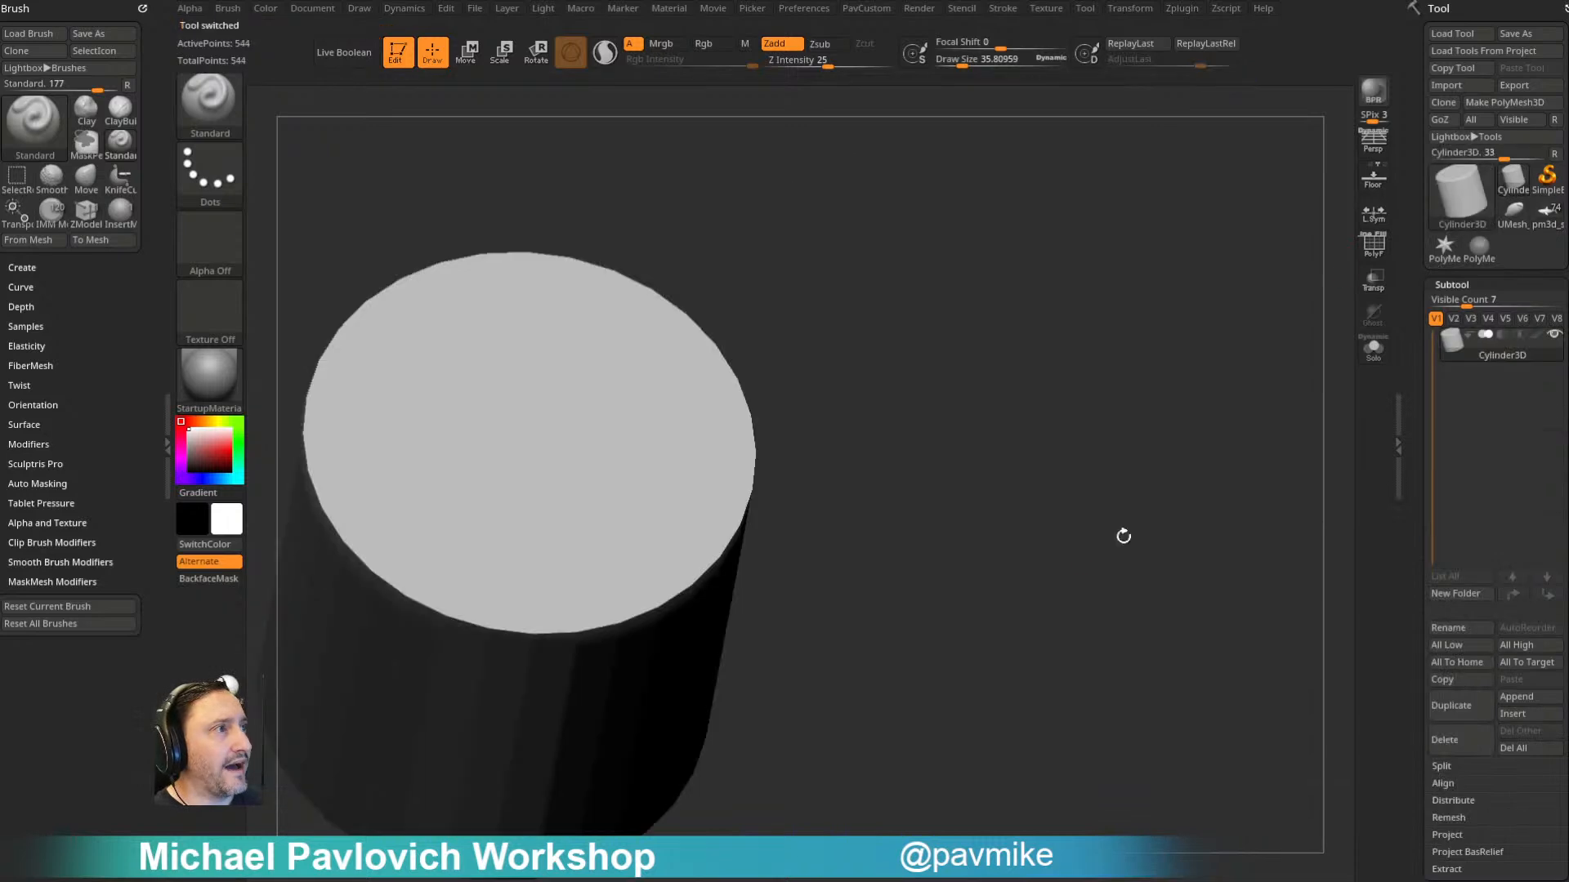
left_click_drag(959, 476, 1156, 344, "alt")
left_click(1371, 247)
left_click_drag(1277, 359, 1224, 268)
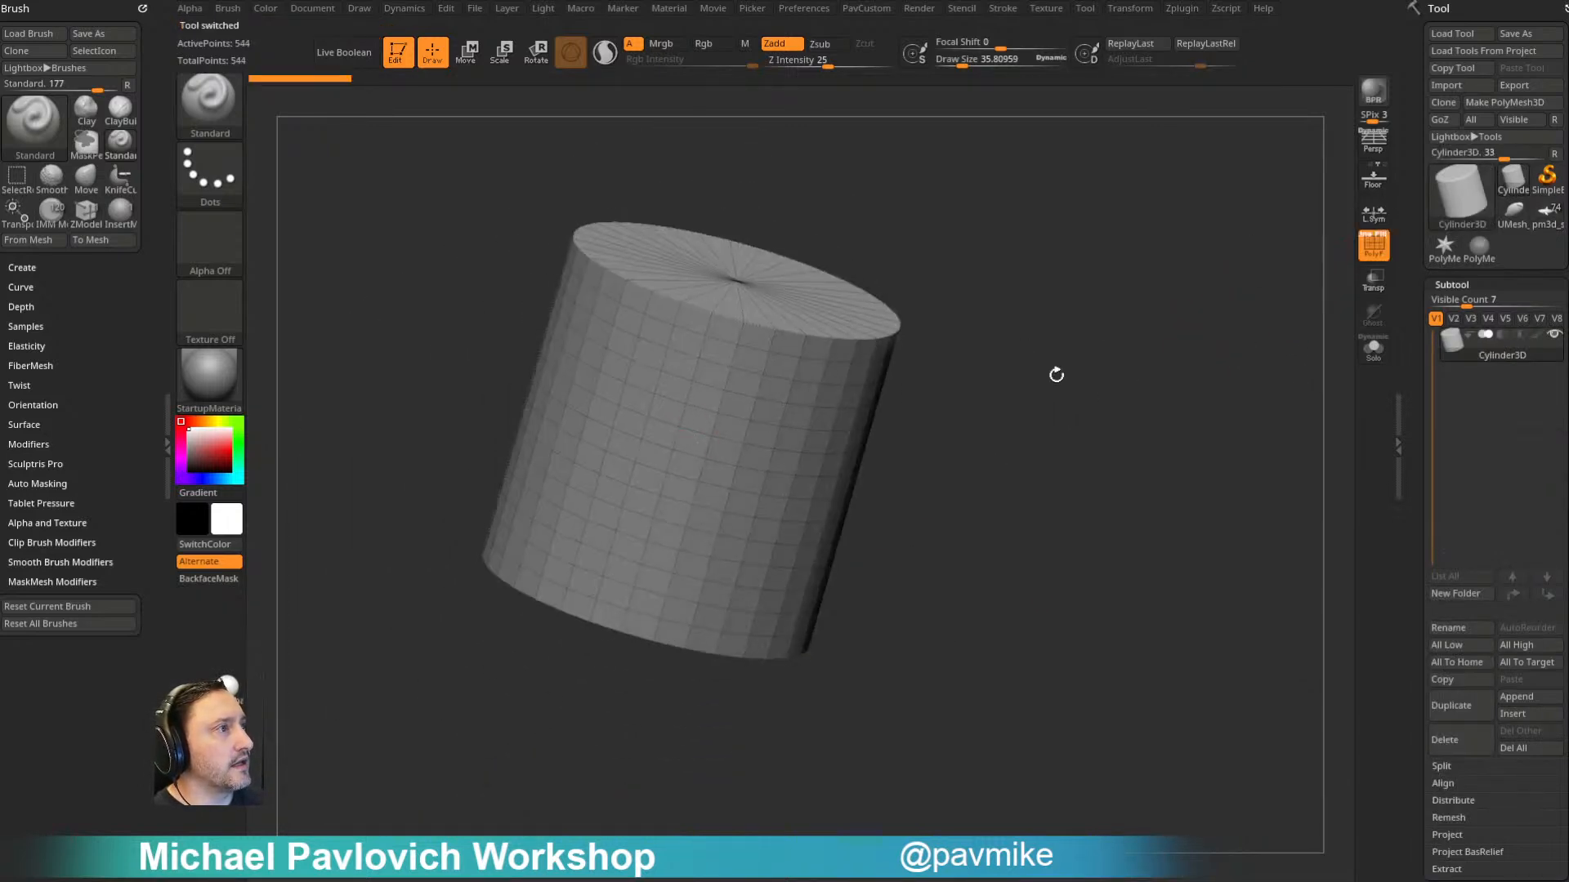
mouse_move(1412, 508)
left_mouse_down()
mouse_move(1414, 368)
mouse_move(1427, 558)
mouse_move(1411, 409)
mouse_move(1425, 282)
mouse_move(1439, 304)
mouse_move(1431, 644)
left_mouse_up()
left_click(1463, 238, "shift")
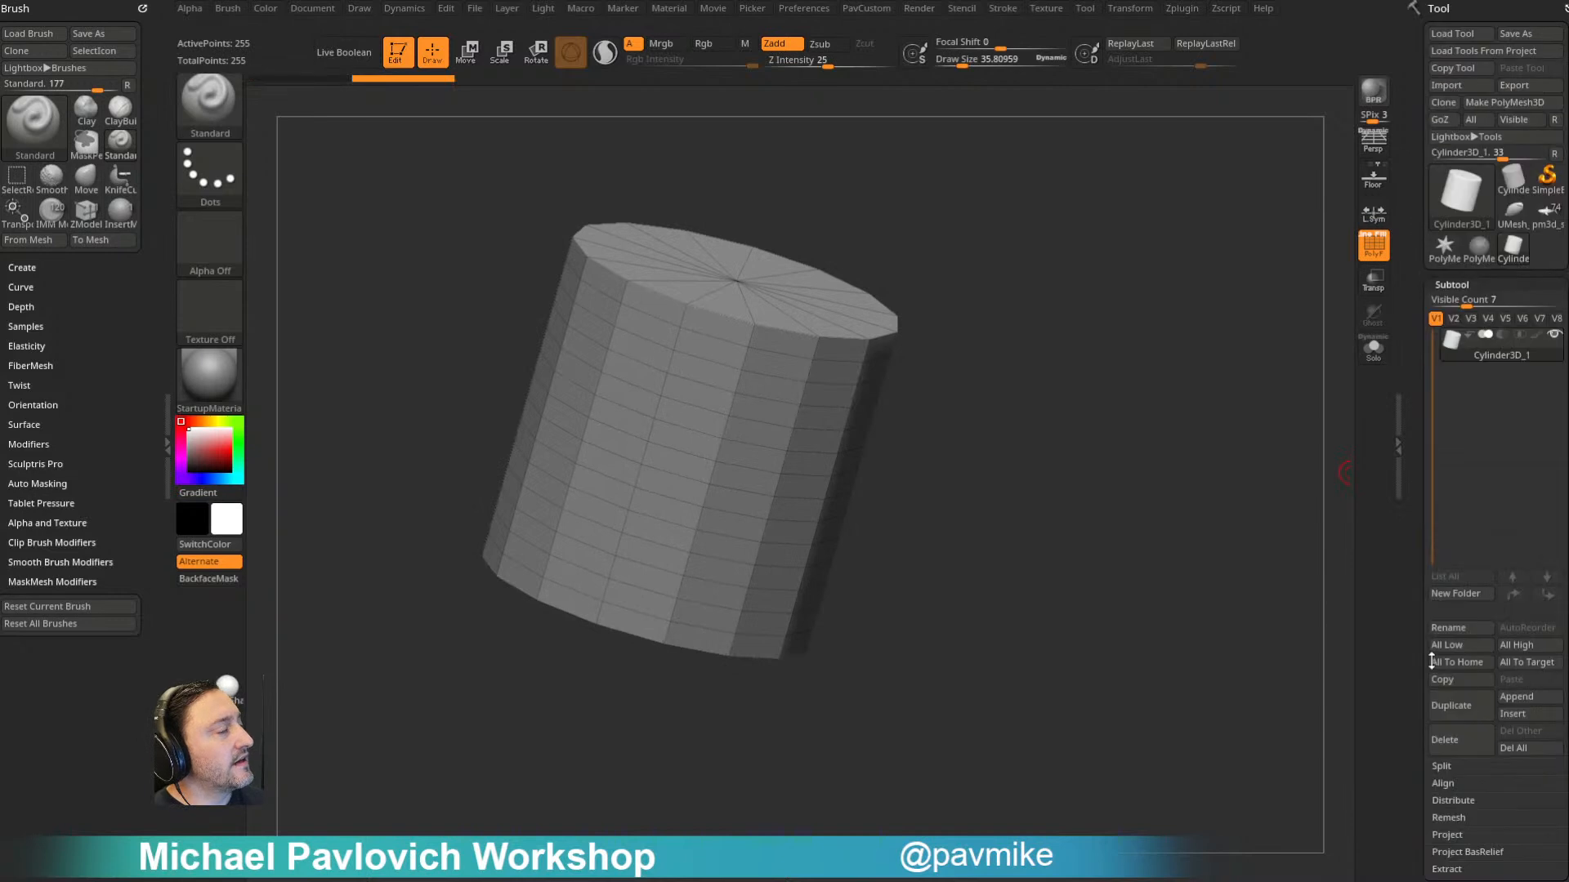
- Return to the pirate ship tool and append the original Cylinder3D as a new subtool
left_click(1546, 215)
left_click_drag(1249, 427, 1307, 412)
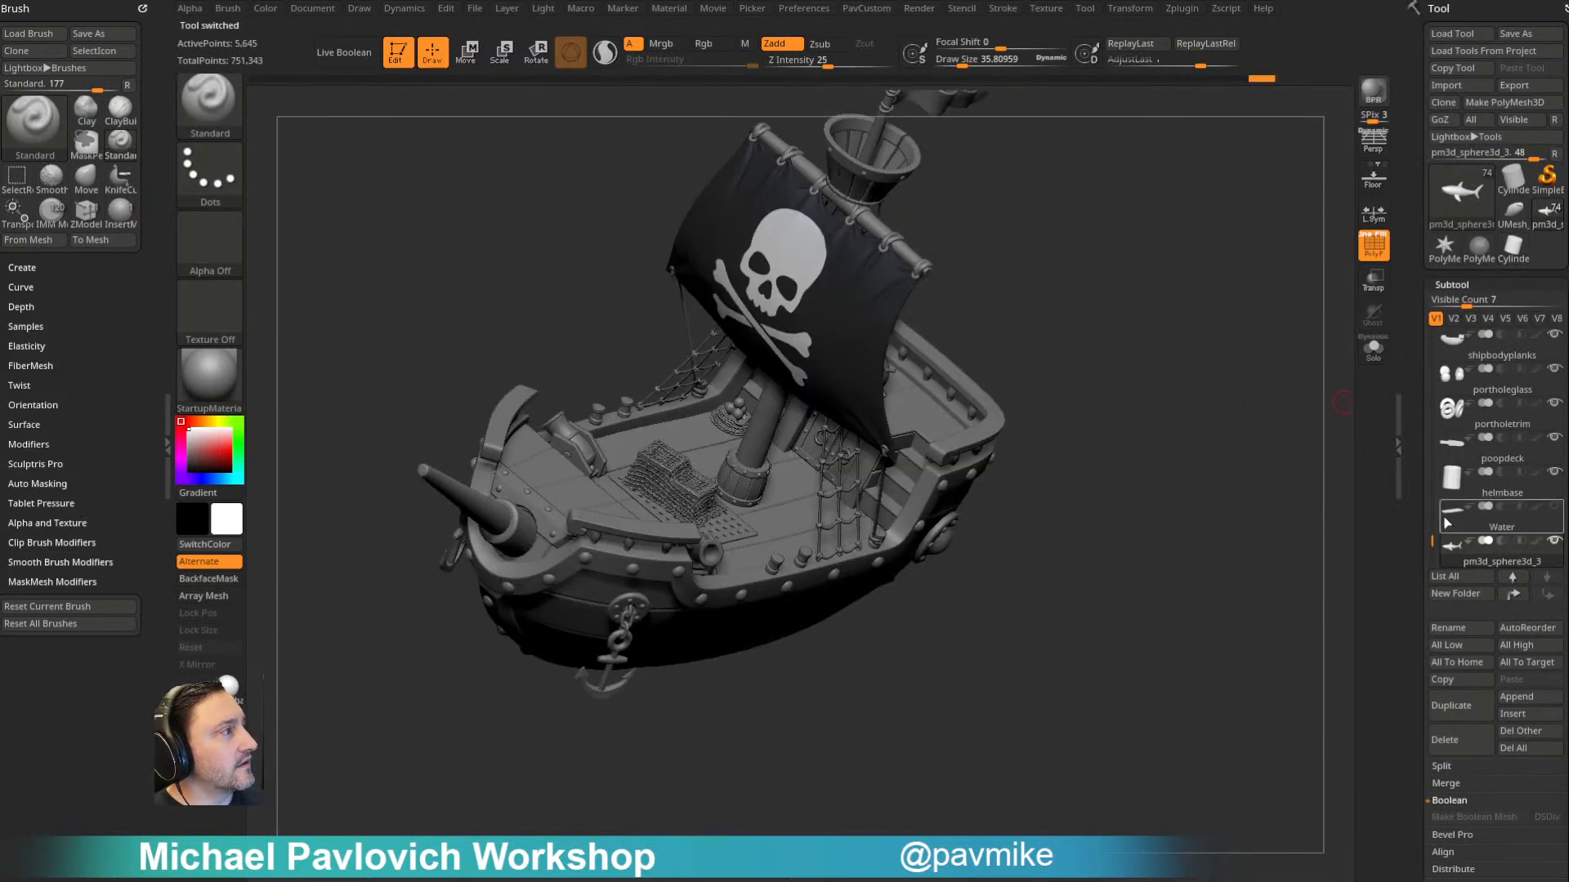
left_click(1513, 698)
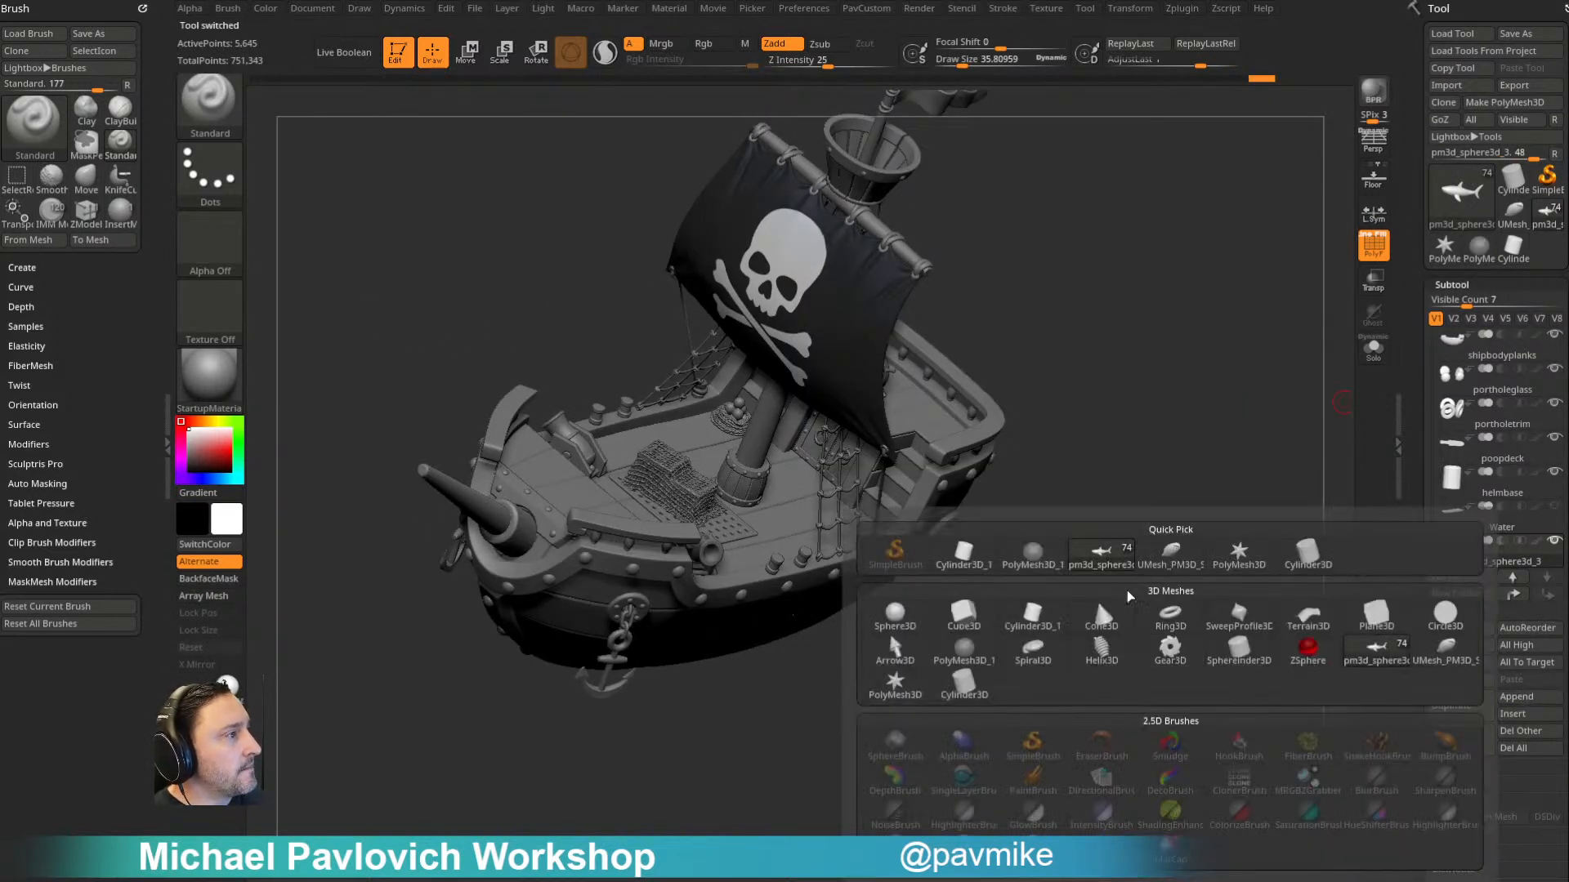
left_click(1307, 552)
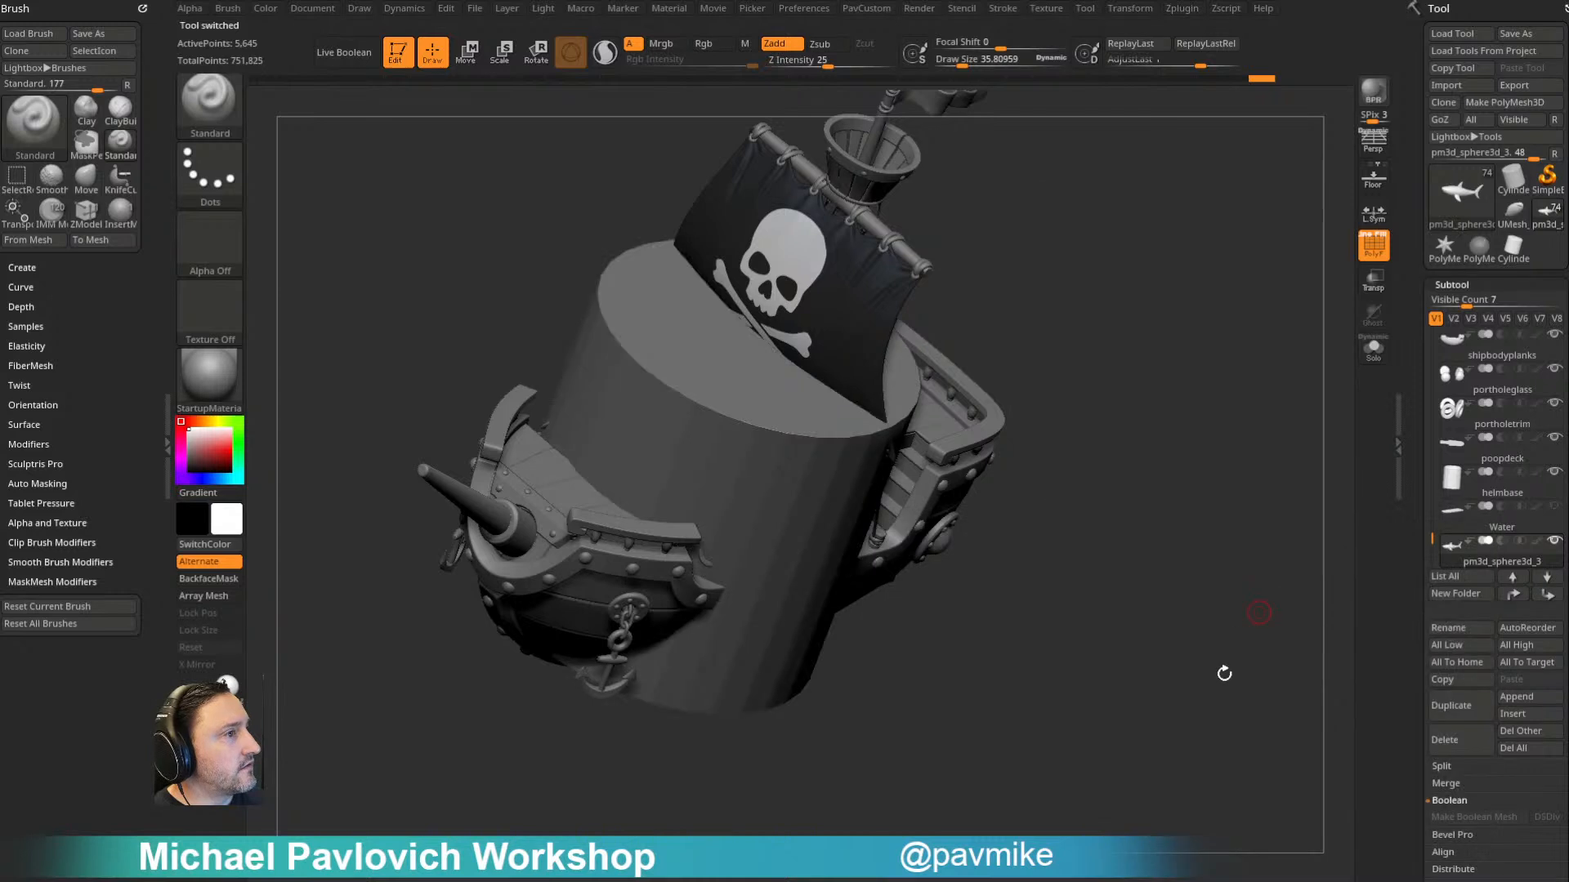
- Make the appended cylinder the active subtool and hide all the other subtools
left_click(760, 438, "alt")
mouse_move(809, 511)
left_mouse_down()
mouse_move(774, 525)
mouse_move(765, 457)
left_mouse_up()
key("ctrl+z")
key("ctrl+z")
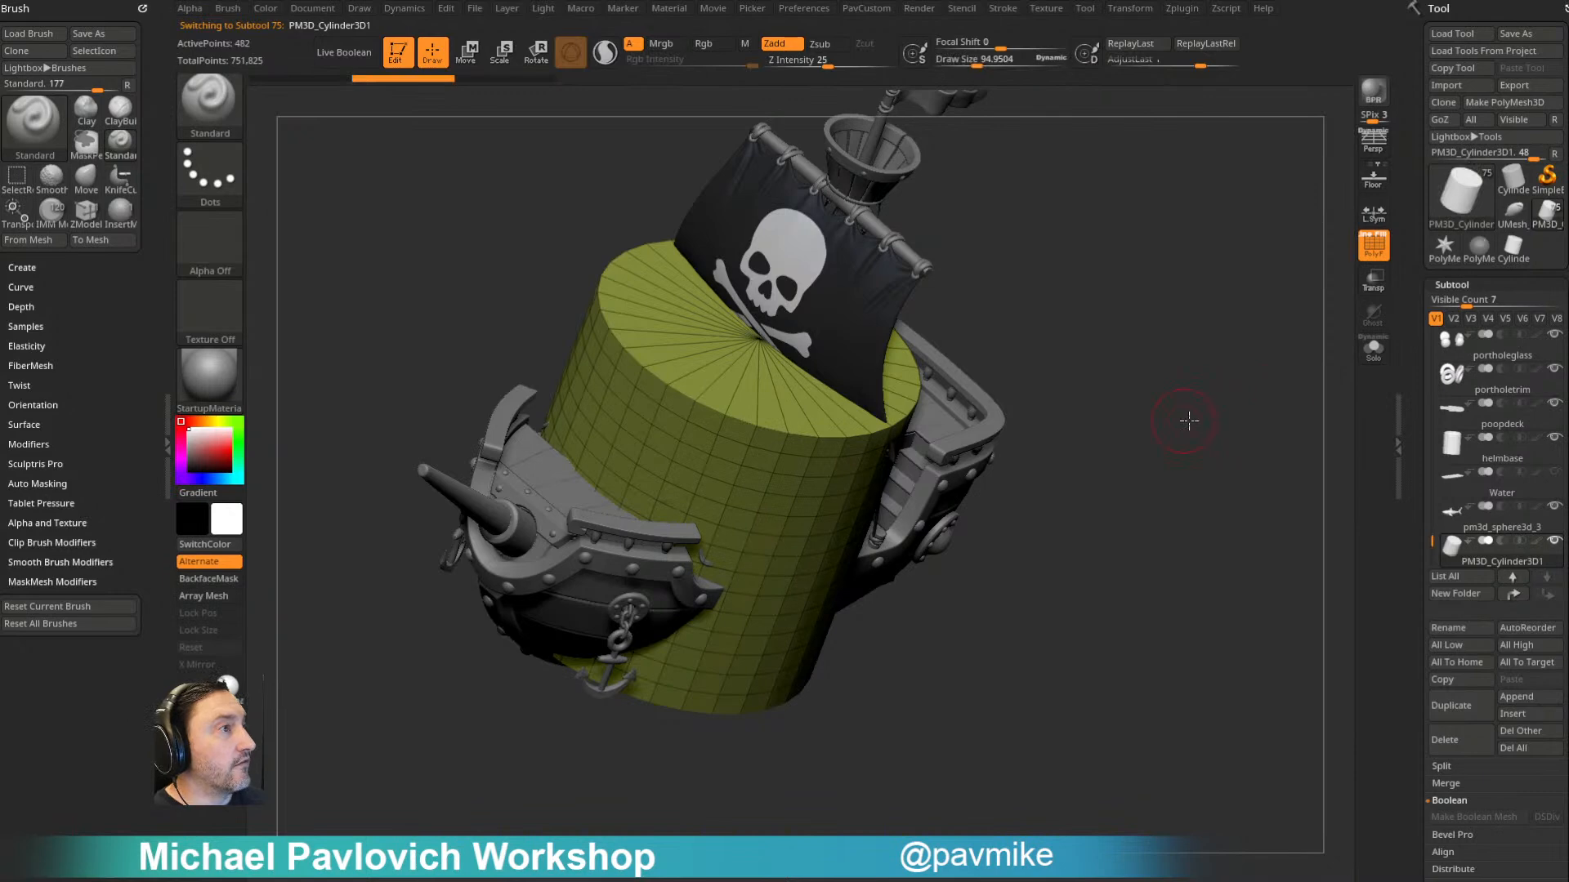
left_click_drag(1435, 554, 1430, 556)
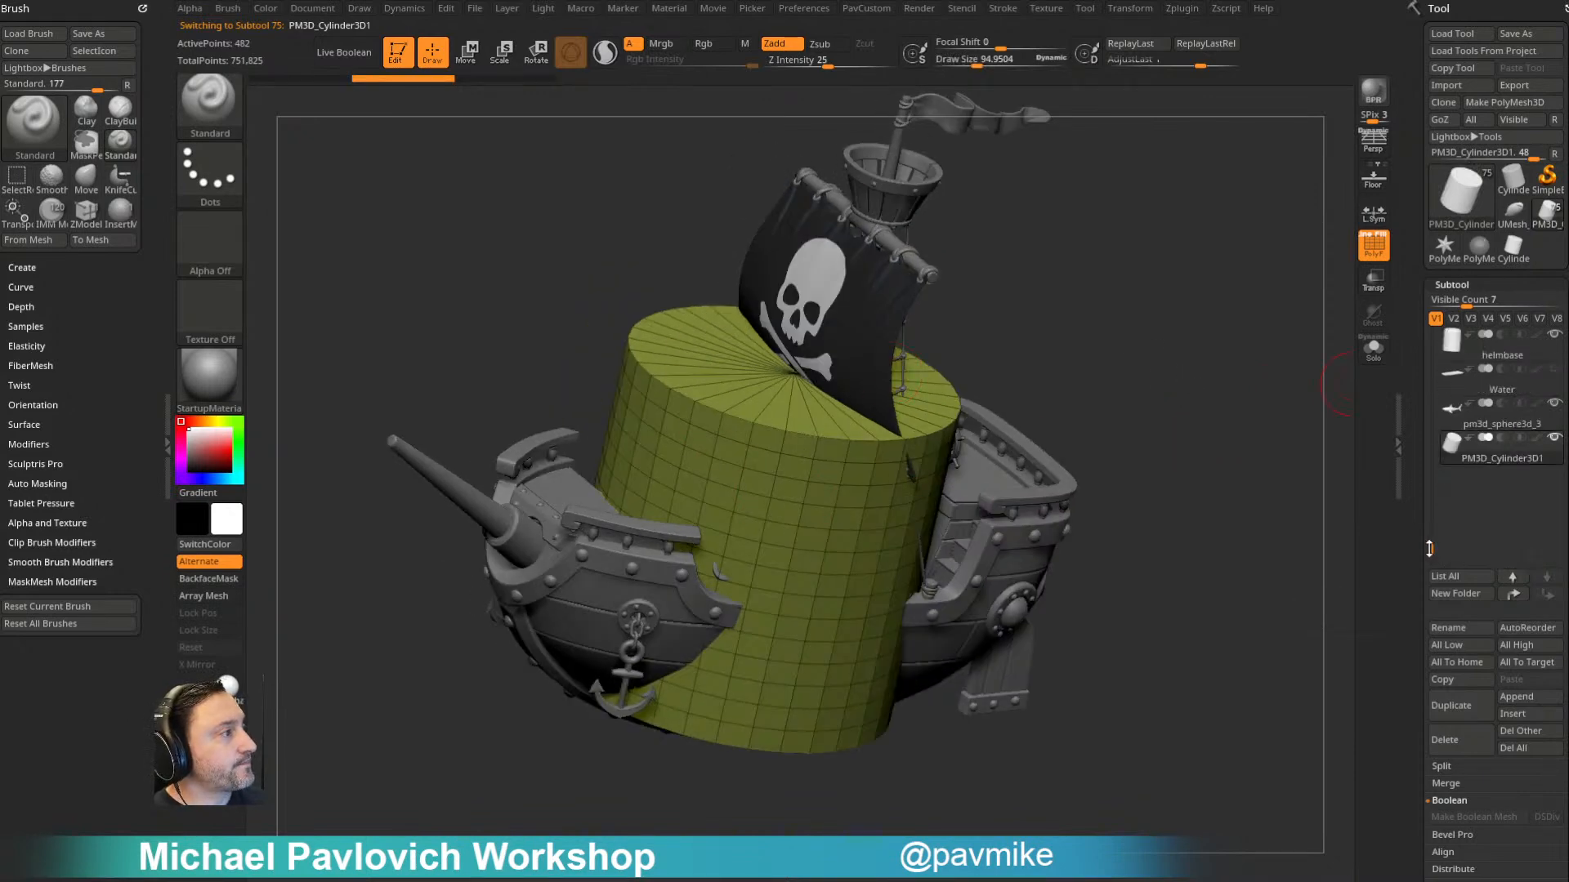
left_click(1554, 439)
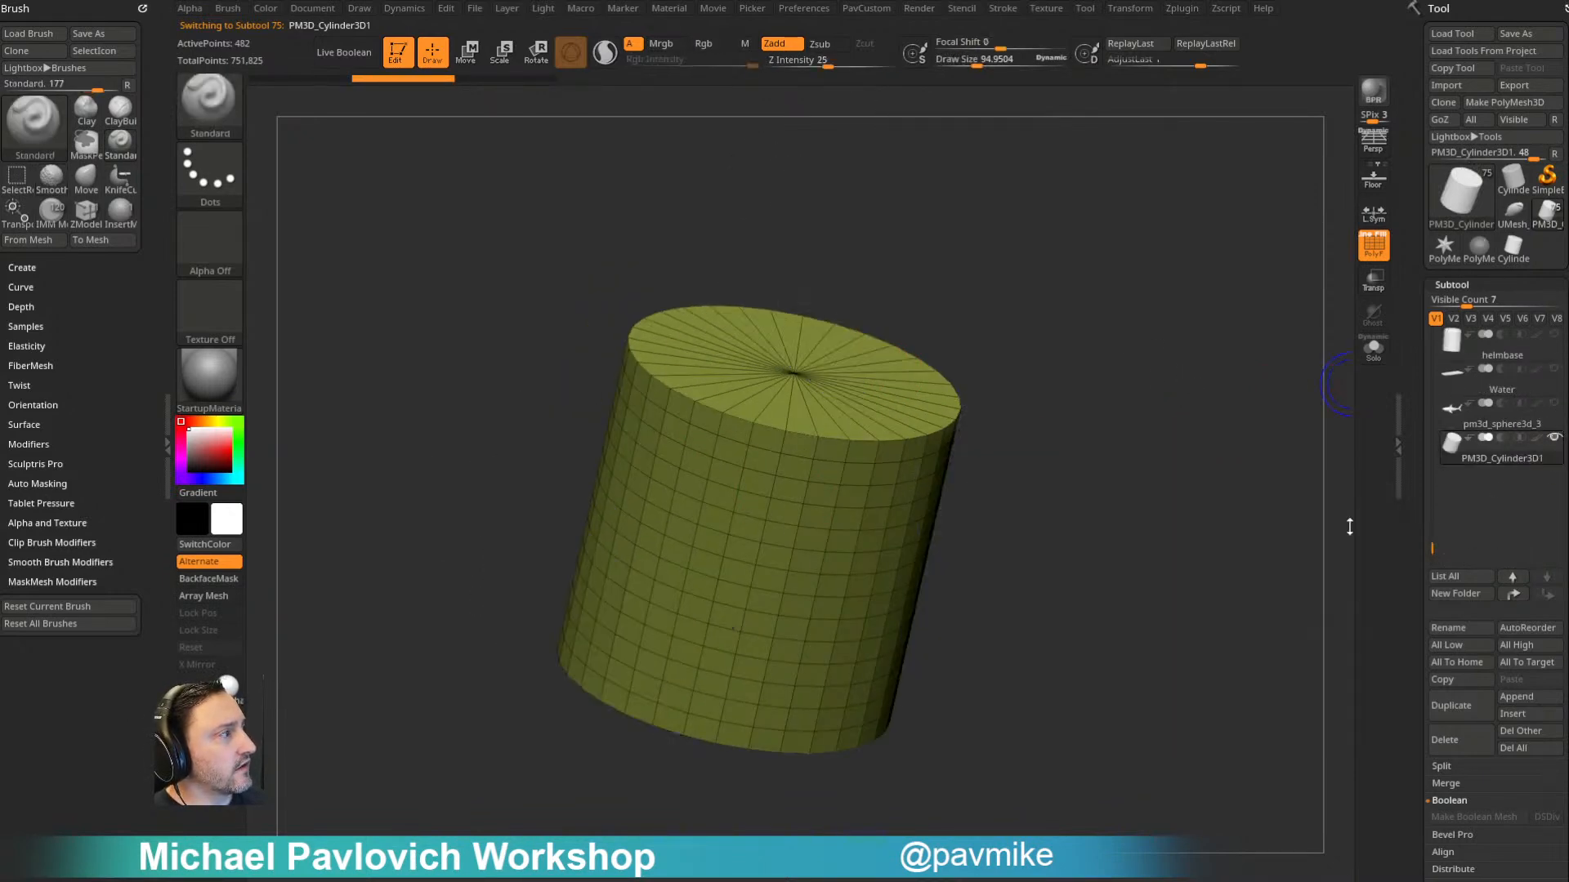
- Replace the cylinder with the Gizmo's parametric Cylinder 3D primitive and frame it
left_click_drag(1160, 452, 1159, 346)
key("w")
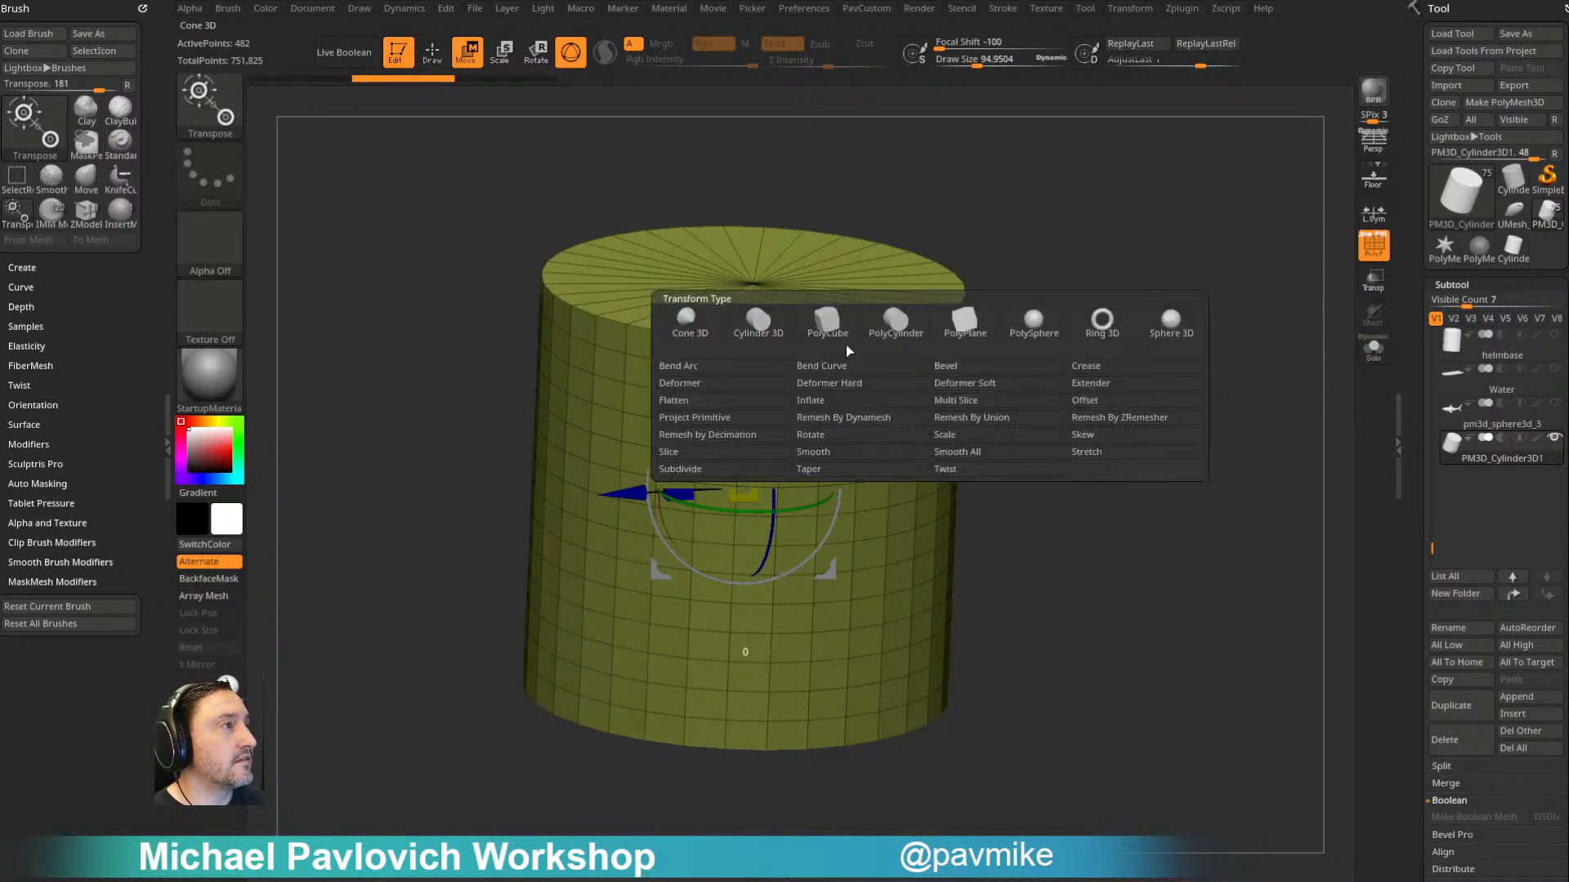
left_click(781, 325)
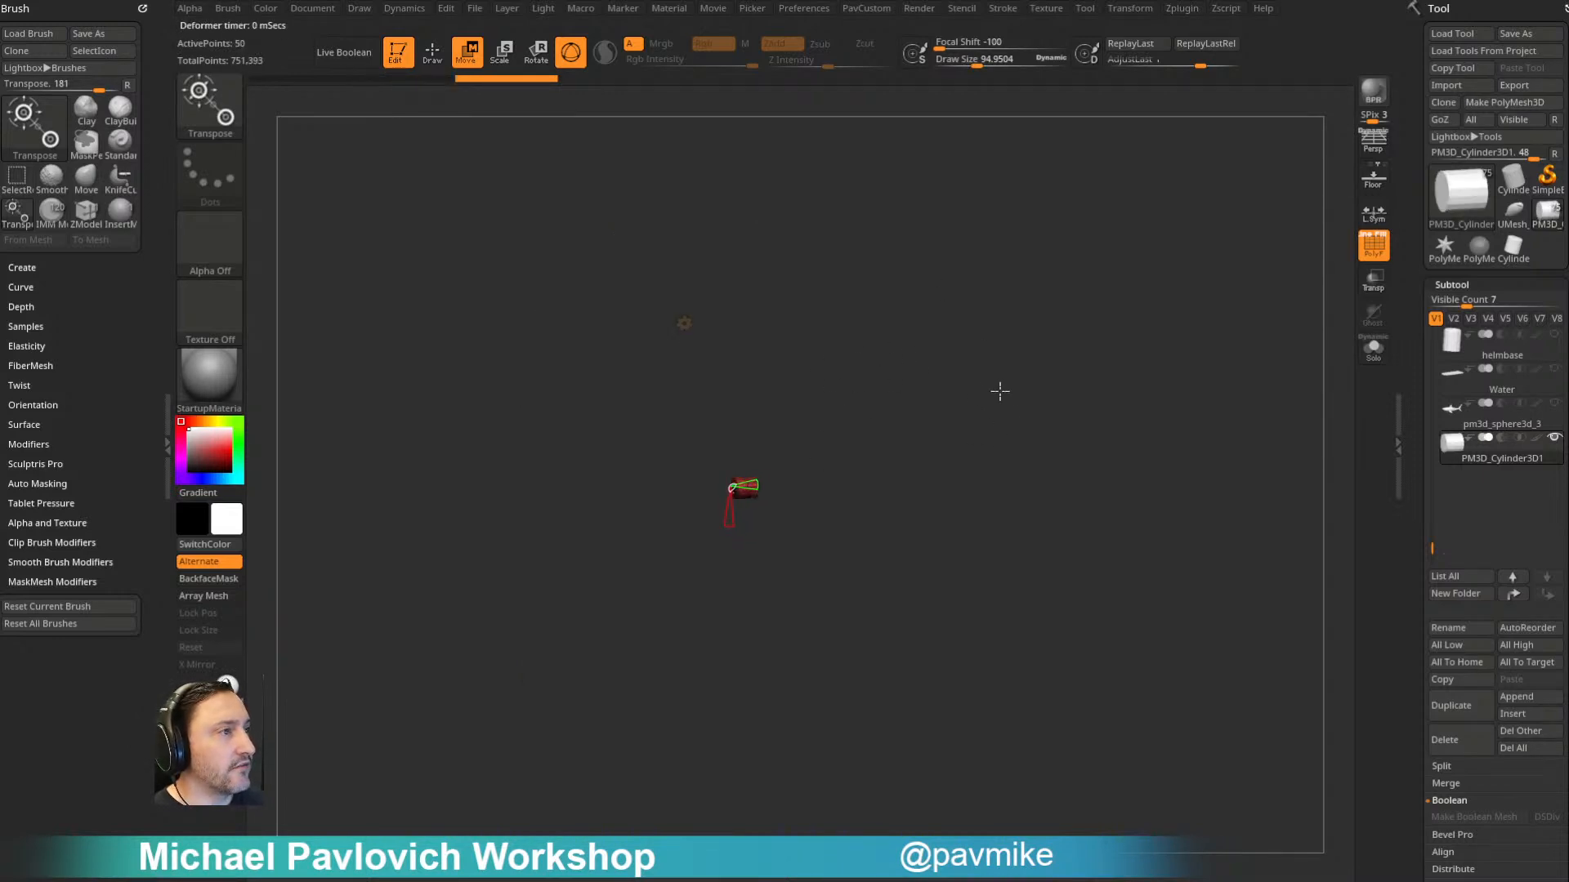
key("f")
- Shape the parametric cylinder into a hollow 12-sided tube with a thick wall, using its Cylinder 3D handles
left_click_drag(1297, 281, 1163, 247, "alt")
mouse_move(676, 468)
left_click_drag(675, 468, 559, 462)
mouse_move(581, 428)
left_click_drag(1045, 309, 1061, 349)
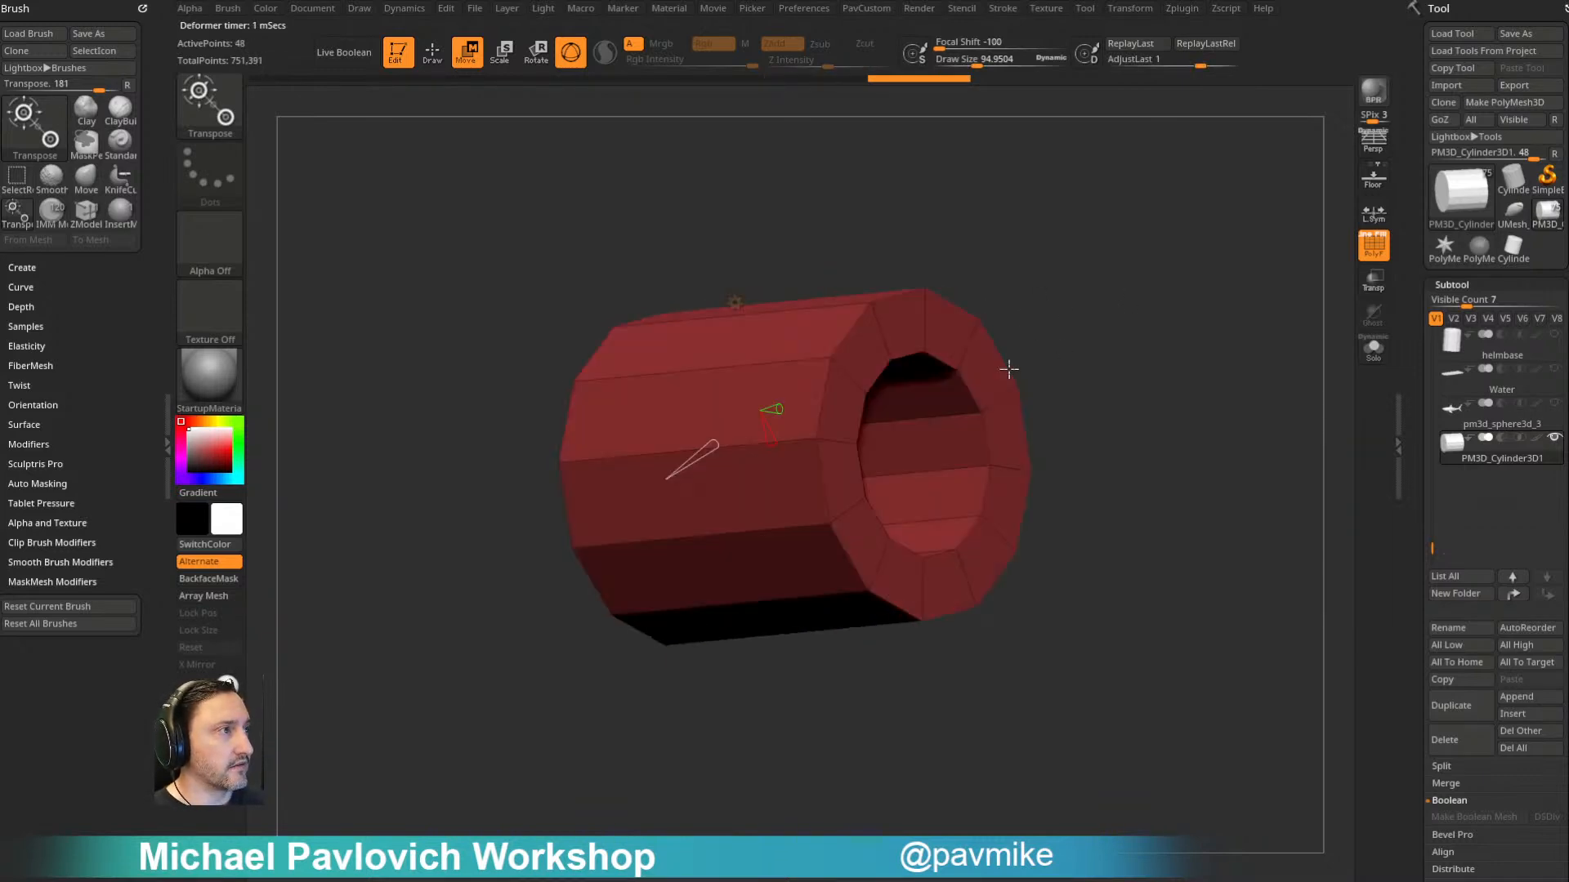
left_click_drag(1090, 298, 1132, 299)
- Unify the tube's size, frame it, and set the draw size to about 52
key("q")
key("2")
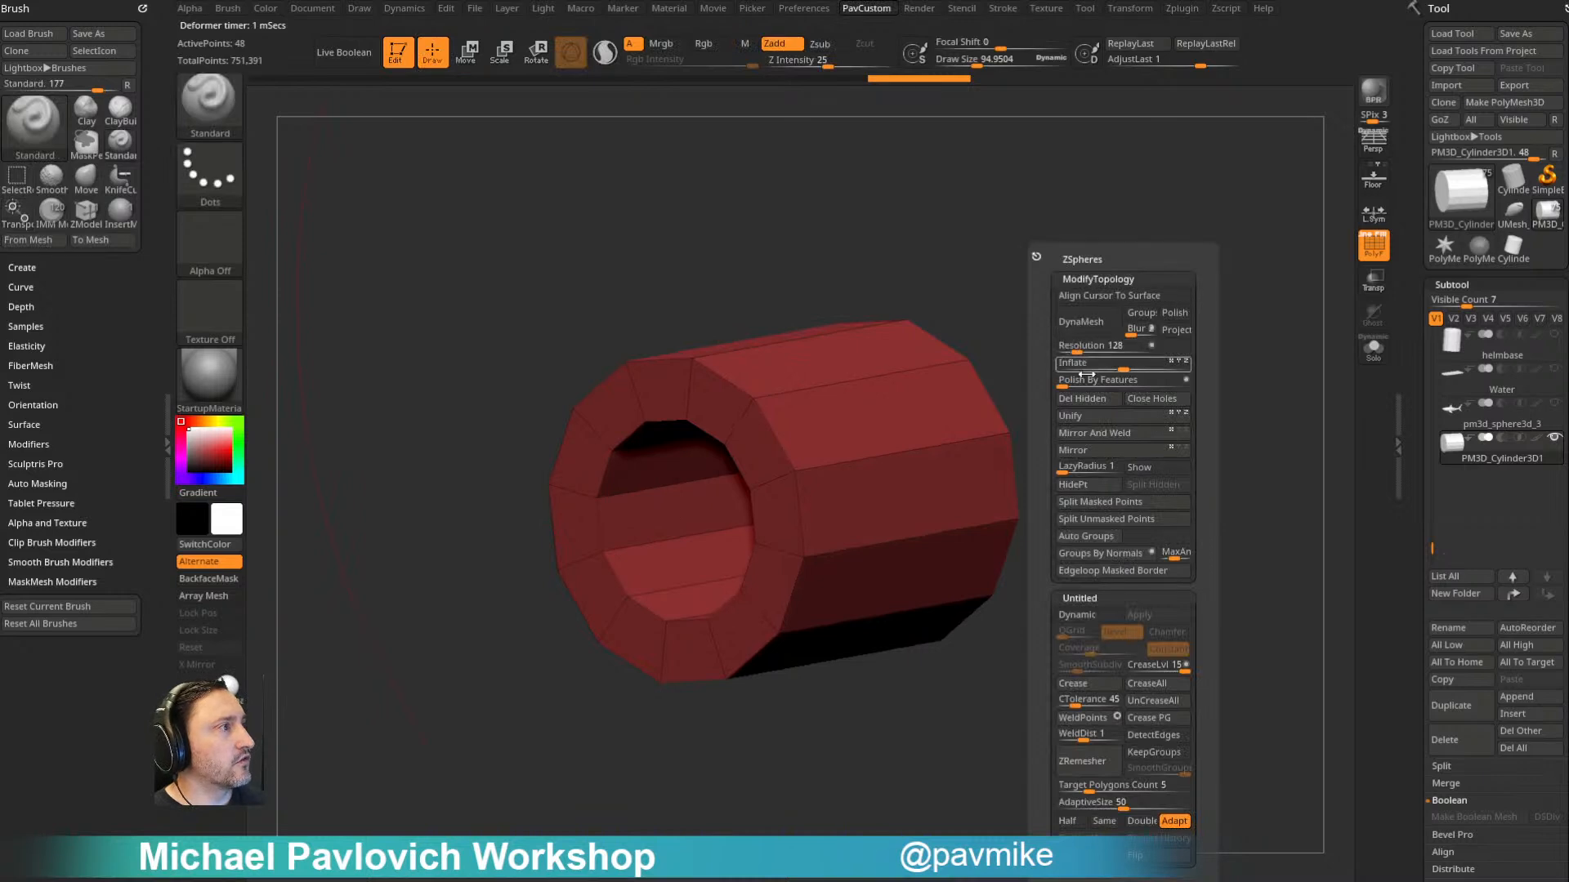
left_click(1087, 419)
key("f")
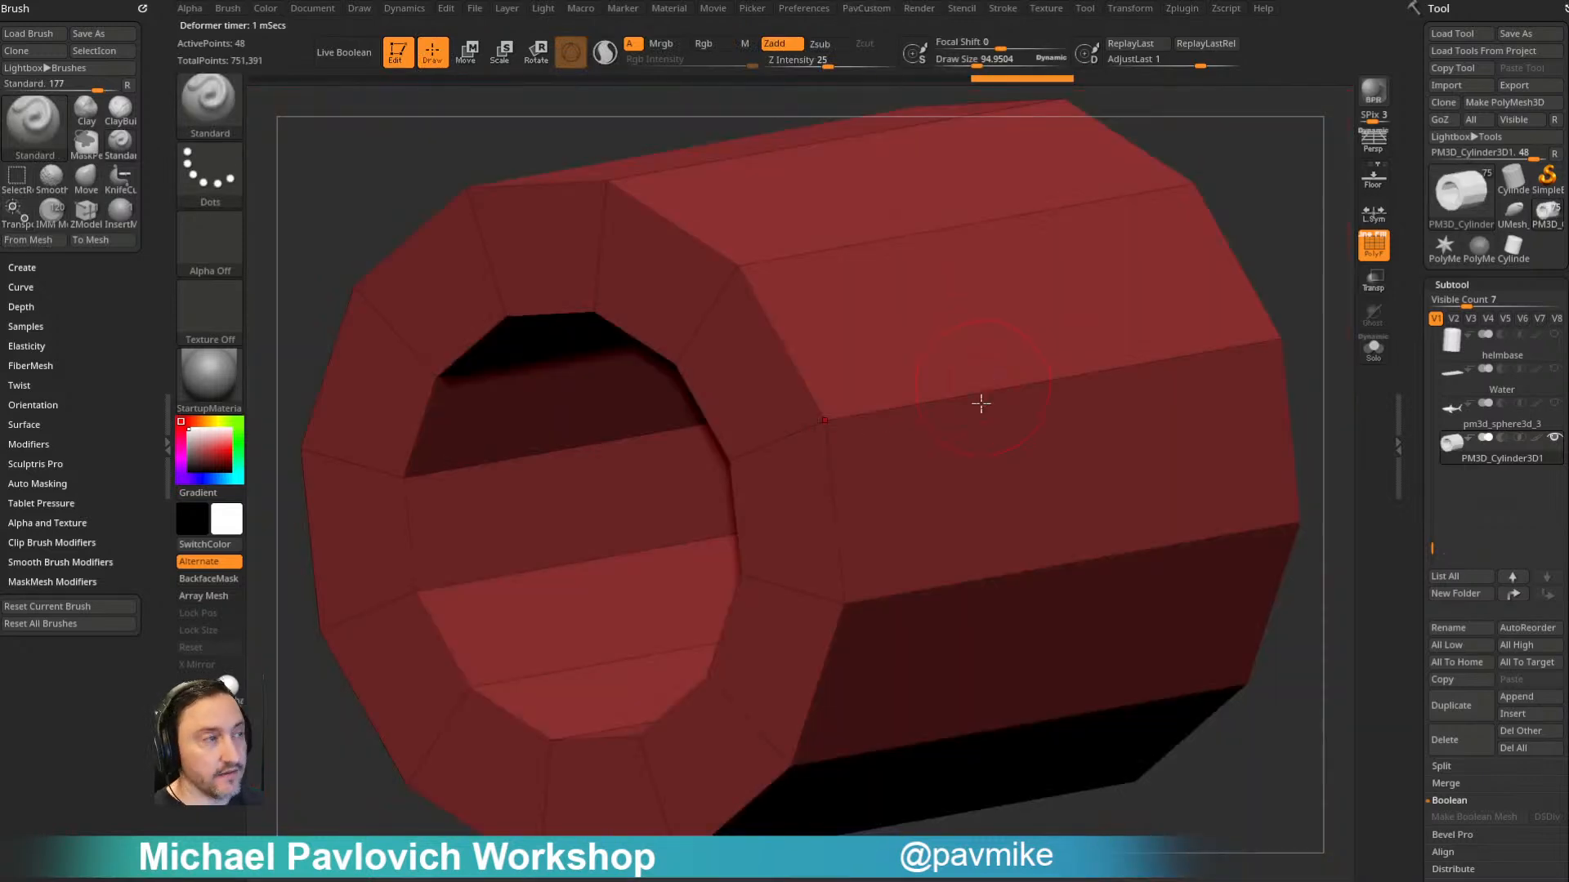
key("f")
key("s")
left_click_drag(1174, 233, 1165, 235)
mouse_move(1165, 233)
right_mouse_down("ctrl")
mouse_move(1224, 304)
mouse_move(1089, 224)
mouse_move(1129, 278)
right_mouse_up("ctrl")
- Rotate the tube 90 degrees so that it stands upright
key("w")
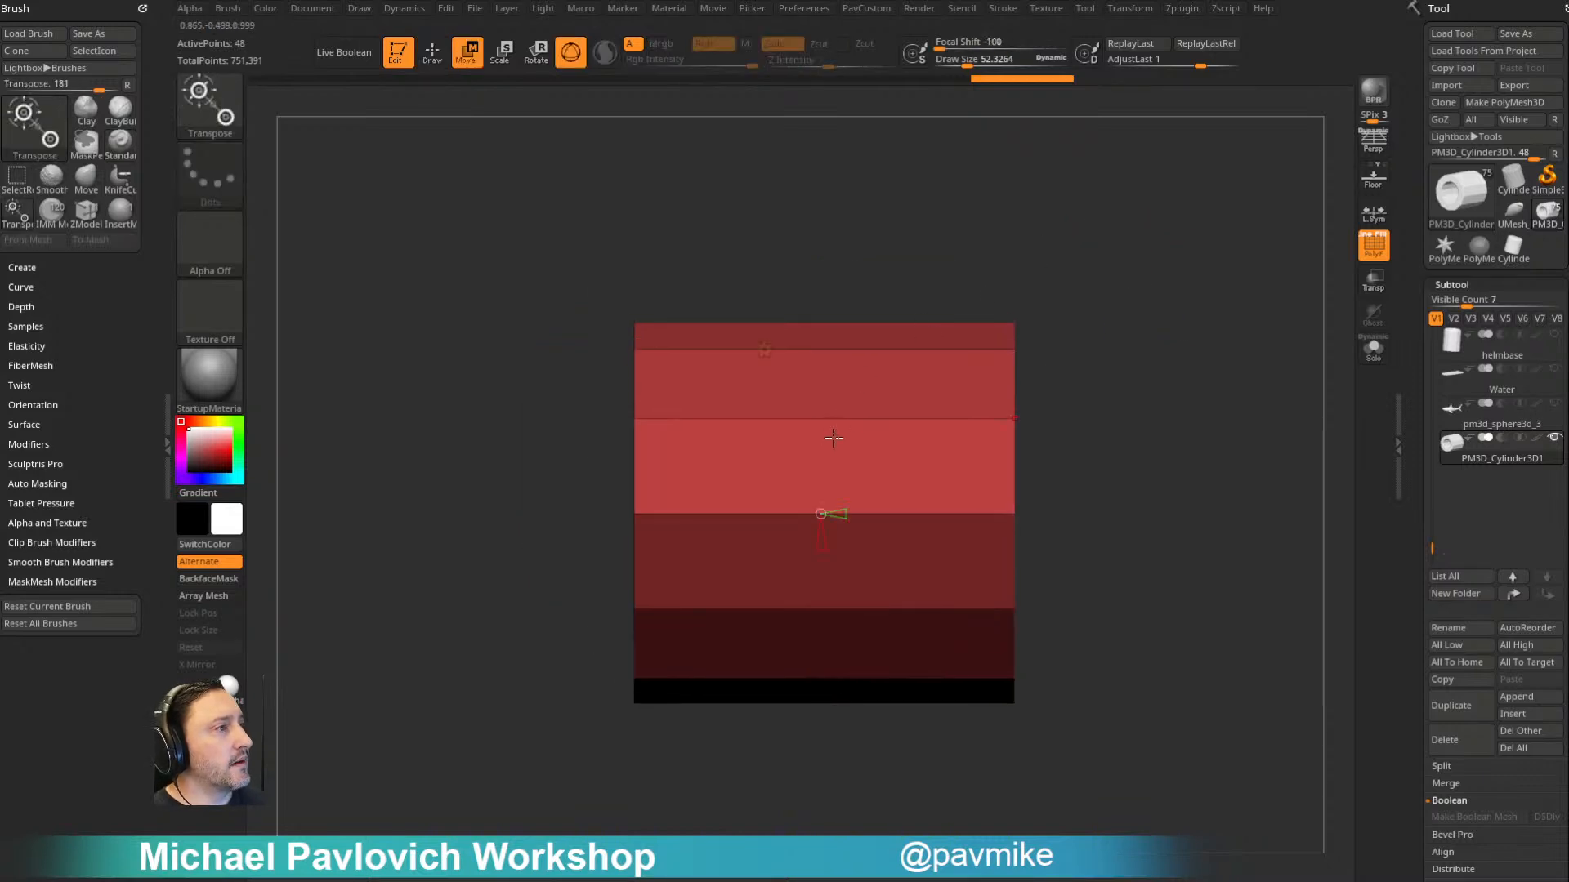
left_click(763, 351)
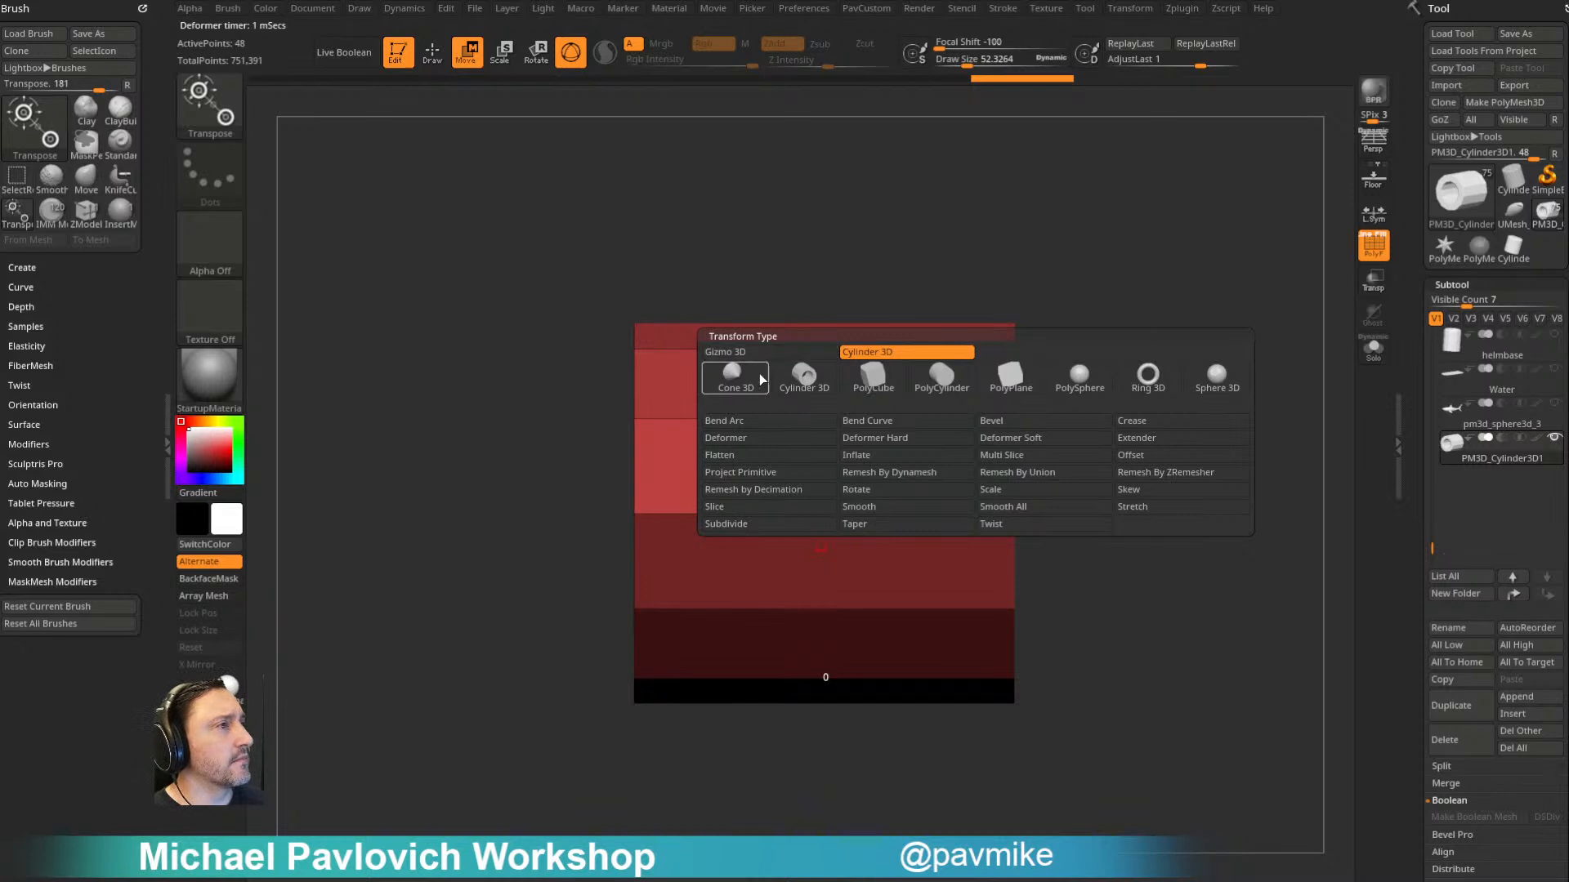
left_click(764, 352)
left_click_drag(917, 510, 926, 562)
- Insert two evenly spaced edge loops around the tube's outer and inner walls with ZModeler's Insert Multiple EdgeLoops action
key("q")
key("space")
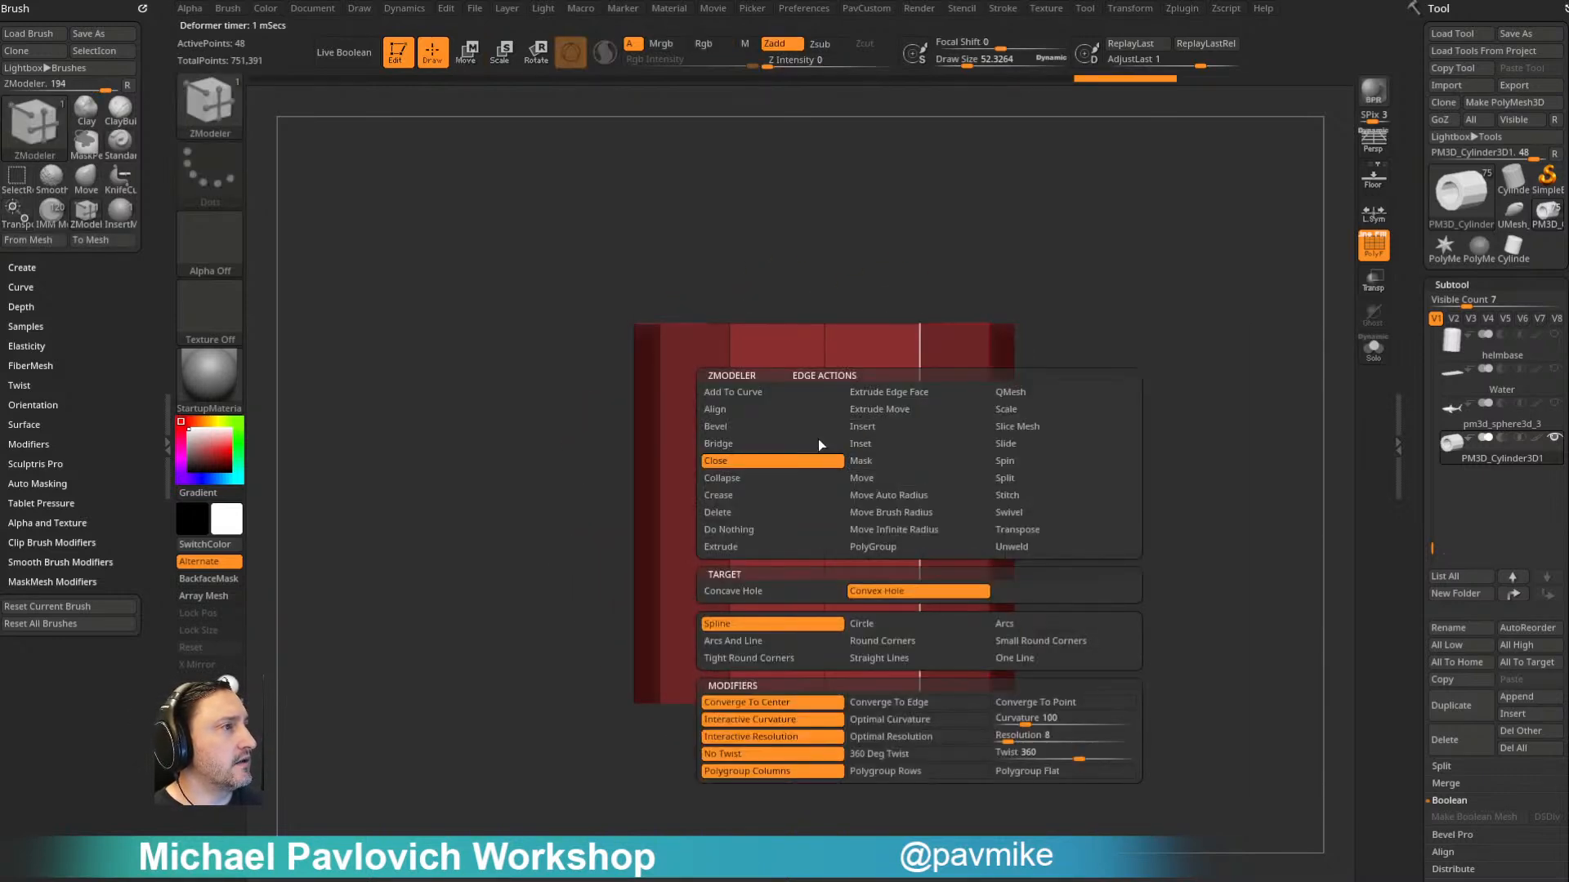
left_click(792, 431)
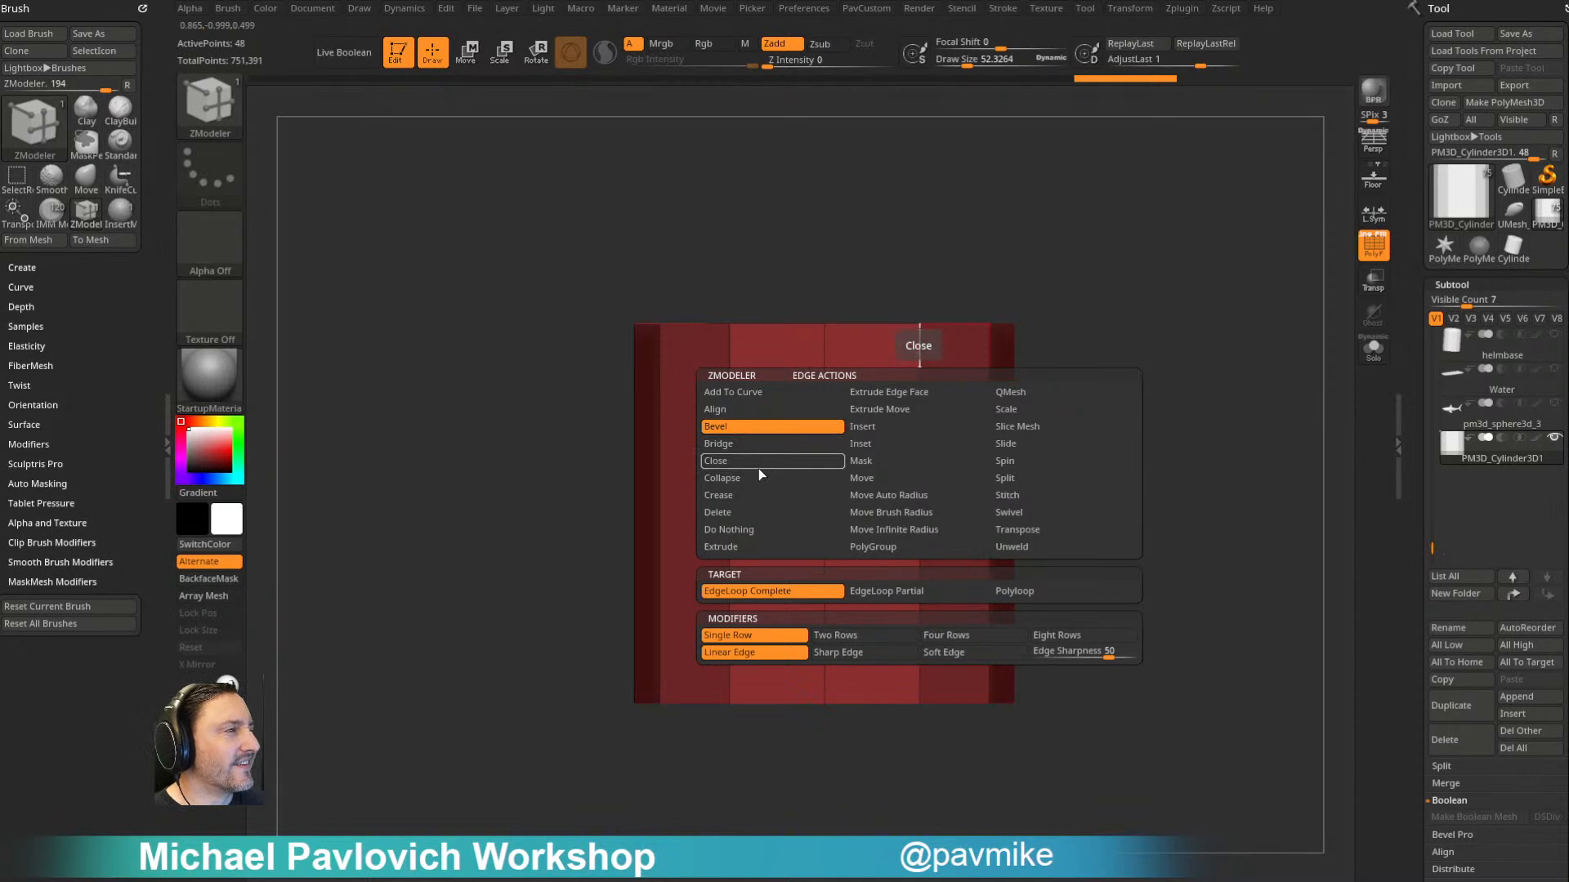
left_click(891, 424)
left_click(801, 590)
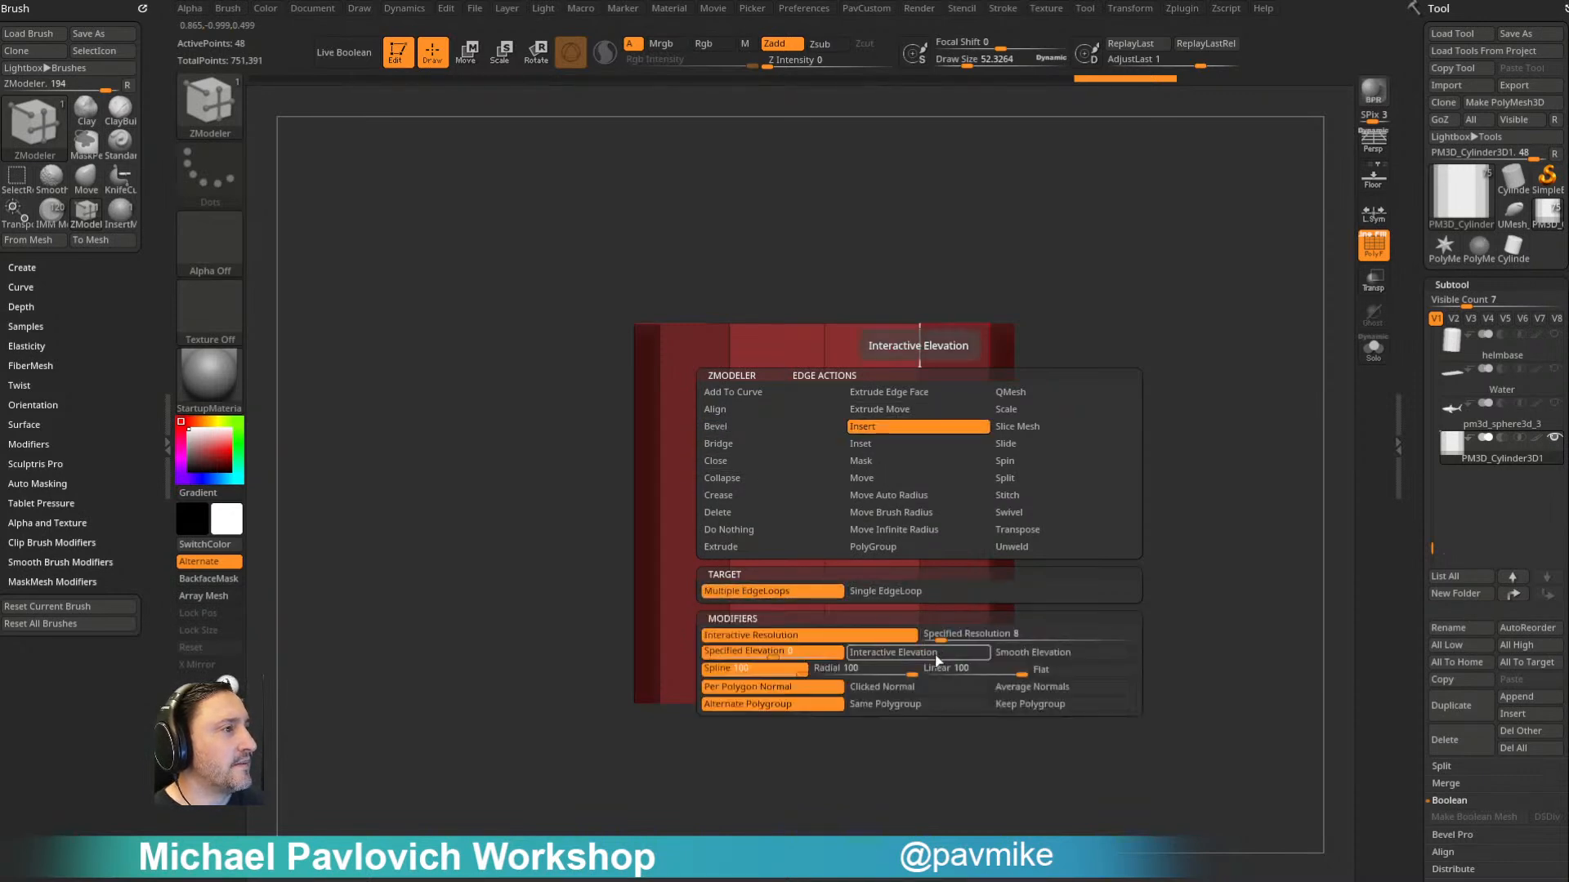
key("space")
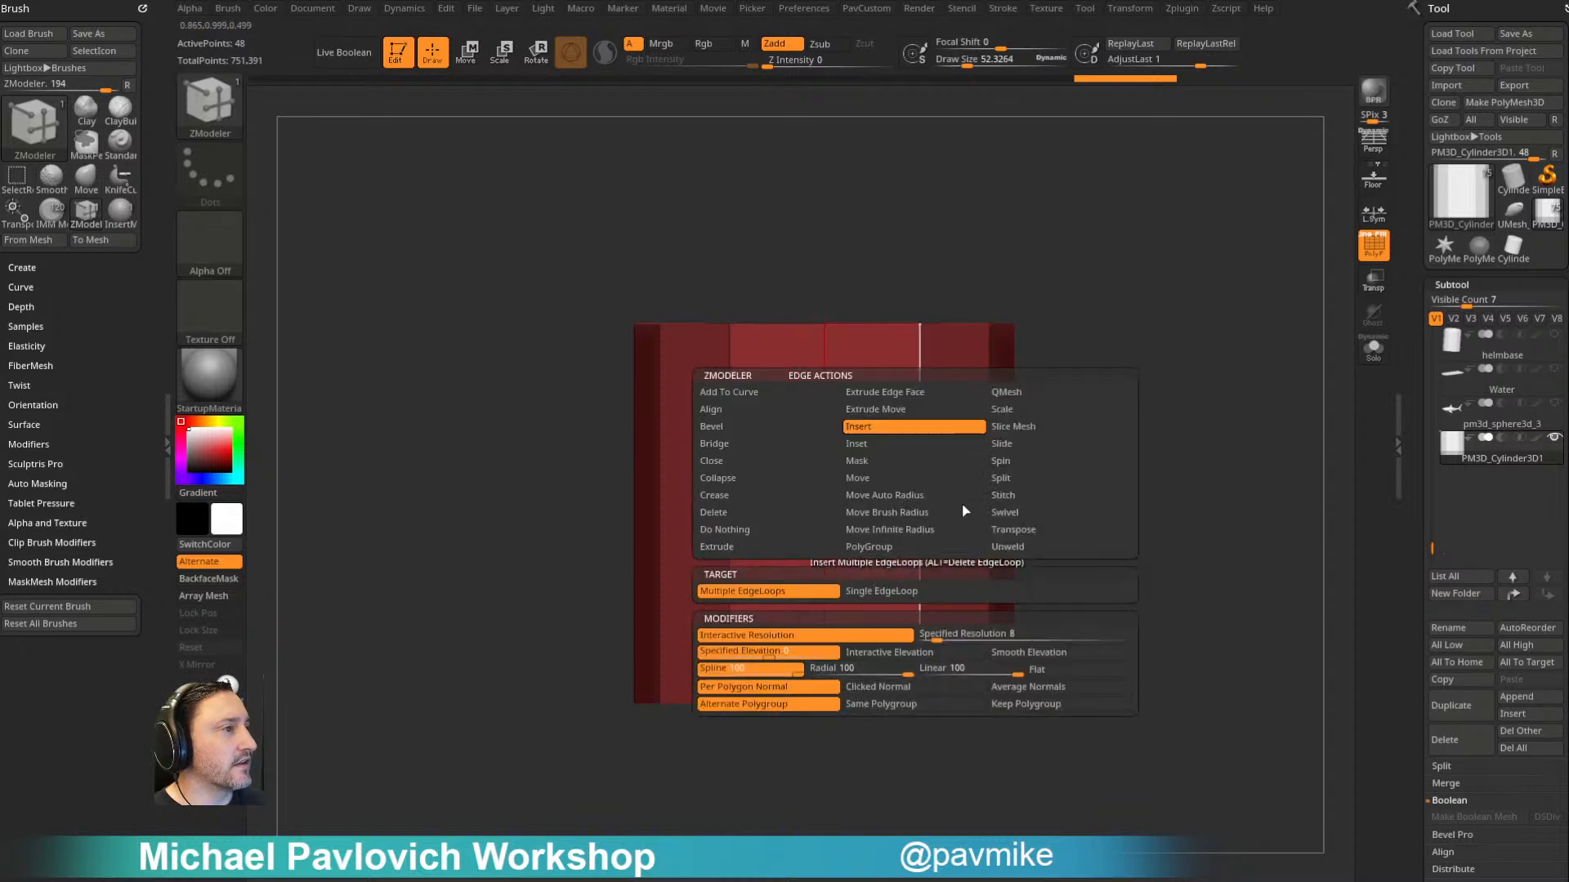
left_click(920, 478)
left_click(918, 453)
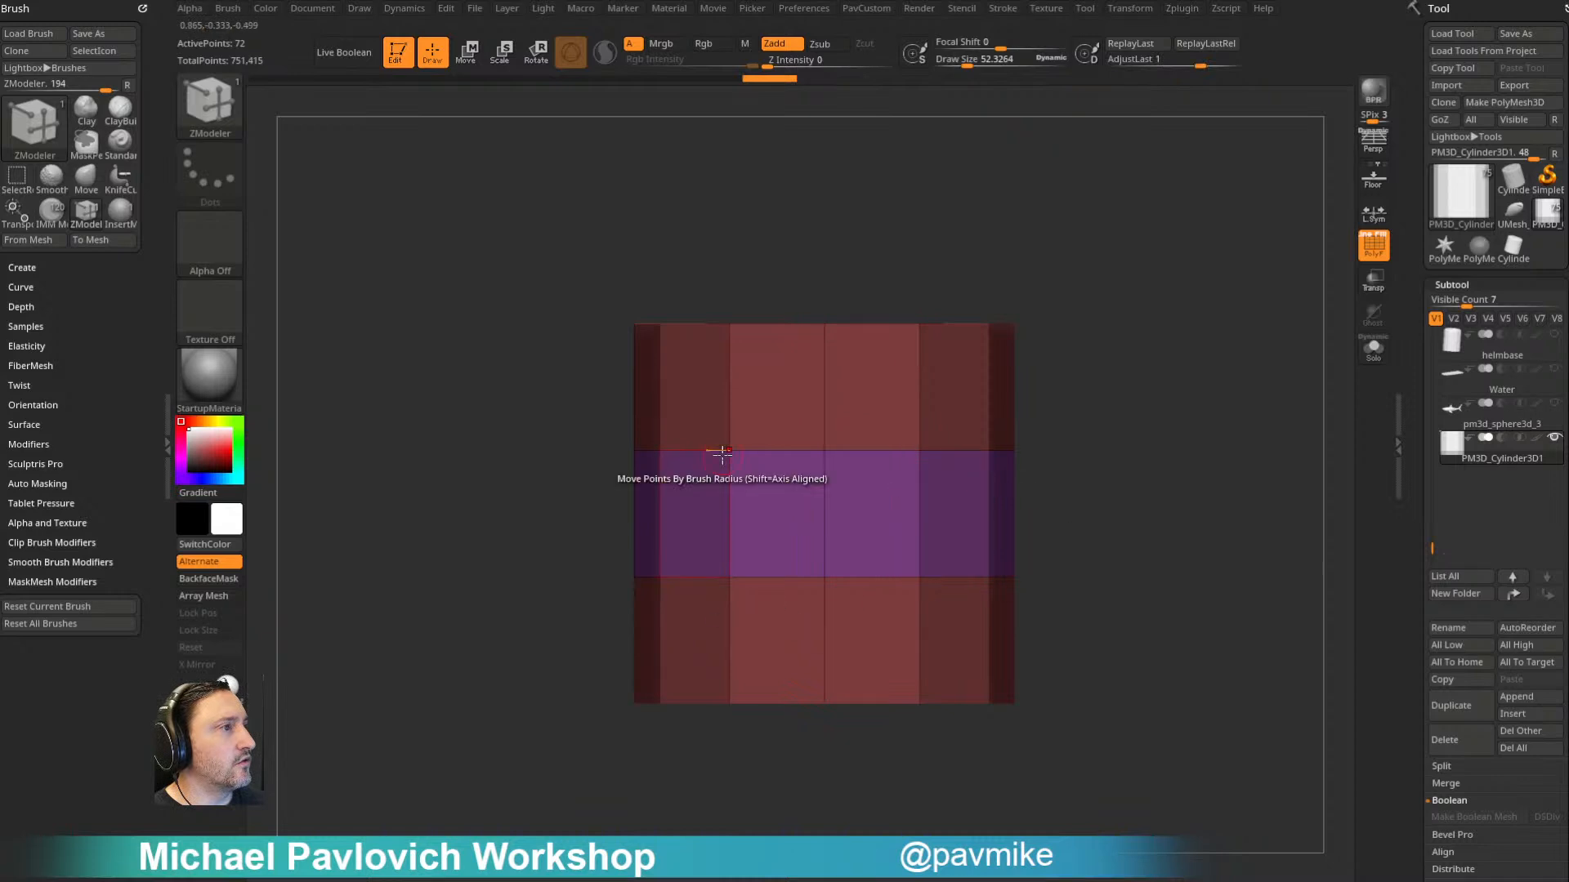
left_click_drag(1118, 320, 1158, 413)
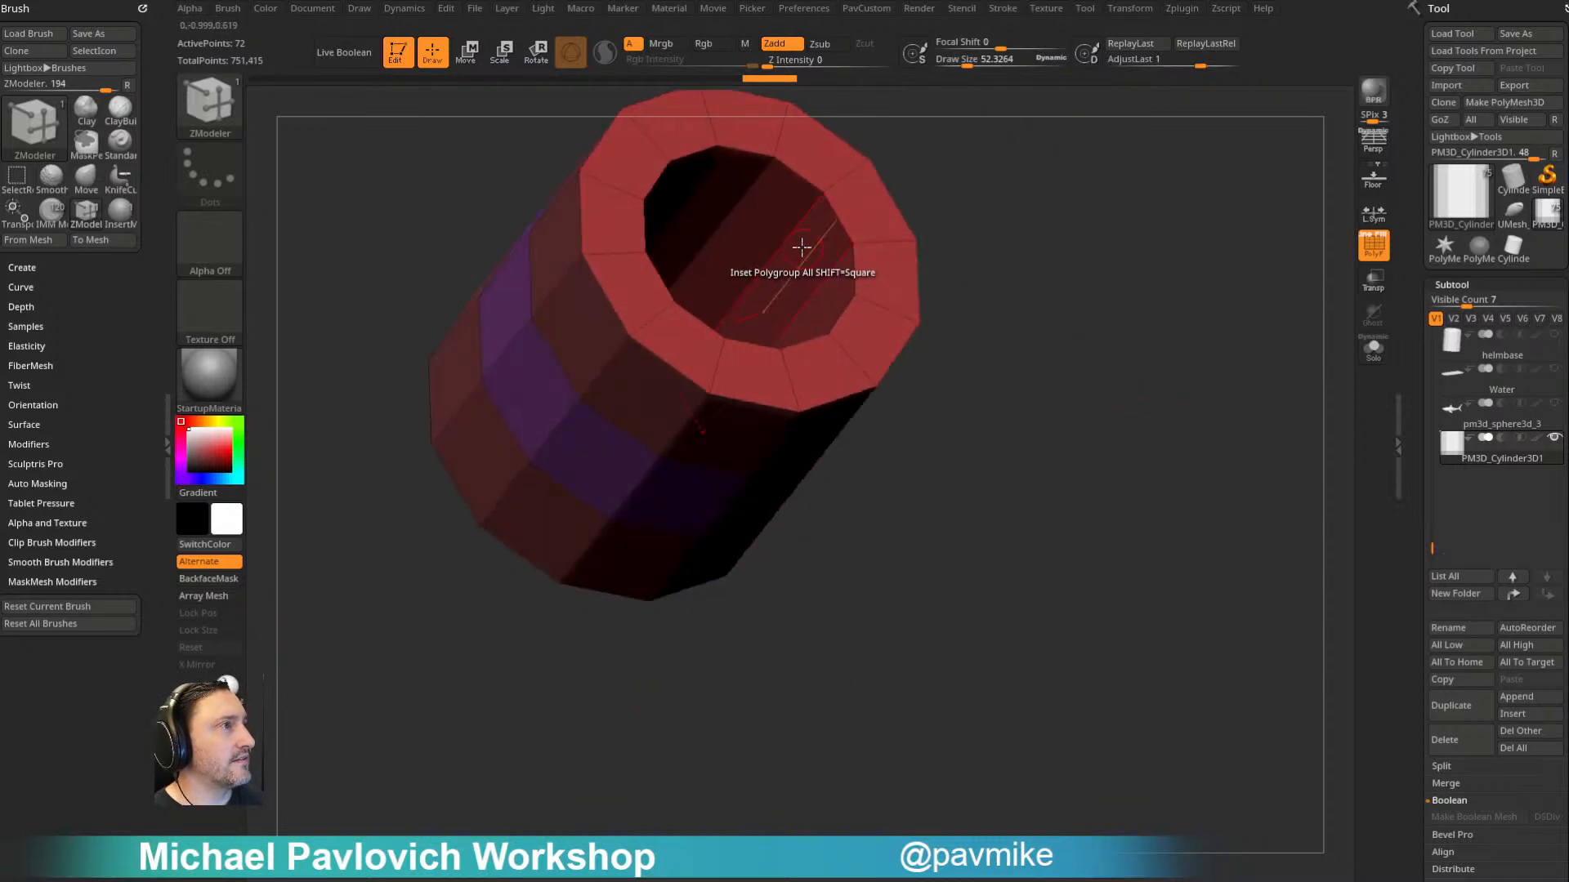
mouse_move(844, 427)
left_mouse_down("shift")
mouse_move(1103, 284)
mouse_move(1115, 221)
mouse_move(1095, 403)
left_mouse_up("shift")
- Isolate the tube's end bands and give them separate polygroups, so all three bands differ, and show the whole tube
left_click(210, 106, "ctrl+shift")
mouse_move(508, 304)
left_mouse_down("ctrl+shift")
mouse_move(701, 329)
mouse_move(1062, 459)
left_mouse_up("ctrl+shift")
left_click_drag(1085, 351, 1110, 389)
left_click(1094, 417, "ctrl+shift")
left_click_drag(1108, 740, 526, 535, "ctrl+shift")
key("ctrl+w")
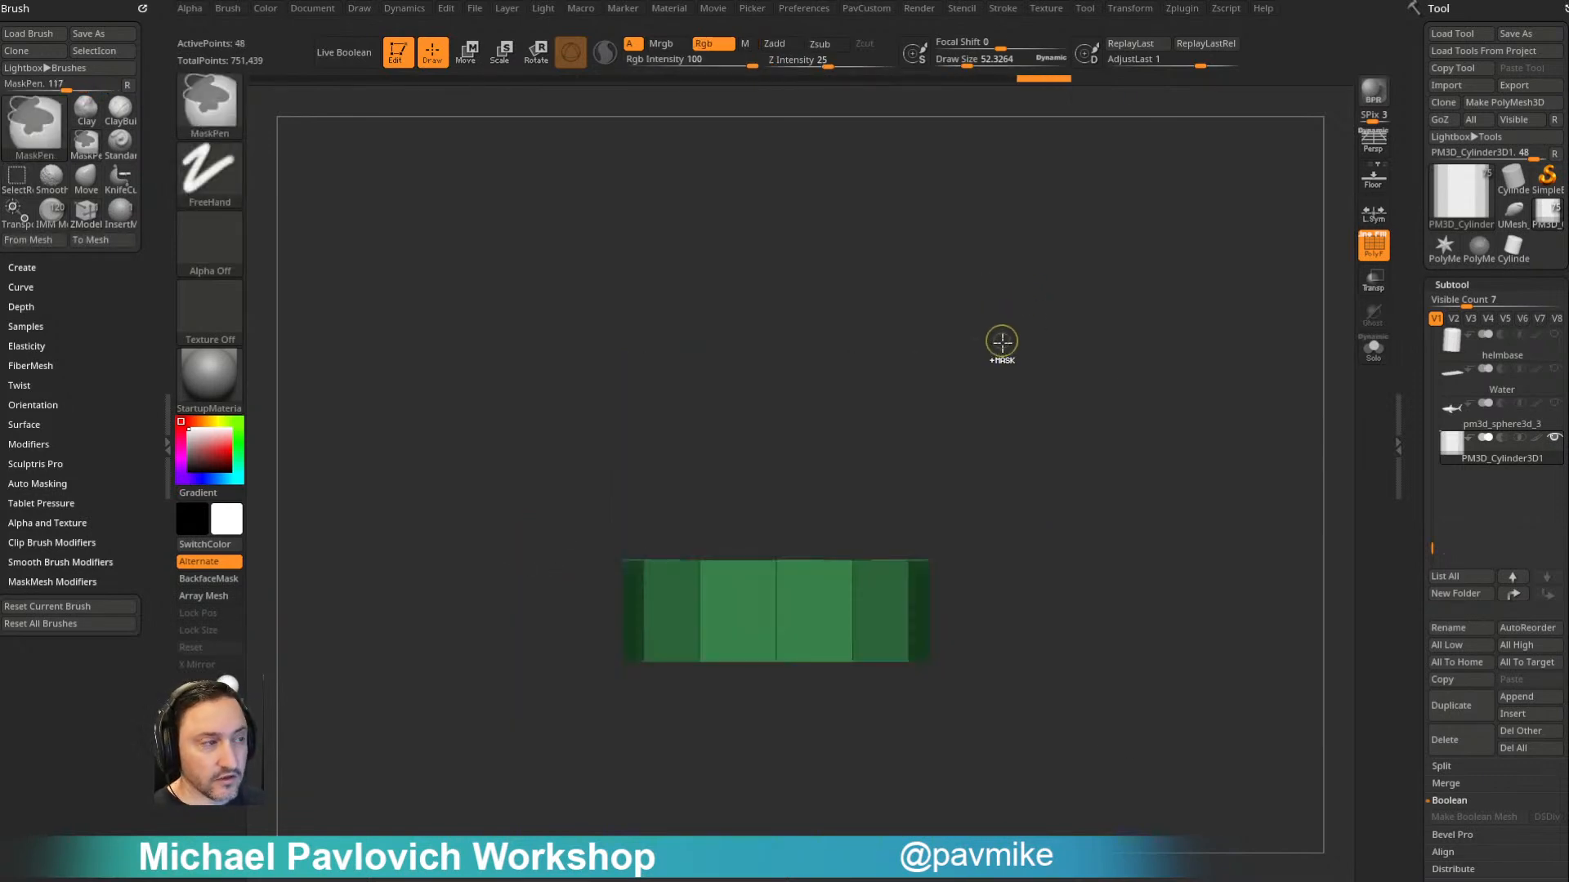
left_click(1050, 378, "ctrl+shift")
left_click_drag(1062, 360, 1112, 422)
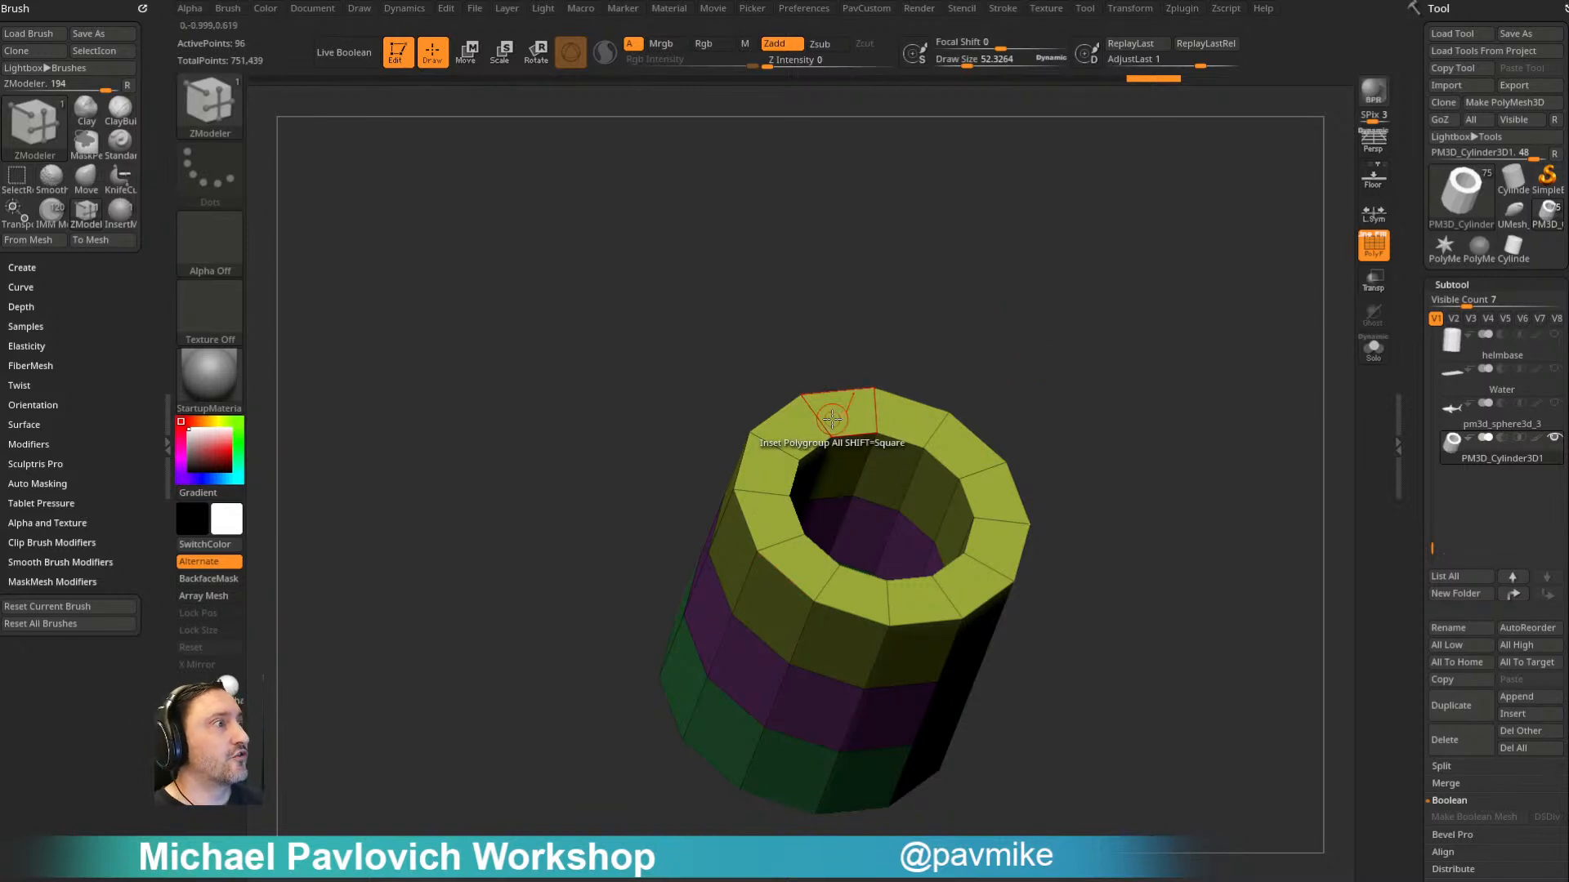
- Create a new InsertMesh brush from the three-banded tube seen straight from the side
left_click_drag(991, 283, 932, 196)
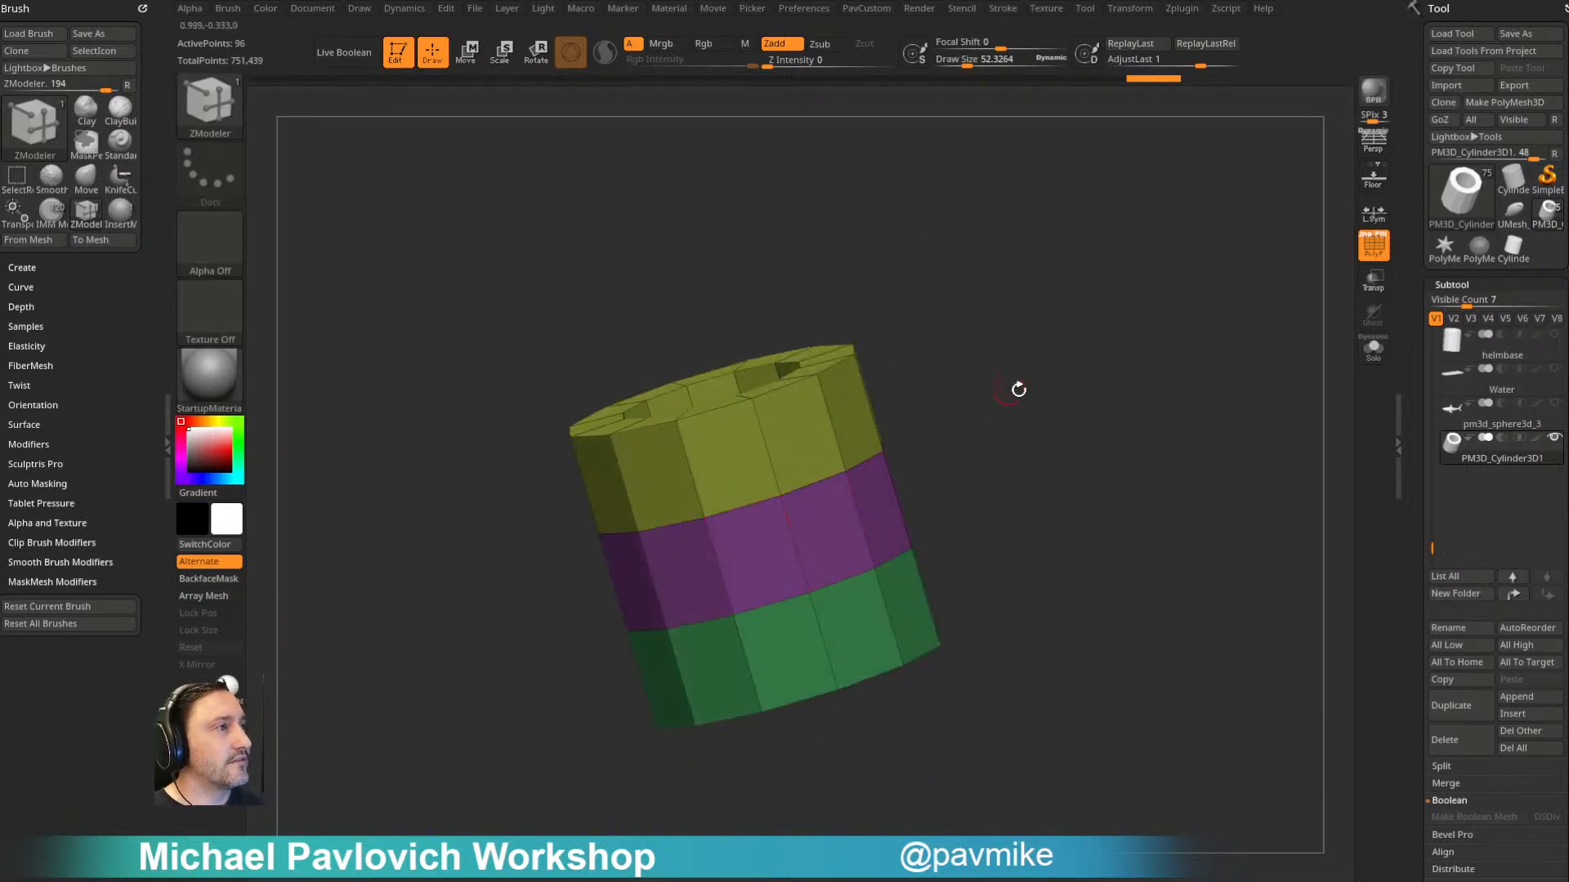
left_click_drag(1005, 385, 985, 368, "shift")
left_click_drag(1028, 296, 1013, 279, "alt")
mouse_move(1005, 355)
left_mouse_down("alt")
mouse_move(1033, 369)
mouse_move(1017, 493)
mouse_move(988, 403)
mouse_move(1039, 363)
left_mouse_up("alt")
key("b")
key("s")
key("t")
key("b")
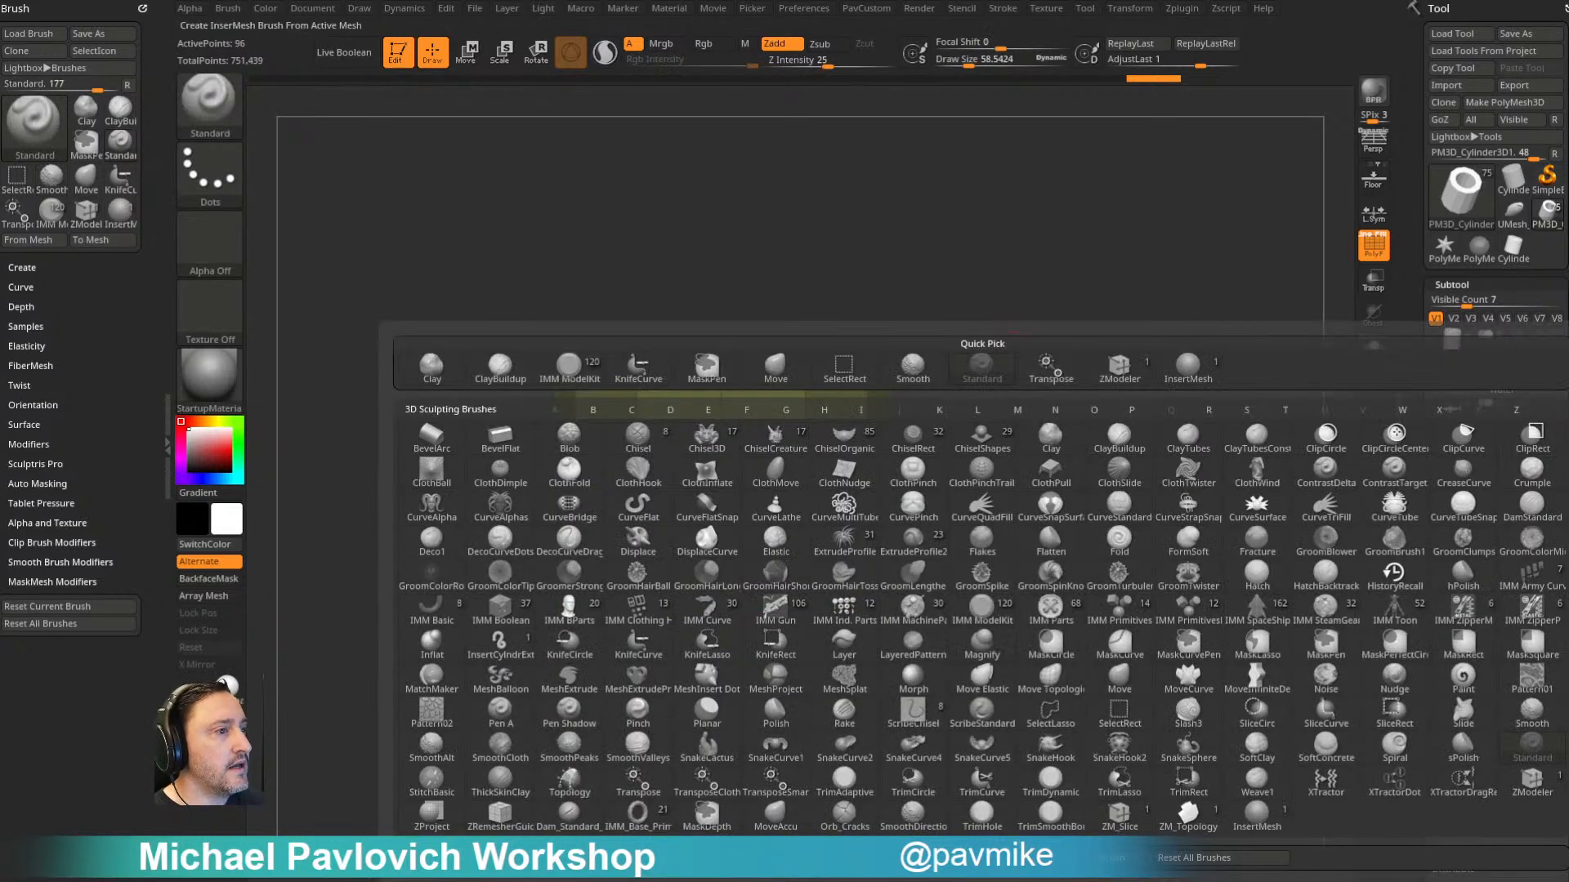
left_click(683, 857)
left_click(711, 280)
- Test the new insert brush by placing tube copies on the mesh, and undo them
left_click_drag(816, 568, 854, 498)
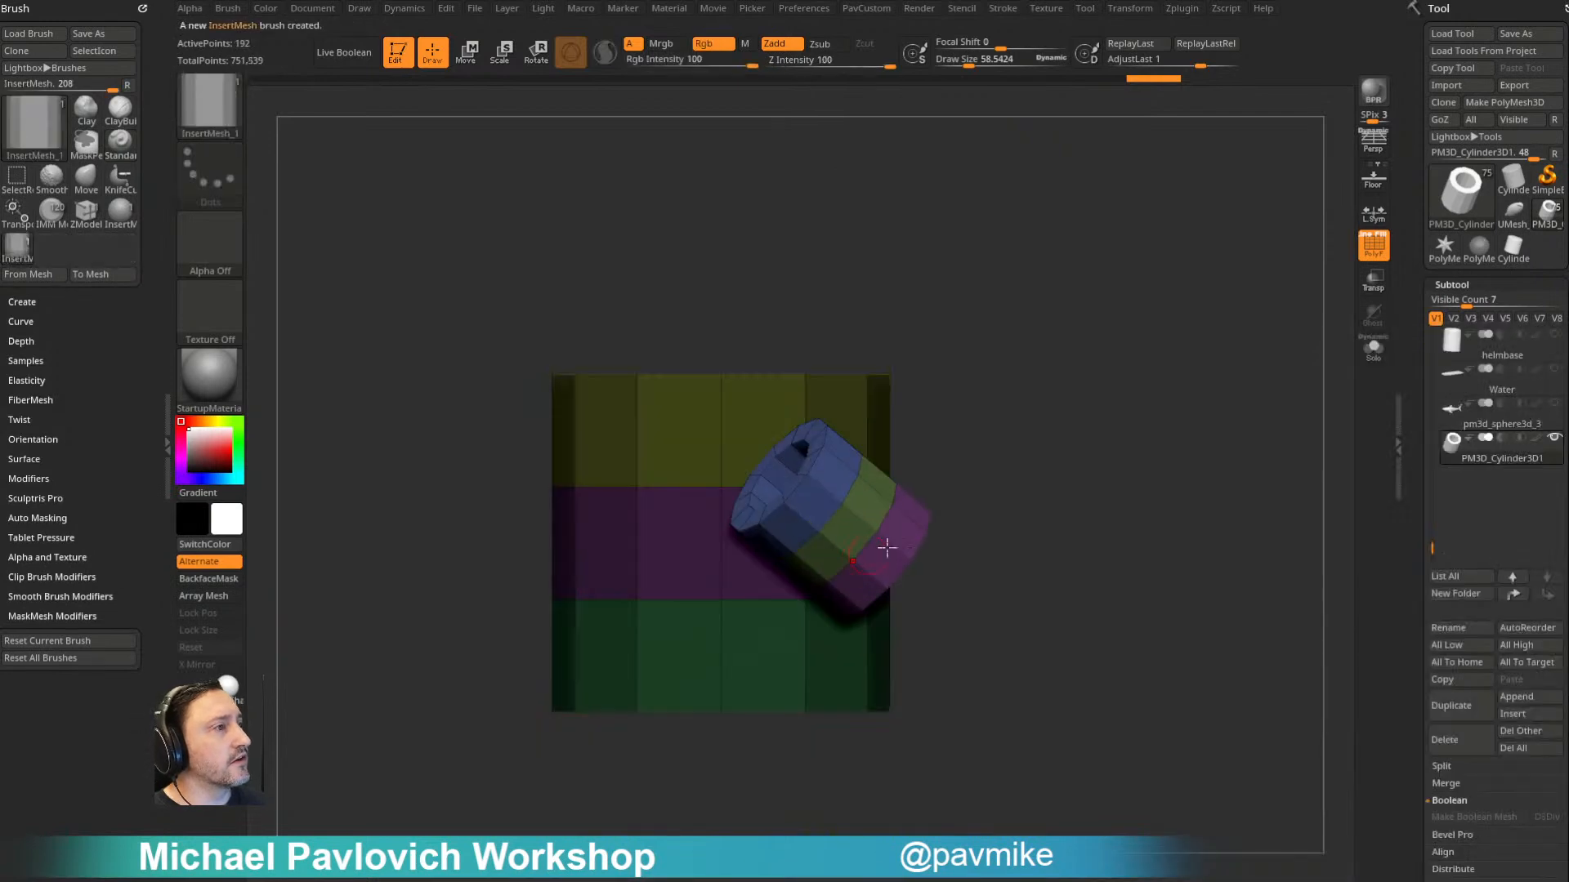
mouse_move(1037, 420)
left_mouse_down()
mouse_move(955, 484)
mouse_move(999, 520)
left_mouse_up()
left_click_drag(904, 590, 1009, 608)
left_click_drag(1239, 491, 1274, 388, "shift")
key("ctrl+z")
key("ctrl+z")
key("ctrl+z")
- Dock the stroke settings in the tray and turn on Curve Mode for the insert brush
left_click(1002, 8)
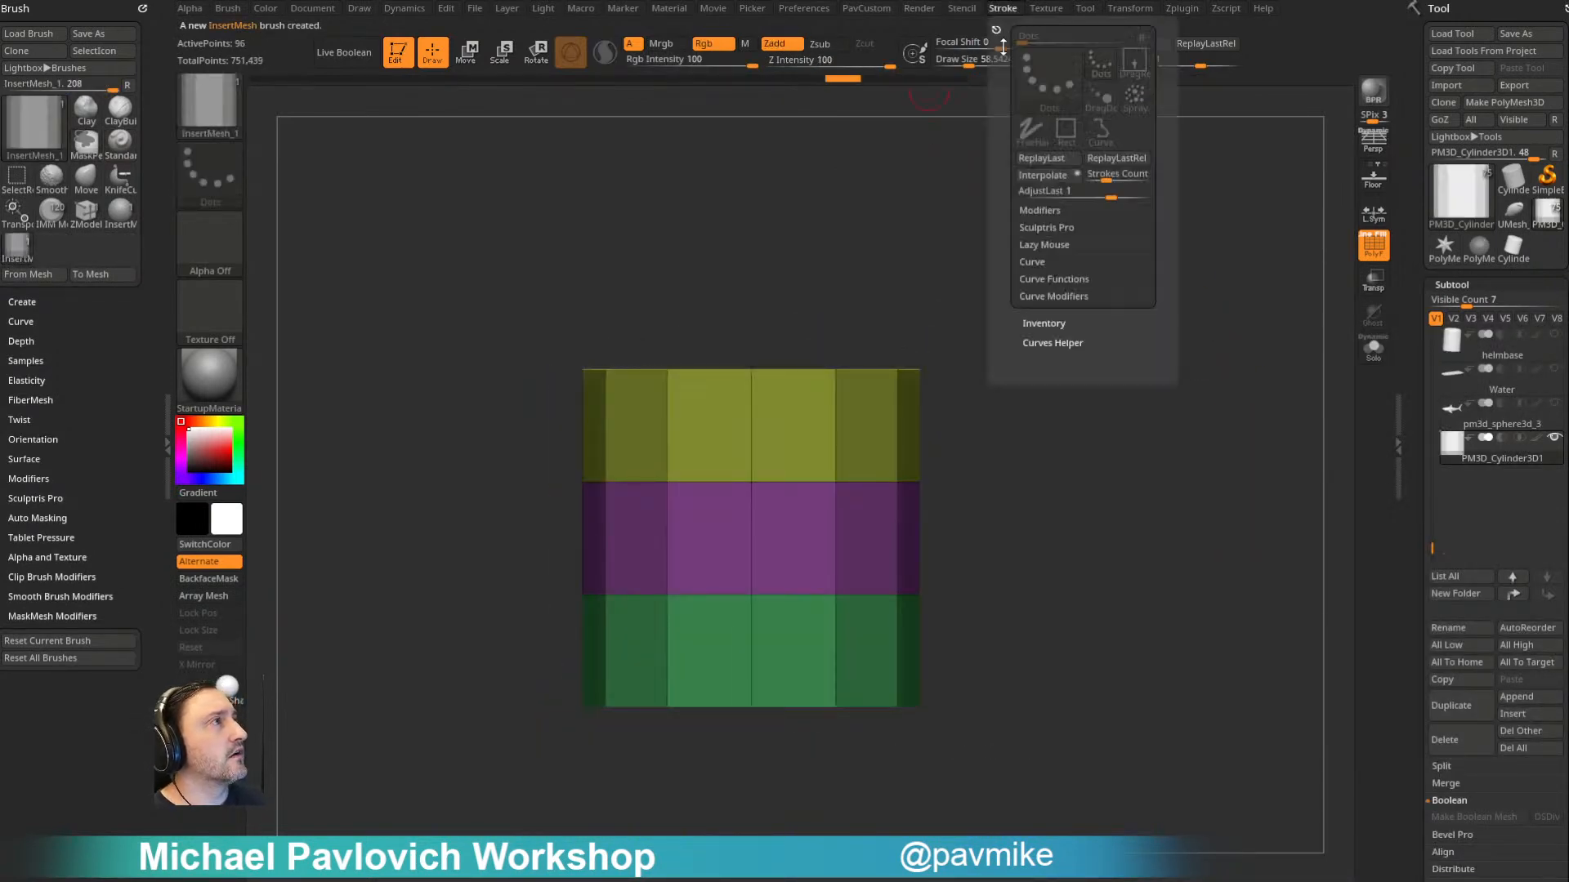
left_click_drag(995, 24, 16, 59)
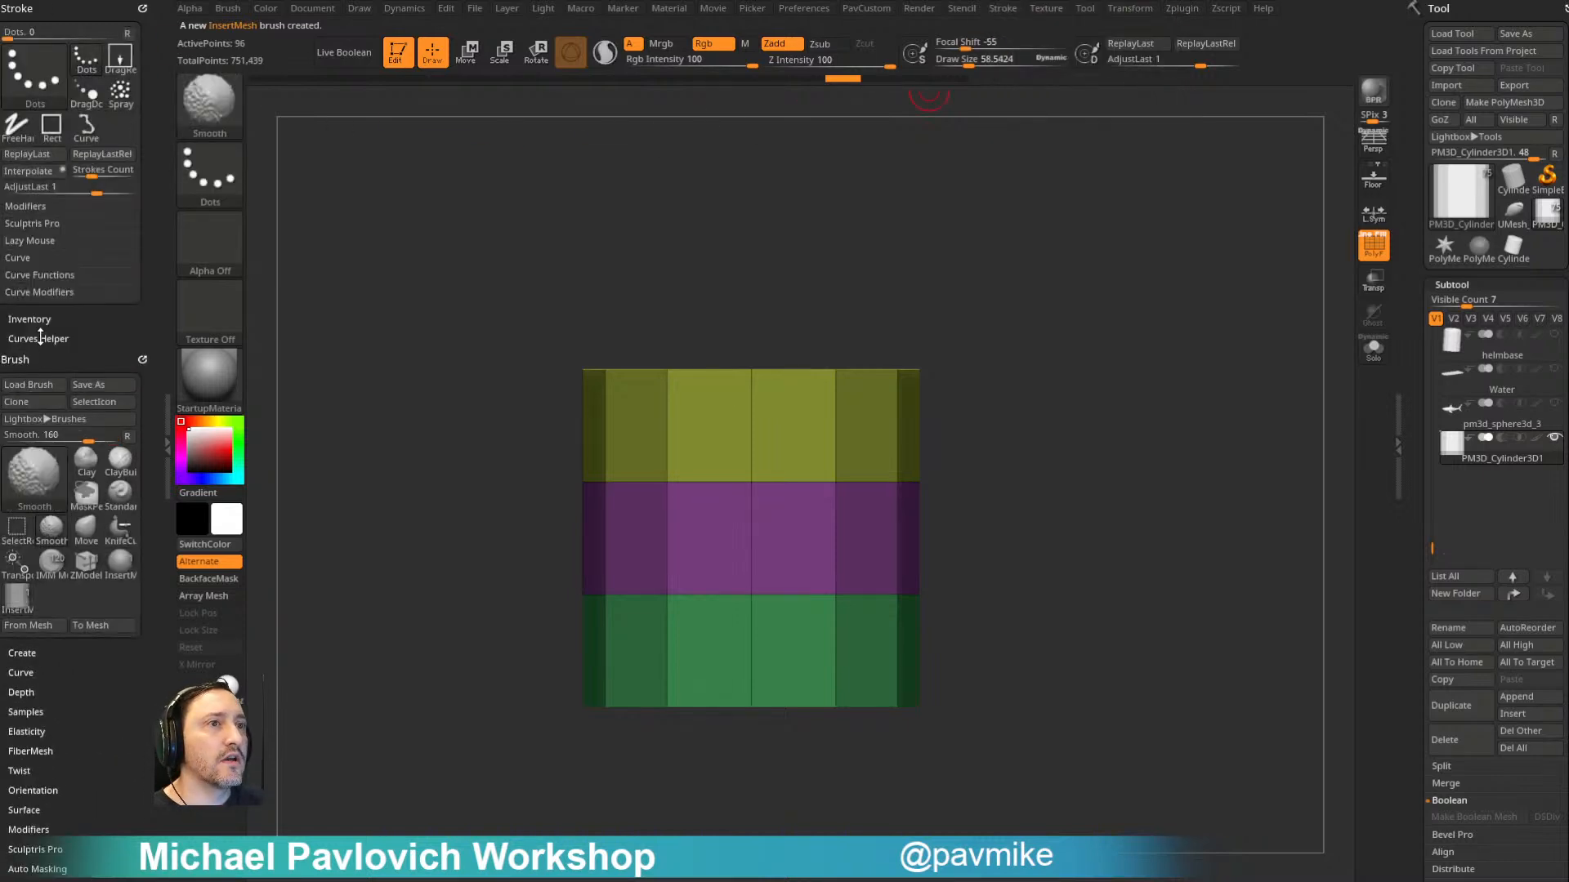
left_click(40, 338, "shift")
left_click(36, 338, "shift")
left_click(36, 293, "shift")
left_click(38, 274, "shift")
left_click(31, 259, "shift")
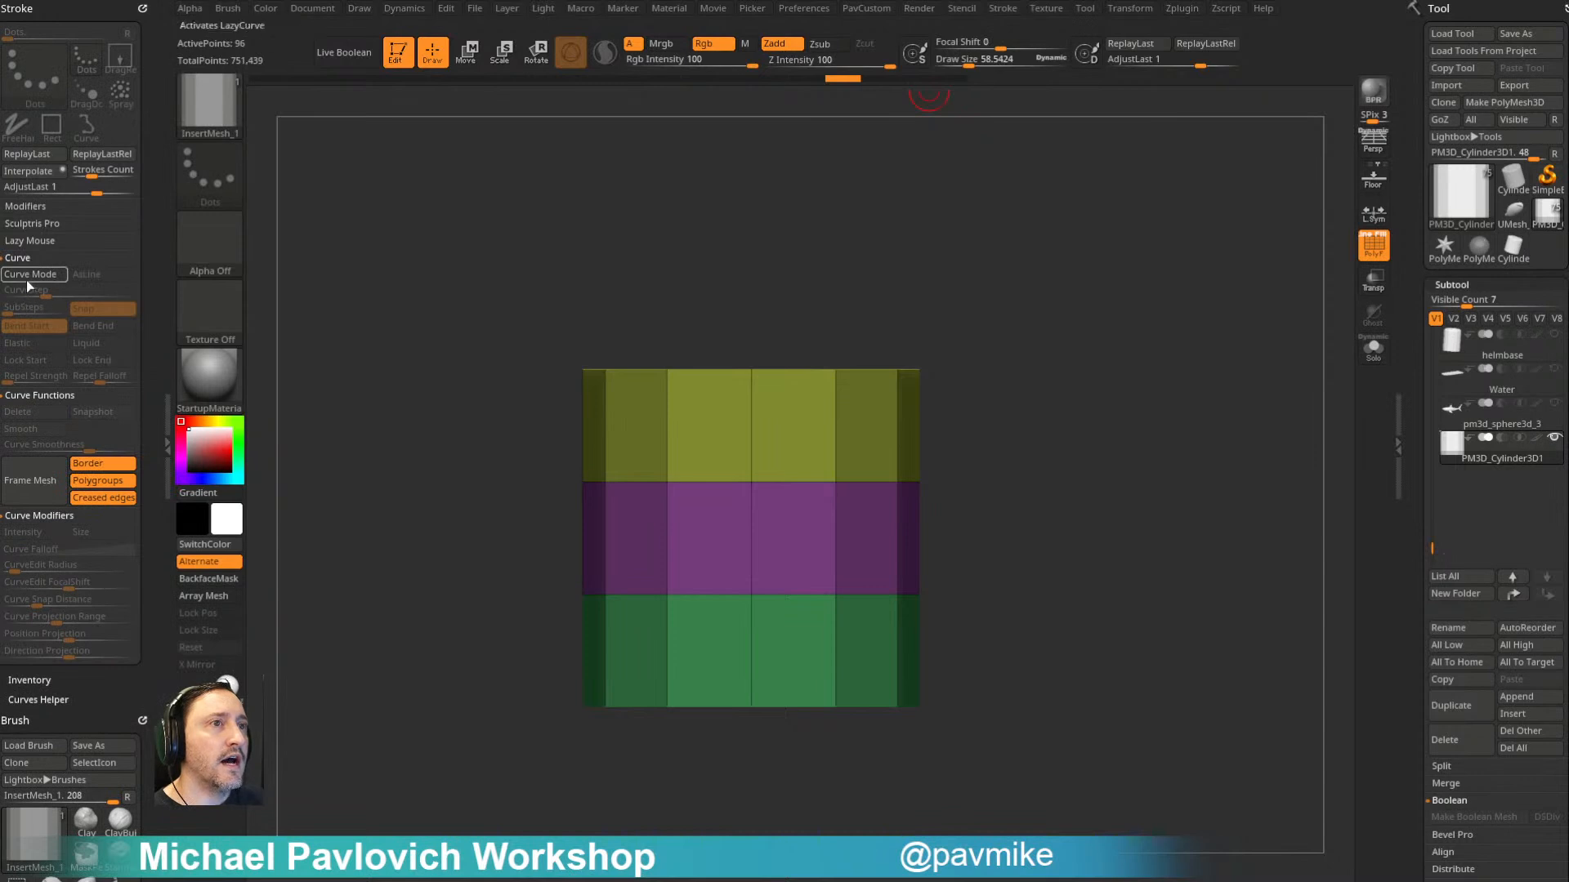
left_click(30, 275)
- Set the draw size to about 121 and draw an S-shaped curve of tubes starting on the middle band
left_click_drag(982, 302, 907, 272, "alt")
key("s")
mouse_move(846, 339)
left_mouse_down()
mouse_move(862, 338)
mouse_move(813, 342)
left_mouse_up()
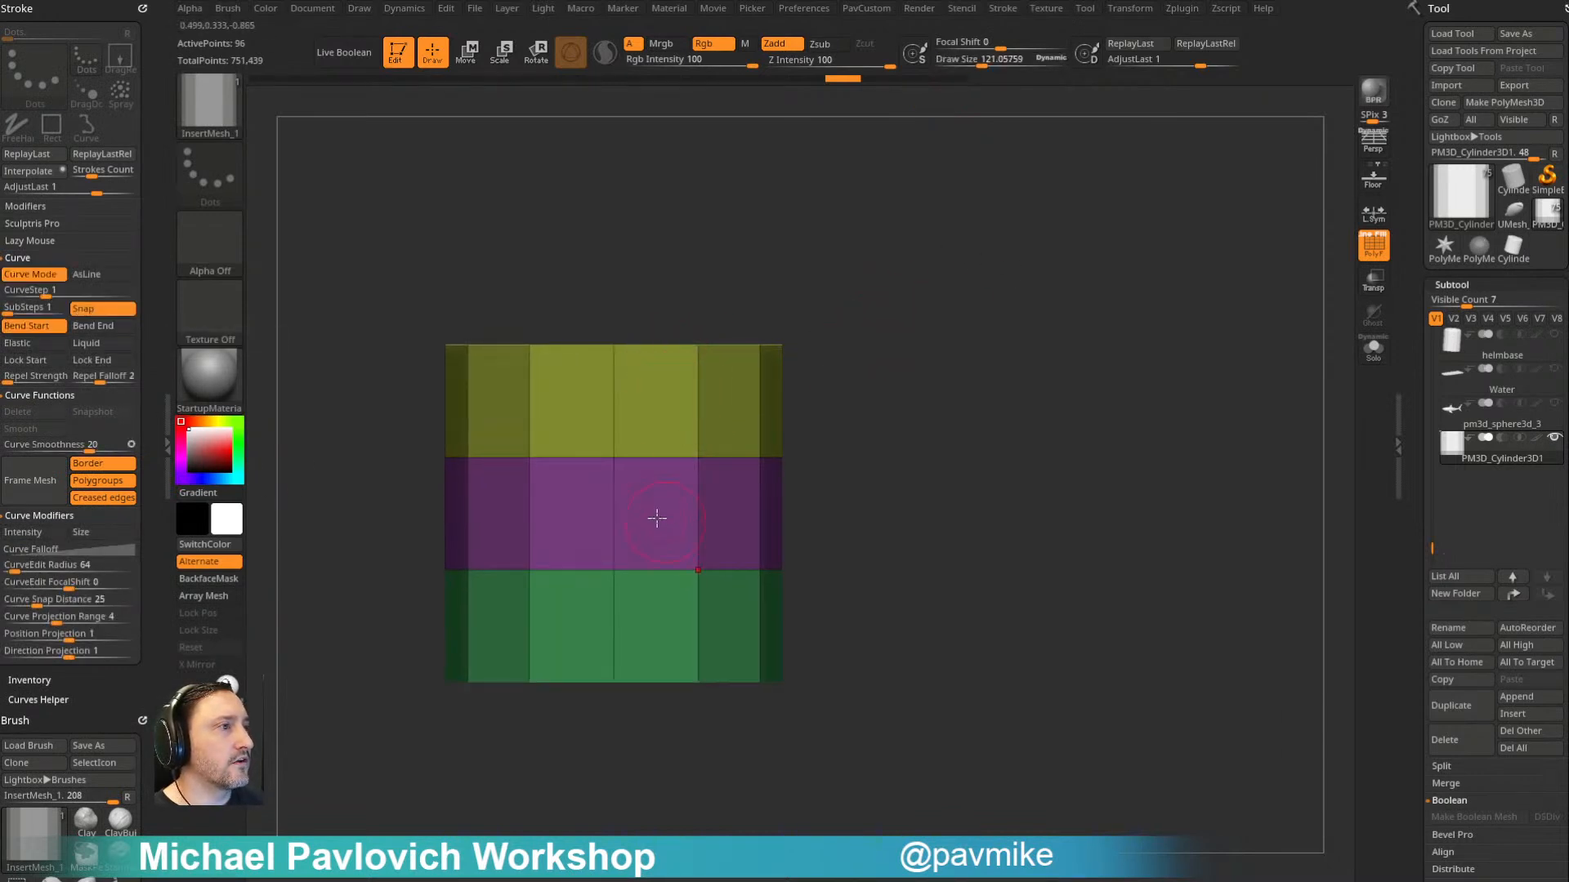
left_click_drag(806, 389, 718, 397)
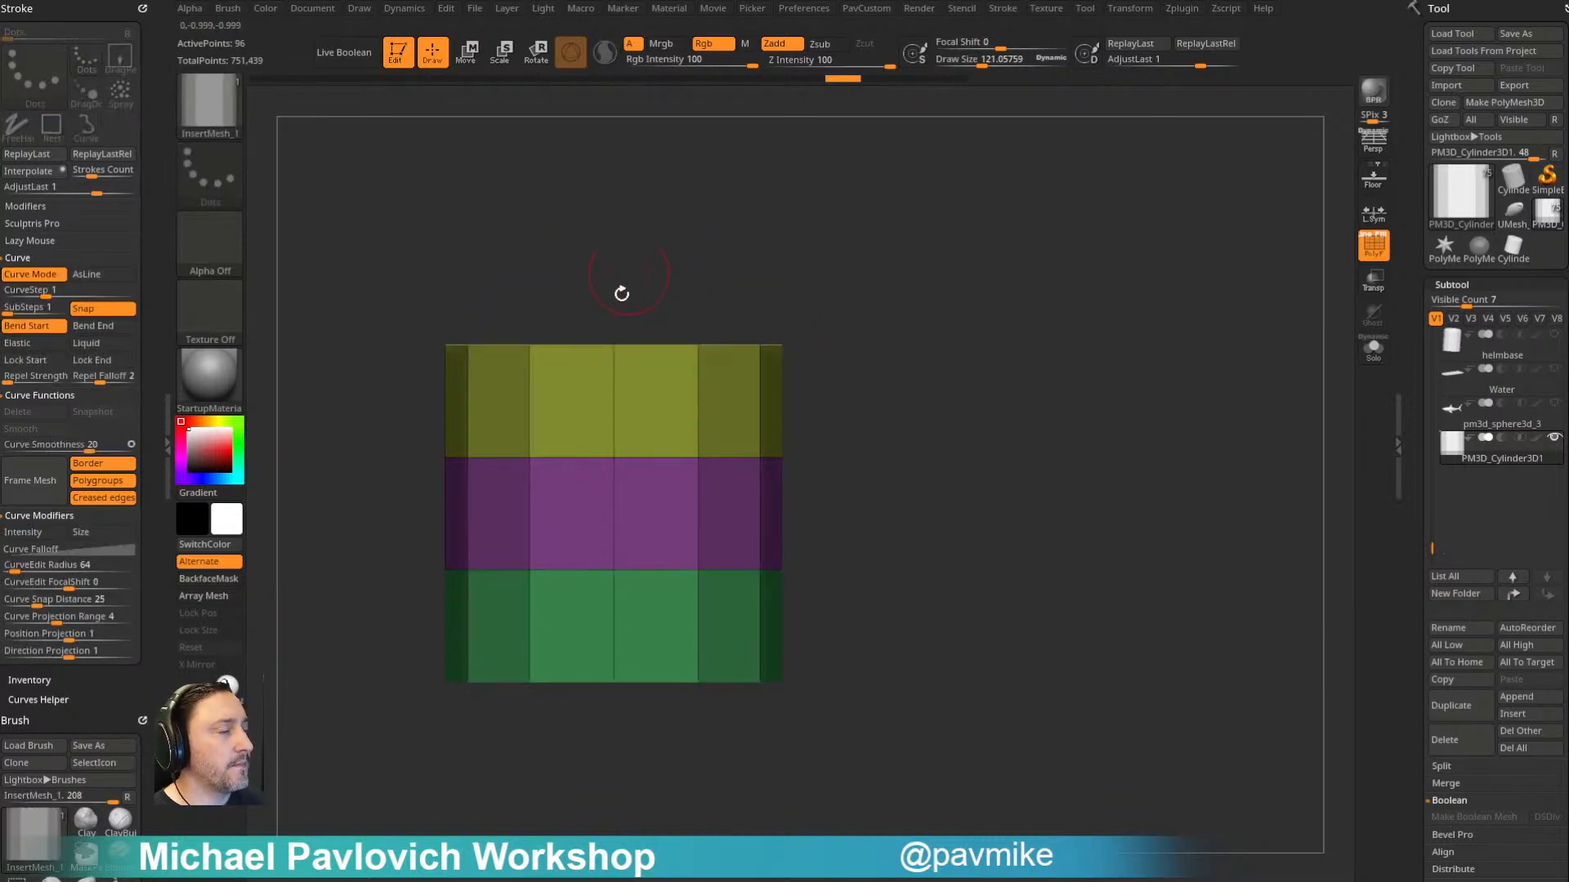
left_click_drag(668, 542, 1145, 245)
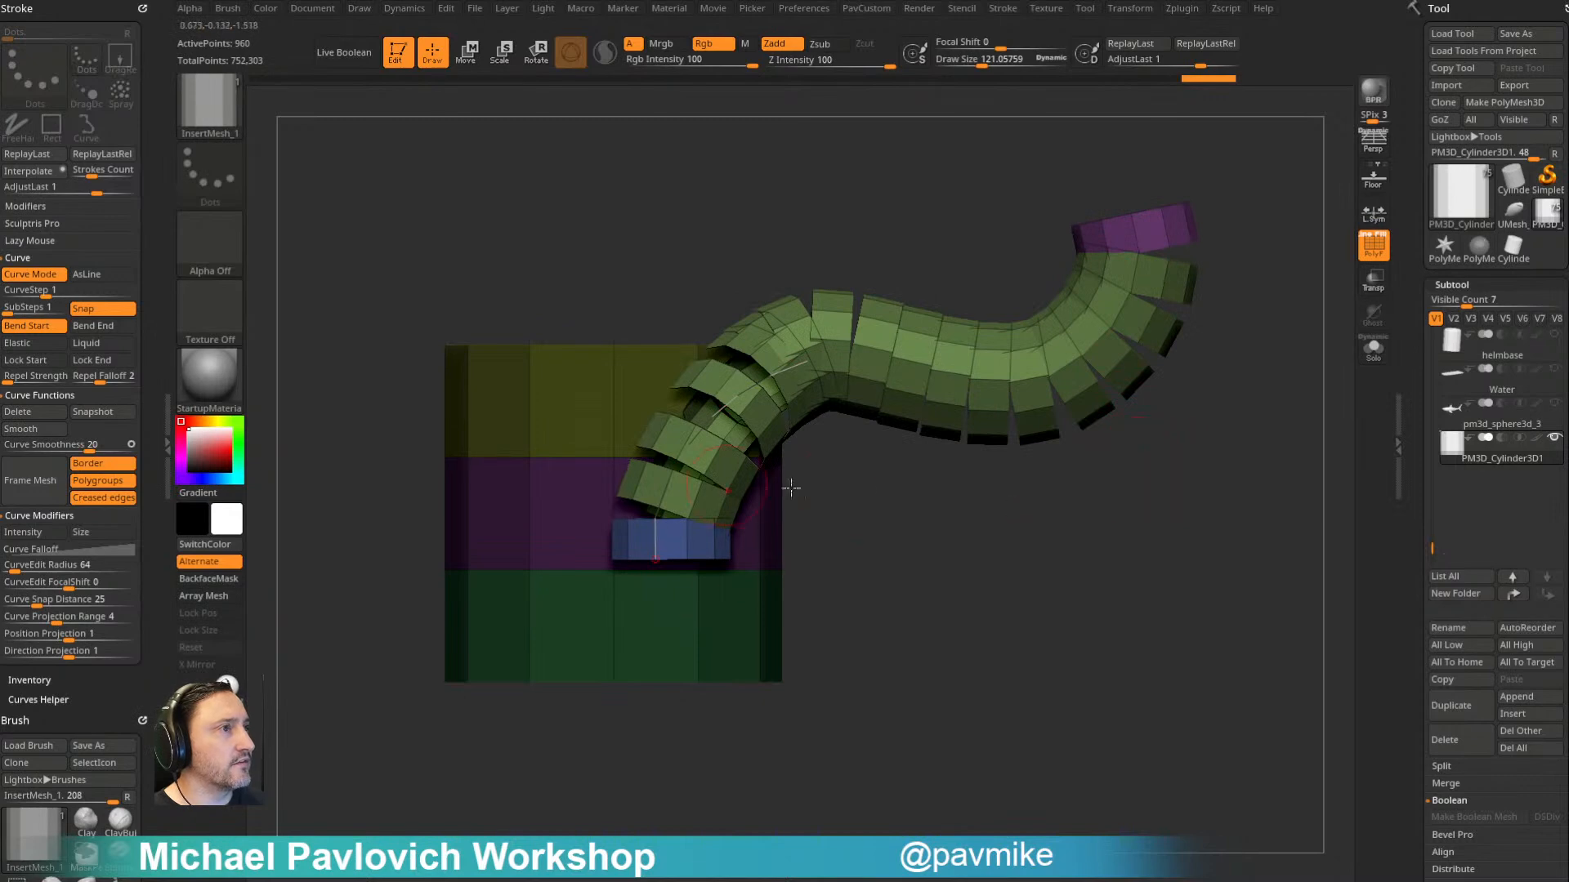
left_click_drag(1138, 455, 958, 691, "shift")
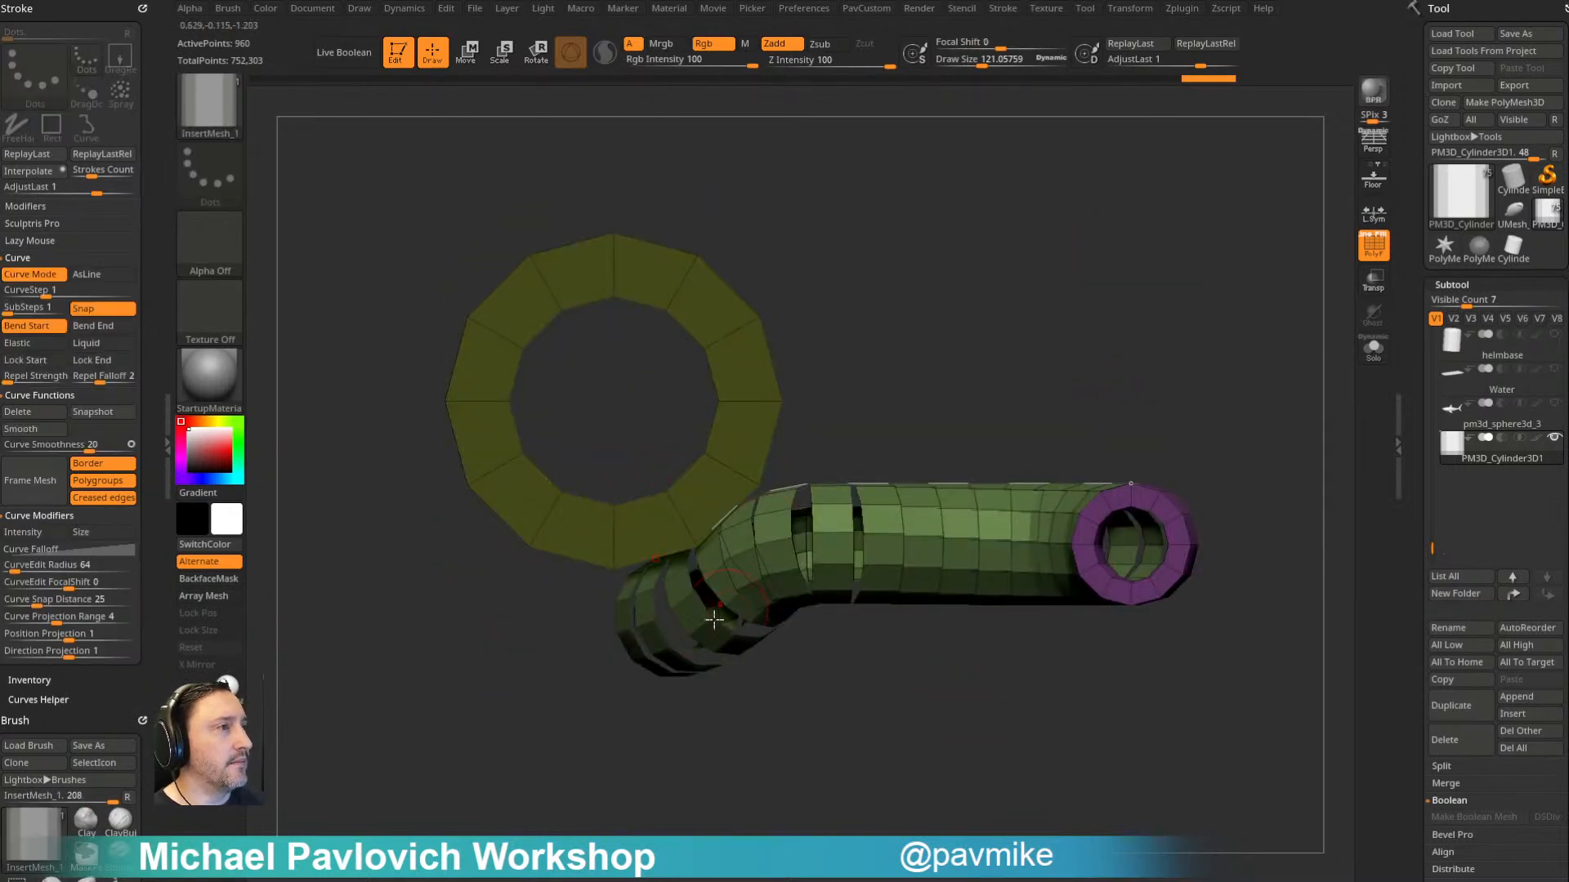
left_click_drag(1073, 356, 735, 498, "shift")
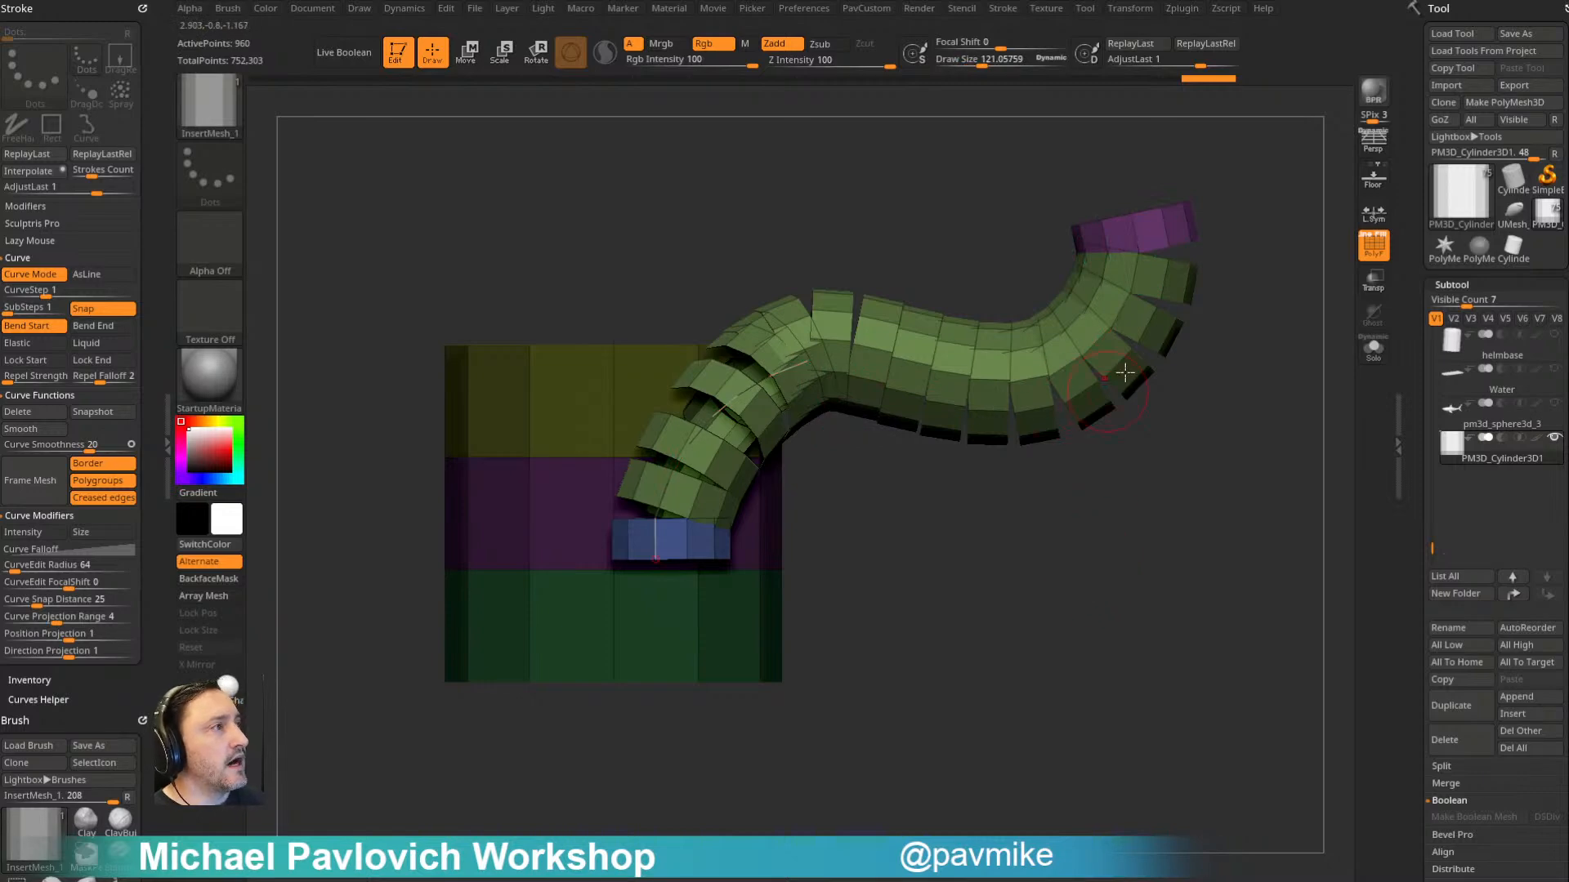
- Expand the insert brush's modifiers and turn on Weld Points, keeping Tri Parts enabled
left_click_drag(151, 447, 138, 272)
key("shift")
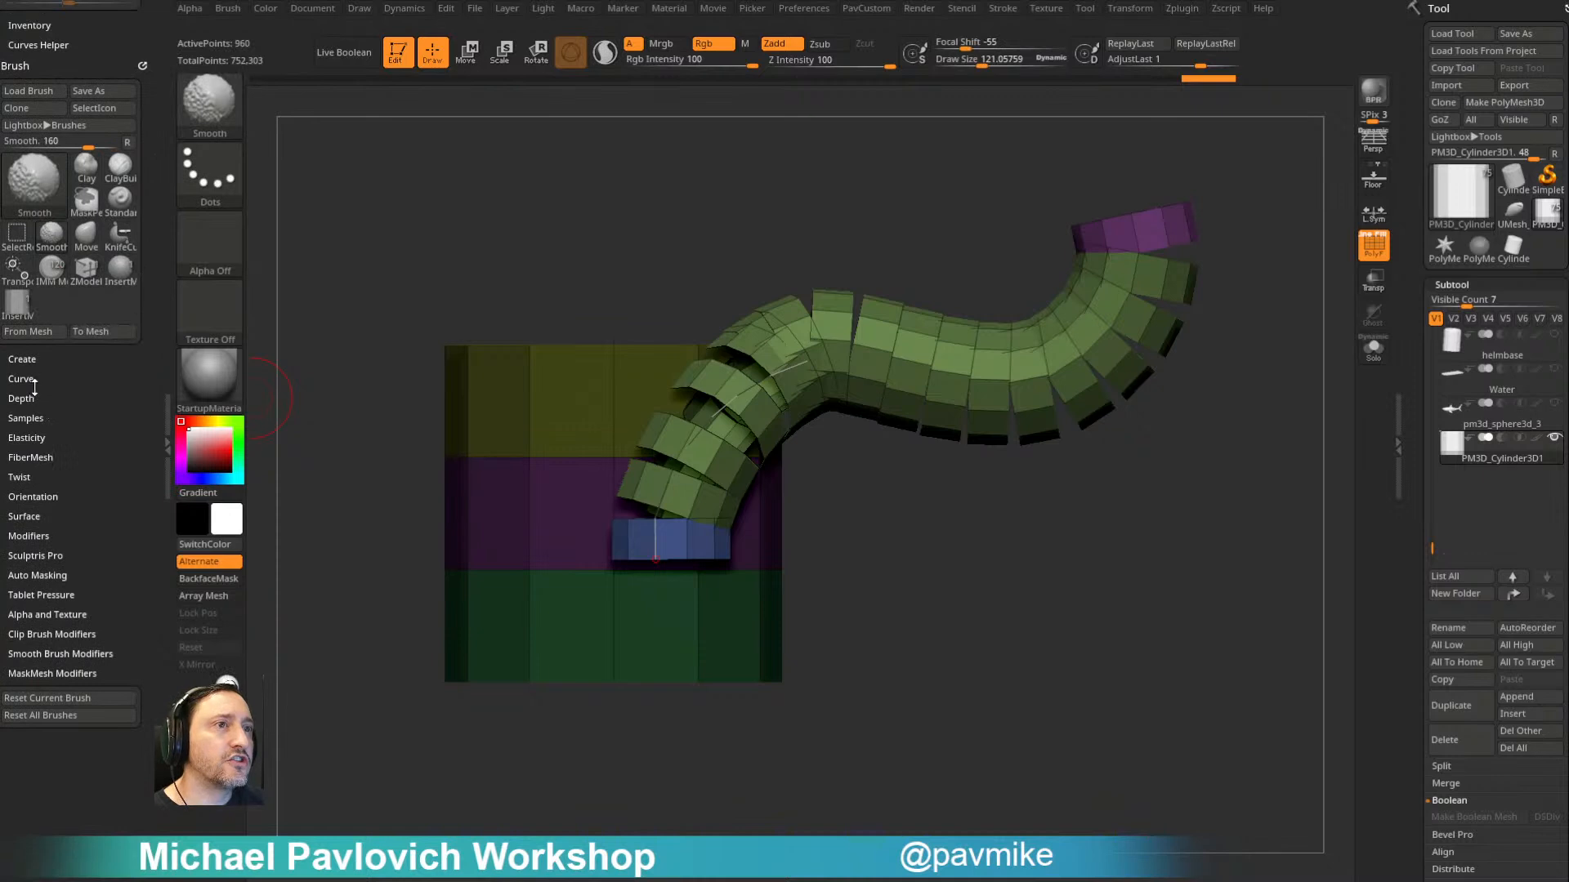
left_click(33, 535)
left_click(52, 504)
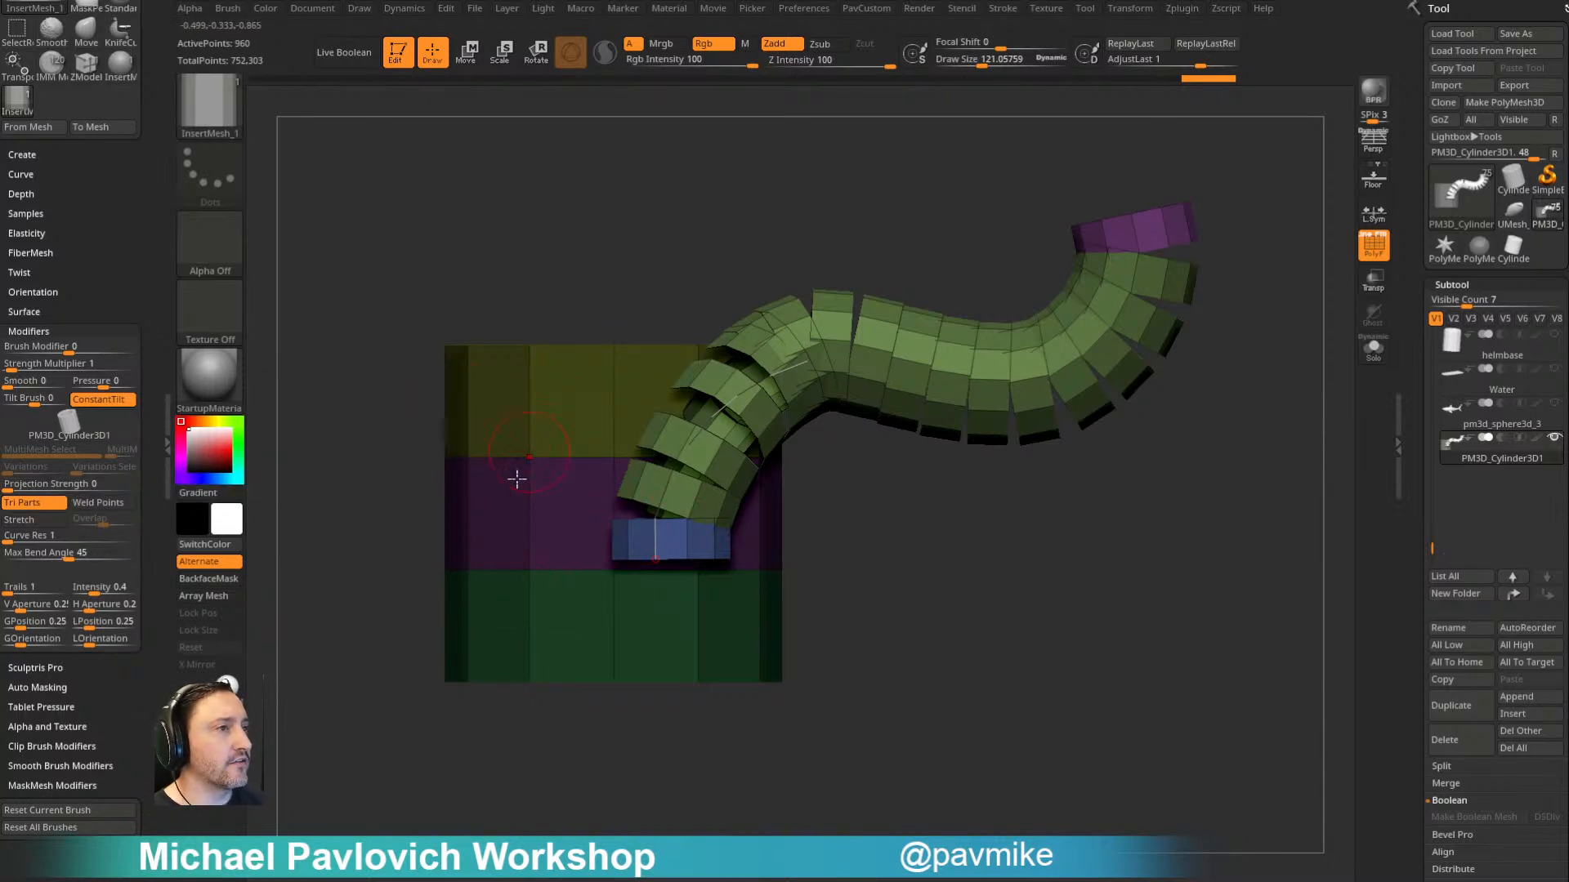
left_click_drag(572, 274, 553, 497)
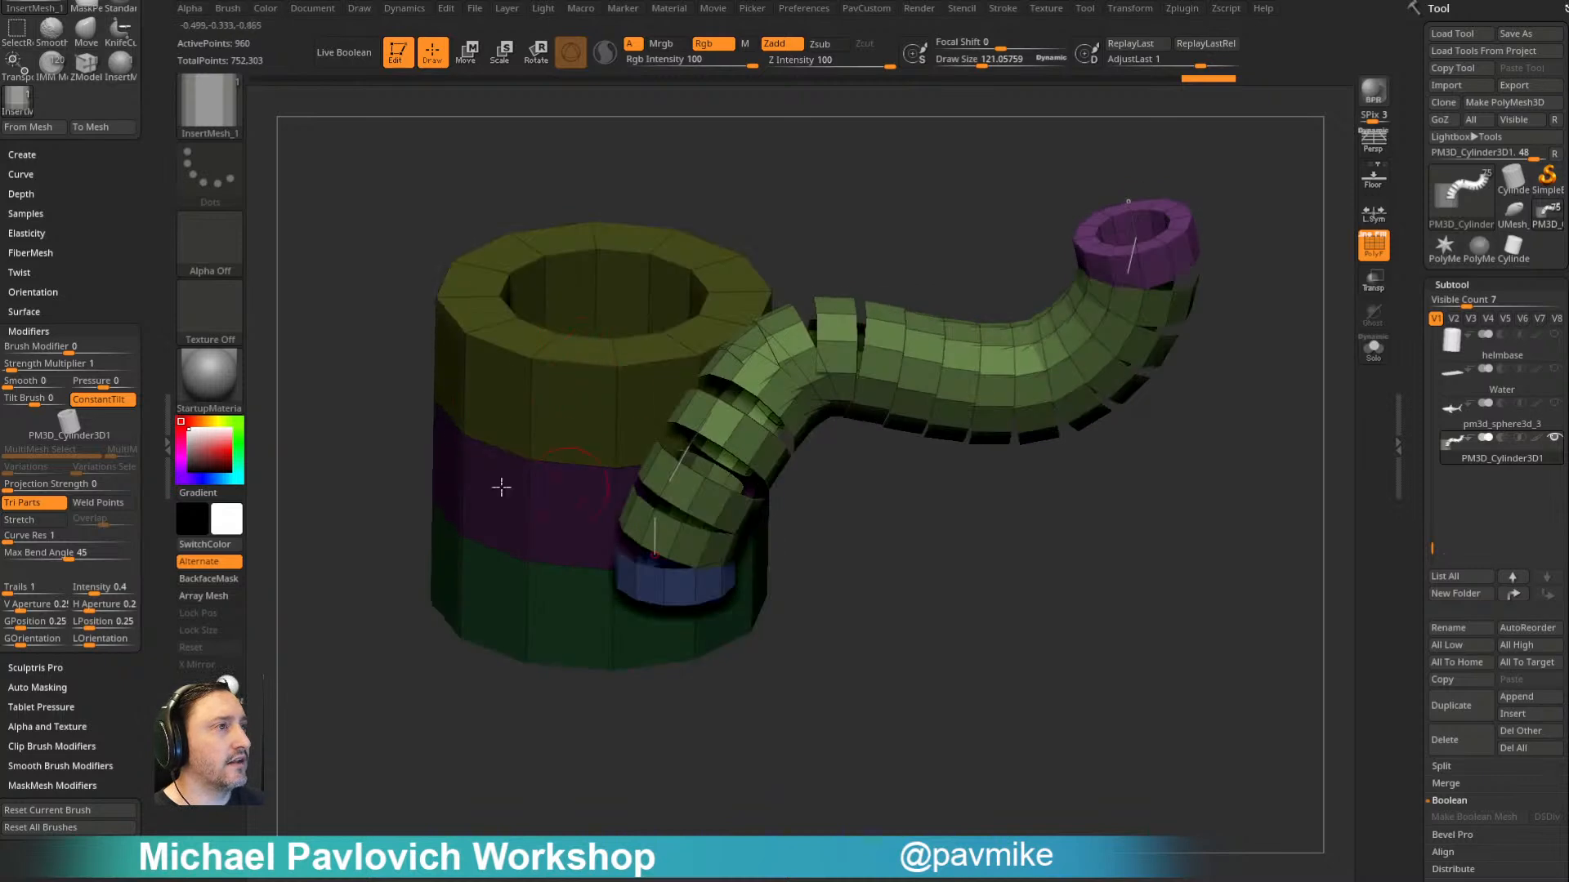
left_click_drag(945, 588, 932, 540, "shift")
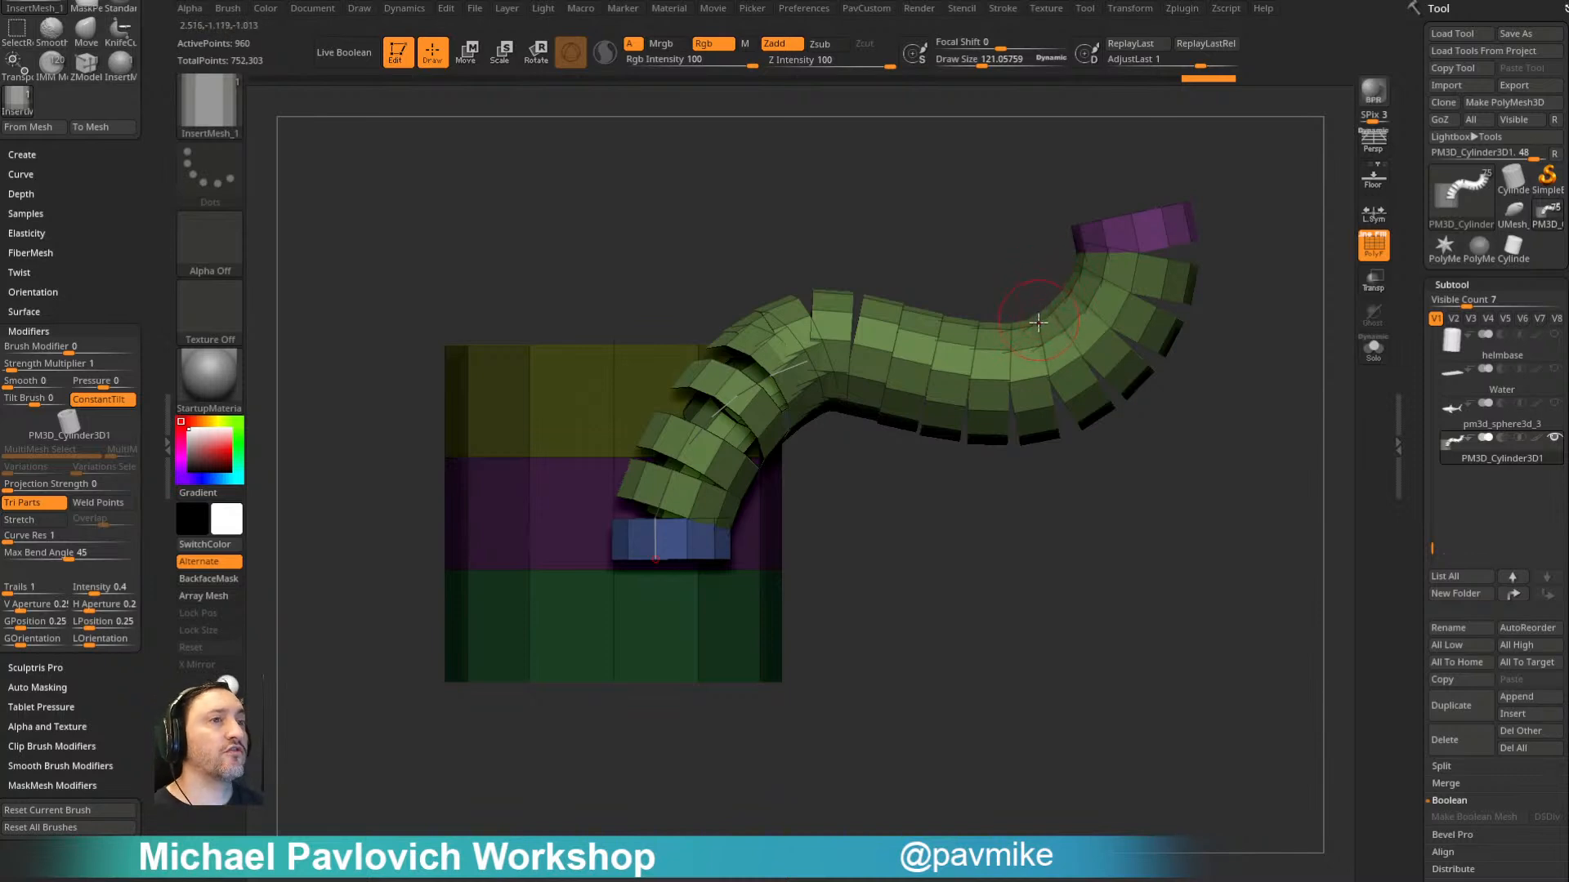
left_click(32, 502)
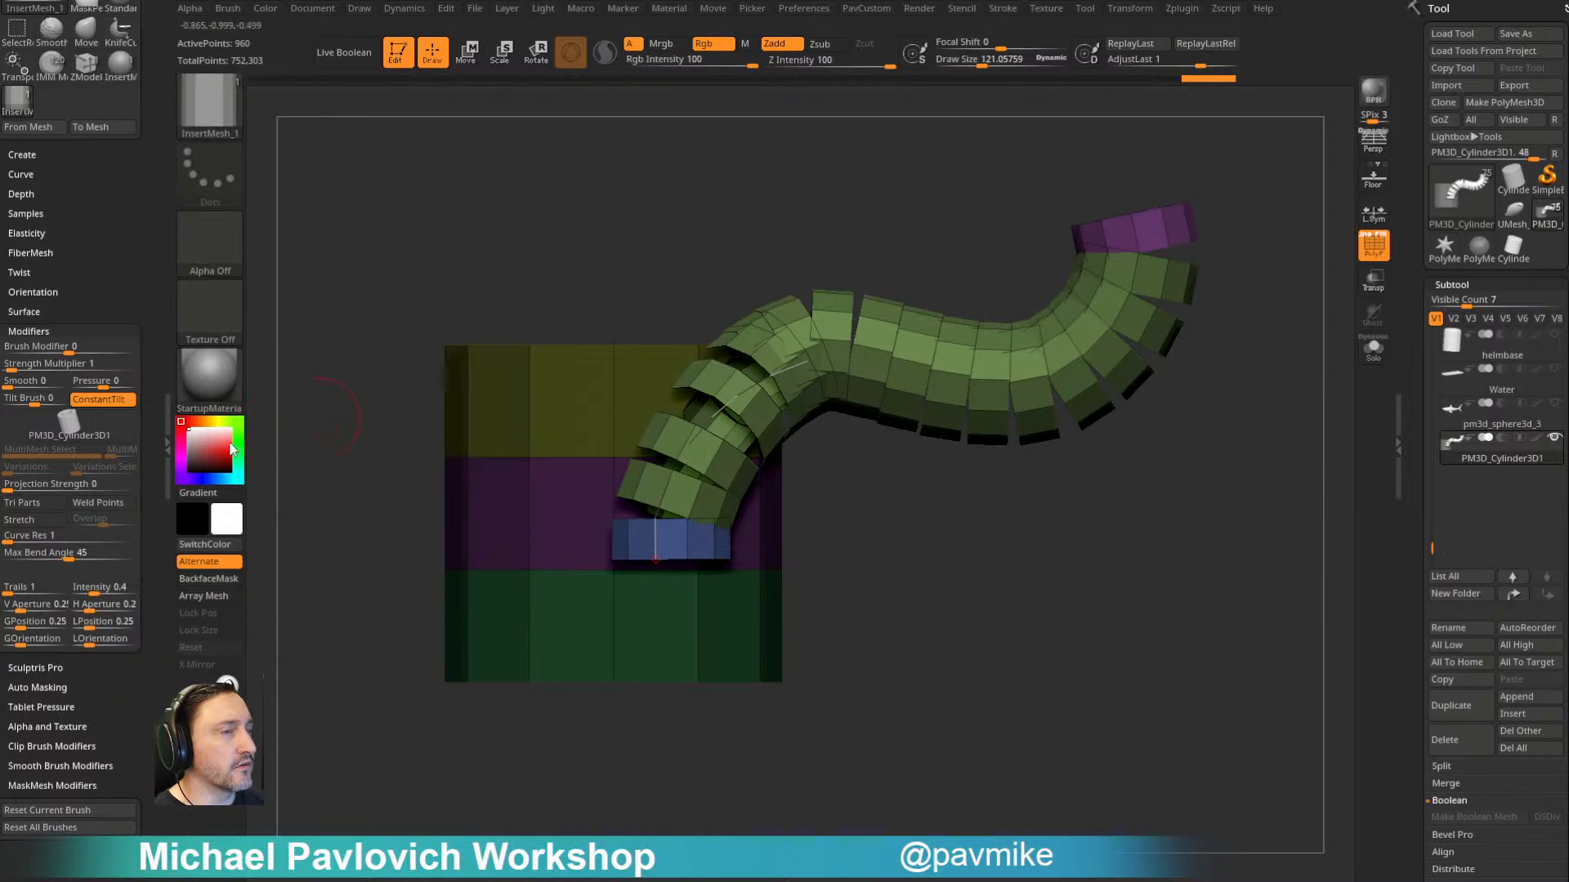
left_click(32, 501)
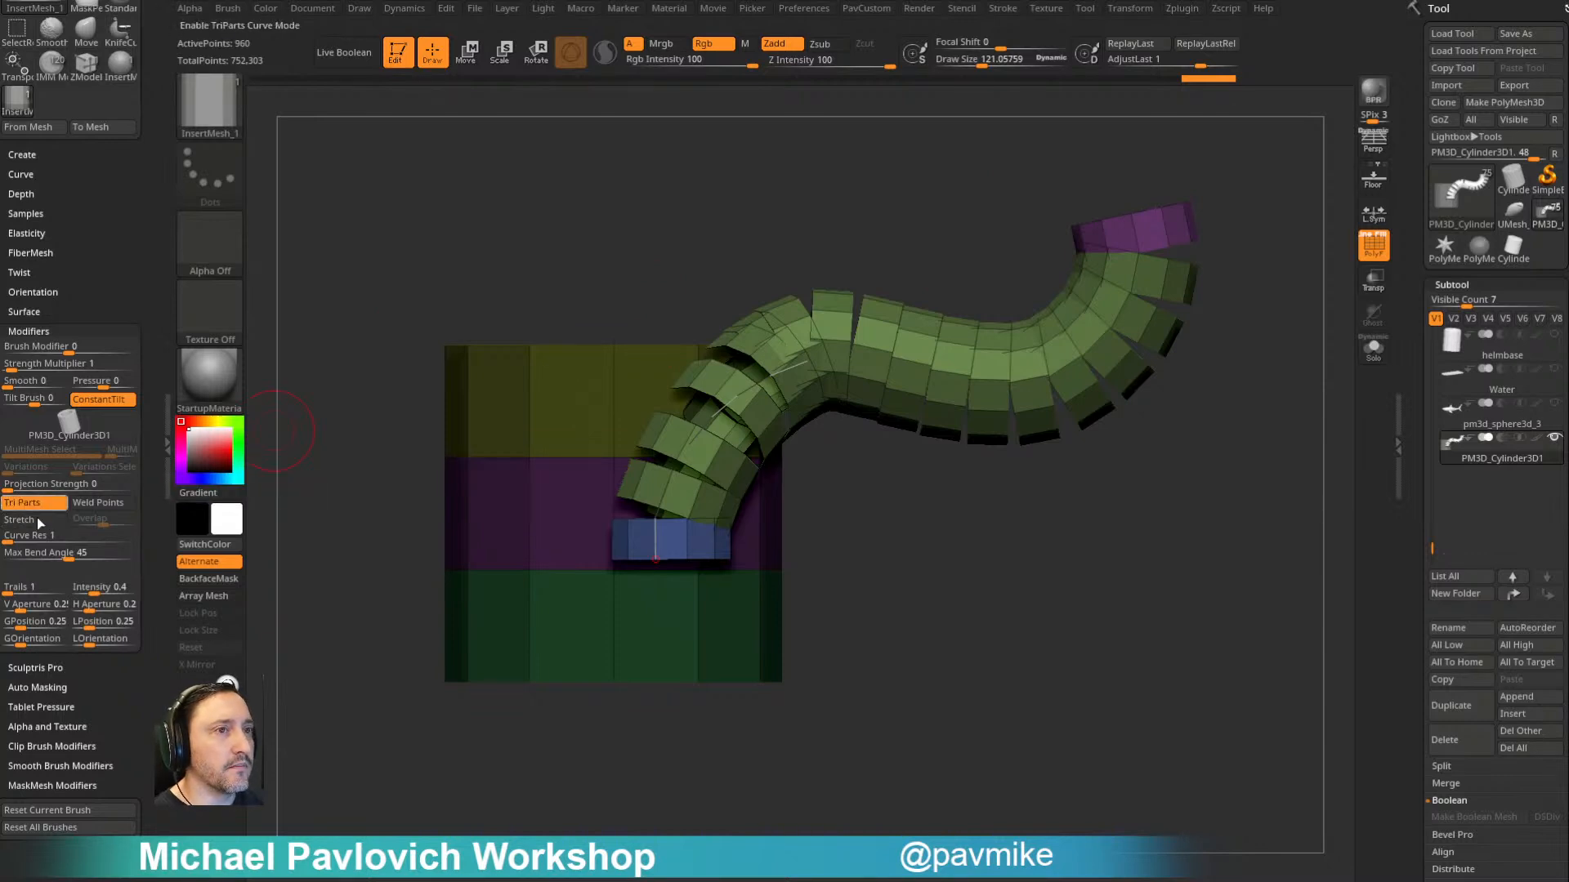
left_click(105, 504)
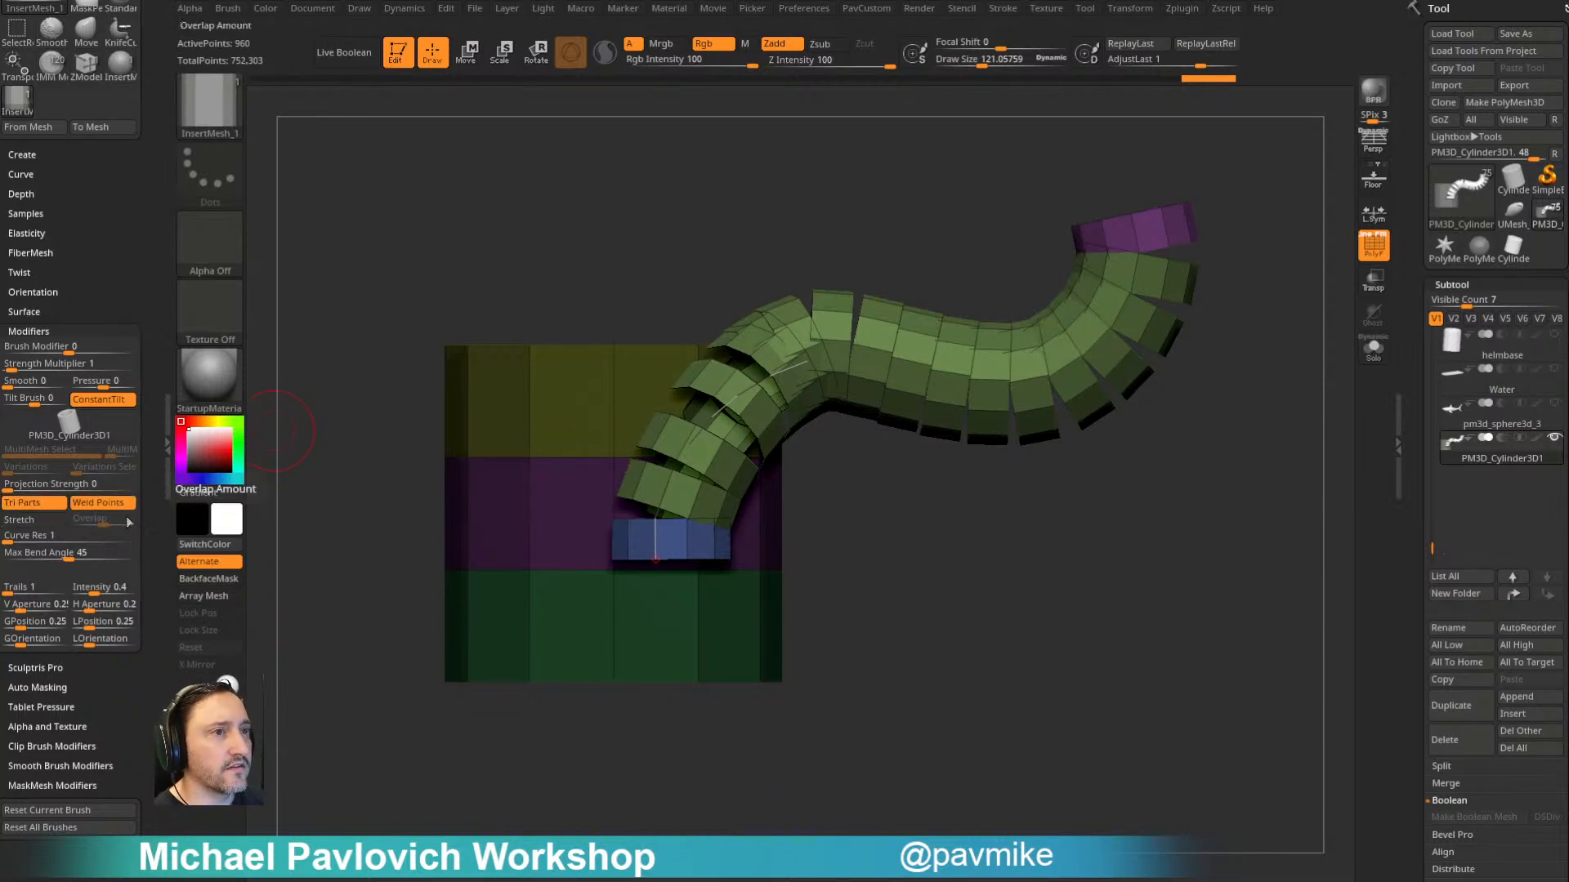
- Refresh the existing curve with the welding setting and form a C-shaped tube beside the original one
left_click(1035, 381)
left_click_drag(1250, 460, 1270, 510)
mouse_move(1090, 169)
left_mouse_down()
mouse_move(967, 142)
mouse_move(801, 542)
mouse_move(903, 199)
mouse_move(602, 396)
mouse_move(290, 367)
left_mouse_up()
mouse_move(236, 464)
left_mouse_down()
mouse_move(1174, 295)
mouse_move(861, 701)
mouse_move(781, 399)
mouse_move(1180, 214)
mouse_move(981, 215)
left_mouse_up()
left_click_drag(1206, 285, 1199, 225)
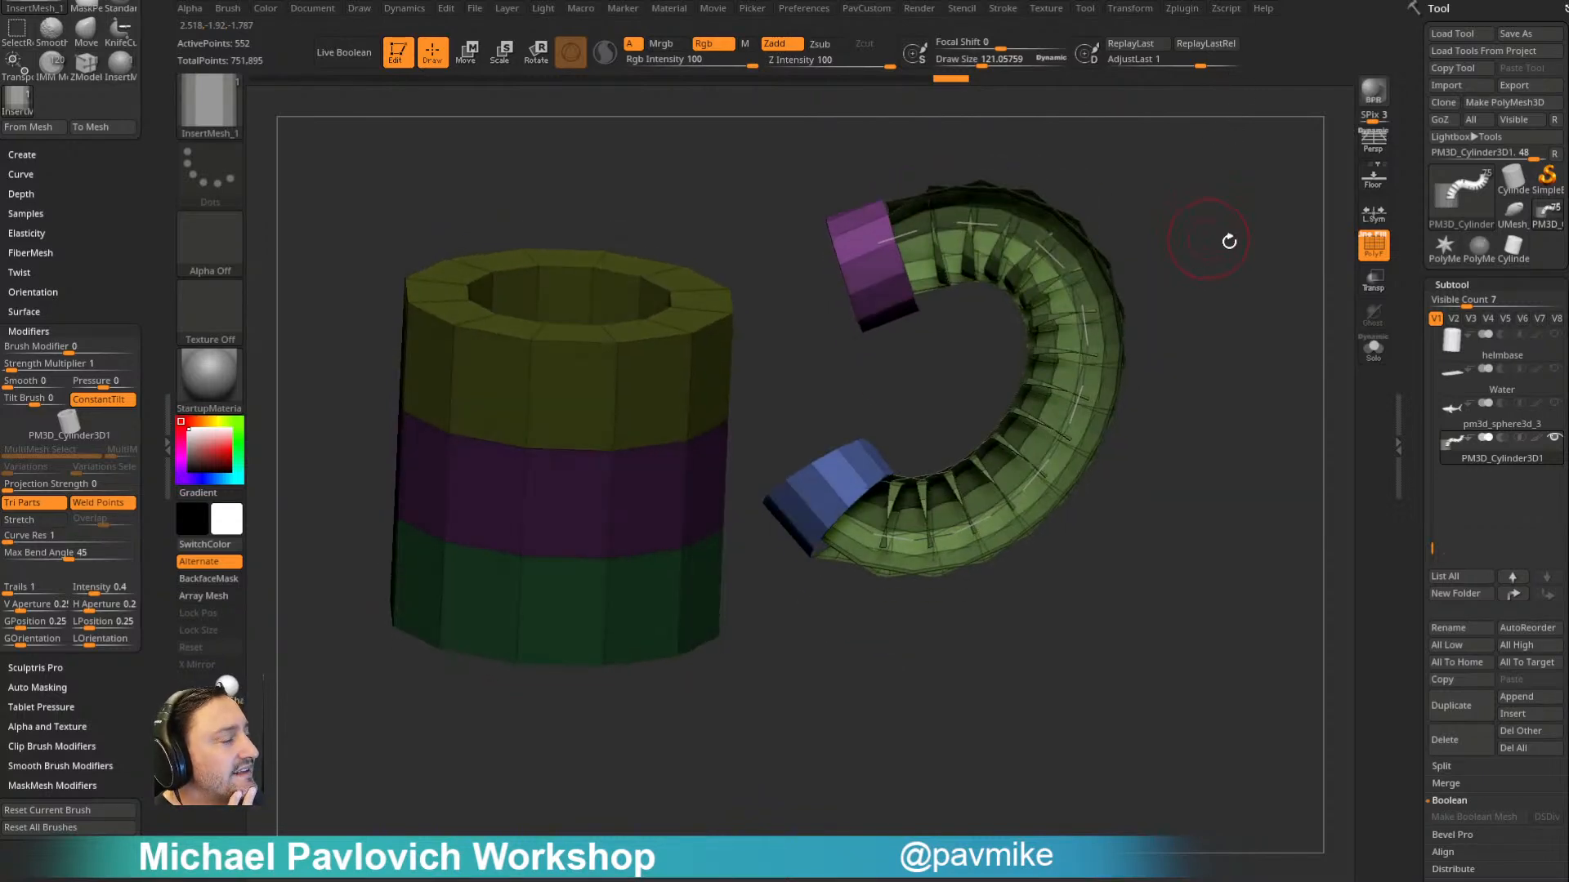
- Turn on double-sided display for the tube meshes and check the inside of the curved tube
key("grave")
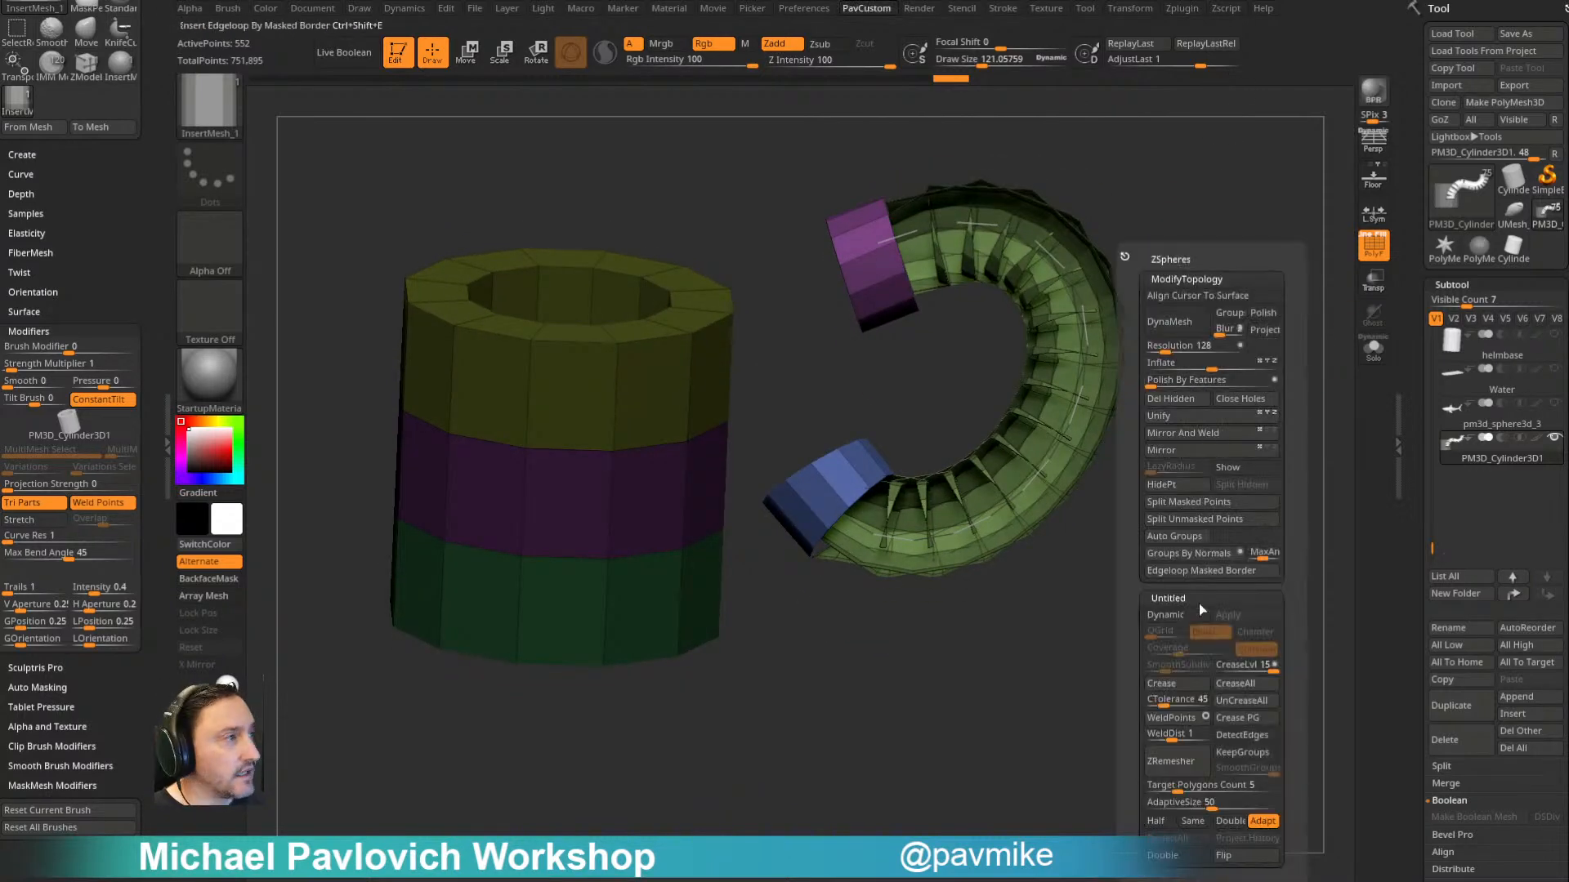
left_click(1198, 860)
left_click_drag(1085, 687, 1083, 735)
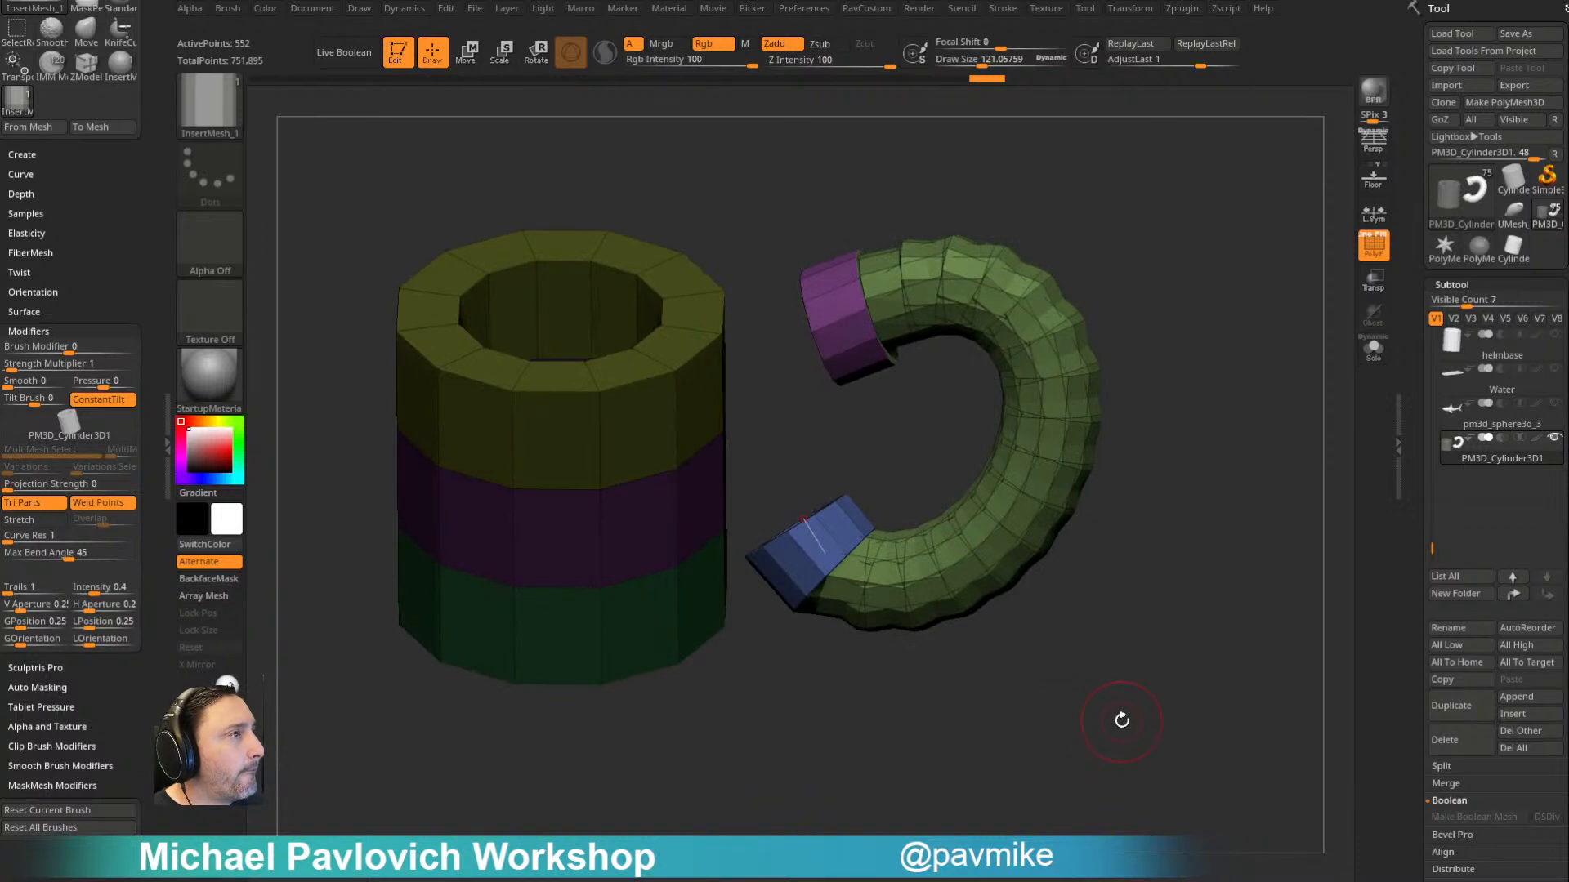
- Undo the curved tube inserts and find the WeldPoints command for identical mesh points
key("ctrl+z")
key("ctrl+z")
key("ctrl+z")
key("ctrl+z")
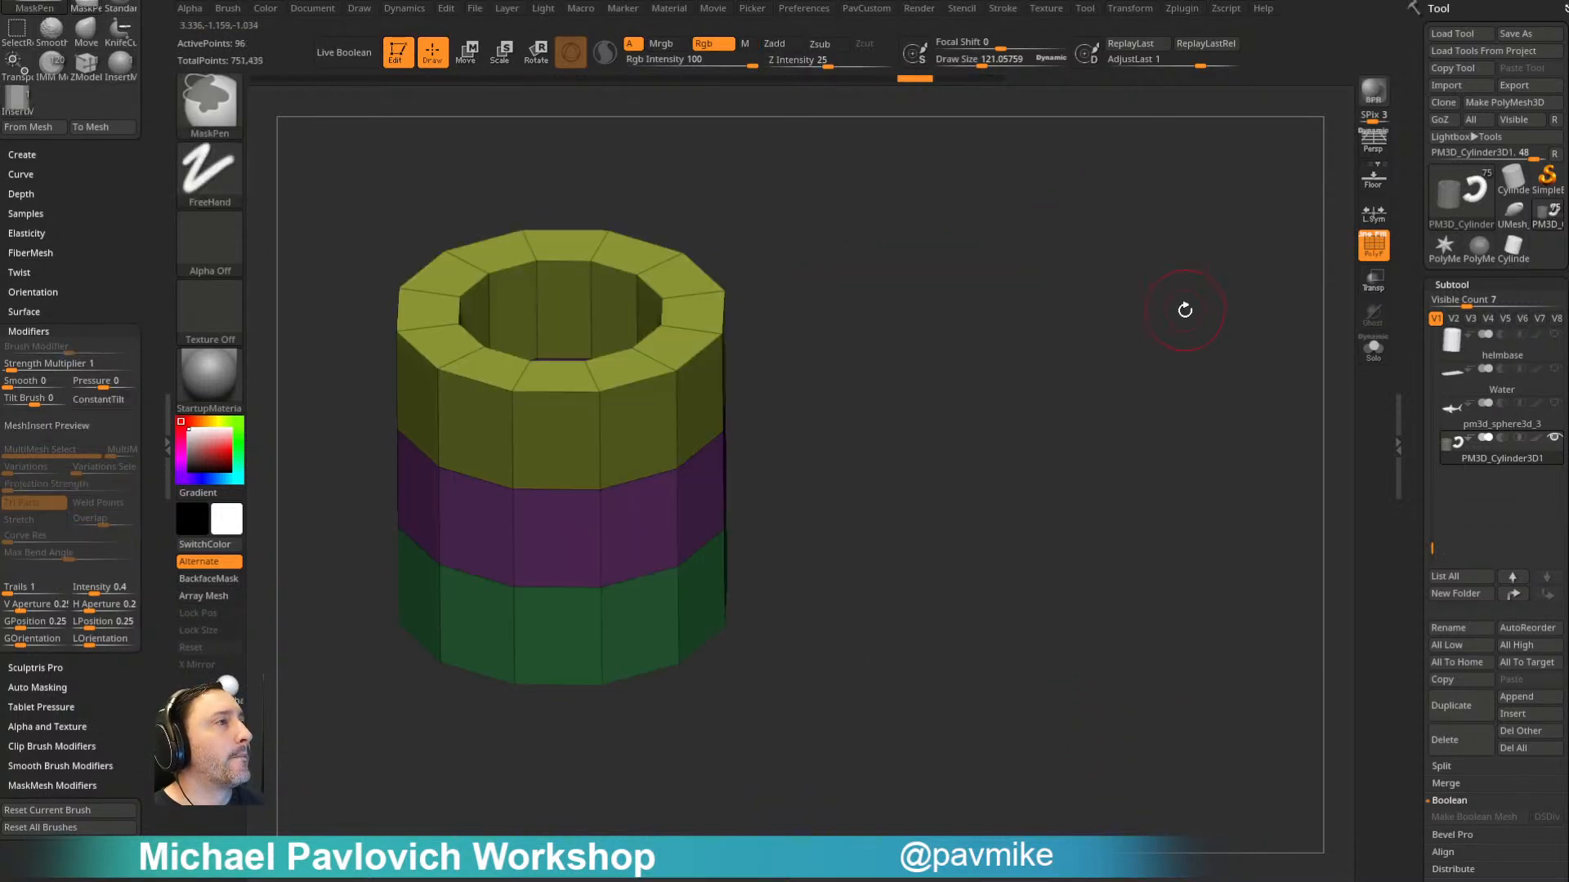
left_click_drag(1187, 326, 919, 388, "shift")
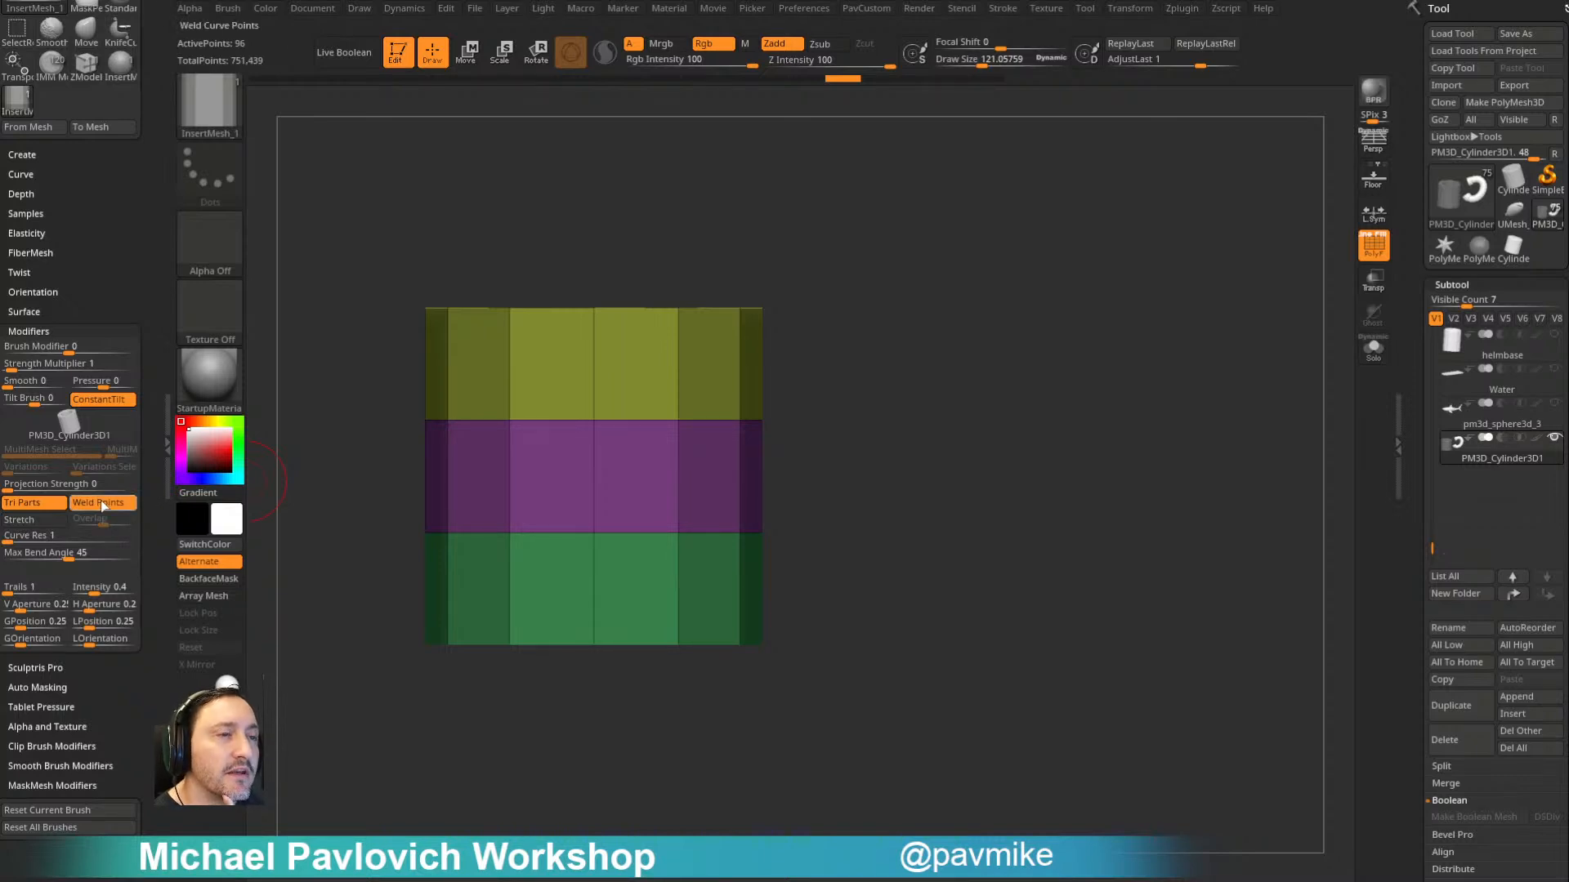
key("2")
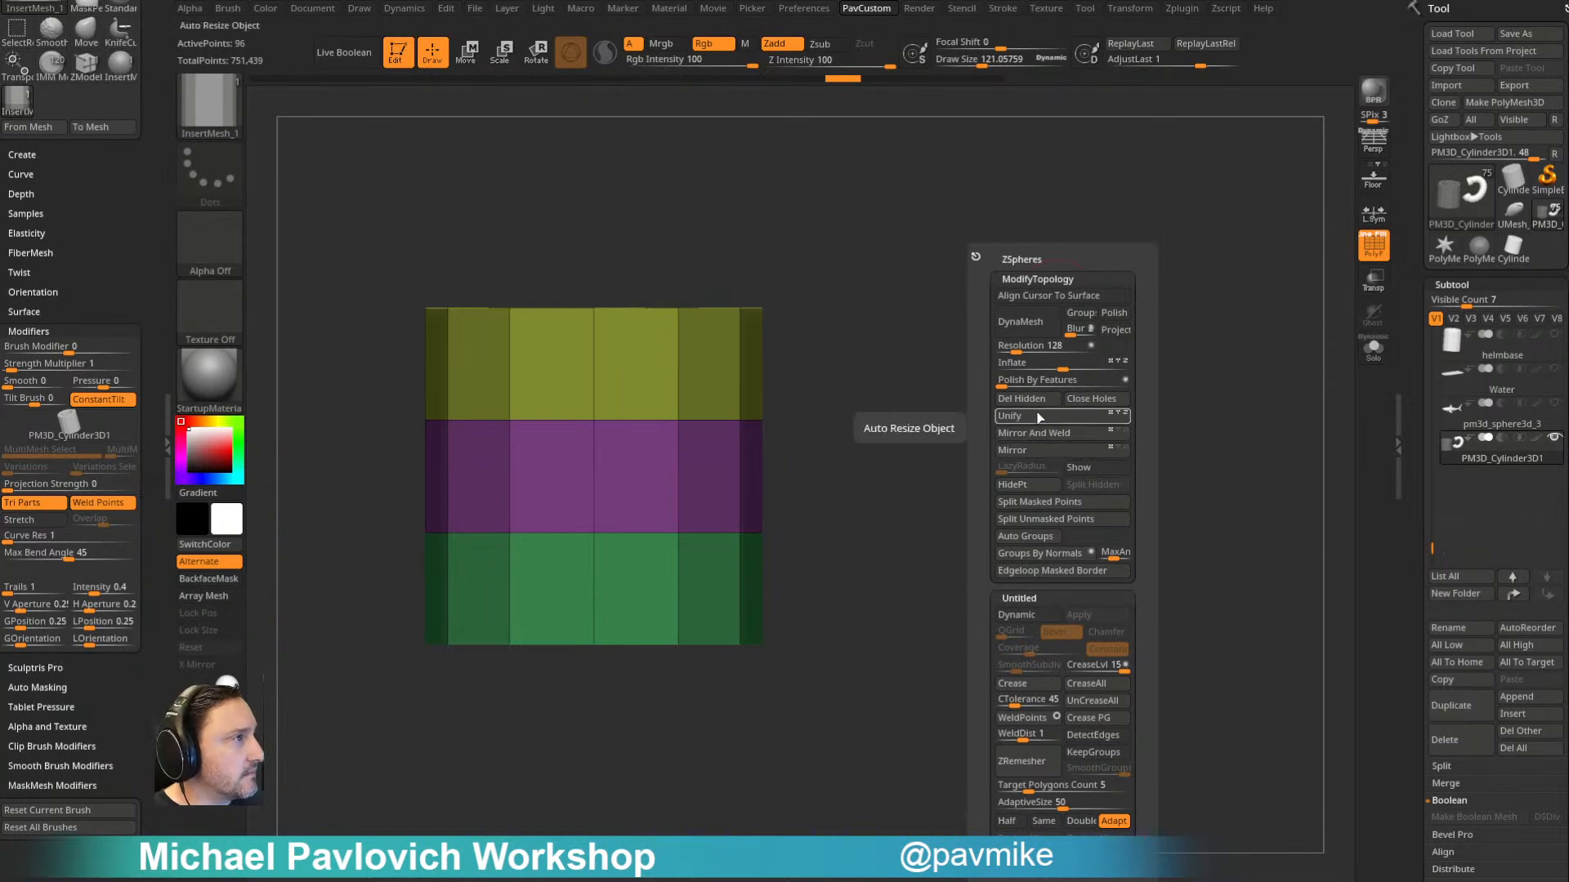
left_click(1052, 718)
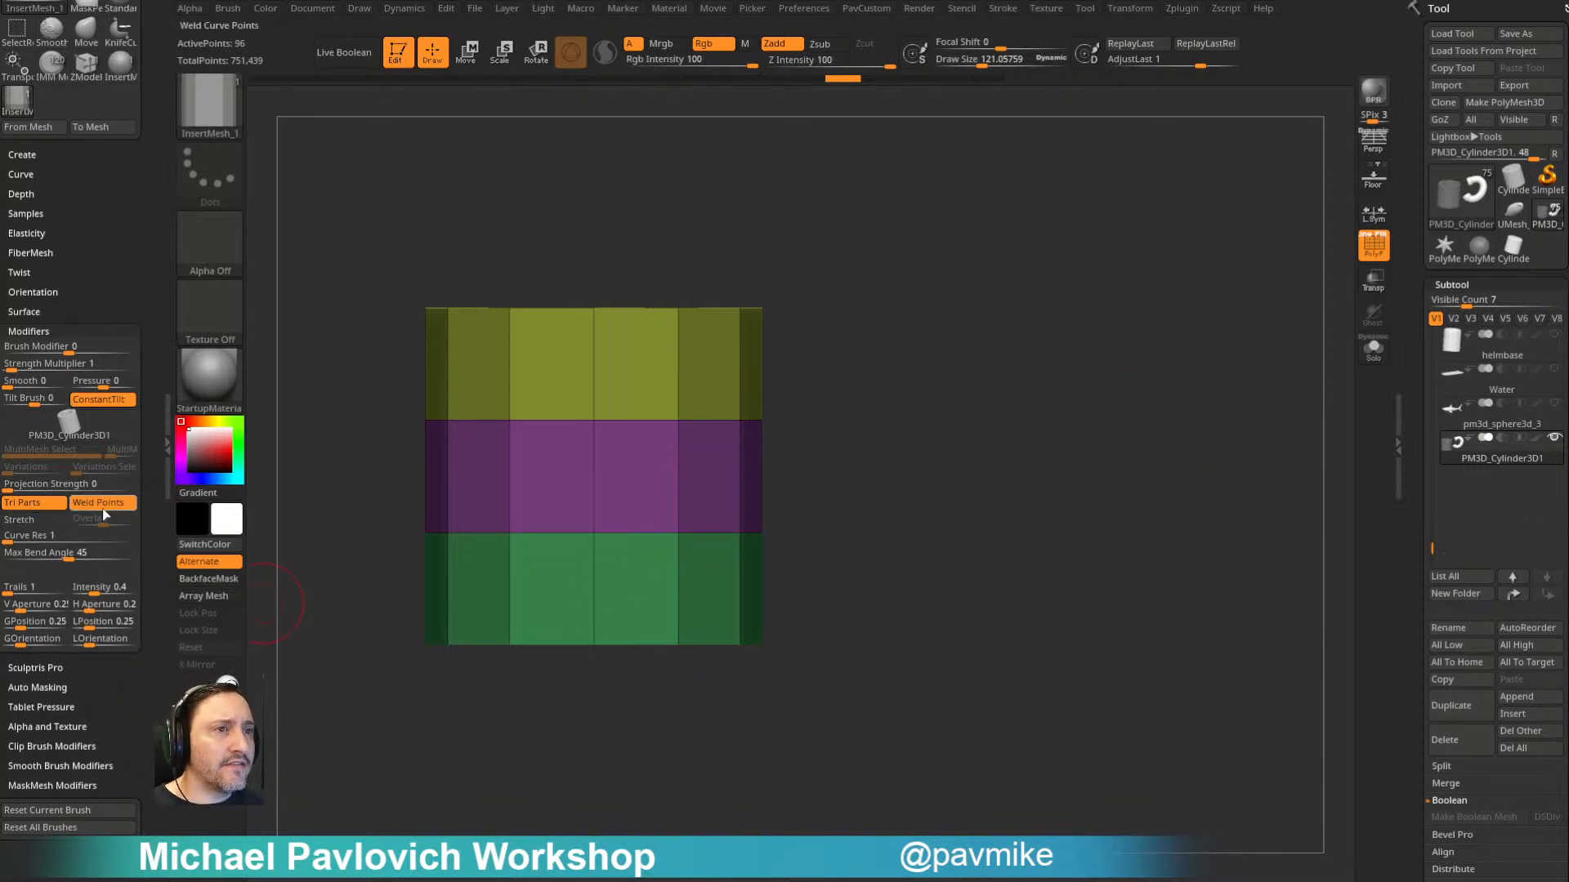
- Try the insert brush's Stretch modifier by drawing a curve of tubes, and undo it
left_click(36, 524)
left_click_drag(672, 472, 986, 238)
mouse_move(1161, 296)
left_mouse_down("alt")
mouse_move(1104, 395)
mouse_move(1140, 452)
mouse_move(1093, 496)
left_mouse_up("alt")
key("ctrl+z")
- Switch to the Standard brush, then centre the transform gizmo on the tube and reset its orientation
key("b")
key("s")
key("t")
left_click_drag(748, 345, 1031, 367)
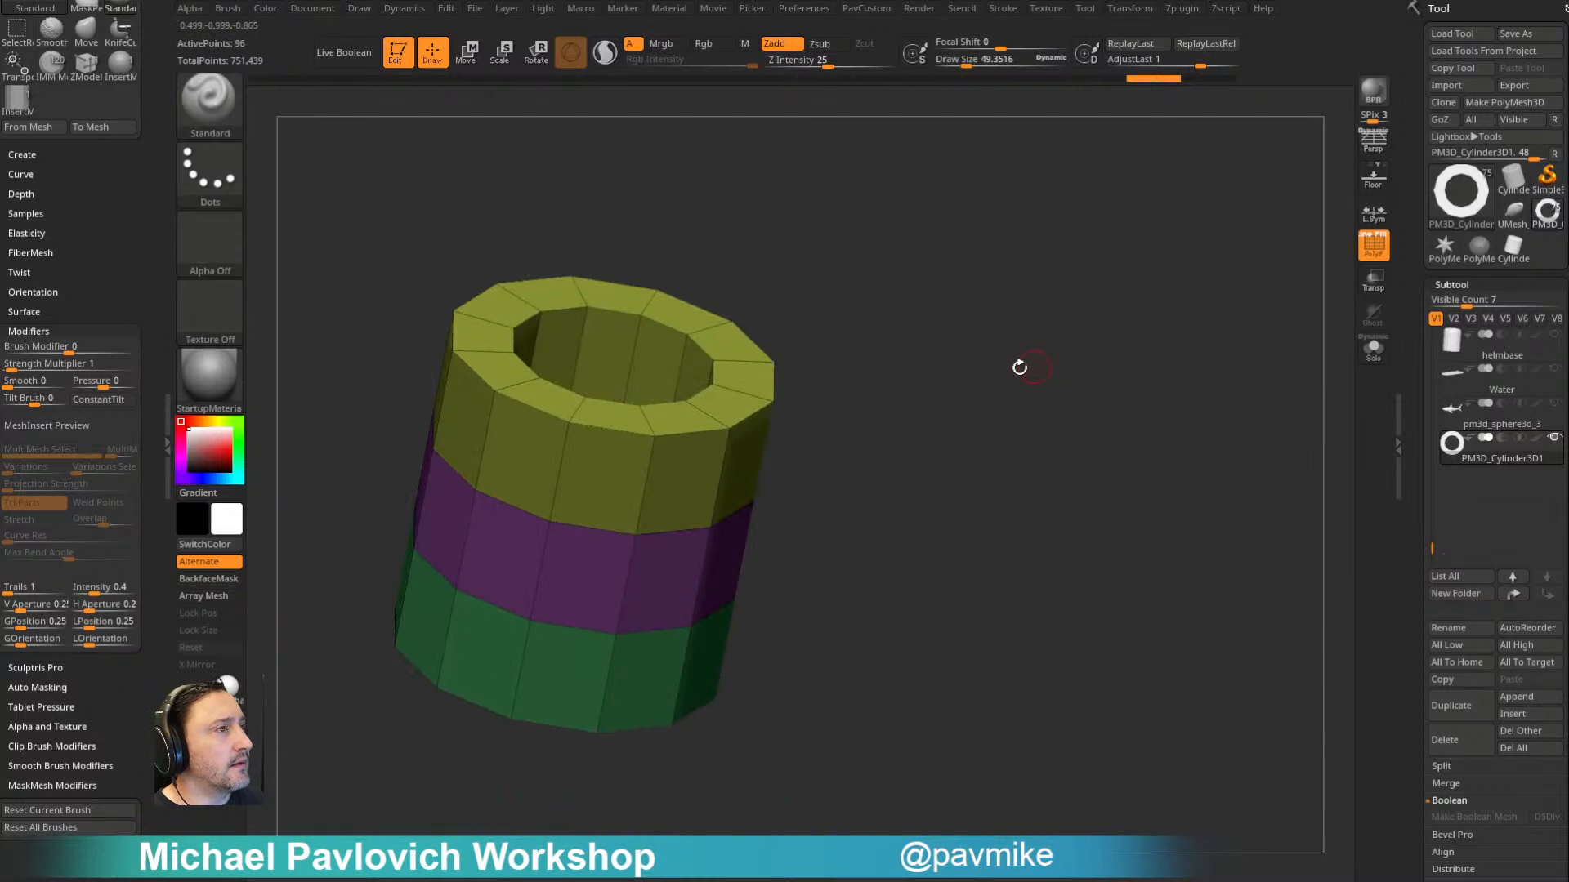
left_click_drag(841, 355, 774, 373)
key("w")
left_click(713, 406, "ctrl")
left_click_drag(838, 323, 855, 281)
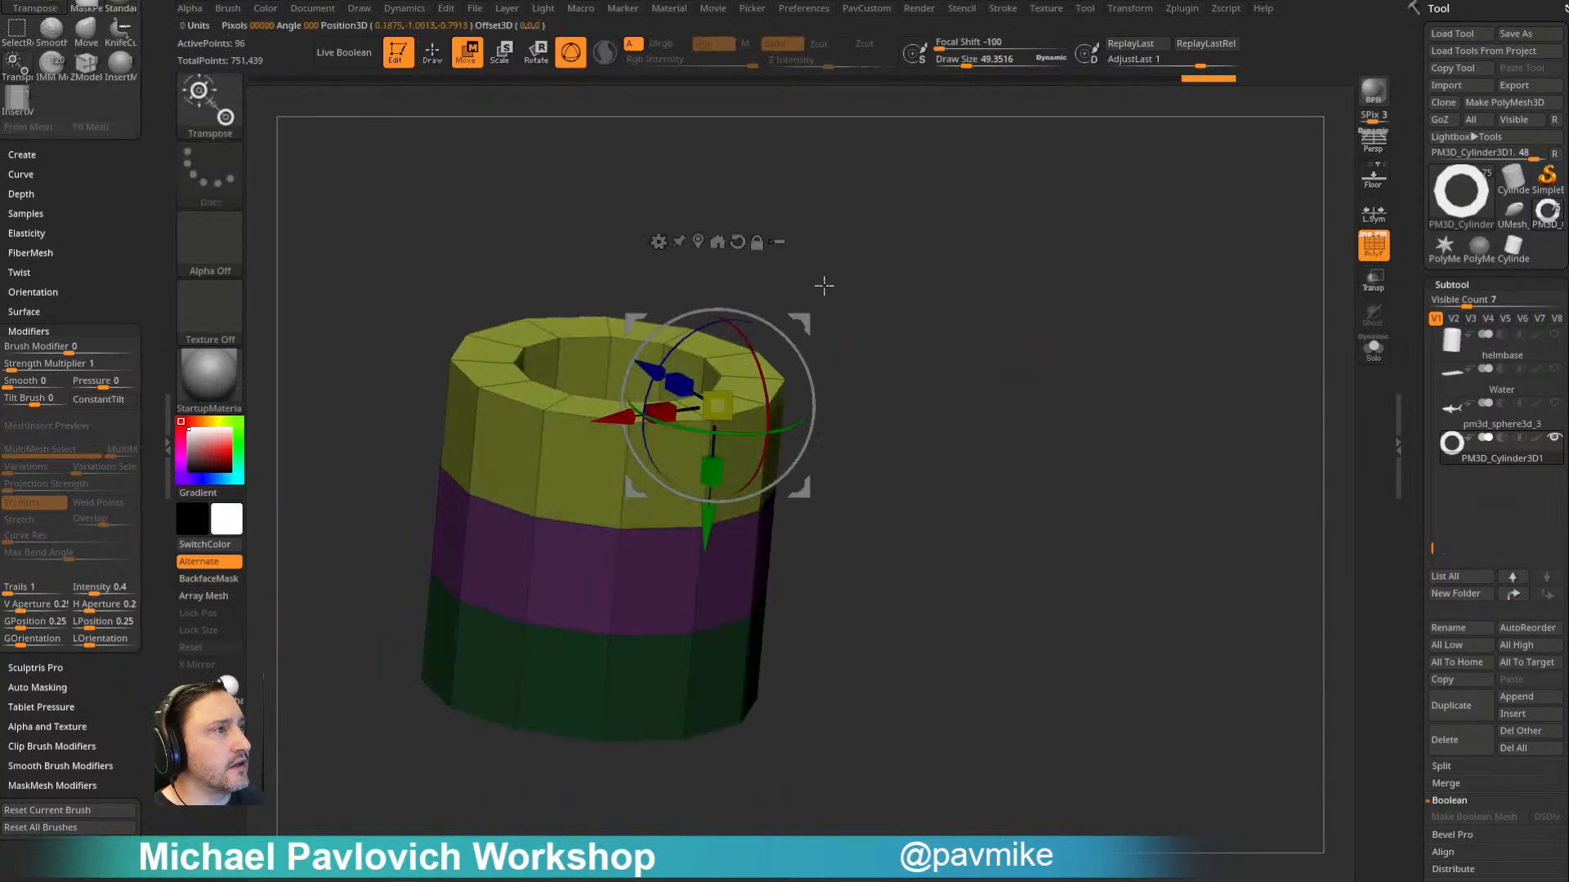
mouse_move(915, 327)
left_mouse_down()
mouse_move(945, 308)
mouse_move(966, 458)
mouse_move(912, 337)
left_mouse_up()
left_click(736, 242, "alt")
left_click(697, 242, "alt")
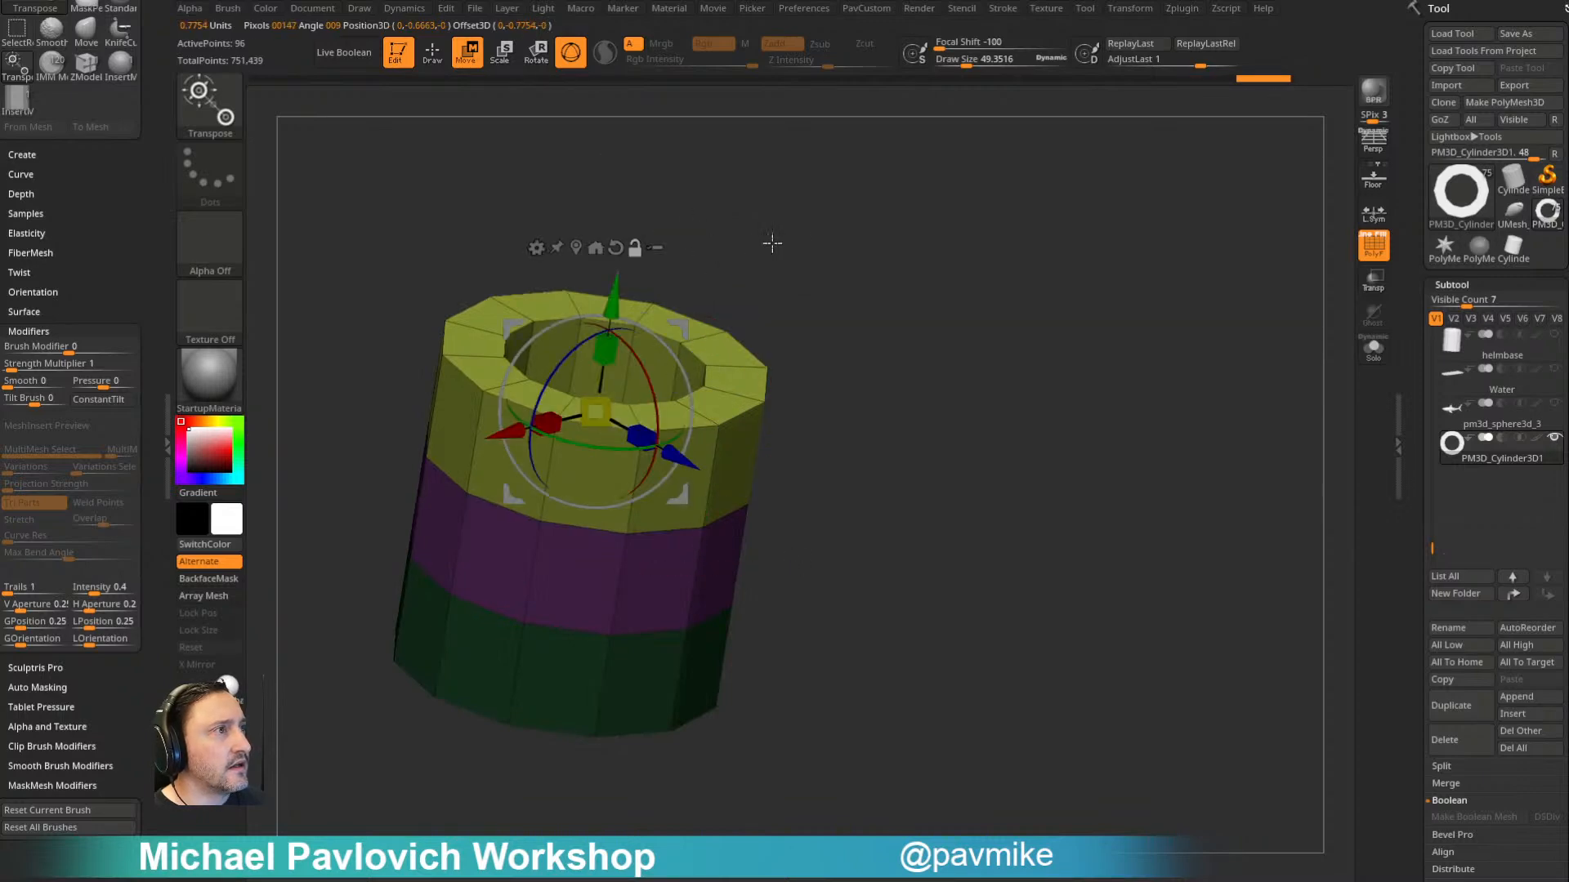
left_click_drag(760, 245, 740, 343)
left_click_drag(596, 411, 717, 392)
mouse_move(865, 324)
left_mouse_down()
mouse_move(864, 252)
mouse_move(919, 214)
left_mouse_up()
mouse_move(939, 196)
left_mouse_down("ctrl")
mouse_move(977, 218)
mouse_move(1022, 378)
mouse_move(991, 396)
mouse_move(981, 314)
mouse_move(1006, 297)
left_mouse_up("ctrl")
- Try Groups By Normals on the tube in draw mode, and undo the regrouping
key("q")
left_click_drag(1006, 298, 1027, 322)
key("4")
left_click(1039, 554)
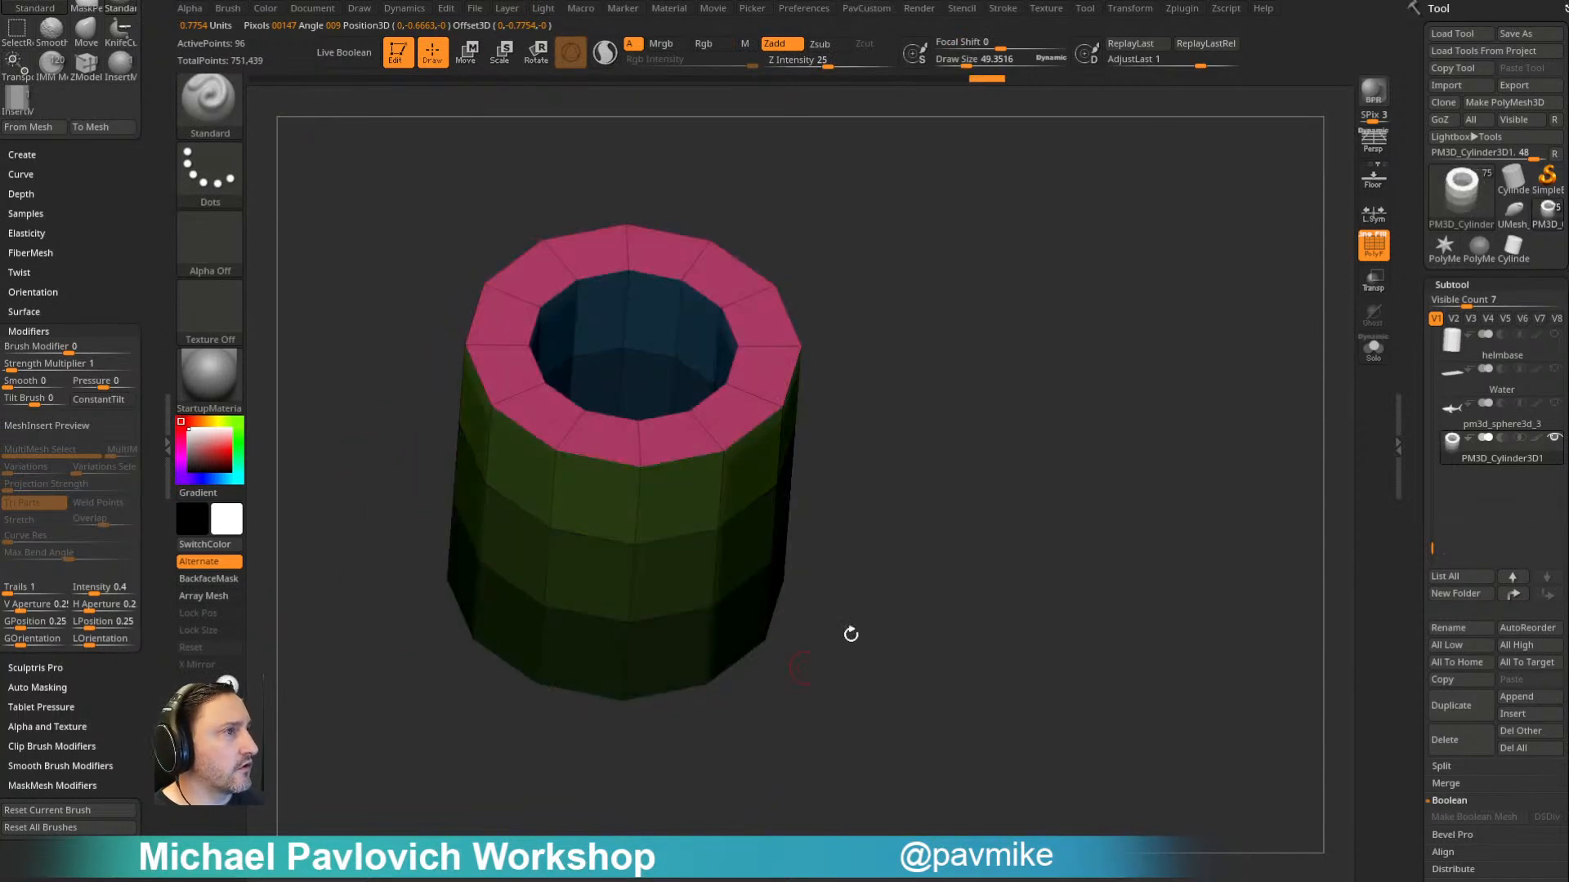
left_click_drag(806, 665, 752, 490)
key("ctrl+z")
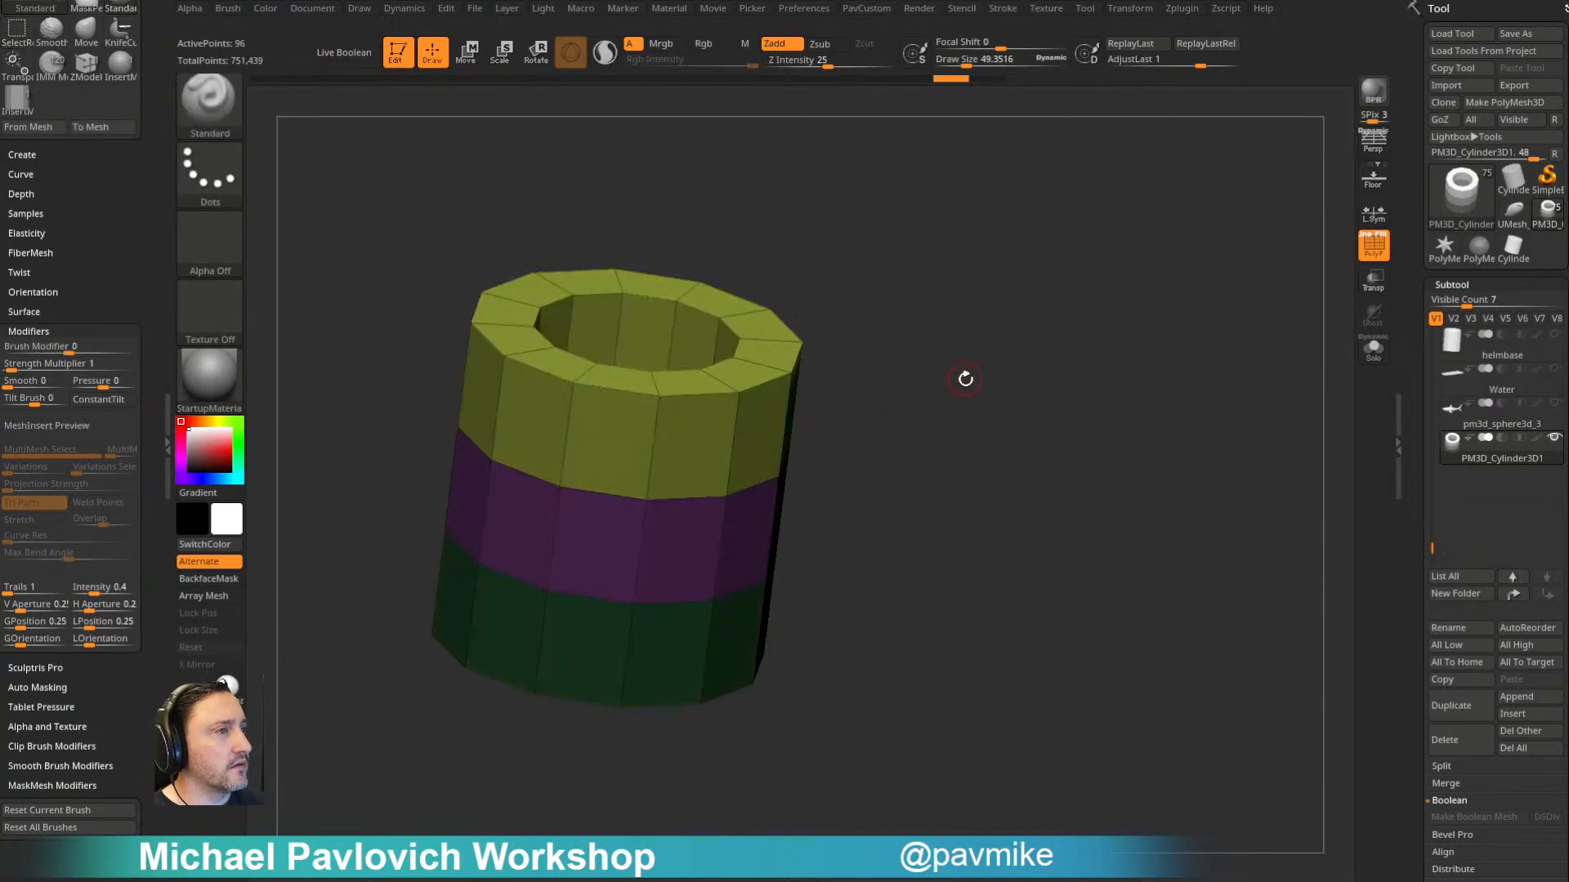
- Create a second new InsertMesh brush from the tube with its three band polygroups
mouse_move(989, 321)
left_mouse_down()
mouse_move(994, 352)
mouse_move(1019, 336)
mouse_move(1013, 366)
left_mouse_up()
key("b")
left_click(726, 858)
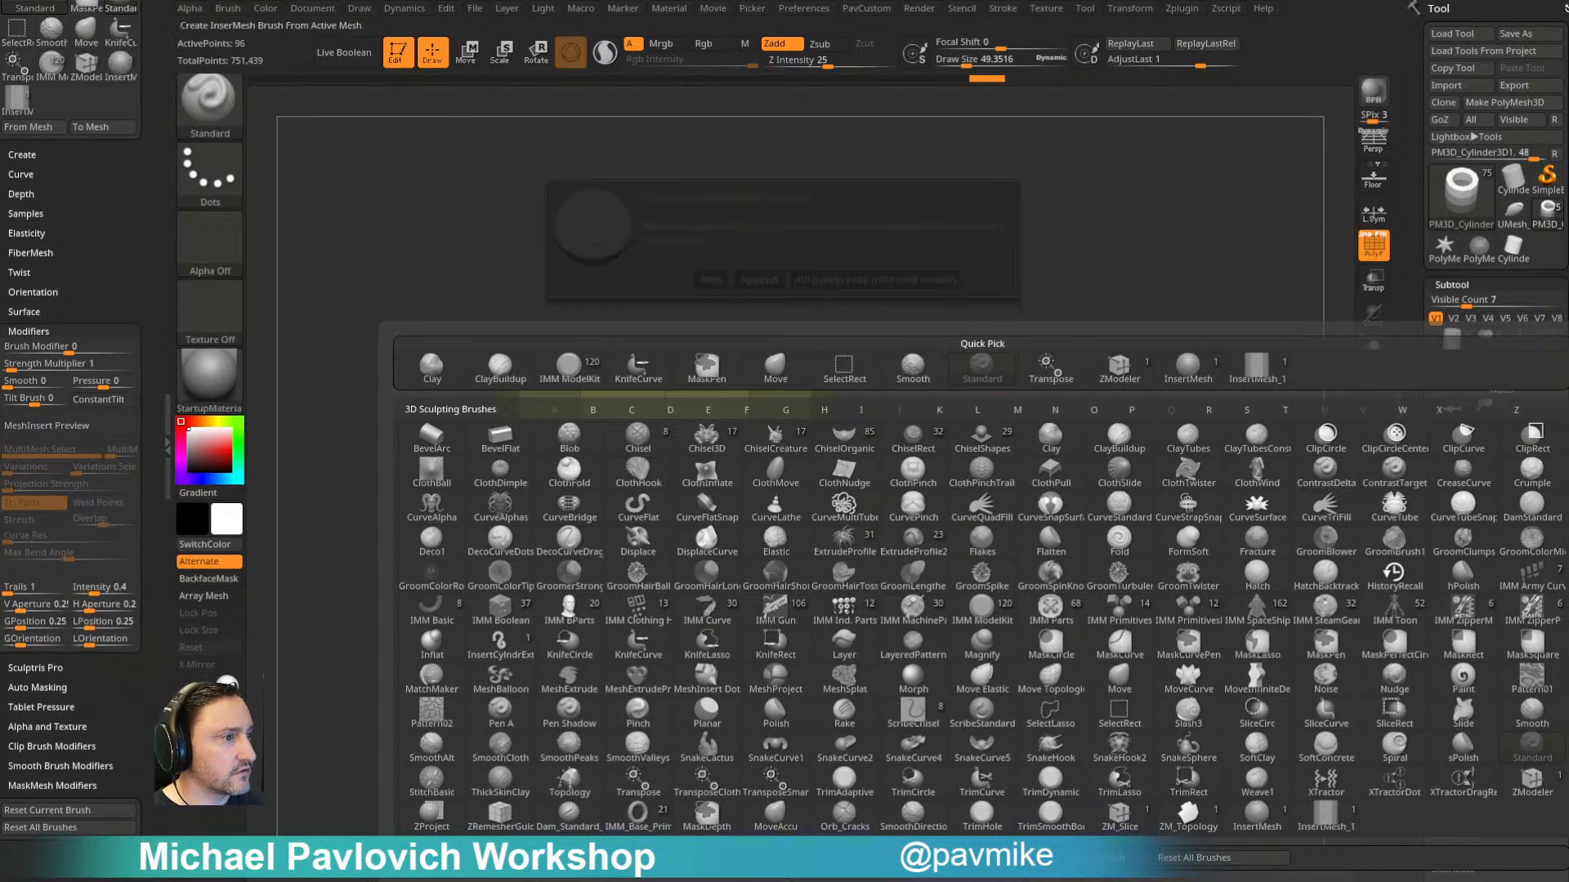
left_click(711, 280)
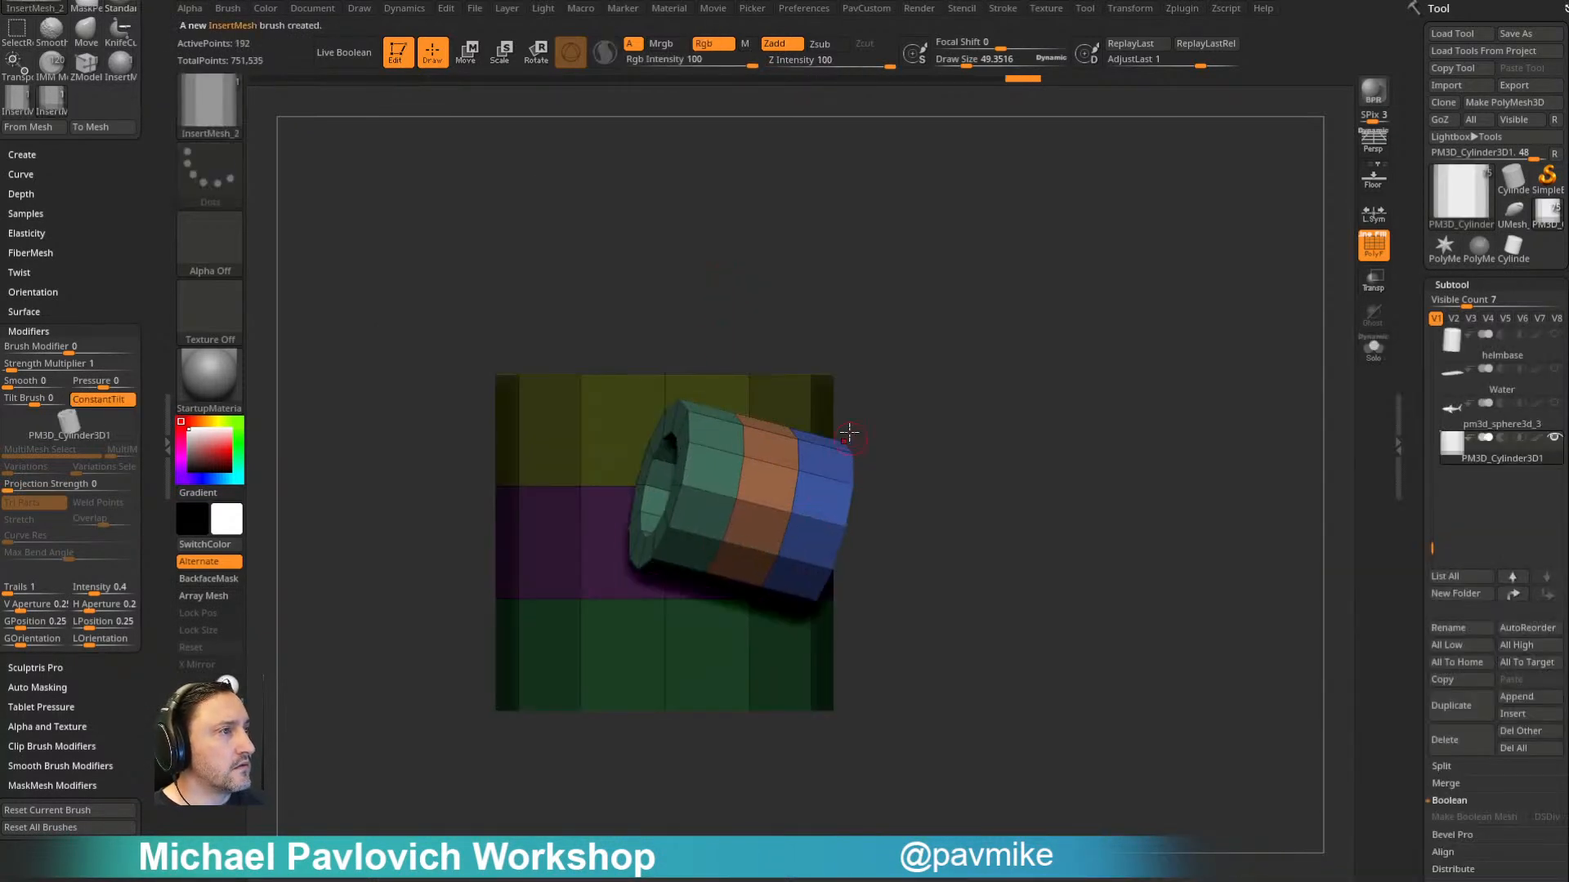
- Turn on Curve Mode for the second insert brush and bring its modifiers into view
scroll(136, 244, "up", 10)
left_click(36, 279)
left_click_drag(153, 348, 163, 171)
scroll(244, 664, "down", 3)
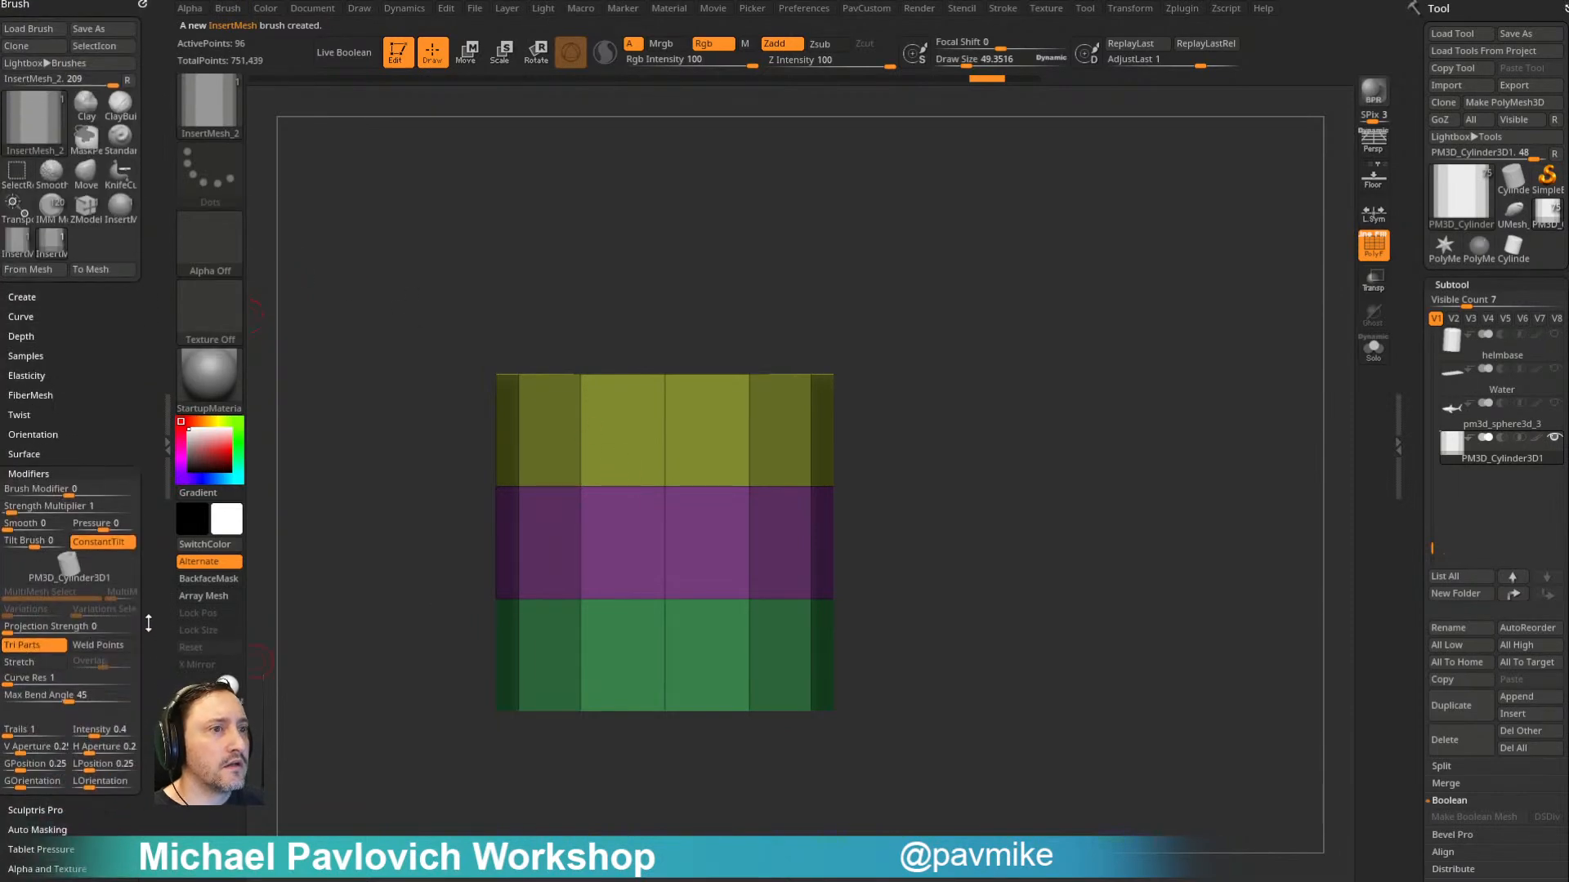
- Draw a curve of tubes from the middle band up past the tube's side, and turn on Weld Points
mouse_move(706, 495)
left_mouse_down()
mouse_move(997, 282)
mouse_move(998, 296)
left_mouse_up()
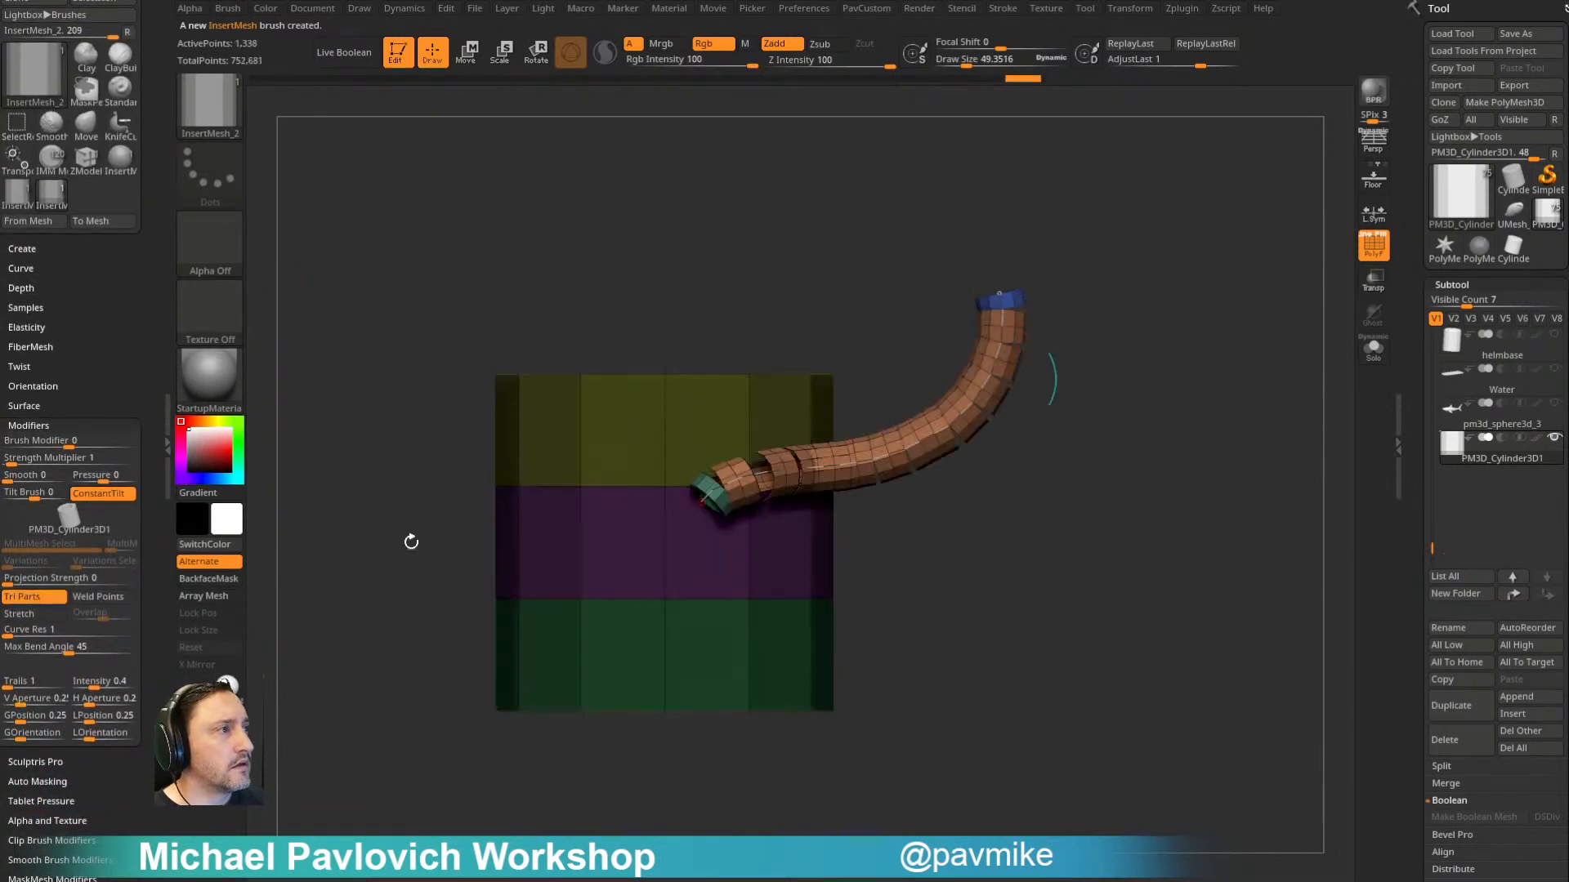
left_click(112, 598)
left_click_drag(969, 444, 950, 263)
- Undo the curve of tubes and regroup the tube's polygroups with Groups By Normals
key("ctrl+z")
key("ctrl+z")
key("space")
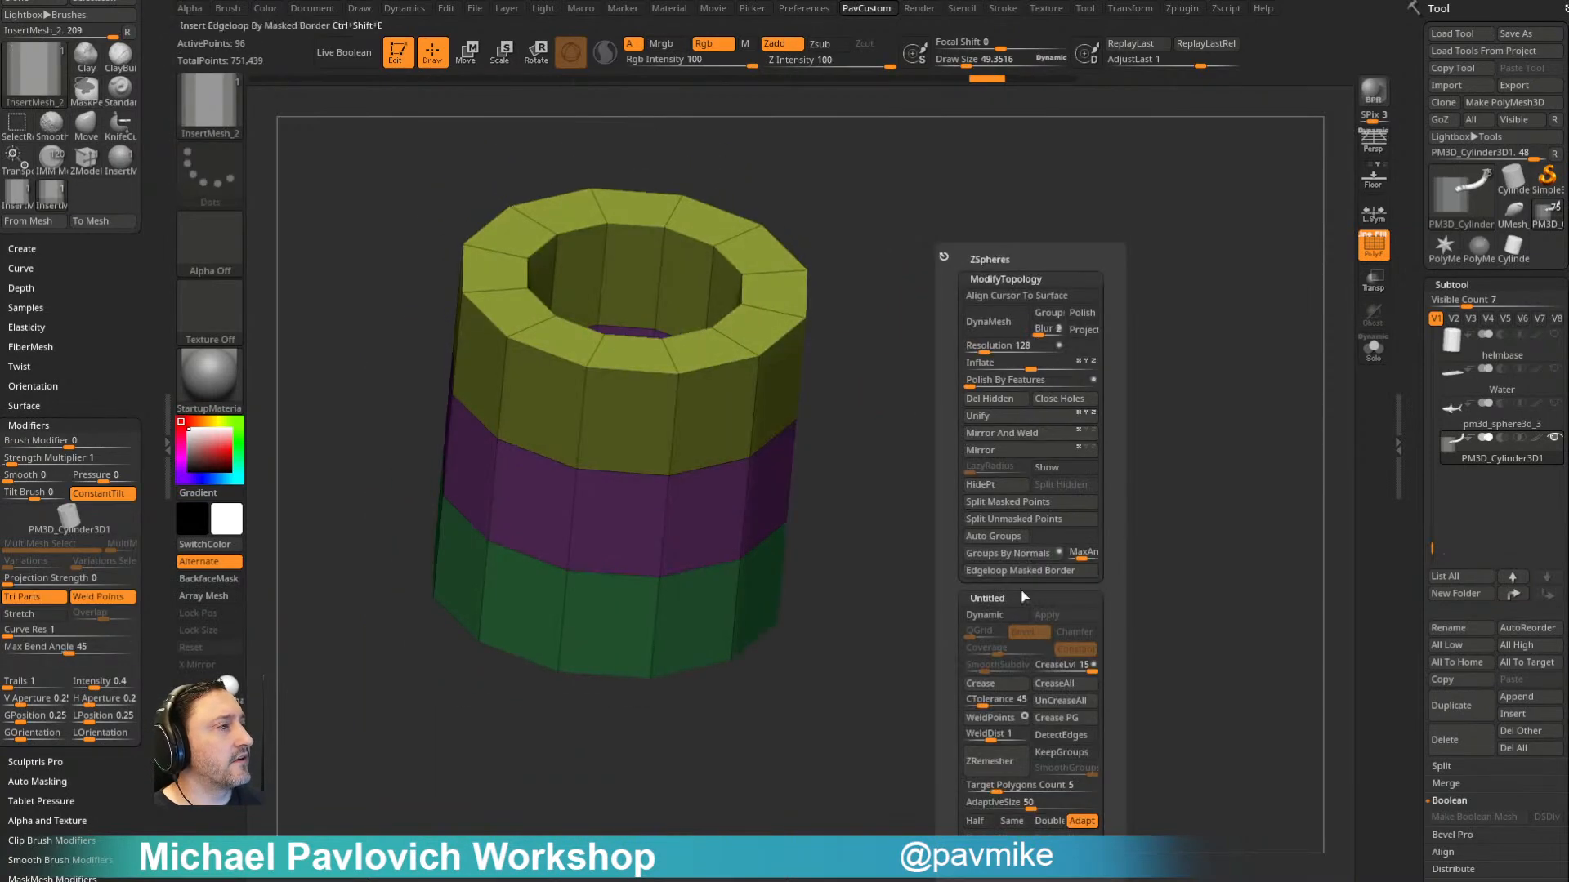
left_click(1006, 553)
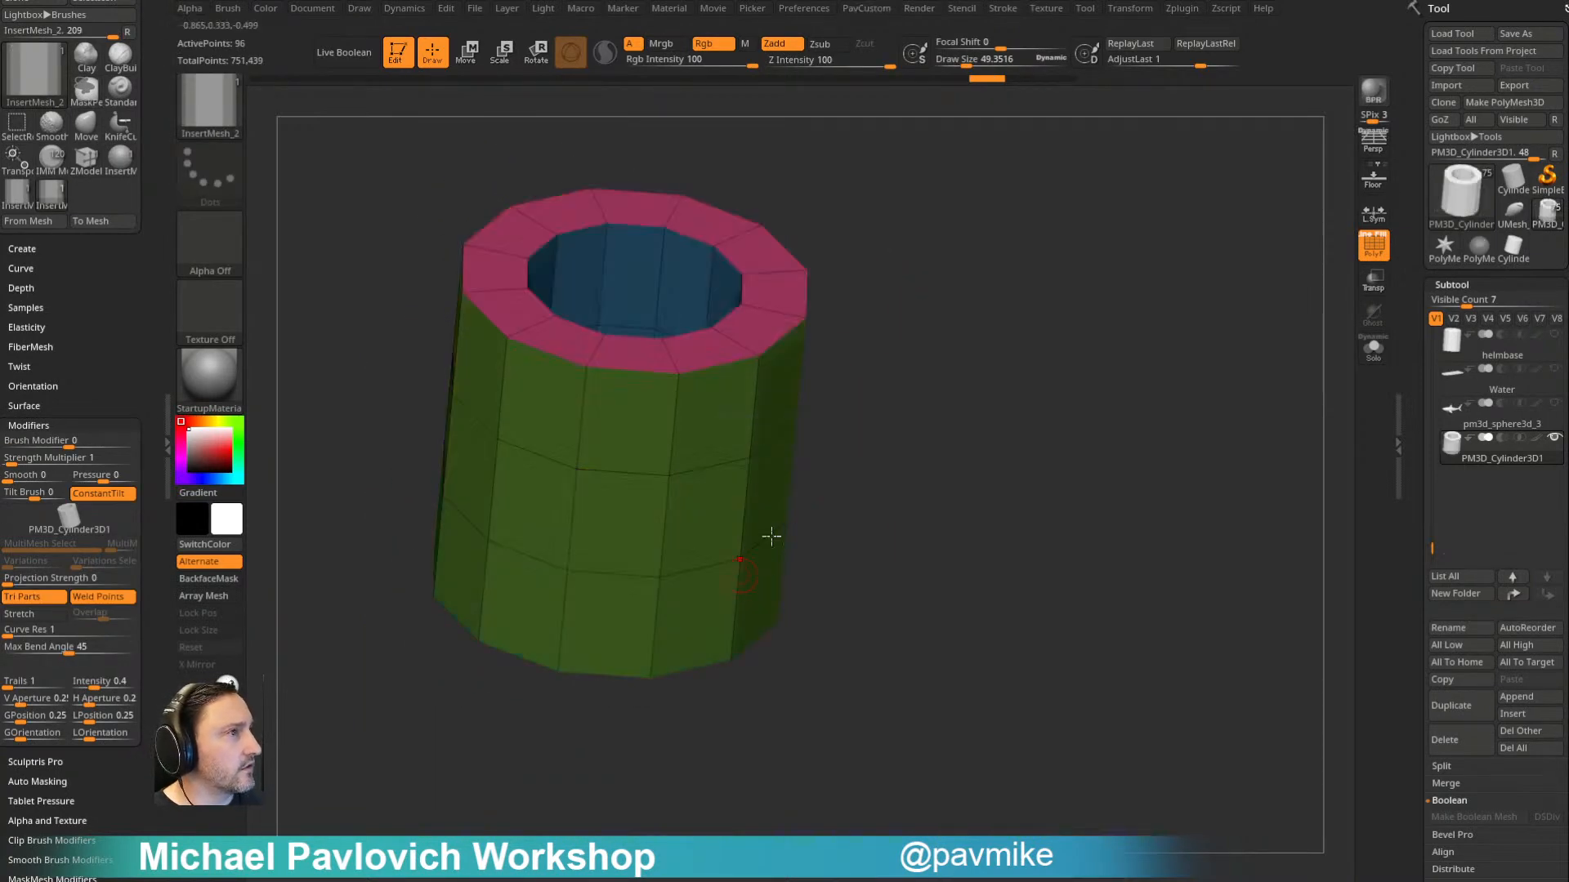
- Isolate the tube's outer wall and delete the hidden inner wall and rims
left_click(652, 493, "ctrl+shift")
key("space")
left_click(985, 401)
- Cap the open upper and lower ends of the outer wall using the ZModeler brush's Close edge action
key("b")
key("z")
key("m")
key("space")
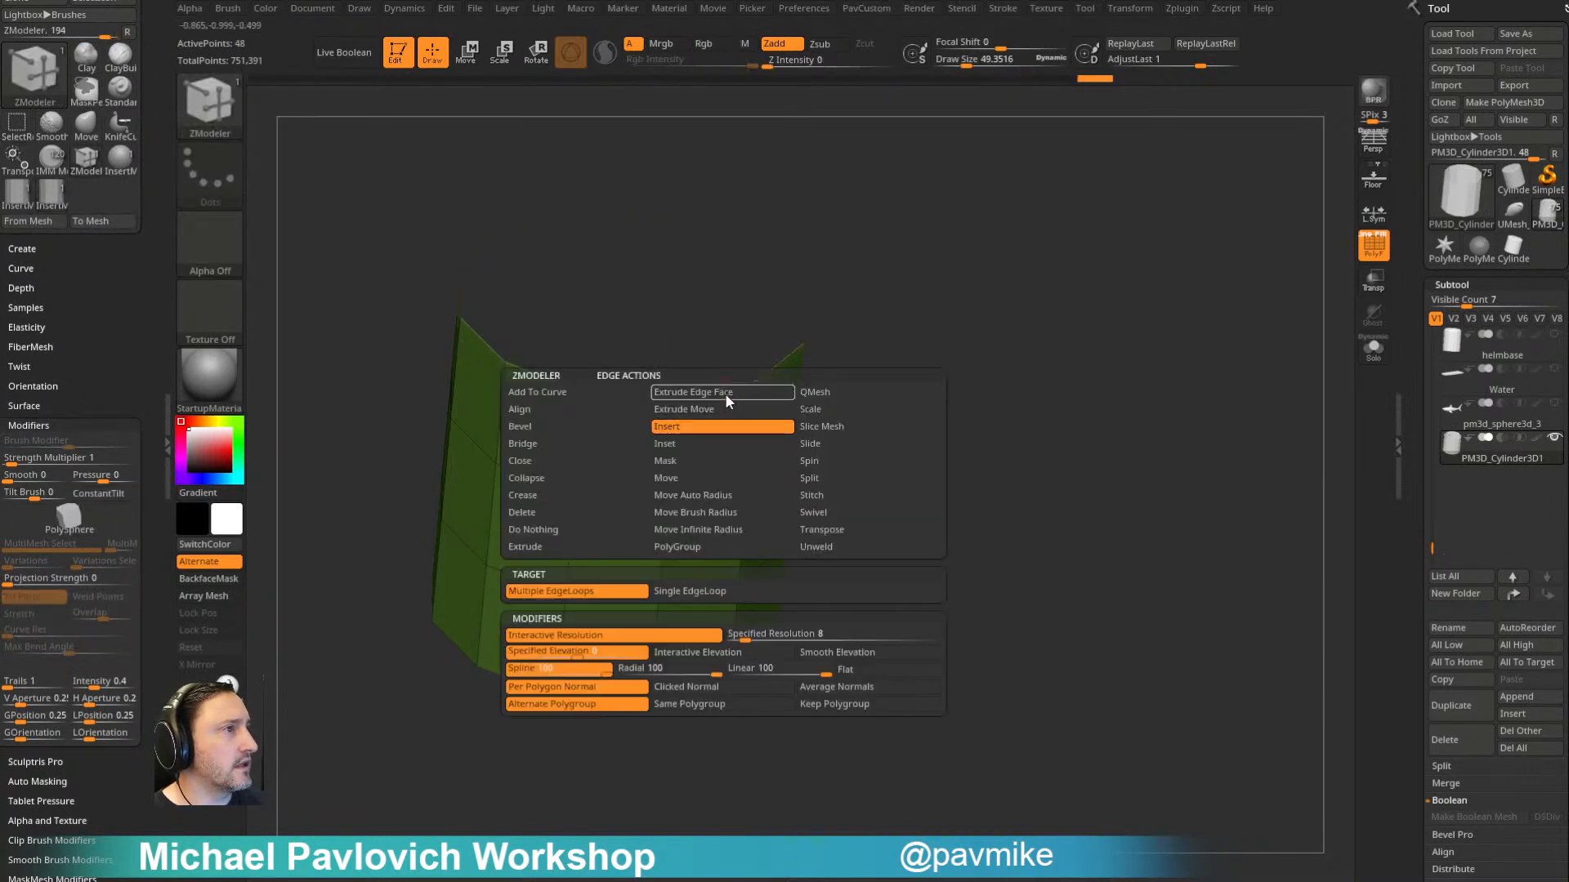
left_click(523, 461)
left_click(709, 395)
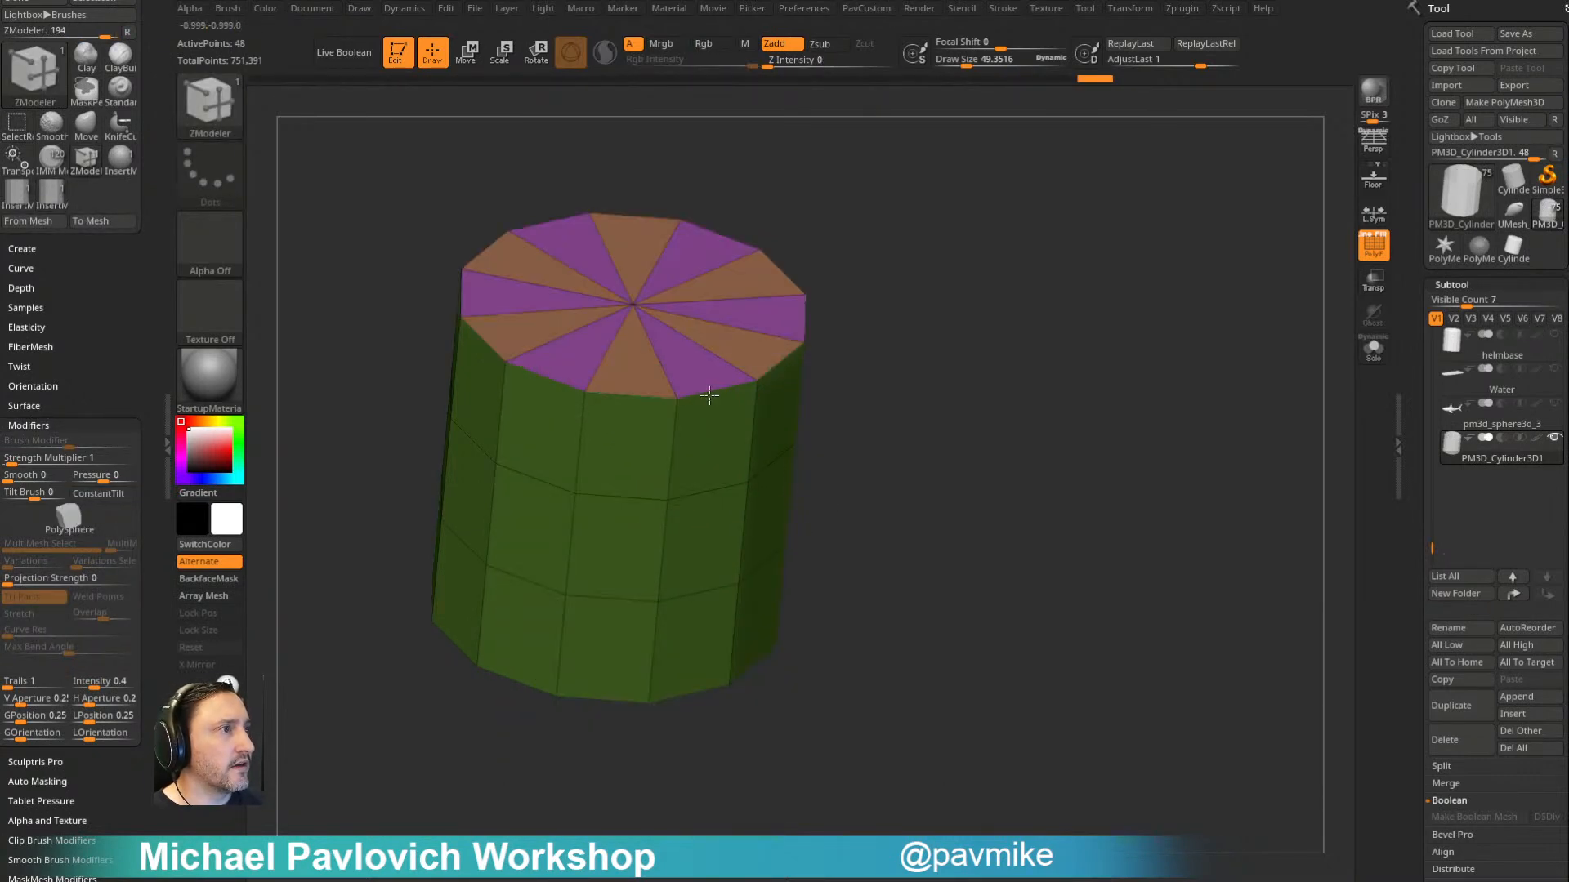
left_click_drag(871, 426, 875, 298)
left_click(660, 703)
left_click(577, 778, "ctrl+shift")
- Merge the capped cylinder into a single polygroup, and give its upper band a polygroup of its own
key("ctrl+w")
left_click(972, 485, "ctrl+shift")
left_click_drag(1026, 423, 1018, 357, "alt")
left_click_drag(1017, 358, 1016, 433)
left_click_drag(360, 457, 847, 640, "ctrl+shift")
key("ctrl+w")
left_click(897, 575, "ctrl+shift")
left_click_drag(899, 523, 1019, 426, "alt")
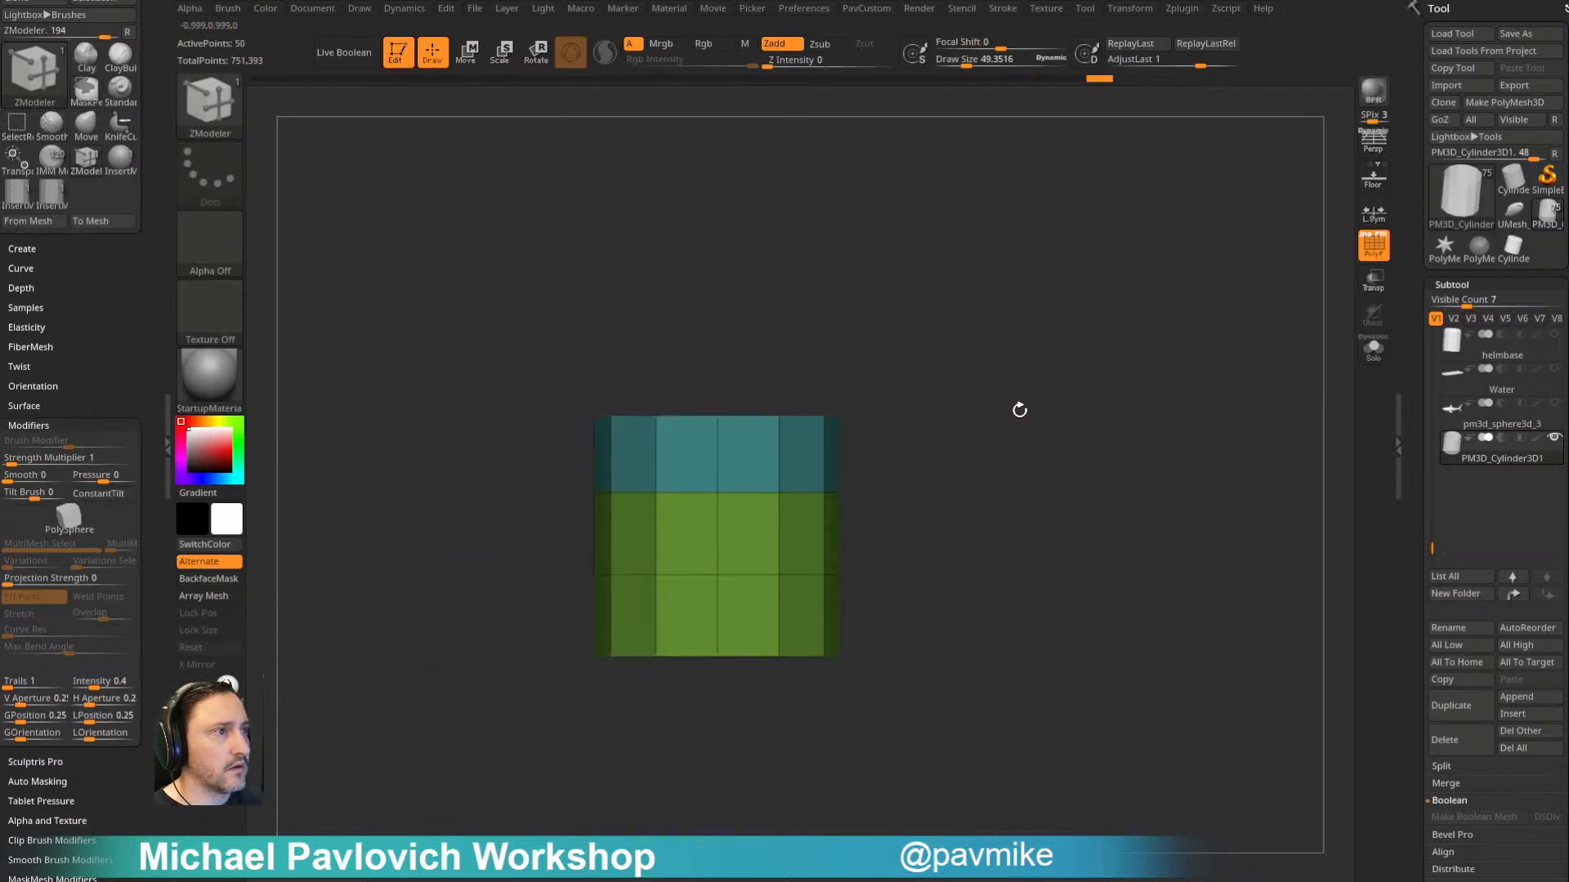
- Assign a separate polygroup to the capped cylinder's lowest band
left_click_drag(1010, 704, 483, 562, "ctrl+shift")
key("ctrl+w")
left_click(941, 473, "ctrl+shift")
right_click_drag(996, 449, 962, 482, "ctrl")
right_click_drag(966, 447, 876, 446)
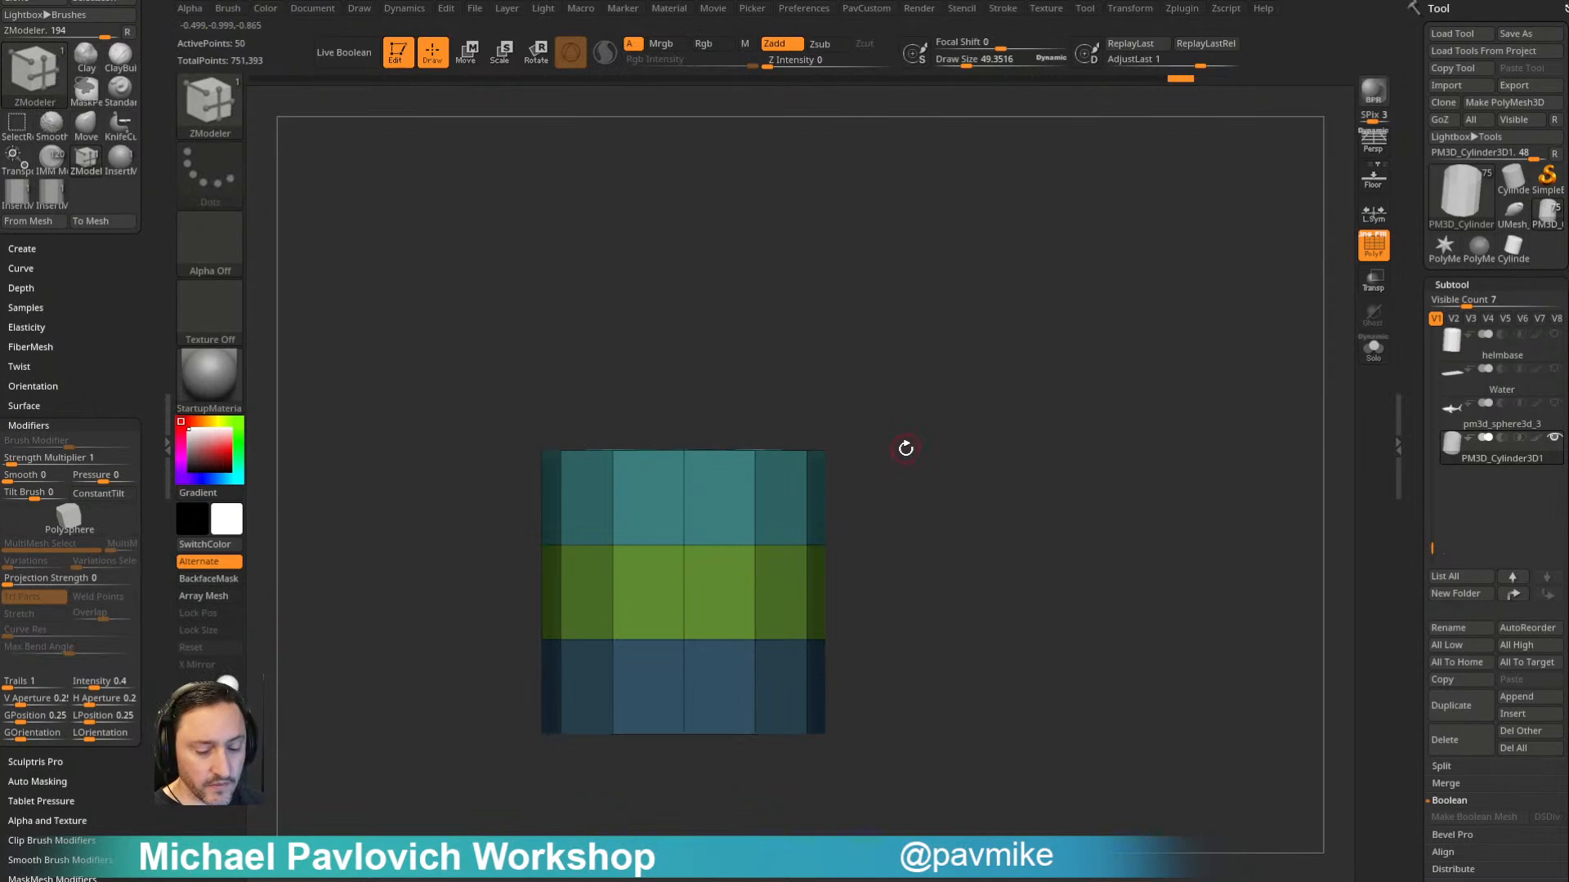
- Create a new InsertMesh brush from the capped three-band cylinder and turn on Curve Mode for it
key("b")
left_click(694, 781)
left_click(710, 276)
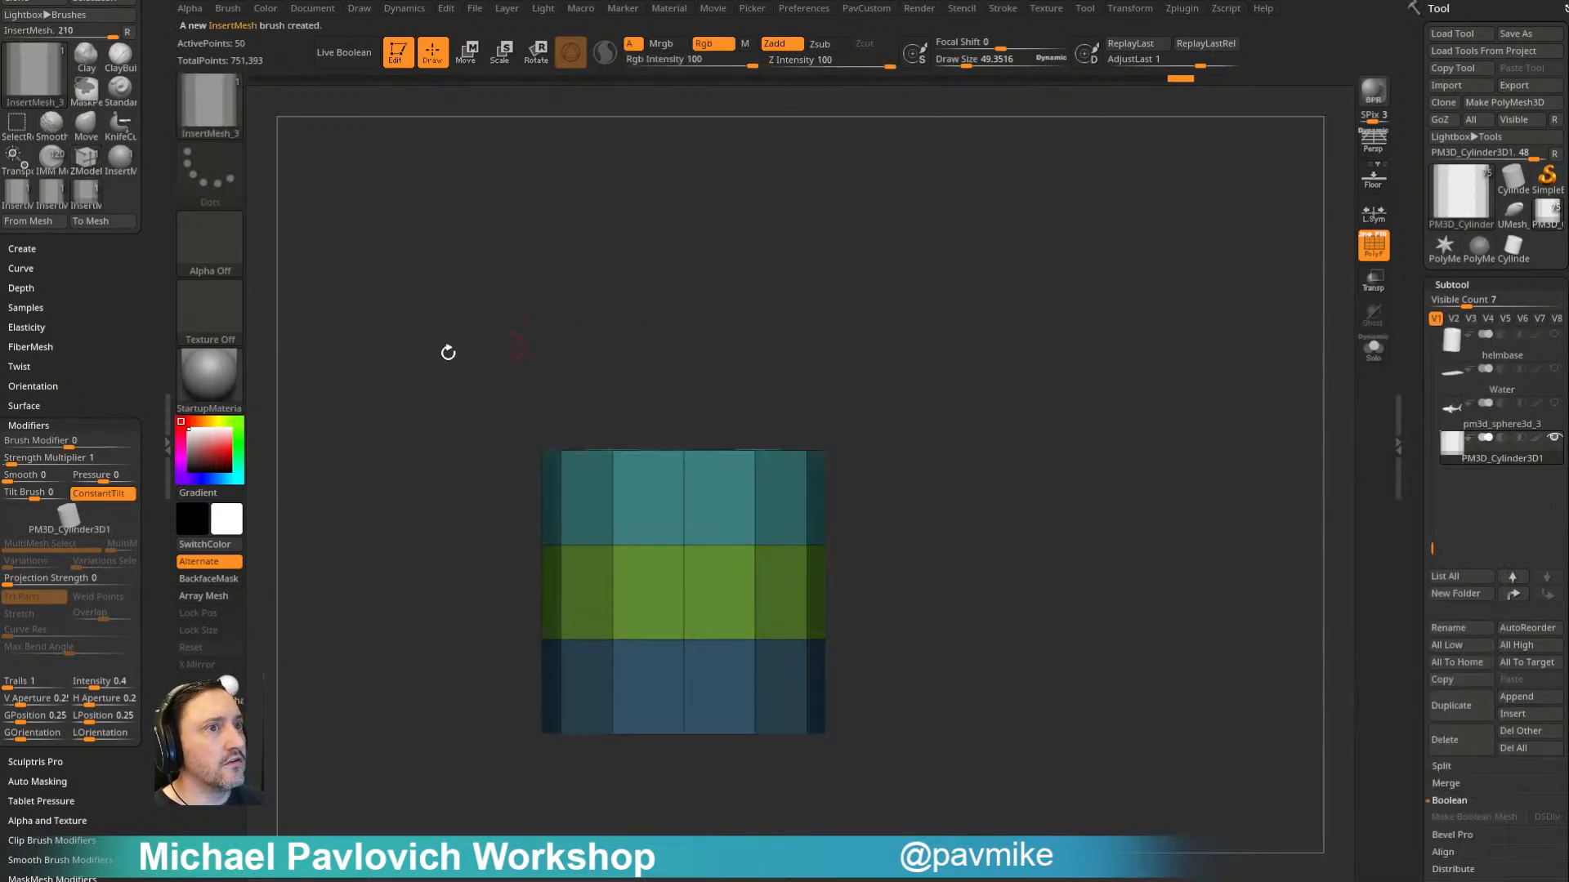
left_click(118, 272)
left_click(32, 274)
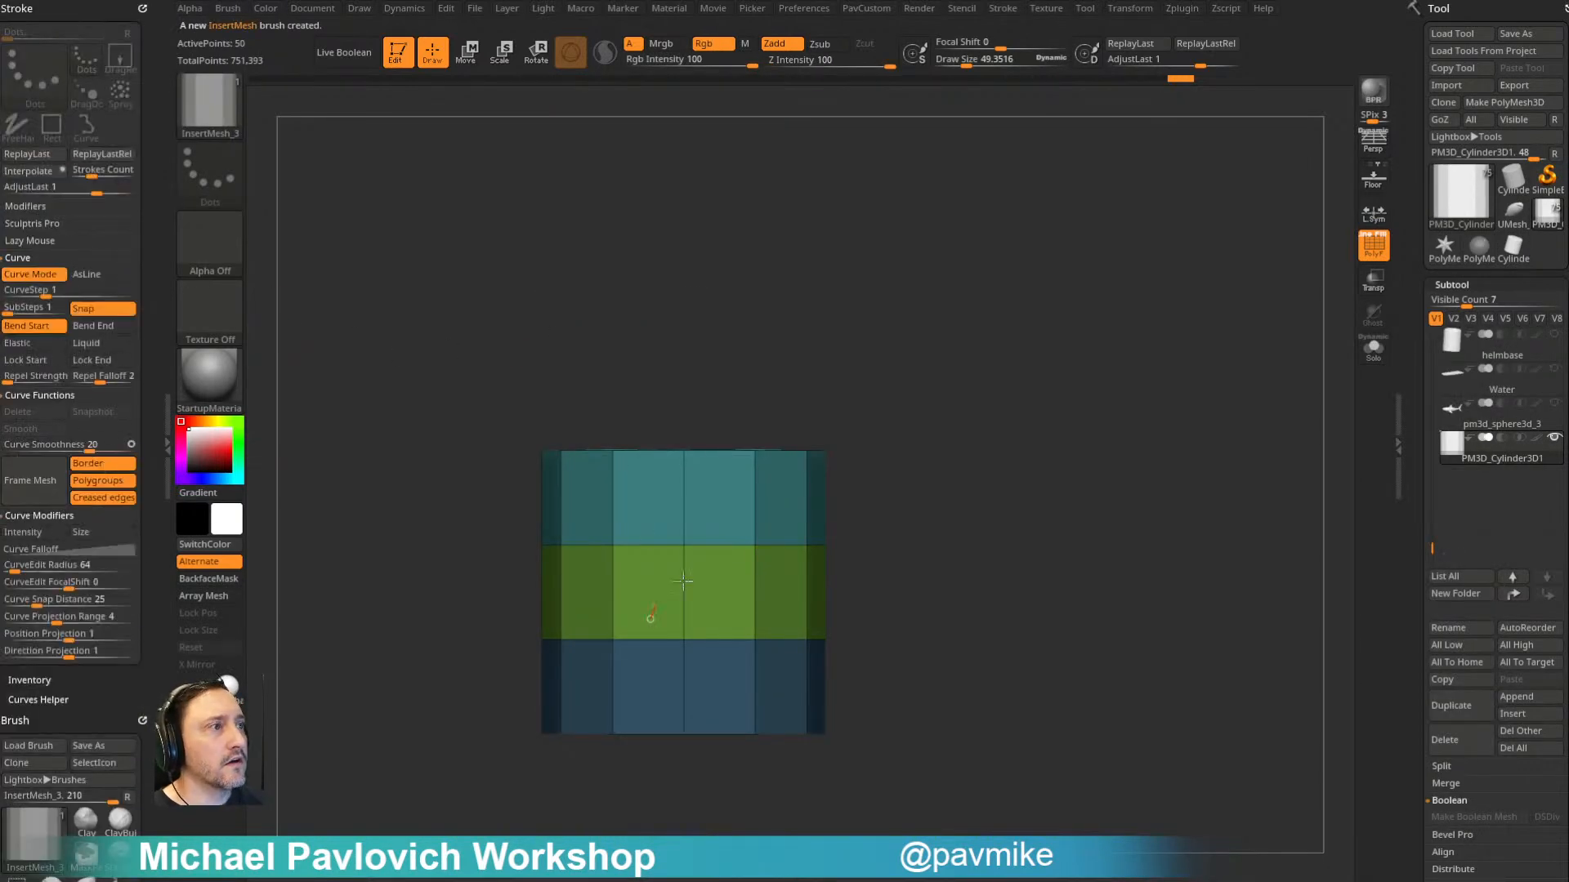
- Draw a curve of cylinders from the middle band up past the cylinder's side, and weld its segments with Weld Points
left_click_drag(646, 614, 998, 255)
left_click_drag(112, 684, 111, 137)
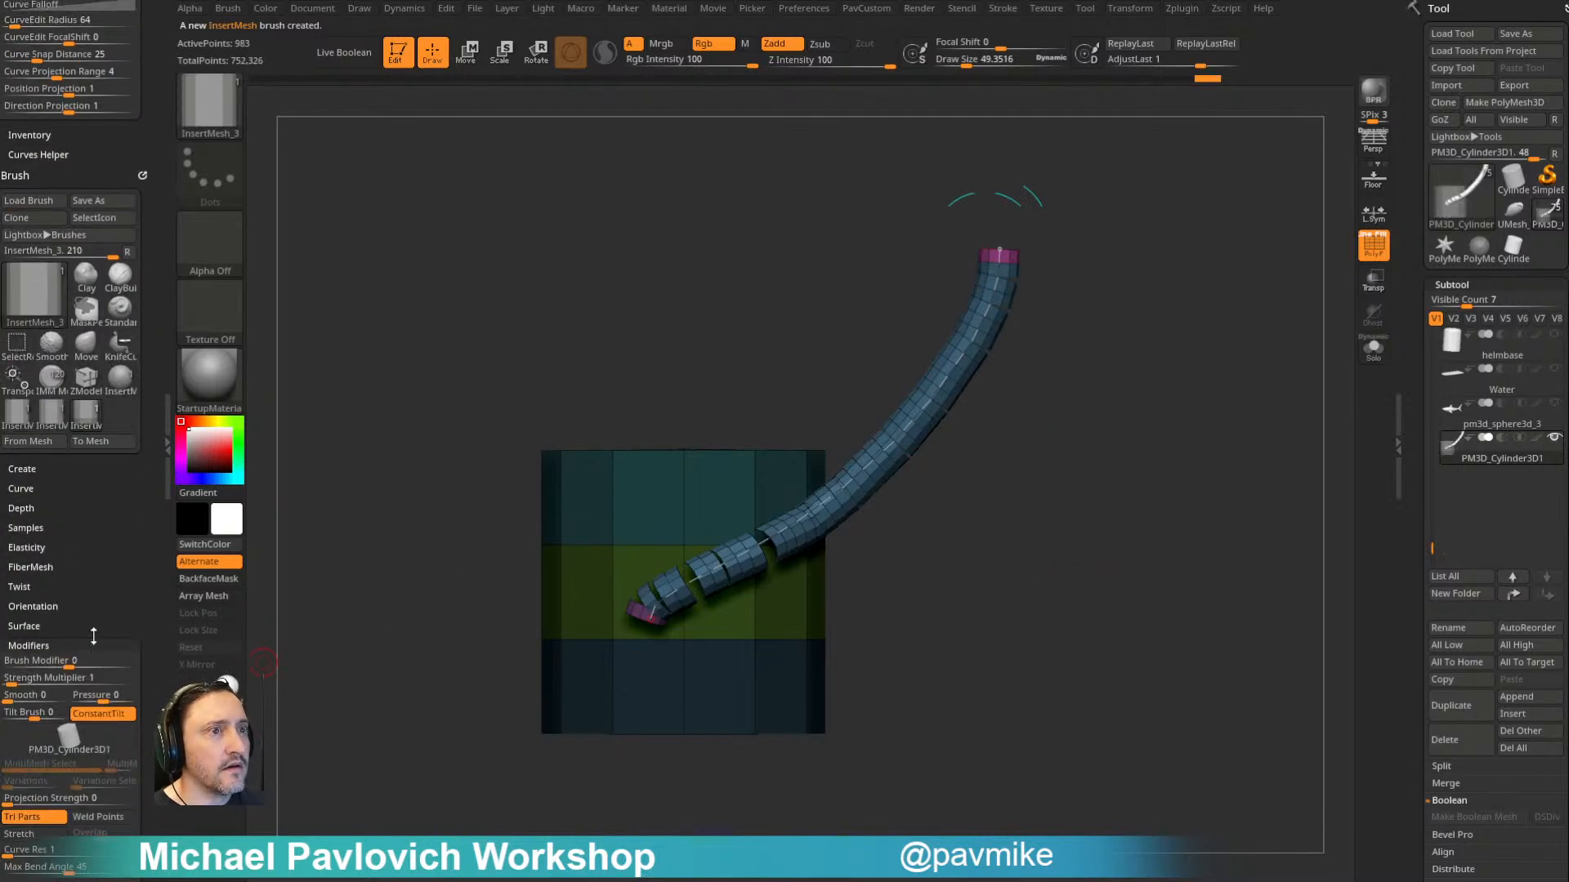
left_click_drag(104, 574, 106, 382)
left_click(925, 418)
- Pull the welded curve's upper end over the cylinder to bend it into an arch, and inspect the bend
mouse_move(999, 252)
left_mouse_down()
mouse_move(991, 237)
mouse_move(798, 239)
mouse_move(718, 364)
mouse_move(505, 242)
mouse_move(913, 591)
mouse_move(578, 342)
mouse_move(625, 364)
left_mouse_up()
left_click_drag(1135, 249, 1105, 347)
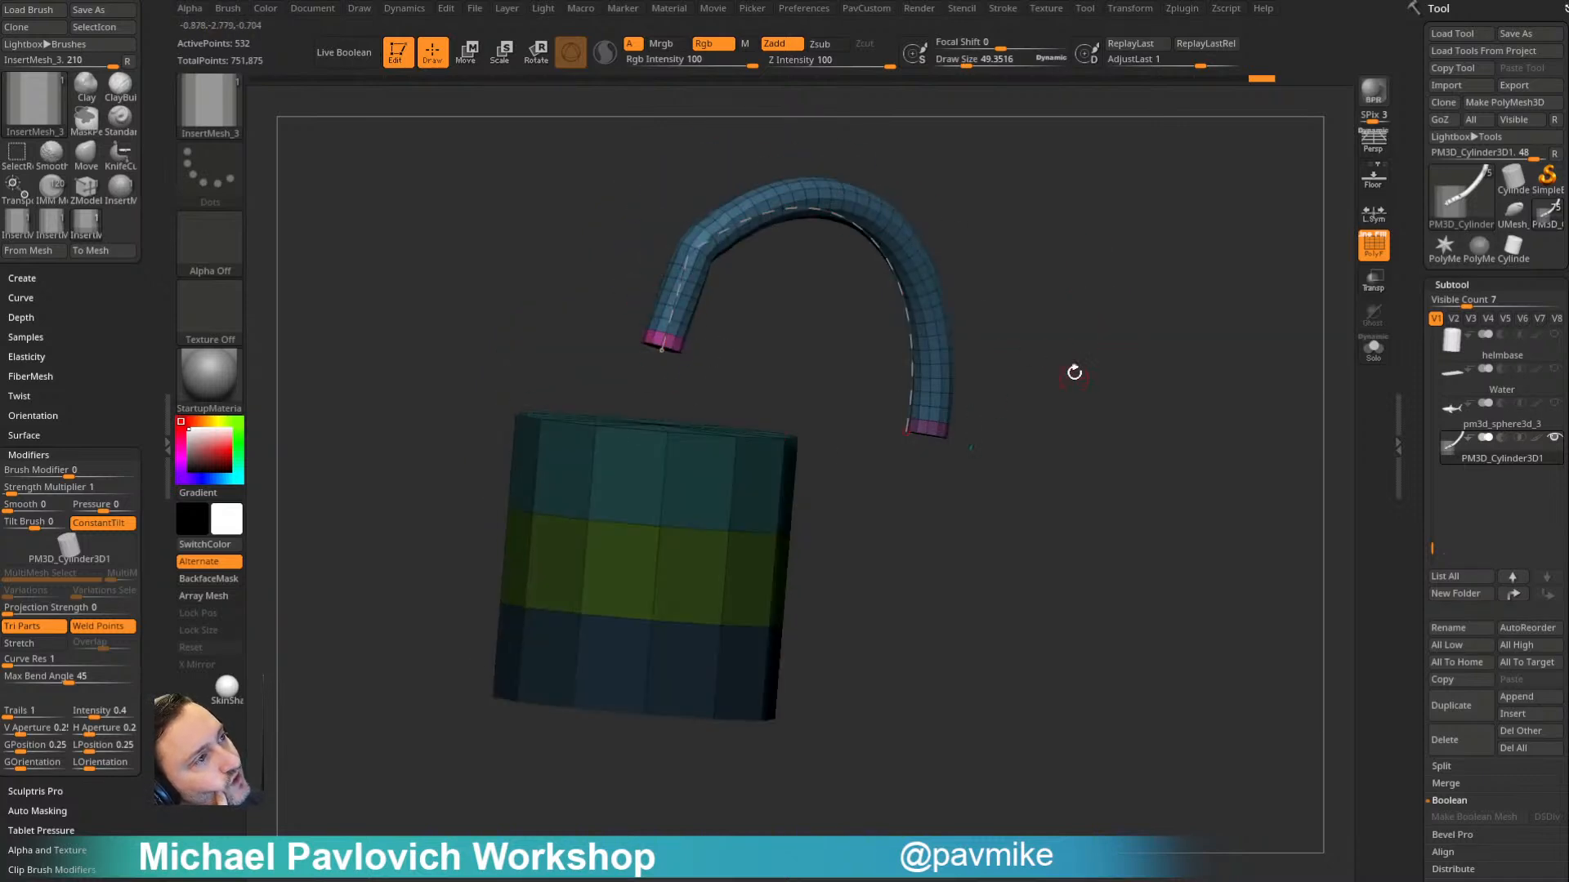
left_click_drag(1111, 221, 1143, 289)
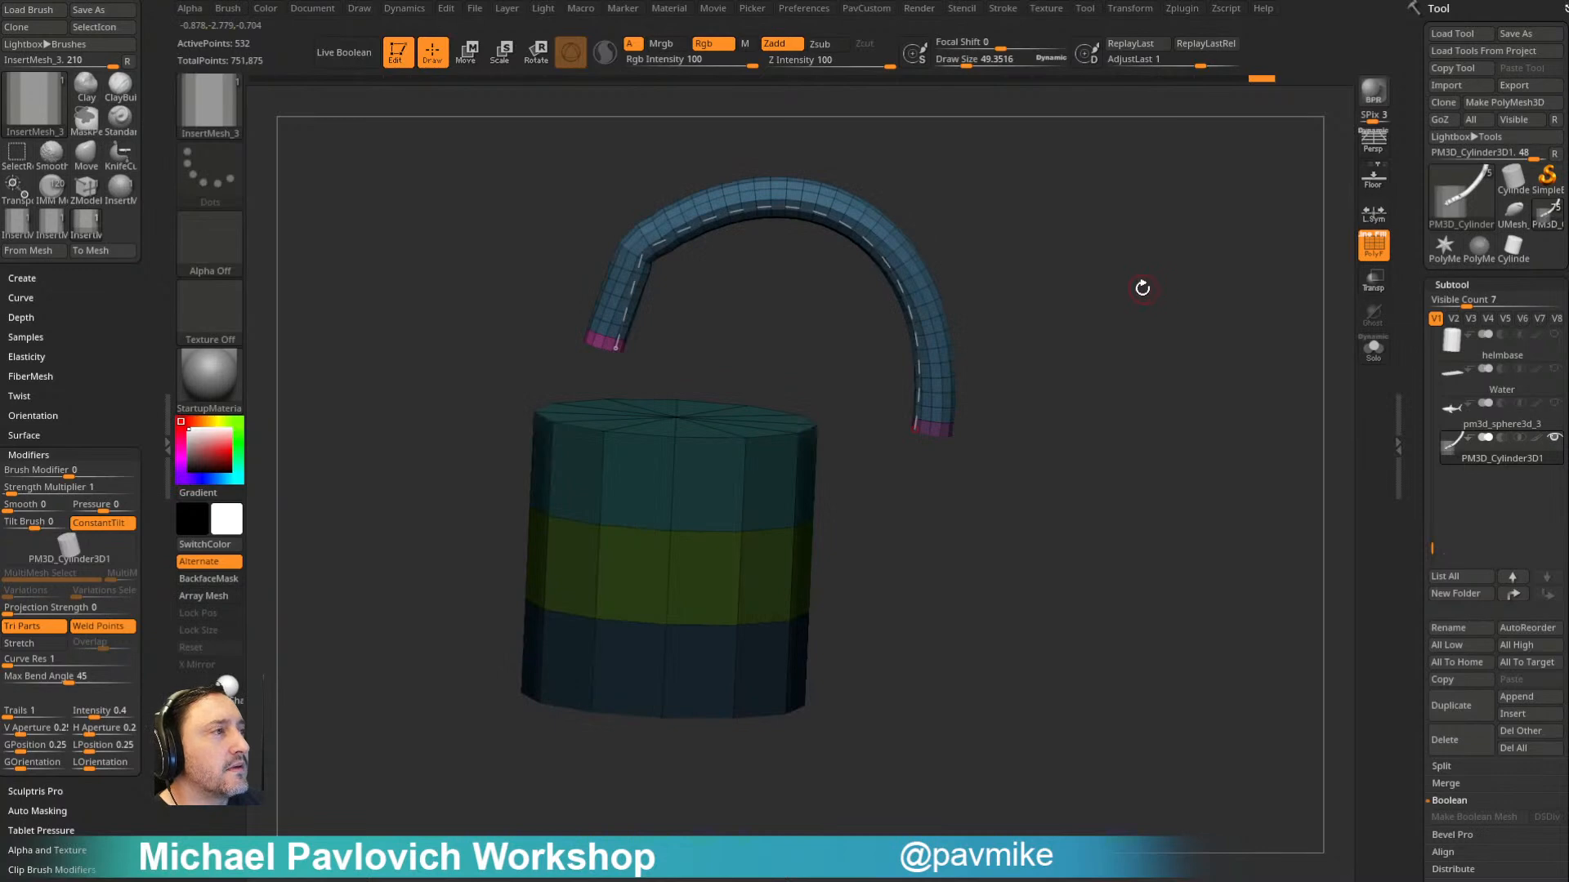
left_click_drag(1018, 321, 1113, 344)
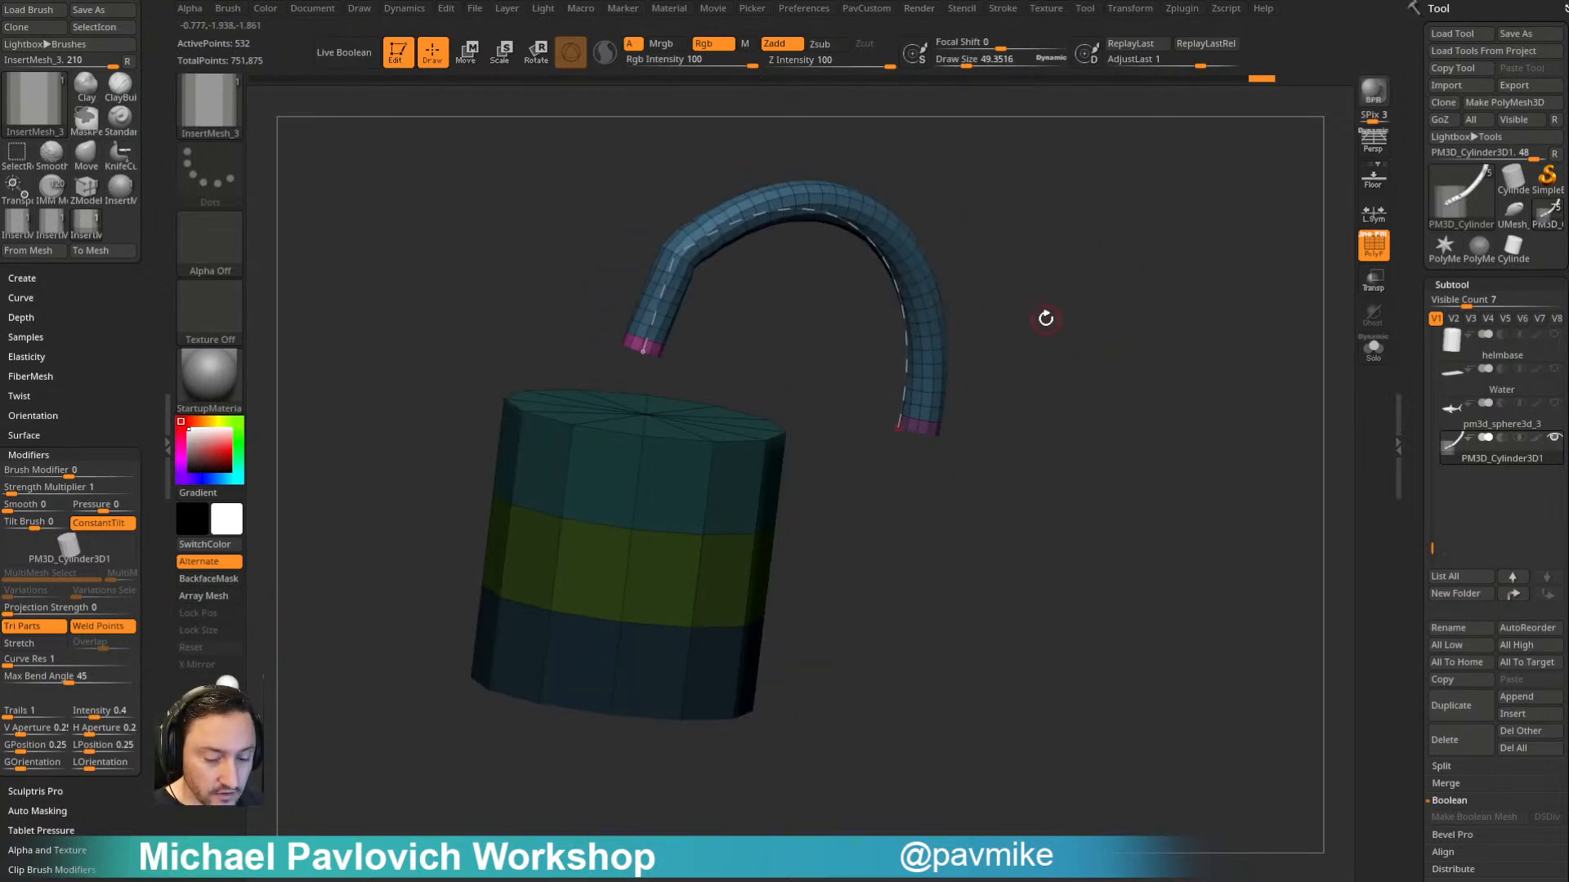
- Choose the ExtrudeProfile brush with the torus profile and draw a tube curving out from the cylinder's side
key("b")
key("e")
key("p")
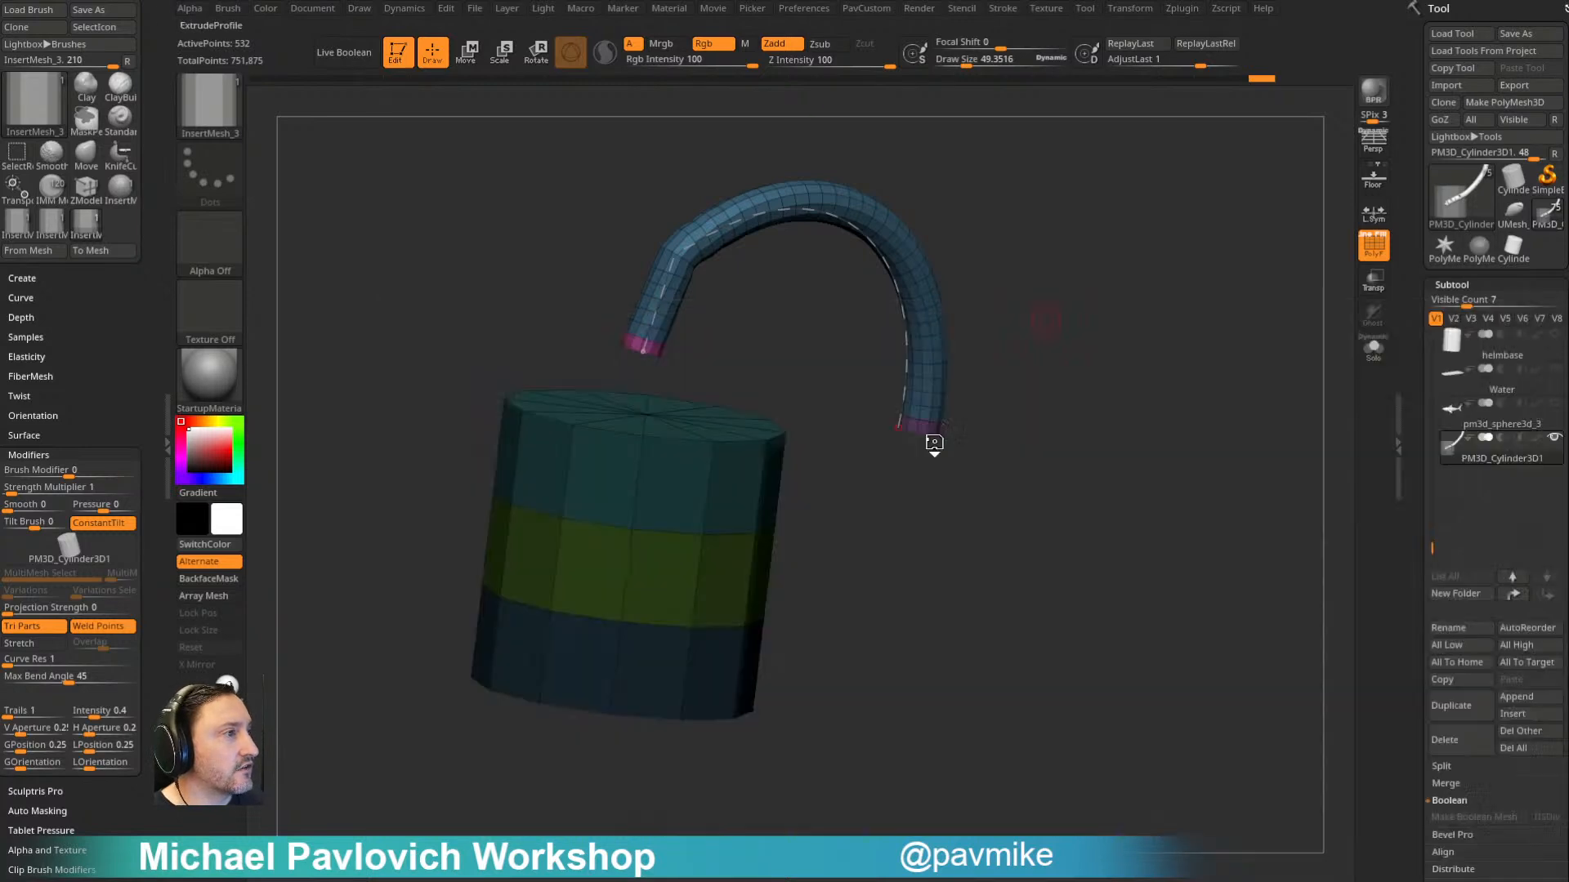
key("m")
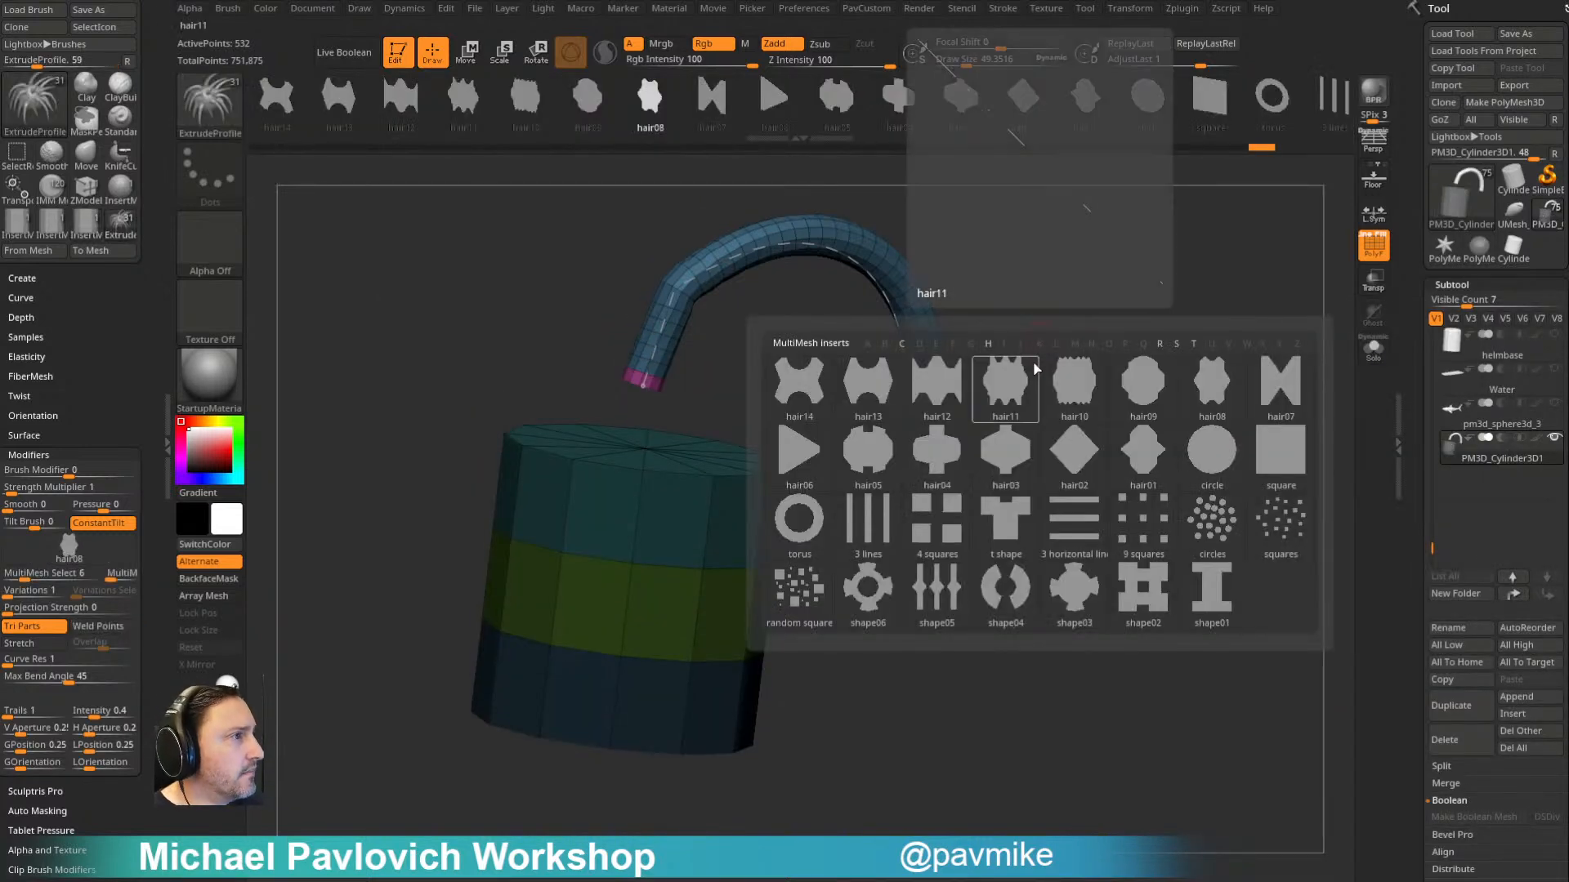
left_click(799, 522)
left_click_drag(1138, 354, 1101, 360)
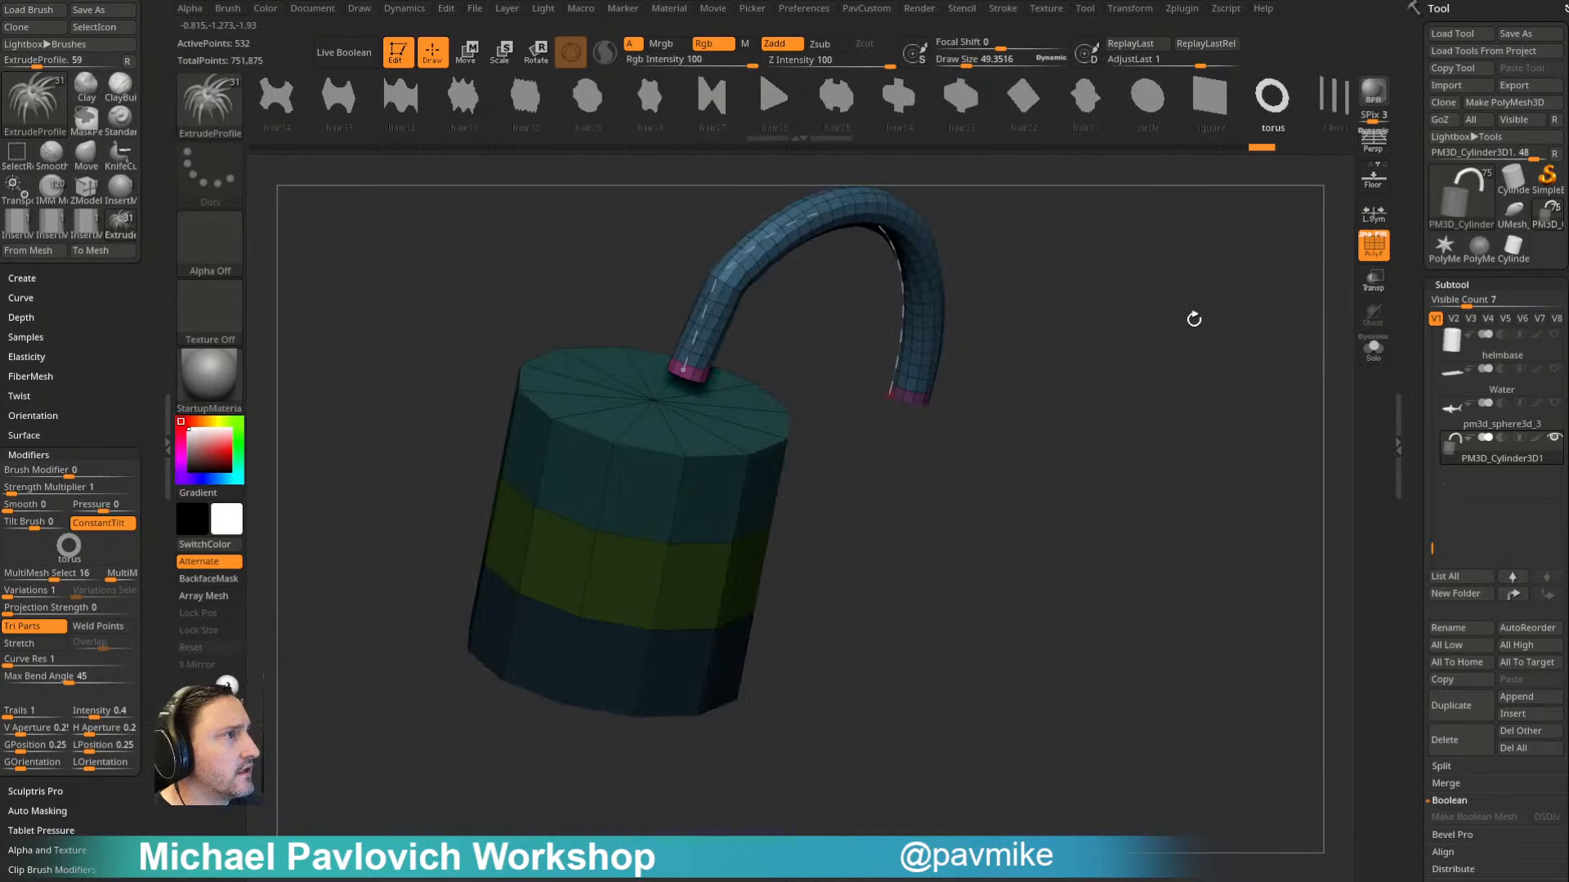
left_click_drag(713, 513, 1119, 409)
mouse_move(1274, 376)
left_mouse_down()
mouse_move(1229, 351)
mouse_move(1243, 376)
left_mouse_up()
- Turn off the Size curve modifier and draw a second torus-profile tube below the first one
scroll(106, 344, "up", 10)
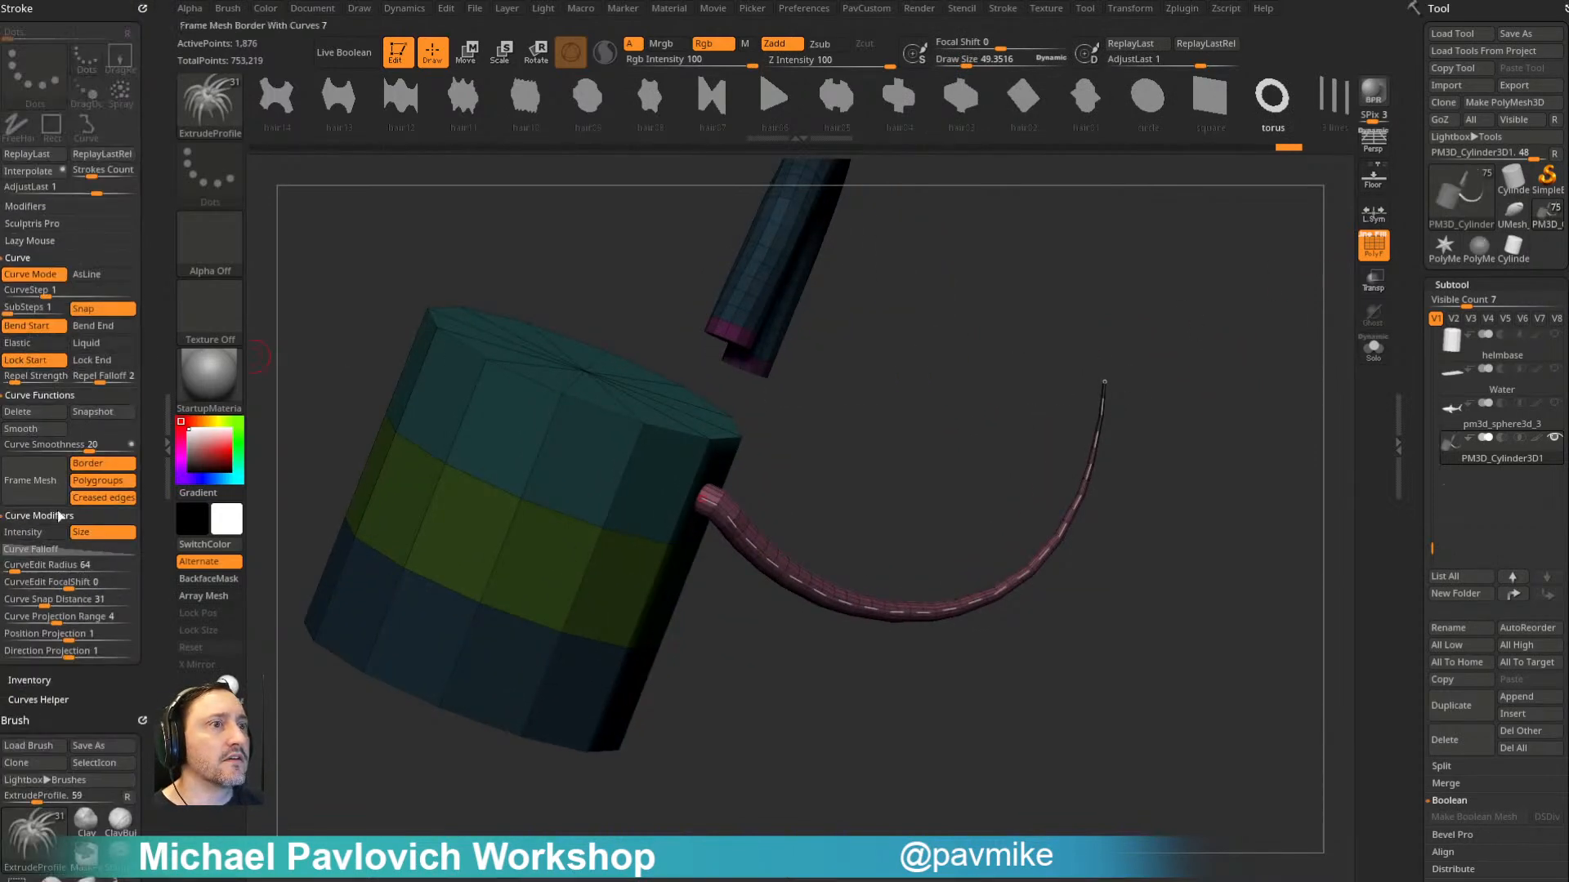
left_click(102, 532)
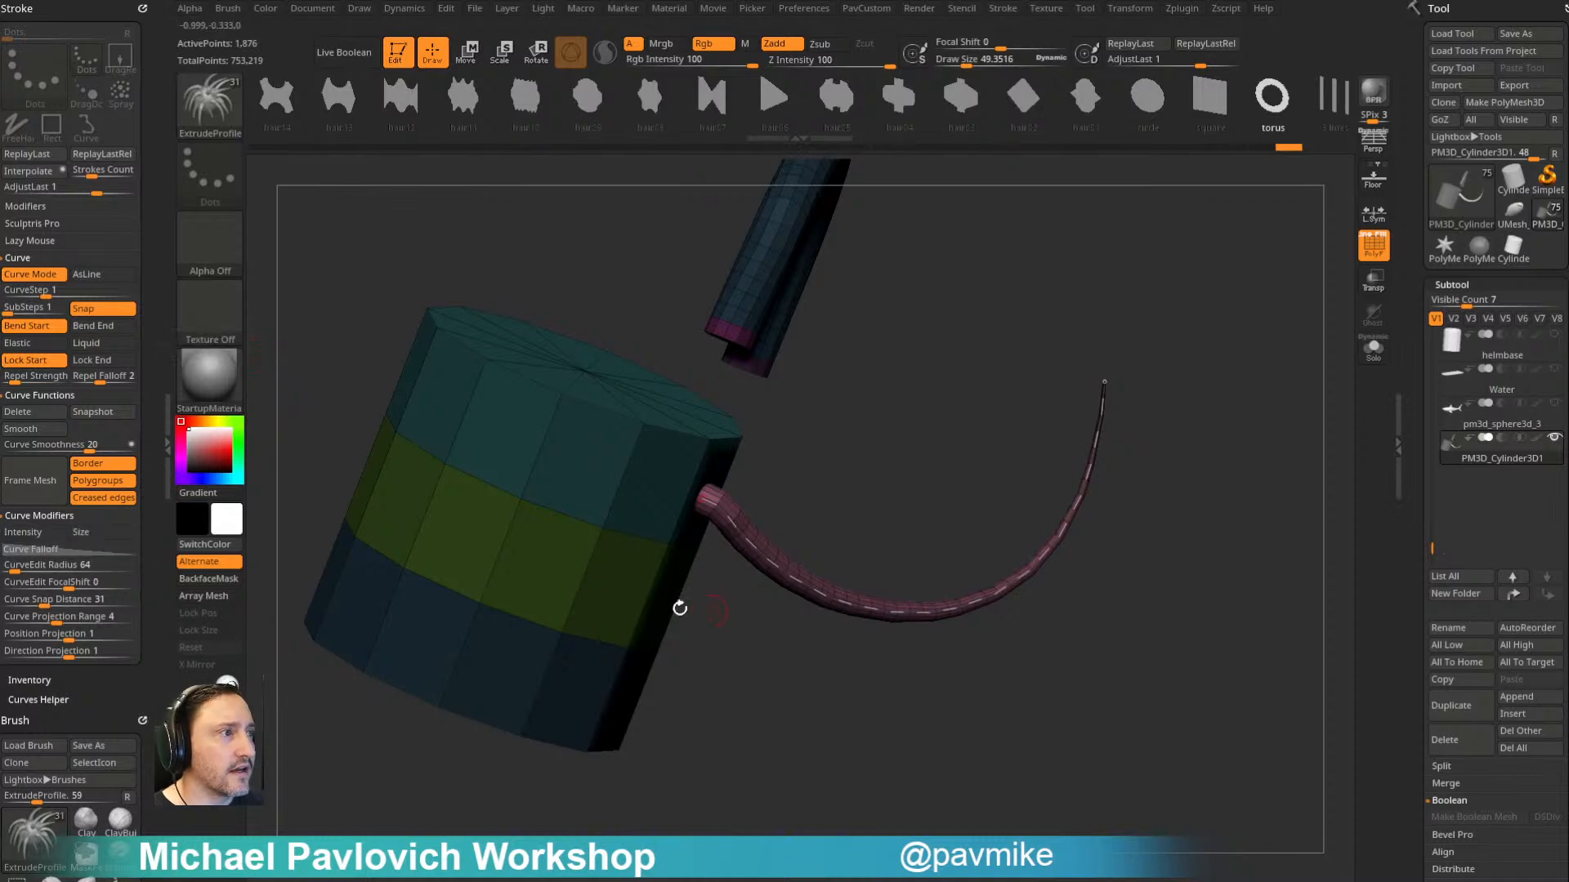
left_click_drag(1170, 584, 1054, 716)
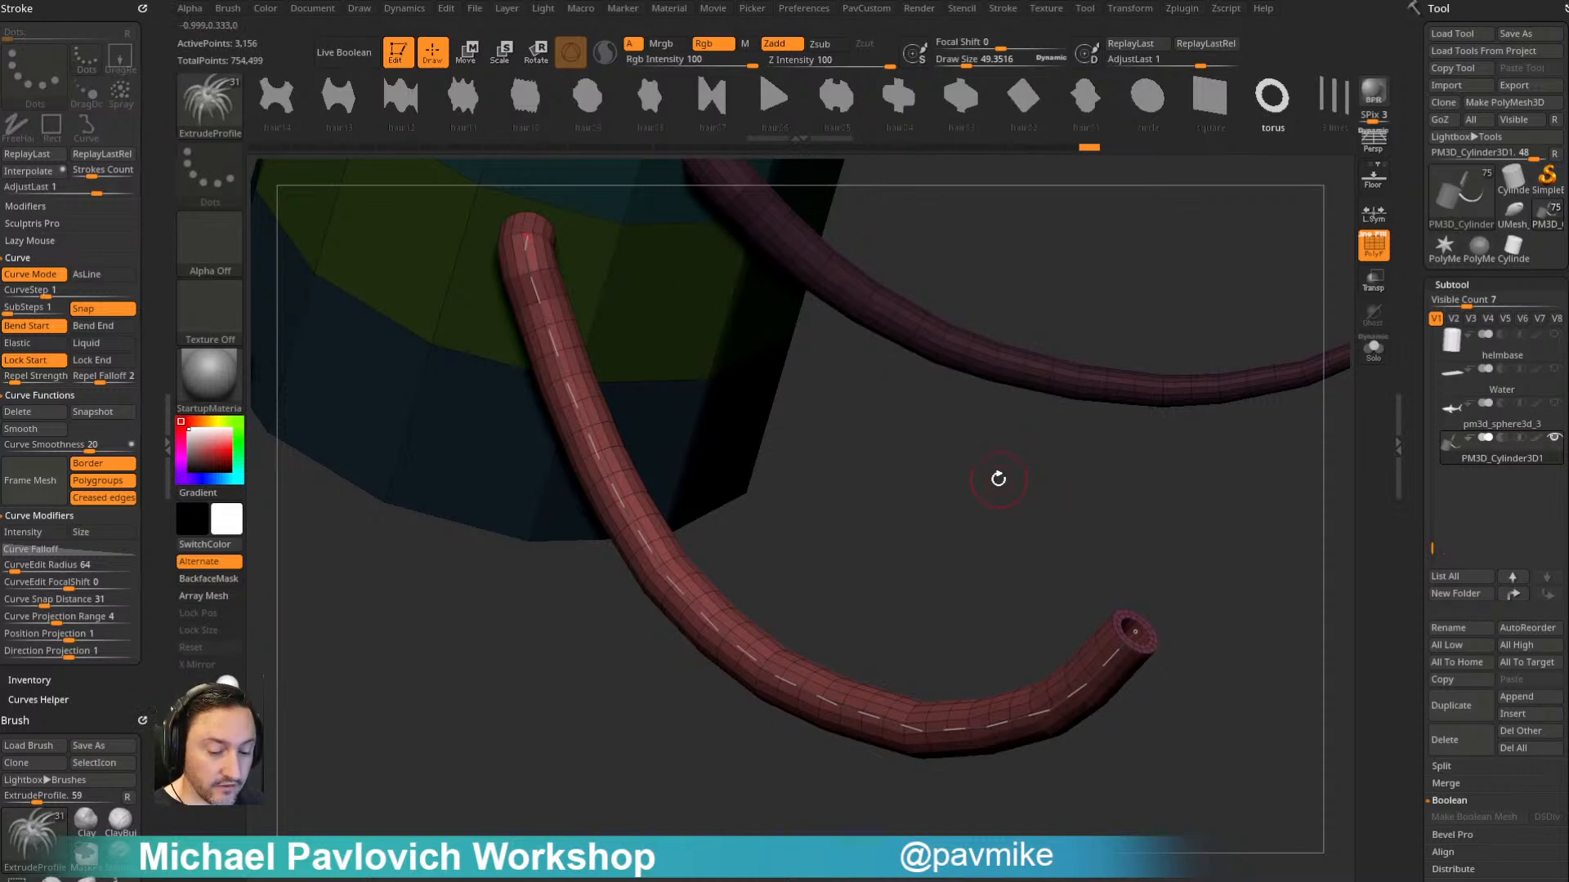
- Switch from the ExtrudeProfile brush to the CurveAlpha brush
key("b")
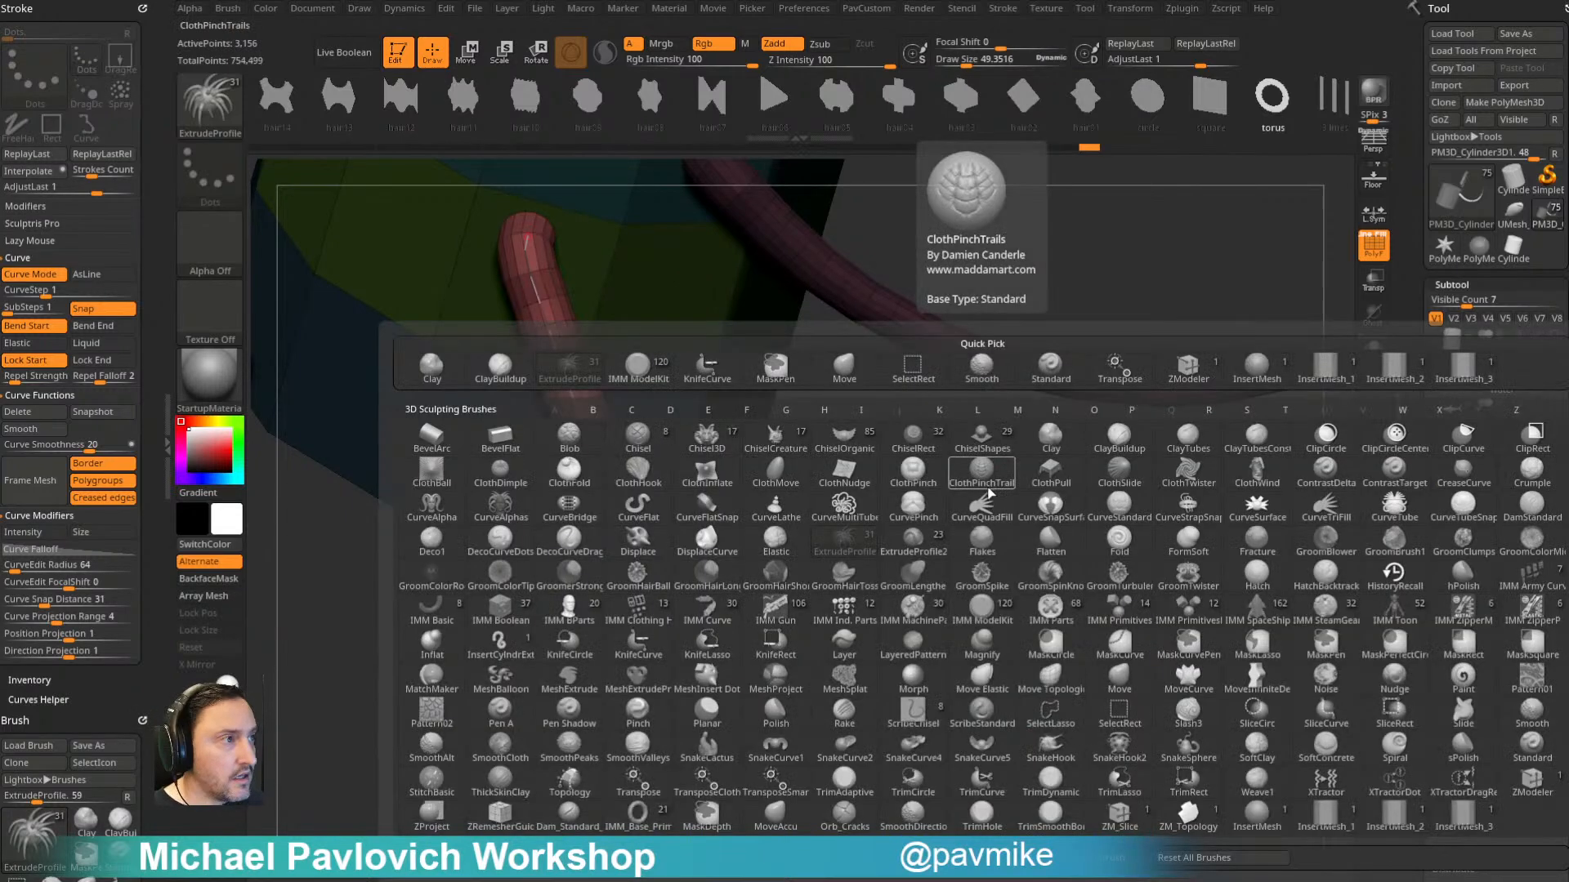
key("b")
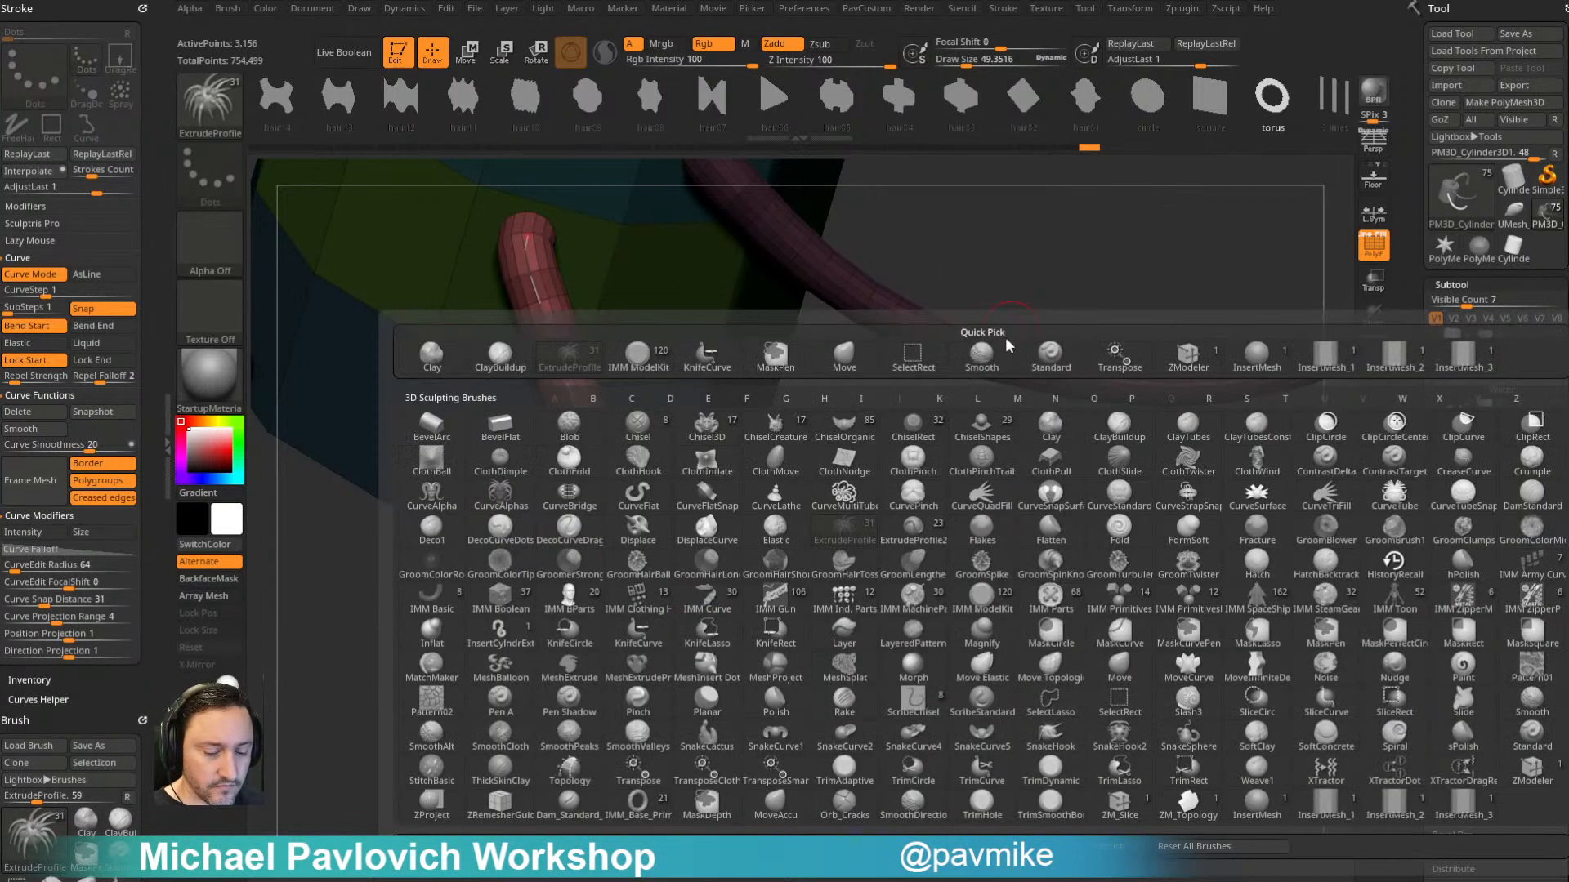
key("e")
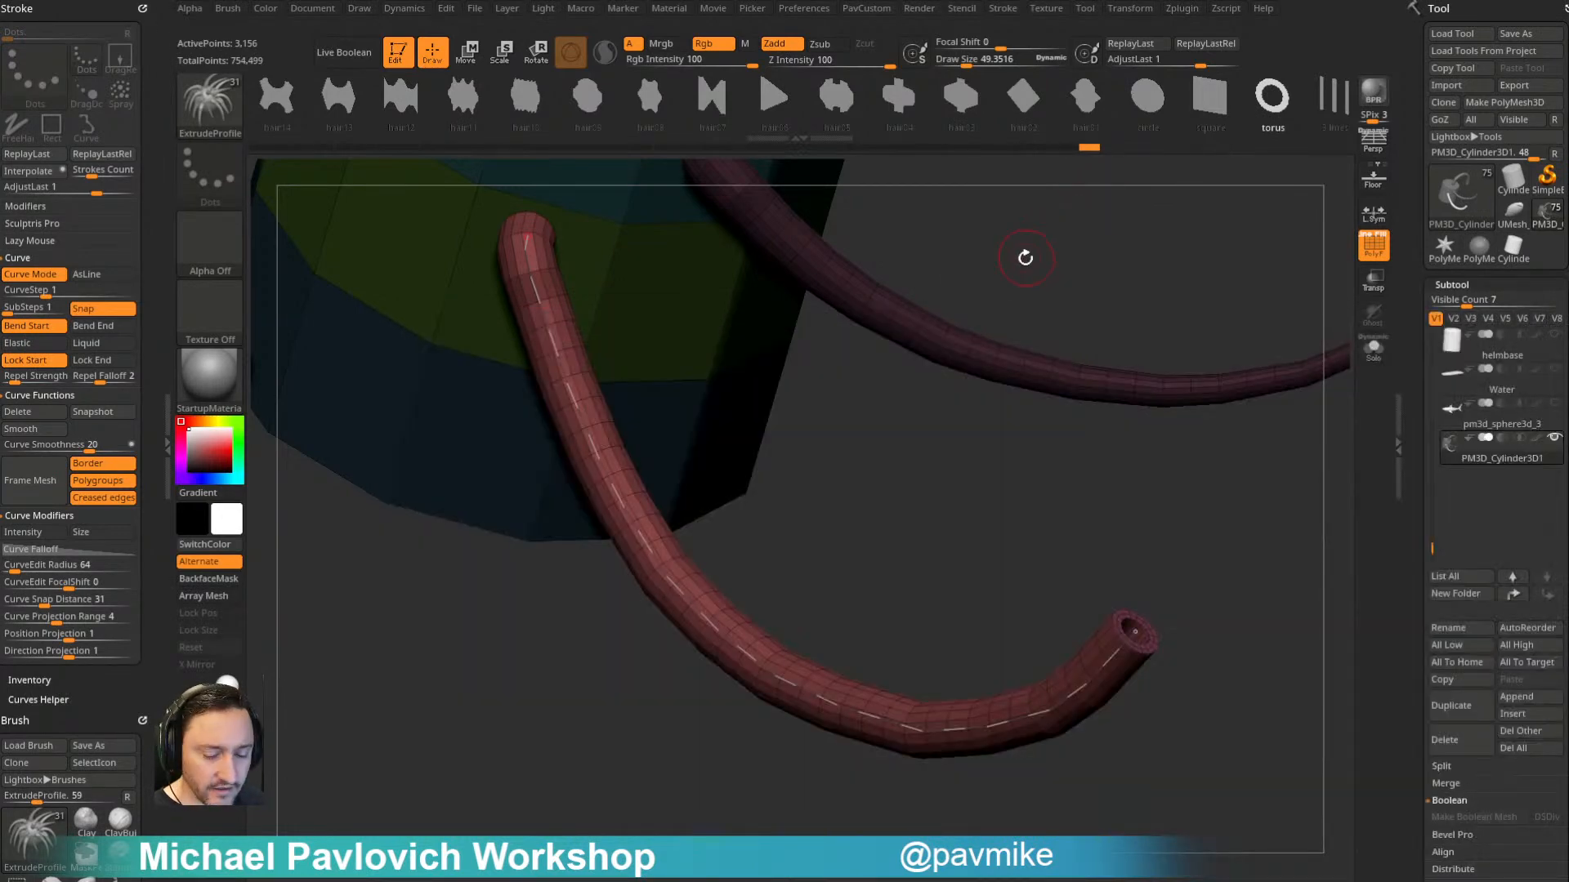
key("b")
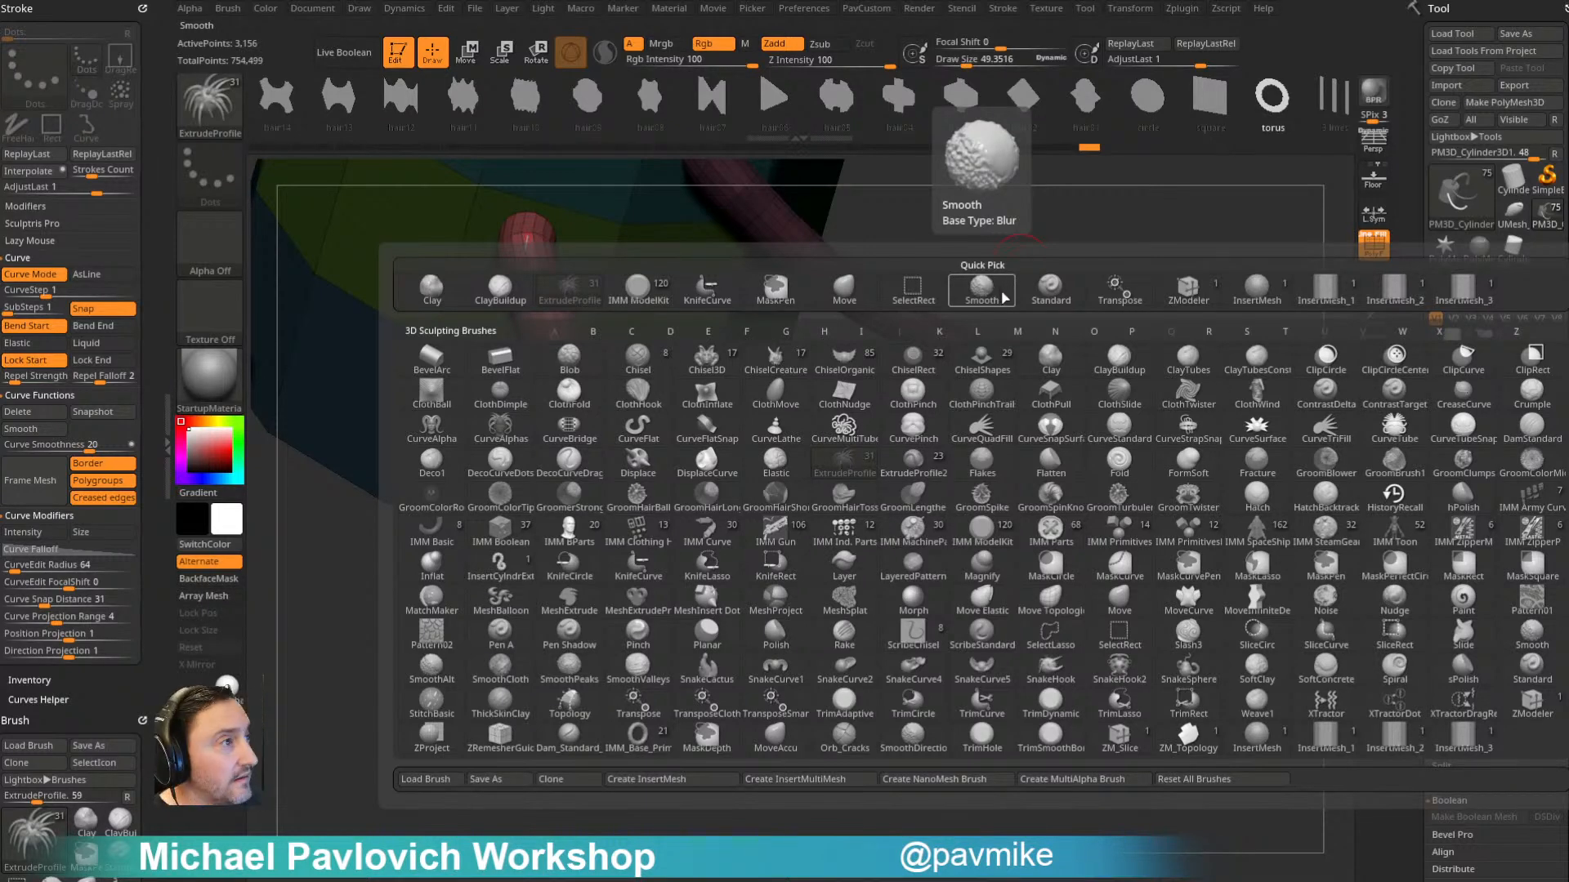
left_click(1004, 297)
key("b")
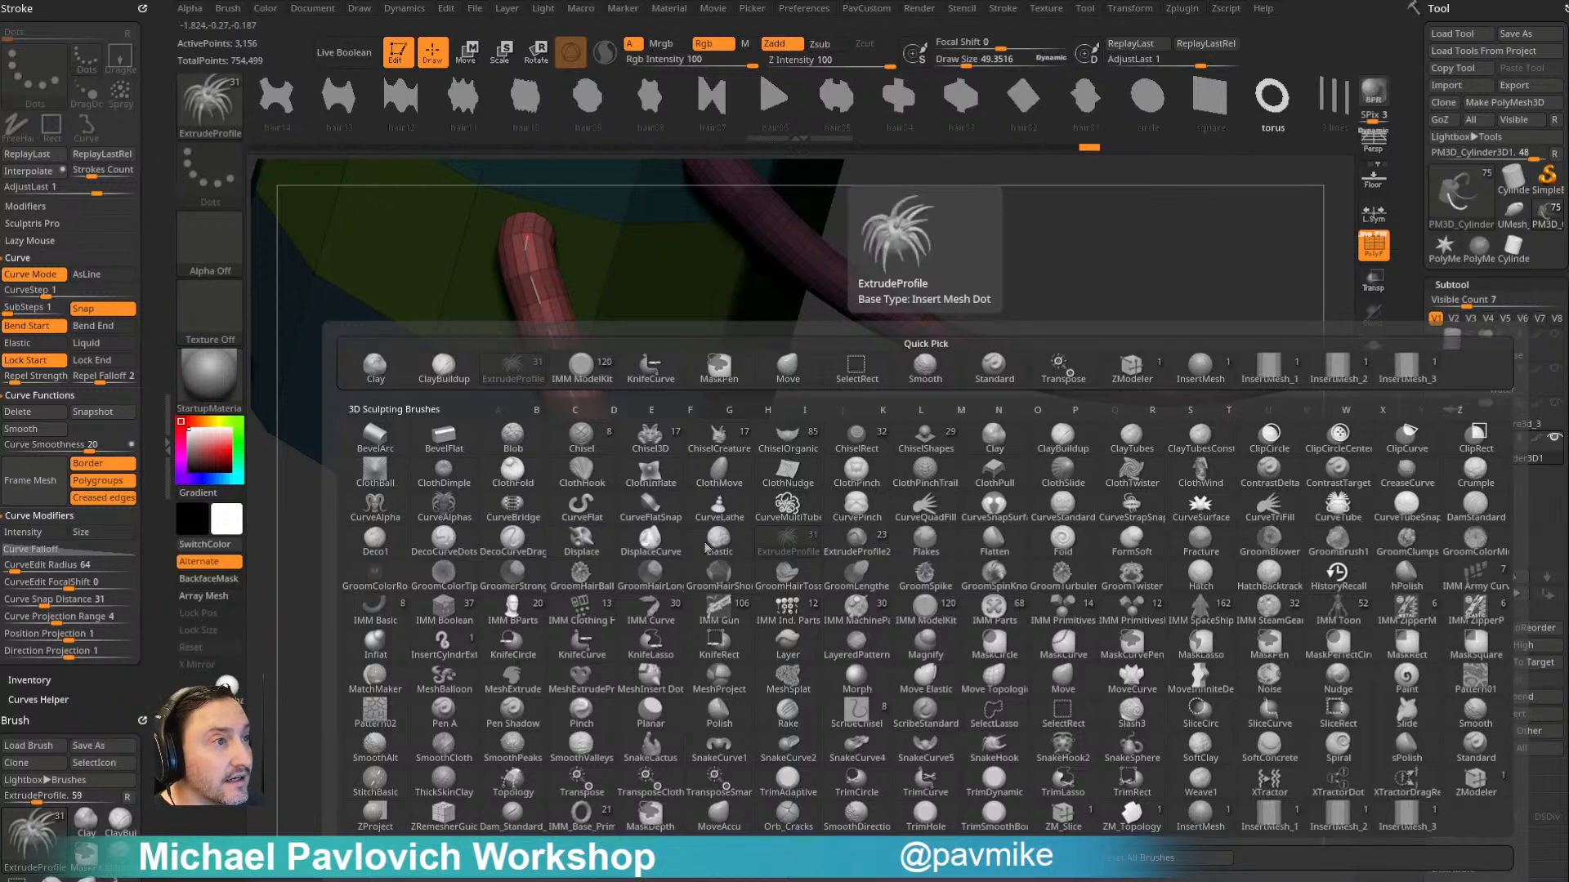
left_click(392, 527)
key("F1")
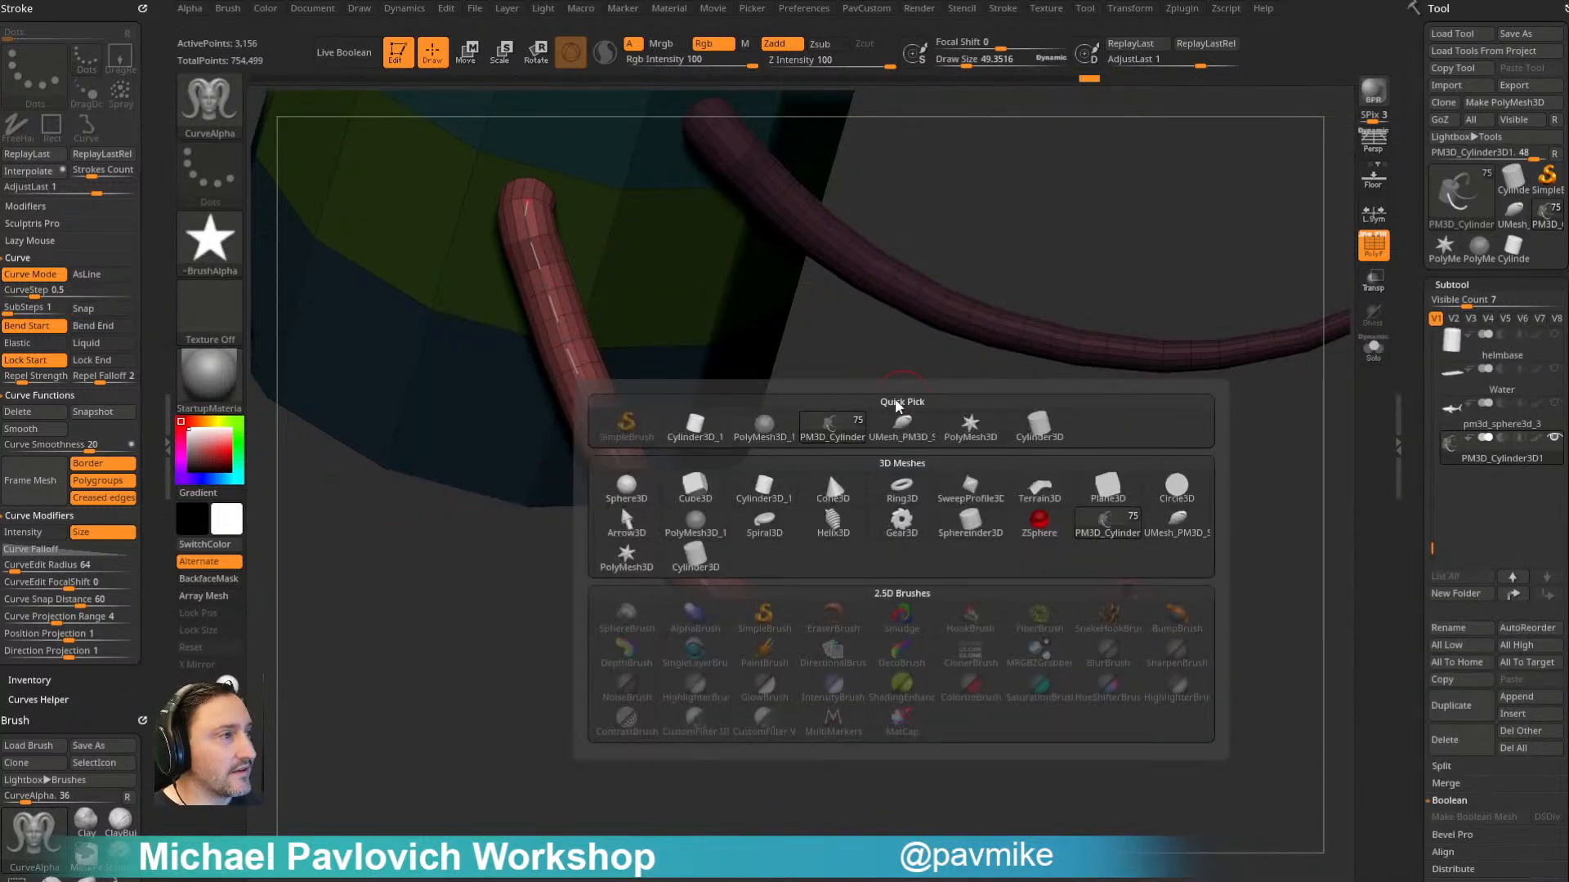
- Set the CurveAlpha brush's alpha to Alpha 09 and apply it to the second tube's curve
left_click(210, 246)
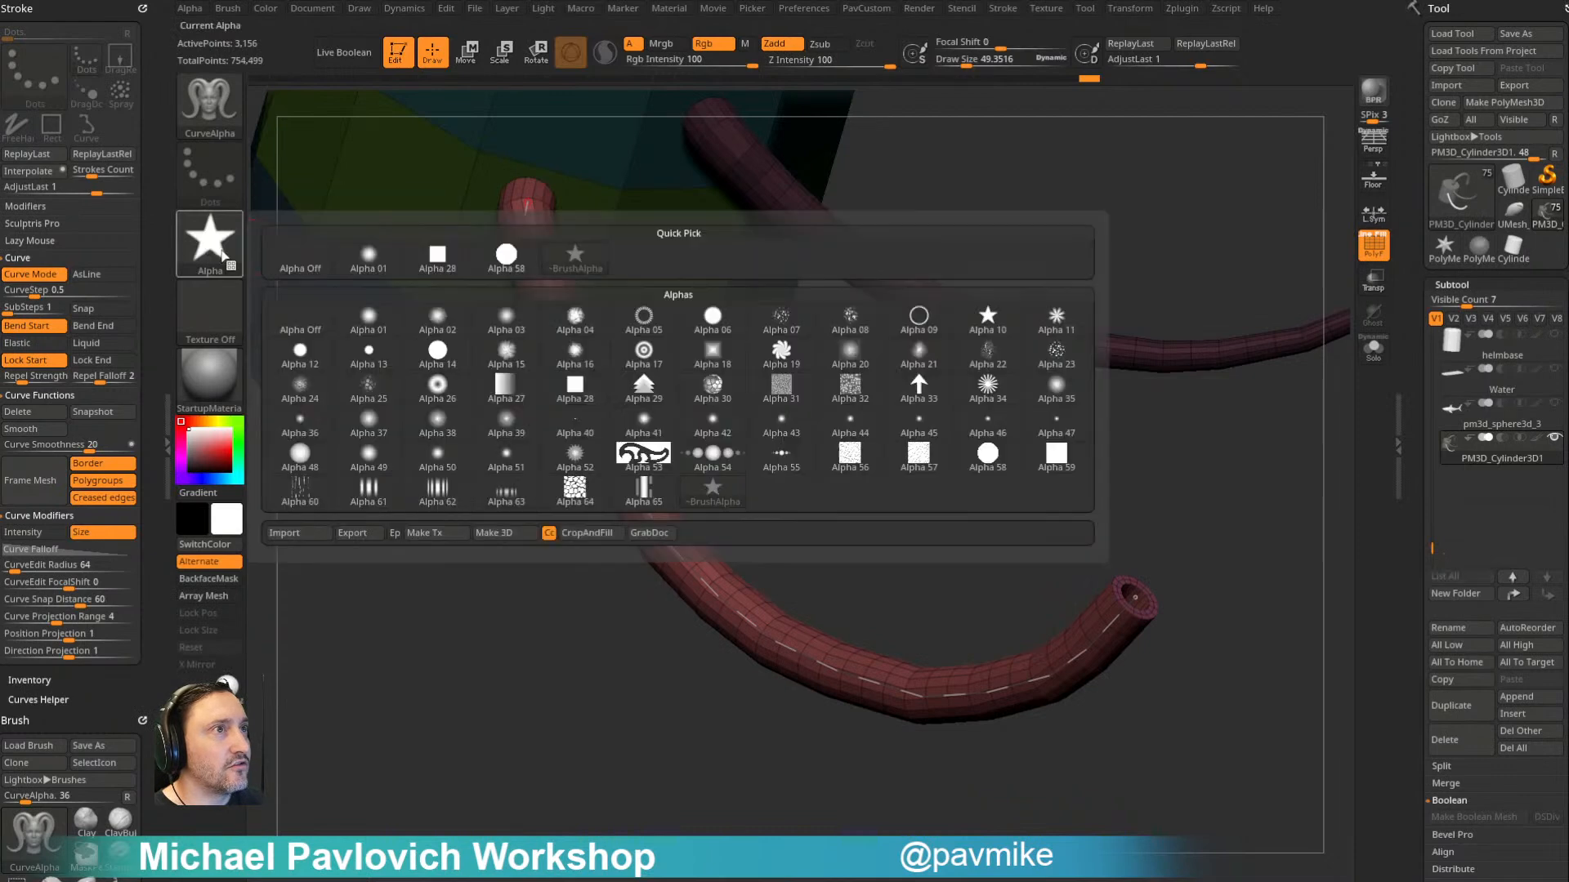
mouse_move(926, 333)
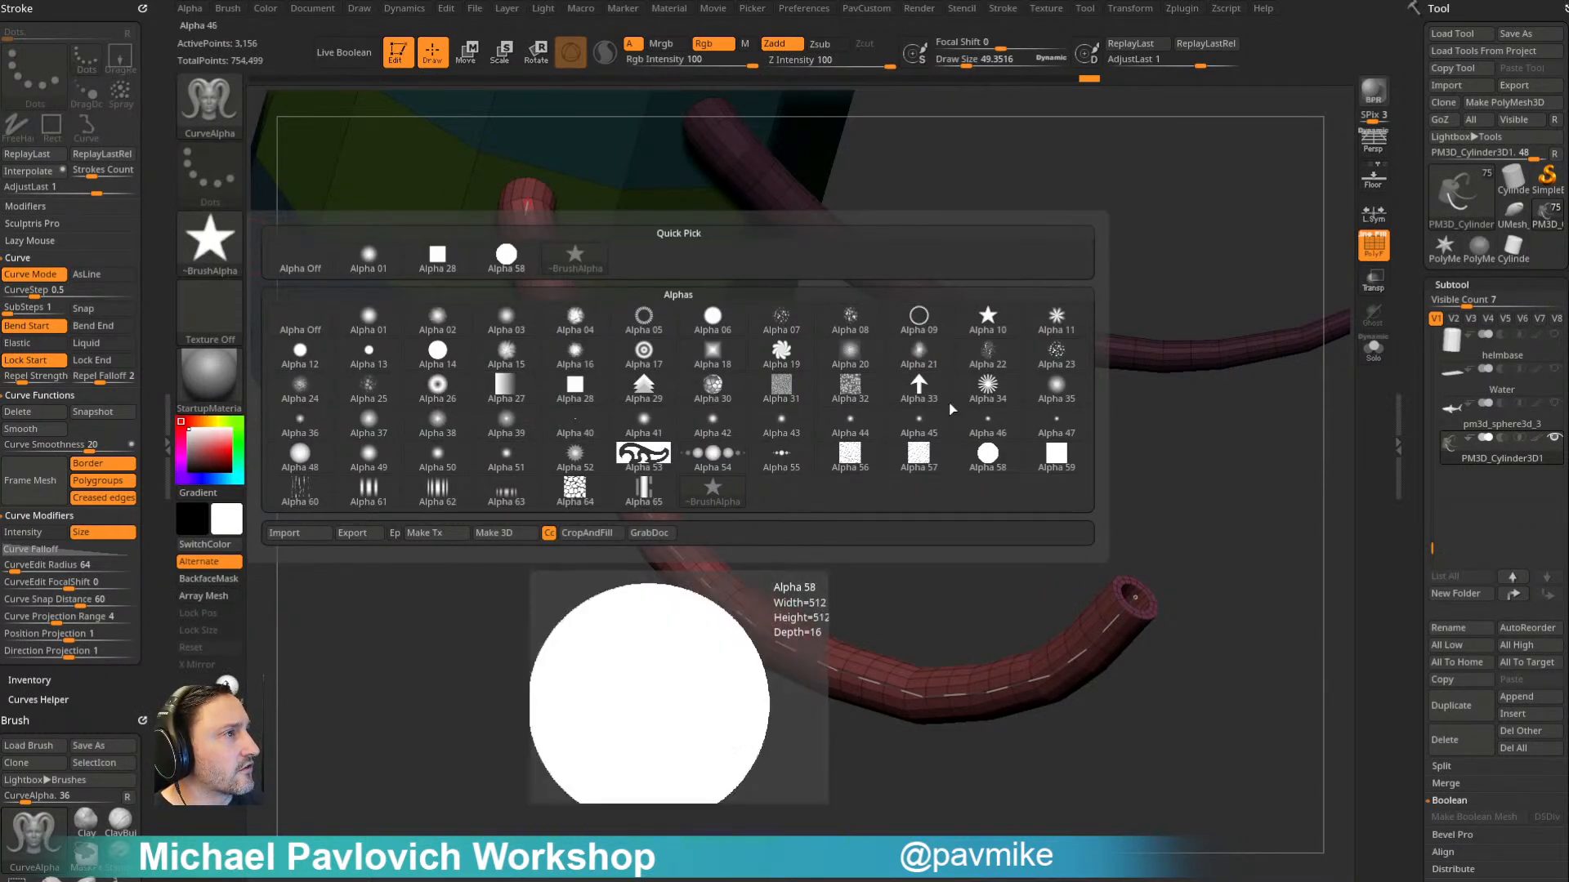
left_click(921, 320)
left_click_drag(875, 417, 812, 409)
left_click(624, 561)
left_click_drag(710, 577, 708, 491)
- Disable the Size curve modifier for CurveAlpha, update the ring-profile tube, and hide the polyframe
left_click(77, 534)
left_click(571, 424)
left_click_drag(947, 658, 1135, 540)
left_click(1373, 249)
left_click_drag(382, 694, 381, 480)
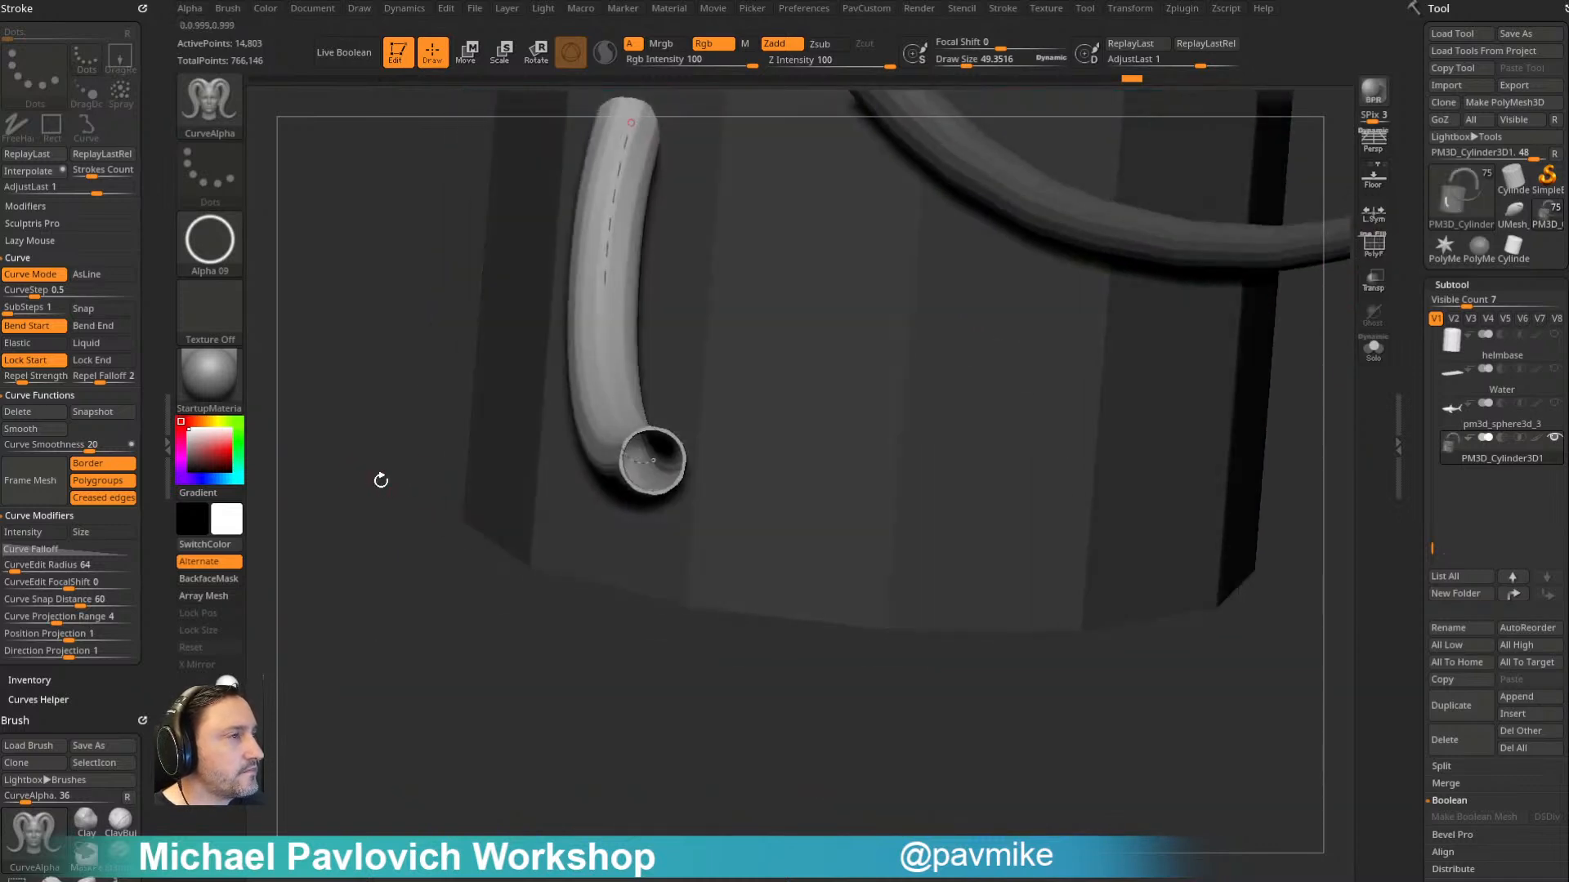
- Change the brush's alpha to Alpha 05 and update the curve with the toothed ring profile
left_click(214, 243)
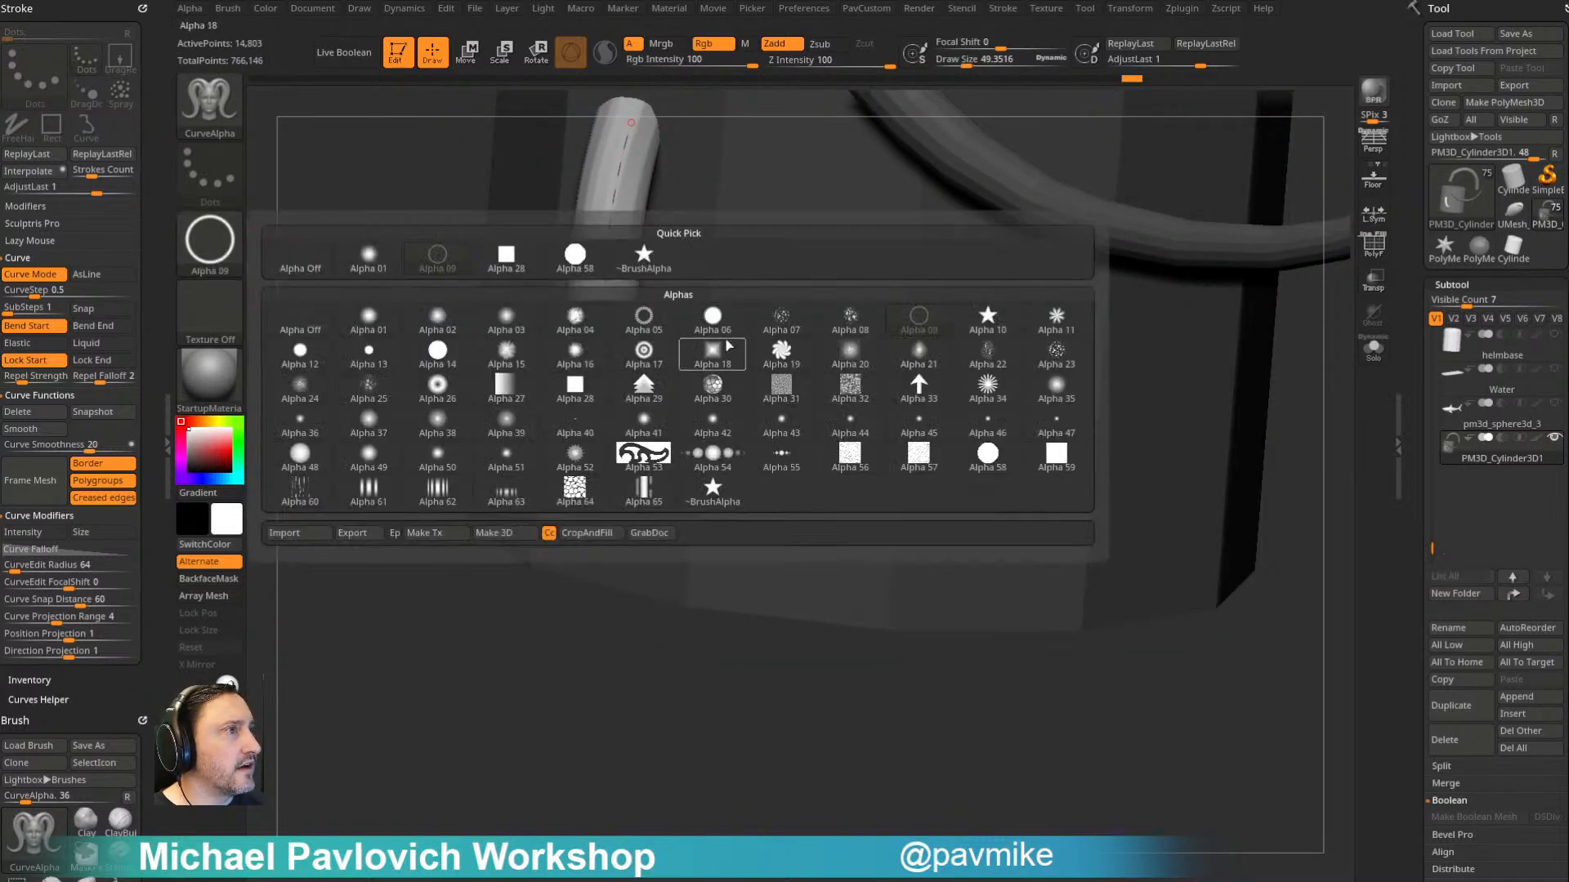
left_click(646, 315)
left_click(608, 411)
left_click_drag(504, 674, 491, 680)
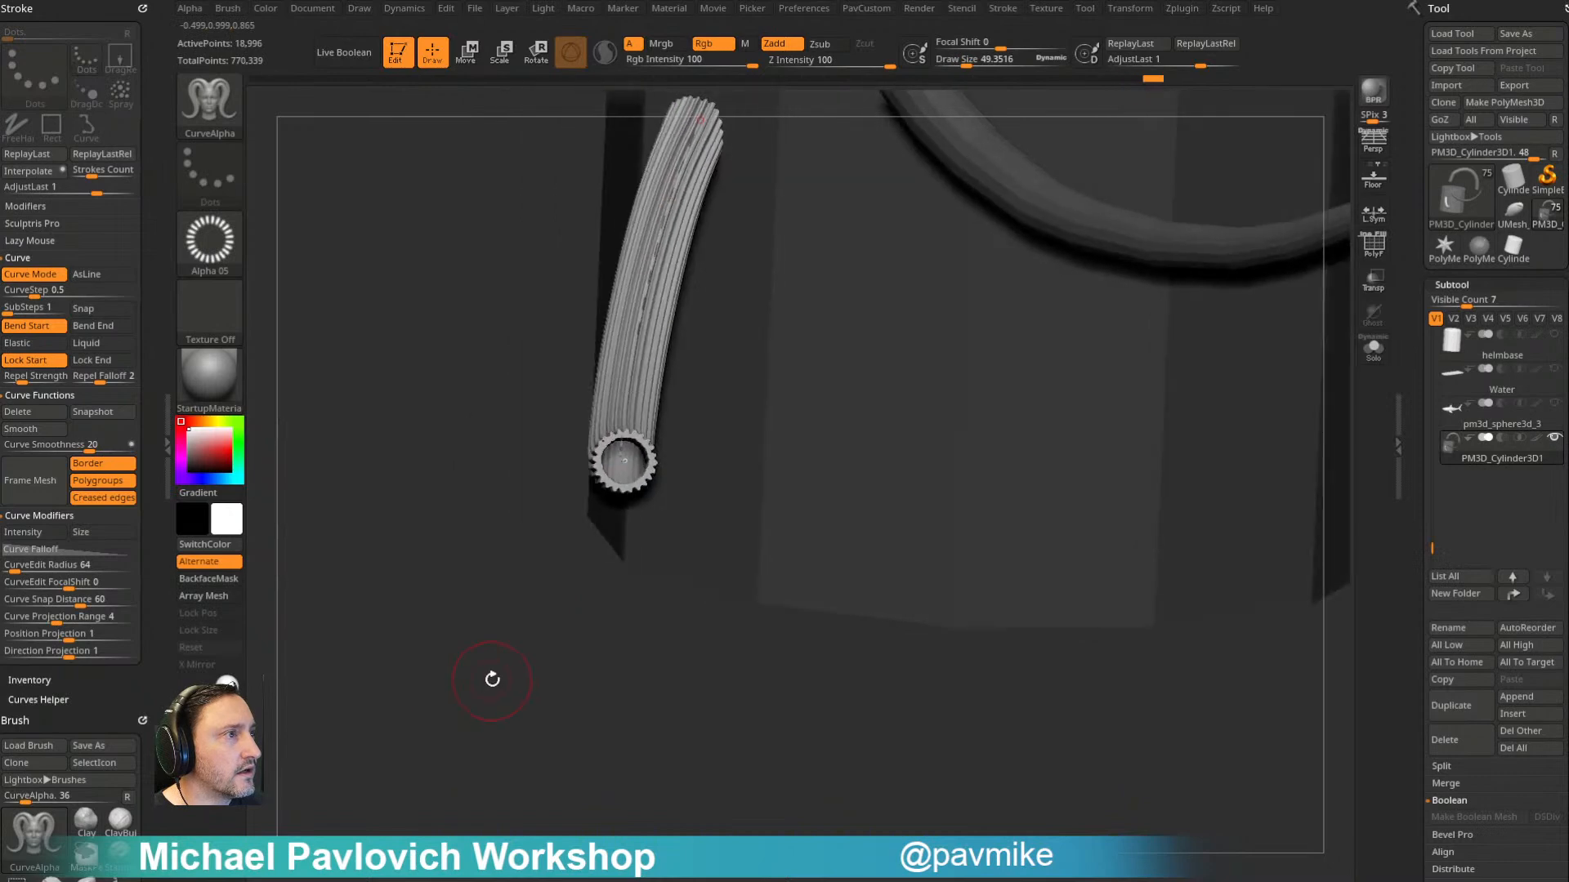
left_click_drag(523, 572, 920, 566)
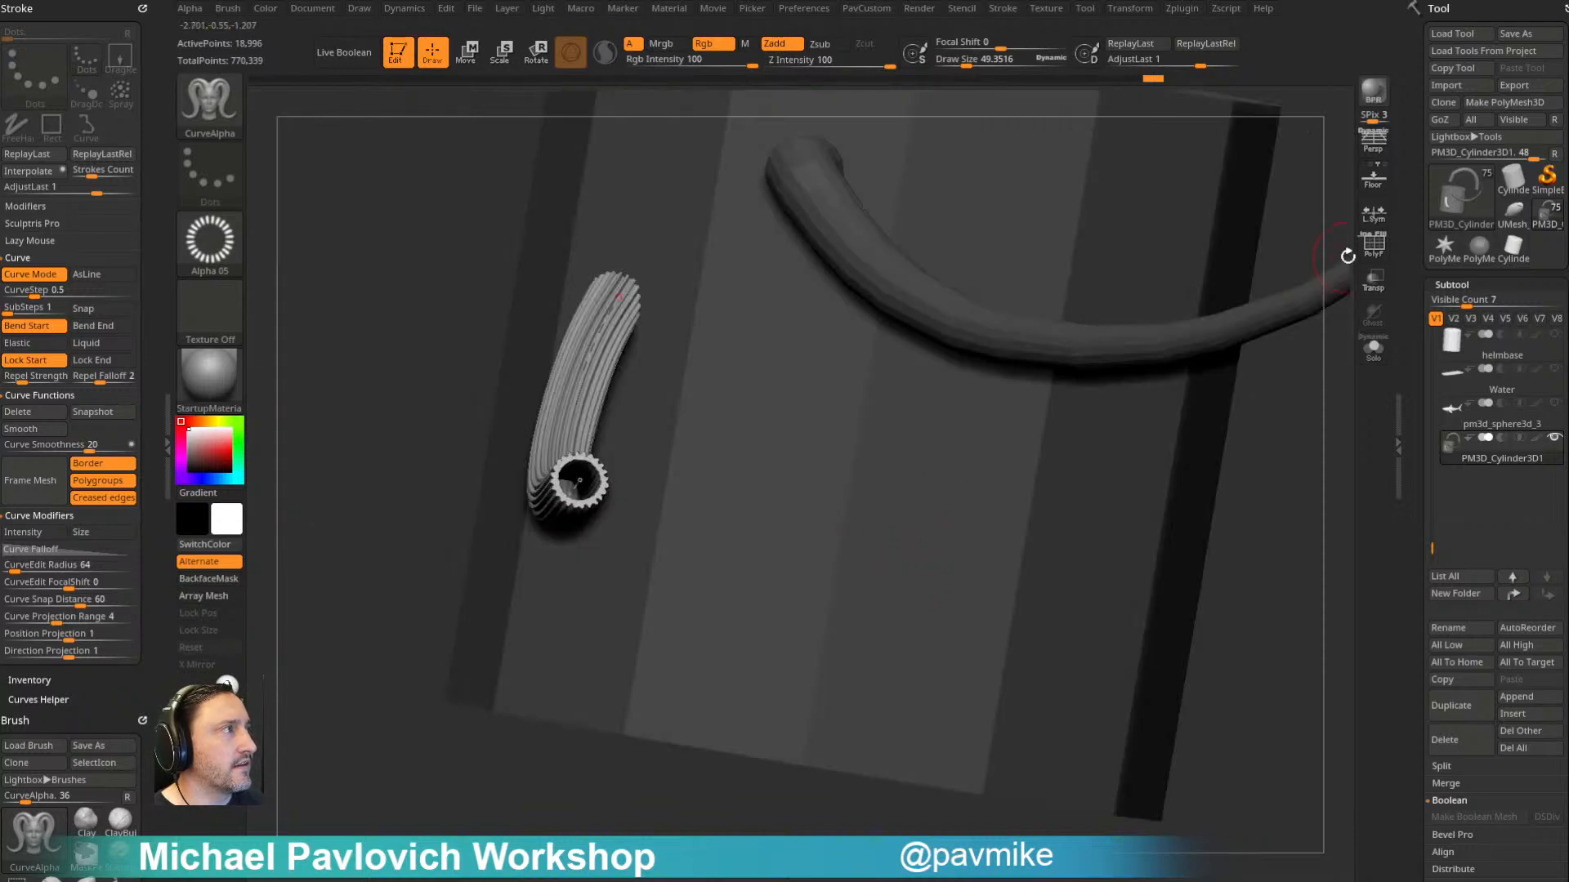
- Examine the toothed tube's wireframe up close with the polyframe shown, and return to the plain shaded overview
left_click(1374, 247)
right_click_drag(620, 389, 817, 748, "ctrl")
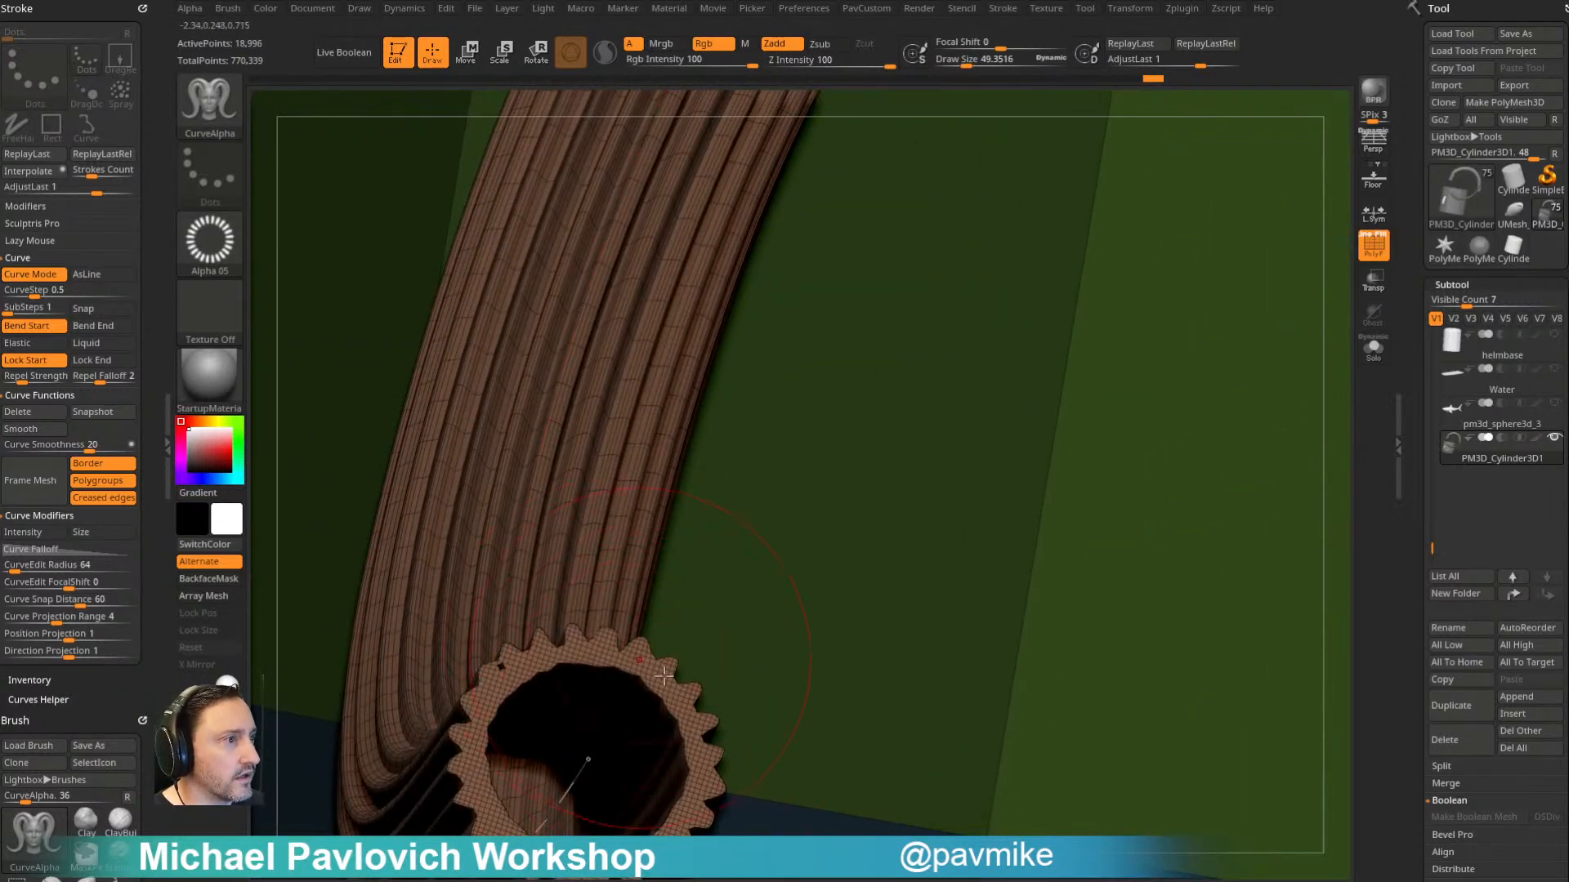
right_click_drag(465, 665, 727, 372, "ctrl")
right_click_drag(727, 372, 714, 357)
right_click_drag(1106, 323, 904, 136, "alt")
left_click(1374, 247)
right_click_drag(1172, 217, 1155, 294)
right_click_drag(1067, 248, 1058, 116, "ctrl")
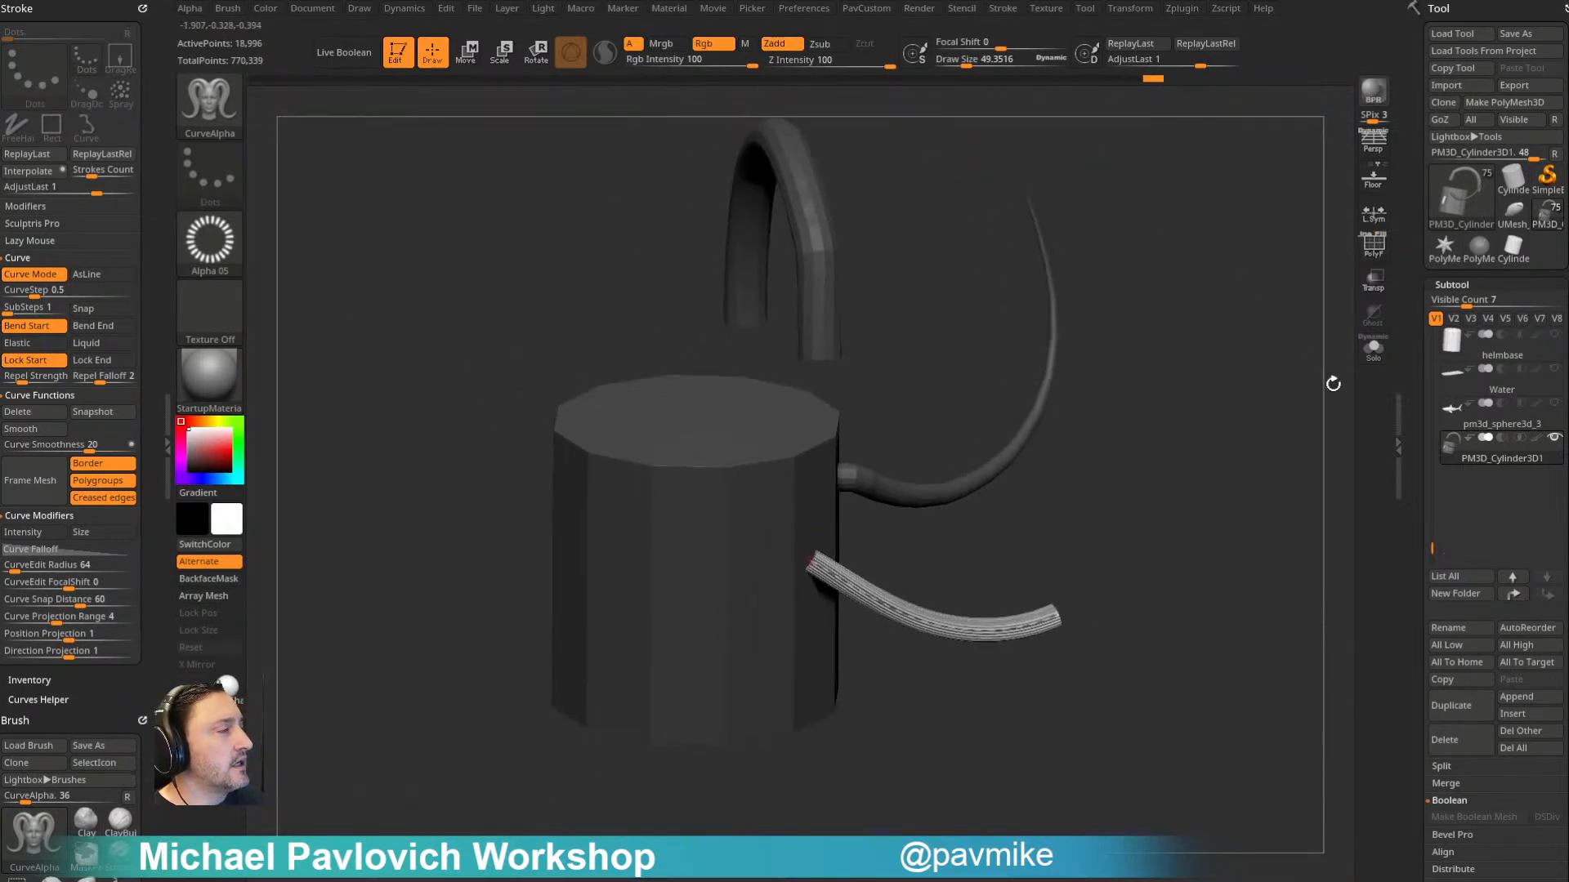
- Delete all subtools of the practice tool and switch through the remaining tools to UMesh_PM3D_Sphere3D_2
left_click(1504, 758)
left_click(1393, 772)
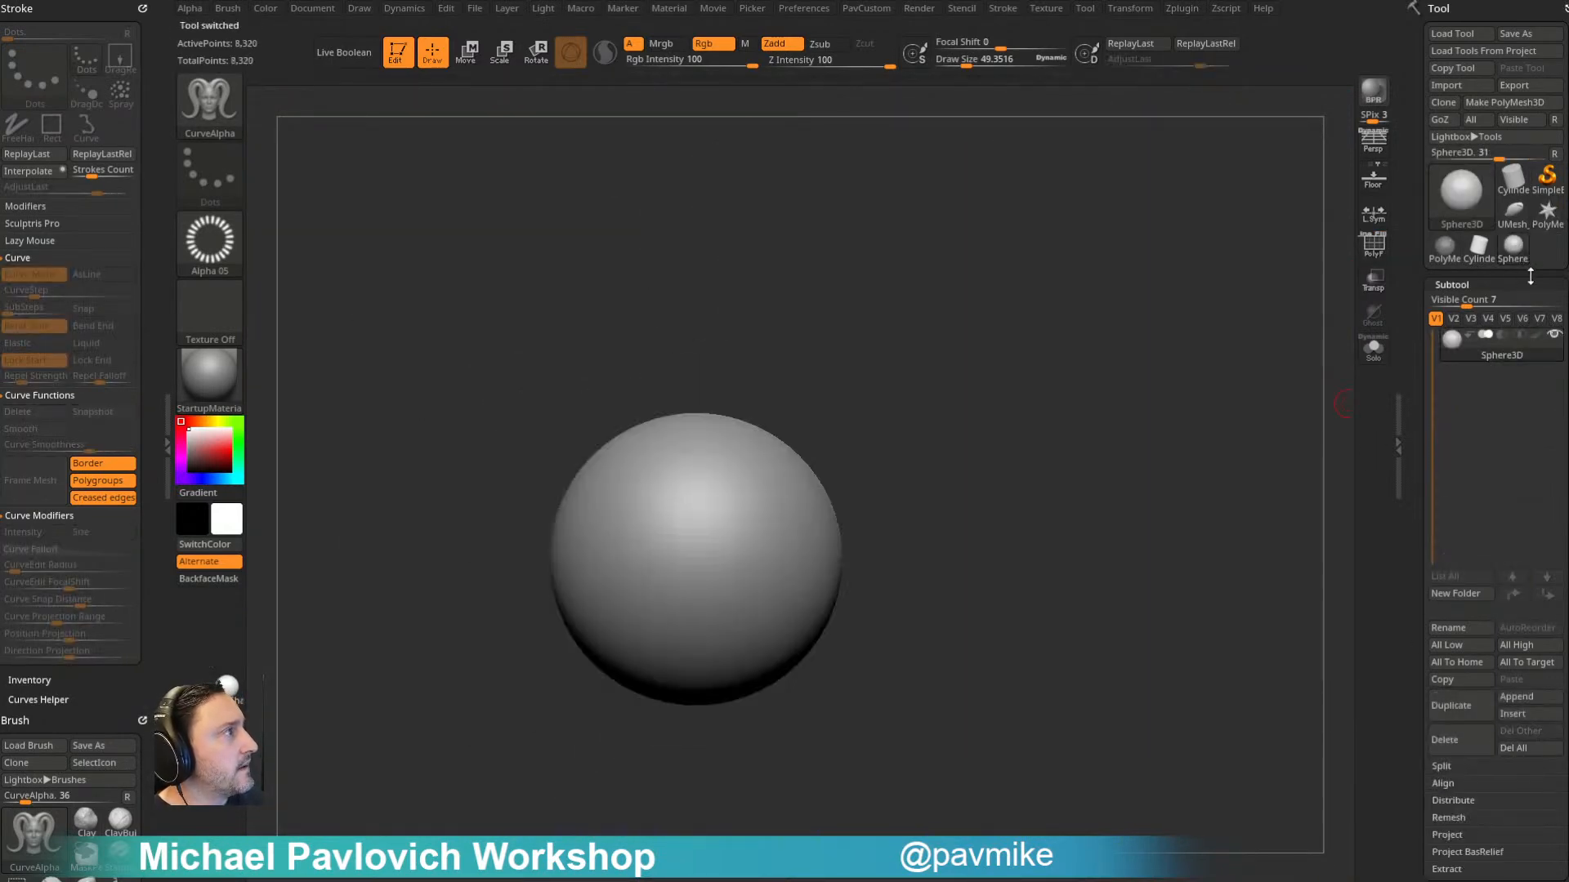
left_click(1480, 251)
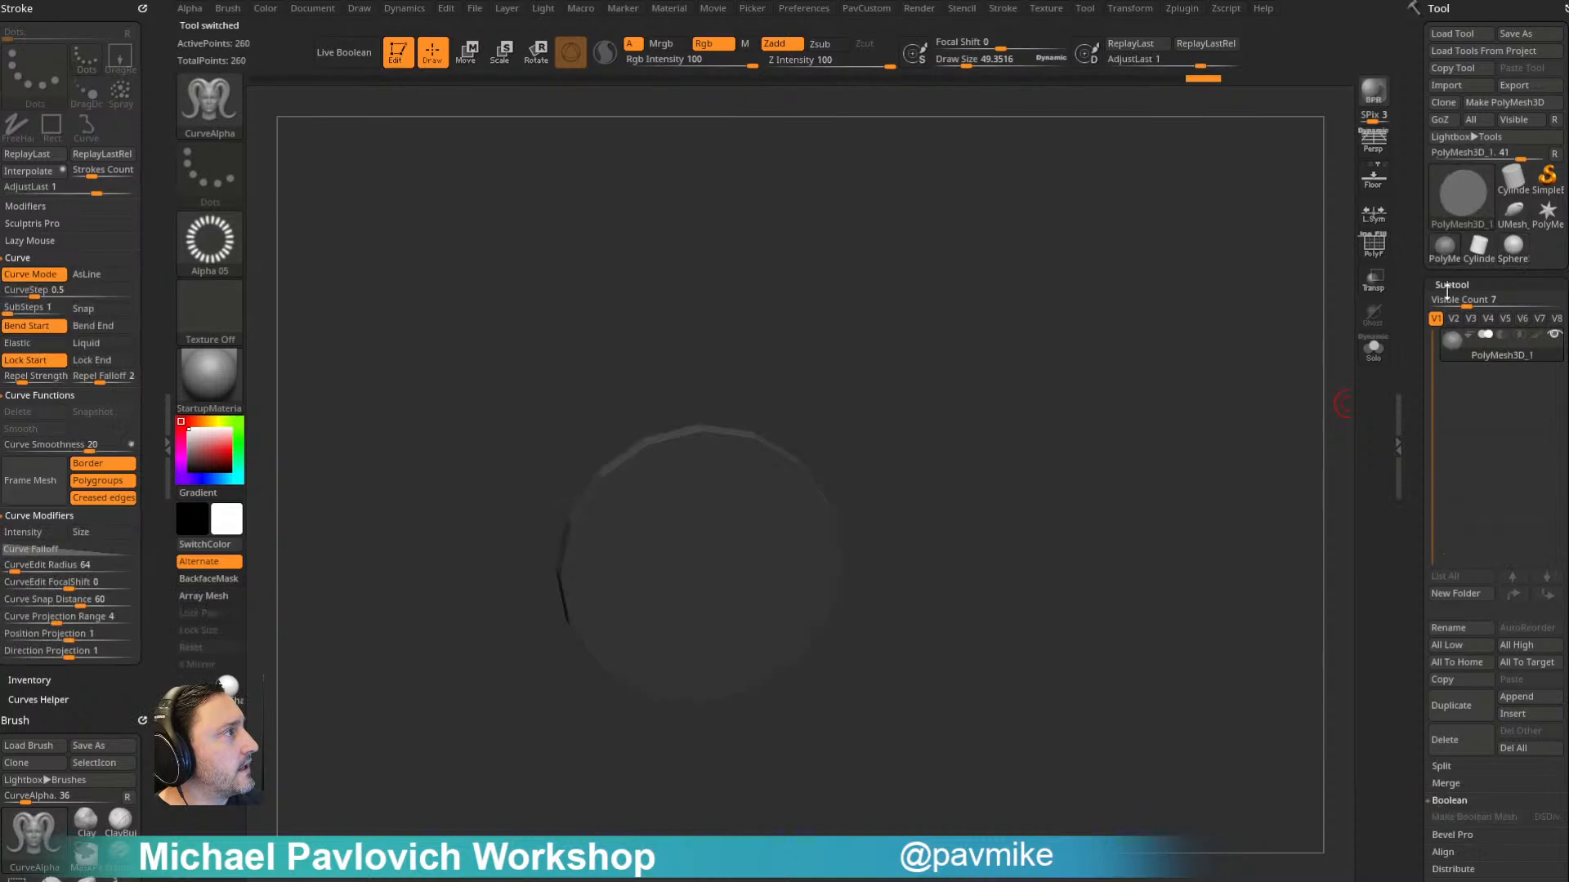
left_click(1513, 213)
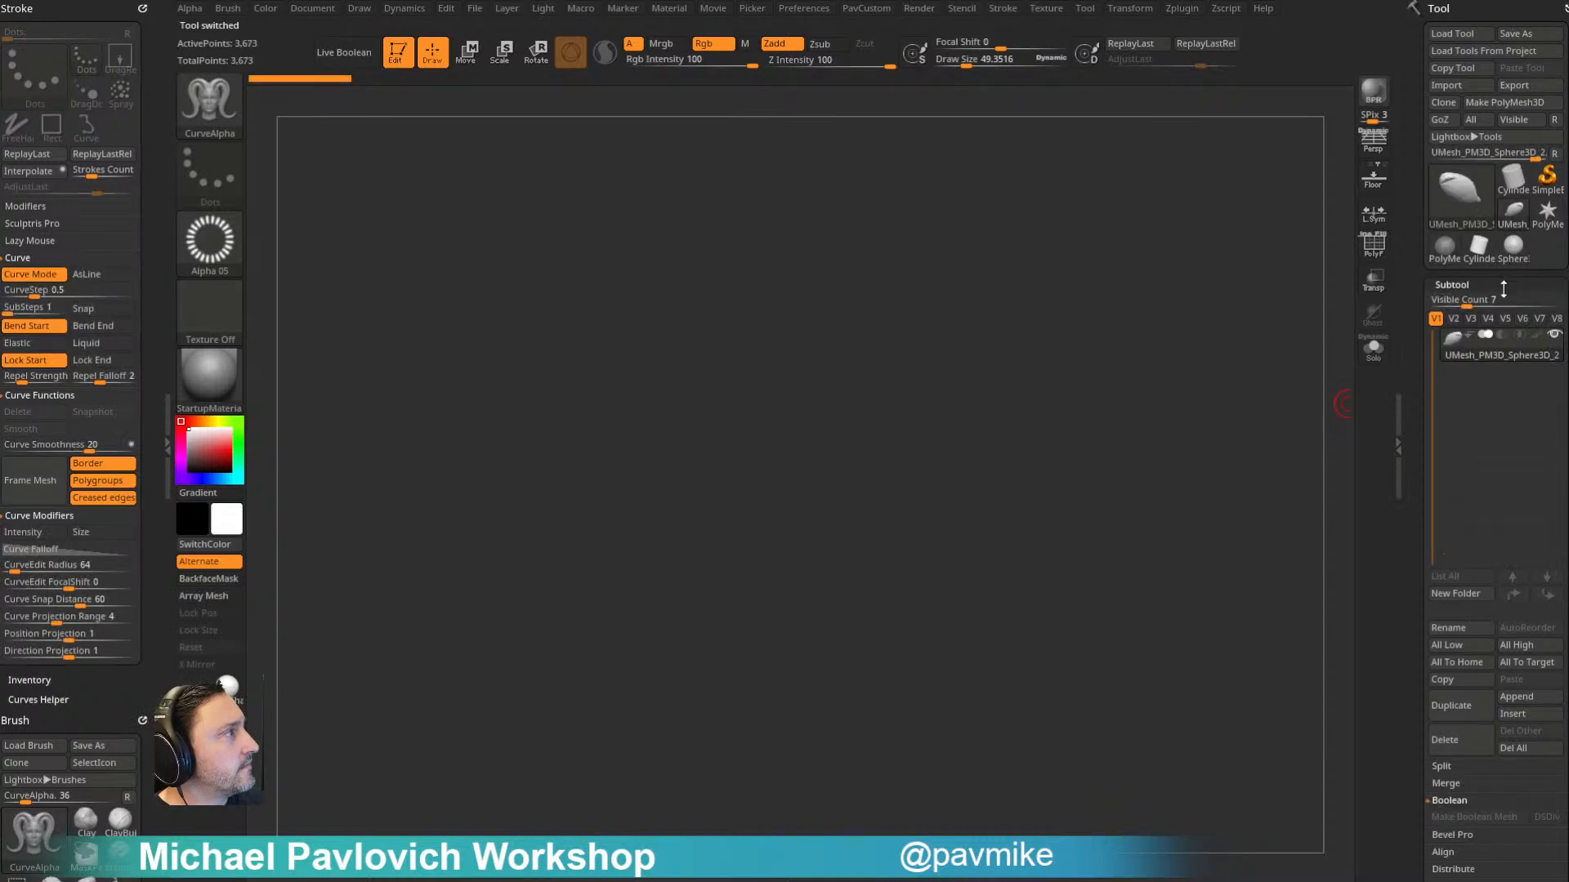
left_click(1465, 204)
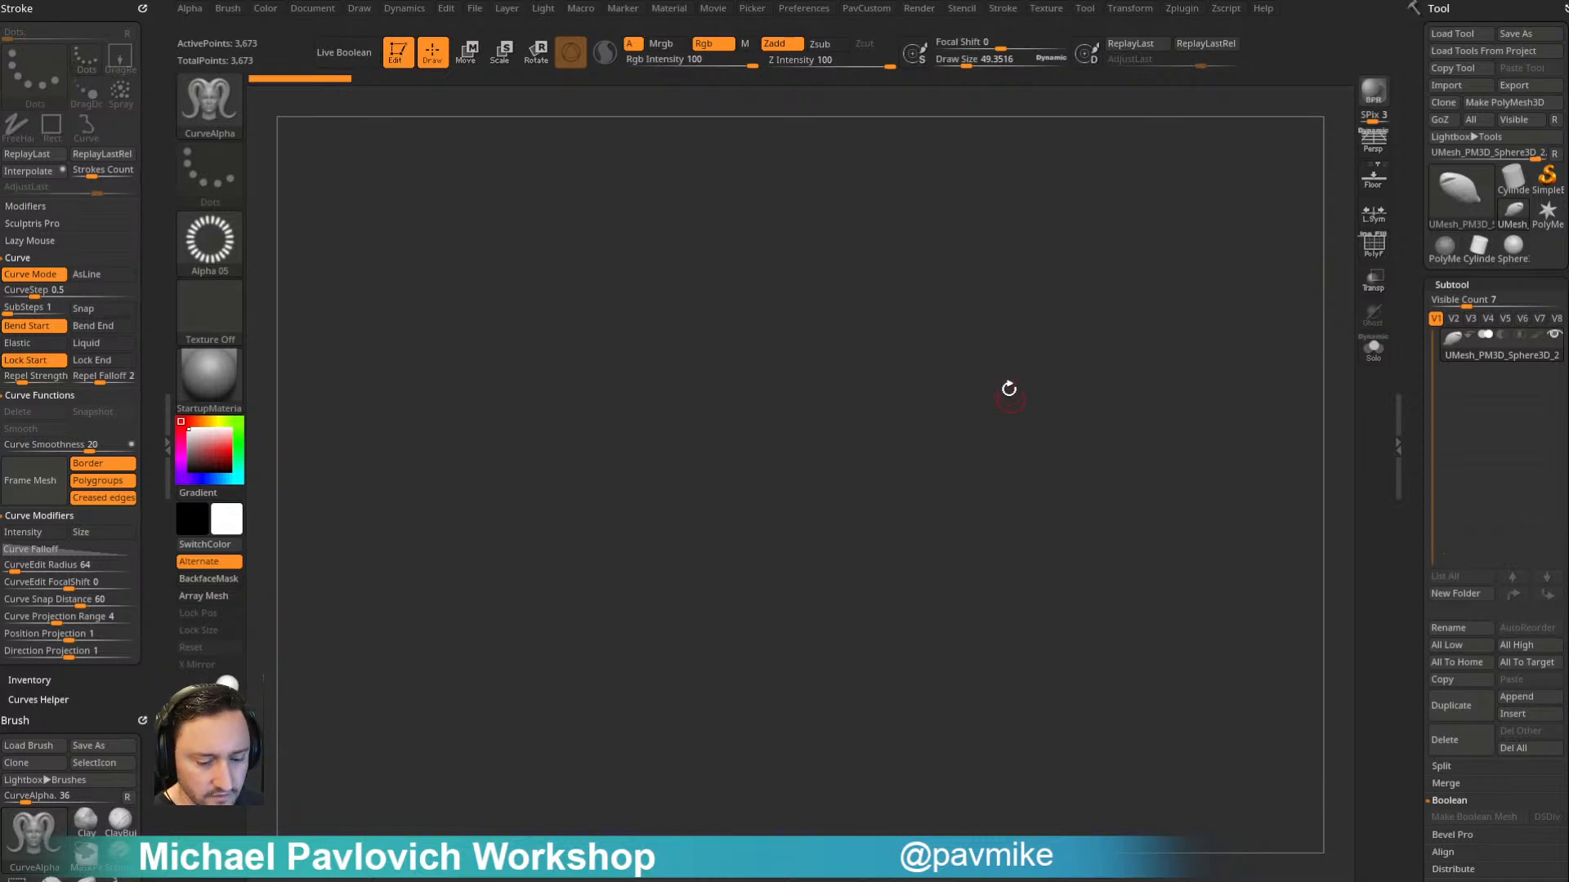
- Restore the pirate ship project QS_3958.zpr from the LightBox QuickSave files
key("comma")
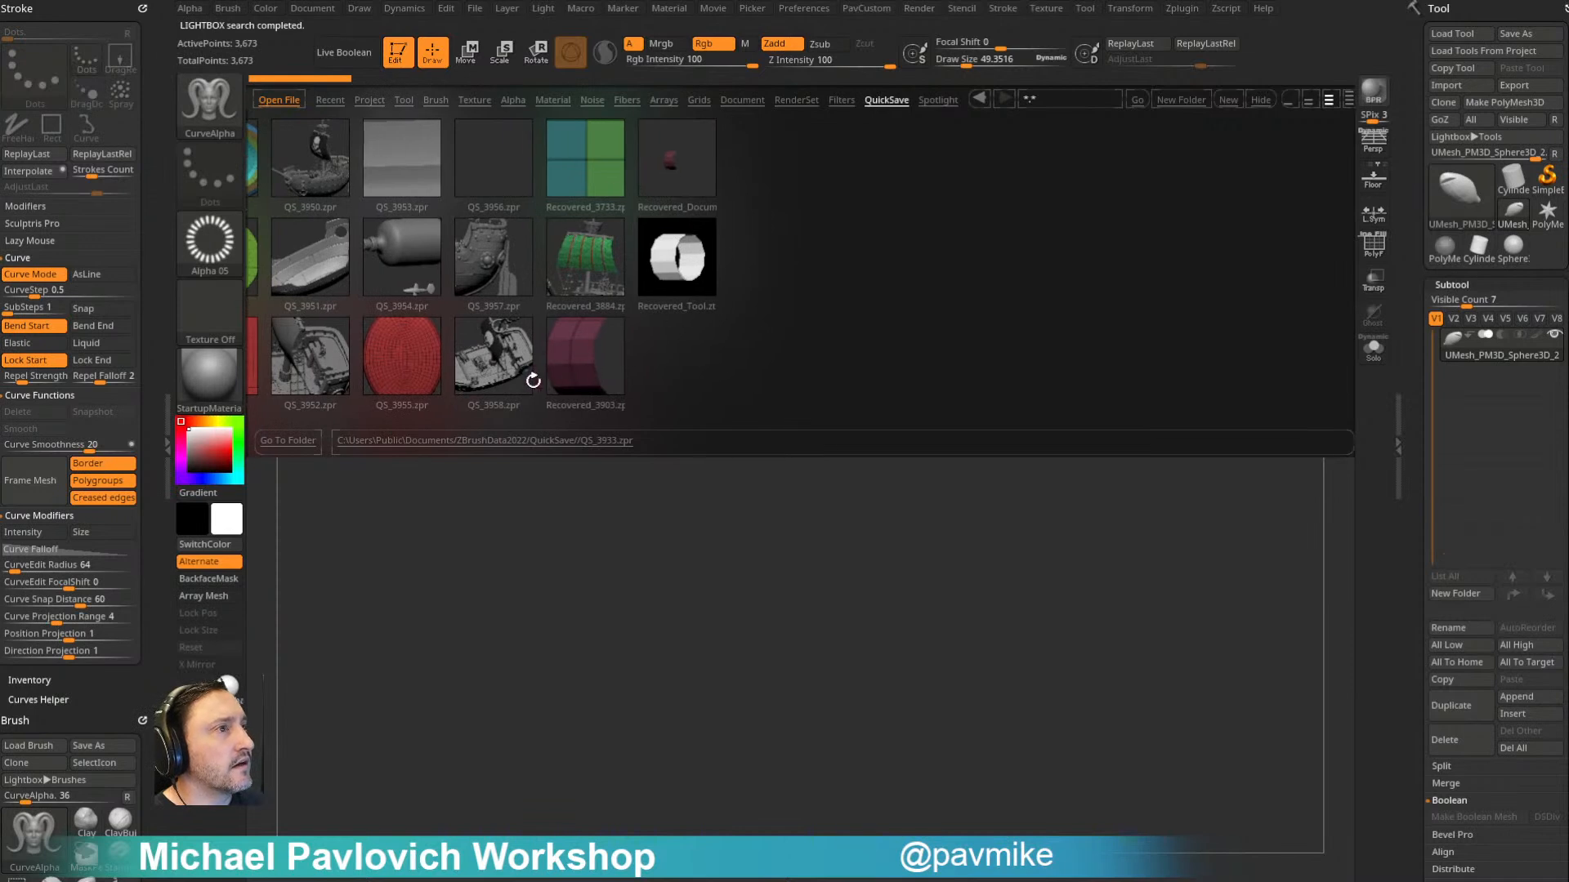
double_click(500, 367)
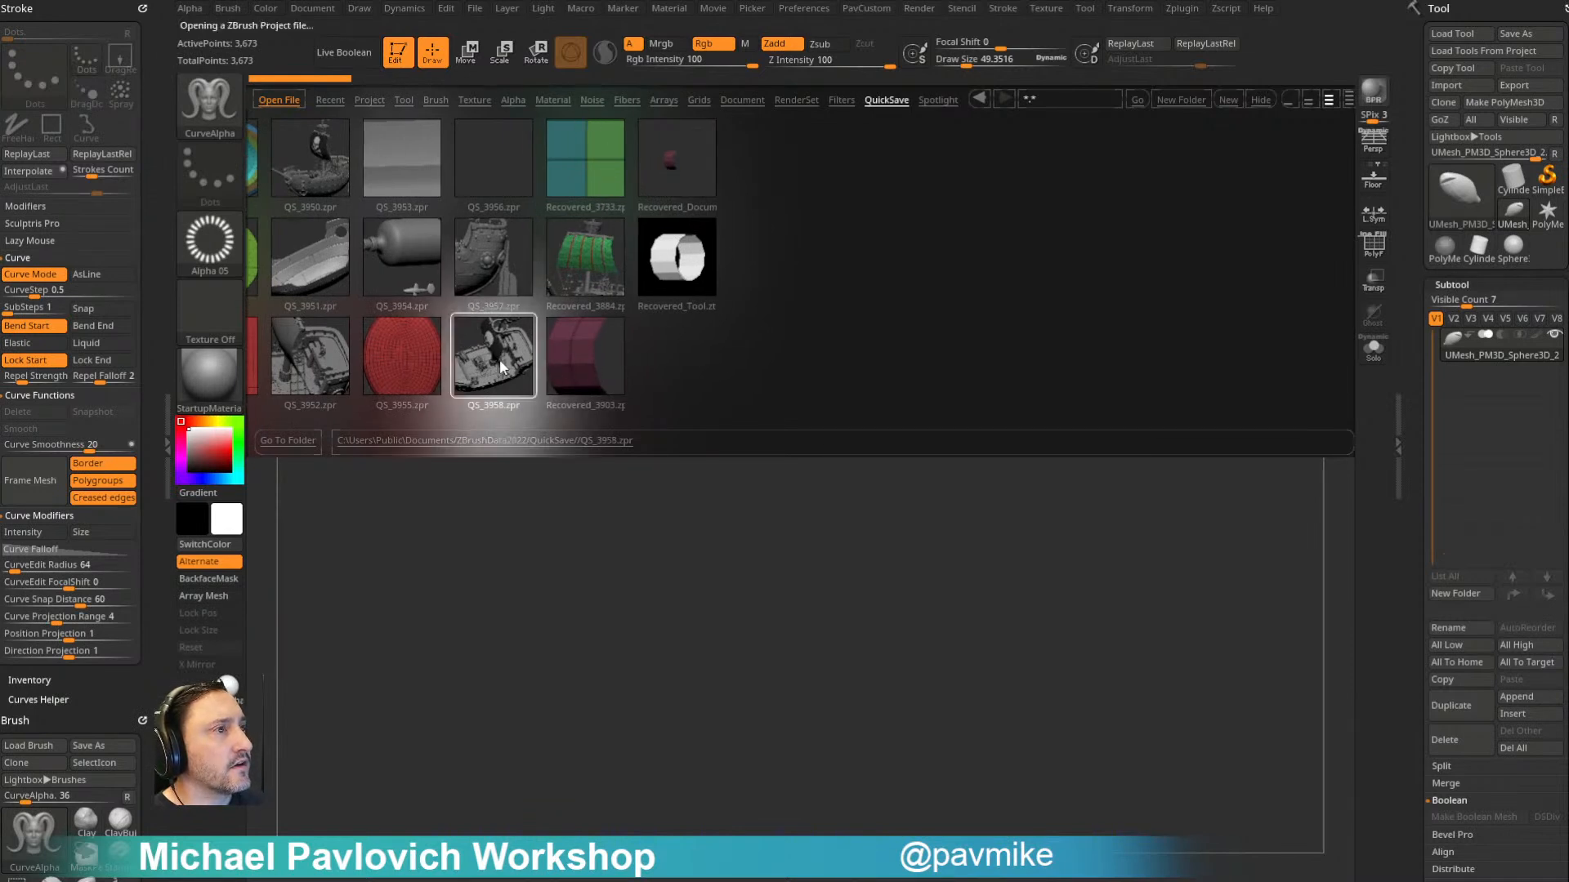
left_click(769, 416)
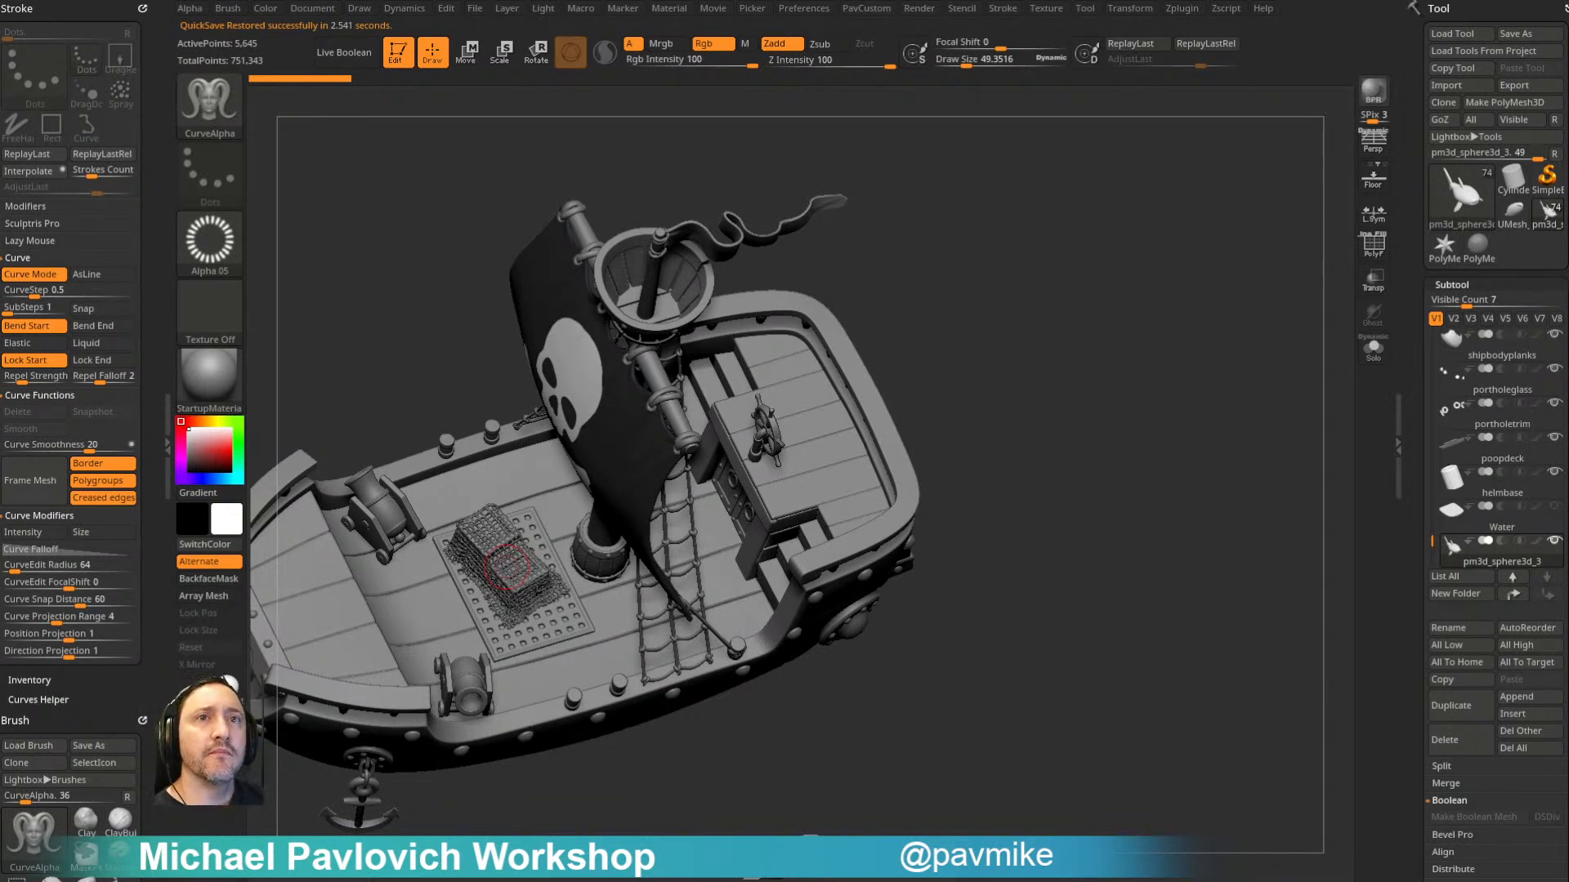
left_click_drag(1126, 288, 1100, 287)
key("2")
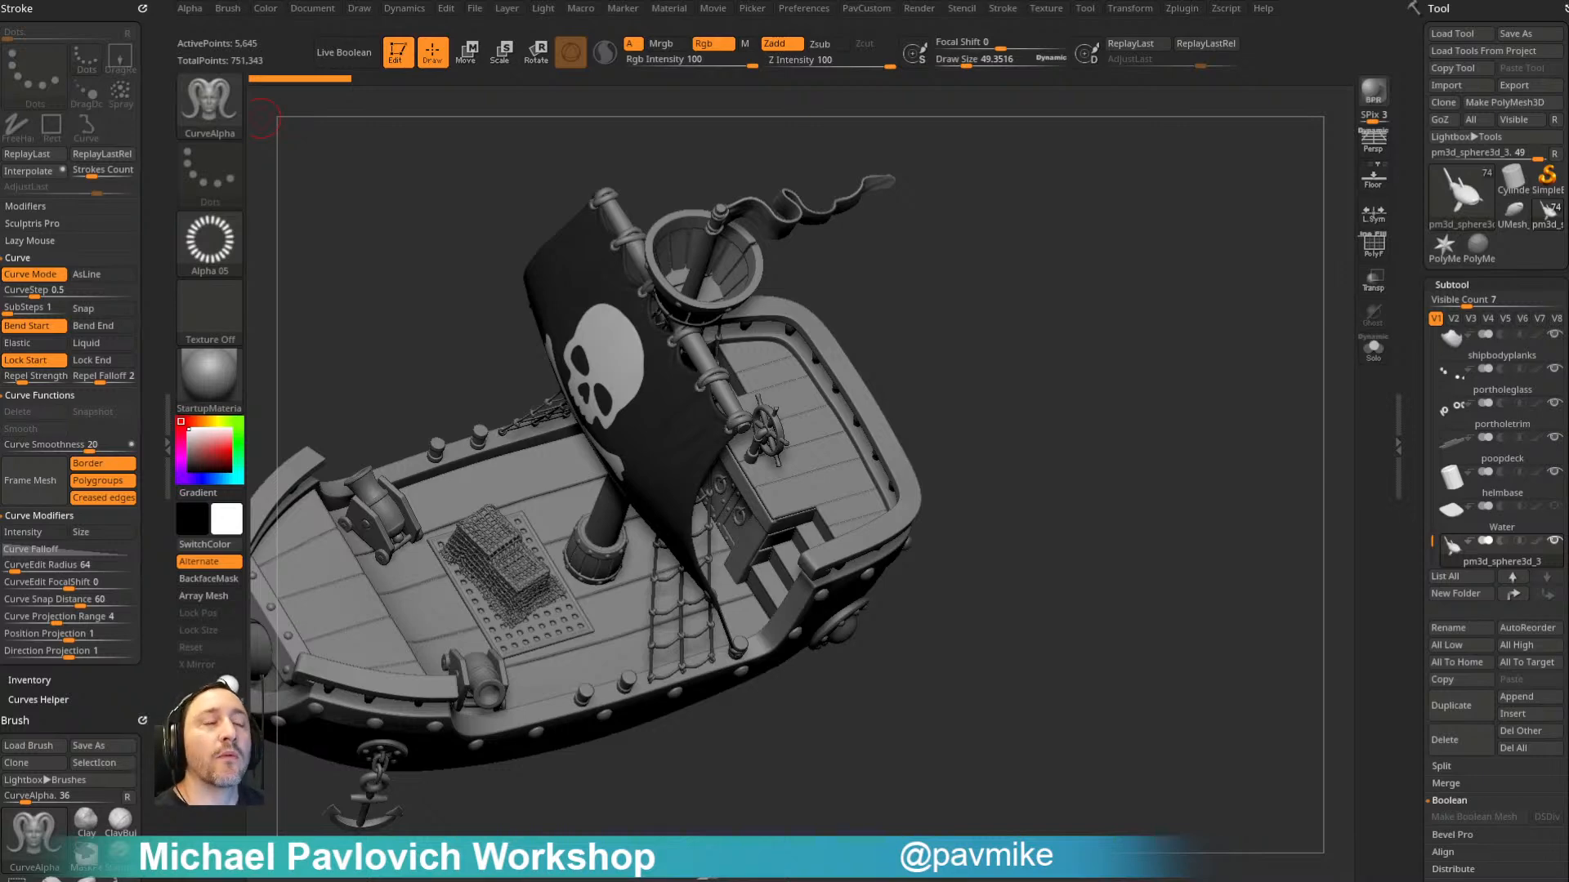
- Switch to the Standard brush, make the portholetrim subtool active, and set the draw size to about 103
mouse_move(1250, 504)
left_mouse_down()
mouse_move(1163, 430)
mouse_move(1156, 330)
left_mouse_up()
key("b")
key("s")
key("t")
key("s")
left_click_drag(1097, 435, 1087, 435)
left_click(1088, 435, "alt")
mouse_move(1288, 319)
left_mouse_down("alt")
mouse_move(1131, 218)
mouse_move(1250, 424)
mouse_move(1087, 163)
left_mouse_up("alt")
left_click_drag(1121, 358, 1106, 179)
key("s")
left_click_drag(961, 520, 987, 520)
mouse_move(1075, 614)
left_mouse_down("alt")
mouse_move(956, 348)
mouse_move(890, 499)
left_mouse_up("alt")
key("s")
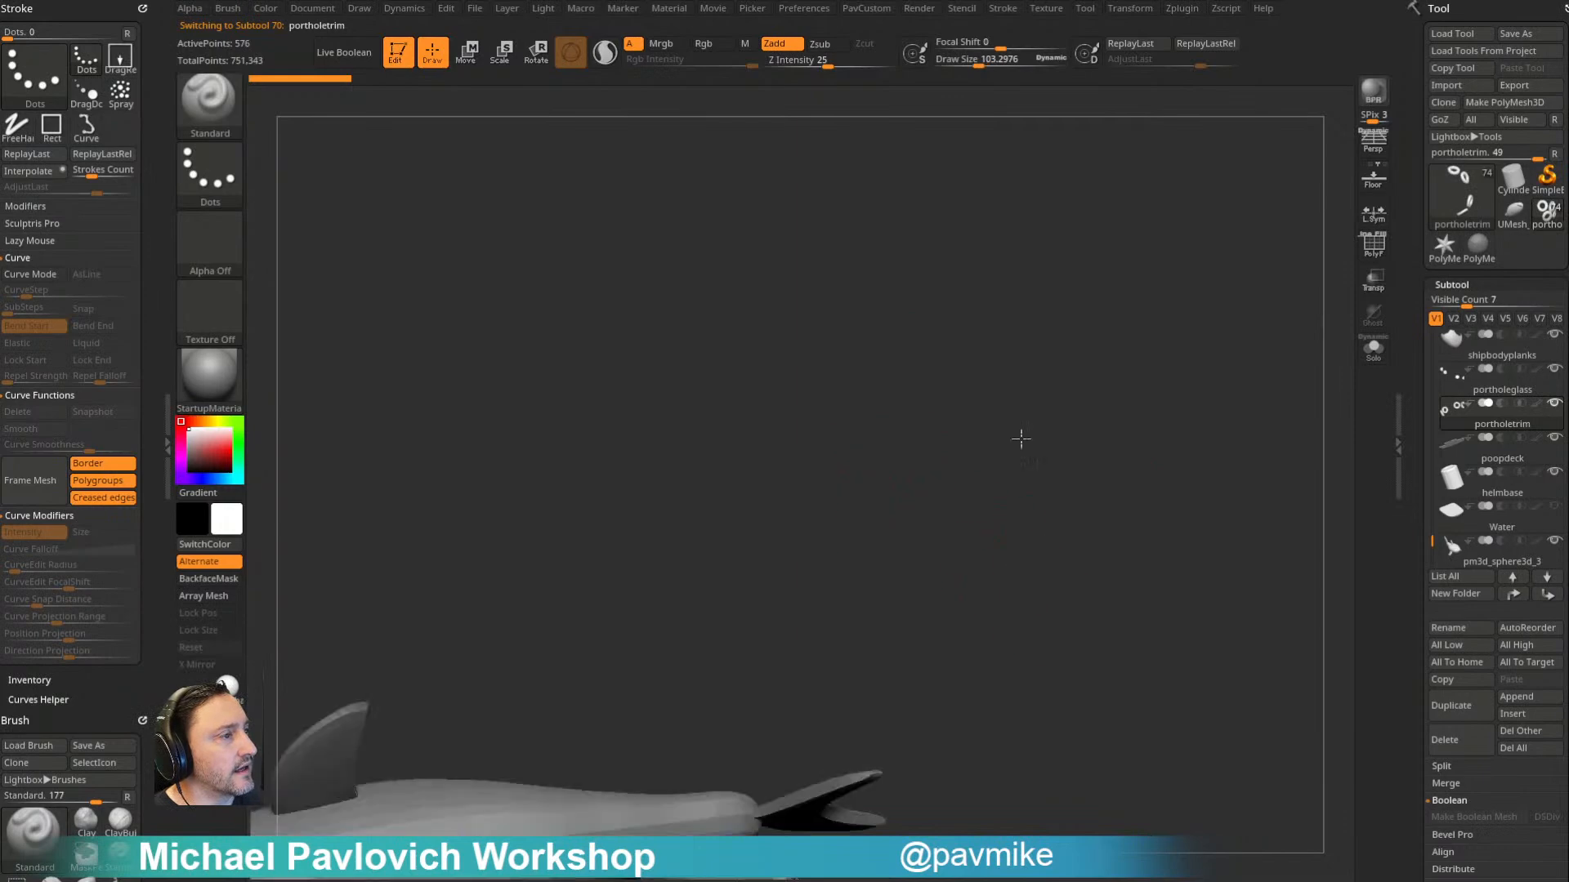
- Examine the ship's porthole trim, hull planks, rivets, rudder and anchor from the stern and side
left_click_drag(1026, 554, 1099, 143, "alt")
mouse_move(963, 430)
left_mouse_down()
mouse_move(1016, 465)
mouse_move(1145, 434)
mouse_move(1075, 396)
mouse_move(694, 454)
mouse_move(946, 438)
left_mouse_up()
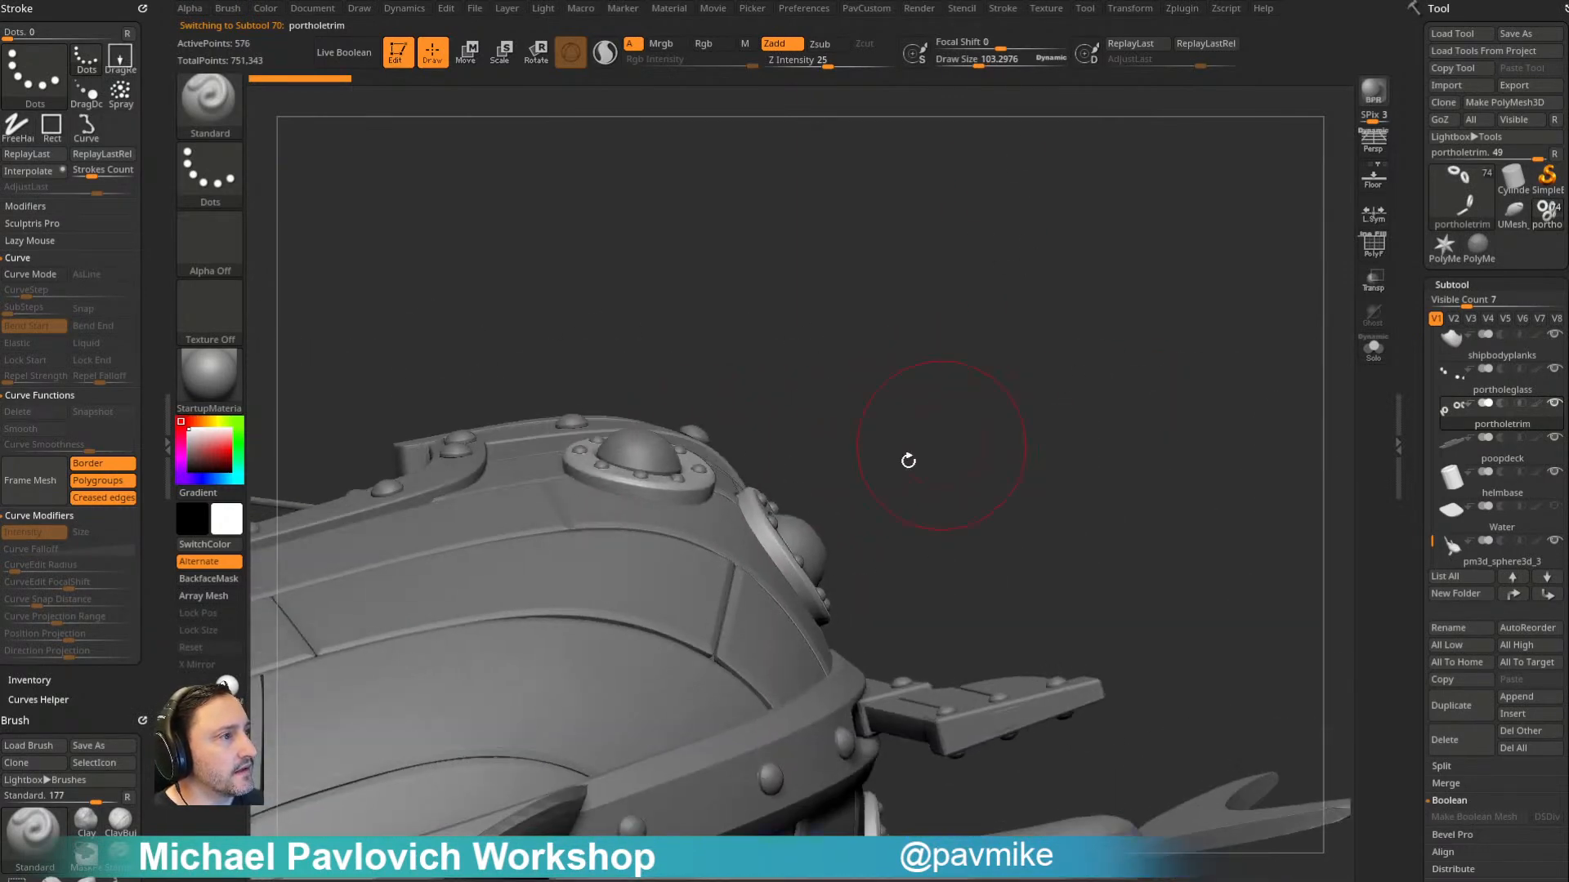
mouse_move(605, 474)
left_mouse_down()
mouse_move(989, 499)
mouse_move(1013, 474)
mouse_move(1043, 365)
mouse_move(1093, 417)
mouse_move(1145, 284)
mouse_move(1097, 417)
left_mouse_up()
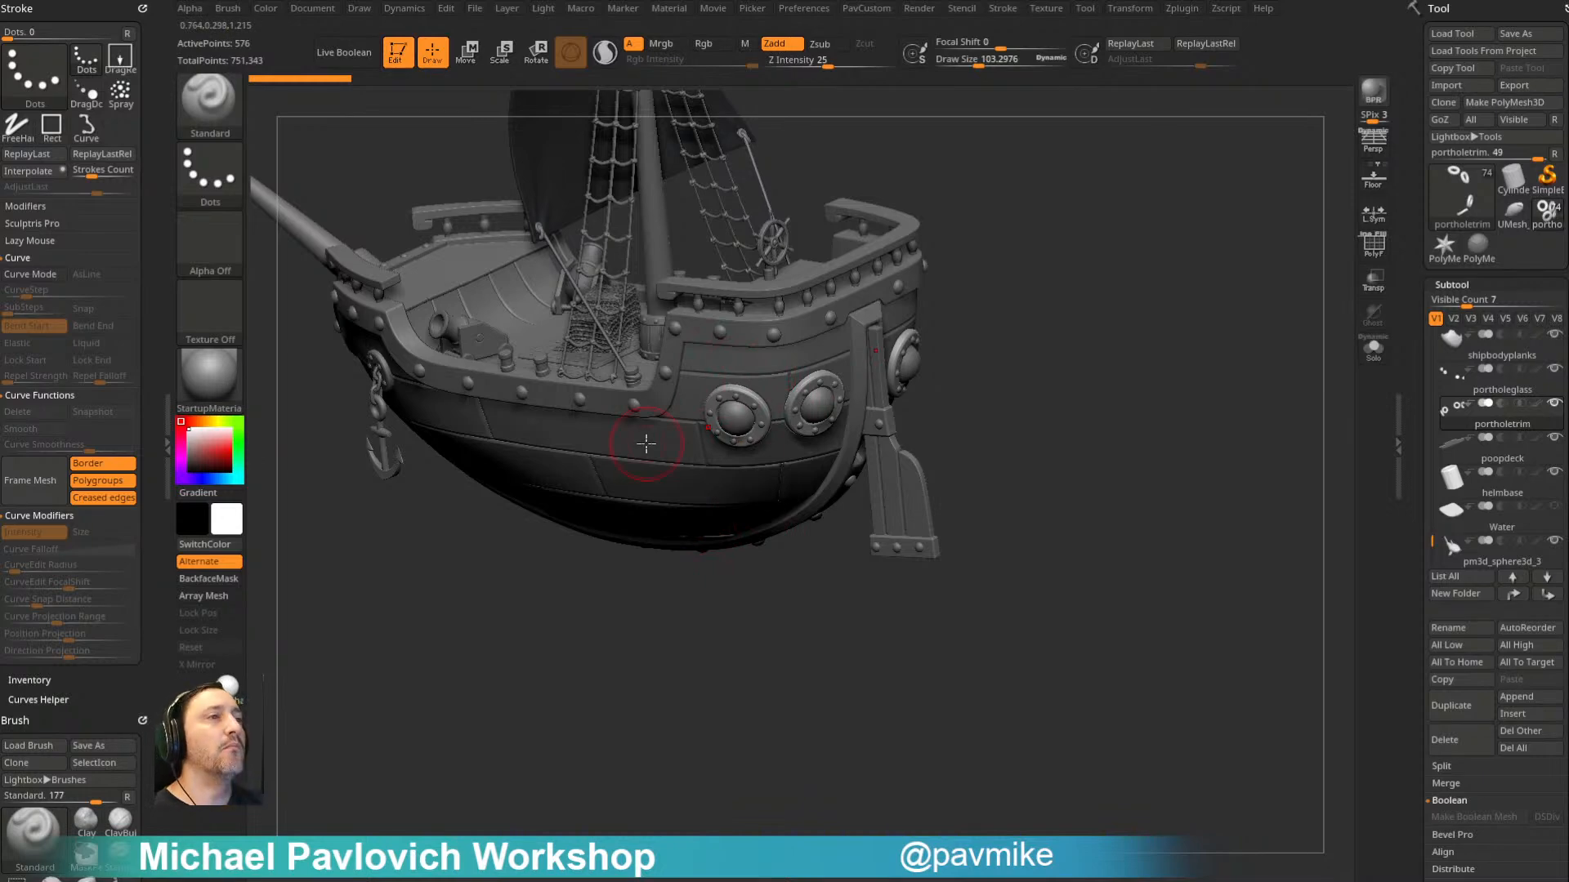
left_click_drag(1011, 373, 947, 397)
left_click_drag(1115, 450, 1133, 408)
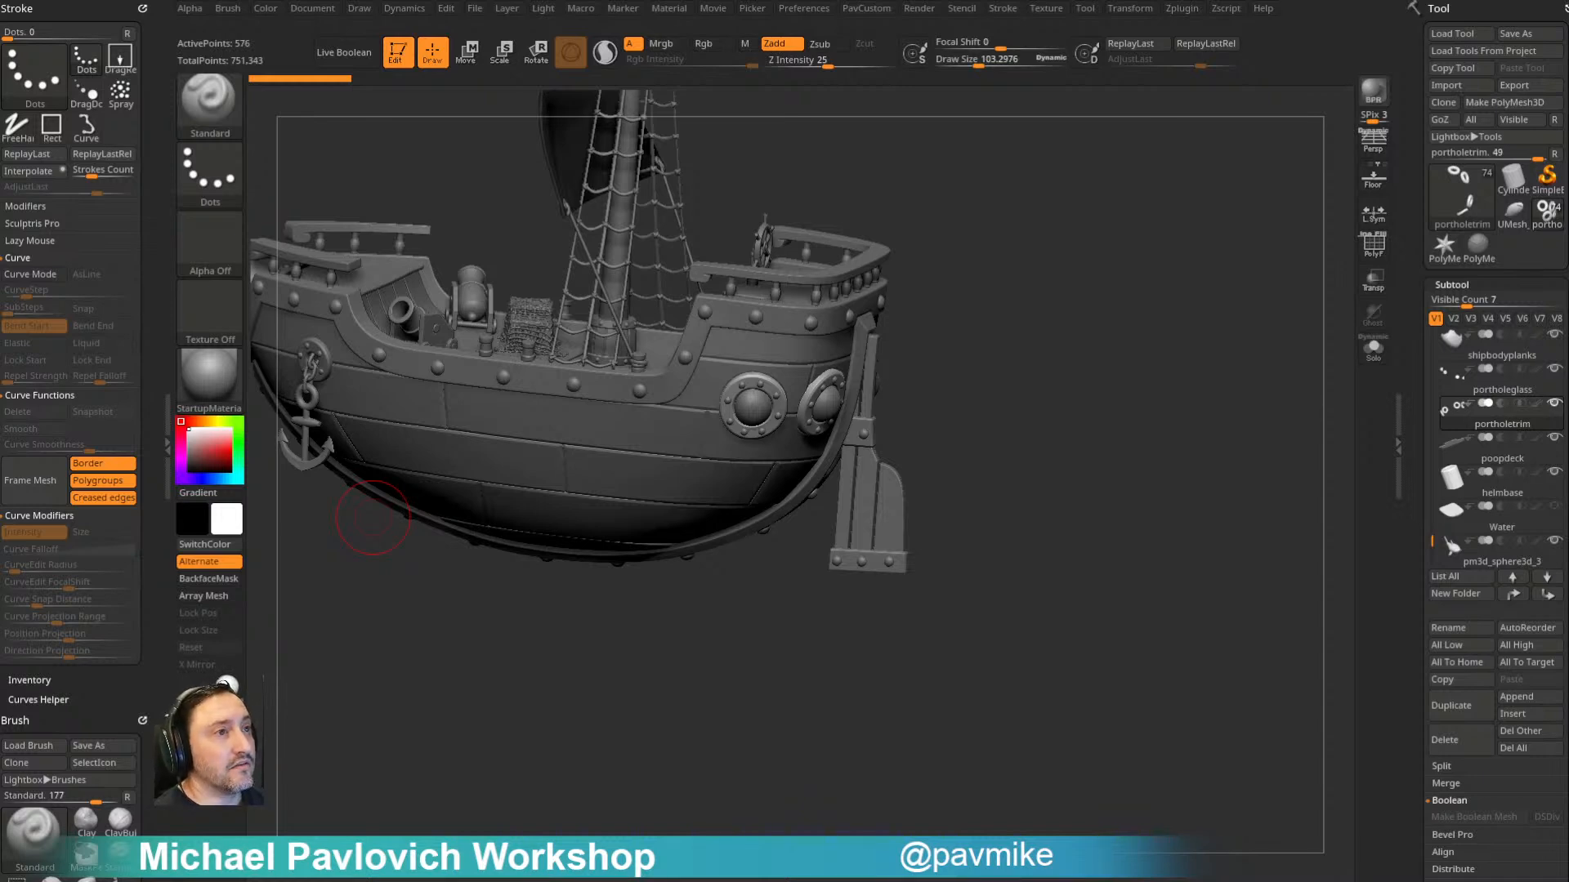
left_click_drag(987, 413, 1112, 342)
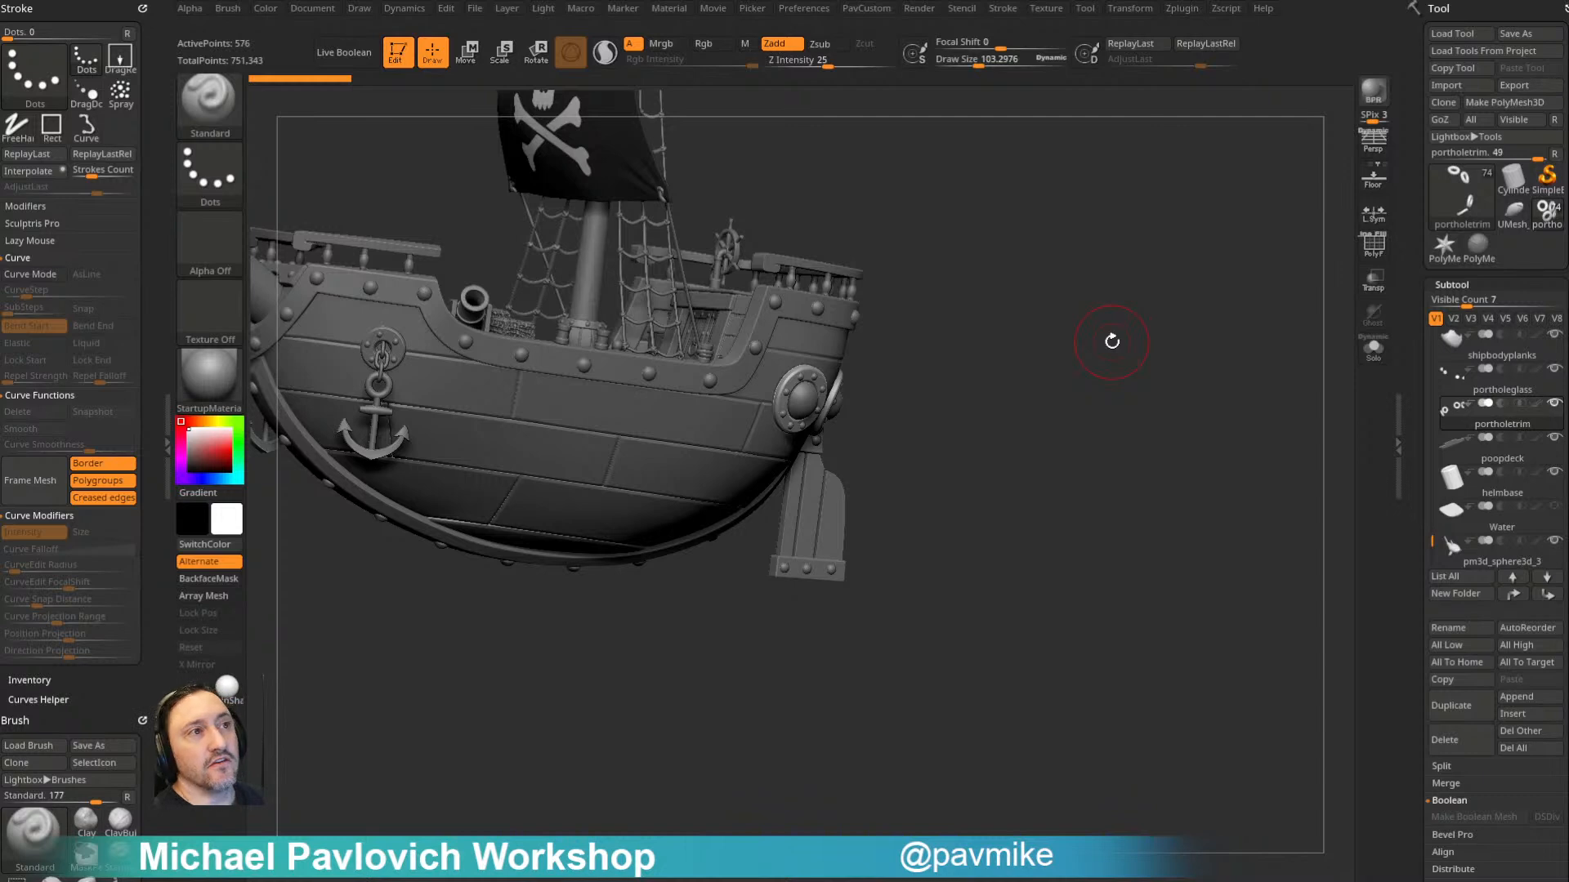
left_click_drag(1005, 144, 1038, 284)
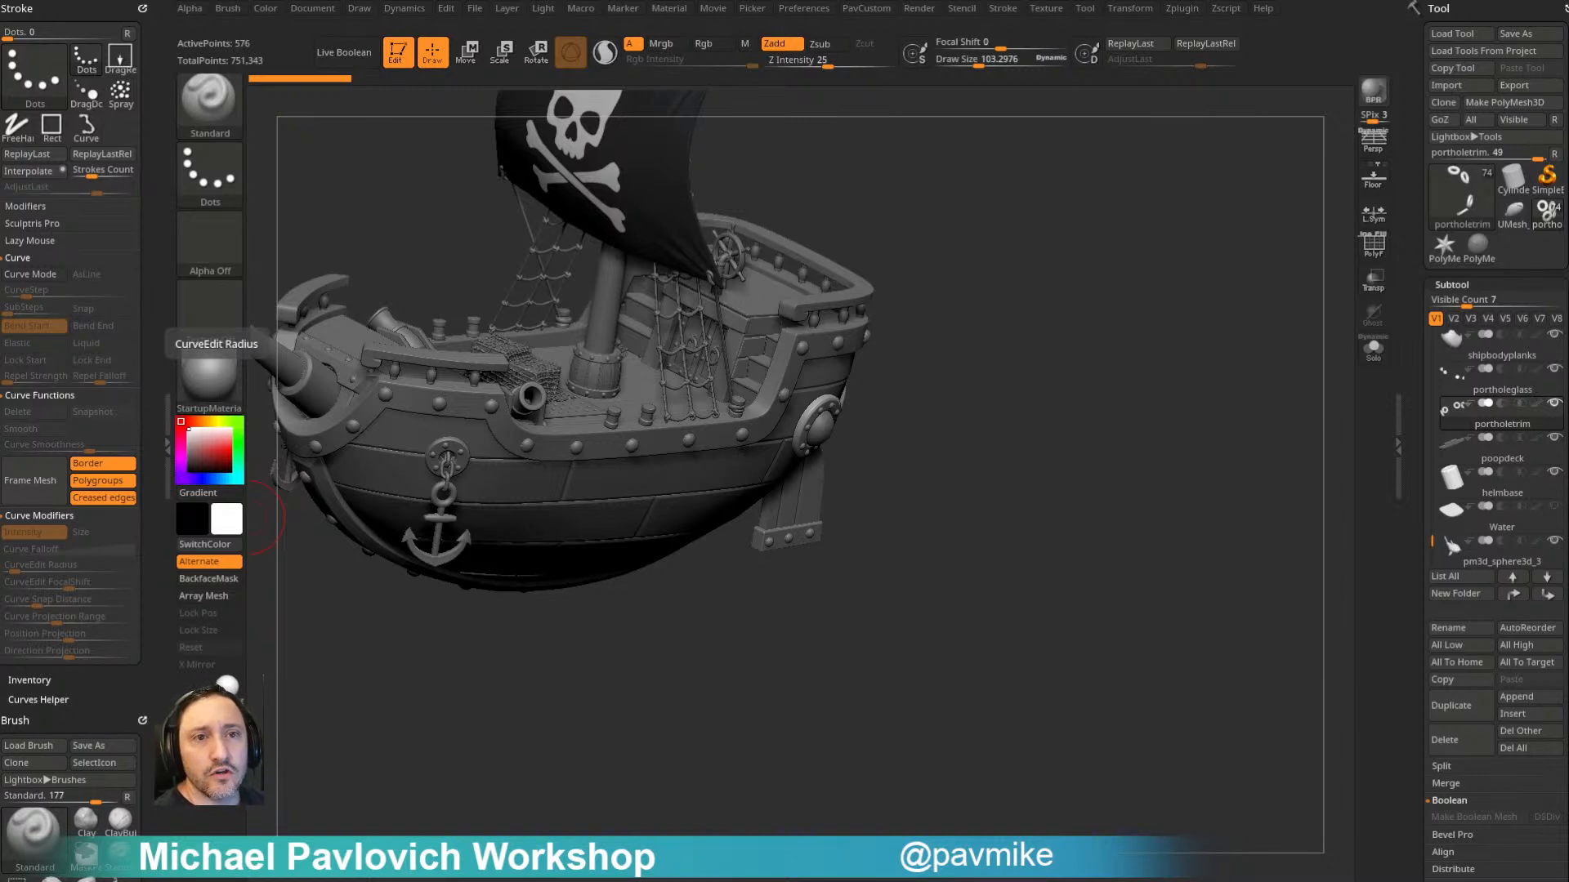
left_click_drag(1029, 322, 1081, 333)
- Choose the Necklace Link mesh of the IMM Curve brush and set the draw size to about 59
key("b")
key("i")
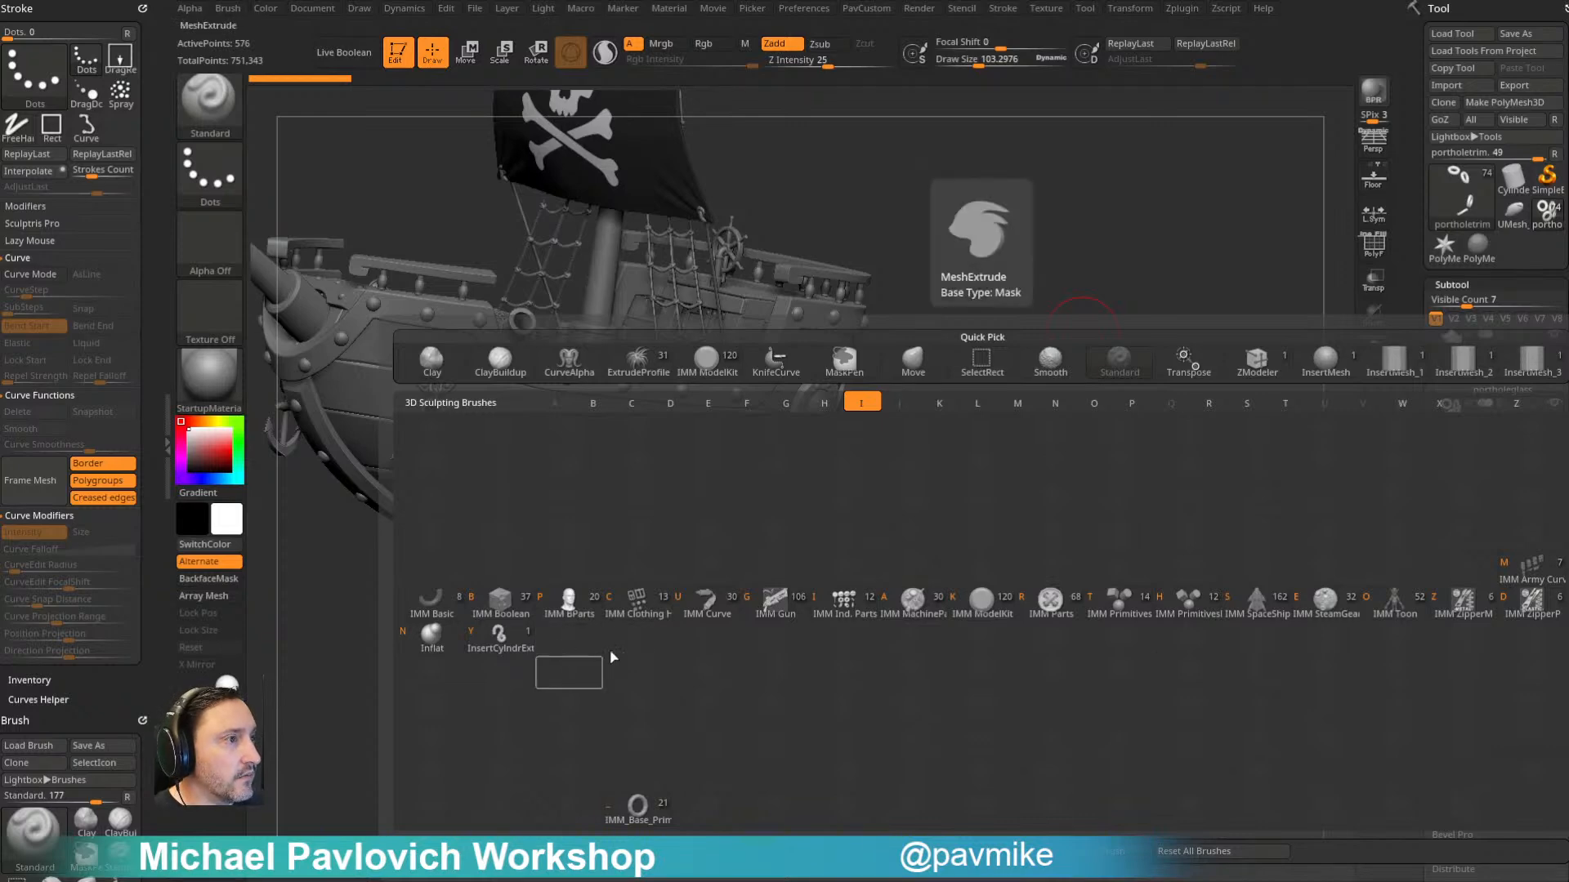
left_click(706, 604)
key("m")
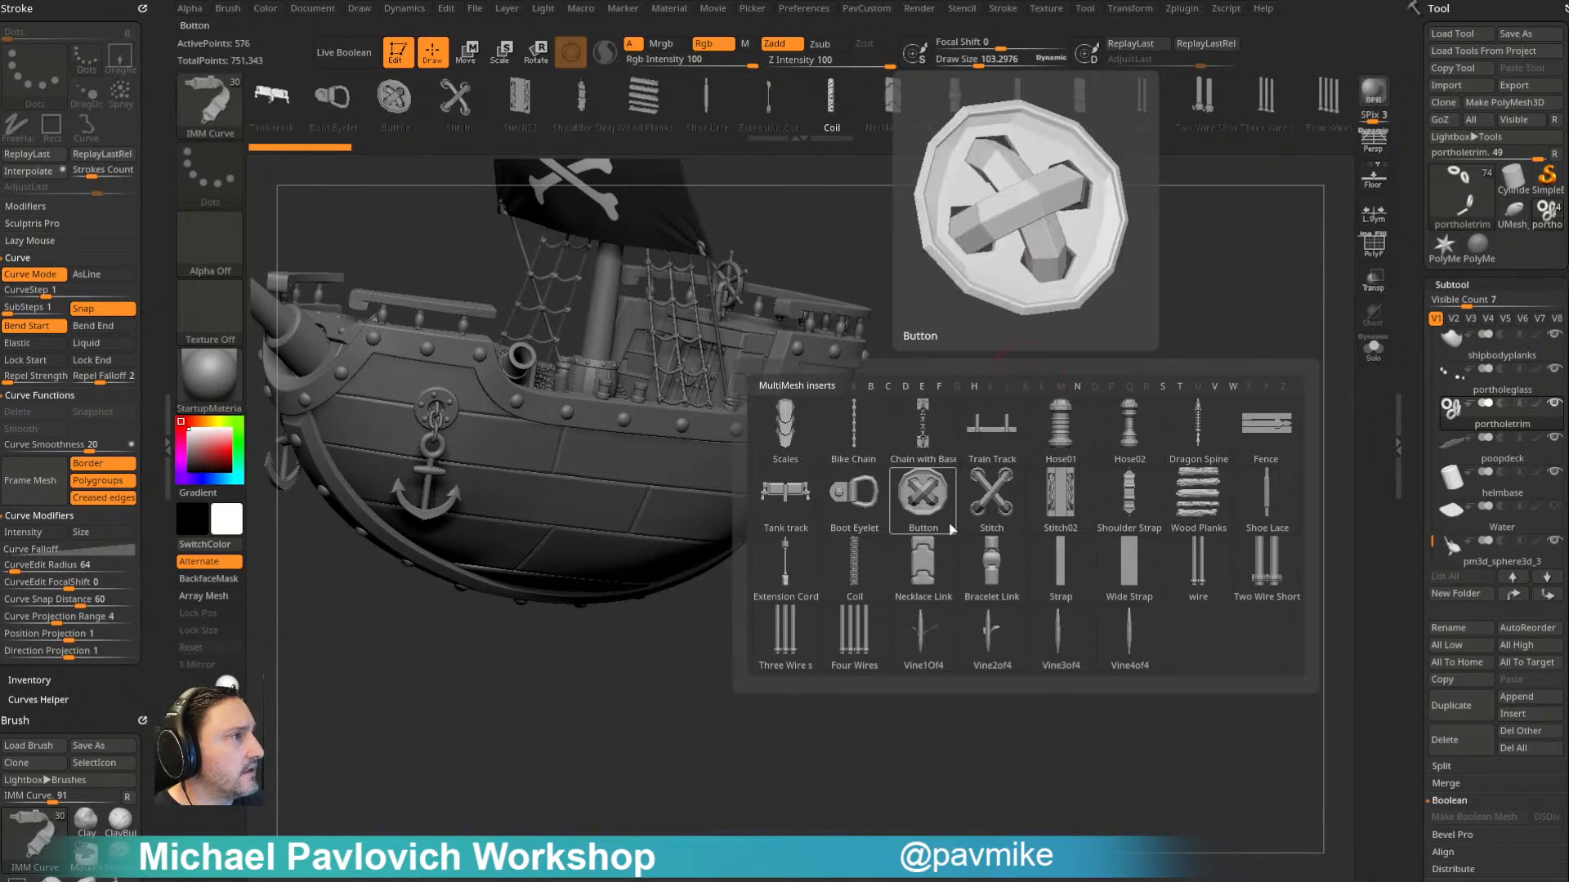
left_click(935, 574)
mouse_move(1087, 442)
left_mouse_down()
mouse_move(1125, 424)
mouse_move(1062, 400)
left_mouse_up()
key("s")
left_click_drag(964, 366, 942, 366)
mouse_move(1046, 327)
left_mouse_down()
mouse_move(1064, 262)
mouse_move(1113, 330)
left_mouse_up()
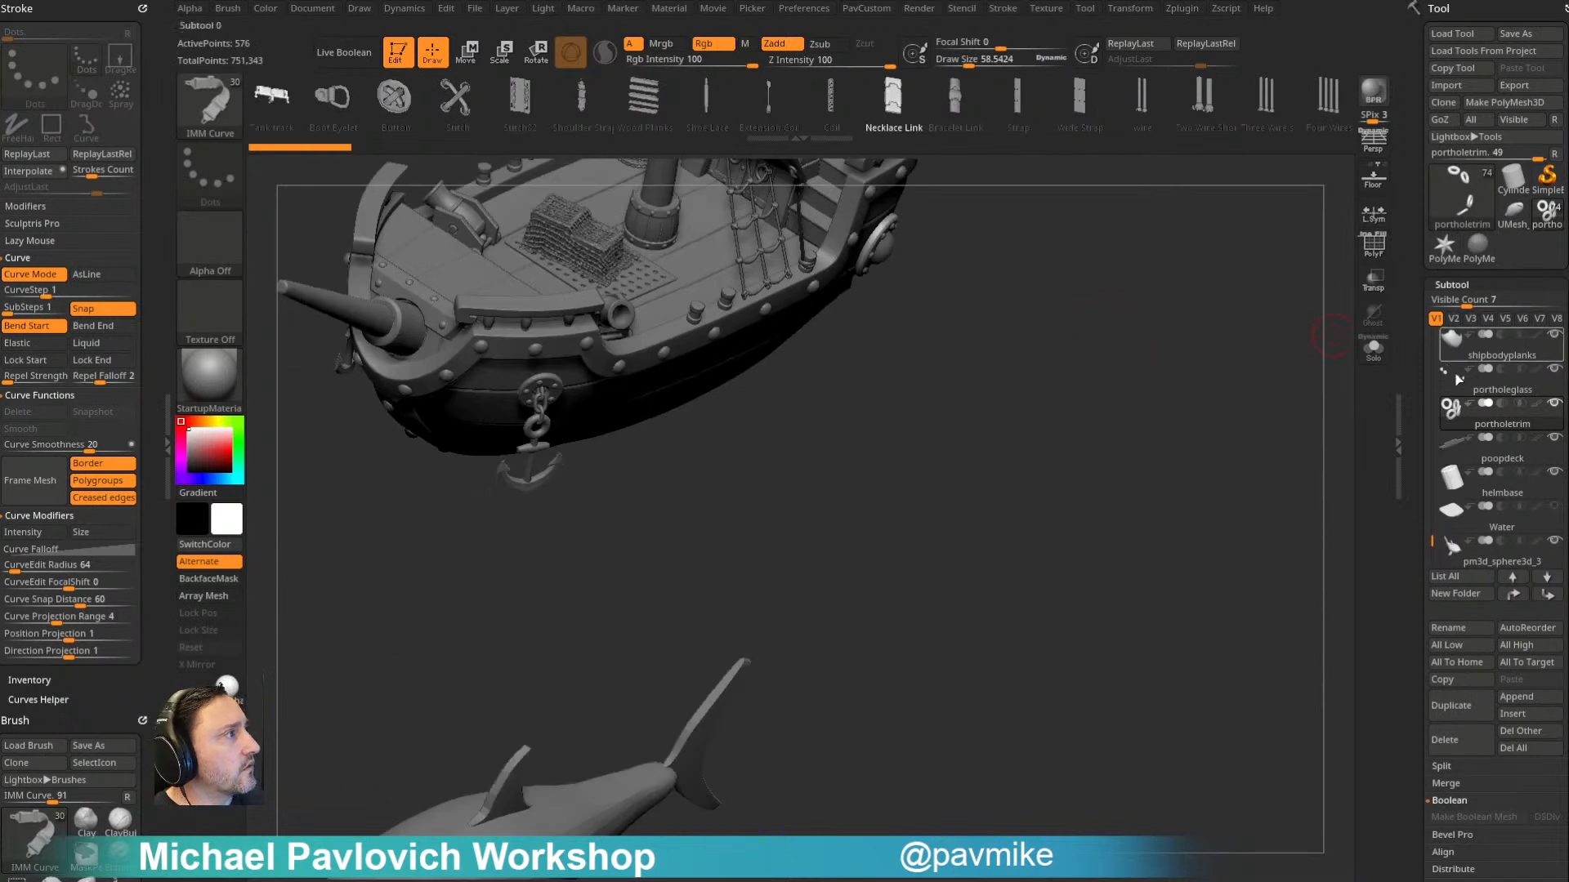
- Isolate the Ship010 star subtool and draw a long curved strip of necklace links starting at the star
left_click_drag(1432, 535, 1433, 323)
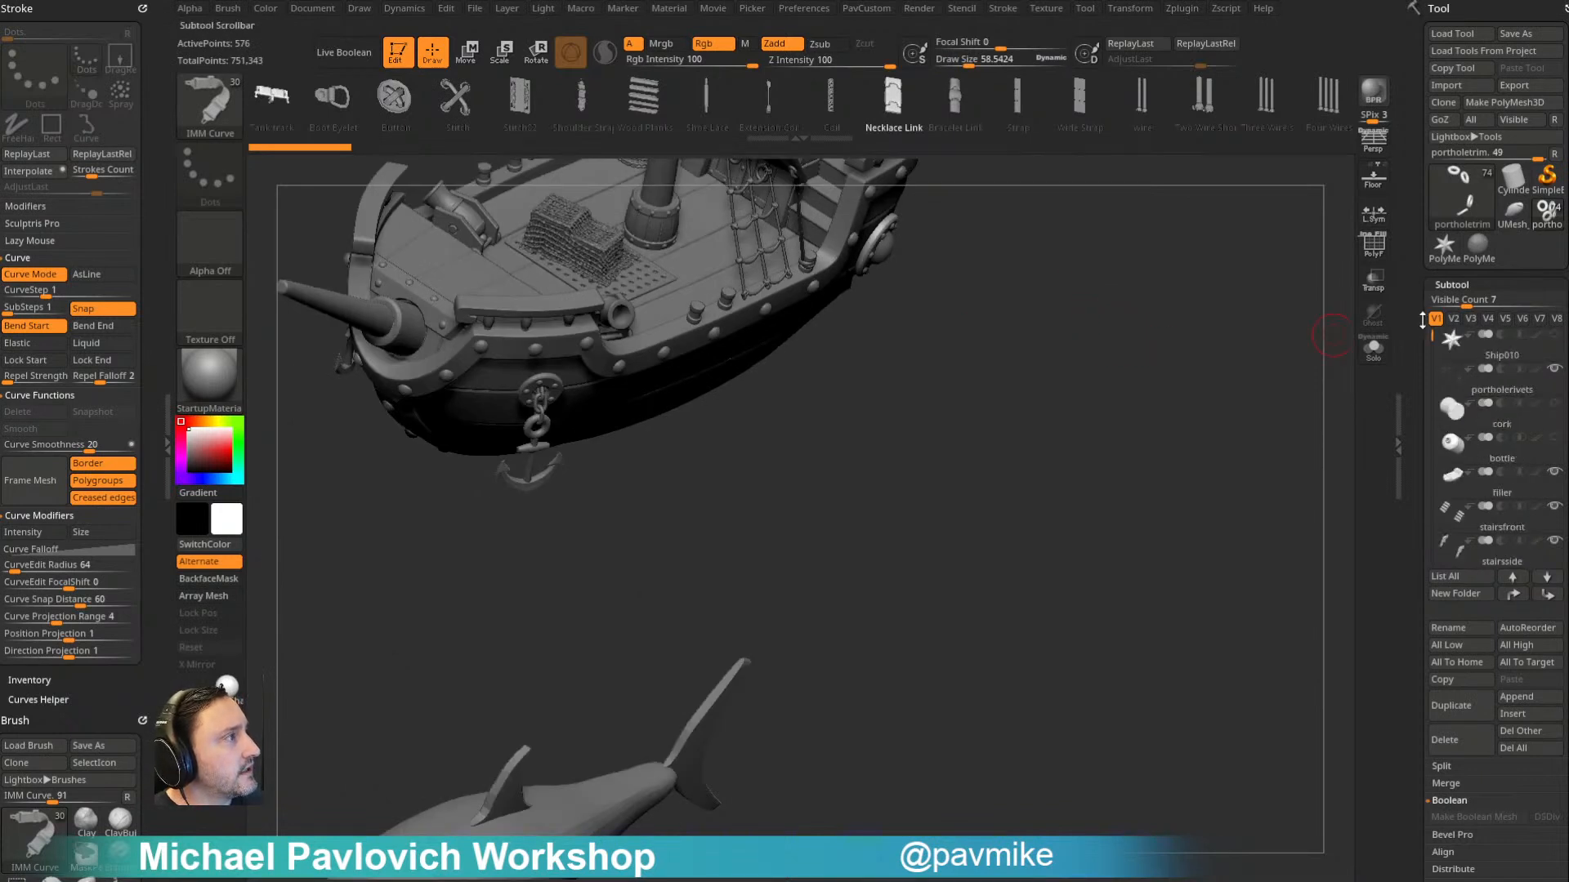
left_click(1500, 347)
left_click(1374, 347)
left_click_drag(837, 337, 797, 542, "alt")
mouse_move(616, 412)
left_mouse_down()
mouse_move(896, 401)
mouse_move(822, 331)
left_mouse_up()
left_click_drag(1098, 313, 1078, 385, "alt")
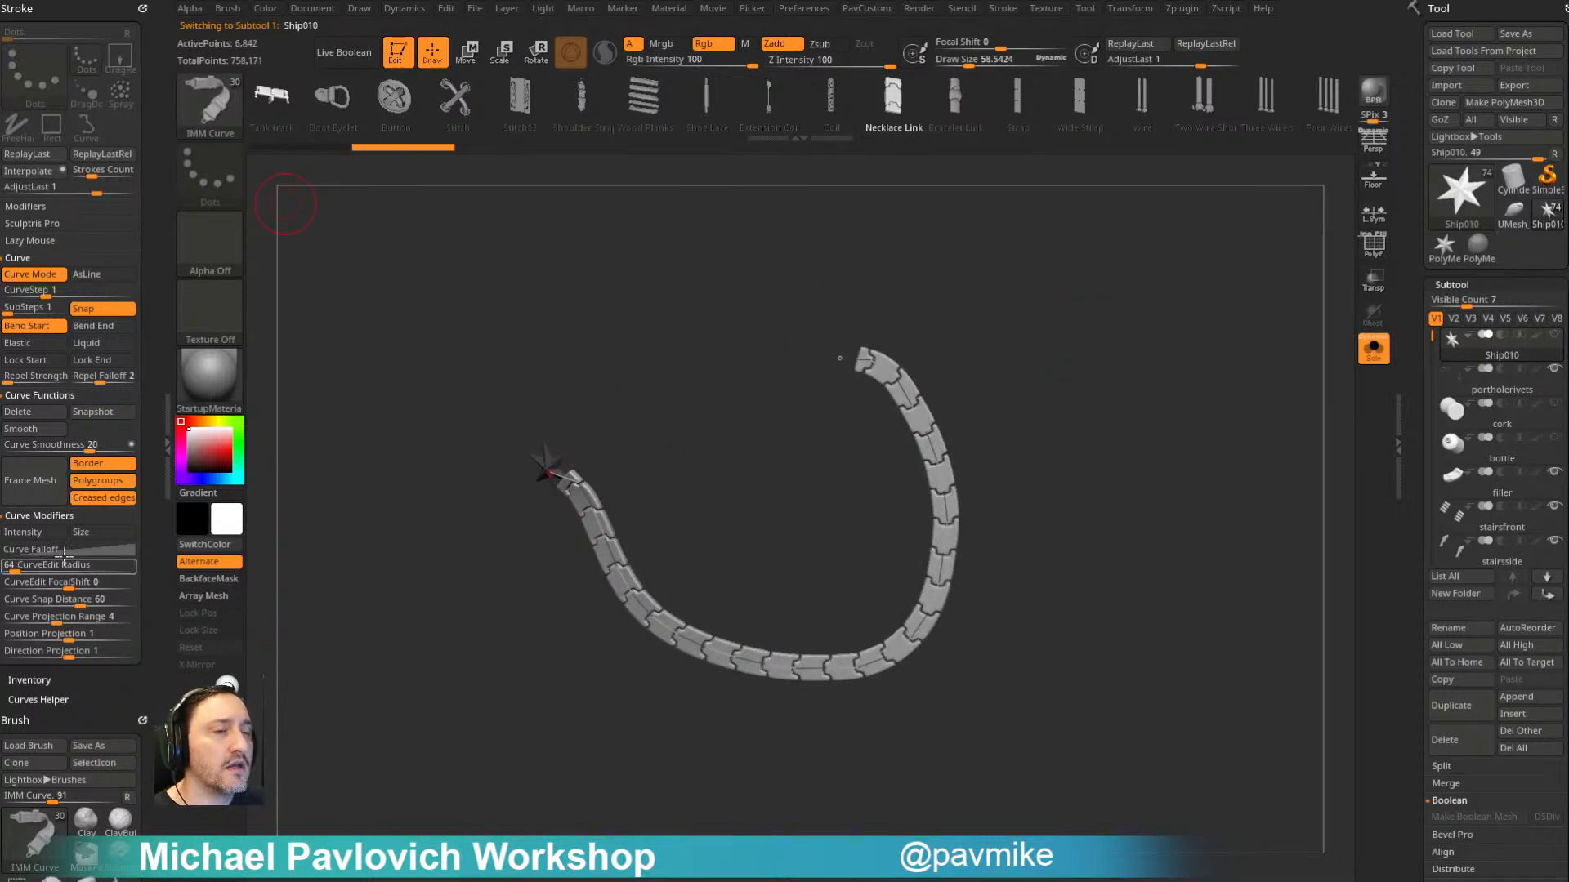
- Enable the Size curve modifier and flip the Curve Falloff vertically, updating the necklace strip after each change
left_click(102, 531)
left_click(542, 464)
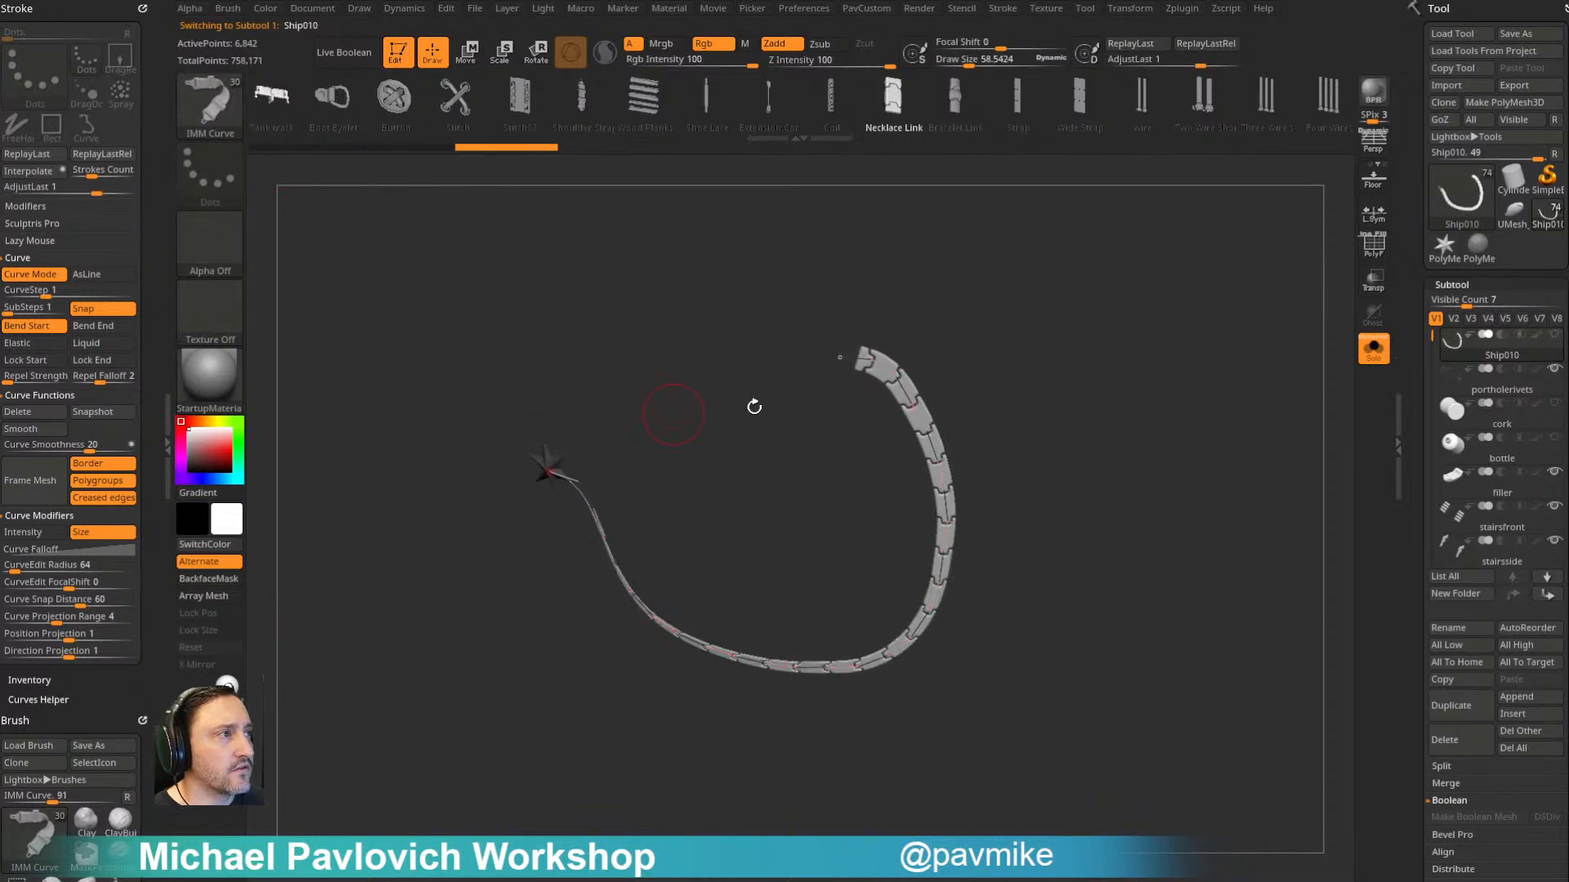
left_click(73, 549)
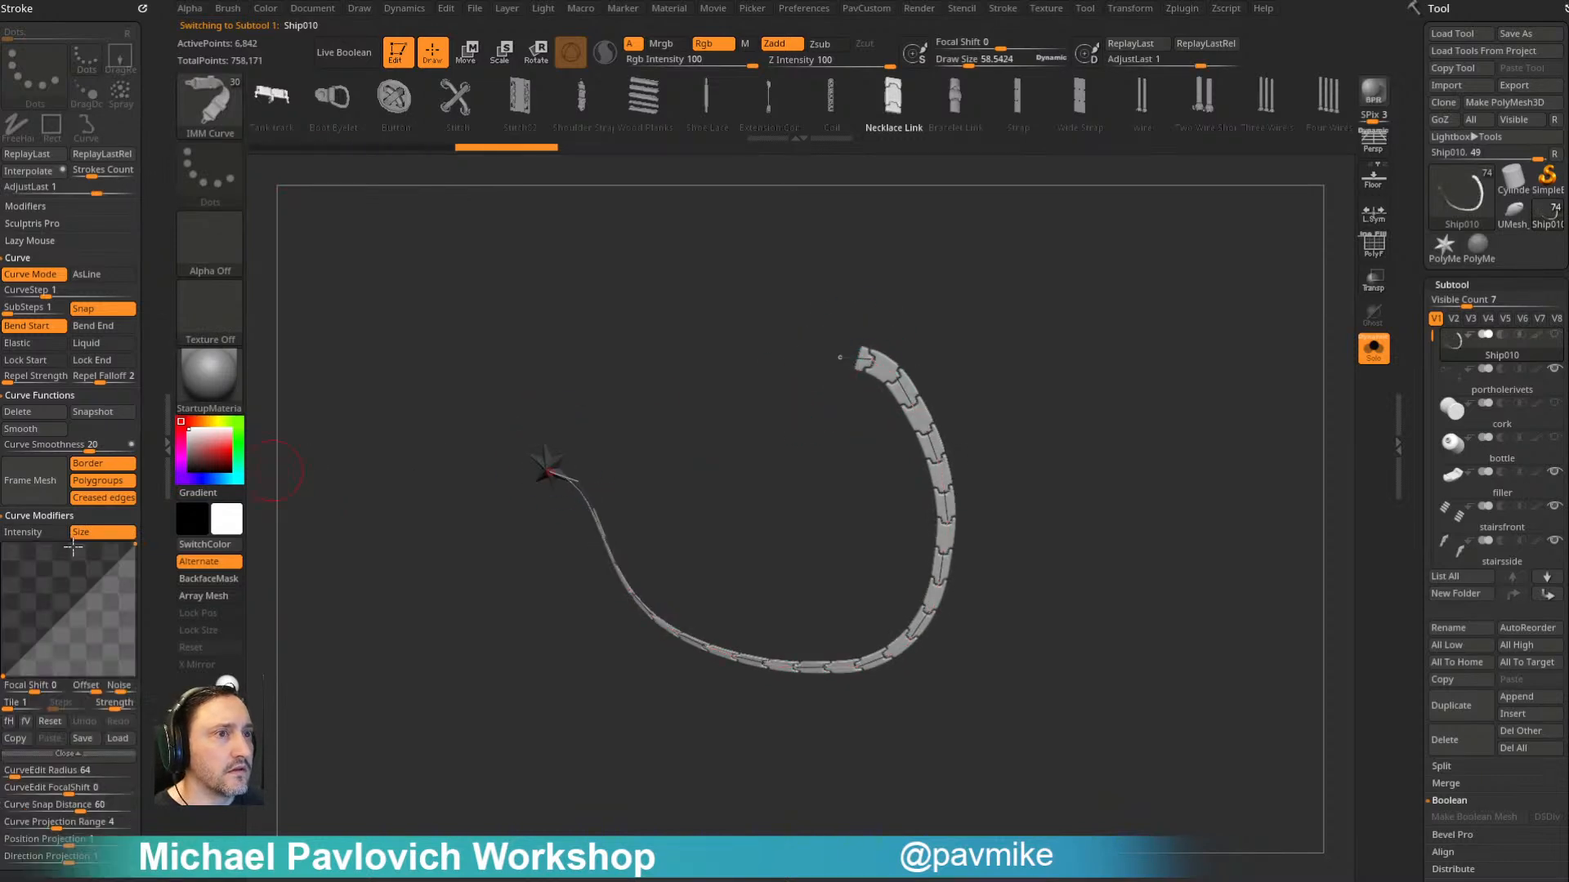
left_click(25, 721)
left_click(838, 355)
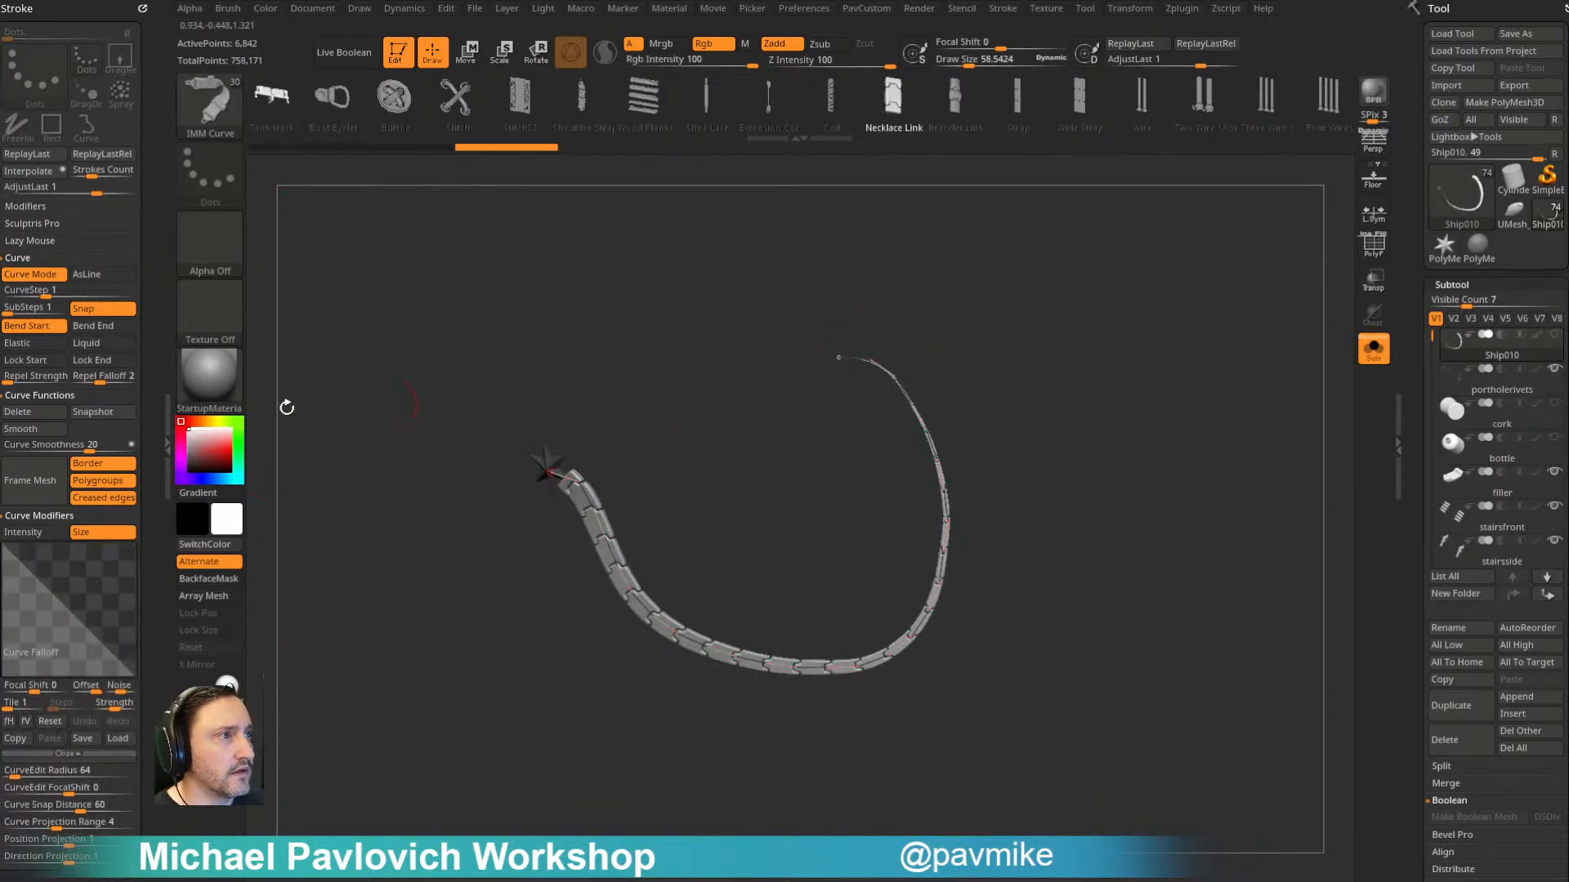
- Raise the low end of the Curve Falloff and update the strip so its thin end keeps some thickness
left_click_drag(135, 679, 139, 644)
left_click(549, 473)
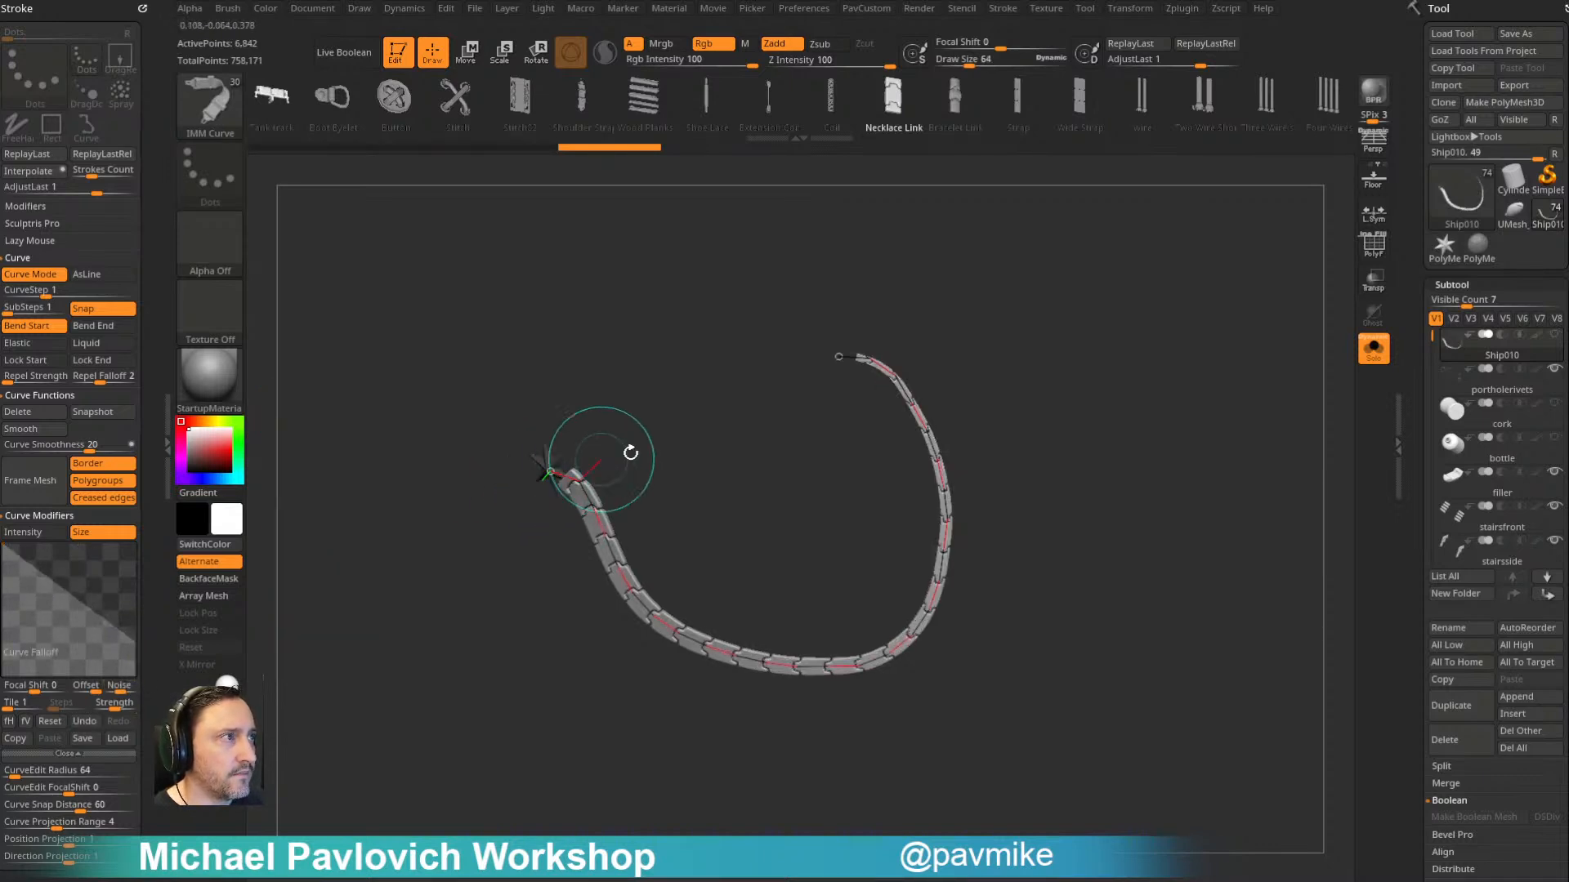
left_click_drag(700, 427, 645, 446, "alt")
- Try the brush's Max Bend Angle at 90 and at 0, reshaping the necklace strip after each change
mouse_move(141, 535)
left_mouse_down()
mouse_move(126, 252)
mouse_move(62, 388)
left_mouse_up()
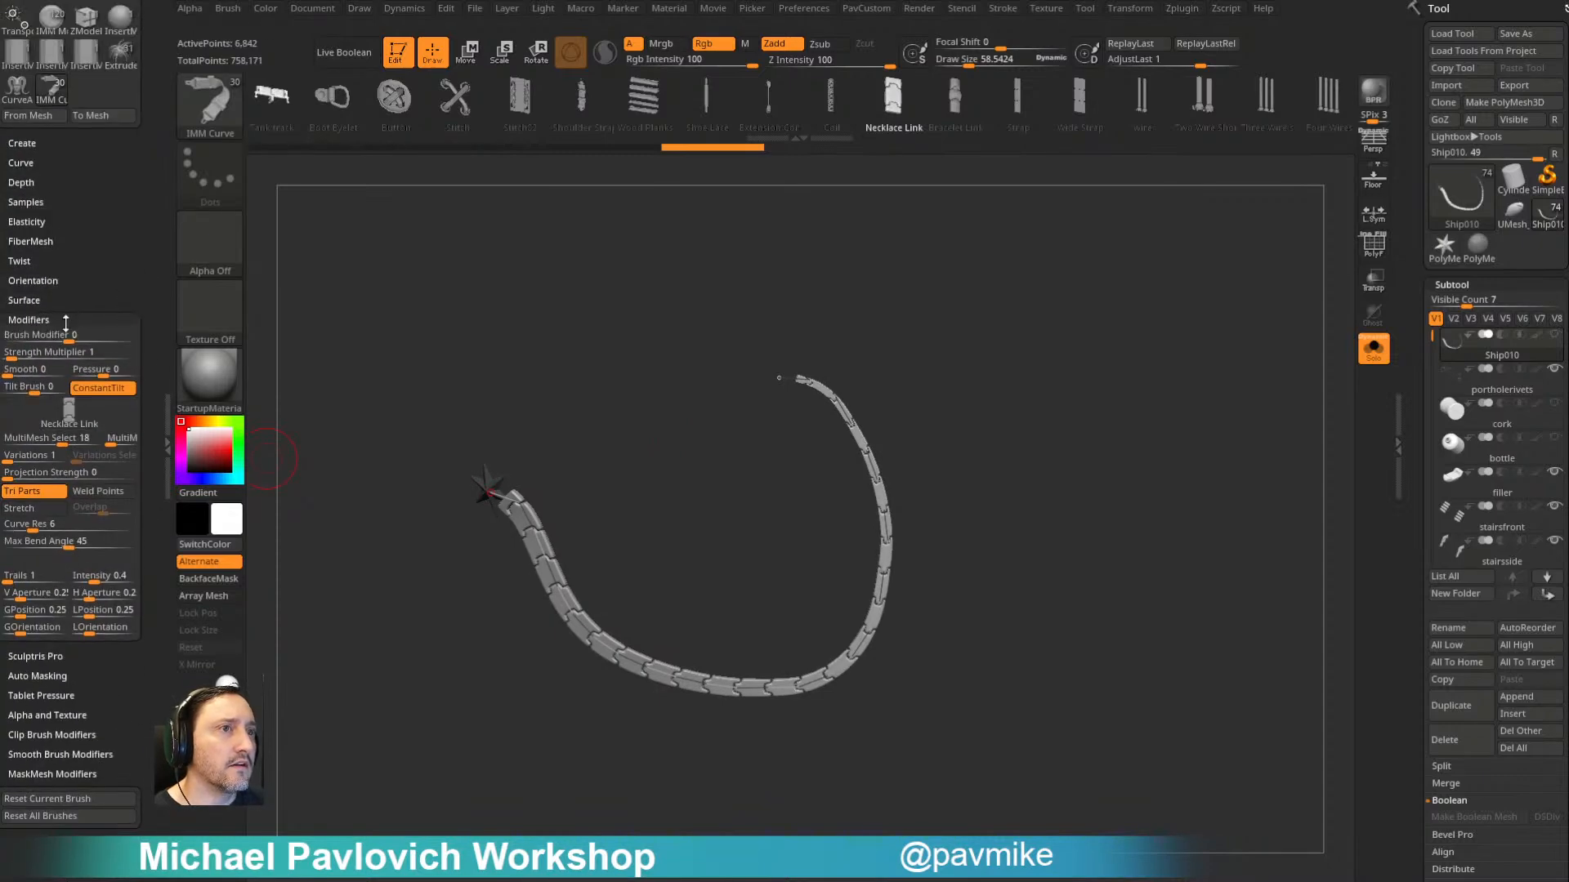
left_click_drag(65, 545, 146, 531)
mouse_move(776, 376)
left_mouse_down()
mouse_move(630, 430)
mouse_move(672, 652)
mouse_move(538, 502)
mouse_move(704, 415)
mouse_move(651, 446)
left_mouse_up()
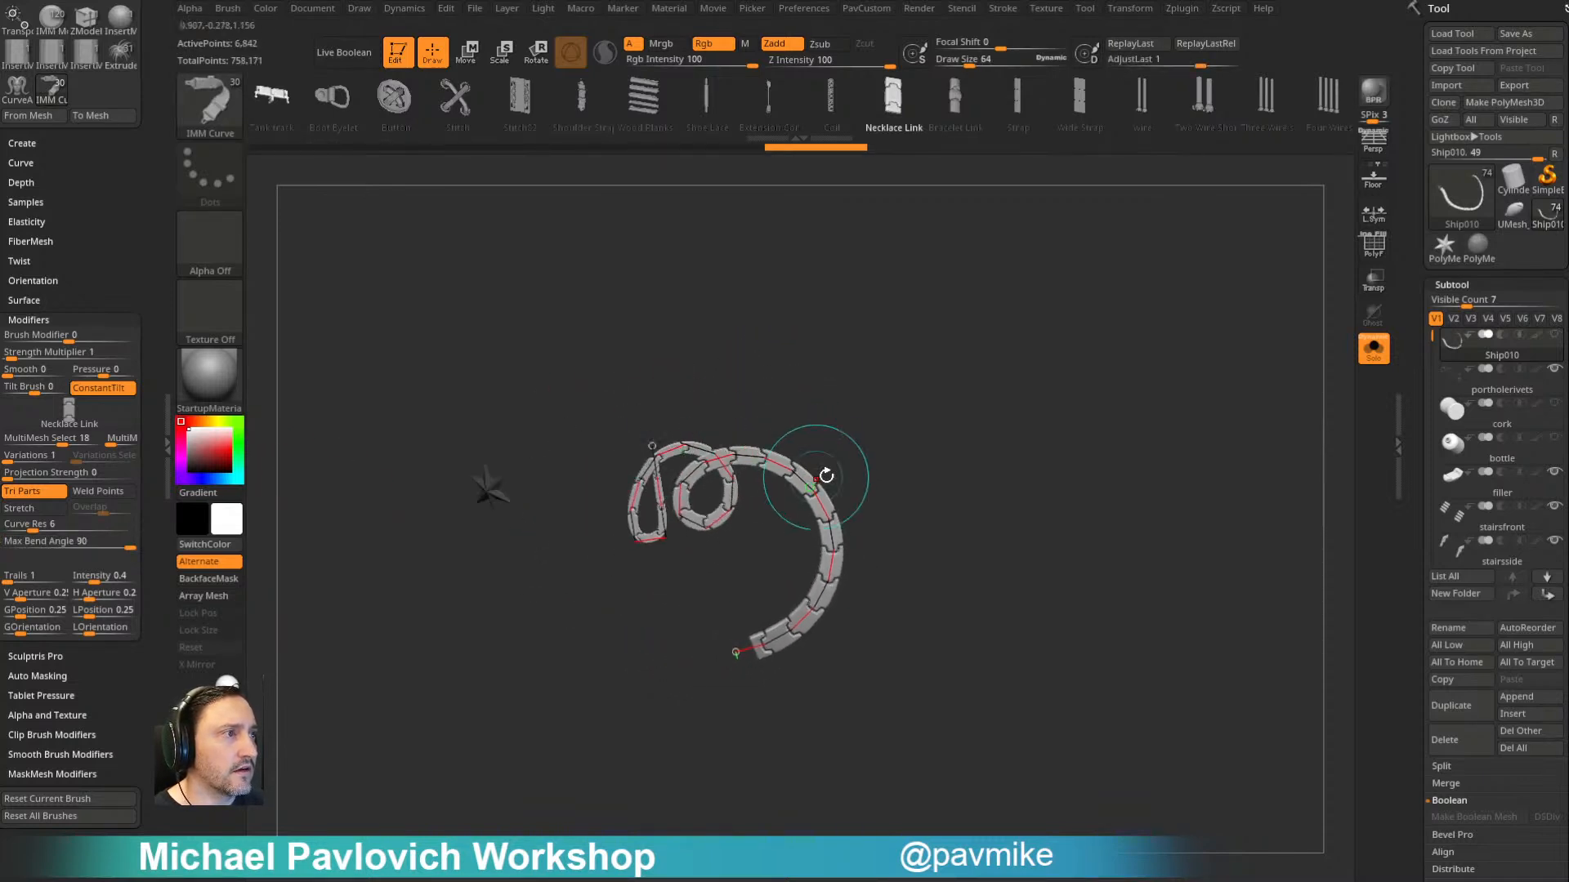
left_click_drag(80, 543, 8, 542)
mouse_move(741, 647)
left_mouse_down()
mouse_move(668, 547)
mouse_move(671, 576)
left_mouse_up()
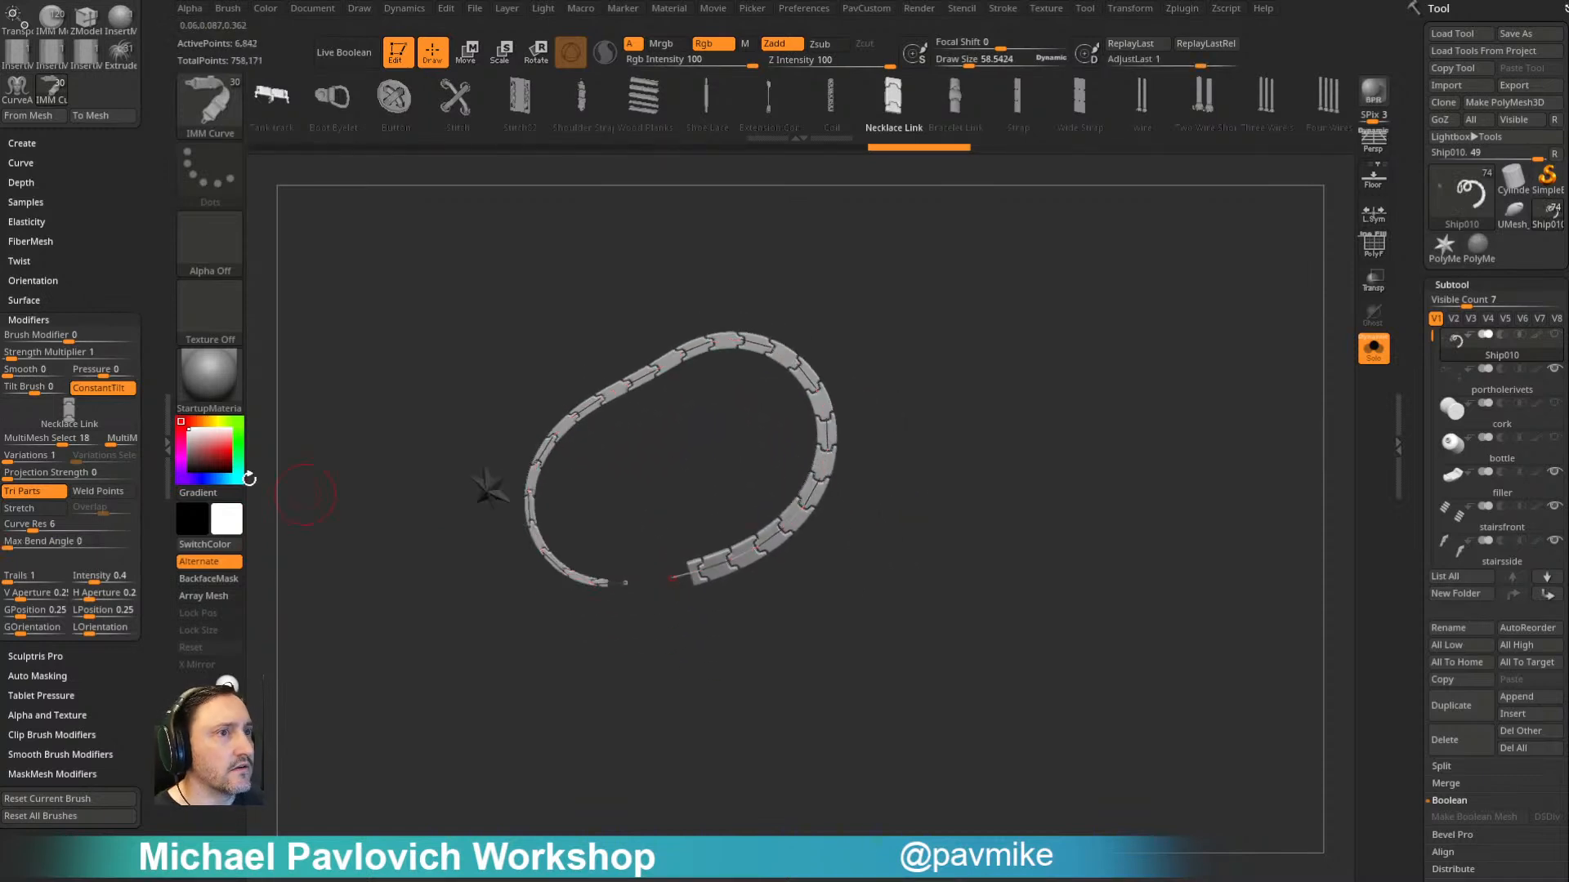
- Enable Bend End alongside Bend Start and pull the curve's end to reshape the necklace strip
left_click_drag(108, 776, 104, 550)
left_click(30, 324)
left_click(86, 326)
mouse_move(672, 578)
left_mouse_down()
mouse_move(751, 423)
mouse_move(764, 554)
mouse_move(802, 493)
mouse_move(647, 564)
mouse_move(588, 513)
mouse_move(686, 451)
mouse_move(582, 670)
mouse_move(645, 719)
mouse_move(760, 317)
mouse_move(775, 563)
mouse_move(670, 654)
mouse_move(647, 504)
mouse_move(694, 441)
mouse_move(602, 456)
mouse_move(776, 460)
mouse_move(512, 525)
mouse_move(819, 588)
mouse_move(616, 560)
mouse_move(609, 611)
left_mouse_up()
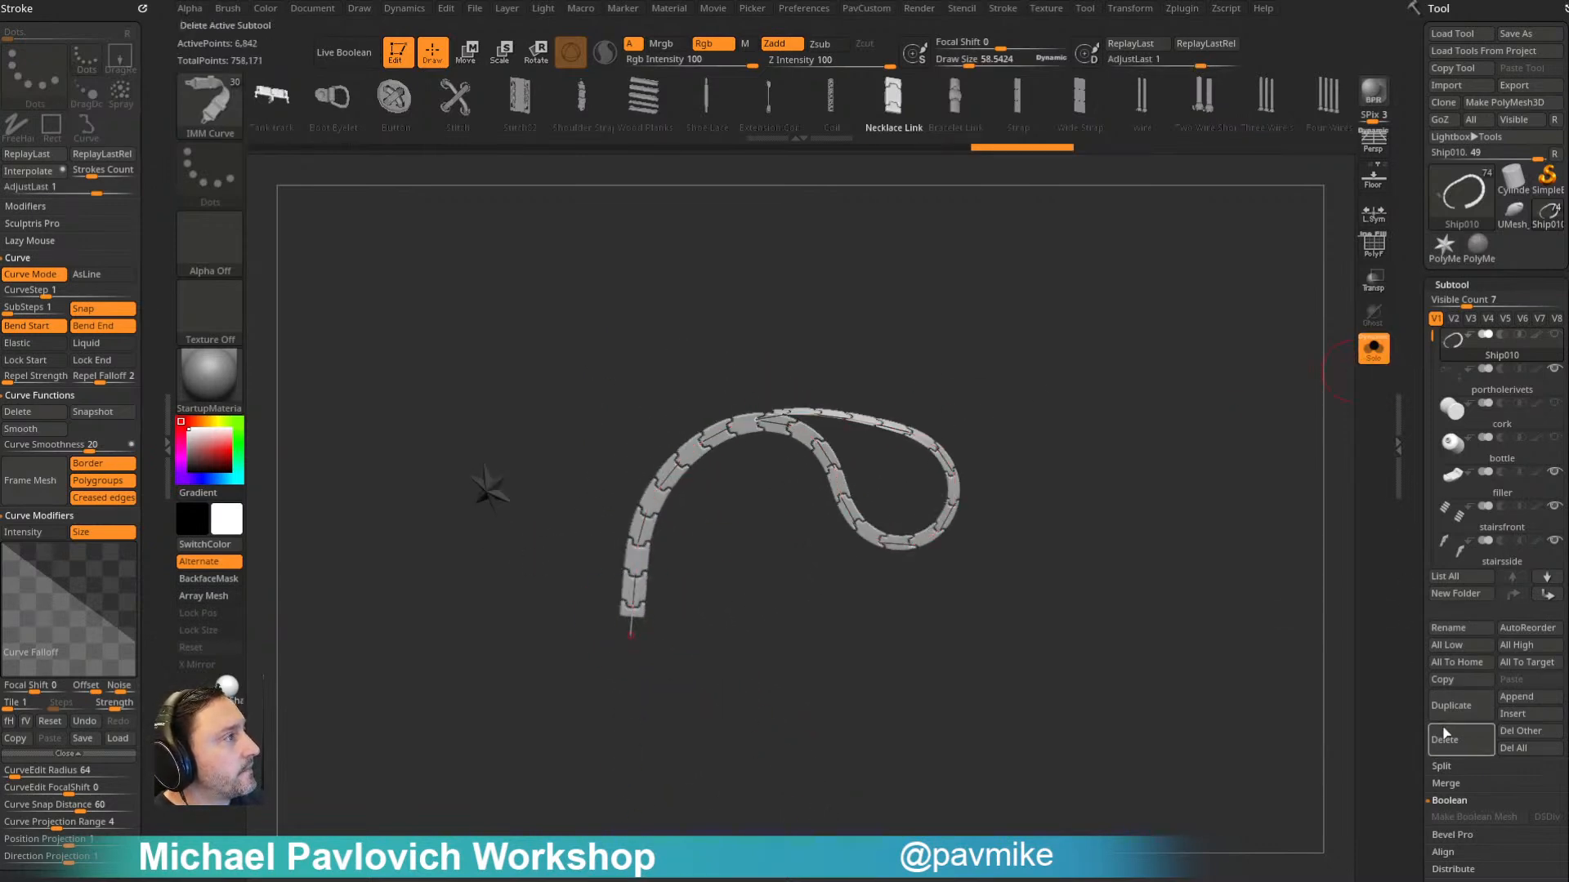
left_click_drag(1103, 390, 1116, 388)
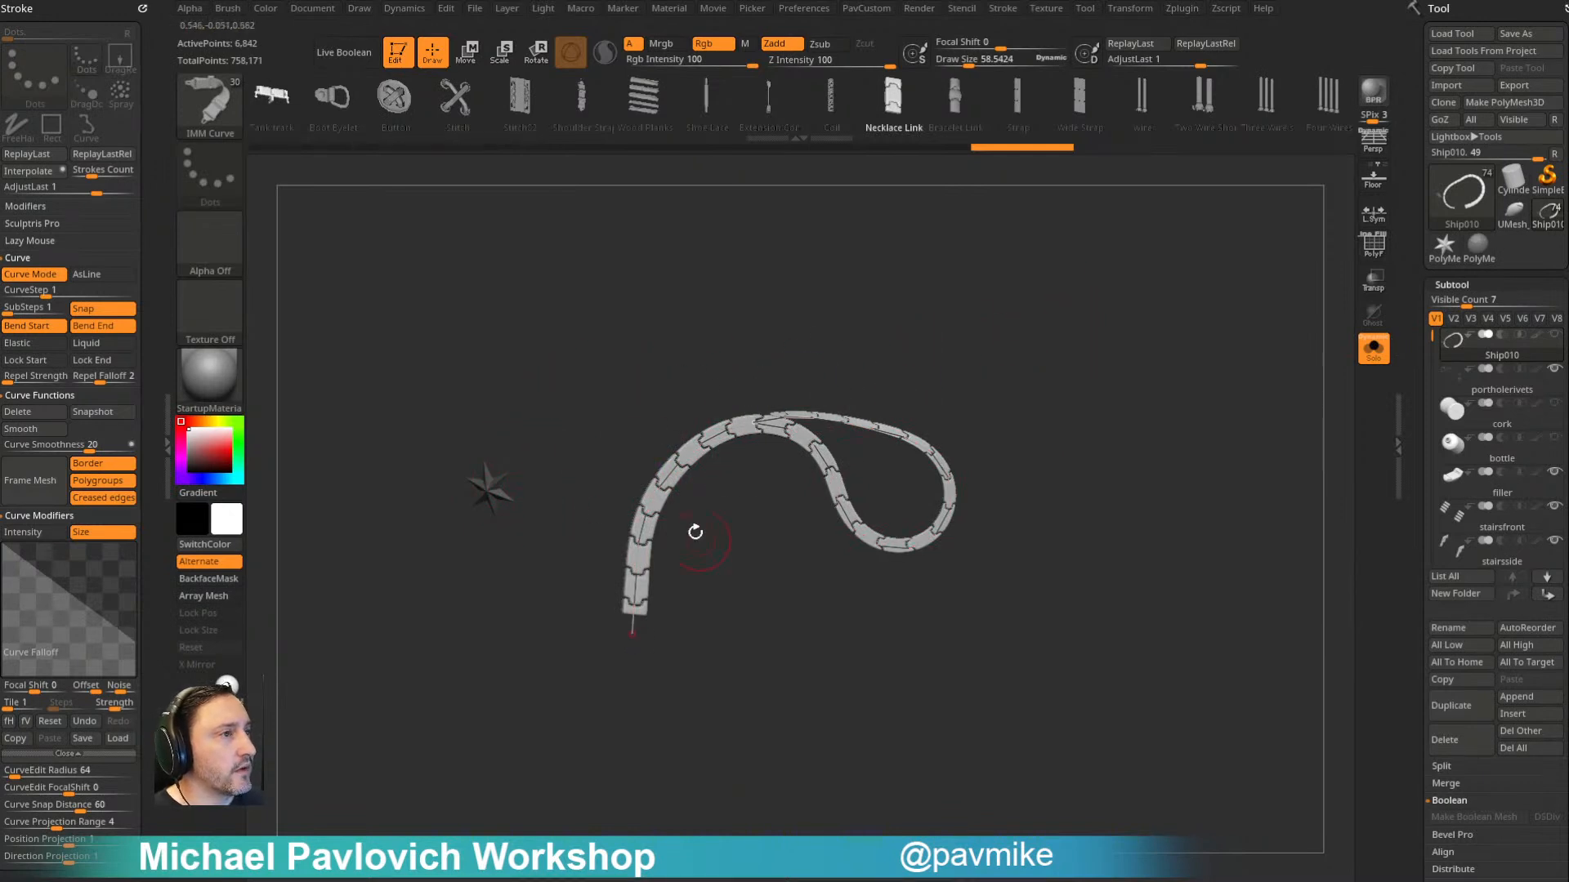
- Drop the curve, hide the necklace strip's points, and delete the hidden geometry so only the star remains
left_click(484, 490)
key("3")
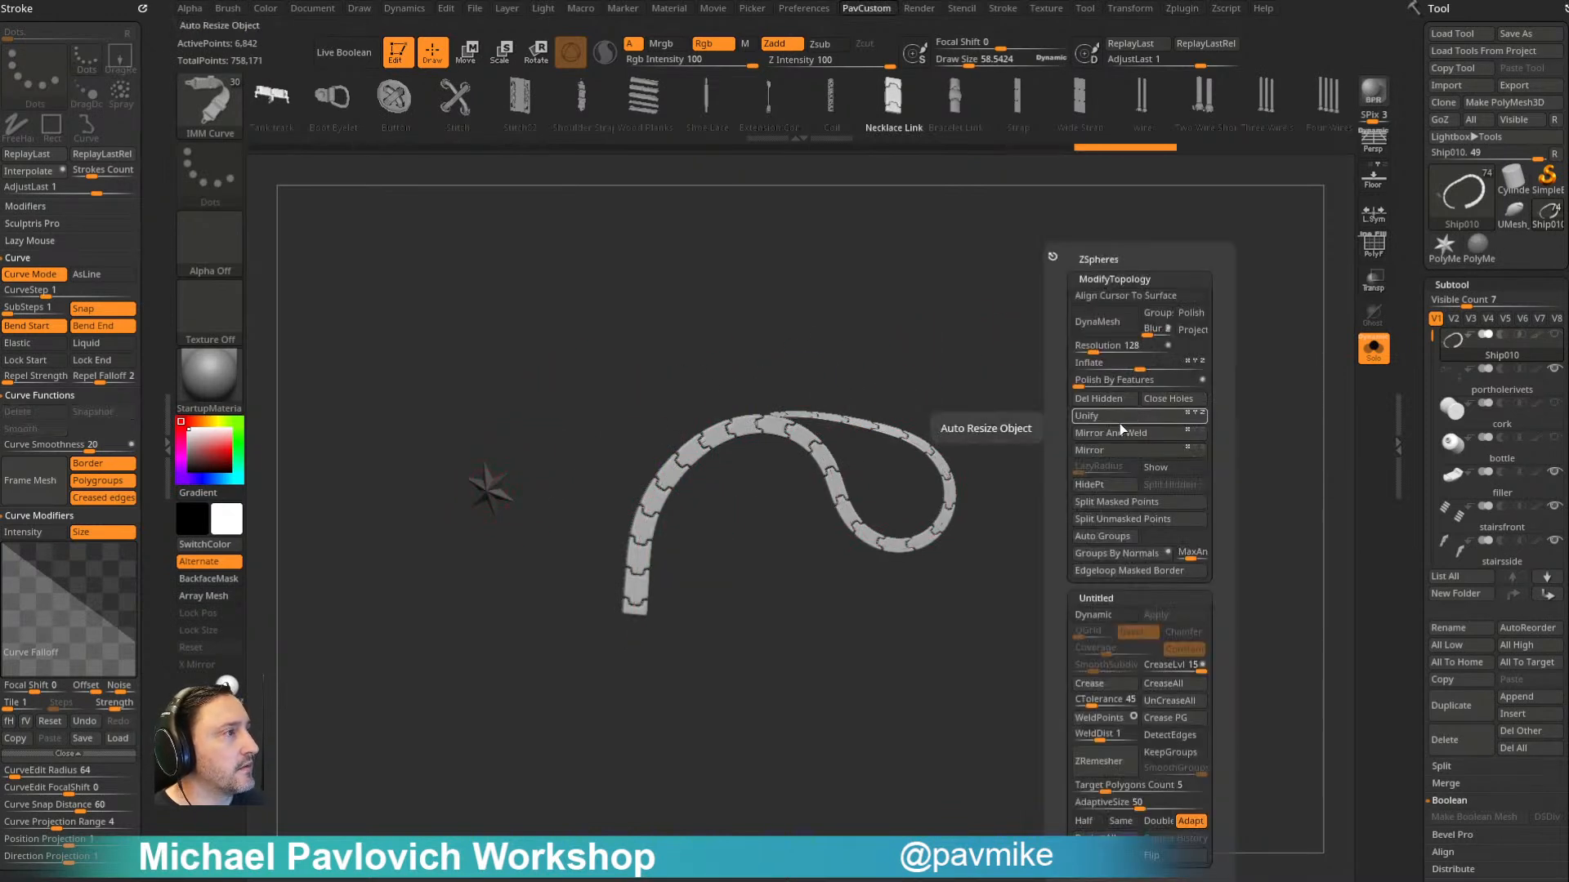
left_click(1118, 495)
key("3")
left_click(1040, 434)
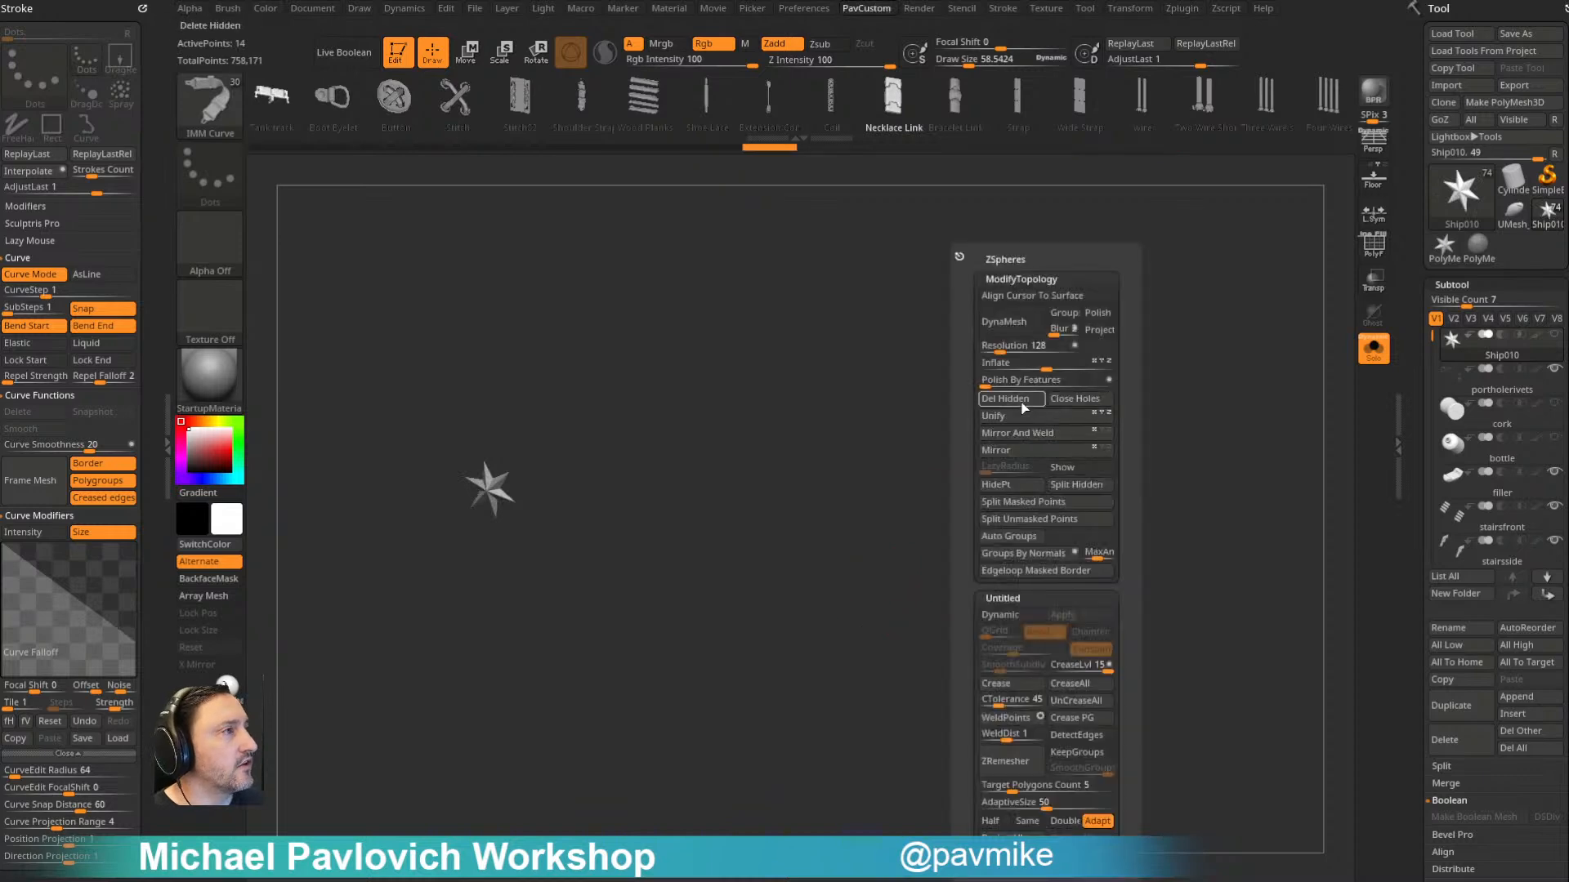
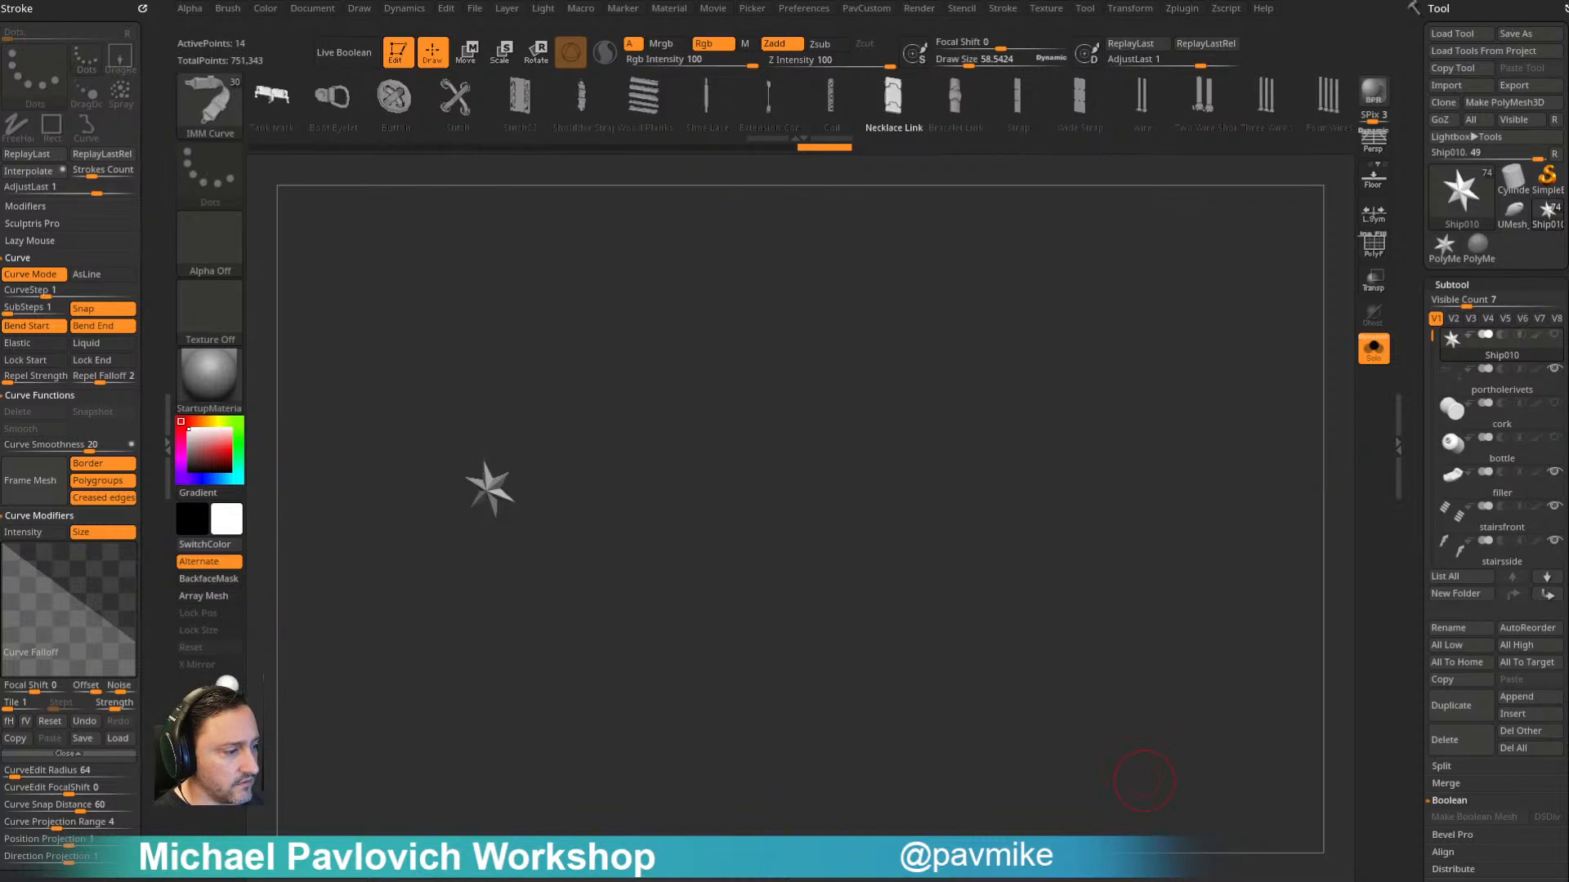
- Switch to the web browser and look through the channel's created playlists on YouTube
key("alt+Tab")
left_click(304, 41)
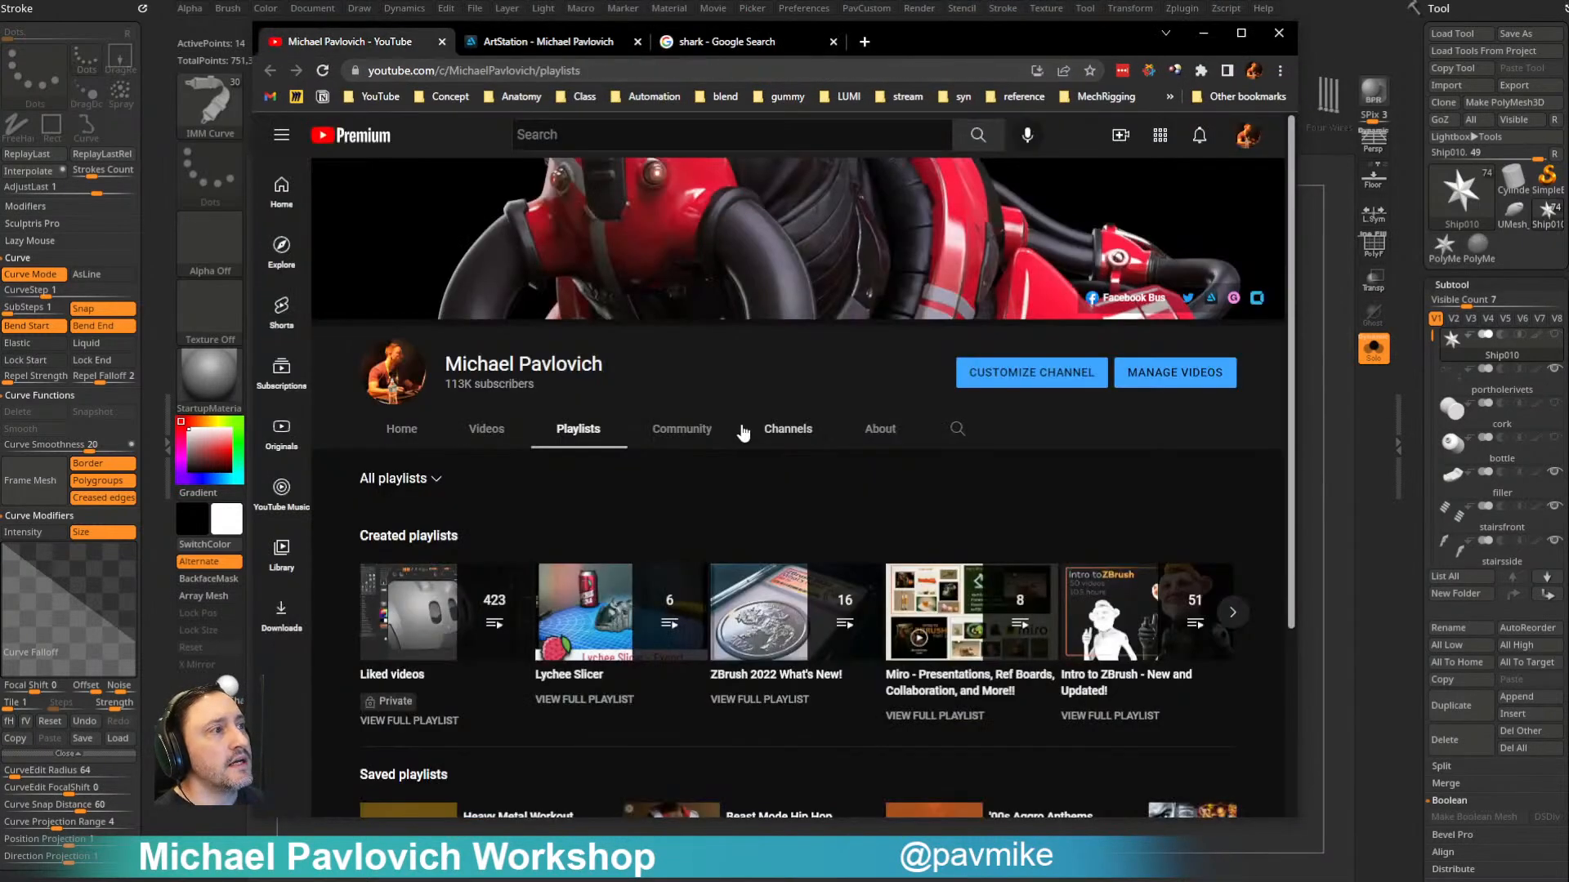
scroll(739, 437, "down", 3)
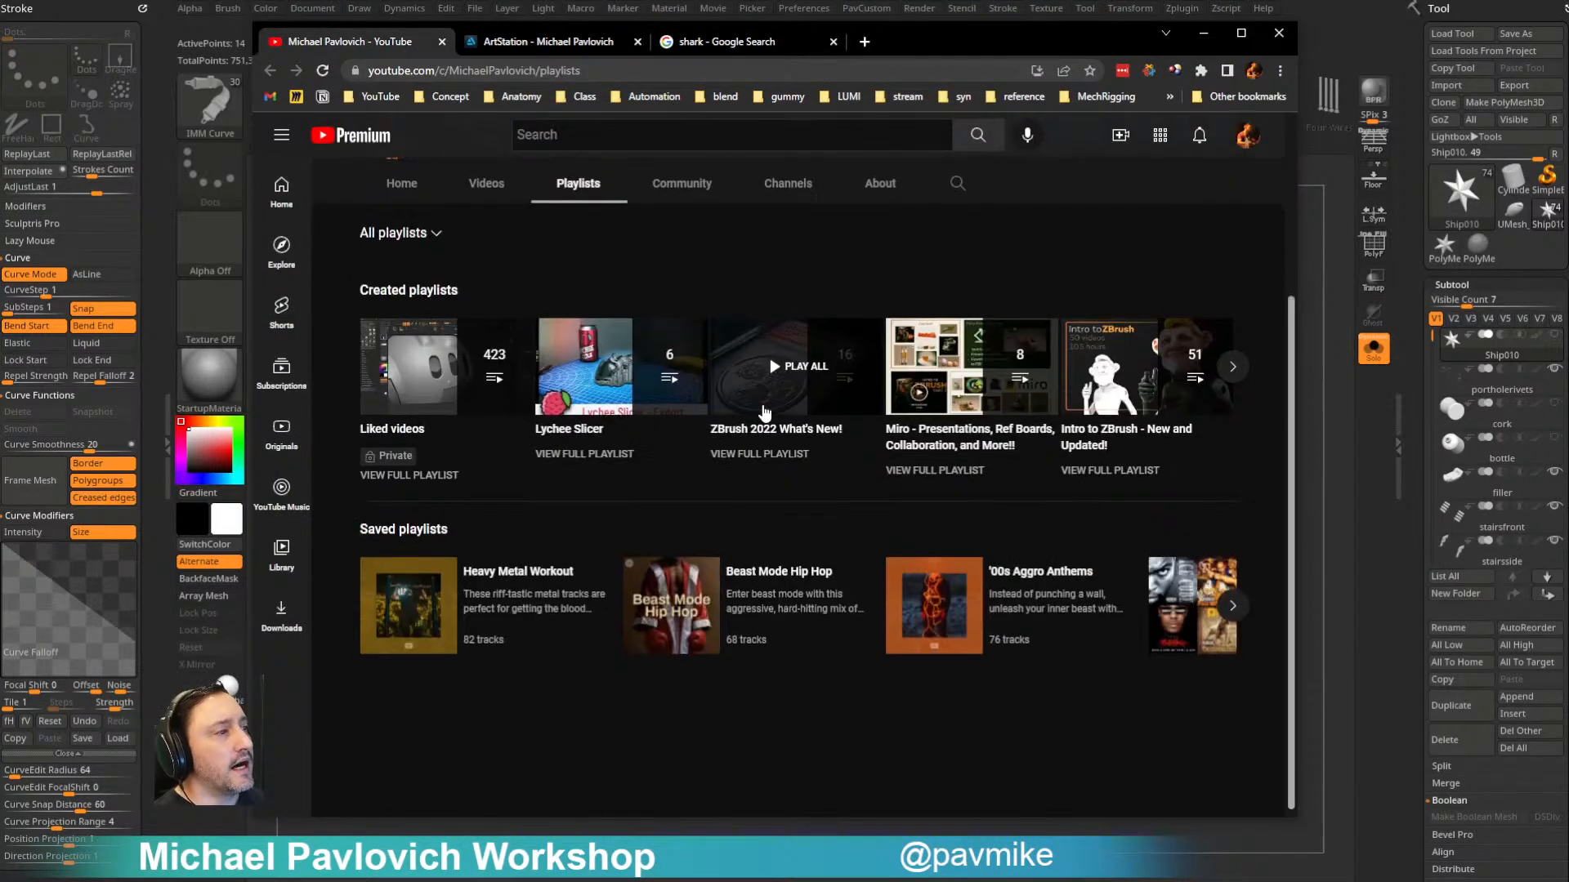
left_click(376, 98)
left_click(394, 199)
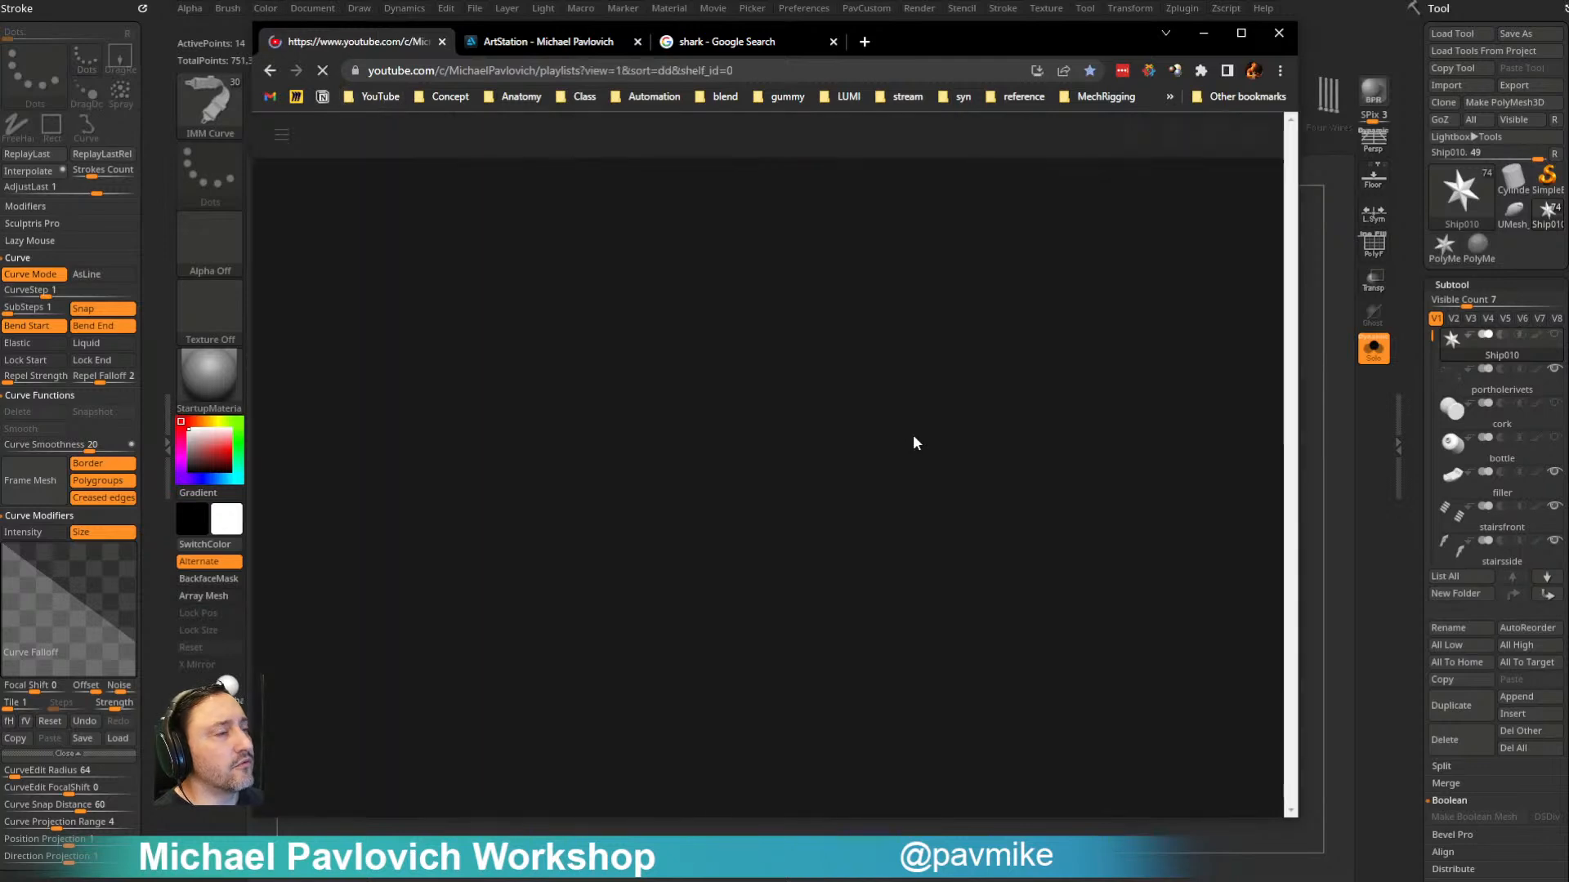
scroll(708, 418, "down", 6)
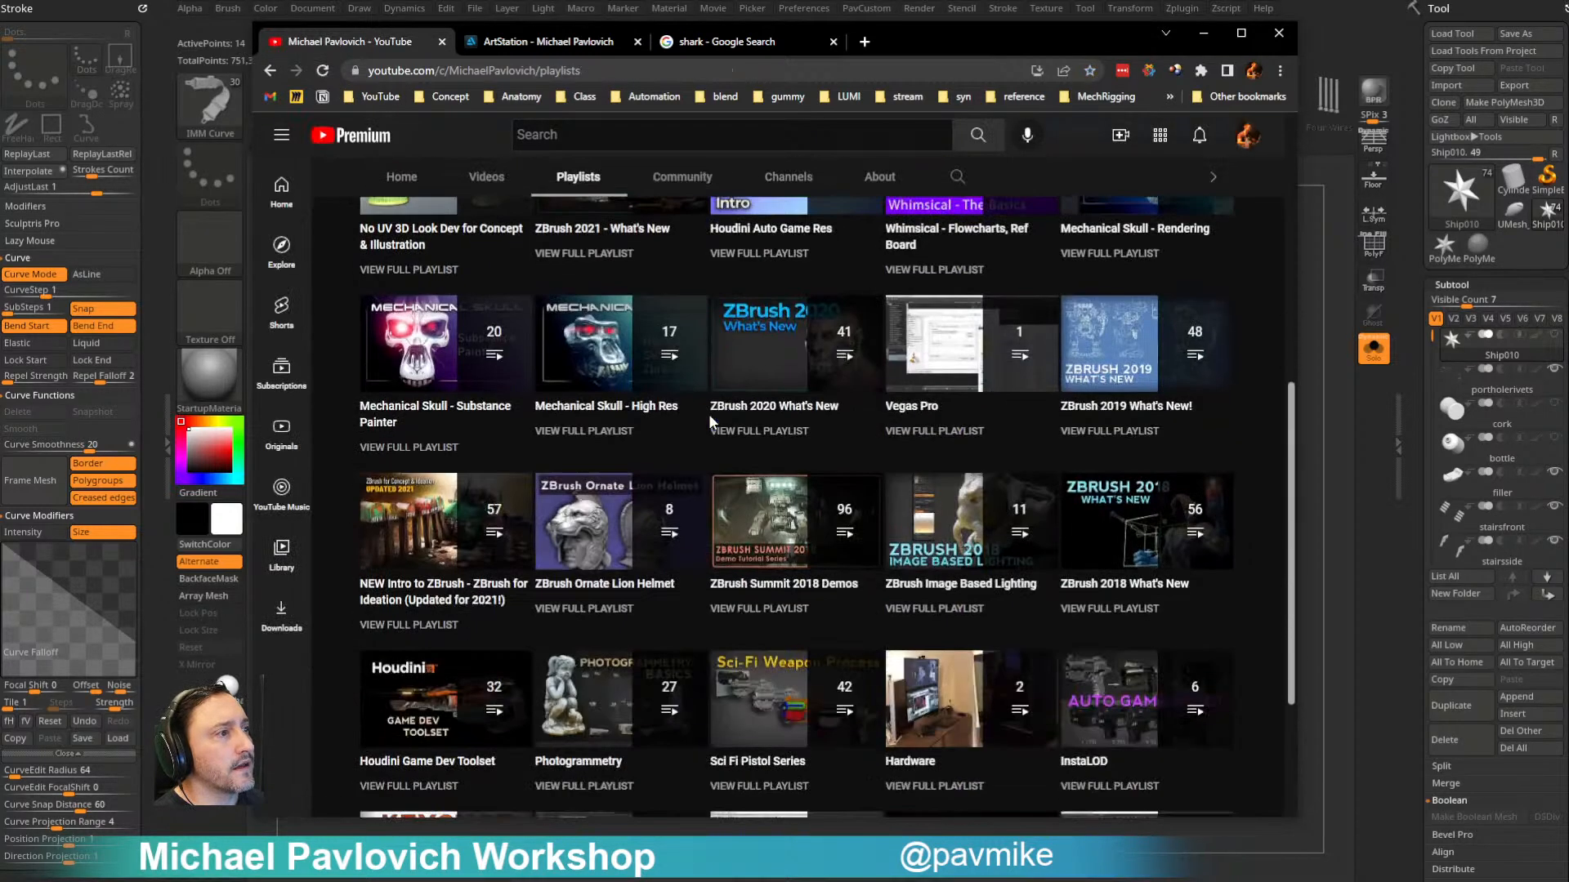
scroll(708, 413, "down", 2)
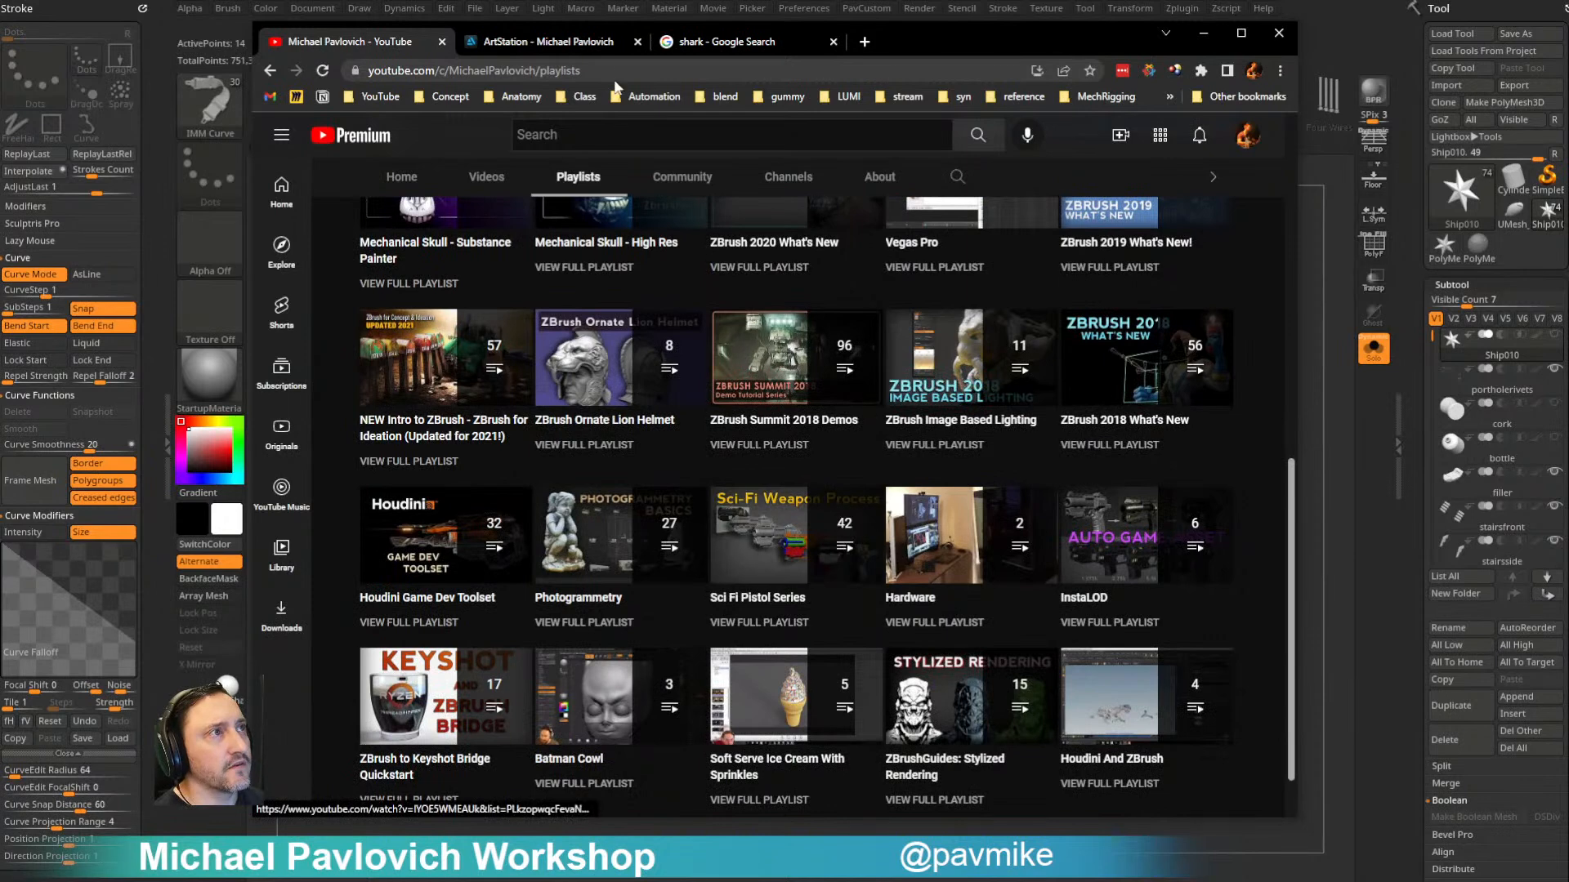
left_click(654, 71)
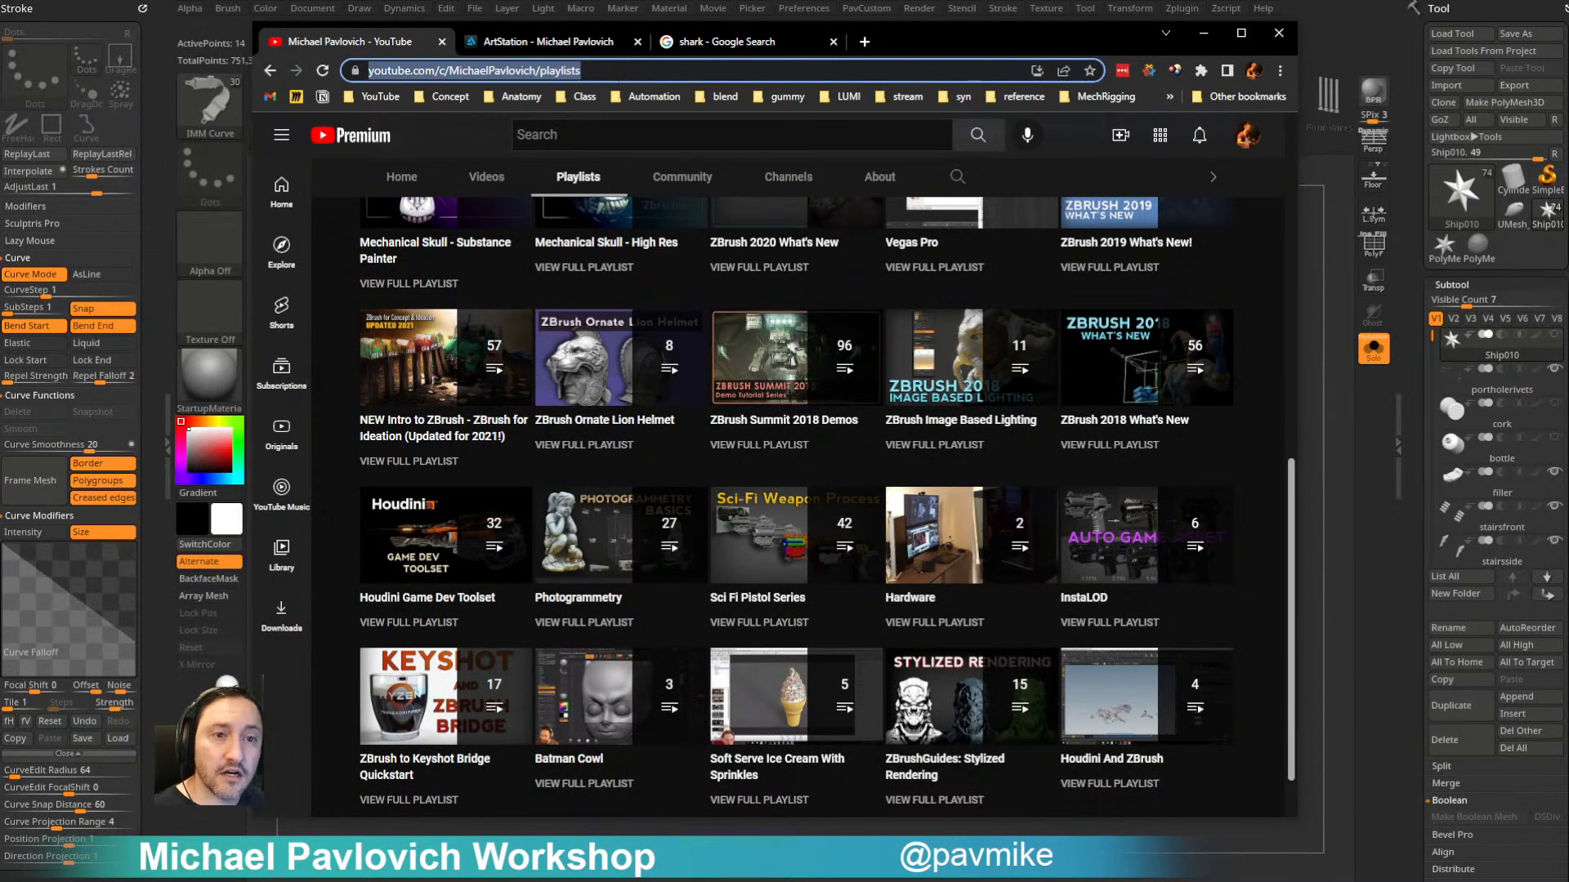
- Look through the artist's ArtStation portfolio and return to the profile header
left_click(609, 47)
scroll(1082, 689, "down", 20)
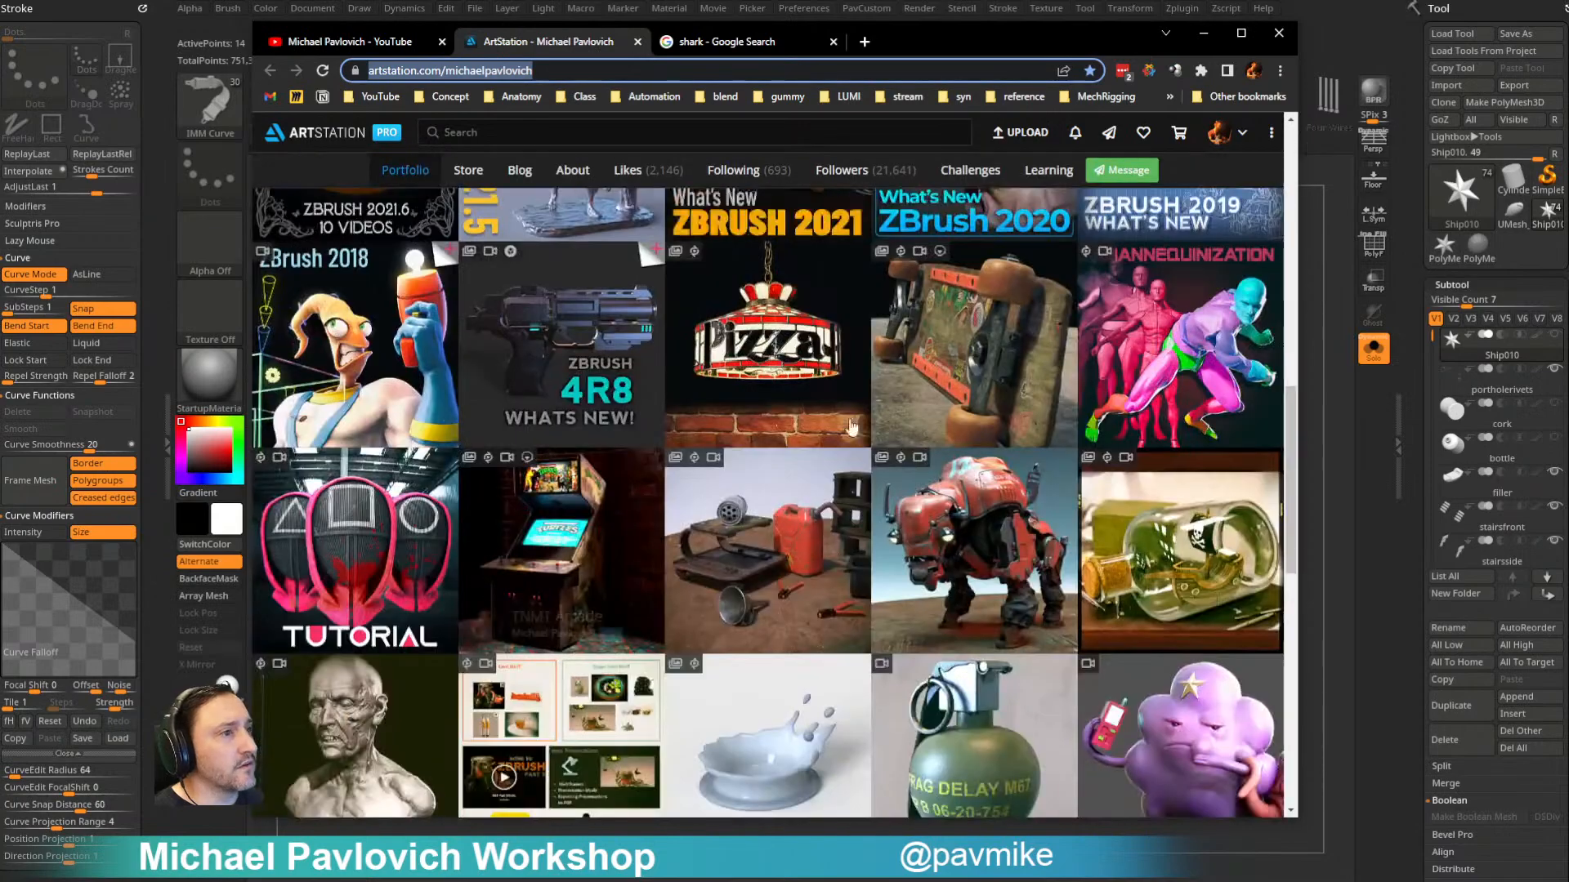
scroll(654, 470, "up", 15)
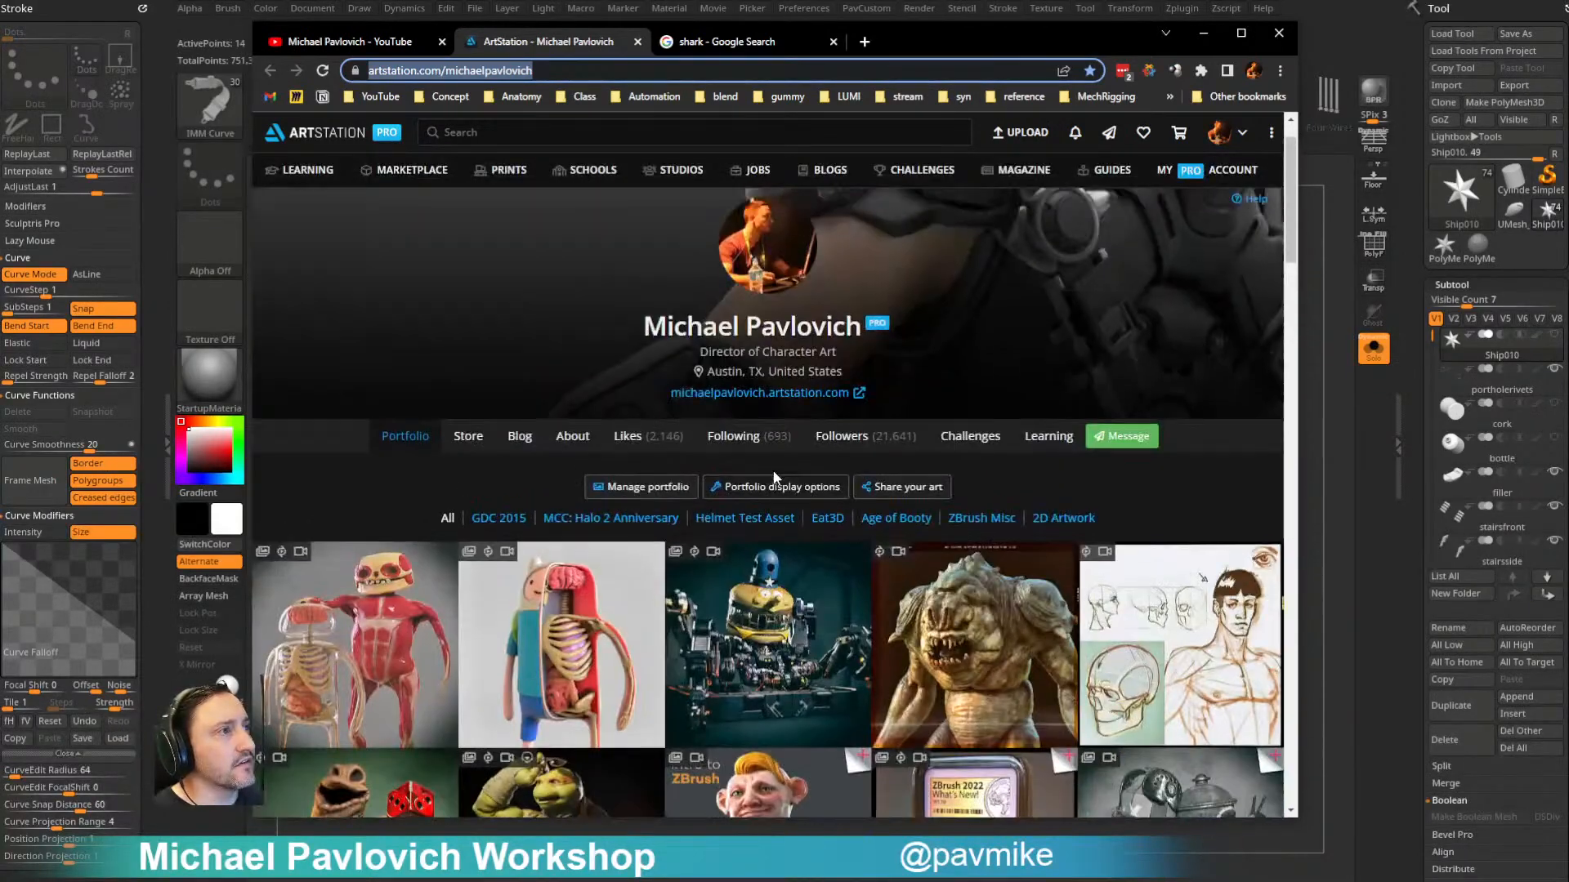
scroll(775, 478, "up", 1)
left_click(564, 71)
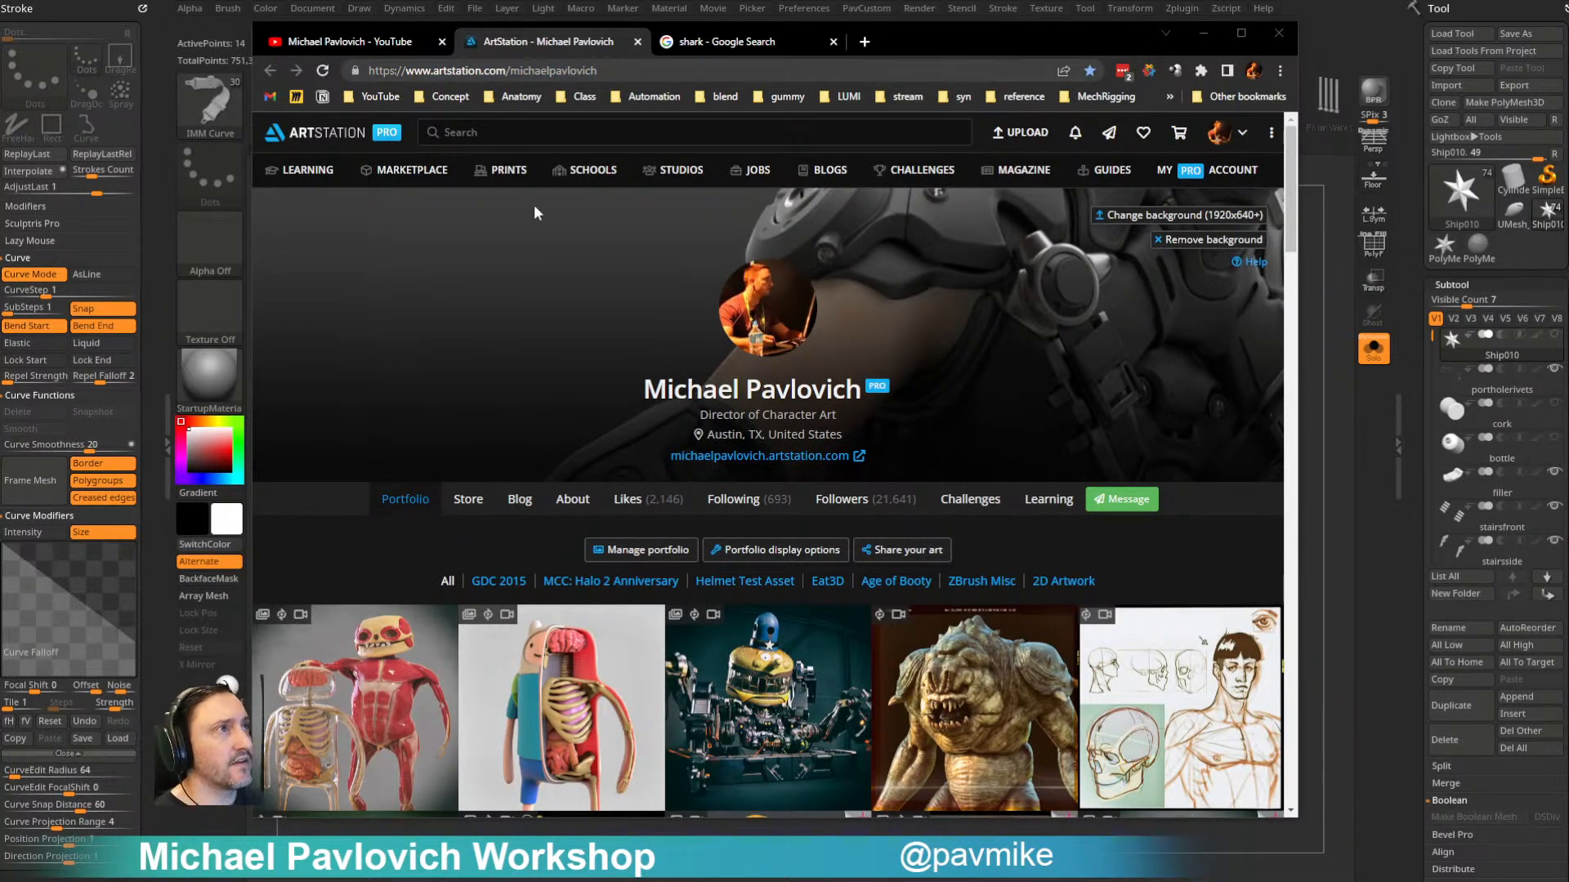
- Review the YouTube playlists again and move the browser window out of the way of ZBrush
left_click(361, 41)
scroll(743, 518, "down", 5)
scroll(743, 518, "down", 4)
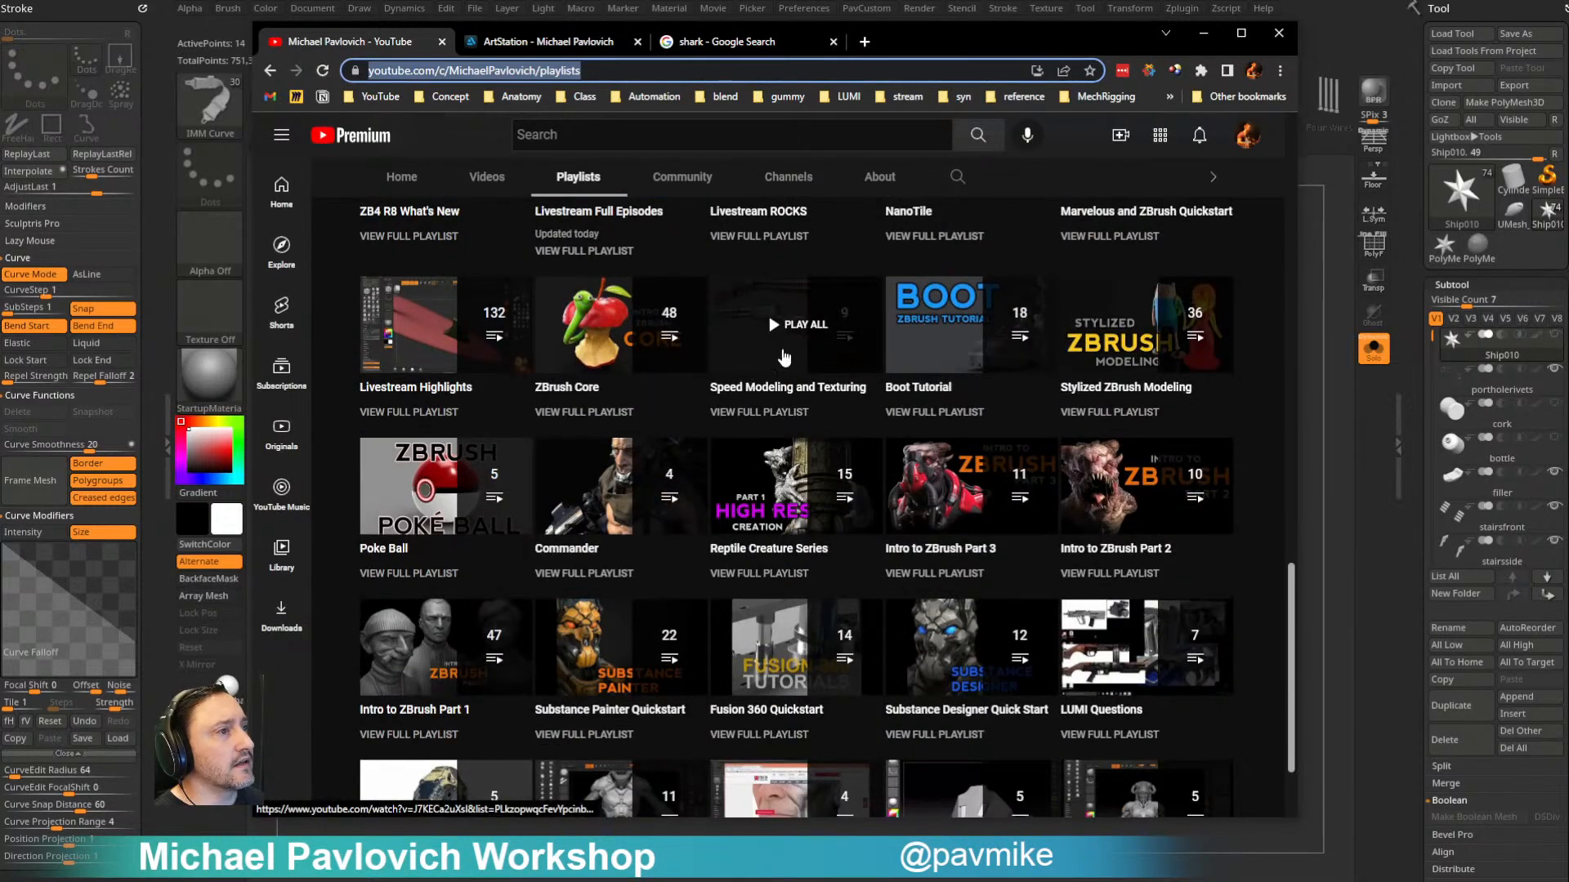
scroll(785, 360, "up", 6)
scroll(784, 360, "up", 8)
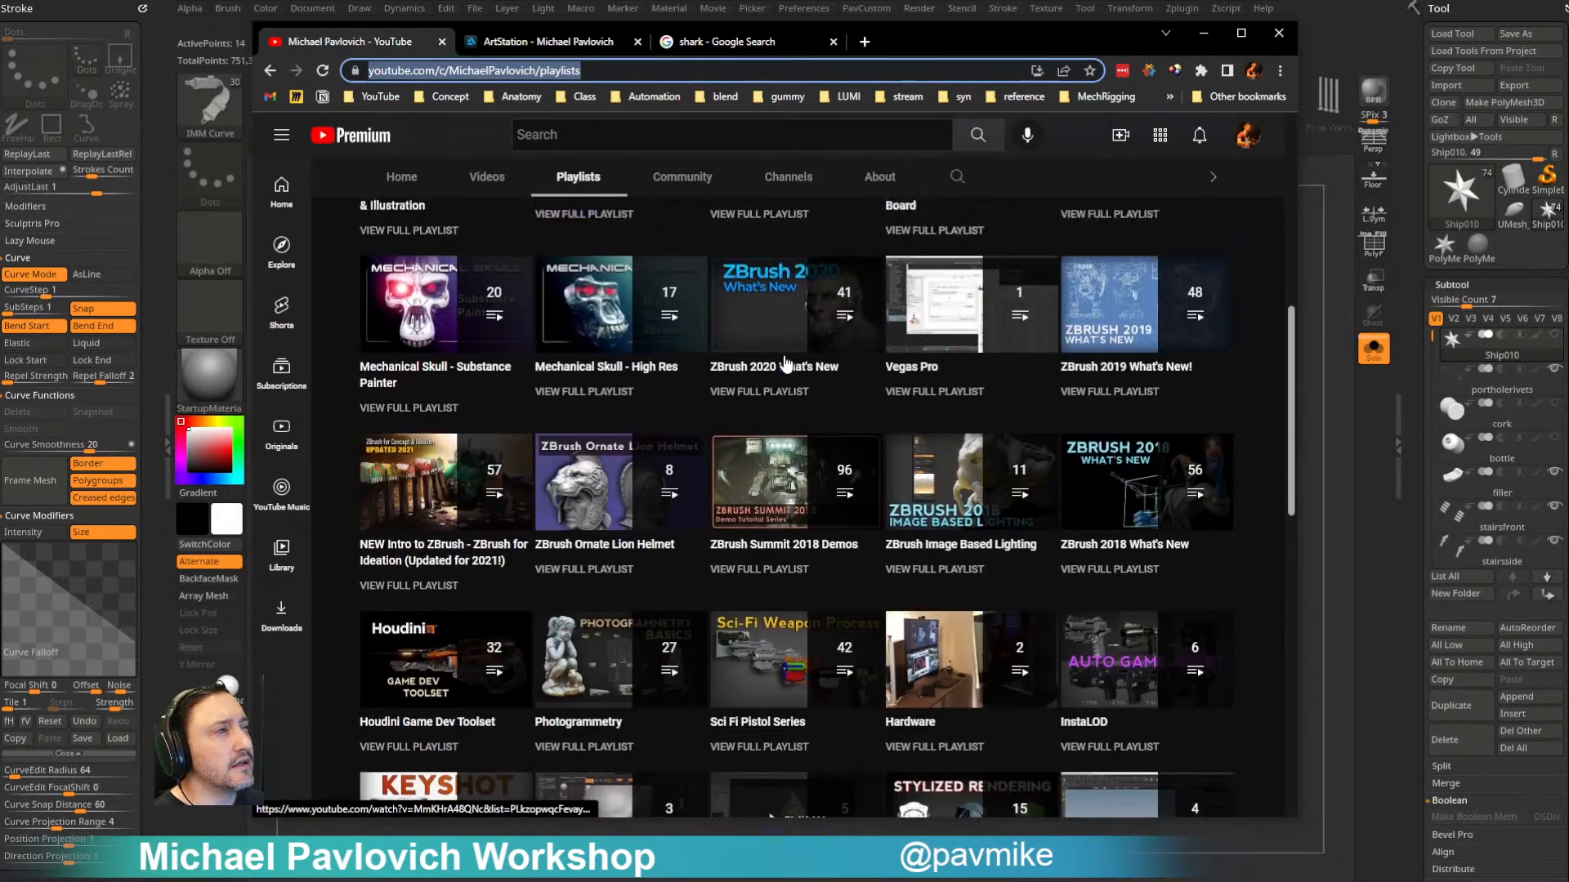
scroll(784, 362, "up", 3)
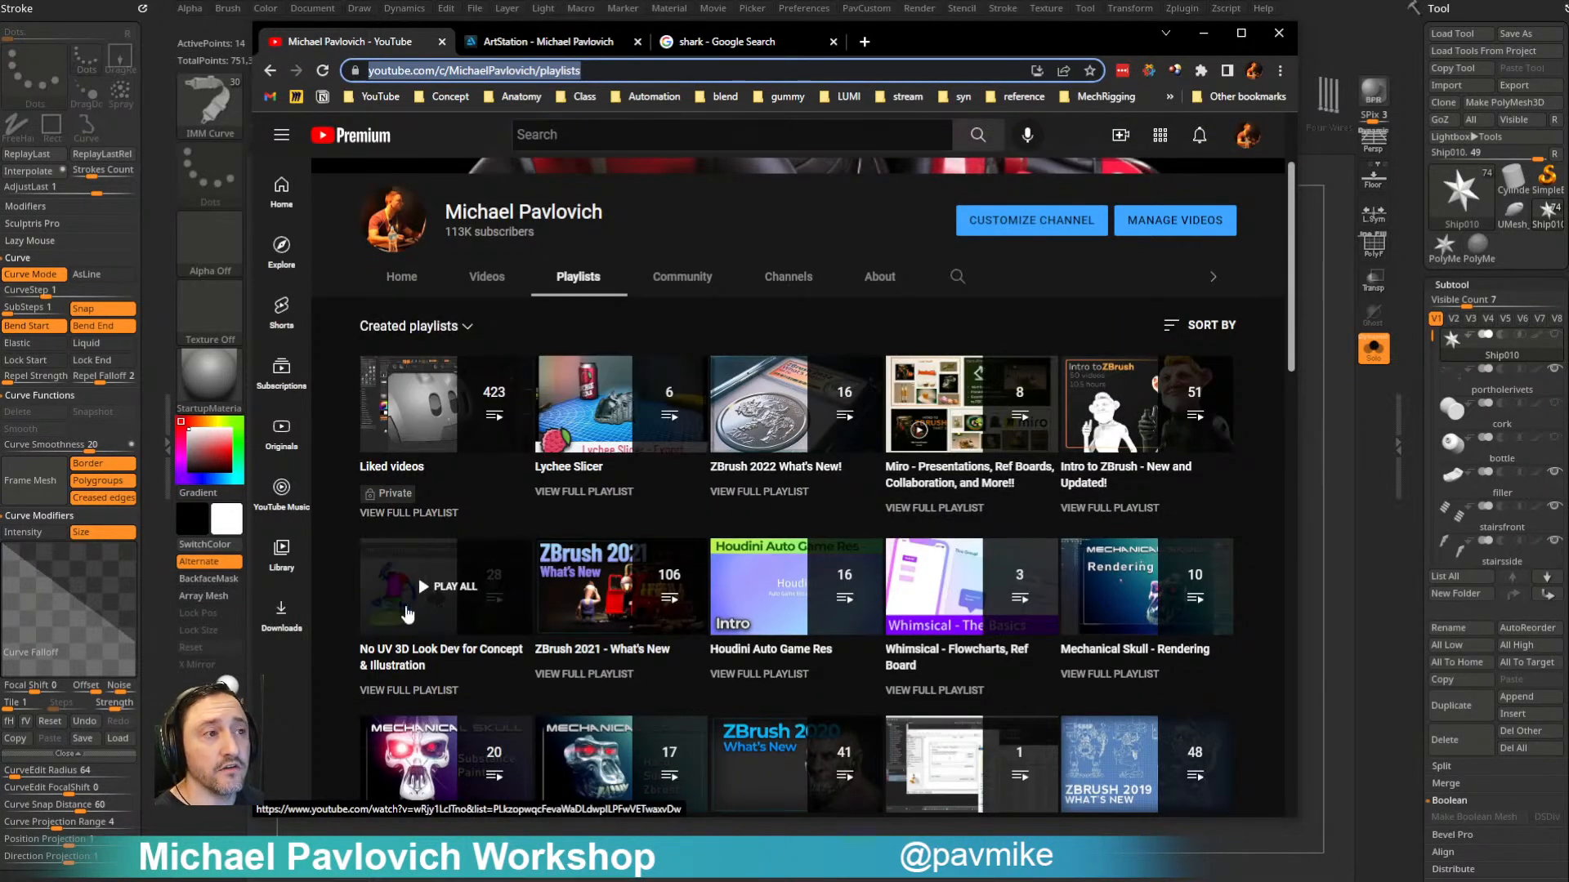
left_click_drag(880, 46, 1031, 881)
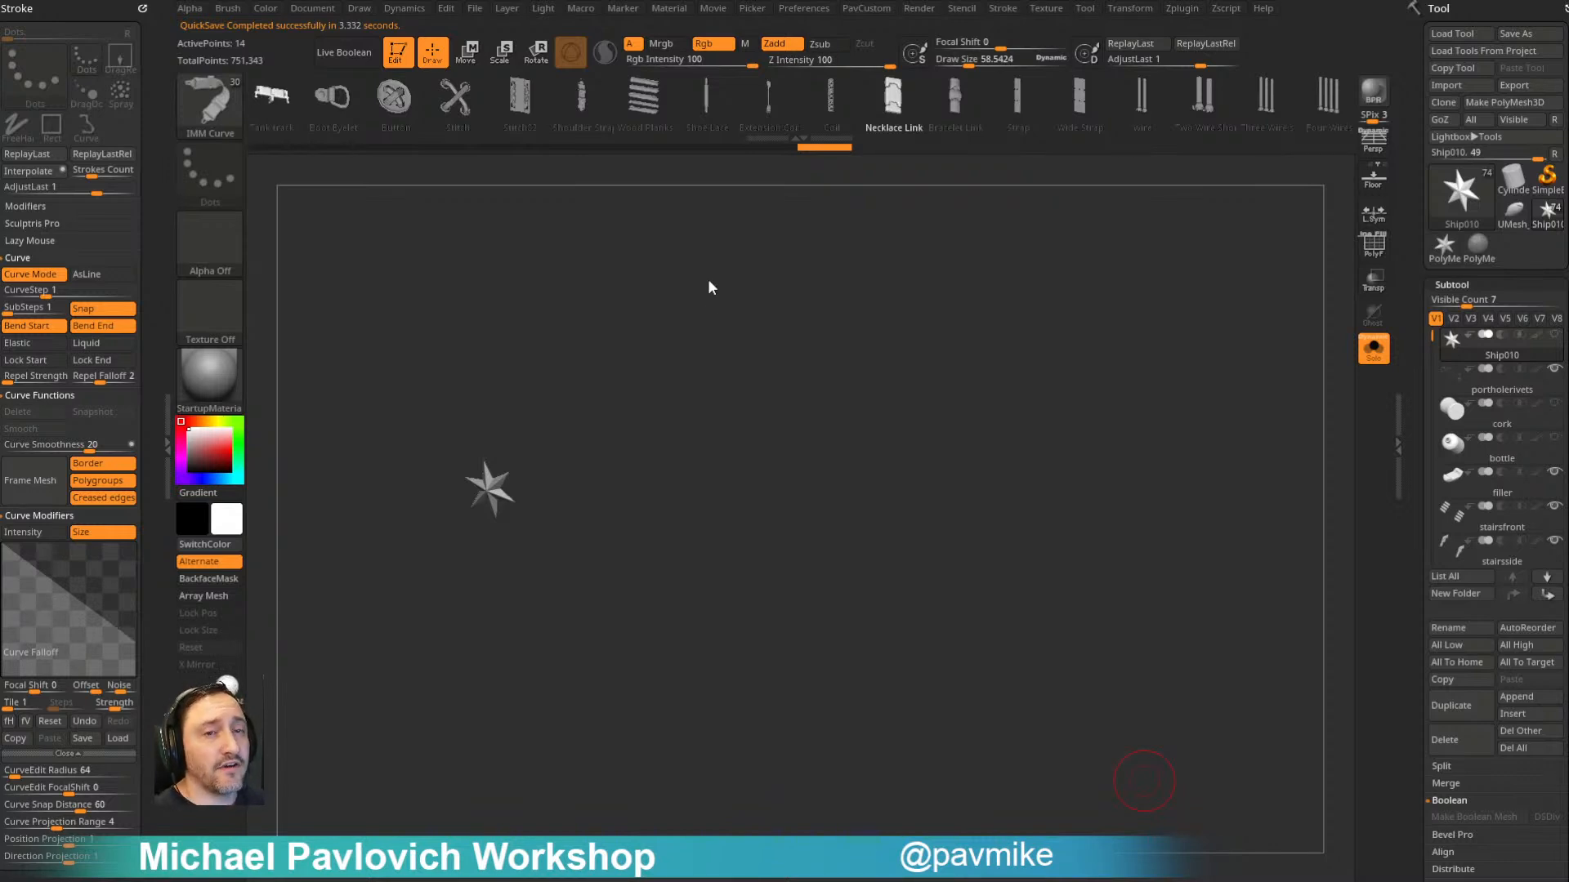
left_click_drag(728, 352, 772, 363)
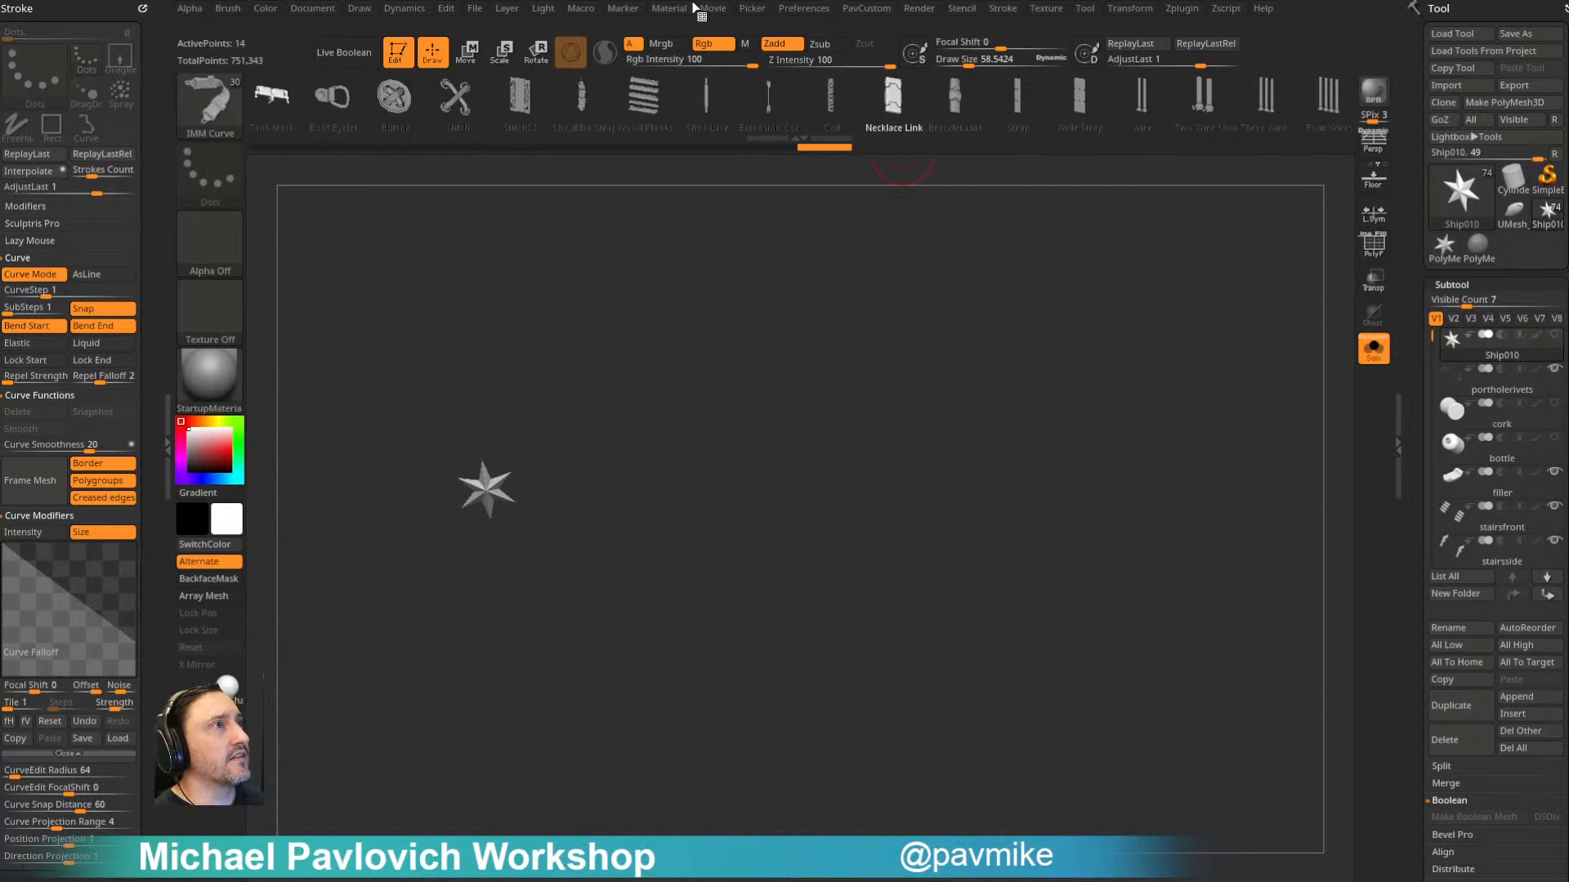
mouse_move(589, 11)
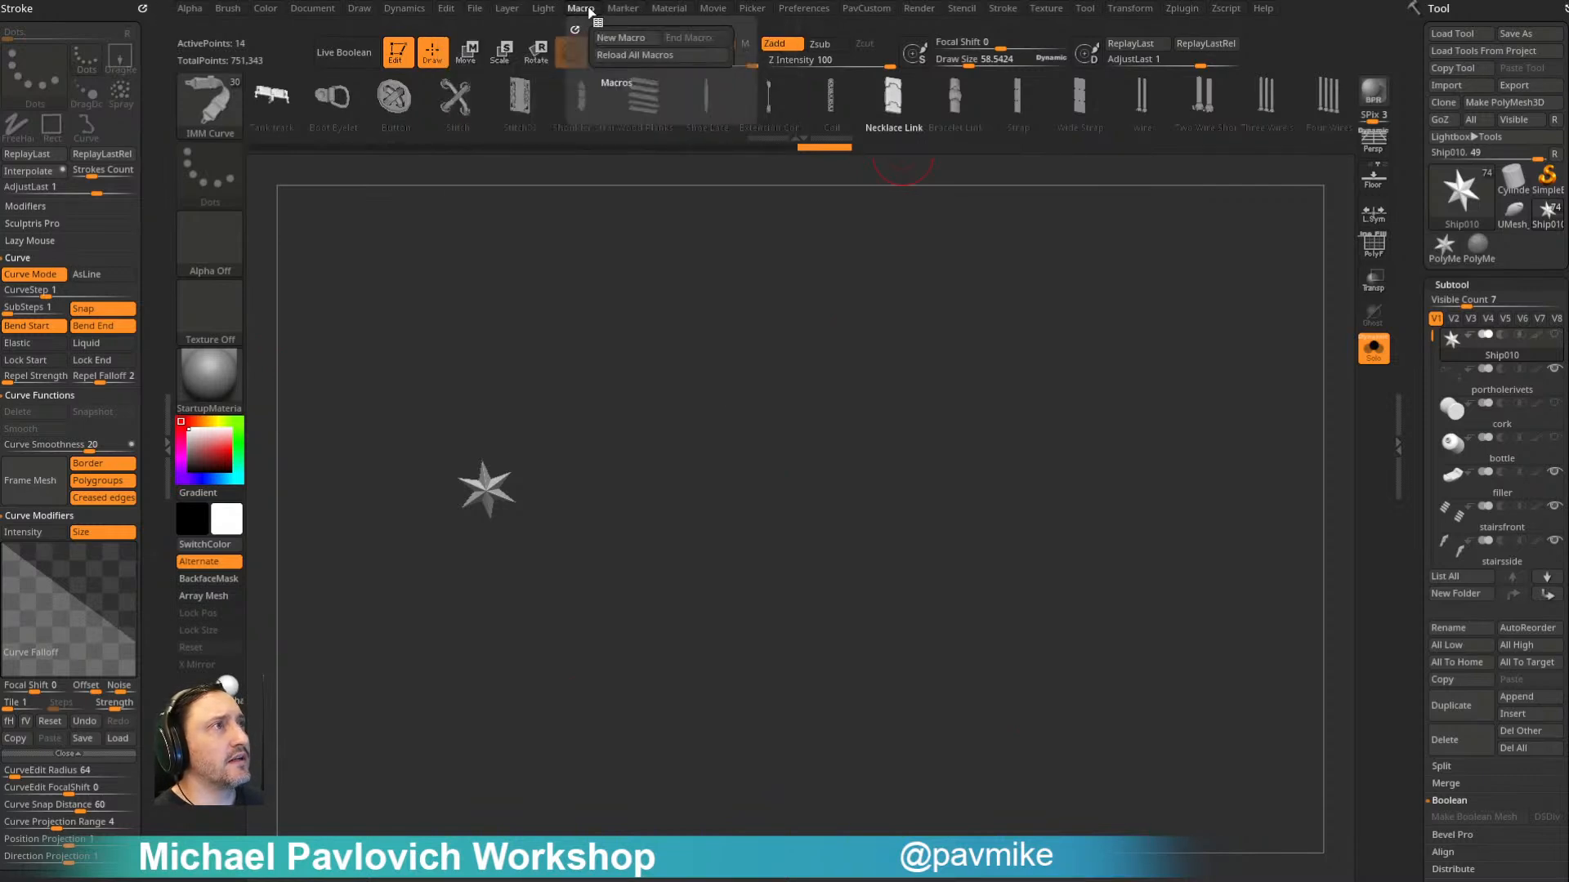
mouse_move(644, 11)
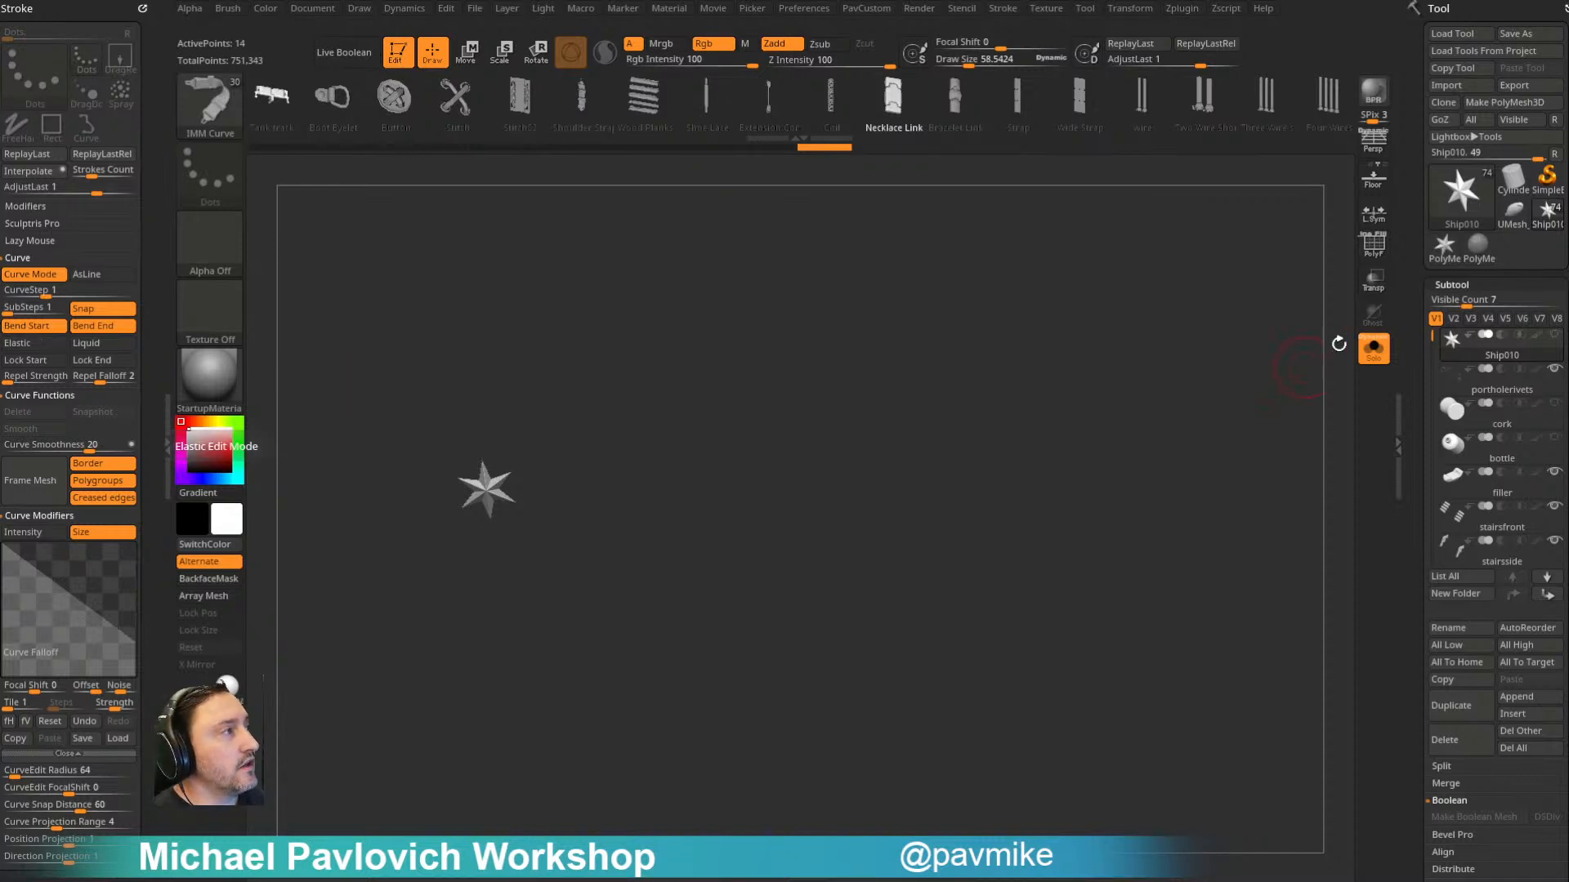
- Turn off Solo so the whole pirate ship is displayed, and switch to the Standard brush
left_click(1373, 349)
mouse_move(1281, 380)
left_mouse_down()
mouse_move(1195, 494)
mouse_move(1240, 364)
mouse_move(1217, 458)
left_mouse_up()
key("b")
key("s")
key("t")
left_click_drag(1195, 311, 1259, 321)
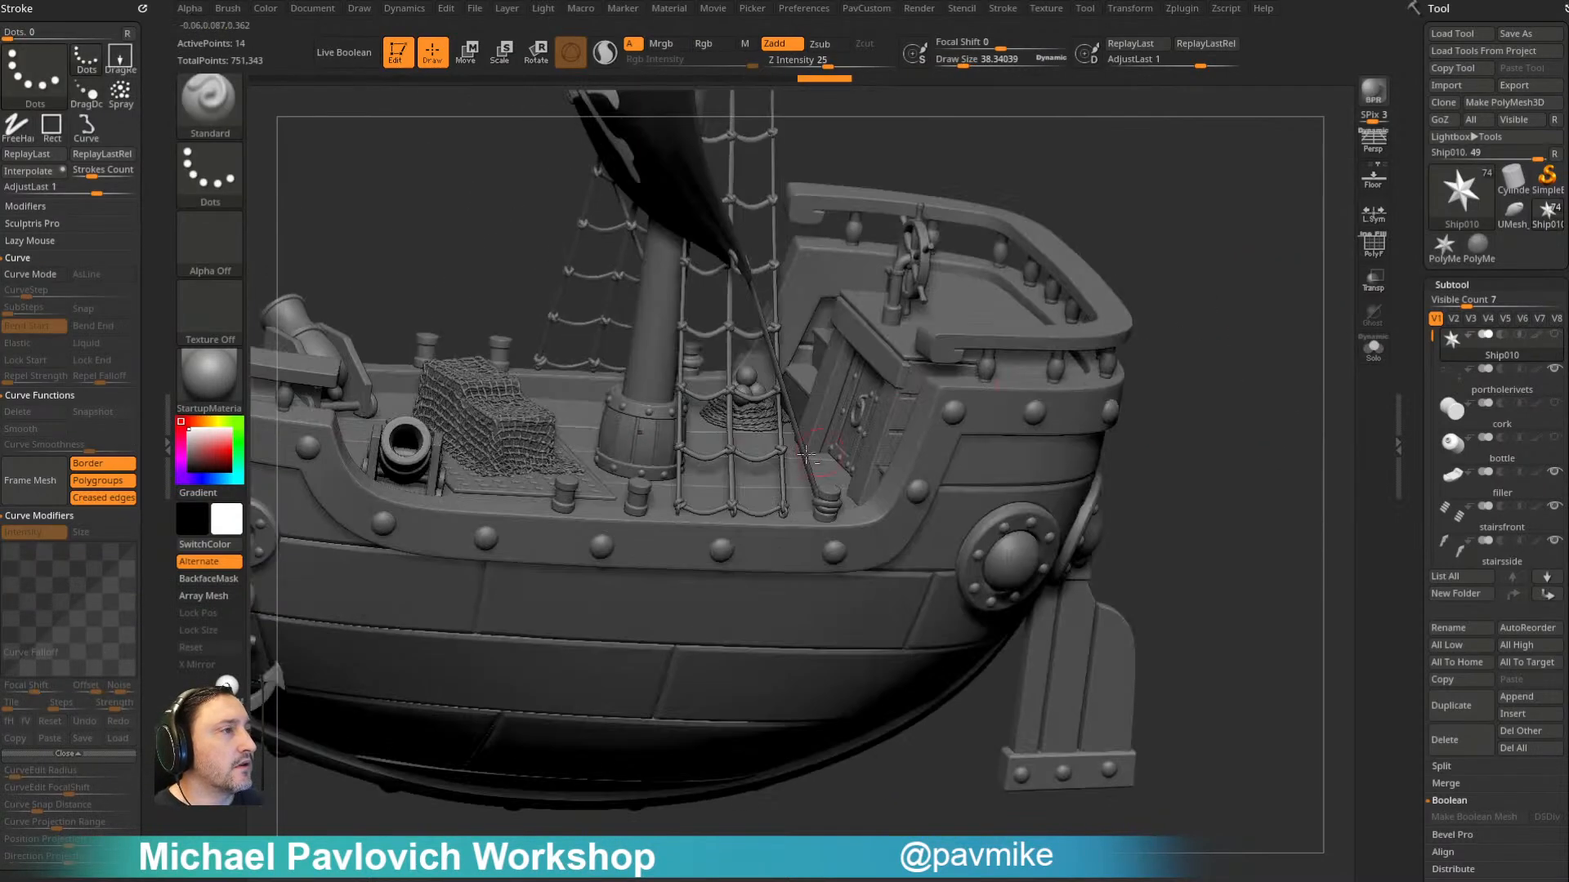
- Select the ratlinesknots subtool on the rigging and examine the rope knots up close
left_click(742, 359, "alt")
left_click_drag(1198, 192, 1210, 304, "alt")
left_click(787, 444, "alt")
left_click_drag(1161, 184, 779, 331, "alt")
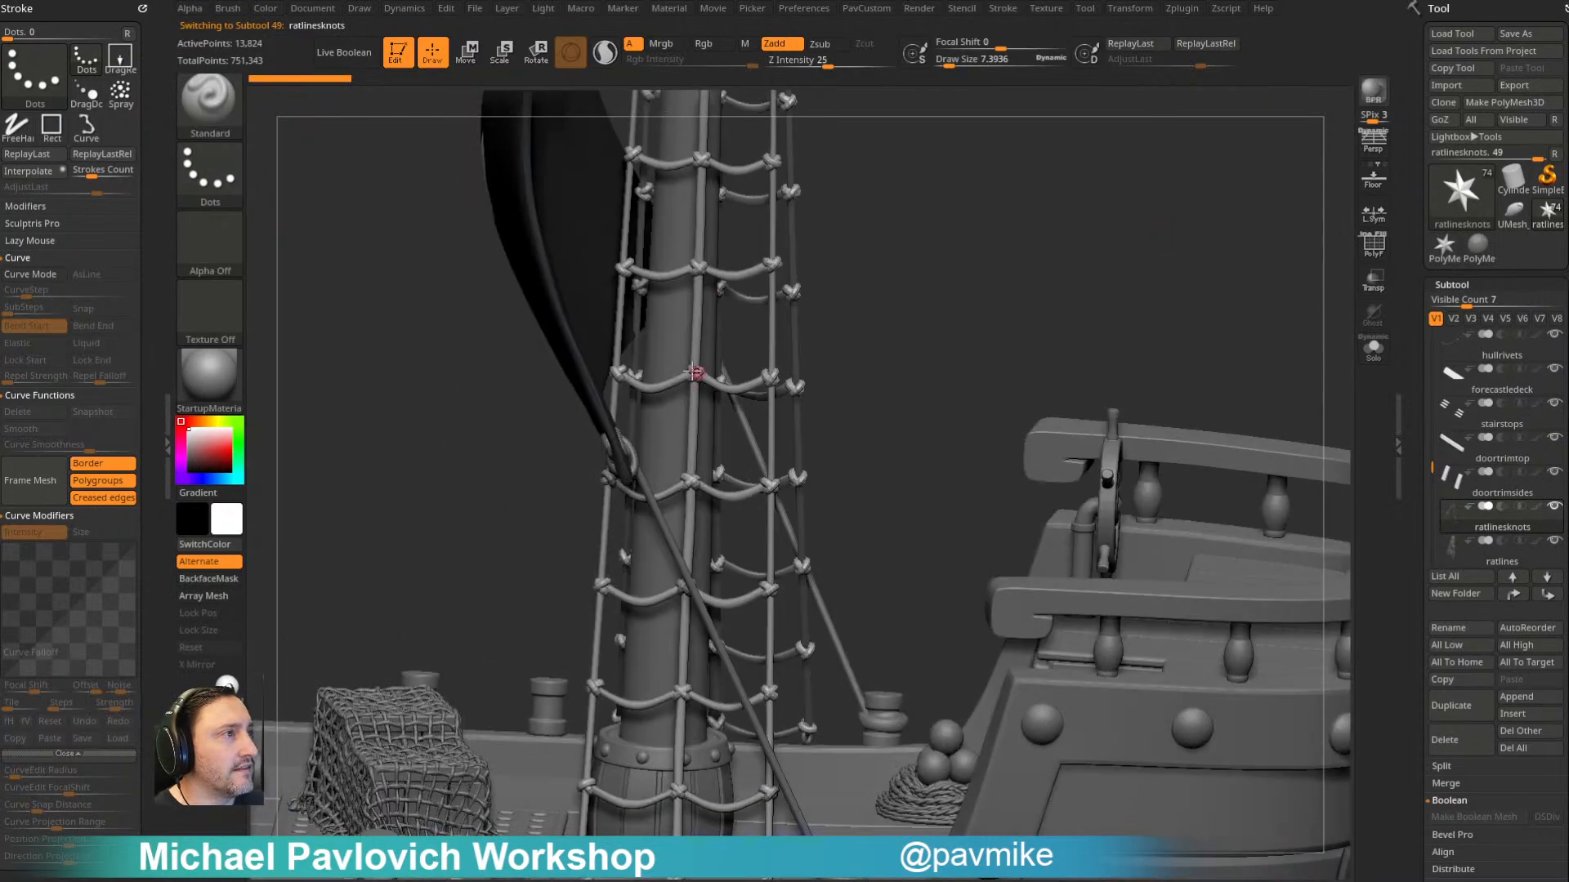
left_click_drag(1164, 196, 804, 255)
mouse_move(1174, 184)
left_mouse_down()
mouse_move(1029, 234)
mouse_move(857, 438)
left_mouse_up()
key("s")
mouse_move(1307, 221)
left_mouse_down()
mouse_move(1267, 164)
mouse_move(1356, 196)
mouse_move(1102, 273)
mouse_move(1209, 175)
mouse_move(1168, 237)
left_mouse_up()
- Select the cannonballs subtool, isolate it briefly in Solo, and bring back the whole ship
left_click(964, 501, "alt")
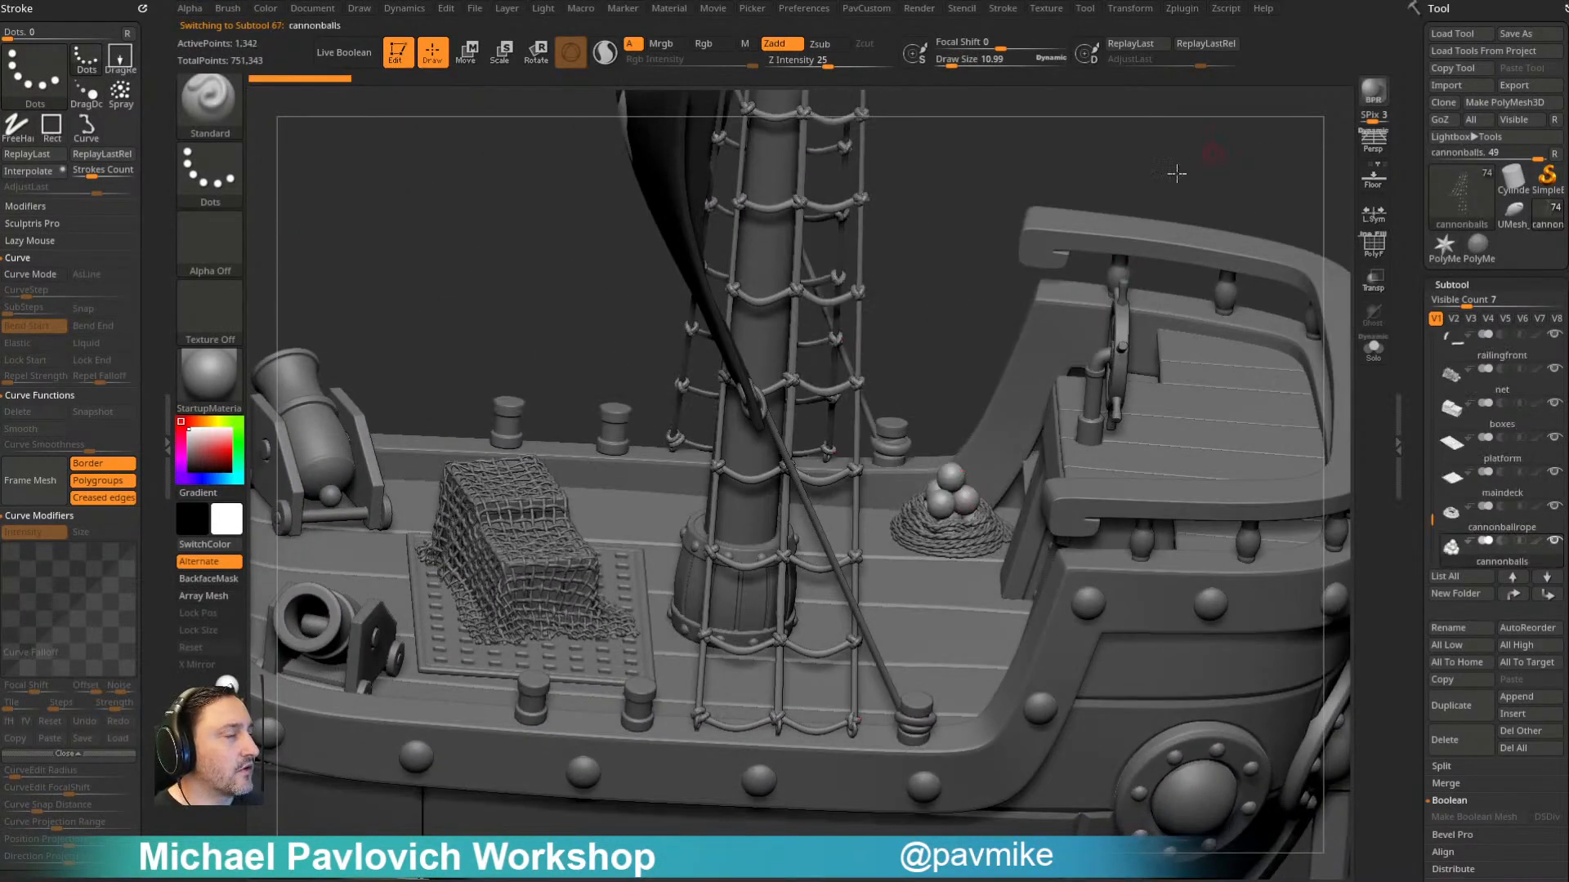
left_click_drag(1201, 159, 1096, 189, "alt")
mouse_move(1122, 254)
left_mouse_down("alt")
mouse_move(1144, 210)
mouse_move(1058, 323)
mouse_move(1092, 366)
mouse_move(1050, 393)
mouse_move(1156, 396)
left_mouse_up("alt")
left_click(1379, 354)
left_click(1379, 356)
key("s")
key("s")
left_click_drag(956, 242, 1169, 196, "alt")
left_click_drag(1177, 196, 1116, 210)
- Select the canonsides and canonwheels subtools on the main deck and examine the cannons from several angles
left_click(616, 570, "alt")
left_click_drag(550, 809, 829, 620, "alt")
left_click_drag(632, 695, 752, 732)
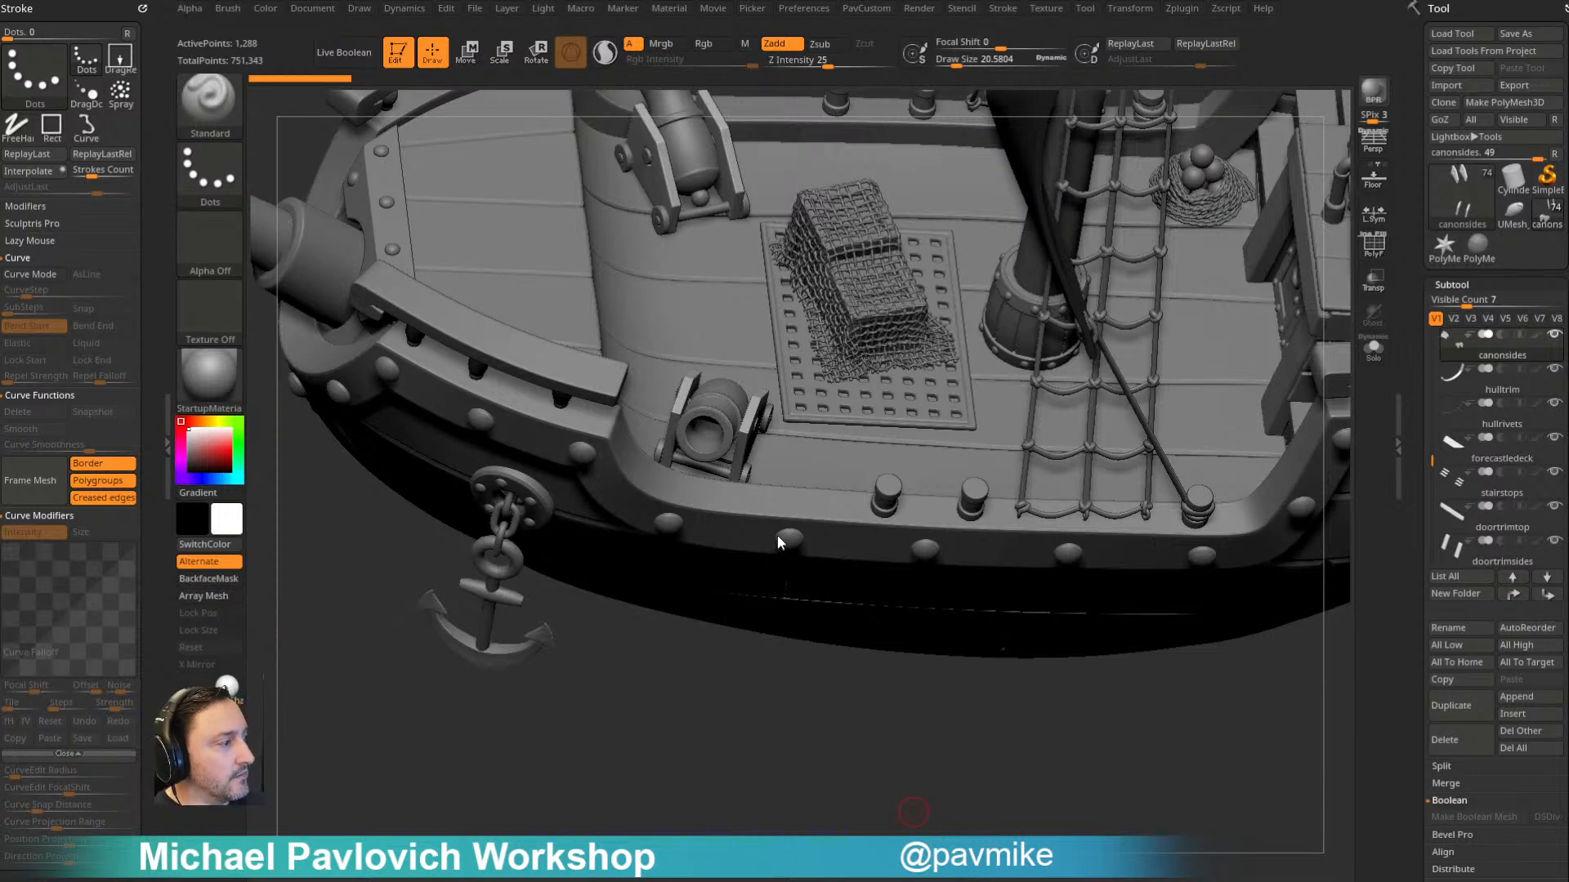
left_click_drag(786, 723, 750, 758, "alt")
key("s")
mouse_move(815, 523)
left_mouse_down()
mouse_move(846, 522)
mouse_move(814, 521)
left_mouse_up()
left_click_drag(760, 703, 694, 770, "alt")
mouse_move(593, 756)
left_mouse_down()
mouse_move(570, 772)
mouse_move(569, 744)
left_mouse_up()
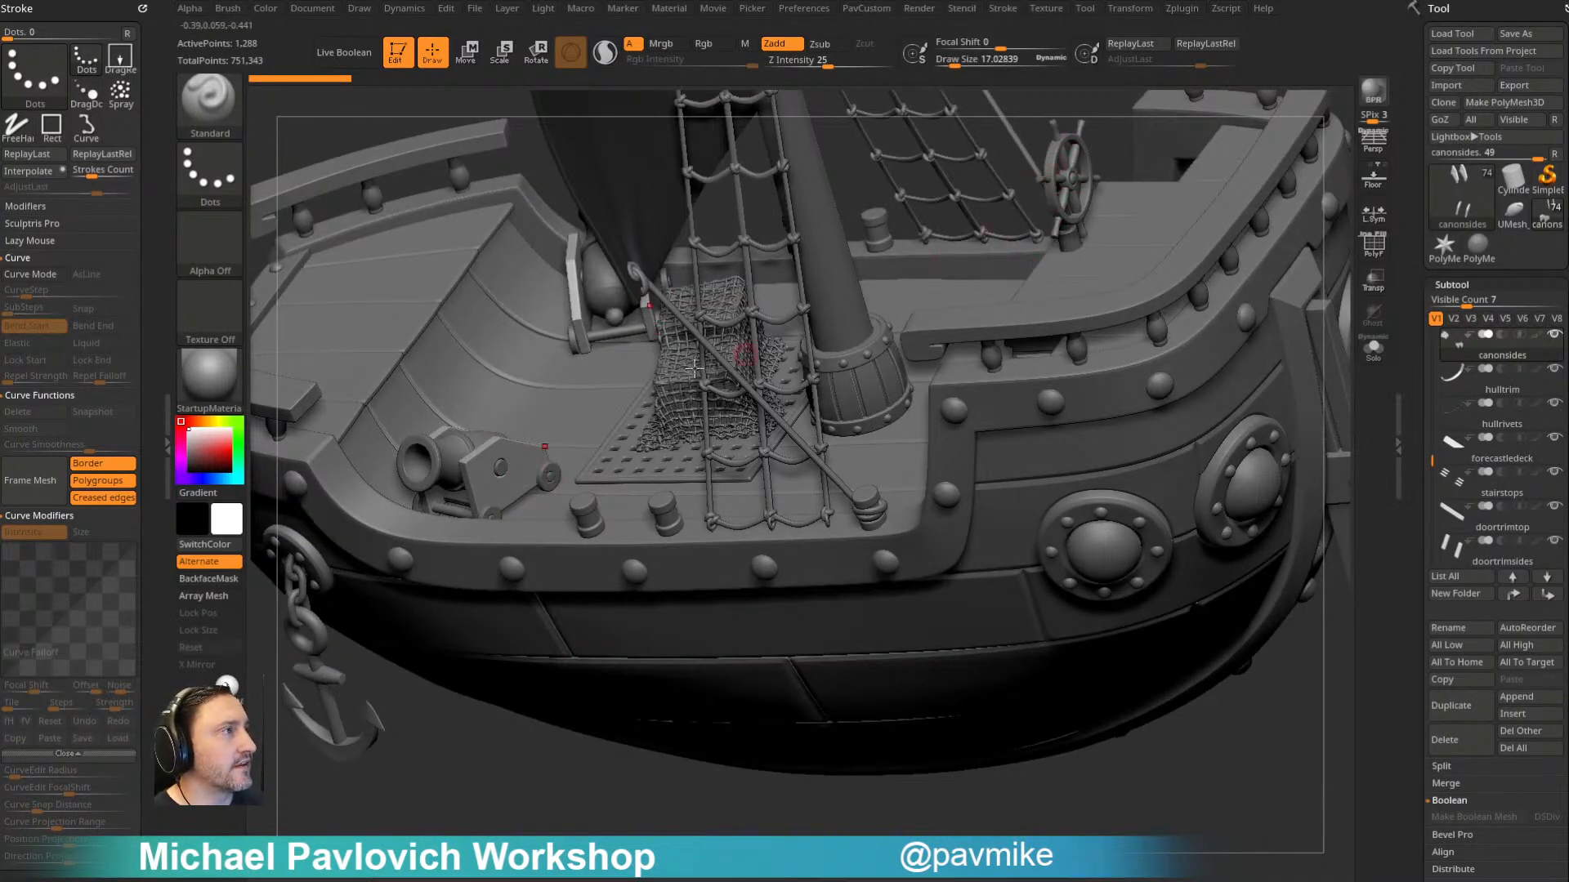
left_click(535, 482, "alt")
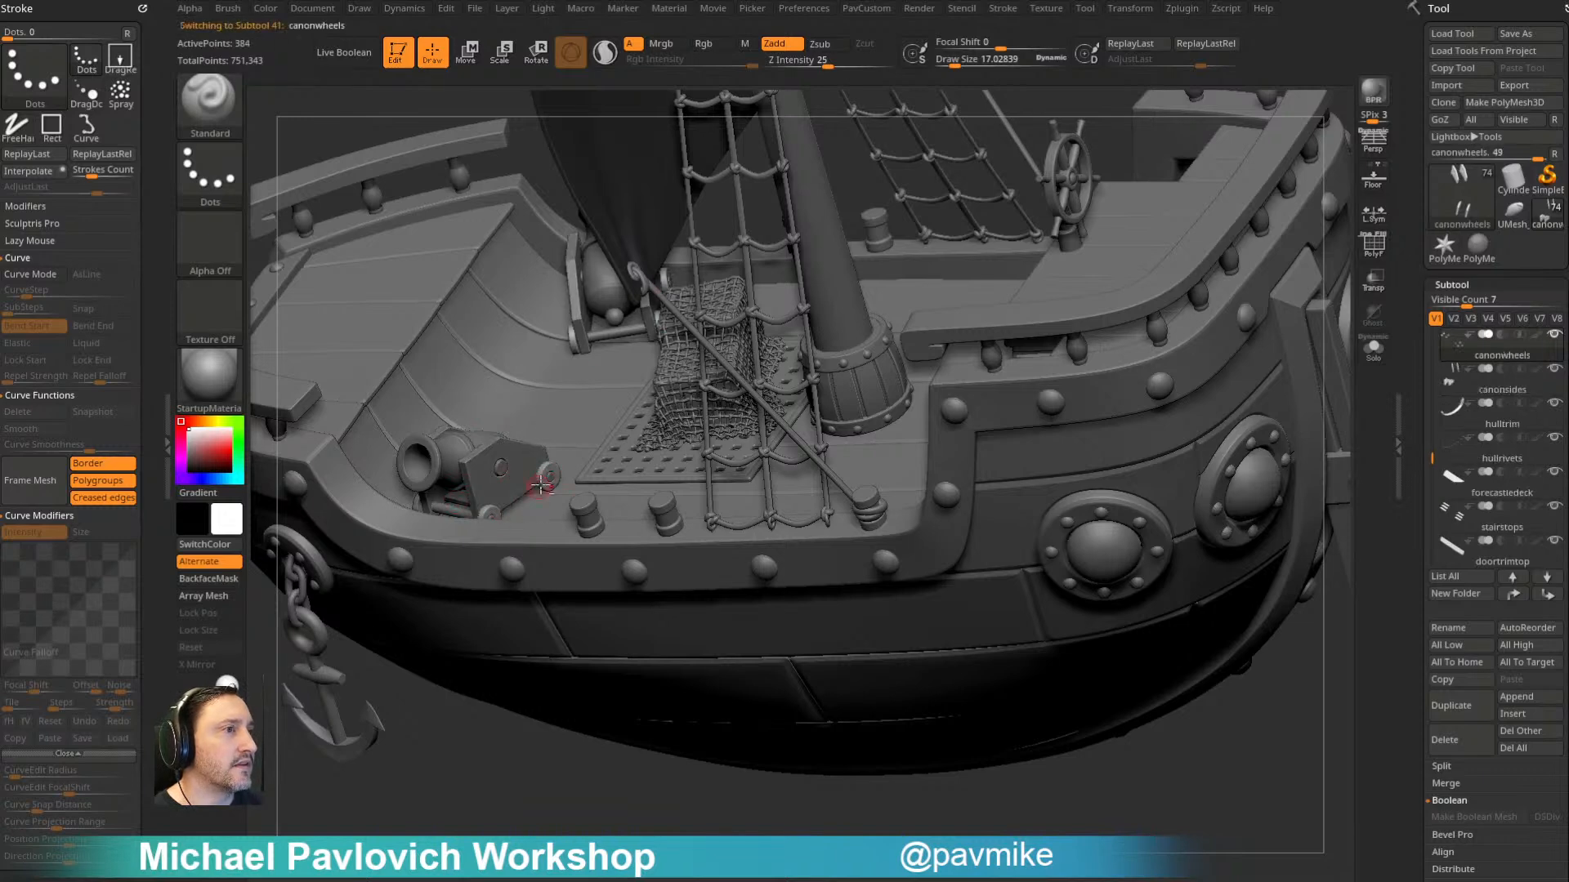
mouse_move(455, 728)
left_mouse_down()
mouse_move(501, 796)
mouse_move(459, 734)
left_mouse_up()
left_click_drag(957, 725, 930, 383)
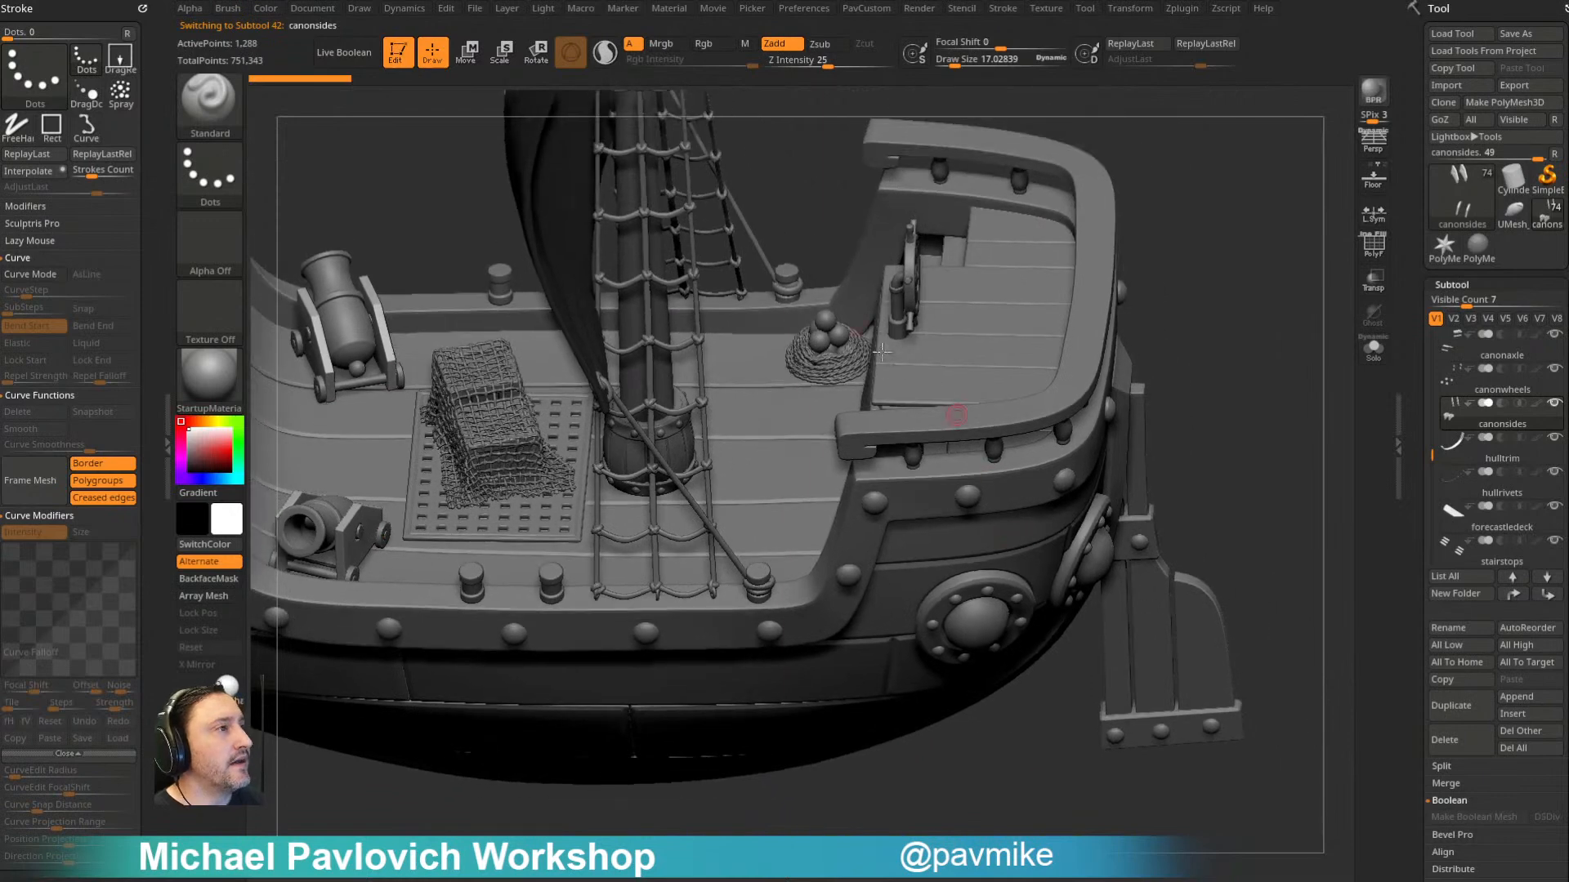
- Clone the cannonballs subtool as a separate tool and make the clone the active tool
left_click(823, 331, "alt")
left_click_drag(1209, 344, 1278, 327, "alt")
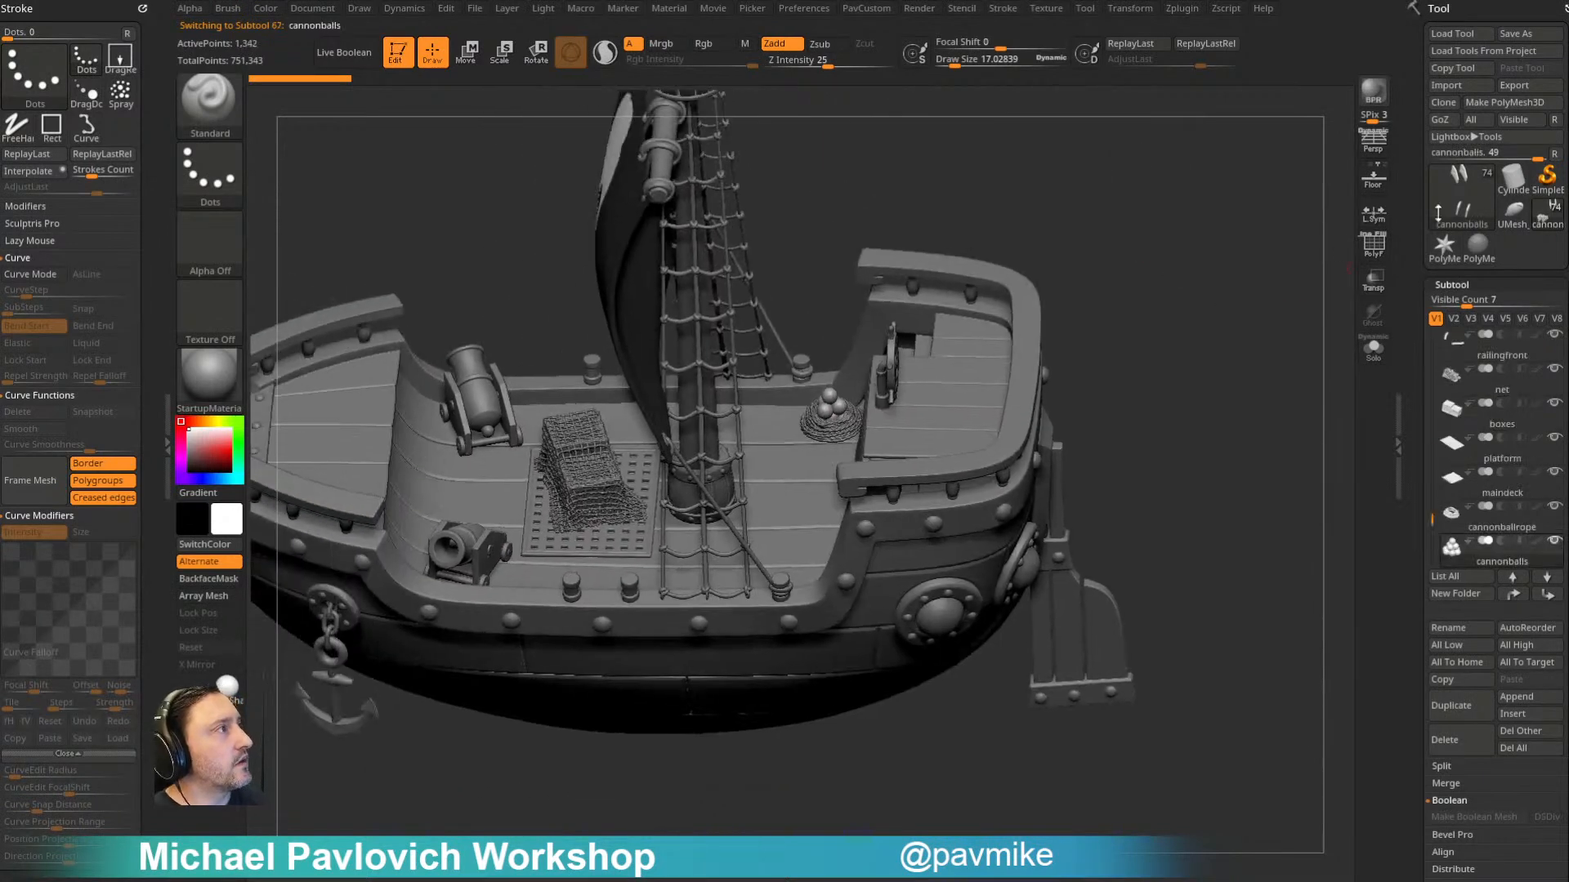
left_click(1444, 103)
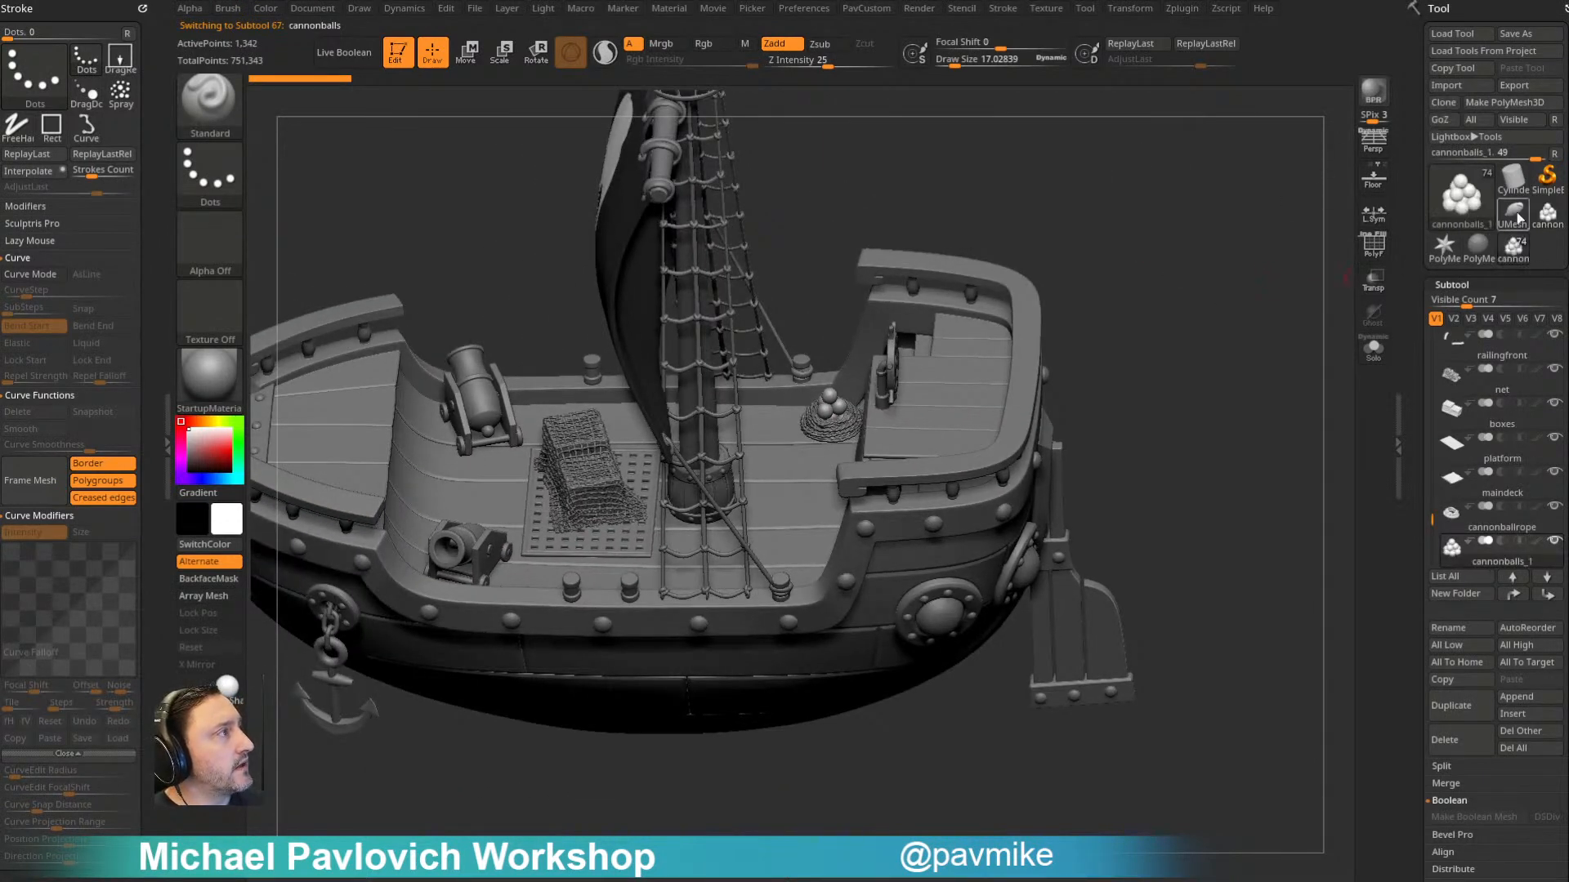
left_click(1547, 215)
- Unify the size of the cloned cannonballs and examine the stack up close
left_click_drag(1153, 316, 1138, 354, "alt")
key("2")
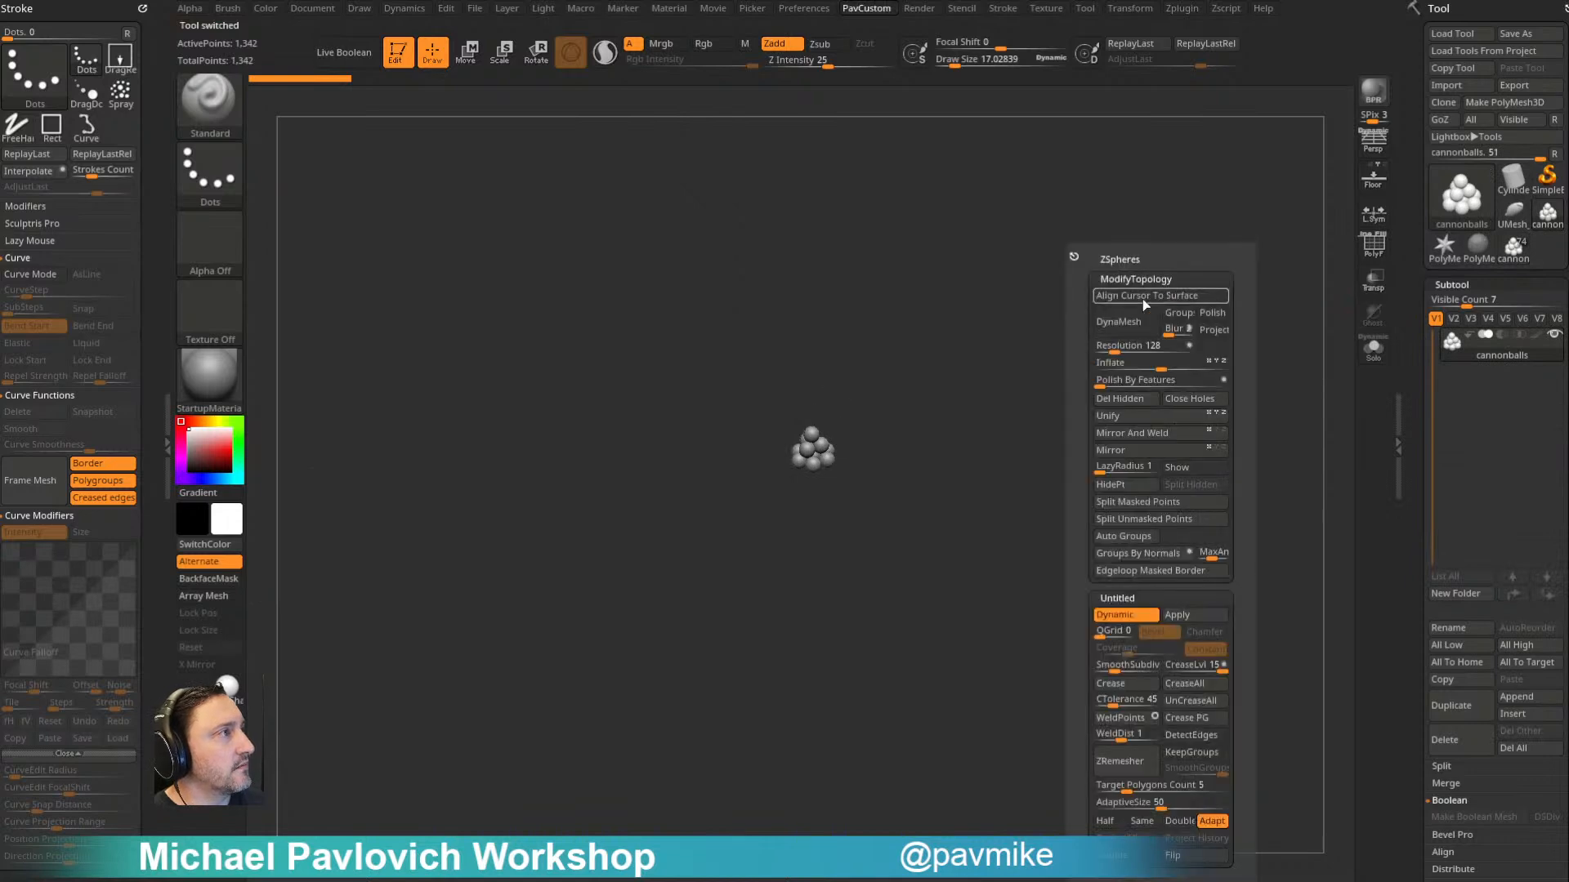
left_click(1120, 415)
left_click_drag(883, 438, 1072, 371, "alt")
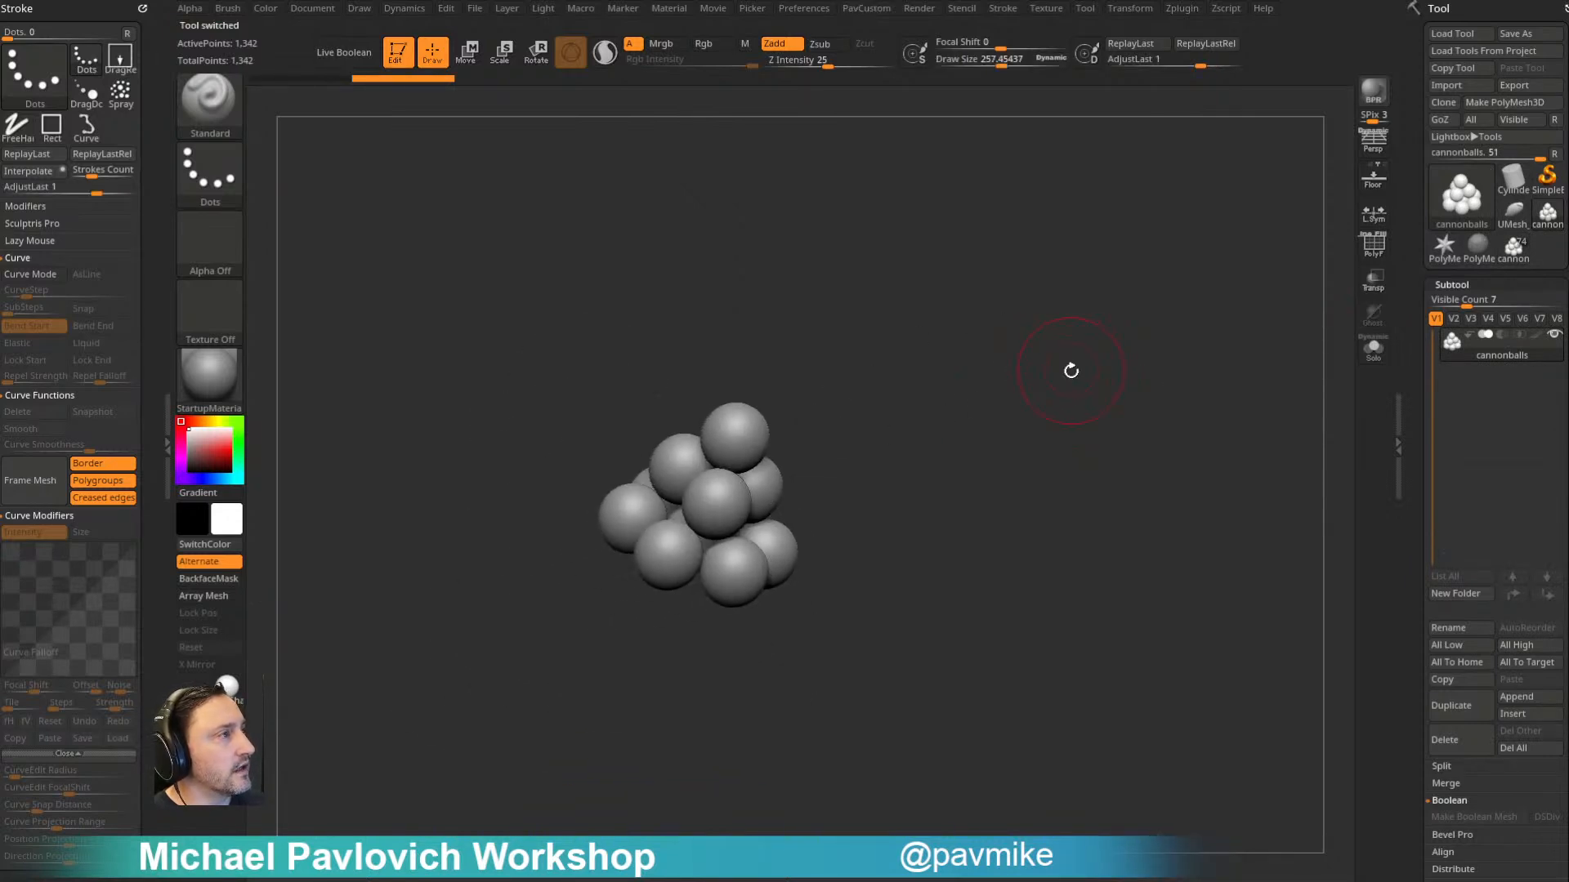
- Switch to the Helix3D primitive and open the Profile curve in its Initialize settings
left_click(1461, 196)
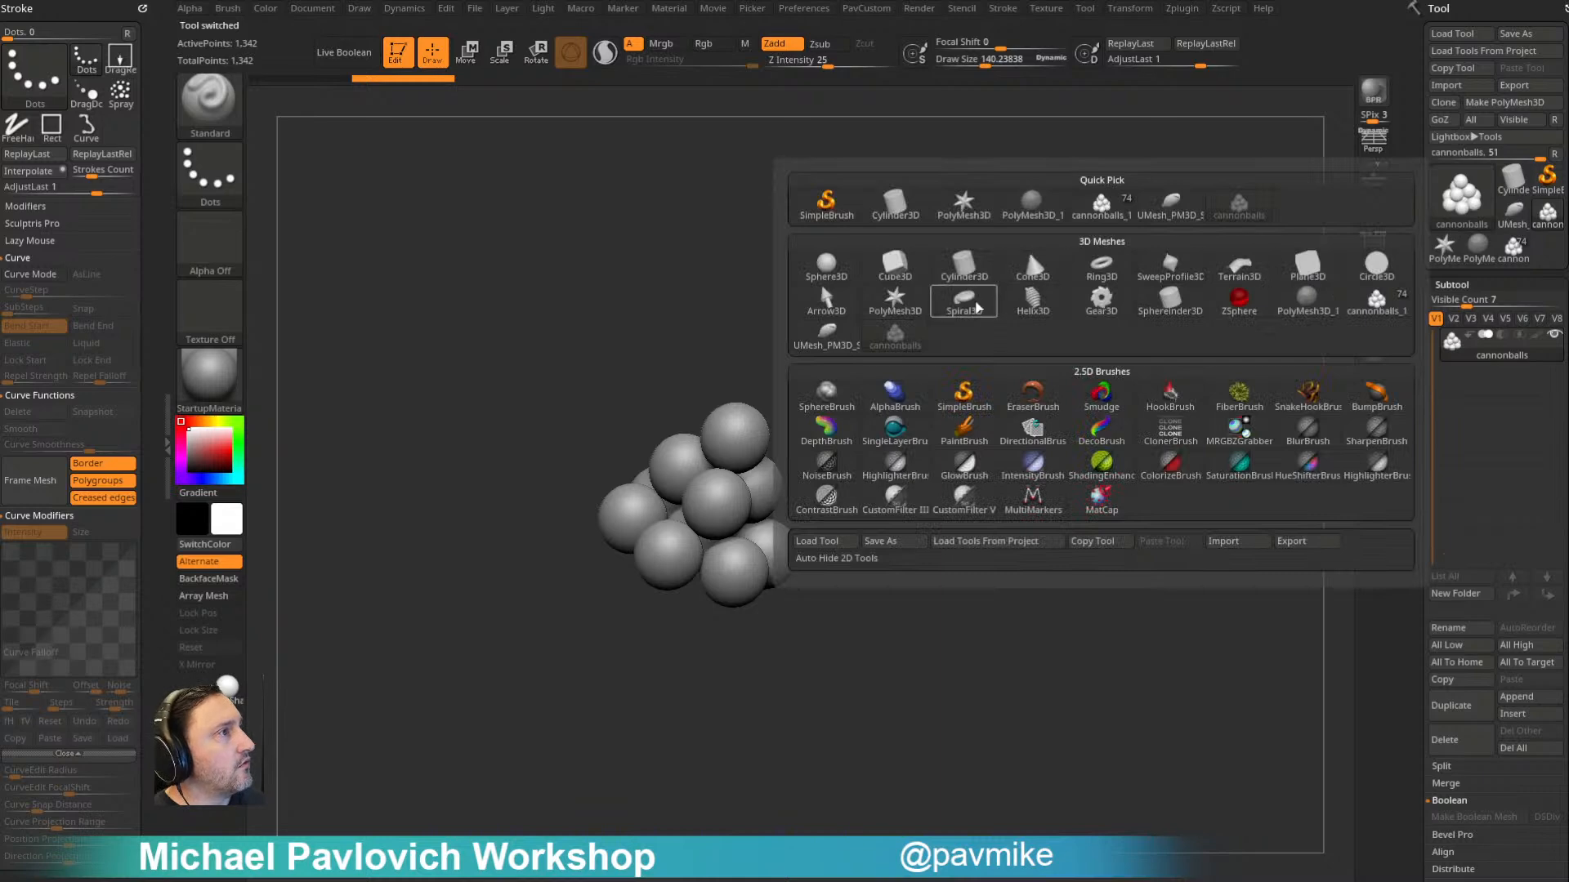
left_click(1052, 304)
scroll(1435, 409, "down", 8)
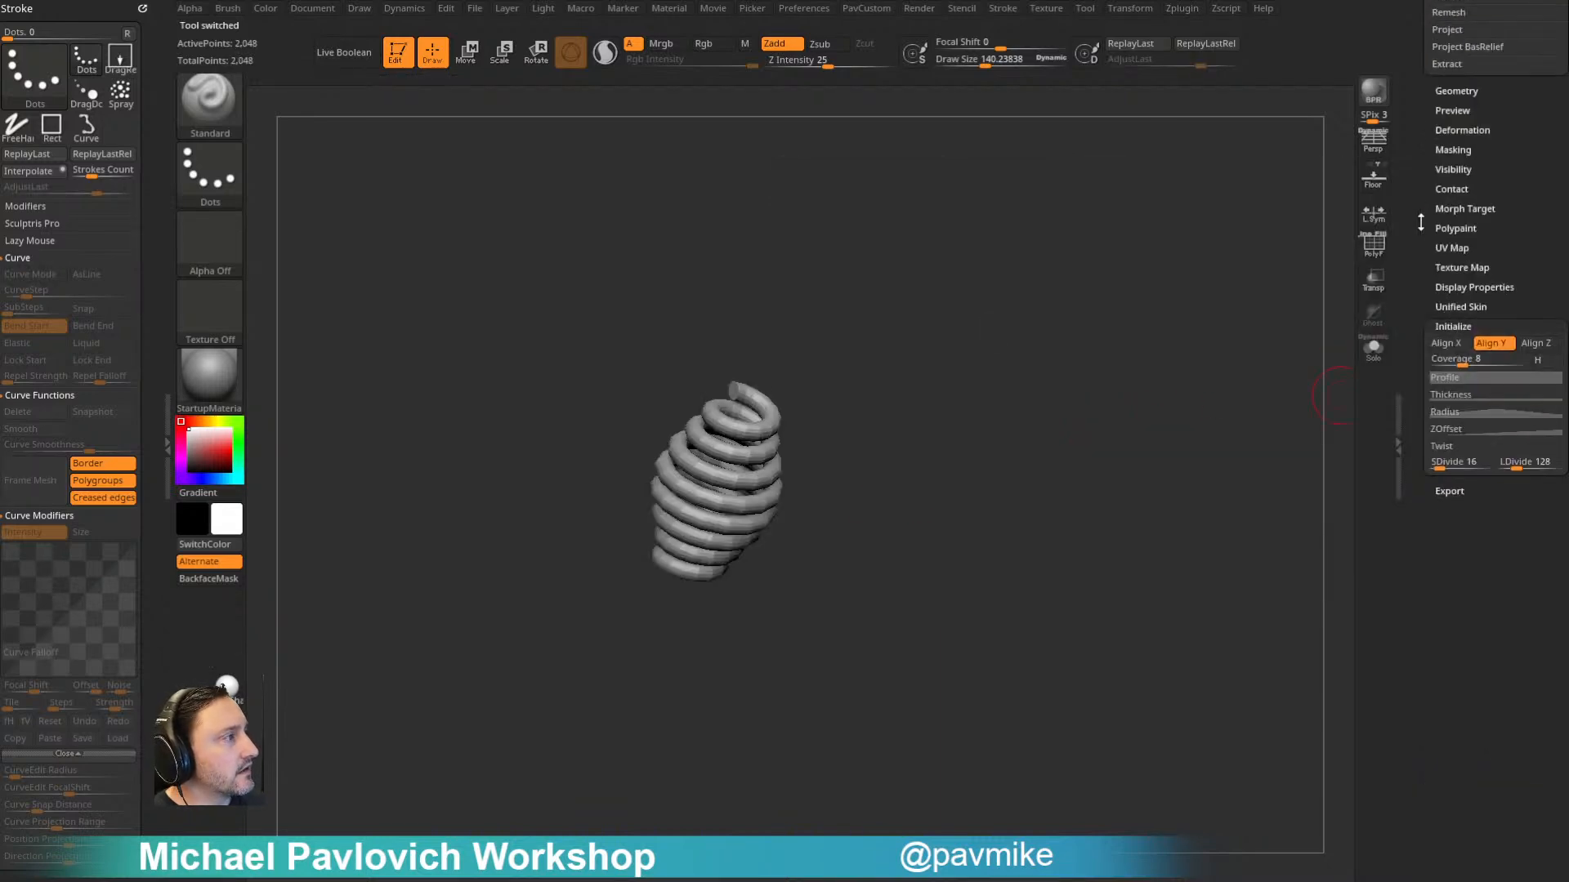
left_click(1441, 495)
left_click_drag(1373, 513, 1282, 469)
key("s")
left_click_drag(881, 399, 873, 393)
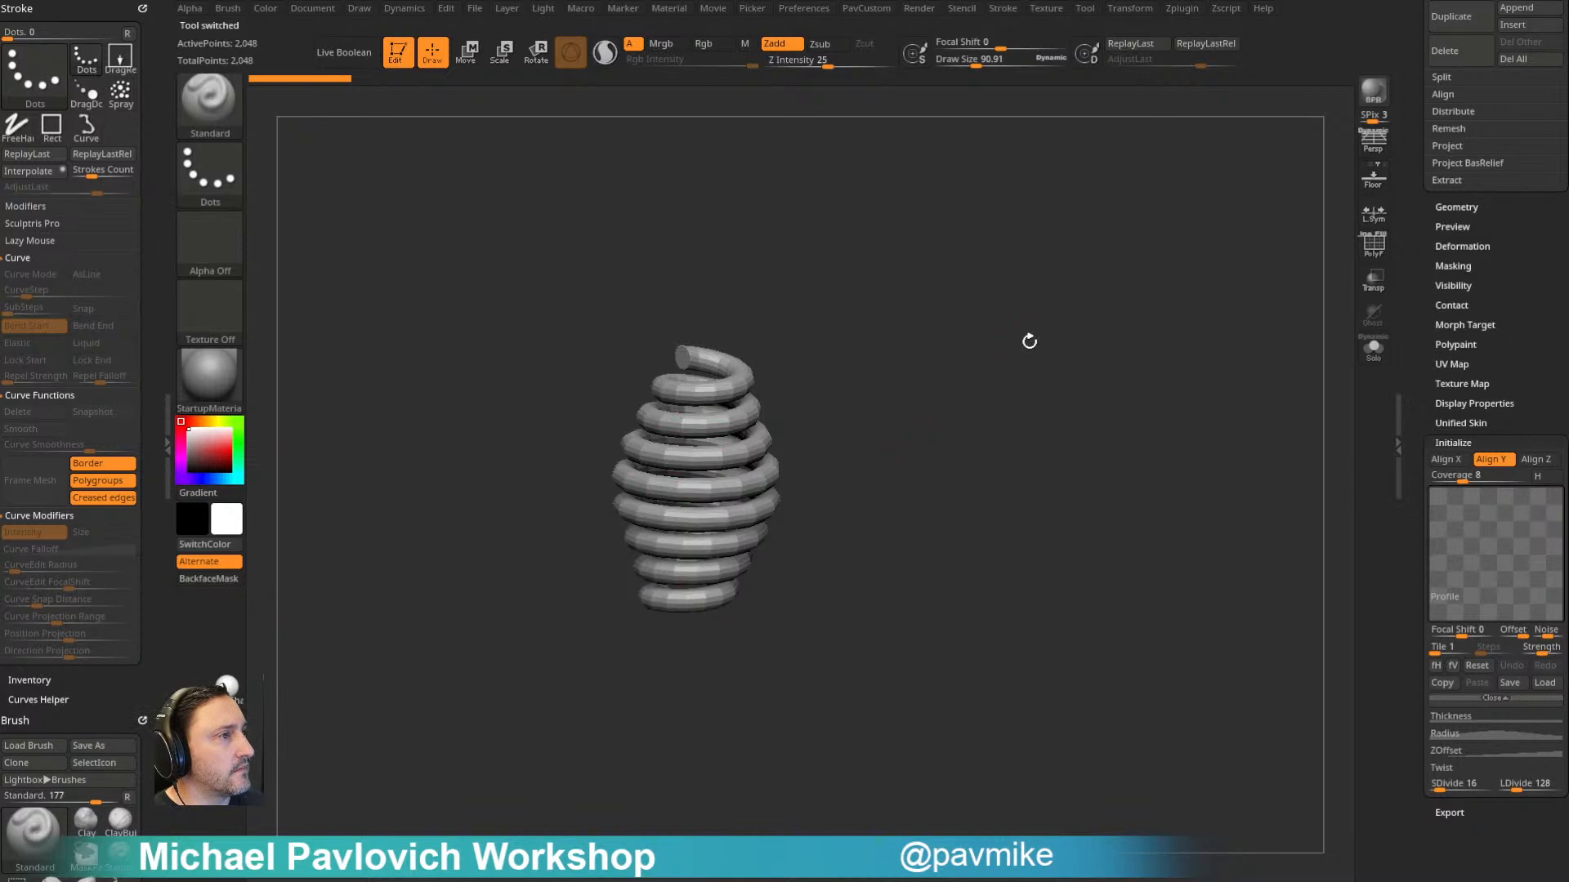
- Set the helix's Coverage to 4.16666 and open its Thickness curve
left_click_drag(1425, 492, 1449, 452)
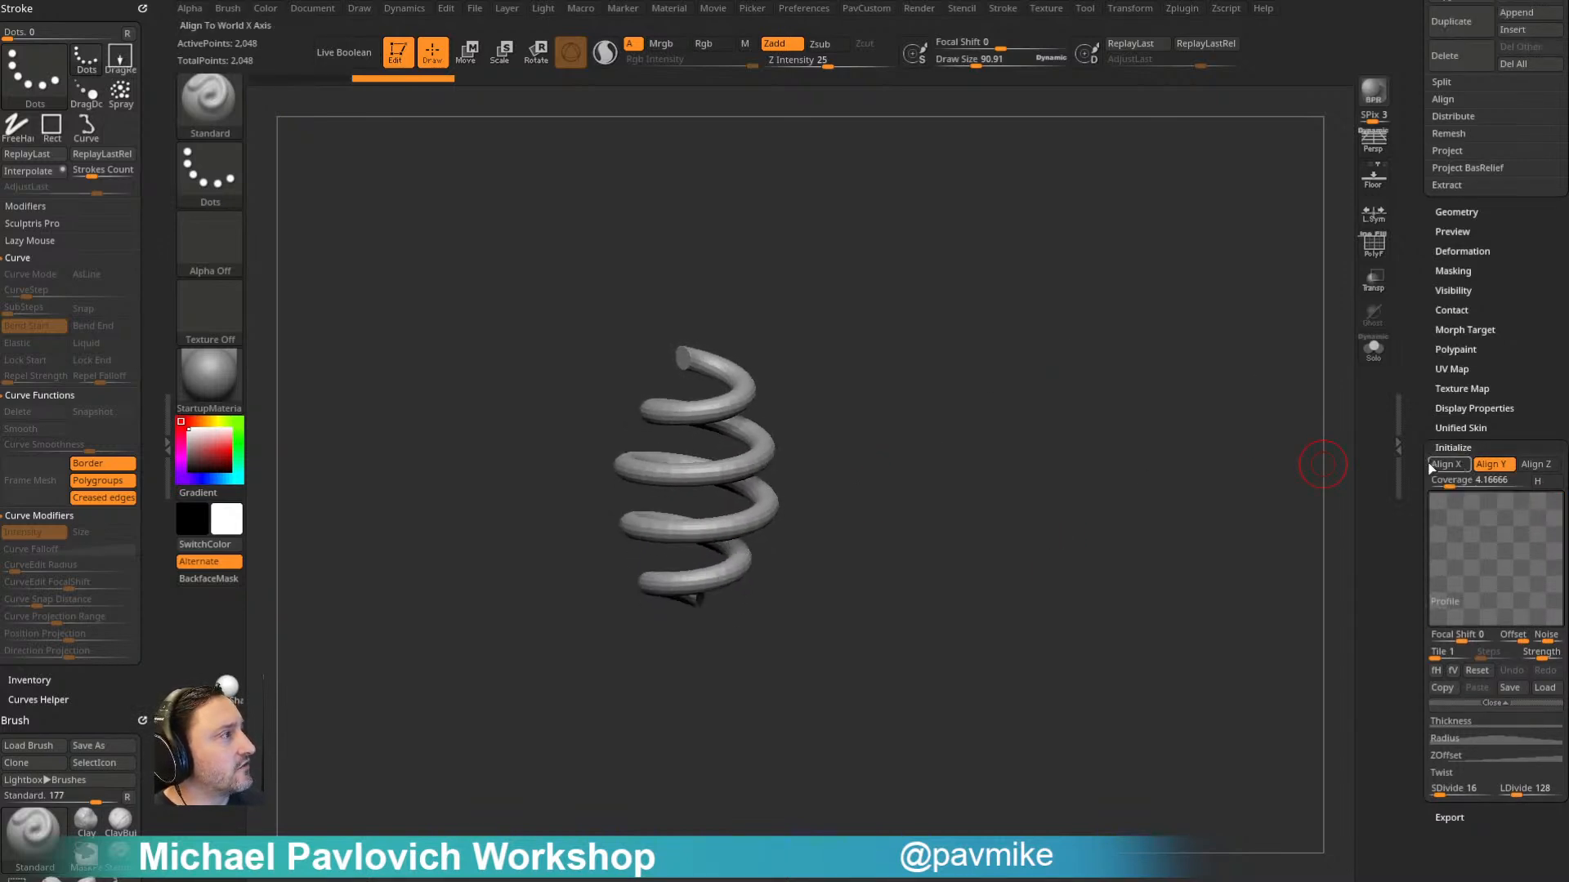
left_click_drag(1421, 520, 1419, 385)
left_click(1458, 580)
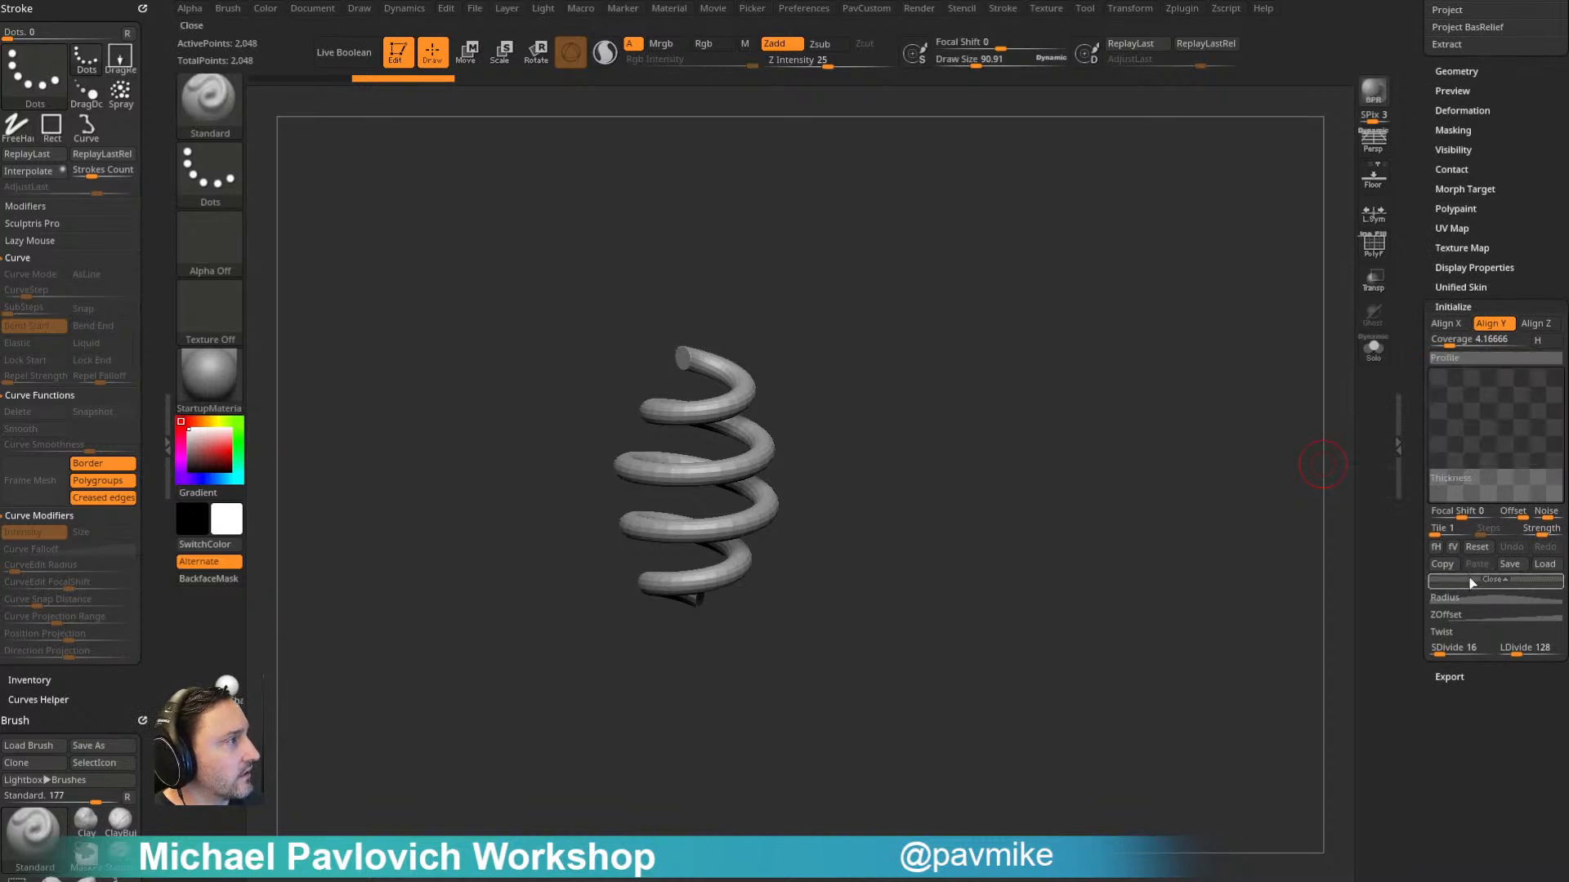
- Reset the helix's Radius curve and raise its start point so the coil only tapers slightly from one end to the other
left_click(1471, 606)
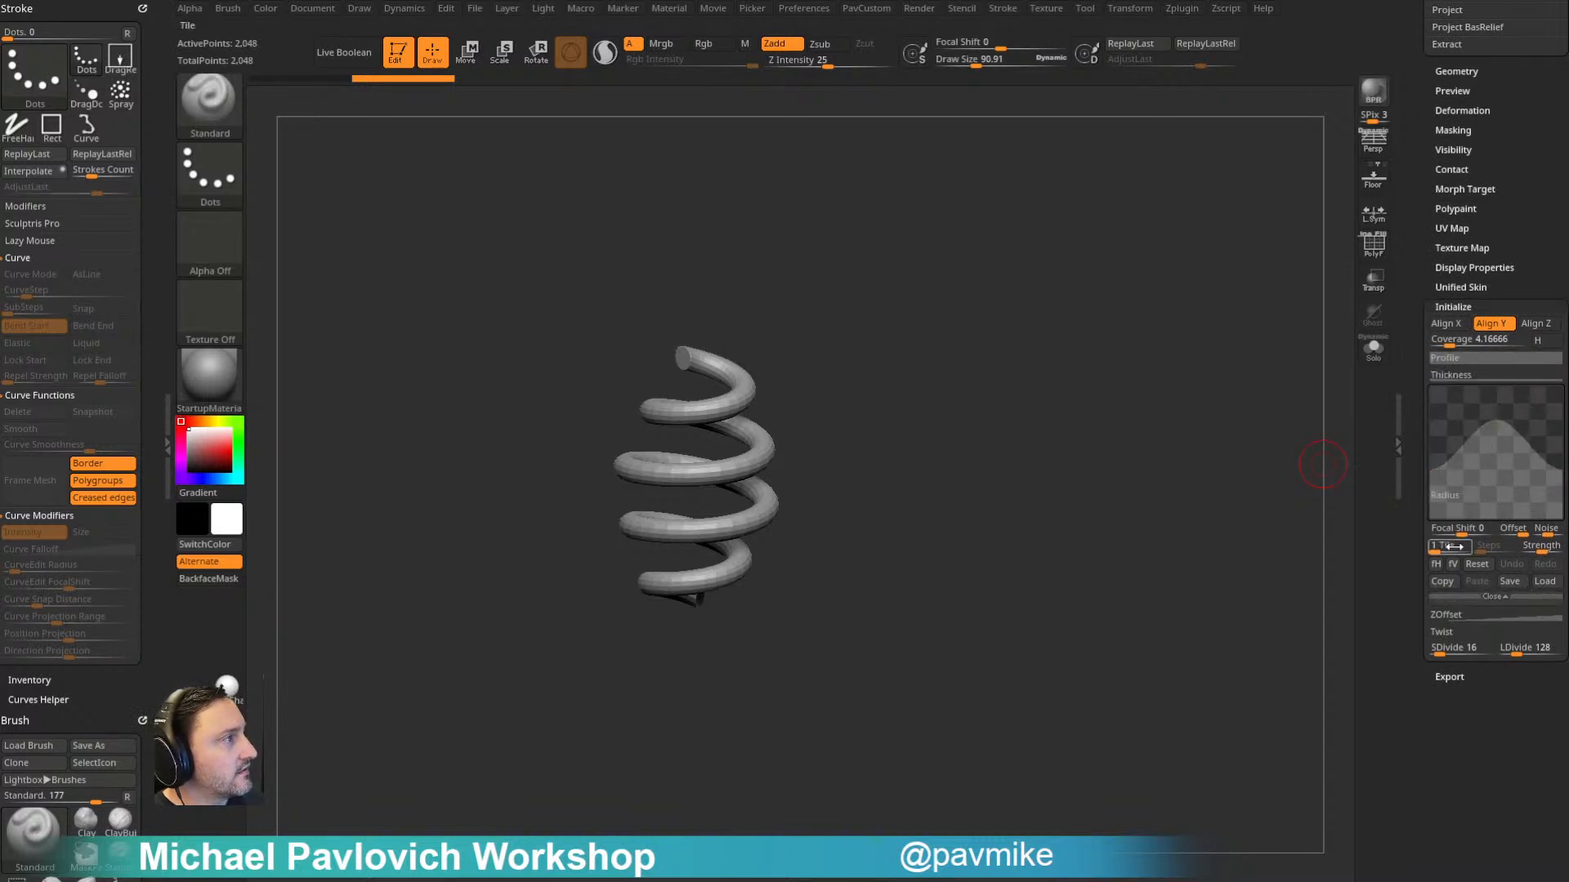
left_click(1474, 566)
left_click_drag(1441, 508, 1430, 422)
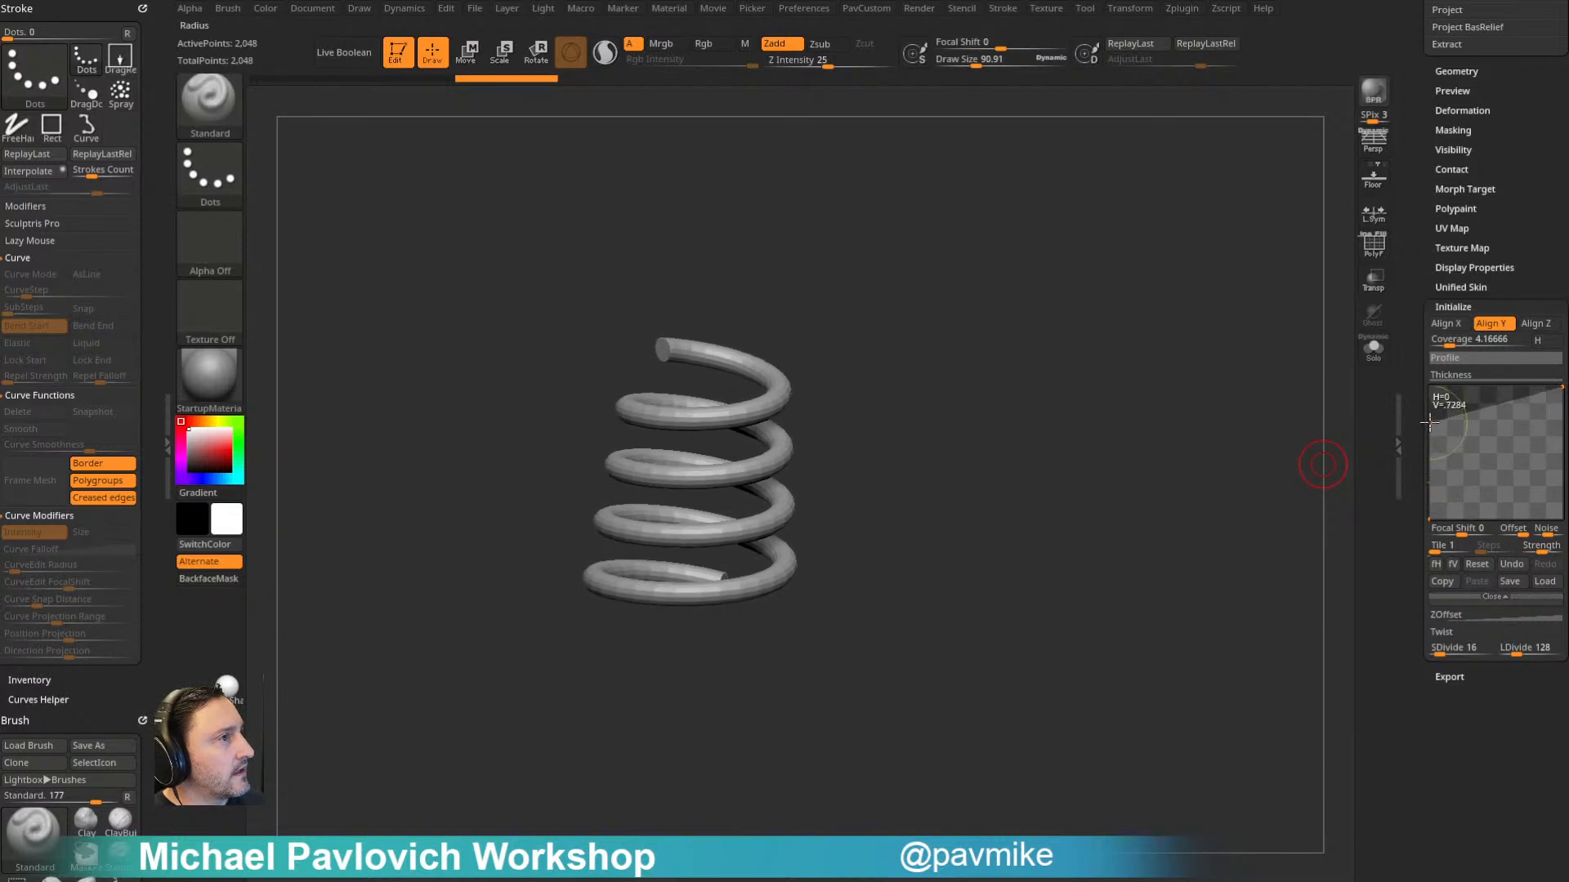
left_click_drag(1554, 396, 1551, 377)
left_click_drag(1436, 426, 1425, 413)
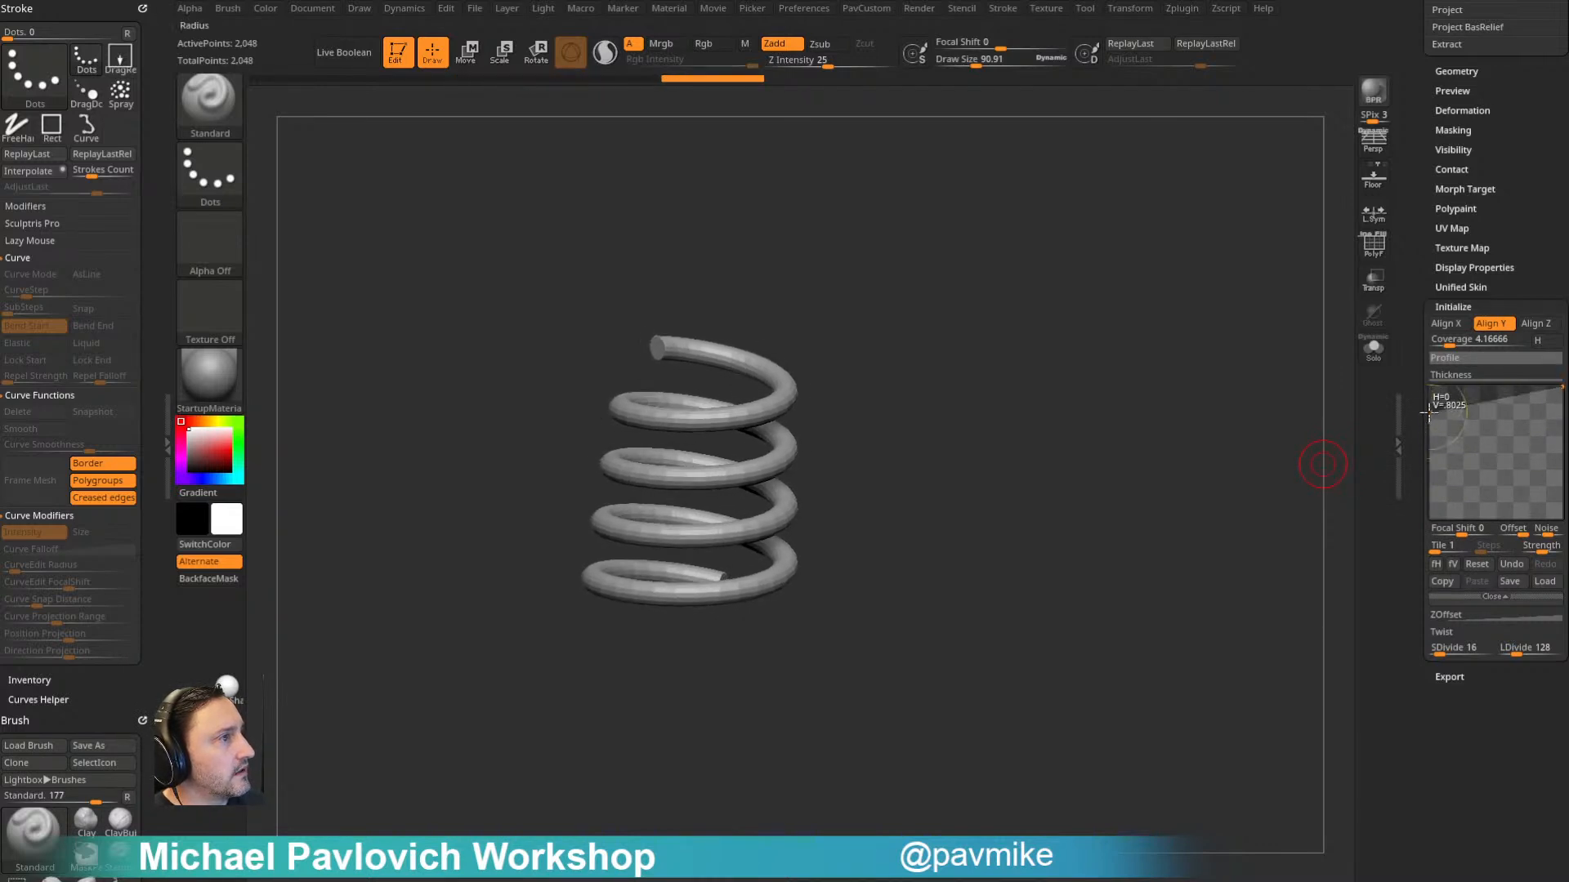
- Open the helix's ZOffset curve and lower its end point so the coils stack closer together
left_click(1453, 613)
left_click_drag(1560, 470, 1559, 508)
left_click_drag(989, 411, 688, 437)
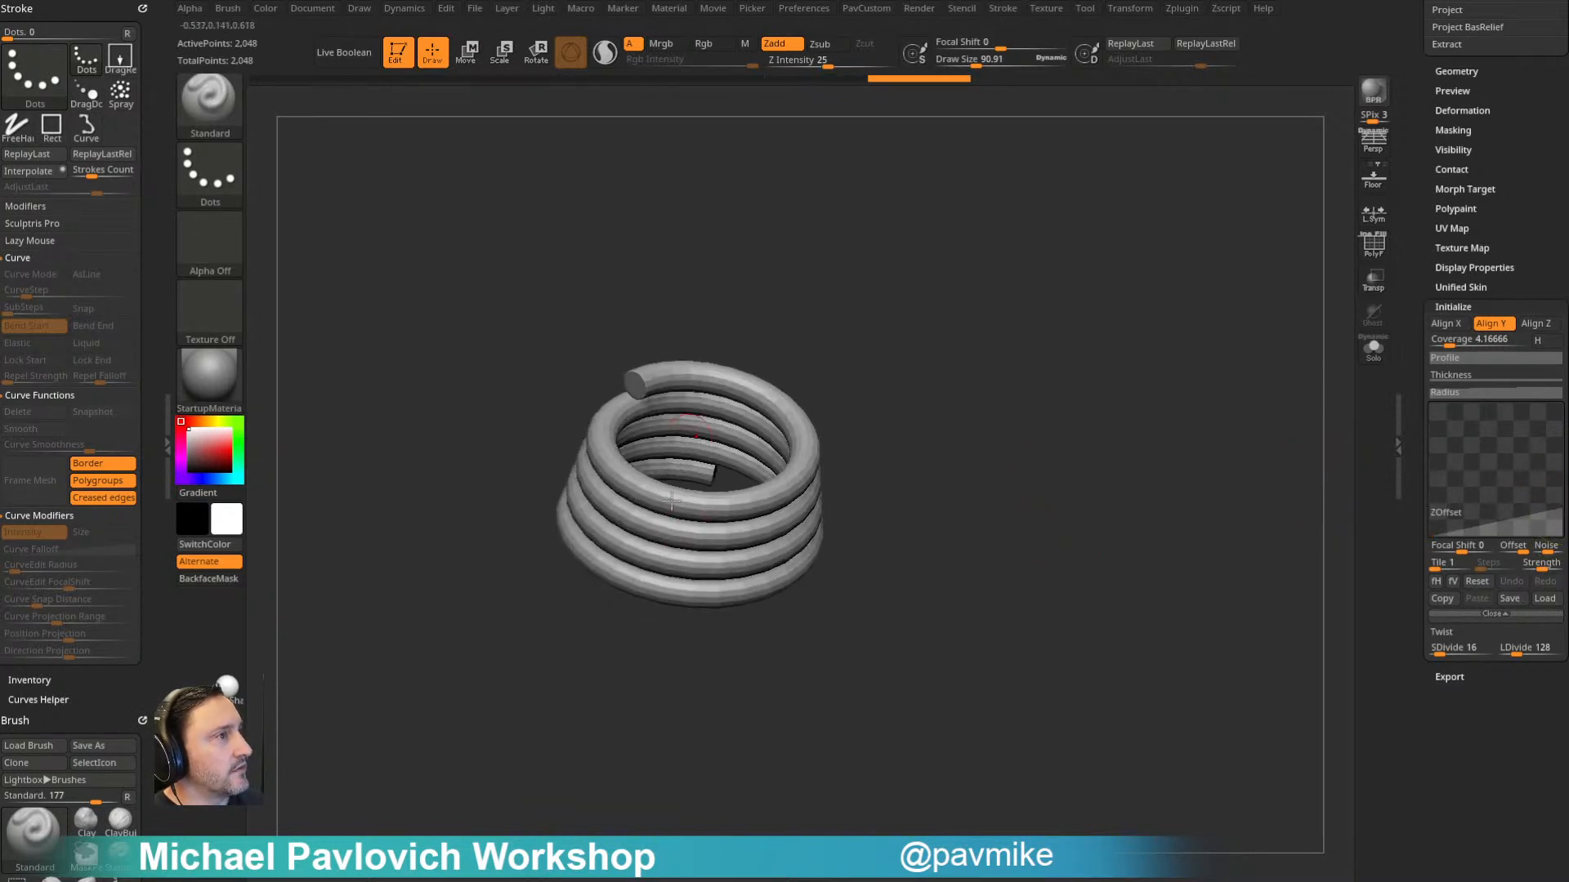
- Convert the helix with Make PolyMesh3D and append the converted helix as a subtool of the cannonballs tool
left_click_drag(1405, 473, 1410, 764)
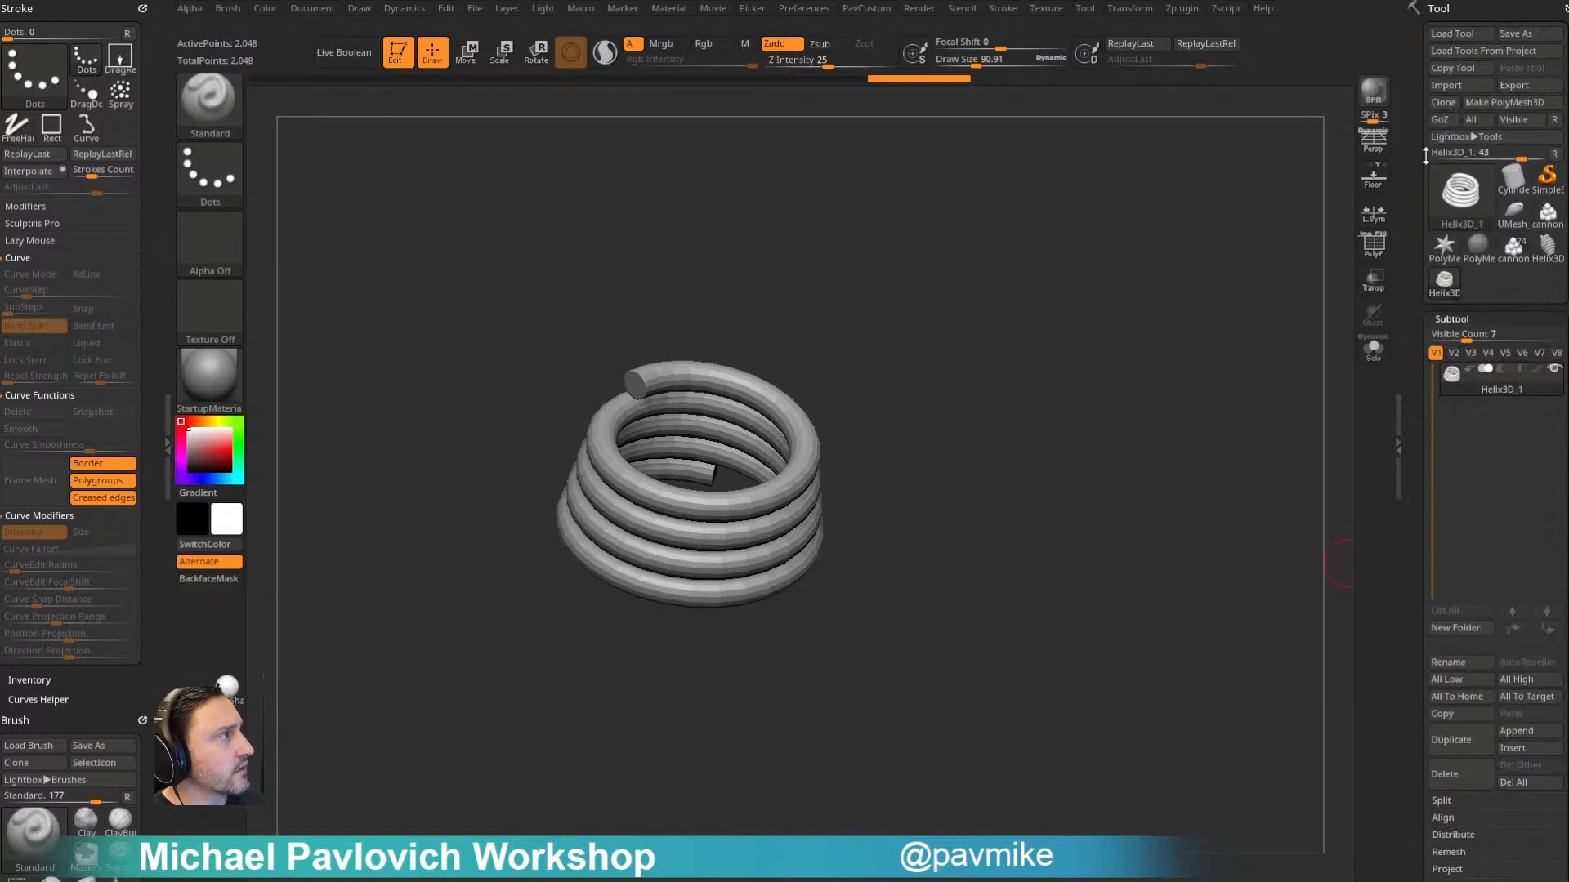
left_click(1504, 102)
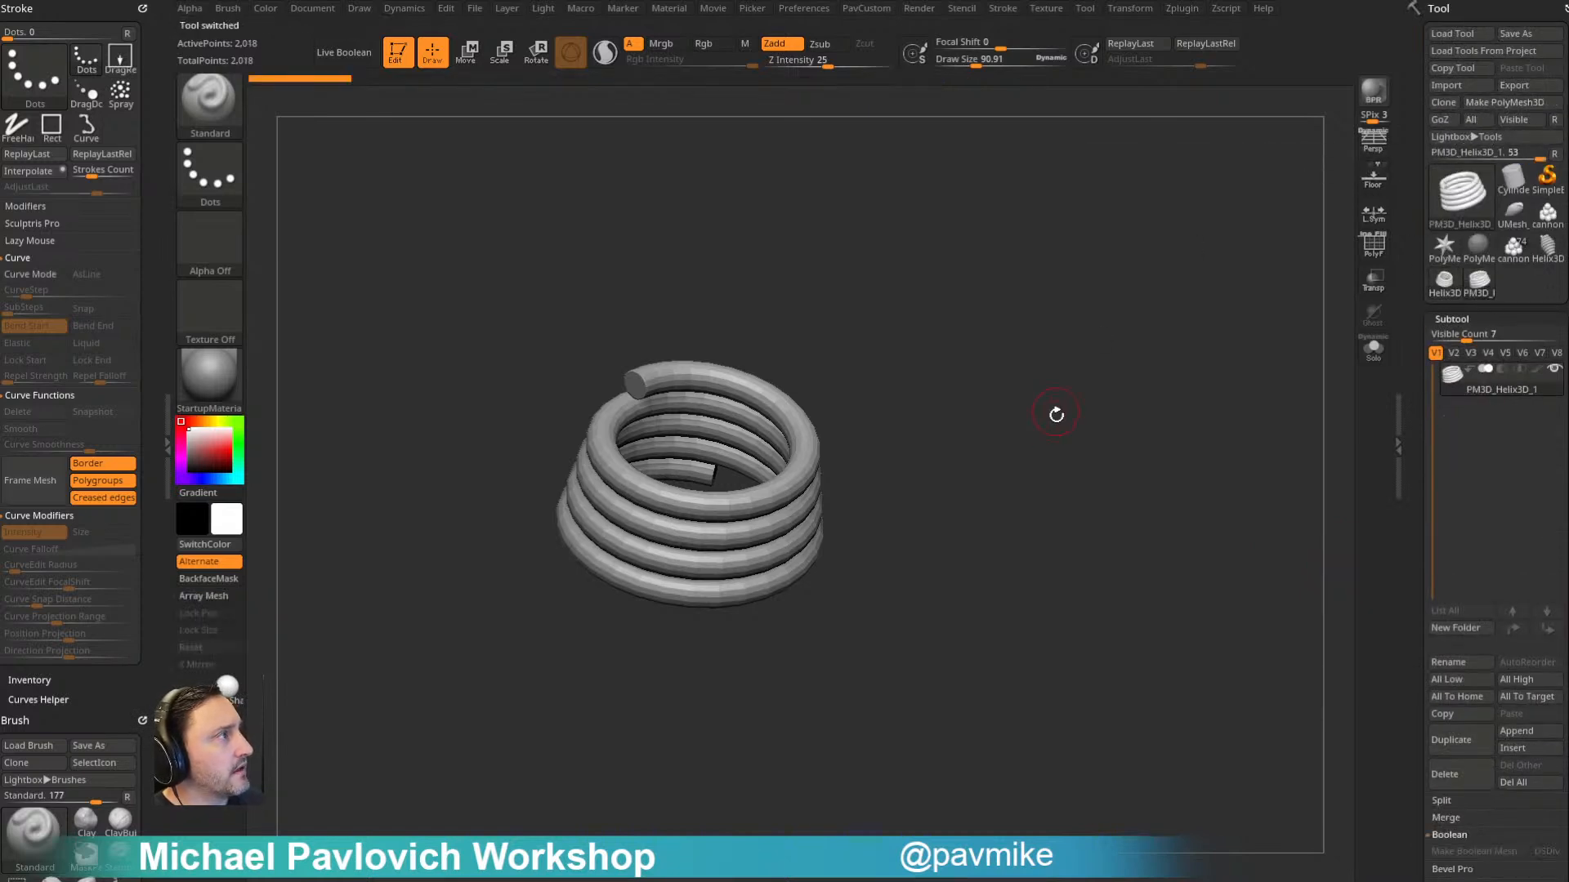
left_click(1512, 260)
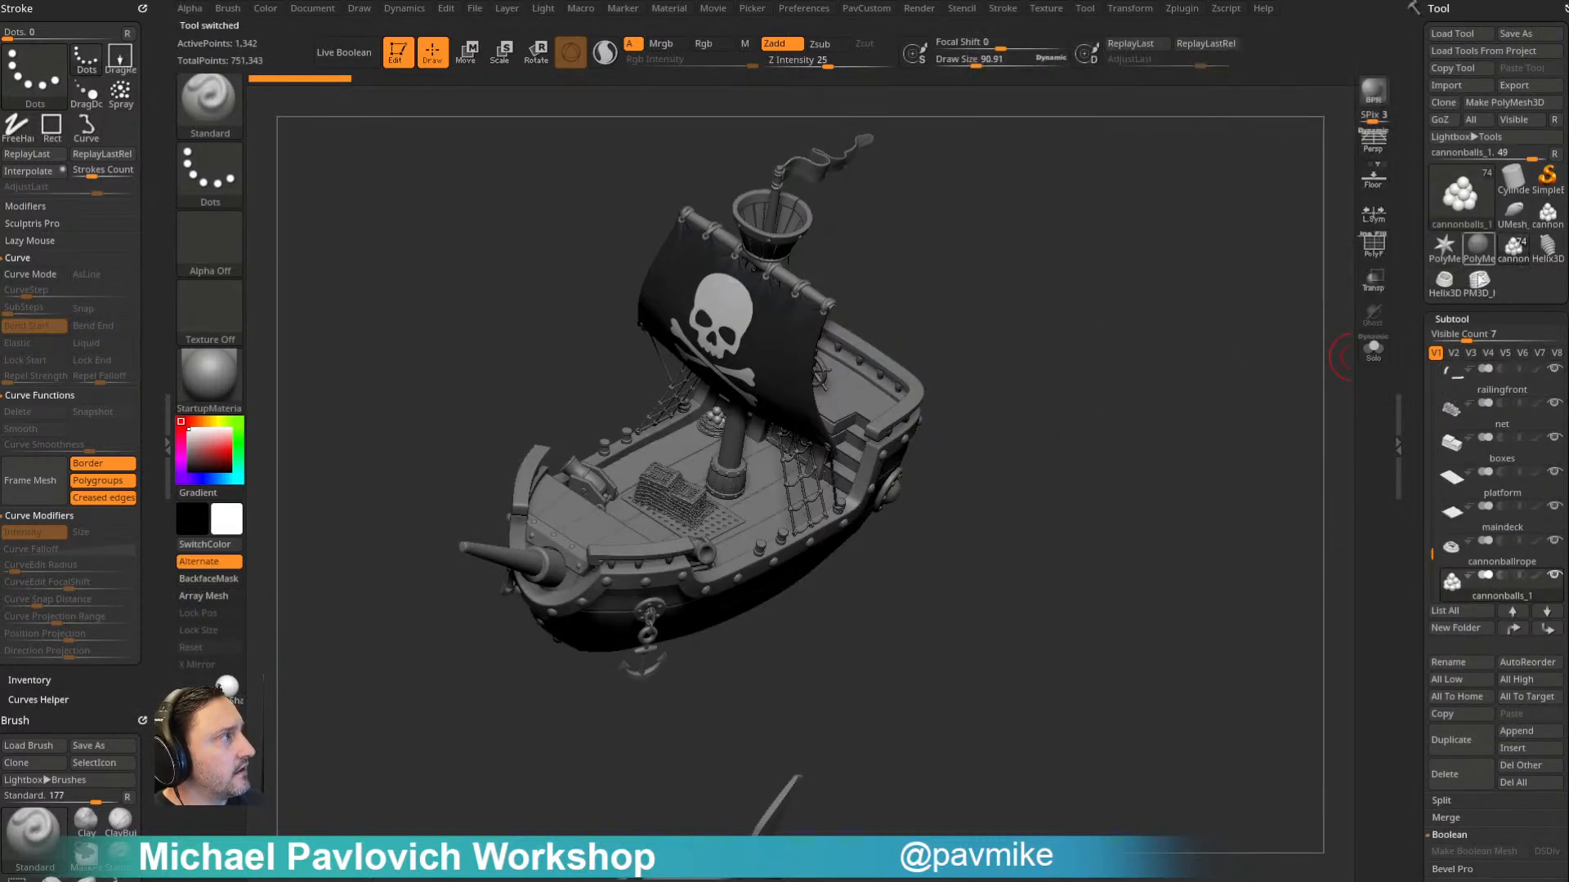
left_click(1480, 279)
left_click(1547, 214)
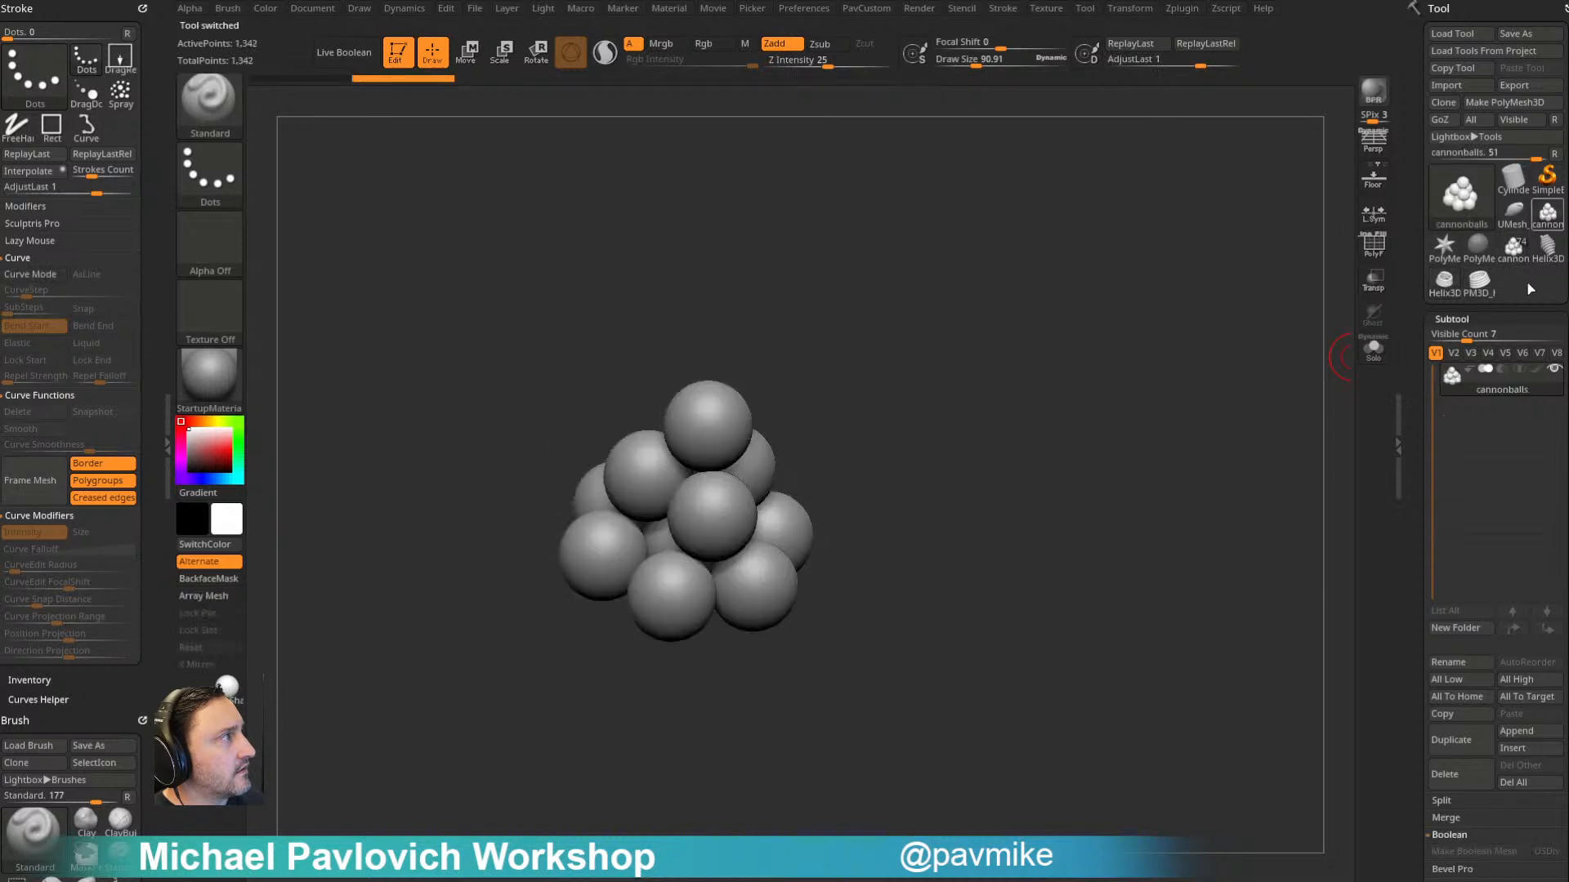
left_click(1521, 730)
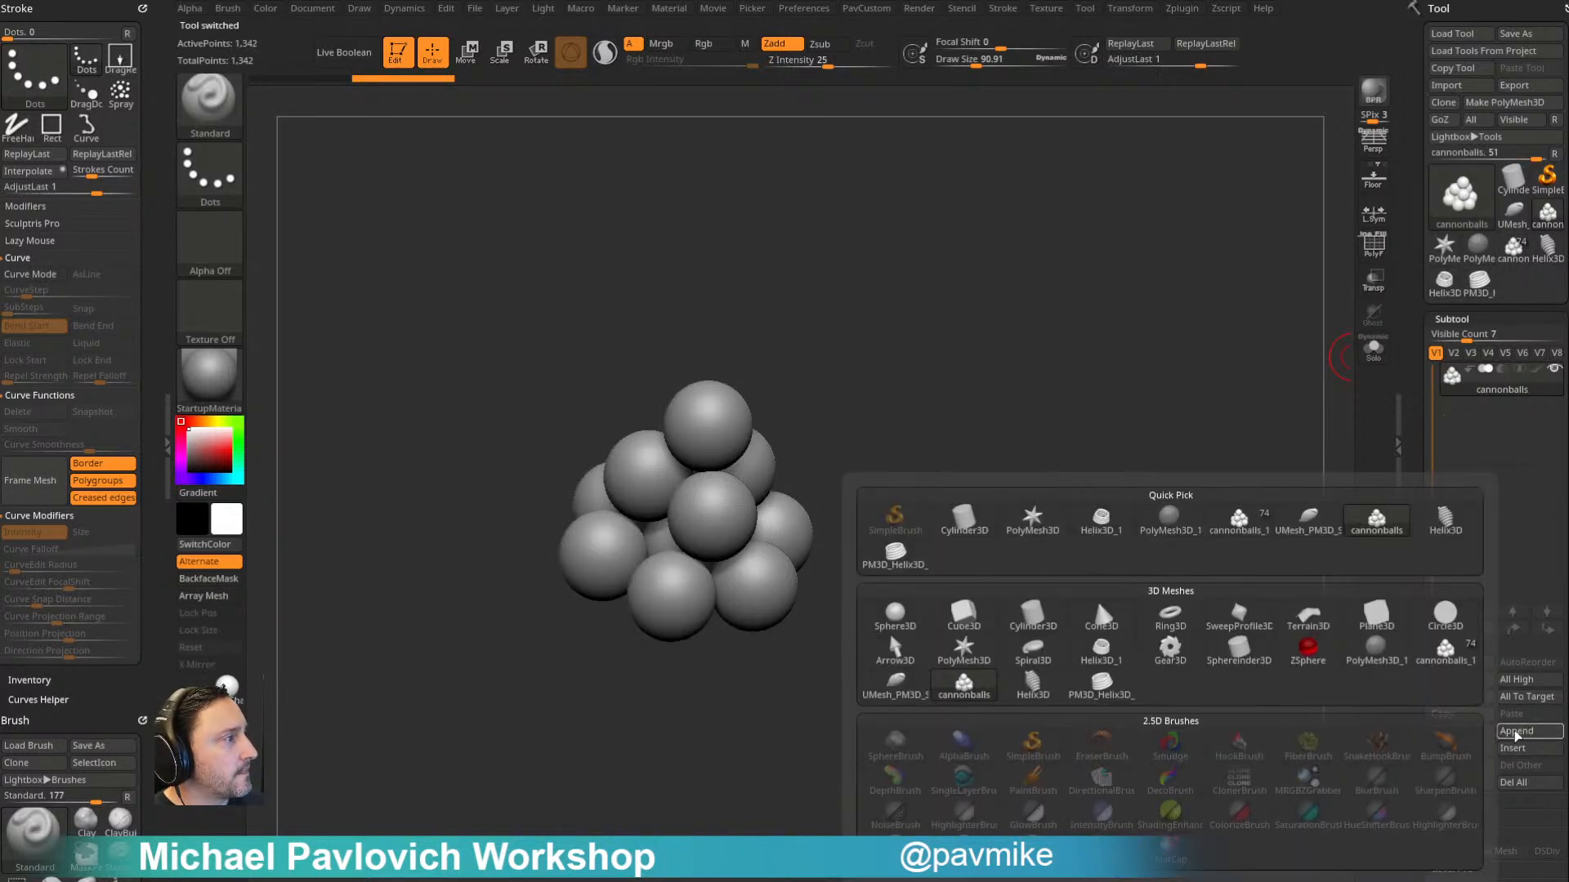
left_click(1113, 696)
- Select the appended helix subtool and reposition it vertically around the cannonball stack
left_click(1484, 425)
left_click_drag(1184, 455, 1012, 426)
key("w")
left_click_drag(739, 354, 740, 392)
left_click_drag(899, 305, 892, 407)
left_click_drag(739, 517, 763, 490)
key("q")
left_click_drag(891, 399, 907, 368, "shift")
key("w")
left_click_drag(740, 400, 740, 340)
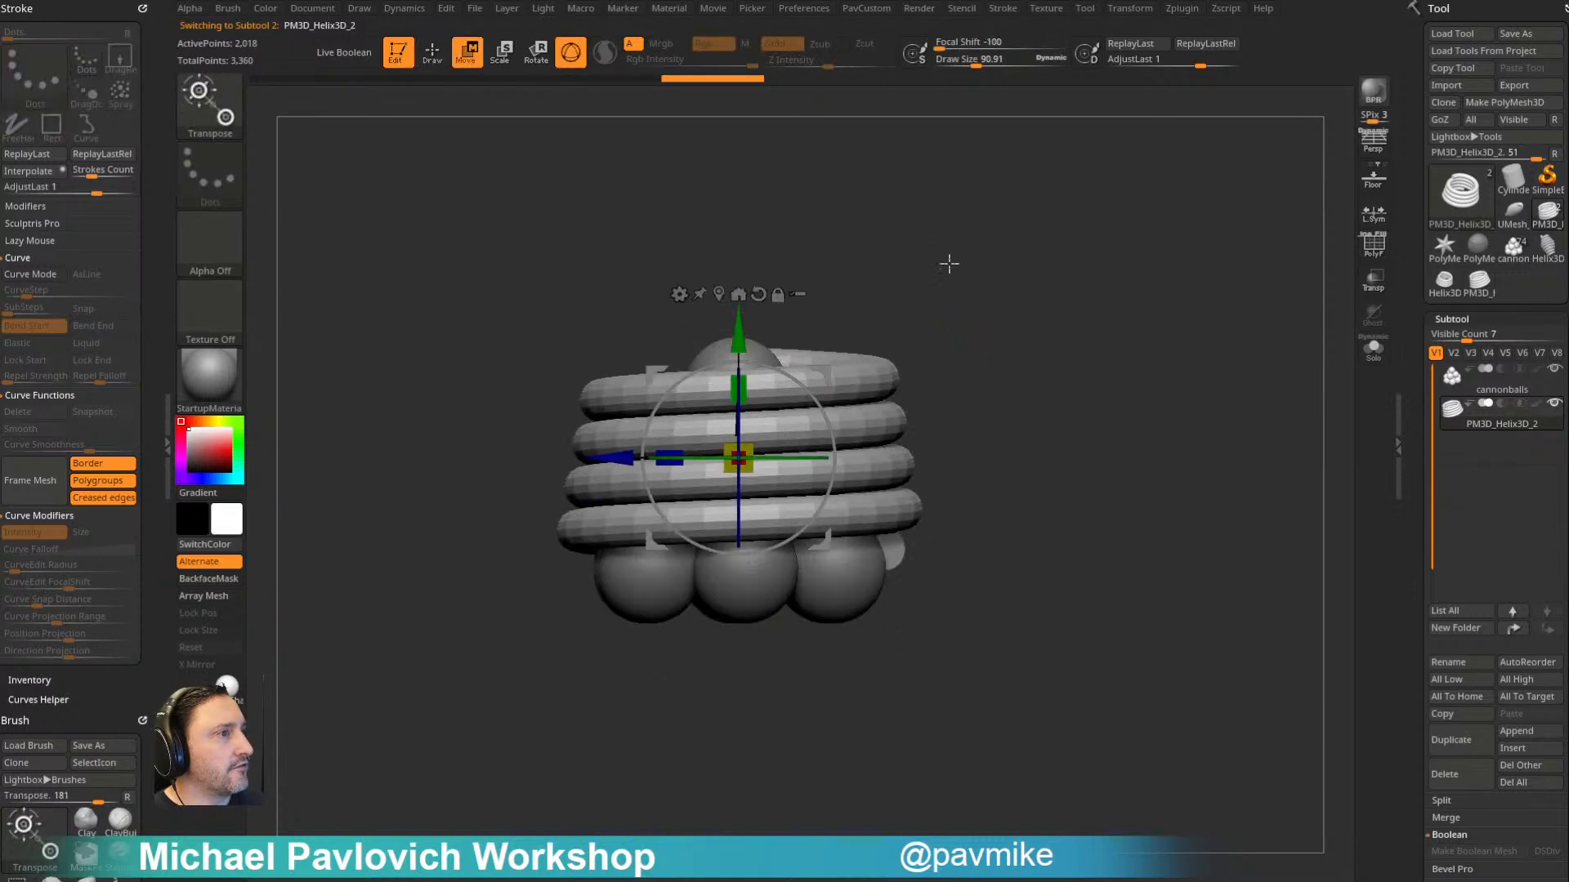
- Scale the helix slightly so it fits around the cannonball stack
left_click_drag(948, 252, 972, 302)
left_click_drag(739, 456, 721, 456)
key("q")
mouse_move(951, 365)
left_mouse_down()
mouse_move(920, 360)
mouse_move(976, 373)
left_mouse_up()
left_click_drag(976, 374, 1012, 386, "alt")
- Display the helix's polyframe and run Groups By Normals on it
left_click(1363, 252)
left_click_drag(1146, 301, 1174, 335, "alt")
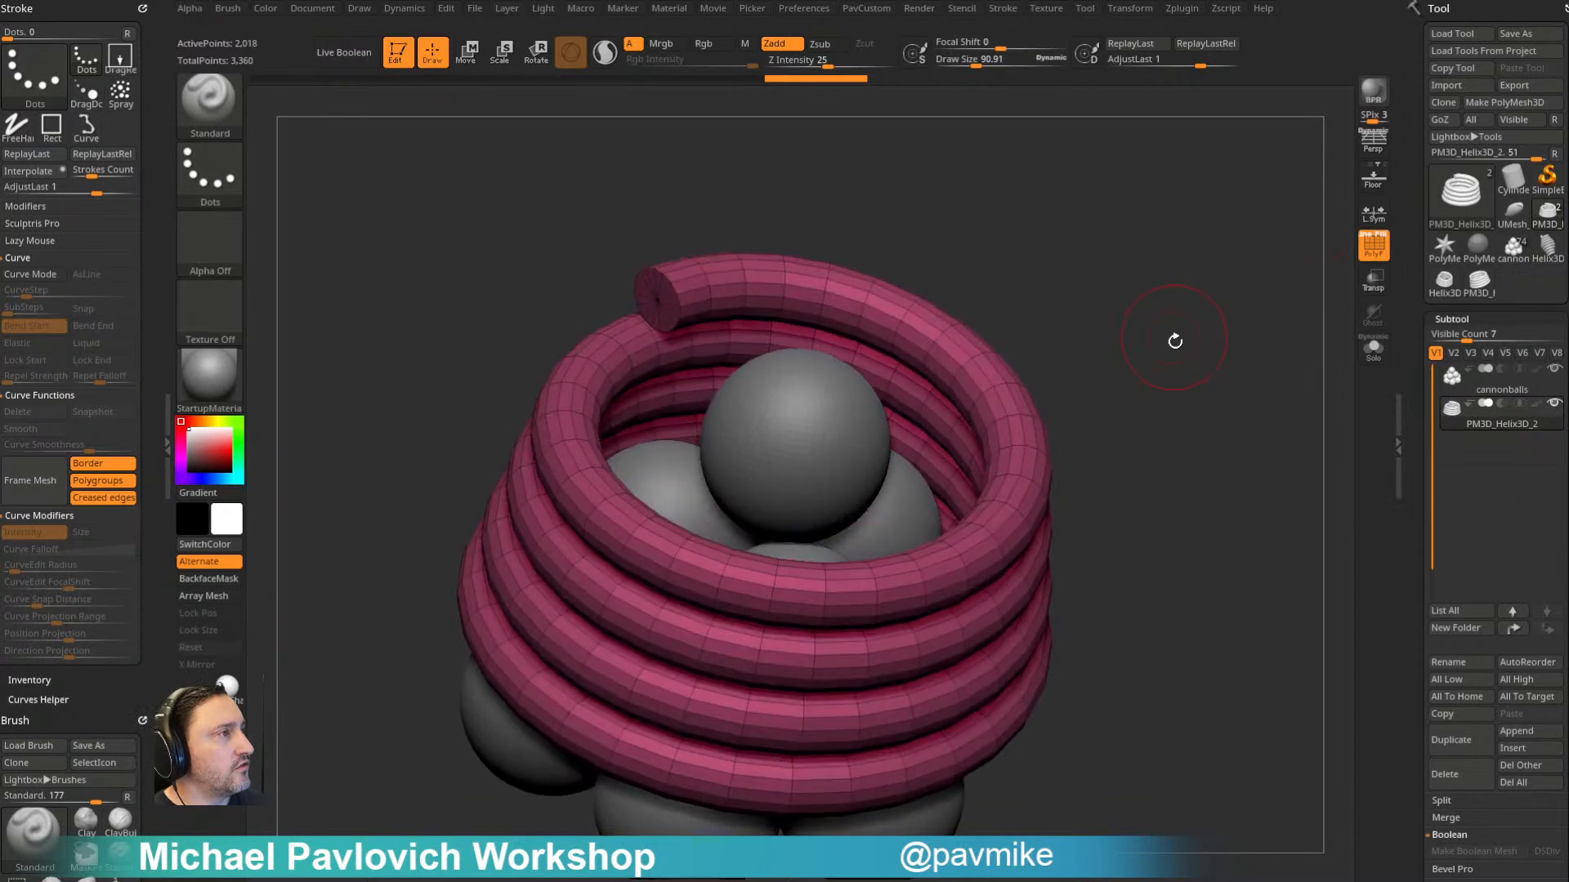
key("3")
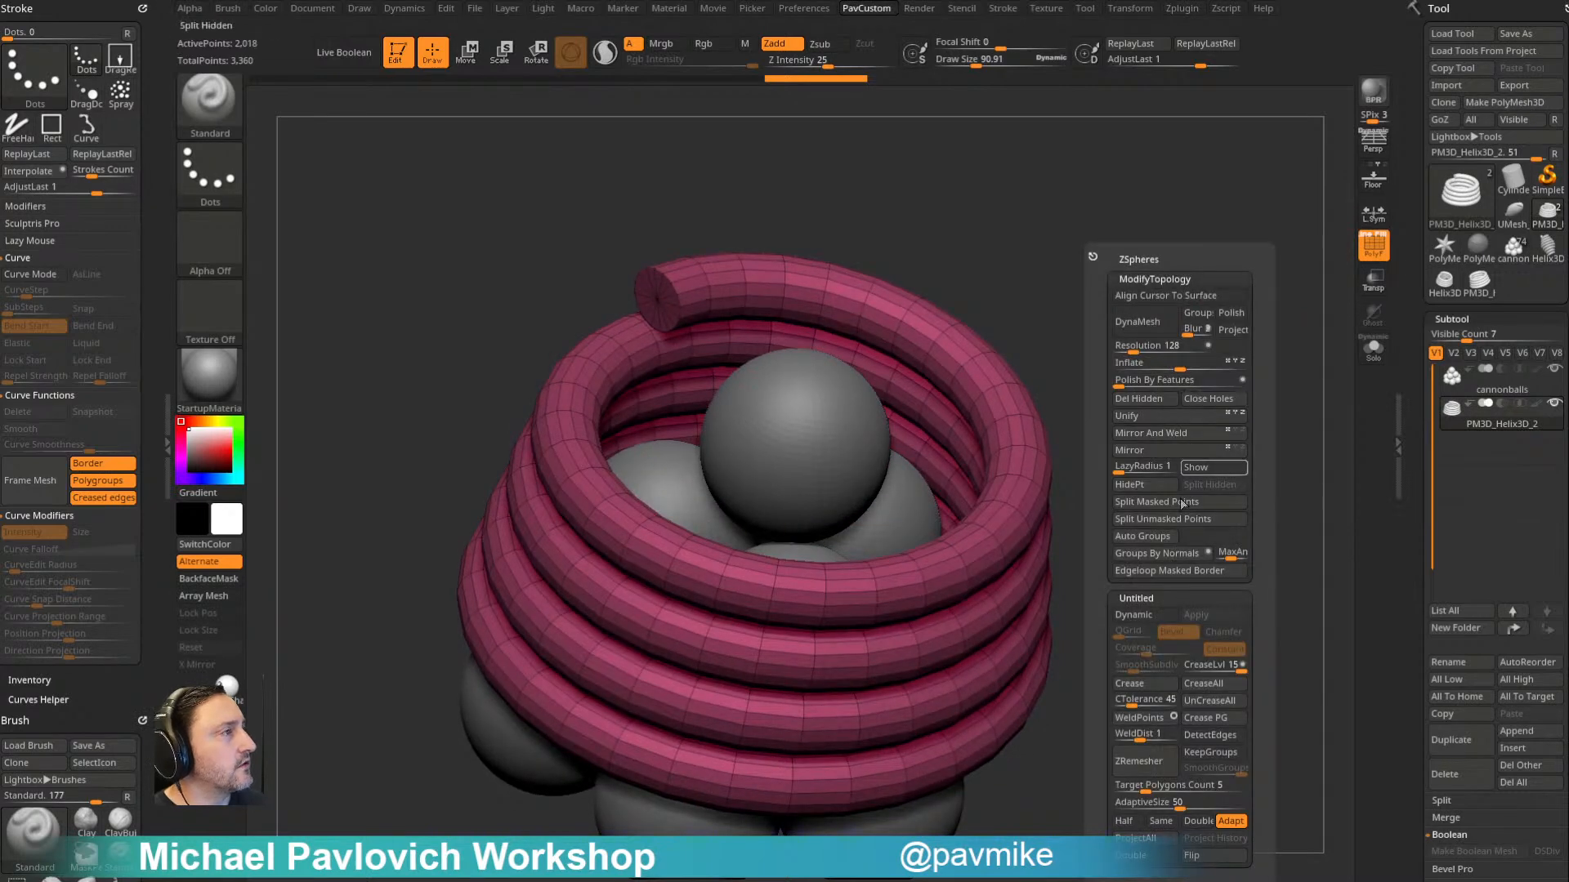
left_click(1157, 553)
- Hide the caps at both ends of the helix and delete the hidden geometry
key("3")
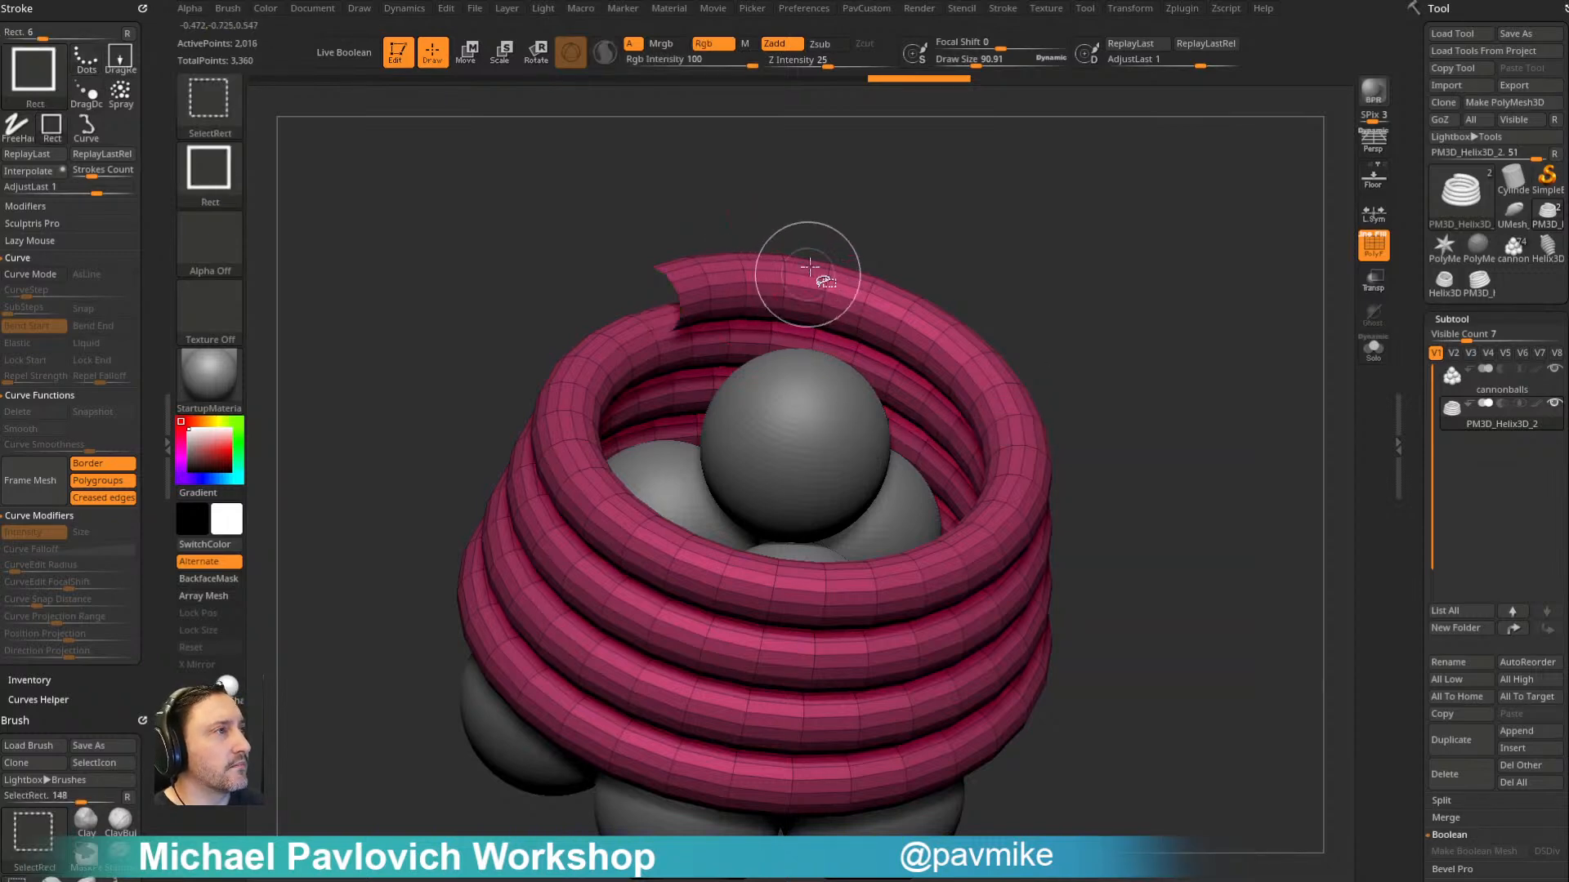
mouse_move(1193, 361)
left_mouse_down()
mouse_move(1068, 203)
mouse_move(1099, 293)
mouse_move(1062, 325)
left_mouse_up()
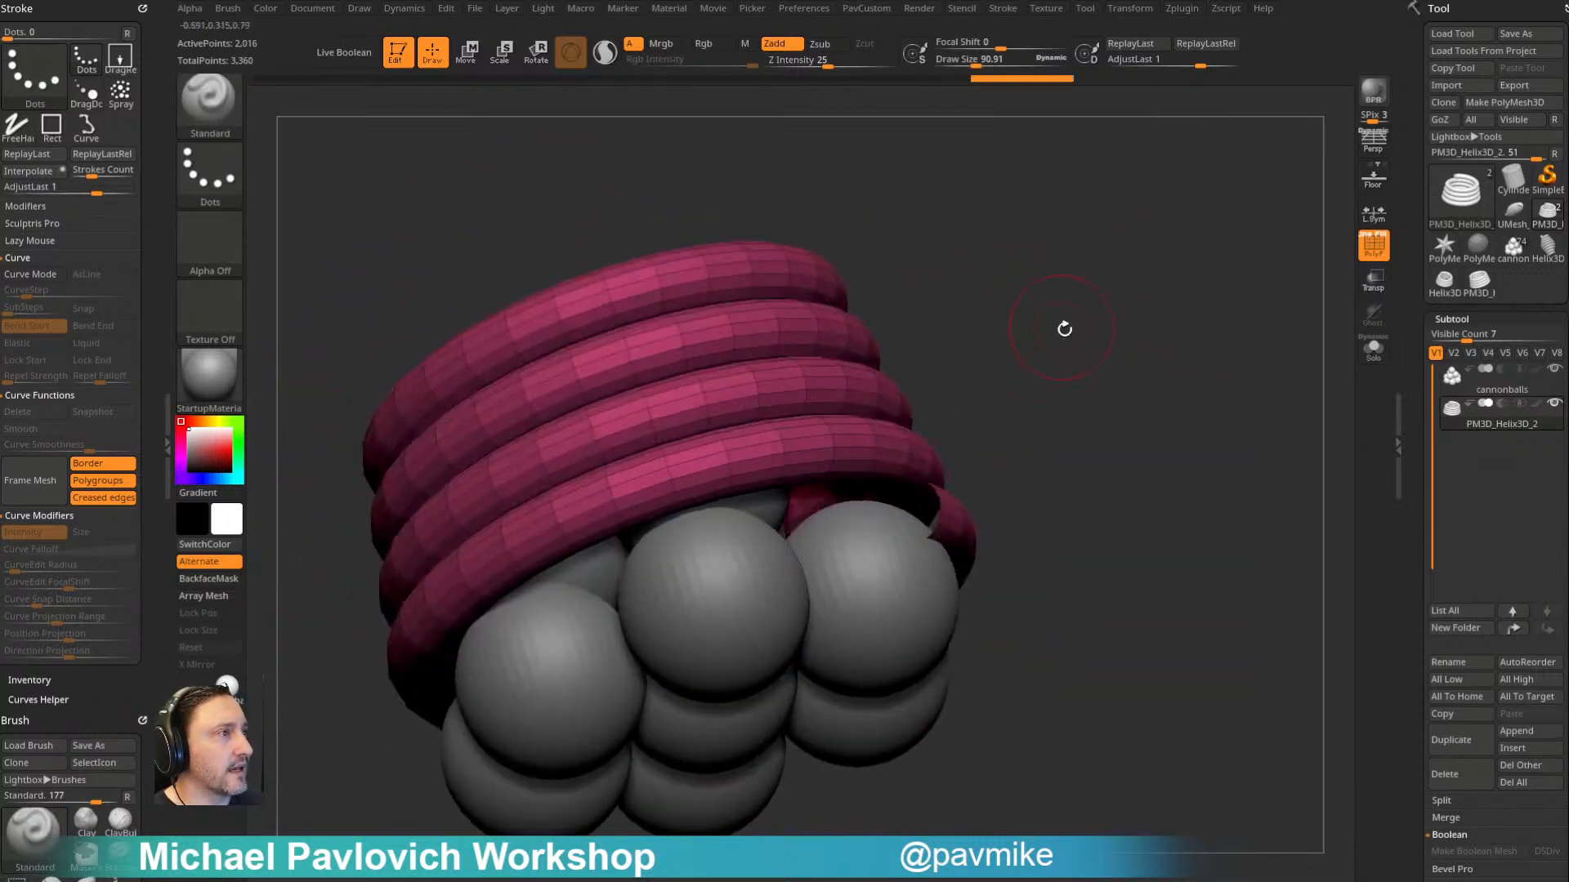
left_click(856, 404, "ctrl+shift")
left_click_drag(1095, 245, 1195, 388)
key("3")
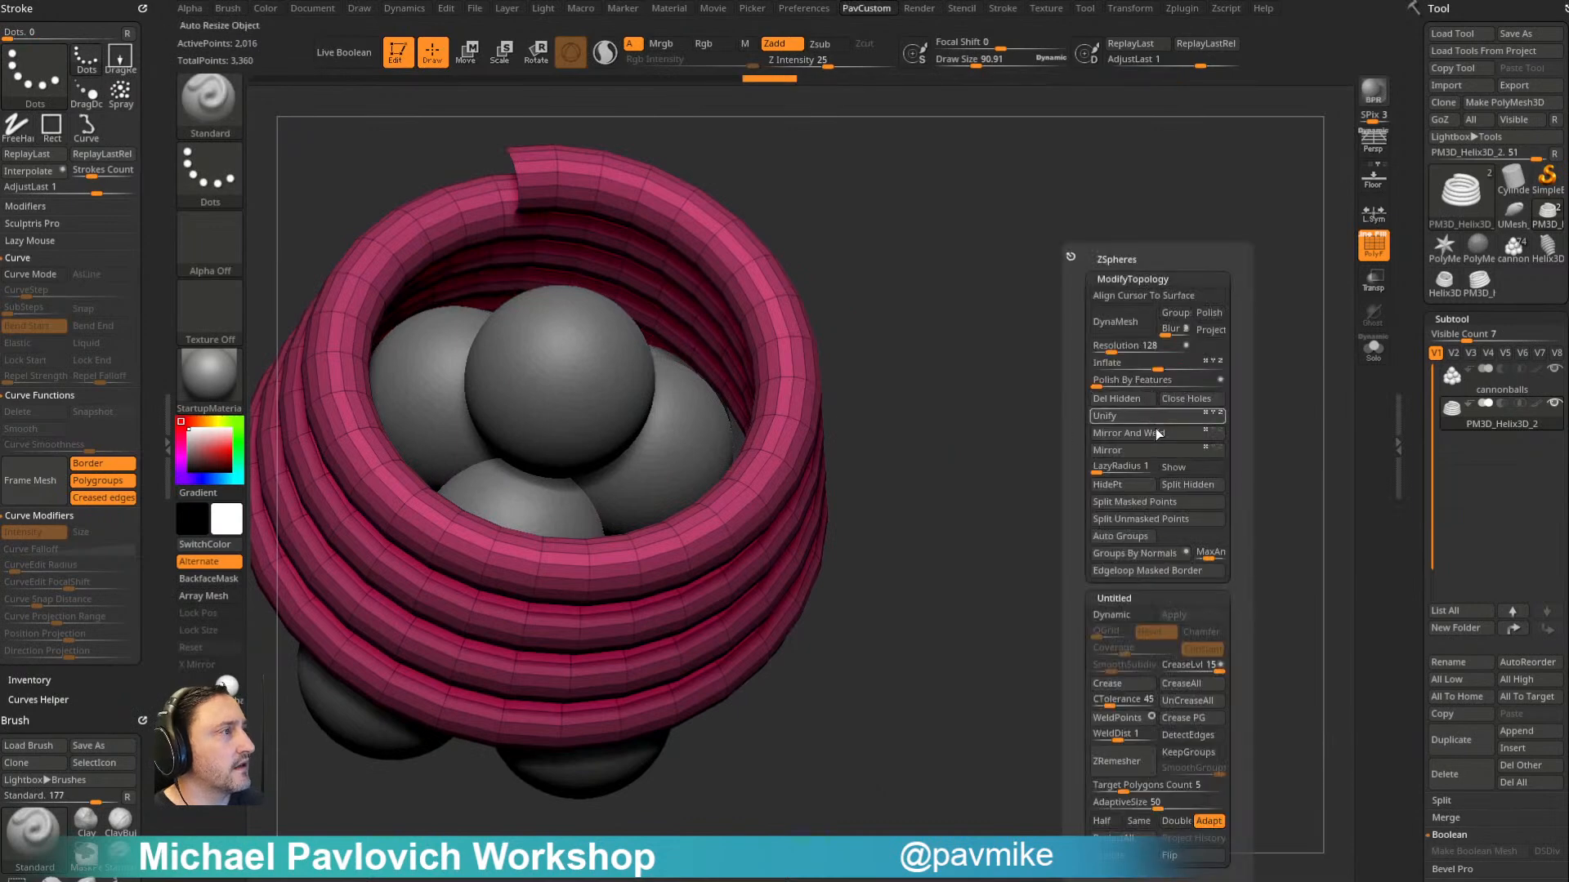
left_click(1117, 400)
- Using ZModeler's PolyGroup edge action, assign a new polygroup to the neighbouring polyloops along the helix's upper side
left_click_drag(950, 347, 1097, 408, "alt")
left_click_drag(1071, 350, 1060, 417)
key("b")
key("z")
key("m")
key("space")
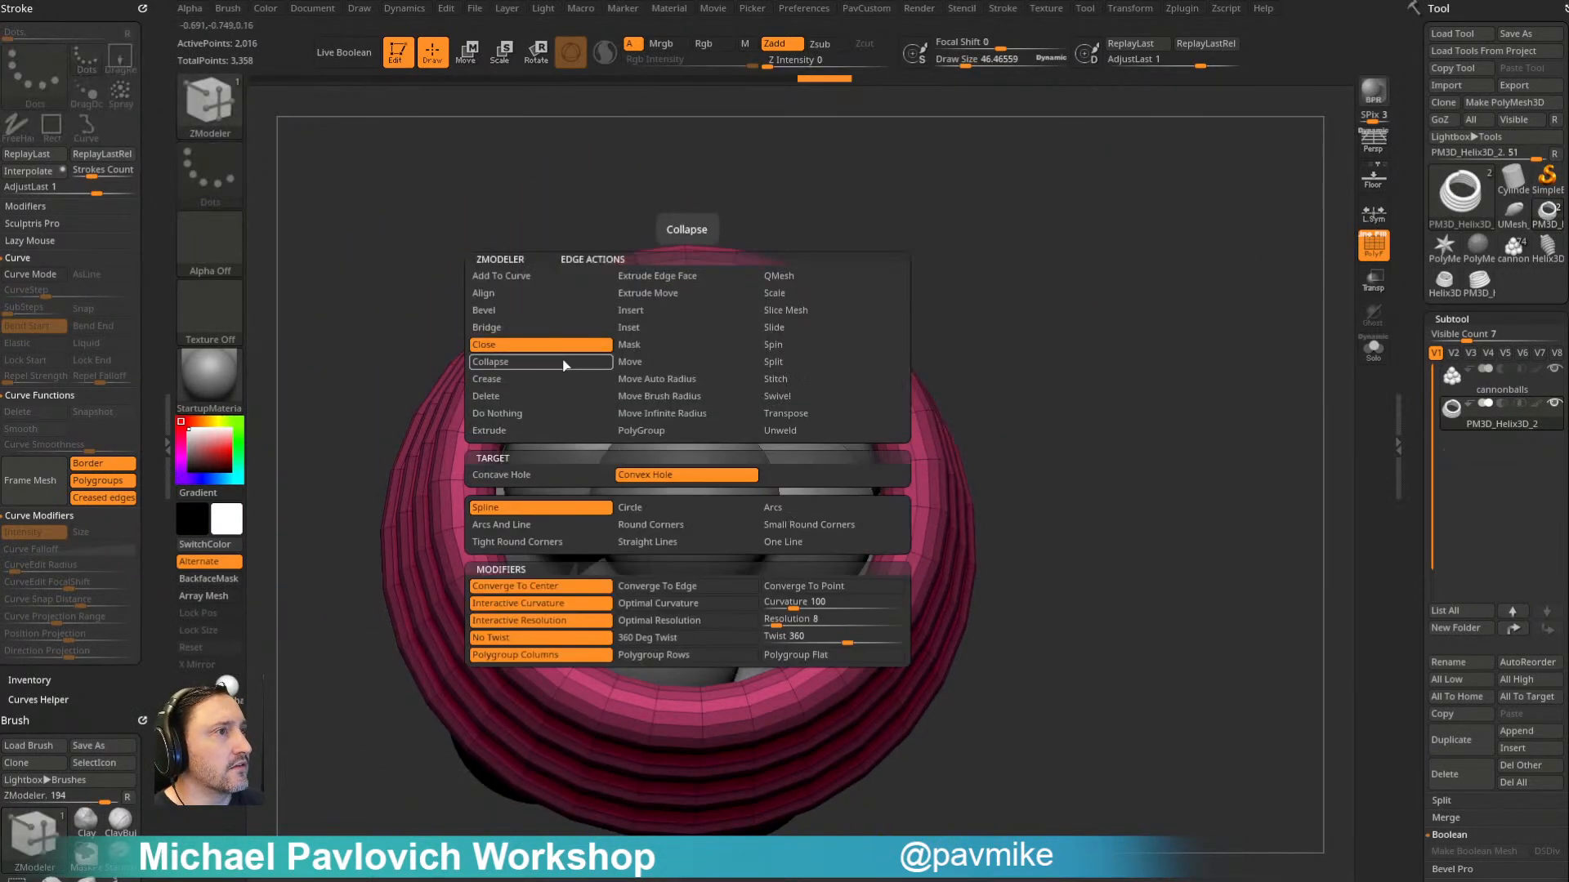
left_click(646, 431)
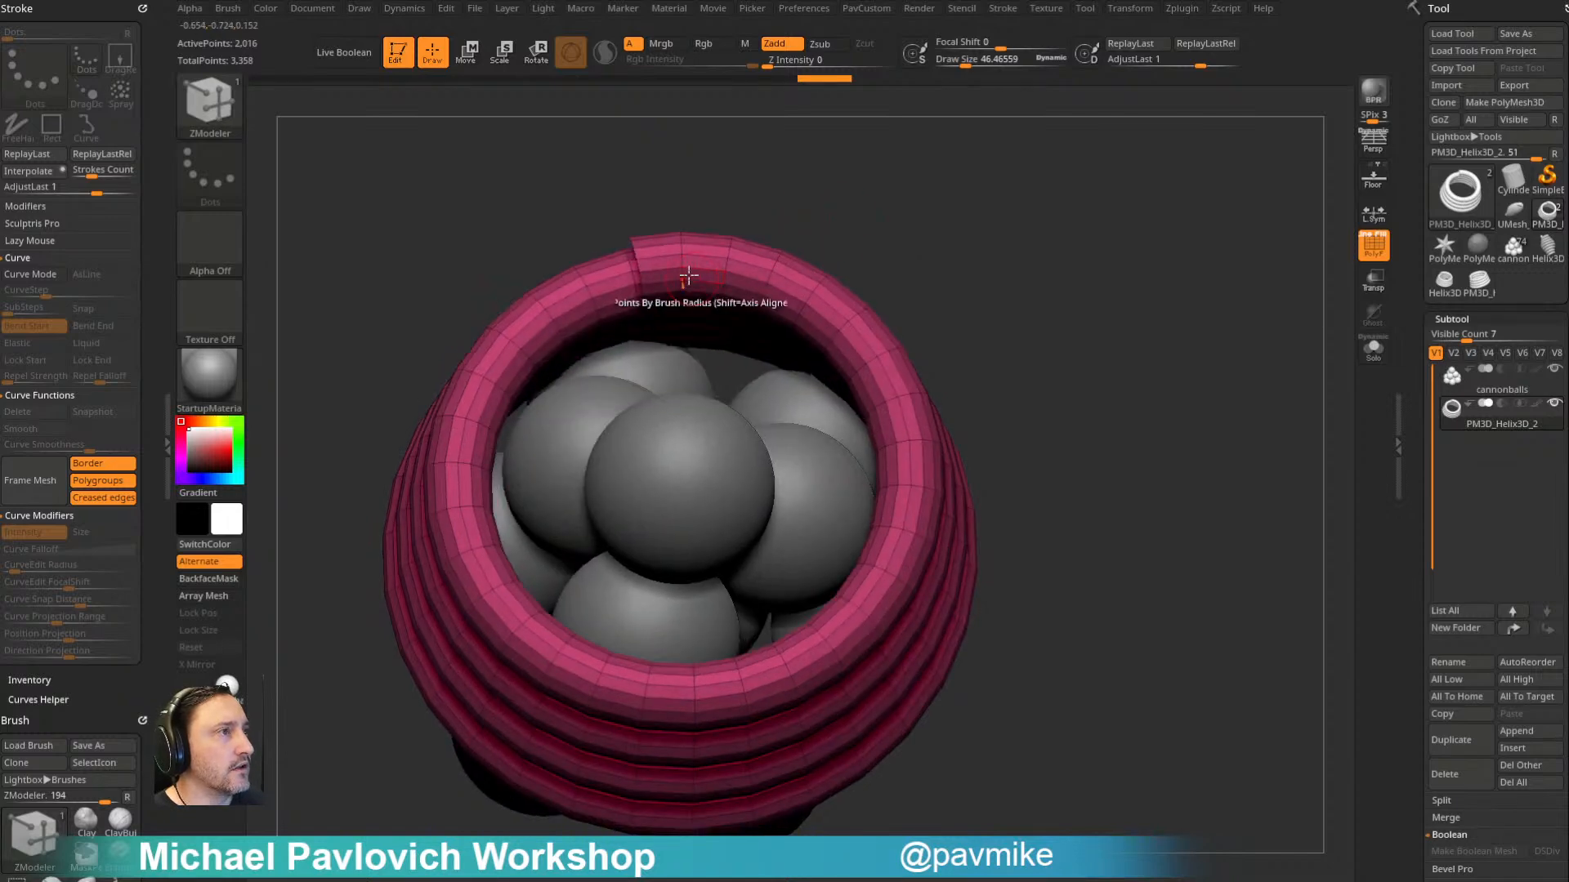
left_click(682, 274)
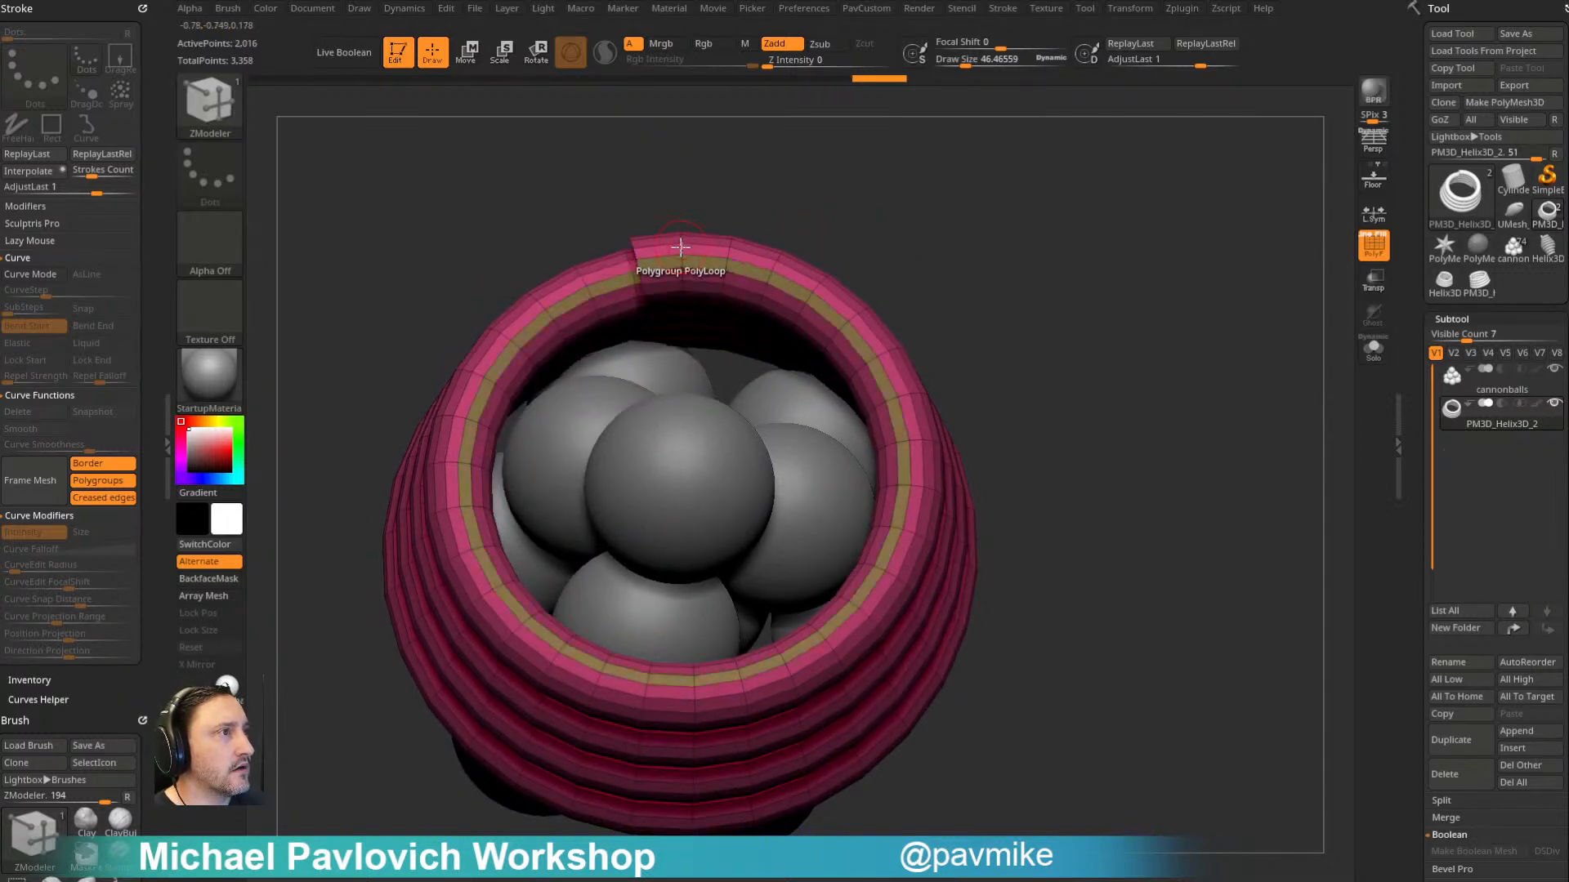
- Isolate the new polygroup strip to examine it and bring the whole helix back
mouse_move(1103, 343)
left_mouse_down()
mouse_move(1047, 228)
mouse_move(1243, 371)
left_mouse_up()
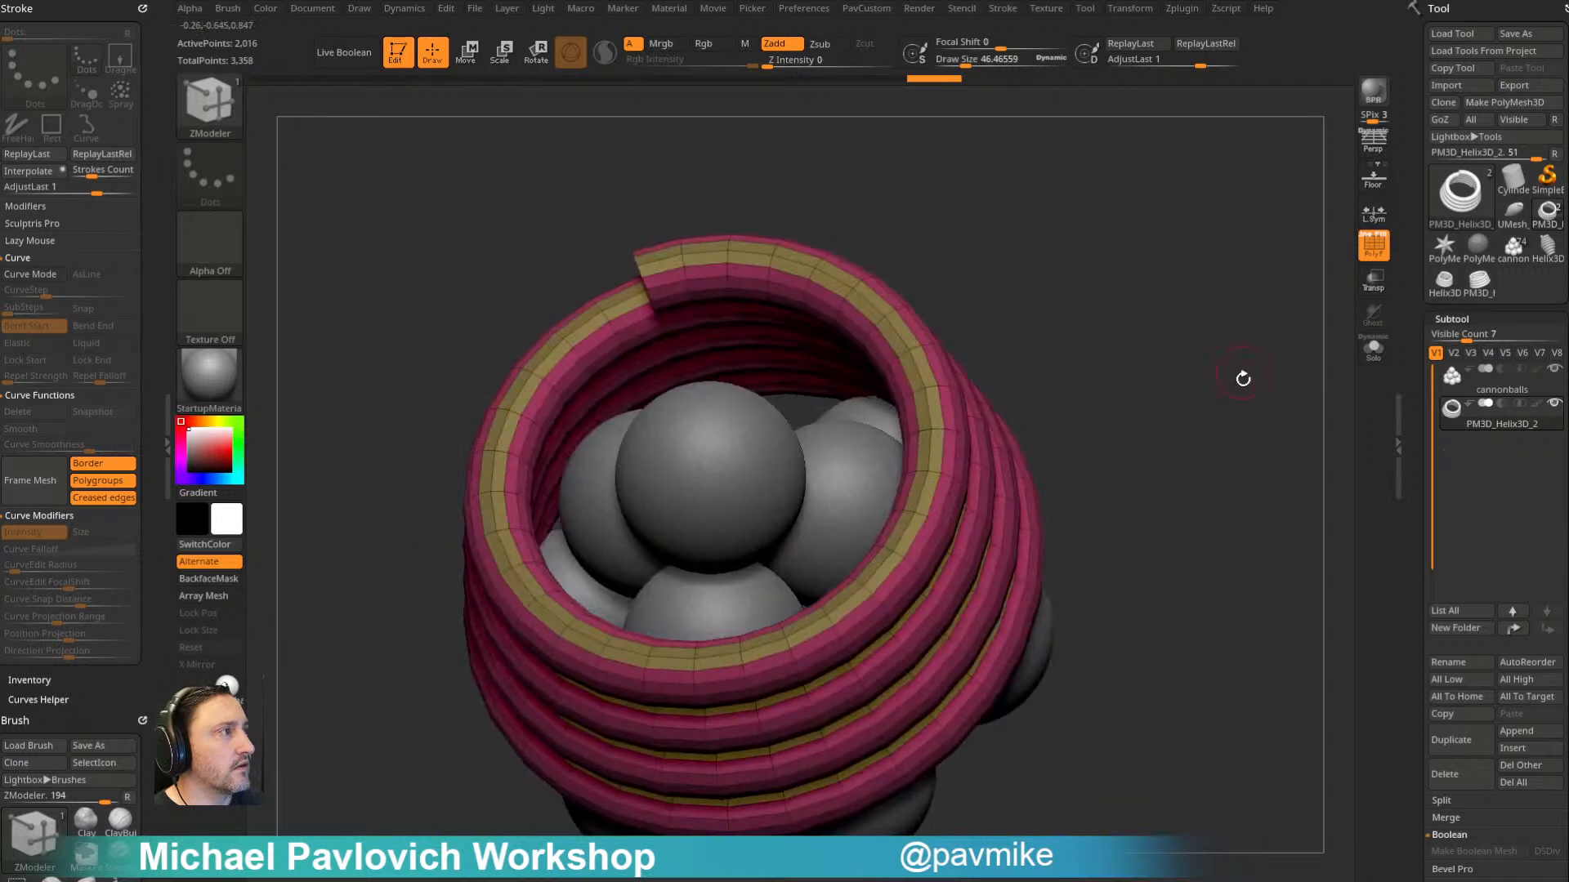
key("ctrl+shift")
left_click(932, 428, "ctrl+shift")
mouse_move(1131, 396)
left_mouse_down()
mouse_move(1114, 385)
mouse_move(1134, 361)
mouse_move(1148, 245)
left_mouse_up()
left_click(1127, 376, "ctrl+shift")
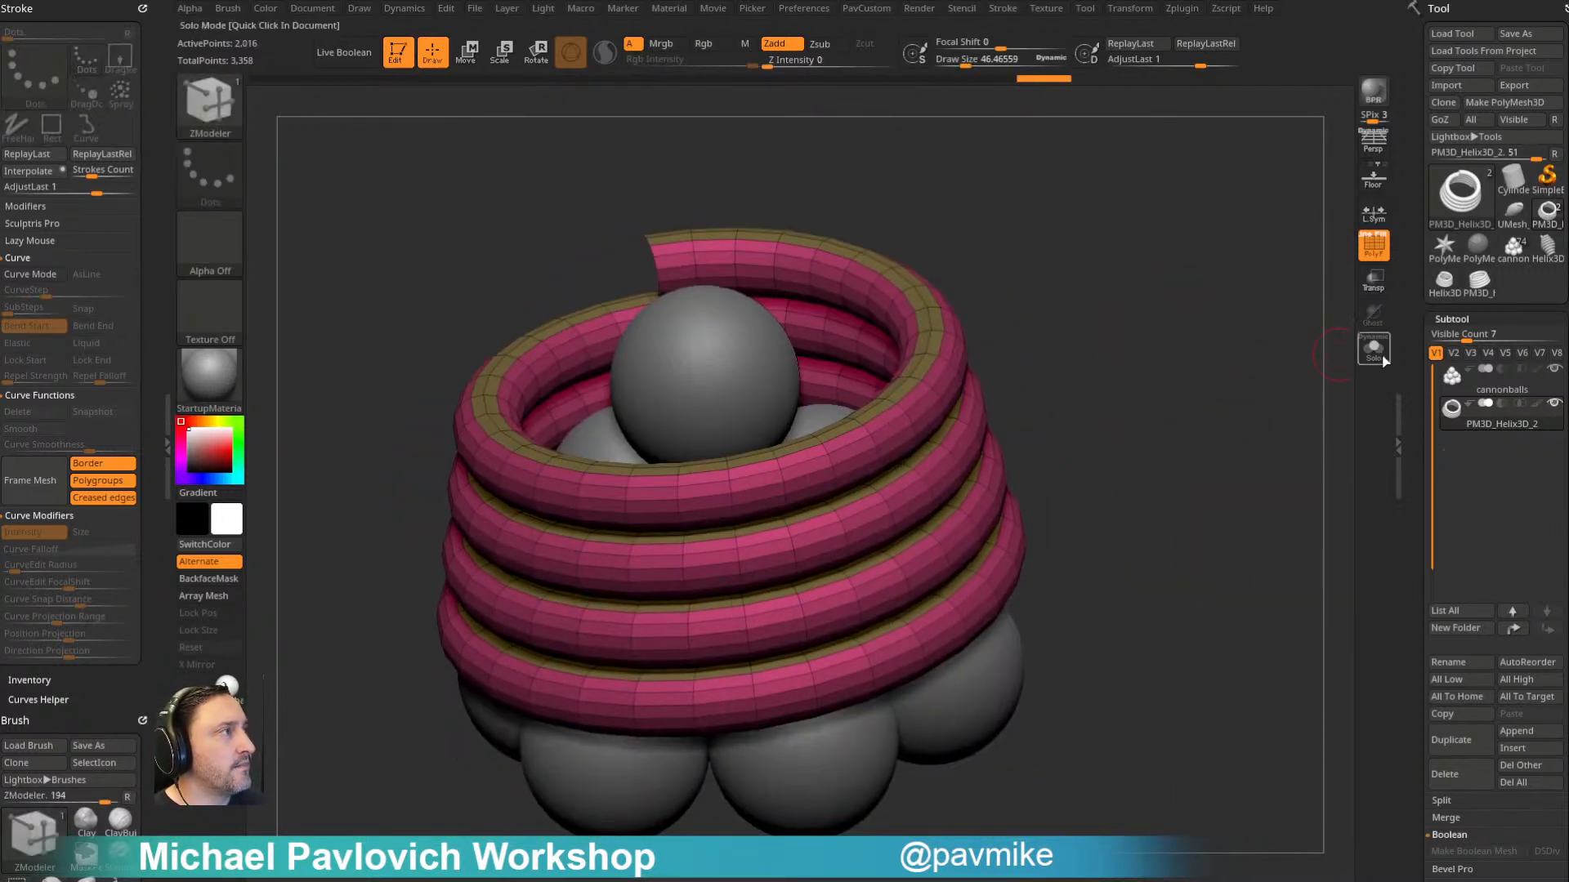
- Solo the helix and assign another polygroup to the polyloops along its underside
left_click(1374, 351)
left_click_drag(1212, 424, 1211, 185)
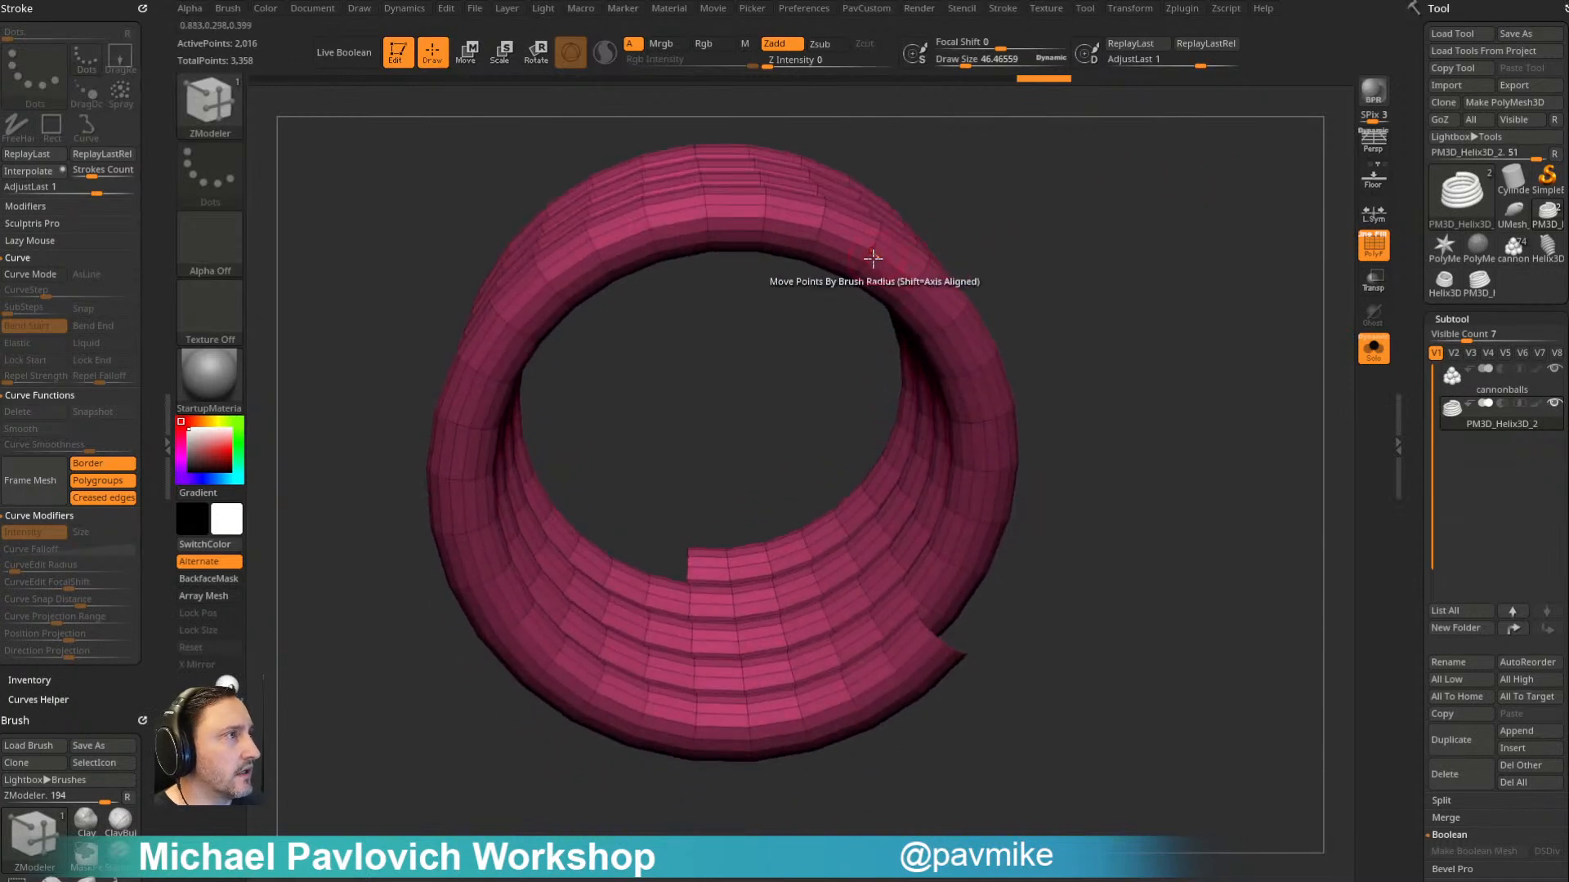
left_click(869, 257)
left_click_drag(869, 257, 855, 294)
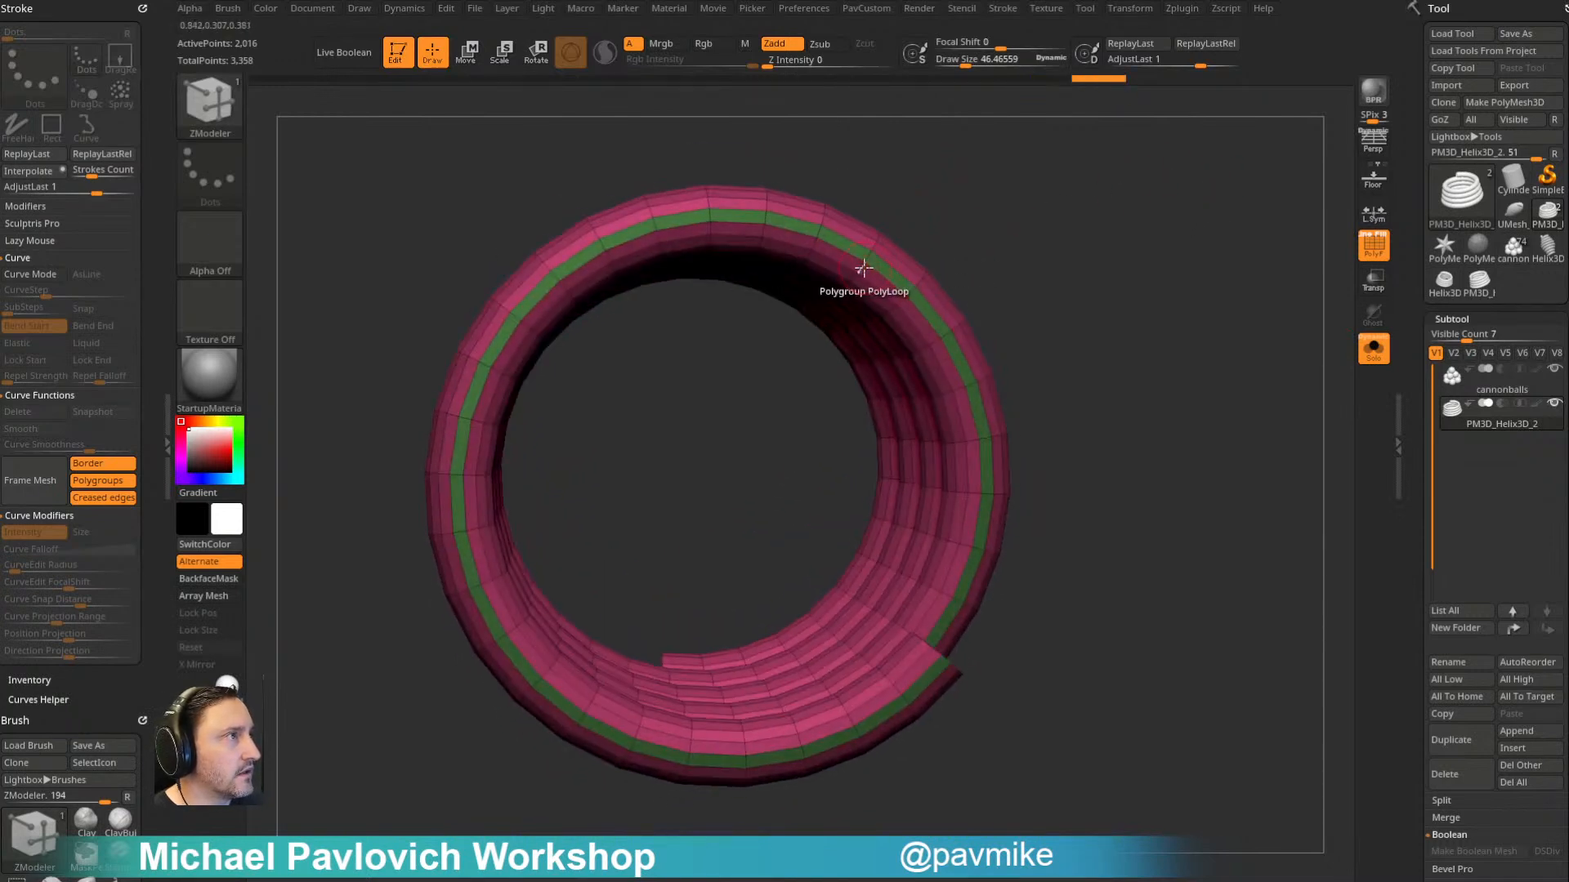
left_click(868, 258)
left_click(876, 256, "ctrl+shift")
- Isolate the helix's newly polygrouped strips and delete the hidden remainder of the mesh
left_click_drag(1034, 249, 1151, 303)
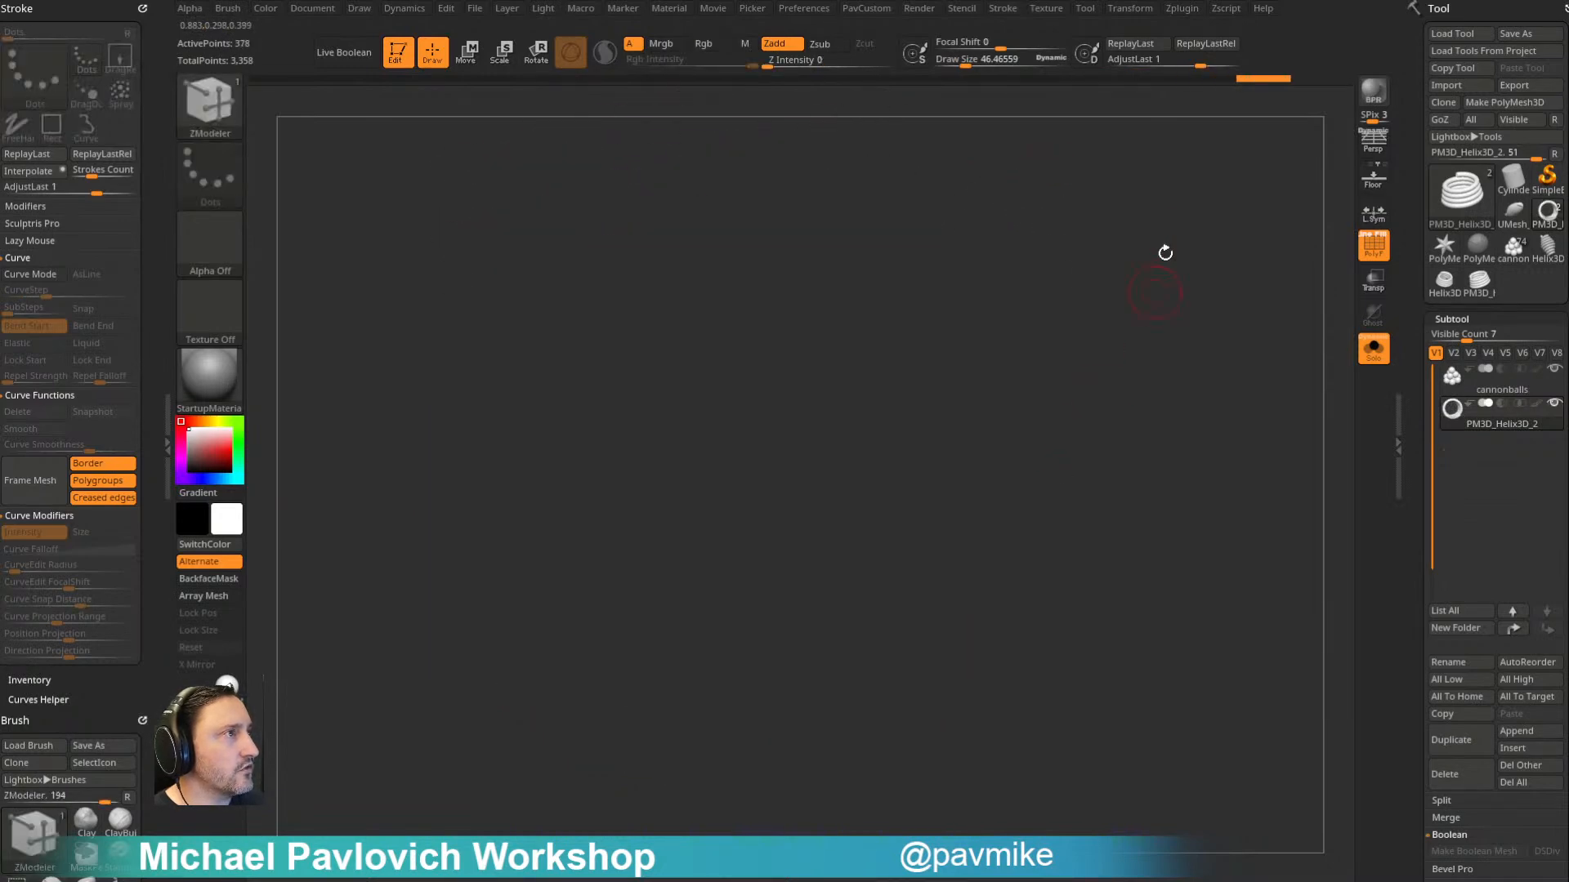
left_click_drag(1160, 404, 1242, 372)
left_click(830, 311, "ctrl+shift")
left_click_drag(890, 273, 1143, 314)
left_click_drag(1144, 315, 1205, 386, "ctrl+shift")
mouse_move(1139, 301)
left_mouse_down()
mouse_move(1178, 382)
mouse_move(1164, 220)
left_mouse_up()
key("space")
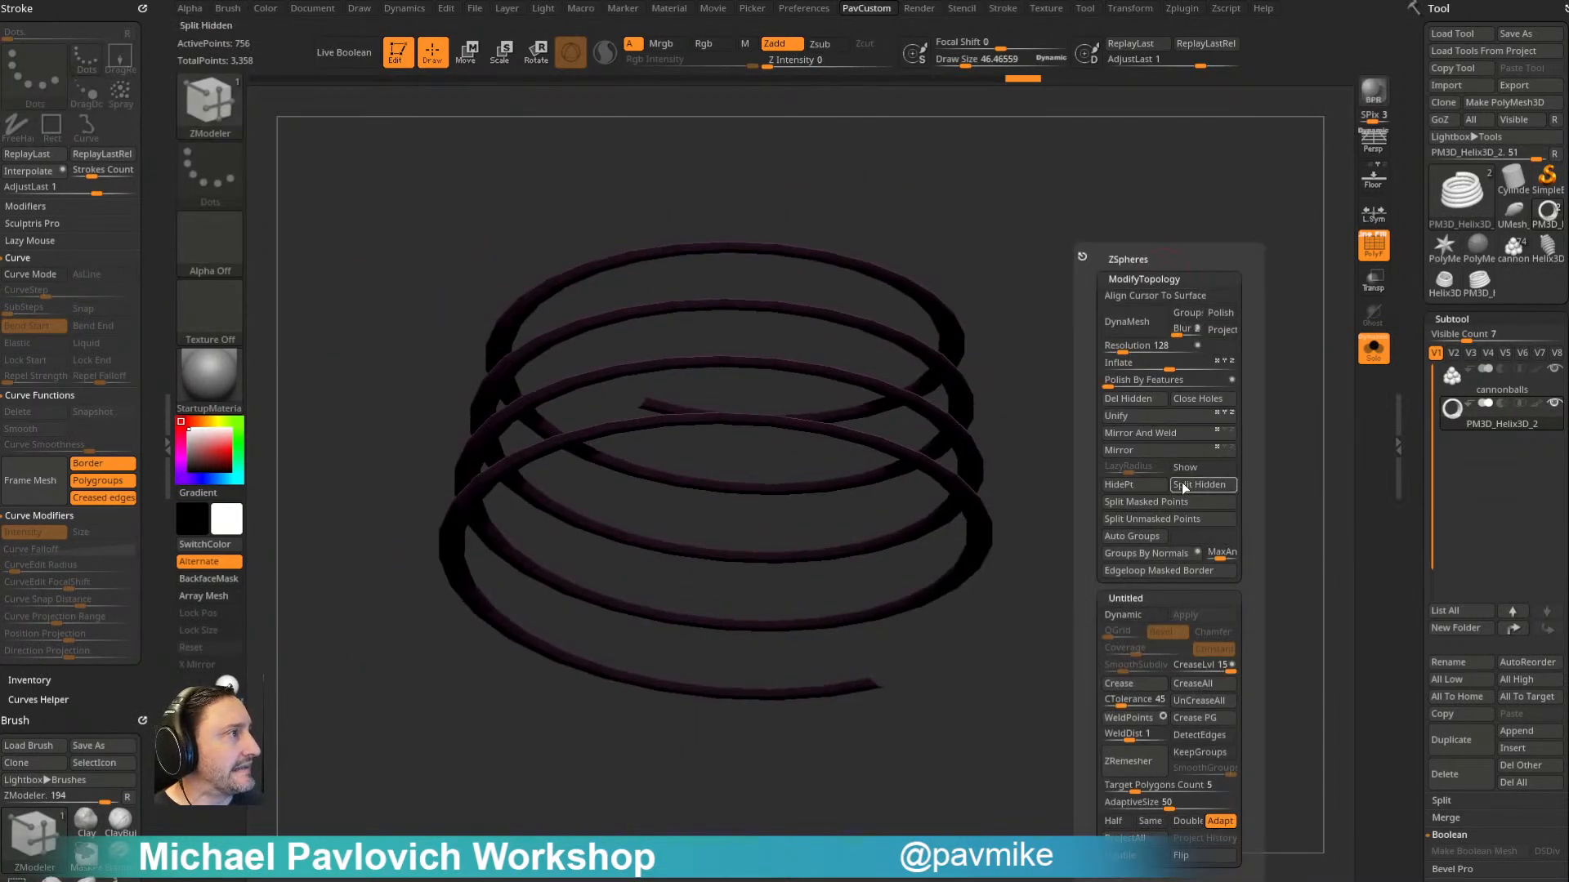
left_click(1137, 397)
mouse_move(1138, 397)
left_mouse_down()
mouse_move(1089, 297)
mouse_move(953, 354)
mouse_move(1124, 350)
mouse_move(1155, 307)
mouse_move(1151, 221)
mouse_move(1165, 341)
mouse_move(1151, 344)
mouse_move(1169, 269)
mouse_move(1121, 325)
left_mouse_up()
- Assign a separate polygroup to one of the two polyloops along the helical strip, using a smaller draw size
key("s")
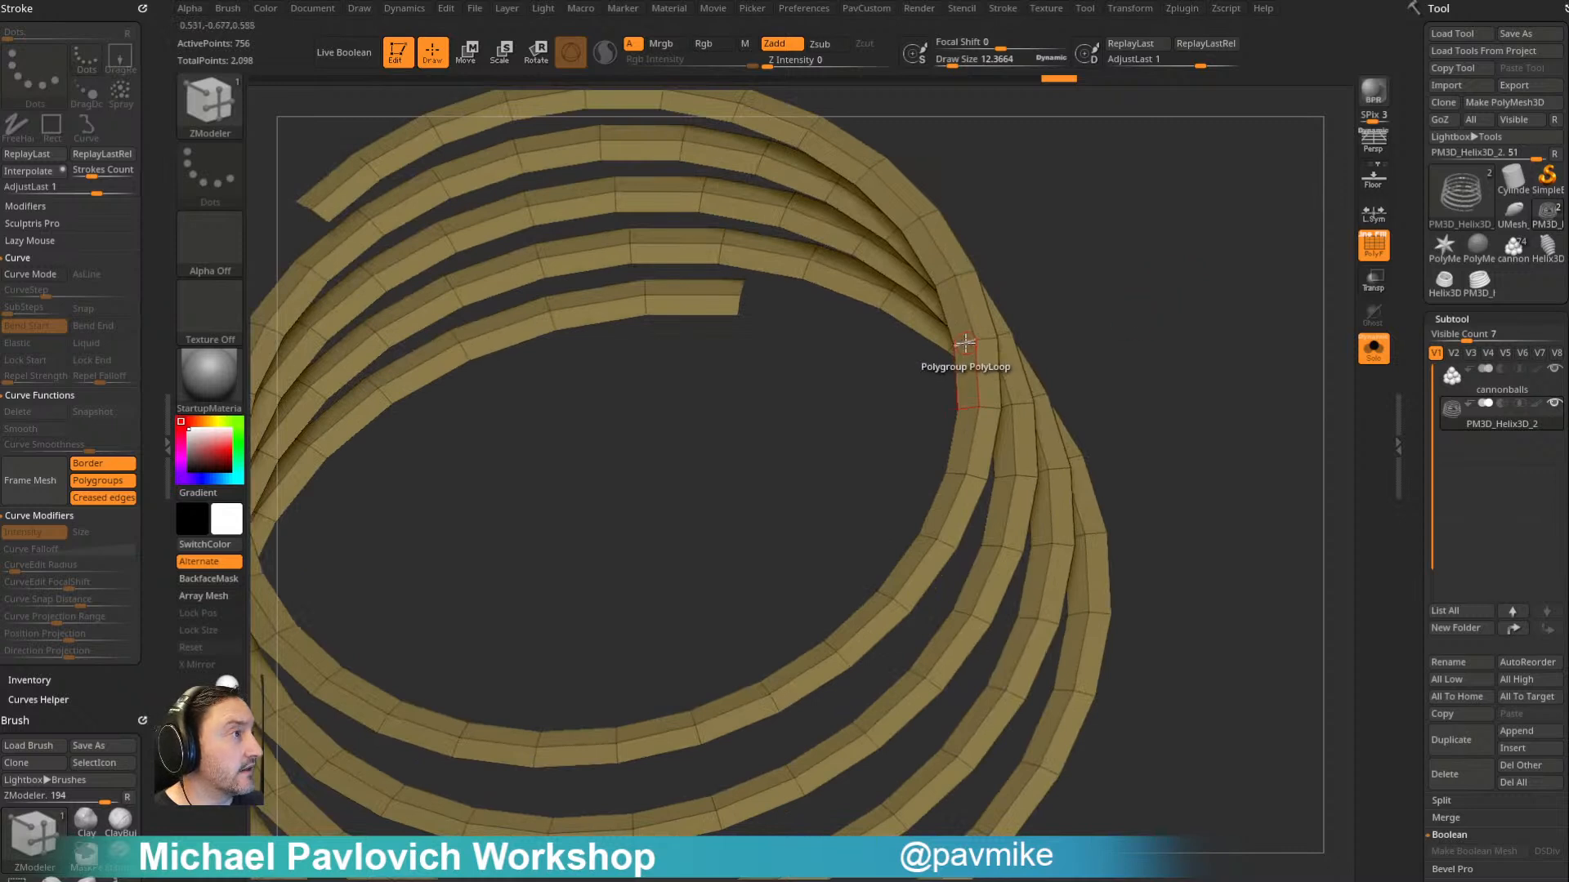
key("space")
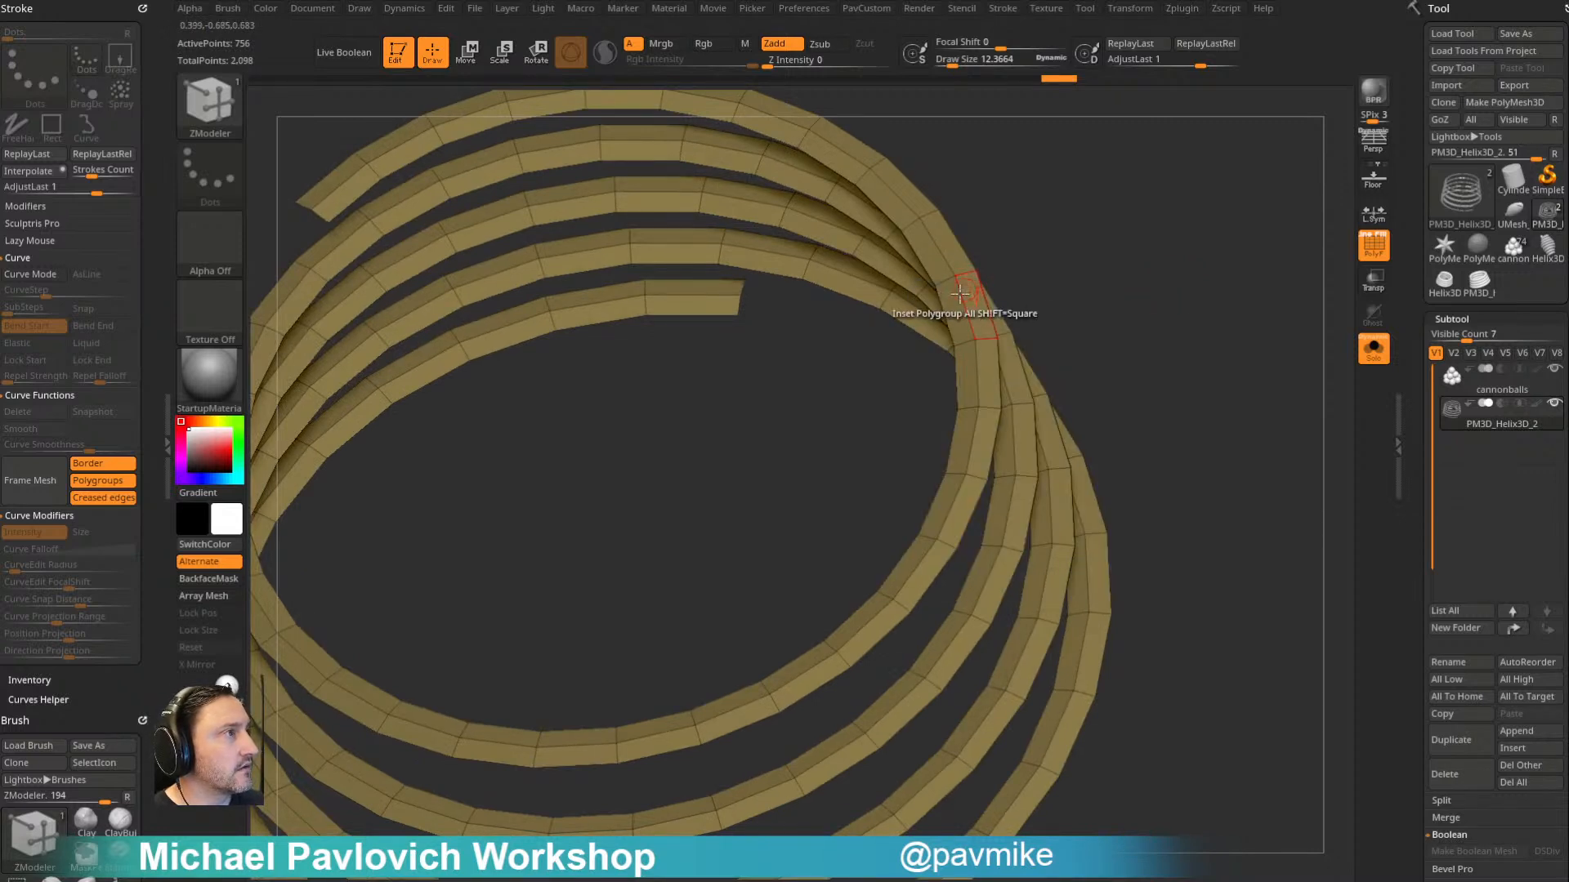
key("space")
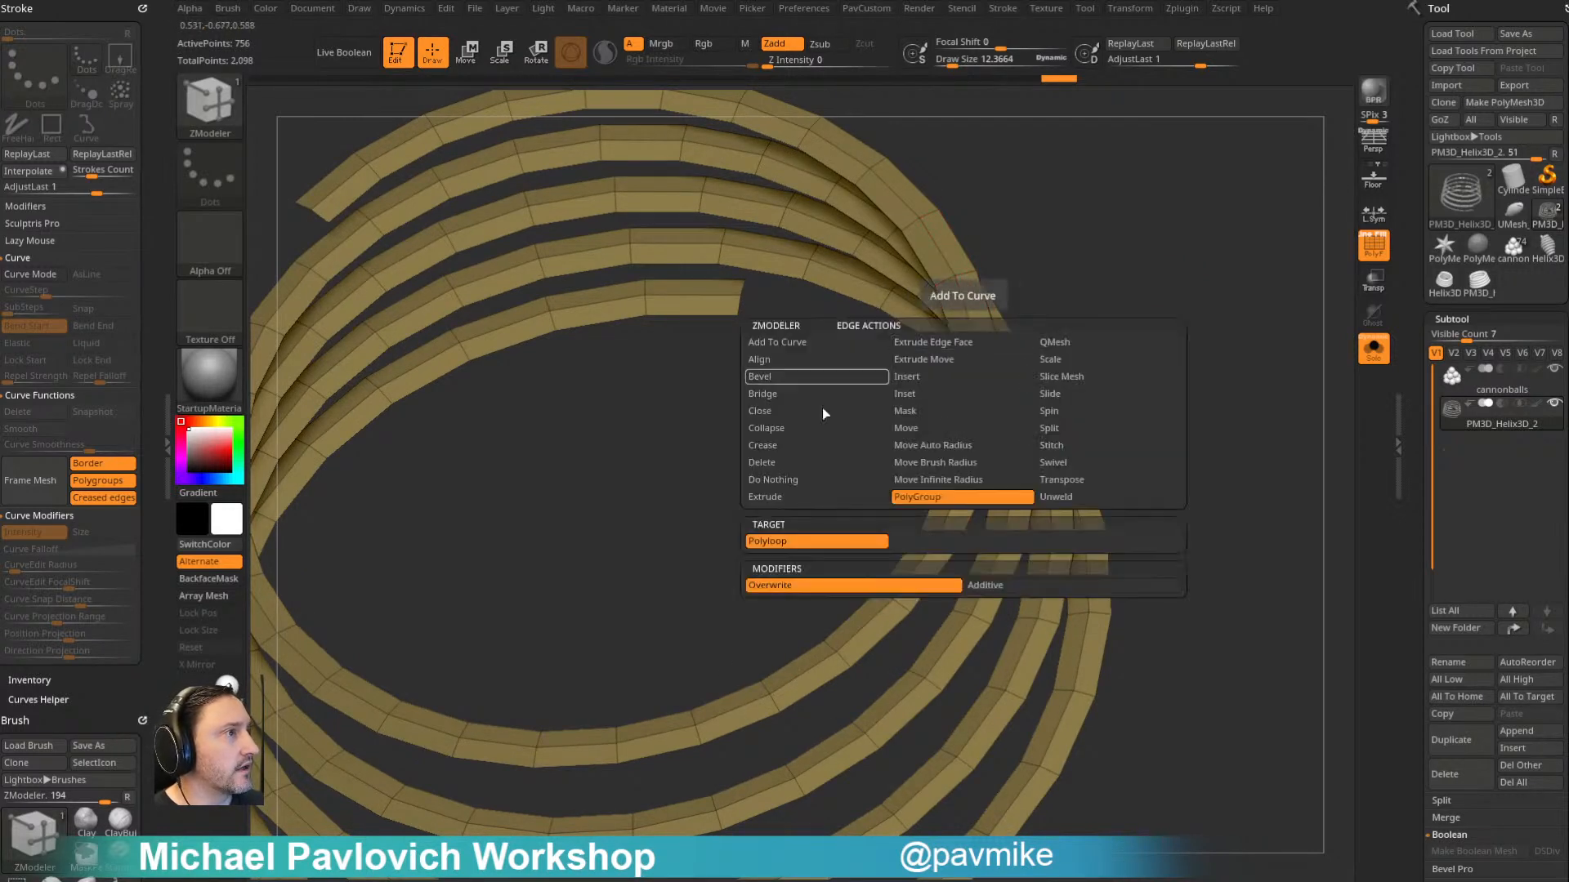
left_click(964, 341)
right_click_drag(1133, 307, 1054, 332, "ctrl")
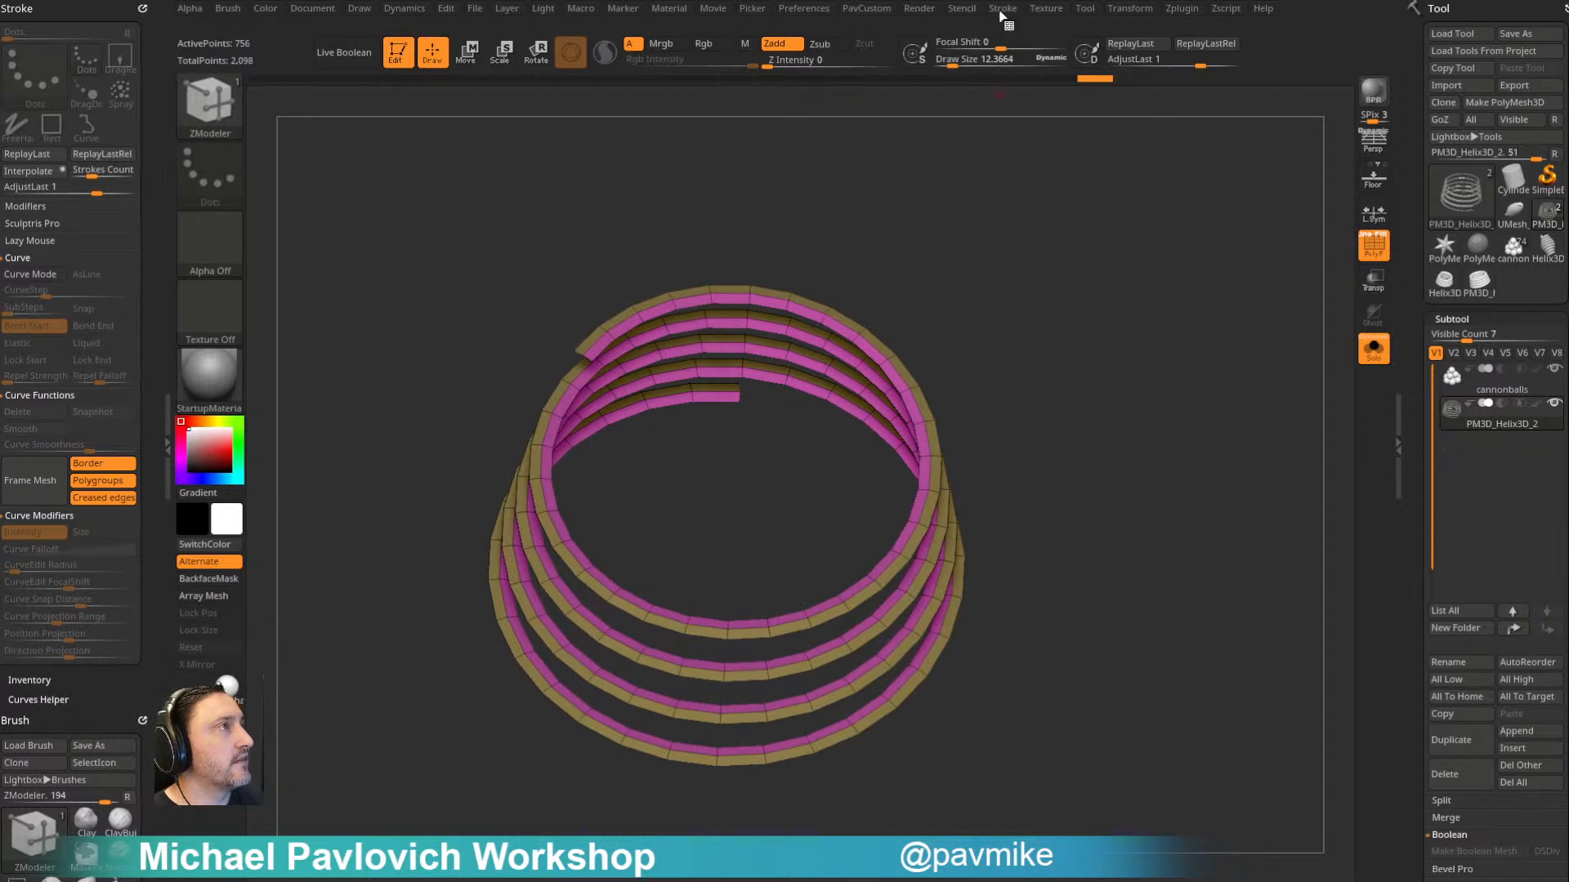
- Turn off Border and Creased edges and frame the mesh with curves along its polygroup borders only
left_click(110, 465)
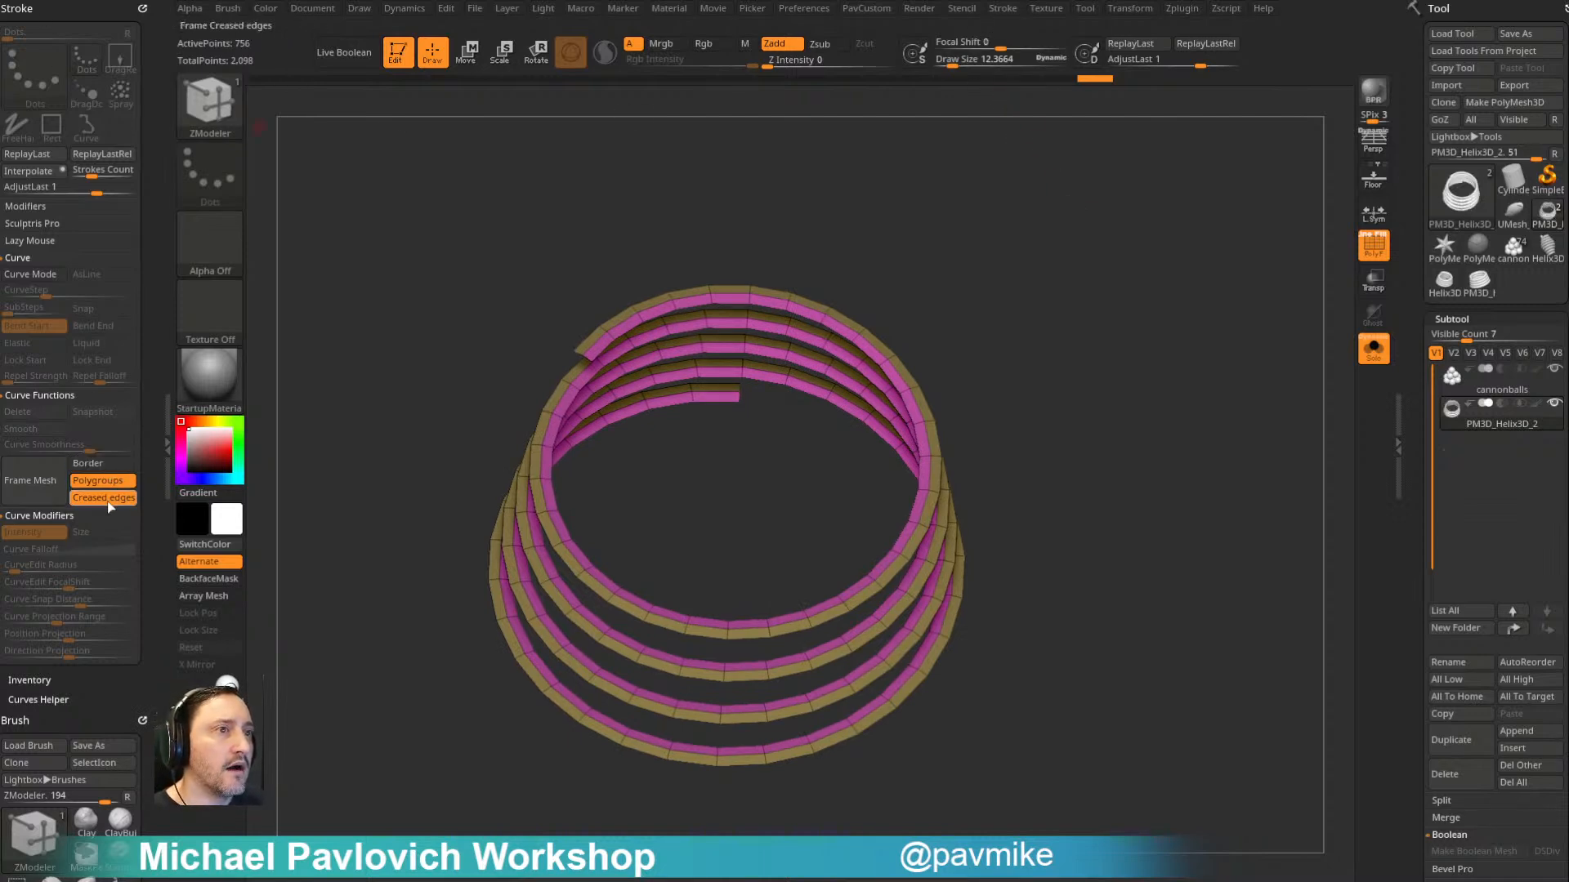
left_click(56, 479)
right_click_drag(841, 553, 1064, 320)
- Choose the Bike Chain mesh of the IMM Army Curve brush and apply it along the helical curve at draw size 64
key("b")
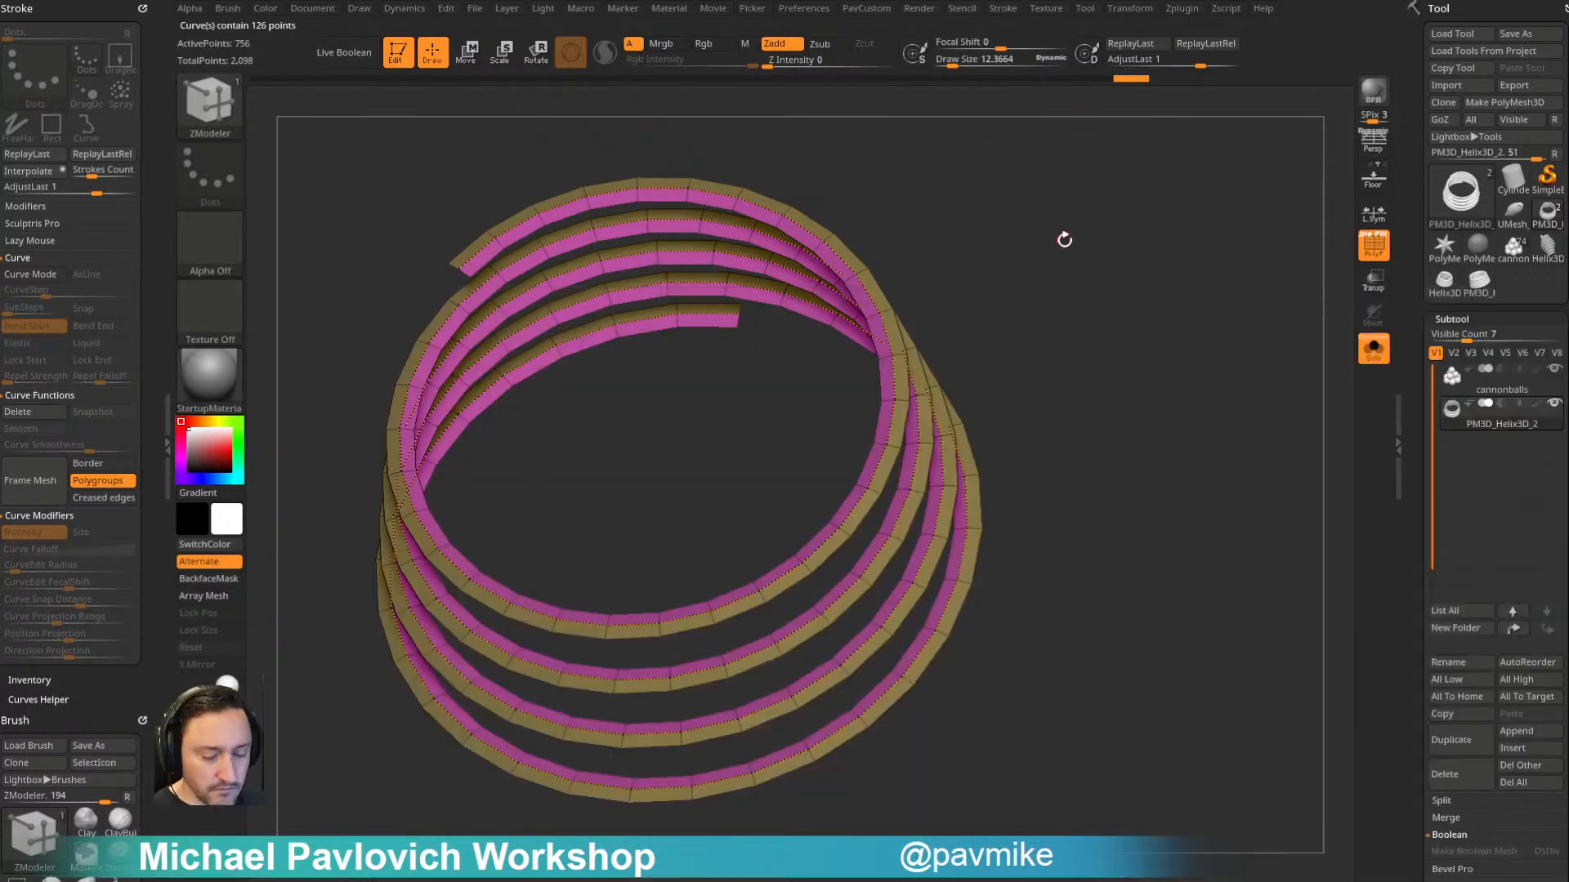
key("b")
key("i")
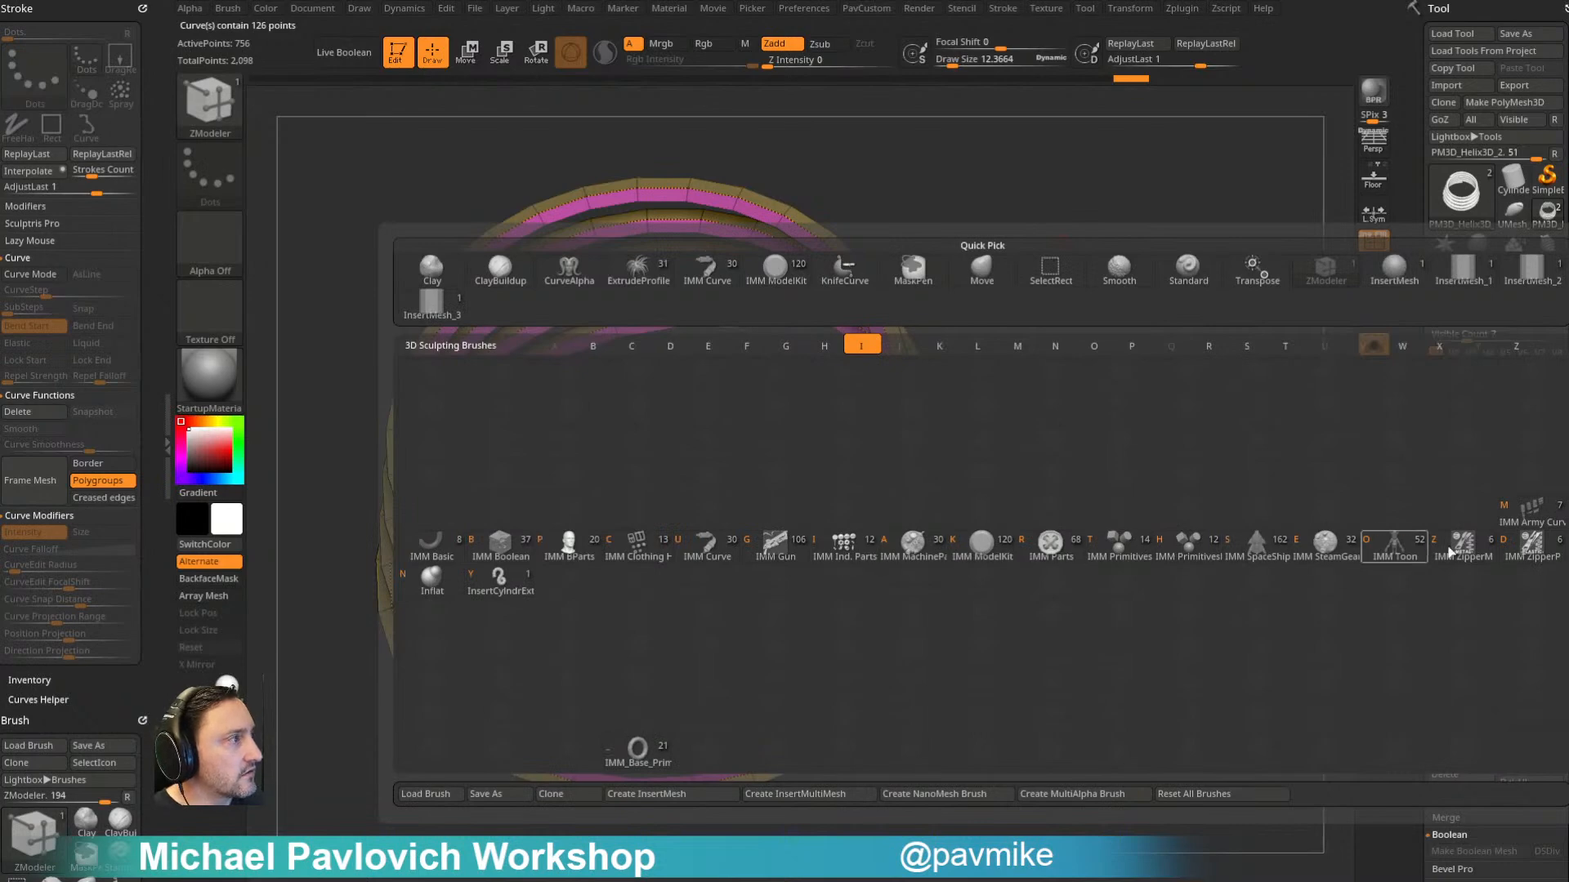
left_click(1520, 508)
key("m")
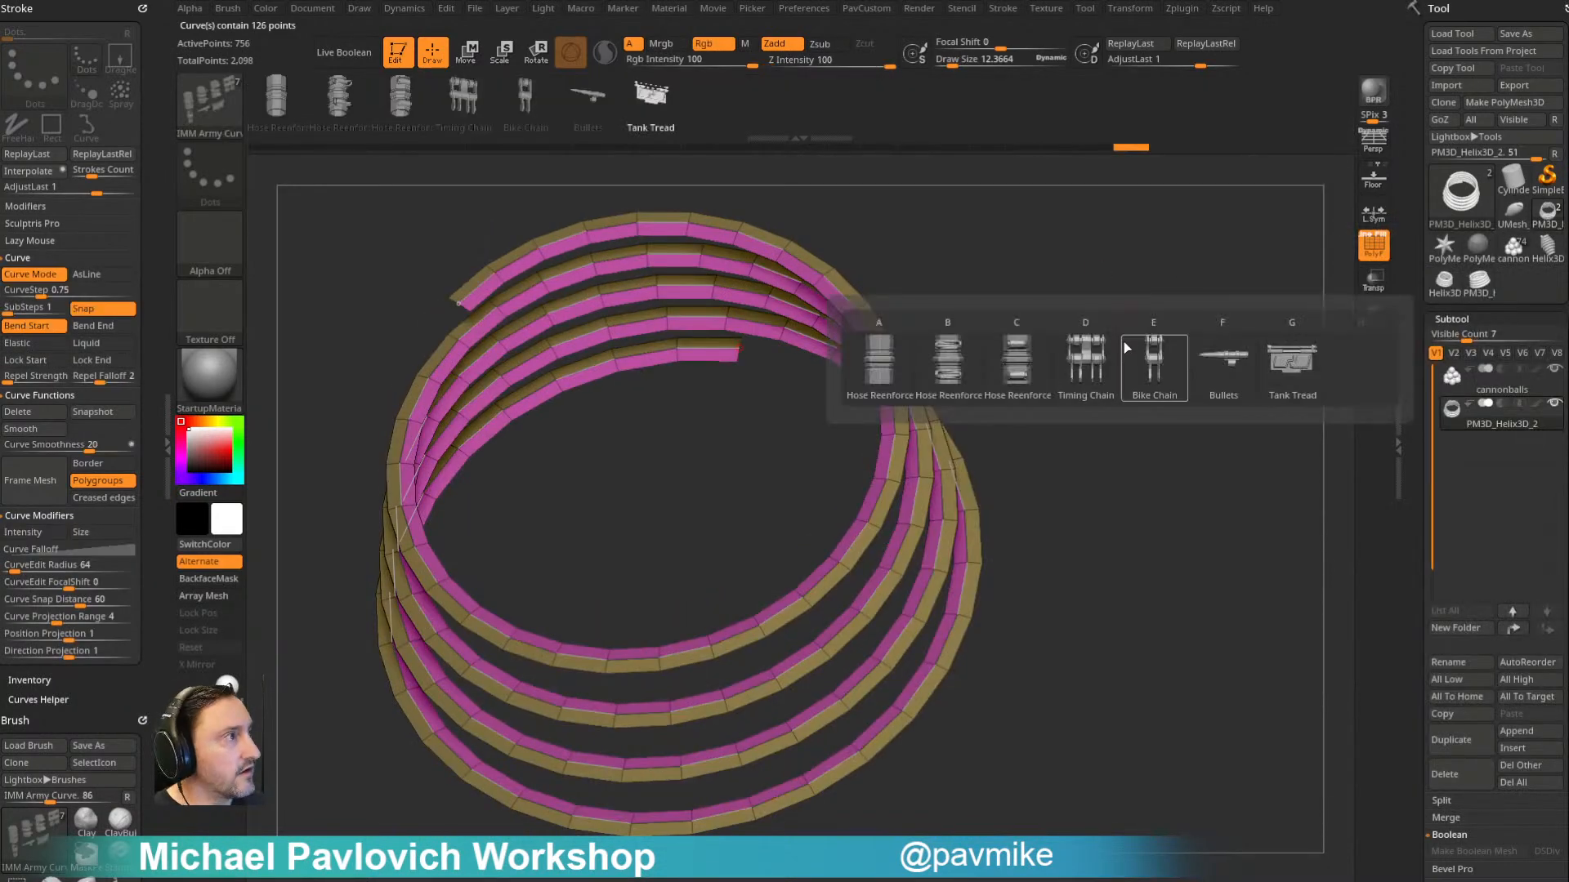
left_click(1171, 370)
key("s")
left_click_drag(1052, 323, 1061, 323)
left_click(893, 360)
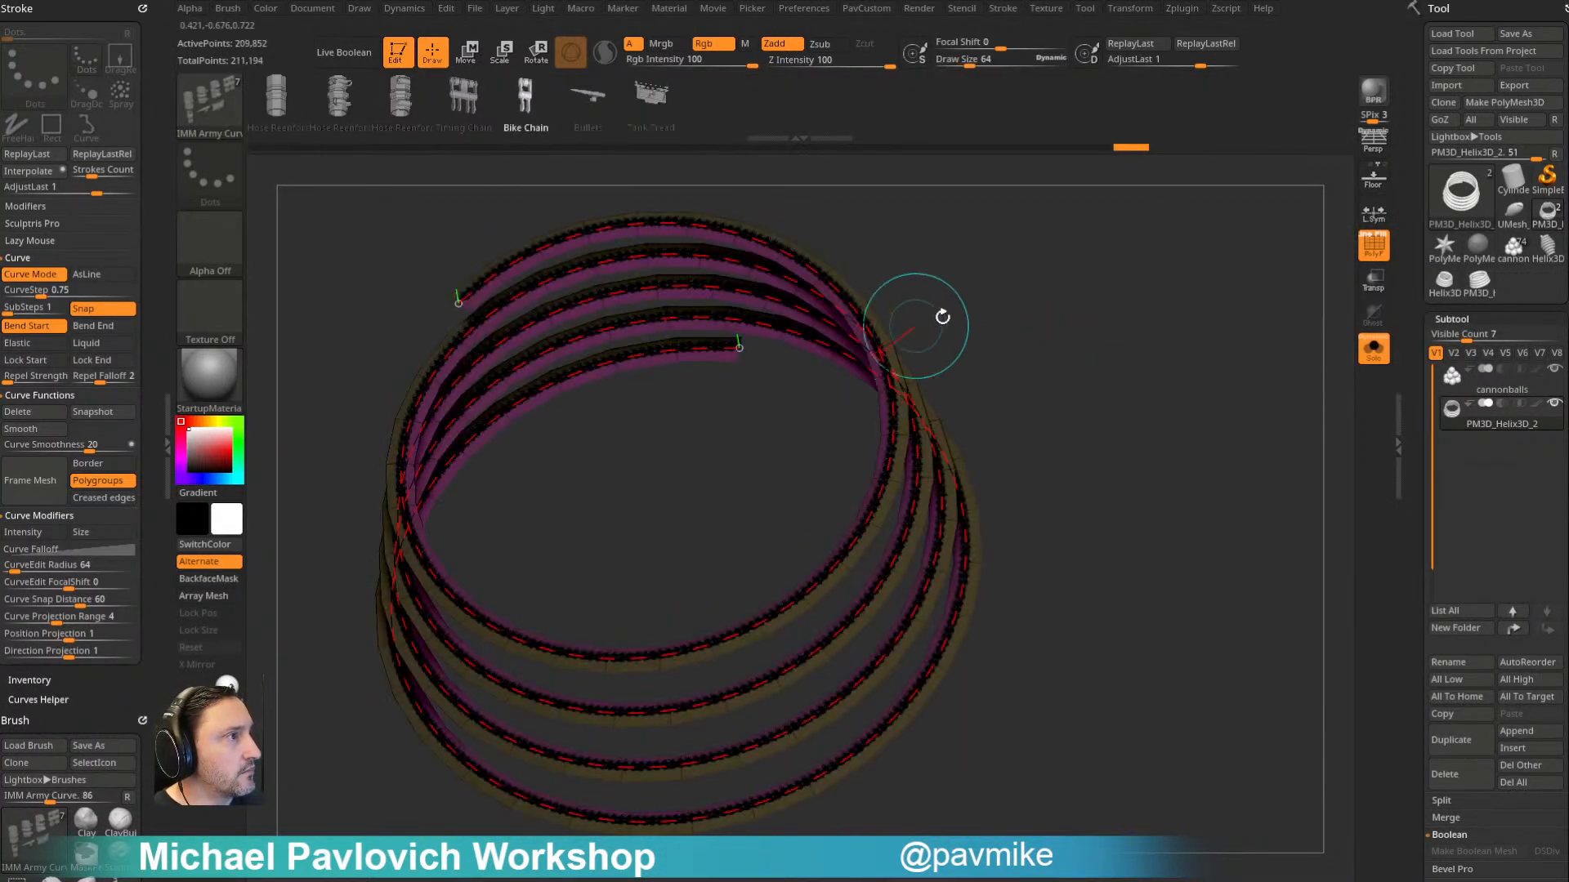
- Enlarge the draw size to about 83, reapply the bike chain to the curve, and hide the polyframe
key("s")
left_click(1111, 328)
left_click(890, 403)
right_click_drag(1086, 329, 1097, 296, "ctrl")
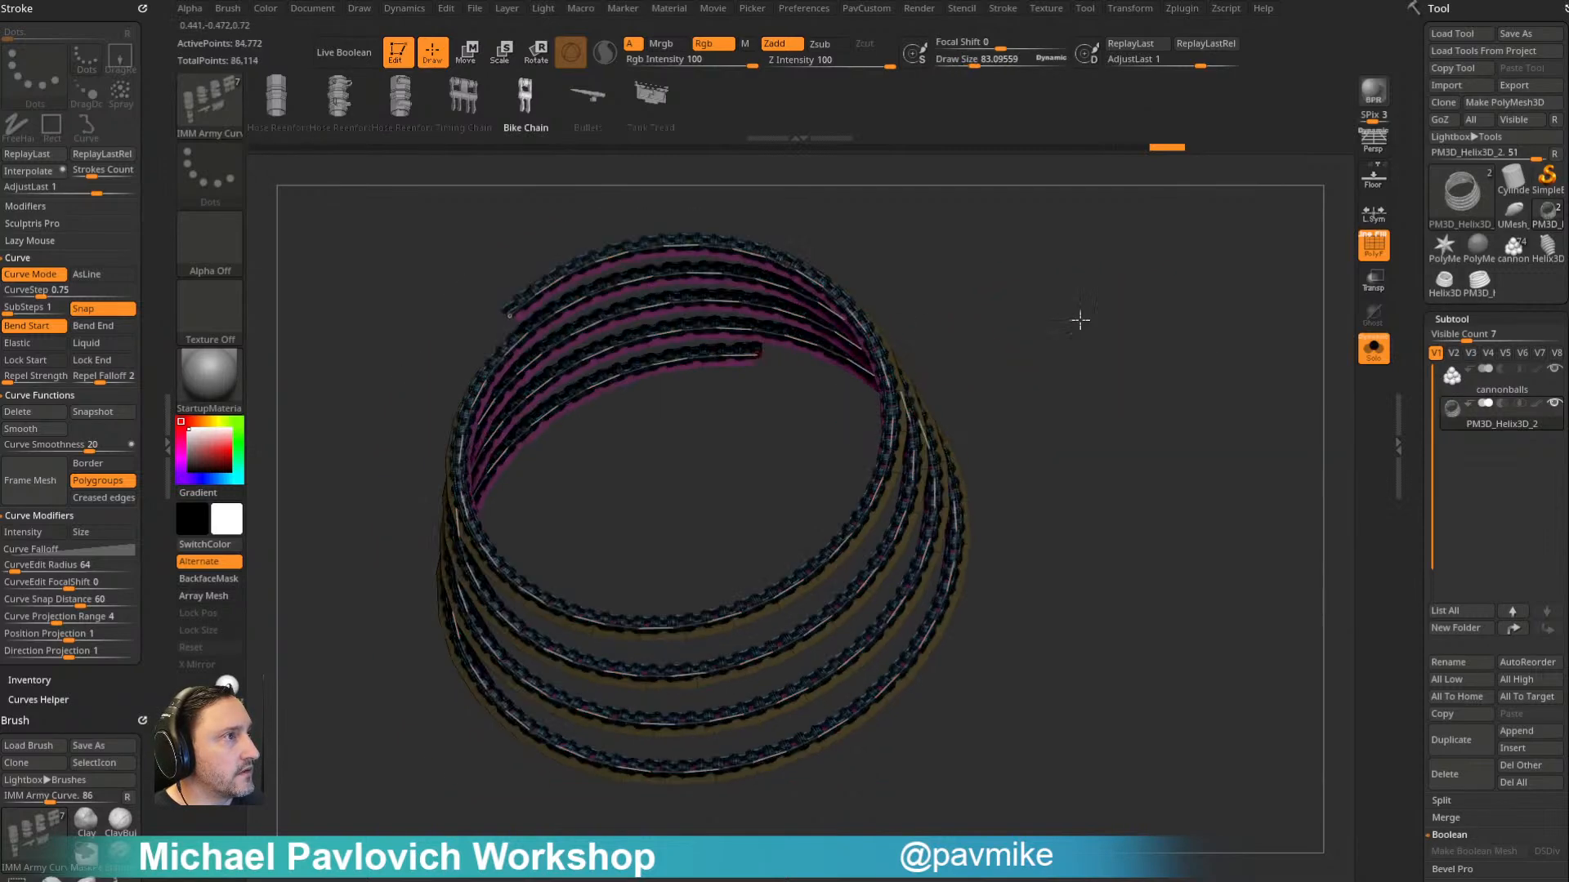
left_click(1376, 252)
mouse_move(1185, 324)
right_mouse_down()
mouse_move(1138, 329)
mouse_move(1177, 320)
mouse_move(1185, 340)
right_mouse_up()
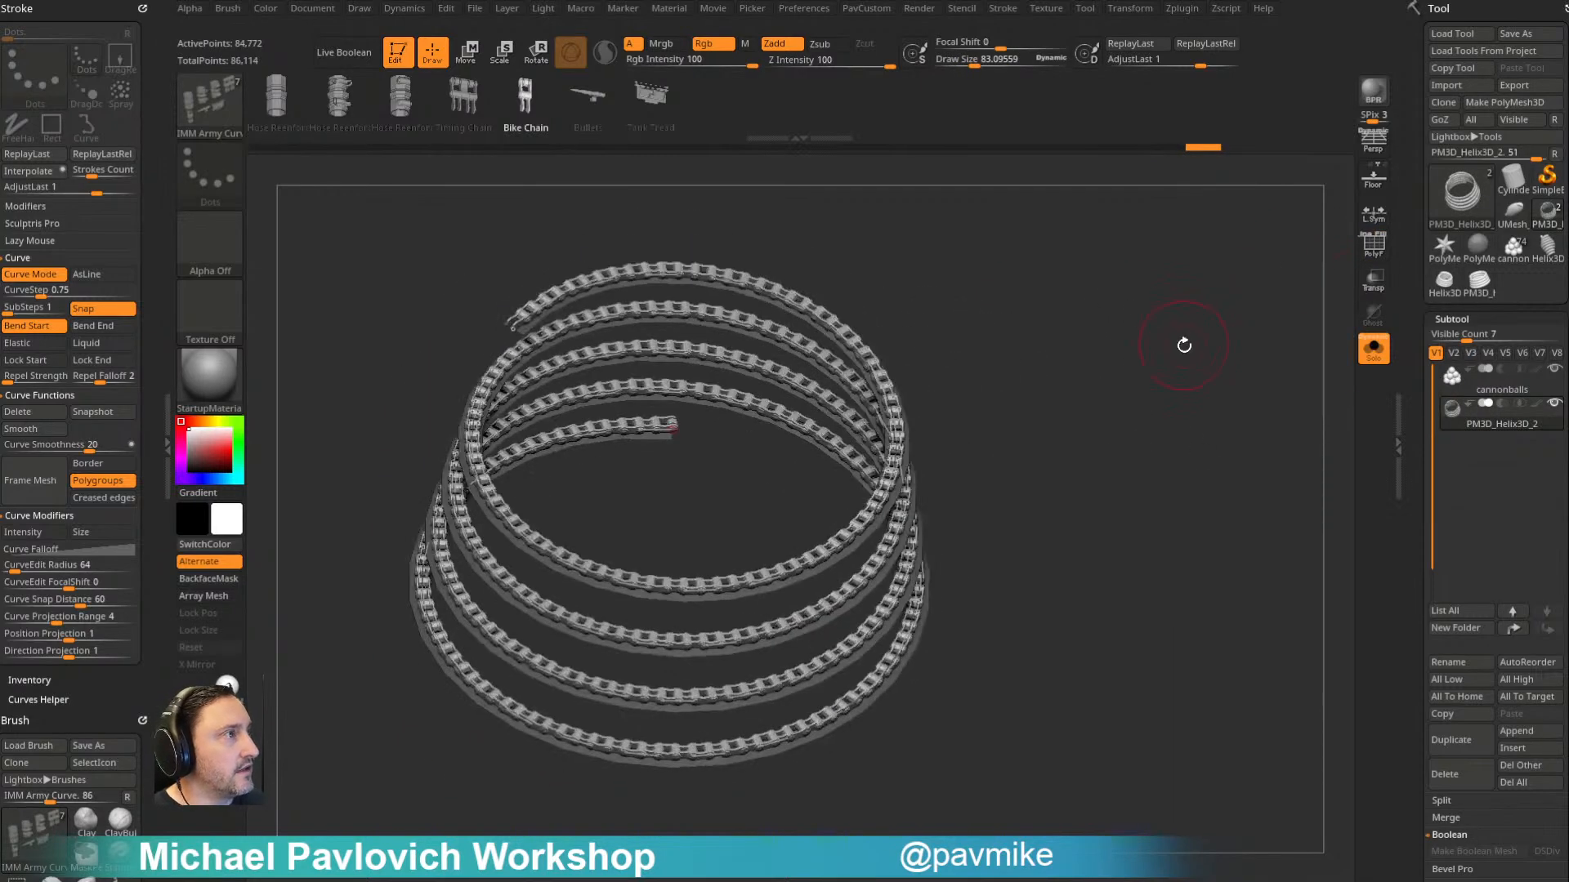
key("3")
left_click(1156, 487)
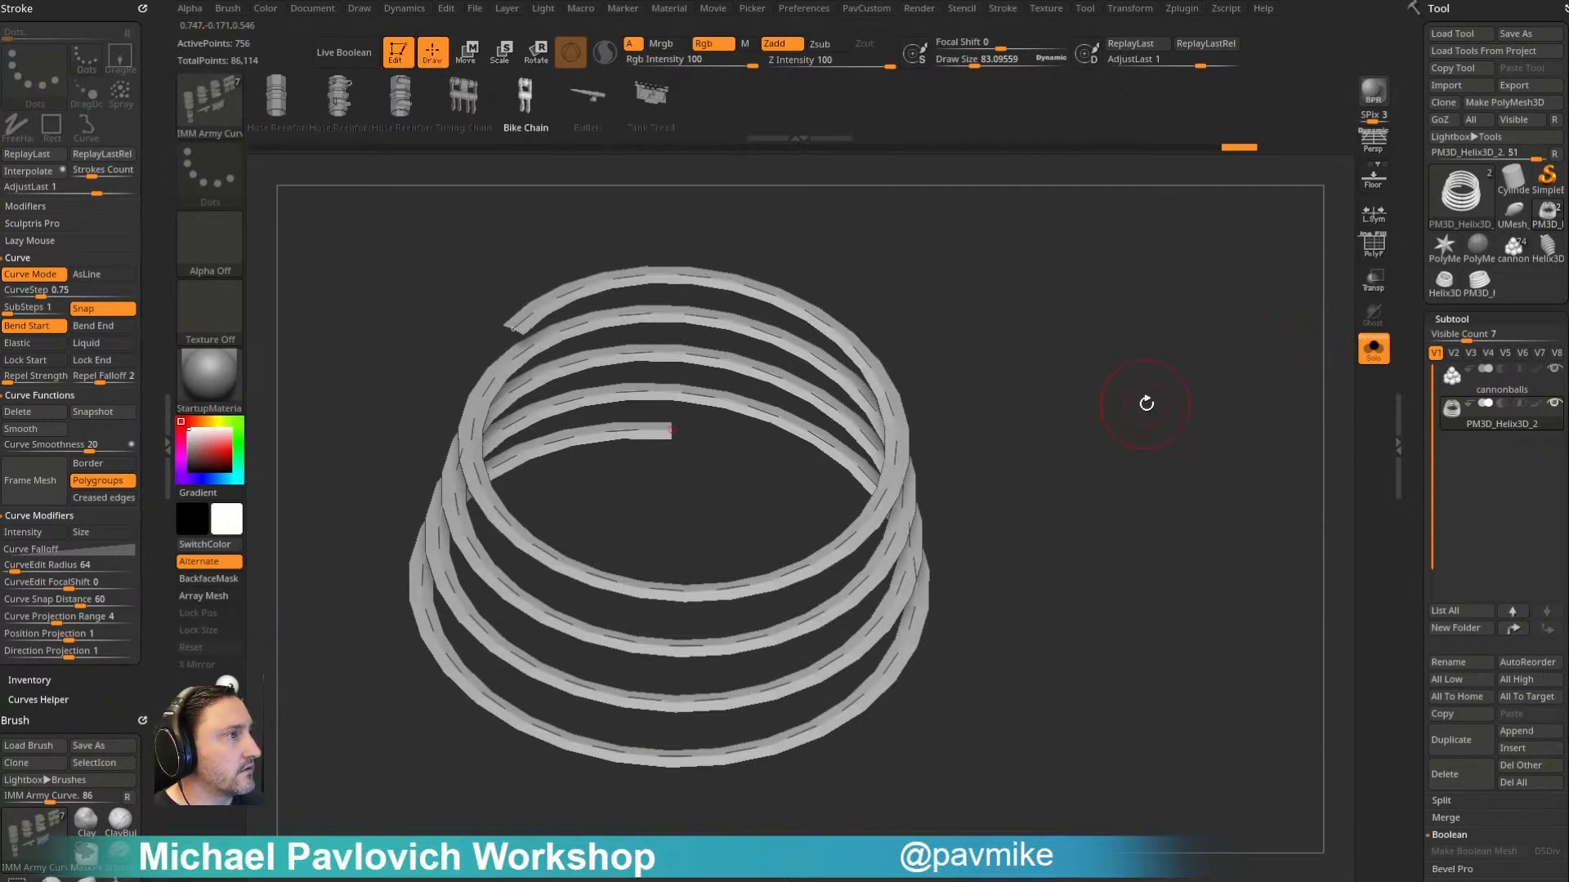
key("ctrl+z")
- Delete the curve along the helix and split the bike chain off the helical strip as its own subtool
mouse_move(1144, 406)
right_mouse_down("ctrl")
mouse_move(1146, 436)
mouse_move(1055, 445)
right_mouse_up("ctrl")
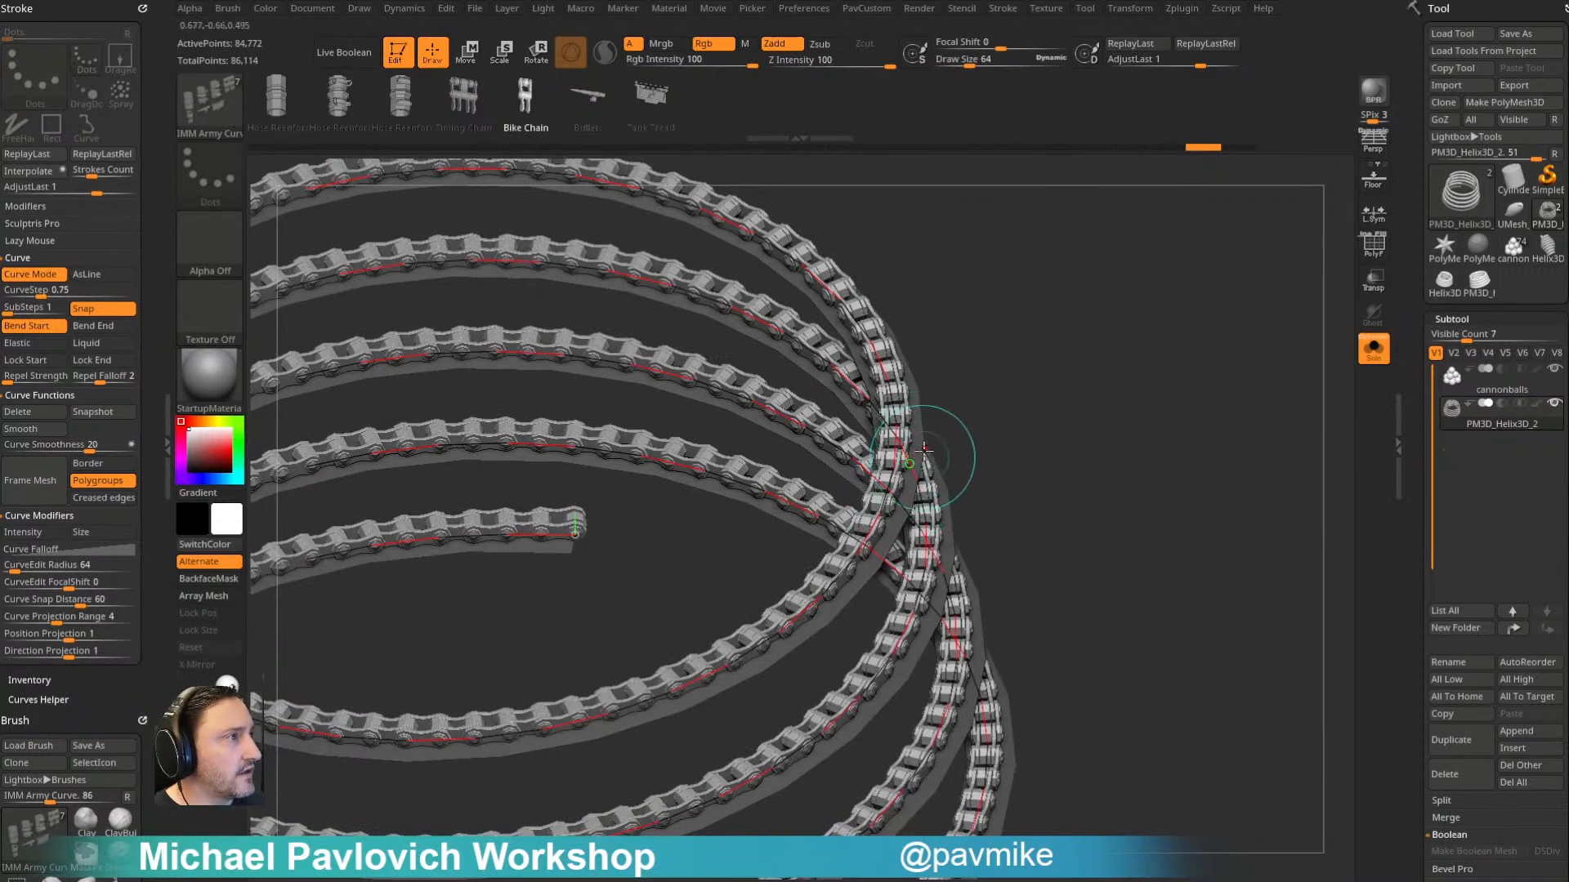
left_click(34, 411)
right_click_drag(1069, 457, 1106, 342, "ctrl")
key("2")
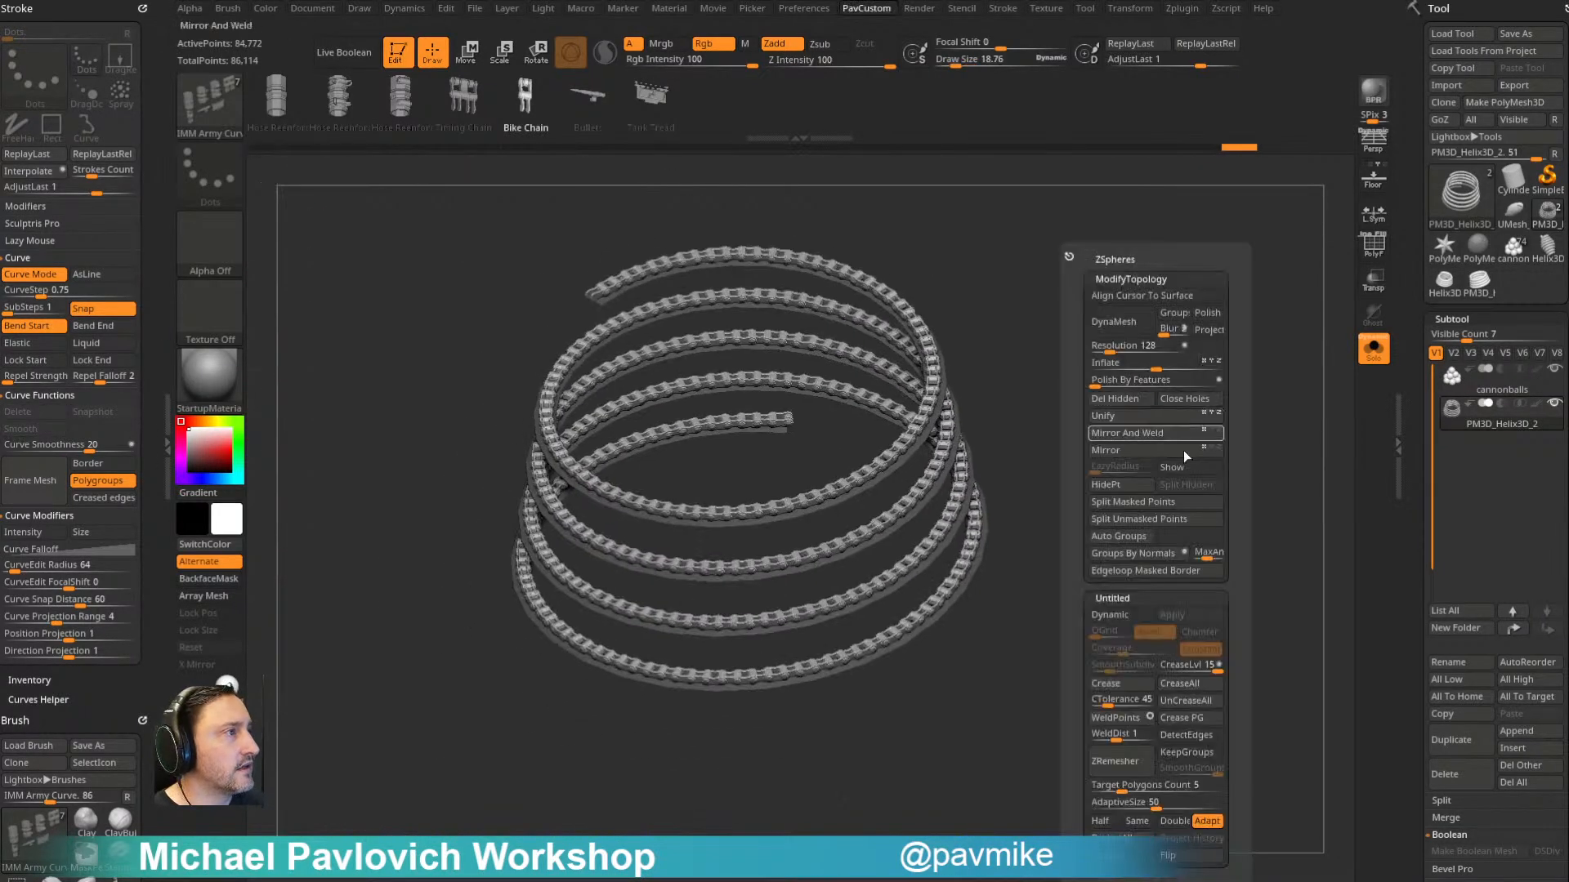
left_click(1123, 502)
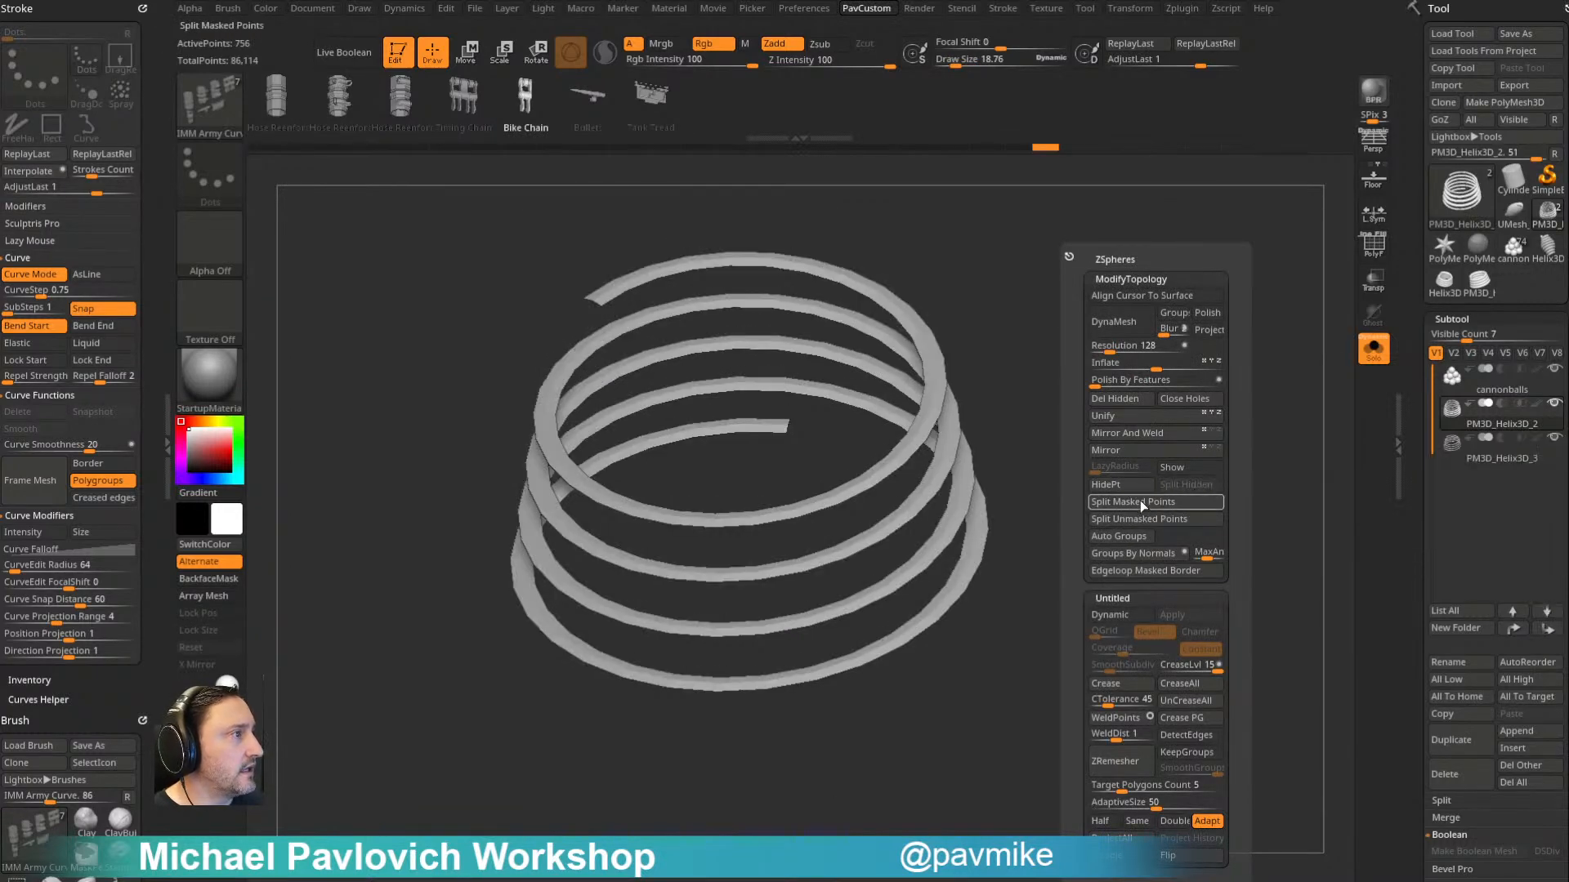
- Select the split-off bike chain subtool and delete it
left_click(1476, 446)
left_click_drag(1225, 350, 1232, 413)
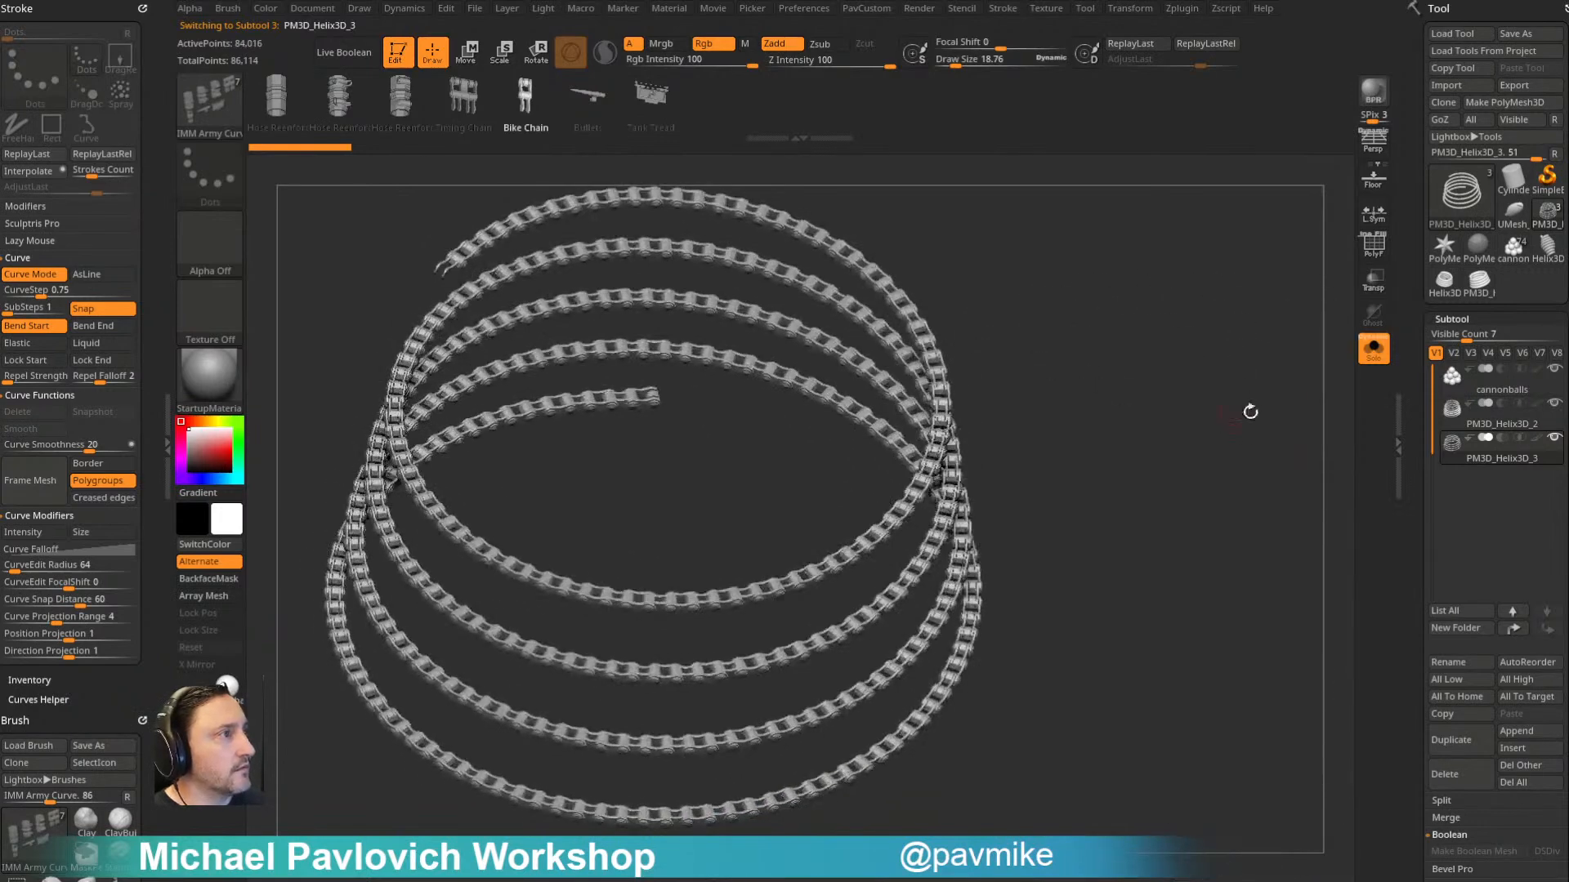
left_click(1449, 784)
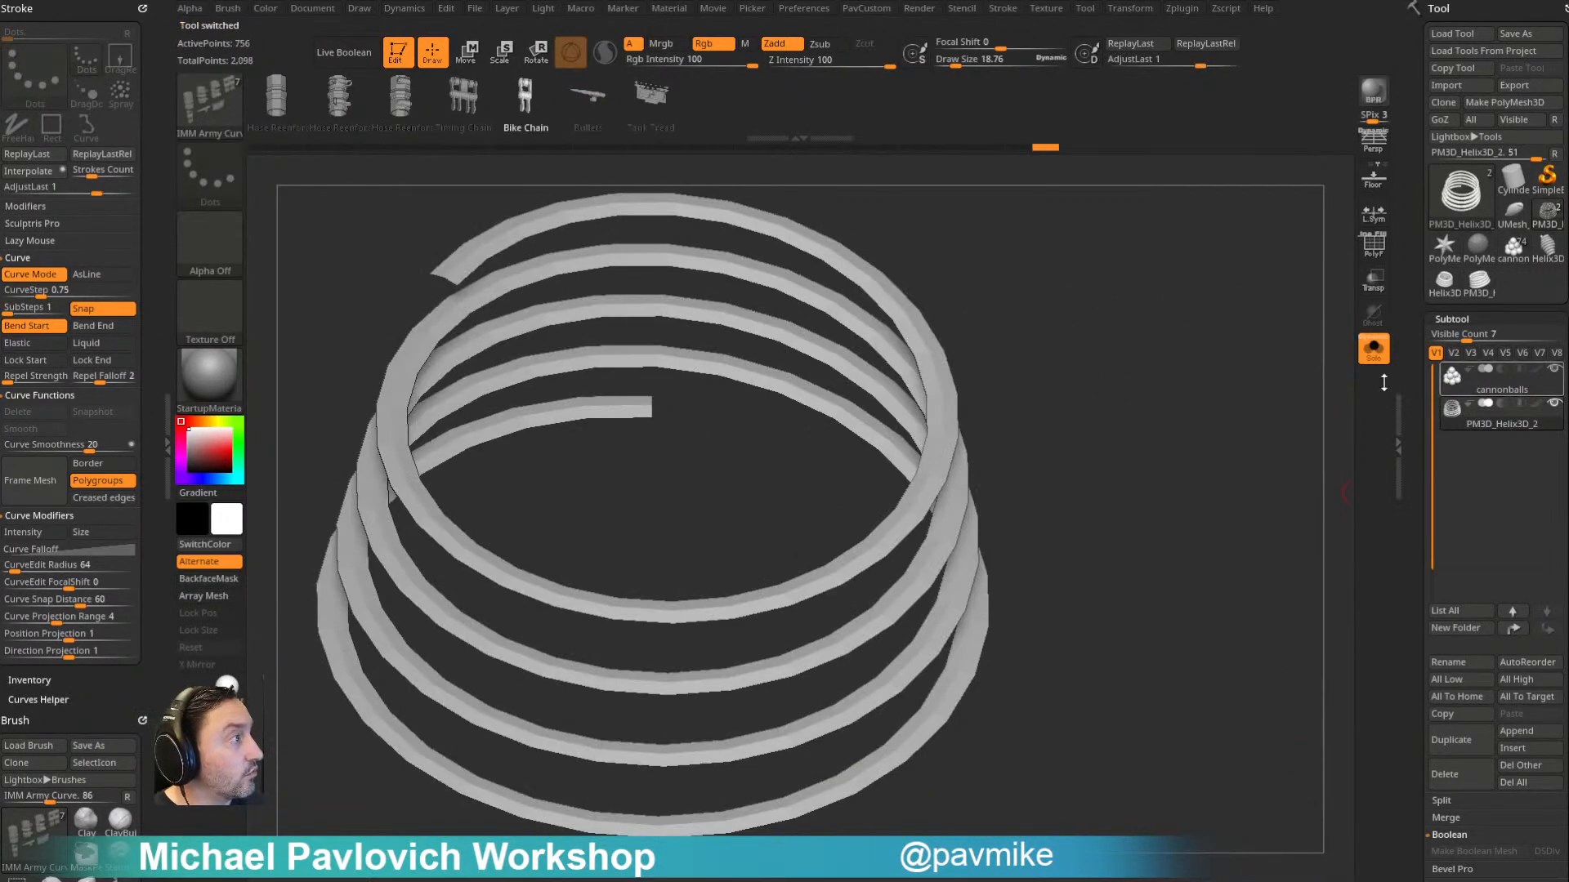
- Show the polyframe and merge the strip's two polyloops into one polygroup with the ZModeler edge action PolyGroup, target Polyloop
left_click(1372, 249)
key("f")
mouse_move(1202, 444)
left_mouse_down()
mouse_move(1184, 273)
mouse_move(1204, 478)
left_mouse_up()
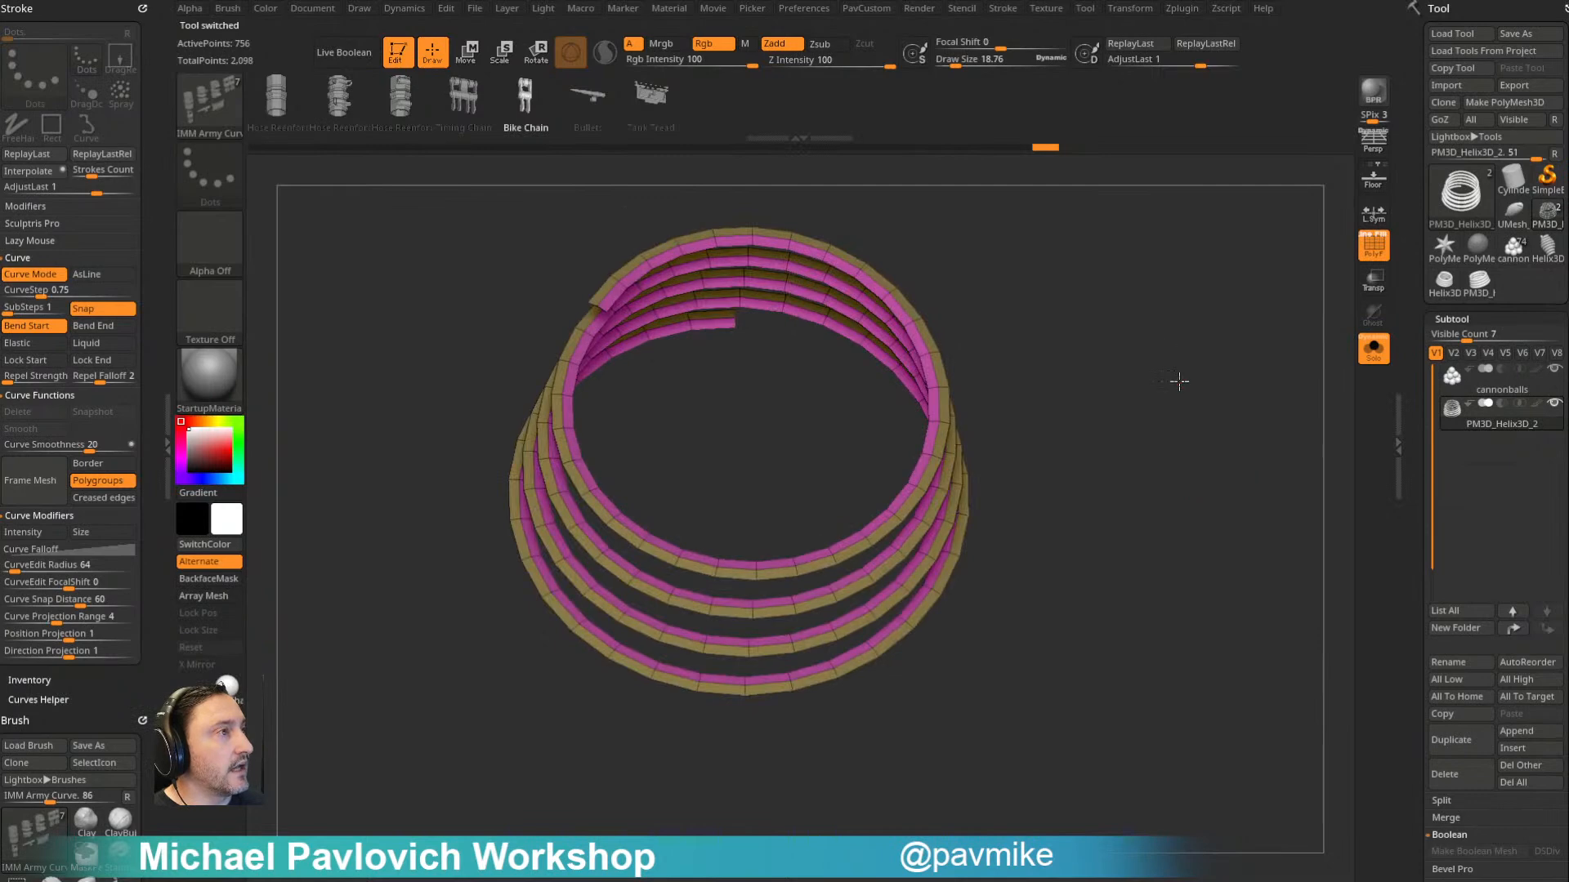
left_click_drag(1169, 354, 972, 425, "alt")
key("b")
key("z")
key("m")
key("space")
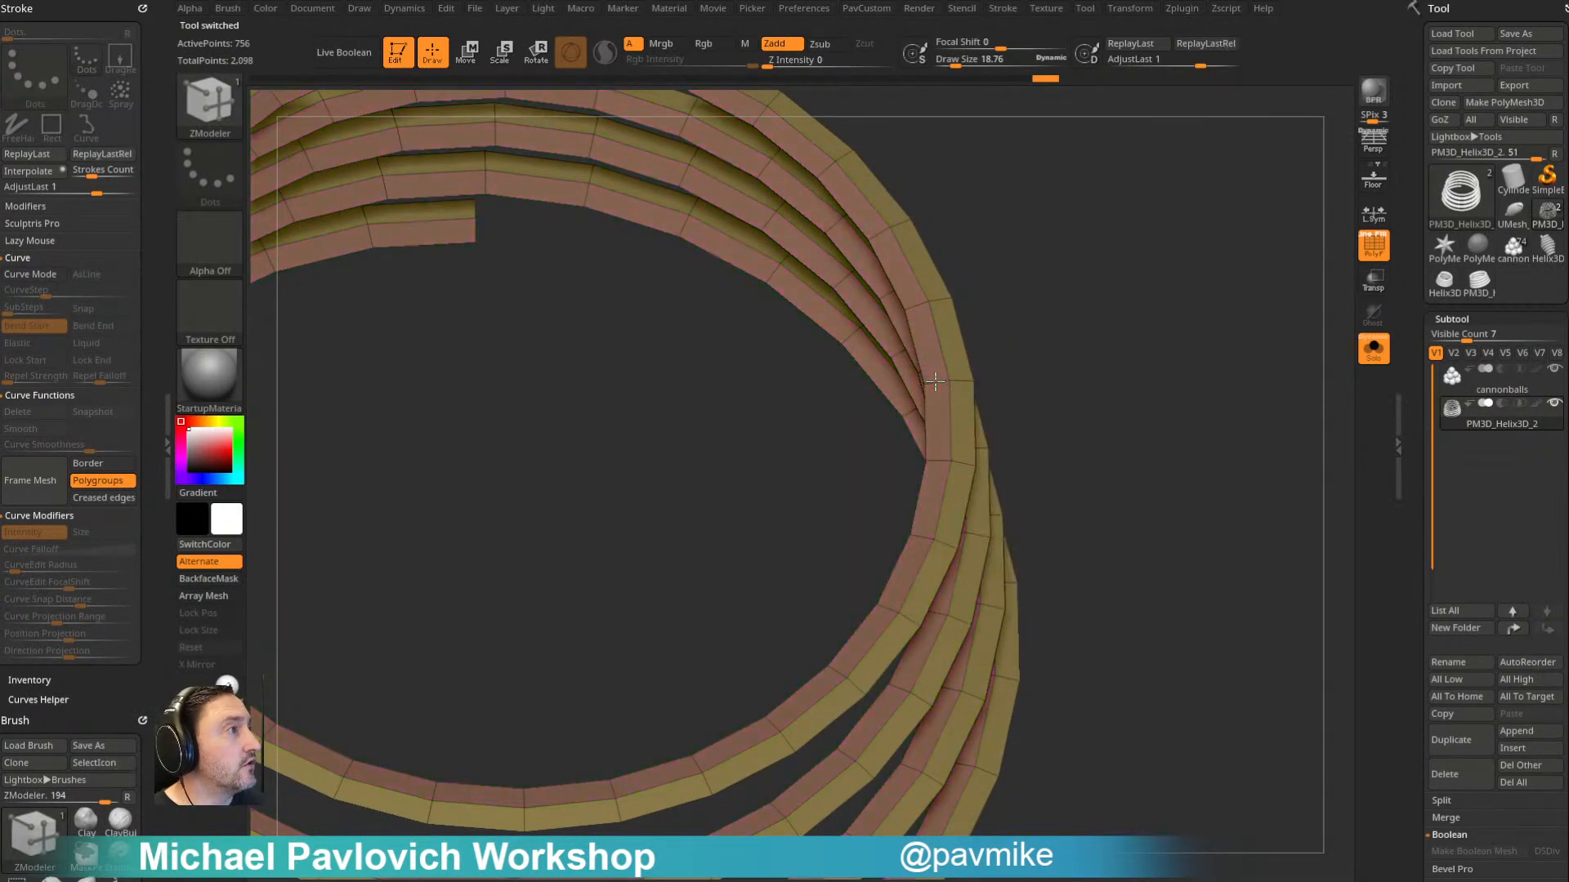
left_click(936, 383)
key("f")
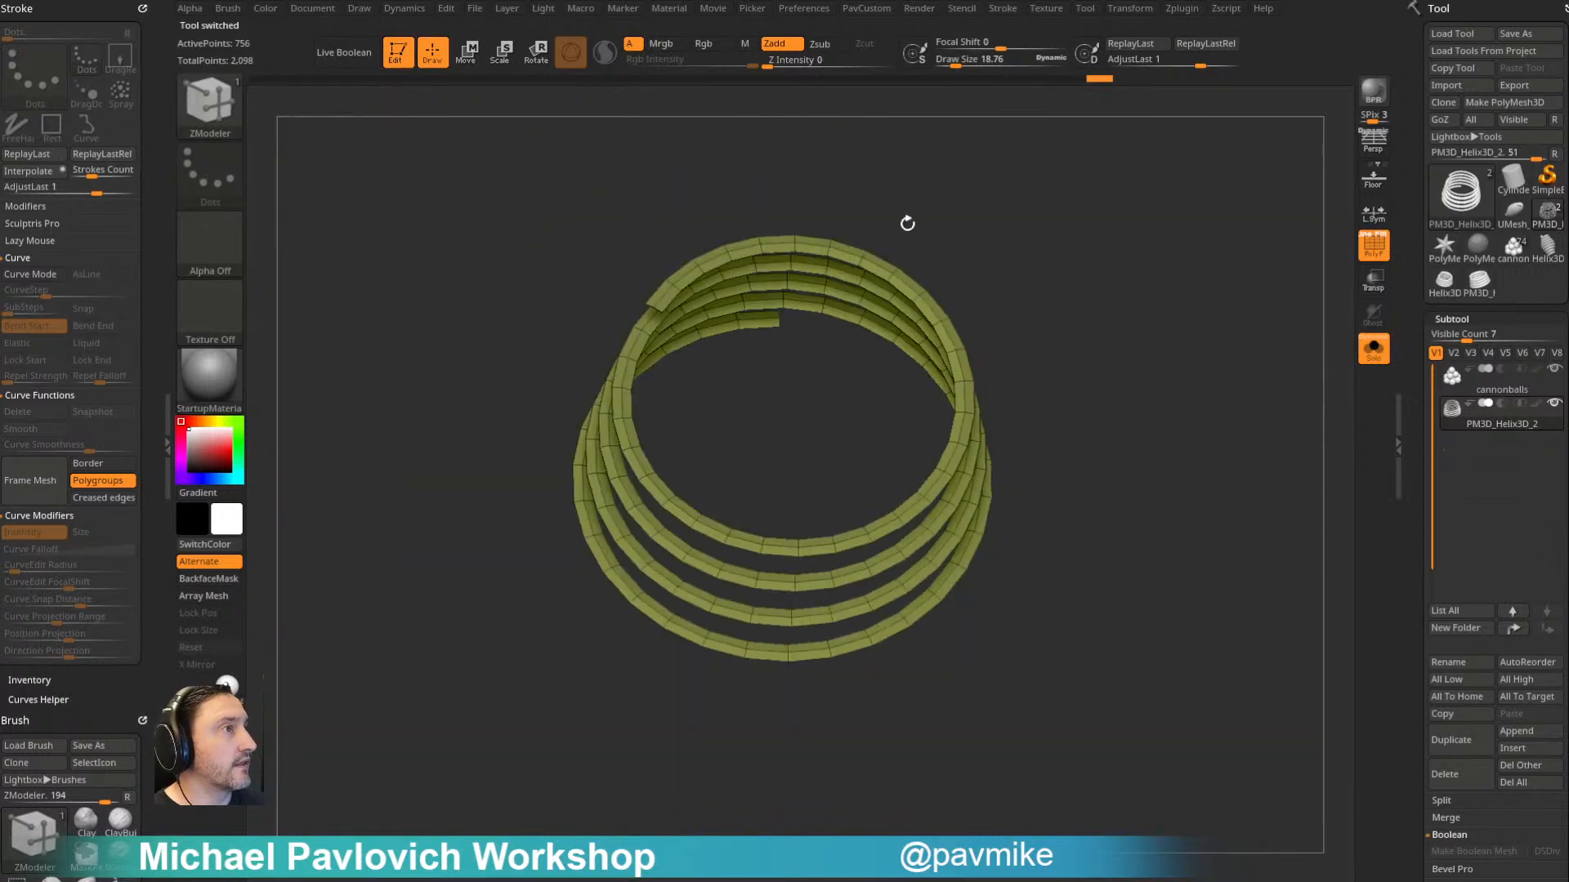
- Isolate one layer of the helical strip by polygroup and split the hidden layer into a separate subtool
left_click_drag(1020, 335, 1168, 371)
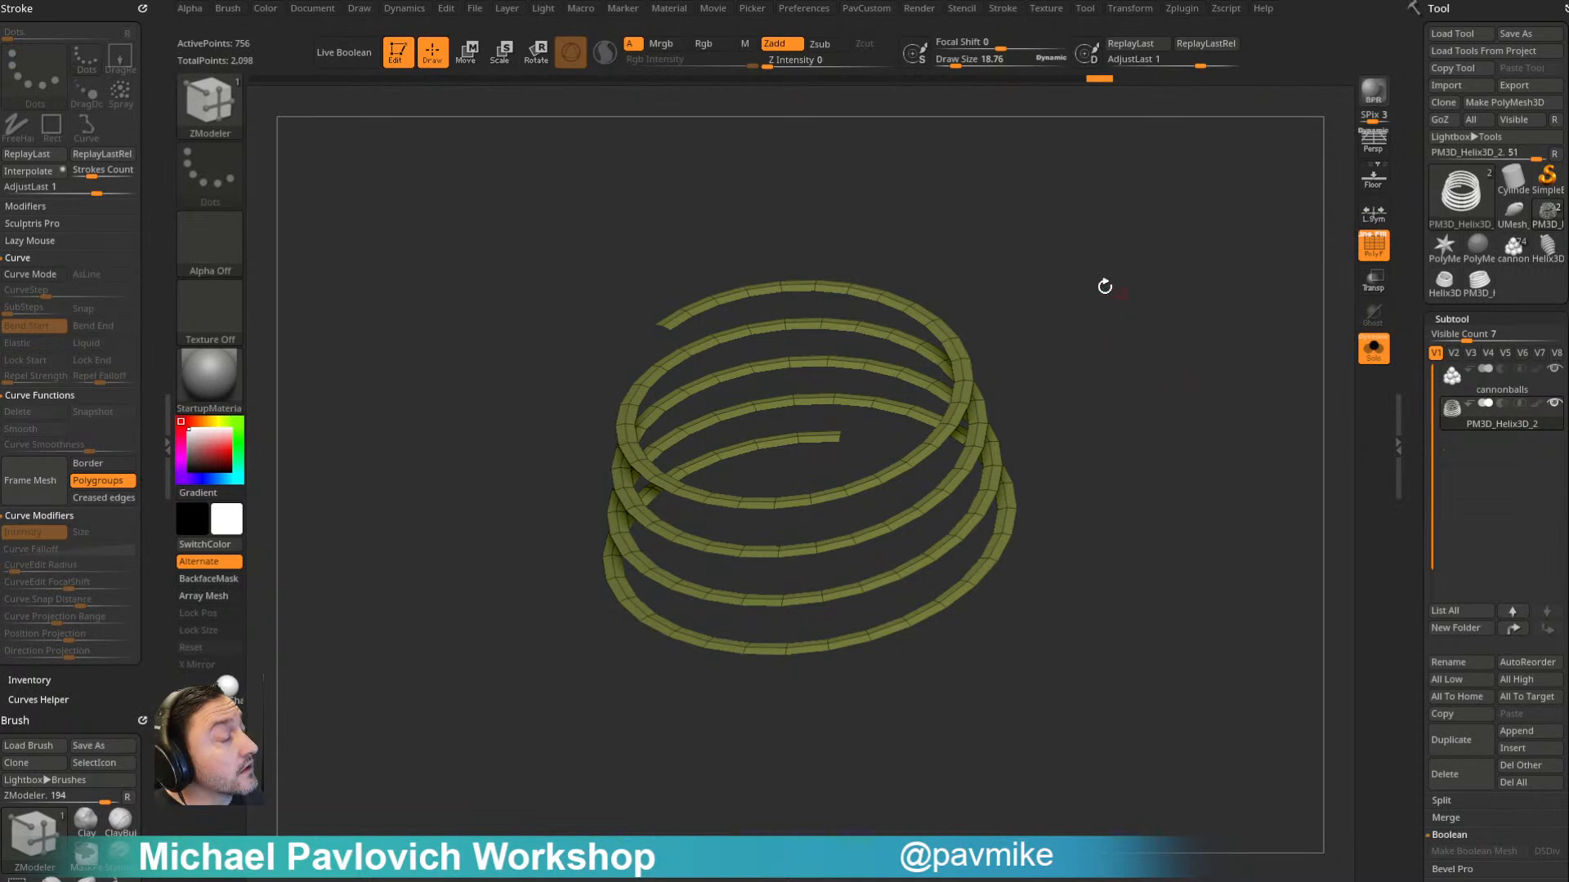
left_click_drag(1155, 368, 1160, 381)
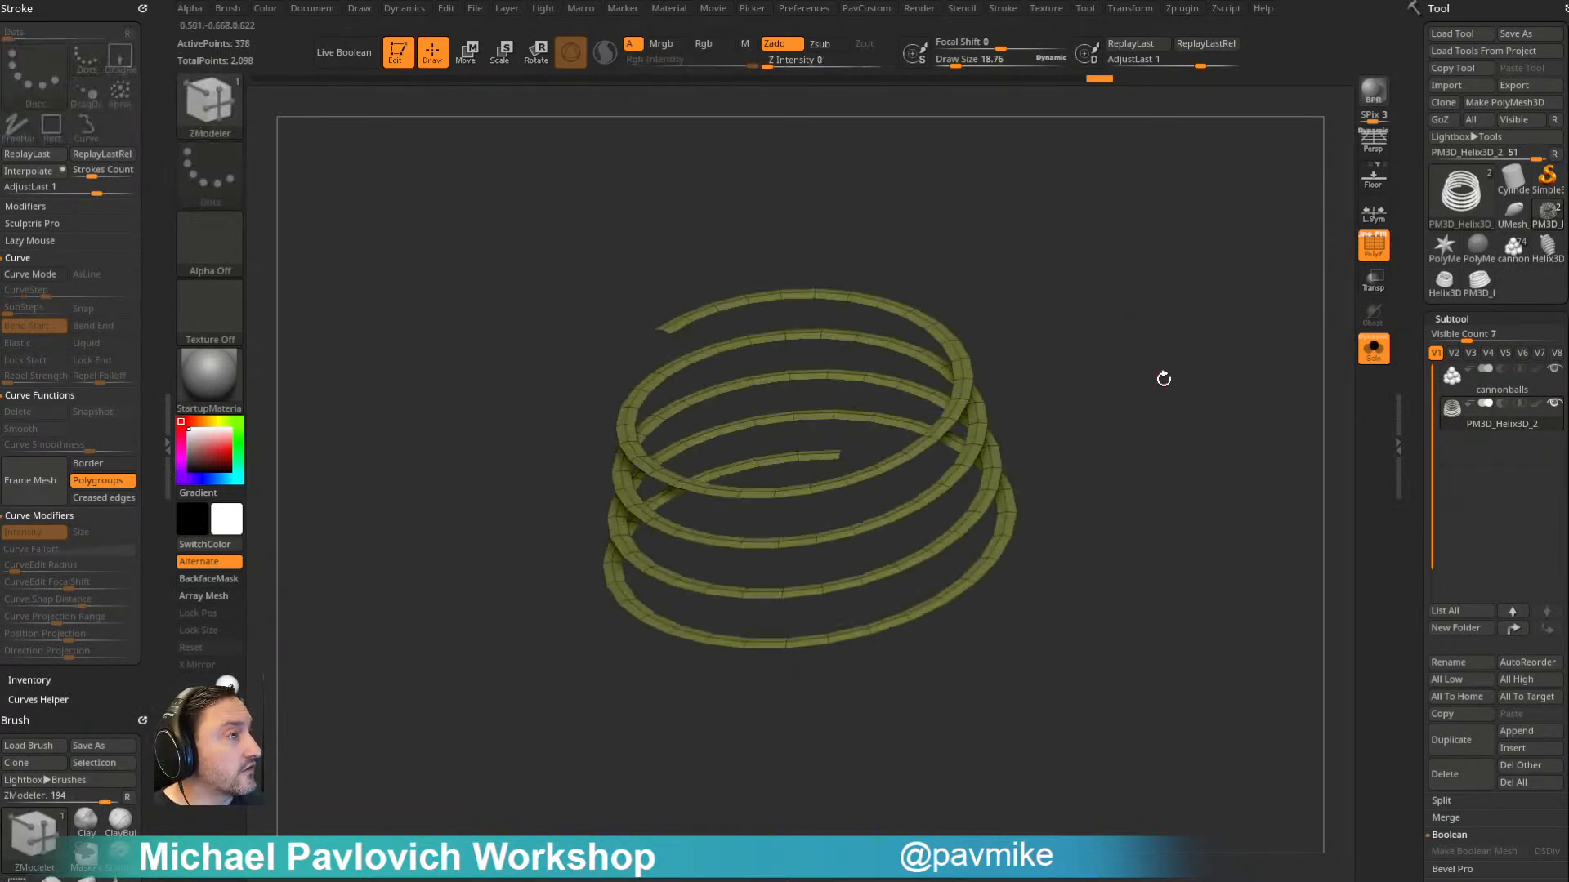
key("3")
left_click(1210, 466)
- Select the newly split helix strip, flip its normals and open its Display Properties
left_click(1488, 460)
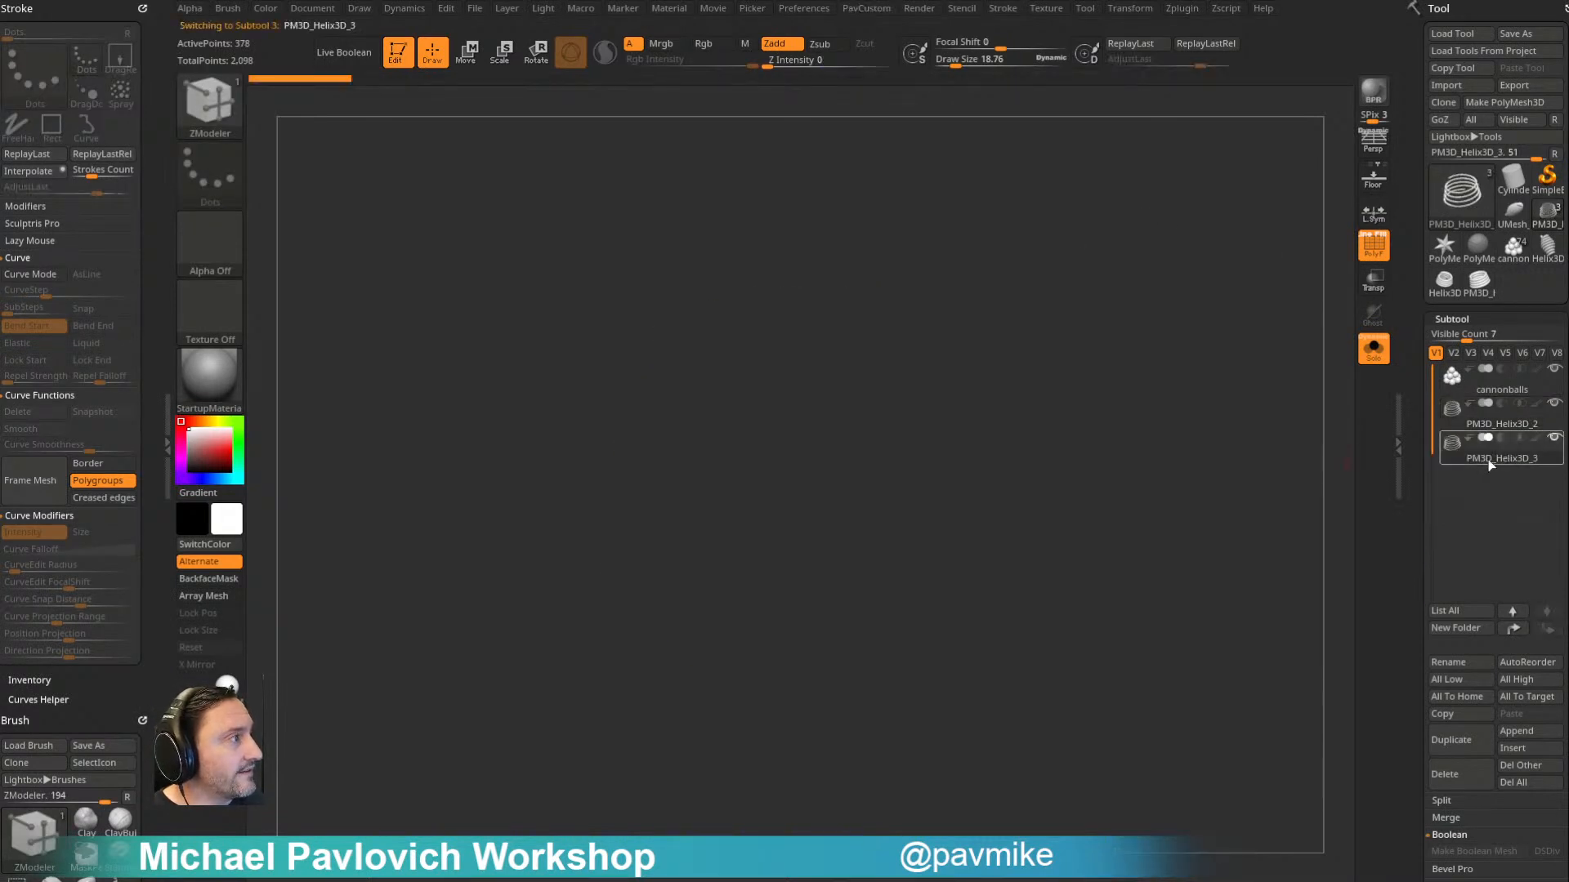
key("3")
left_click(1184, 854)
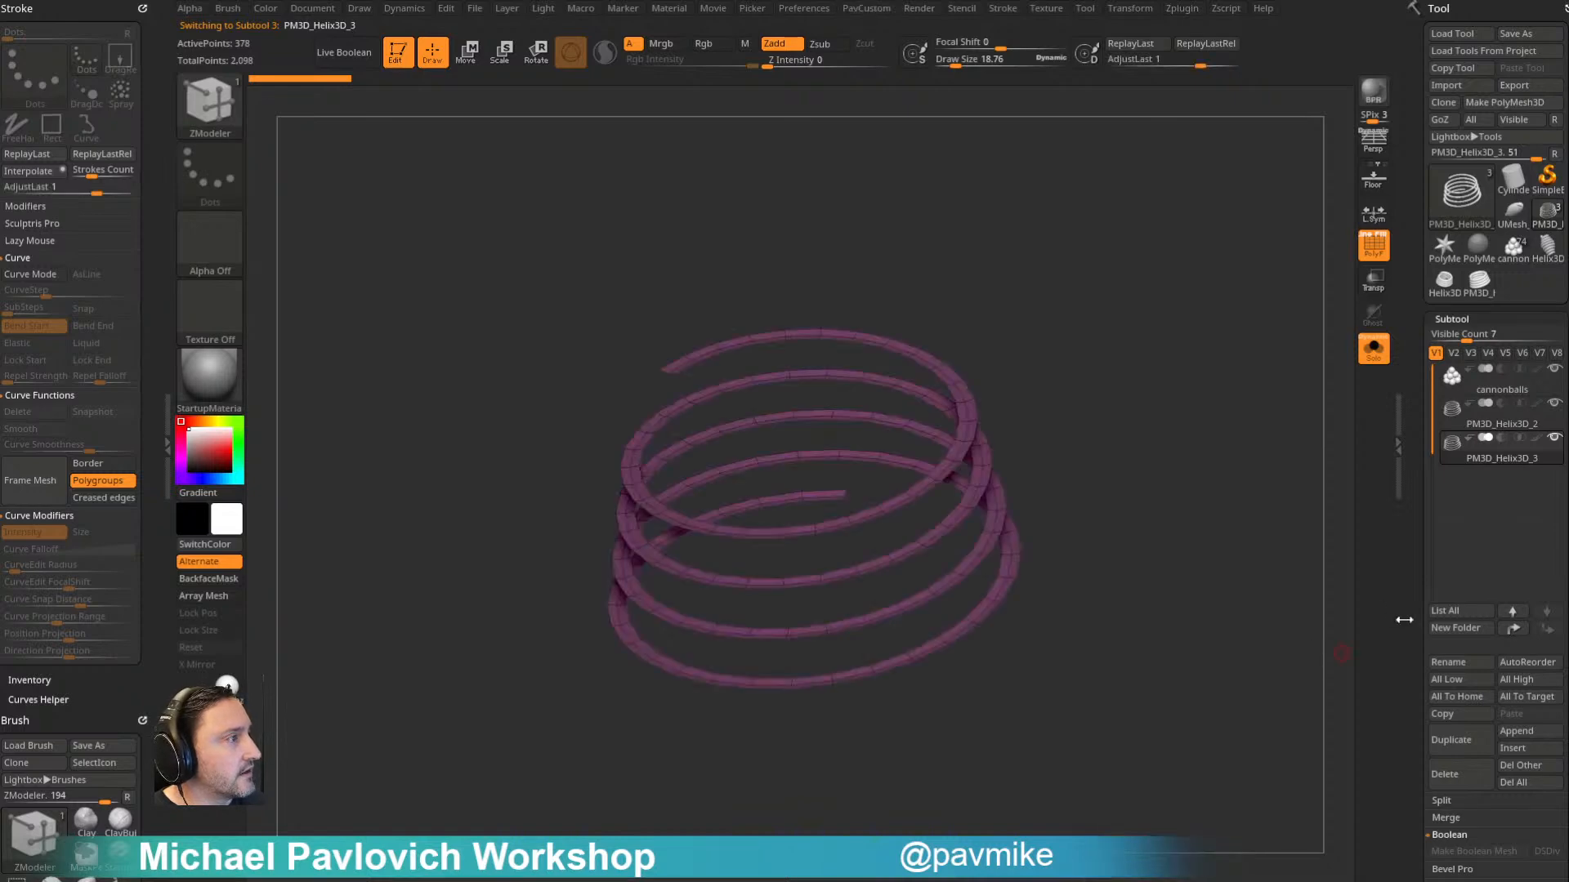
scroll(1425, 377, "down", 10)
left_click_drag(1454, 429, 1460, 395, "shift")
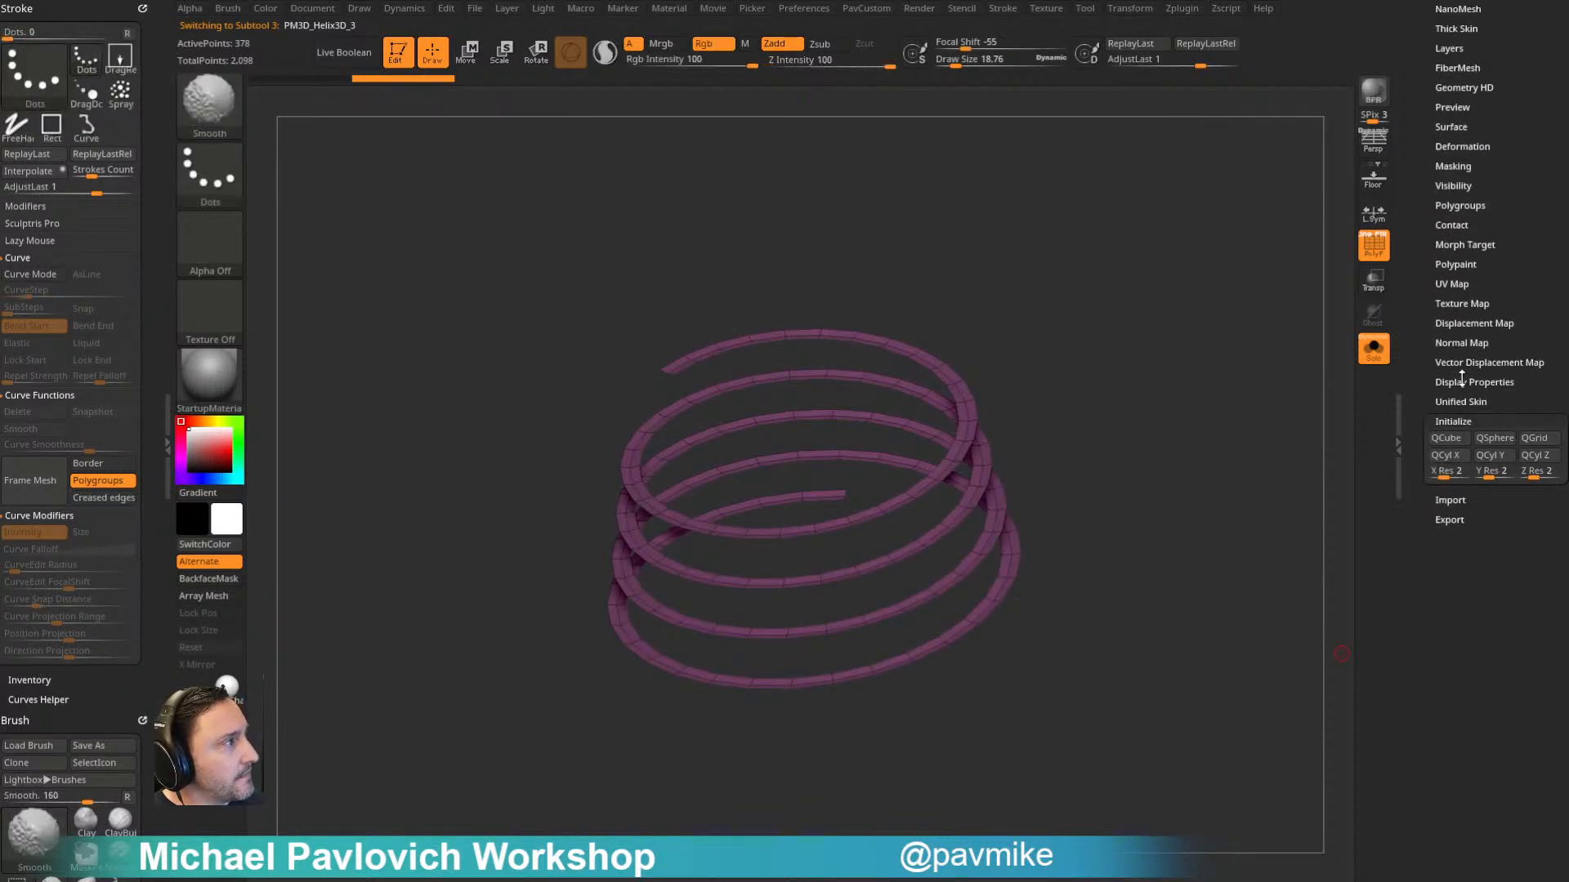
left_click(1462, 379, "shift")
left_click_drag(1408, 338, 1411, 683)
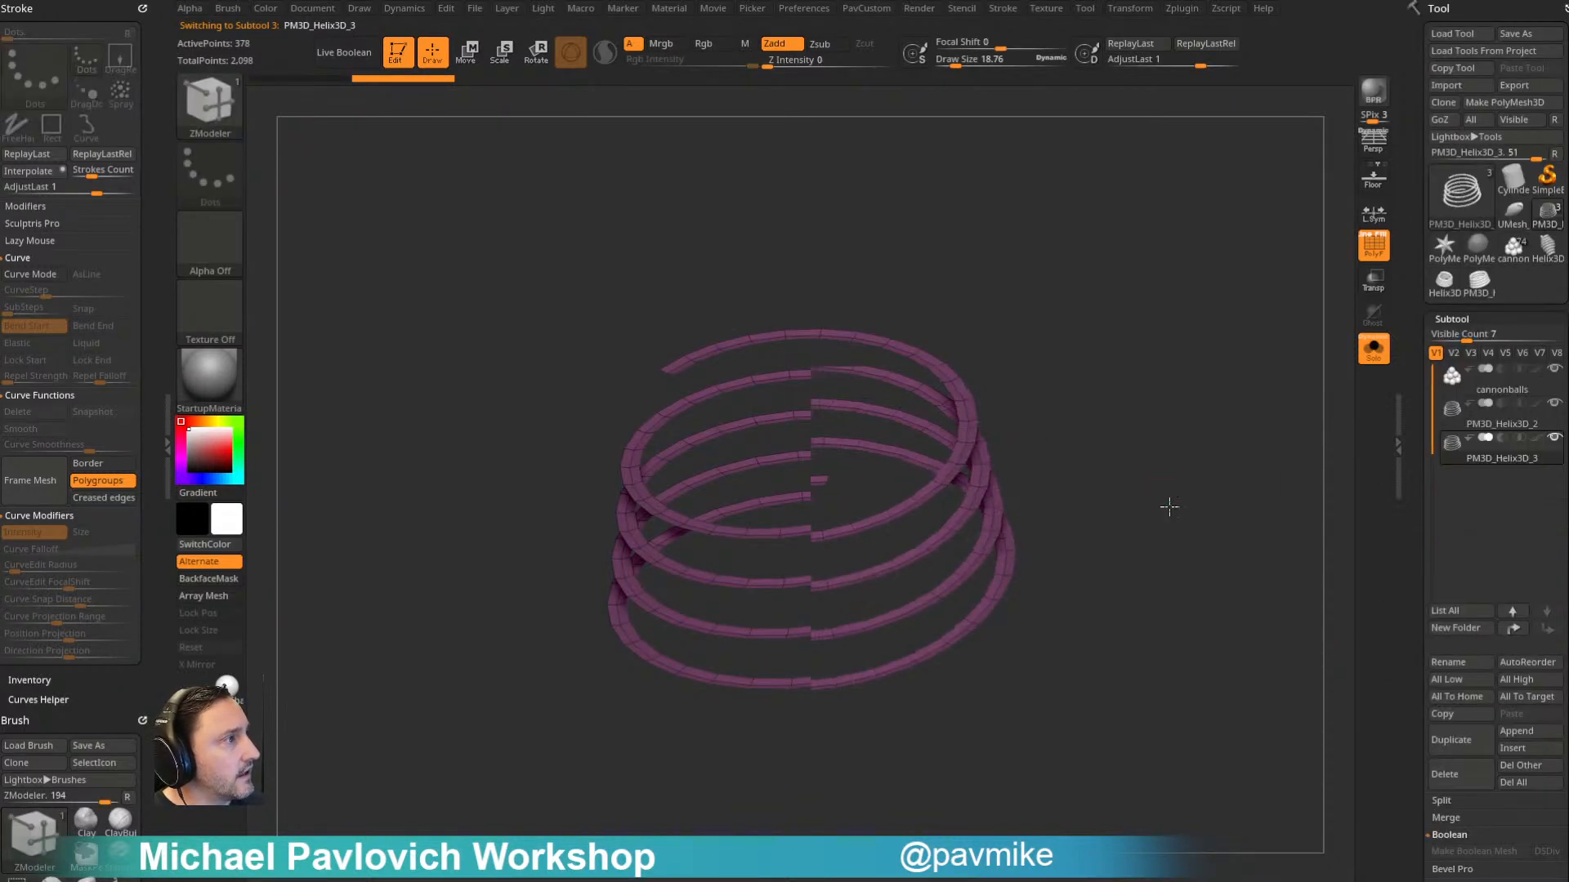
left_click_drag(1160, 486, 1183, 509)
- Delete the central edge loop on both helix strips with ZModeler's edge Insert action, then reselect the first strip PM3D_Helix3D_2
left_click(1487, 419)
left_click_drag(1177, 345, 1200, 412)
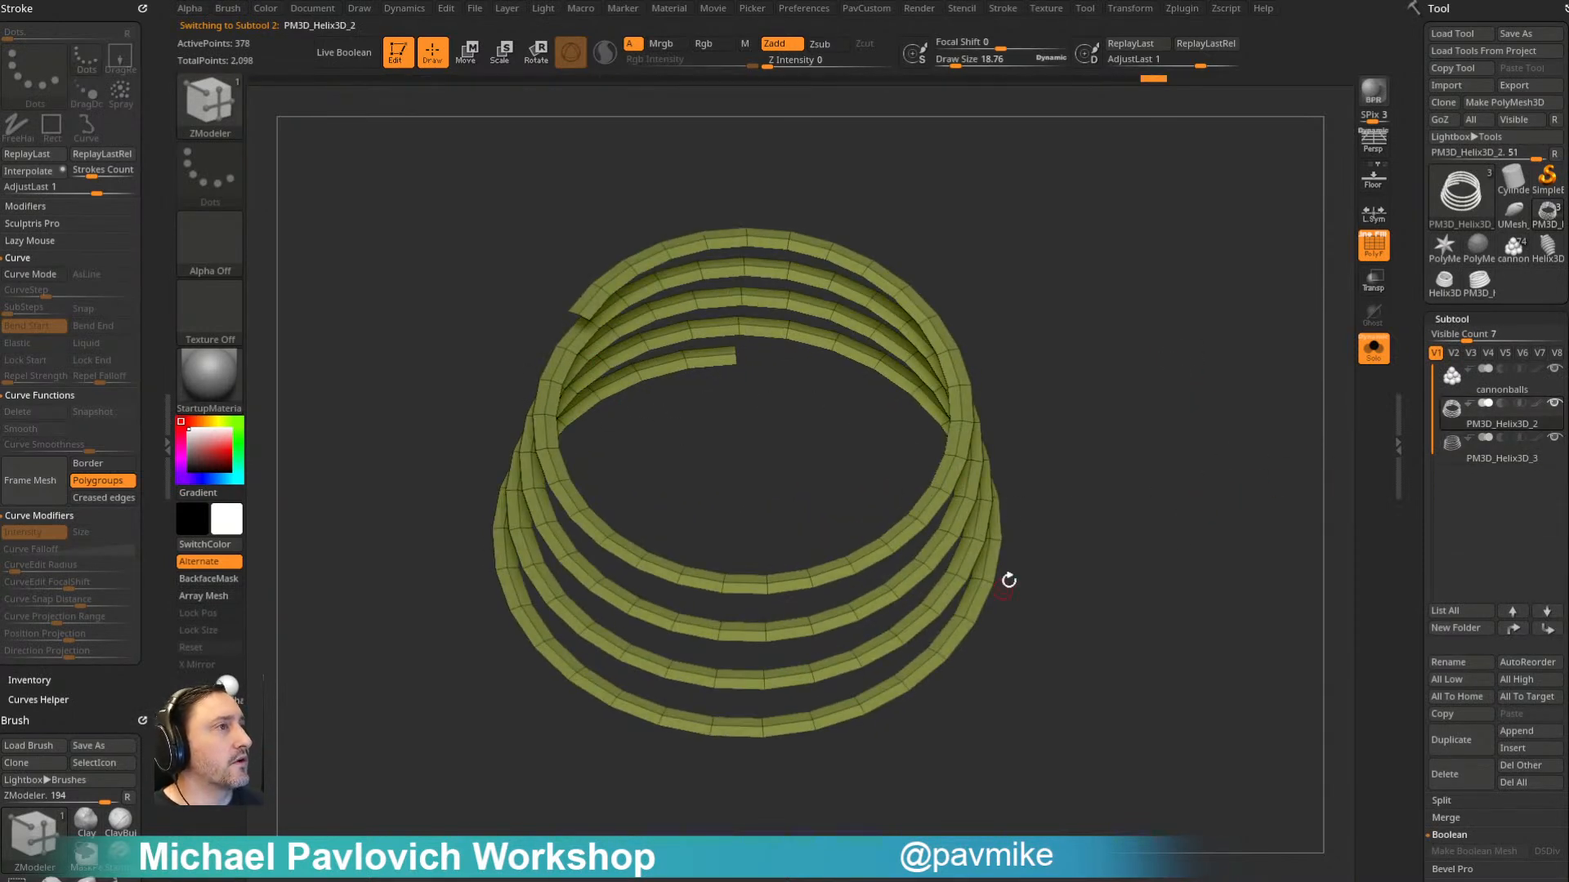
left_click_drag(1107, 362, 987, 401)
key("space")
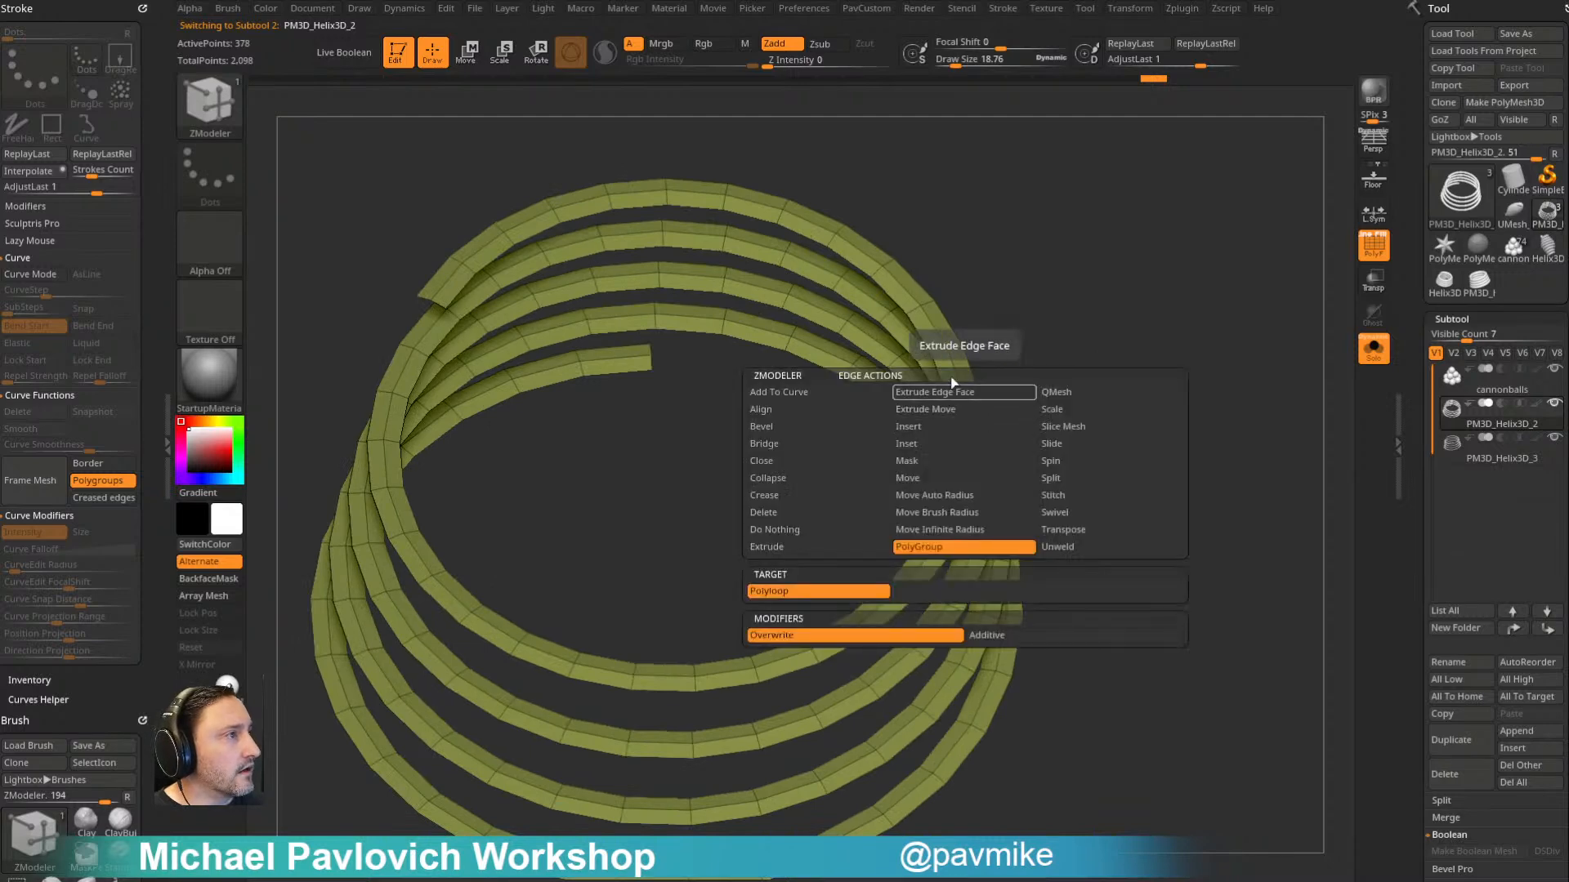
left_click(925, 425)
left_click(967, 421, "alt")
left_click_drag(1099, 387, 1150, 376, "alt")
left_click(1483, 461)
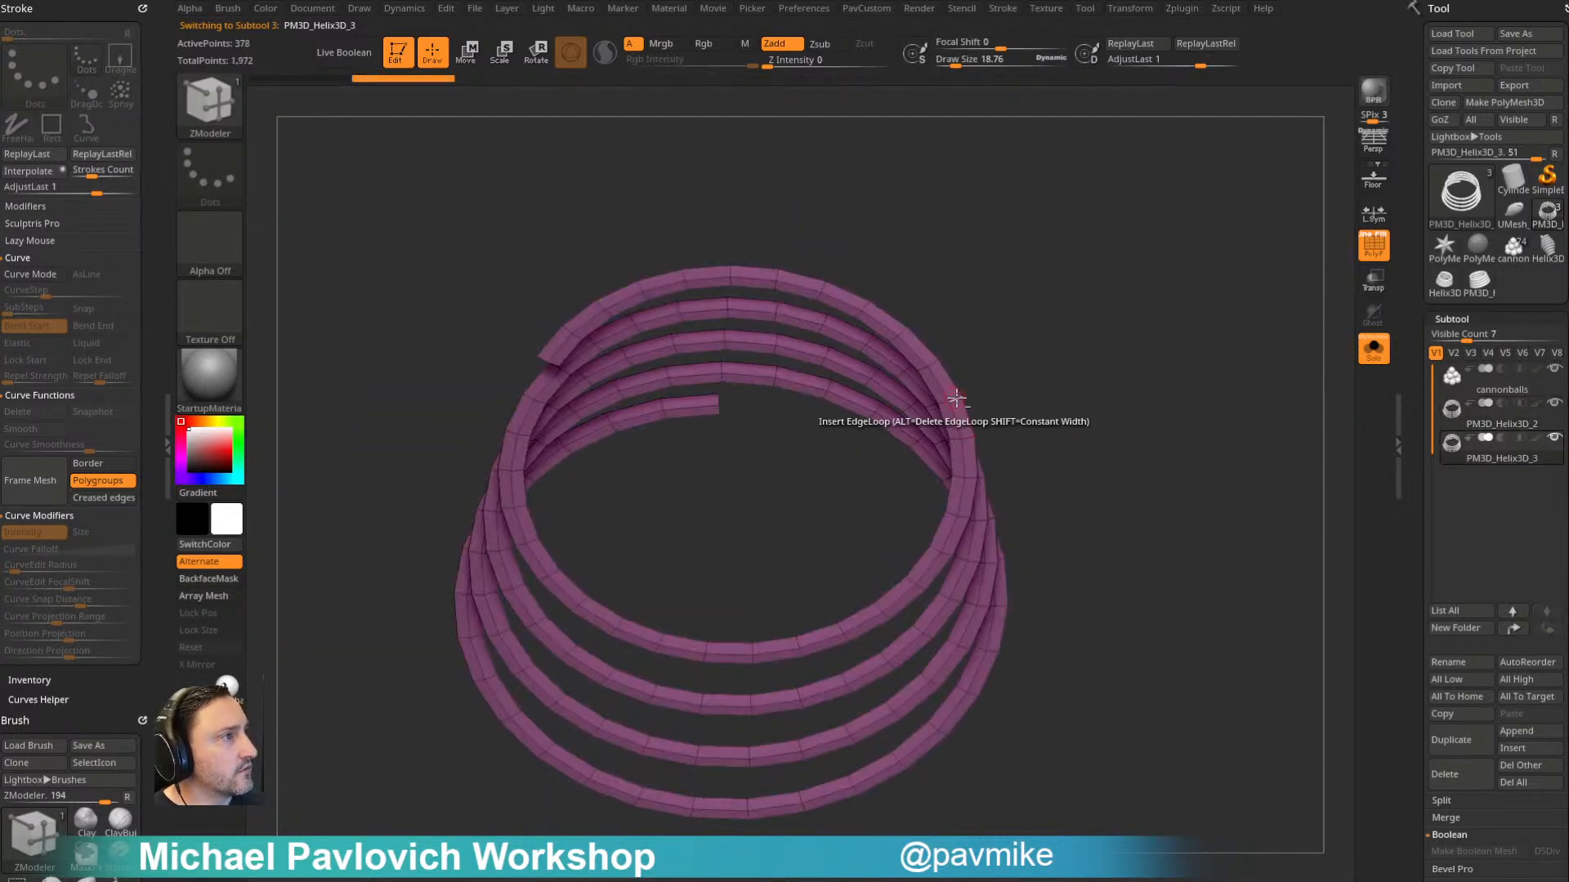
left_click(1491, 413)
- Turn on Dynamic Subdiv for the strip, lower its SmoothSubdiv level and enable MicroPoly
left_click_drag(1416, 429, 1419, 286)
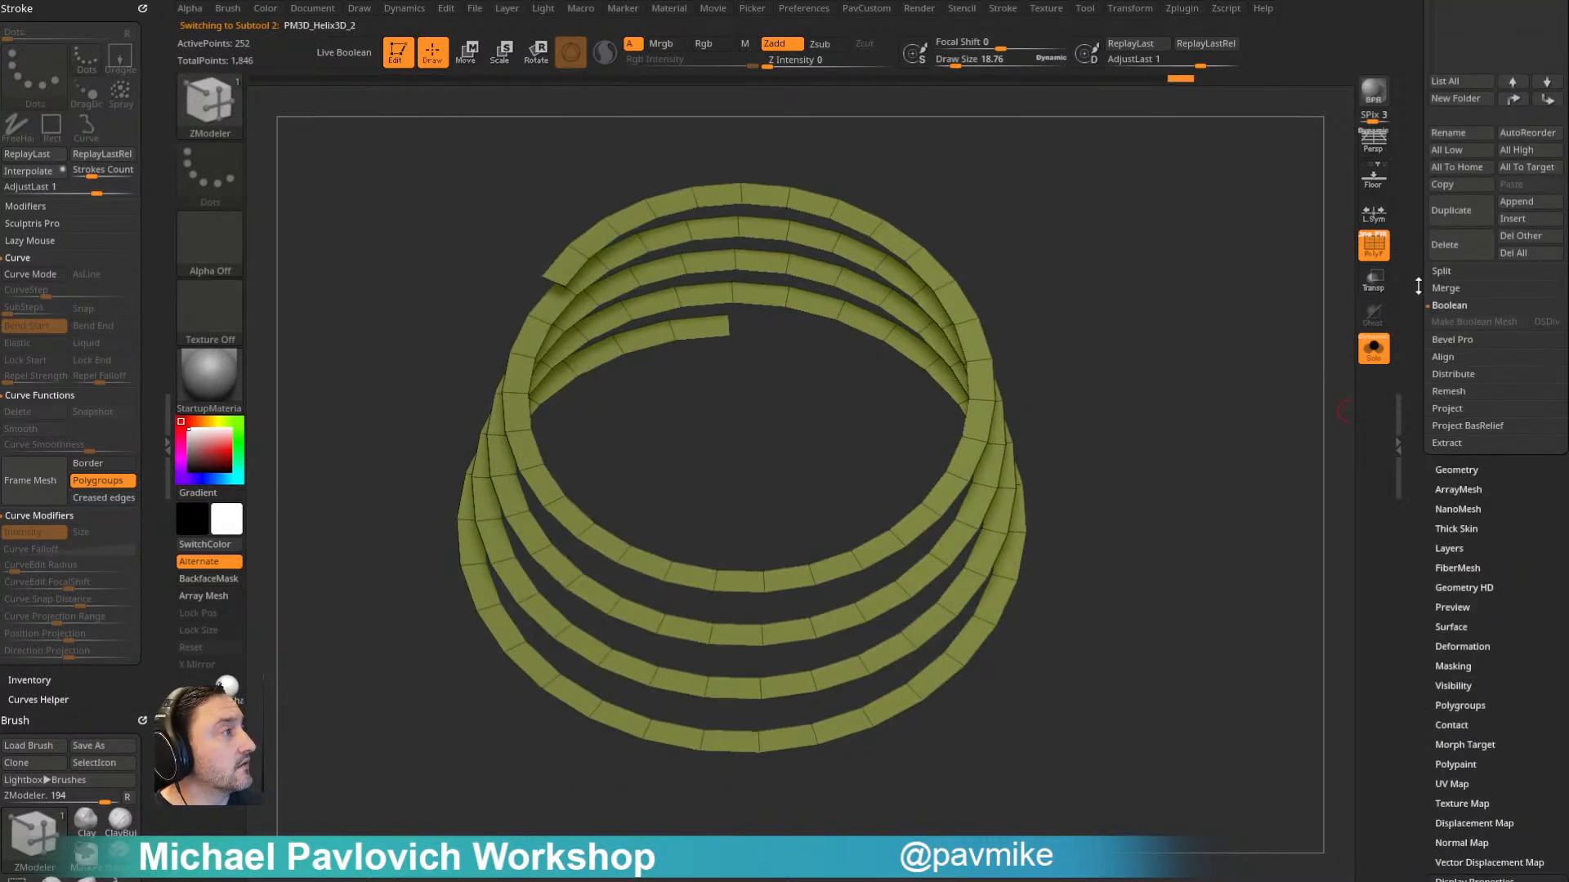
left_click(1462, 468)
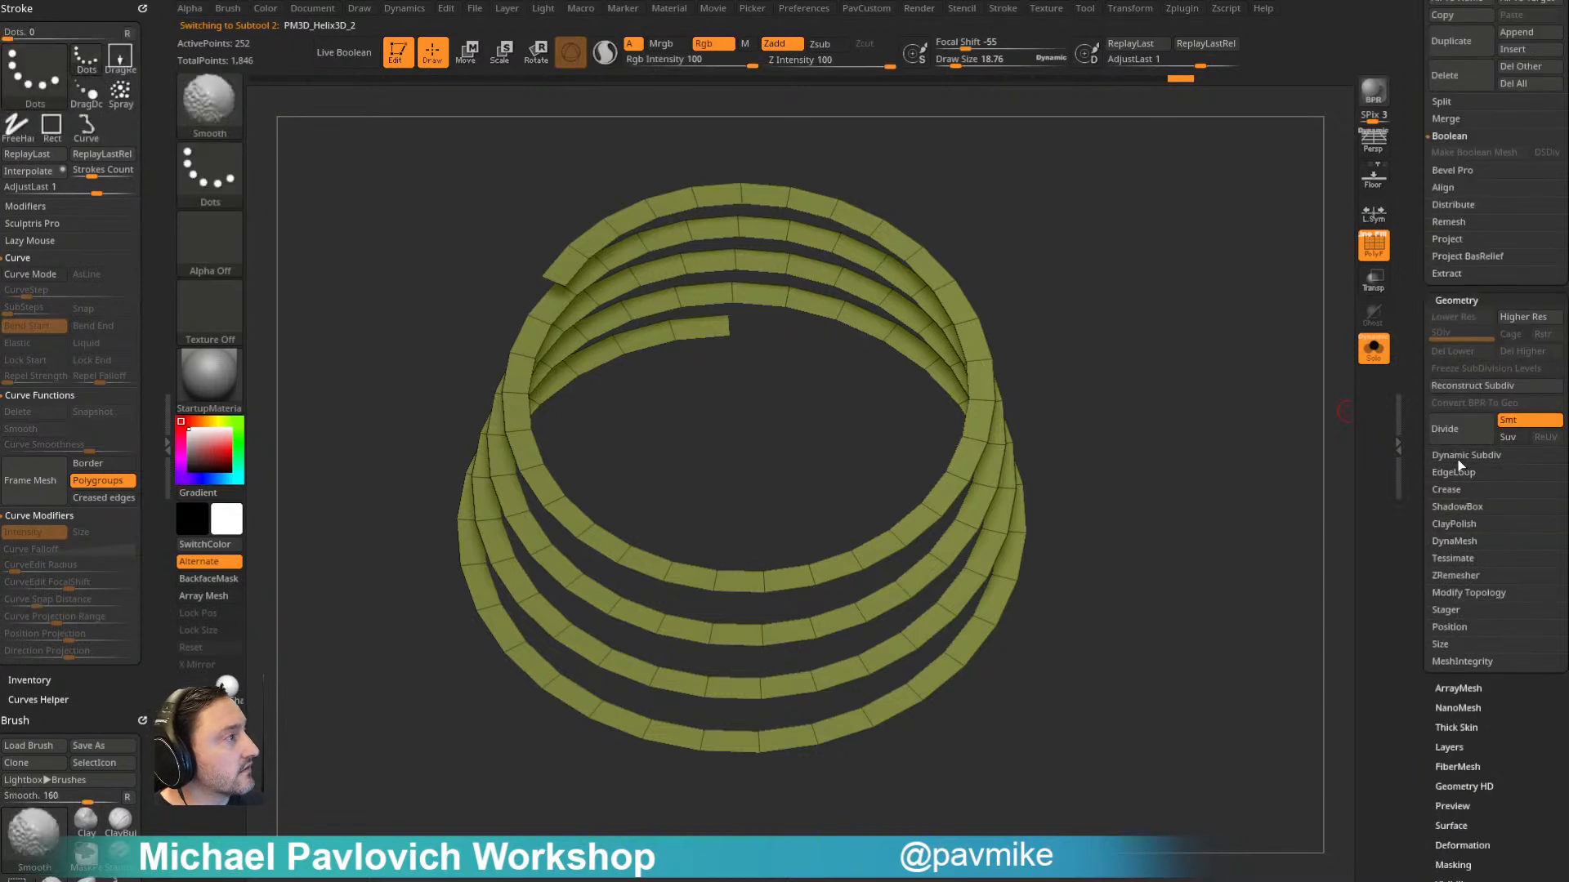
left_click(1463, 471)
left_click_drag(1505, 521, 1483, 524)
left_click(1522, 594)
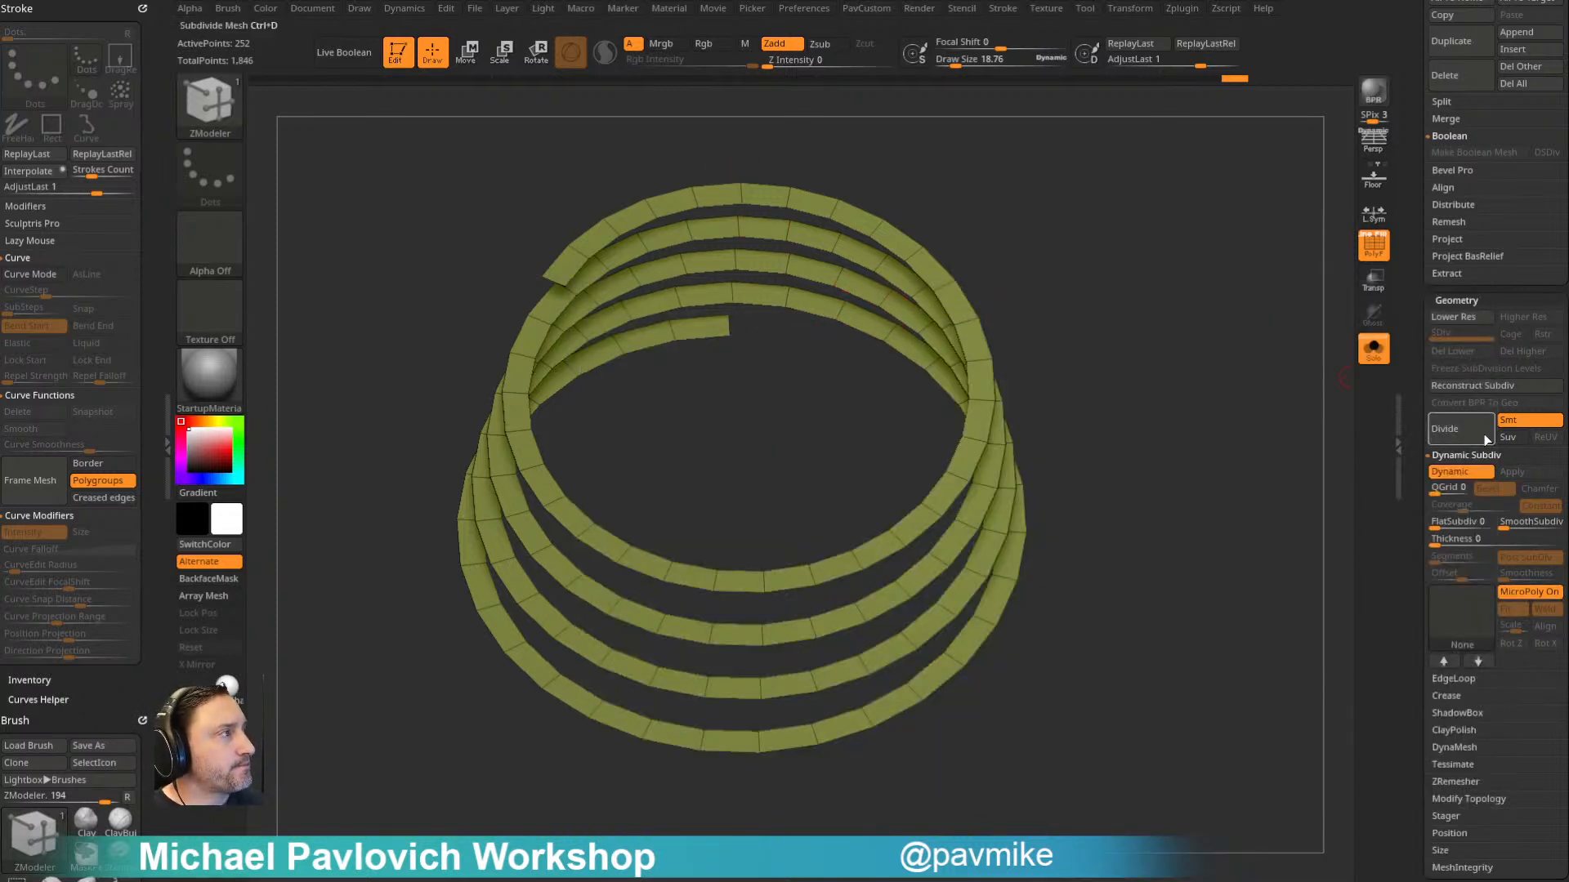
- Assign the Wire01 MicroPoly mesh to the strip, hide the polyframe and spin the mesh with Rot Z
left_click(1464, 631)
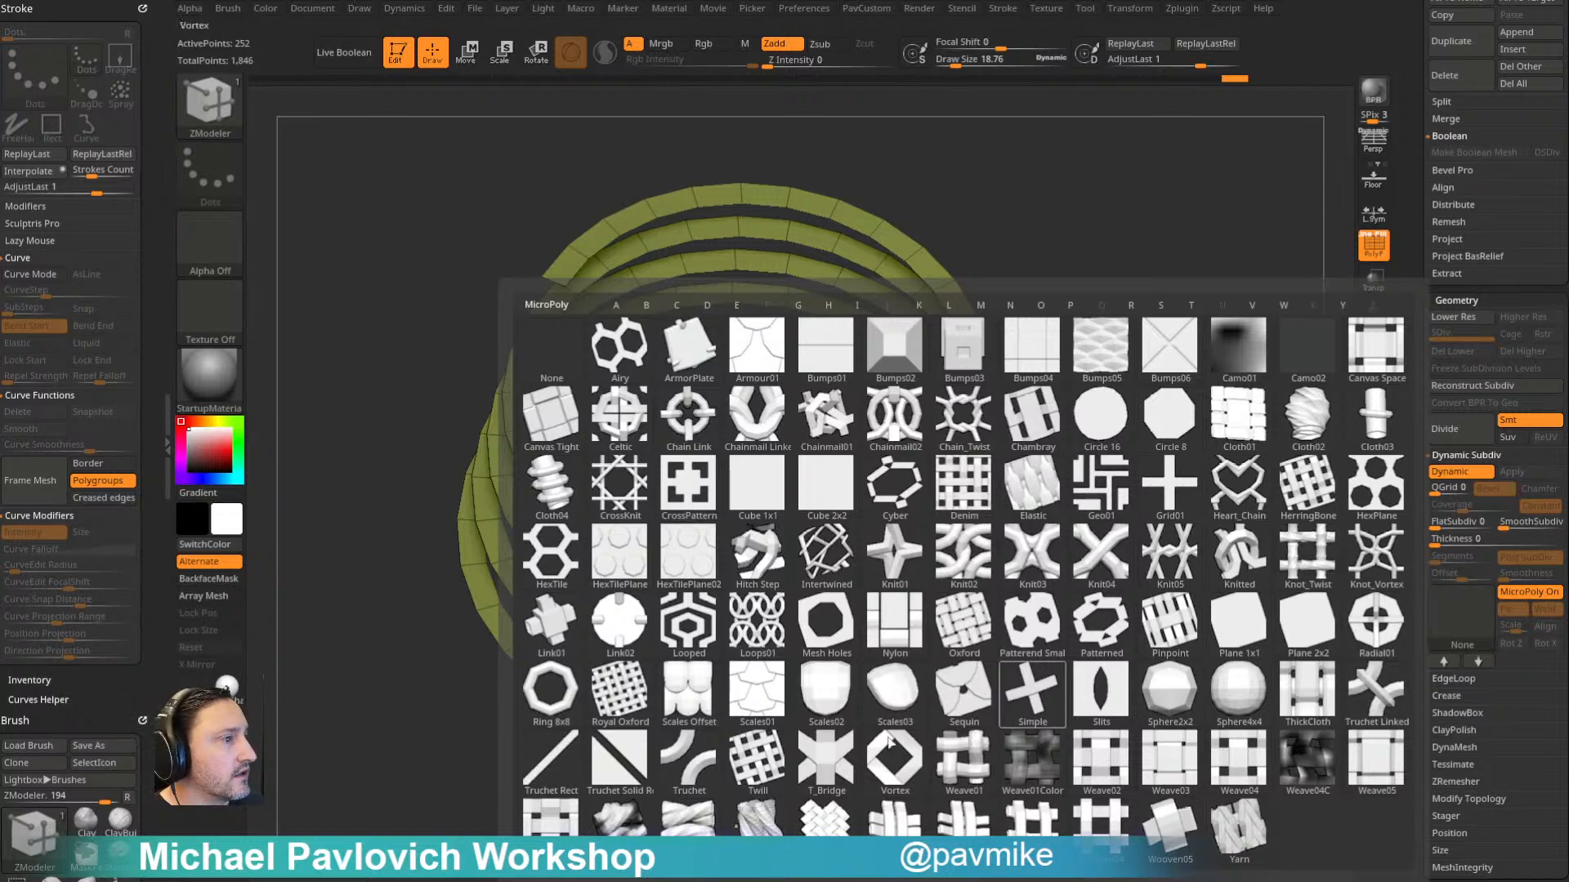
left_click(687, 825)
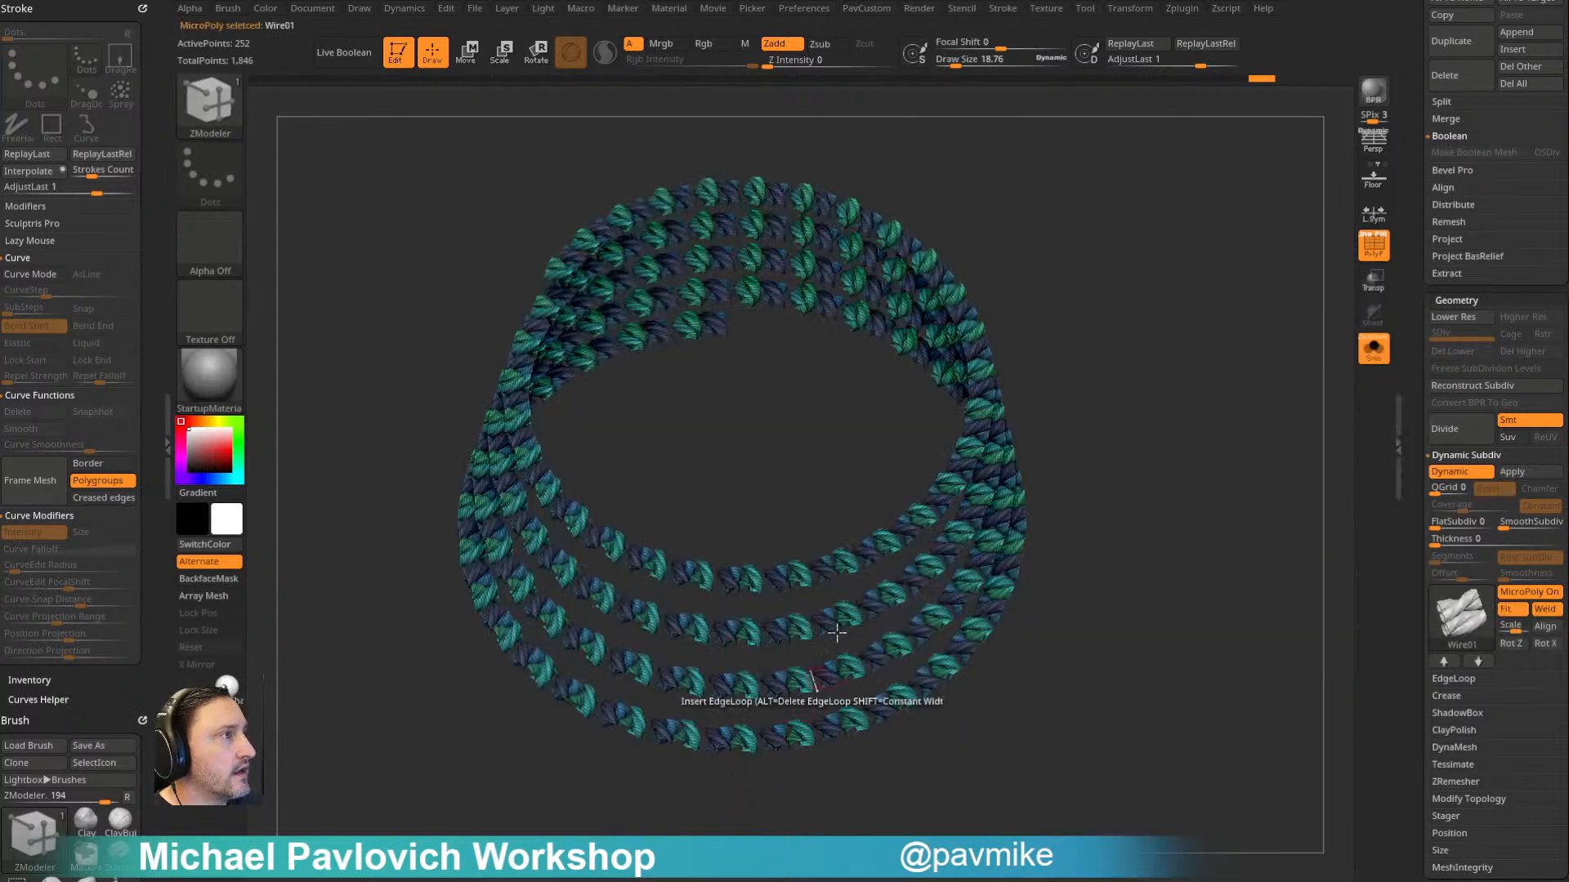
key("shift+f")
left_click_drag(1158, 322, 1151, 310)
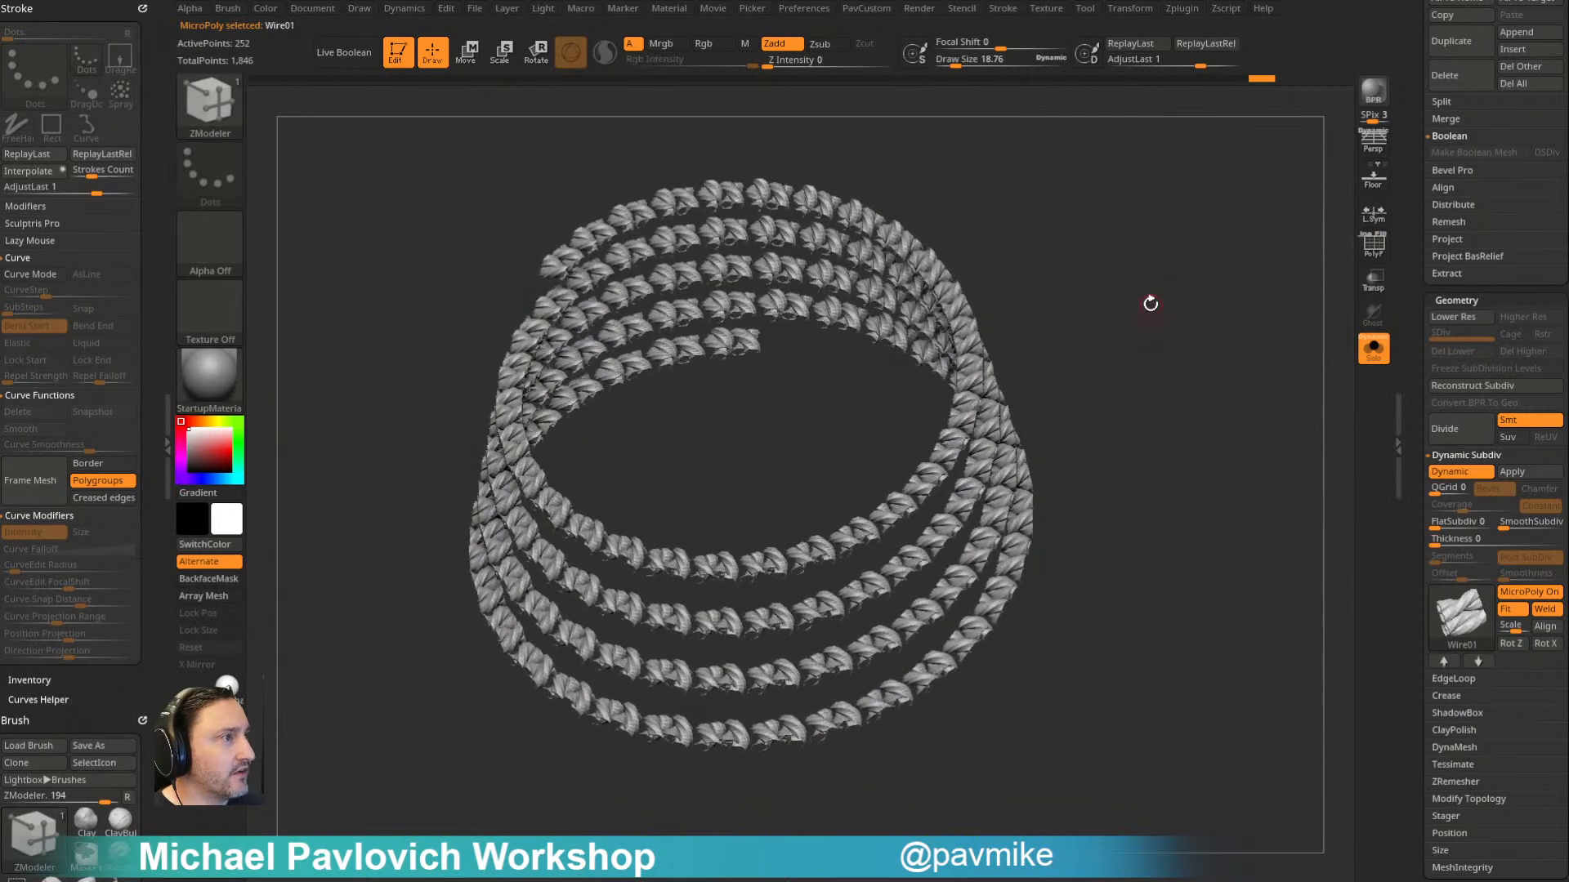
left_click(1511, 643)
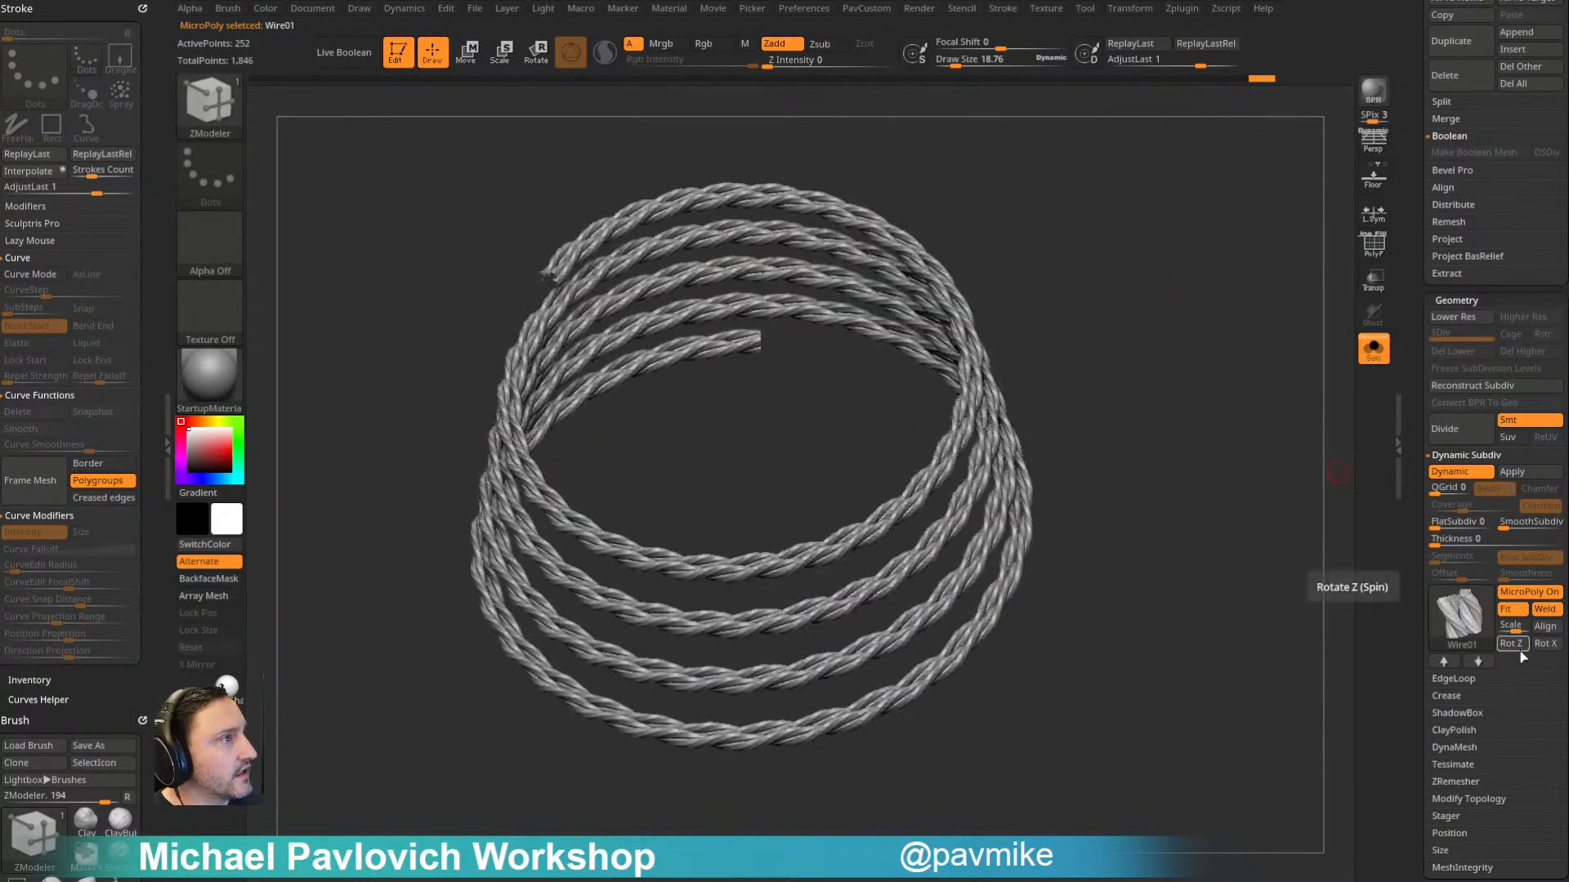
left_click_drag(1144, 380, 1141, 303)
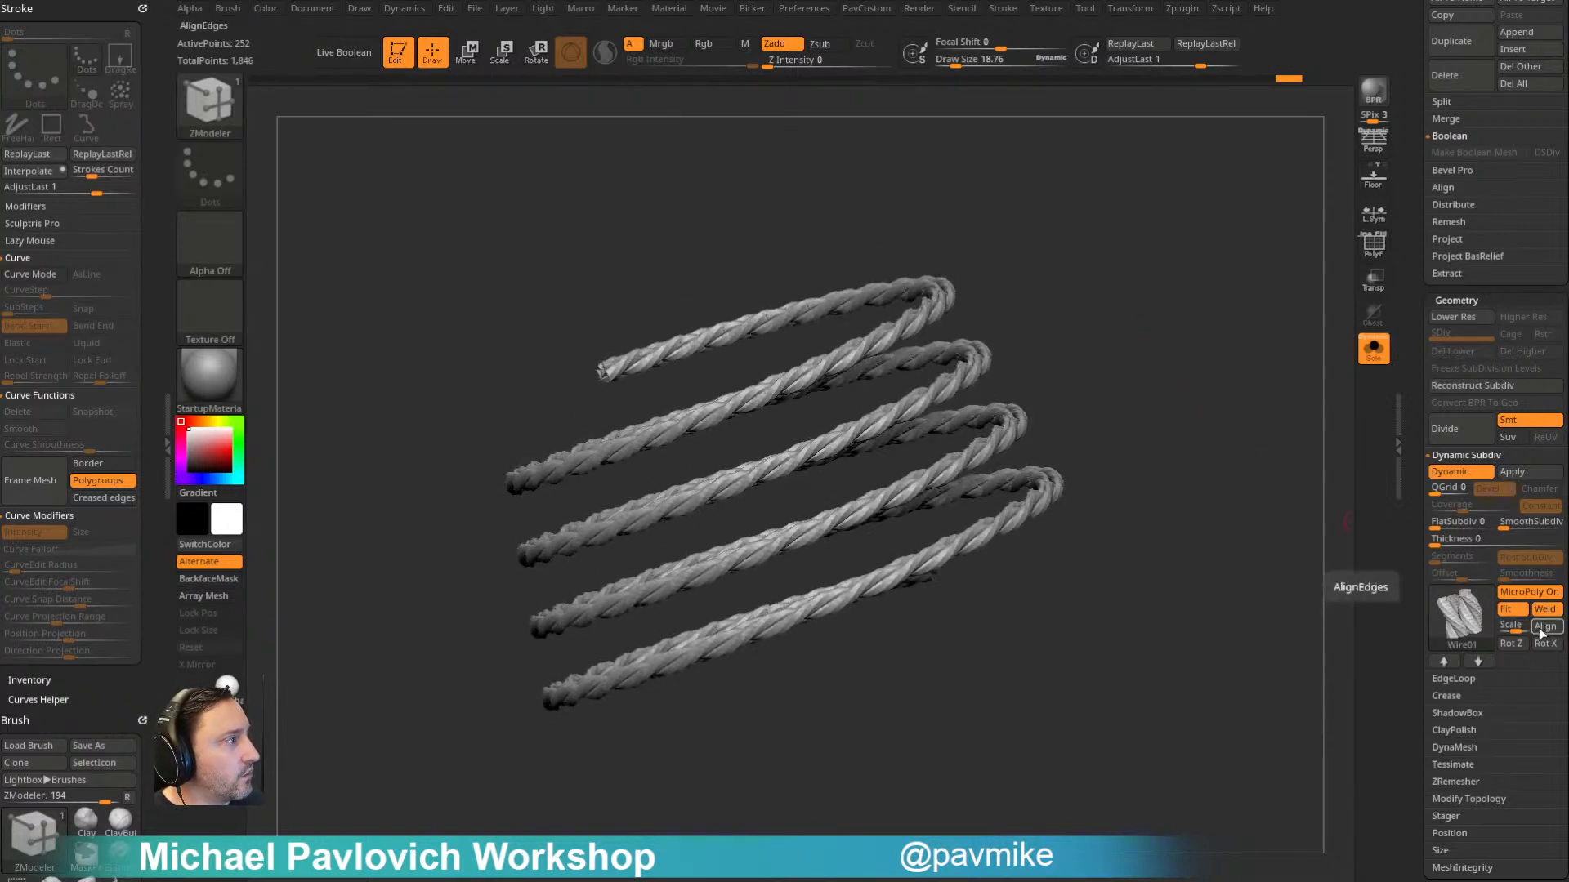
- Try pulling the rope coil out of shape with the Move brush and undo the stroke
left_click_drag(1129, 281, 1208, 356, "alt")
mouse_move(1119, 237)
left_mouse_down("alt")
mouse_move(1182, 301)
mouse_move(1152, 291)
left_mouse_up("alt")
key("b")
key("m")
key("v")
mouse_move(760, 243)
left_mouse_down()
mouse_move(455, 277)
mouse_move(539, 243)
left_mouse_up()
key("ctrl+z")
key("f")
mouse_move(1090, 242)
left_mouse_down()
mouse_move(1105, 276)
mouse_move(1293, 285)
left_mouse_up()
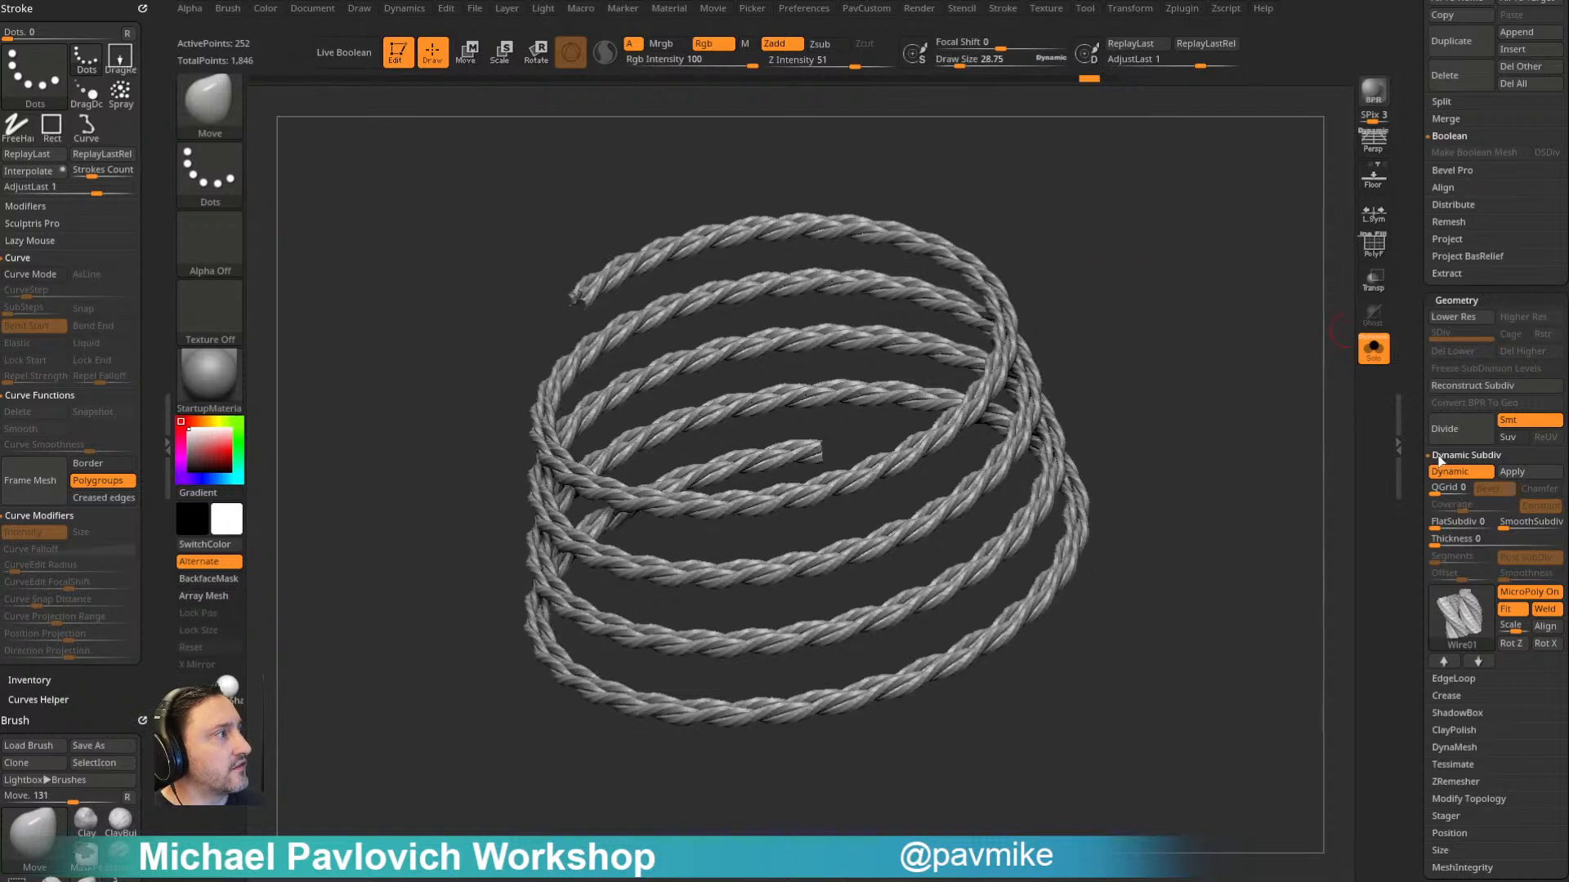
- Toggle Dynamic Subdiv off and on to compare the rope with its underlying strip, with the polyframe shown
left_click(1475, 476)
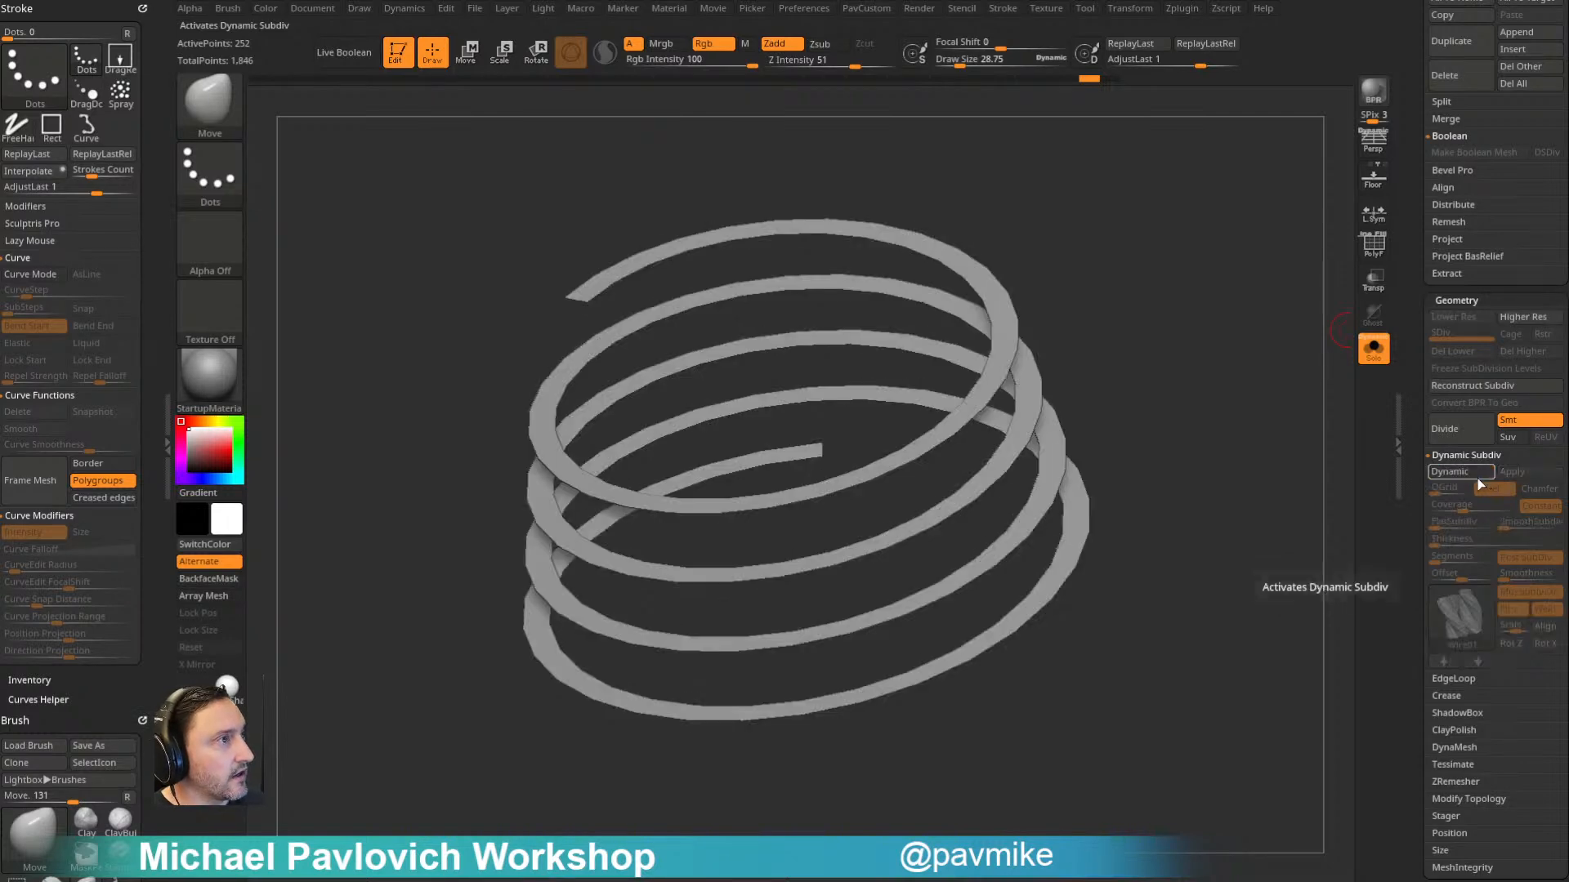
key("d")
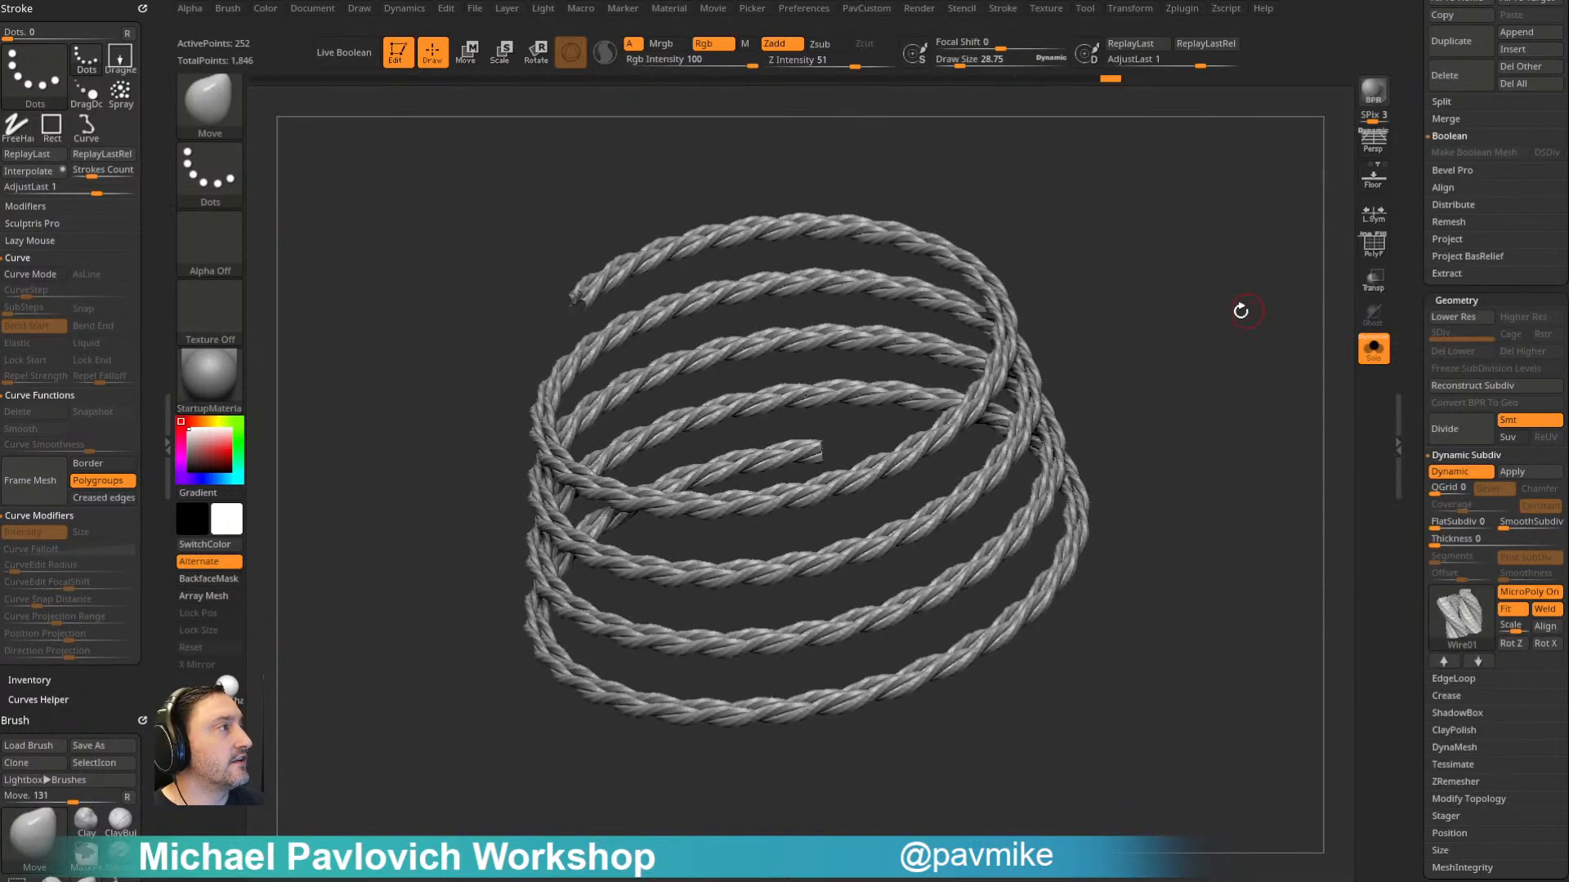
key("shift+d")
key("shift+f")
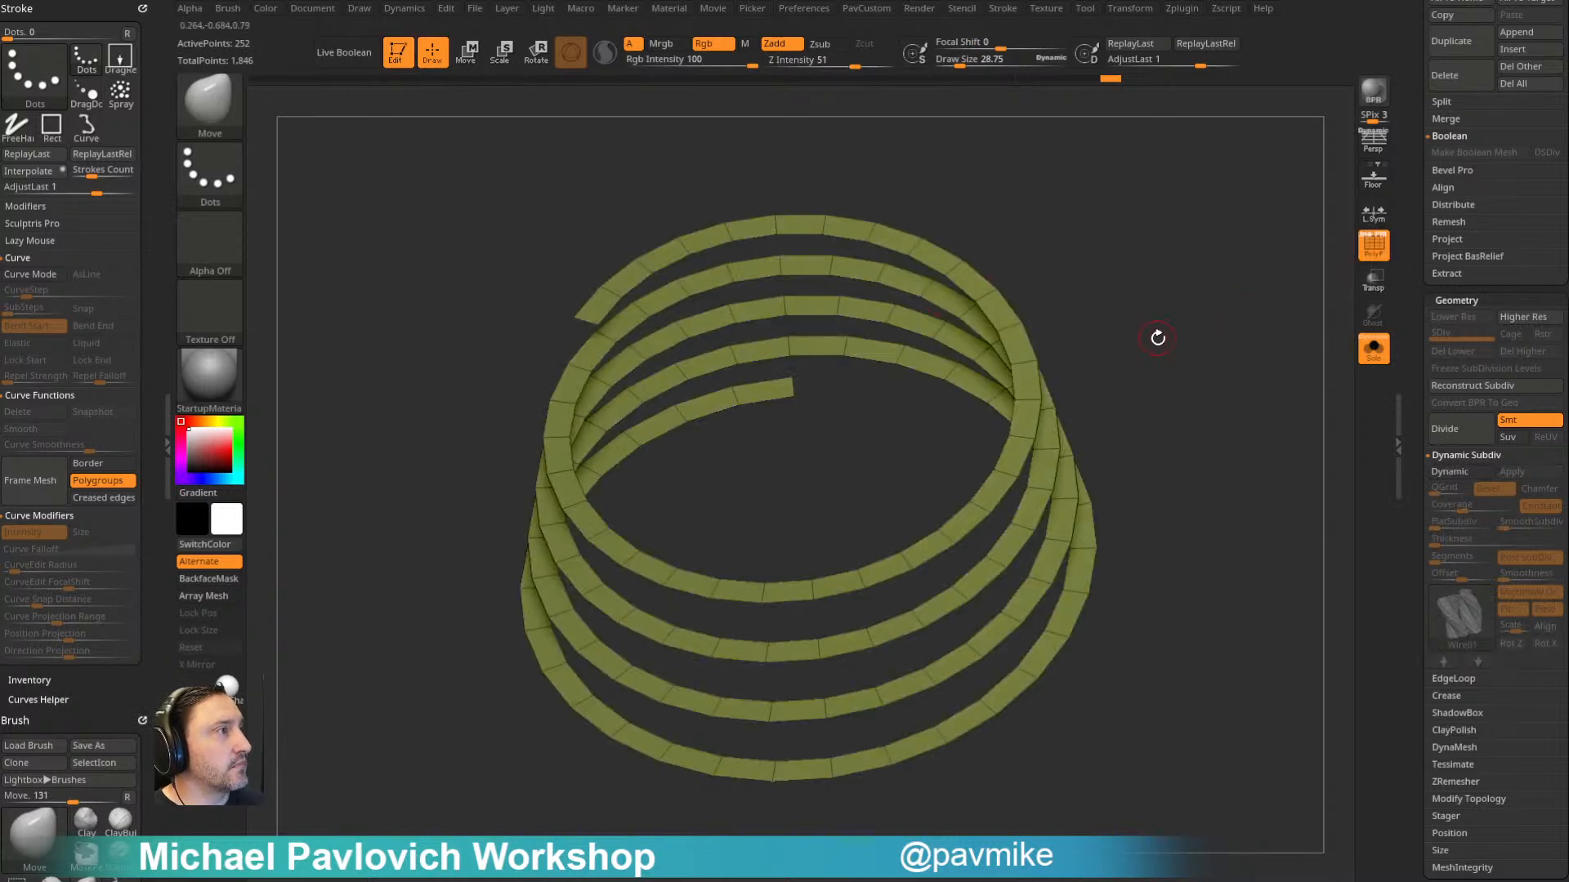
key("d")
- Leave Solo mode and hide the second helix strip, keeping the rope coil and cannonballs in view
left_click(1371, 353)
left_click_drag(1411, 309, 1402, 583)
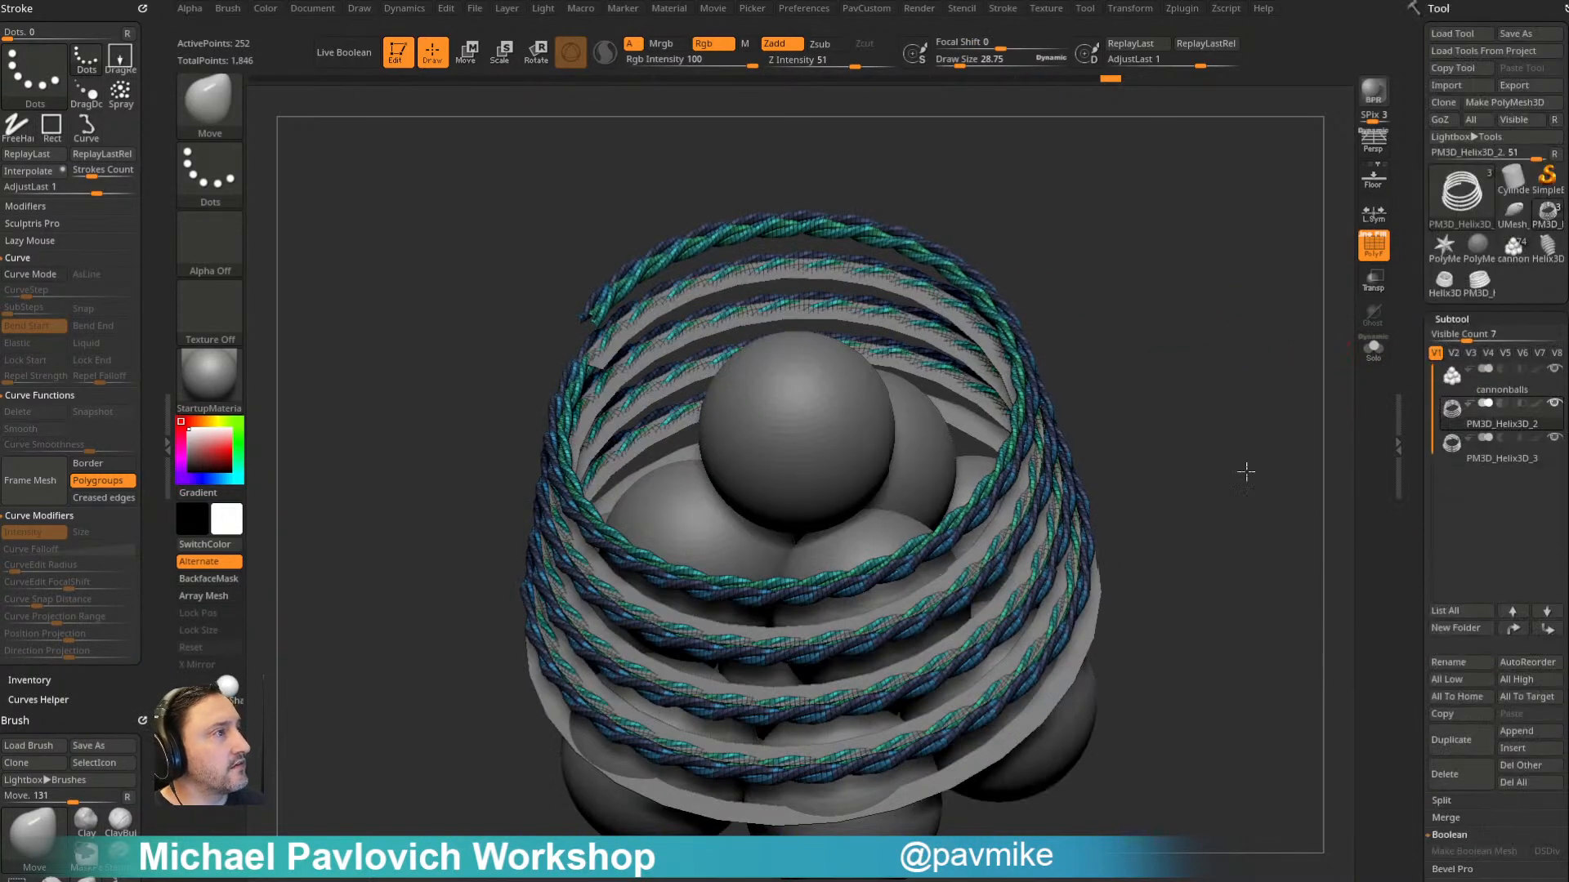
left_click_drag(1263, 450, 1363, 438)
left_click(1554, 438)
left_click_drag(1215, 367, 1235, 370)
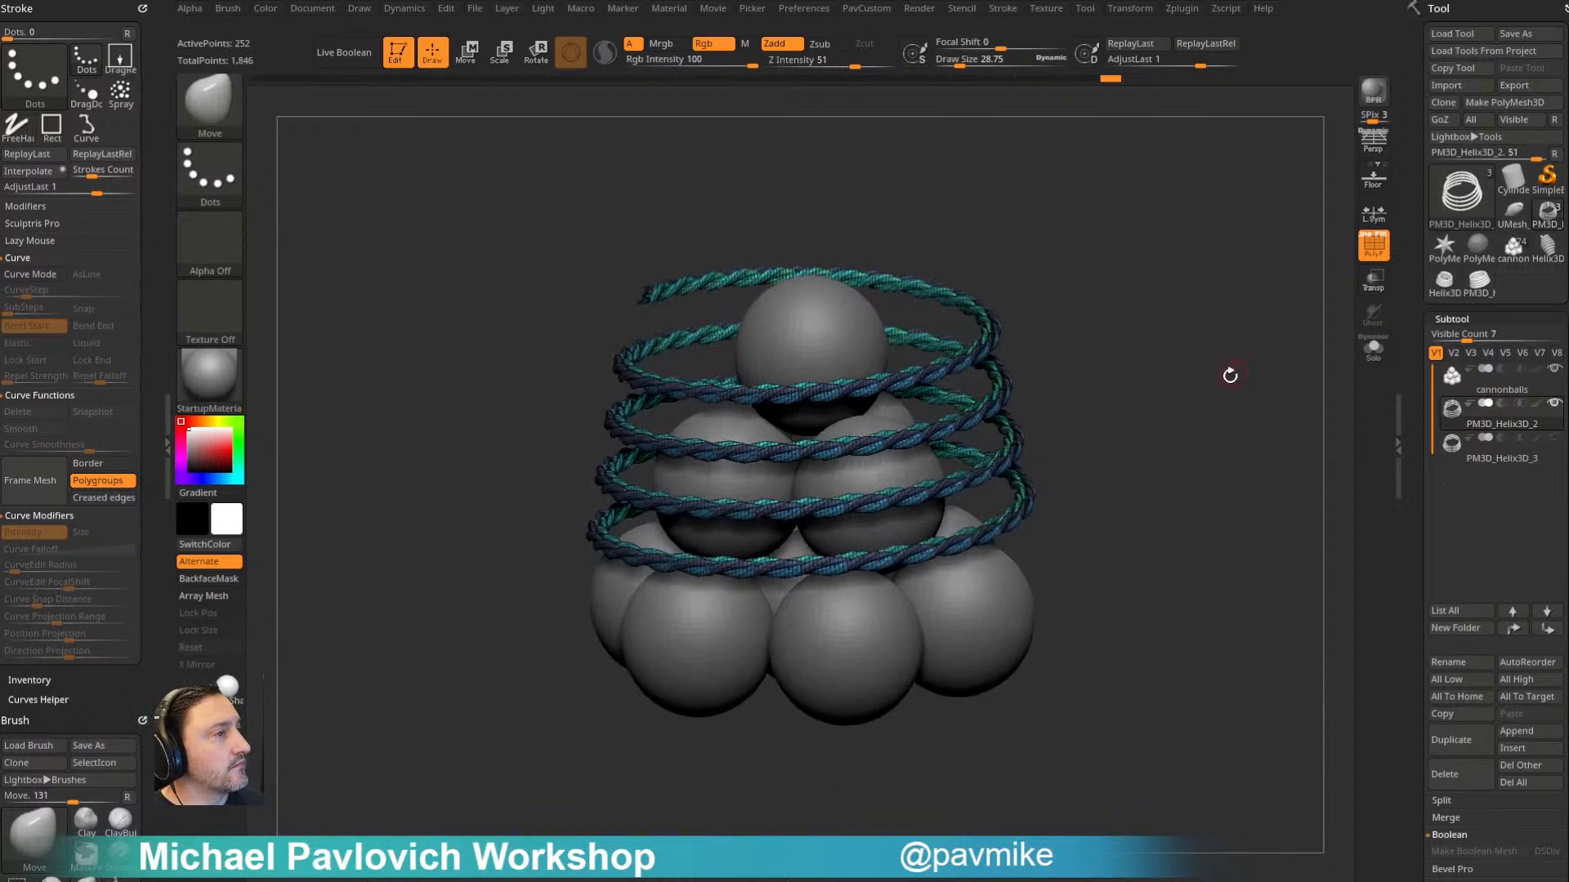
left_click_drag(1106, 276, 847, 398)
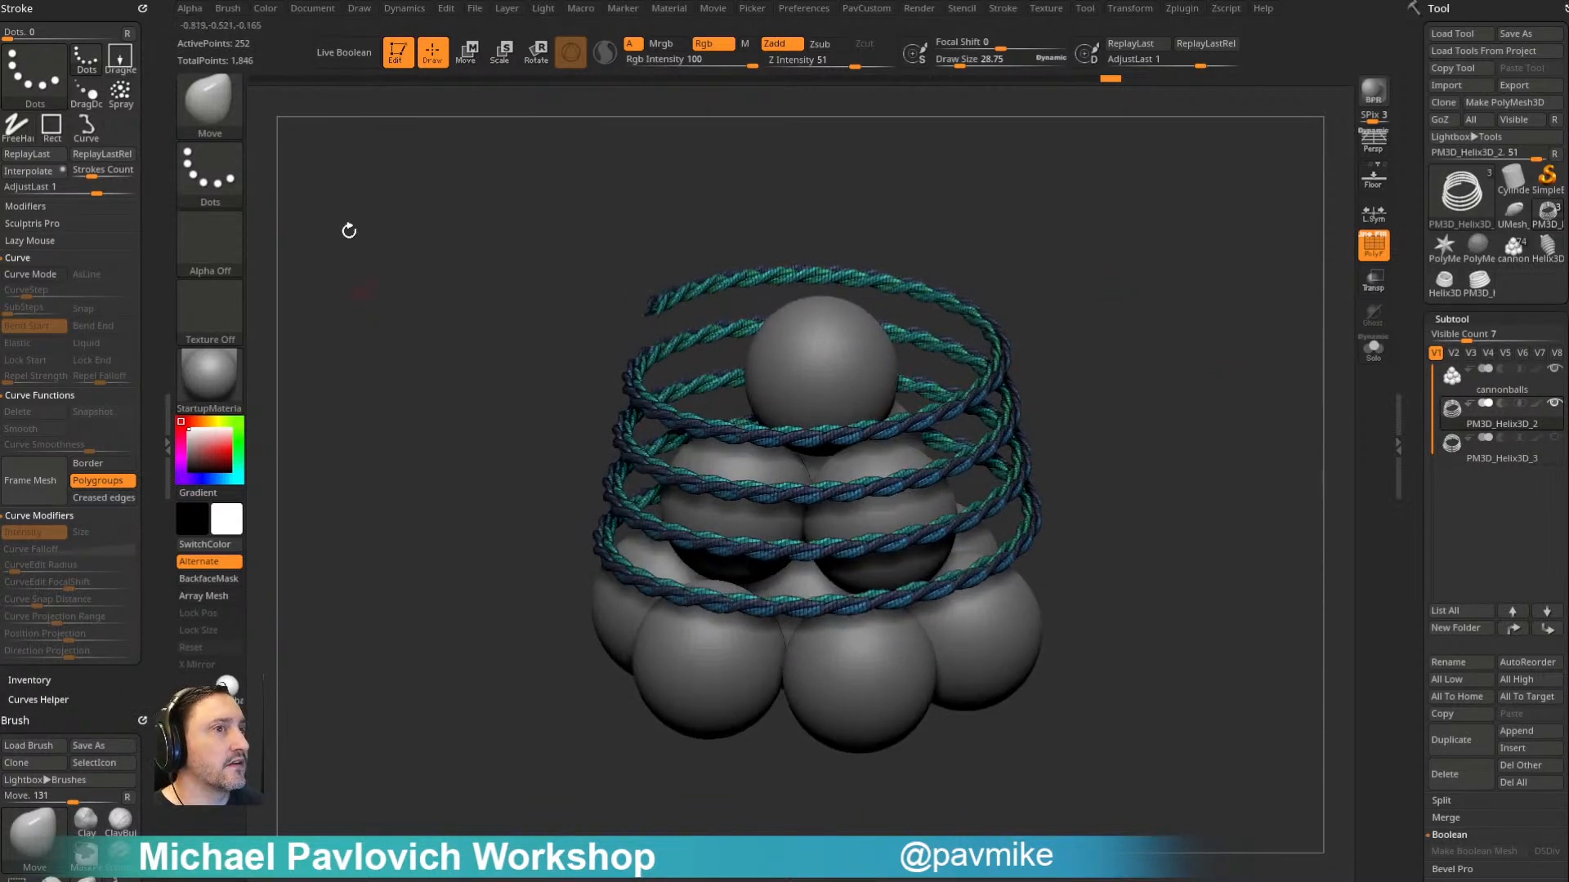
- Dock the Dynamics palette, turn on CollisionVolume and set Self Collision to 1
left_click(404, 10)
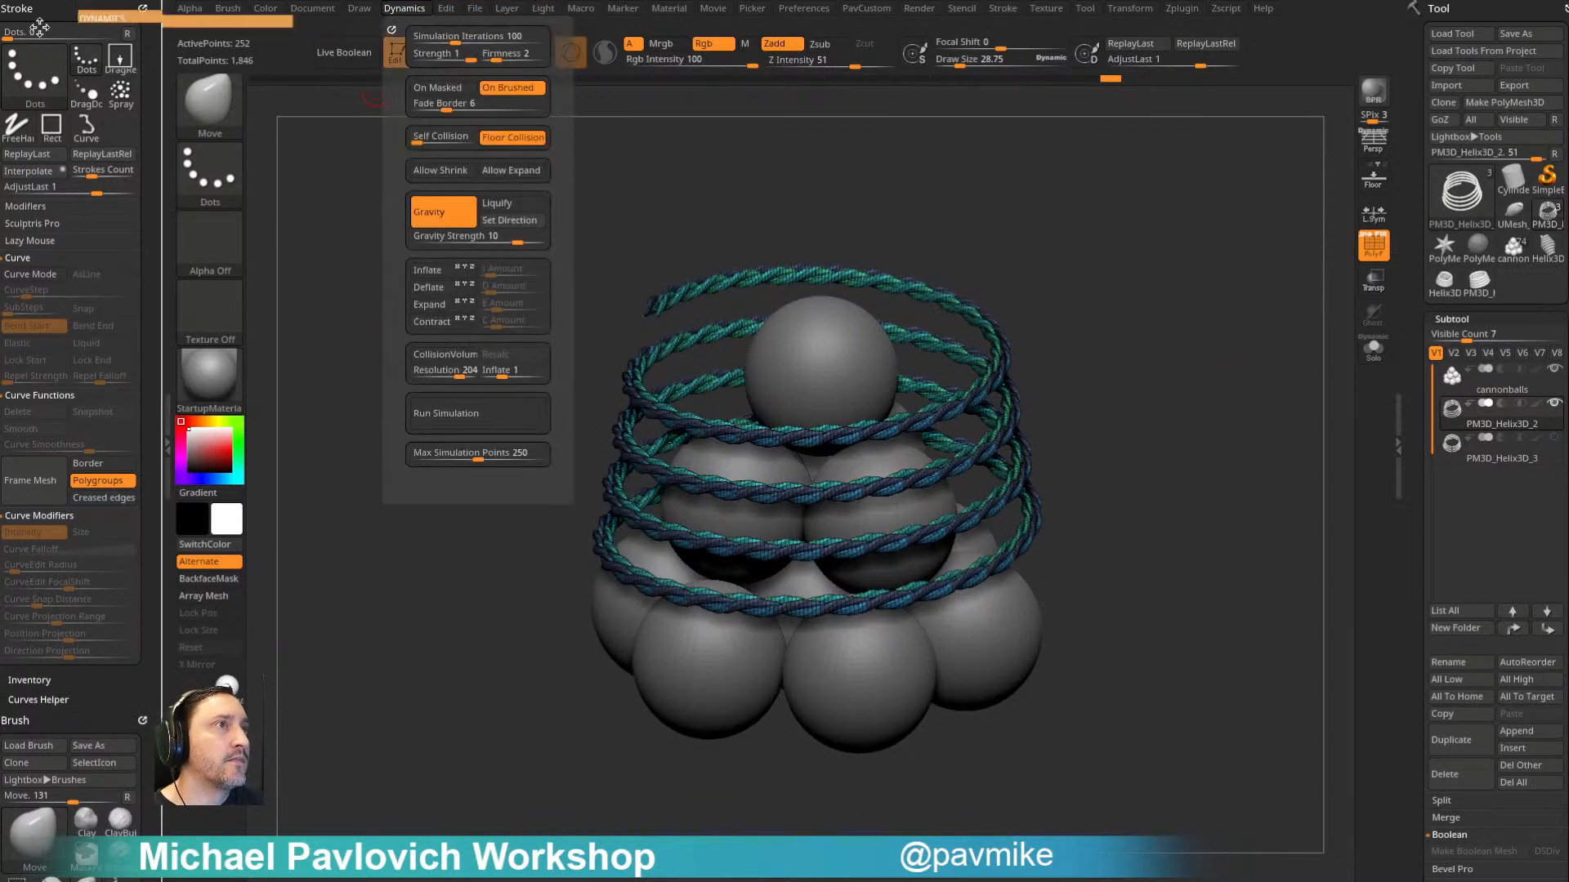
left_click(395, 26)
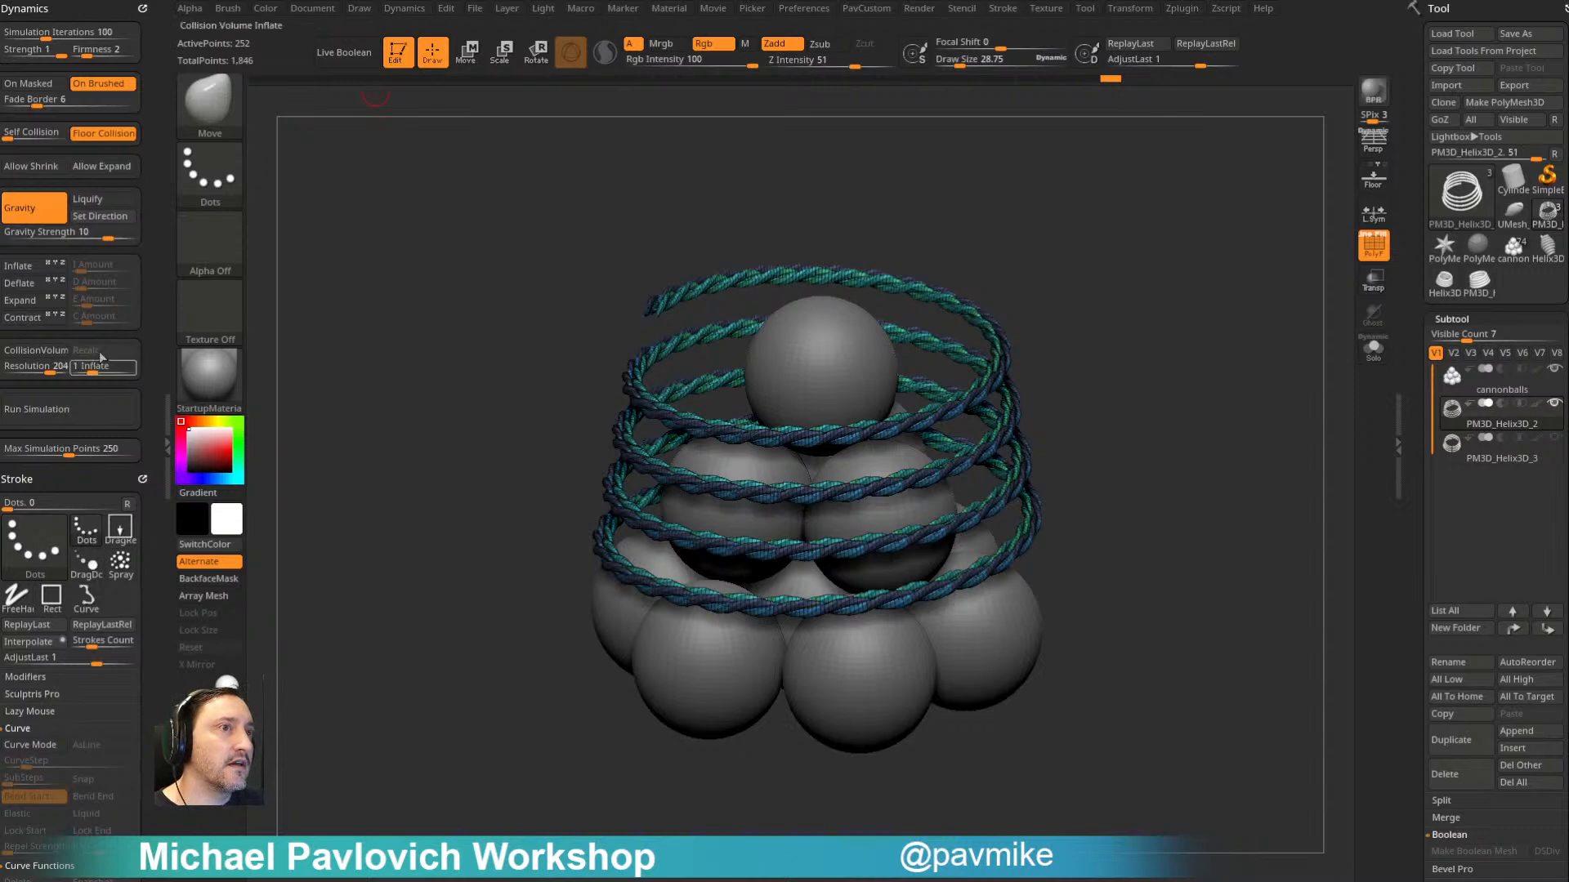
left_click(47, 353)
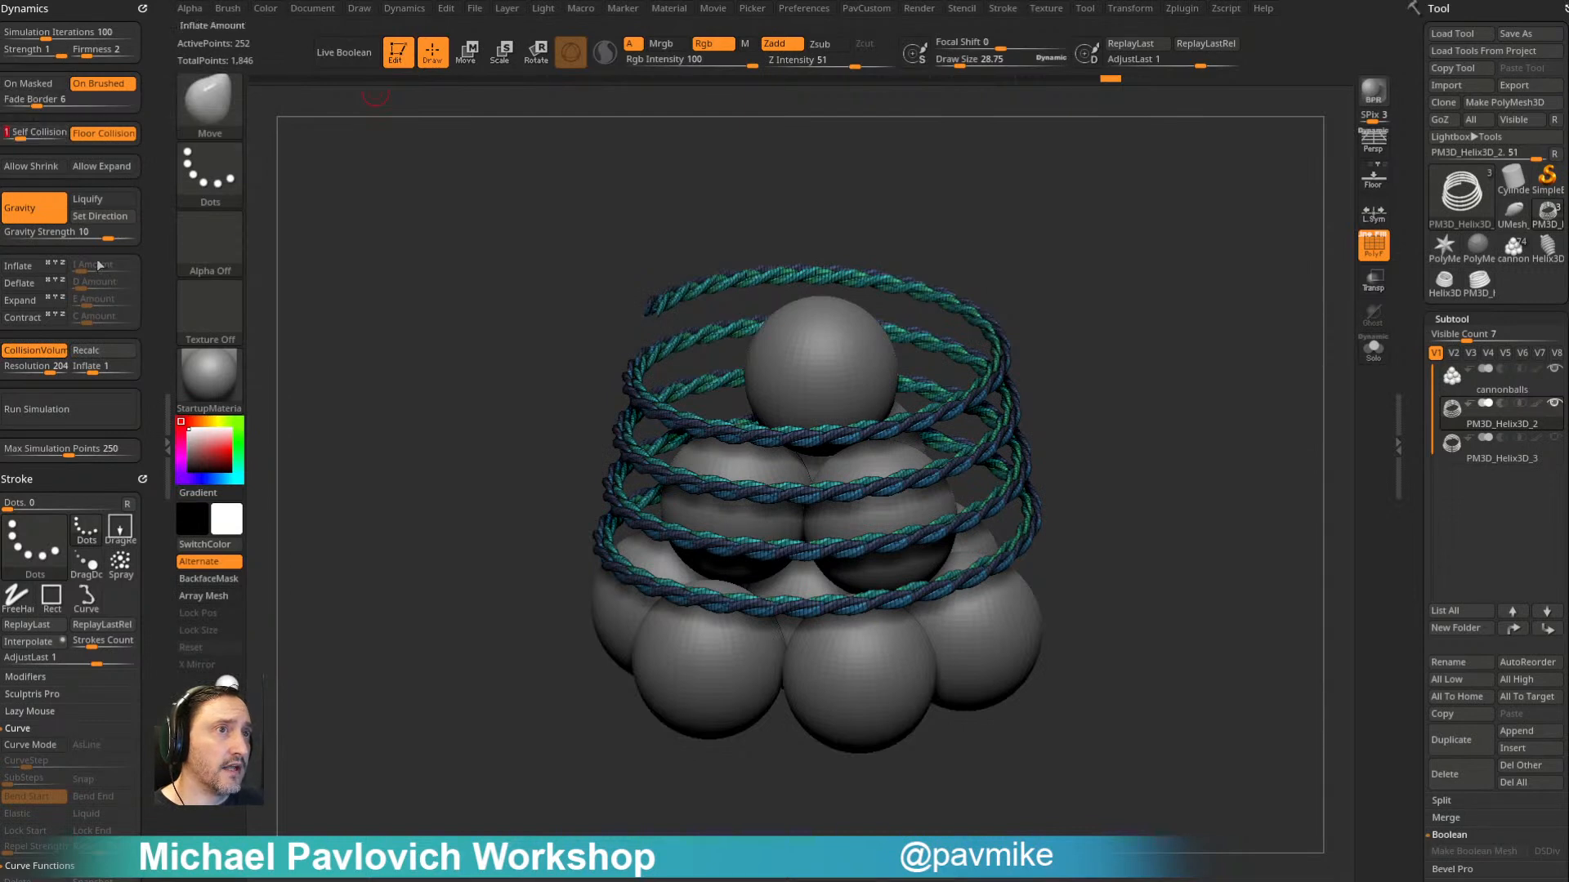
- Lower Gravity Strength to 0.65243, run the simulation so the rope drapes over the cannonballs, and turn off the polyframe
left_click_drag(107, 239, 97, 244)
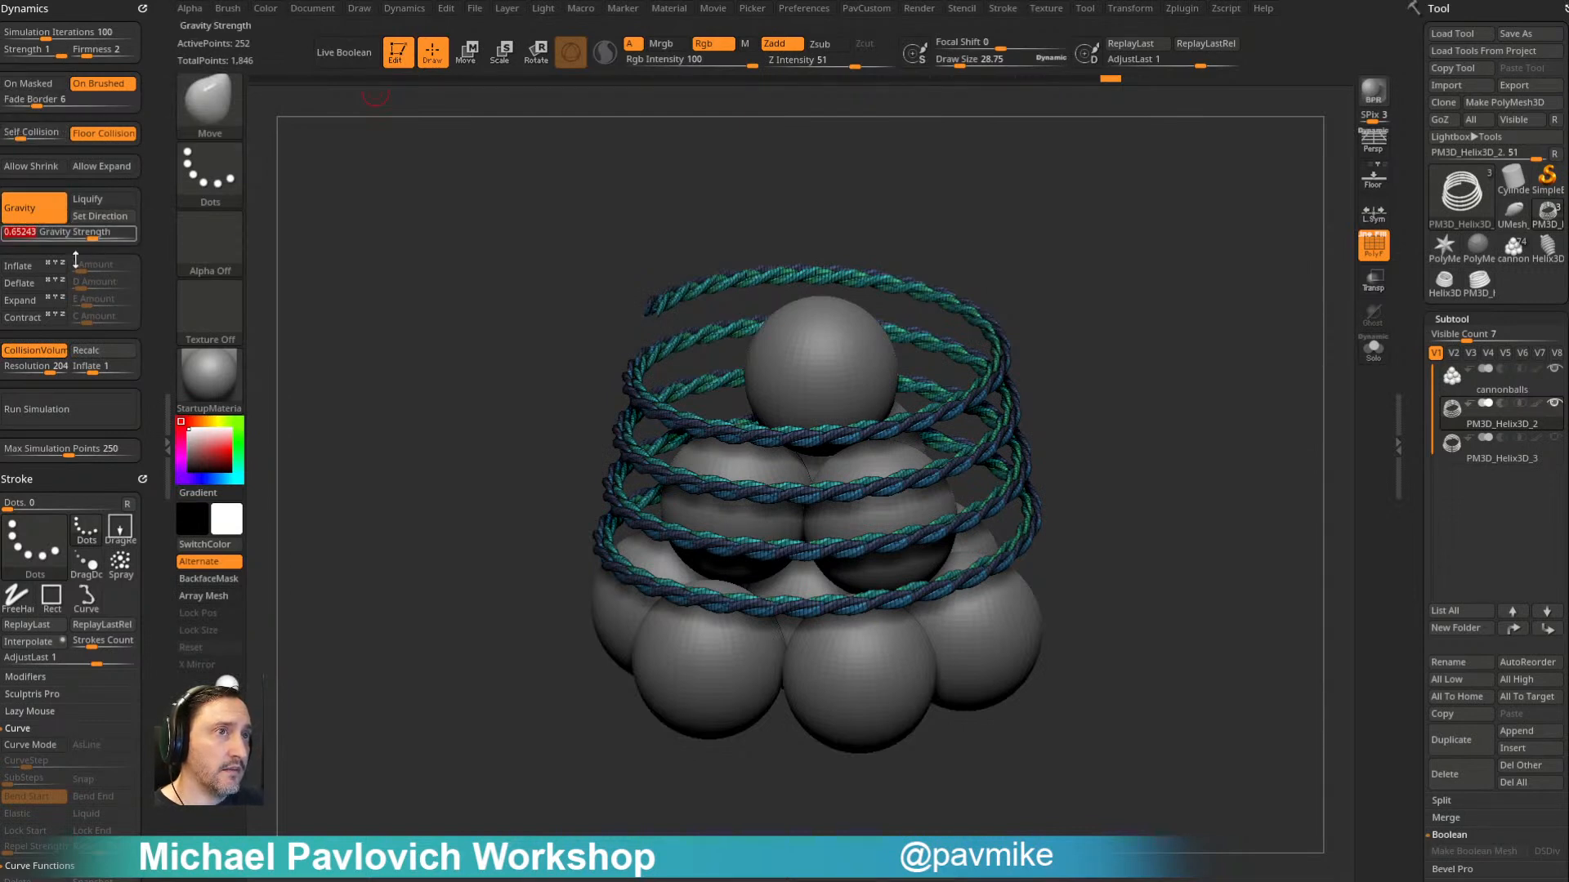
left_click(72, 412)
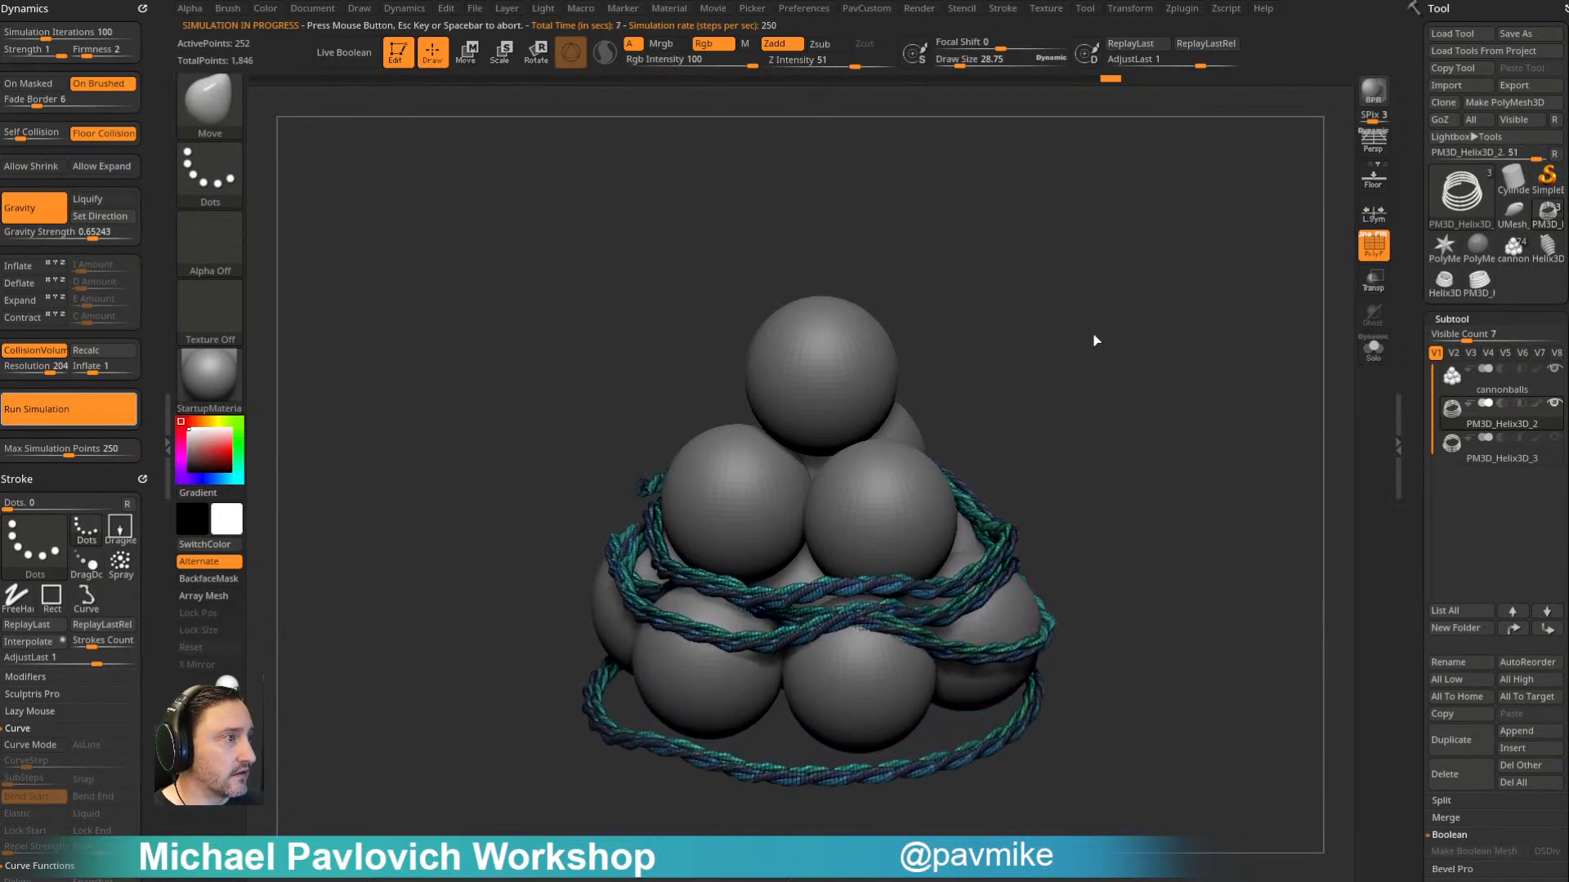
left_click(1176, 343)
left_click_drag(1177, 343, 1243, 285)
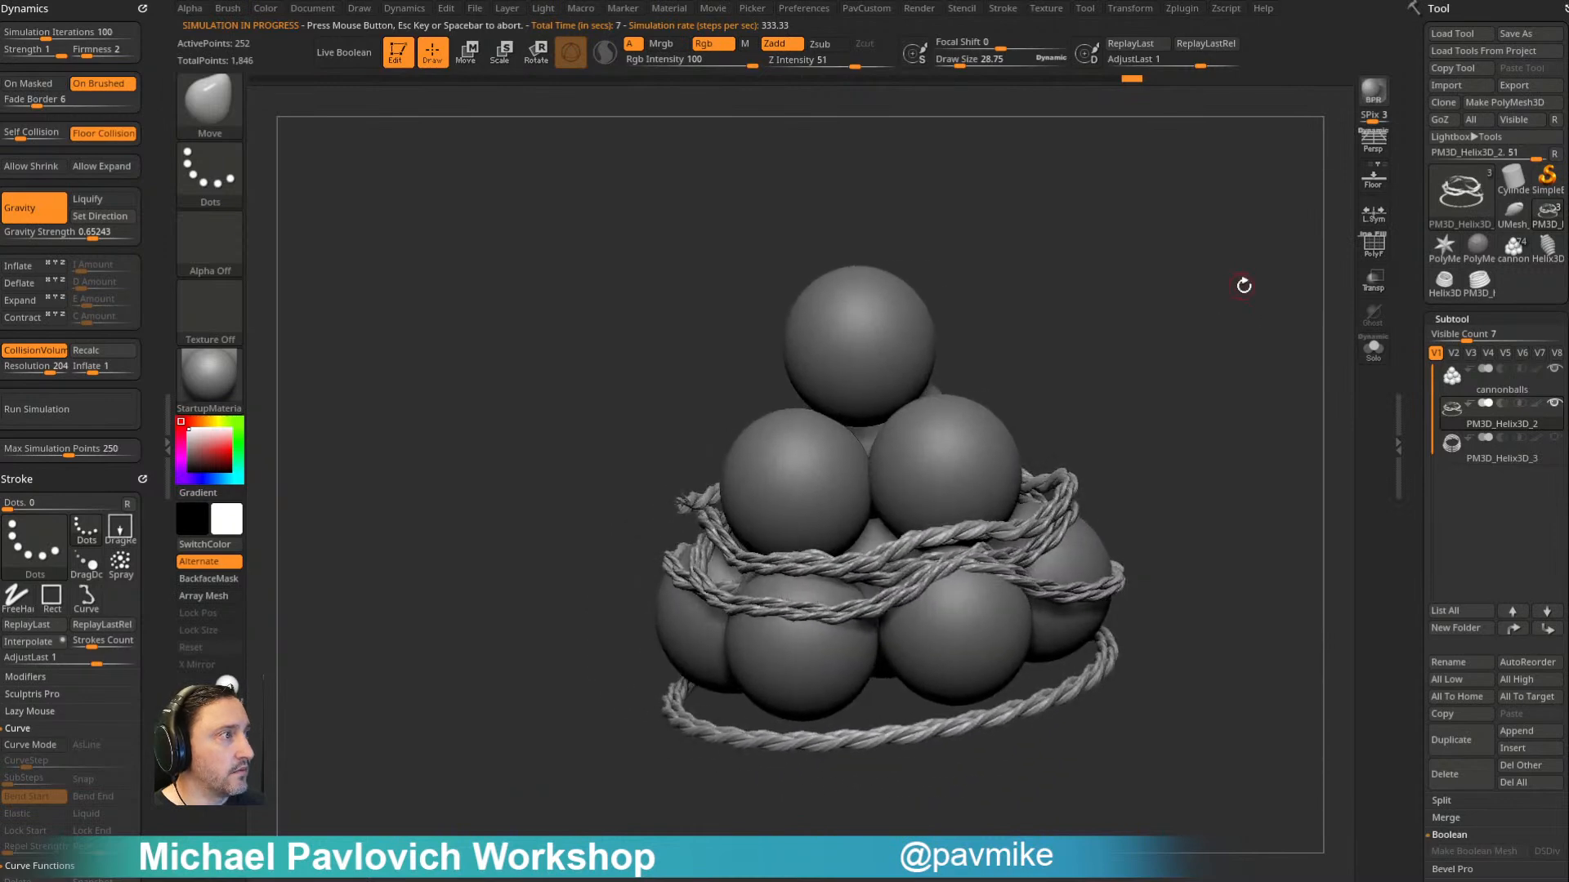
- Select the second helix strip, PM3D_Helix3D_3, with the polyframe shown, enable Dynamic Subdiv and lower SmoothSubdiv to its minimum
left_click(1496, 453)
key("shift+f")
left_click_drag(1226, 314, 1188, 421, "alt")
left_click_drag(1399, 466, 1397, 248)
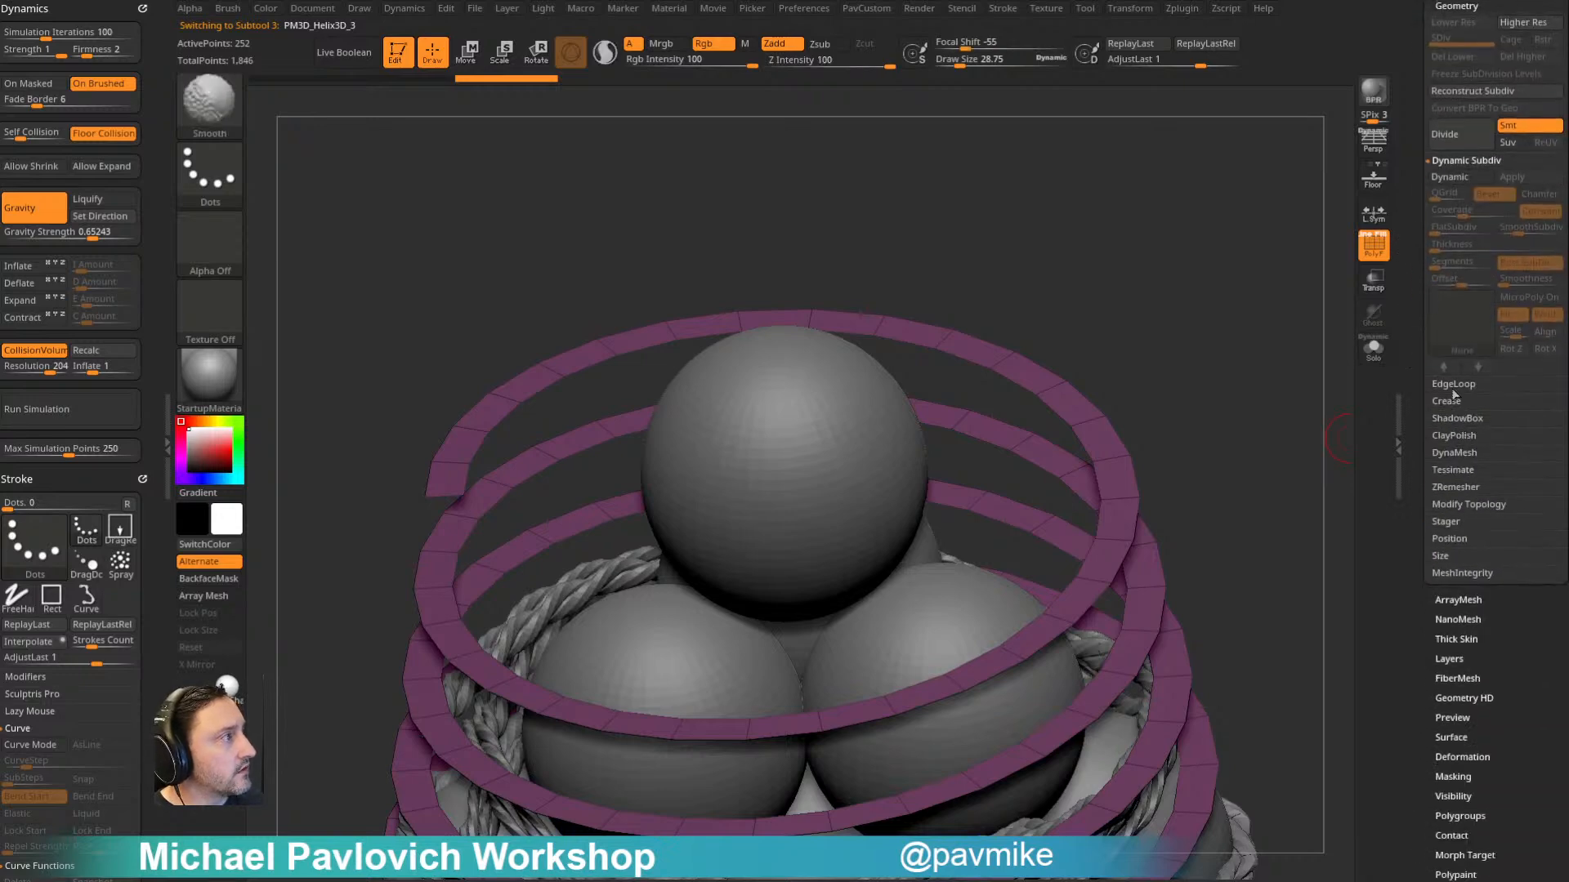
left_click(1460, 176)
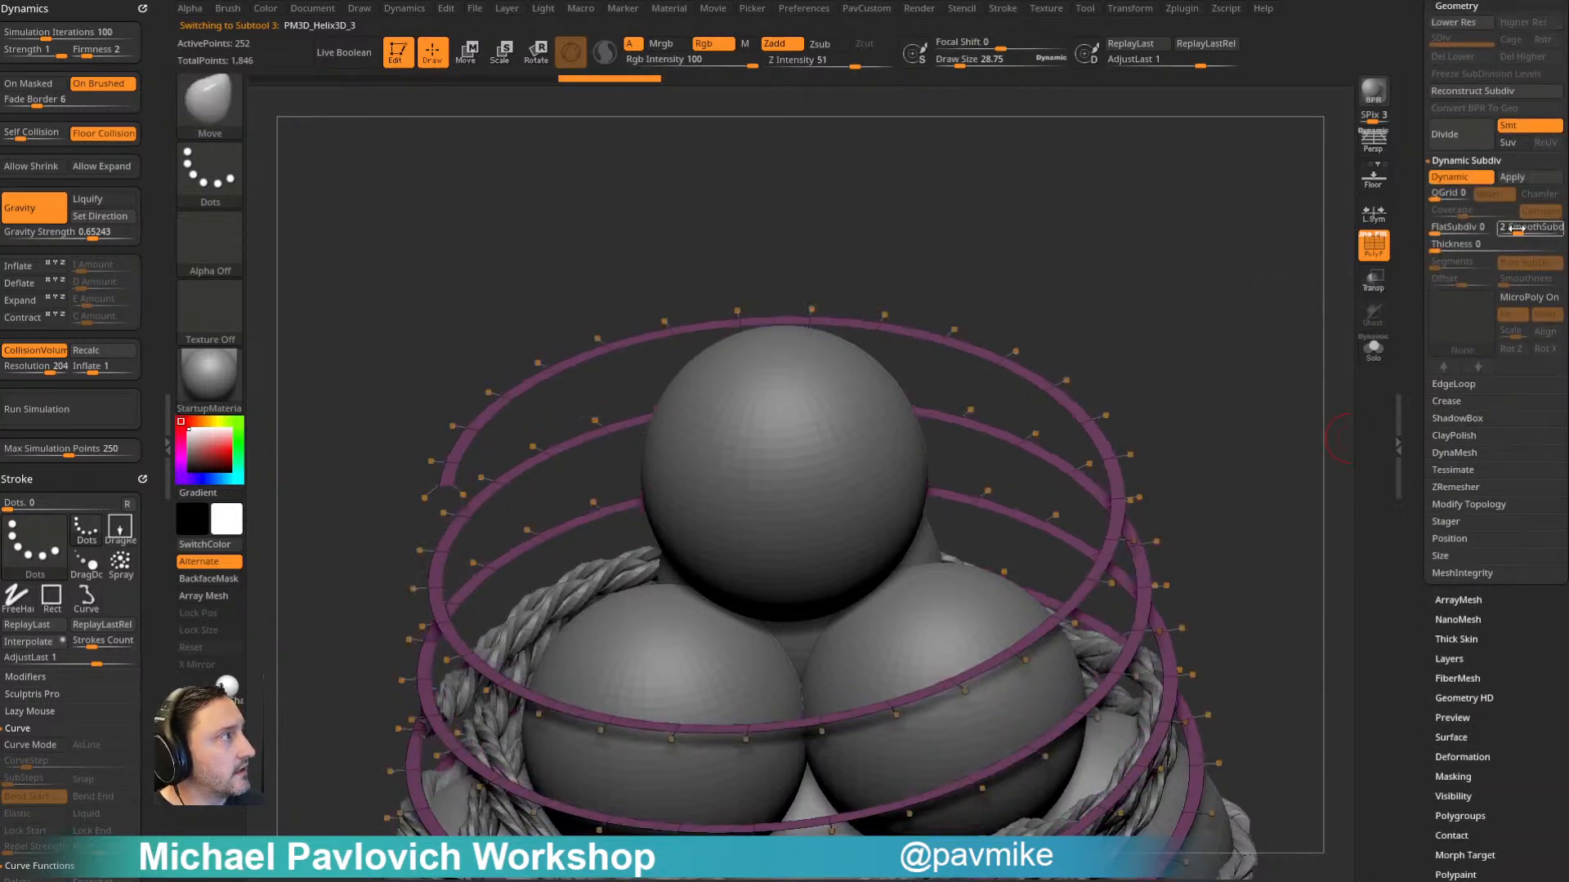
left_click_drag(1517, 229, 1495, 232)
- Enable MicroPoly on the second strip with the Cloth02 mesh, rotate it about Z and compare the rope with and without polyframe
left_click(1521, 299)
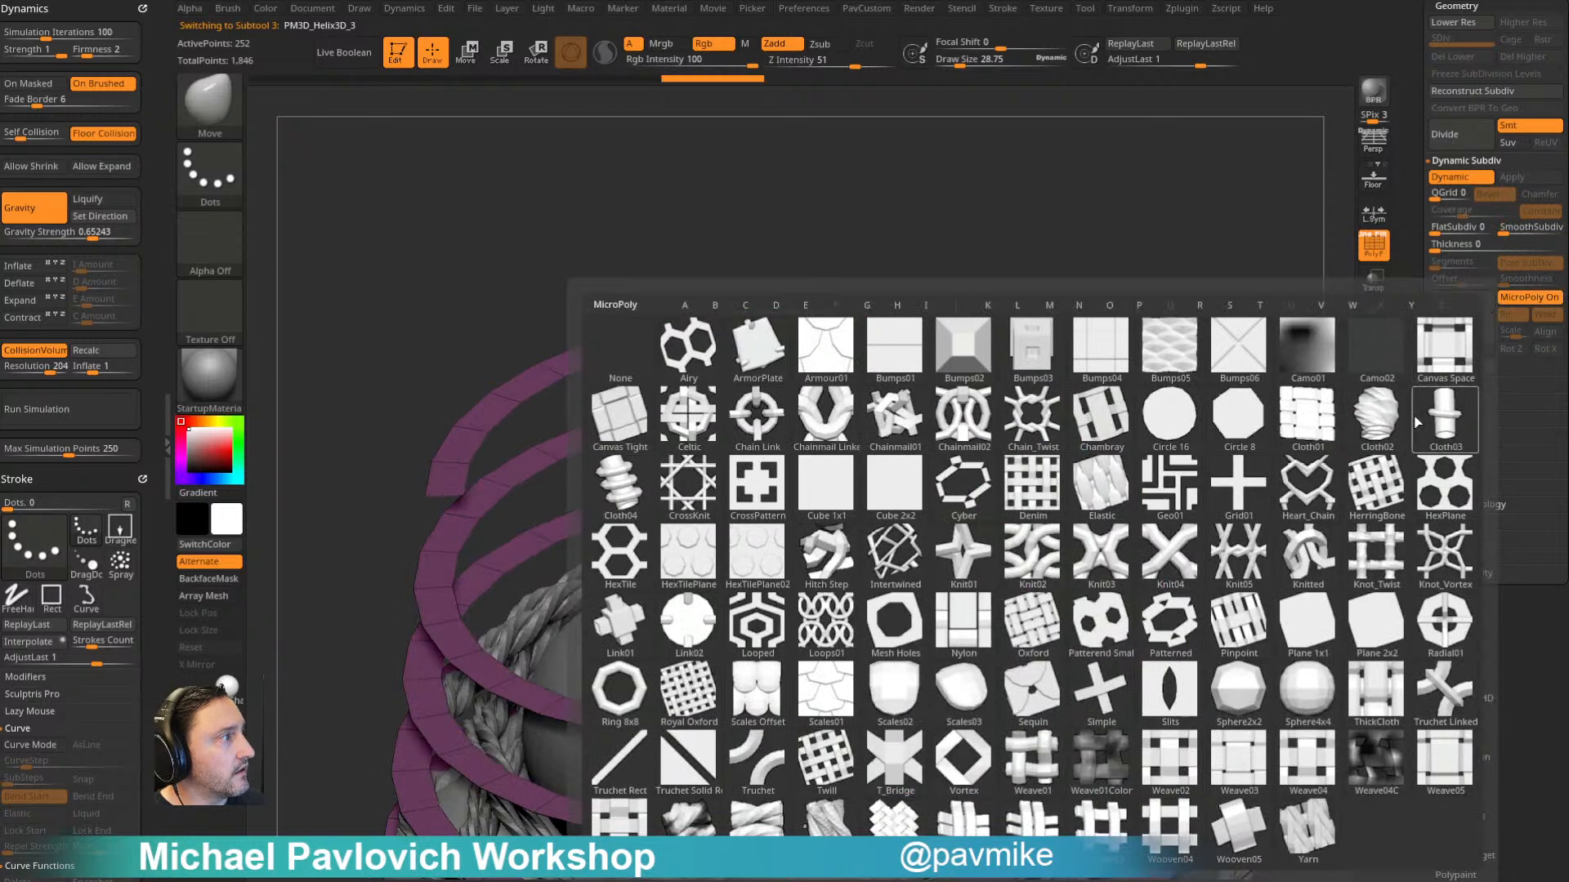
left_click(1364, 429)
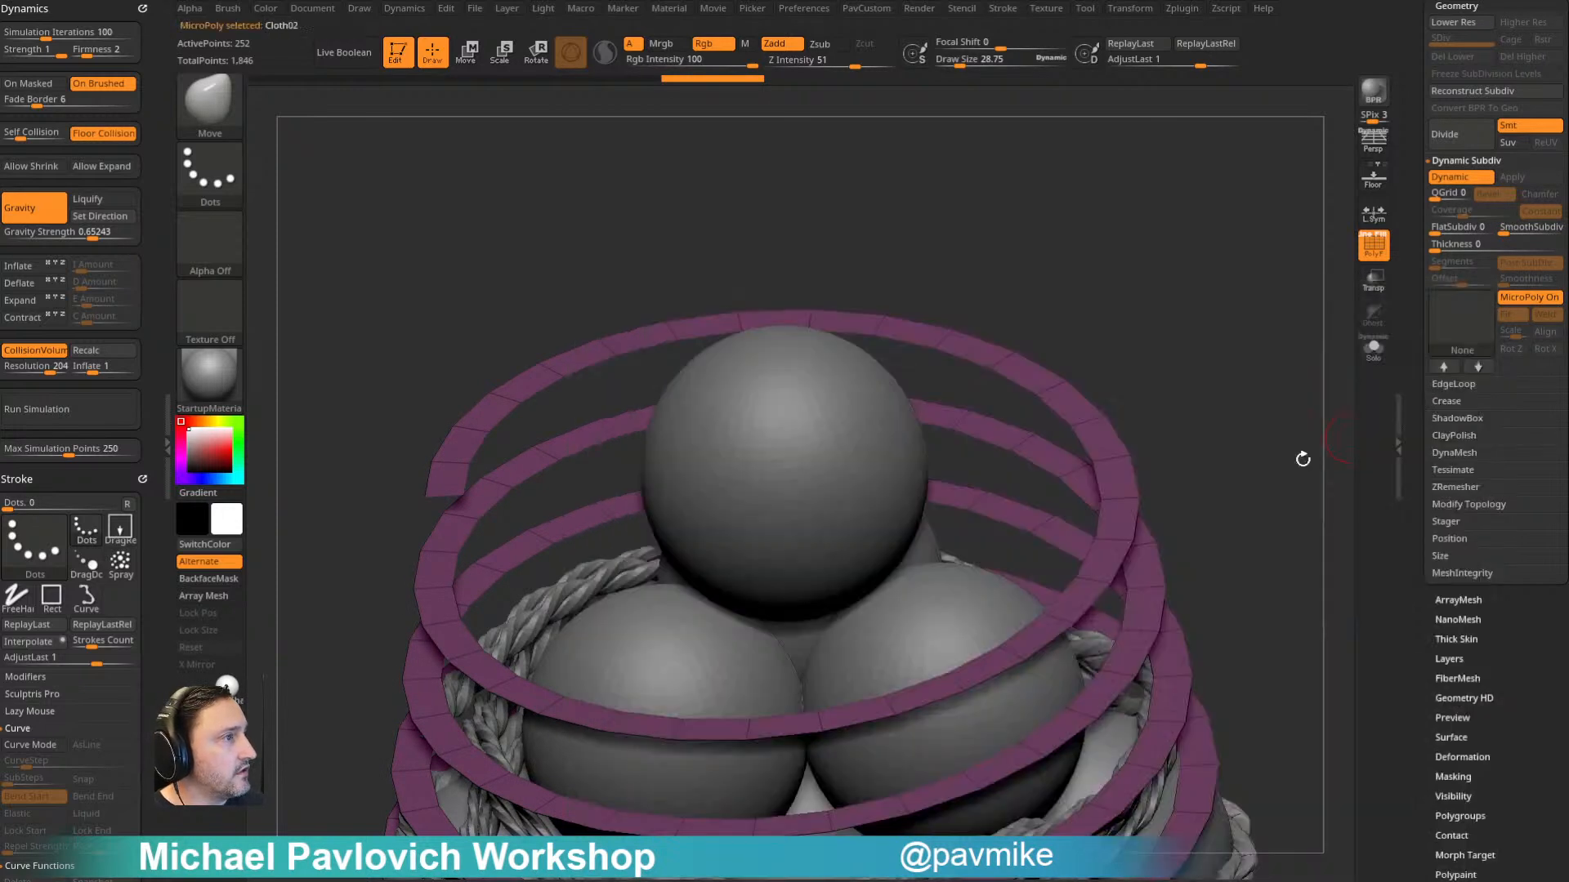
left_click_drag(1285, 493, 1055, 499)
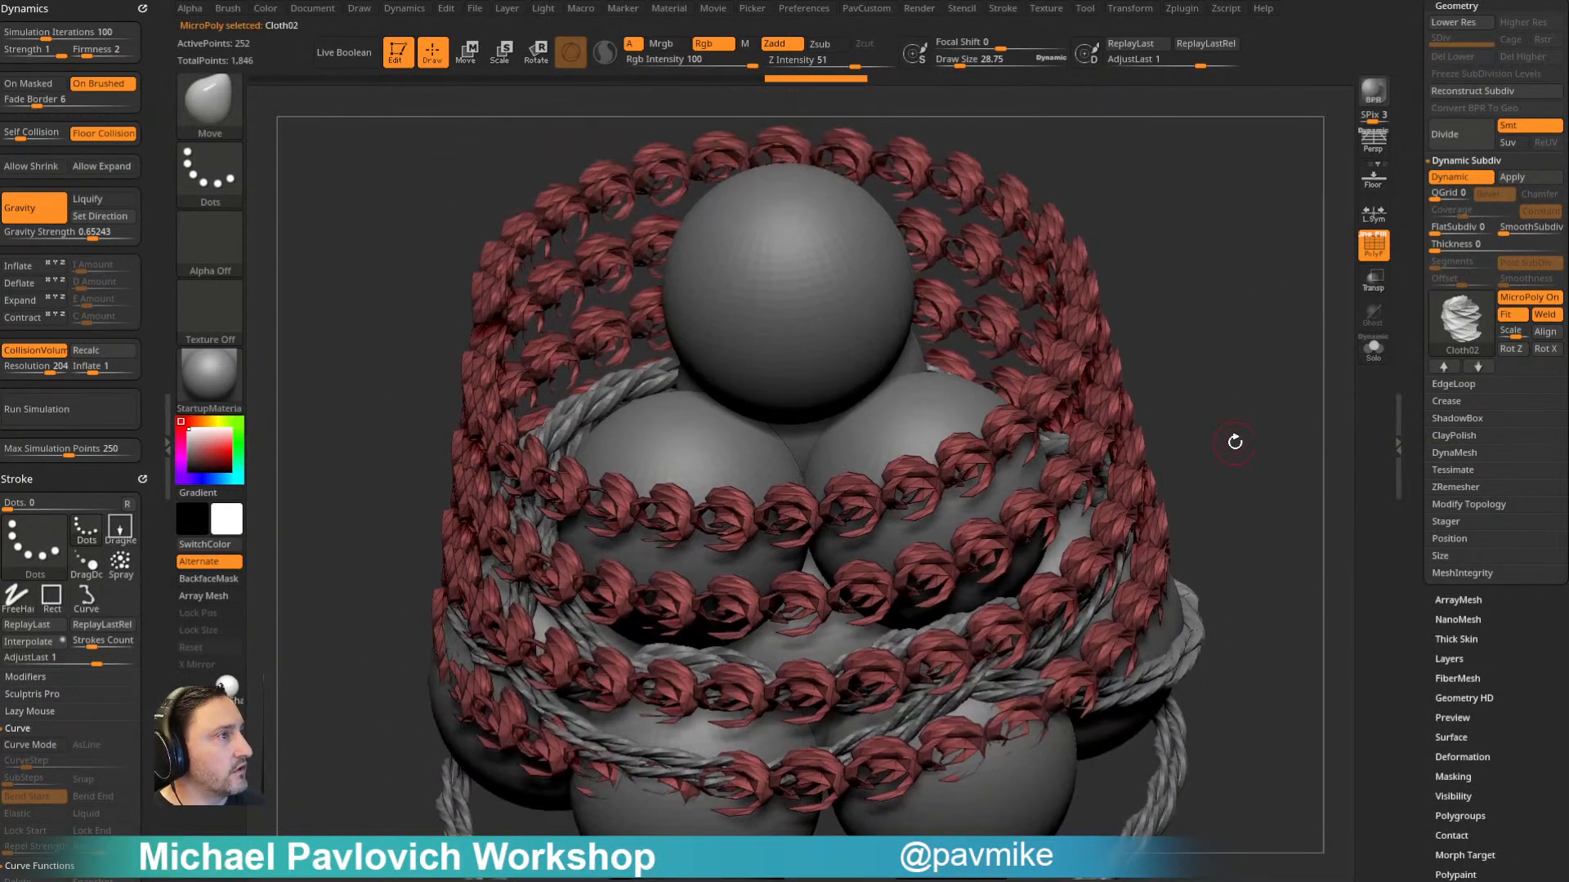
left_click(1518, 349)
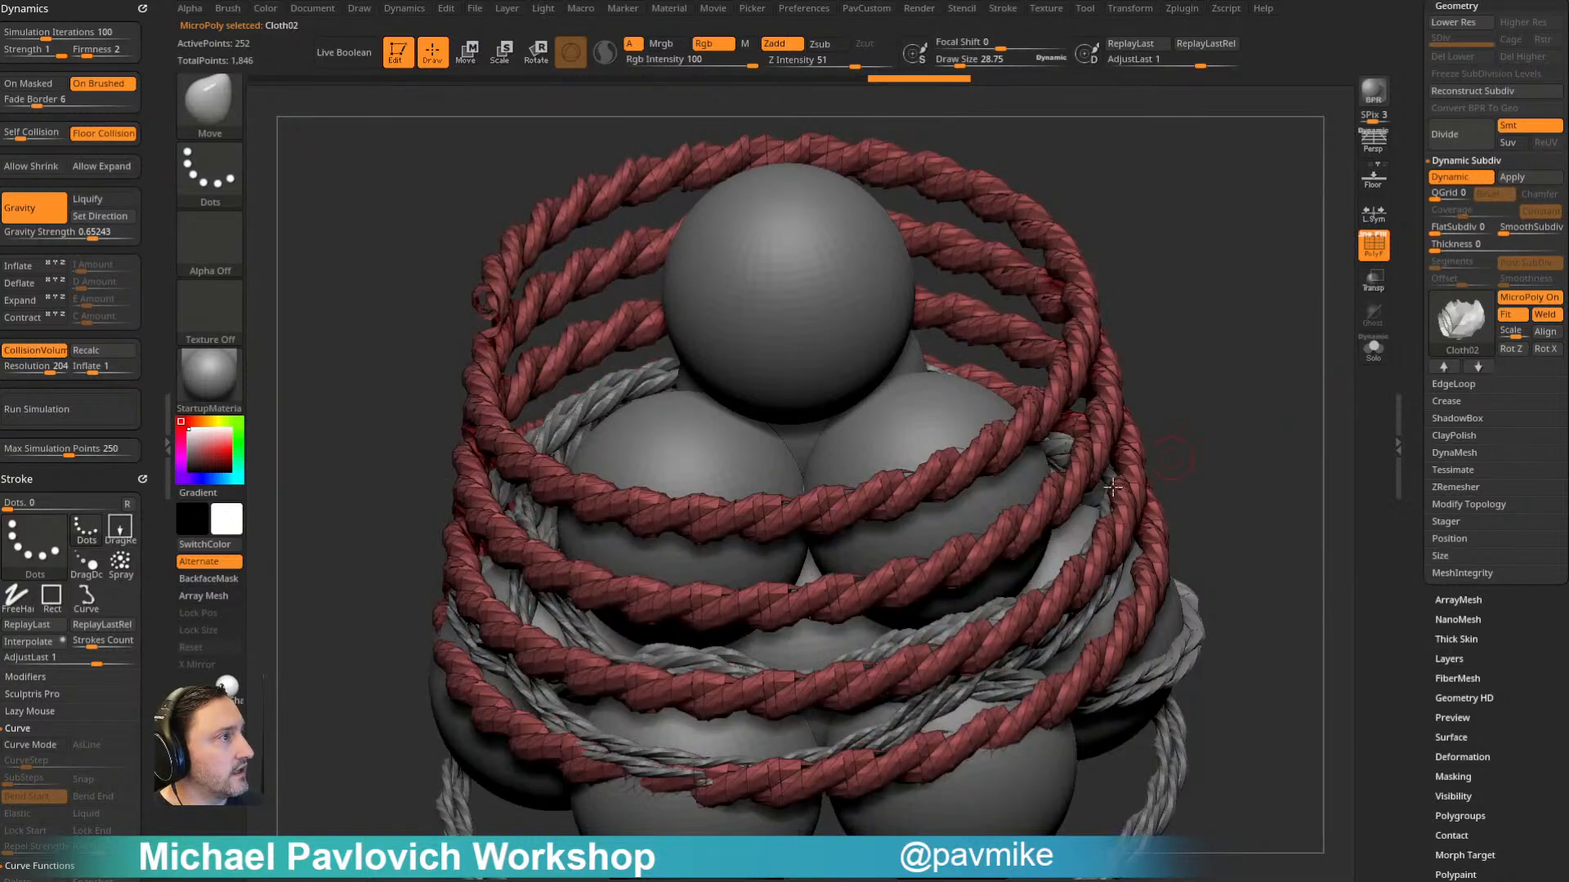
left_click_drag(1248, 349, 1014, 439)
key("shift+f")
left_click_drag(1176, 286, 1144, 278)
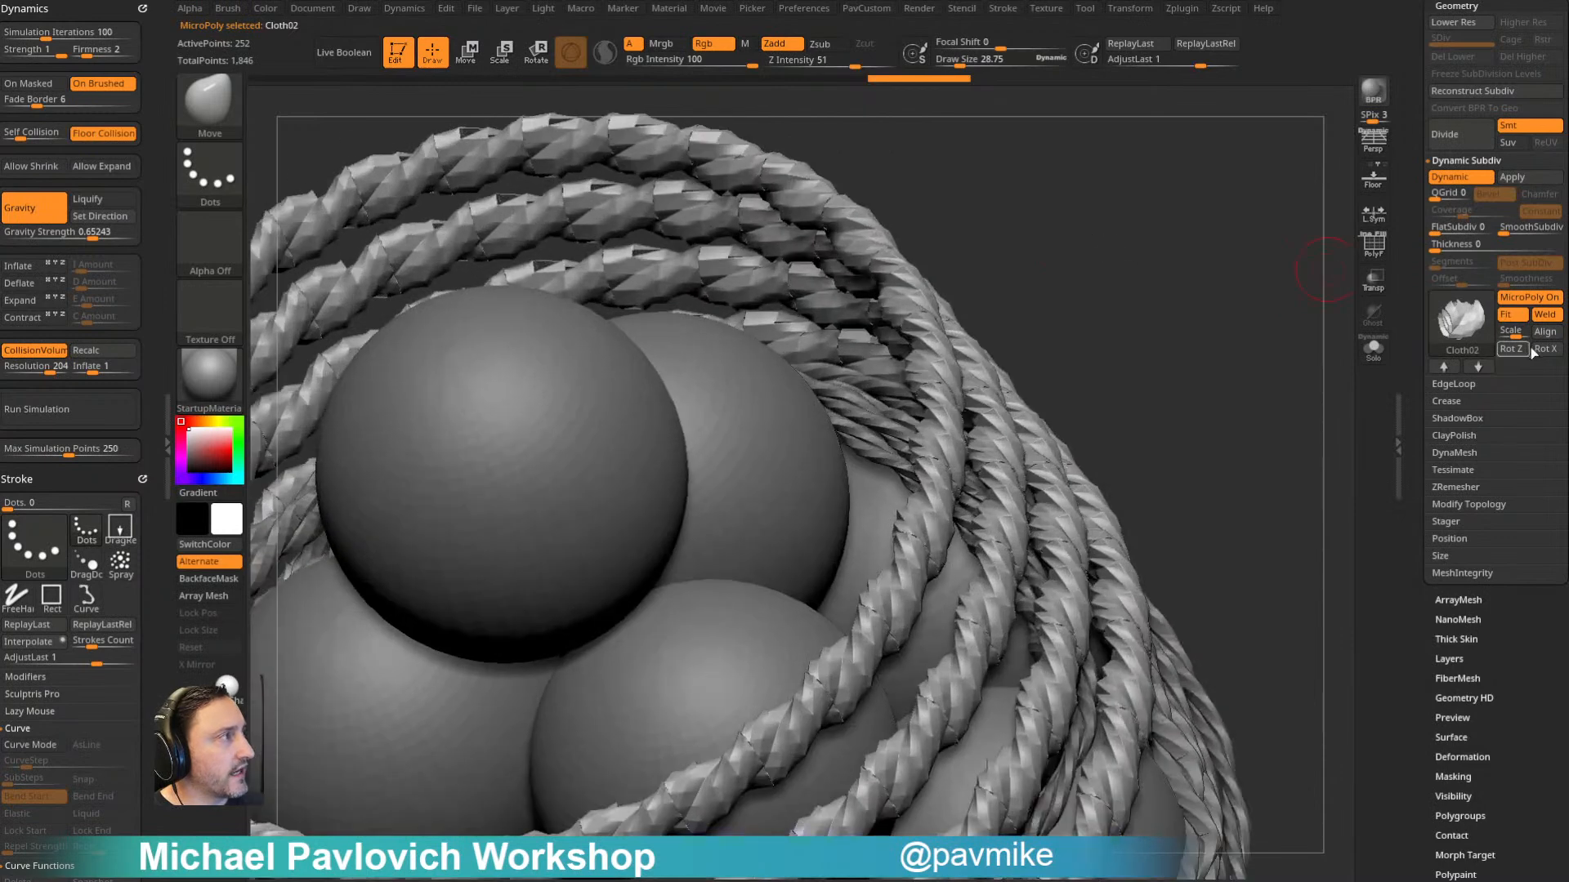
left_click_drag(1220, 376, 950, 525)
key("shift+f")
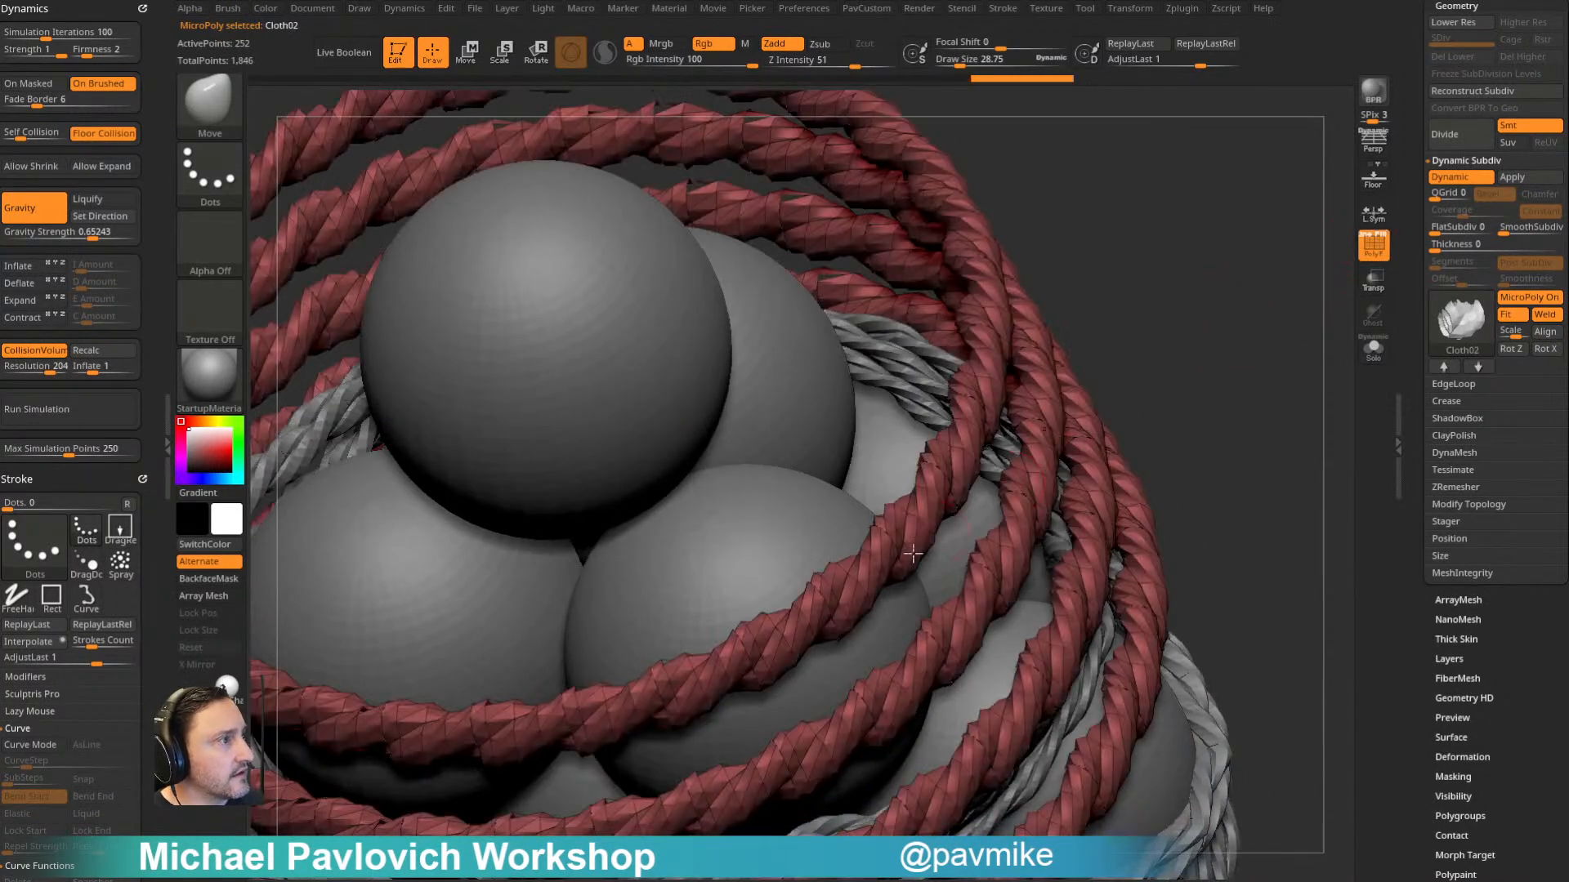
left_click_drag(1177, 392, 1270, 359, "alt")
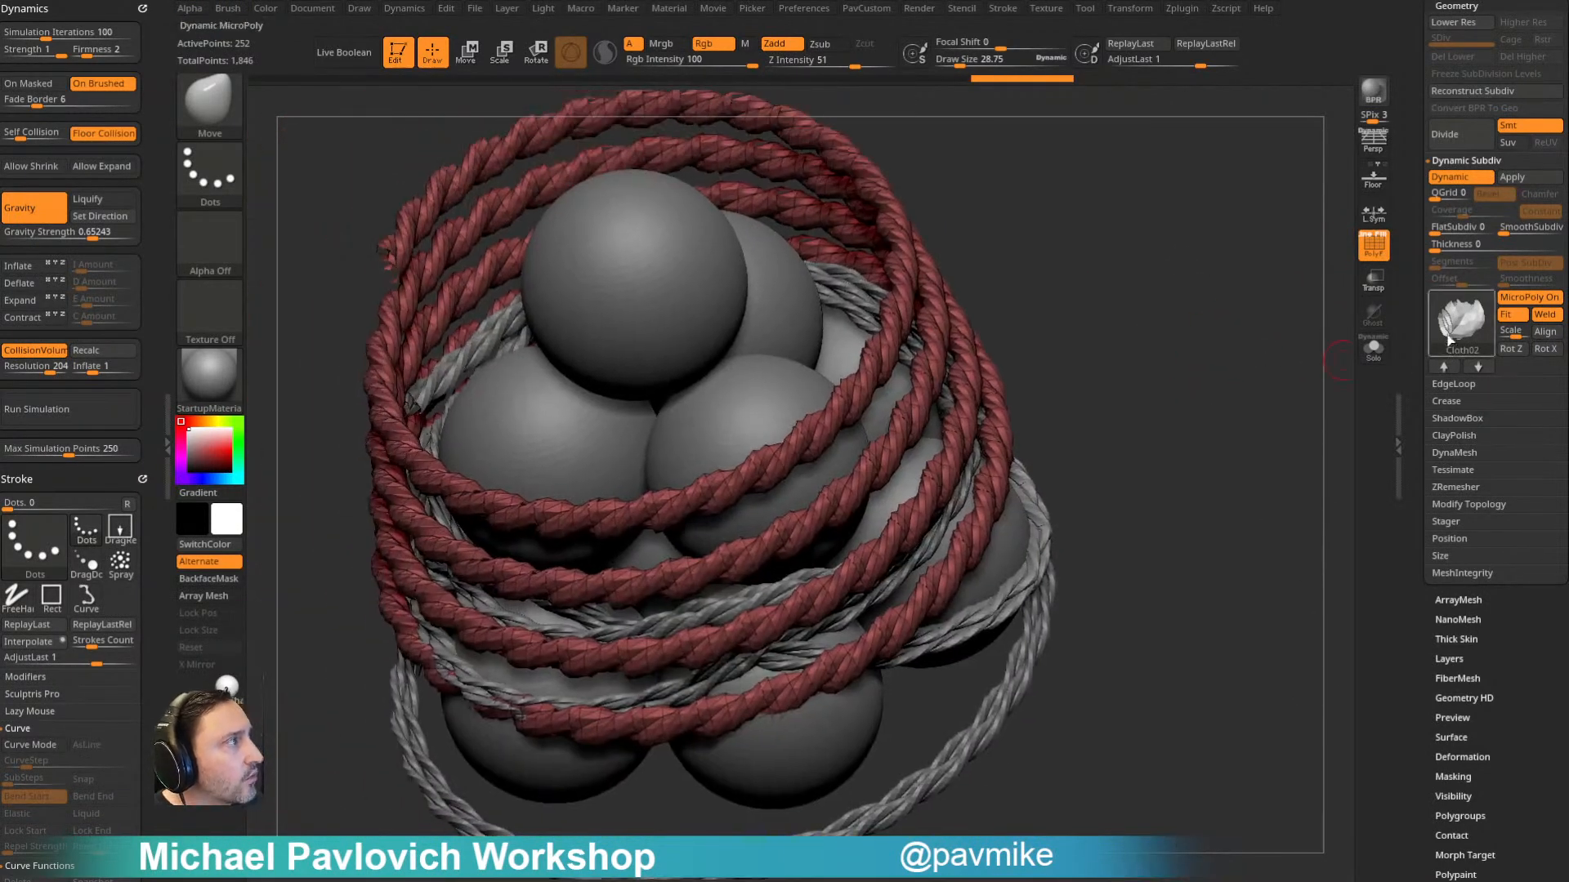
- Try the Cloth04 MicroPoly on the second strip, rotated about Z into a continuous cord
left_click(1457, 340)
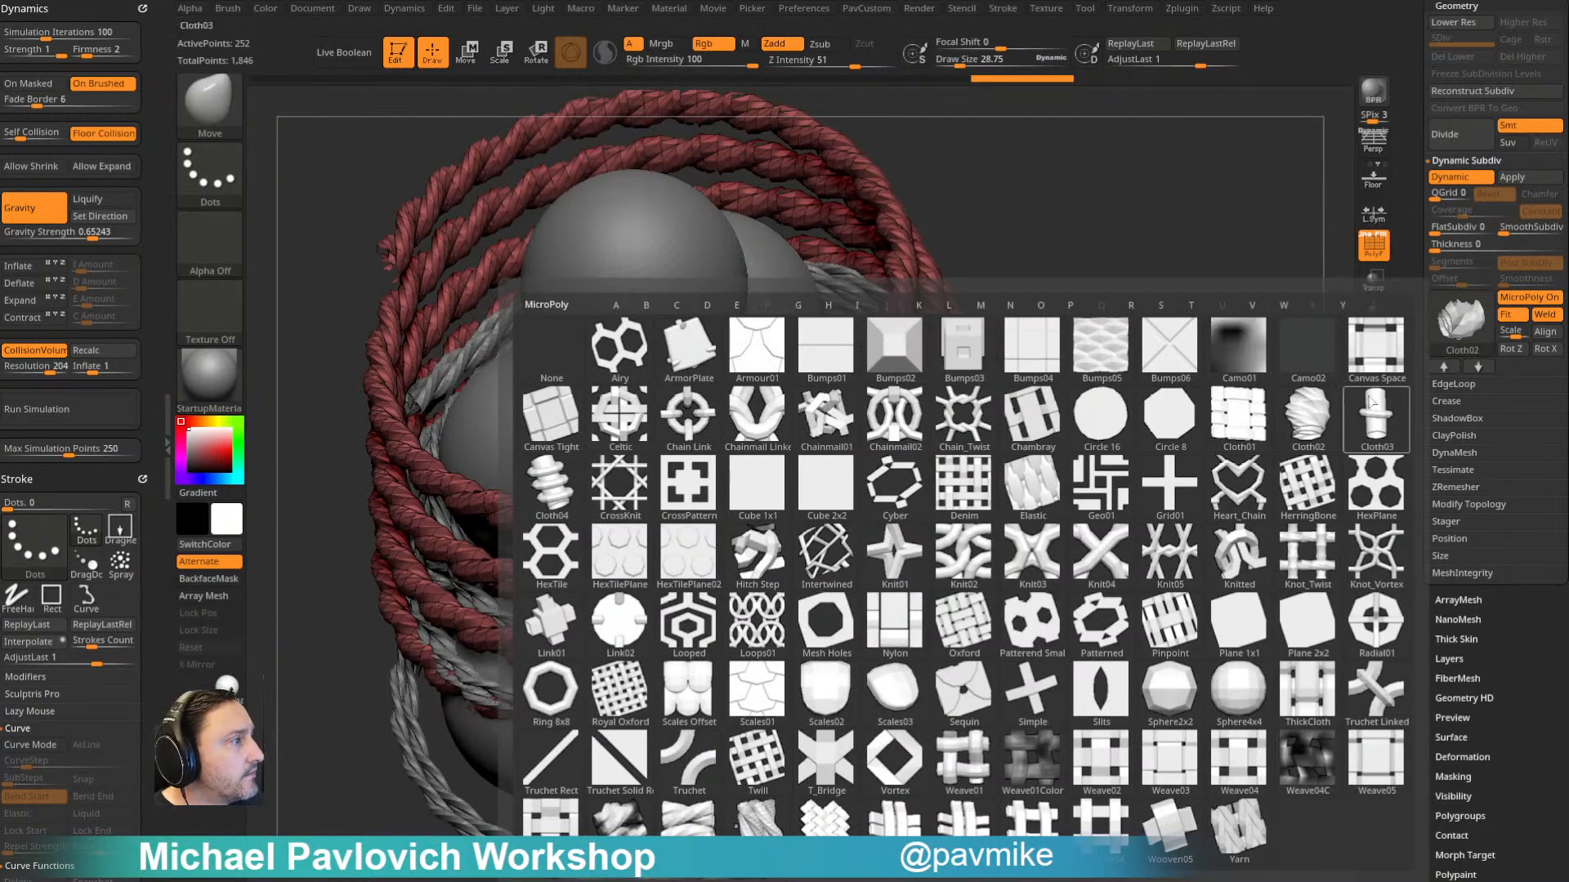
mouse_move(1301, 458)
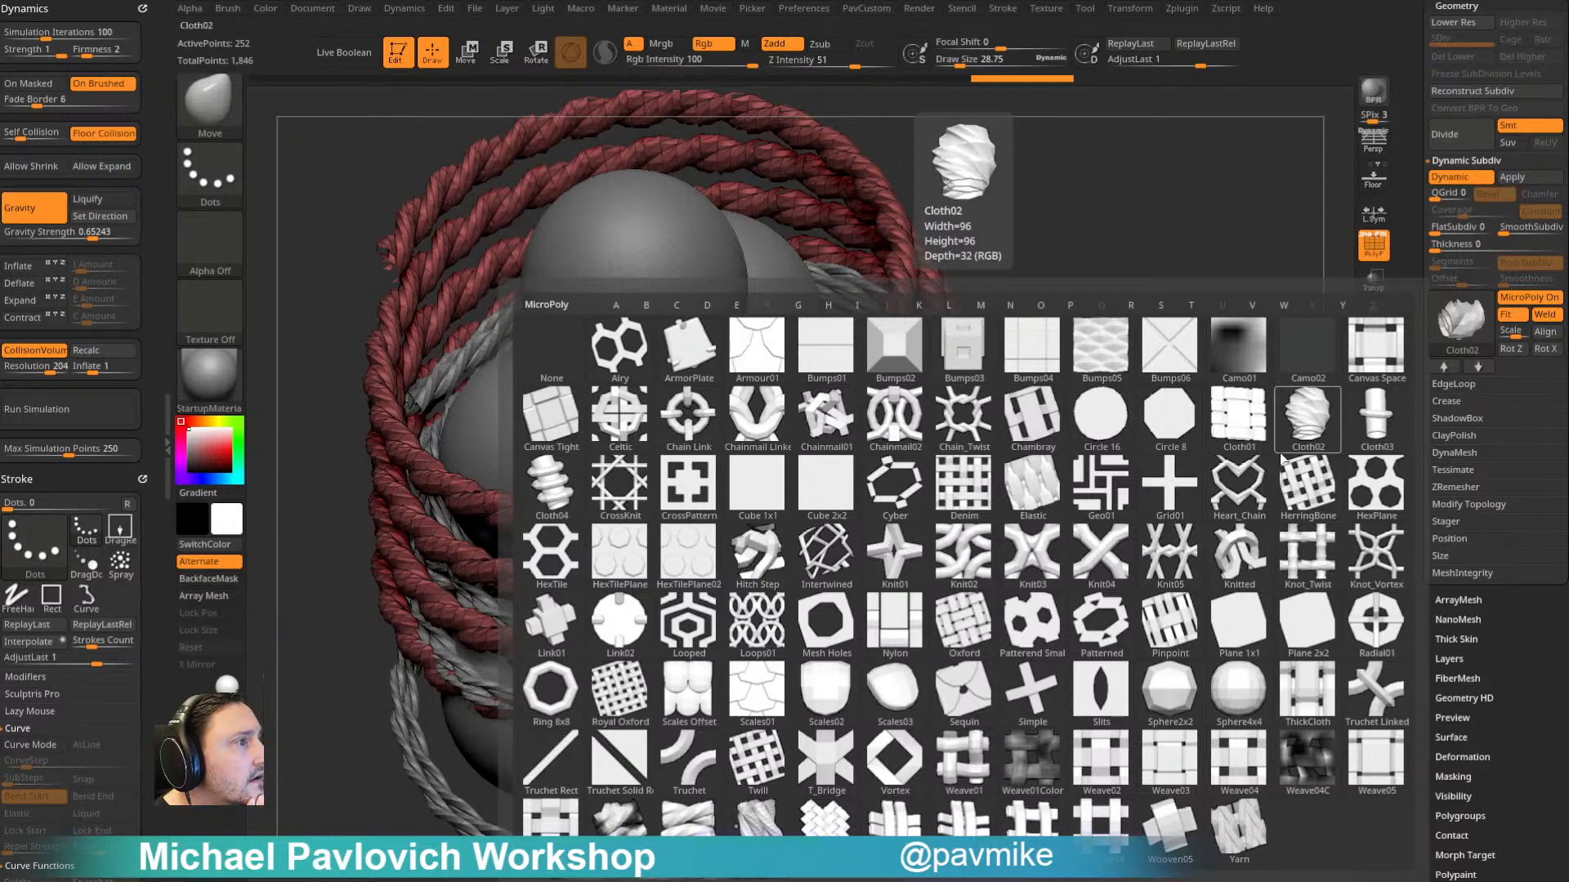
left_click(551, 488)
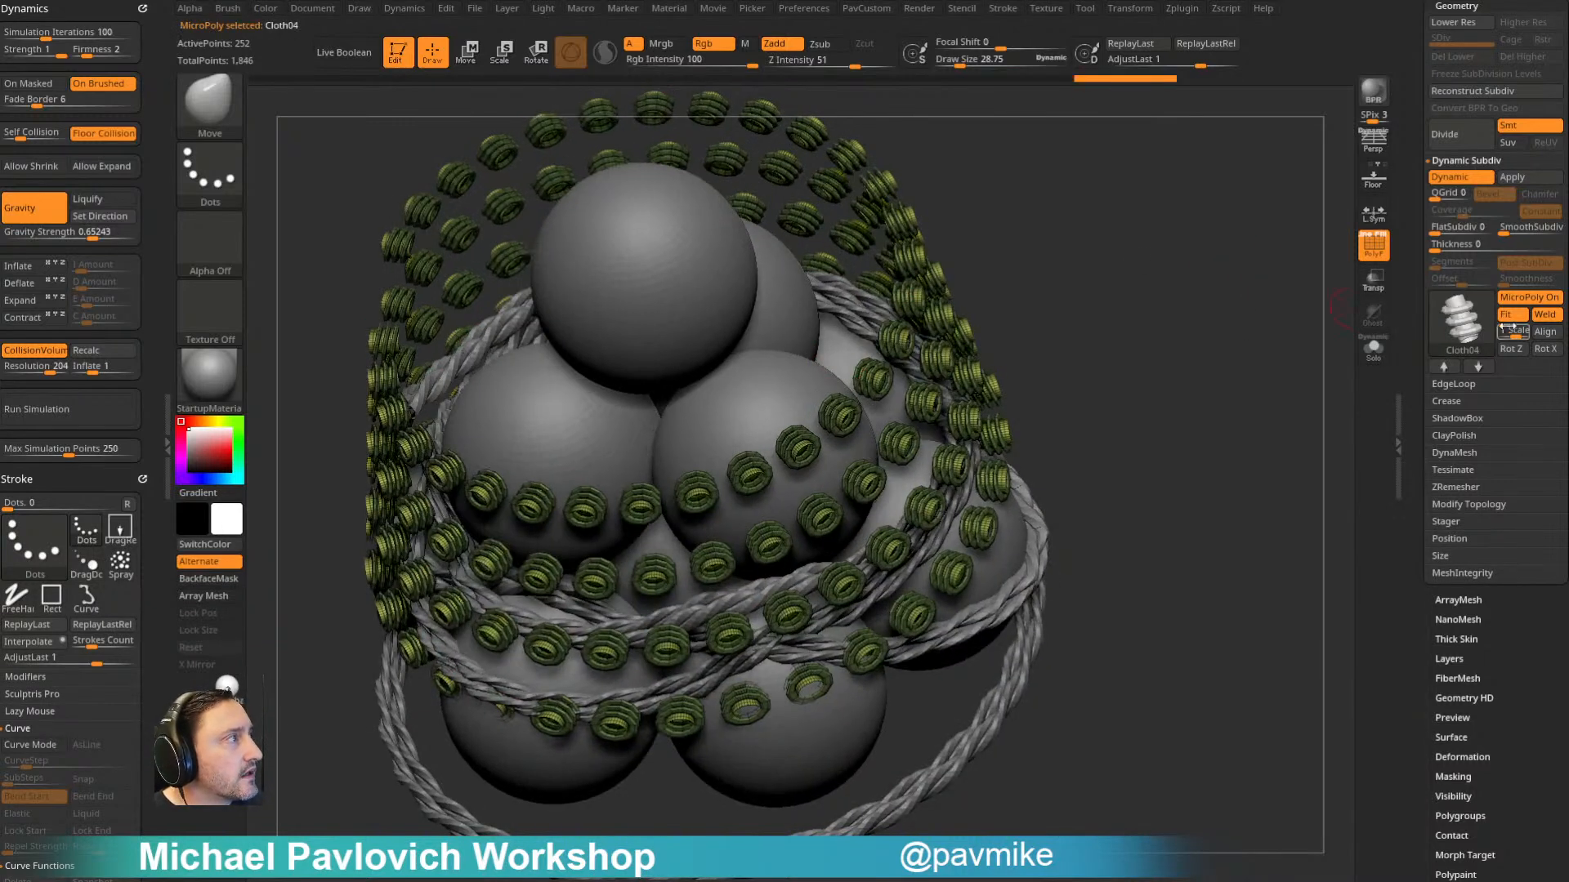
left_click_drag(1505, 329, 1522, 330)
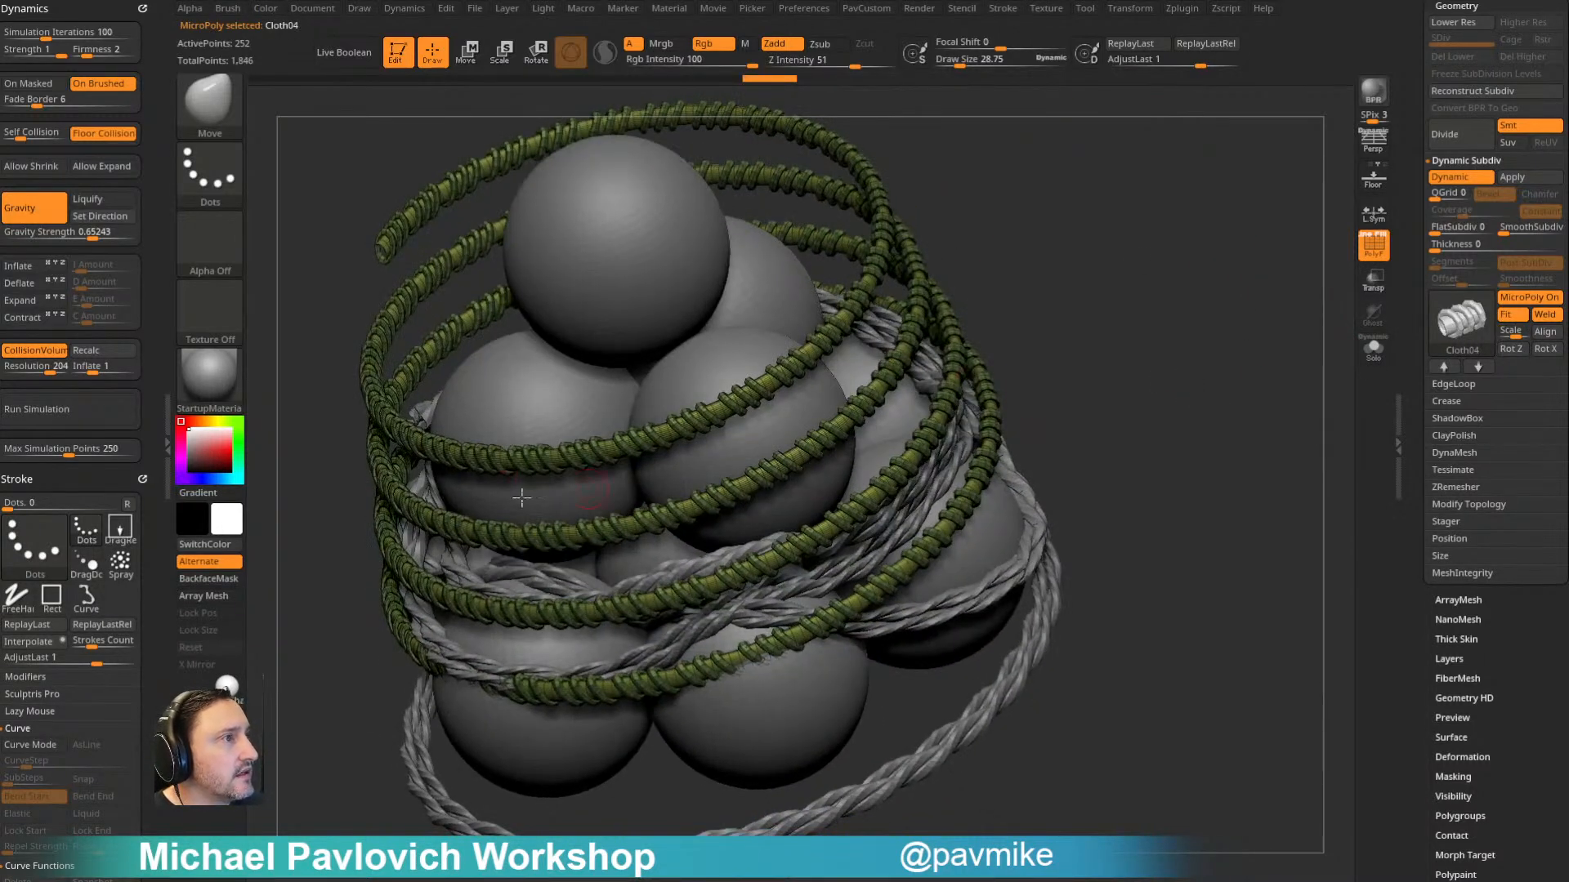
left_click_drag(1035, 287, 1204, 315)
- Replace the second strip's MicroPoly with Wire02, rotate it about Z and turn off the polyframe
left_click(1455, 319)
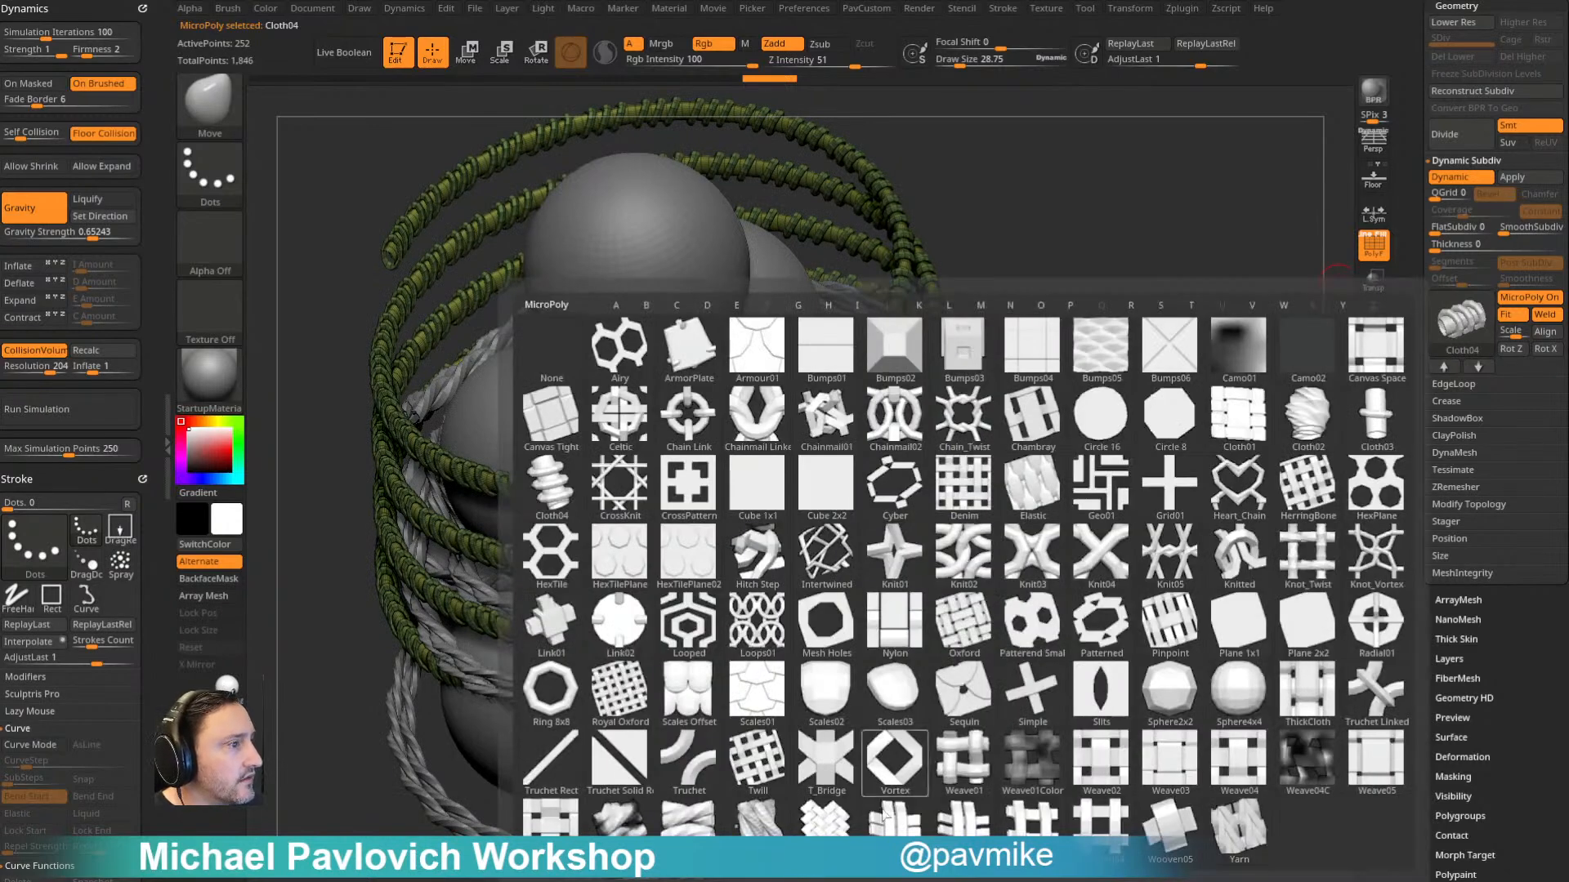
left_click(757, 817)
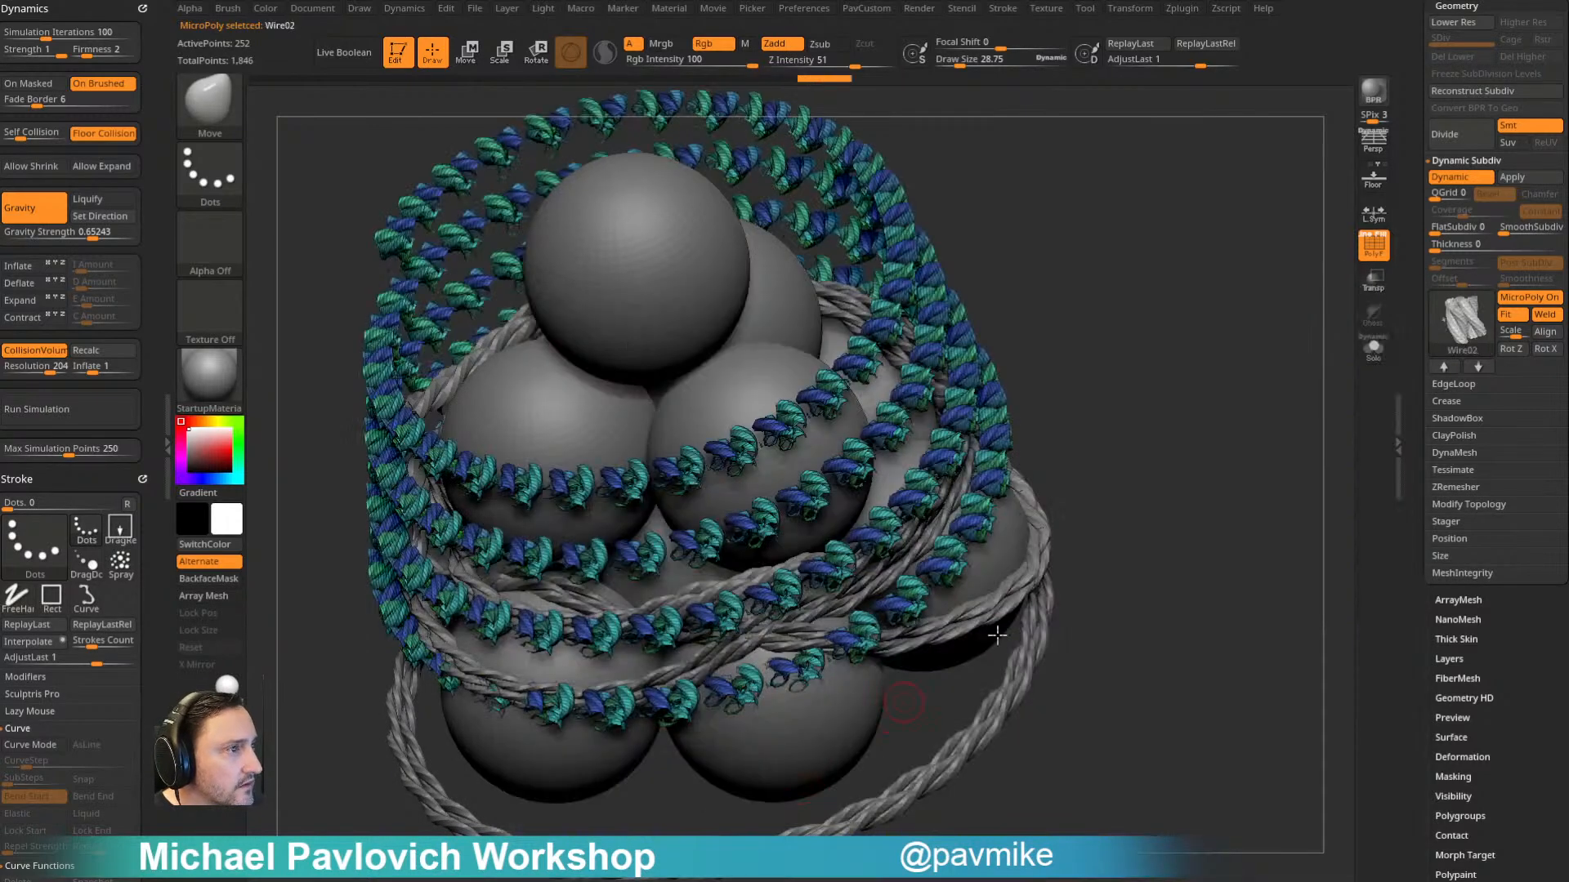
left_click(1510, 349)
left_click(1372, 246)
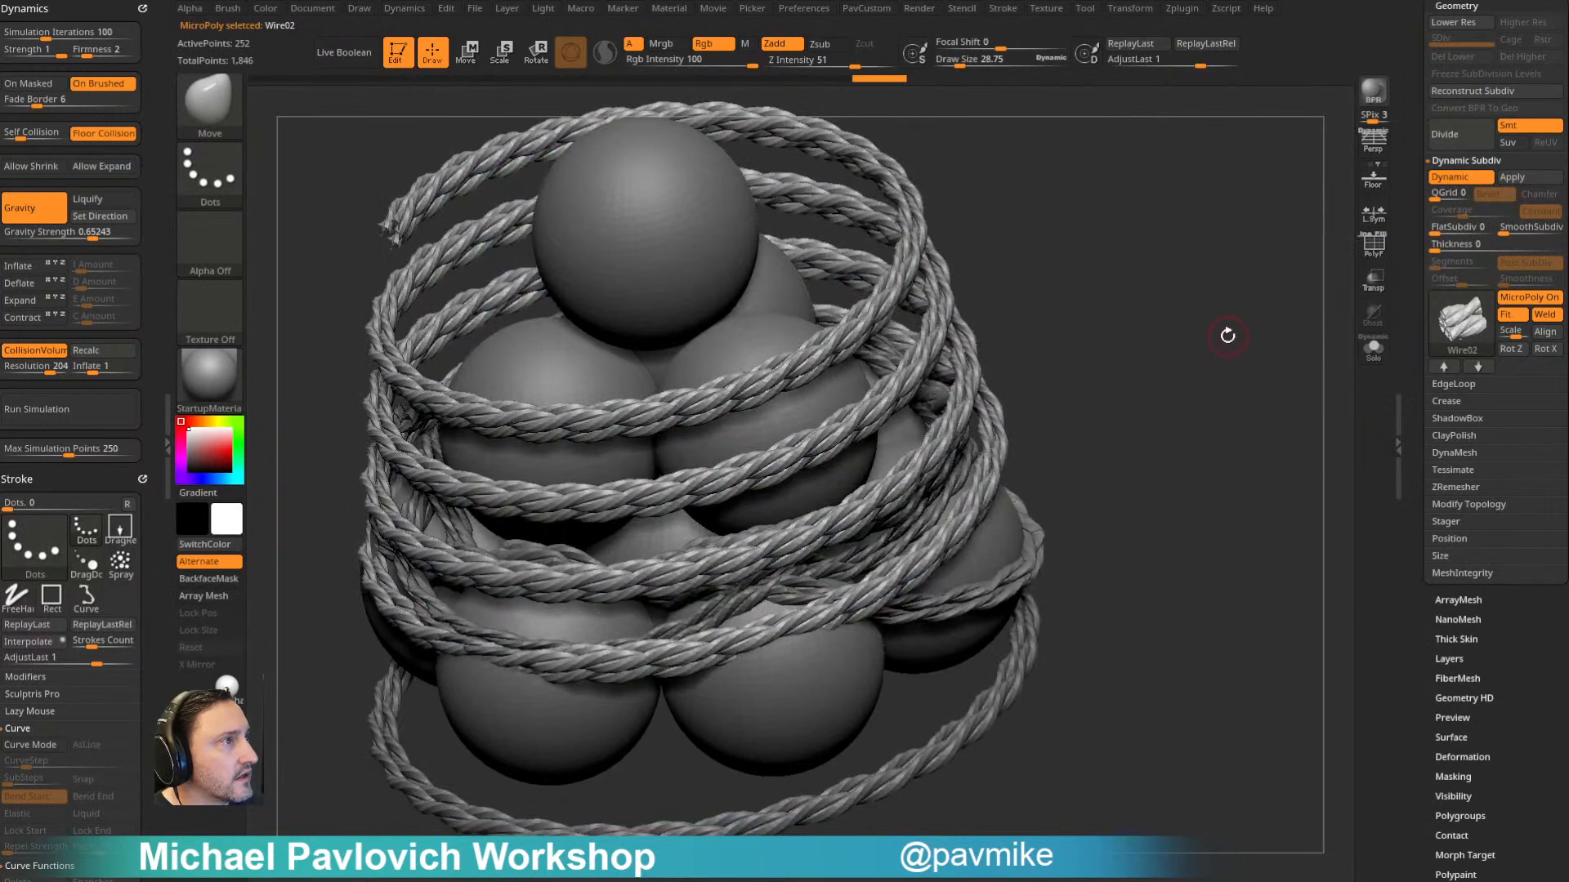
left_click_drag(1109, 307, 1186, 331)
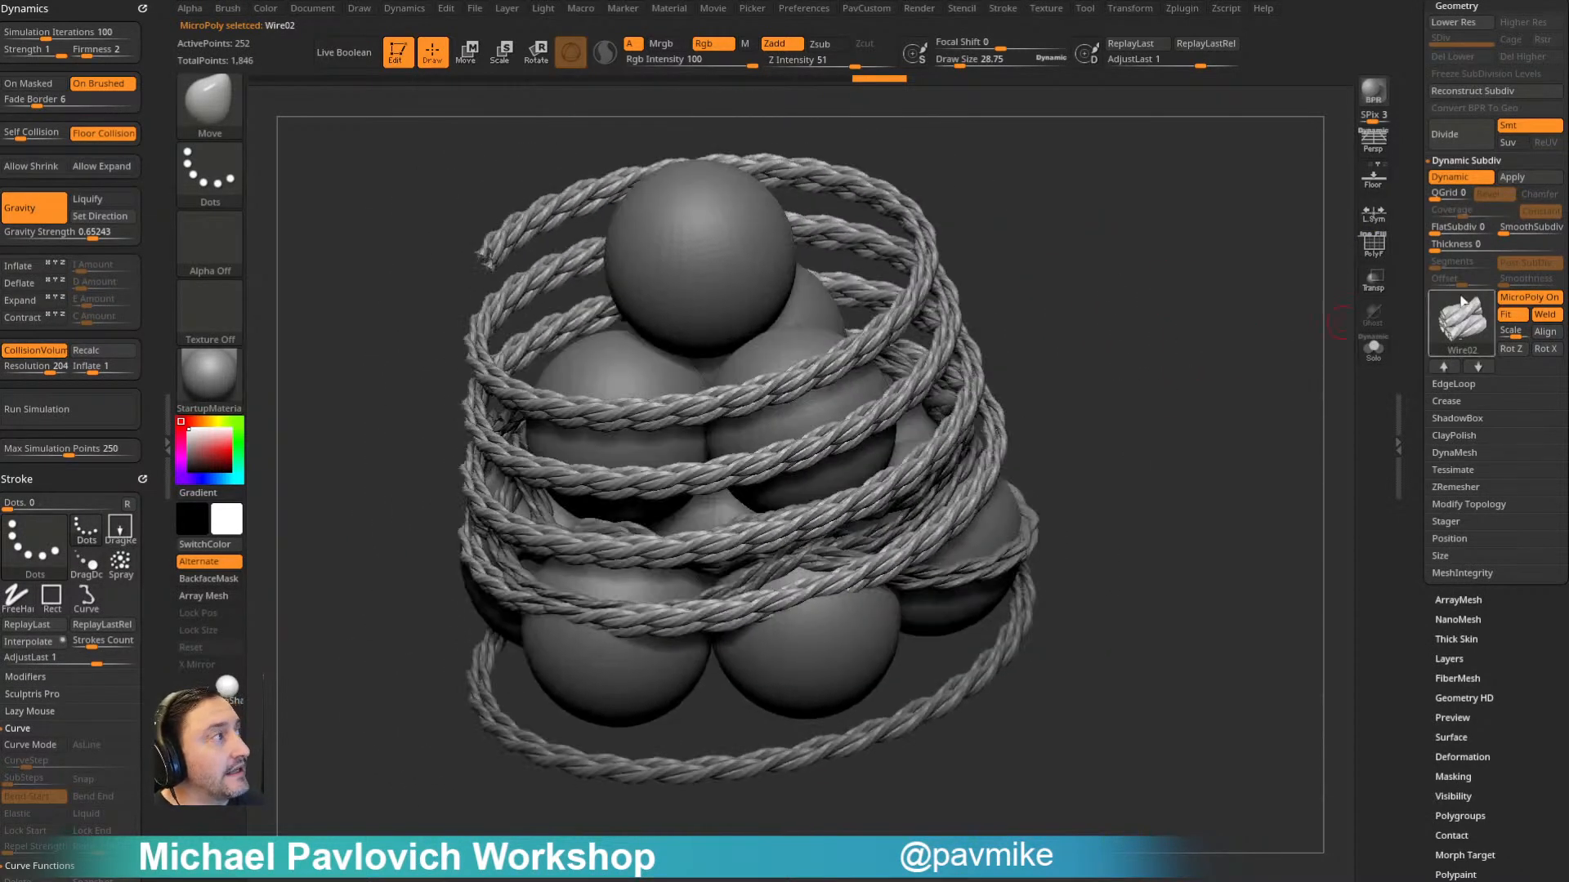
- Toggle Dynamic Subdiv off and on to compare the Wire02 rope with its underlying strip
left_click(1453, 181)
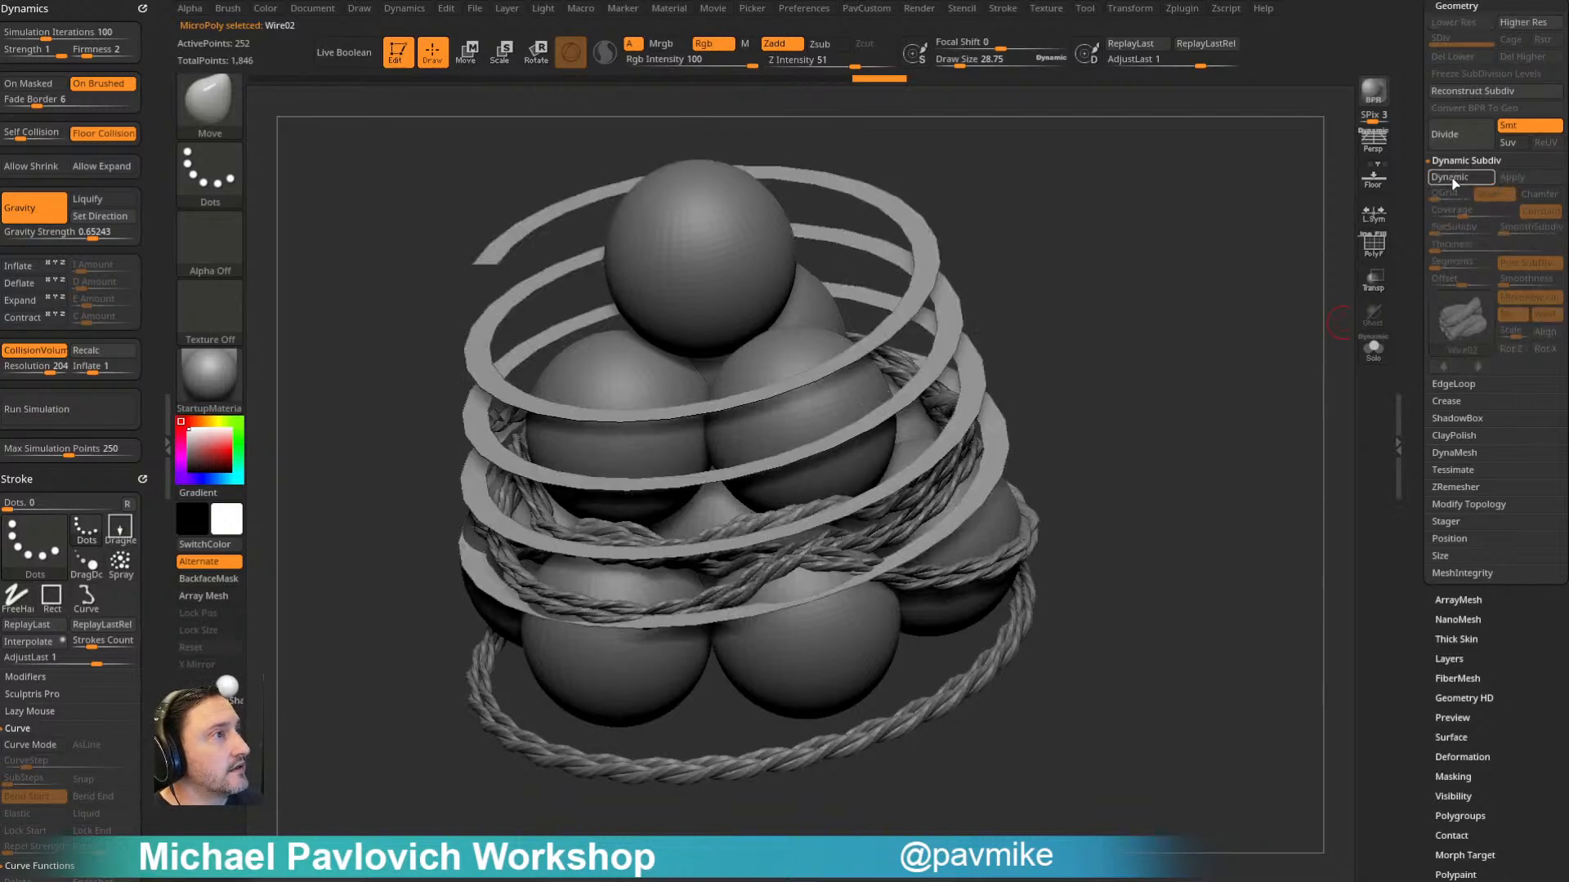
left_click(1448, 180)
left_click_drag(1187, 328, 1194, 306)
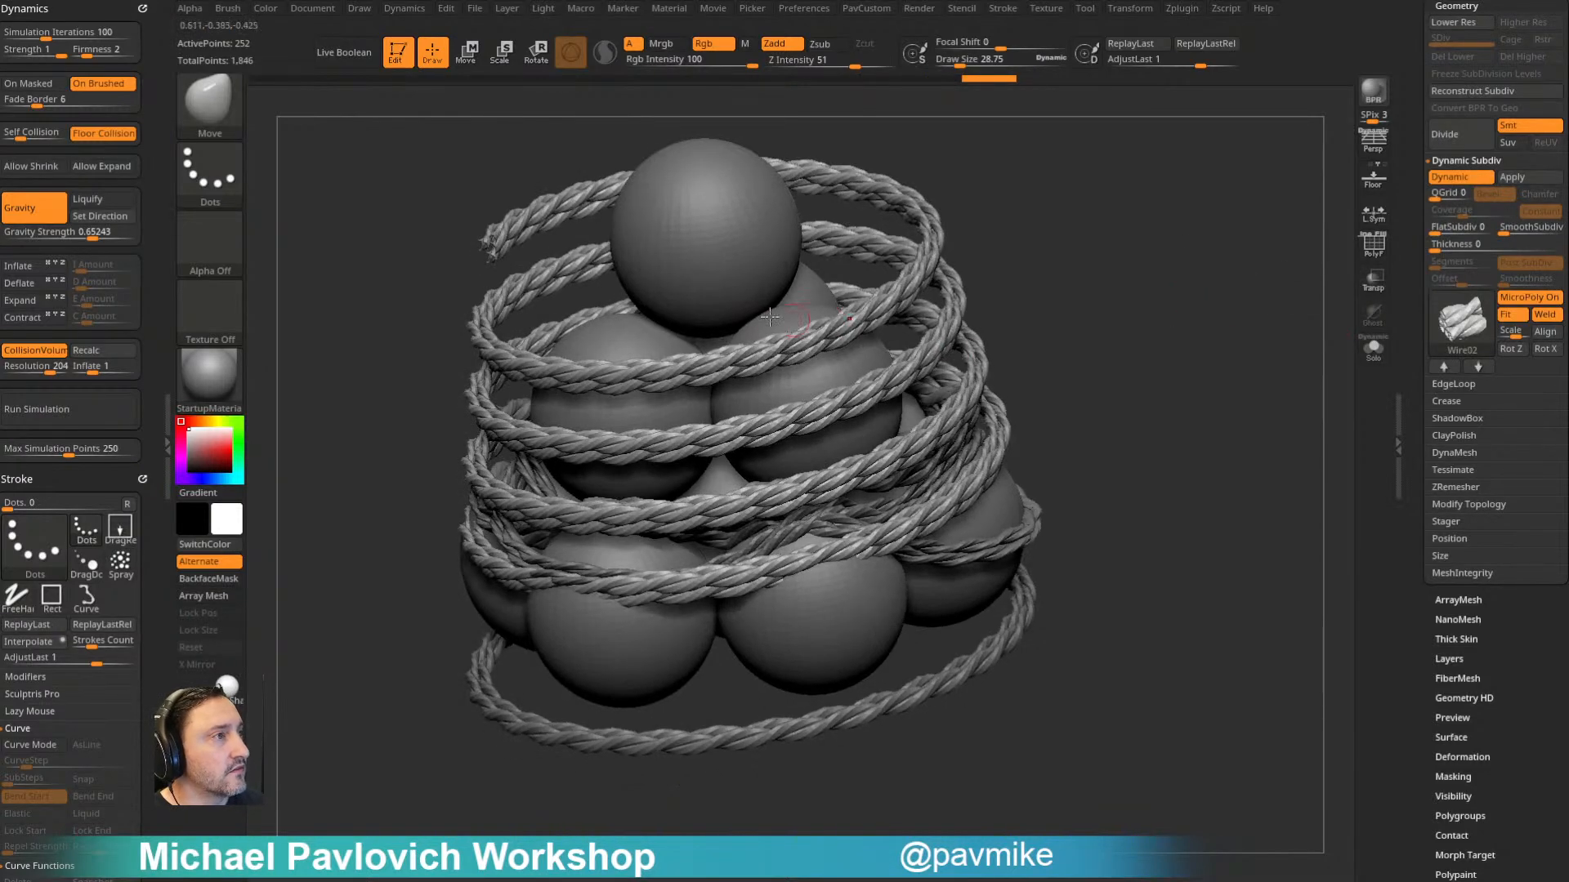
- Try running the dynamics simulation on the Wire02 rope coil, then undo it
left_click(78, 419)
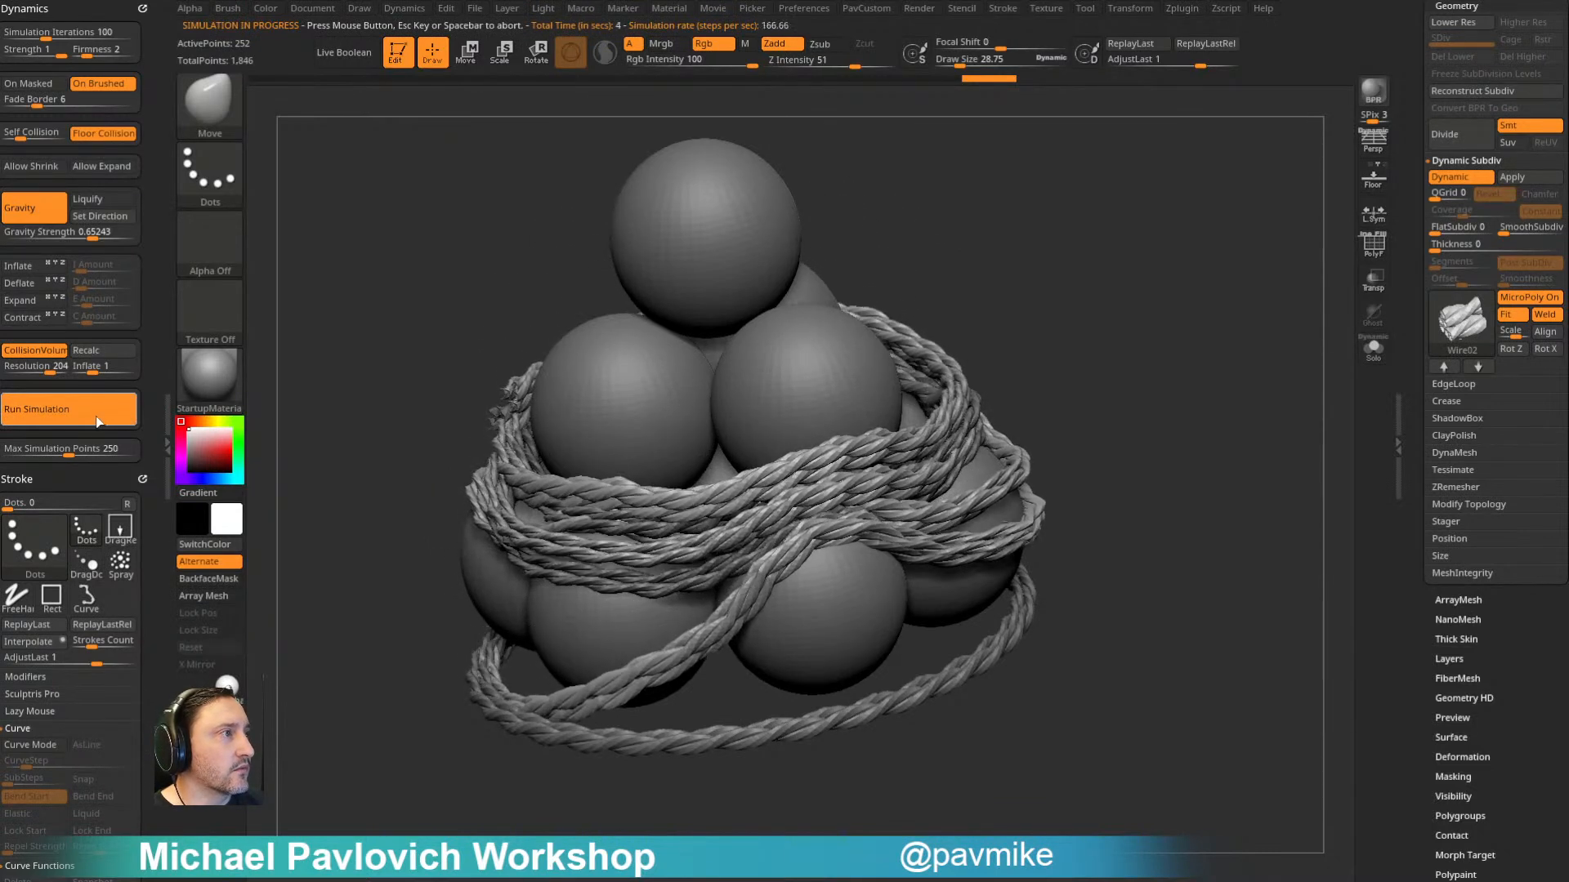
left_click(1131, 360)
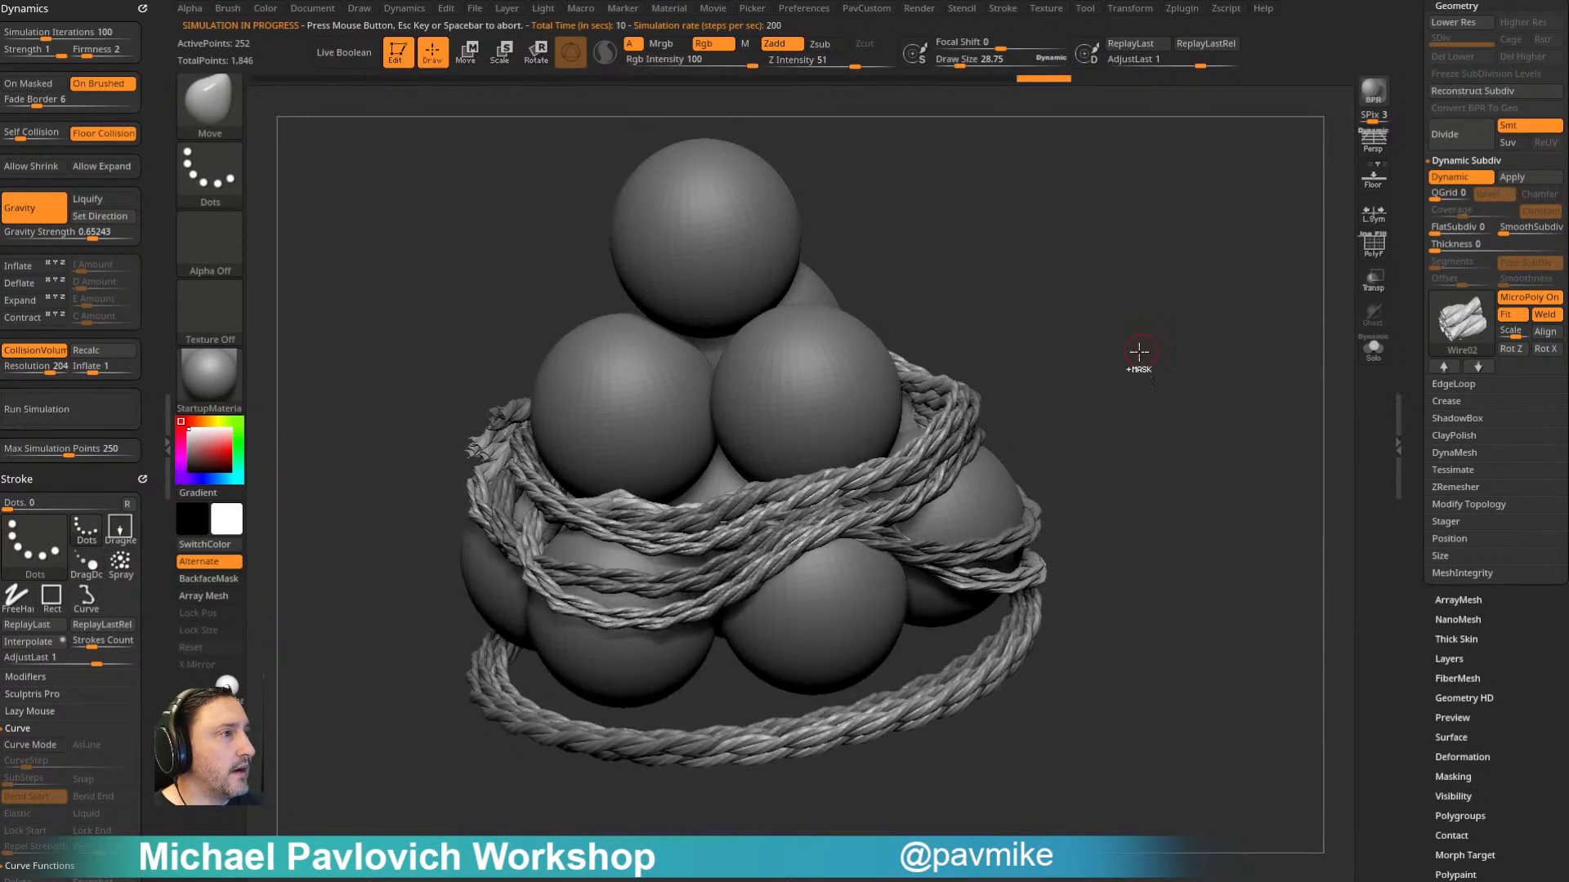
key("ctrl+z")
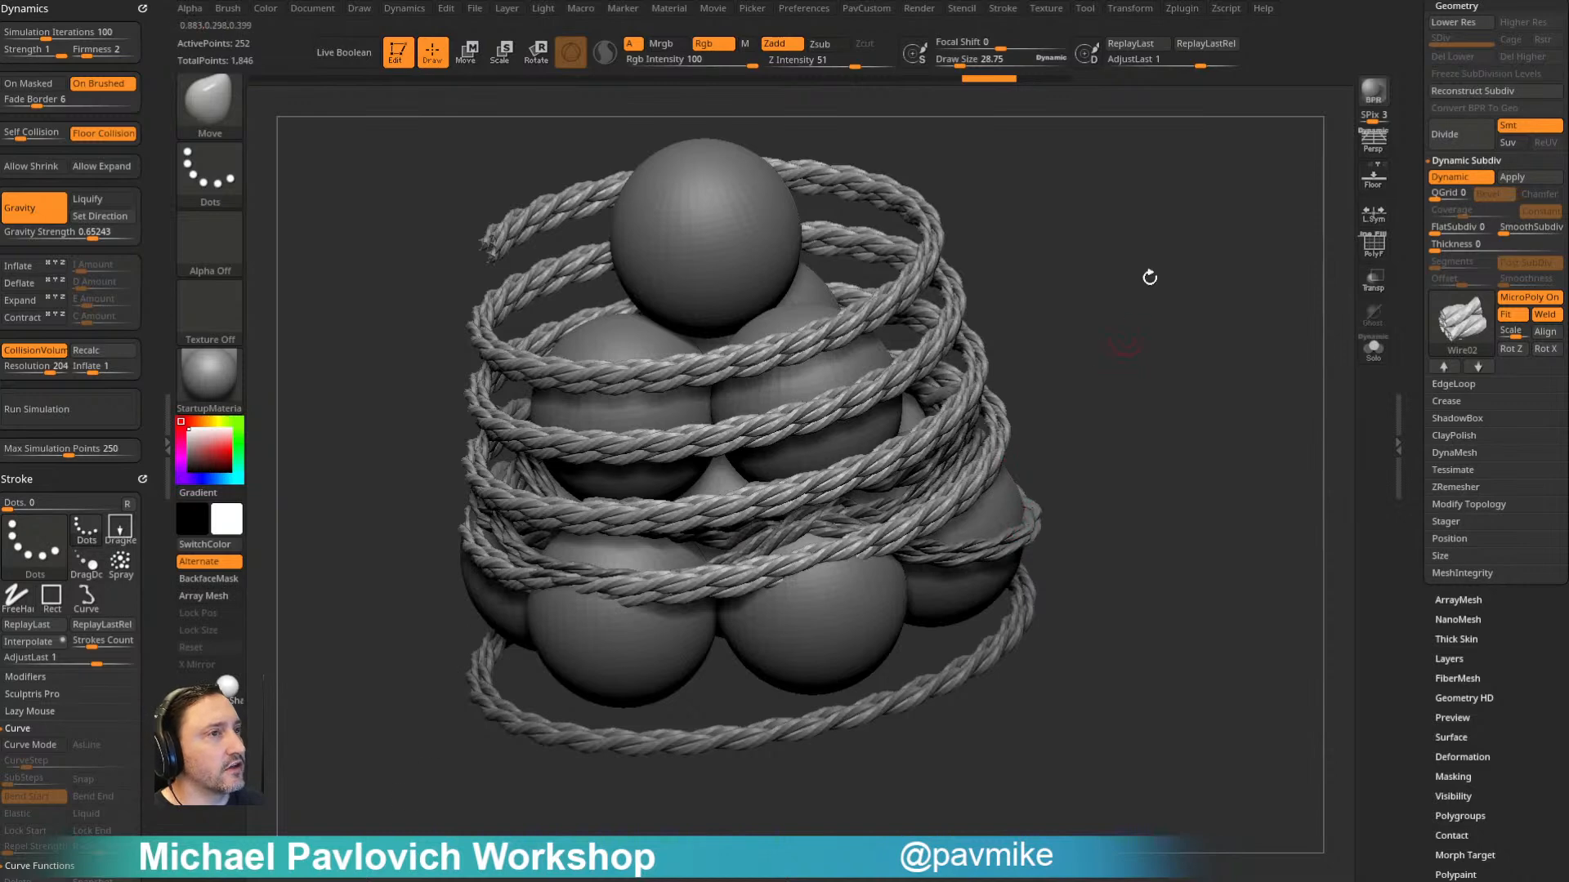
- Turn off CollisionVolume, select the draped rope PM3D_Helix3D_2 and hide the second rope coil
left_click(56, 351)
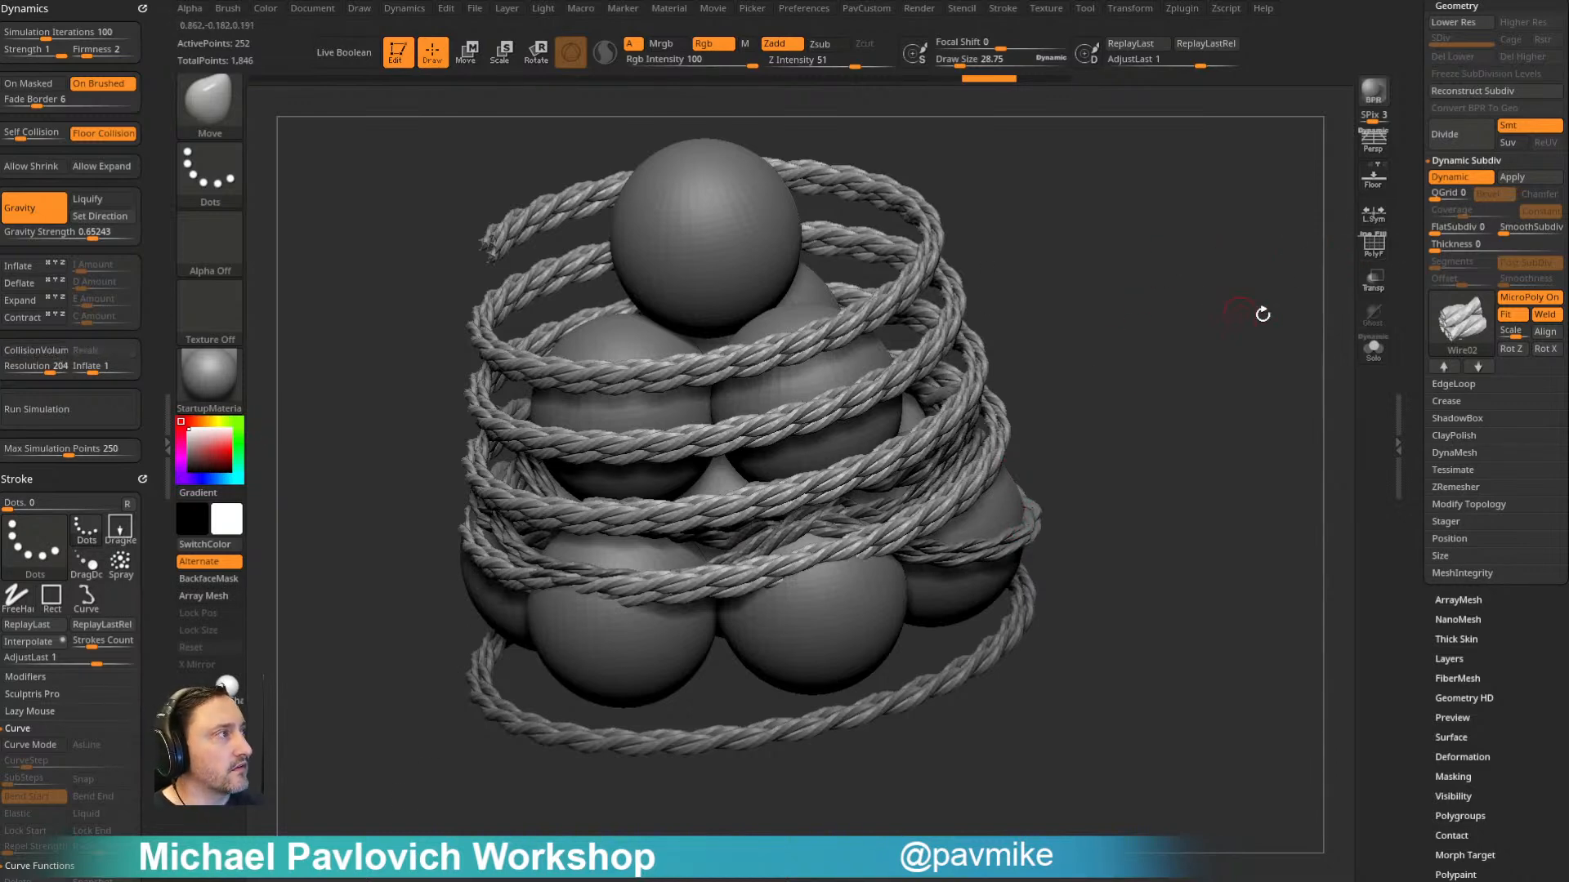
scroll(1406, 301, "up", 10)
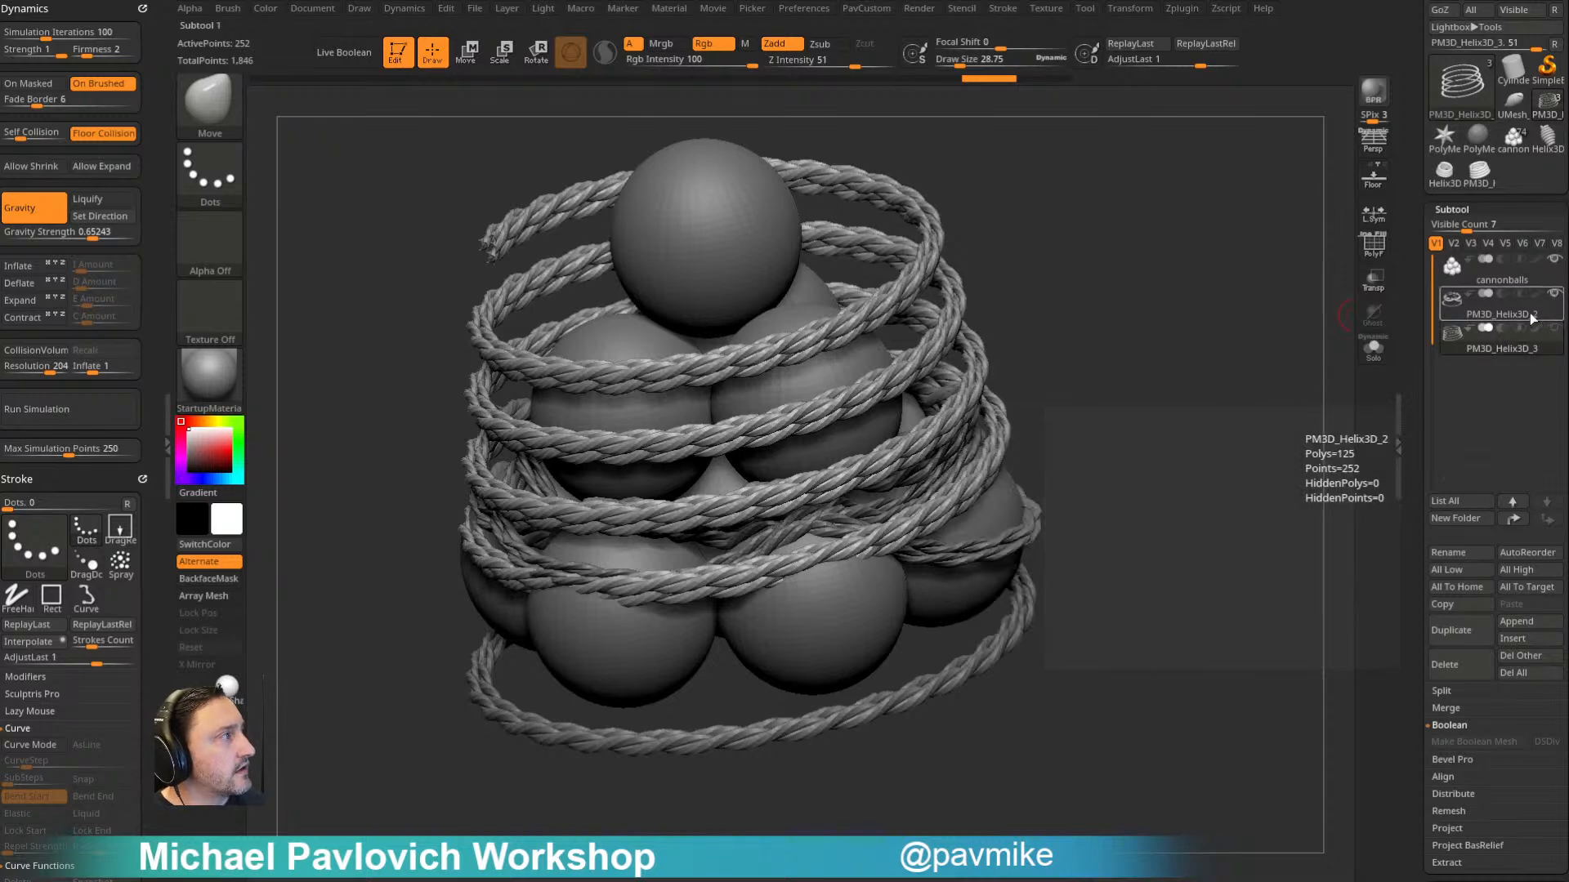
left_click(1530, 317)
mouse_move(1182, 337)
left_mouse_down("alt")
mouse_move(1216, 259)
mouse_move(1225, 297)
mouse_move(1194, 305)
mouse_move(1179, 338)
left_mouse_up("alt")
left_click_drag(1072, 259, 1197, 237)
mouse_move(1210, 438)
left_mouse_down()
mouse_move(1158, 270)
mouse_move(1226, 253)
mouse_move(1199, 219)
mouse_move(975, 237)
mouse_move(1133, 272)
mouse_move(951, 317)
mouse_move(1125, 300)
mouse_move(1156, 269)
mouse_move(1096, 253)
mouse_move(980, 359)
left_mouse_up()
- Apply Dynamic Subdiv to convert the draped Wire01 rope into real geometry
left_click_drag(1411, 470, 1414, 274)
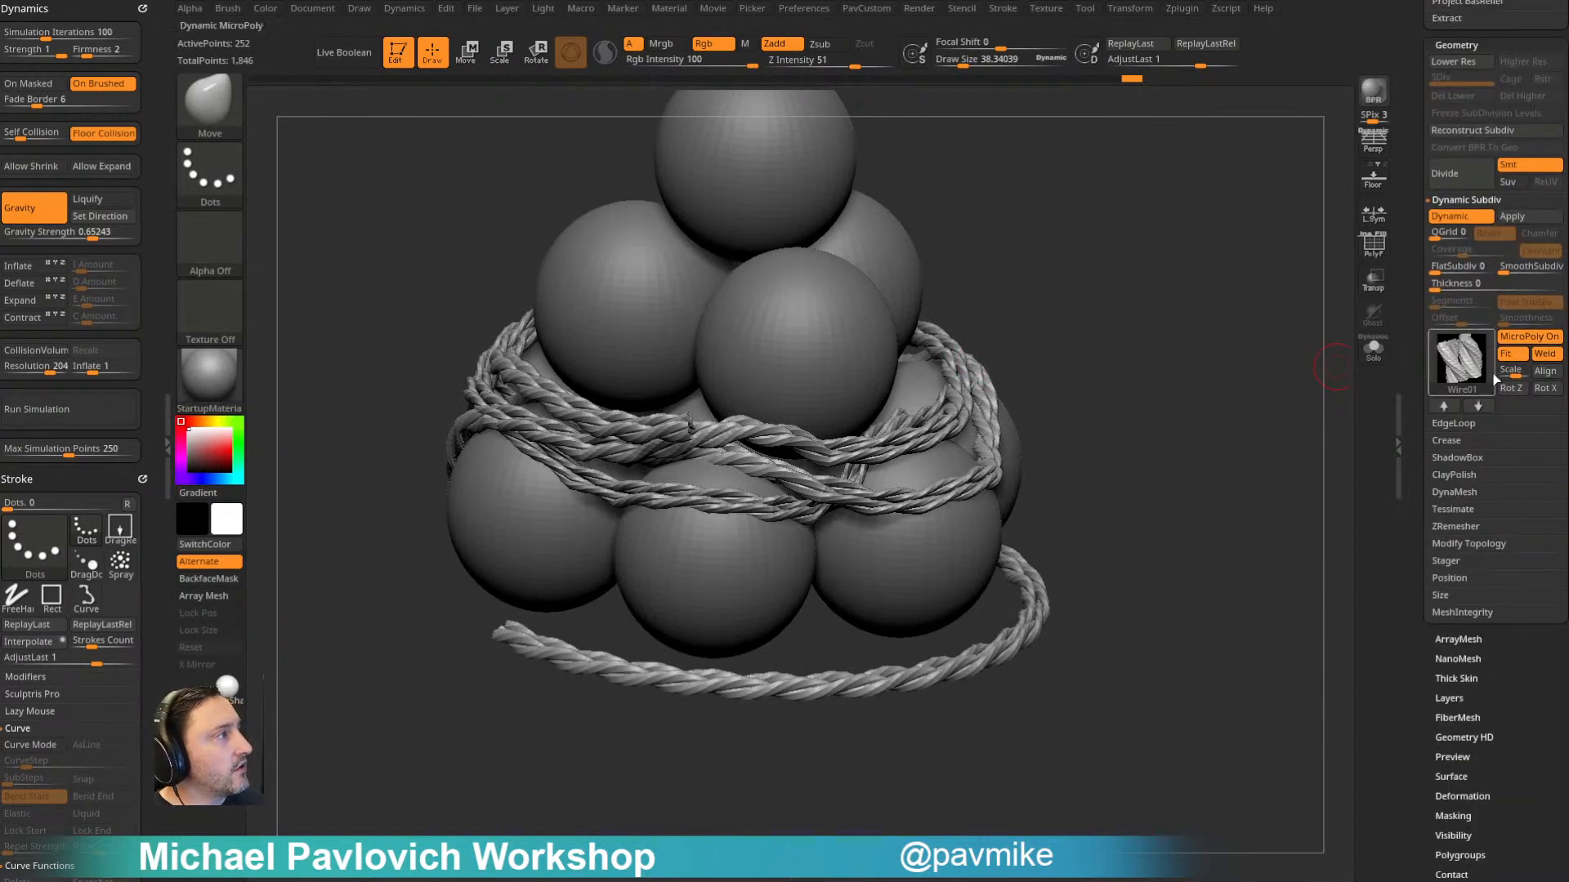
left_click(1481, 225)
left_click_drag(1217, 461, 1299, 359)
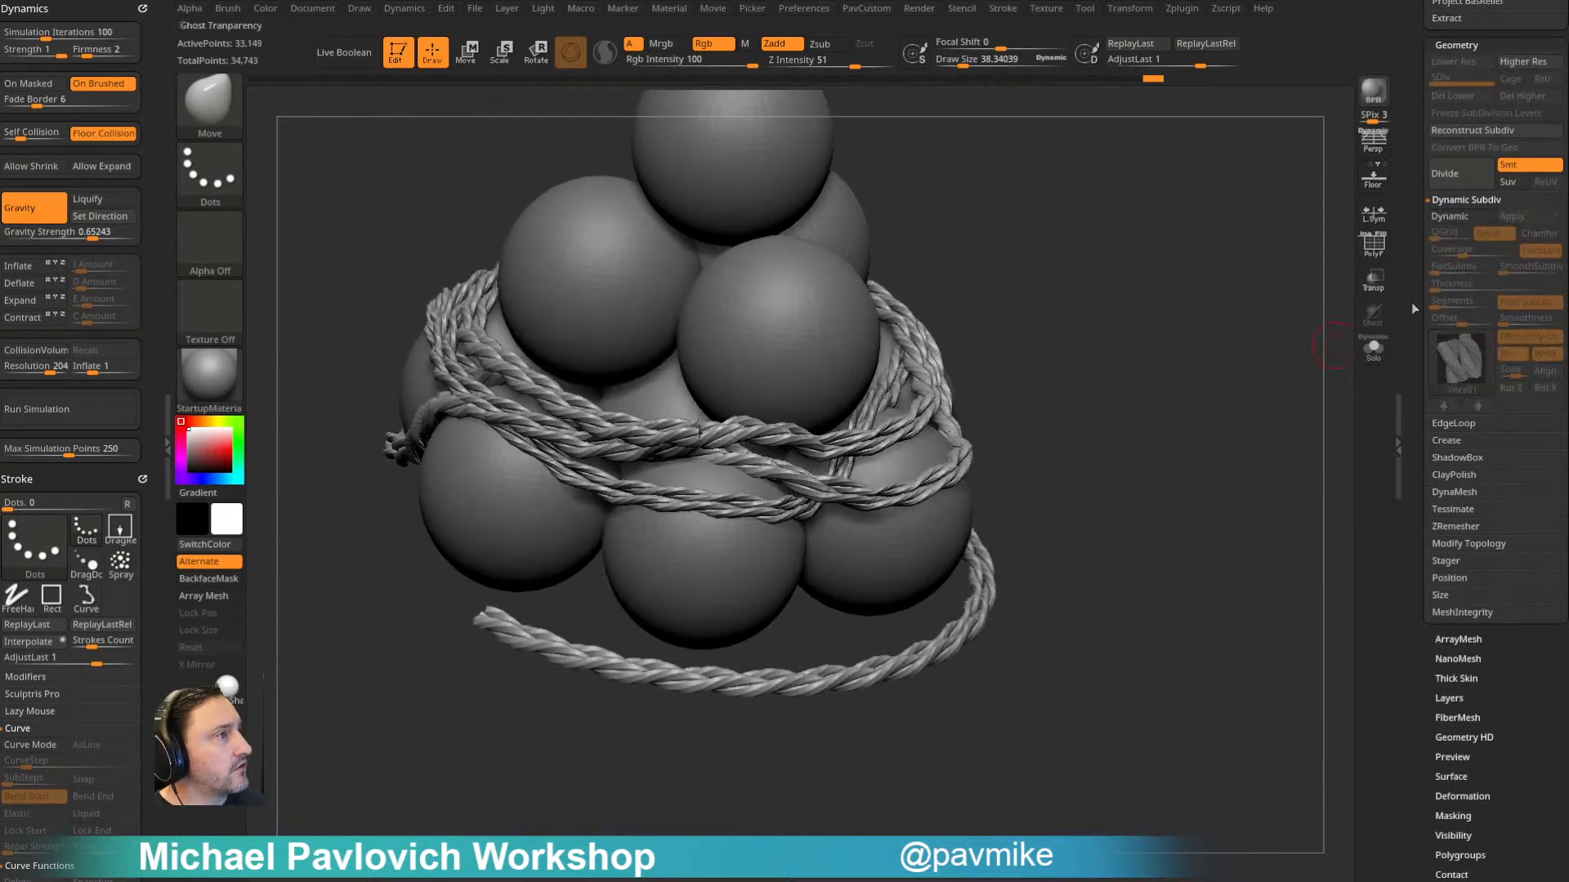
- Turn Dynamic Subdiv back on for the converted rope, disable MicroPoly, raise SmoothSubdiv and inspect the smoothed strands
left_click(1465, 218)
left_click_drag(1304, 430, 759, 625, "alt")
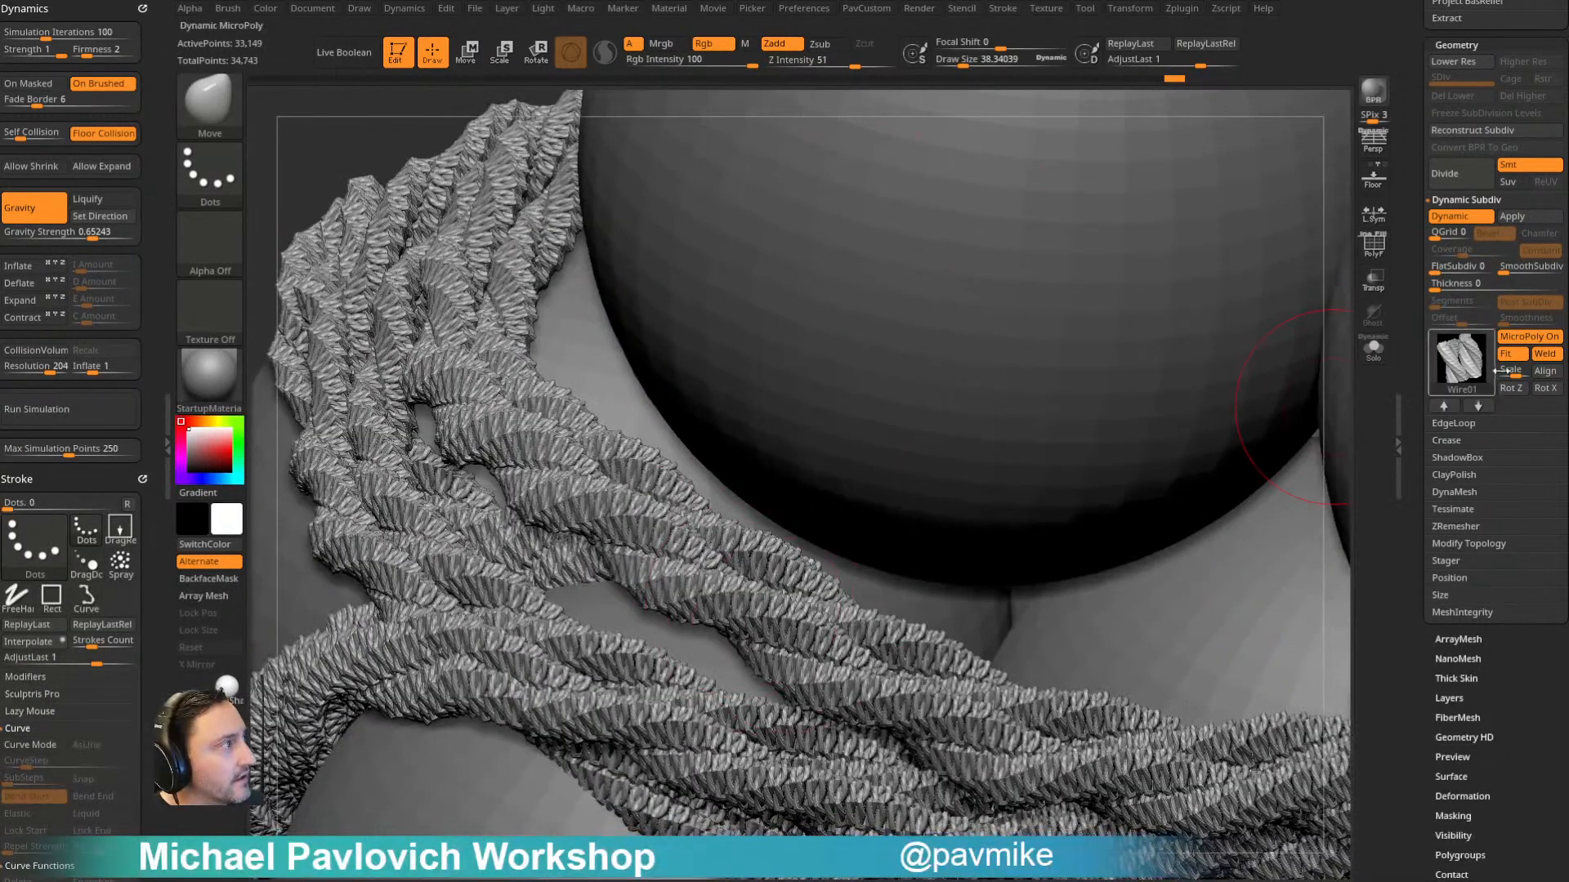
left_click(1518, 338)
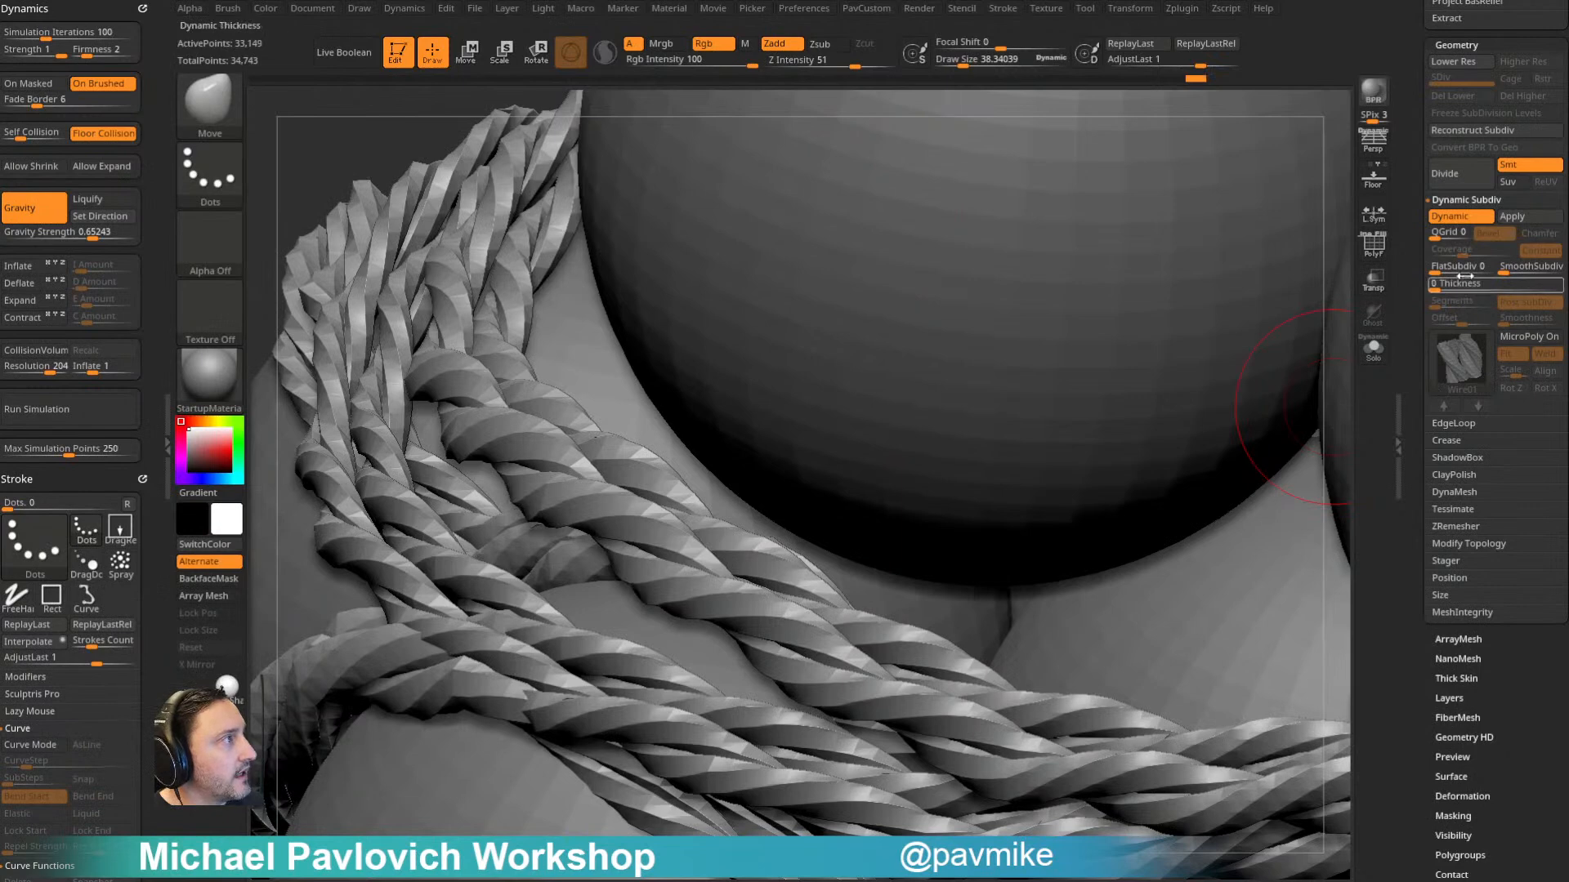
left_click(1515, 268)
right_click_drag(1140, 523, 935, 307, "ctrl")
right_click_drag(1243, 351, 1166, 245, "alt")
right_click_drag(1167, 245, 1206, 276, "ctrl")
right_click_drag(1283, 382, 1108, 356)
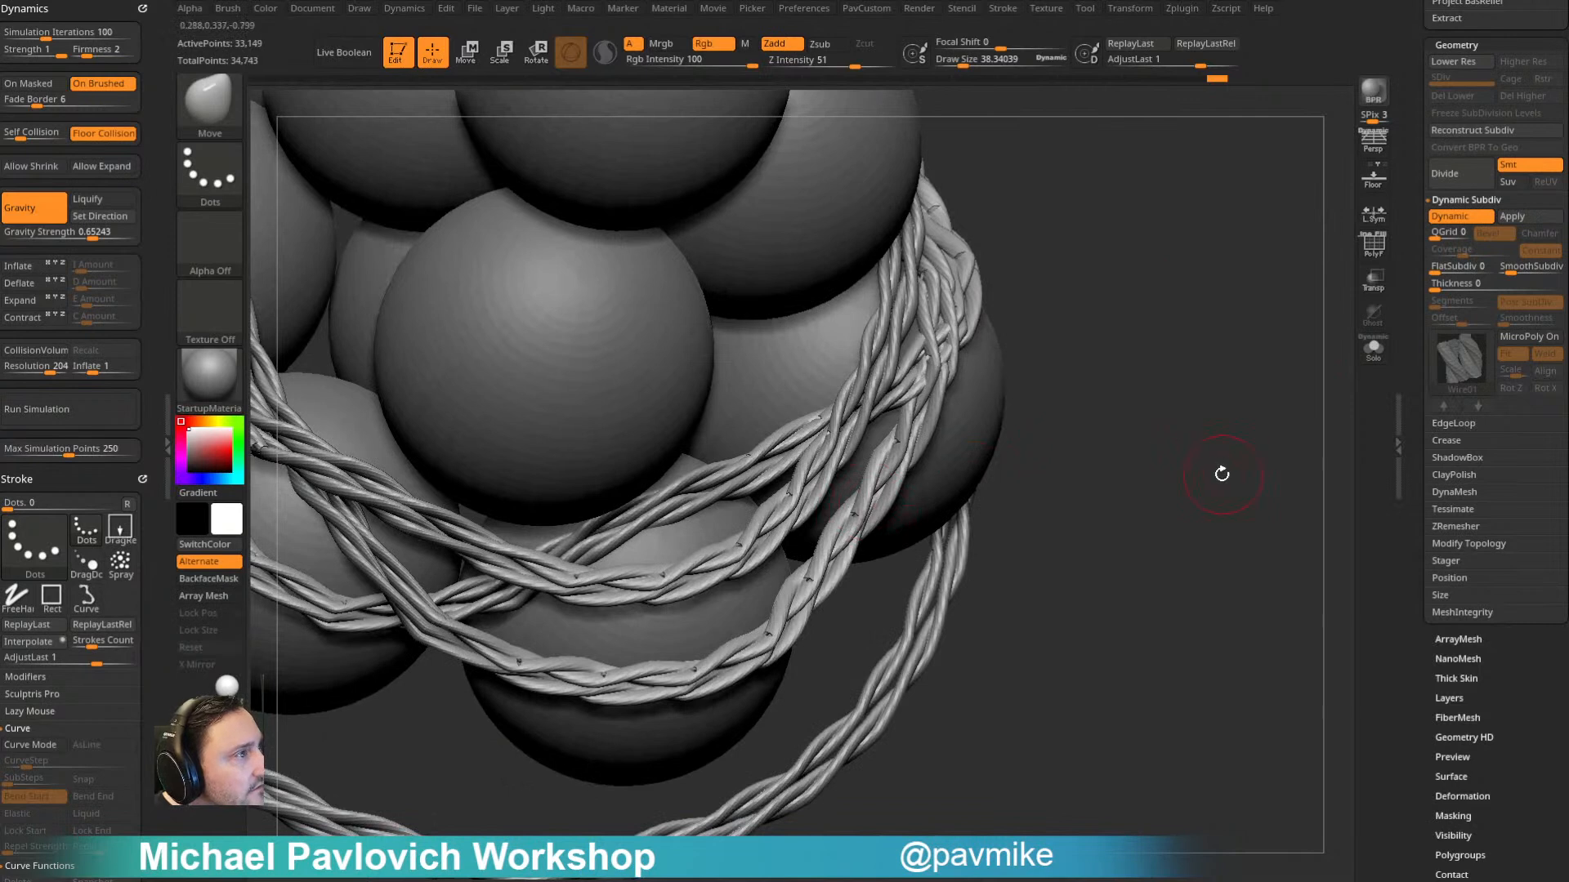
- Set the WeldPoints maximum distance to 1.38412 and weld the converted rope's points
key("2")
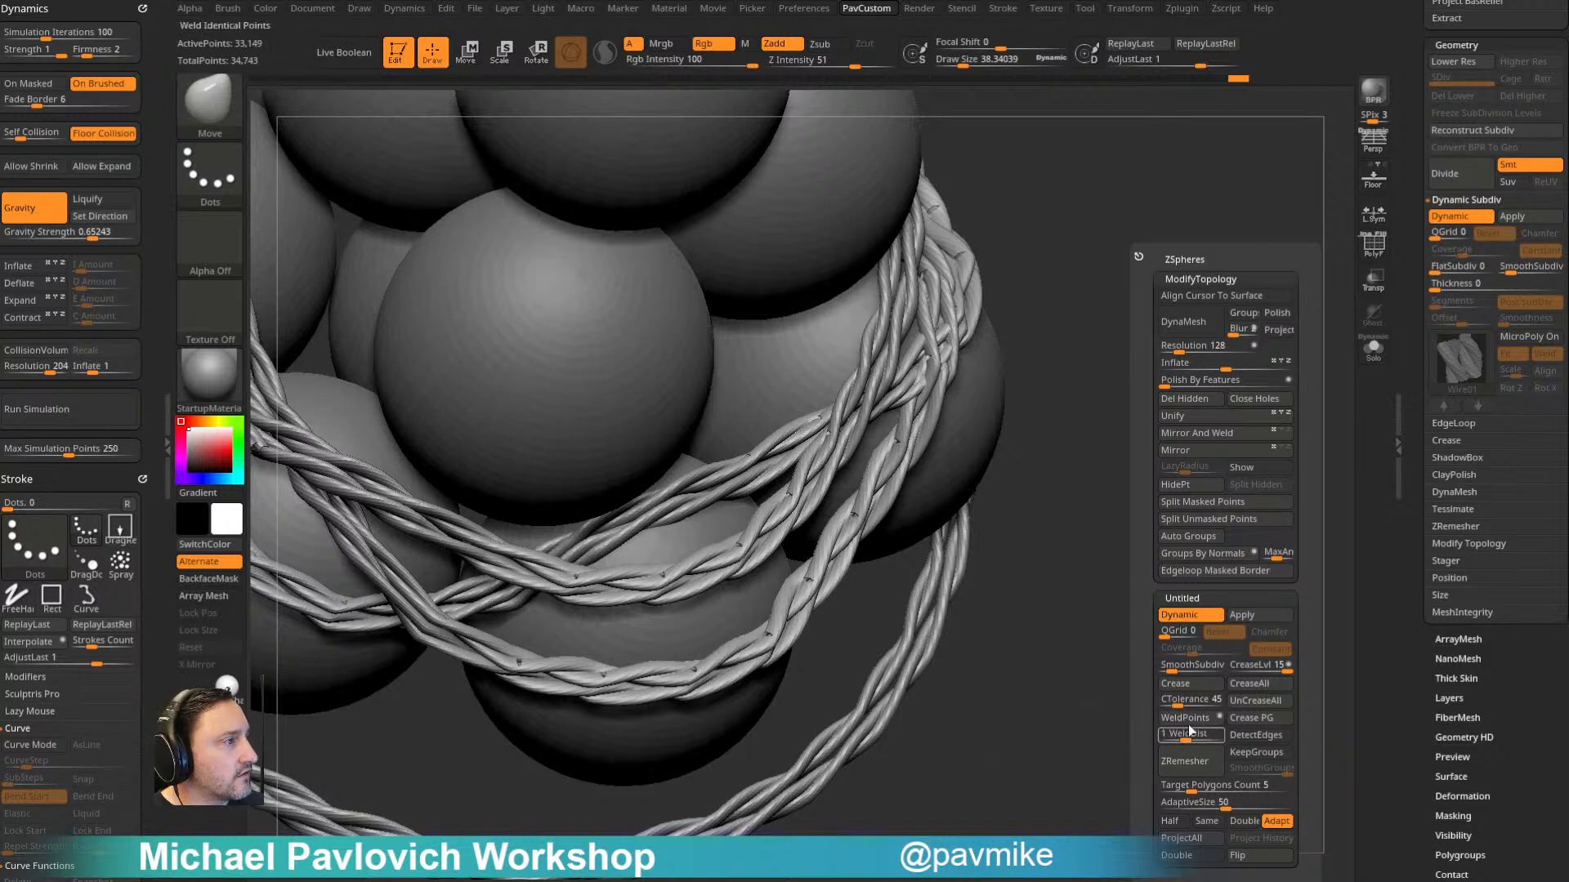
left_click_drag(1189, 732, 1187, 737)
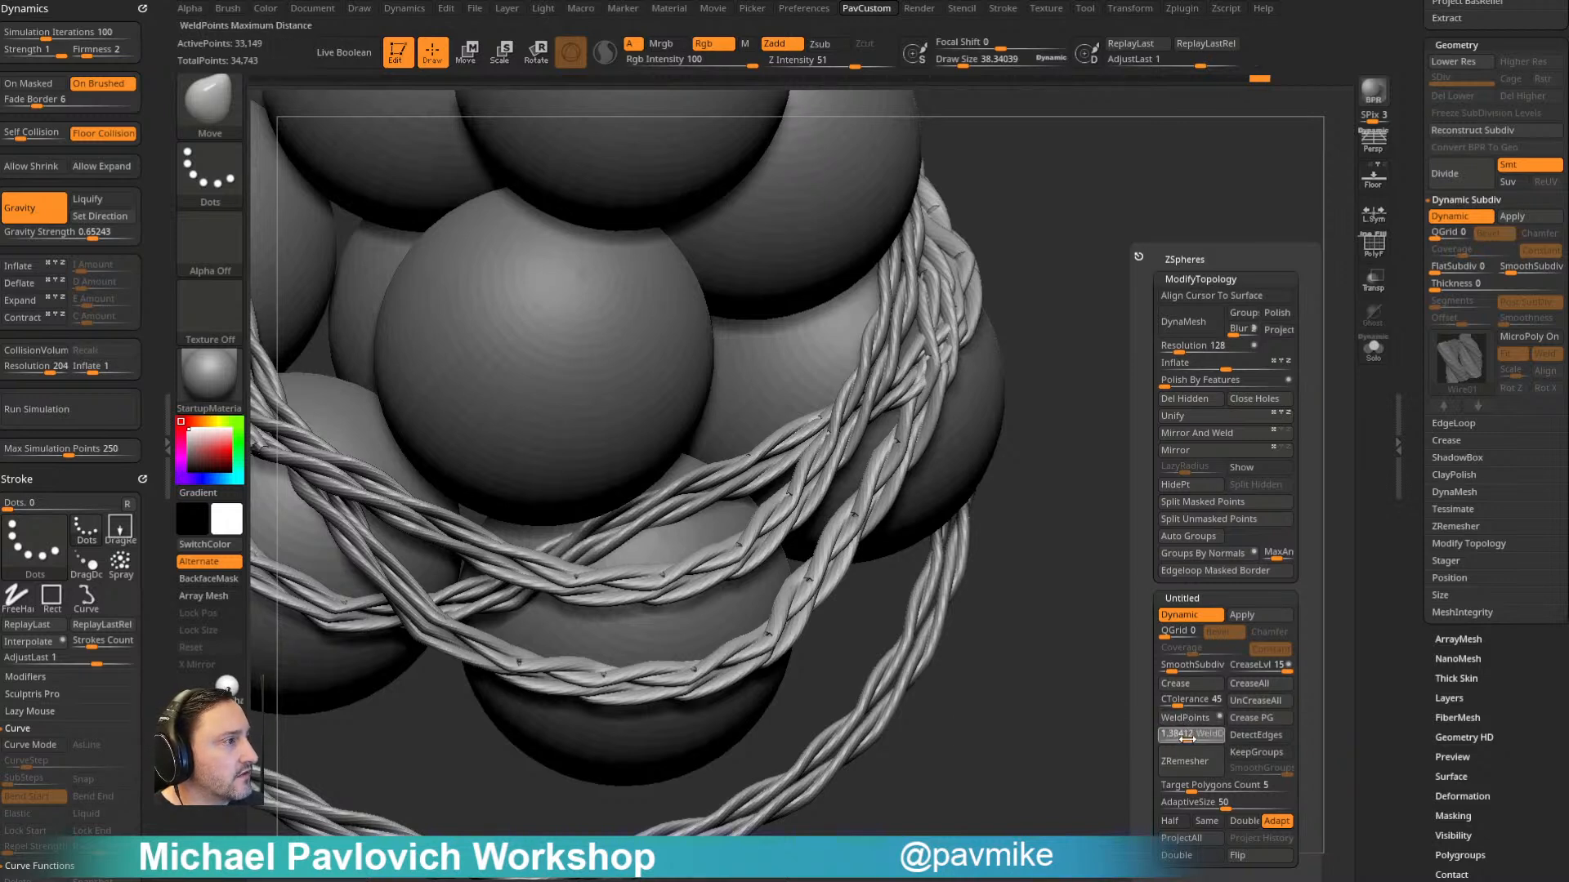
left_click(1198, 719)
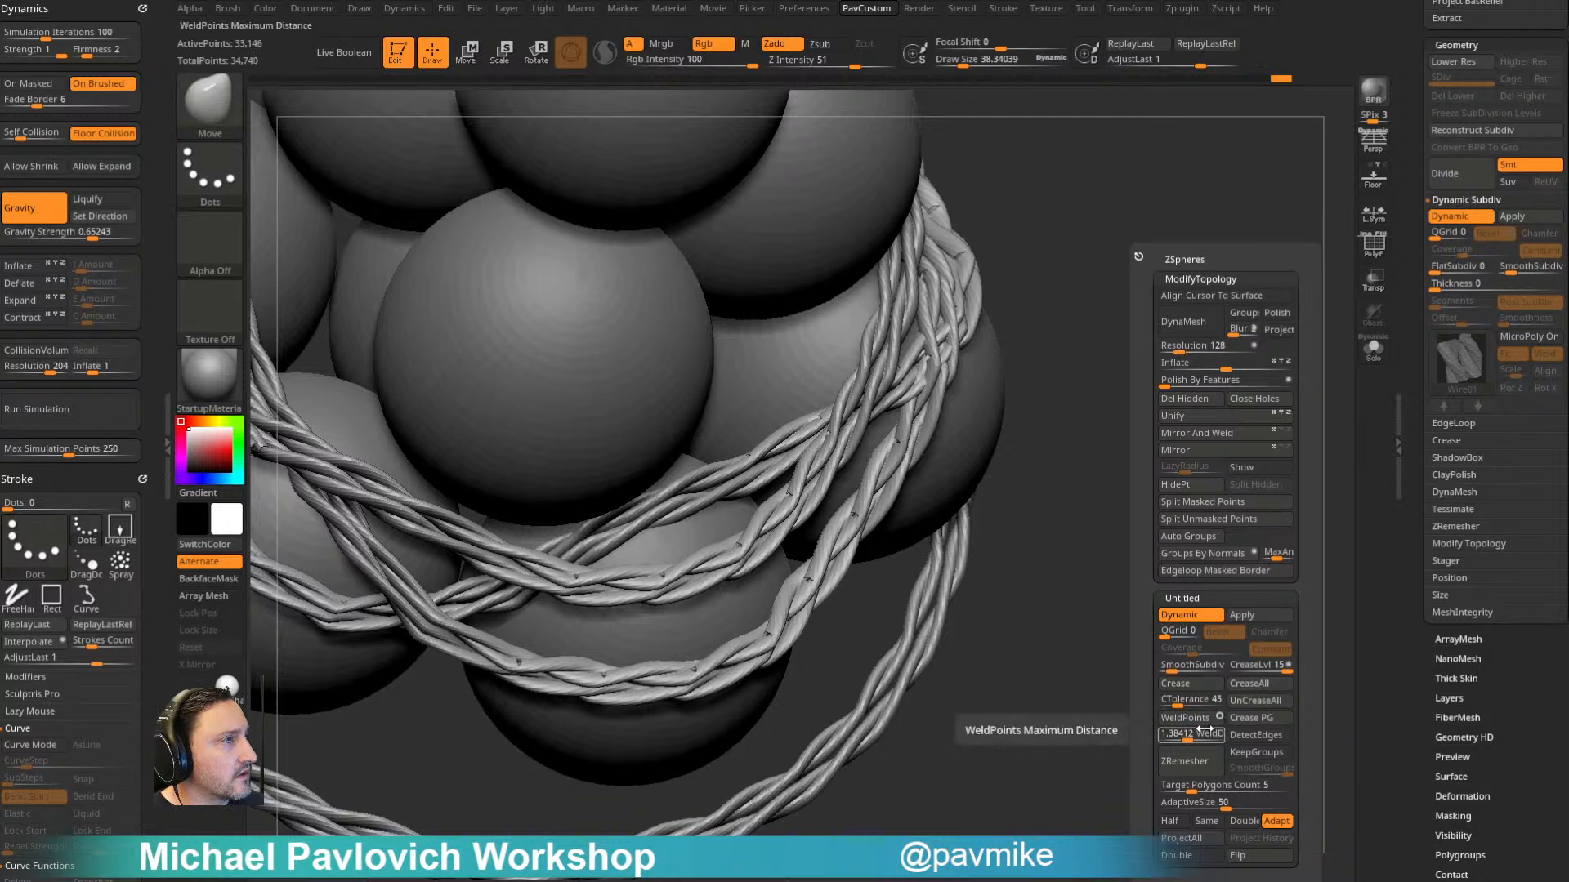
- Try welding the rope's points with the WeldPoints maximum distance raised to 2.295
left_click(1195, 719)
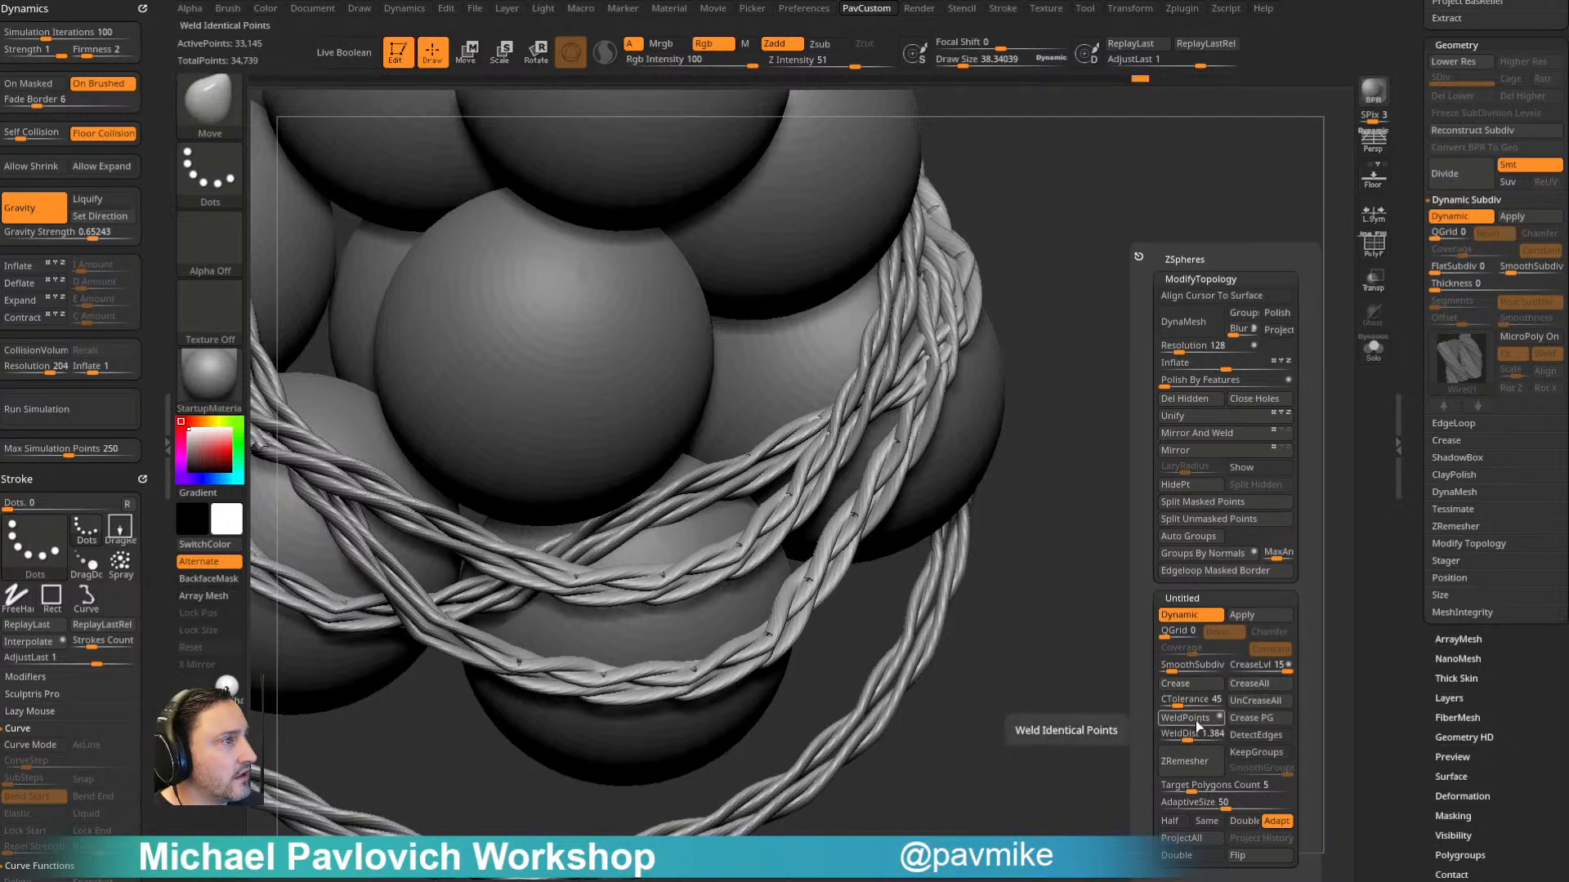
left_click(1189, 735)
left_click(1190, 739)
left_click(1191, 737)
left_click(1193, 720)
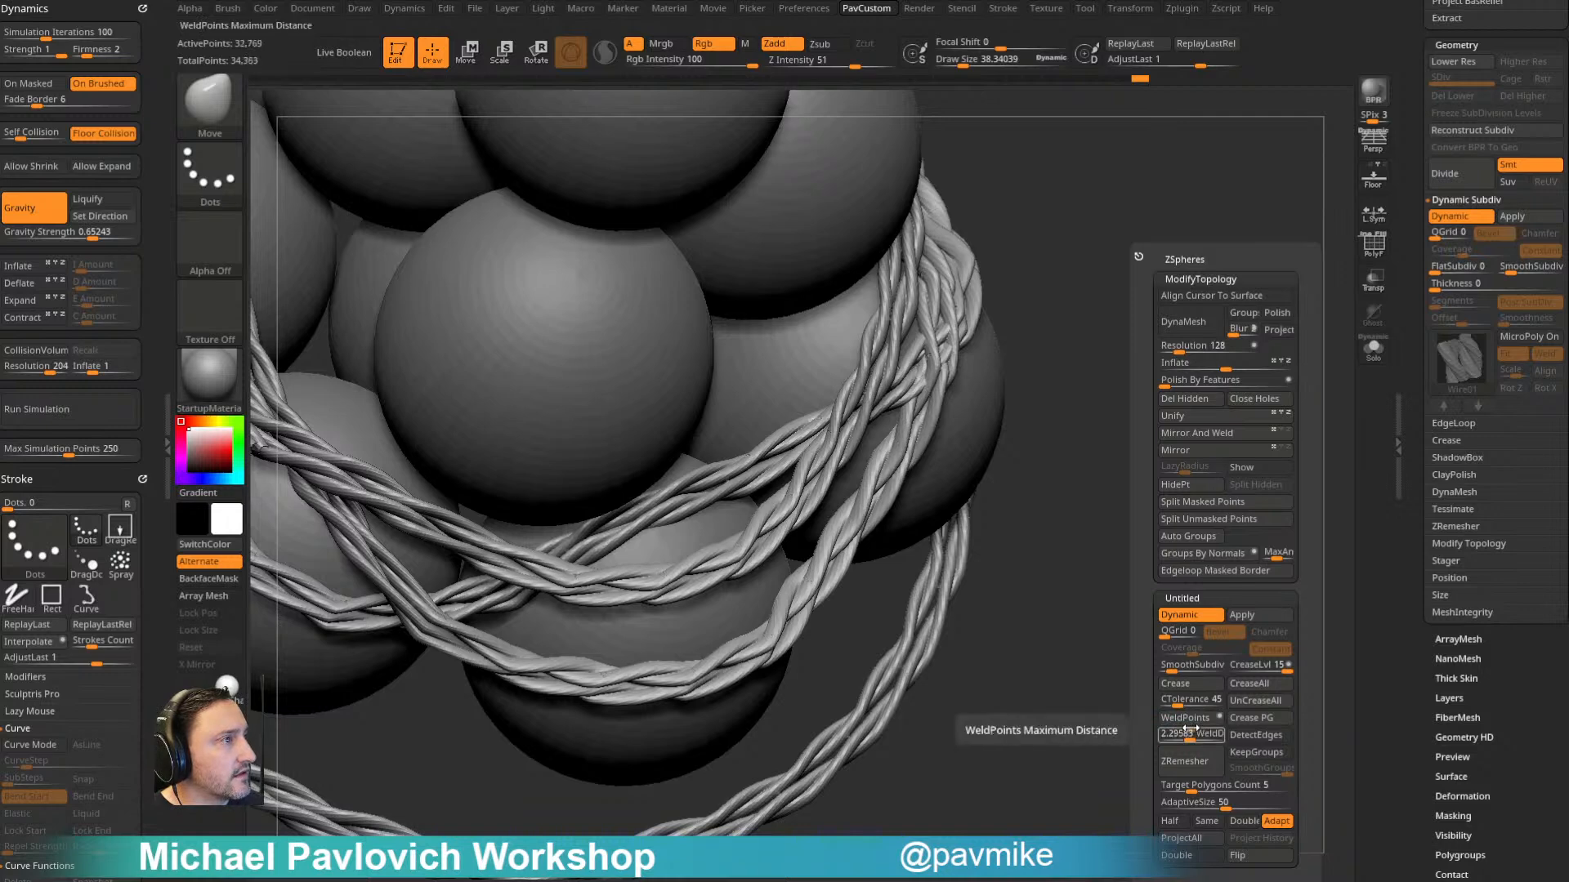
- Examine the welded strands around the cannonballs and undo the 2.295 weld
key("bracketright")
mouse_move(921, 416)
left_mouse_down("shift")
mouse_move(824, 563)
mouse_move(956, 327)
left_mouse_up("shift")
mouse_move(1169, 381)
left_mouse_down()
mouse_move(1180, 411)
mouse_move(1151, 422)
left_mouse_up()
key("ctrl+z")
key("s")
left_click_drag(1187, 445, 1166, 434)
key("ctrl+z")
key("3")
left_click(1148, 719)
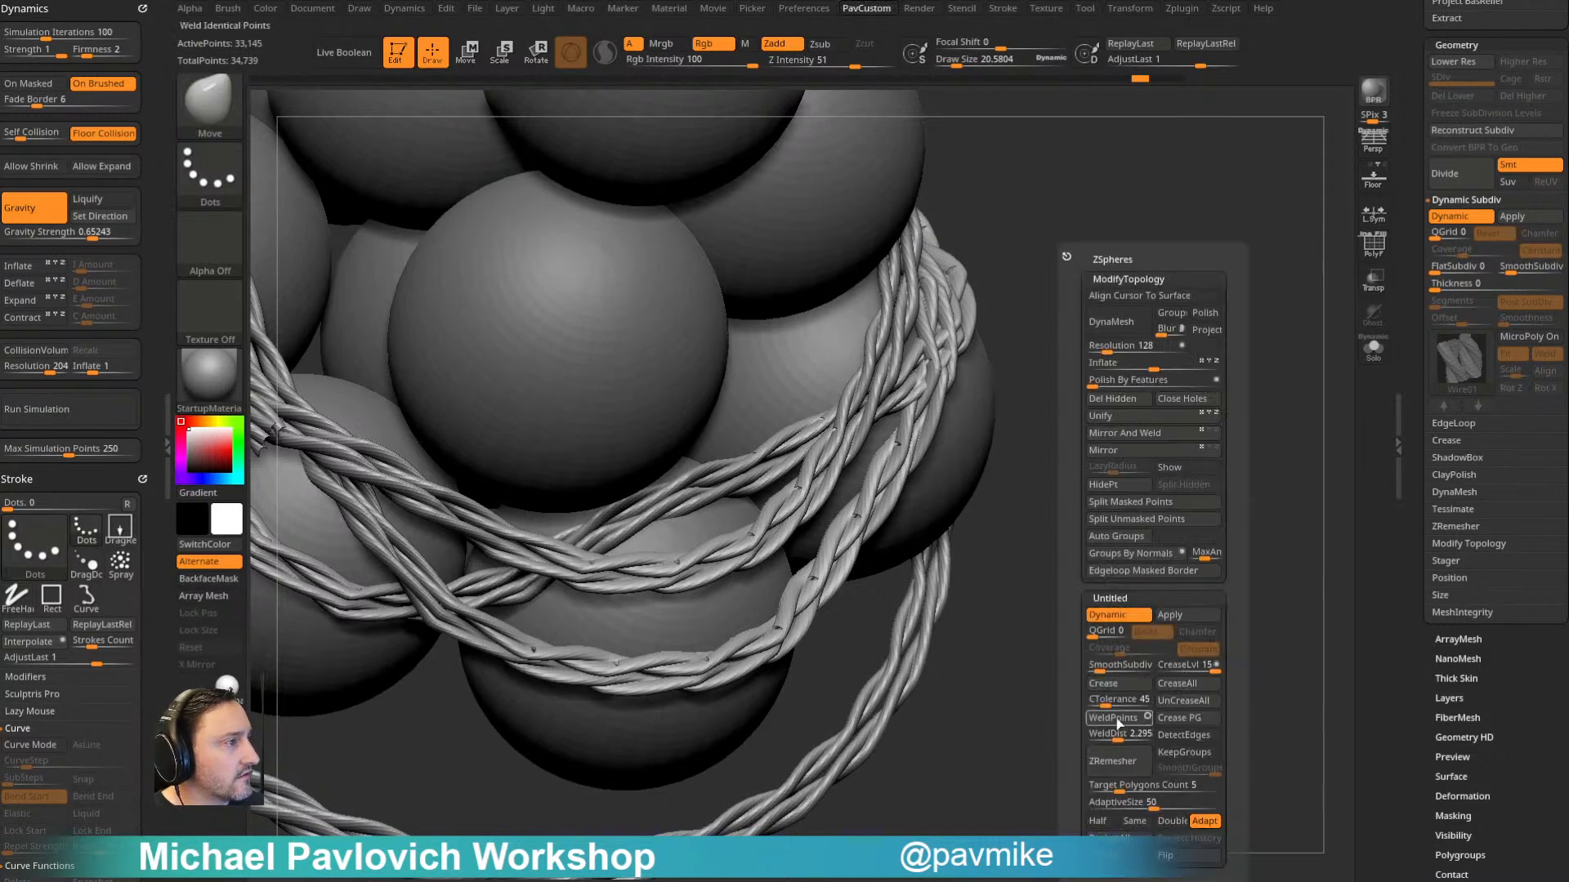
key("ctrl+z")
- Try welding the rope's points at maximum distances of 1.95018 and 1.76377, undoing the first attempt
left_click(1116, 737)
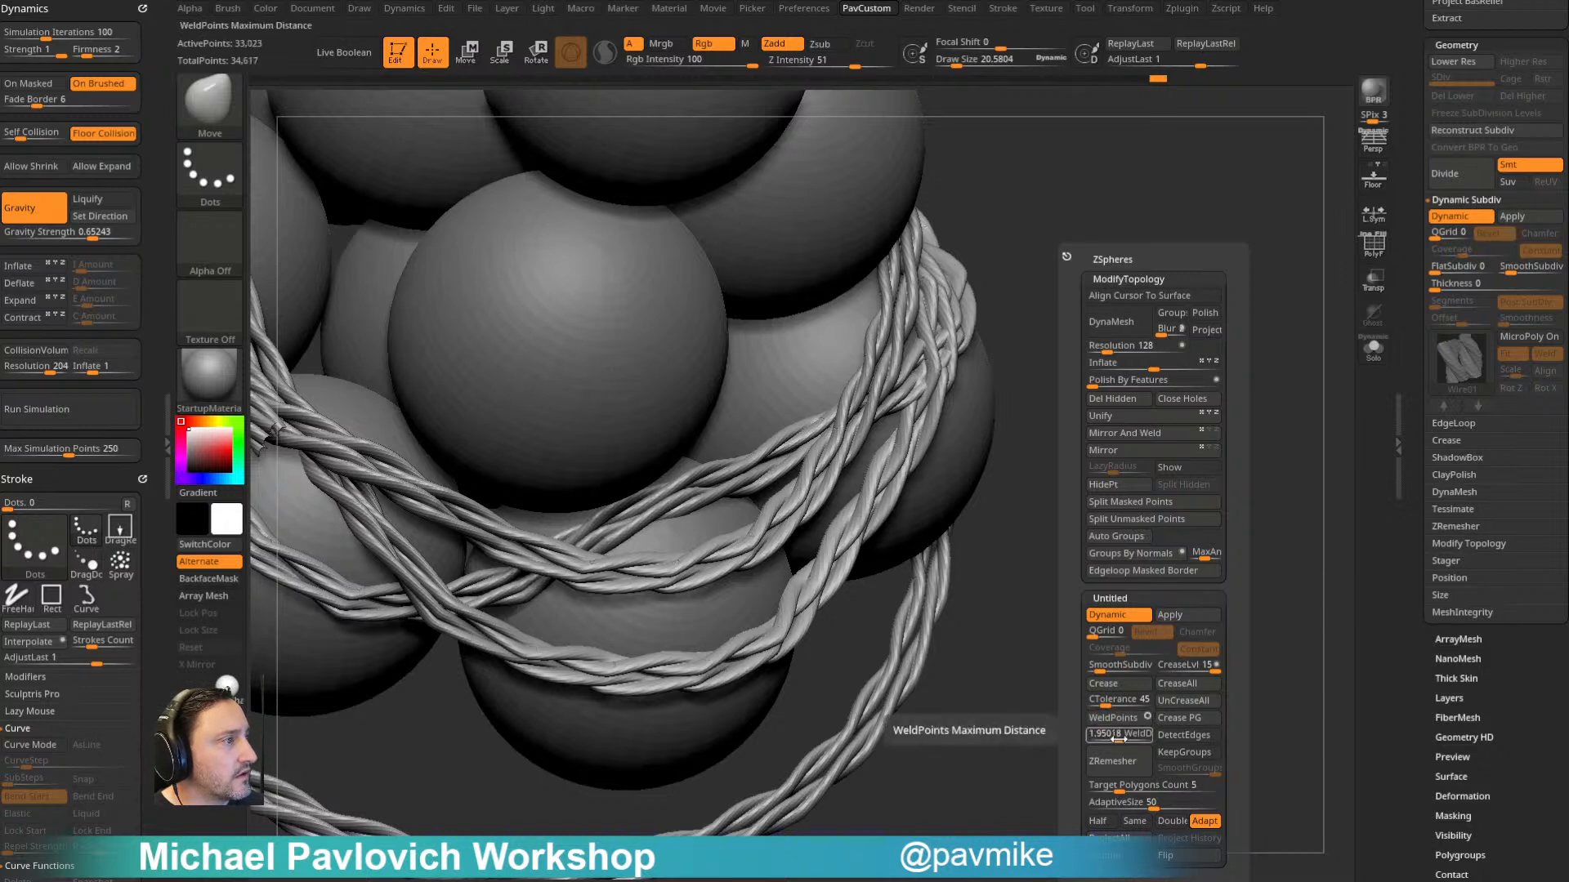
left_click(1121, 732)
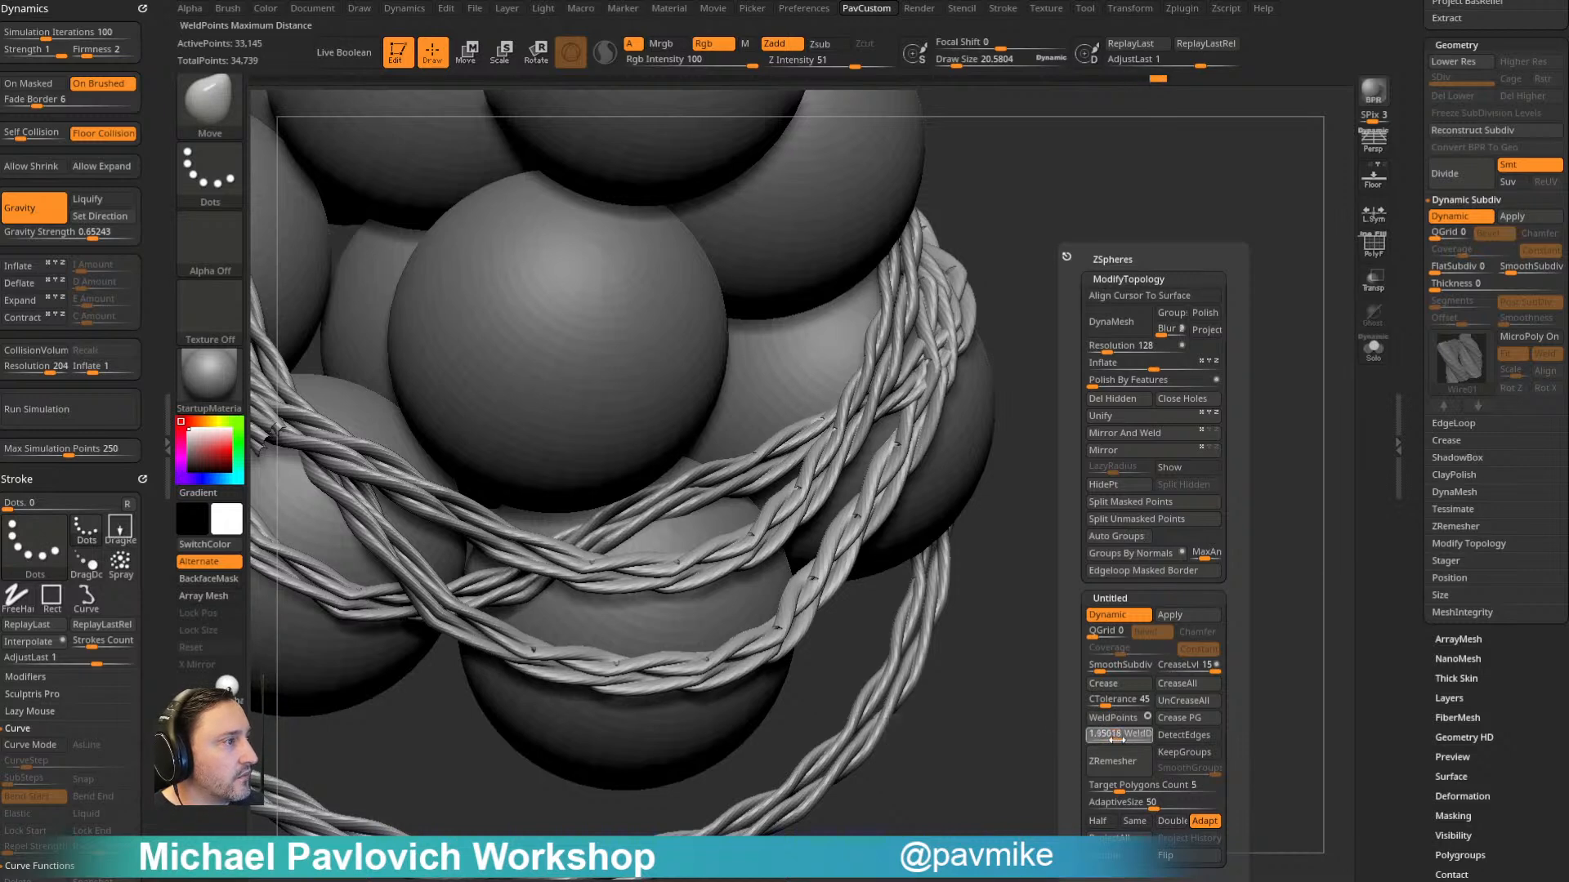
left_click_drag(1117, 739, 1115, 733)
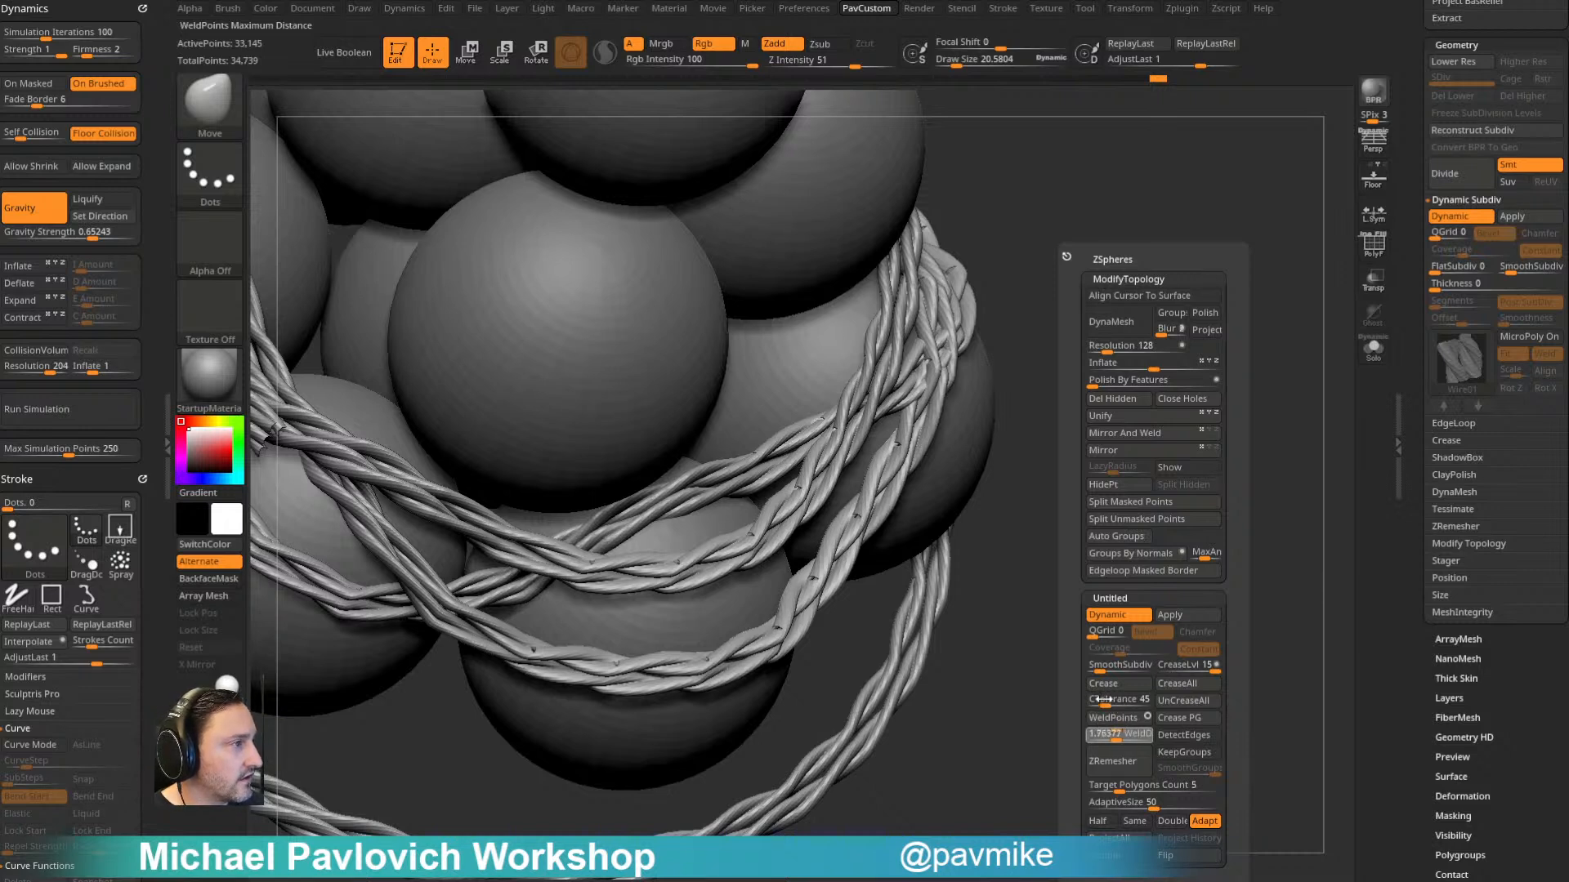
left_click(1117, 718)
mouse_move(1116, 731)
left_mouse_down()
mouse_move(1143, 726)
mouse_move(1116, 726)
left_mouse_up()
left_click(1124, 719)
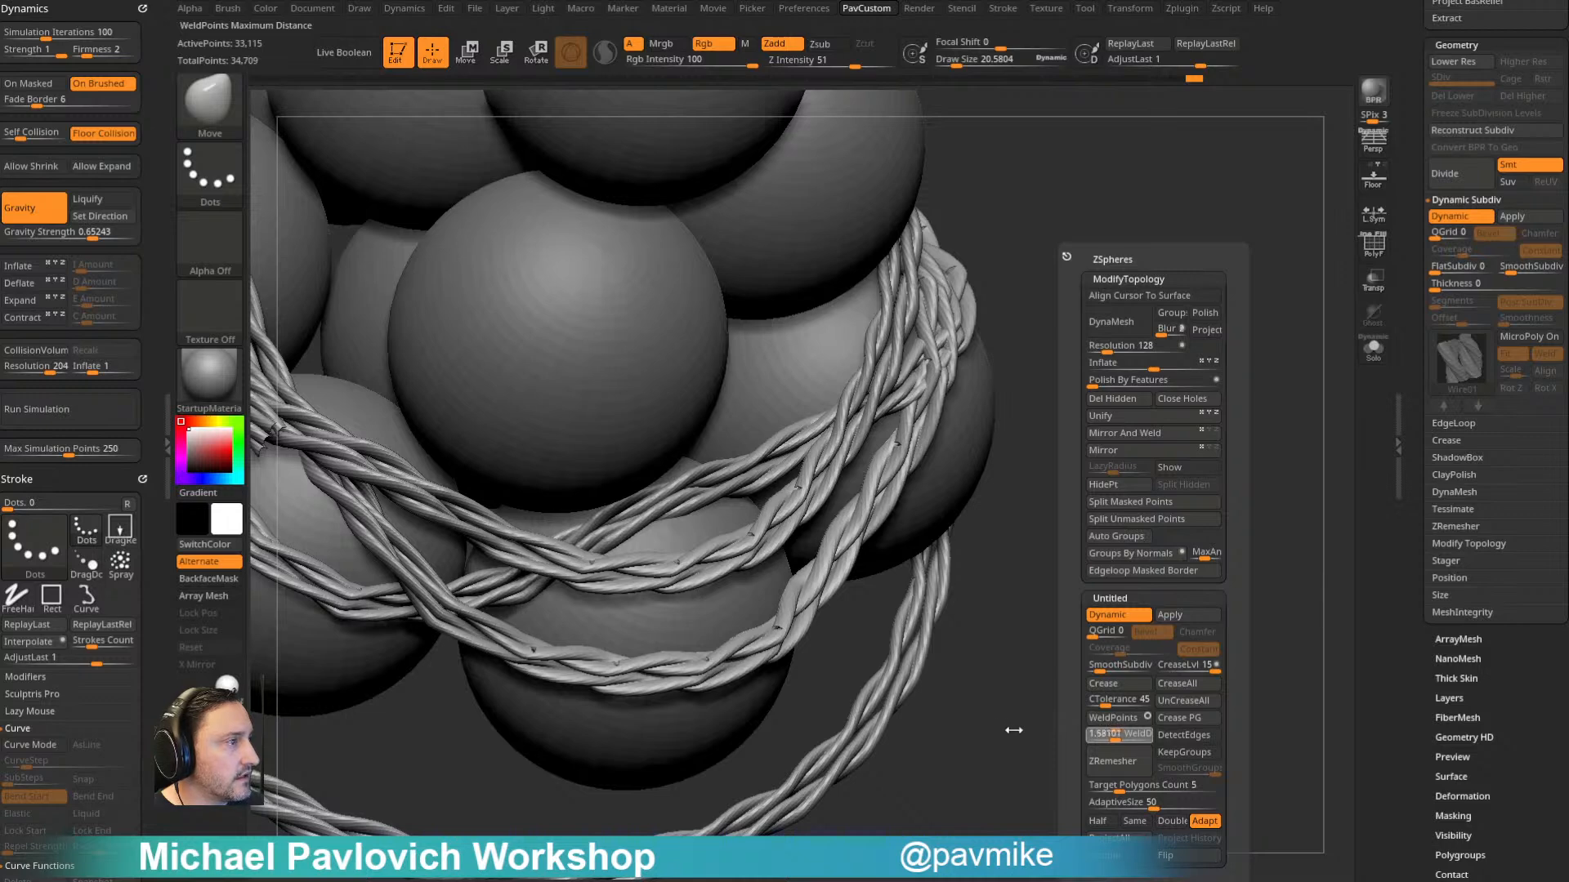
- Weld the rope's points at a maximum distance of 1.591 and again at 1.950
left_click(1107, 715)
key("2")
left_click(1092, 721)
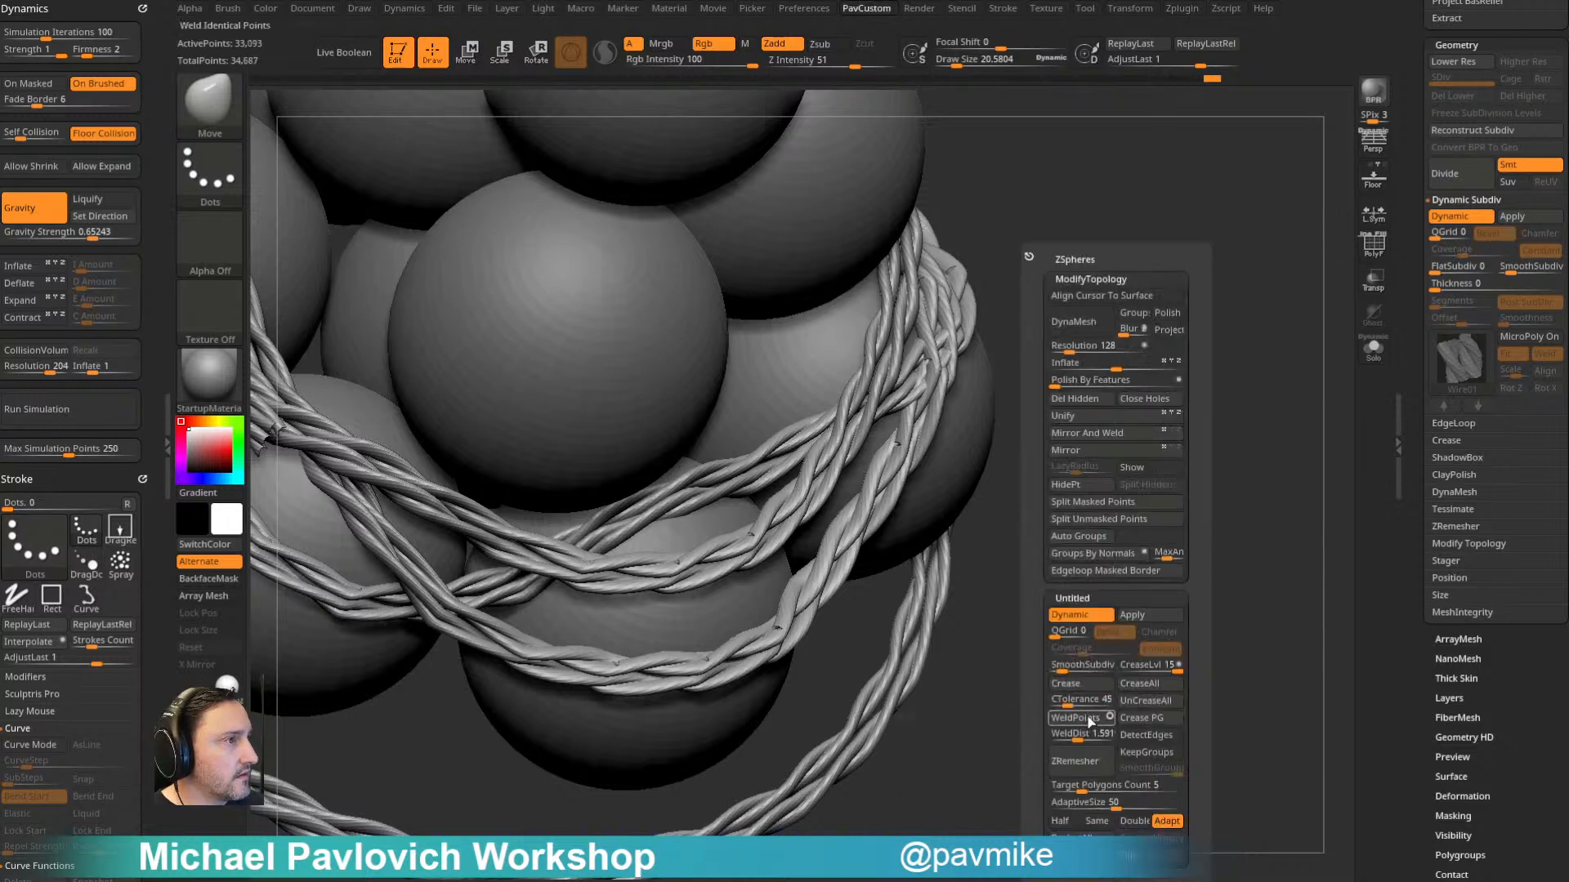
left_click_drag(1077, 732, 1309, 376)
left_click(1085, 723)
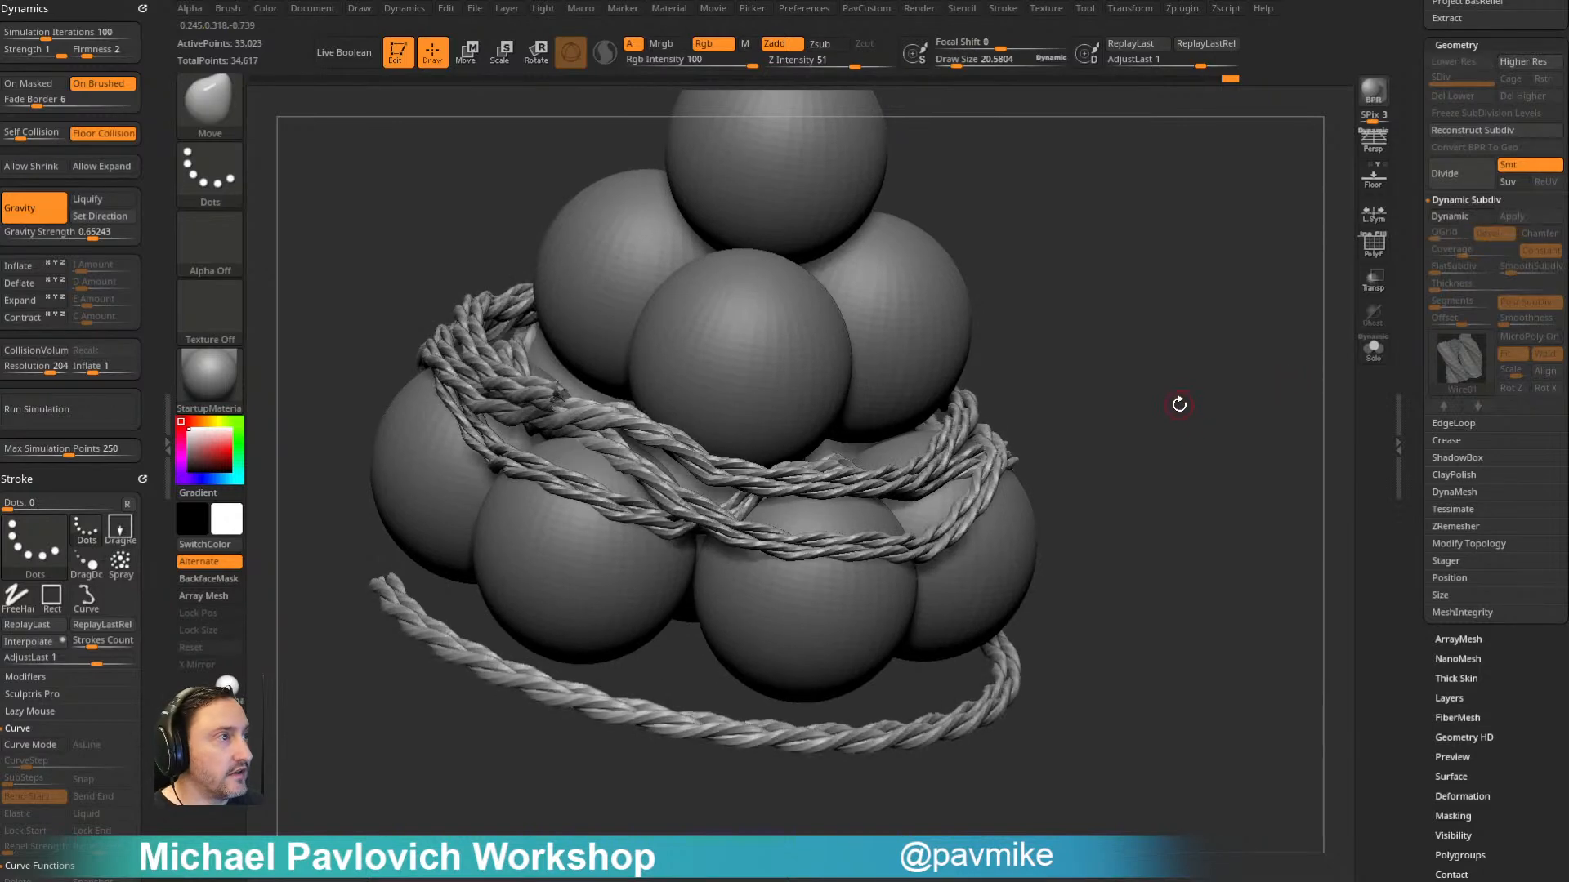
- Try a gravity simulation on the welded rope with Self Collision set to 2
mouse_move(1187, 344)
left_mouse_down()
mouse_move(1233, 403)
mouse_move(1179, 414)
mouse_move(1178, 392)
mouse_move(1131, 433)
left_mouse_up()
key("s")
left_click(1163, 393)
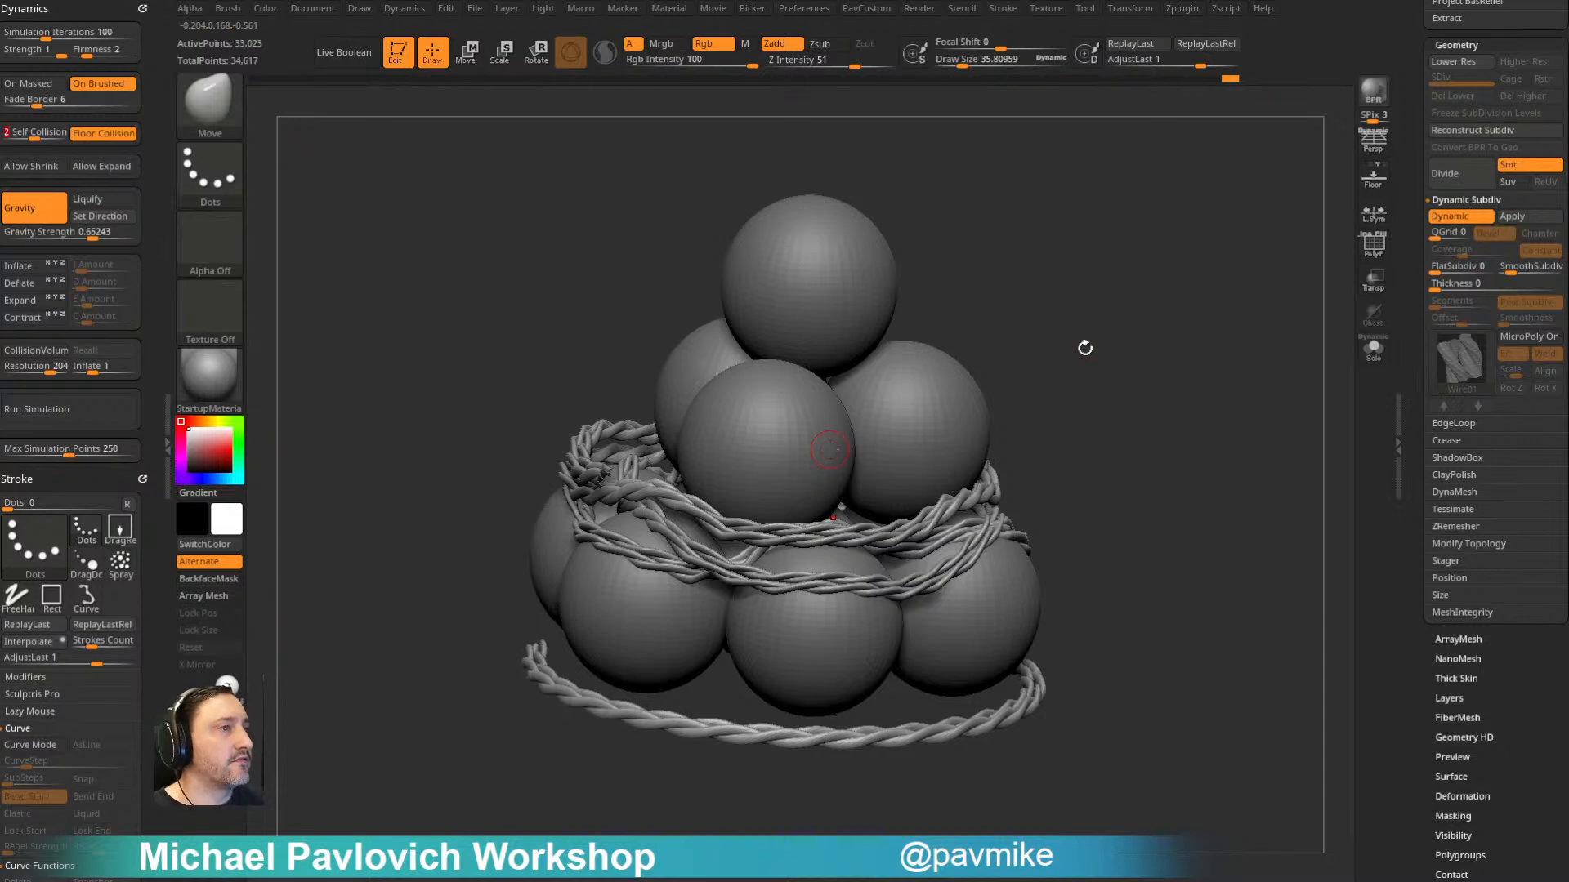
left_click_drag(1074, 362, 1076, 384)
key("2")
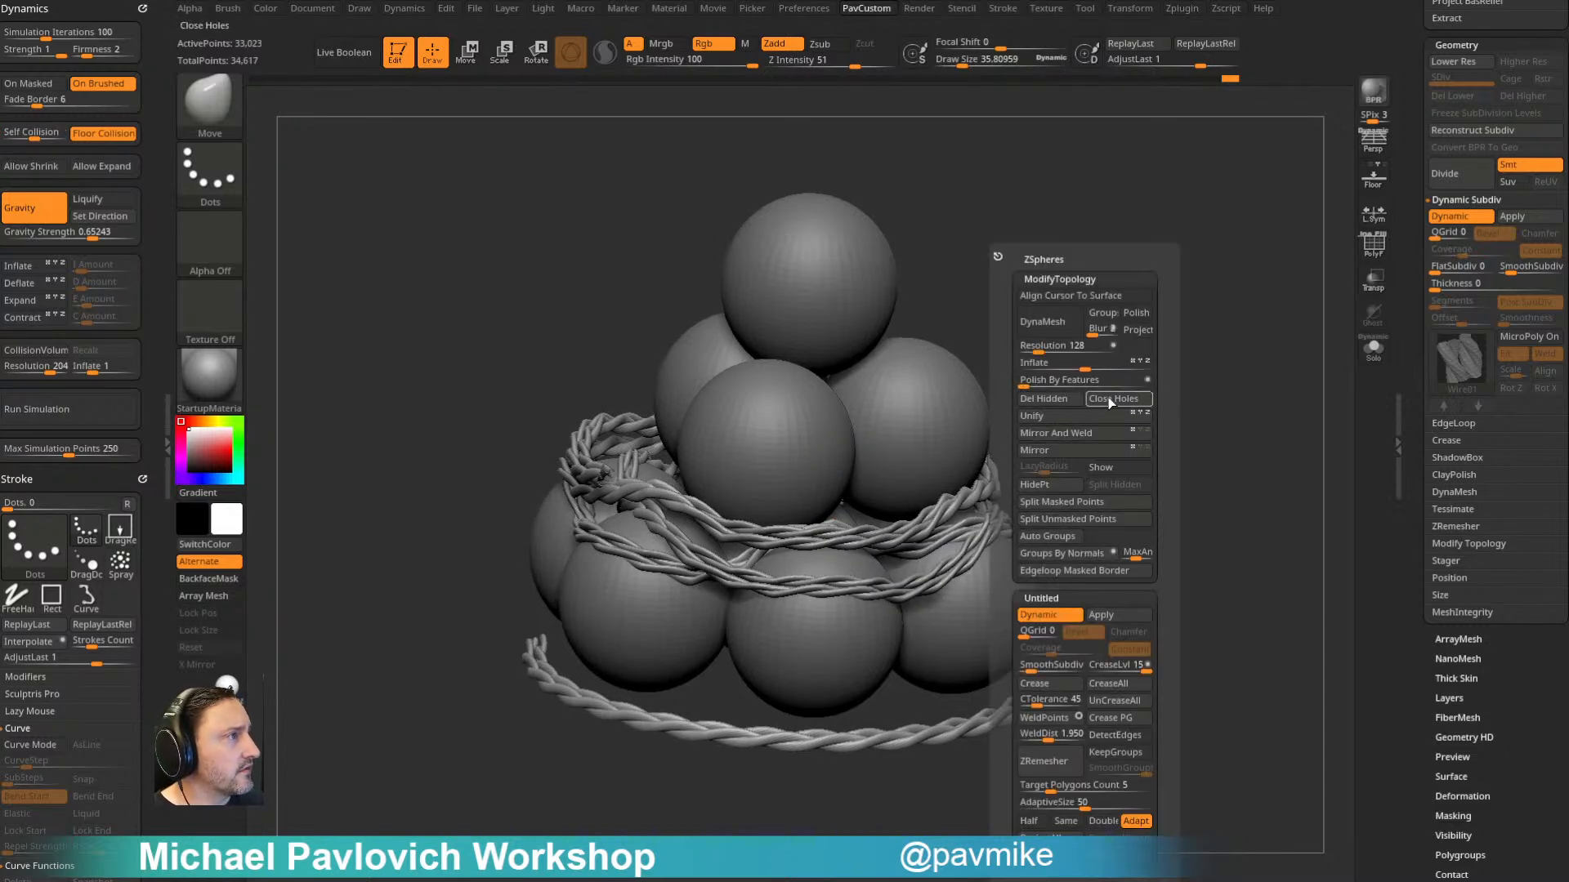
left_click_drag(1155, 354, 1080, 354)
left_click(106, 409)
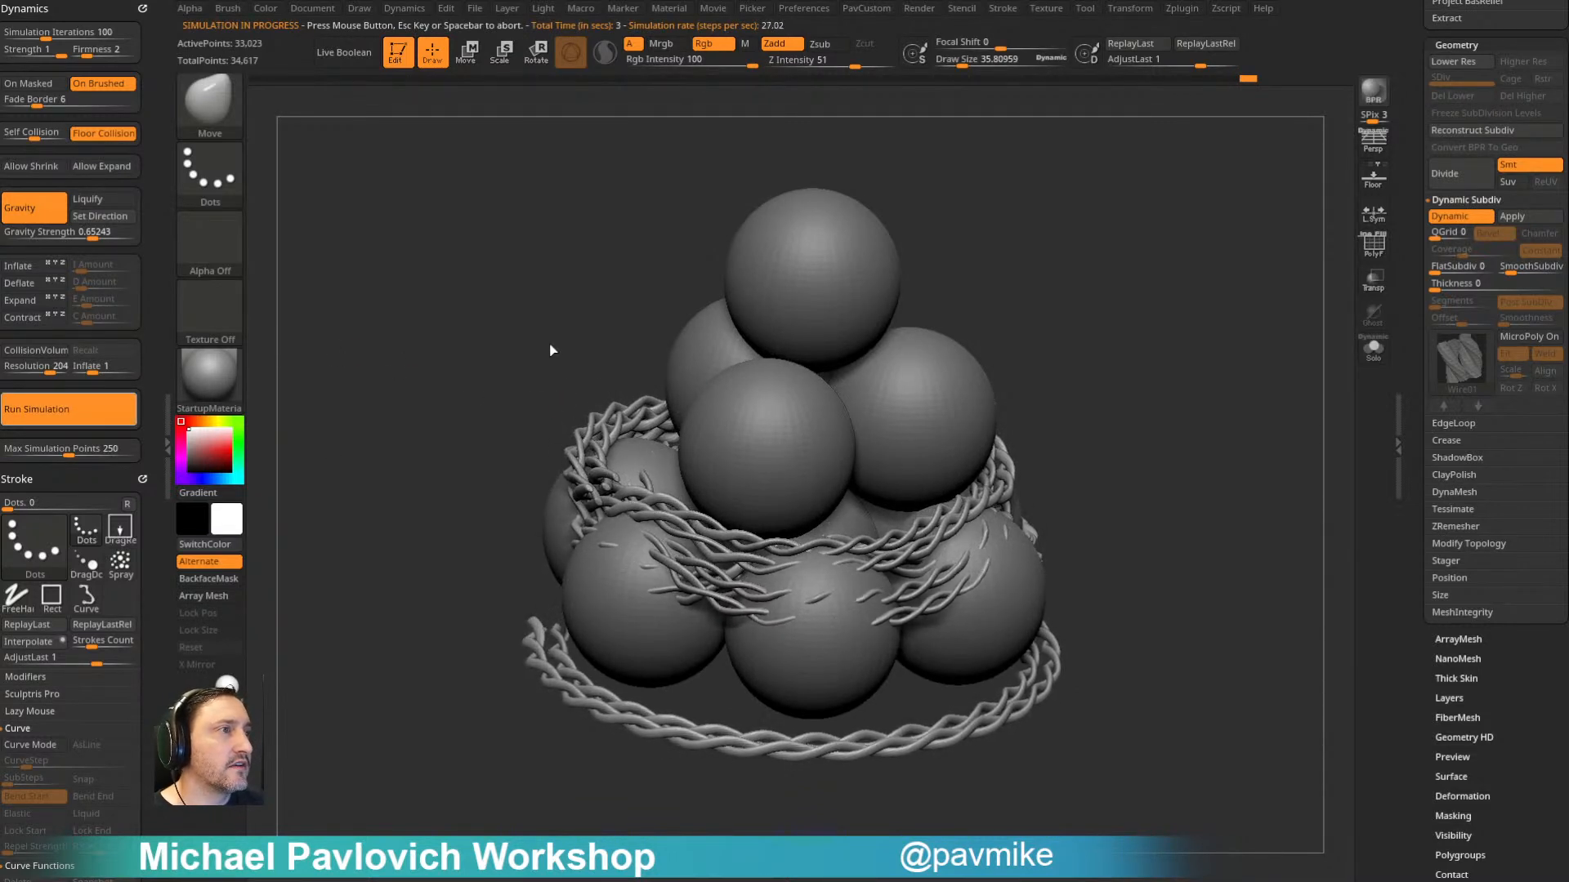
- Turn on CollisionVolume, enable Inflate with an amount of 0.101 and run the simulation on the welded rope
left_click(37, 353)
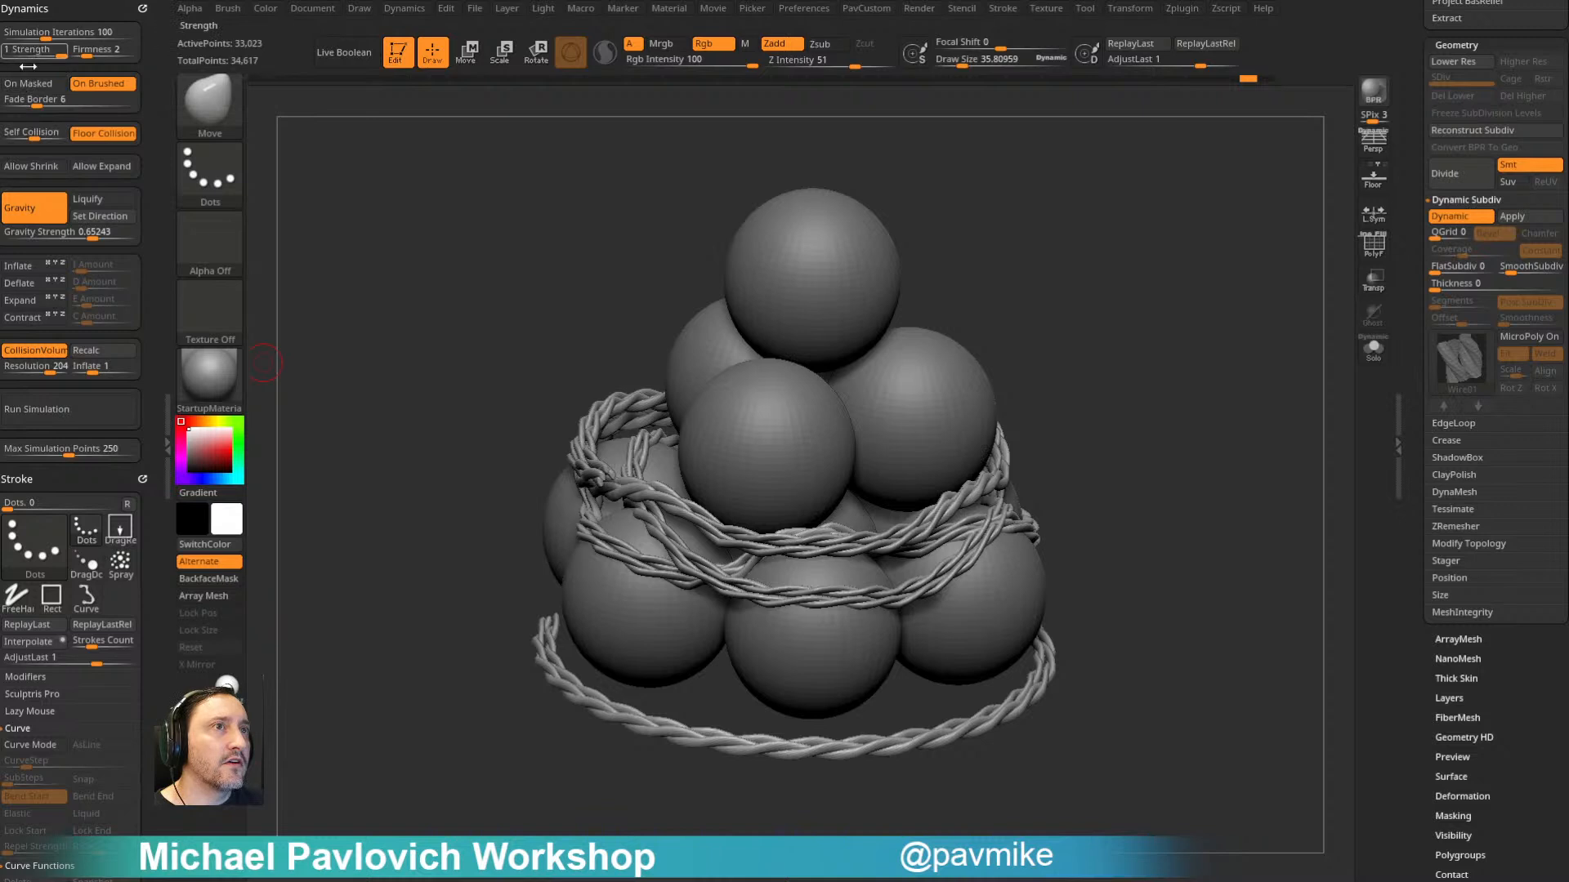
left_click(95, 411)
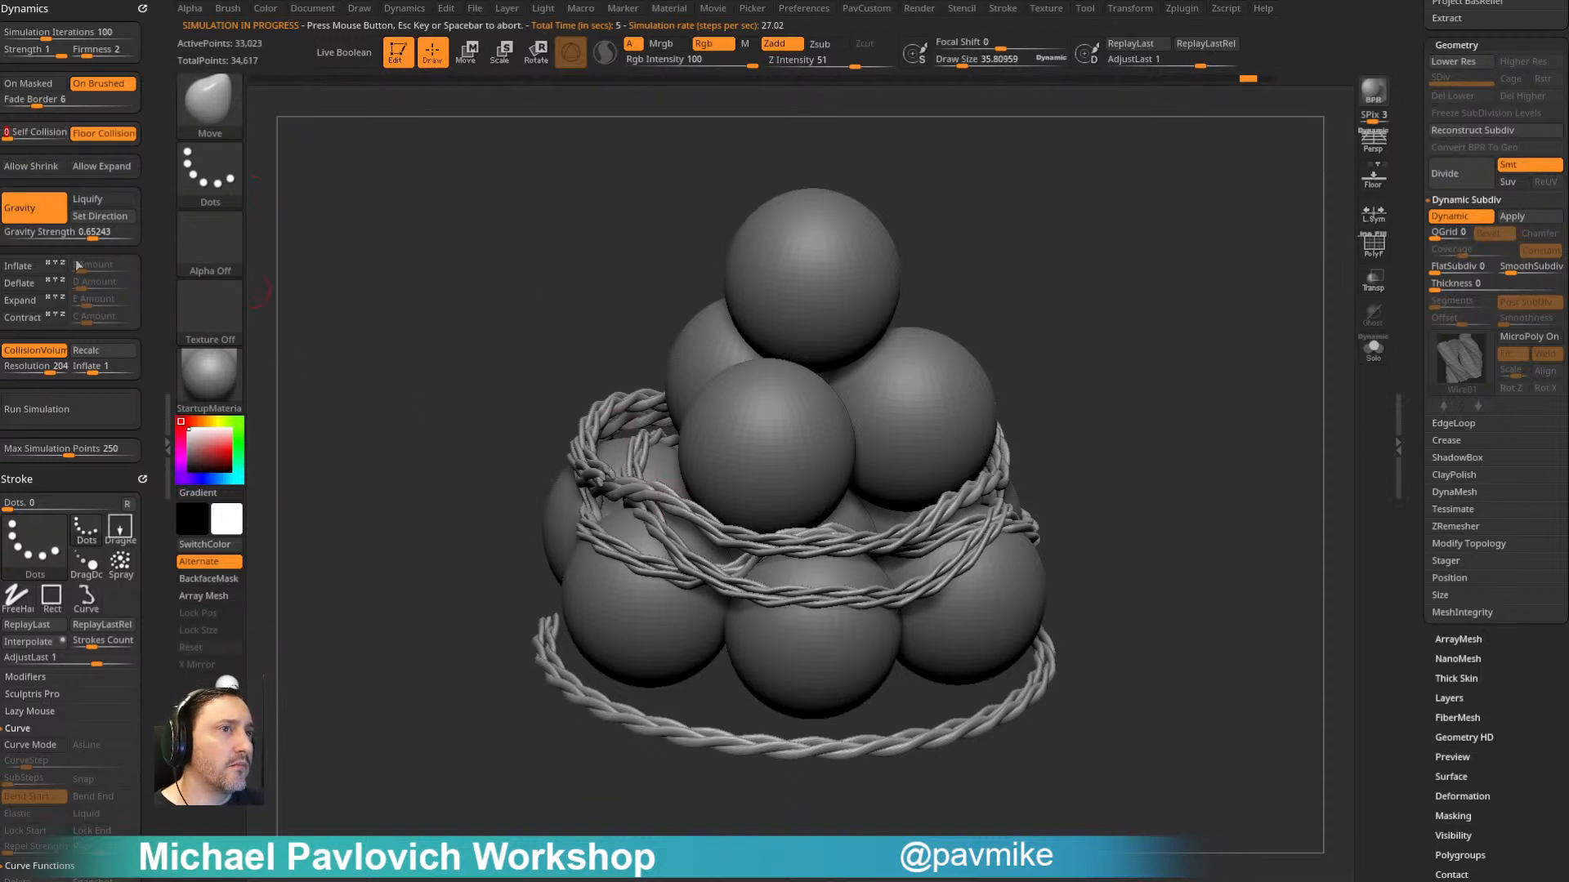
left_click(14, 270)
left_click_drag(82, 271, 86, 271)
left_click(77, 403)
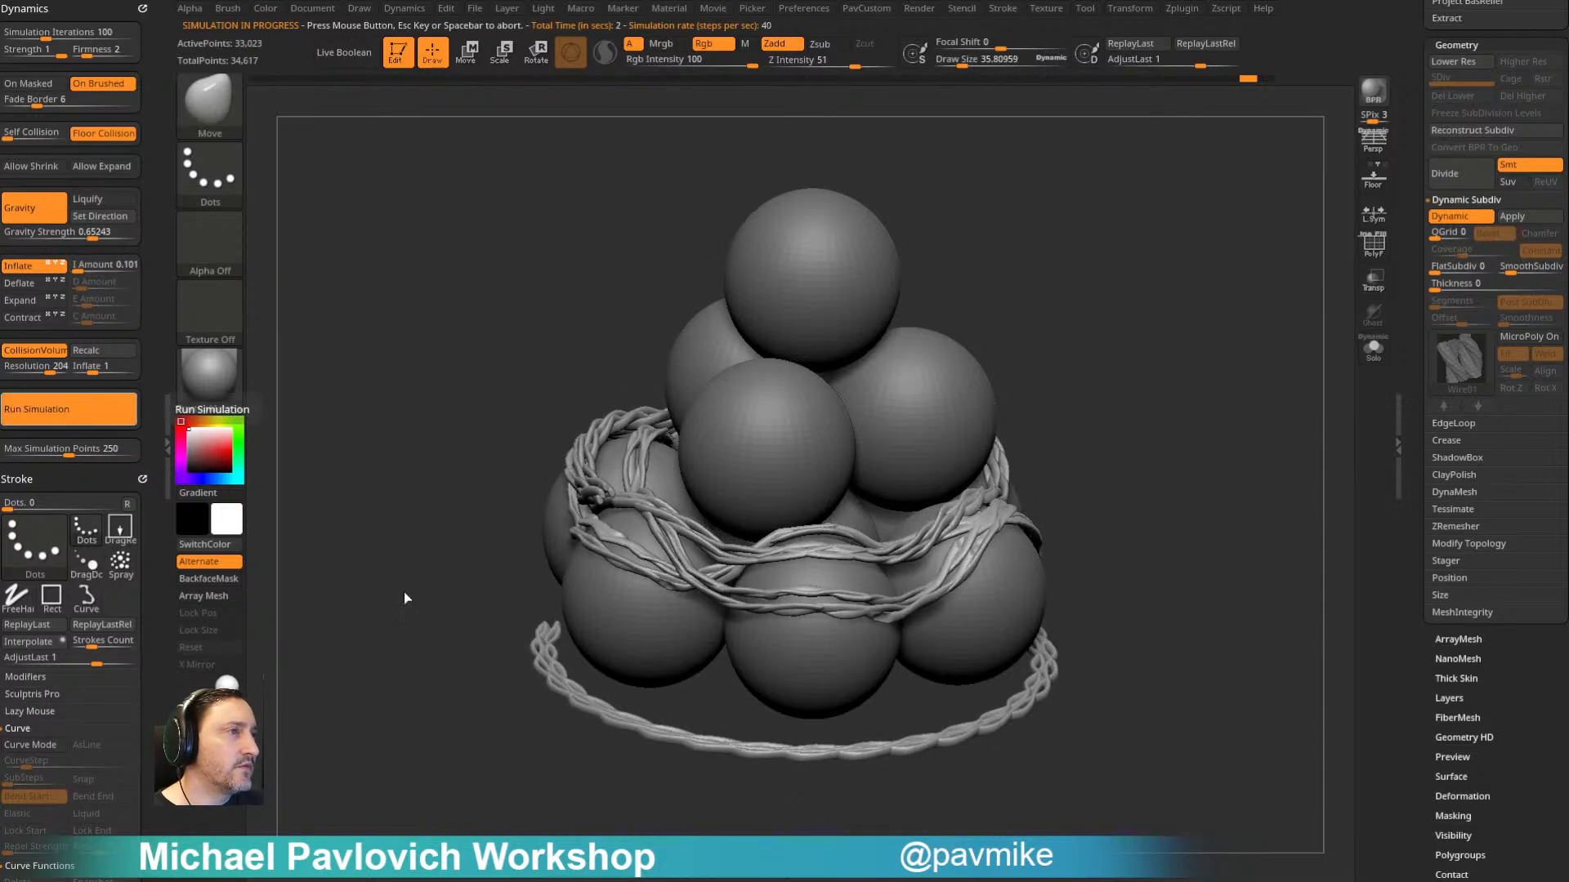
left_click_drag(1139, 305, 1221, 406)
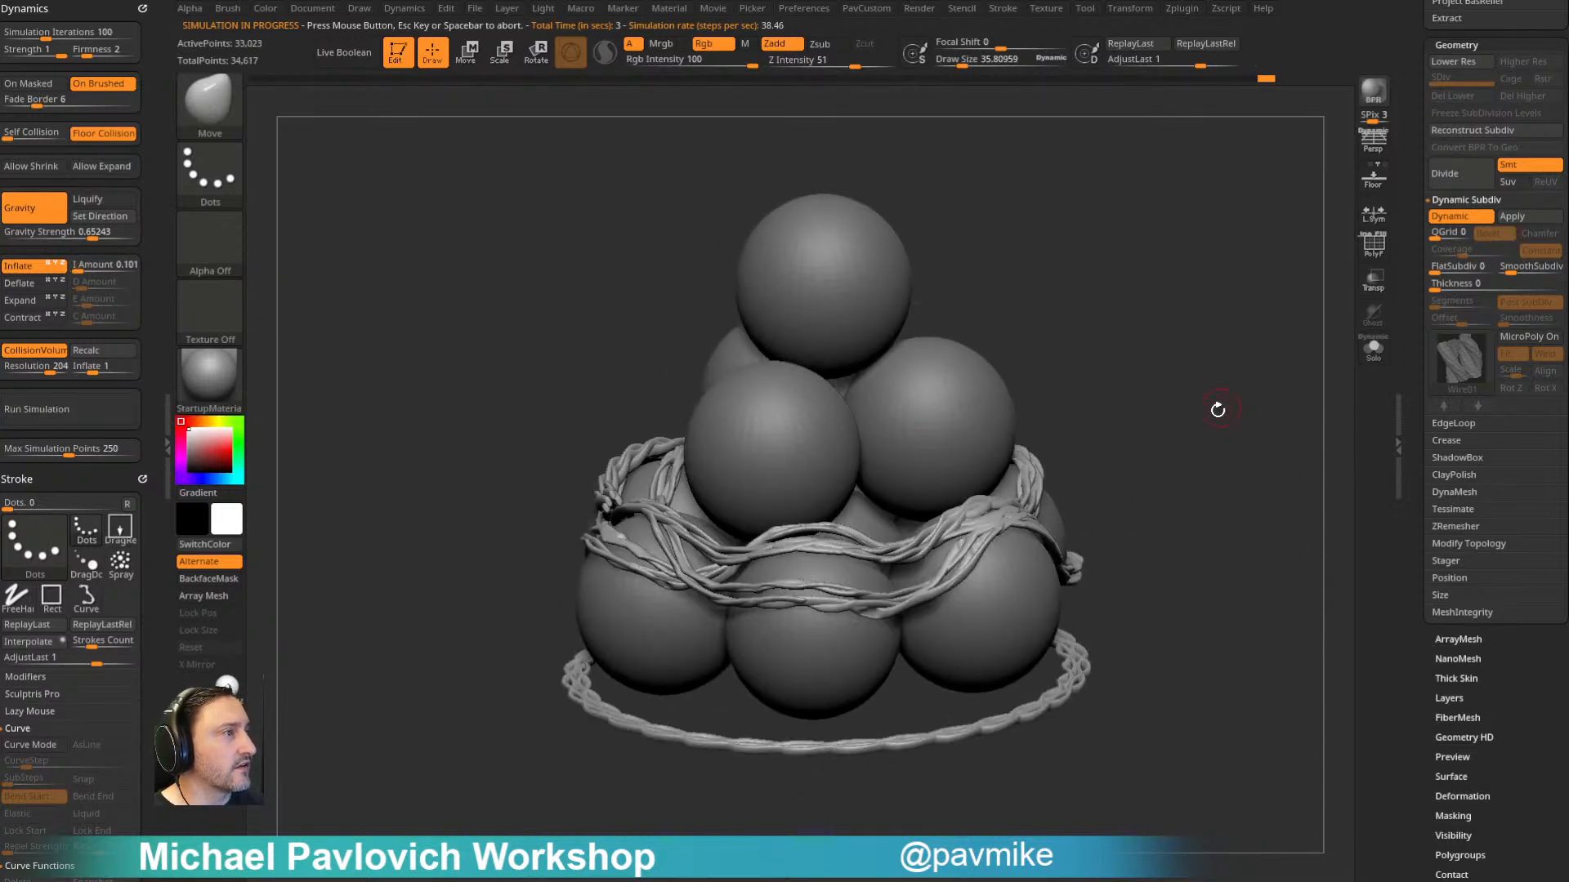
- Make the second rope coil PM3D_Helix3D_3 visible and select it in the subtool list
left_click_drag(1412, 312, 1412, 572)
mouse_move(1170, 394)
left_mouse_down()
mouse_move(1274, 395)
mouse_move(1191, 351)
mouse_move(1139, 387)
mouse_move(1163, 381)
mouse_move(1161, 406)
mouse_move(1229, 420)
left_mouse_up()
left_click(1490, 391)
left_click(1554, 437)
left_click(1514, 458)
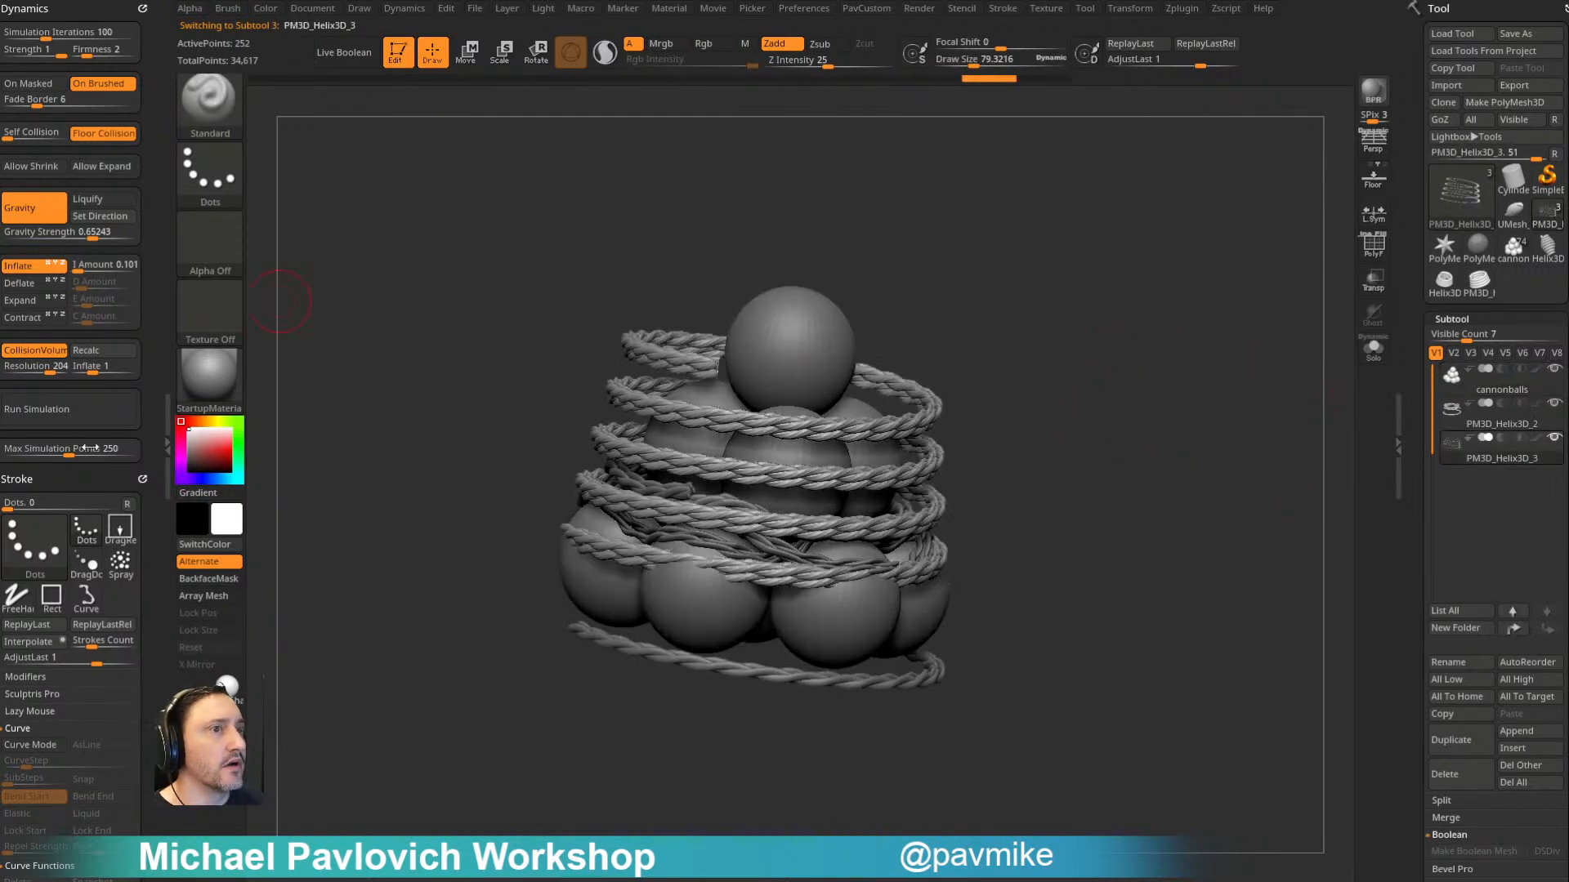
- Recalculate the collision volume and run the simulation to drape the second rope coil over the cannonballs and first rope
left_click(85, 353)
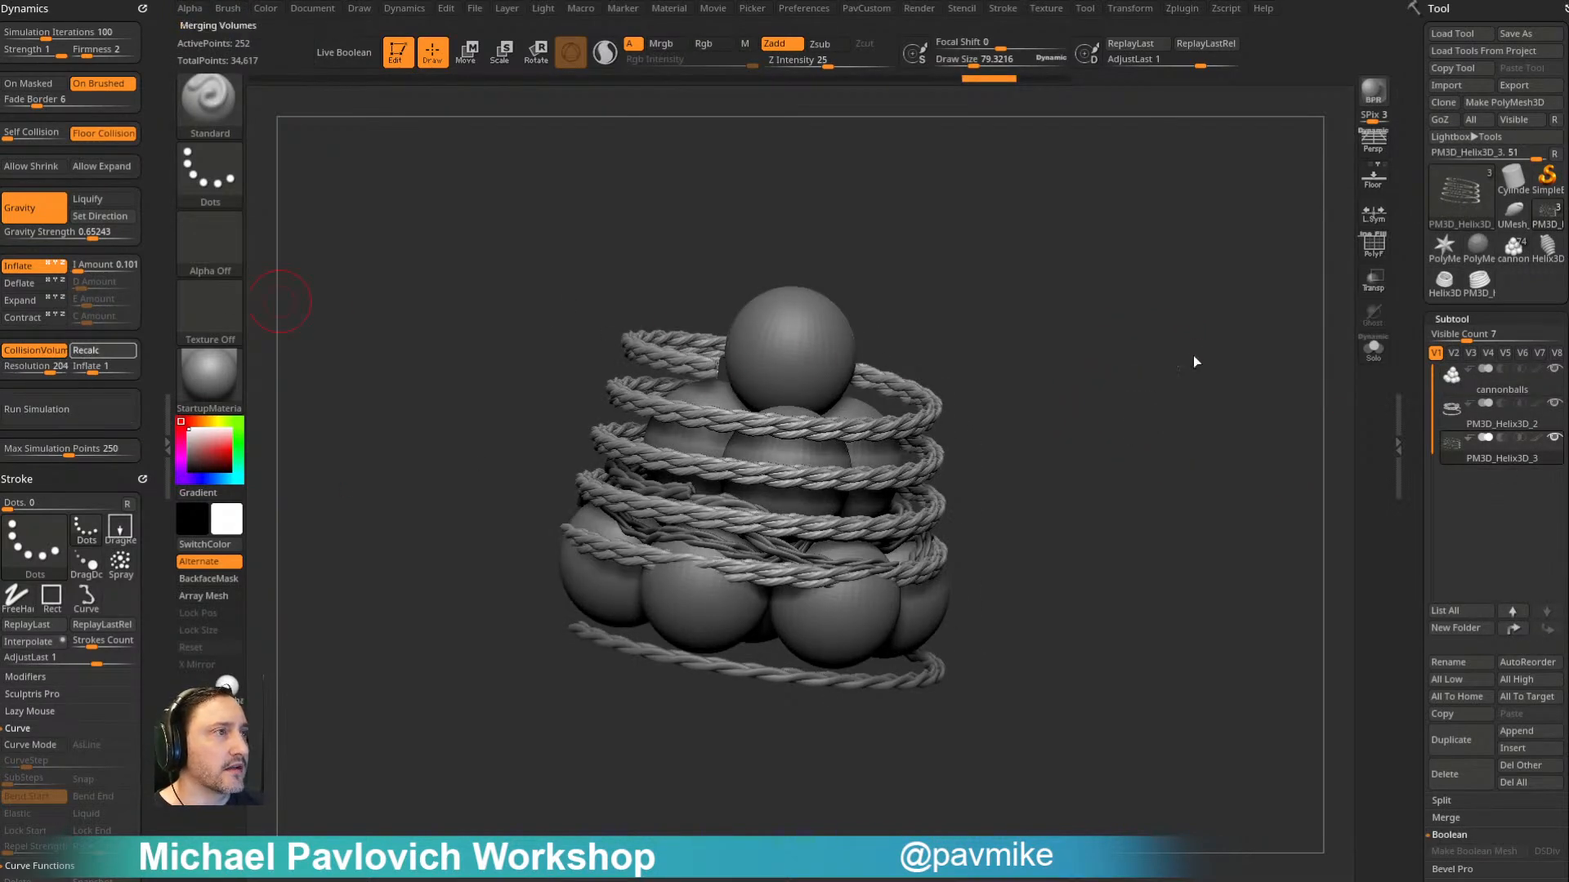
left_click_drag(972, 405, 1075, 380)
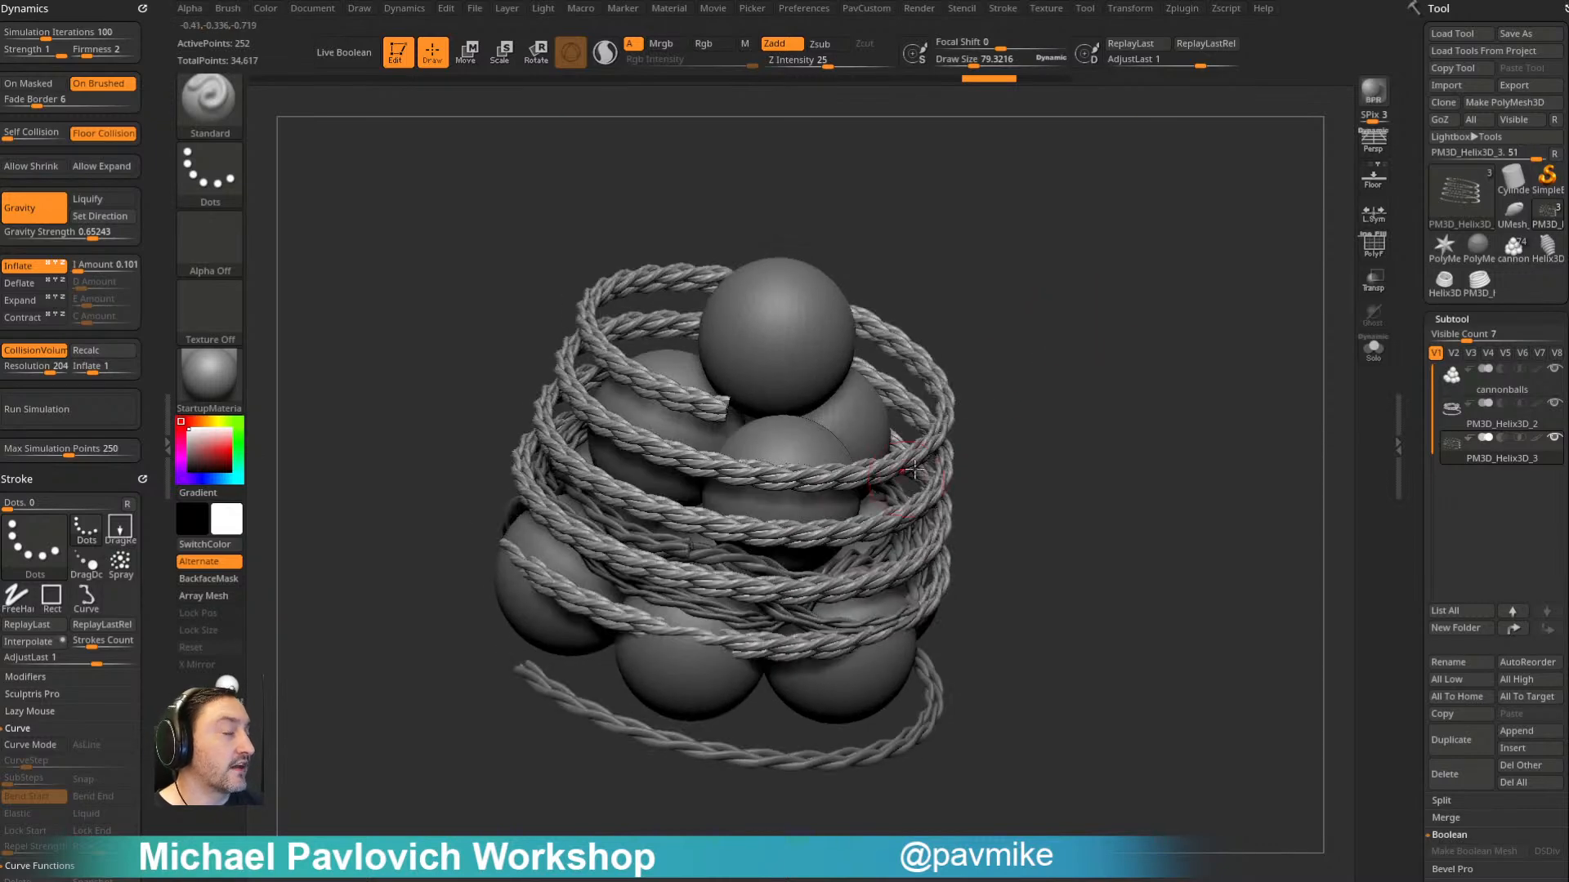
left_click(65, 406)
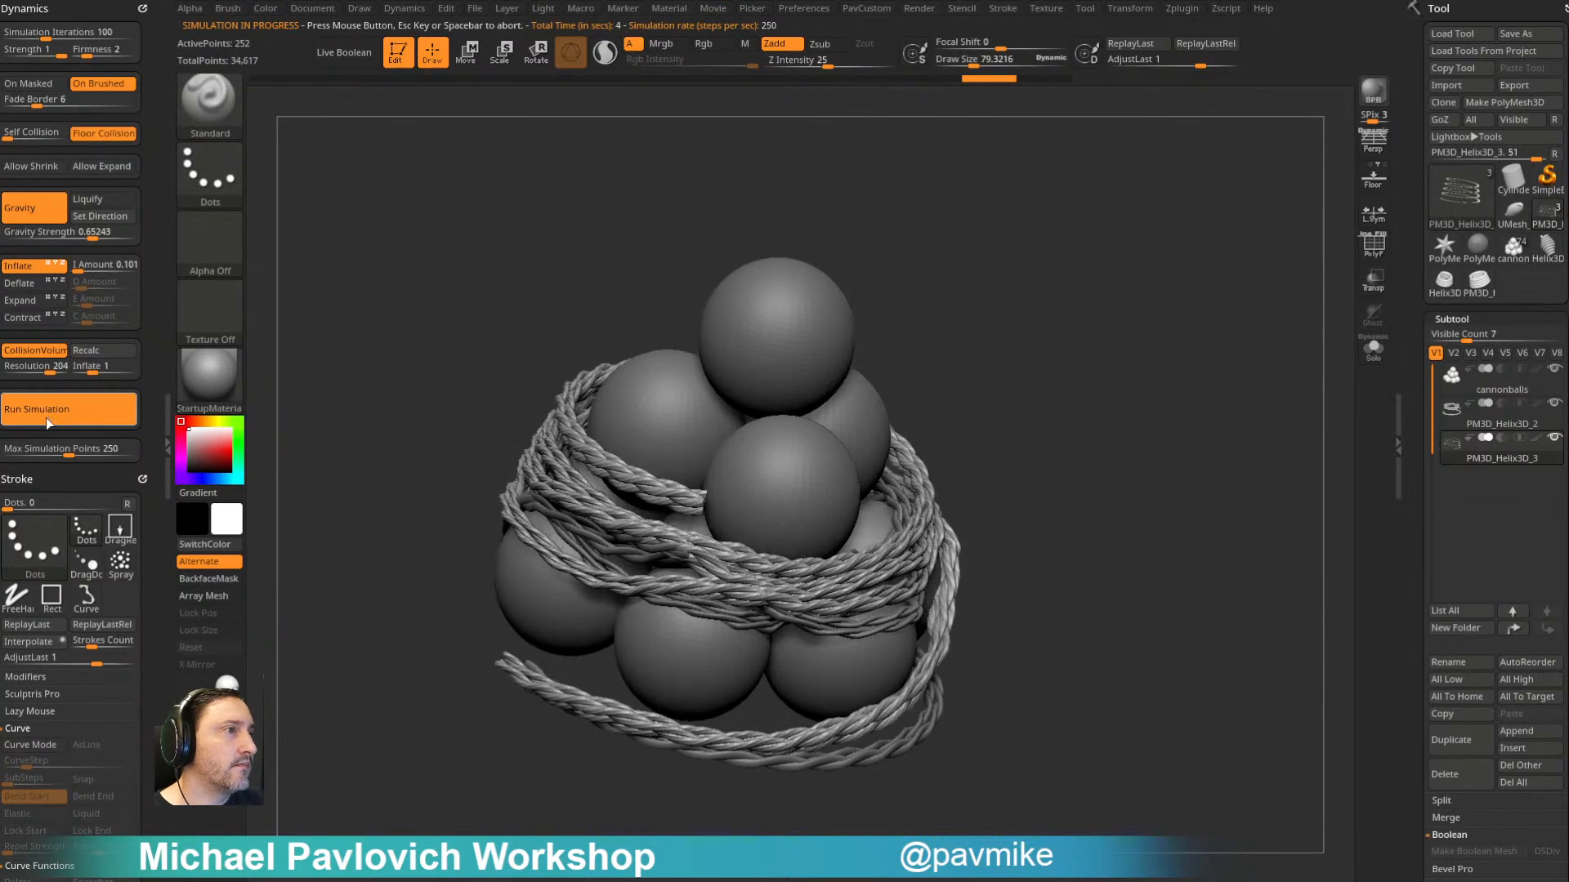
left_click(1130, 406)
left_click_drag(1130, 406, 1033, 413)
- Choose the Move brush, enlarge its draw size and nudge the draped second rope
key("bracketright")
key("b")
key("m")
key("v")
left_click_drag(915, 522, 900, 497)
left_click_drag(1043, 431, 940, 437)
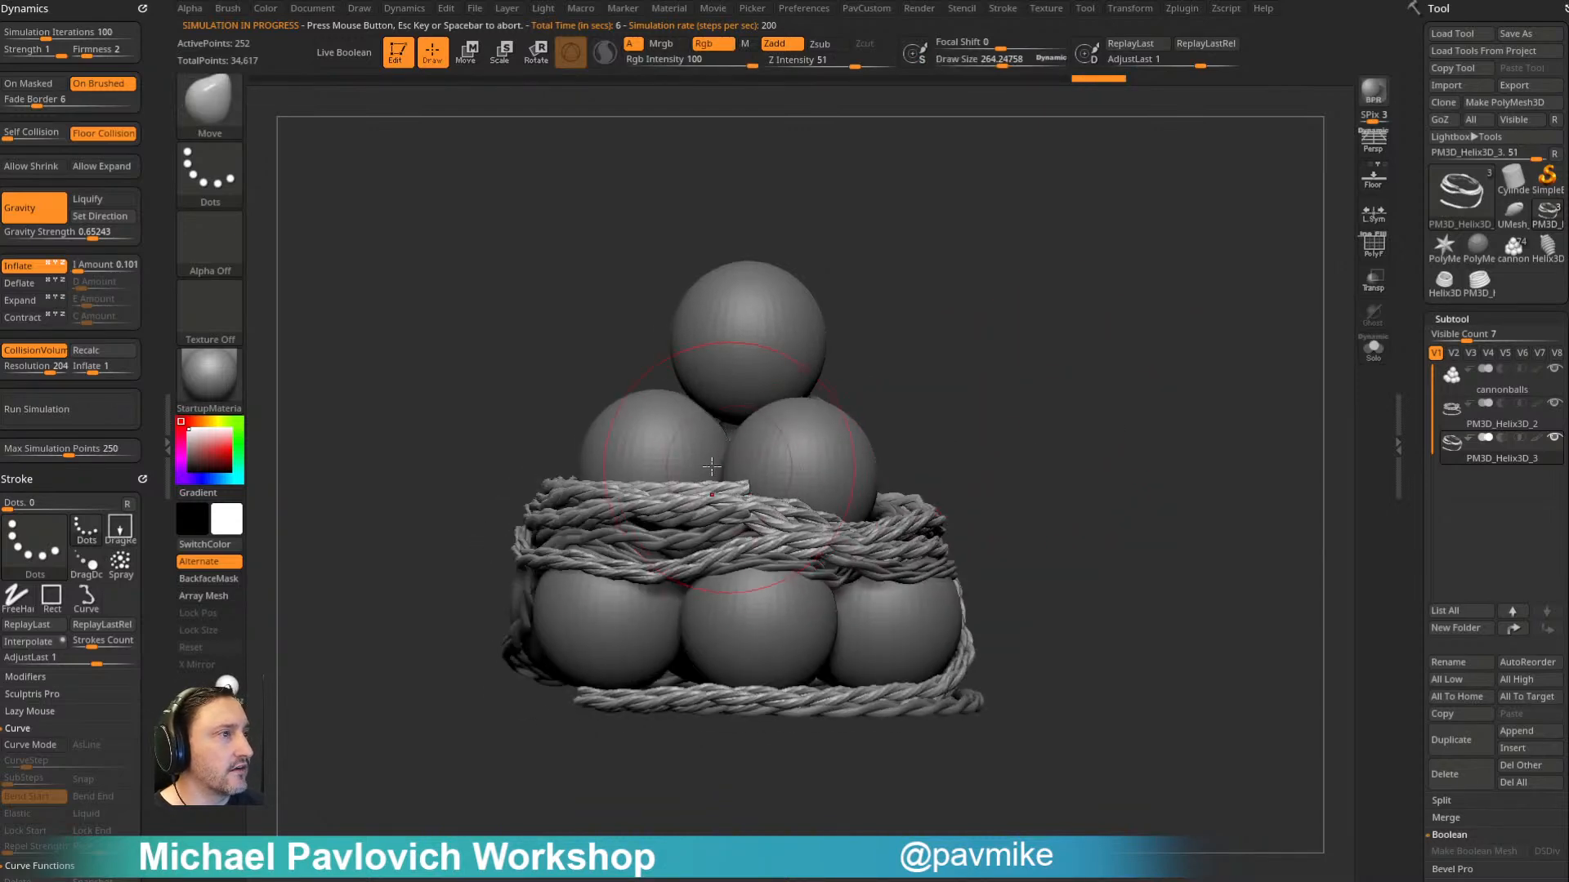
- Enable Topological auto masking with a Range of 5 for the Move brush
left_click_drag(147, 629, 147, 302)
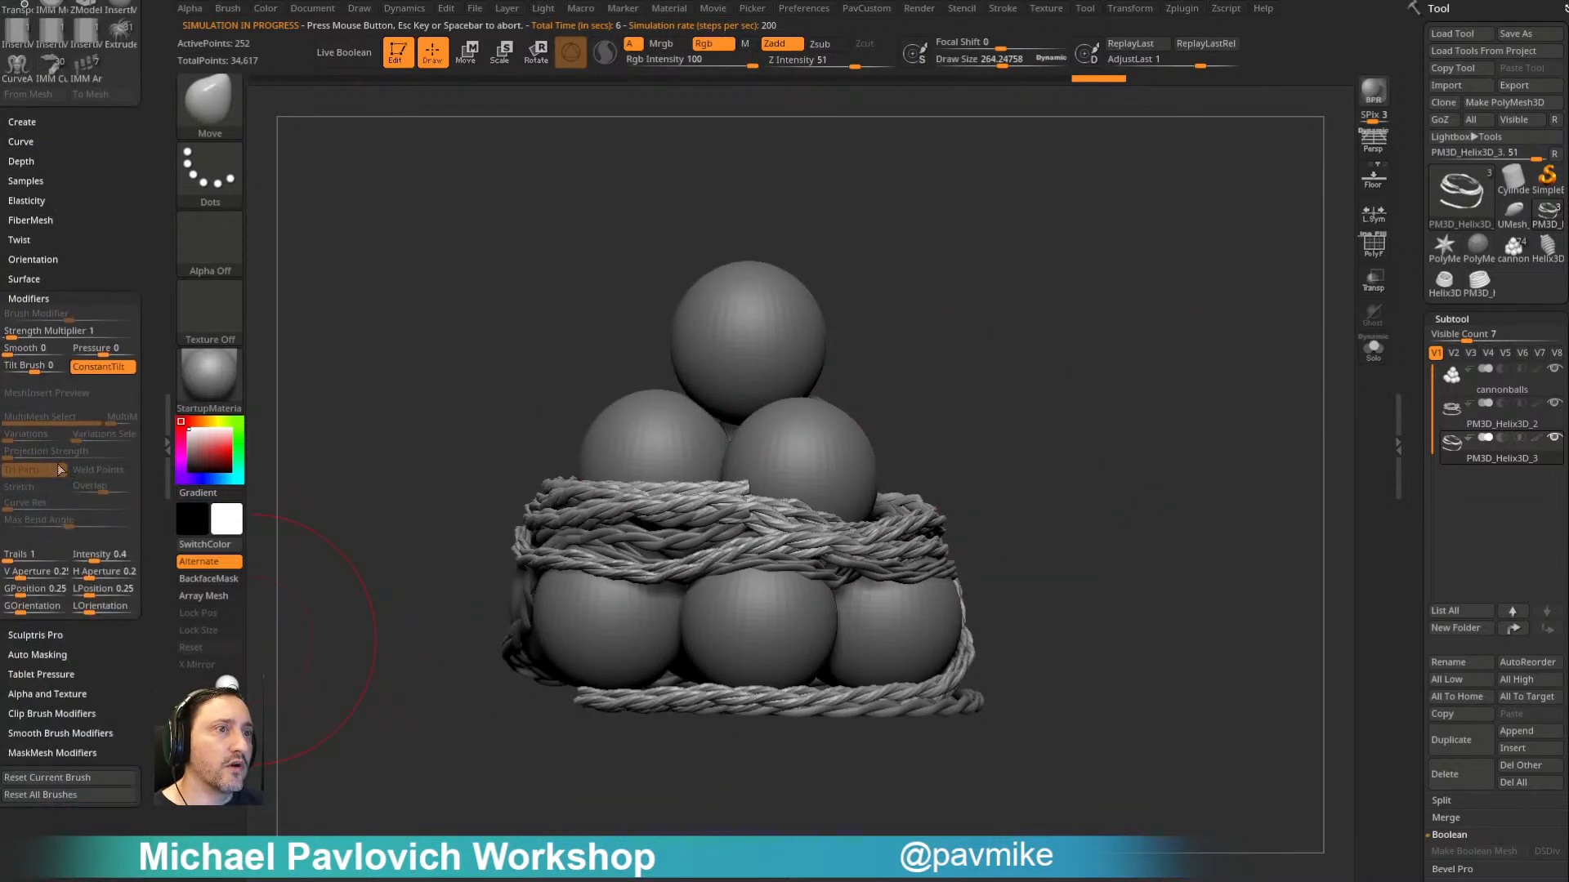
key("shift")
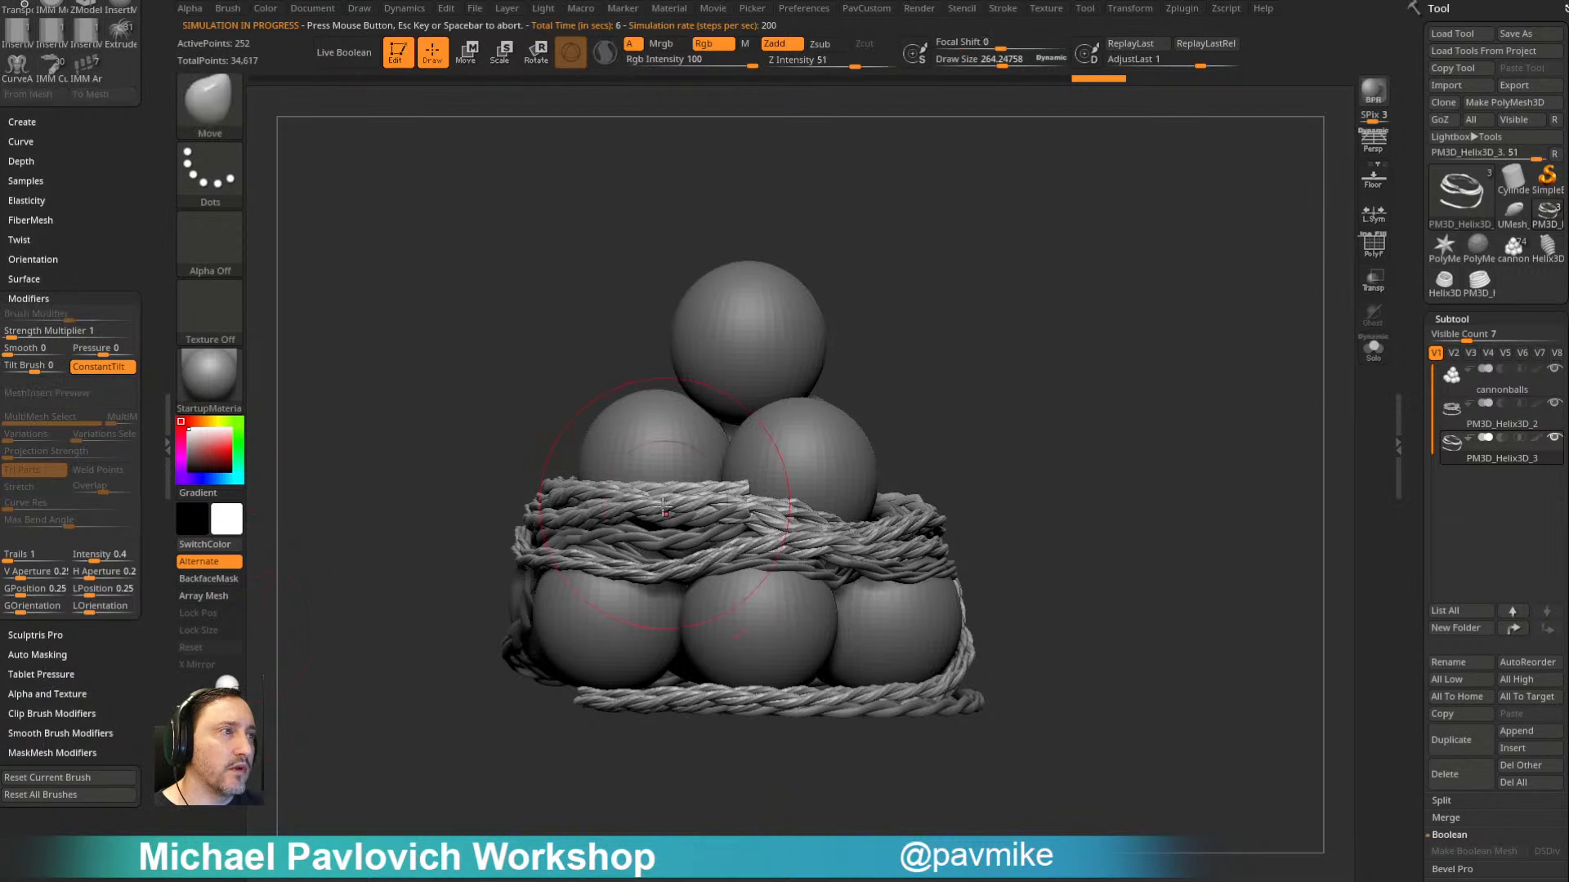
key("shift")
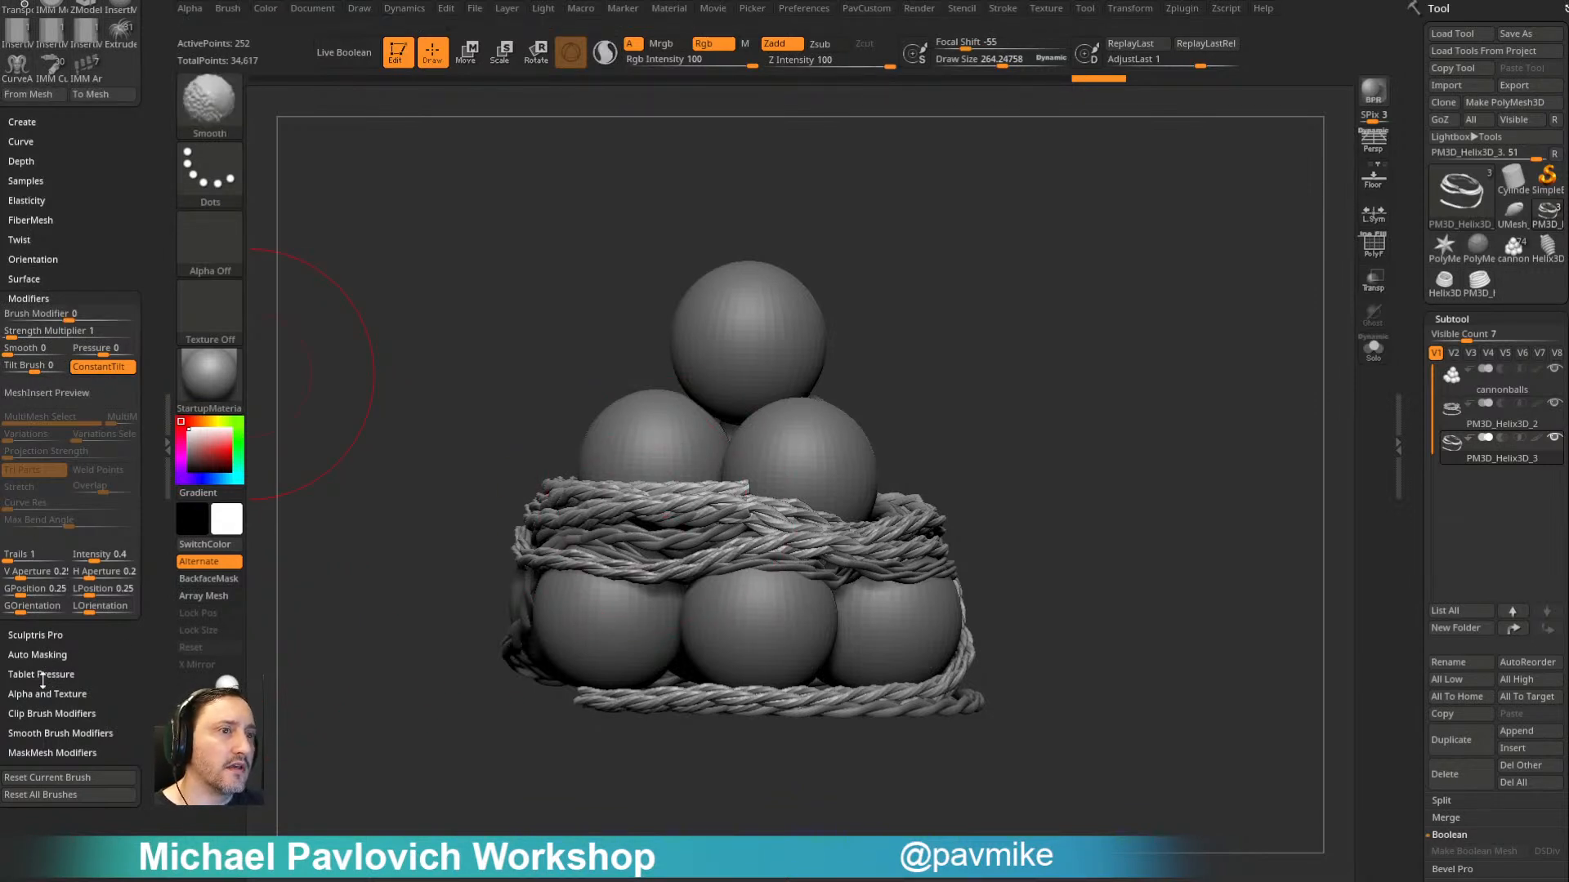
left_click(39, 655)
left_click(33, 663)
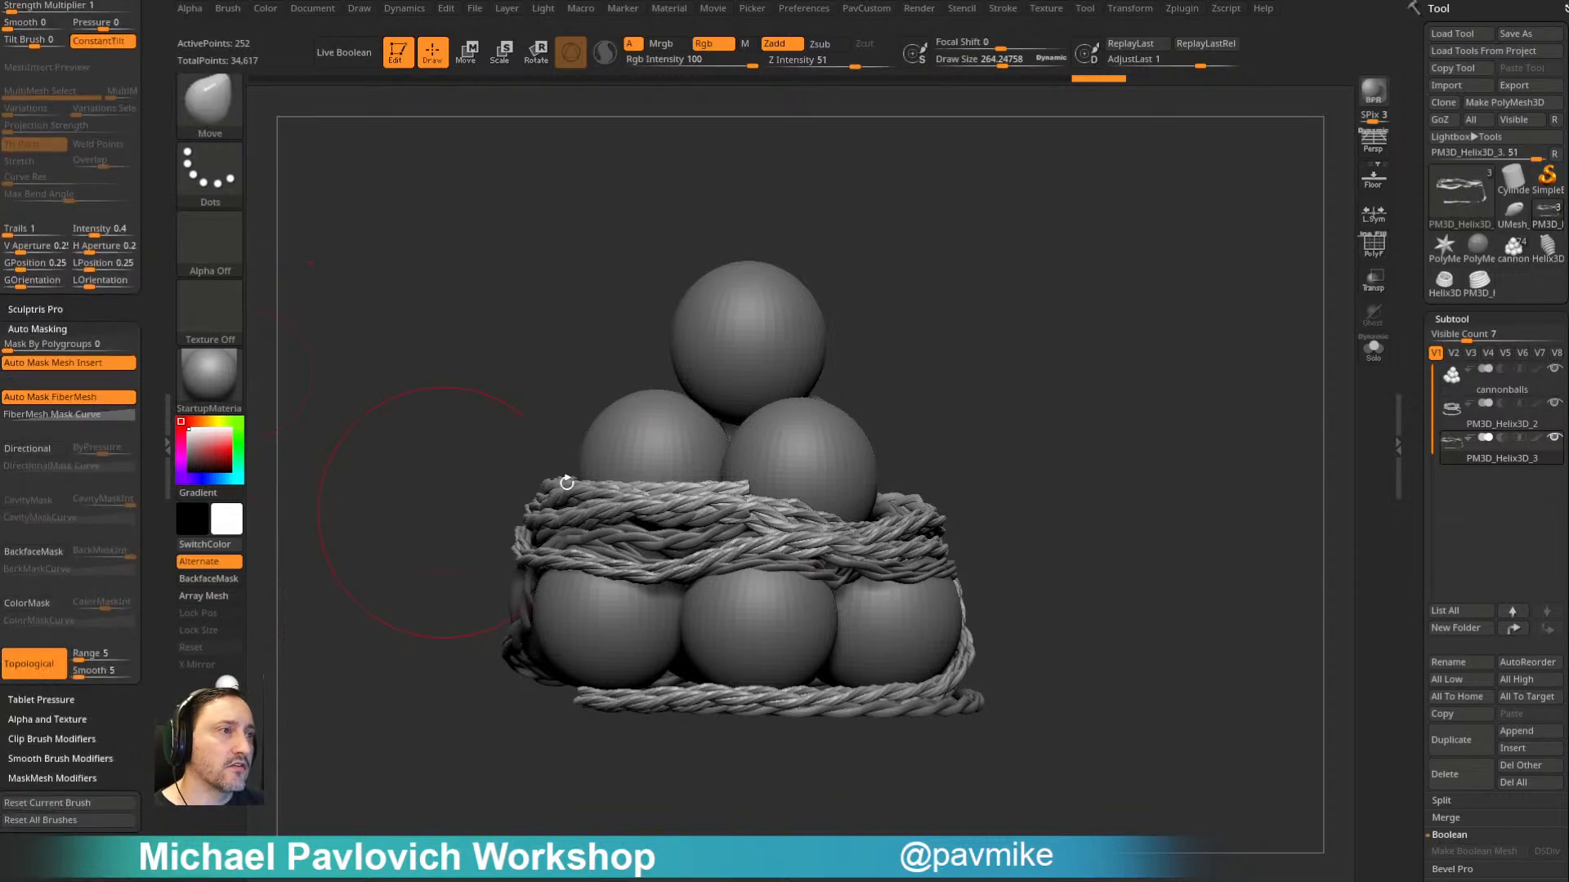
- Pull down the front strands of the second rope with the topological Move brush and isolate the rope
key("s")
left_click_drag(773, 498, 777, 508)
right_click_drag(778, 458, 778, 507)
left_click_drag(778, 507, 777, 523)
left_click_drag(1275, 401, 1194, 388)
left_click(1289, 406)
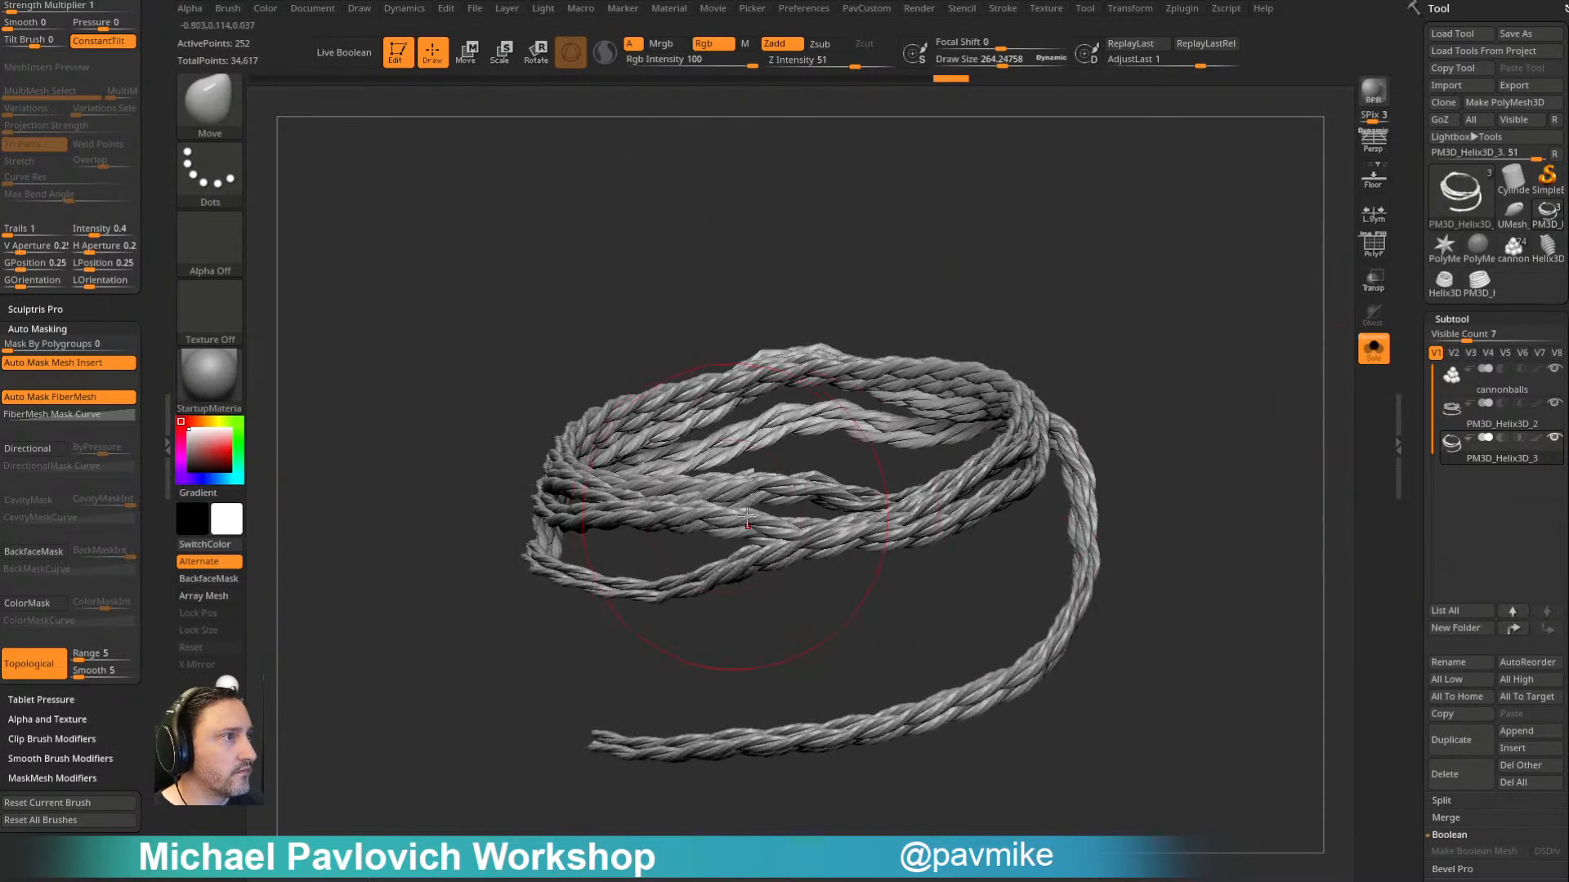
- Reshape the isolated rope's front coils with the topological Move brush, enlarging its draw size to about 385
left_click_drag(790, 488, 785, 506)
left_click_drag(776, 557, 771, 584)
key("s")
left_click_drag(785, 564, 798, 564)
left_click_drag(886, 523, 892, 549)
left_click_drag(881, 495, 879, 513)
right_click_drag(814, 371, 866, 458)
left_click_drag(955, 439, 930, 415)
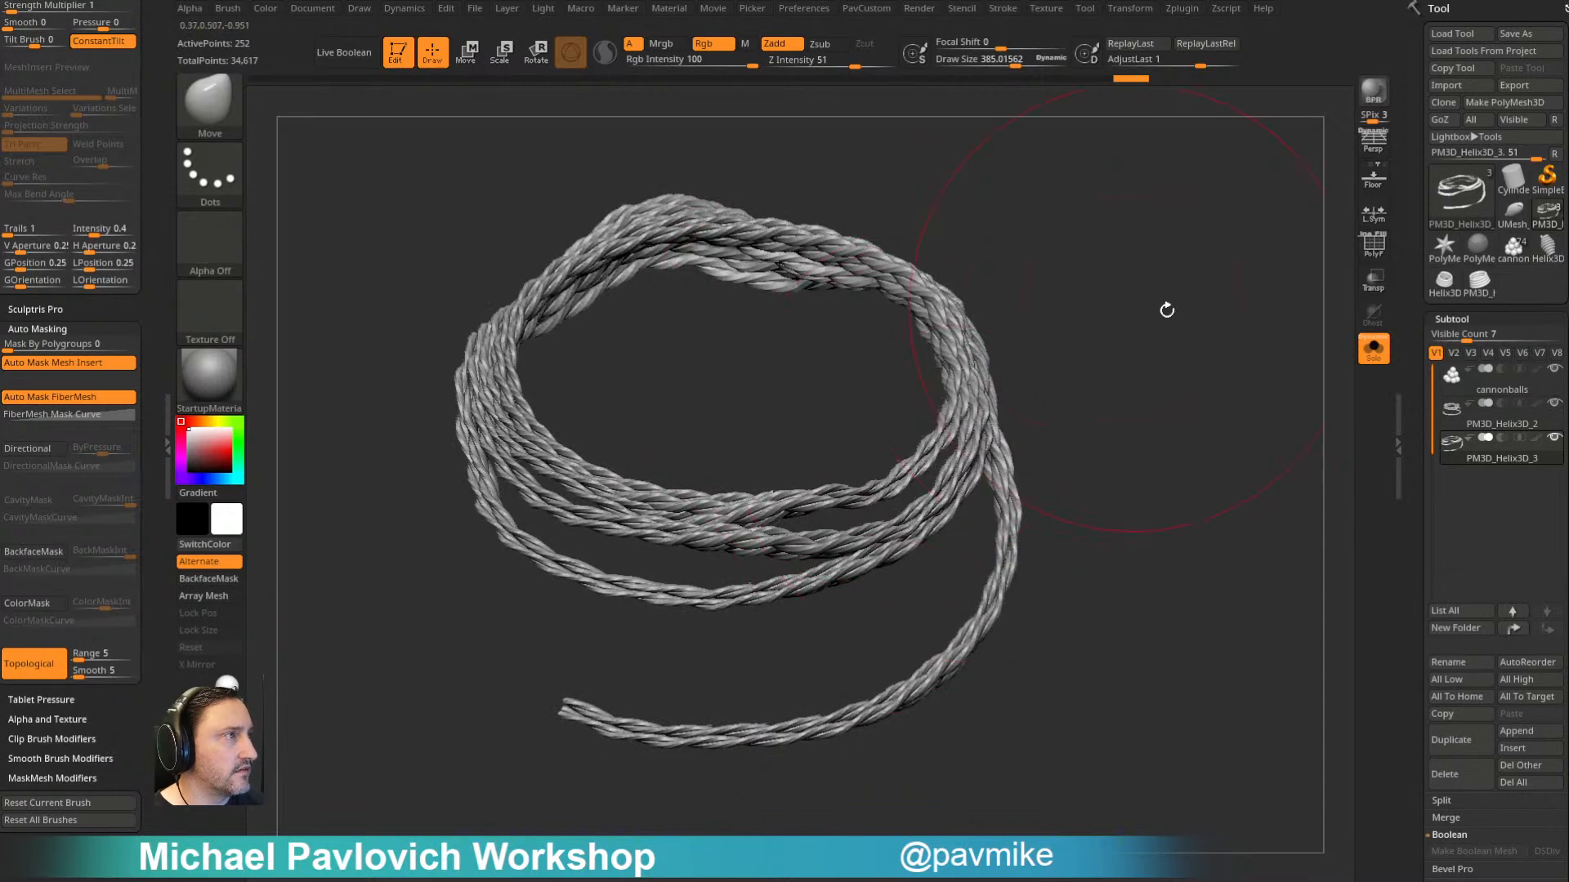
- Adjust the isolated rope's side coils with the Move brush, and turn off Solo to show the whole cannonball pile
right_click_drag(1141, 305, 1009, 337)
left_click_drag(1009, 343, 995, 333)
left_click_drag(981, 368, 976, 346)
left_click(1373, 349)
key("s")
left_click_drag(1213, 401, 1200, 401)
mouse_move(1211, 389)
right_mouse_down("ctrl")
mouse_move(1219, 299)
mouse_move(1070, 441)
right_mouse_up("ctrl")
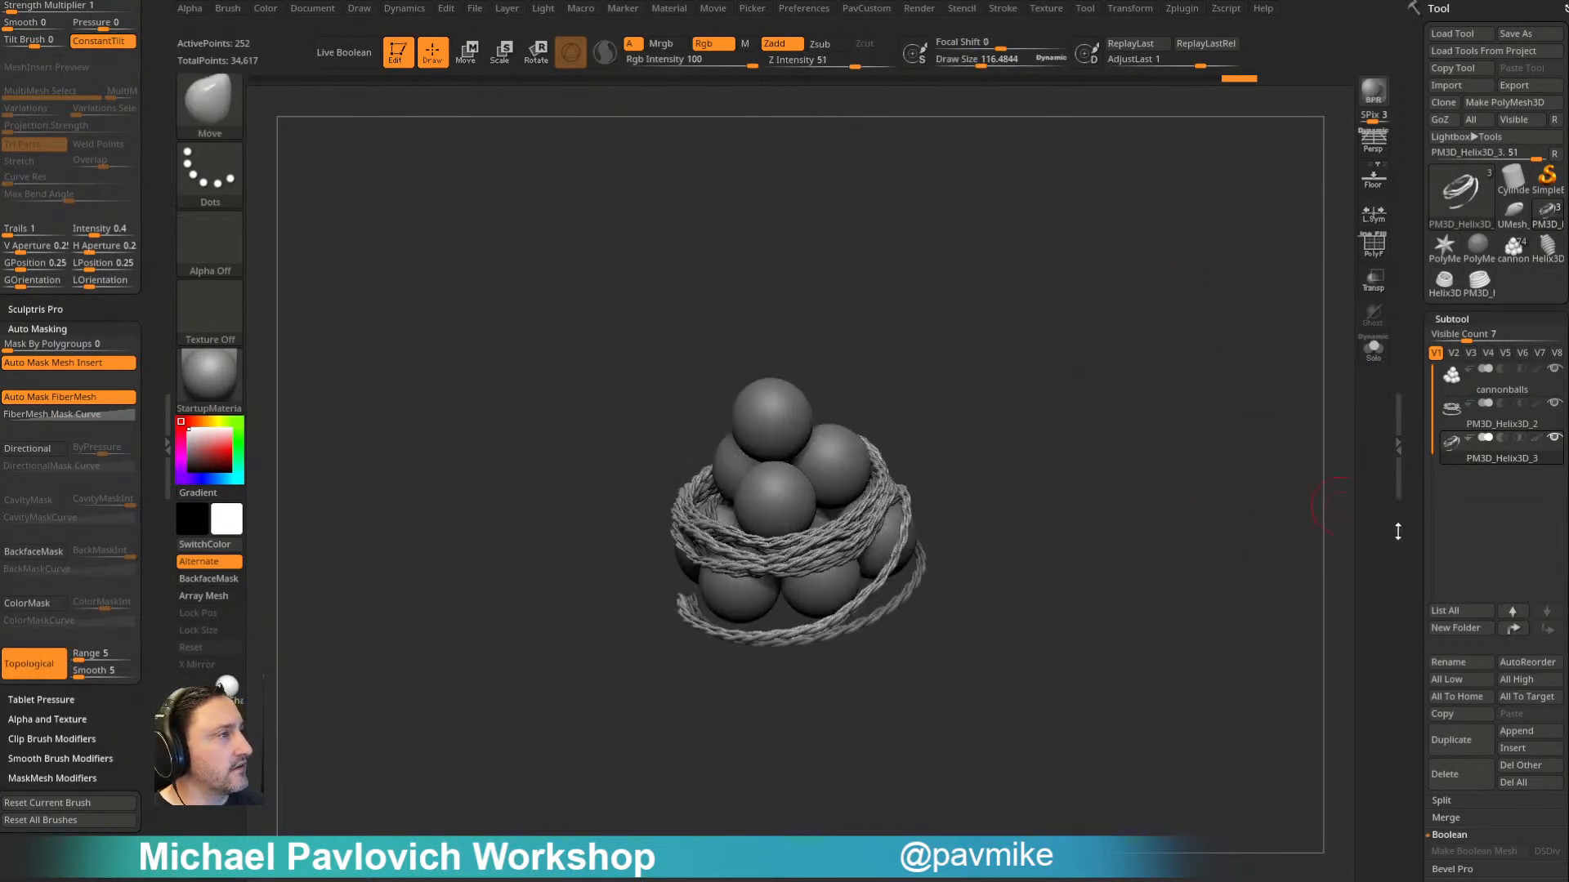
- Delete all subtools of the practice rope tool and switch to the pirate ship tool
left_click(1514, 782)
left_click(1480, 252)
mouse_move(1089, 466)
right_mouse_down()
mouse_move(1190, 316)
mouse_move(1174, 360)
mouse_move(1196, 384)
mouse_move(1254, 360)
mouse_move(1201, 354)
mouse_move(1226, 372)
right_mouse_up()
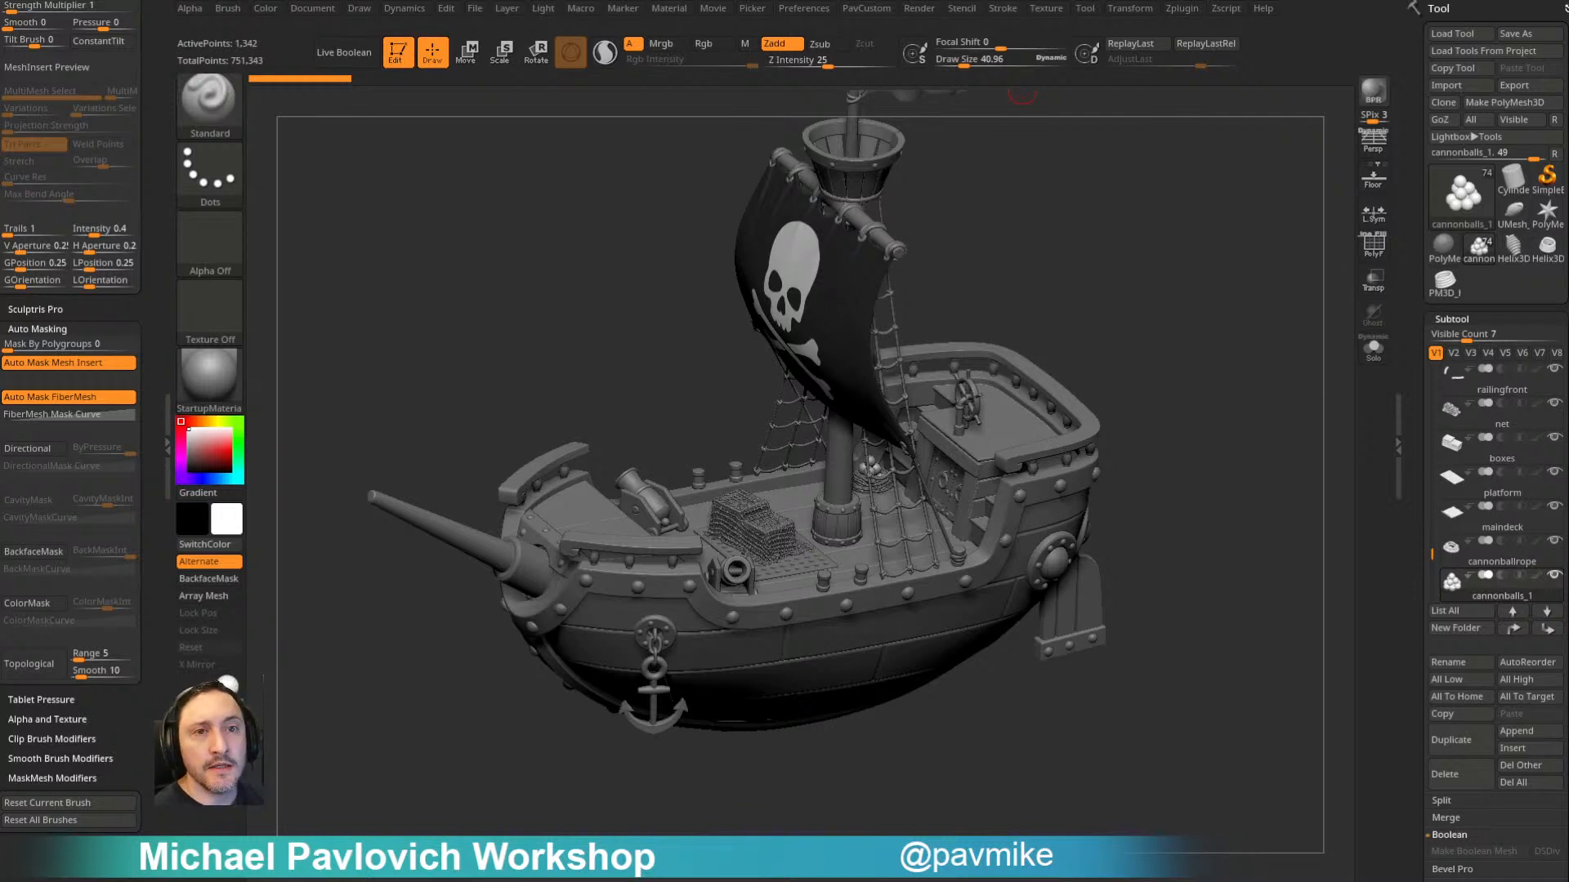
- Examine the assembled pirate ship from several angles, covering its hull, deck props, sail and rigging
mouse_move(1148, 413)
left_mouse_down()
mouse_move(1173, 280)
mouse_move(1096, 375)
mouse_move(1113, 389)
mouse_move(1117, 374)
mouse_move(1096, 371)
mouse_move(1142, 360)
mouse_move(1126, 379)
left_mouse_up()
key("s")
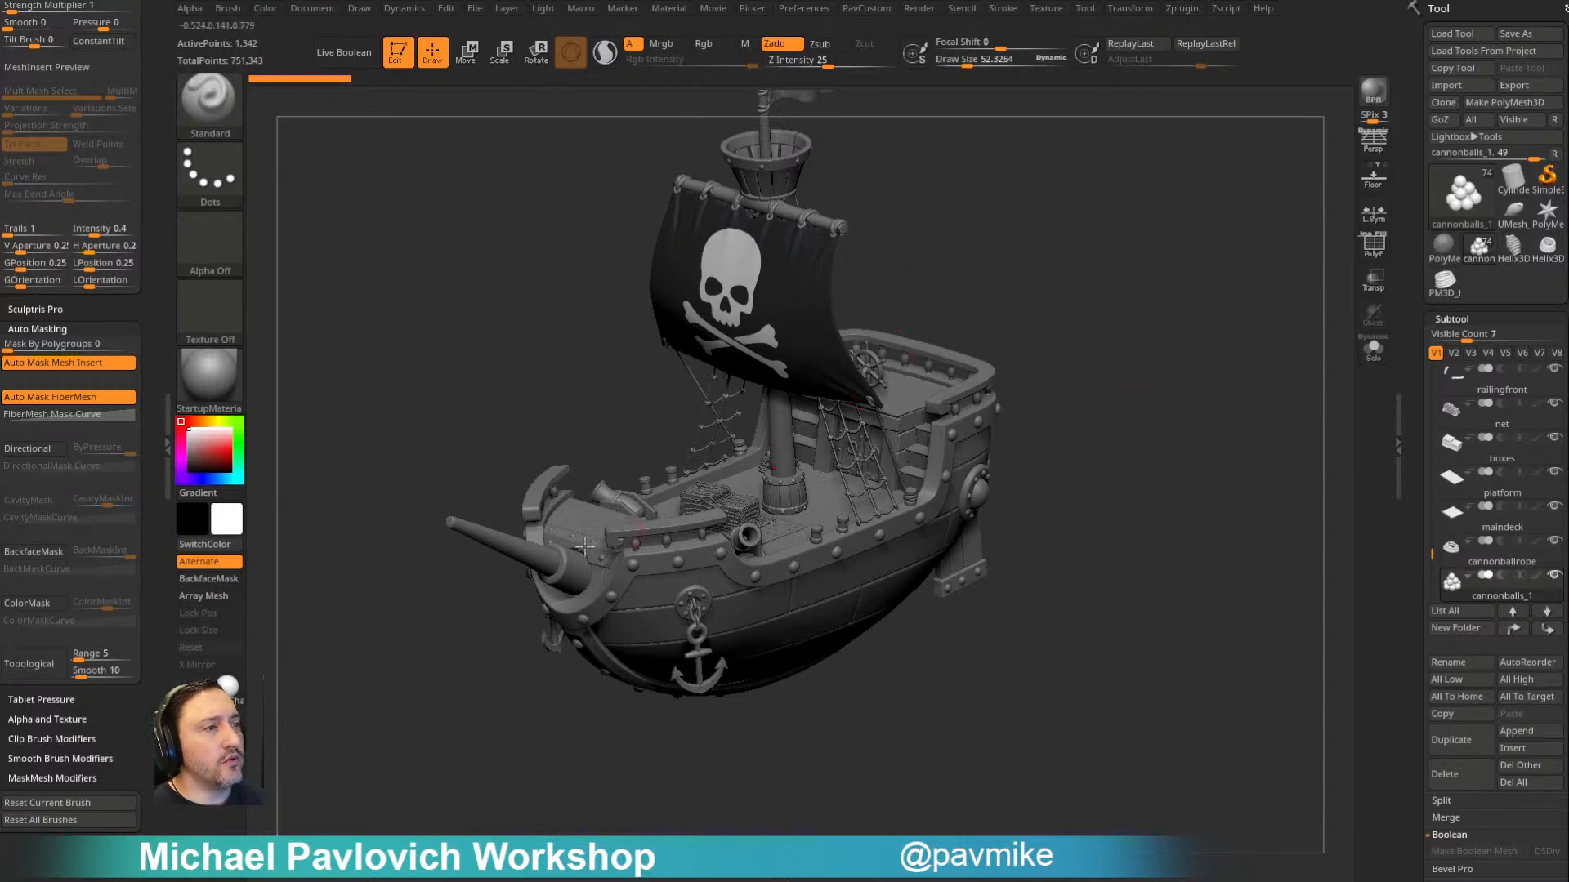
right_click_drag(766, 528, 709, 517)
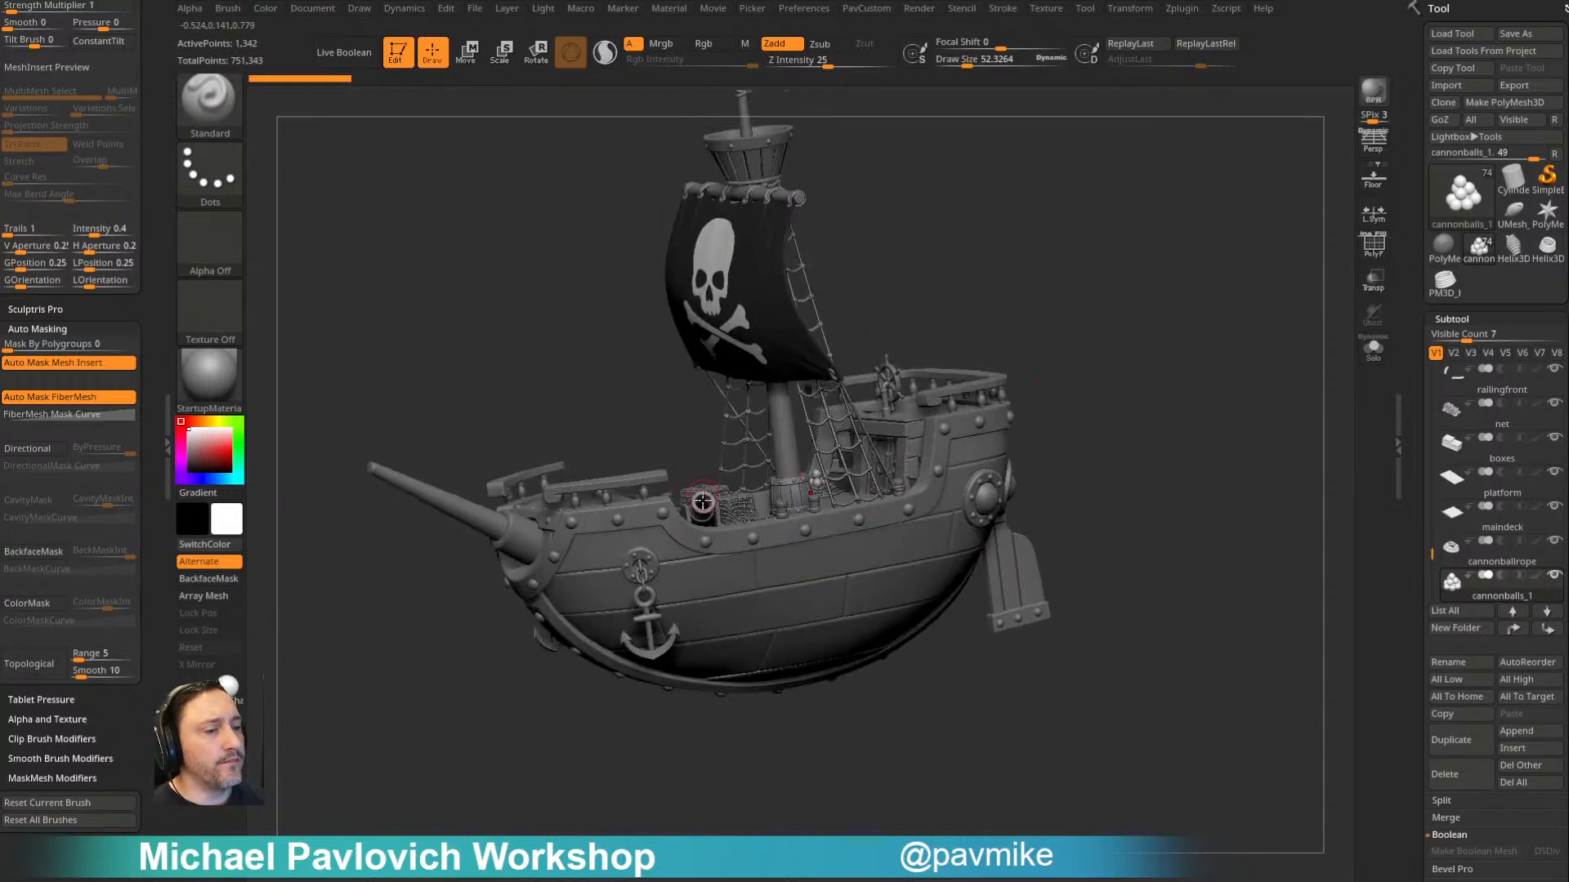
left_click_drag(1062, 312, 767, 414)
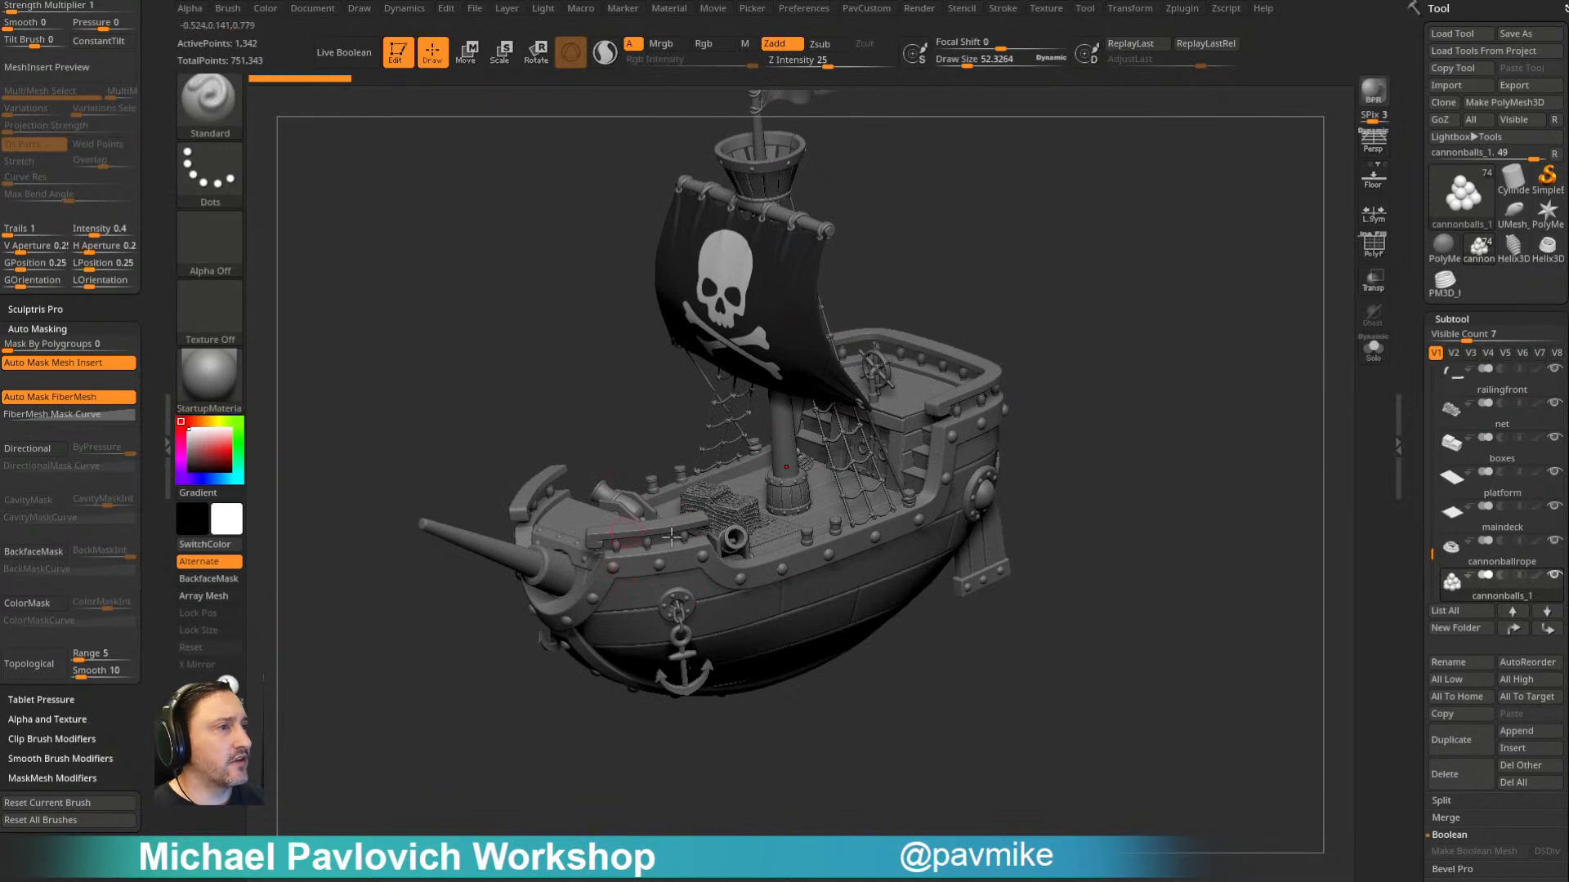
mouse_move(1105, 298)
left_mouse_down()
mouse_move(1043, 312)
mouse_move(1051, 280)
mouse_move(992, 390)
mouse_move(1054, 364)
left_mouse_up()
left_click_drag(992, 419, 720, 345)
key("s")
mouse_move(1125, 386)
left_mouse_down()
mouse_move(1128, 407)
mouse_move(1101, 407)
left_mouse_up()
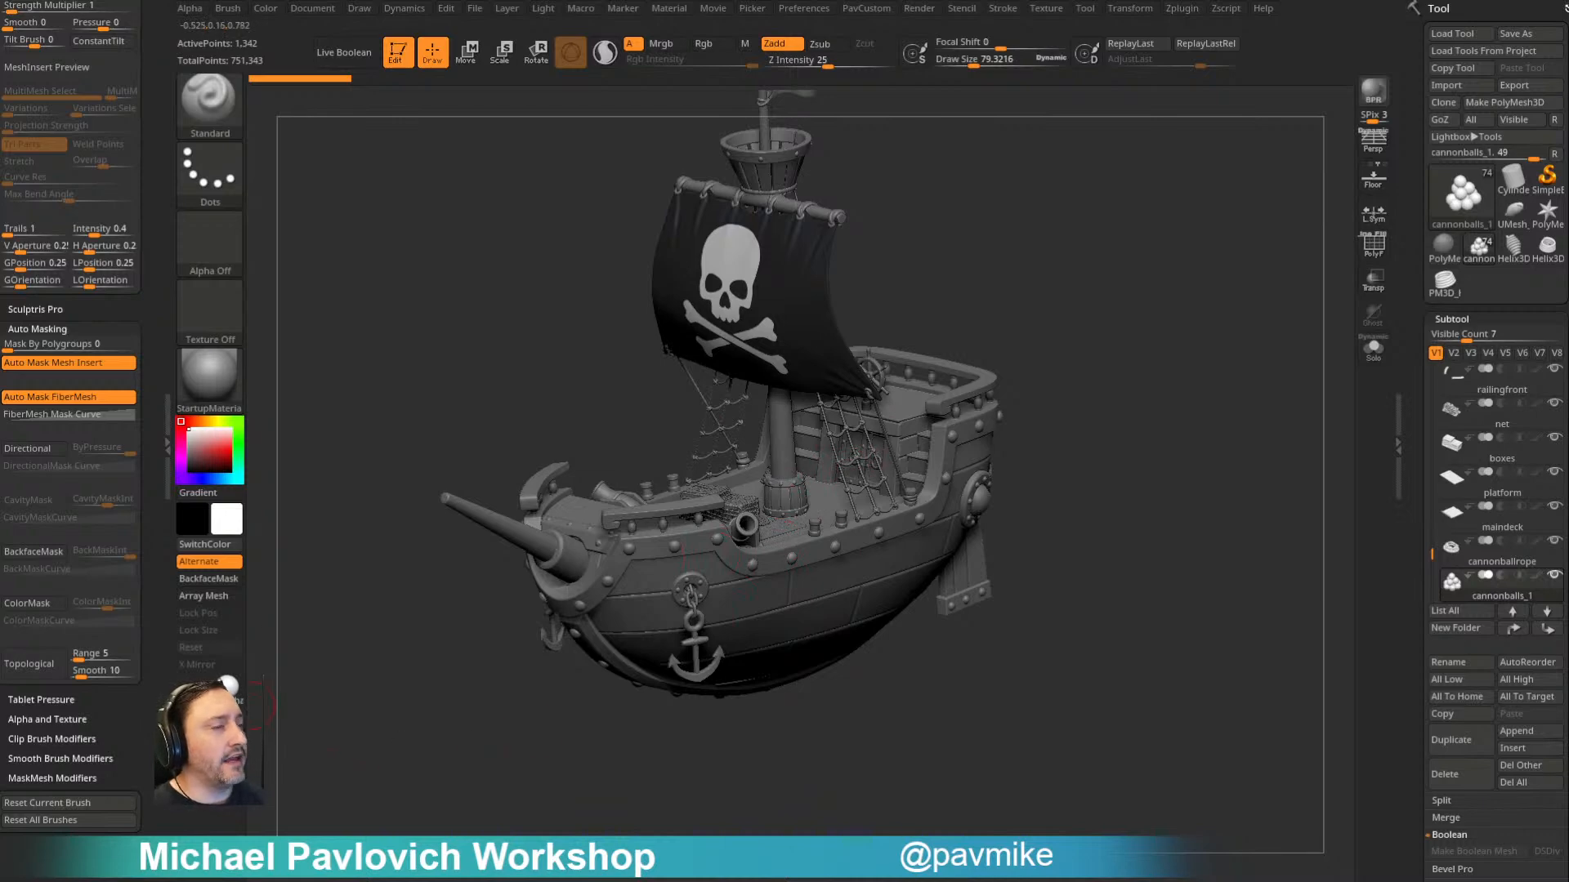
left_click_drag(1183, 314, 530, 517)
left_click_drag(1149, 342, 1152, 389)
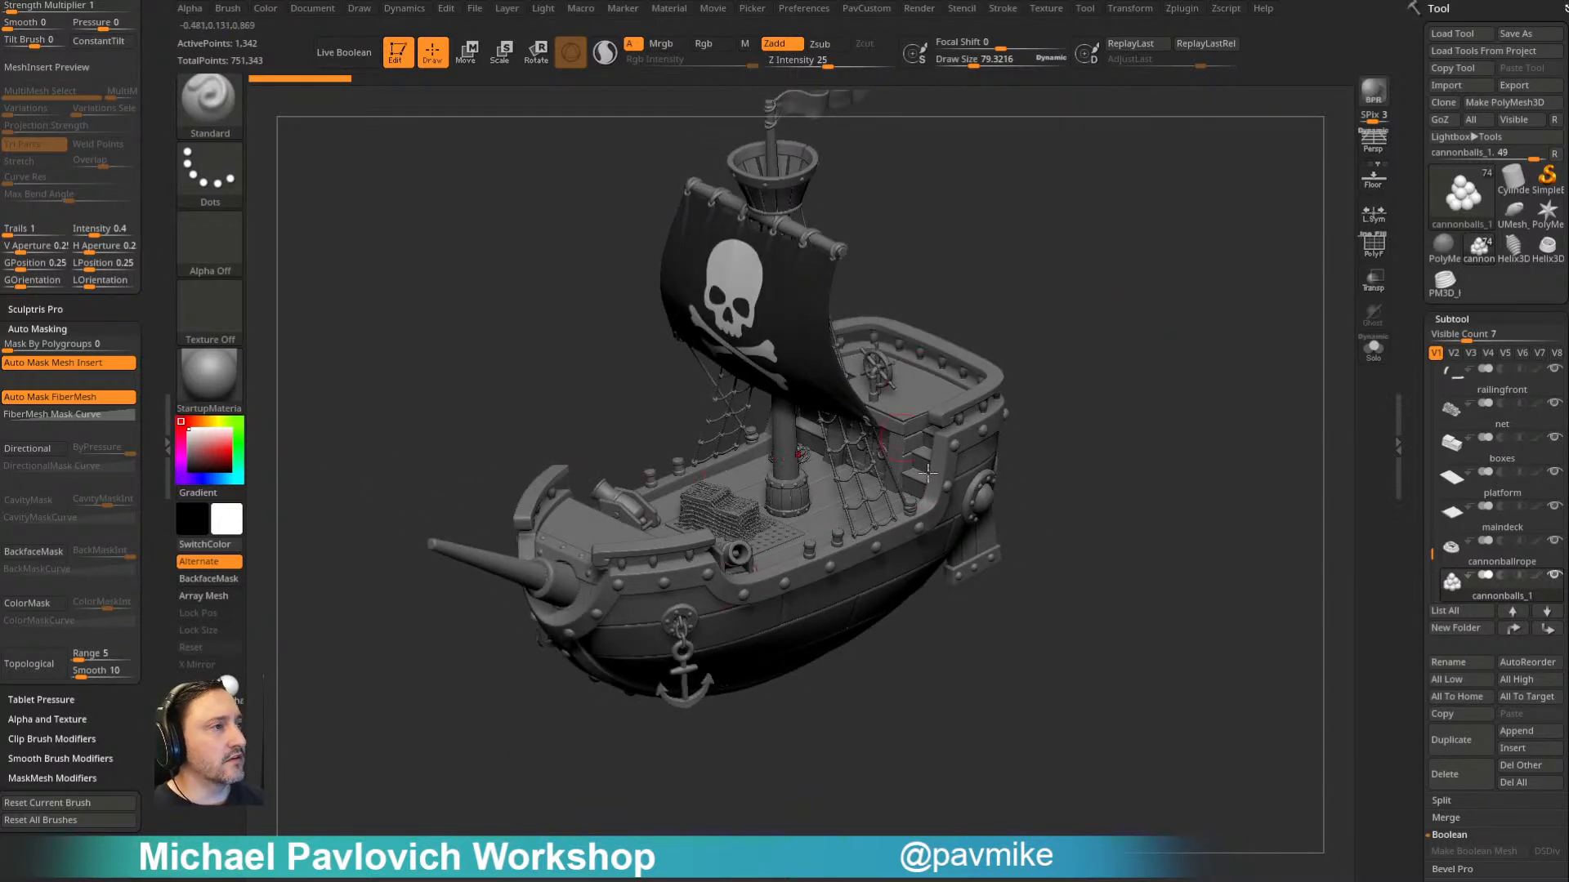
left_click_drag(1084, 382, 1230, 294)
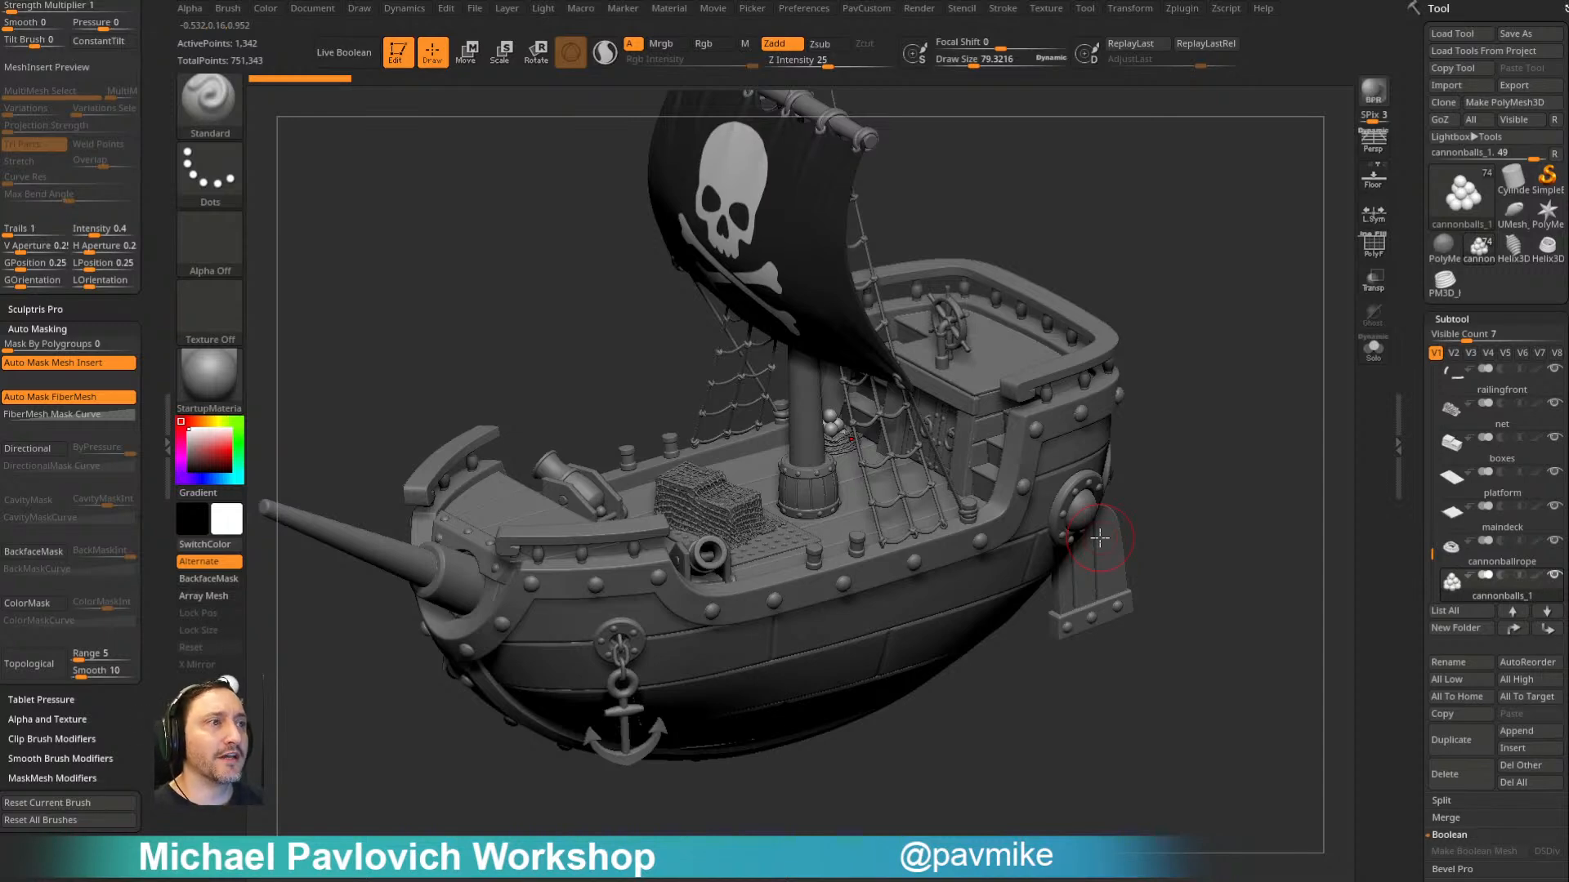
- Isolate the bowsprit subtool with its polygroup wireframe shown, framed at the wide end cap
left_click_drag(1166, 303, 1188, 312)
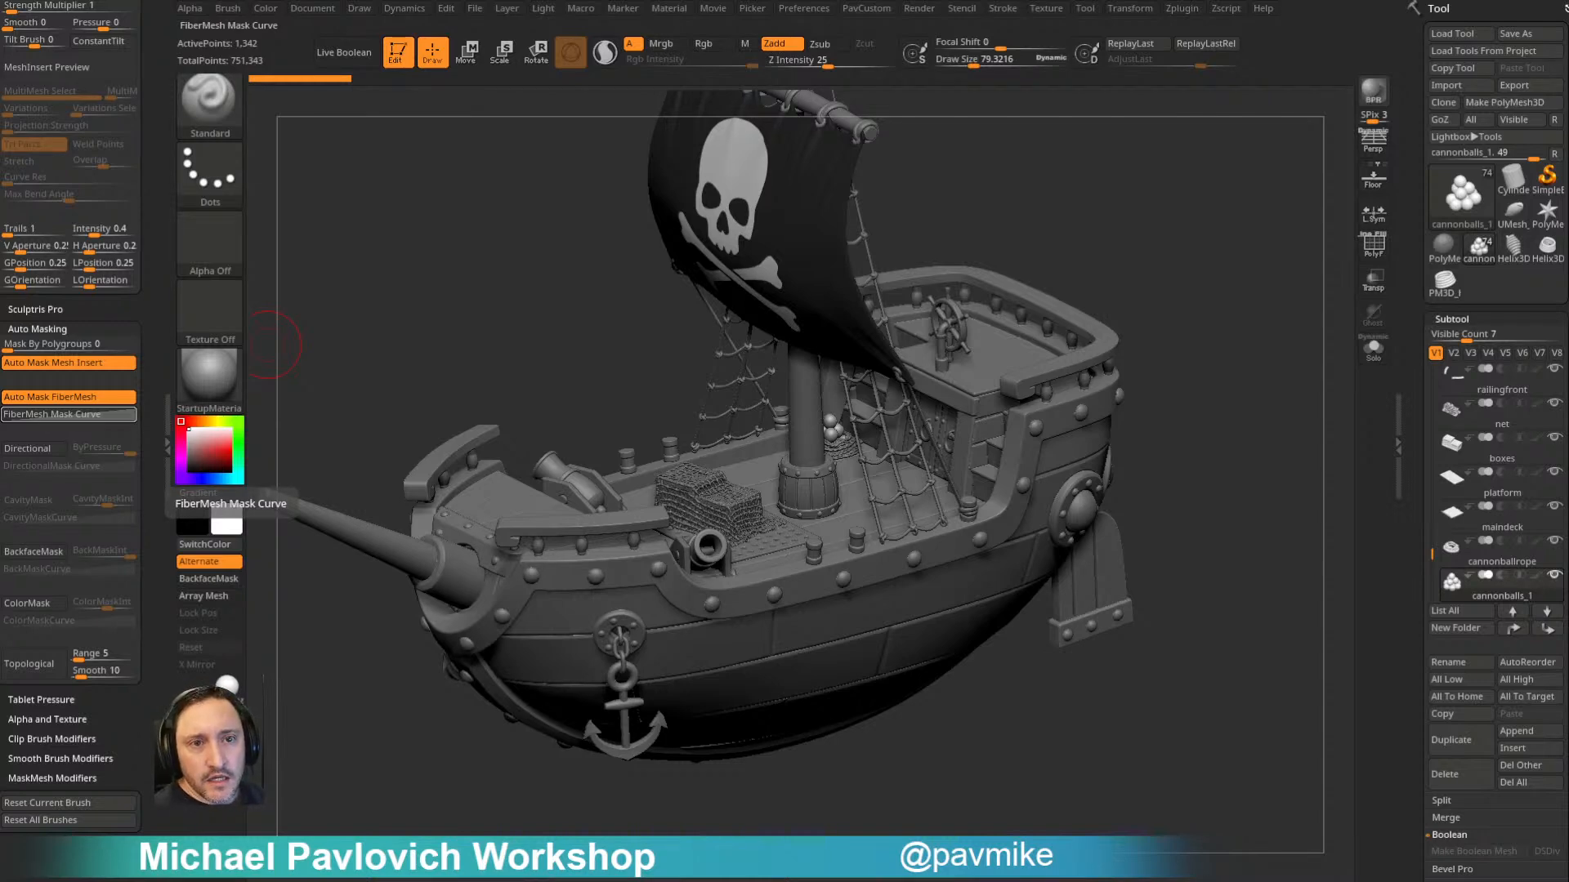
left_click_drag(1204, 287, 1237, 307)
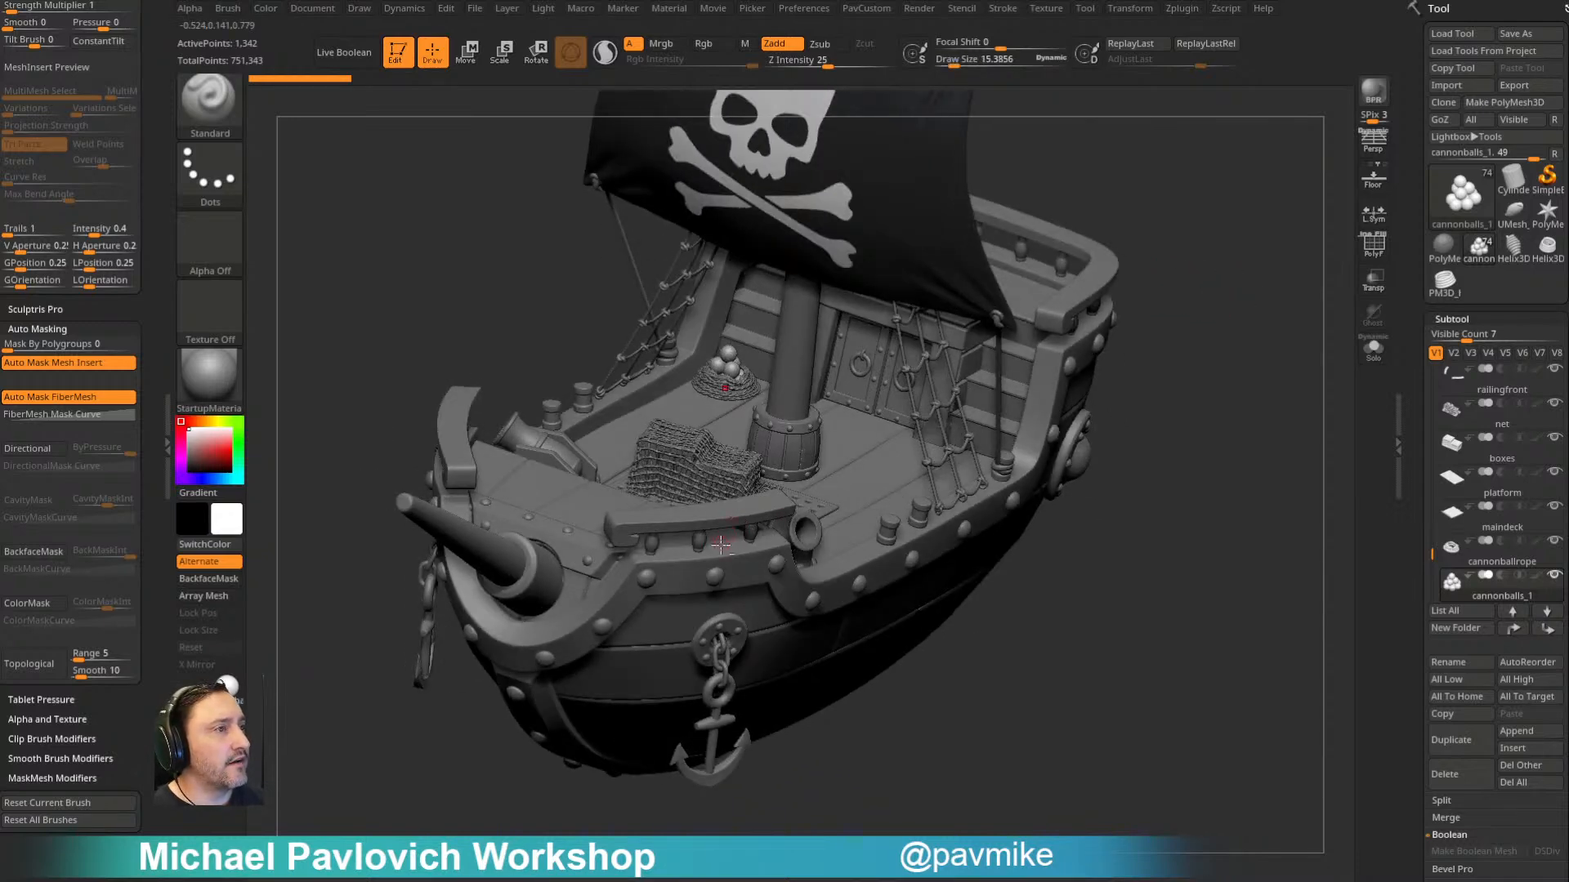
left_click(502, 554, "alt")
left_click_drag(431, 816, 512, 797, "alt")
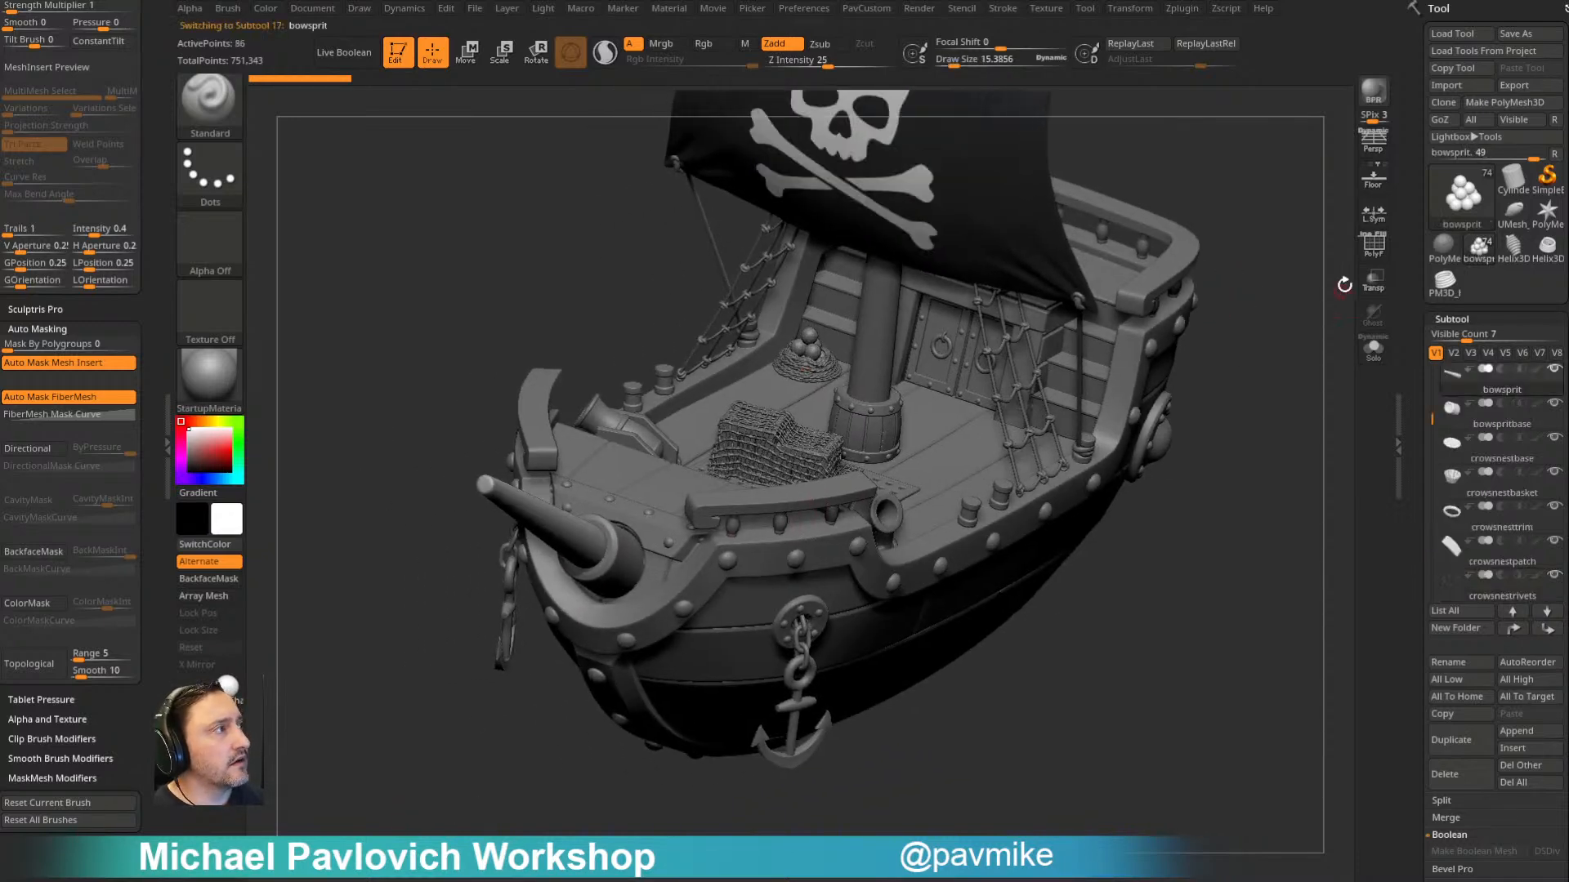
left_click(1373, 247)
left_click(1378, 357)
left_click_drag(1071, 535, 967, 406)
key("f")
left_click_drag(1057, 380, 1093, 321, "alt")
mouse_move(853, 510)
left_mouse_down()
mouse_move(1015, 437)
mouse_move(844, 537)
left_mouse_up()
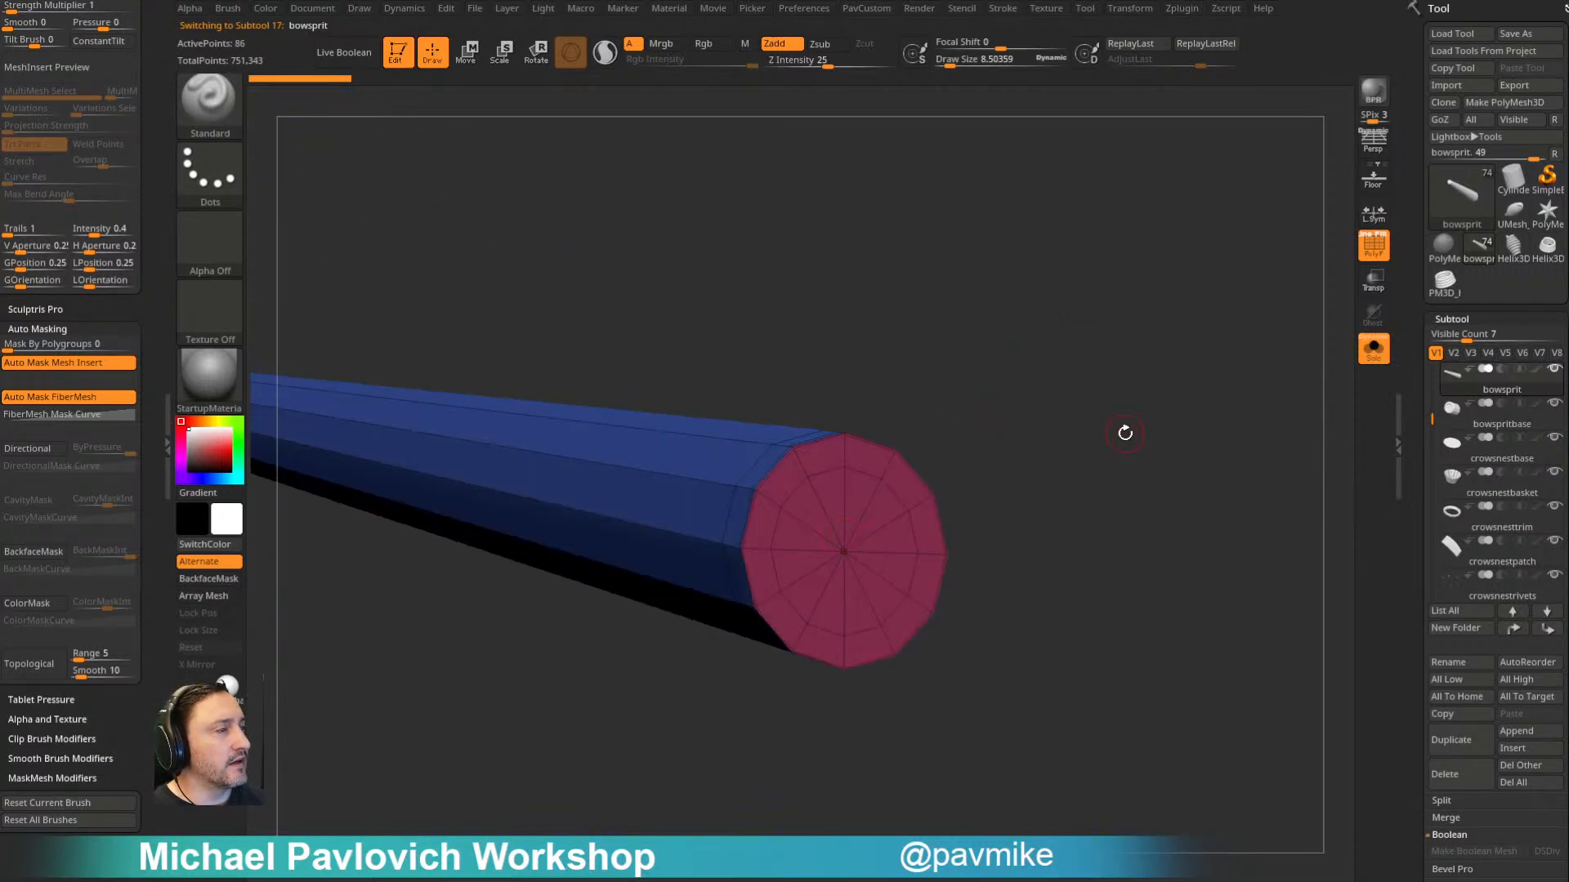
- Use ZModeler's PolyGroup polygon action with the Polygroup All target to repeatedly recolor the bowsprit's end cap group
key("b")
key("z")
key("m")
key("space")
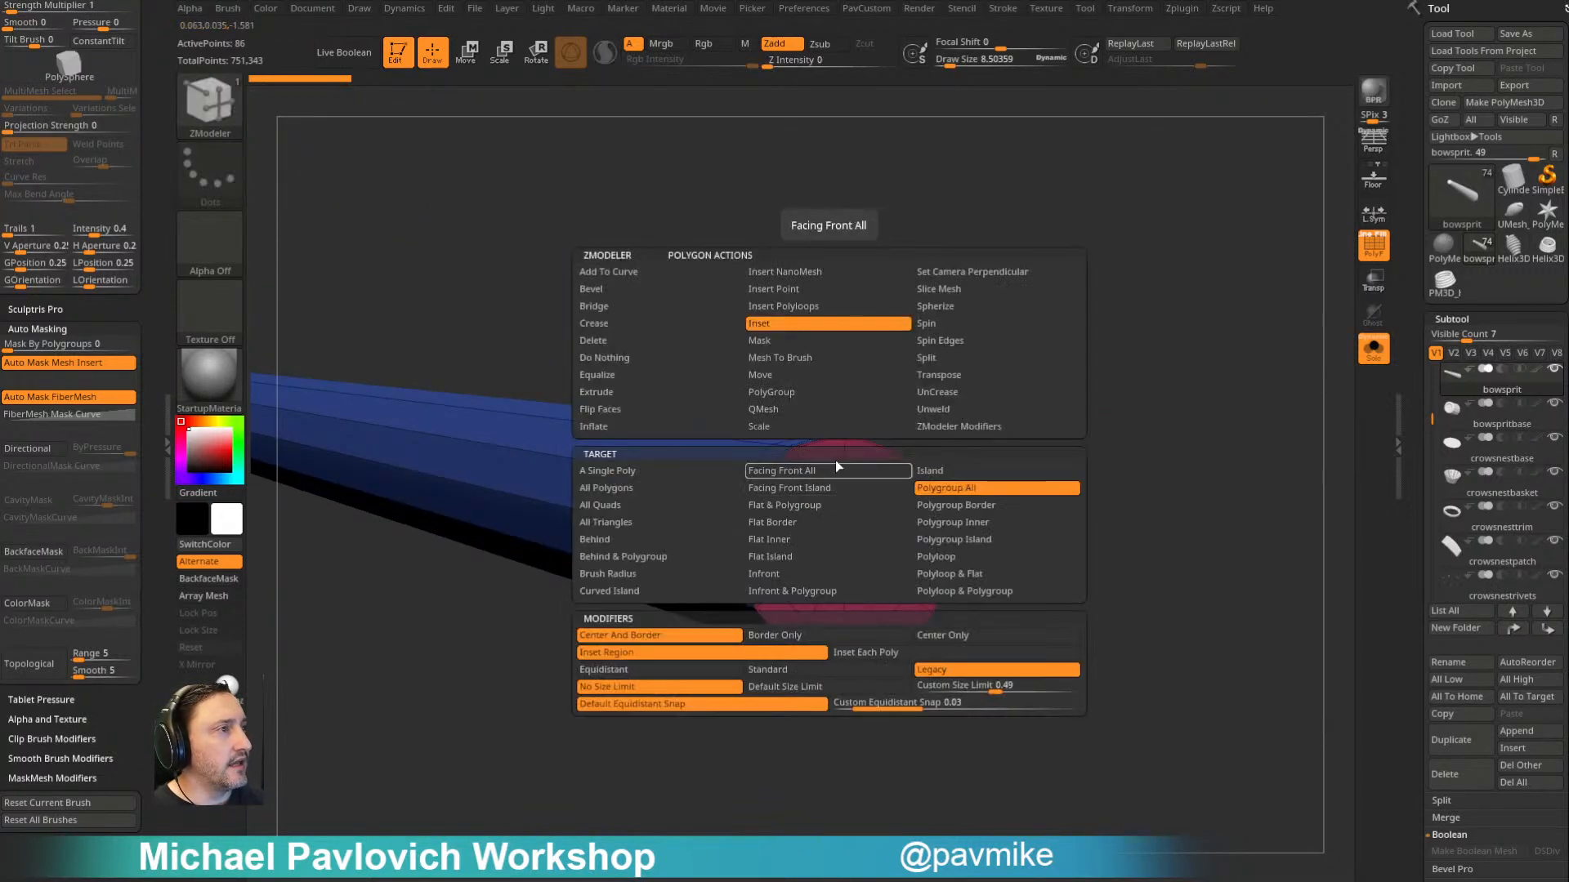
left_click(964, 472)
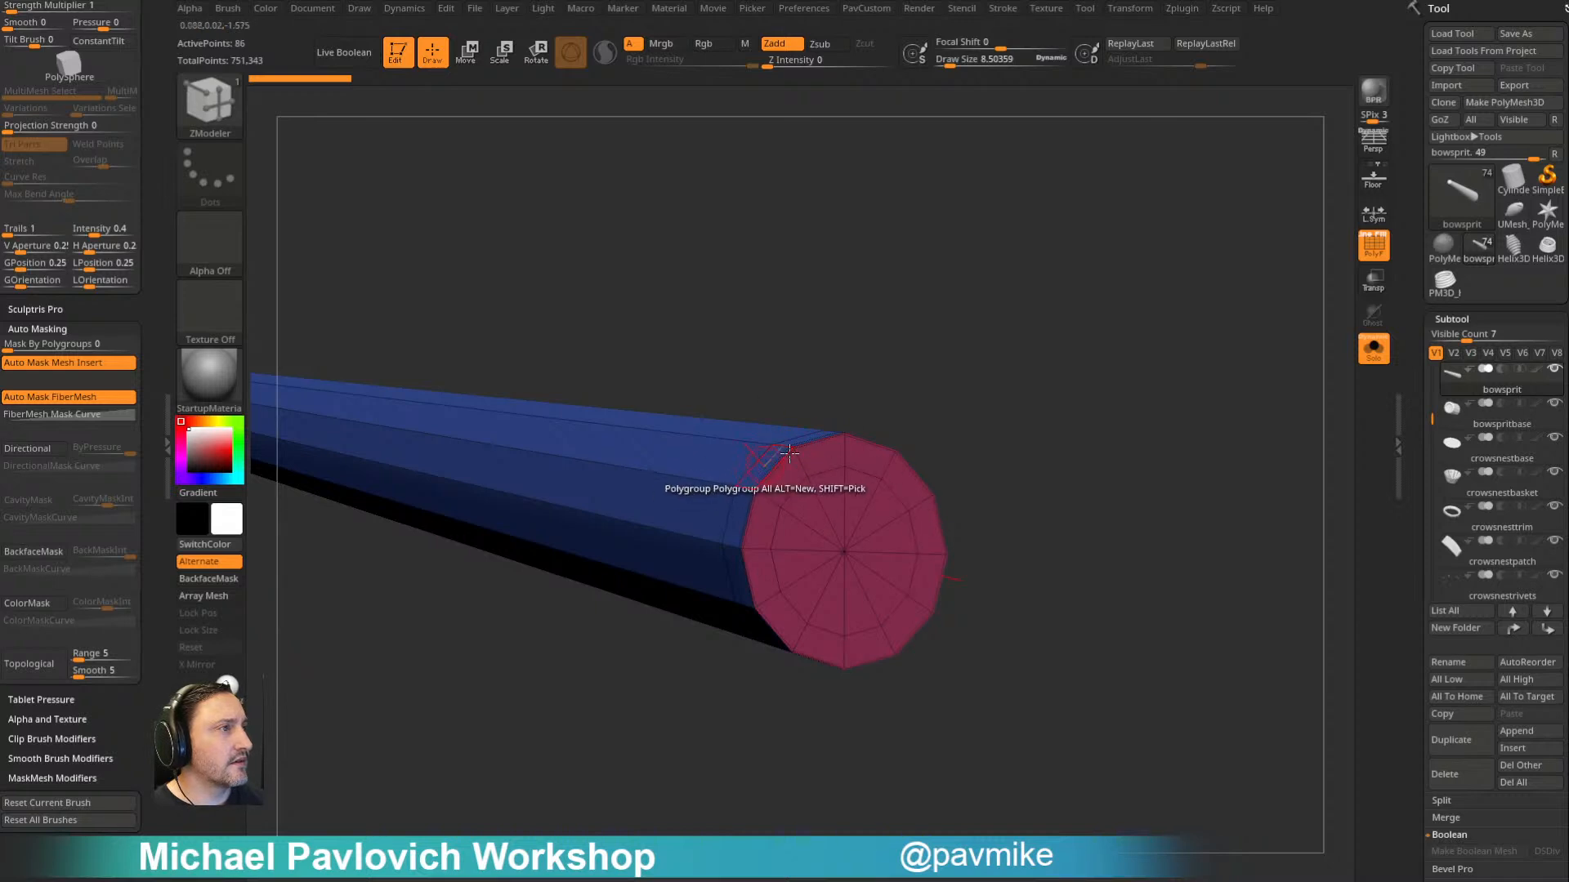
left_click(834, 495)
left_click(834, 495)
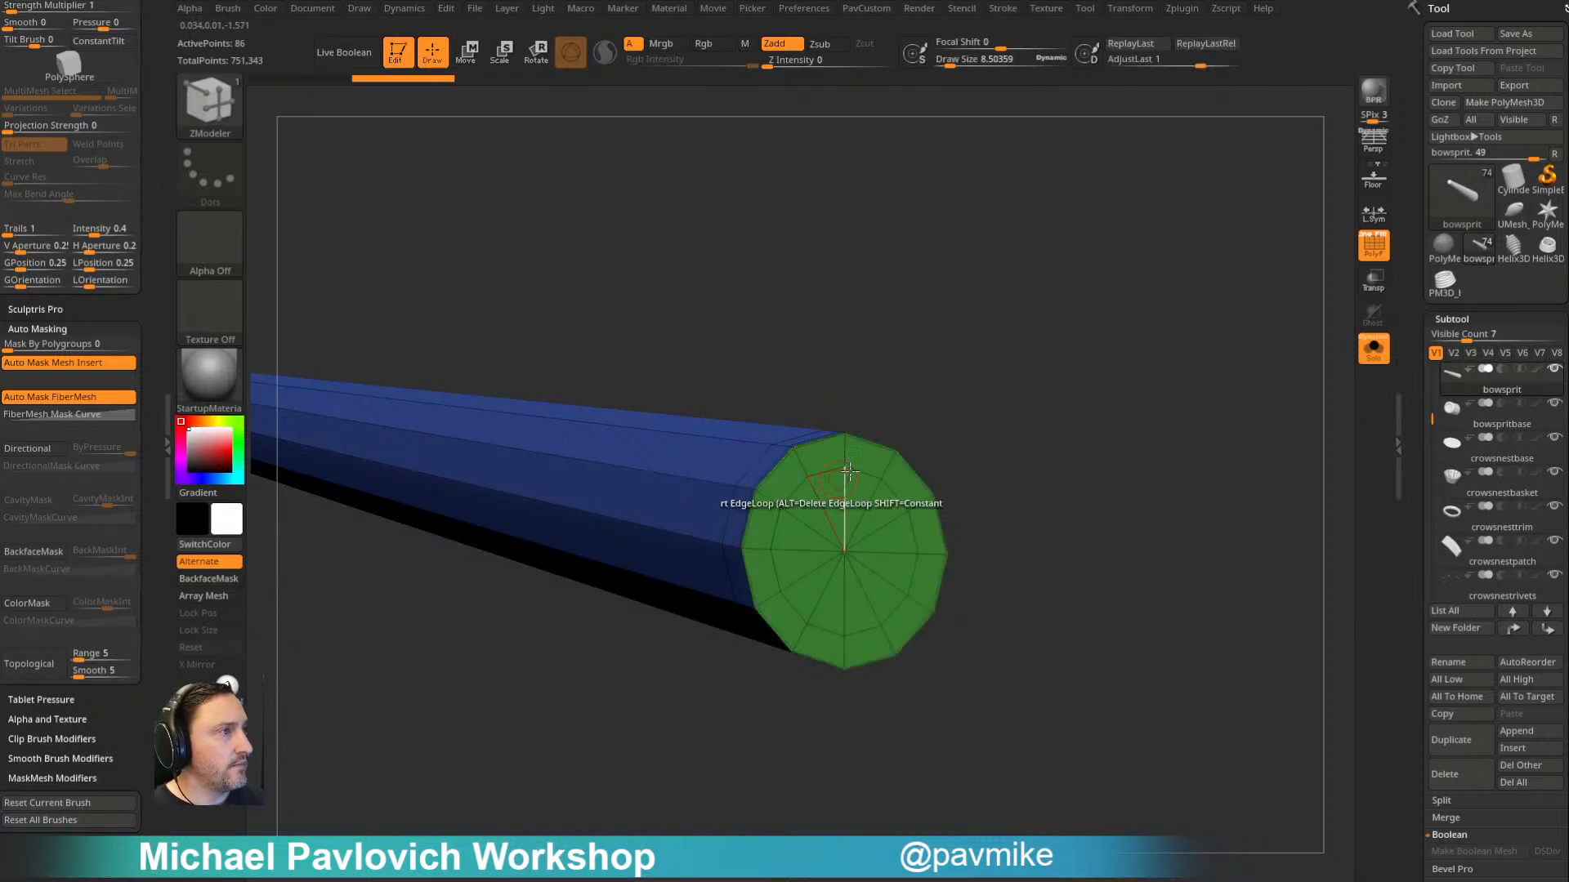
left_click(834, 495)
left_click(835, 495)
left_click(834, 495)
left_click(834, 495)
left_click(834, 495)
left_click(834, 495)
left_click(834, 496)
left_click_drag(988, 395, 1051, 339)
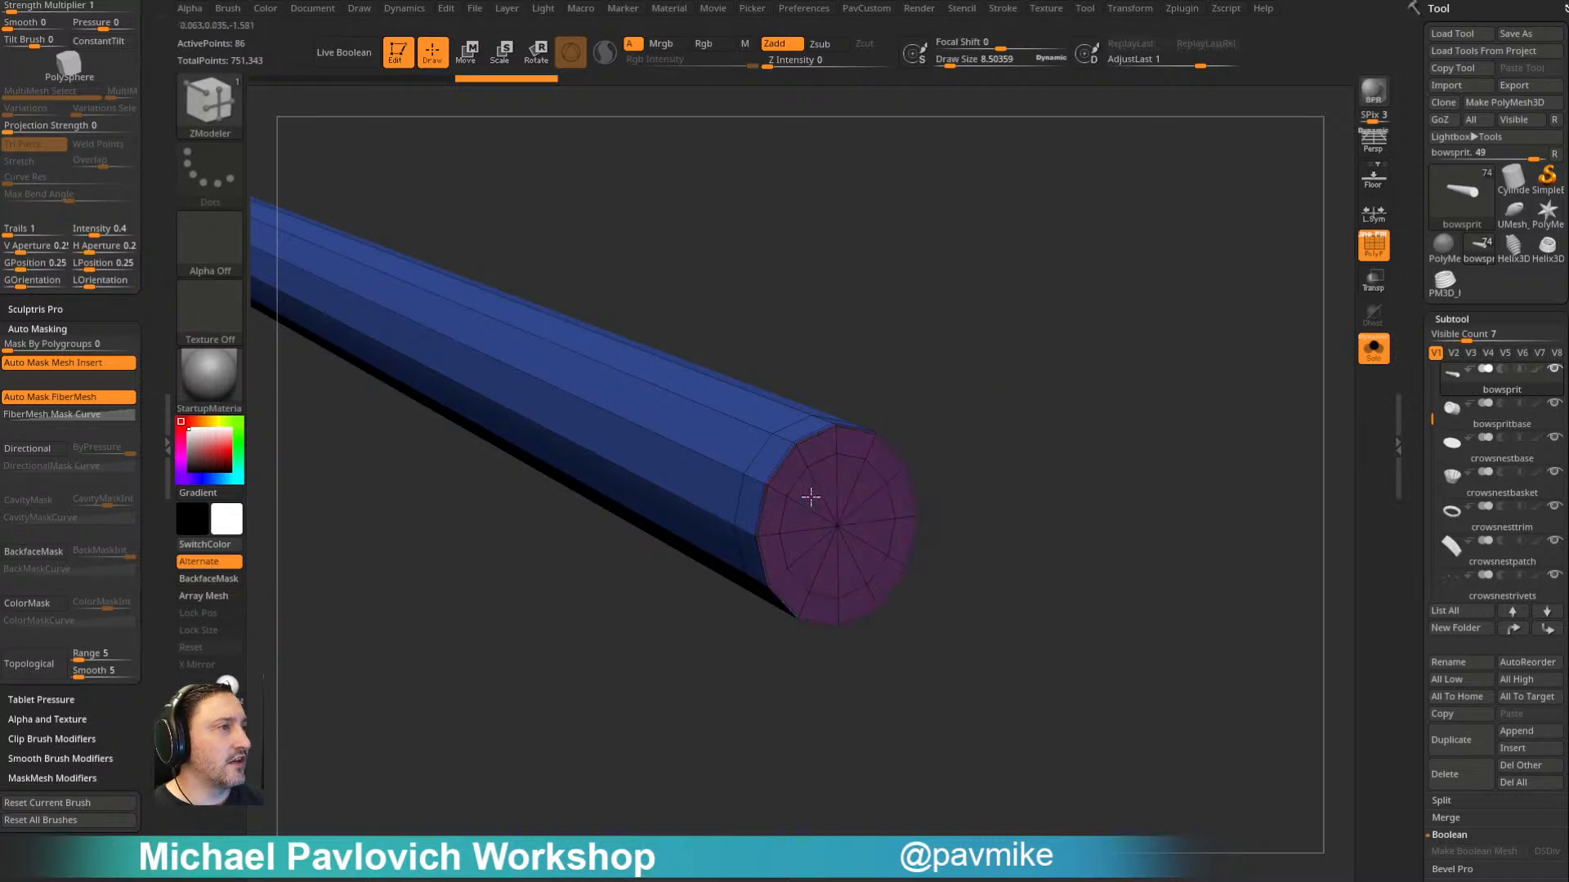
- Use ZModeler's PolyGroup edge action to give the shaft and the narrow band beside the end cap separate polygroups
left_click_drag(1411, 501, 1409, 163)
left_click(1450, 414, "shift")
mouse_move(1205, 376)
left_mouse_down("alt")
mouse_move(1108, 278)
mouse_move(1161, 379)
mouse_move(1230, 372)
left_mouse_up("alt")
key("space")
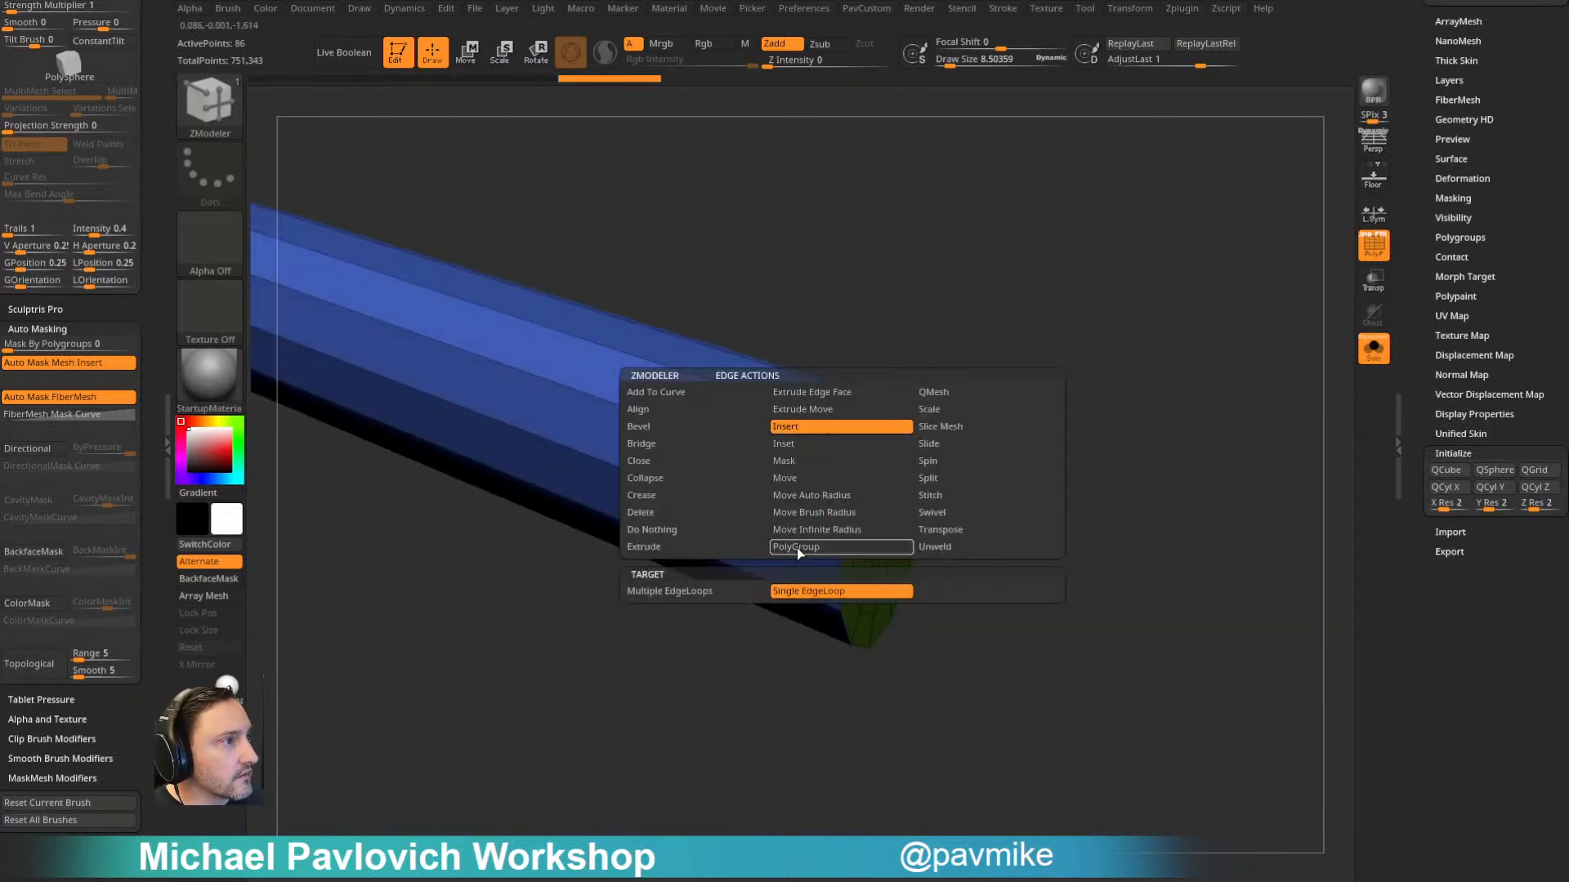
left_click(797, 548)
left_click(840, 460)
left_click(500, 312)
left_click_drag(771, 231, 758, 411)
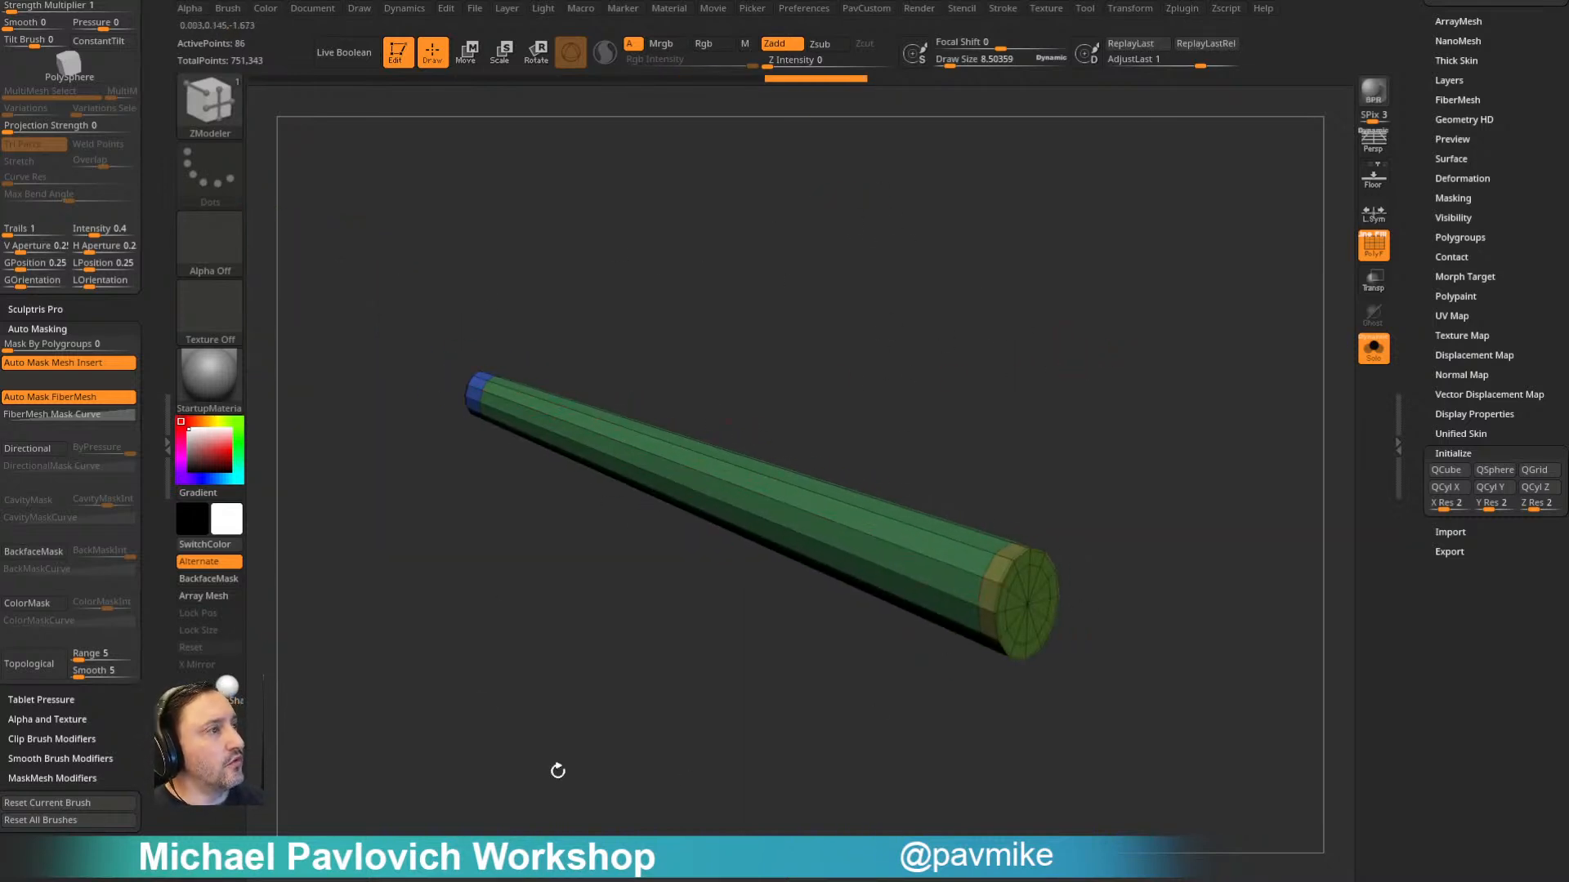
- Regroup the visible bowsprit polygons repeatedly with ReGroupVisible to cycle their polygroup colors
left_click_drag(1068, 374, 1043, 361, "alt")
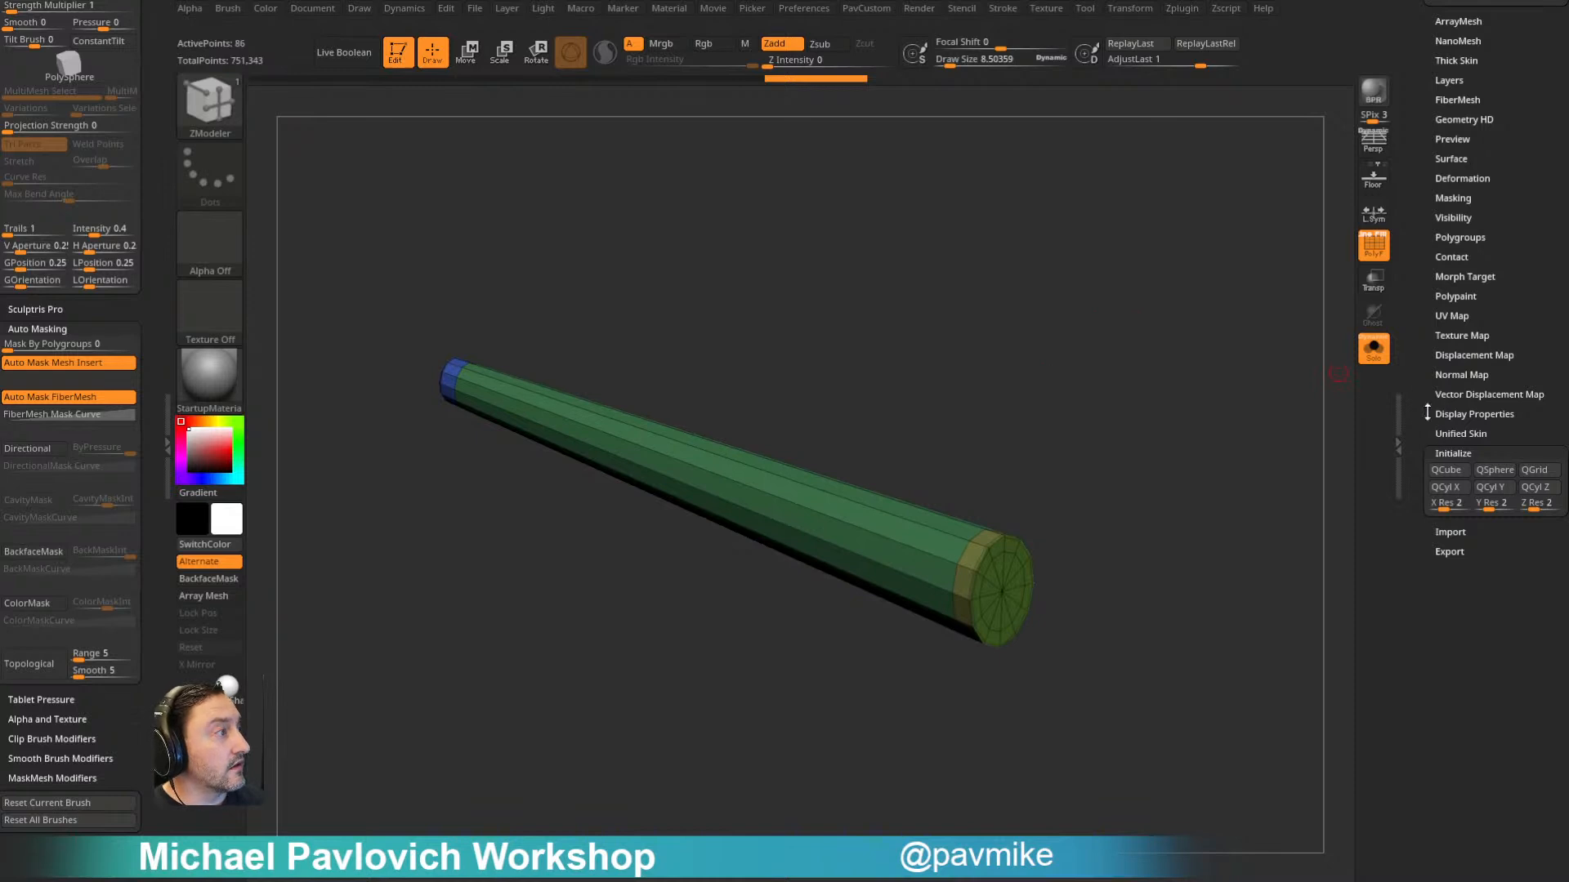
scroll(1432, 409, "up", 2)
left_click(1430, 276)
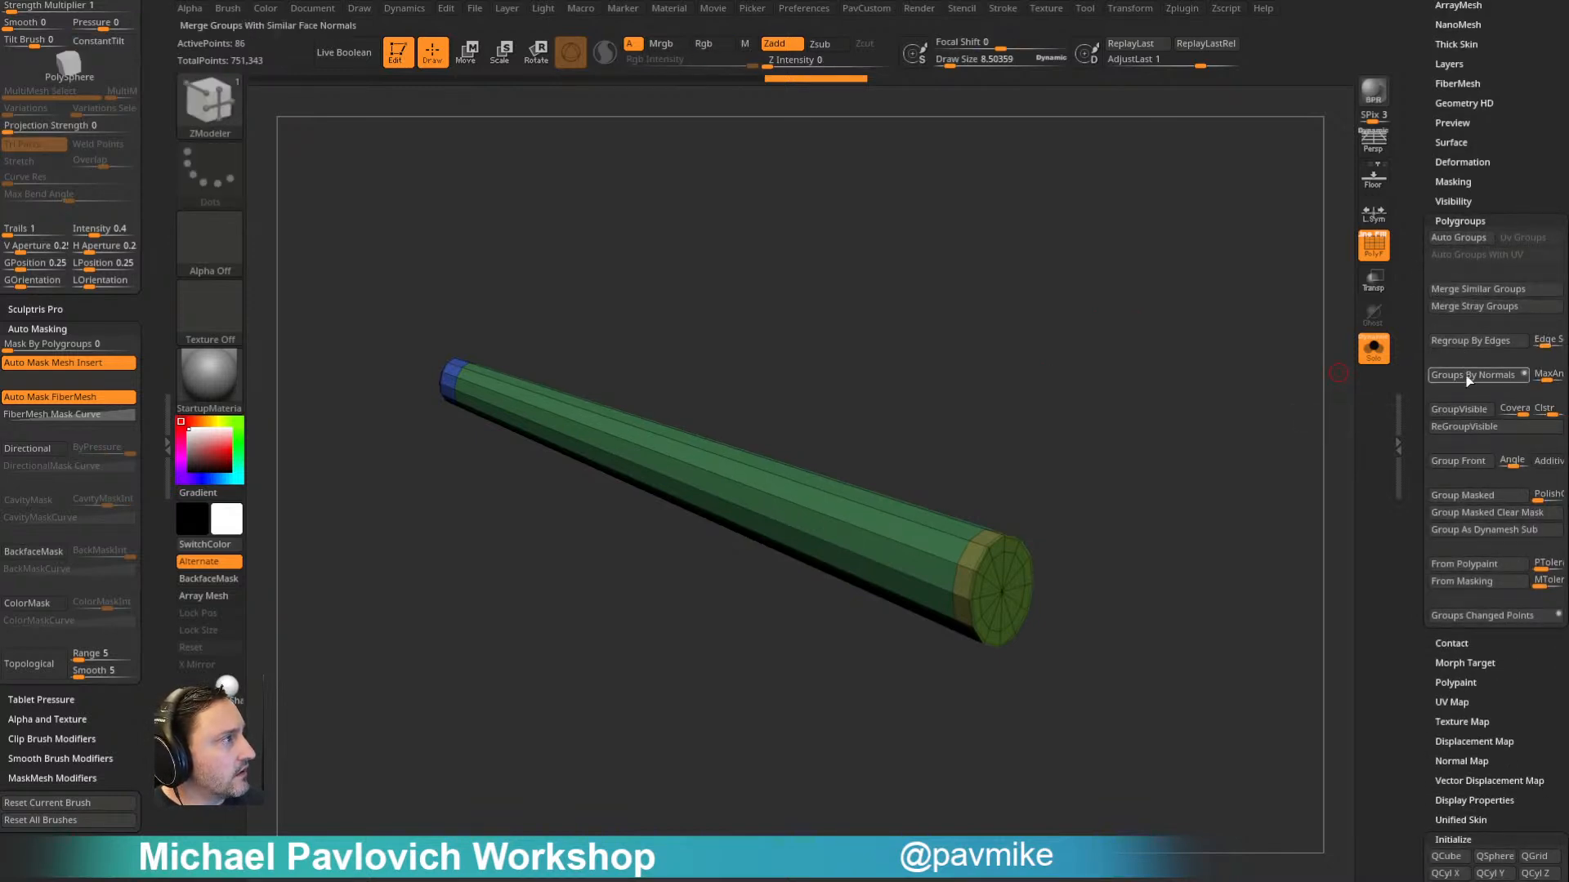
left_click(1468, 433)
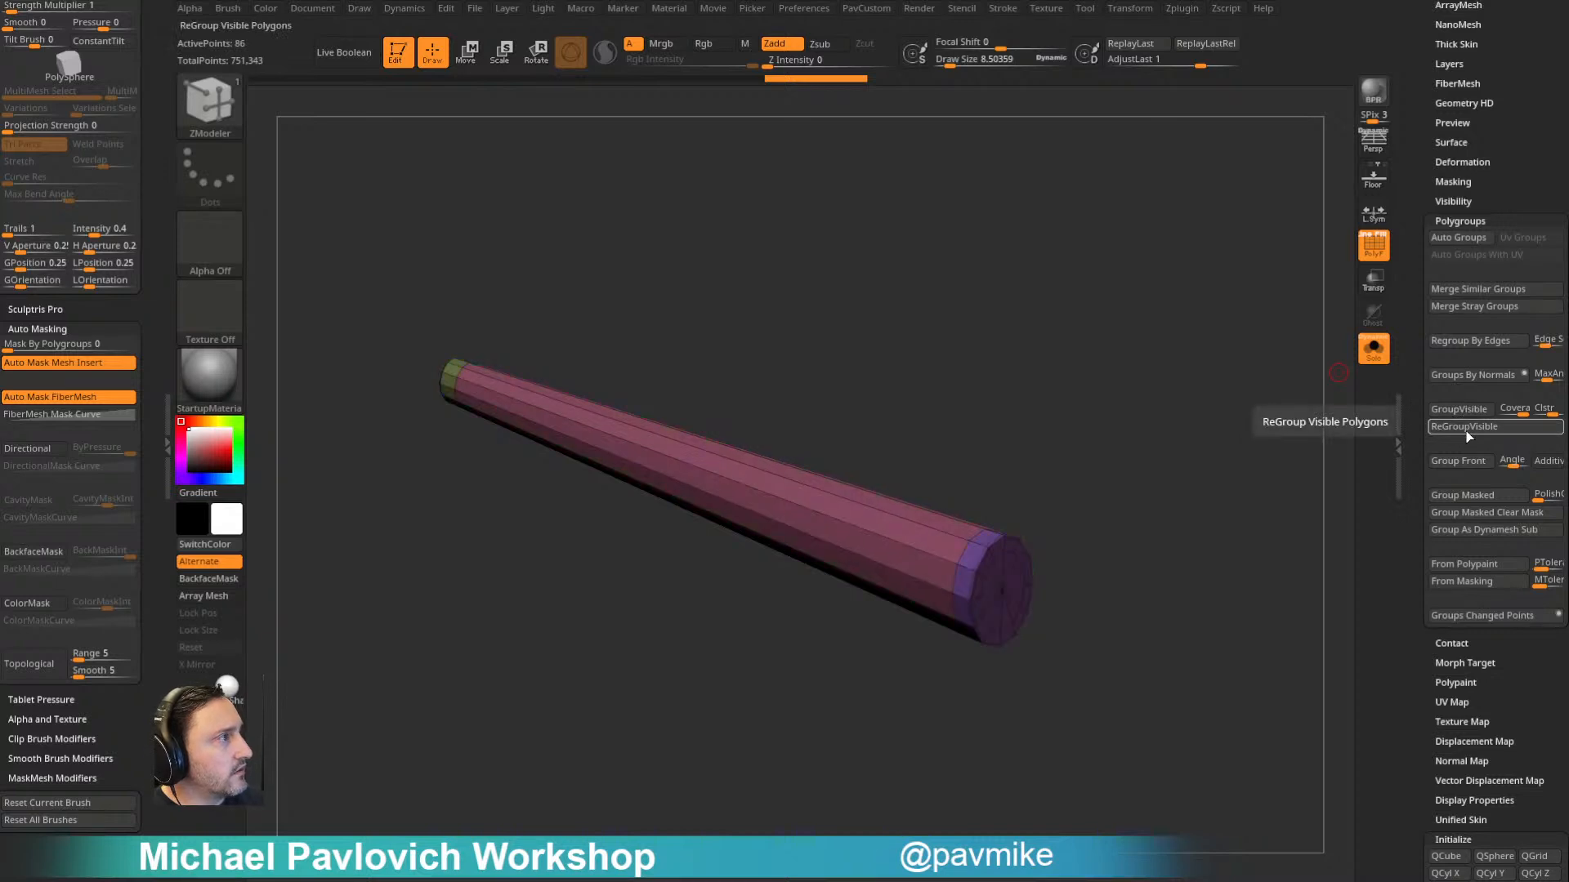
left_click(1467, 436)
left_click(1468, 436)
left_click(1468, 436)
left_click(1467, 437)
left_click(1468, 435)
left_click(1468, 434)
left_click(1467, 434)
left_click(1467, 434)
left_click(1464, 429)
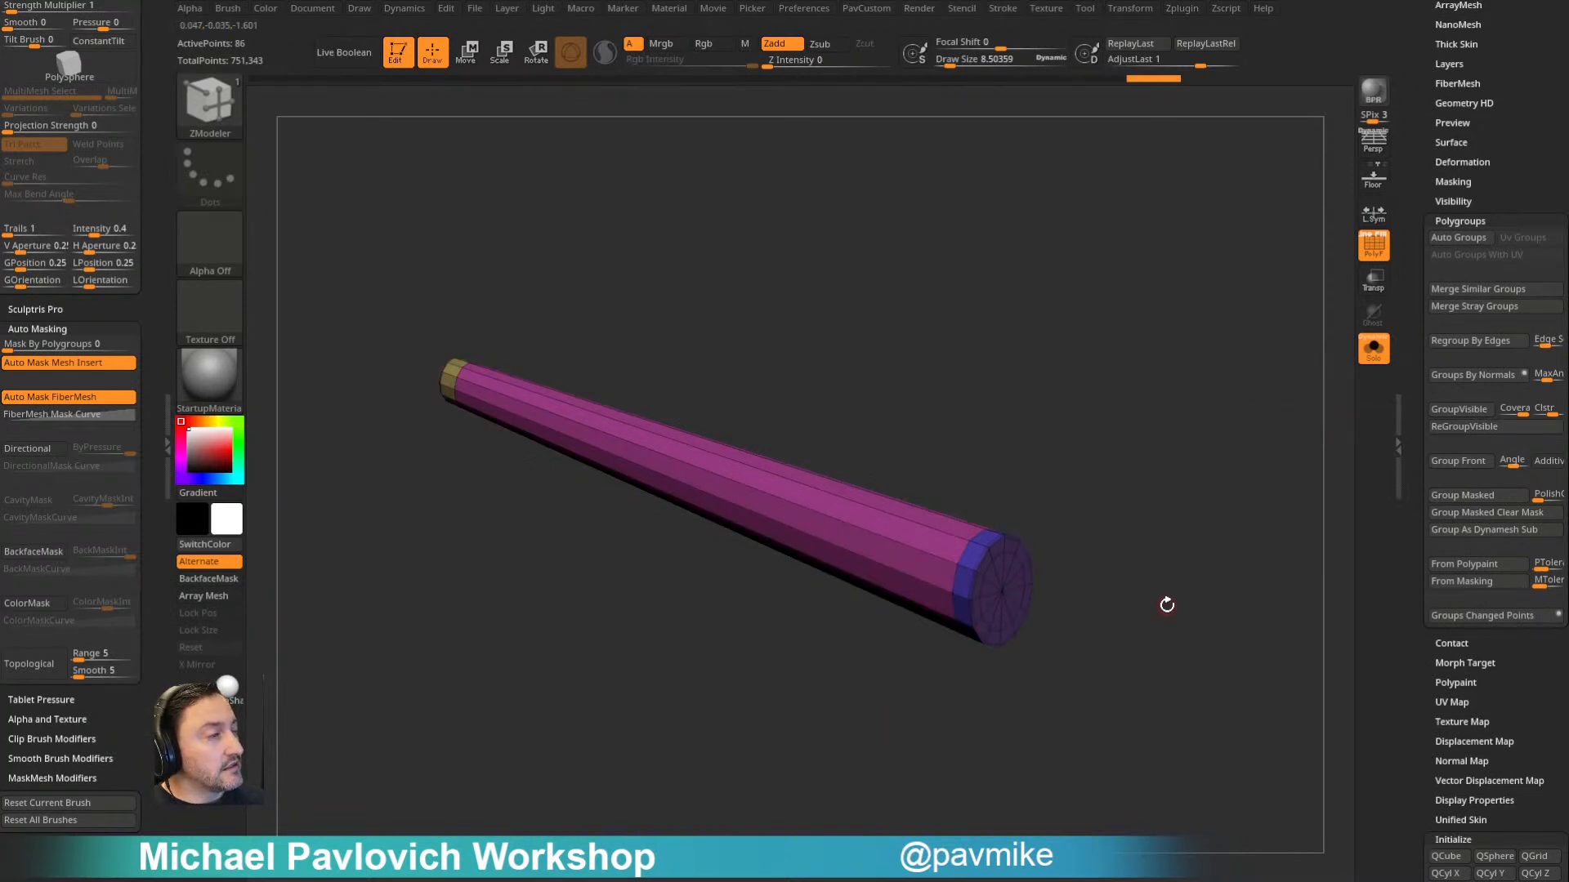
left_click_drag(1165, 599, 1177, 468)
- Convert the bowsprit's polygroups to polypaint and hide its wireframe
left_click(1460, 221)
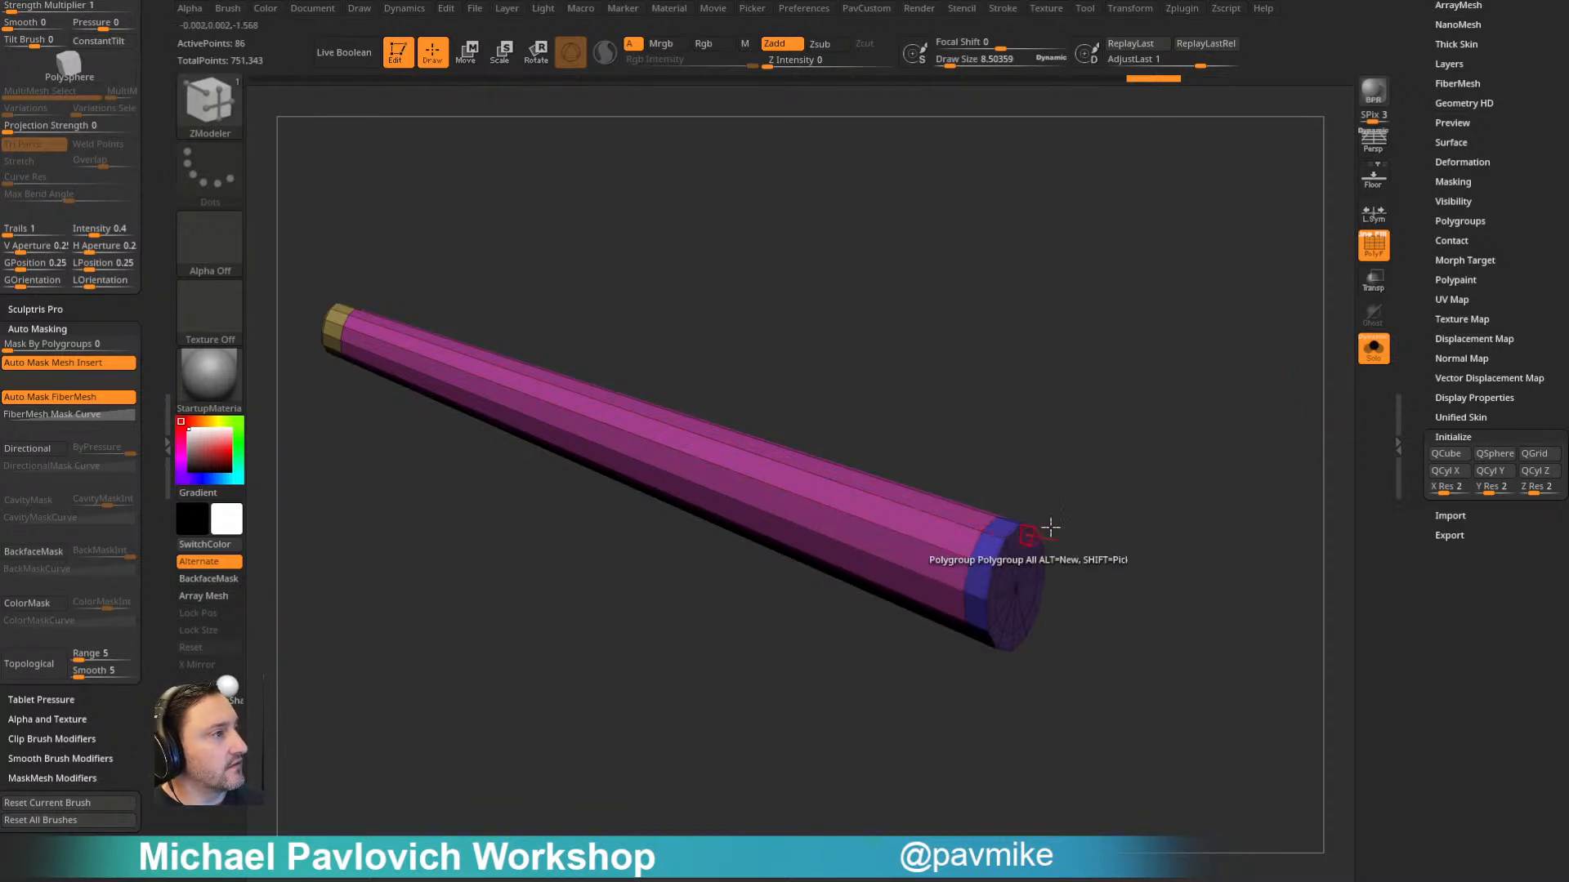
scroll(1458, 292, "up", 3)
key("shift")
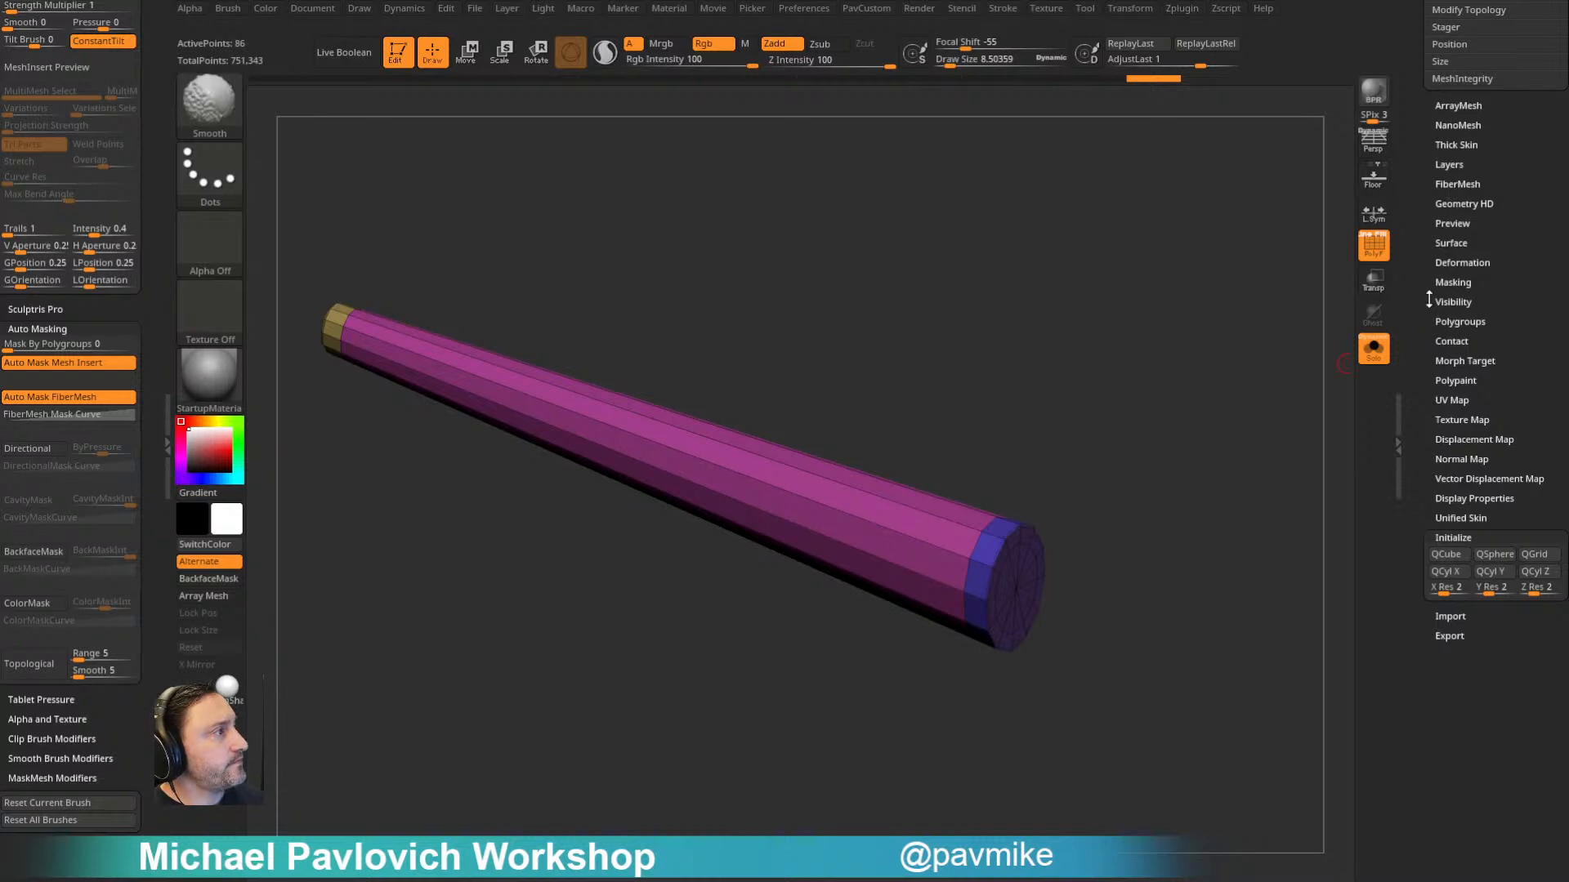
left_click(1456, 381)
left_click(1464, 389)
key("shift+f")
left_click_drag(1169, 424, 976, 410)
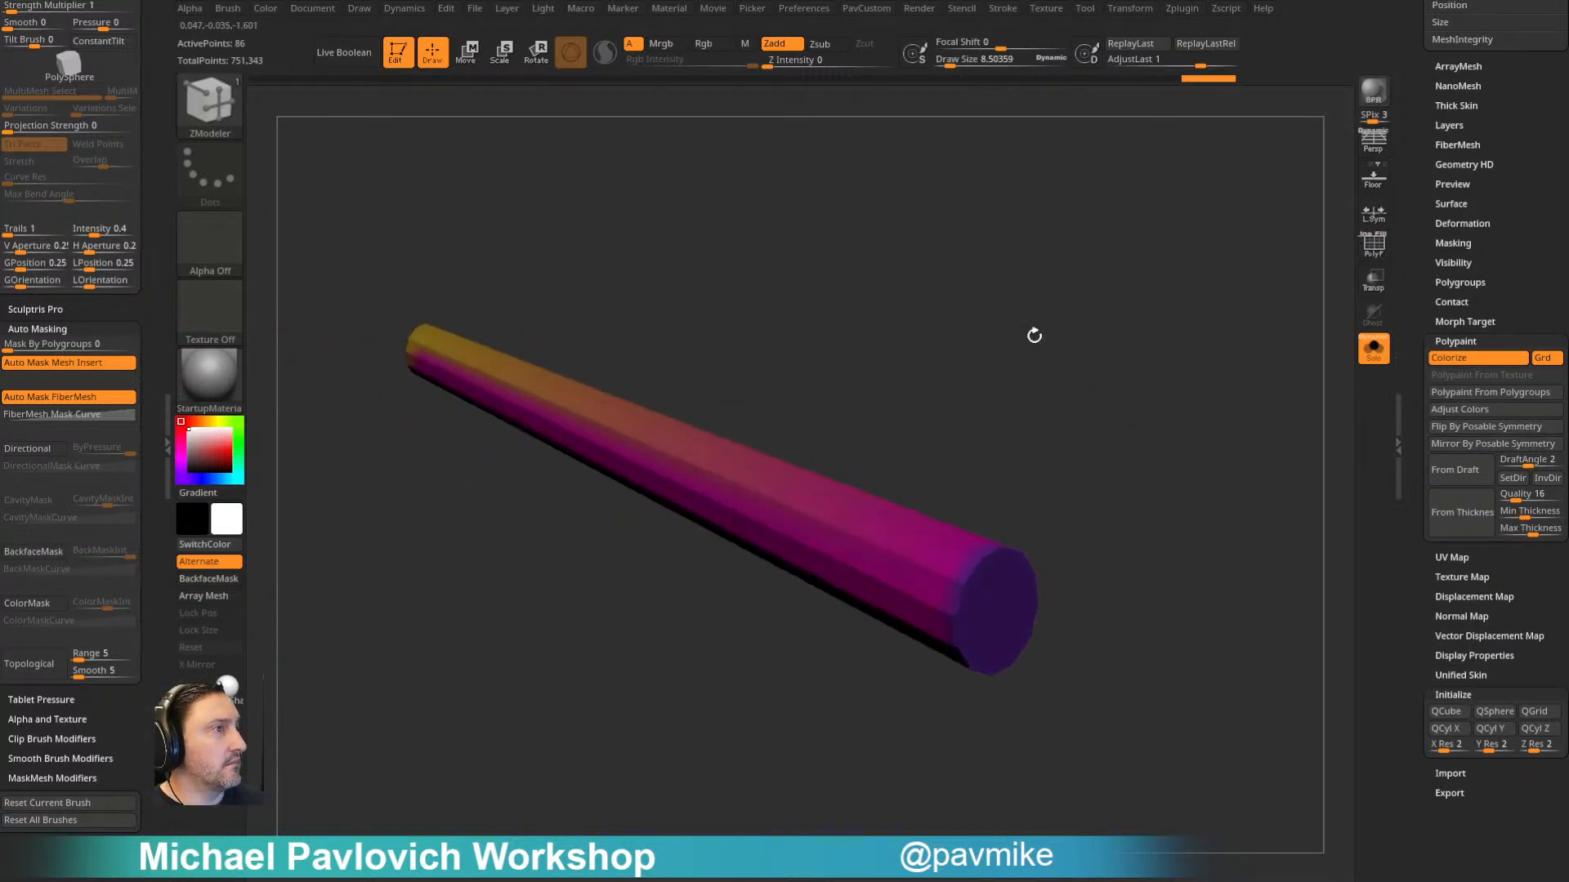
- Preview shader materials on the bowsprit and apply SkinShade4
left_click(209, 376)
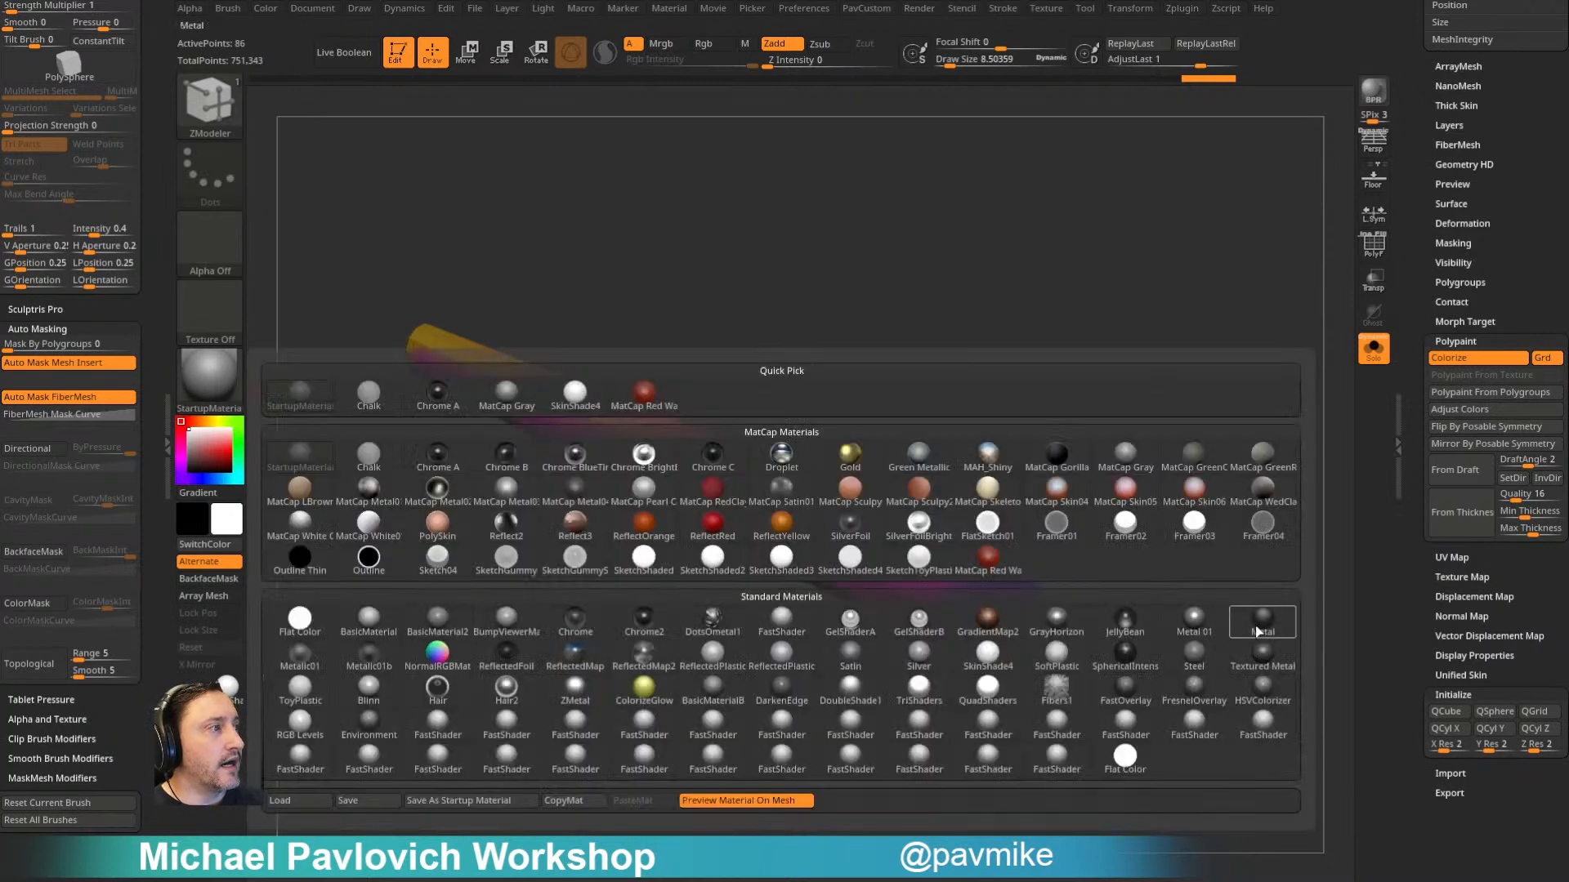
left_click(1265, 725)
left_click(210, 380)
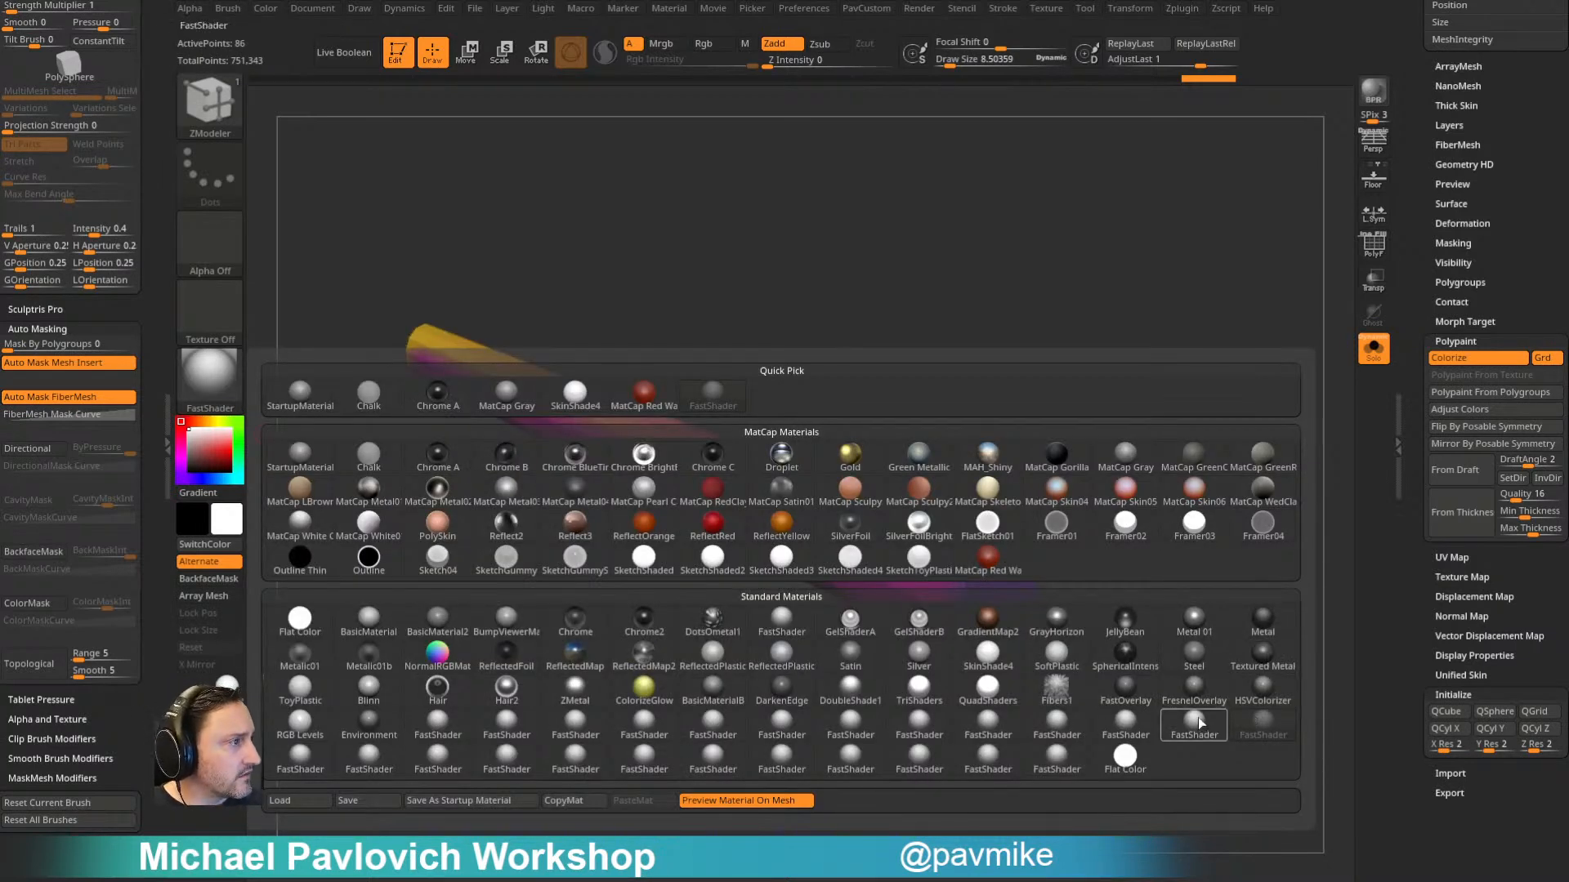
mouse_move(1197, 707)
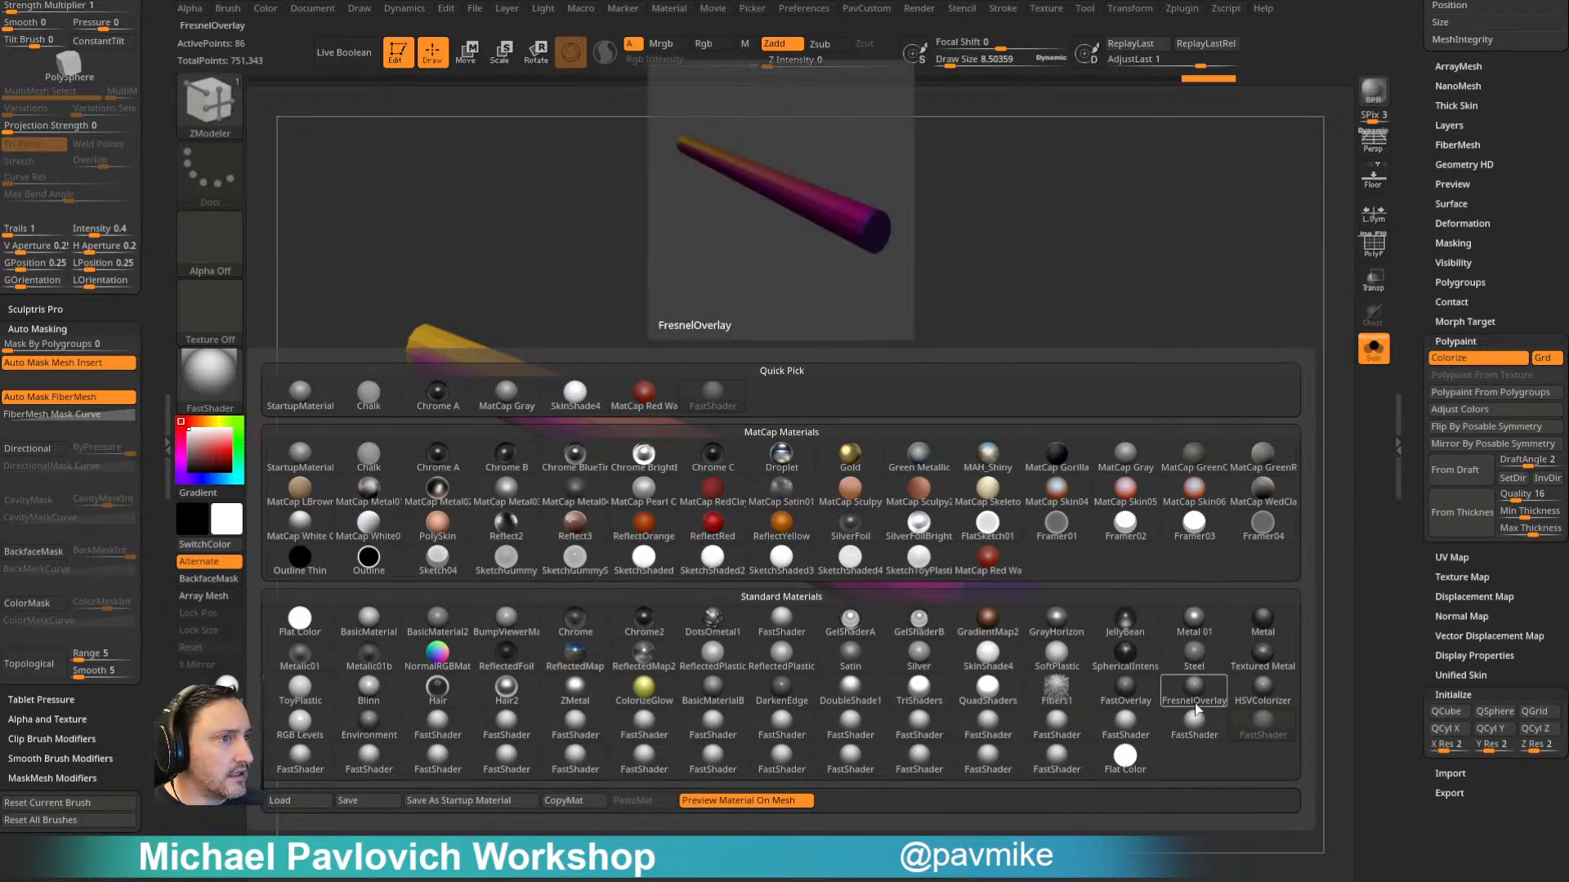
left_click(1195, 707)
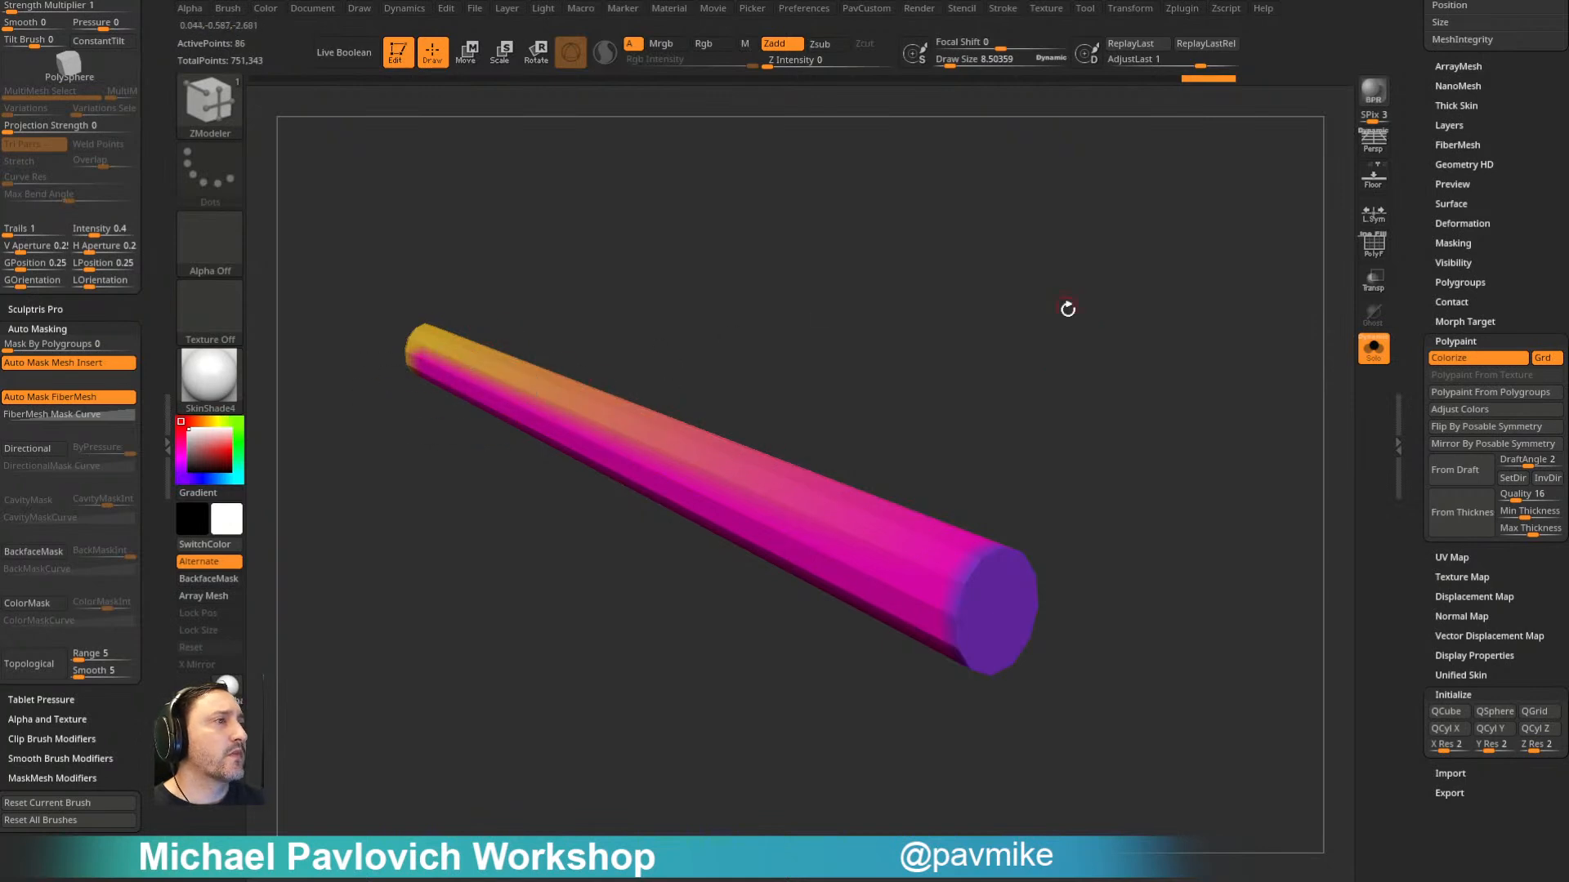
- Fill the whole bowsprit with red polypaint and its isolated end cap with blue, restoring full visibility
left_click(230, 451)
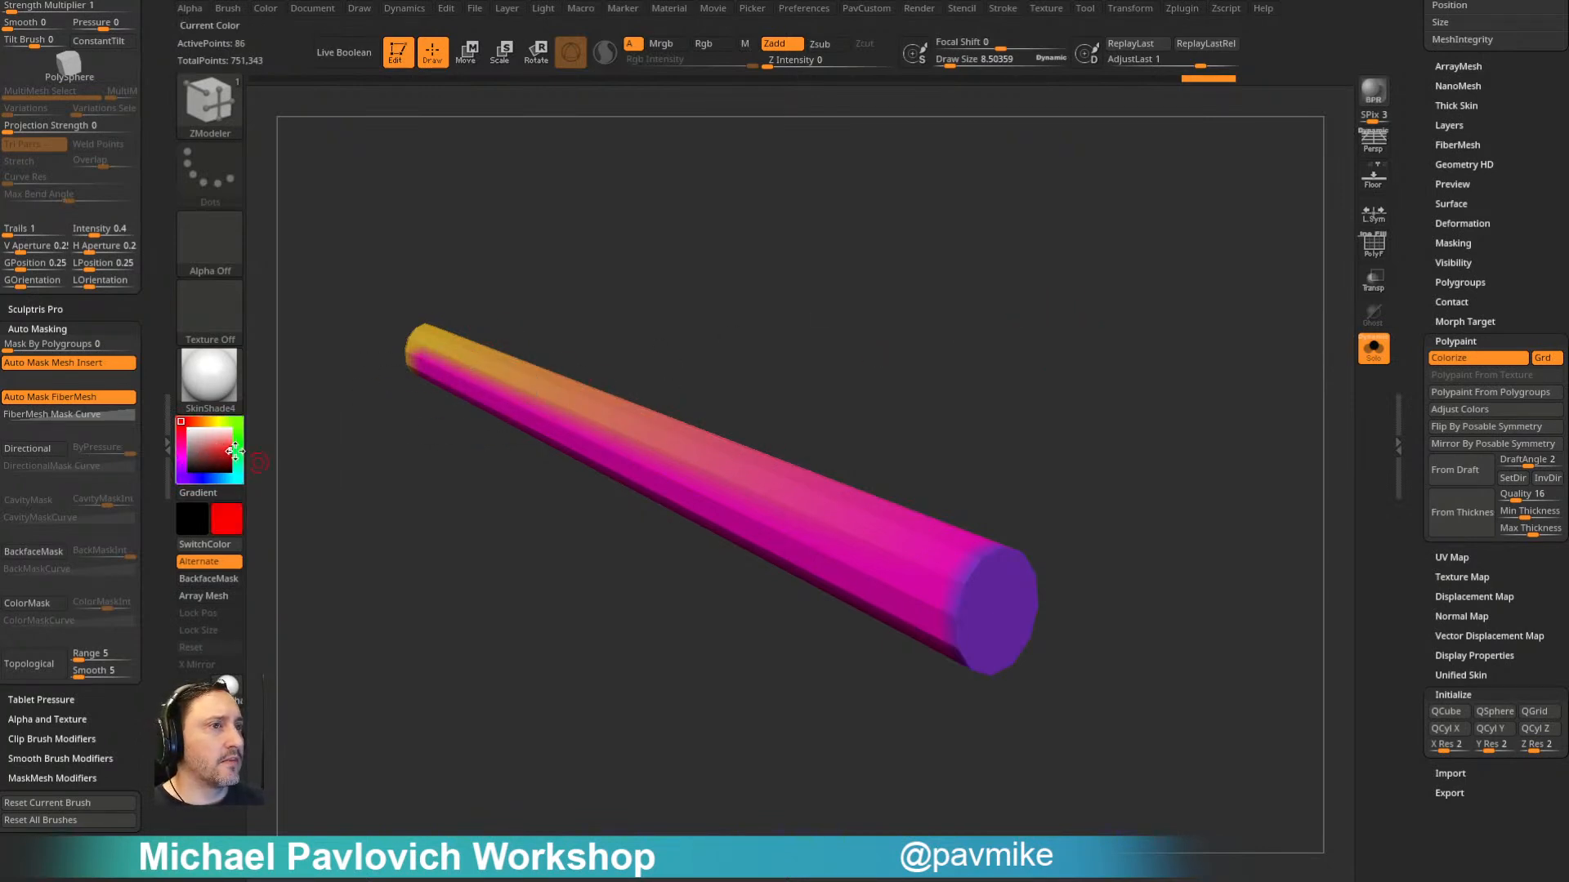
key("ctrl+f")
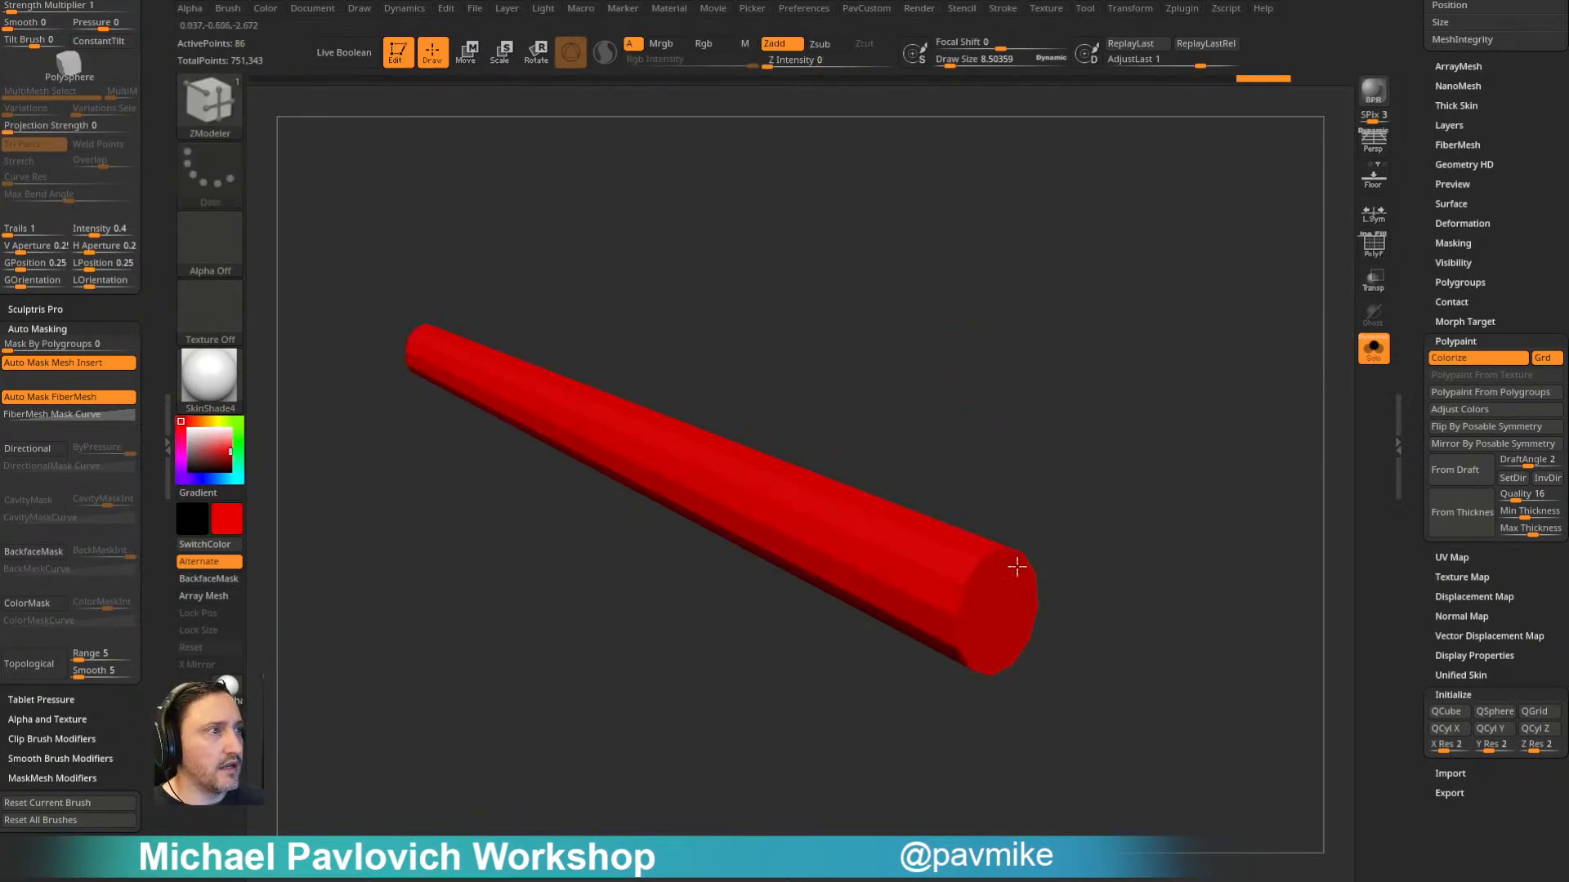
left_click(998, 613, "ctrl+shift")
left_click(201, 479)
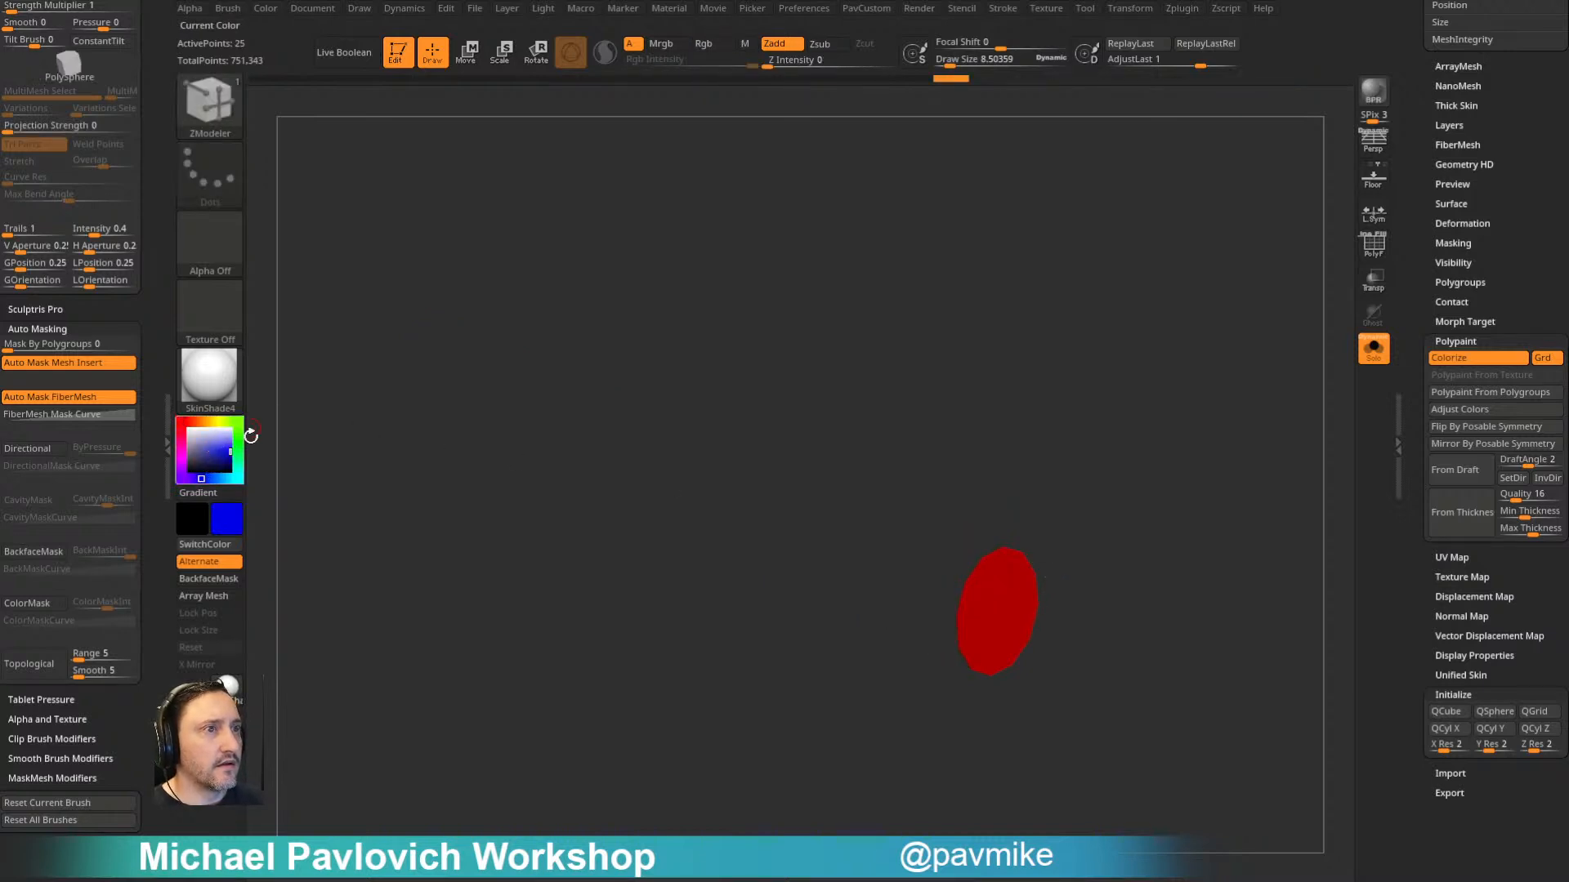
key("ctrl+f")
left_click(1103, 449, "ctrl+shift")
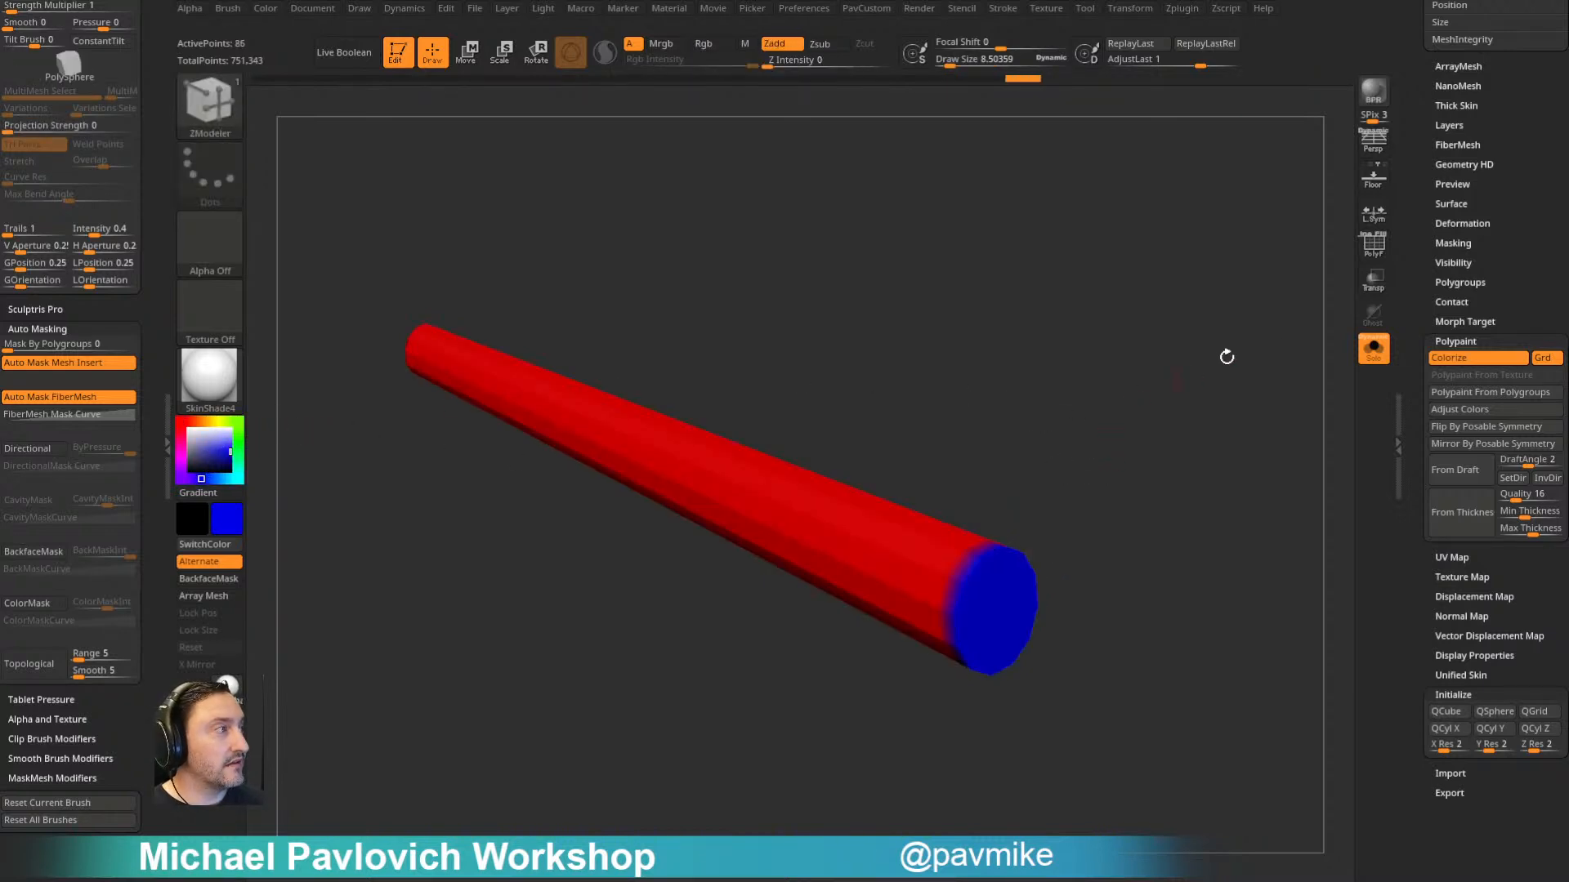
- Create the bowsprit's polygroups from its polypaint and show the polygroup wireframe
left_click(1456, 341)
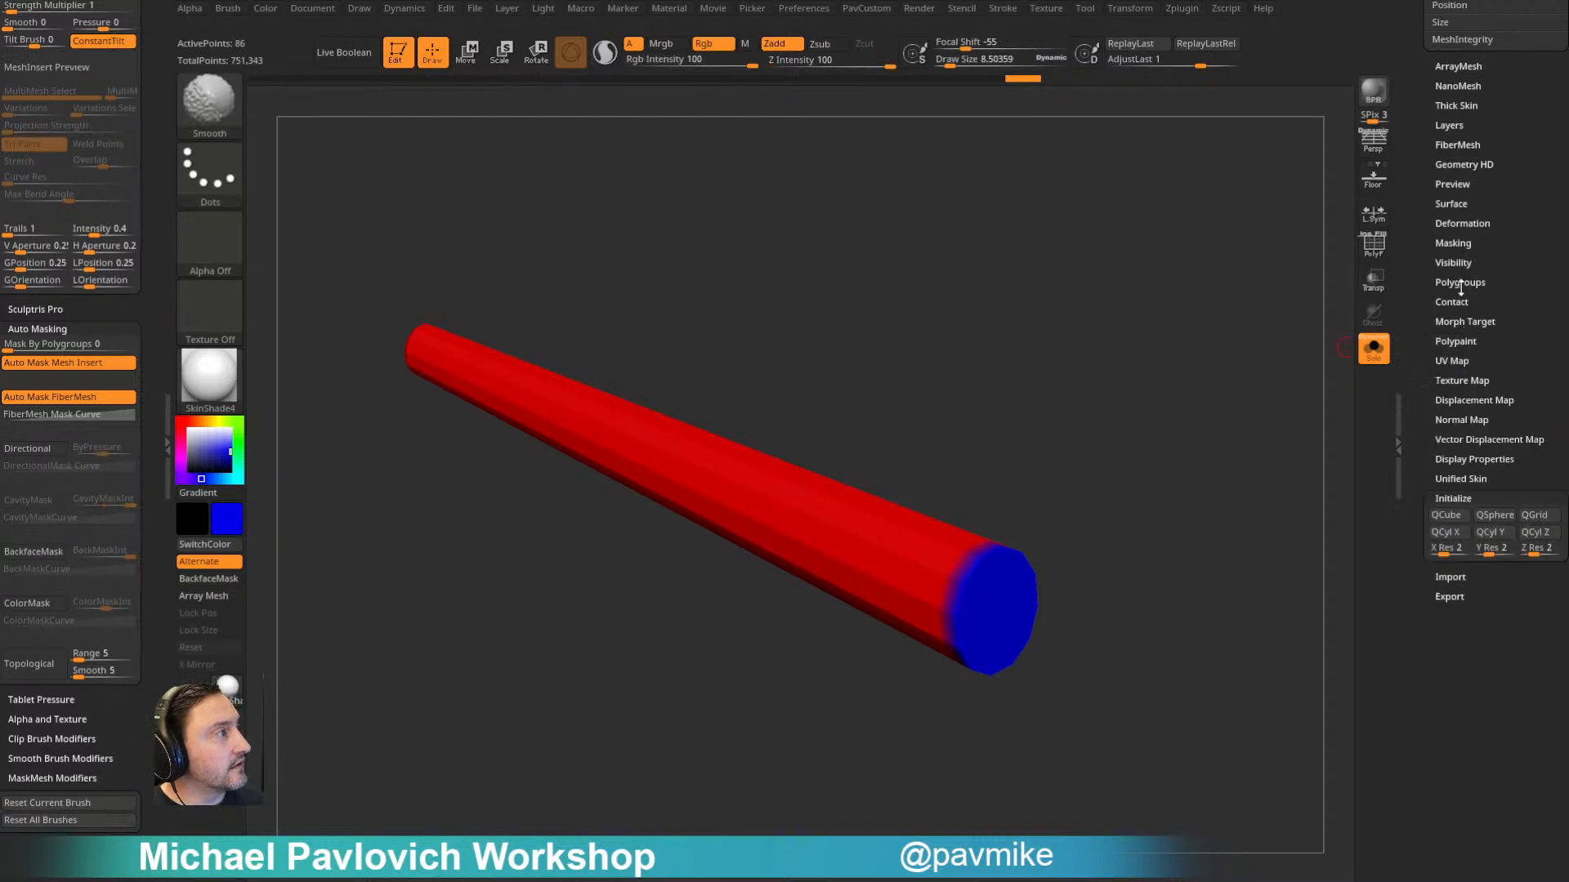
left_click(1460, 282)
left_click_drag(1418, 368, 1418, 347)
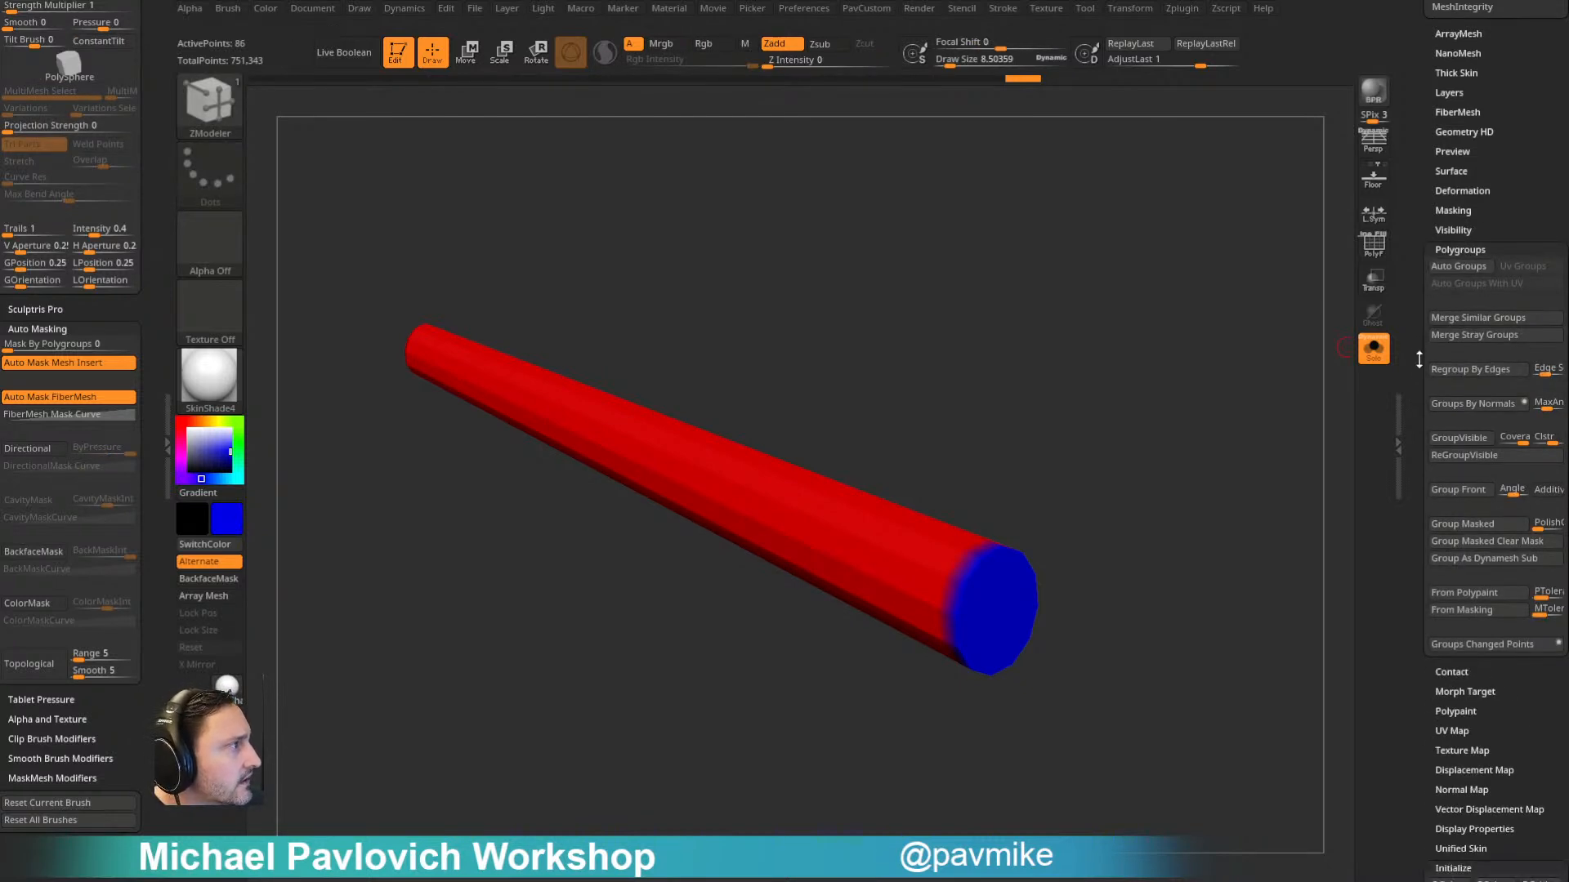
left_click(1475, 598)
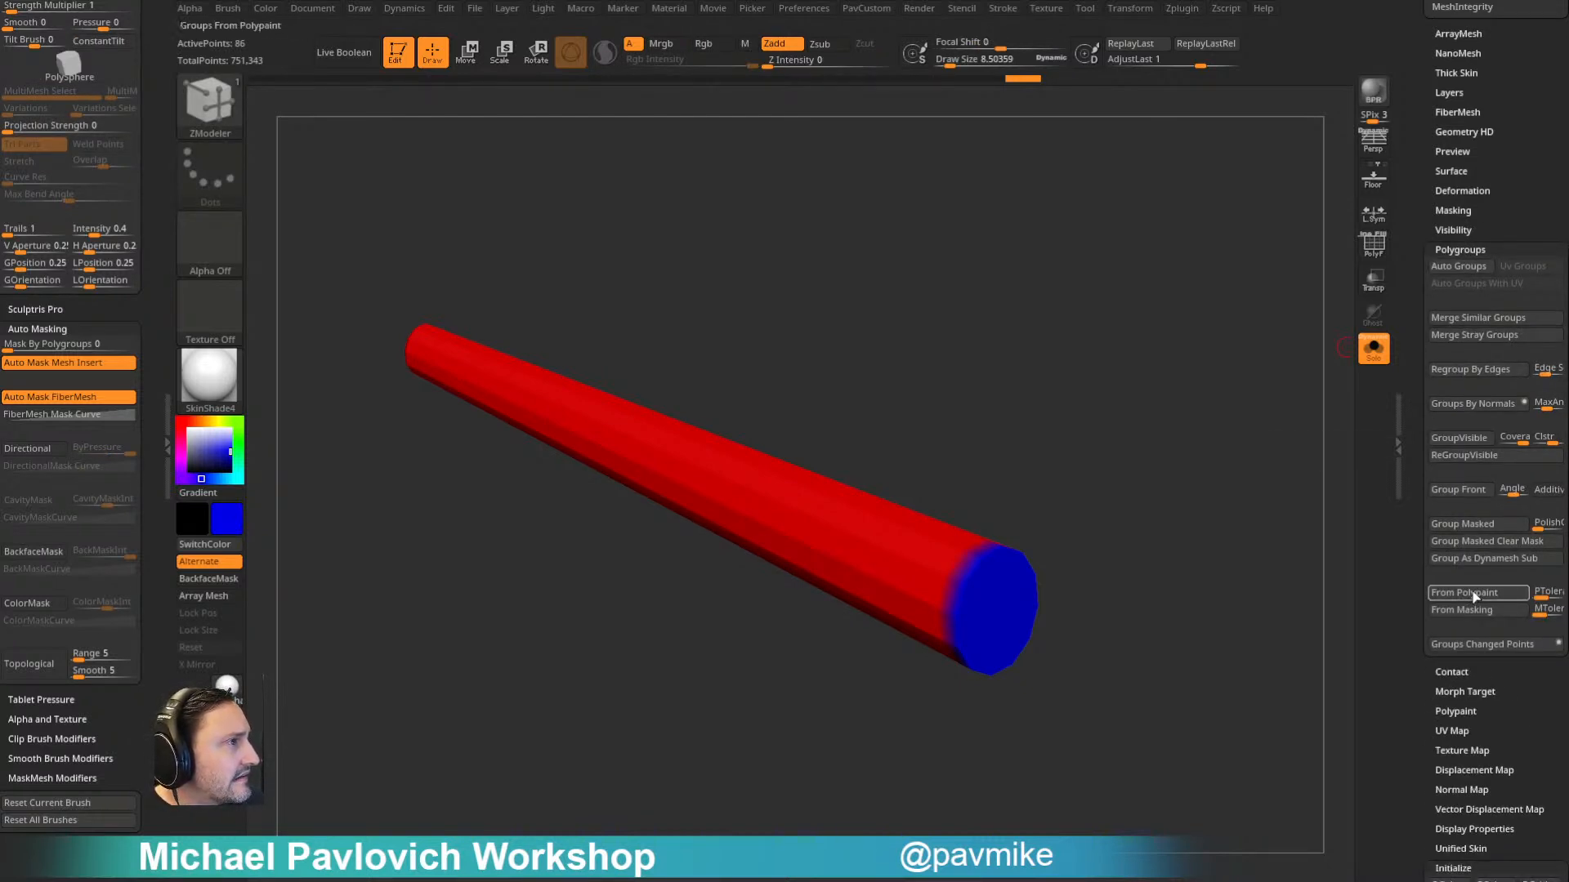
key("shift+f")
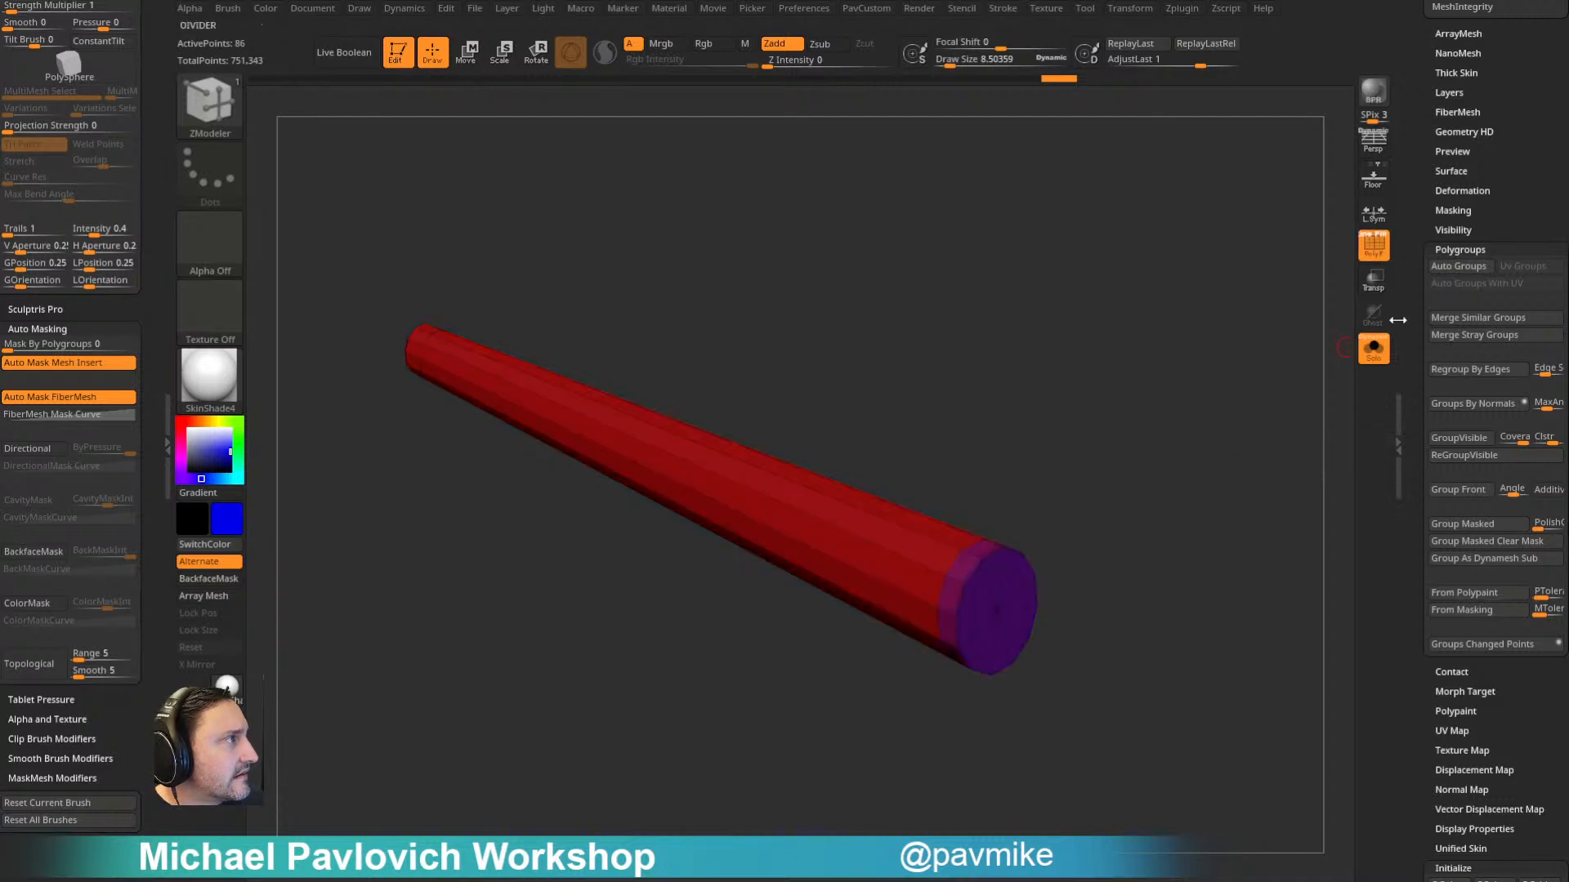
- Turn off the polypaint display of the bowsprit subtool and inspect its polygroups
scroll(1458, 417, "up", 8)
left_click_drag(1407, 245, 1408, 523)
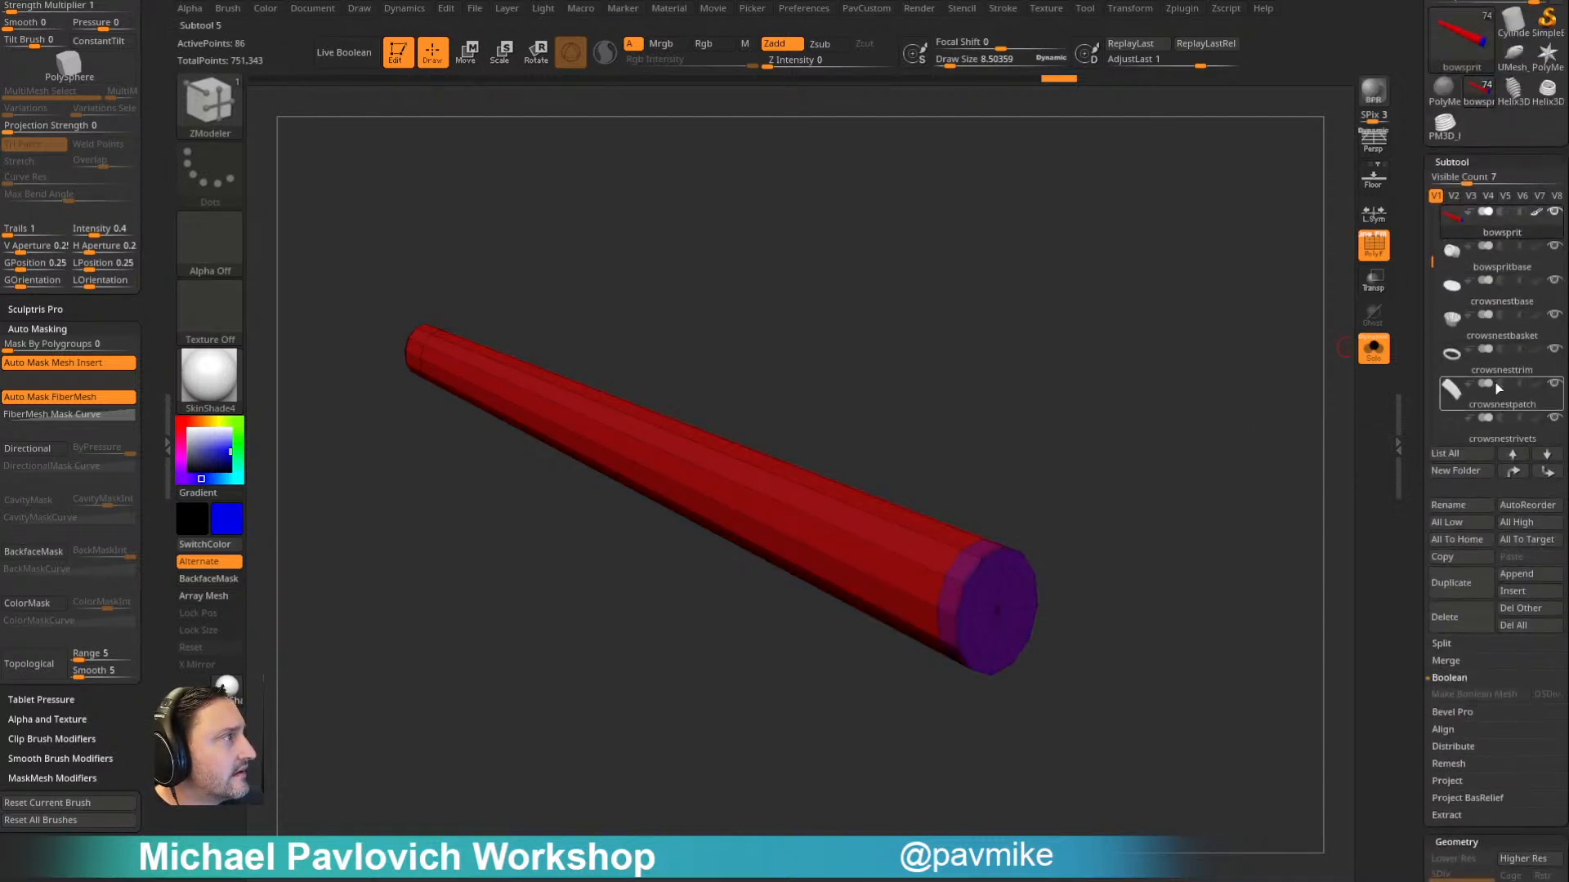
left_click(1536, 213)
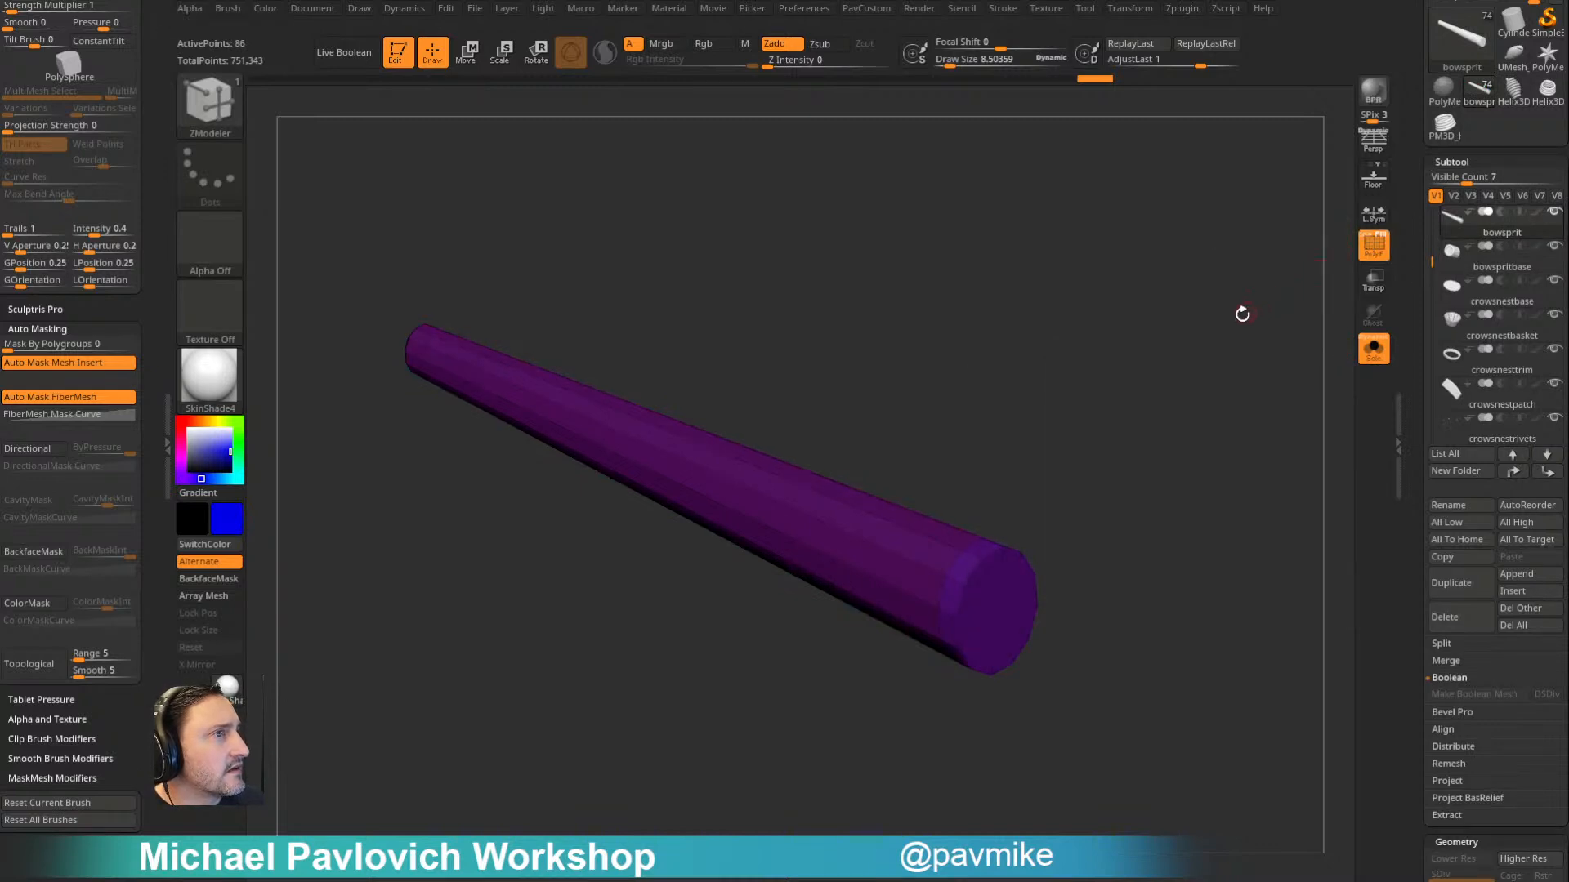
left_click_drag(1184, 396, 1226, 389)
left_click_drag(1174, 452, 1089, 365)
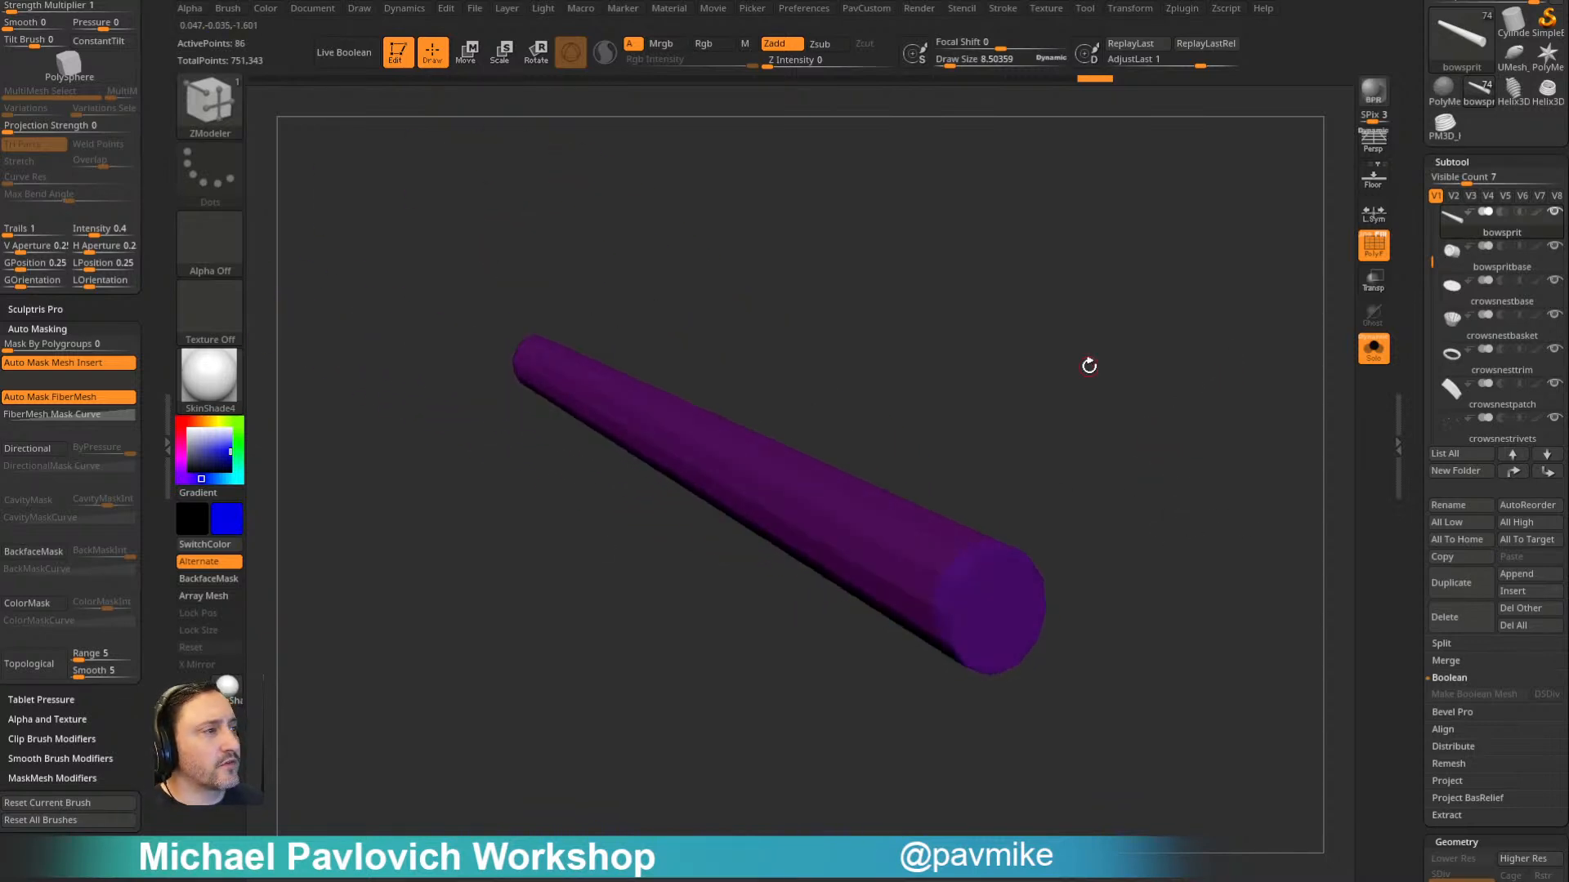
- Switch to the web browser and look through the YouTube playlists and the ArtStation portfolio for ZBrush tutorials
left_click_drag(776, 879, 954, 104)
left_click(387, 113)
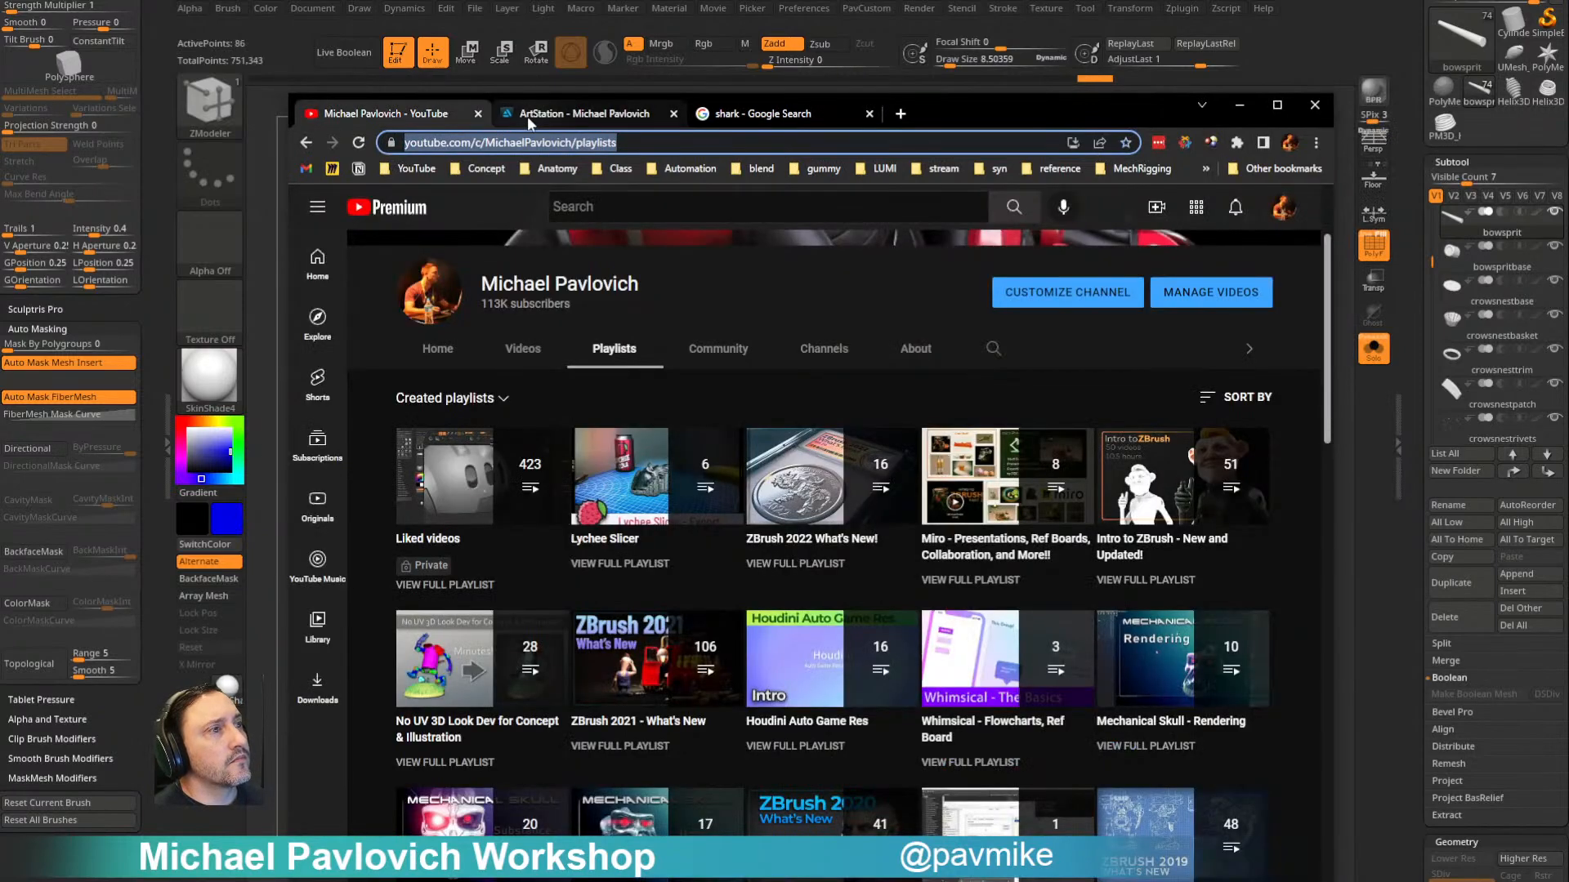
left_click(527, 116)
scroll(564, 376, "down", 2)
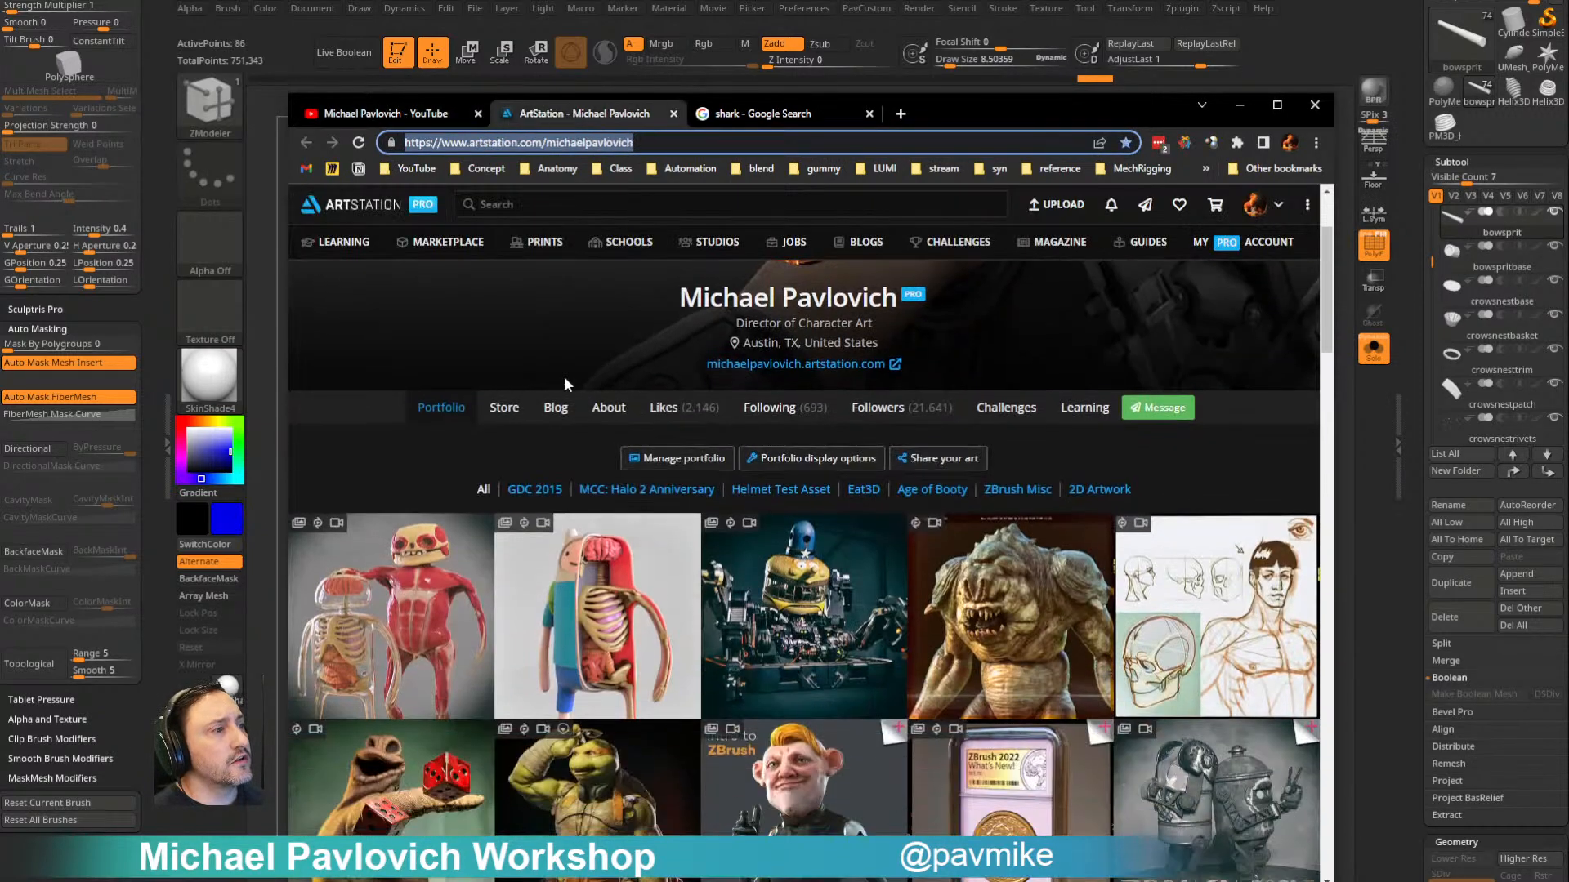
scroll(771, 621, "down", 4)
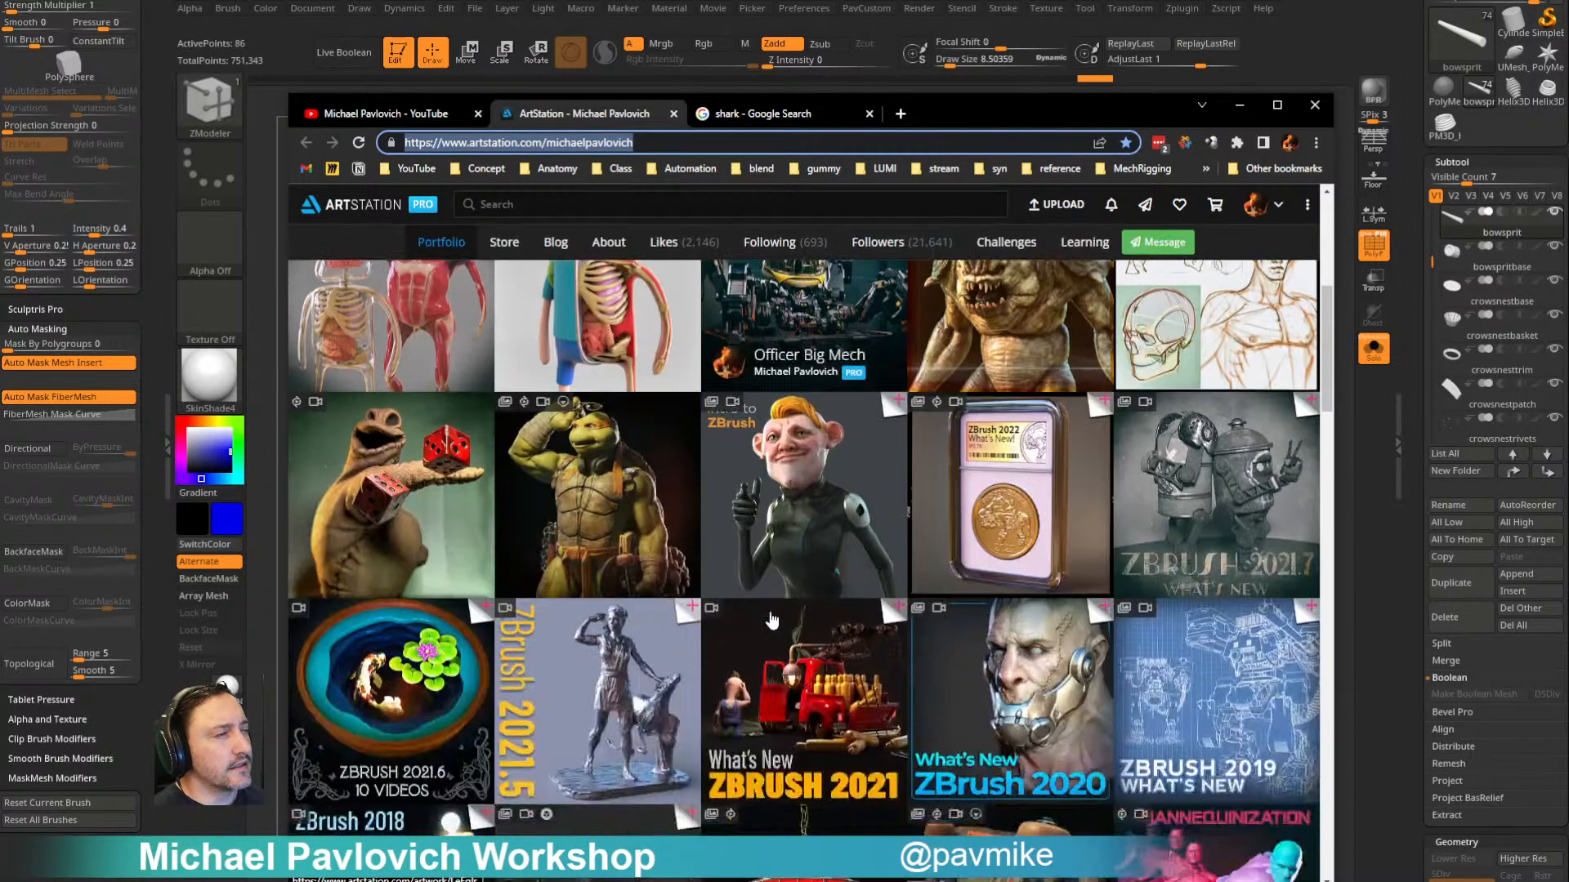
- Open the Intro to ZBrush - New and Updated! artwork, return to the ArtStation portfolio, and look through the ZBrush What's New posts
left_click(804, 454)
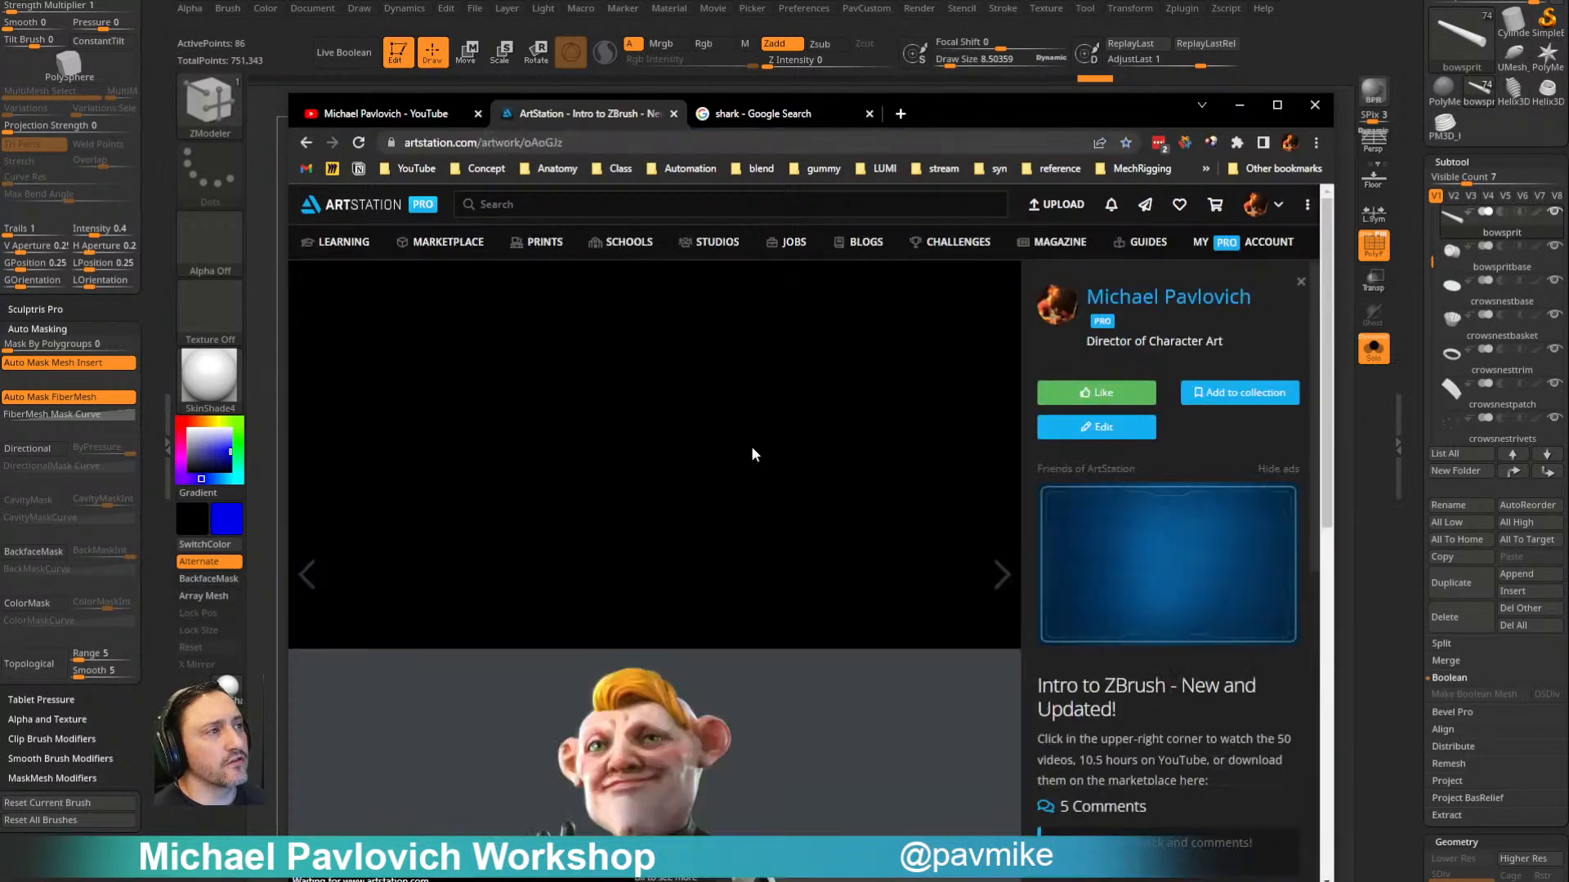
key("alt+Left")
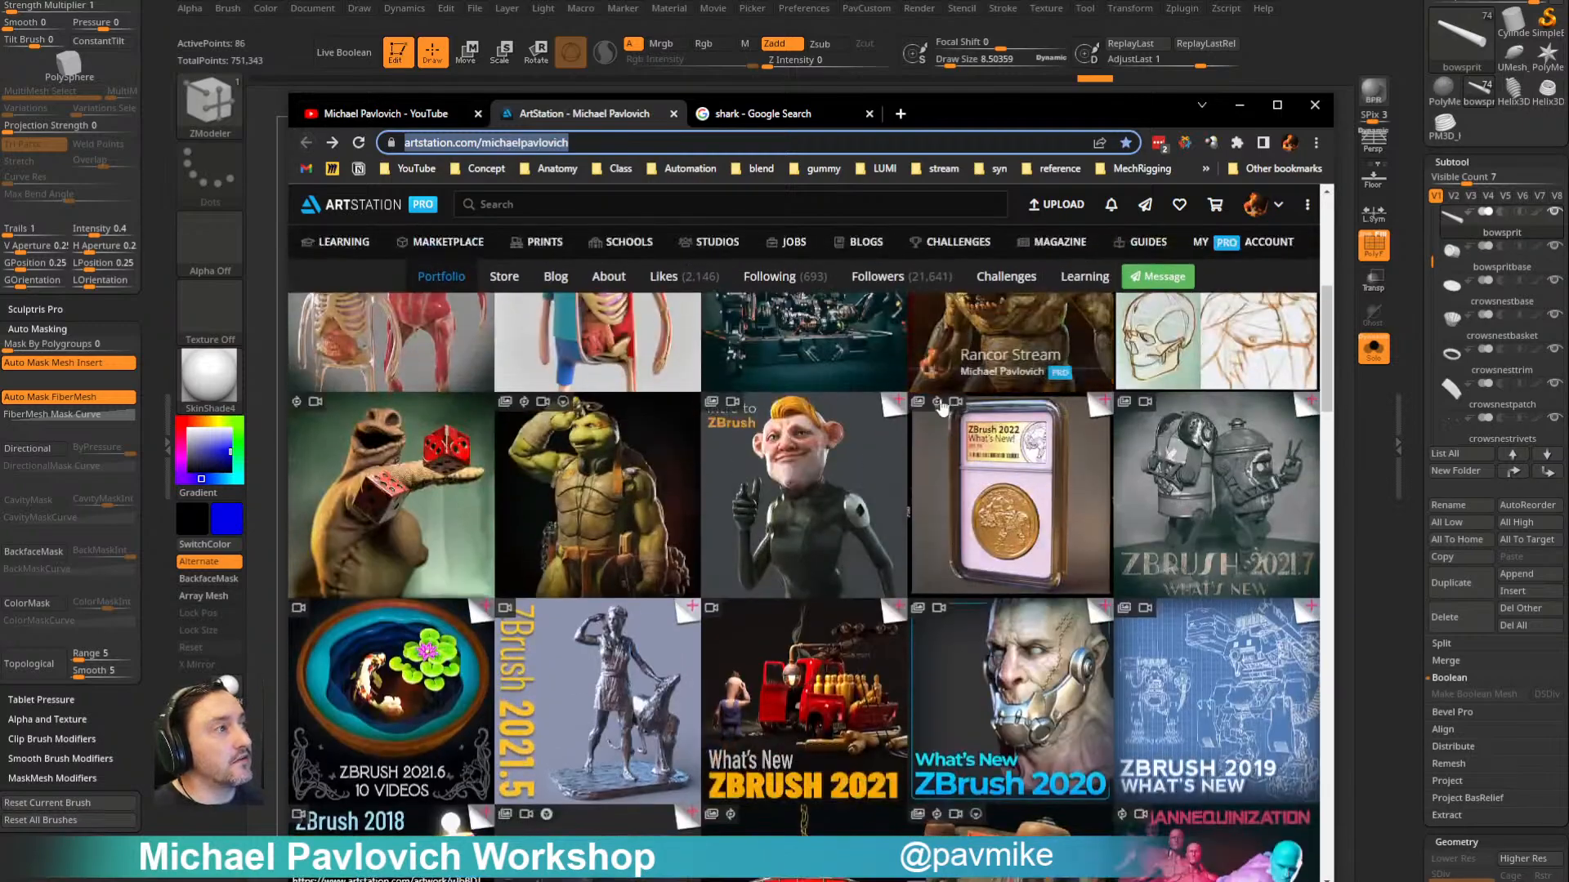
scroll(1088, 418, "down", 3)
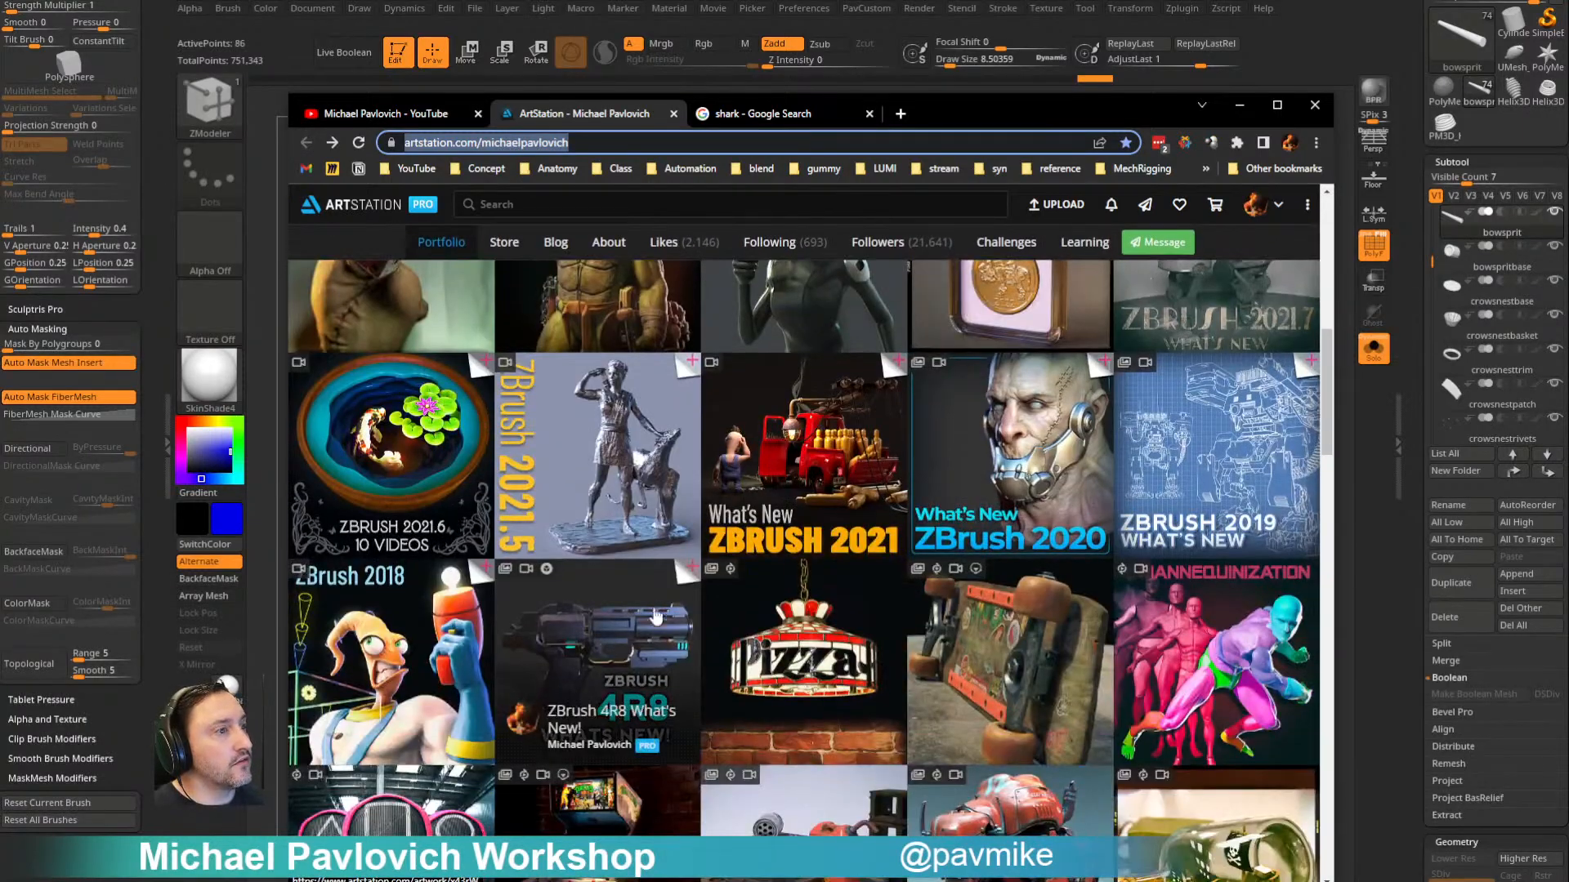
scroll(1132, 539, "up", 4)
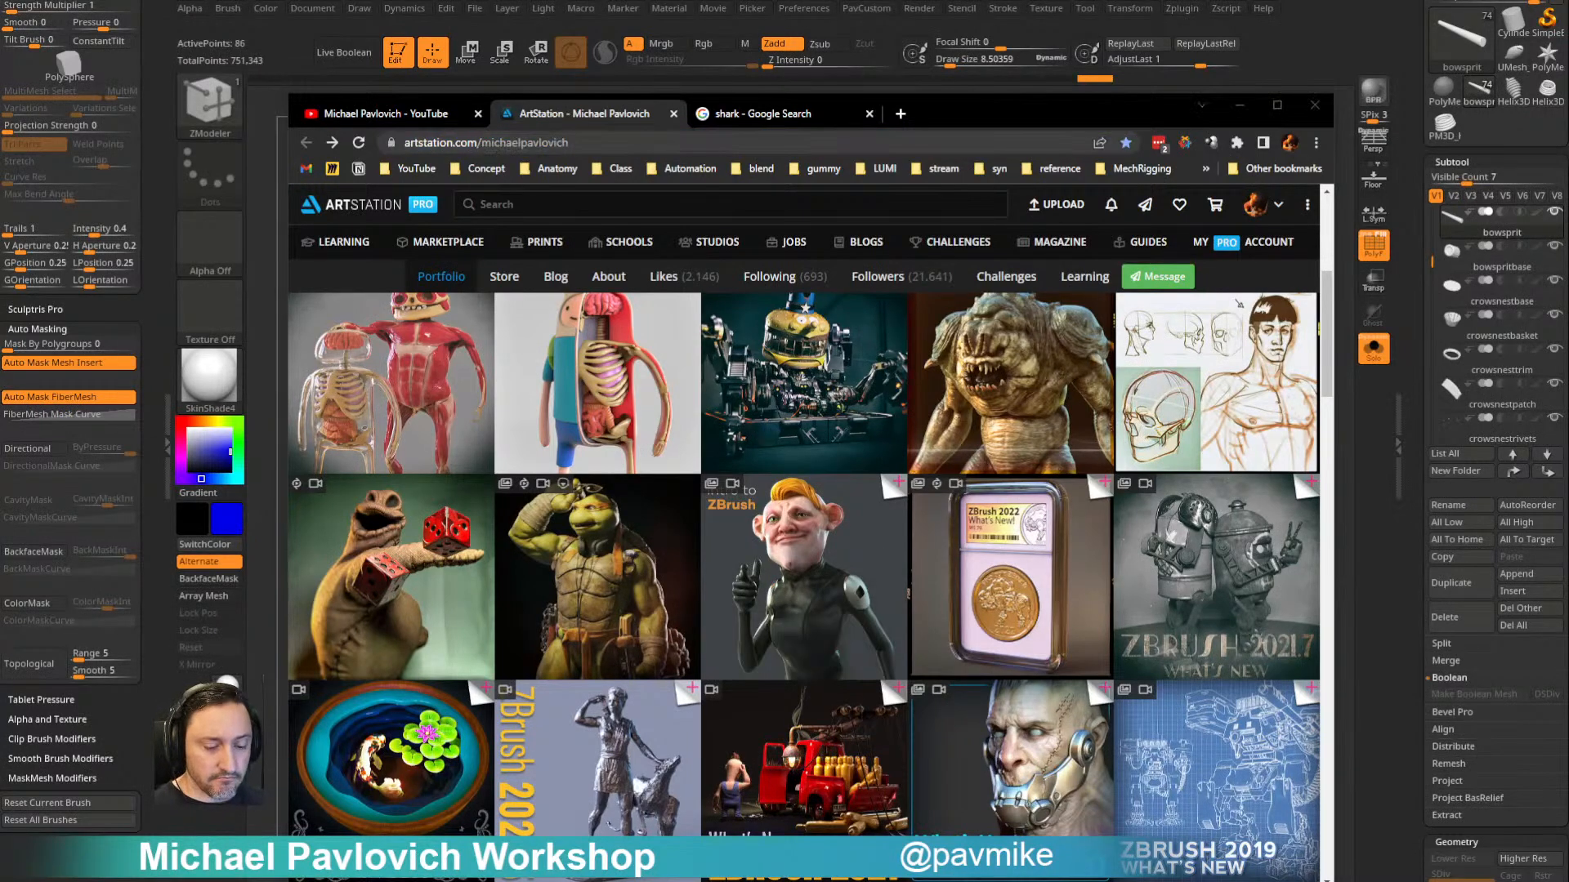
- Move the browser out of the way to return to ZBrush, and show the whole ship with Solo and the polyframe off
left_click_drag(943, 111, 0, 113)
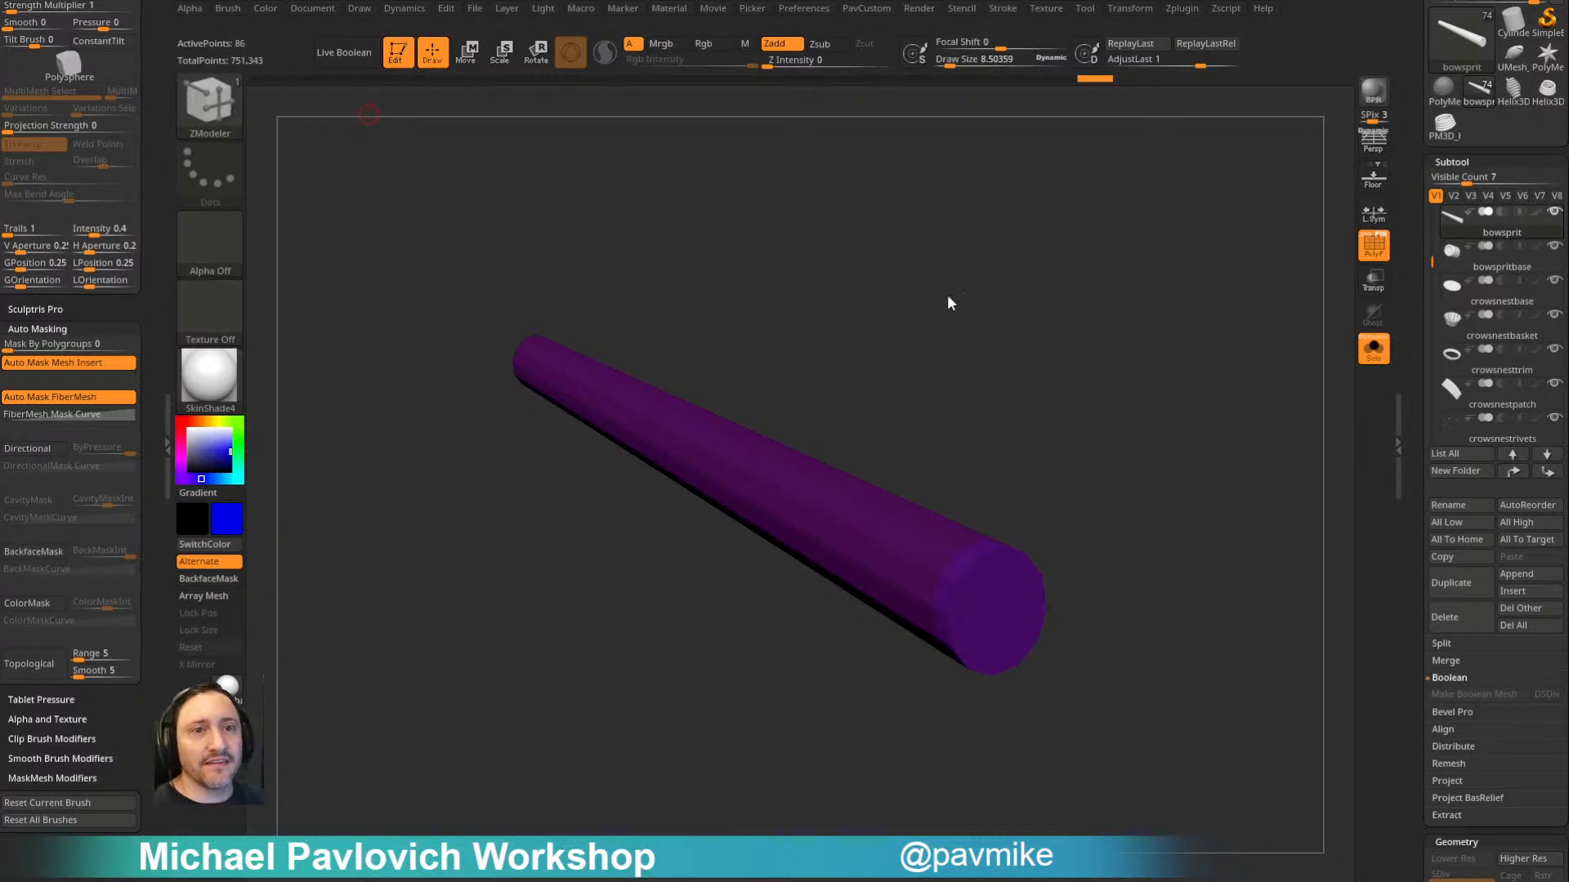
left_click_drag(945, 312, 1093, 297)
left_click(1370, 356)
left_click(1373, 247)
left_click_drag(790, 324, 557, 417, "alt")
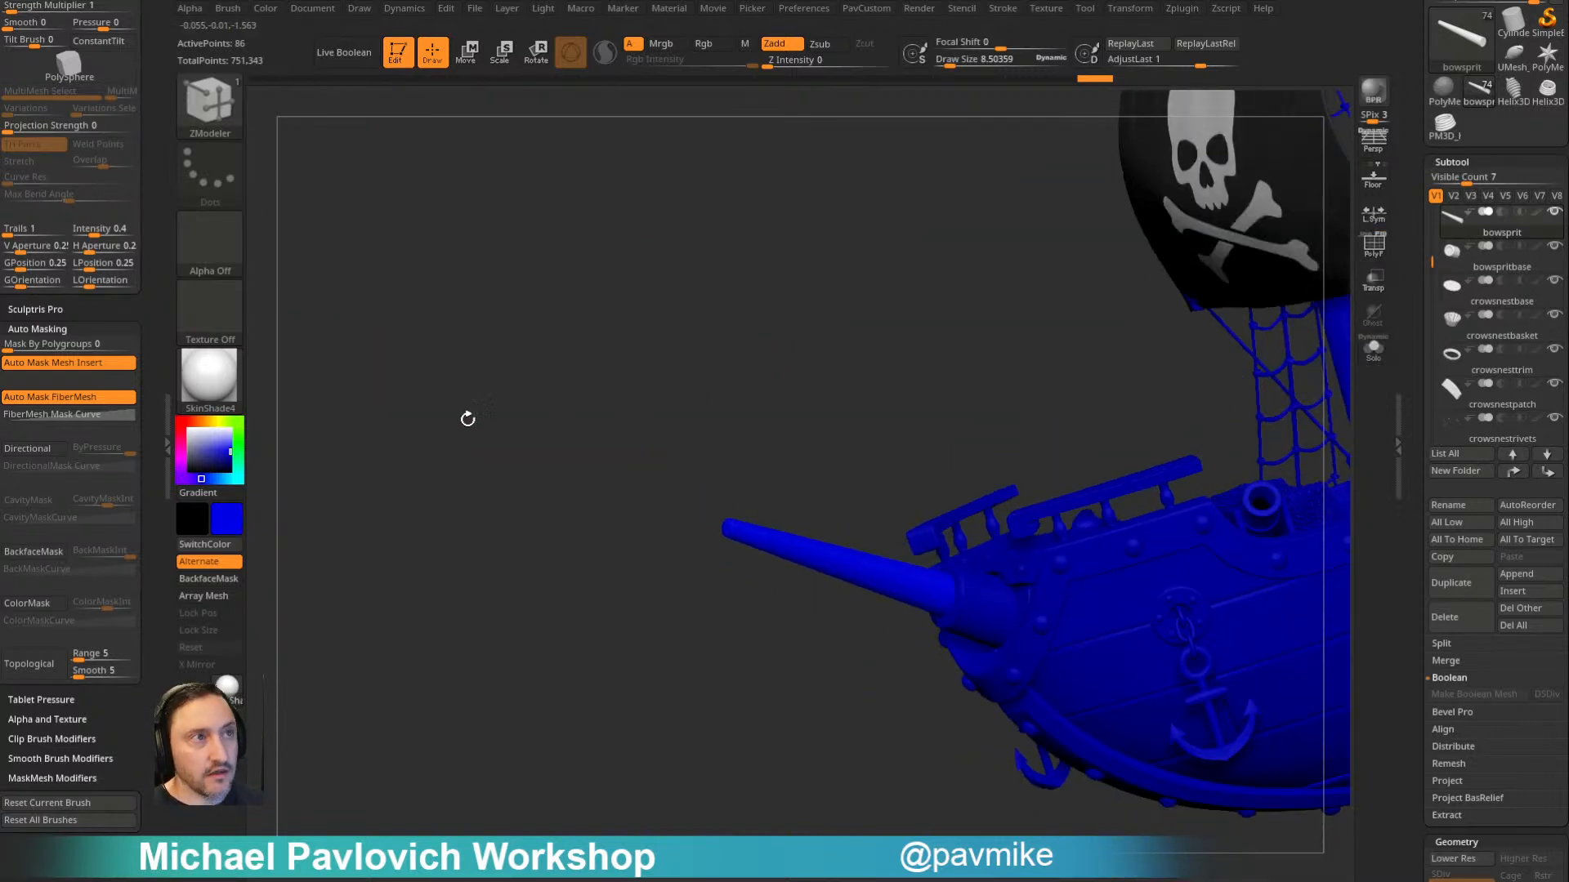
- Set the active color to white, assign StartupMaterial, and switch to the Standard brush
left_click_drag(205, 453, 169, 411)
left_click_drag(385, 354, 433, 282)
left_click(210, 375)
left_click(303, 395)
key("b")
key("s")
key("t")
key("s")
- Select the net subtool draped over the deck crates and hide it
mouse_move(1114, 331)
left_mouse_down()
mouse_move(1212, 224)
mouse_move(859, 520)
left_mouse_up()
left_click(804, 463, "alt")
left_click_drag(1134, 747, 921, 678, "alt")
left_click_drag(864, 422, 729, 587, "alt")
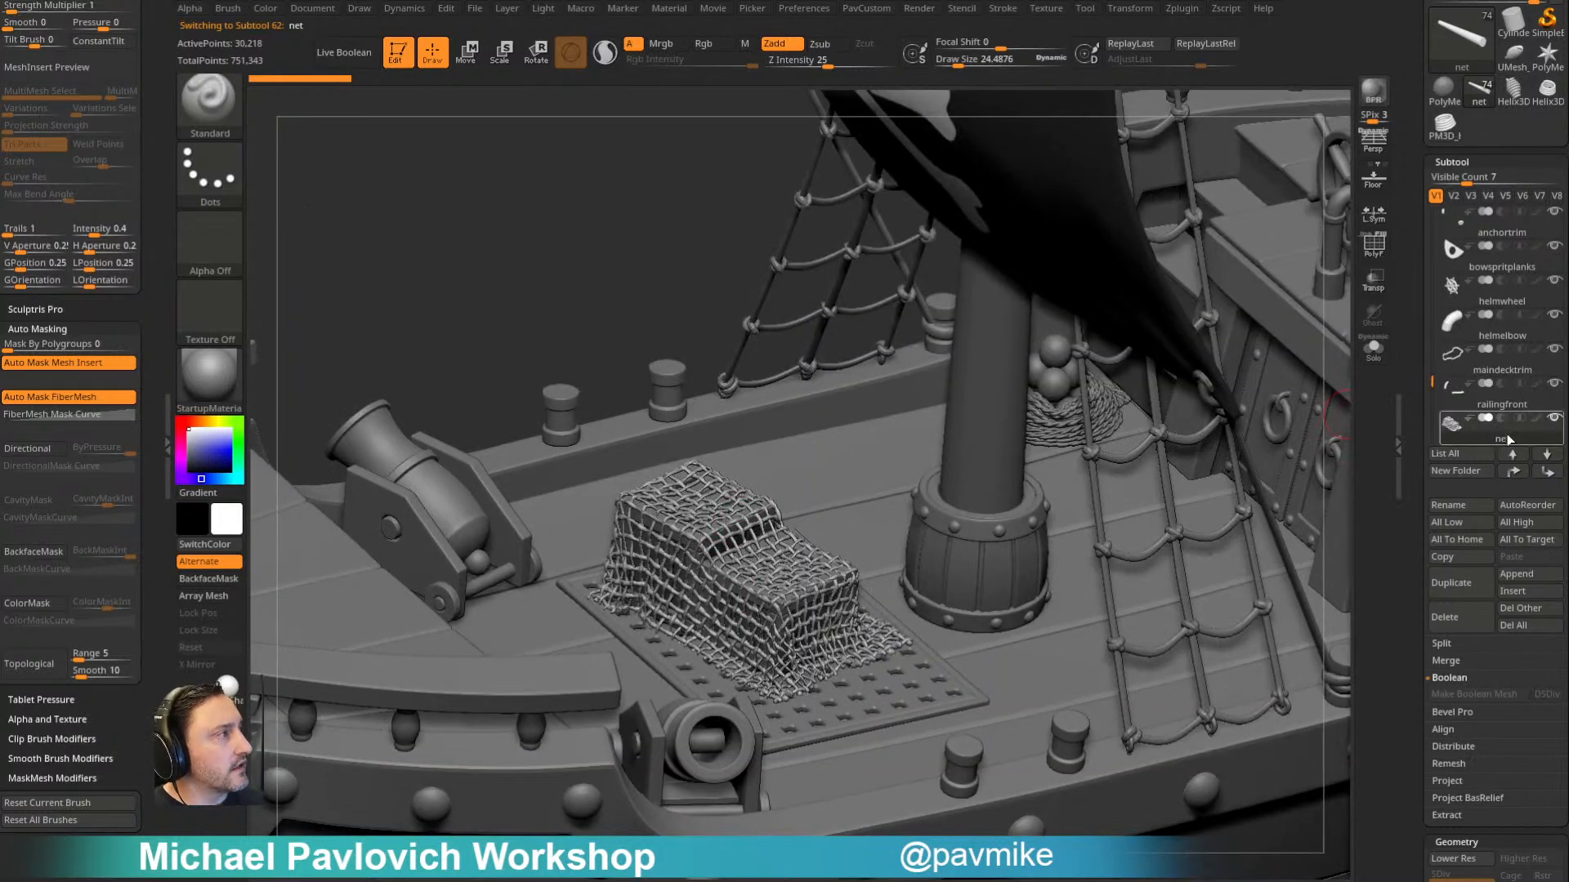
left_click(1505, 409)
- Select the perforated platform subtool under the crates and show its polygroups with the polyframe
right_click_drag(746, 329, 911, 512)
left_click(905, 395, "alt")
right_click_drag(905, 395, 821, 731, "alt")
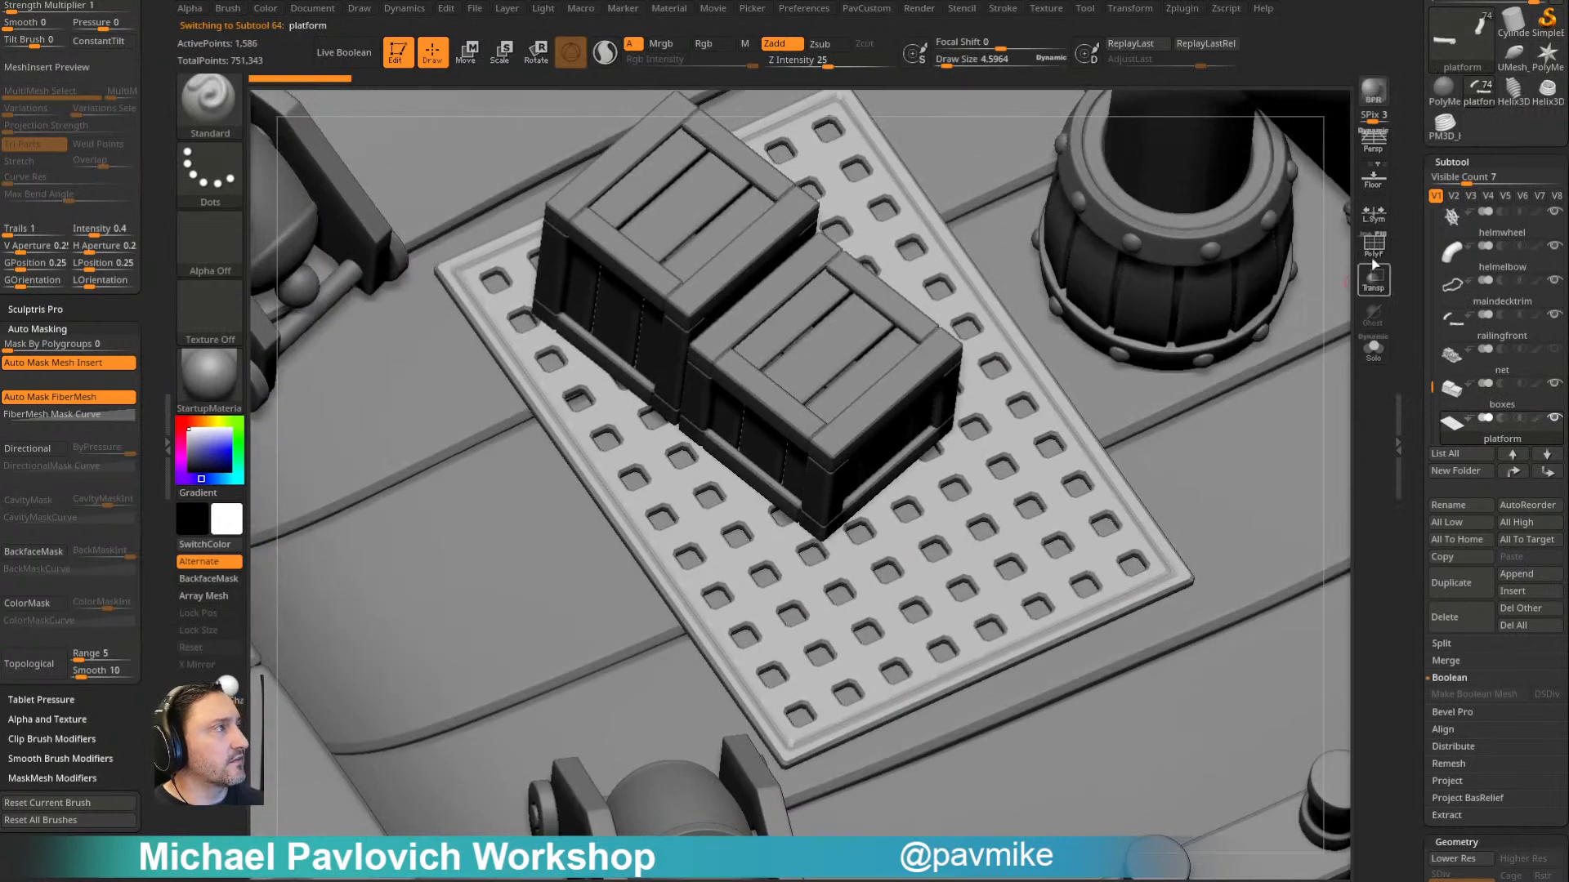
left_click(1372, 246)
right_click_drag(993, 447, 1003, 336, "ctrl")
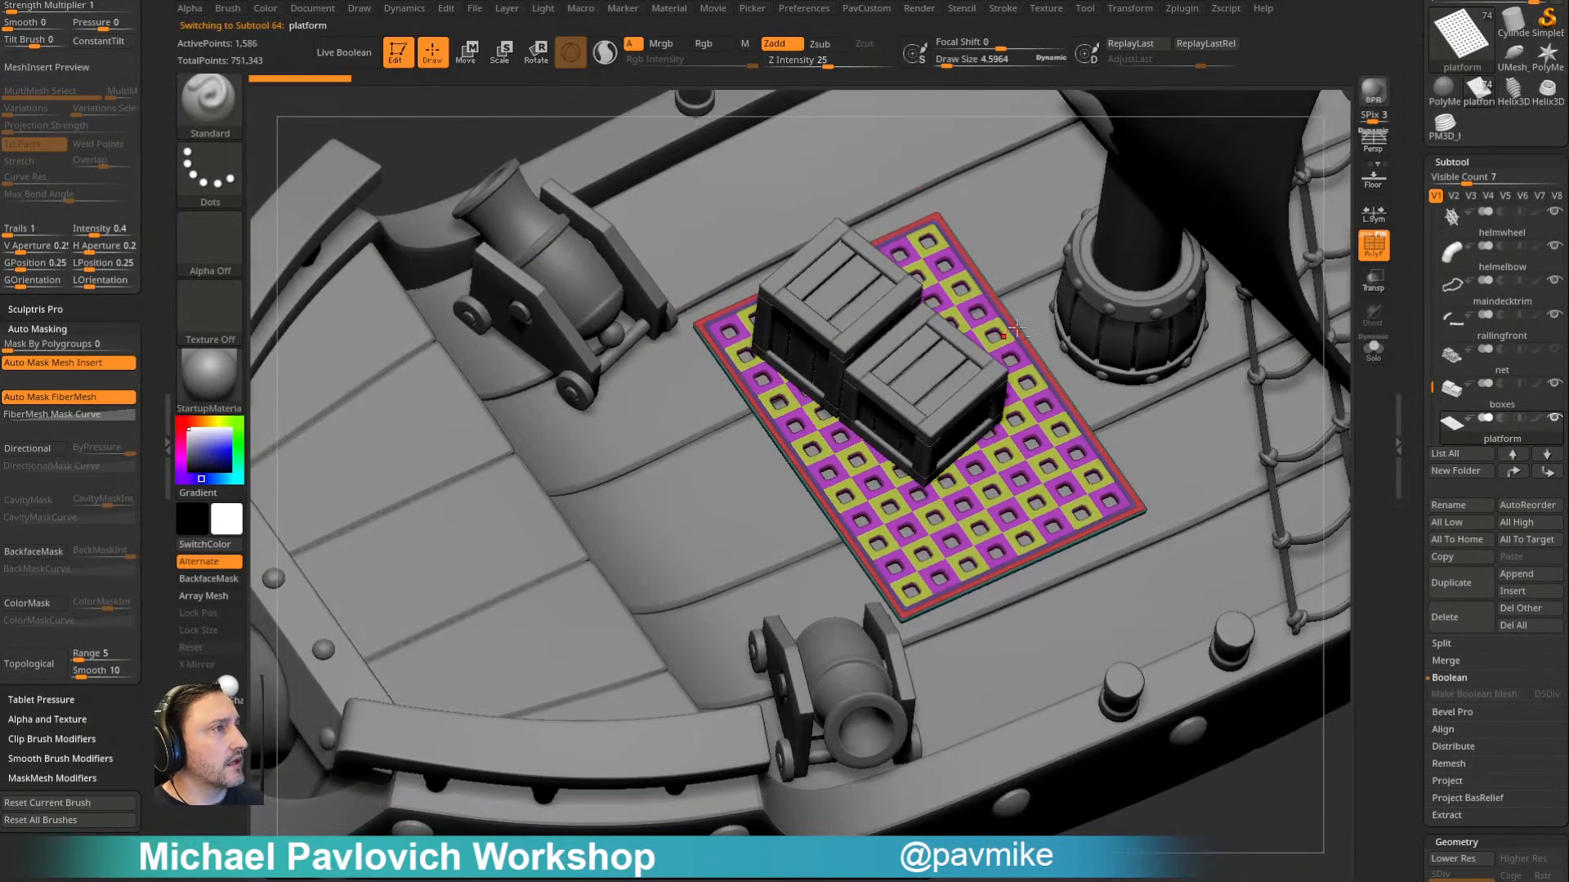
- Choose the Plane mesh from the primitives insert brush
right_click_drag(1127, 290, 1043, 347, "alt")
key("m")
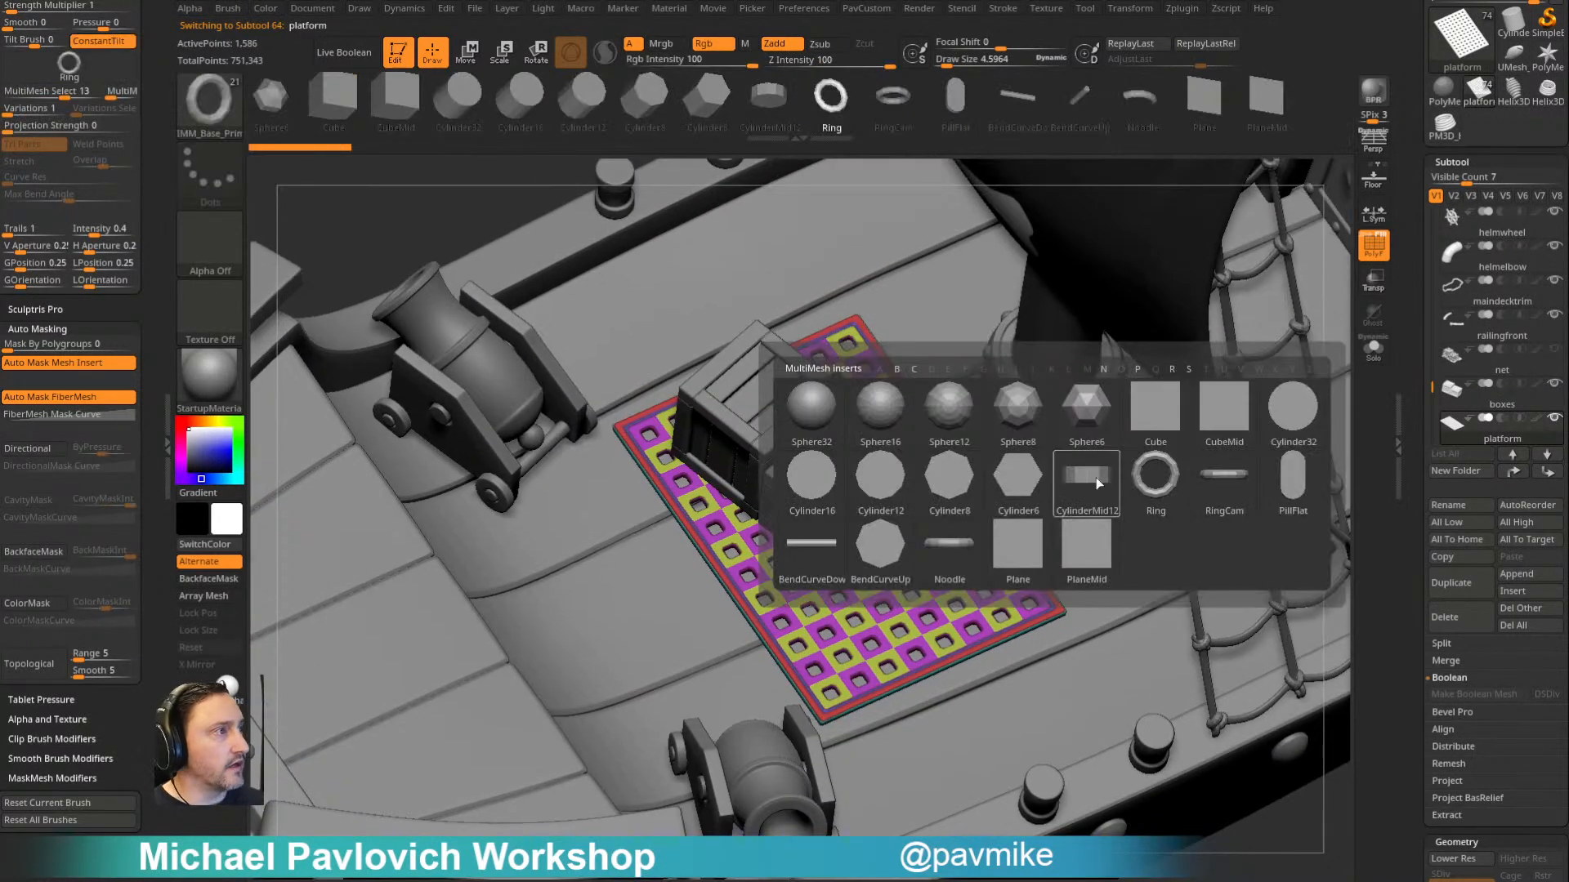
left_click(1033, 544)
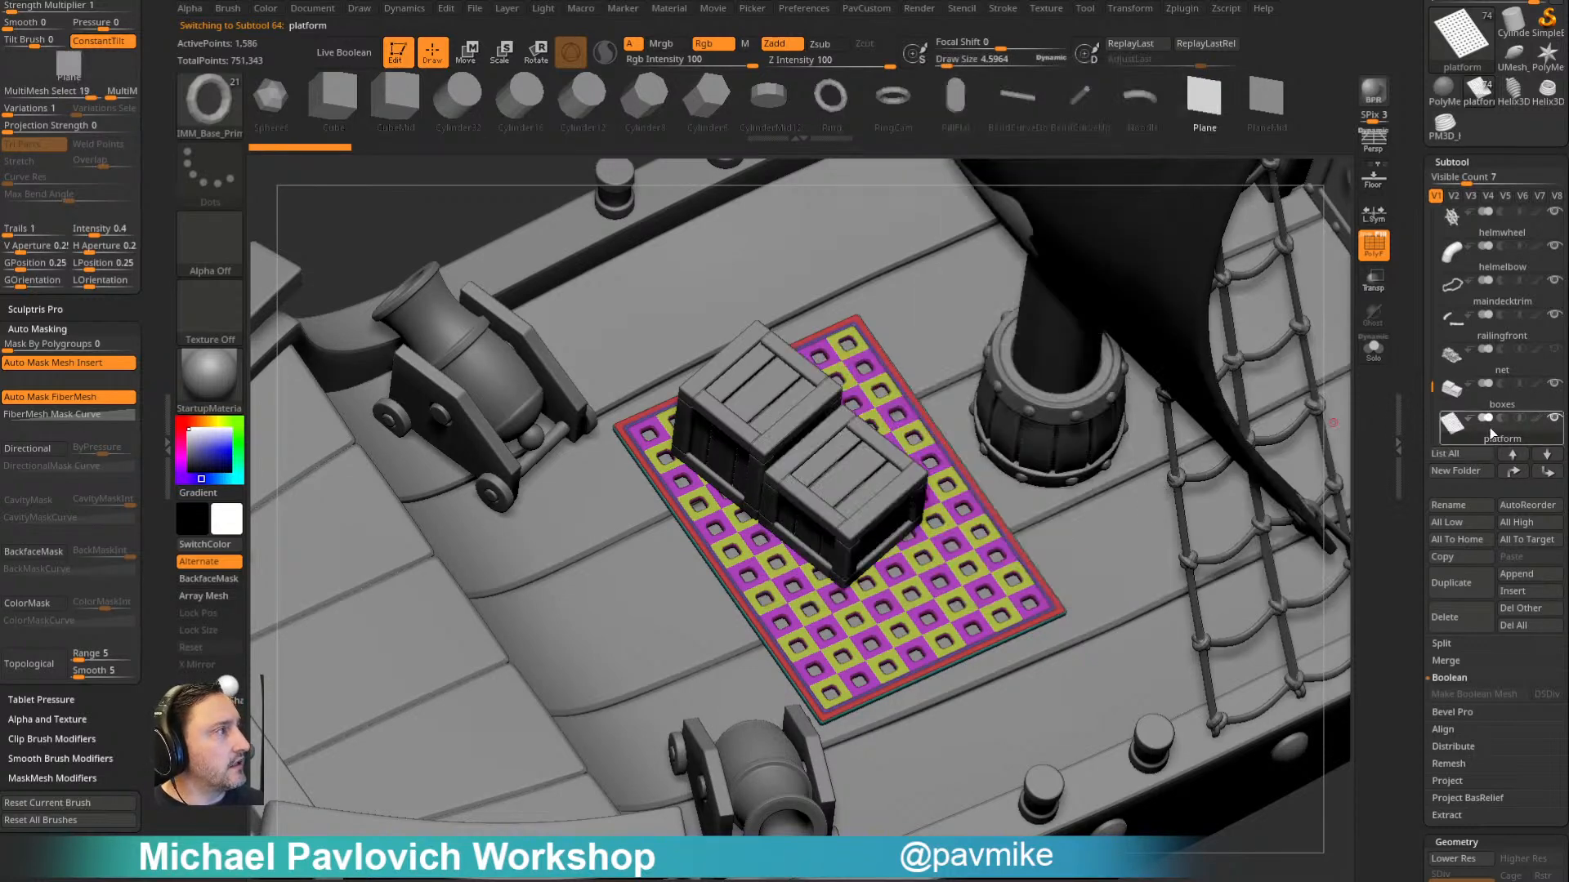
- Hide the platform and boxes subtools, and make the main deck the active subtool
left_click(1511, 399)
left_click(1509, 342)
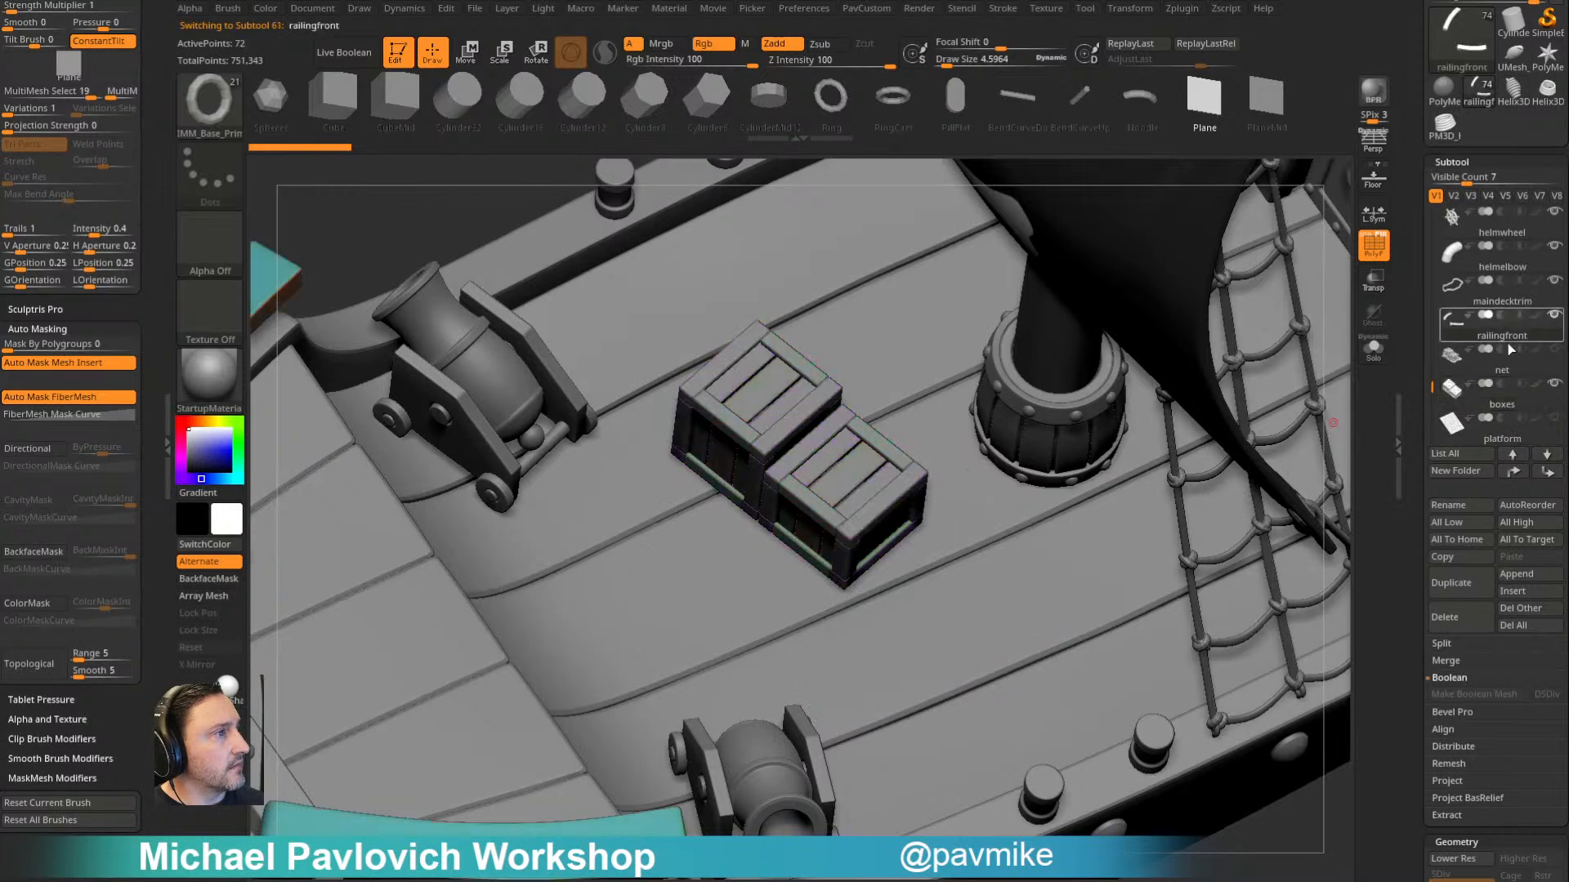
left_click(962, 496, "alt")
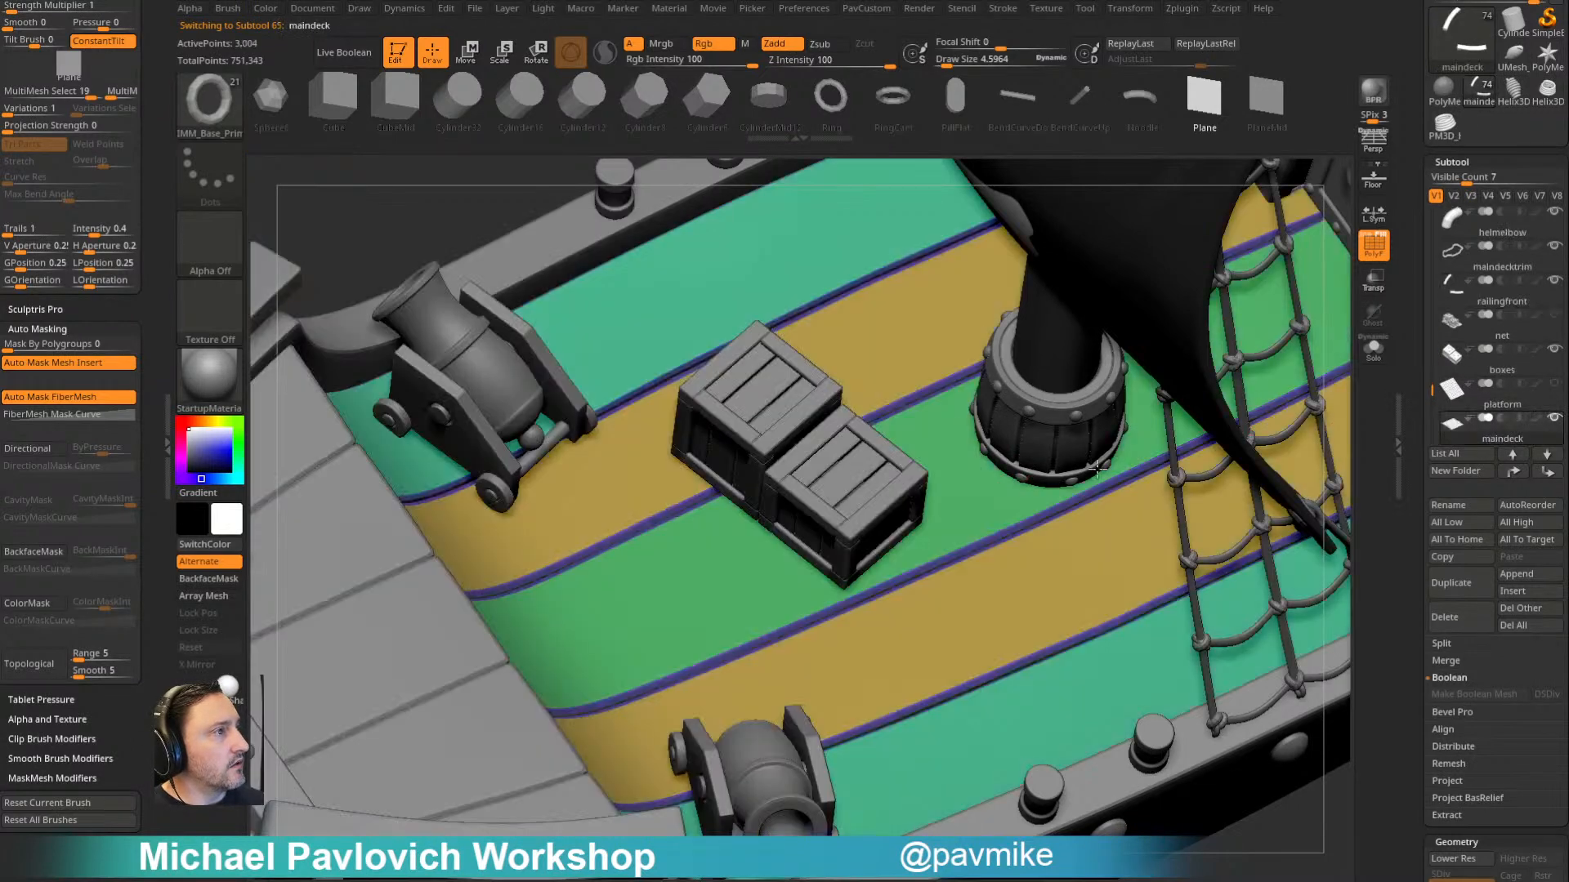
left_click(844, 500, "alt")
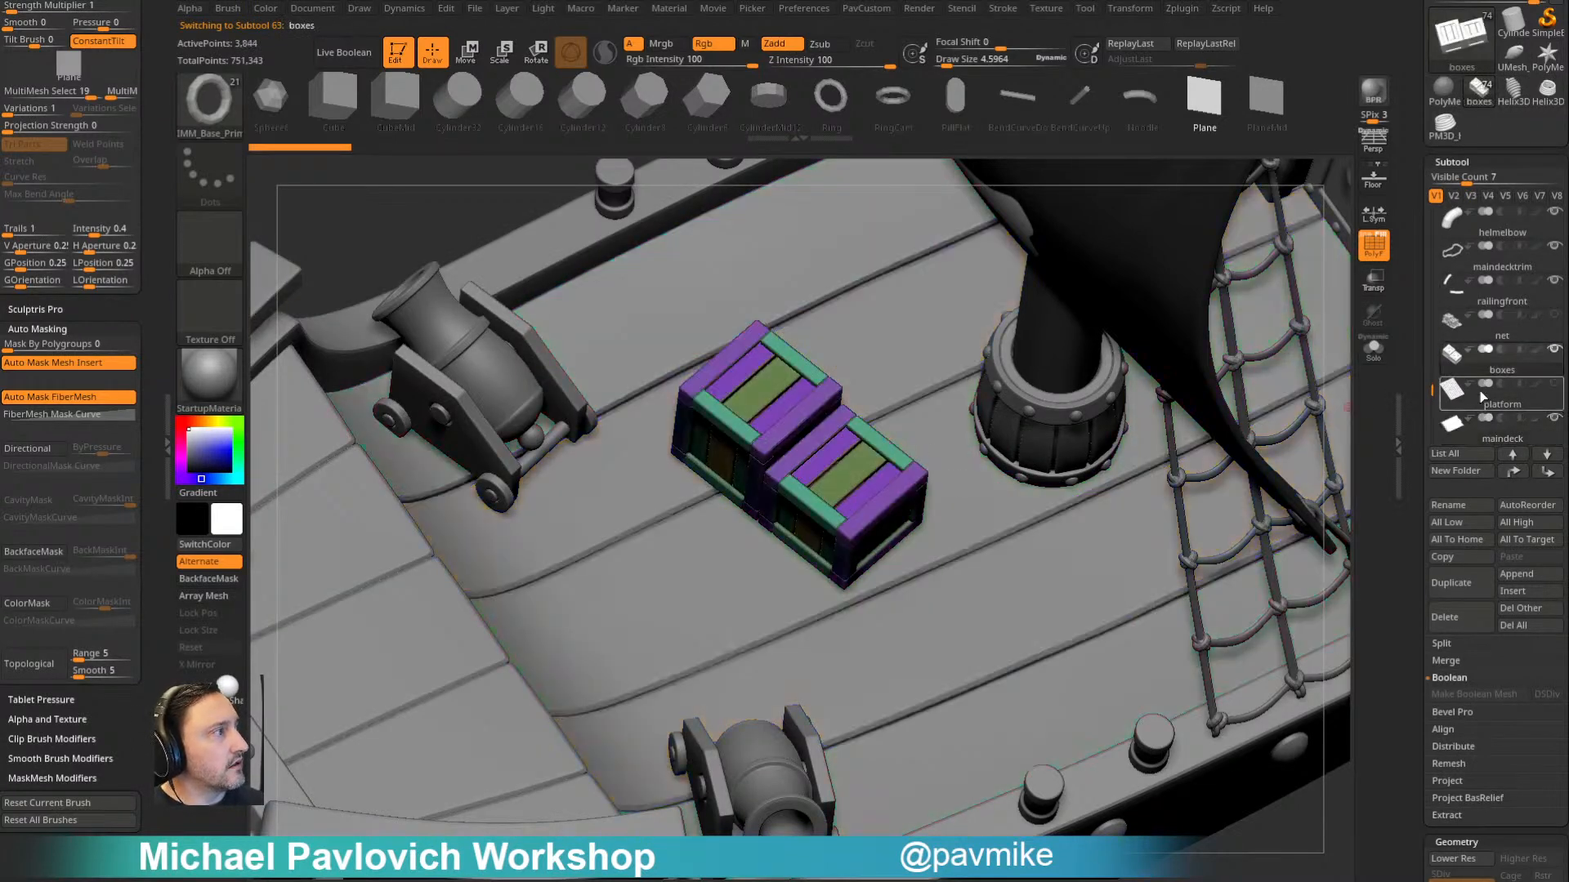
left_click(939, 534, "alt")
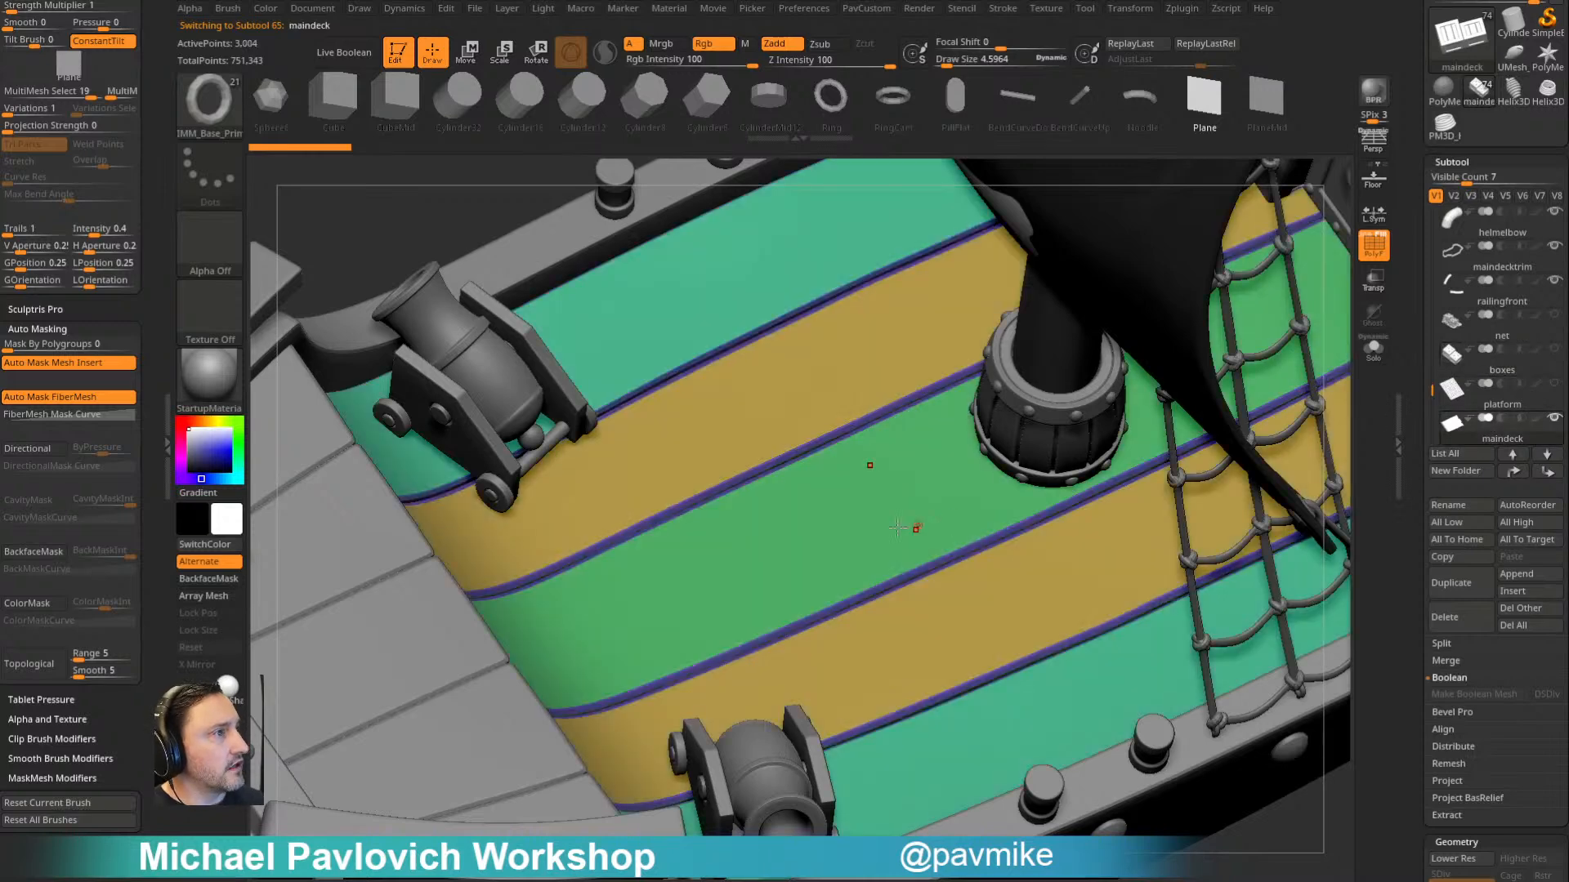
- Insert a plane on the main deck beside the mast base and separate it with Split Masked Points
left_click_drag(834, 526, 1116, 406)
key("space")
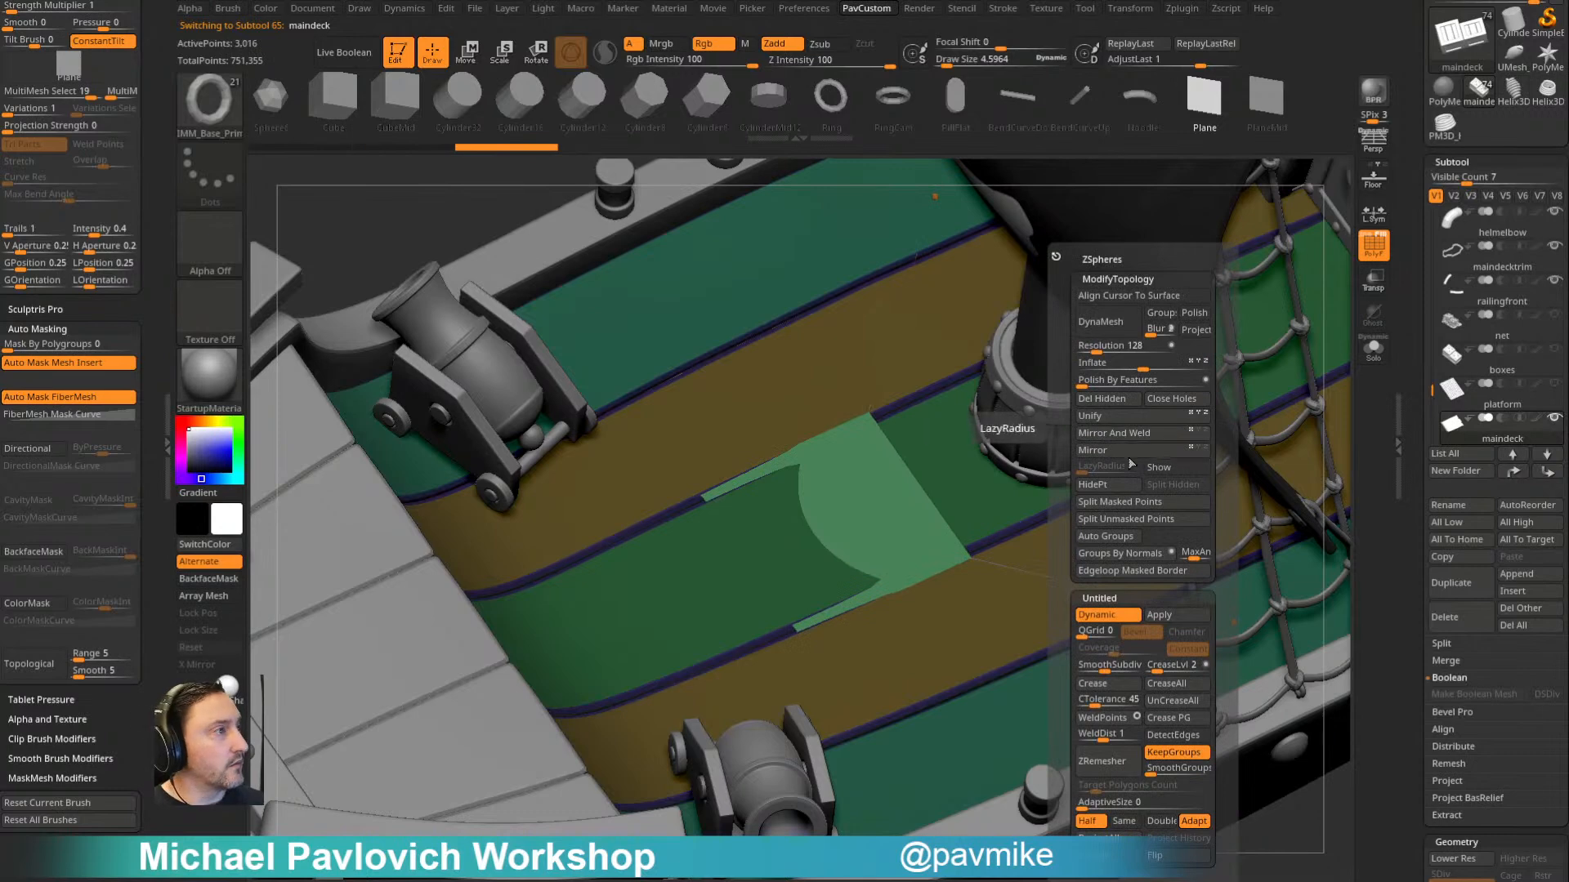
left_click(1144, 502)
- Turn off dynamic subdivision on the inserted plane and scale it longer into a rectangle
key("w")
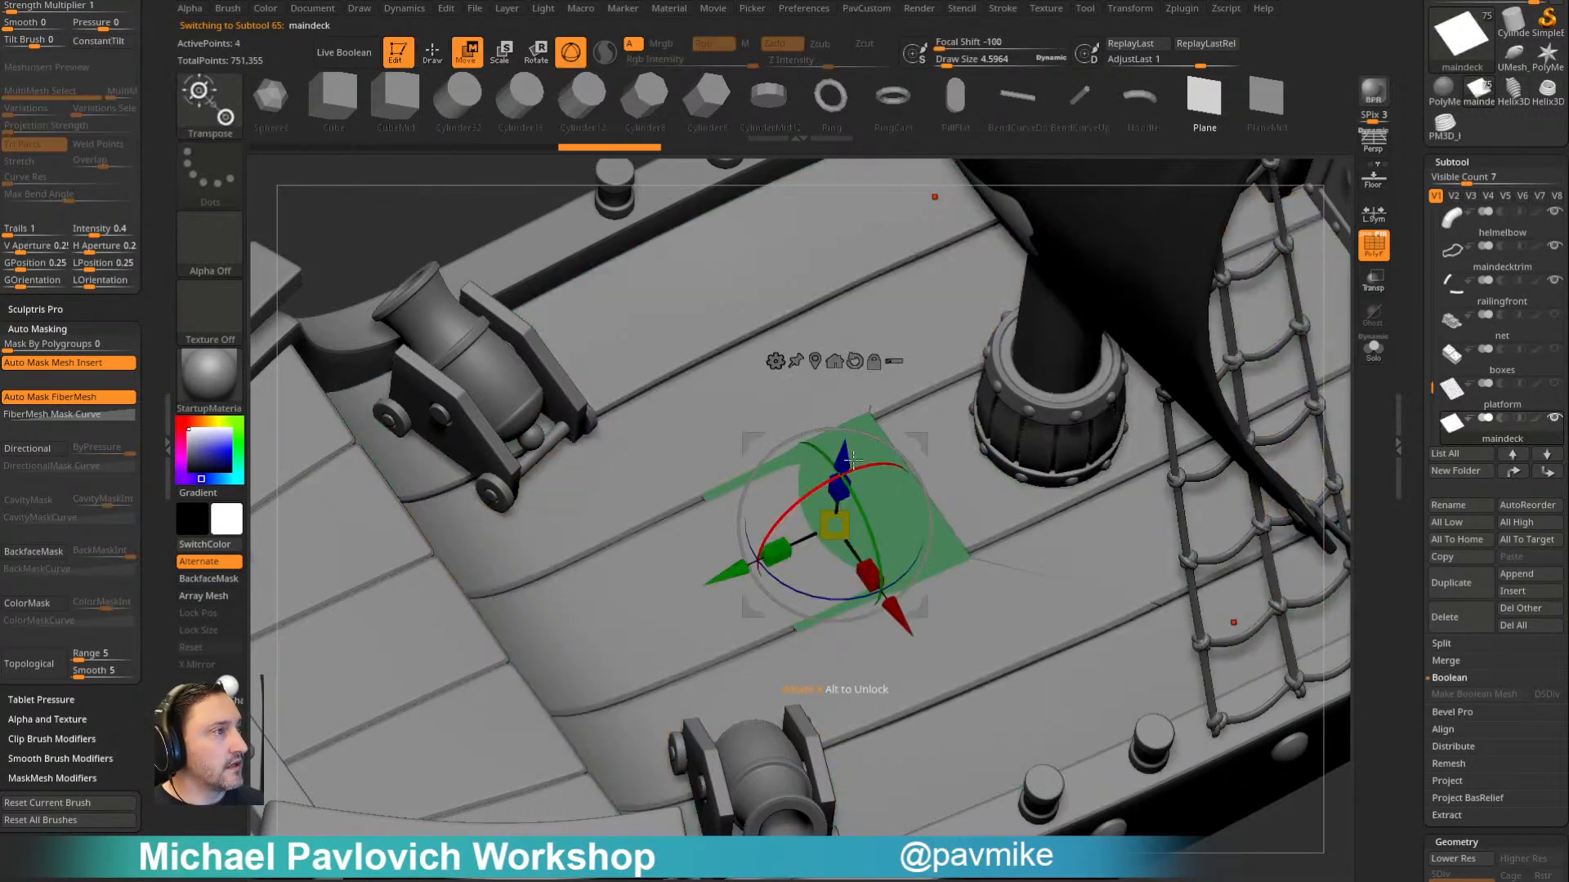
key("q")
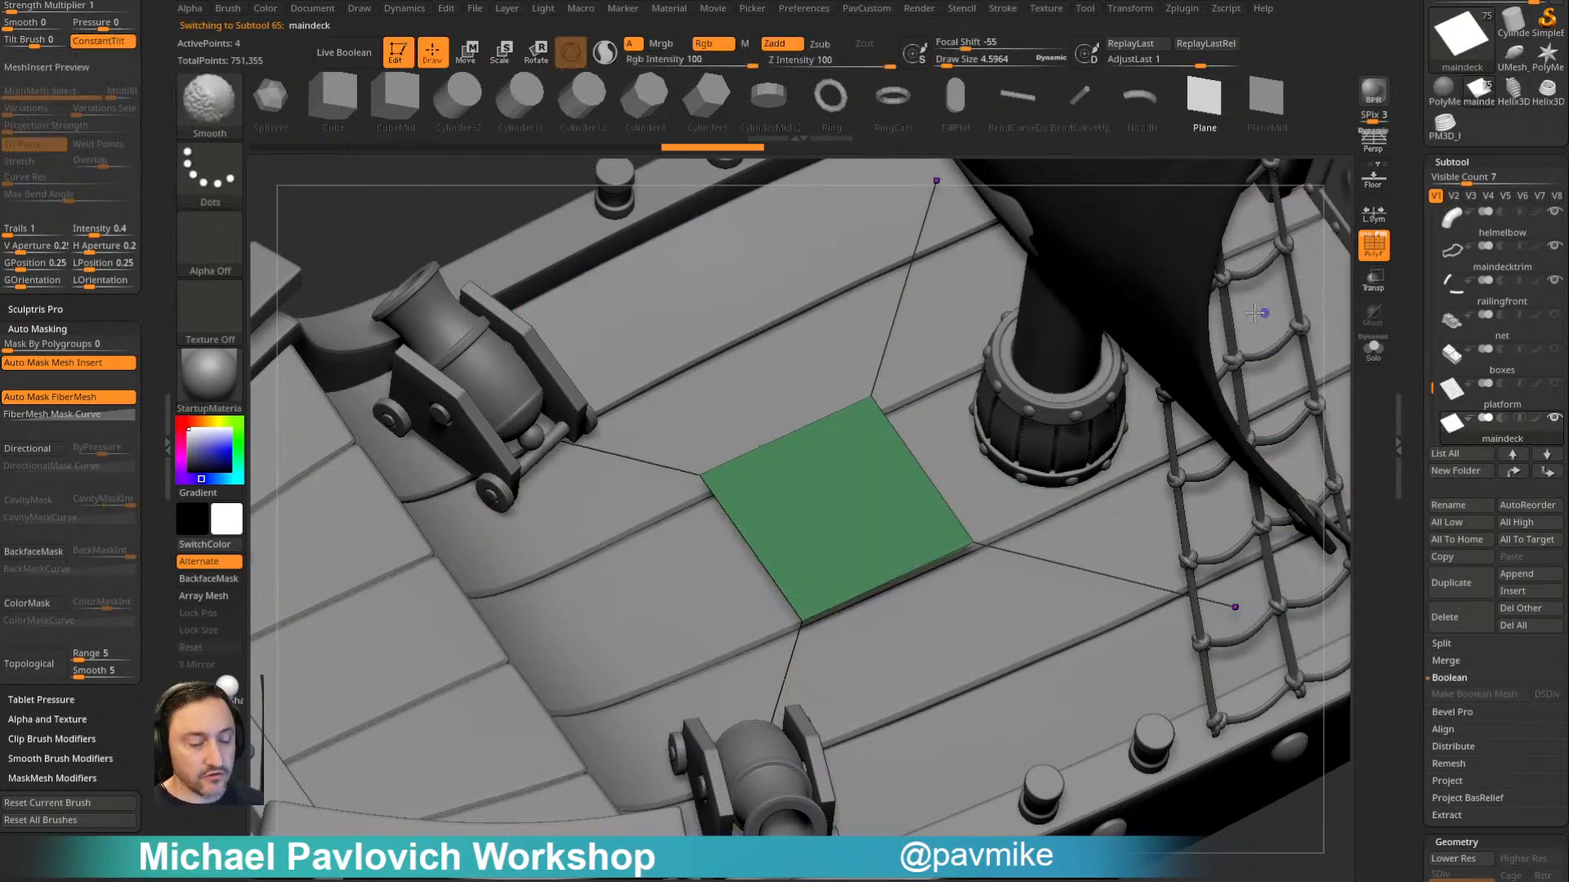
key("shift+d")
key("e")
left_click_drag(787, 533, 825, 466)
key("q")
- Apply Mirror And Weld to the rectangular plane
mouse_move(1029, 356)
right_mouse_down("alt")
mouse_move(1016, 204)
mouse_move(984, 237)
mouse_move(1049, 388)
mouse_move(997, 385)
right_mouse_up("alt")
key("space")
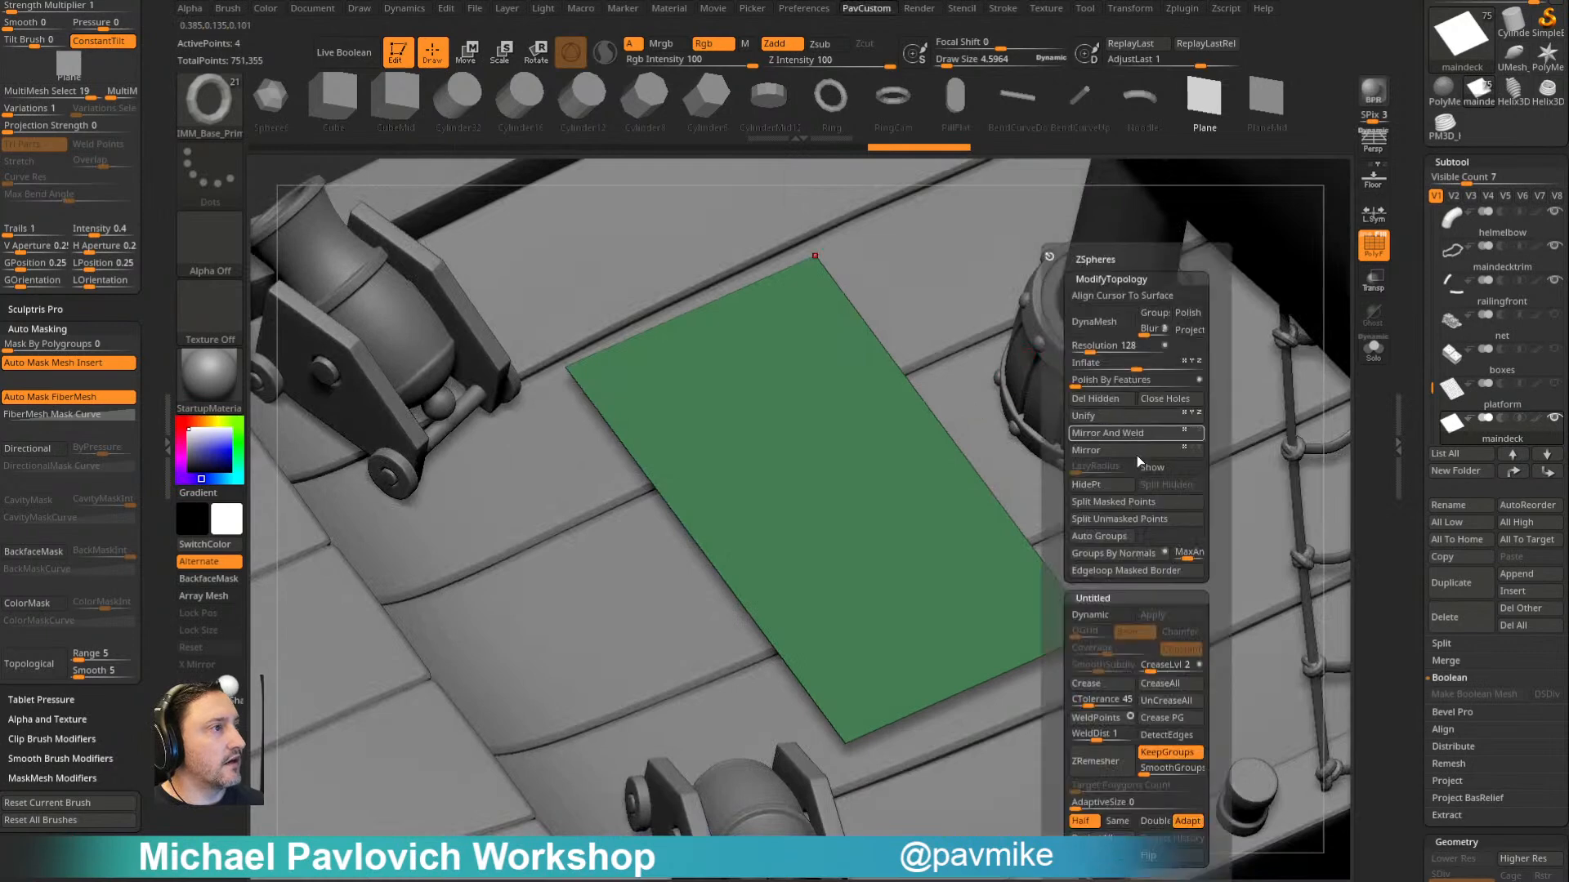
left_click(1122, 437)
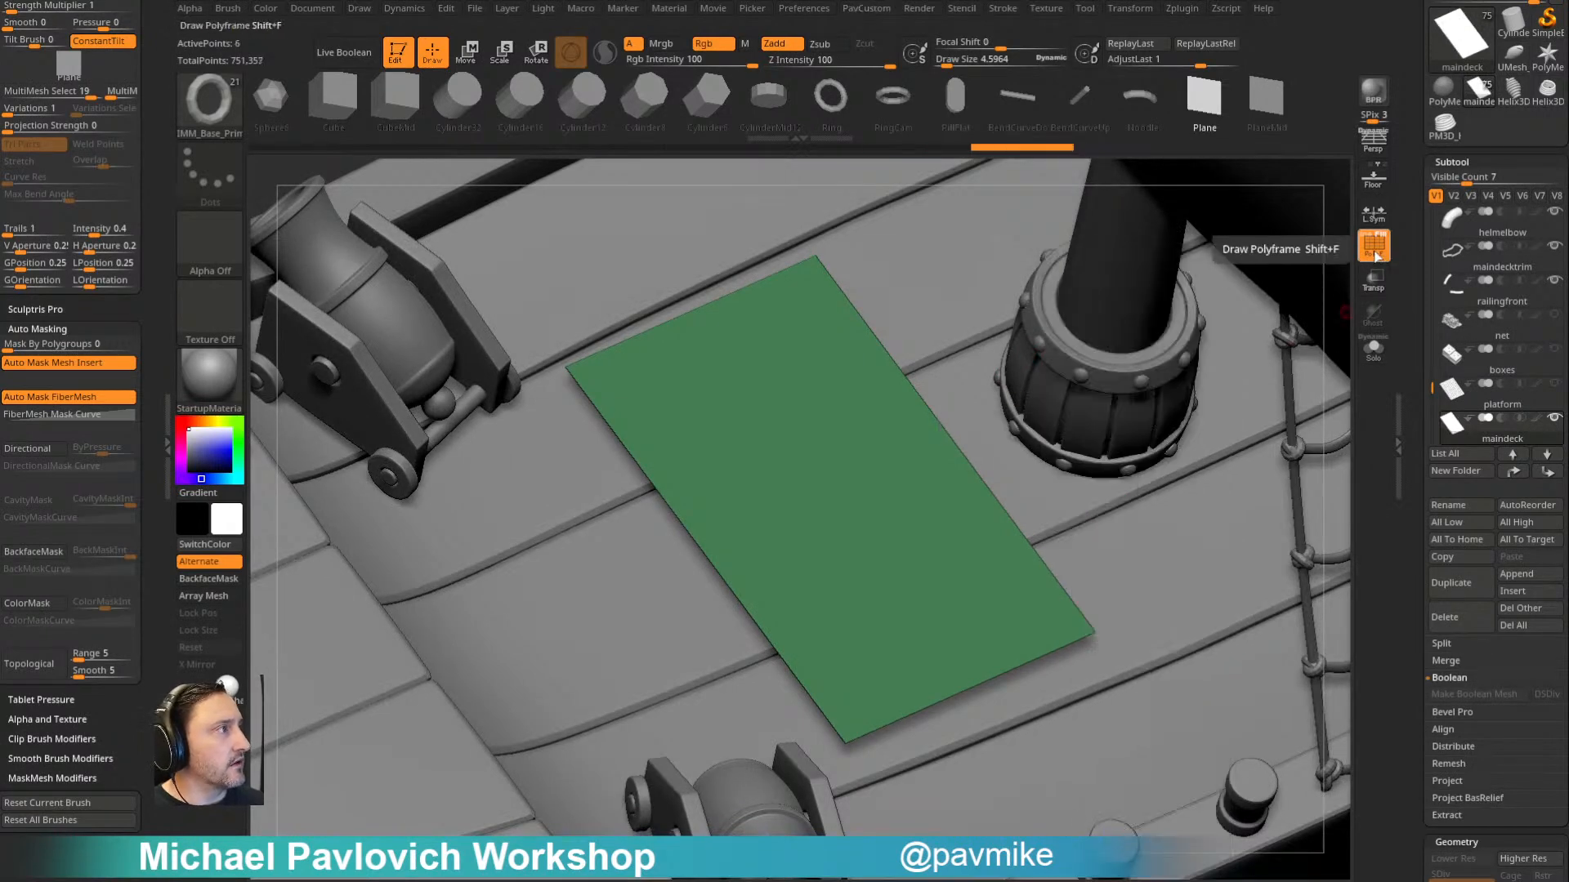
- Turn off KeepGroups and try to remesh the mirrored plane with ZRemesher
key("space")
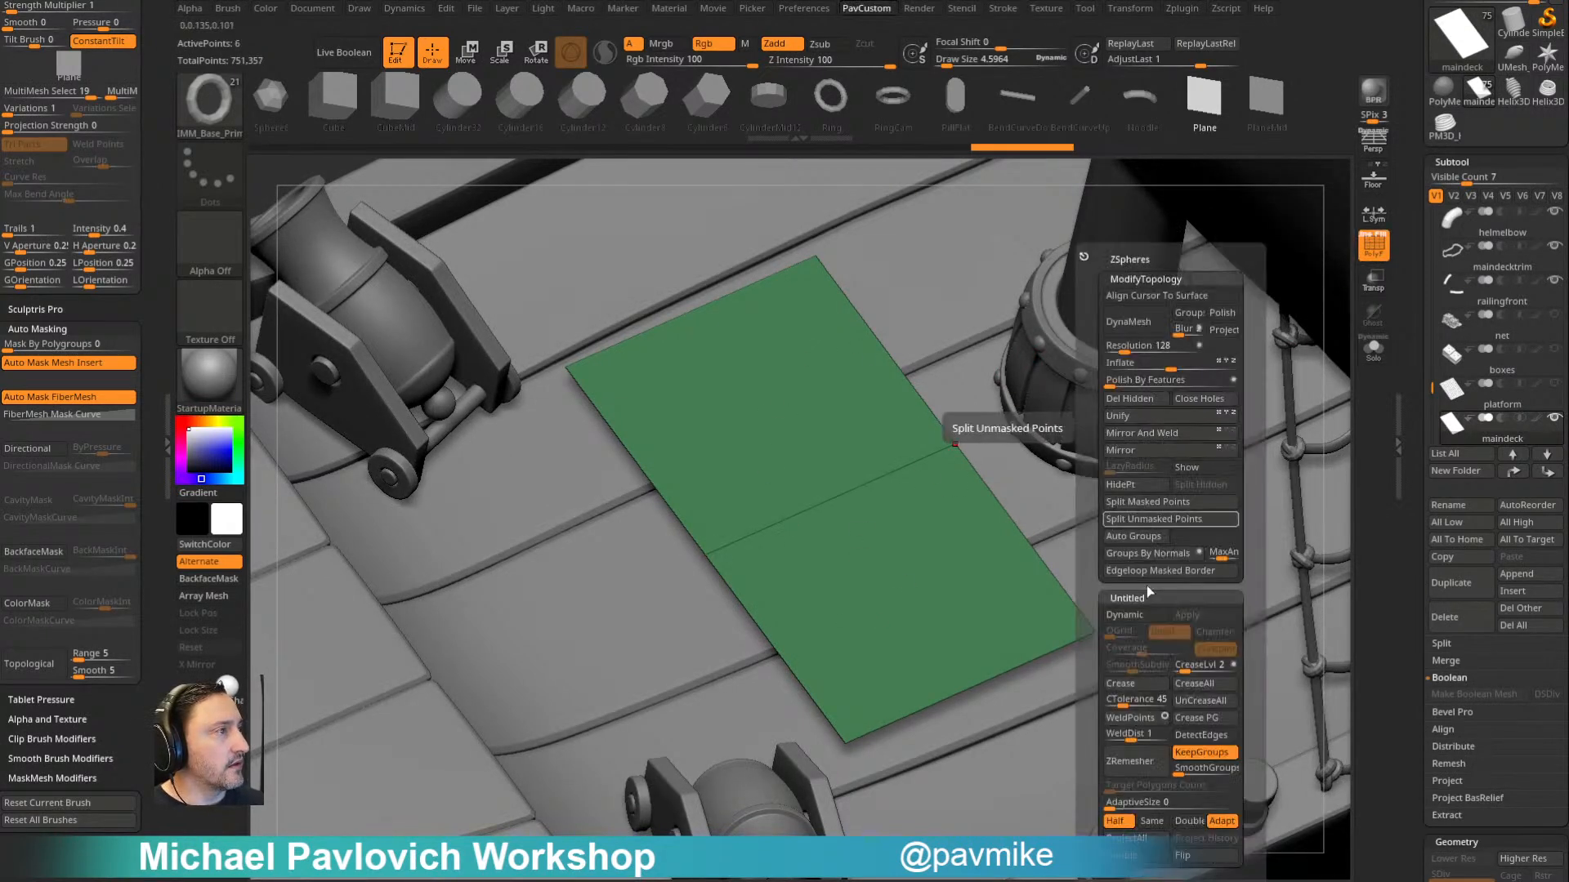
key("space")
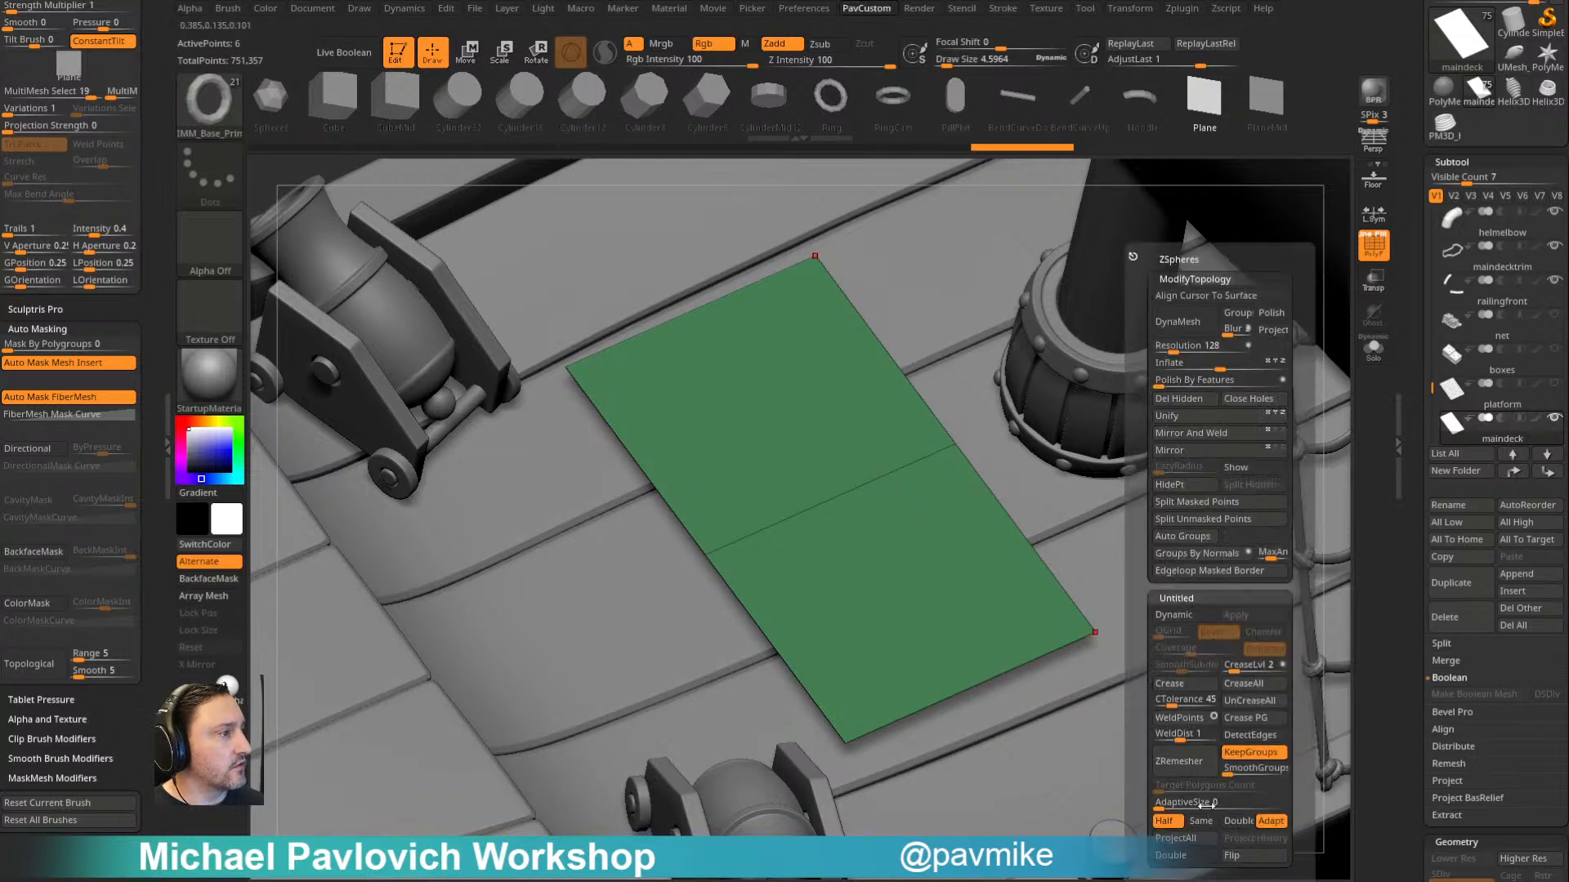
left_click(1196, 762)
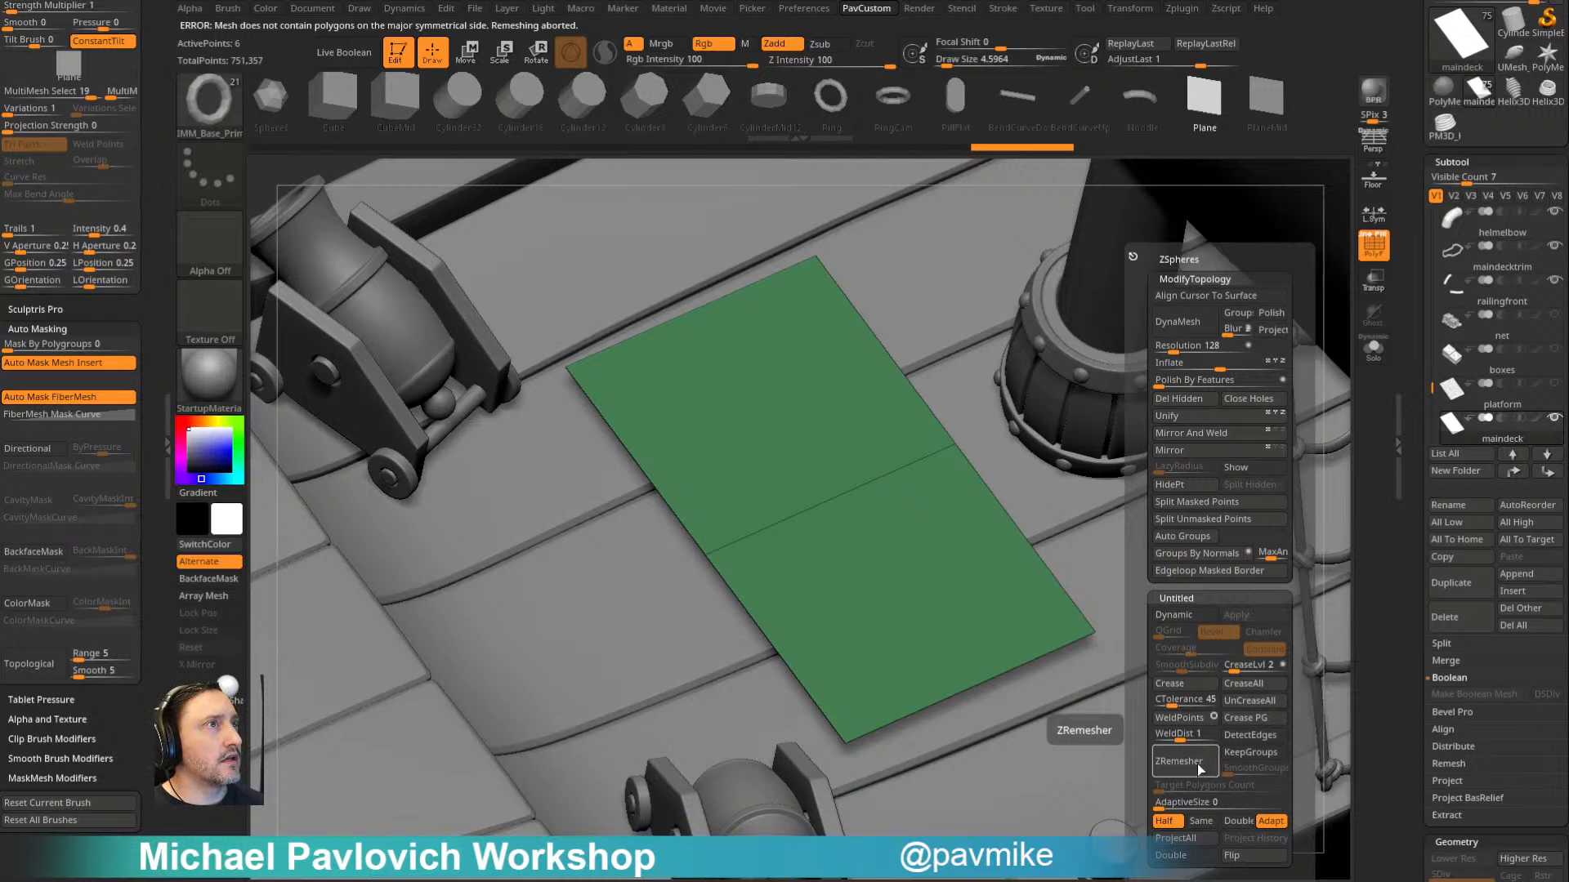
- Isolate the plane with Solo, display the floor grid, and try ZRemesher on it again
left_click(1373, 349)
left_click_drag(1329, 379, 1115, 388)
left_click(1370, 180)
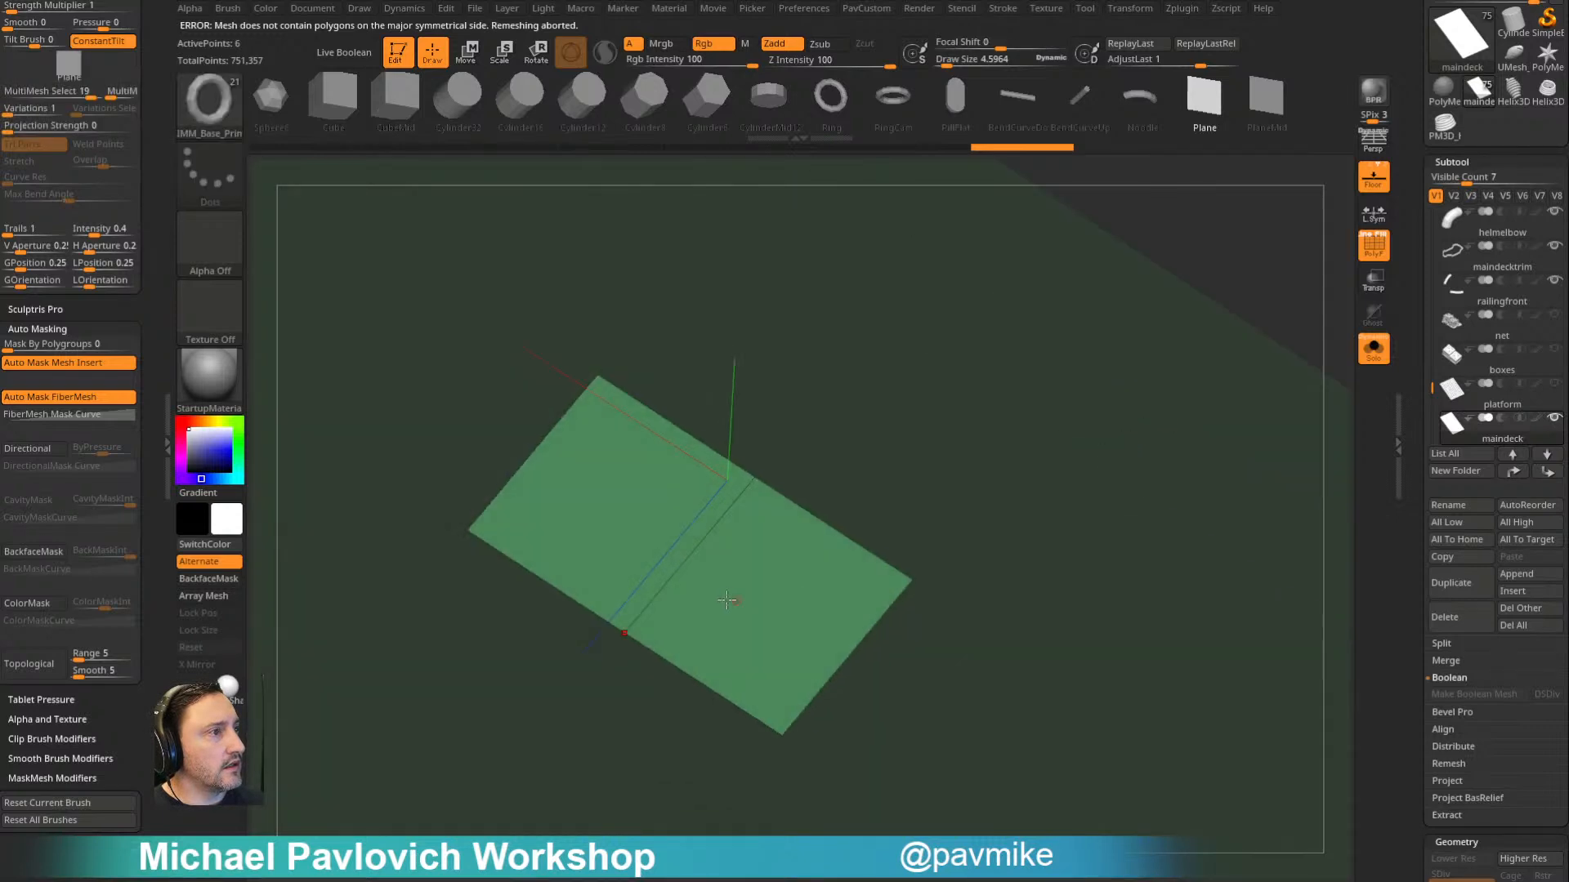
key("grave")
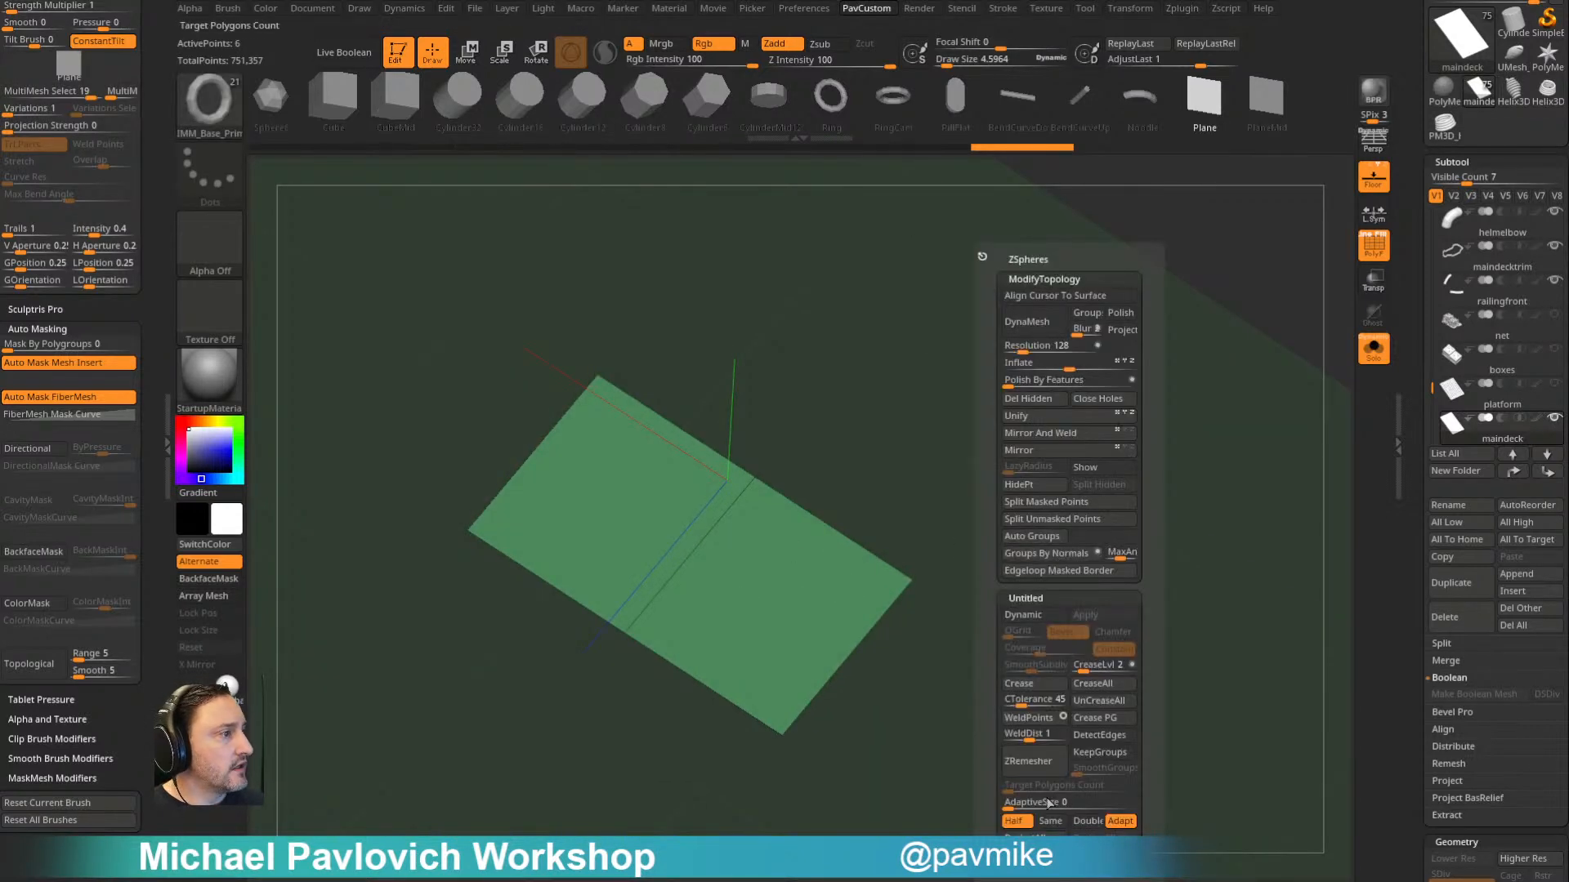
left_click(1028, 761)
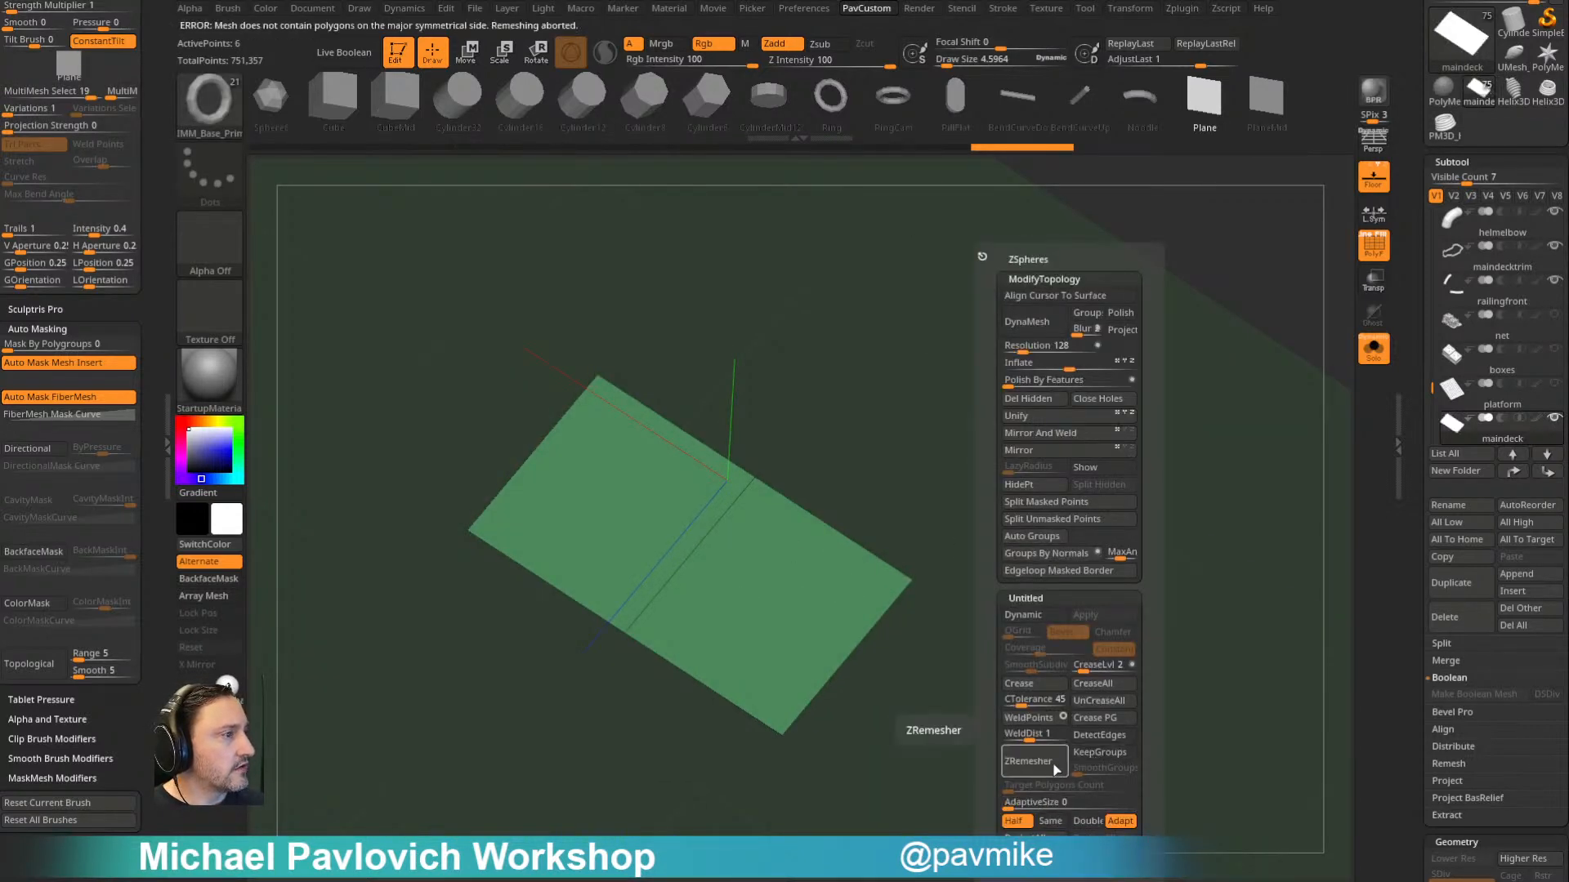
- Change the ZRemesher target from Half to Double and try remeshing the plane
left_click(1050, 821)
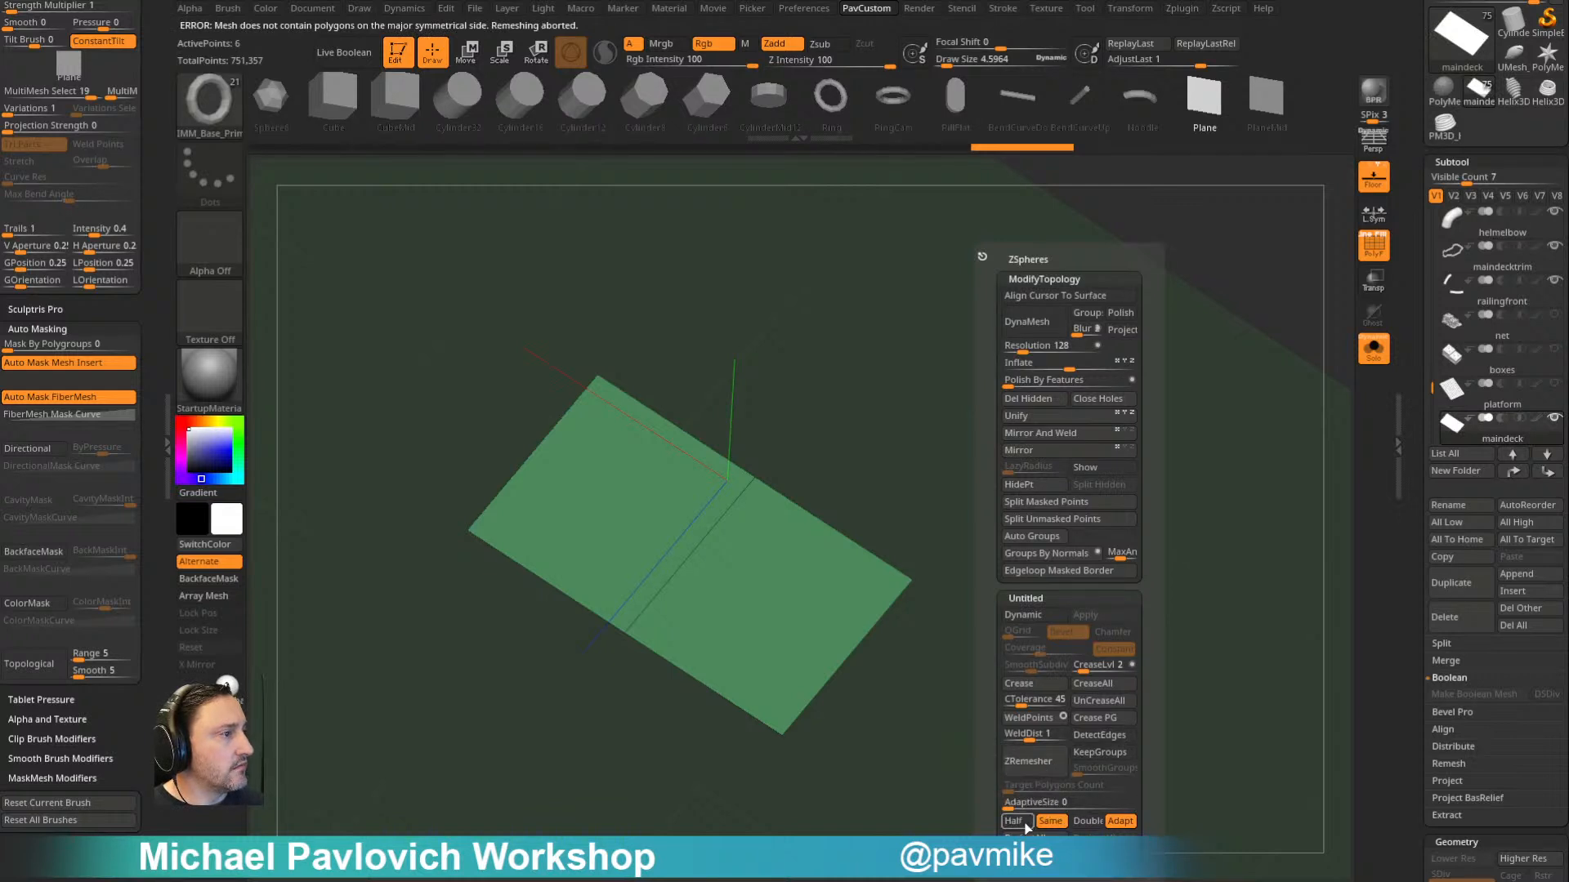
left_click_drag(1070, 837, 1069, 829)
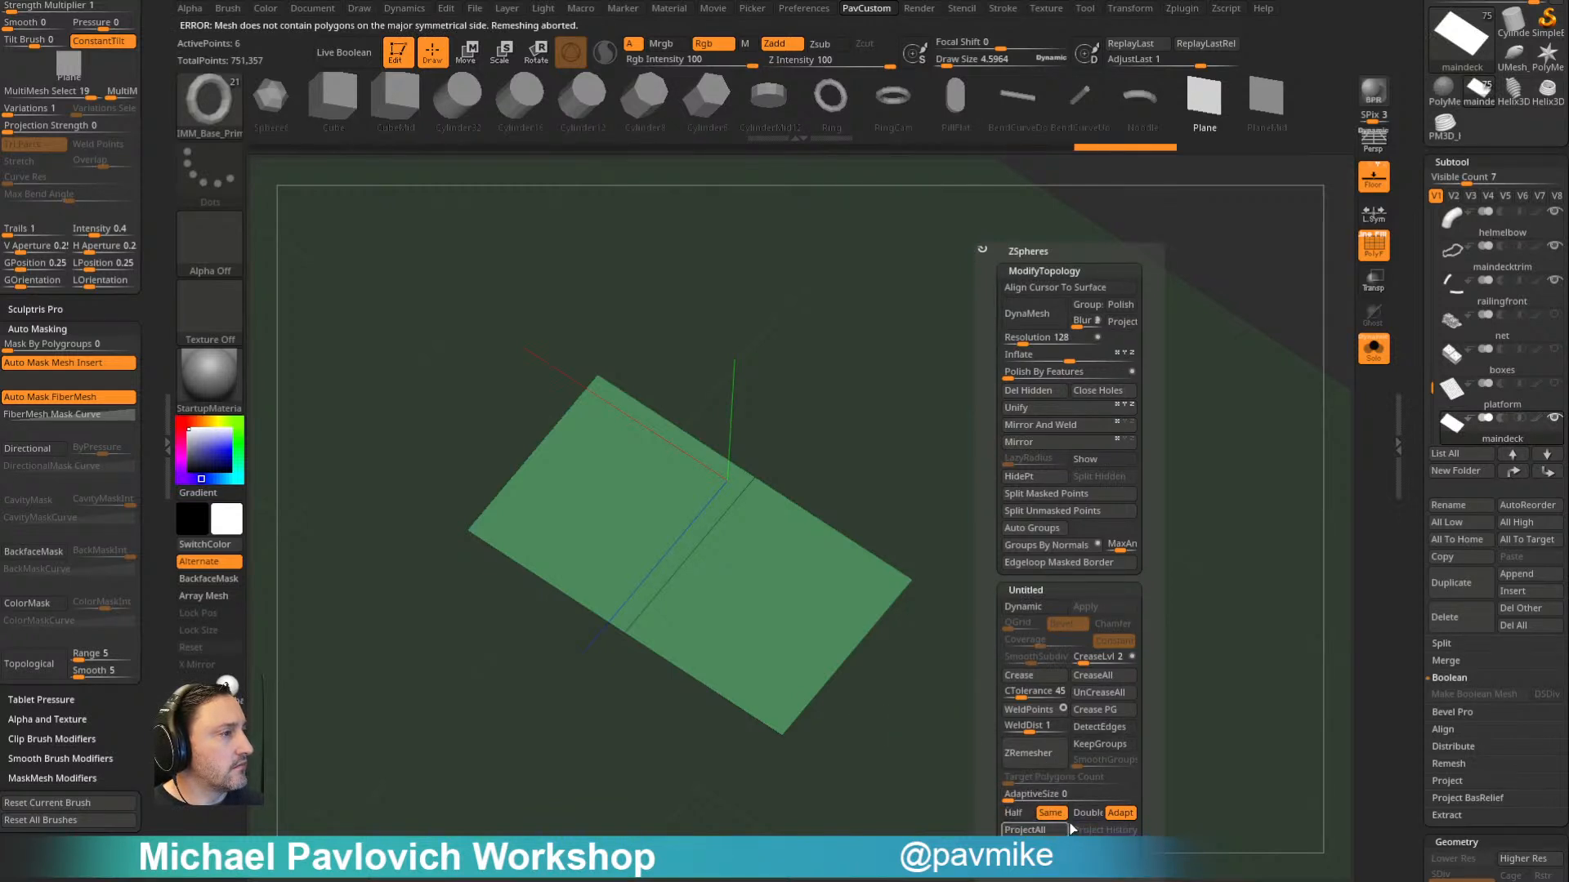
left_click(1077, 813)
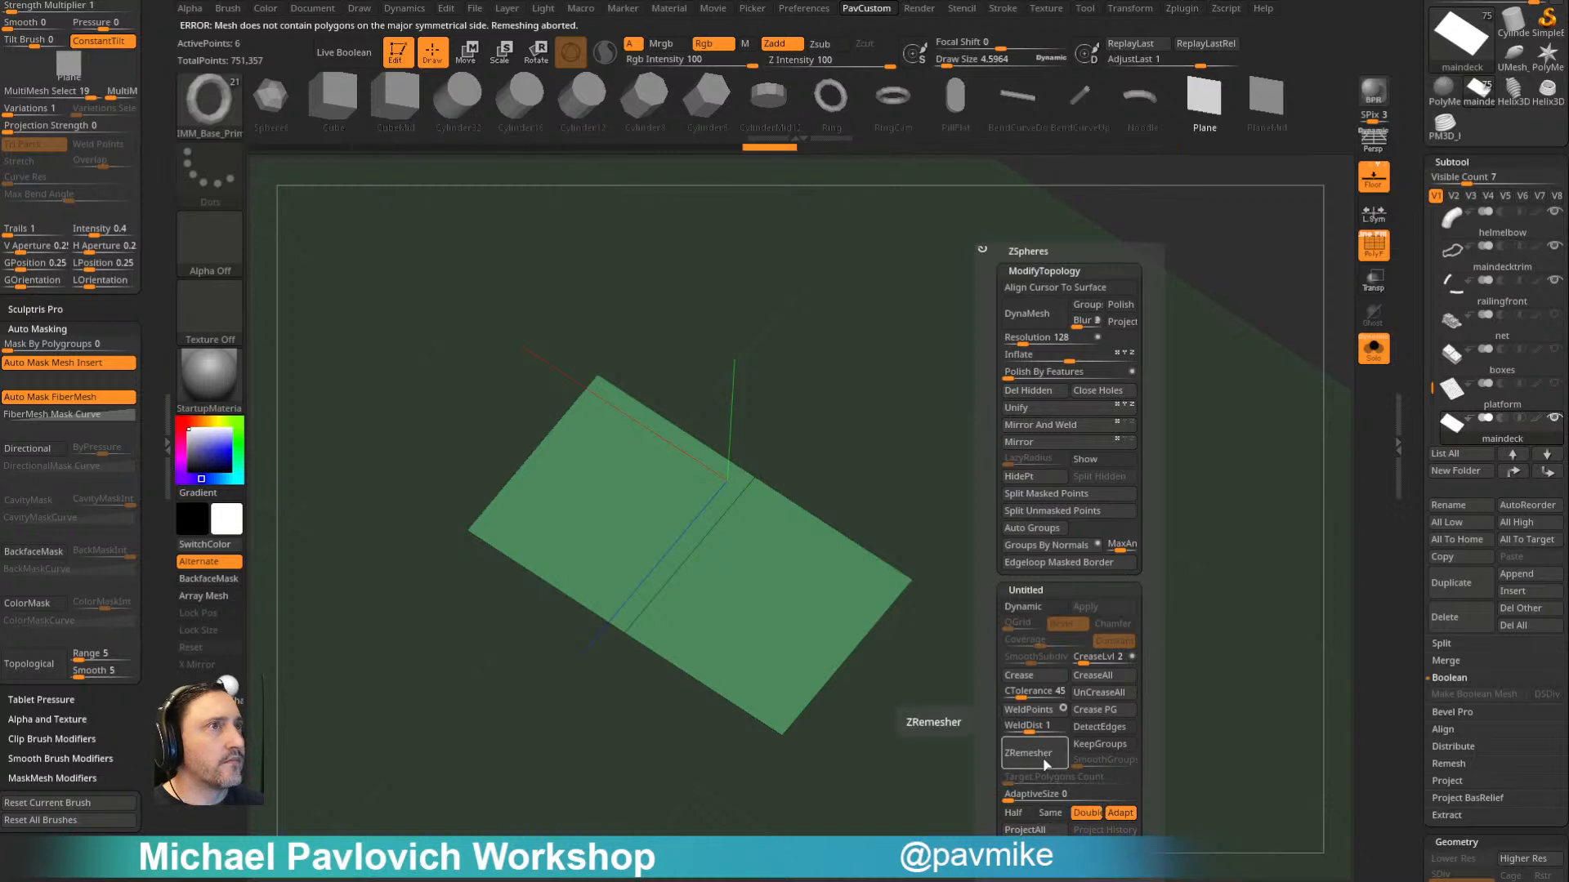
left_click(1045, 763)
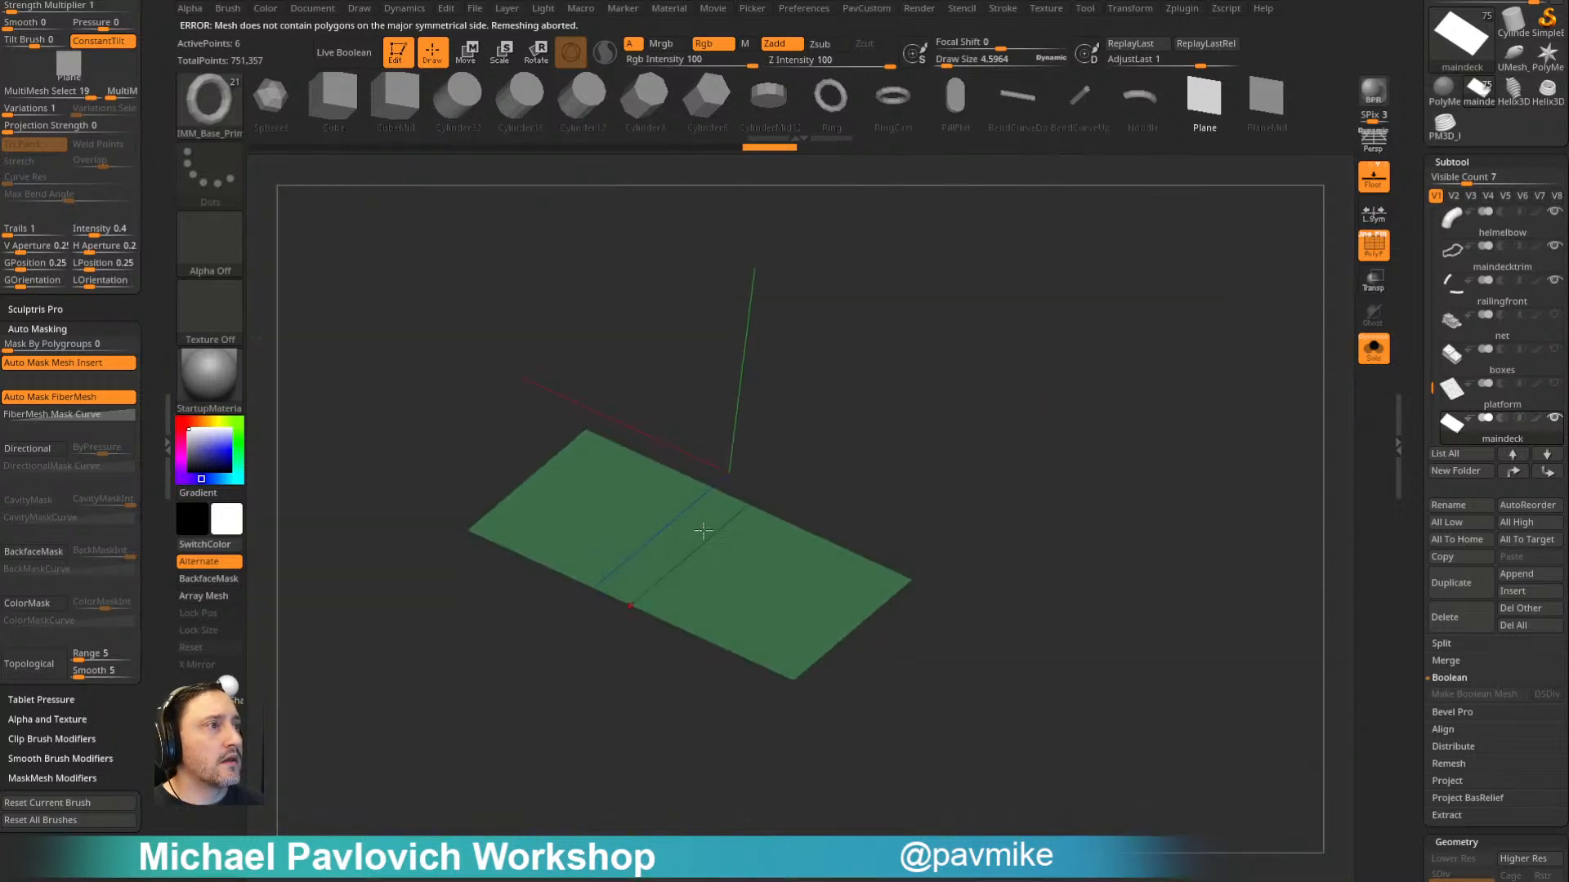
- Toggle the shark reference overlay off again and remesh the plane into an even quad grid with ZRemesher at Double
key("shift+z")
key("z")
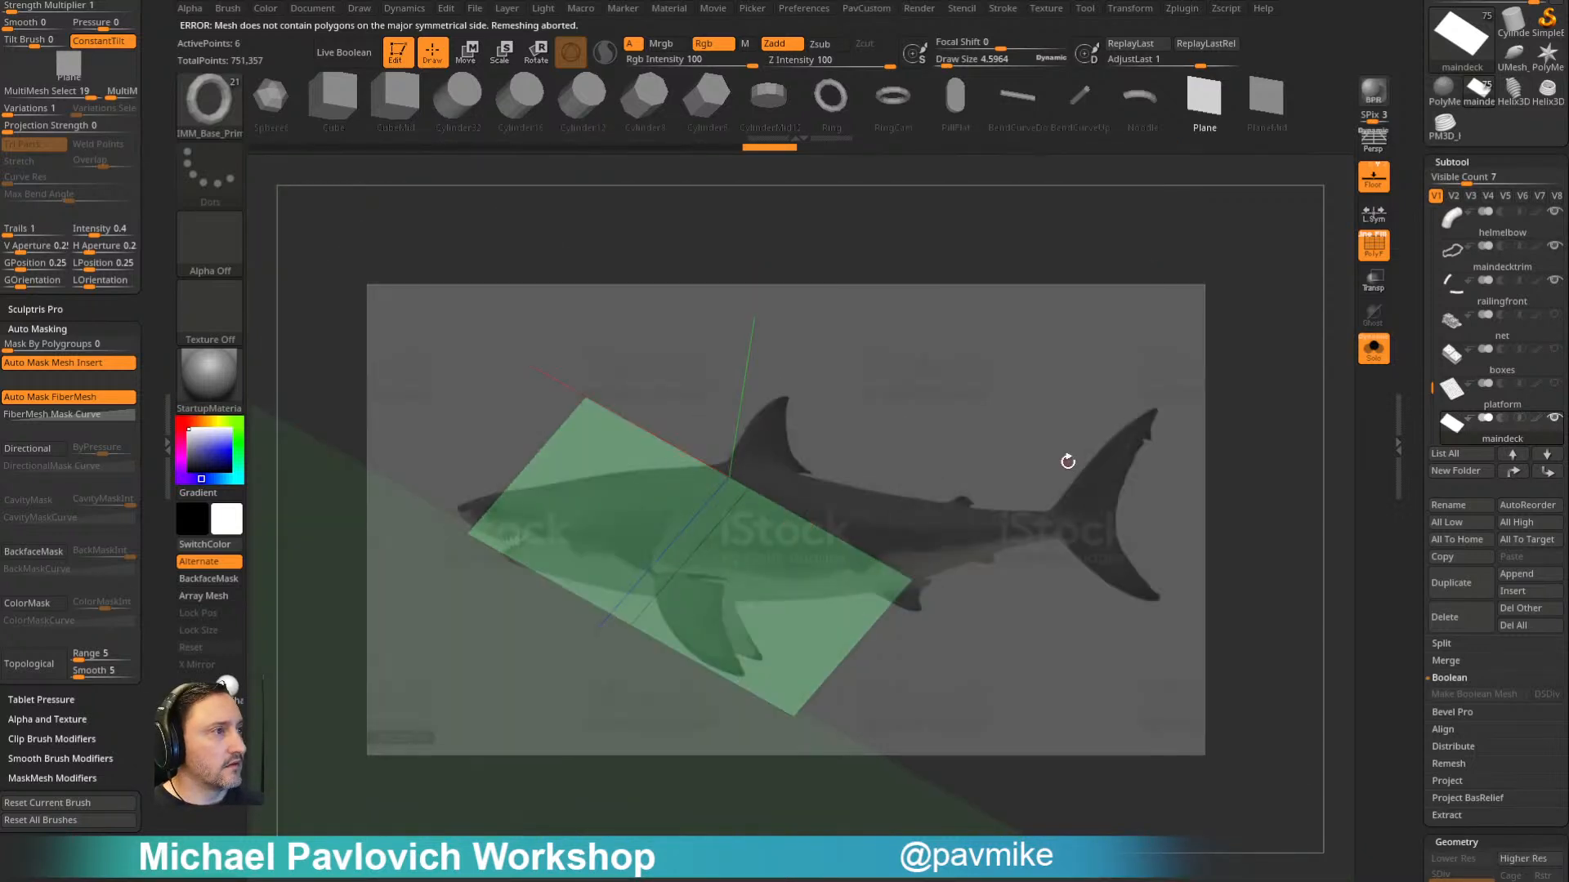
key("shift+z")
key("space")
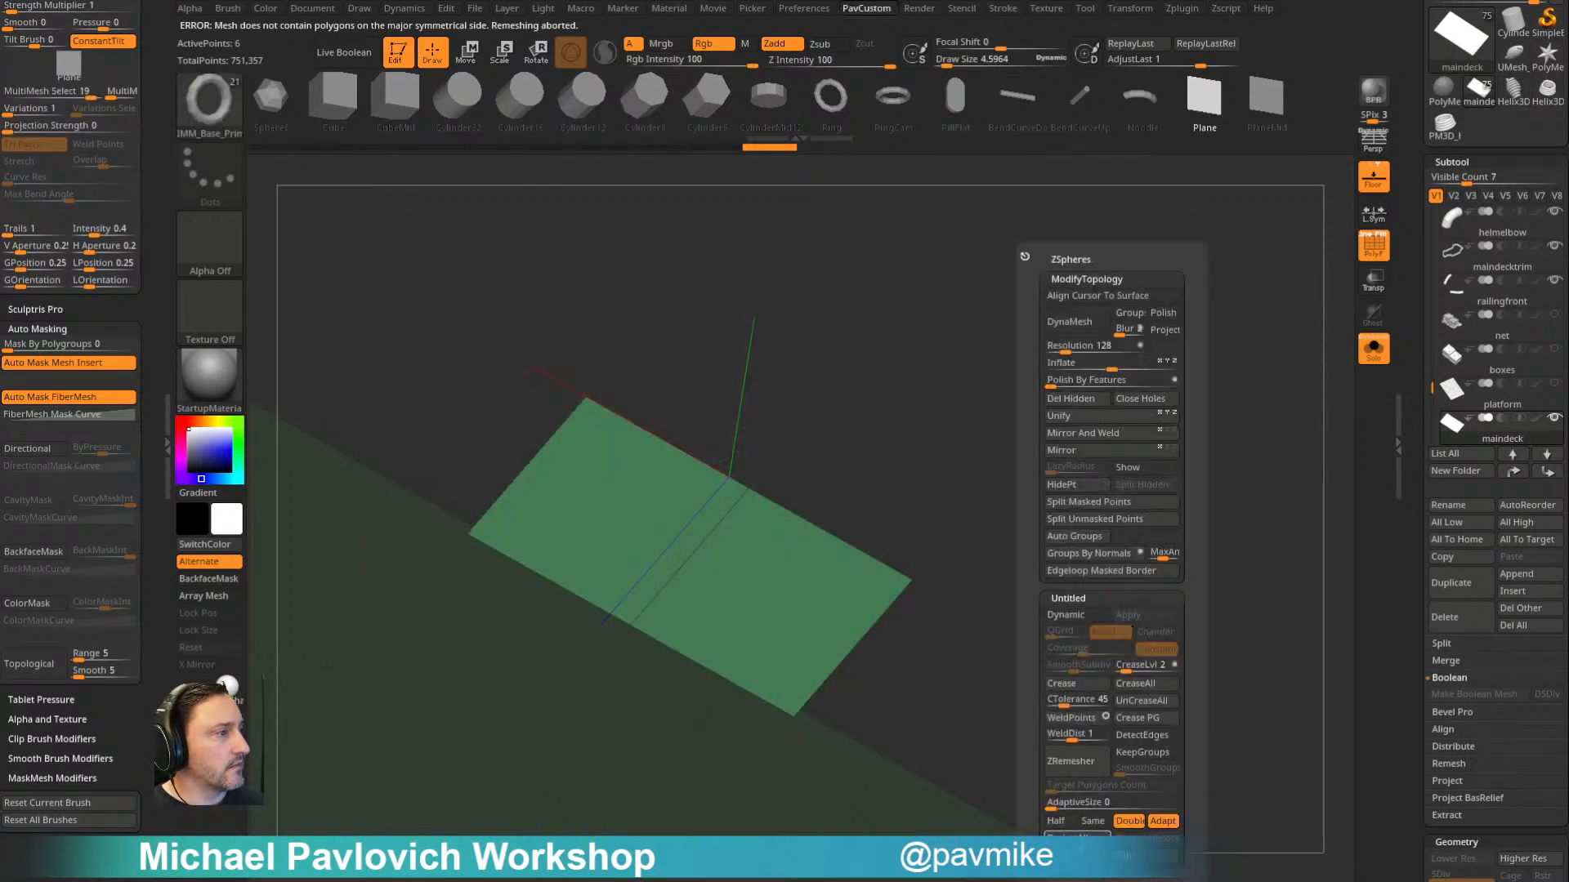
left_click(1085, 762)
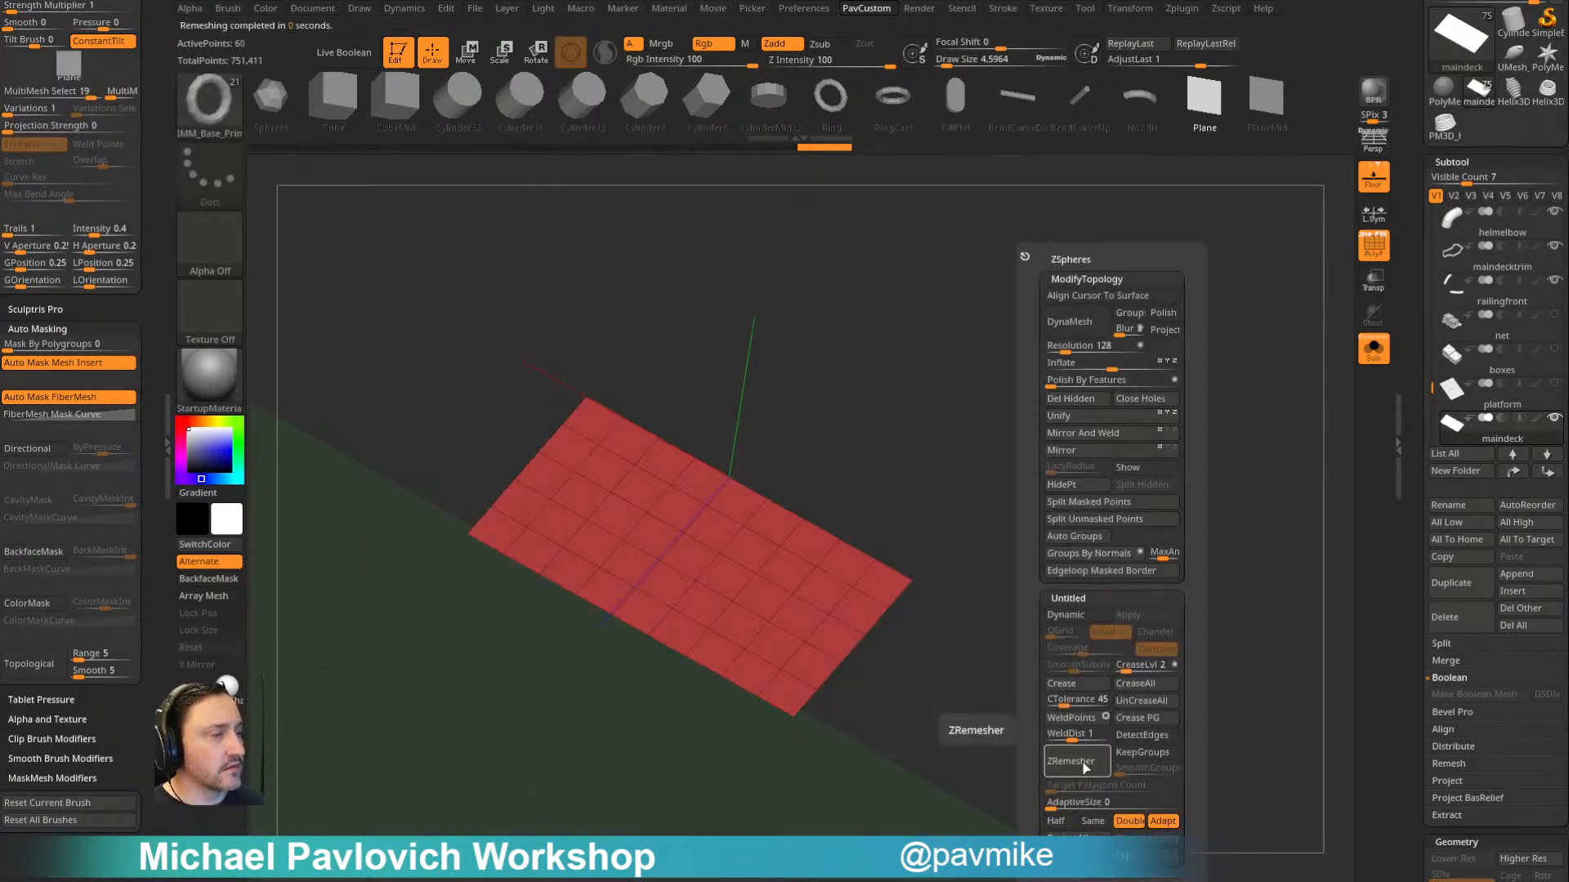
key("shift+z")
key("z")
key("shift+z")
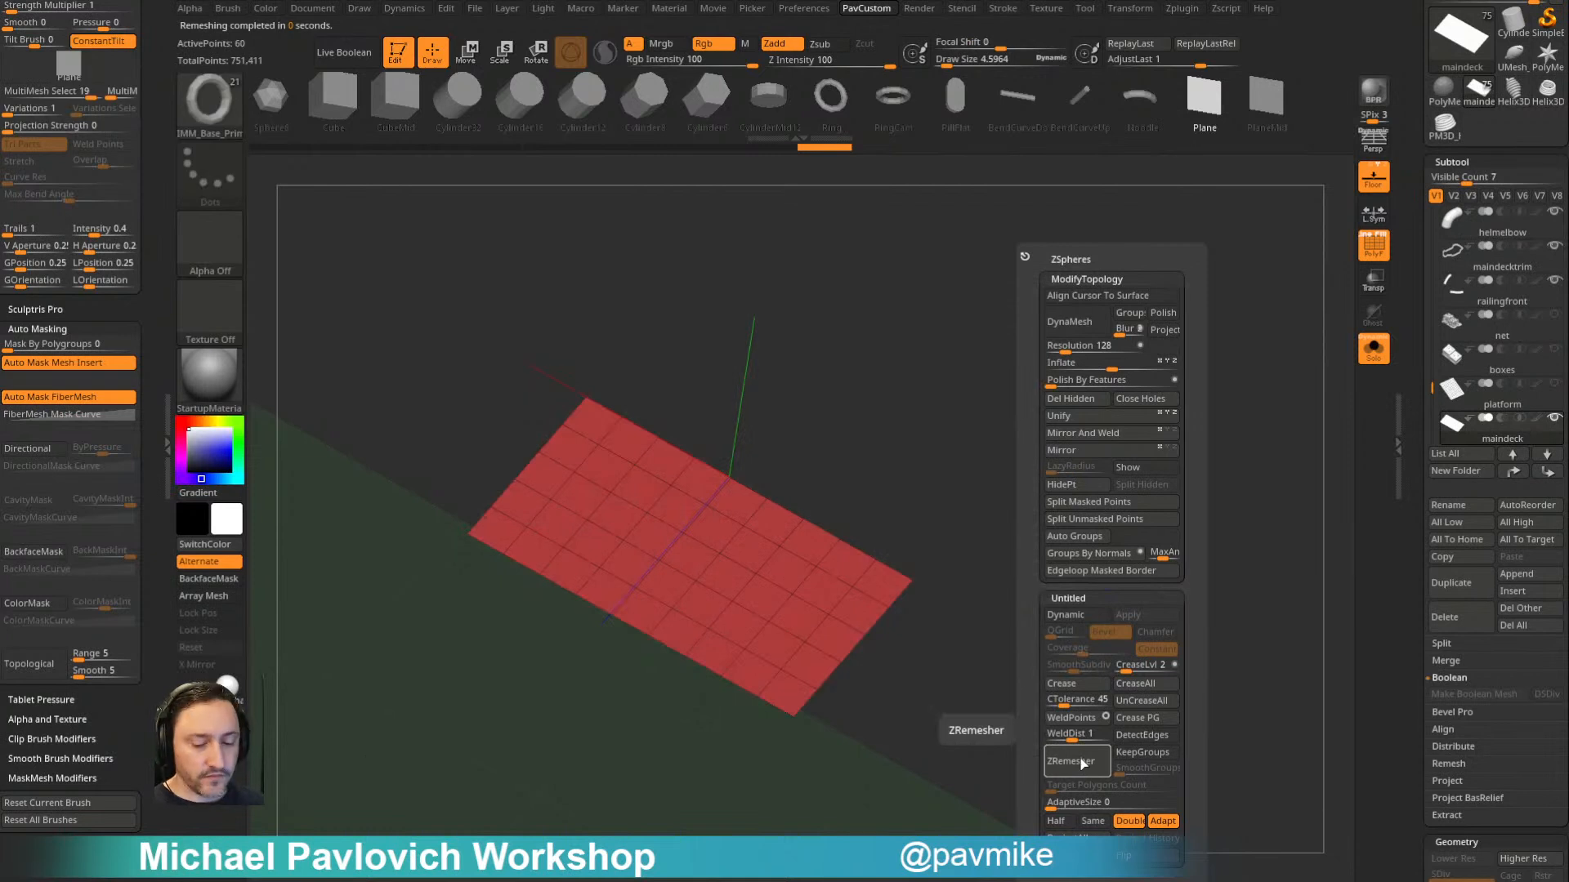
mouse_move(941, 570)
left_mouse_down()
mouse_move(1075, 557)
mouse_move(1051, 354)
mouse_move(1124, 397)
mouse_move(1200, 515)
mouse_move(1177, 523)
mouse_move(1193, 526)
mouse_move(1138, 484)
mouse_move(1166, 608)
mouse_move(1040, 479)
left_mouse_up()
key("w")
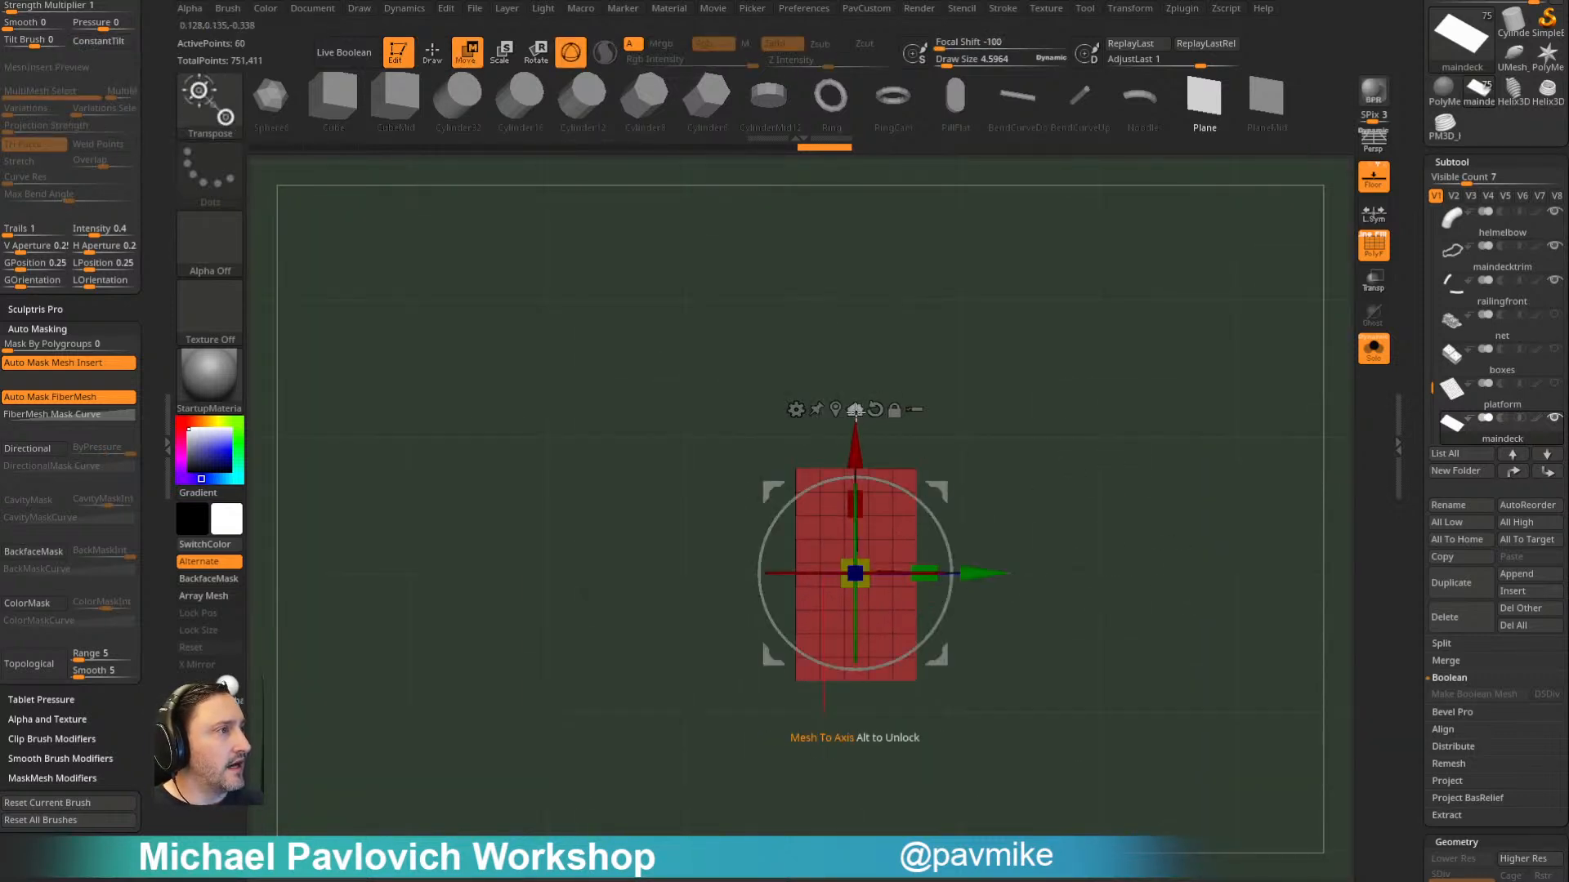
key("q")
mouse_move(1057, 479)
left_mouse_down()
mouse_move(1106, 339)
mouse_move(1139, 459)
mouse_move(879, 483)
left_mouse_up()
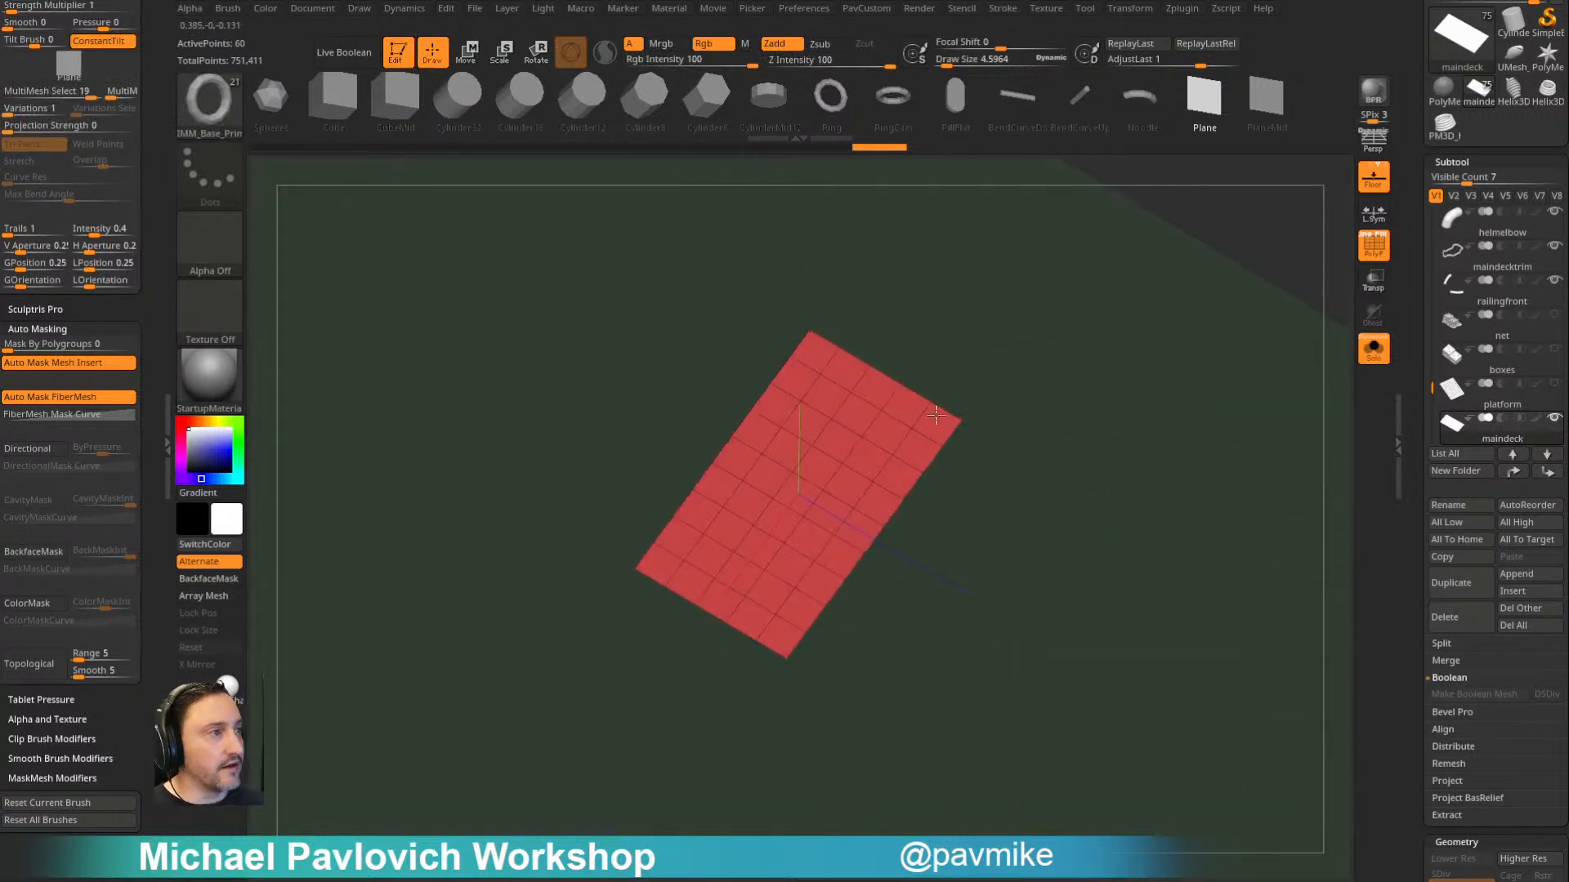
left_click_drag(938, 406, 1142, 389)
key("f")
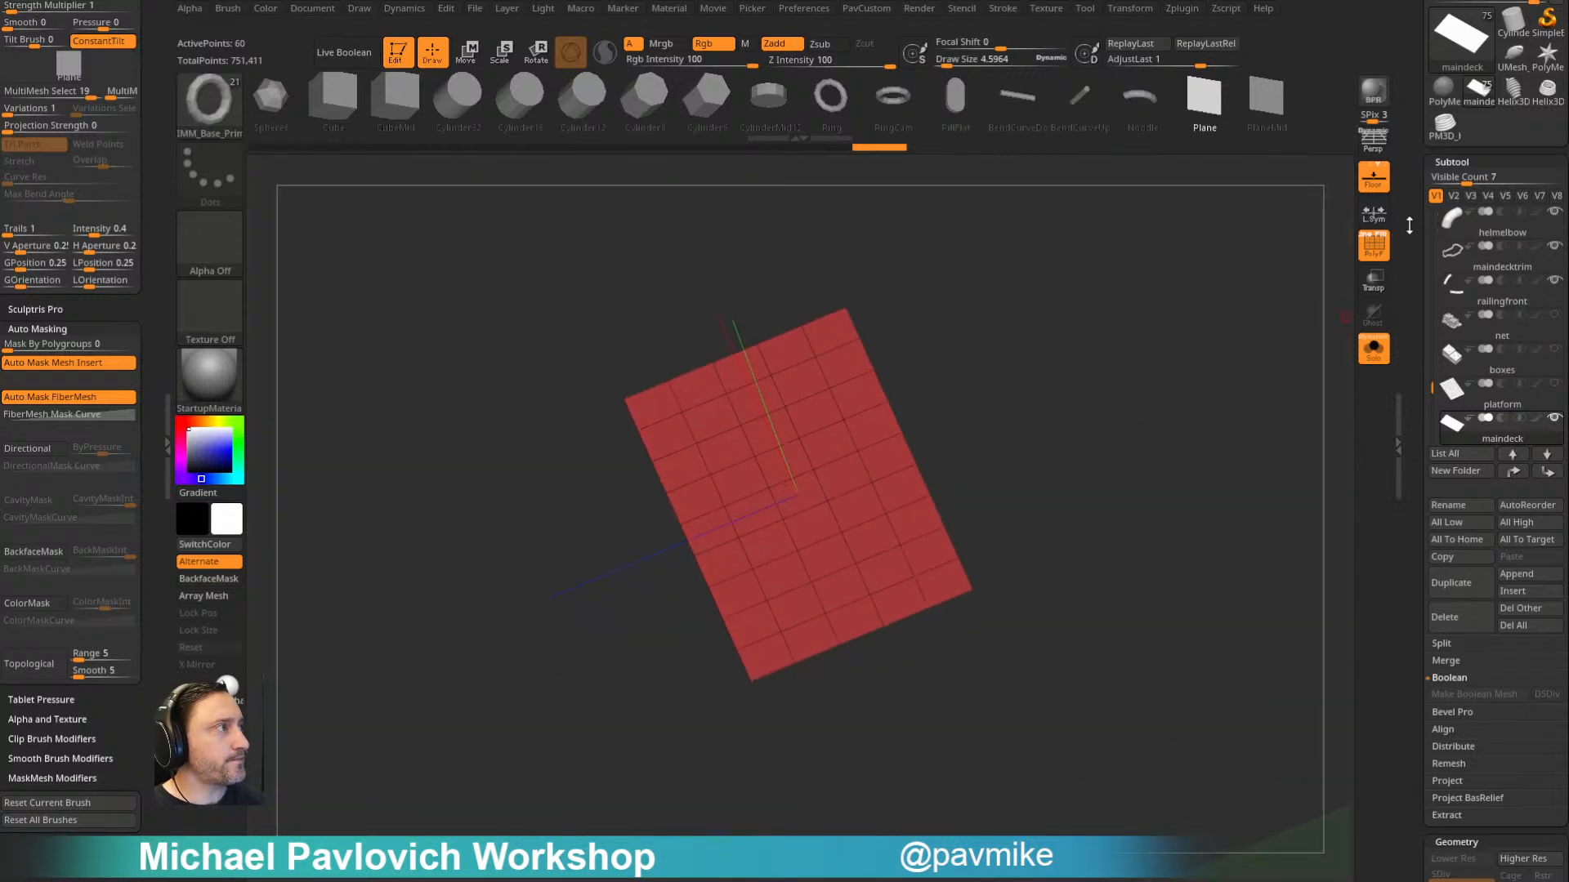
- Hide the floor grid, set the ZRemesher target to Half, and try remeshing the plane
left_click(1373, 177)
left_click_drag(1211, 315, 1062, 458)
key("2")
key("2")
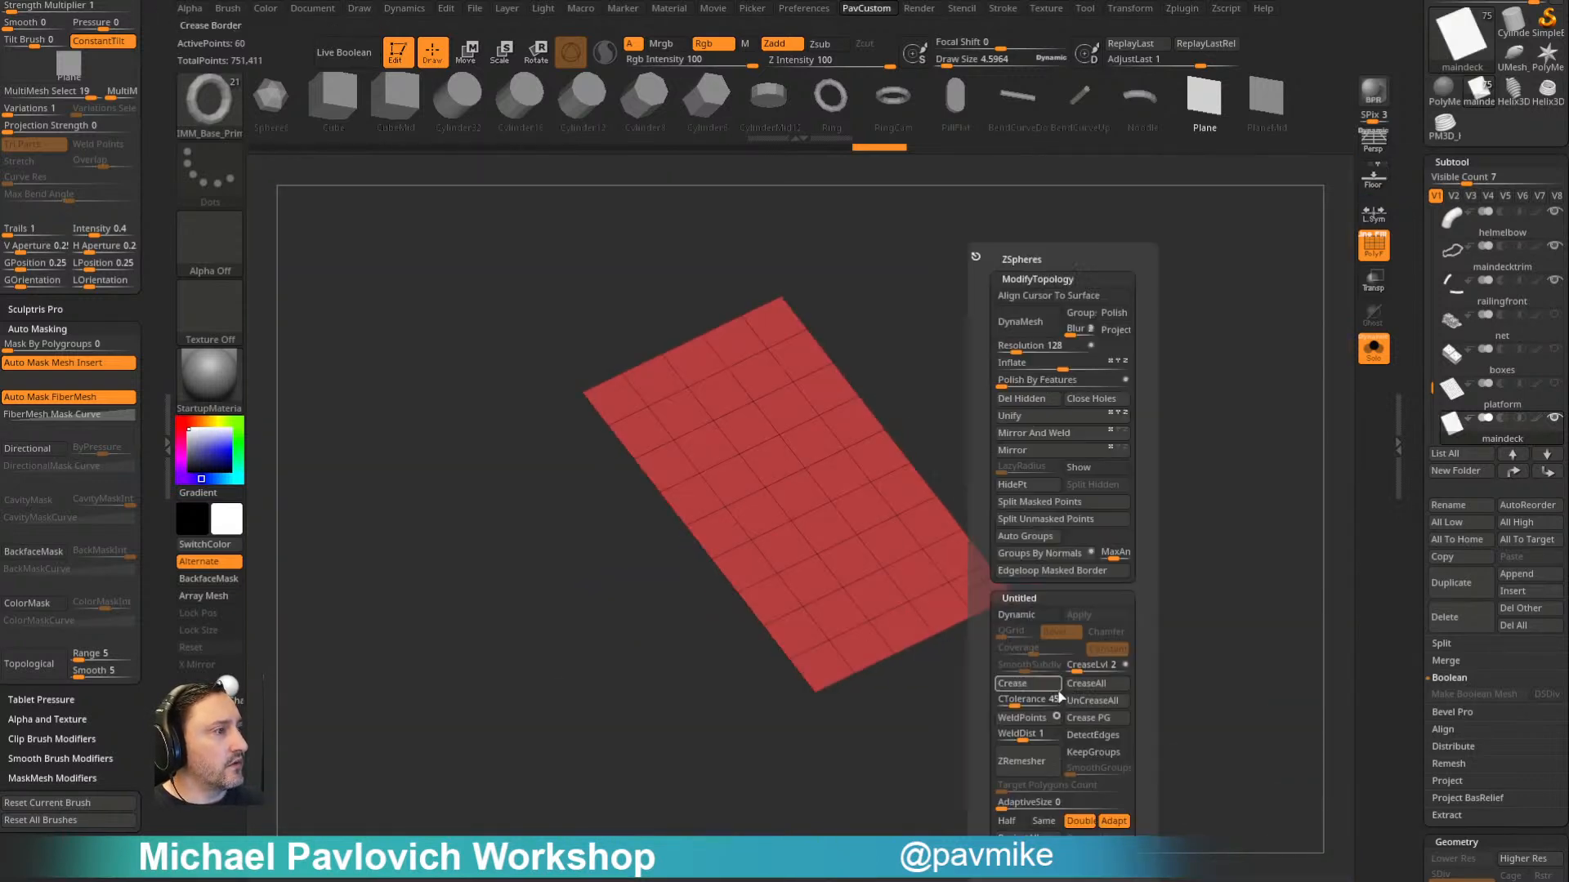
left_click(1006, 820)
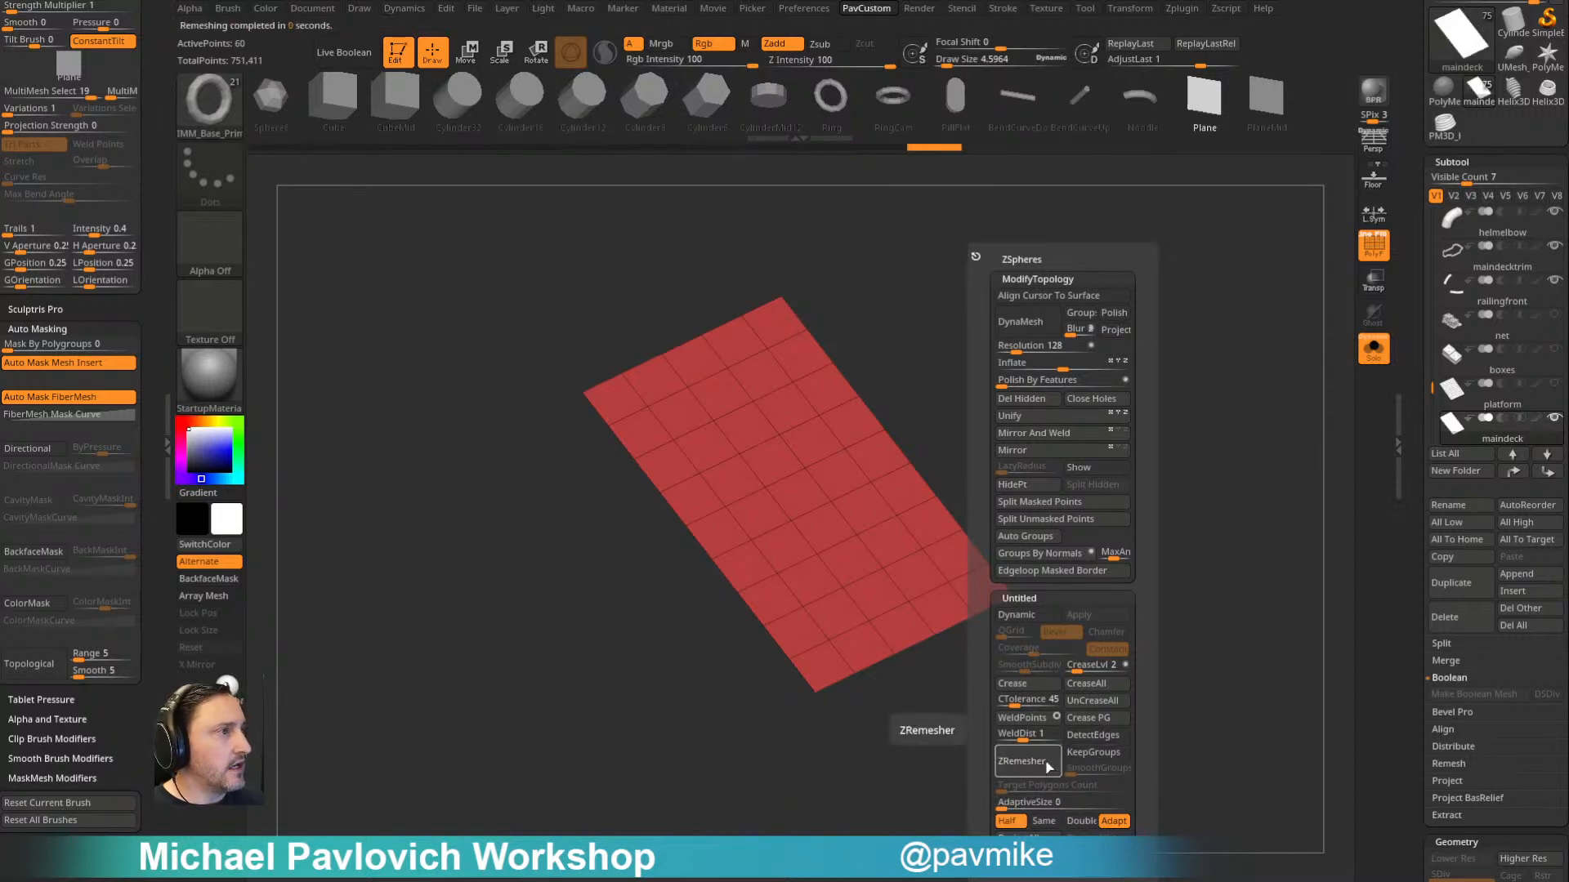
left_click(1048, 766)
- Stretch the plane across its short side with the transform gizmo to widen its grid cells
key("w")
left_click_drag(743, 520, 711, 536)
left_click_drag(836, 537, 816, 514)
key("q")
left_click_drag(1103, 444, 1134, 464)
- Remesh the widened plane with ZRemesher at Half, undoing the first attempt and running it again
key("3")
left_click(1111, 761)
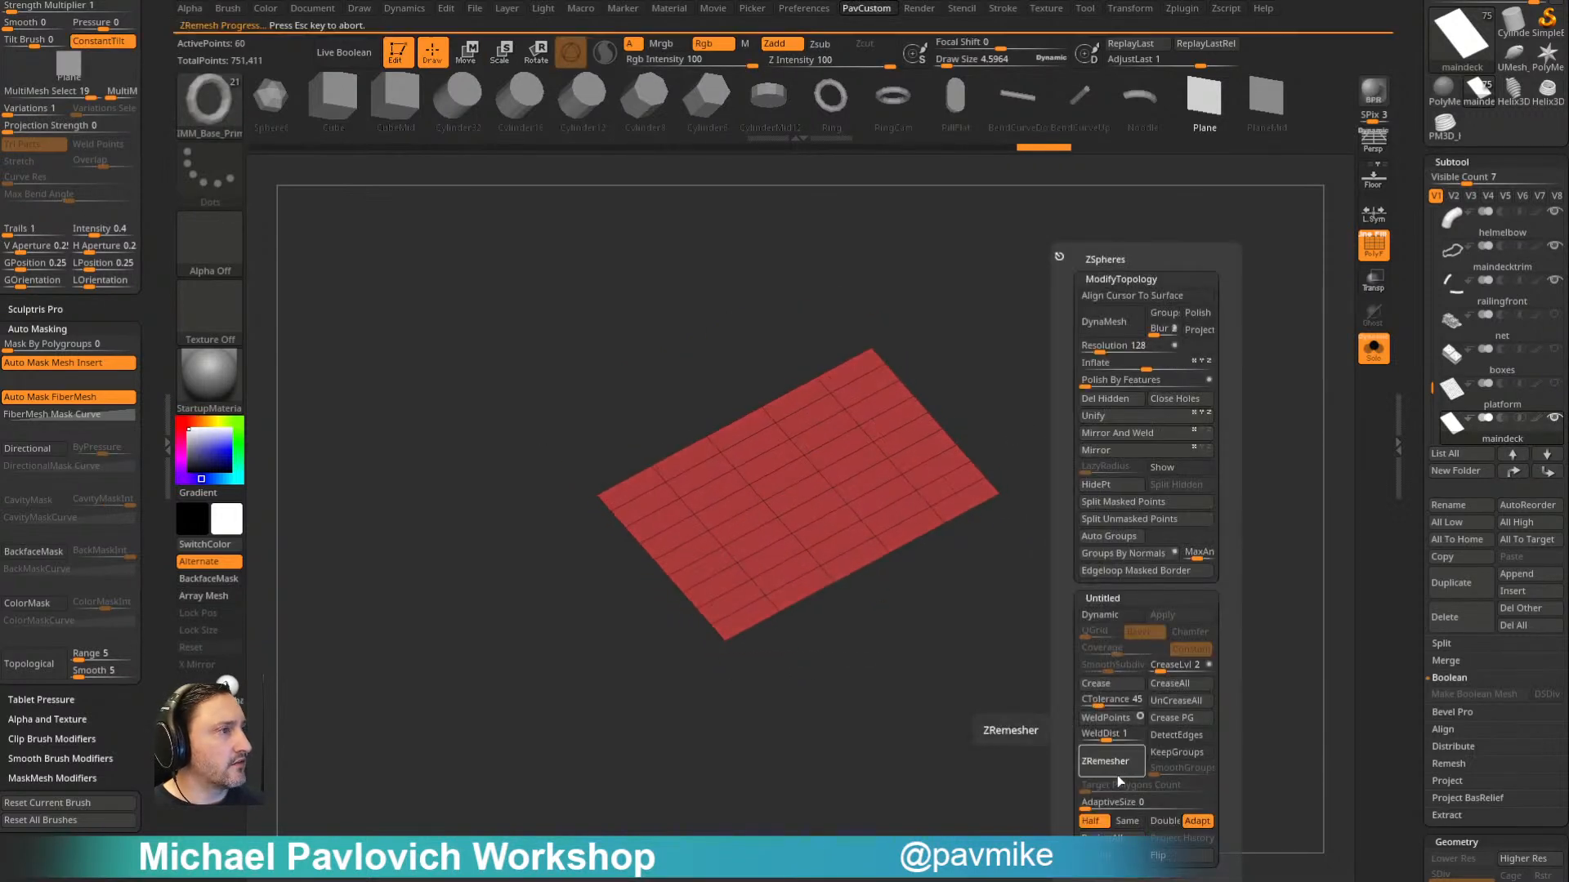
key("ctrl+z")
key("3")
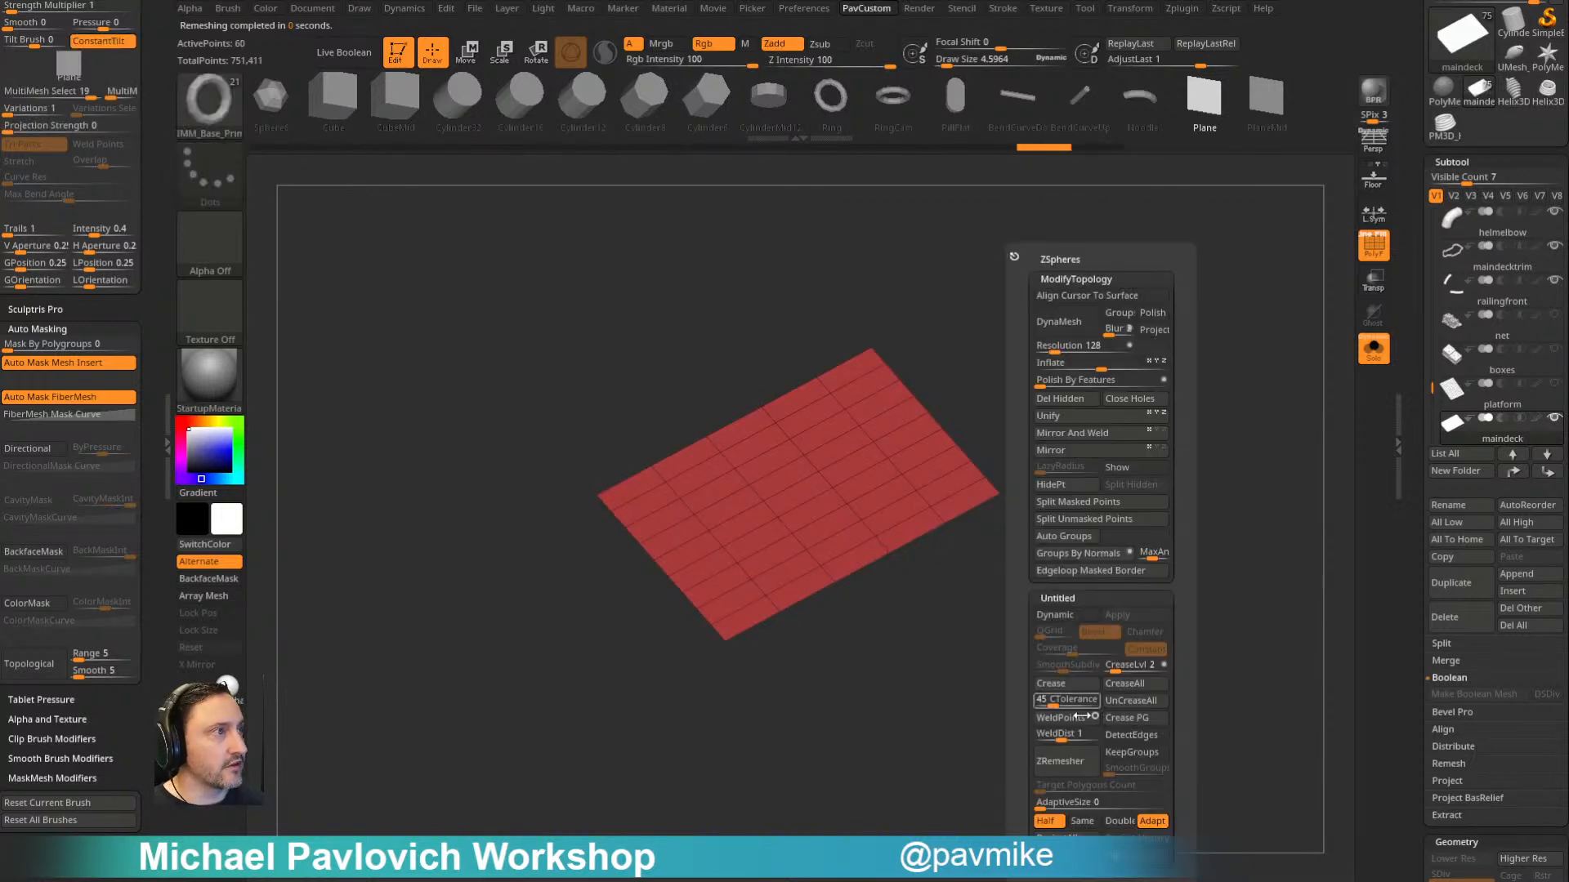
left_click(1071, 762)
- Assign Checker polygroups across the remeshed plane with the ZModeler PolyGroup action on Polygroup All
left_click_drag(1088, 623, 1101, 545, "alt")
left_click_drag(1141, 409, 1173, 458, "alt")
key("b")
key("z")
key("m")
key("space")
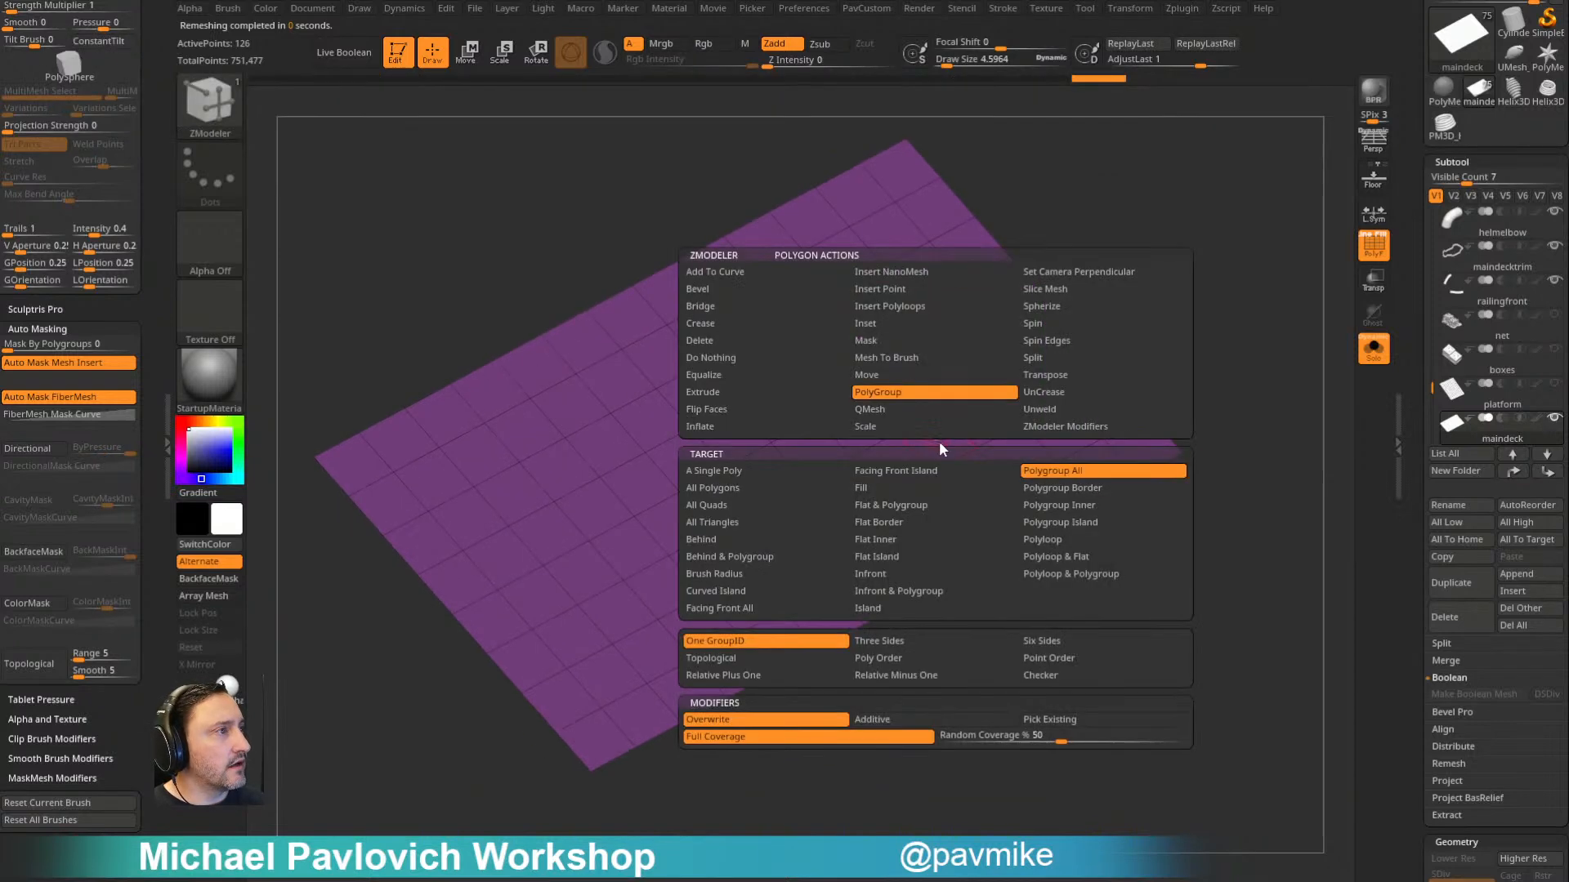
left_click(1040, 675)
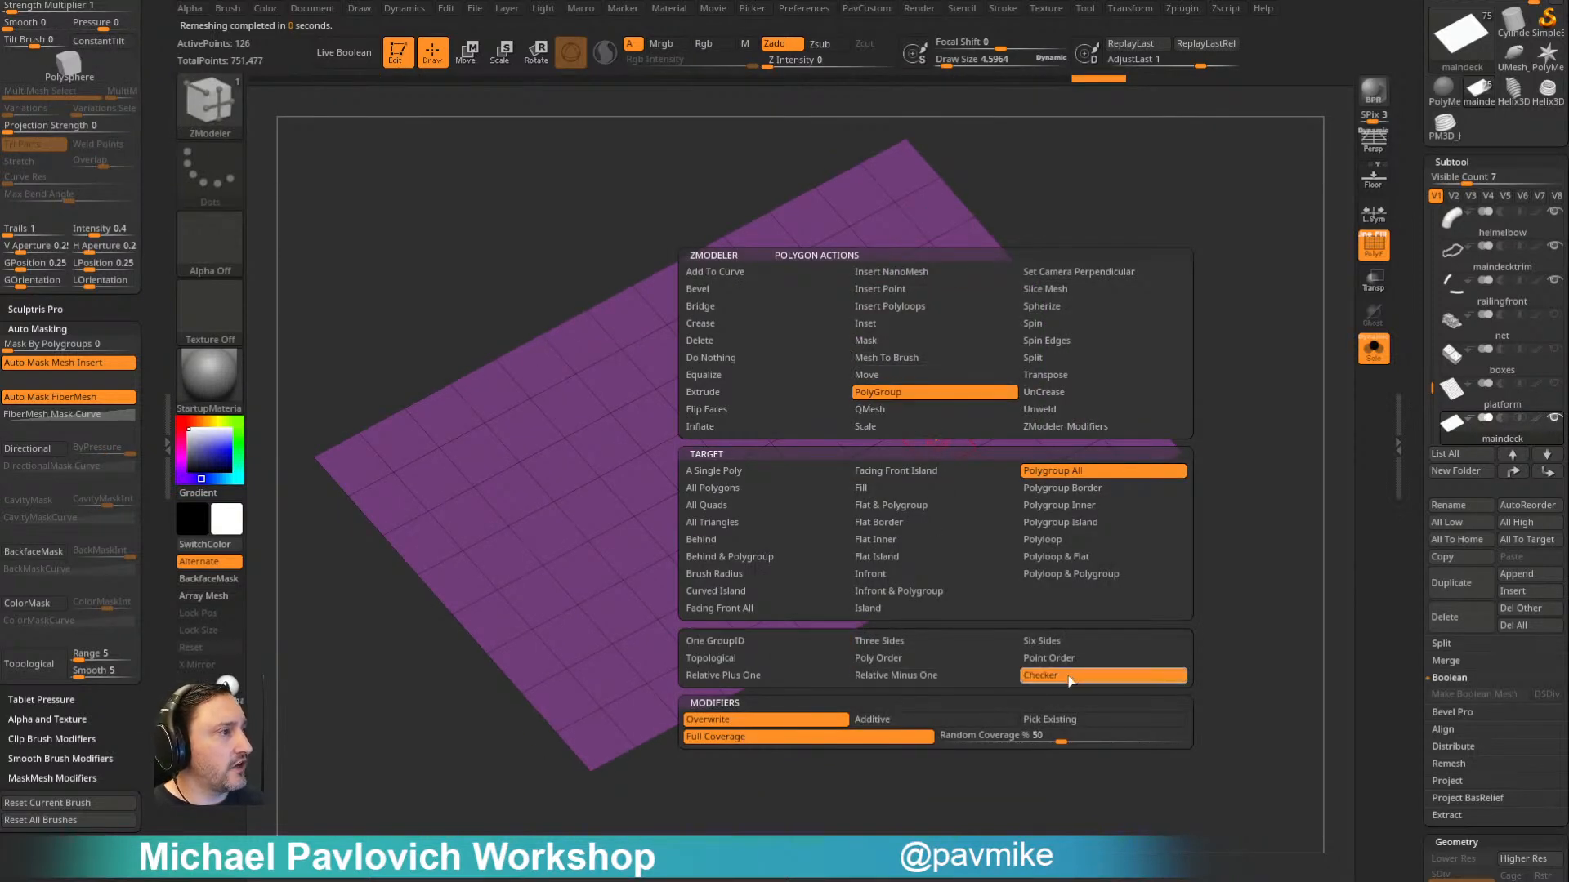
left_click(964, 490)
left_click_drag(1178, 568, 1142, 561, "alt")
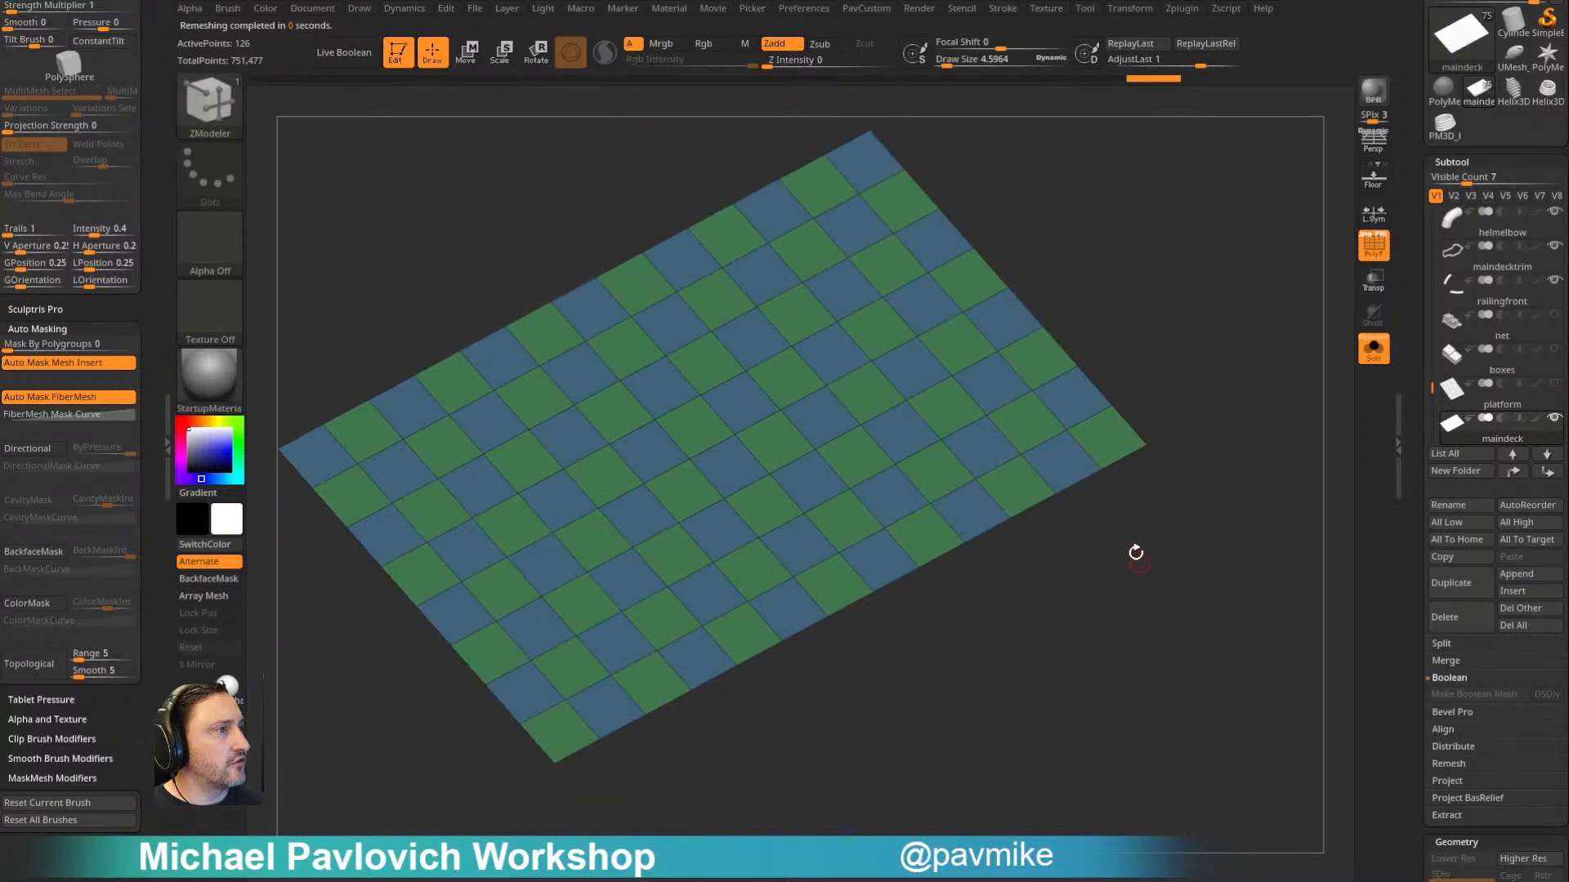
- Set the ZModeler polygon action to Inset on Polygroup All, try it on the checkered squares, and undo the inset
key("space")
left_click(817, 323)
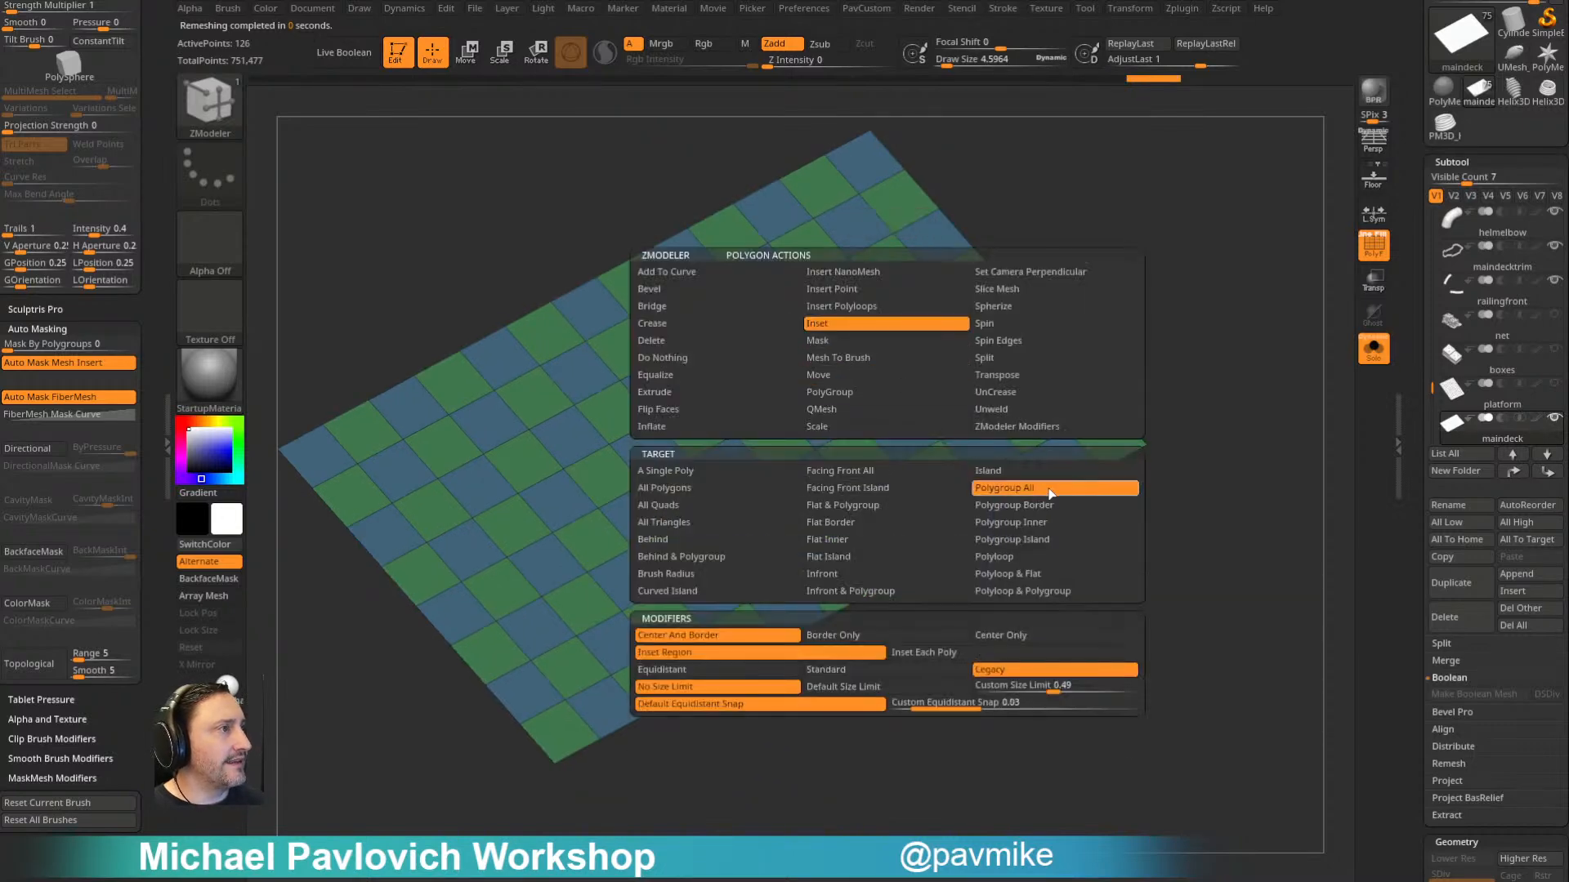
left_click(1054, 488)
left_click_drag(905, 433, 928, 450)
key("ctrl+z")
key("space")
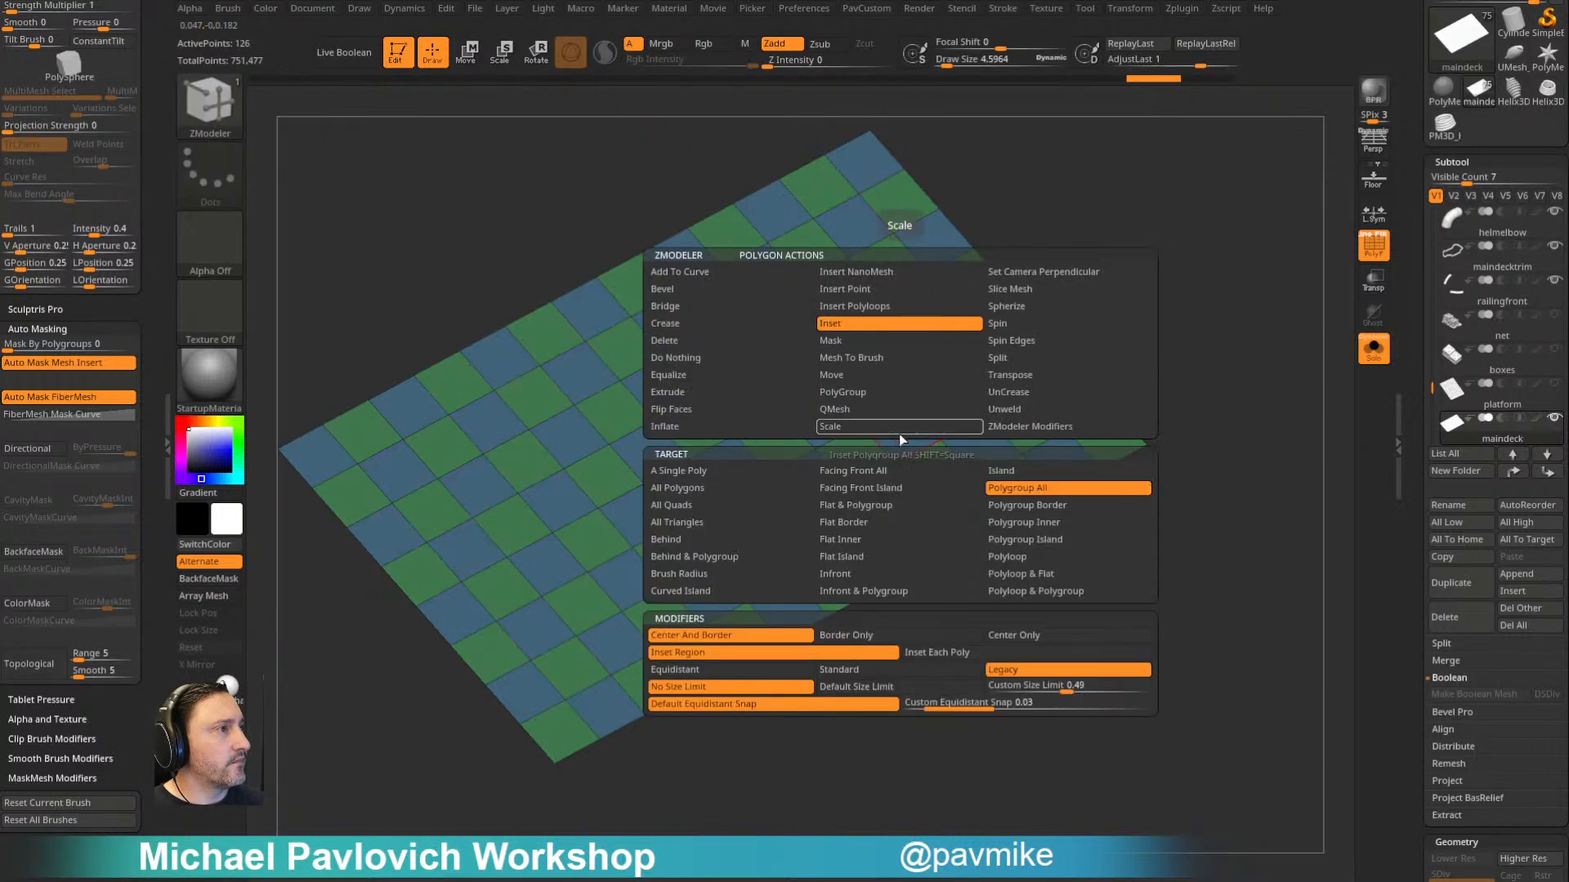
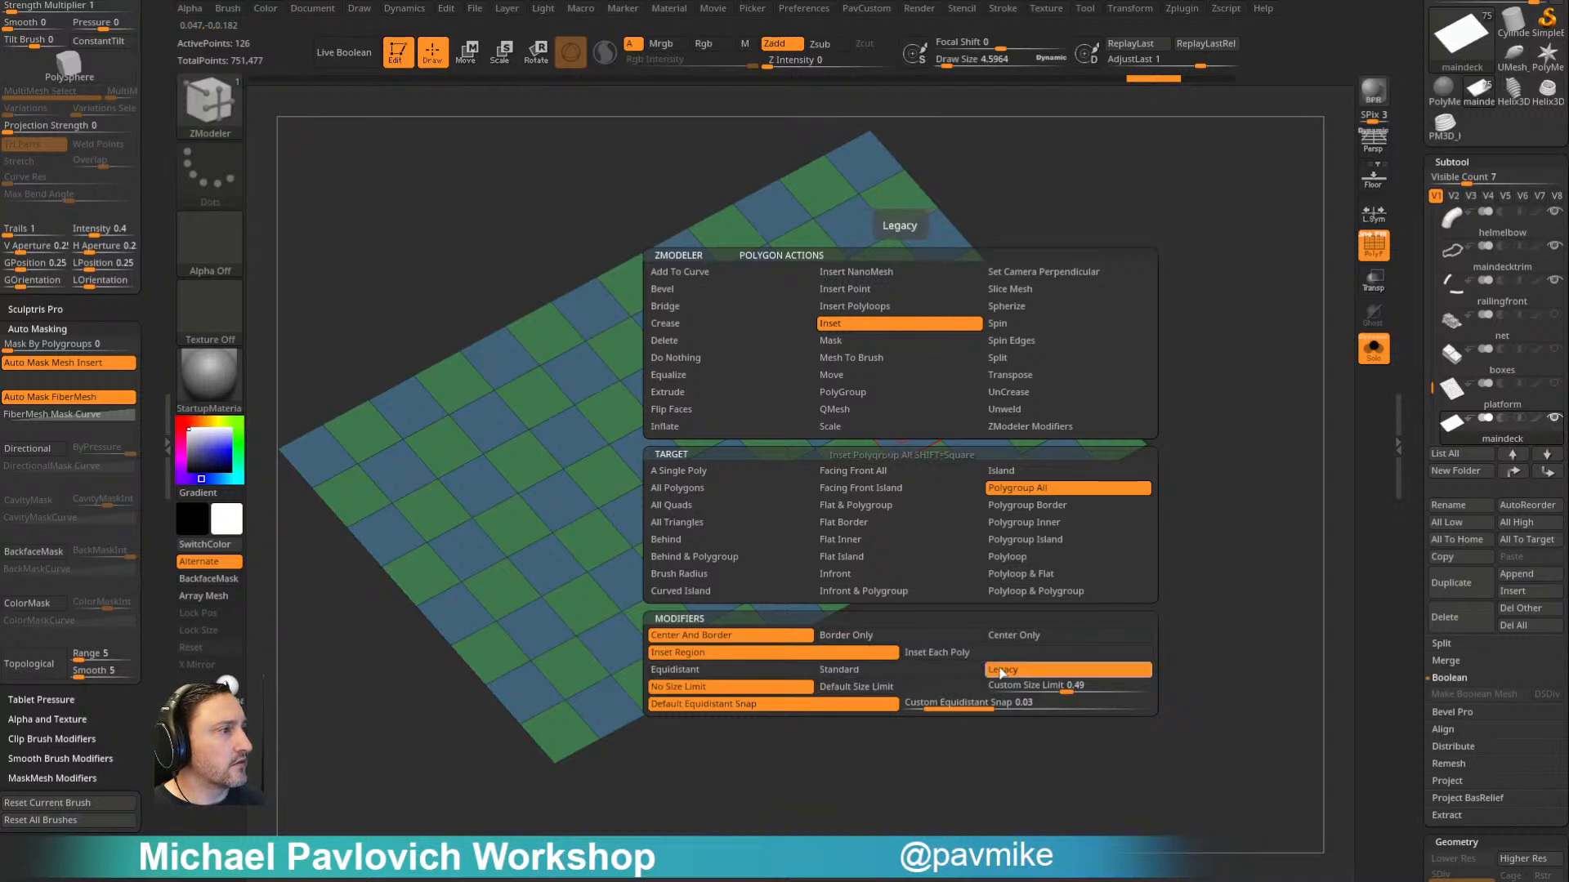
- Inset all the checkered squares individually with the ZModeler Inset Each Poly modifier on Polygroup All
left_click(937, 652)
left_click_drag(906, 439, 897, 460)
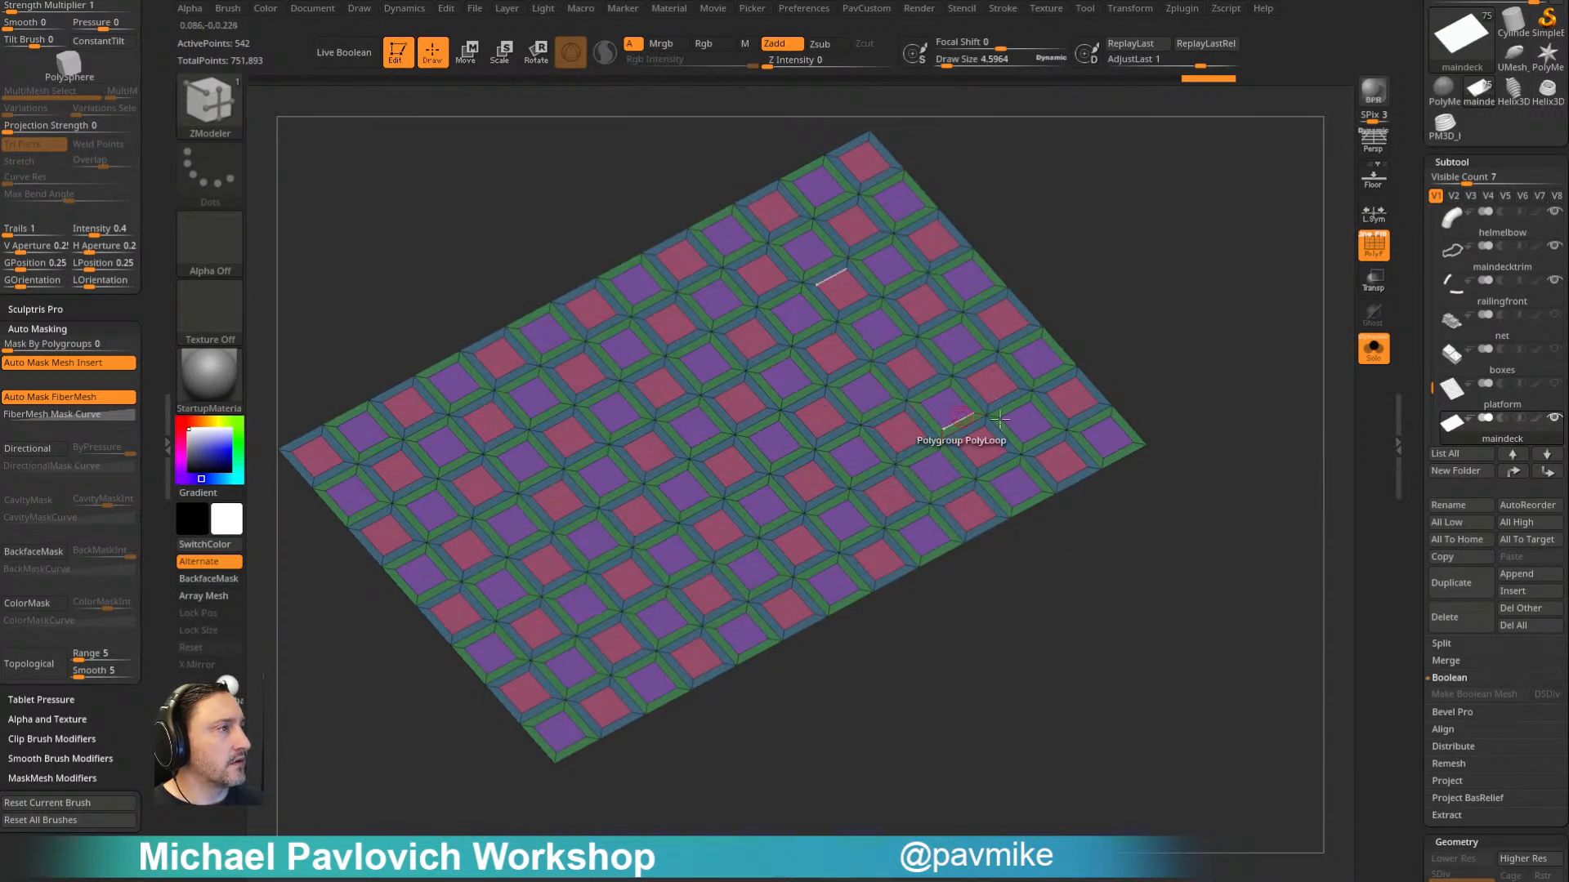
- Thicken the inset grid into a solid slab with the ZModeler Extrude polygon action on All Polygons
key("space")
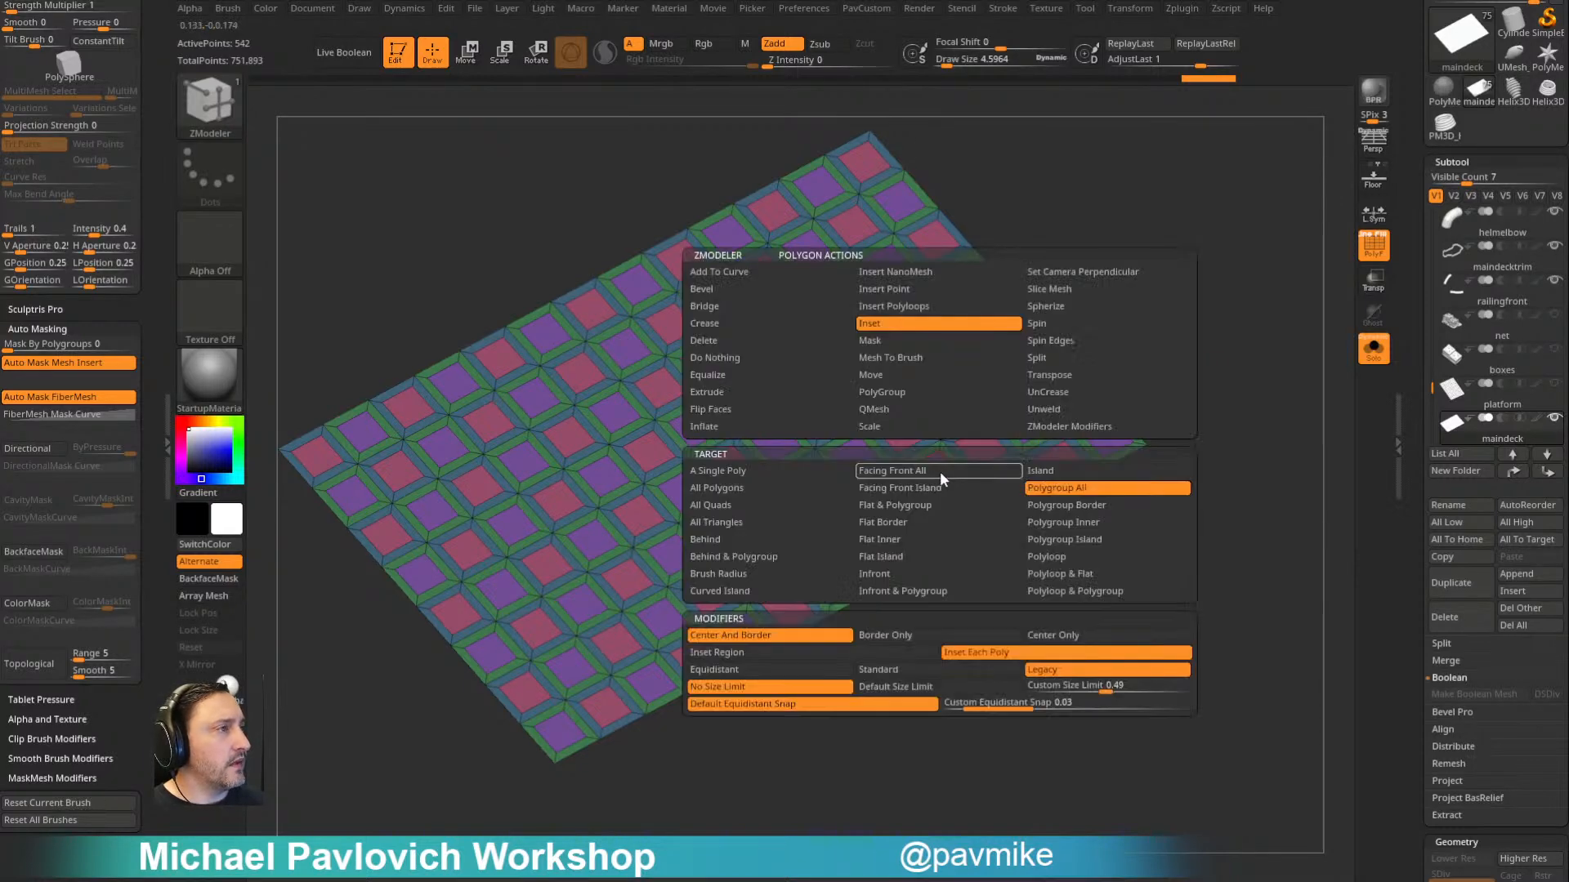
left_click(762, 393)
left_click(808, 490)
left_click_drag(962, 526, 992, 536)
key("1")
left_click(1175, 854)
left_click_drag(973, 768, 987, 637)
- Assign a new polygroup to the loop of side faces with the ZModeler PolyGroup edge action on Polyloop
key("space")
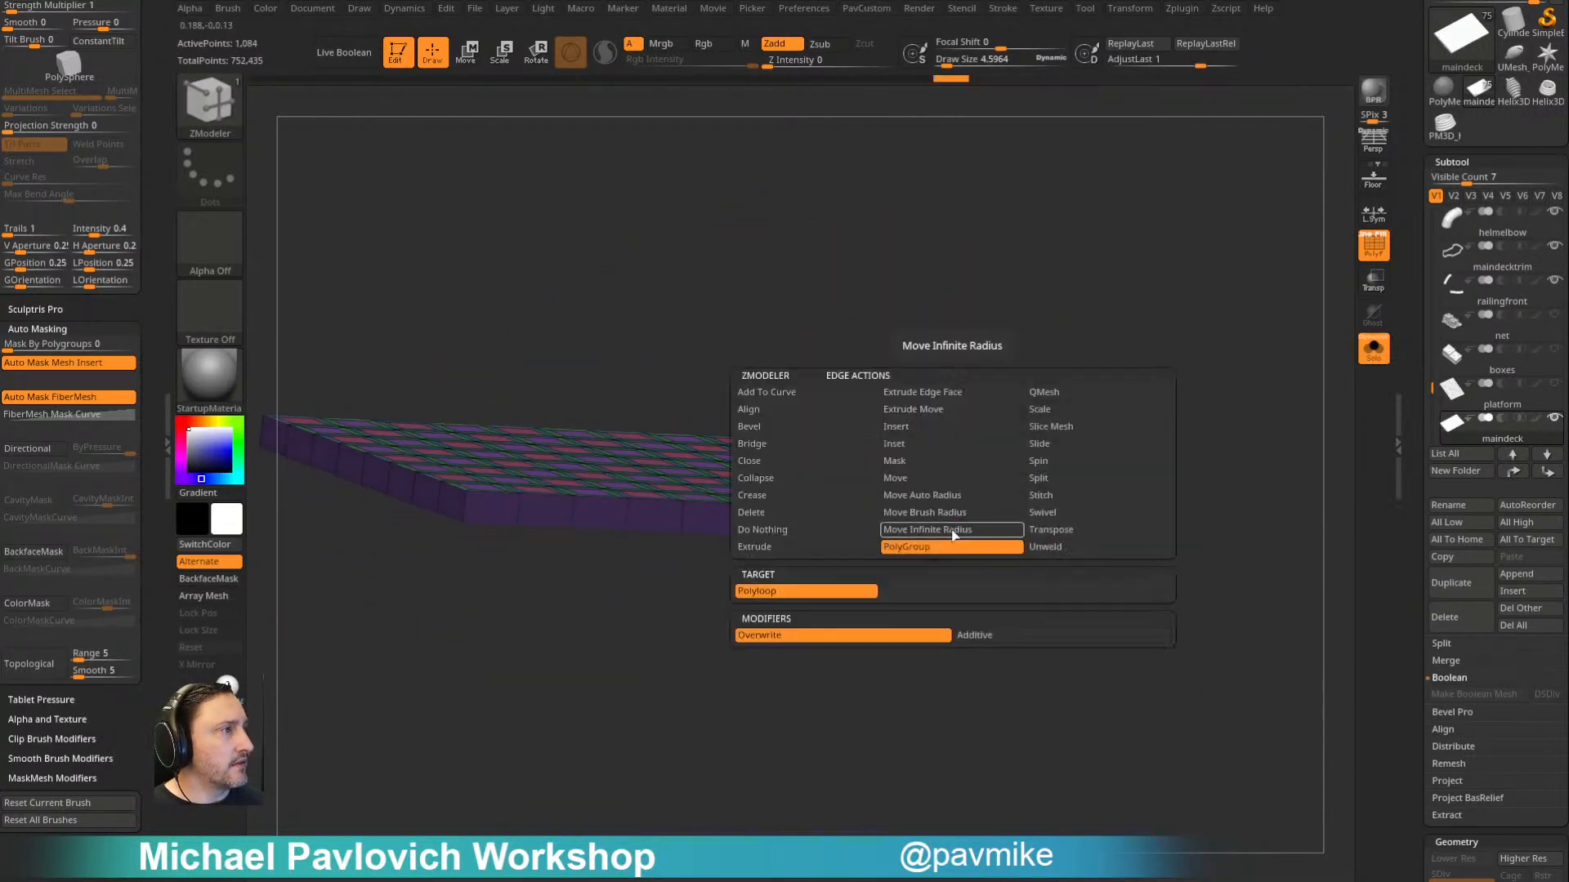
left_click(908, 547)
left_click(953, 533)
left_click_drag(955, 560, 974, 529)
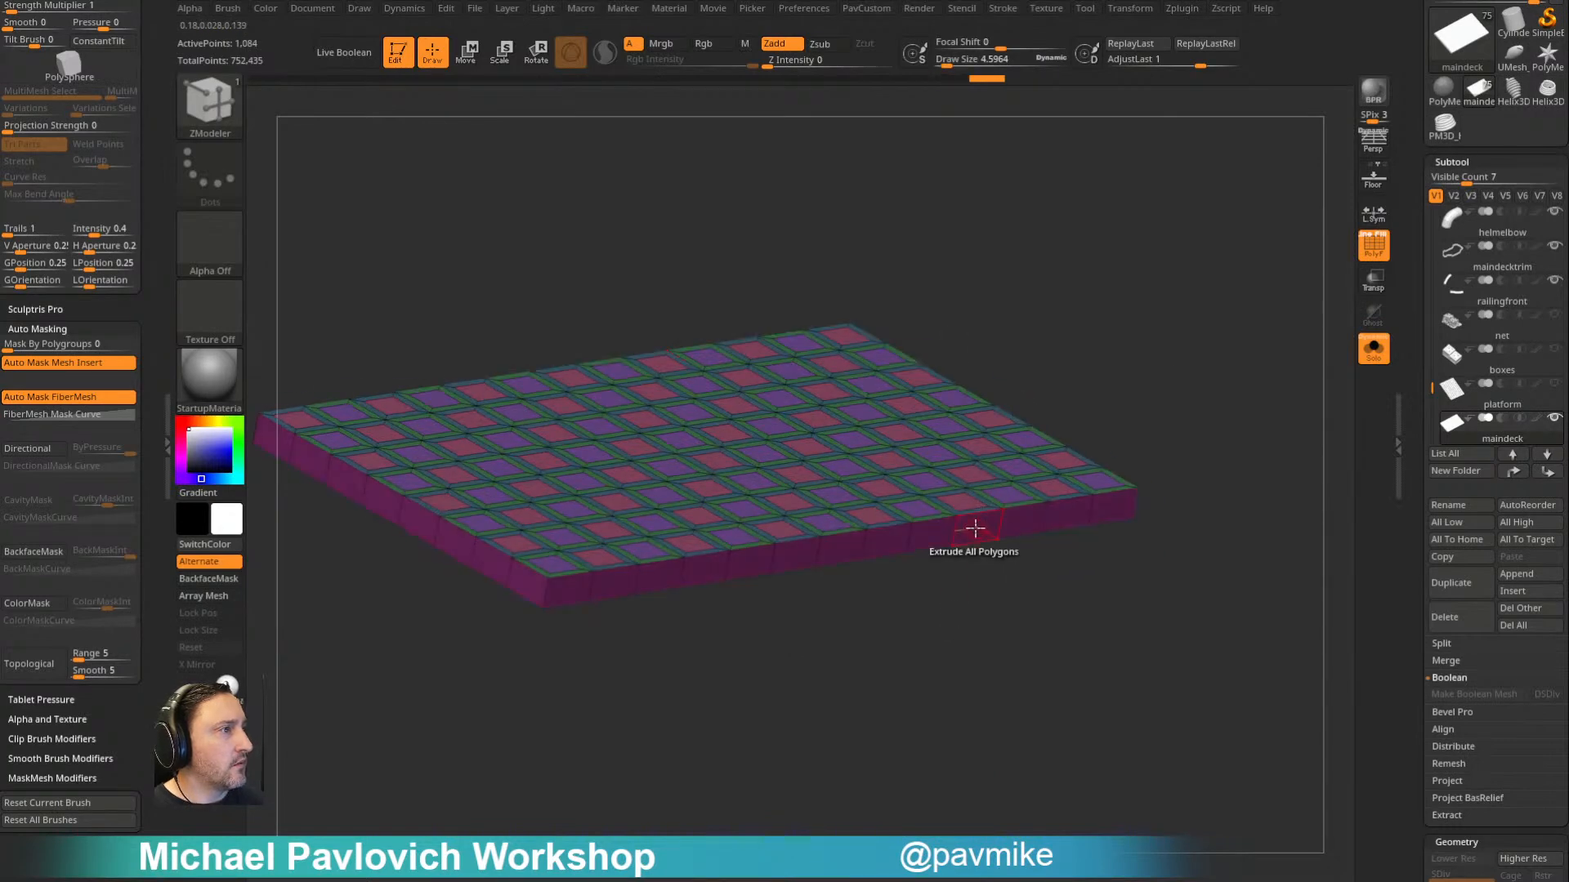
- Extrude the slab's side faces outward with Extrude on Polygroup All to form a border frame
key("space")
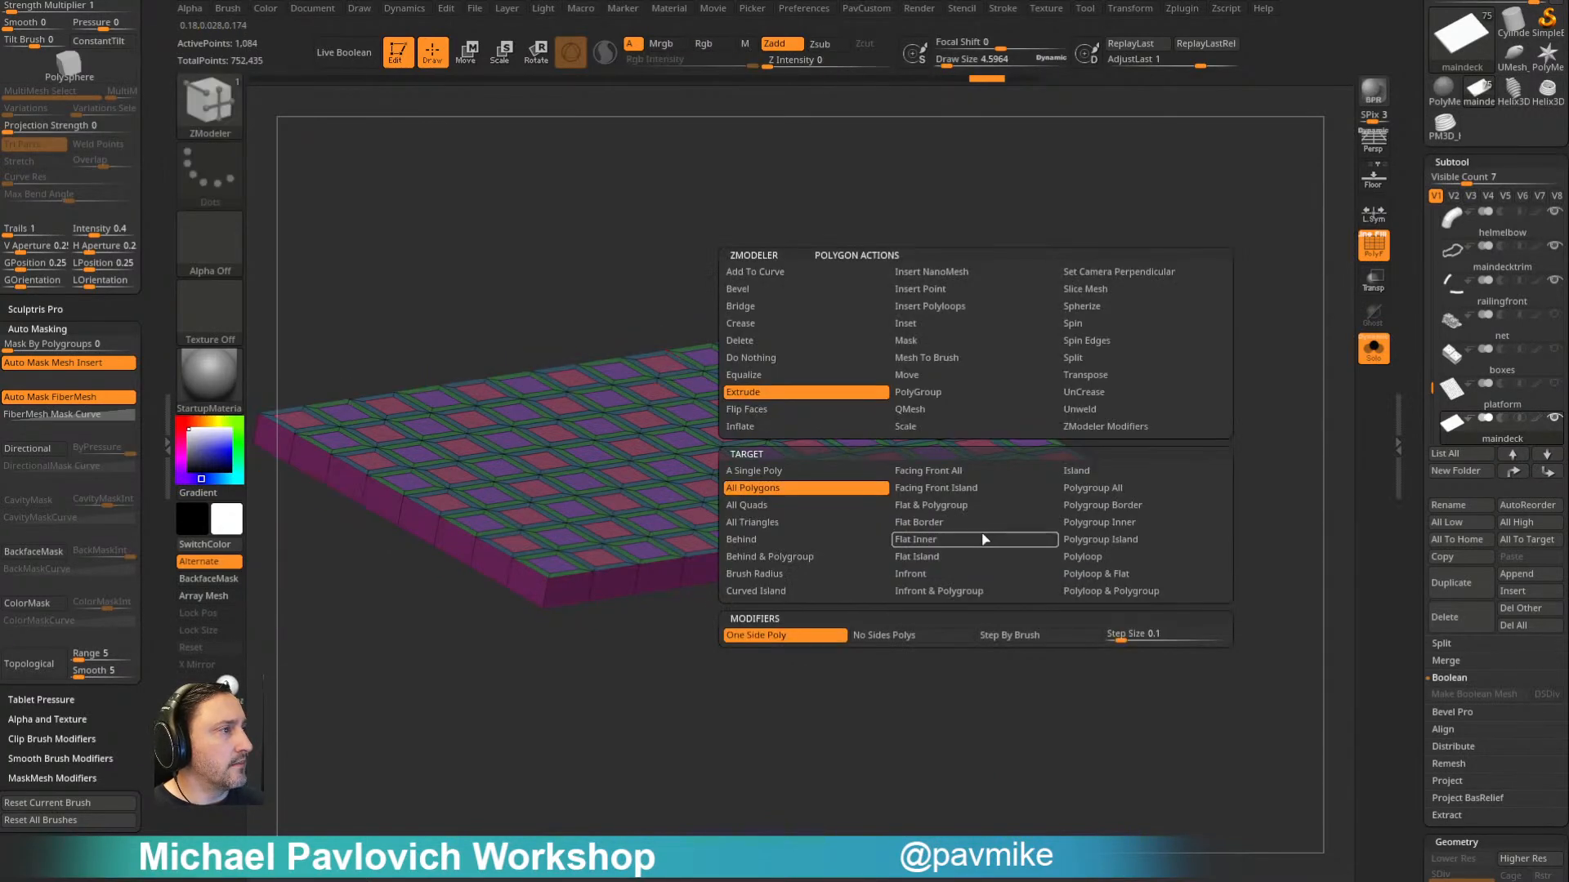
left_click(1088, 523)
left_click_drag(928, 543, 1047, 641)
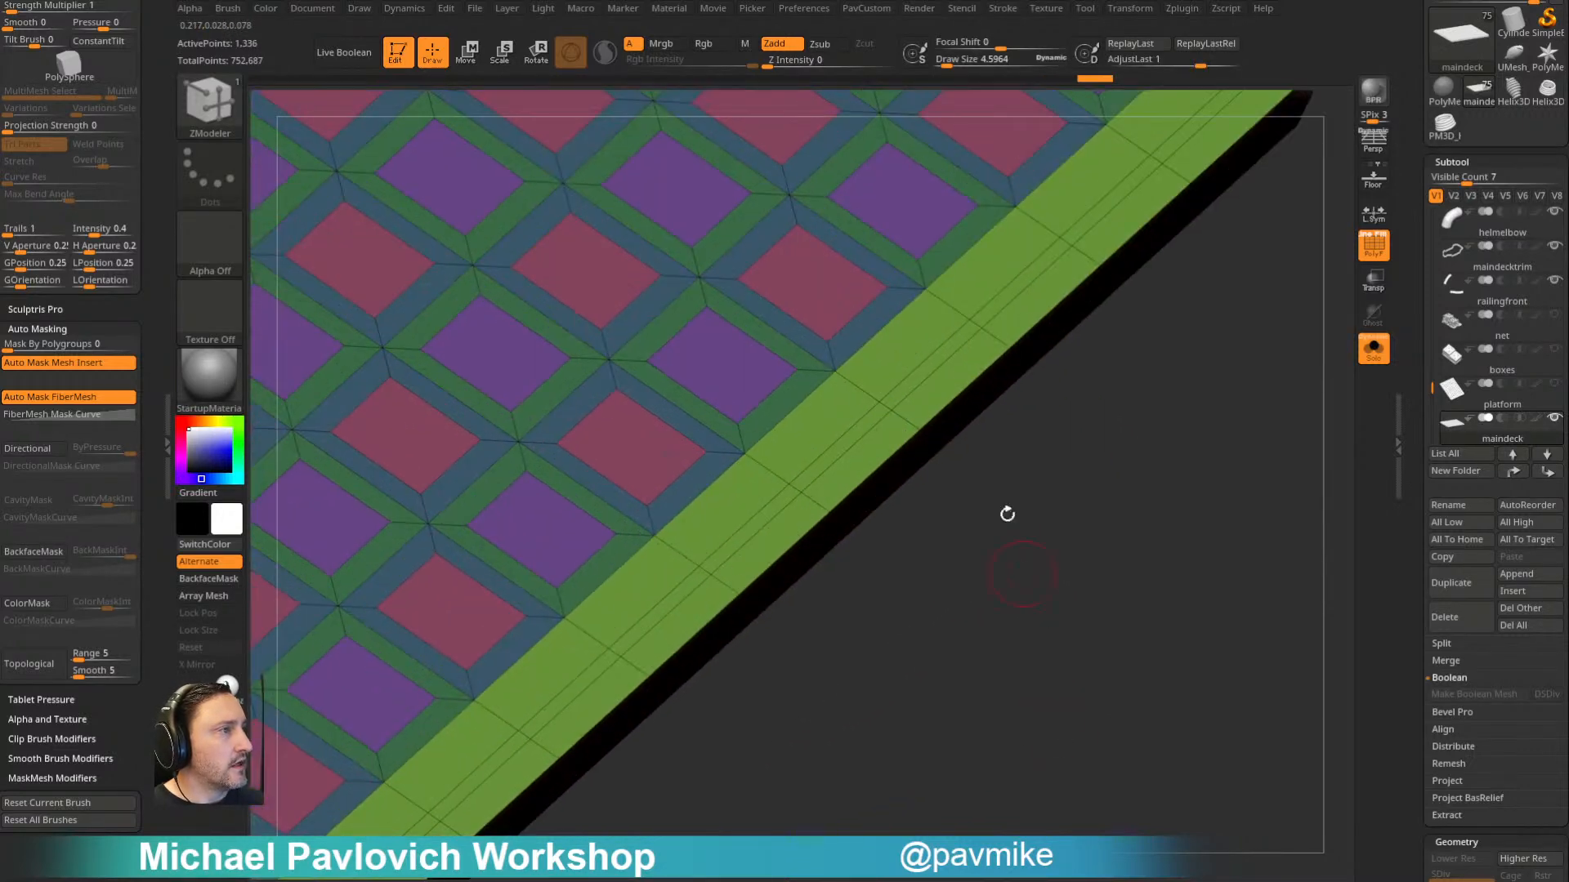
- Give the strip along the middle of the border its own polygroup and inset it with Inset Region on Polygroup All
key("space")
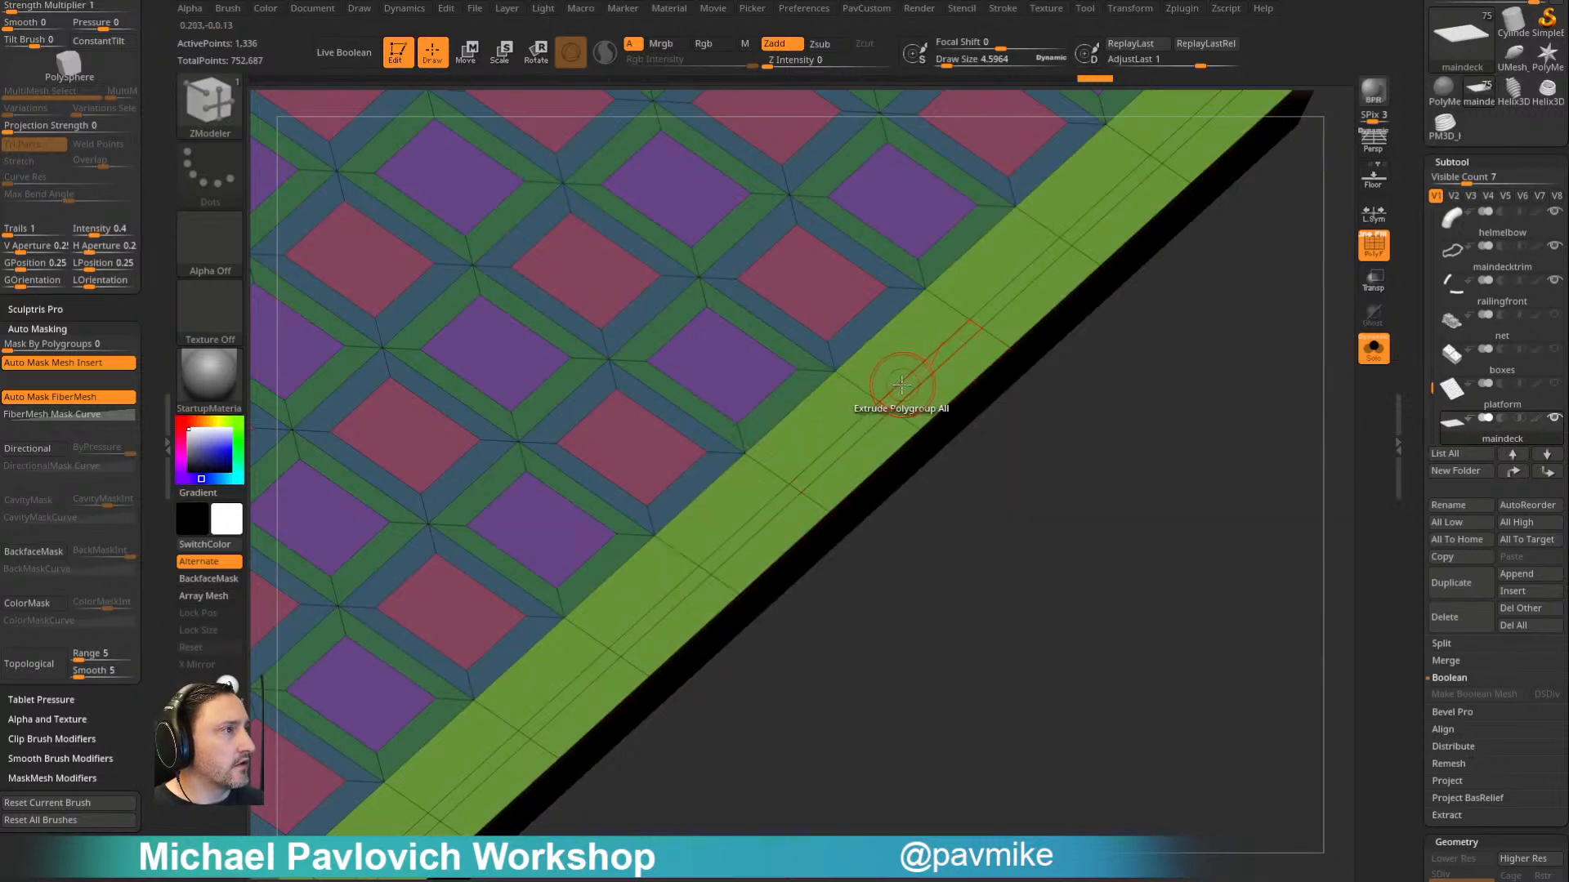
left_click(888, 406)
key("space")
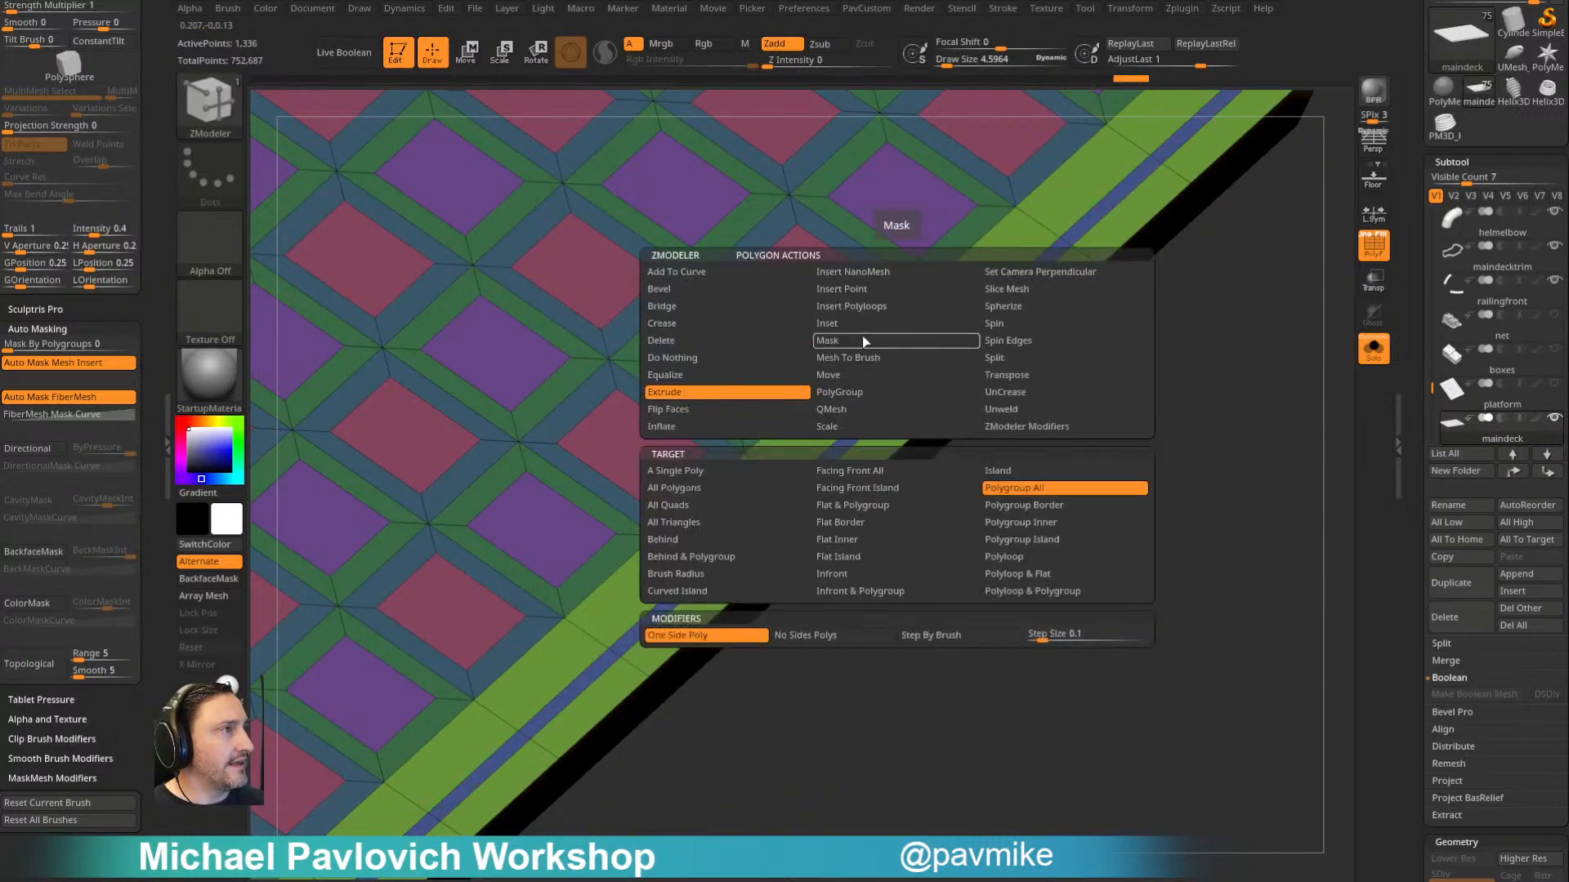
left_click(826, 323)
key("space")
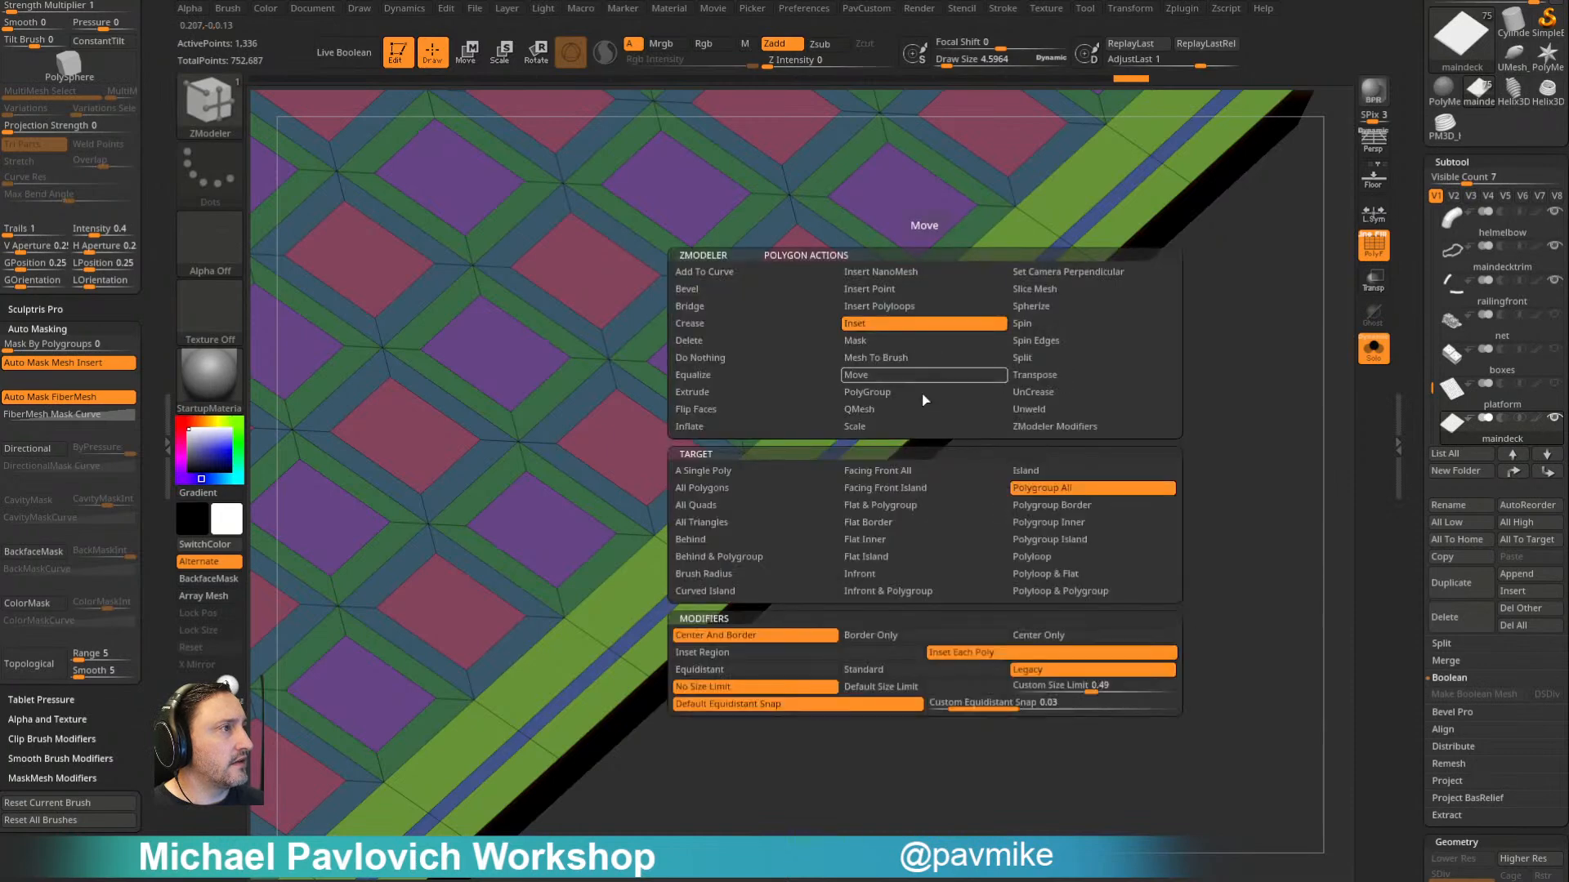
left_click(817, 652)
left_click(953, 345)
- Sink the inset border strip into a groove with the ZModeler QMesh action on Polygroup All
key("space")
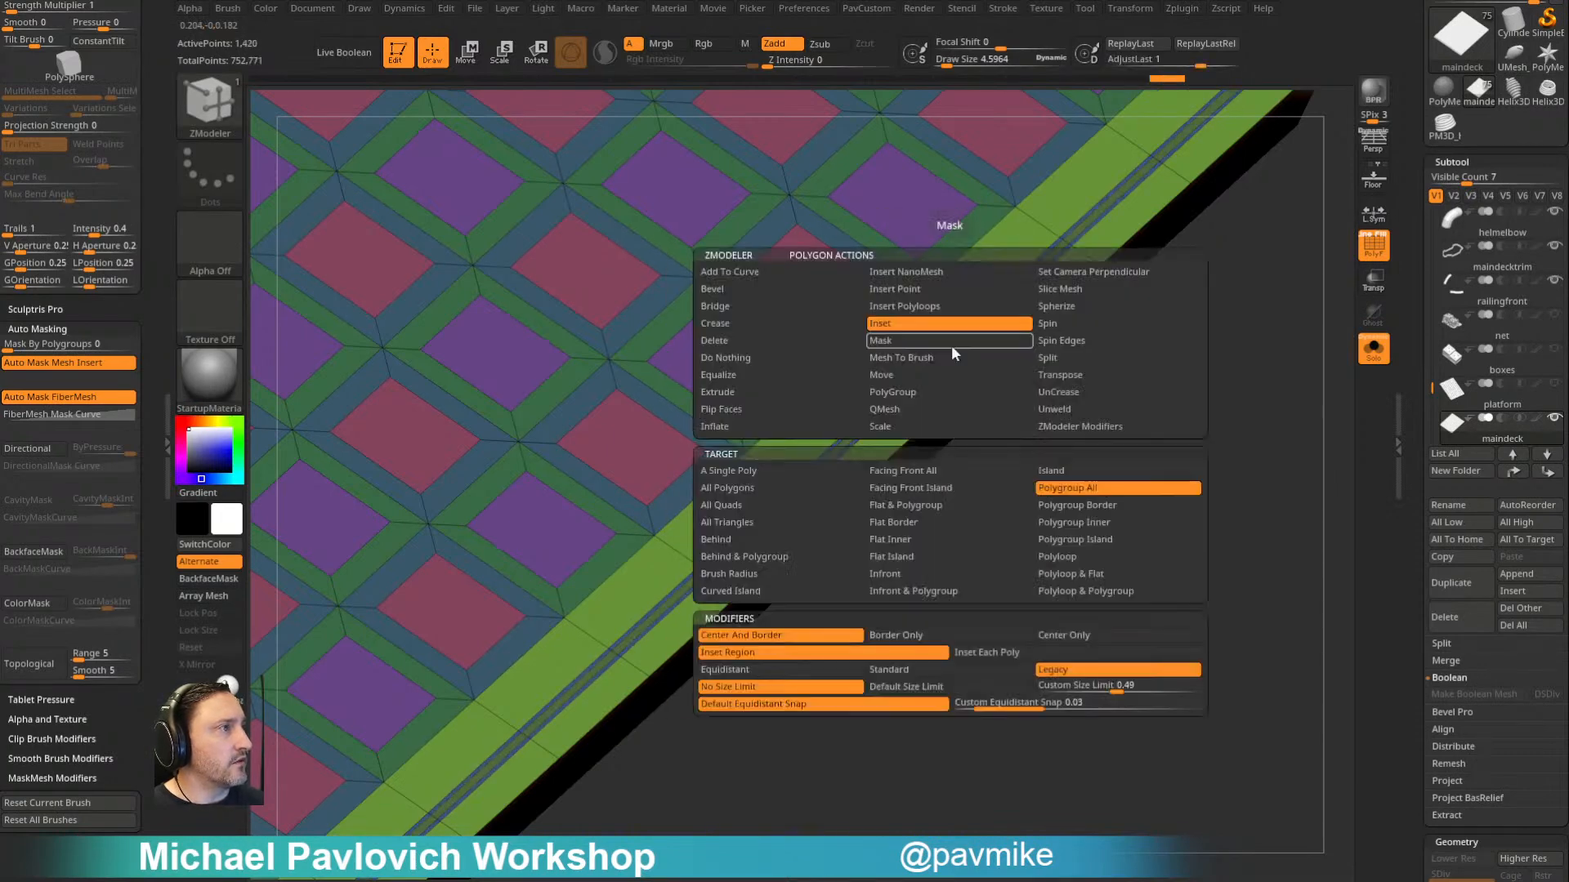
left_click(907, 392)
left_click(945, 356)
right_click_drag(945, 356, 1061, 462, "ctrl")
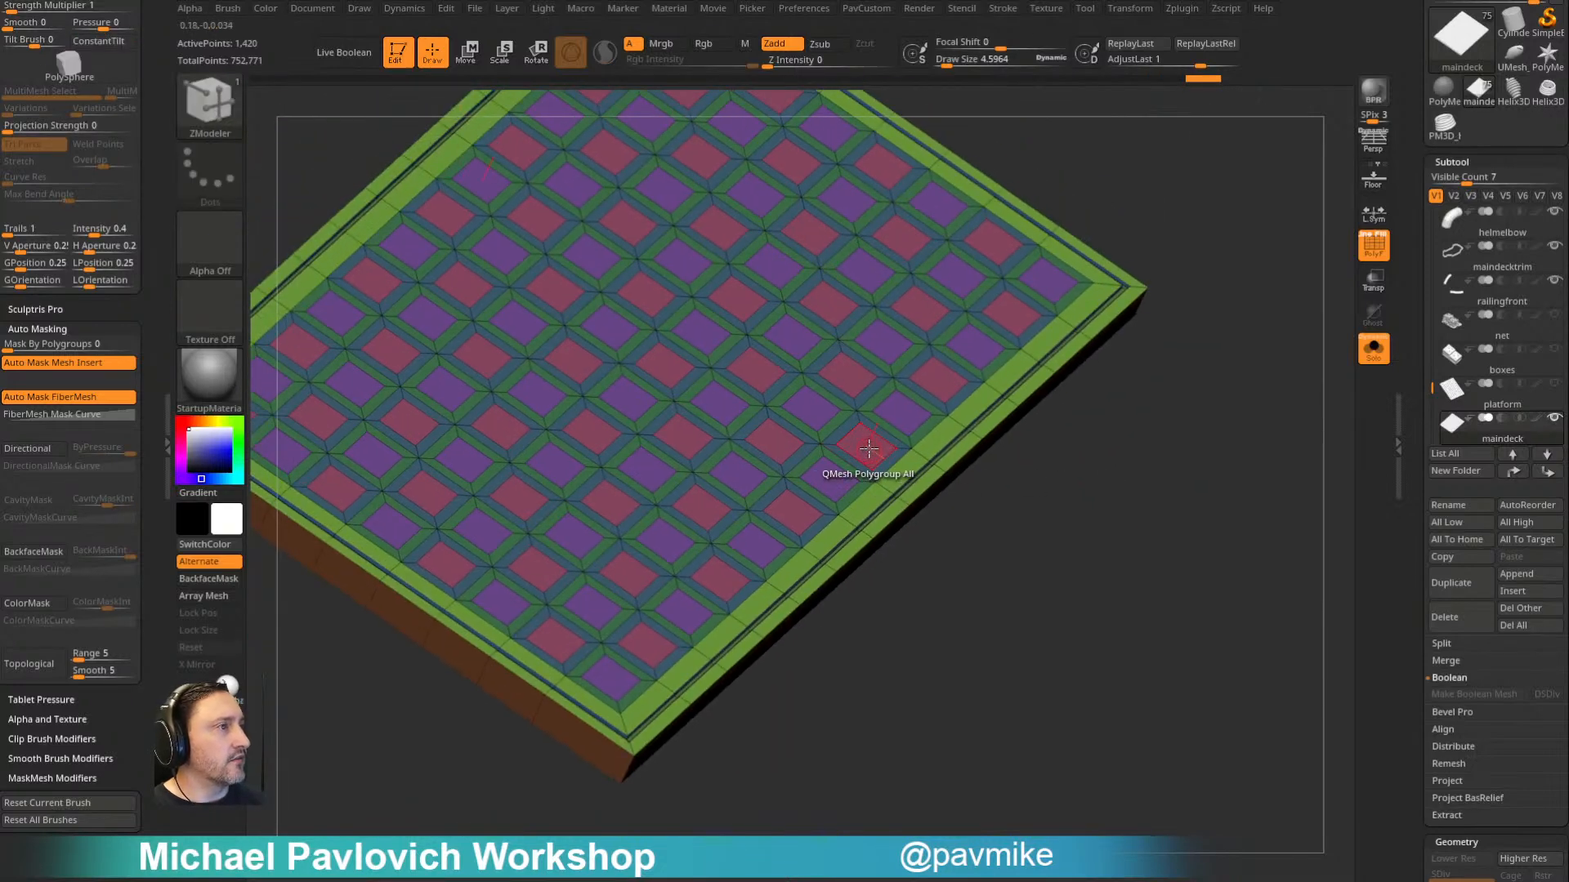
- Push both sets of checkered squares through the slab with QMesh on Polygroup All to open the grating holes
key("space")
left_click_drag(868, 447, 794, 745)
right_click_drag(837, 676, 907, 368)
key("f")
right_click_drag(1037, 519, 1180, 457)
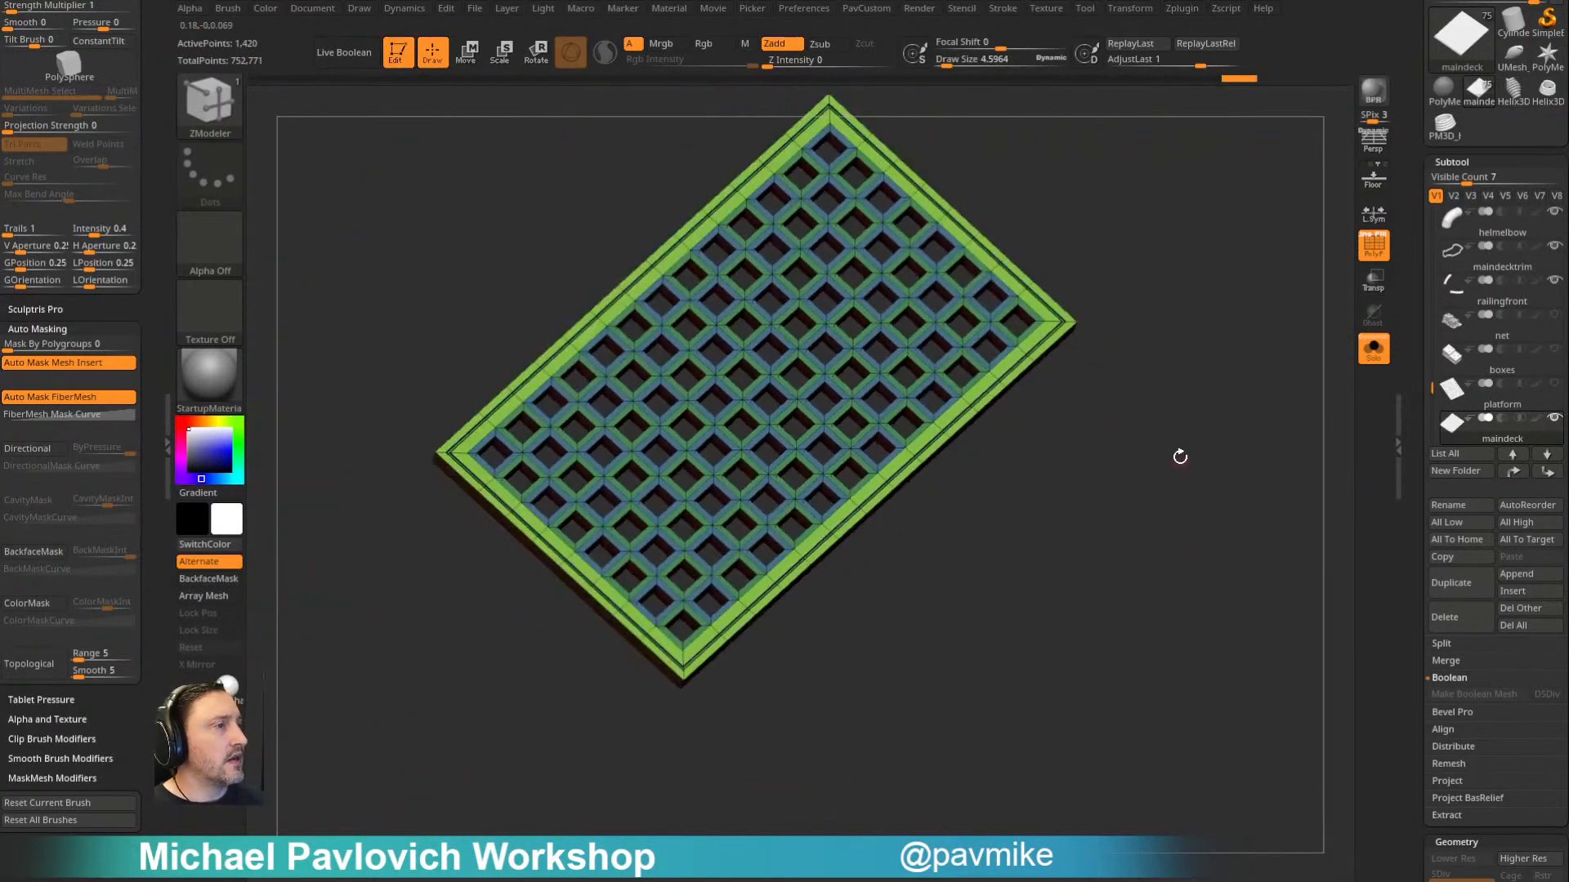
- Turn on Dynamic Subdiv for the grating and raise its QGrid subdivision to bevel the edges
key("grave")
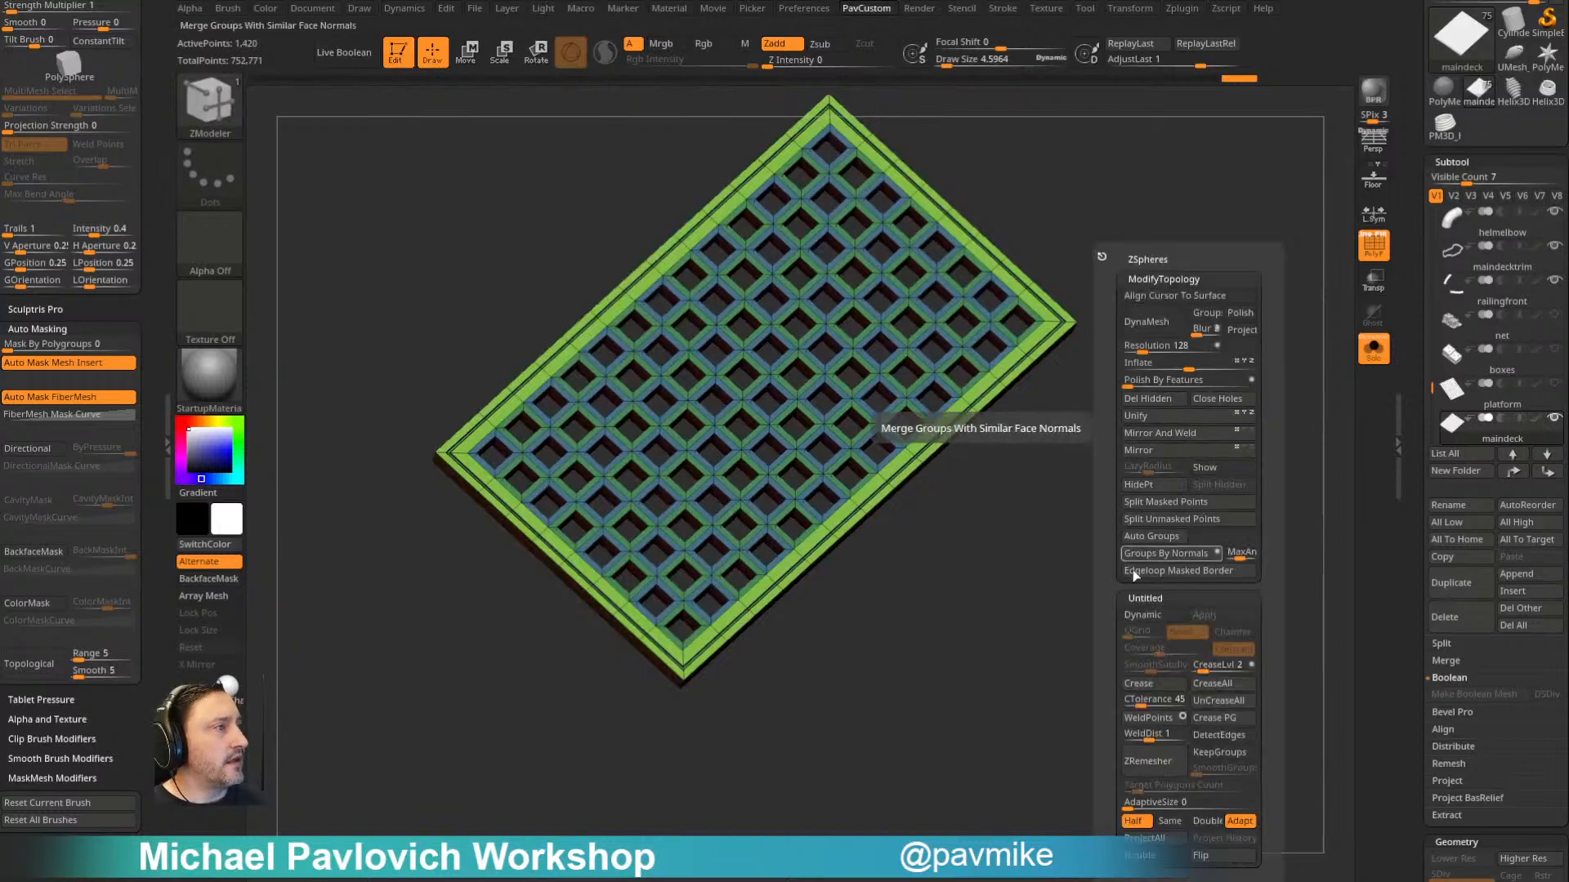
left_click(1147, 617)
left_click(1132, 637)
mouse_move(1141, 648)
left_mouse_down()
mouse_move(1186, 651)
mouse_move(1128, 654)
mouse_move(1145, 653)
left_mouse_up()
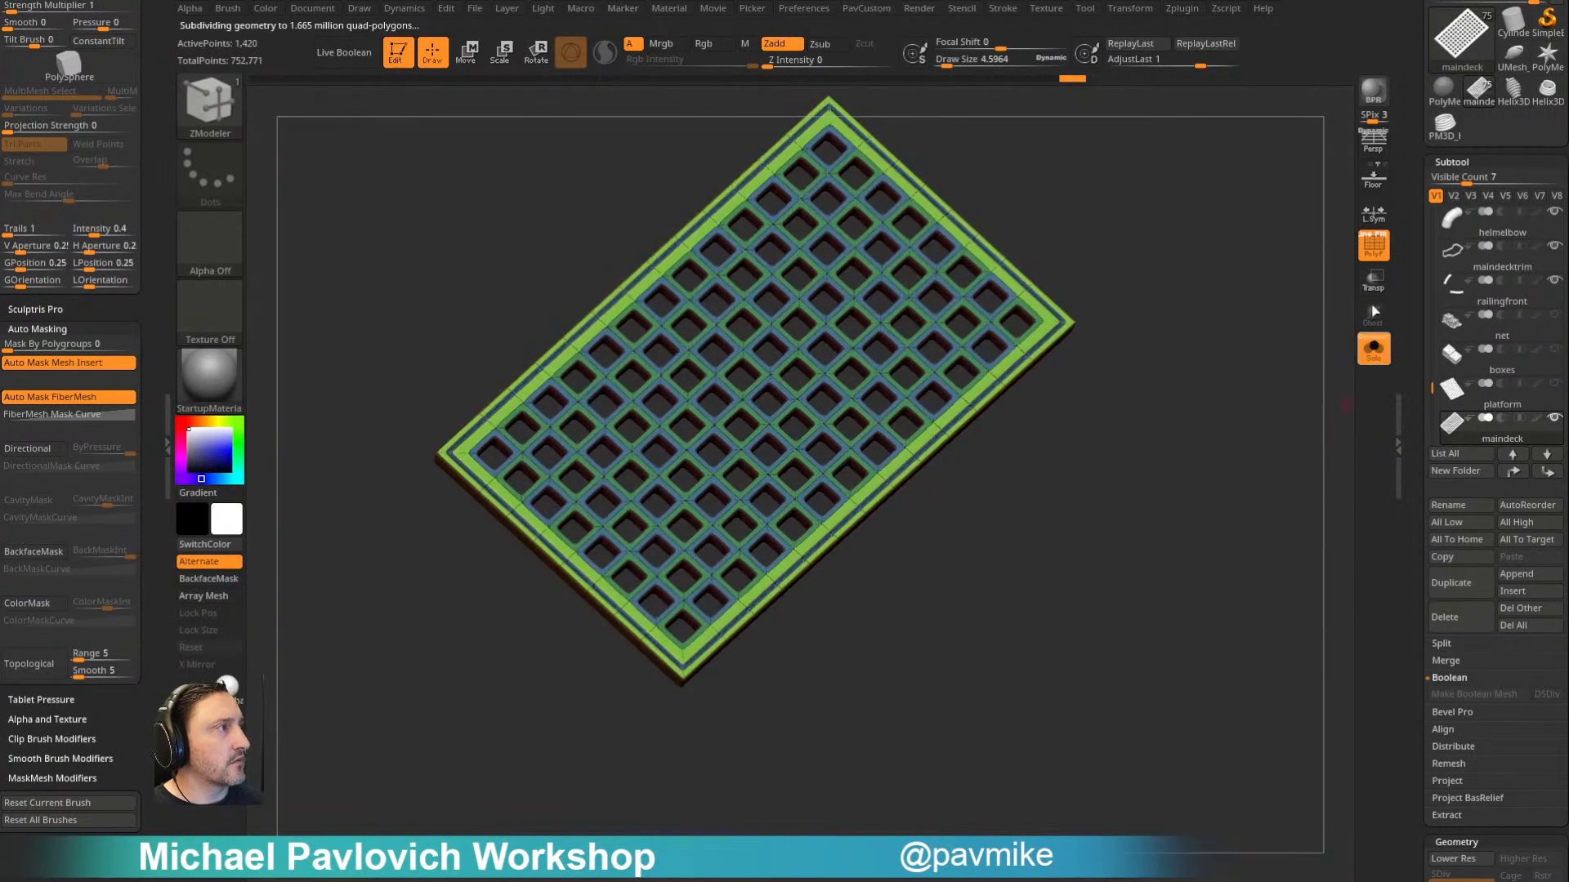
- Leave Solo to view the grating on the whole ship without polyframes, and delete the grating subtool
left_click(1373, 346)
key("shift+f")
right_click_drag(1107, 505, 974, 344)
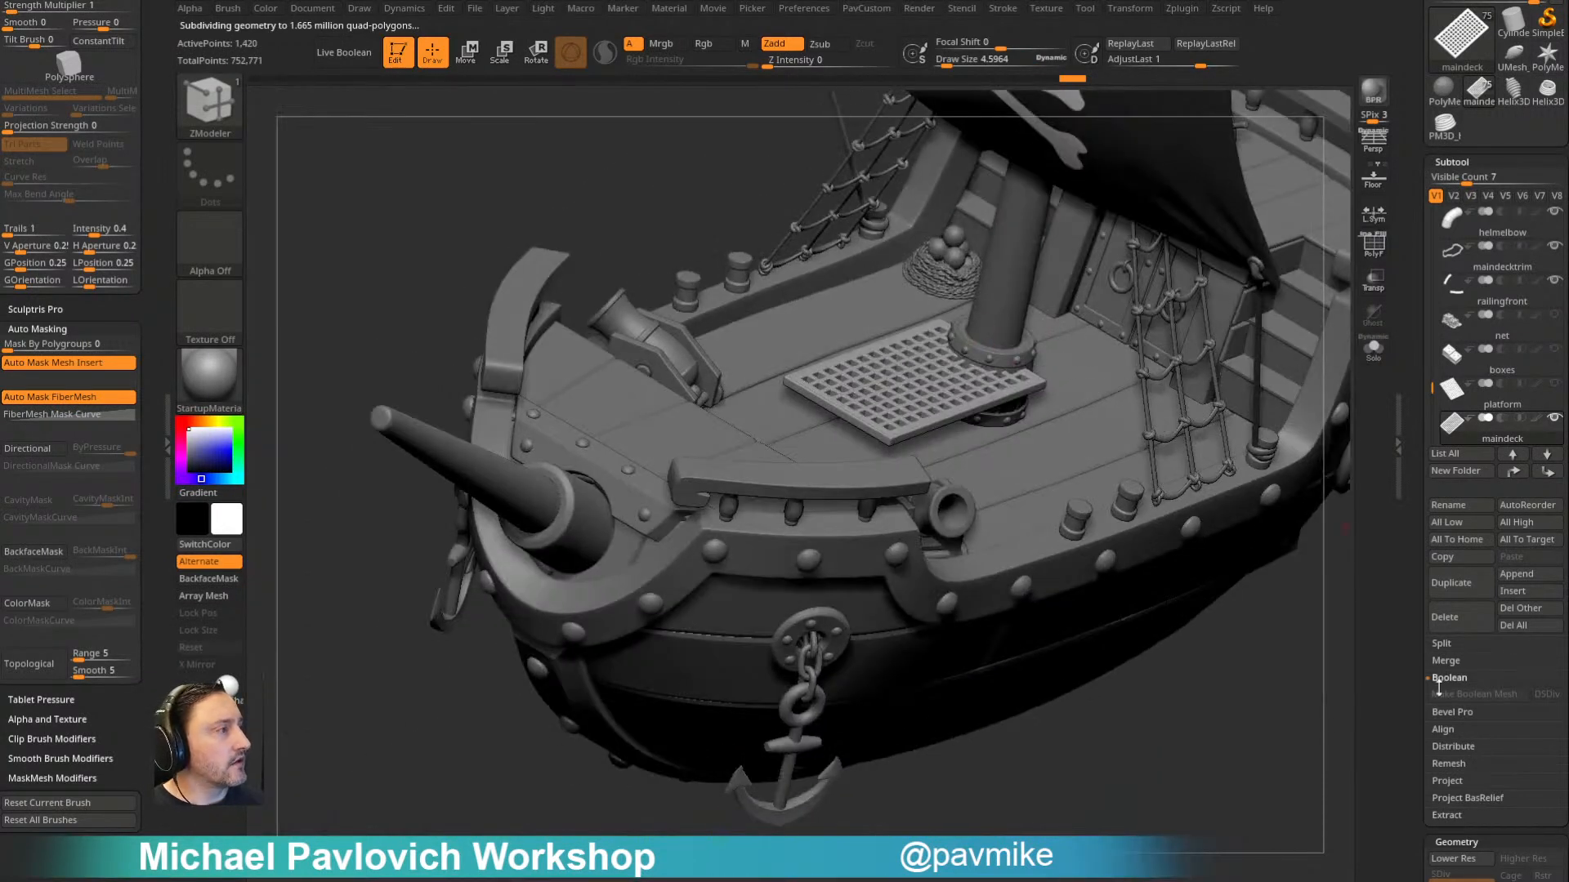
left_click(1452, 626)
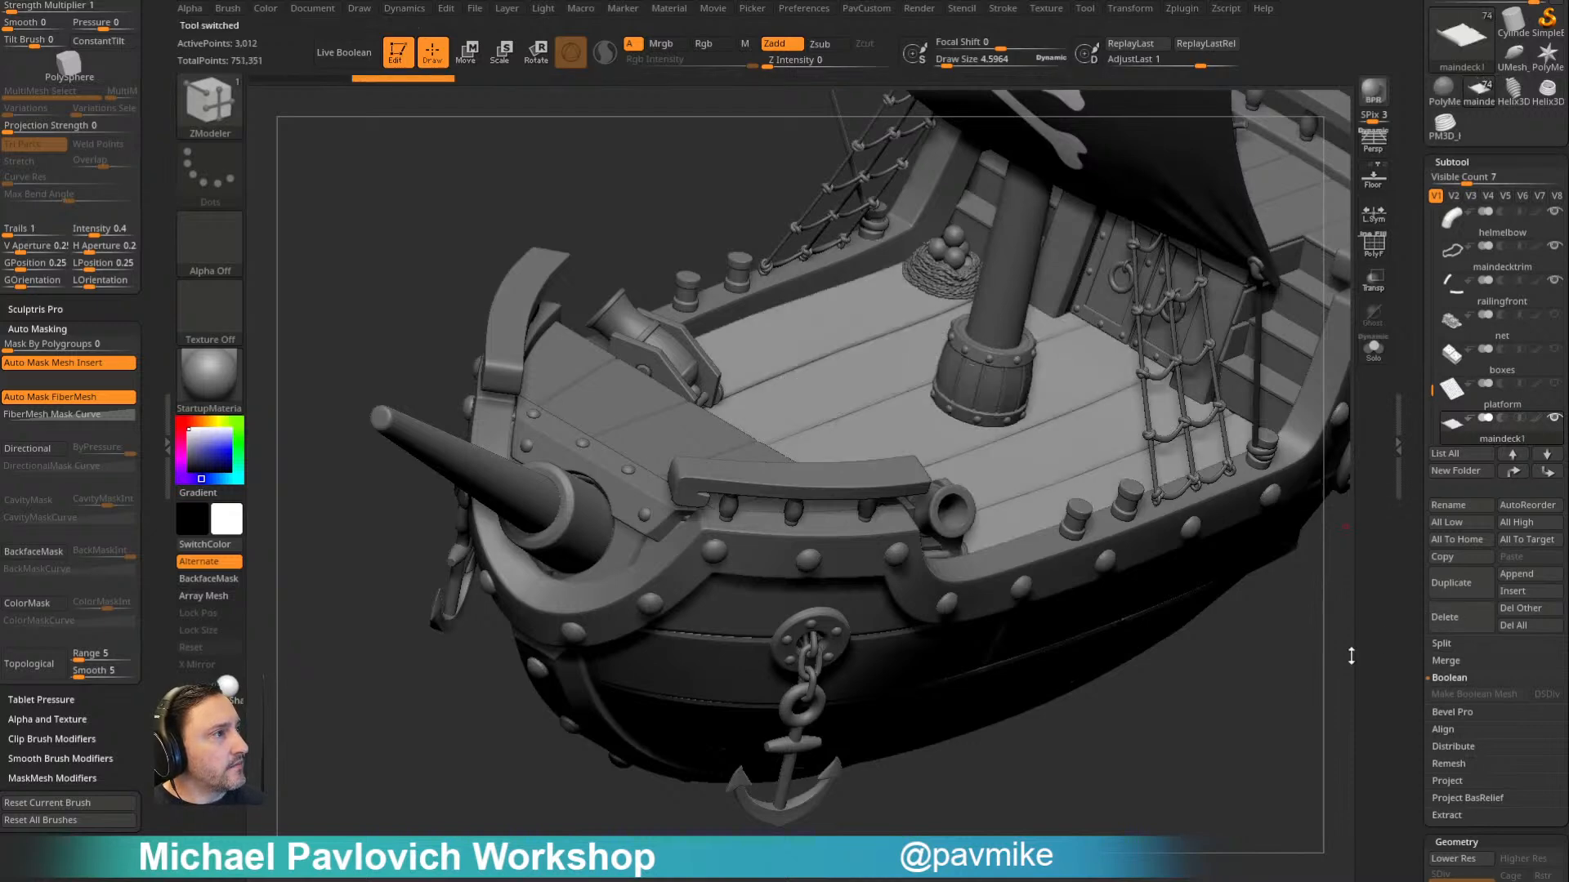
left_click_drag(1278, 700, 1177, 750)
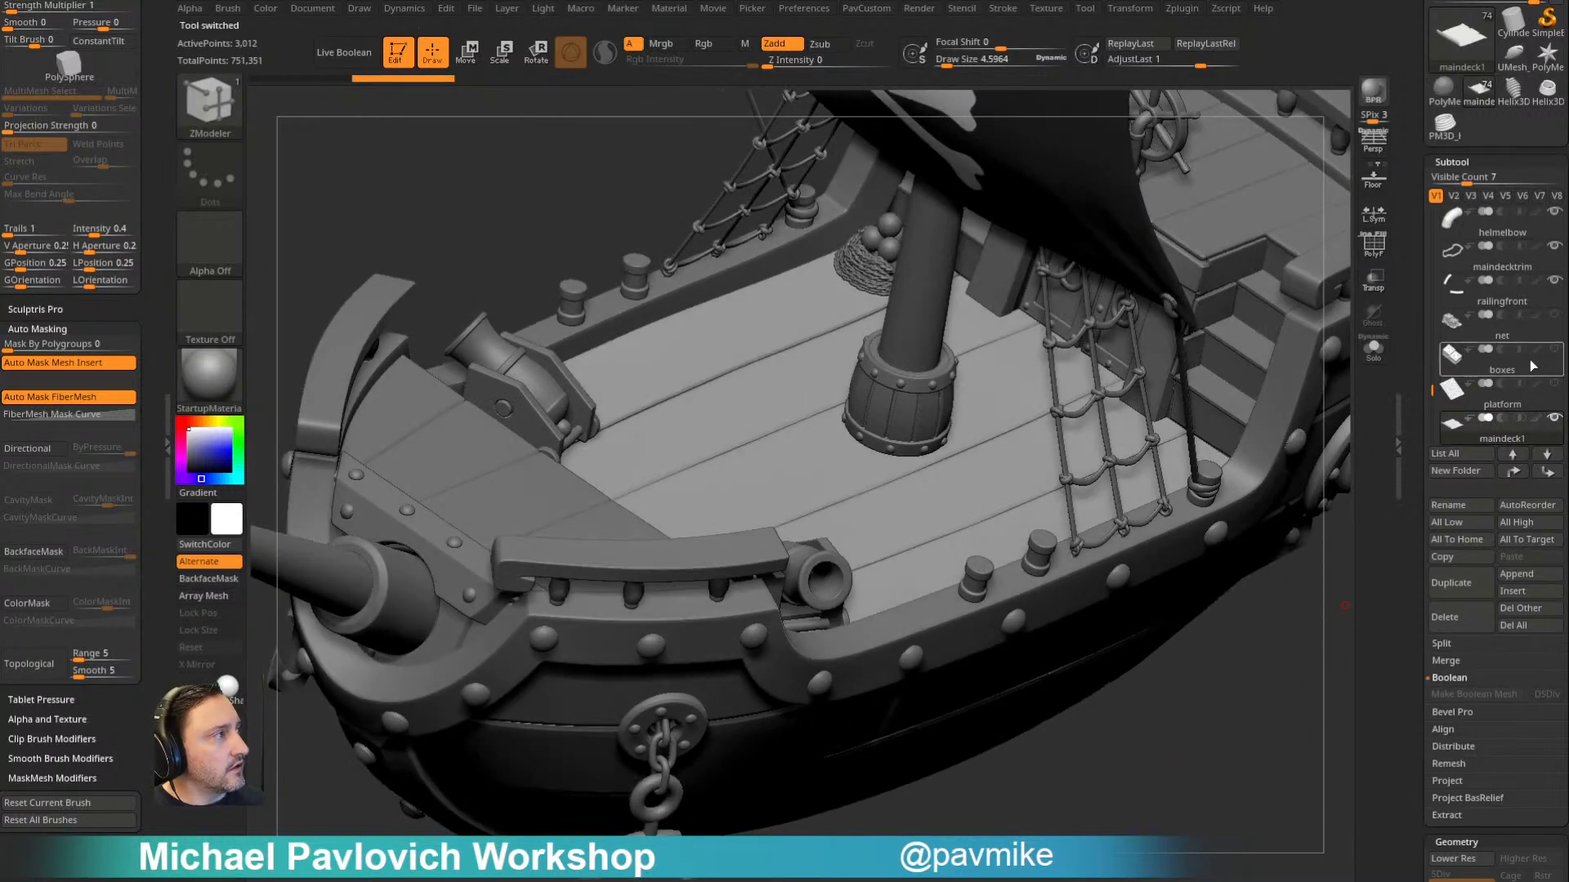
- Select the boxes subtool and examine the crates on the deck, turning on the polyframe display
left_click(1526, 363)
left_click_drag(1250, 678, 1215, 684)
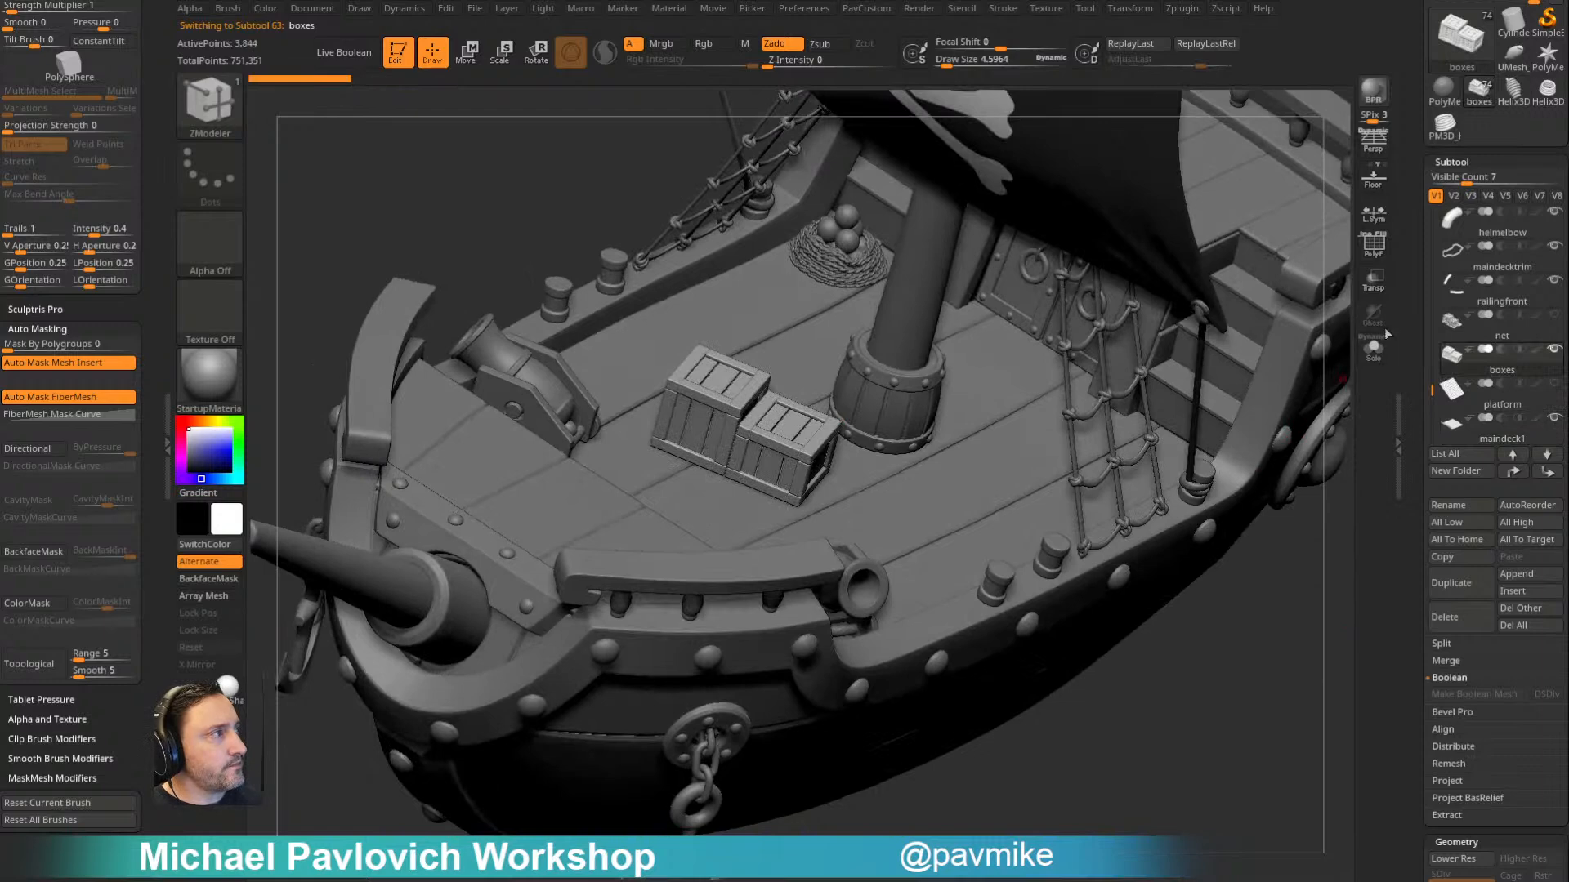
left_click(1371, 256)
right_click_drag(868, 353, 909, 369, "alt")
- Switch to the maindeck1 subtool and insert a CubeMid primitive on the deck planks with the IMM primitives brush
left_click(1506, 435)
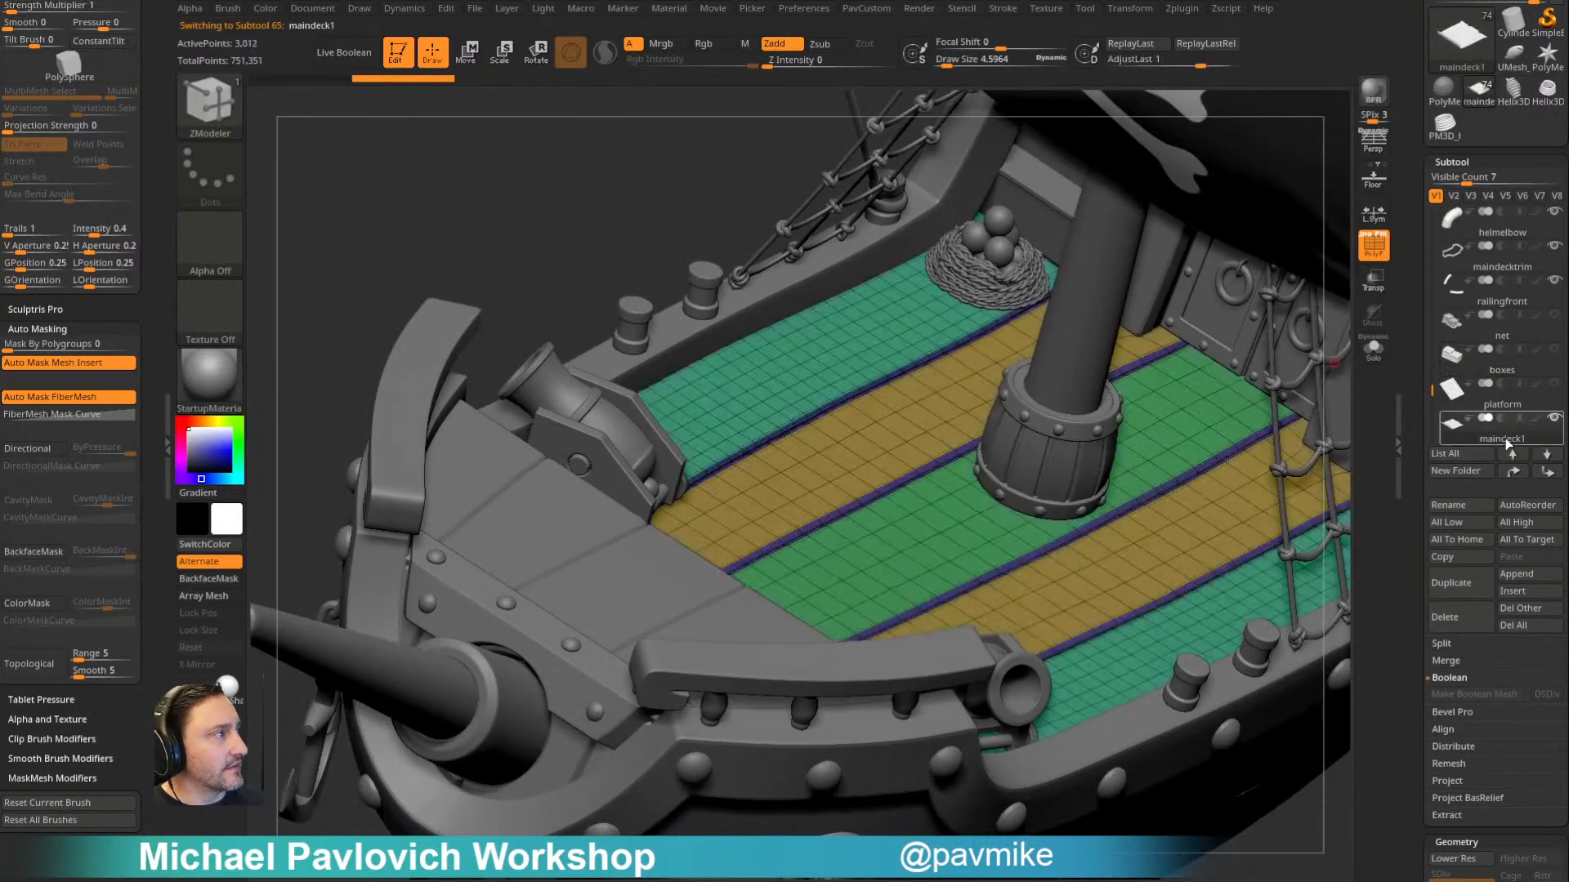
right_click_drag(998, 506, 887, 443, "alt")
key("b")
key("i")
key("p")
key("m")
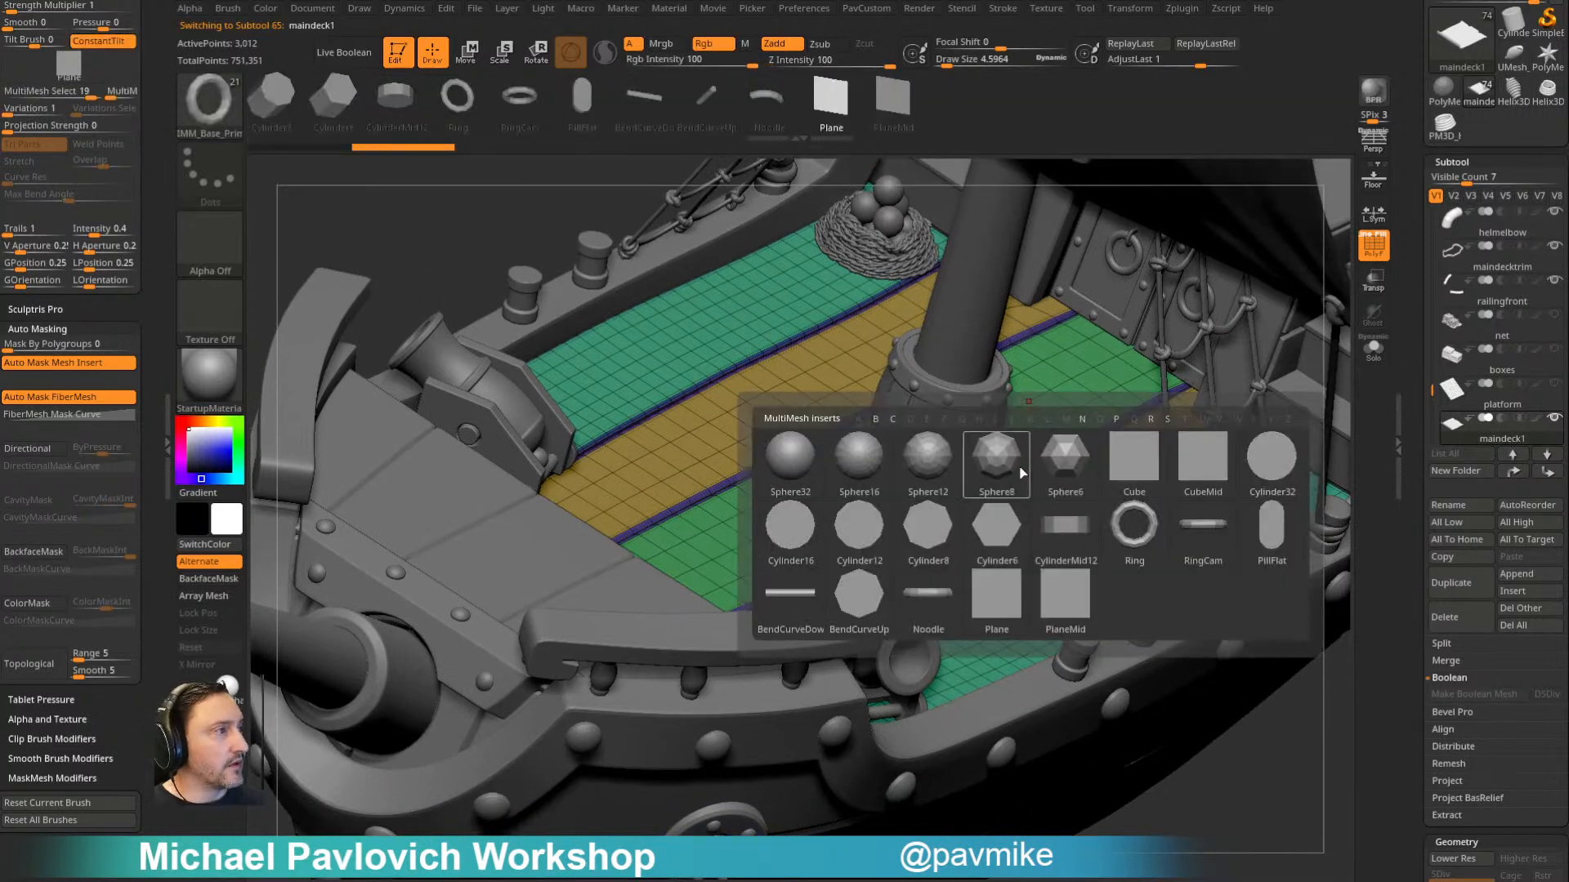
left_click(1187, 463)
right_click_drag(842, 525, 809, 500)
left_click_drag(821, 495, 922, 417)
- Split the inserted cube into its own subtool and isolate it in Solo with Dynamic Subdiv off
key("5")
left_click(1091, 502)
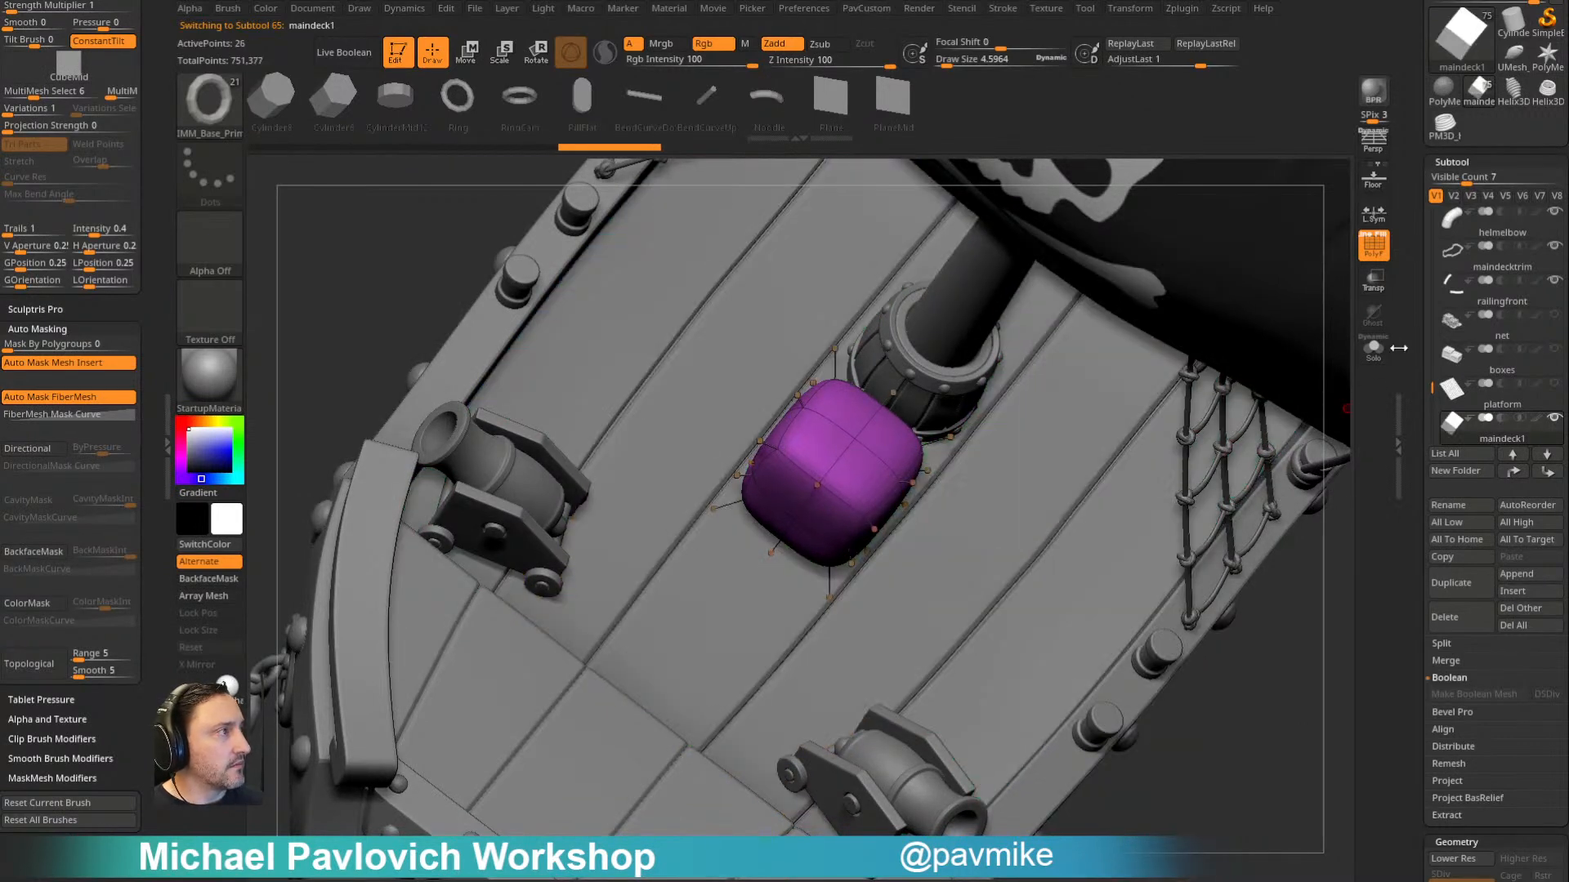
left_click(1373, 349)
key("shift+d")
right_click_drag(1147, 436, 954, 431, "ctrl")
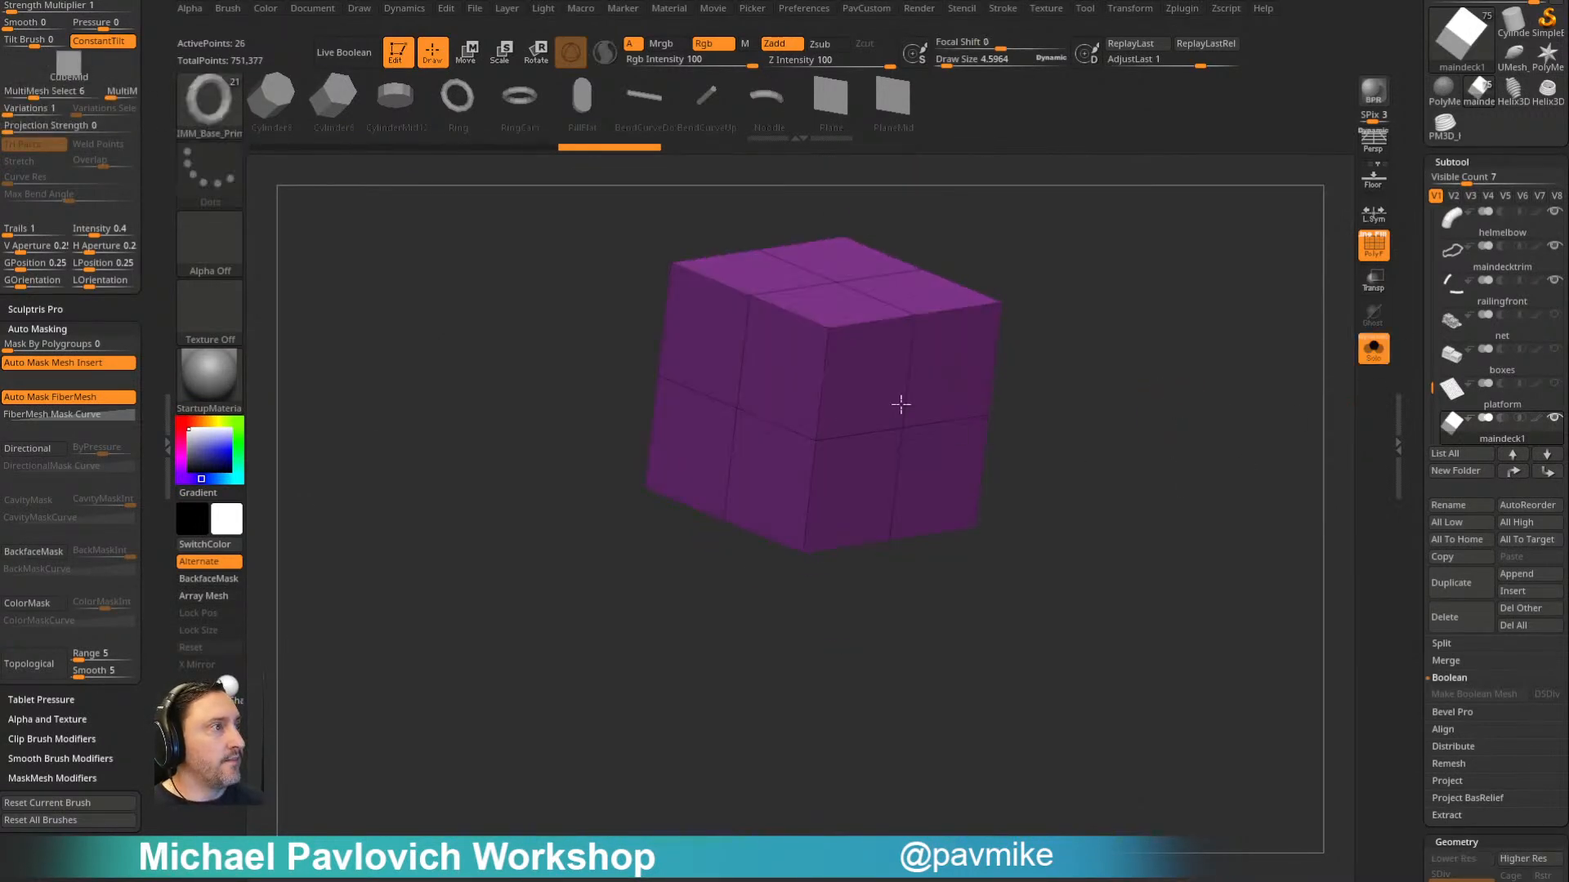
- Try ZRemesher on the cube with KeepGroups on, and undo the remesh
right_click_drag(826, 338, 1159, 357)
key("5")
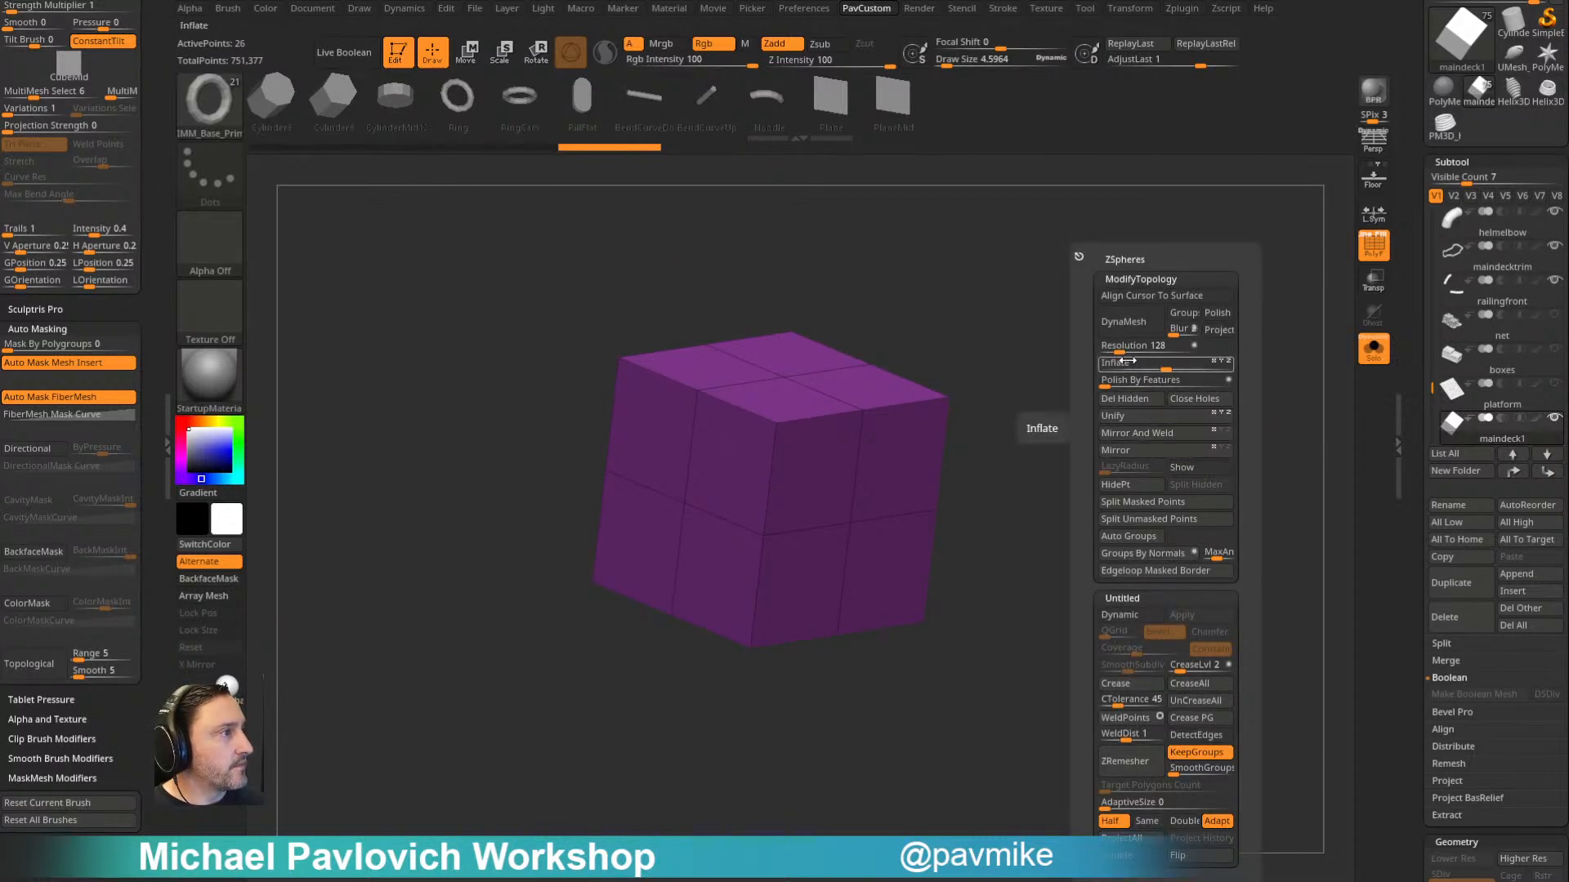
key("w")
right_click_drag(720, 582, 770, 441, "alt")
key("q")
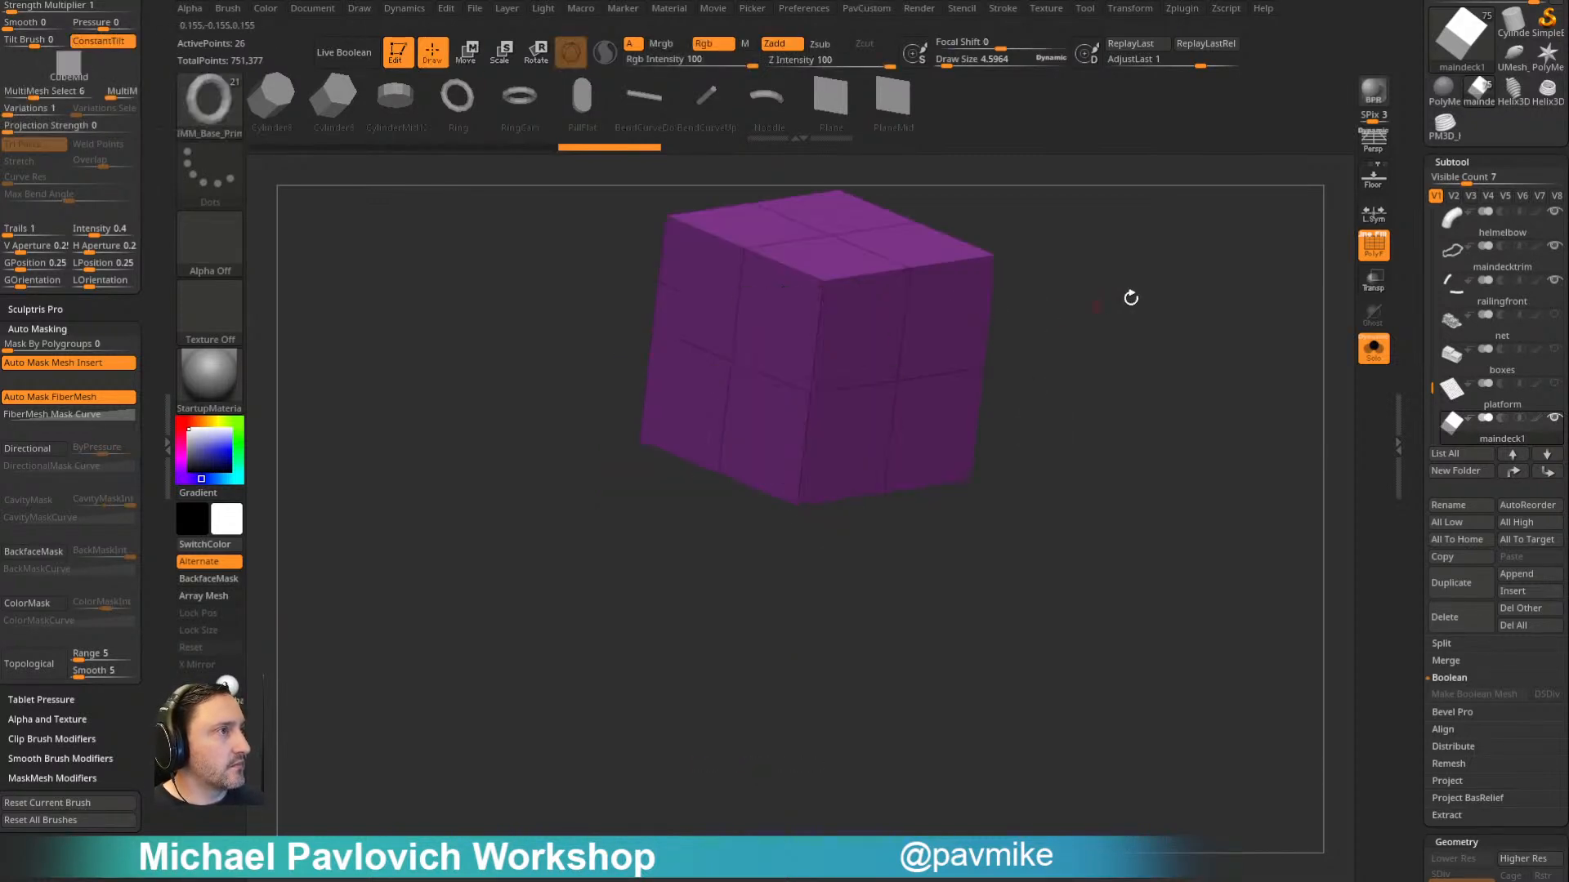
right_click_drag(1196, 230, 1075, 441, "alt")
key("5")
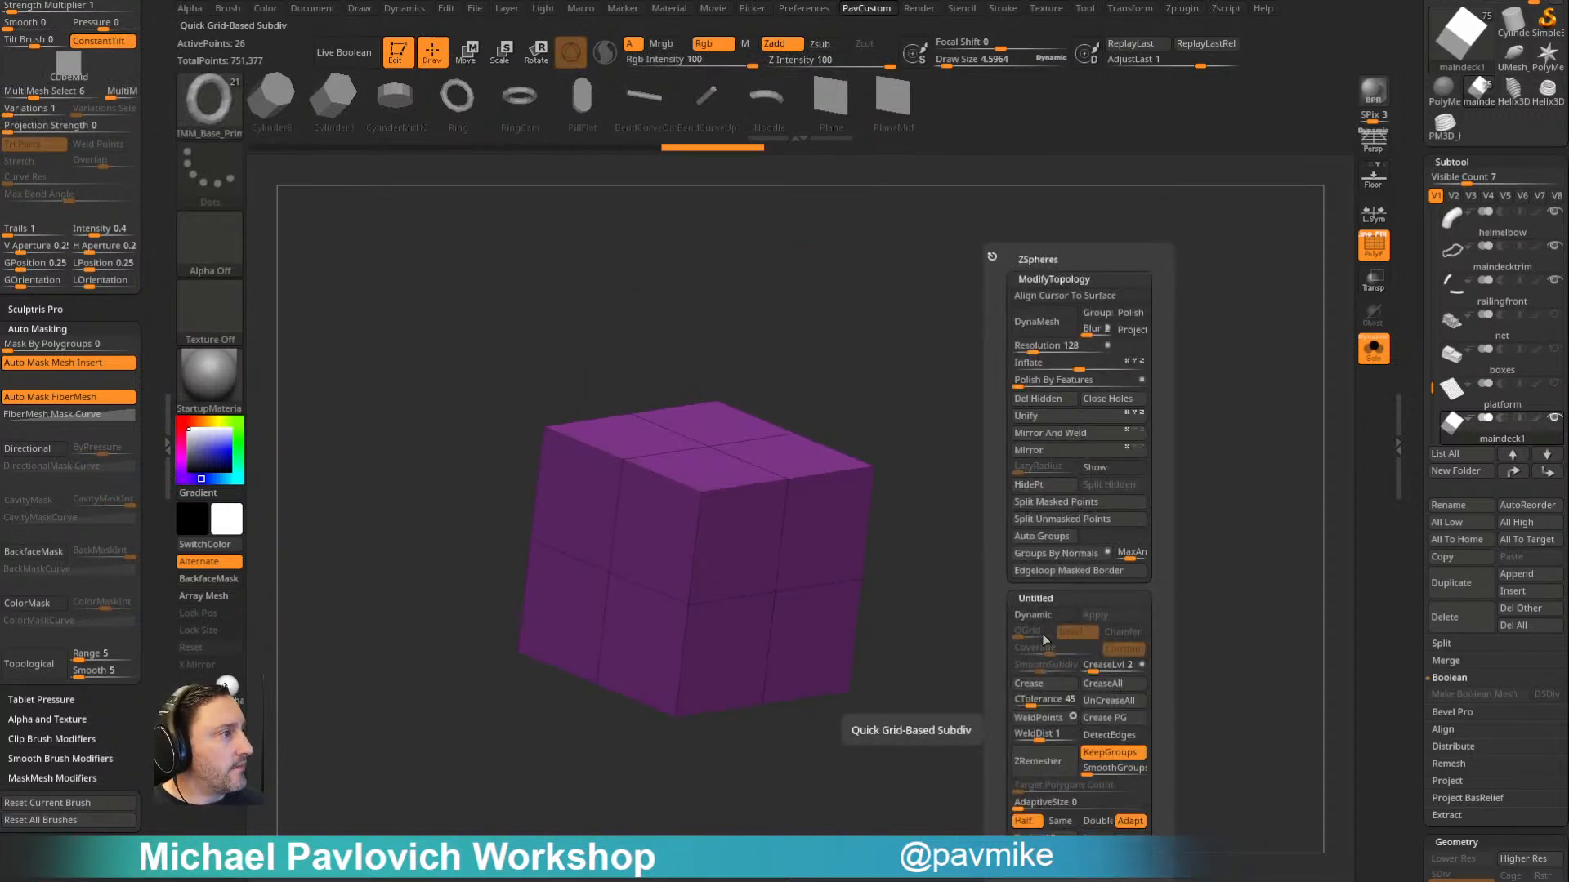
left_click(1056, 762)
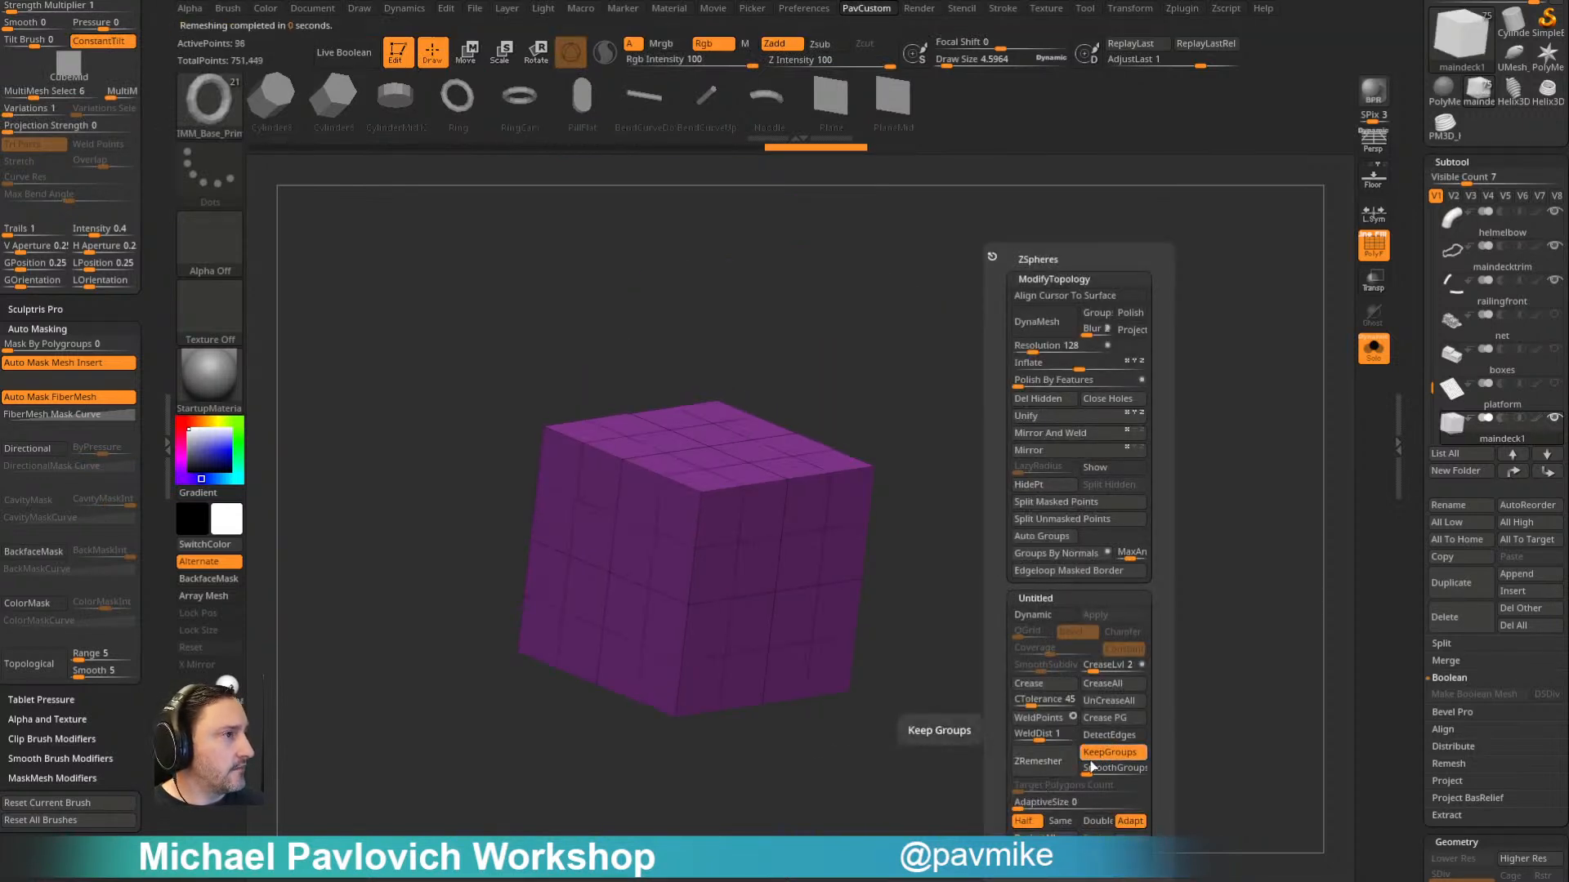
key("ctrl+z")
- Remesh the cube with KeepGroups off and a separate polygroup for each side, and divide the mesh
left_click(1083, 751)
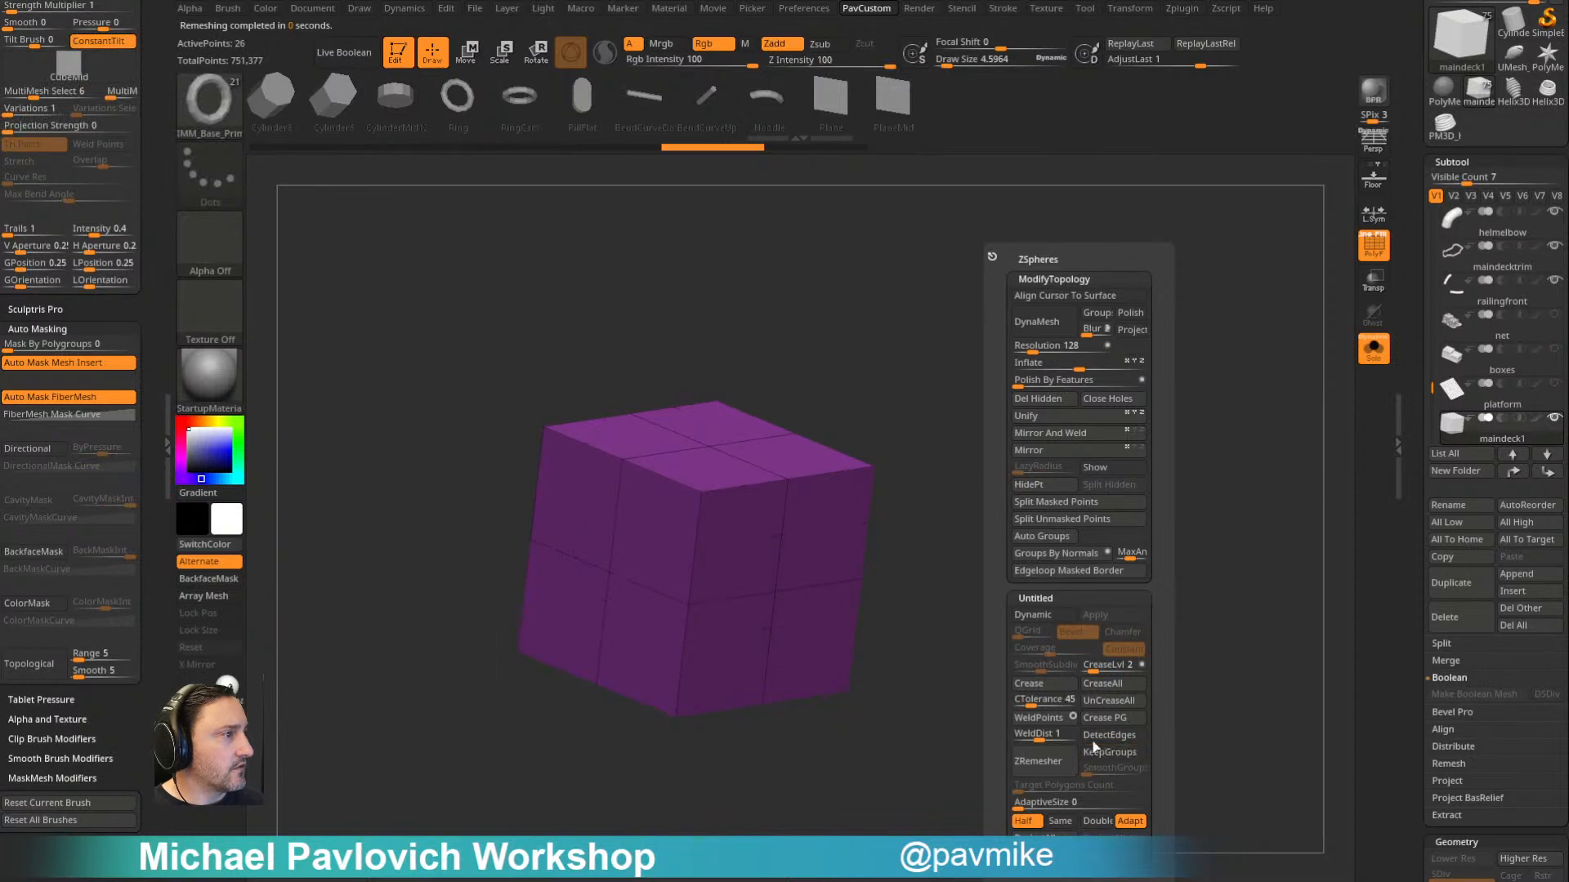
left_click(1069, 768)
left_click_drag(1059, 518, 1076, 553)
key("ctrl+d")
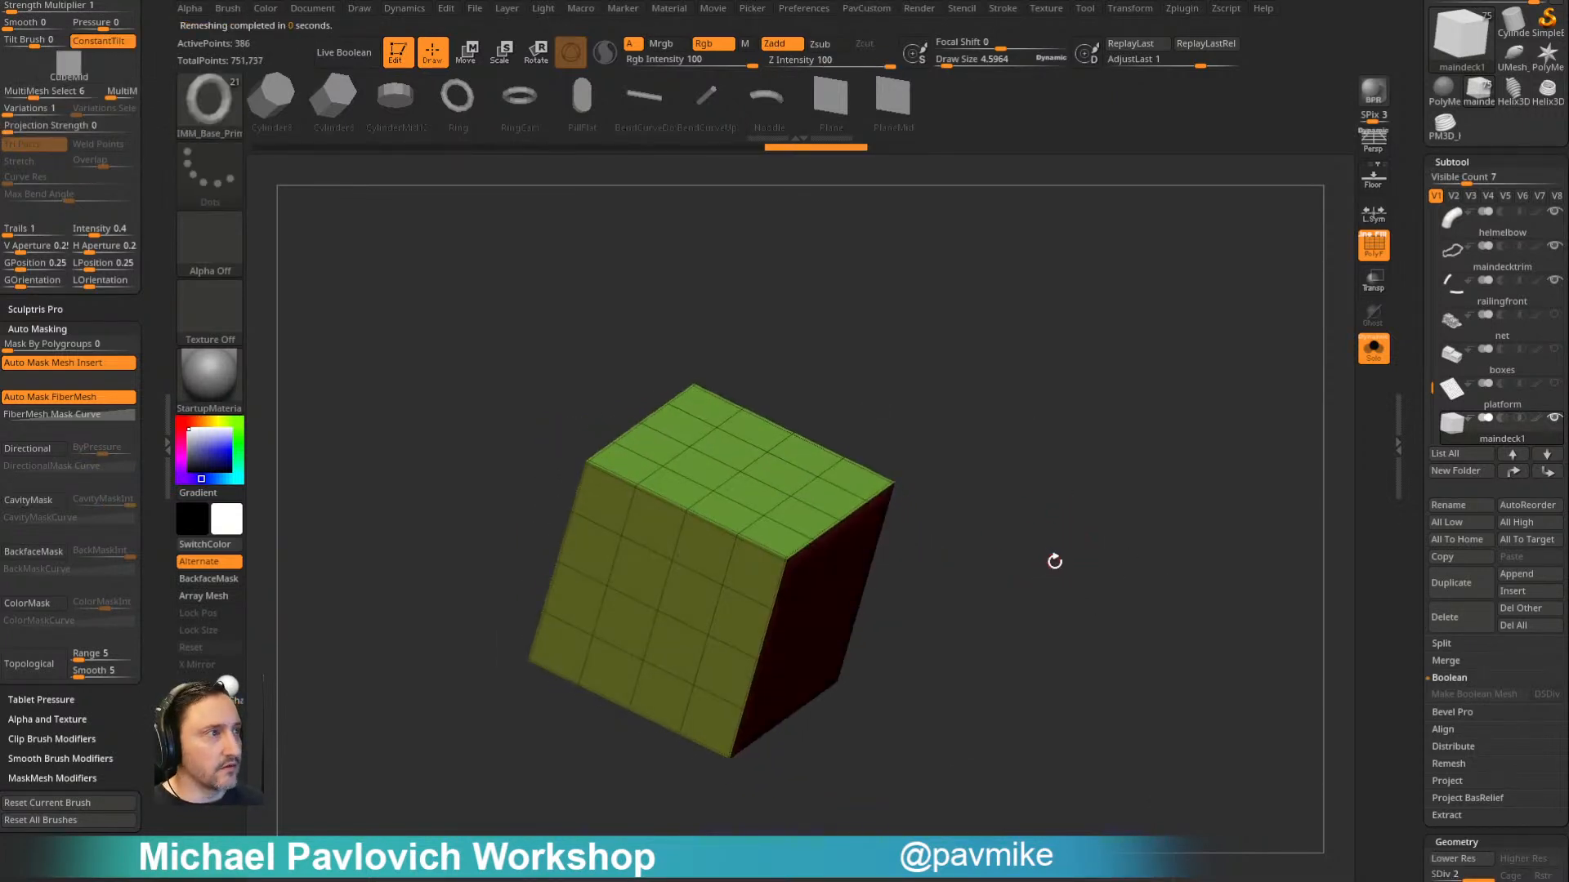
- Delete the cube's lower subdivision levels, and duplicate the subtool and switch to the copy
key("3")
left_click_drag(1411, 584, 1418, 363)
left_click(1454, 467)
left_click_drag(1049, 377, 1151, 398, "alt")
left_click_drag(1417, 368, 1416, 502)
left_click(1454, 371)
key("Down")
left_click_drag(1139, 469, 1234, 404, "alt")
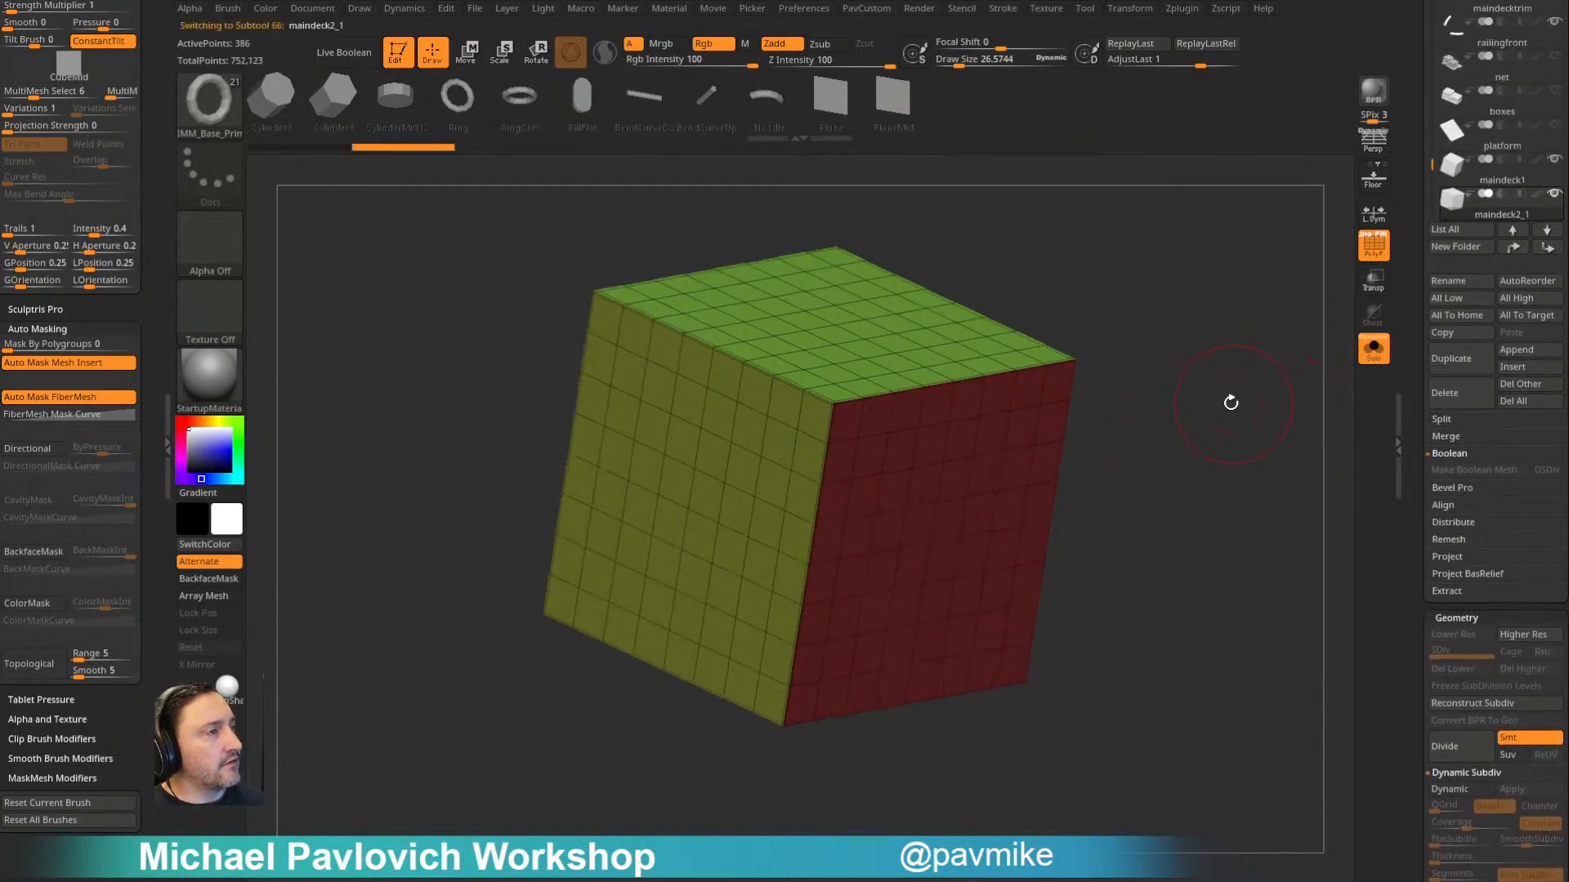
- Switch to the ZModeler brush and mark a patch of faces centred on one top edge, wrapping onto the adjoining side
key("b")
key("z")
key("m")
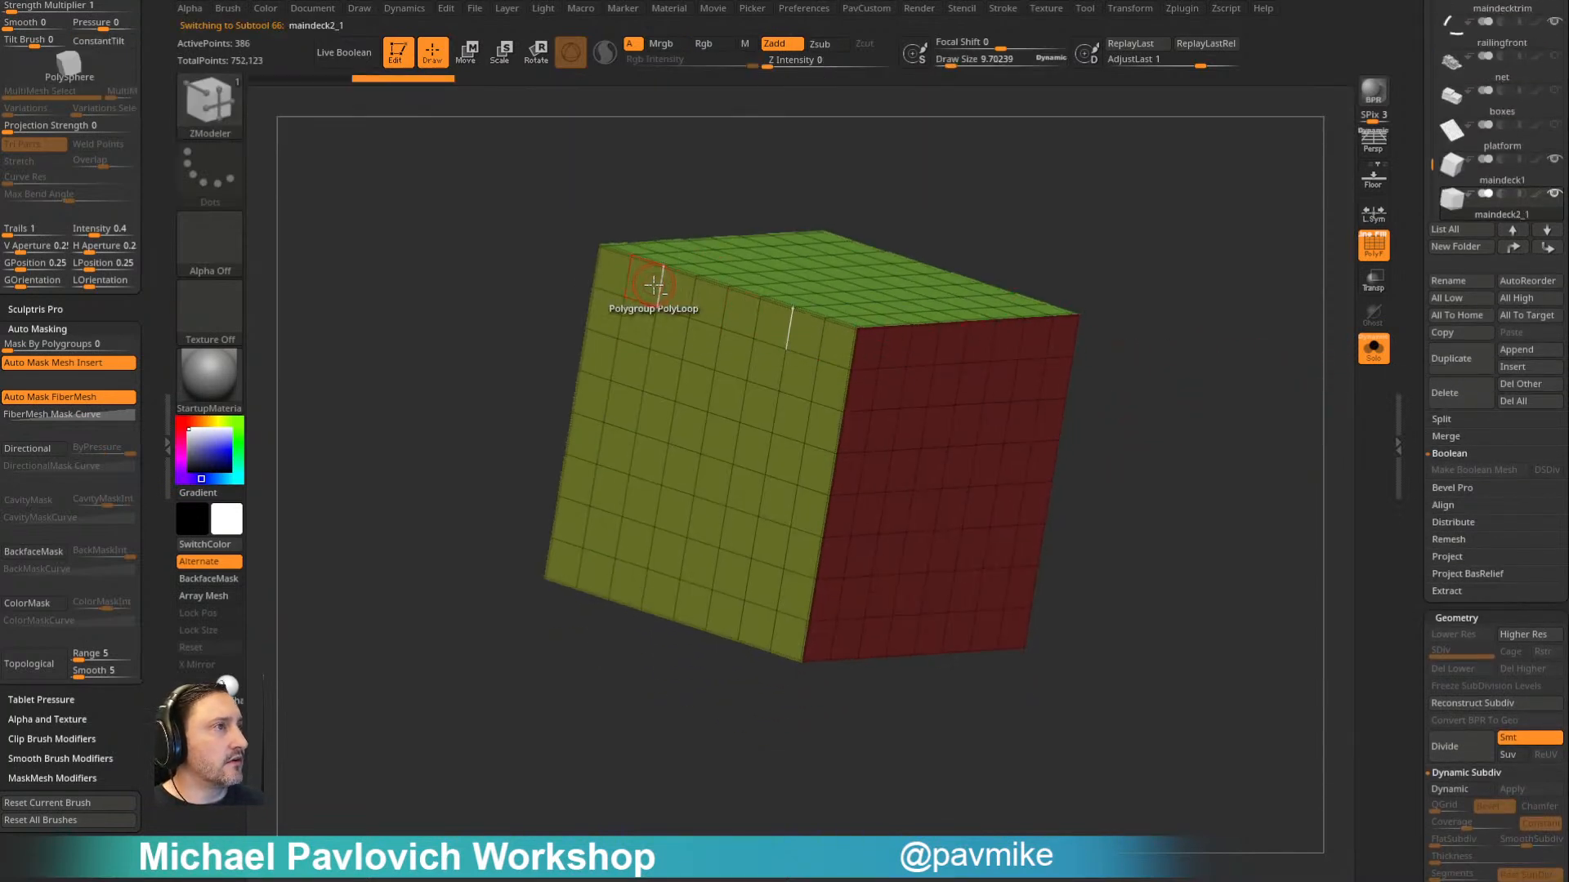
left_click_drag(914, 159, 786, 325)
mouse_move(696, 369)
left_mouse_down("shift")
mouse_move(760, 431)
mouse_move(805, 399)
left_mouse_up("shift")
mouse_move(686, 367)
left_mouse_down("shift")
mouse_move(804, 405)
mouse_move(776, 397)
left_mouse_up("shift")
left_click_drag(1069, 290, 1063, 337)
mouse_move(709, 344)
left_mouse_down("alt")
mouse_move(741, 360)
mouse_move(743, 333)
left_mouse_up("alt")
- Mark a matching patch on the opposite top edge and assign both patches to one new polygroup
left_click_drag(1021, 249, 1051, 277)
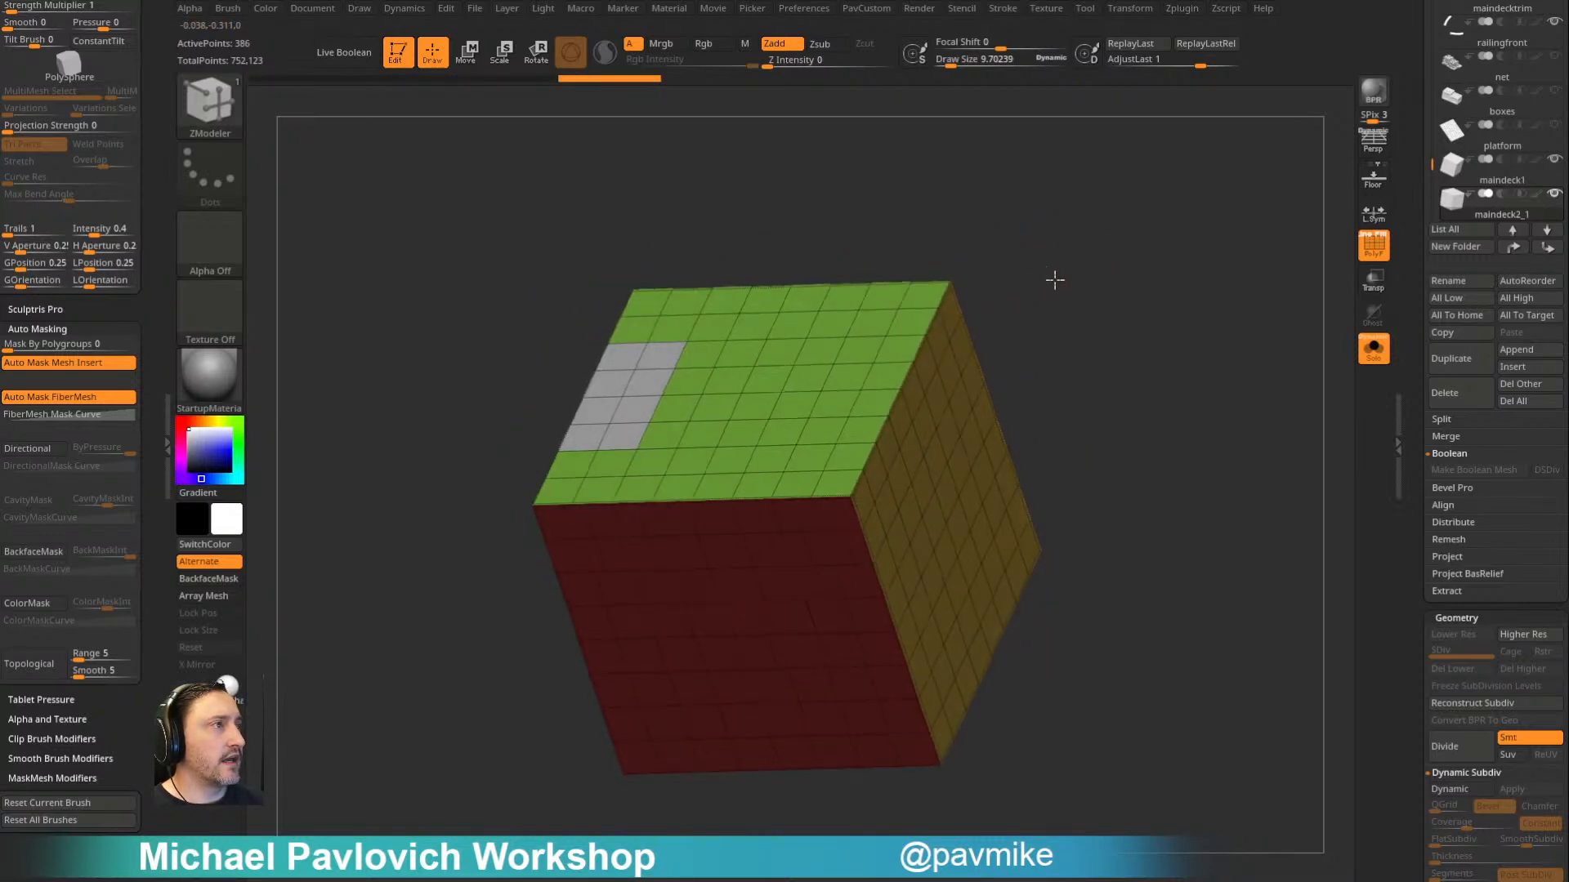
left_click_drag(834, 428, 876, 380, "alt")
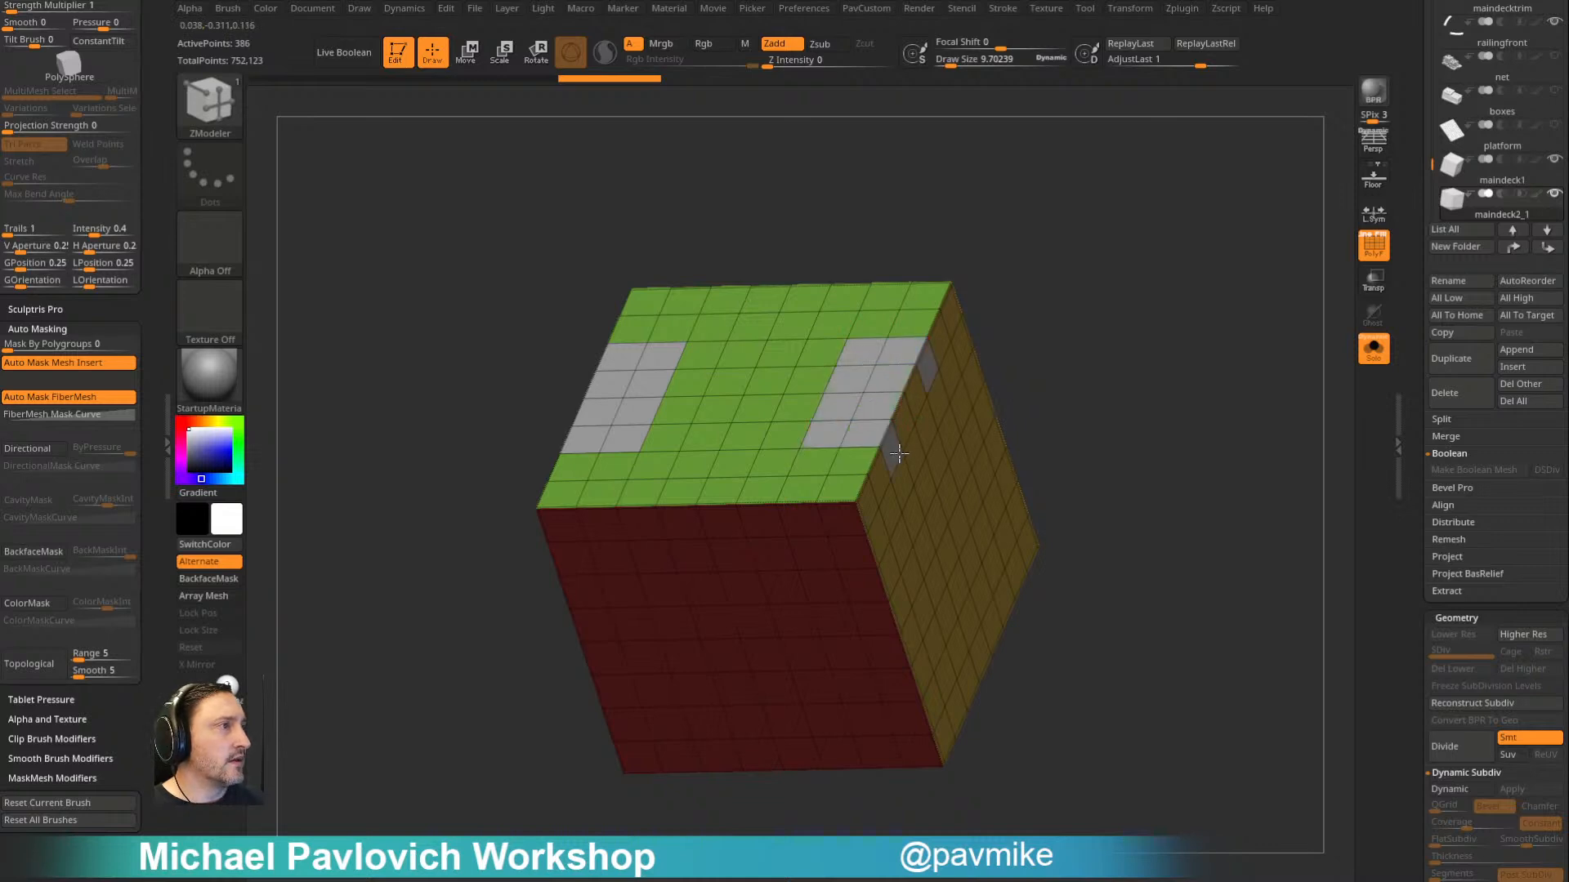
left_click_drag(1086, 343, 1114, 322)
left_click(644, 413, "ctrl+shift")
left_click(1057, 301, "ctrl")
left_click(1093, 302, "ctrl+shift")
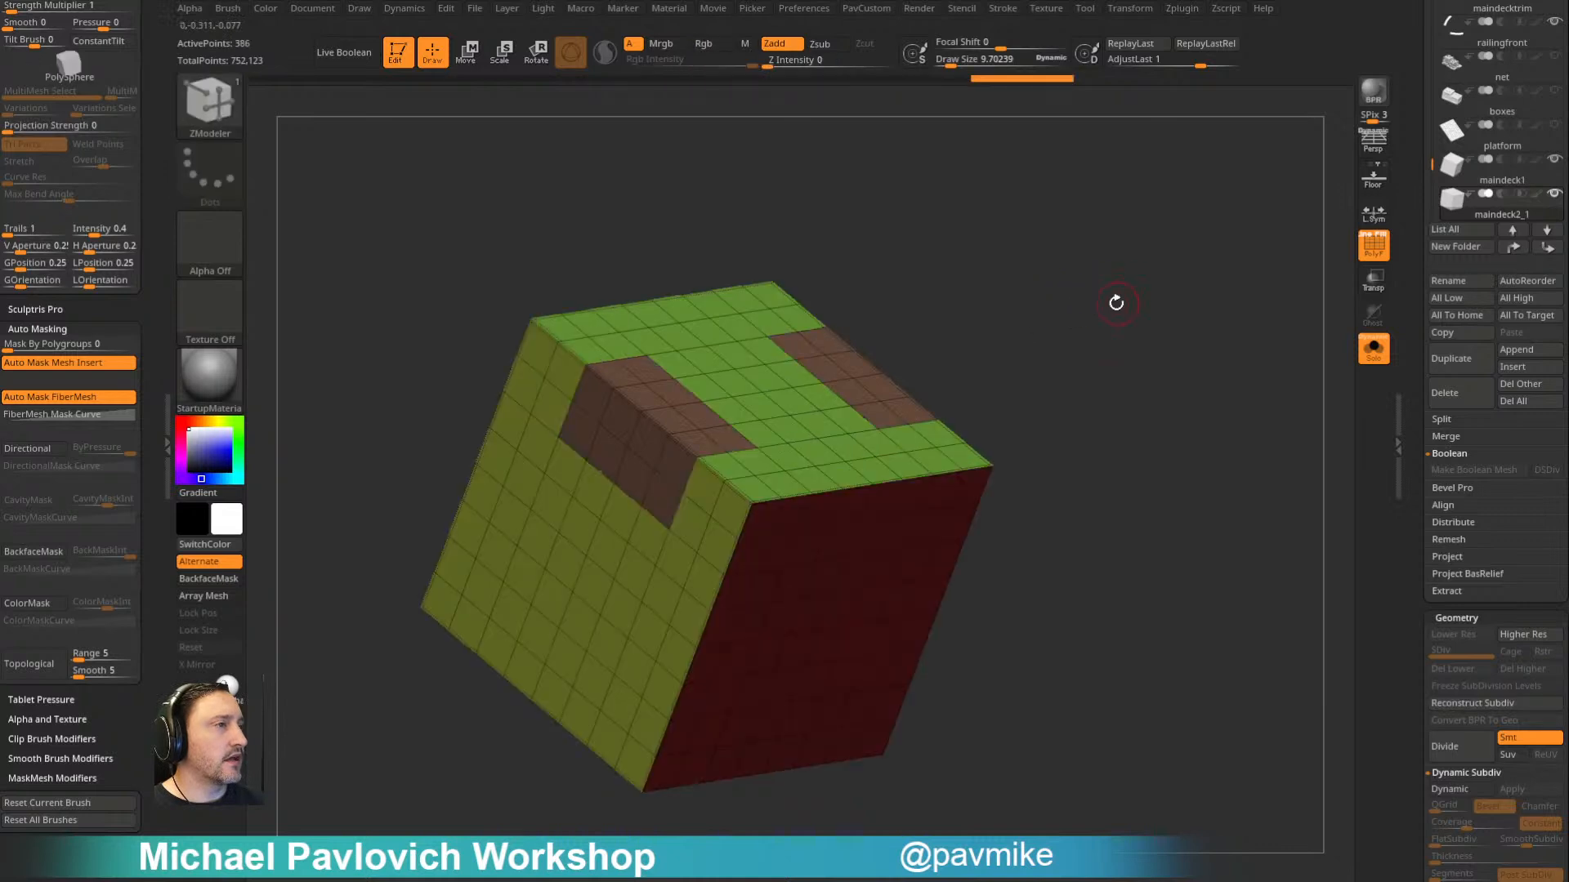
- Hide the two edge patches, group the remaining faces of the cube as a single polygroup, and unhide everything
left_click(656, 409, "ctrl+shift")
left_click(1161, 355, "ctrl+shift")
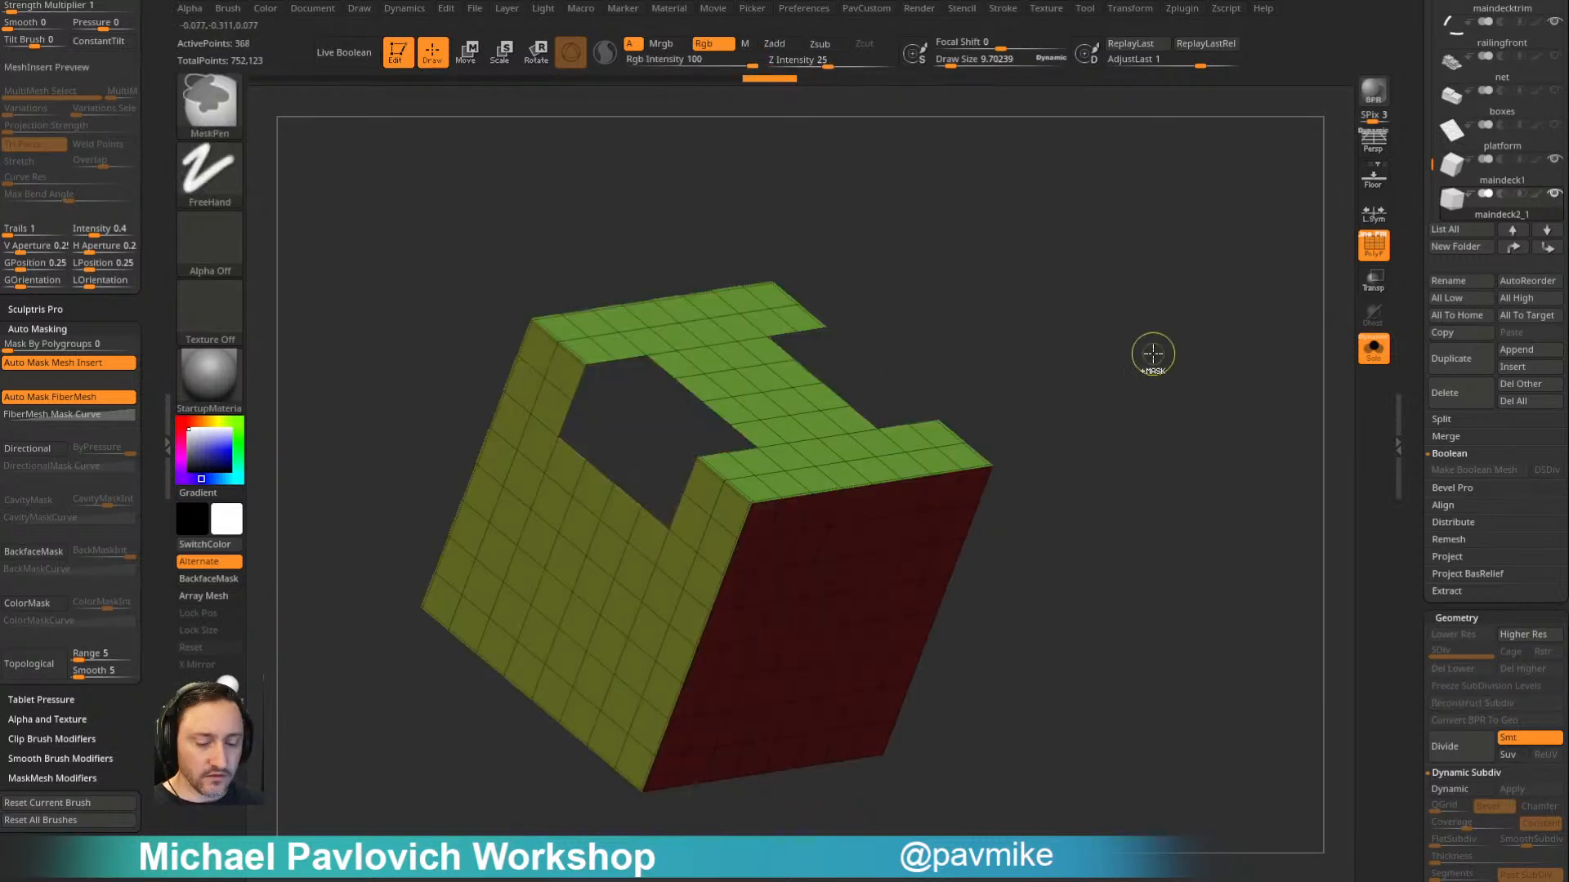
key("ctrl+w")
left_click(1150, 349, "ctrl+shift")
left_click_drag(1145, 340, 1123, 316)
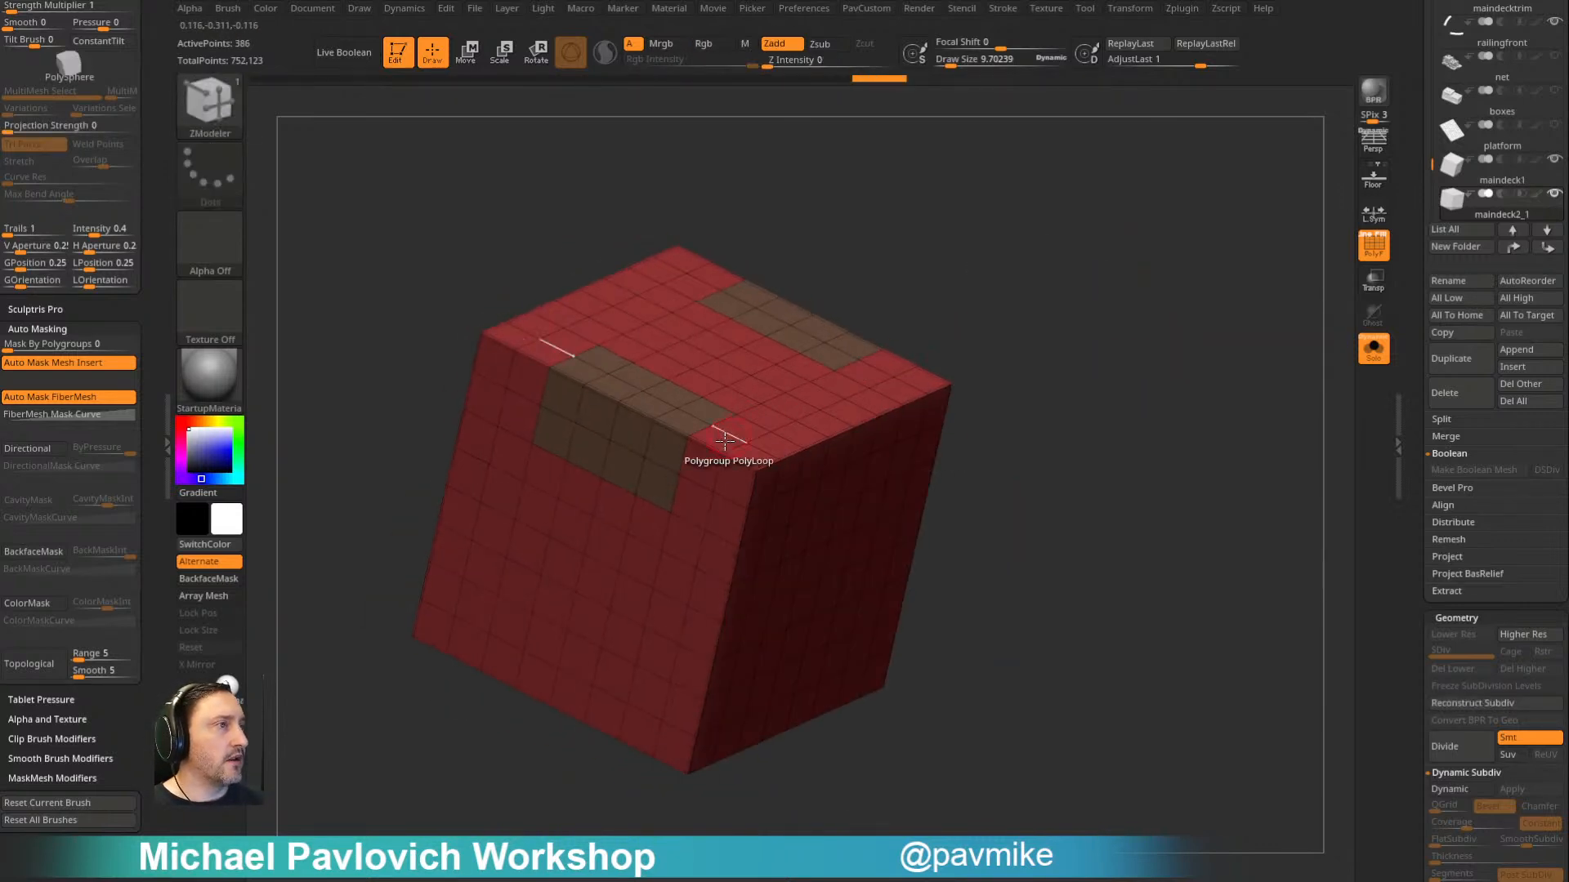
- Assign the two-face-wide bands along the remaining pair of opposite top edges, wrapping down the sides, to one new polygroup
left_click(757, 429)
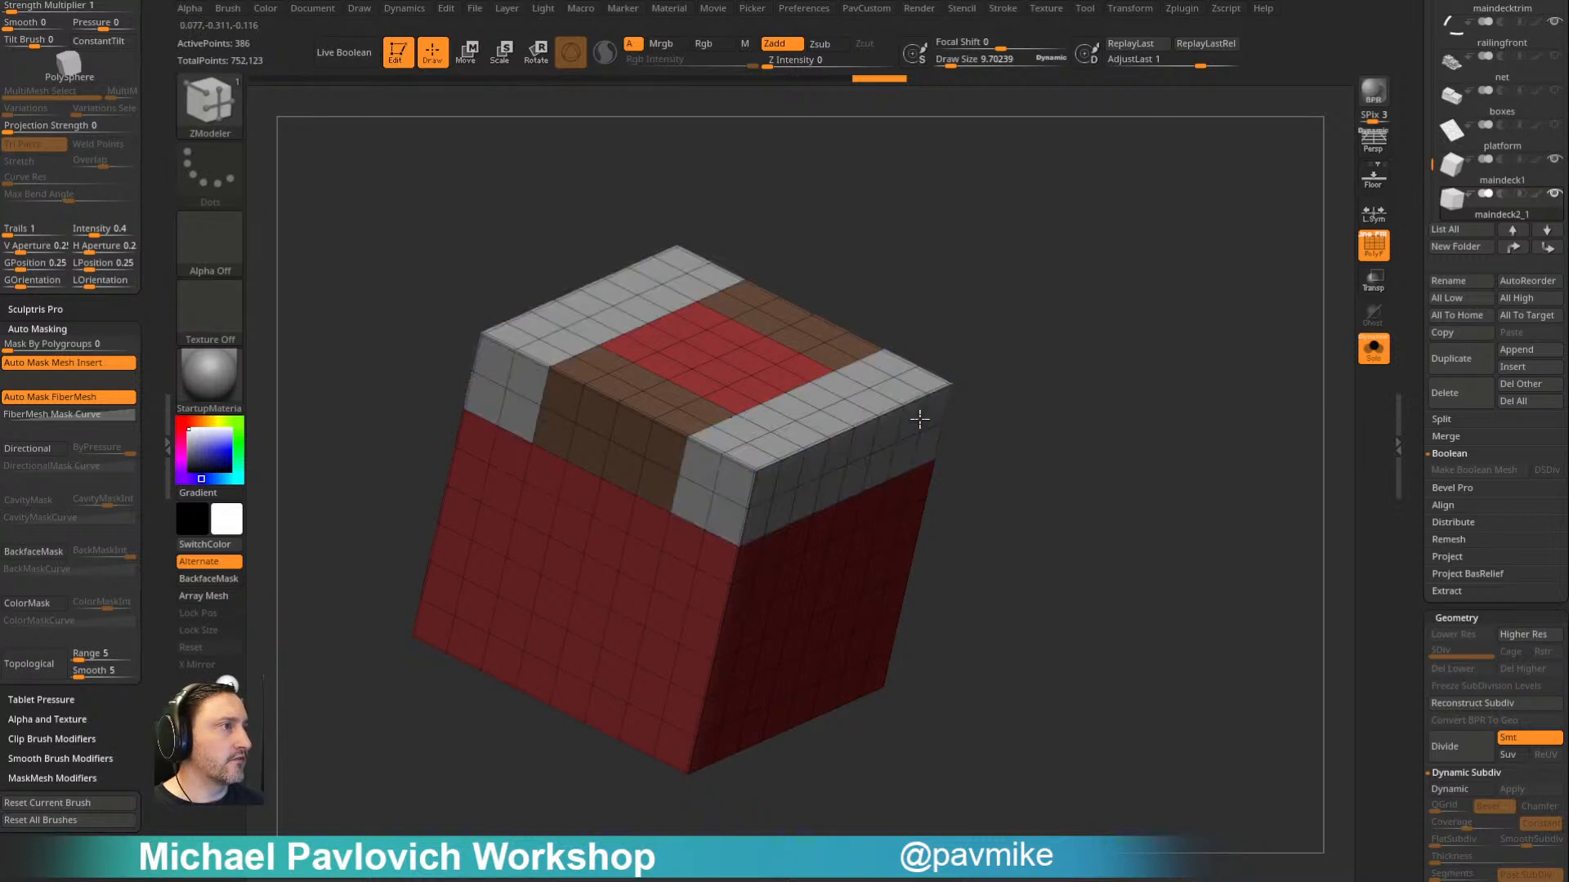
left_click_drag(956, 392, 785, 463)
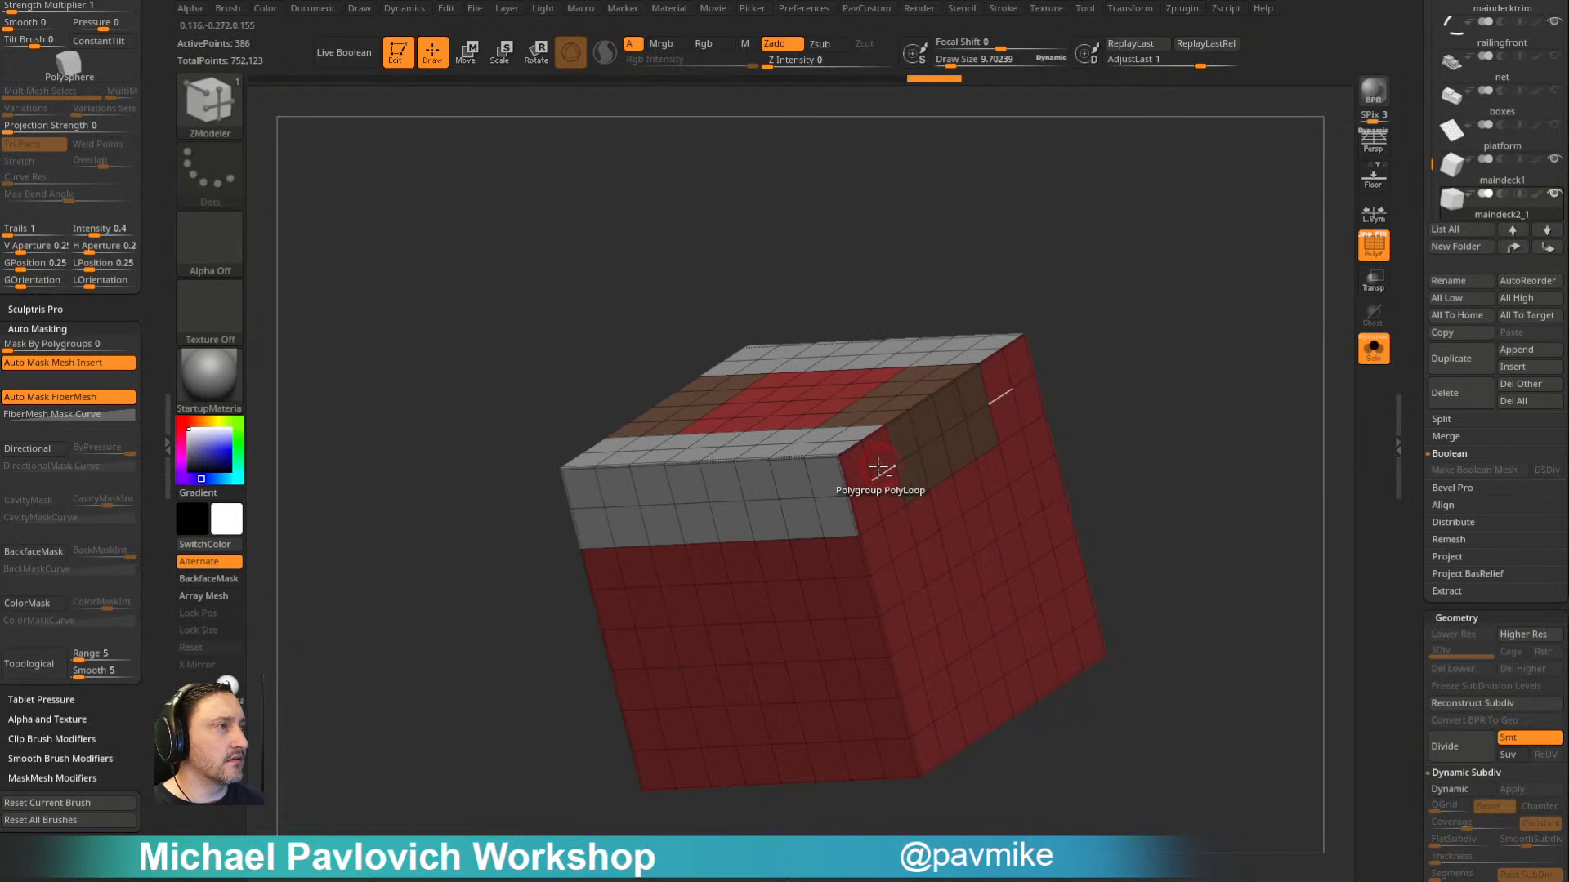
left_click_drag(875, 500, 874, 459, "alt")
key("alt")
key("alt")
key("alt")
key("alt")
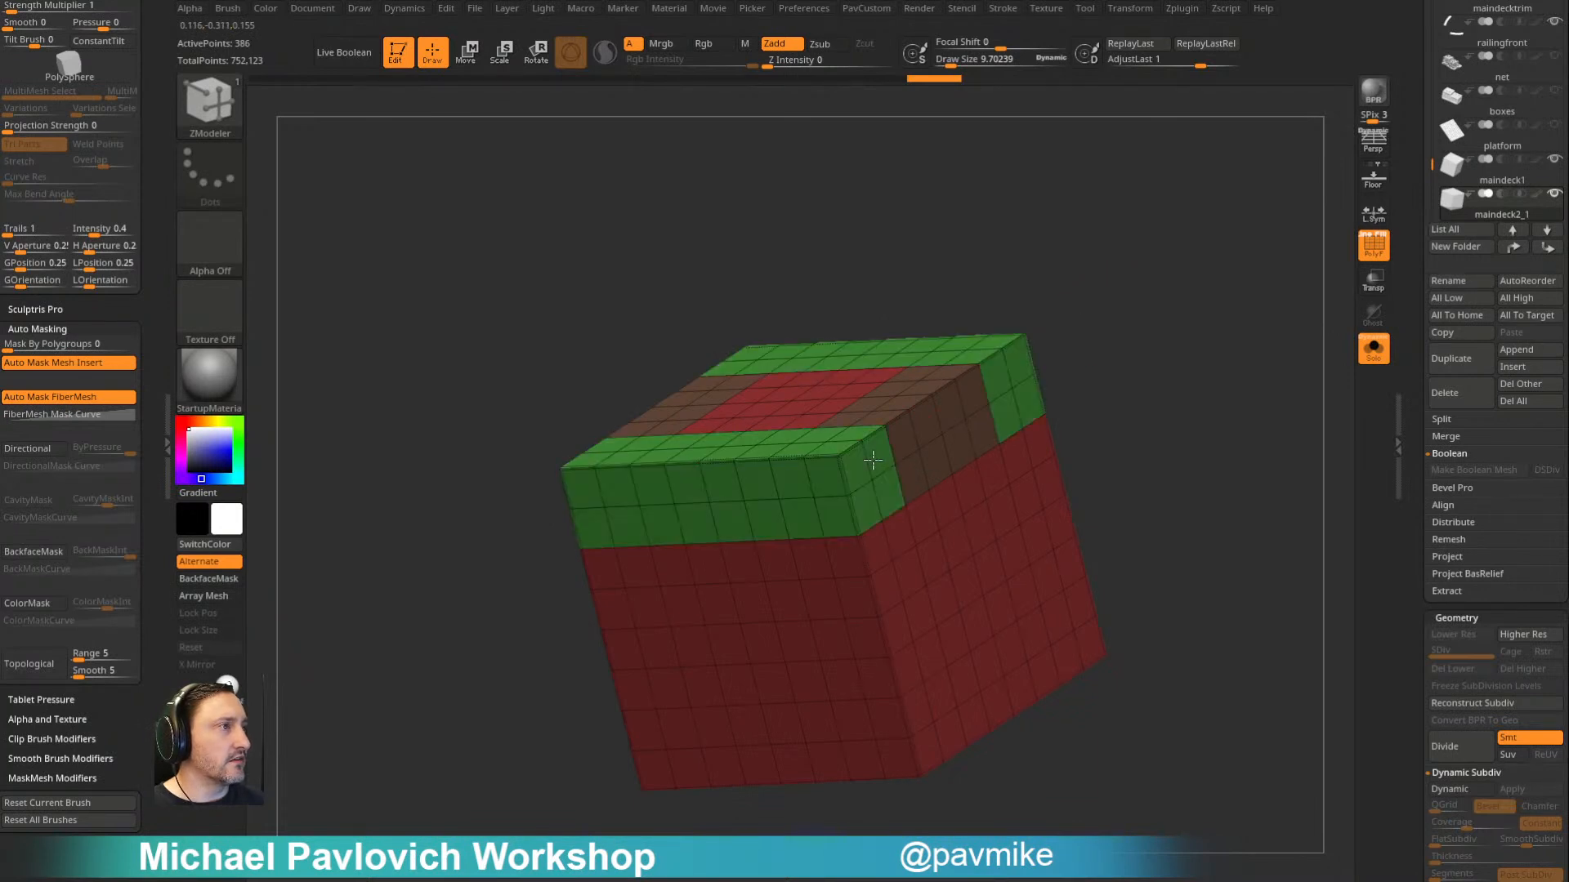
- Assign two-face-wide bands along two opposite bottom edges of the cube, wrapping onto the adjoining sides, to a new polygroup
left_click_drag(1045, 341, 658, 270)
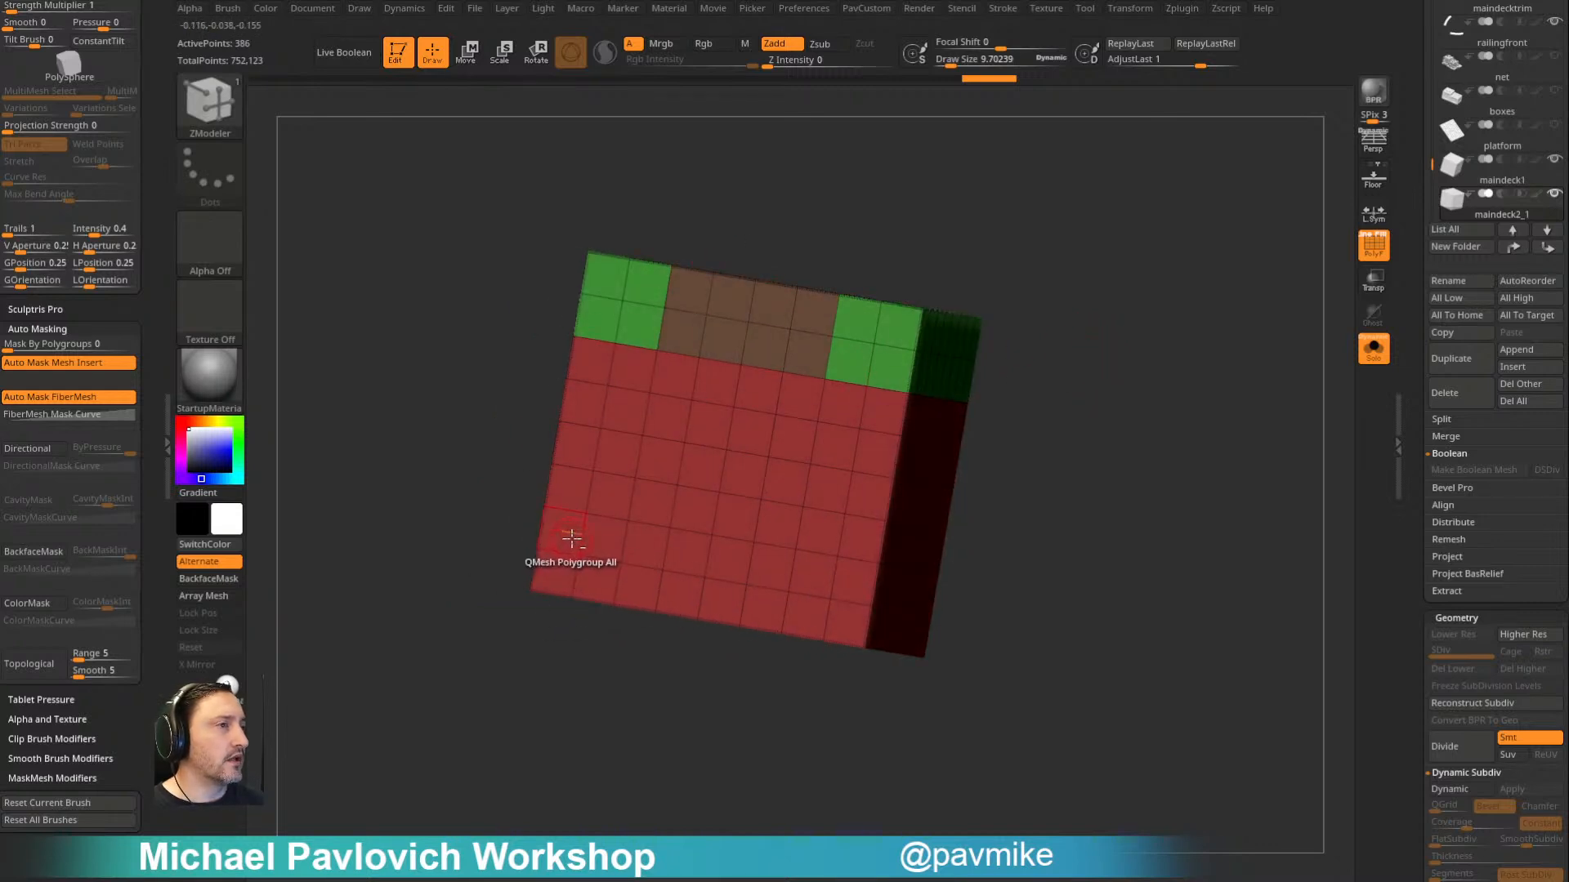
left_click_drag(563, 577, 1120, 330)
left_click_drag(722, 377, 874, 395)
left_click_drag(775, 385, 790, 377, "alt")
mouse_move(970, 375)
left_mouse_down()
mouse_move(1068, 253)
mouse_move(1056, 283)
left_mouse_up()
mouse_move(732, 476)
left_mouse_down("alt")
mouse_move(792, 429)
mouse_move(764, 516)
left_mouse_up("alt")
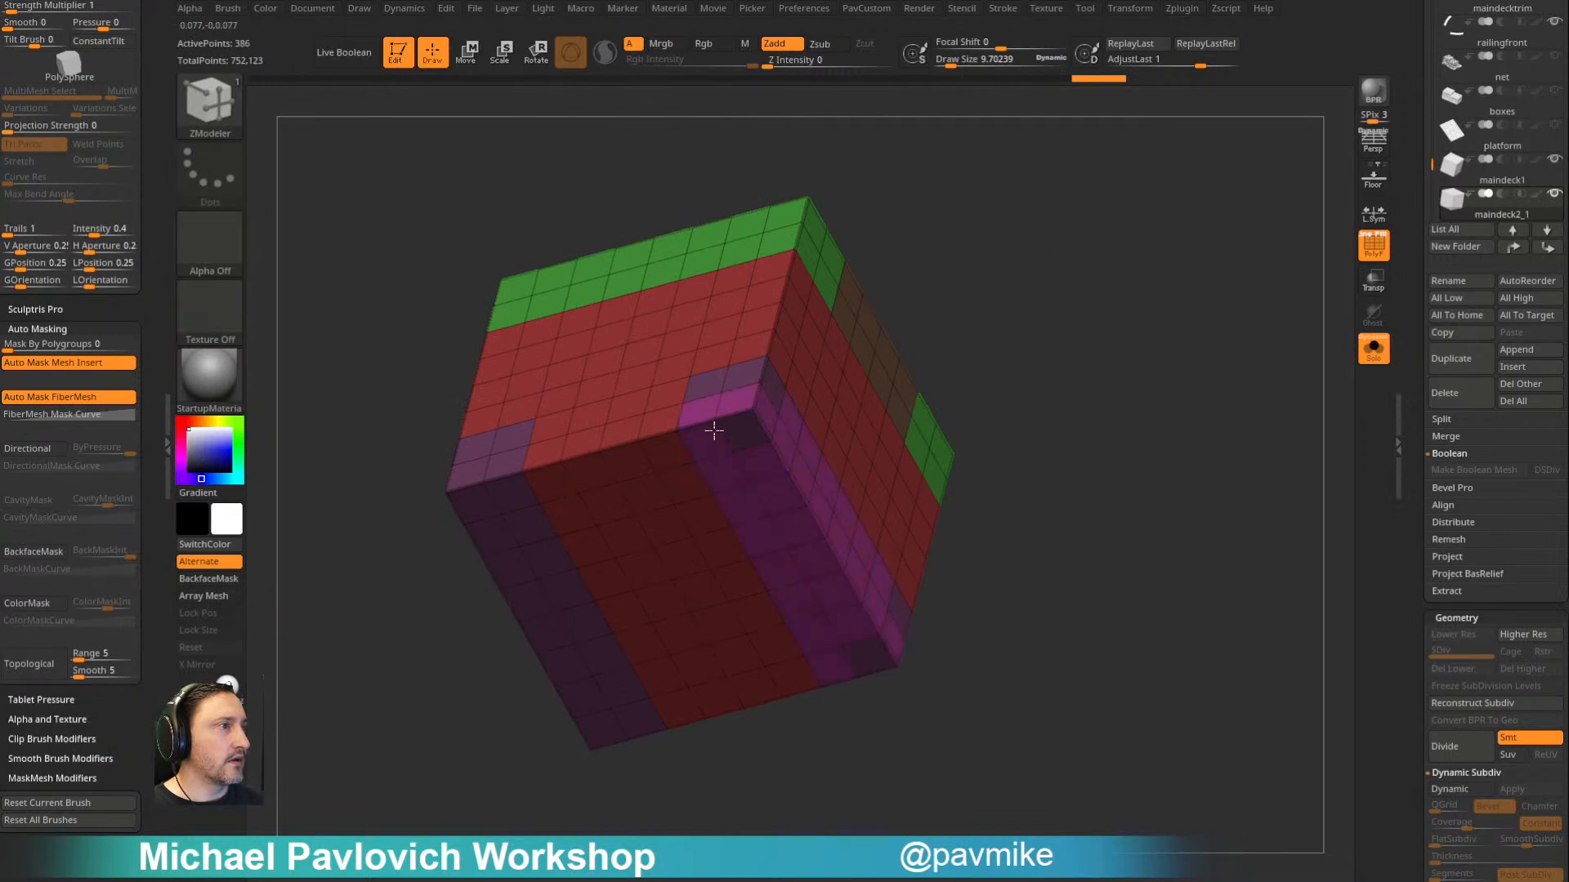
- Extend the polygrouping up the cube's vertical edges as two-face-wide corner posts between the top and bottom bands
left_click_drag(1016, 249, 1136, 311)
mouse_move(740, 362)
left_mouse_down("alt")
mouse_move(684, 365)
mouse_move(688, 471)
left_mouse_up("alt")
left_click_drag(733, 405, 765, 377, "alt")
left_click_drag(1047, 244, 1123, 232)
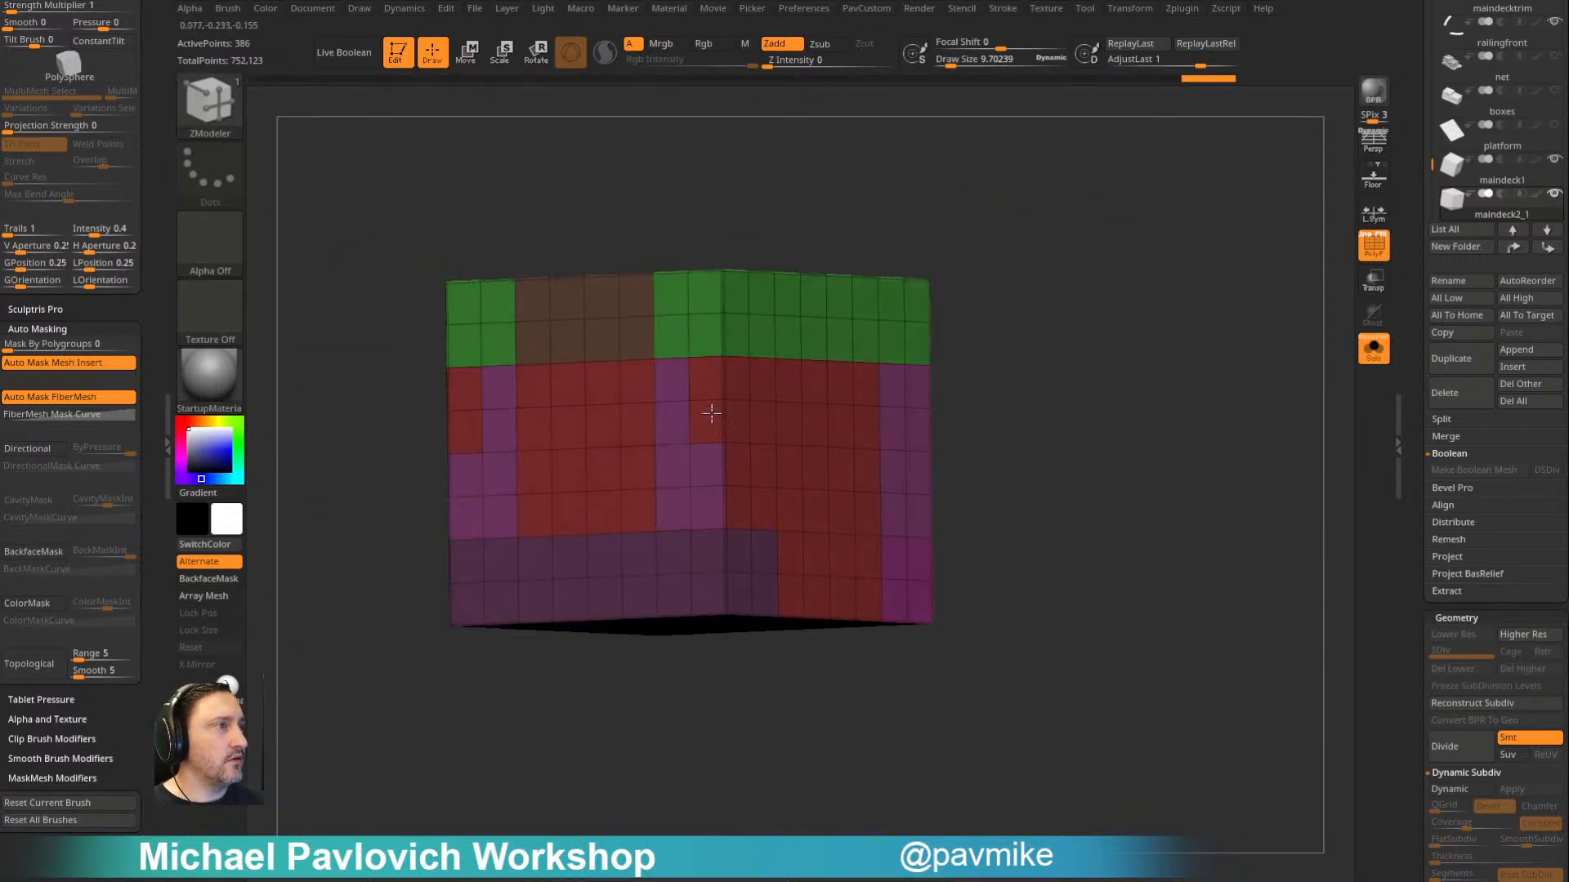
- Polygroup the patches spanning between the two bottom bands, wrapping from the underside onto the adjoining side faces
left_click_drag(1113, 285, 964, 420)
right_click_drag(859, 524, 811, 464)
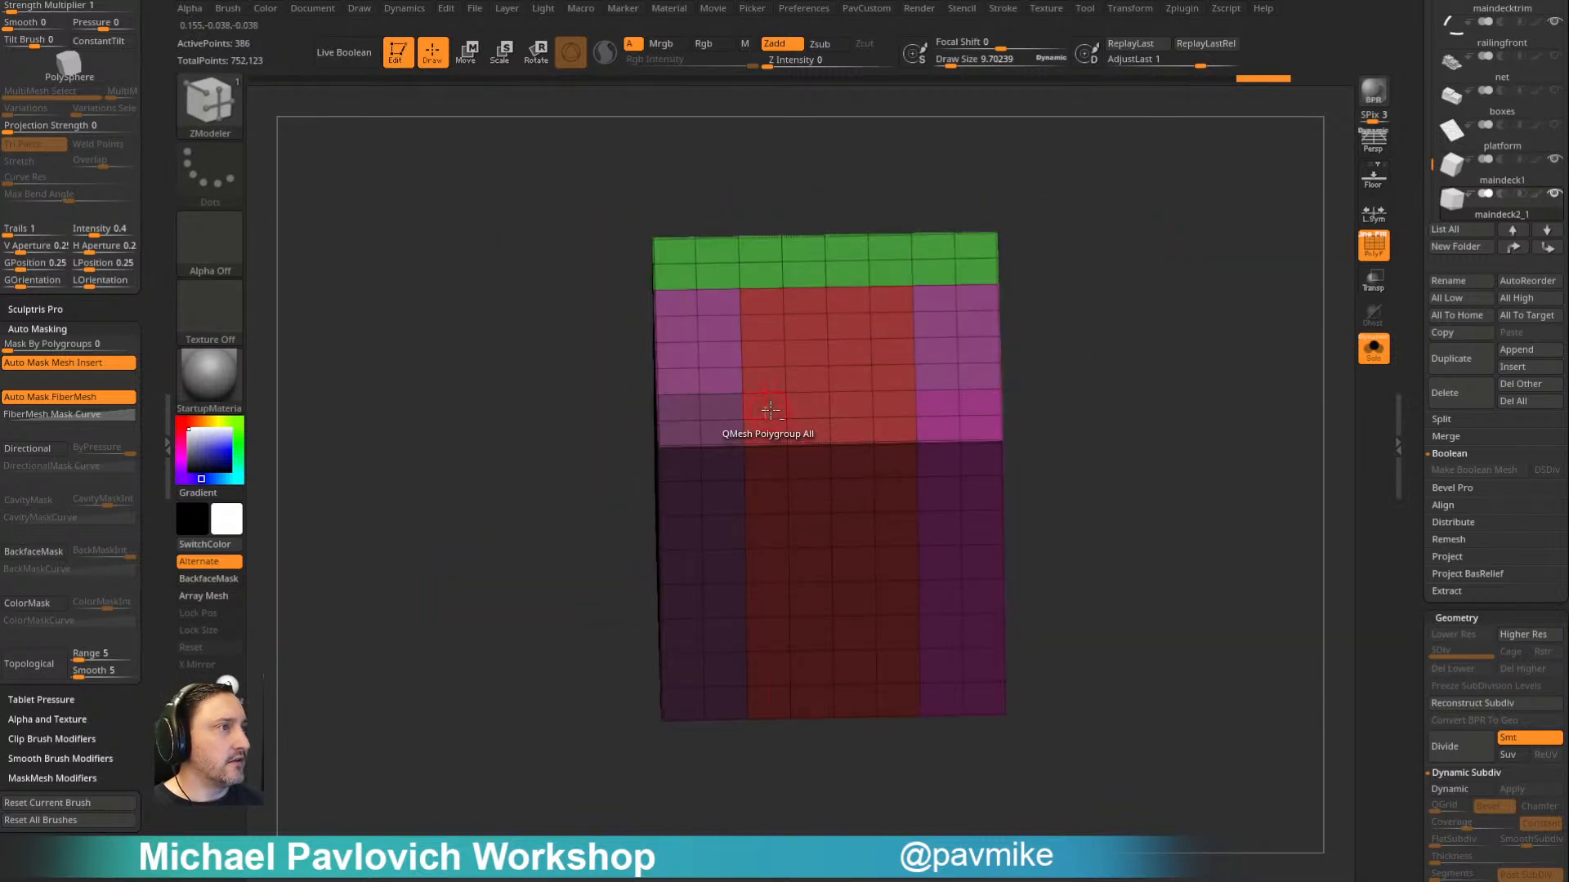
left_click(782, 488)
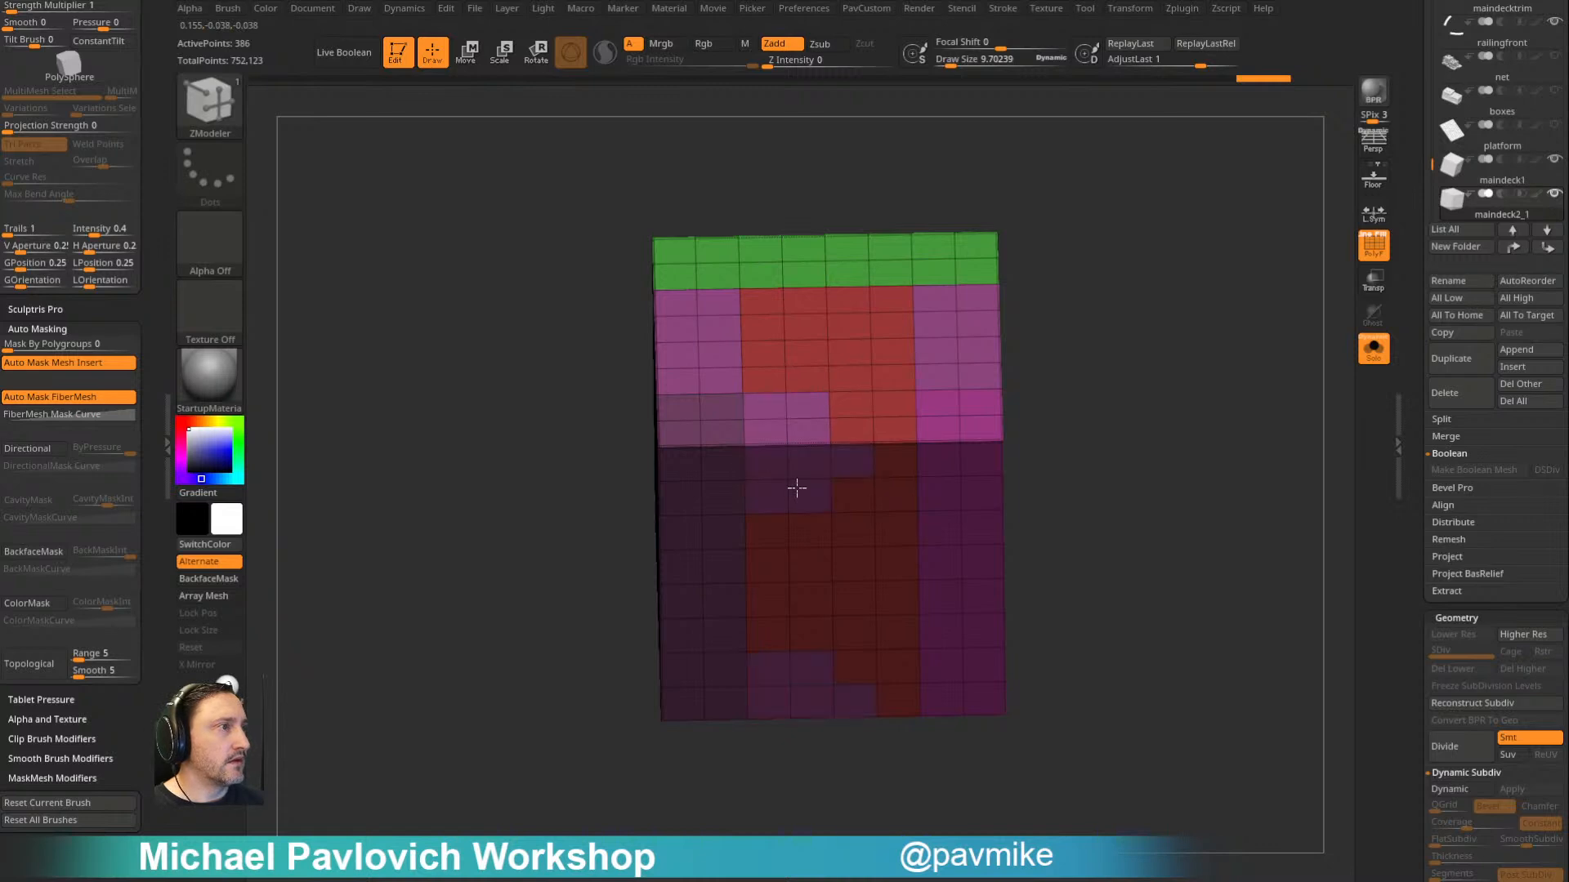
left_click(888, 459)
- Reassign the vertical corner posts to their own polygroup, distinct from the bottom bands
left_click_drag(1144, 384, 1178, 332)
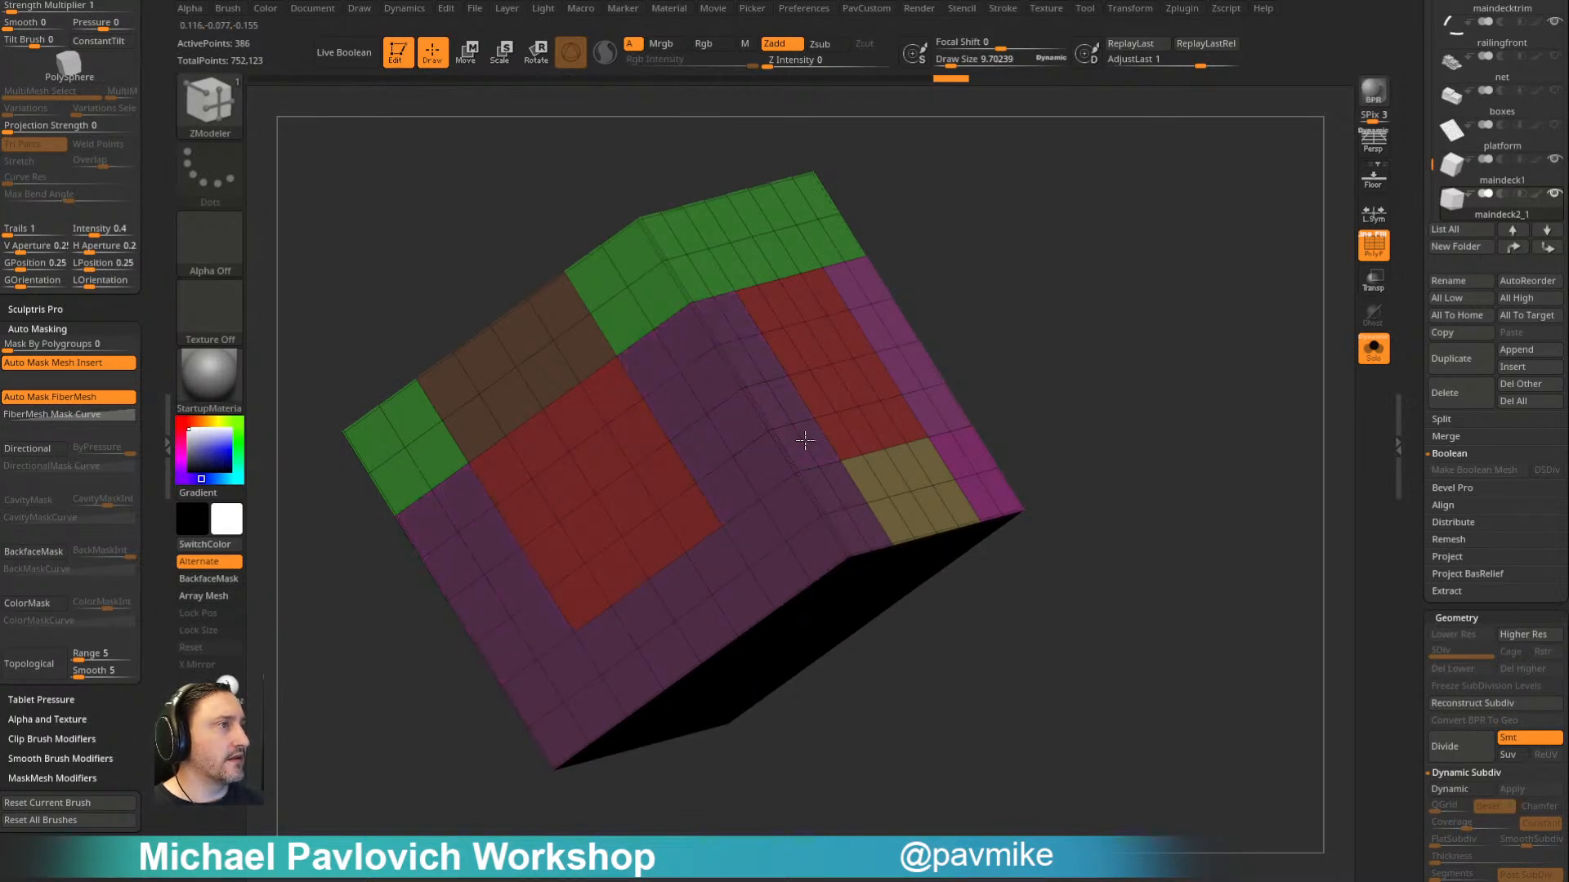
left_click_drag(1033, 294, 1032, 260)
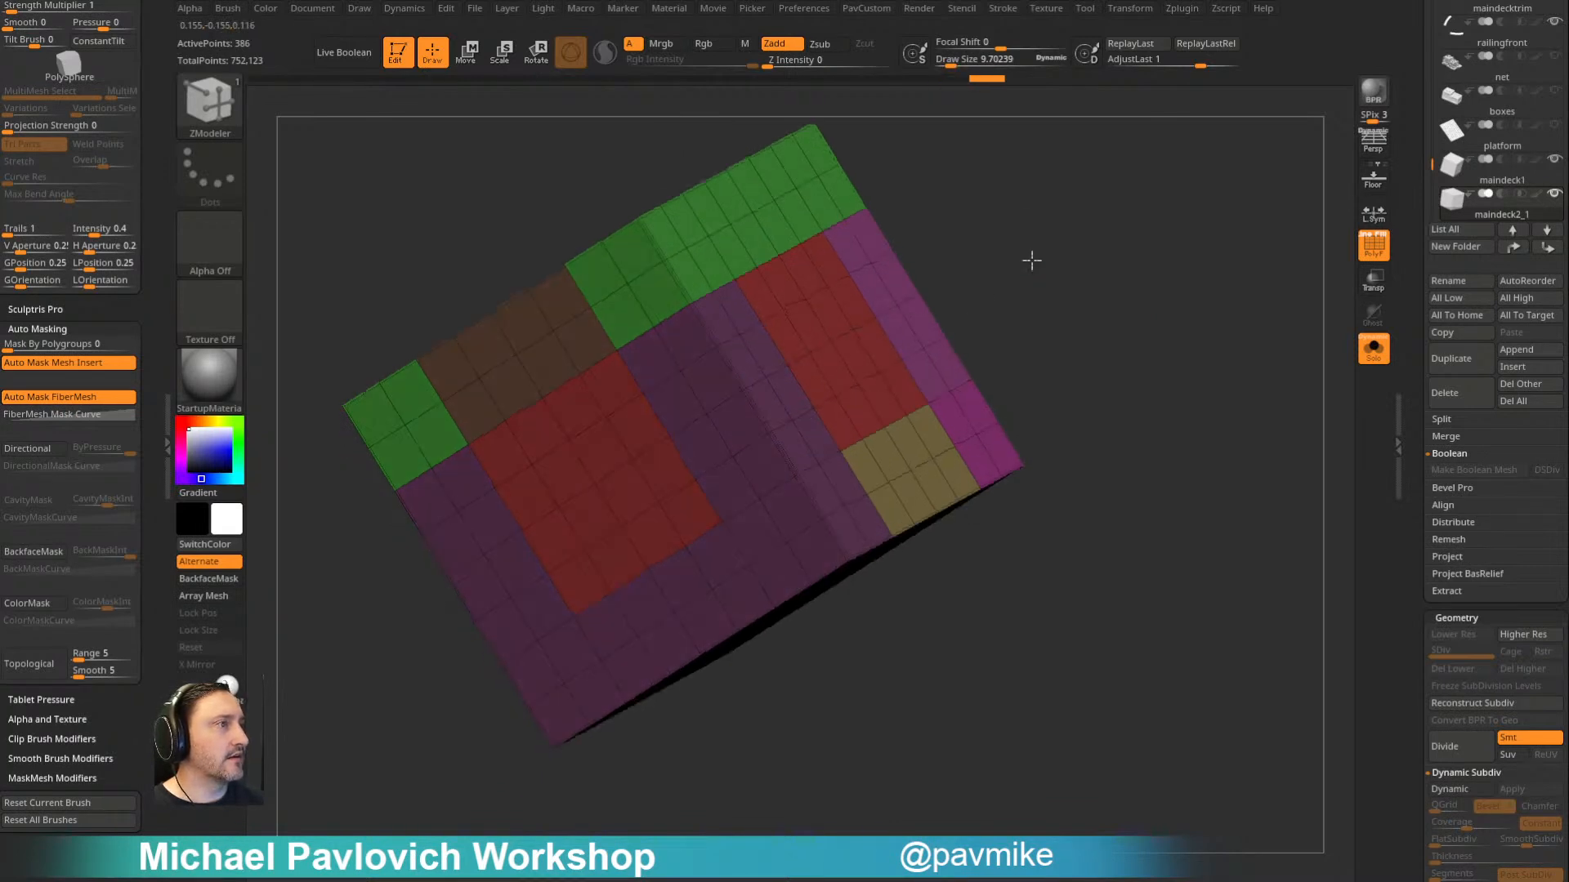
left_click(759, 401)
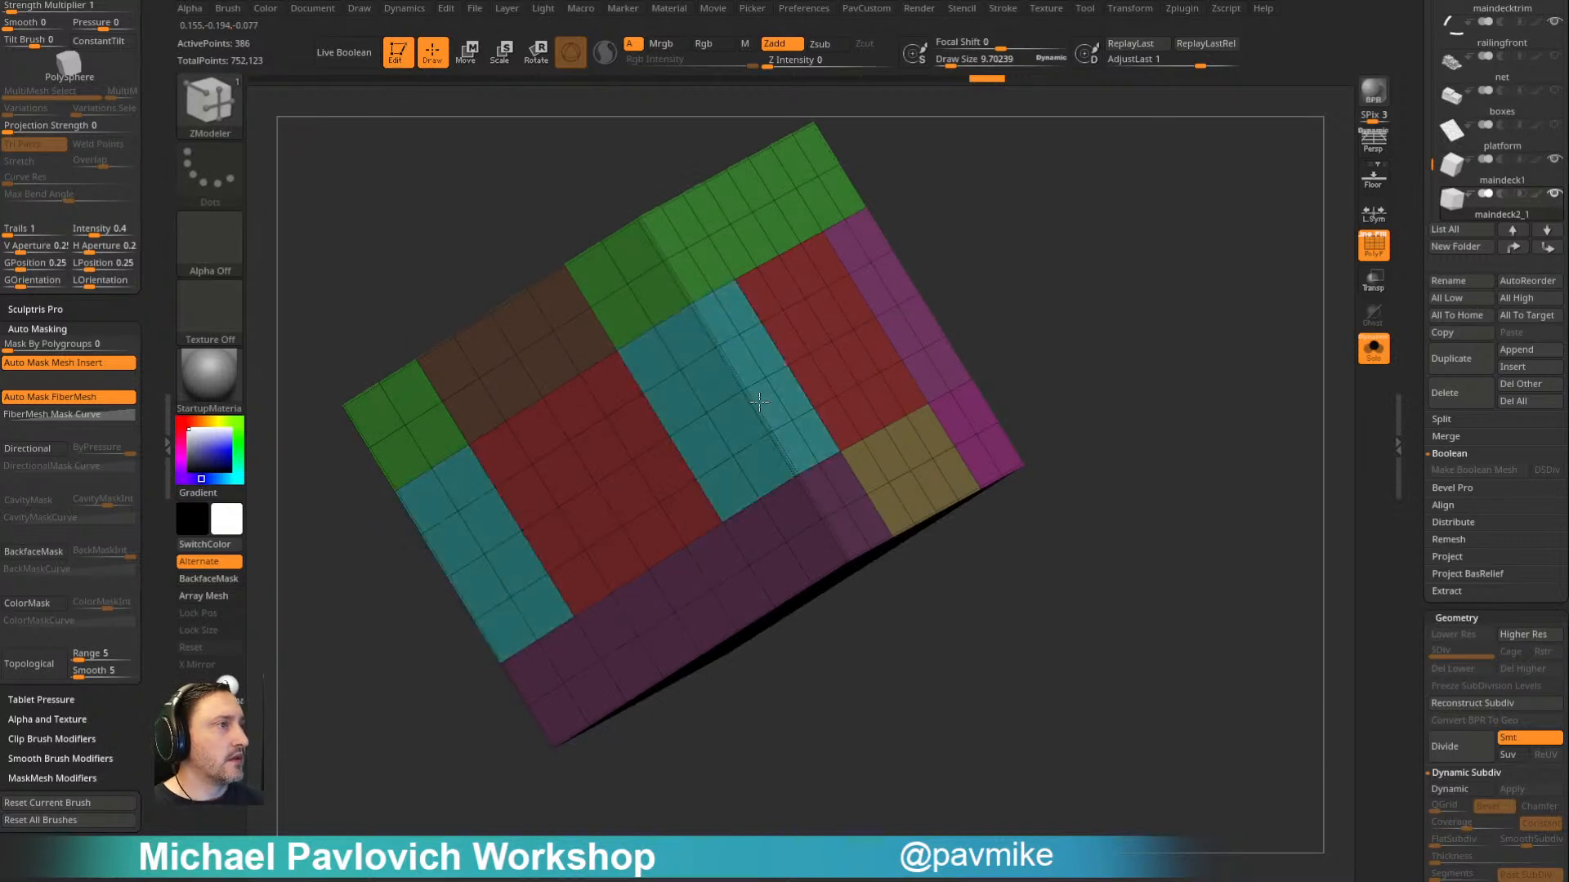
- Hide the cube's central face panels by polygroup and delete the hidden geometry, keeping only the frame
mouse_move(1171, 316)
left_mouse_down()
mouse_move(1144, 326)
mouse_move(1135, 213)
mouse_move(1176, 351)
mouse_move(1164, 339)
left_mouse_up()
key("ctrl+shift")
left_click(700, 264, "ctrl+shift")
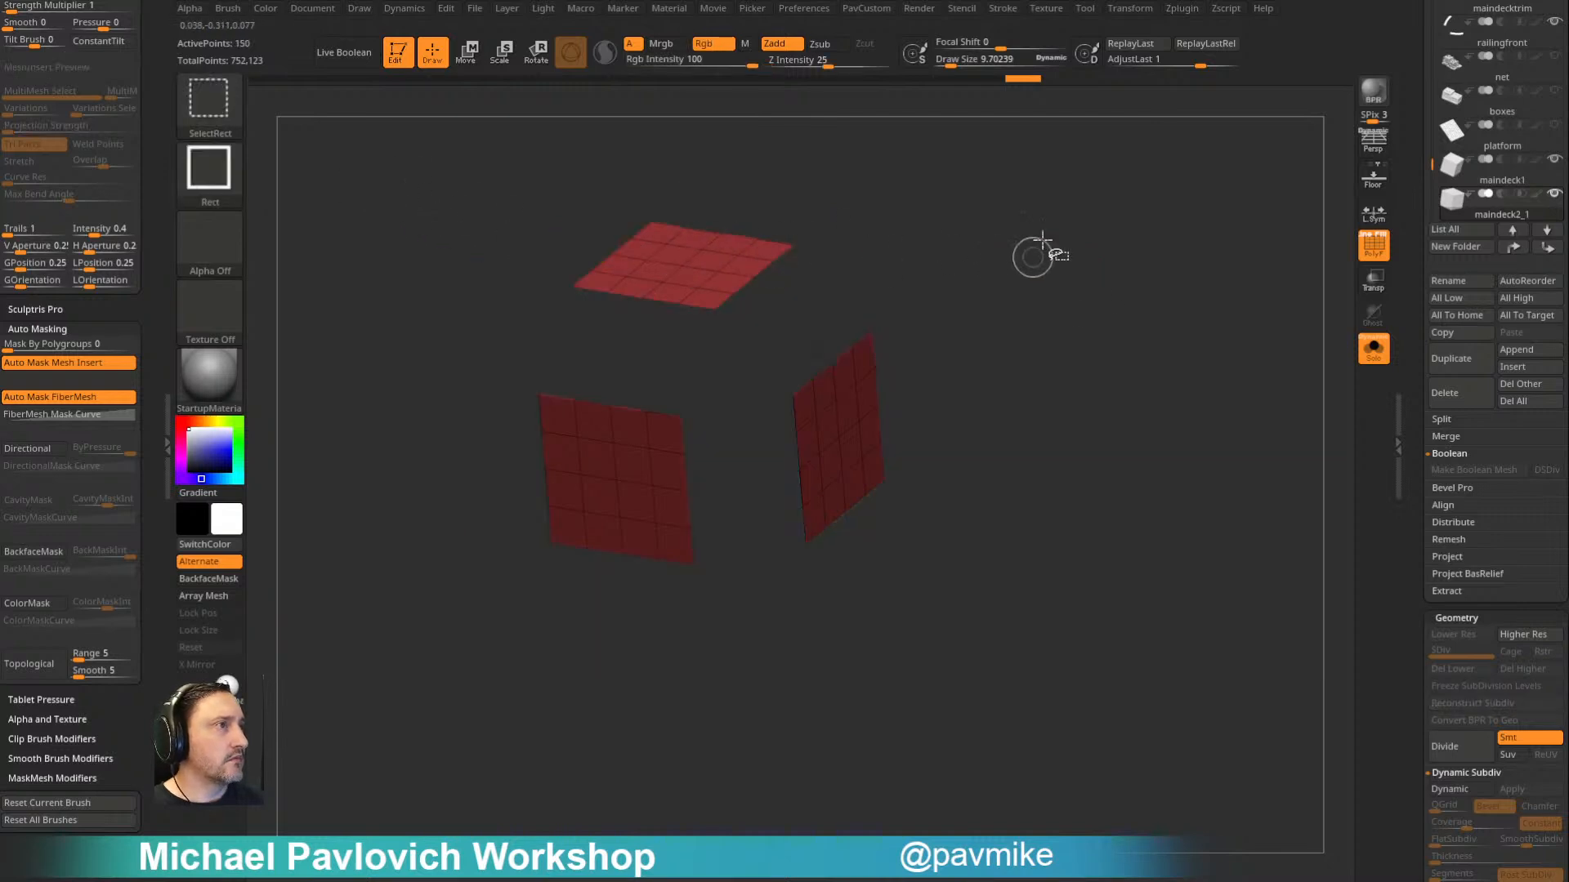
left_click_drag(1005, 255, 1155, 433, "ctrl+shift")
key("3")
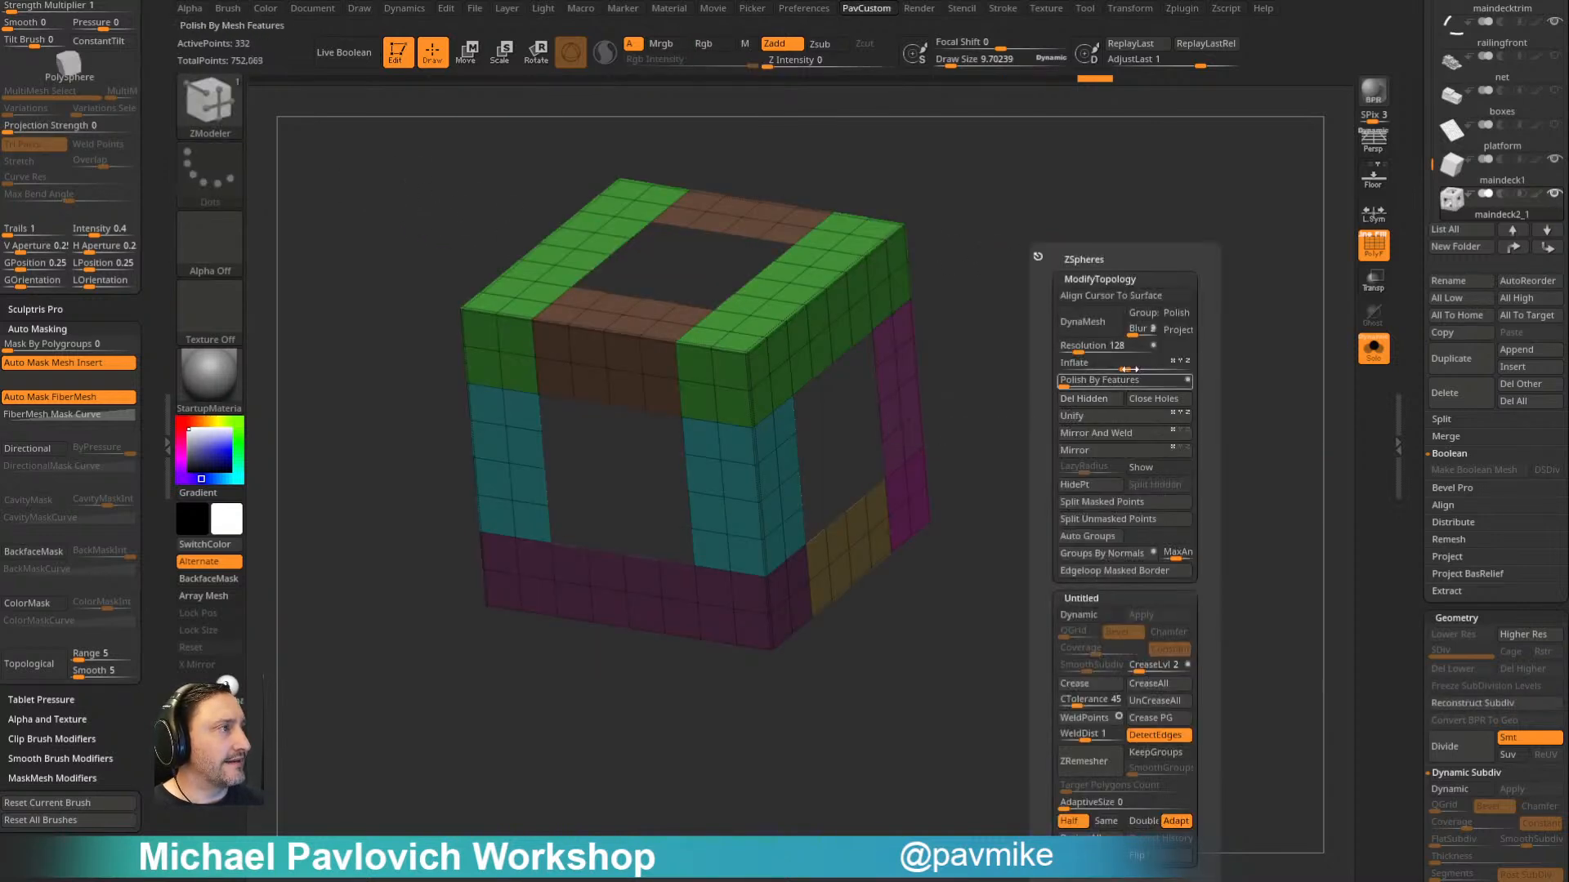
left_click(1117, 386)
- Try Panel Loops on the frame with thickness 0.02753, bevel 47 and elevation -100, and undo it
scroll(1428, 344, "down", 10)
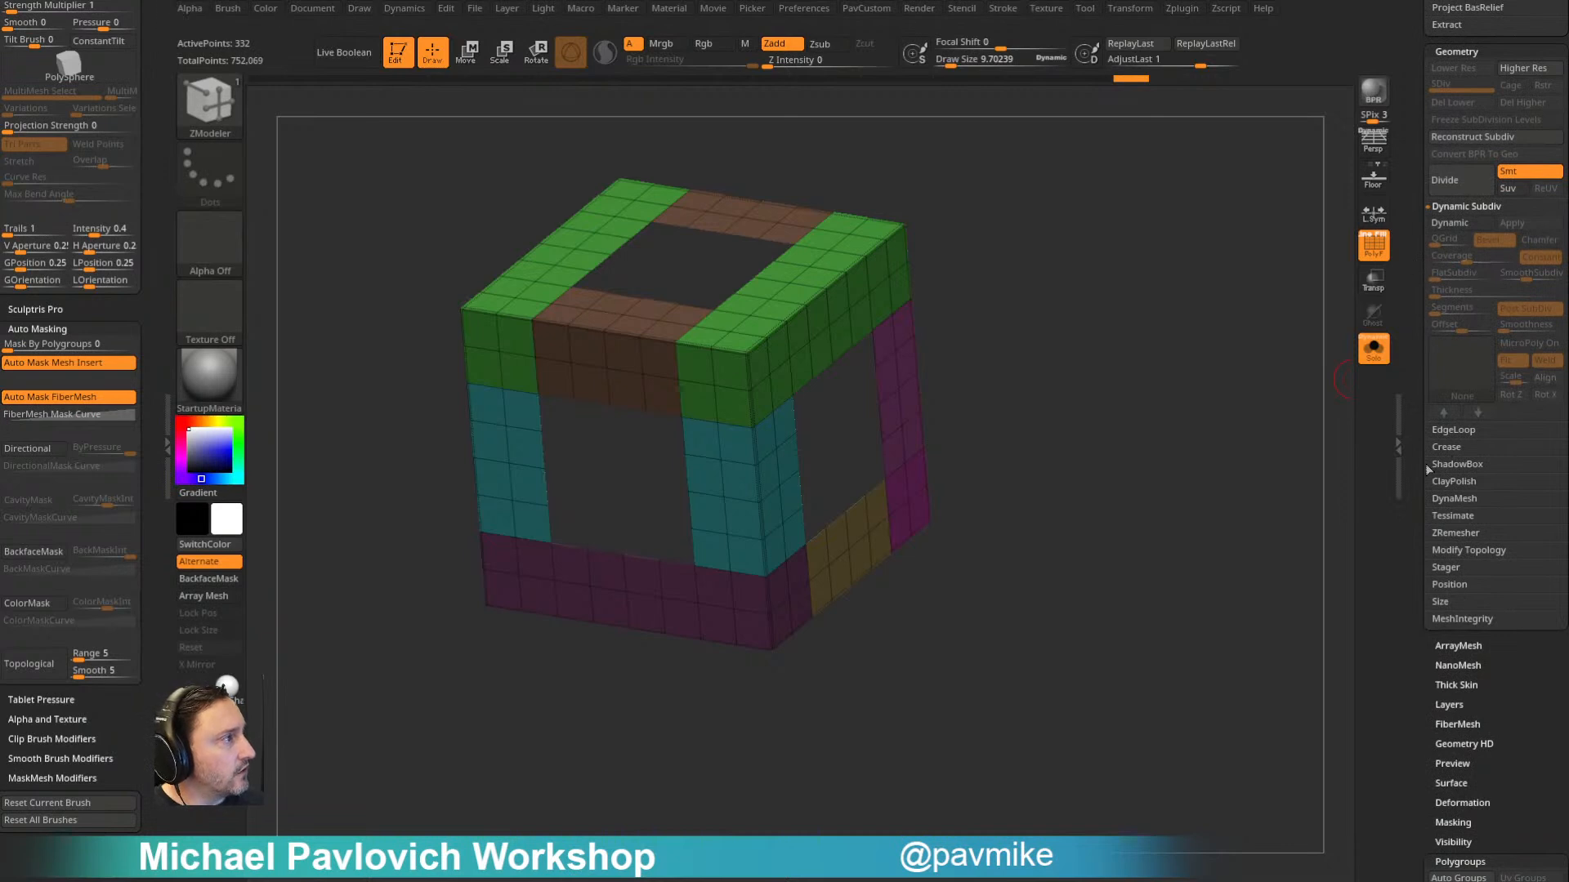
left_click(1446, 430)
left_click(1485, 401)
left_click(1480, 379)
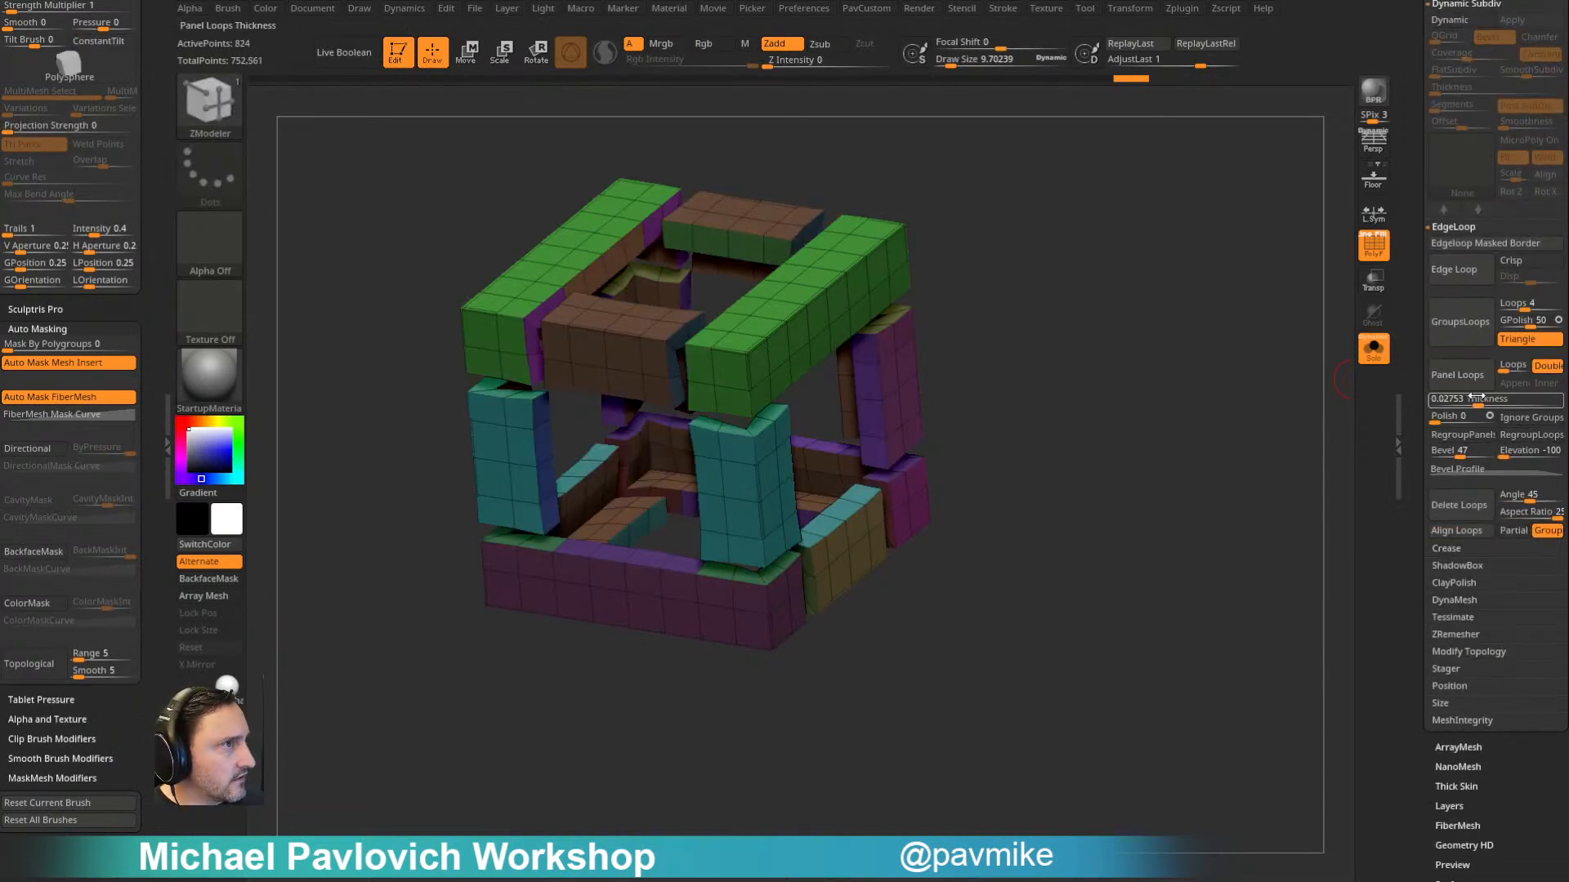
left_click(1470, 399)
key("ctrl+z")
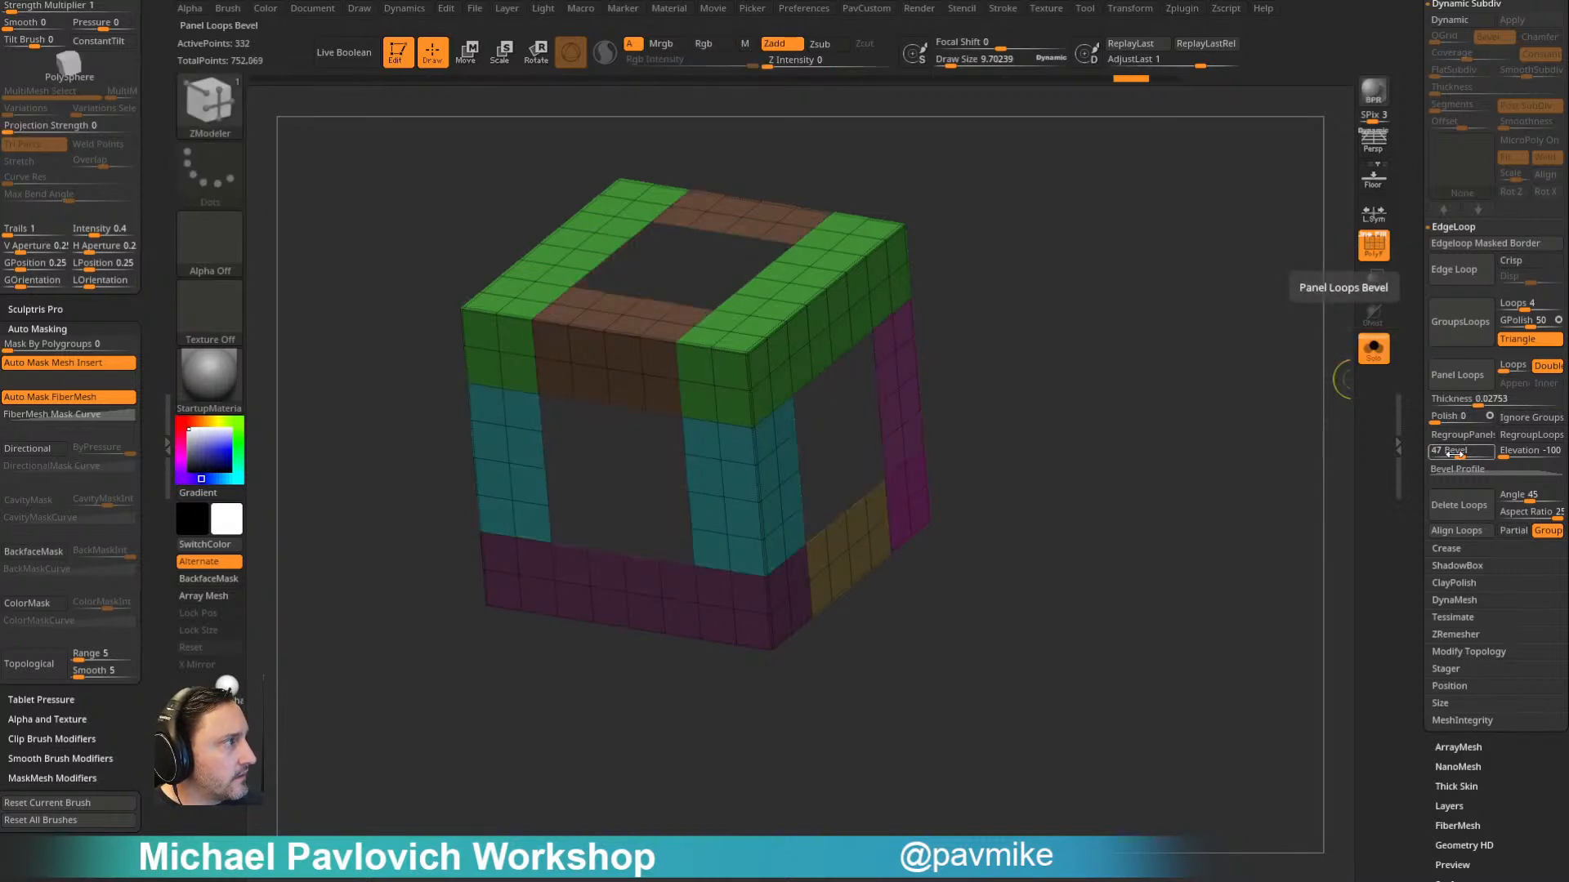
- Set the Panel Loops bevel to 30, test it on the frame and undo the test
left_click(1448, 454)
left_click(1465, 382)
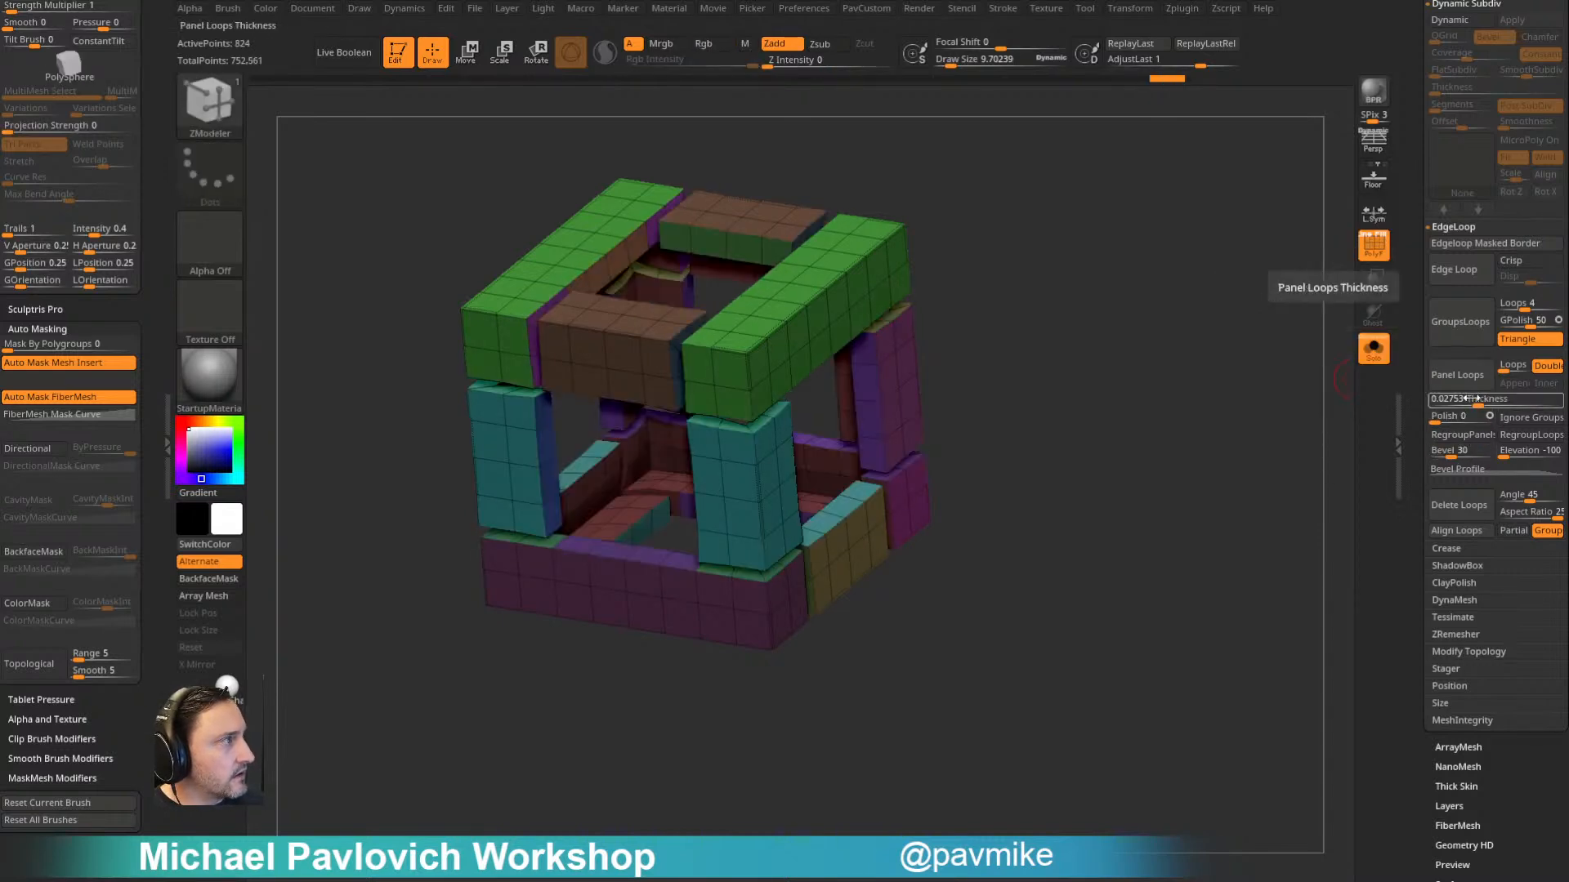
key("ctrl+z")
left_click_drag(1186, 416, 1402, 407, "alt")
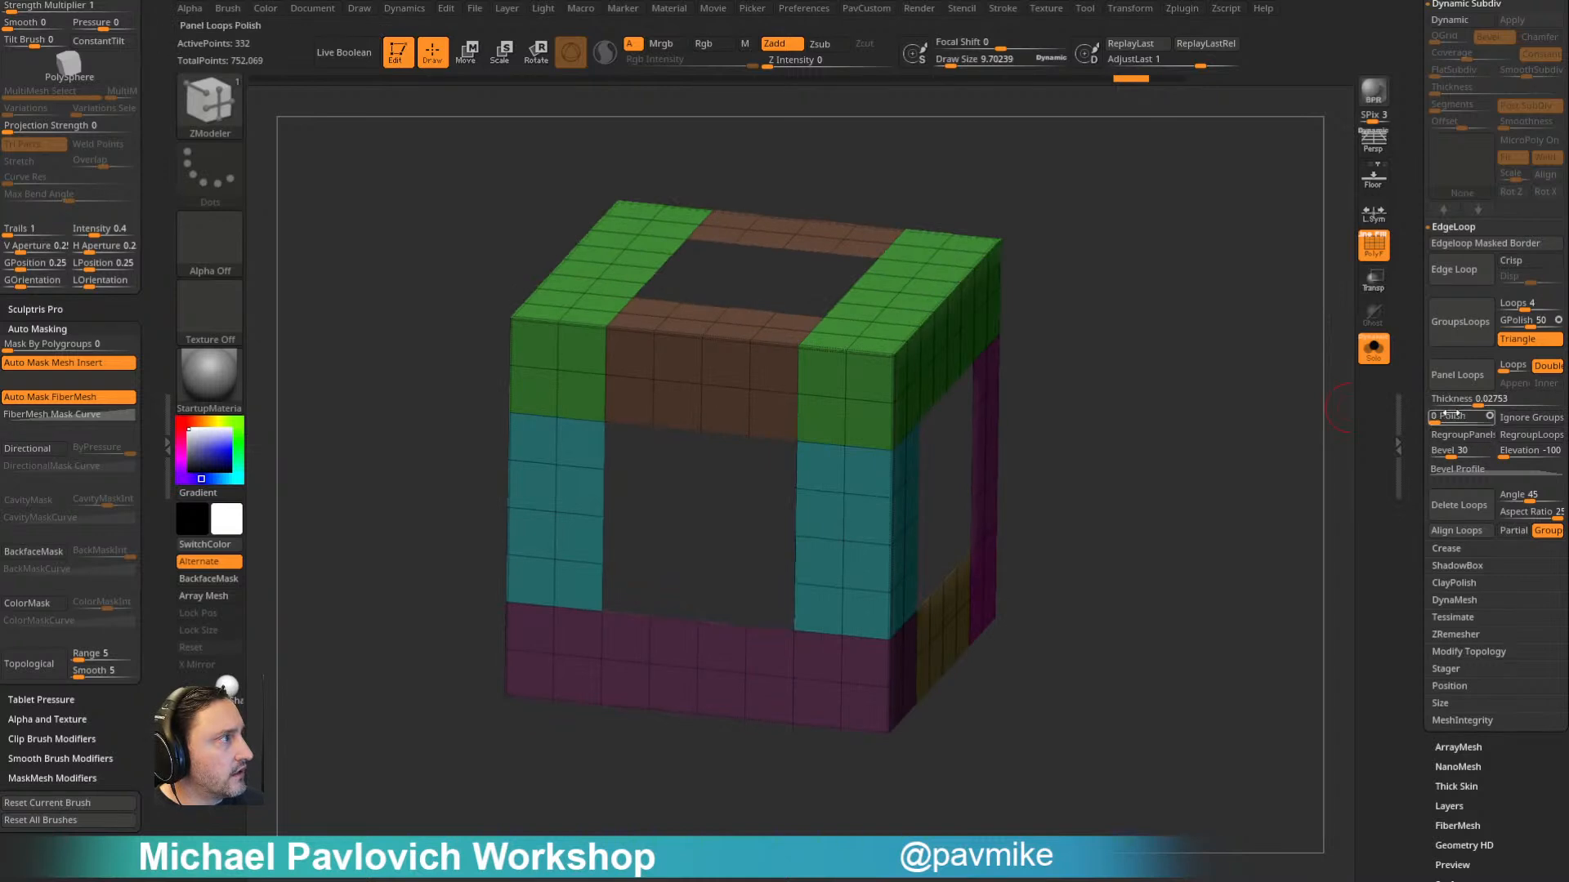
- Test Panel Loops on the frame with an elevation of 0 and again with -100, undoing each test
left_click(1530, 450)
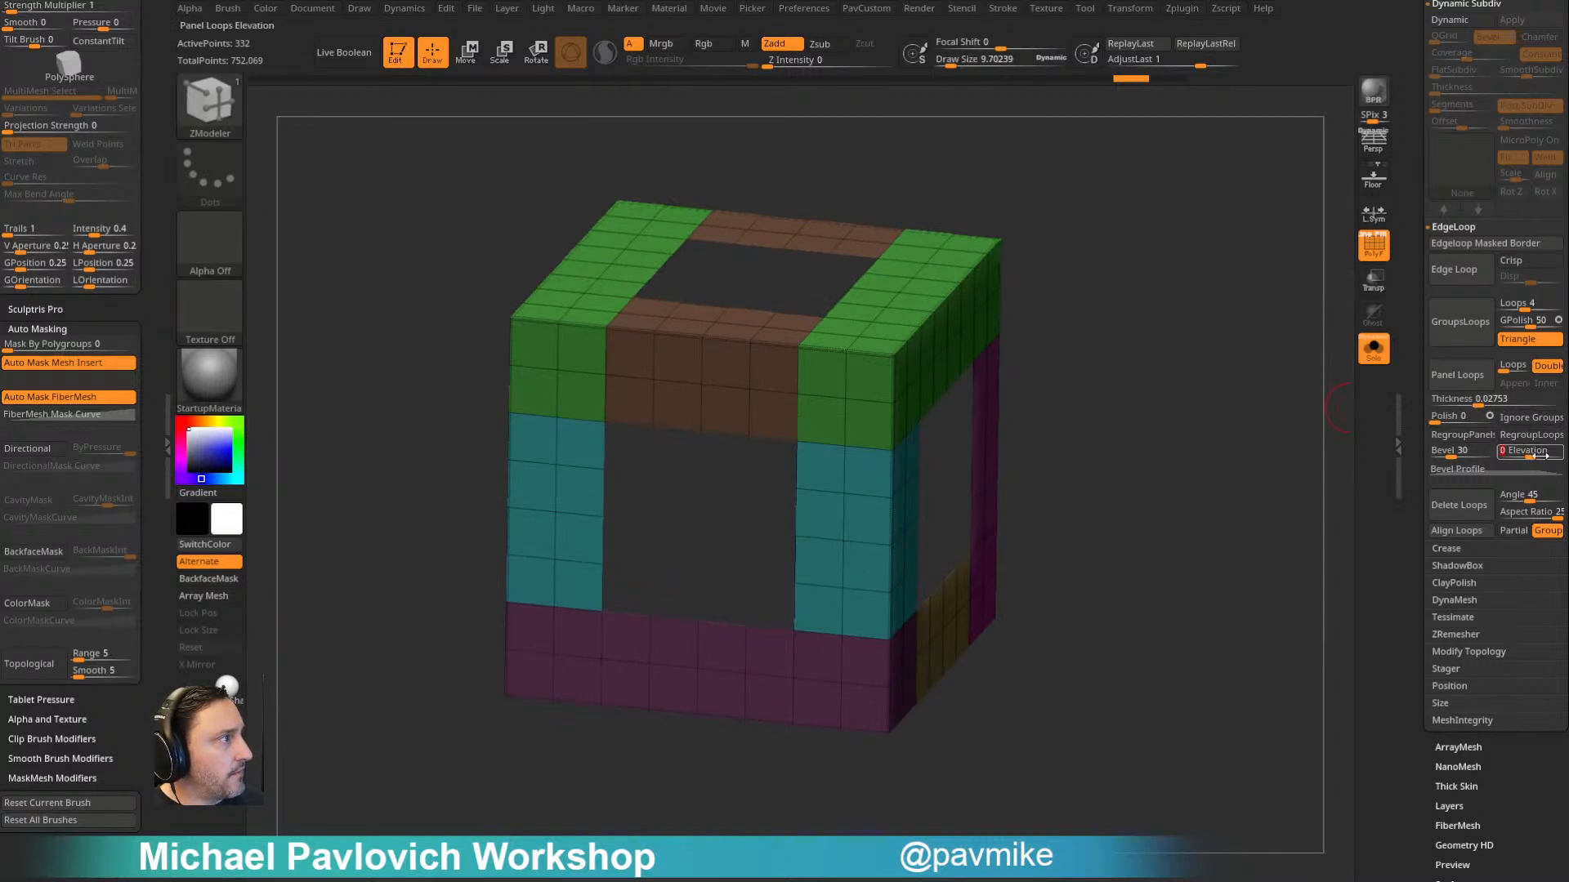
left_click(1459, 375)
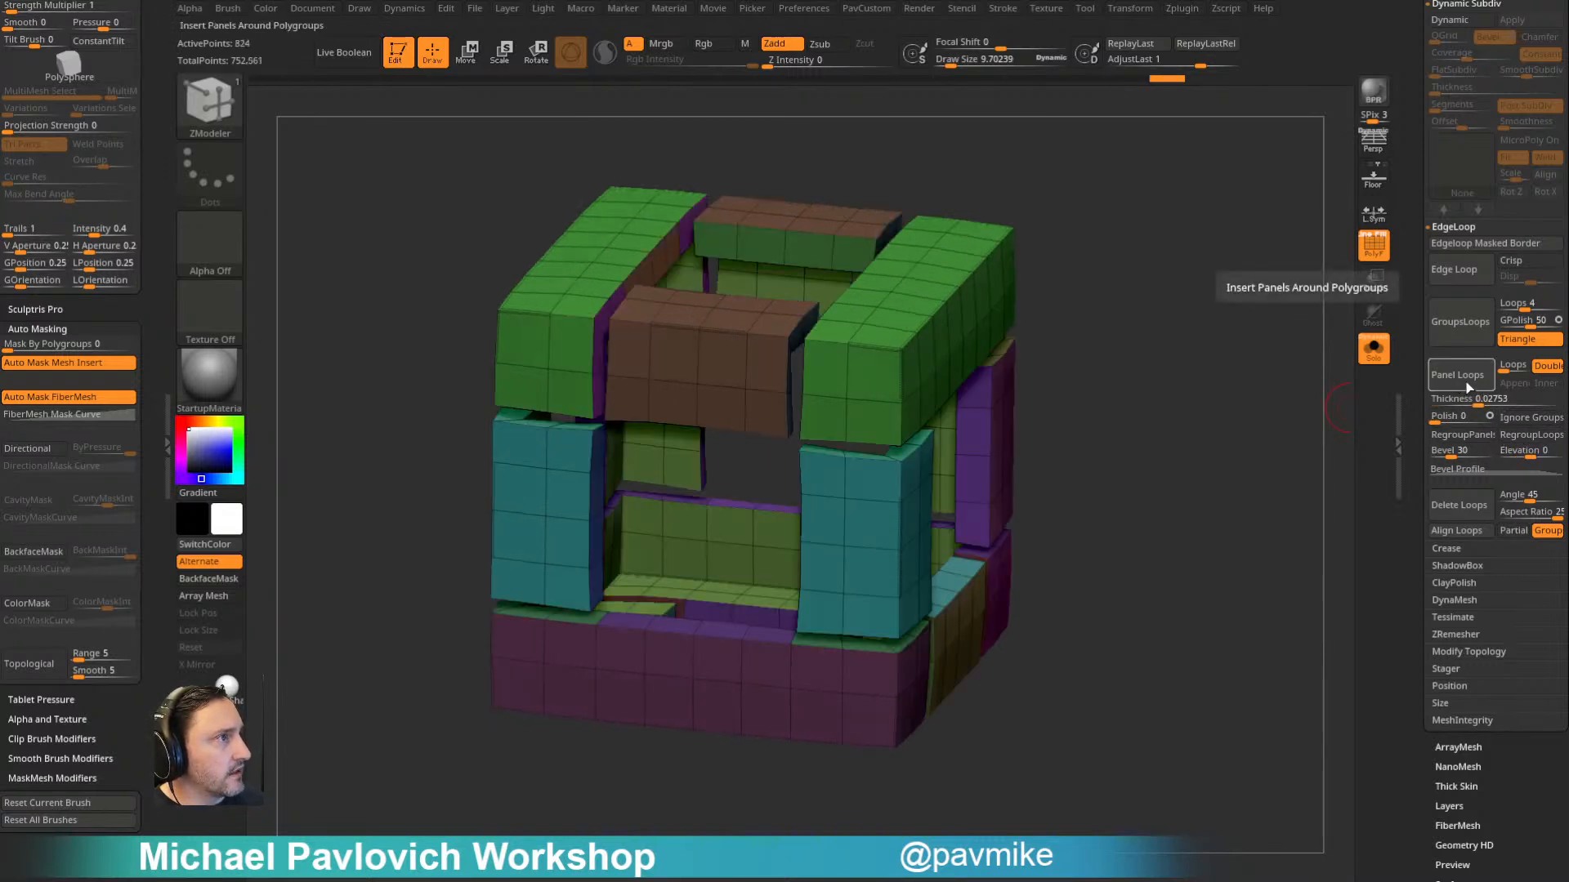
key("ctrl+z")
left_click_drag(1514, 452, 1477, 451)
left_click(1463, 378)
left_click_drag(1152, 466, 1123, 483)
key("ctrl+z")
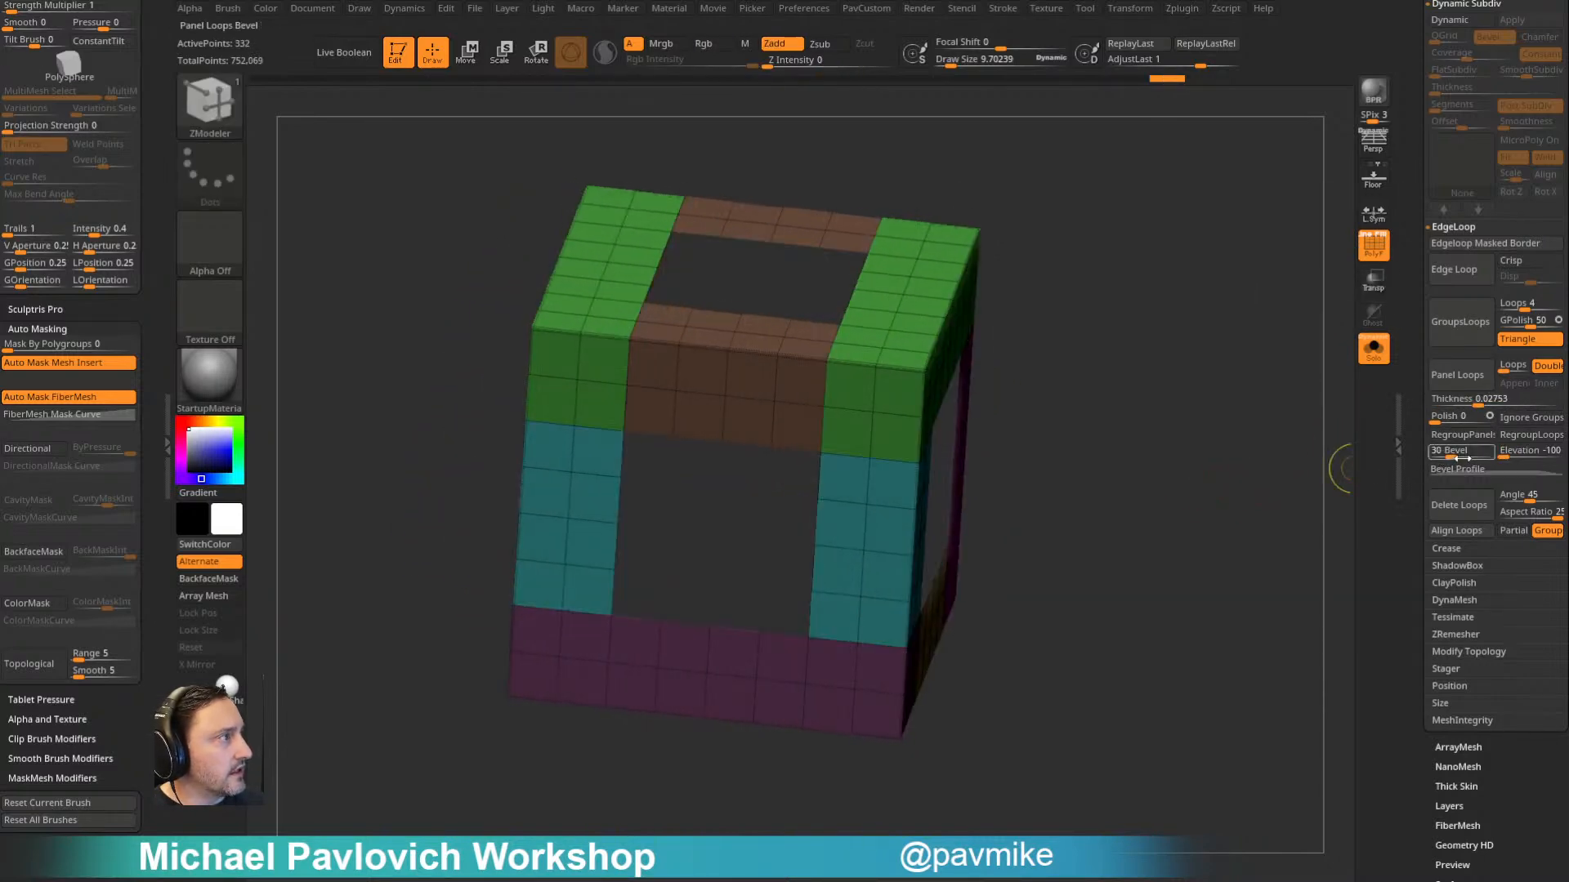
- Set the Panel Loops thickness to 0.0086 and apply Panel Loops to the frame
left_click_drag(1469, 401, 1467, 401)
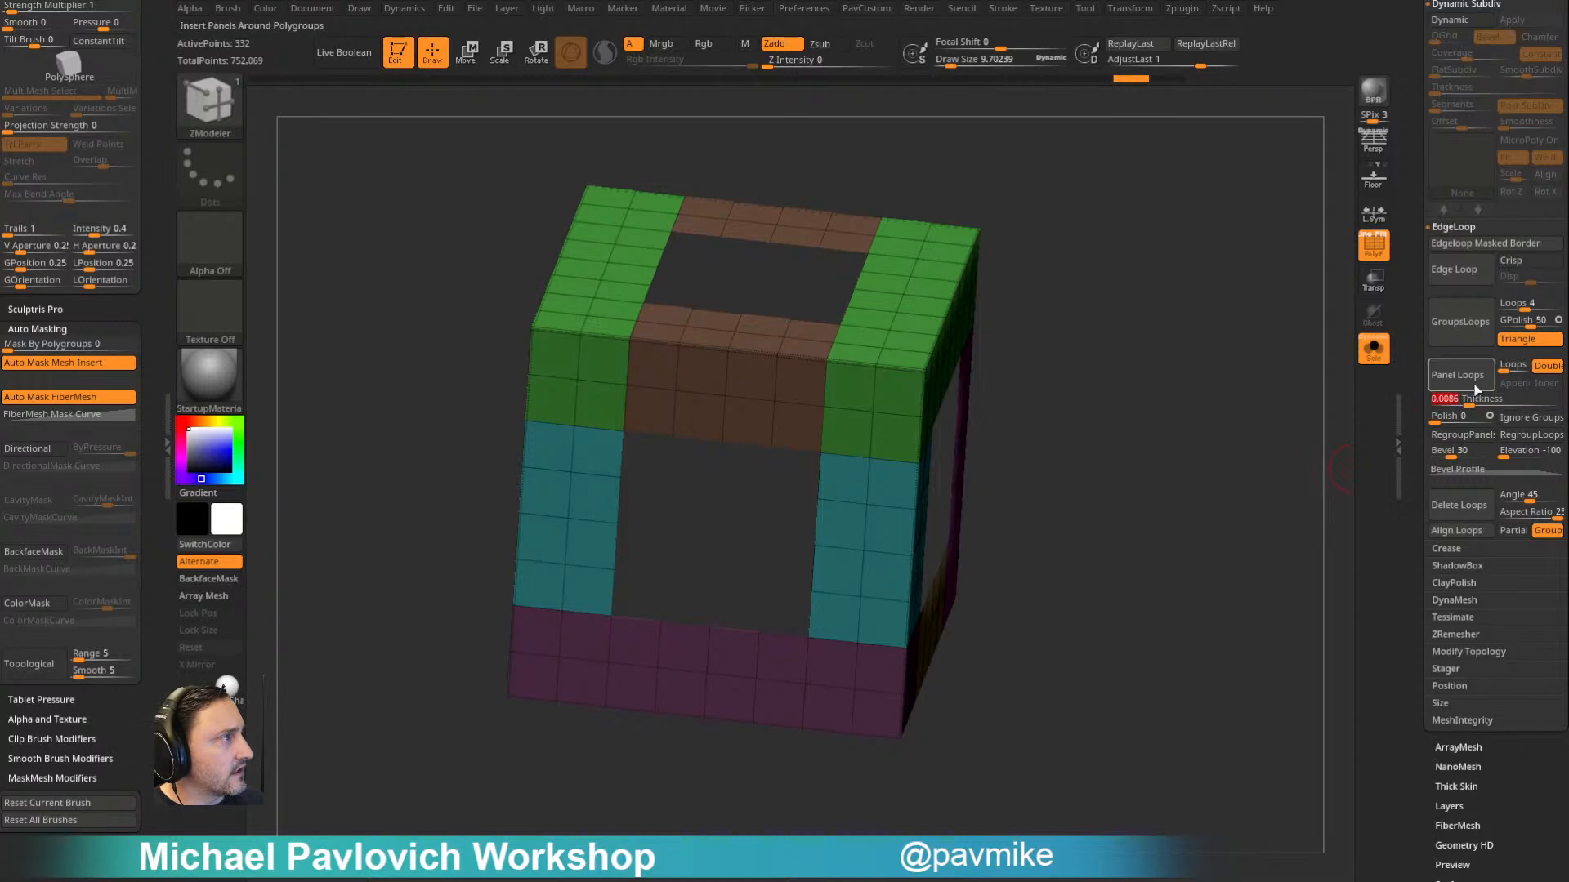
left_click(1477, 384)
left_click_drag(1291, 419, 1205, 430)
- Switch to the maindeck1 subtool with the solid cube
left_click_drag(1412, 308, 1422, 563)
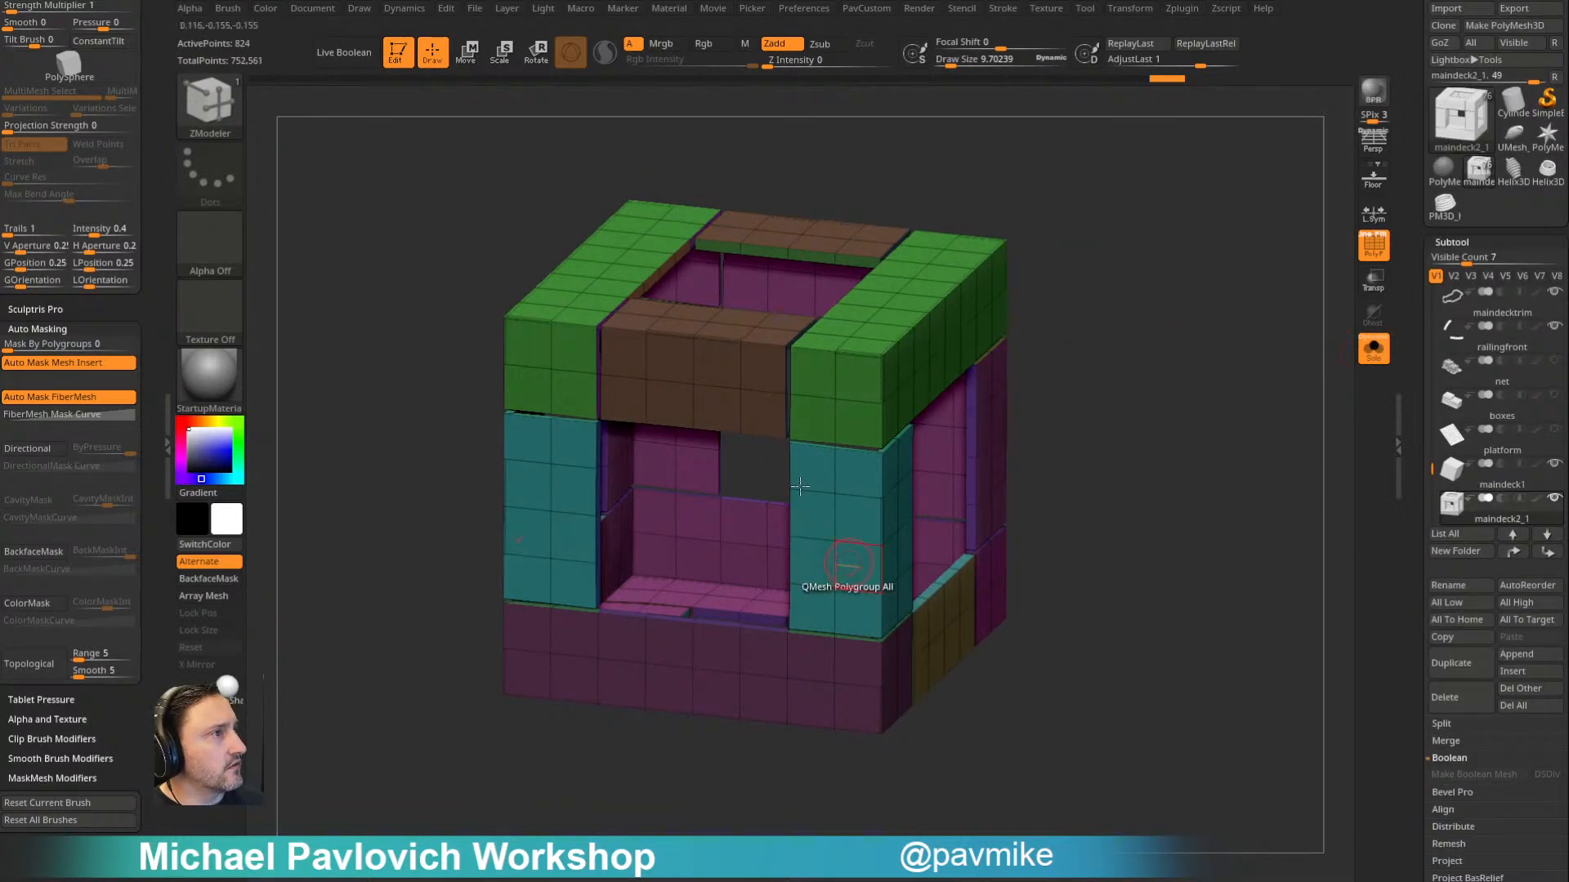
left_click(1505, 488)
left_click_drag(1152, 529, 1233, 464)
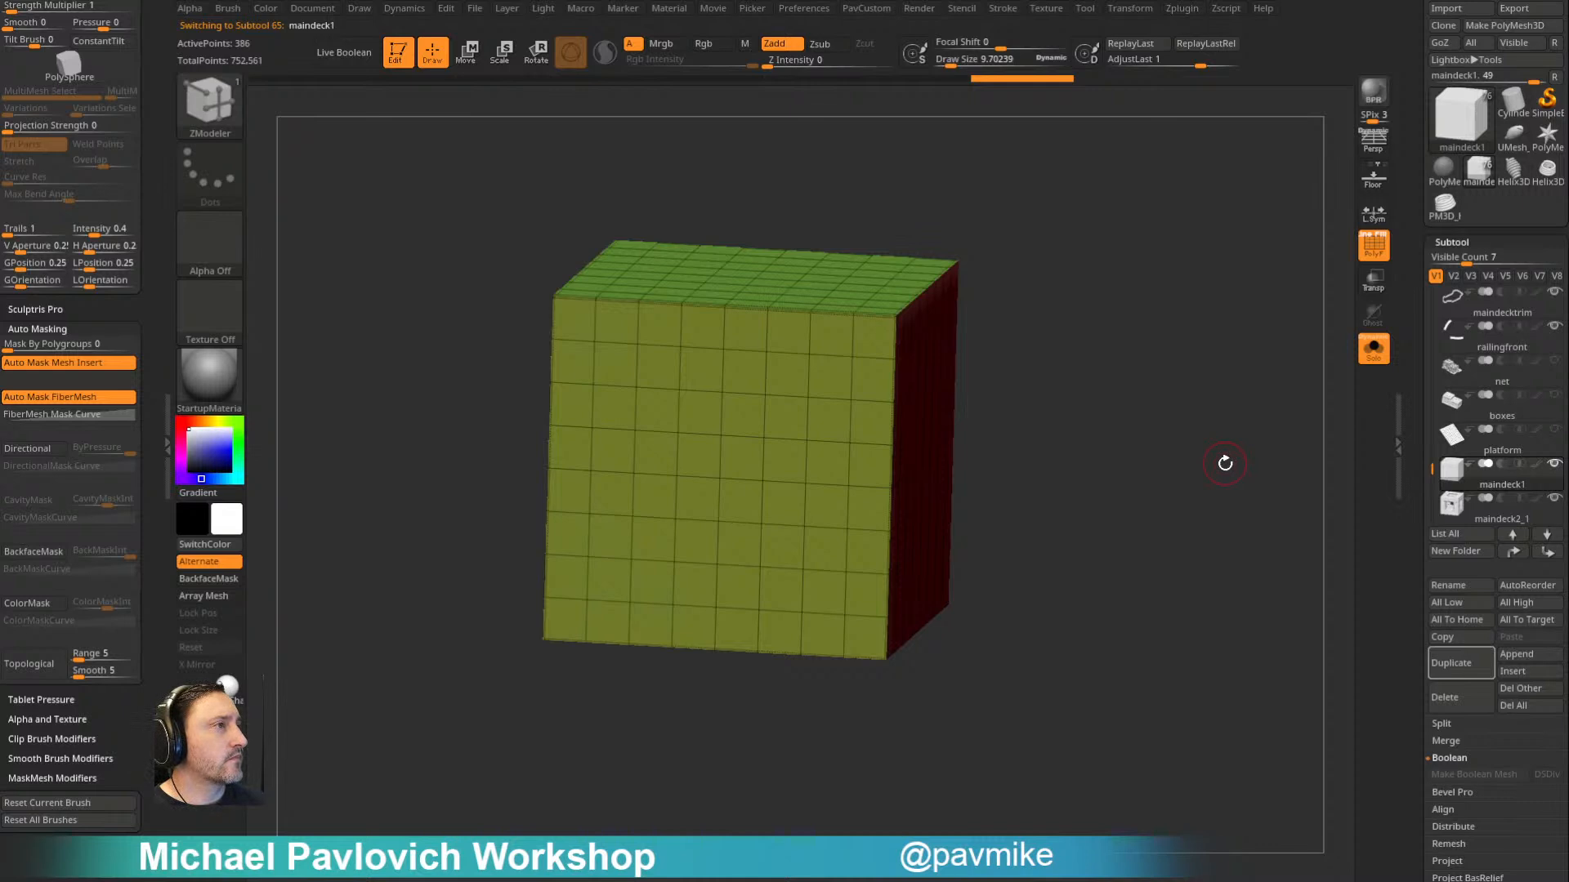
left_click_drag(1223, 463, 1221, 473)
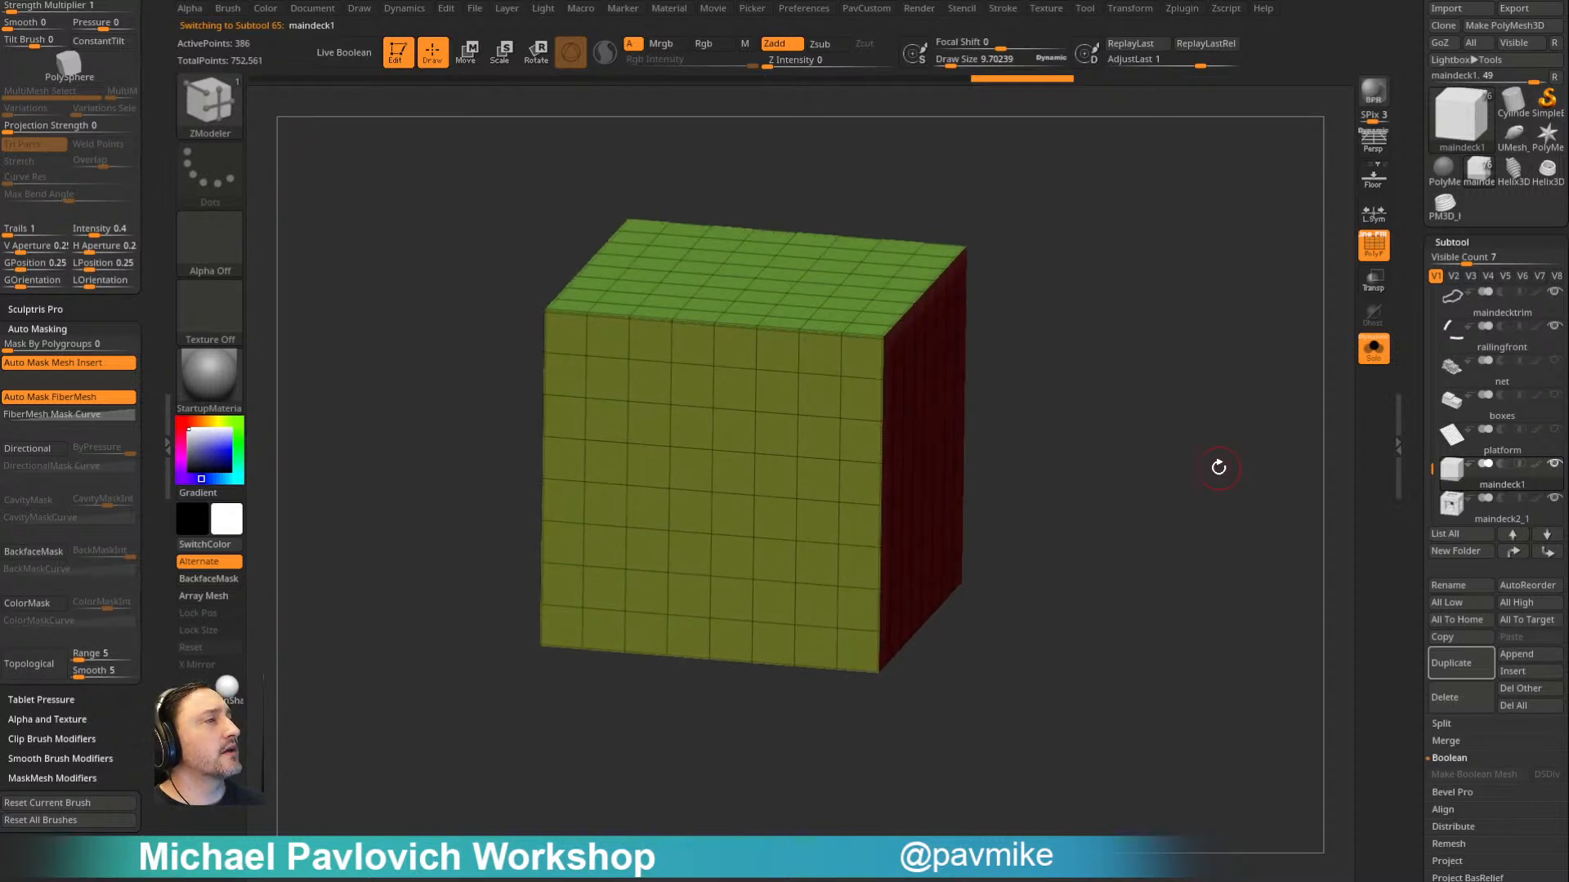
left_click_drag(1217, 468, 952, 396)
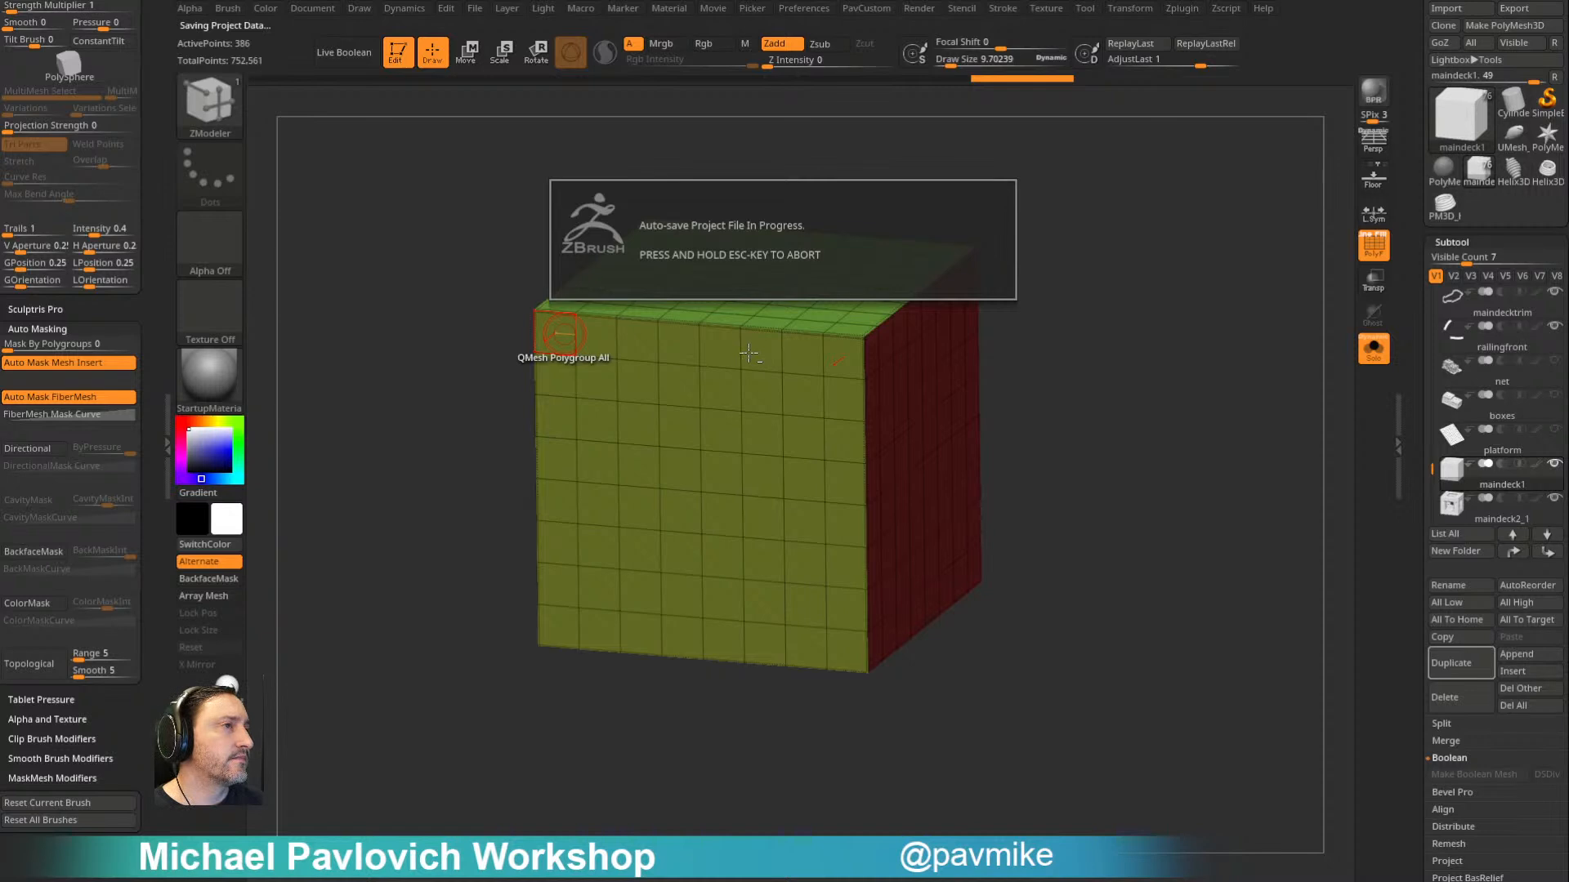
- Try polygrouping one-face-wide strips along the cube's front top edge and an adjoining vertical edge
left_click(688, 350)
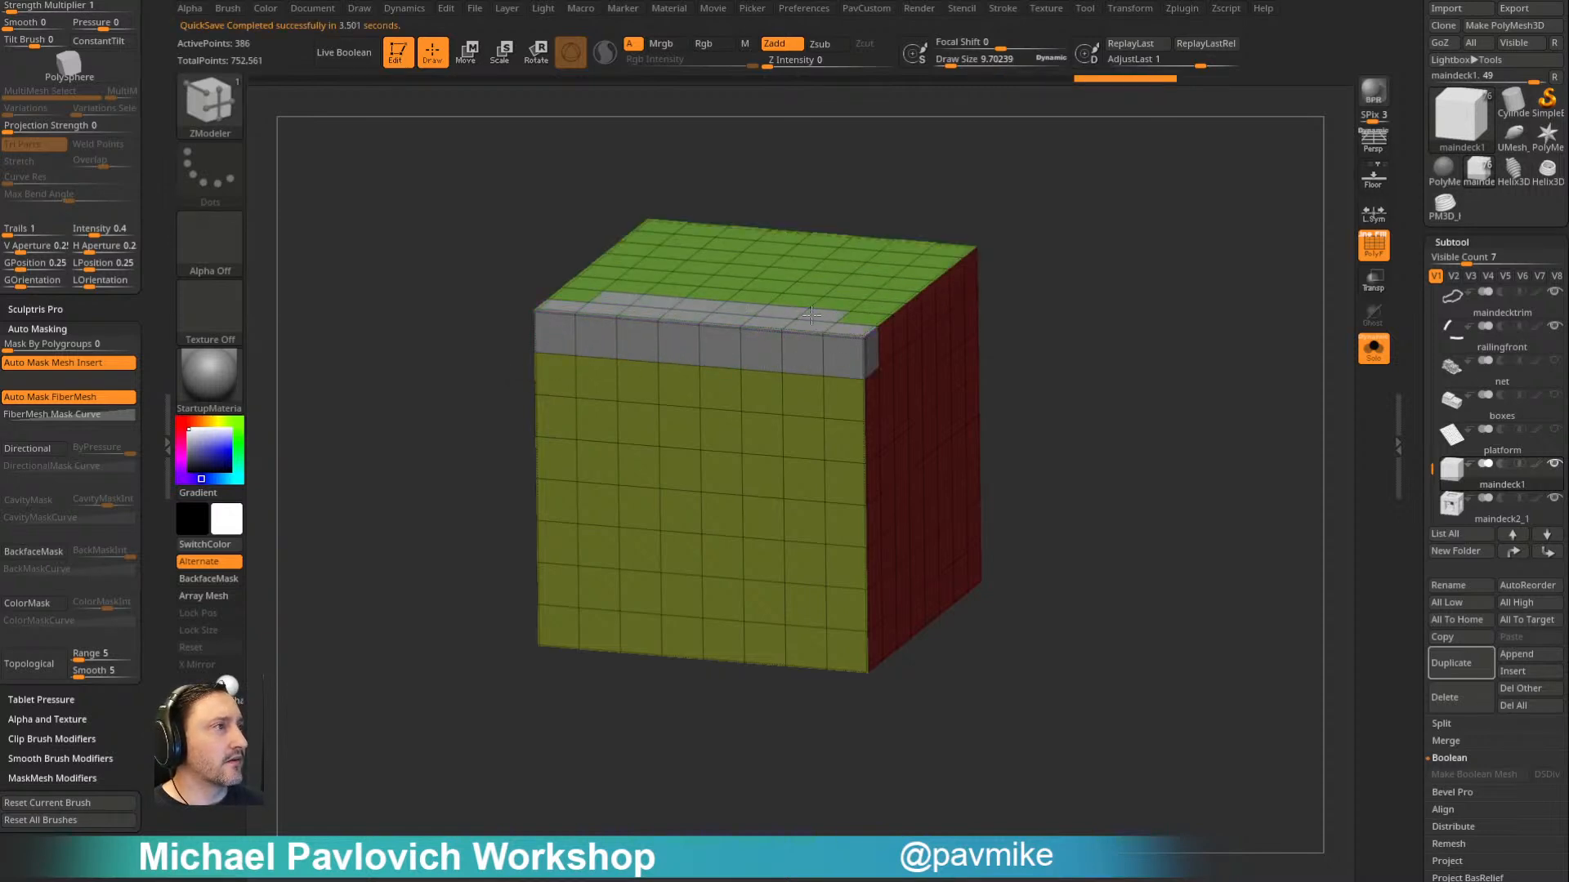
left_click_drag(1077, 255, 1066, 286)
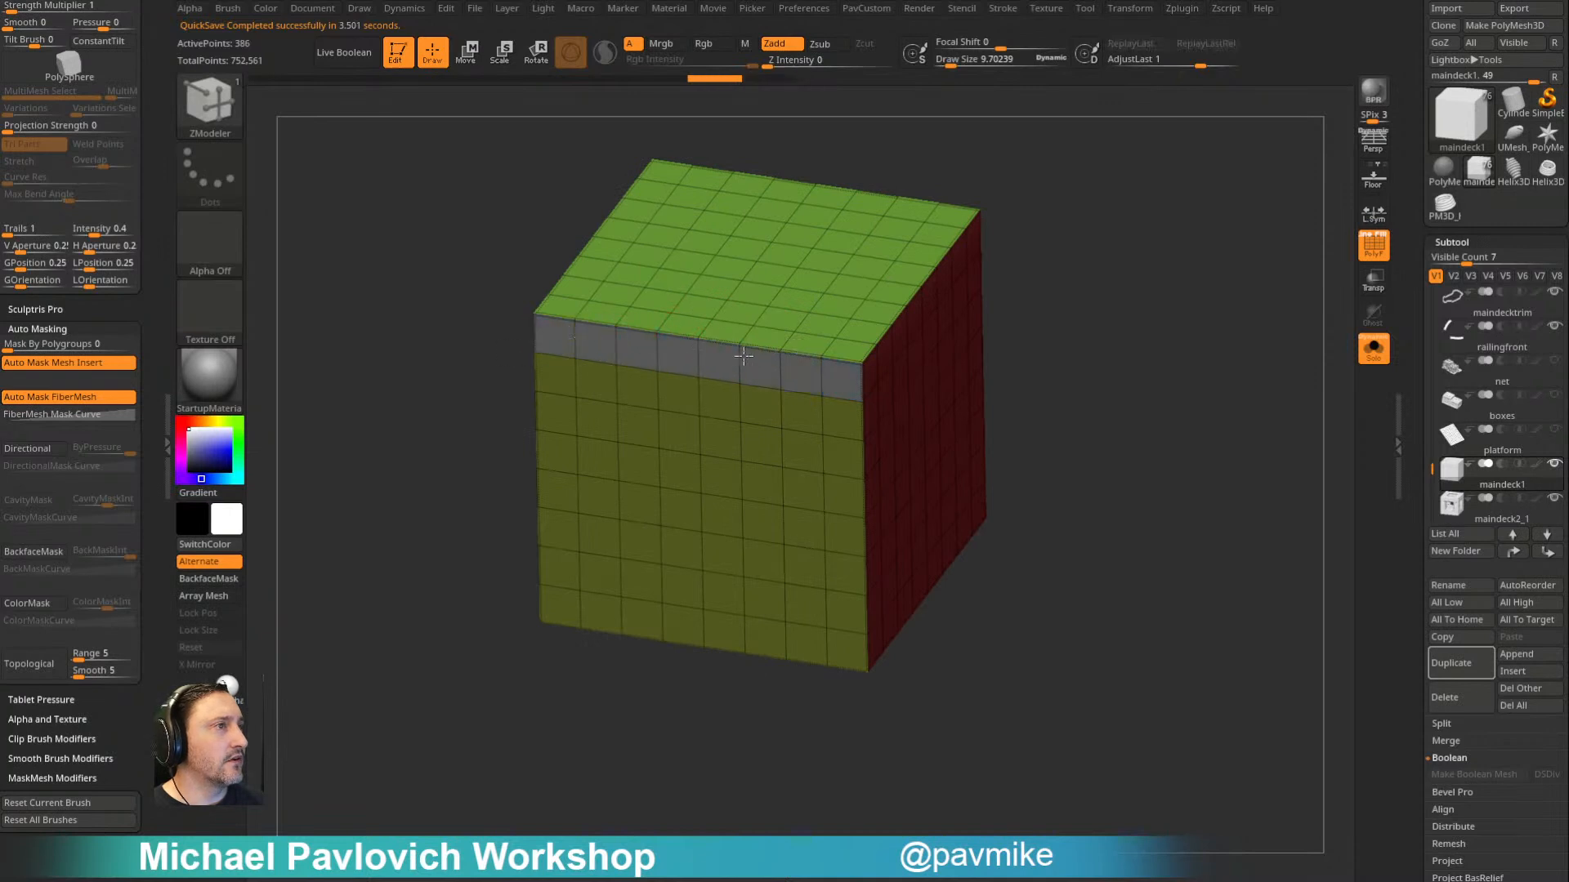
left_click_drag(1185, 303, 1149, 216)
key("space")
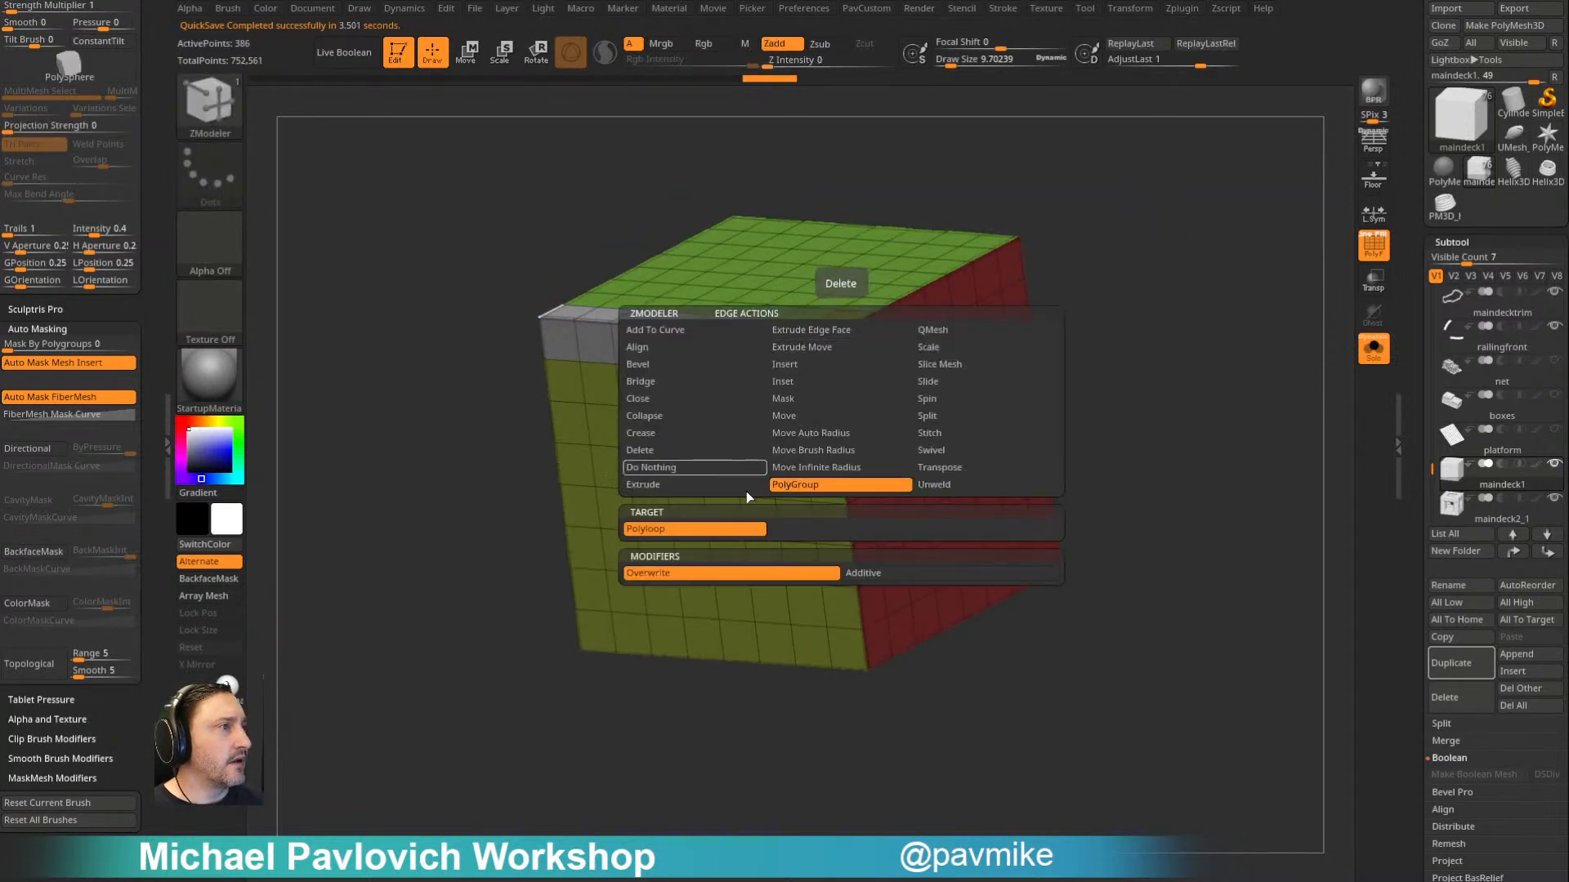
left_click(840, 331)
key("alt")
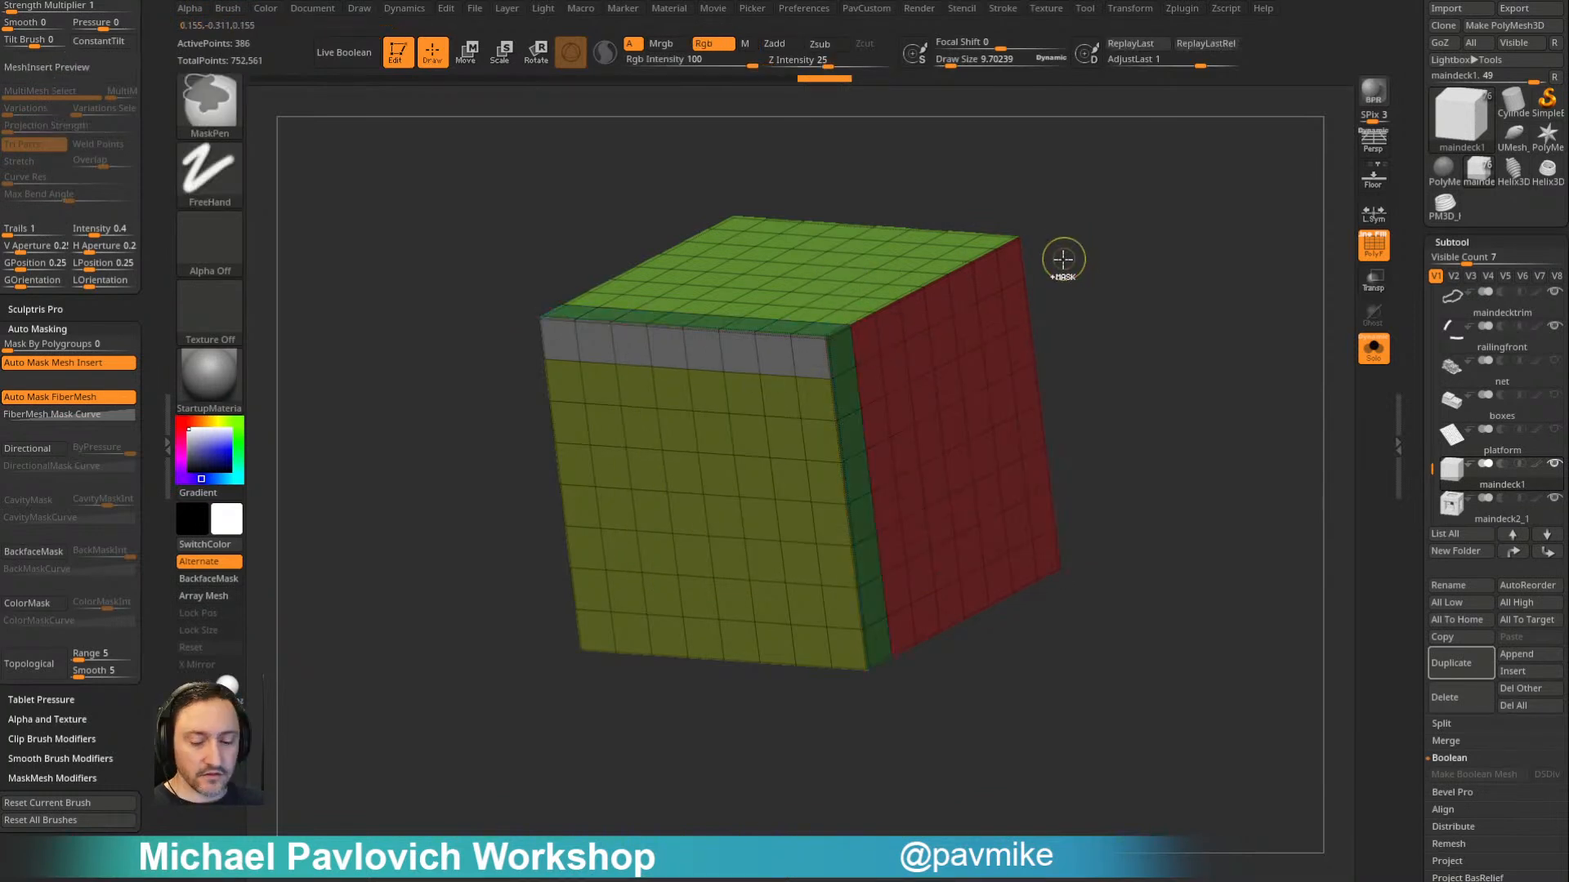
- Group the whole cube as one polygroup and assign a one-face-wide border along its edges to a second polygroup
key("ctrl+w")
left_click(814, 337)
mouse_move(1103, 200)
left_mouse_down()
mouse_move(1107, 228)
mouse_move(1099, 215)
left_mouse_up()
left_click(791, 352)
left_click_drag(1121, 343, 973, 319)
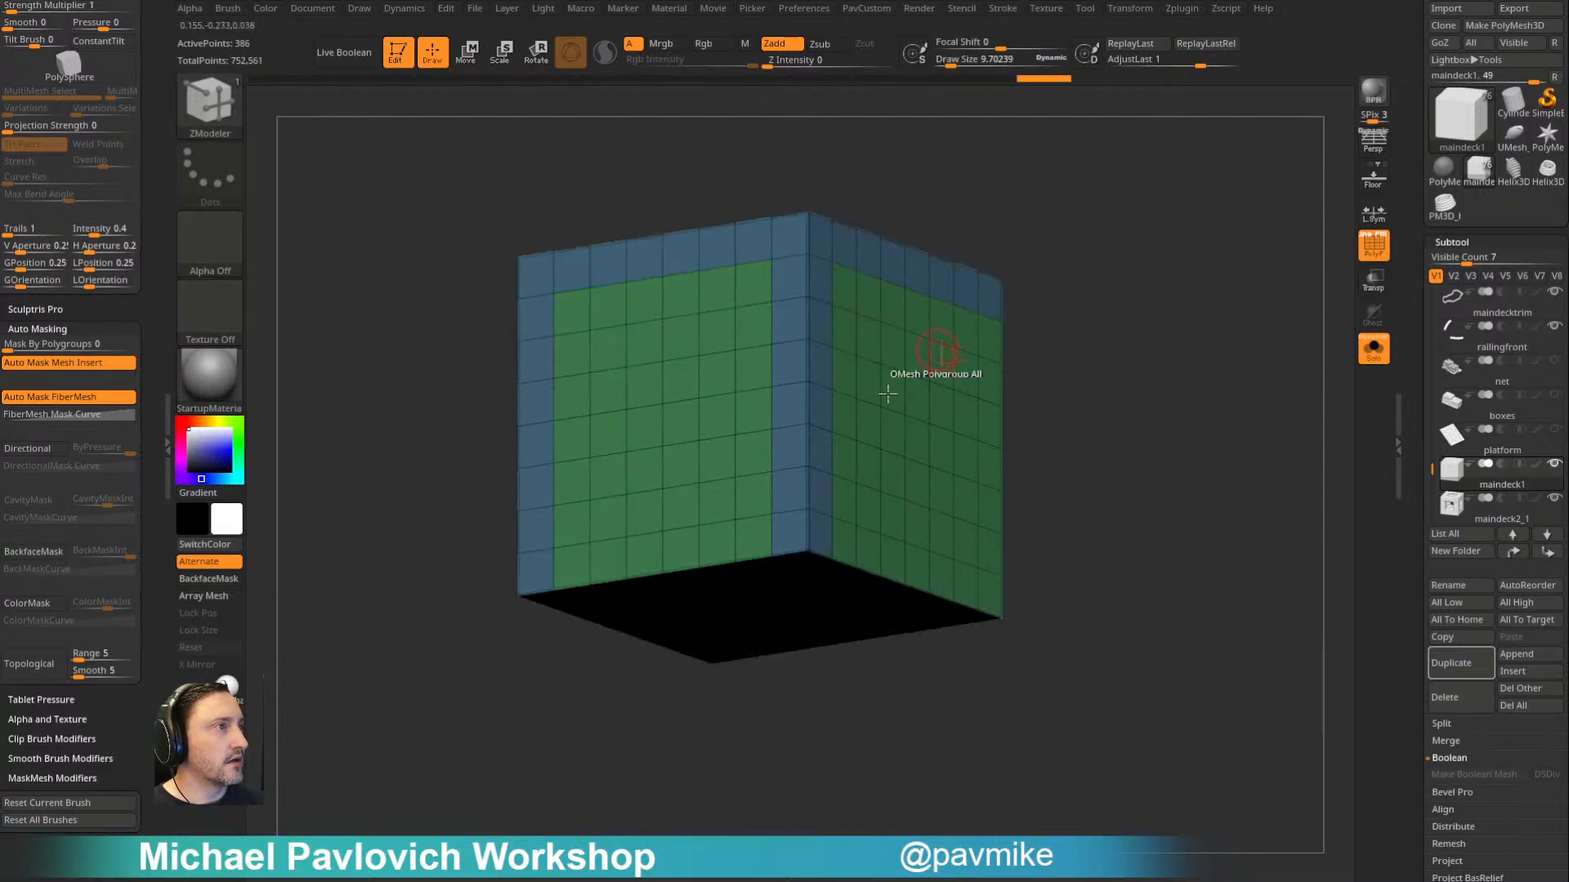
left_click(798, 571)
left_click_drag(1085, 399, 1037, 420)
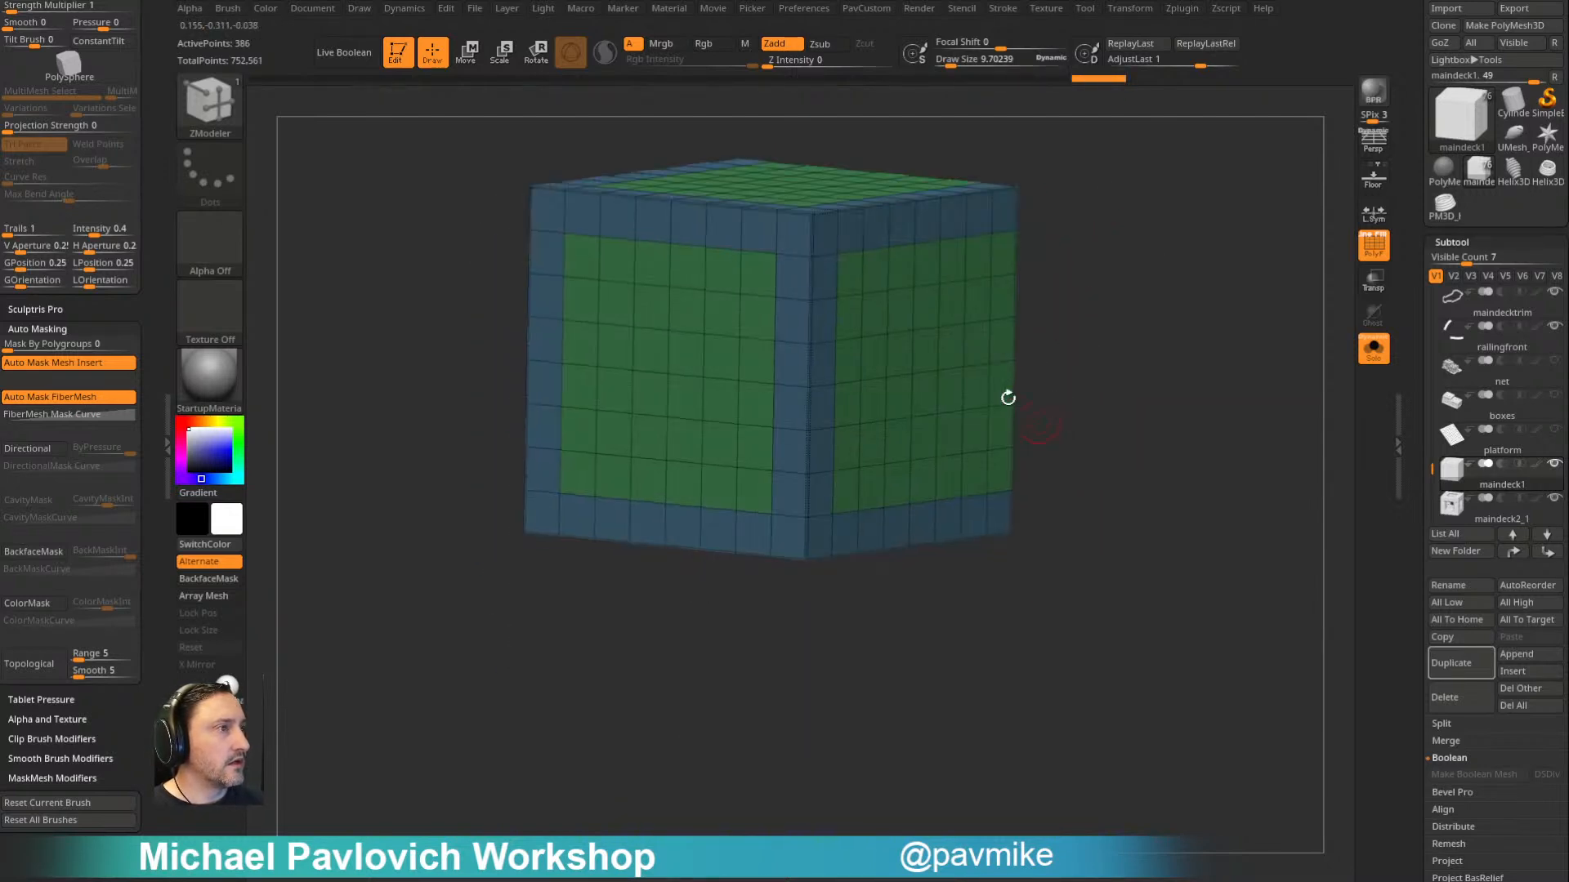
- Isolate the cube's inner face panels and delete the hidden border geometry
left_click(741, 392, "ctrl+shift")
key("3")
left_click(1133, 400)
- Assign the two outer two-face-wide plank strips of one side panel to a new polygroup
left_click_drag(1112, 303, 1051, 243)
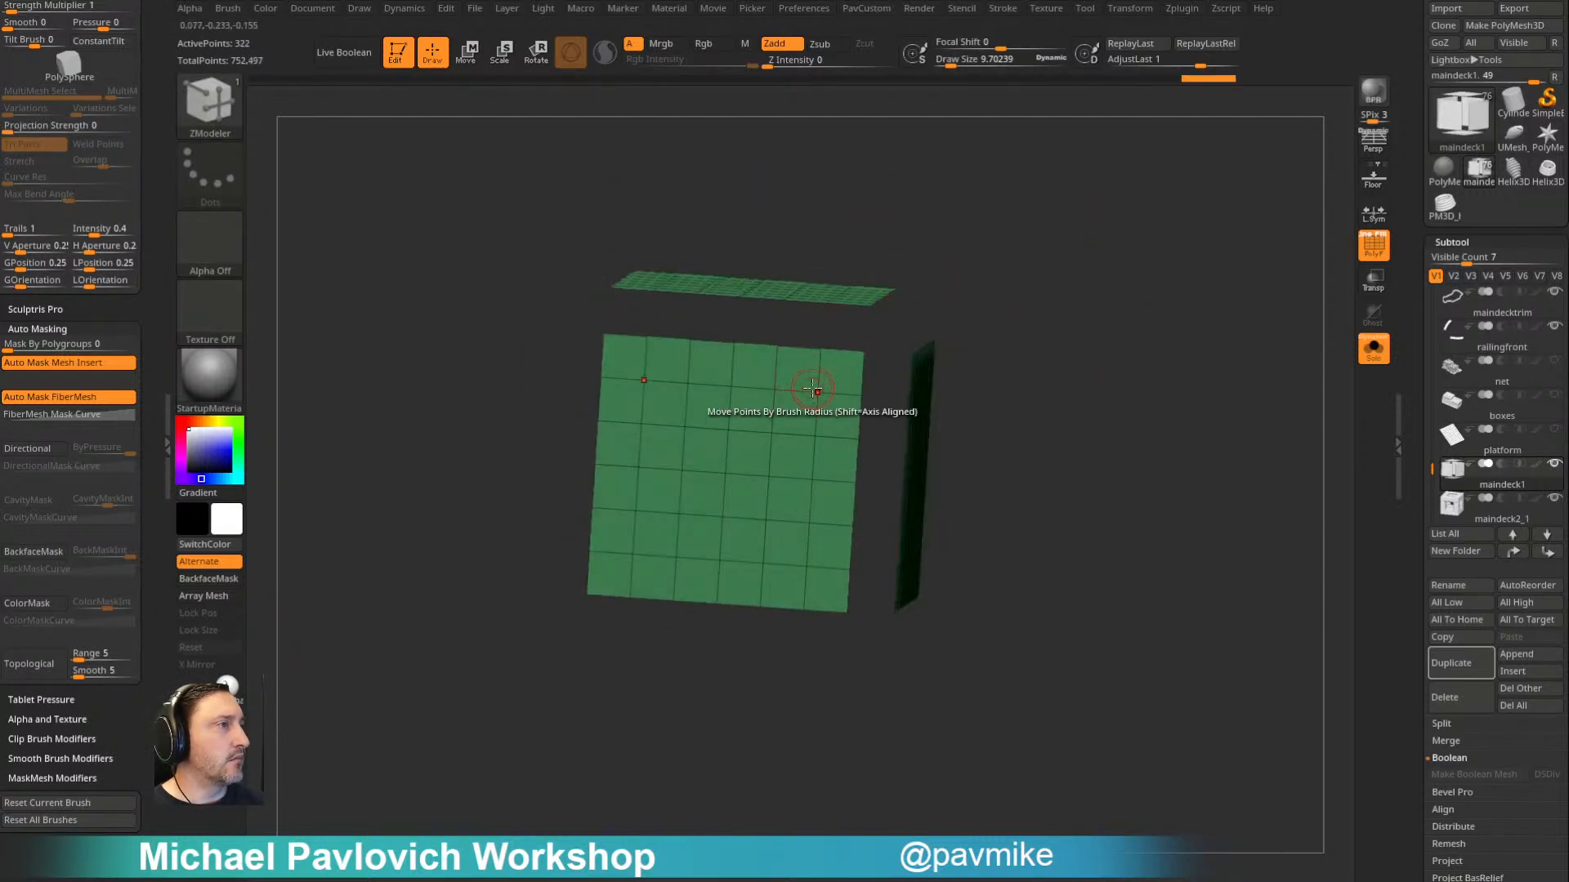
key("space")
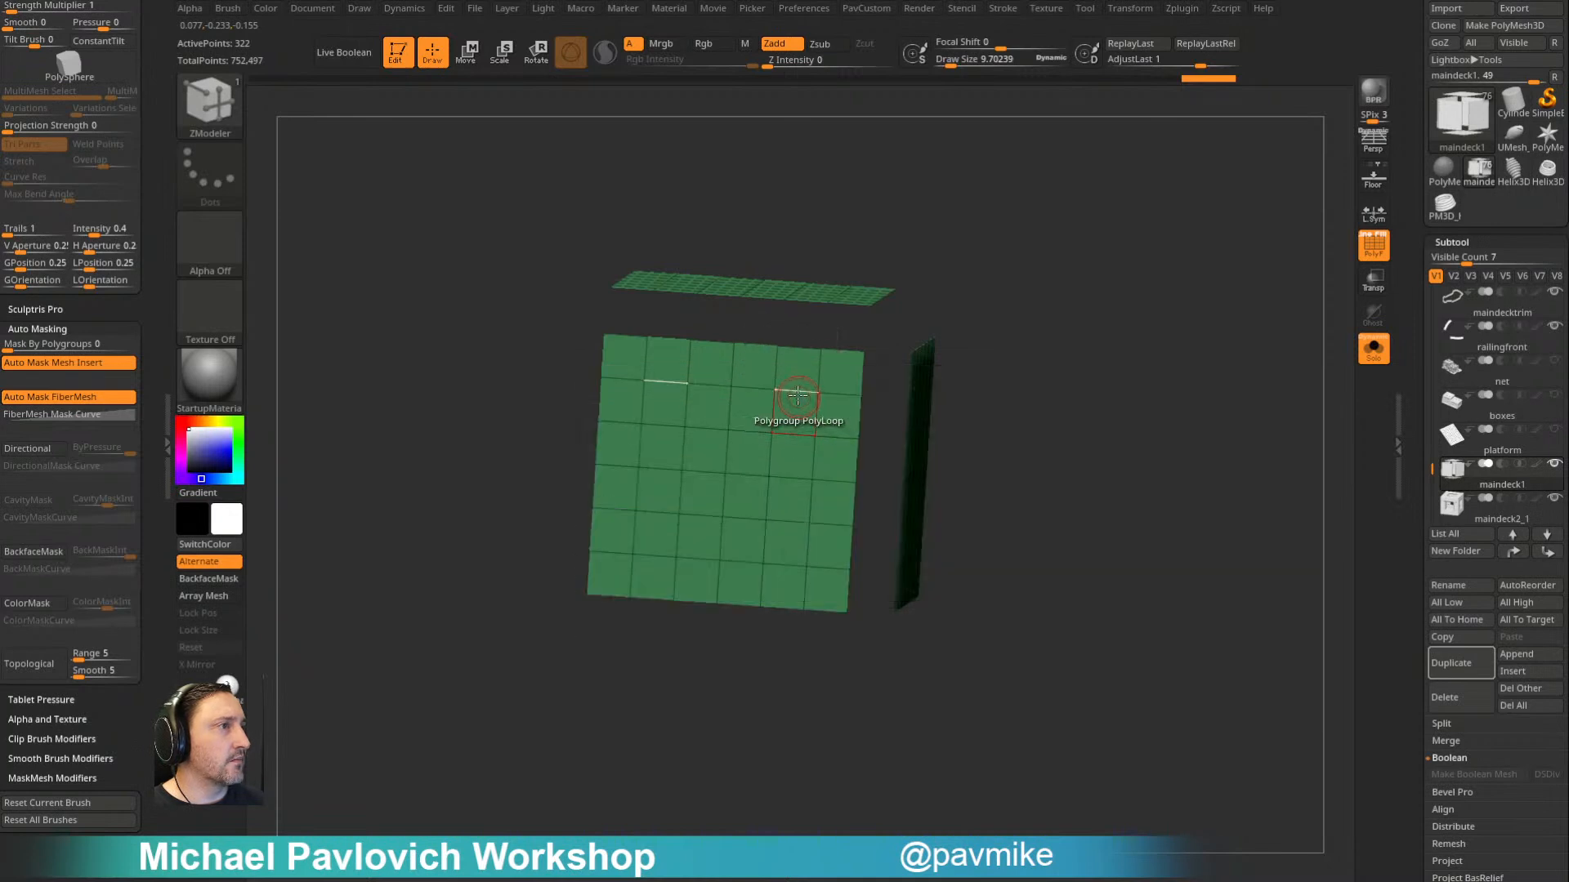
left_click(797, 392)
left_click(838, 395)
- Assign the two outer two-face-wide plank strips of the remaining inner panels to separate polygroups
left_click_drag(1098, 268, 1045, 245)
left_click(758, 382)
left_click(722, 398)
left_click_drag(954, 269, 1020, 388, "alt")
left_click(822, 380)
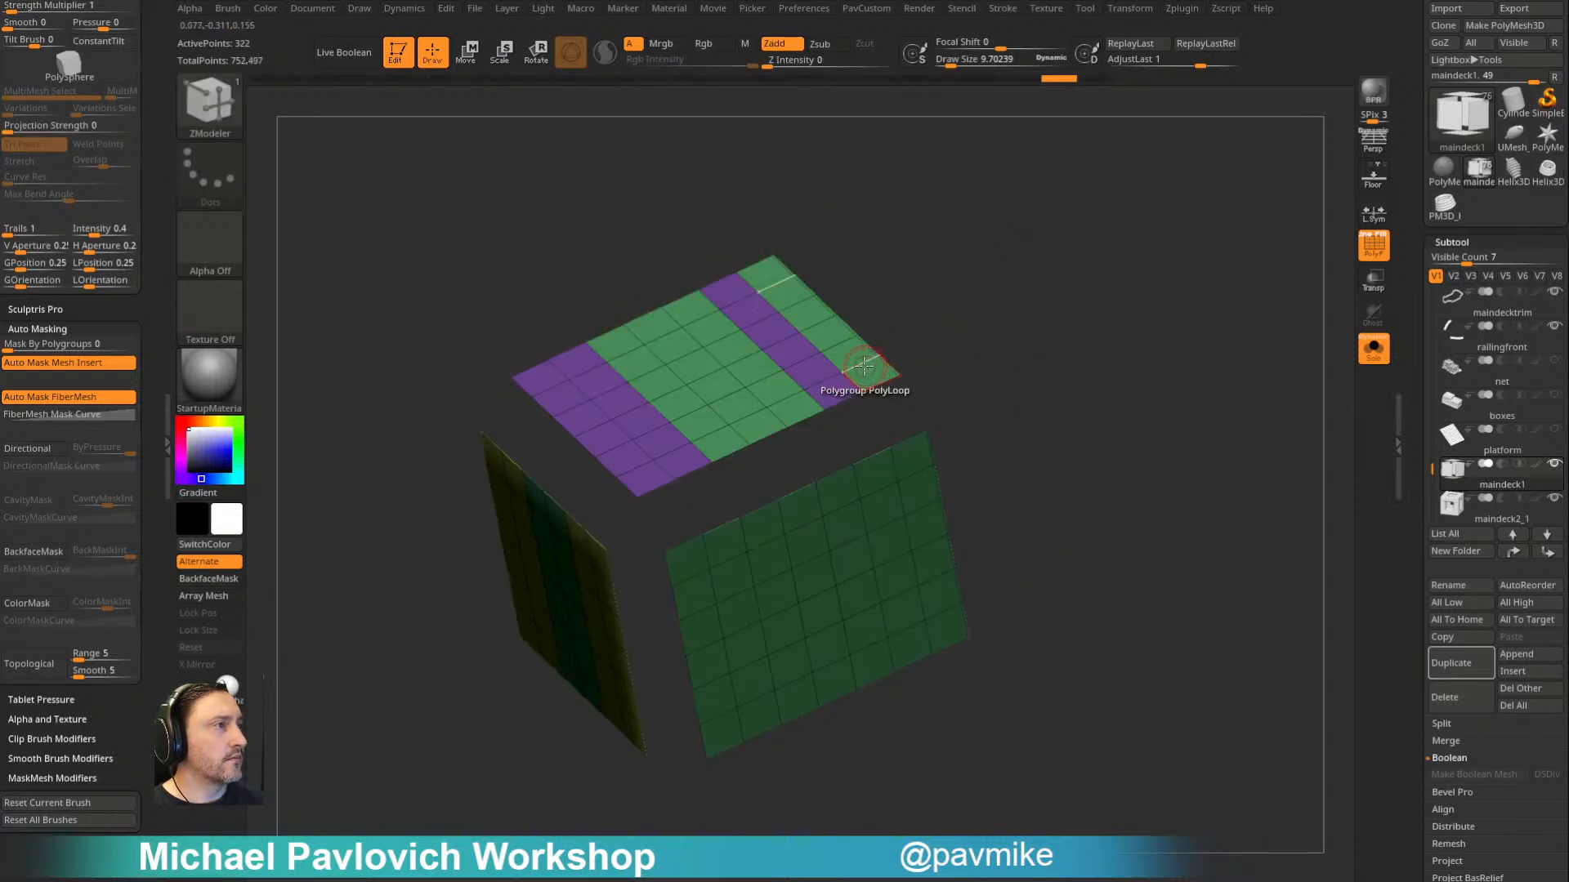
left_click_drag(988, 332, 988, 262)
left_click(630, 363)
key("alt")
left_click(665, 354)
left_click_drag(965, 260, 915, 307)
left_click(790, 371)
left_click(829, 359)
left_click(734, 399)
left_click(761, 391)
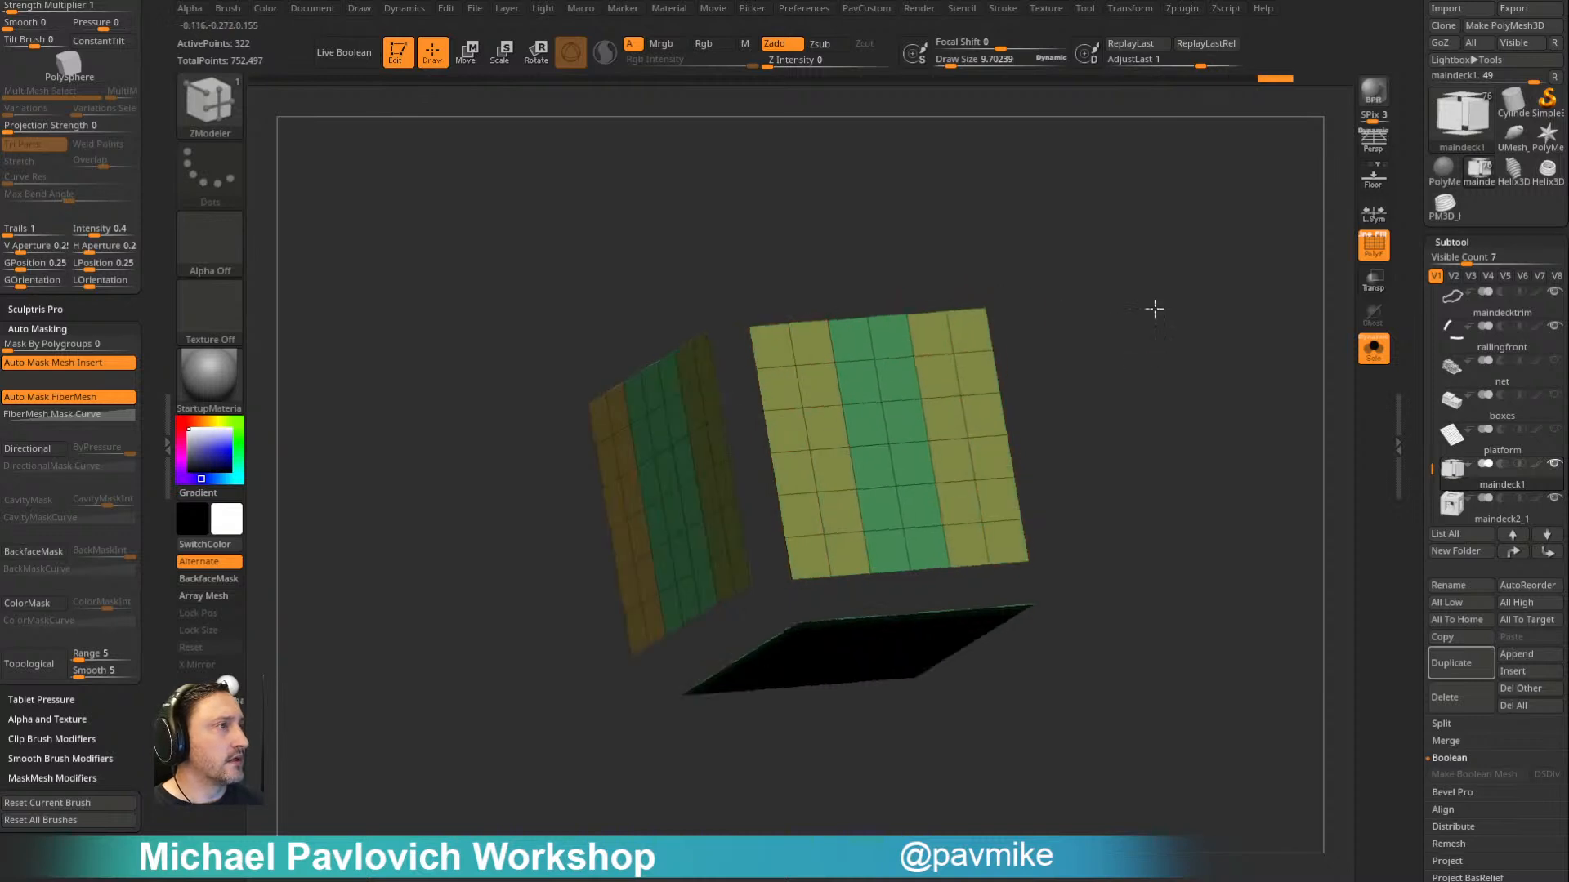
left_click_drag(1156, 354, 1066, 276)
left_click(761, 360)
- Show the crate frame with the inner panels and scale the panels down uniformly about their centre so they sit recessed inside it
mouse_move(1144, 359)
left_mouse_down()
mouse_move(1155, 235)
mouse_move(1159, 389)
mouse_move(1120, 221)
mouse_move(1141, 342)
left_mouse_up()
left_click_drag(1419, 373, 1416, 444)
left_click(1374, 349)
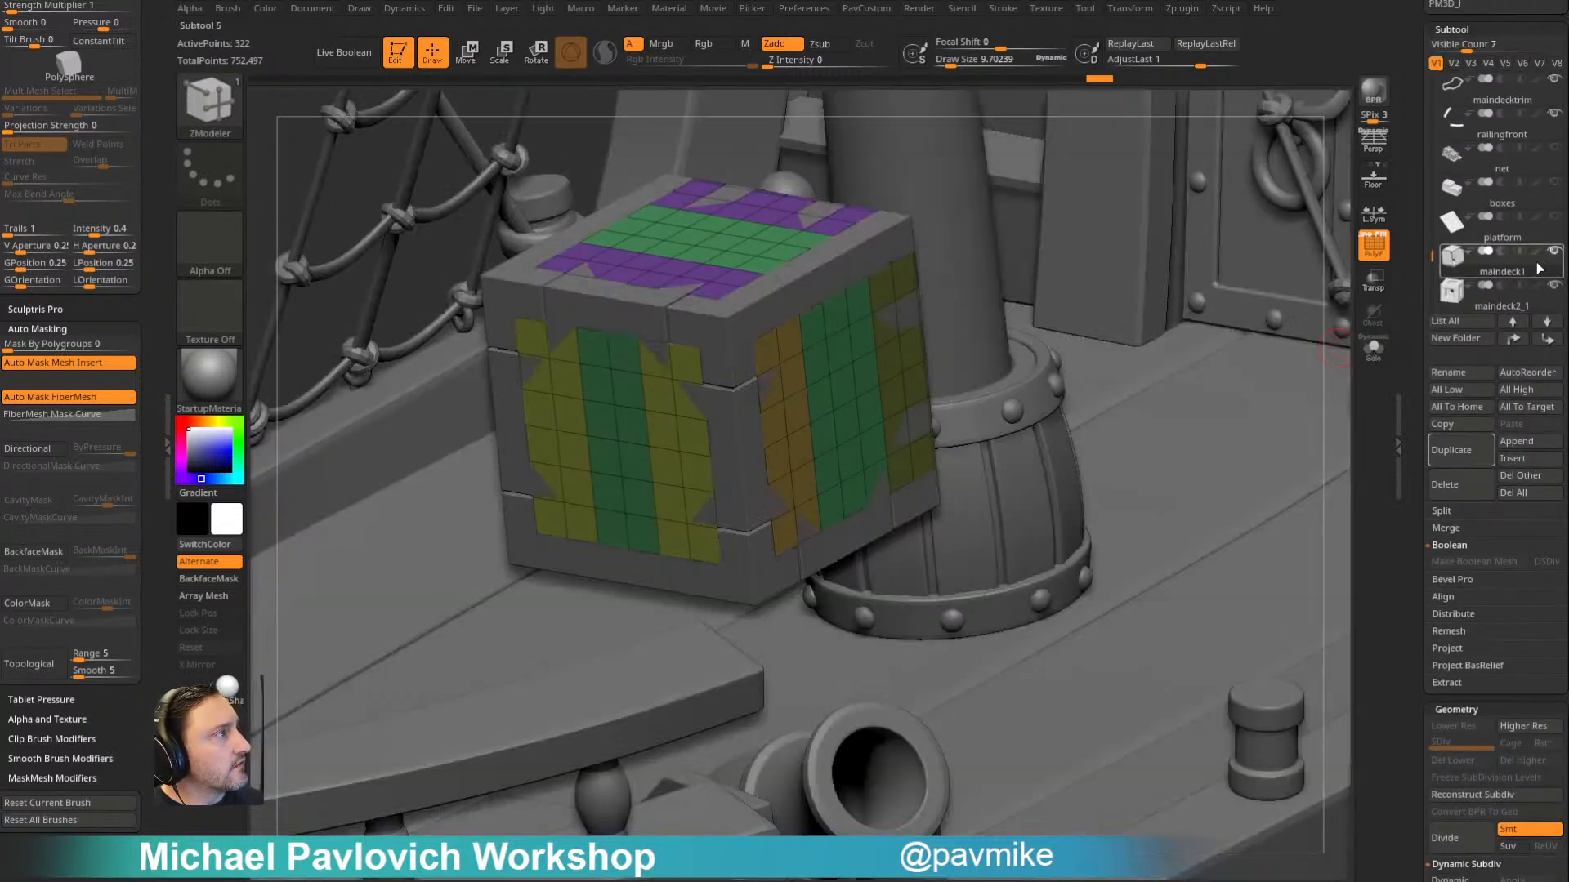
left_click(1374, 348)
left_click_drag(1323, 340, 1120, 317)
key("2")
key("w")
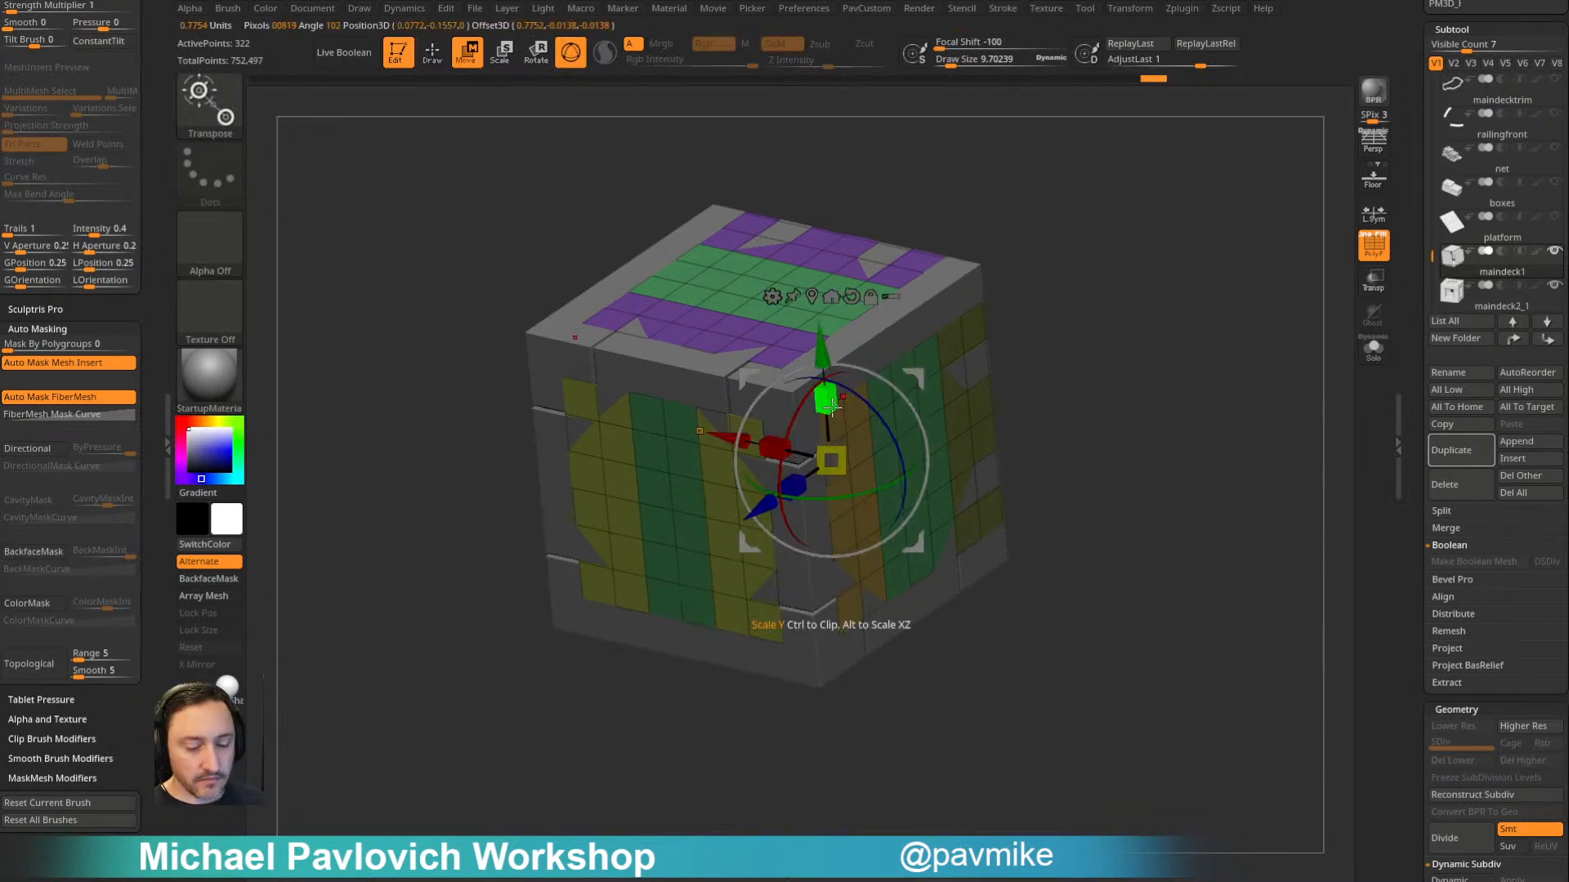
left_click(838, 296)
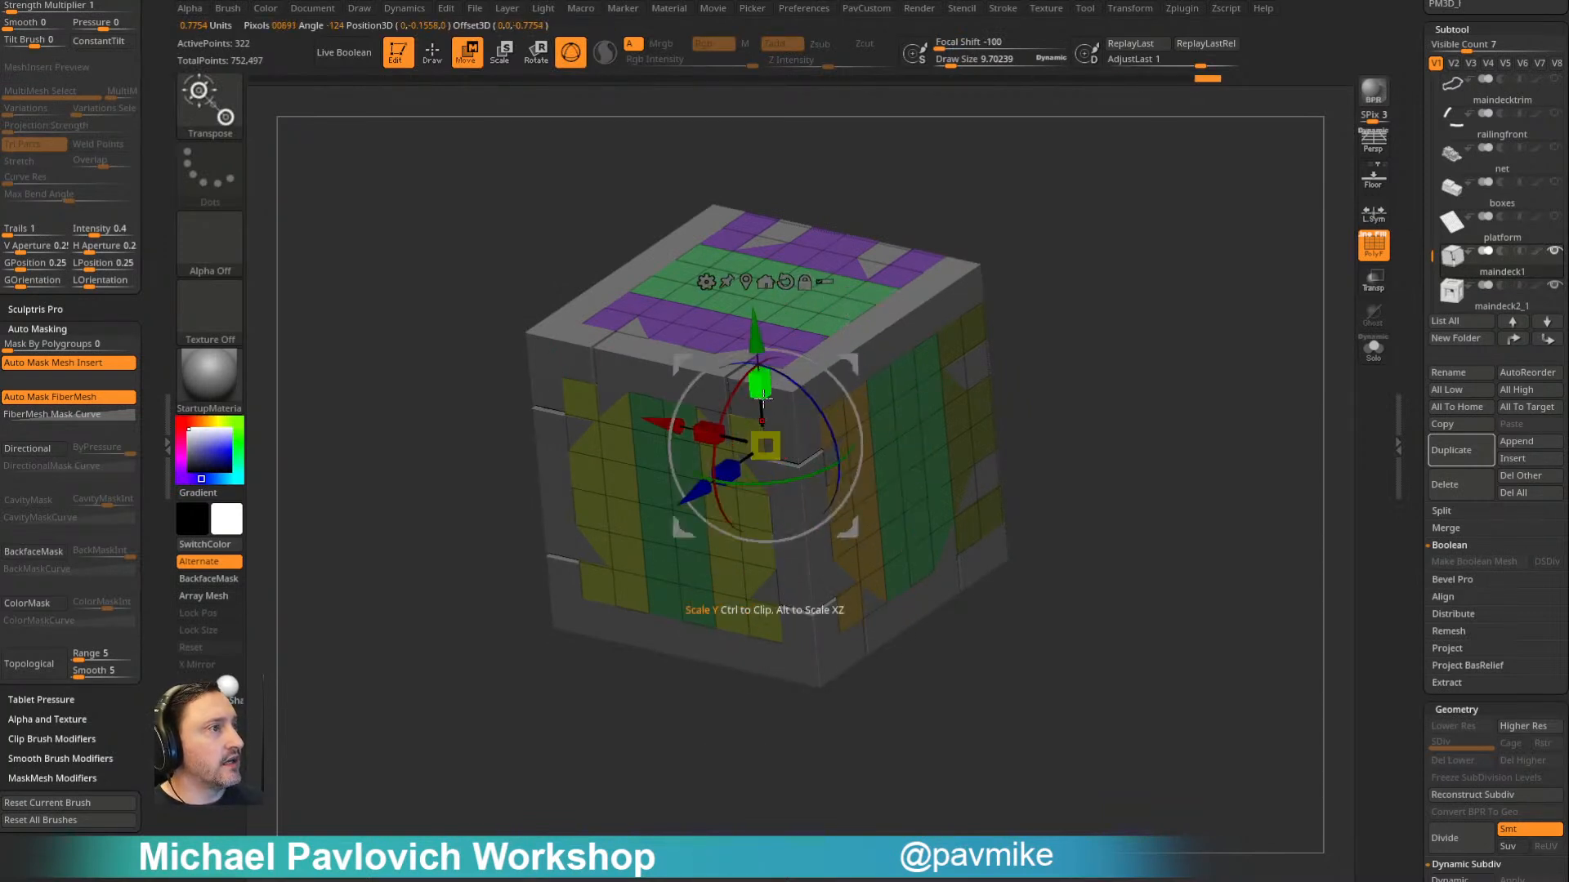
left_click_drag(766, 445, 765, 445)
key("q")
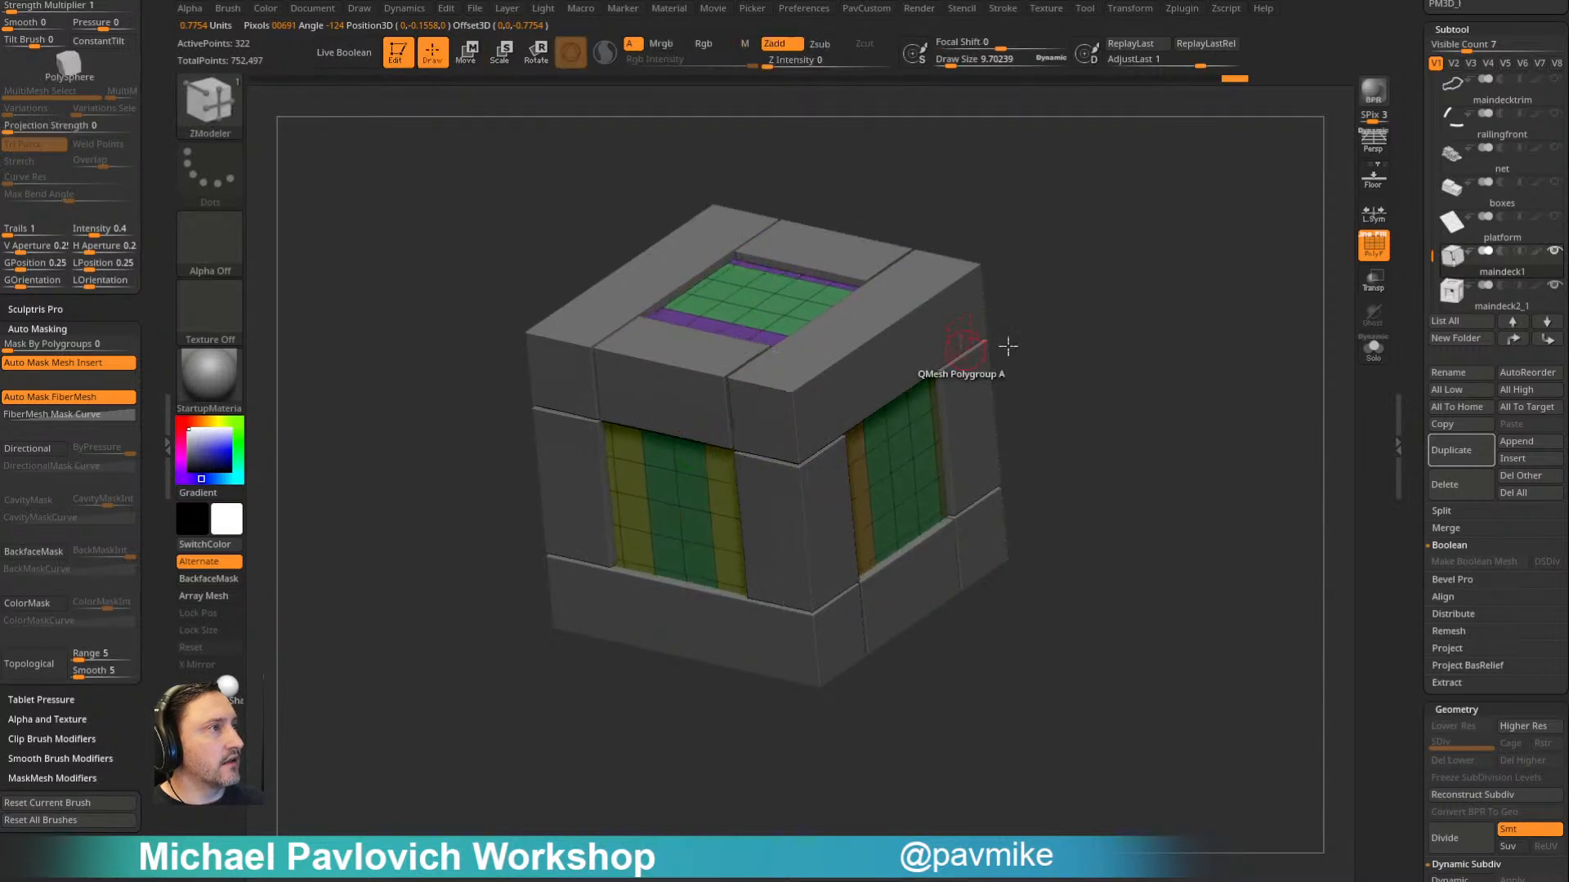
- Apply Panel Loops to the plank polygroups of the inner panels with a thickness of 0.0151
left_click_drag(1275, 441, 1302, 392)
left_click_drag(1413, 476, 1423, 428)
scroll(1423, 427, "down", 10)
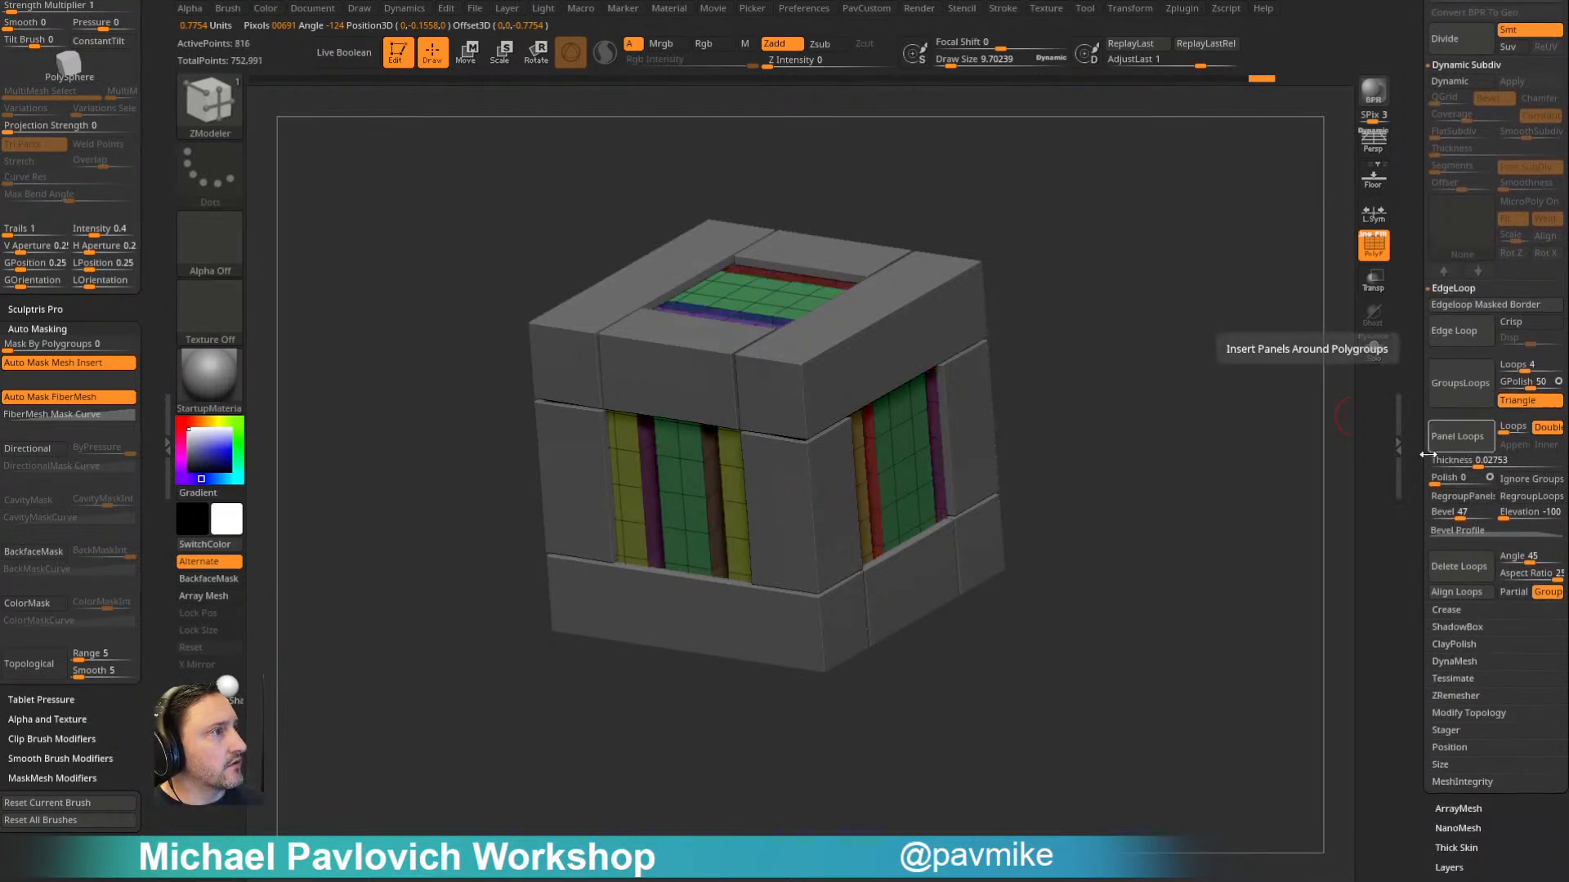
left_click_drag(1480, 462, 1472, 466)
left_click(1470, 443)
left_click_drag(1217, 451, 1336, 374)
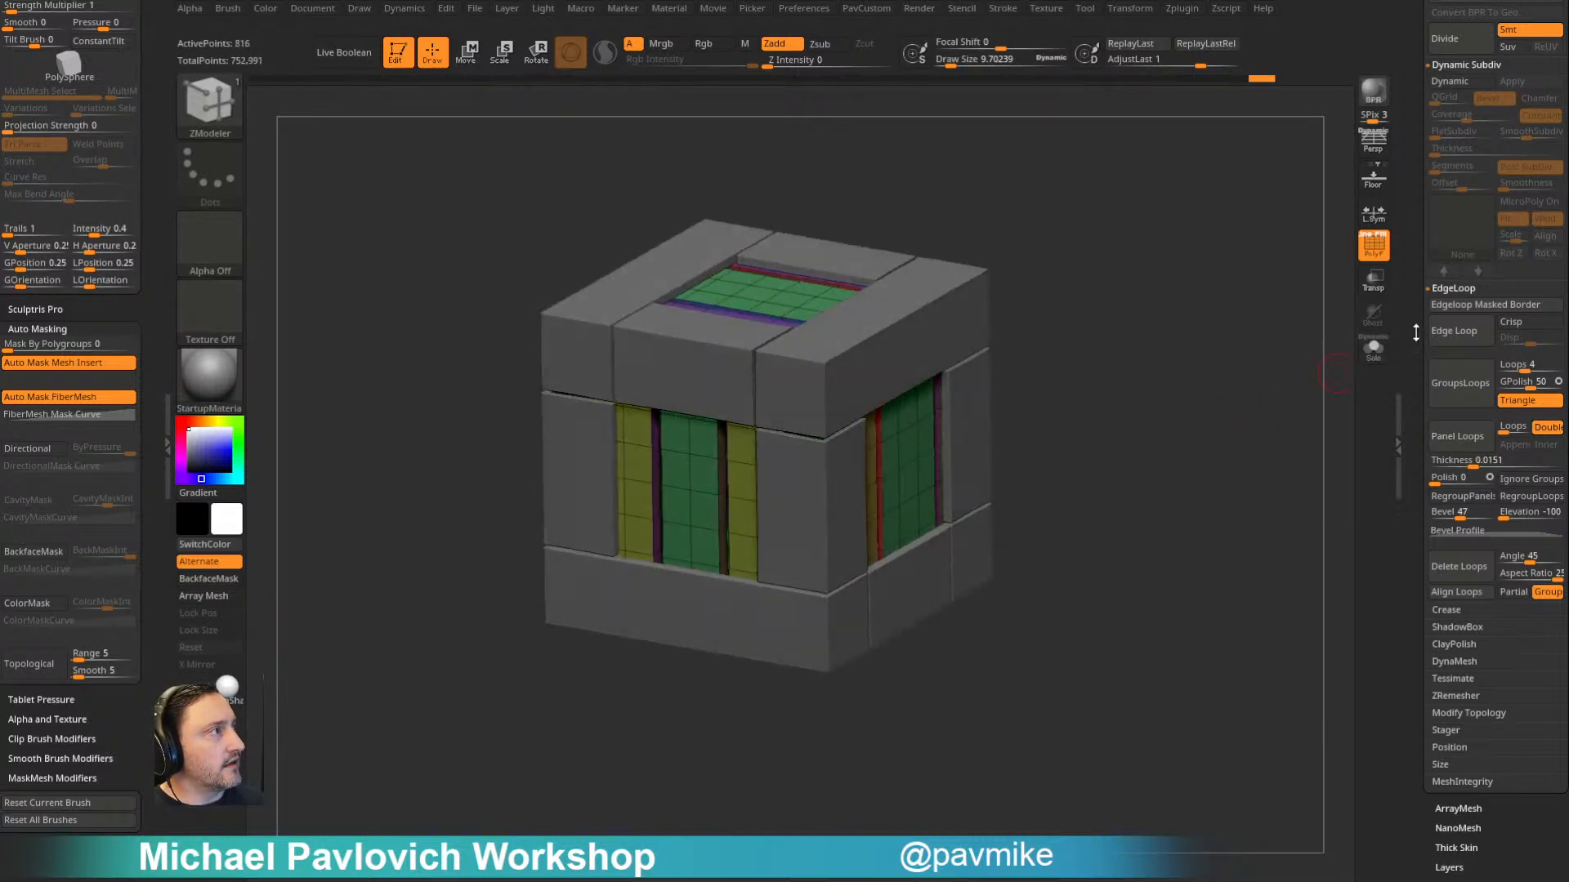
- Merge the plank panels with the frame and give the crate a dynamic subdivision bevel with QGrid 1 and coverage 0.0072
scroll(1472, 385, "up", 10)
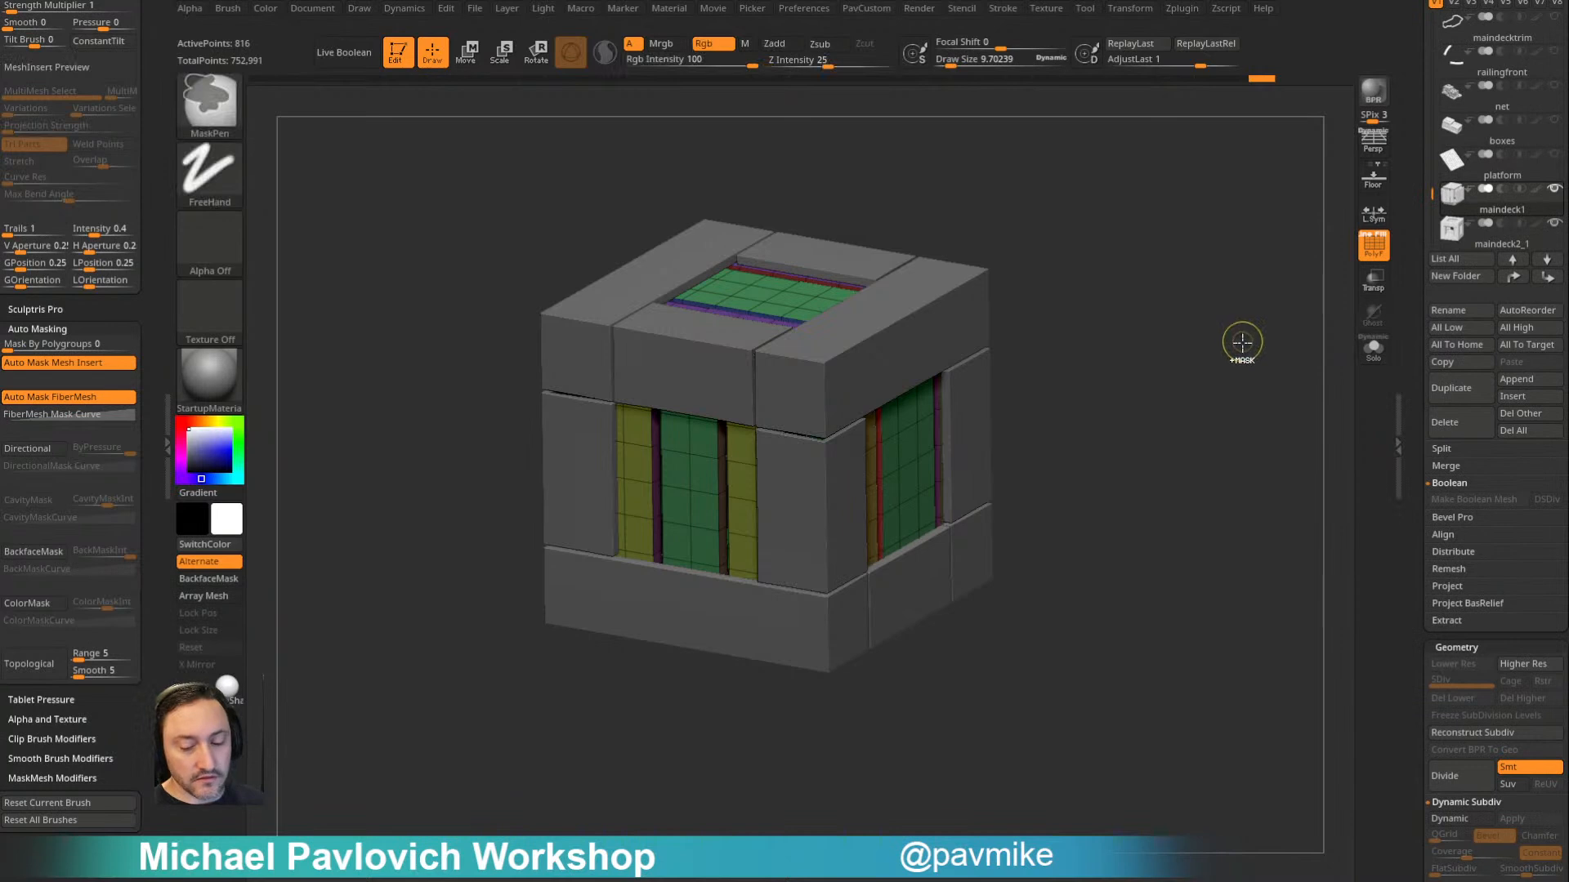
key("ctrl+e")
key("2")
left_click(1165, 617)
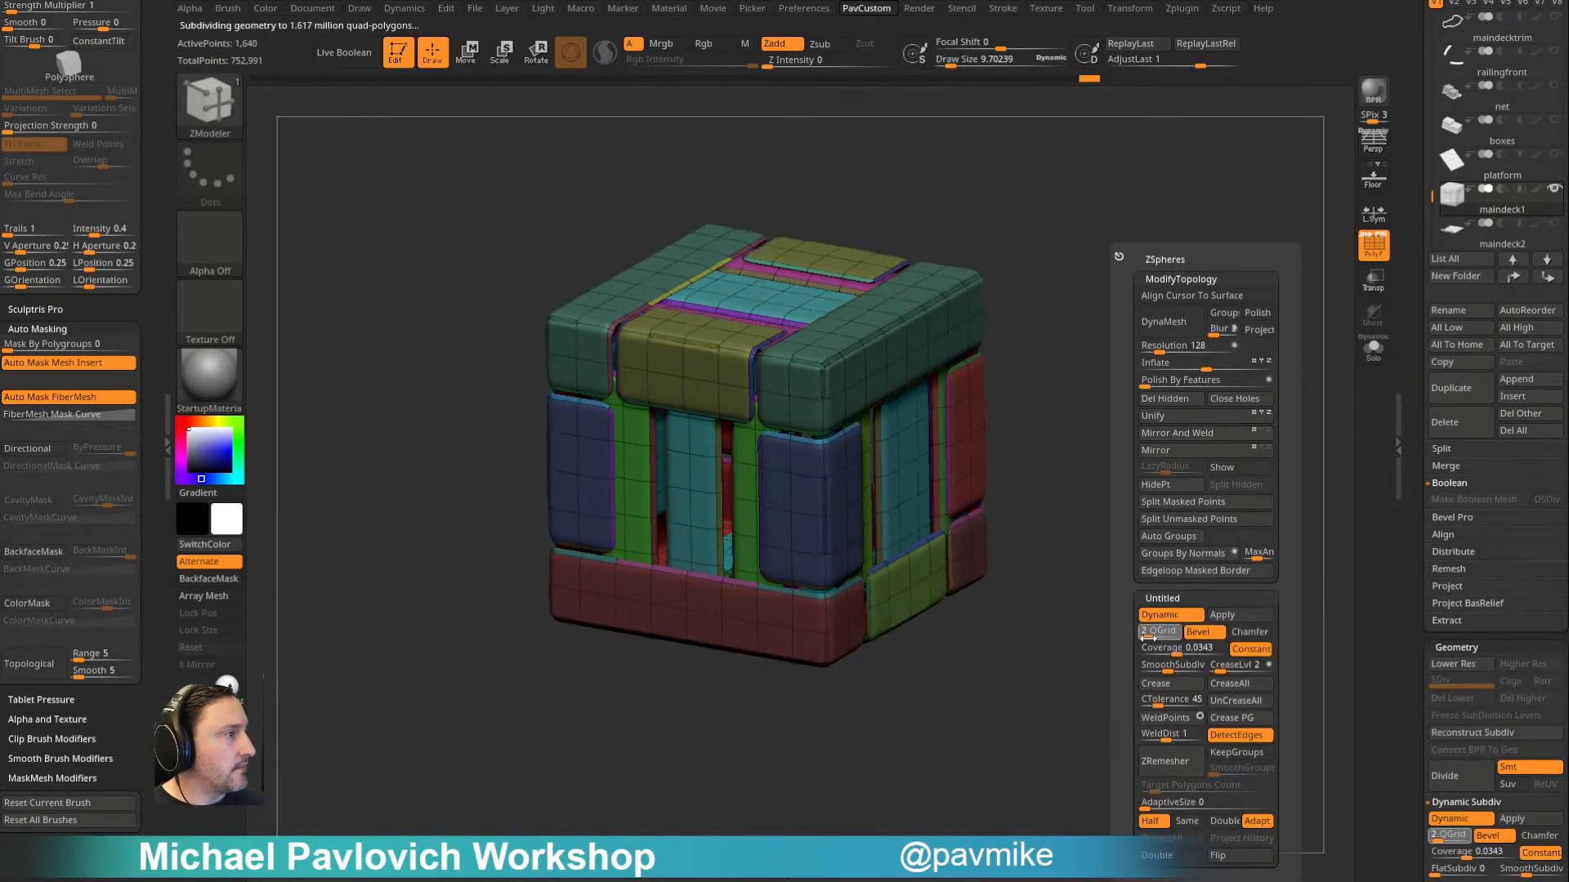
left_click_drag(1147, 634, 1167, 656)
left_click(1373, 247)
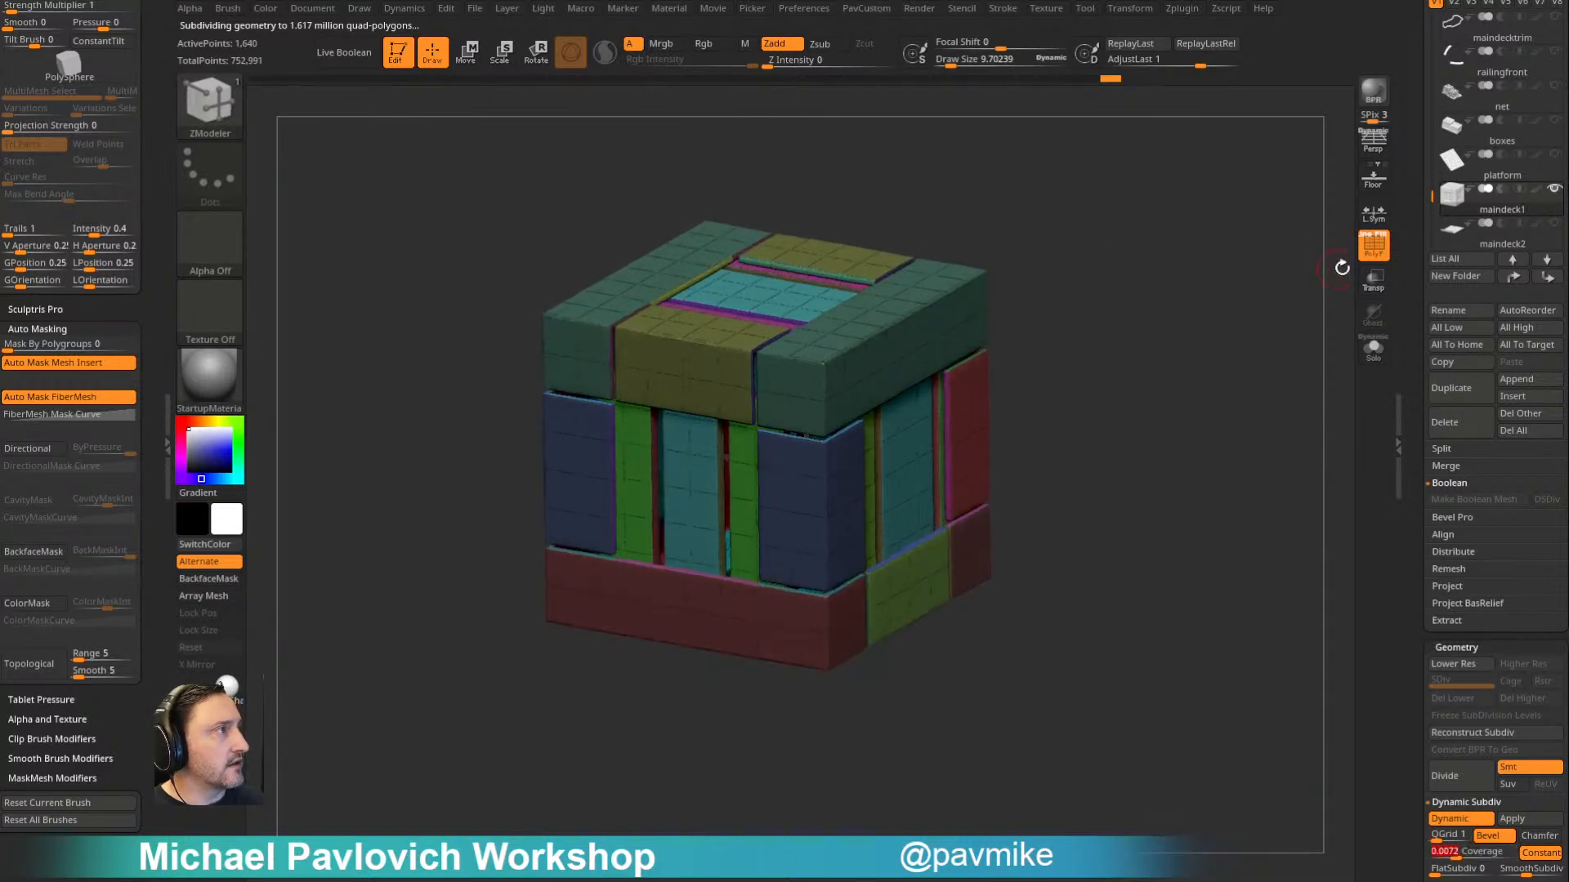
mouse_move(1236, 371)
left_mouse_down()
mouse_move(1243, 328)
mouse_move(1236, 354)
left_mouse_up()
left_click_drag(1064, 256, 1178, 366)
- Delete the merged demo crate subtool and switch to the boxes subtool
scroll(1405, 294, "up", 1)
left_click(1460, 473)
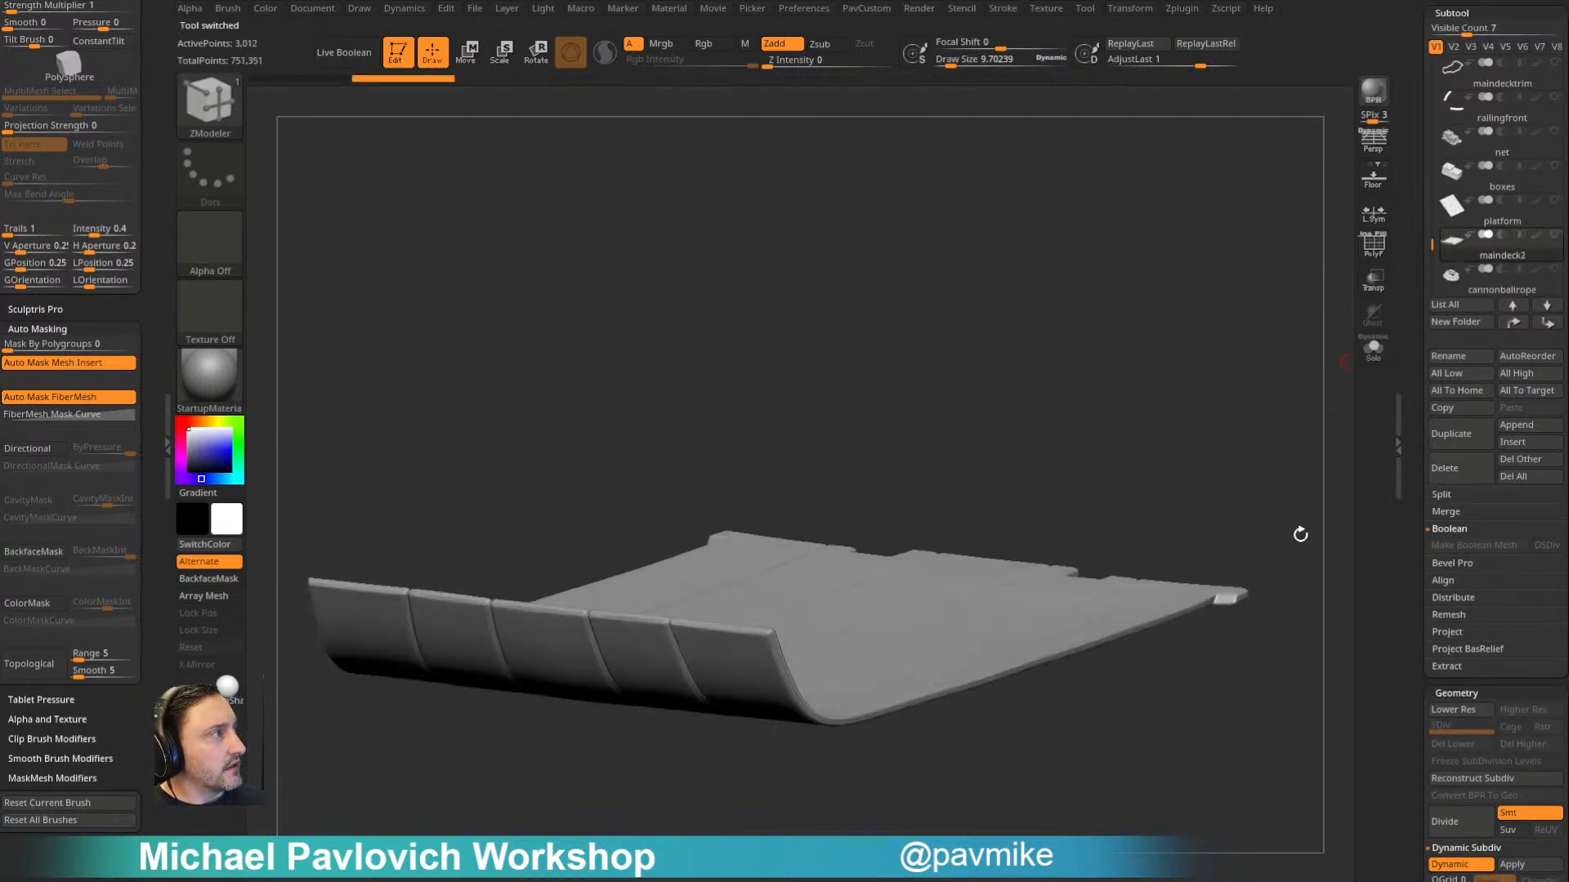
left_click(1501, 208)
left_click(1515, 190)
left_click(1516, 199)
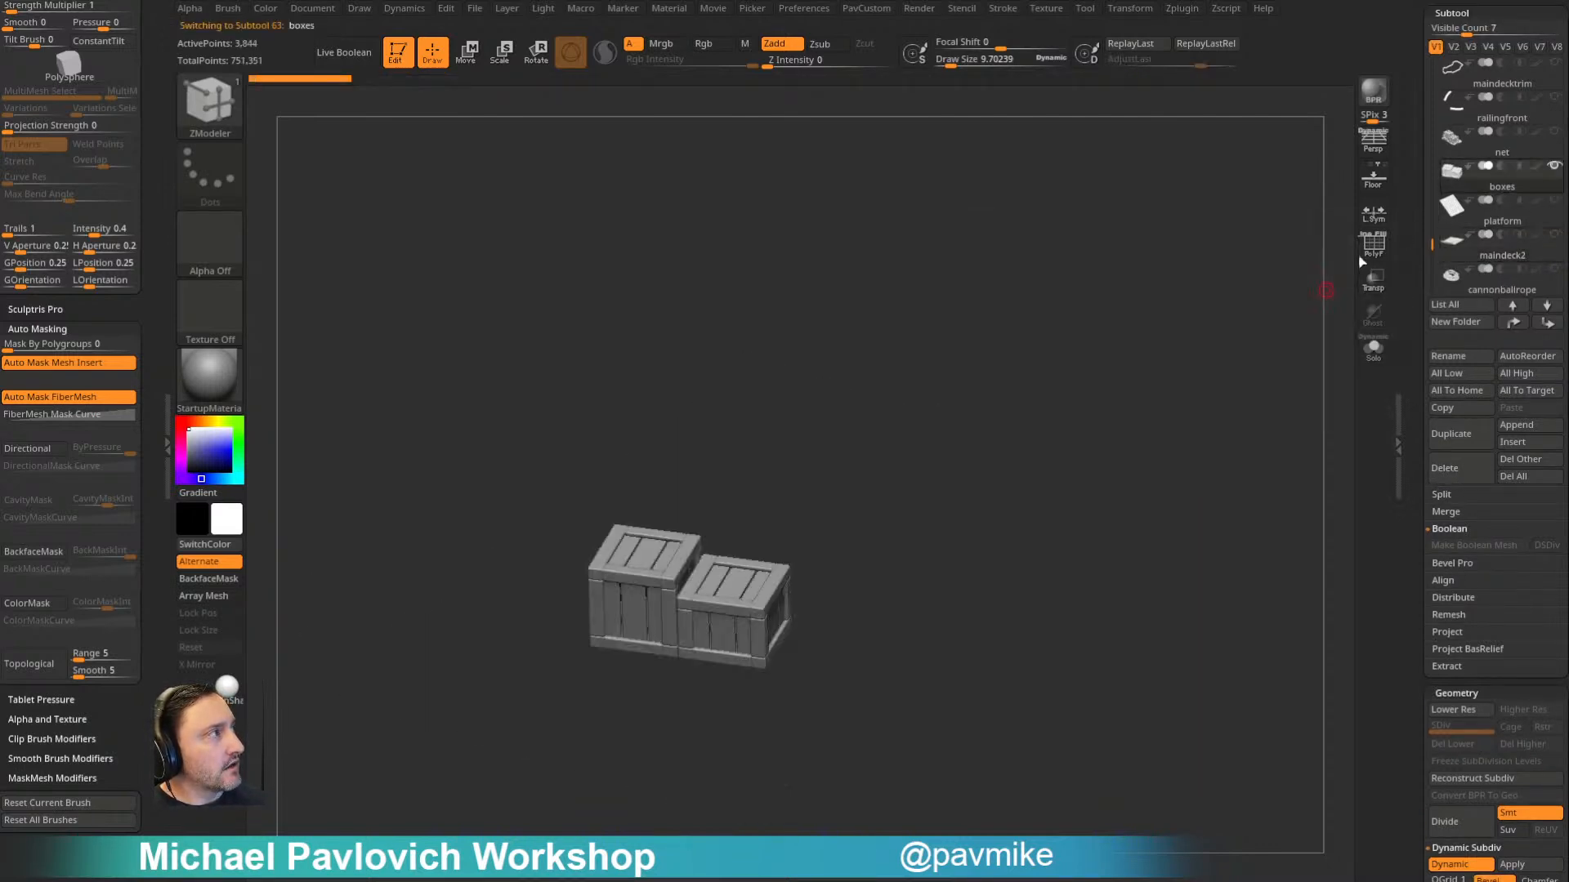
- Bring the whole ship back into view with the stacked deck boxes as the active subtool
left_click(1513, 148)
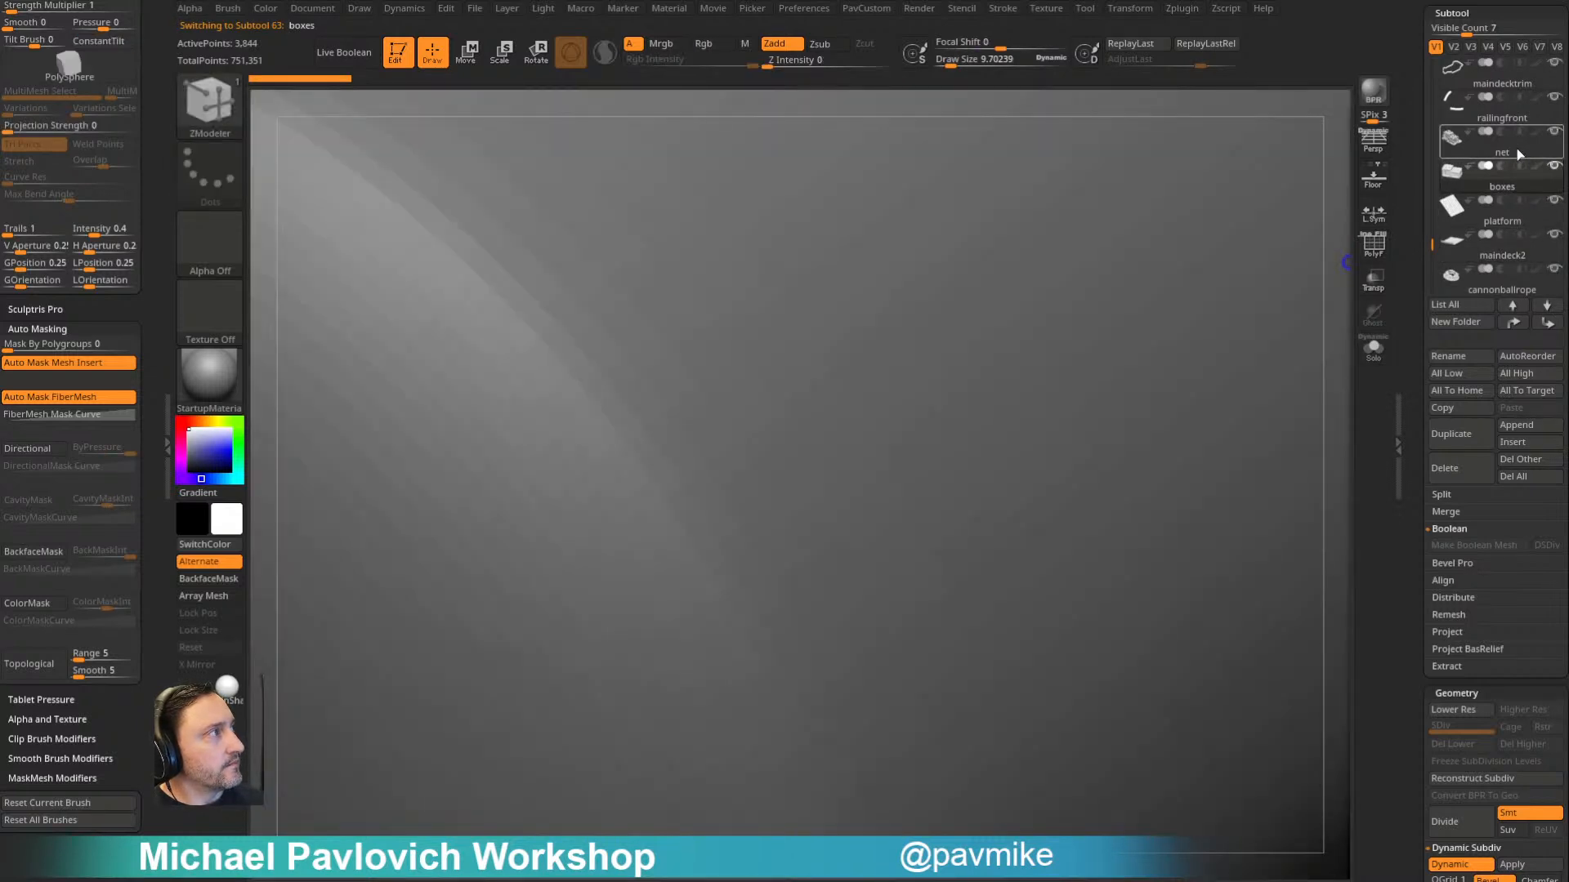
left_click(1228, 318, "alt")
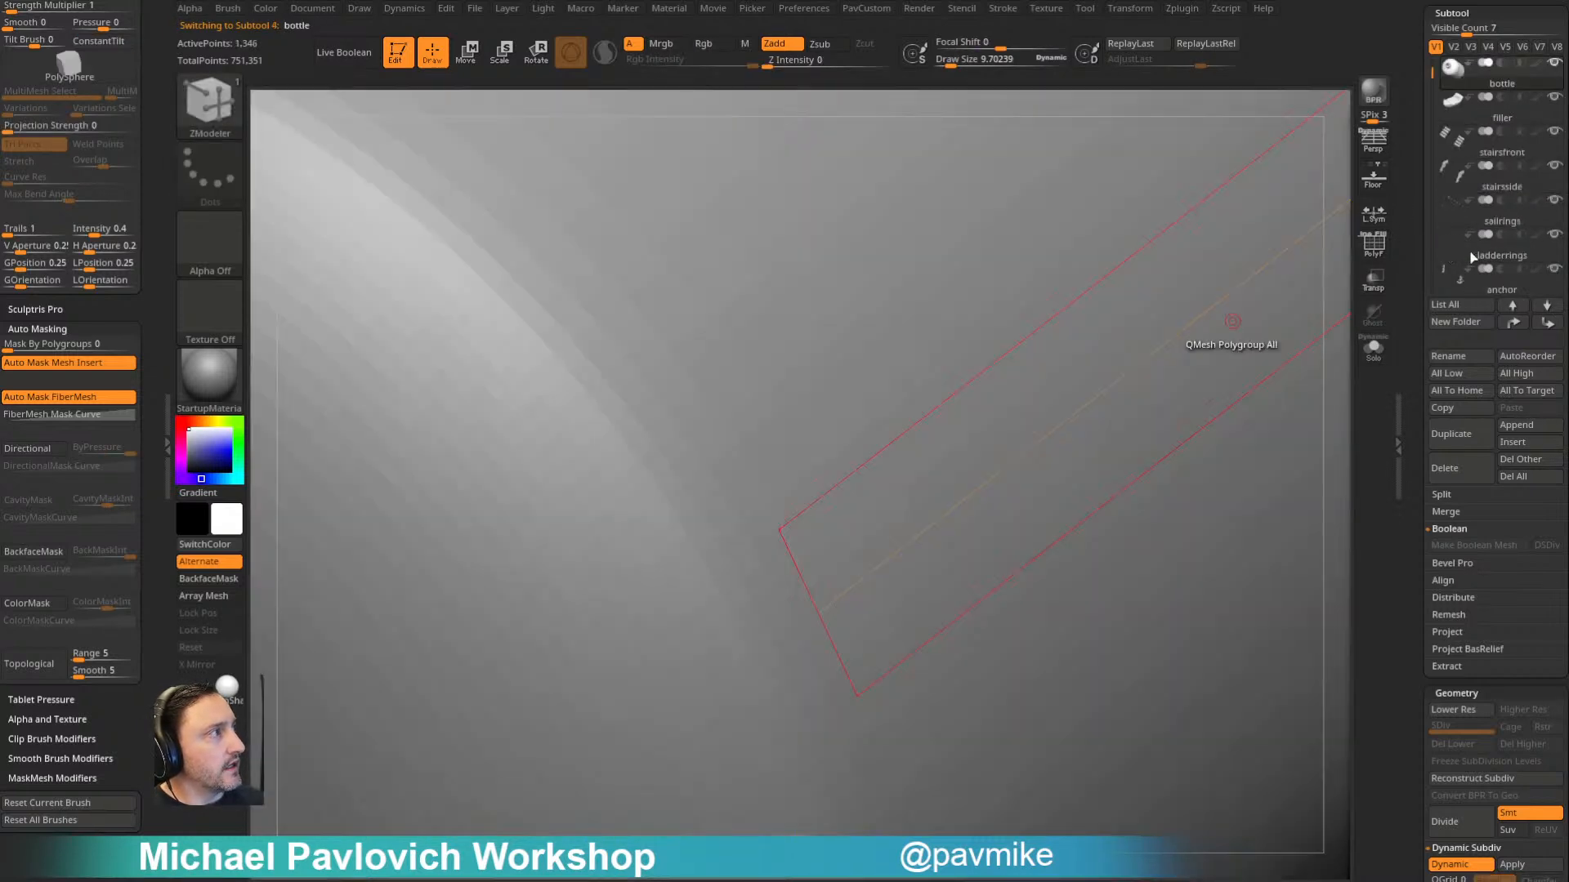
left_click(1493, 191)
key("s")
key("b")
key("s")
key("t")
left_click(735, 597, "alt")
- Insert a Plane from the IMM base primitives brush on top of the deck crates, large enough to overhang them
key("b")
key("i")
key("p")
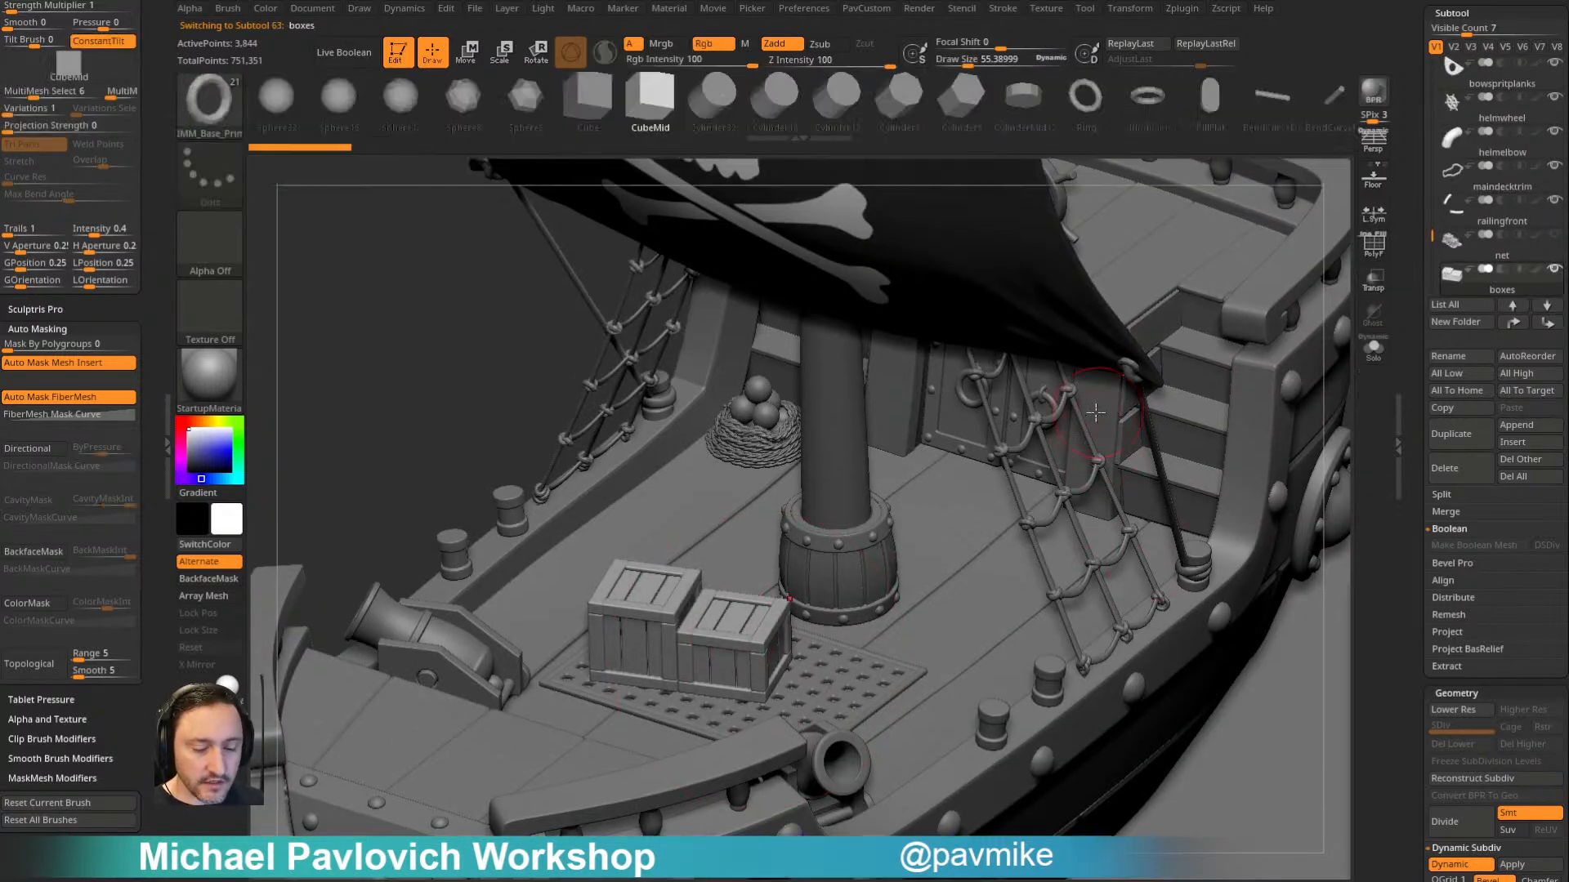
key("m")
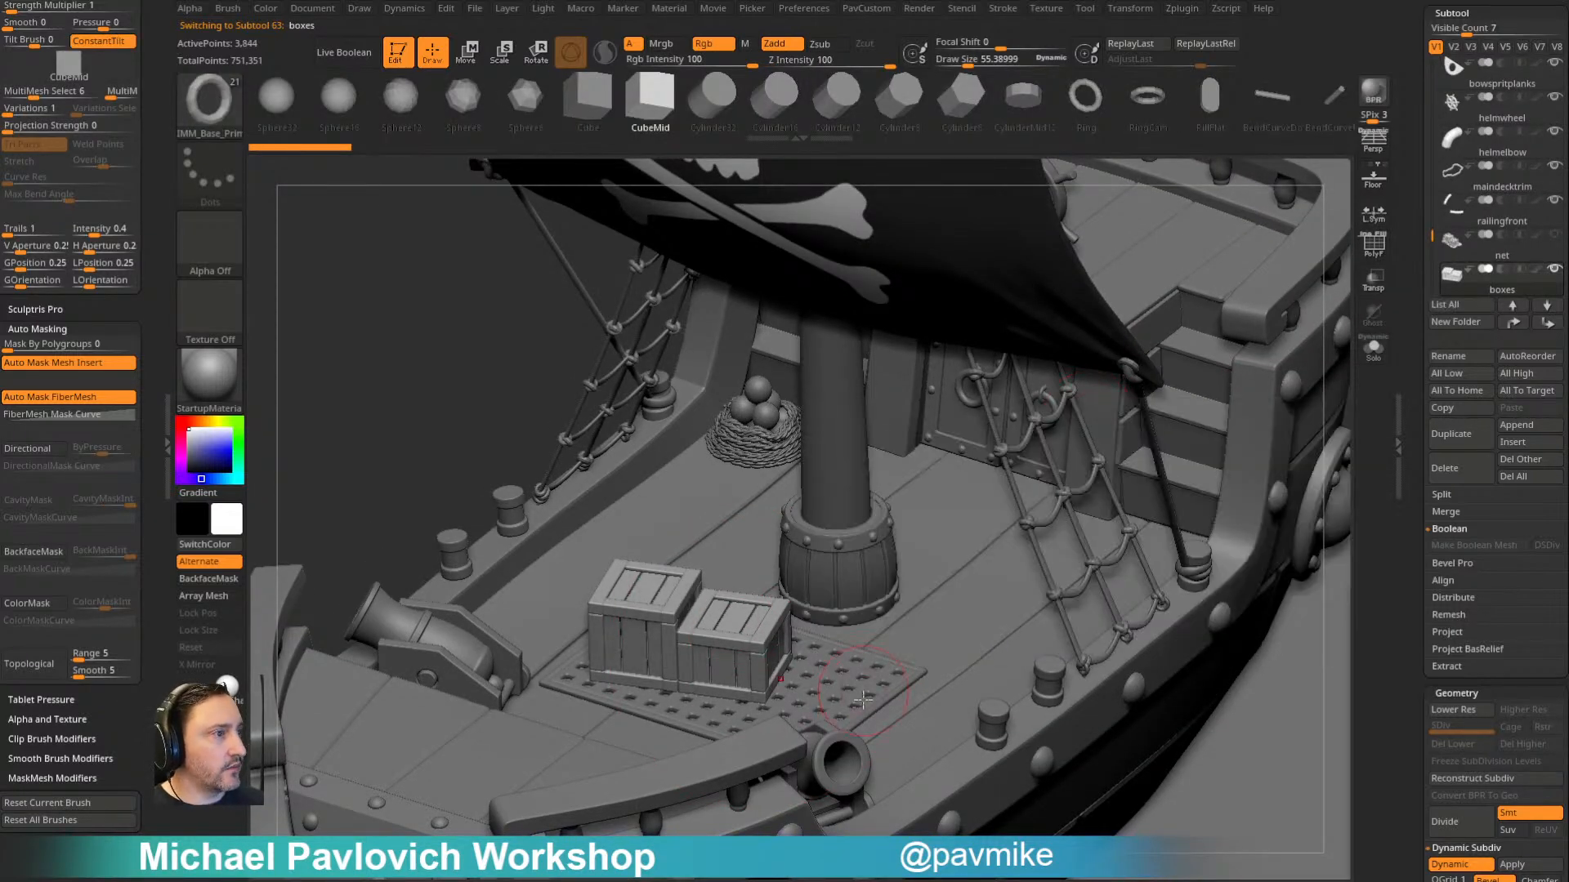
key("m")
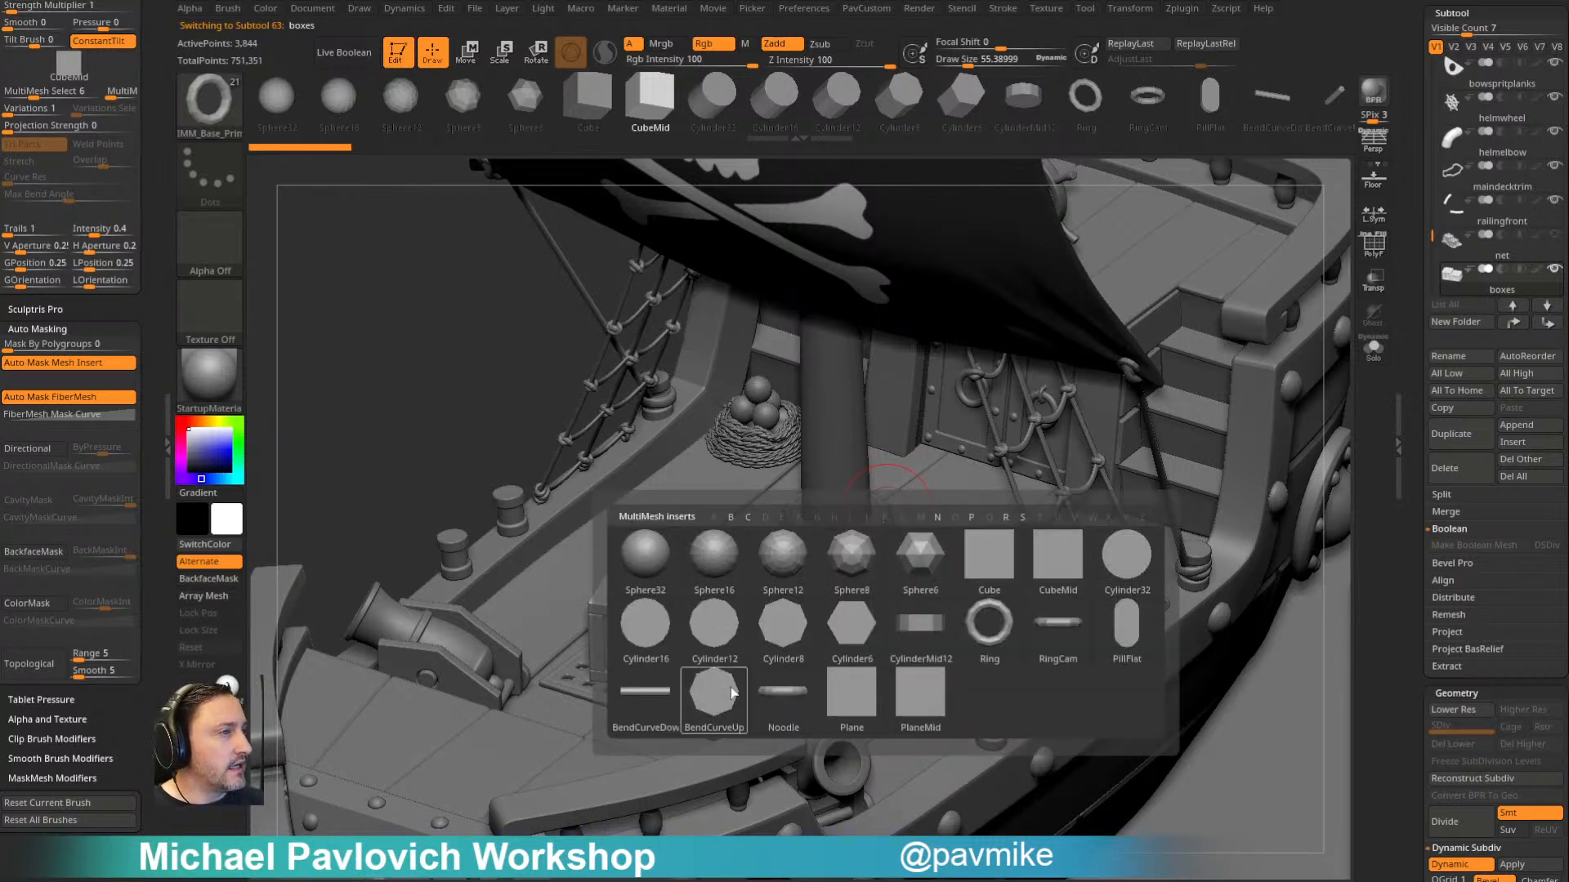
left_click(875, 695)
mouse_move(1053, 654)
left_mouse_down()
mouse_move(1259, 589)
mouse_move(1331, 479)
mouse_move(1334, 574)
left_mouse_up()
key("ctrl+z")
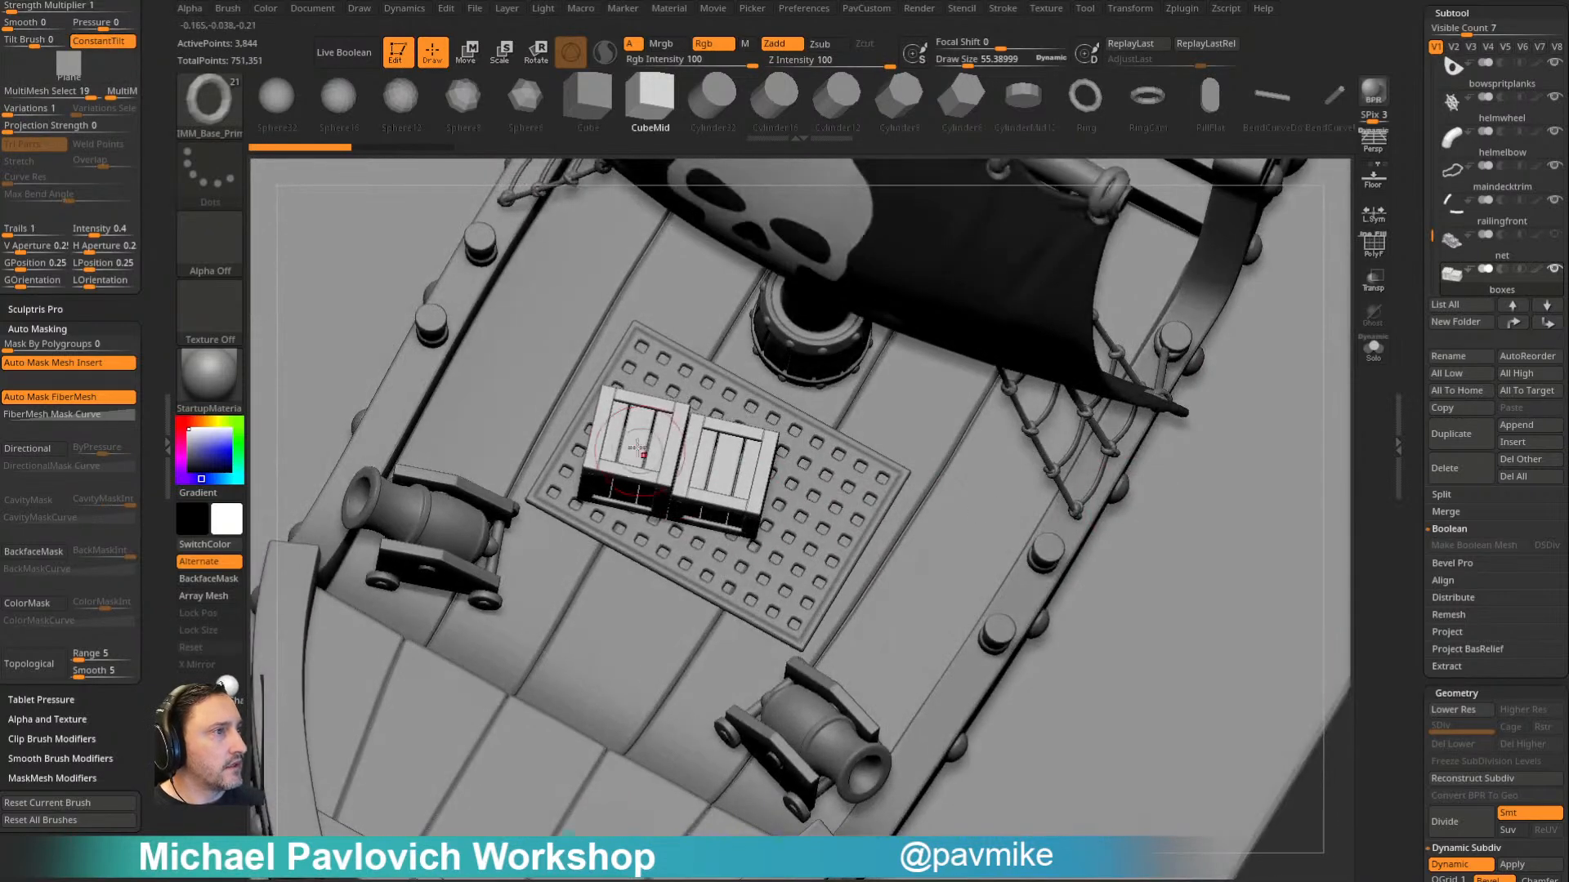
left_click_drag(661, 436, 823, 458)
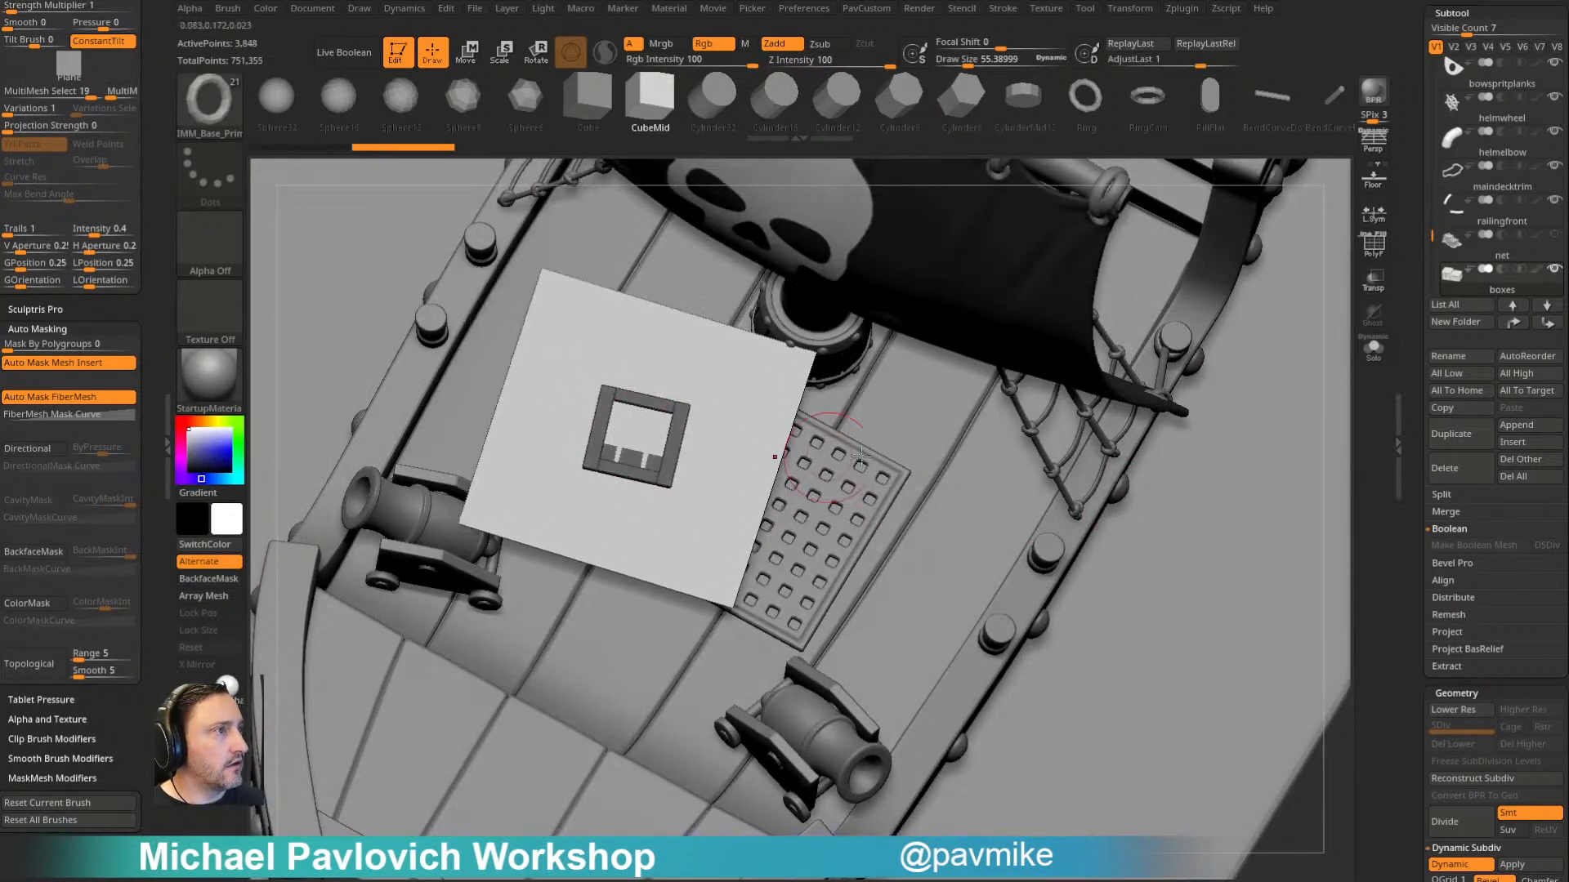
- Split the inserted plane into its own subtool and show it with only the crates and the platform
key("space")
left_click(1239, 502)
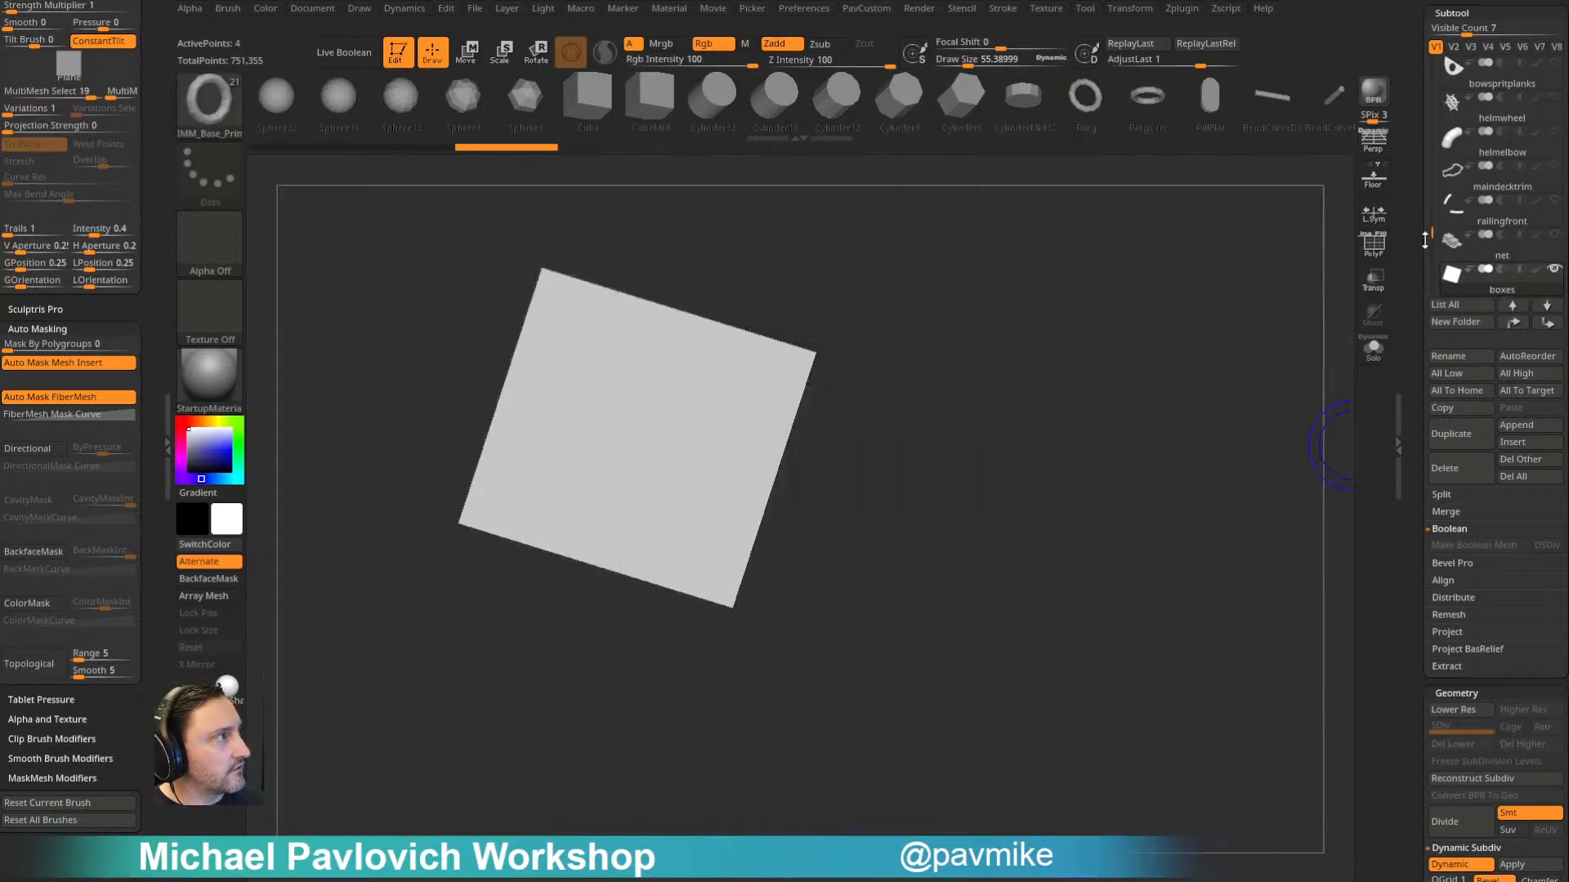
left_click_drag(1424, 241, 1426, 245)
left_click(1554, 133, "shift")
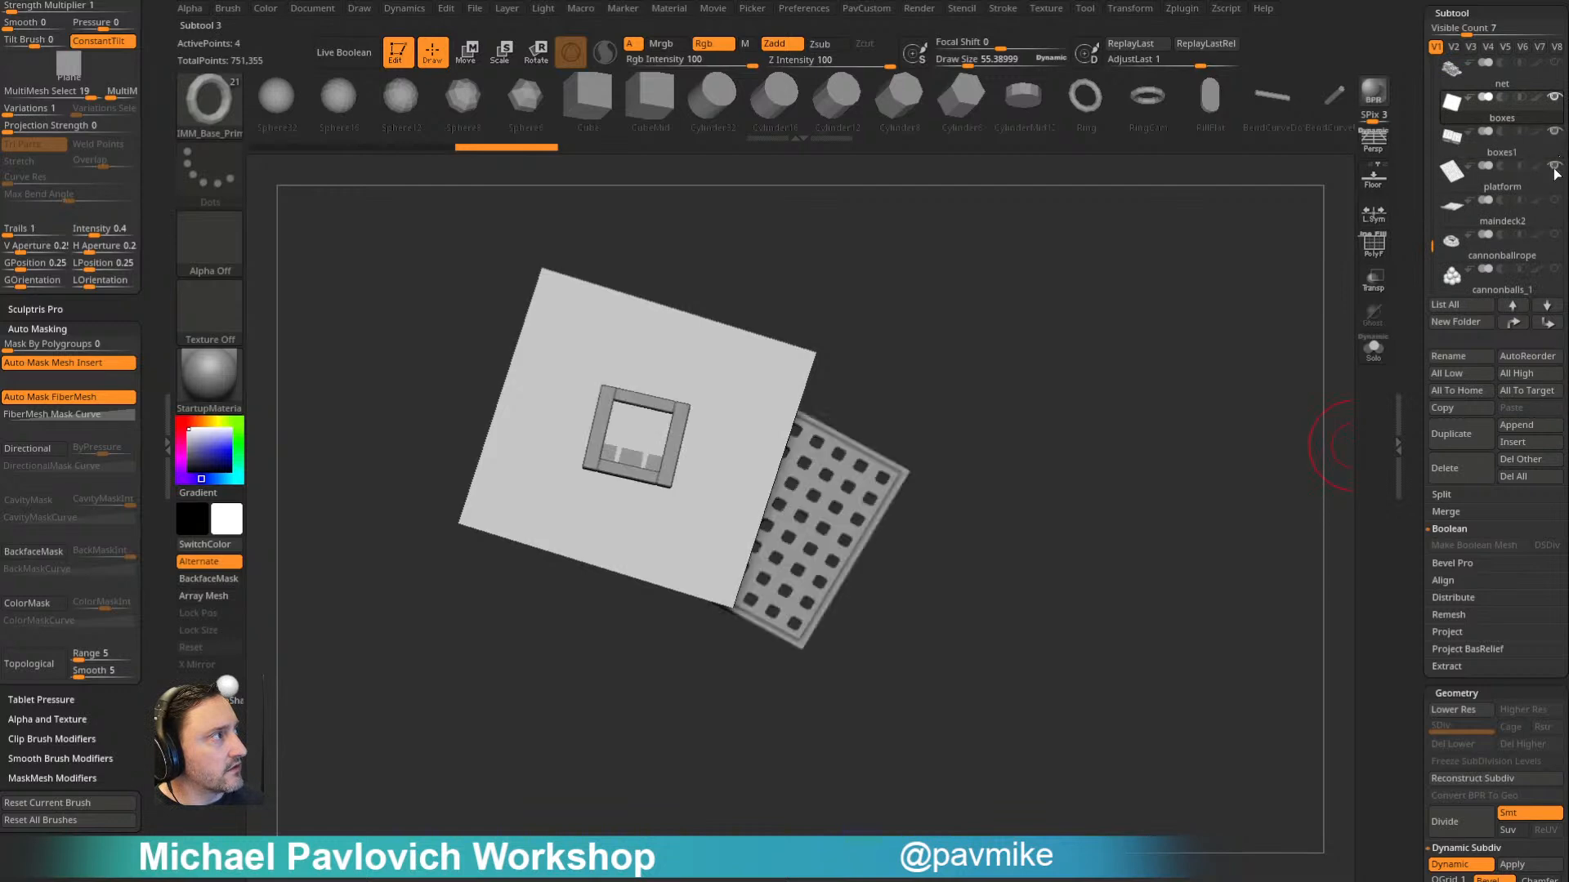
- Position and scale the plane so it covers both crates, and raise it above them
left_click_drag(1085, 350, 1174, 366)
key("w")
left_click_drag(599, 384, 685, 414)
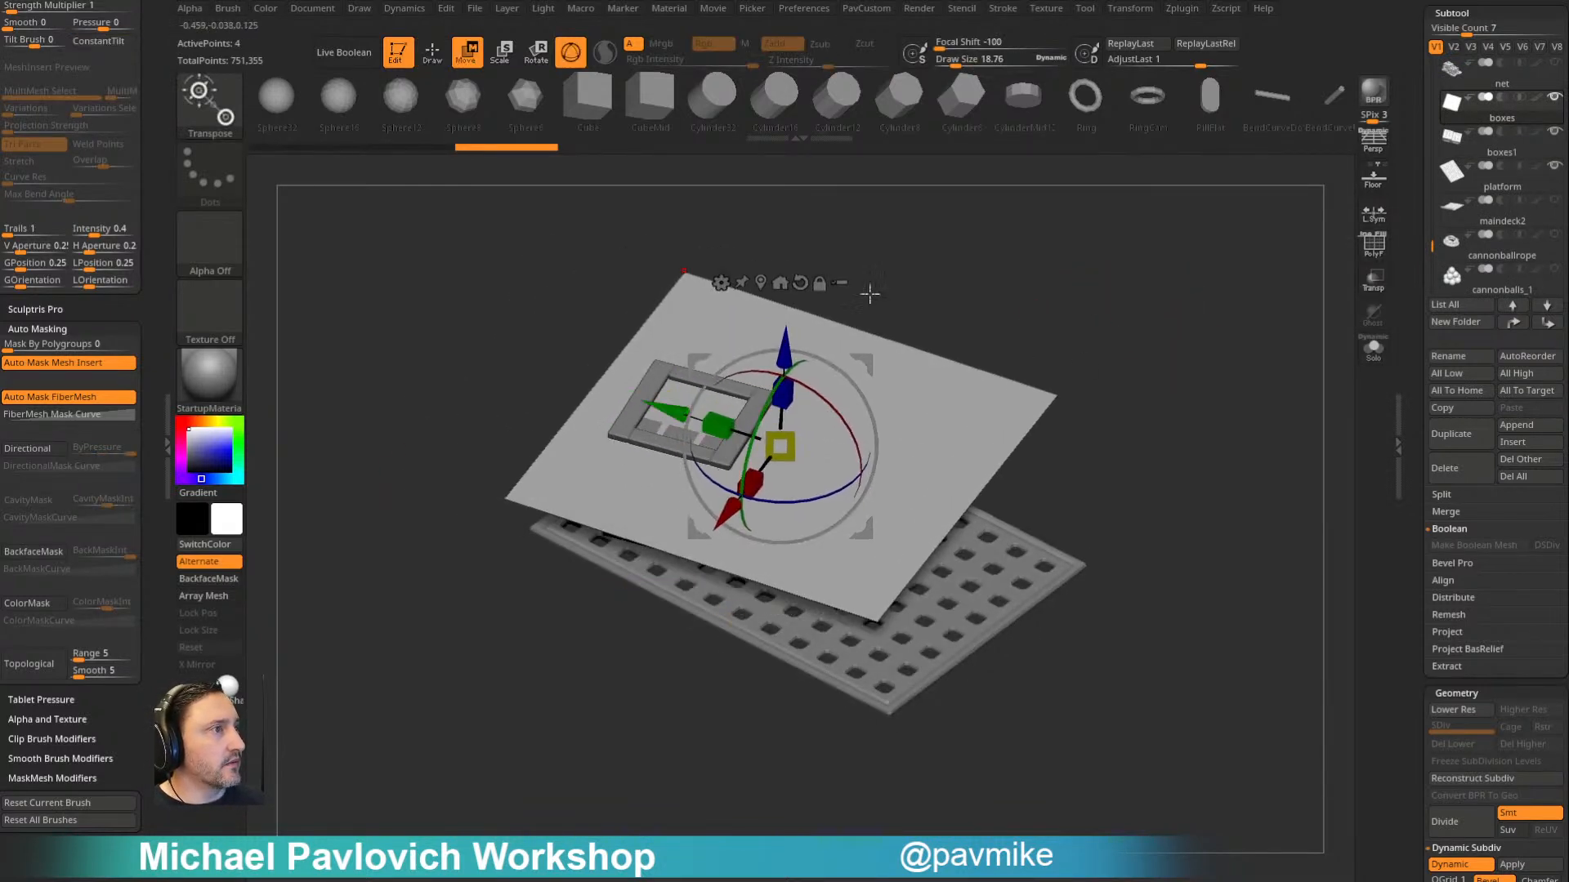
right_click_drag(685, 421, 641, 467)
left_click_drag(733, 495, 758, 468)
key("q")
mouse_move(1084, 318)
left_mouse_down()
mouse_move(1045, 329)
mouse_move(998, 278)
left_mouse_up()
key("w")
left_click_drag(785, 328, 786, 276)
key("q")
left_click_drag(1076, 308, 1152, 311)
- ZRemesh the plane into a quad grid and divide it once with subdivision smoothing turned off
left_click(1370, 245)
key("4")
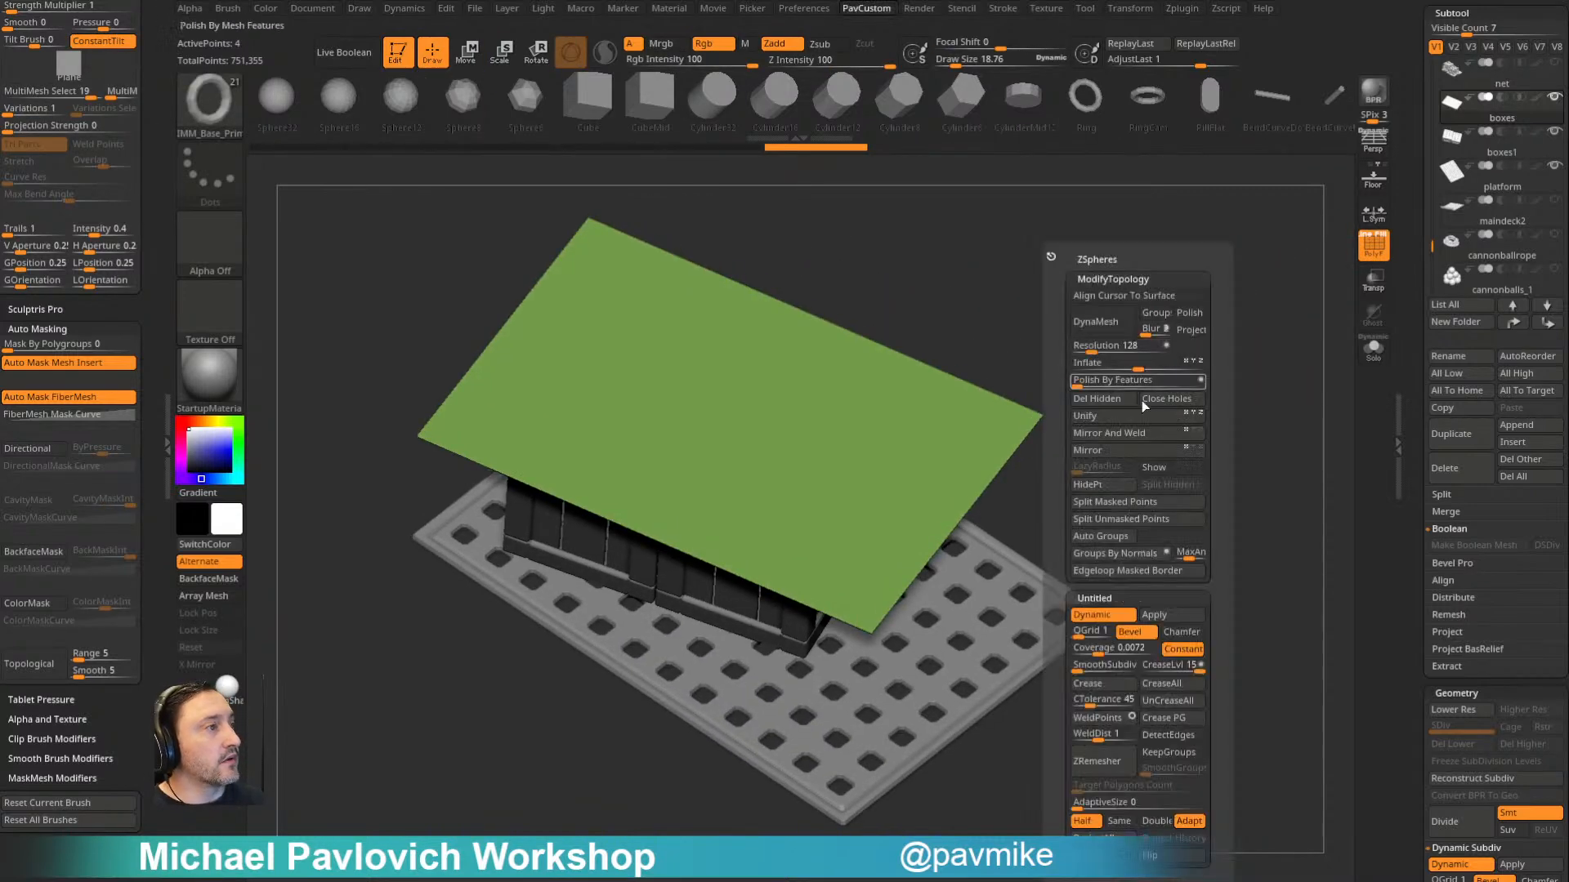
left_click(1107, 765)
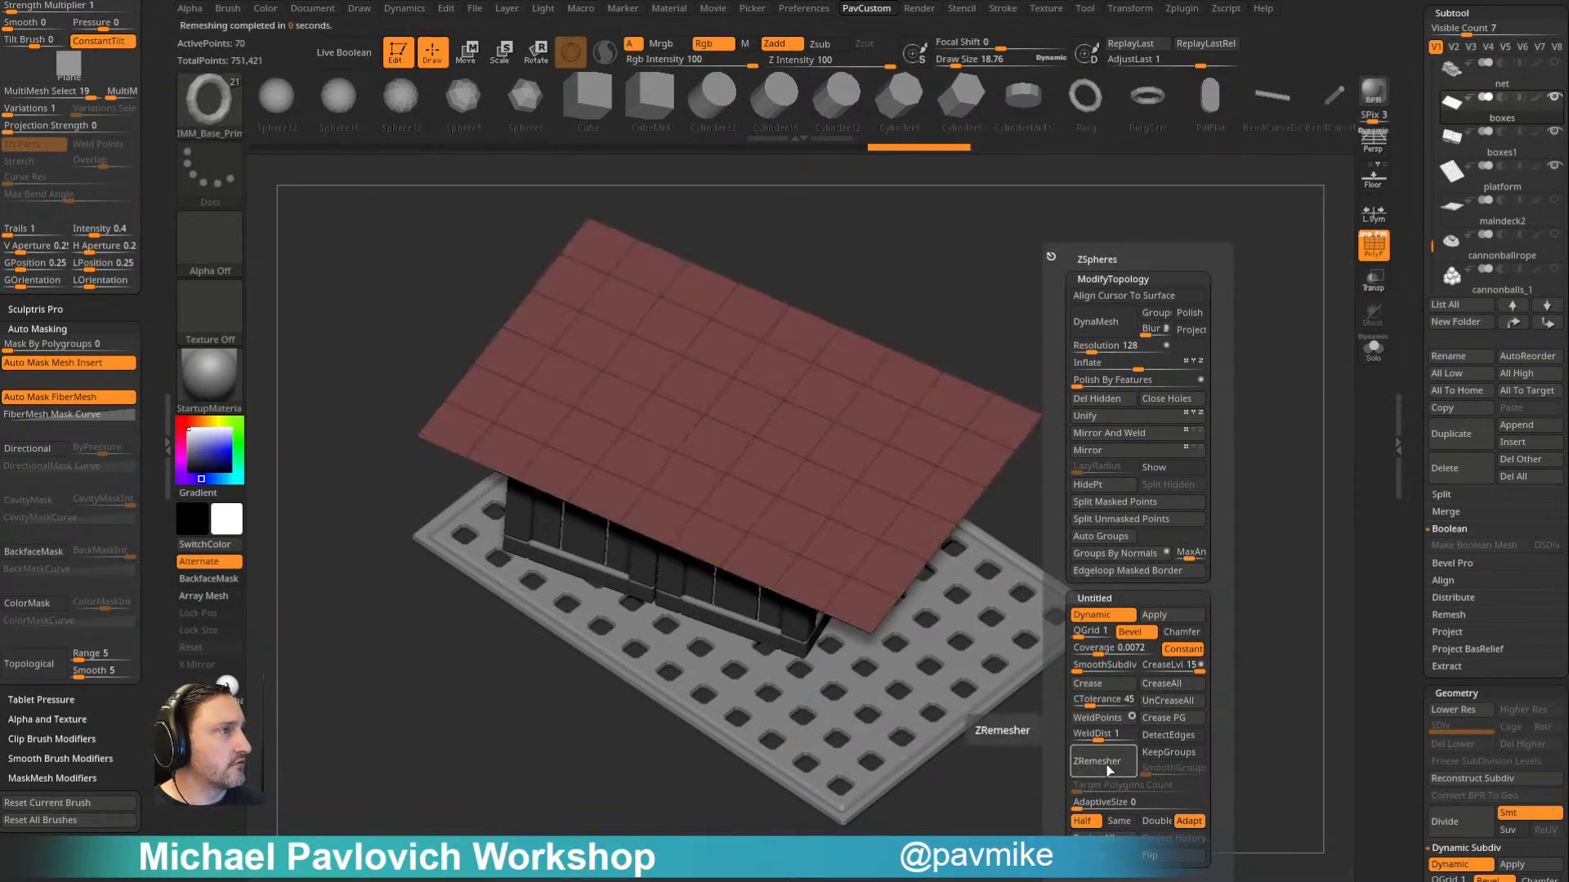
mouse_move(1138, 332)
left_mouse_down()
mouse_move(1136, 290)
mouse_move(1130, 314)
left_mouse_up()
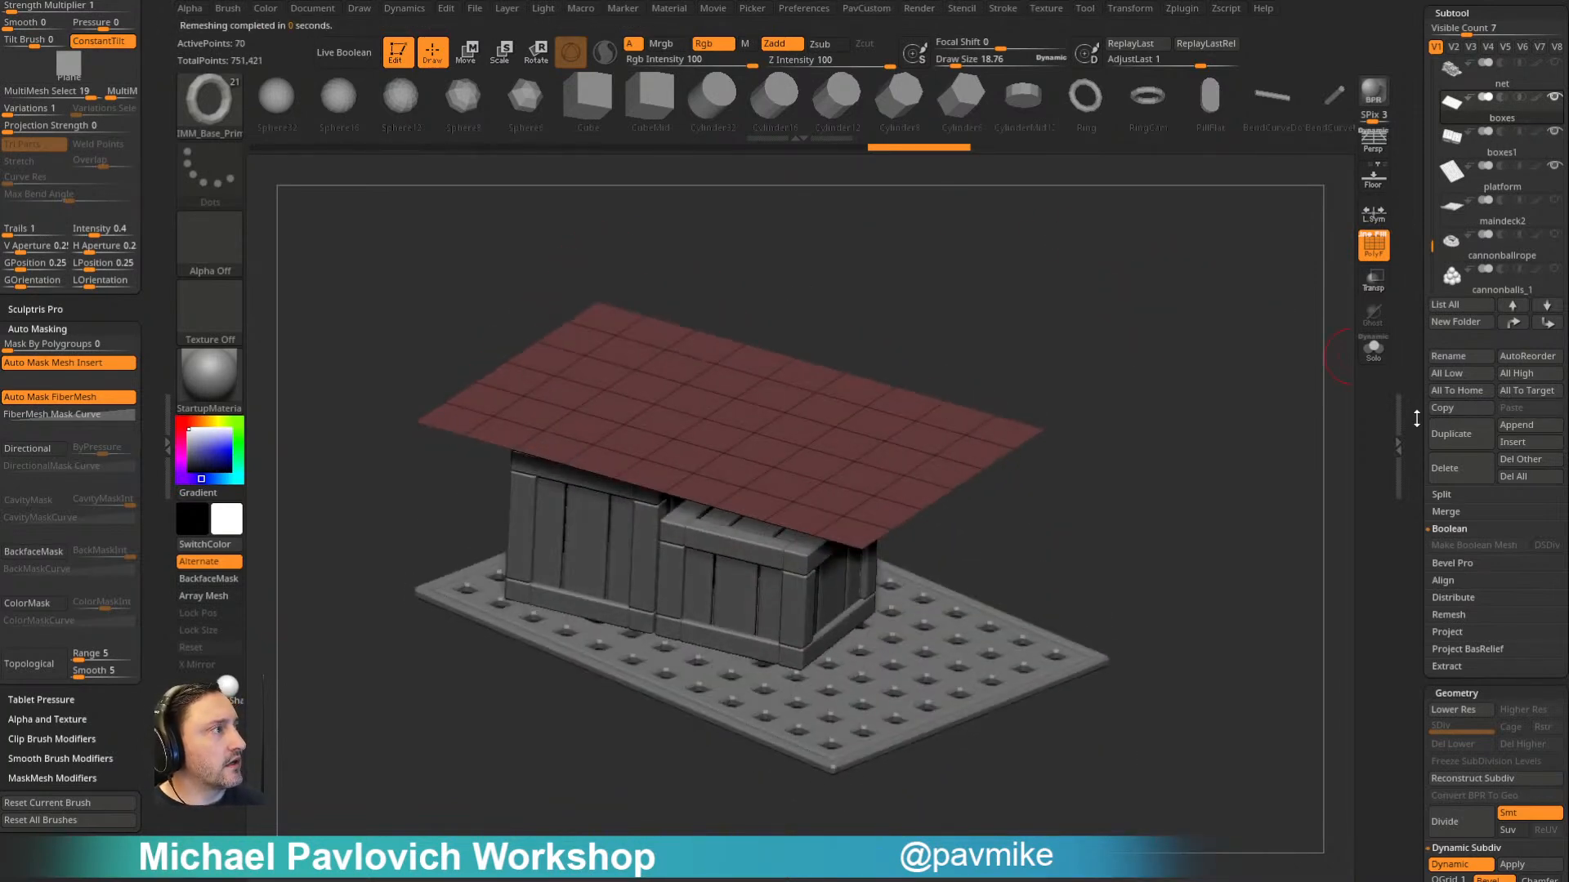
scroll(1410, 399, "down", 7)
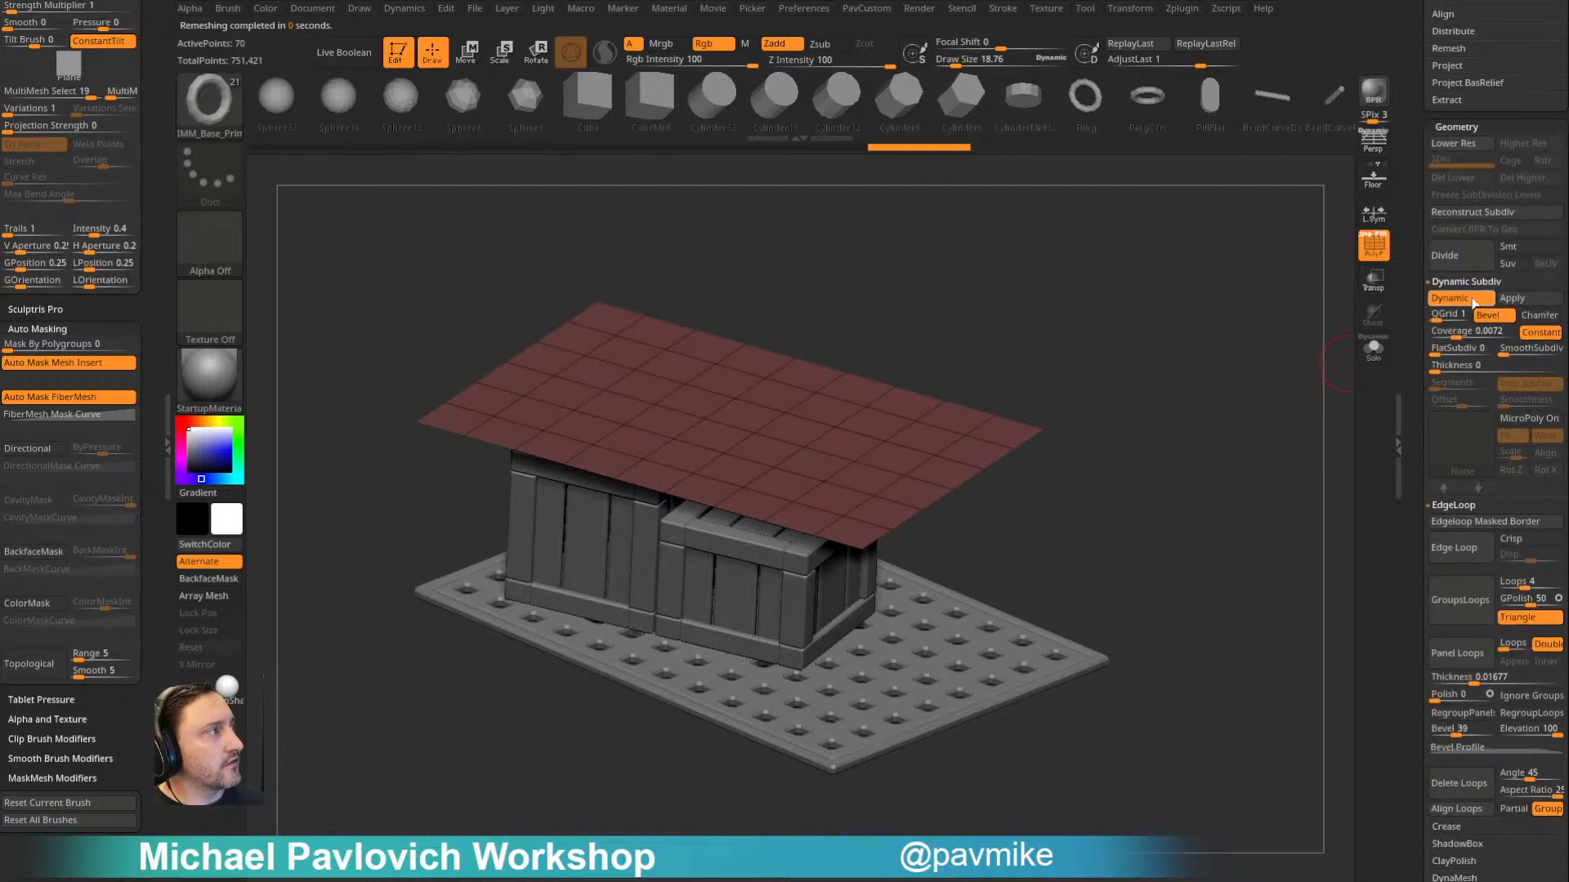
left_click(1462, 261)
left_click_drag(1087, 423, 1202, 395)
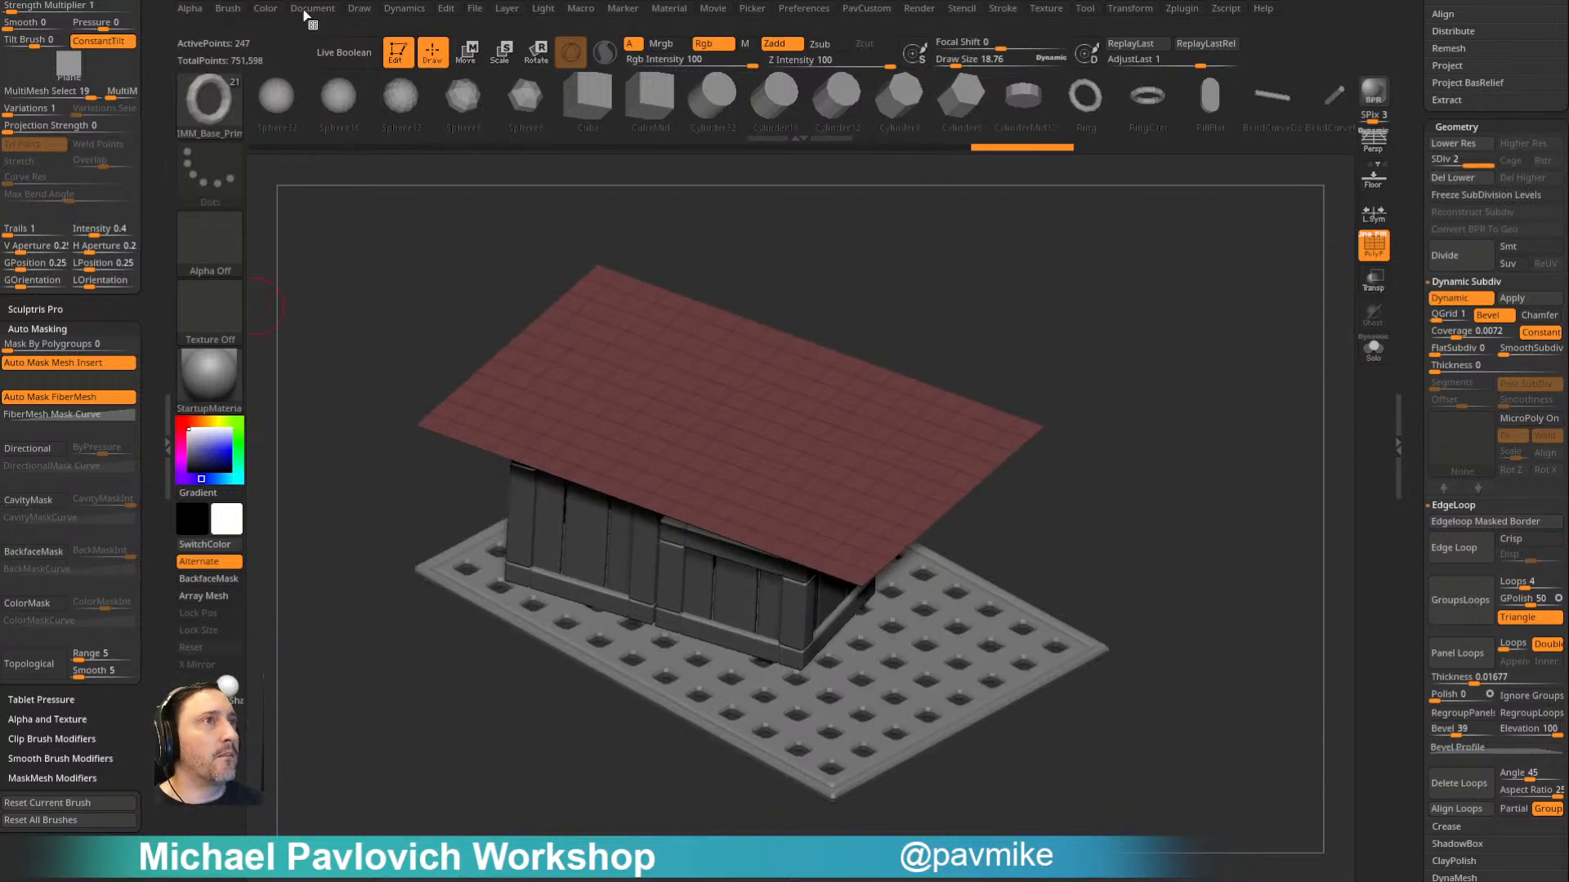
- Set the dynamics gravity strength to 0.44069 and turn off Inflate for the cloth simulation
left_click(404, 8)
left_click(395, 29)
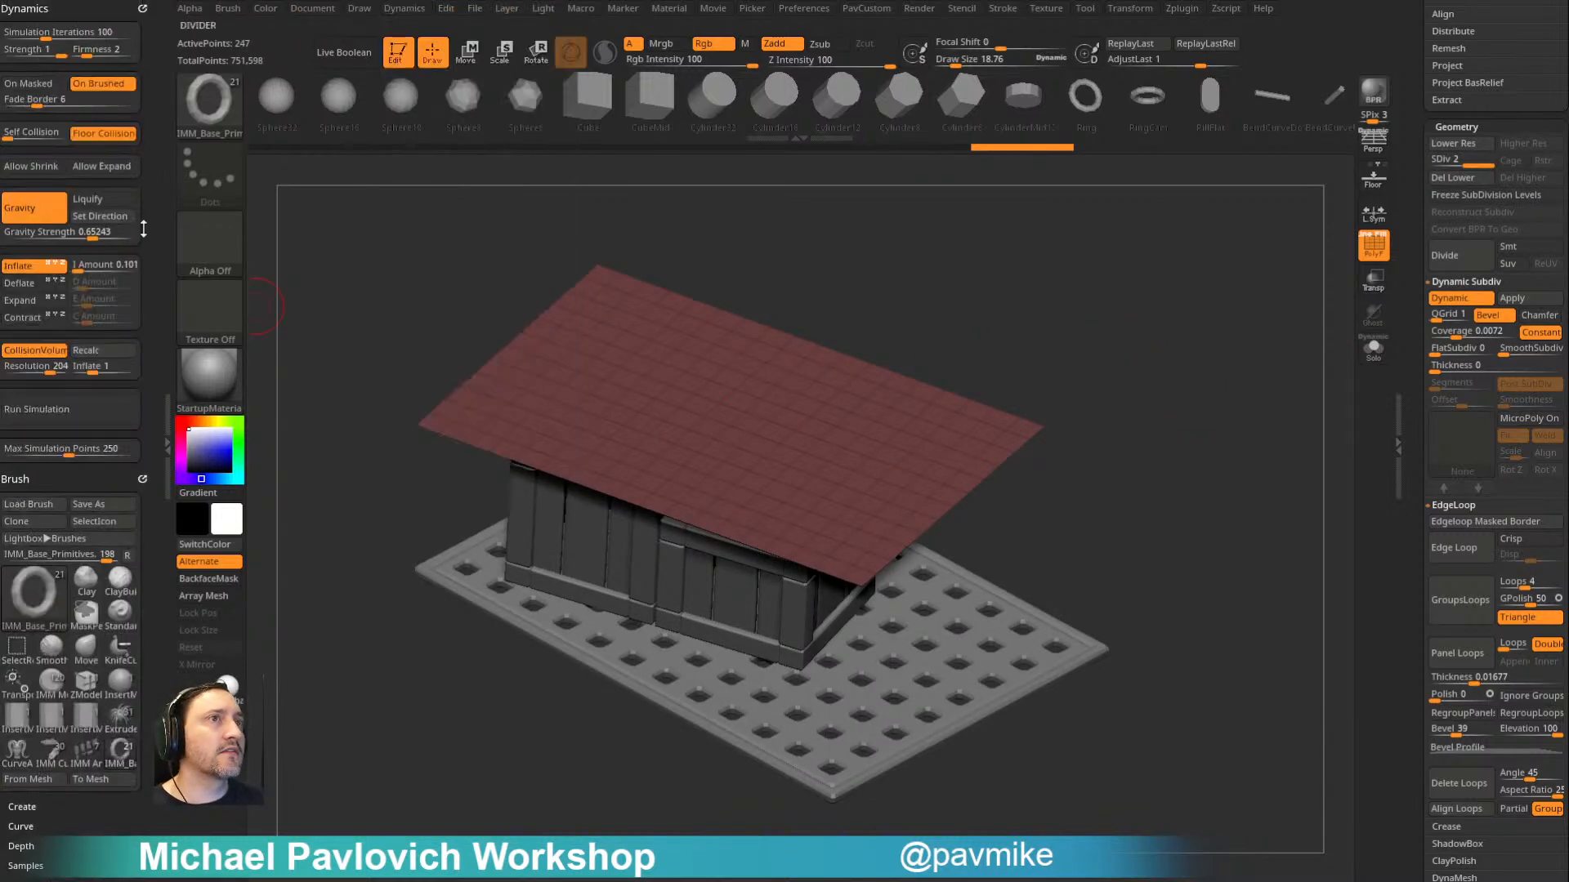
left_click_drag(87, 238, 90, 238)
left_click(31, 268)
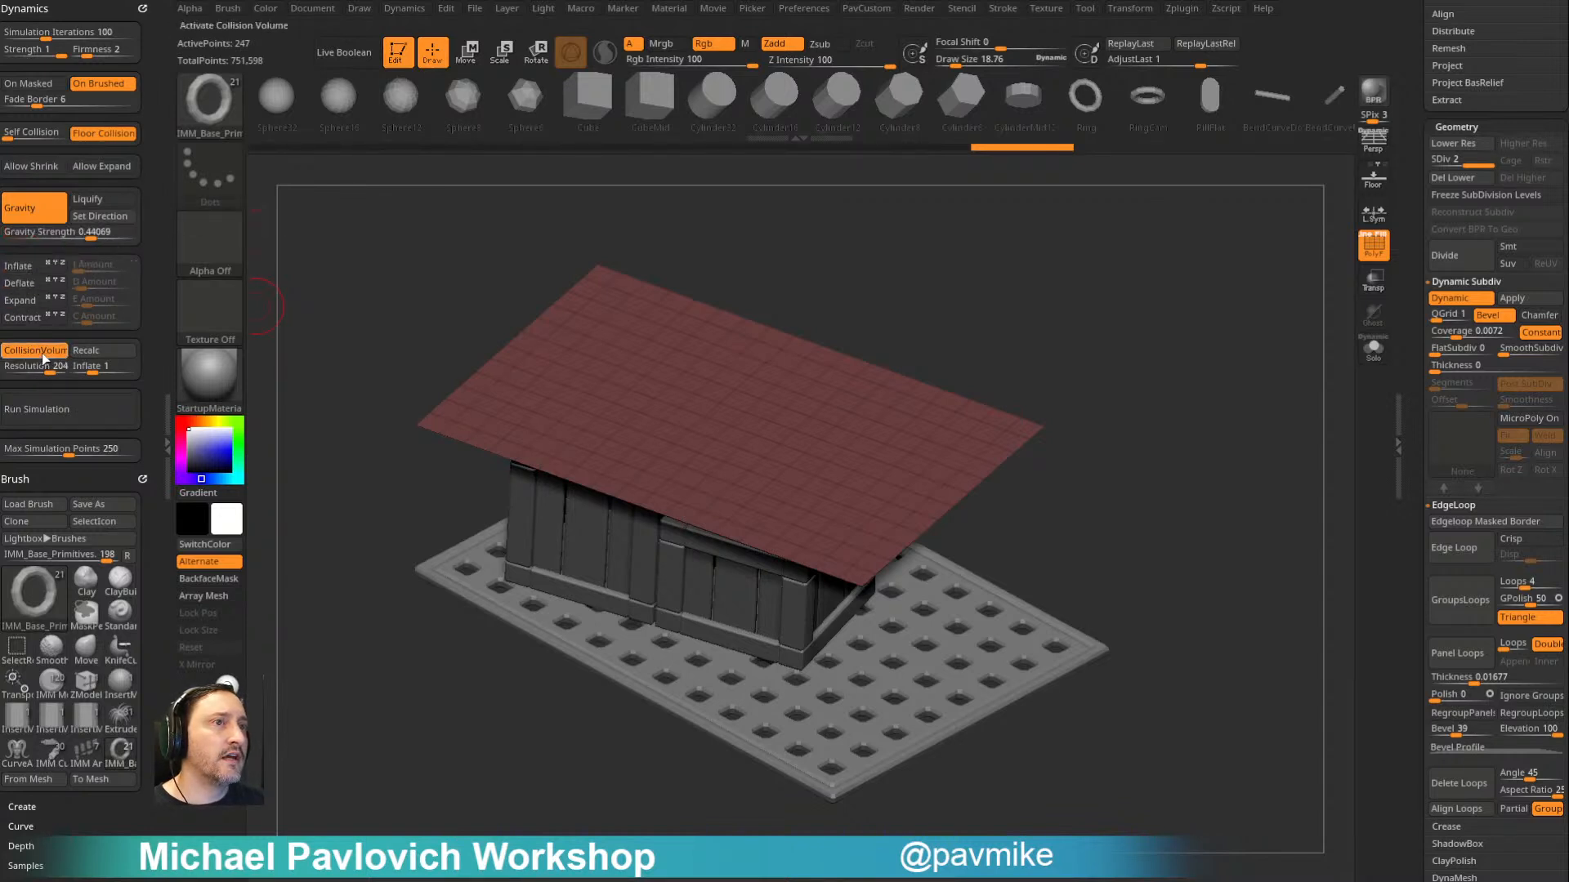
- Run the cloth simulation to drape the plane over the crates, inspect the drape and undo it
left_click(55, 420)
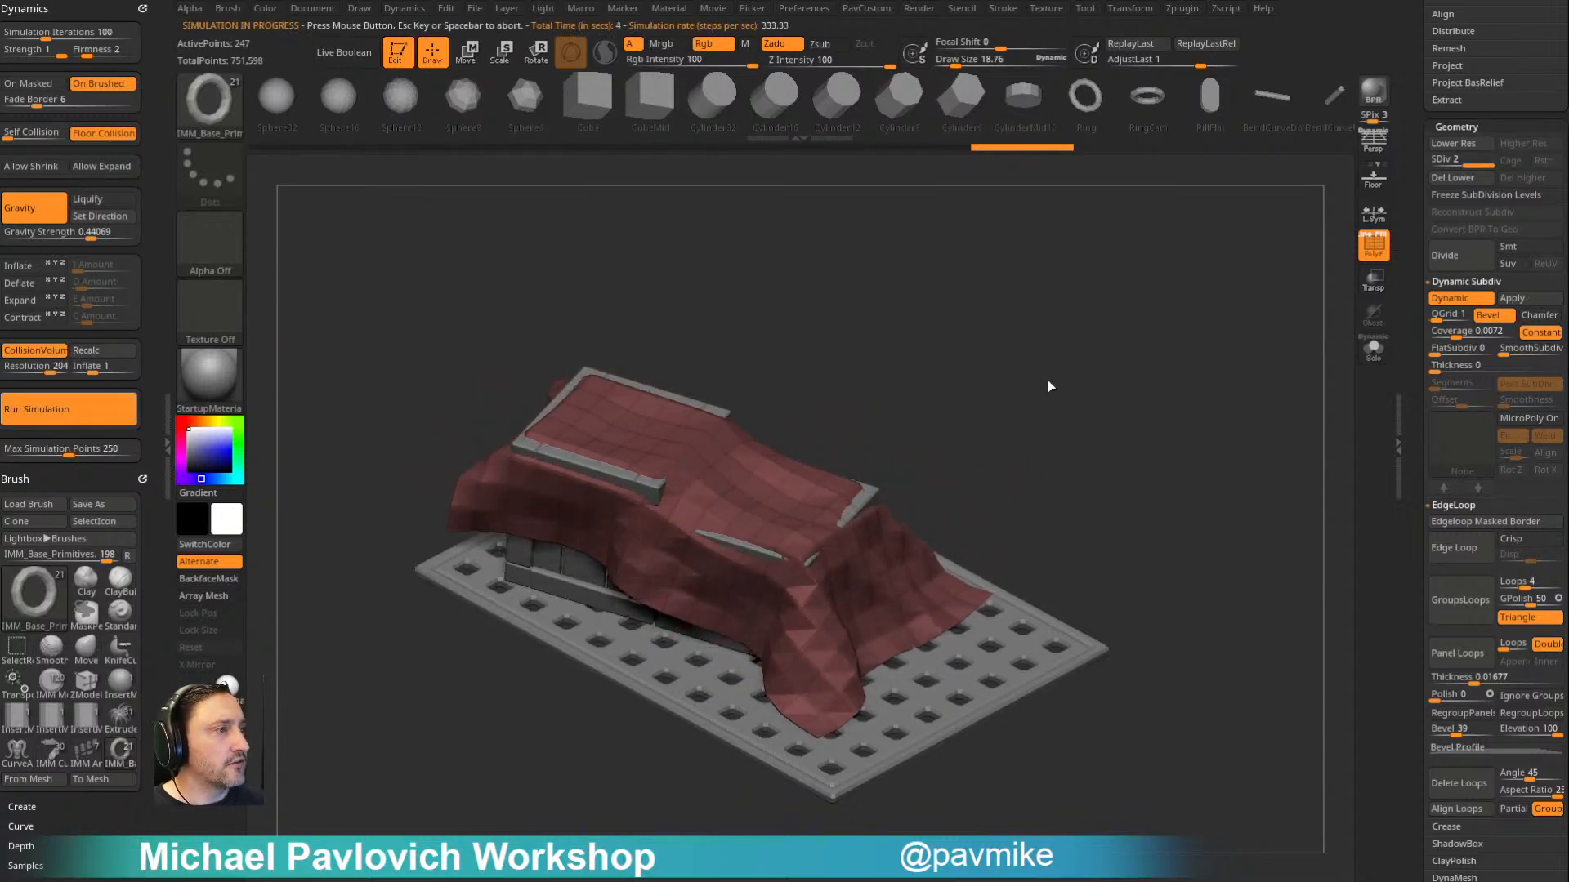
key("shift+f")
mouse_move(1196, 328)
left_mouse_down()
mouse_move(1128, 297)
mouse_move(1166, 329)
left_mouse_up()
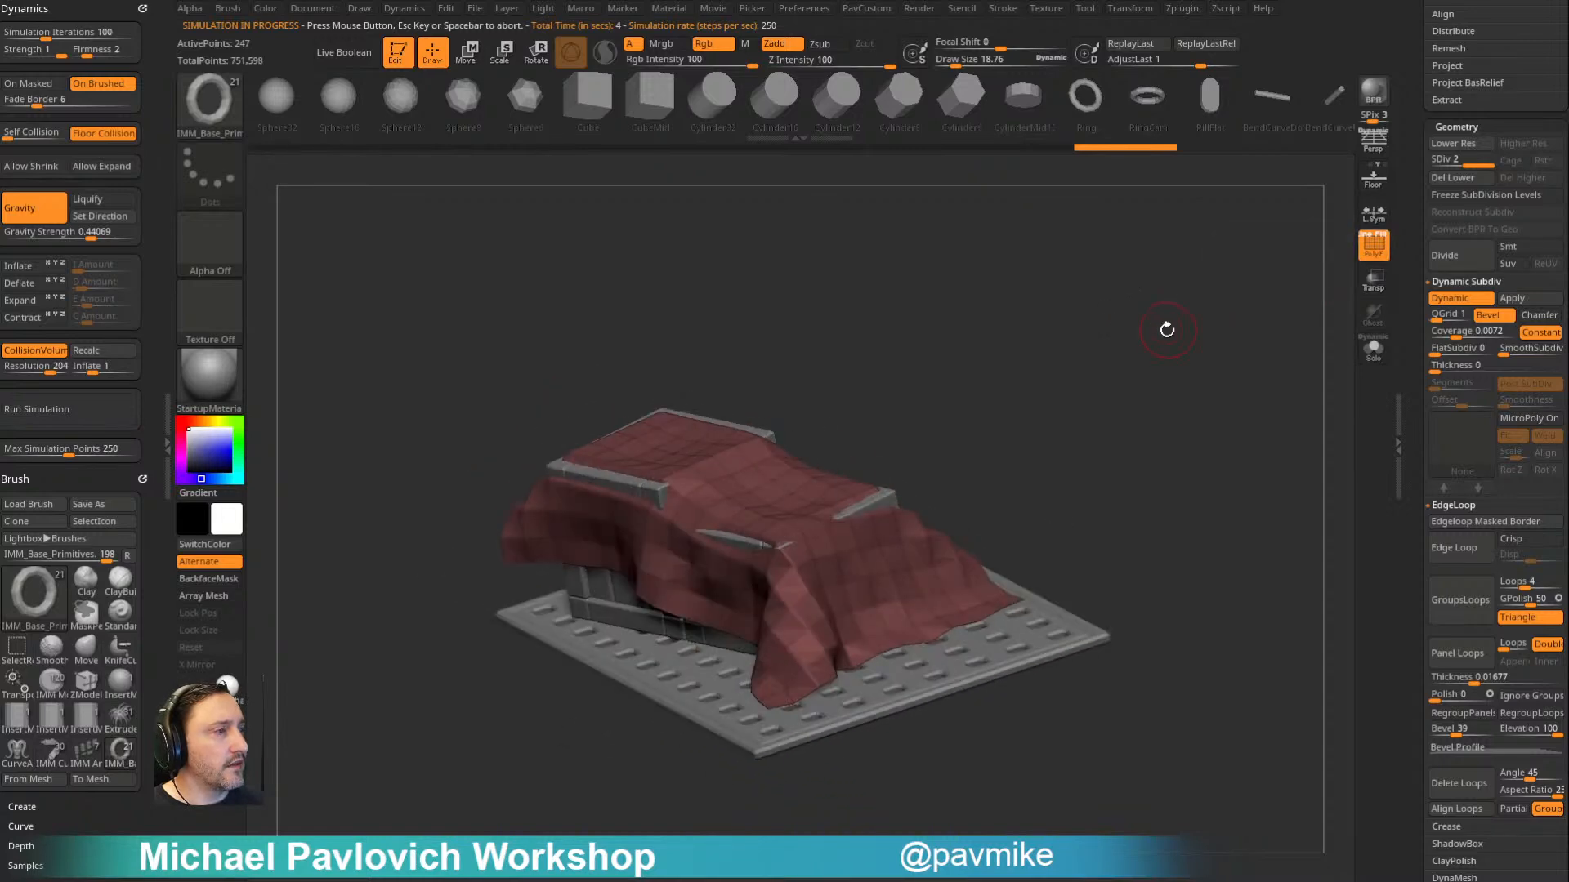
key("ctrl+z")
- Switch the material of the scene to SkinShade4
left_click(212, 375)
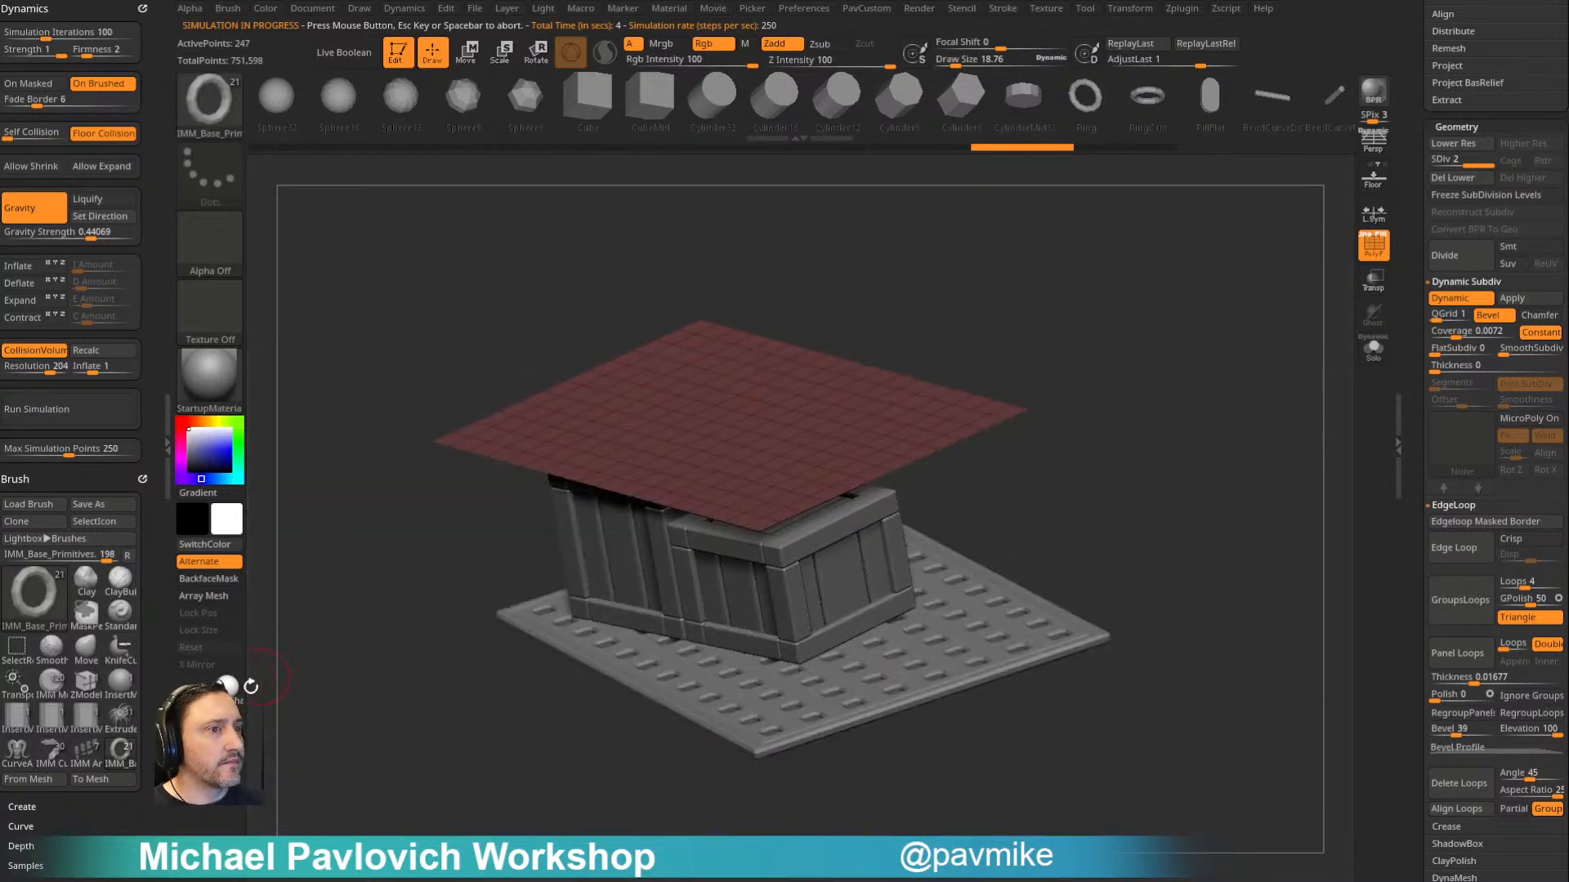
left_click(228, 686)
left_click_drag(1189, 347, 1171, 379)
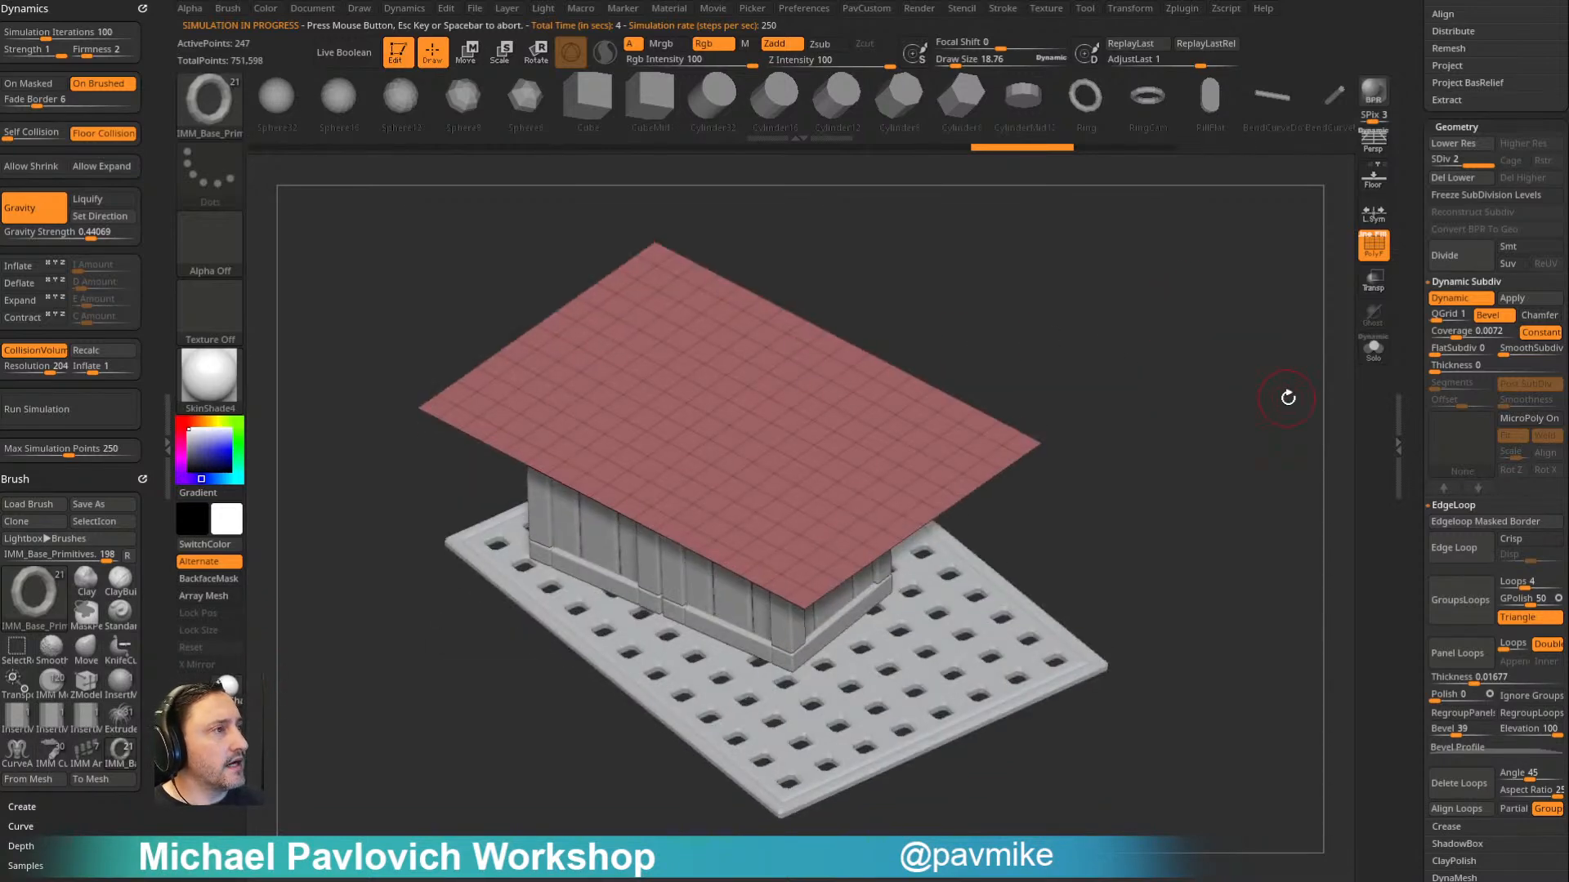
- Apply the Knot_Twist MicroPoly to the plane, with the wireframe hidden and the mesh at subdivision level 1
left_click(1524, 419)
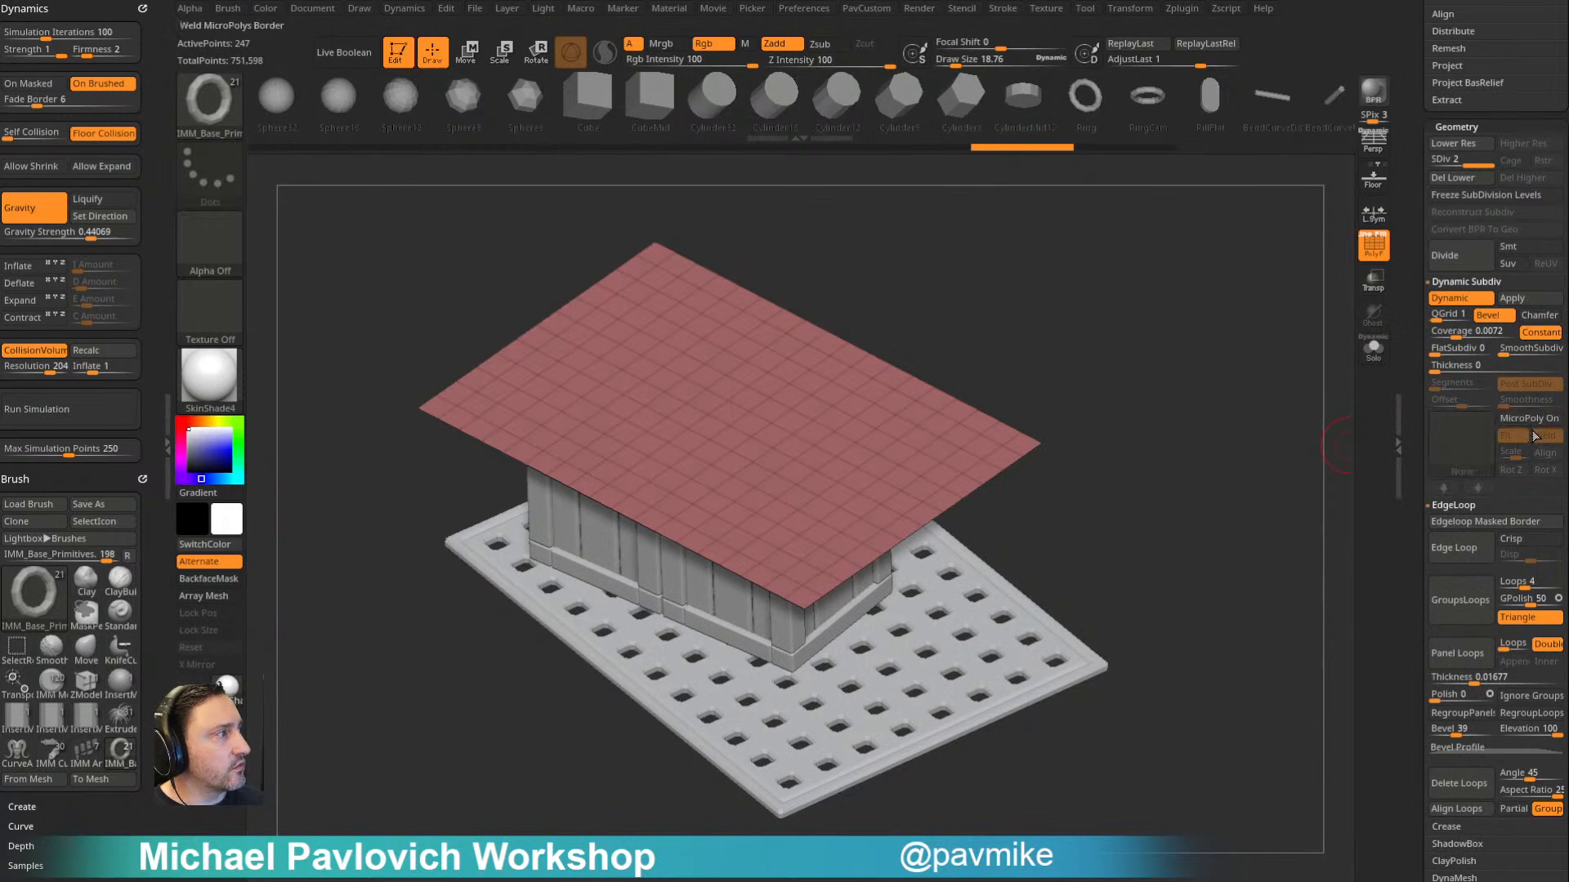
left_click(1521, 419)
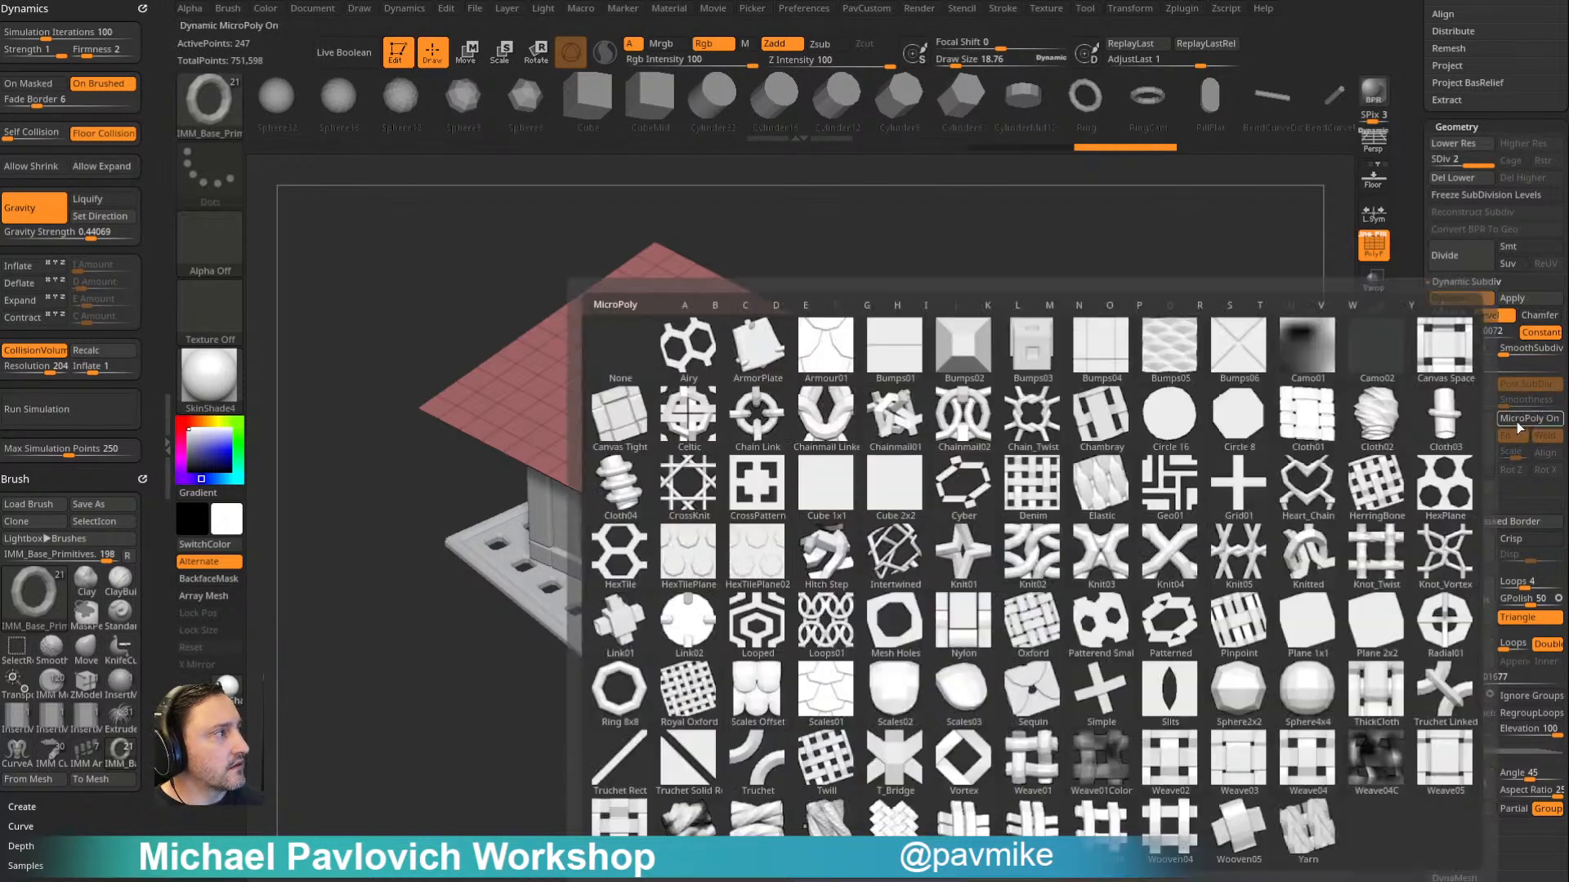
left_click(1329, 573)
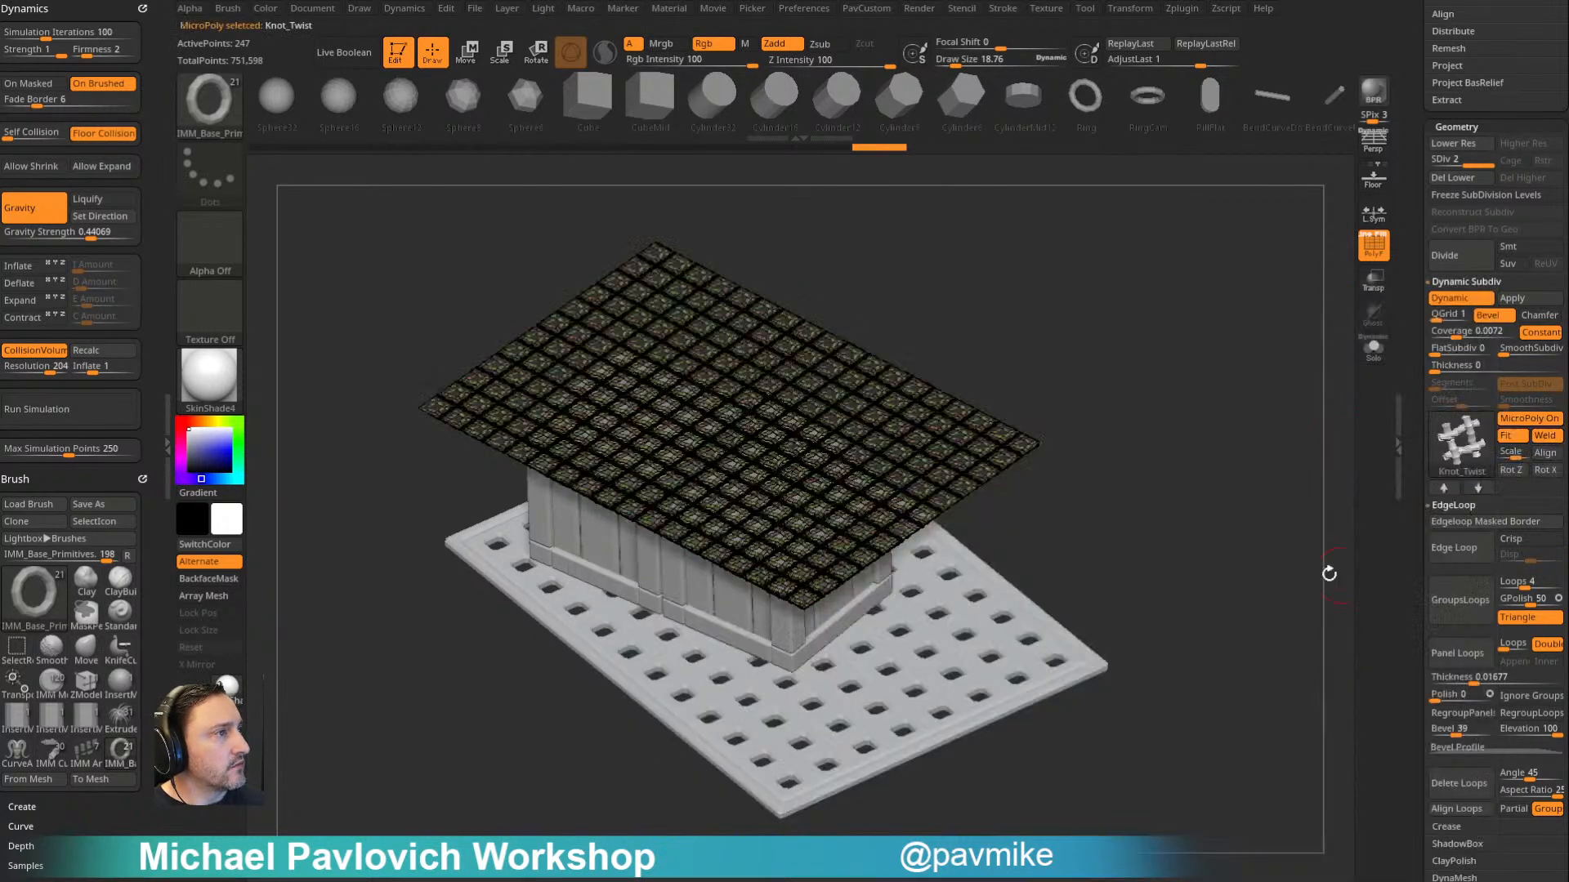
left_click(1376, 255)
left_click_drag(1174, 315, 1335, 296, "alt")
key("shift+d")
mouse_move(1341, 217)
left_mouse_down()
mouse_move(1267, 262)
mouse_move(1226, 330)
left_mouse_up()
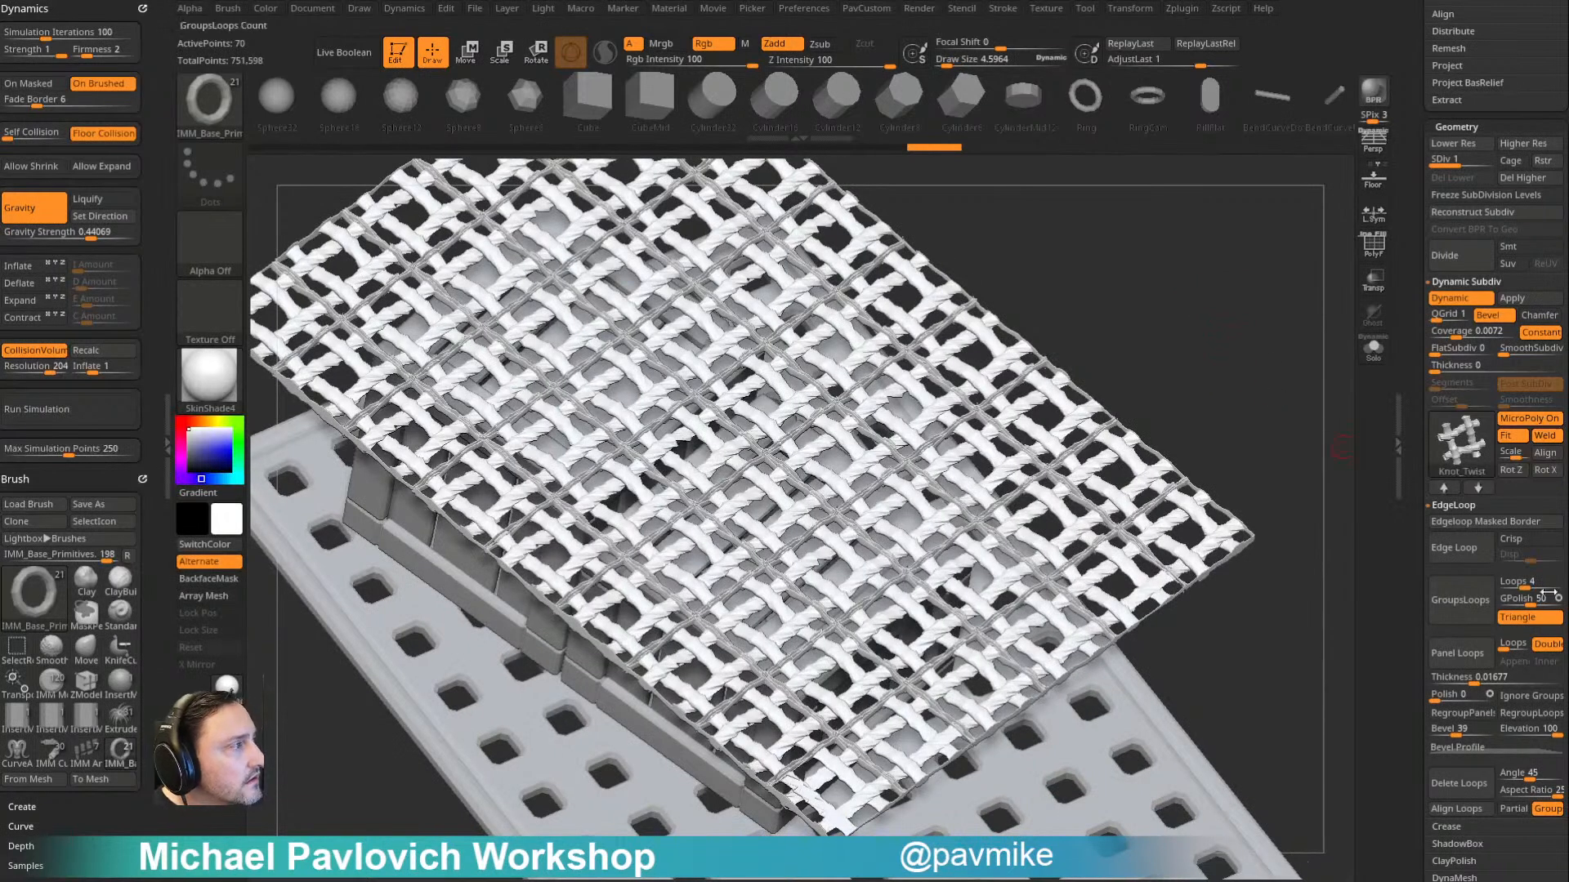
- Toggle the MicroPoly Weld and Fit options to compare the rope weave, leaving Weld on and Fit off
left_click(1545, 438)
left_click(1545, 438)
left_click(1518, 439)
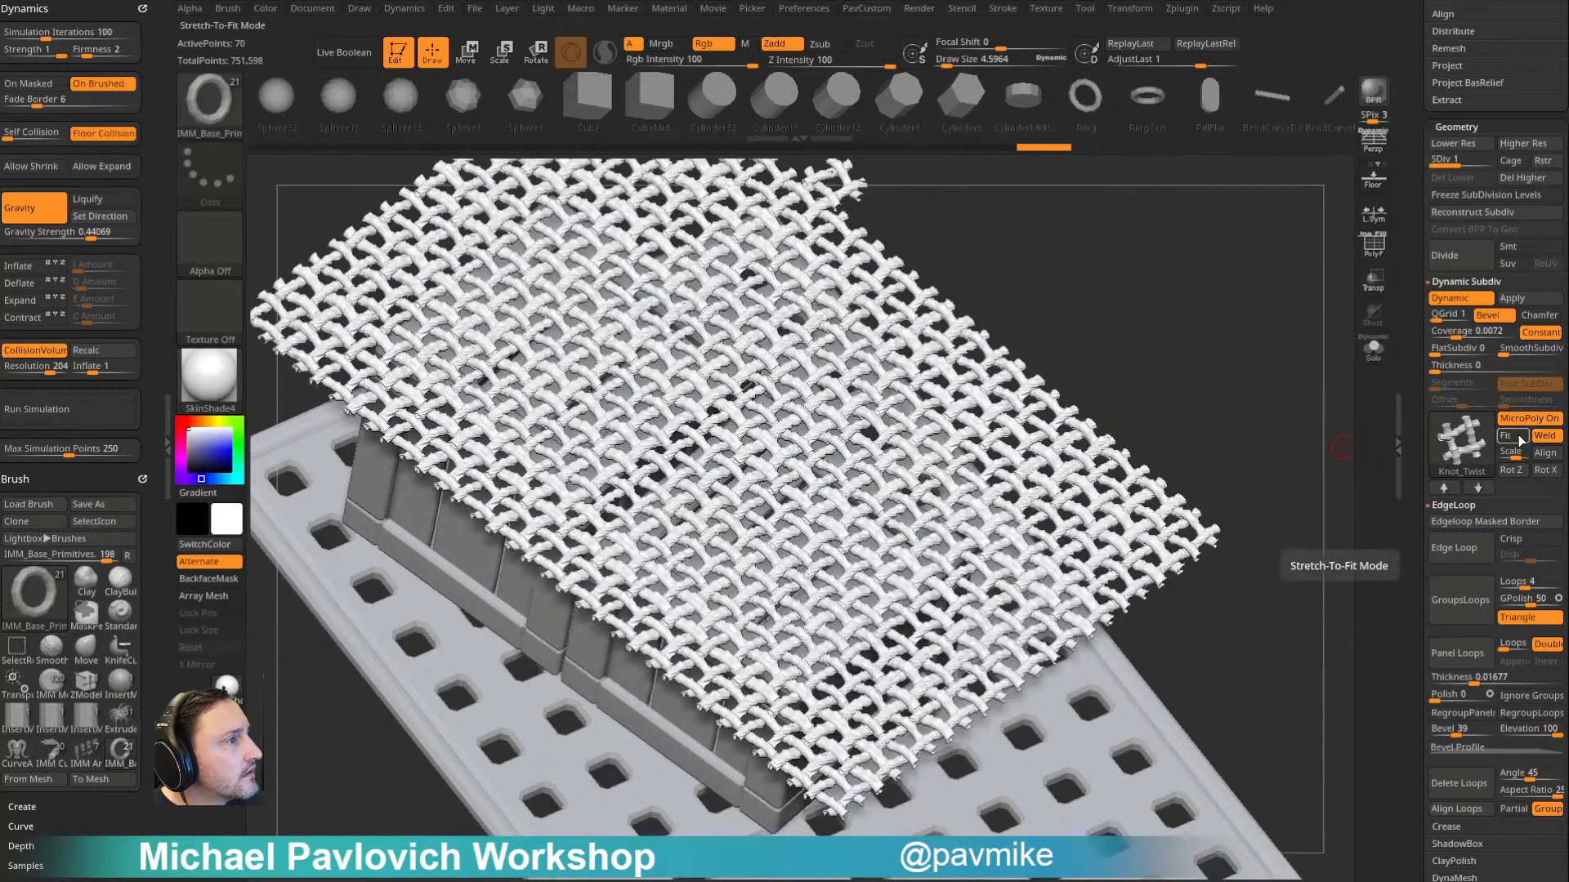
left_click(1520, 442)
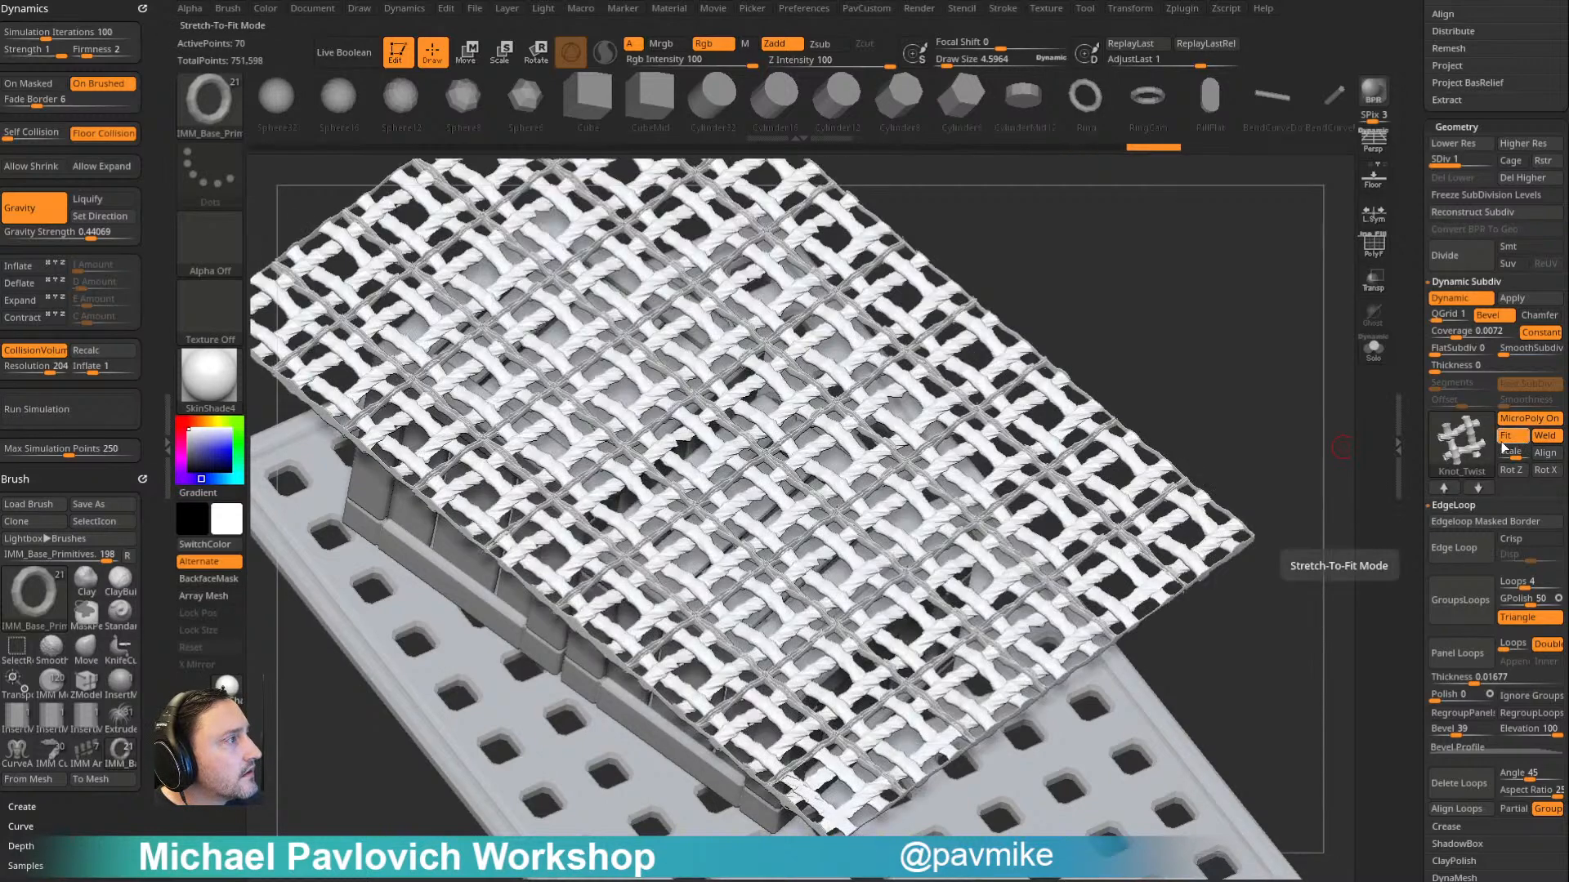
left_click(1513, 440)
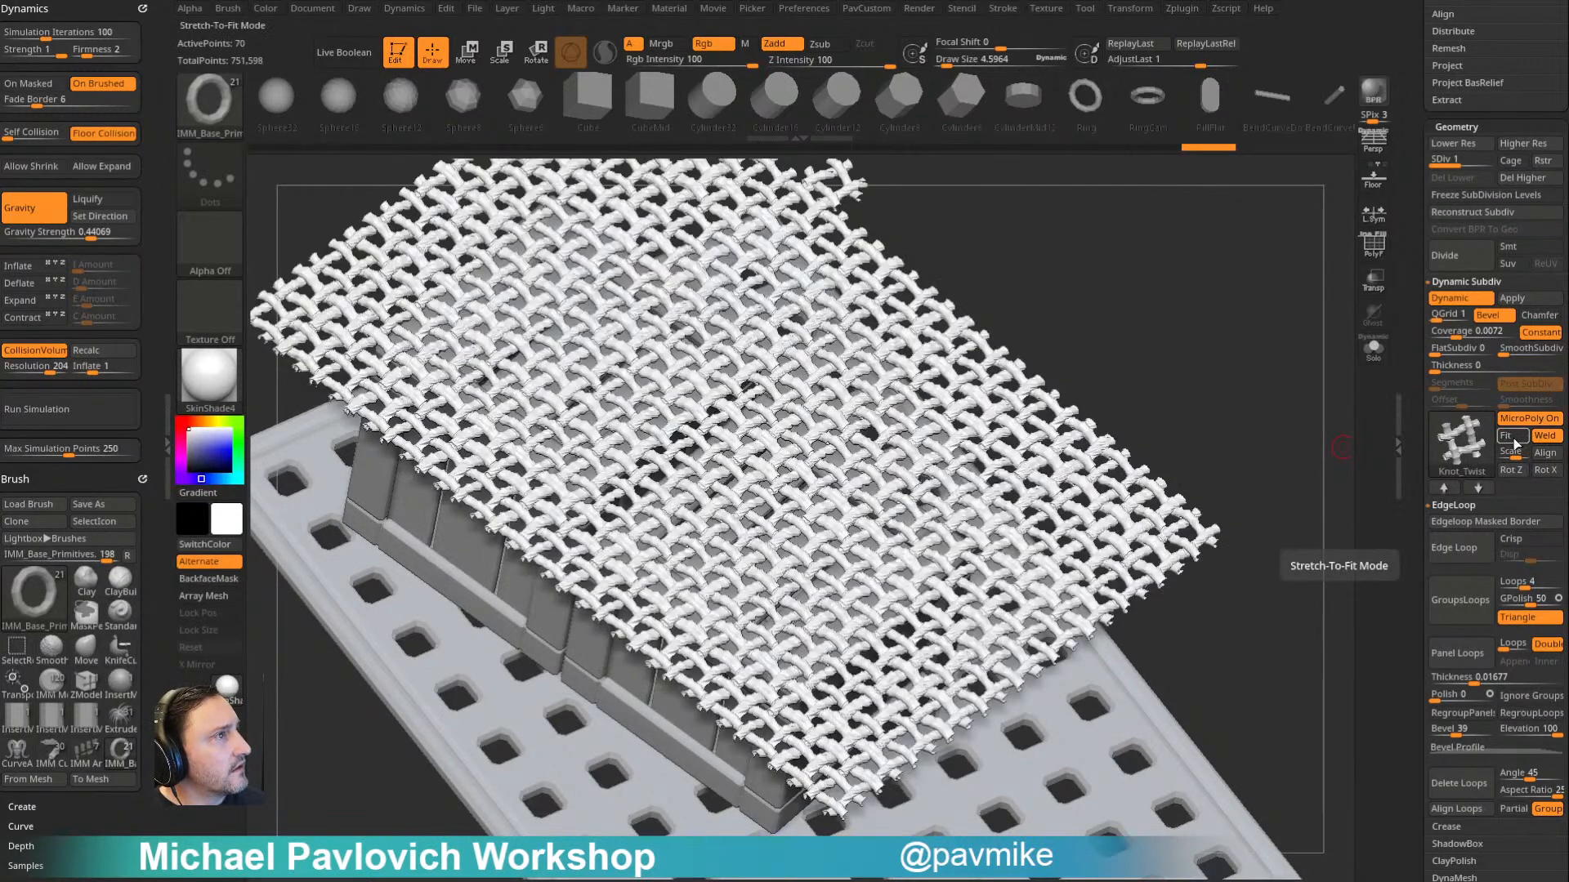
mouse_move(1225, 304)
left_mouse_down()
mouse_move(1176, 297)
mouse_move(1225, 306)
left_mouse_up()
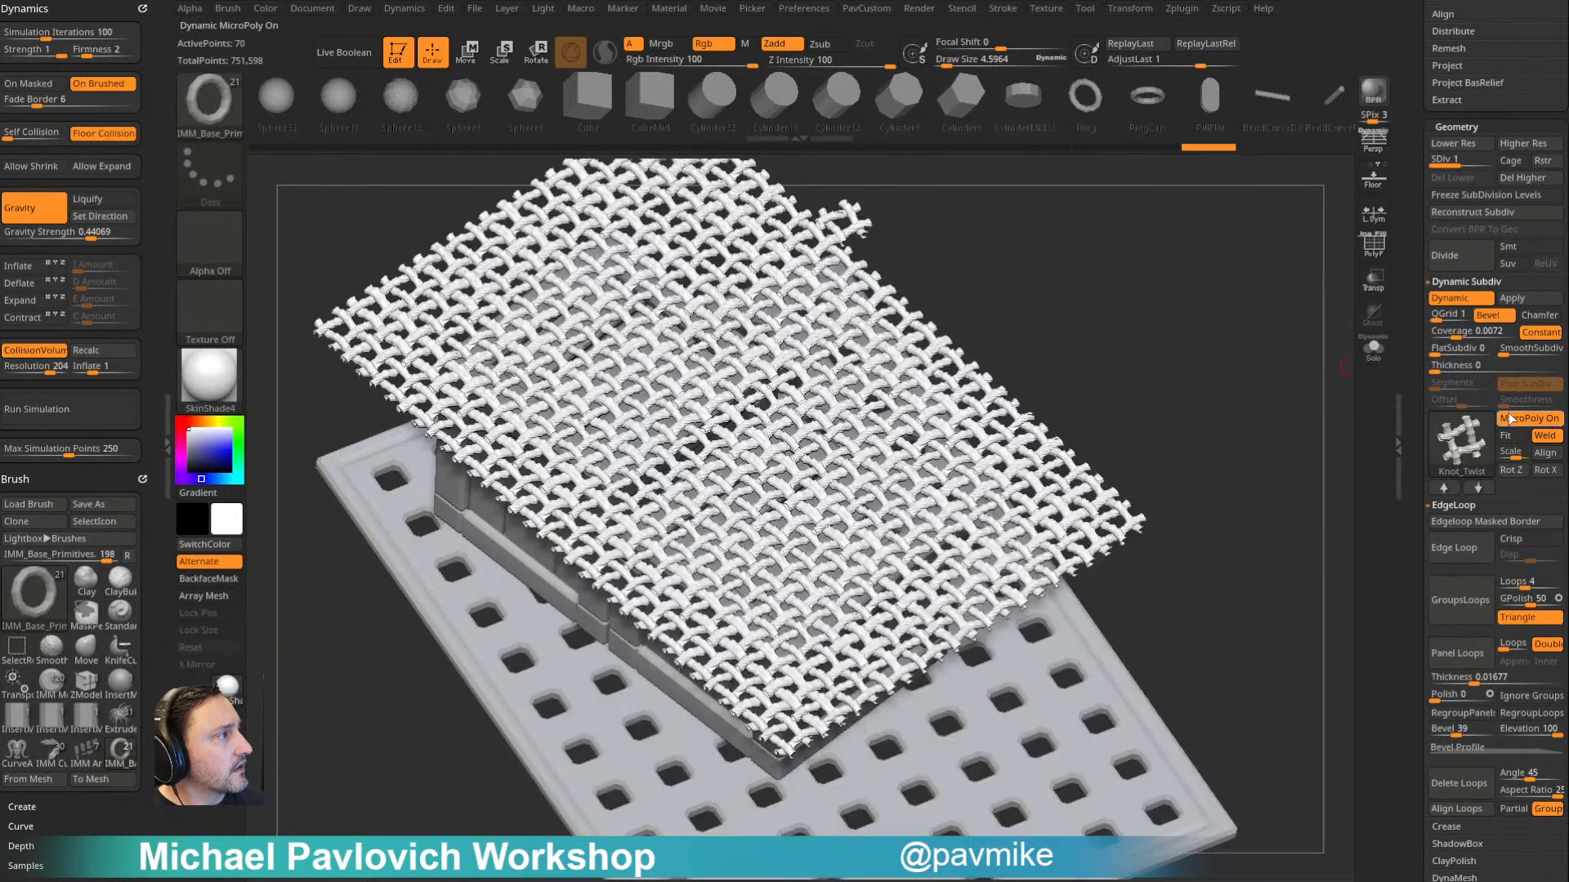
- Turn off MicroPoly, show the wireframe and delete the plane's higher subdivision level
left_click(1507, 419)
left_click_drag(1266, 417, 1235, 308)
left_click(1372, 258)
key("2")
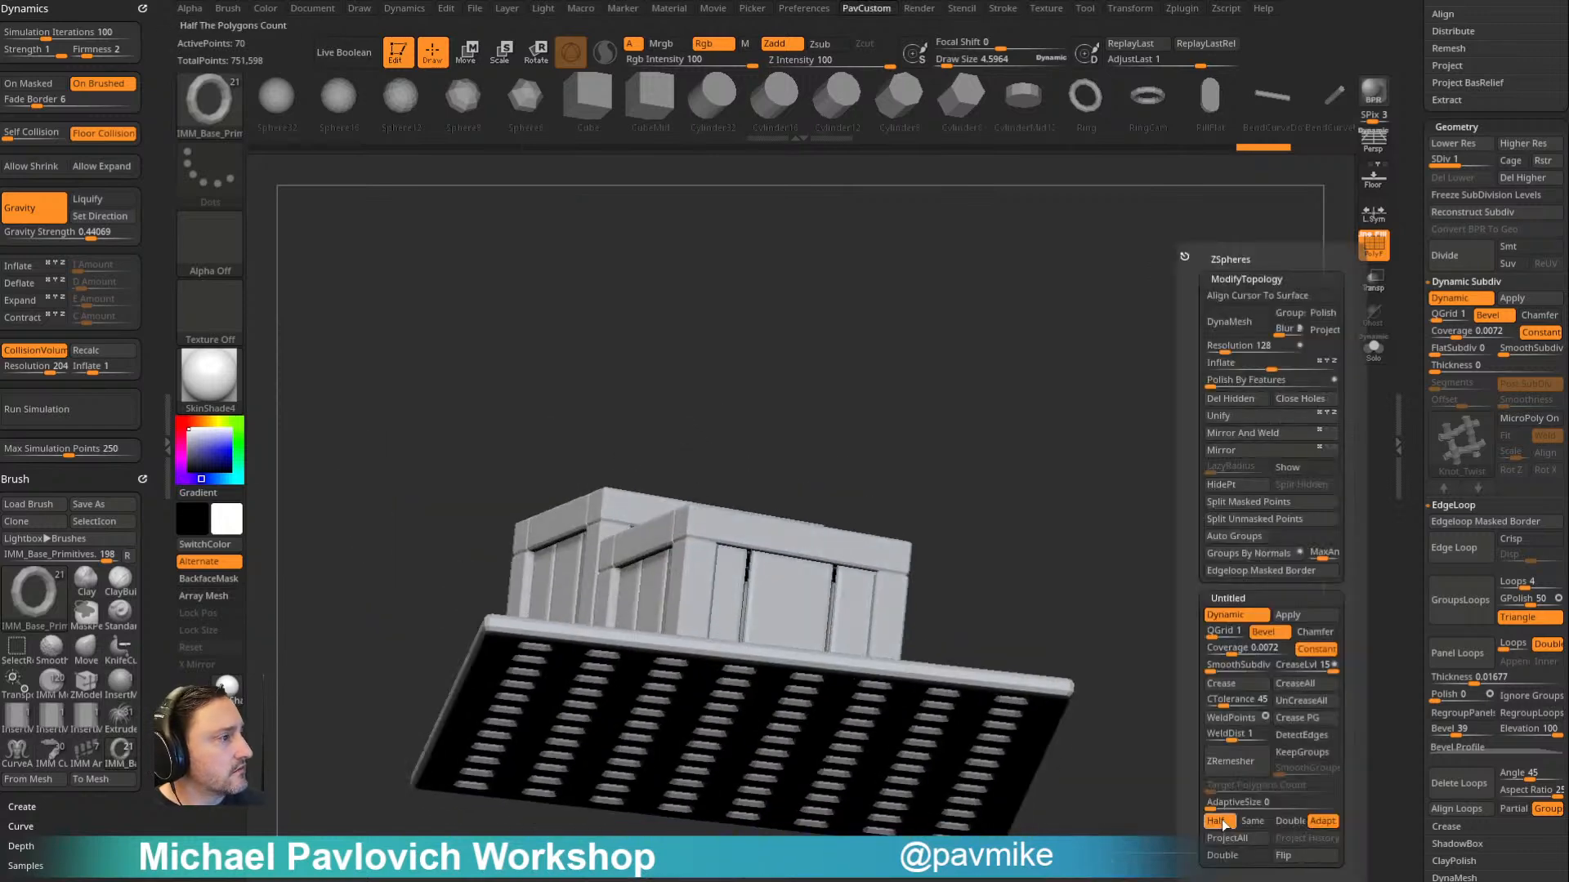
left_click_drag(1100, 584, 1185, 395)
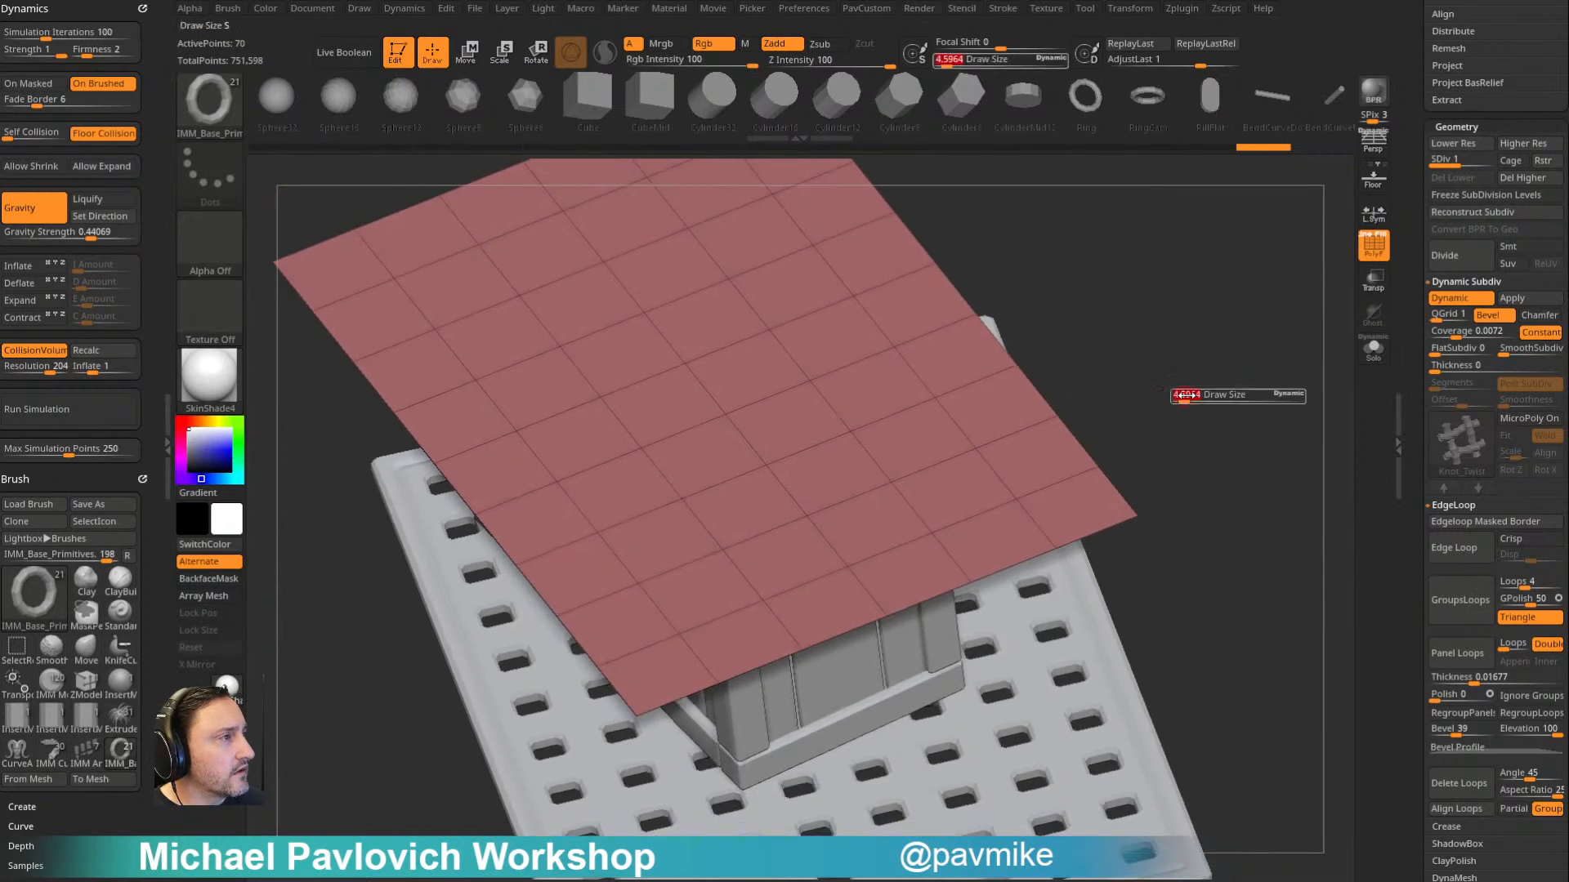
key("2")
left_click(1184, 545)
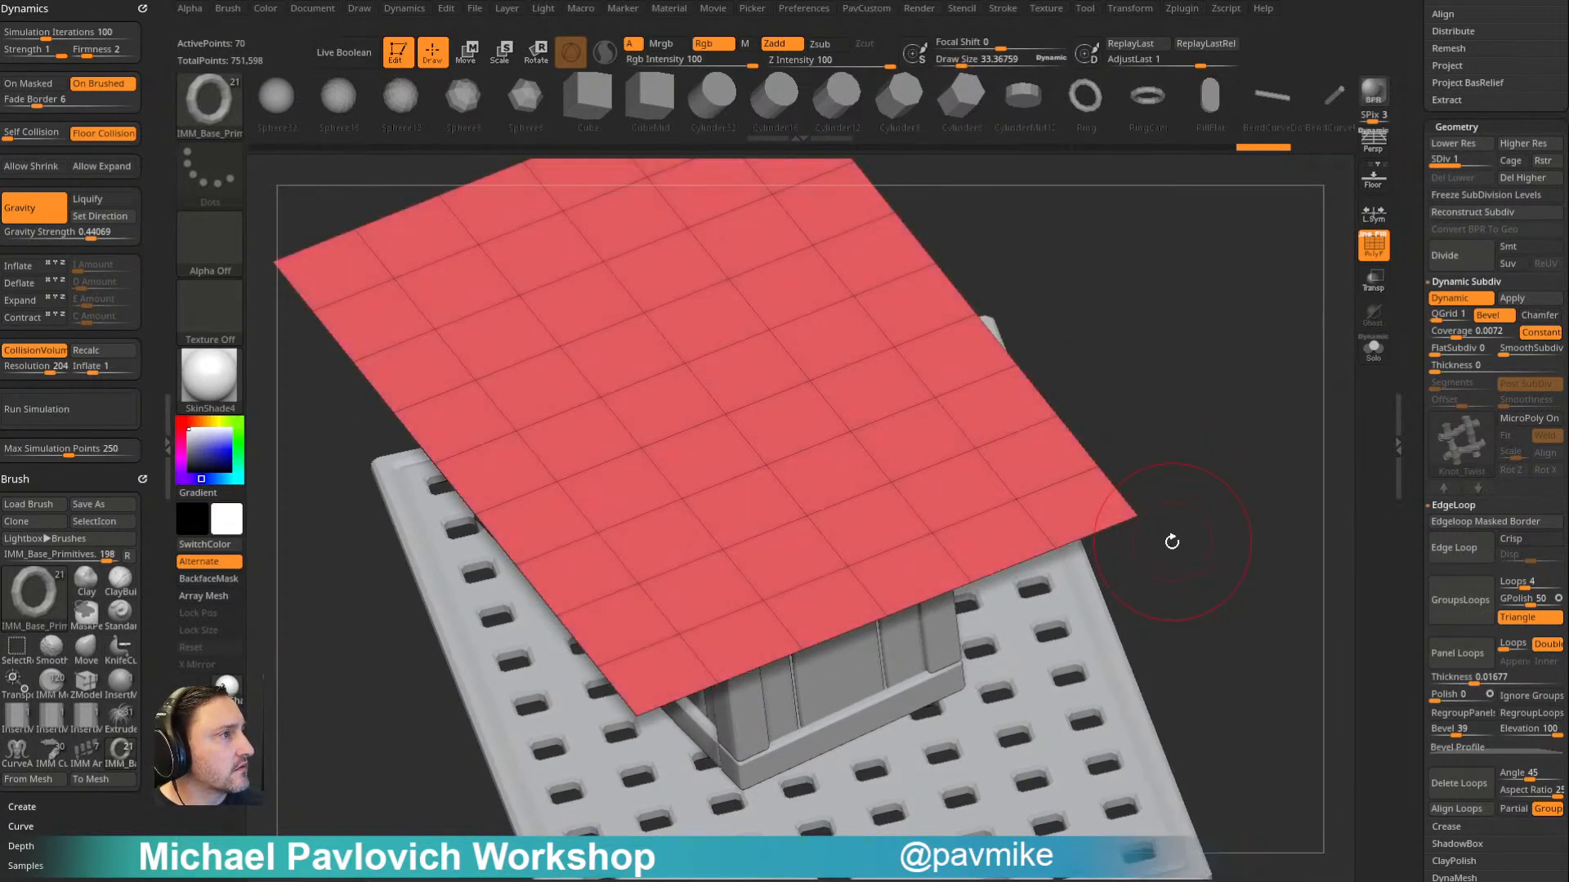
left_click_drag(1082, 389, 1250, 375)
left_click(1506, 178)
left_click_drag(1177, 314, 1198, 309)
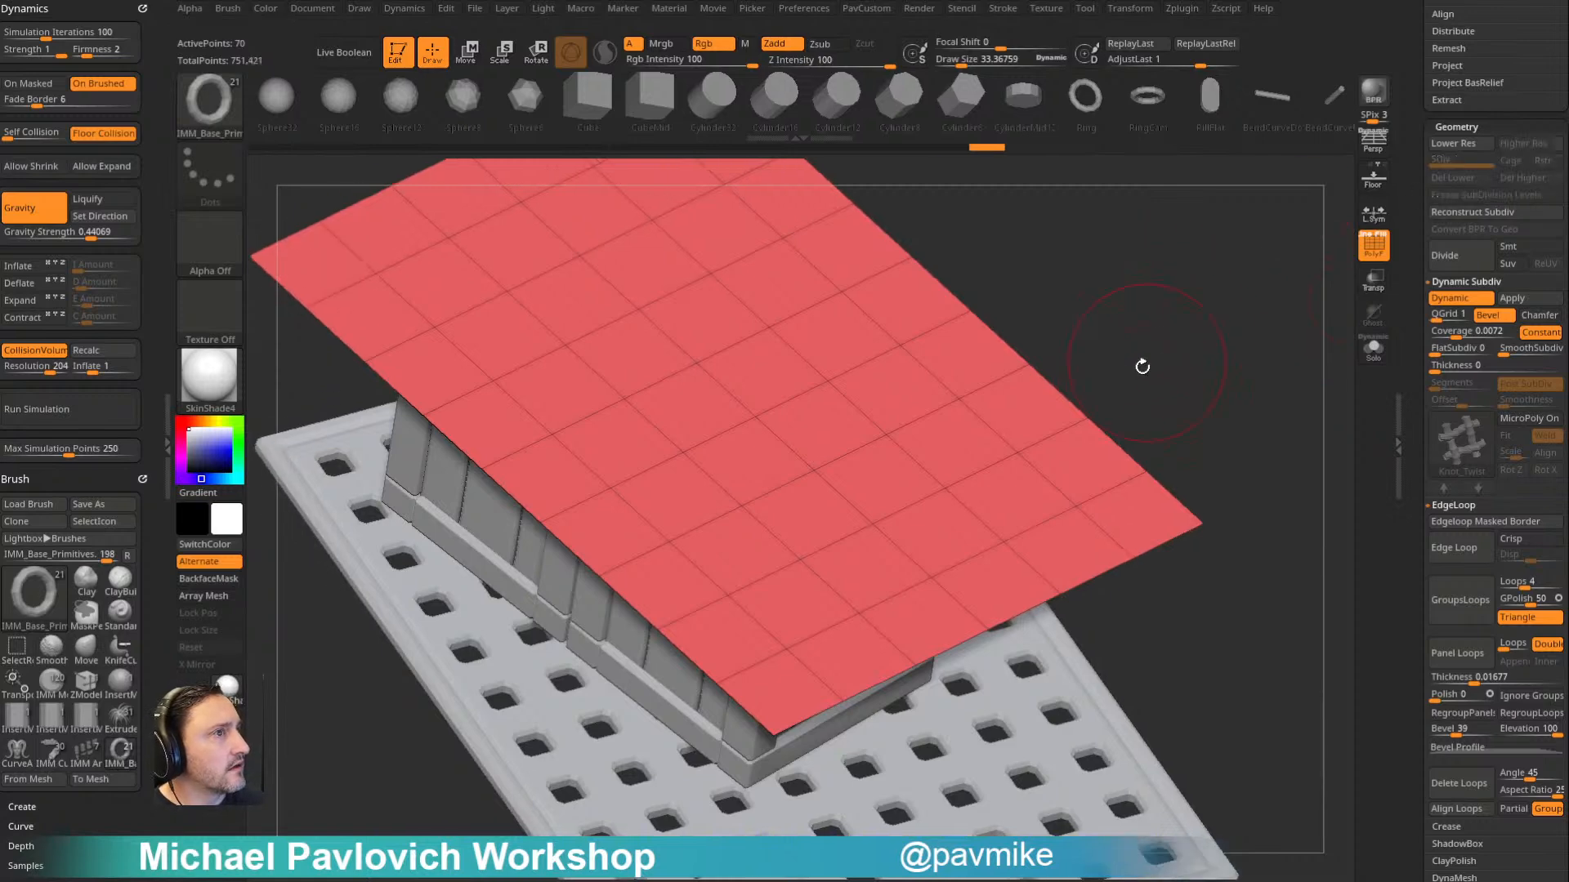
mouse_move(1142, 407)
left_mouse_down()
mouse_move(1120, 318)
mouse_move(1184, 378)
left_mouse_up()
- Select the ZModeler brush and set the plane's dynamic subdivision QGrid to 0
key("b")
key("z")
key("m")
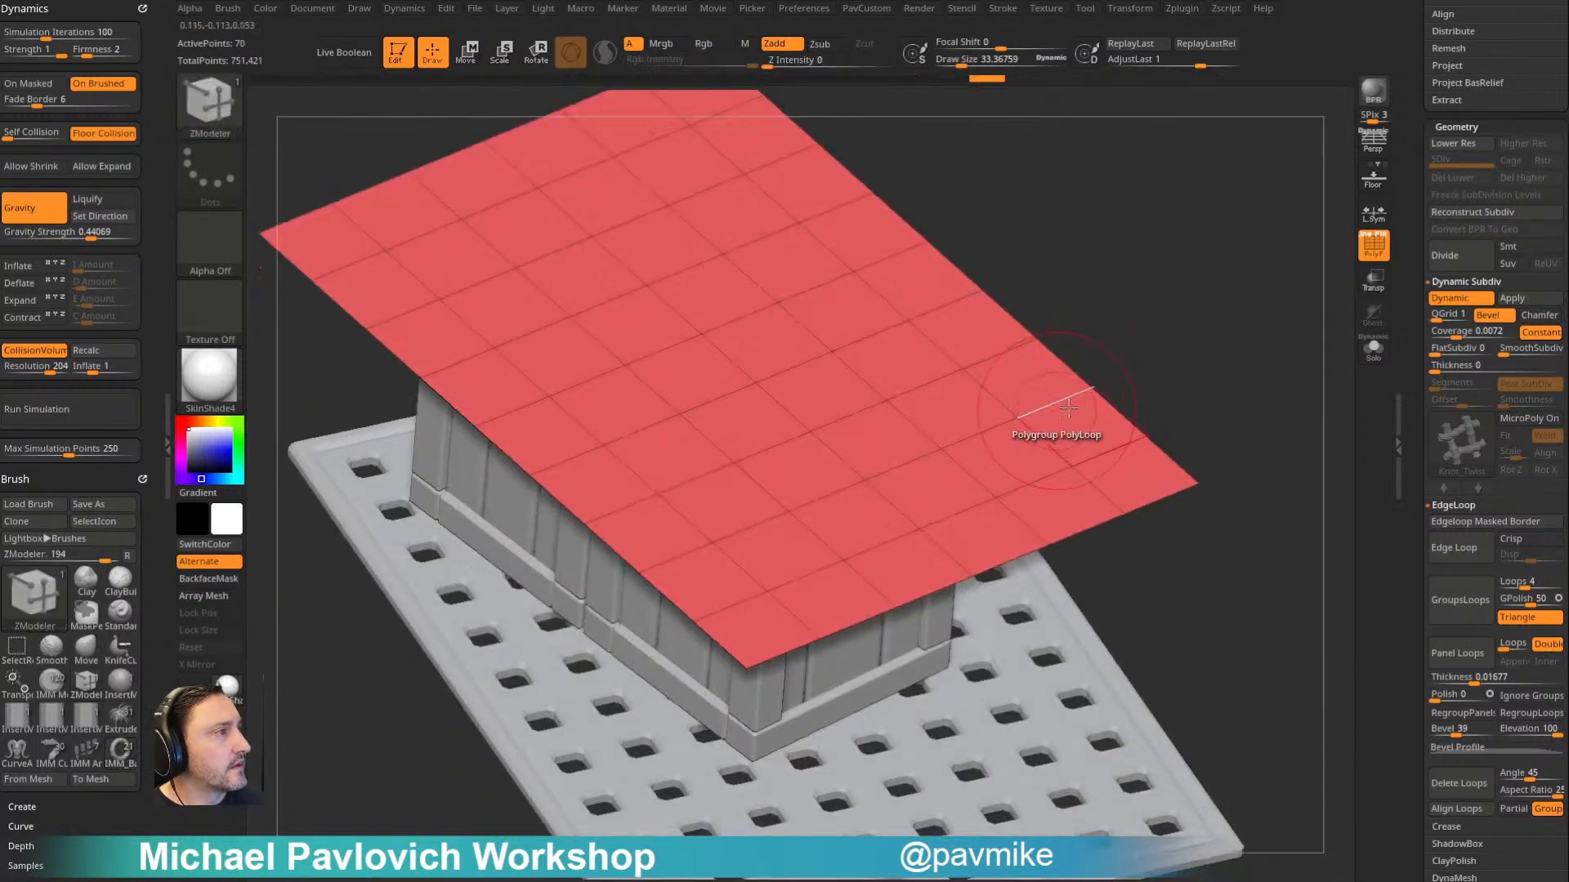
left_click(1456, 303)
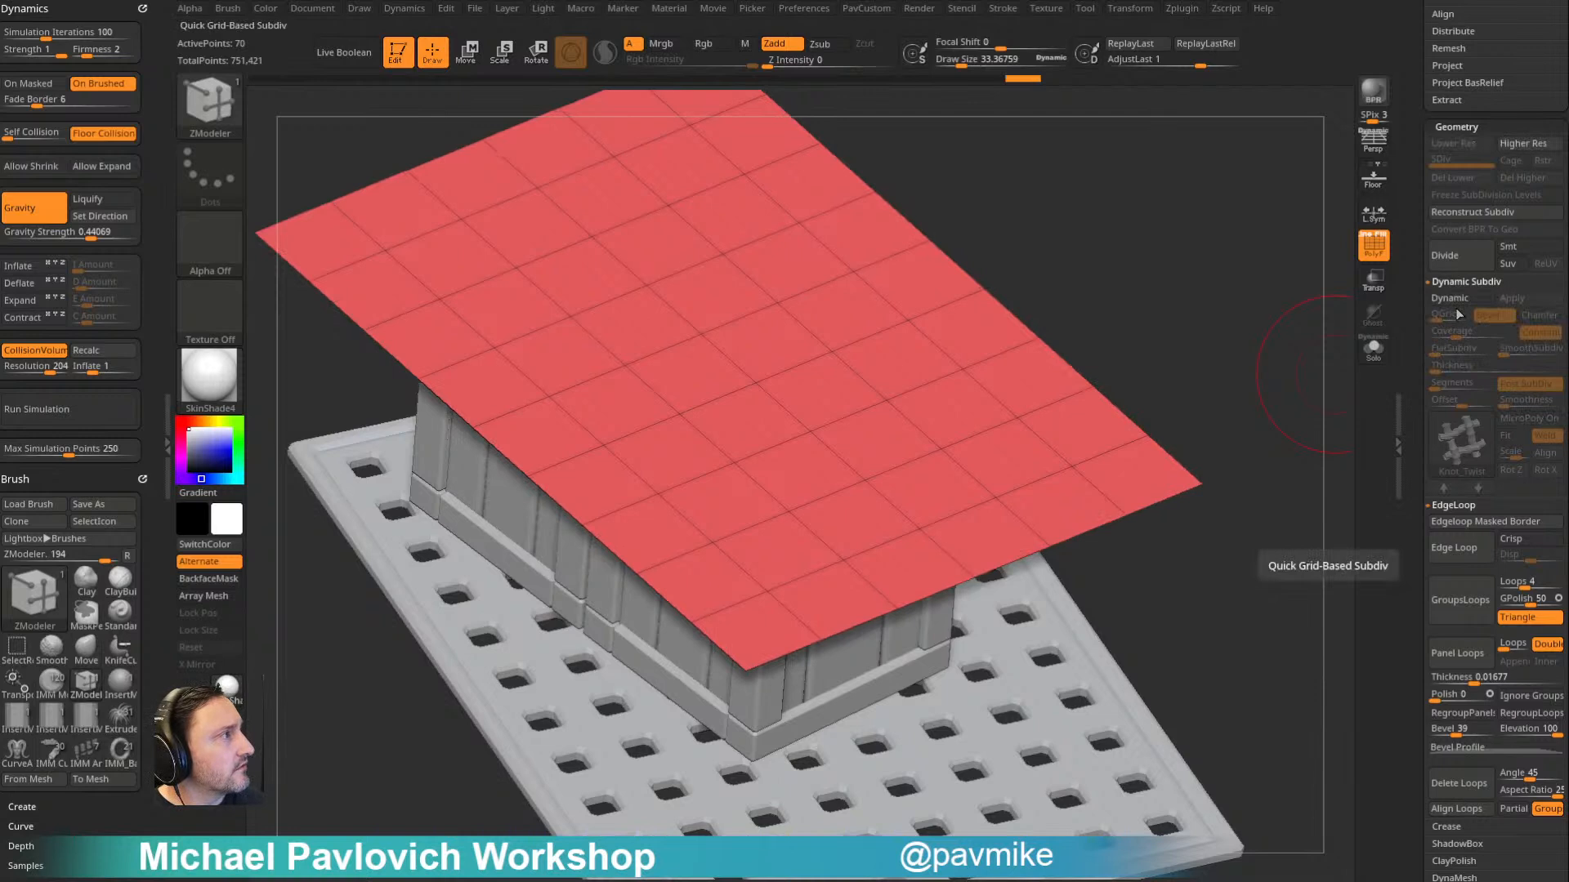
left_click(1456, 300)
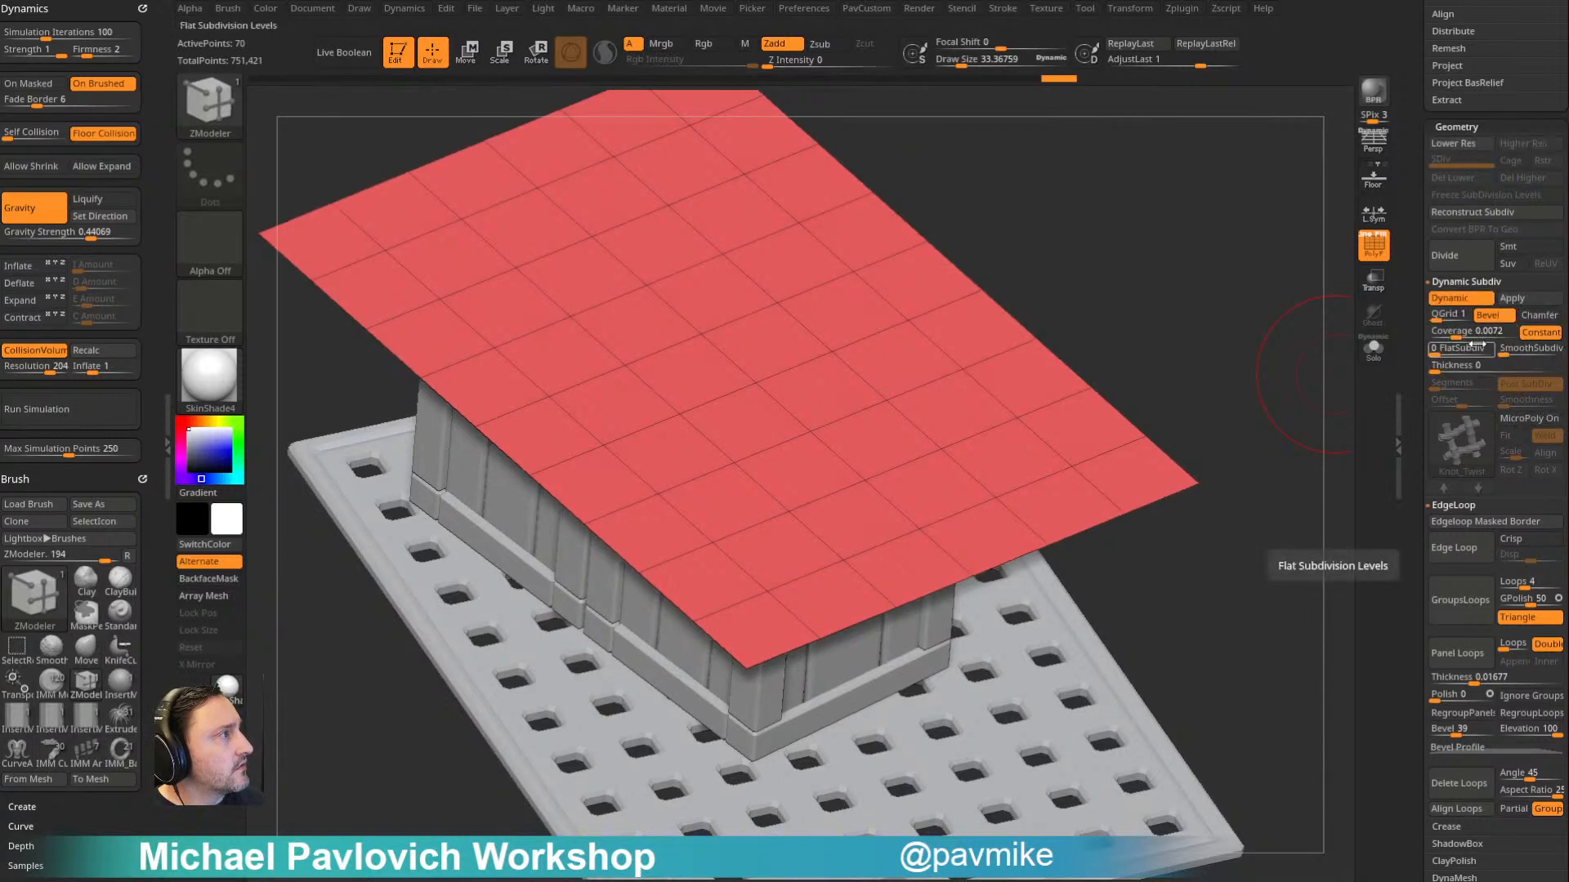
left_click(1446, 314)
left_click_drag(1247, 370, 1316, 325)
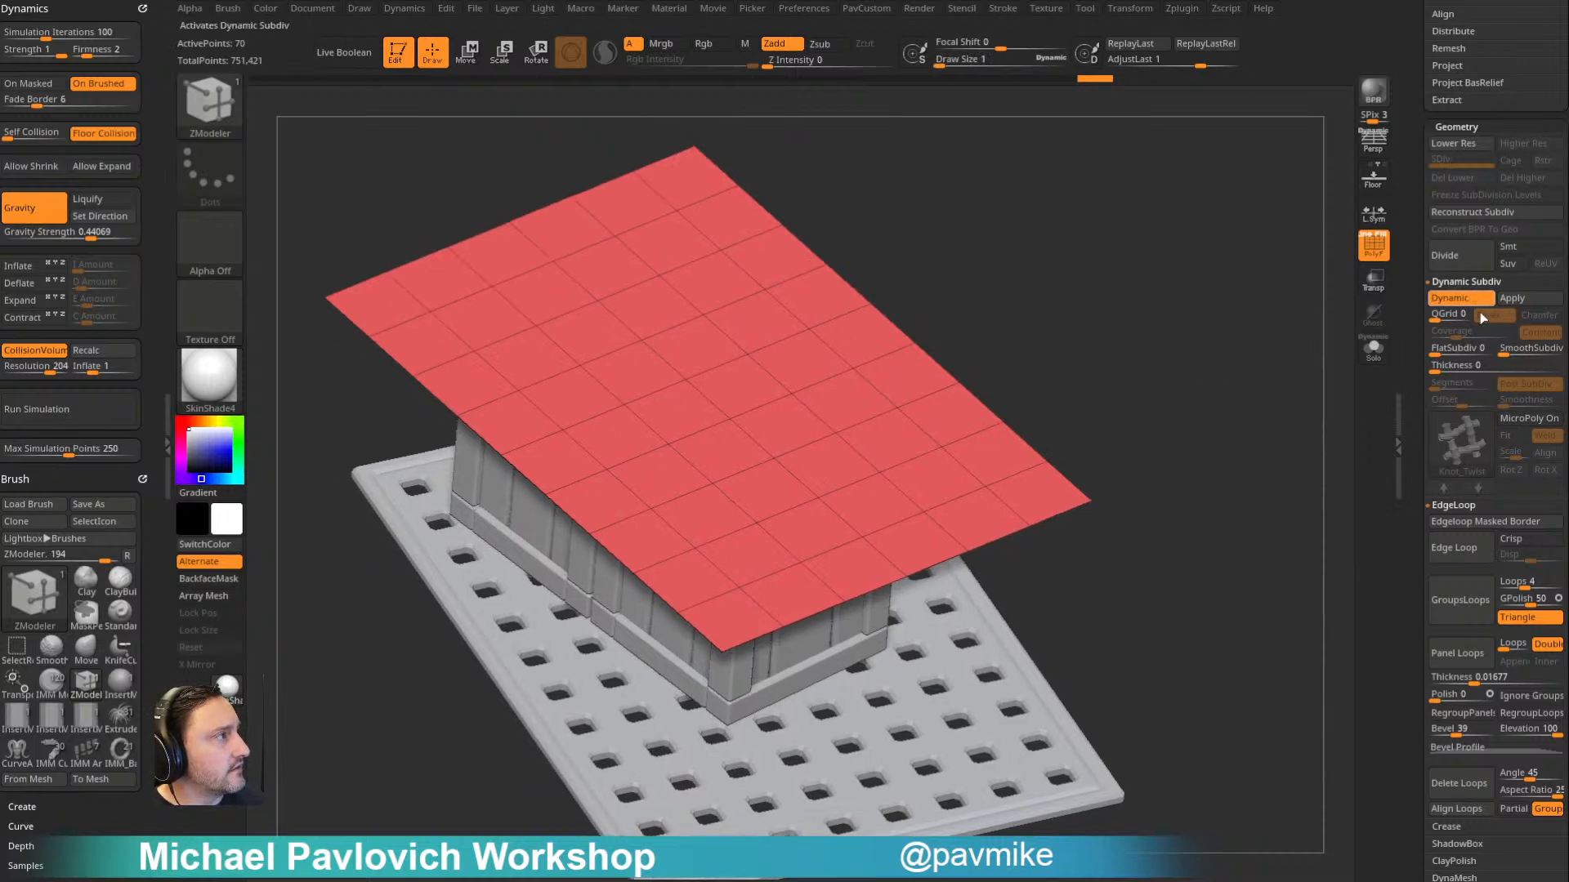
- Turn MicroPoly on again for the plane, hide the wireframe and examine the Knot_Twist net from several angles
left_click(1520, 420)
left_click_drag(1205, 364, 993, 529)
left_click_drag(1176, 383, 1150, 383, "alt")
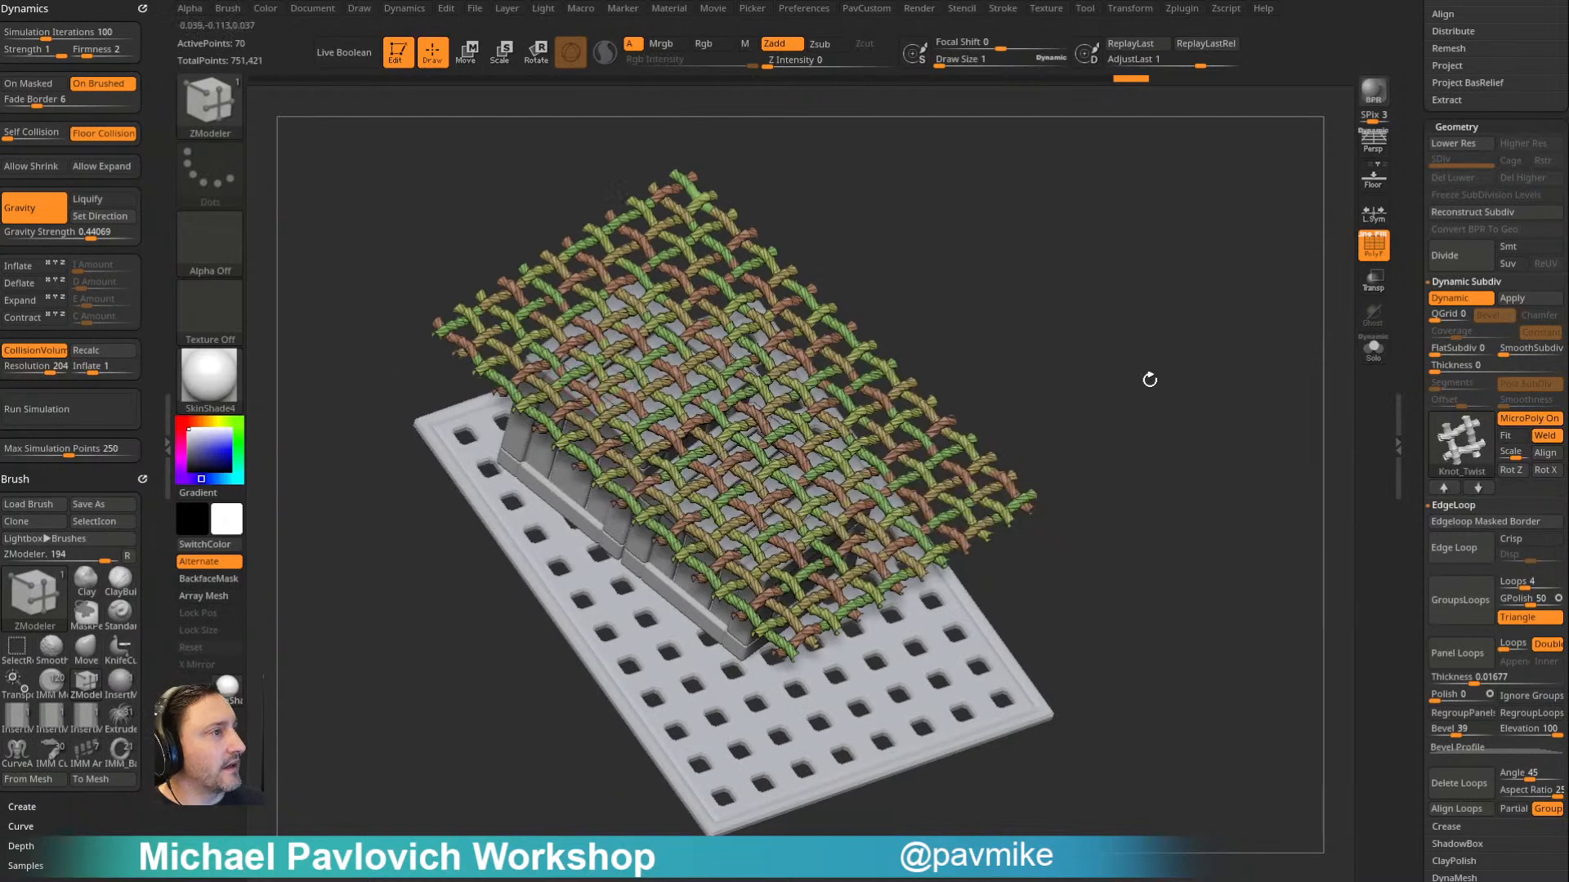
key("shift+d")
left_click(1520, 419)
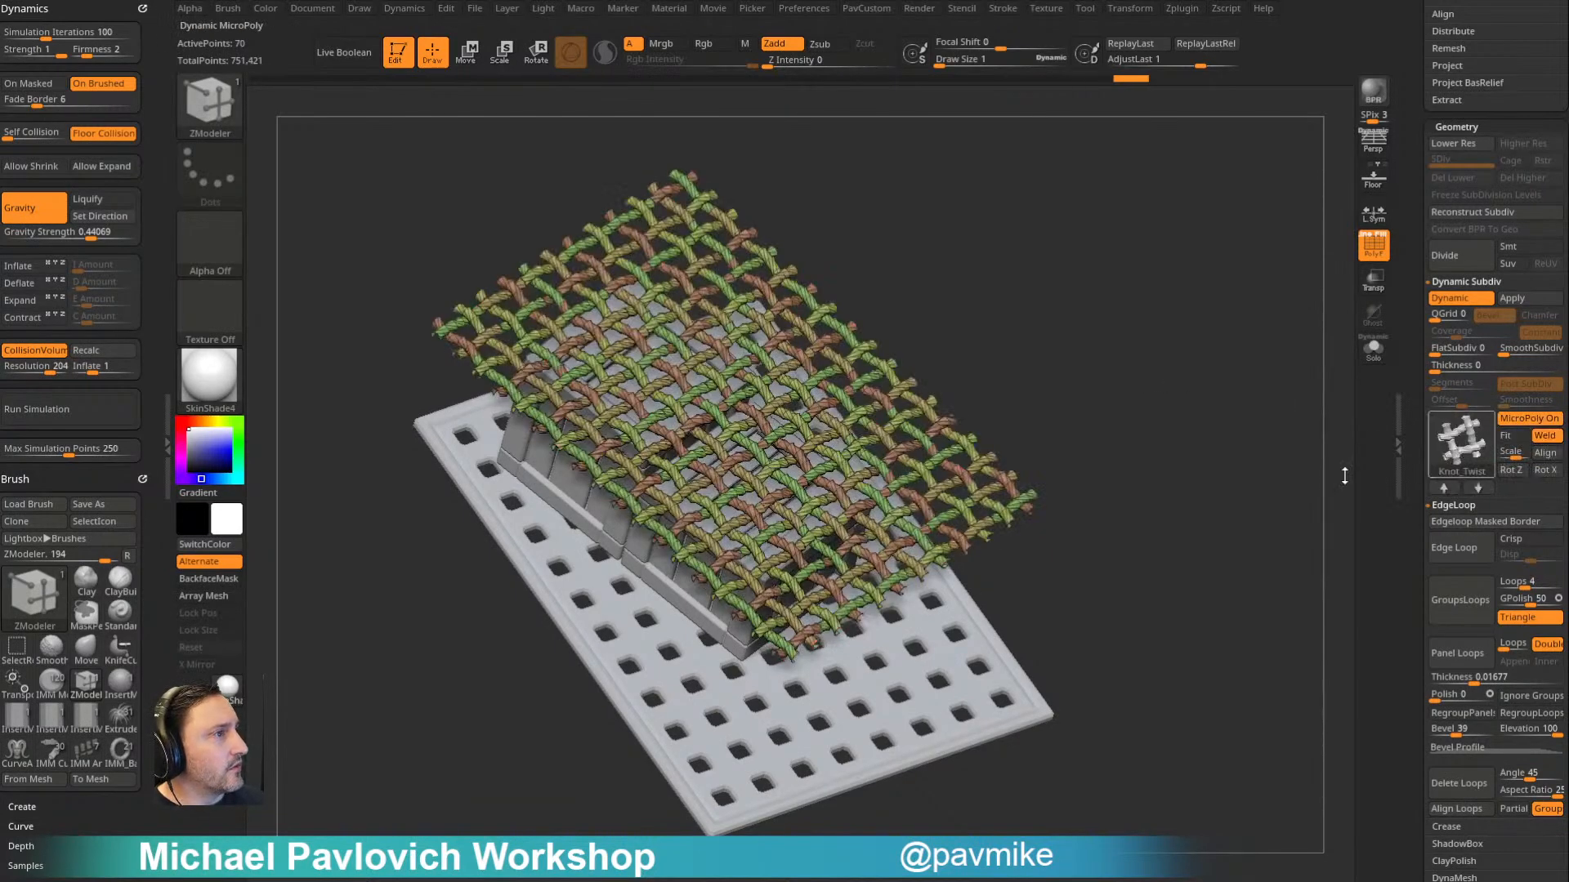
left_click(1372, 244)
left_click_drag(1180, 291, 1201, 375)
left_click_drag(1039, 436, 1215, 402, "alt")
left_click_drag(1203, 367, 1318, 402)
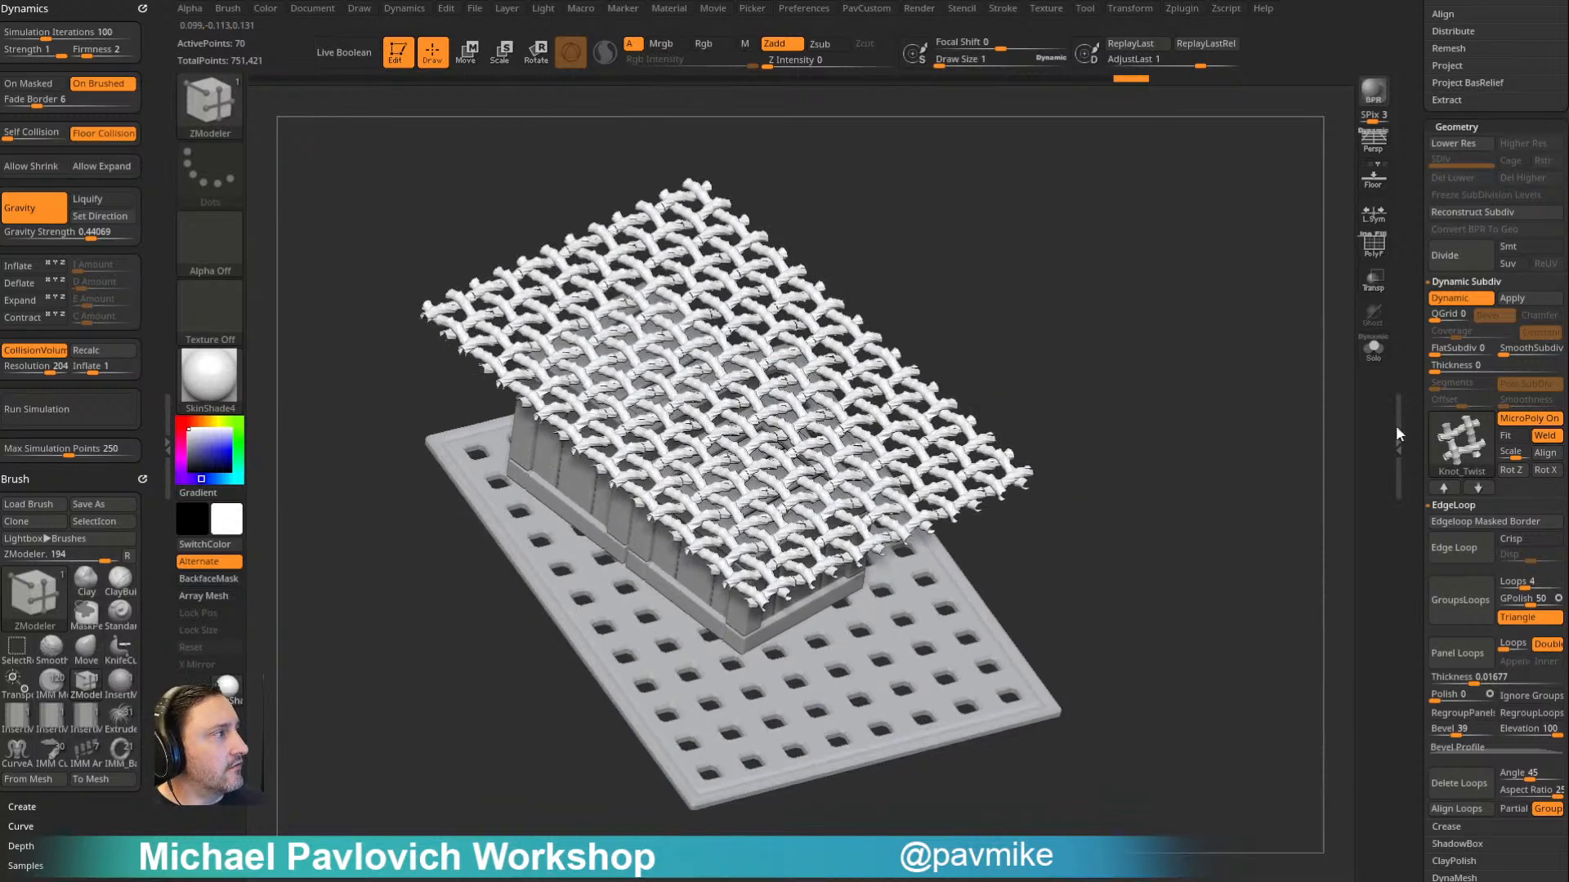
left_click_drag(1162, 325, 1201, 336)
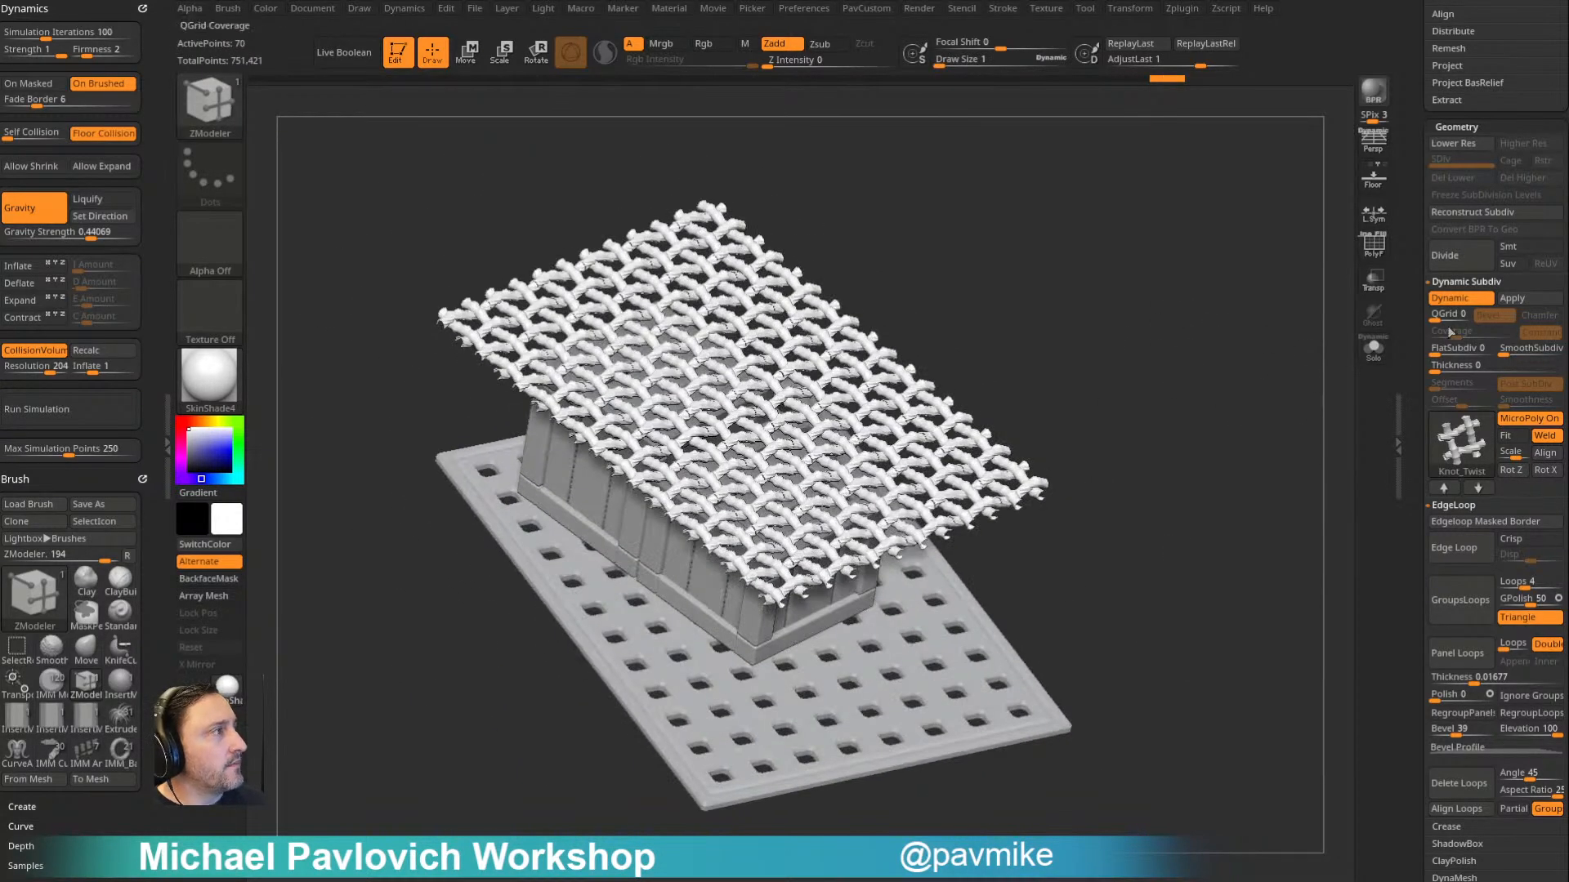
- Try making the net denser by dividing the plane, and by setting SmoothSubdiv to 1, undoing each attempt
mouse_move(1275, 258)
left_mouse_down()
mouse_move(1232, 339)
mouse_move(1155, 354)
mouse_move(1168, 357)
left_mouse_up()
key("ctrl+d")
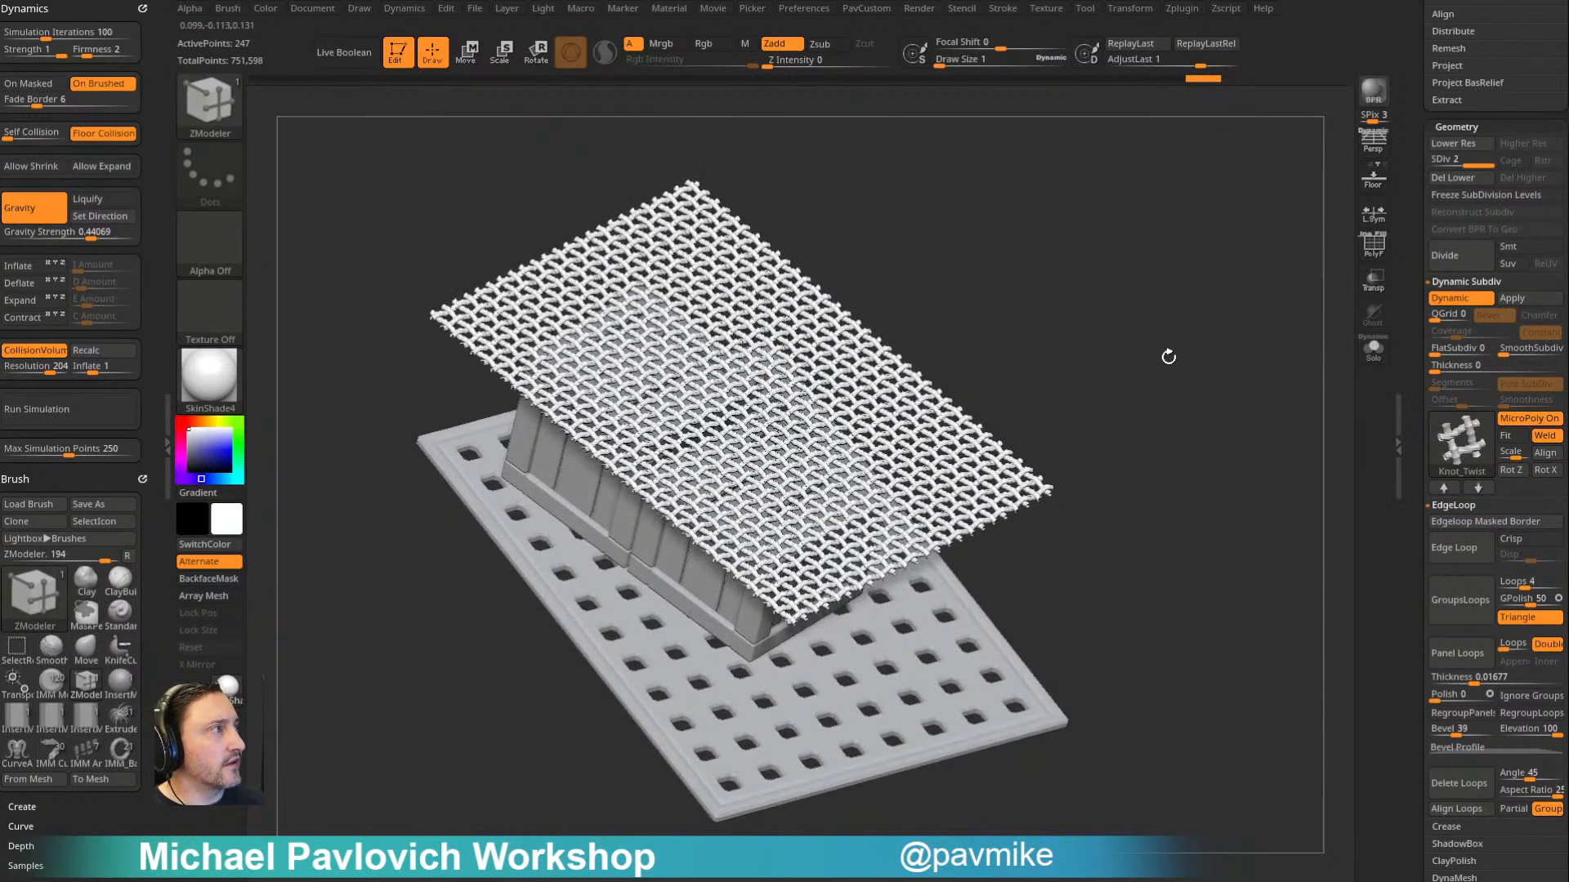
key("ctrl+z")
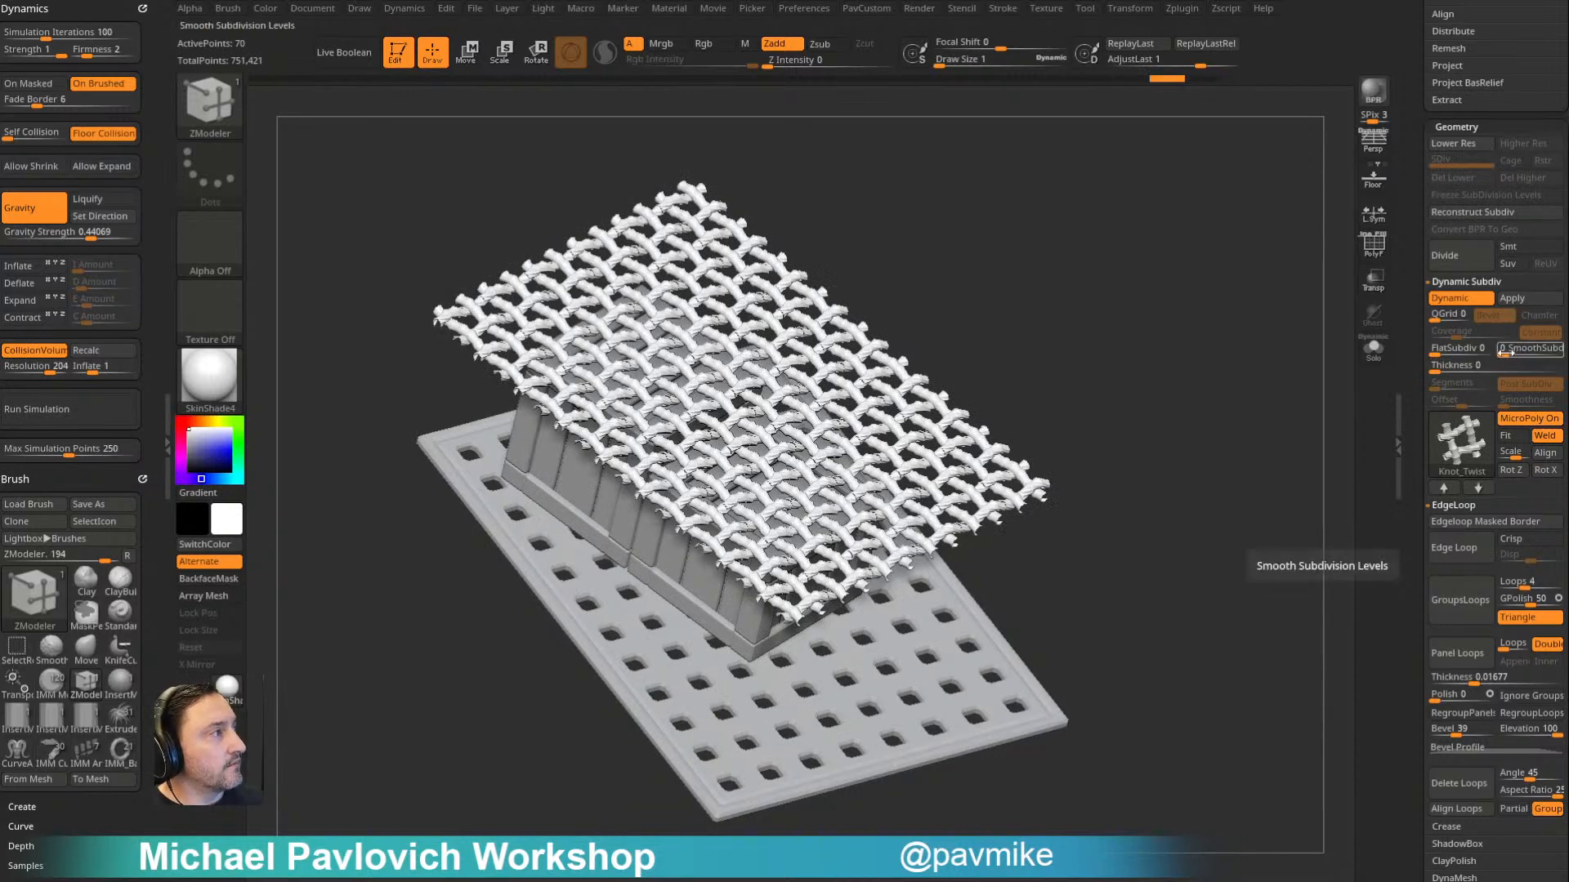
left_click(1508, 350)
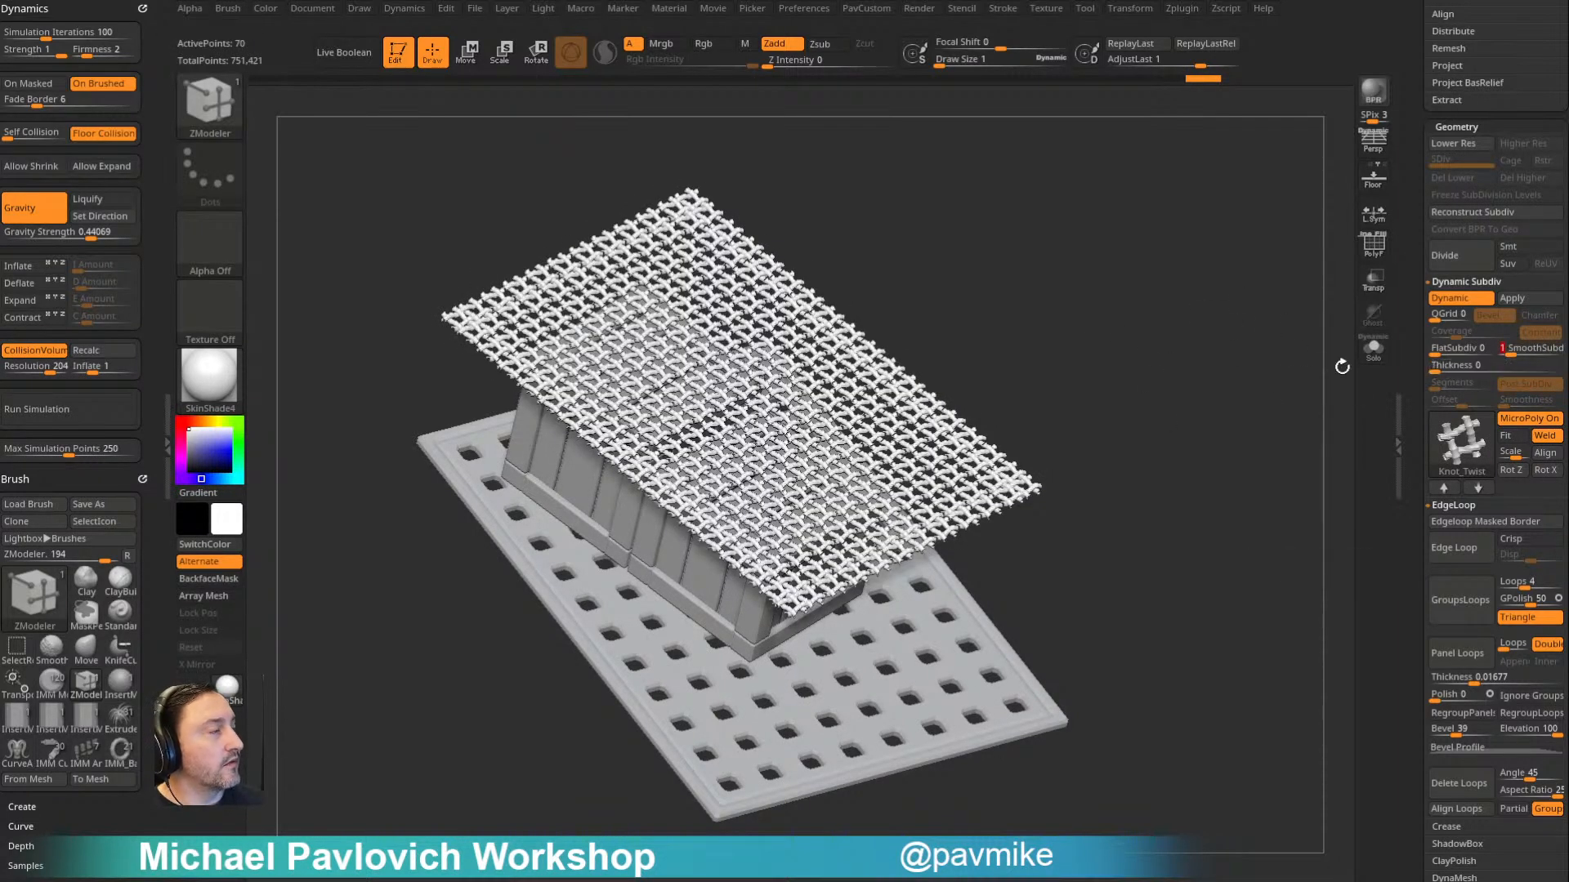
key("ctrl+z")
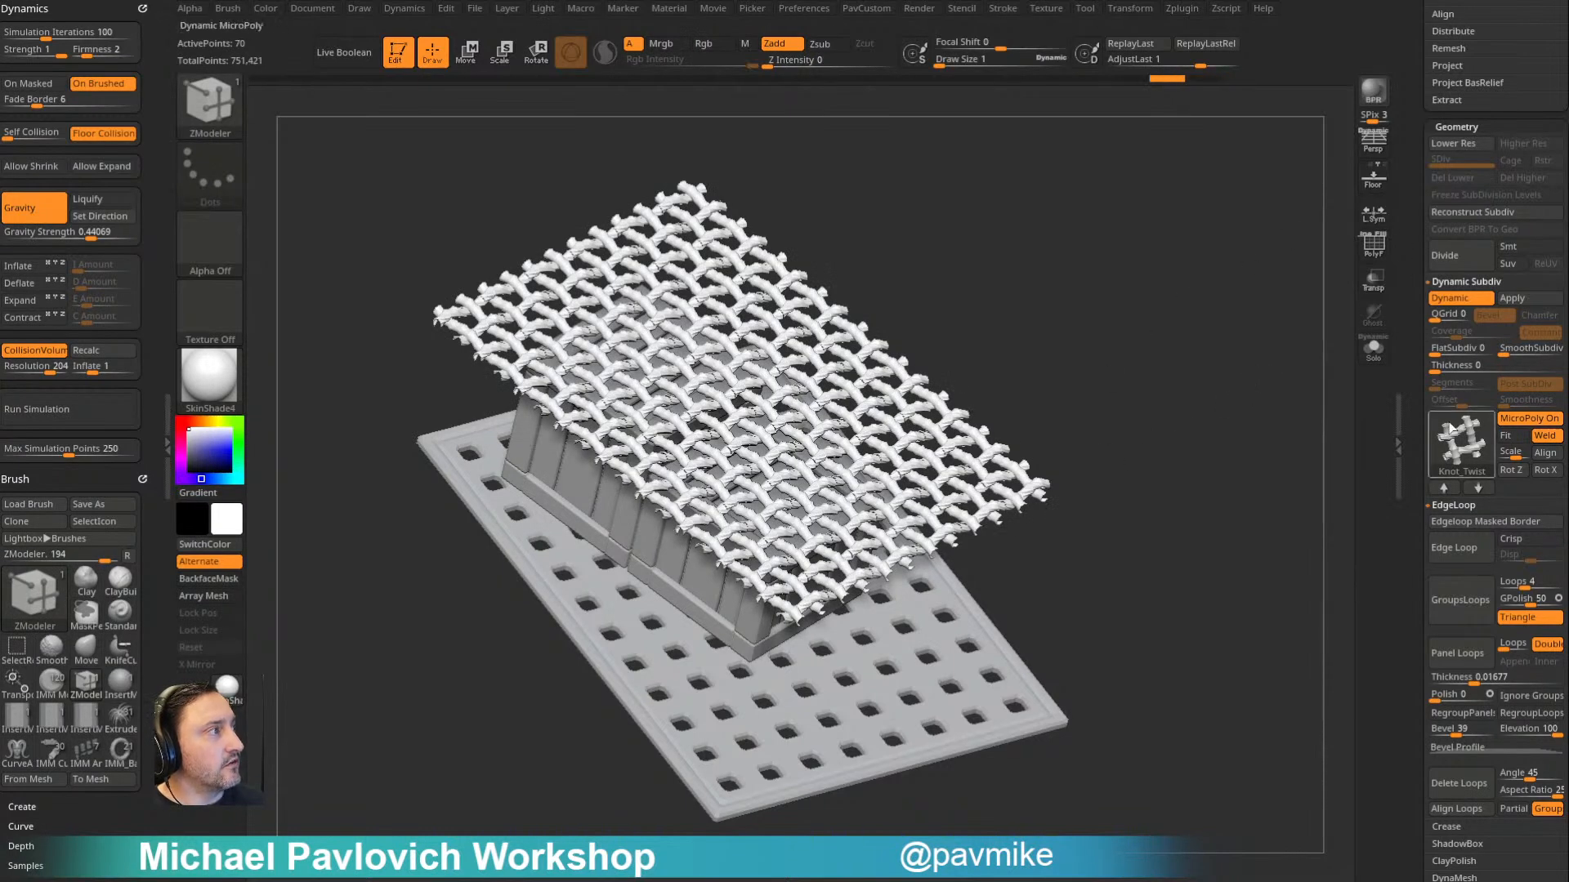
- Divide the base plane once with dynamic subdivision off, and redisplay it as a net without the wireframe
key("shift+d")
left_click(1366, 255)
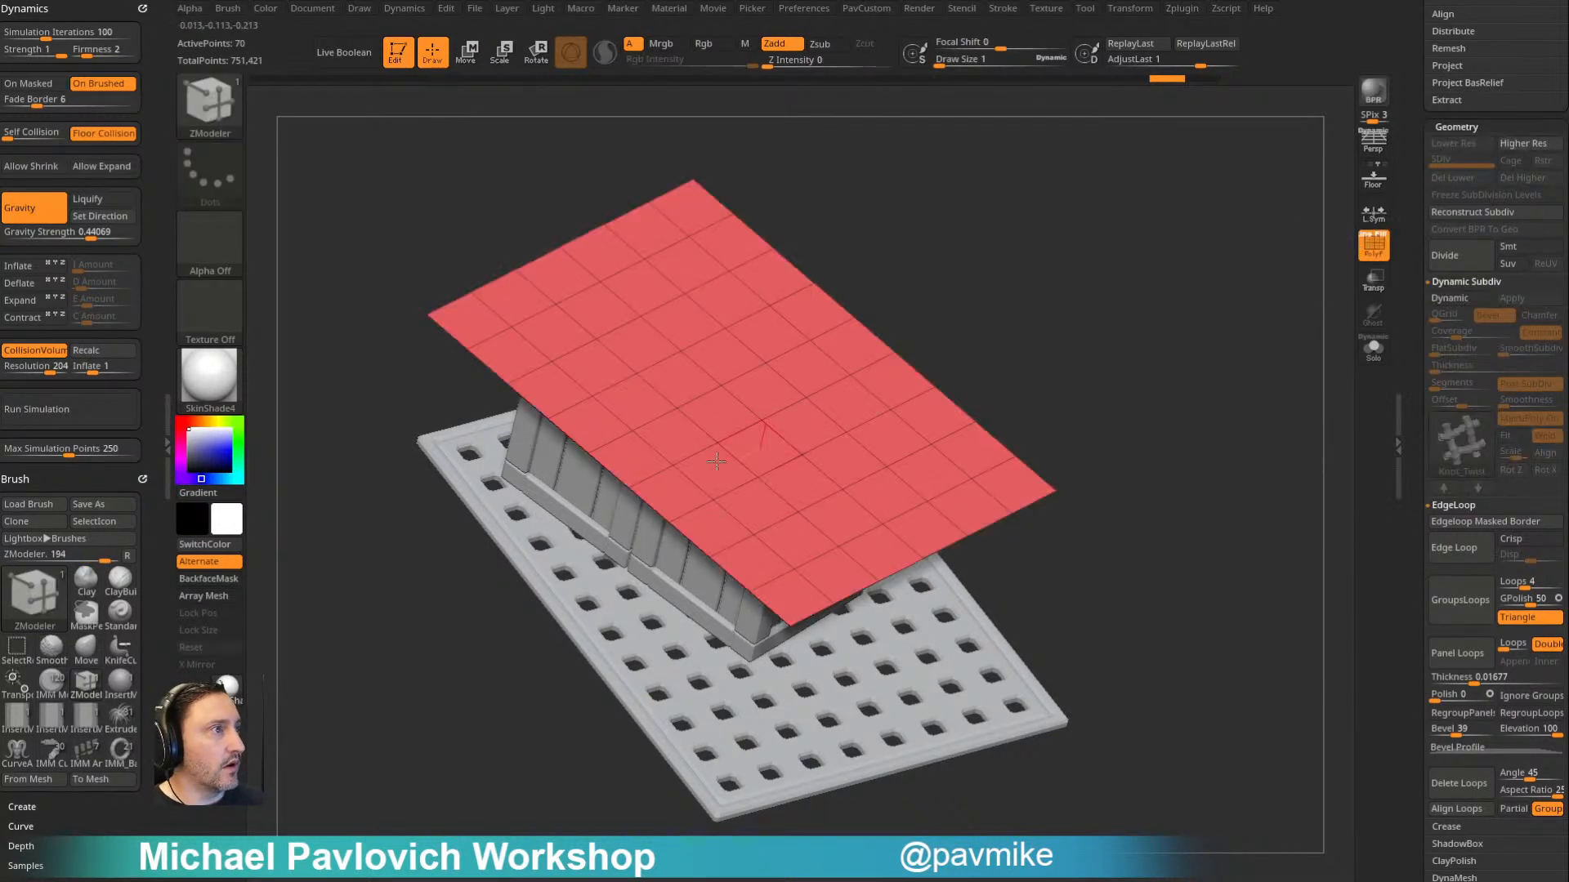
key("ctrl+d")
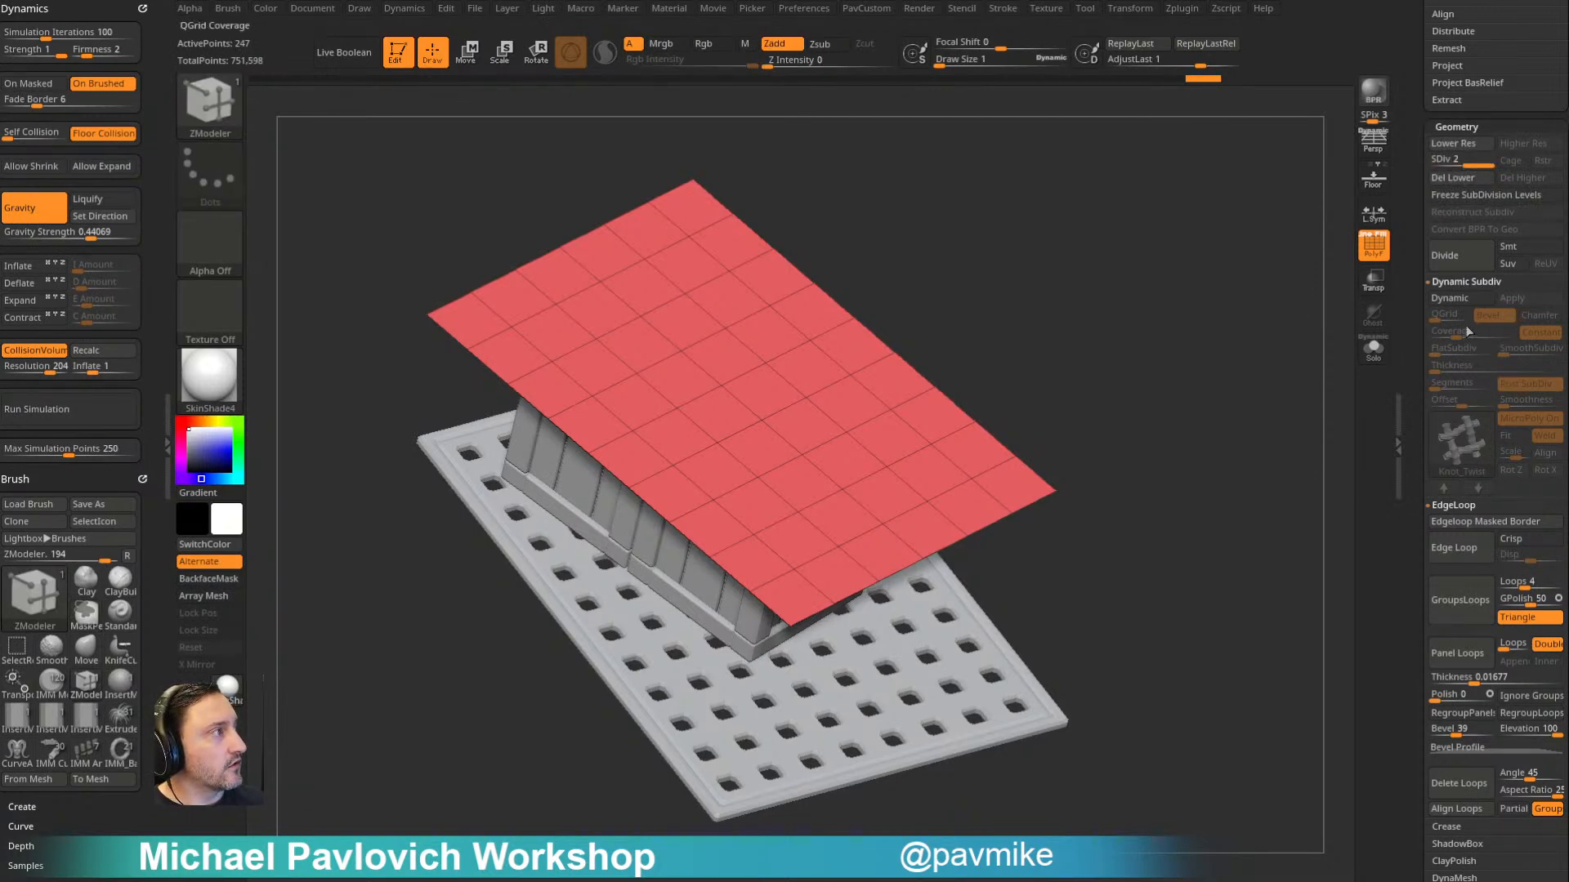
left_click(1468, 298)
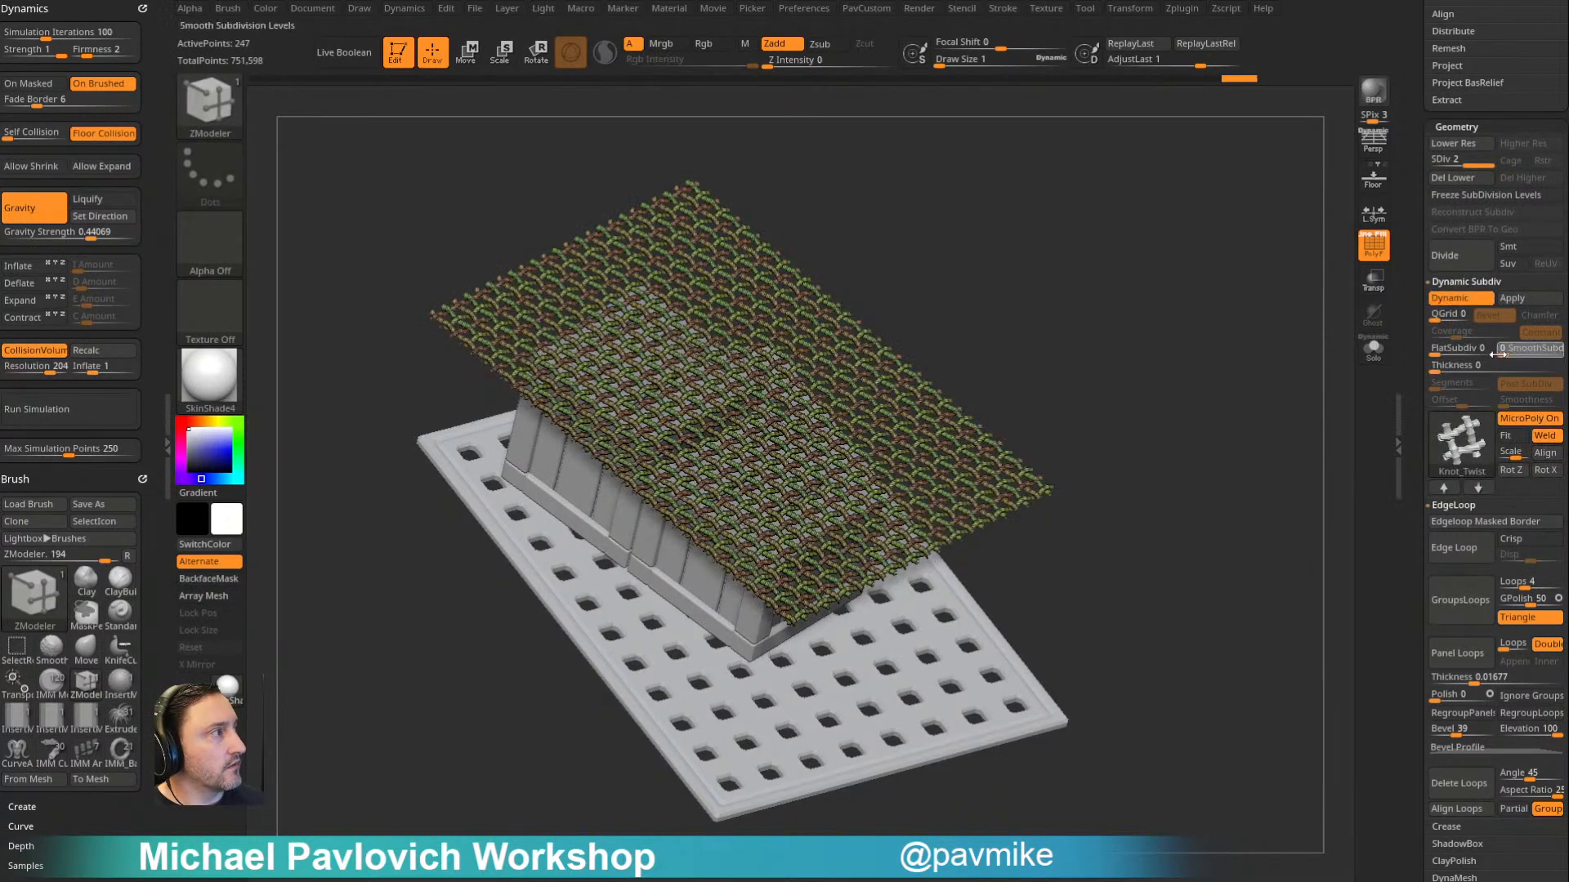
key("shift+f")
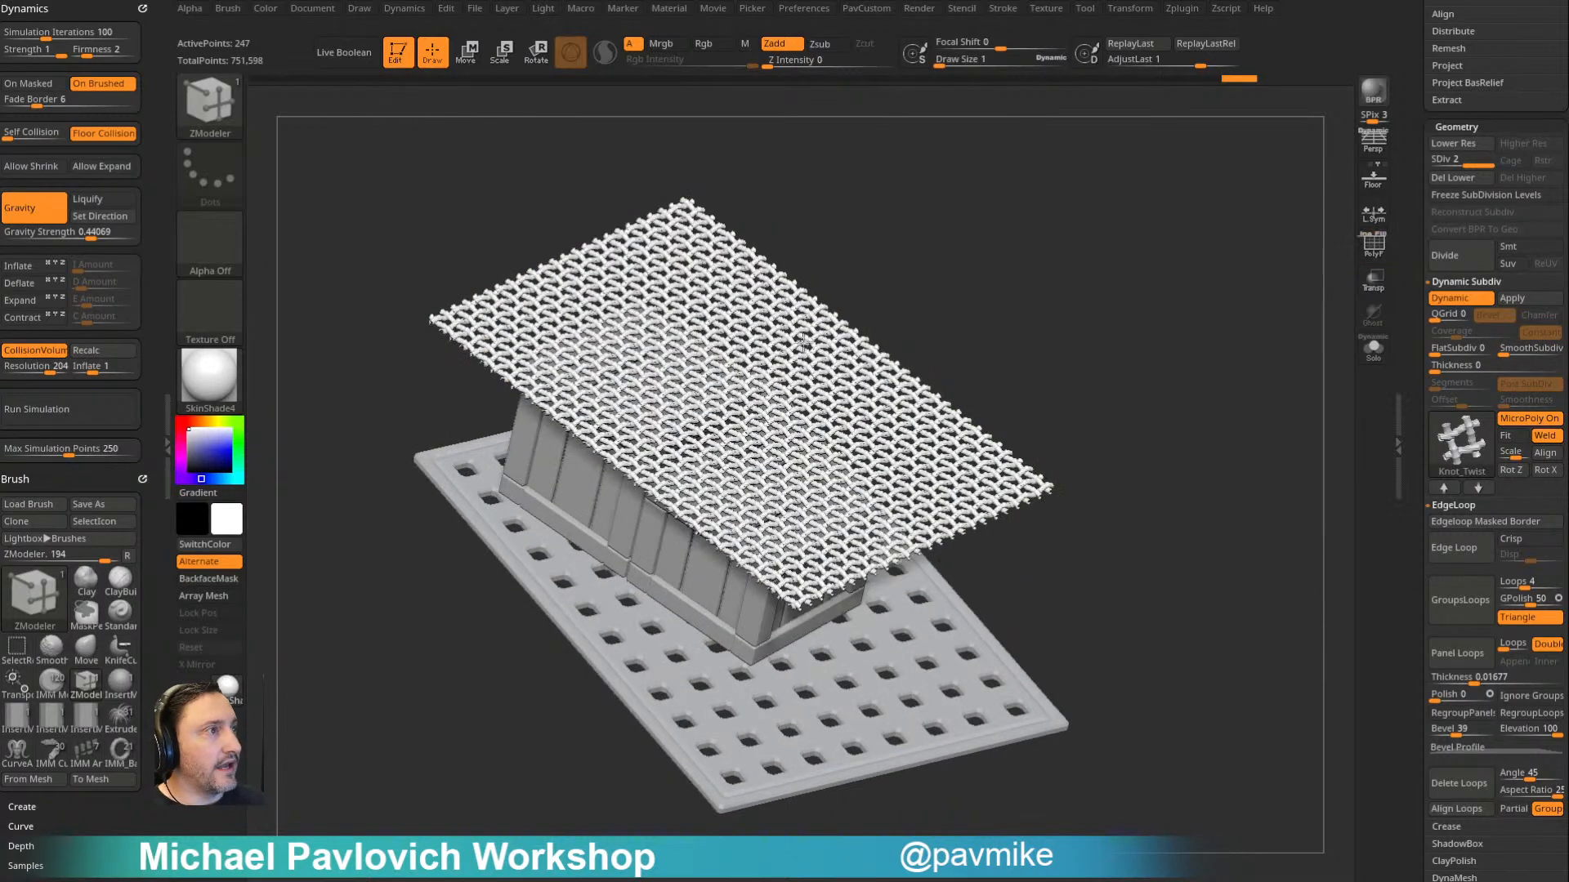
- Simulate the net draping over the crates, turn on the MicroPoly Fit option and undo the drape
left_click(69, 406)
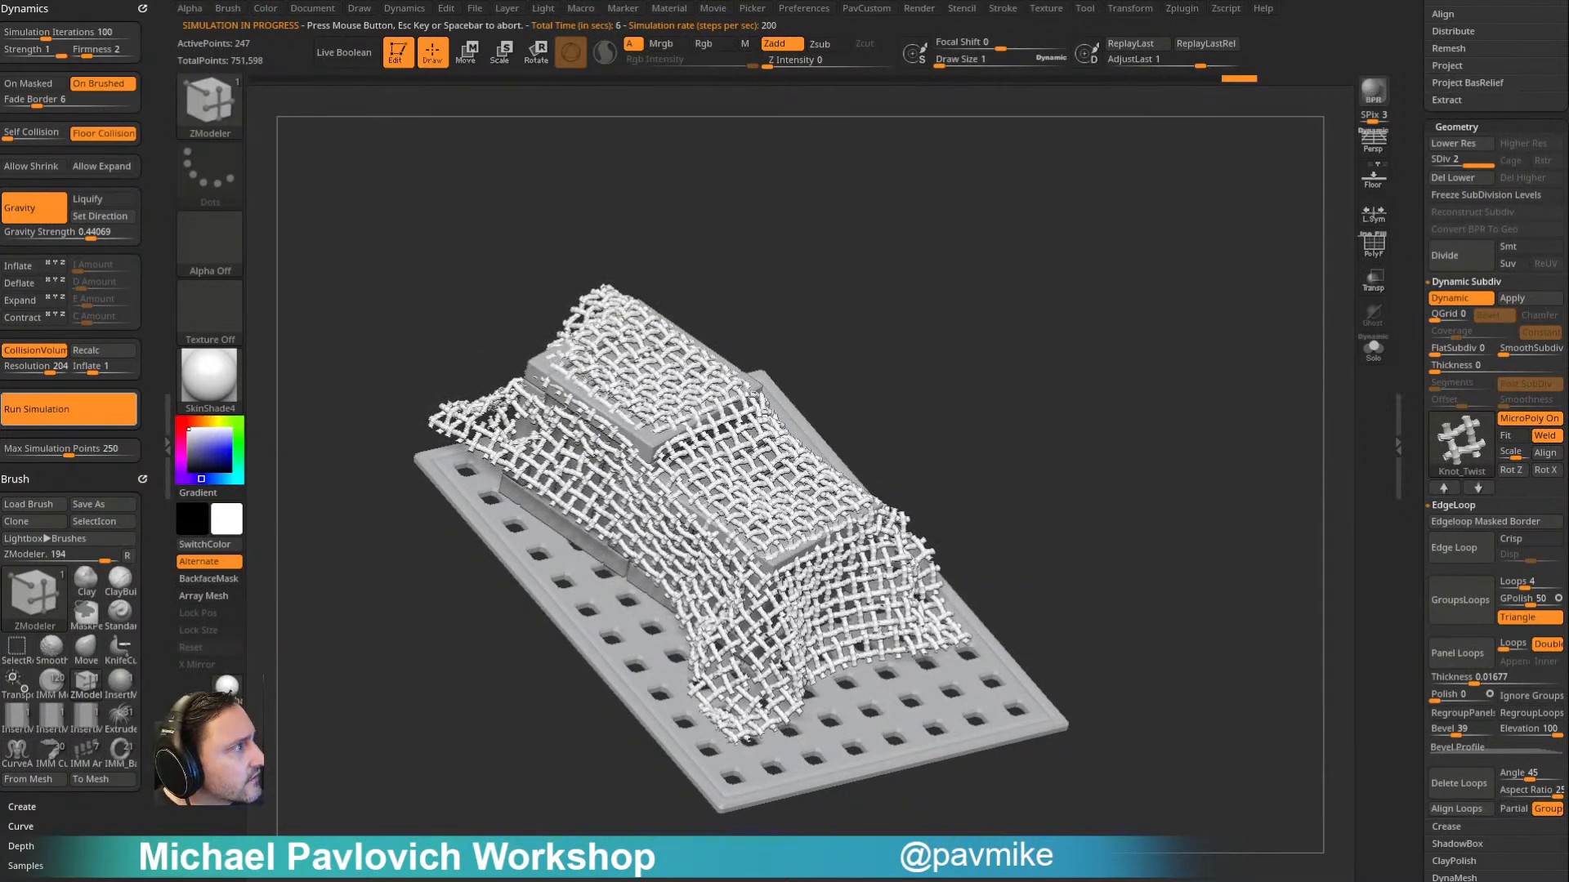
left_click(1224, 449)
left_click(1512, 437)
mouse_move(1246, 482)
left_mouse_down()
mouse_move(1216, 406)
mouse_move(1246, 424)
mouse_move(1068, 427)
mouse_move(1154, 353)
mouse_move(1232, 325)
mouse_move(1225, 360)
mouse_move(1245, 331)
left_mouse_up()
key("ctrl")
key("ctrl+z")
key("ctrl+z")
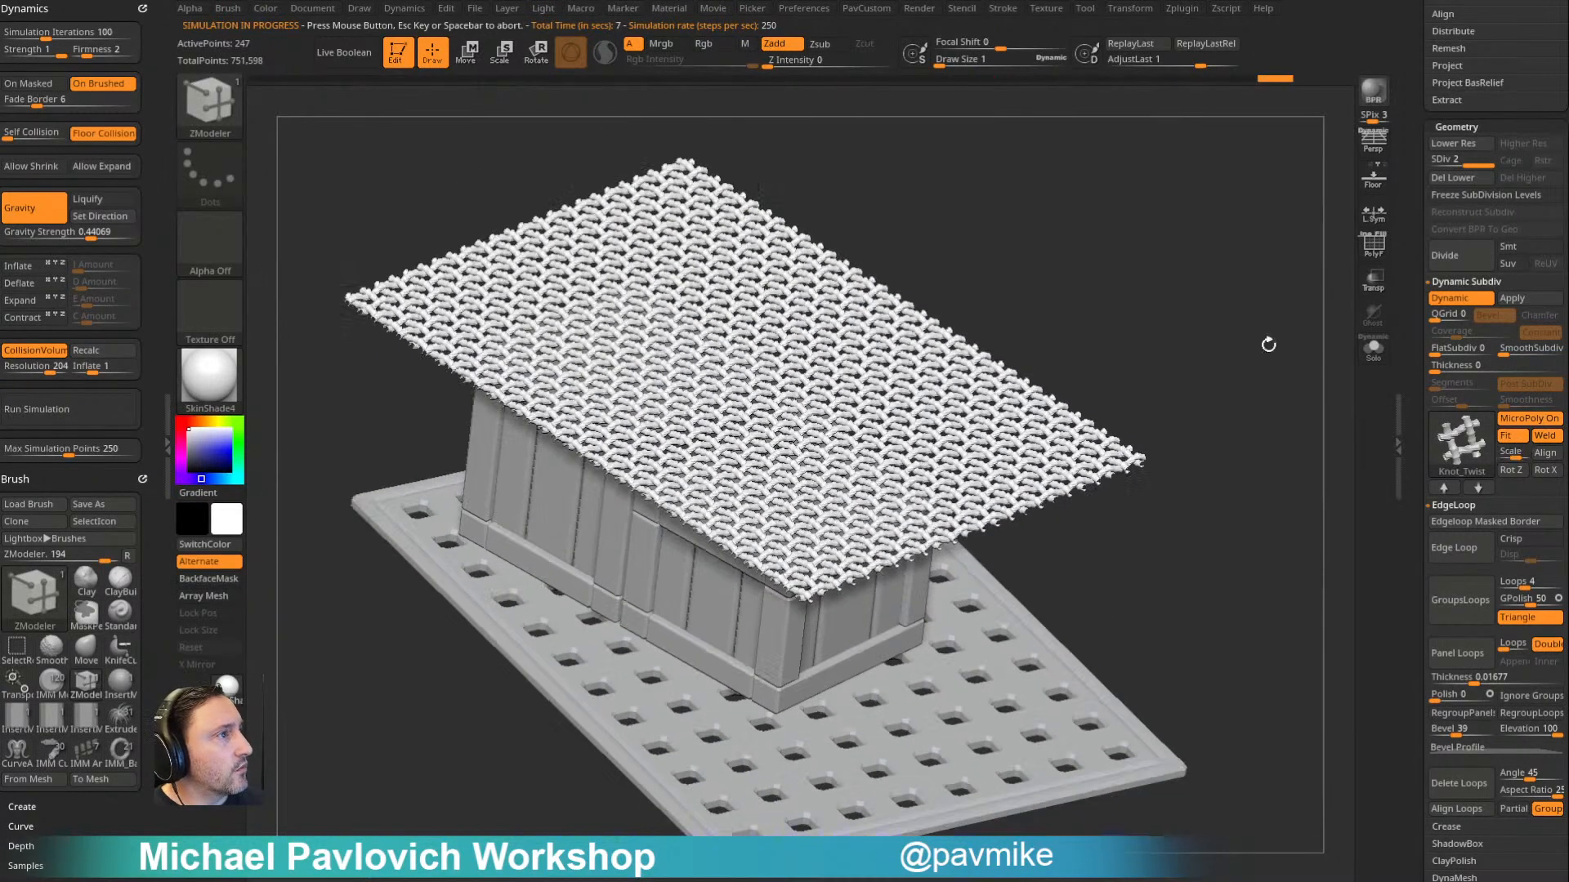
- Run the cloth simulation on the fitted net until it drapes over both crates, and stop it
left_click(1546, 456)
mouse_move(1254, 389)
left_mouse_down()
mouse_move(1261, 424)
mouse_move(1195, 441)
mouse_move(1250, 397)
left_mouse_up()
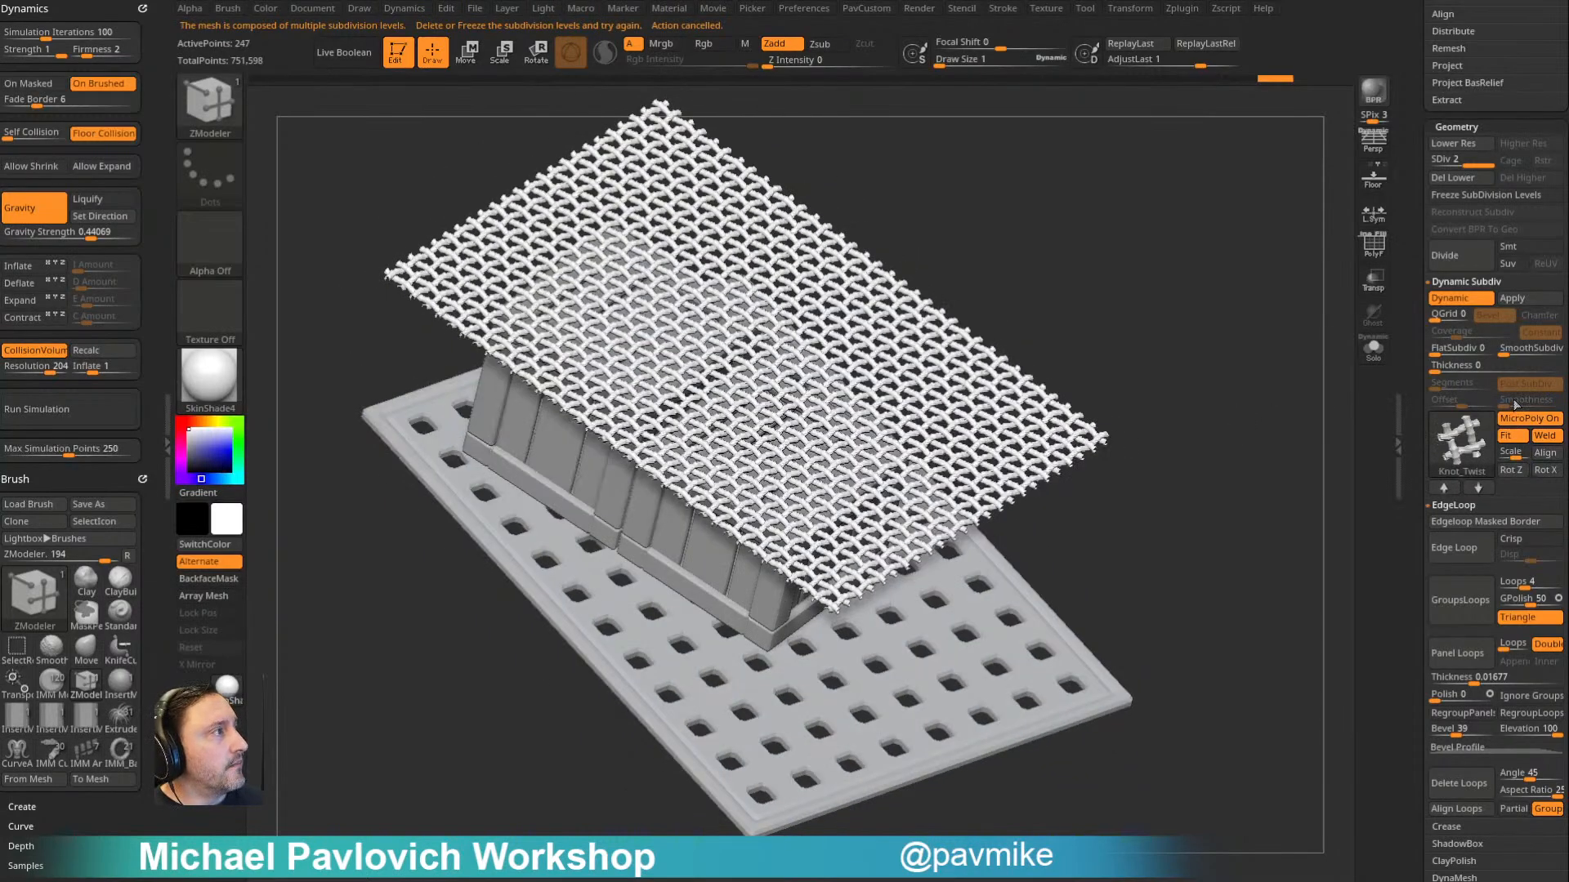
left_click(103, 409)
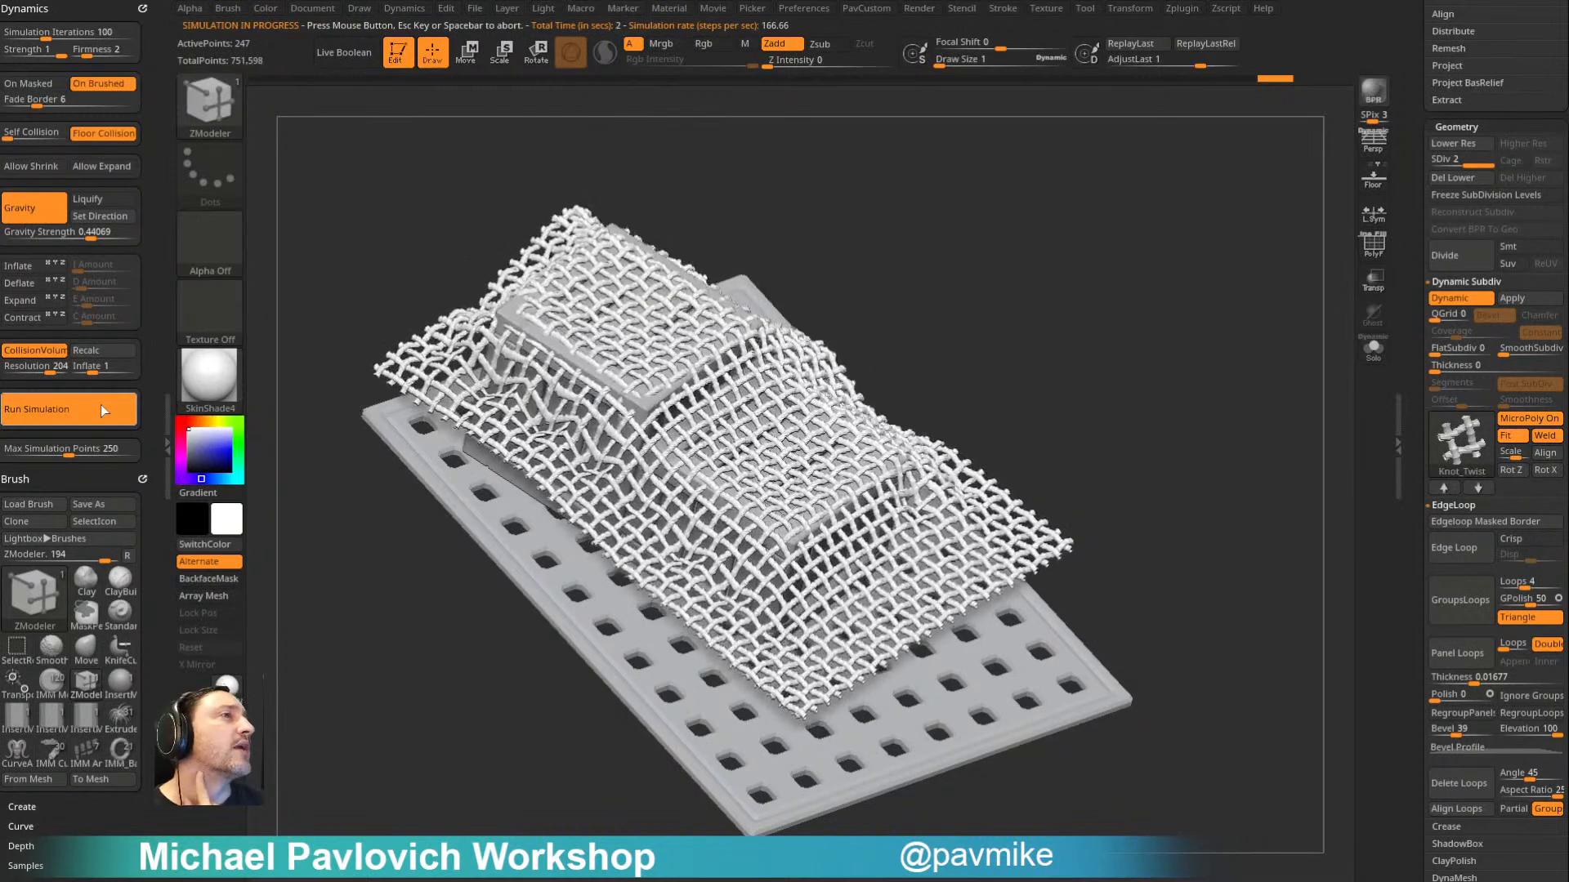
left_click(371, 145)
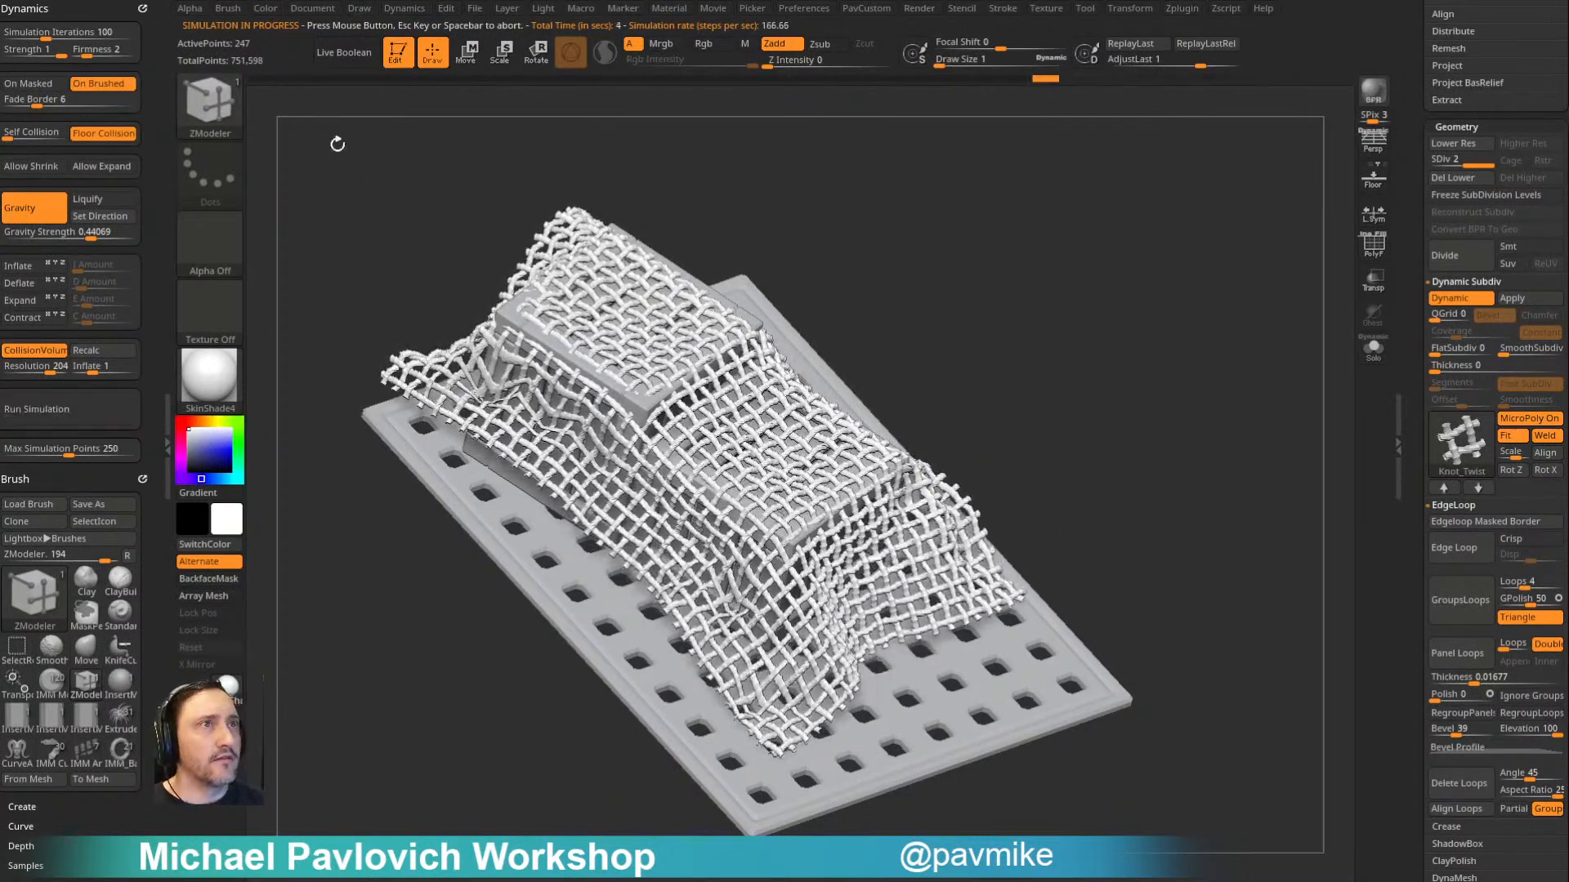
- Undo the drape, set the cloth Firmness to 1 and rerun the simulation until the net settles over the crates
key("ctrl+z")
left_click(74, 58)
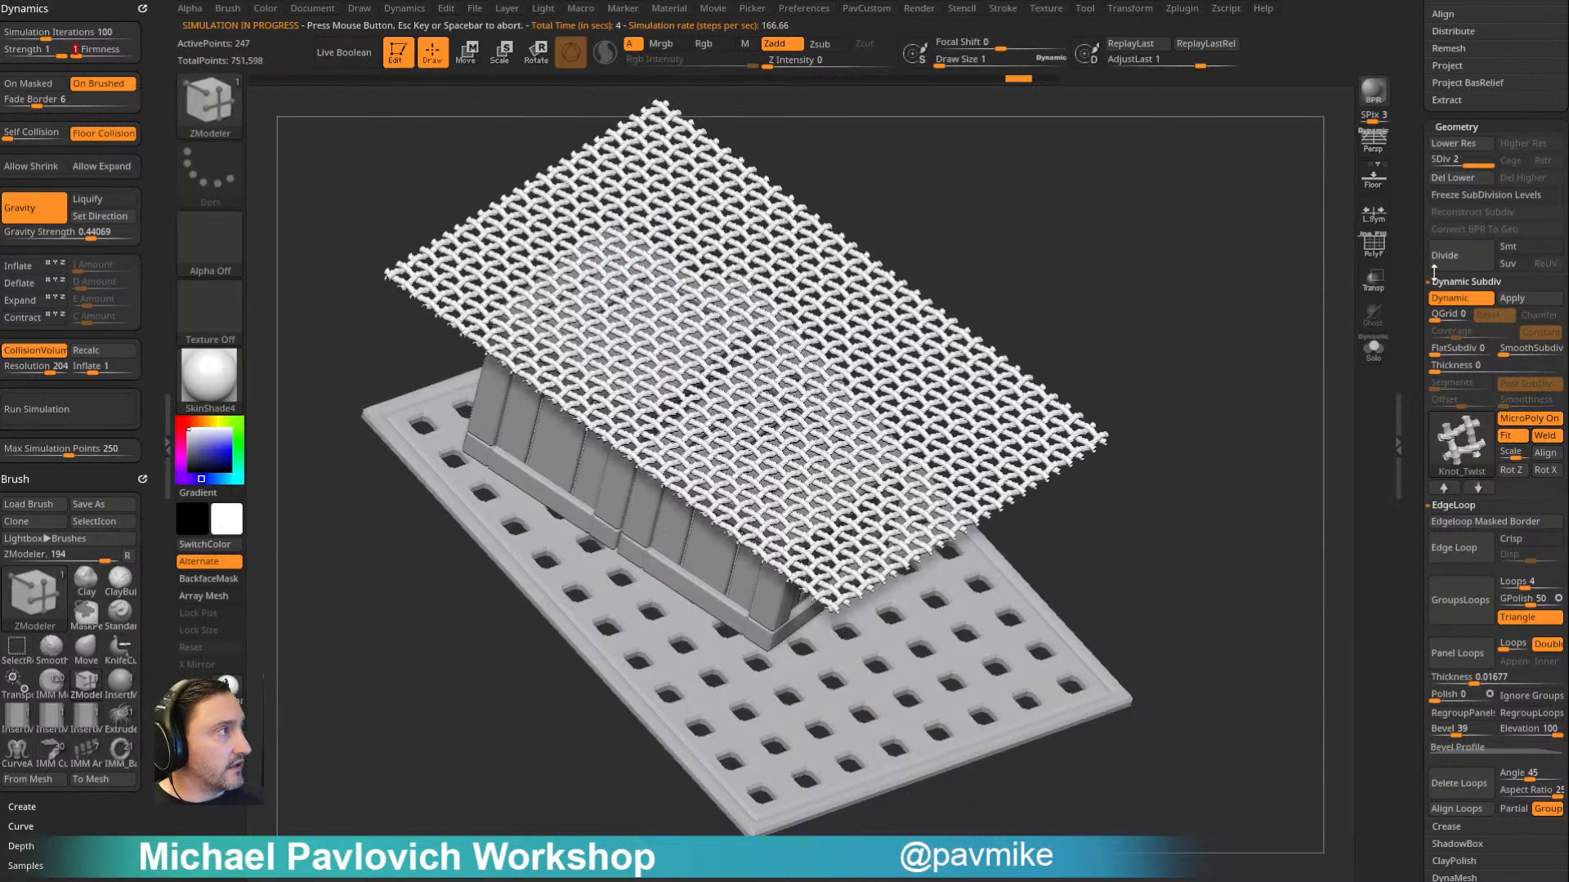
left_click(74, 424)
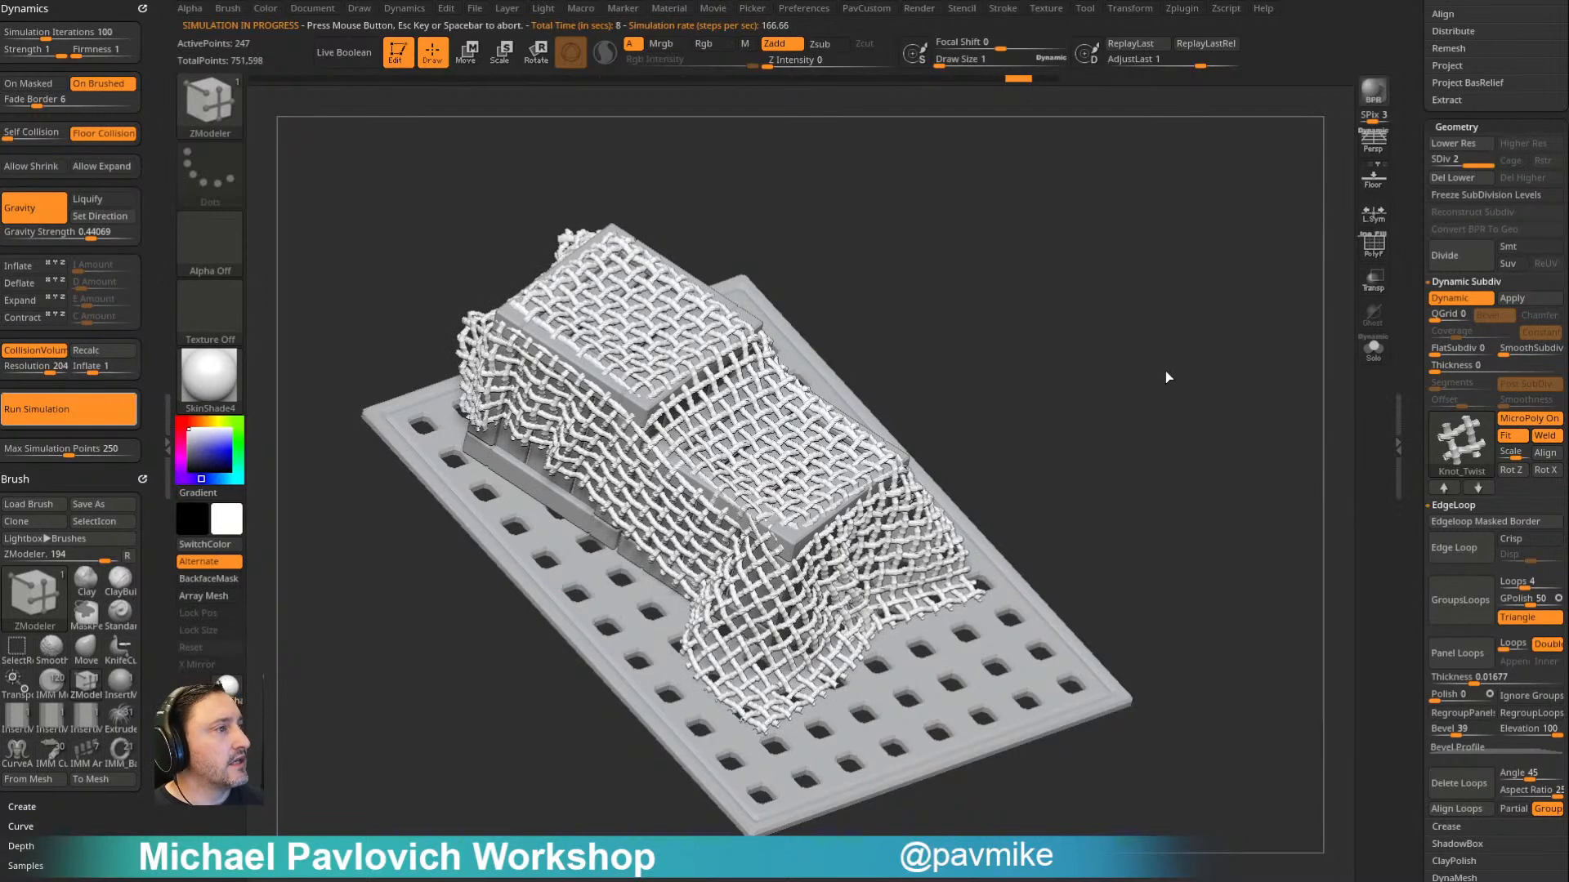
left_click_drag(1185, 369, 1256, 363)
- Compare the draped net with its base plane by switching dynamic subdivision off and on
key("shift+d")
key("d")
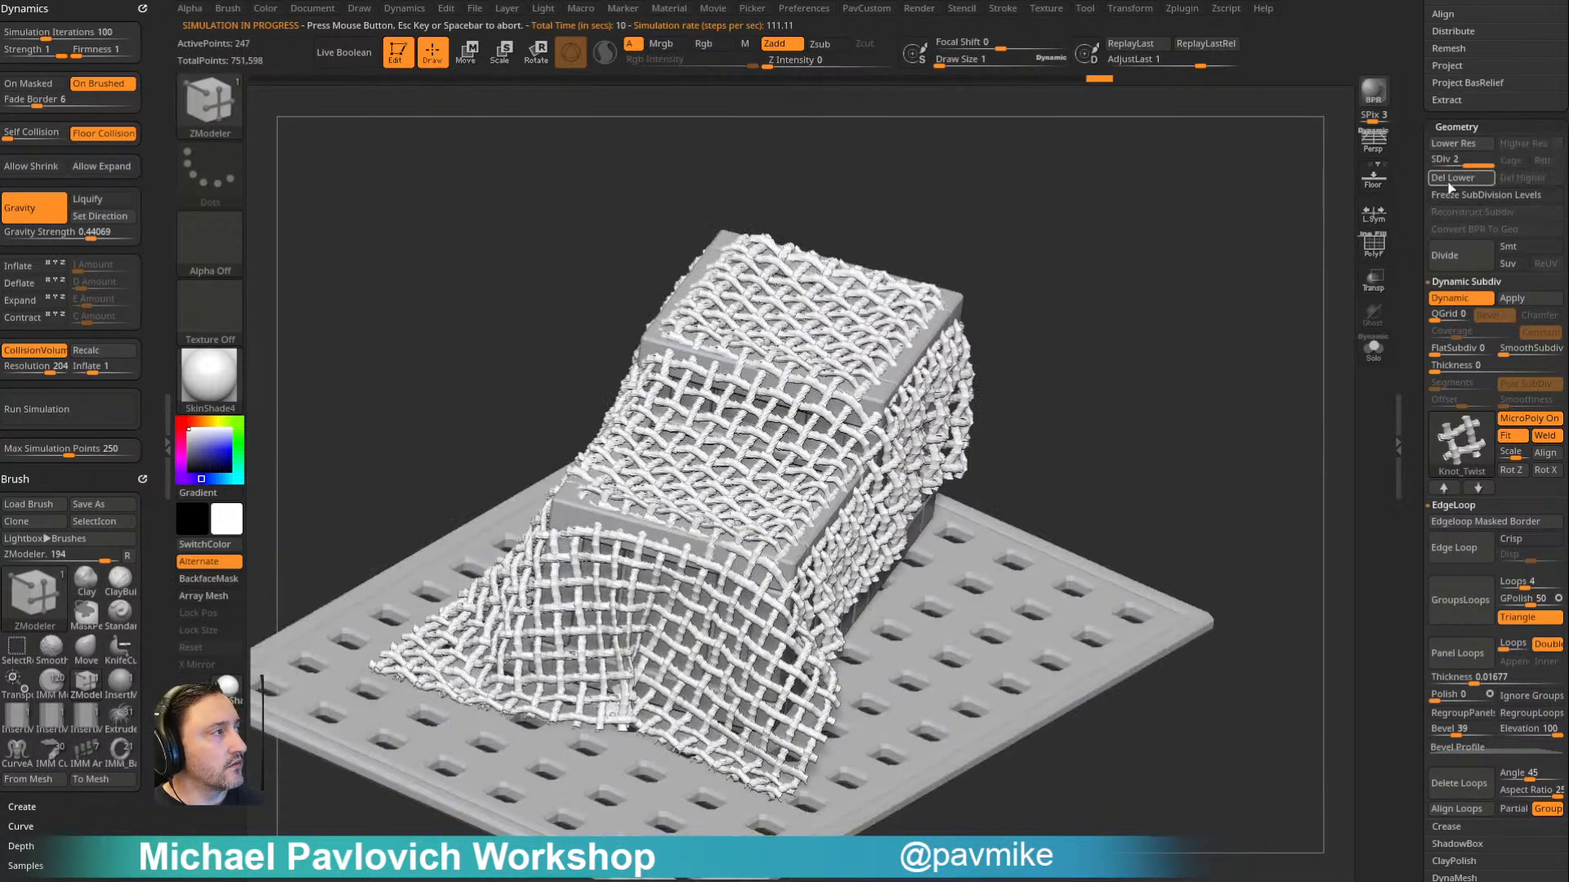
left_click(1451, 305)
mouse_move(1243, 326)
left_mouse_down()
mouse_move(1221, 323)
mouse_move(1218, 302)
left_mouse_up()
left_click(1453, 302)
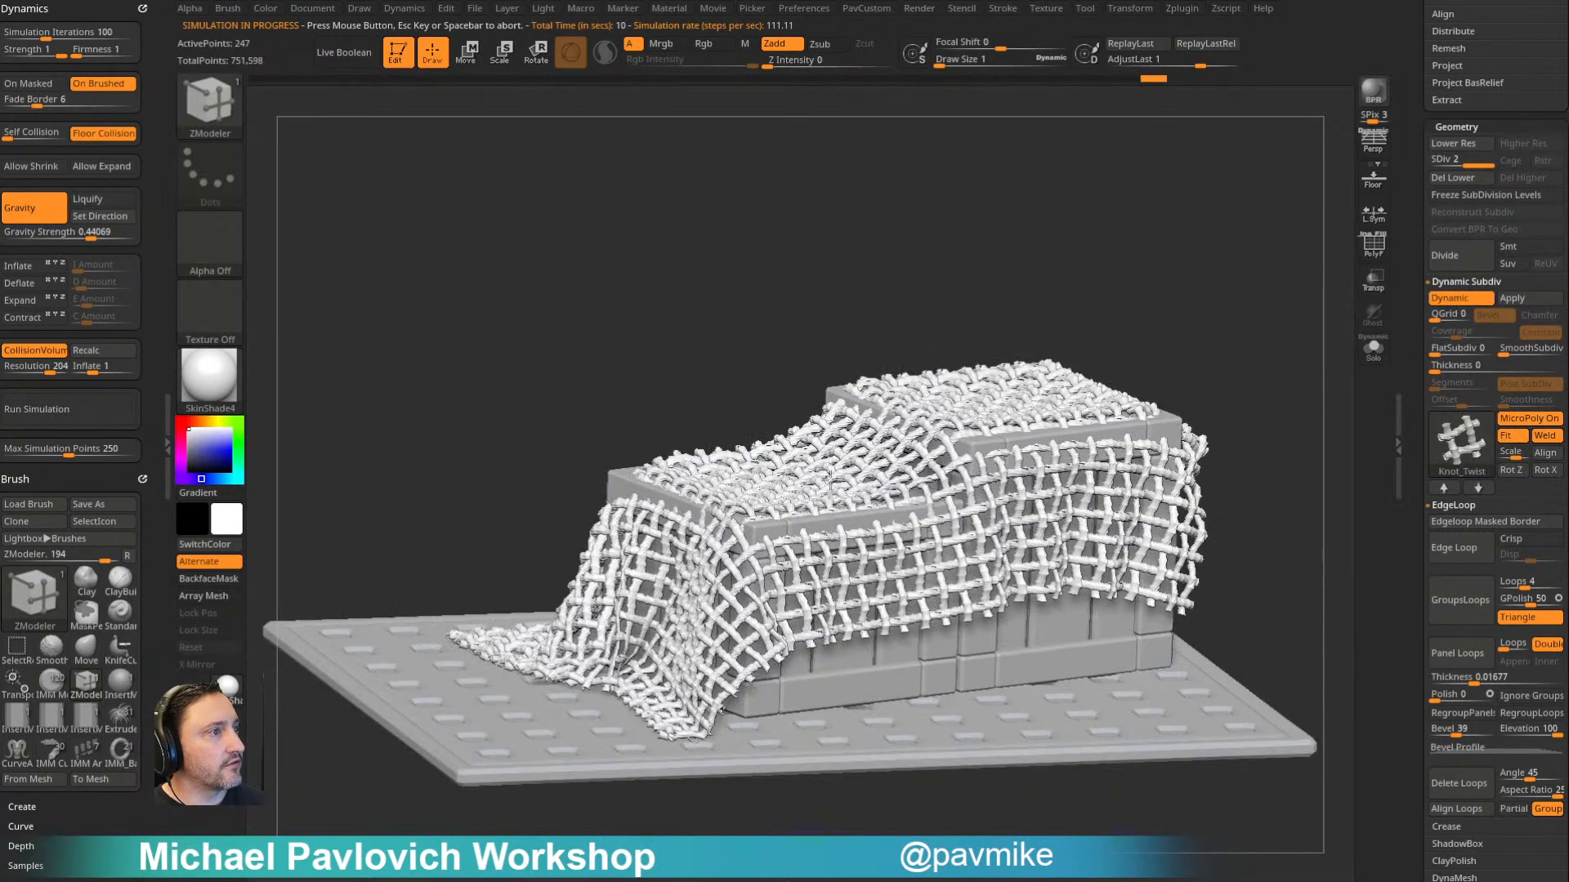
- Nudge the draped net near the crate corner with the Move brush, setting the draw size to about 2.6
key("b")
key("m")
key("v")
left_click_drag(770, 526, 765, 512)
left_click_drag(697, 375, 784, 481)
key("s")
left_click_drag(783, 482, 769, 521)
key("s")
mouse_move(933, 463)
left_mouse_down()
mouse_move(881, 447)
mouse_move(1075, 346)
mouse_move(1095, 375)
left_mouse_up()
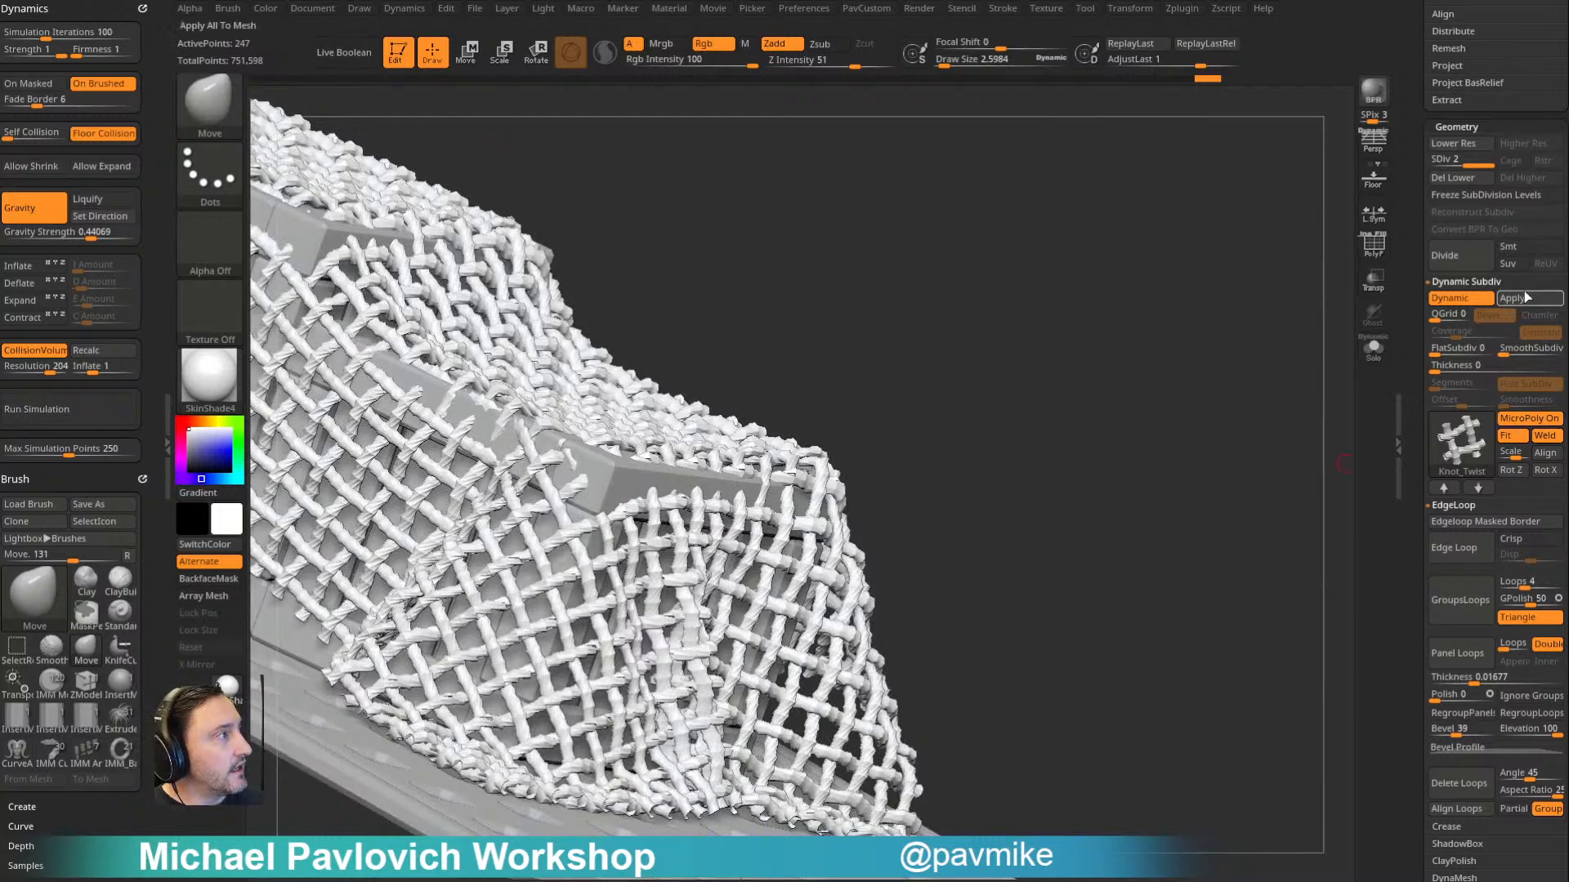
- Apply the dynamic net as real geometry, turn MicroPoly off and raise SmoothSubdiv to round the ropes
key("shift+d")
left_click(1451, 302)
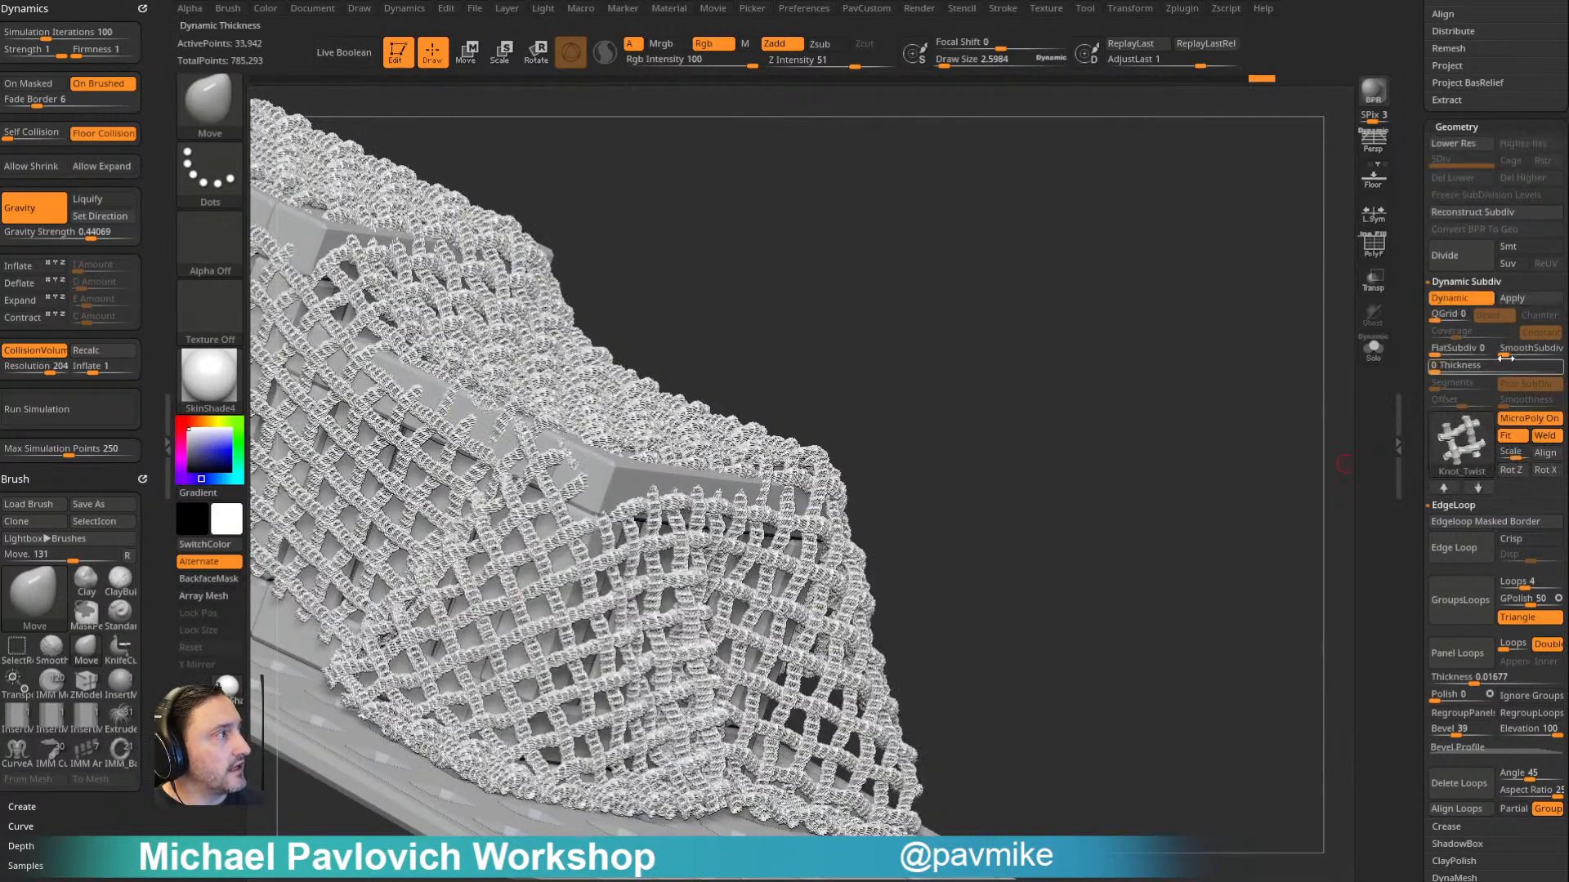
left_click(1506, 421)
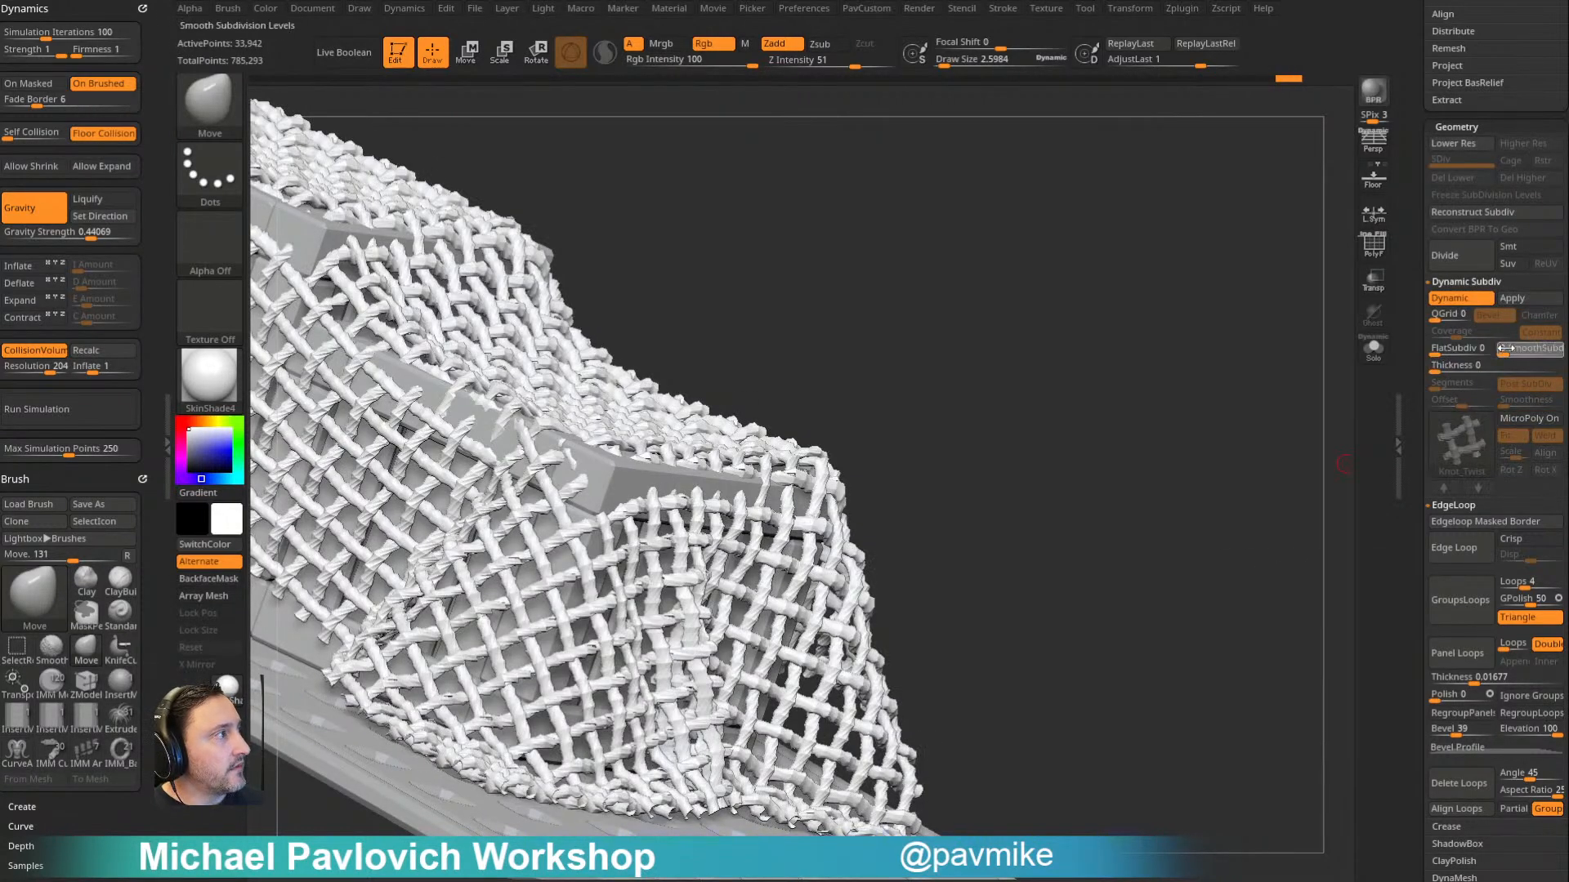
left_click_drag(1518, 351, 1516, 351)
left_click_drag(1258, 384, 1006, 233)
left_click(1376, 254)
left_click(1371, 255)
- Pull the net's ropes with the Move brush and try its Topological auto masking option
left_click_drag(1180, 245, 1210, 256)
key("bracketleft")
left_click_drag(799, 462, 814, 441)
left_click_drag(151, 397, 150, 49)
left_click(33, 794)
key("bracketleft")
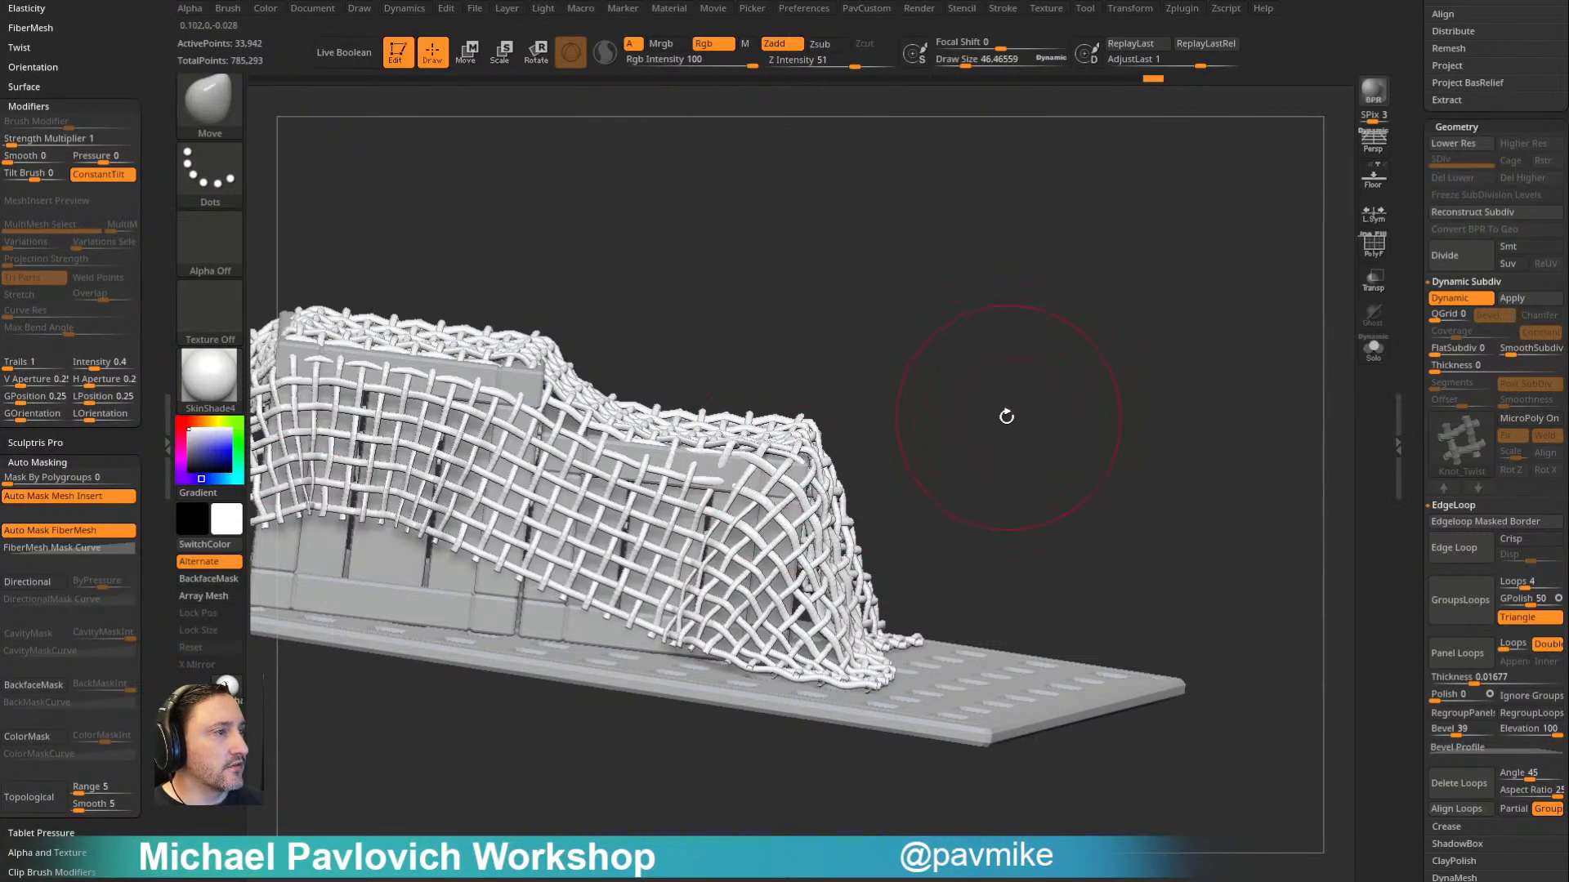
- Inflate the ropes near the net's lower edge with the Inflat brush at a draw size of about 33
key("b")
key("i")
key("n")
left_click_drag(976, 349, 966, 379)
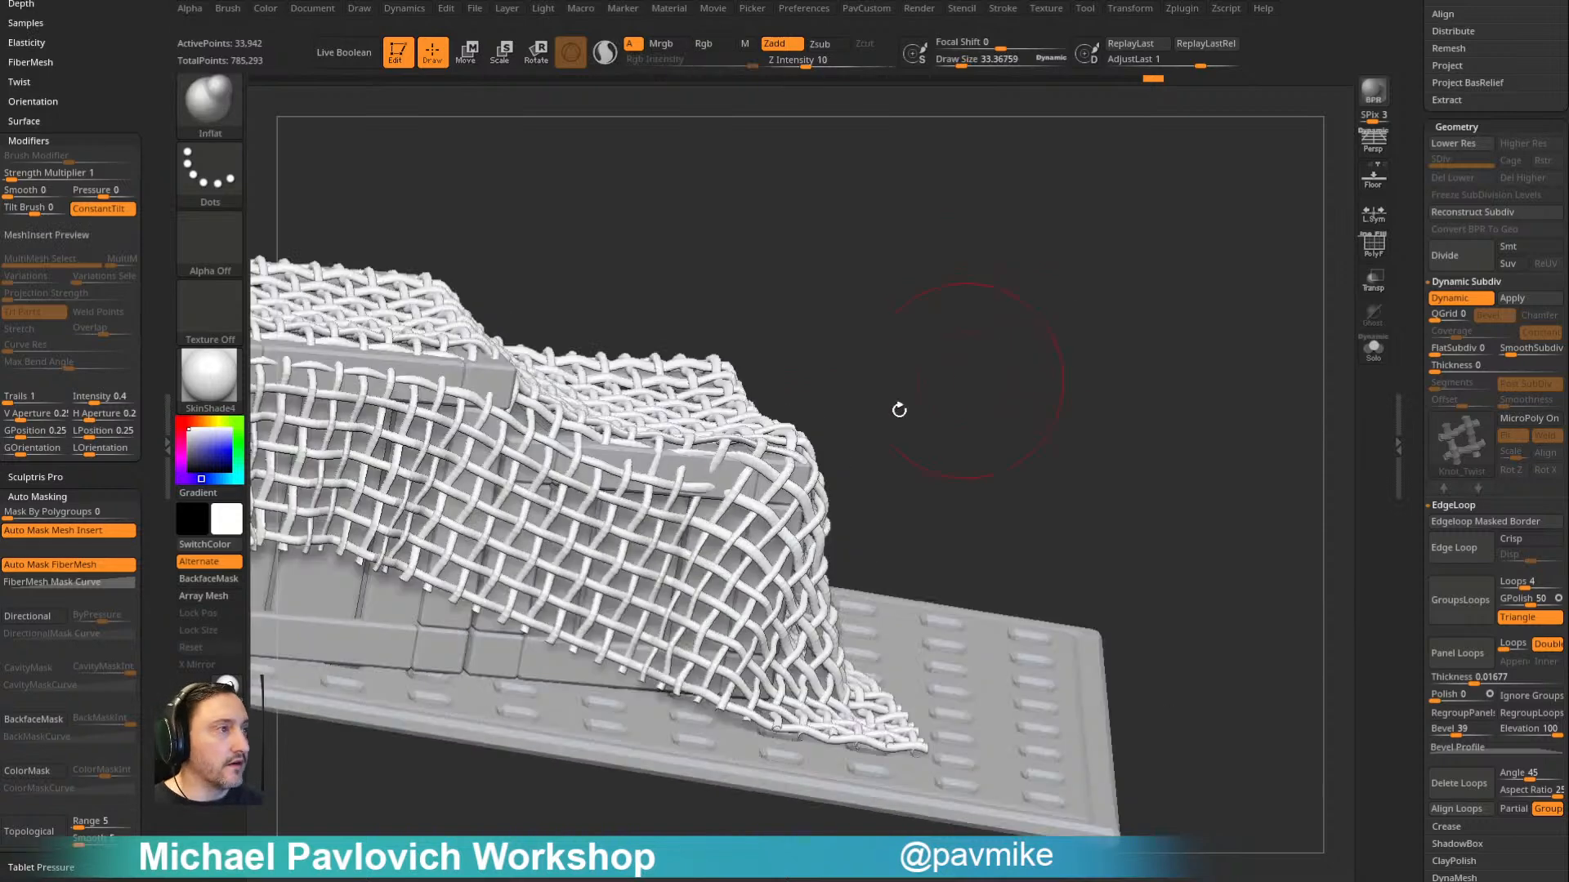
left_click_drag(666, 629, 695, 644)
- Cap the net's open rope ends with Close Holes
mouse_move(1054, 376)
left_mouse_down()
mouse_move(1089, 277)
mouse_move(1078, 401)
left_mouse_up()
key("s")
mouse_move(1077, 401)
left_mouse_down()
mouse_move(1061, 401)
mouse_move(1080, 417)
left_mouse_up()
key("3")
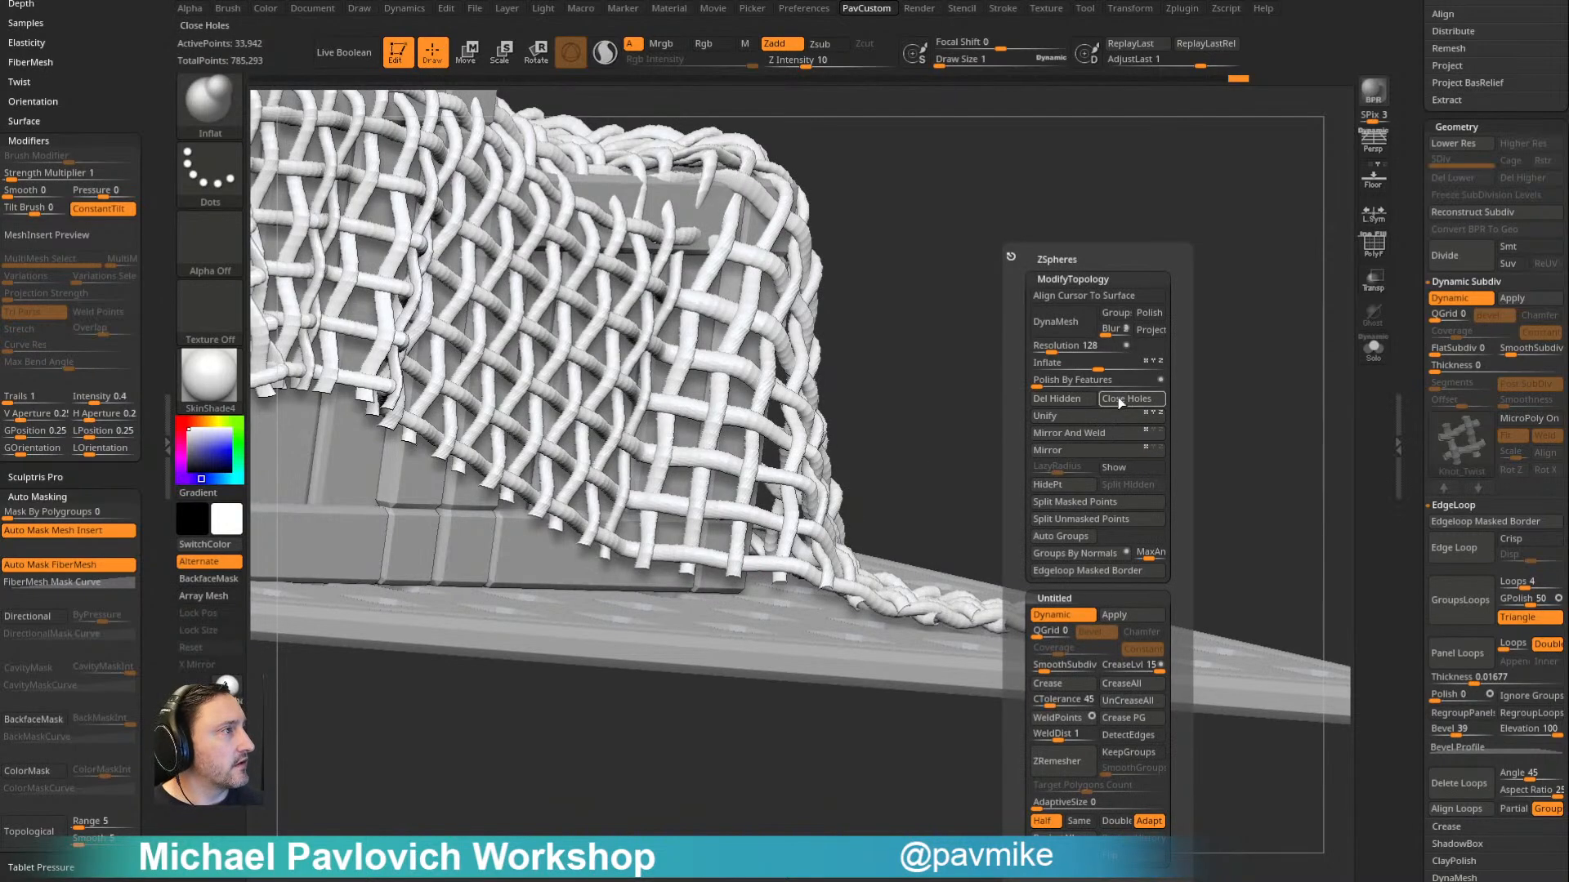
left_click(1119, 403)
left_click_drag(984, 473, 959, 251, "alt")
mouse_move(1127, 232)
left_mouse_down()
mouse_move(1160, 297)
mouse_move(1083, 253)
left_mouse_up()
- Reshape the draped net over the crates with the Move brush at a draw size of about 44
key("b")
key("m")
key("v")
key("s")
left_click_drag(823, 441, 837, 439)
left_click_drag(722, 382, 709, 344)
left_click_drag(964, 250, 1080, 337)
key("s")
left_click_drag(1079, 339, 1062, 340)
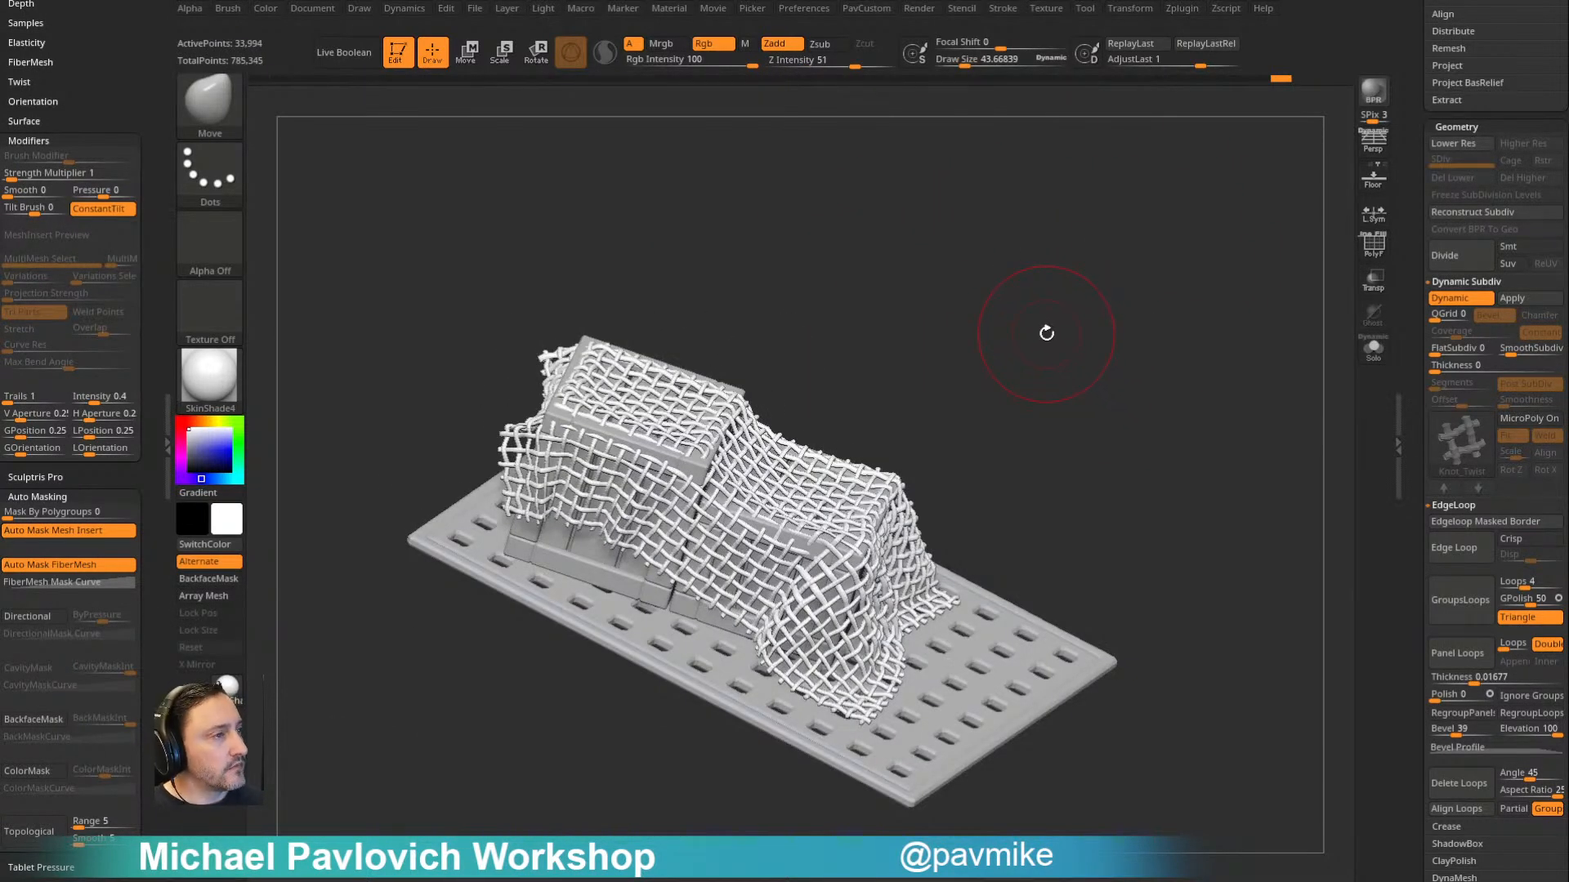
- Delete the boxes subtool and redisplay the whole pirate ship with the net over its deck crates
scroll(1451, 549, "up", 10)
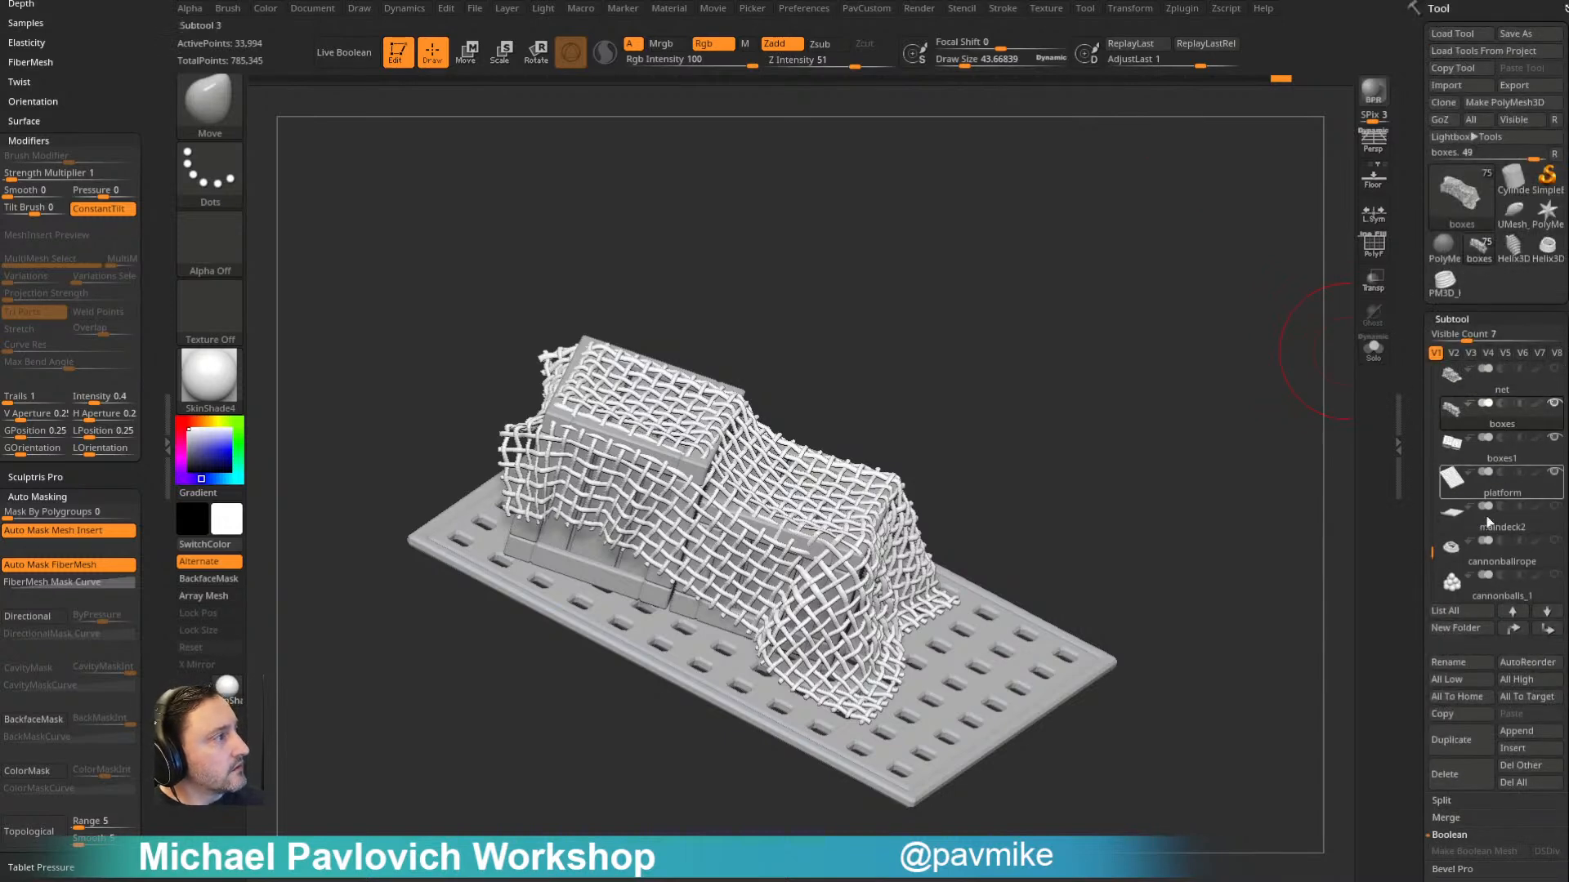
left_click(1445, 772)
left_click(1554, 406, "shift")
left_click(1555, 406, "shift")
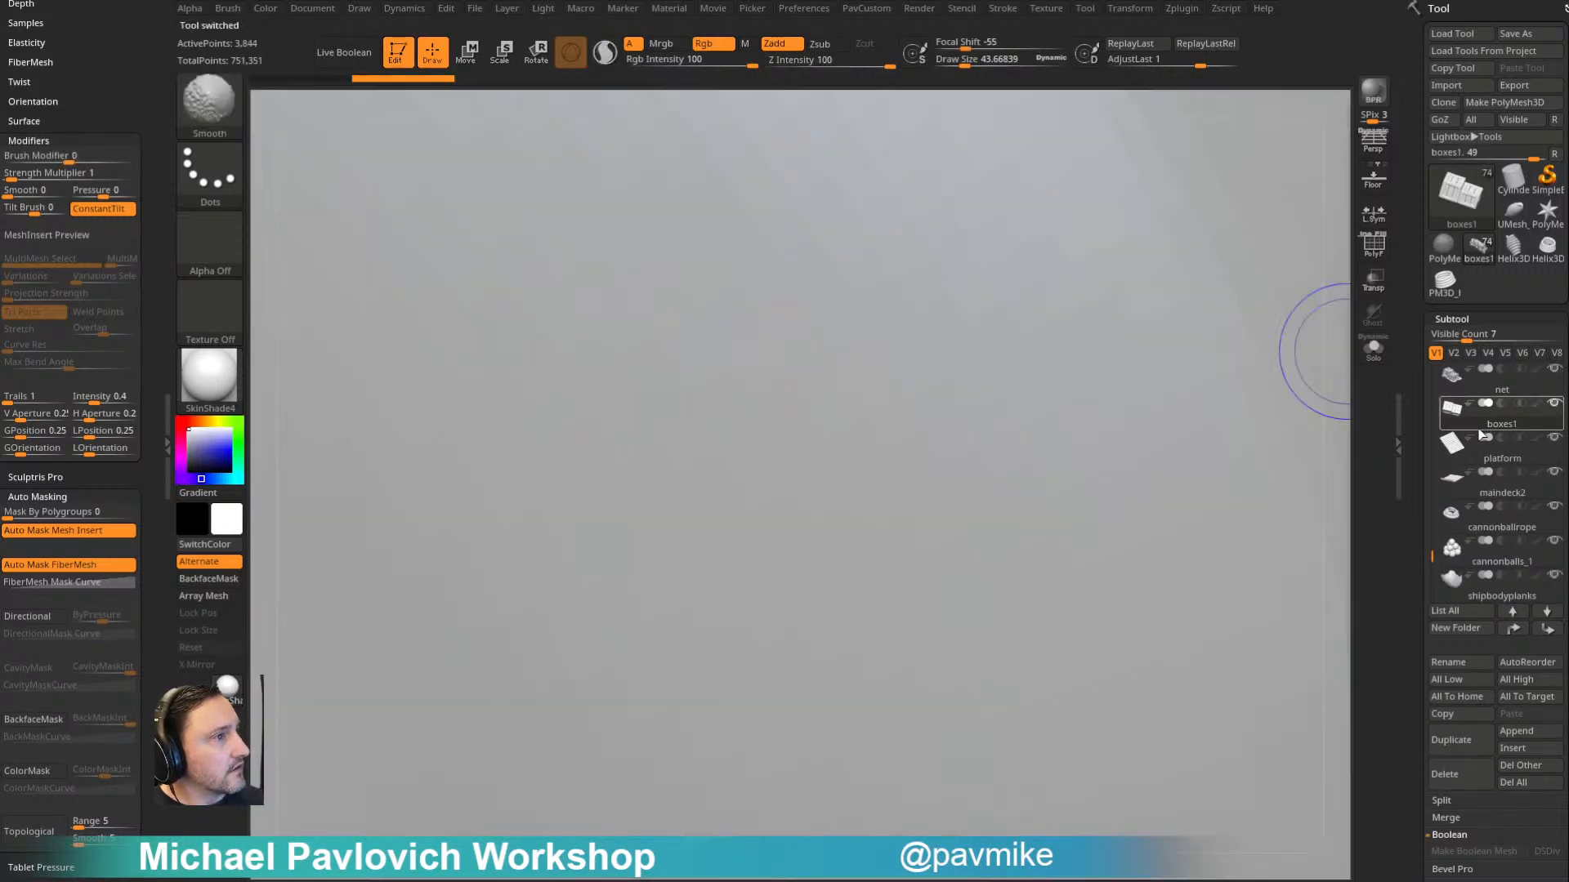
right_click_drag(1194, 431, 752, 427, "ctrl")
left_click(1115, 255, "alt")
left_click(1554, 369)
left_click(1485, 418)
right_click_drag(1261, 564, 1256, 495)
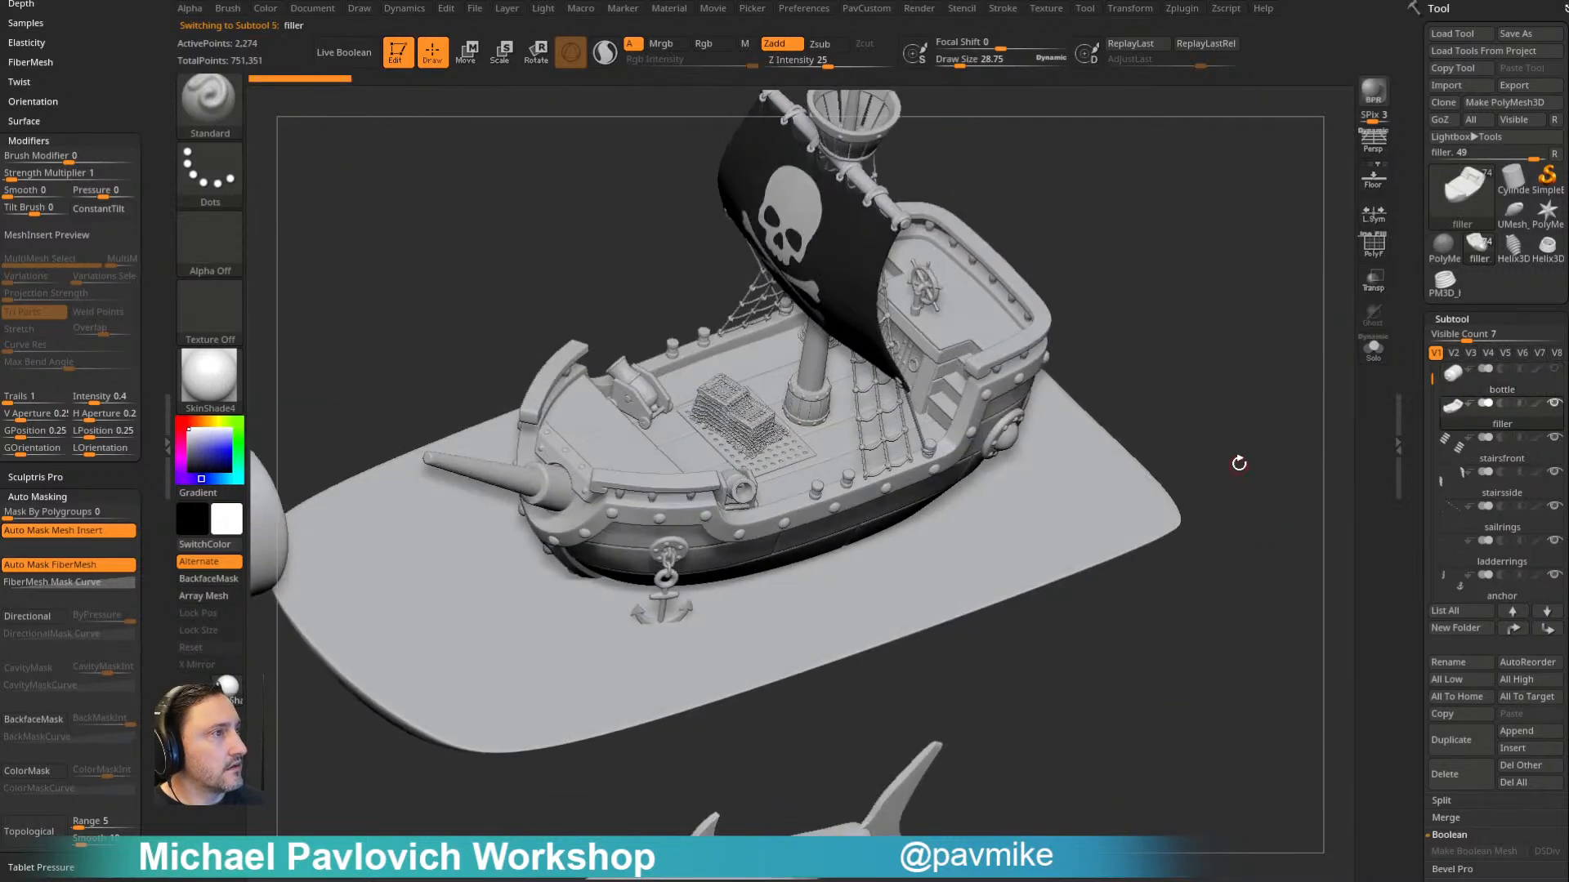
- Examine the assembled pirate ship and its deck from several angles and distances
left_click_drag(1255, 444, 1242, 444)
mouse_move(1250, 368)
right_mouse_down("alt")
mouse_move(1184, 420)
mouse_move(1197, 450)
right_mouse_up("alt")
right_click_drag(1197, 449, 1191, 326)
key("s")
left_click_drag(1190, 329, 1177, 329)
mouse_move(1187, 315)
right_mouse_down()
mouse_move(1201, 388)
mouse_move(1149, 368)
mouse_move(1208, 343)
mouse_move(1177, 501)
mouse_move(1151, 384)
mouse_move(1177, 284)
mouse_move(1164, 445)
right_mouse_up()
right_click_drag(1164, 445, 1117, 474)
key("s")
- Select the skull sail, isolate it with Solo and show its polygroup wireframe
left_click_drag(956, 430, 951, 430)
left_click(897, 505, "alt")
right_click_drag(1250, 393, 1310, 306, "alt")
left_click(1374, 349)
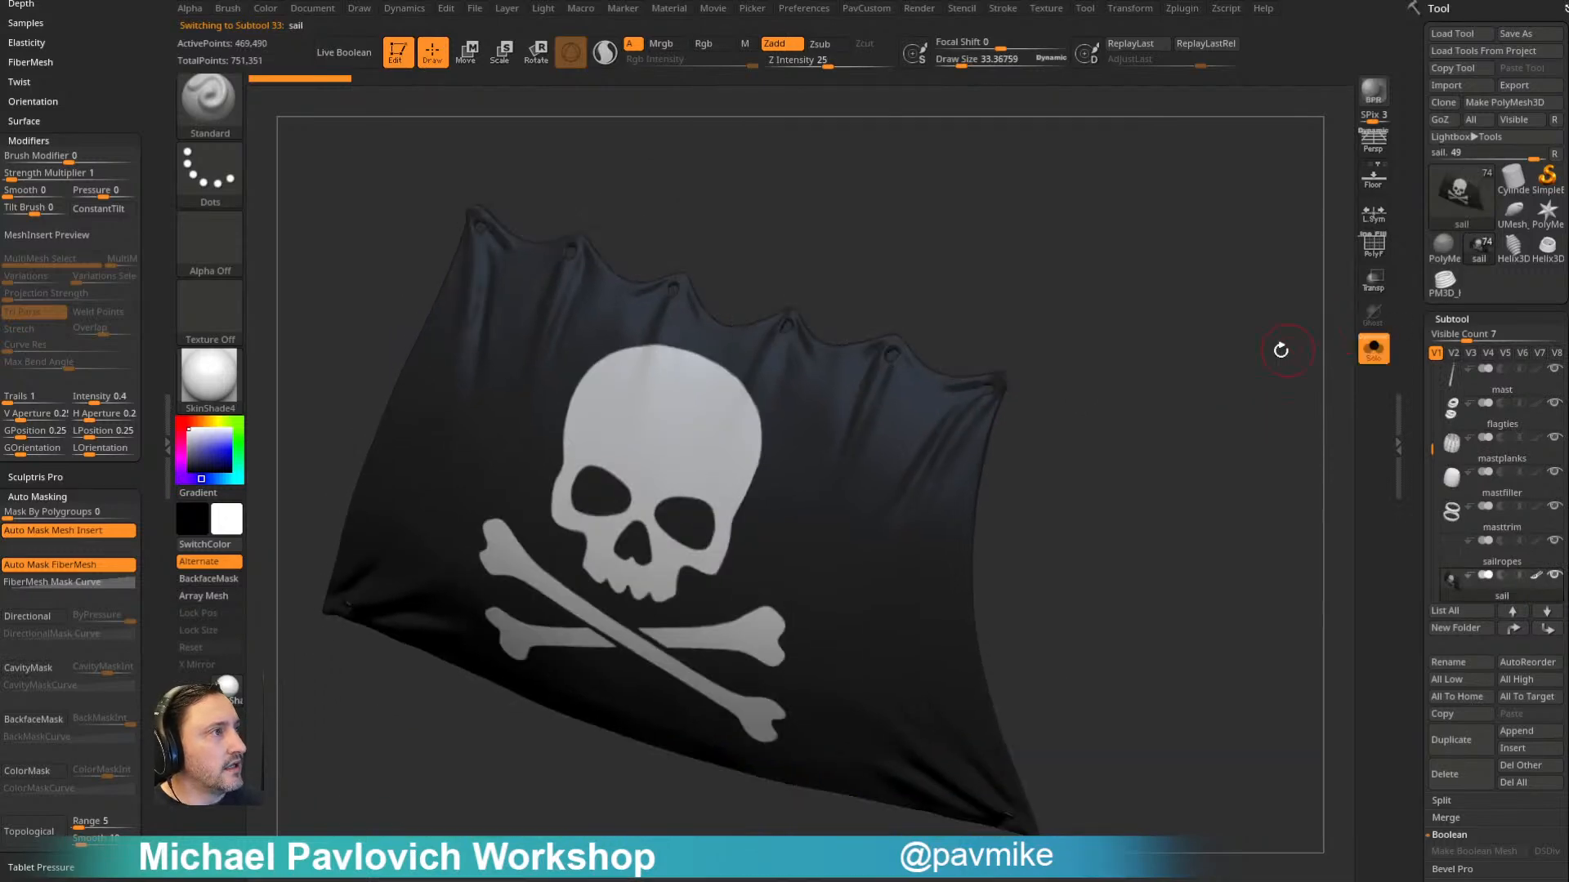
key("shift+f")
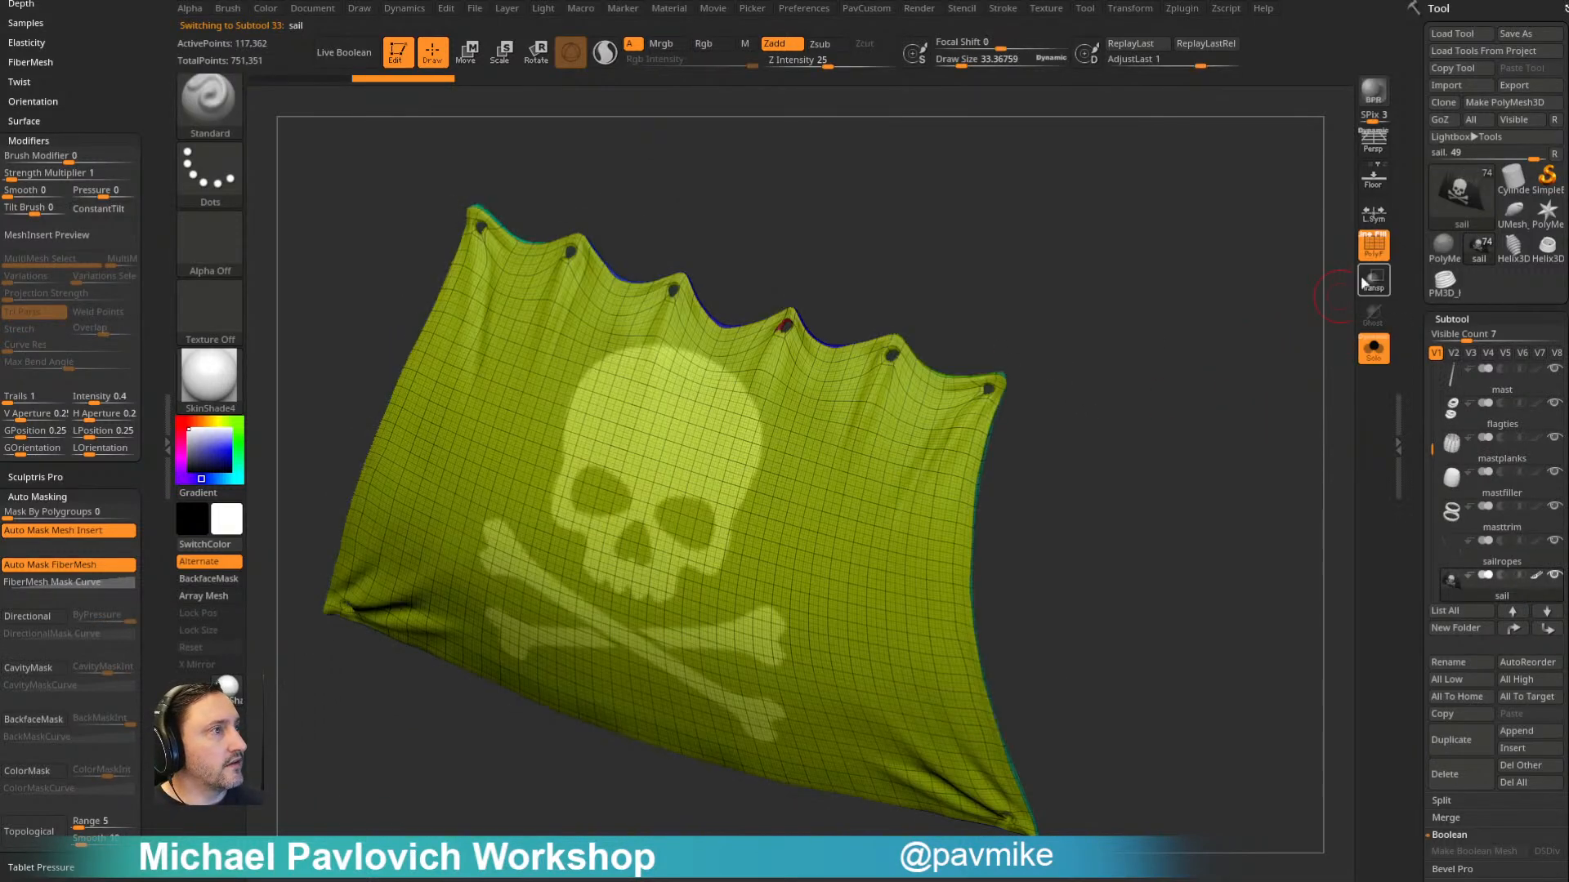
- Lower the sail to subdivision level 1 and examine its base topology and eyelet holes
left_click_drag(1419, 421, 1416, 236)
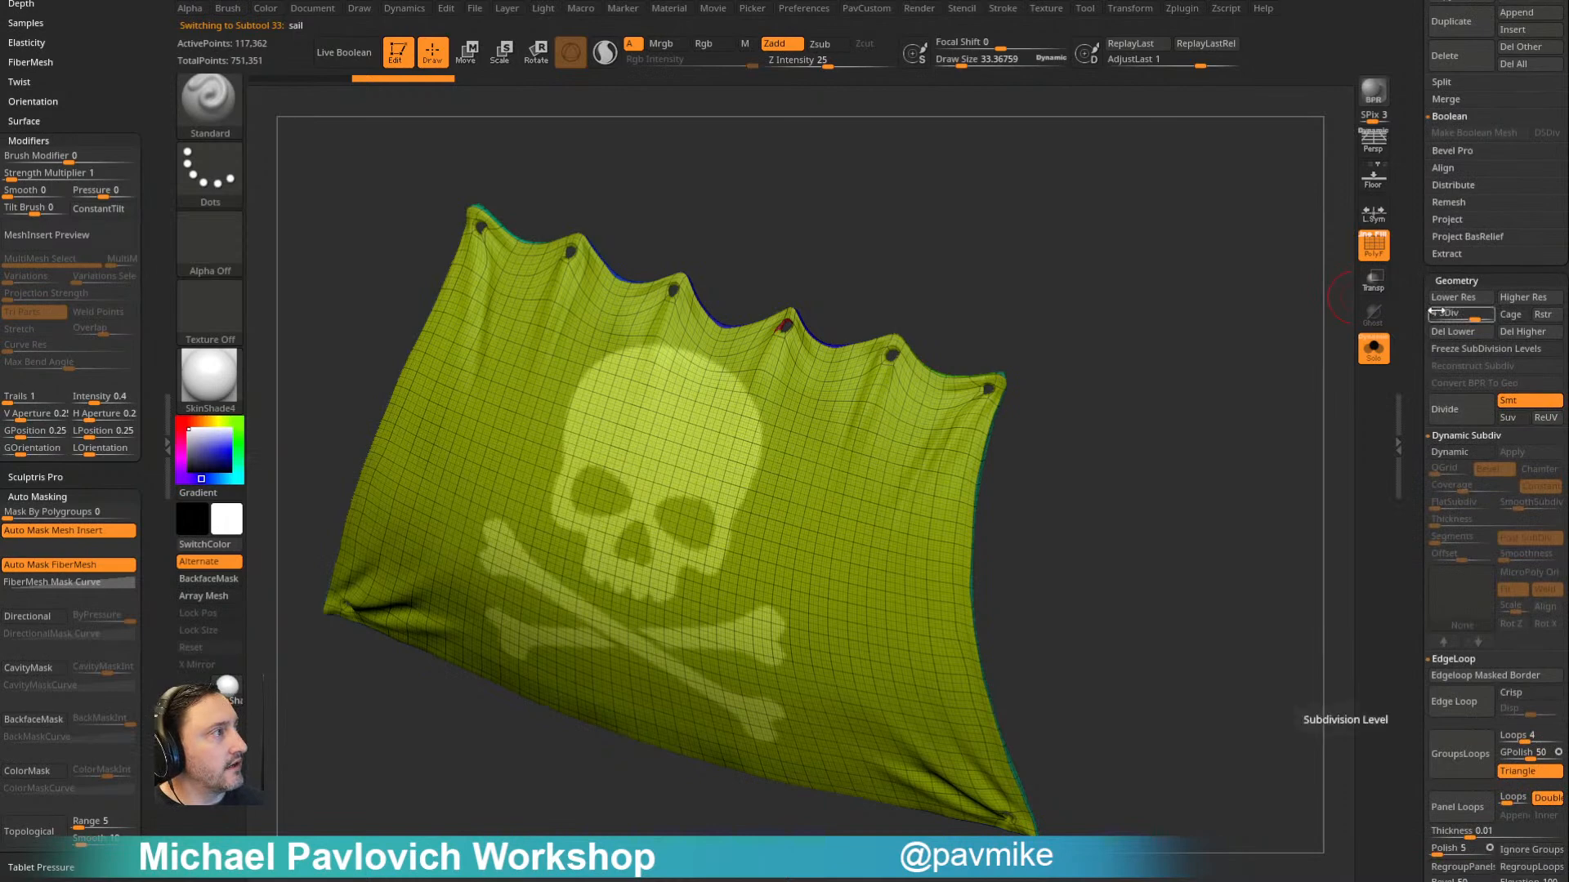
left_click_drag(1462, 316, 1422, 330)
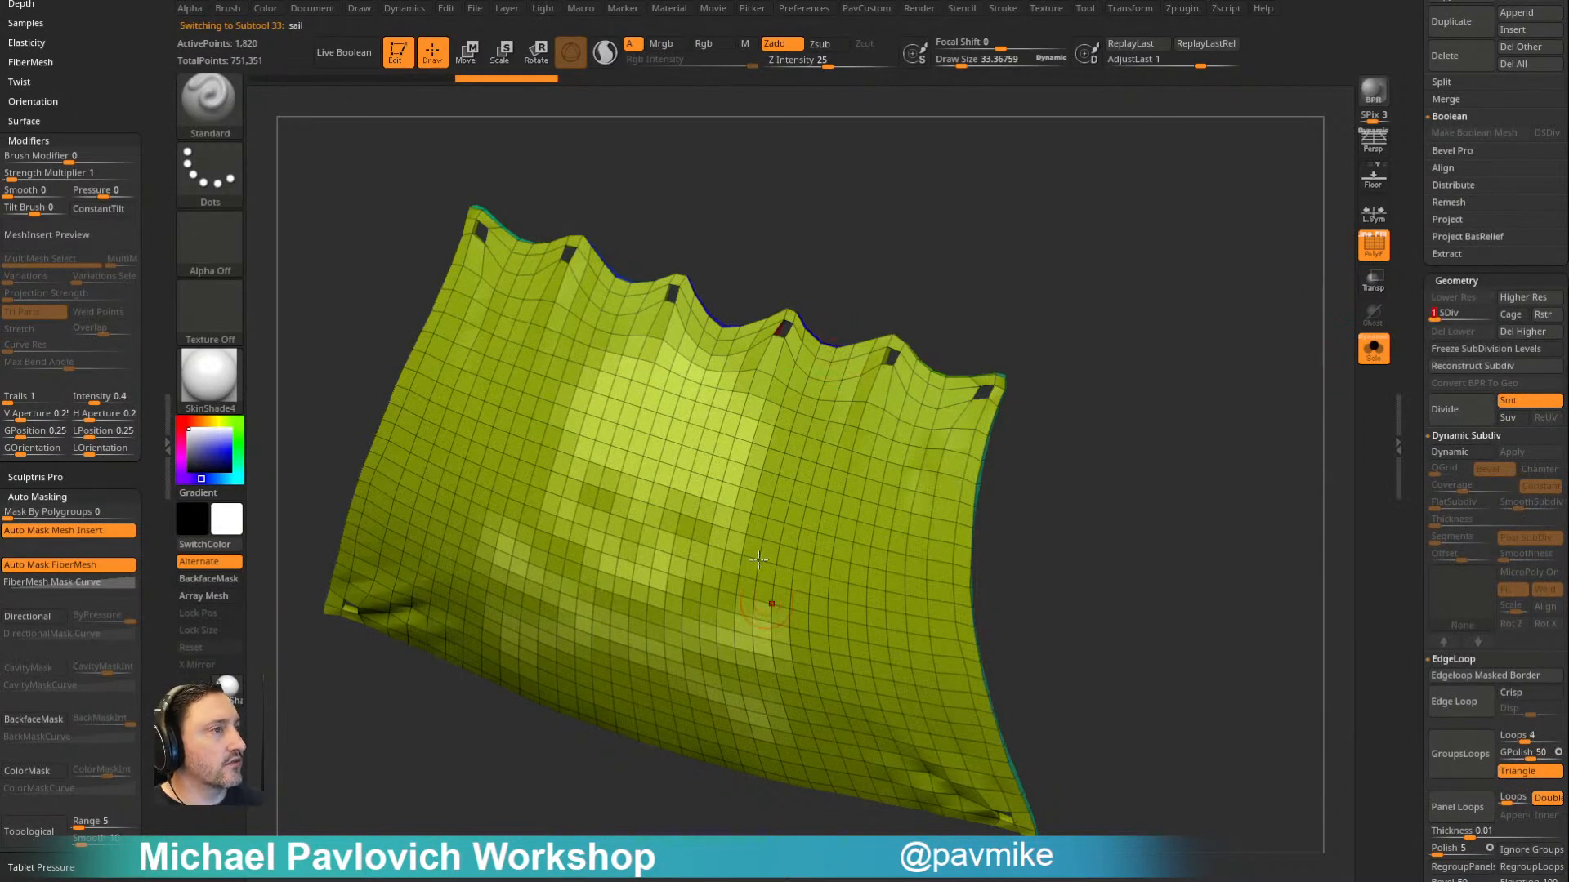
left_click_drag(711, 292, 1054, 336)
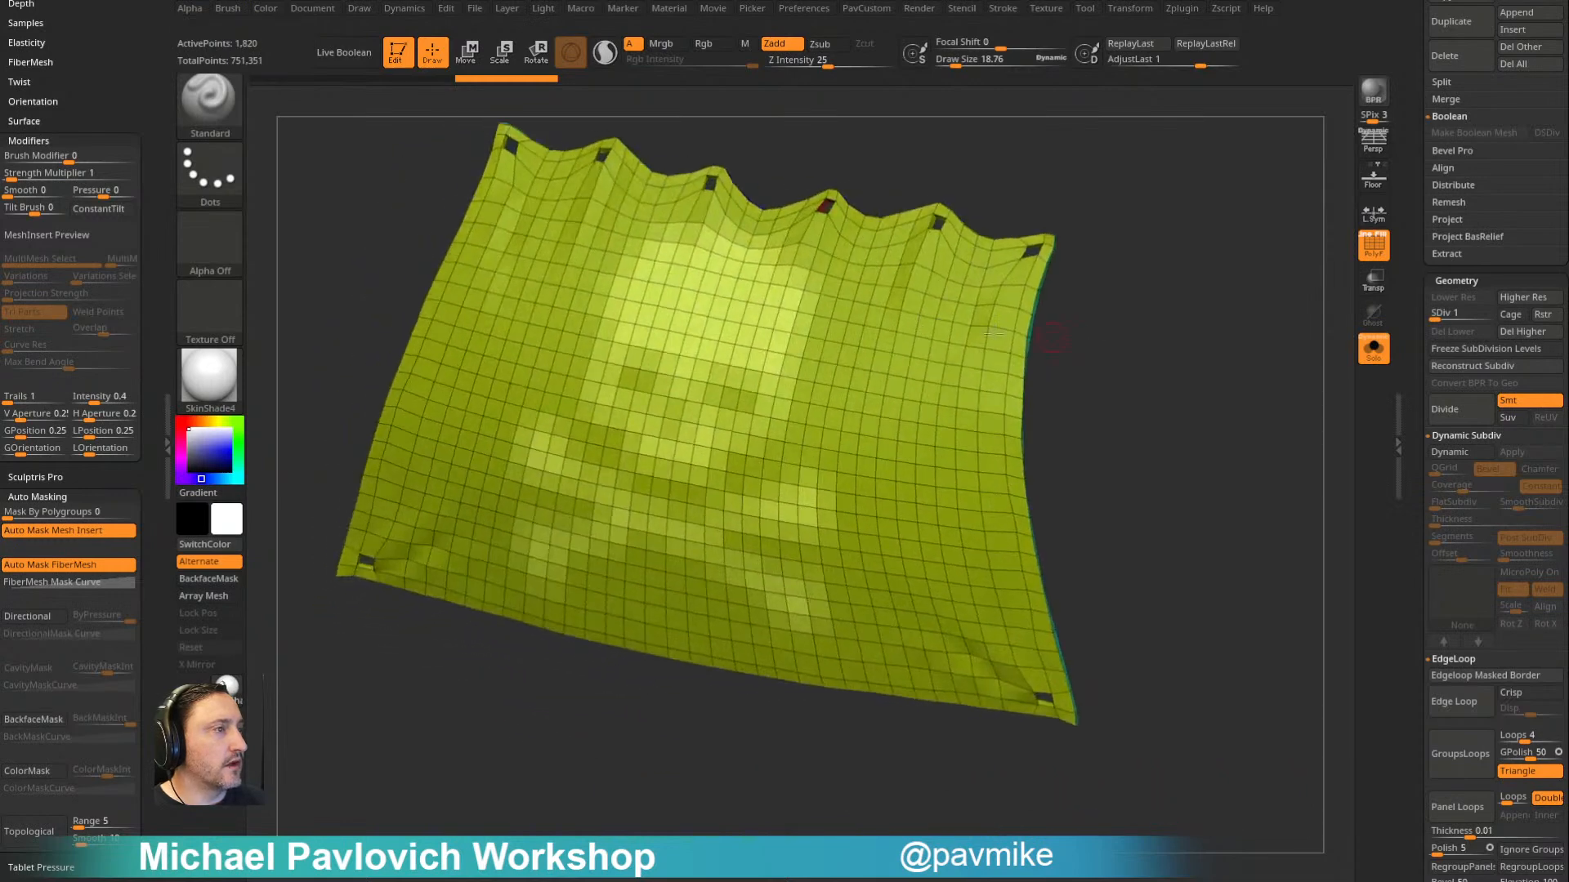
left_click_drag(1095, 259, 912, 362)
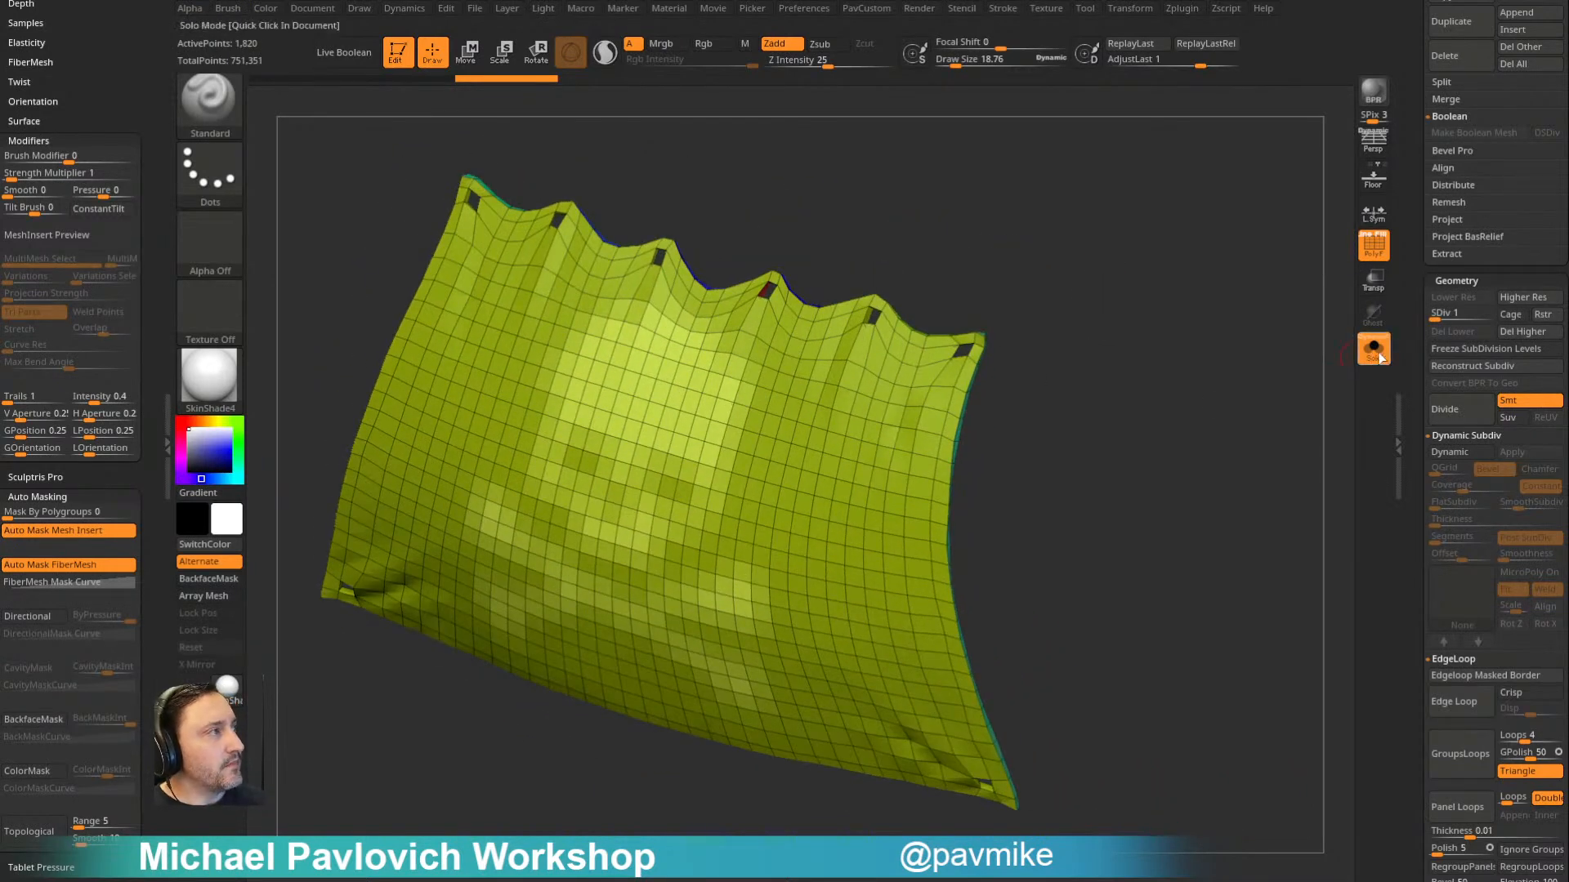
- Return the sail to subdivision level 5, hide its wireframe and leave Solo mode
left_click(1487, 313)
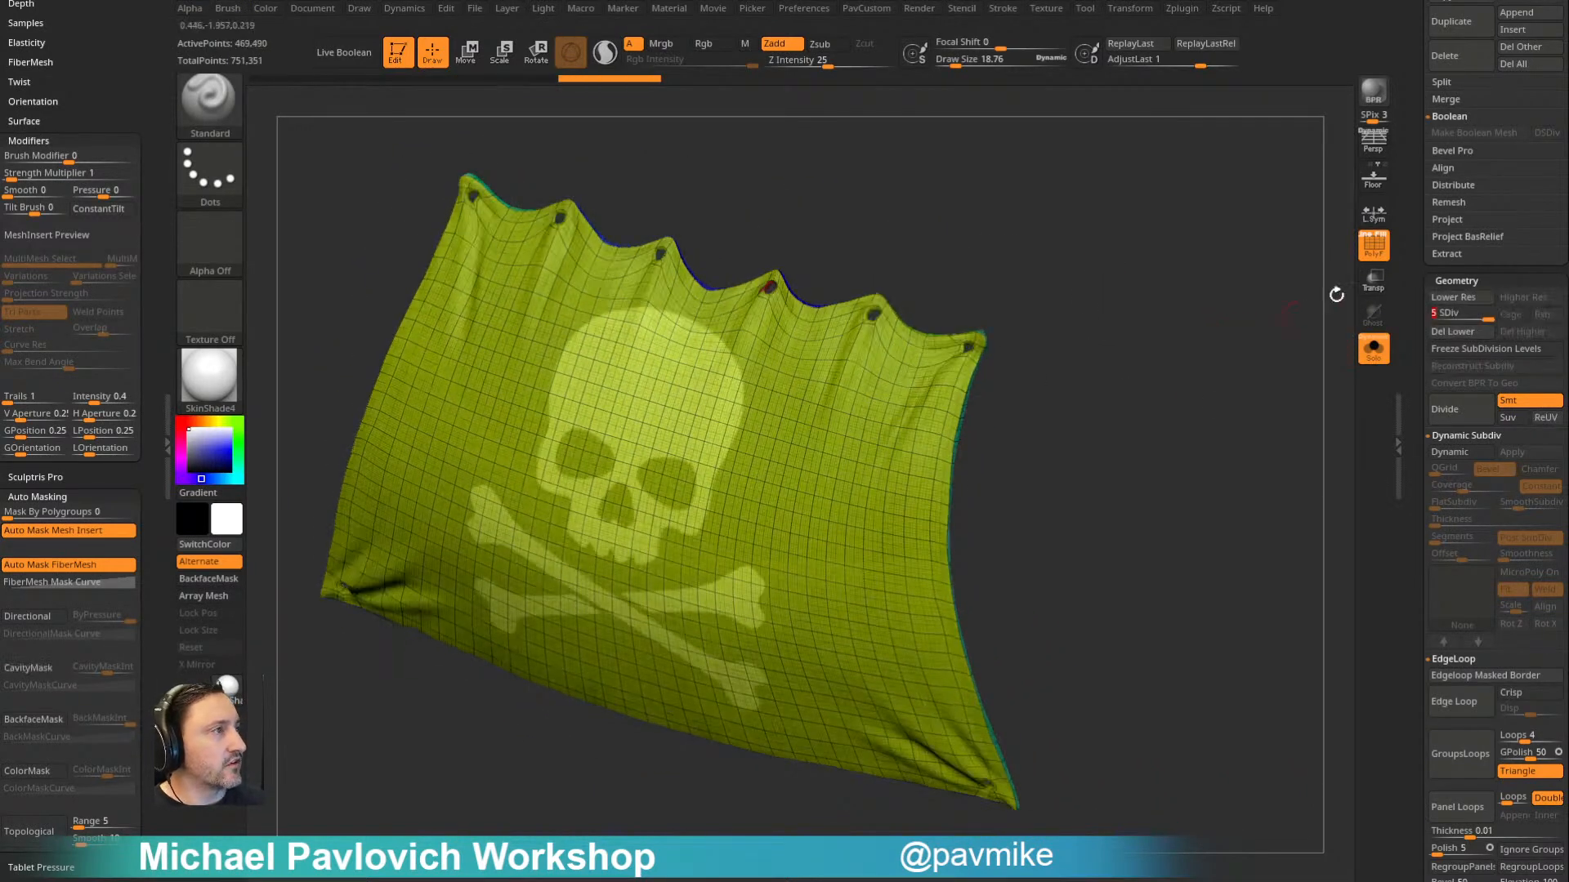
left_click(1373, 243)
left_click_drag(1201, 270, 1147, 279)
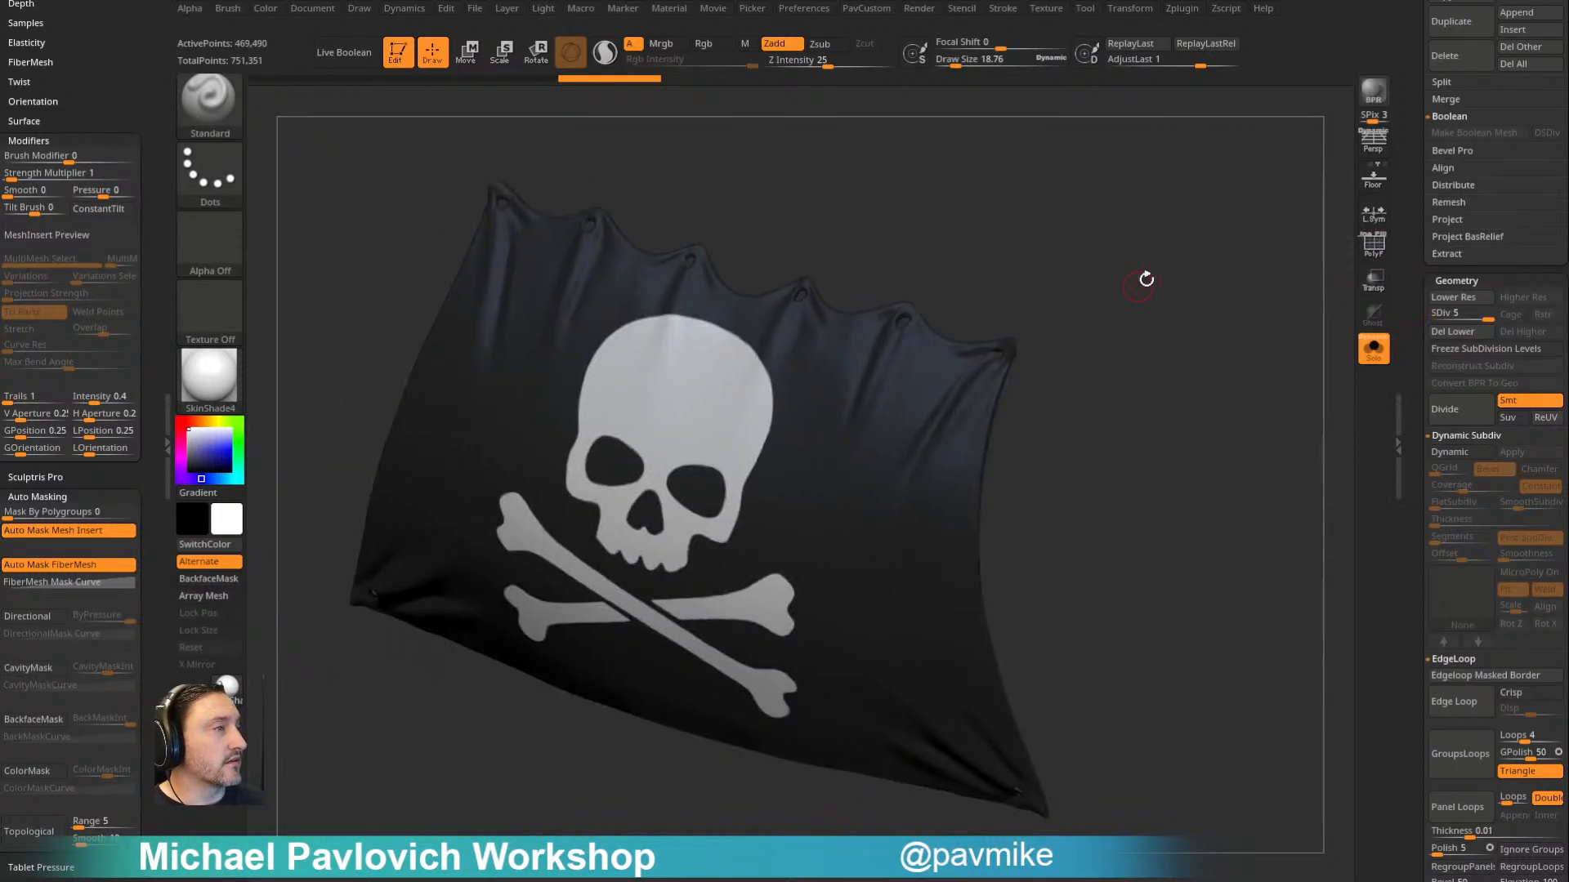
left_click(1373, 350)
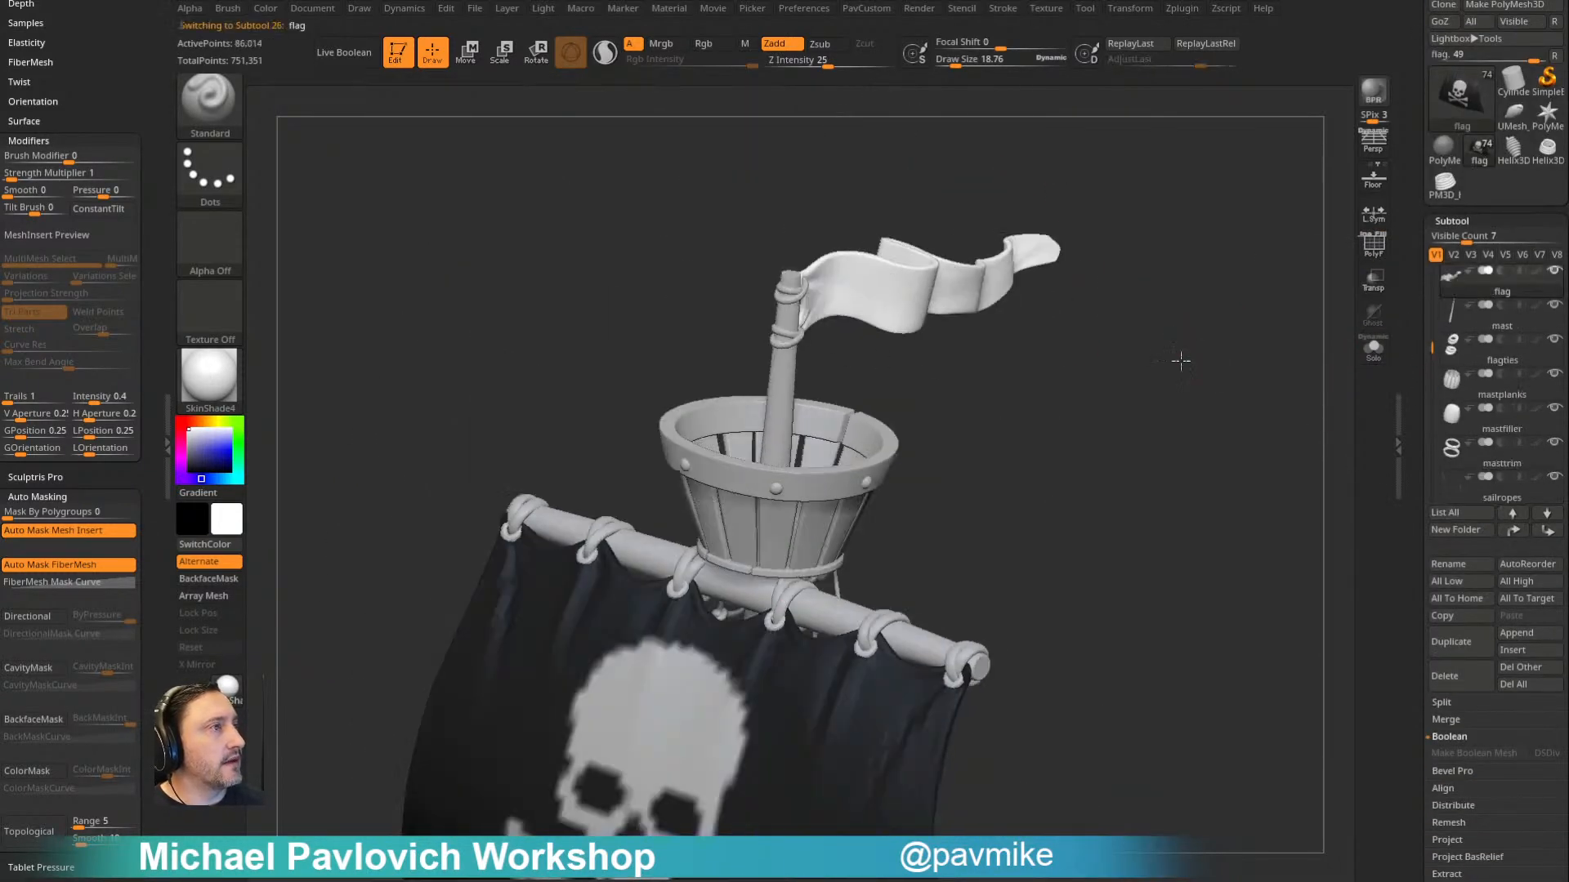
- Select the flag above the crow's nest, show its wireframe and isolate it with Solo
left_click_drag(1181, 360, 1330, 372)
left_click(1375, 245)
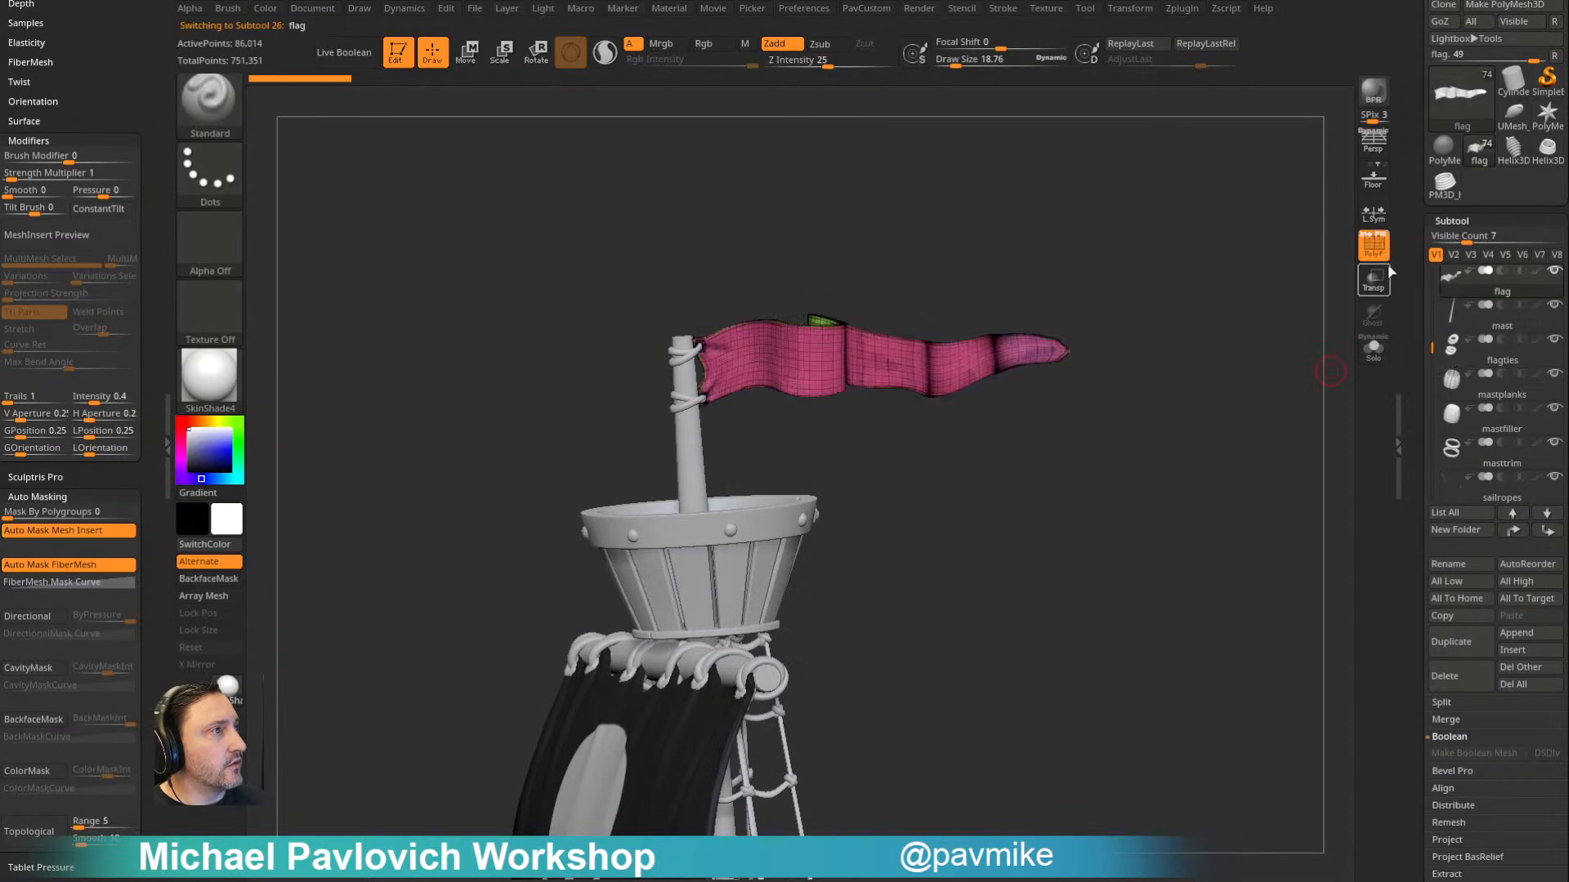
right_click_drag(1223, 317, 1250, 771, "ctrl")
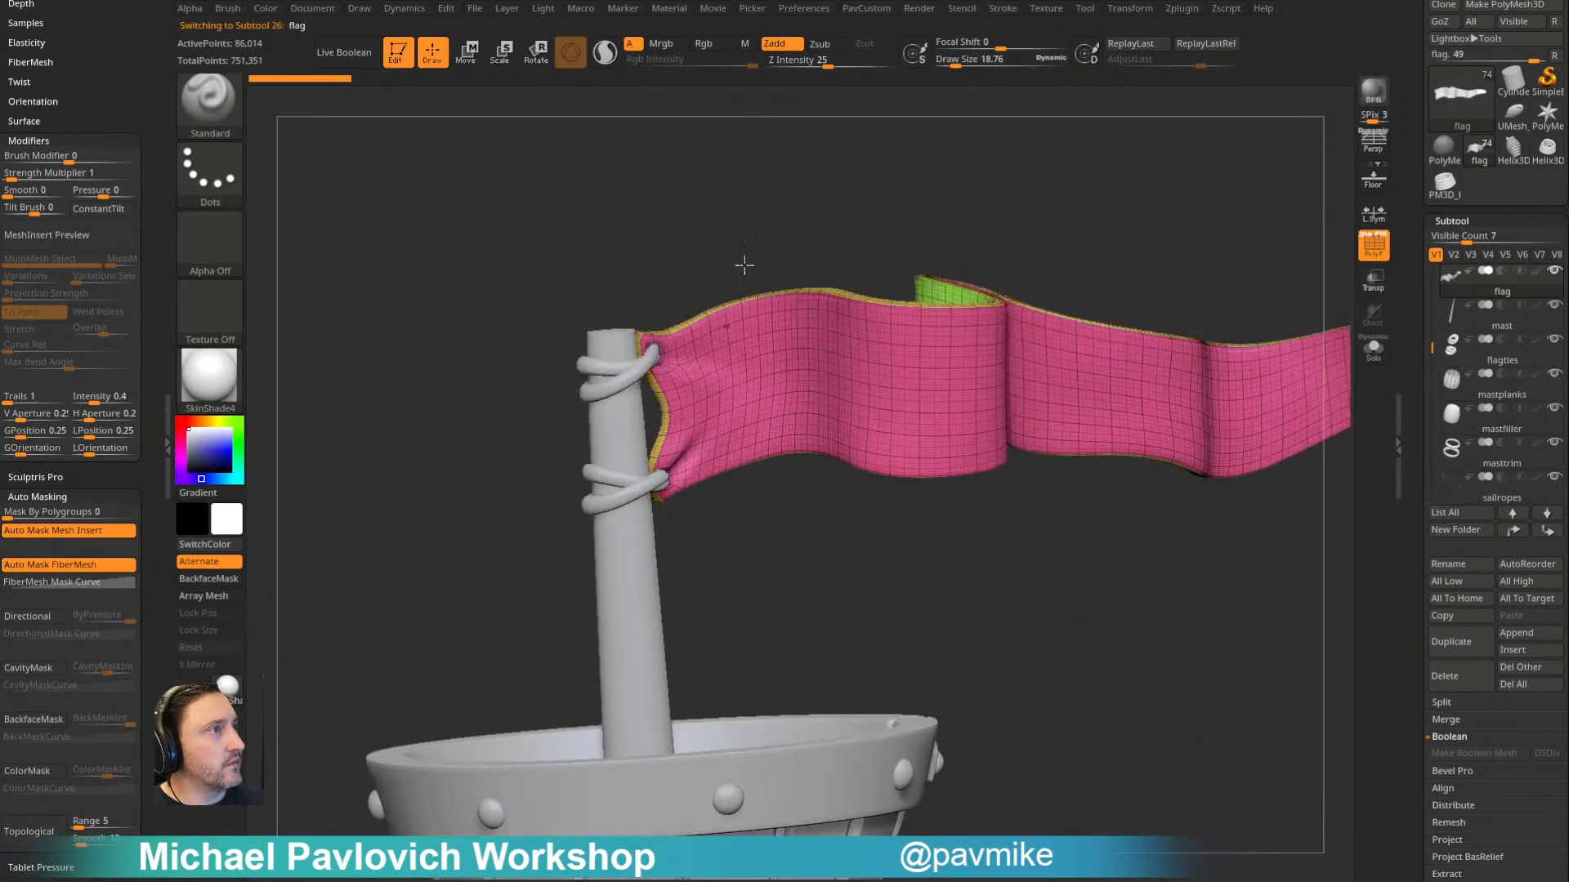
left_click(1377, 353)
key("shift+d")
right_click_drag(781, 267, 913, 436, "alt")
right_click_drag(913, 436, 1078, 338, "ctrl")
- Lower the flag to subdivision level 1 and frame its eyelet end closely
scroll(1413, 441, "down", 10)
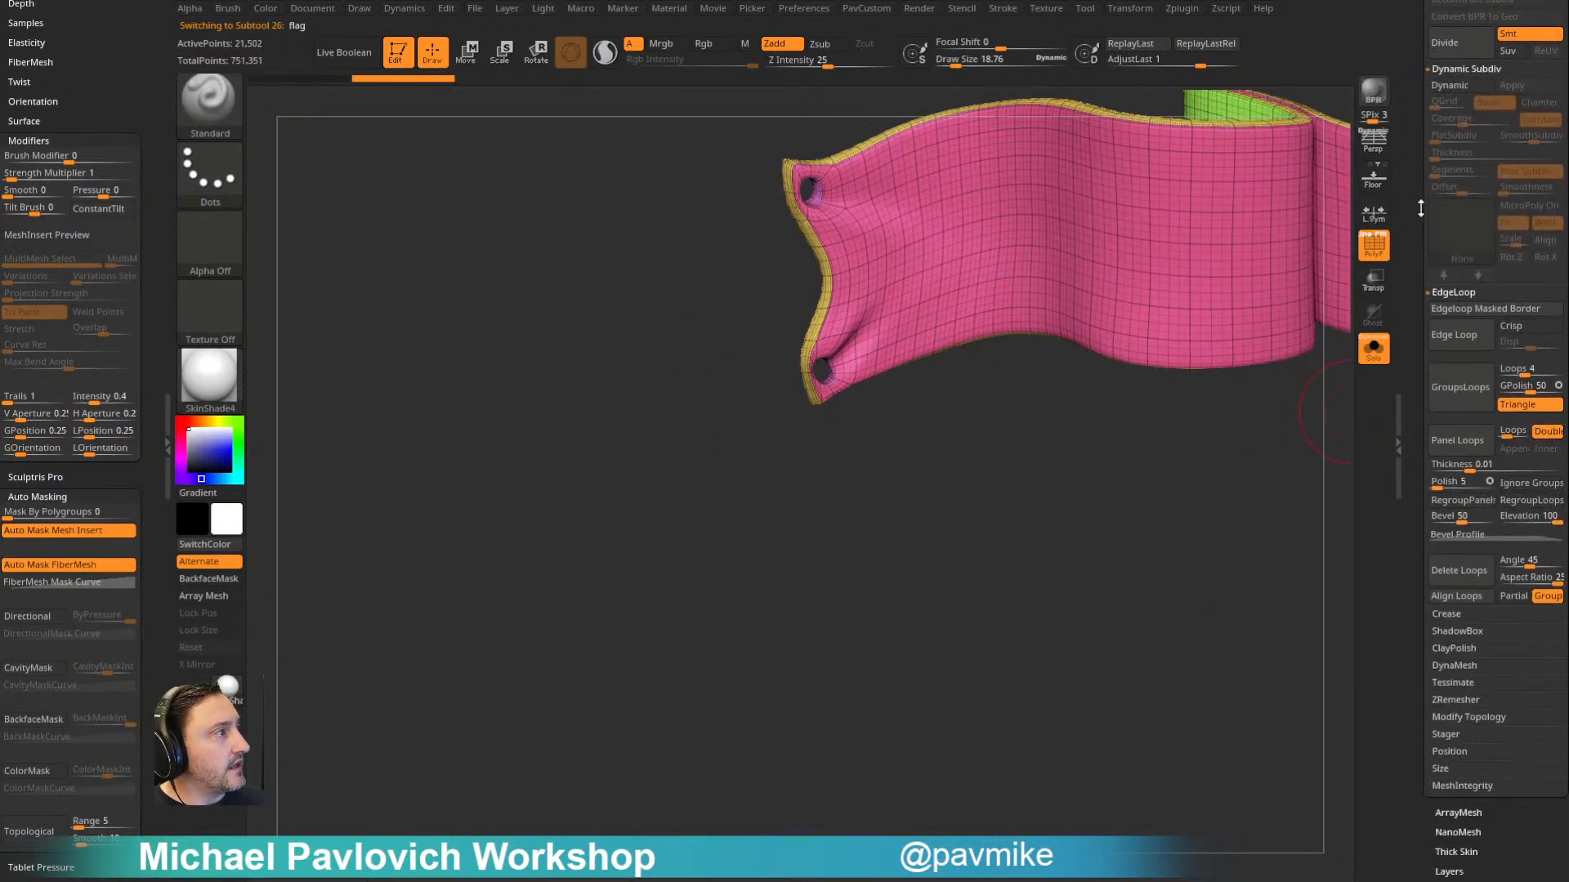
left_click_drag(1444, 110, 1433, 111)
mouse_move(638, 371)
right_mouse_down("alt")
mouse_move(645, 592)
mouse_move(739, 529)
mouse_move(517, 513)
mouse_move(998, 564)
mouse_move(694, 768)
right_mouse_up("alt")
key("s")
left_click_drag(891, 521, 880, 521)
- Set the ZModeler point action to Split and delete the flag's higher subdivision levels
key("b")
key("z")
key("m")
key("space")
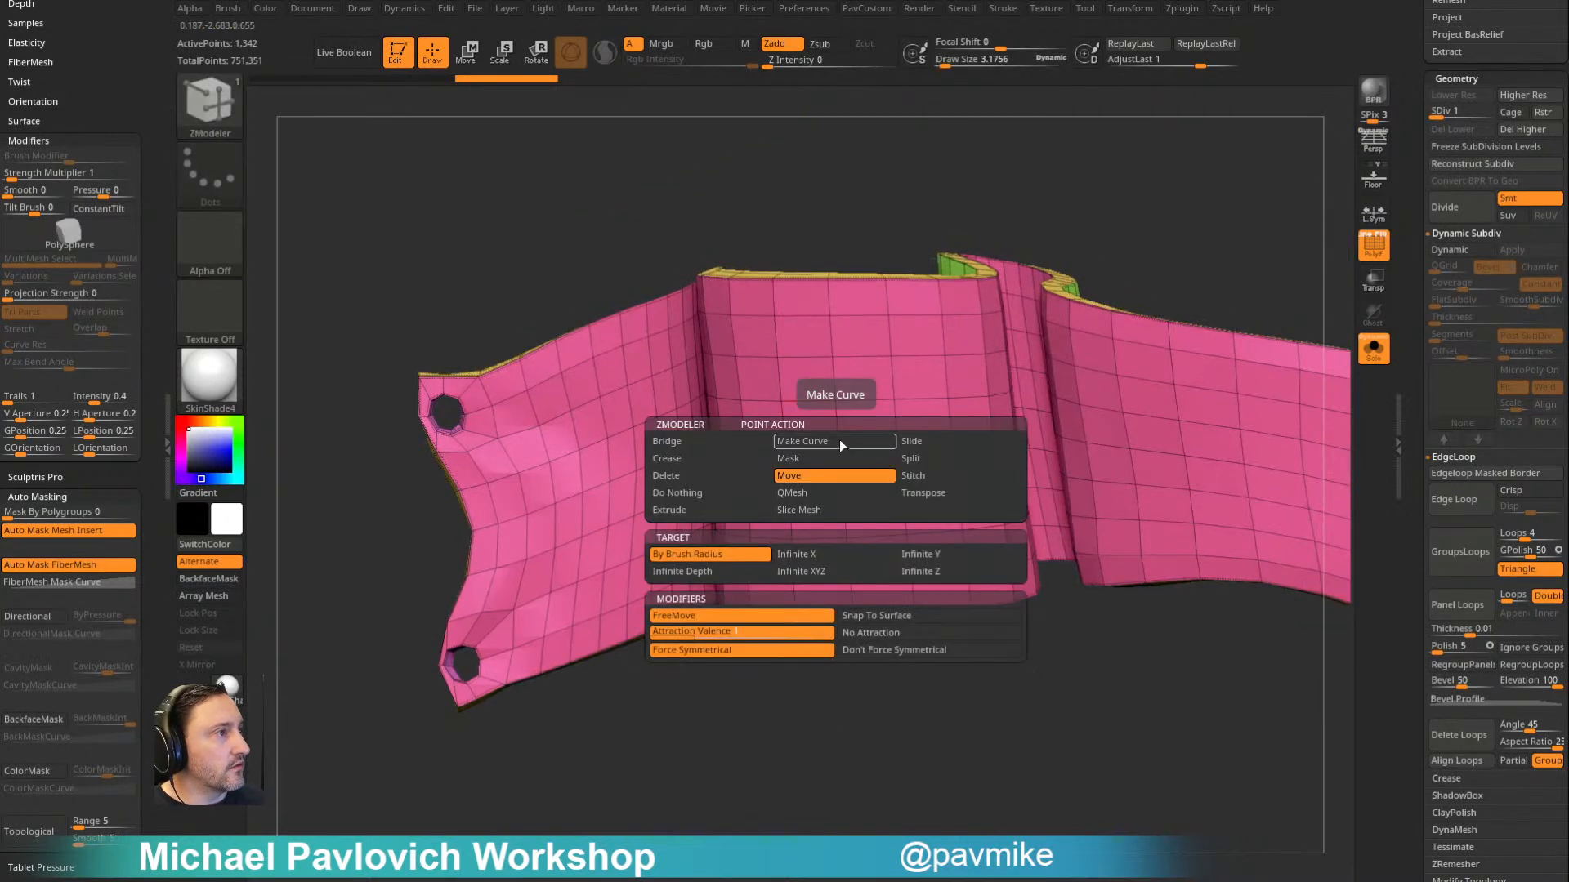
left_click(786, 492)
left_click(678, 554)
left_click(839, 448)
left_click_drag(1415, 417, 1414, 506)
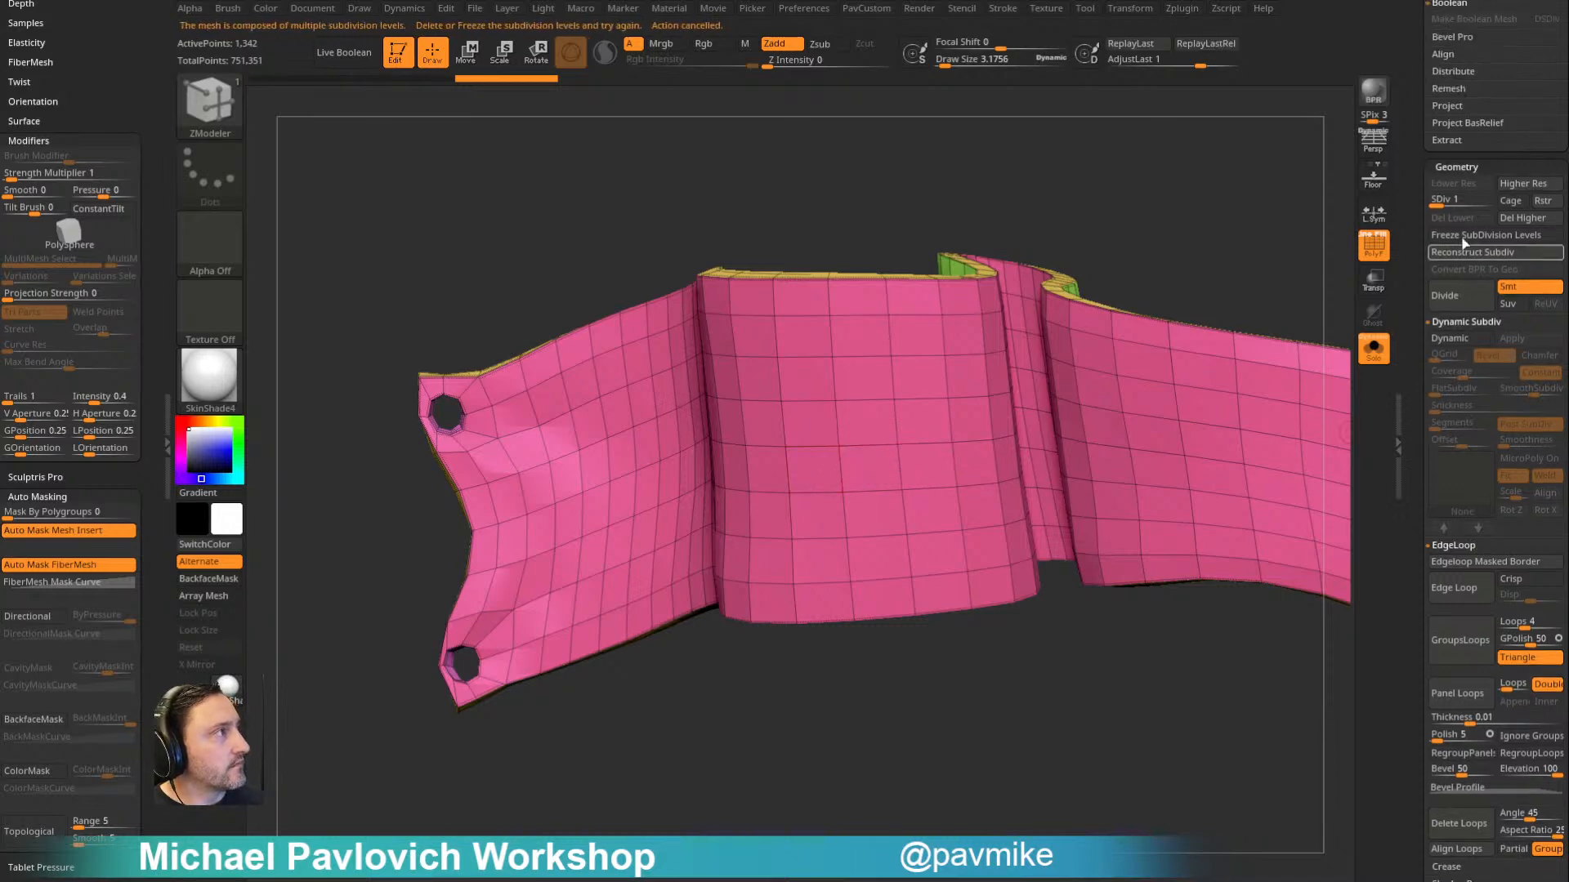
left_click(1522, 218)
- Try splitting a point on both the front and back faces of the flag, and undo the splits
left_click_drag(842, 451, 862, 453)
left_click_drag(822, 736, 654, 846)
left_click_drag(1088, 254, 1052, 214)
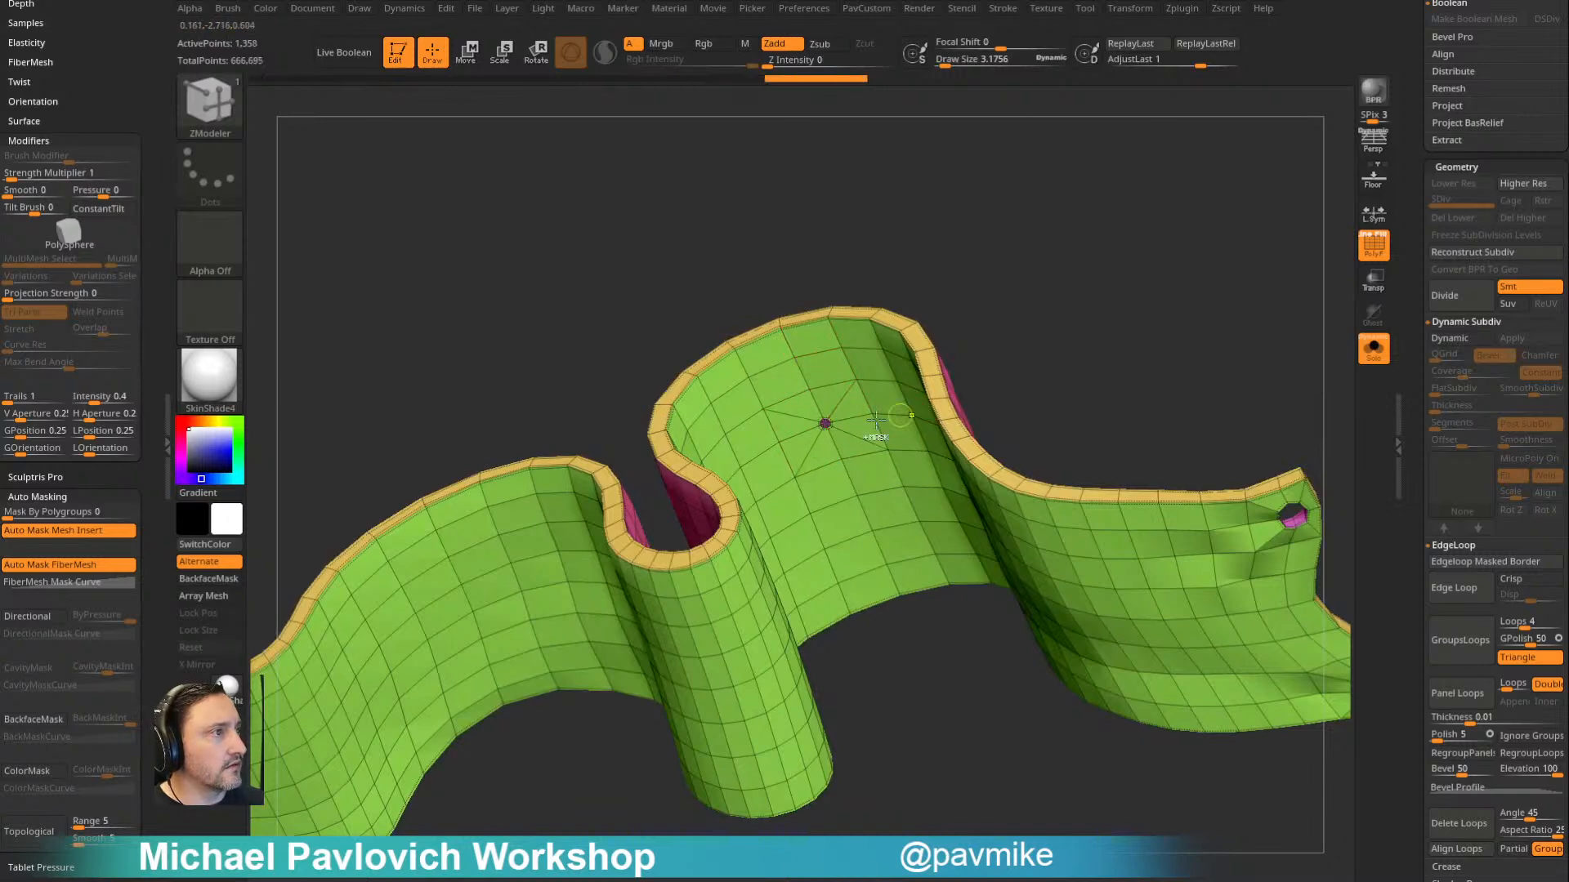
key("ctrl+z")
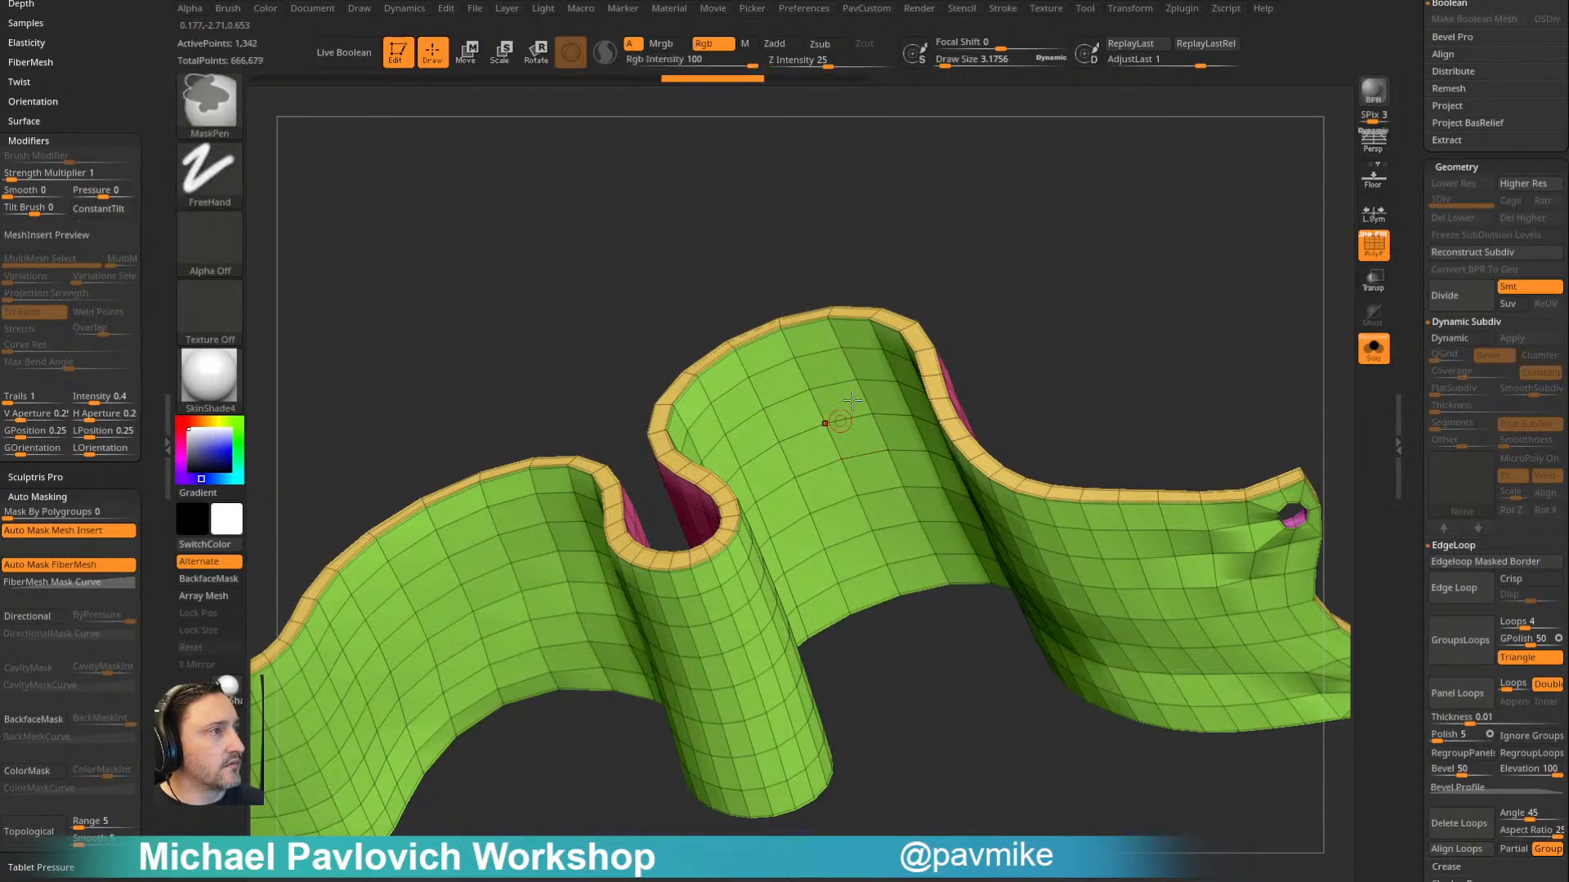
left_click_drag(957, 252, 981, 235)
key("ctrl+z")
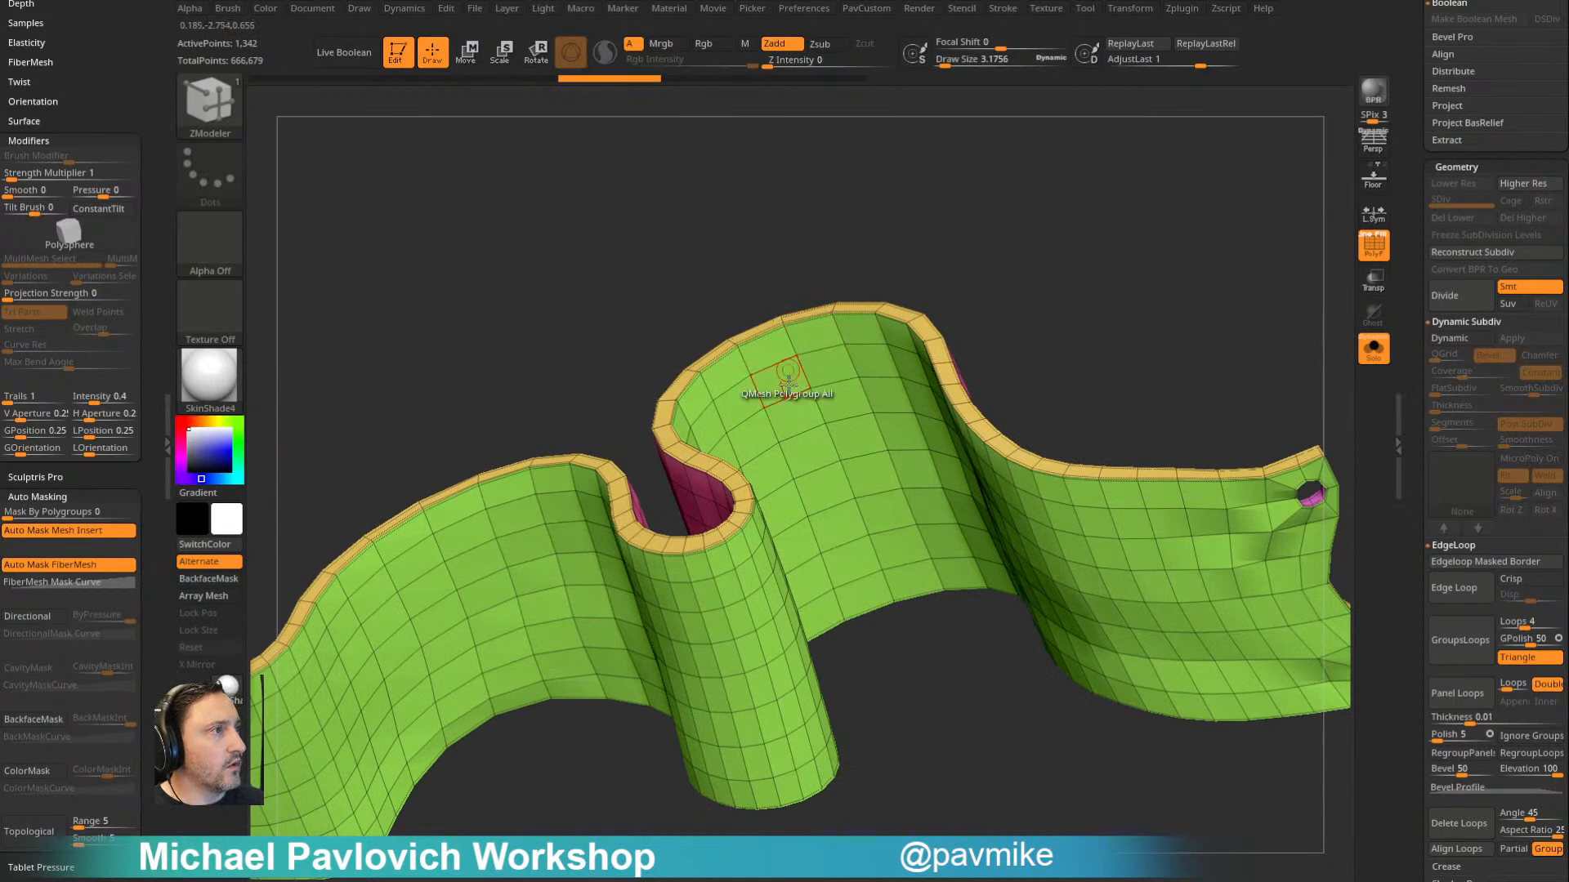
- Split matching points on the flag's front and back faces into round polygons for a hole
left_click_drag(838, 437, 842, 446)
right_click_drag(841, 446, 937, 425)
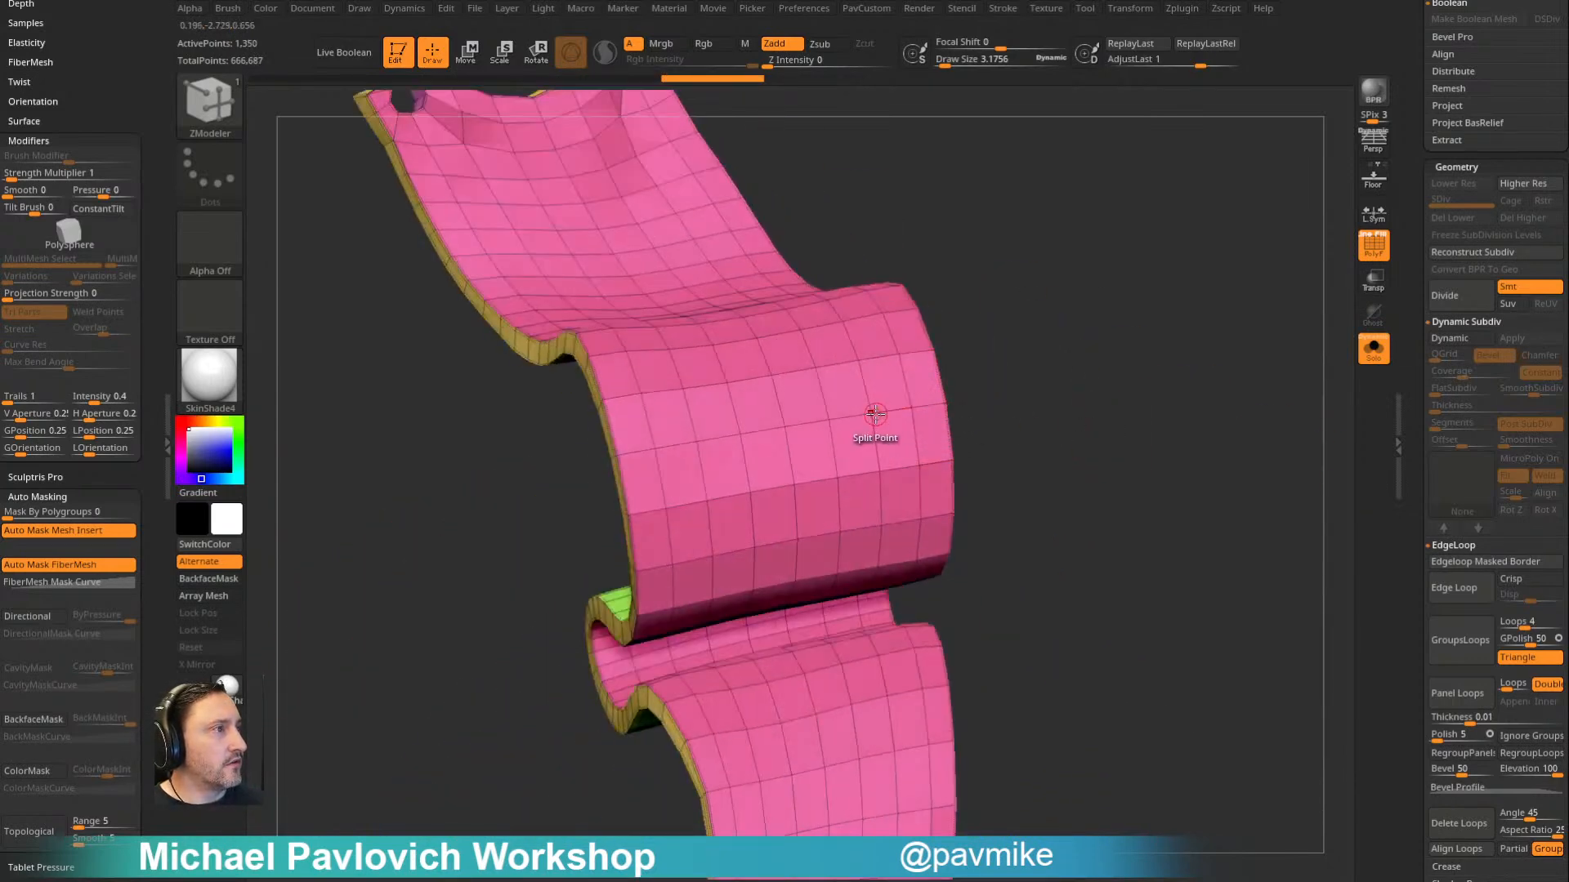
right_click_drag(1036, 365, 1073, 387)
key("ctrl+z")
left_click(834, 422)
left_click_drag(1100, 395, 968, 270)
left_click_drag(914, 217, 876, 282)
- Set the polygon action to PolyGroup and give the round split polygons on the flag's front and back faces their own polygroup
key("space")
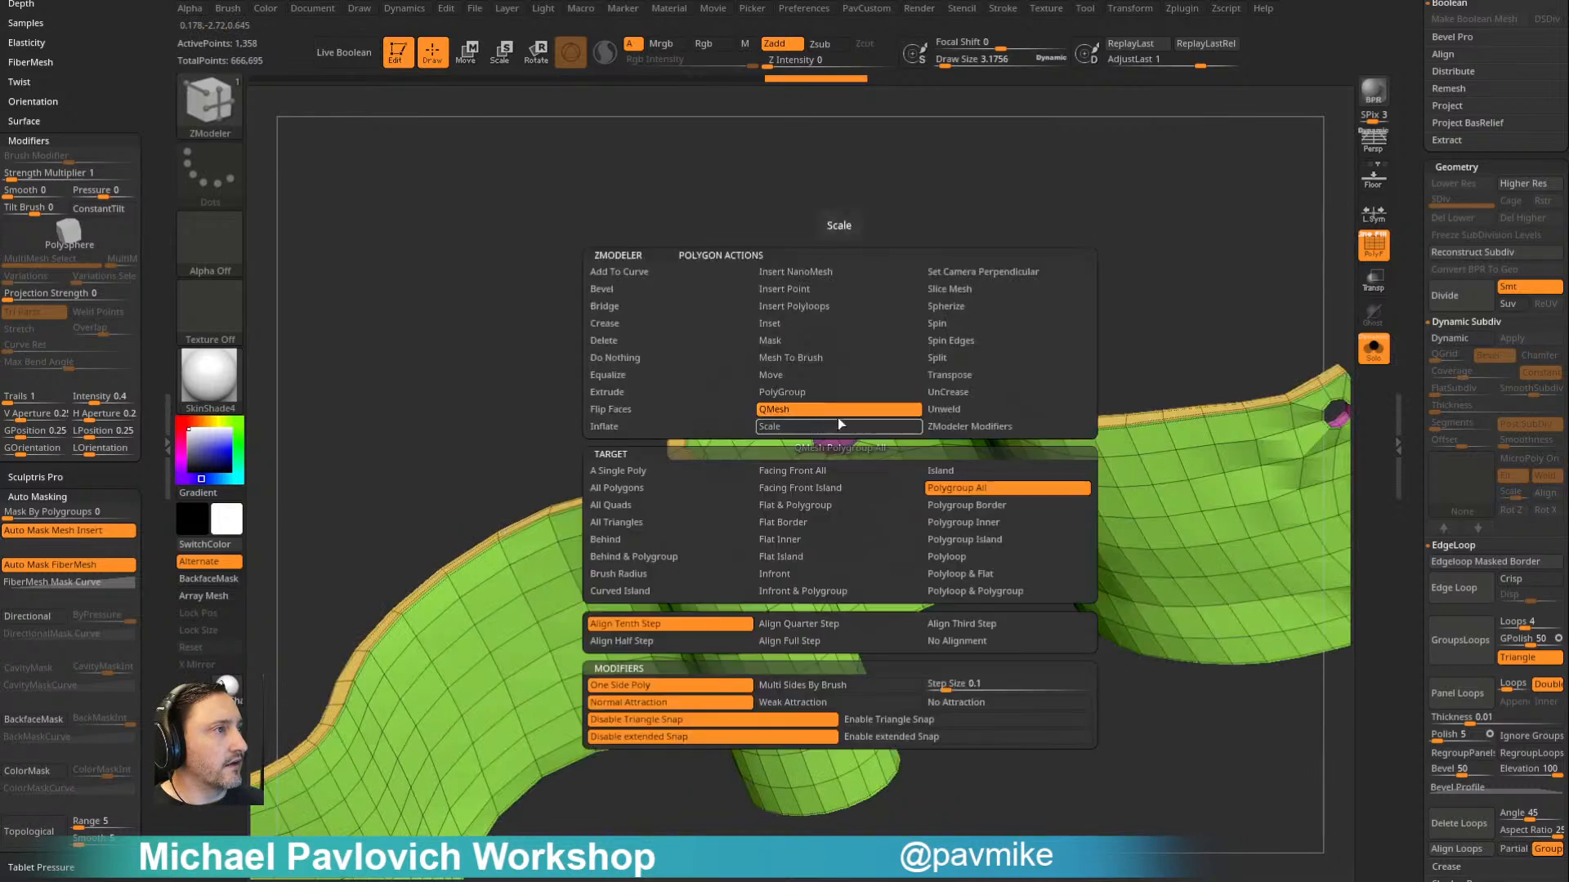
left_click(828, 396)
left_click_drag(992, 280, 1213, 124)
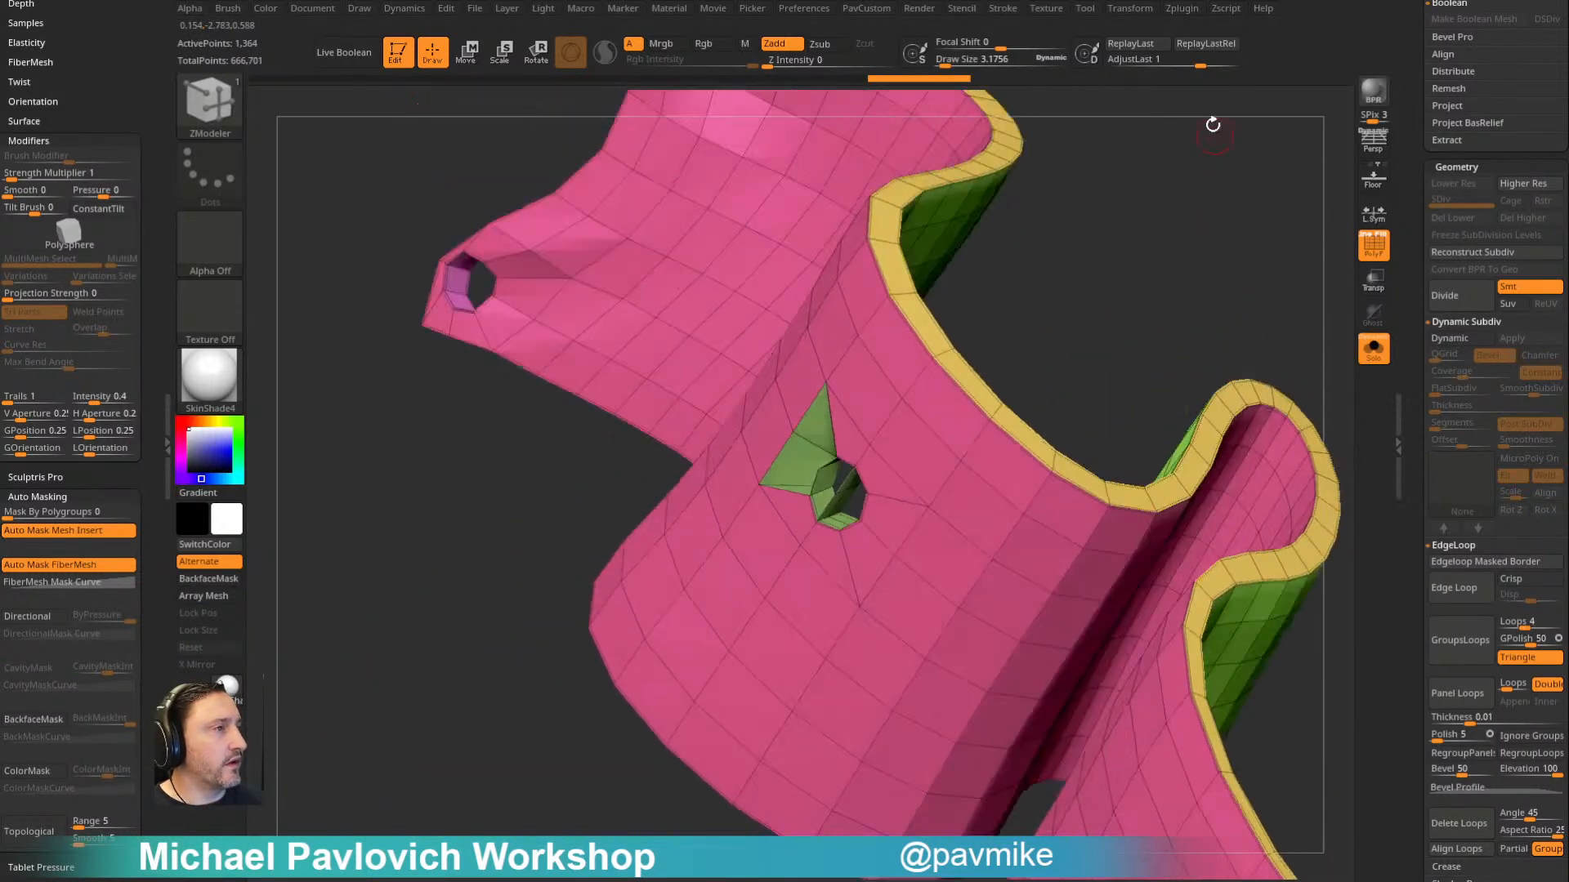
left_click(858, 470)
left_click_drag(1076, 312, 1117, 303)
- Delete the round polygons on both flag faces using the Delete action with the Polygroup All target
right_click(833, 472)
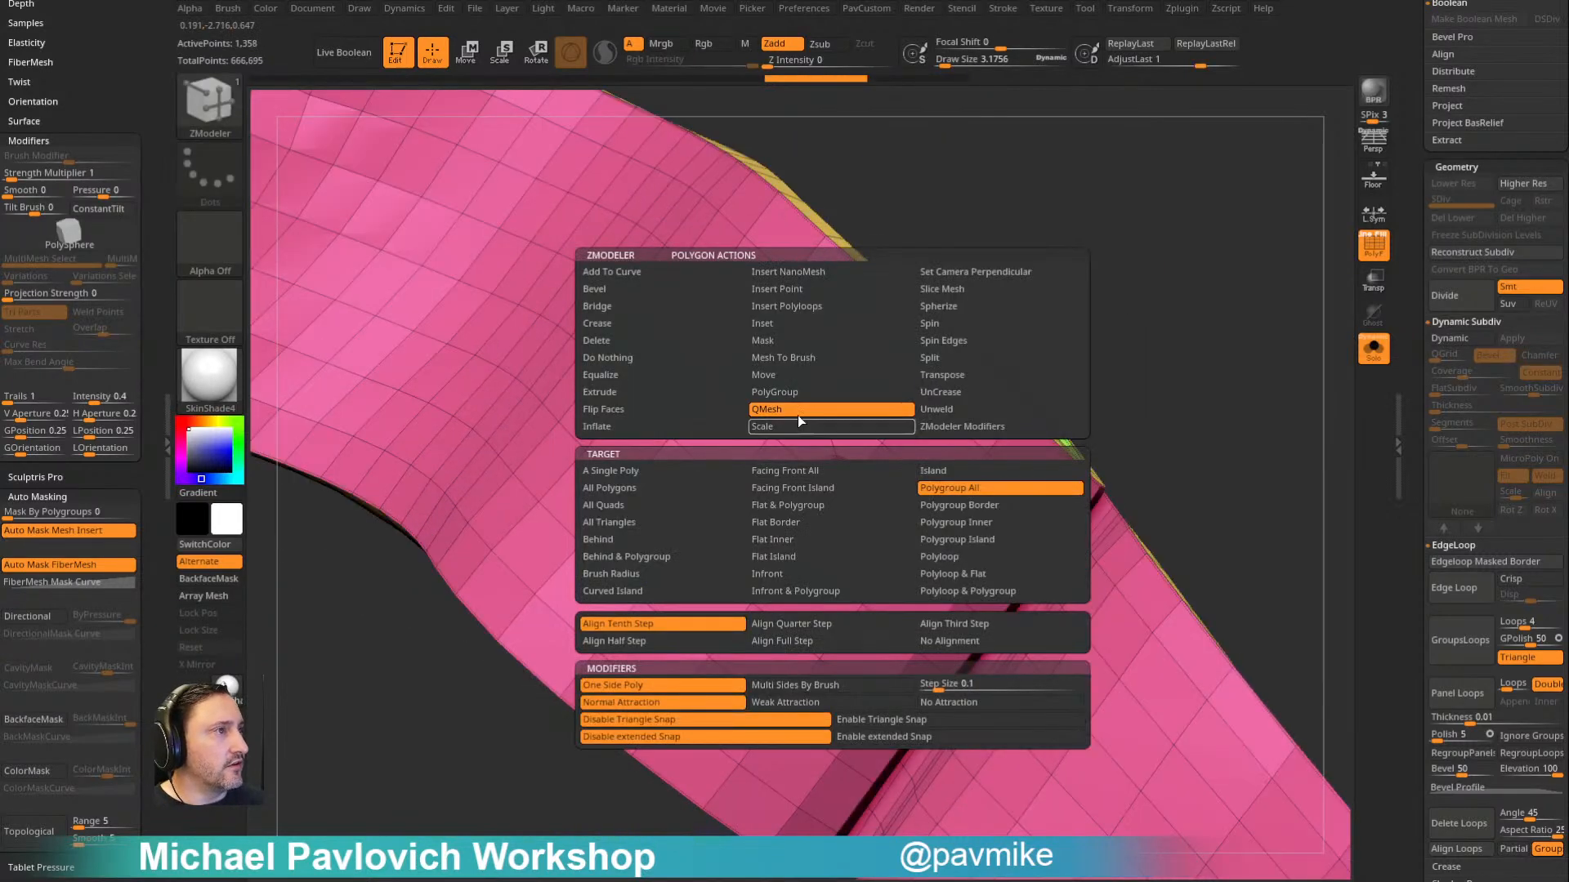
left_click(673, 343)
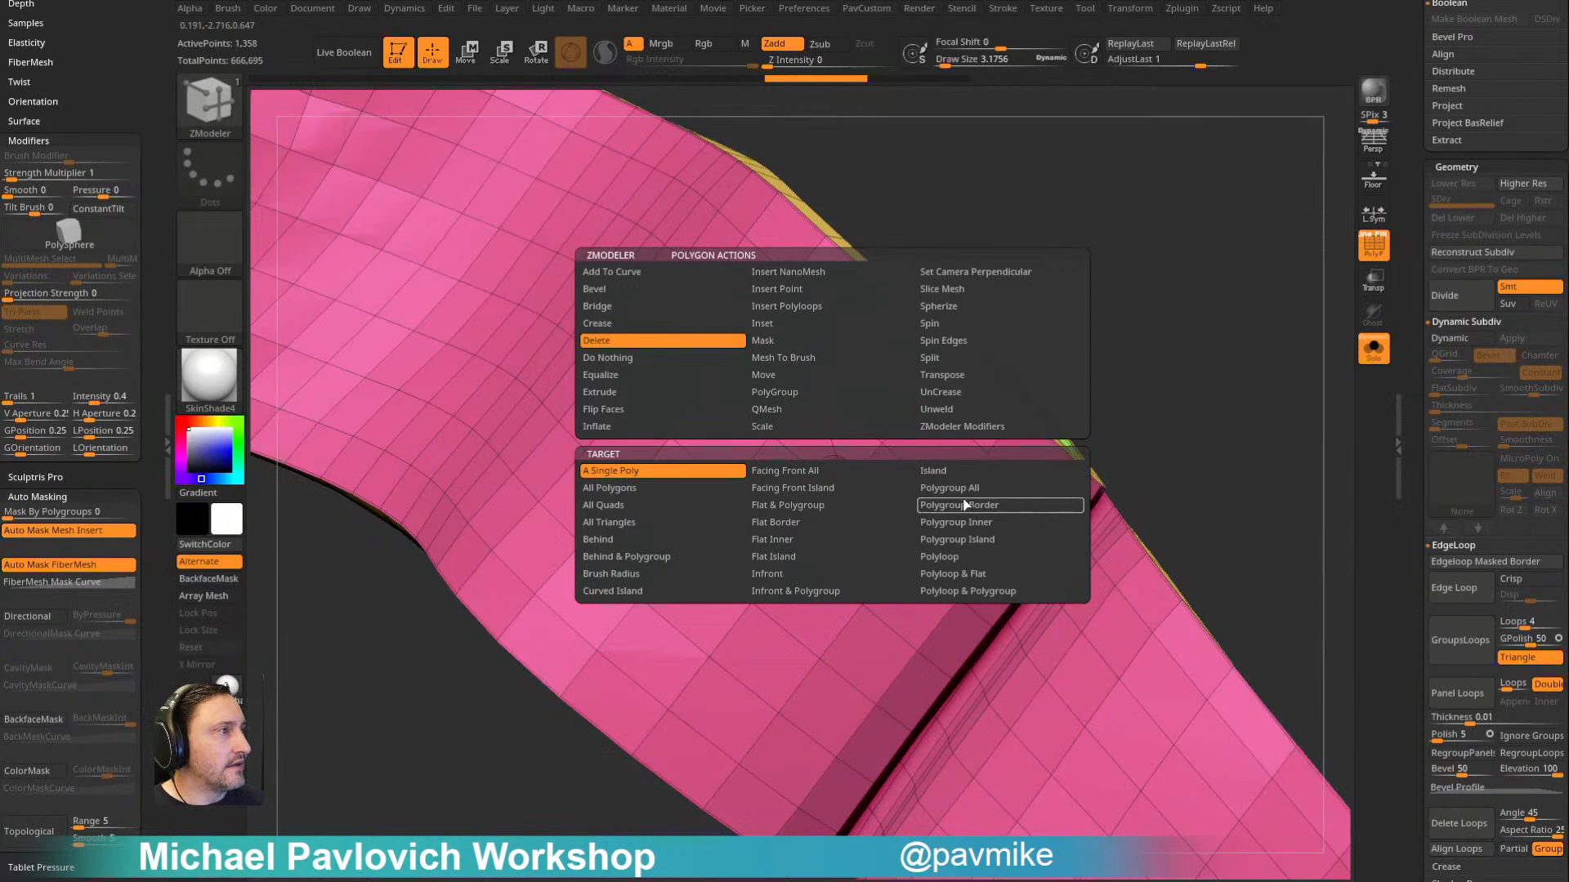
left_click(842, 490)
left_click_drag(891, 445, 1198, 306)
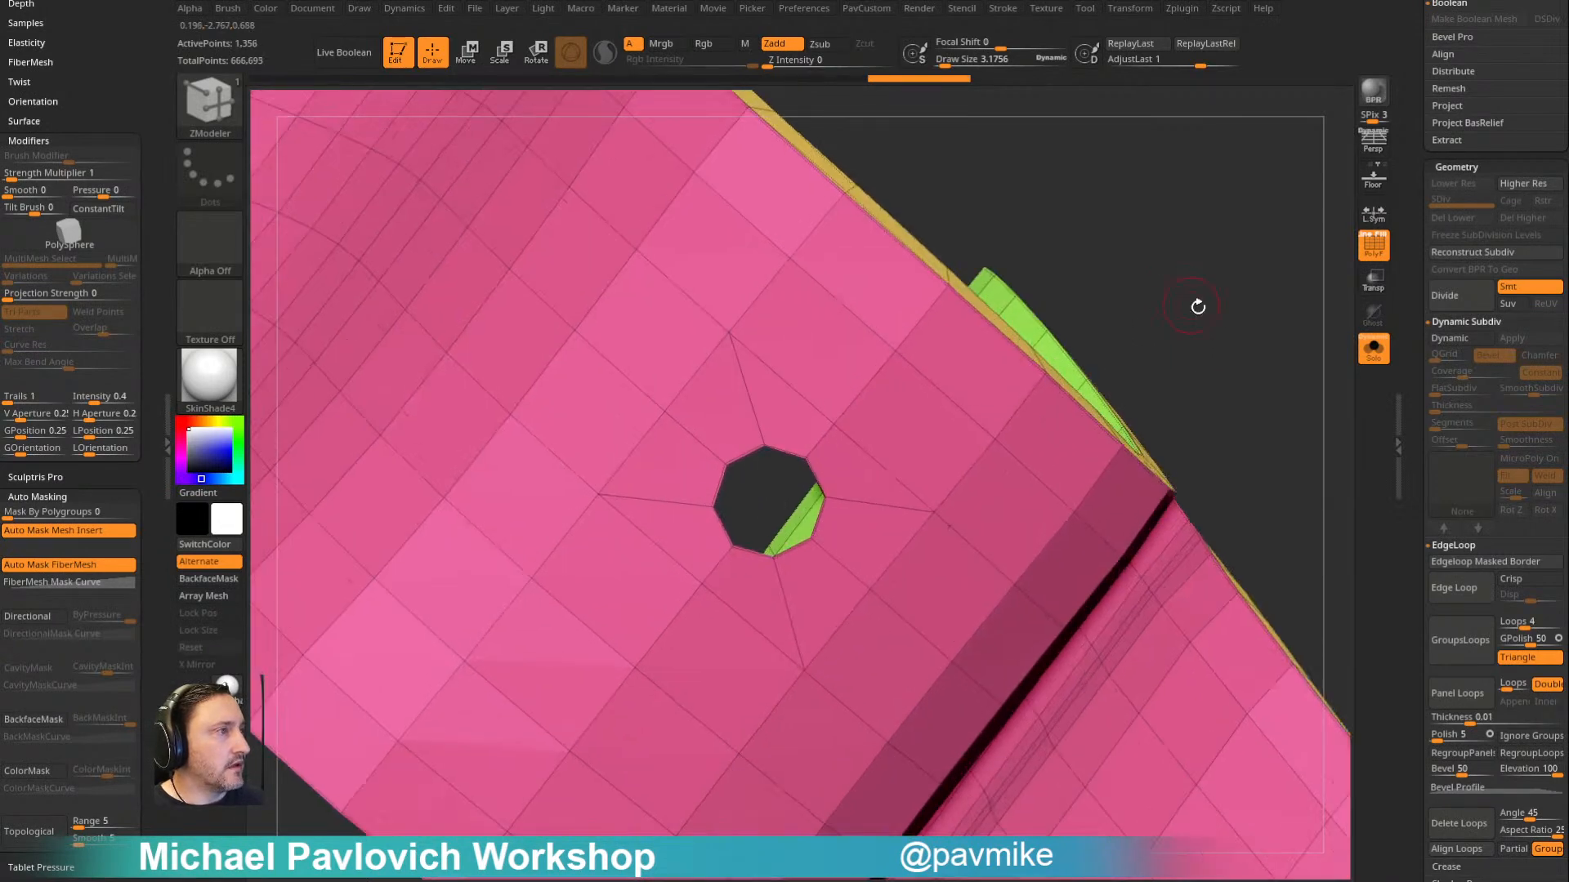
- Bridge the borders of the two round openings to wall the hole through the flag's thickness
right_click(783, 461)
left_click(629, 443)
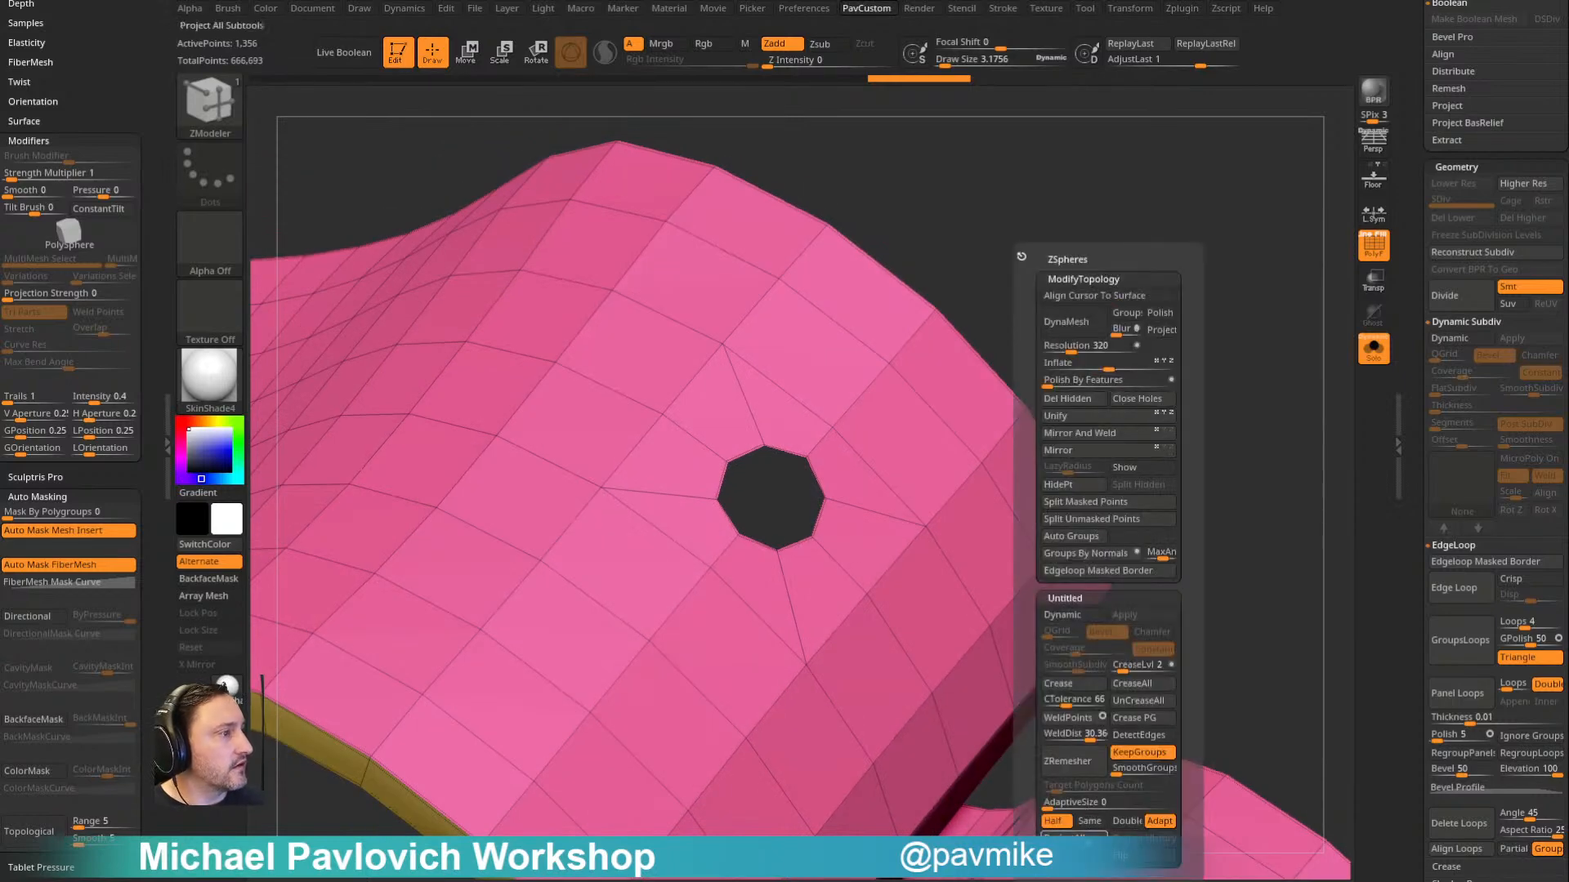
left_click(1069, 855)
left_click(774, 451)
left_click(786, 451)
- Try inserting an edge loop around the inner wall of the flag's hole, and undo it
right_click_drag(947, 341, 874, 396)
key("space")
left_click(762, 447)
left_click(763, 430)
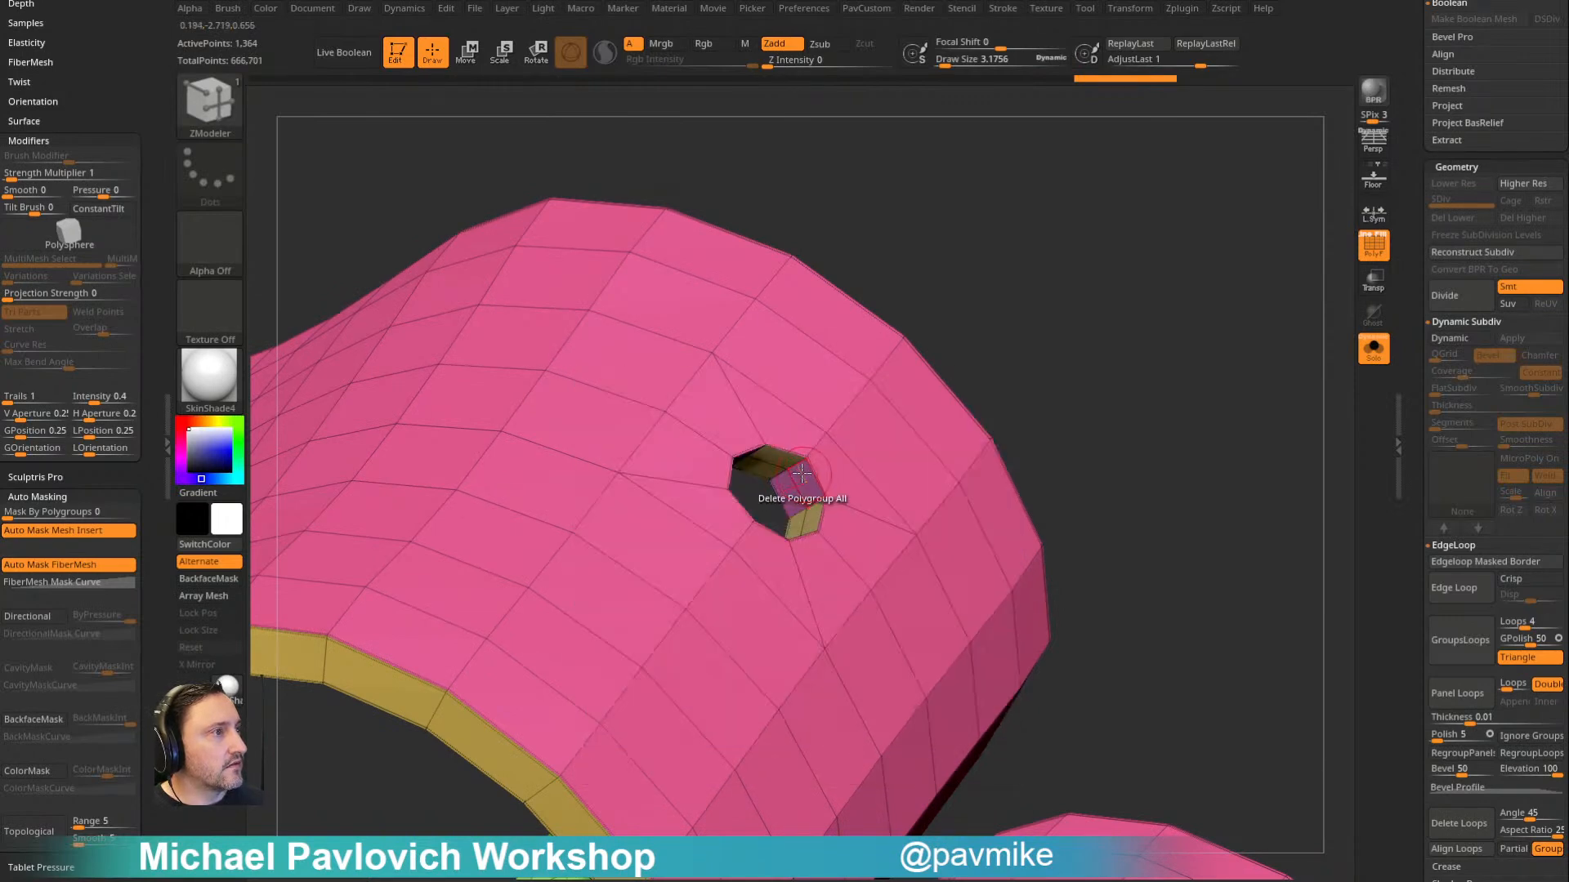
key("ctrl+z")
- Set the edge action to PolyGroup and assign the hole's inner wall loop a single polygroup
right_click_drag(984, 331, 926, 368, "ctrl")
key("space")
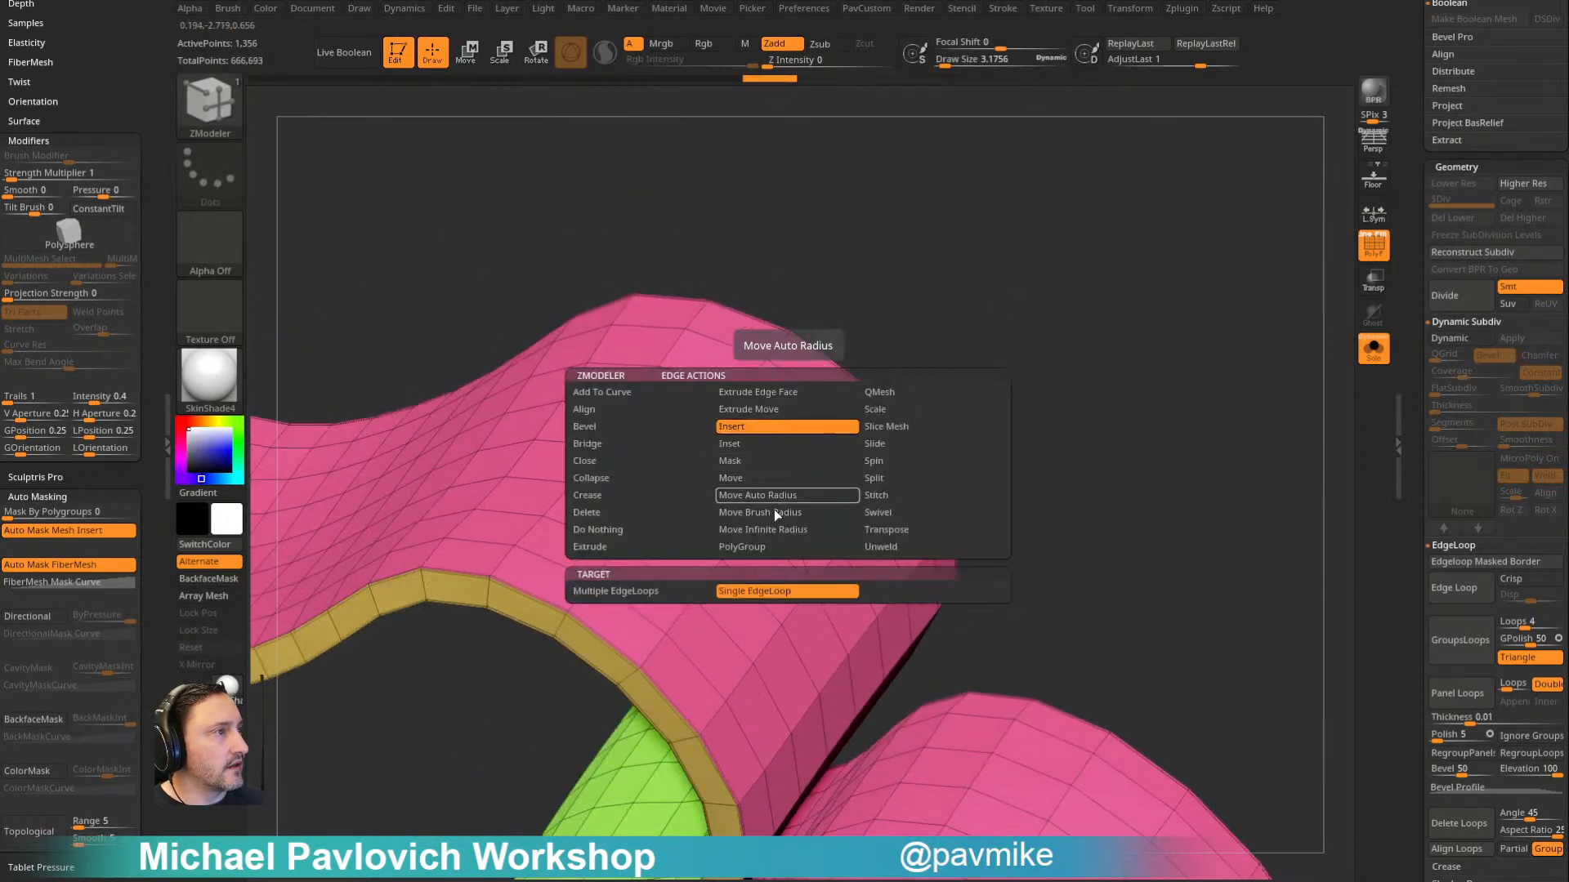
left_click(760, 546)
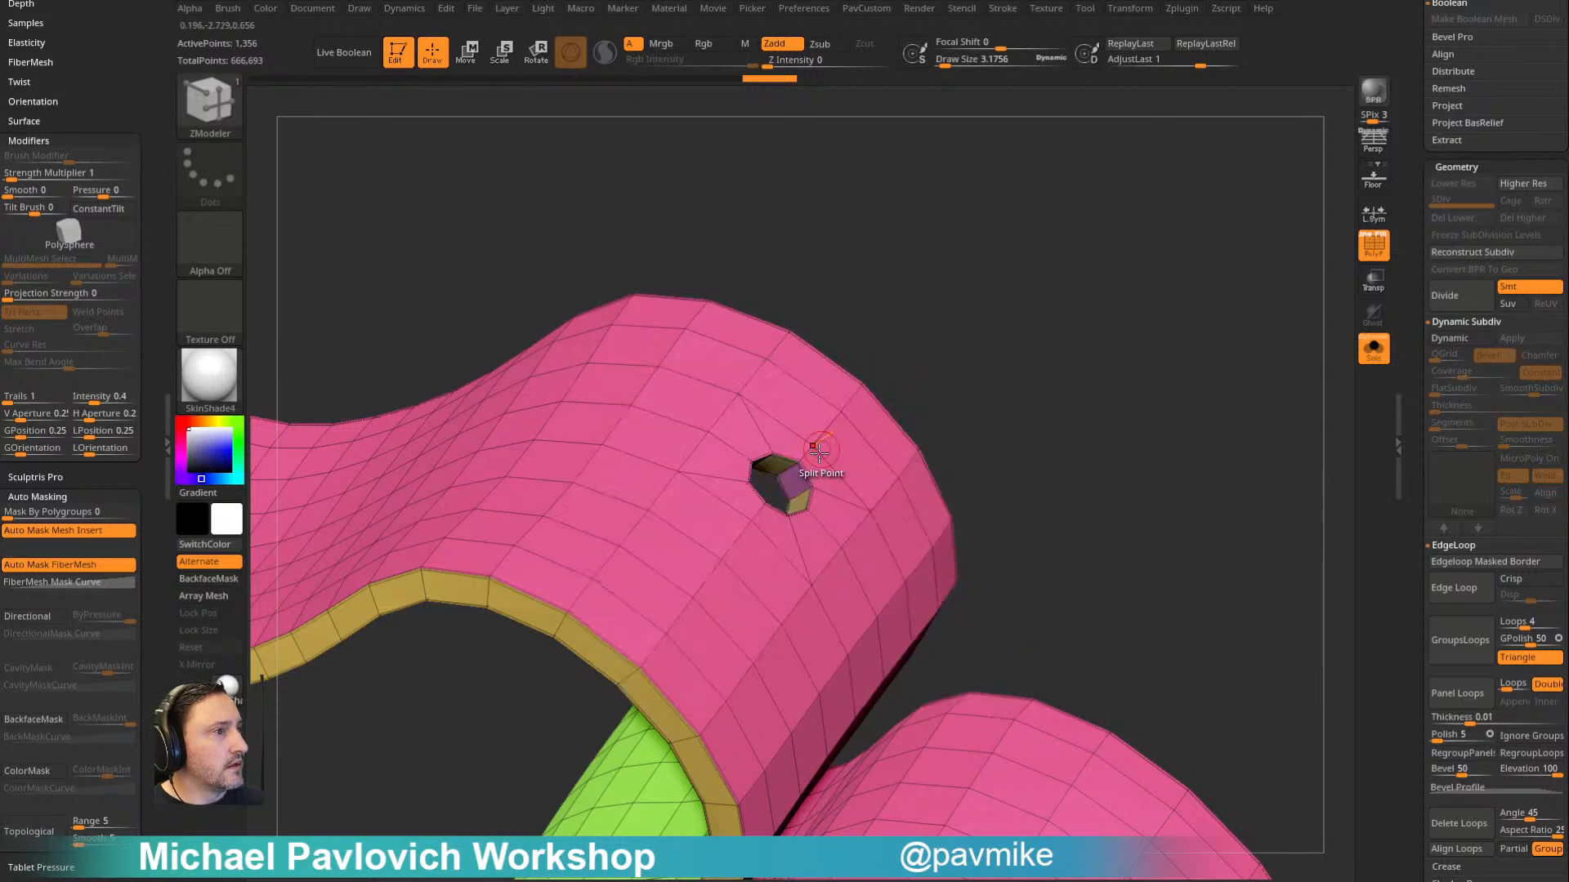
right_click_drag(942, 303, 994, 347)
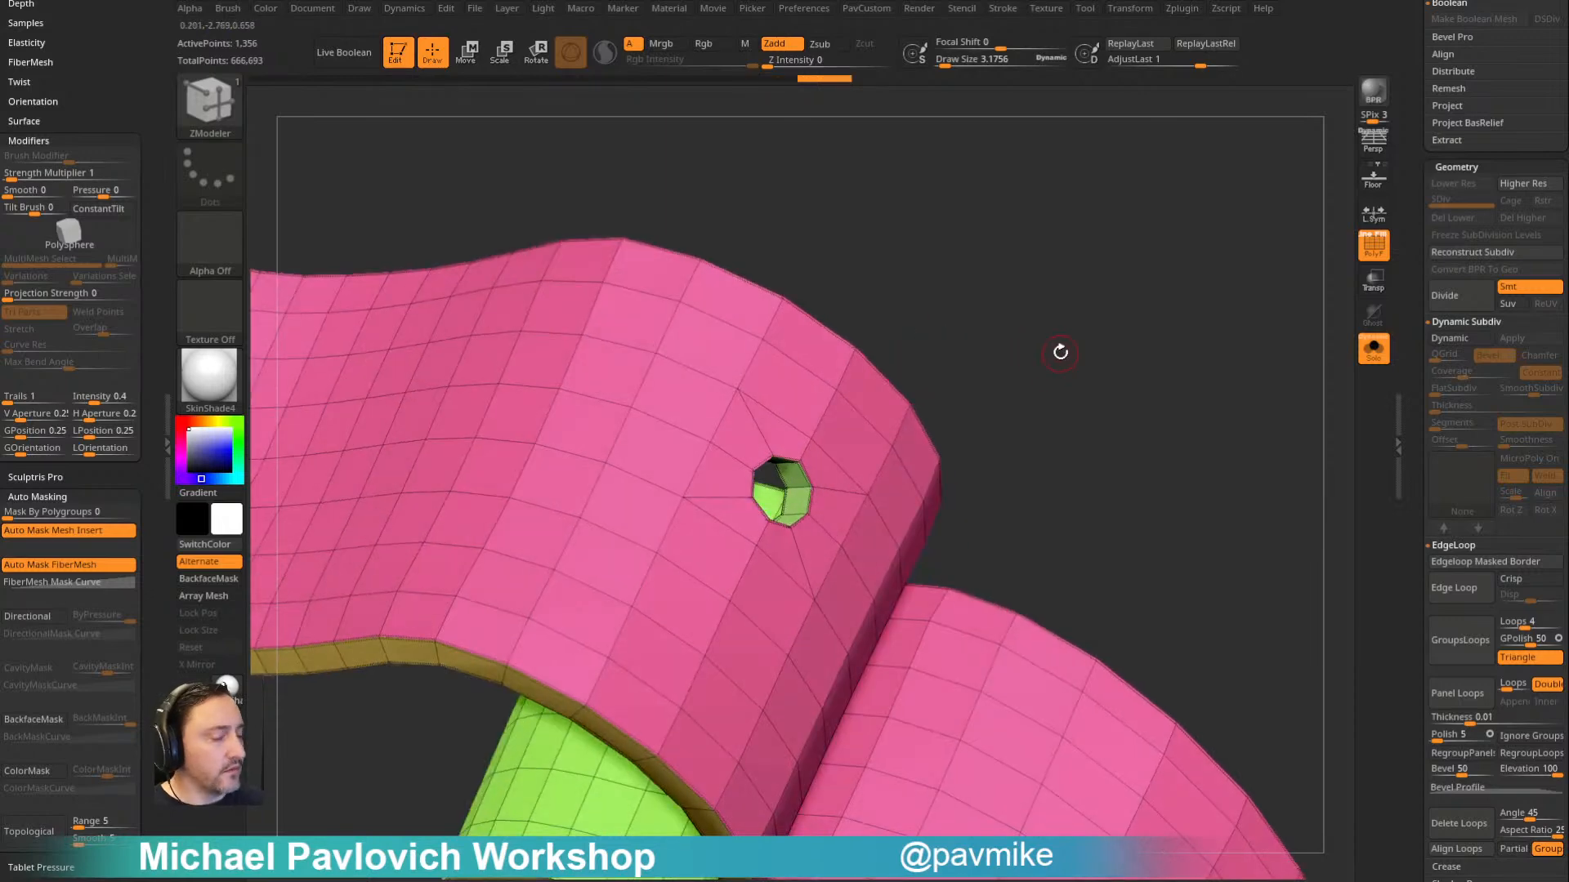
- Preview the flag smoothed and without wireframe, together with the rest of the ship
key("d")
key("shift+f")
right_click_drag(1197, 256, 862, 415)
left_click(1373, 349)
right_click_drag(1314, 332, 1049, 245)
- Rewind the flag's undo history to its original mesh from before the hole was made
left_click_drag(812, 84, 254, 98)
mouse_move(1095, 318)
right_mouse_down("ctrl")
mouse_move(1053, 242)
mouse_move(1069, 330)
right_mouse_up("ctrl")
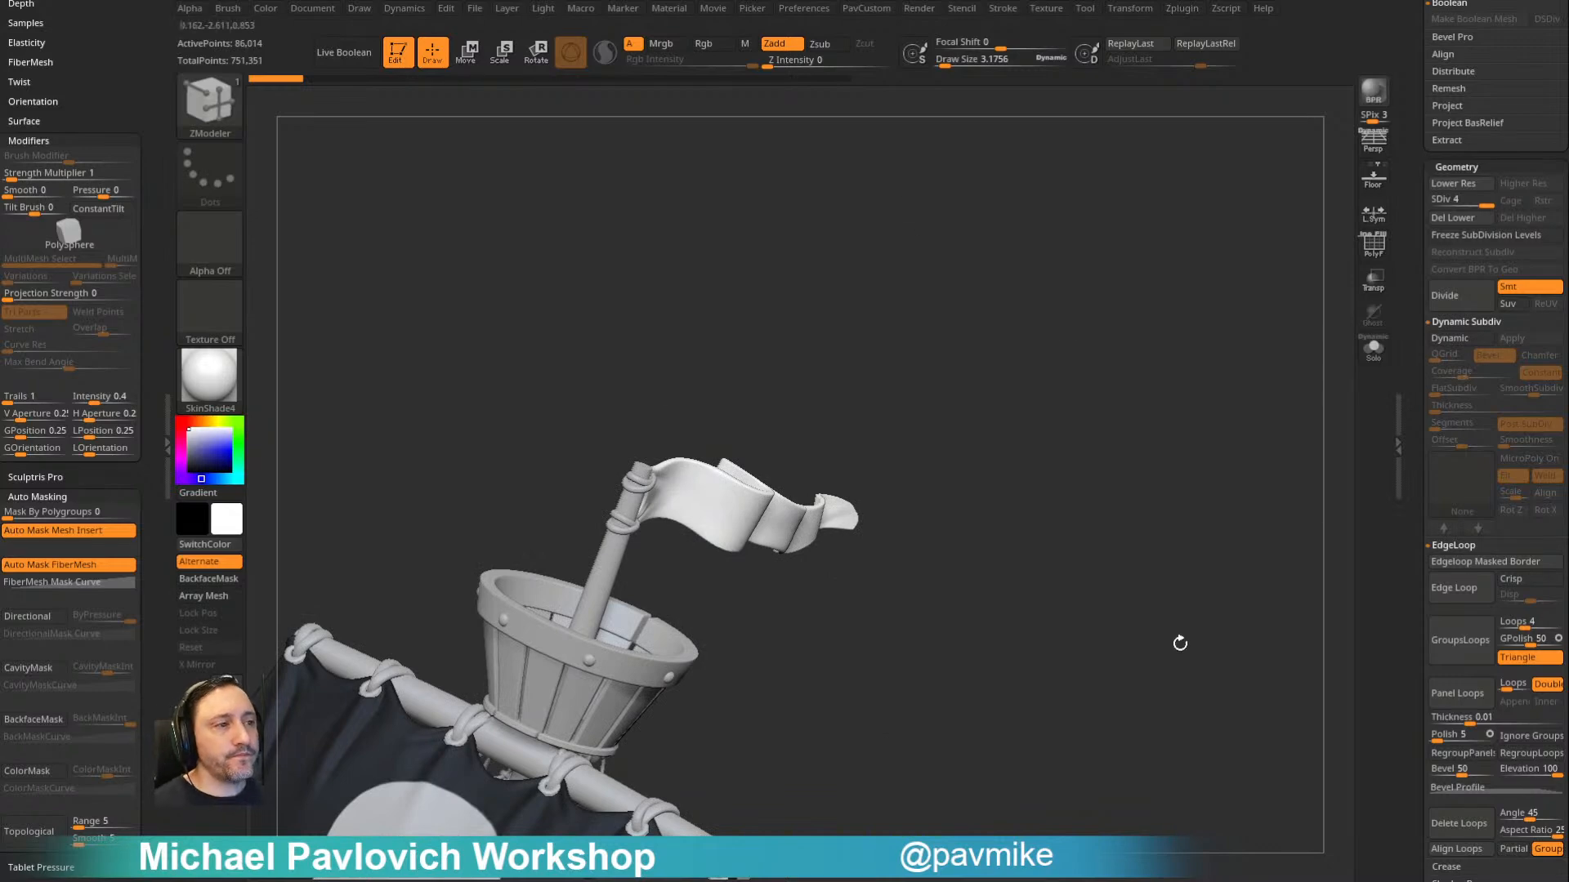
mouse_move(1008, 376)
right_mouse_down("ctrl")
mouse_move(1043, 298)
mouse_move(1026, 335)
mouse_move(1056, 399)
mouse_move(1067, 357)
mouse_move(1037, 375)
mouse_move(1055, 302)
mouse_move(1040, 280)
mouse_move(1058, 277)
mouse_move(1060, 334)
mouse_move(1022, 350)
mouse_move(1100, 311)
right_mouse_up("ctrl")
- Switch to the Standard brush and make the bottle around the ship visible, with the polyframe display on and draw size about 166
key("s")
key("b")
key("s")
key("t")
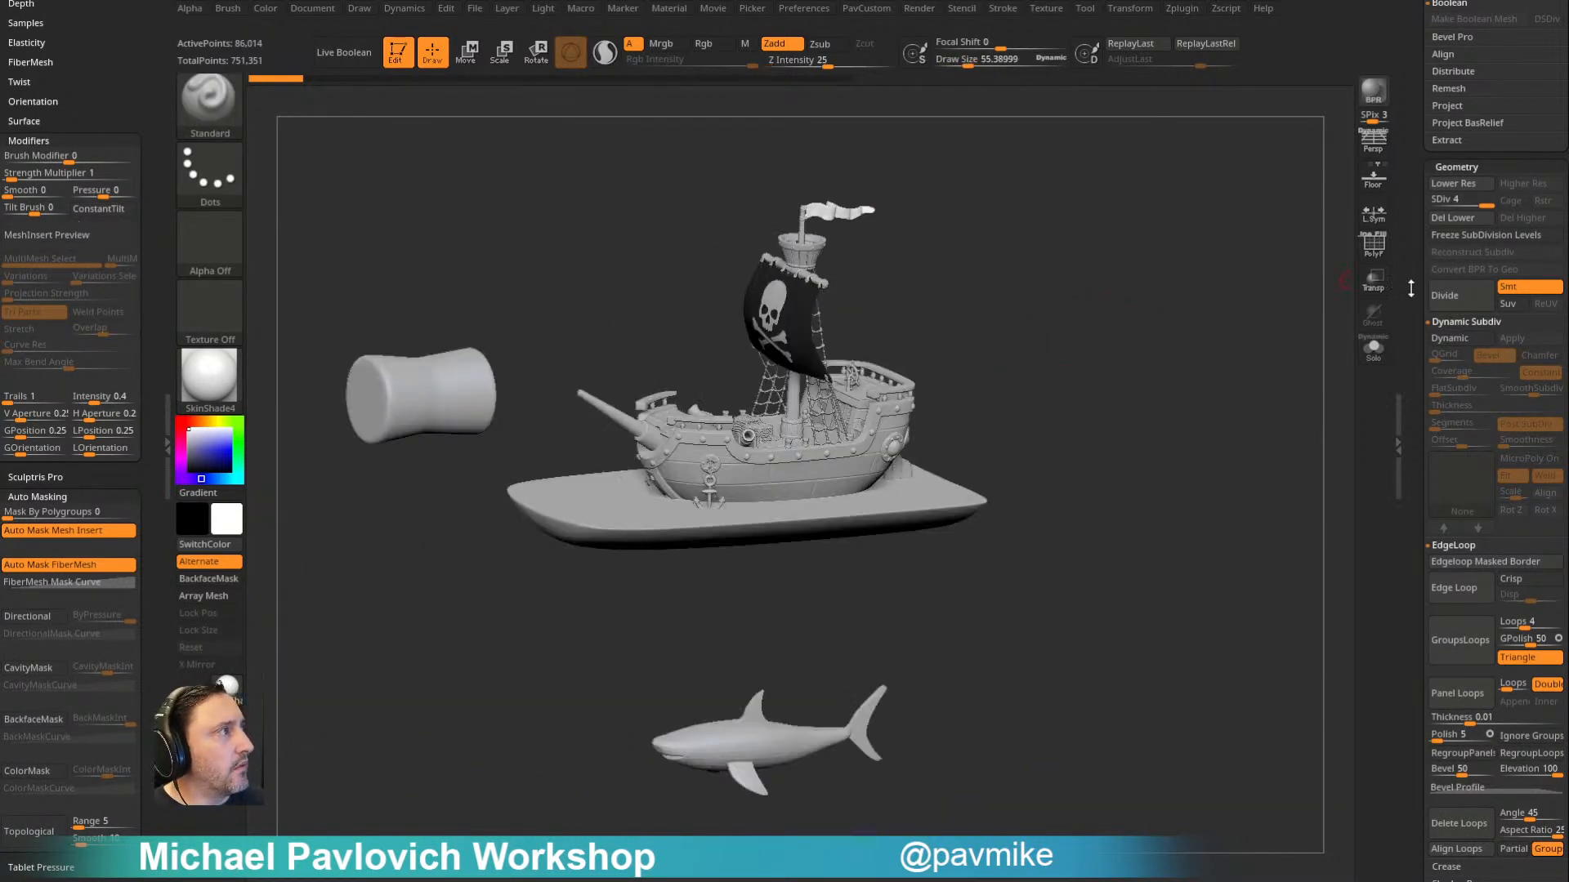
left_click_drag(1406, 290, 1407, 556)
left_click(1555, 371)
left_click(1554, 371)
right_click_drag(1221, 329, 1190, 327)
mouse_move(1190, 326)
right_mouse_down("ctrl")
mouse_move(1187, 280)
mouse_move(1184, 358)
right_mouse_up("ctrl")
left_click(1370, 252)
key("s")
left_click(1190, 290)
- Append a Cylinder3D as a new subtool and select it in Solo mode
left_click_drag(1418, 612, 1419, 352)
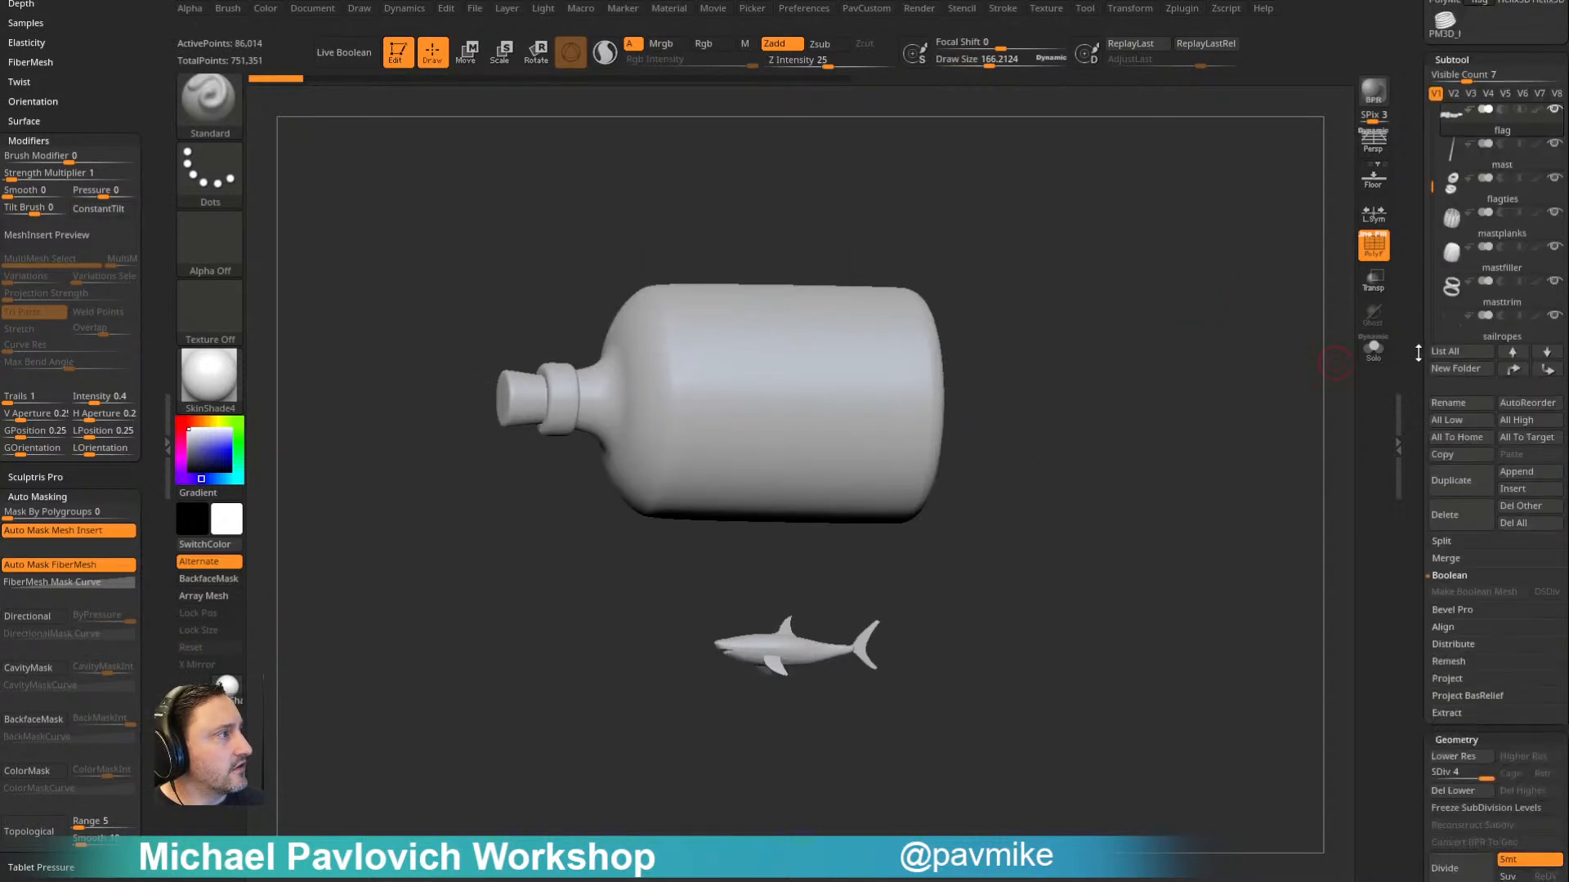
left_click(1516, 472)
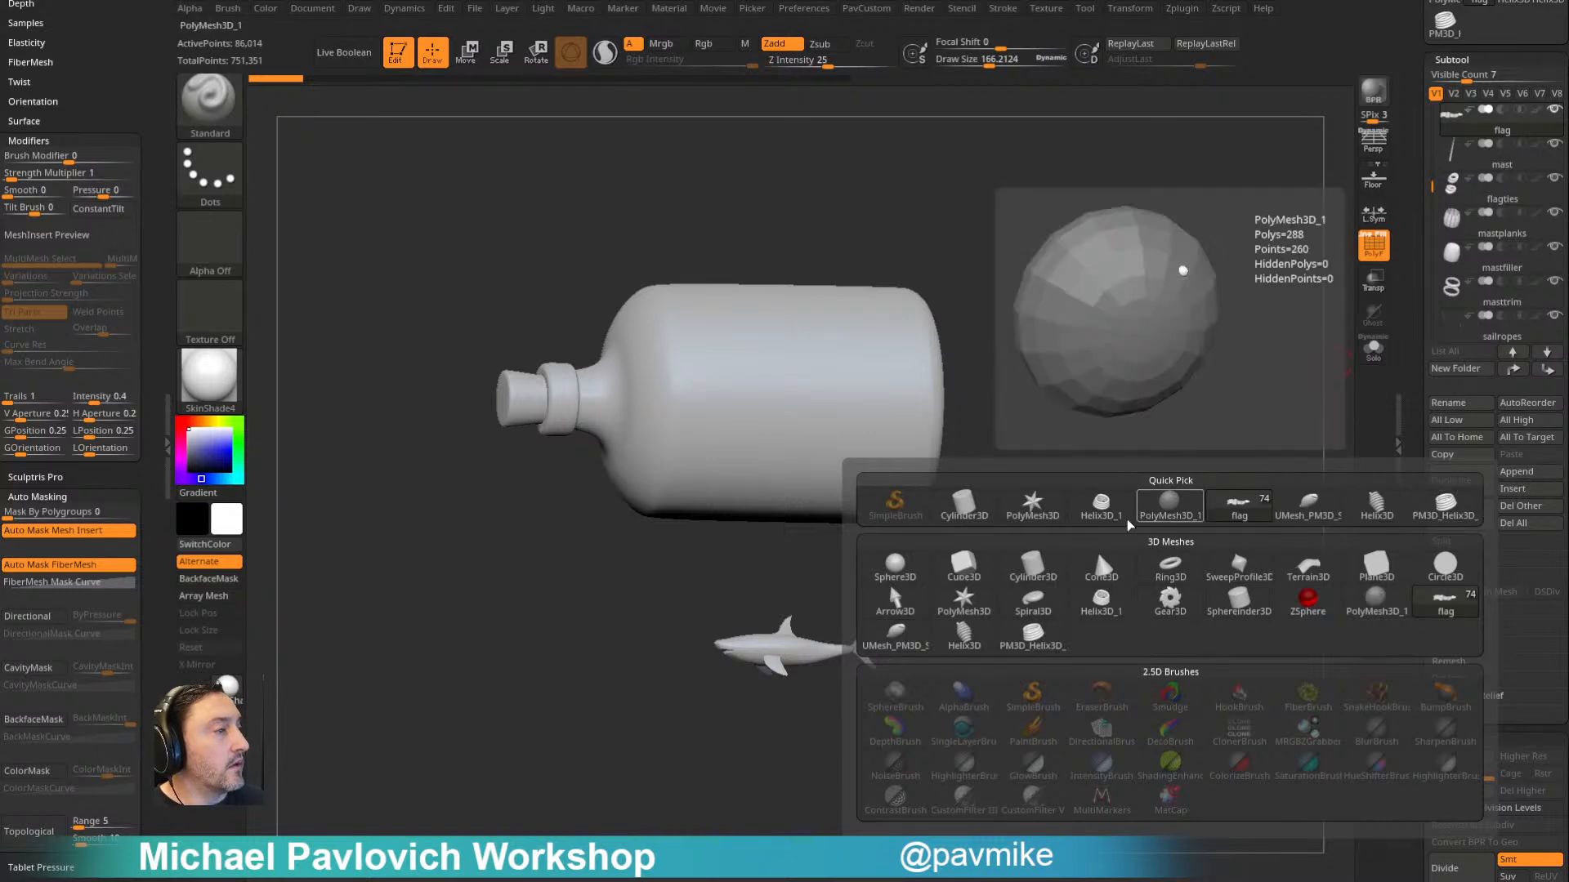
left_click(1033, 565)
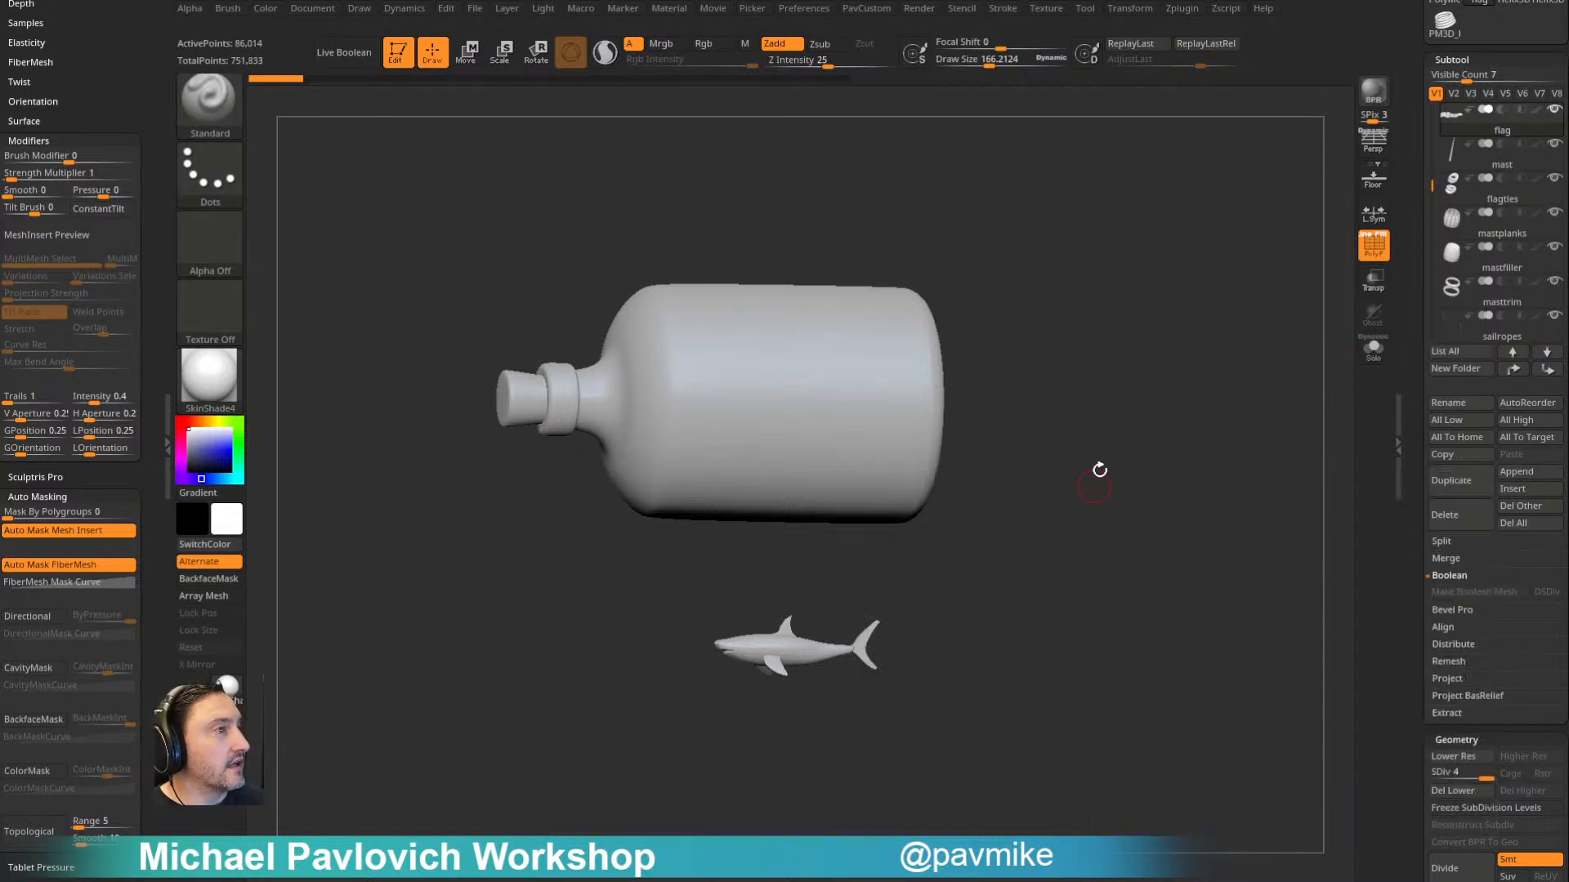
left_click(1373, 349)
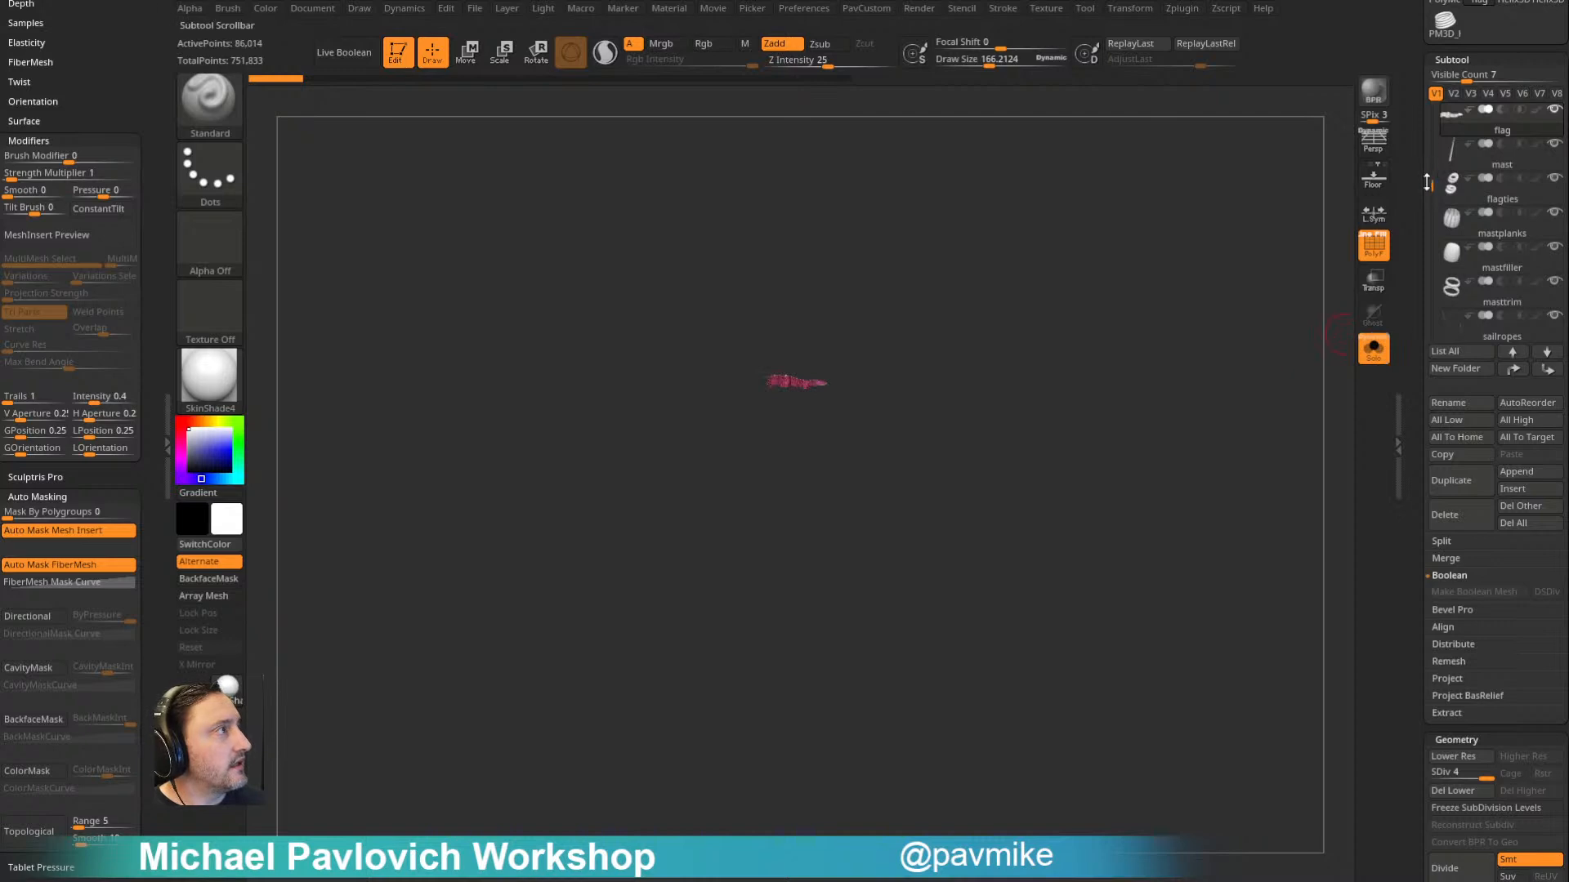
left_click_drag(1430, 185, 1432, 326)
left_click(1495, 225)
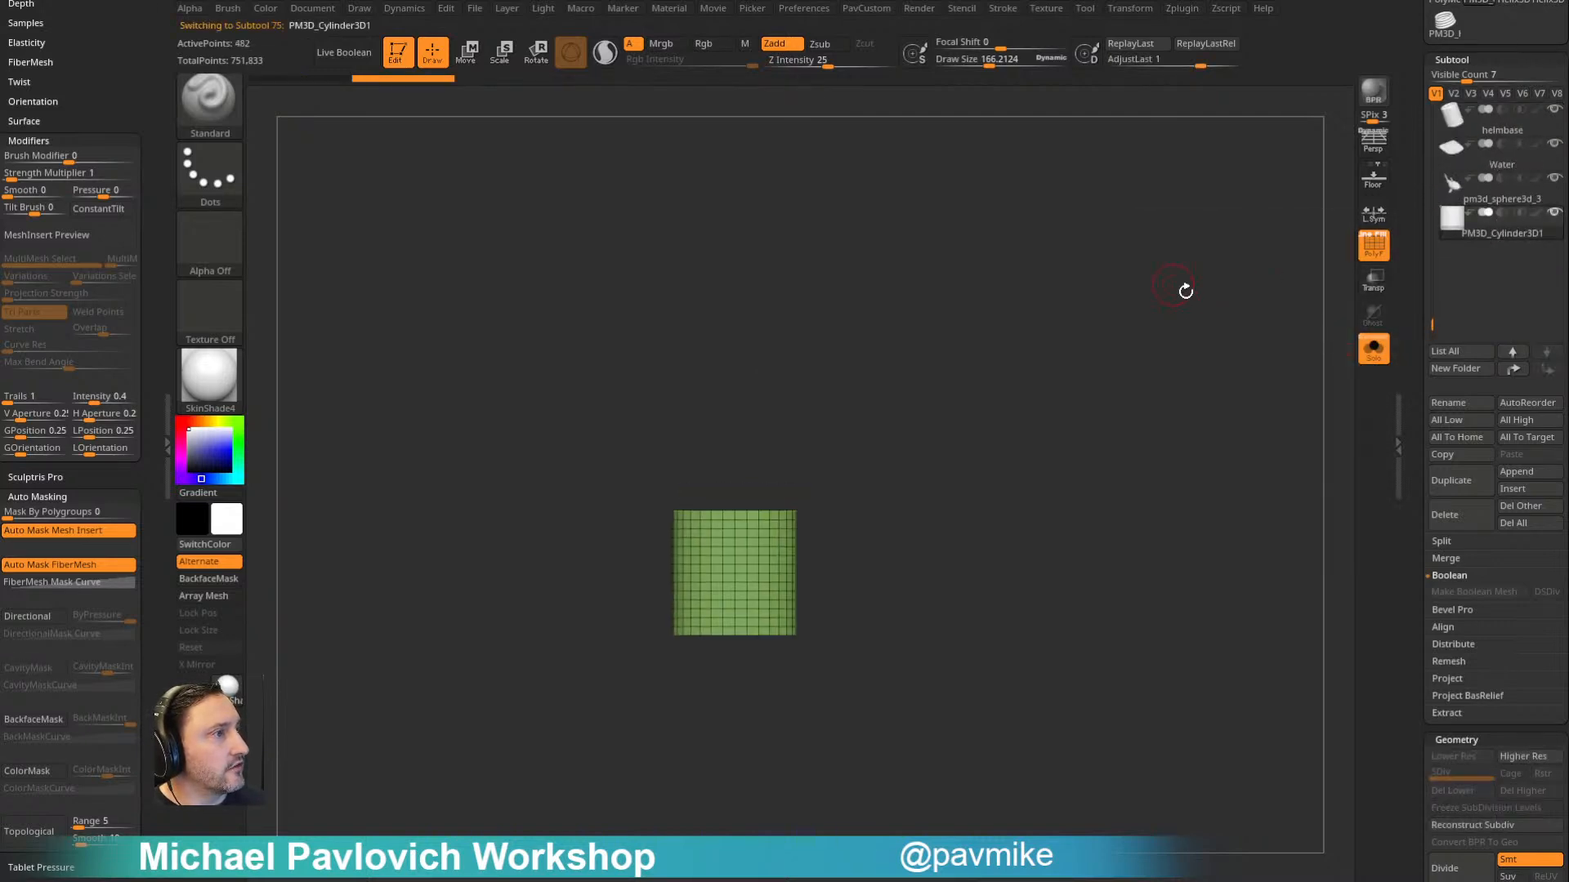
- Rotate the cylinder 90 degrees onto its side and inspect its triangulated end caps
key("w")
left_click_drag(792, 540, 650, 532, "shift")
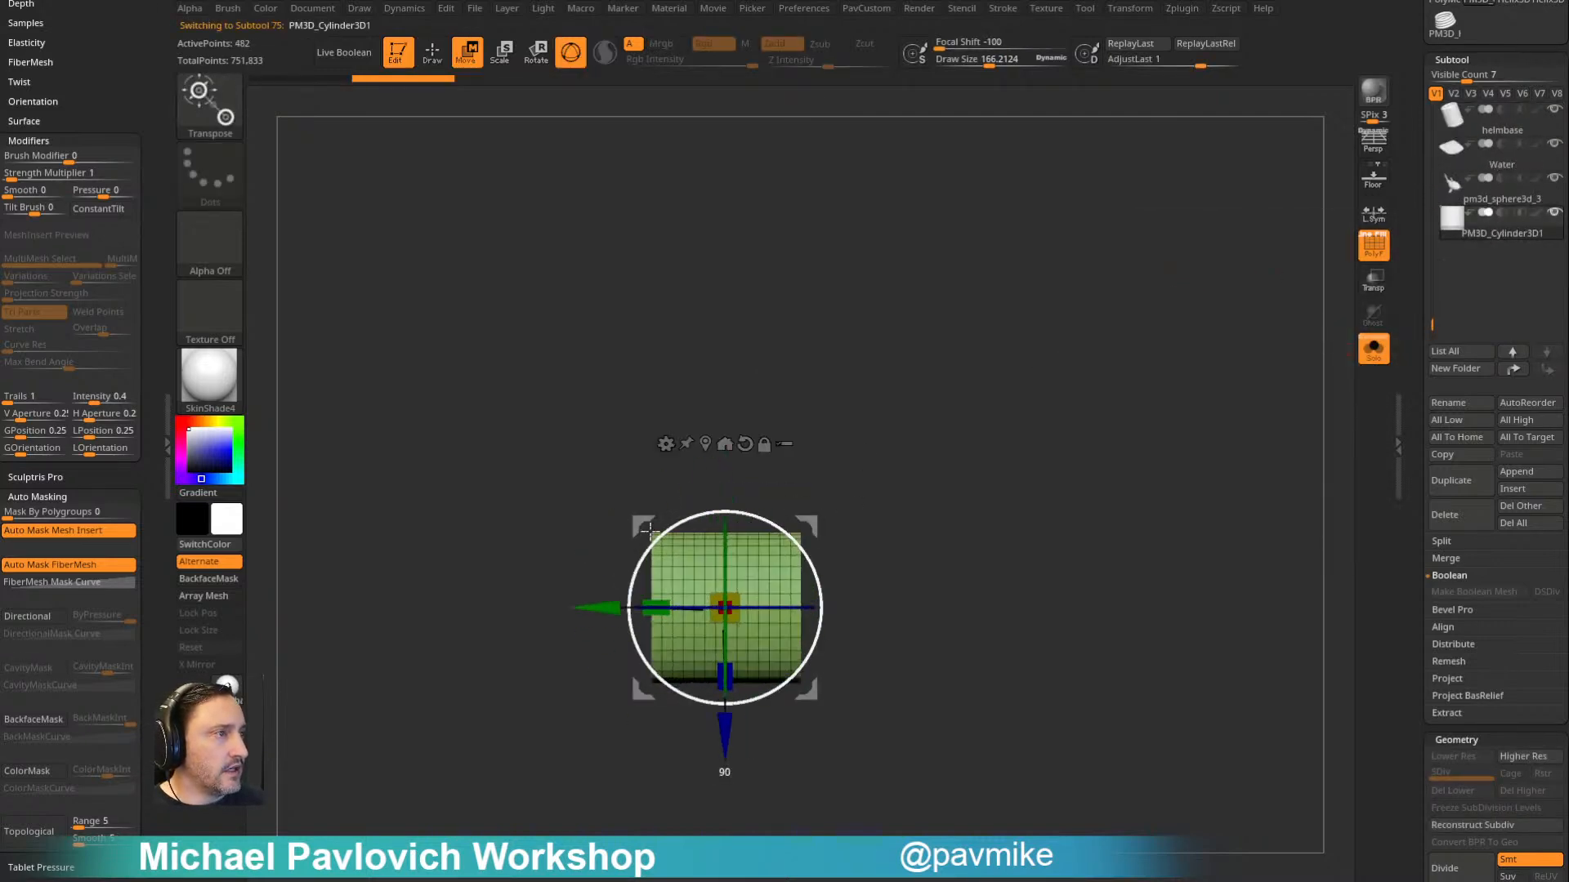
key("q")
left_click_drag(1001, 448, 687, 590)
left_click_drag(759, 633, 811, 537)
left_click_drag(1011, 417, 970, 430)
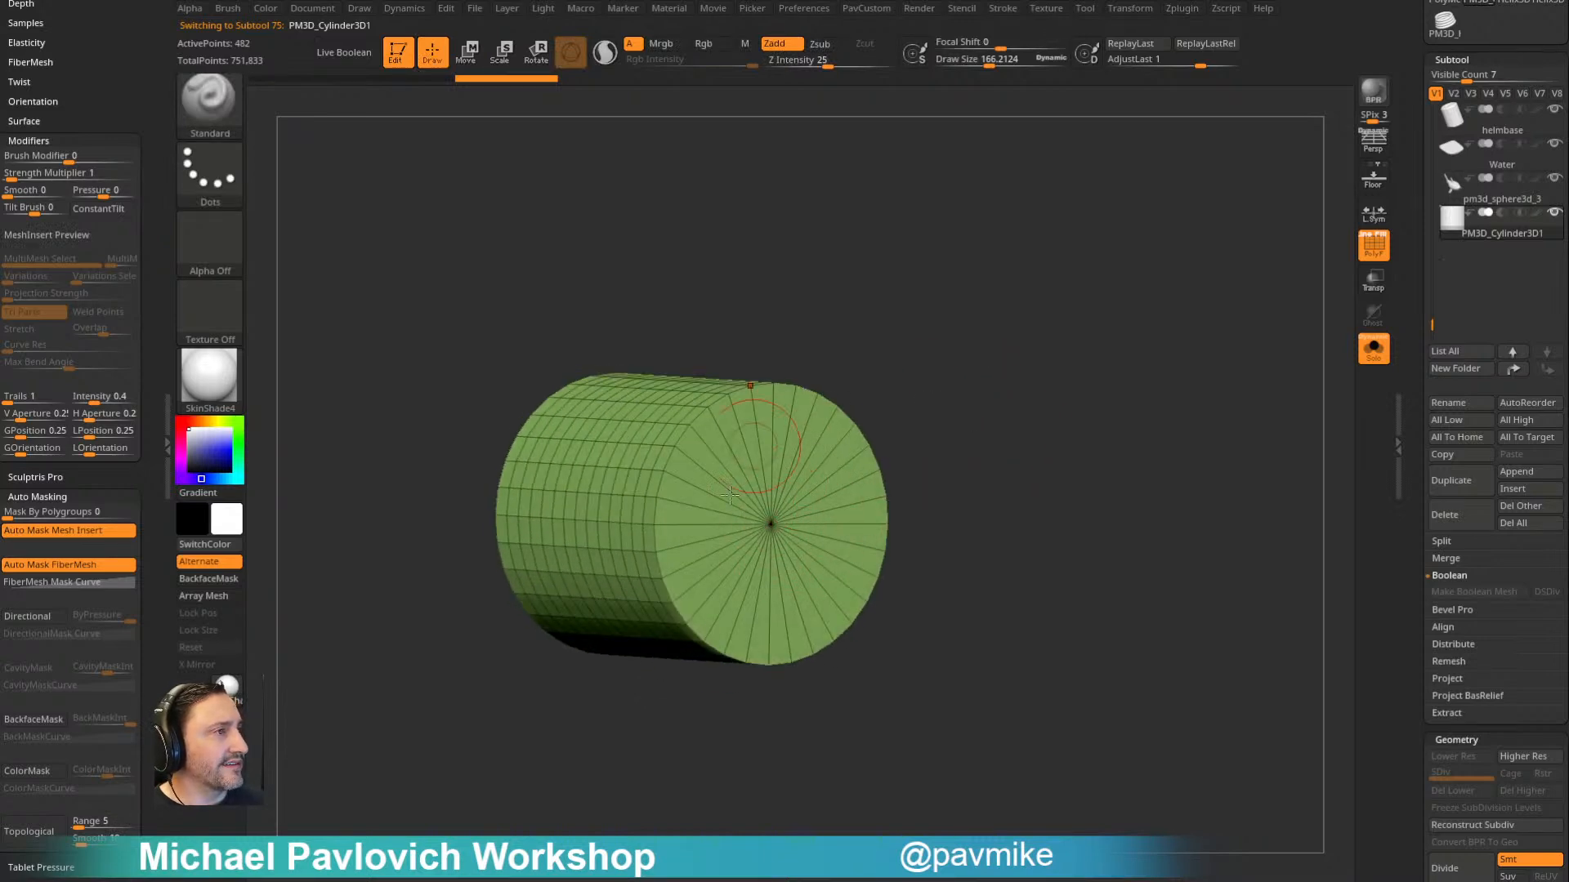
mouse_move(971, 372)
left_mouse_down()
mouse_move(1001, 371)
mouse_move(979, 355)
left_mouse_up()
- Replace the cylinder with a PolyCylinder primitive through the gizmo's transform types
key("w")
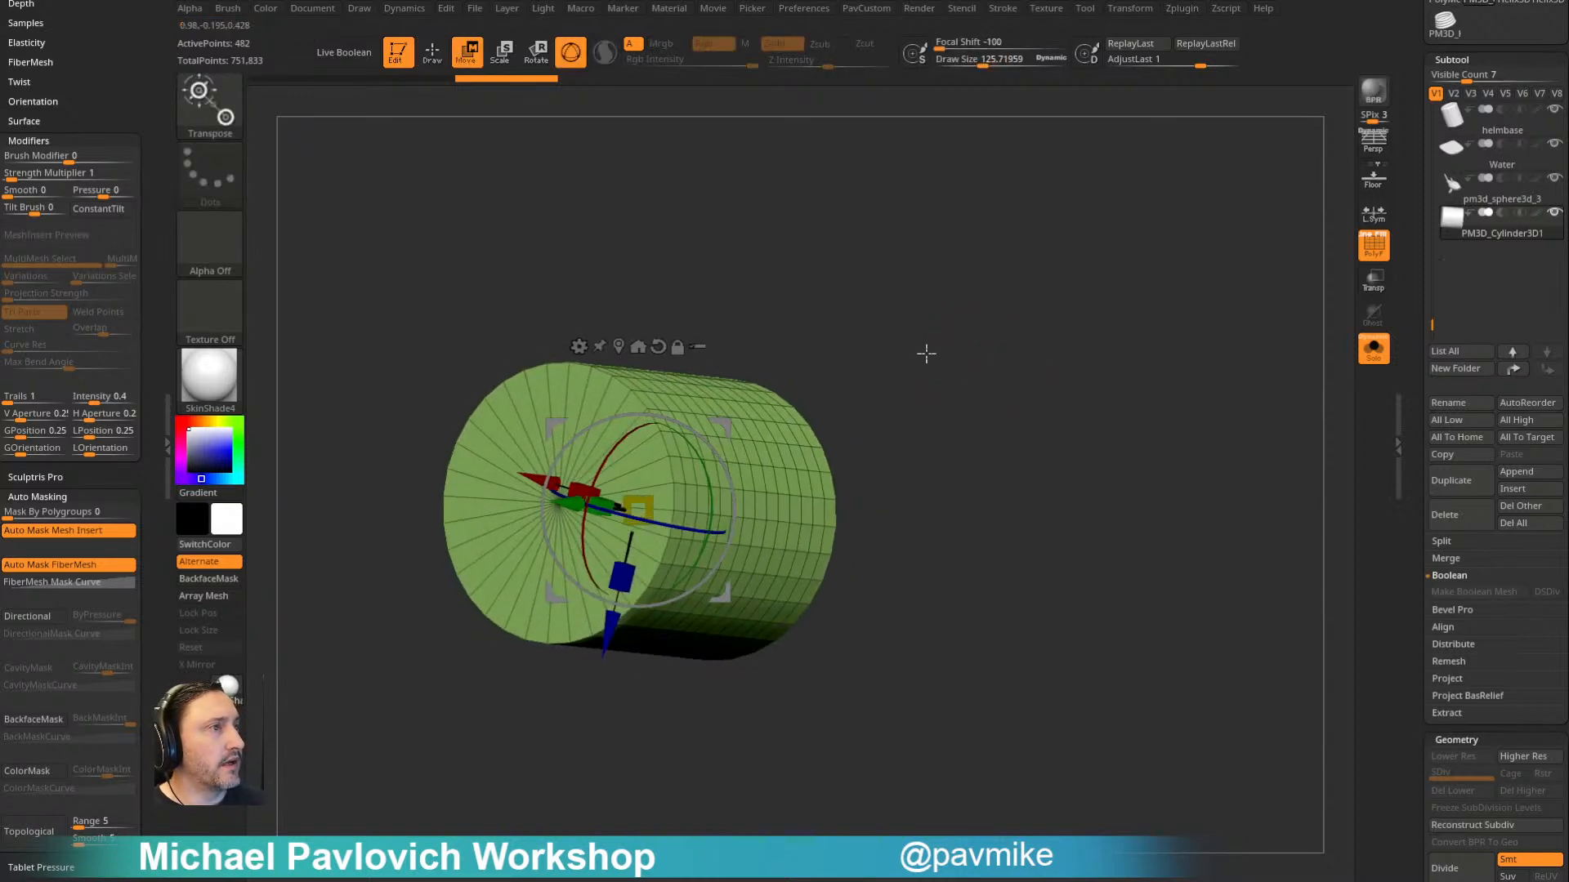
left_click(578, 346)
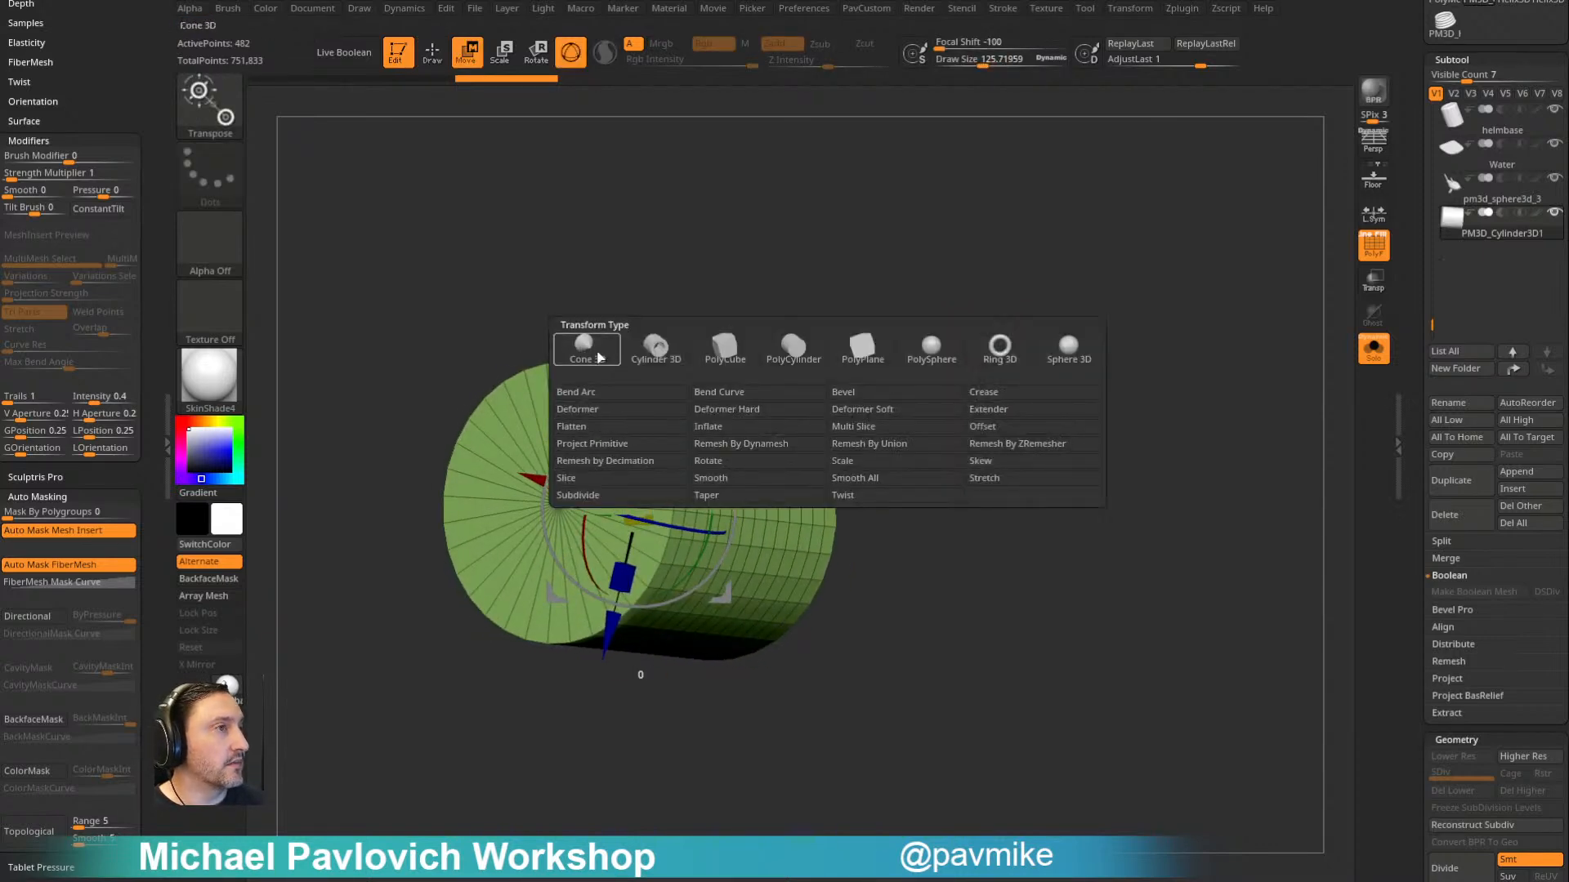
left_click(804, 354)
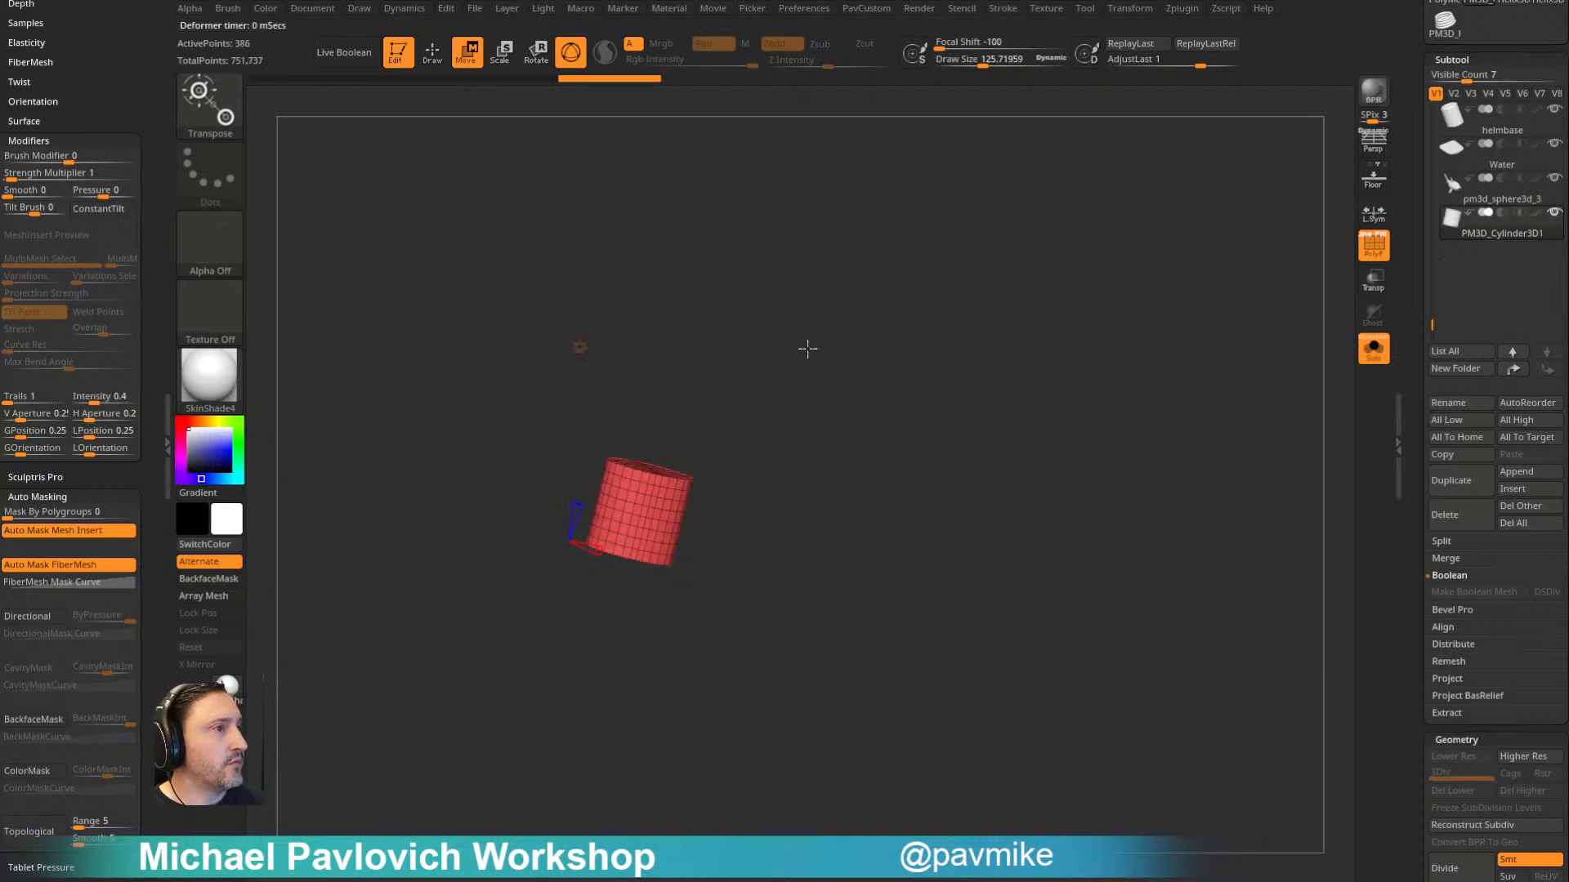
left_click(580, 347)
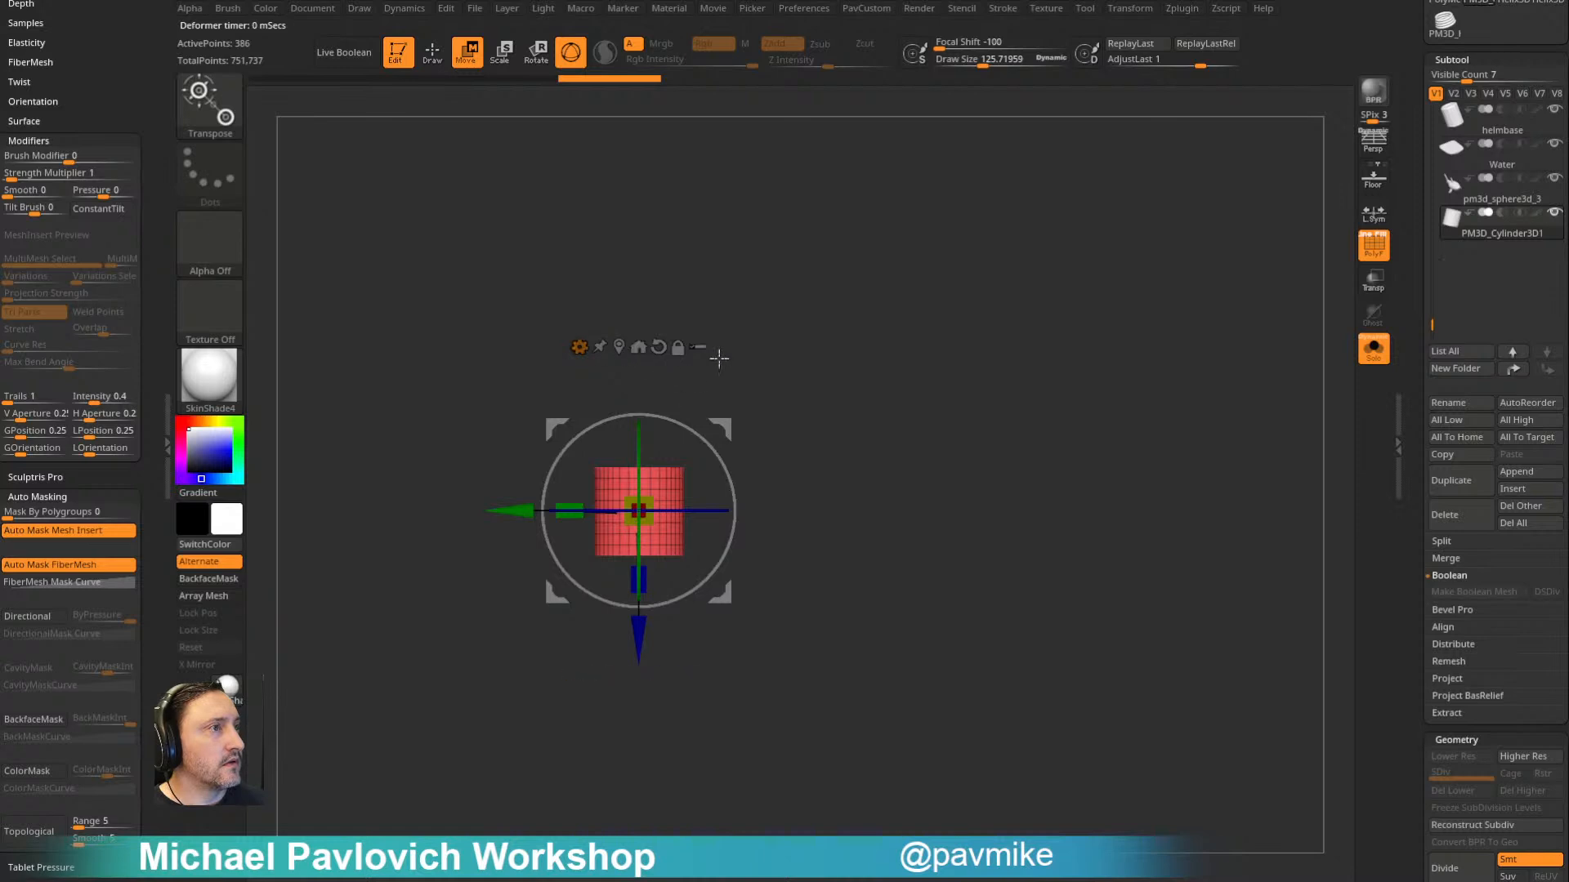
key("alt+q")
left_click(736, 416)
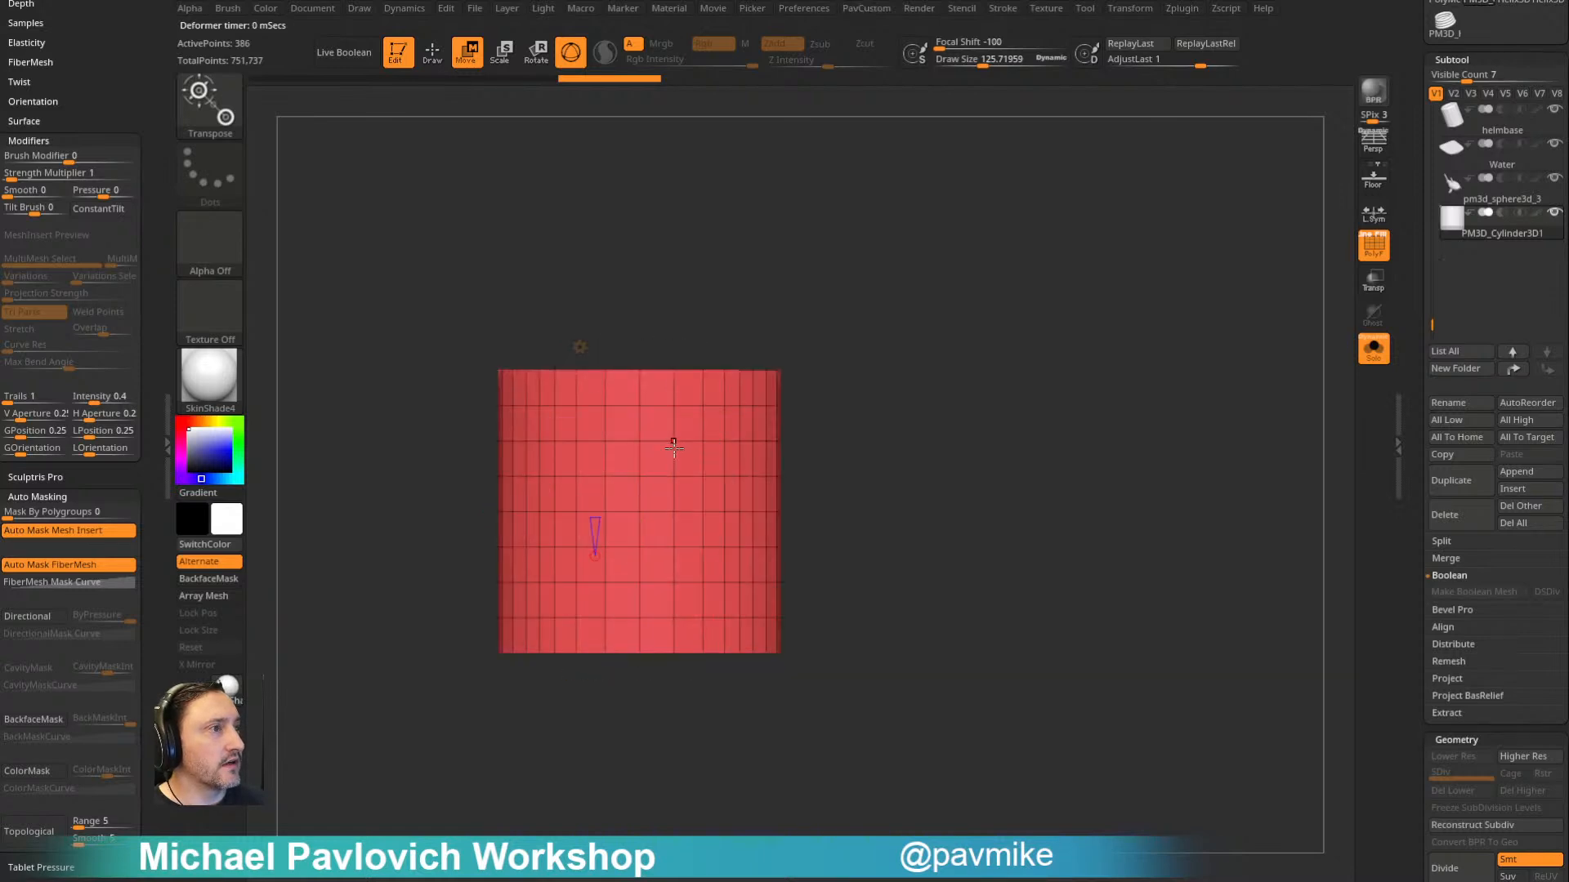
- Rotate the PolyCylinder onto its side and return to Draw mode
left_click_drag(688, 438, 546, 465, "shift")
key("q")
left_click_drag(904, 386, 815, 394)
left_click_drag(889, 341, 1022, 283)
- Polygroup the cylinder's faces by normals and set the ZModeler brush's polygon action to Inset
key("space")
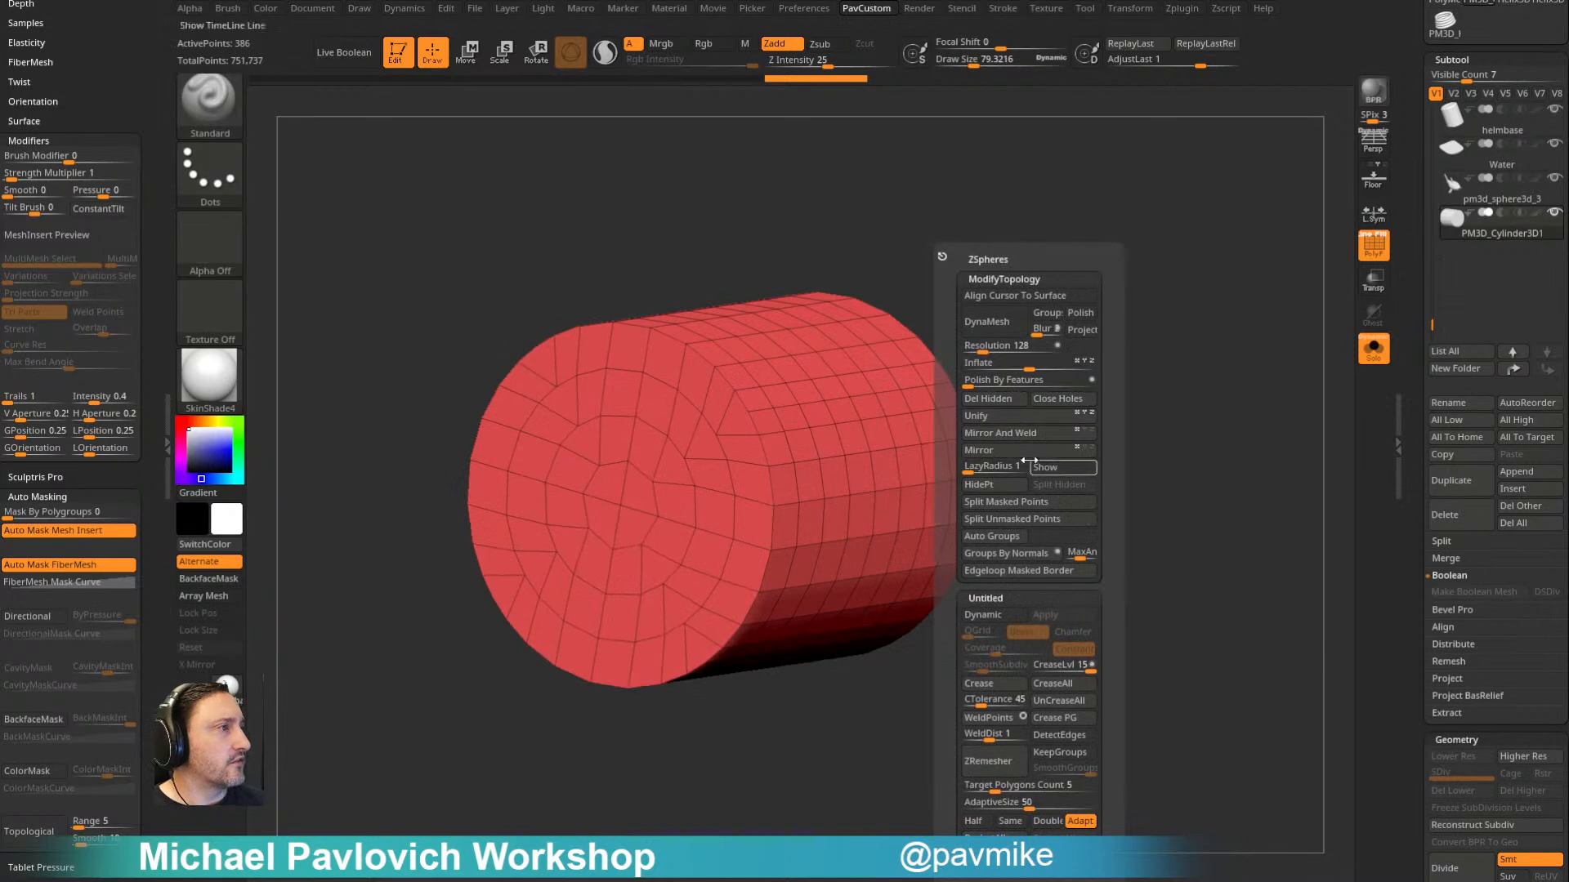
left_click(1006, 553)
key("b")
key("z")
key("m")
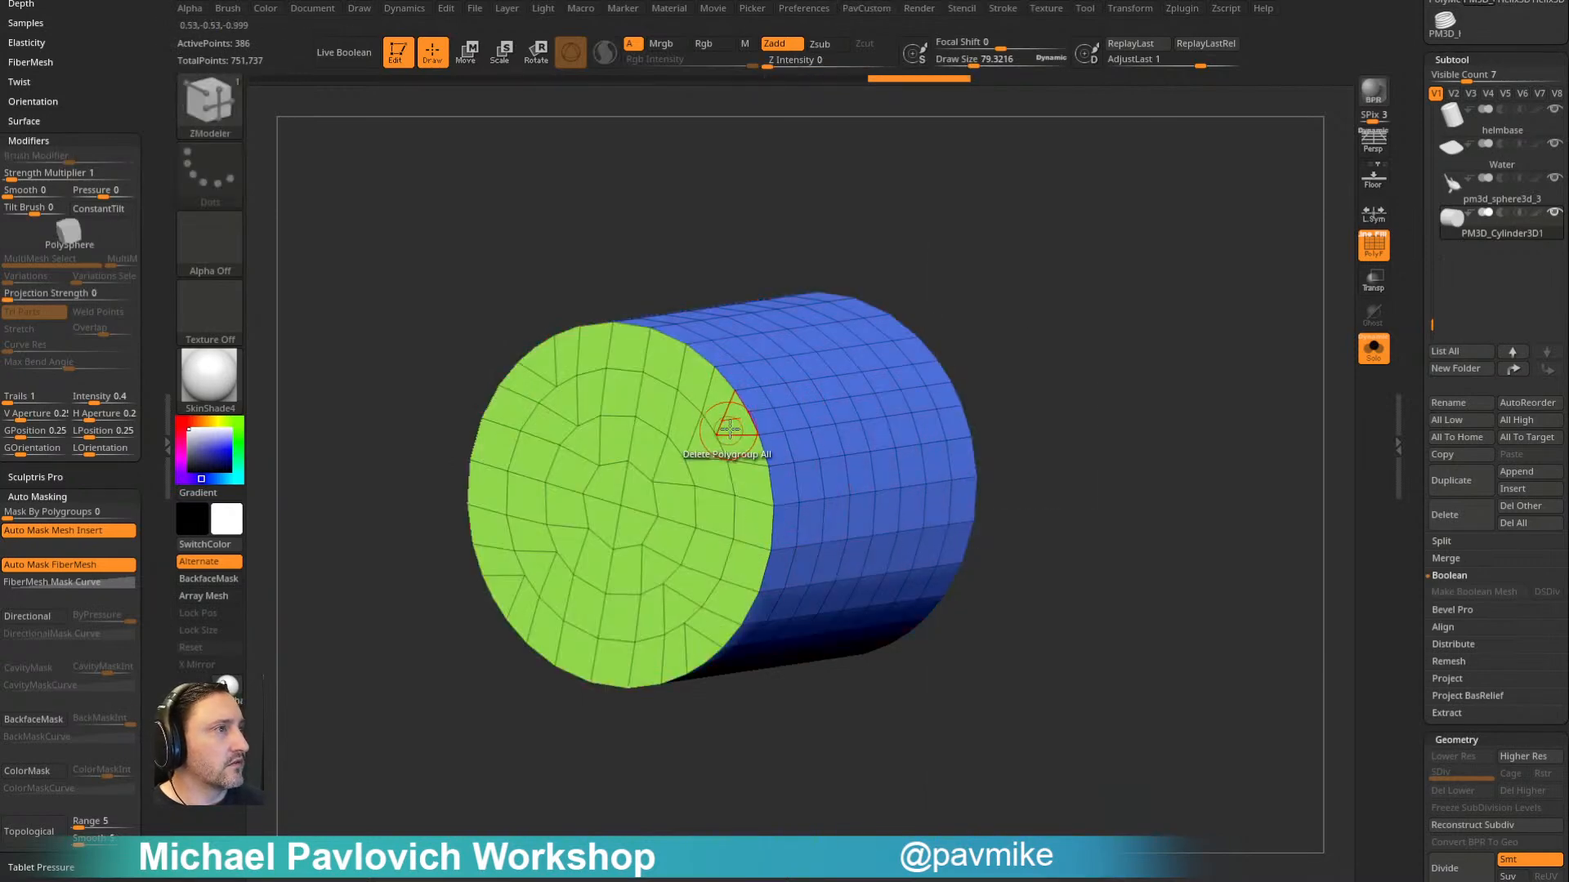
key("space")
left_click(685, 313)
left_click(690, 327)
- Hide one end cap of the cylinder and delete the hidden polygons
left_click_drag(1052, 302, 768, 474)
left_click_drag(1002, 273, 653, 455)
left_click(660, 406, "ctrl+shift")
left_click_drag(536, 162, 572, 199, "ctrl+shift")
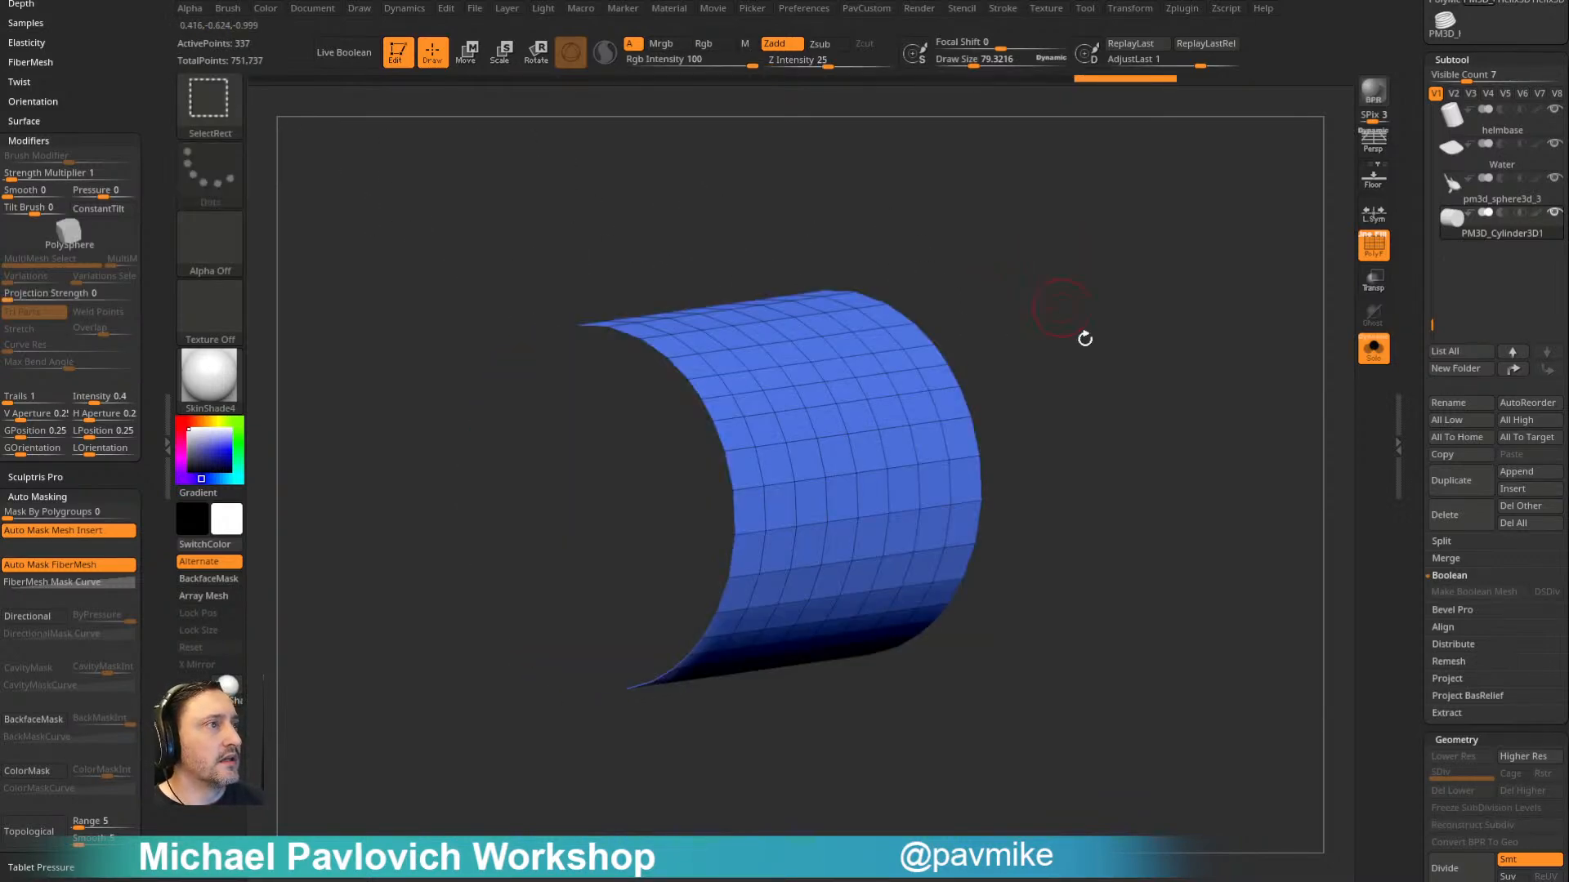
key("3")
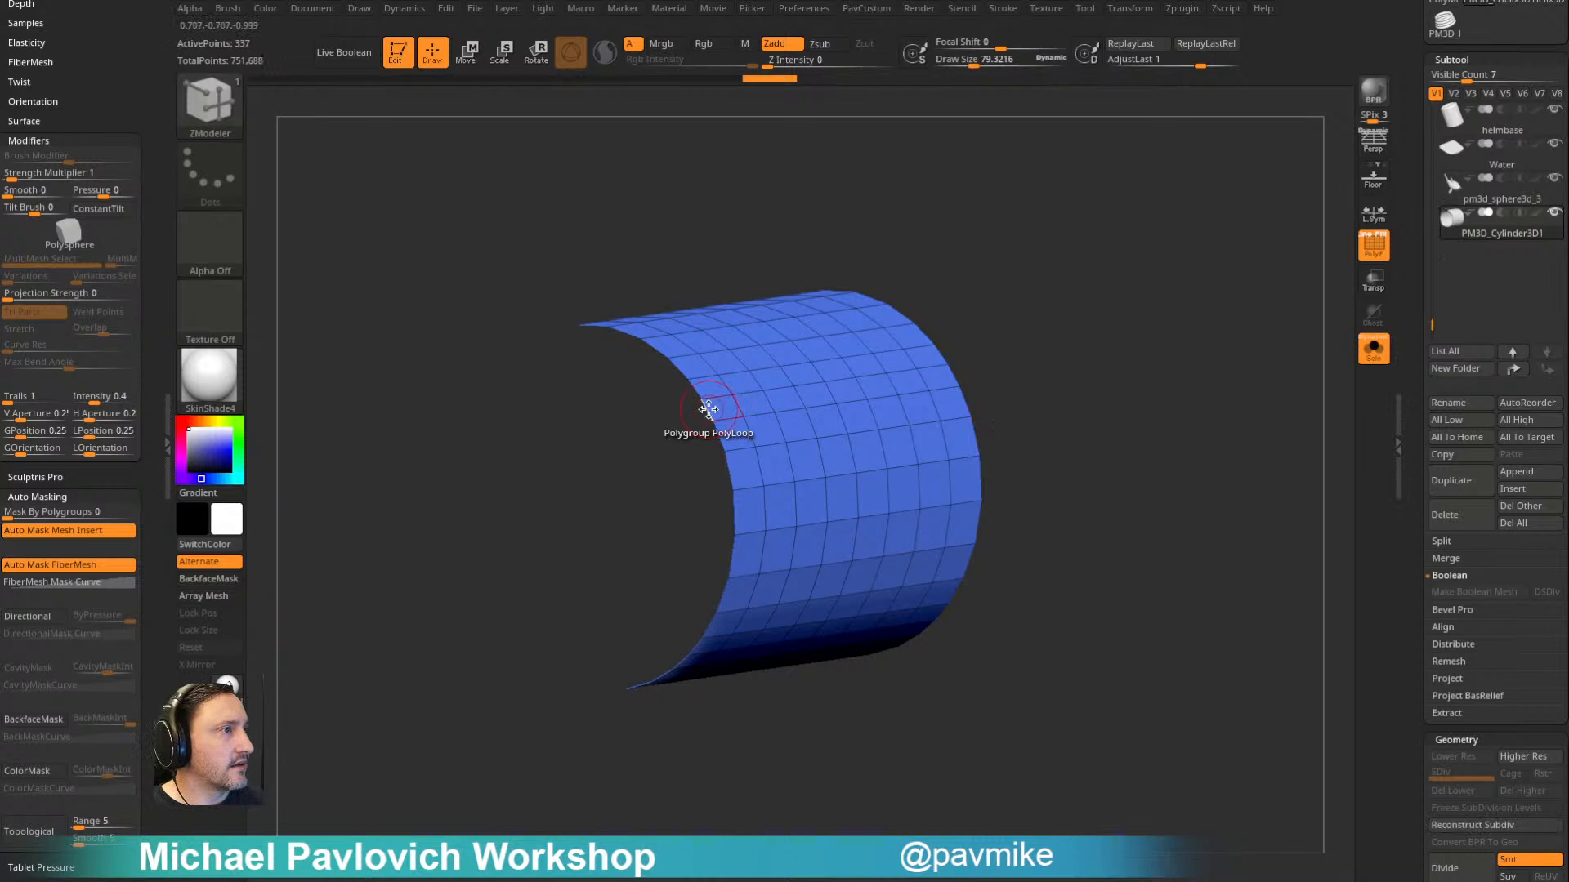
- Close the cylinder's open end with the Close Convex Hole edge action and assign the new cap one polygroup
key("space")
left_click(542, 464)
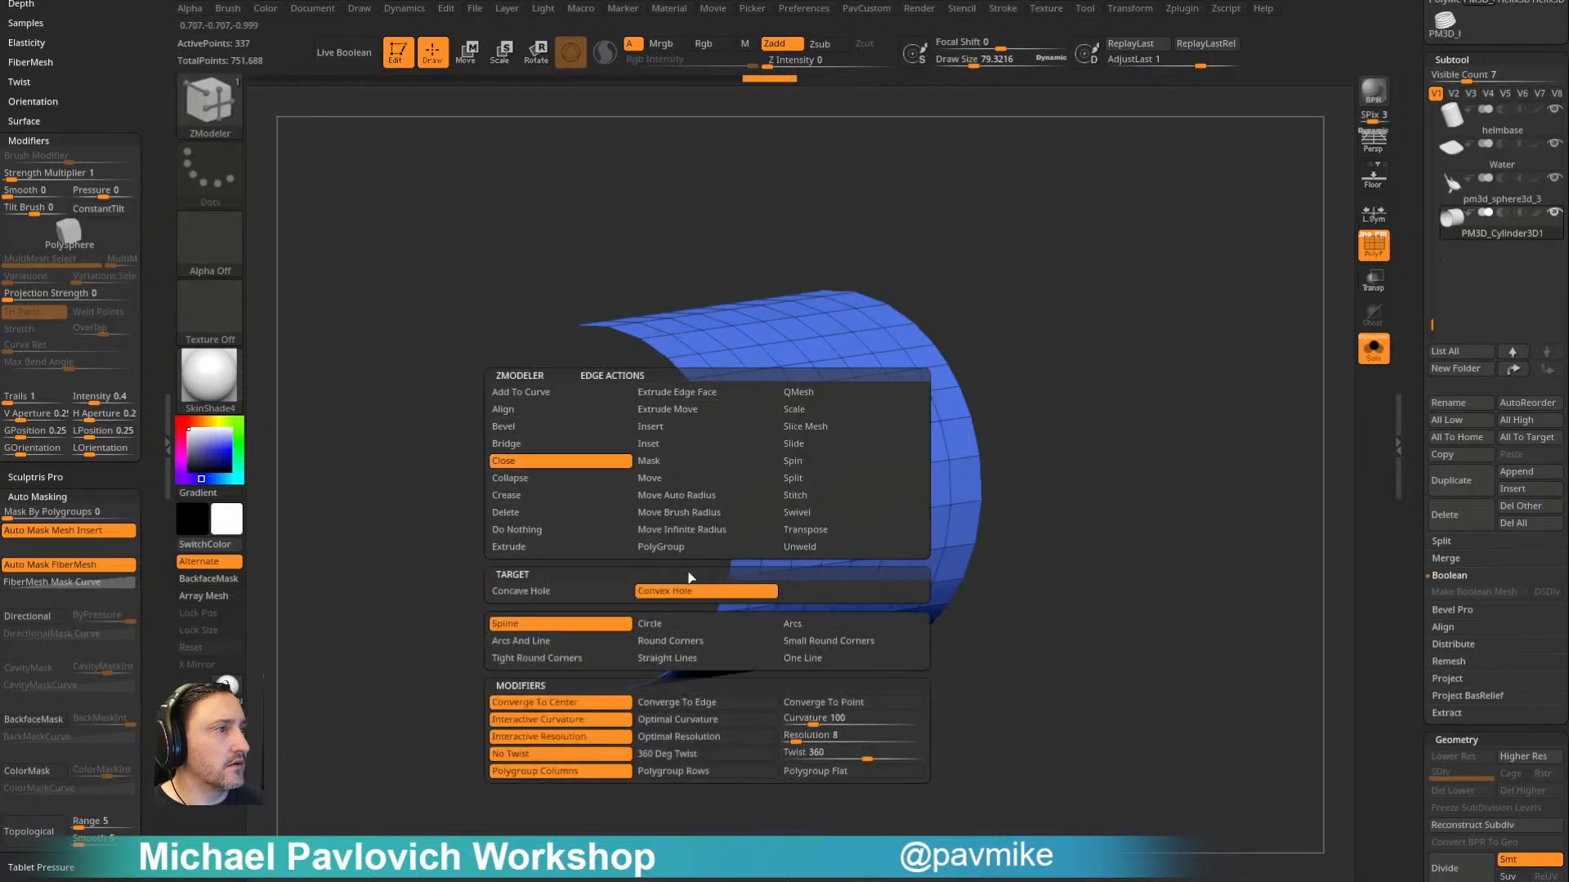
left_click(706, 415)
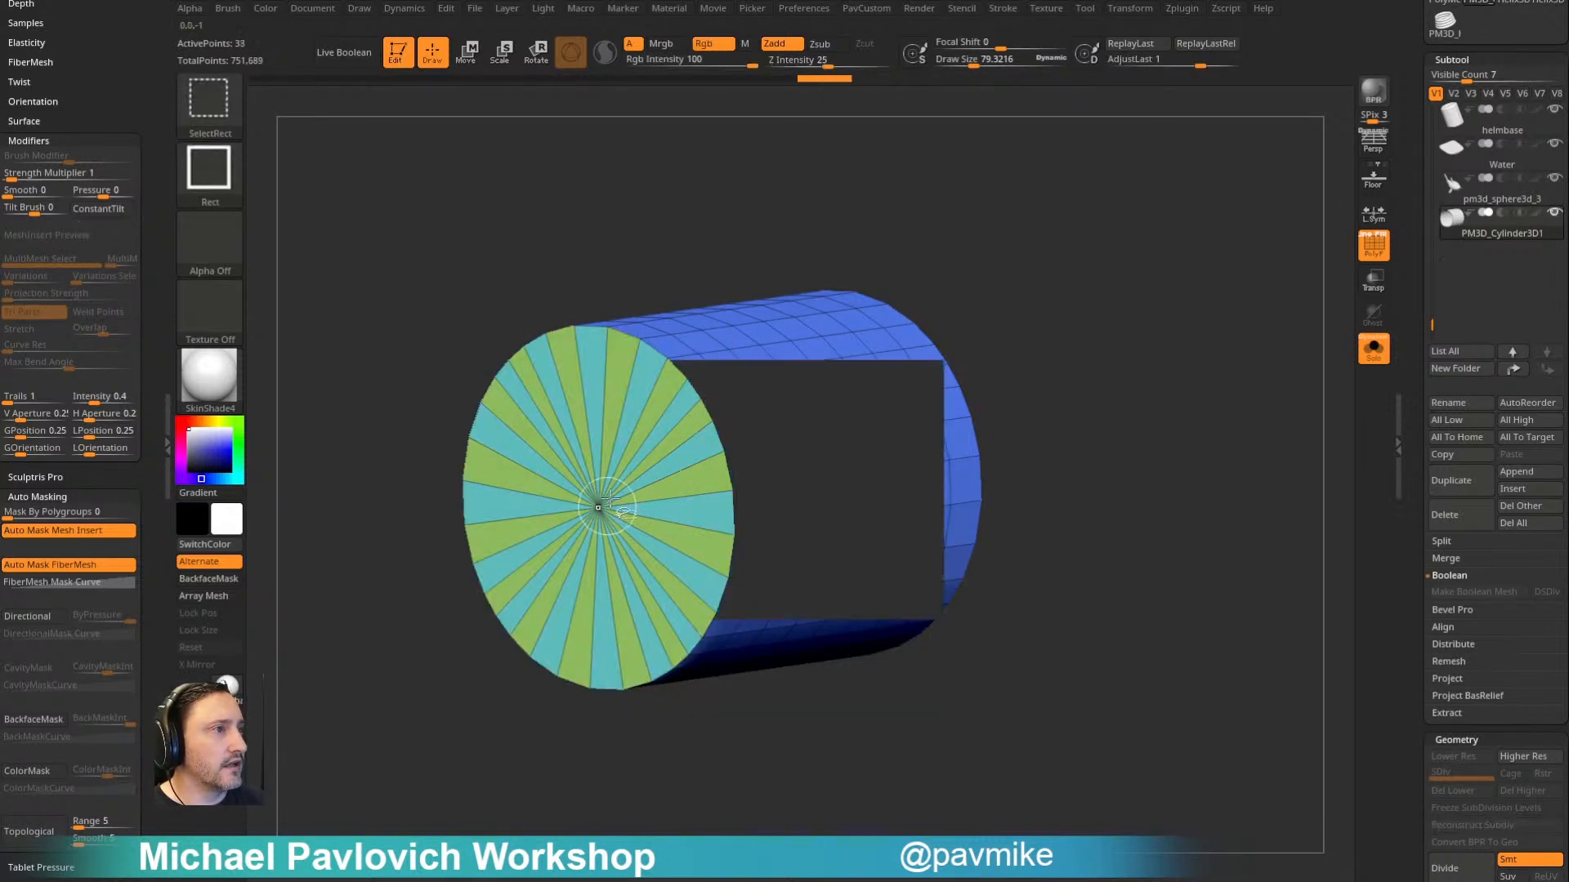
left_click(598, 507, "ctrl+shift")
key("ctrl+w")
left_click(907, 308, "ctrl+shift")
- Inset the end cap twice with the Polygroup All target to form two concentric rings and a small central disc
key("space")
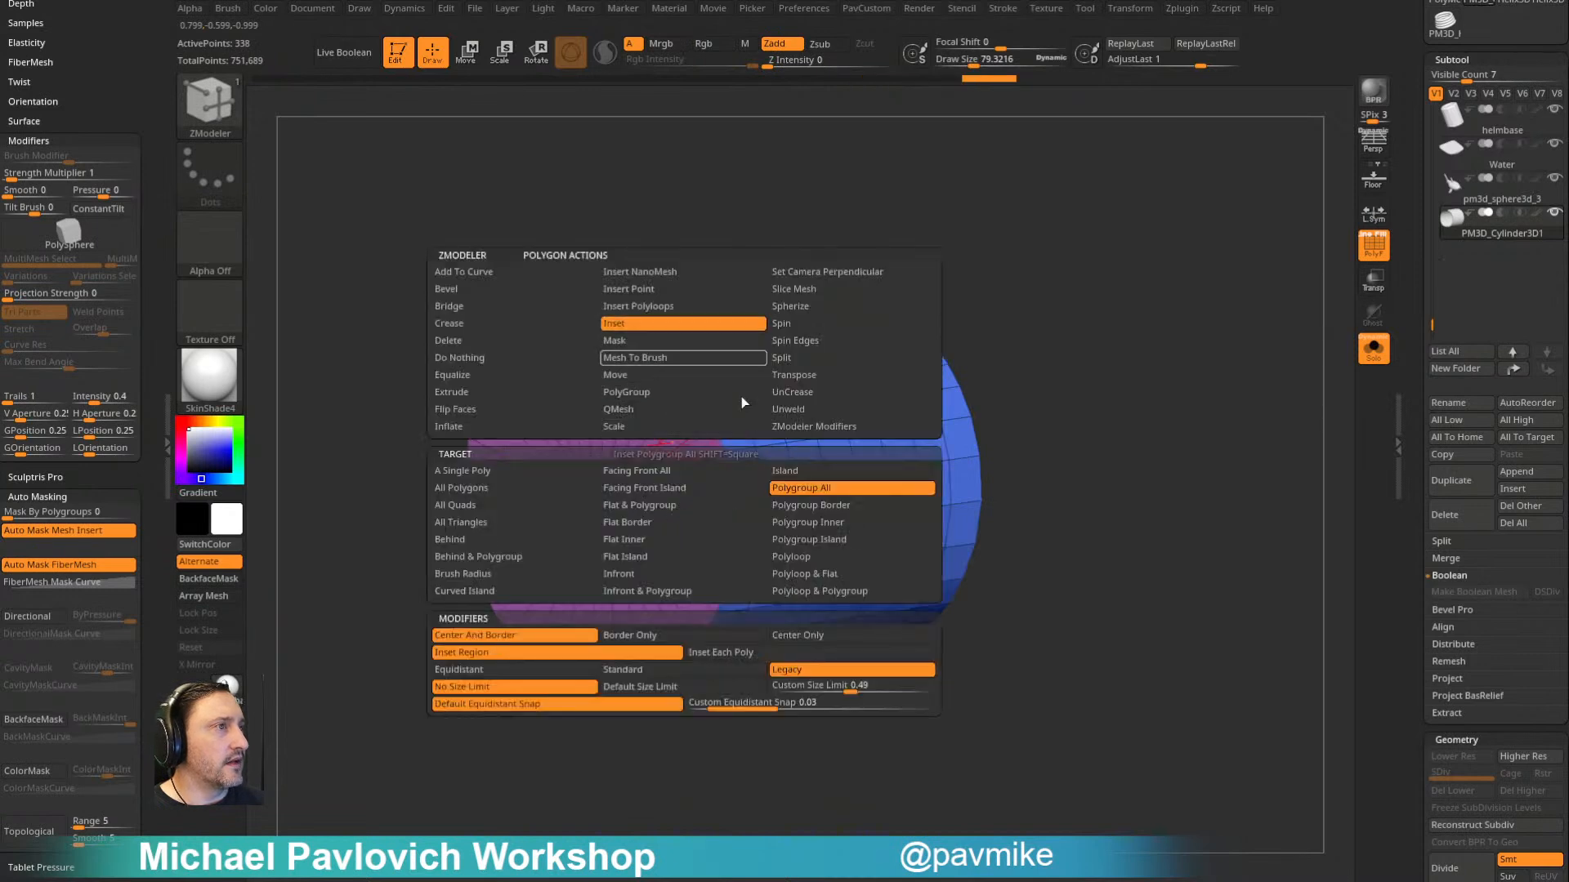
left_click_drag(668, 438, 679, 466)
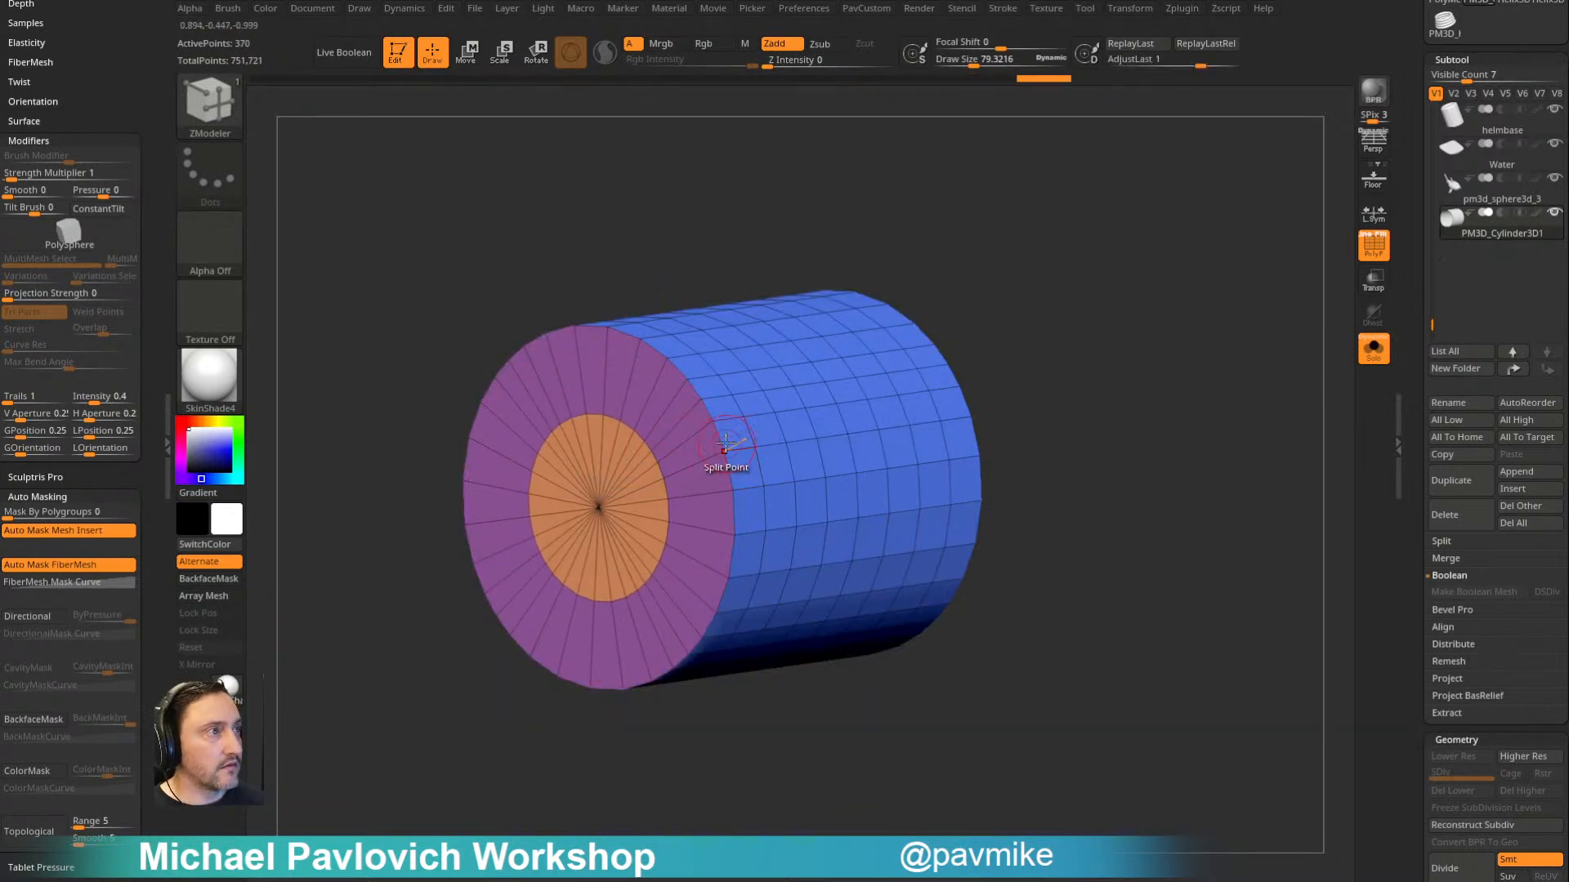
left_click_drag(644, 477, 592, 494)
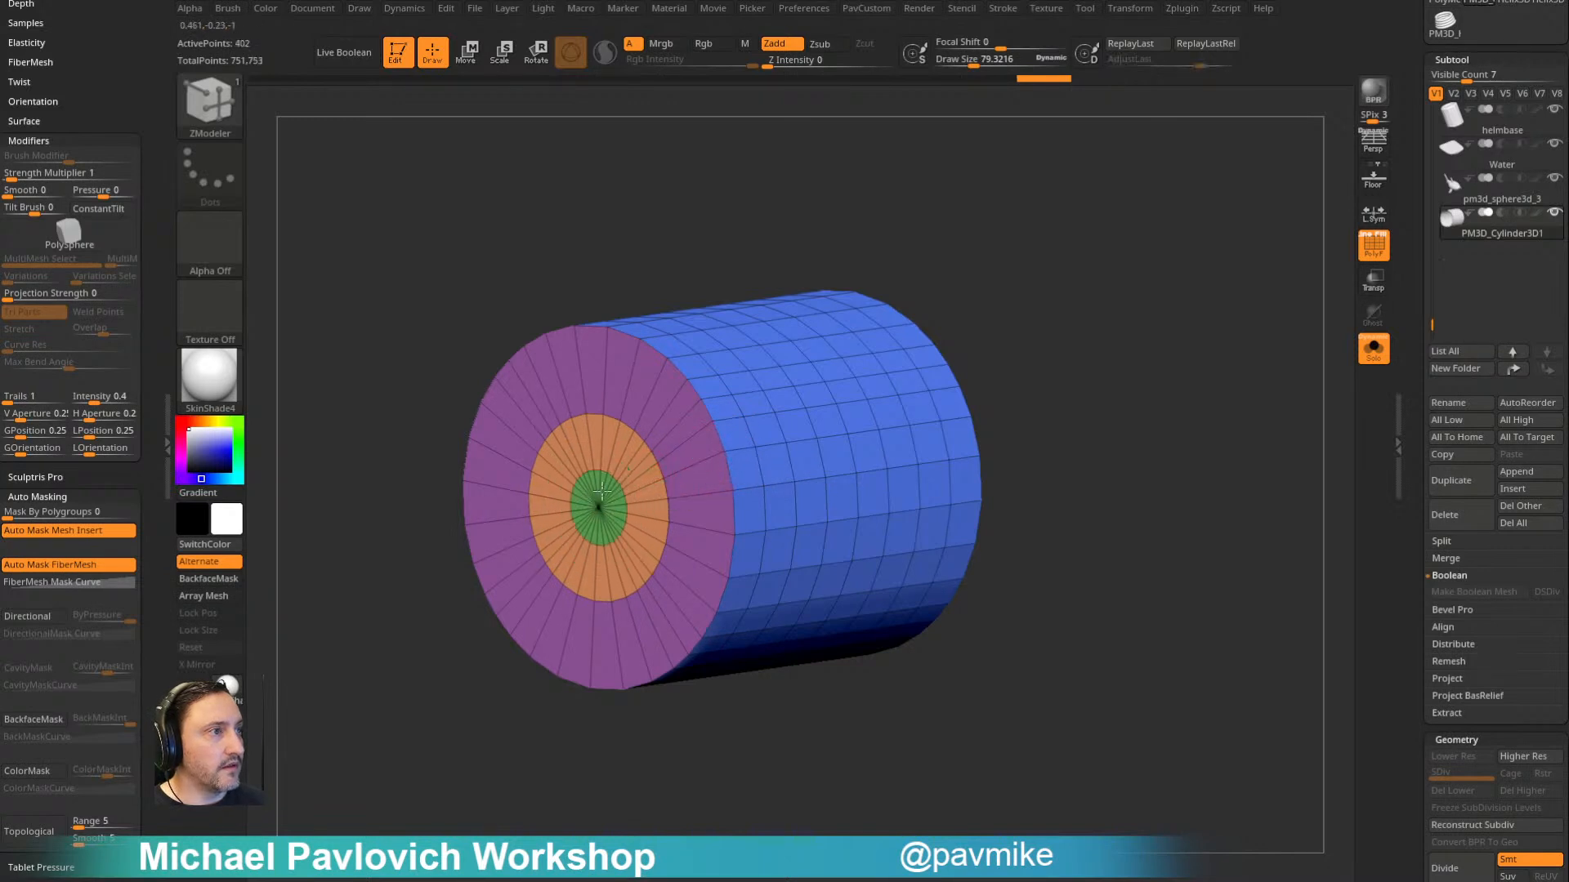
- Pull the central disc out from the cylinder's end to form a narrower bottle neck
key("space")
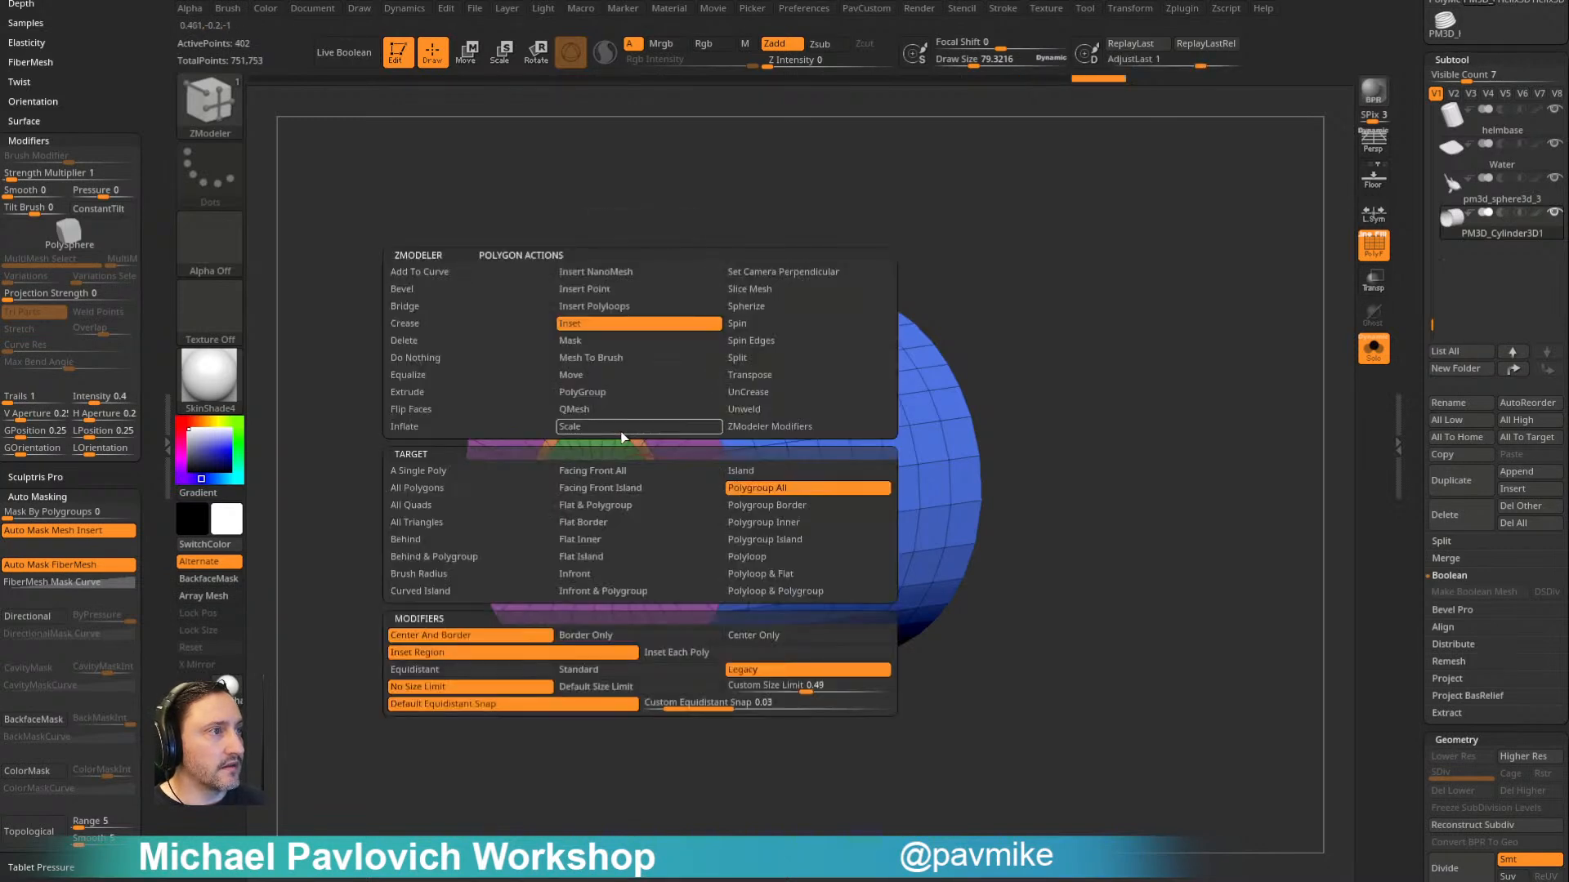
left_click_drag(638, 484, 444, 566)
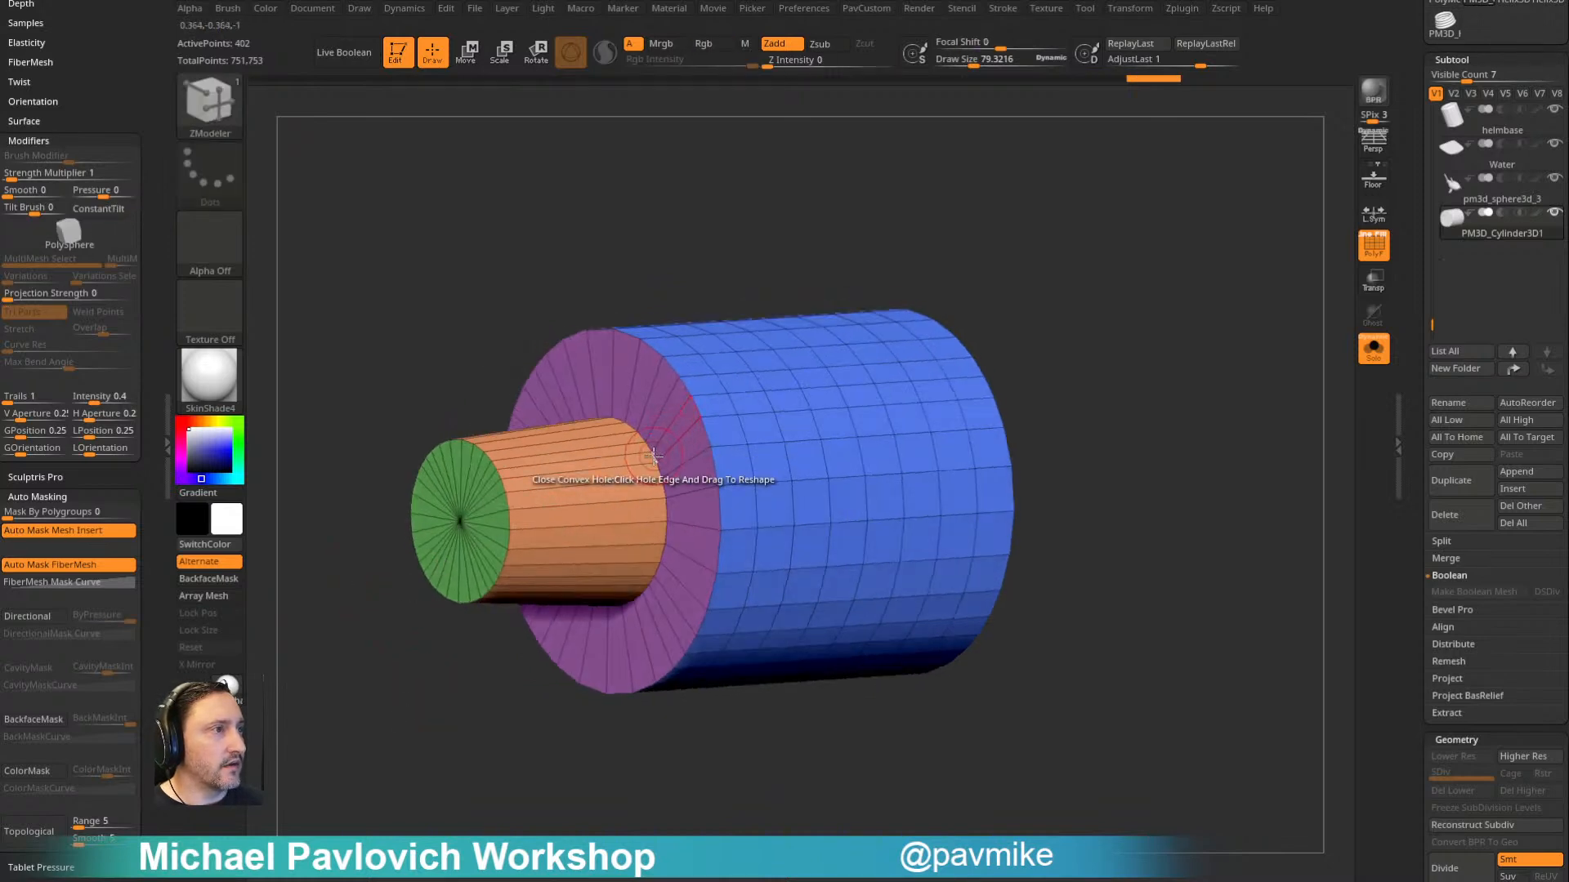
- Bevel the complete edge loops at the bottle neck's base and at its outer tip
key("space")
left_click(527, 426)
left_click_drag(665, 486, 535, 510)
- Insert multiple edge loops with Interactive Elevation in the bevels at the neck's base and tip to round them
key("space")
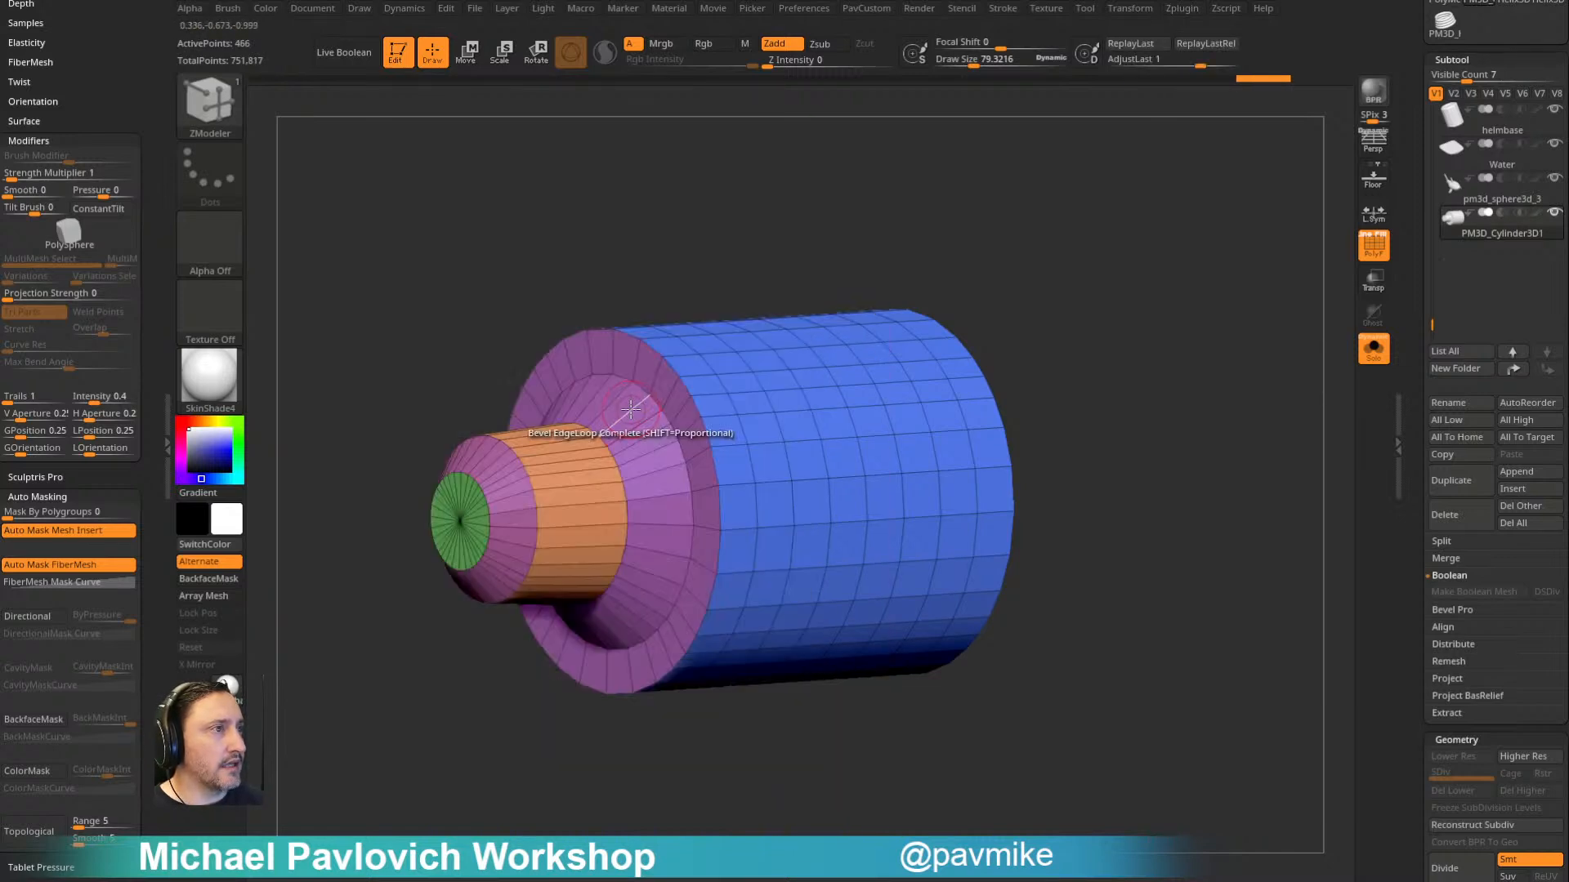
key("space")
left_click(585, 435)
left_click(553, 592)
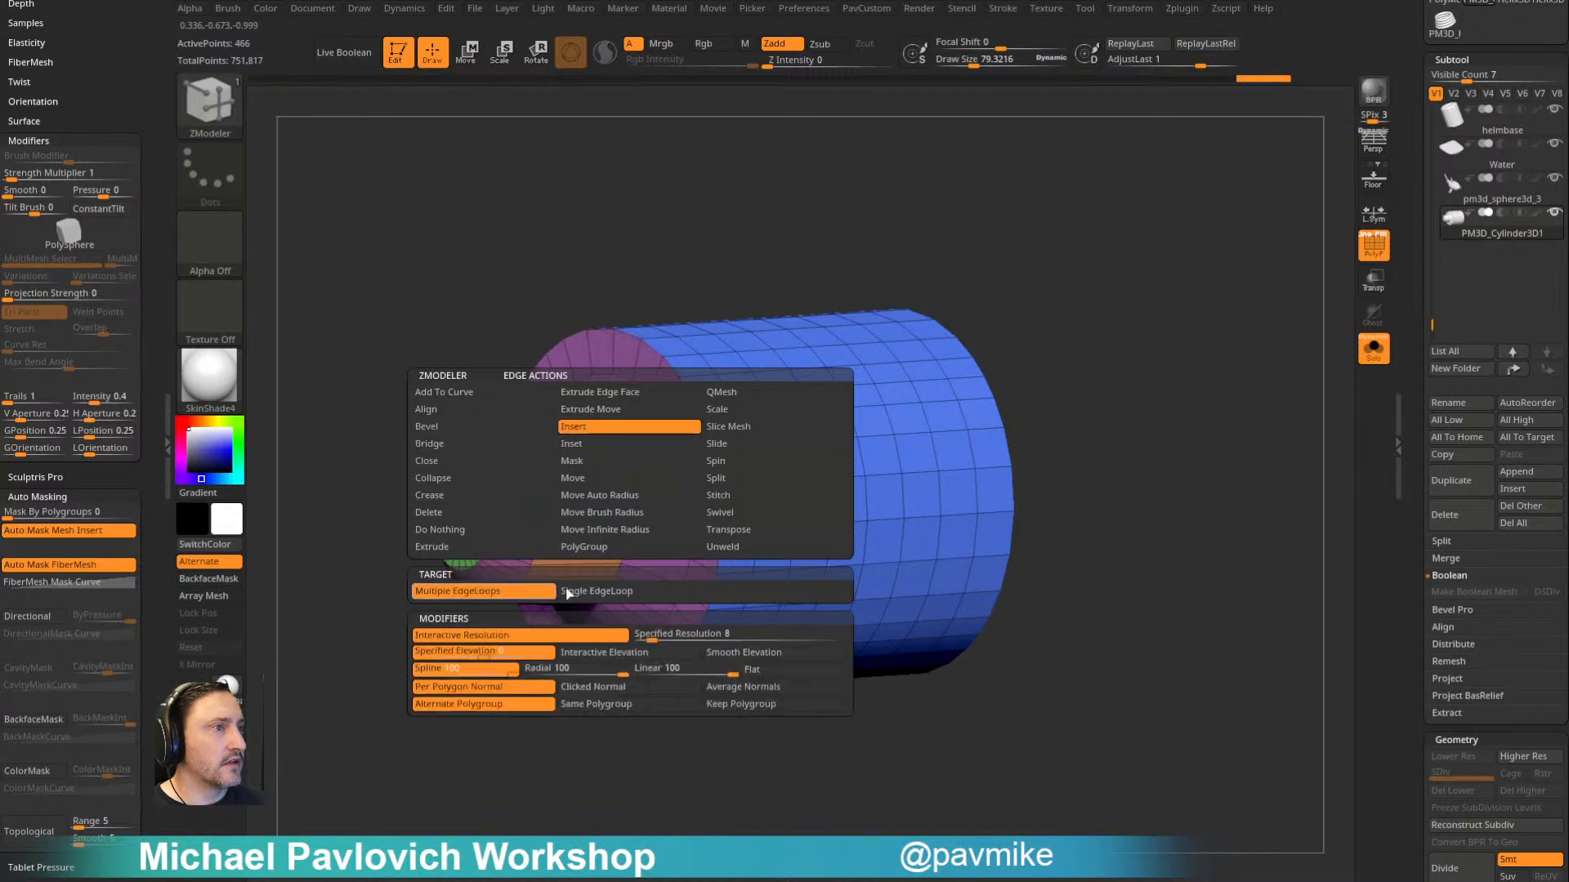
left_click_drag(645, 643, 621, 645)
left_click(606, 653)
left_click_drag(527, 788, 552, 719)
left_click_drag(660, 475, 646, 423)
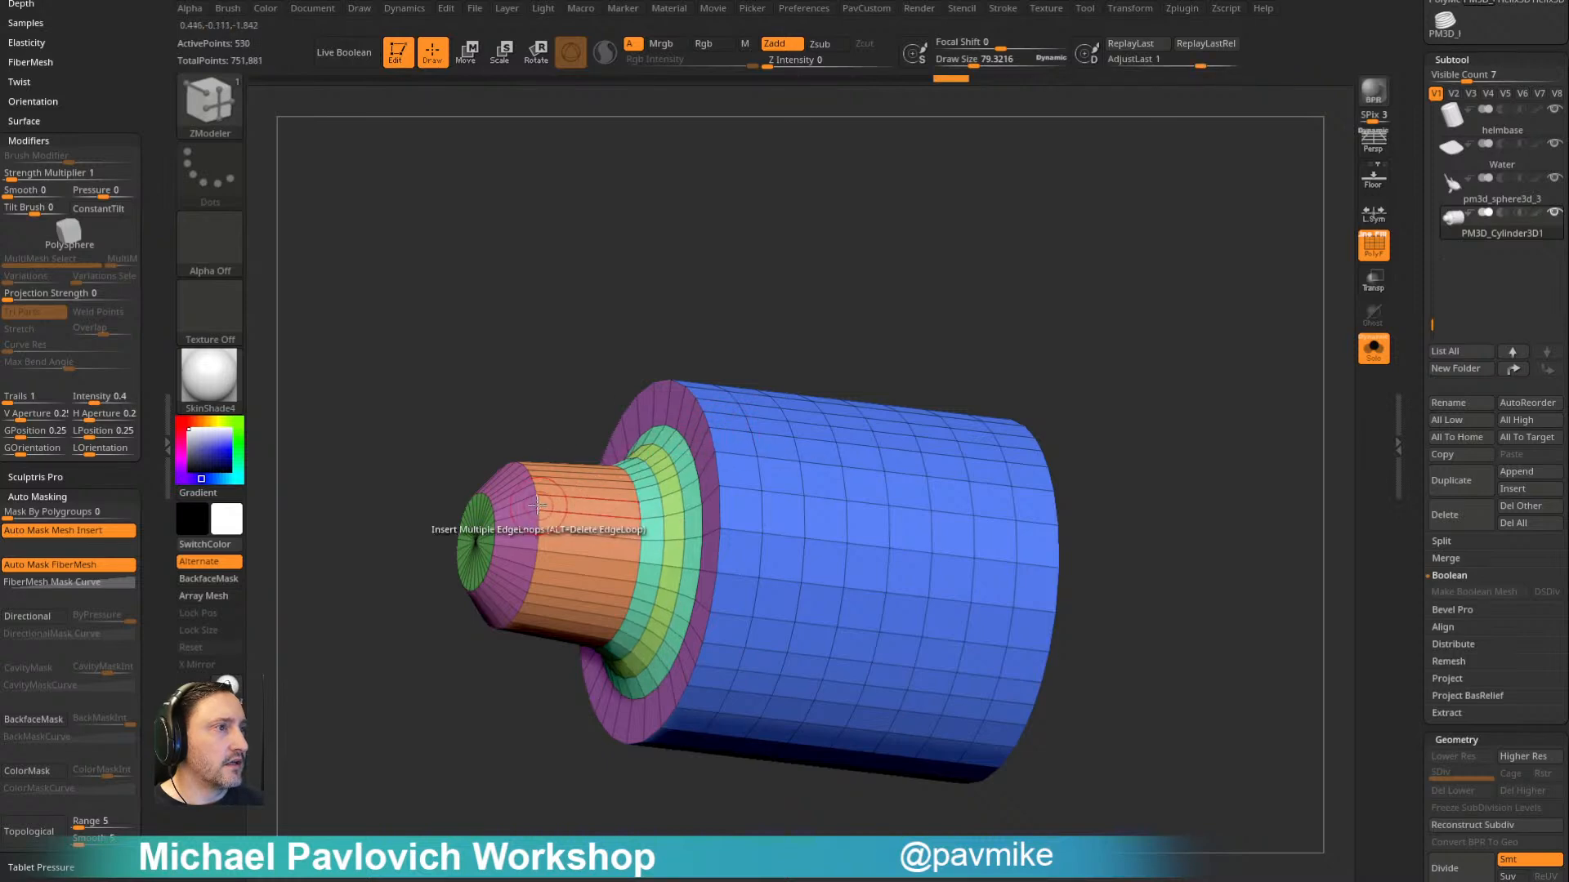
left_click_drag(511, 506, 582, 499)
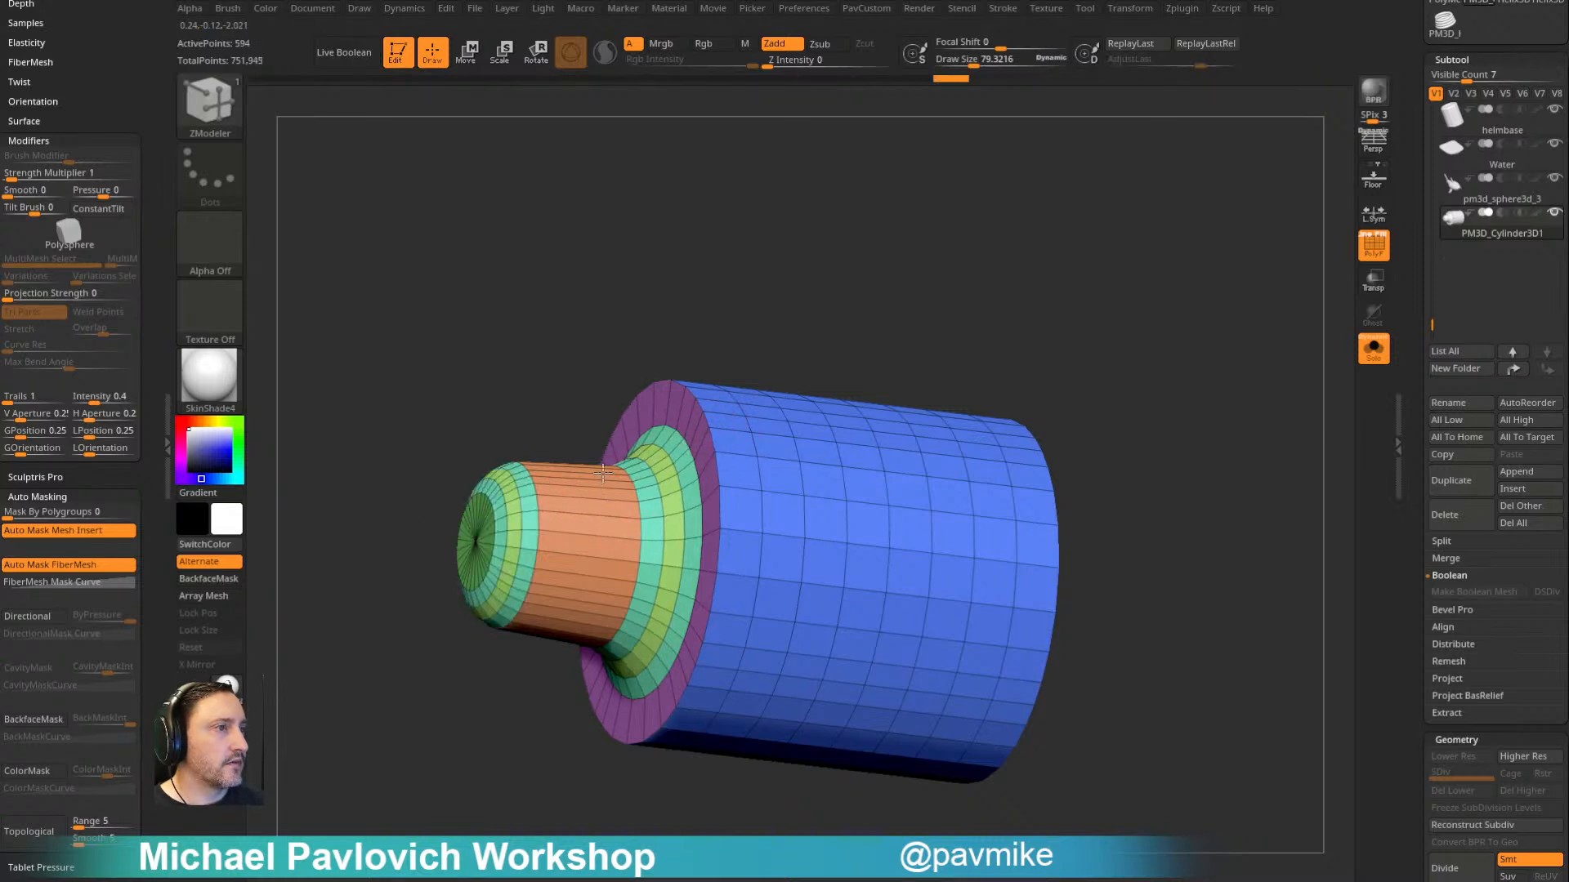
- Bevel the bottle's outer shoulder edge and insert edge loops across the bevel to round it
left_click_drag(822, 304, 773, 375)
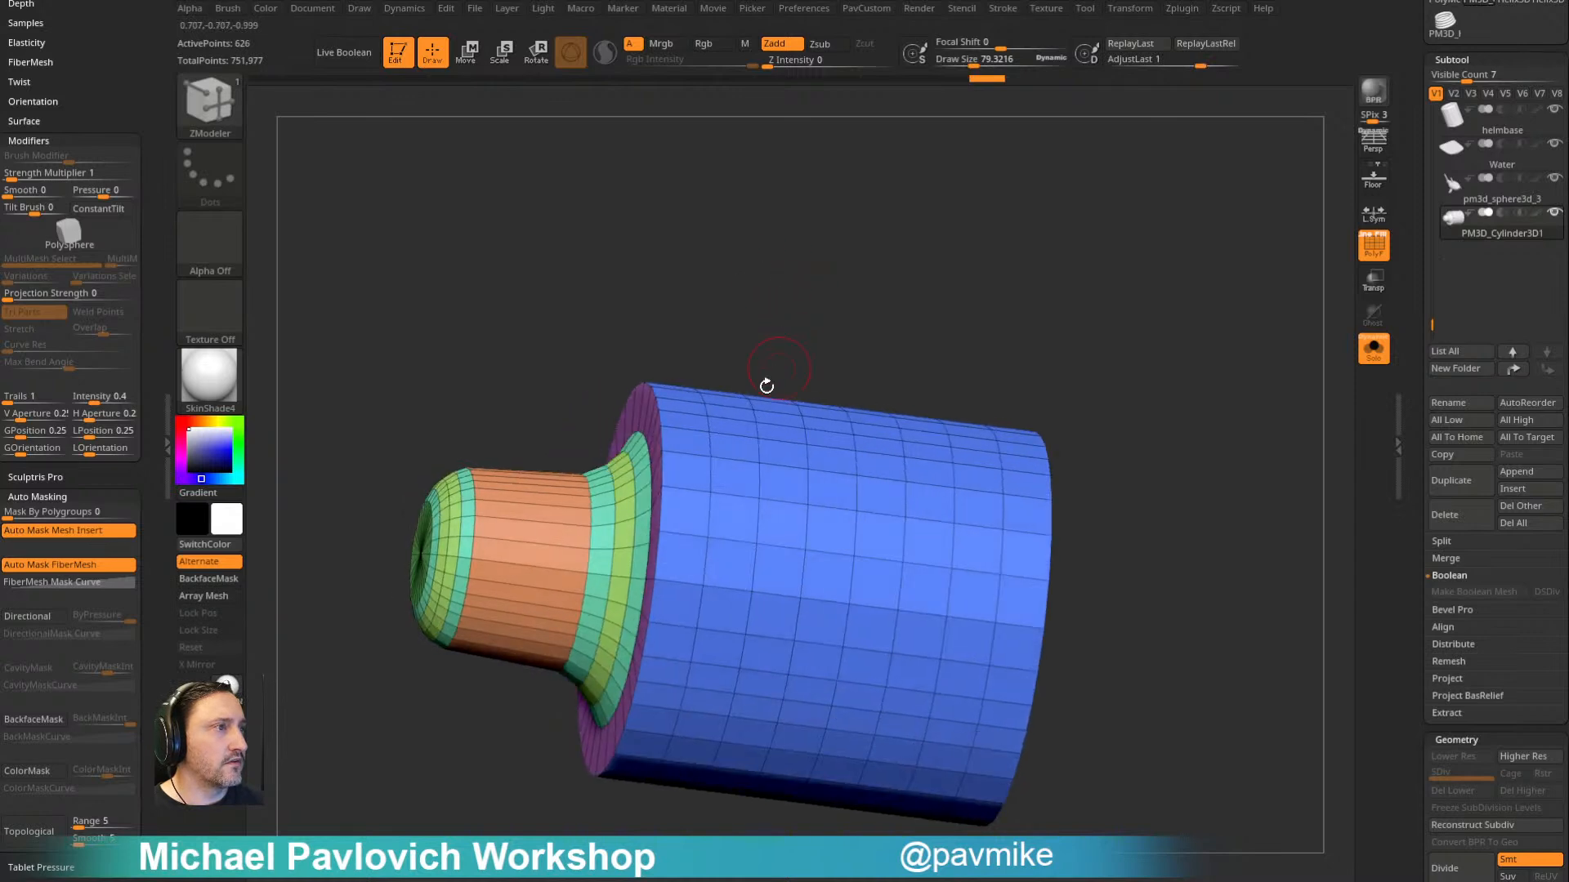
key("space")
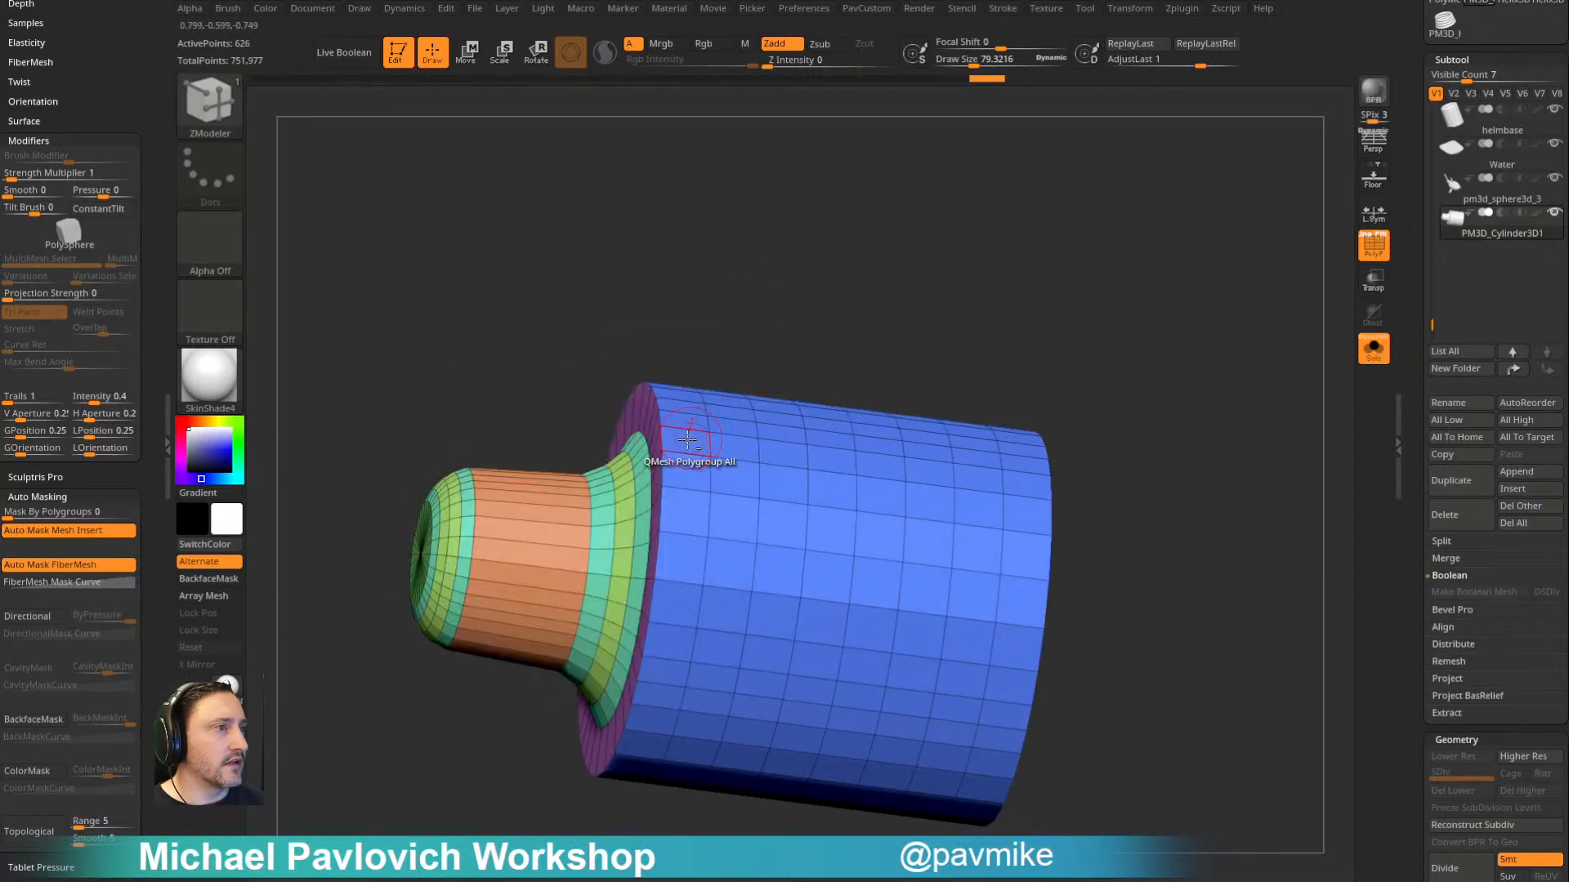
left_click(664, 439, "alt")
key("space")
left_click(539, 593)
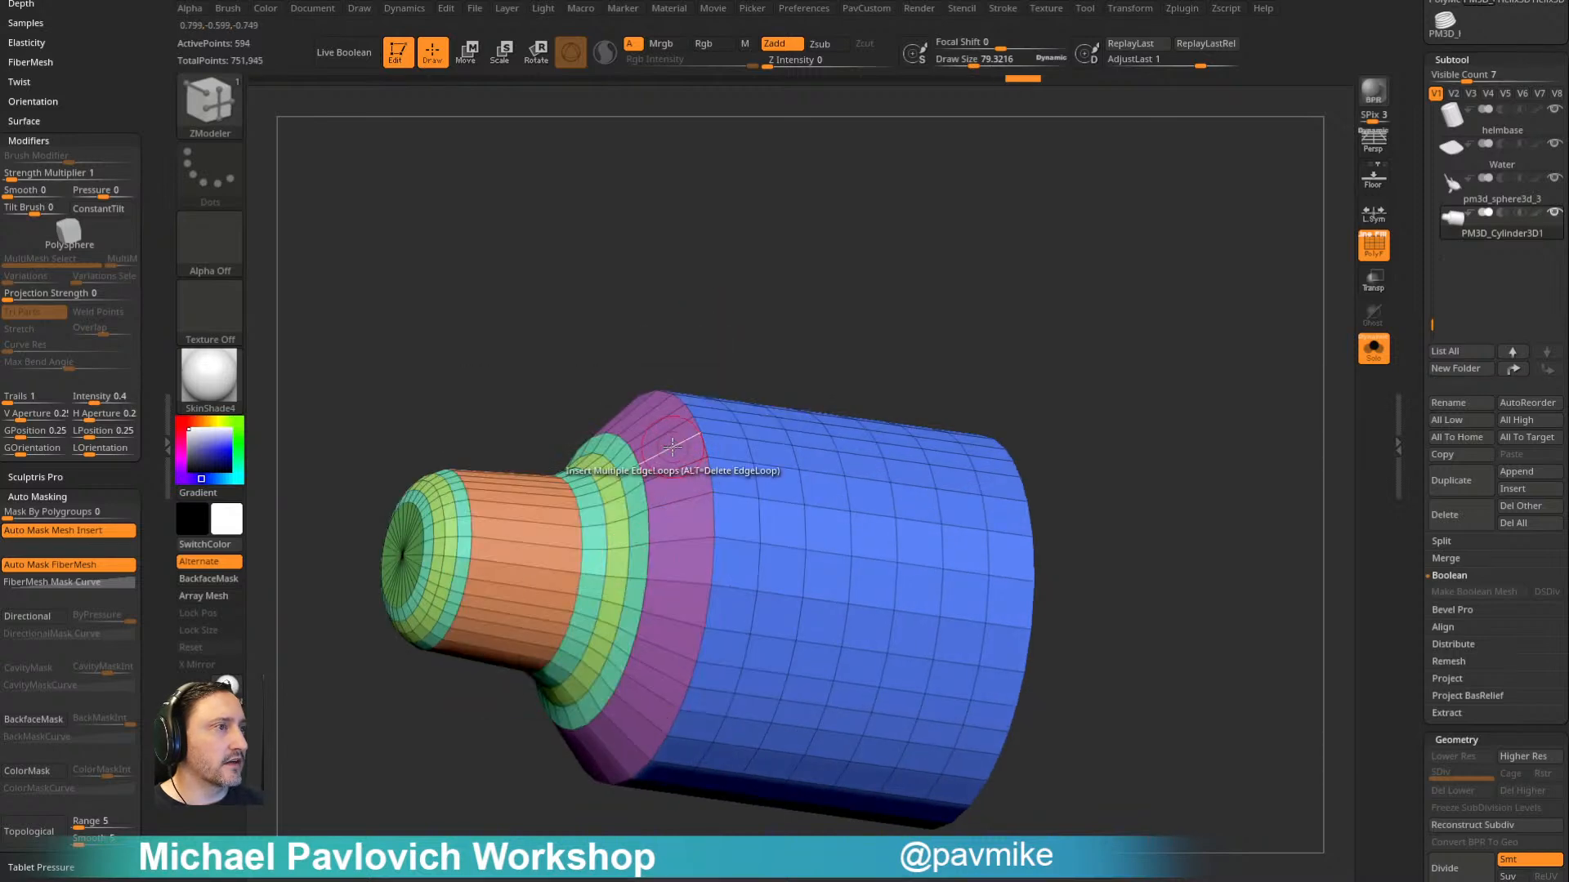
left_click(672, 446)
left_click(787, 417)
- Try to bevel the rim of the flat cap at the bottle's bottom end
left_click_drag(896, 347, 1001, 384)
left_click_drag(991, 297, 936, 322)
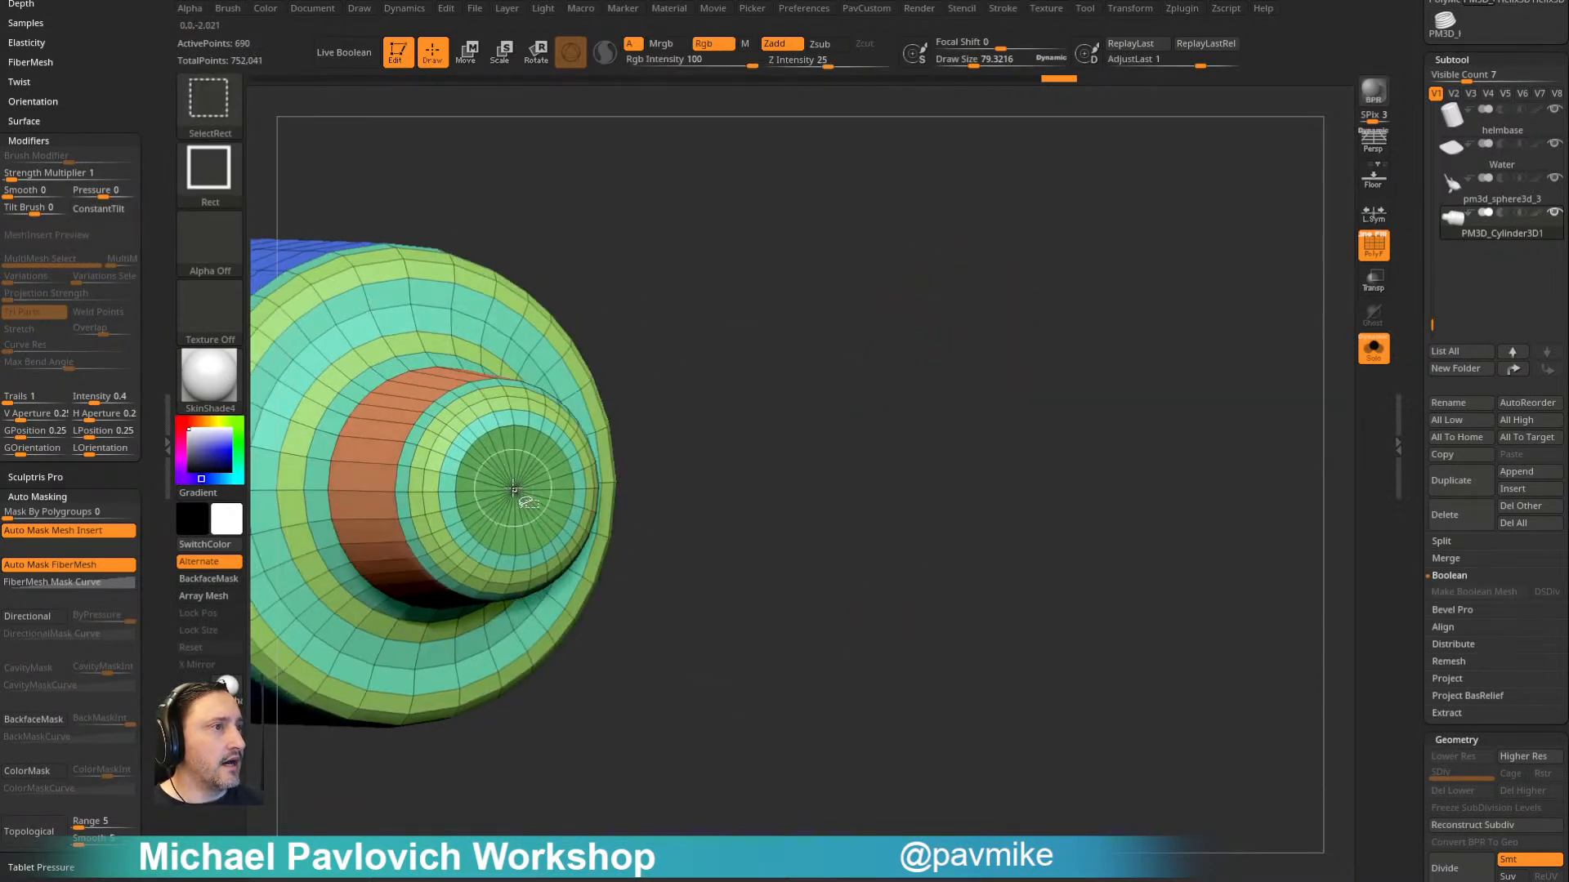
left_click_drag(910, 374, 945, 237)
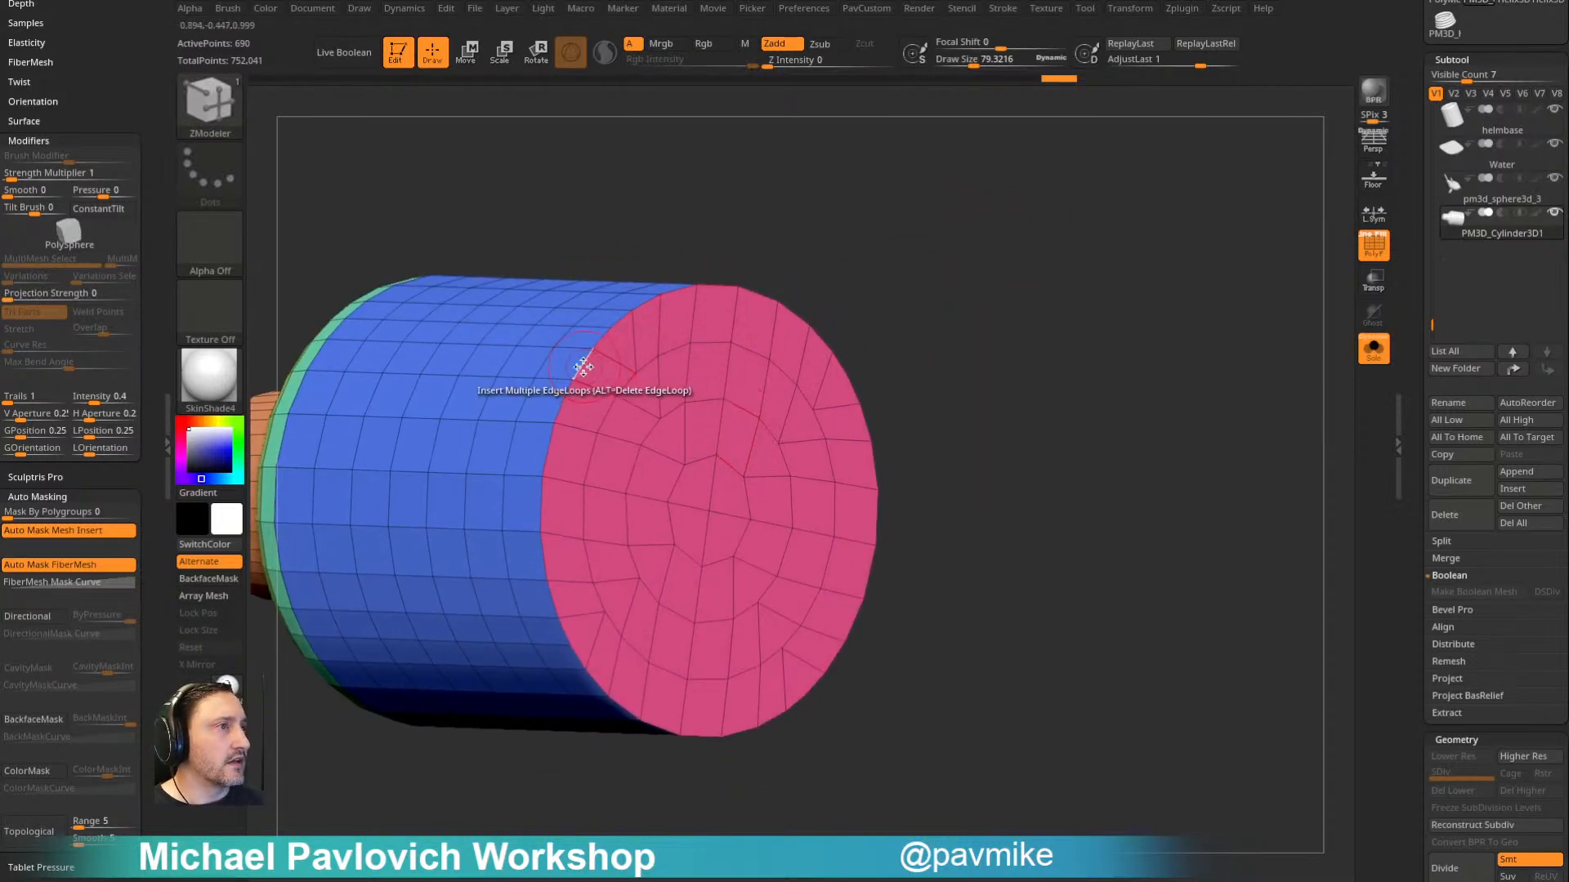
key("space")
left_click(436, 400)
left_click_drag(579, 393, 564, 404)
key("ctrl+z")
- Isolate the bottom cap's polygroup and split the hidden polygons off into a separate subtool
left_click_drag(788, 245, 840, 255)
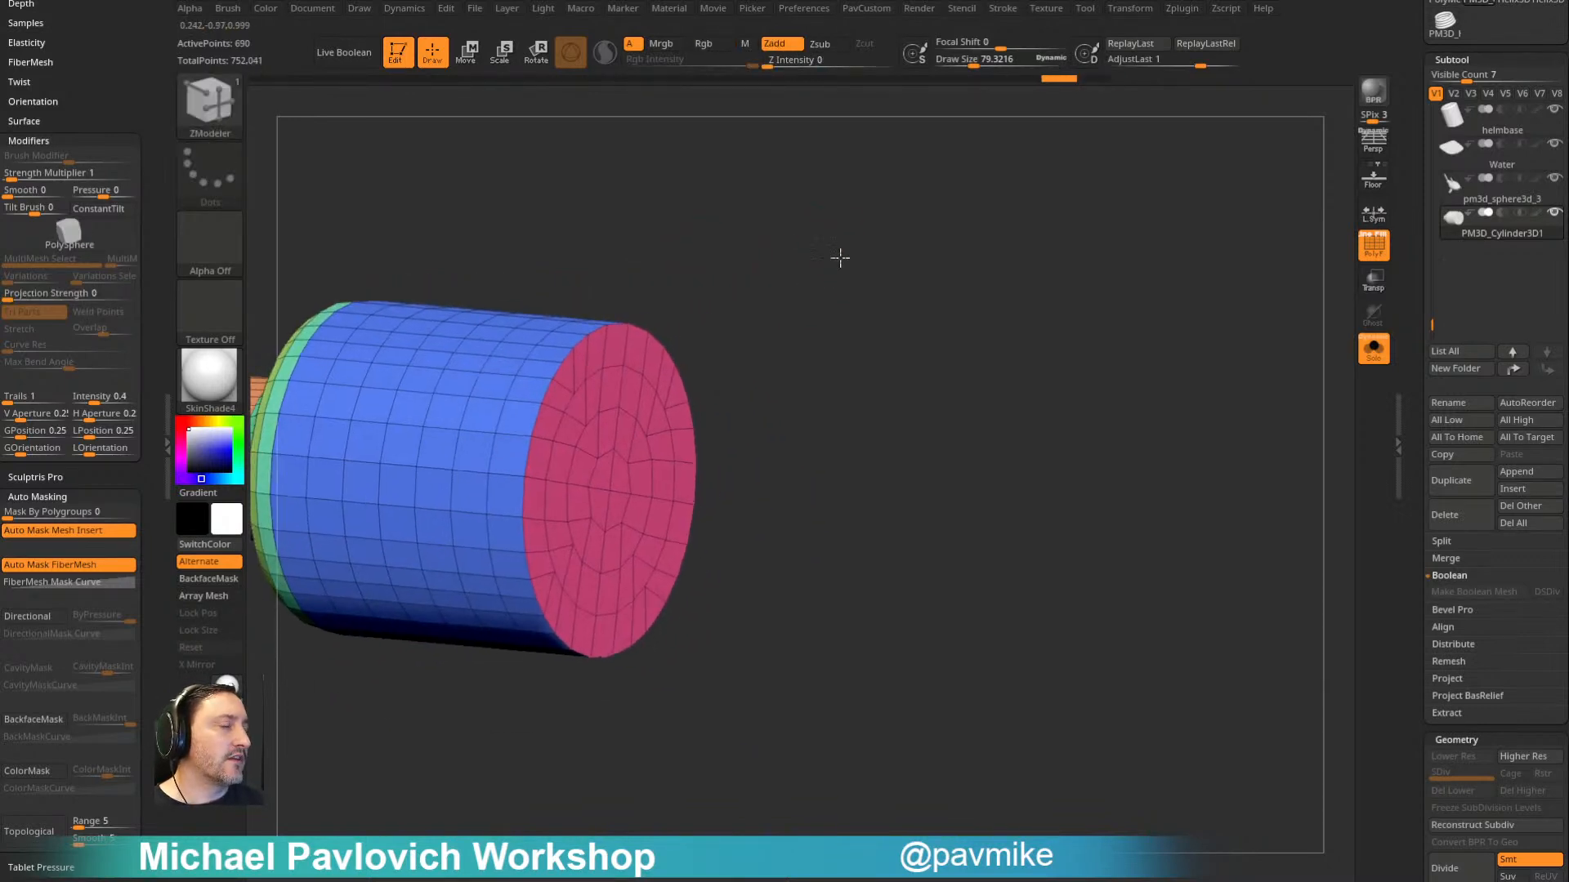
left_click(623, 470, "ctrl+shift")
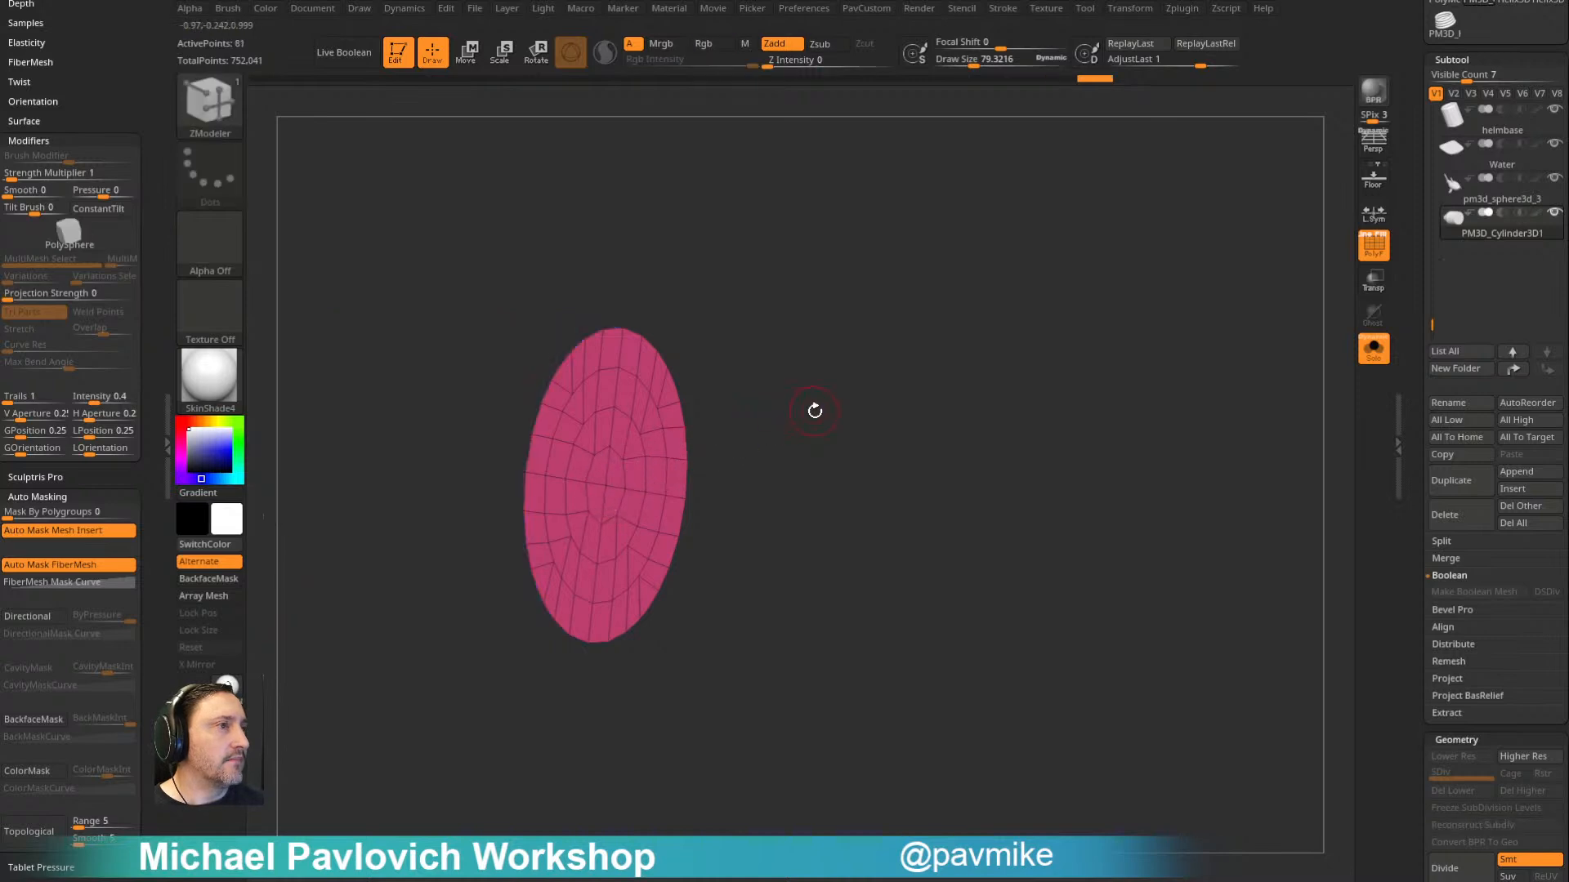
key("space")
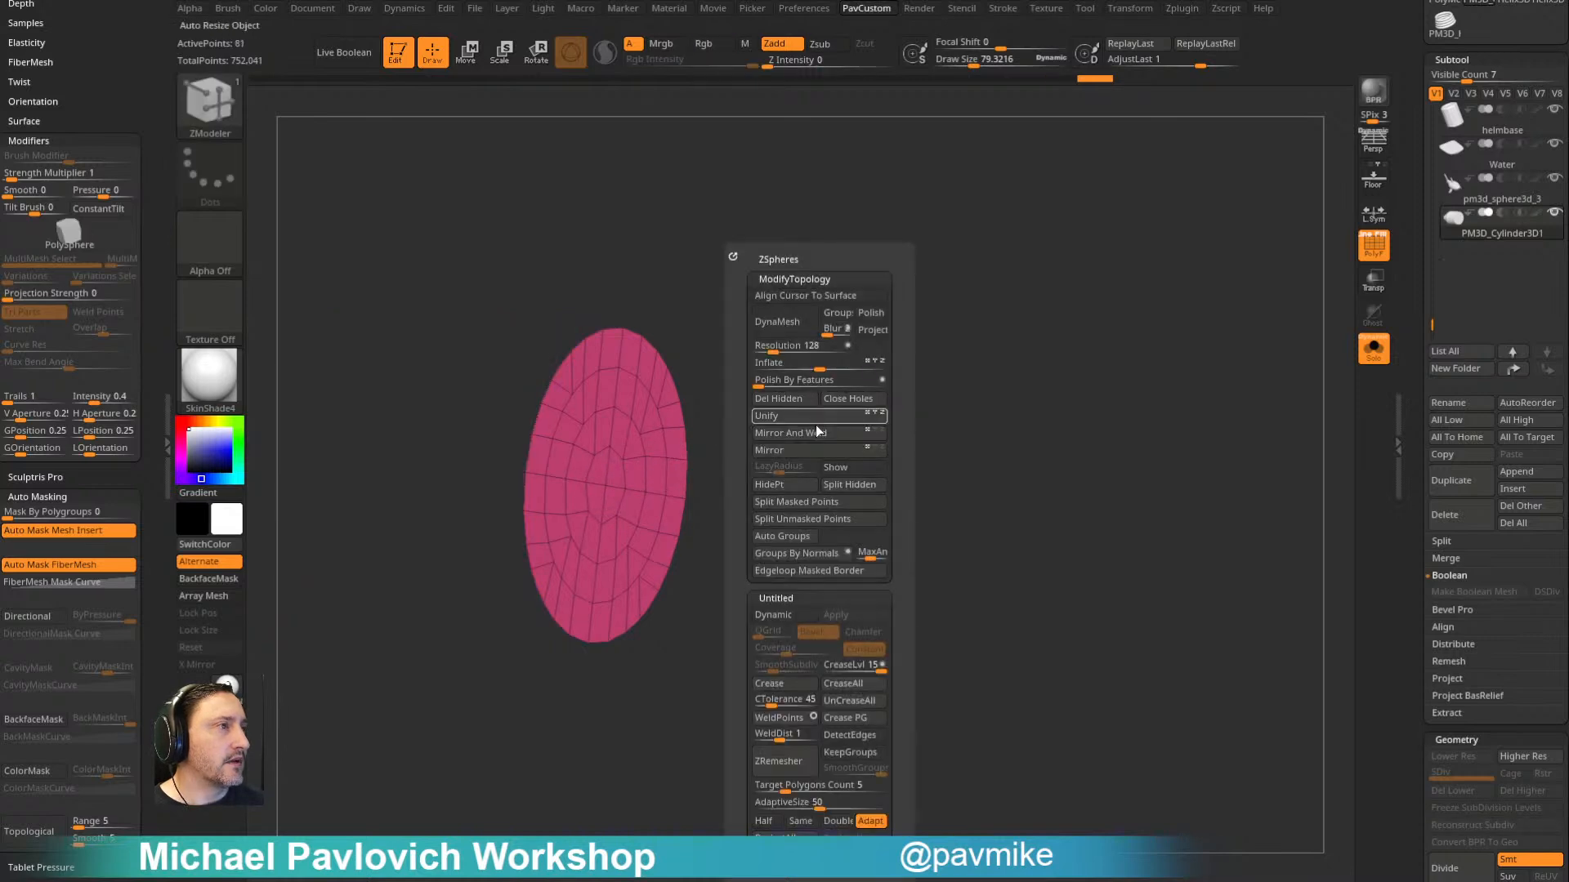
left_click(839, 485)
- Move the separated cap disc well away from the bottle body along the bottle's axis
key("w")
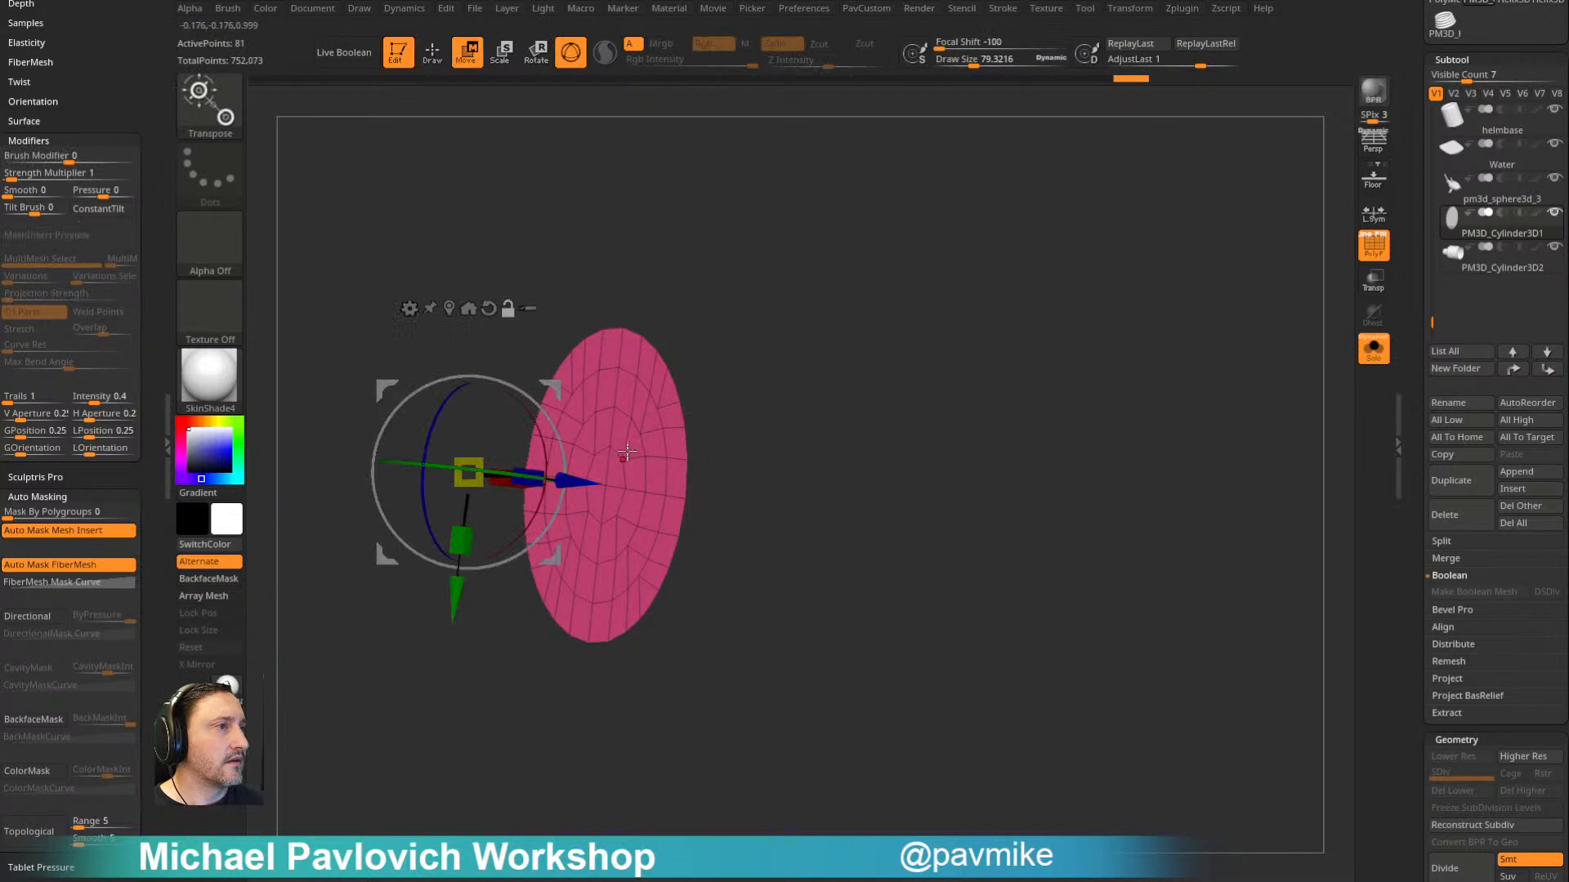
left_click(612, 447, "alt")
left_click_drag(712, 454, 1095, 489)
key("q")
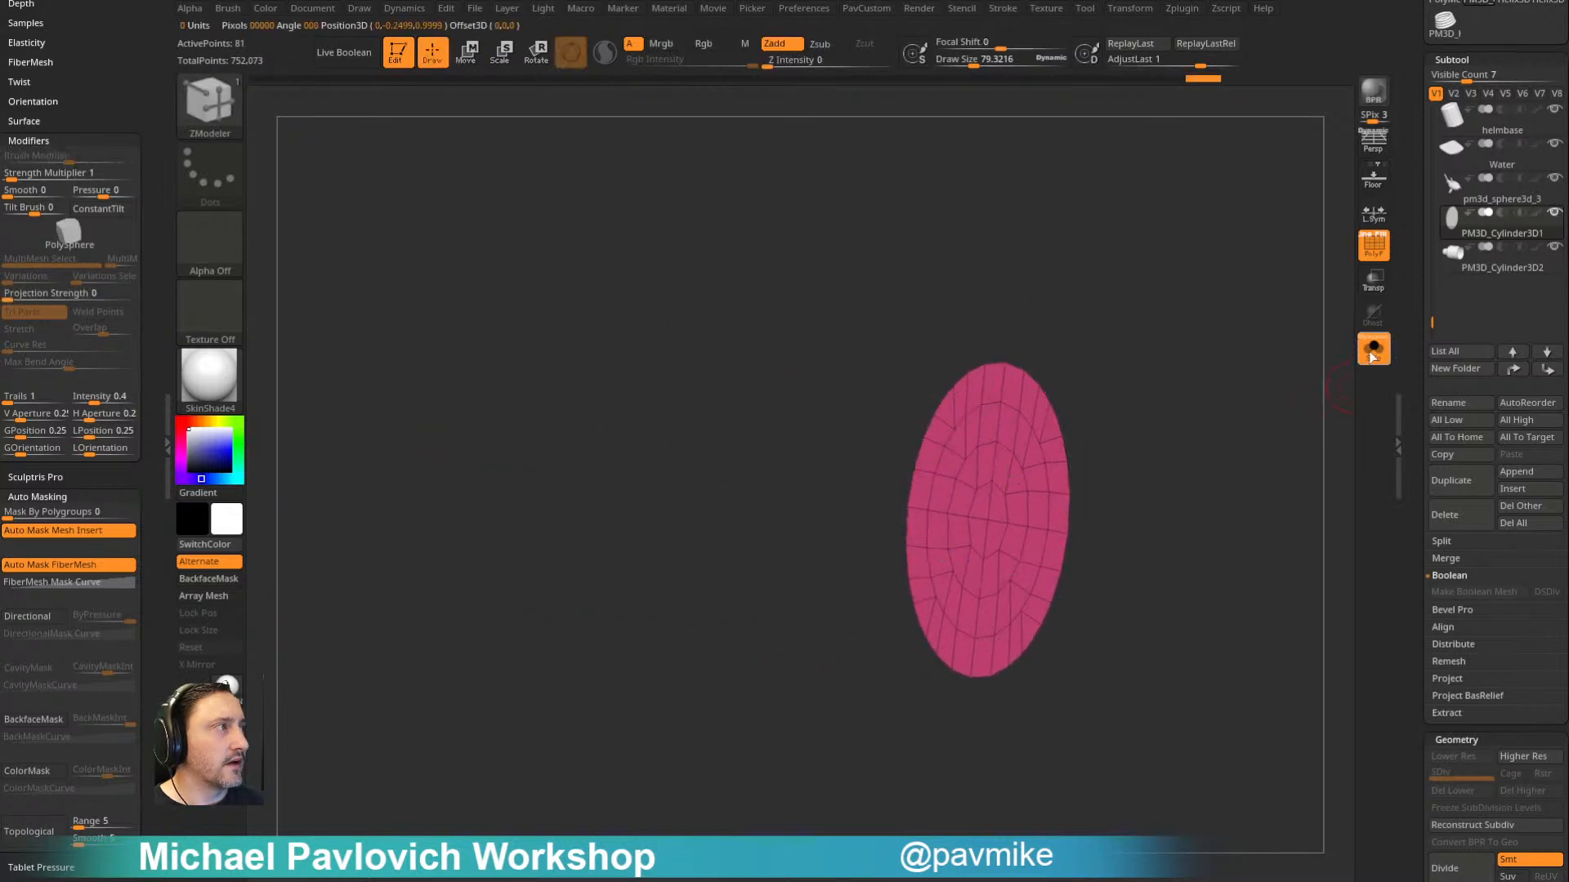
- Turn off Solo, show only the cap disc and the bottle body subtools, and make the body active
left_click(1370, 358)
left_click(1546, 219)
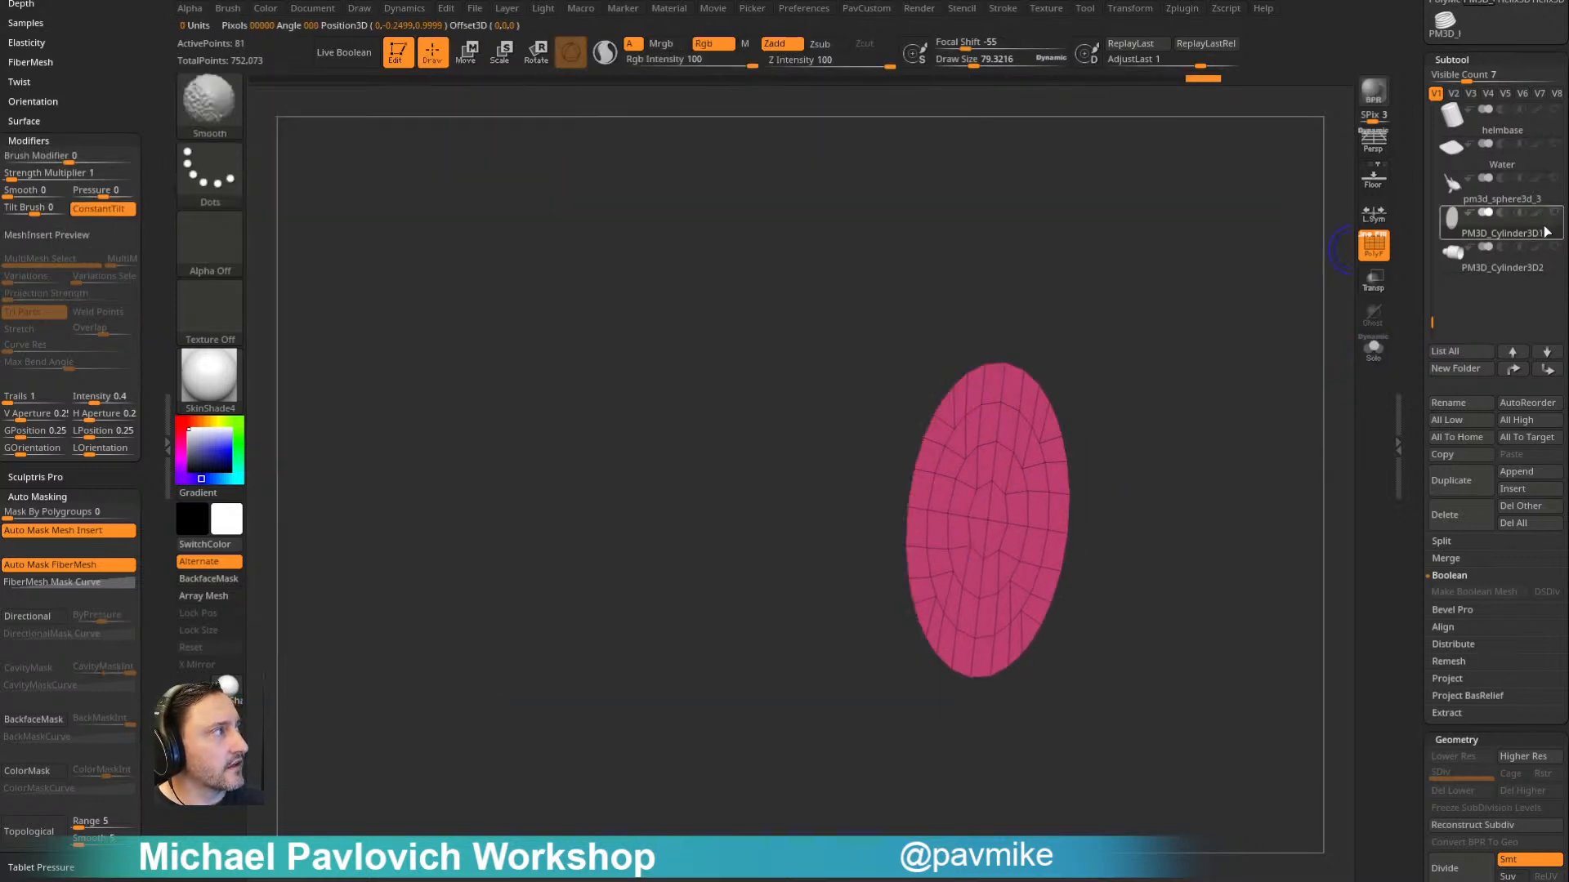
left_click(1552, 250)
left_click_drag(854, 248, 1203, 245, "alt")
key("s")
left_click_drag(495, 406, 523, 406)
key("1")
left_click(523, 402, "alt")
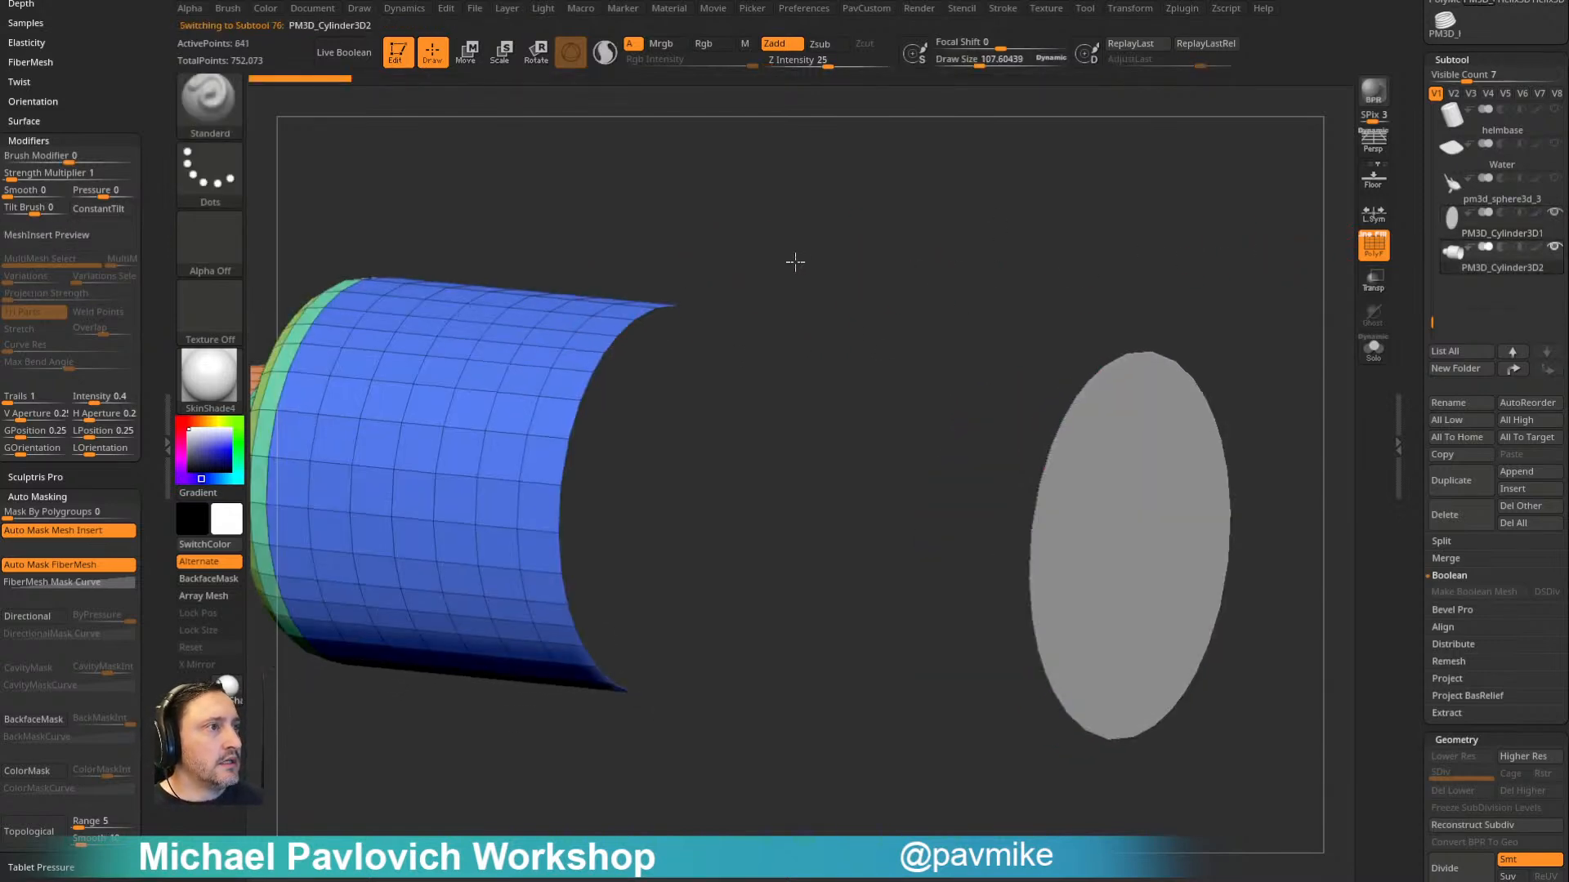
- Close the body's open bottom end using ZModeler's Close edge action with the Convex Hole target
left_click_drag(798, 256, 635, 378)
key("b")
key("z")
key("m")
key("space")
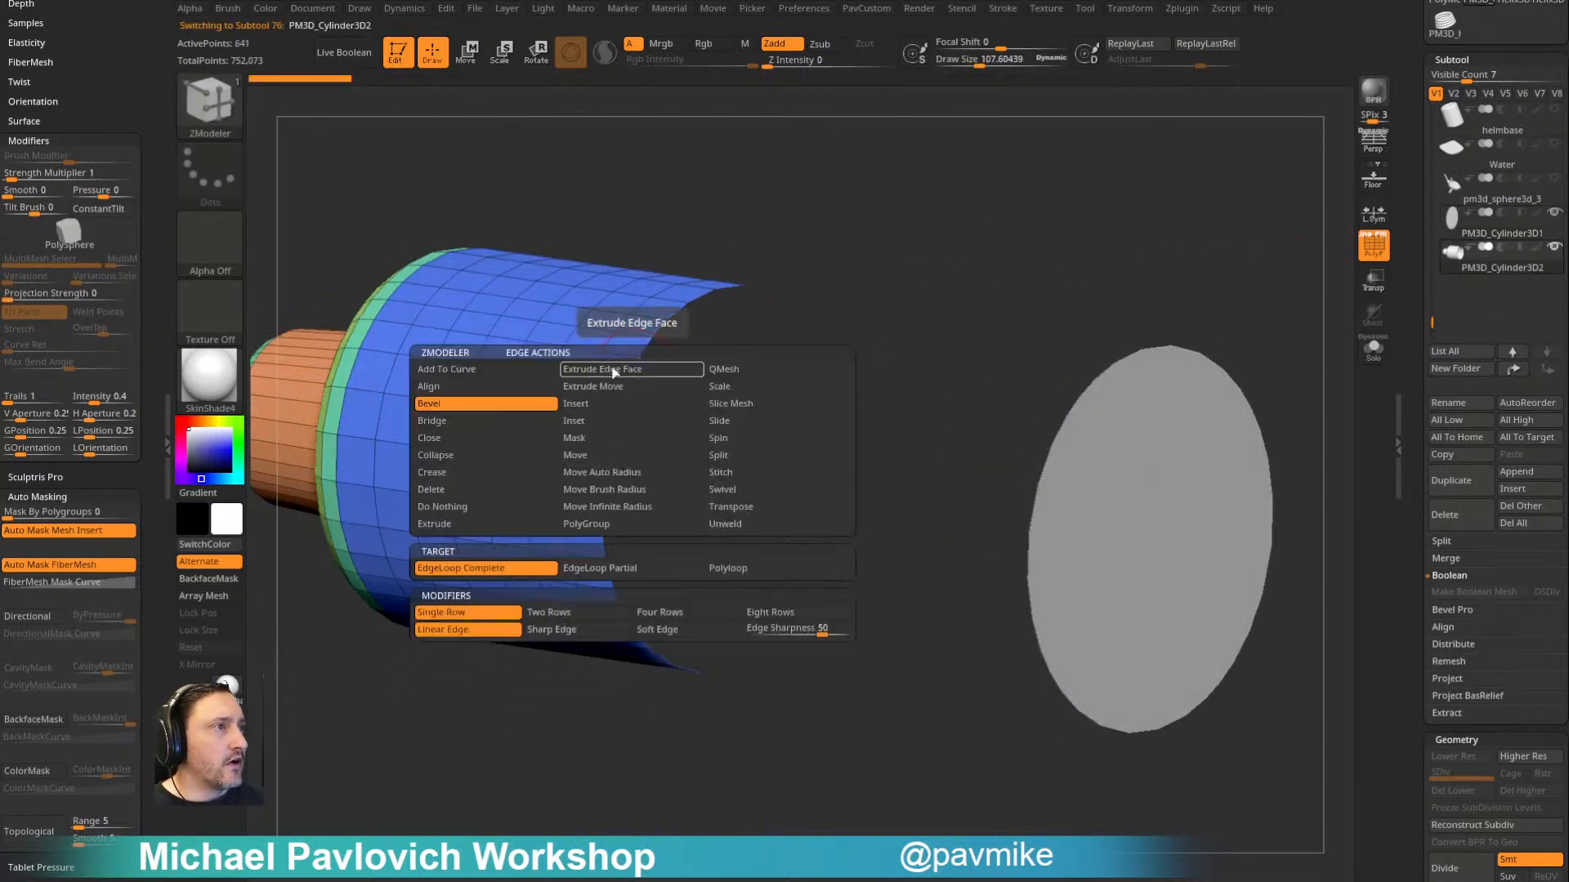
left_click(545, 440)
left_click(620, 399)
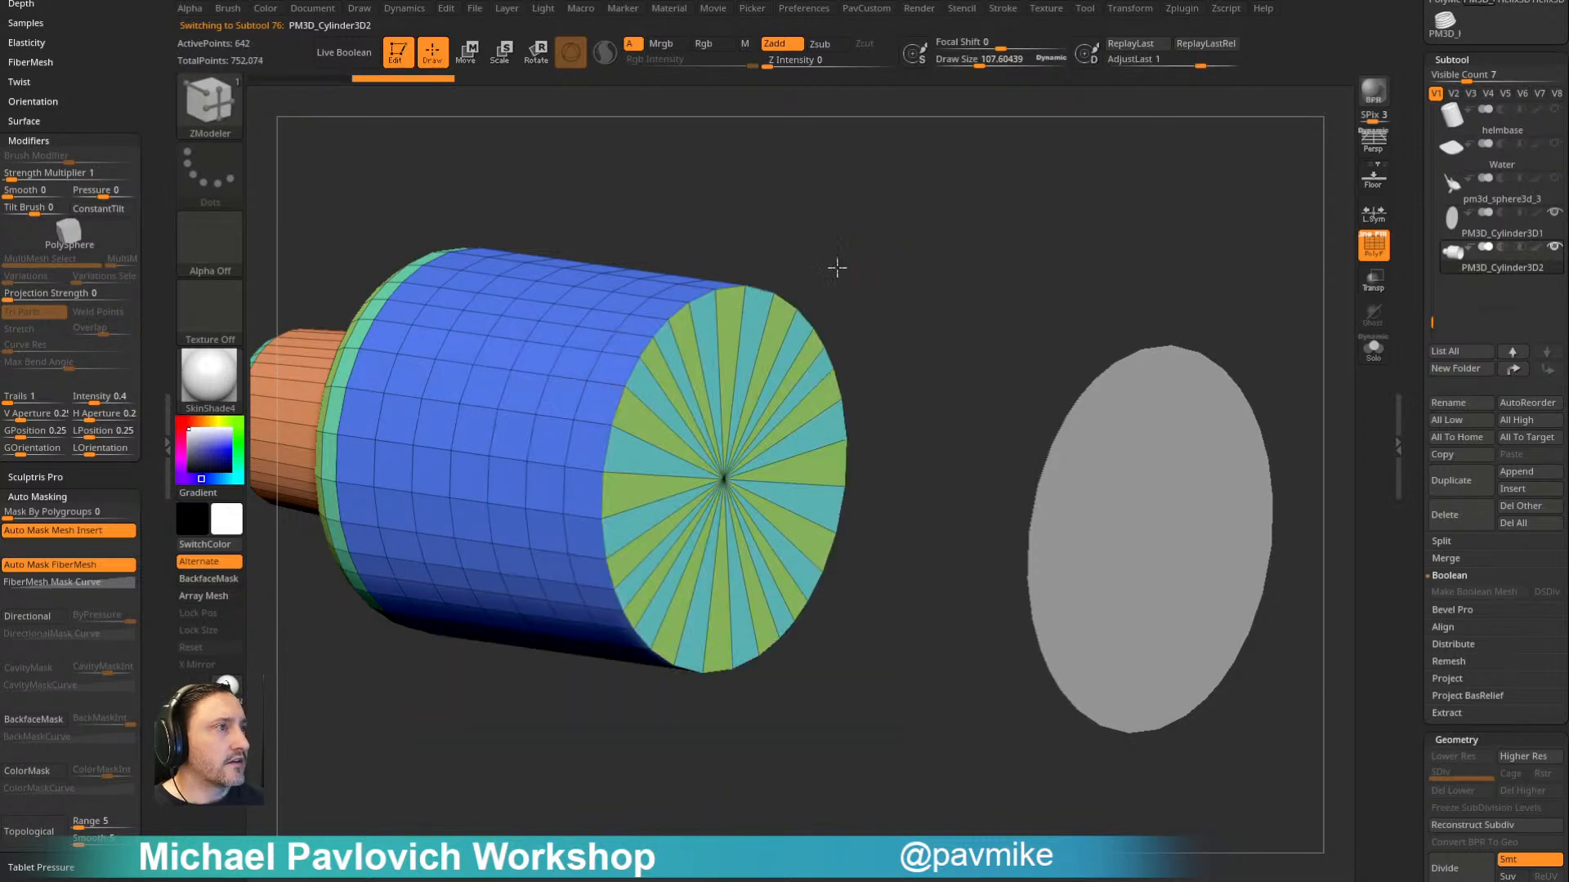
- Isolate the new bottom cap, regroup its wedges with Auto Groups, and show the whole body again
left_click_drag(854, 266, 810, 268, "alt")
left_click(685, 467, "ctrl+shift")
key("ctrl+w")
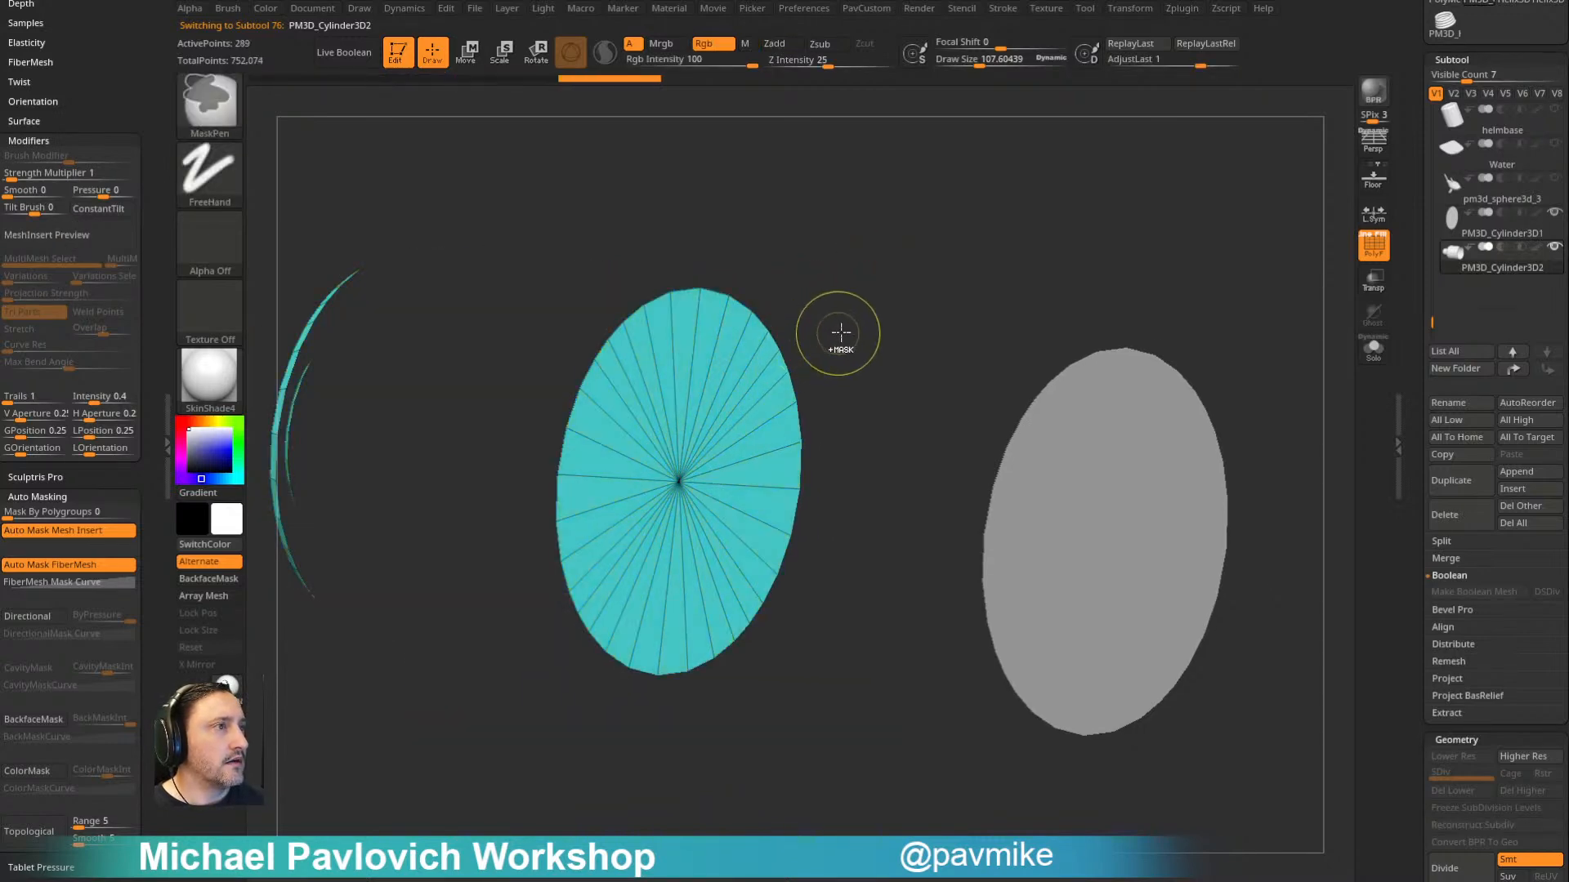
key("ctrl+z")
key("2")
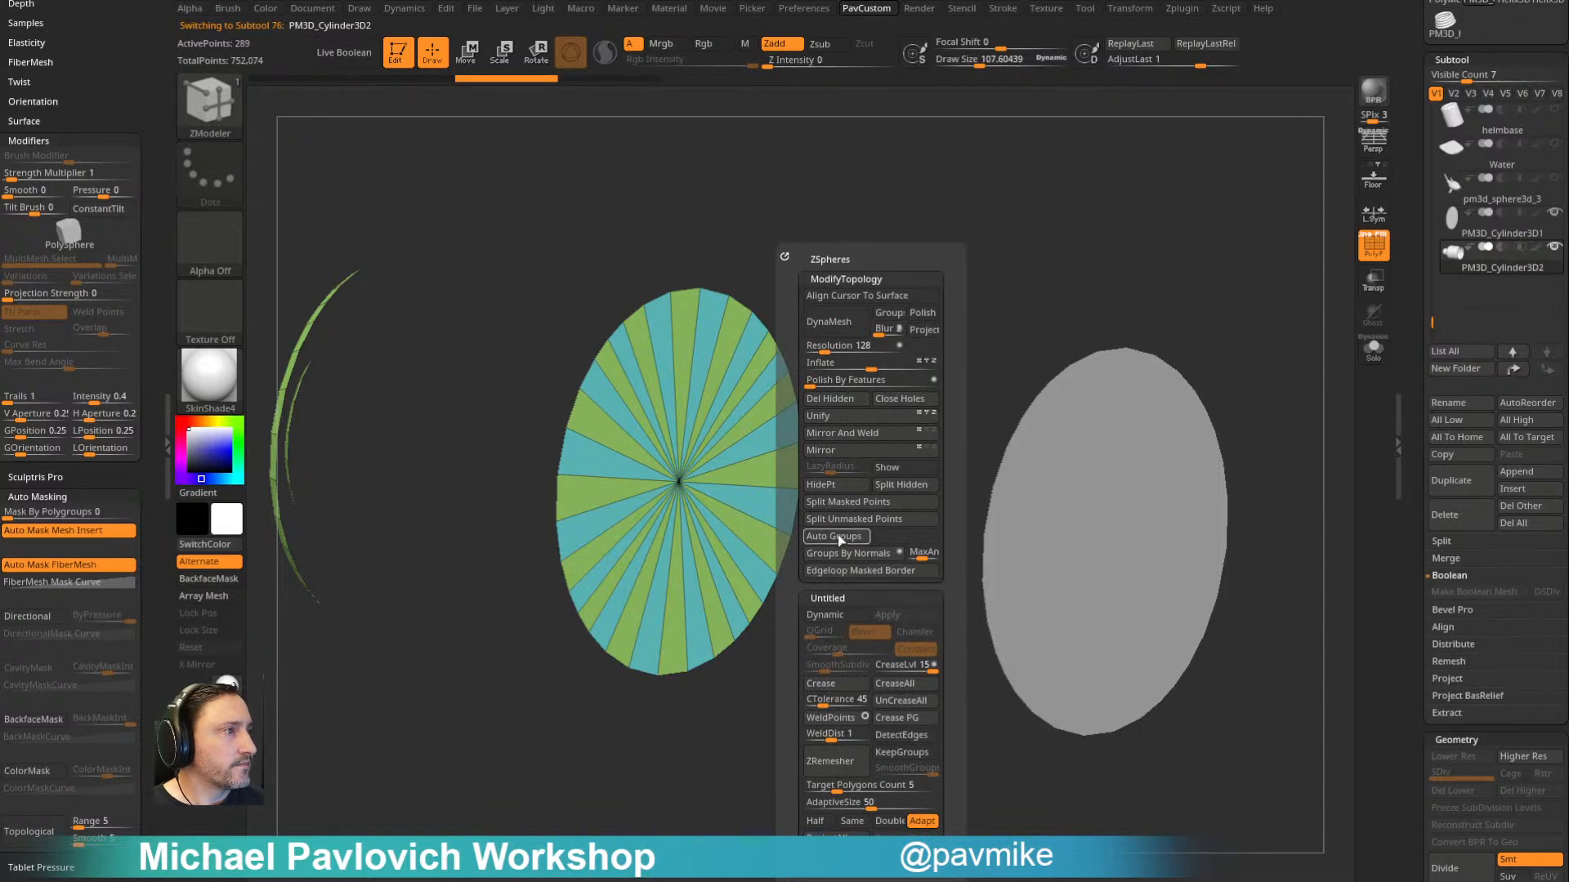
left_click(836, 535)
left_click(850, 281, "ctrl+shift")
- Inset the bottom cap twice with the Inset polygon action to form two concentric rings around a central disc
key("space")
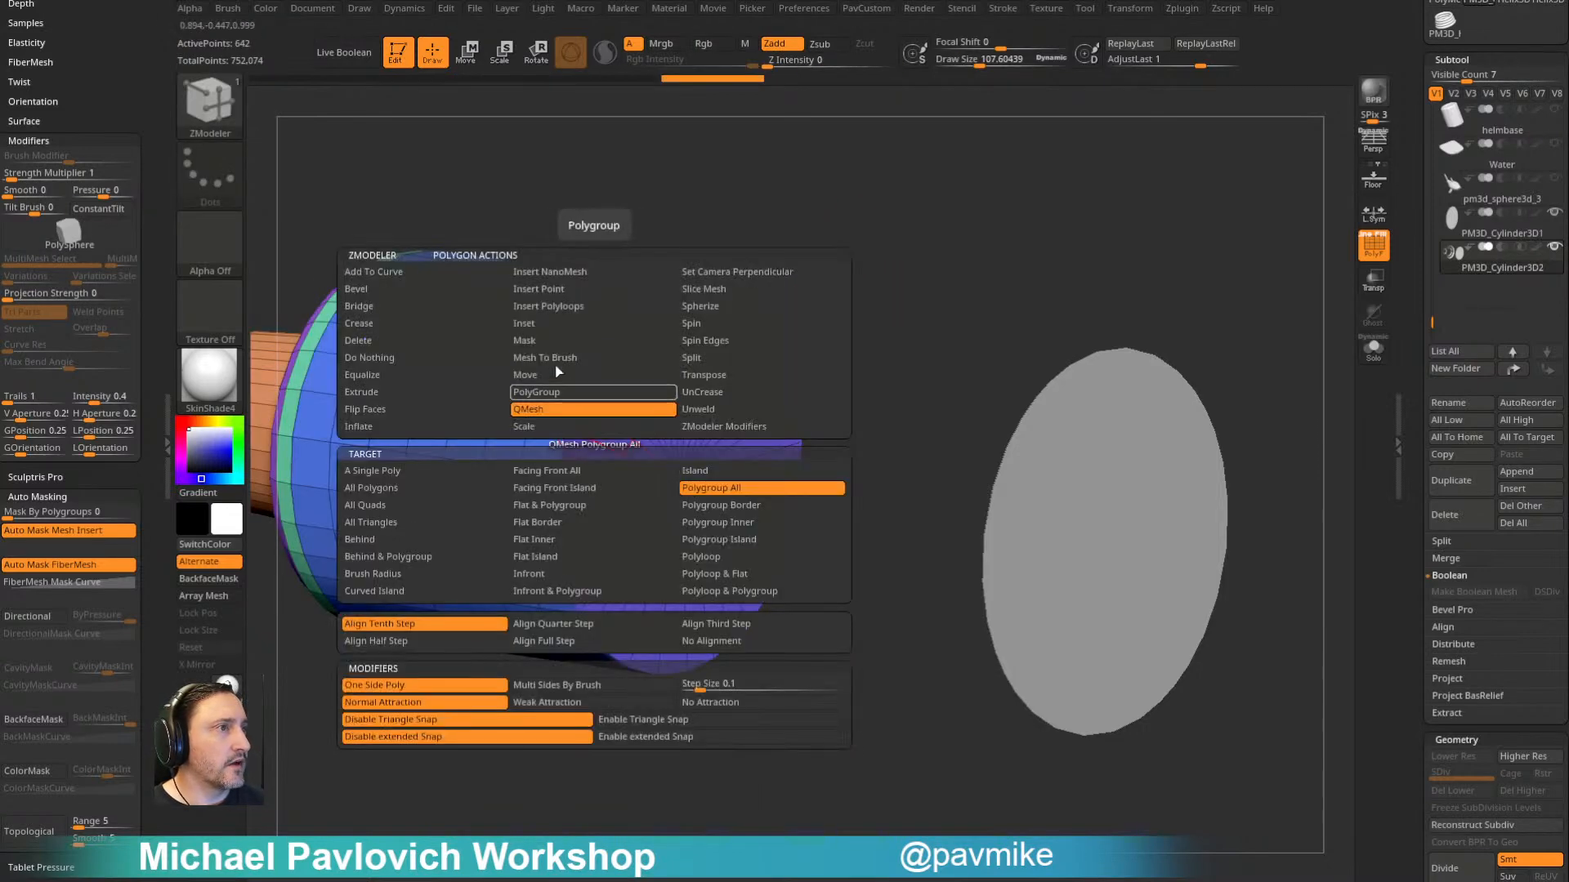
left_click(550, 324)
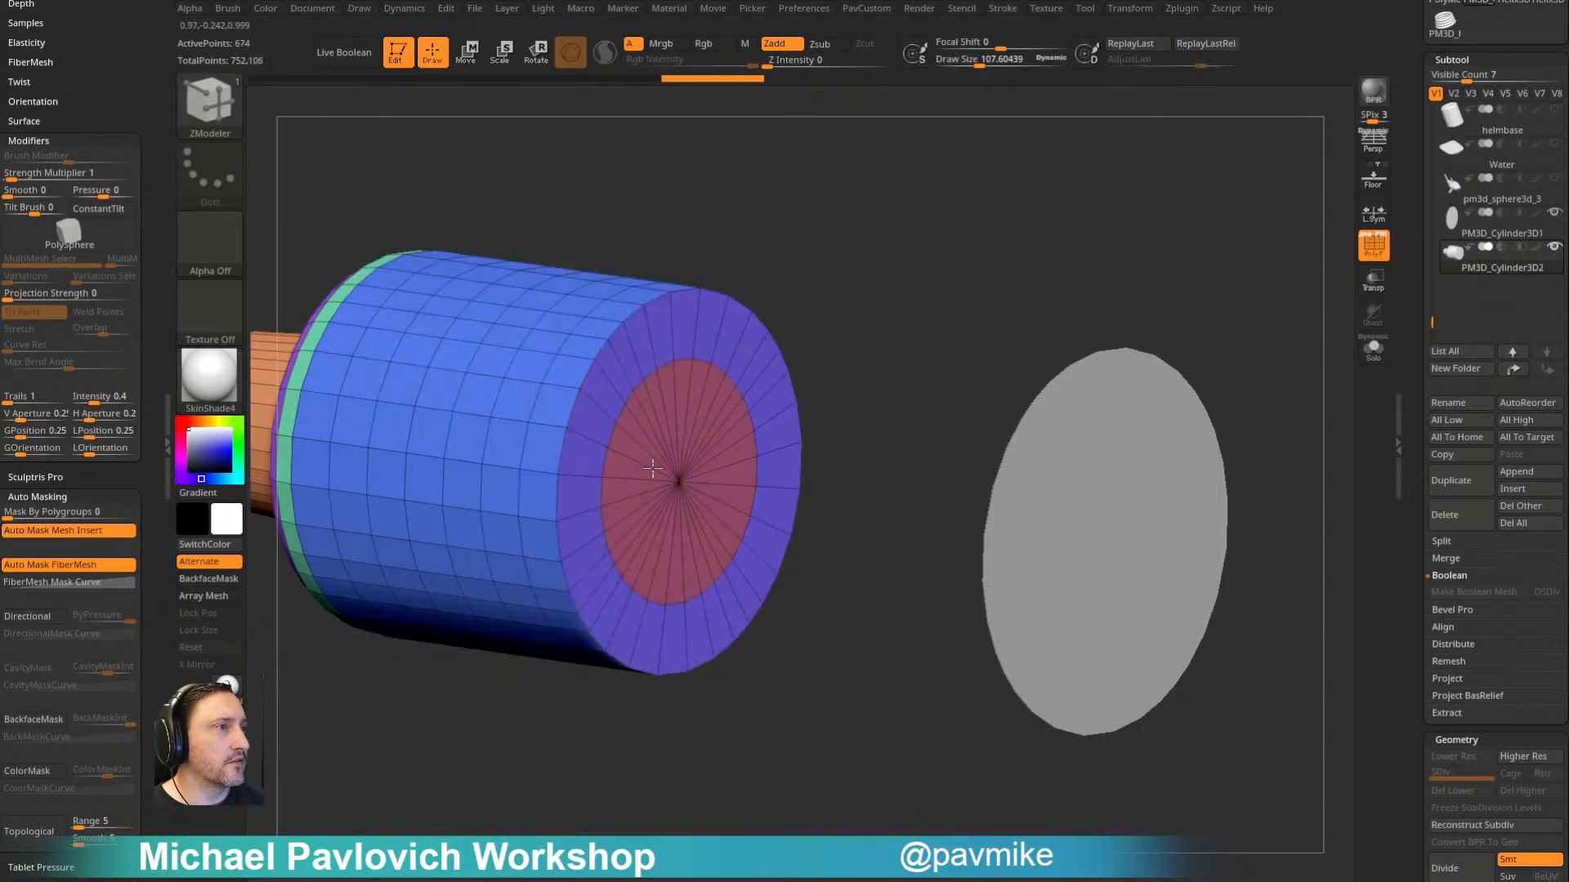
left_click_drag(644, 453, 640, 454)
- Push the central disc inward with QMesh on Polygroup All to recess the bottle's bottom
key("space")
left_click(603, 411)
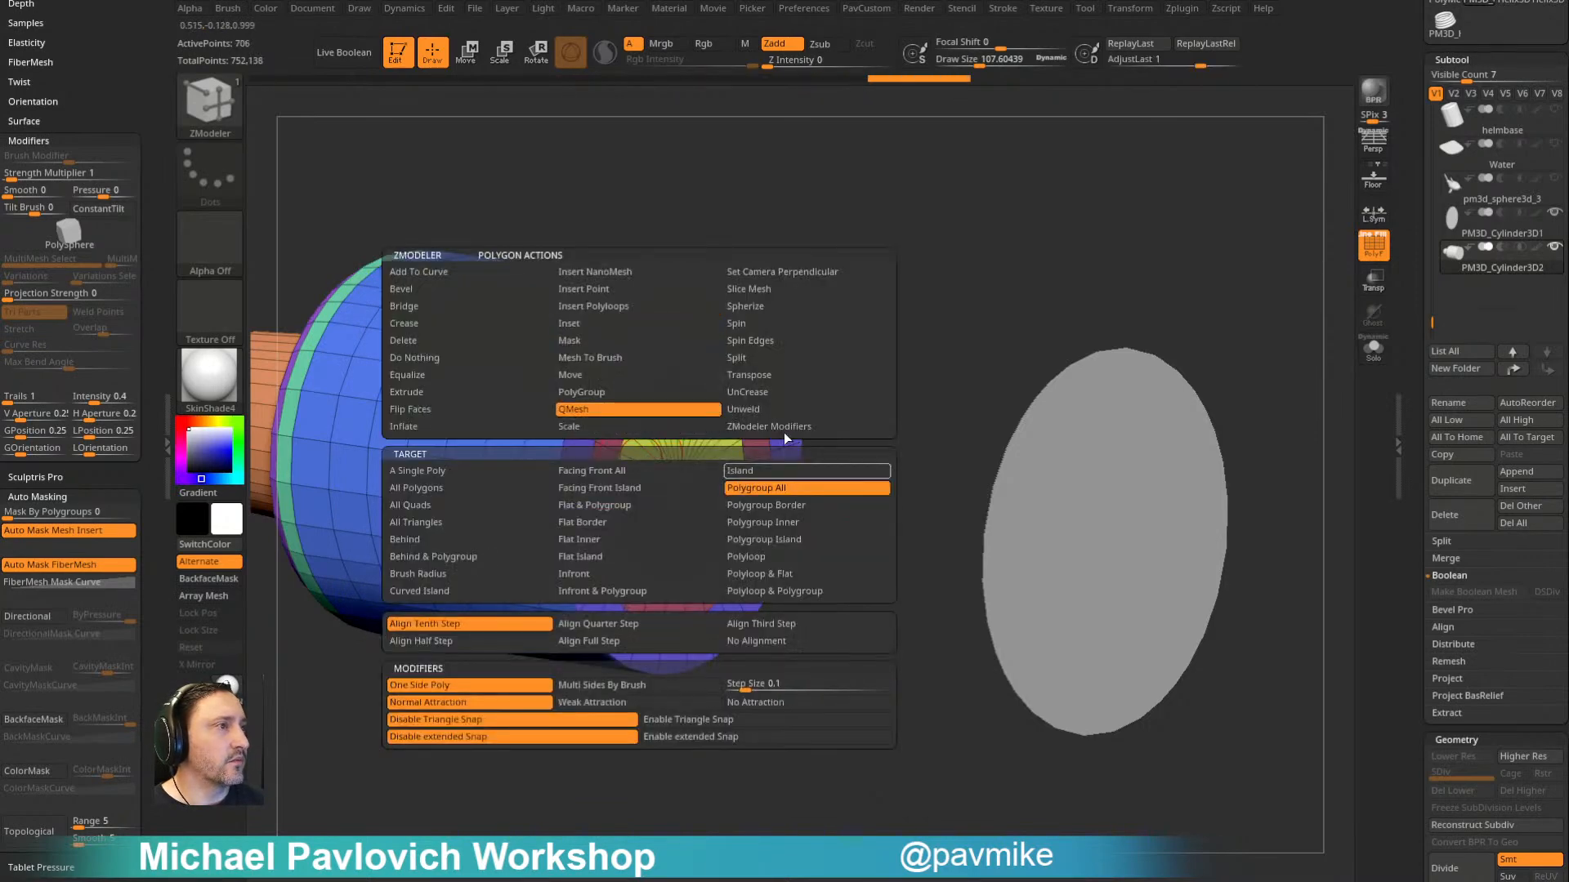
right_click_drag(621, 448, 640, 446)
left_click_drag(632, 451, 608, 450)
- Bevel the bottle bottom's outer rim and the edge loop around the recess
mouse_move(825, 305)
right_mouse_down()
mouse_move(806, 274)
mouse_move(829, 278)
right_mouse_up()
key("space")
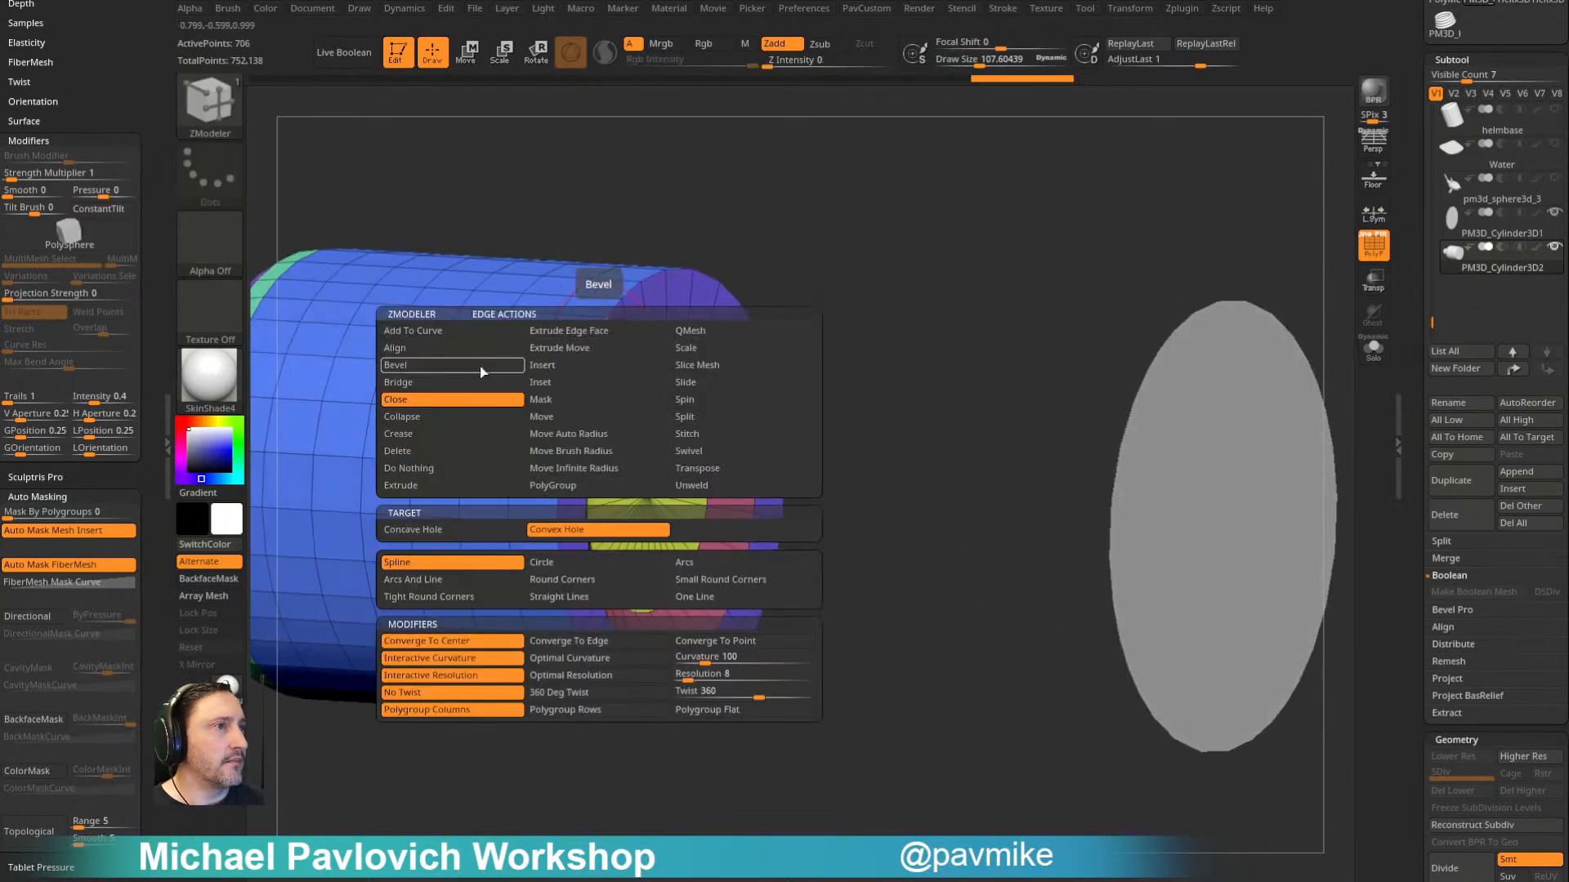
left_click(476, 356)
left_click_drag(584, 353, 607, 318)
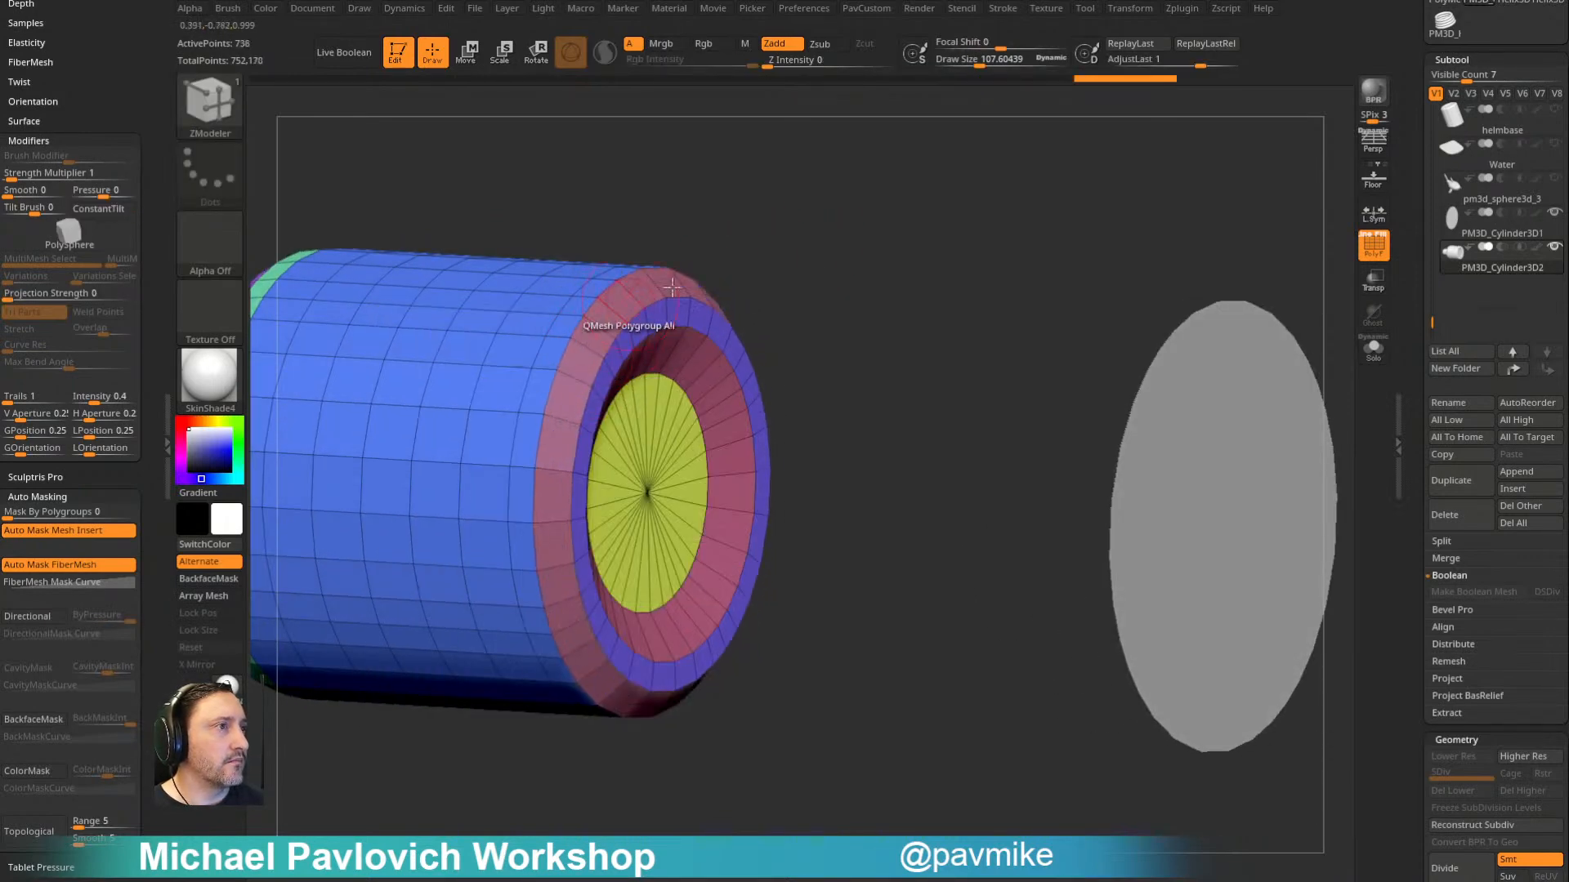
right_click_drag(764, 368, 726, 337)
left_click_drag(735, 378, 747, 390)
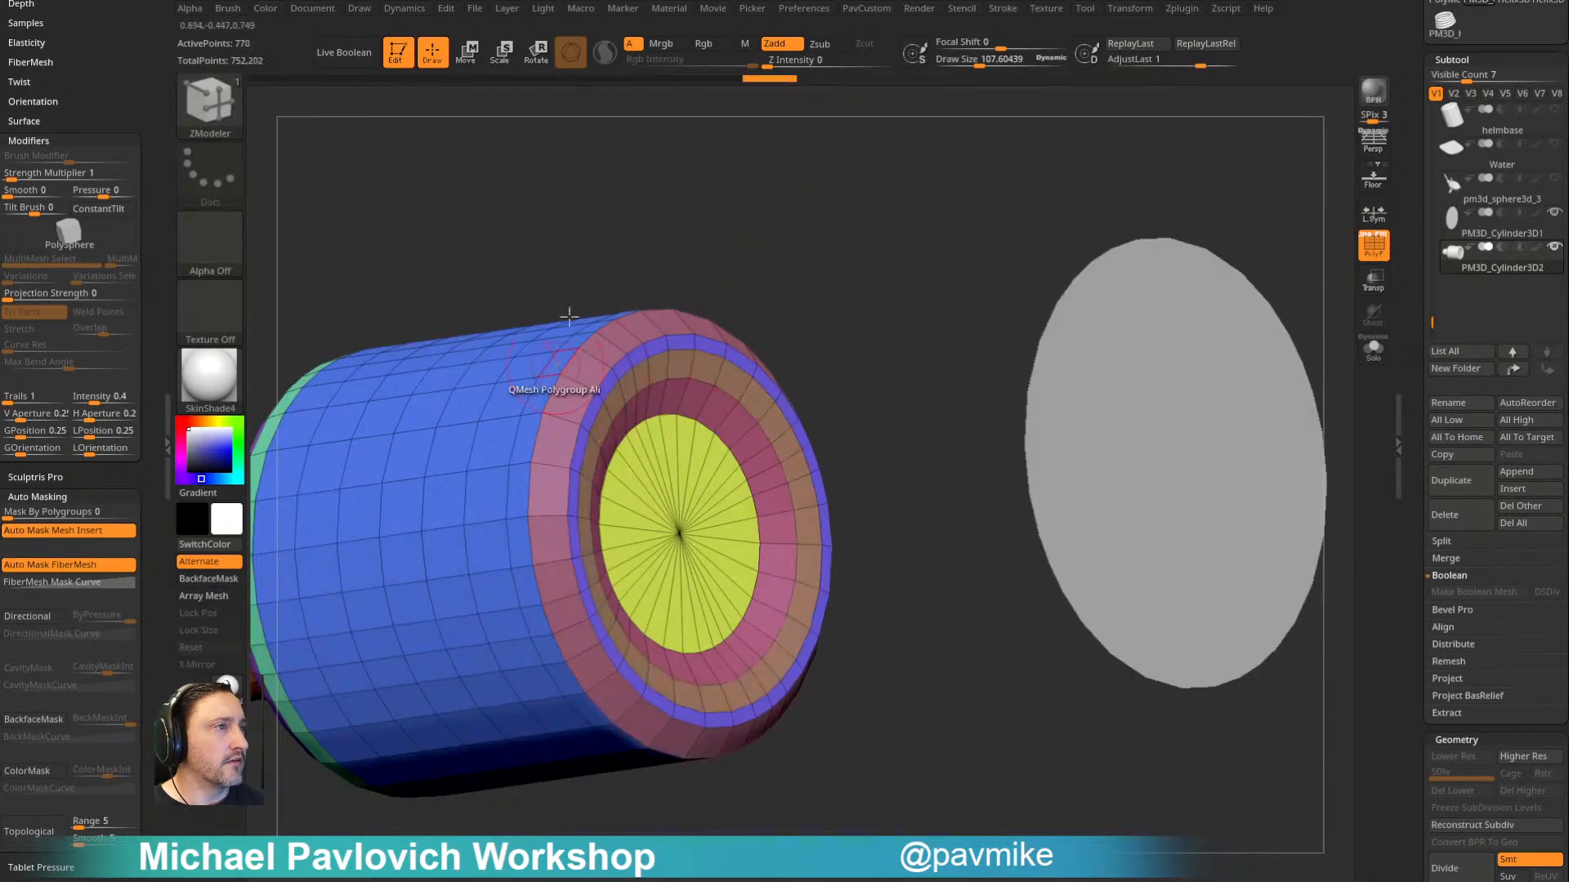
- Insert an edge loop in the bevel on the bottom's outer rim to round it
right_click_drag(555, 367, 816, 330)
key("space")
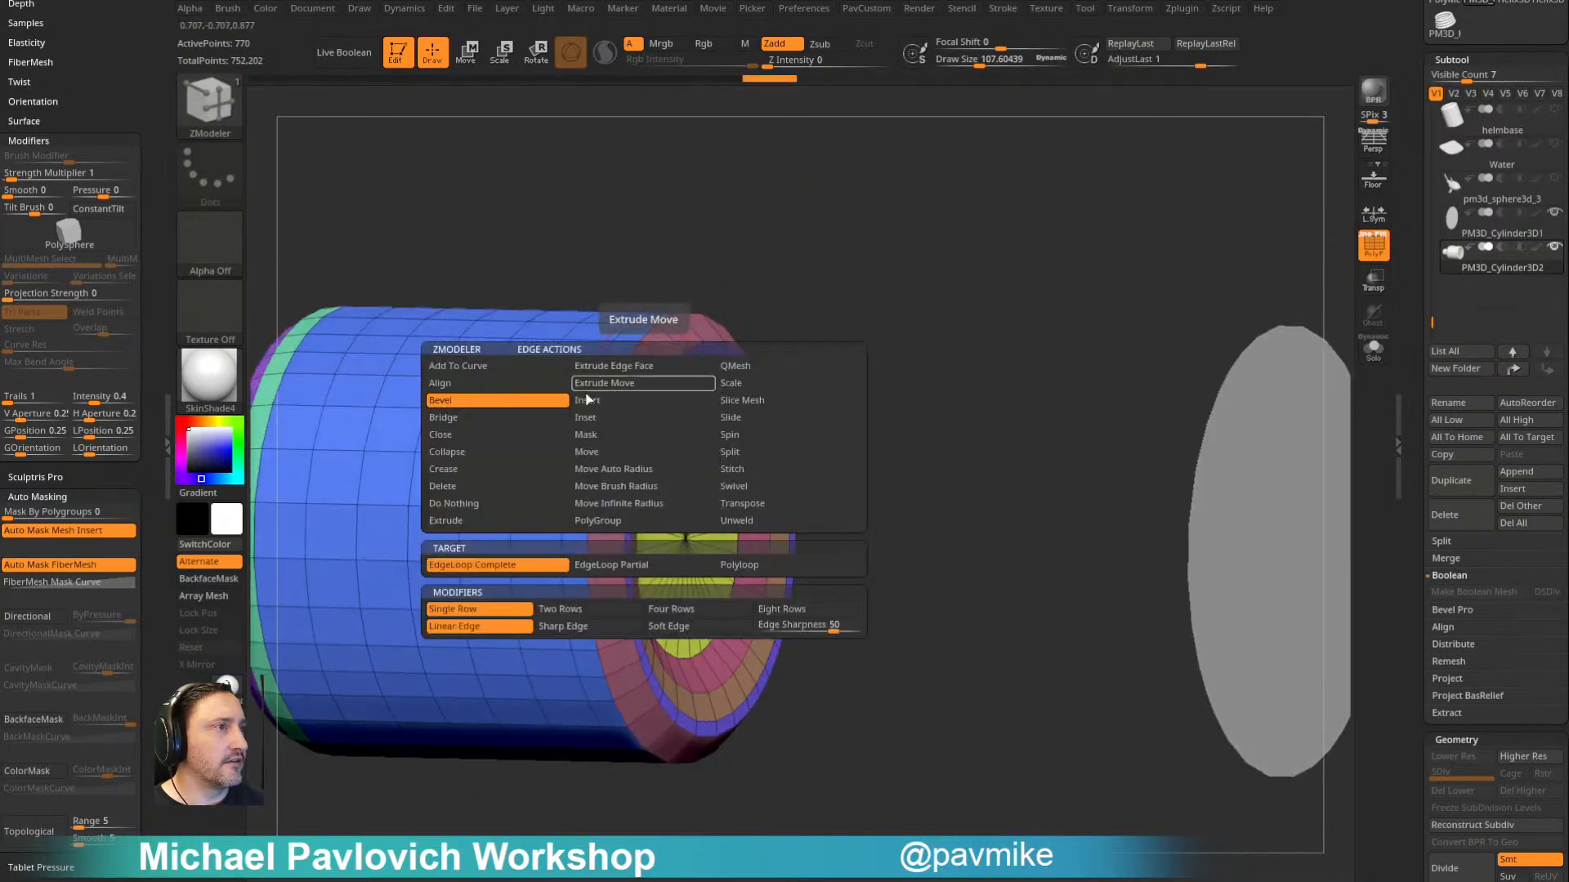
left_click(643, 382)
left_click(616, 400)
left_click_drag(780, 253, 849, 241)
left_click(707, 333)
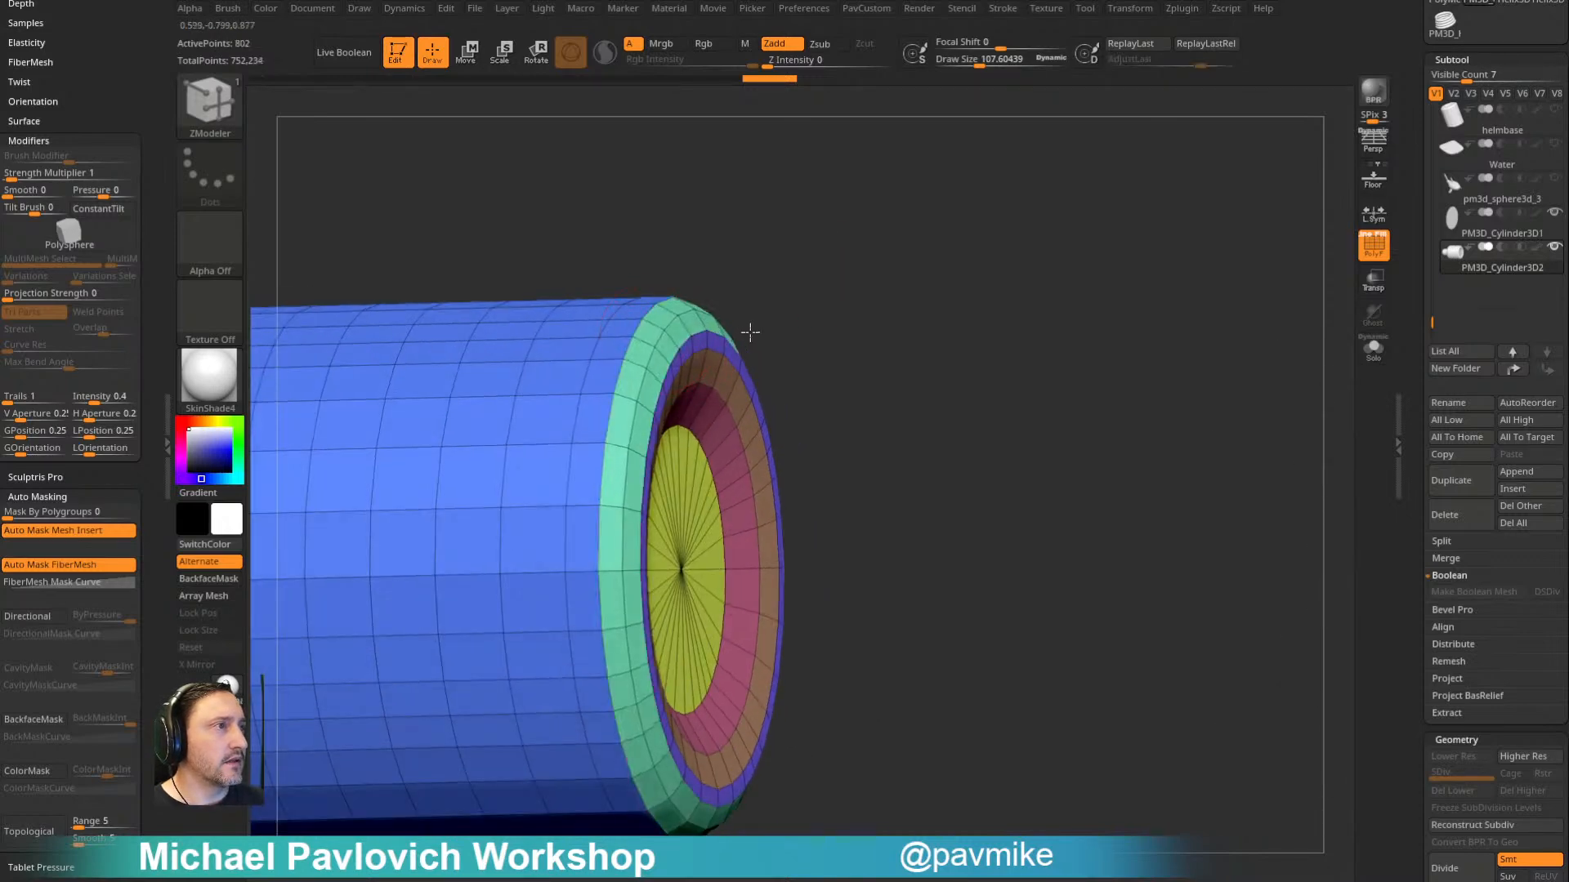
- Make the split-off cap disc the active subtool and isolate it with Solo, facing the view straight on
left_click_drag(833, 320, 844, 352)
left_click_drag(829, 406, 757, 447)
left_click(1037, 494, "alt")
left_click(652, 441, "alt")
left_click(652, 466, "ctrl+shift")
left_click(801, 373, "ctrl+shift")
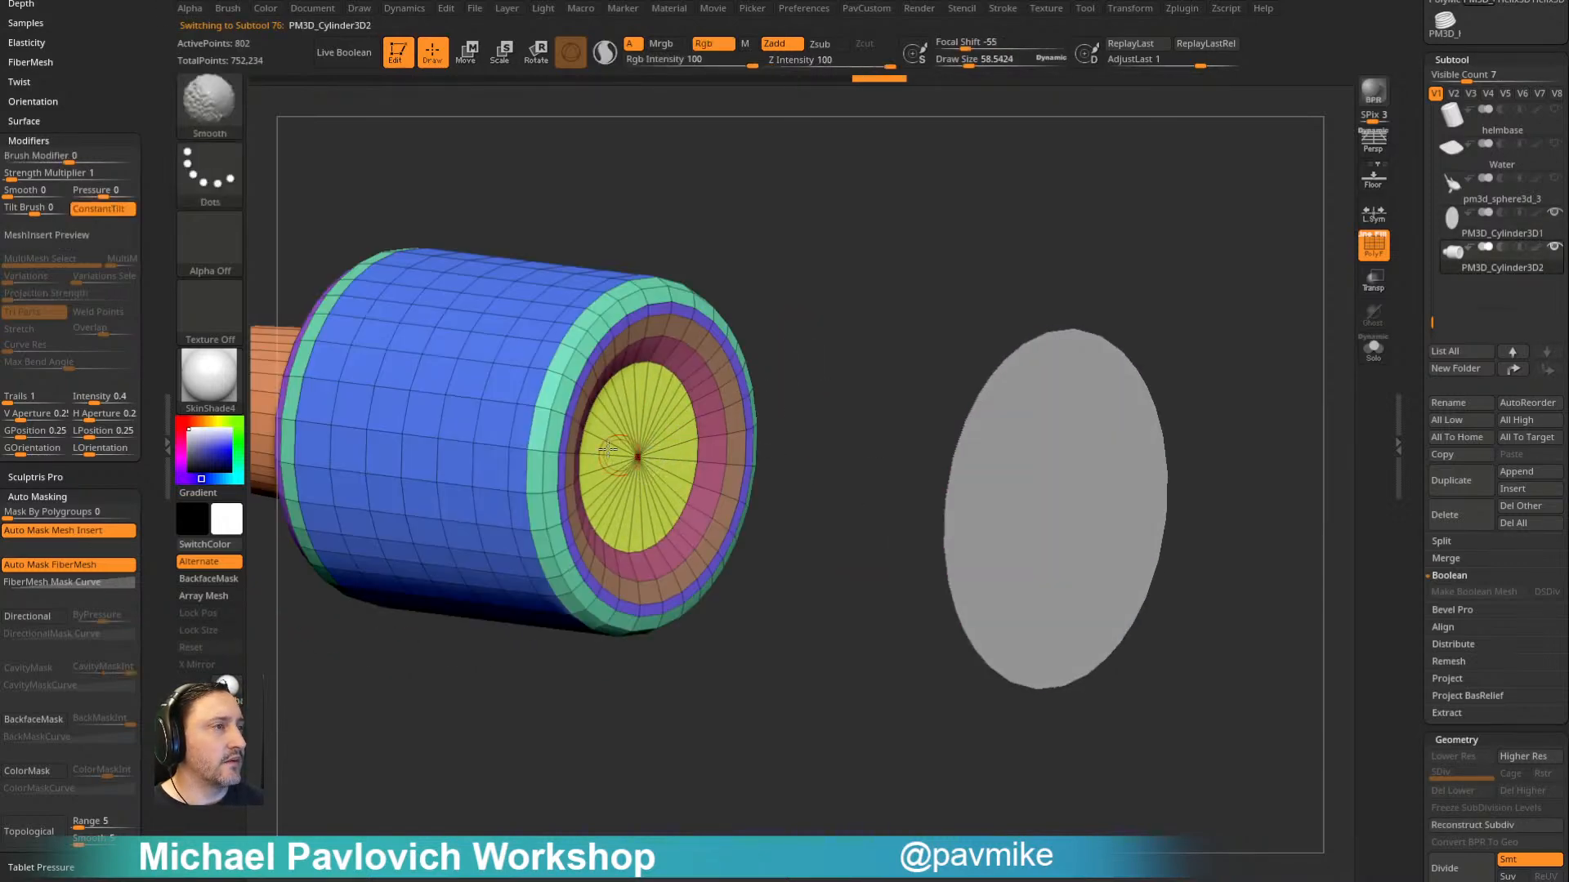
left_click_drag(1016, 244, 935, 223, "alt")
left_click(962, 402, "alt")
left_click(1373, 349)
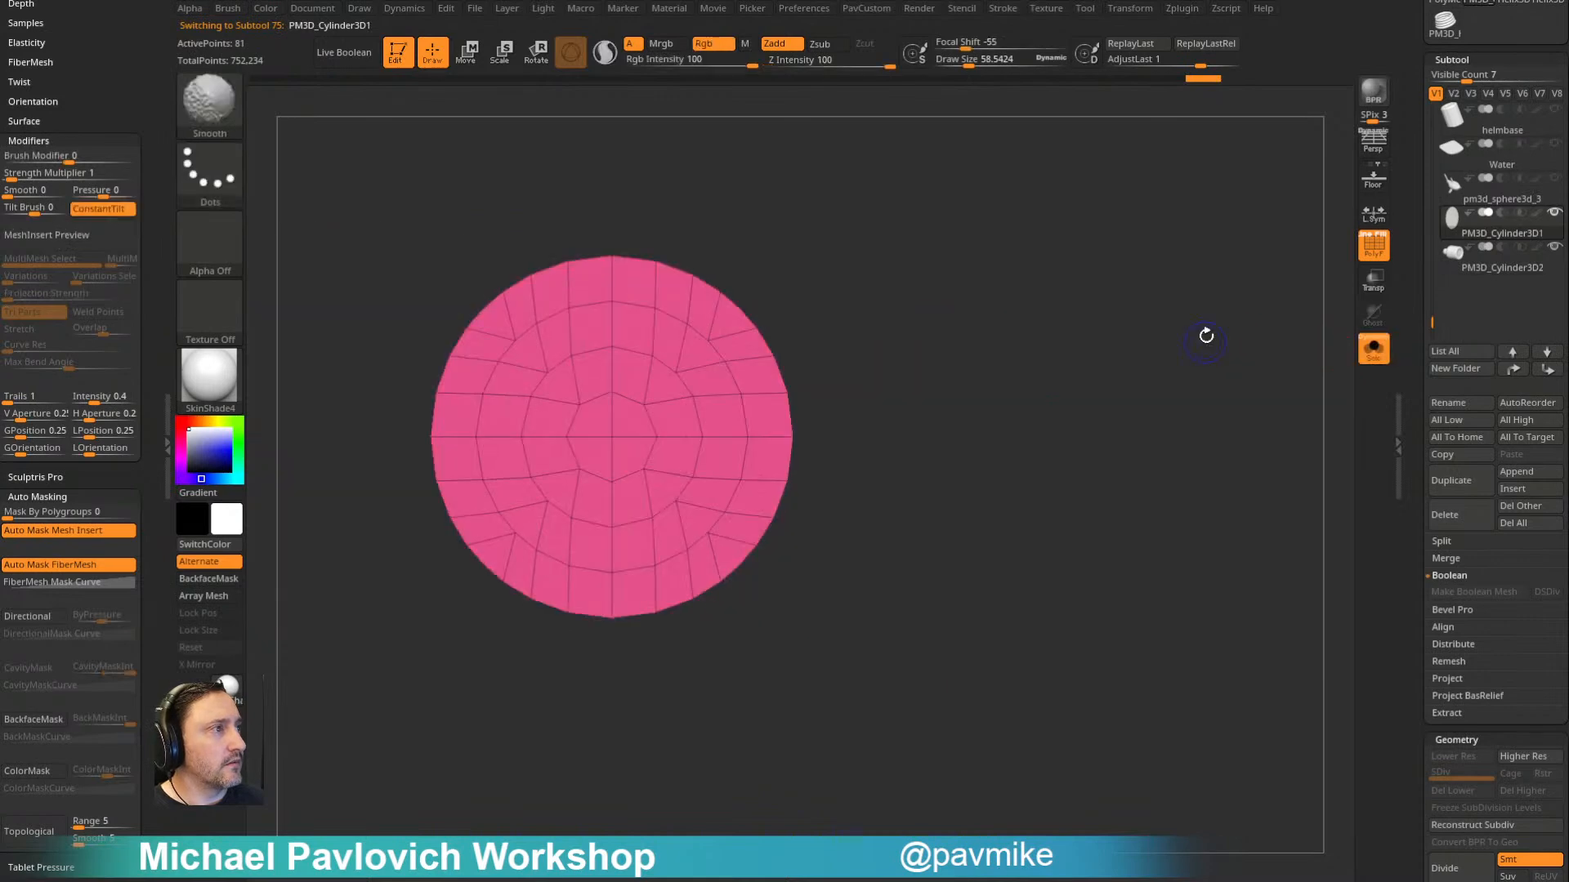
- Quick-save the project and create a new InsertMesh brush from the cap disc
key("b")
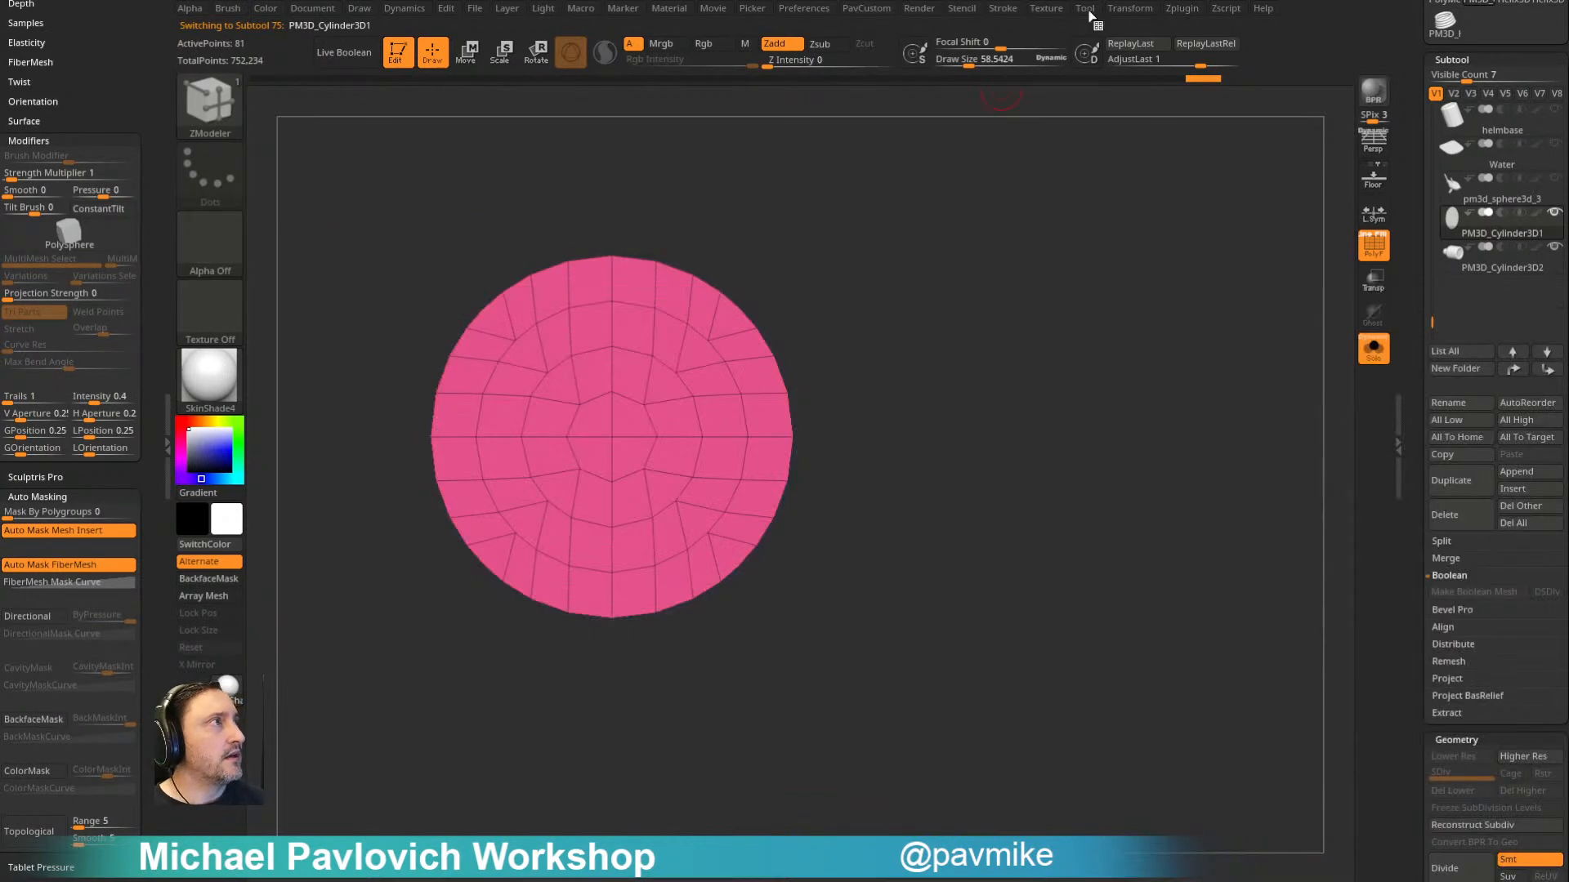
key("ctrl+s")
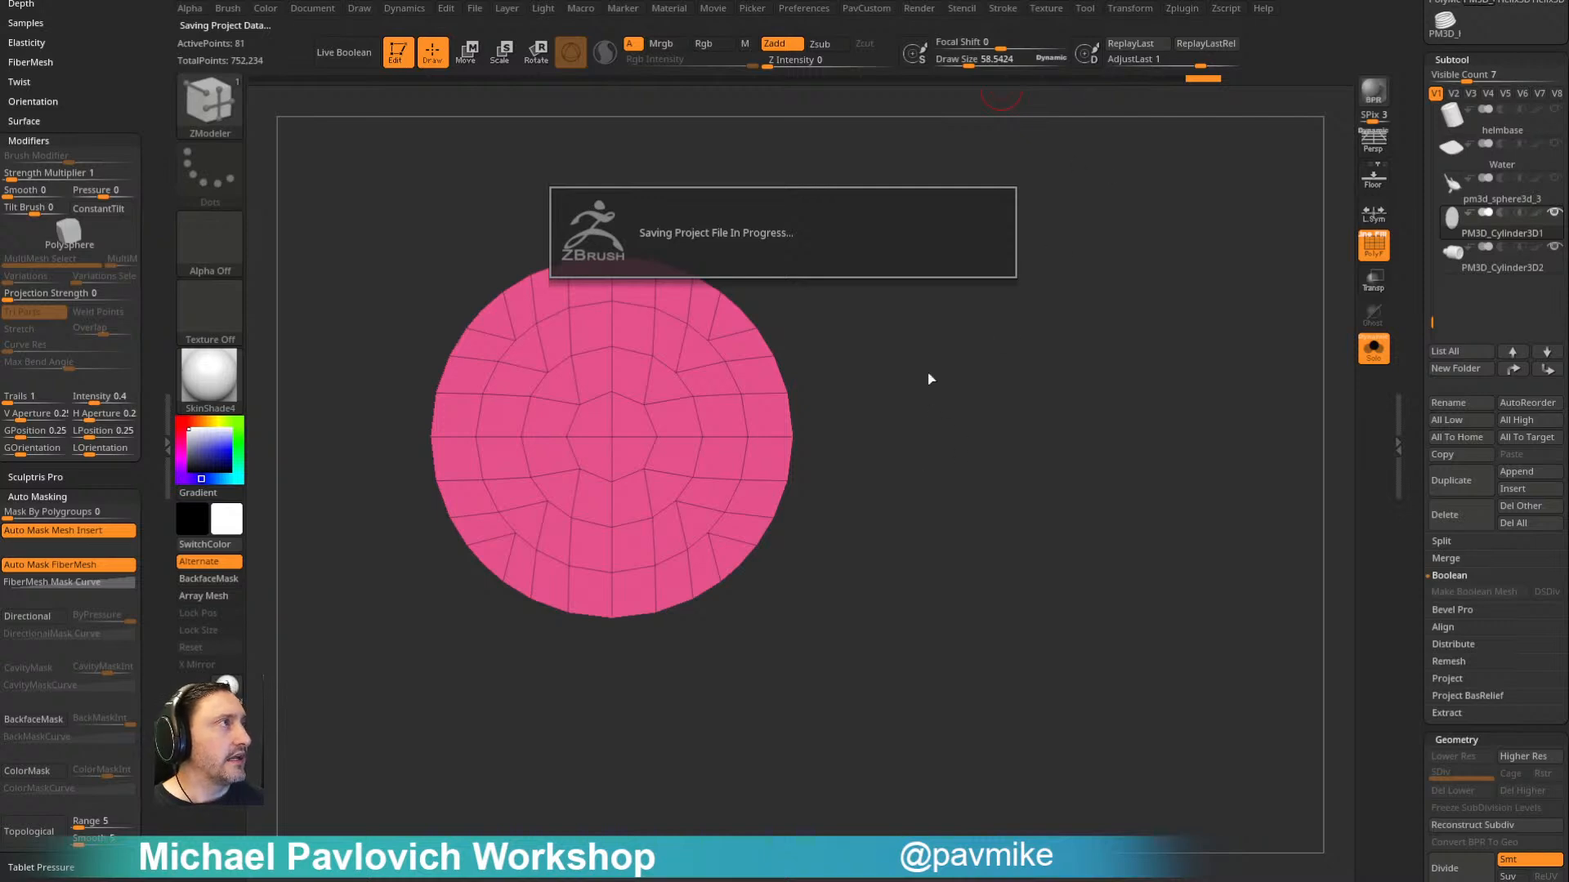
key("b")
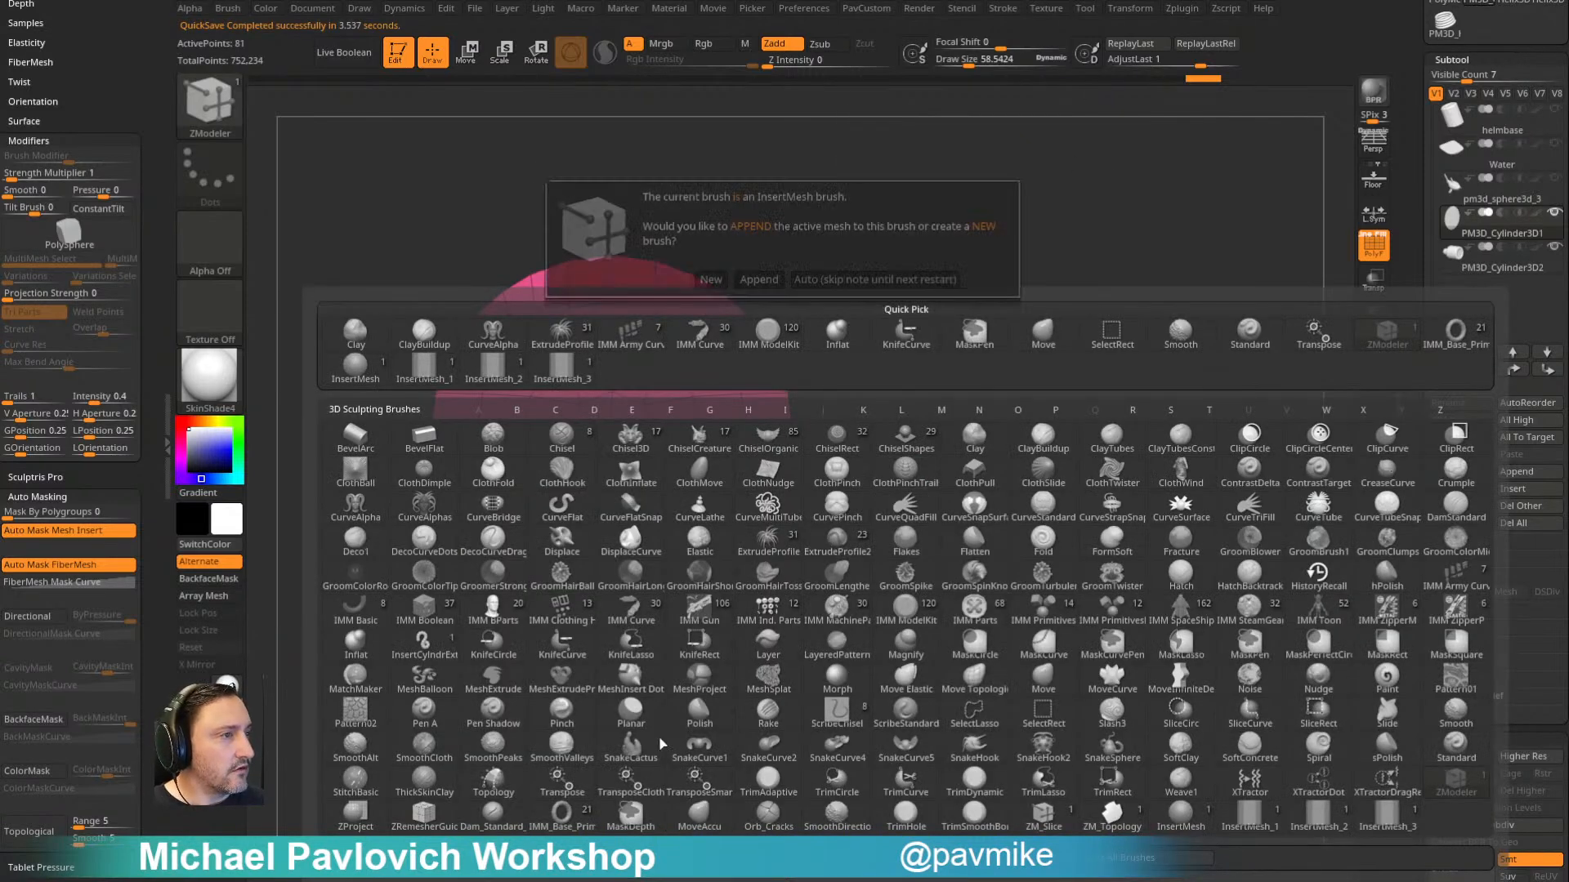
left_click(711, 279)
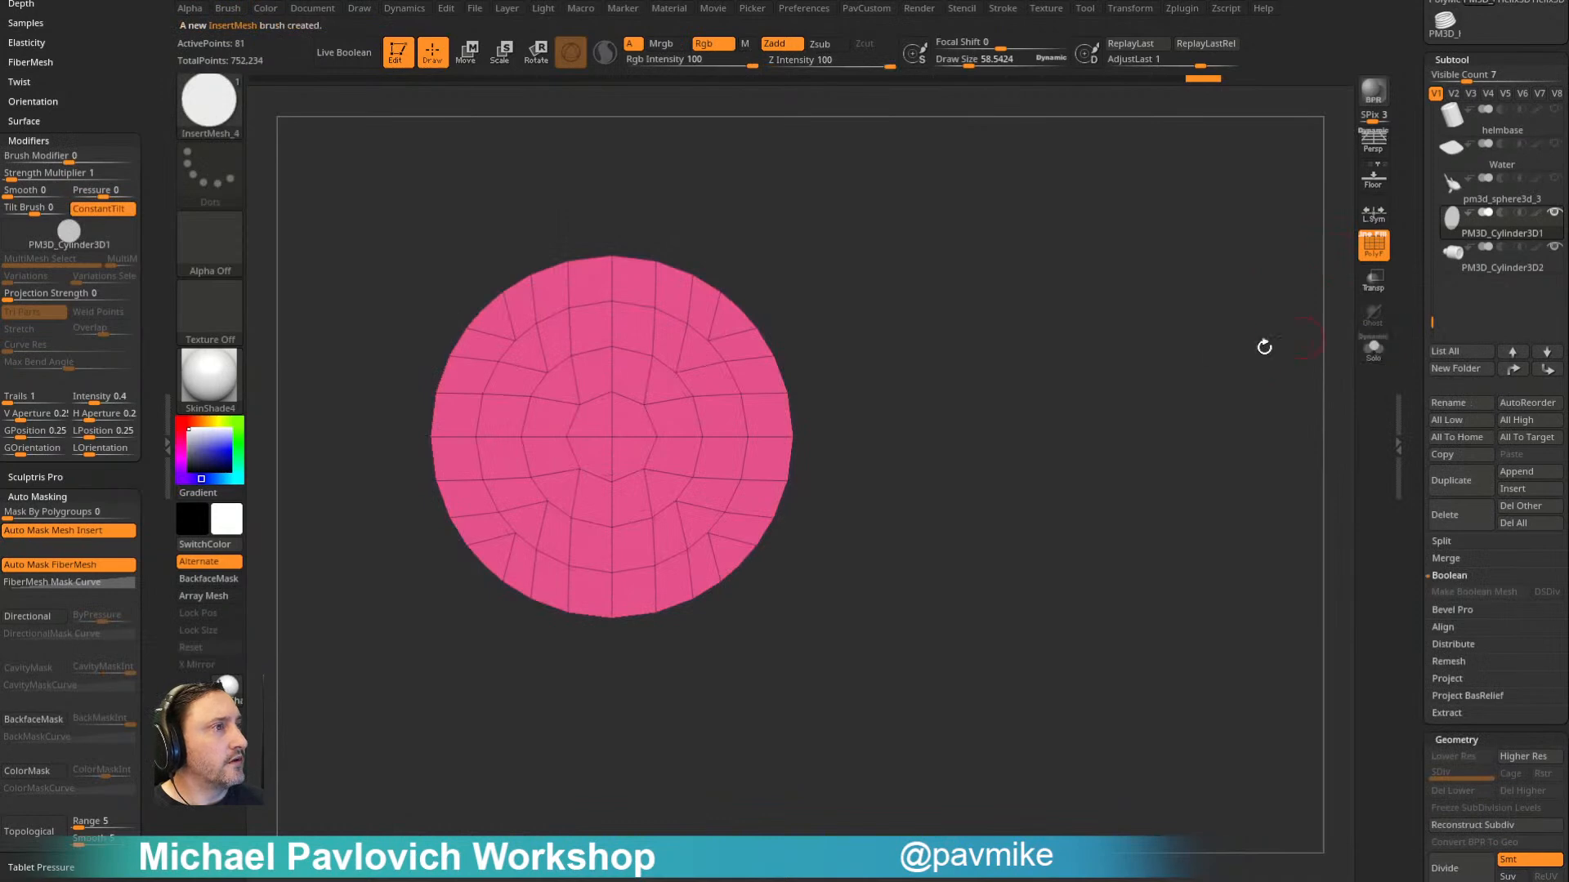
left_click_drag(1170, 290, 1119, 256)
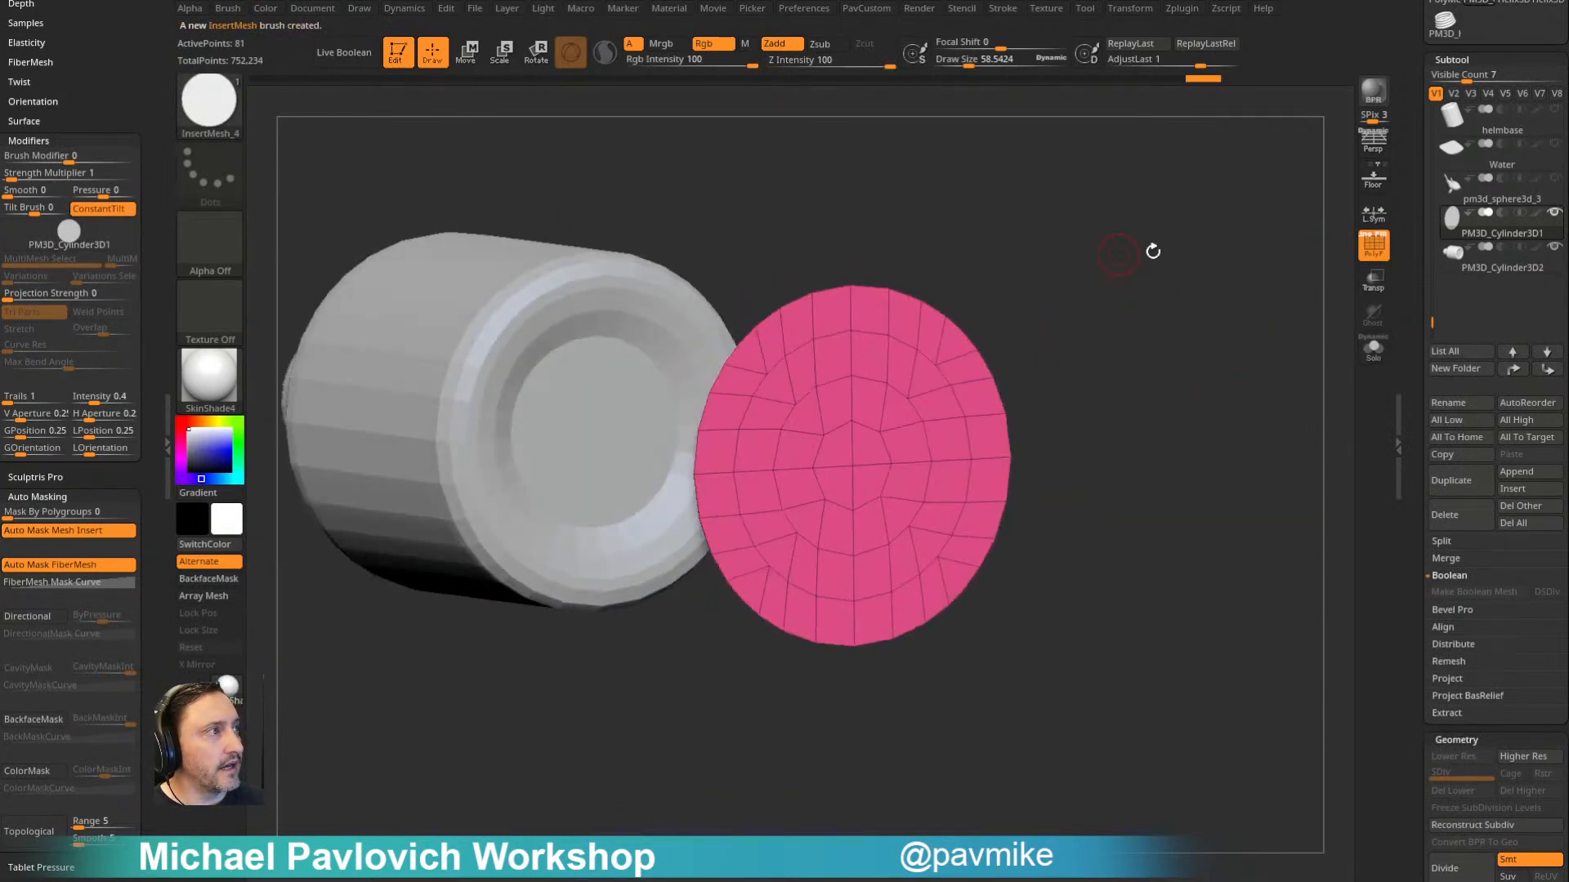
- Insert the disc mesh over the centre of the bottle's bottom recess and fuse it with the surrounding geometry
left_click(1503, 260)
left_click_drag(1236, 326, 1121, 299)
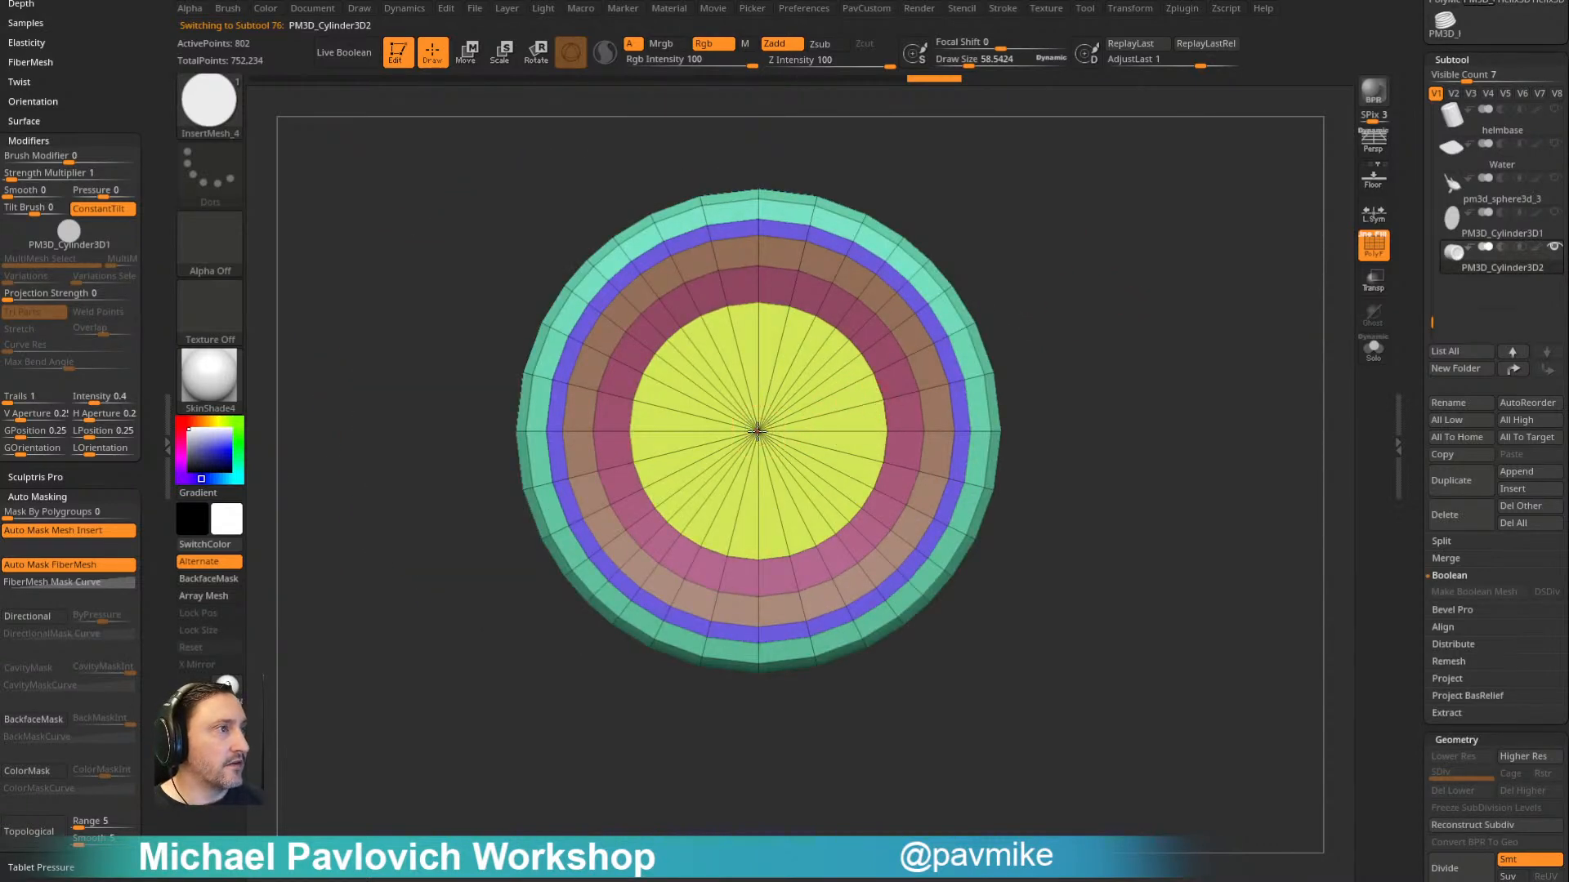
left_click_drag(759, 458, 764, 544)
left_click_drag(1174, 296, 1120, 301)
left_click_drag(1176, 408, 1187, 413, "ctrl")
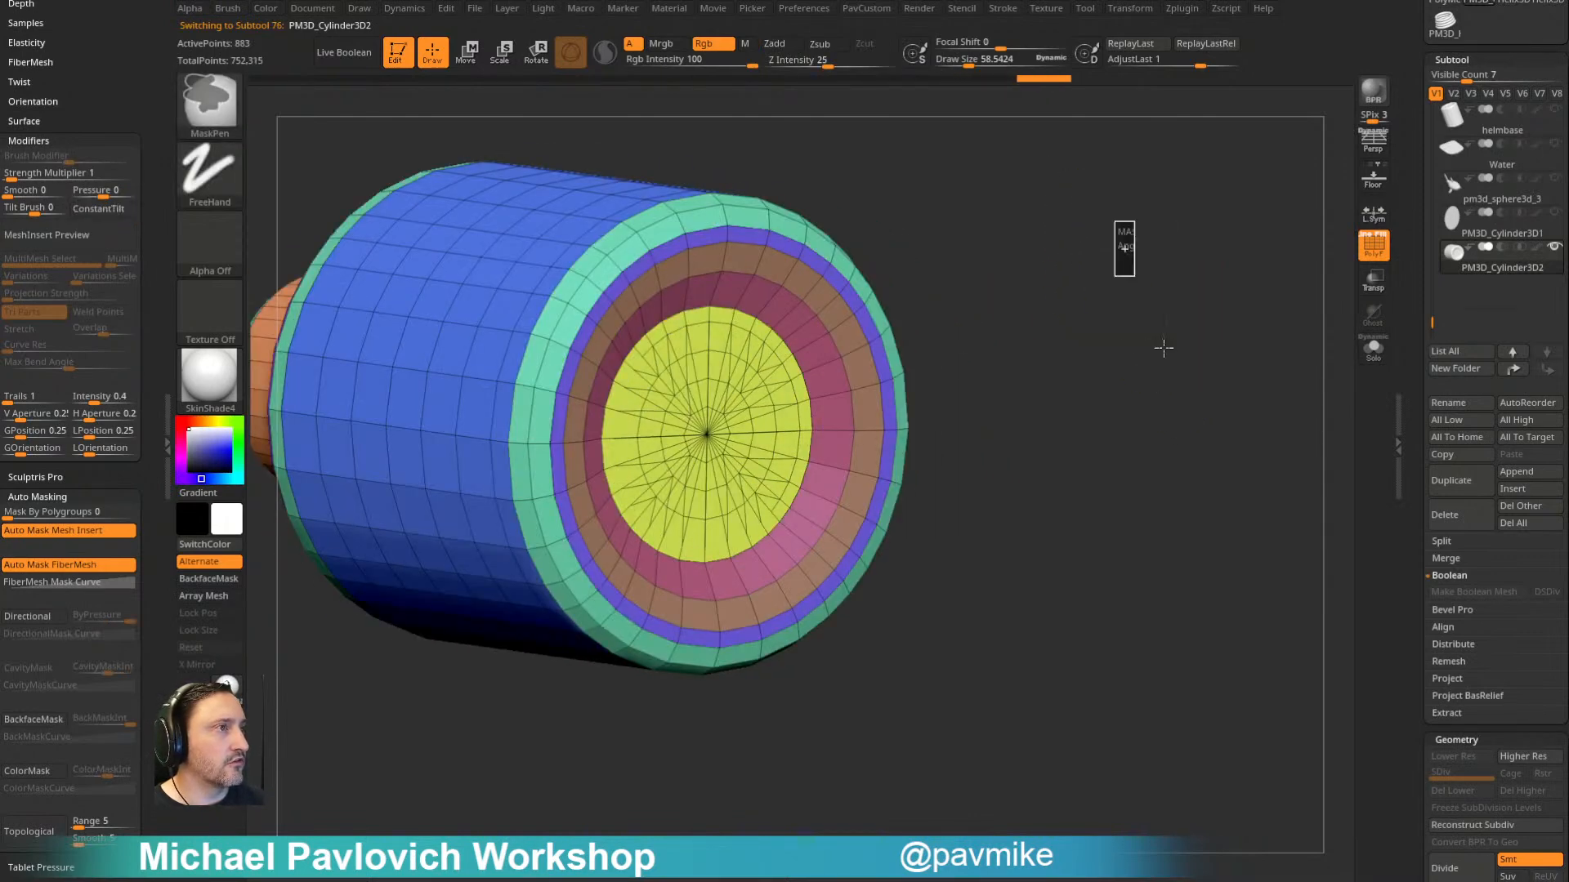
left_click_drag(1127, 255, 1176, 408, "ctrl")
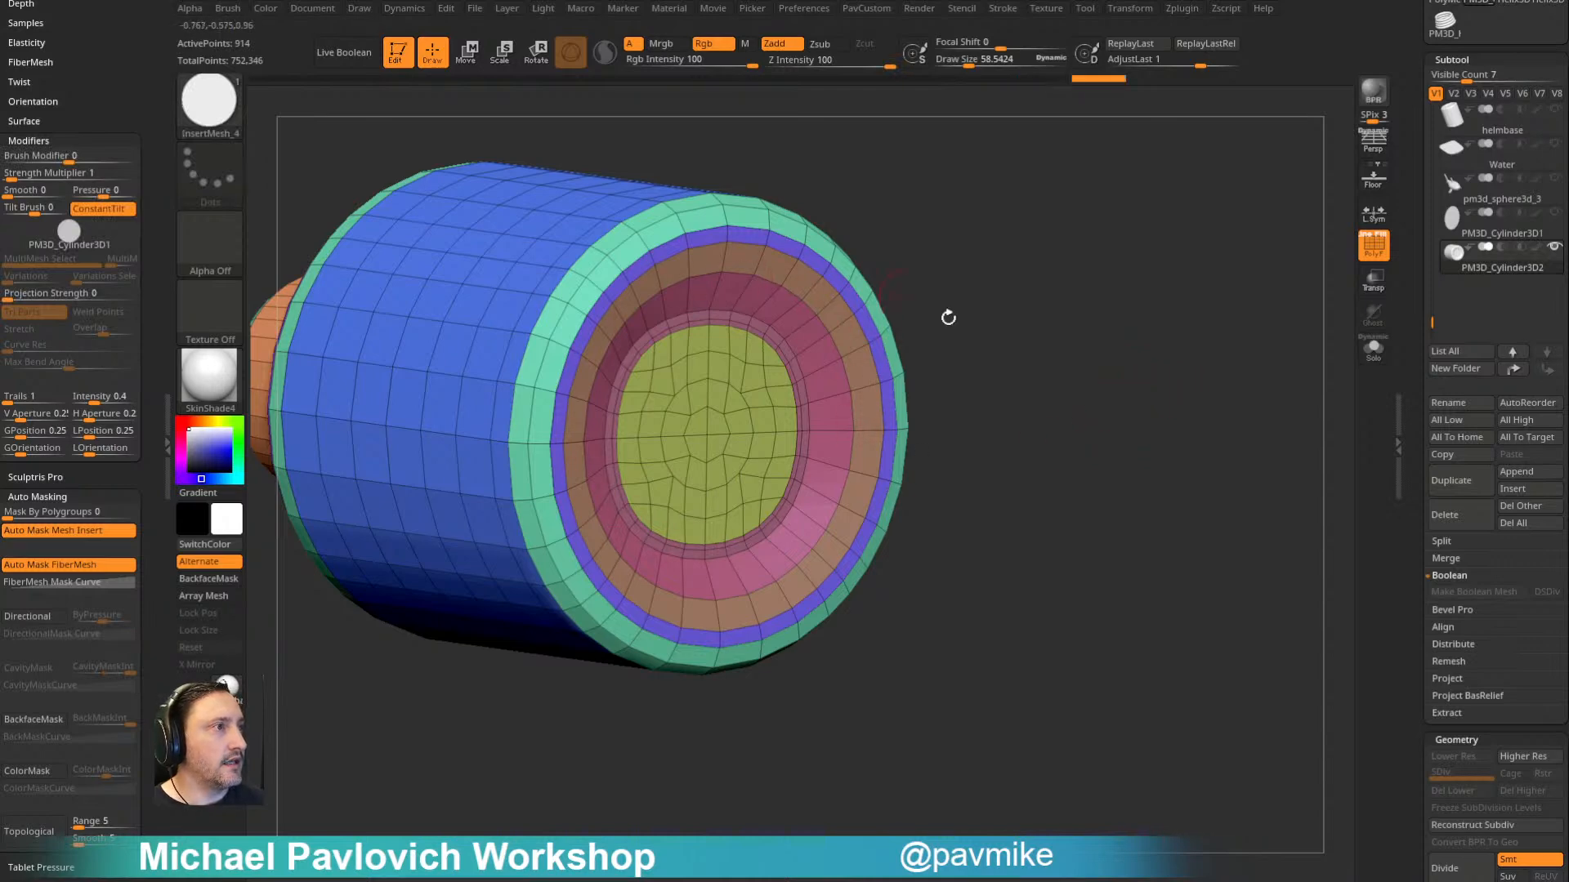
- Delete the two extra edge loops around the inserted disc in the bottle's bottom with ZModeler
left_click_drag(1010, 387, 798, 441, "shift")
left_click_drag(1077, 201, 1013, 222, "alt")
left_click_drag(1013, 222, 1047, 238)
key("b")
key("z")
key("m")
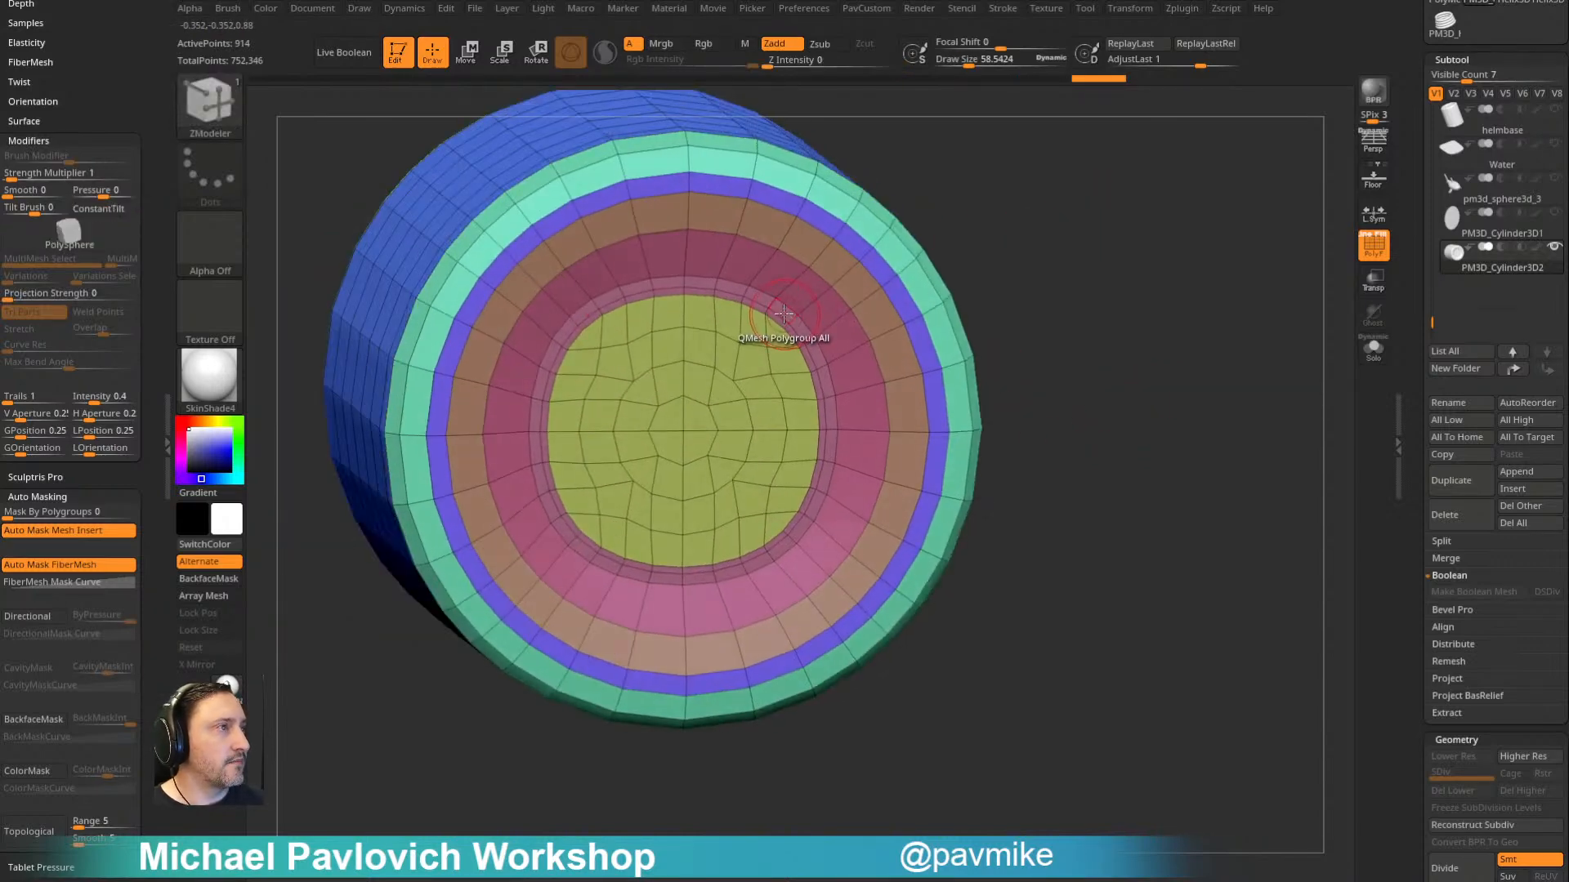
key("space")
left_click(727, 500)
left_click_drag(1064, 277, 1022, 207)
left_click(800, 292, "alt")
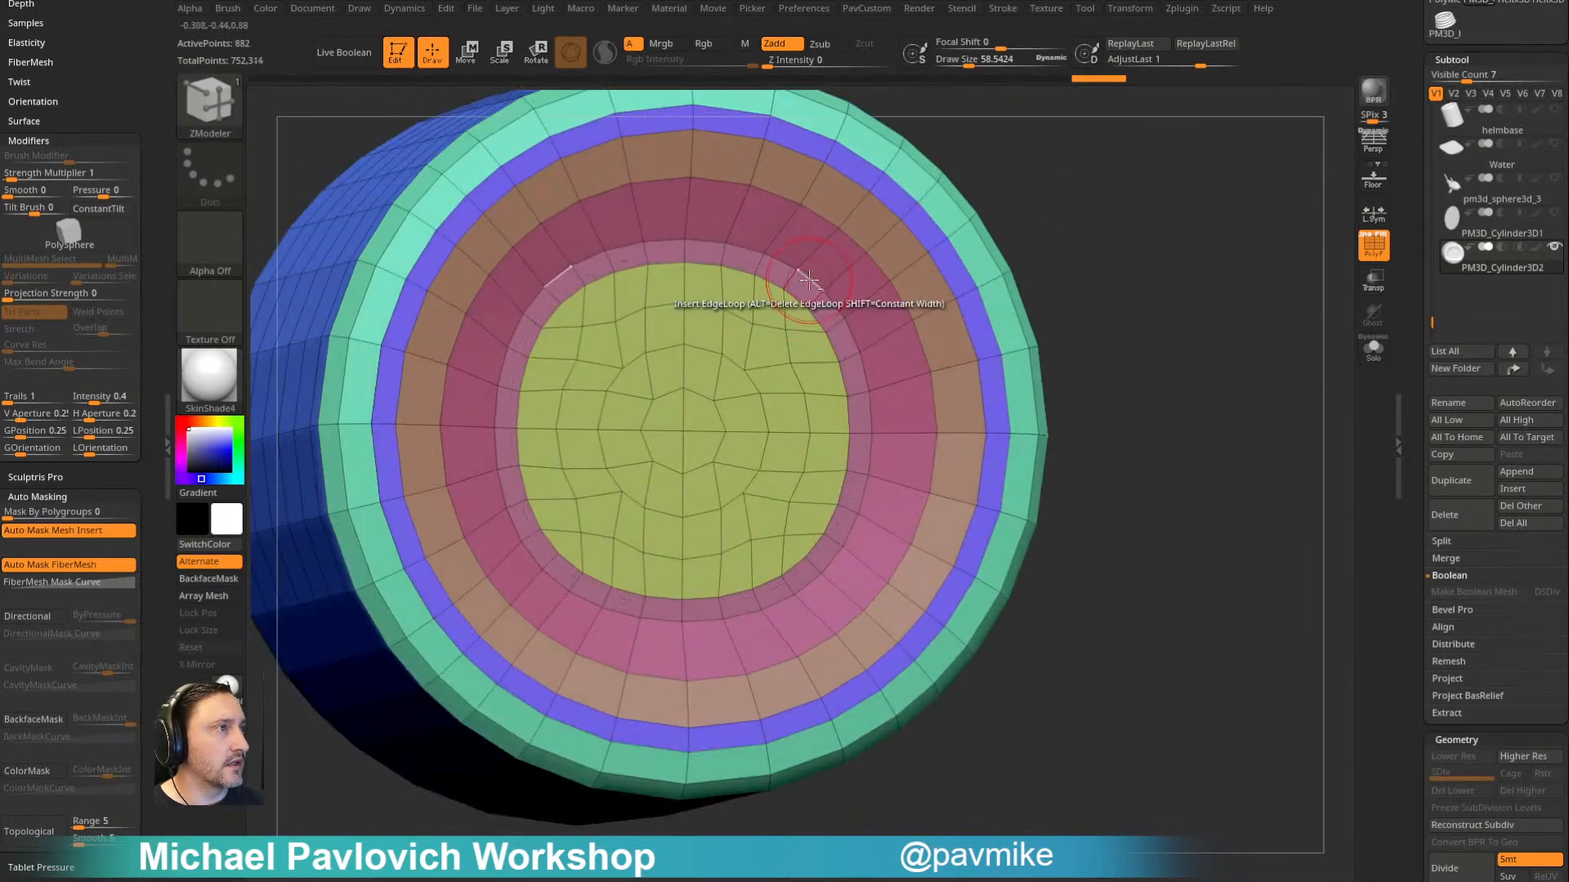
left_click(808, 280, "alt")
mouse_move(1114, 241)
left_mouse_down()
mouse_move(1103, 209)
mouse_move(1067, 227)
left_mouse_up()
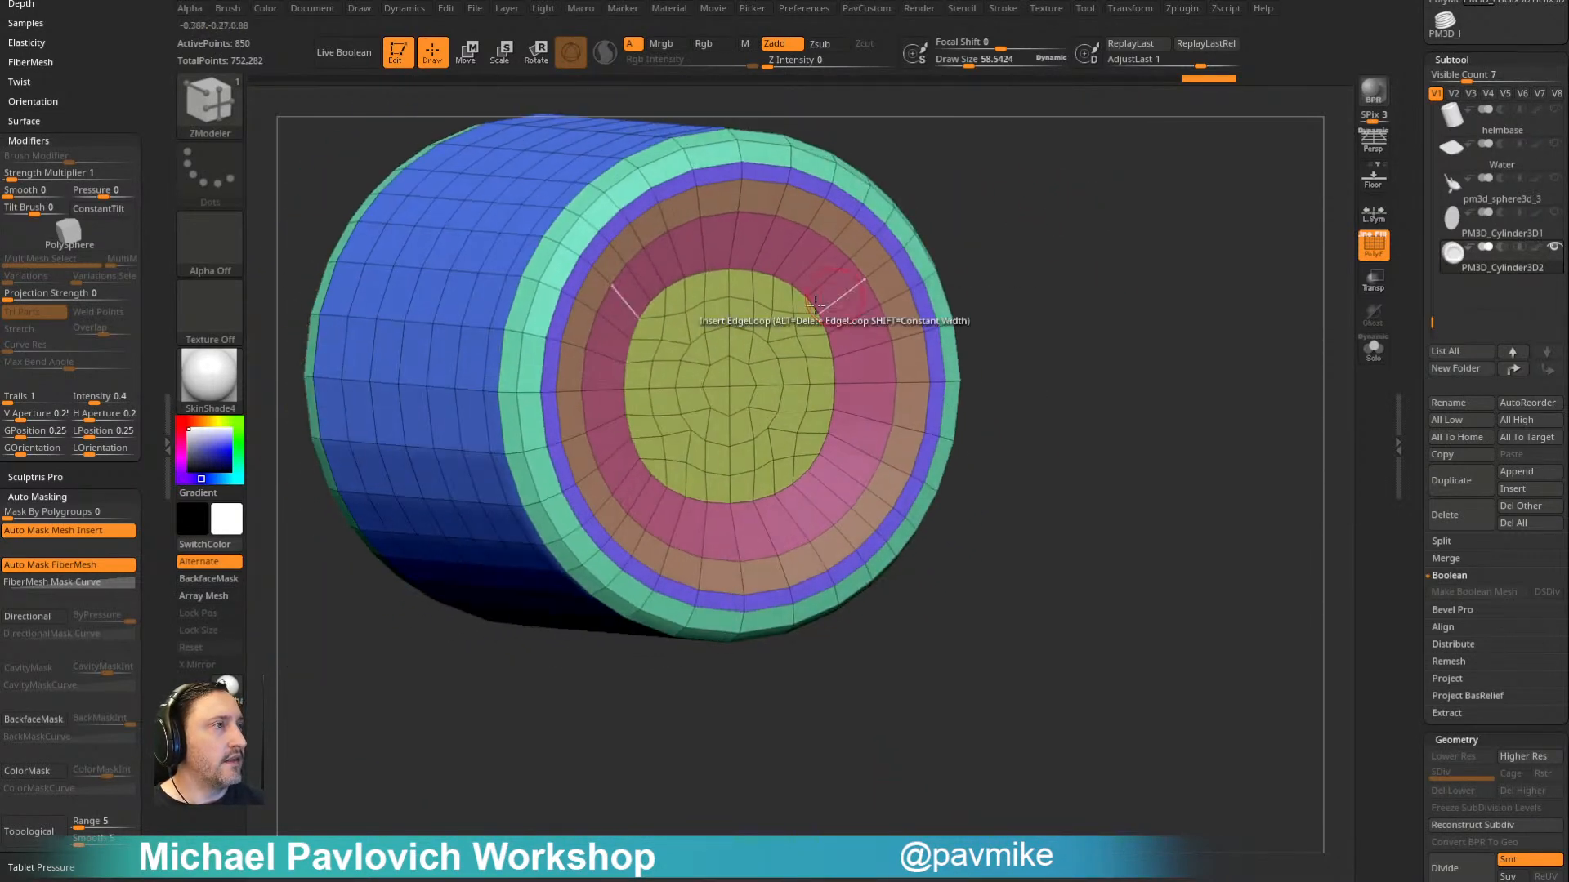
- Smooth the disc area in the bottle's bottom and preview it with dynamic subdivision and the polyframe hidden
mouse_move(798, 290)
left_mouse_down("shift")
mouse_move(697, 474)
mouse_move(797, 474)
mouse_move(833, 392)
left_mouse_up("shift")
key("ctrl+z")
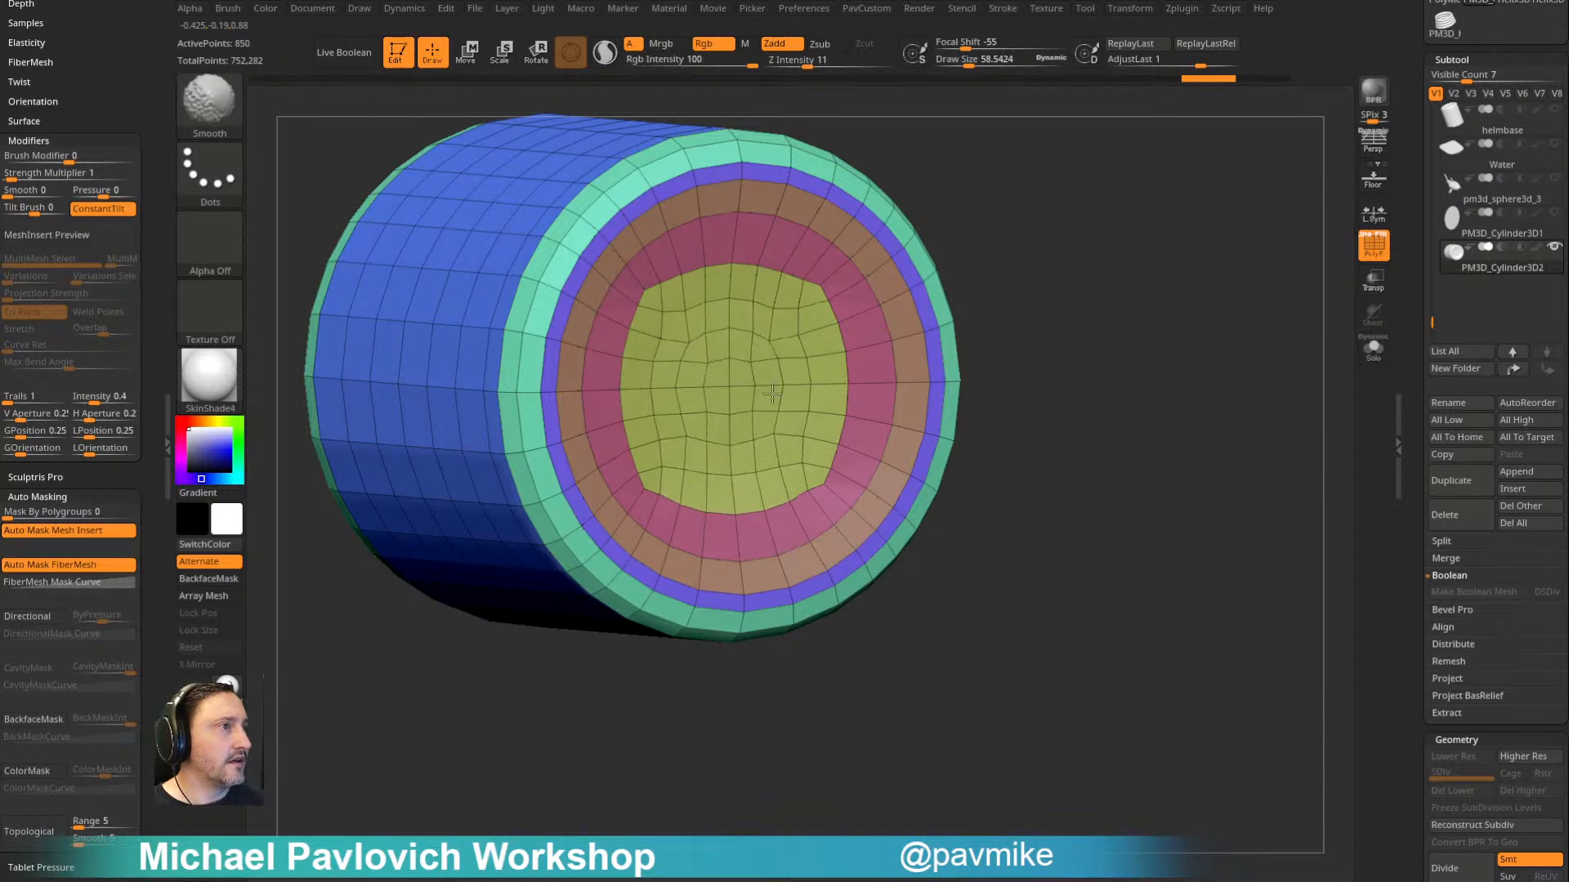
mouse_move(1087, 281)
left_mouse_down("alt")
mouse_move(1036, 249)
mouse_move(1114, 297)
mouse_move(1133, 262)
mouse_move(763, 344)
mouse_move(1261, 252)
mouse_move(988, 182)
mouse_move(1289, 242)
mouse_move(1011, 219)
mouse_move(992, 324)
mouse_move(1012, 283)
mouse_move(1037, 308)
left_mouse_up("alt")
key("shift+f")
key("d")
left_click(1366, 245)
- Hide the end section of the bottle's neck and delete the hidden geometry to leave the neck open
left_click_drag(1044, 184, 888, 616, "ctrl+shift")
left_click_drag(1112, 266, 1214, 351, "ctrl+shift")
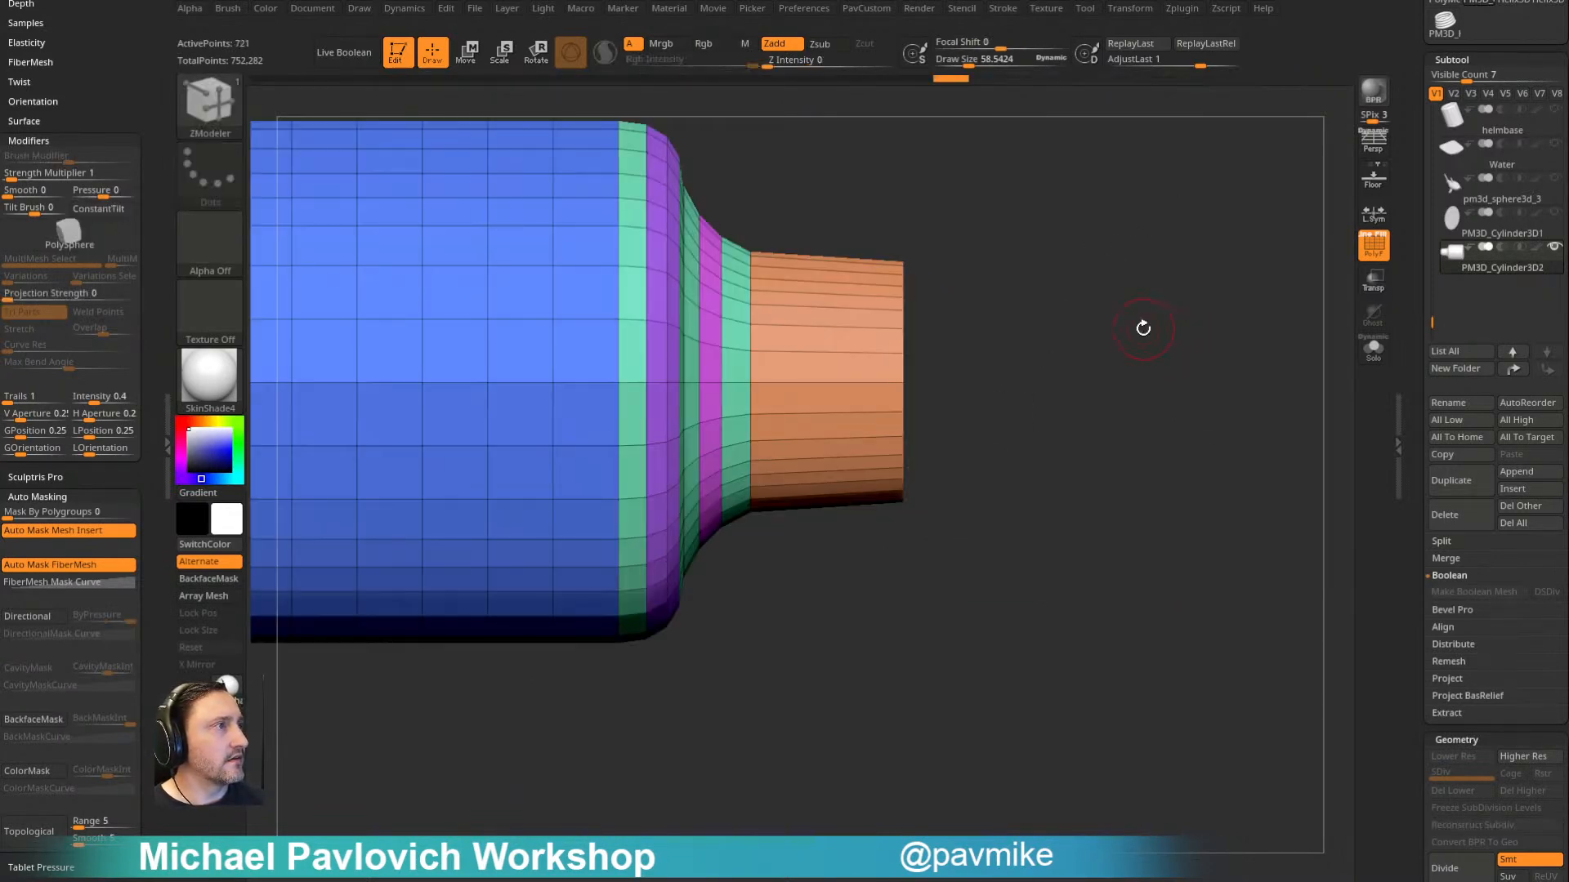
key("4")
left_click(1116, 396)
- Close the neck's open end with ZModeler's Close Convex Hole and make the new cap a single polygroup
left_click_drag(1025, 386, 1016, 376)
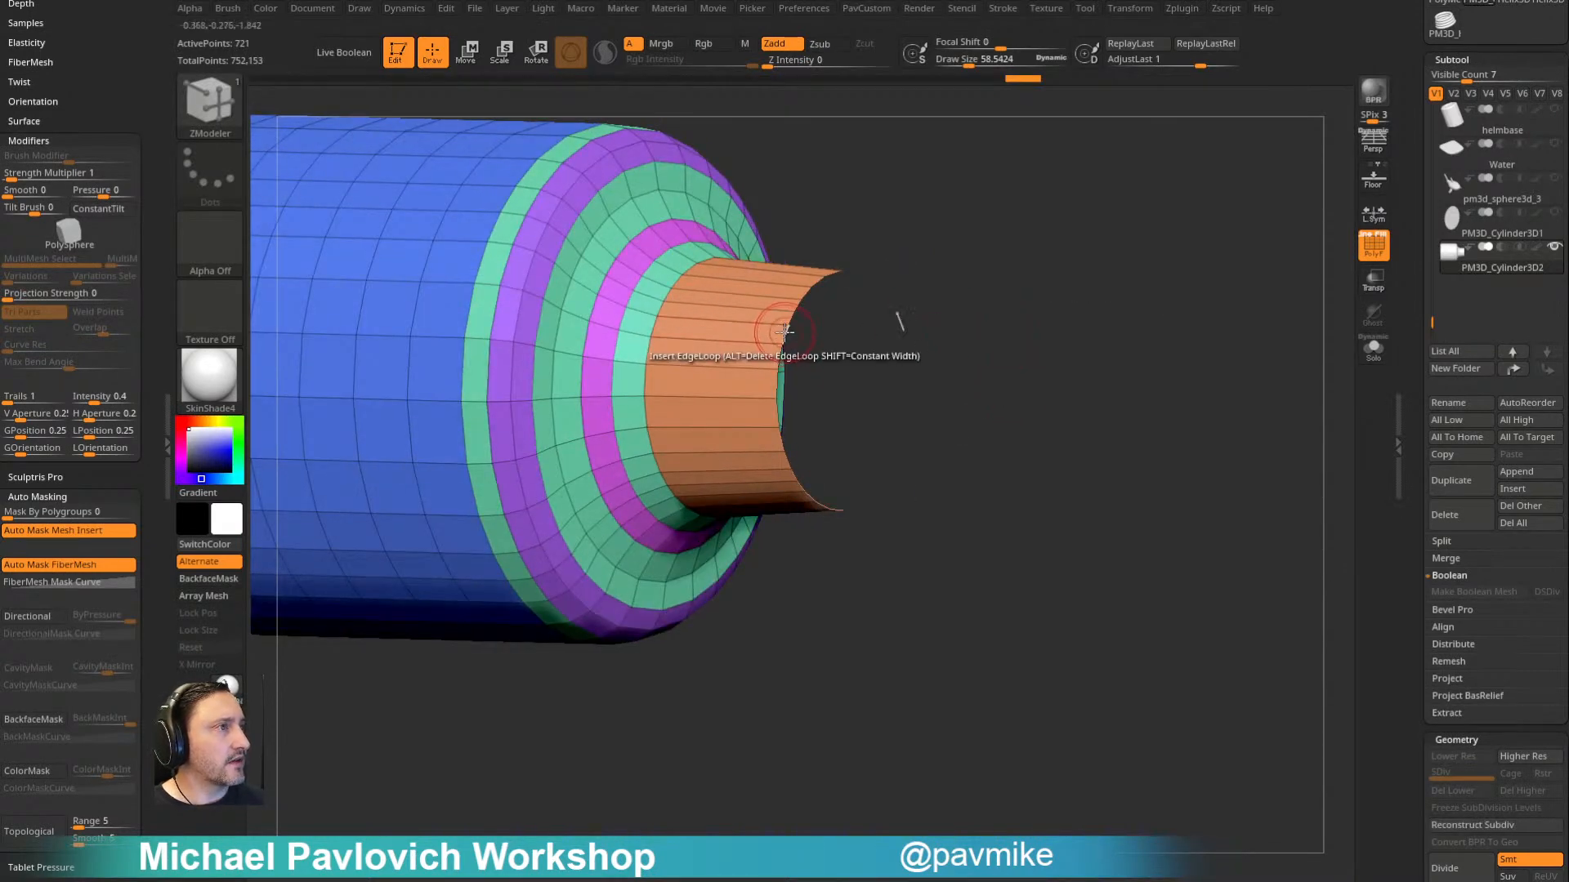
key("space")
left_click(637, 405)
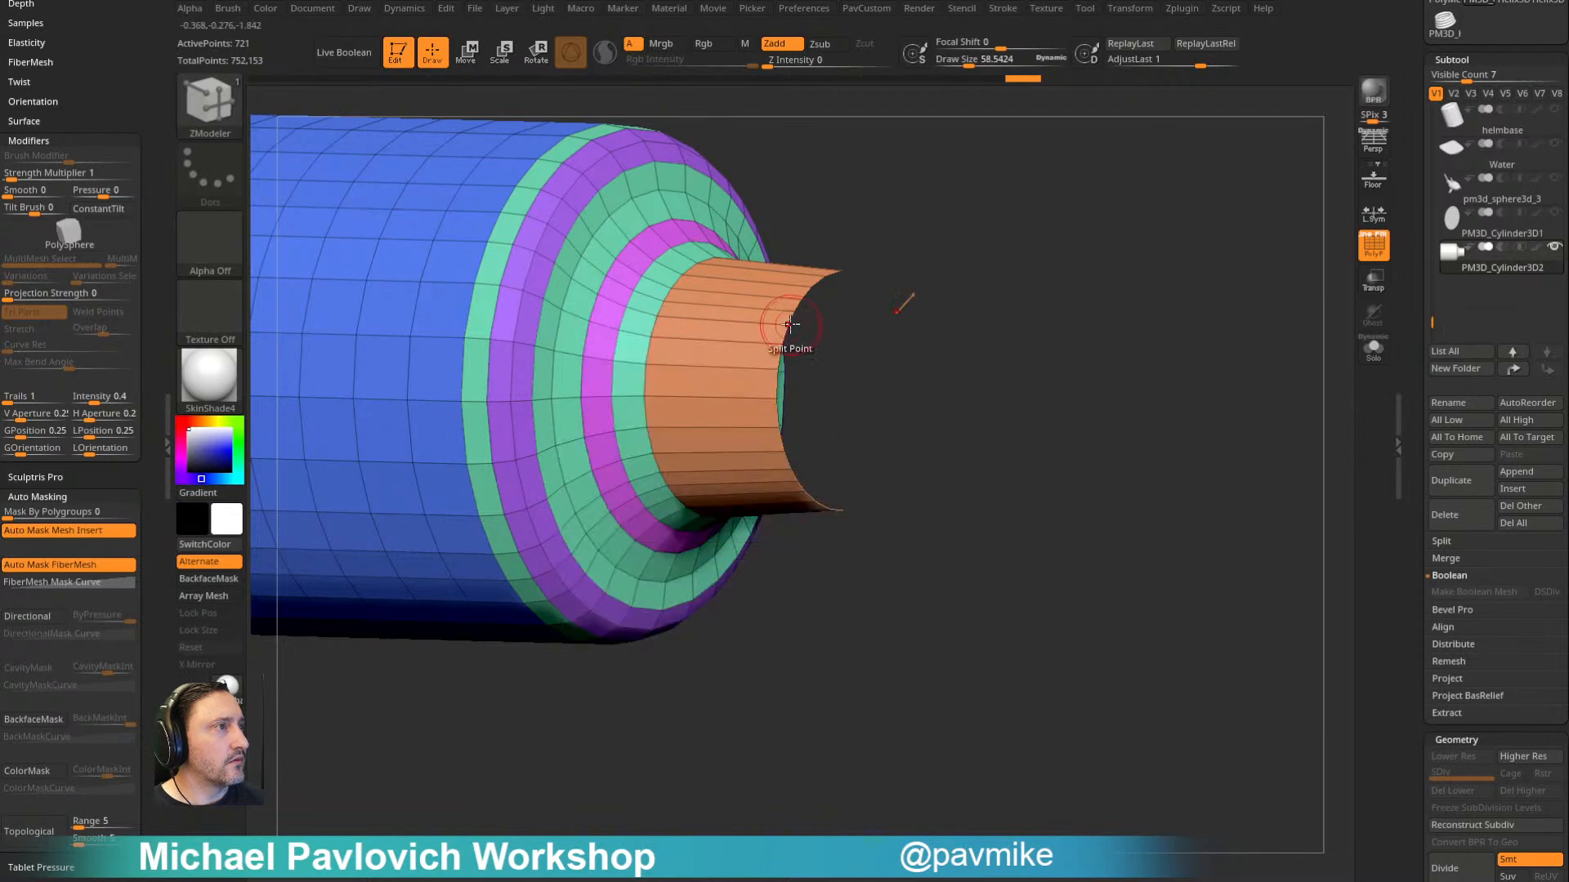
left_click(791, 317)
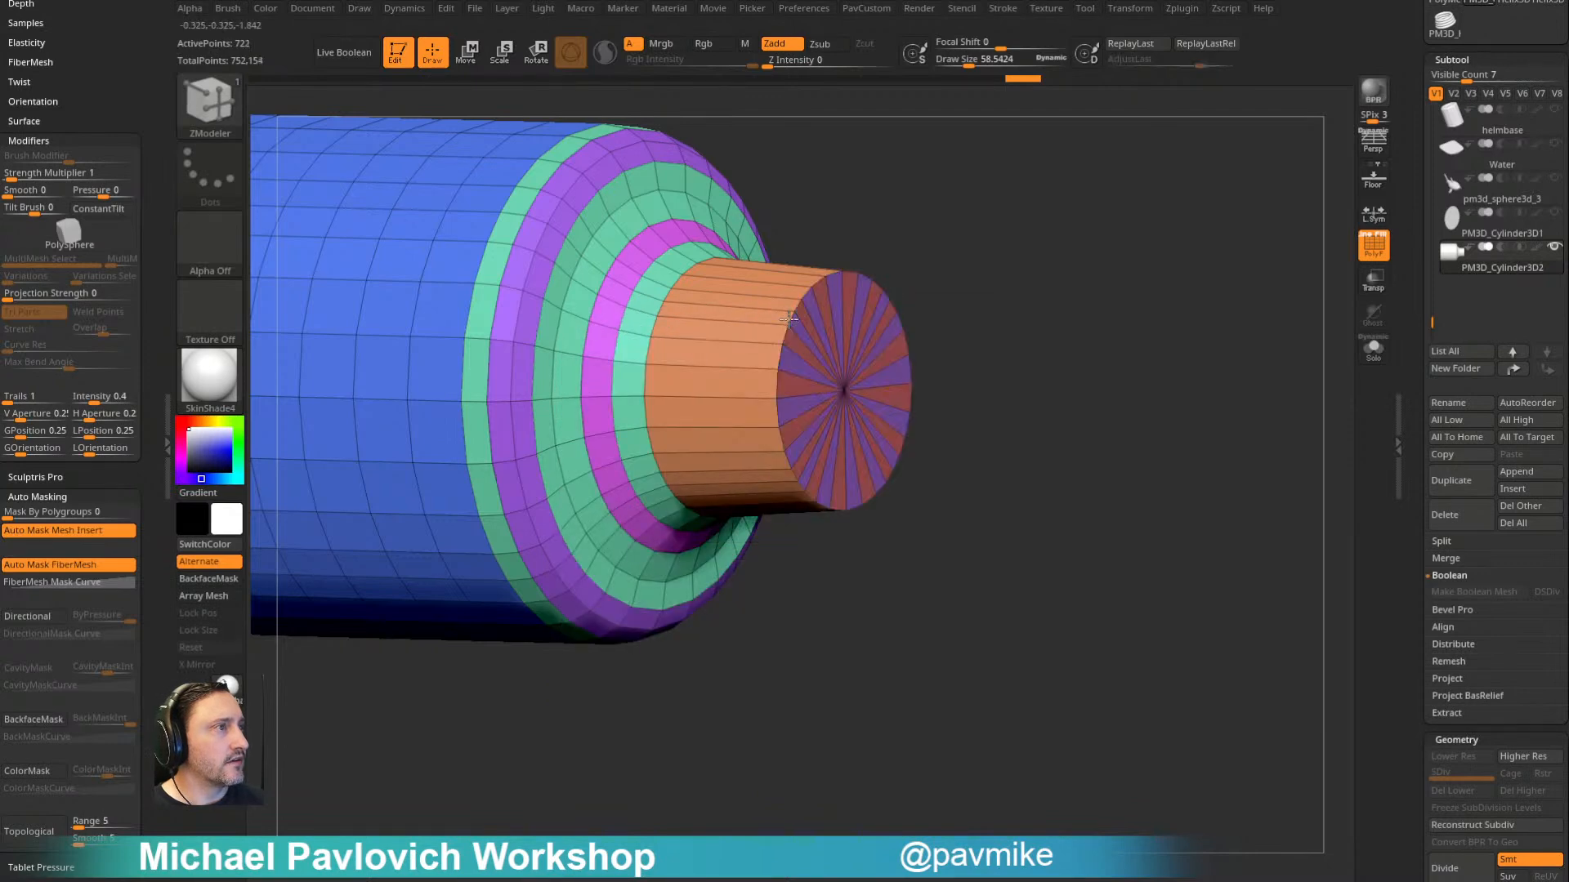
left_click(847, 360, "ctrl+shift")
left_click(961, 304, "ctrl+shift")
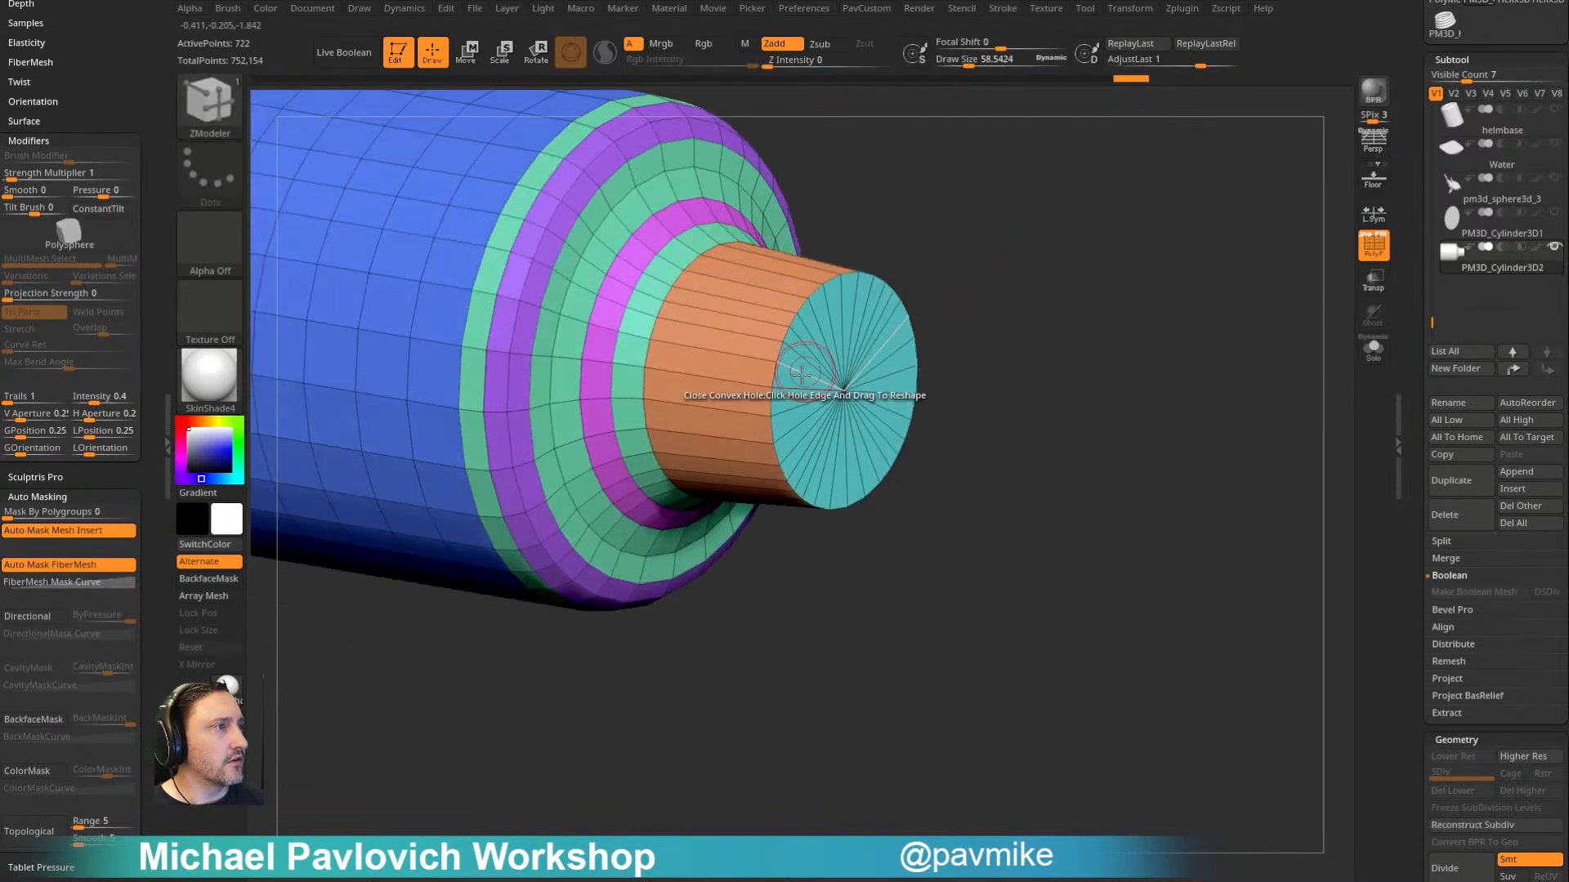
- Extend the neck's cap into a short, wider lip and inset its front face with ZModeler
key("space")
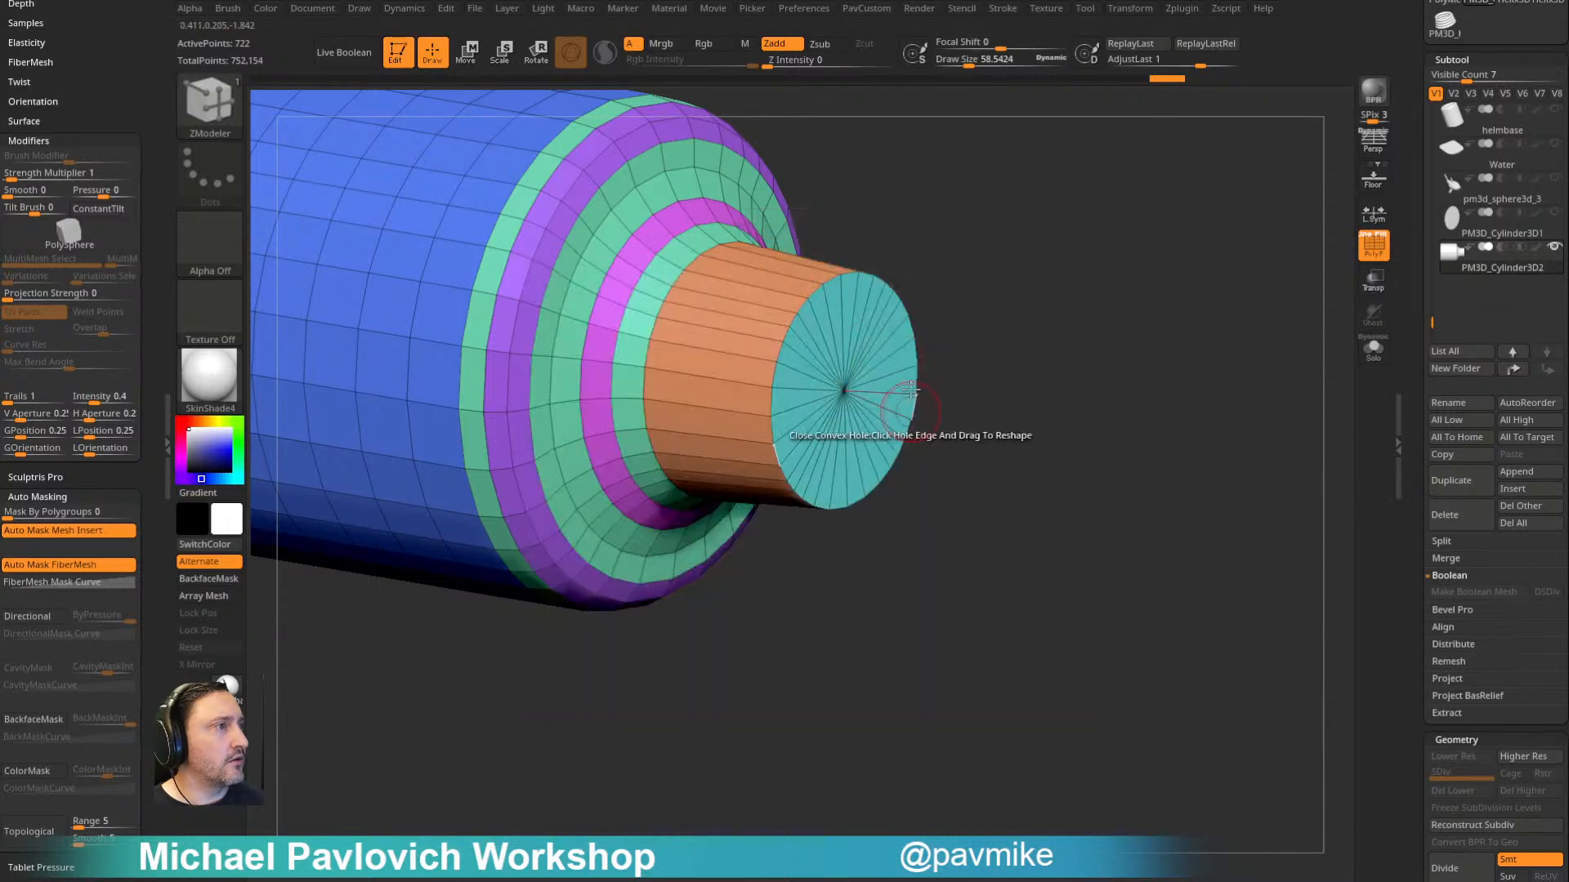
left_click_drag(807, 379, 880, 392)
left_click_drag(815, 334, 803, 296)
- Isolate the lip's side and front disc and give them separate polygroups with Auto Groups, leaving the whole bottle visible
left_click_drag(1021, 214, 939, 262)
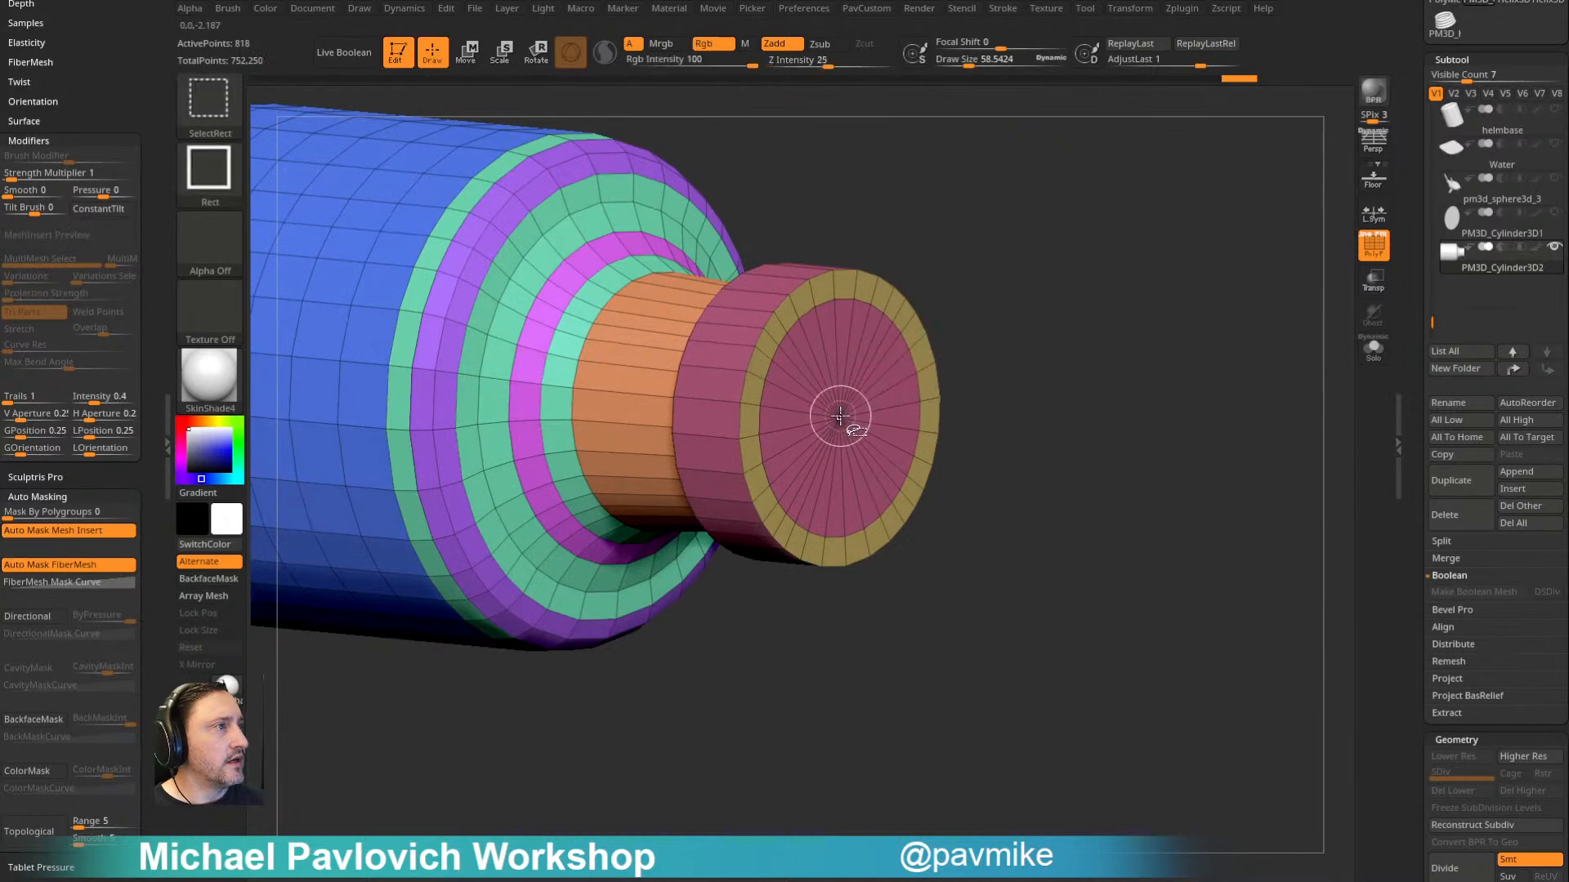
left_click(840, 415, "ctrl+shift")
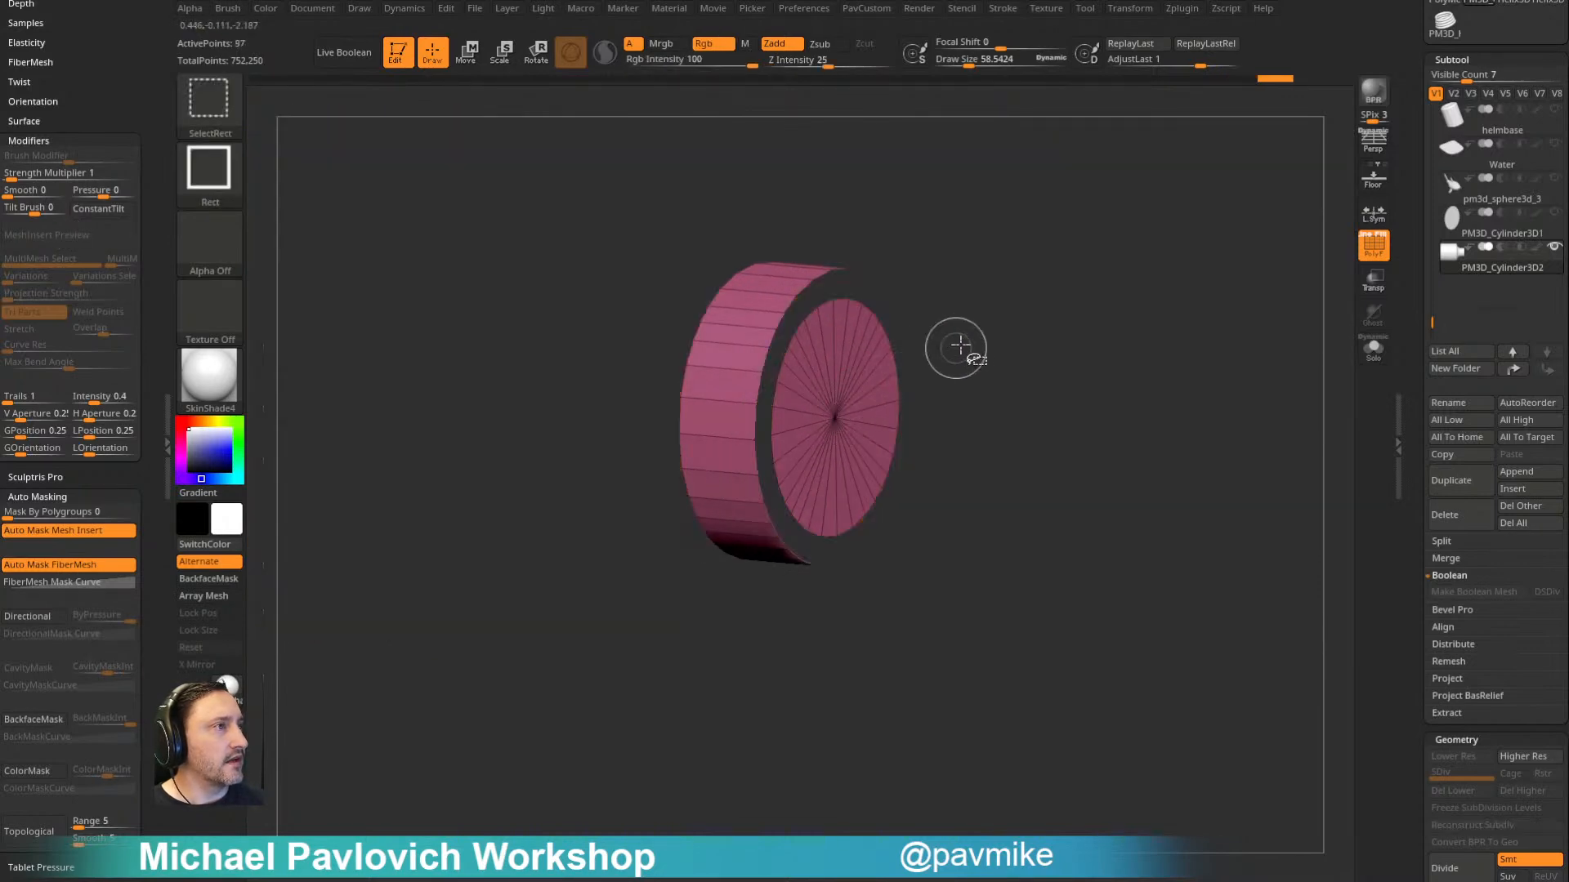
key("space")
left_click(1011, 536)
left_click(935, 368, "ctrl+shift")
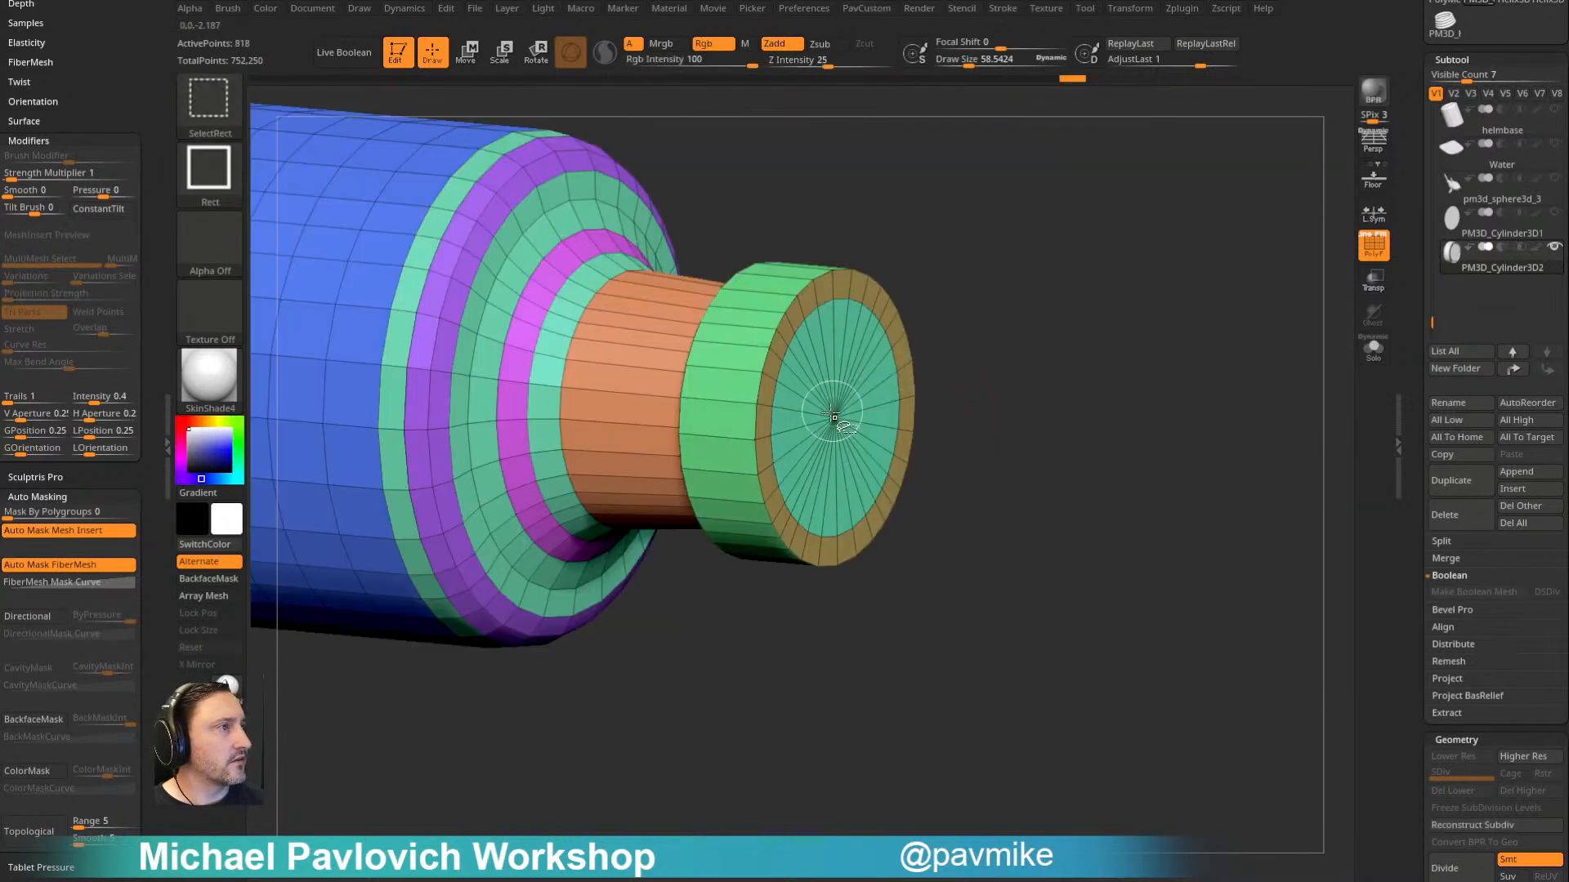
- Hide the disc and front ring at the lip's end and delete the hidden geometry to open the bottle
left_click(834, 414, "ctrl+shift")
left_click(1023, 312, "ctrl+shift")
key("space")
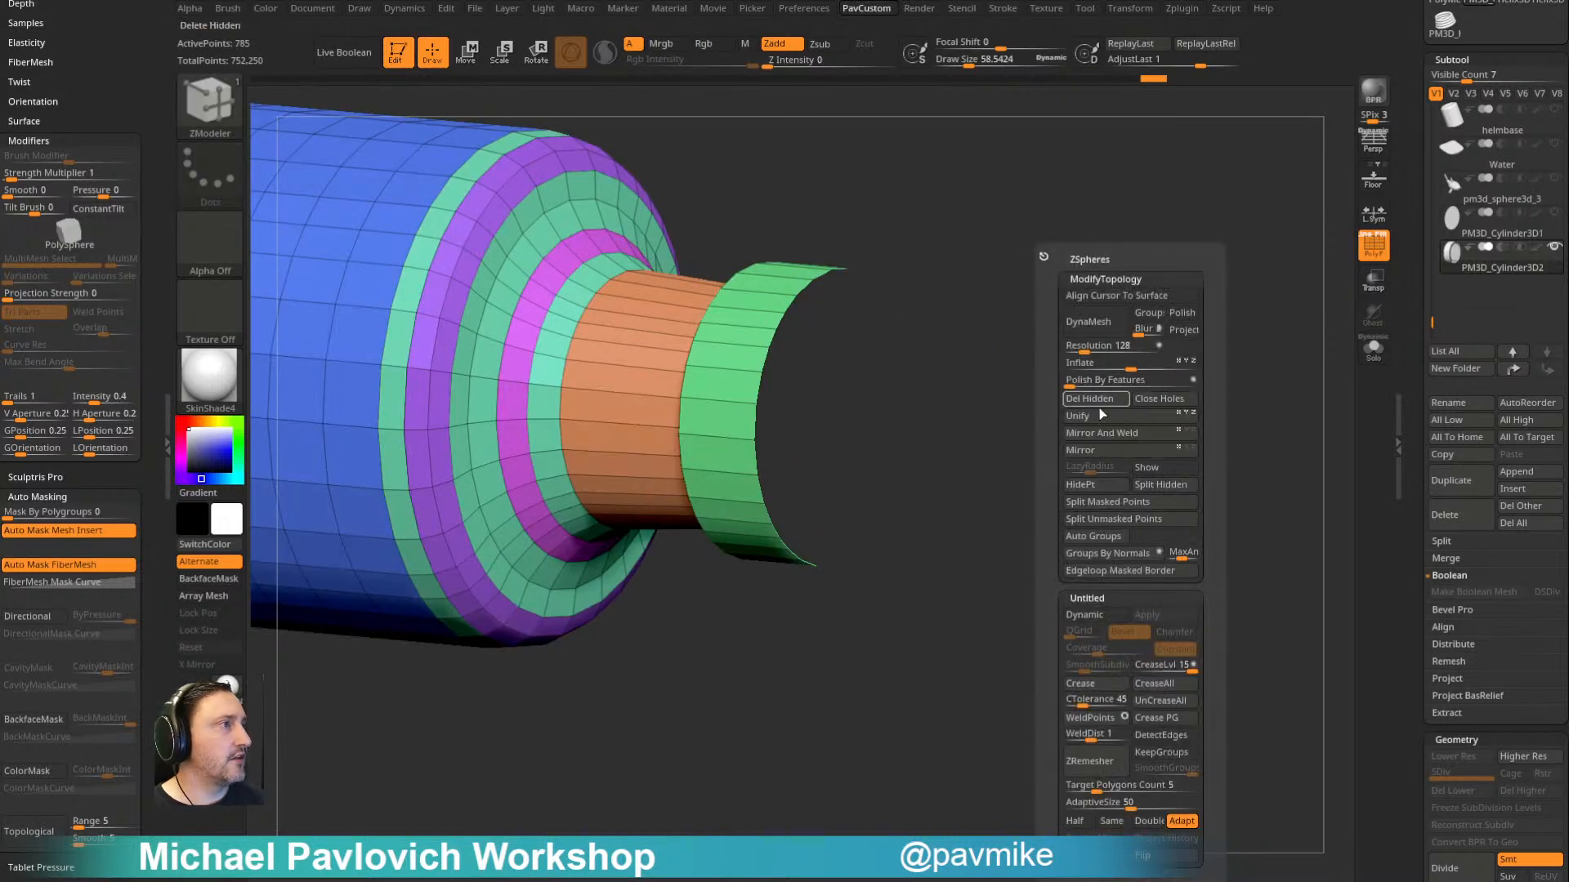
left_click(1098, 415)
- Extrude all polygons of the bottle with ZModeler to give its wall thickness
key("space")
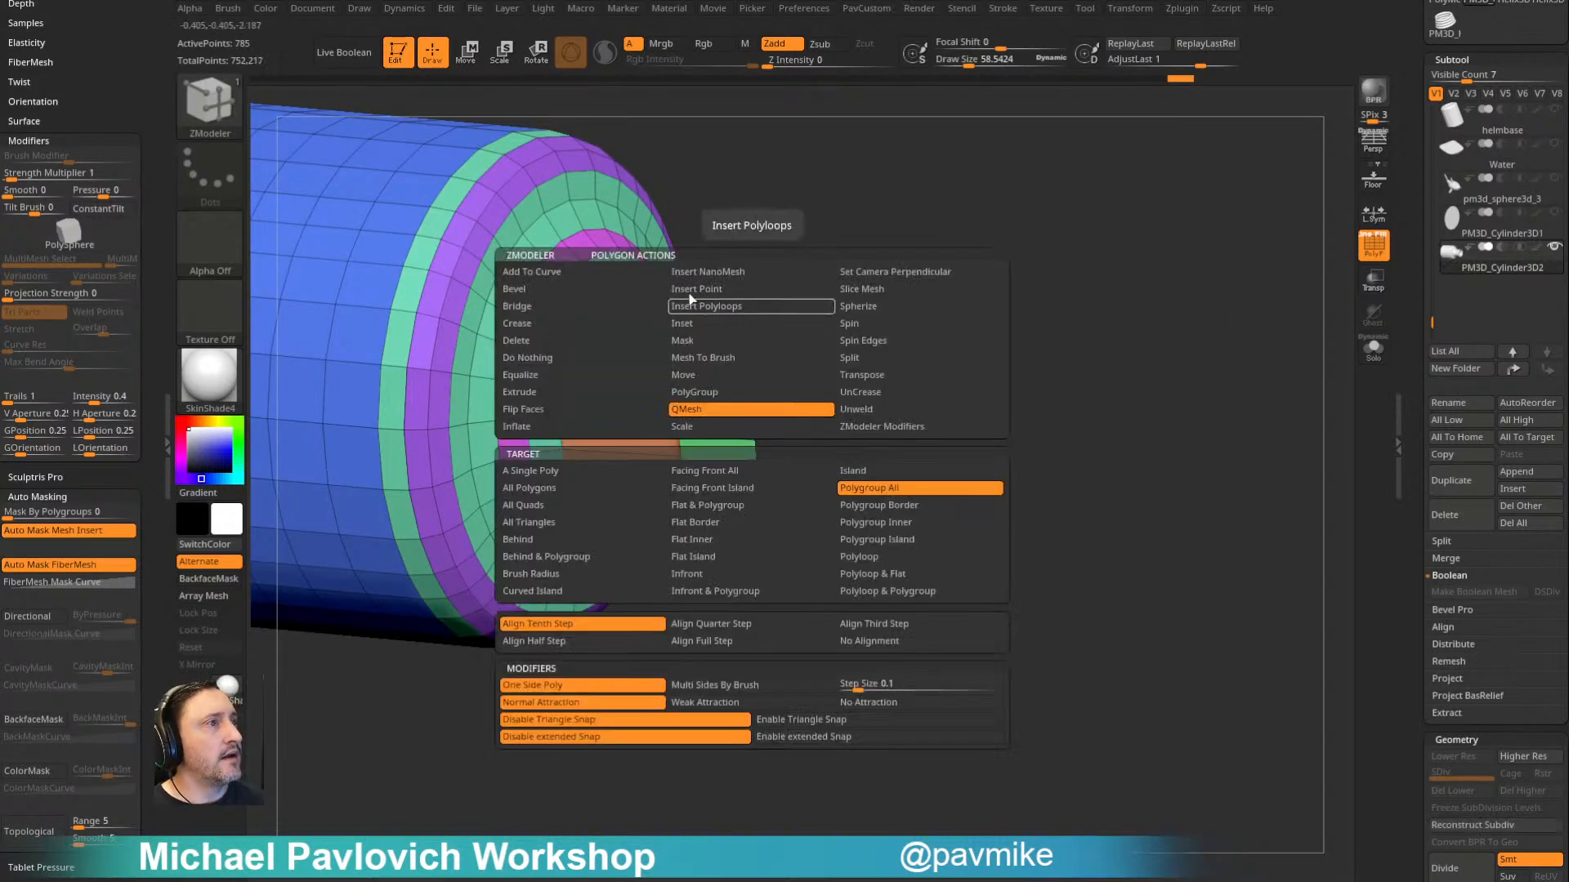
left_click(540, 392)
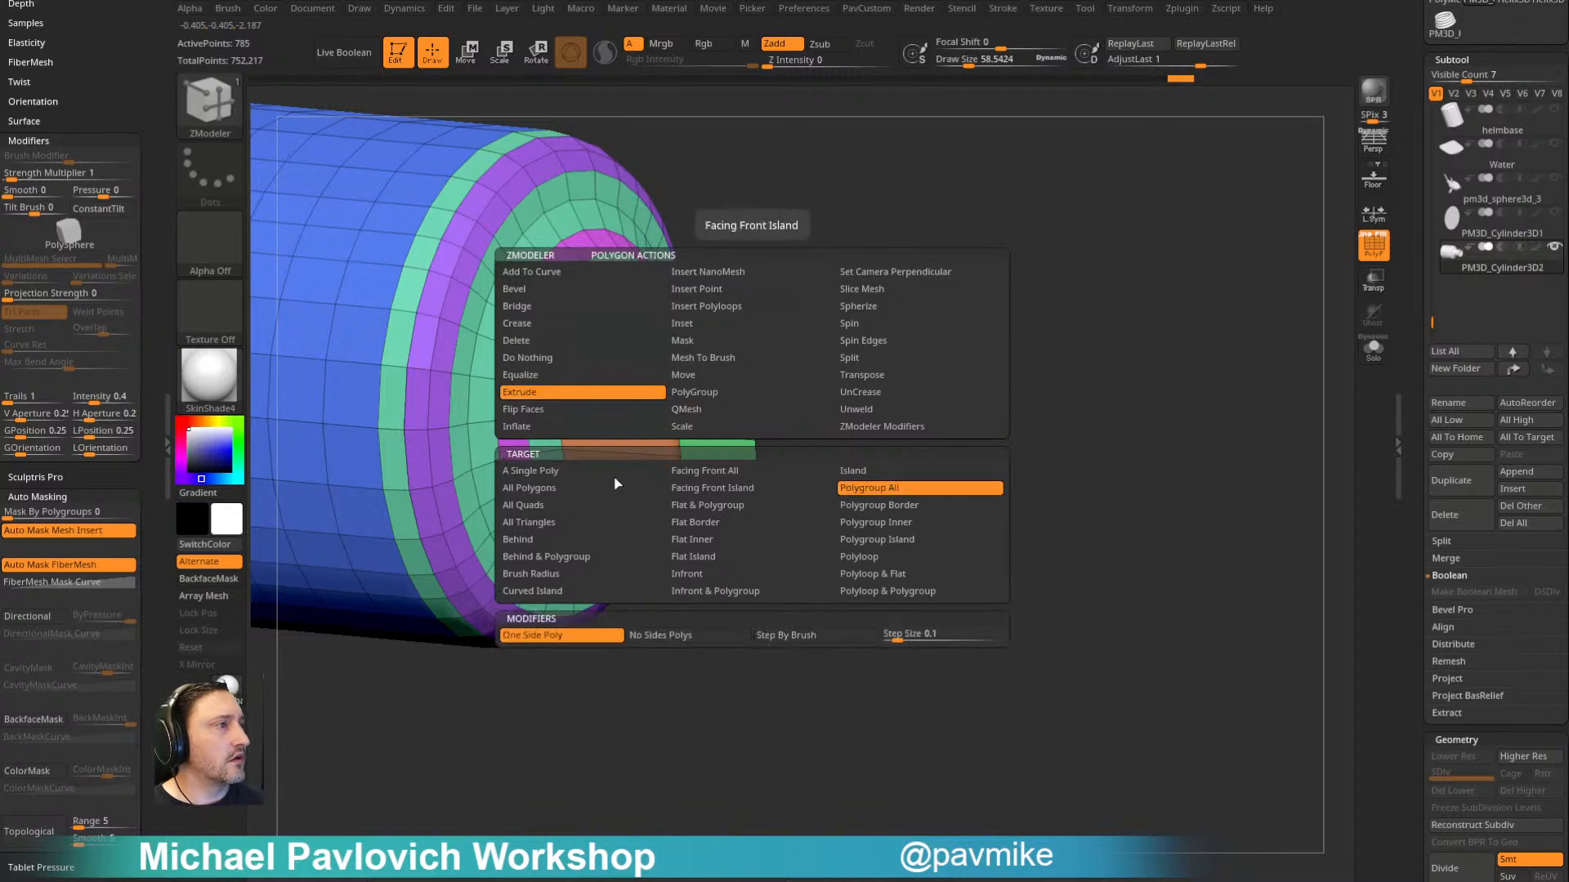
left_click(589, 493)
right_click_drag(867, 350, 795, 339)
left_click_drag(698, 359, 732, 365)
- Remove all creases from the bottle and flip its normals
key("space")
left_click(1108, 701)
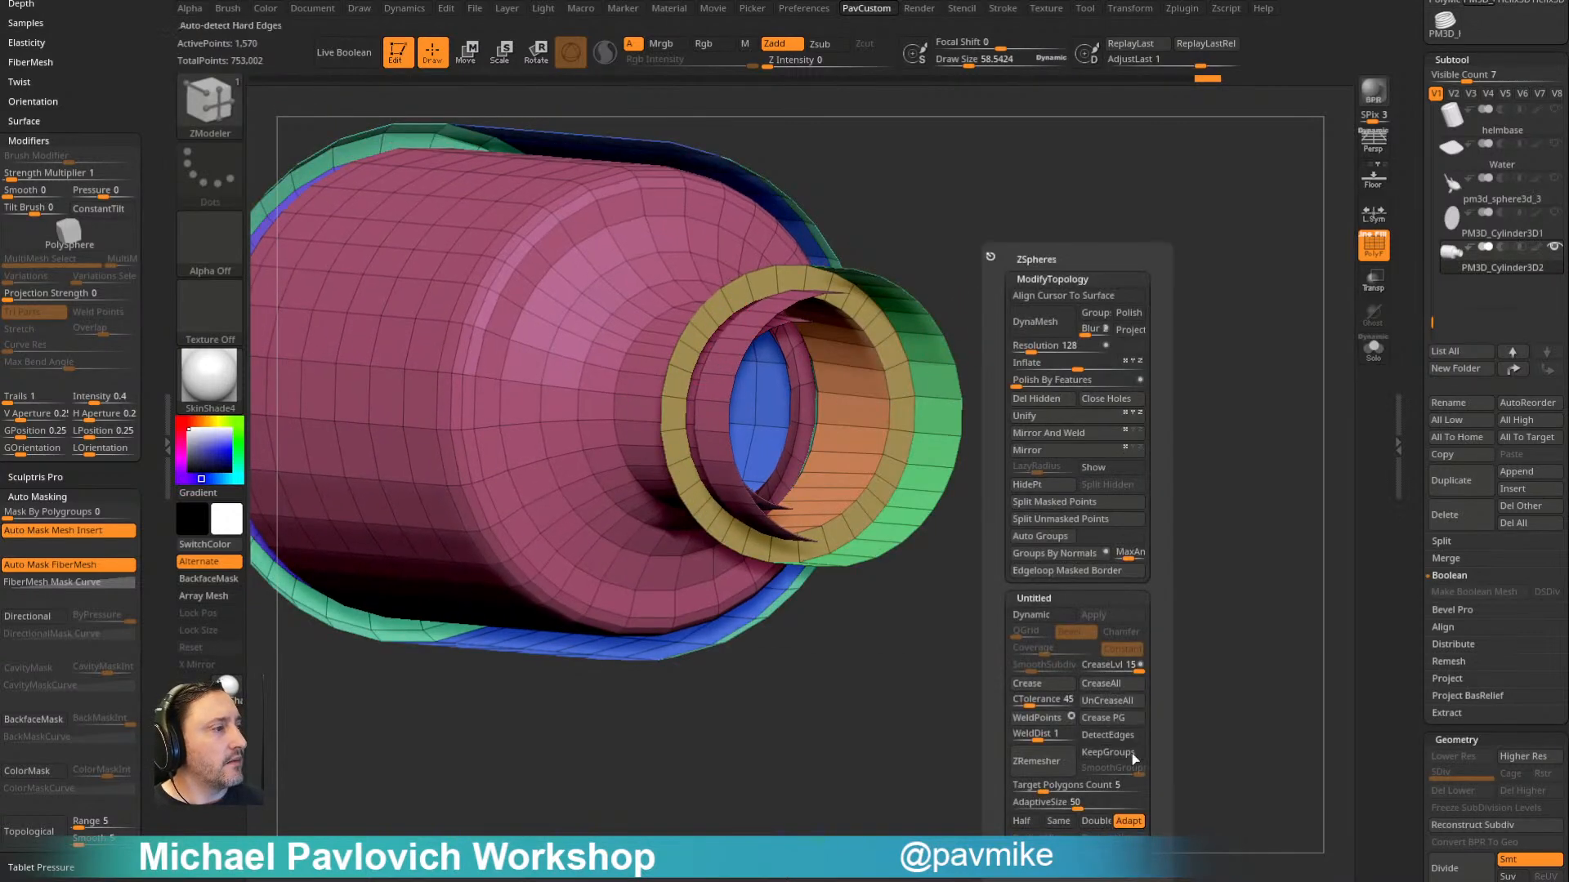
left_click(1100, 862)
right_click_drag(959, 561, 1141, 395, "ctrl")
- Regroup the bottle by normals and crease its polygroups at crease level 1 for a dynamic subdivision preview
key("space")
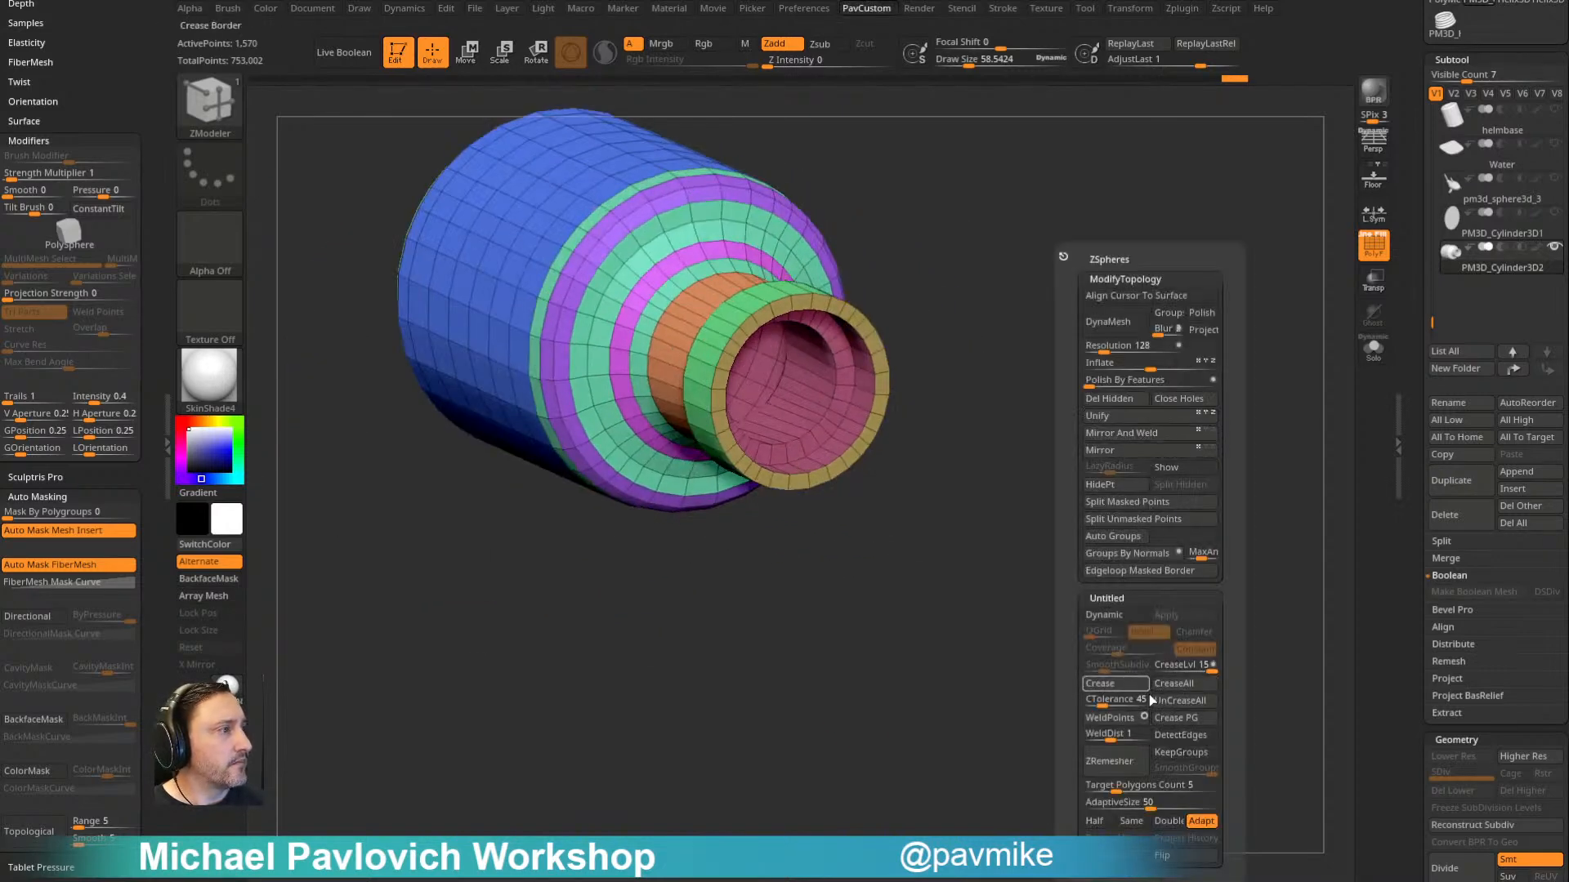
left_click(1143, 556)
right_click_drag(948, 620, 1061, 536)
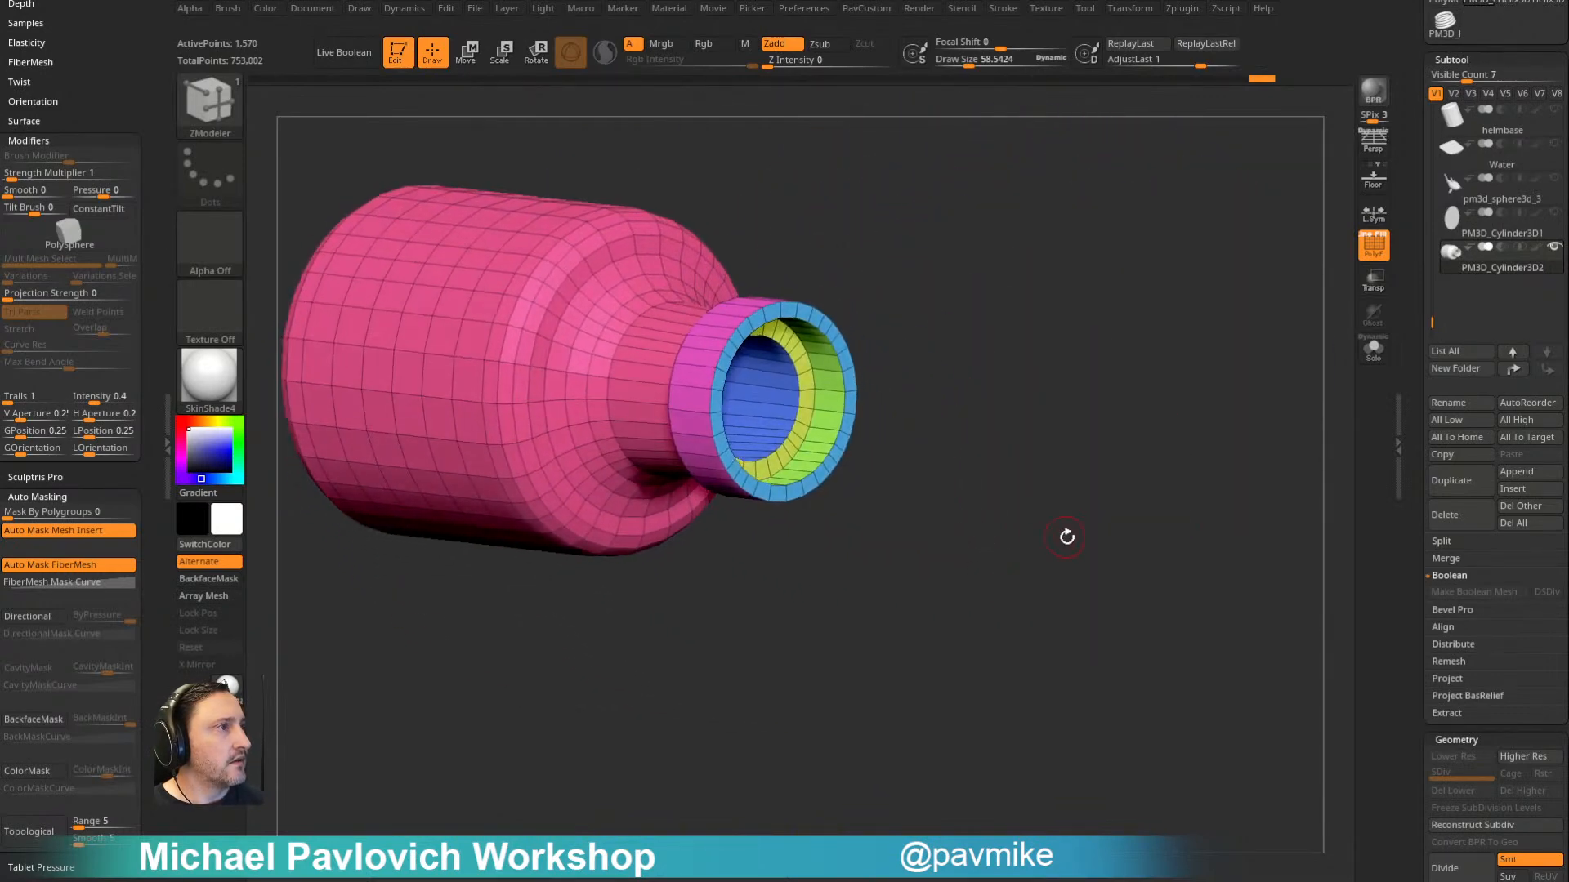
key("space")
left_click(1087, 719)
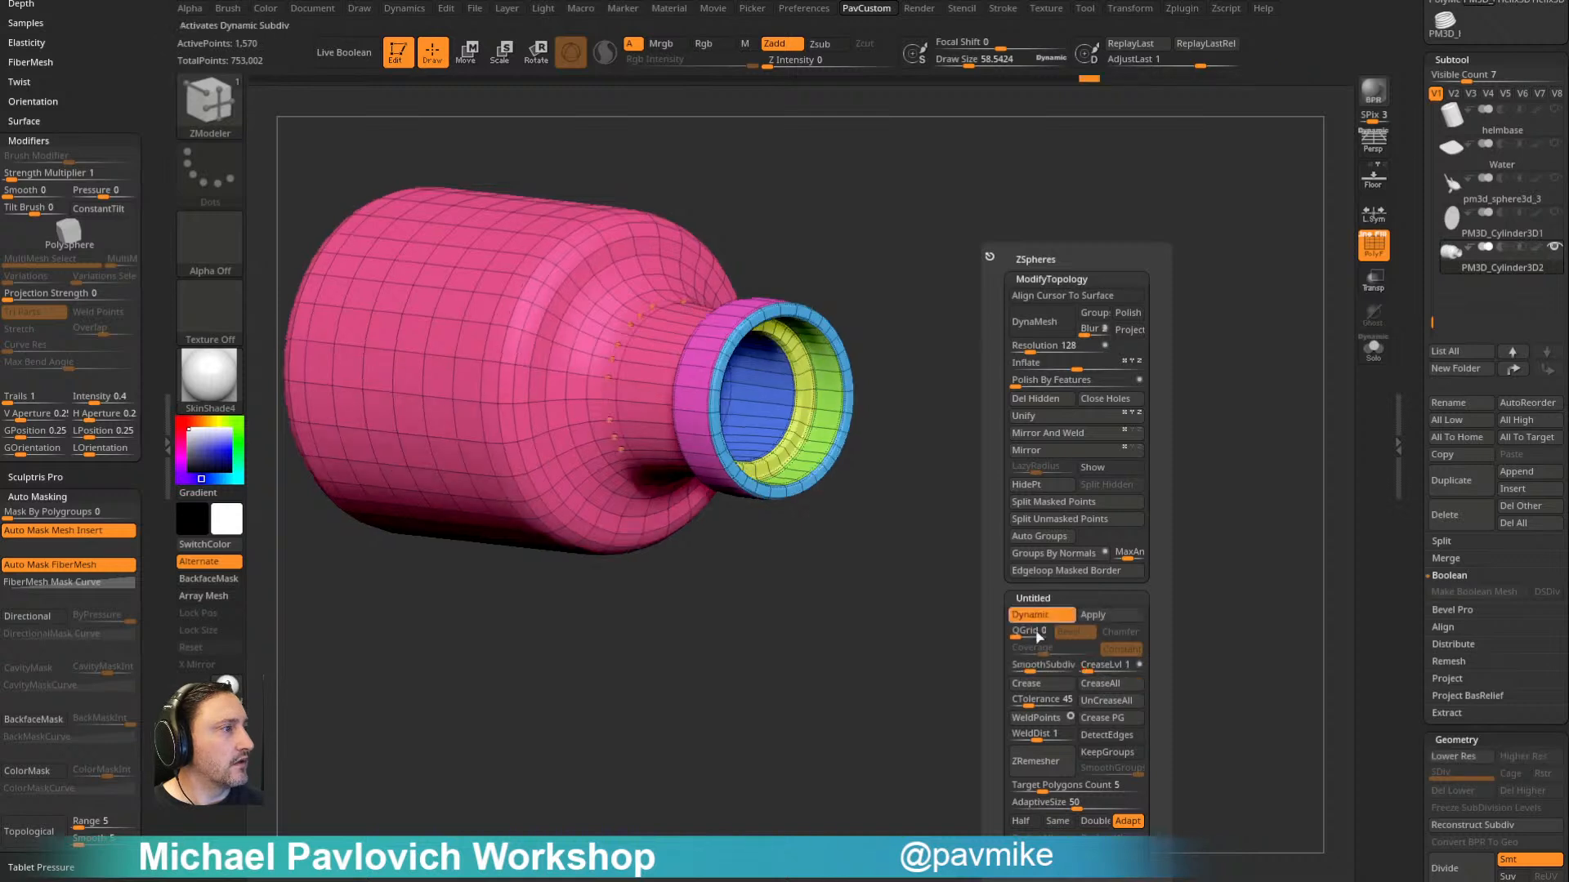
left_click(1357, 249)
left_click_drag(1180, 326, 1135, 382)
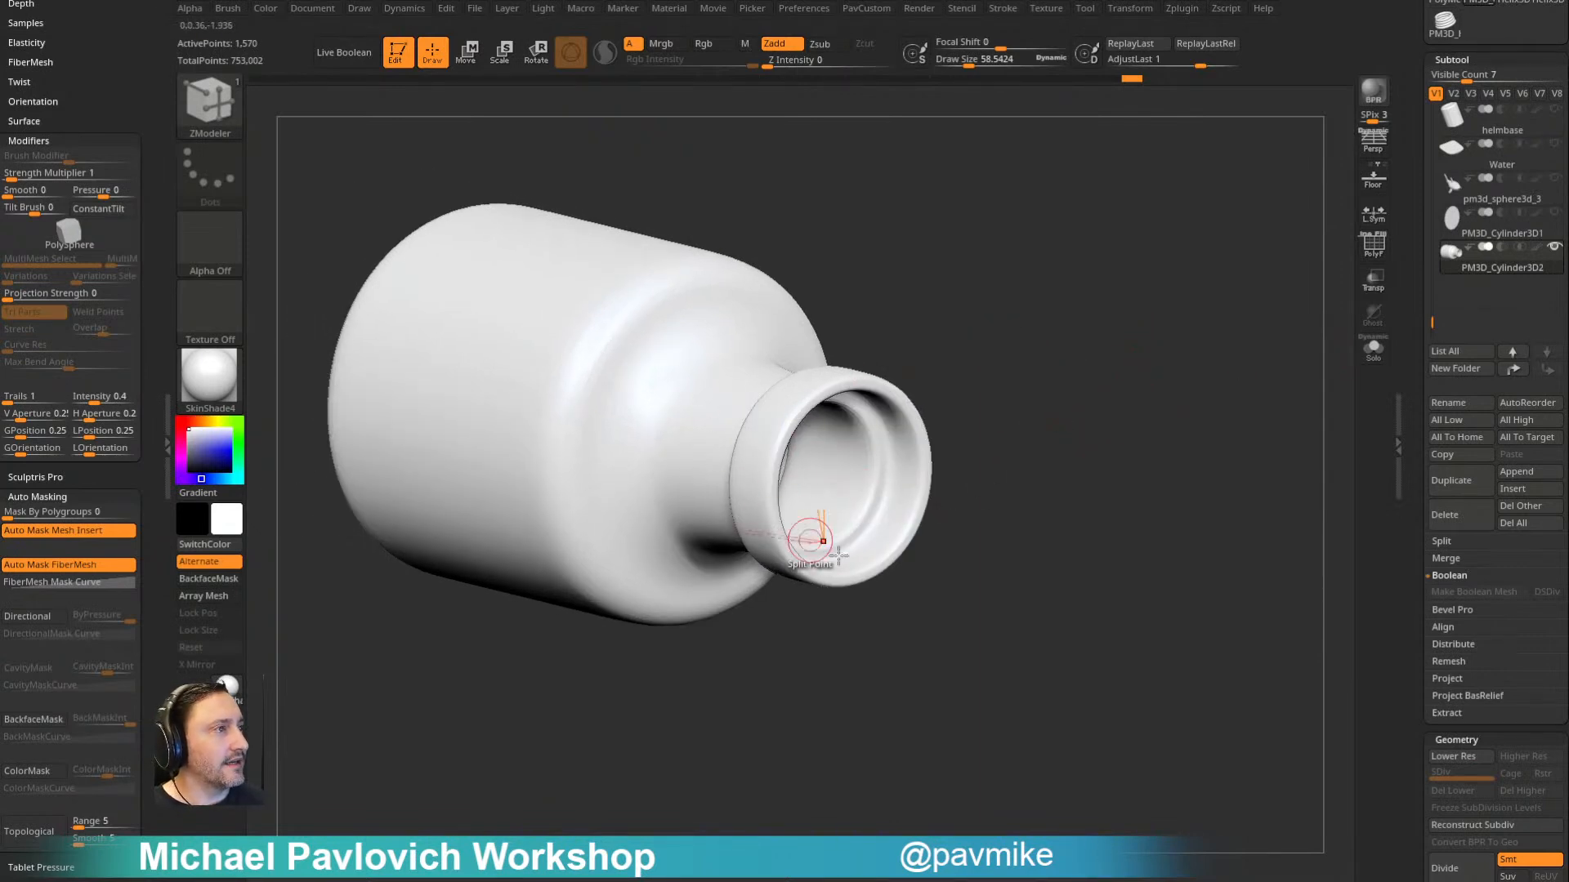
- Duplicate the bottle subtool and isolate the duplicate with Solo and the polyframe shown
left_click(1457, 493)
left_click(1370, 286)
left_click(1373, 250)
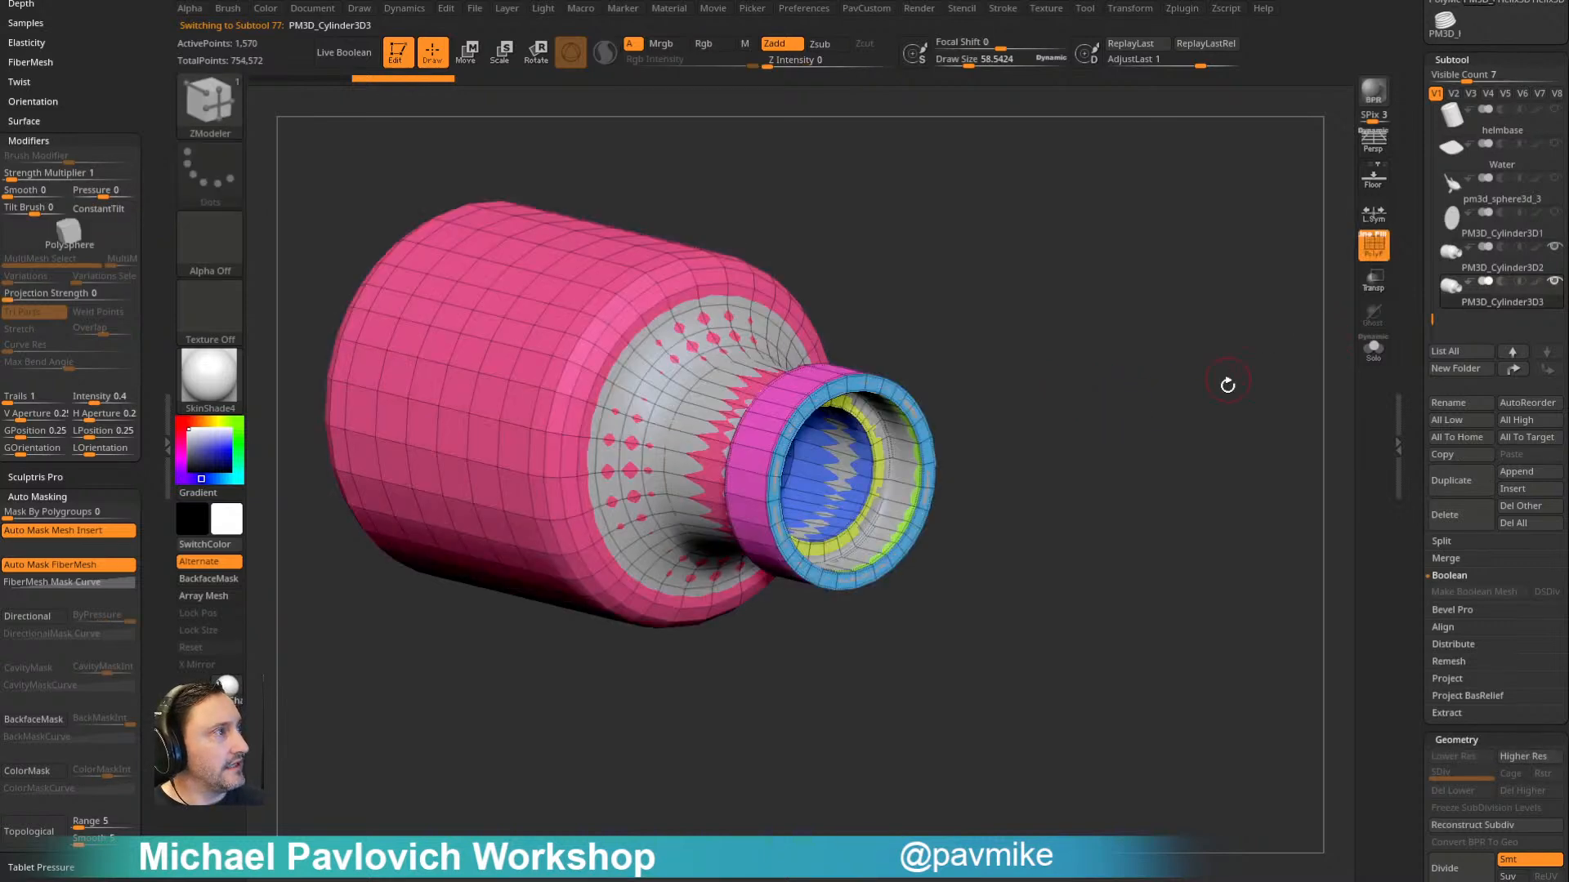
left_click_drag(1236, 369, 1289, 392, "alt")
left_click(1369, 349)
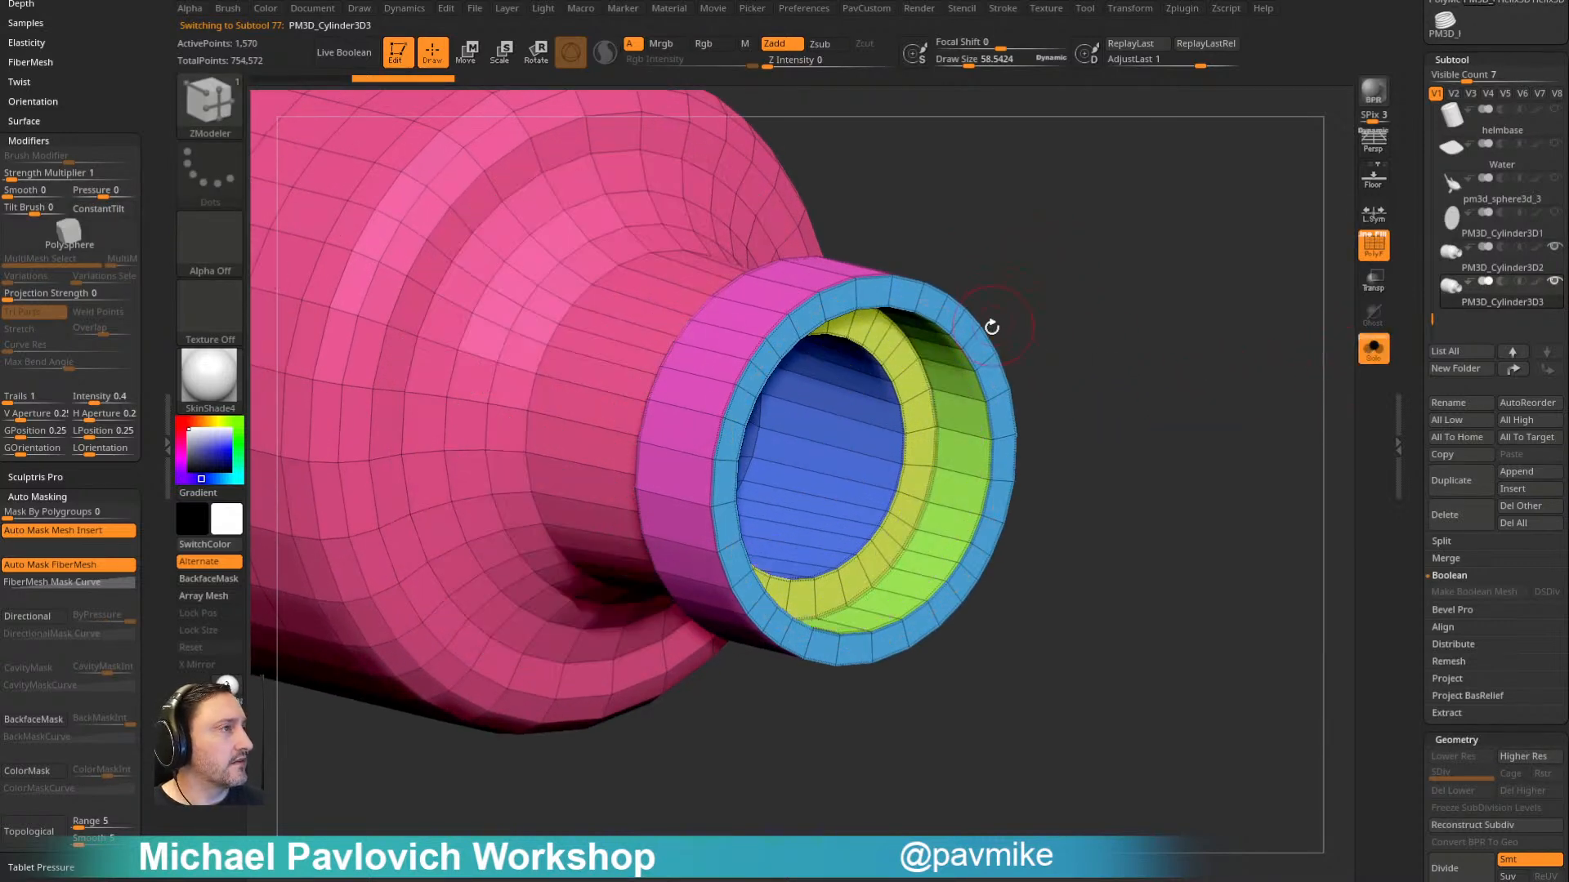
- Isolate the front rim ring of the duplicated bottle and delete all other geometry
left_click(937, 329, "ctrl+shift")
left_click(917, 347, "ctrl+shift")
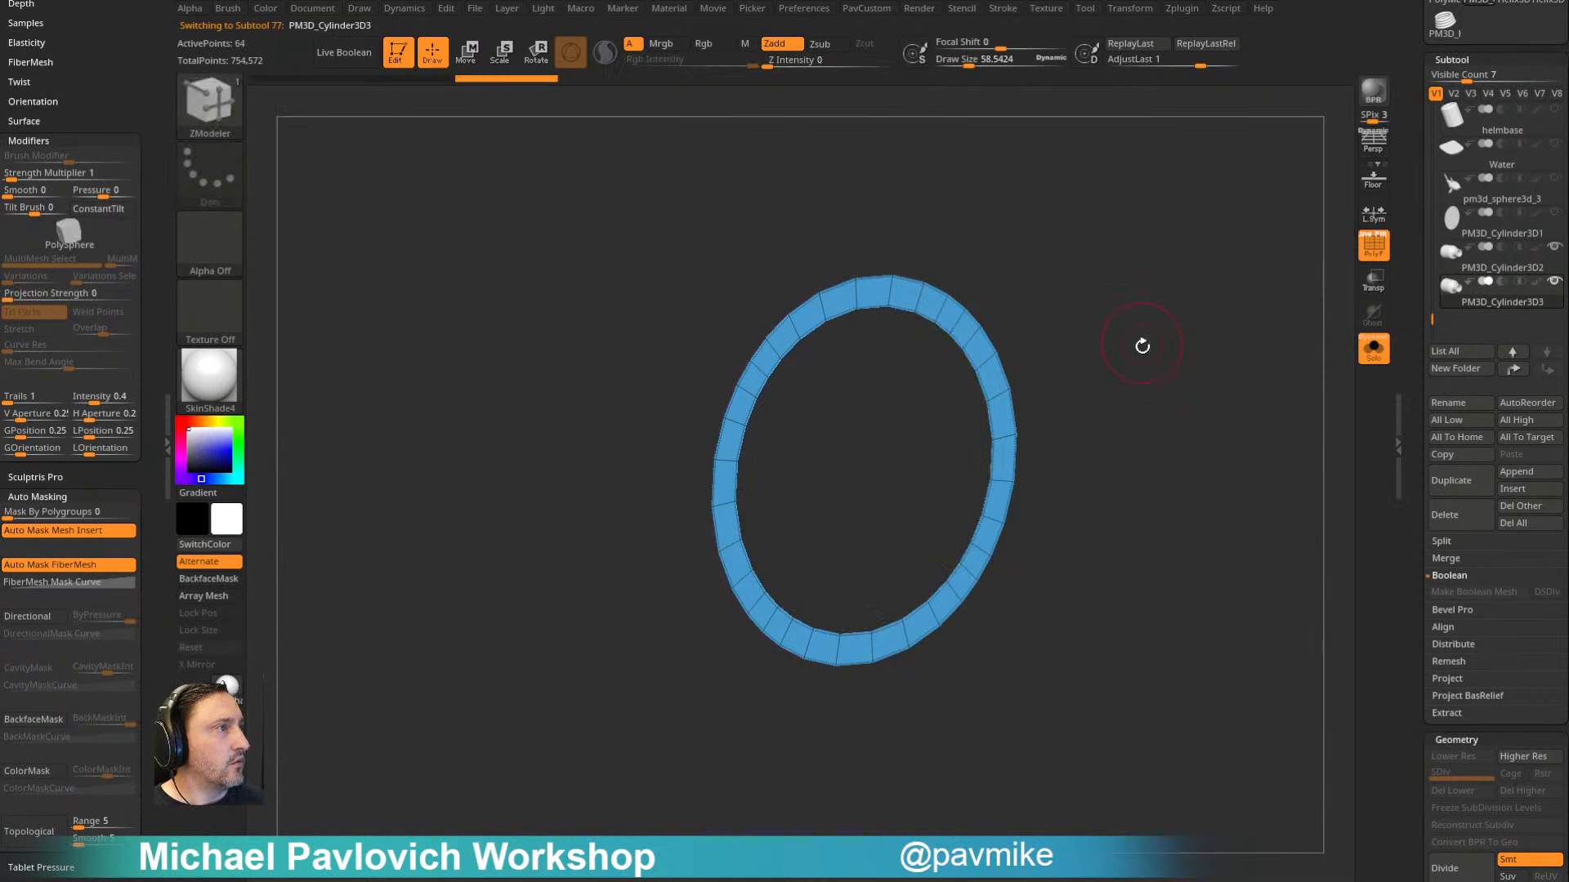
key("3")
left_click(1115, 399)
- Close the rim ring's inner hole with ZModeler's Close Convex Hole, undoing a misplaced first attempt
key("space")
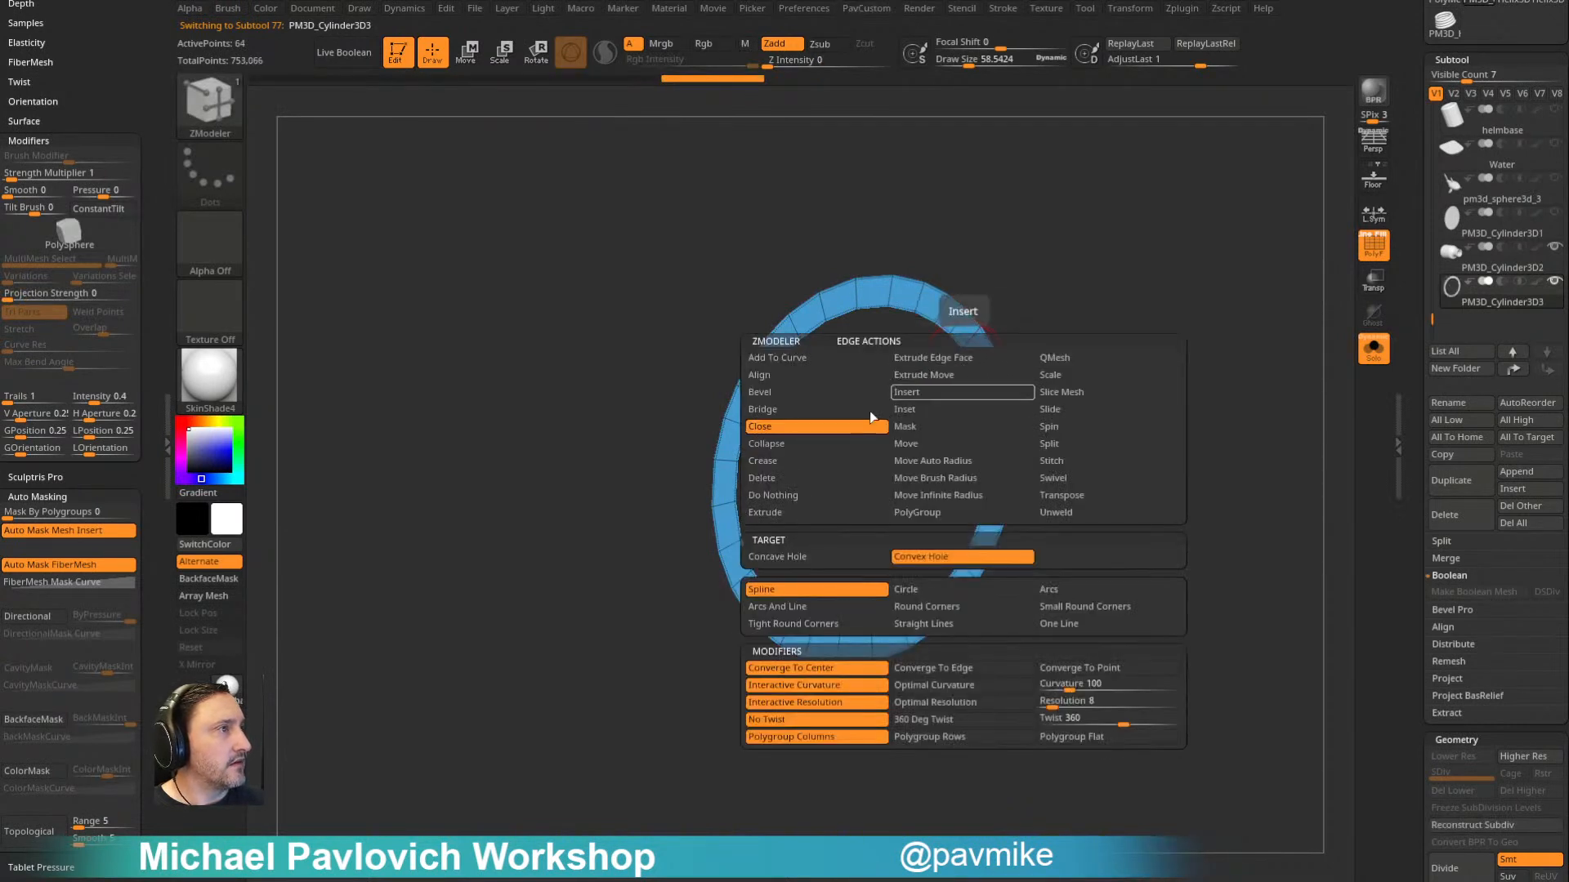
left_click(812, 433)
left_click(966, 359)
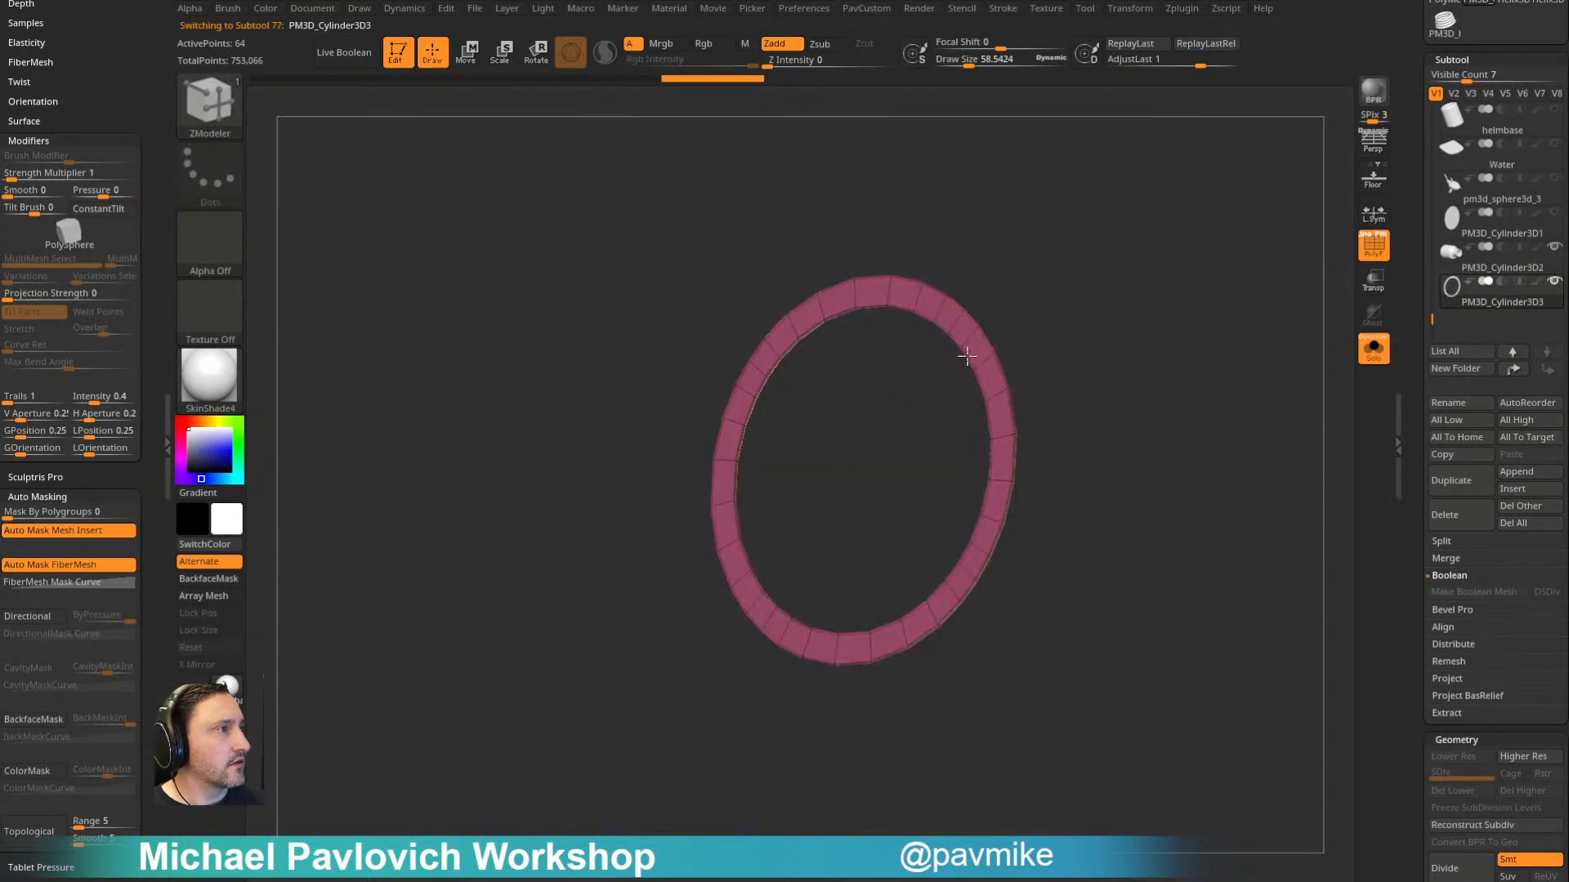
key("ctrl+z")
left_click(972, 367)
- Isolate the new disc as a single polygroup and delete the hidden ring around it
left_click(863, 480, "ctrl+shift")
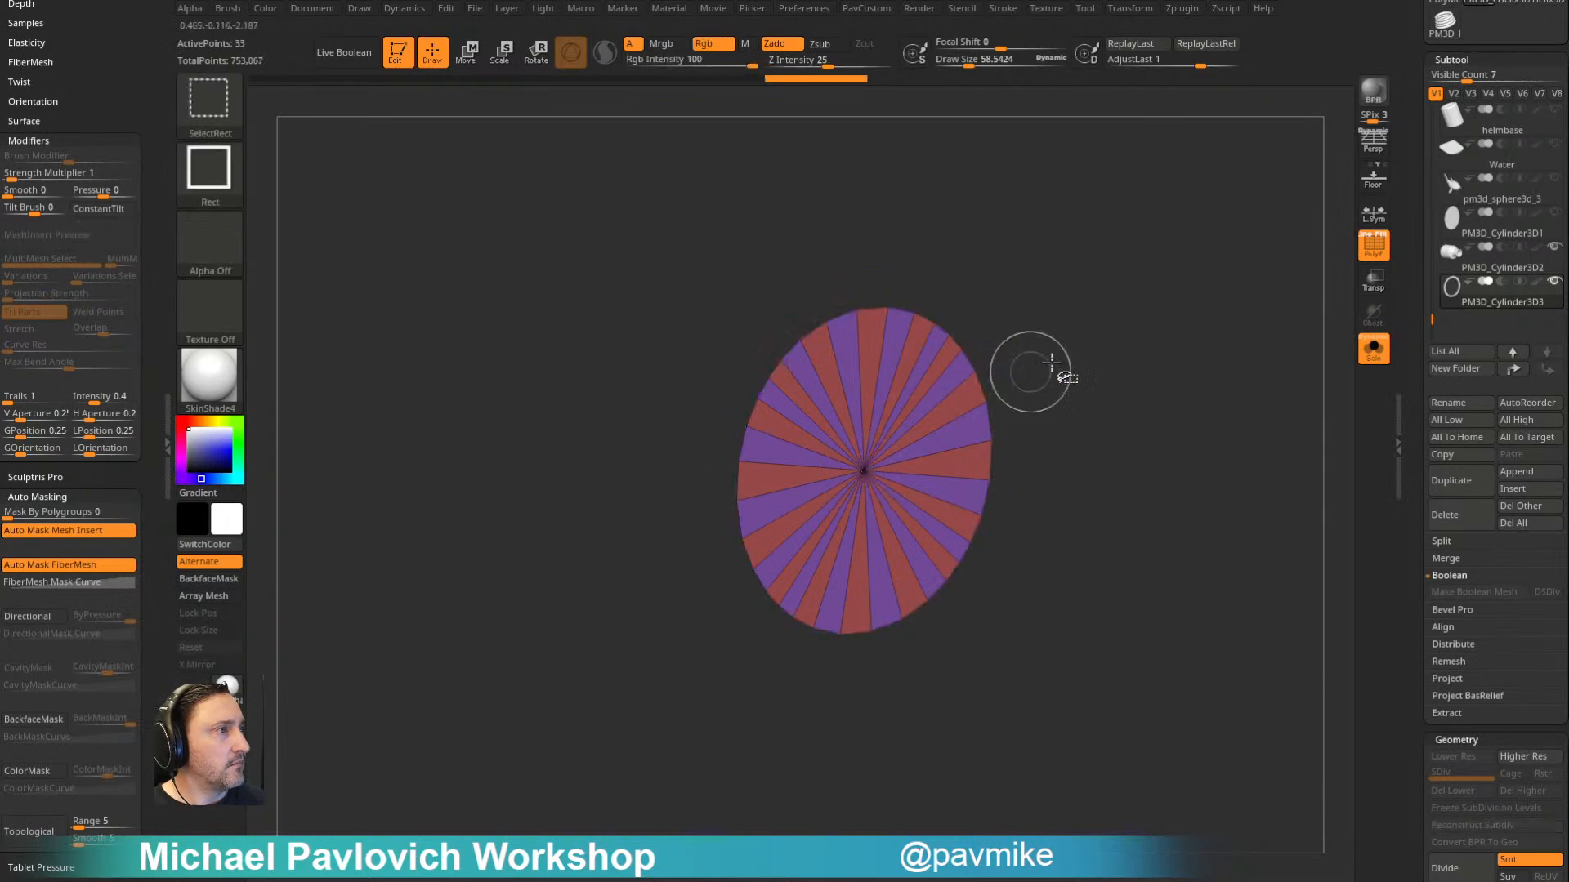
key("ctrl+w")
key("3")
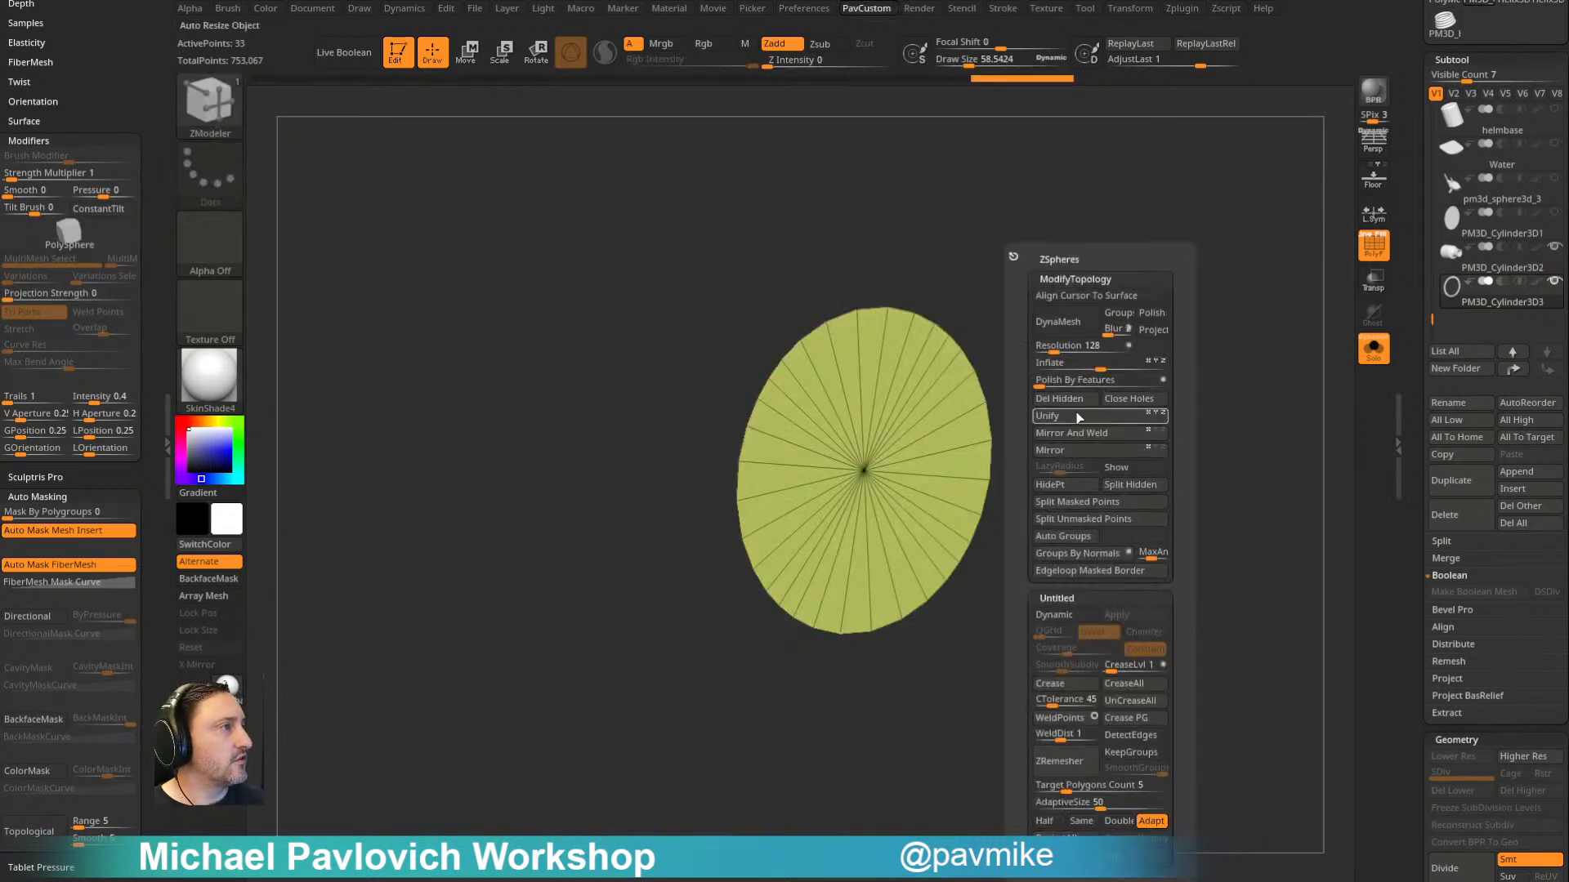
left_click(1074, 400)
key("space")
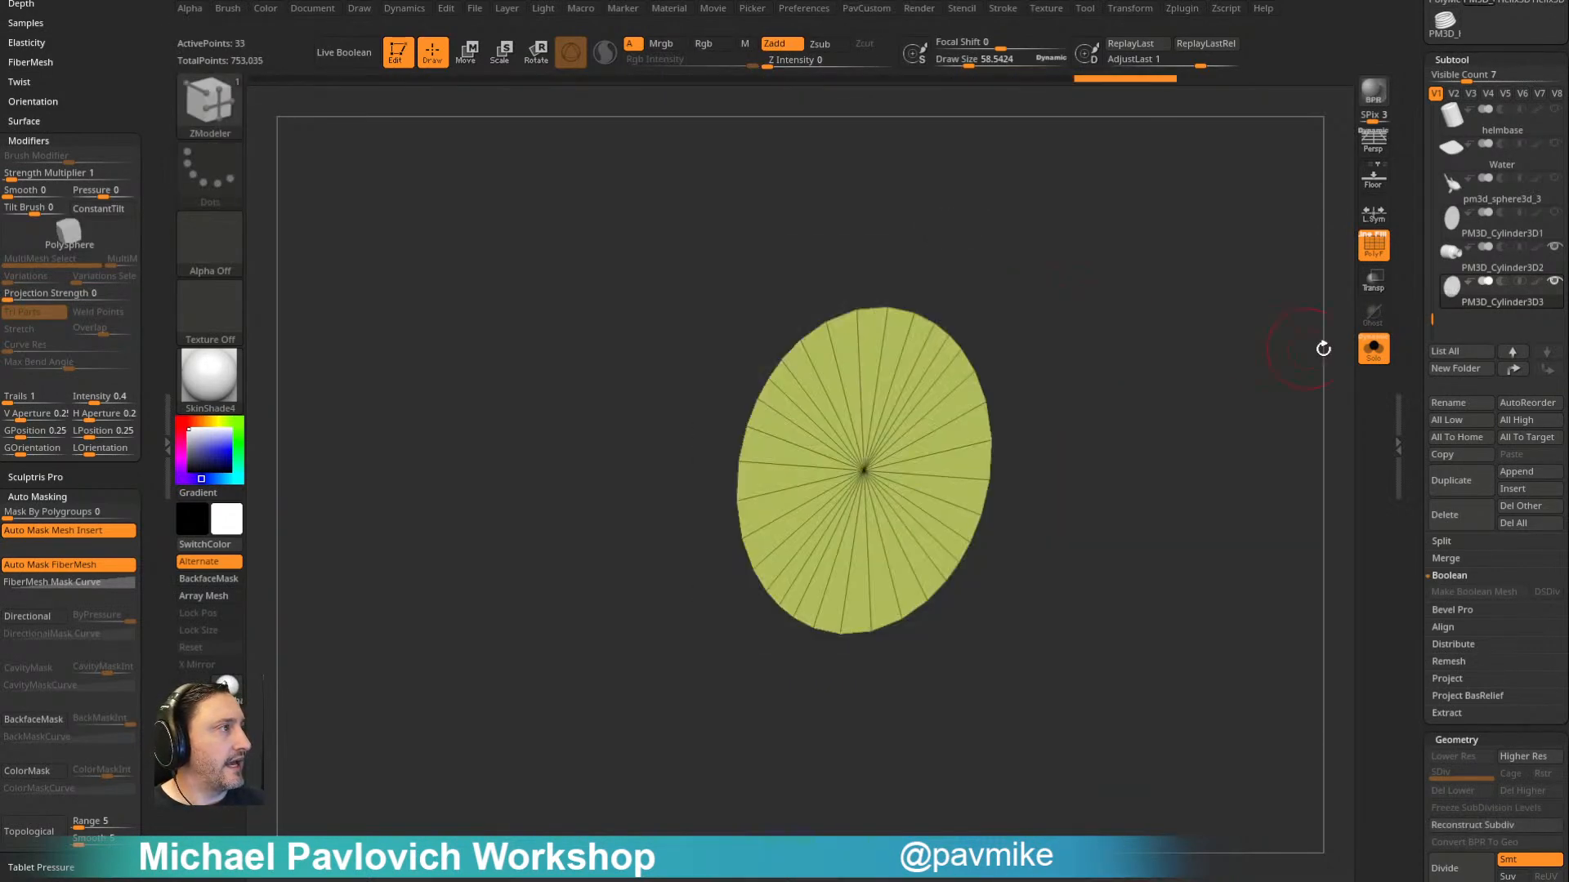
- Turn Solo off and extrude the disc outward from the bottle's mouth into a cork cylinder
left_click(1373, 349)
left_click_drag(1066, 320, 1139, 304)
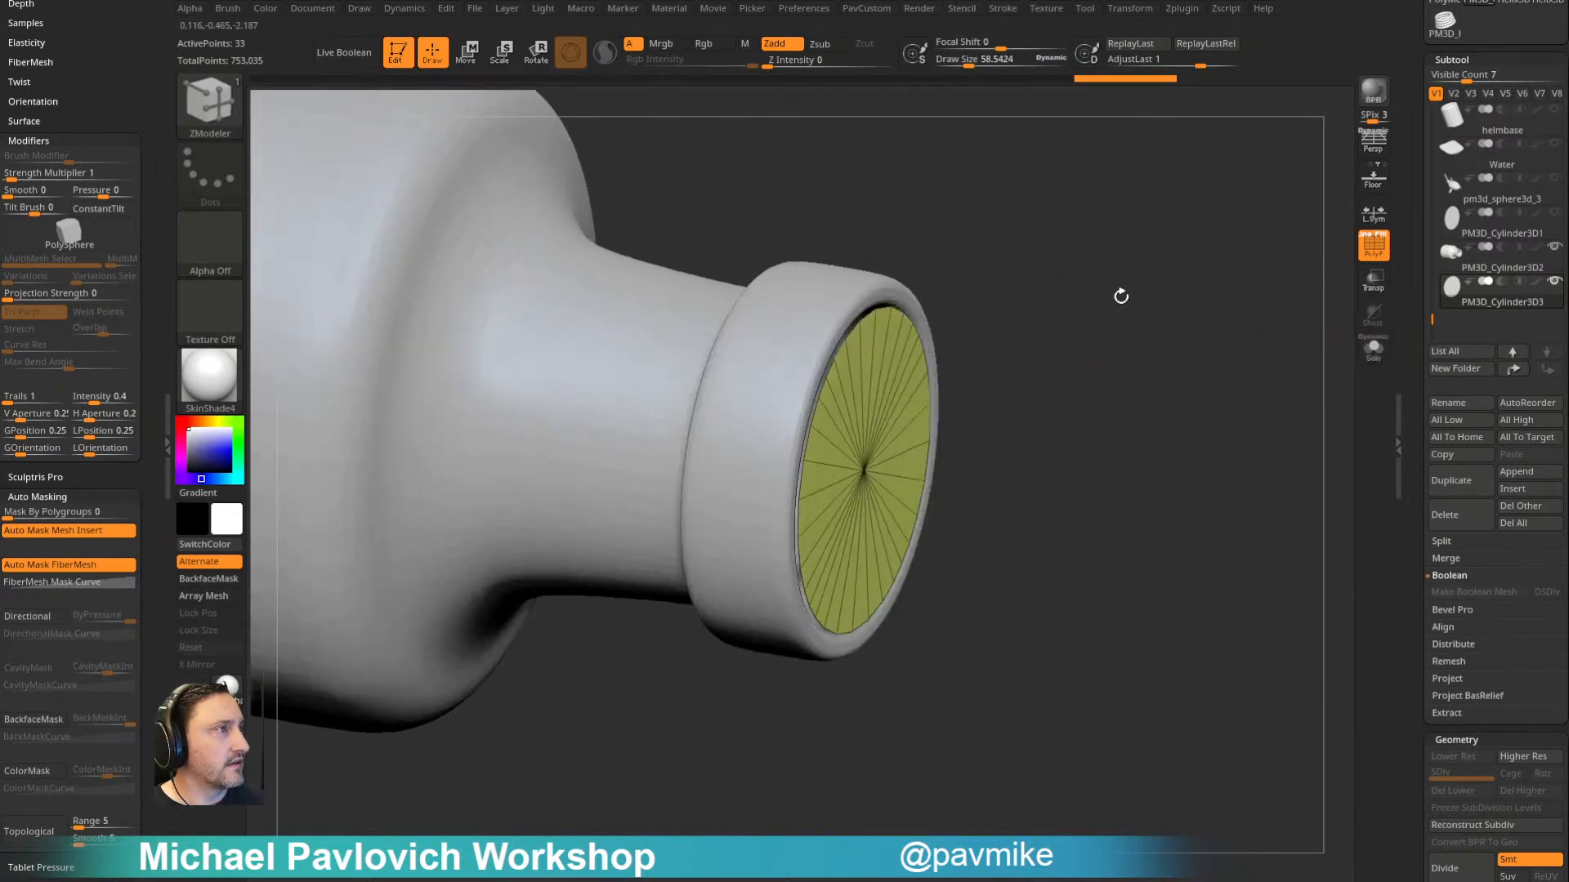
key("space")
left_click(877, 409)
left_click_drag(928, 395, 1348, 336)
left_click(1373, 350)
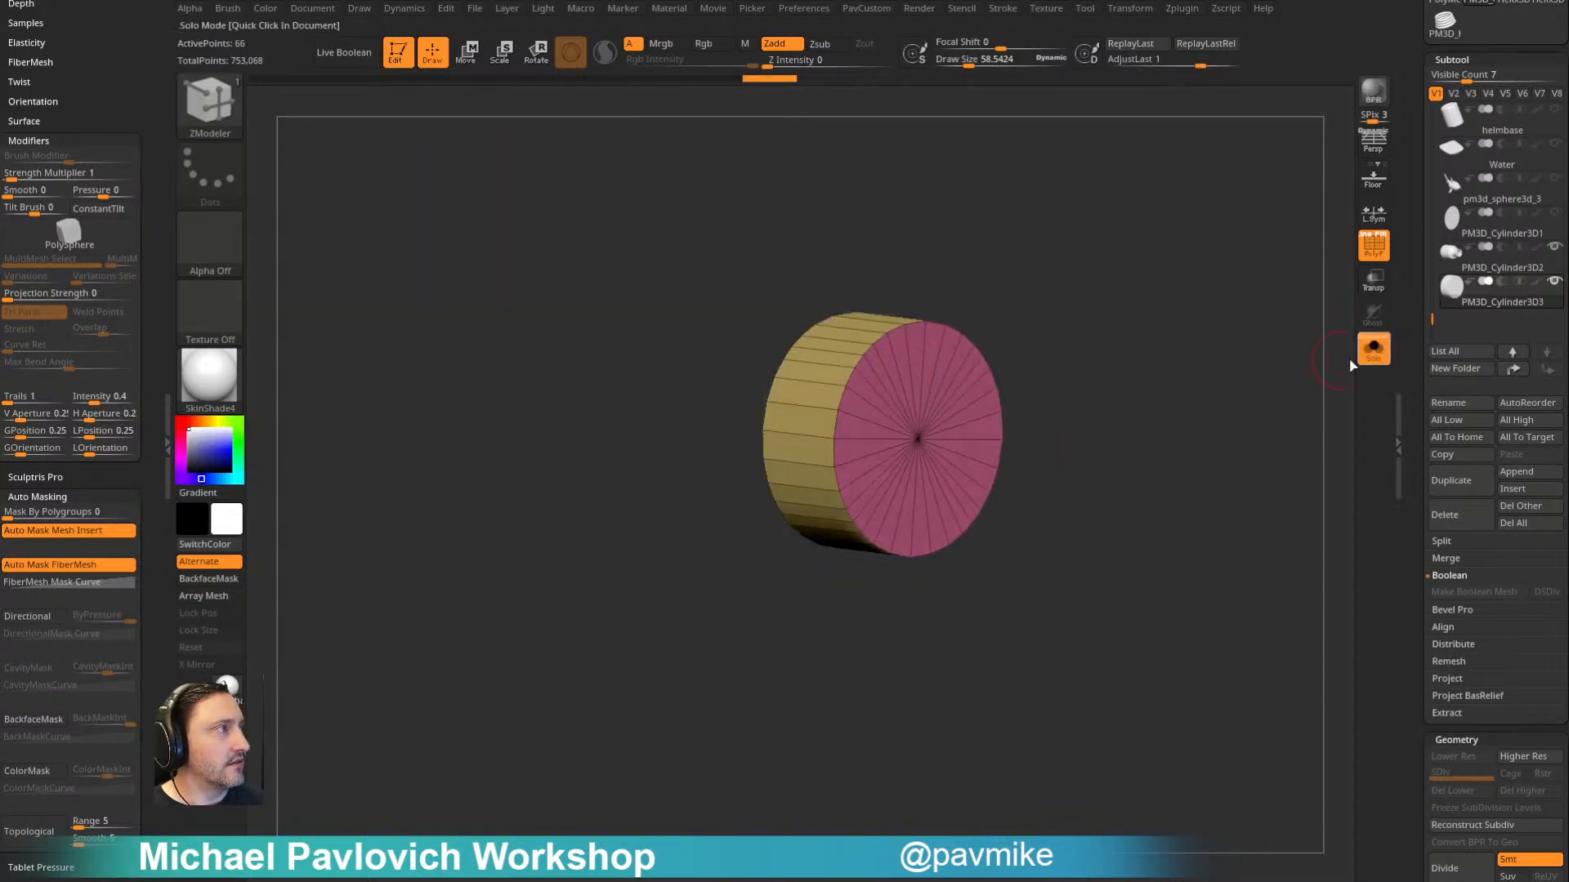
left_click(1376, 349)
mouse_move(1260, 311)
left_mouse_down()
mouse_move(1277, 354)
mouse_move(1261, 332)
left_mouse_up()
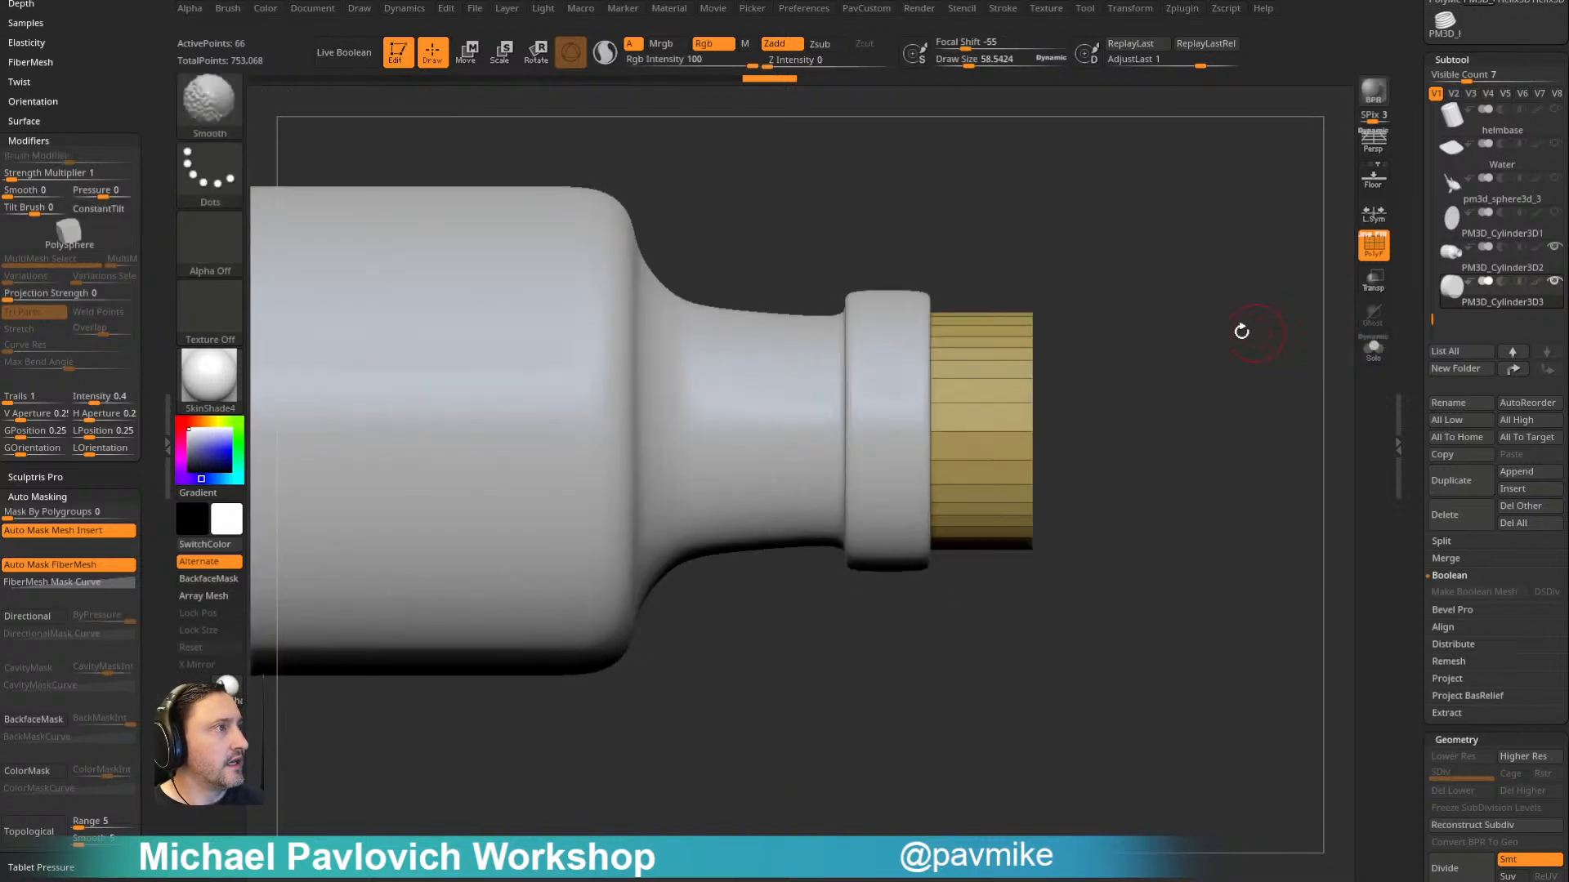
- Turn on transparency and move the cork cylinder partway into the bottle's neck
left_click(1373, 278)
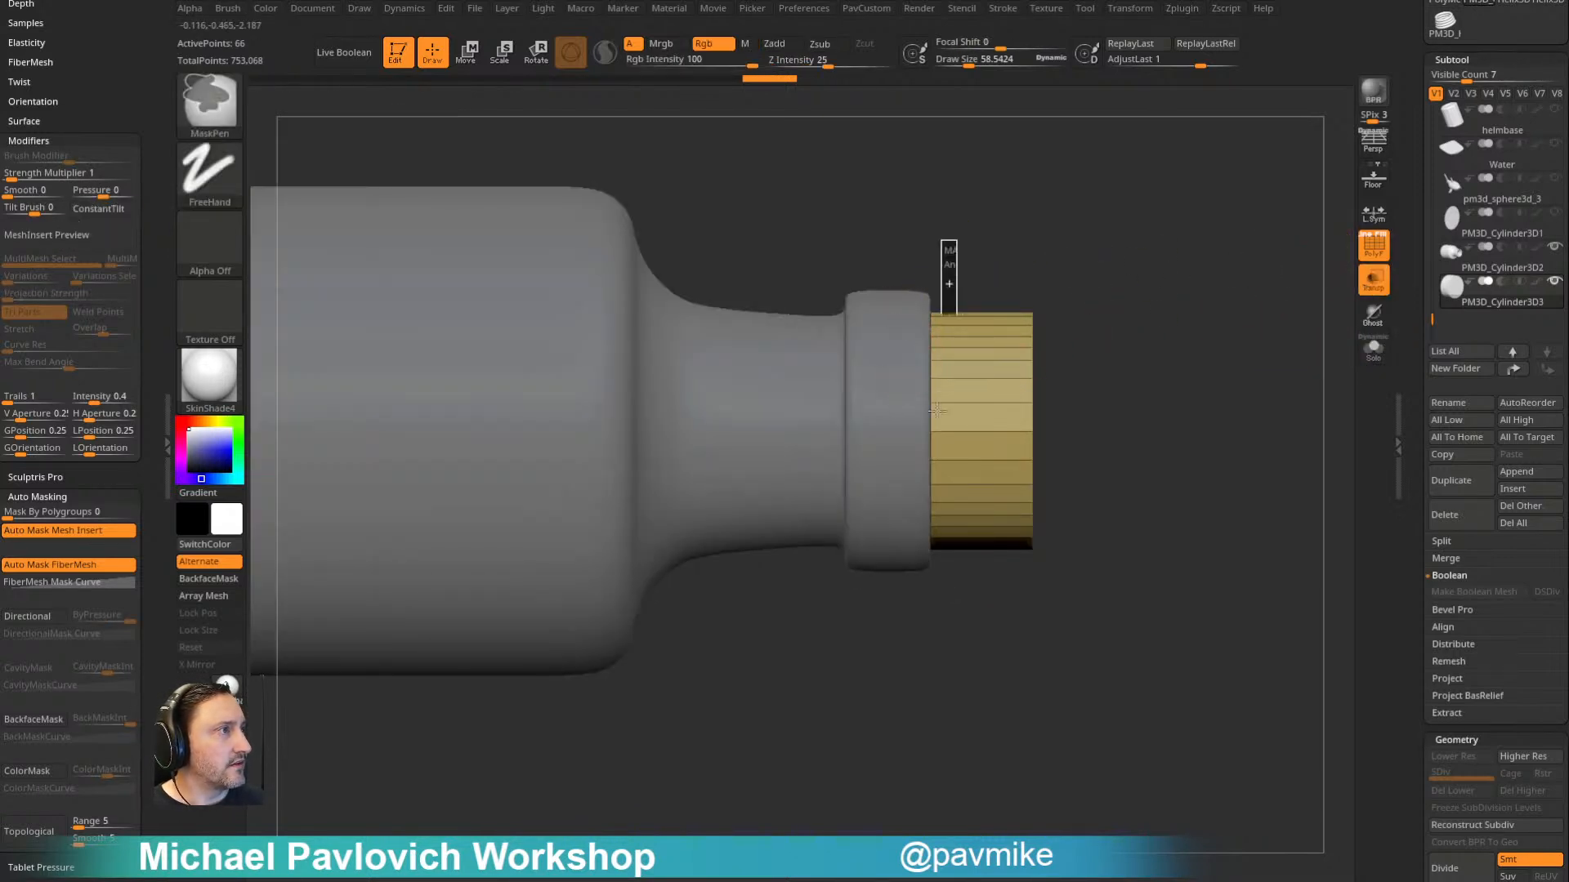
key("w")
left_click_drag(1121, 339, 1112, 364)
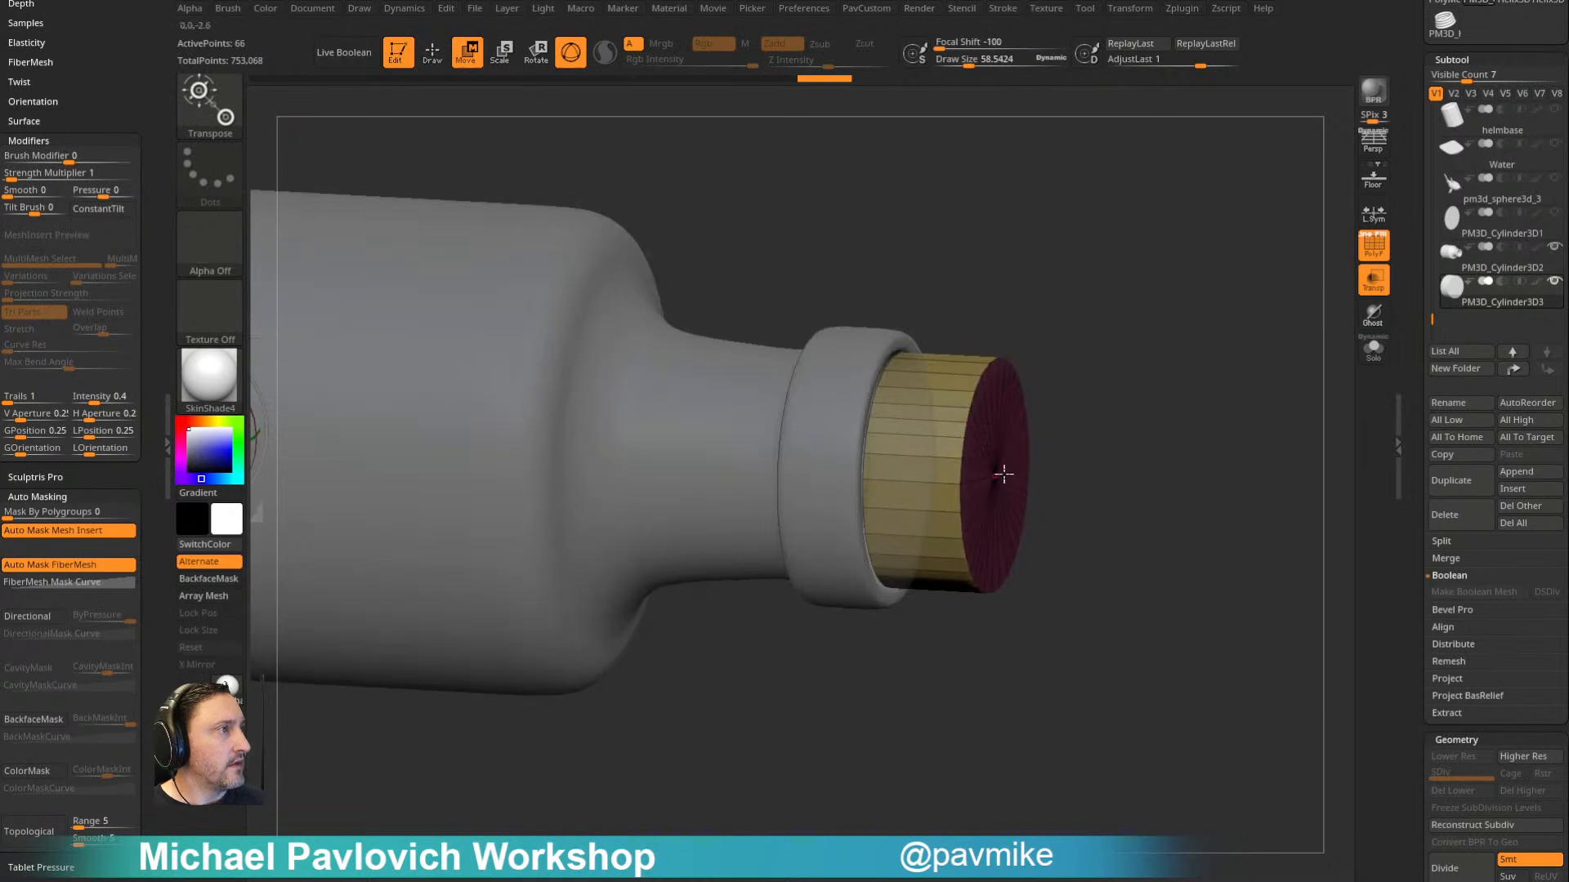
left_click(1004, 471)
left_click_drag(864, 463, 793, 460)
left_click_drag(1102, 231, 1132, 254, "ctrl")
key("q")
mouse_move(1160, 278)
left_mouse_down("alt")
mouse_move(1184, 335)
mouse_move(1101, 425)
left_mouse_up("alt")
- Switch to the ZModeler brush and set the Bevel Width to 0.1351, undoing a stray Close Convex Hole edit
key("2")
left_click_drag(1417, 479, 1417, 234)
left_click(1454, 259)
left_click_drag(1504, 380, 1524, 380)
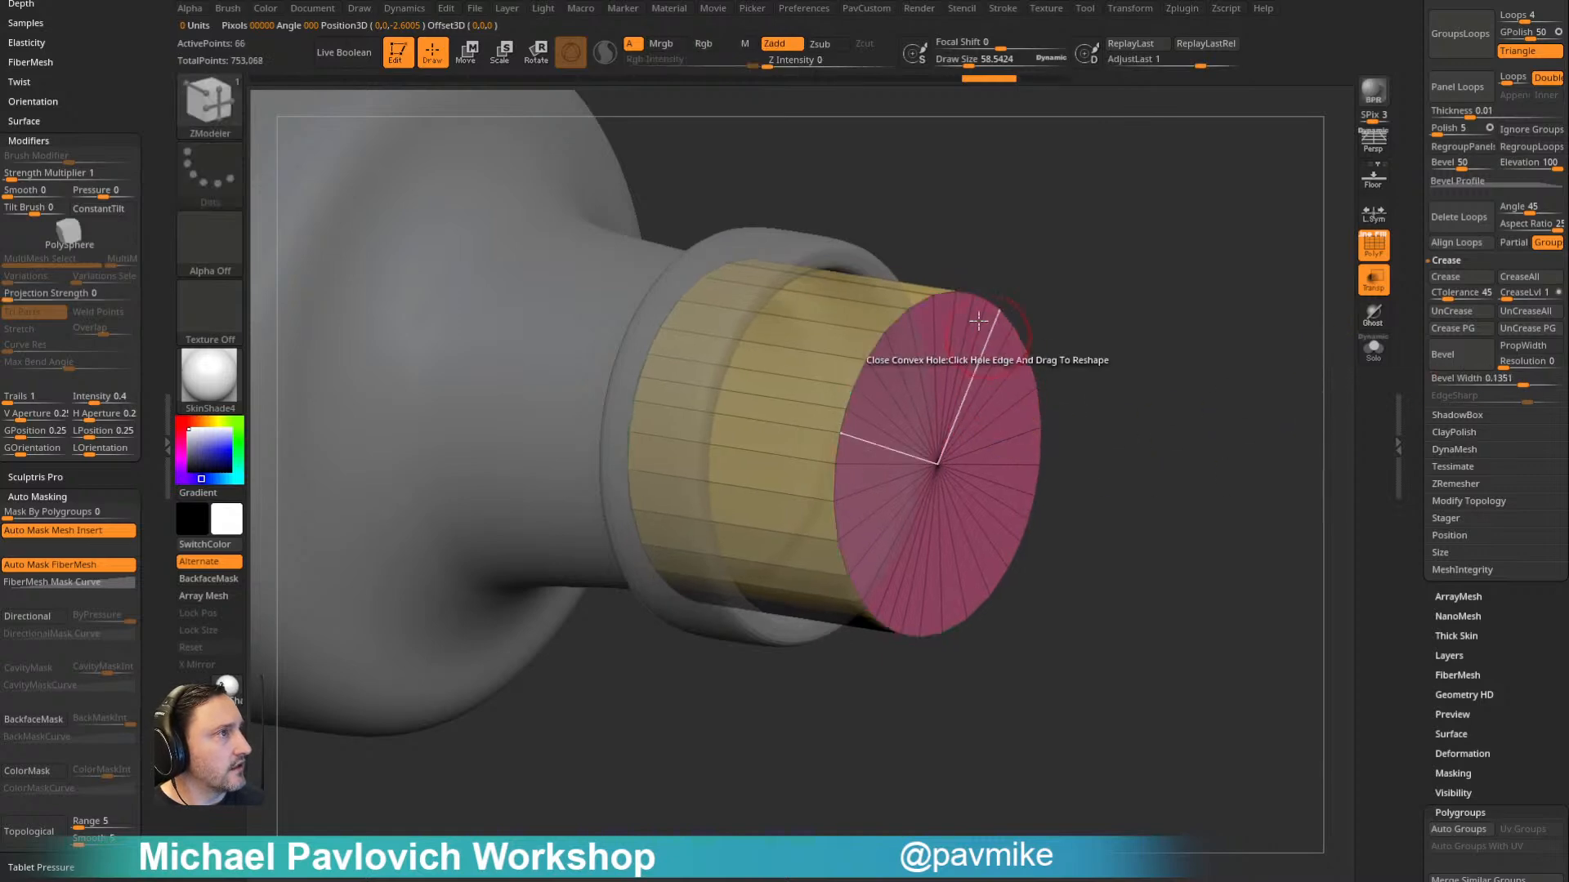
left_click(886, 335)
key("ctrl+z")
- Bevel the edge loops at both ends of the cork with ZModeler, isolating it with Solo
left_click_drag(1190, 301, 1106, 273)
key("space")
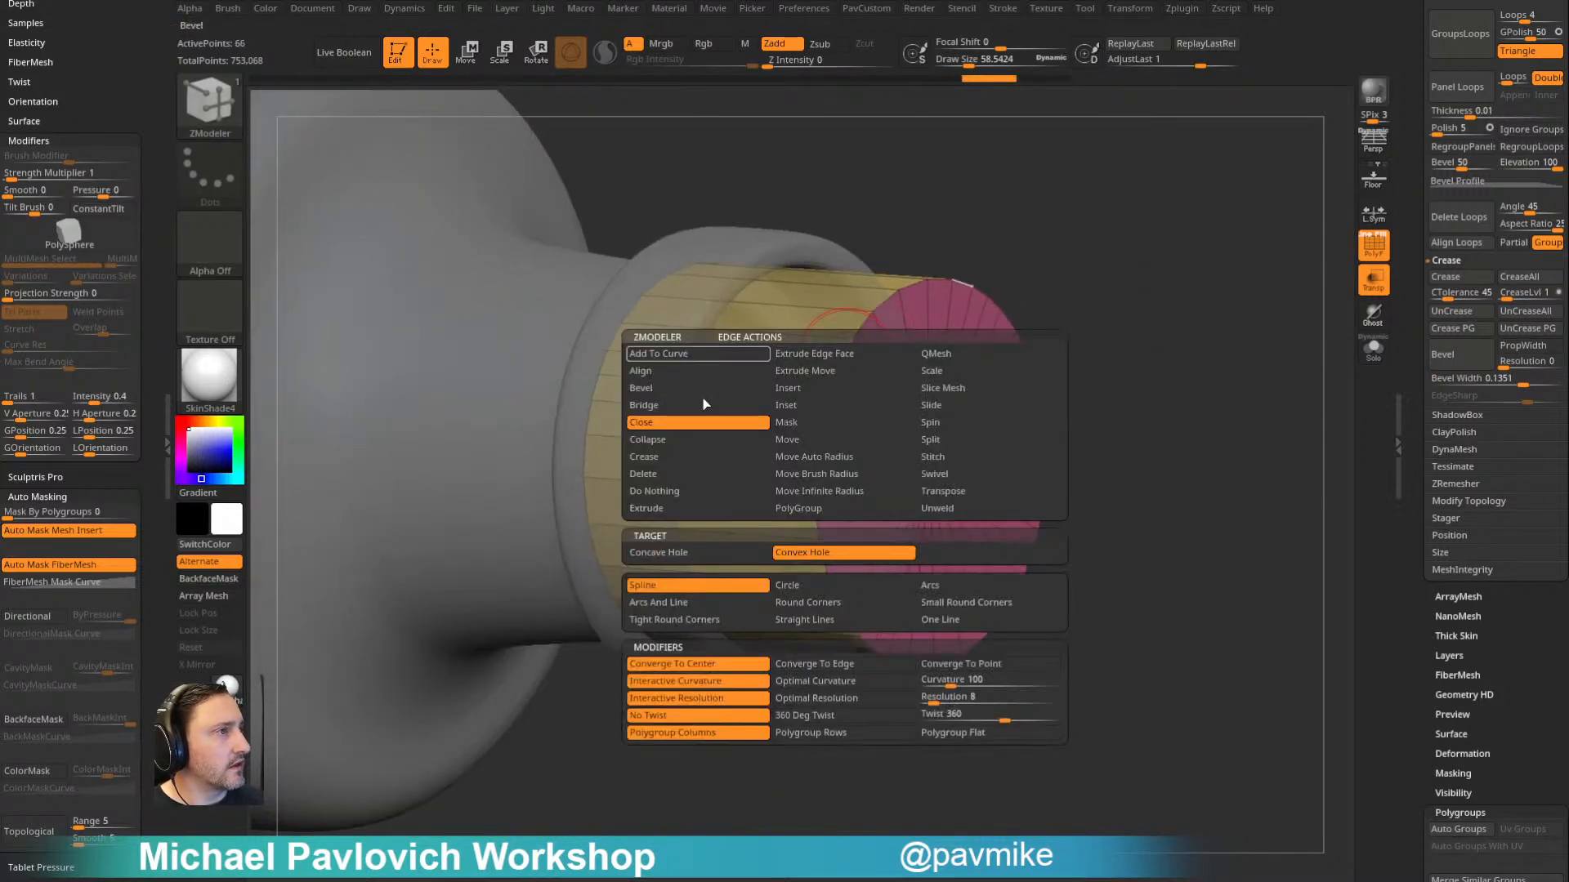
left_click(683, 389)
left_click(841, 335)
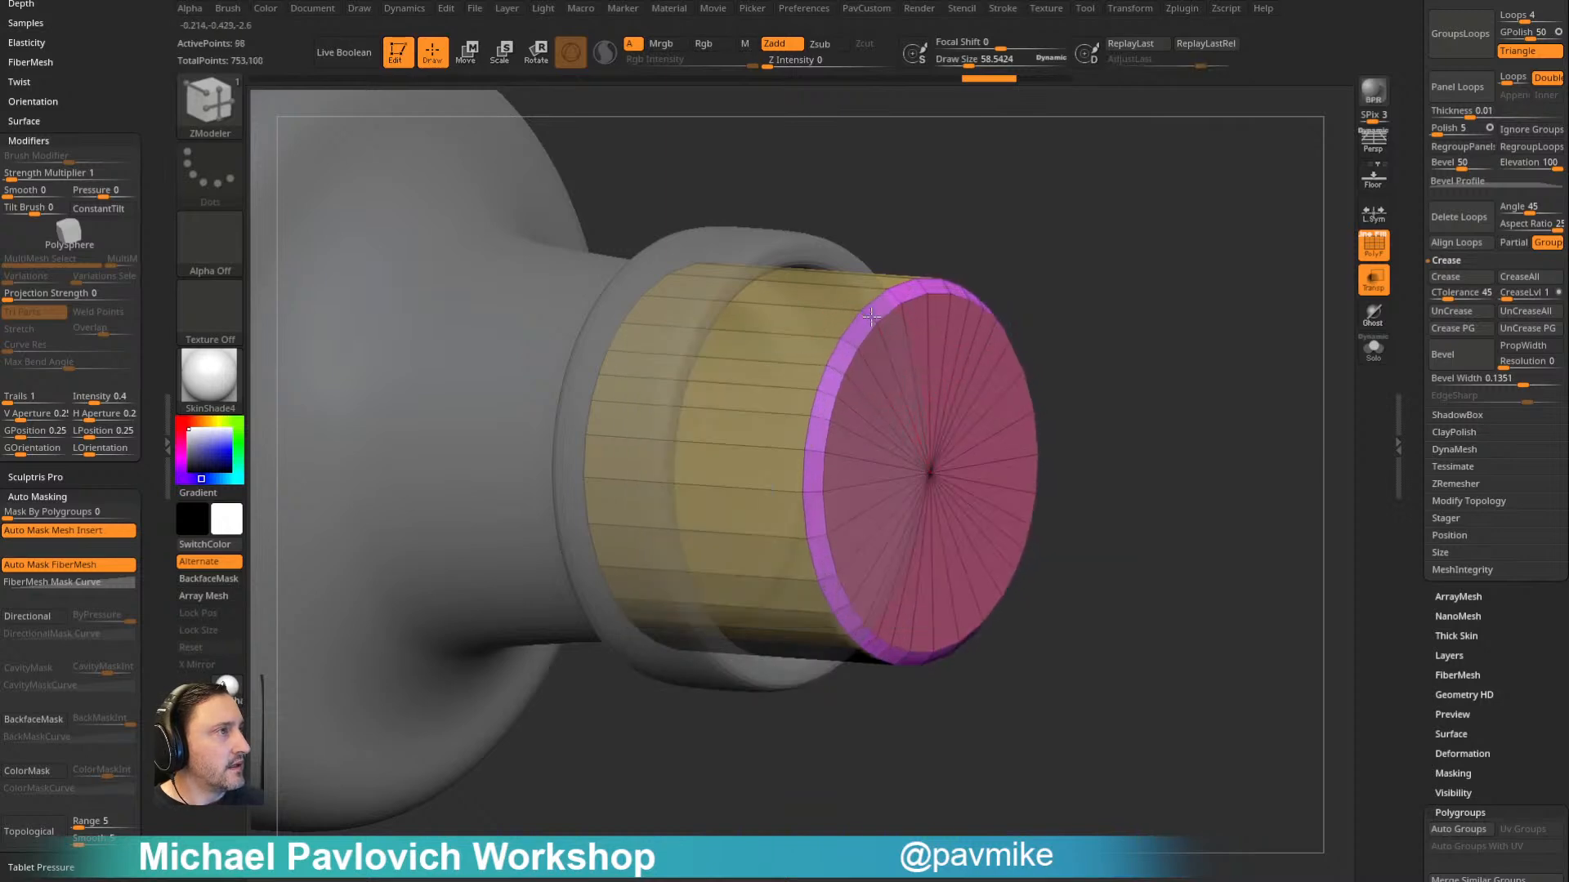
left_click(1373, 347)
left_click_drag(1307, 327, 991, 322)
- Inset the cork's two end faces with ZModeler's Inset polygon action
key("space")
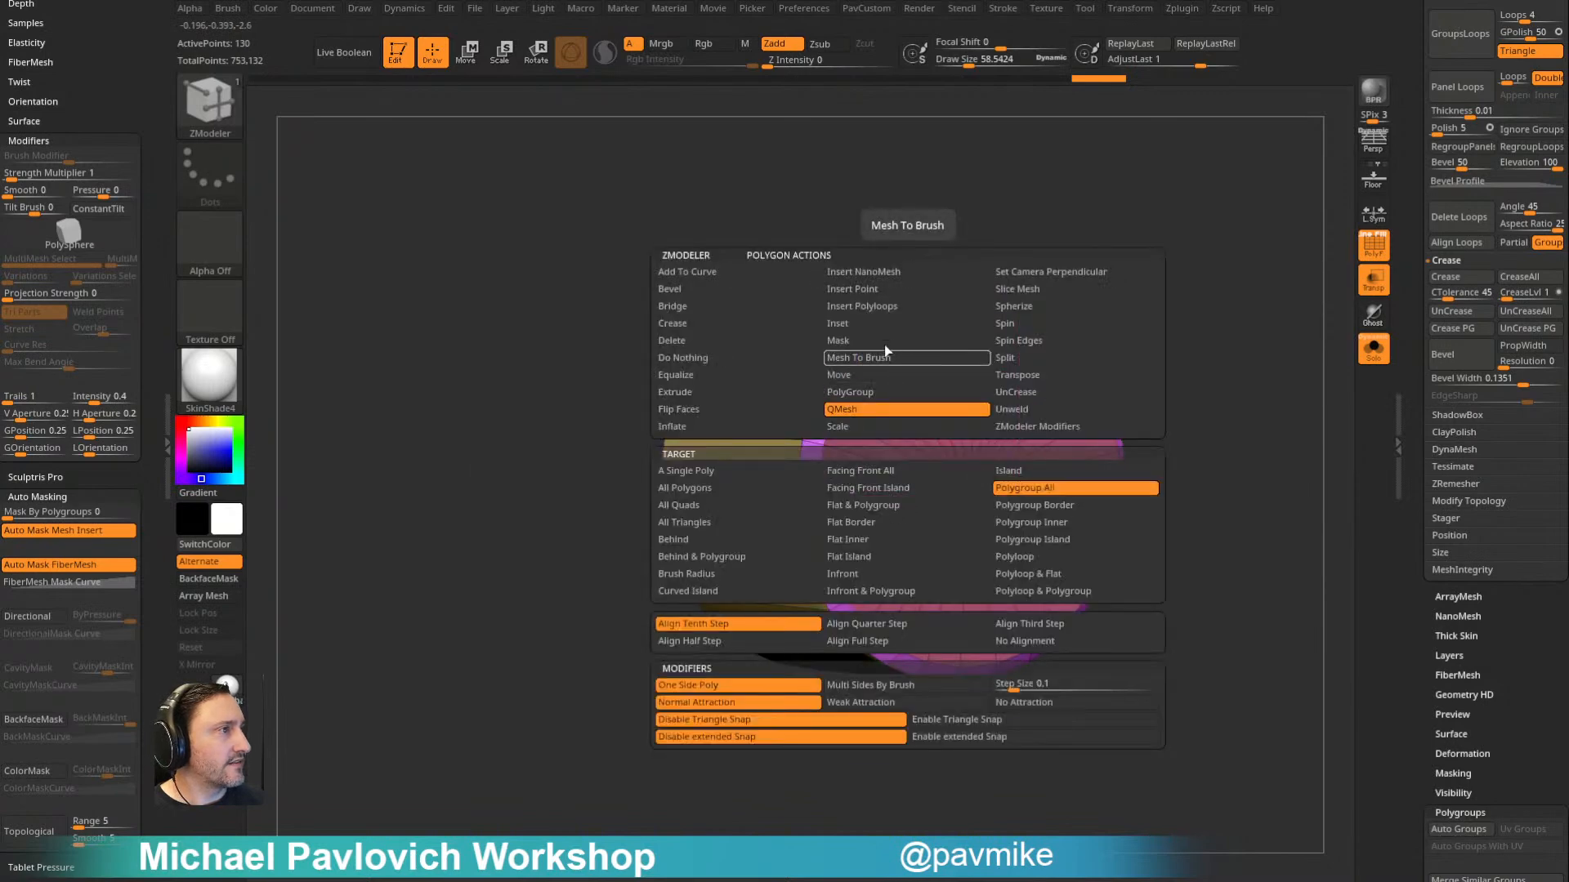
left_click(852, 321)
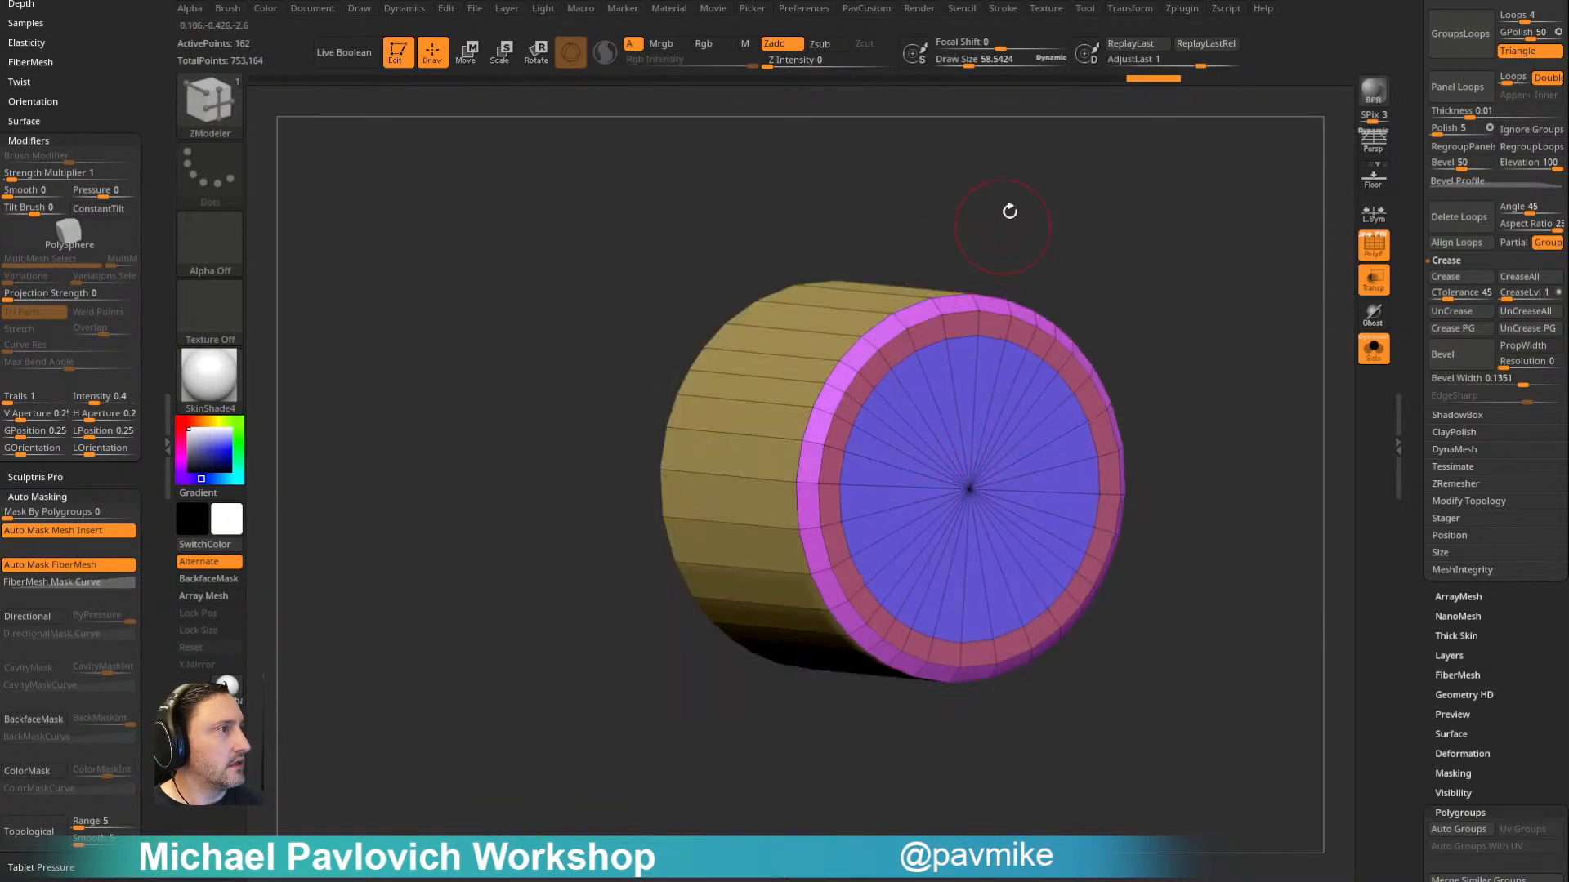
left_click_drag(1003, 227, 833, 245)
left_click_drag(872, 343, 898, 376)
- Smooth the cork with Dynamic Subdivision, hide the polyframe and turn Solo off to view it in the bottle
left_click_drag(1091, 400, 1099, 280, "alt")
left_click_drag(1201, 286, 1101, 281)
key("d")
key("shift+f")
left_click(1375, 349)
left_click_drag(1226, 343, 1176, 236, "alt")
left_click_drag(1177, 237, 1137, 363, "alt")
- Delete the three demo subtools: the cork, the practice bottle and the PM3D_Cylinder3D1 disc
left_click_drag(1409, 299, 1415, 549)
left_click(1444, 776)
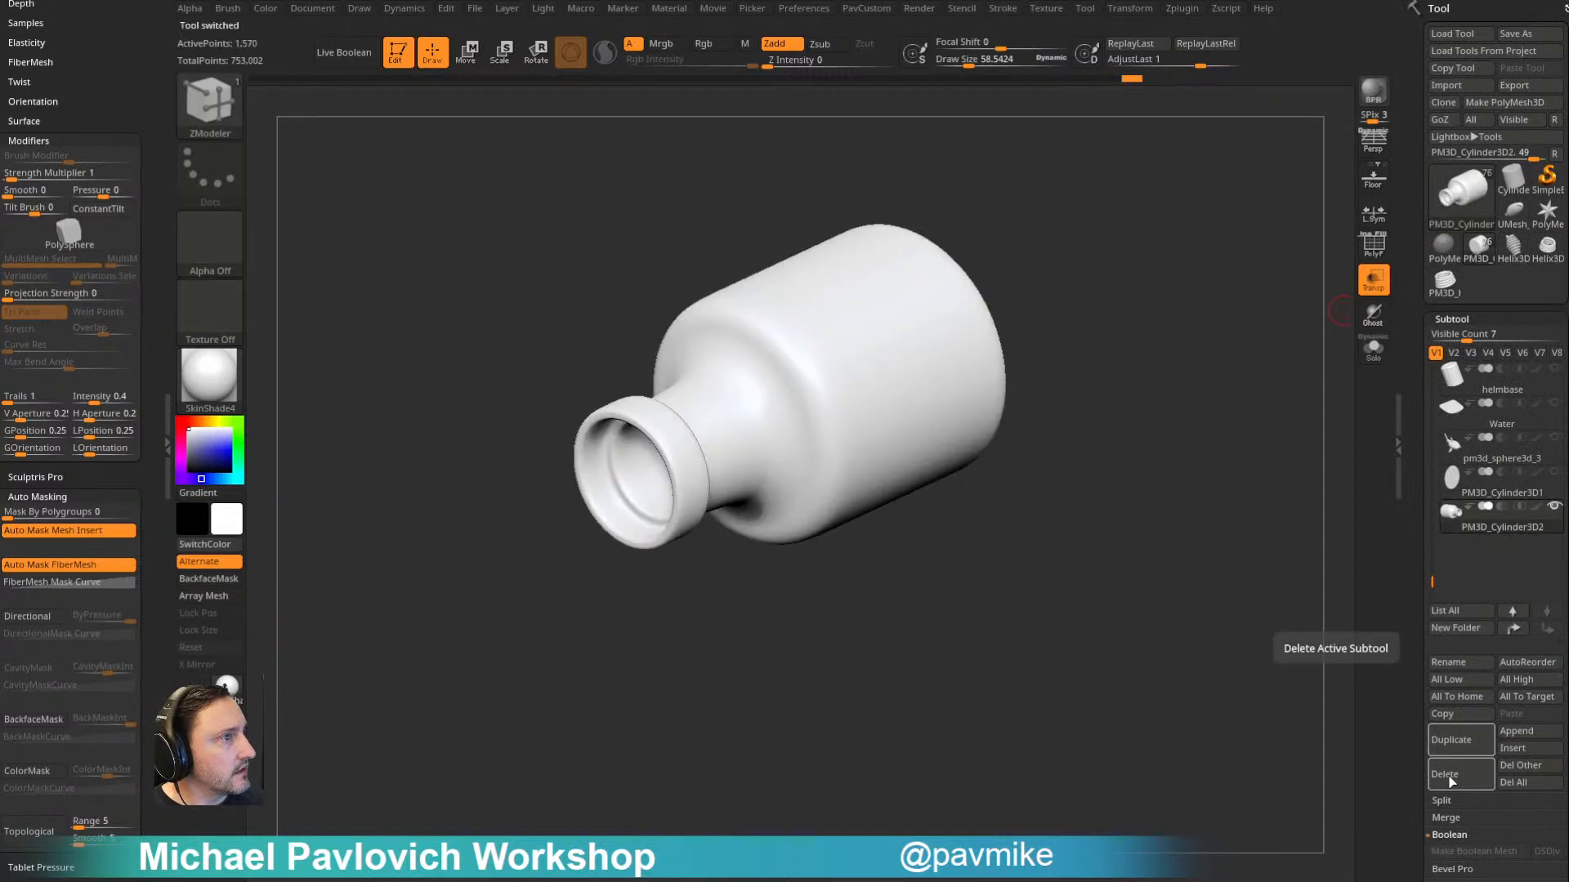
left_click(1453, 778)
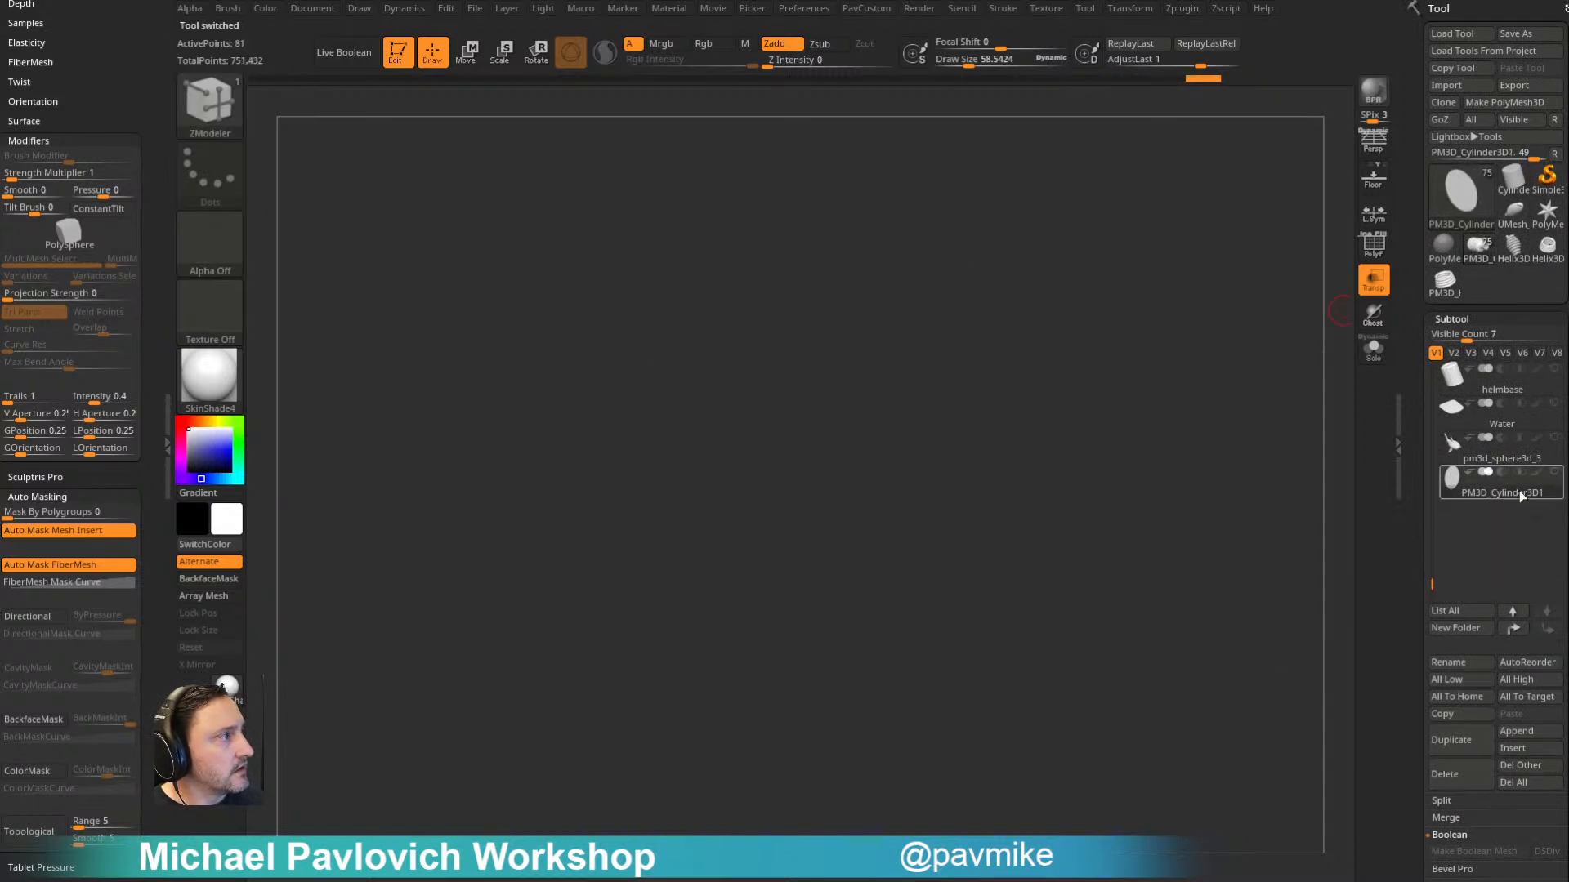
left_click(1444, 773)
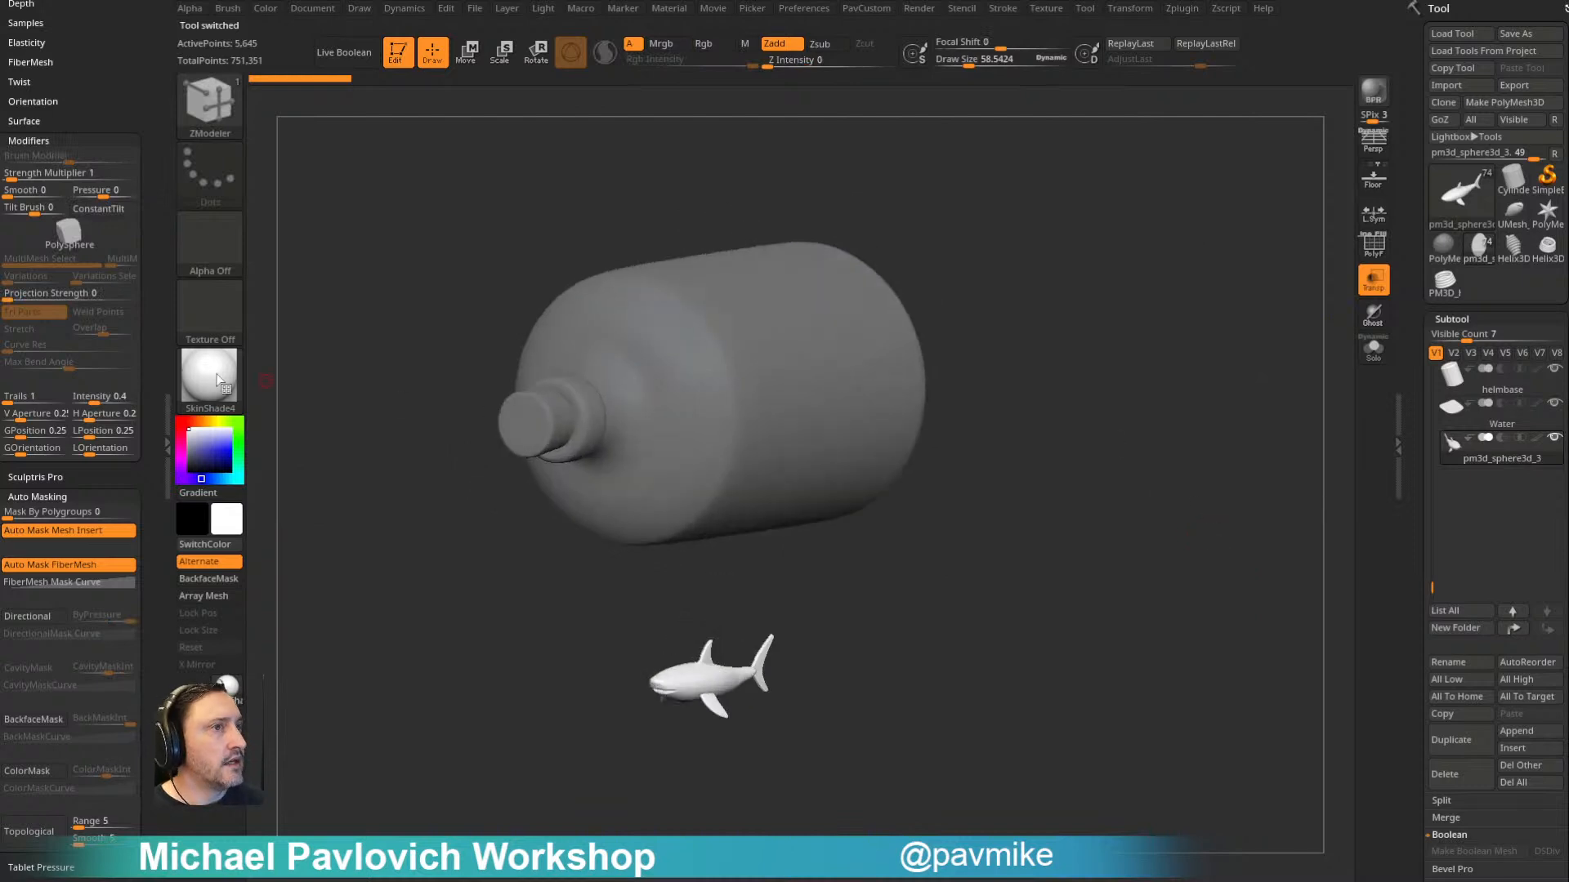
- Change the material of the original bottle and shark scene to StartupMaterial
left_click(210, 378)
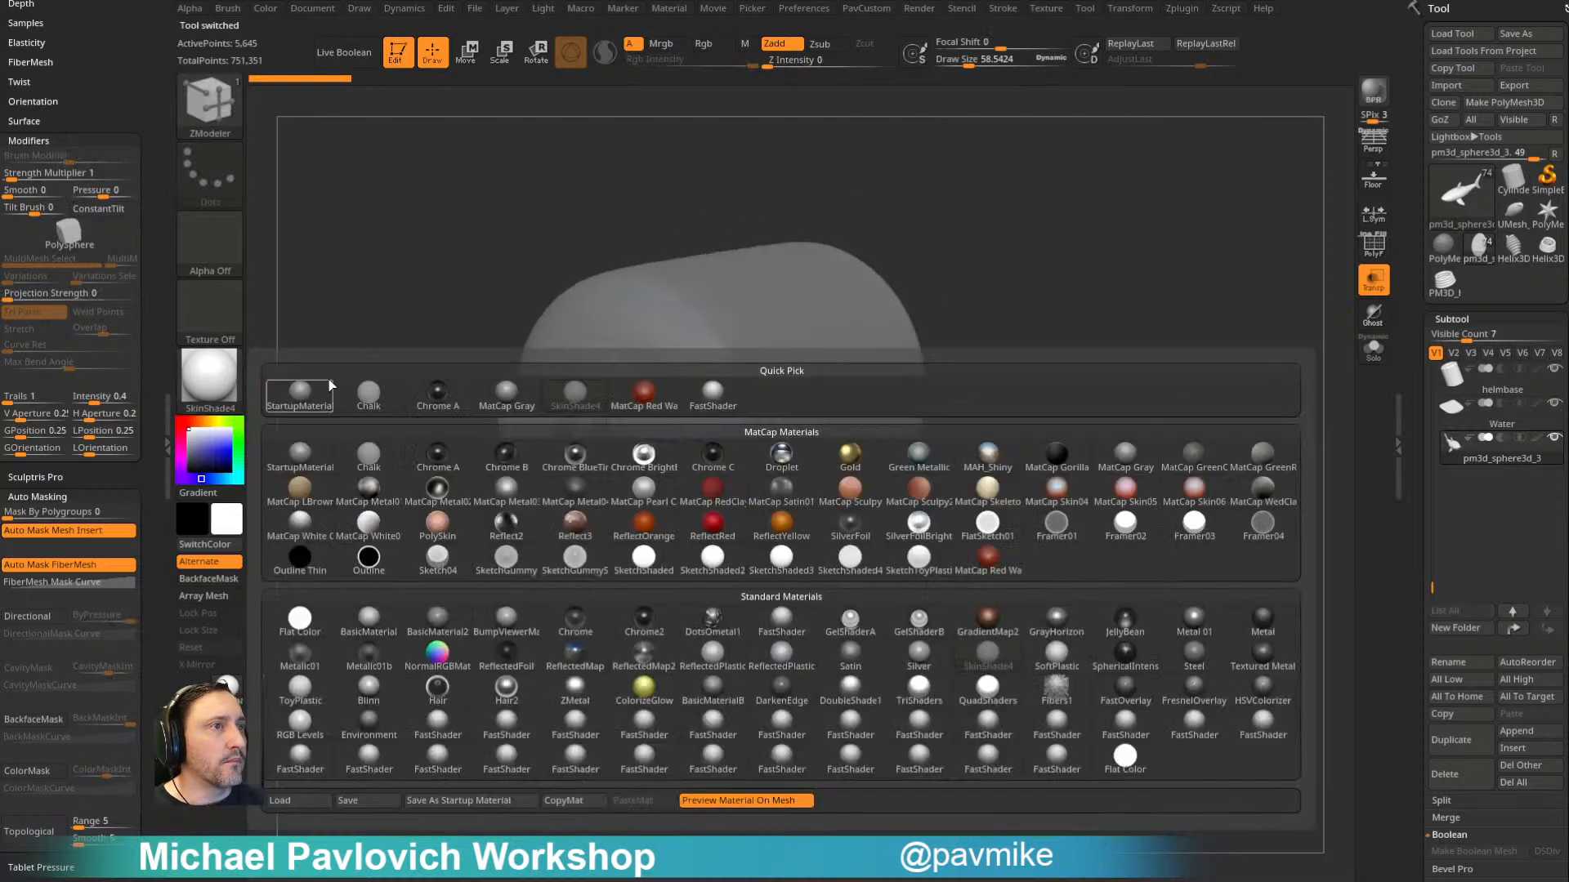
left_click(329, 388)
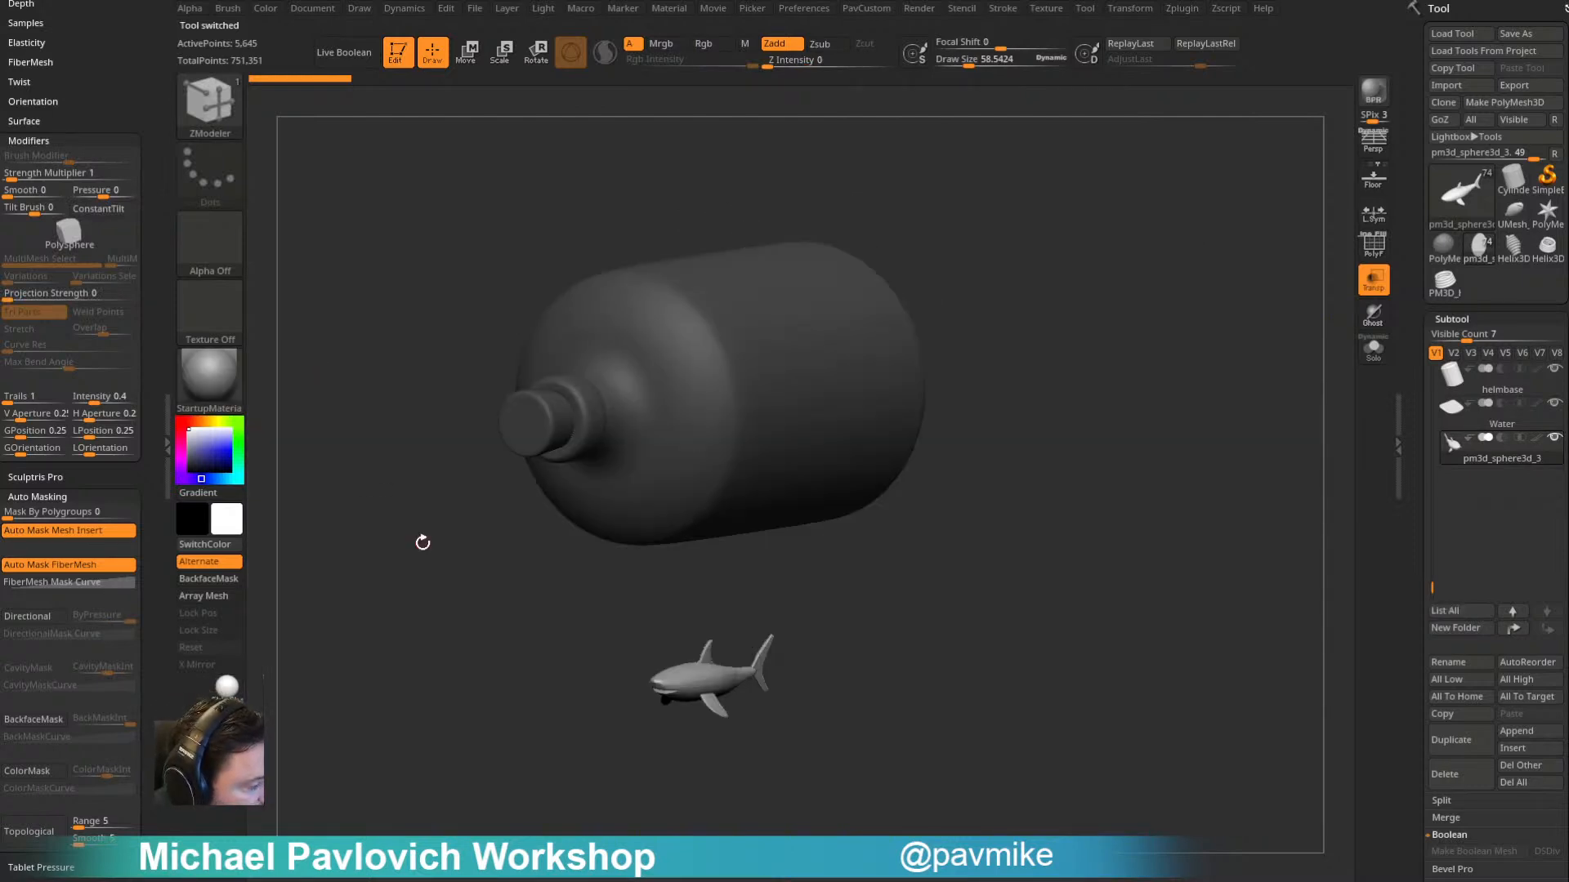
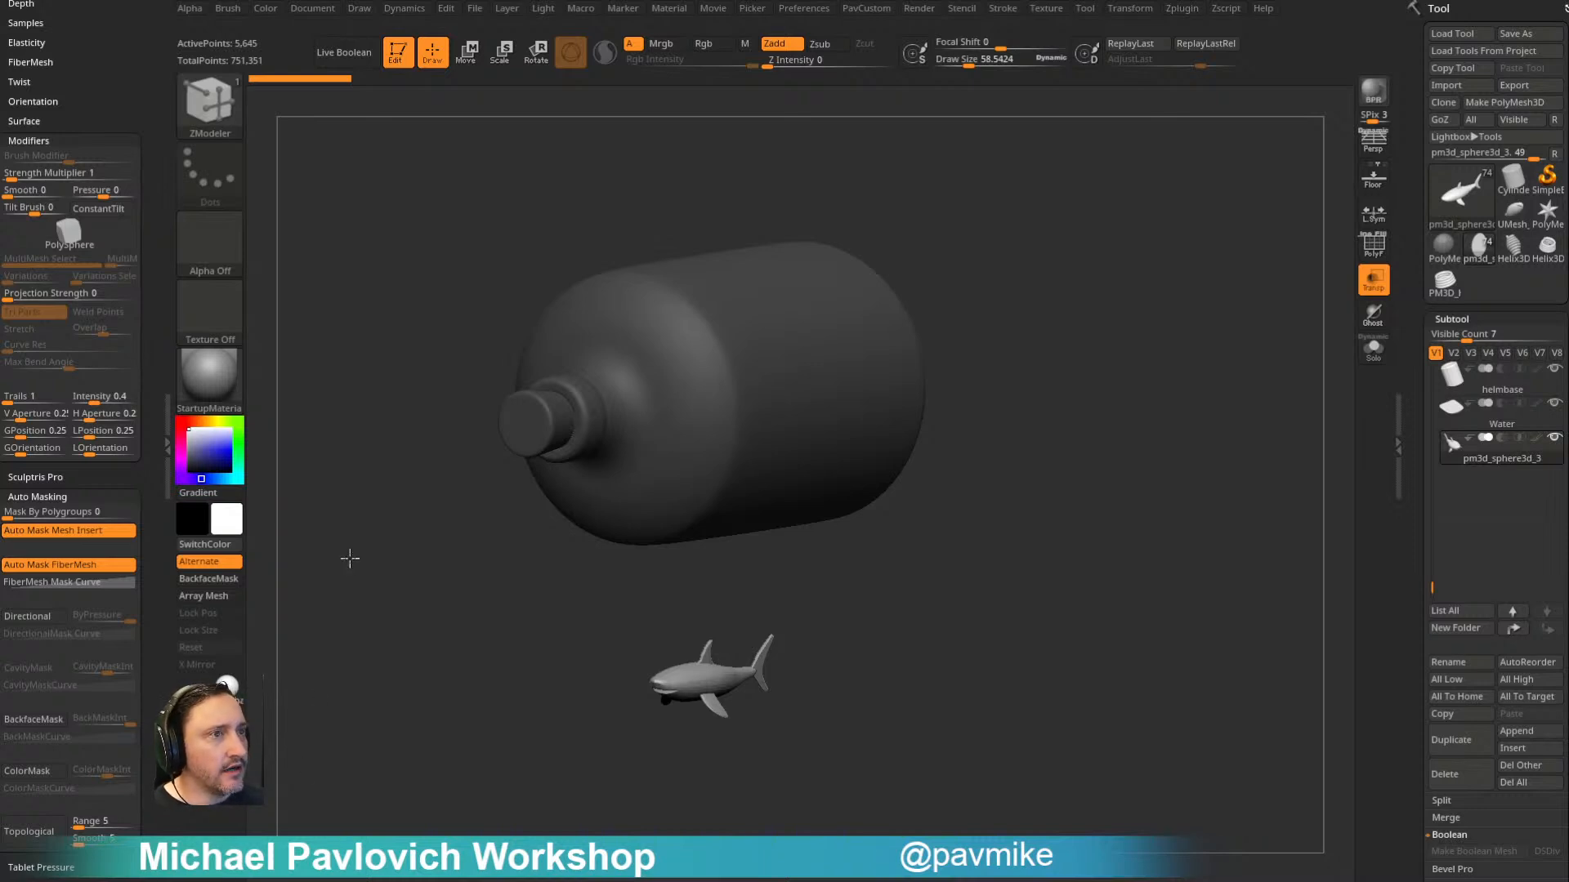
key("b")
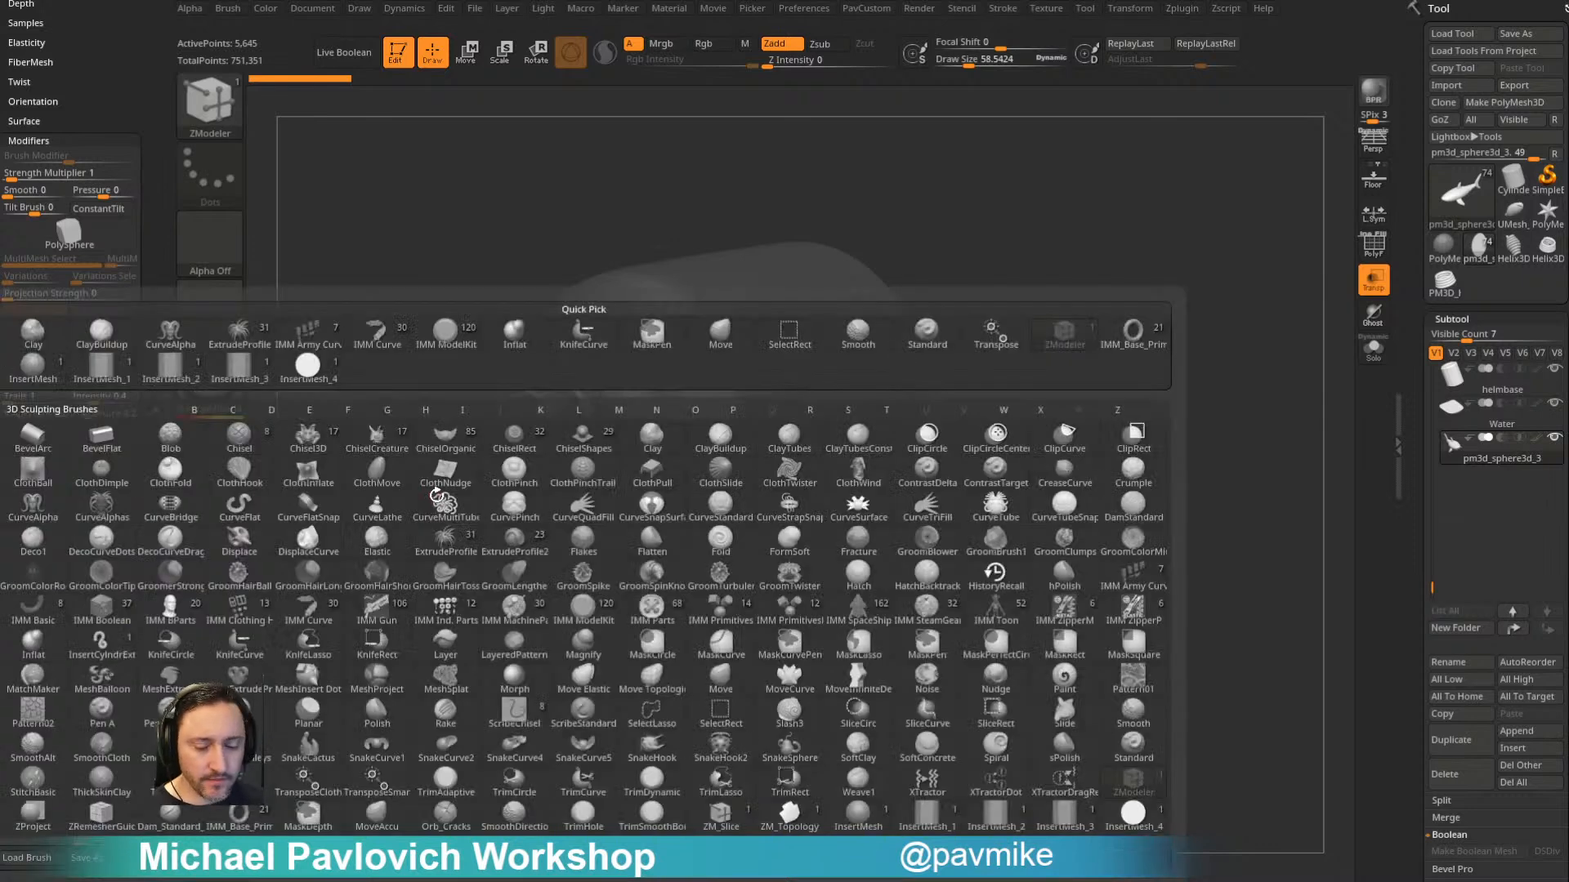
key("d")
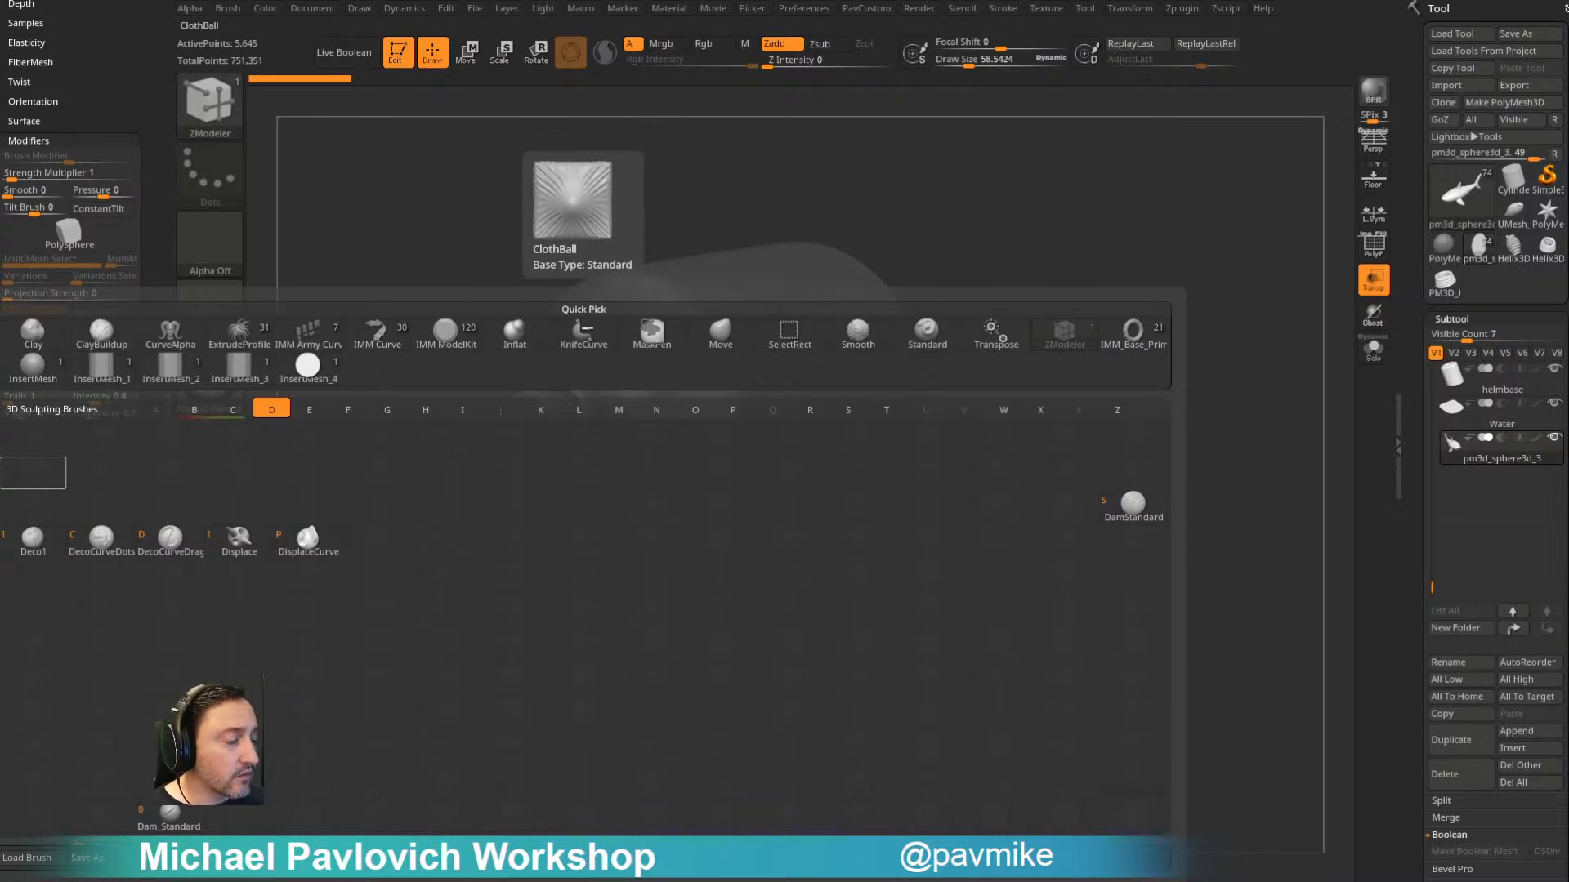
- Switch to the browser and search the YouTube channel for "anatomy", looking over the listed videos
left_click_drag(0, 4, 821, 39)
left_click(671, 279)
type("anatomy")
key("Return")
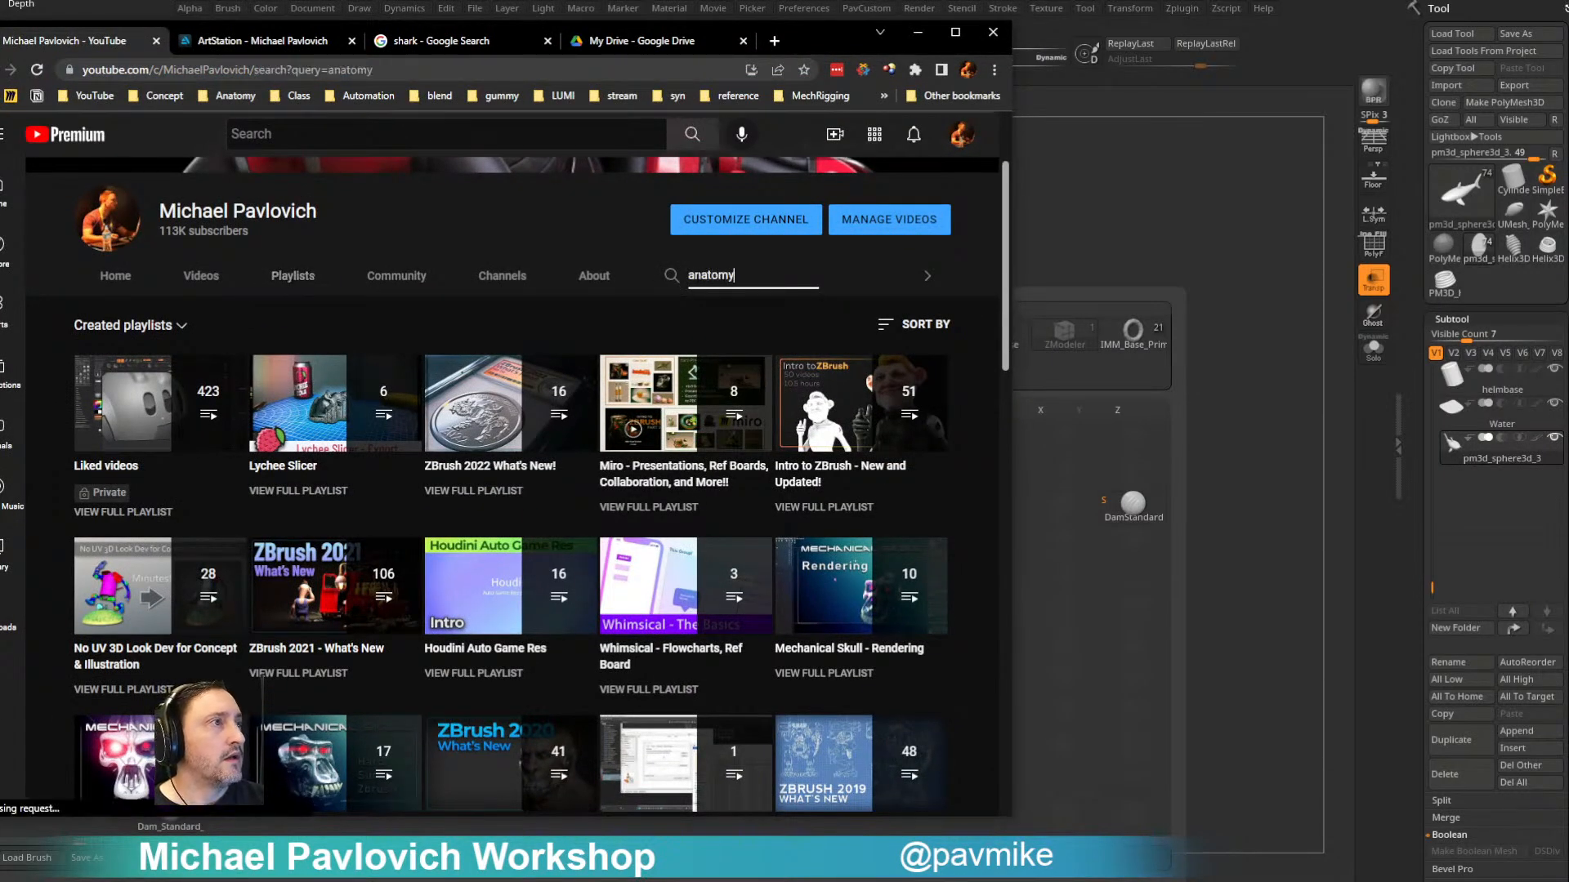
scroll(411, 437, "down", 3)
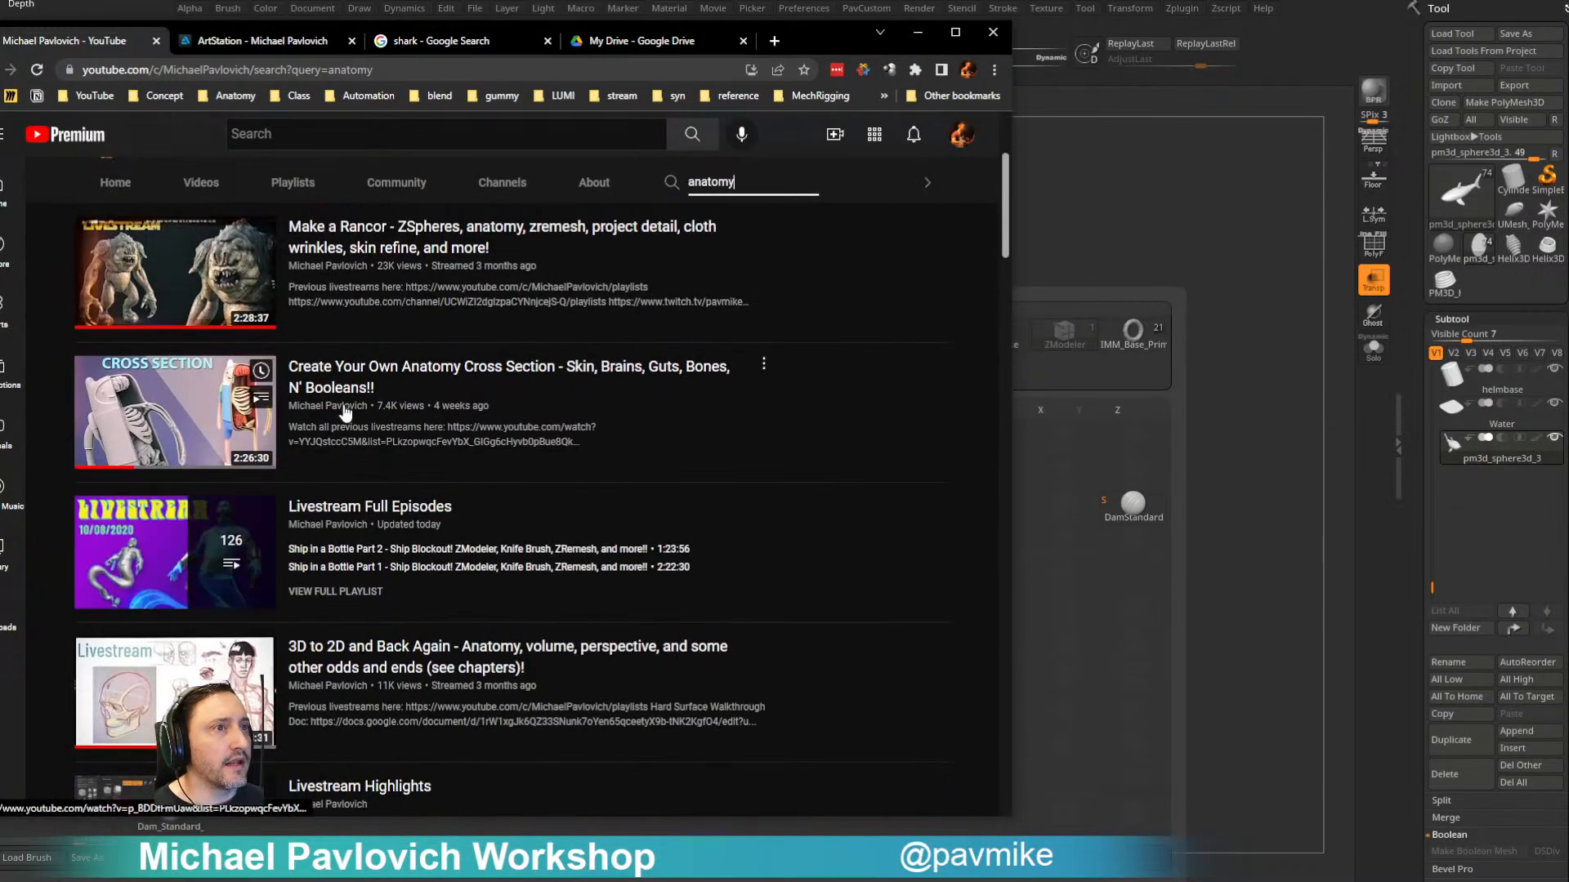
scroll(410, 437, "up", 3)
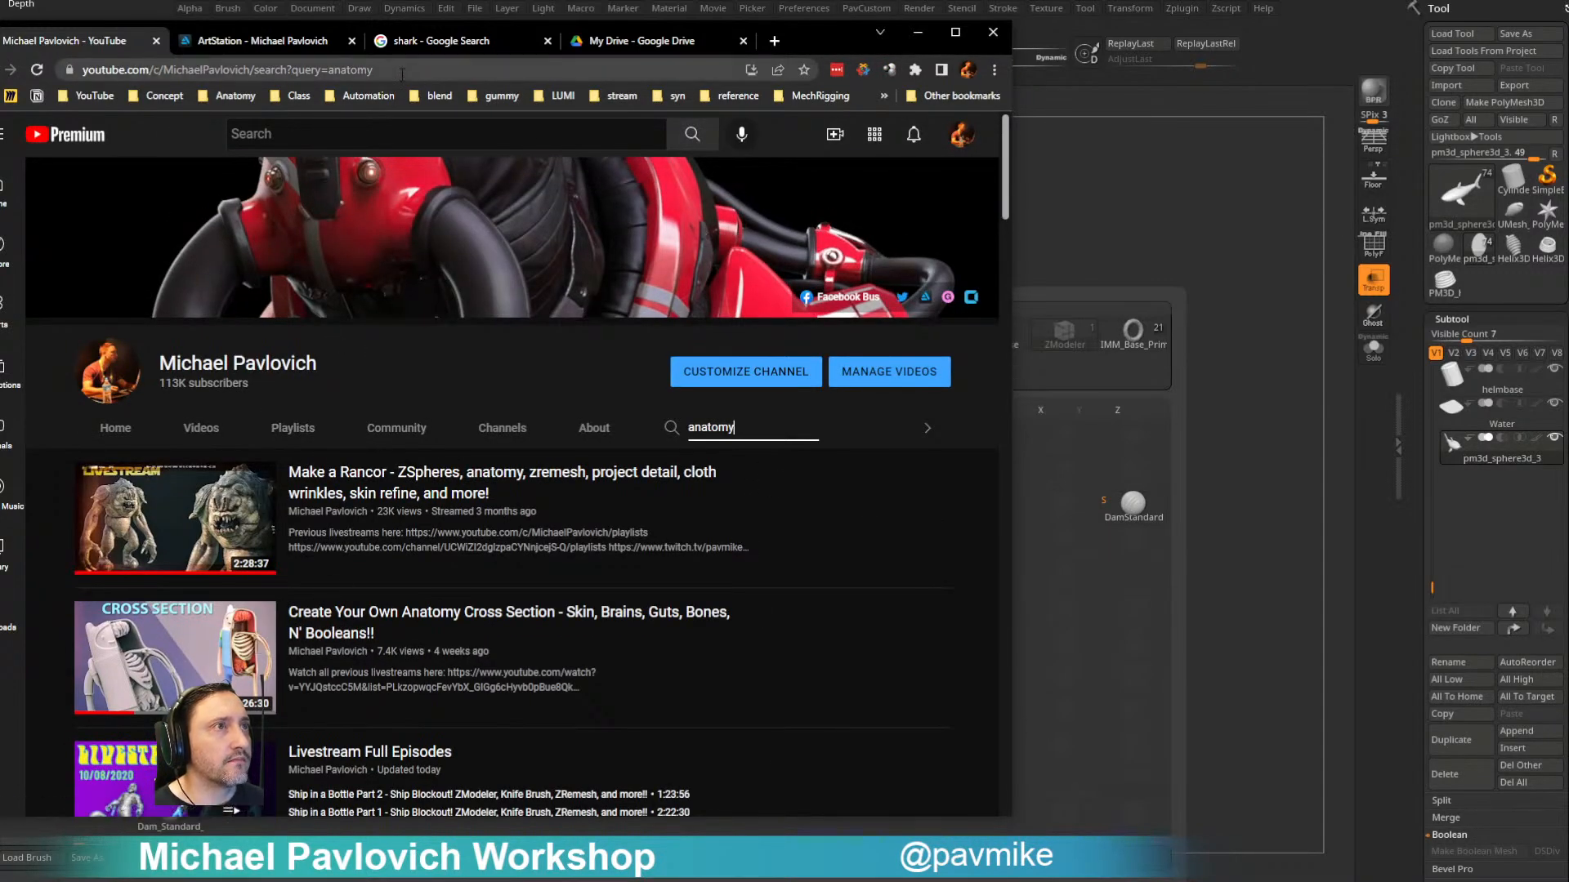
left_click(403, 73)
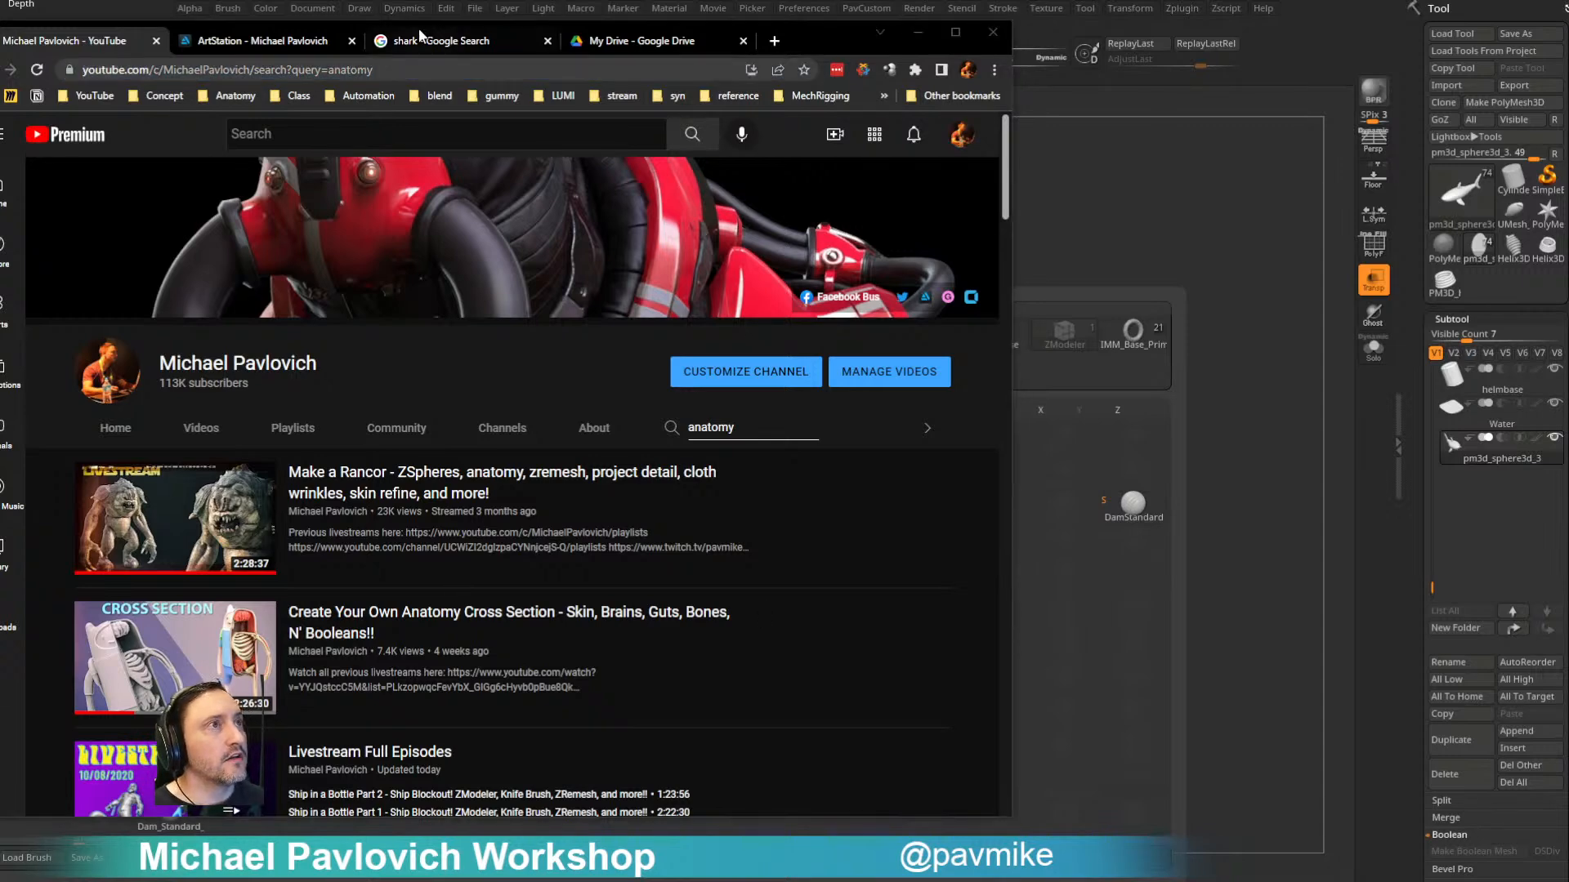
- Open Bookshelf.jpg in Google Drive, examine the anatomy, manga and art book shelves, and return to ZBrush without the brush picker
left_click(636, 43)
left_click_drag(801, 47, 0, 65)
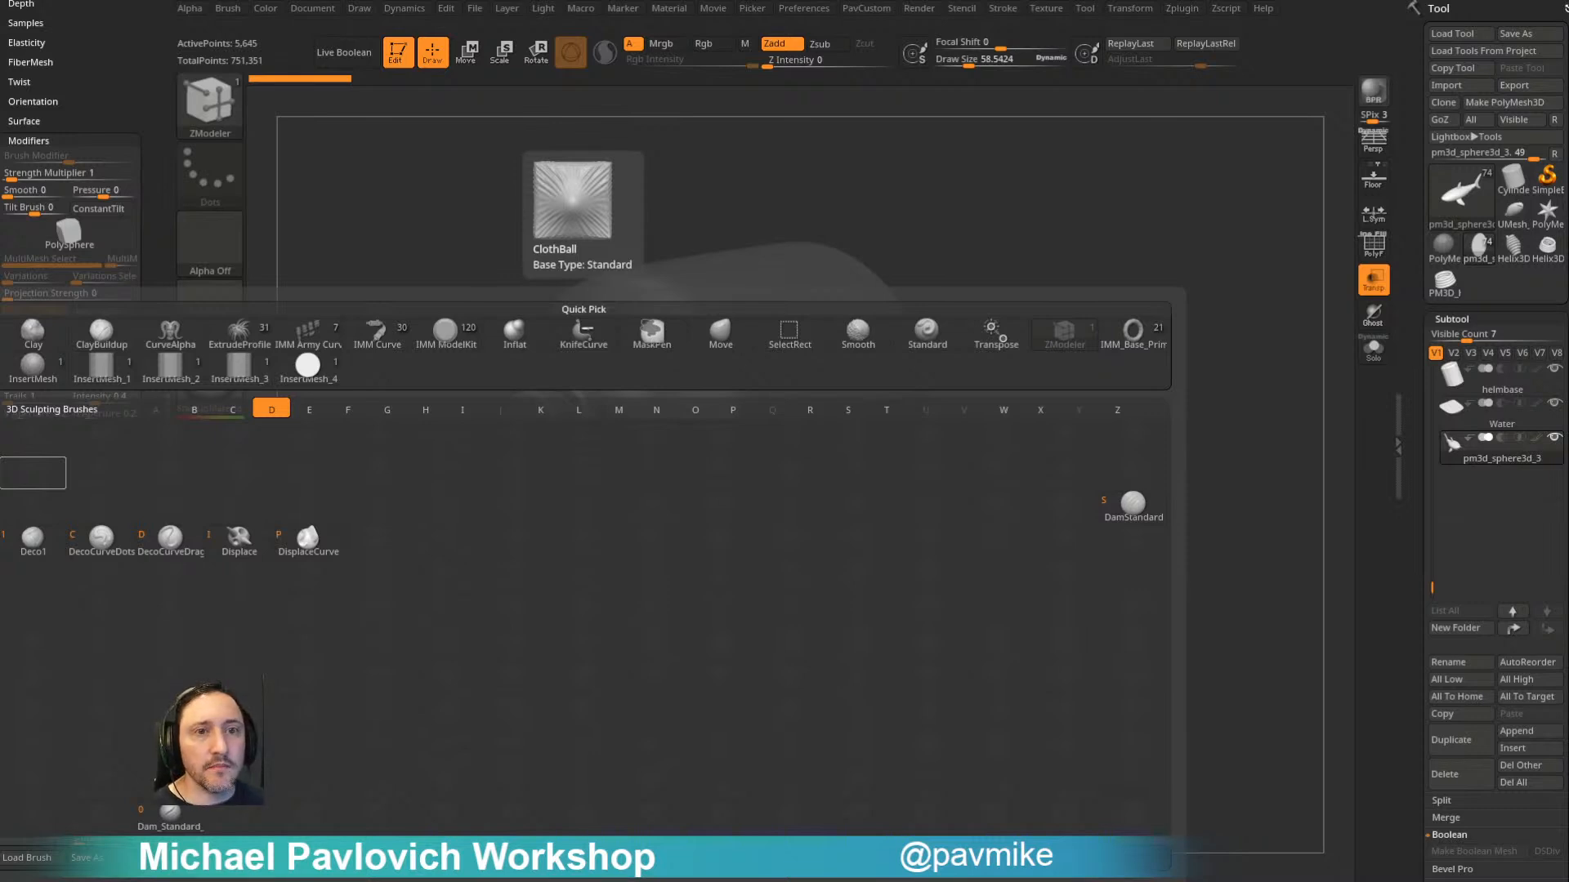
left_click_drag(1088, 128, 962, 57)
scroll(669, 371, "up", 6)
scroll(625, 566, "down", 5)
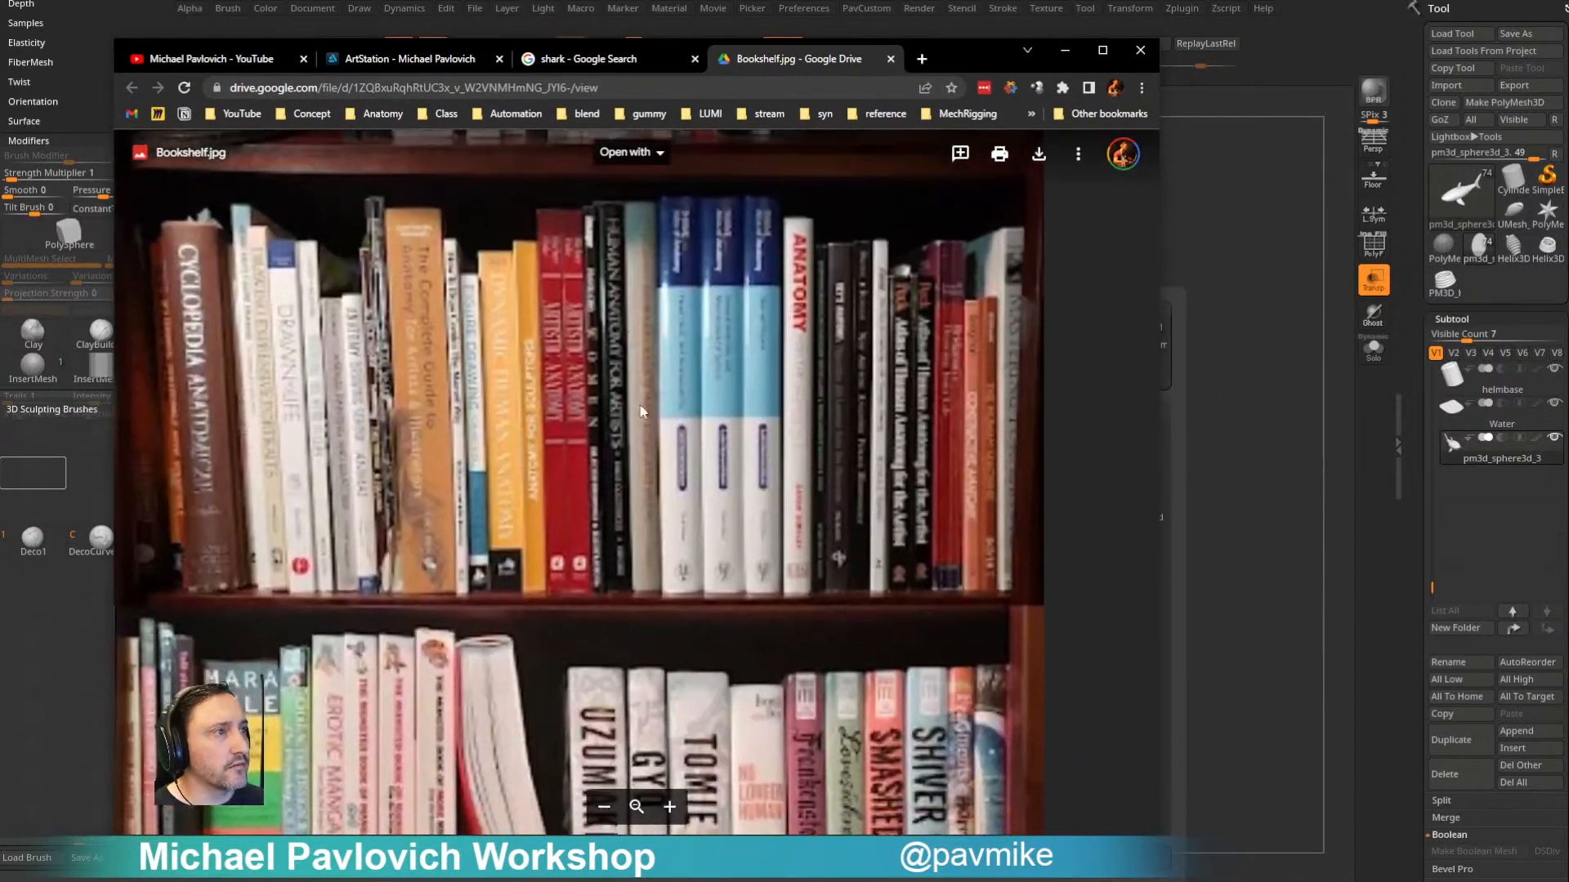
left_click_drag(648, 573, 692, 397)
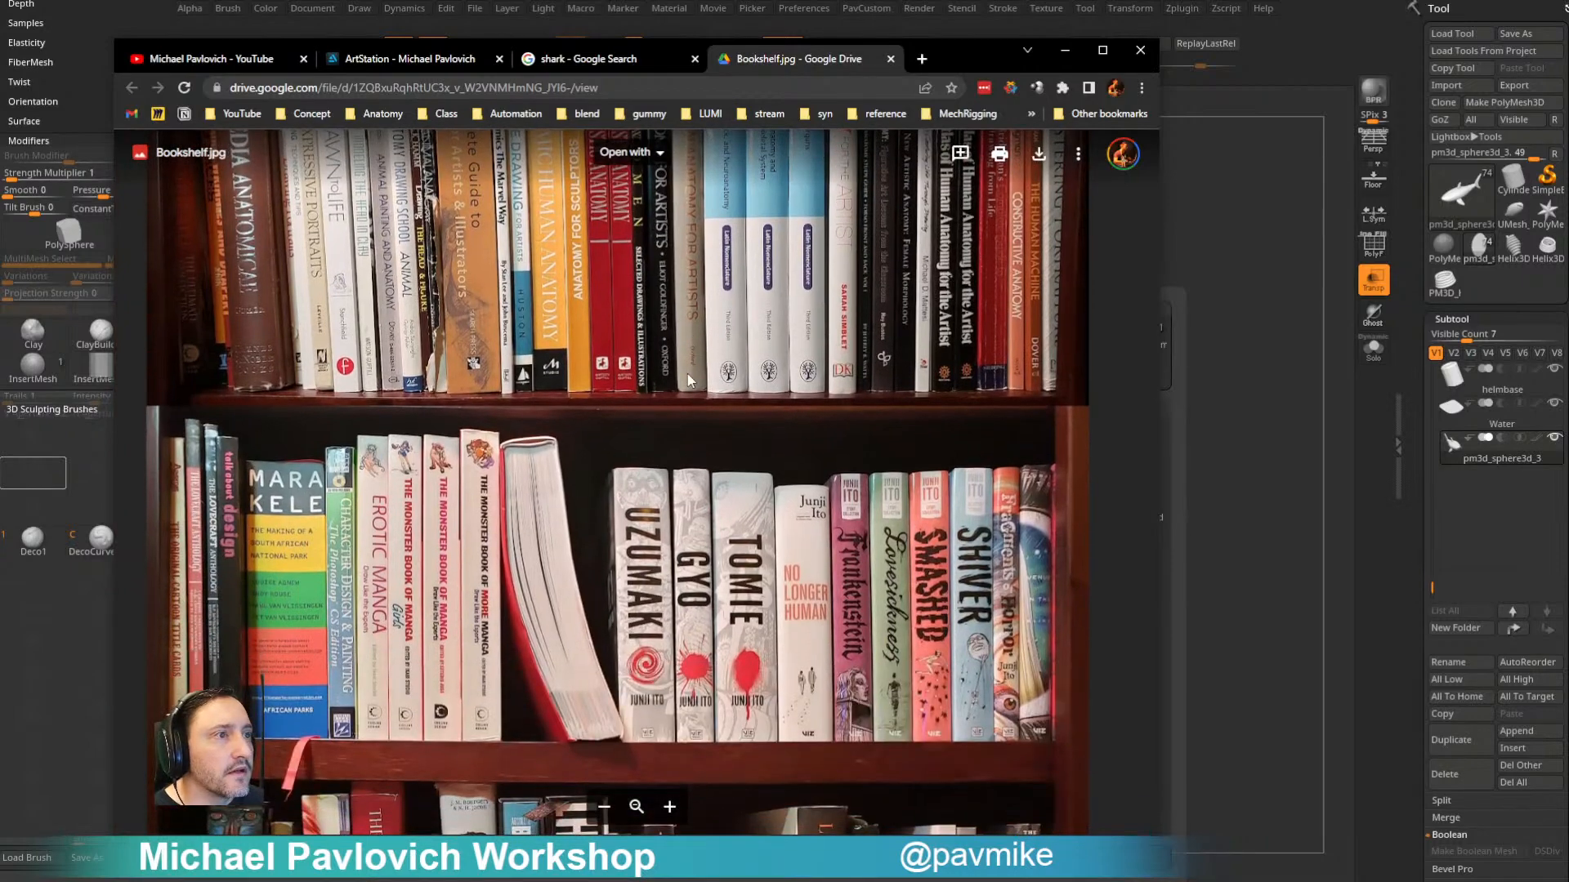
scroll(688, 374, "up", 2)
left_click_drag(437, 597, 493, 285)
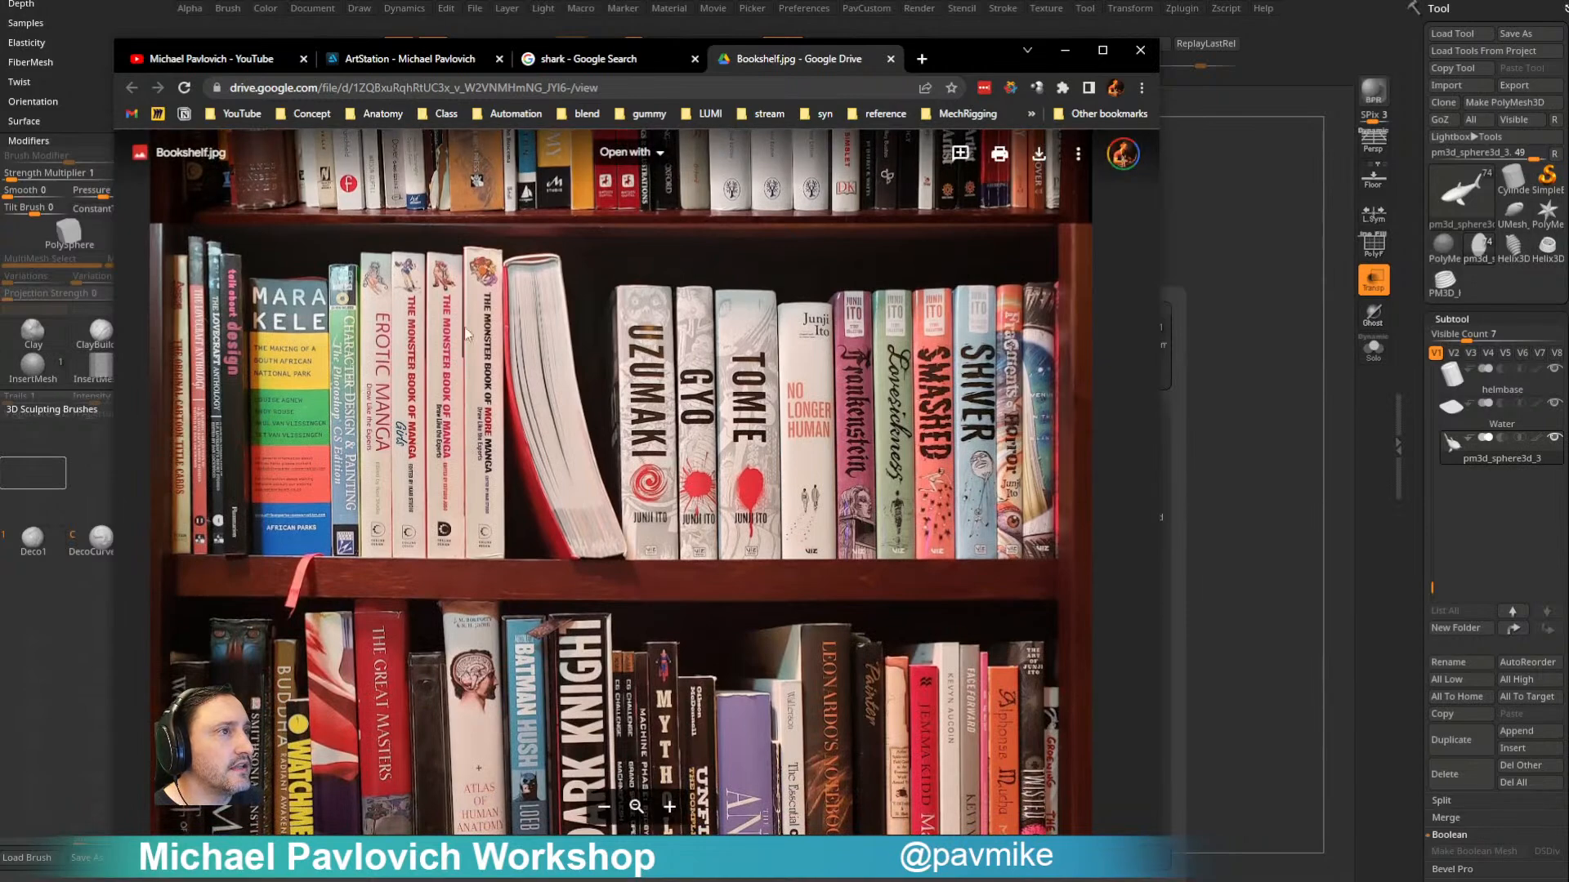
left_click_drag(753, 454, 713, 224)
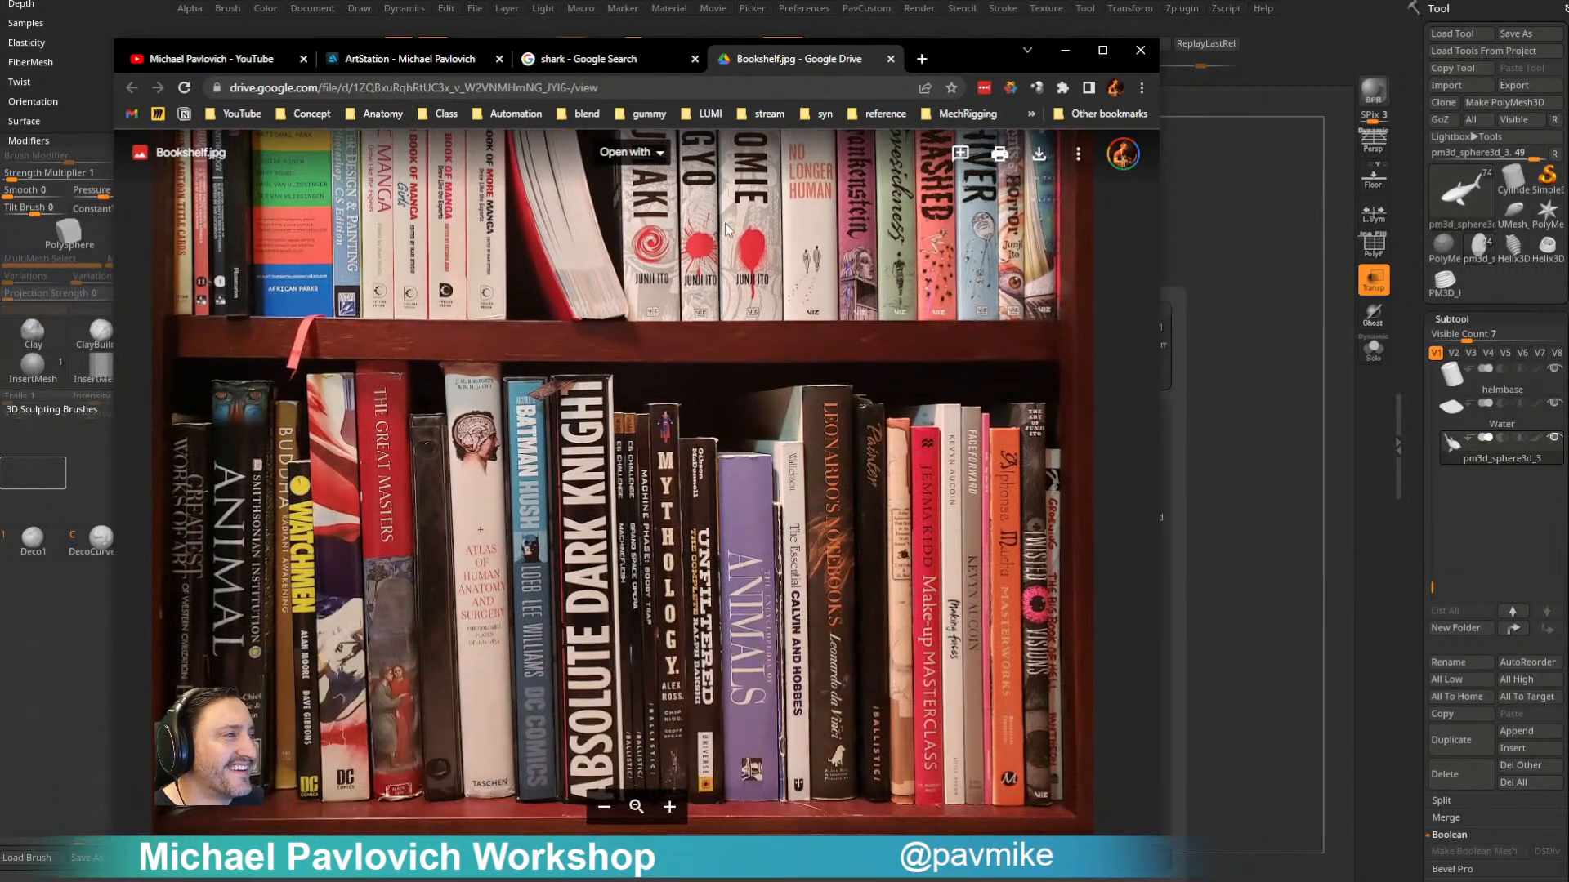
left_click_drag(667, 139, 673, 256)
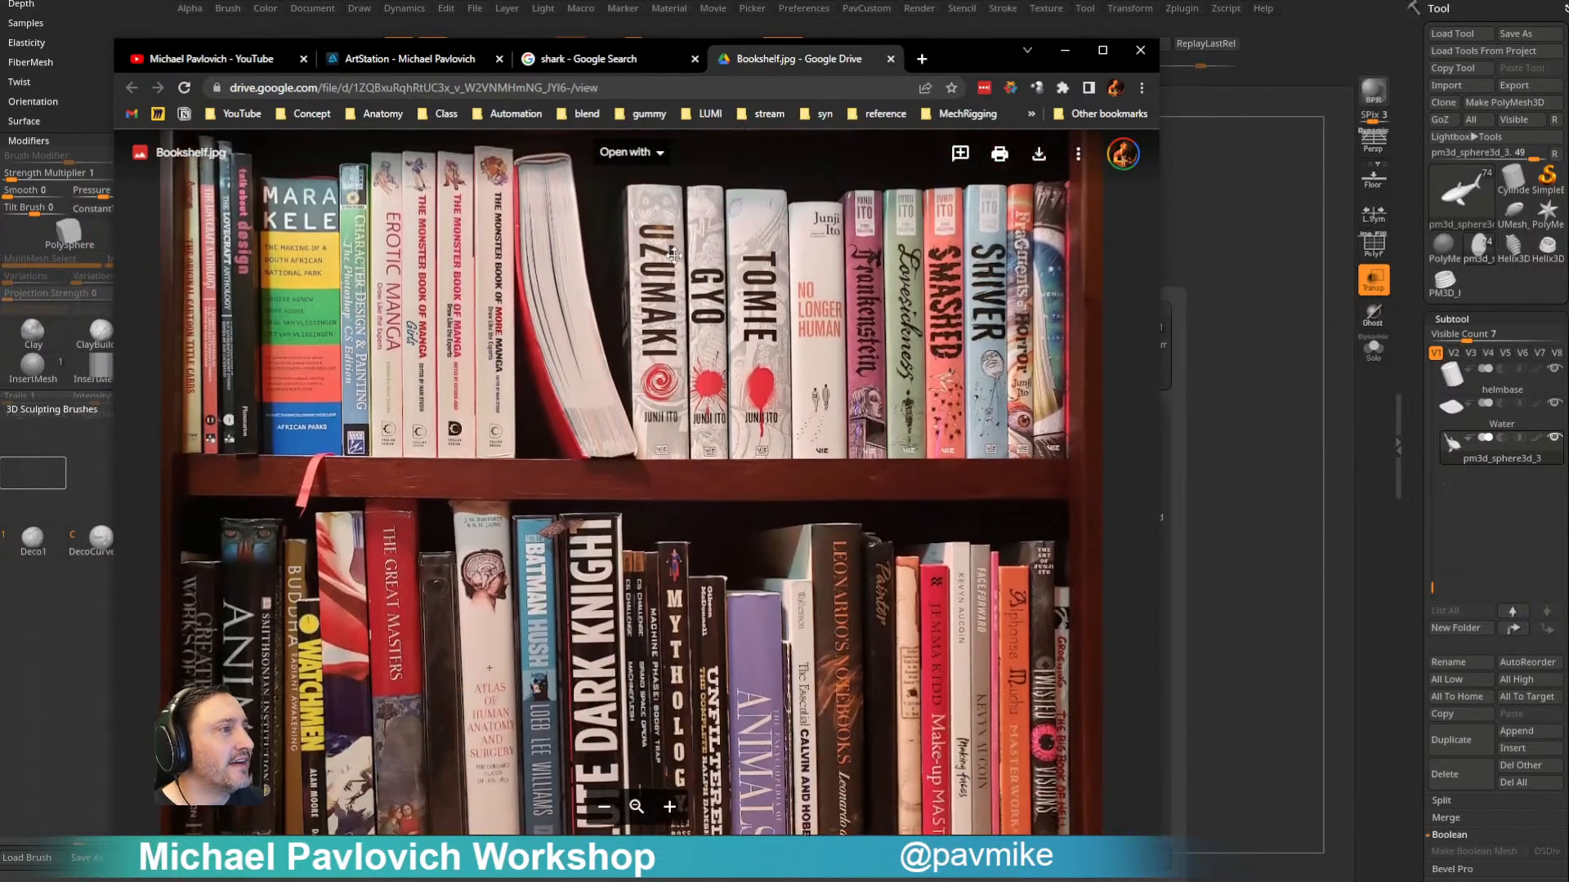
scroll(686, 311, "up", 11)
scroll(709, 342, "down", 12)
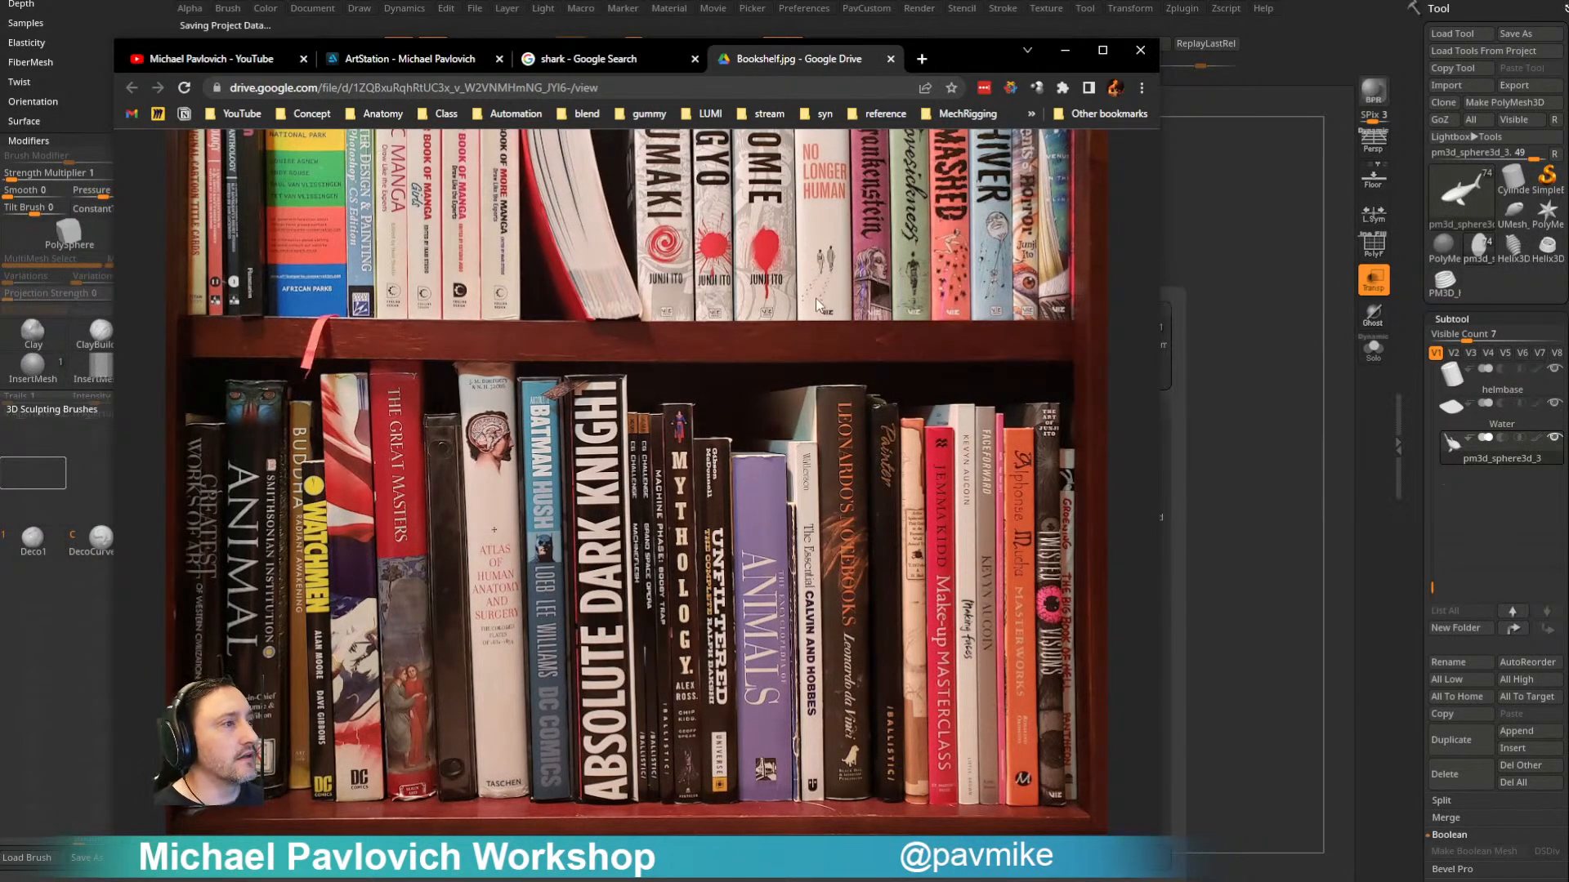
left_click(1064, 51)
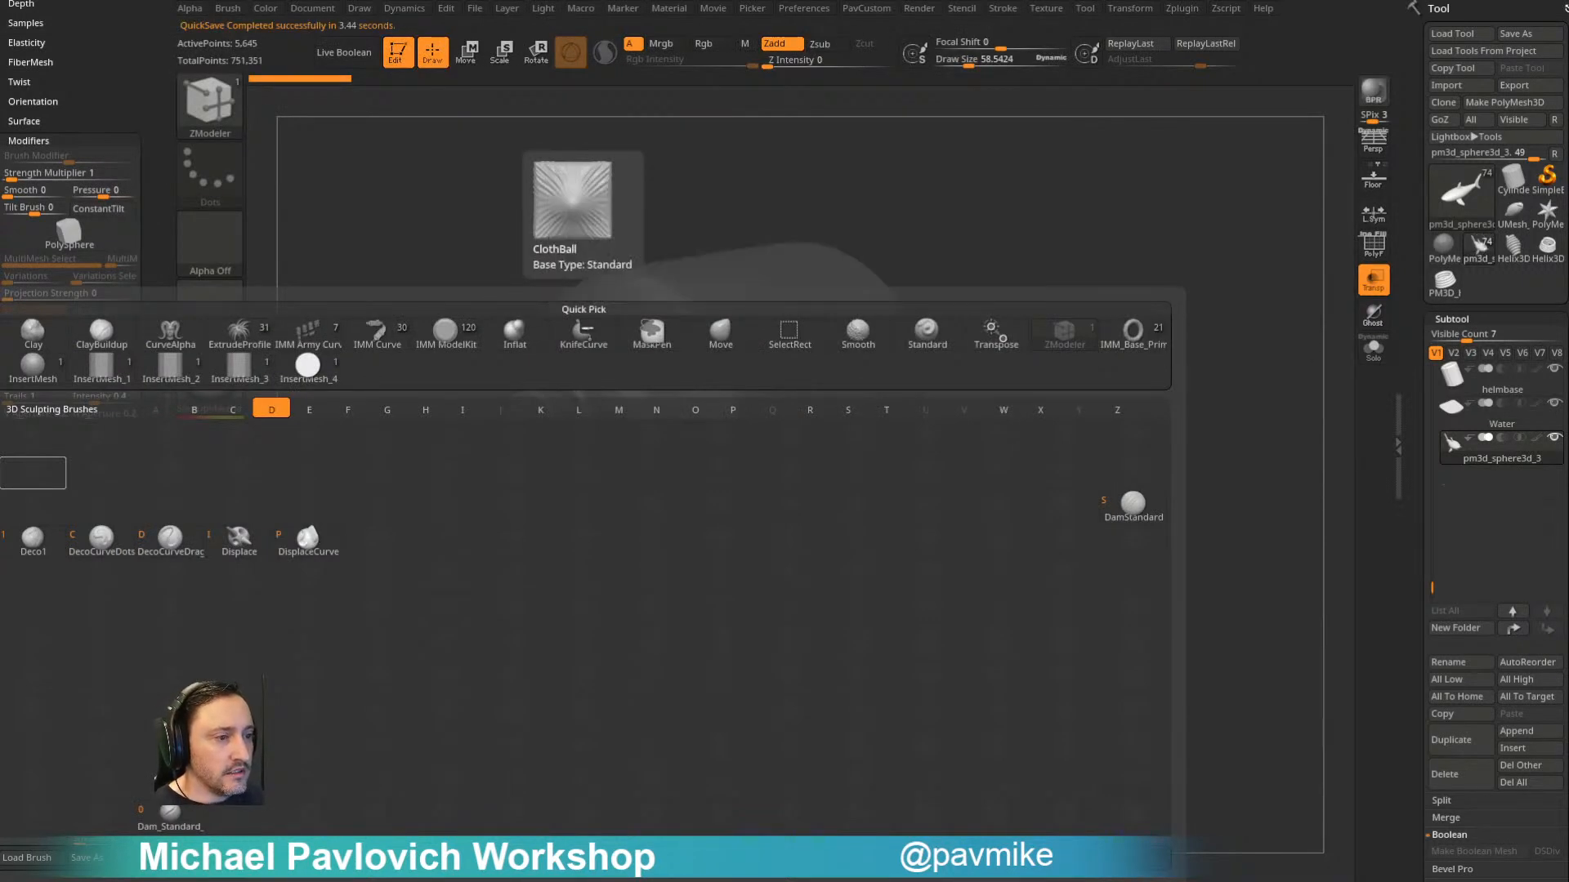
left_click(433, 137)
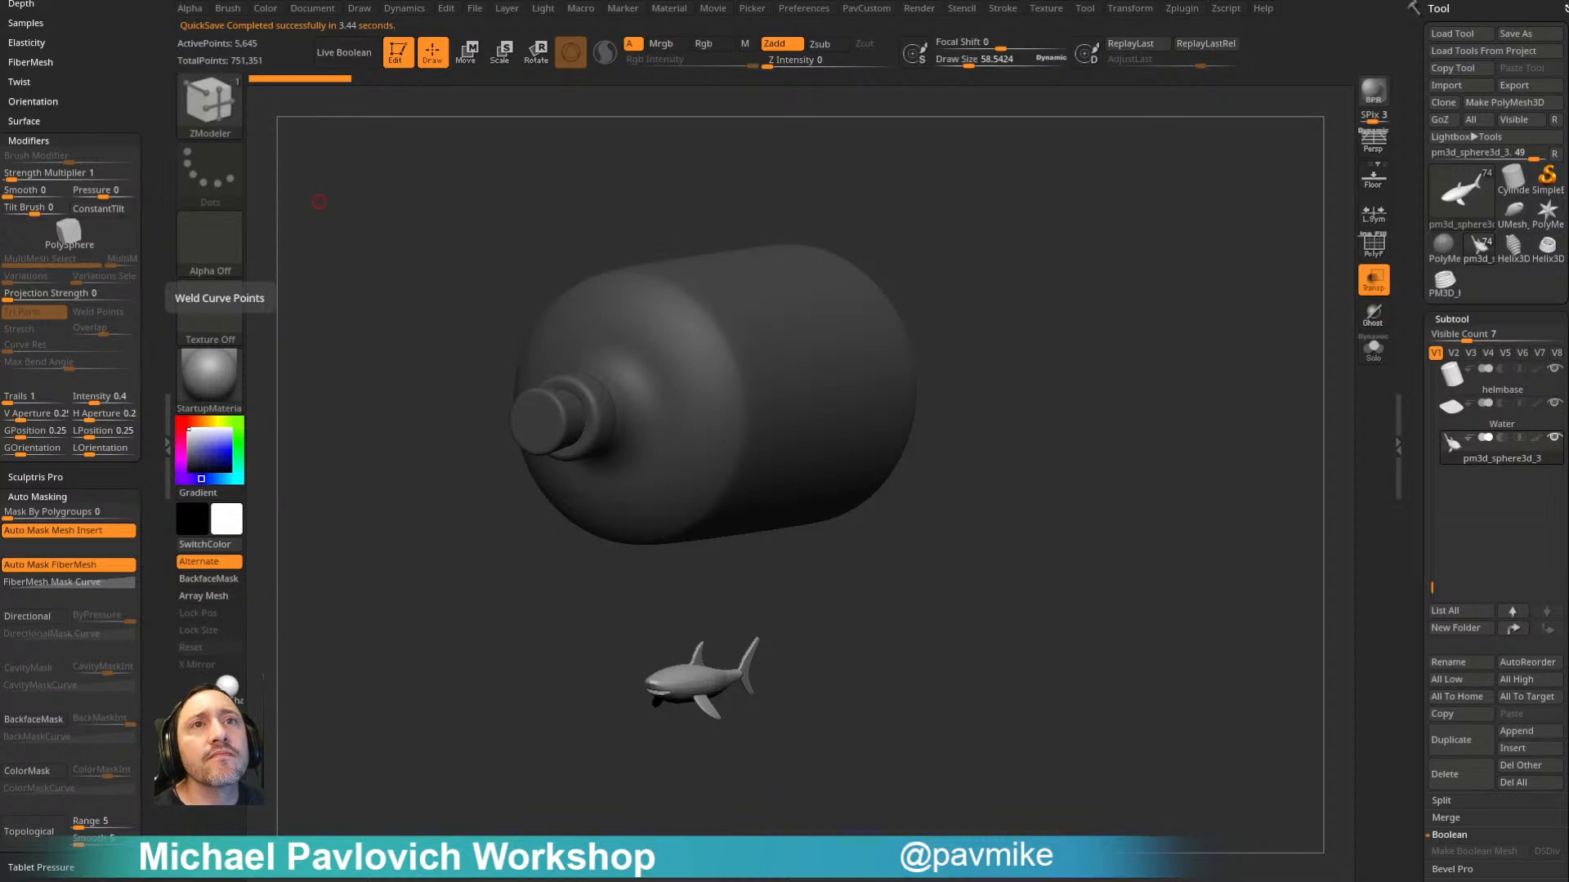
- Switch to the browser and look over the posts on the ArtStation profile's blog
left_click_drag(0, 311, 903, 142)
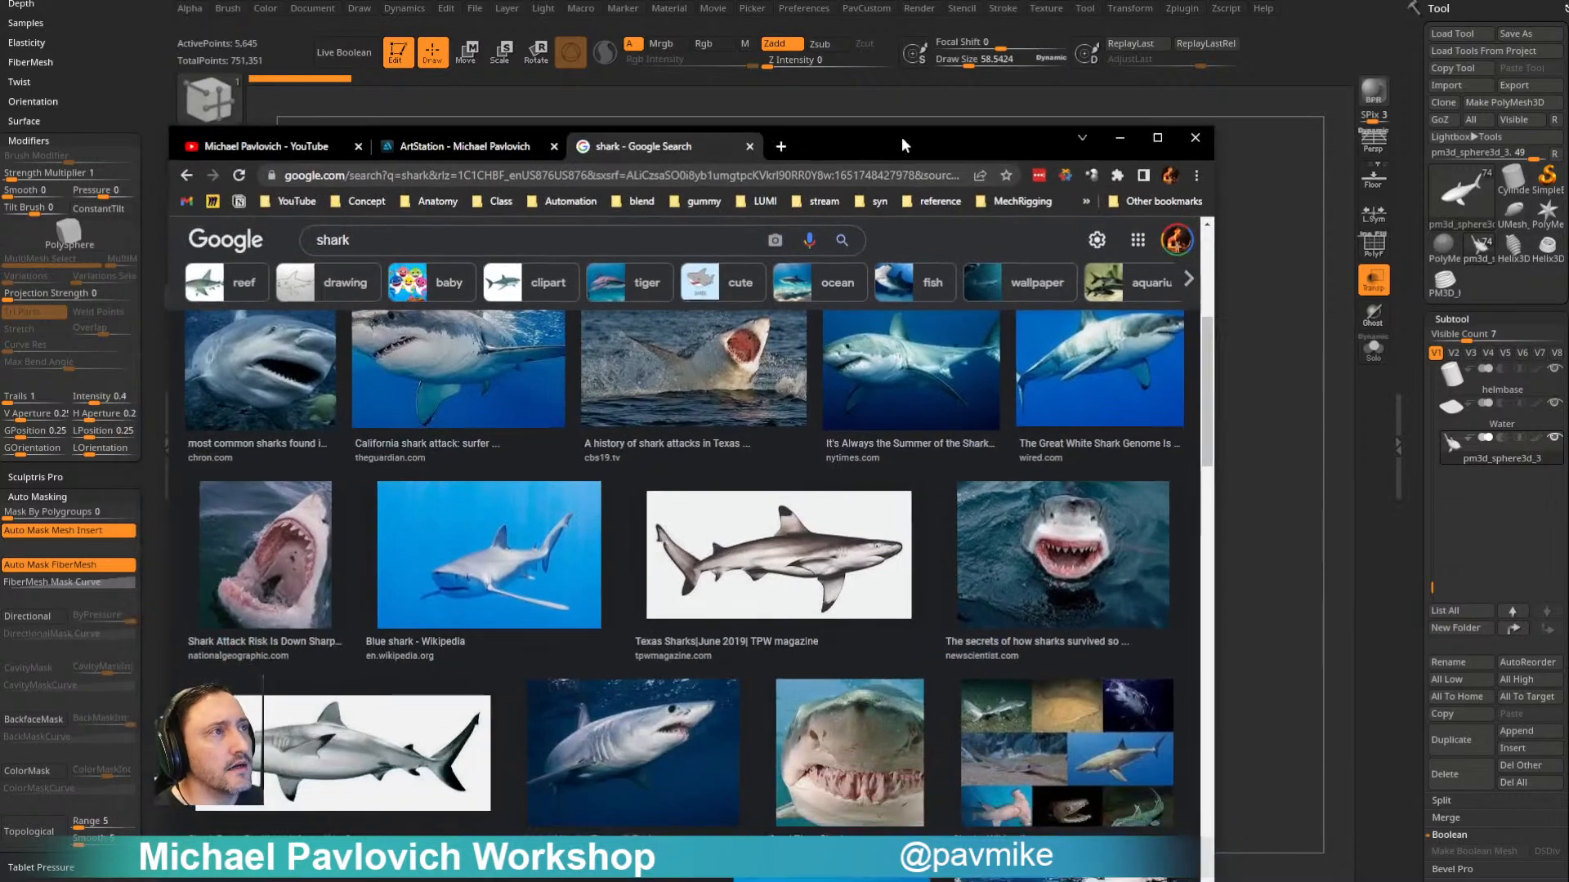
left_click(480, 137)
left_click(1159, 239)
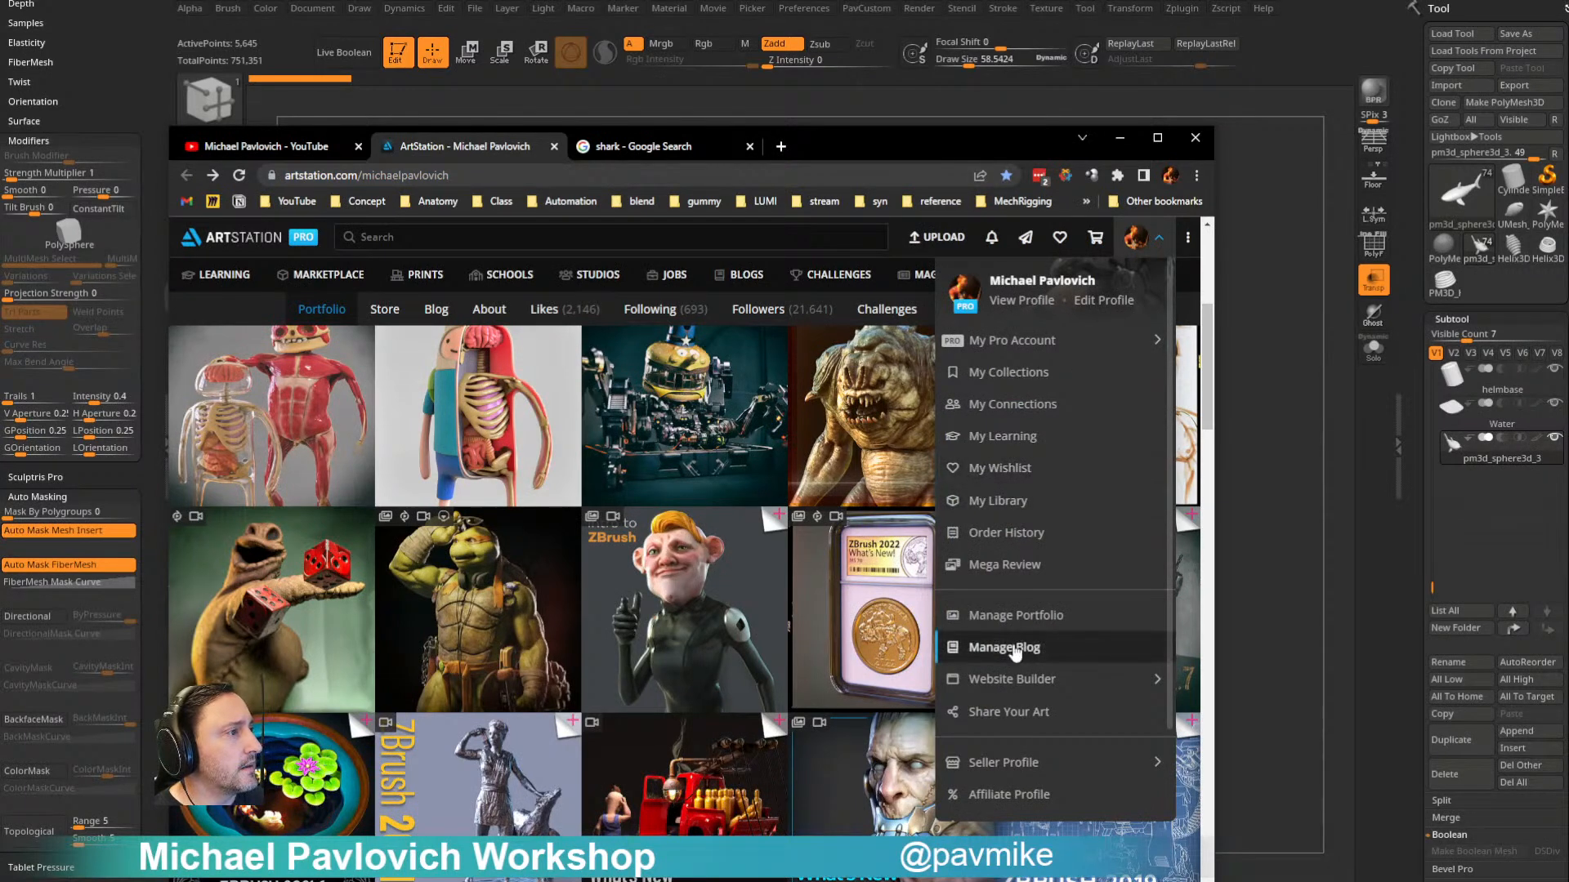
left_click(445, 312)
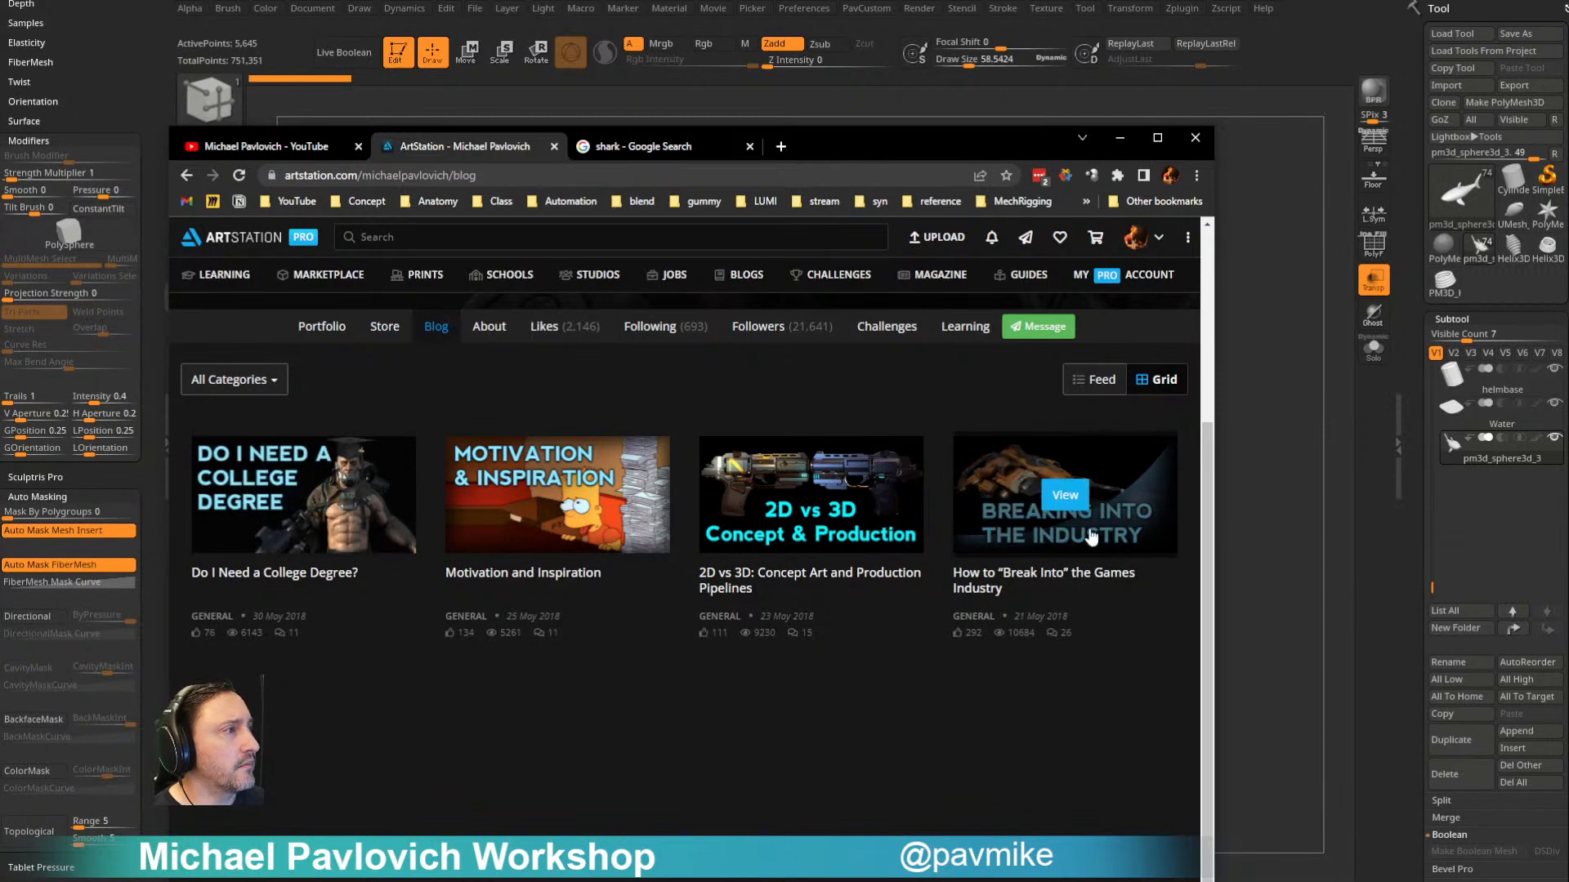
left_click(579, 177)
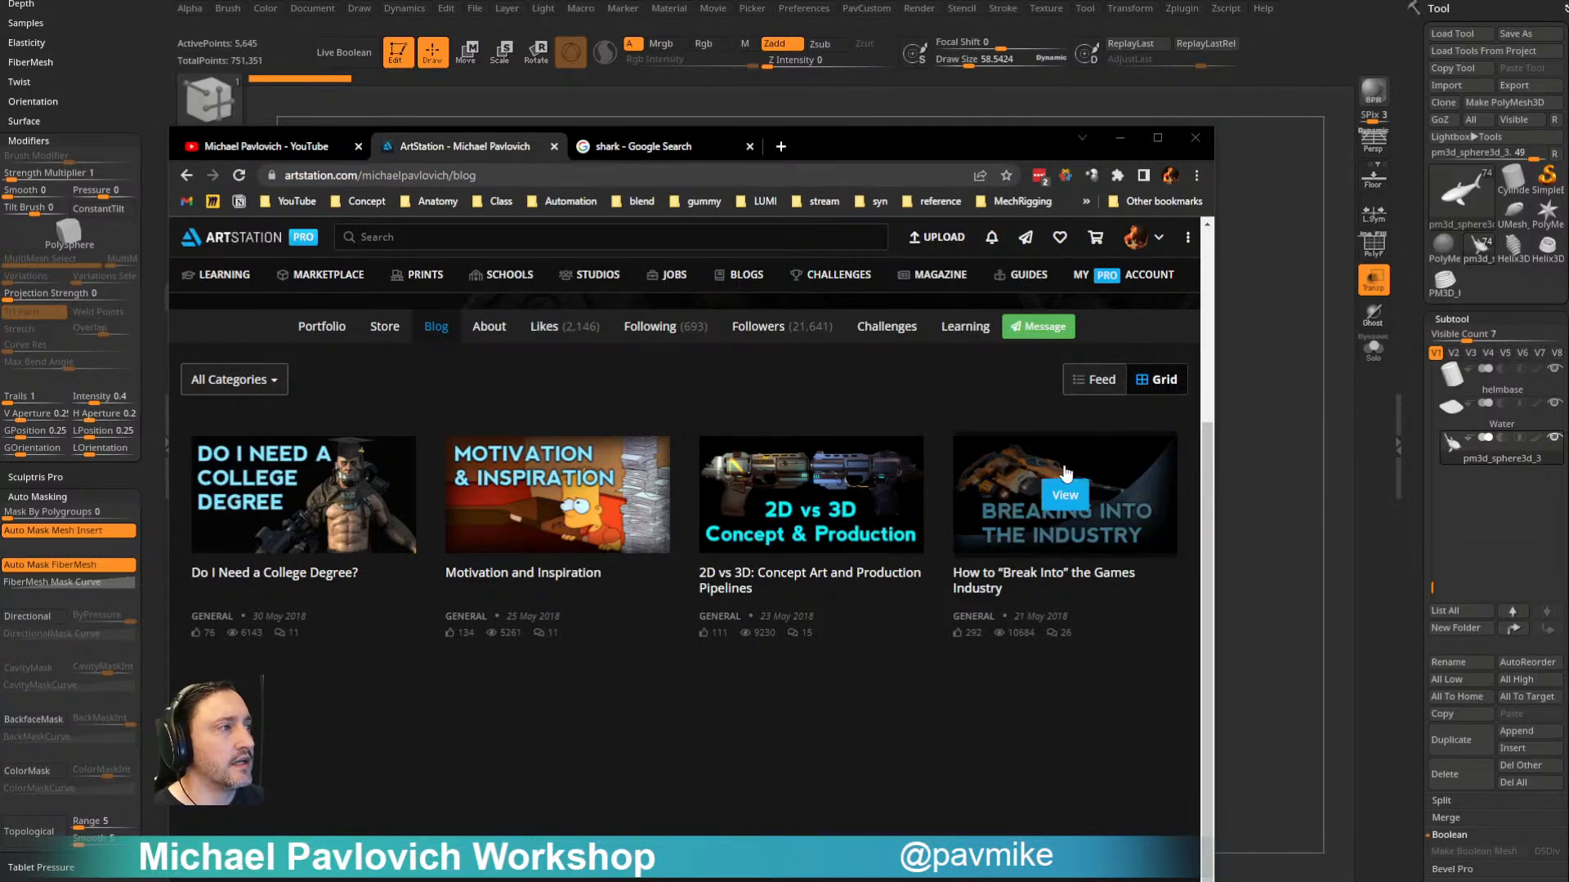
left_click(902, 157)
left_click_drag(902, 157, 0, 172)
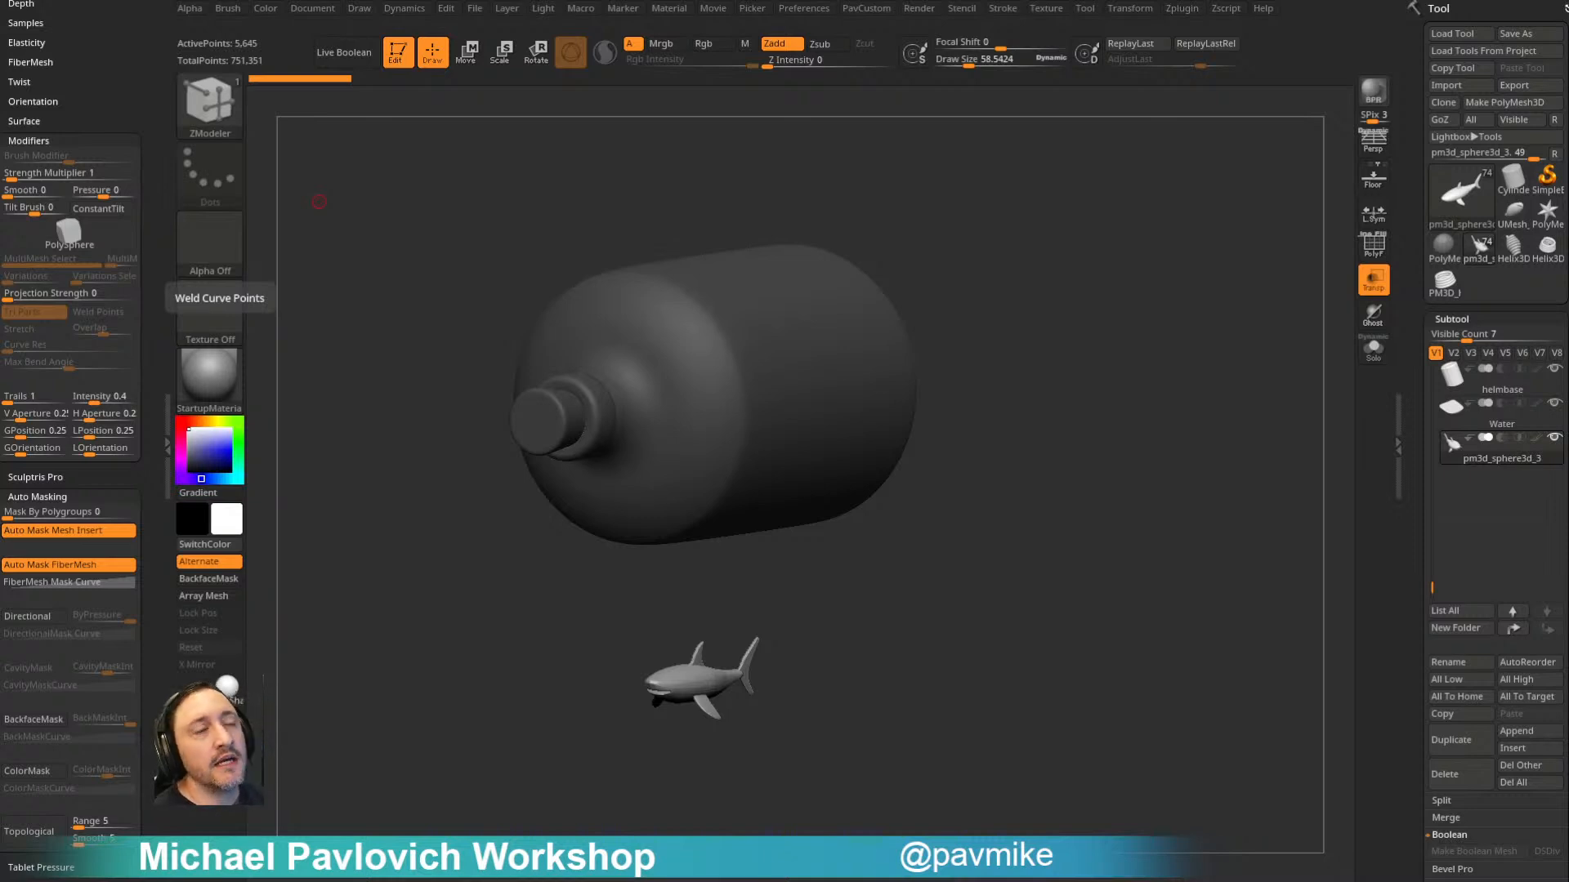
- Choose the TransposeCloth brush for the shark subtool with the Dynamics settings at hand
left_click_drag(1232, 253, 1214, 264)
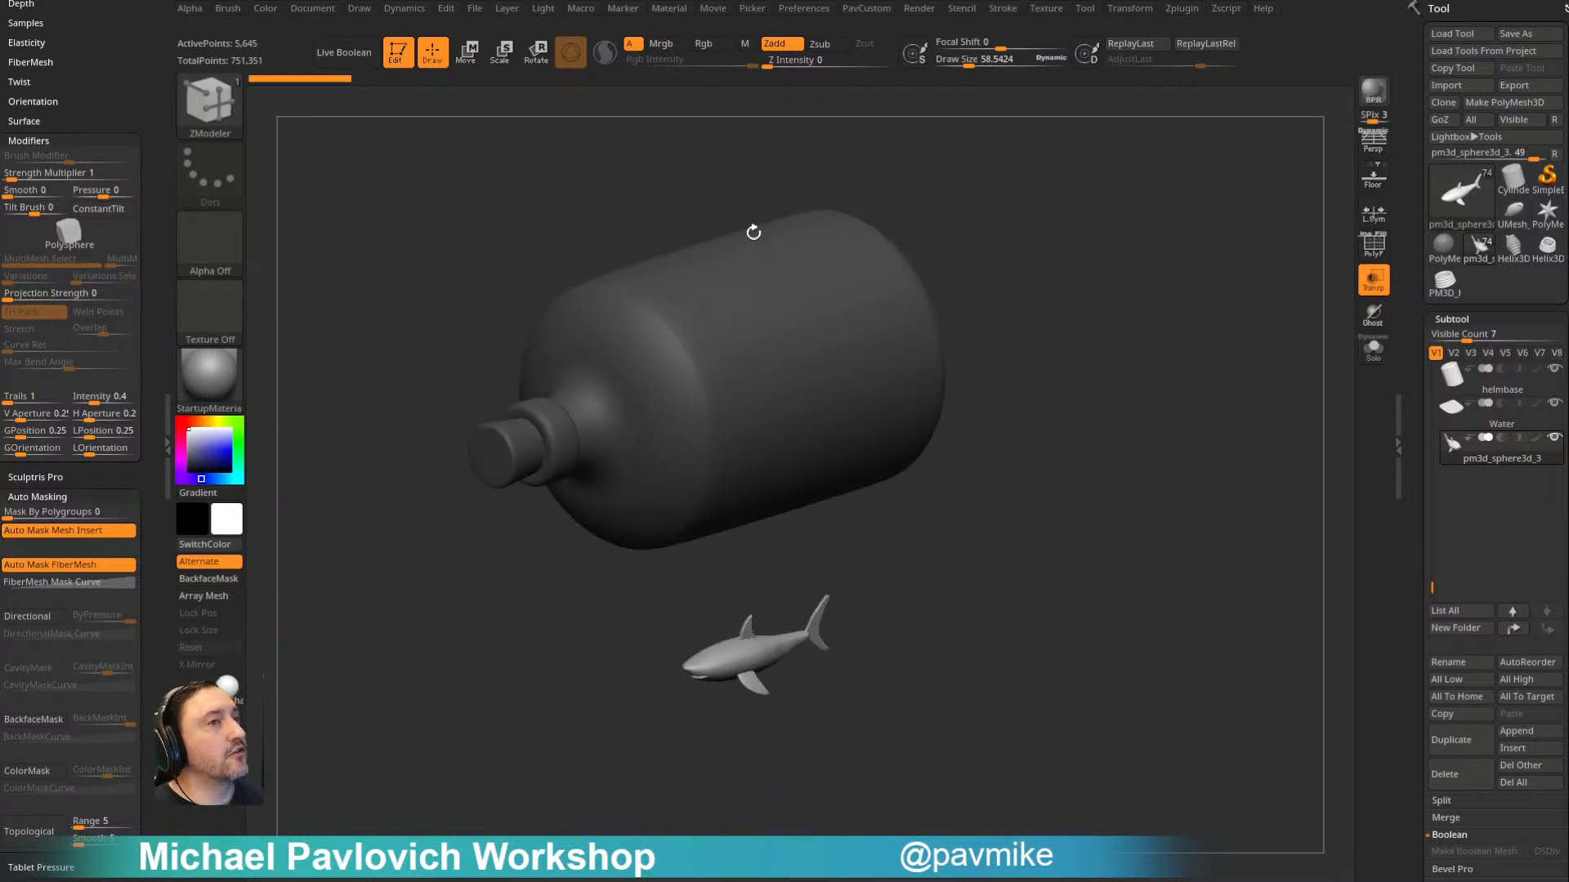
scroll(83, 511, "down", 10)
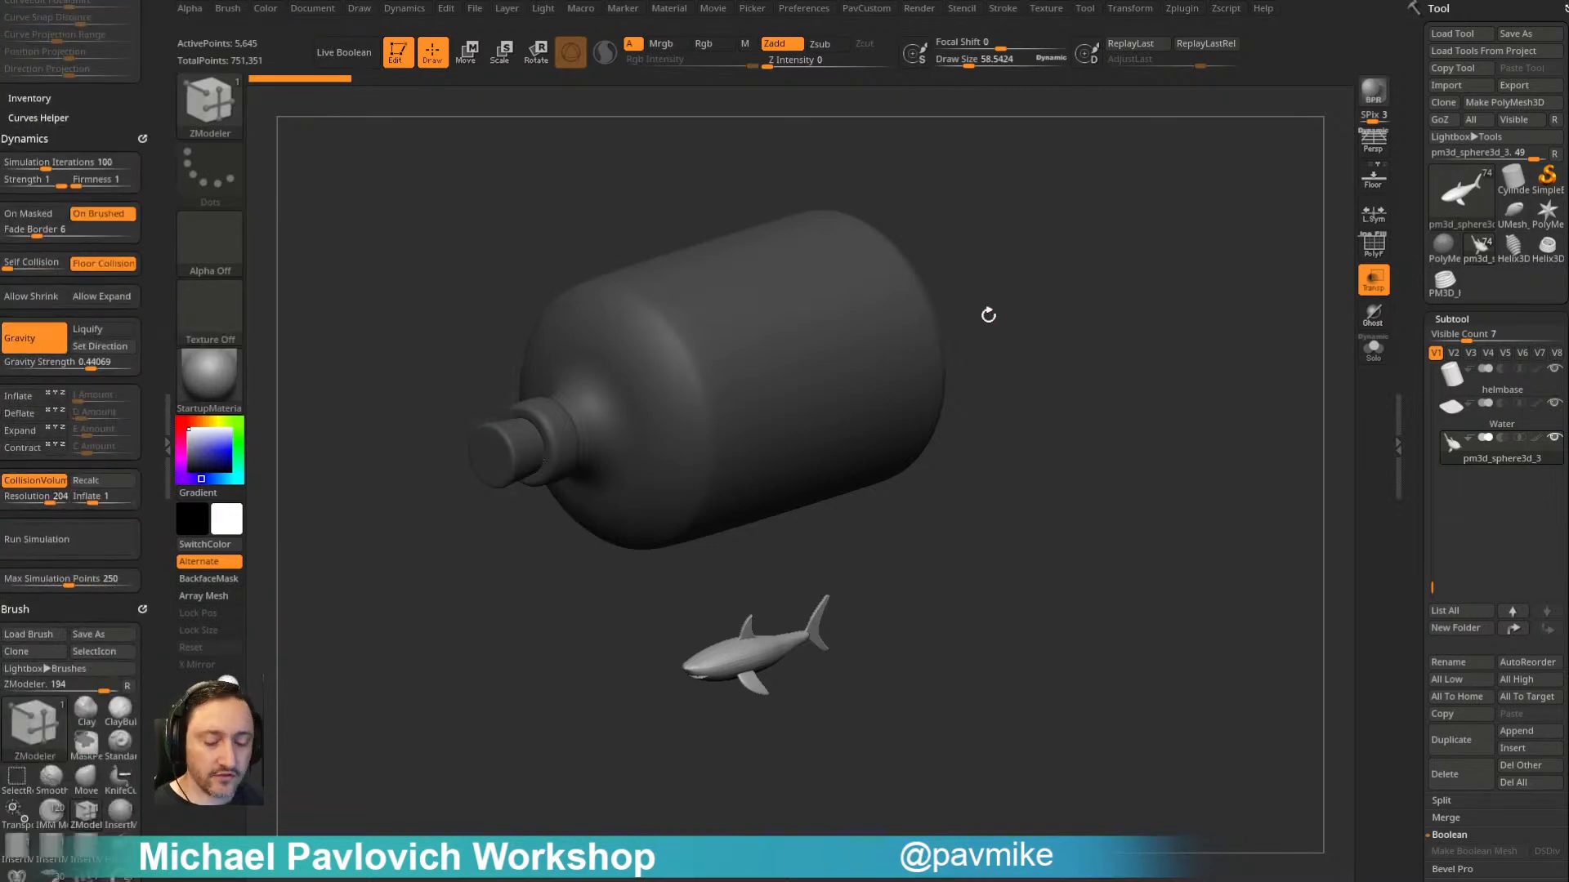
key("b")
key("t")
key("c")
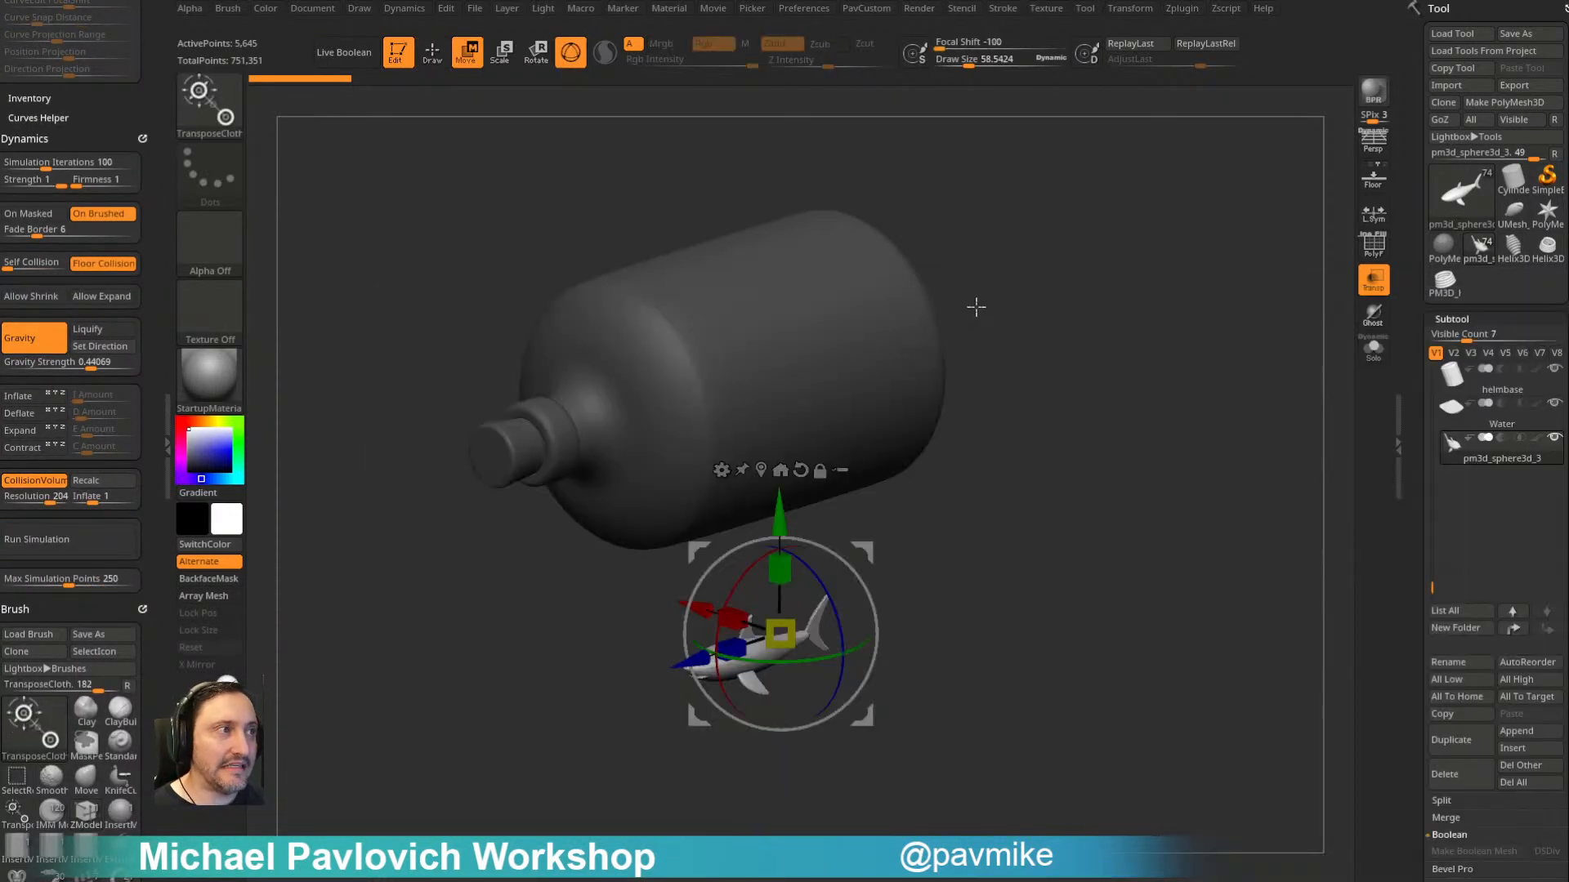
key("f")
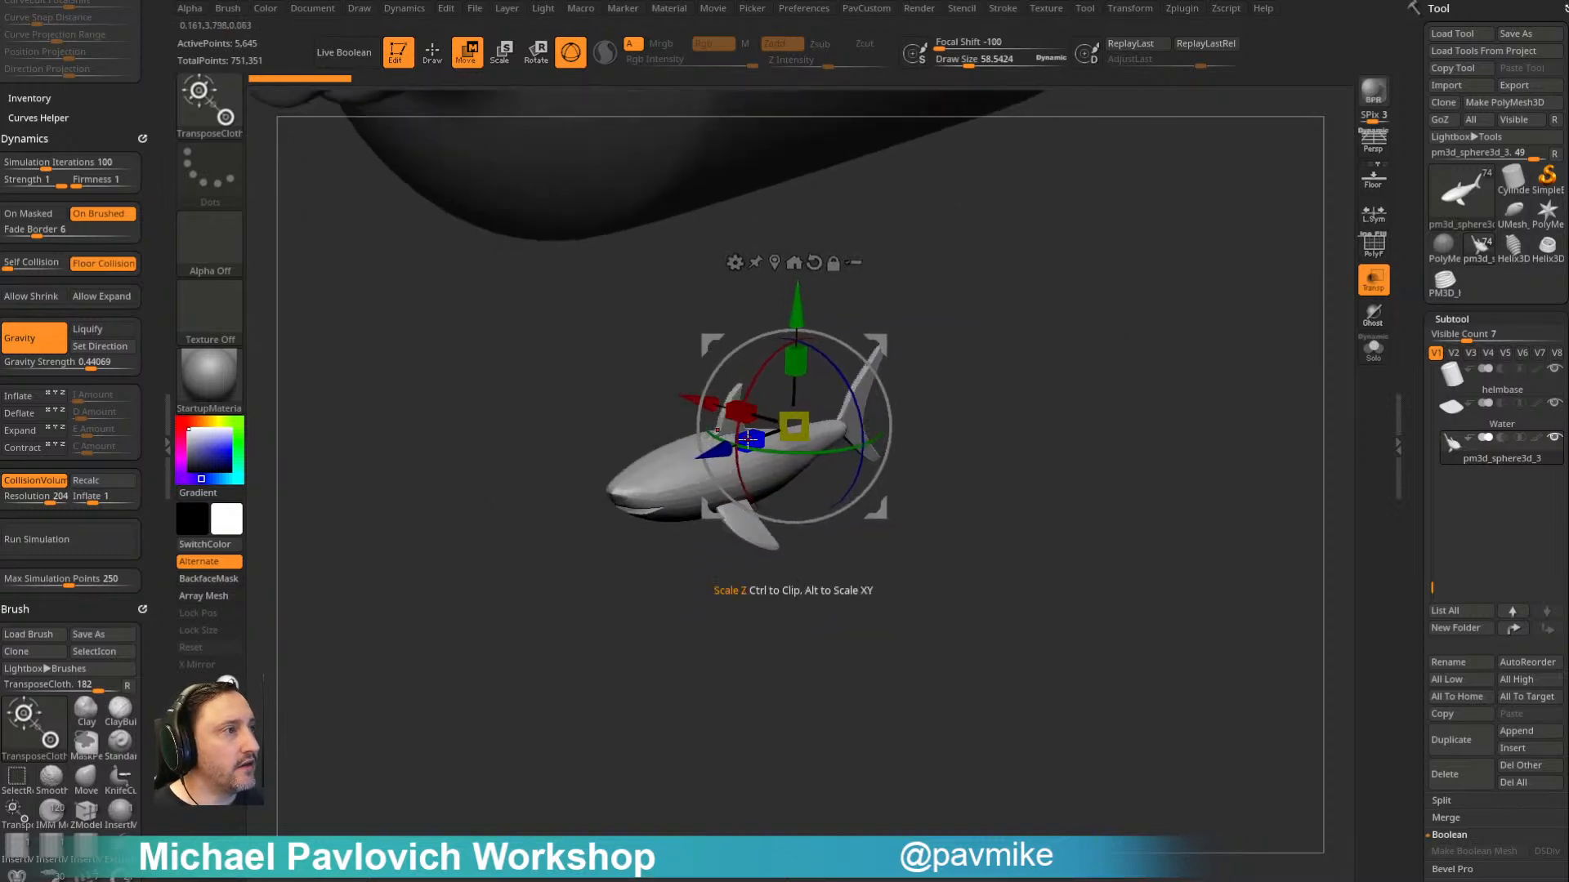
- Try deforming the shark with the TransposeCloth gizmo and undo the cloth moves
left_click_drag(766, 431, 733, 448)
key("ctrl")
key("ctrl+z")
left_click_drag(843, 379, 789, 428)
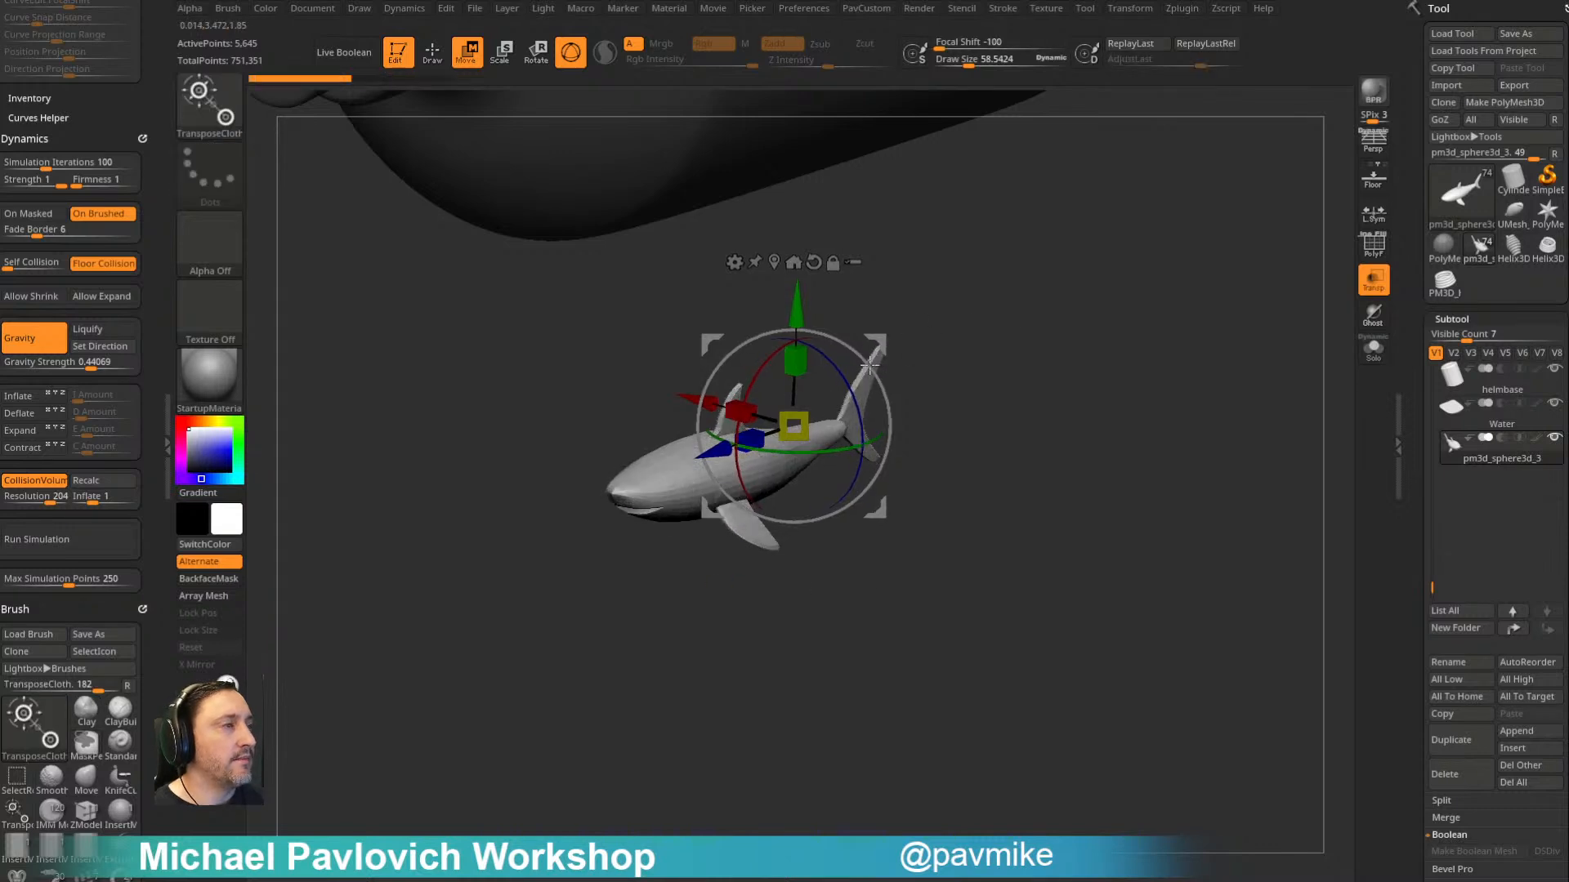
left_click_drag(799, 314, 794, 372)
key("ctrl+z")
left_click_drag(998, 365, 998, 382, "alt")
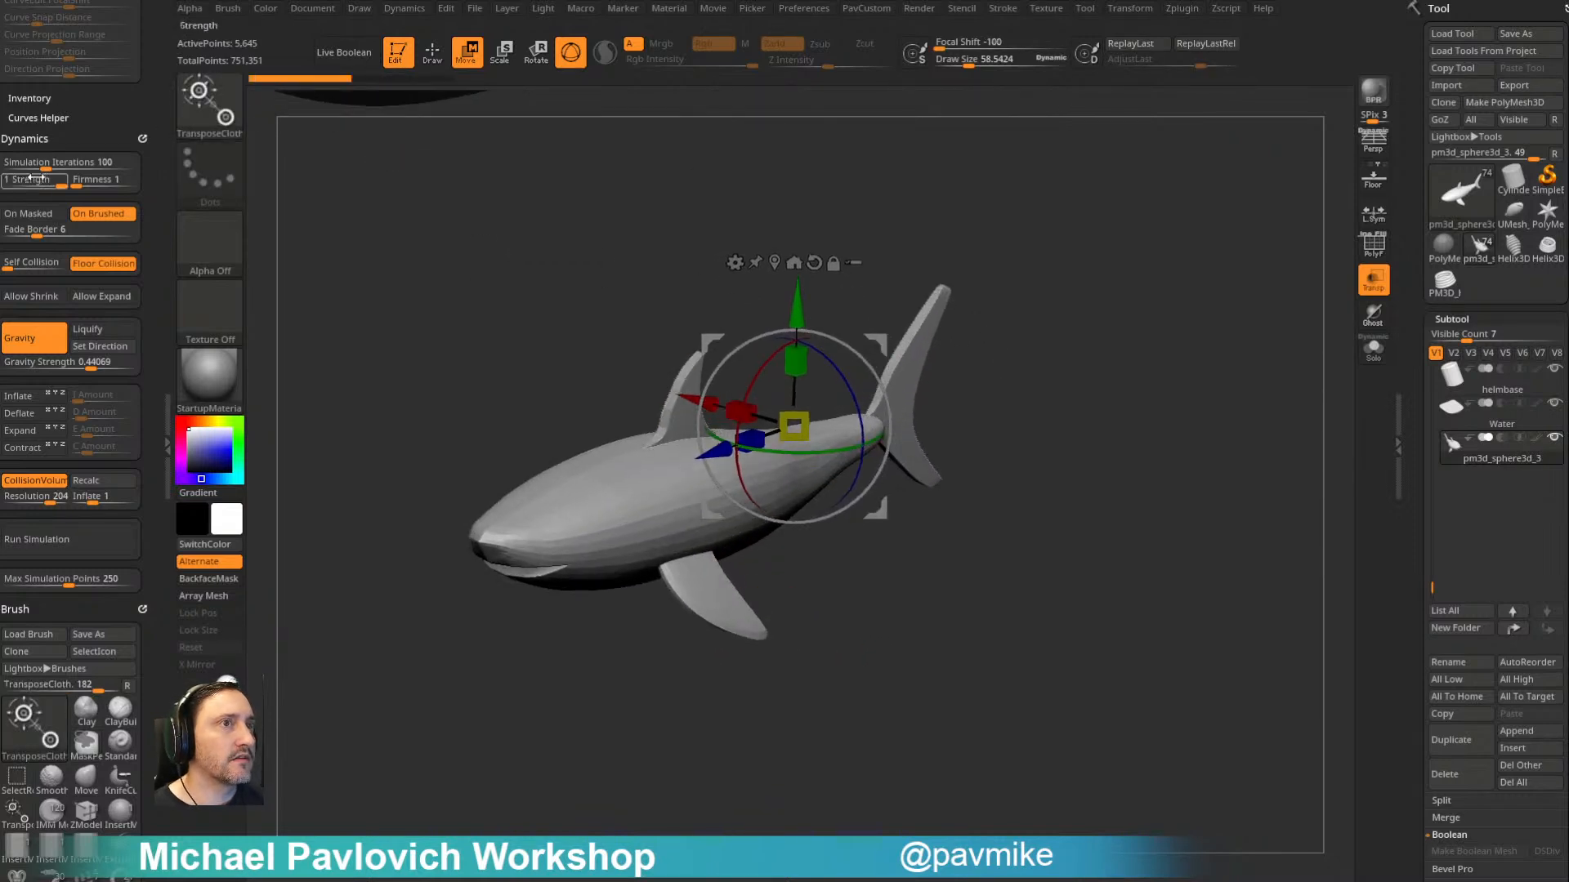
- Set the Dynamics cloth Firmness to 2
scroll(82, 121, "up", 10)
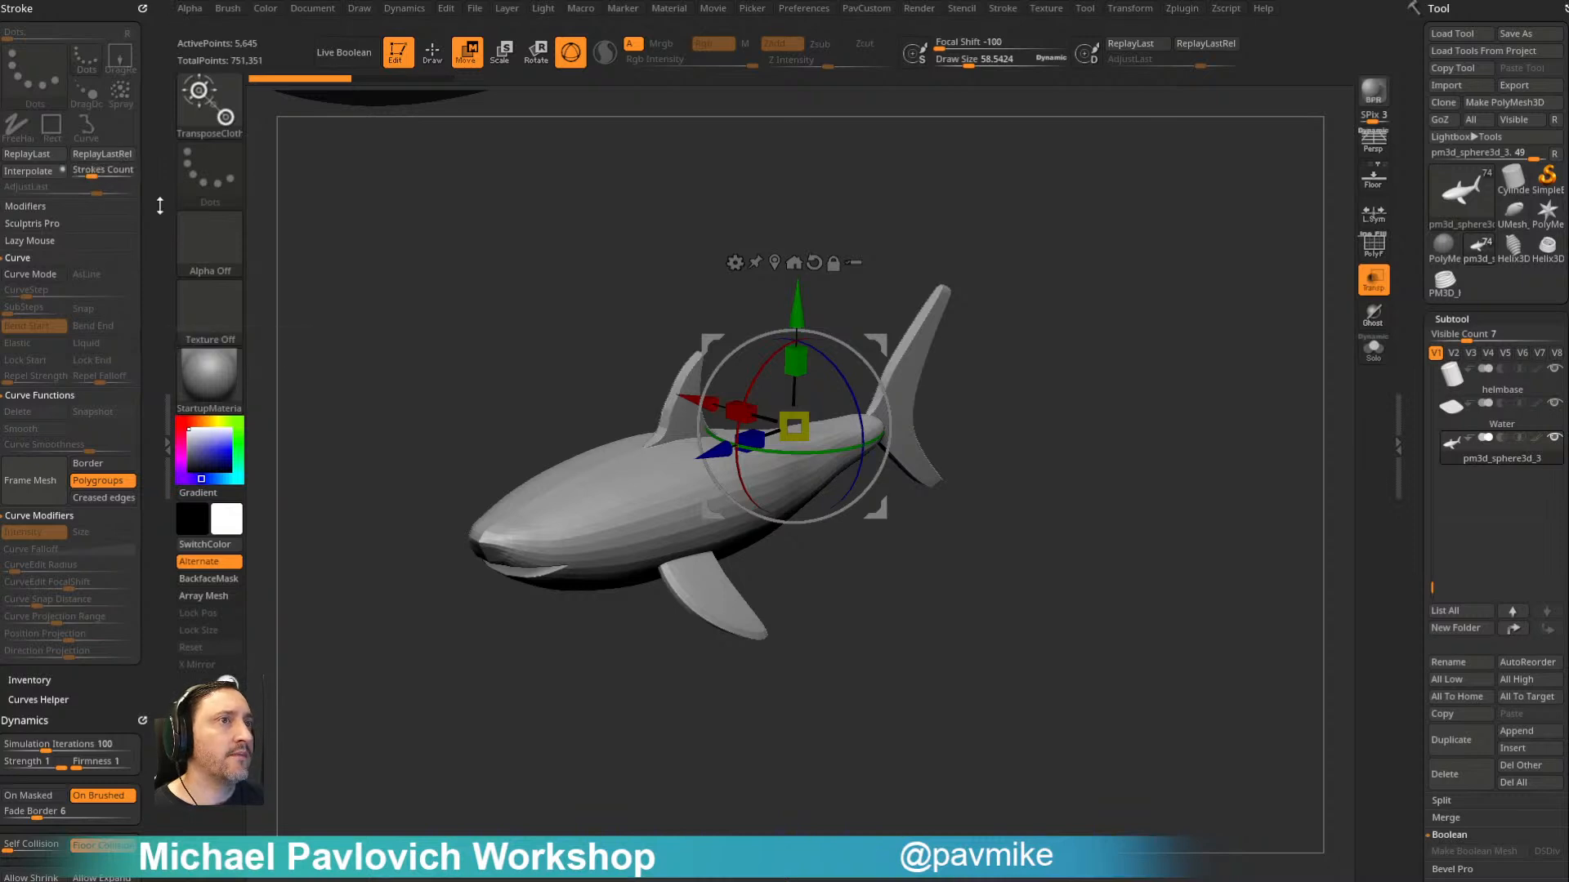
scroll(90, 168, "down", 10)
left_click(90, 141)
type("2")
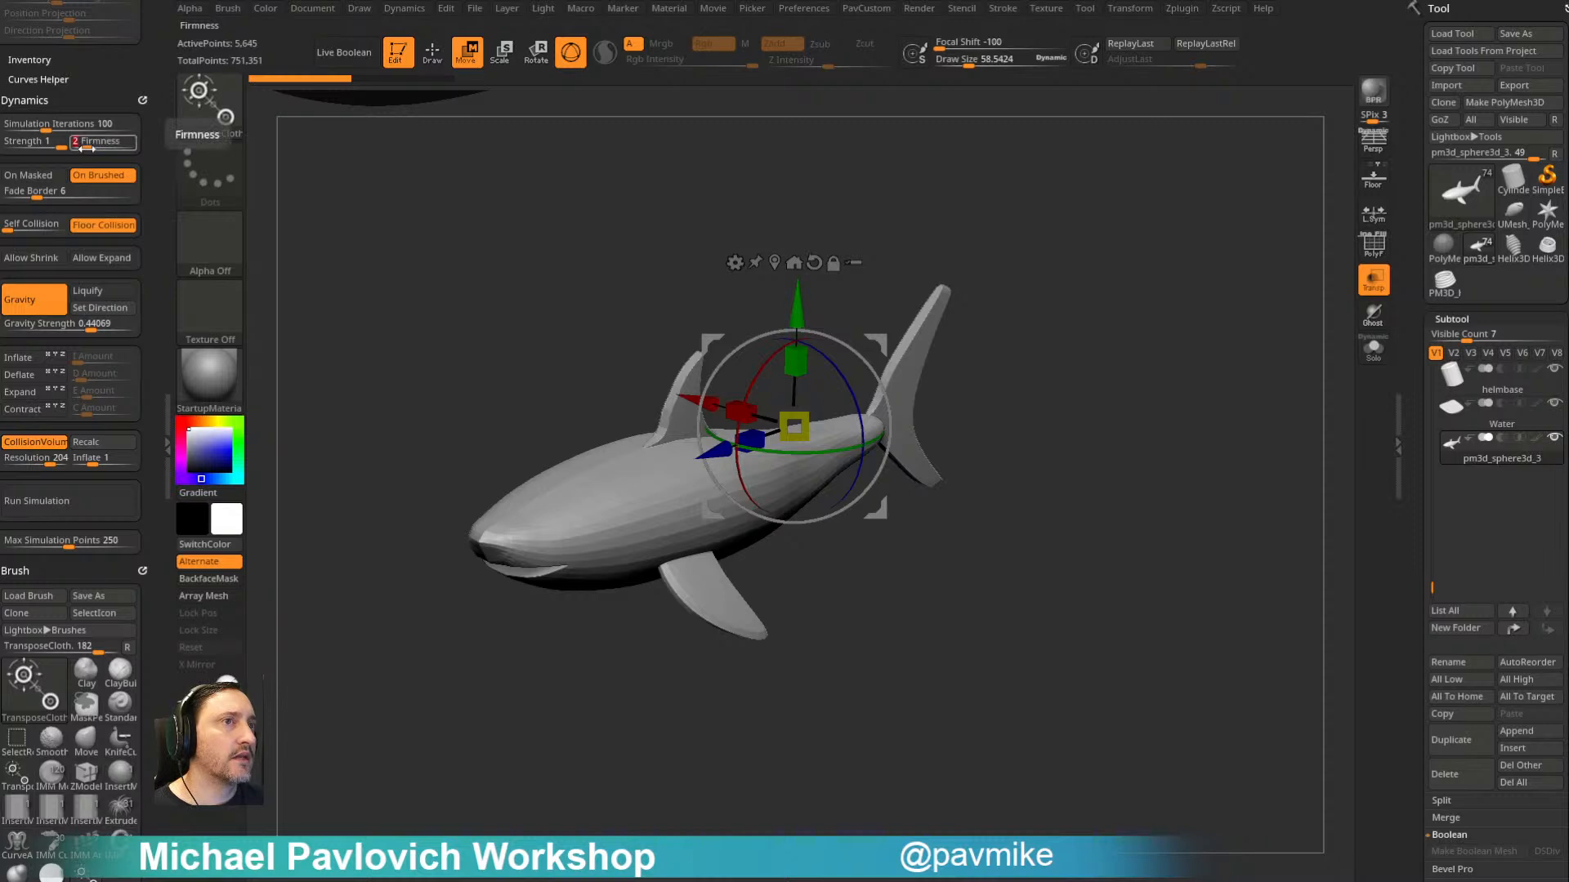
key("Return")
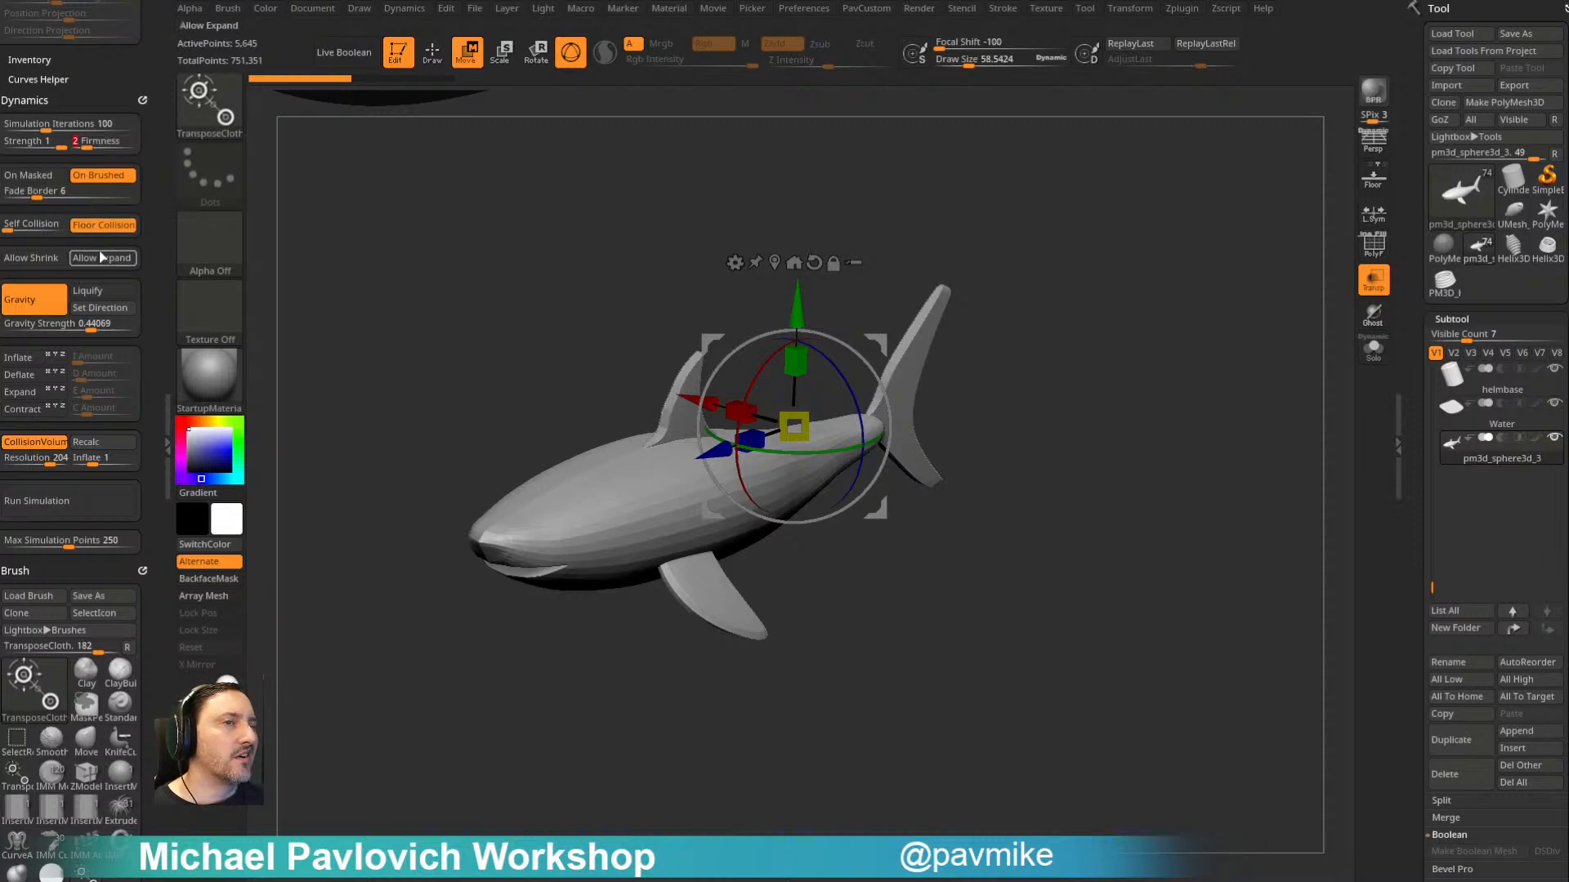
left_click(105, 142)
type("4")
left_click_drag(110, 142, 90, 143)
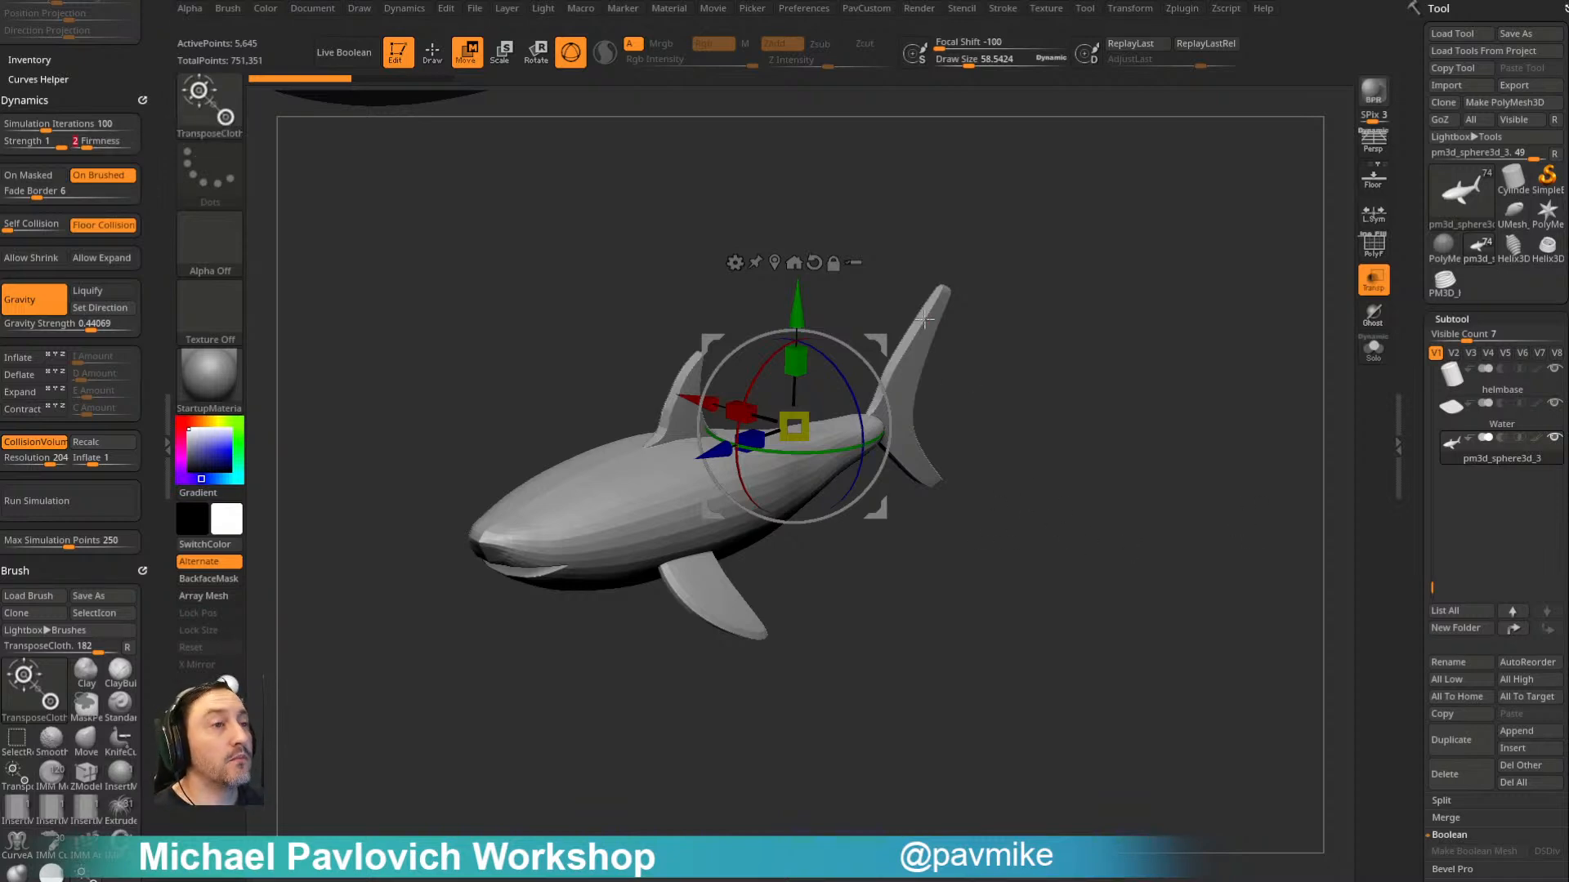
- Try moving the shark along several gizmo axes with the firmer cloth simulation, and undo each deformation
left_click_drag(795, 308, 795, 321)
left_click_drag(750, 452, 782, 449)
key("ctrl+z")
key("ctrl+z")
left_click_drag(798, 330, 799, 380)
key("ctrl+z")
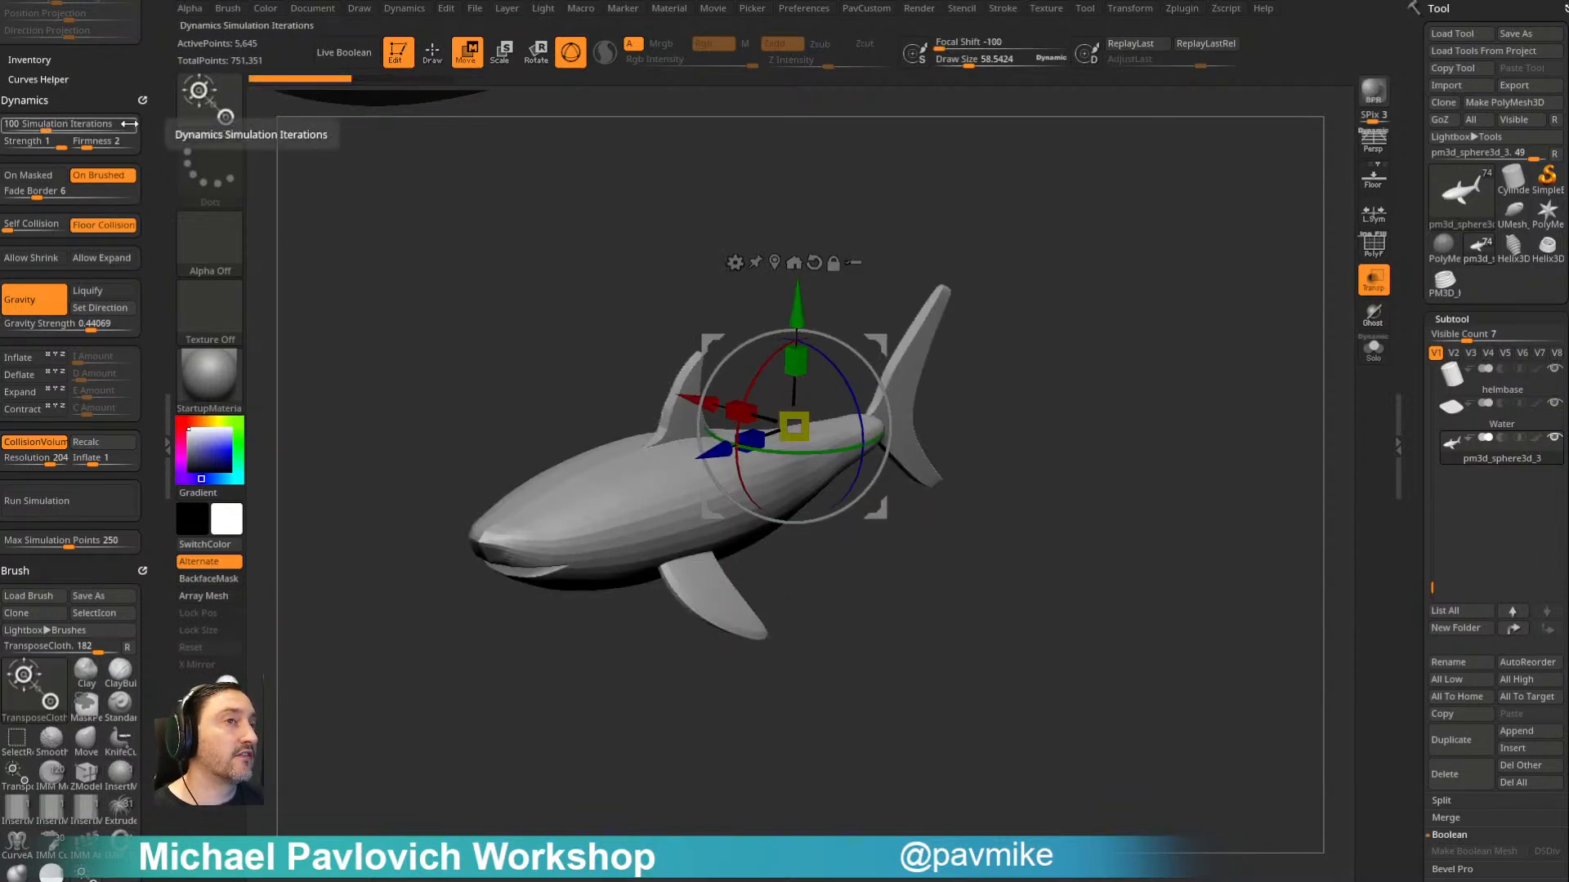
left_click_drag(826, 321, 816, 479)
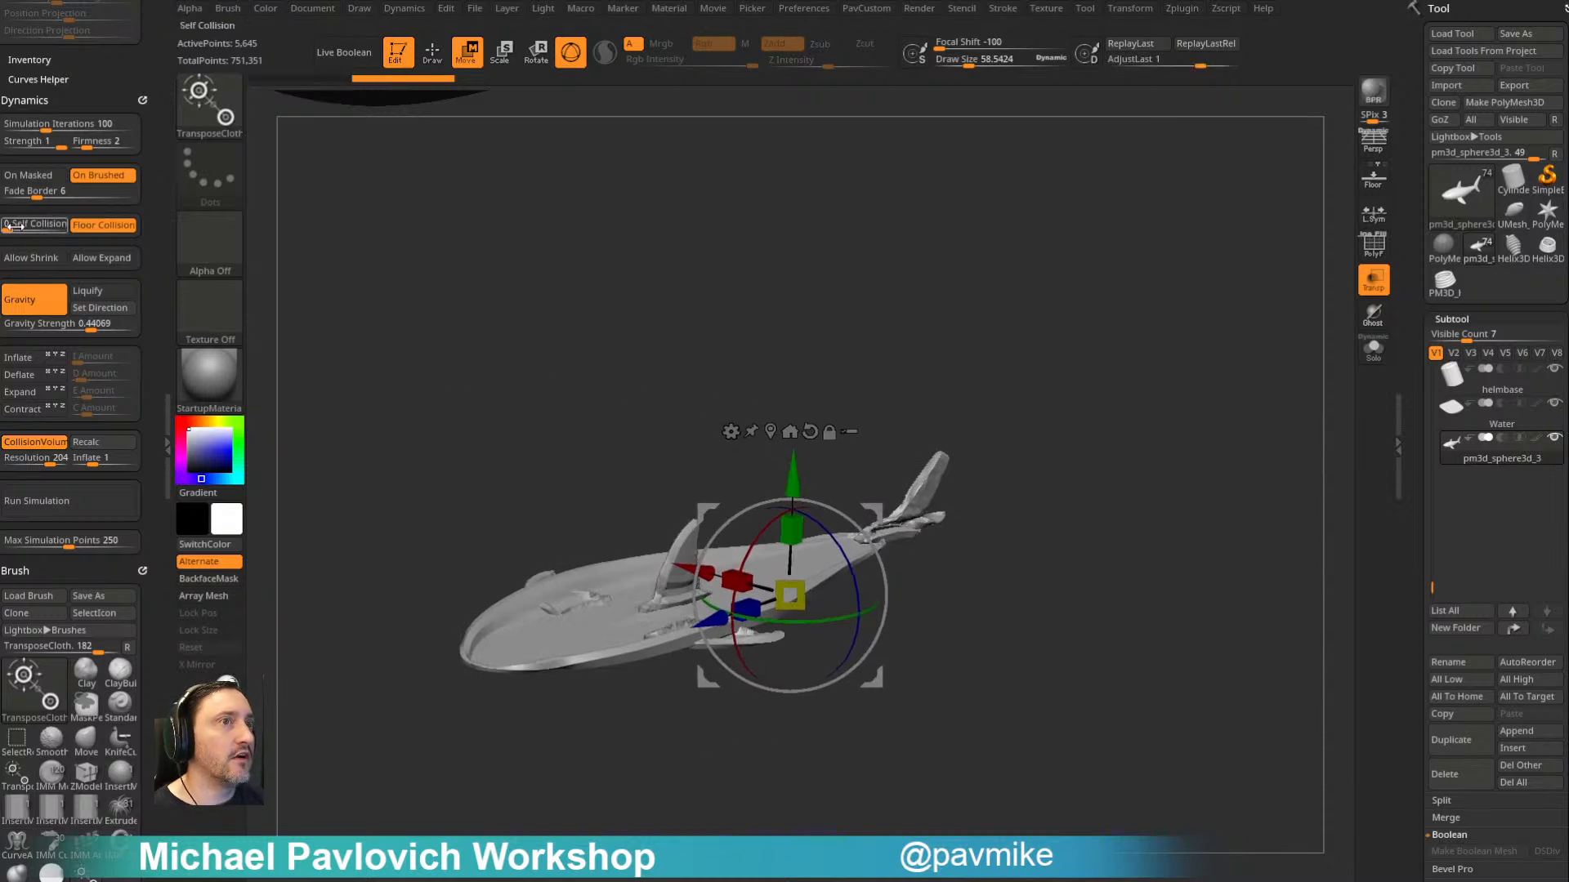
key("ctrl+z")
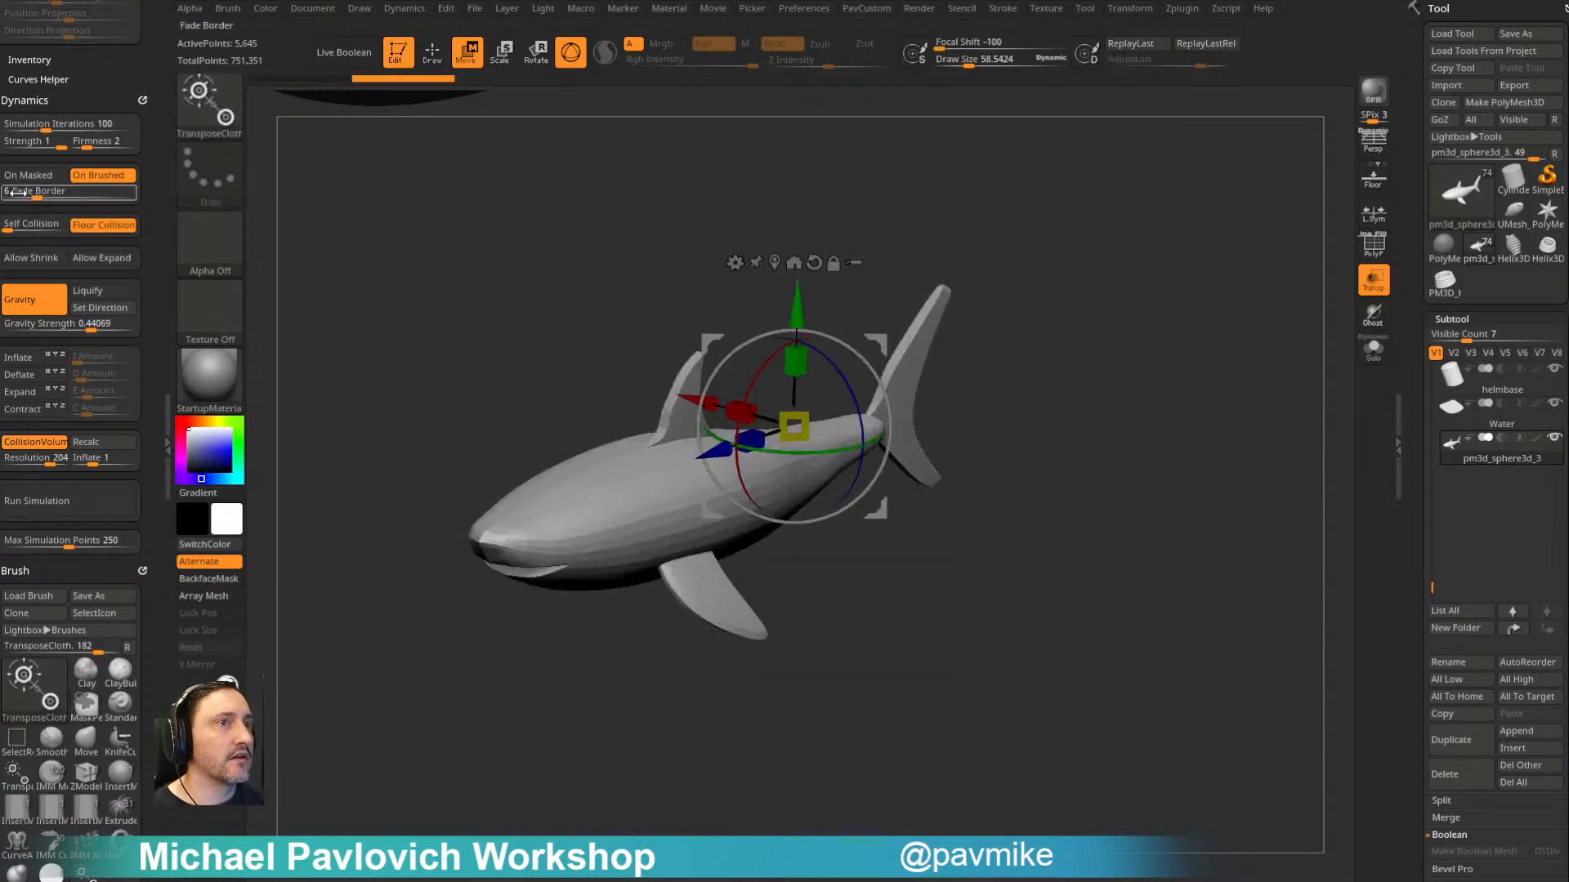
- Try the Self Collision setting with two more cloth moves on the shark, and undo both moves
left_click(33, 227)
left_click_drag(797, 320, 800, 369)
left_click_drag(749, 488, 794, 489)
mouse_move(1040, 286)
left_mouse_down()
mouse_move(1037, 224)
mouse_move(1037, 350)
mouse_move(1046, 333)
mouse_move(1029, 322)
left_mouse_up()
key("ctrl+z")
key("ctrl+z")
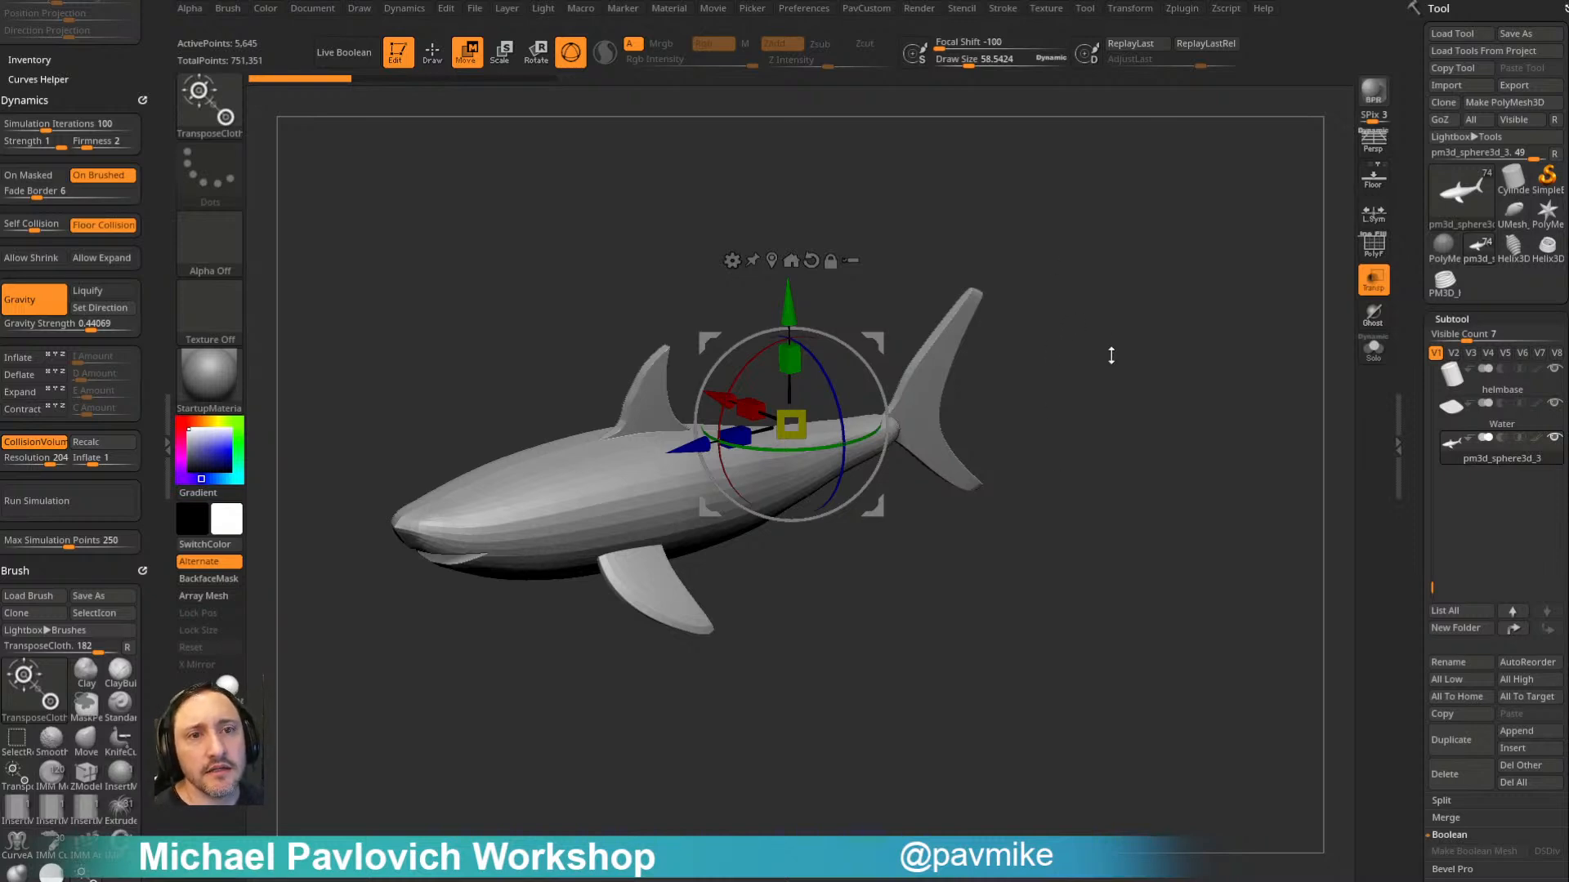
- Return to Draw mode with the ZModeler brush on the shark
key("q")
left_click_drag(1131, 334, 1134, 306, "alt")
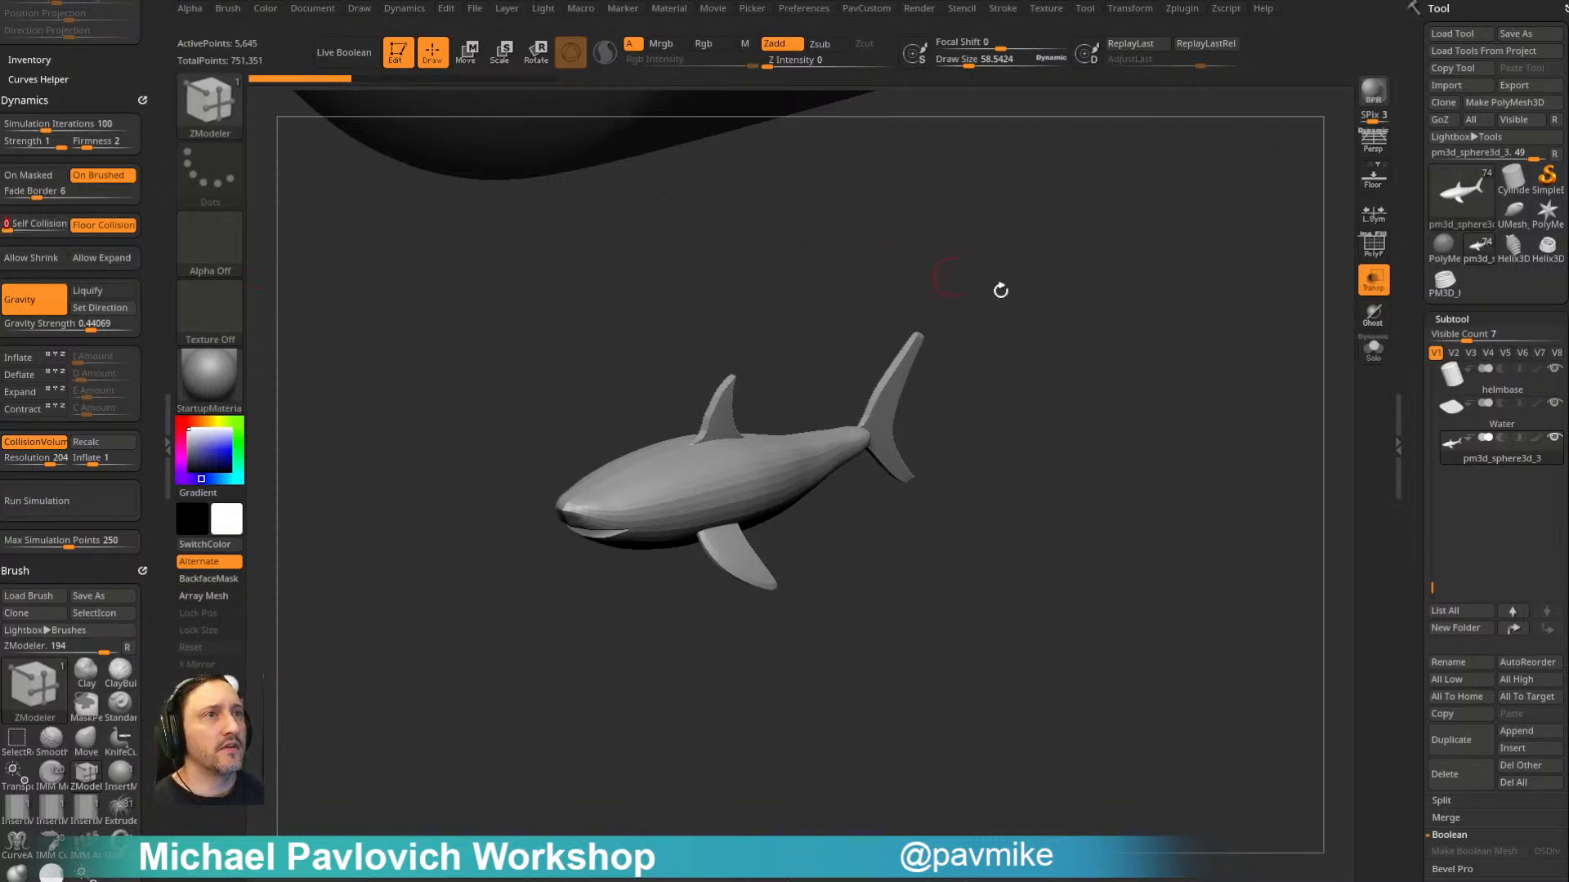
- Switch to the Standard brush and turn off transparency while viewing the bottle and shark
left_click_drag(952, 273, 1299, 332)
left_click_drag(1204, 406, 1167, 461)
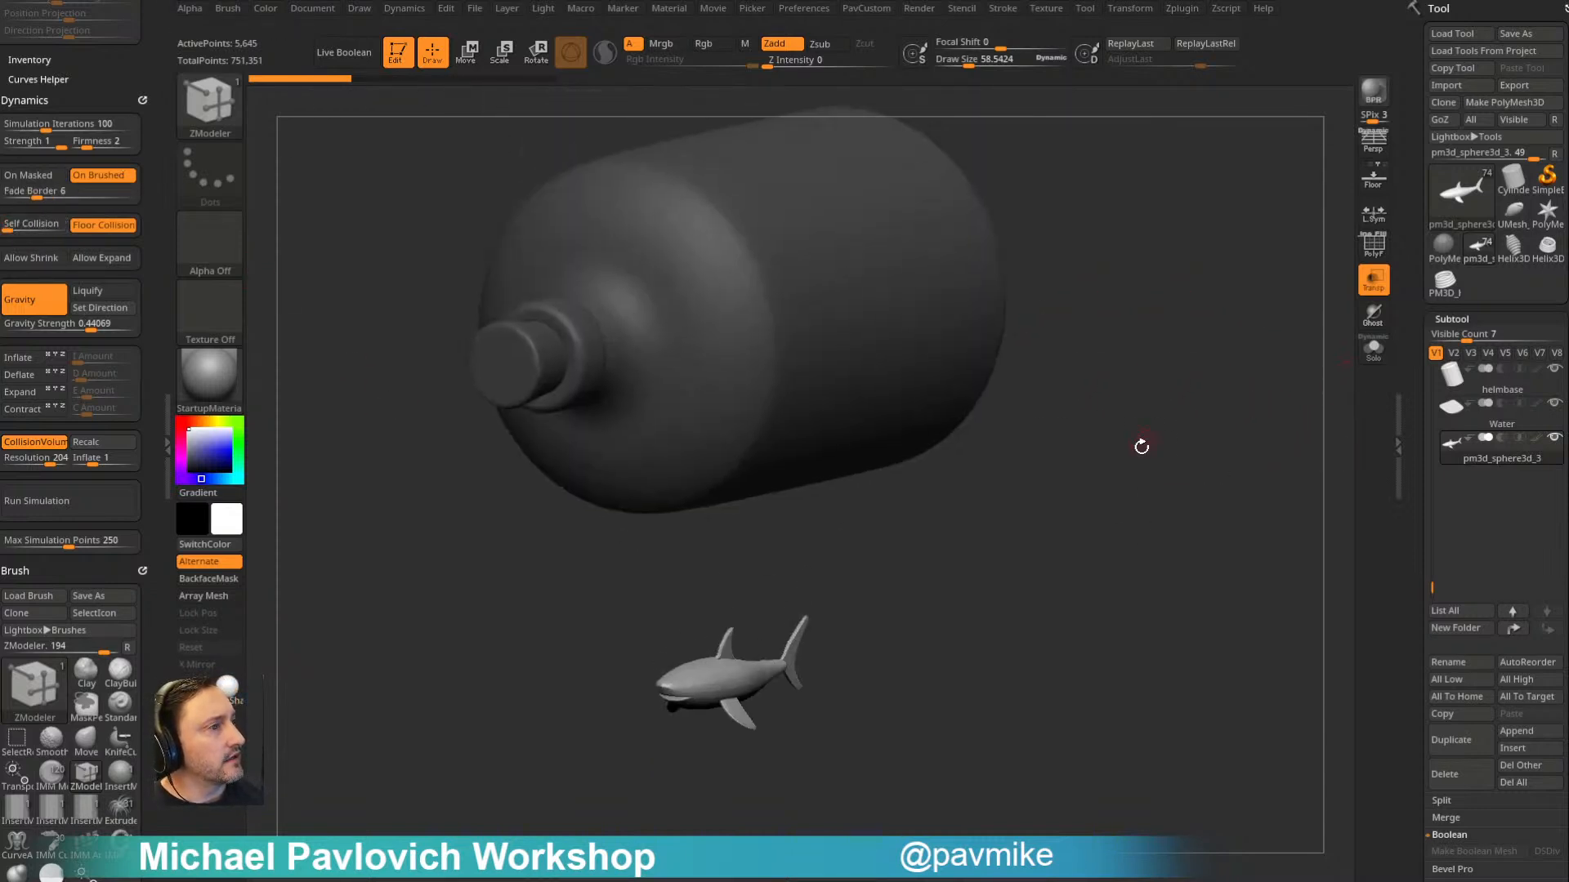
key("b")
key("s")
key("t")
left_click(1363, 291)
mouse_move(1275, 327)
left_mouse_down()
mouse_move(1219, 349)
mouse_move(1225, 270)
mouse_move(1219, 356)
mouse_move(1207, 368)
mouse_move(1198, 353)
mouse_move(1222, 365)
left_mouse_up()
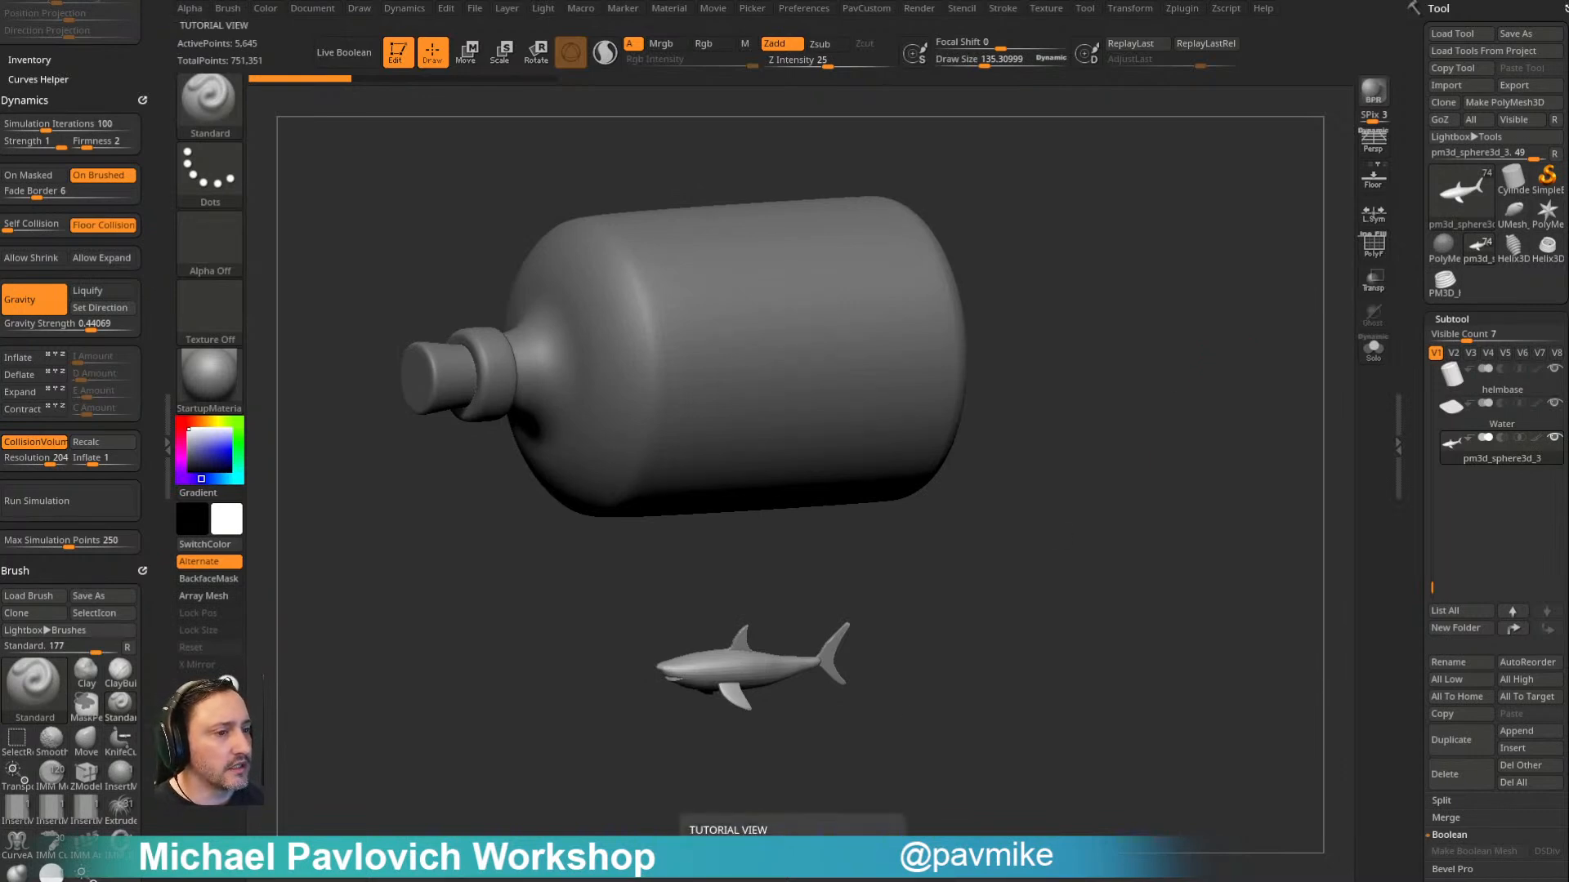
left_click_drag(1044, 432, 1264, 414)
- Hide every subtool except the shark mesh and rename its subtool as shark
left_click(1558, 441)
left_click_drag(1331, 463, 1233, 482)
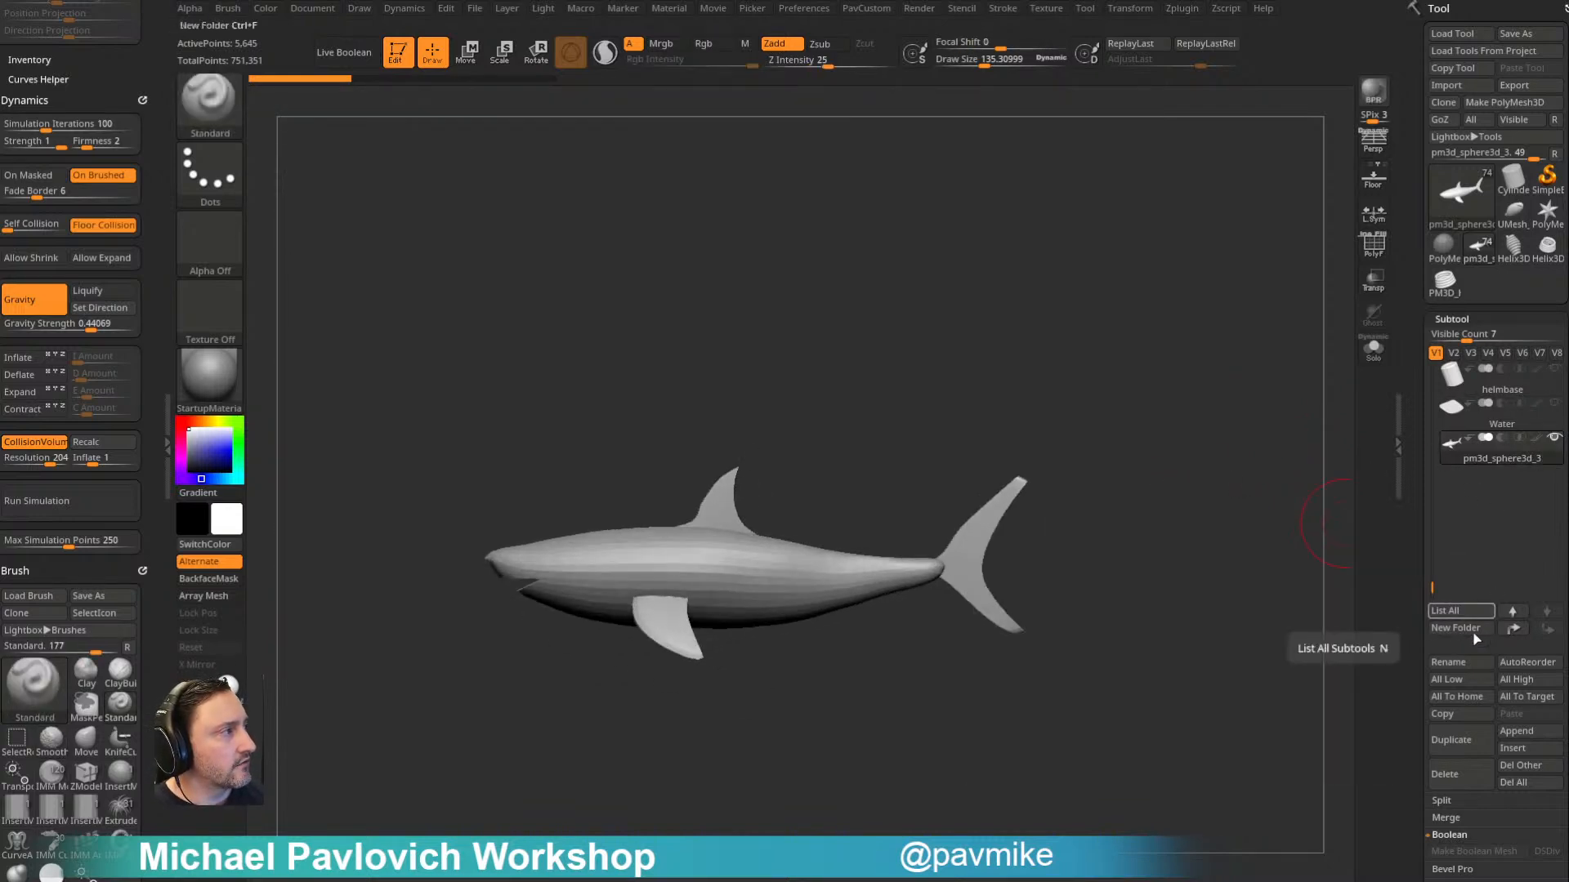
left_click(1451, 660)
type("shark")
key("Return")
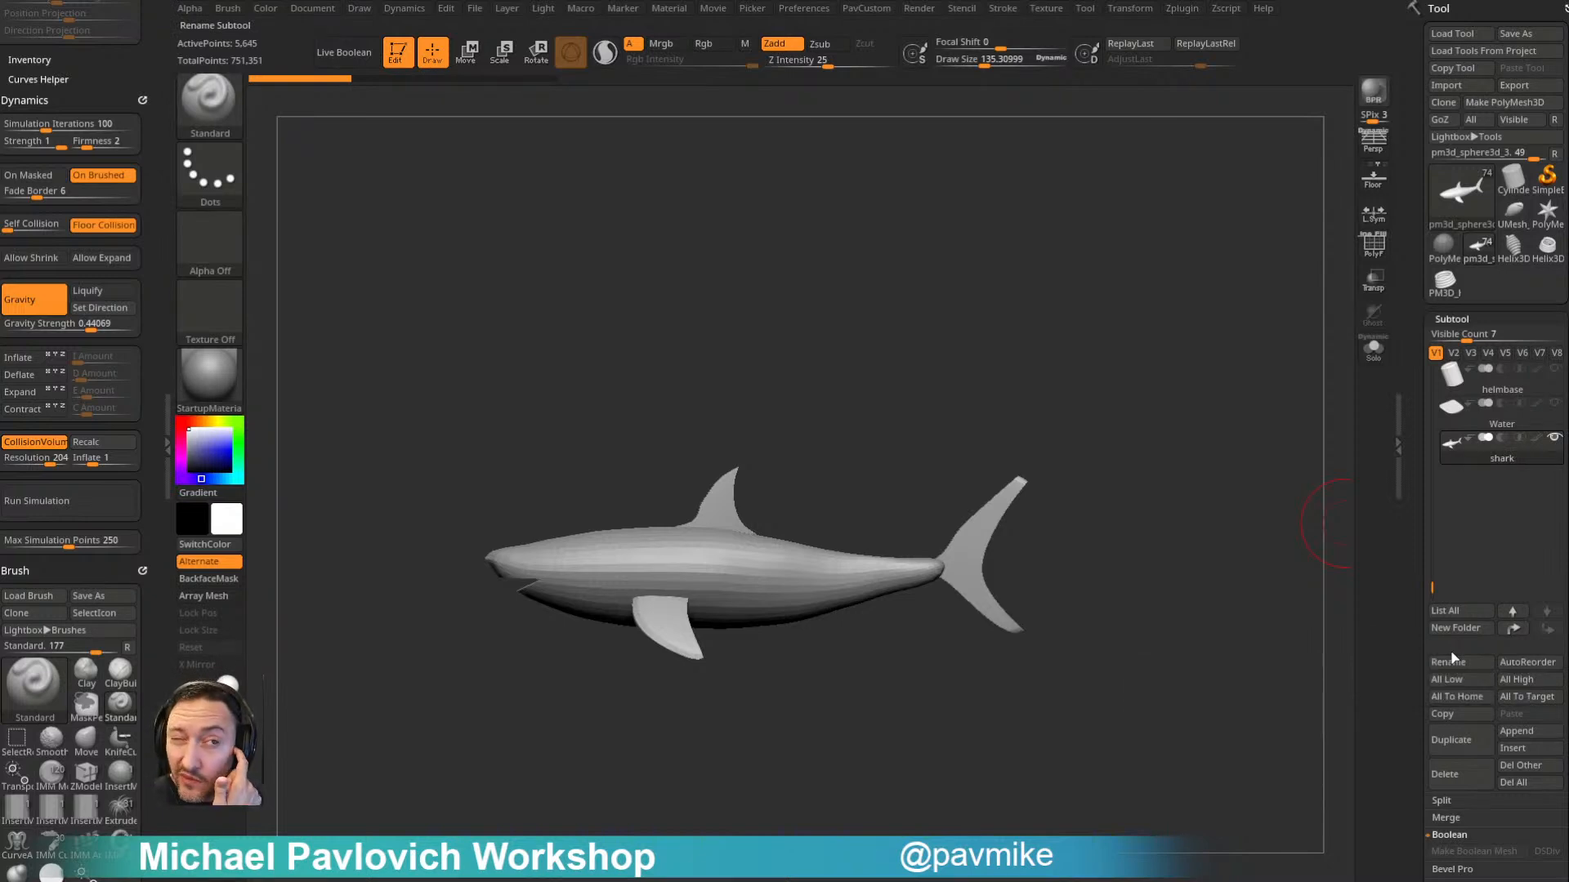
- Display the polyframe on the shark, compare its profile with the side-view reference image, and hide the reference
left_click(1373, 246)
left_click_drag(1233, 273, 1216, 351, "alt")
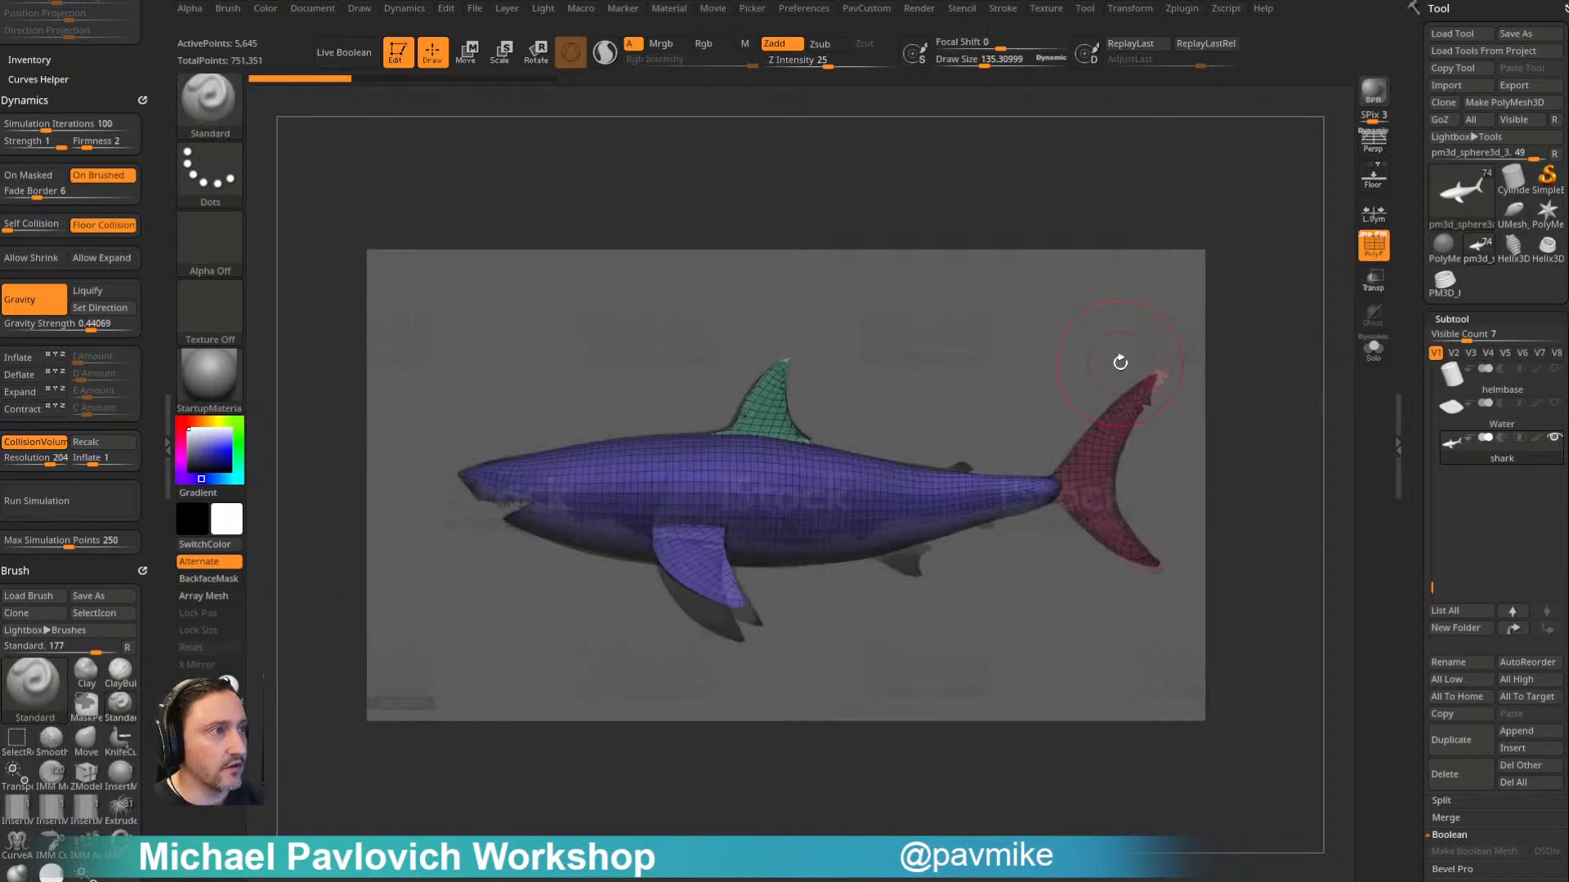
key("bracketleft")
key("bracketleft")
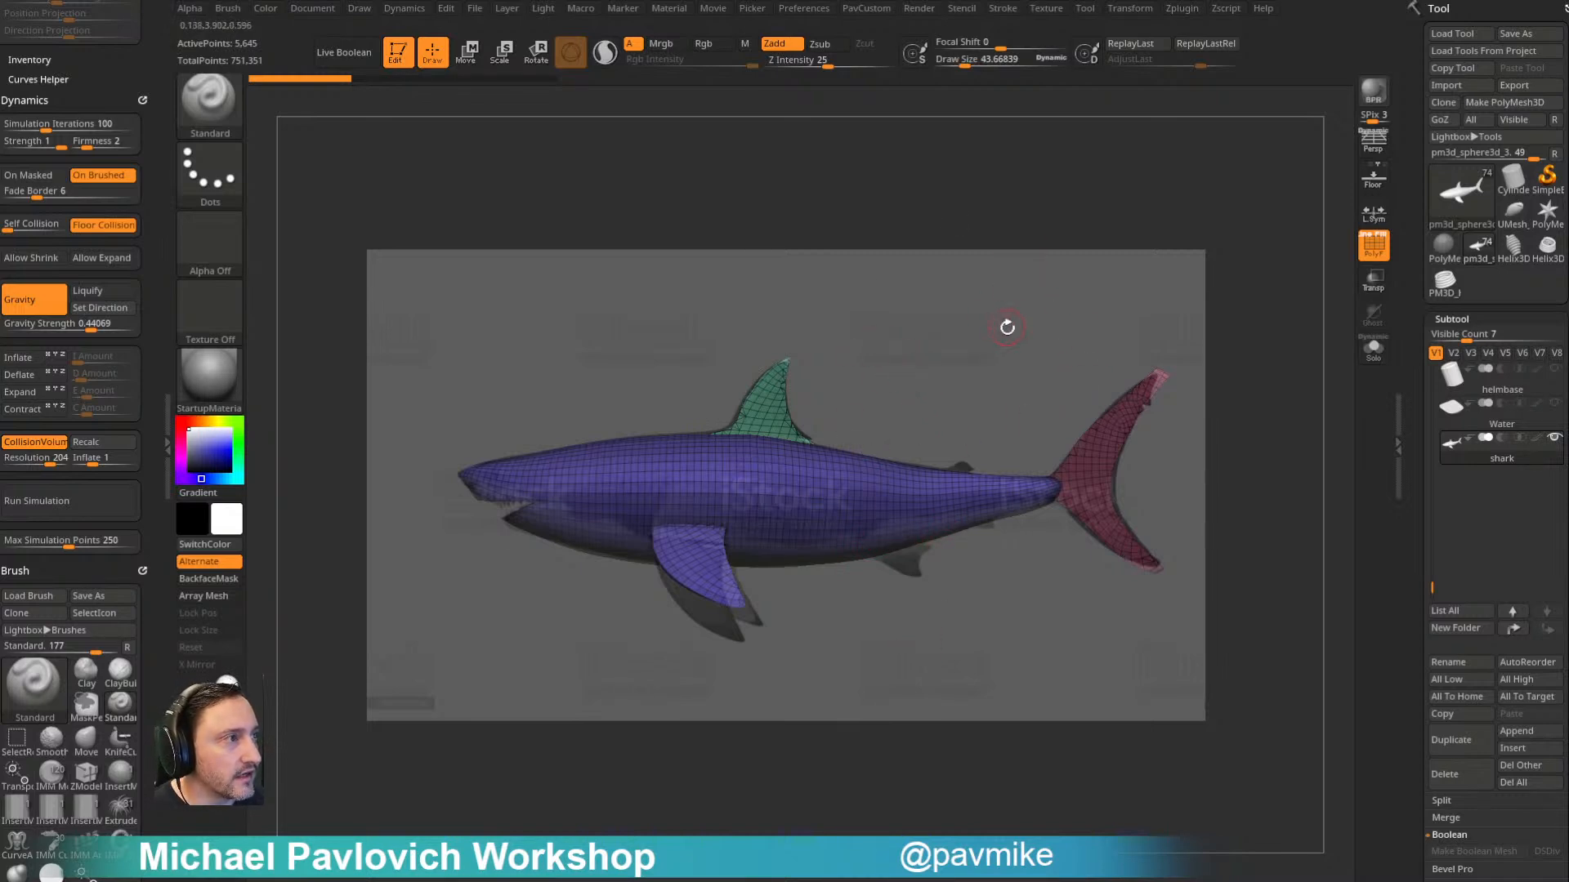
left_click_drag(987, 360, 1334, 344)
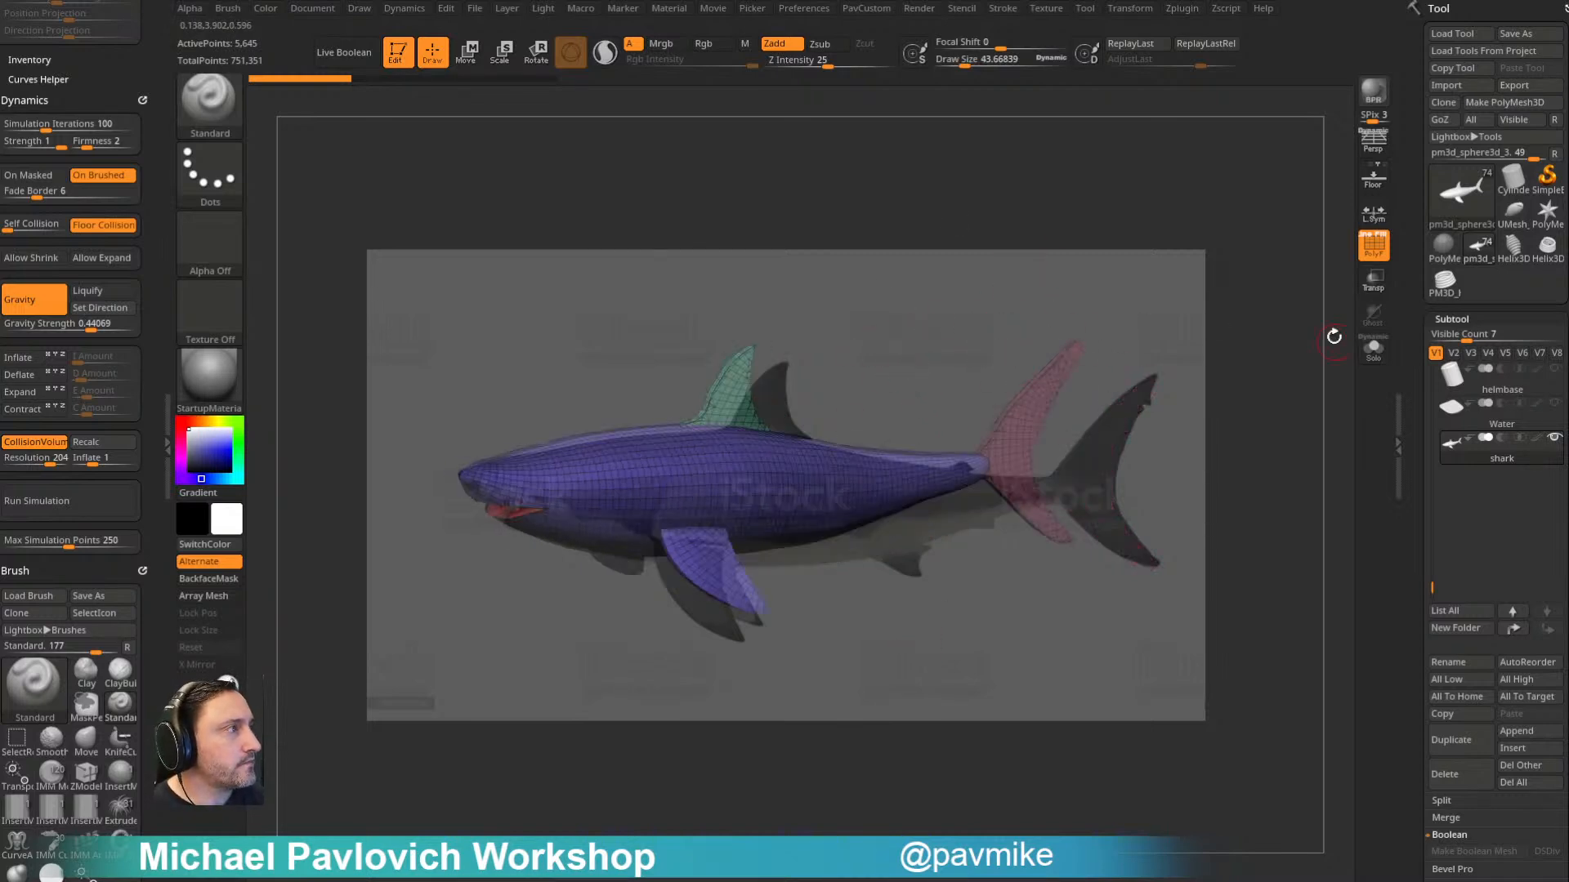
key("shift+z")
key("f")
mouse_move(1058, 298)
left_mouse_down()
mouse_move(1082, 368)
mouse_move(1144, 385)
mouse_move(977, 424)
left_mouse_up()
- Isolate the shark's fins and tail from the body and give them separate polygroups with Auto Groups
key("bracketright")
key("bracketright")
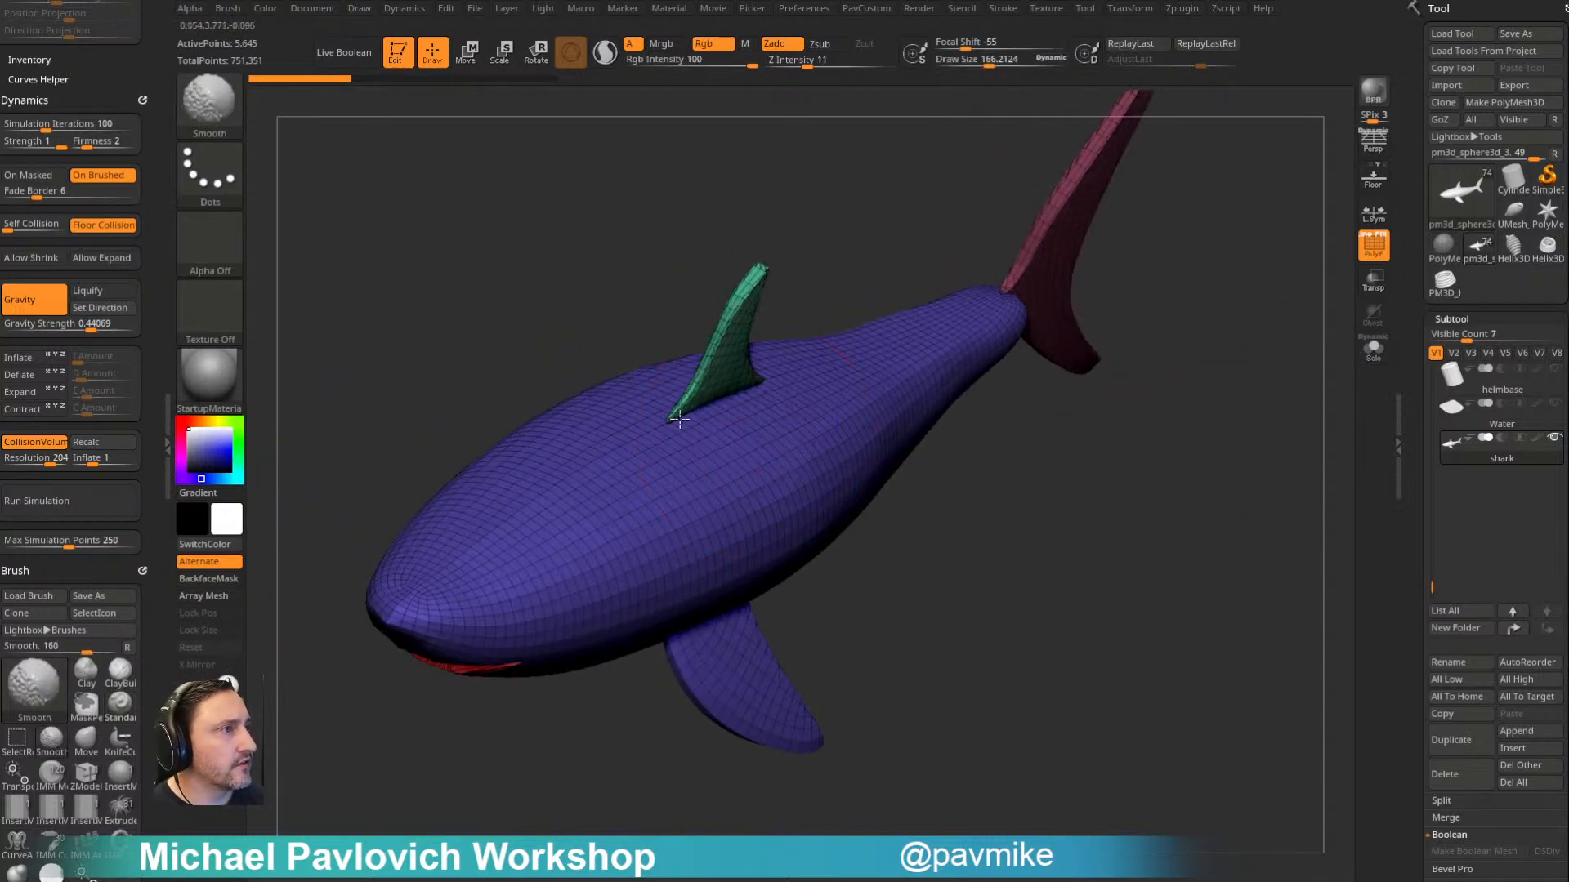
mouse_move(1032, 518)
left_mouse_down()
mouse_move(961, 540)
mouse_move(1027, 521)
mouse_move(1010, 531)
left_mouse_up()
key("2")
left_click_drag(1000, 713, 959, 699)
left_click(928, 514, "ctrl+shift")
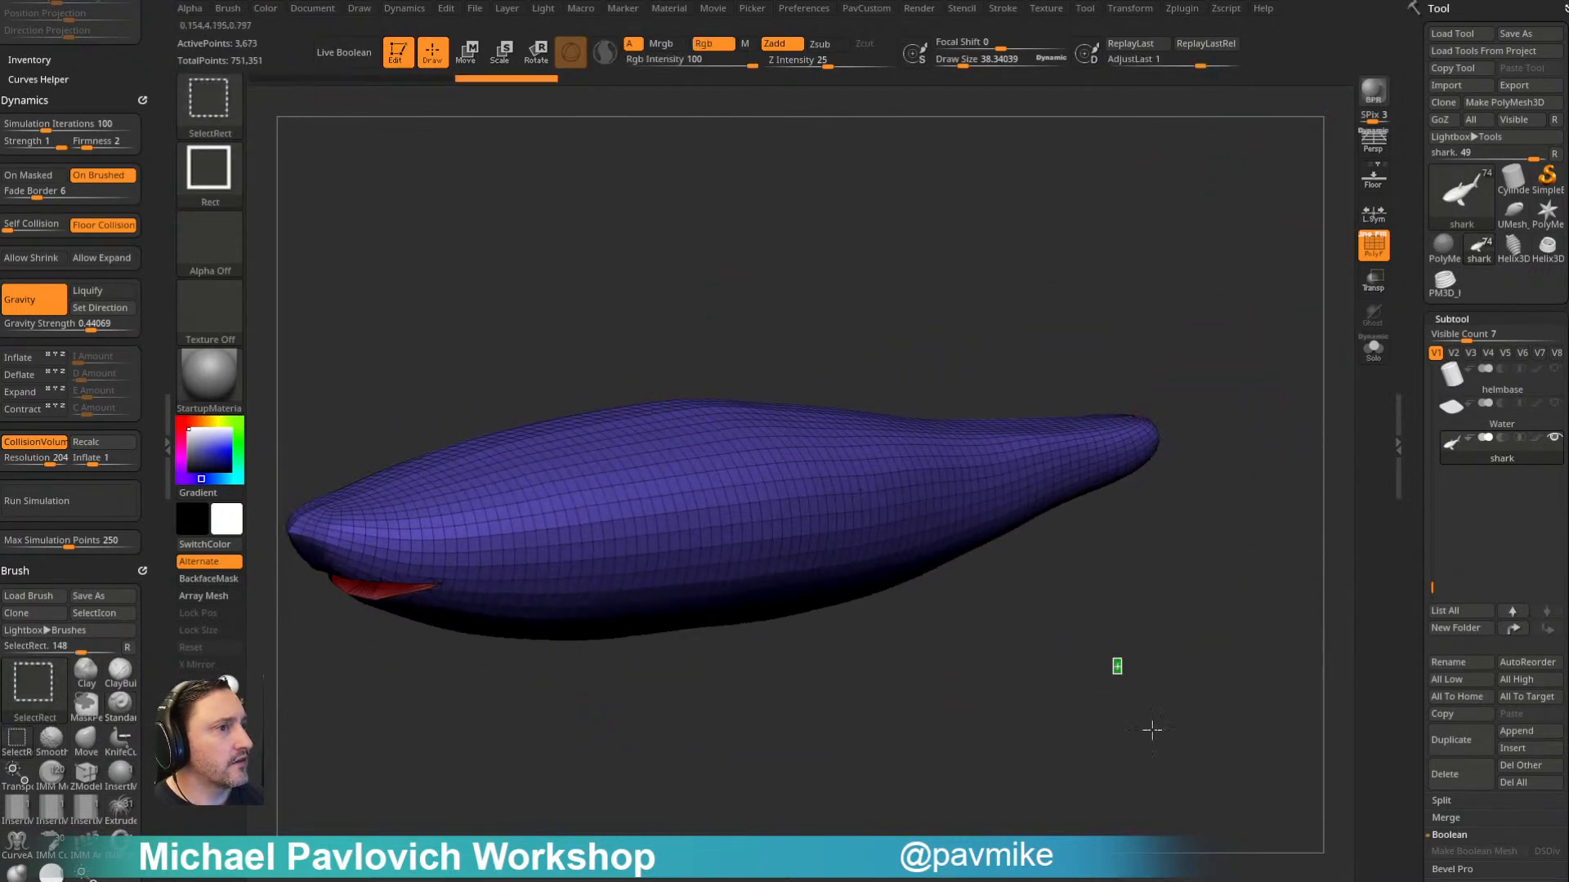
left_click(1160, 727, "ctrl+shift")
key("2")
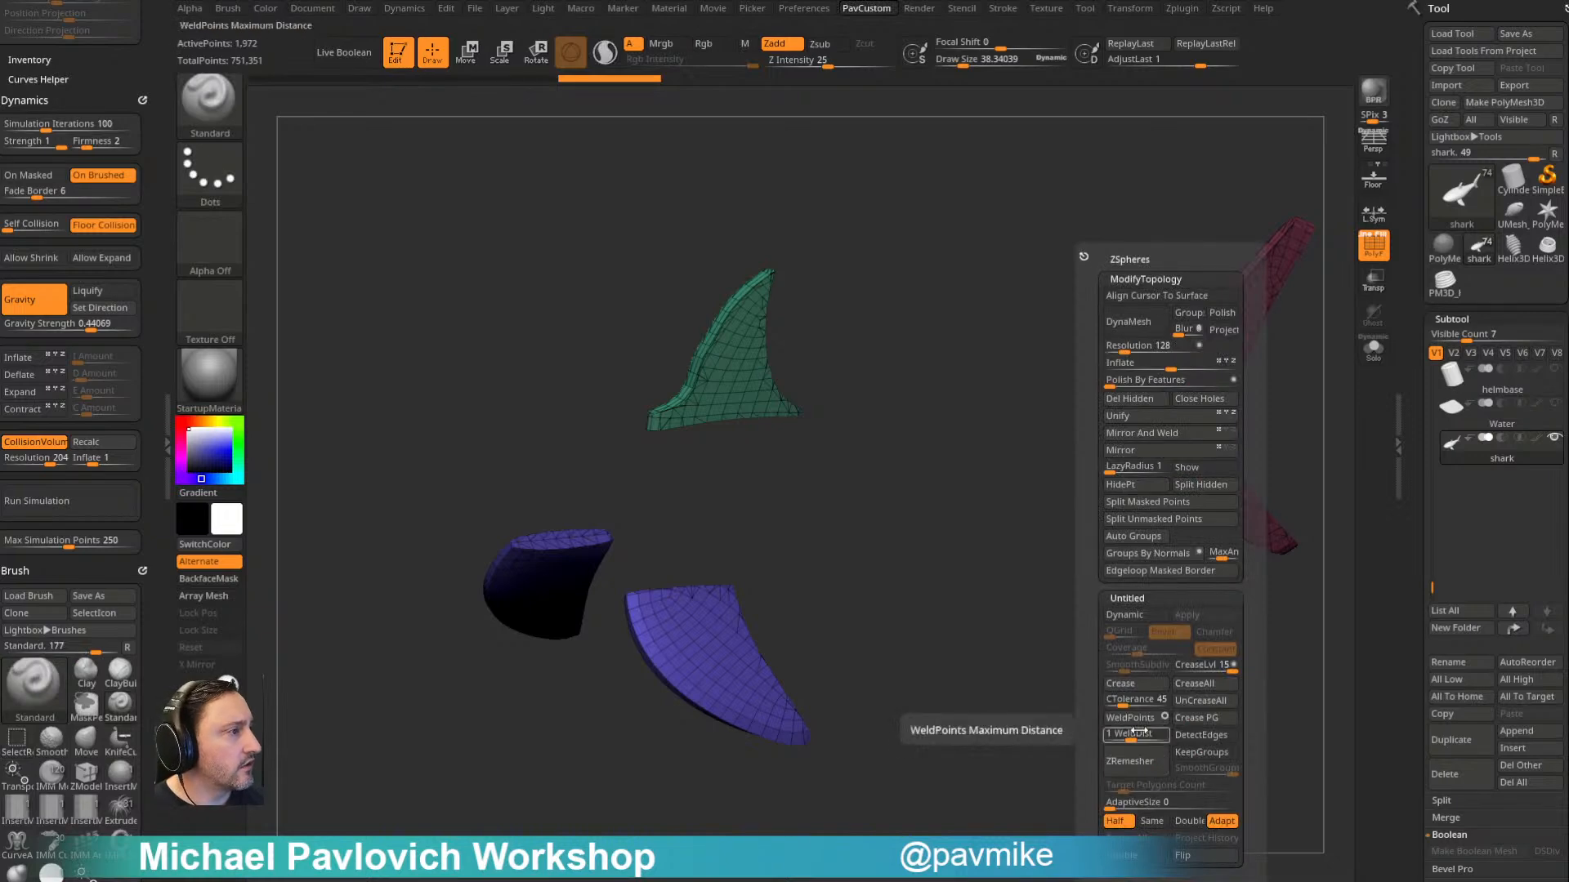
left_click(1149, 536)
left_click(1062, 658, "ctrl+shift")
key("2")
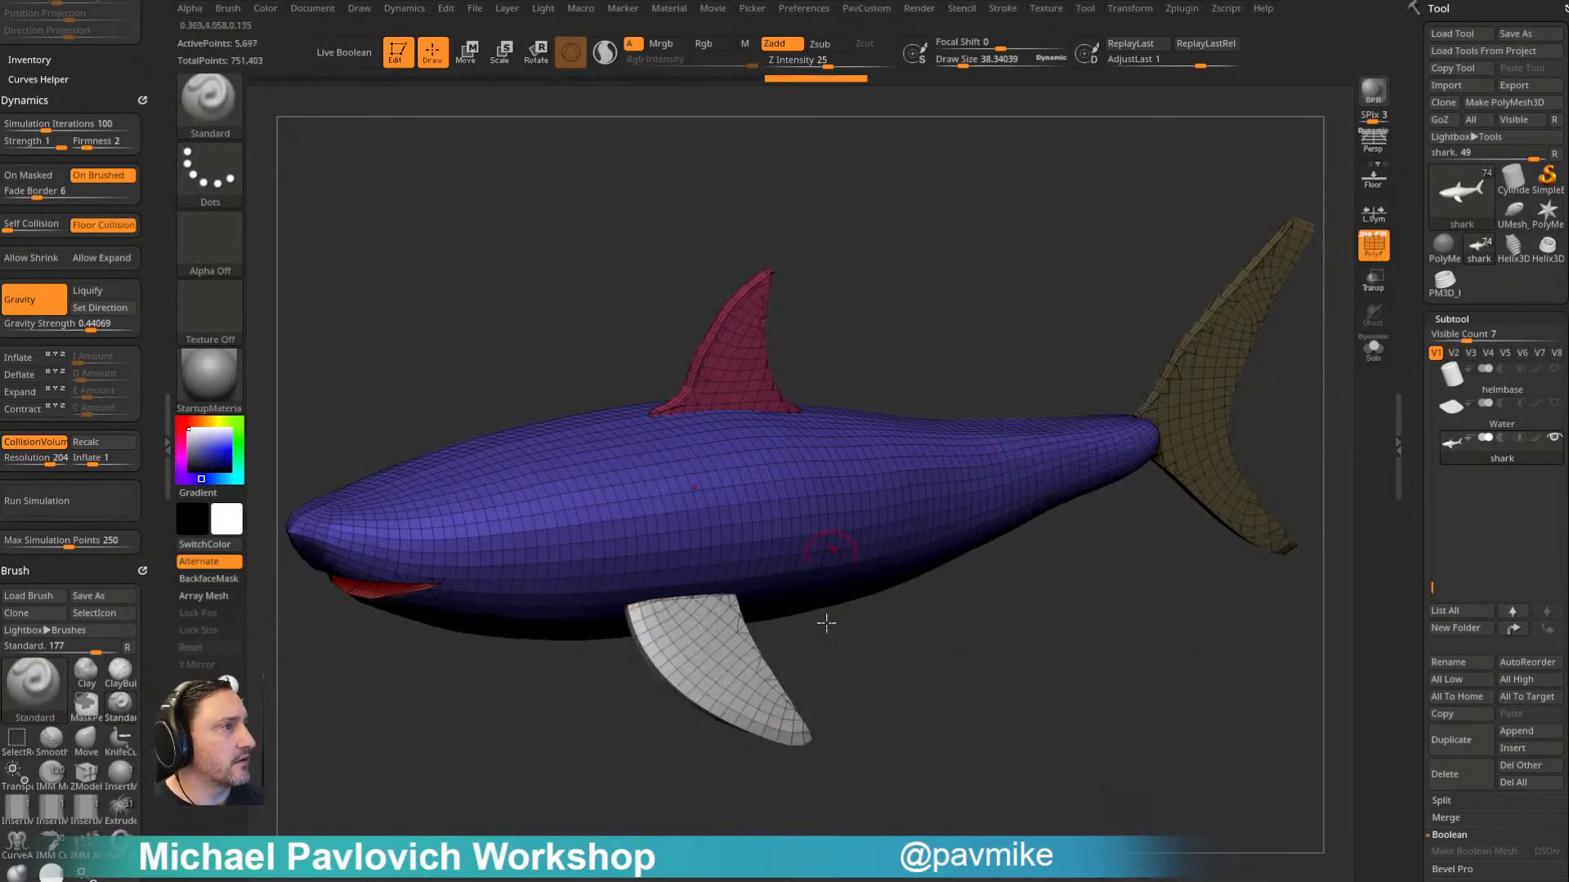
- Fuse the shark's body, fins and tail into one mesh with Remesh By Union, and return to Draw mode
key("w")
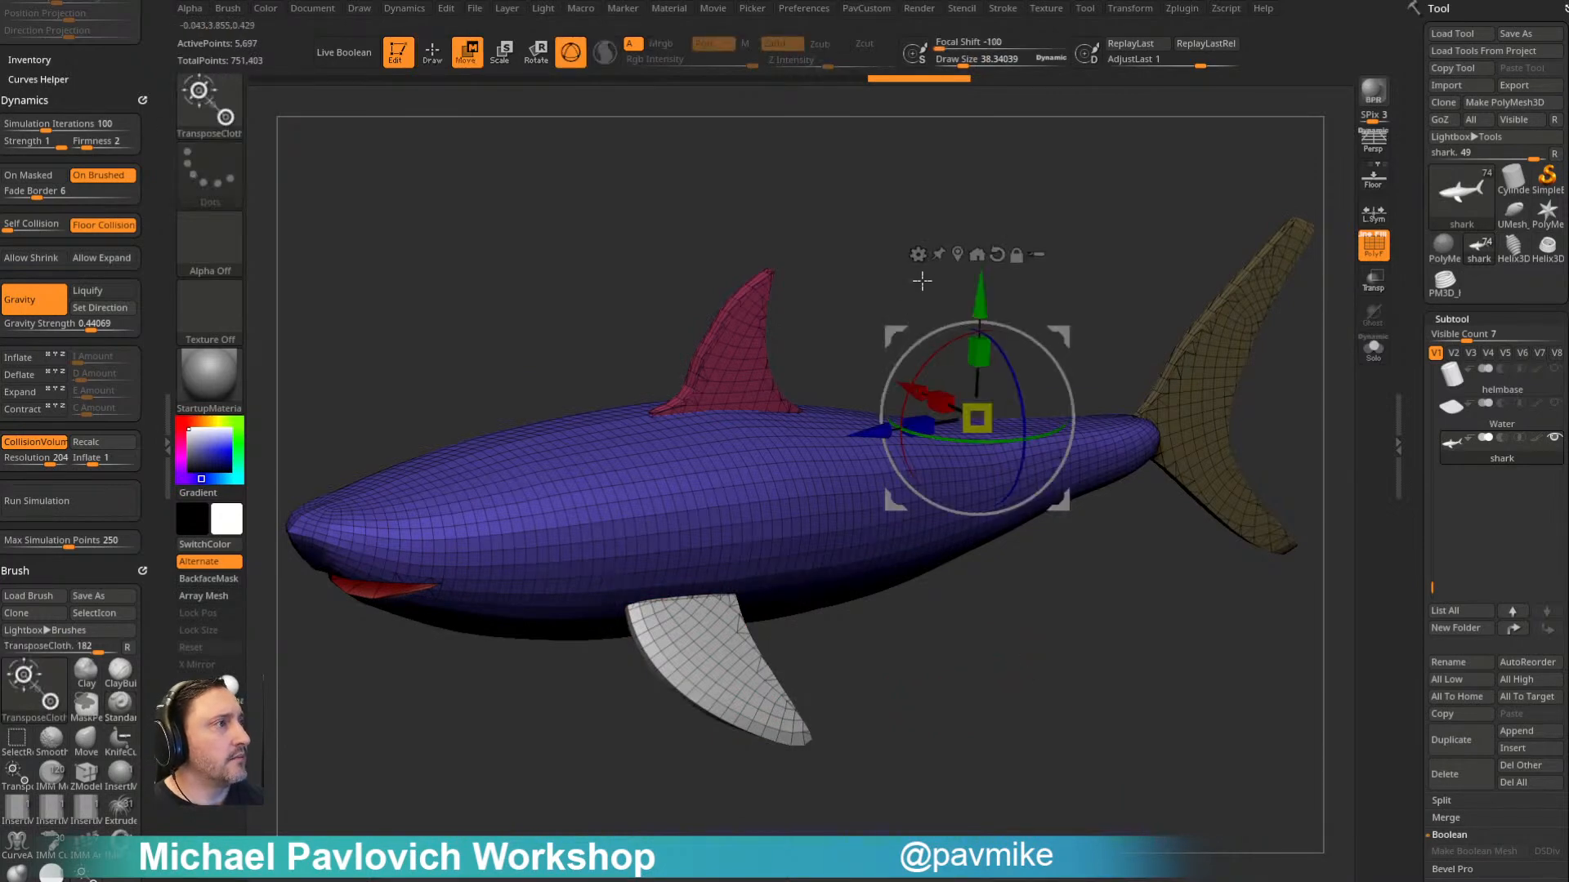
left_click(919, 254)
left_click(1184, 364)
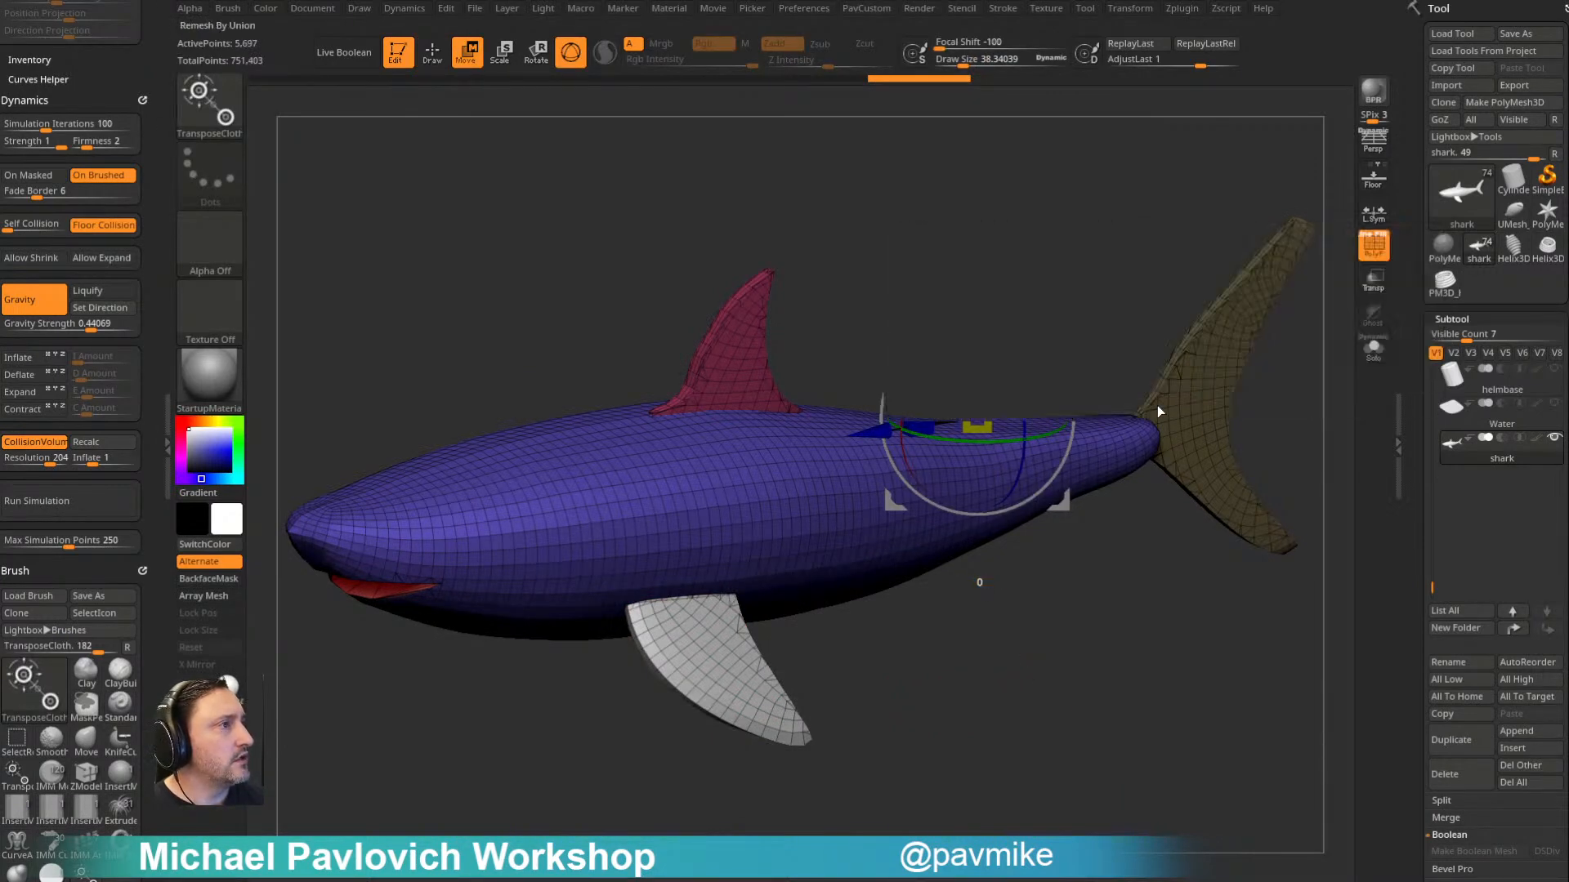
key("q")
mouse_move(1047, 634)
left_mouse_down()
mouse_move(1096, 634)
mouse_move(1052, 633)
mouse_move(1062, 643)
left_mouse_up()
- Enable KeepGroups and try ZRemesher on the shark with the Half option, undoing the remesh
key("space")
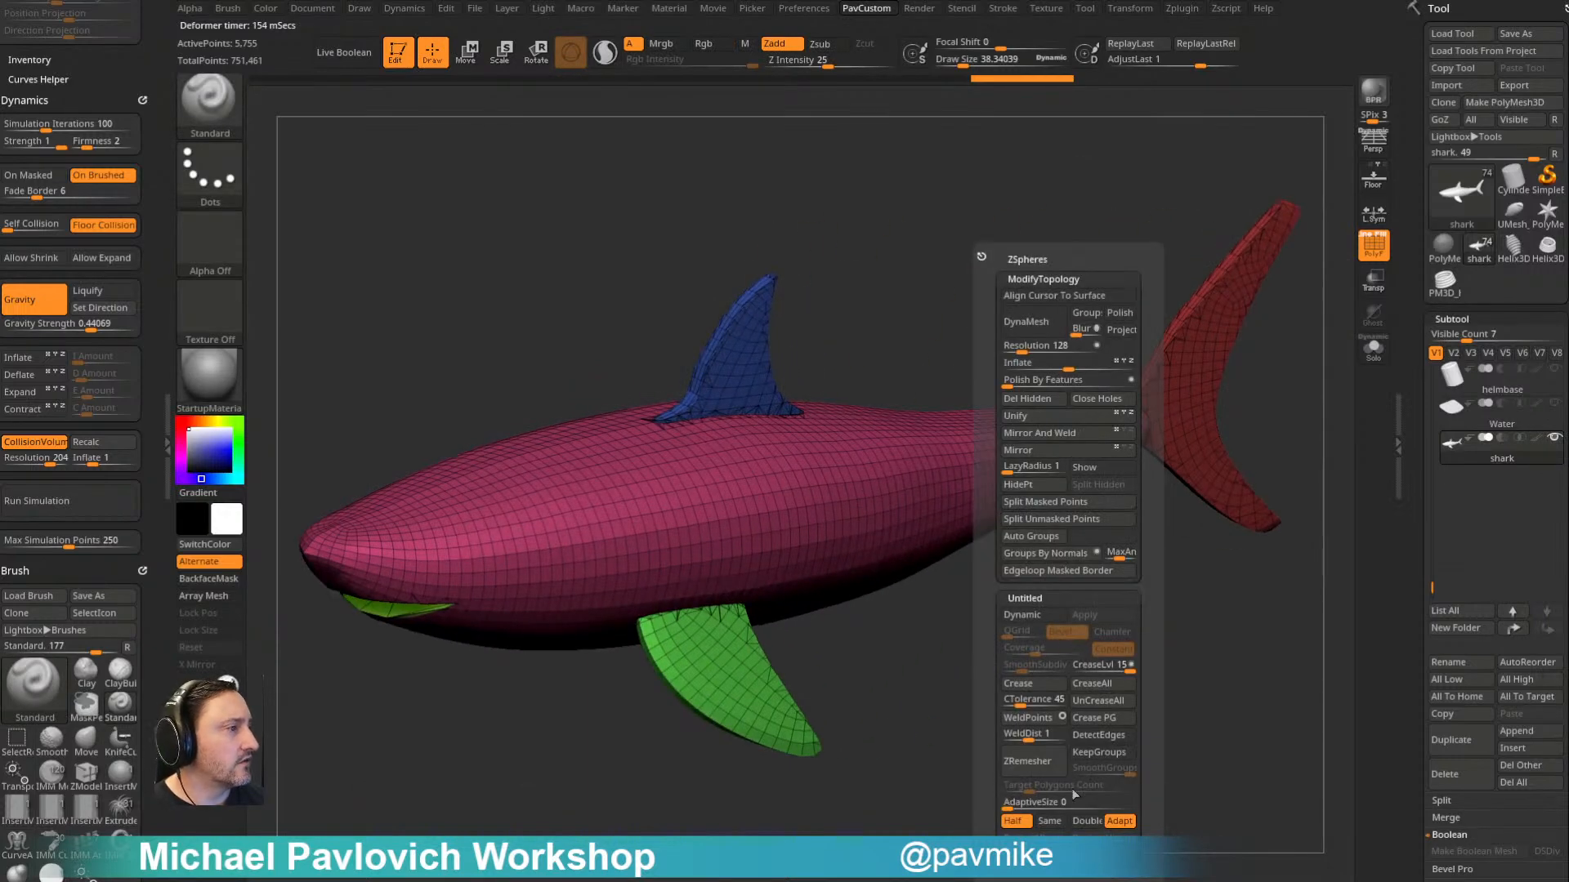
left_click(1099, 752)
left_click(1043, 762)
left_click_drag(1029, 719, 1036, 676)
key("ctrl+z")
- Try ZRemesher on the shark with the Same and Double options, undoing each remesh
key("space")
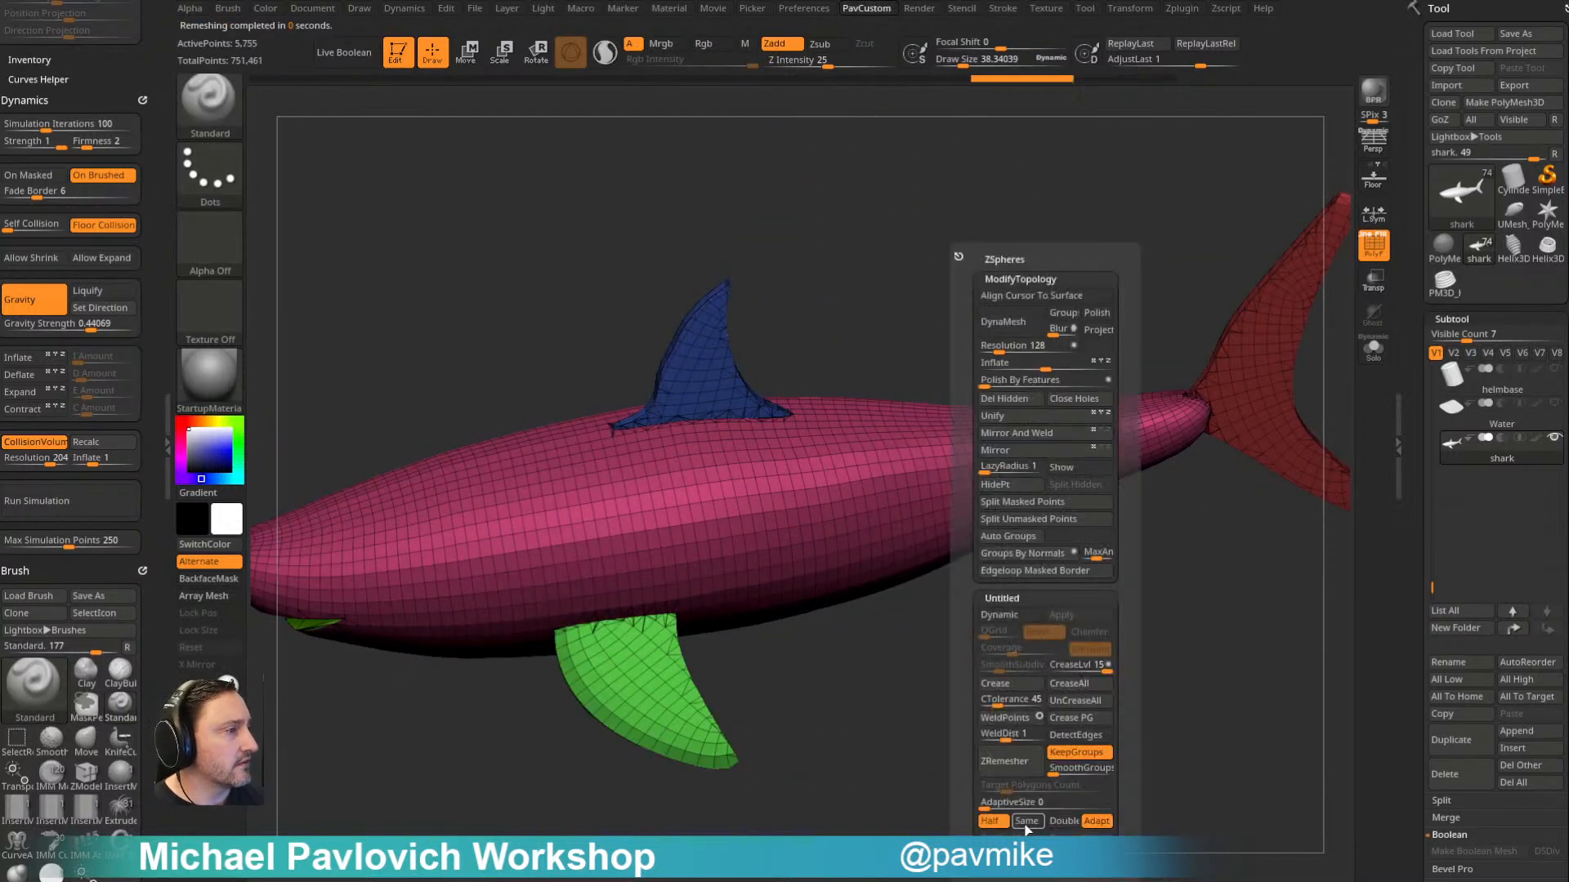
left_click(1026, 821)
left_click(1030, 764)
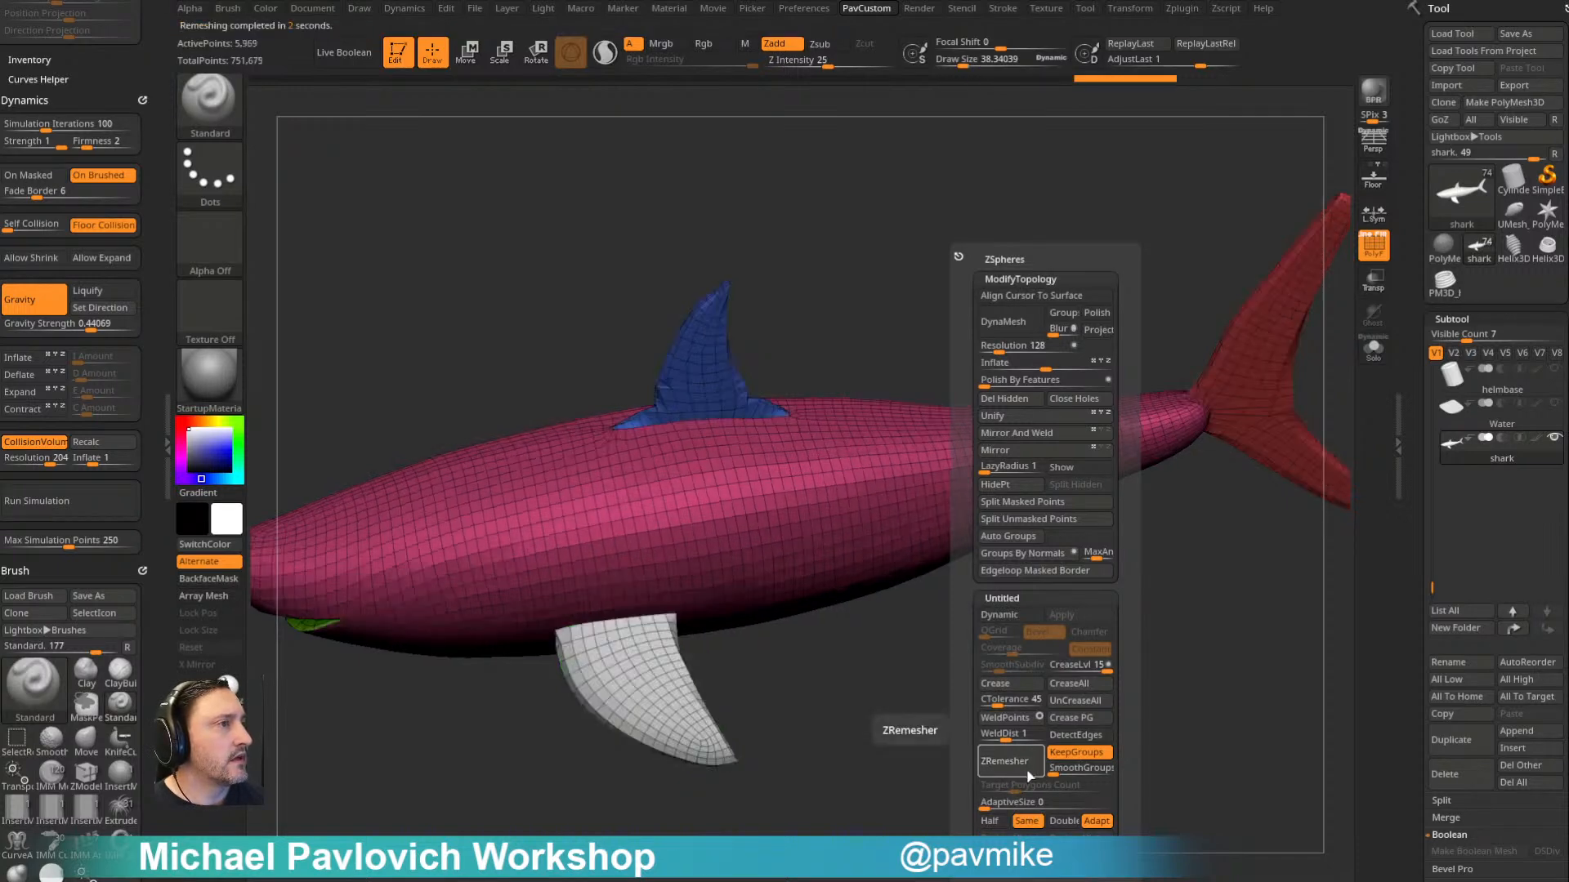
key("ctrl+z")
left_click(1063, 822)
left_click(1036, 768)
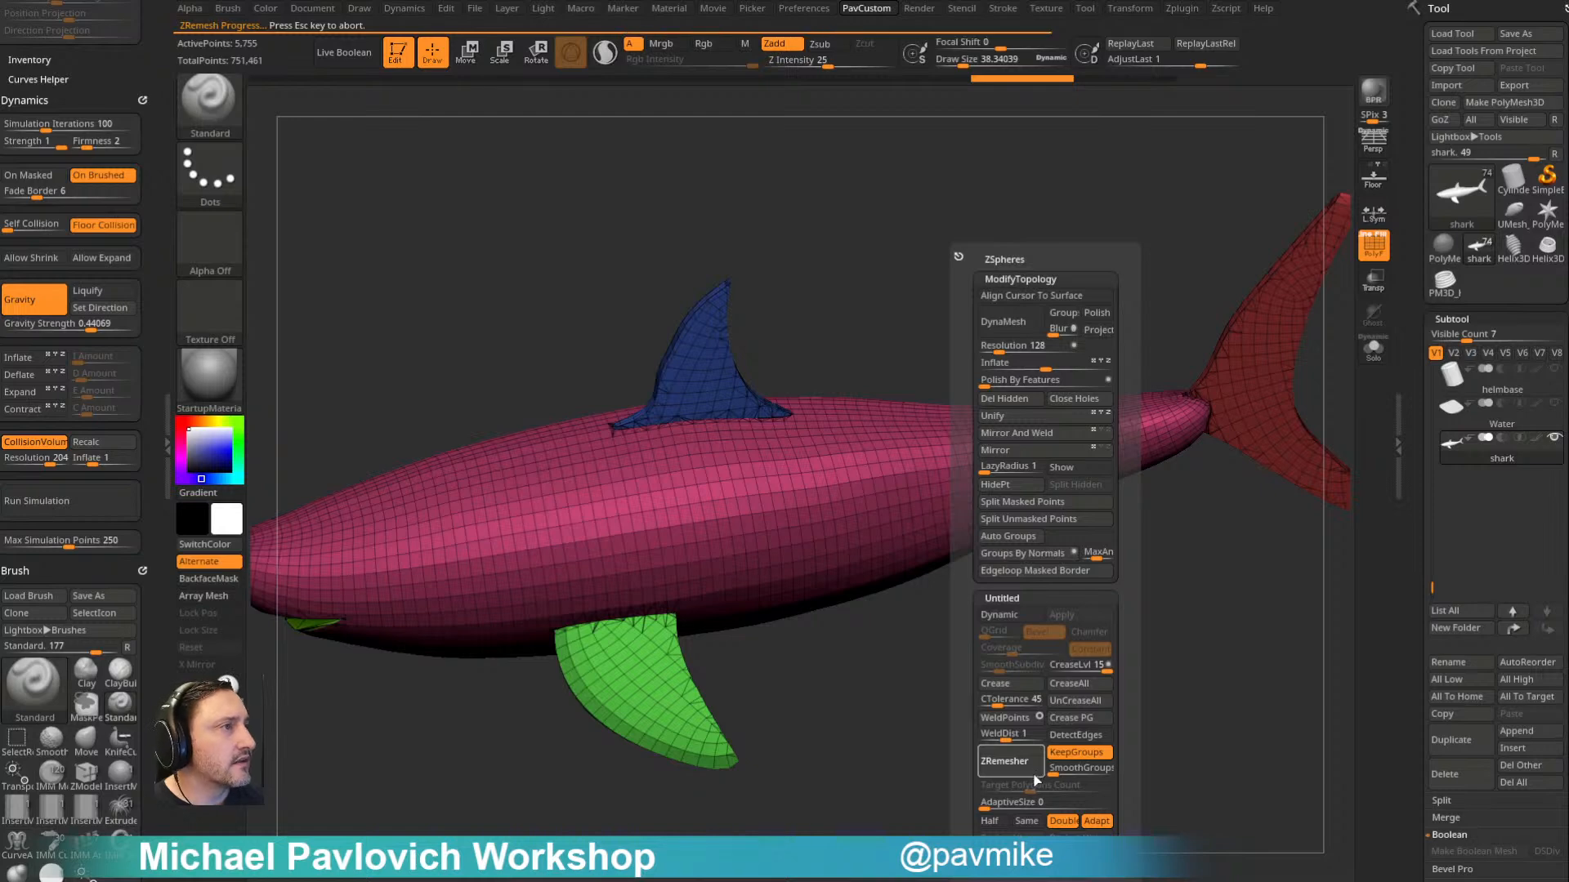
mouse_move(899, 780)
left_mouse_down()
mouse_move(889, 752)
mouse_move(913, 805)
left_mouse_up()
key("ctrl+z")
- Set WeldDist to 8.185 and weld the shark's close points around the fin and tail seams
left_click_drag(939, 310, 1088, 393)
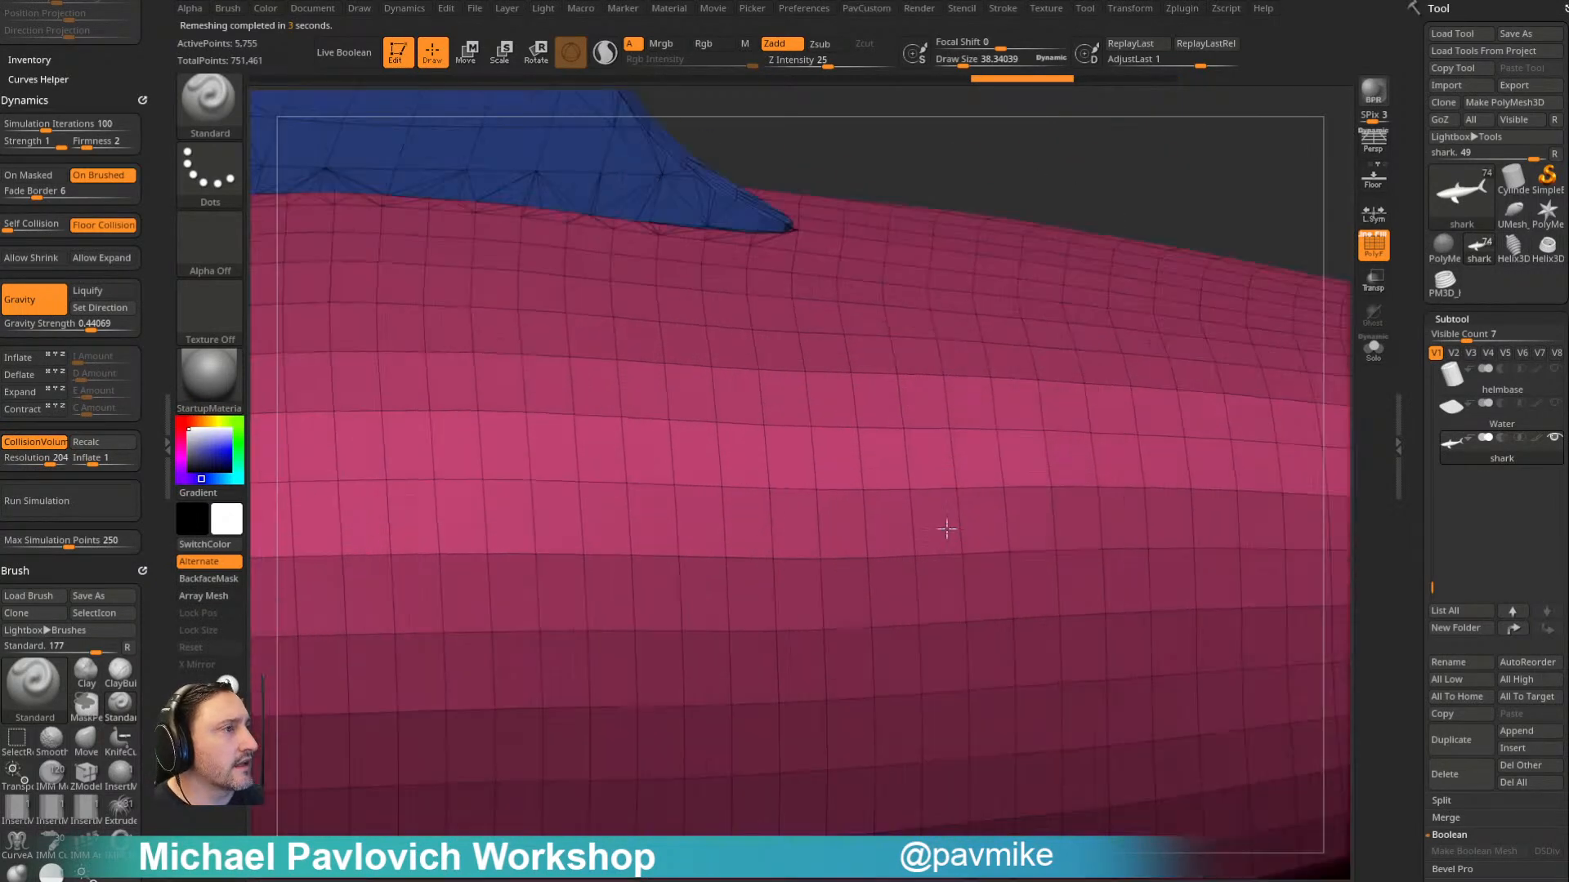
mouse_move(945, 526)
left_mouse_down("alt")
mouse_move(746, 252)
mouse_move(763, 500)
mouse_move(662, 550)
left_mouse_up("alt")
left_click_drag(1014, 399, 967, 238, "alt")
key("2")
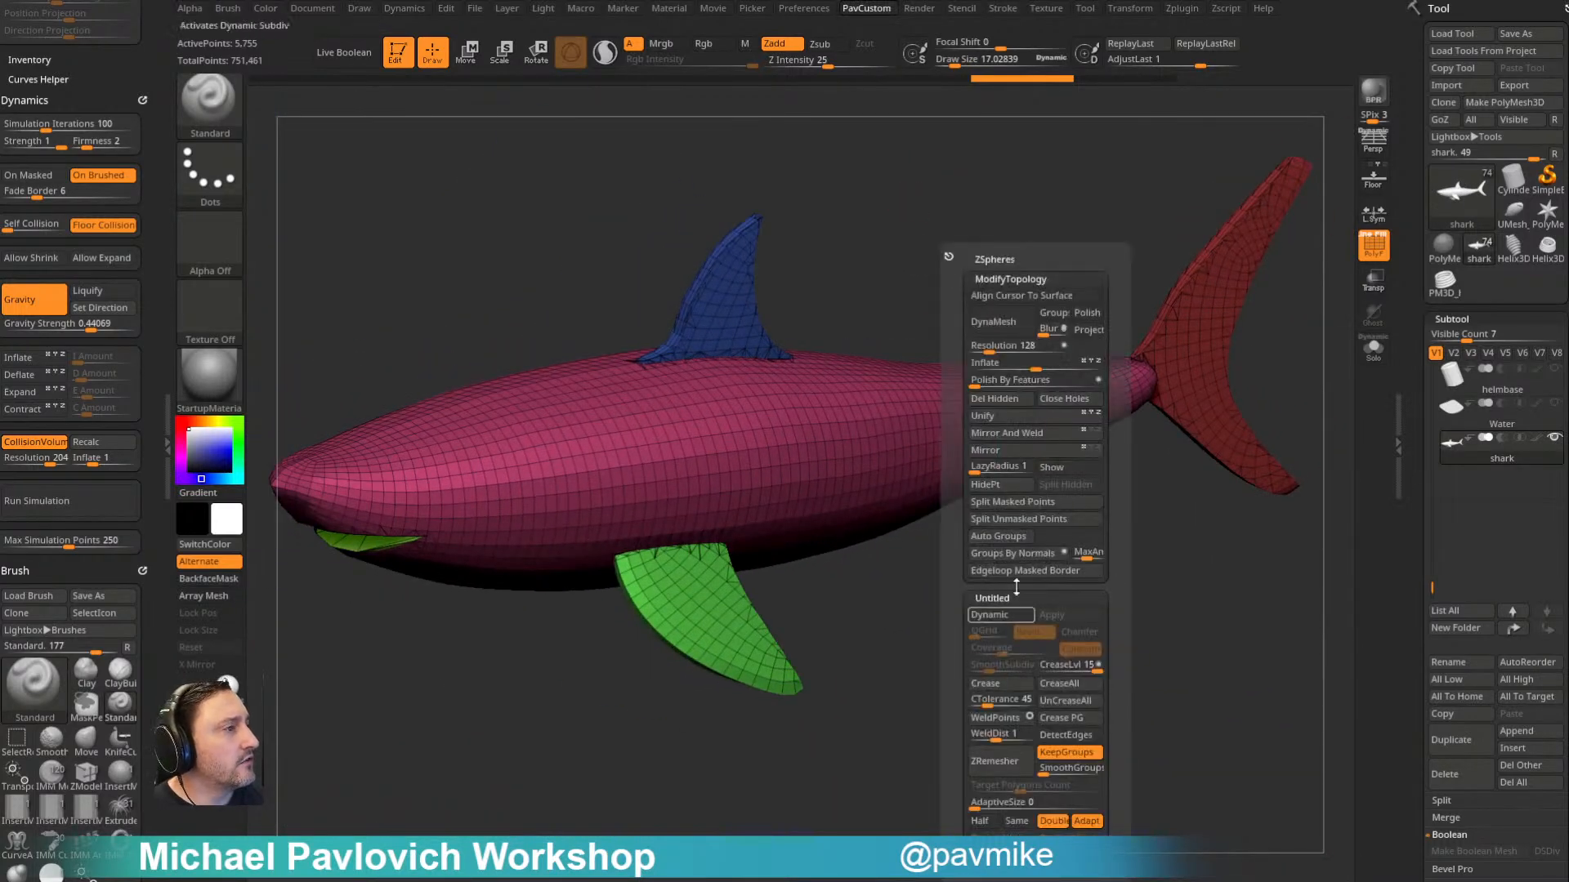
left_click_drag(998, 733, 1009, 731)
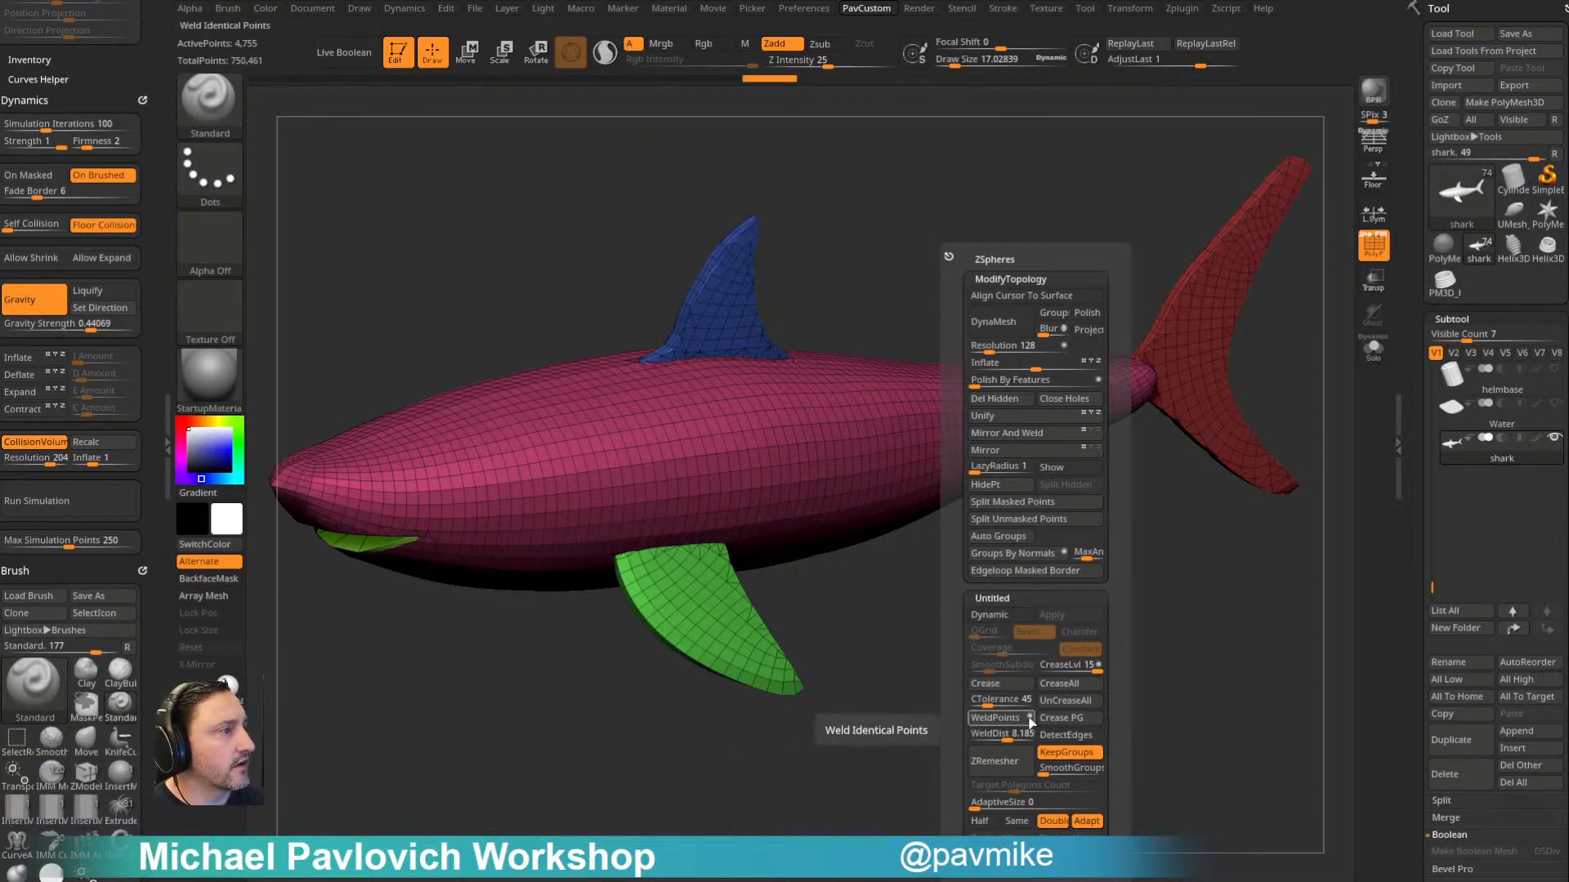
left_click(1030, 718)
- Try ZRemesher on the welded shark with Double and KeepGroups enabled
left_click_drag(861, 742, 998, 680)
key("3")
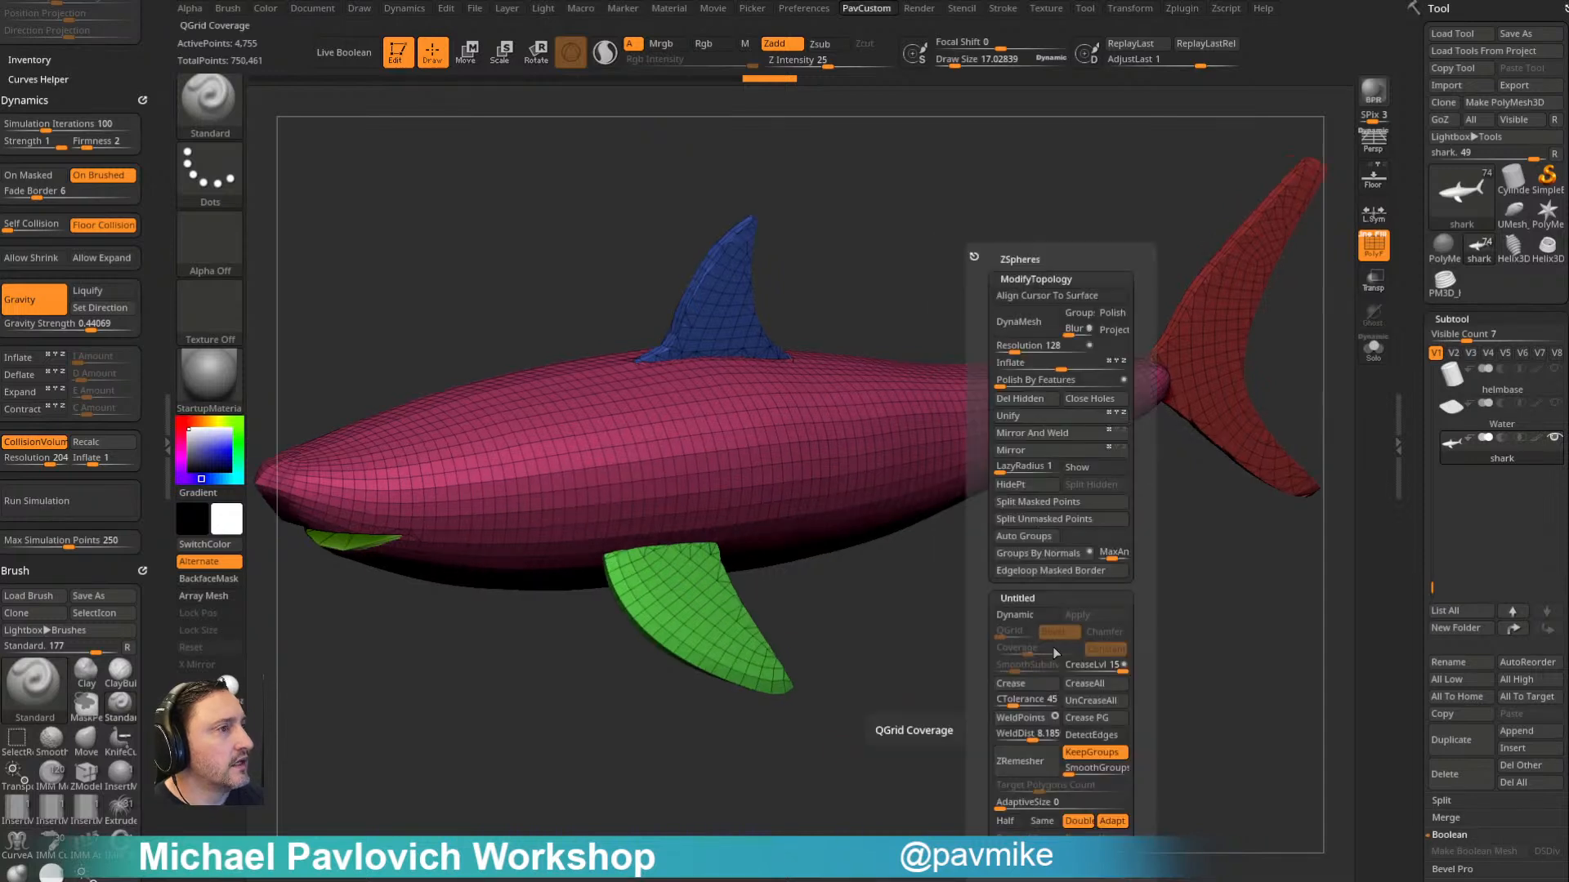
left_click(1047, 766)
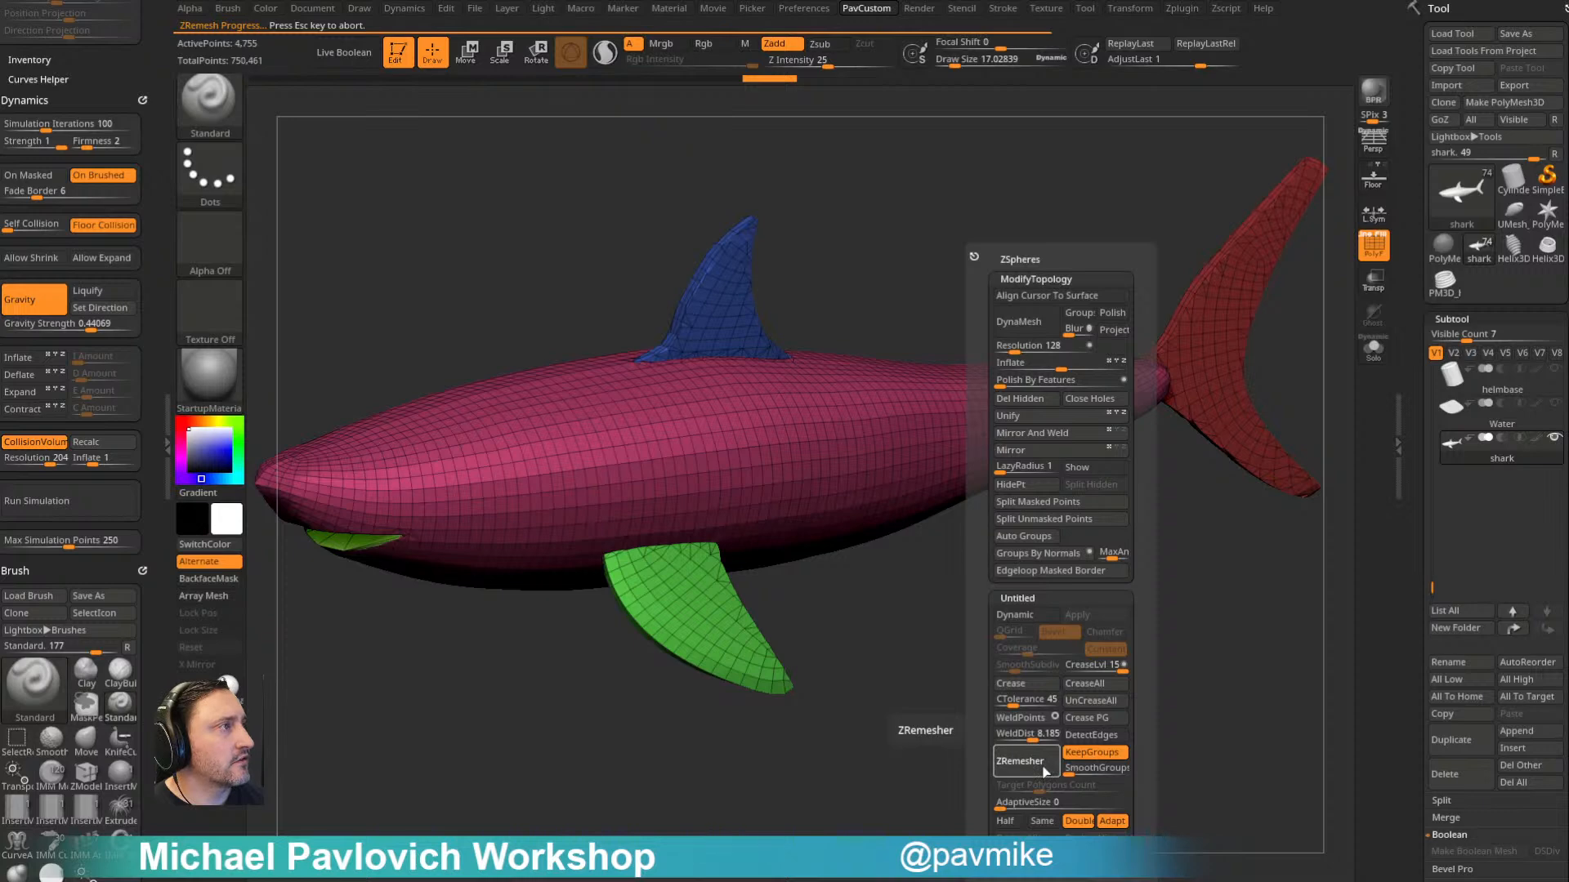
- Convert the shark to a DynaMesh at resolution 128
key("3")
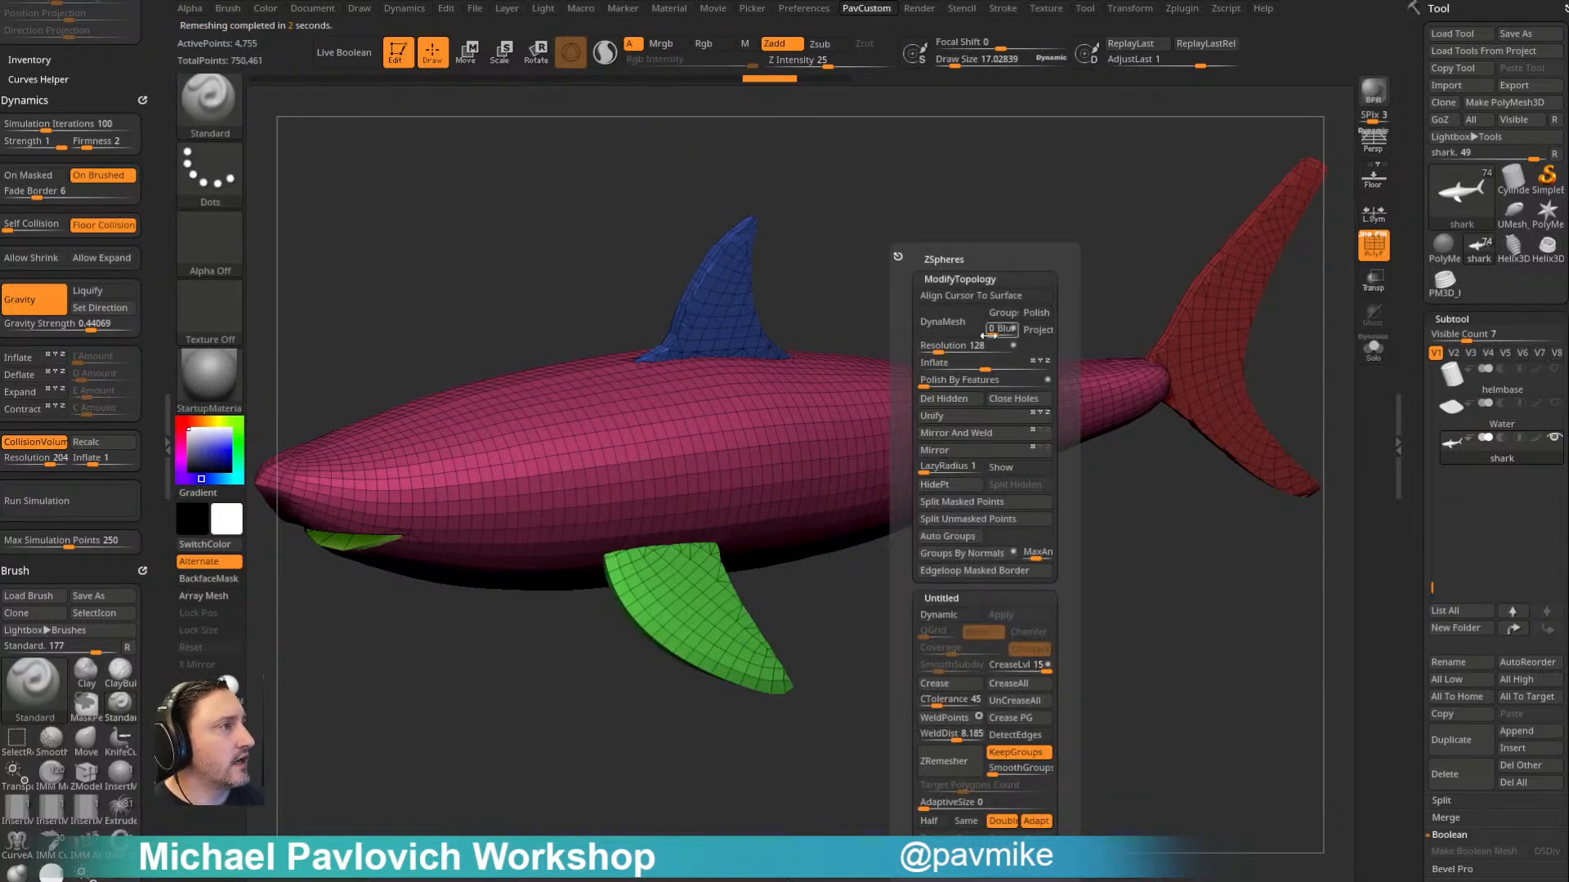
left_click(962, 326)
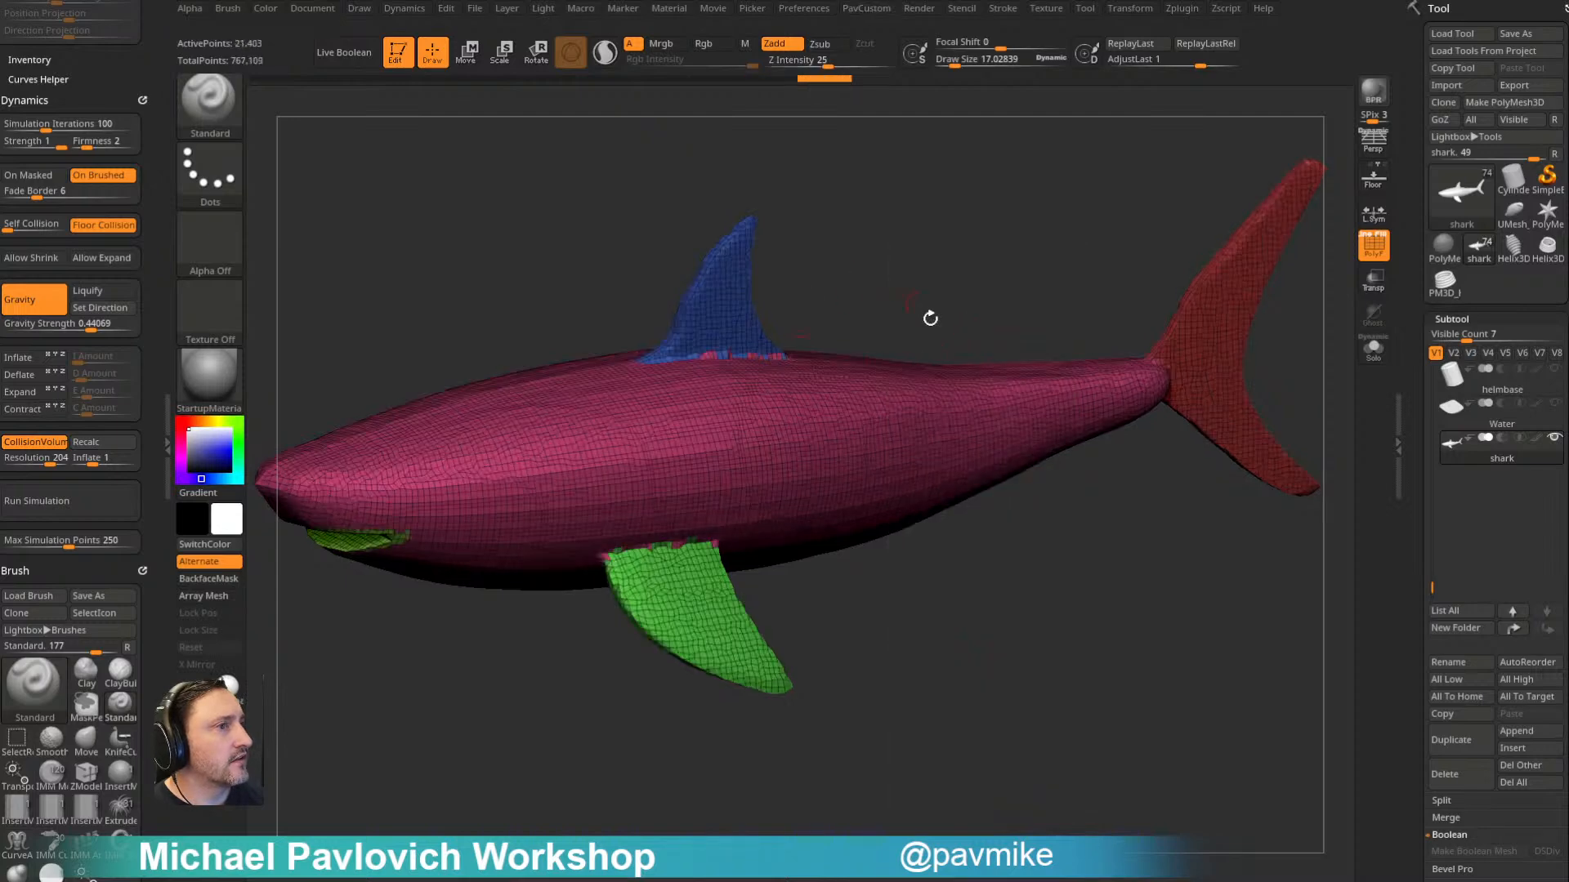
left_click_drag(960, 324, 1014, 345)
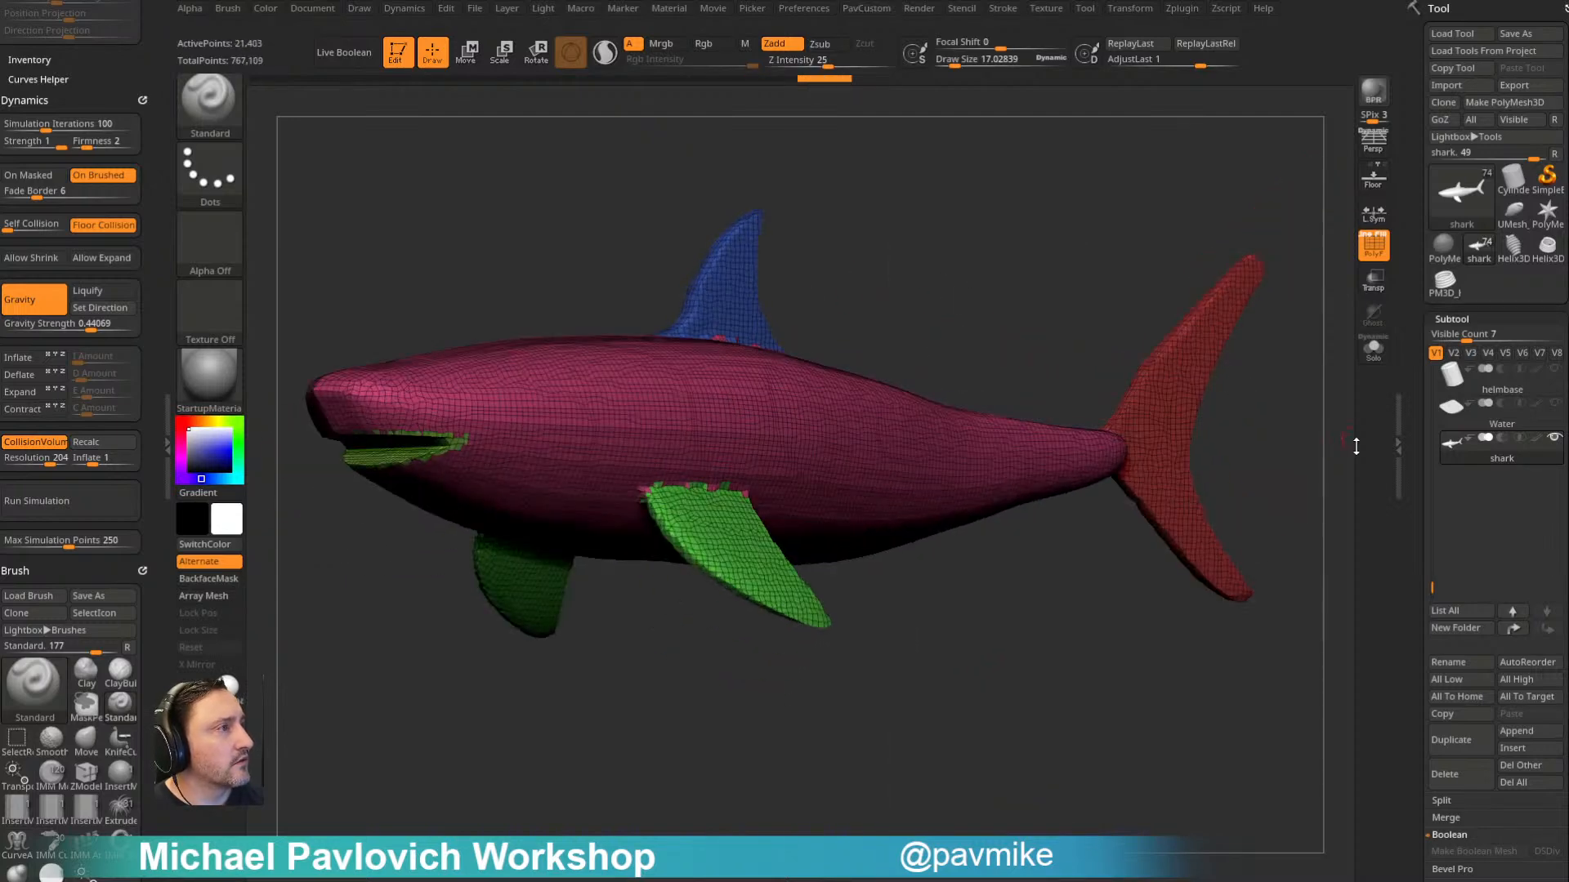
- Mask the shark's polygroup borders by feature using only the Groups option, and invert the mask
scroll(1420, 161, "down", 10)
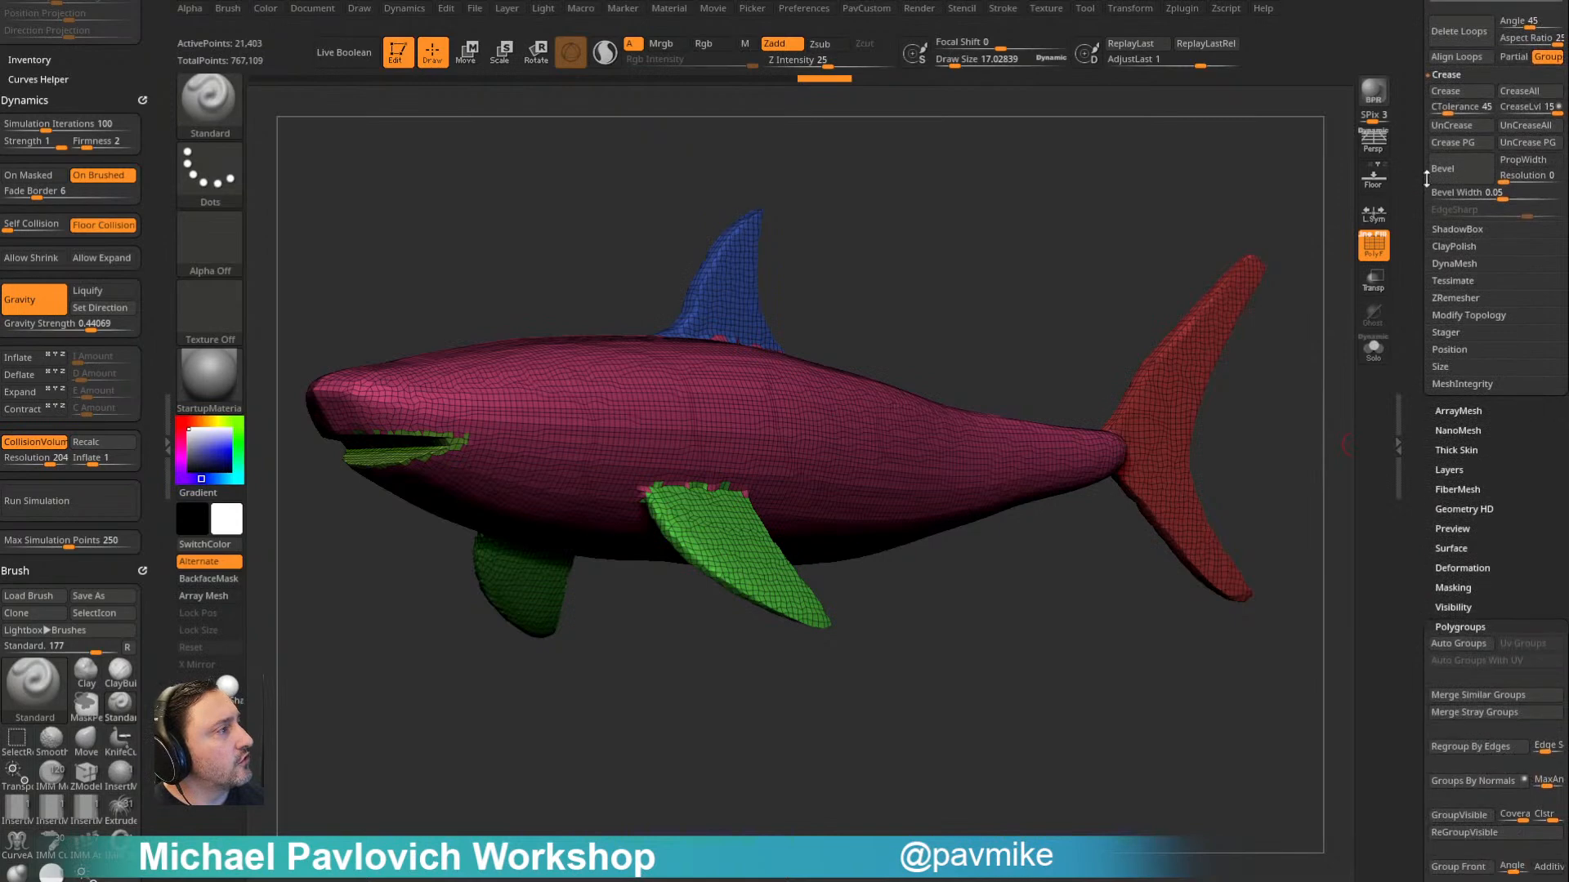
left_click(1454, 627, "shift")
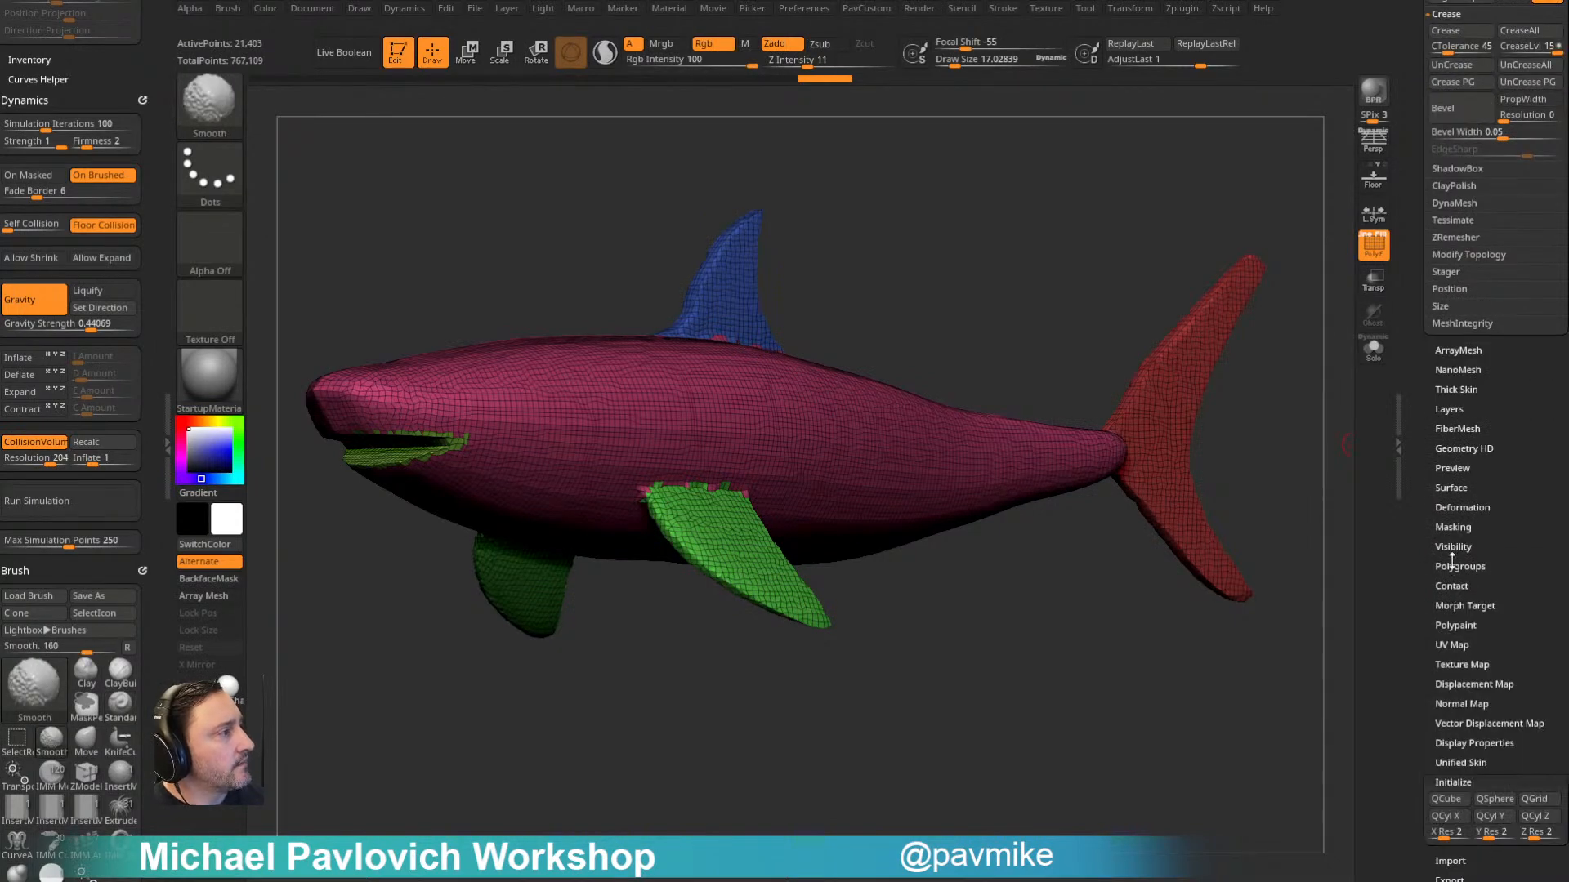
left_click(1452, 525)
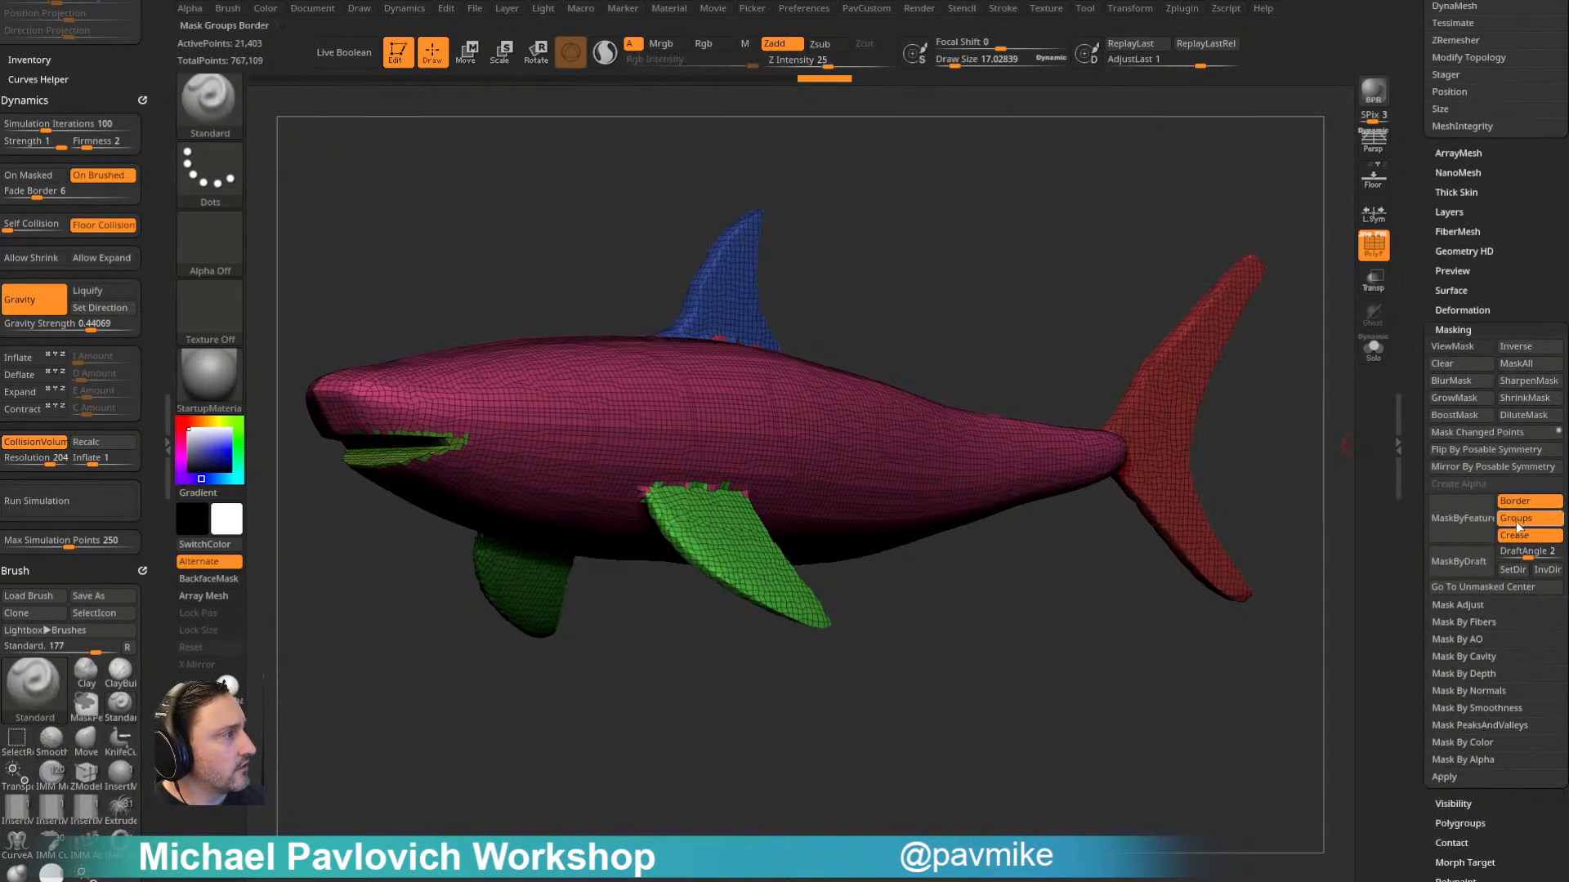
left_click(1518, 520)
left_click(1473, 527)
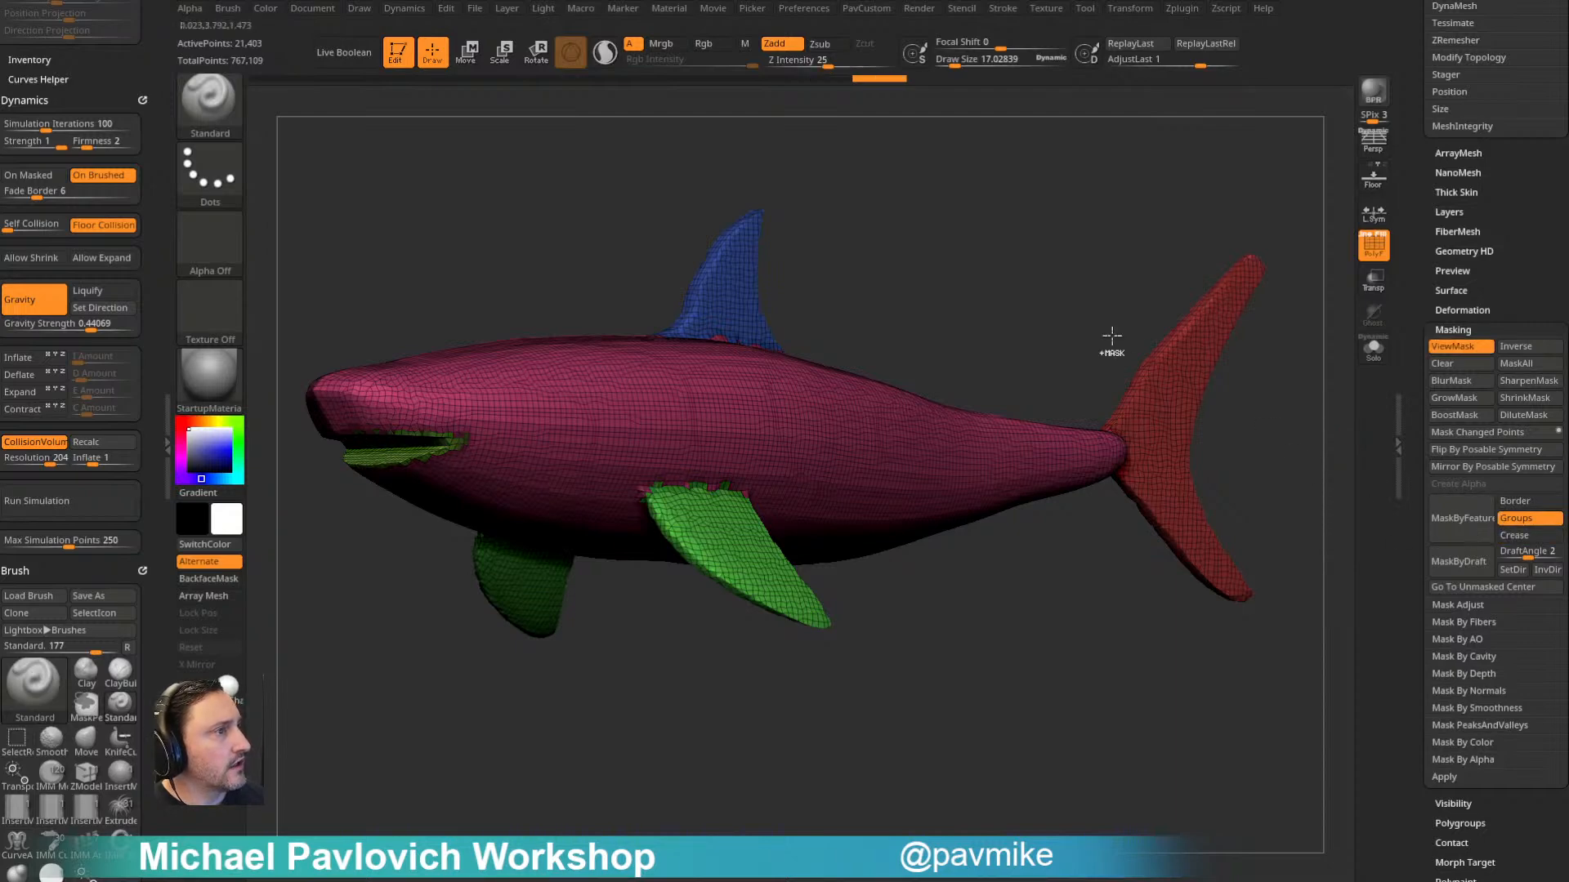
left_click(1070, 256, "ctrl")
- Smooth the unmasked polygroup borders of the shark with Polish By Features
key("space")
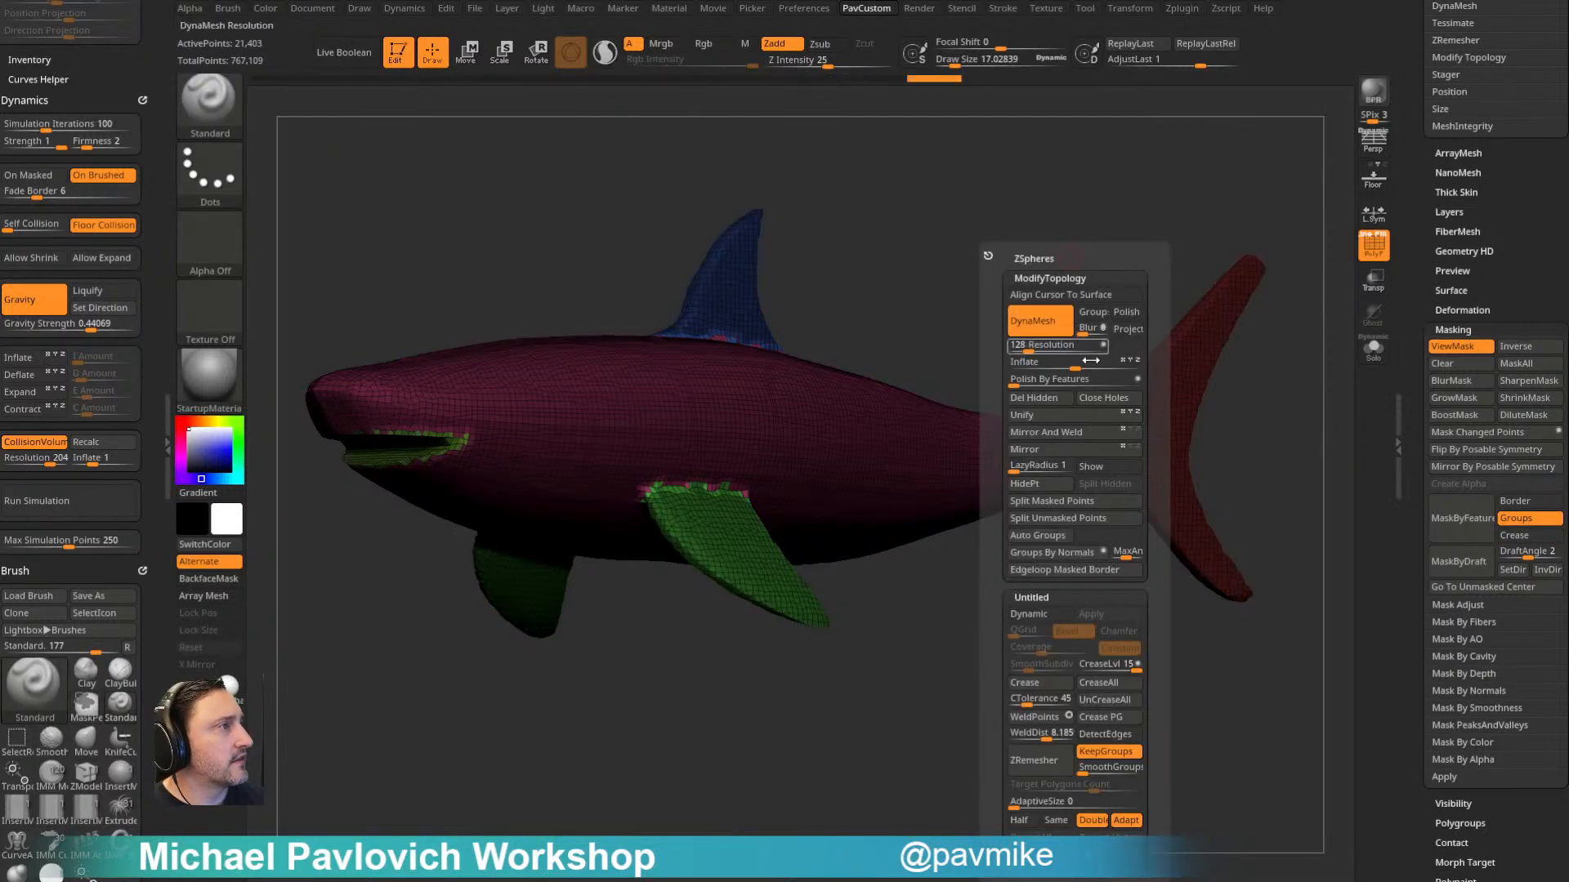
left_click(1021, 380)
left_click_drag(1016, 249, 1054, 282, "ctrl")
left_click_drag(956, 604, 1059, 669)
- Try ZRemesher on the polished DynaMesh shark, and undo back to the welded mesh
key("space")
left_click(1036, 761)
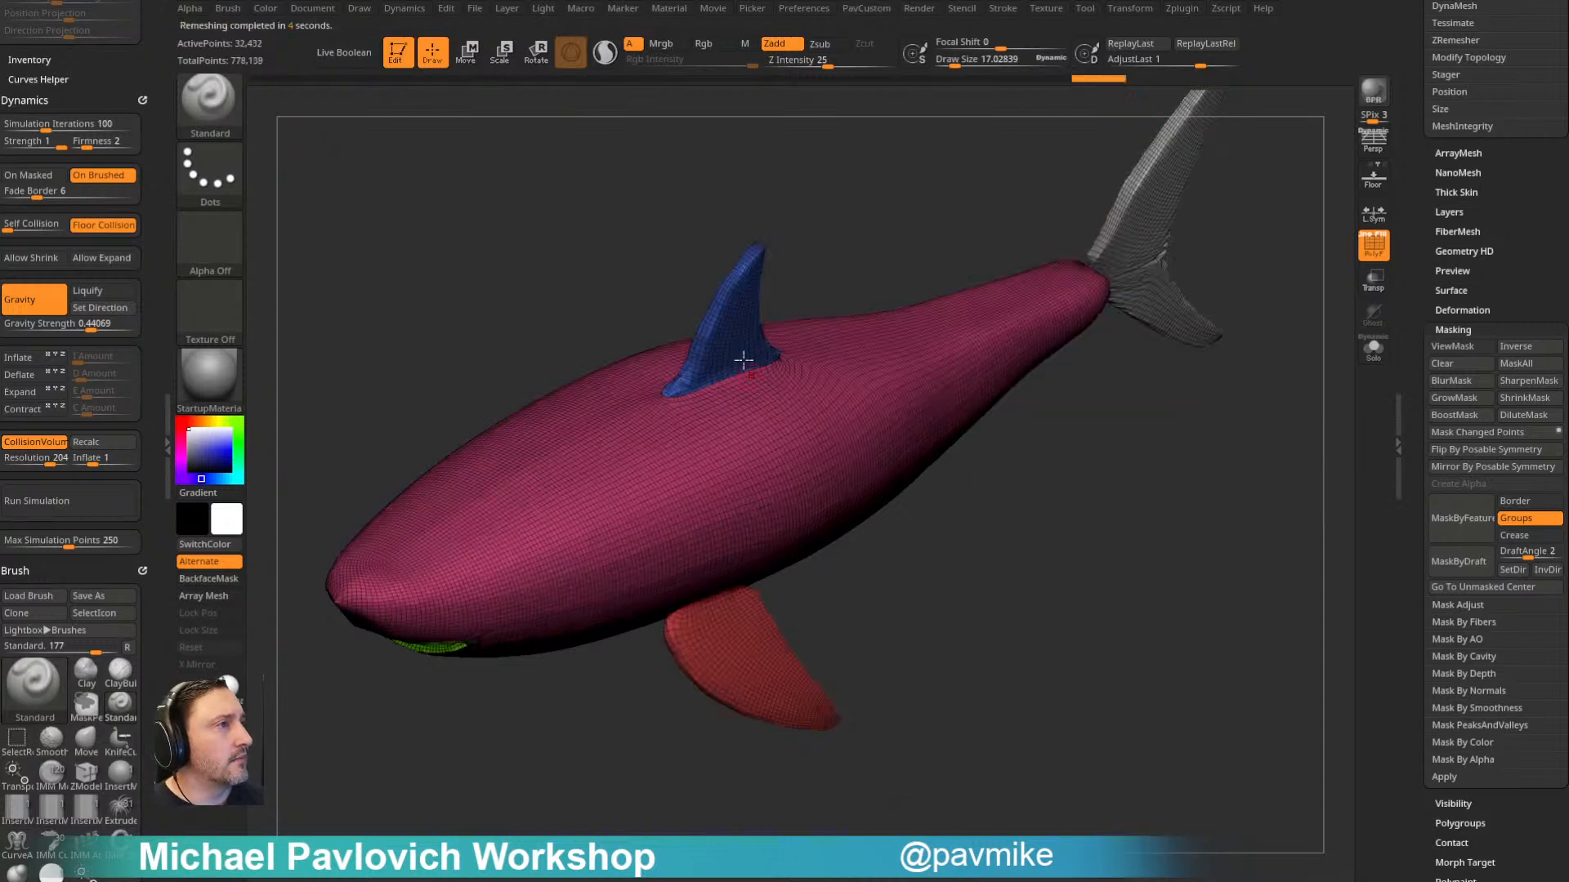
left_click_drag(949, 595, 1103, 488)
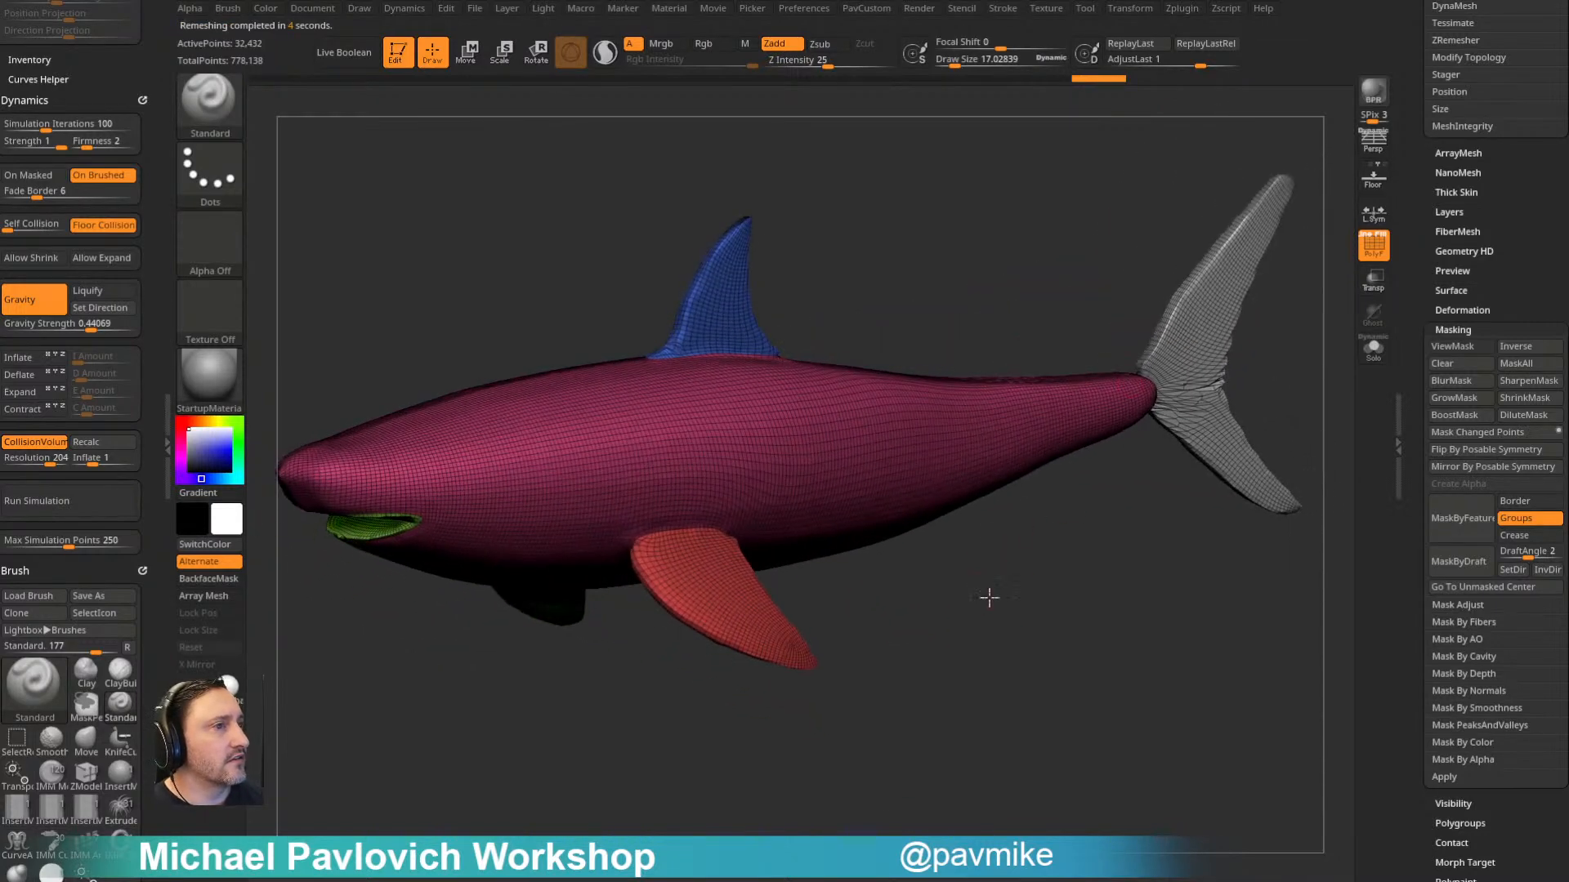
key("ctrl+z")
mouse_move(940, 564)
left_mouse_down()
mouse_move(987, 567)
mouse_move(994, 590)
mouse_move(984, 561)
left_mouse_up()
key("ctrl+z")
key("ctrl+z")
key("ctrl+z")
- Isolate the shark's body, invert the visibility to inspect the fins and mouth pieces, and show the whole shark
key("ctrl+shift")
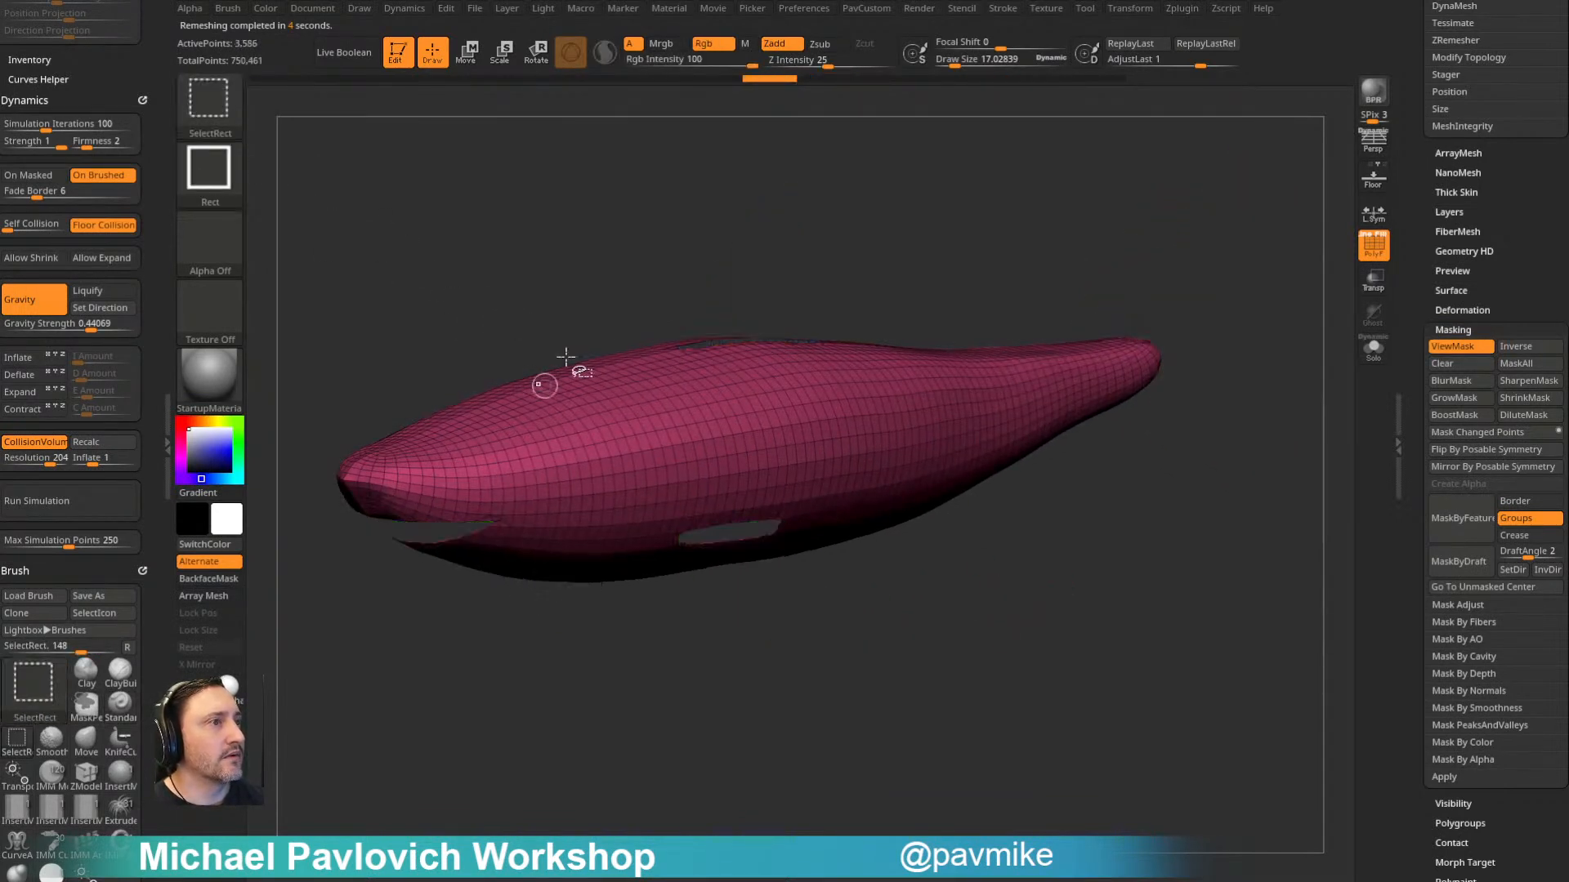
left_click(550, 377, "ctrl+alt+shift")
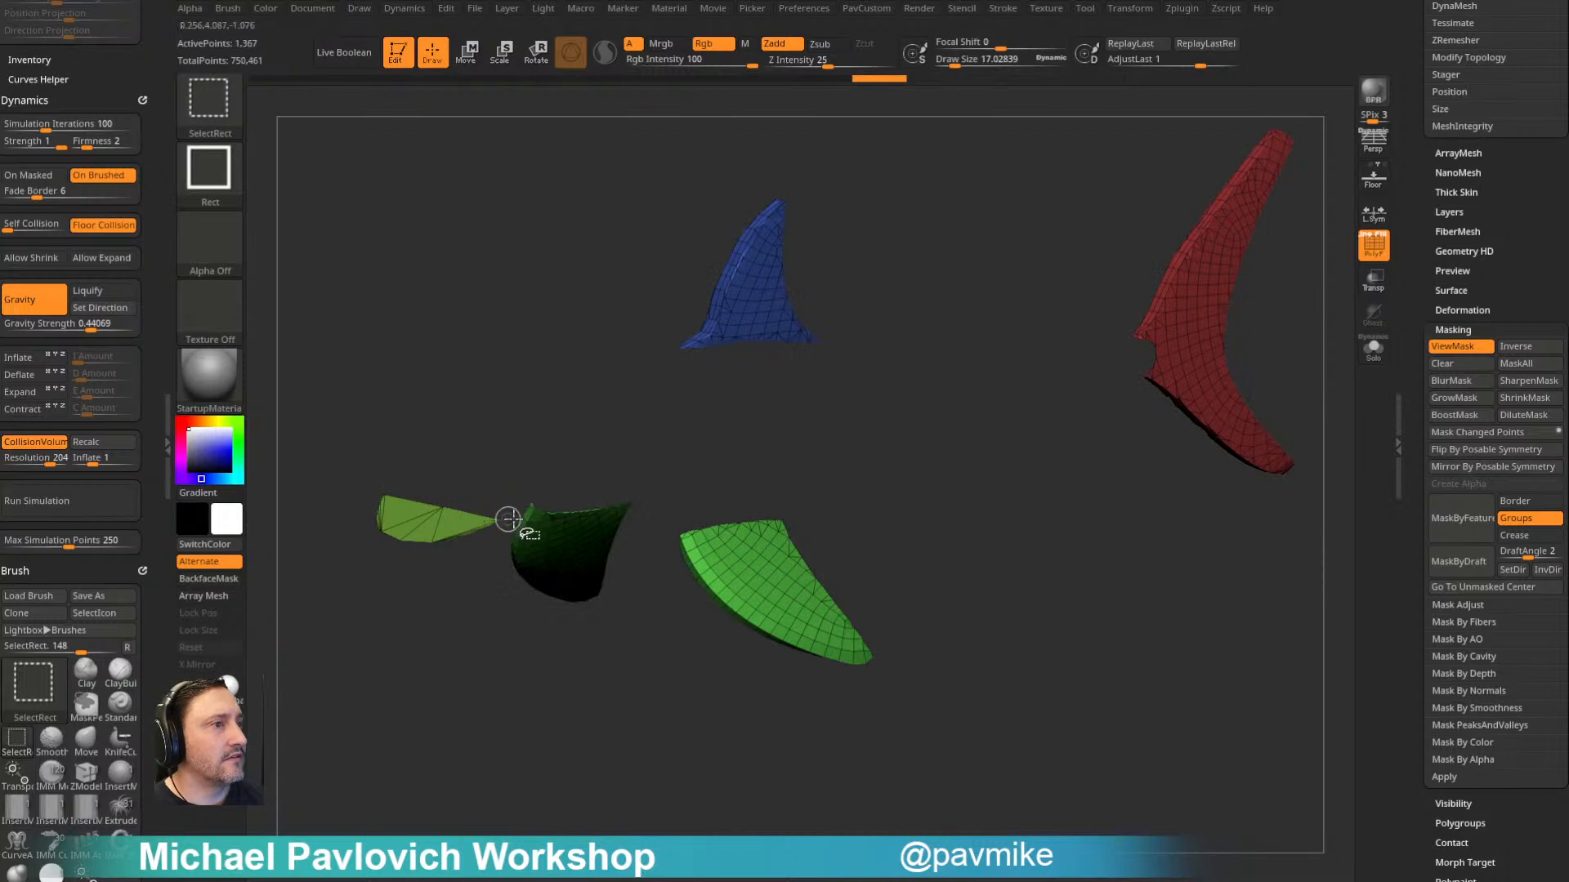
left_click(393, 498, "ctrl+shift")
left_click(418, 480, "ctrl+shift")
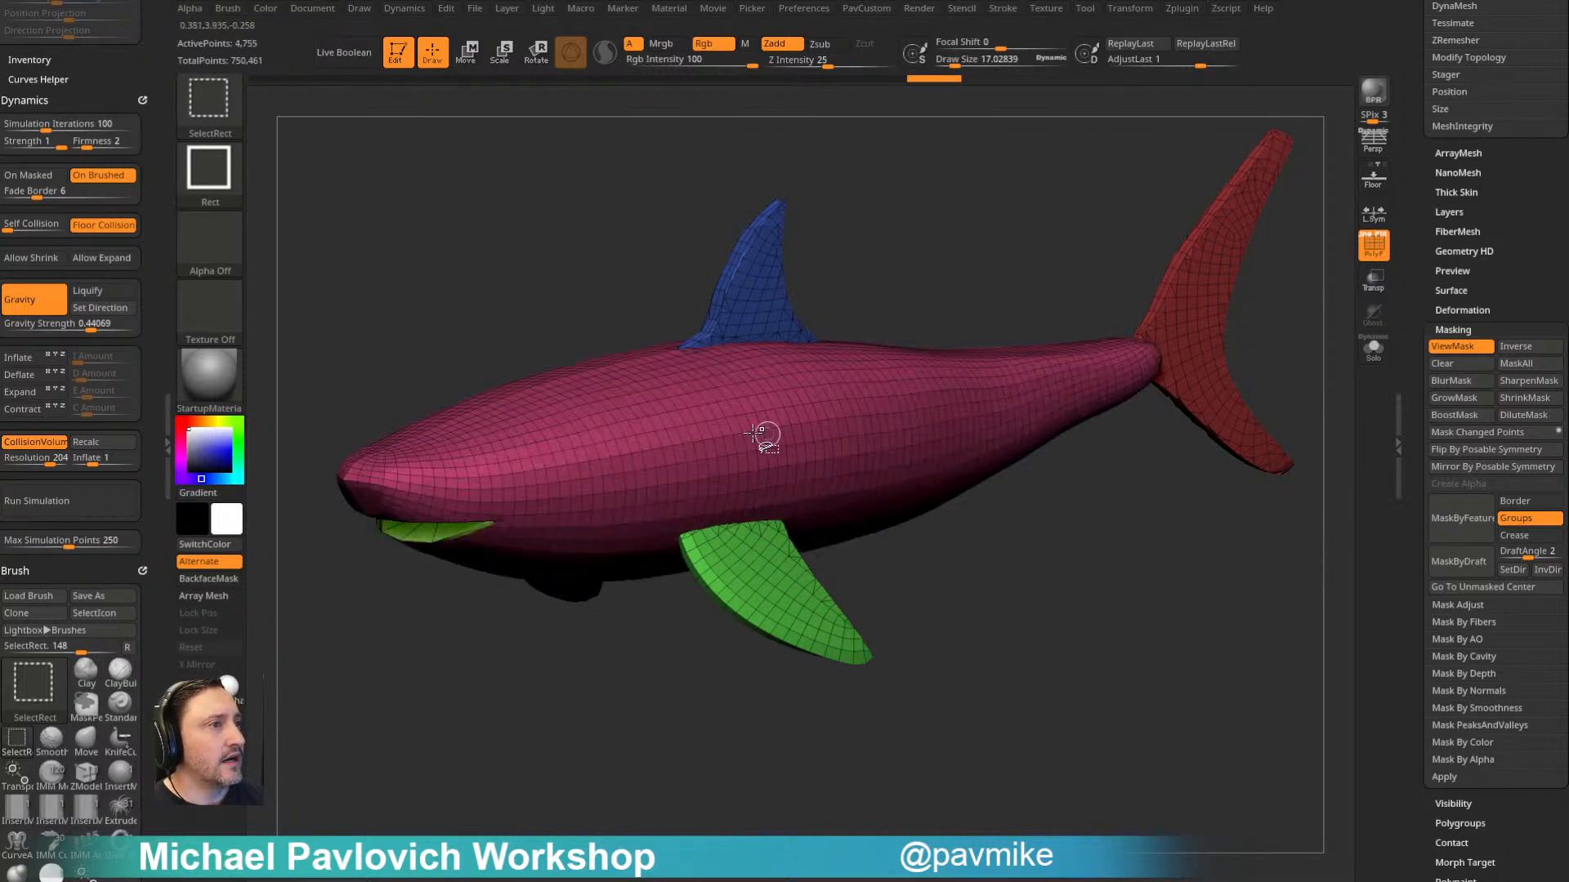
- Hide the mouth interior, merge the shark's body and fins into a single polygroup, and show the whole shark
left_click(767, 433, "ctrl+shift")
left_click_drag(974, 562, 1031, 673, "ctrl+shift")
left_click(899, 519, "ctrl+shift")
left_click_drag(433, 665, 507, 455, "shift")
left_click(596, 425, "ctrl+shift")
left_click(1089, 454, "ctrl+shift")
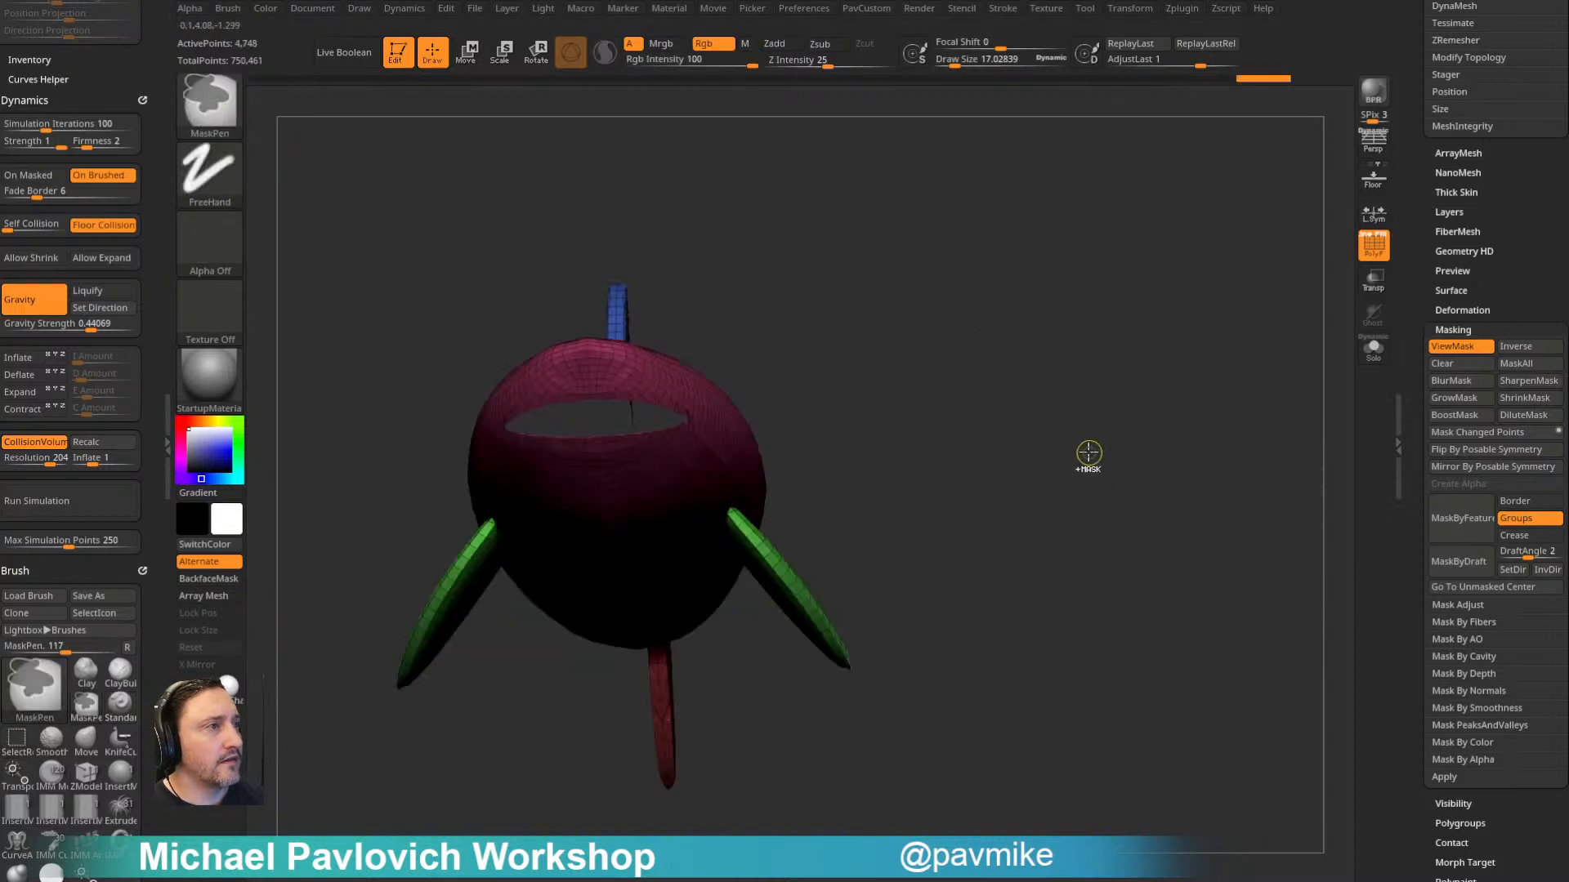
left_click(1095, 377, "ctrl+shift")
left_click_drag(1094, 378, 1074, 569)
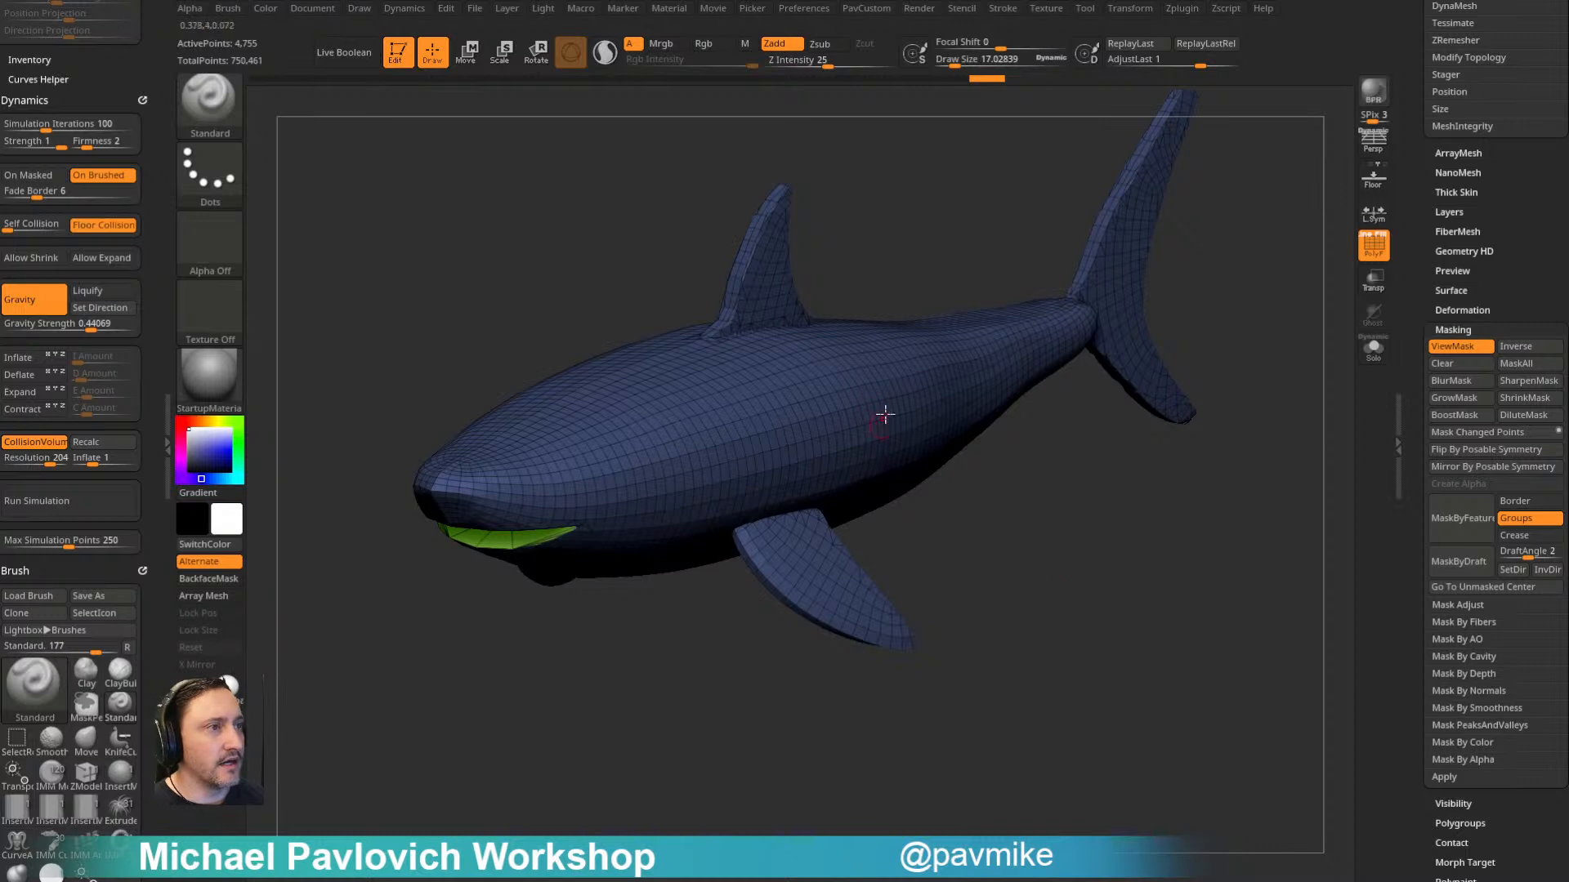
- ZRemesh the regrouped shark with KeepGroups on and inspect the mouth topology up close
key("space")
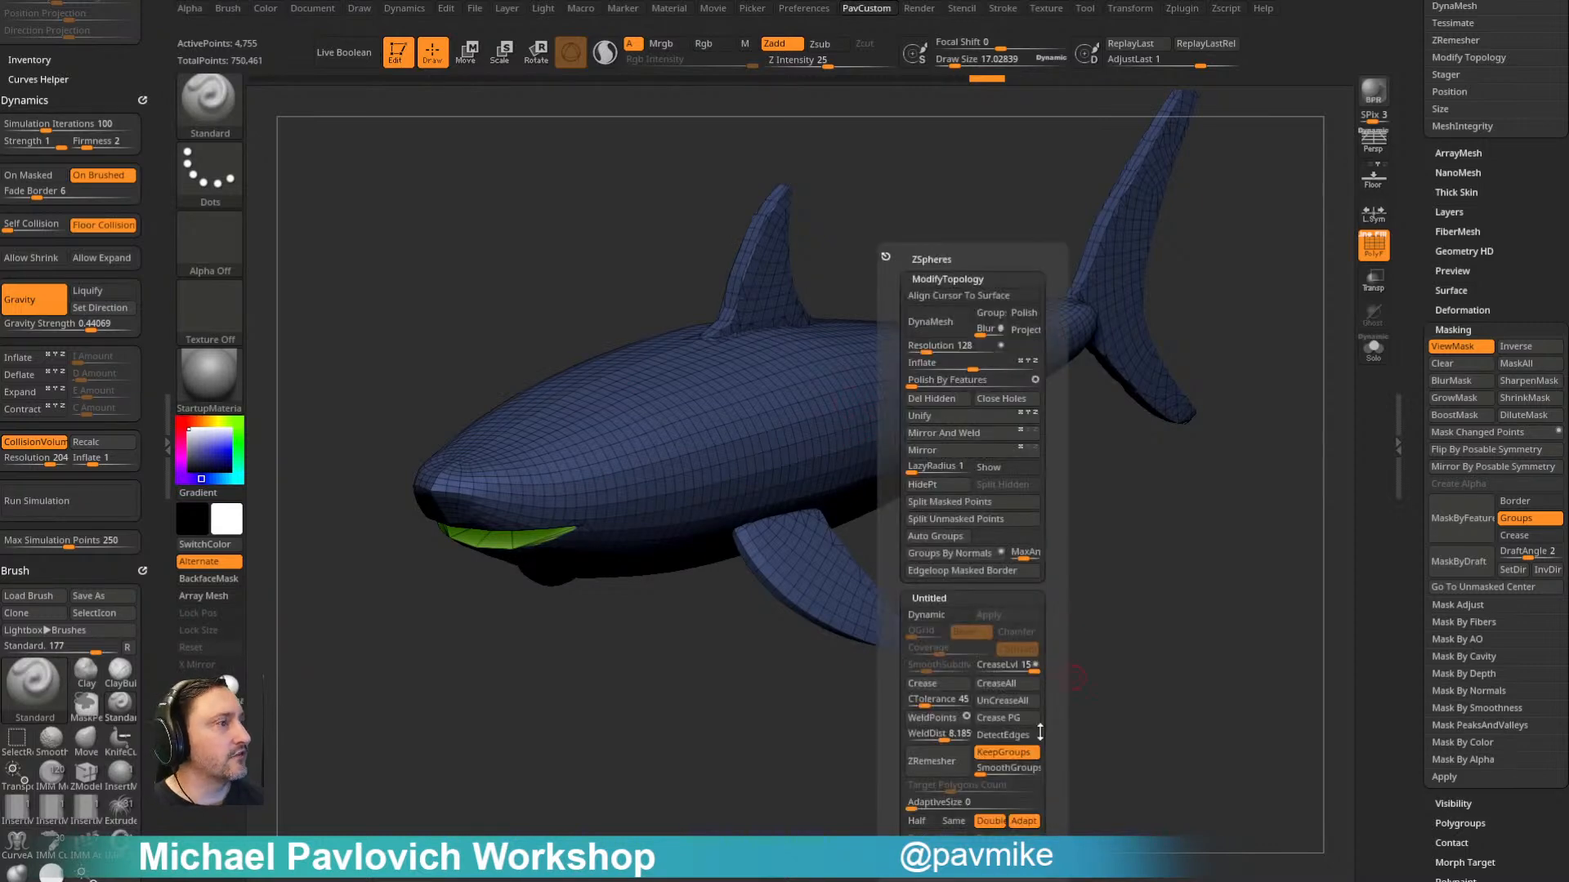
left_click(931, 761)
mouse_move(1065, 611)
left_mouse_down()
mouse_move(928, 634)
mouse_move(927, 651)
mouse_move(1022, 540)
mouse_move(1037, 389)
mouse_move(1113, 360)
mouse_move(1118, 333)
mouse_move(1058, 458)
left_mouse_up()
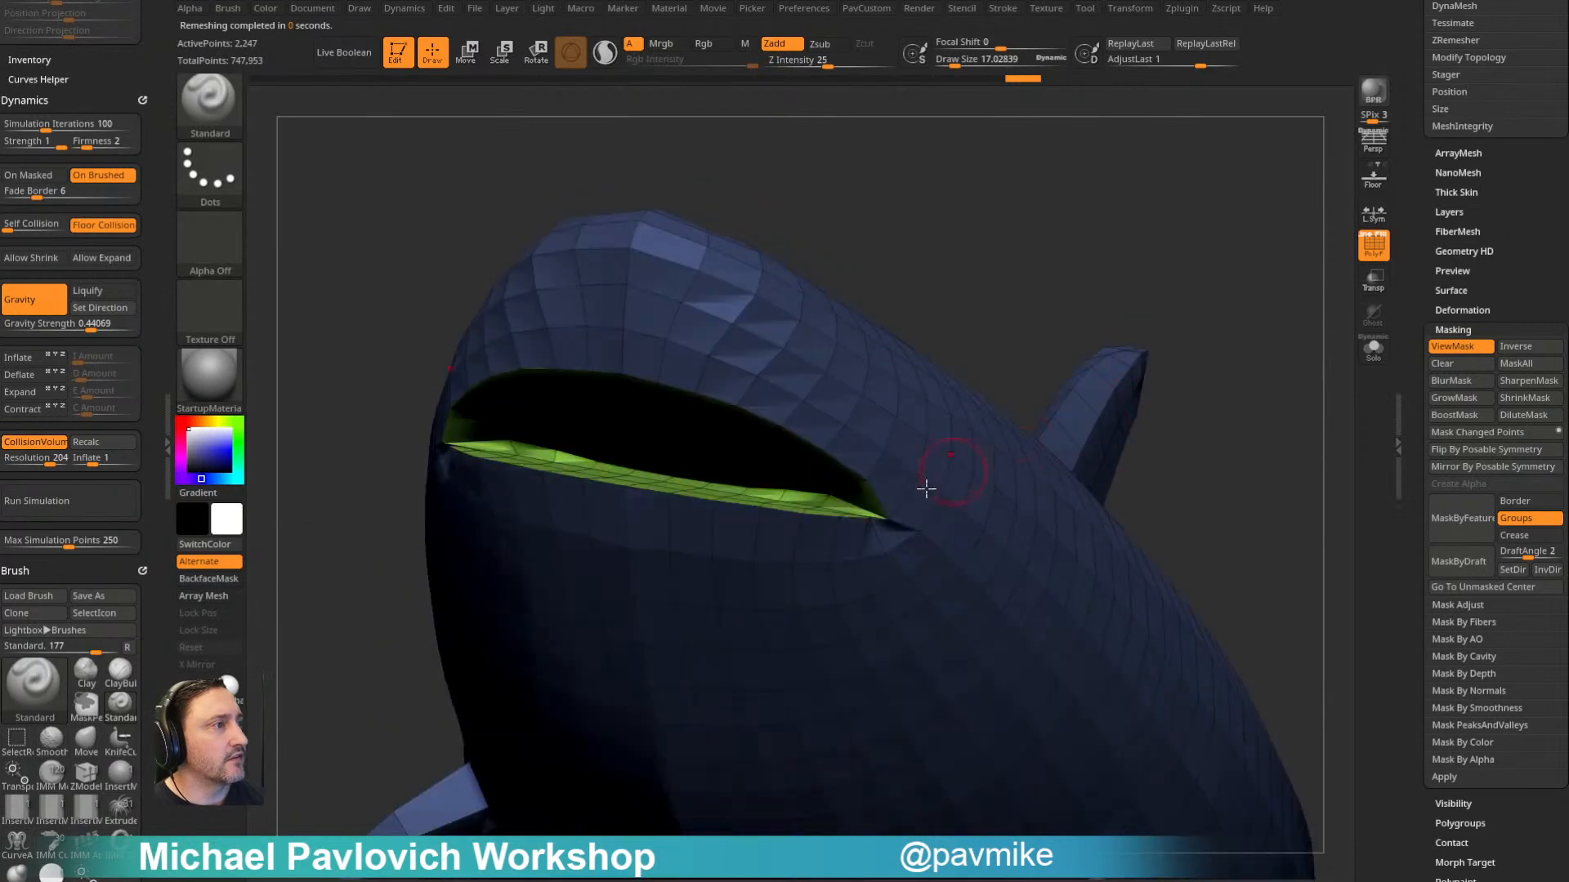
- Tidy the edges around the shark's mouth corner using the Move and Smooth brushes
key("b")
key("m")
key("v")
left_click_drag(1045, 331, 1023, 368)
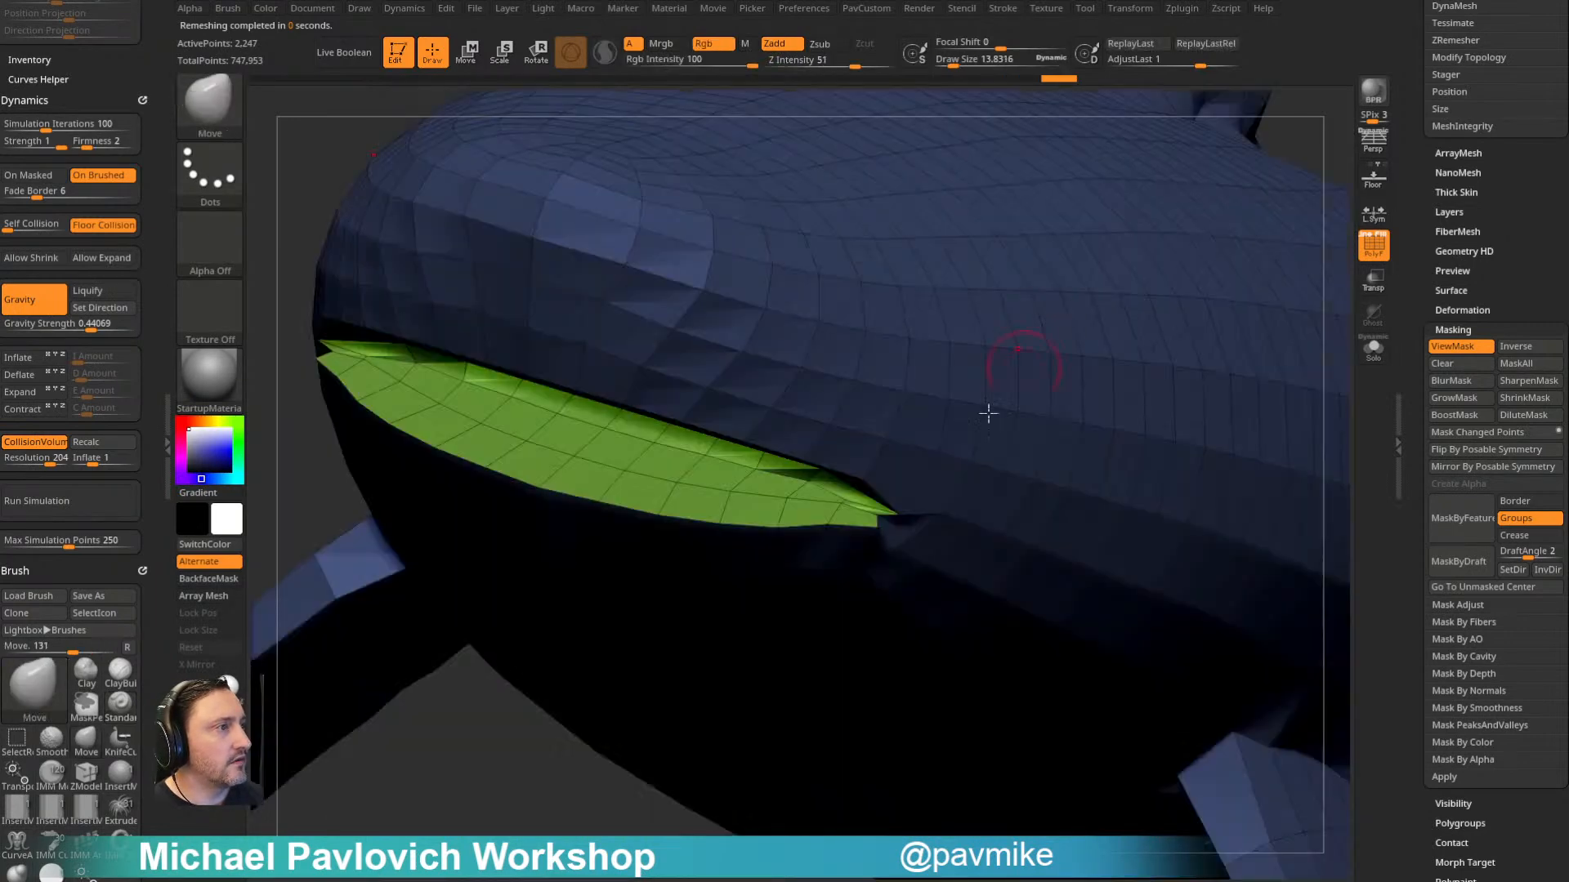
mouse_move(494, 819)
left_mouse_down()
mouse_move(466, 735)
mouse_move(508, 787)
left_mouse_up()
key("shift")
mouse_move(1106, 297)
left_mouse_down()
mouse_move(861, 542)
mouse_move(850, 521)
left_mouse_up()
mouse_move(1143, 318)
left_mouse_down()
mouse_move(1208, 280)
mouse_move(1190, 207)
left_mouse_up()
mouse_move(1173, 272)
left_mouse_down()
mouse_move(1108, 279)
mouse_move(1075, 343)
mouse_move(795, 298)
mouse_move(792, 207)
mouse_move(883, 462)
left_mouse_up()
left_click_drag(923, 327, 955, 417)
- Smooth the transition where the shark's dorsal fin meets its back
key("2")
left_click_drag(850, 482, 821, 464, "shift")
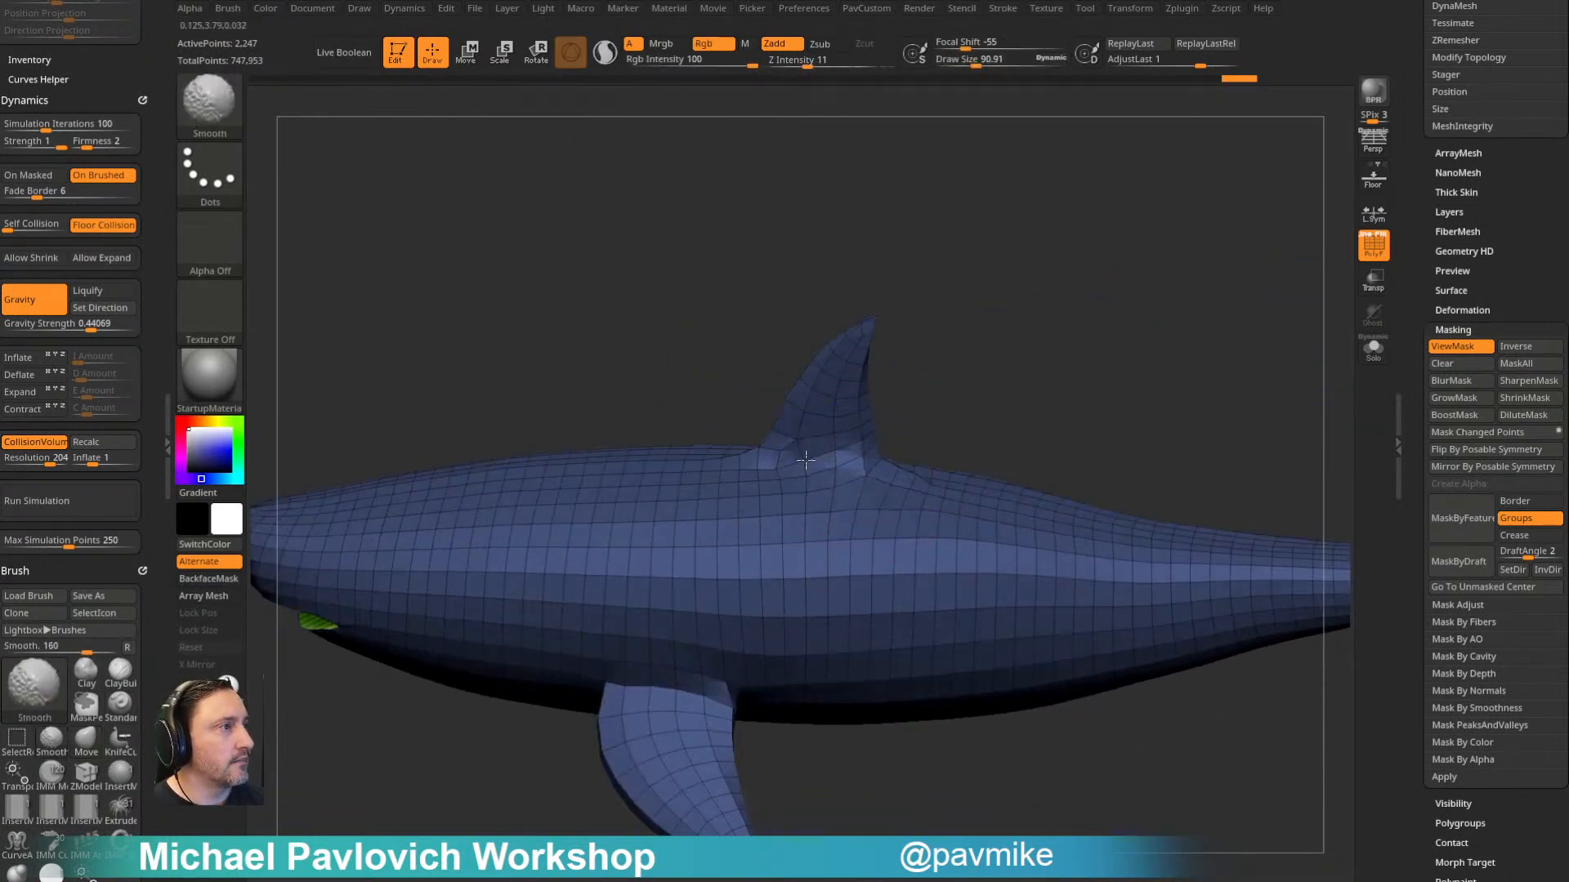
mouse_move(968, 368)
left_mouse_down()
mouse_move(934, 363)
mouse_move(971, 392)
left_mouse_up()
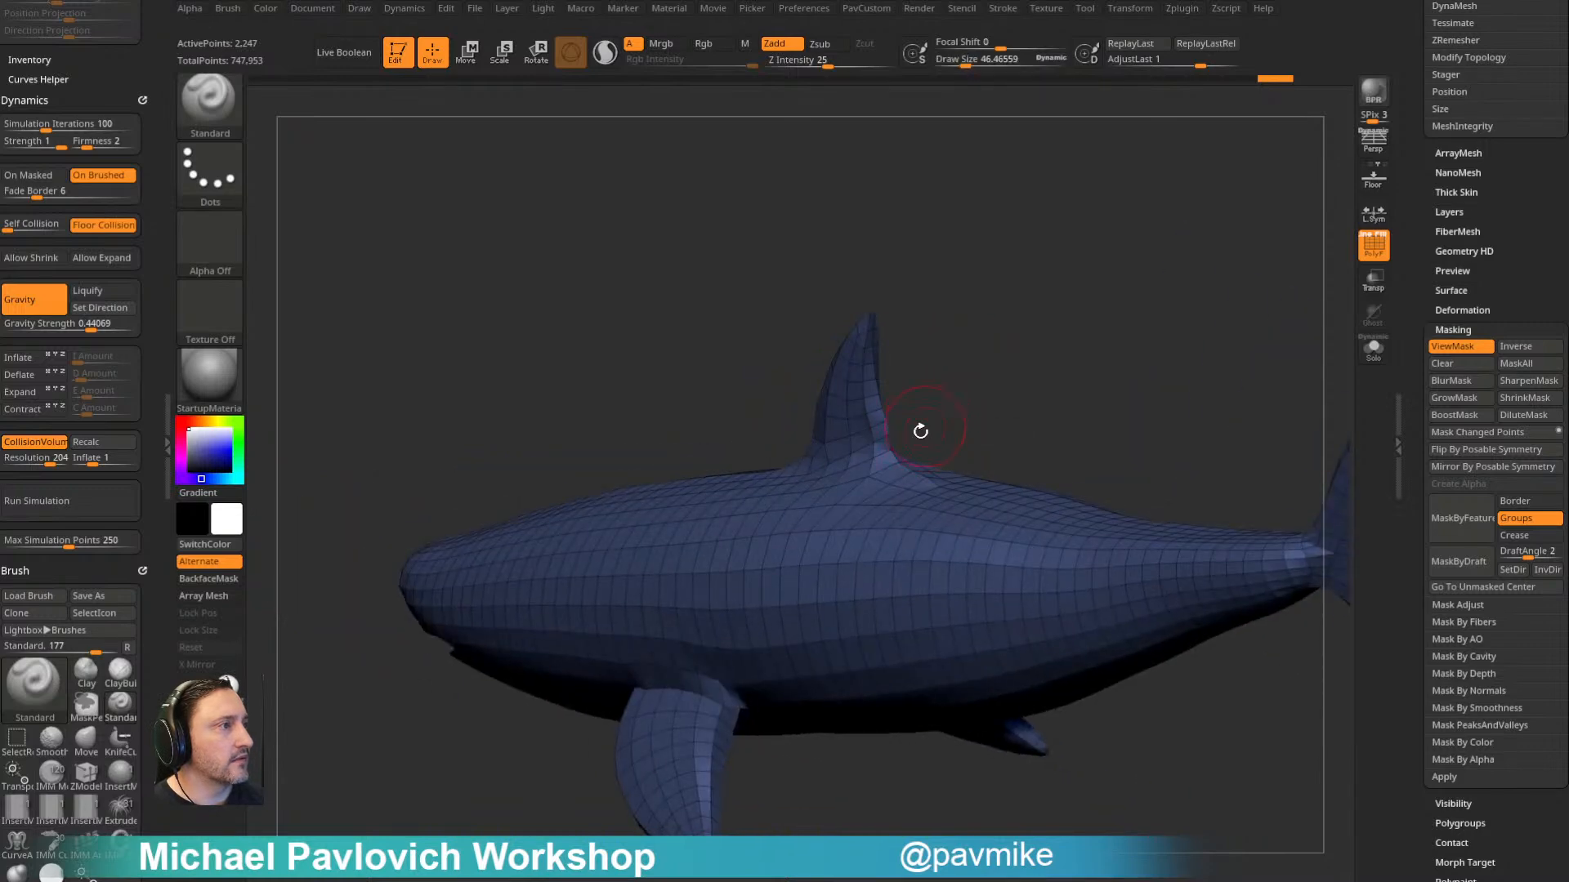
key("1")
left_click_drag(887, 447, 903, 455)
left_click_drag(972, 384, 1021, 339)
left_click_drag(875, 452, 887, 454)
mouse_move(972, 359)
left_mouse_down()
mouse_move(1054, 320)
mouse_move(1218, 343)
mouse_move(1250, 392)
left_mouse_up()
- Subdivide the shark once and line up its side view with the Spotlight reference image
key("ctrl")
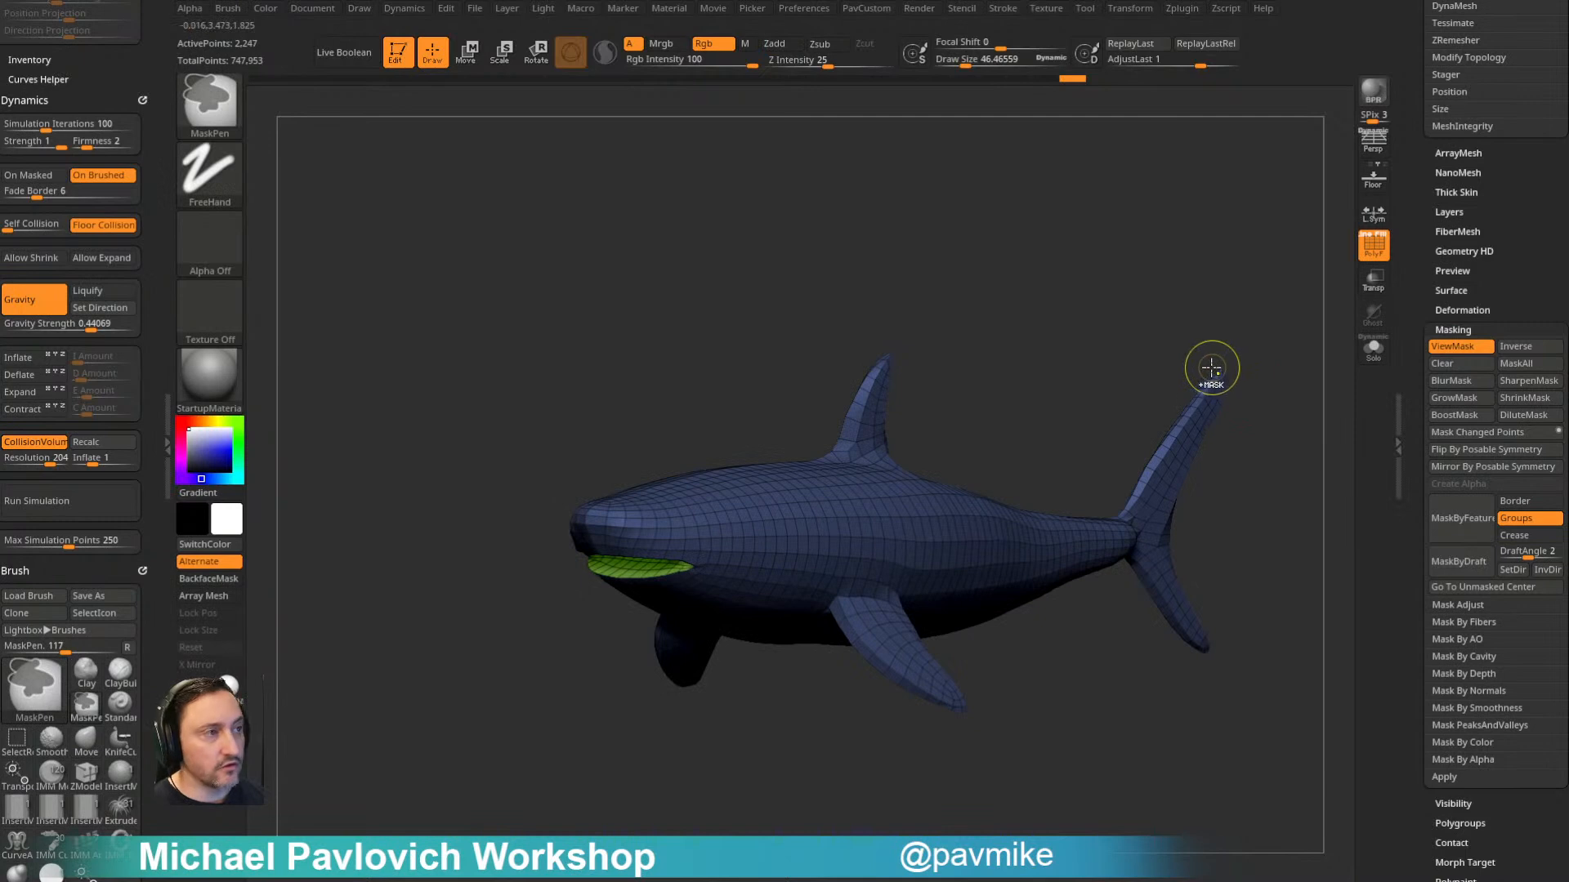
key("ctrl+d")
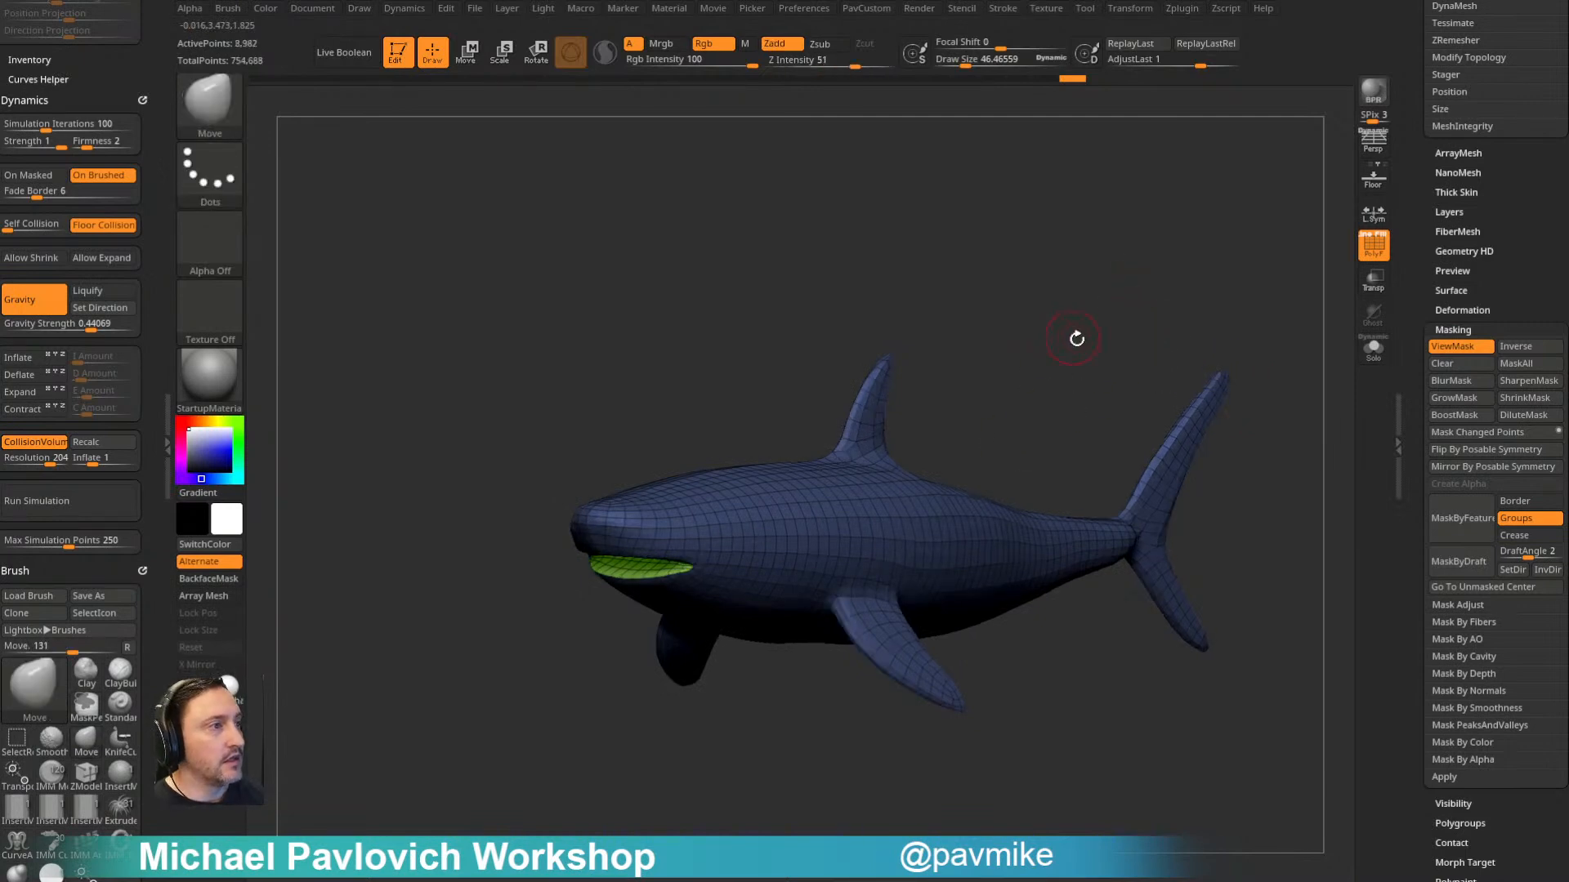
left_click(1071, 336, "shift")
key("shift+z")
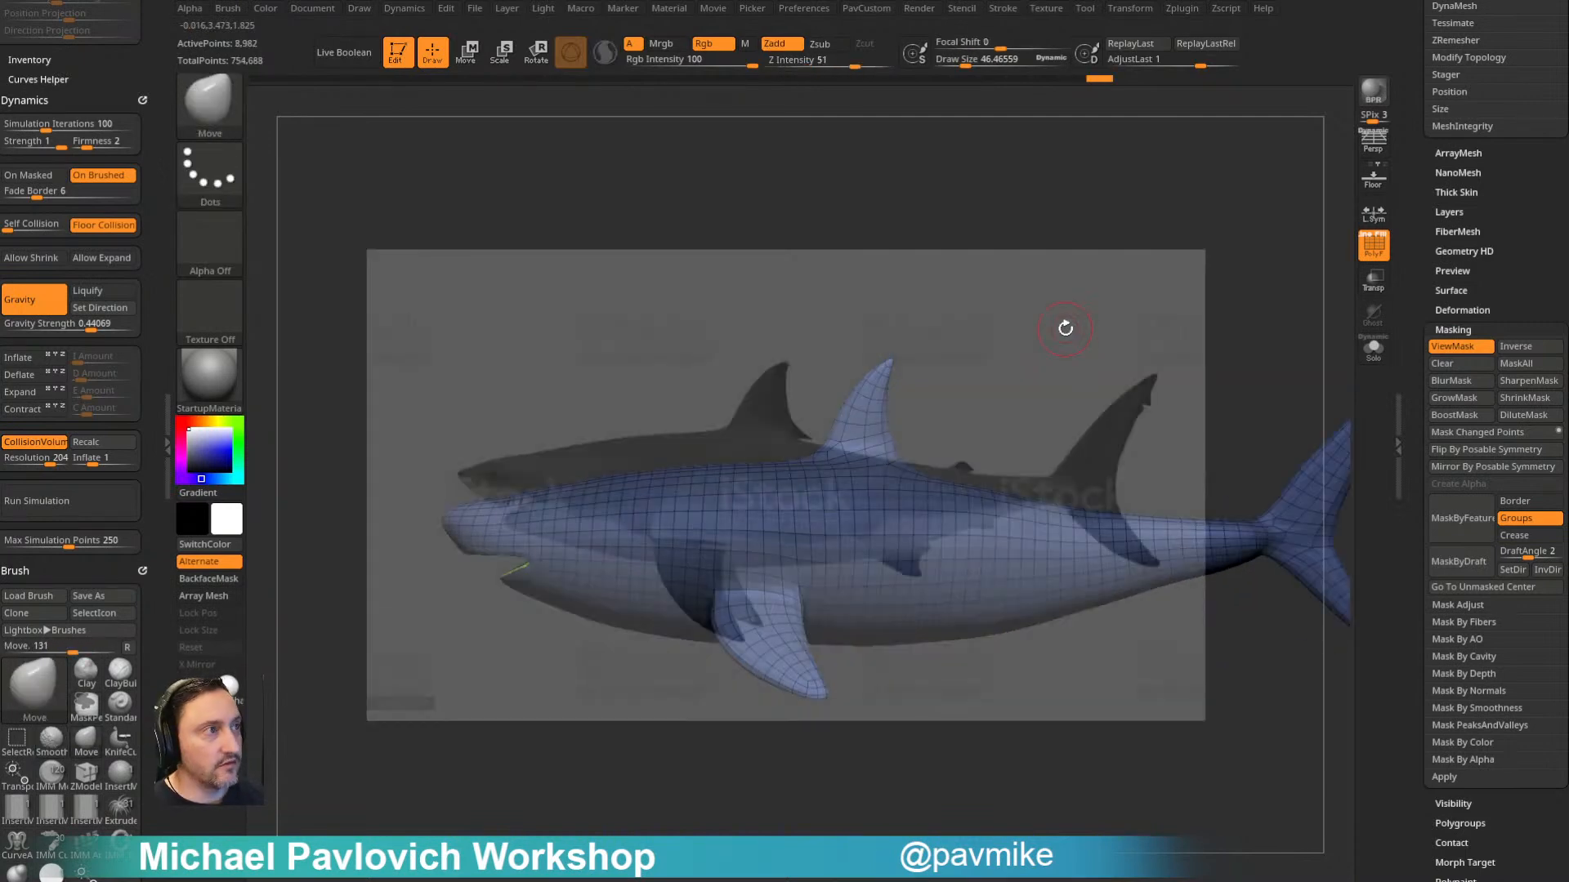
key("shift+z")
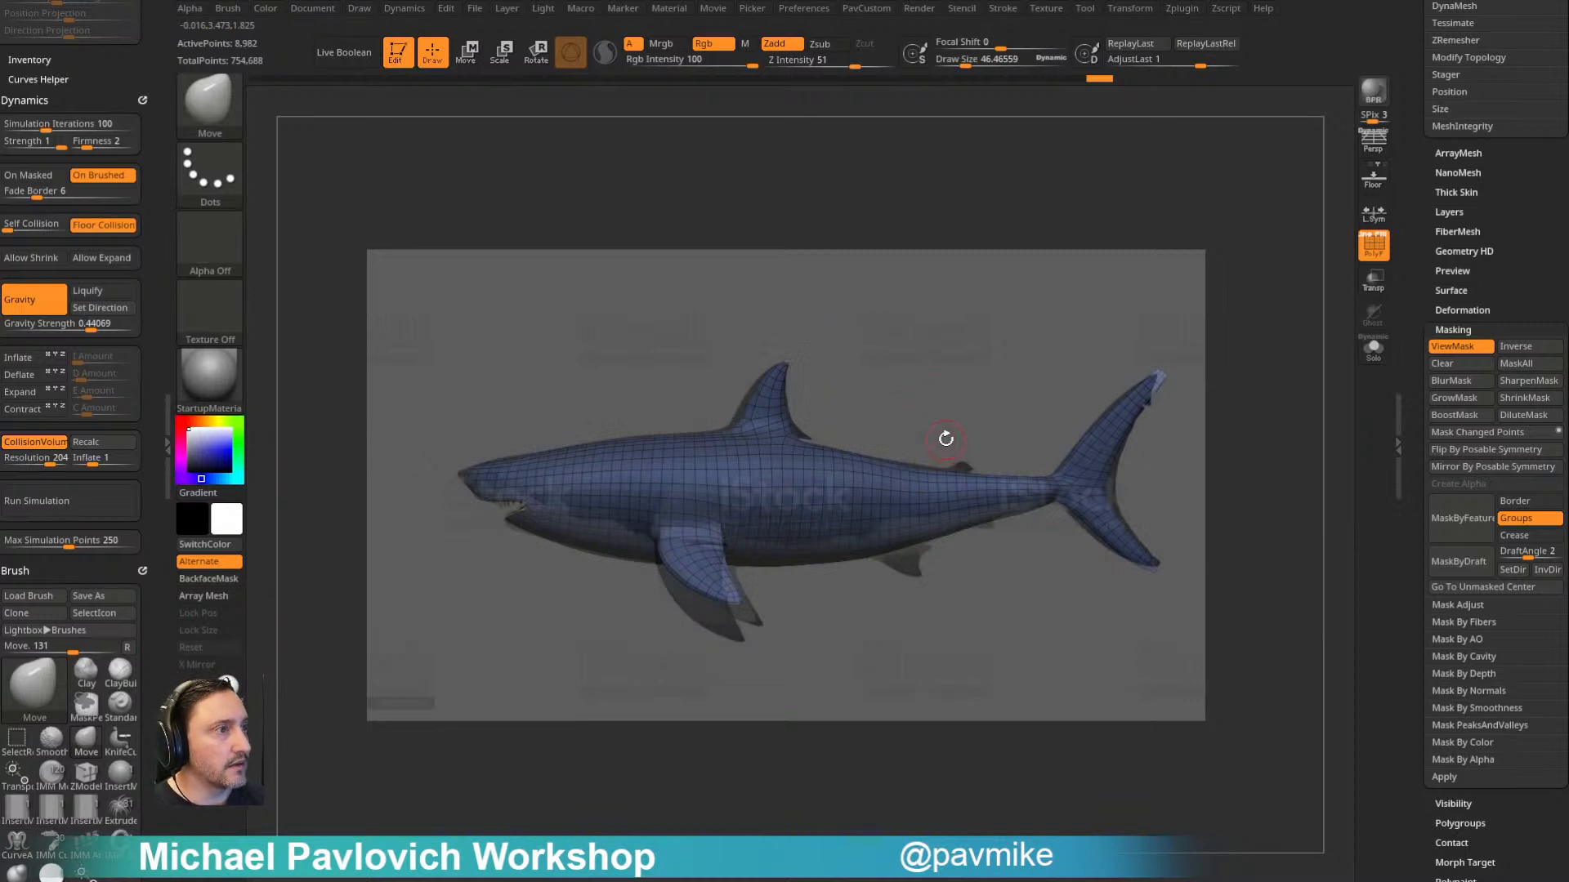
- Enlarge the Move brush around the tail fin and switch to the MoveAccu brush
key("s")
left_click(1169, 495)
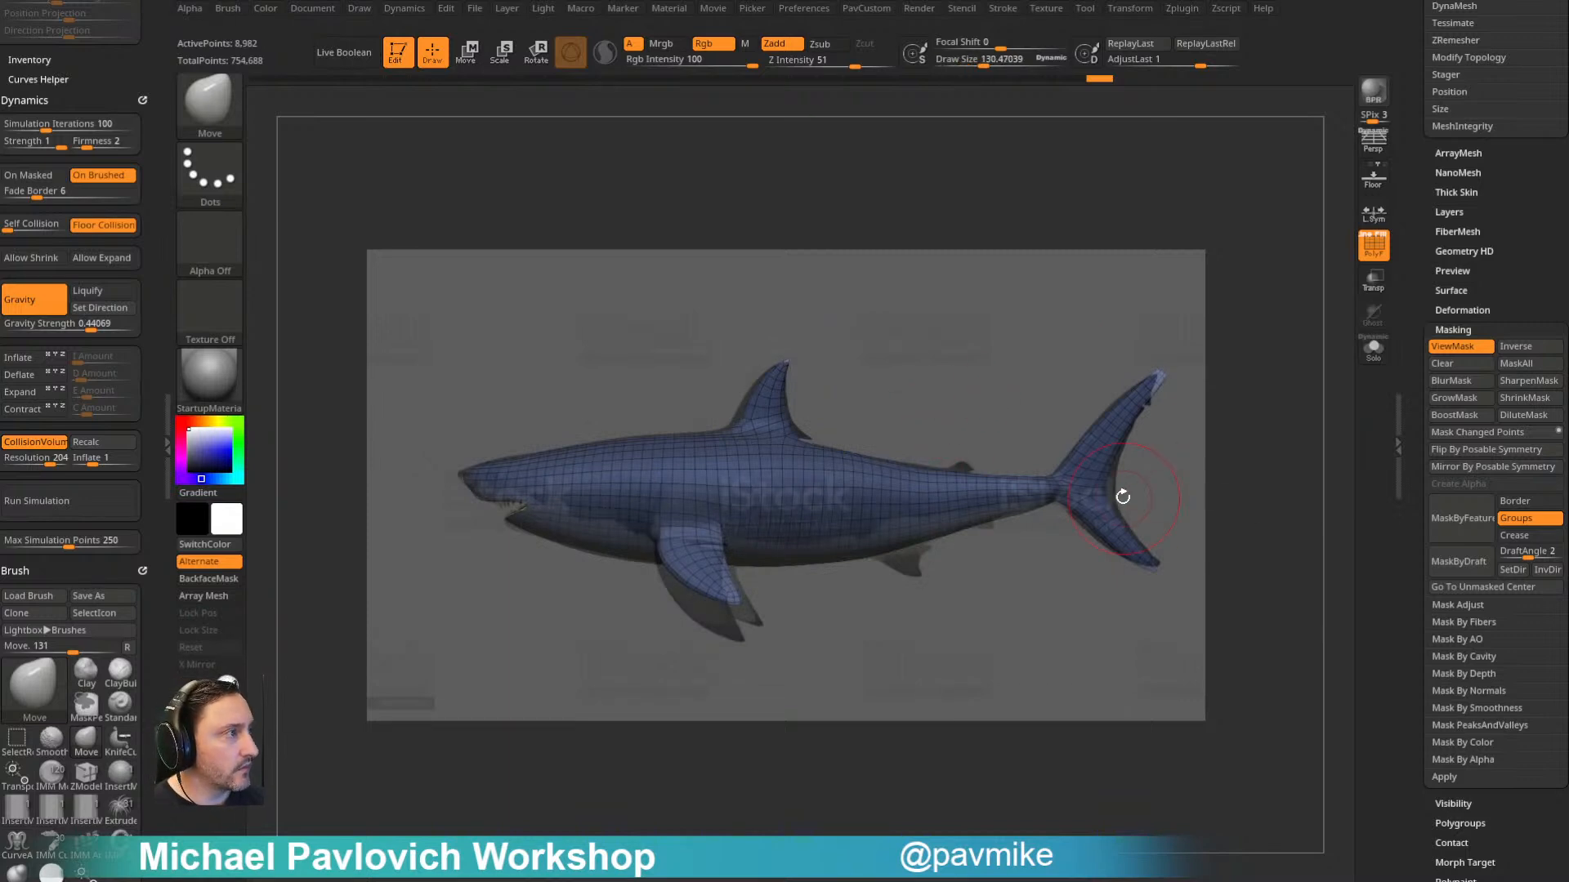
key("s")
left_click(1096, 518)
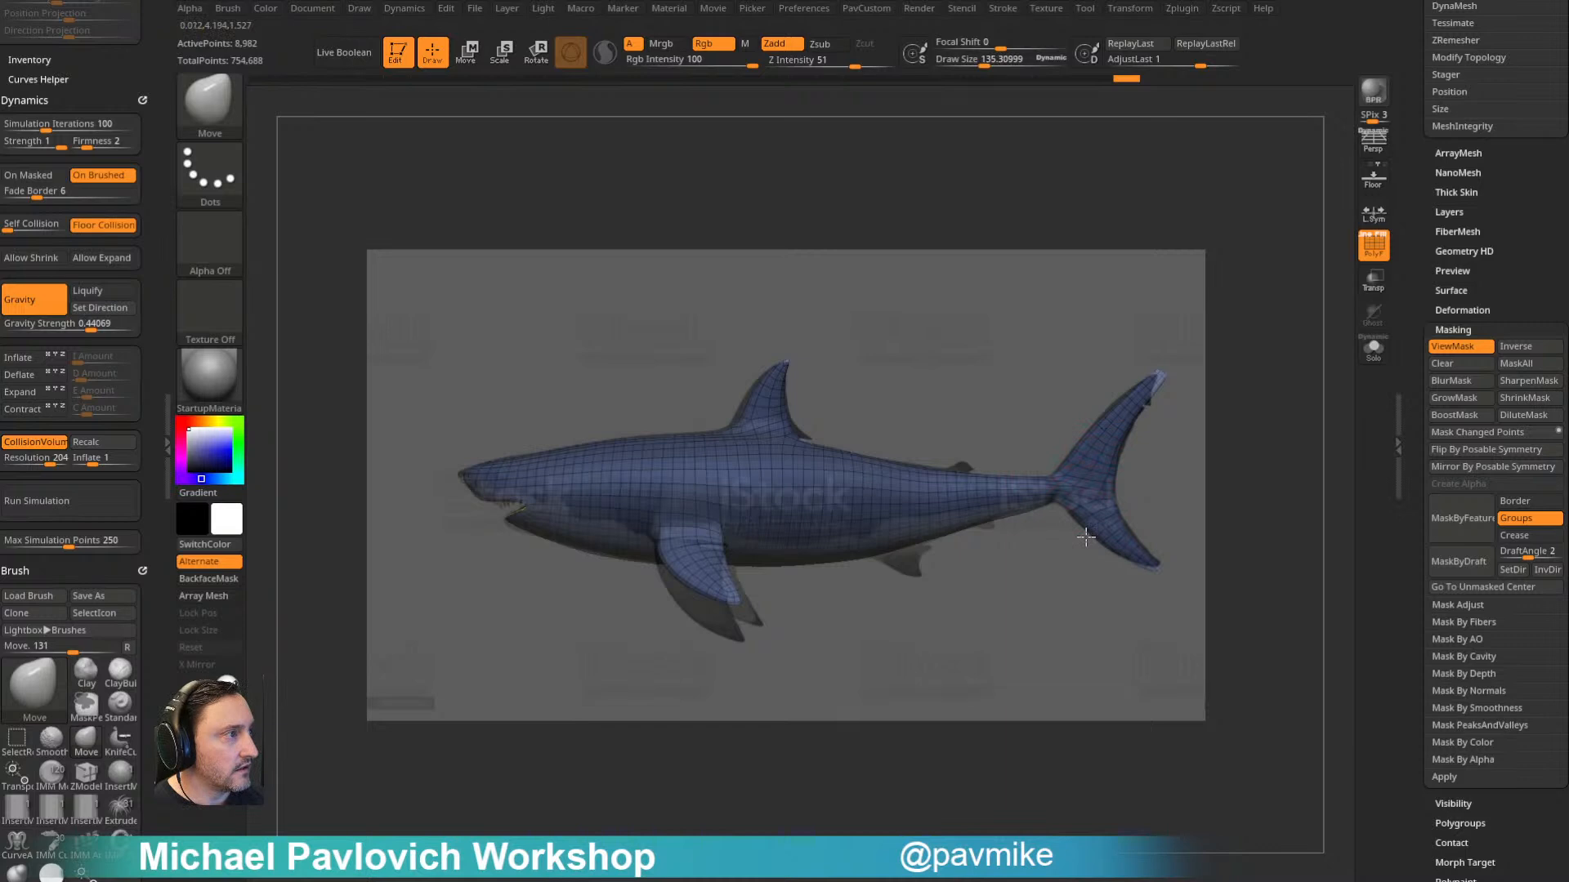
key("b")
key("m")
key("a")
mouse_move(483, 379)
left_mouse_down()
mouse_move(498, 370)
mouse_move(452, 365)
mouse_move(706, 425)
left_mouse_up()
- Return to the Move brush, reduce its size at the snout, and show its Curve settings
key("b")
key("m")
key("v")
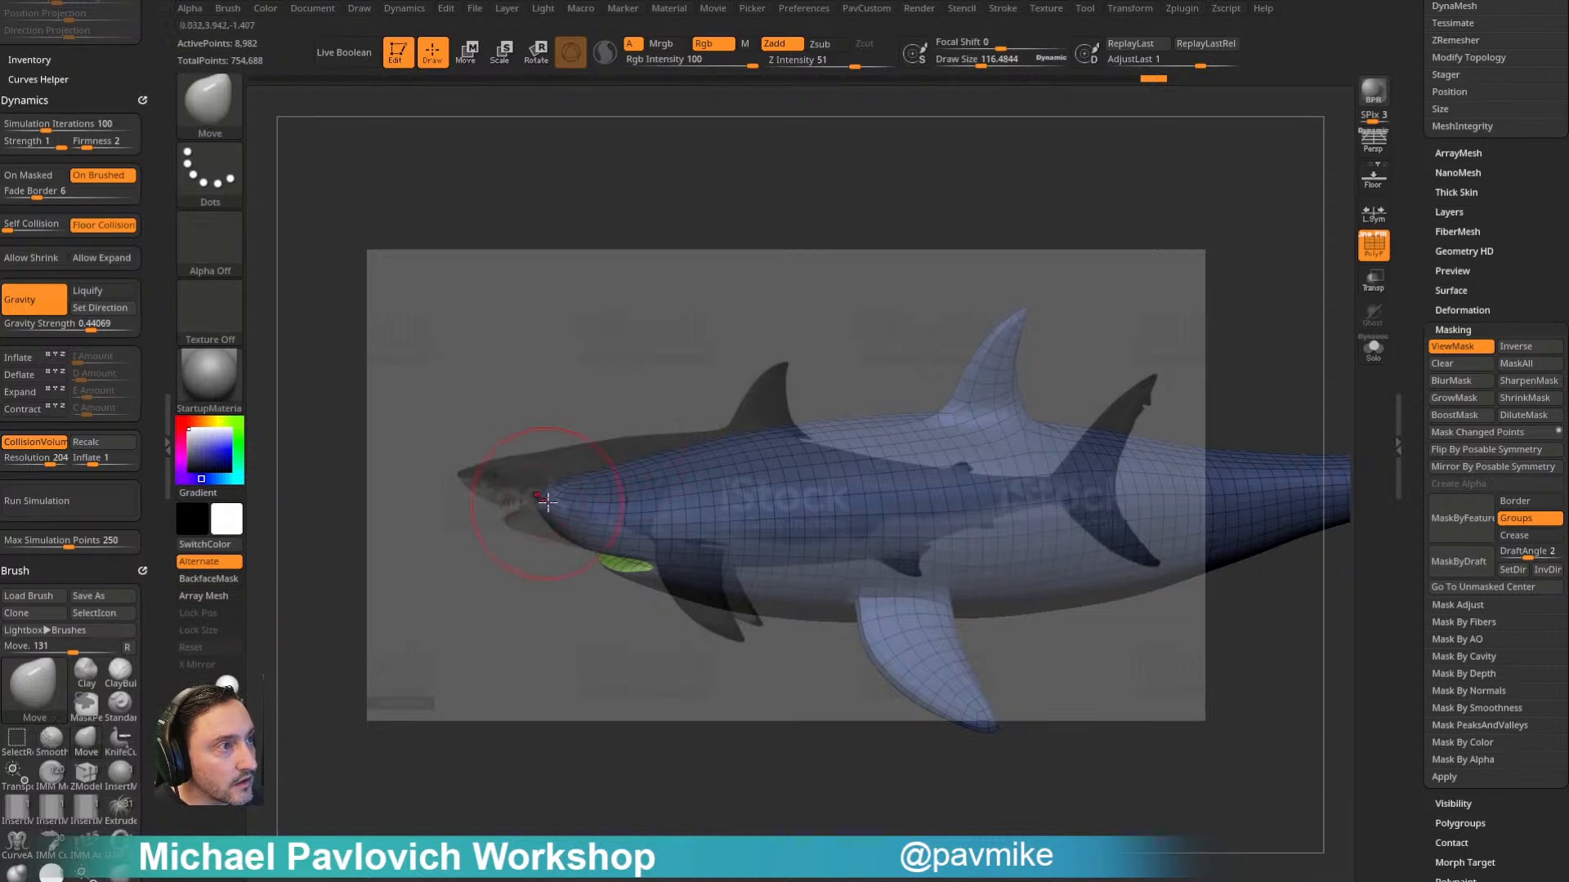
key("s")
left_click(542, 502)
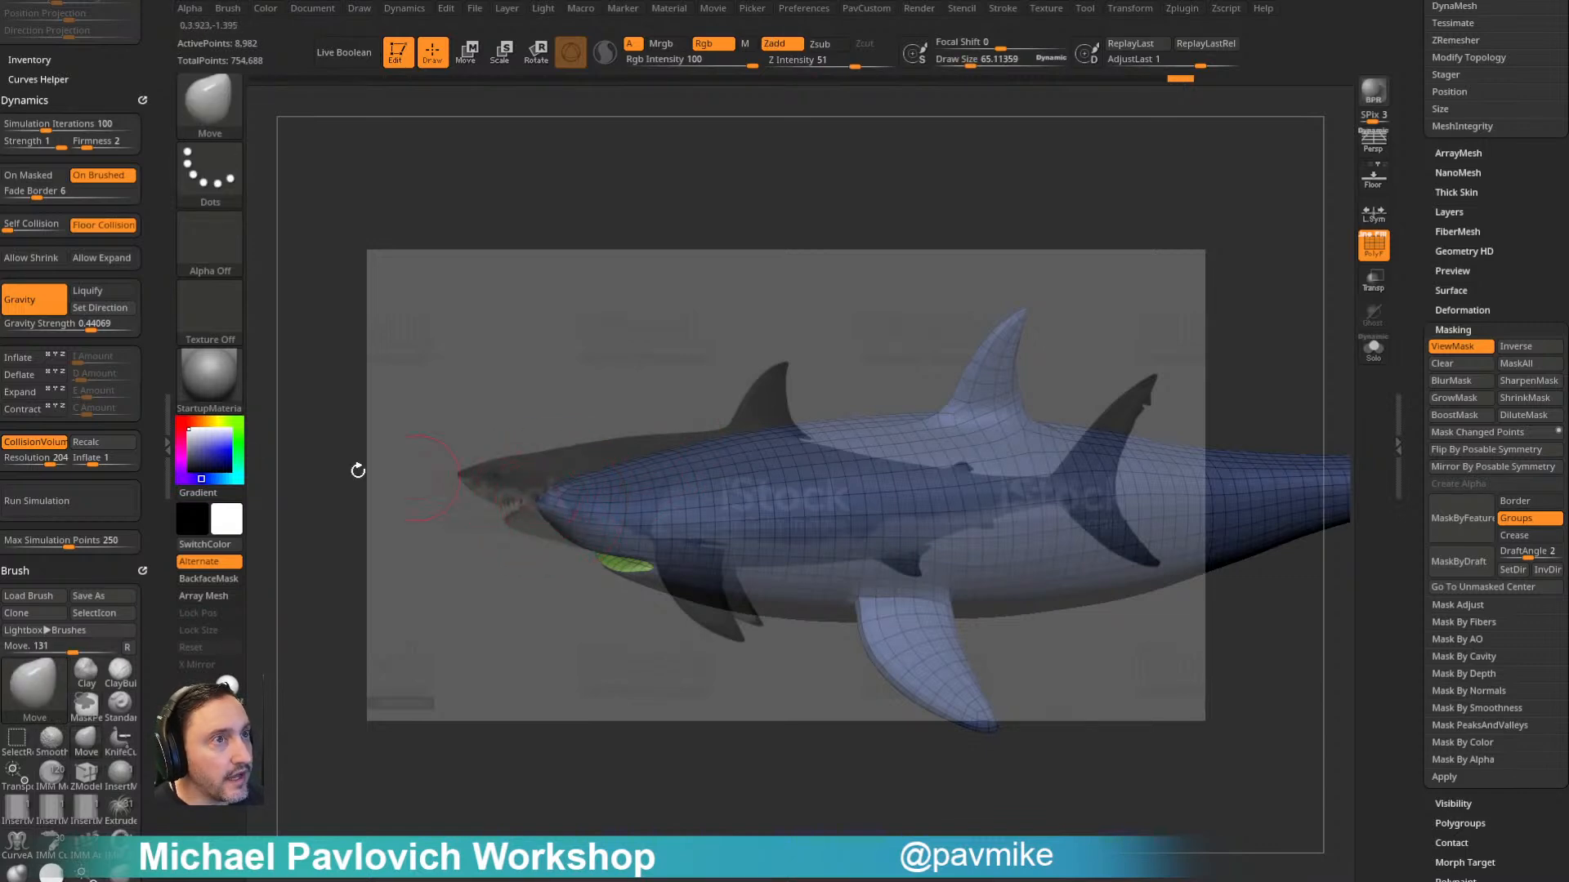
left_click_drag(120, 91, 160, 232)
left_click(142, 11)
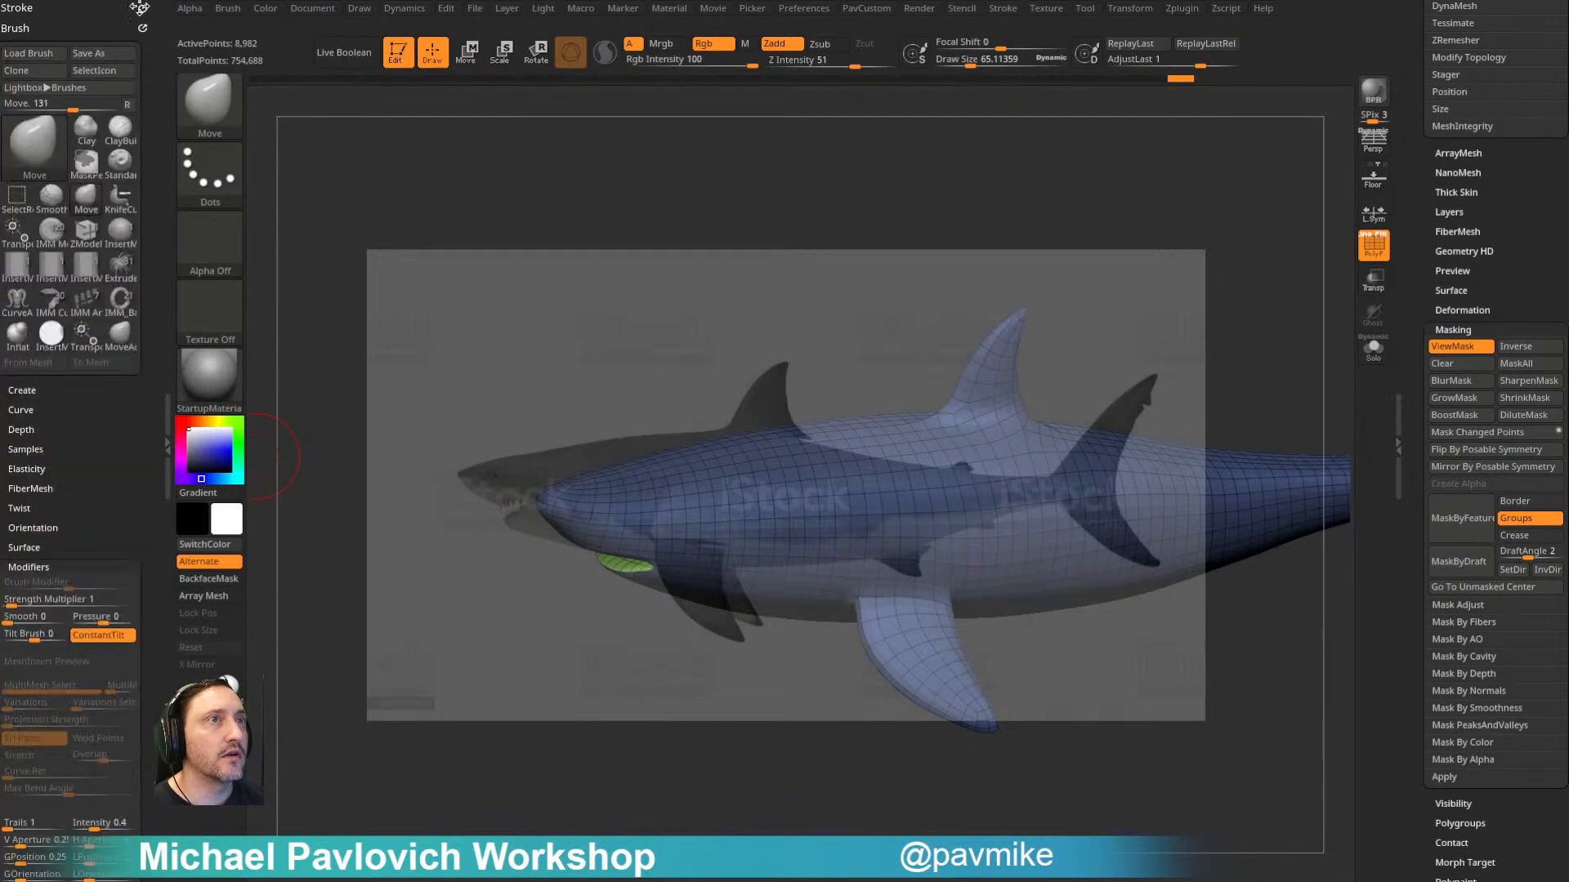
key("shift")
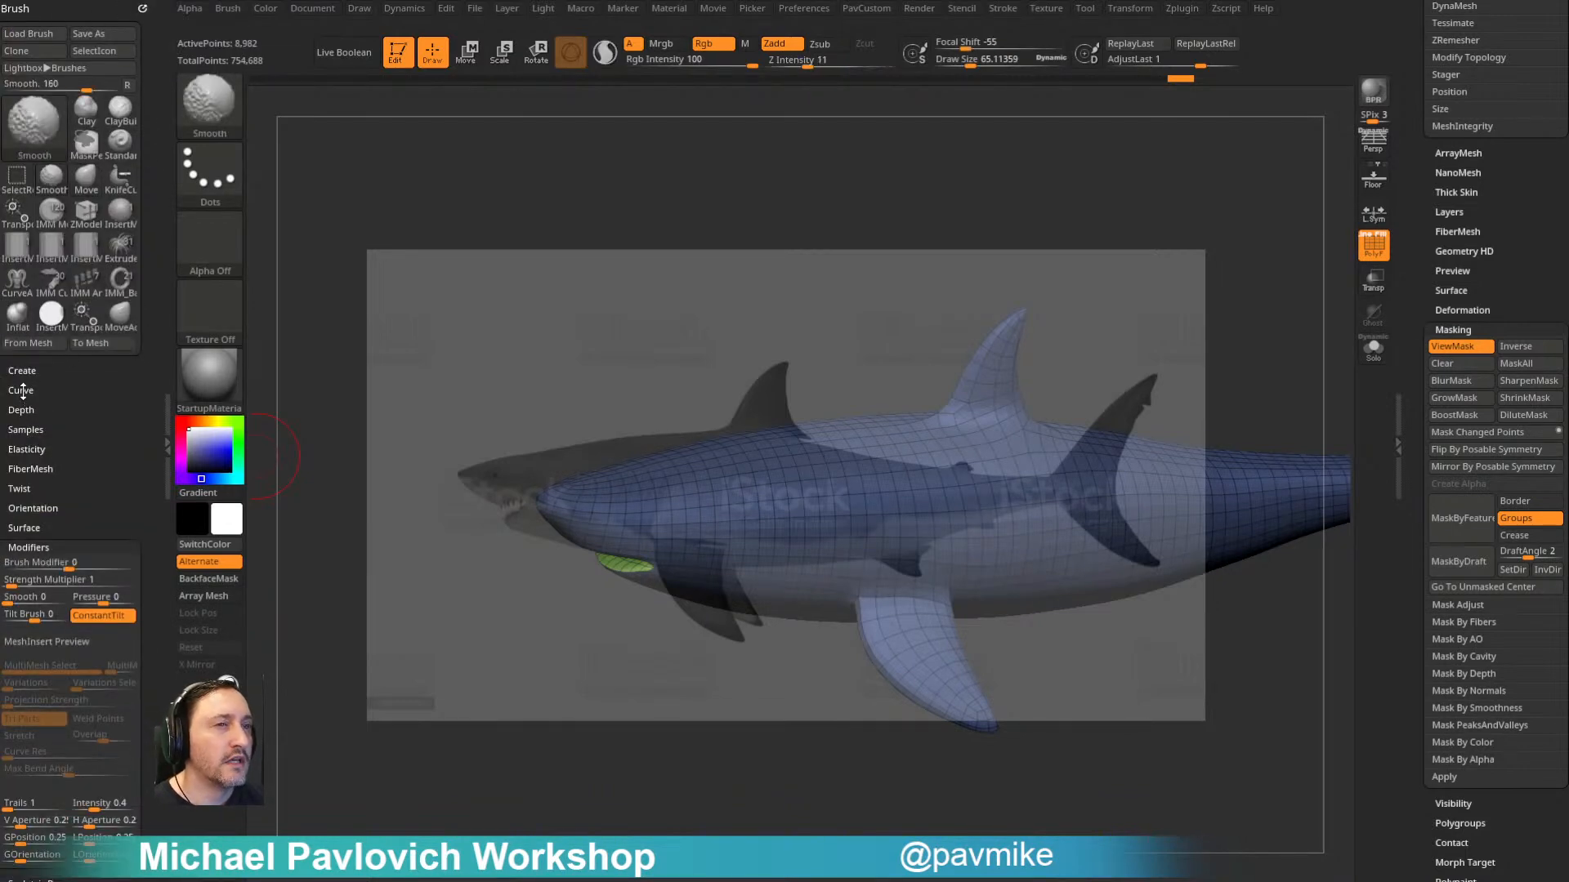
left_click(22, 390)
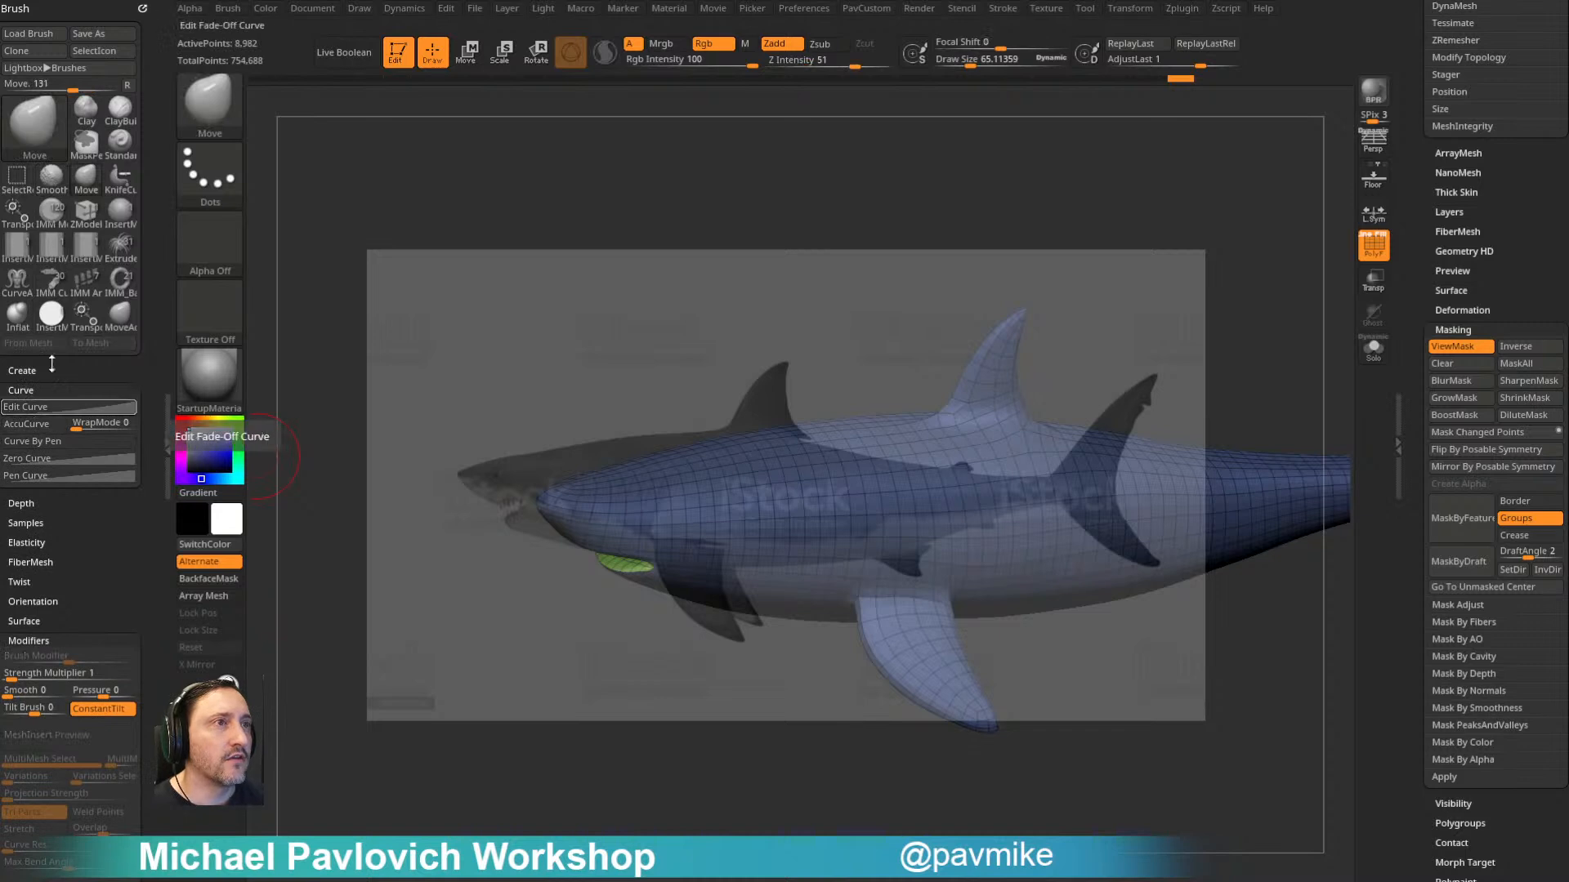
- Check the AccuCurve setting on the Dam_Standard brush, and select the MoveAccu brush
key("b")
key("d")
key("s")
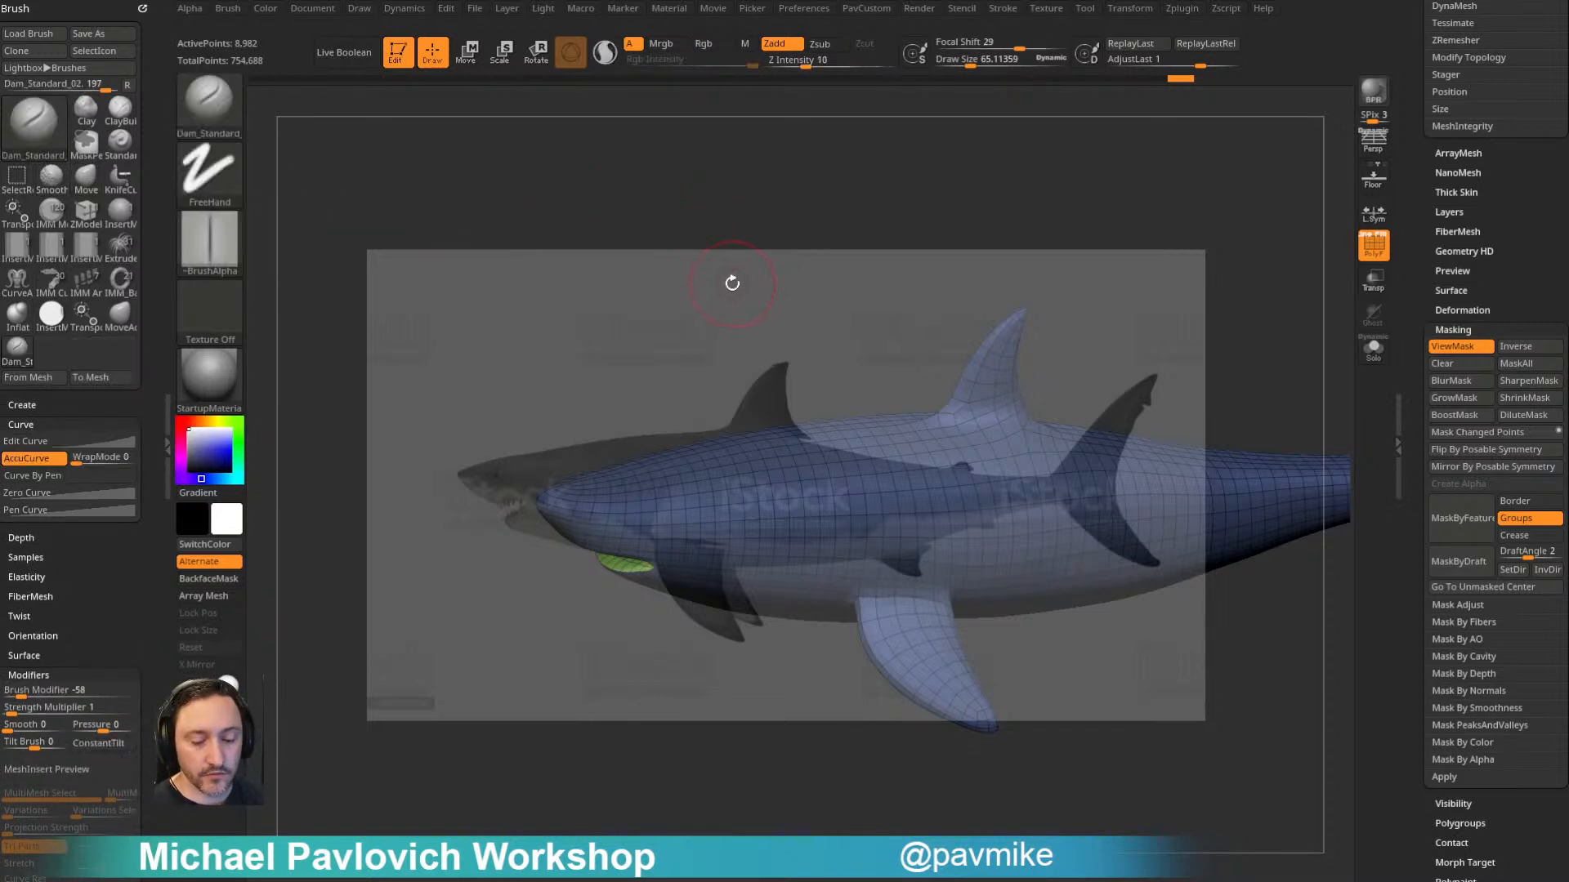
key("b")
key("m")
key("a")
mouse_move(638, 206)
left_mouse_down("alt")
mouse_move(703, 106)
mouse_move(698, 268)
left_mouse_up("alt")
- Pull the shark's snout and jaw into a sharper point with the MoveAccu brush, and bring back the reference image
left_click_drag(567, 342, 587, 370)
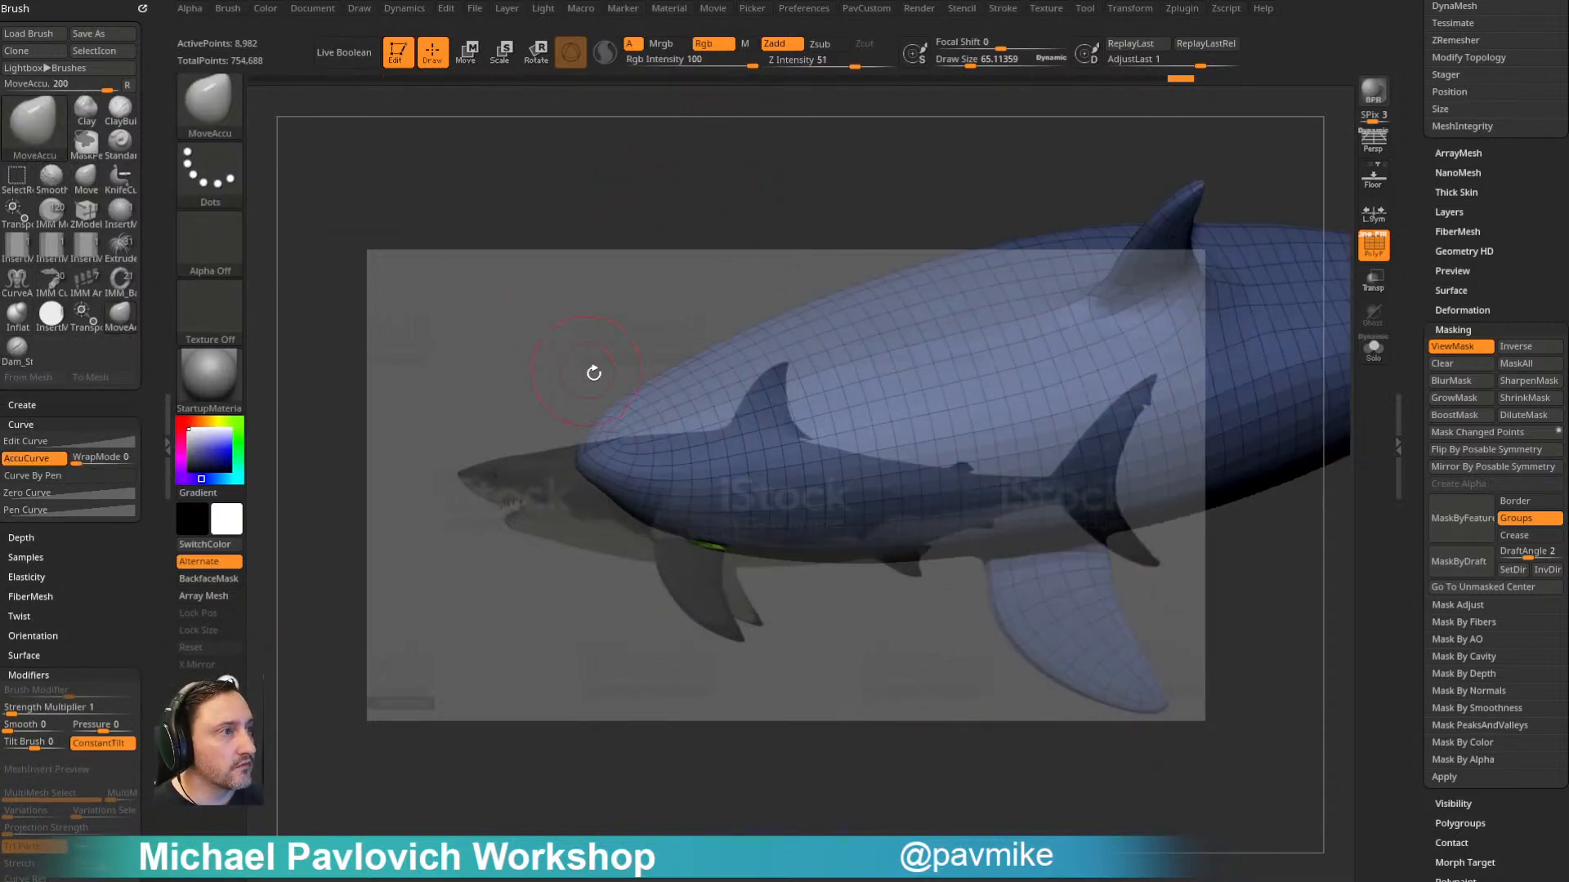
key("shift+z")
key("s")
left_click_drag(585, 477, 561, 460)
mouse_move(556, 493)
left_mouse_down()
mouse_move(561, 459)
mouse_move(595, 503)
left_mouse_up()
left_click_drag(575, 525, 580, 556)
left_click_drag(834, 336, 753, 314, "alt")
key("shift+z")
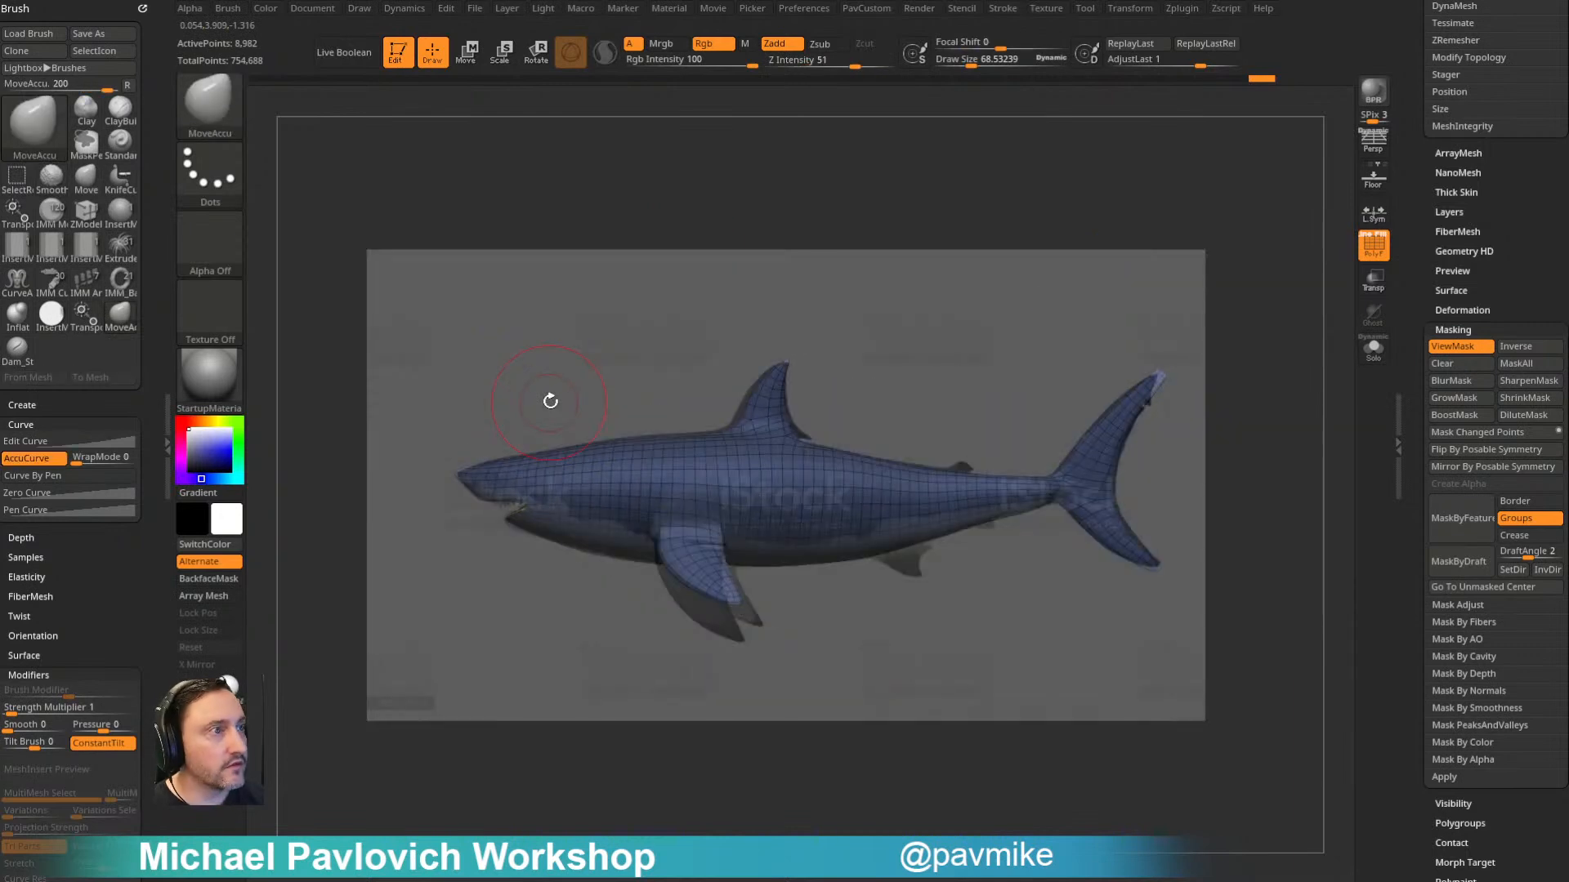
- Adjust the rear base of the dorsal fin to the reference silhouette with the Move brush
key("s")
left_click_drag(764, 436, 778, 436)
key("b")
key("m")
key("v")
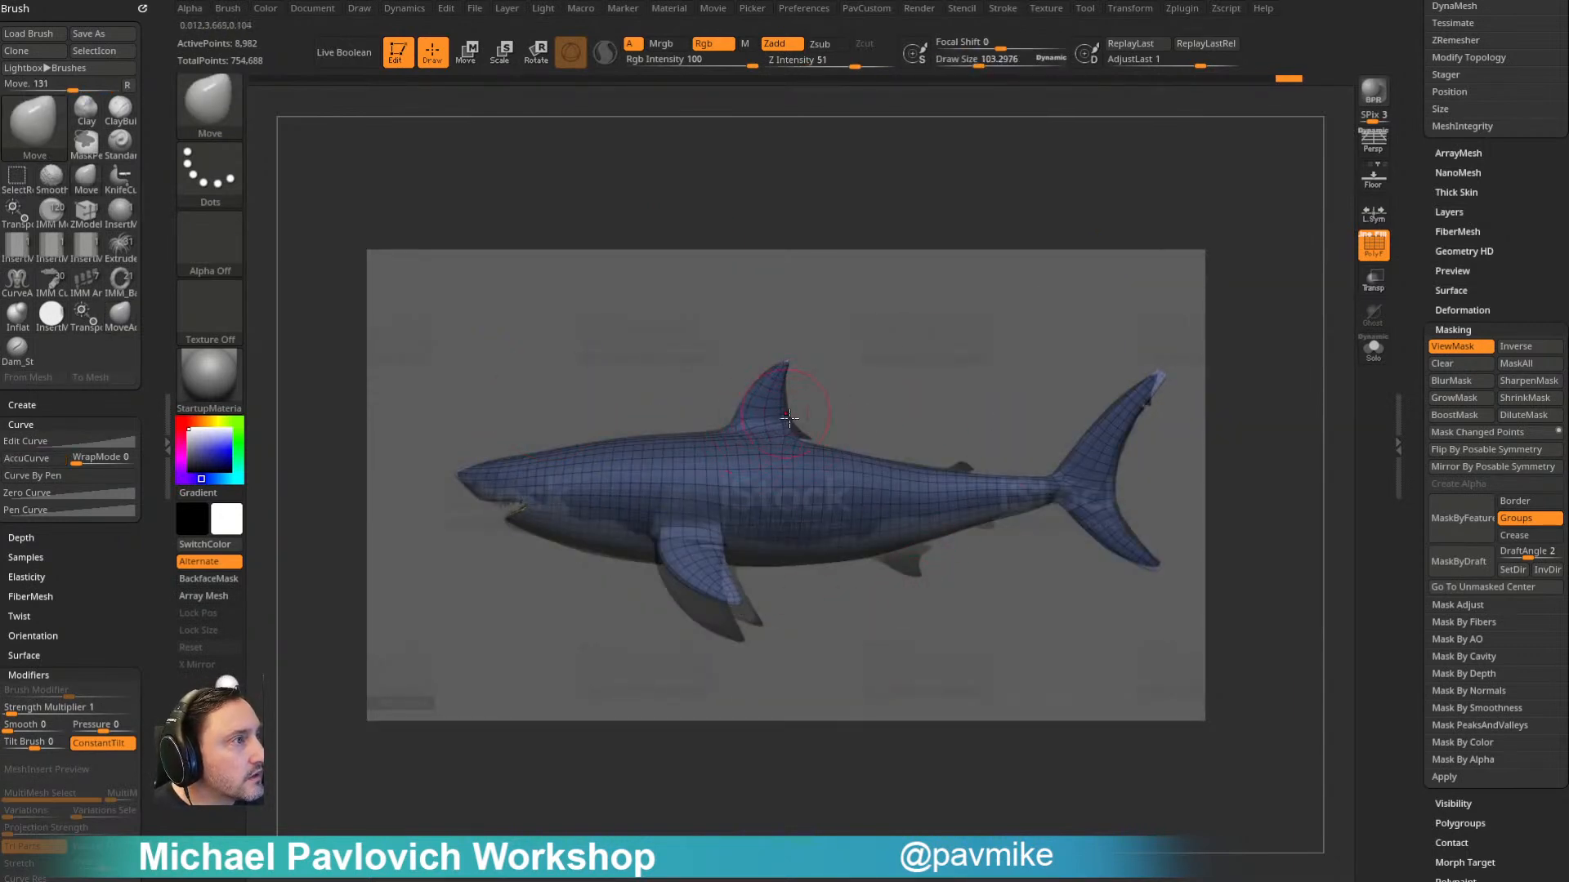
key("s")
left_click_drag(911, 387, 900, 388)
- Subdivide the shark once more and prepare the Standard brush for Rgb-only painting with Spotlight Projection
key("ctrl+d")
left_click(783, 44)
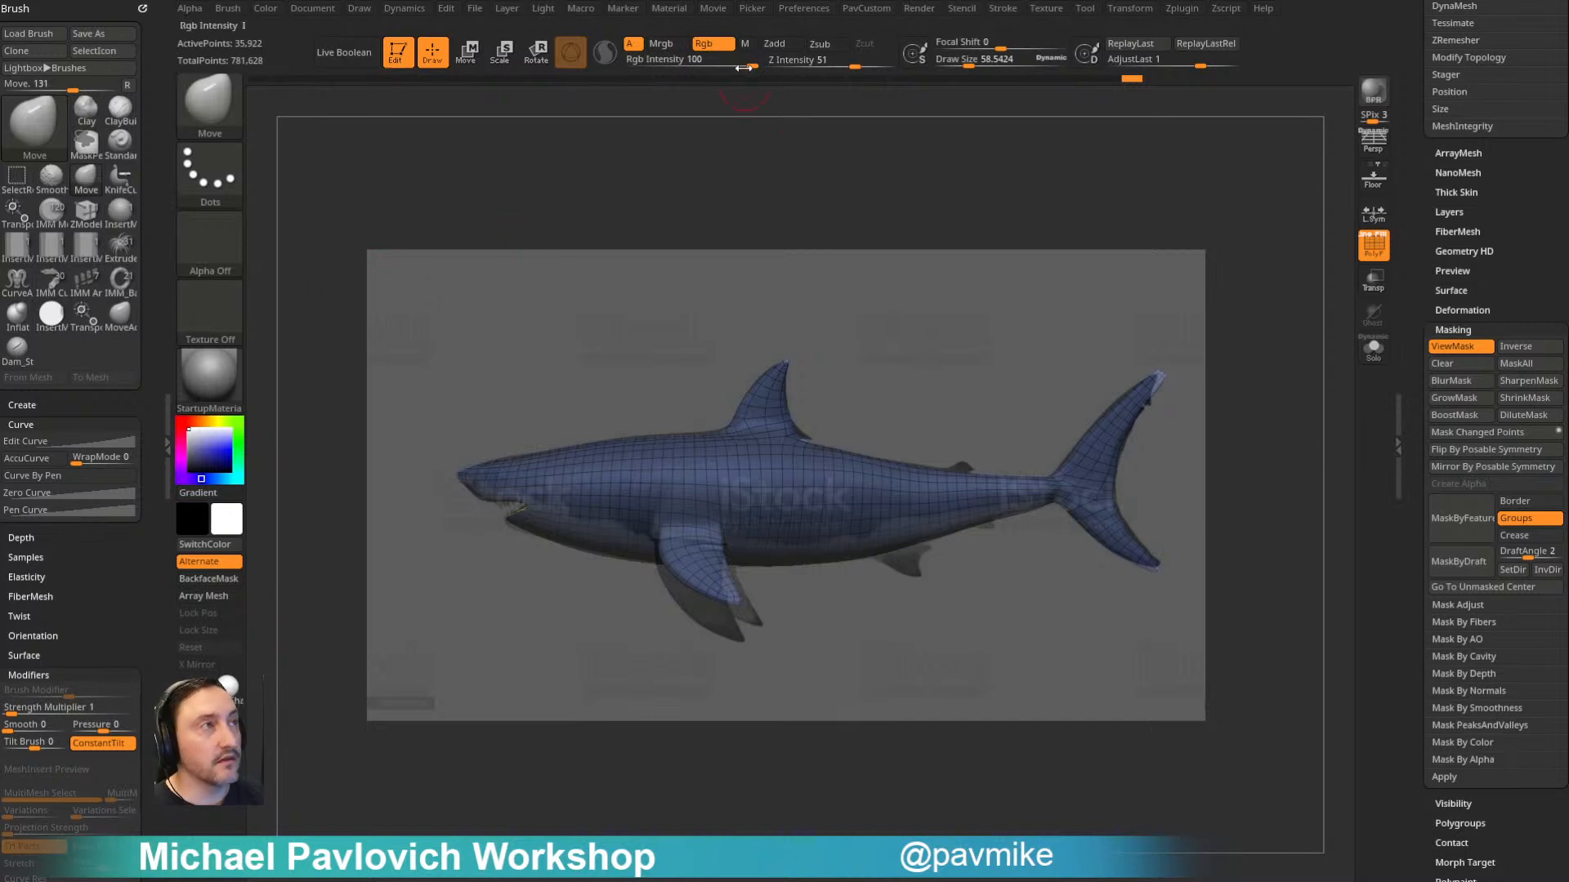
left_click(732, 44)
key("b")
key("s")
key("t")
left_click(704, 45)
left_click(780, 44)
left_click(39, 425, "shift")
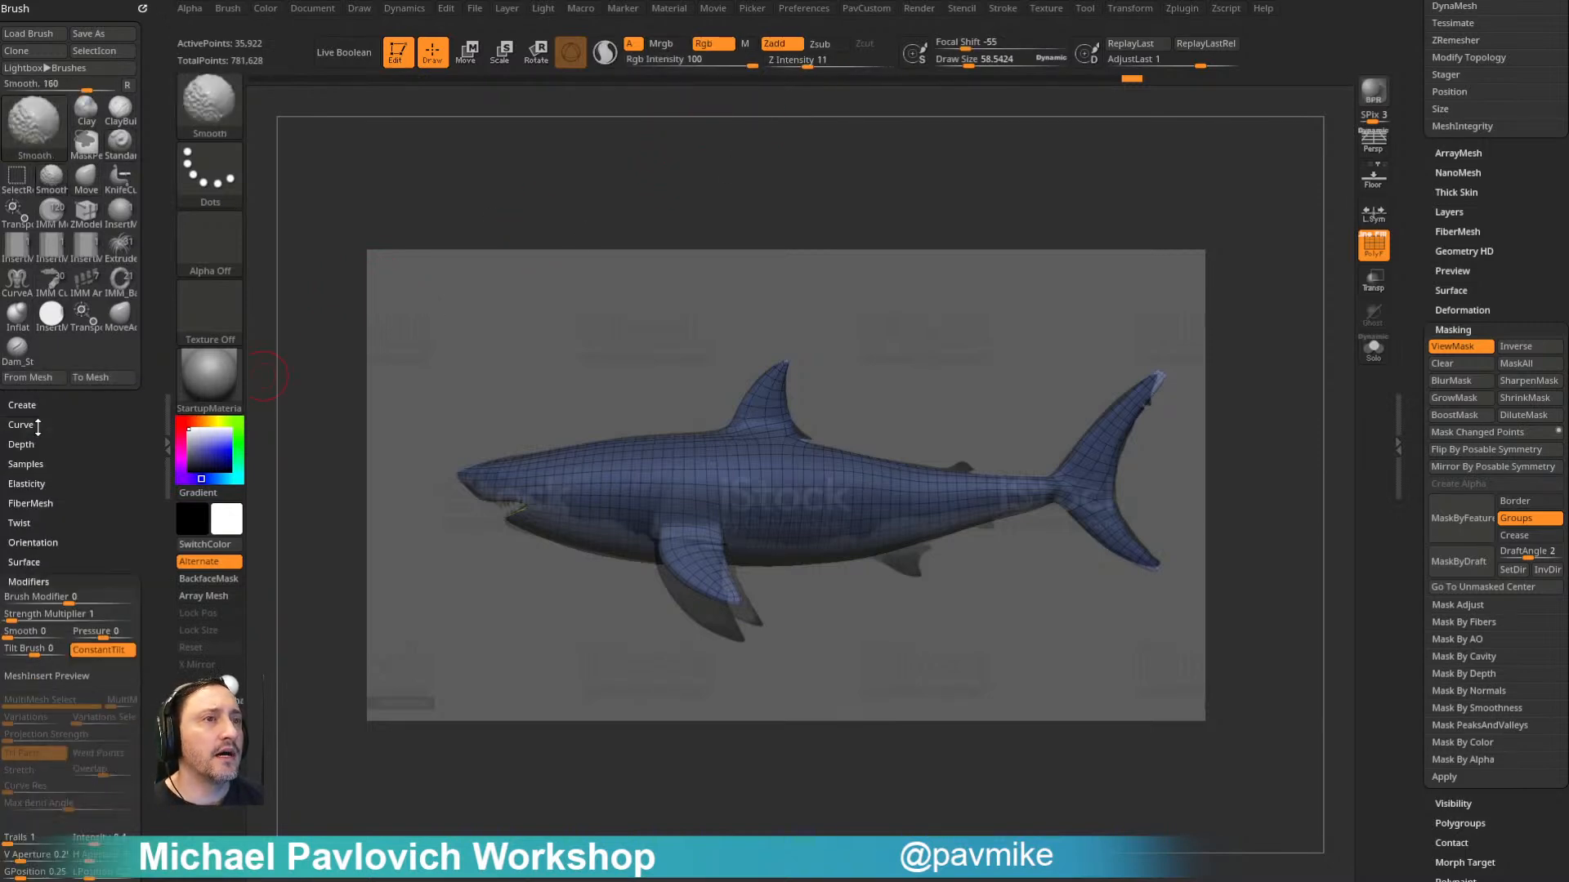
left_click(26, 464, "shift")
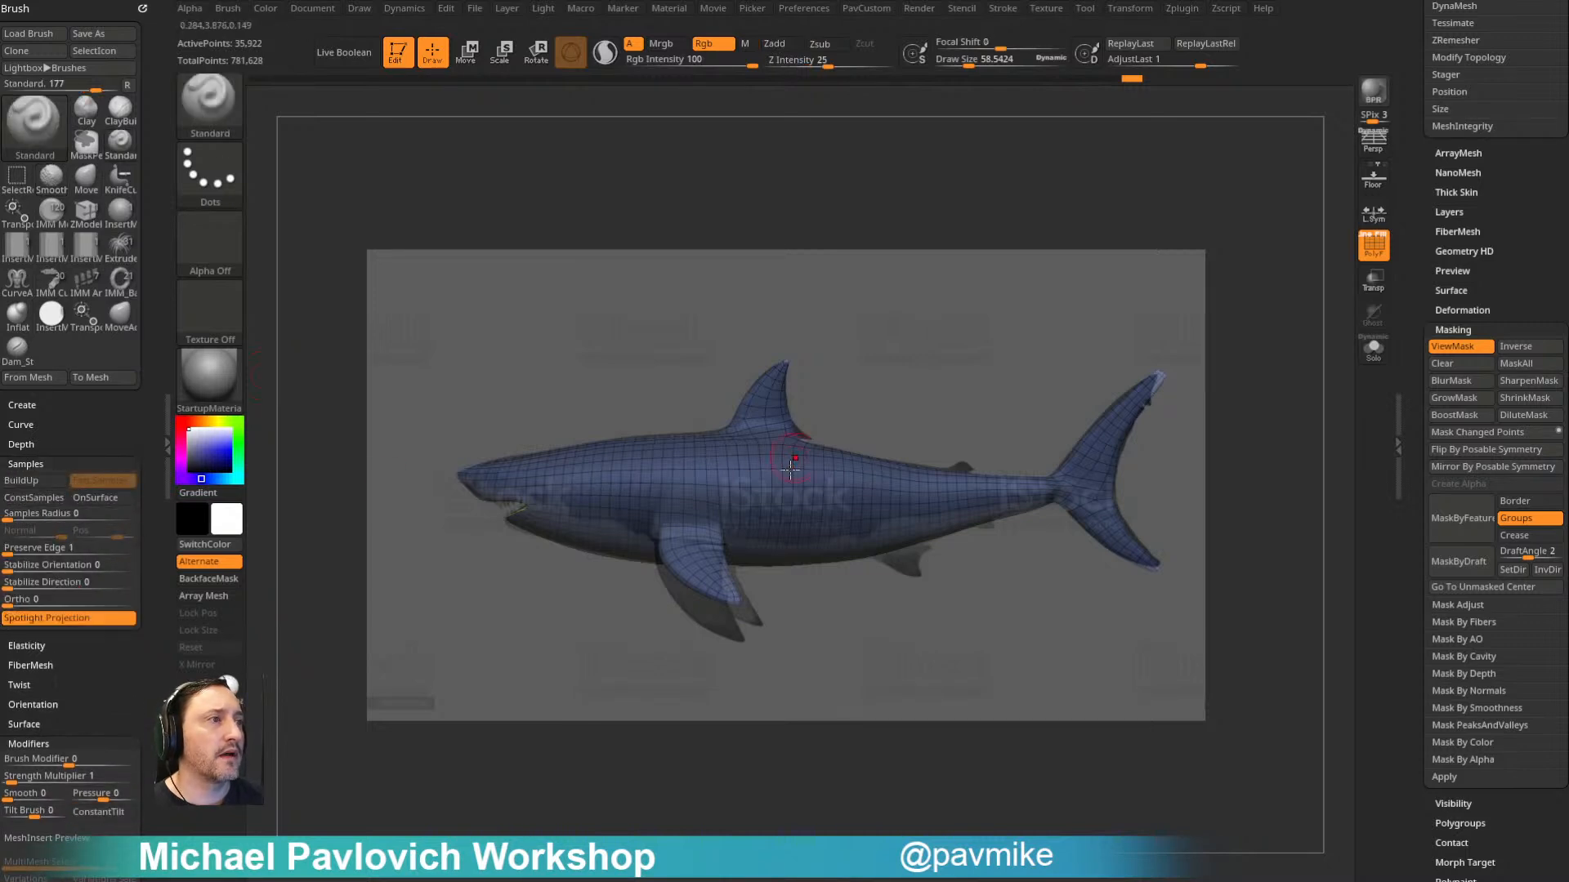
- Turn off the wireframe display and project the reference image's colours over the whole shark with an enlarged brush
left_click(1373, 238)
key("bracketright")
key("bracketright")
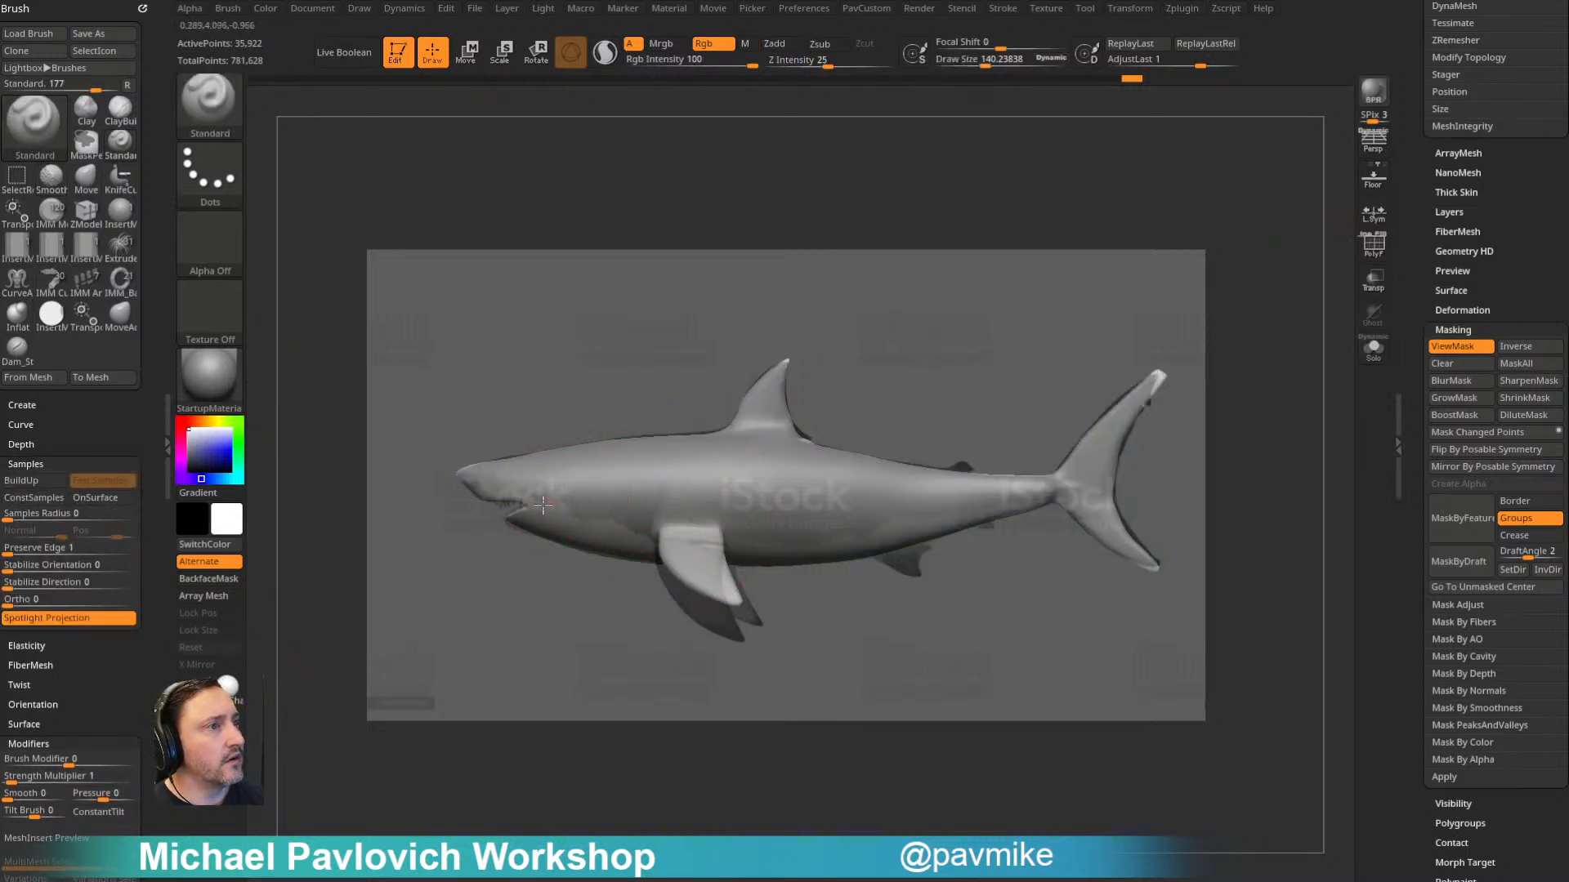
mouse_move(488, 448)
left_mouse_down("ctrl")
mouse_move(596, 433)
mouse_move(703, 458)
mouse_move(726, 586)
mouse_move(805, 370)
mouse_move(866, 441)
mouse_move(853, 558)
mouse_move(1000, 527)
mouse_move(1147, 347)
left_mouse_up("ctrl")
left_click_drag(1147, 578, 1144, 572)
key("shift+z")
mouse_move(991, 357)
left_mouse_down()
mouse_move(998, 336)
mouse_move(967, 335)
mouse_move(998, 269)
mouse_move(907, 434)
left_mouse_up()
- Apply the SkinShade4 material to the shark and sample a grey skin colour from its body
key("s")
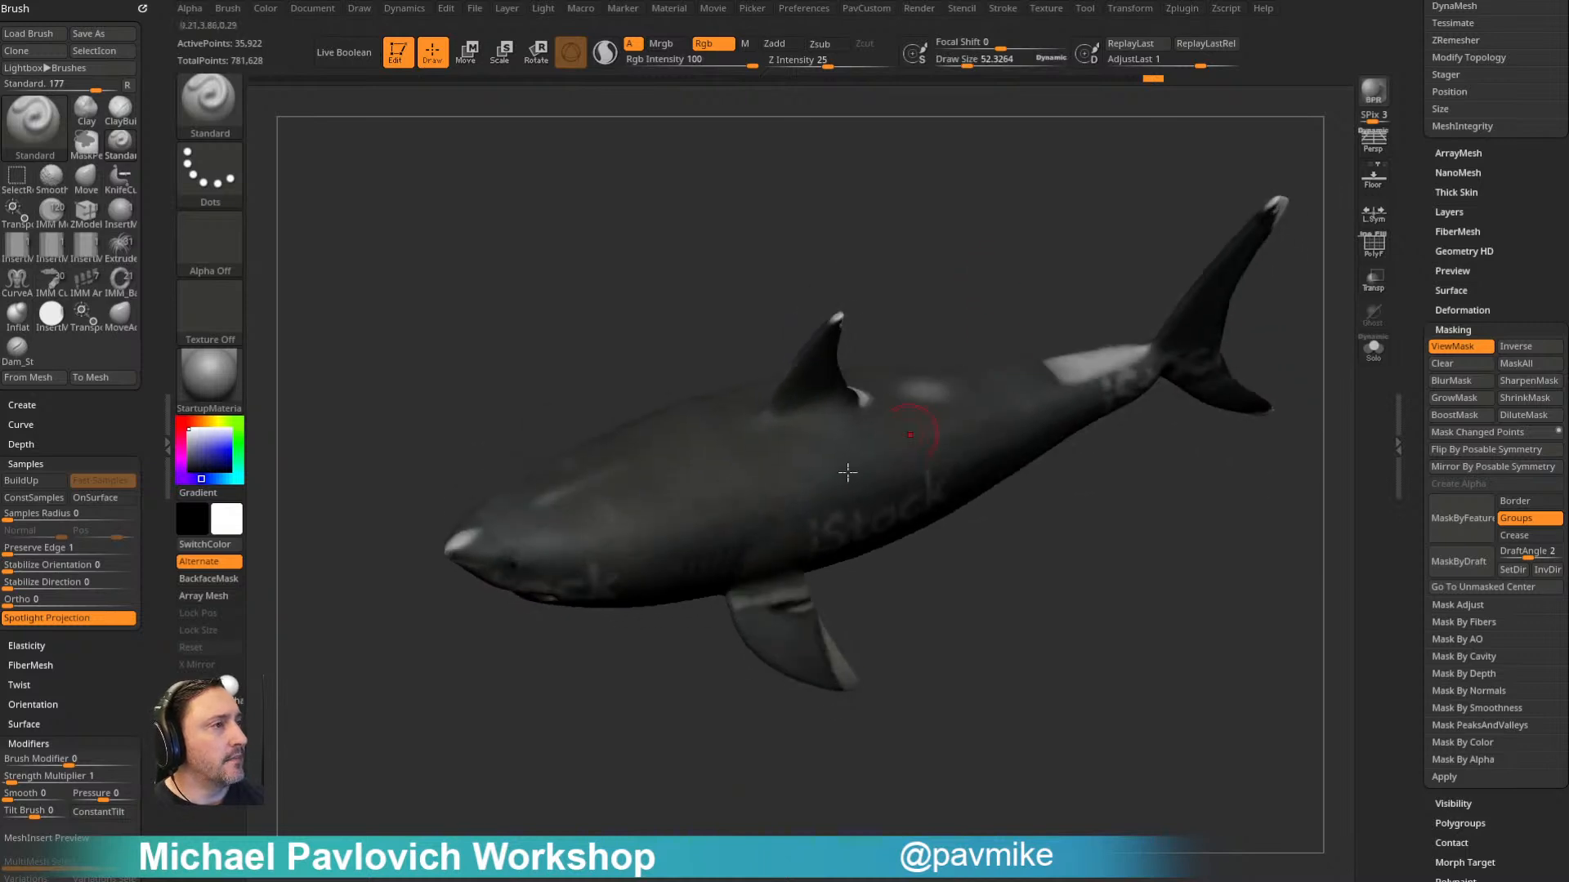
key("c")
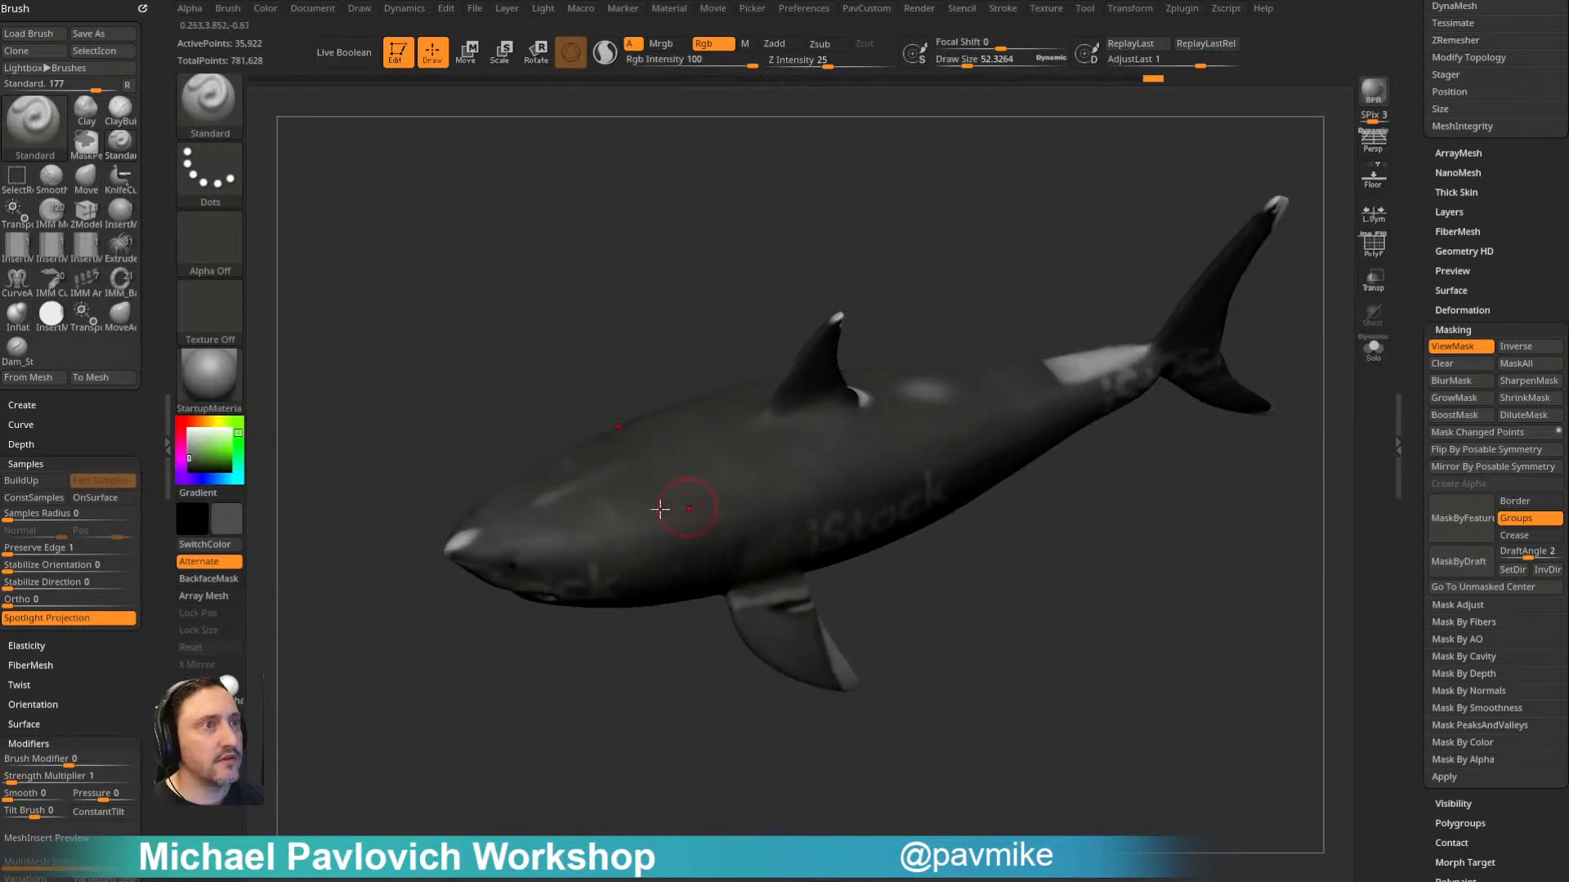
left_click(232, 685)
key("c")
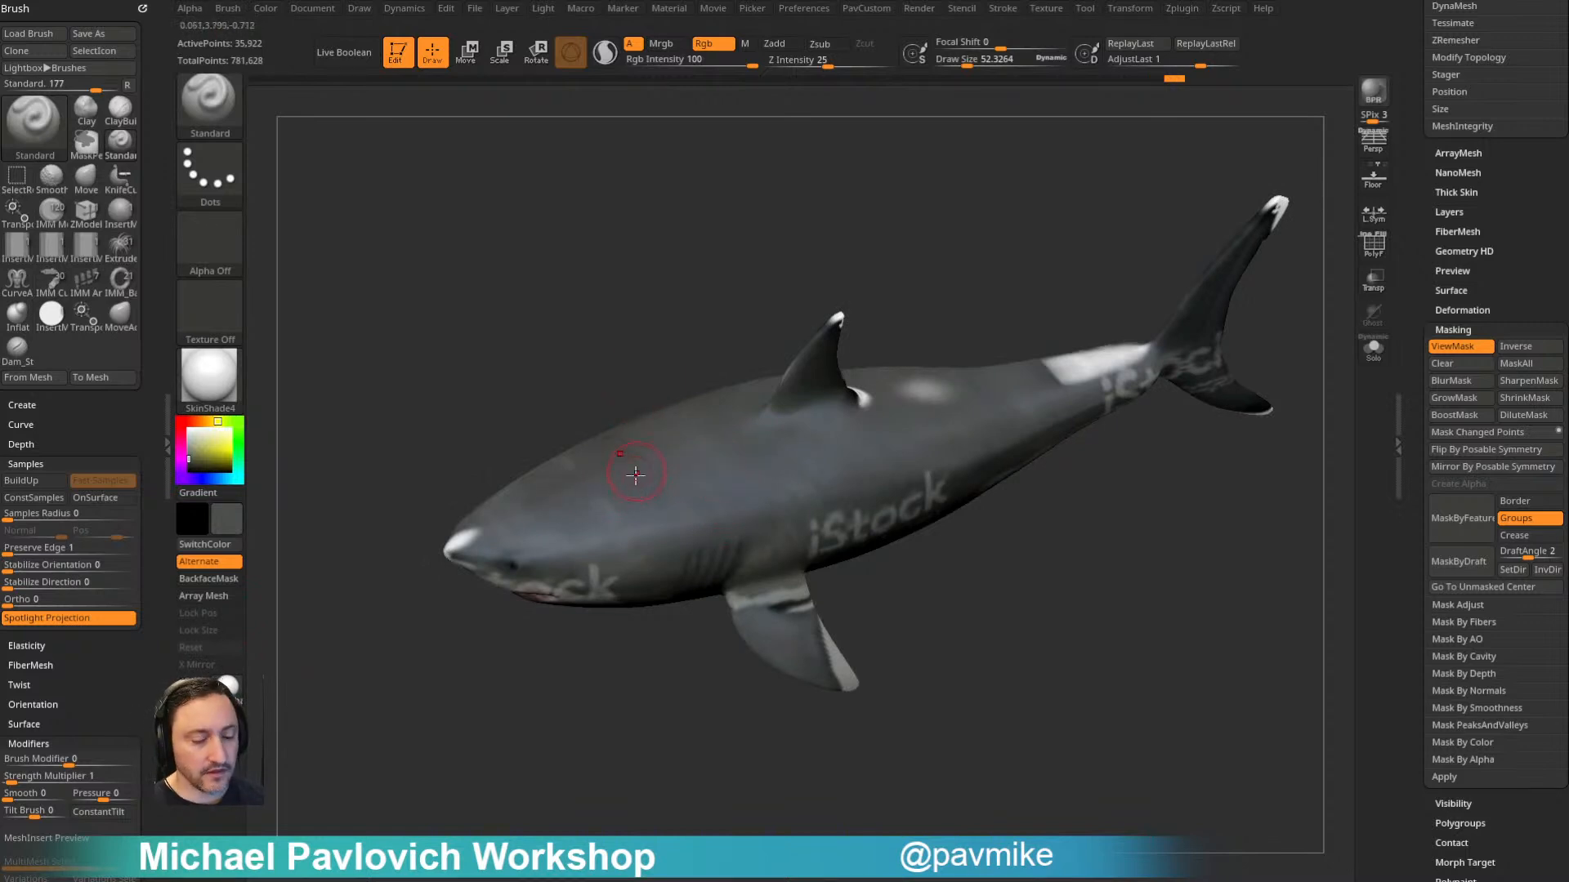
- Paint over the stray white patches on the shark's snout and head with the sampled skin colour
left_click_drag(608, 400, 472, 521)
mouse_move(450, 589)
left_mouse_down()
mouse_move(472, 549)
mouse_move(530, 559)
left_mouse_up()
right_click_drag(526, 552, 502, 502, "alt")
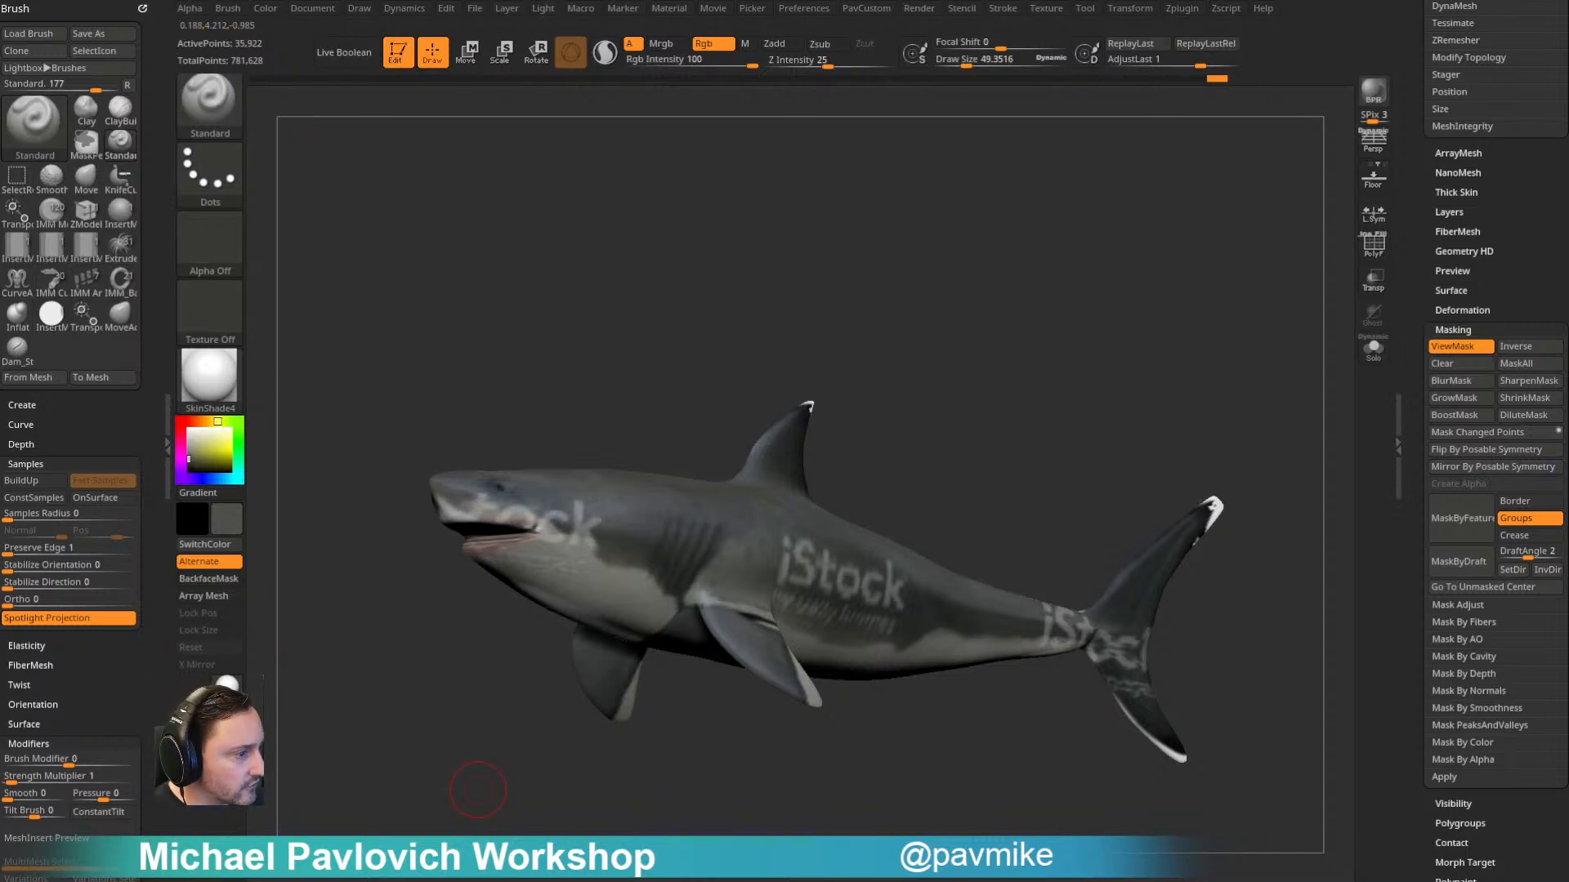
- Switch to the web browser to look through shark reference images, and return to ZBrush
key("alt+Tab")
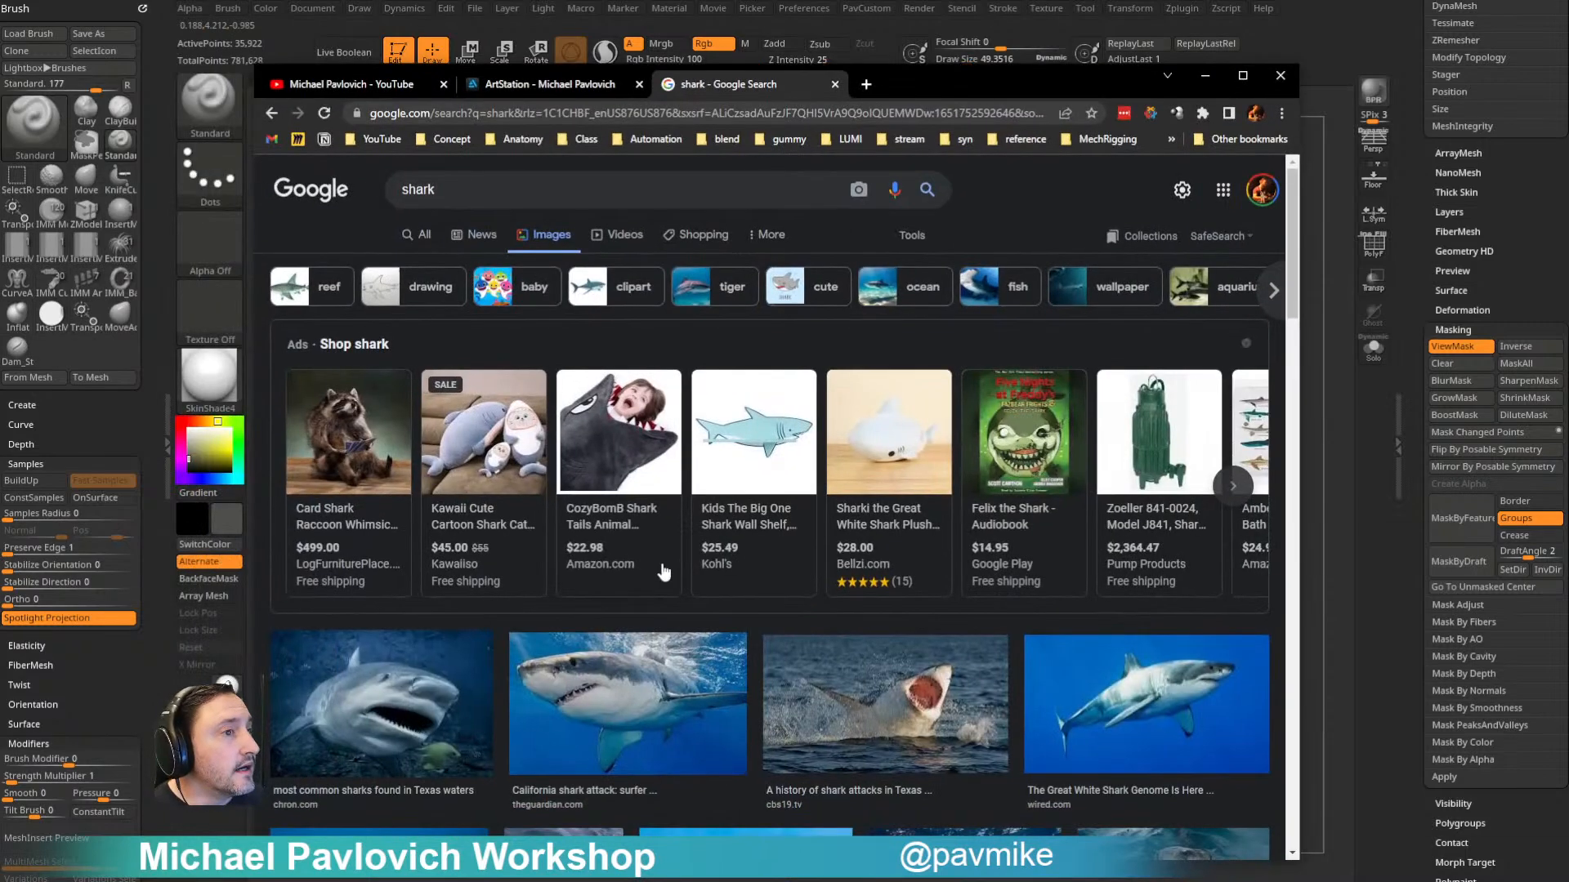
scroll(665, 572, "down", 2)
key("alt+Tab")
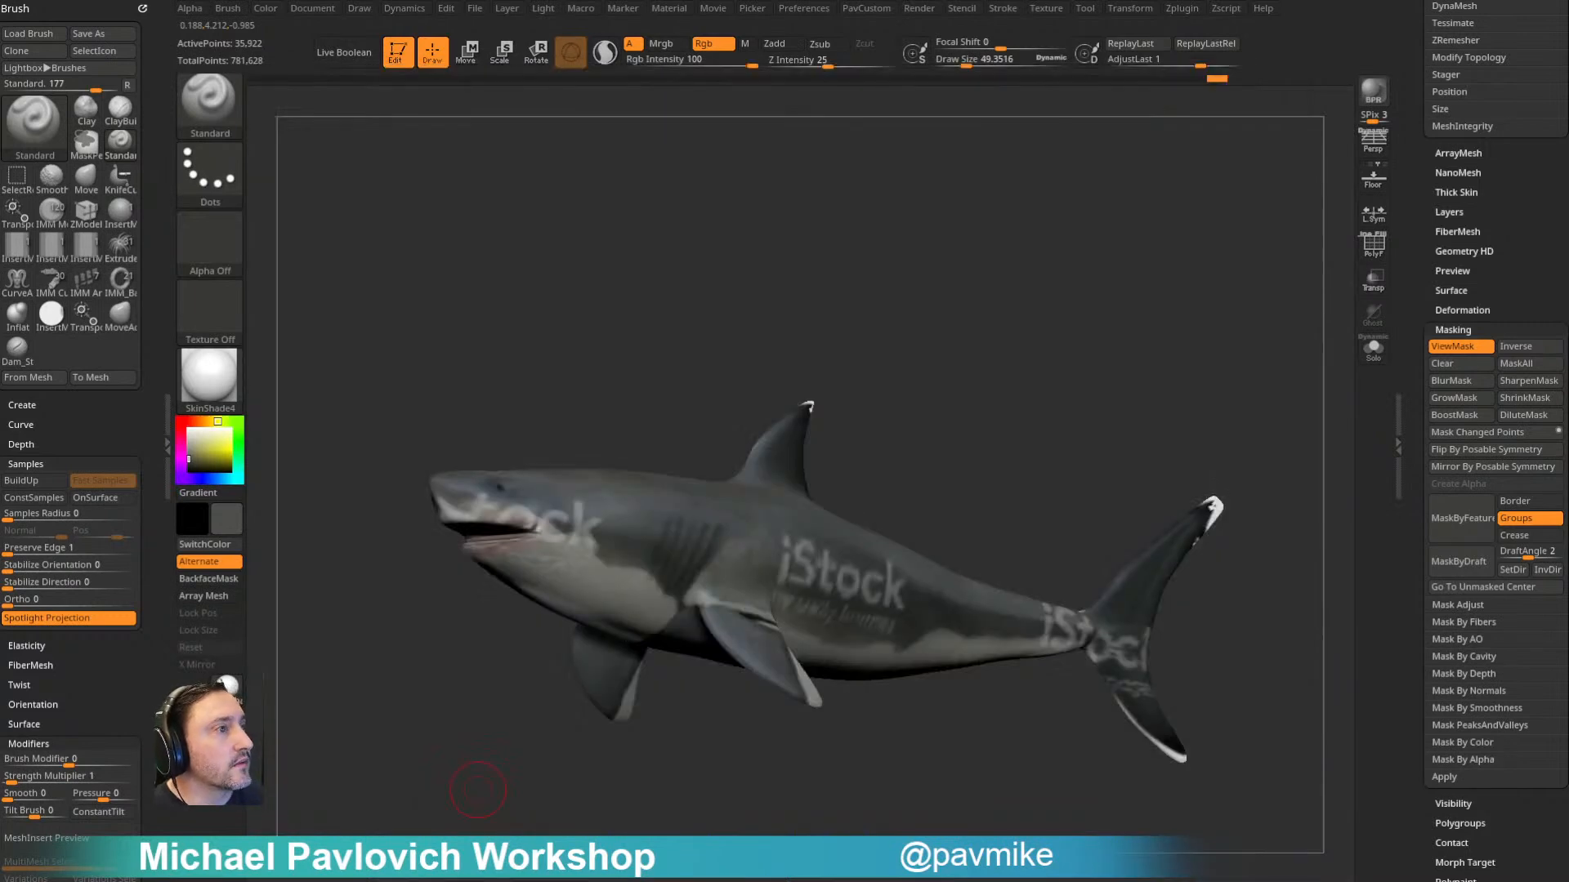
- Paint over the watermark letters behind the shark's mouth with the sampled grey skin colour
left_click_drag(916, 172, 732, 319)
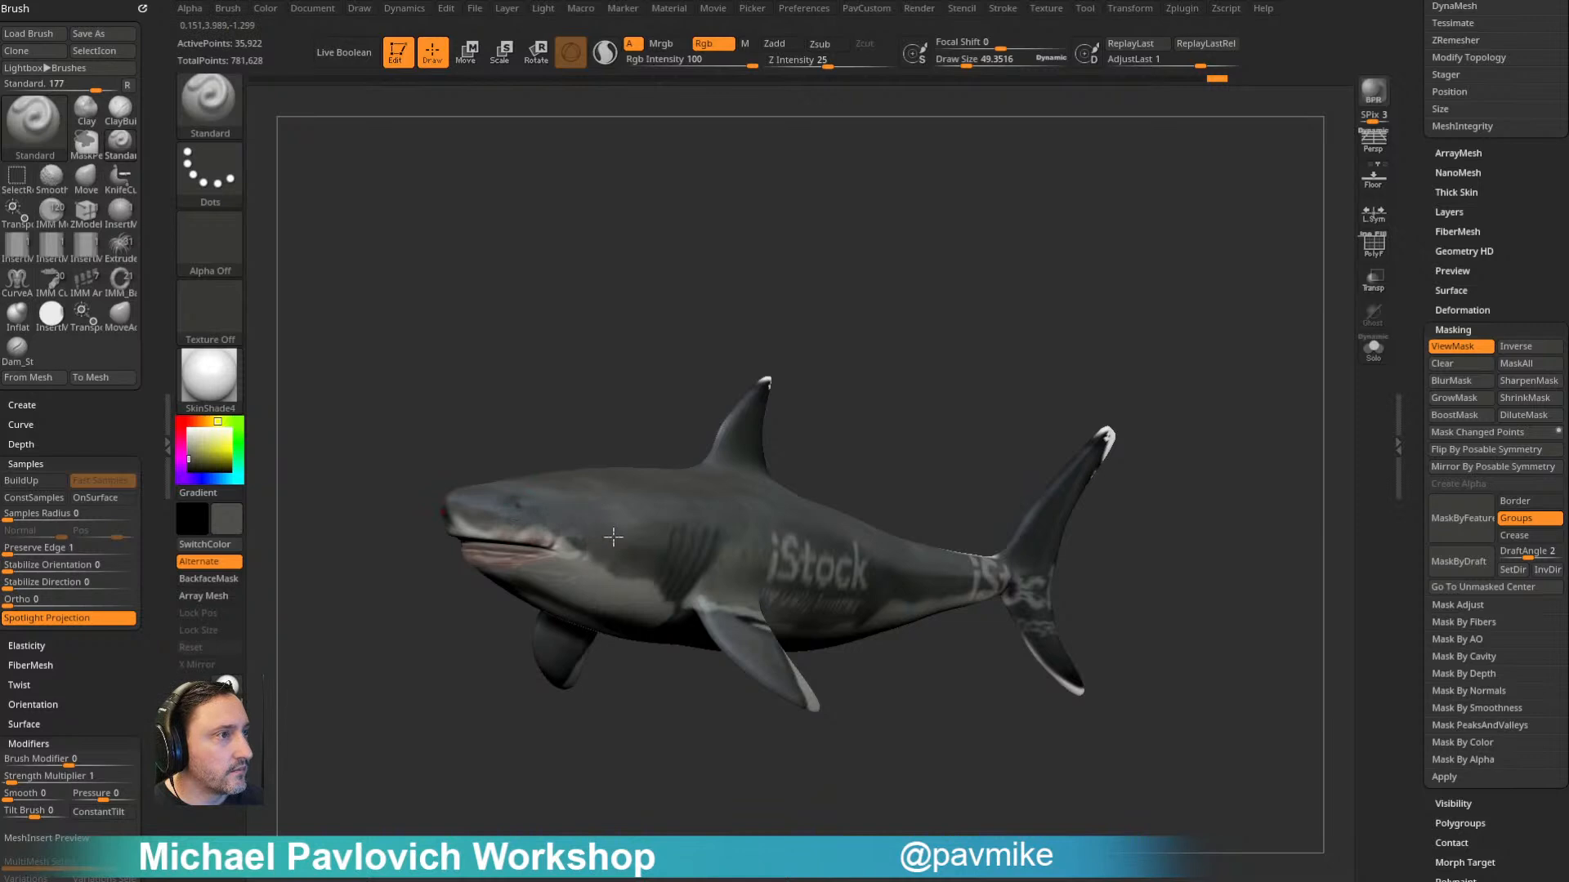
left_click_drag(879, 357, 692, 500)
mouse_move(881, 447)
left_mouse_down()
mouse_move(575, 614)
mouse_move(585, 658)
mouse_move(587, 620)
mouse_move(621, 580)
left_mouse_up()
- Sample nearby skin greys and paint out the watermark text on the shark's flank
key("c")
key("c")
key("c")
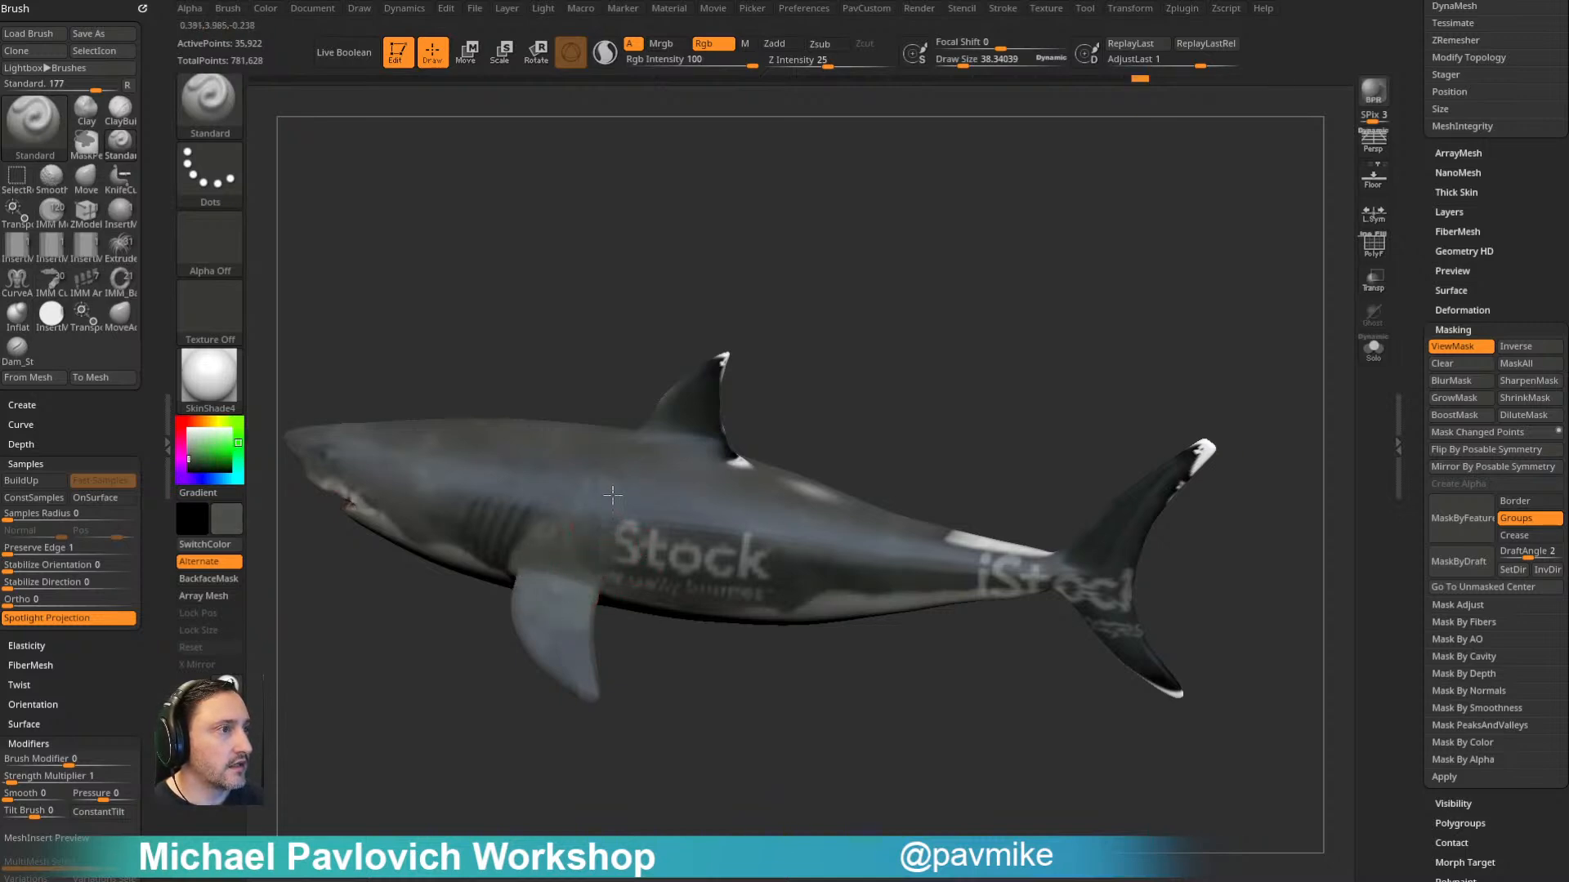
left_click_drag(652, 522, 653, 562)
mouse_move(825, 642)
left_mouse_down()
mouse_move(899, 569)
mouse_move(914, 594)
mouse_move(886, 614)
left_mouse_up()
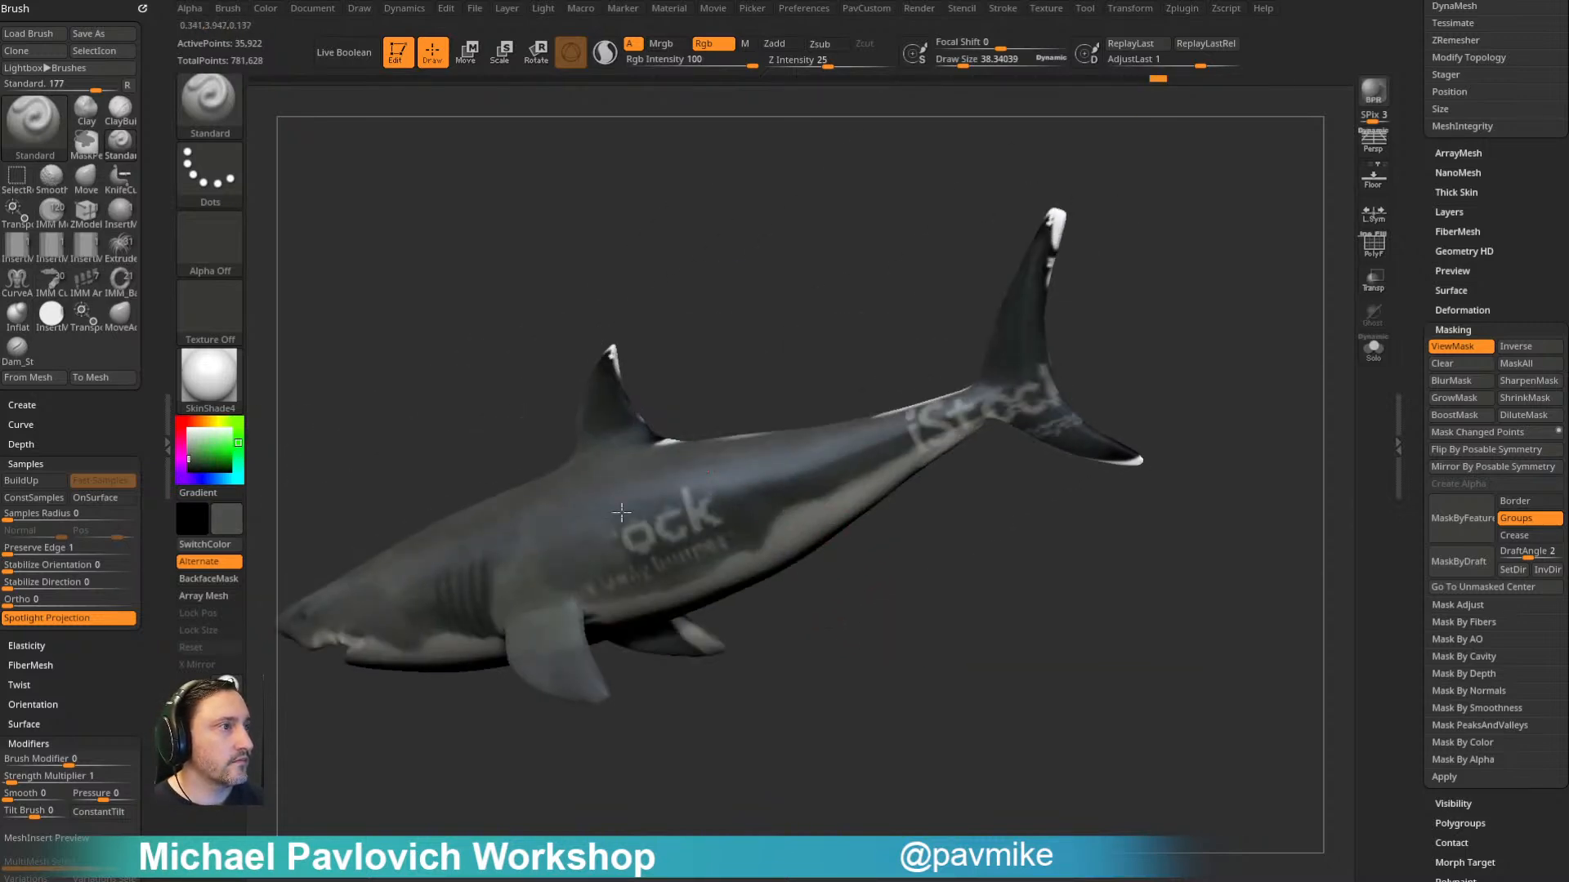
left_click_drag(620, 550, 635, 560)
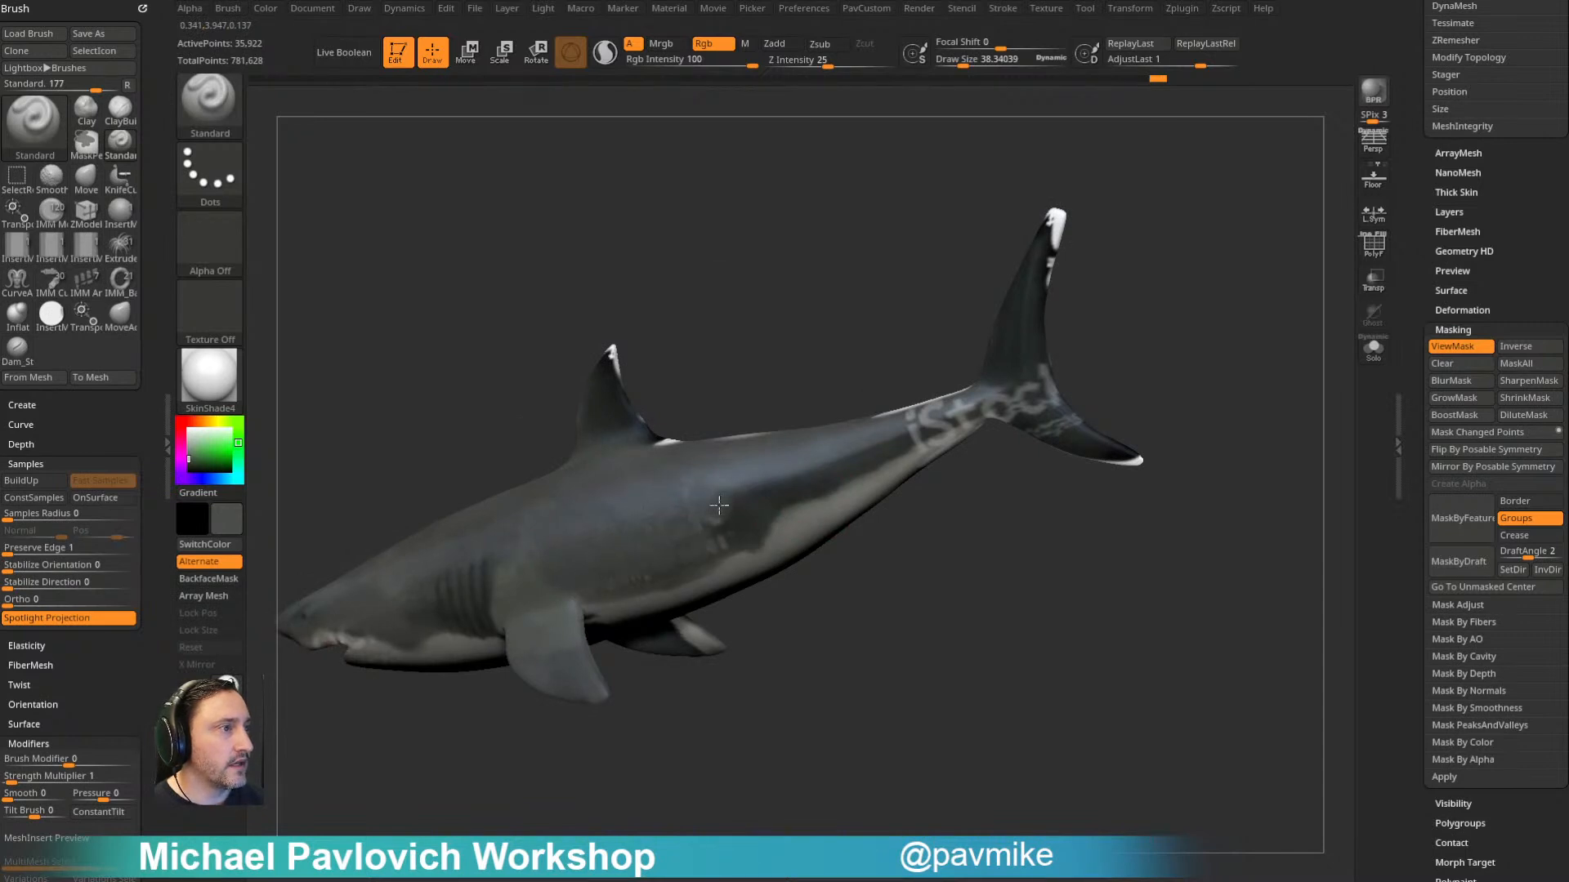
key("c")
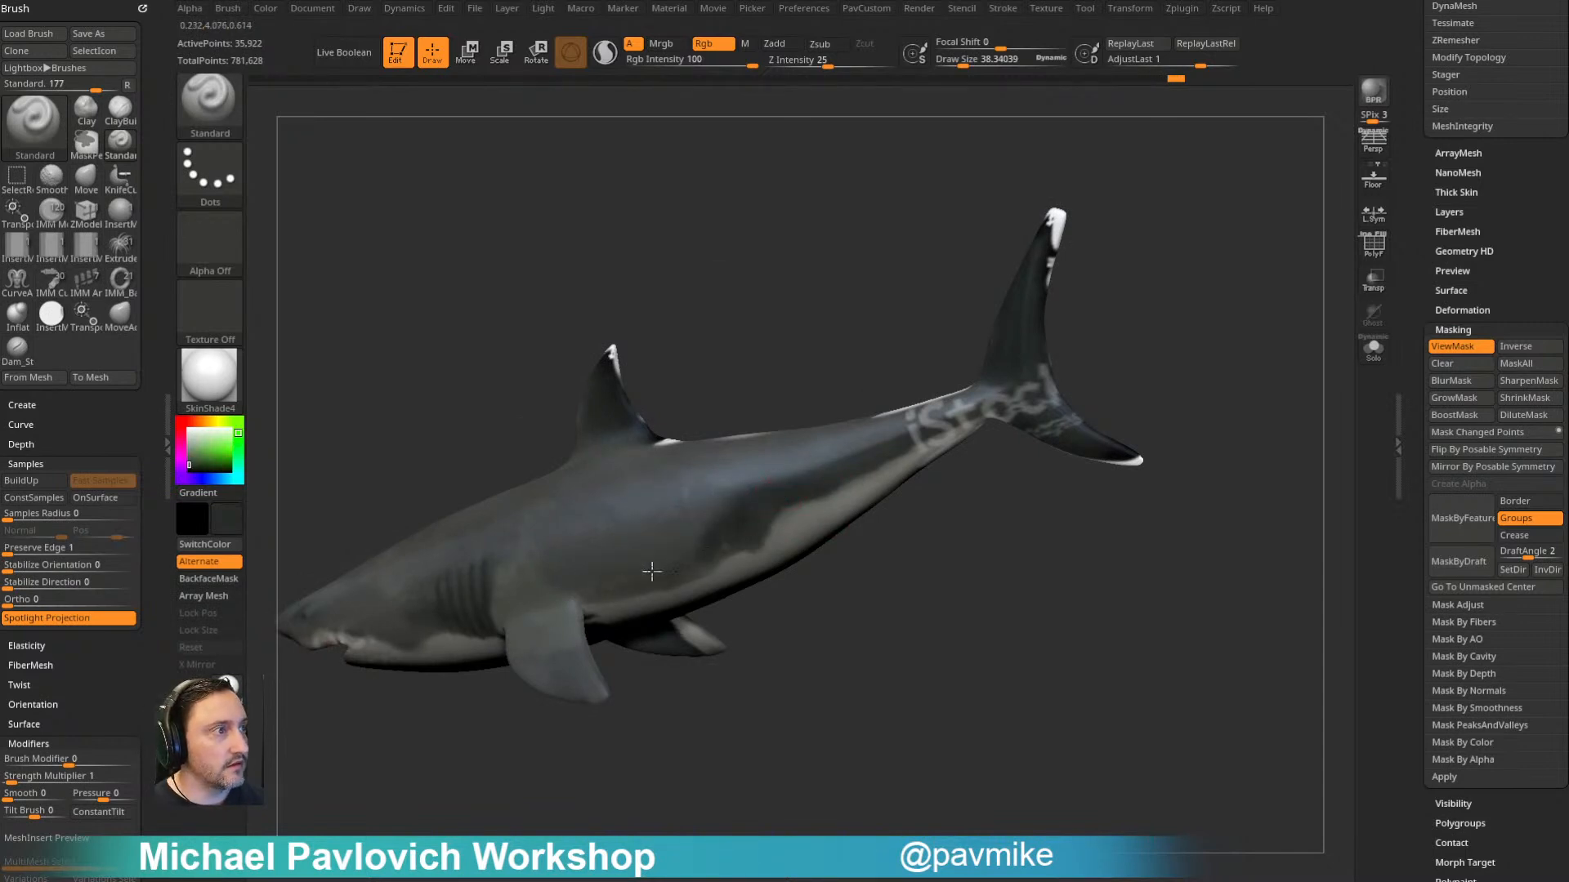
left_click_drag(609, 583, 699, 540)
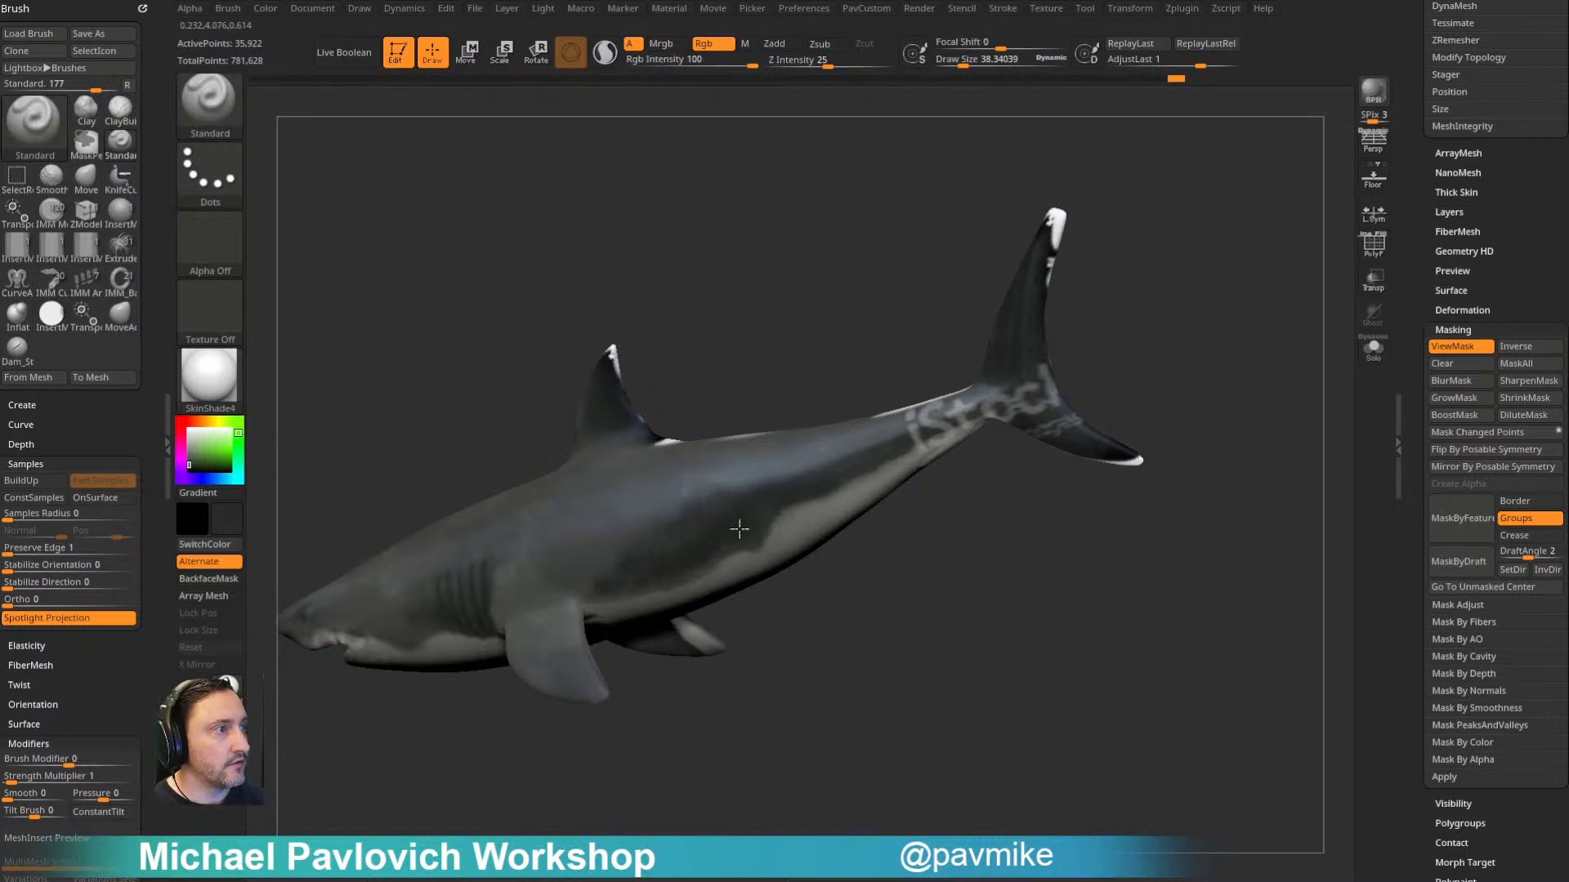
- Paint over most of the watermark letters at the base of the shark's tail with the sampled dark grey
left_click_drag(964, 544, 844, 588, "alt")
left_click_drag(768, 484, 874, 442)
left_click_drag(1004, 382, 977, 414)
left_click_drag(892, 480, 902, 482)
- Sample dark fin colours and paint over the white tips and edges of the shark's tail fin
key("c")
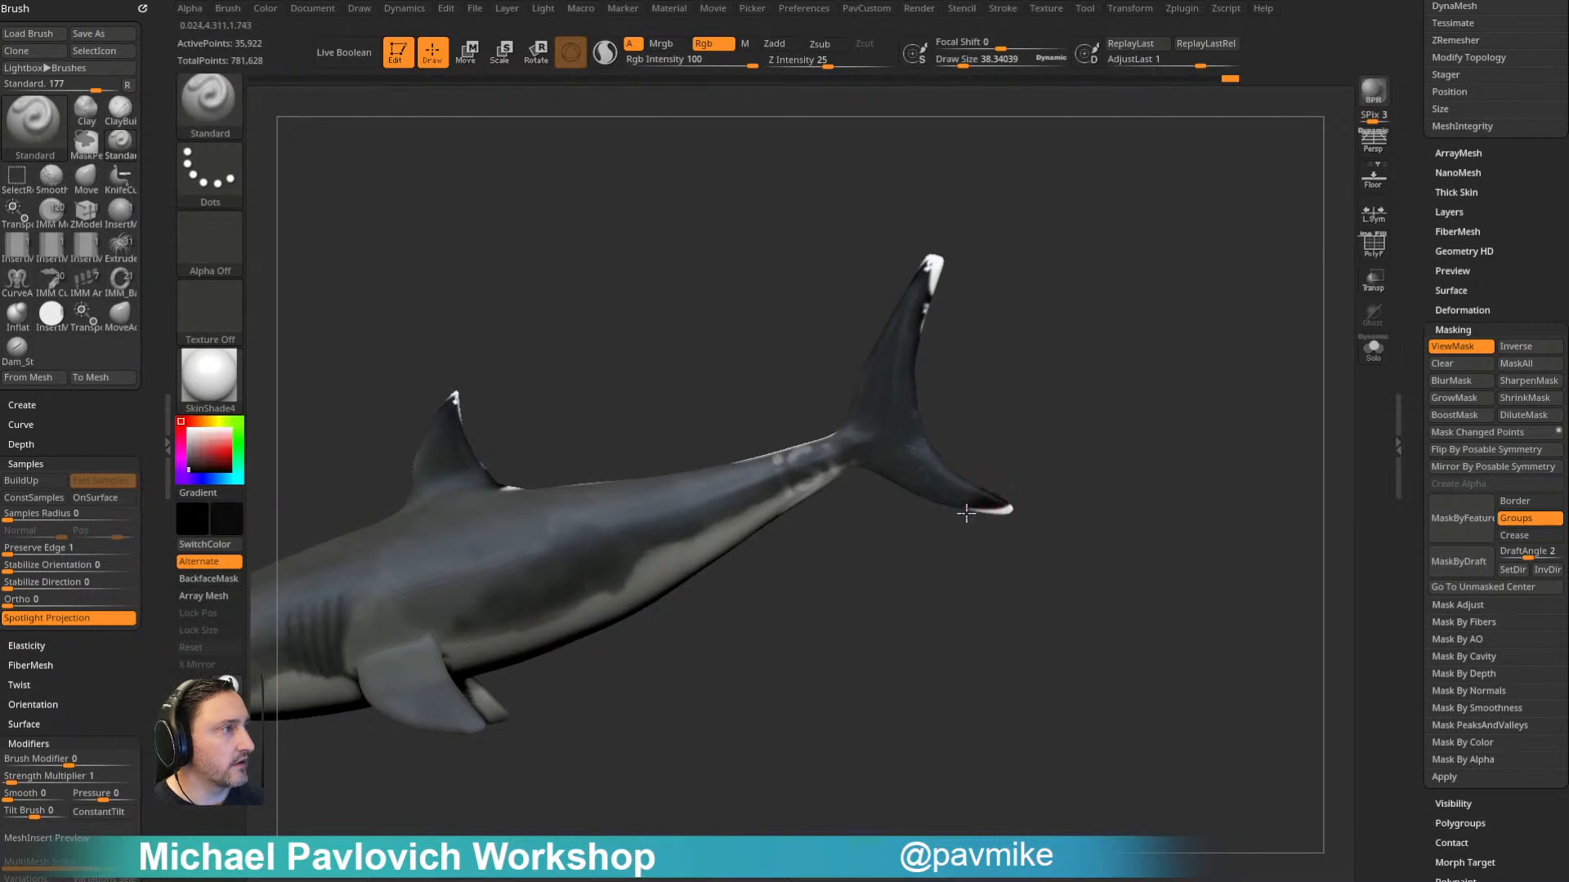
left_click_drag(965, 399, 919, 522, "alt")
left_click_drag(882, 418, 892, 384)
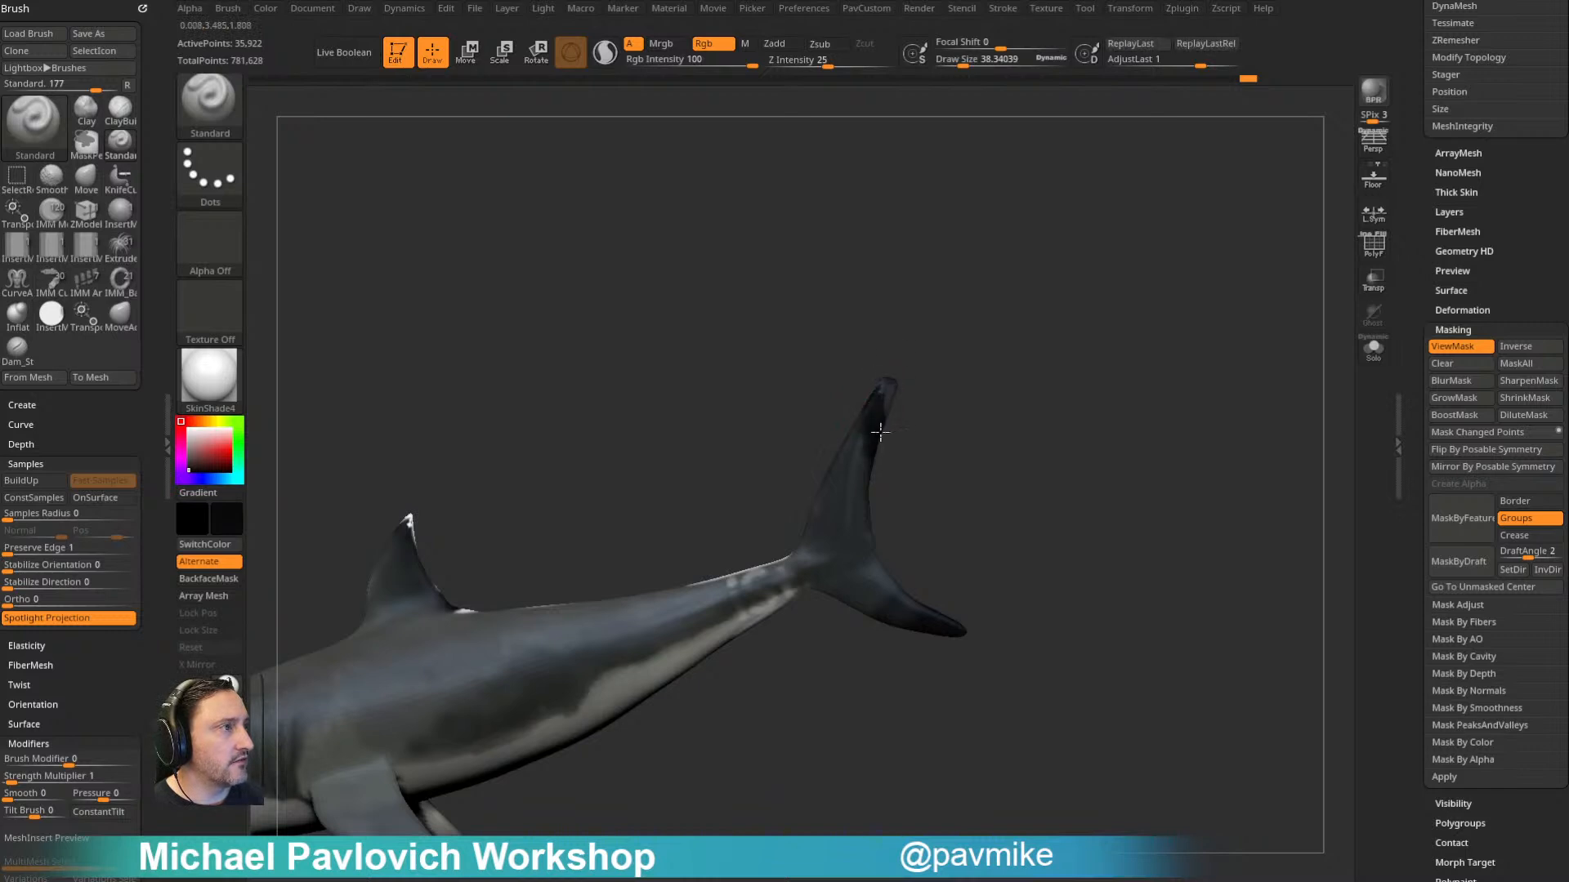
key("c")
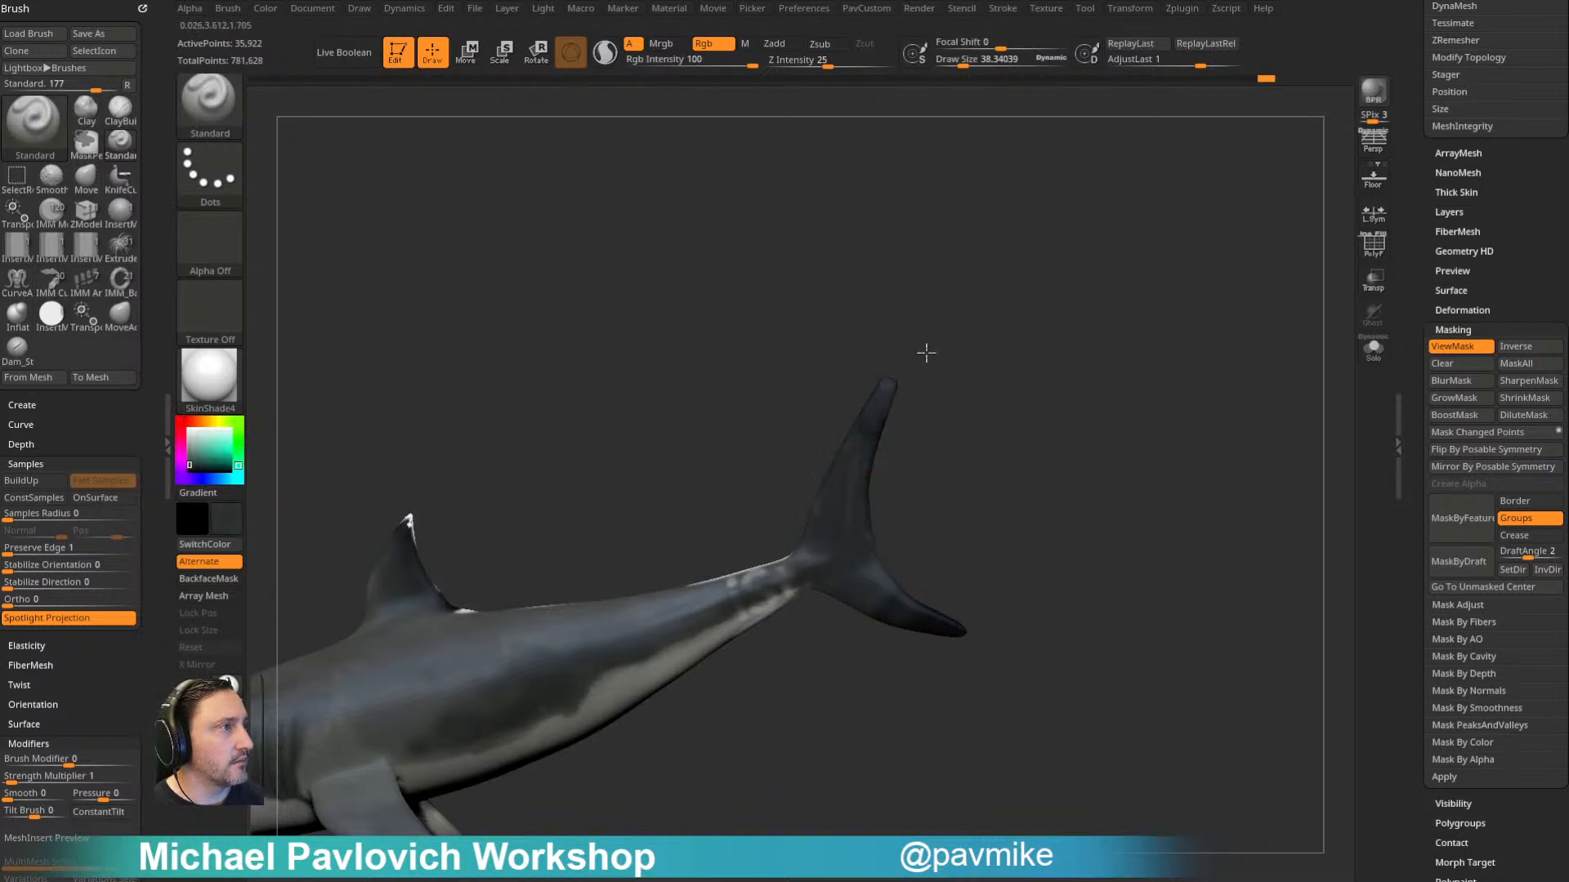
key("c")
- Sample a body grey and cover the white patch and remaining lettering on the back just ahead of the tail fin
left_click_drag(1026, 425, 931, 463, "alt")
key("c")
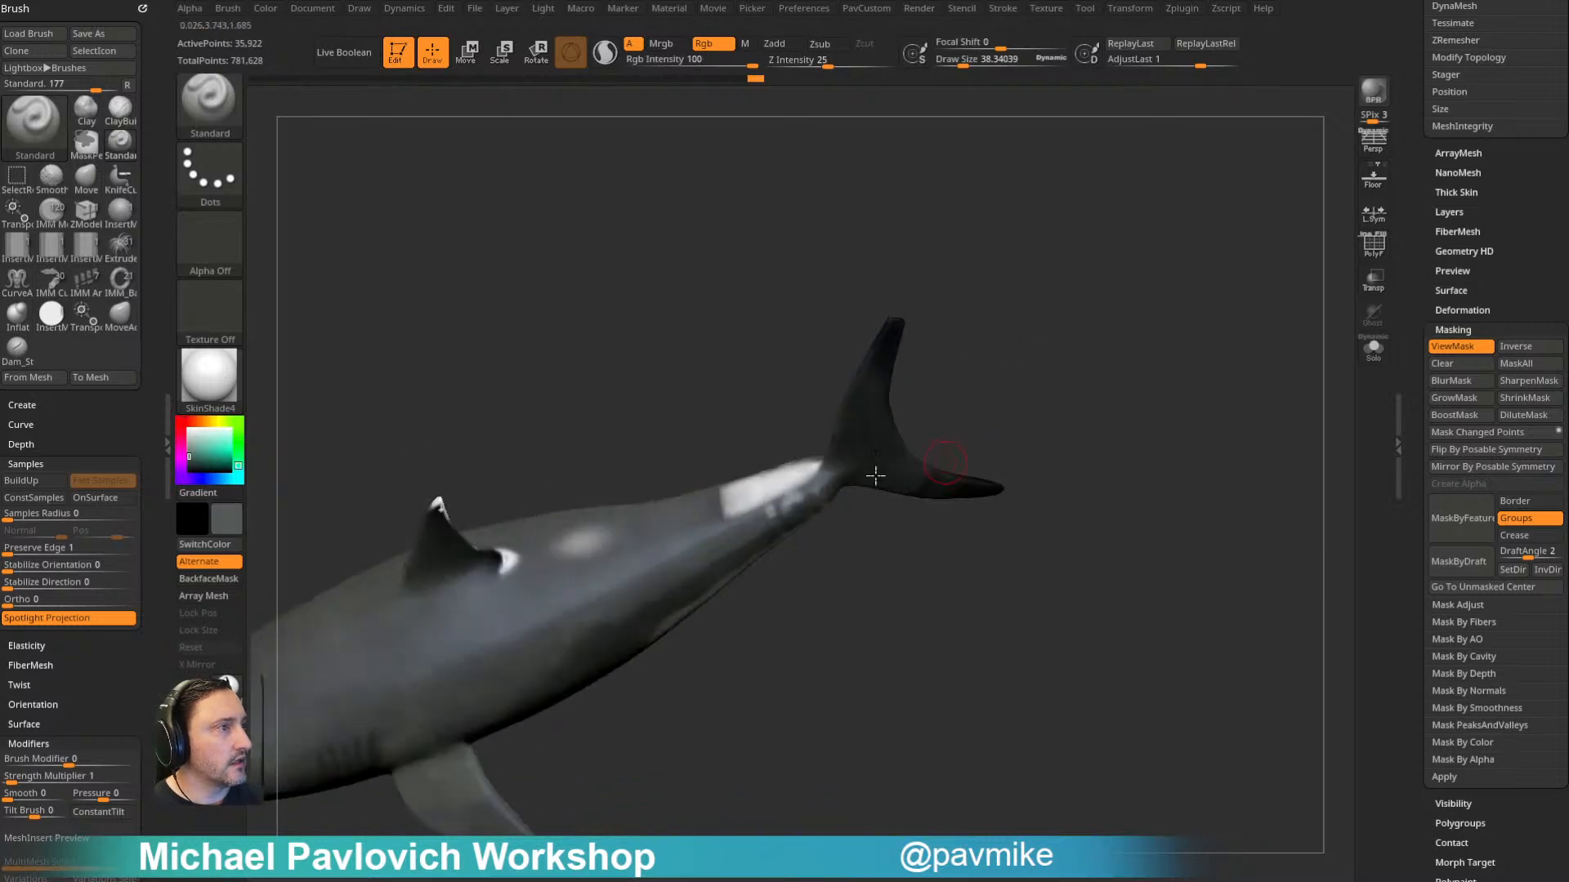
left_click_drag(752, 491, 808, 476)
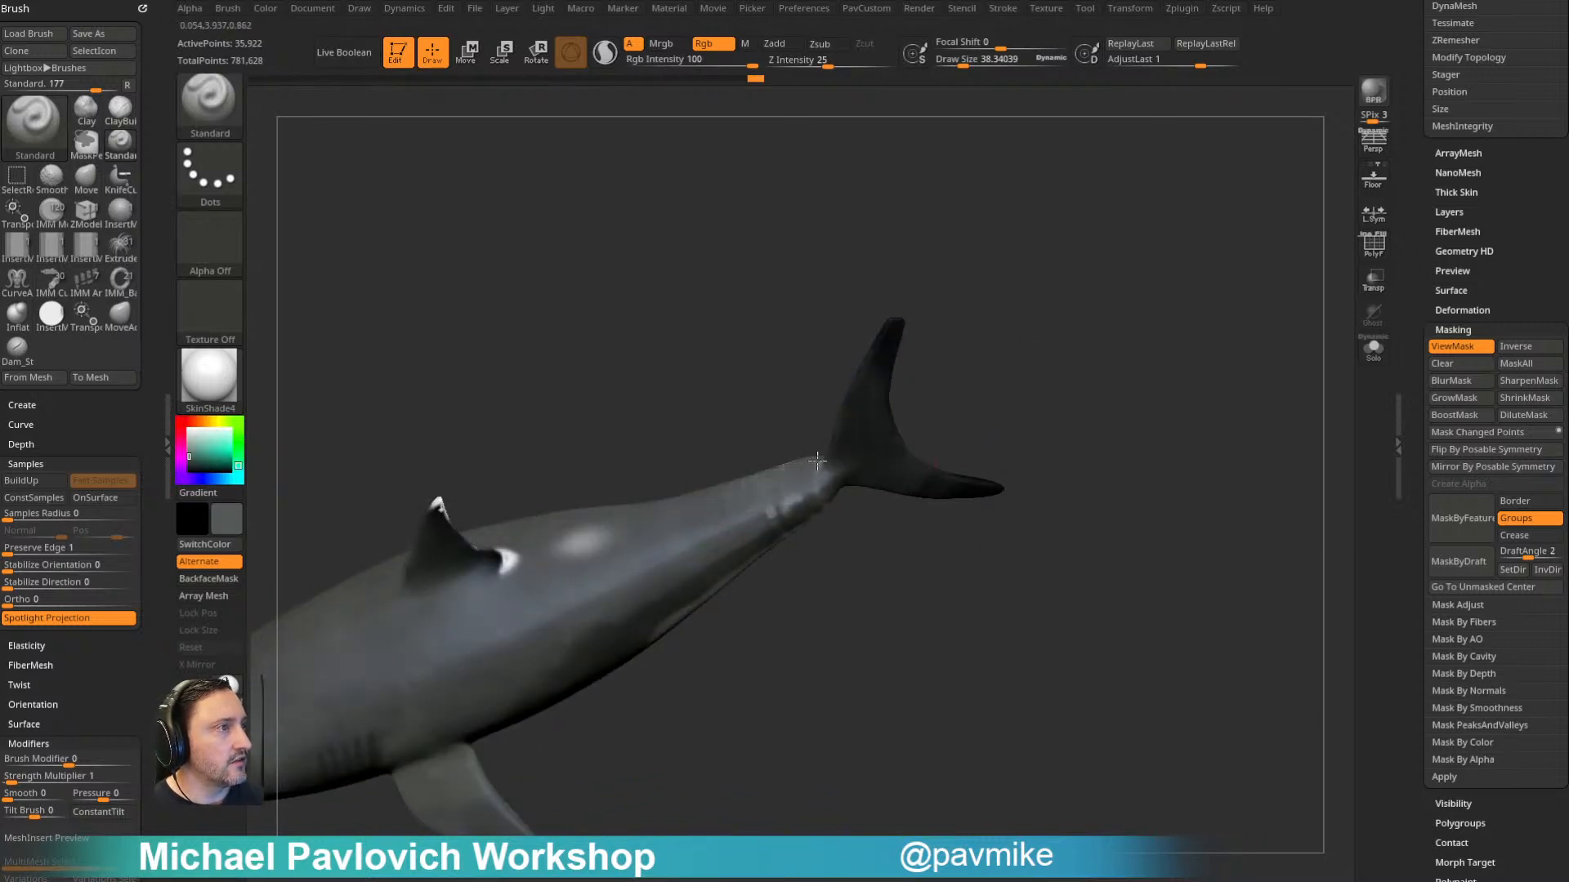
left_click_drag(952, 379, 768, 520)
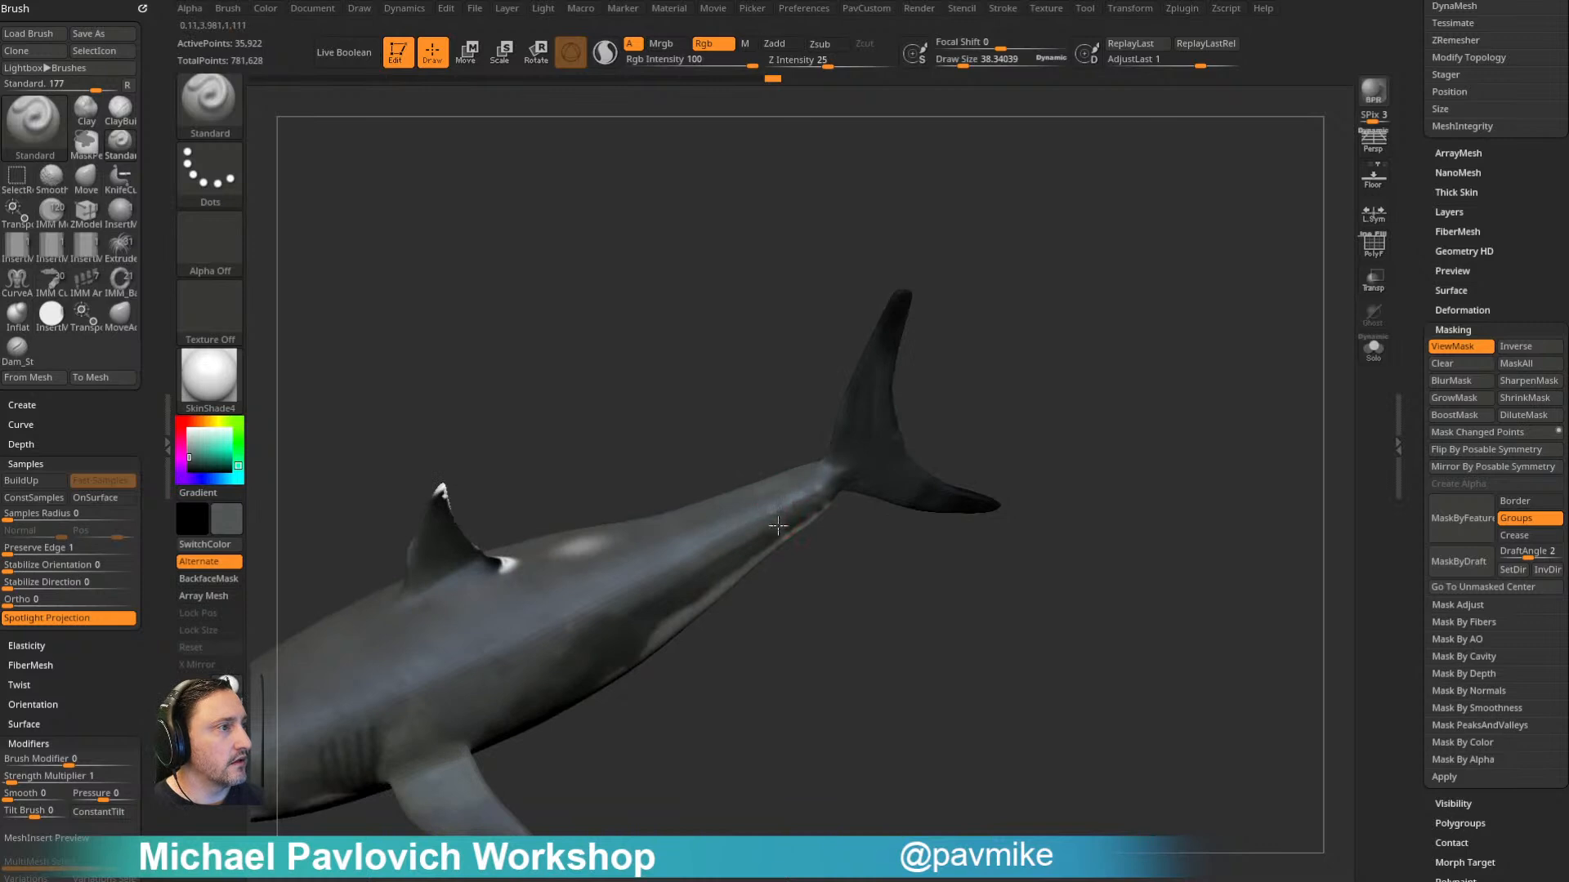
left_click_drag(853, 563, 763, 549)
- Touch up the boundary between the dark flank and pale belly near the tail with colours sampled from each side
key("c")
mouse_move(867, 605)
left_mouse_down()
mouse_move(844, 536)
mouse_move(850, 425)
mouse_move(821, 473)
left_mouse_up()
key("c")
- Sample a light belly grey and paint over the dark band and blotches across the shark's underside
key("c")
mouse_move(718, 568)
left_mouse_down()
mouse_move(753, 527)
mouse_move(709, 551)
left_mouse_up()
left_click_drag(952, 566, 1176, 320, "alt")
key("c")
mouse_move(777, 445)
left_mouse_down()
mouse_move(739, 521)
mouse_move(813, 468)
left_mouse_up()
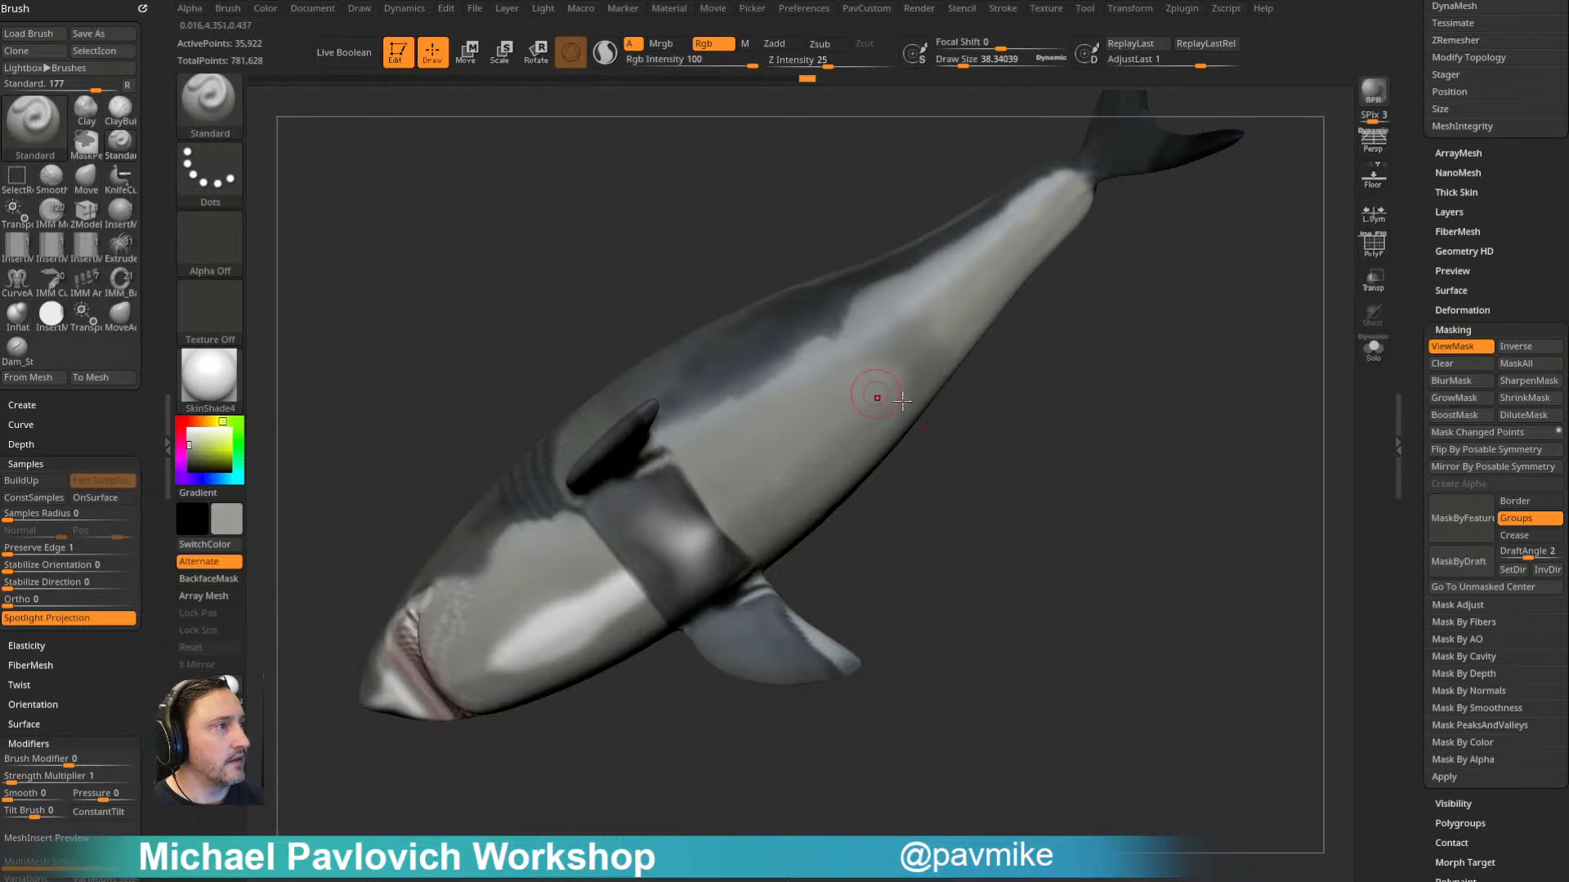
left_click_drag(980, 465, 973, 396)
key("c")
mouse_move(619, 529)
left_mouse_down()
mouse_move(602, 506)
mouse_move(646, 463)
mouse_move(664, 514)
mouse_move(694, 527)
mouse_move(679, 482)
left_mouse_up()
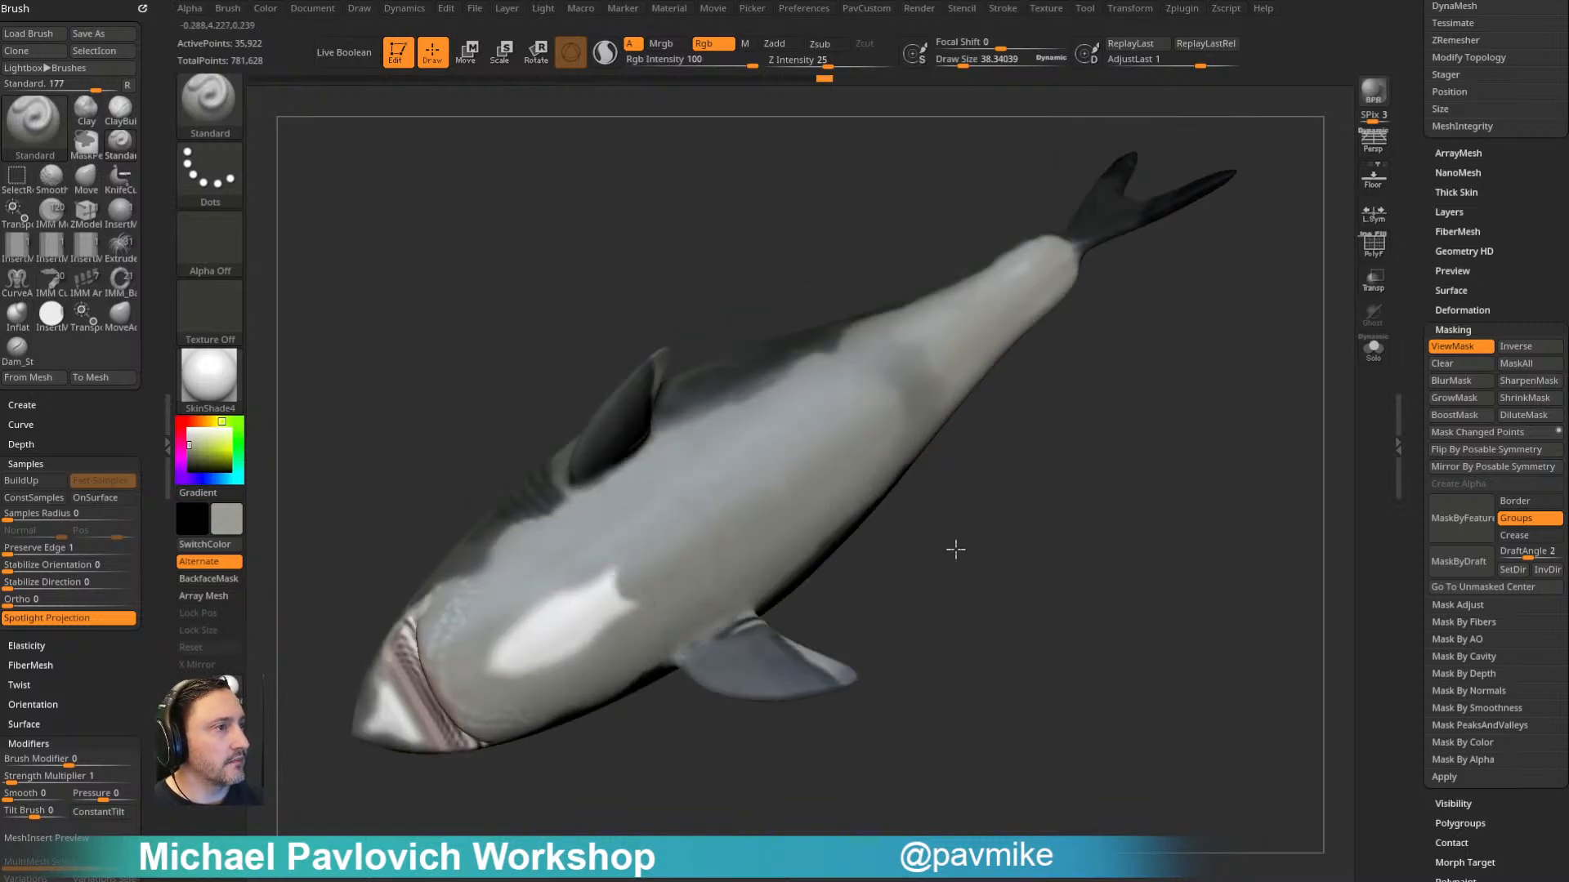
- Try to paint the underside of a pectoral fin light grey and check the fin's upper surface for bleed-through
left_click_drag(952, 576, 948, 502)
mouse_move(613, 493)
left_mouse_down()
mouse_move(603, 503)
mouse_move(629, 441)
mouse_move(618, 462)
left_mouse_up()
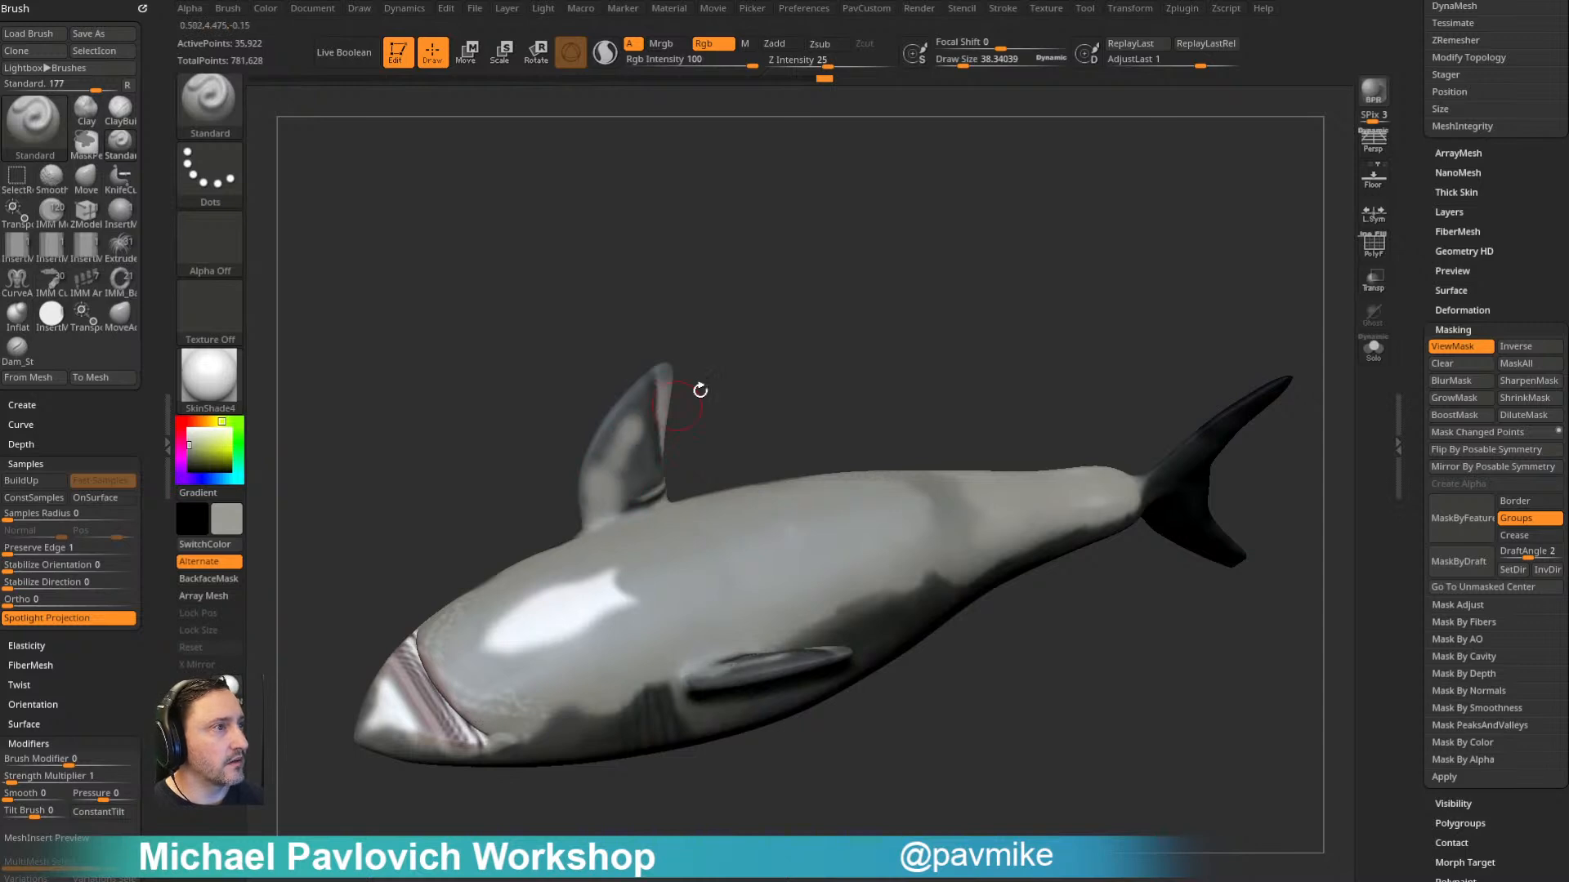
left_click_drag(719, 408, 833, 438)
left_click_drag(711, 438, 760, 425)
left_click_drag(643, 419, 628, 447)
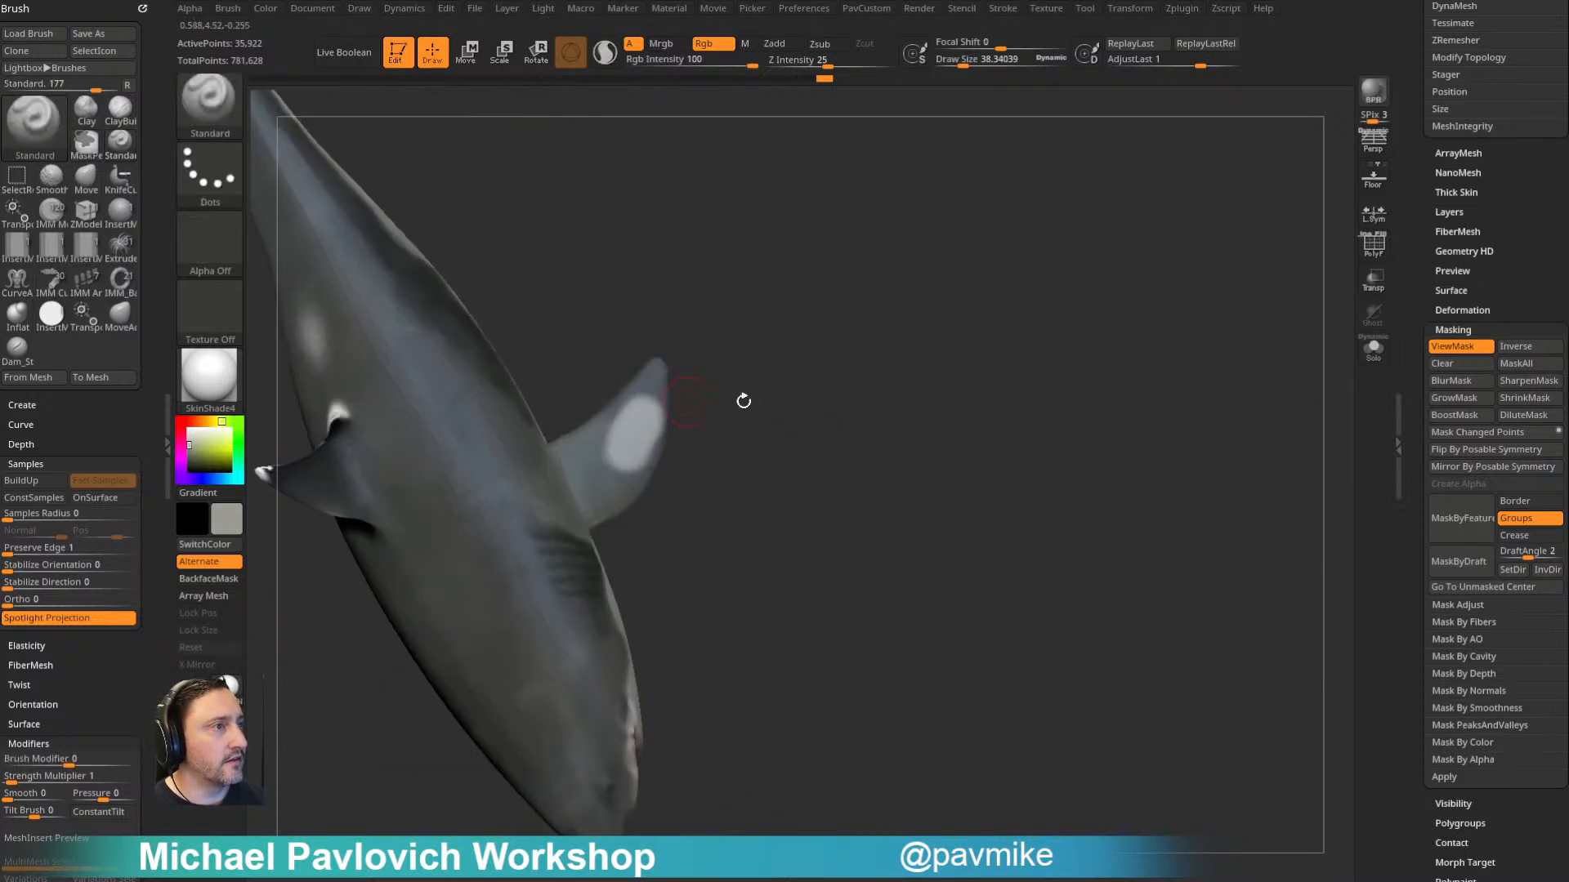
left_click_drag(686, 400, 728, 431)
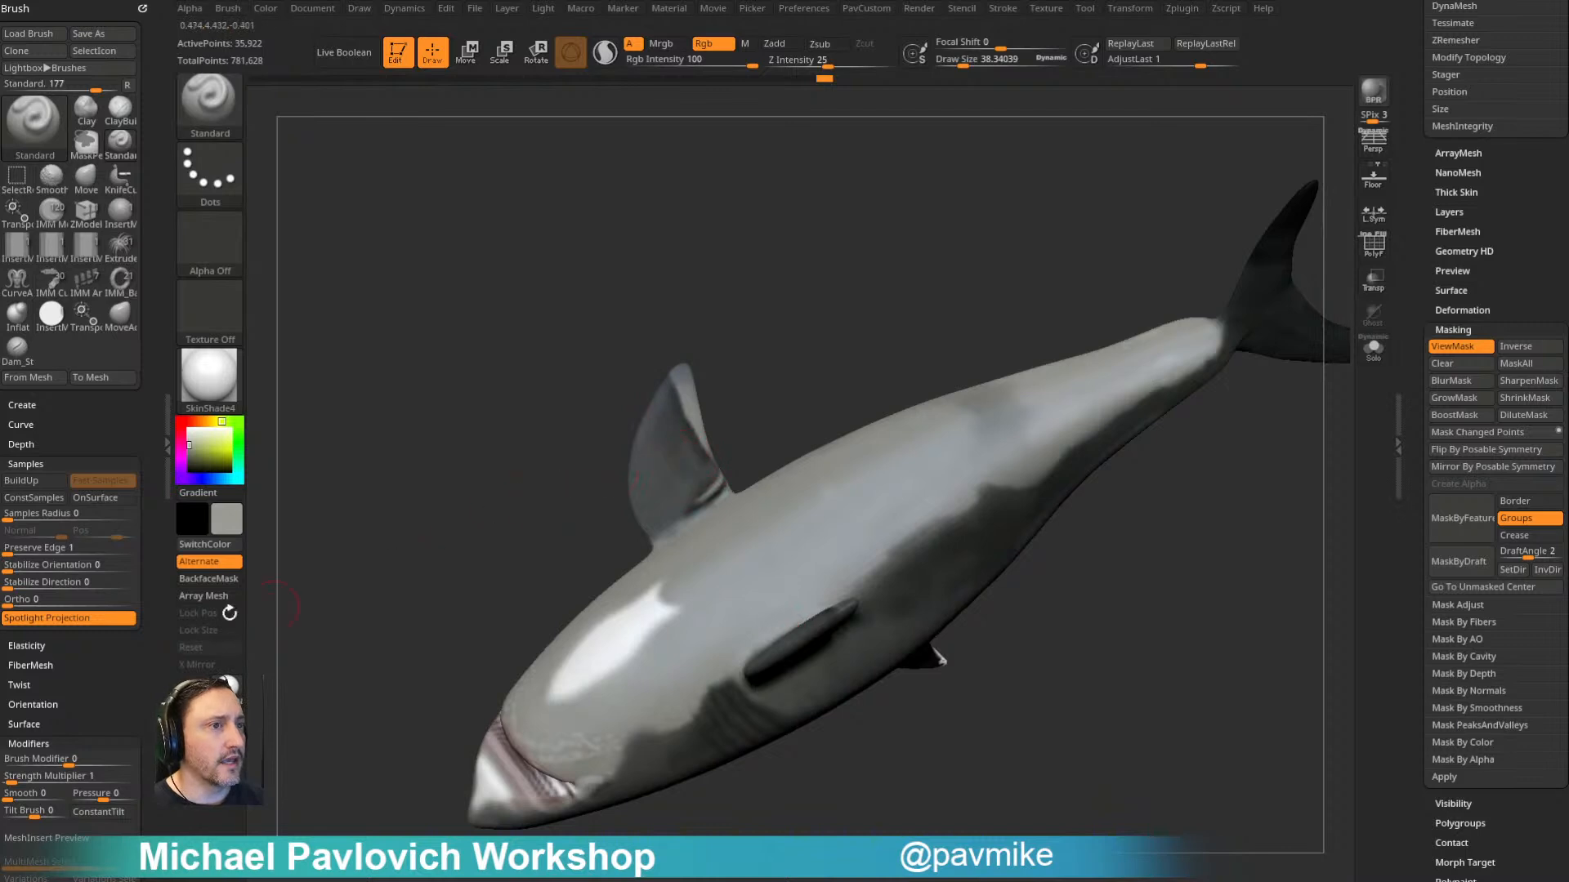
- Turn on BackfaceMask for the brush and paint the pectoral fin undersides and the white throat patch light grey
scroll(49, 458, "down", 10)
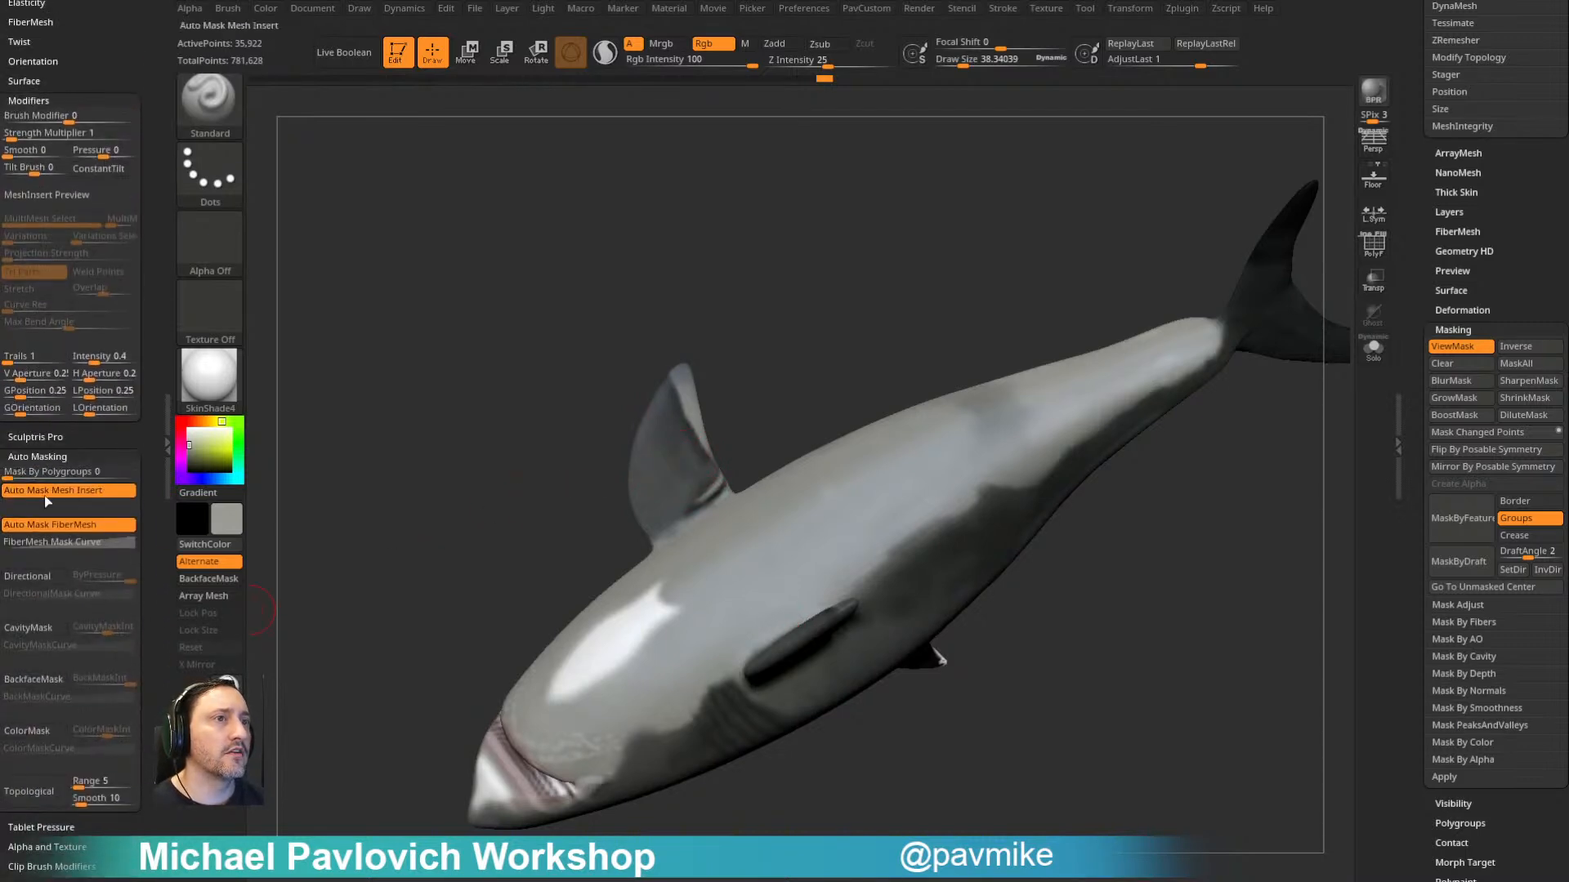
left_click(33, 679)
mouse_move(841, 310)
left_mouse_down()
mouse_move(684, 383)
mouse_move(645, 498)
mouse_move(657, 531)
mouse_move(676, 425)
mouse_move(715, 512)
mouse_move(738, 420)
mouse_move(1071, 525)
mouse_move(1062, 562)
mouse_move(725, 585)
left_mouse_up()
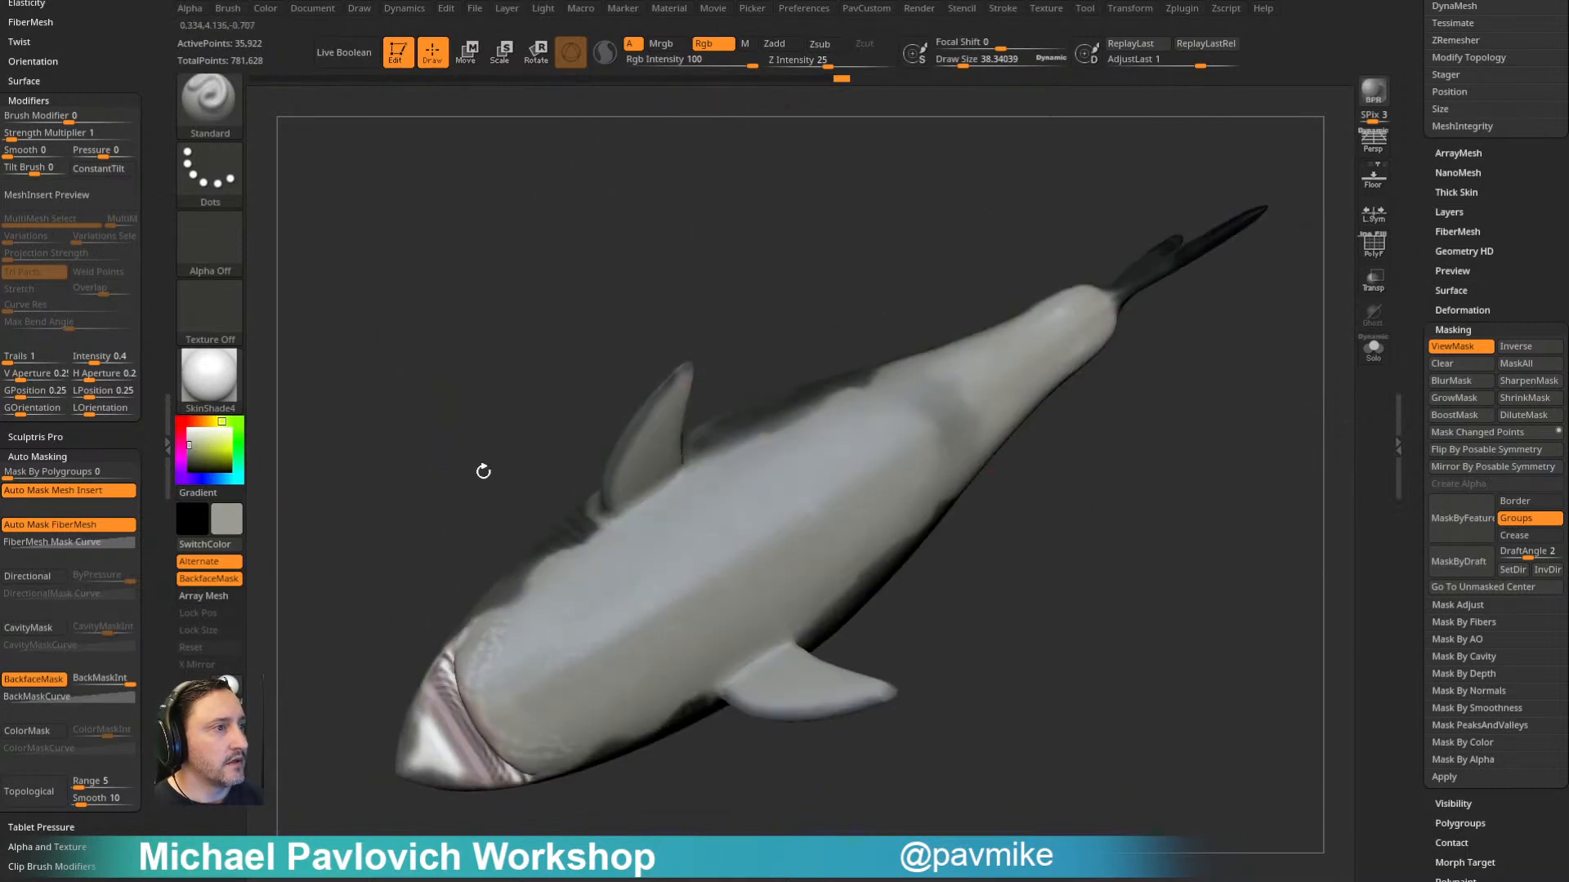
left_click_drag(528, 540, 630, 395)
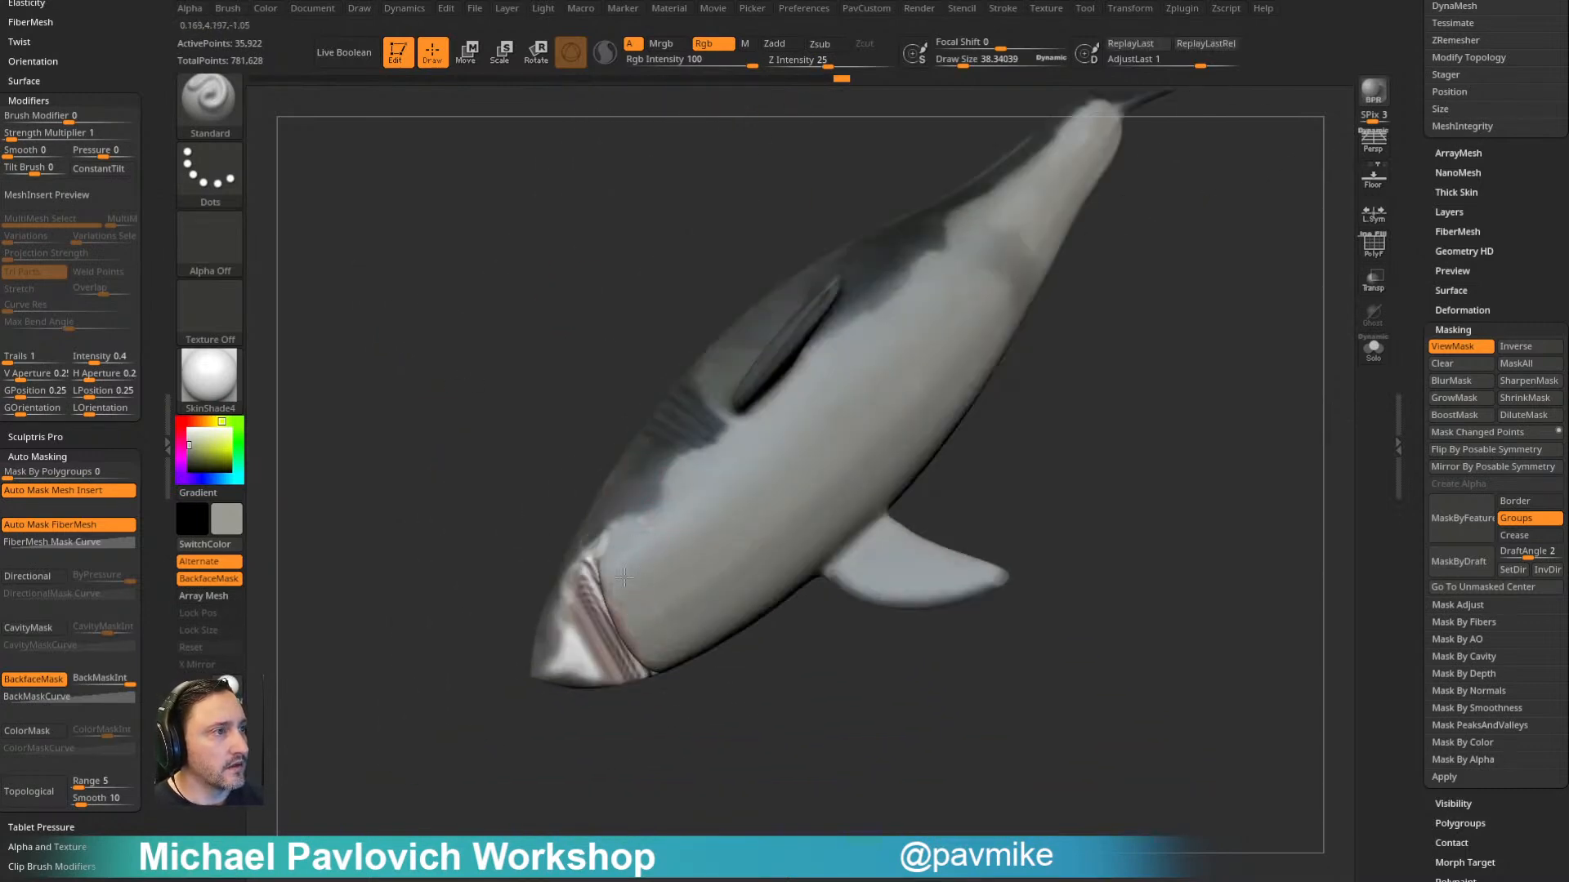
- Paint the lower jaw, mouth corners and white patches under the snout with sampled light grey
left_click_drag(660, 592, 691, 431)
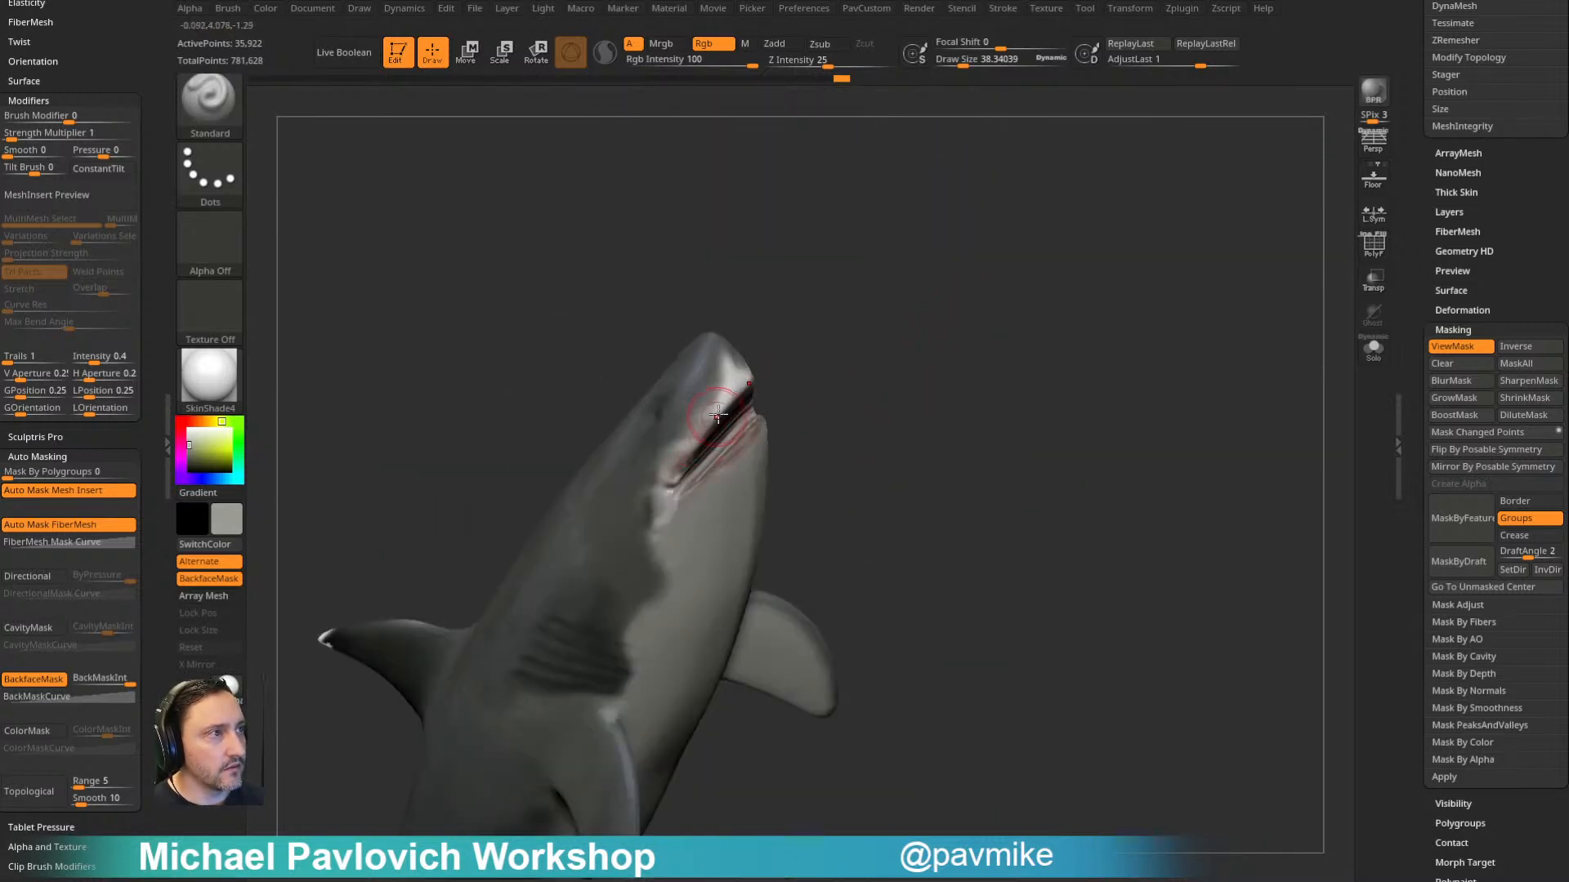
key("c")
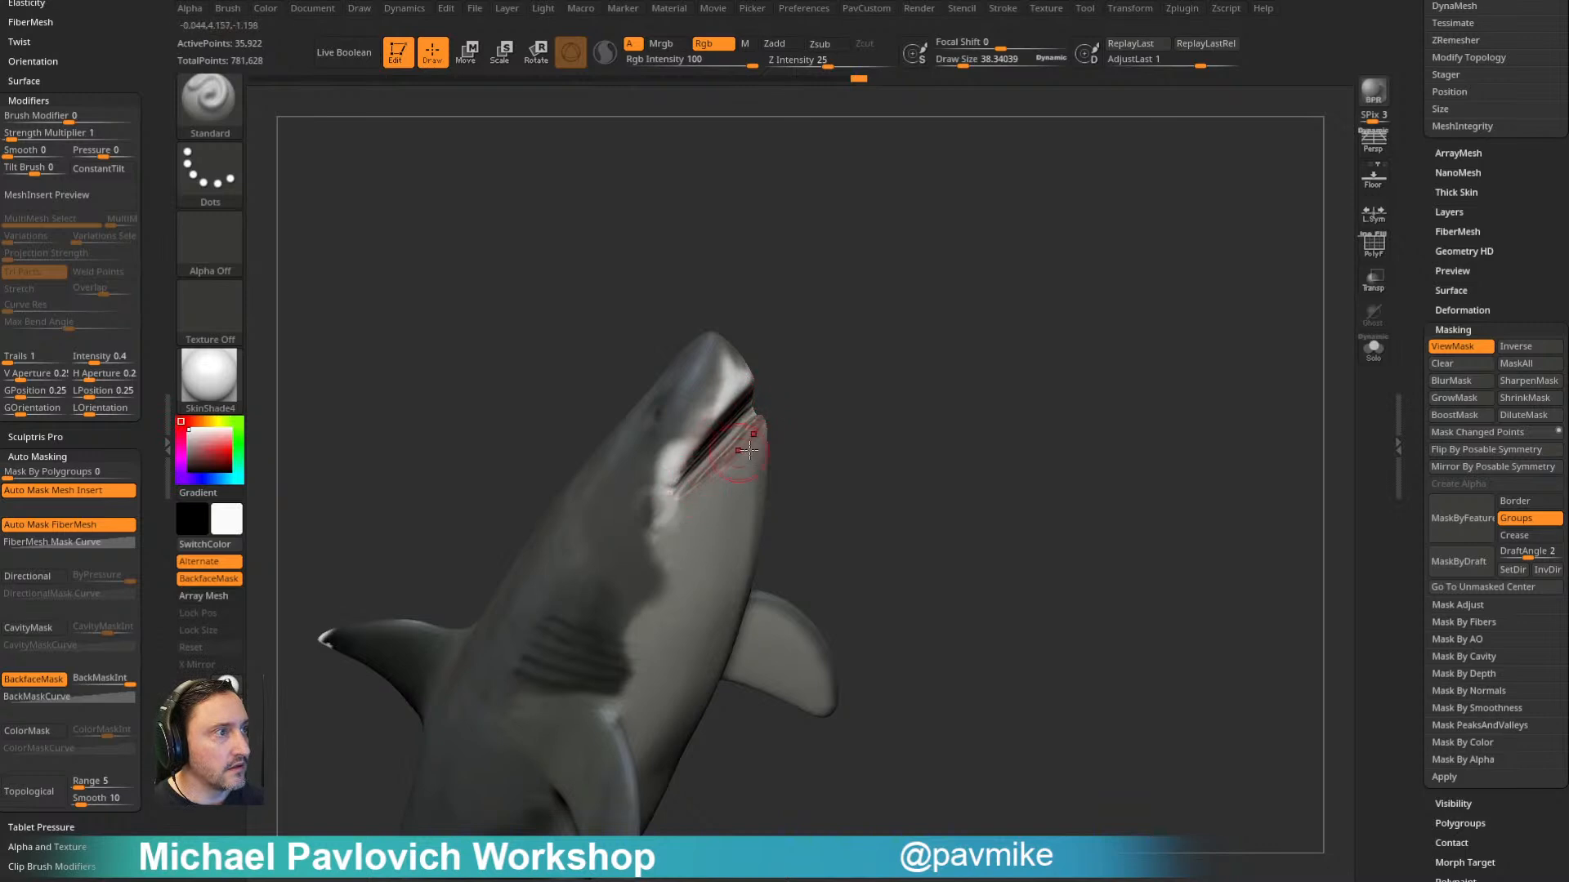
key("c")
right_click_drag(709, 513, 684, 459)
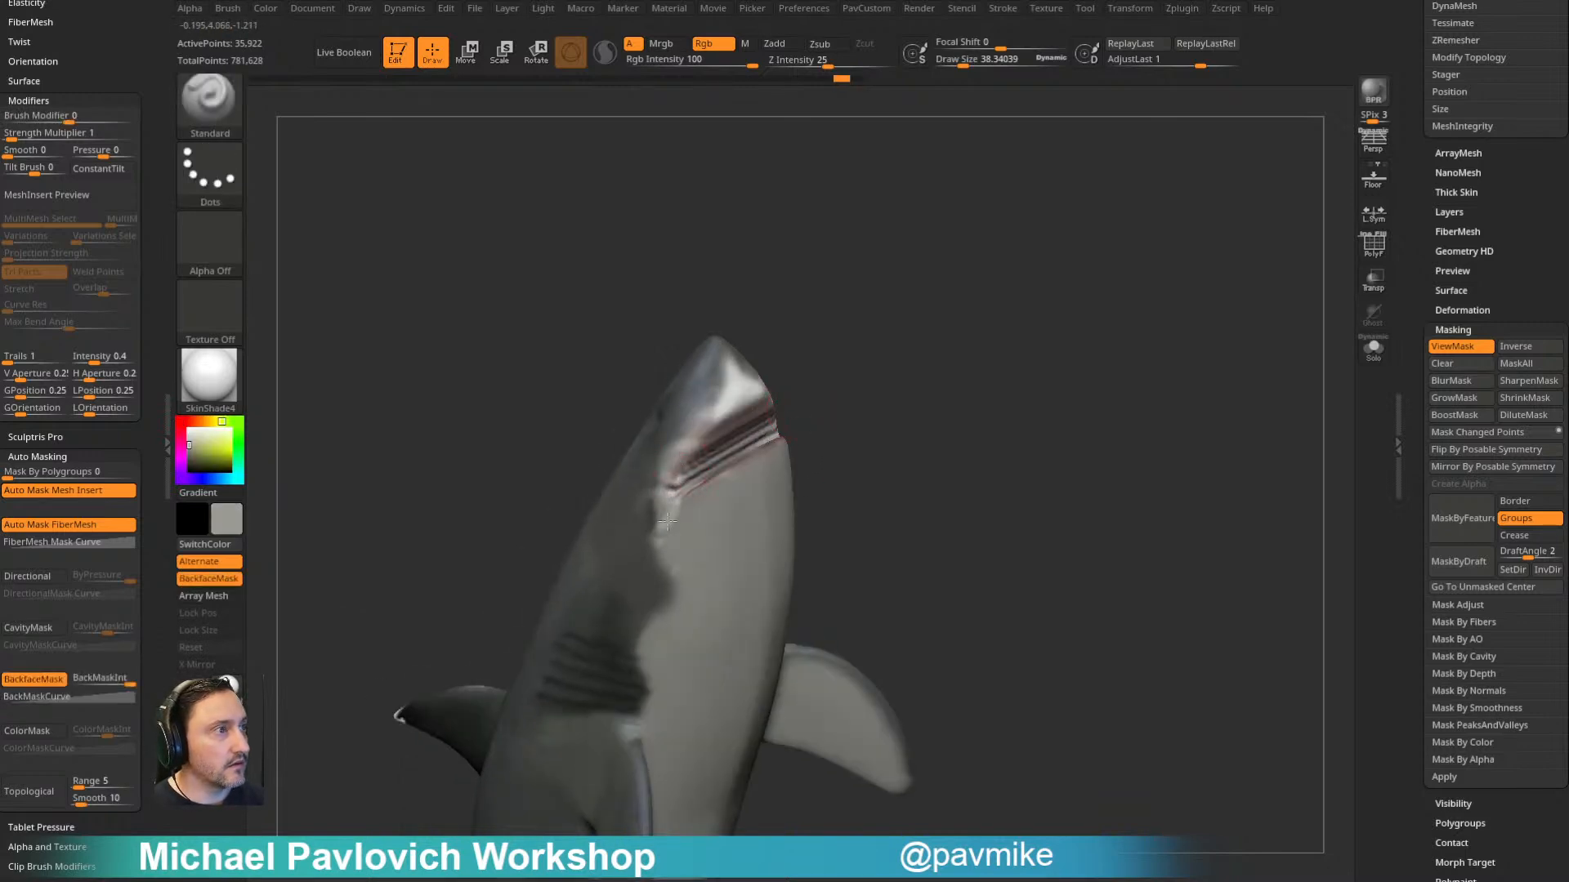
left_click_drag(681, 470, 745, 398)
mouse_move(785, 405)
right_mouse_down()
mouse_move(731, 409)
mouse_move(883, 402)
right_mouse_up()
right_click_drag(658, 540, 929, 300)
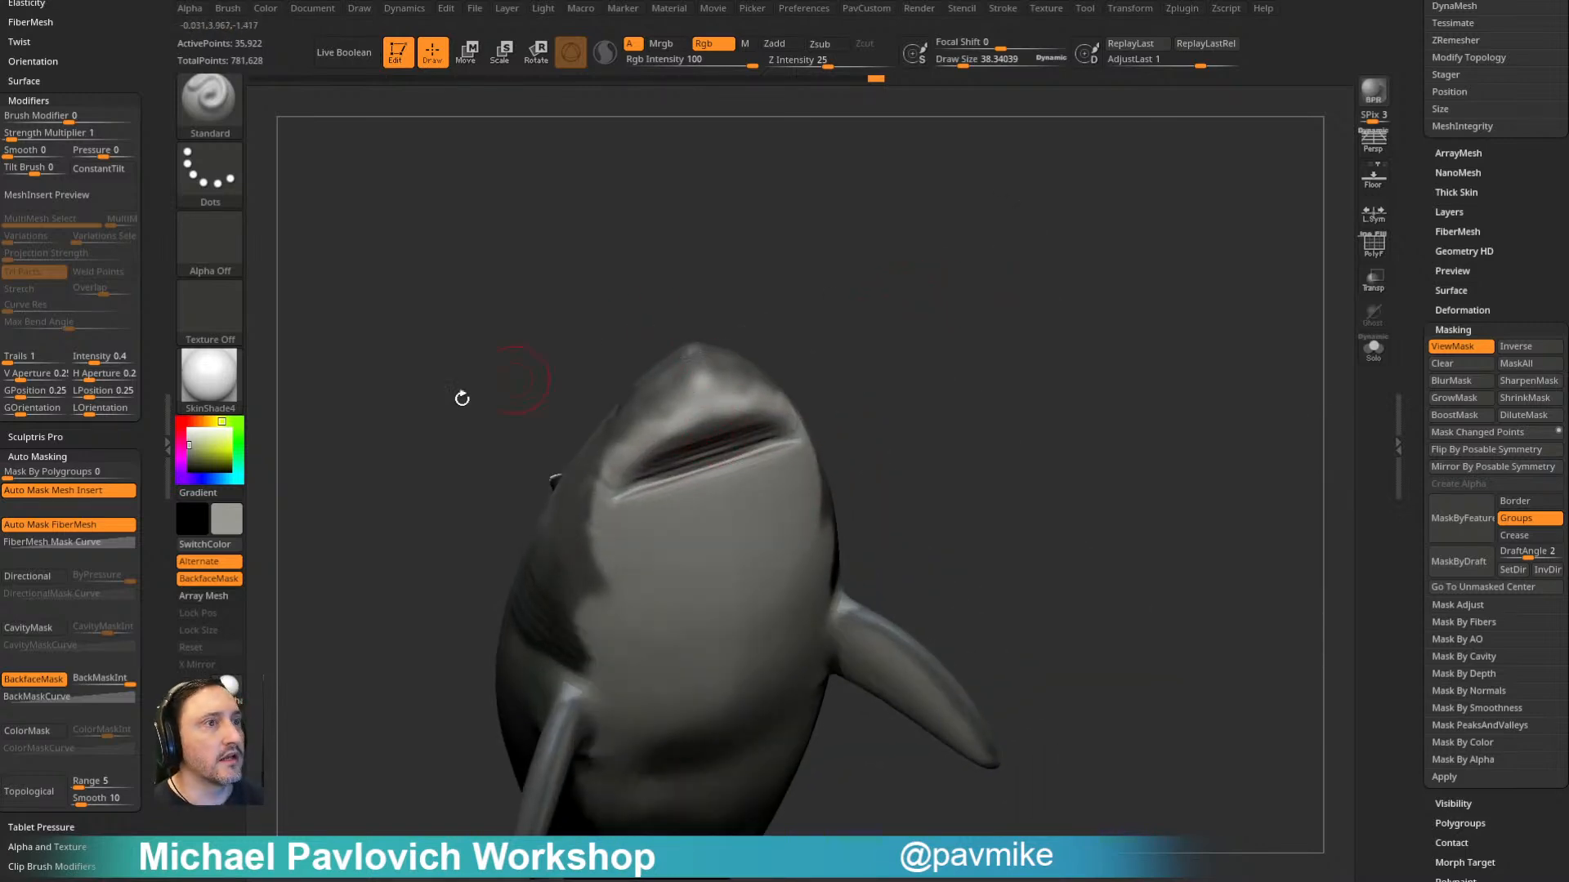
- Choose a saturated red and paint along the upper part of the shark's mouth opening
left_click_drag(202, 420, 181, 421)
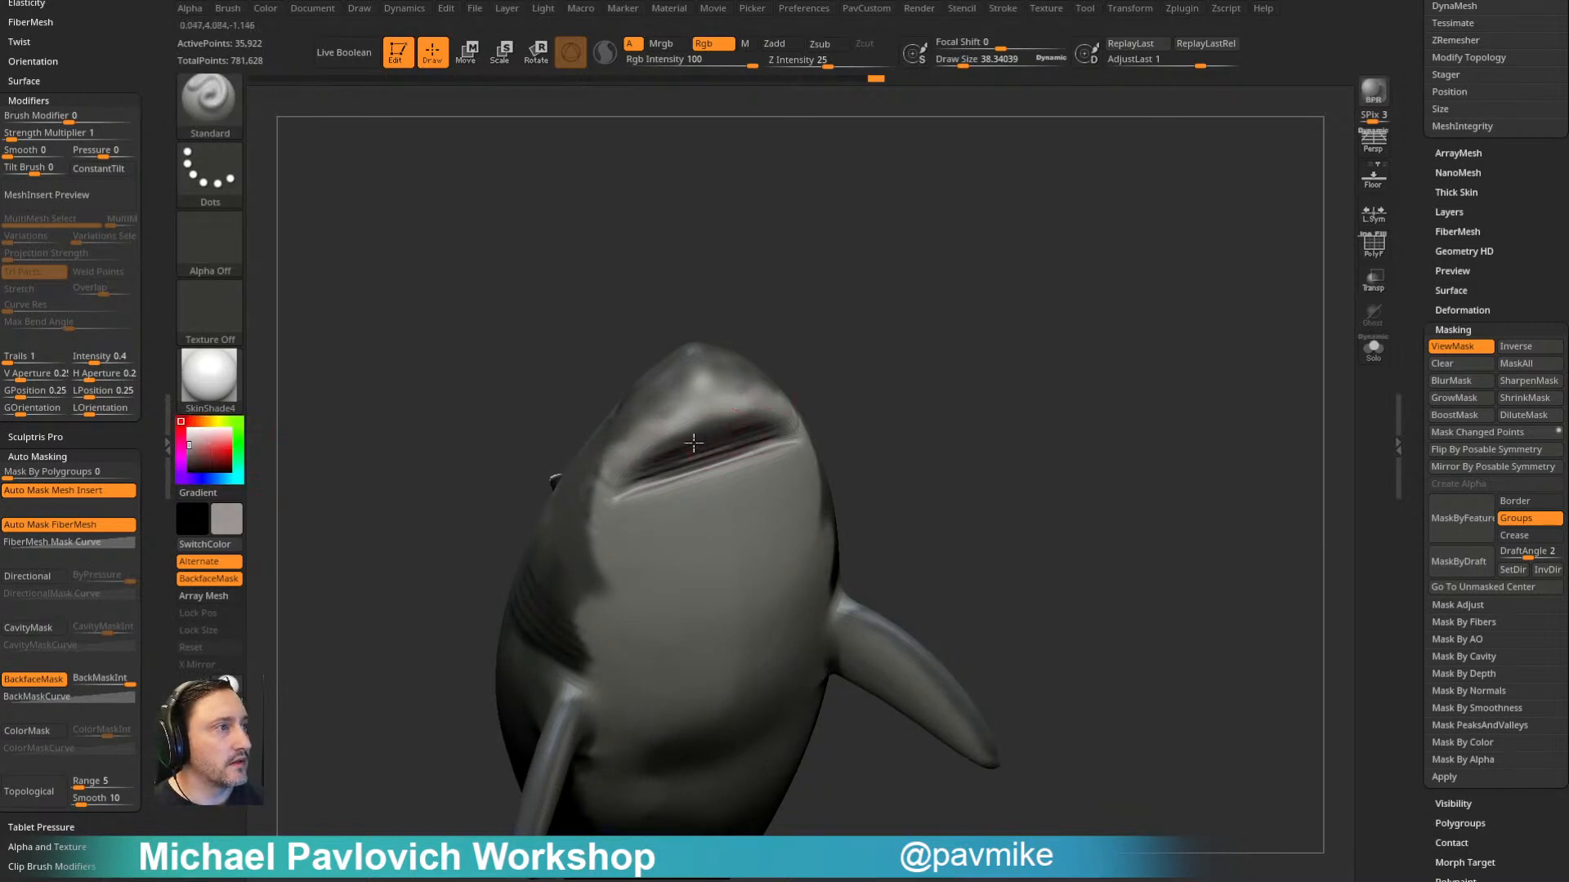
left_click(217, 453)
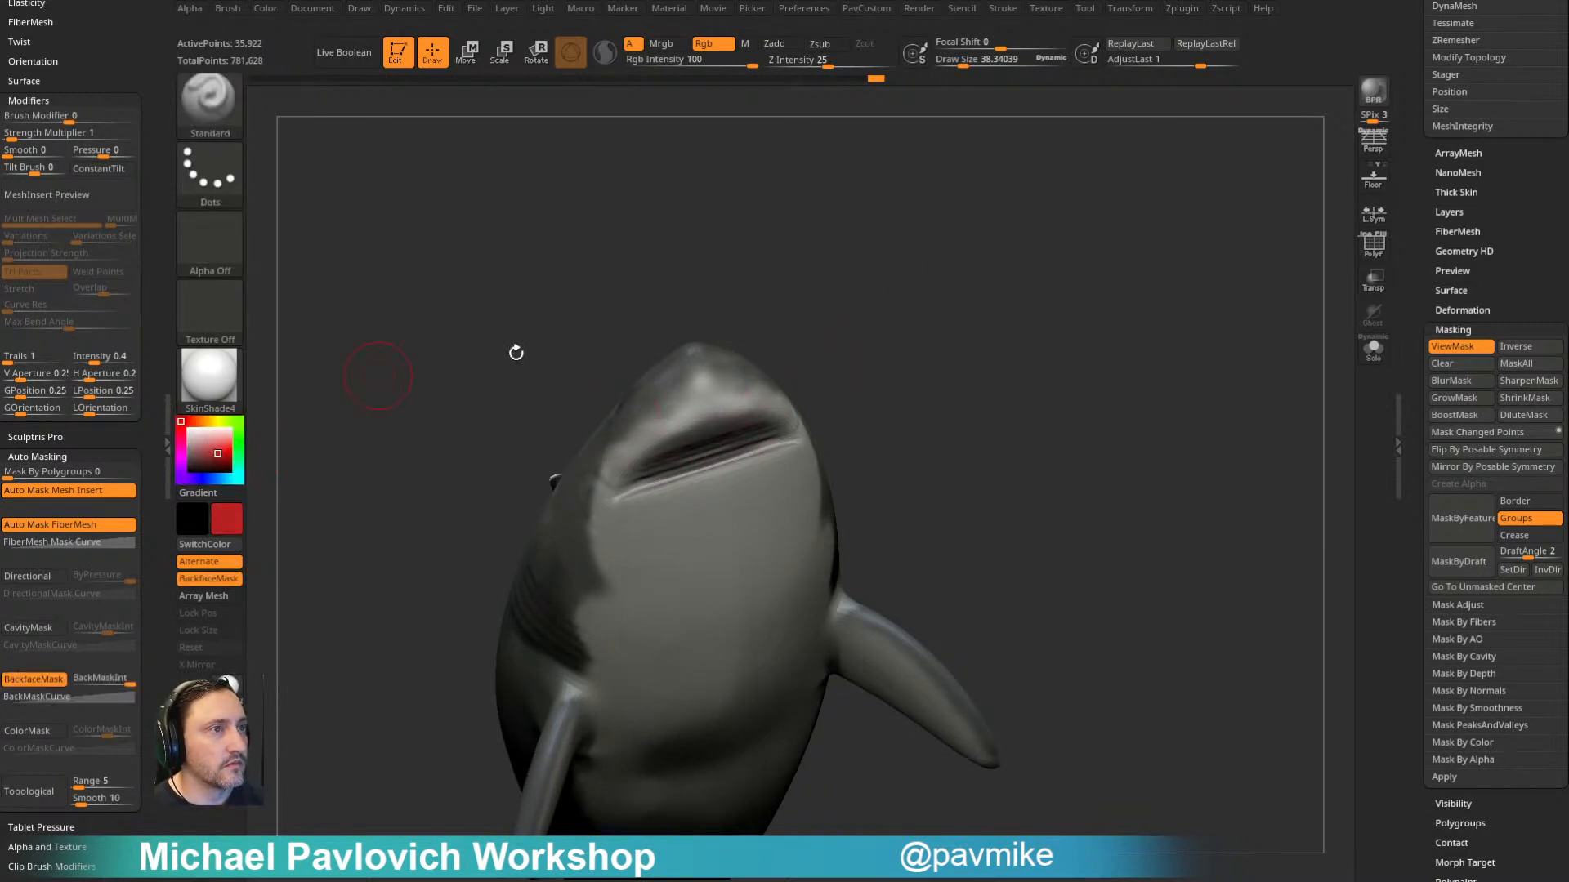
right_click_drag(449, 365, 469, 314)
left_click_drag(716, 410, 641, 461)
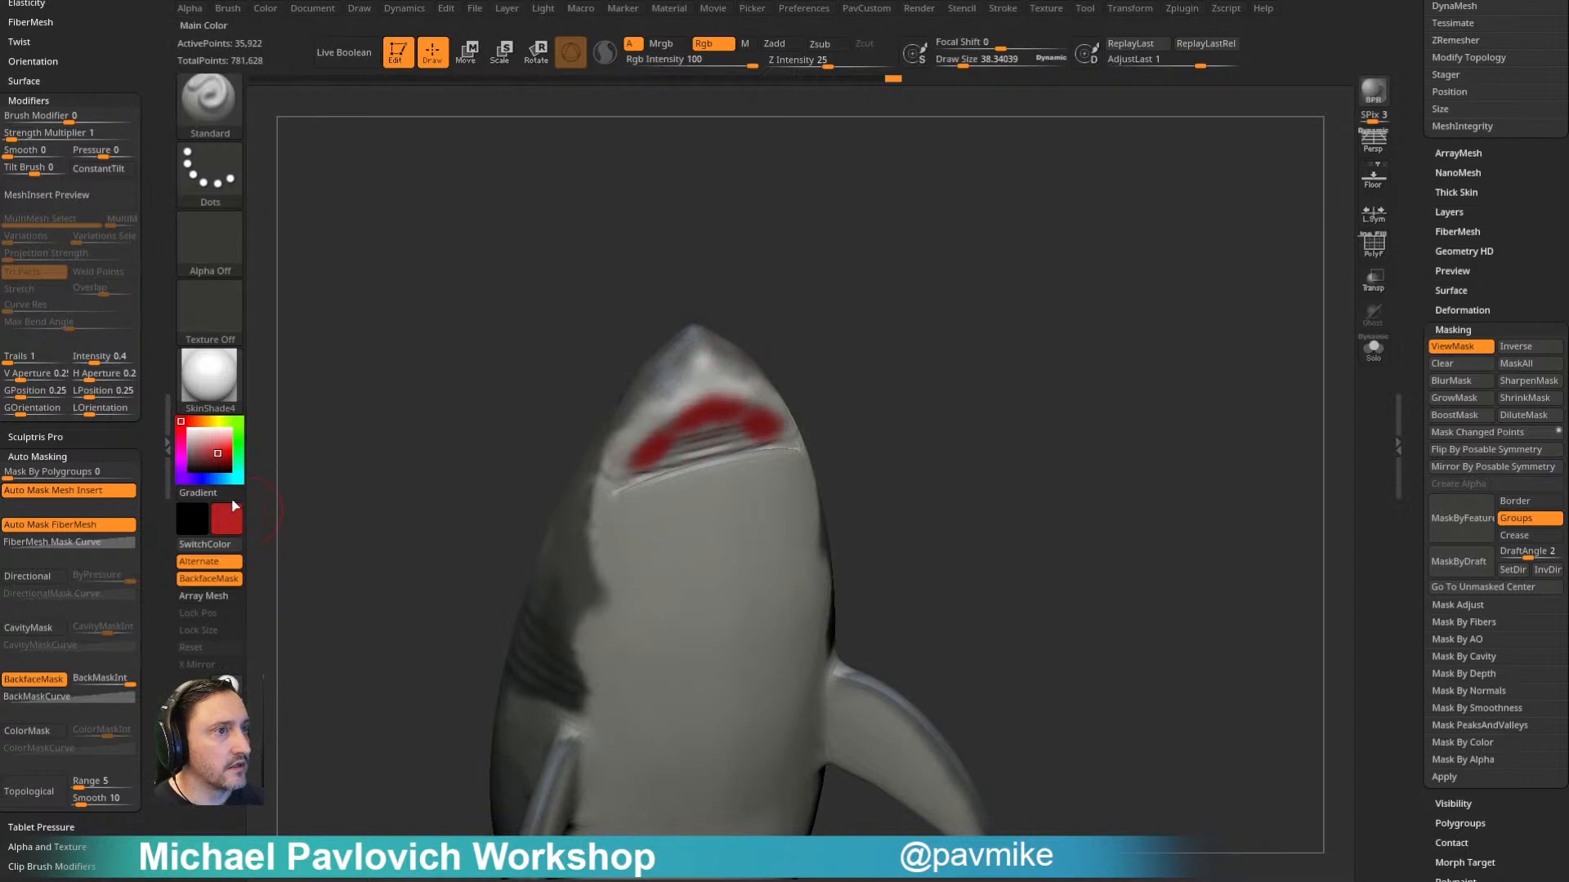
- Choose a darker red and fill in the inside of the shark's mouth
left_click(207, 460)
right_click_drag(457, 445, 548, 438)
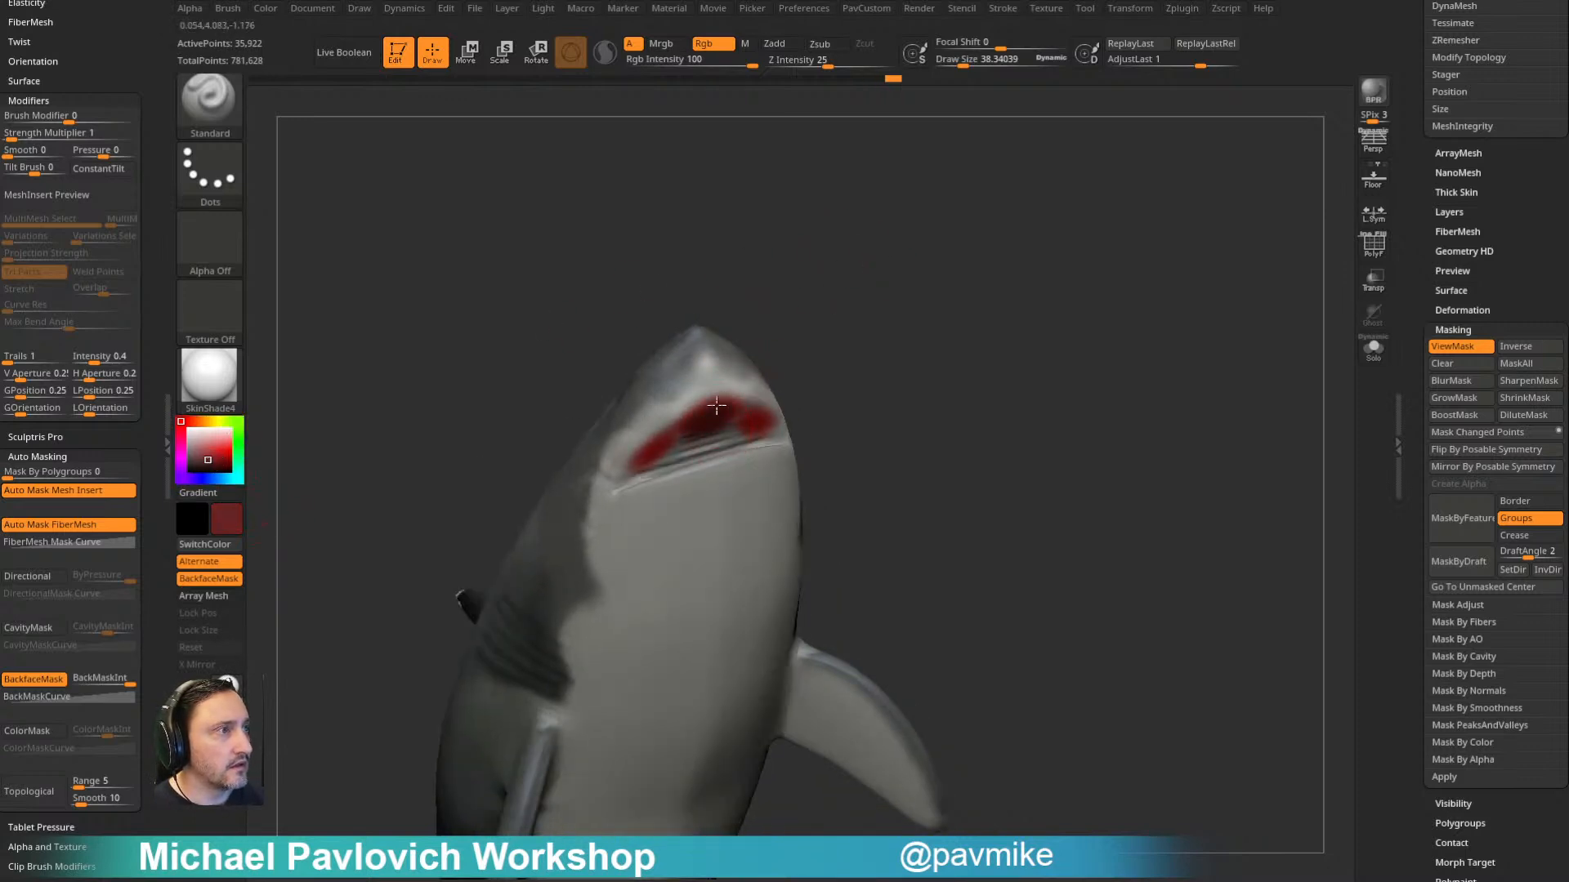
mouse_move(753, 351)
right_mouse_down()
mouse_move(678, 463)
mouse_move(665, 547)
right_mouse_up()
left_click_drag(640, 486, 726, 453)
right_click_drag(726, 454, 792, 371)
mouse_move(742, 423)
left_mouse_down()
mouse_move(706, 438)
mouse_move(723, 430)
left_mouse_up()
right_click_drag(932, 312, 821, 554)
right_click_drag(630, 452, 468, 637)
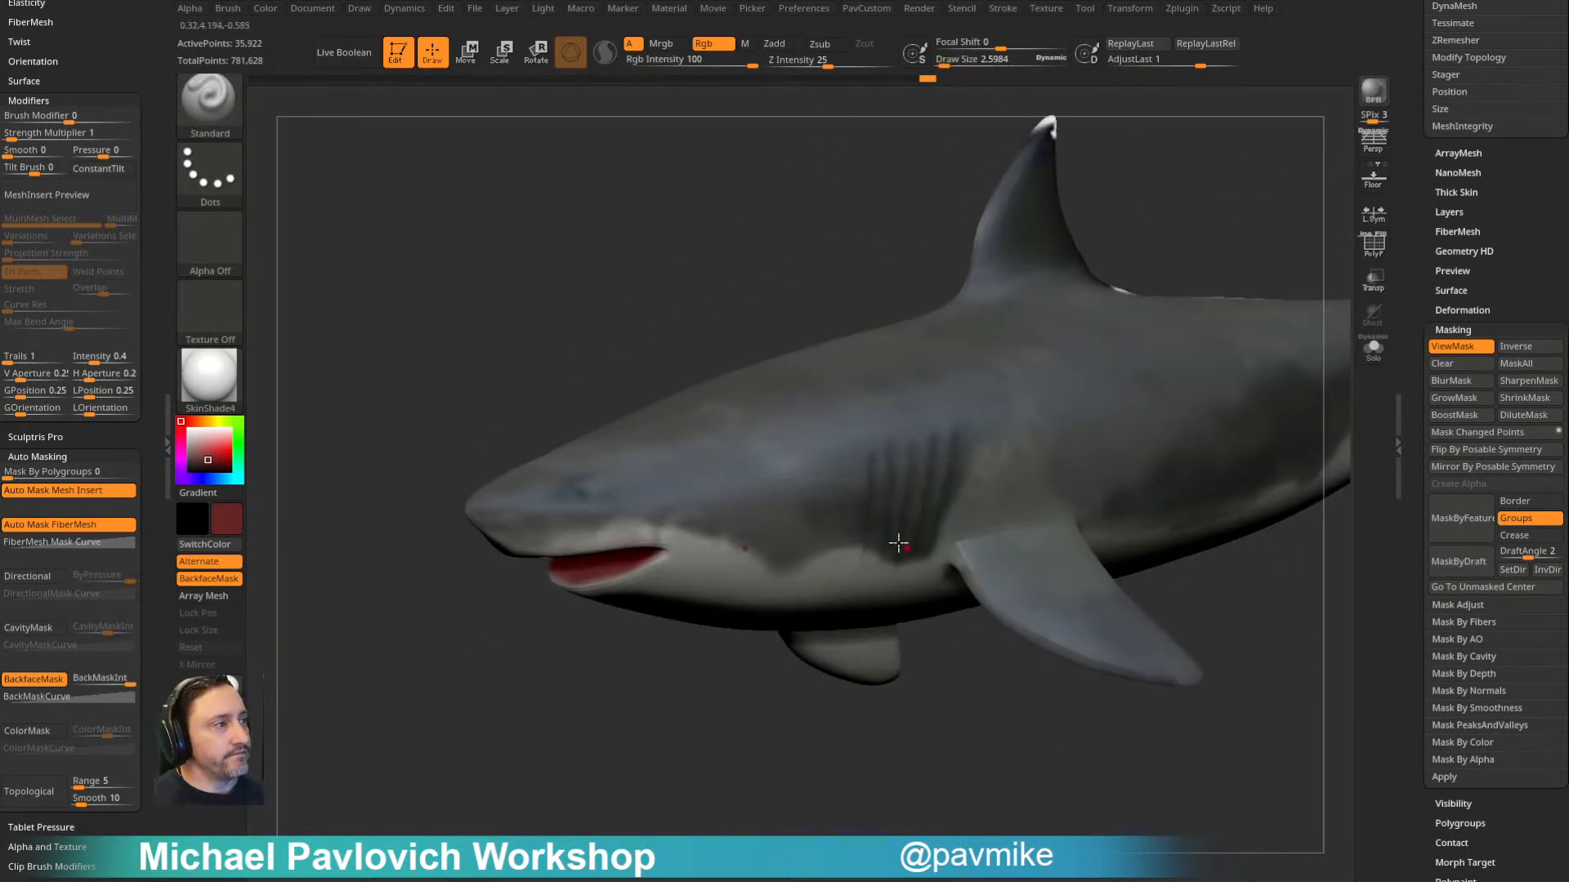
- Sample the dark dorsal fin colour, enlarge the brush to about 49 and paint over the fin's white tip
right_click_drag(1165, 177, 839, 479, "alt")
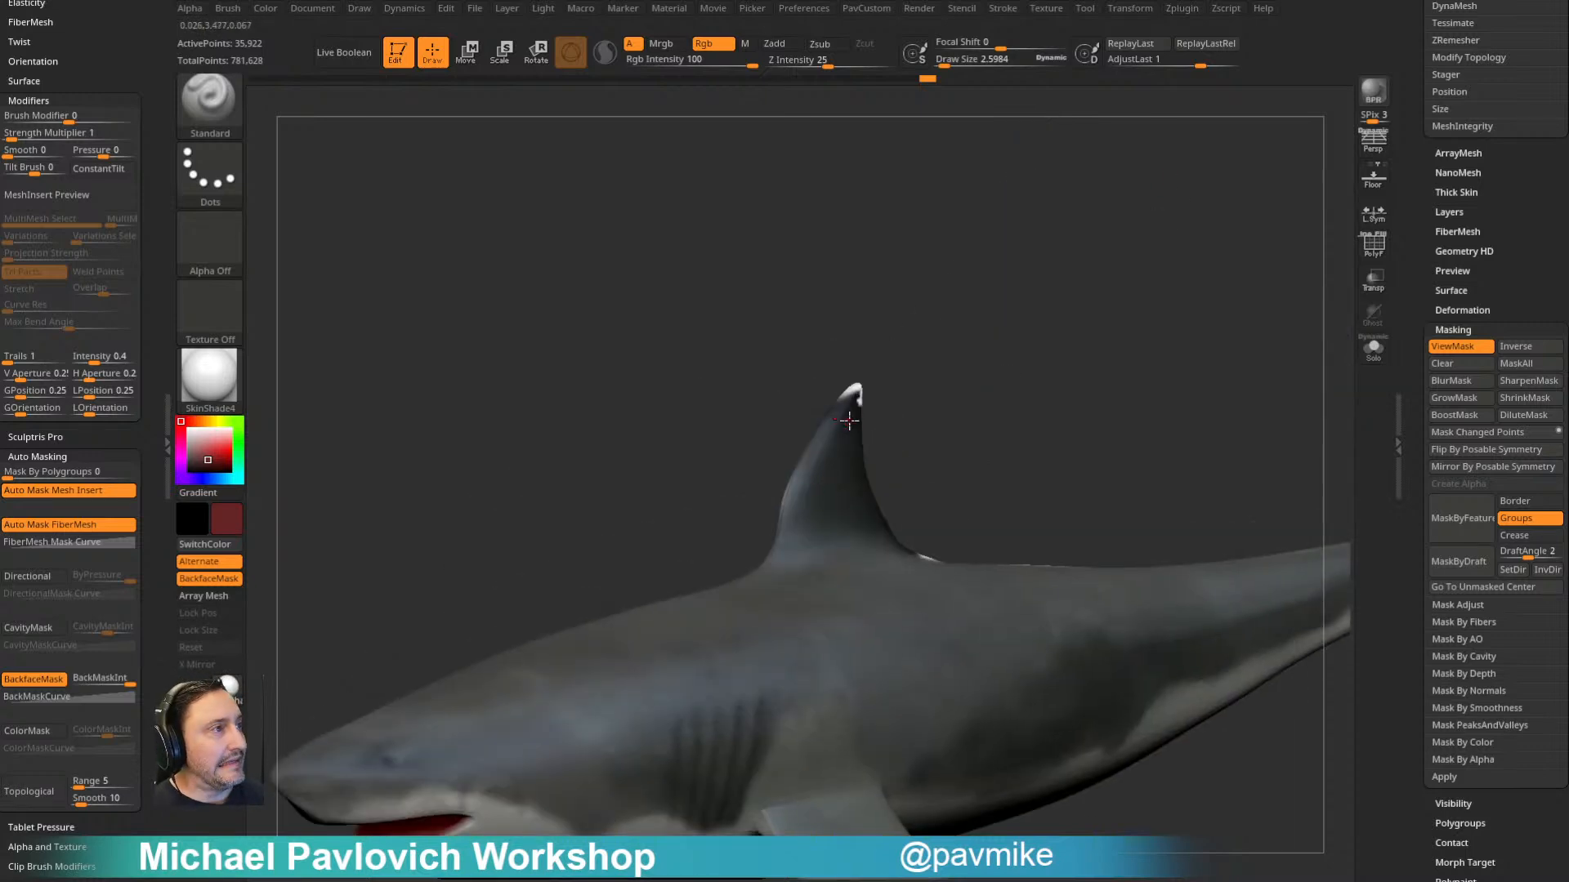
key("c")
right_click_drag(848, 421, 896, 427)
key("s")
mouse_move(890, 428)
left_mouse_down()
mouse_move(869, 422)
mouse_move(897, 364)
left_mouse_up()
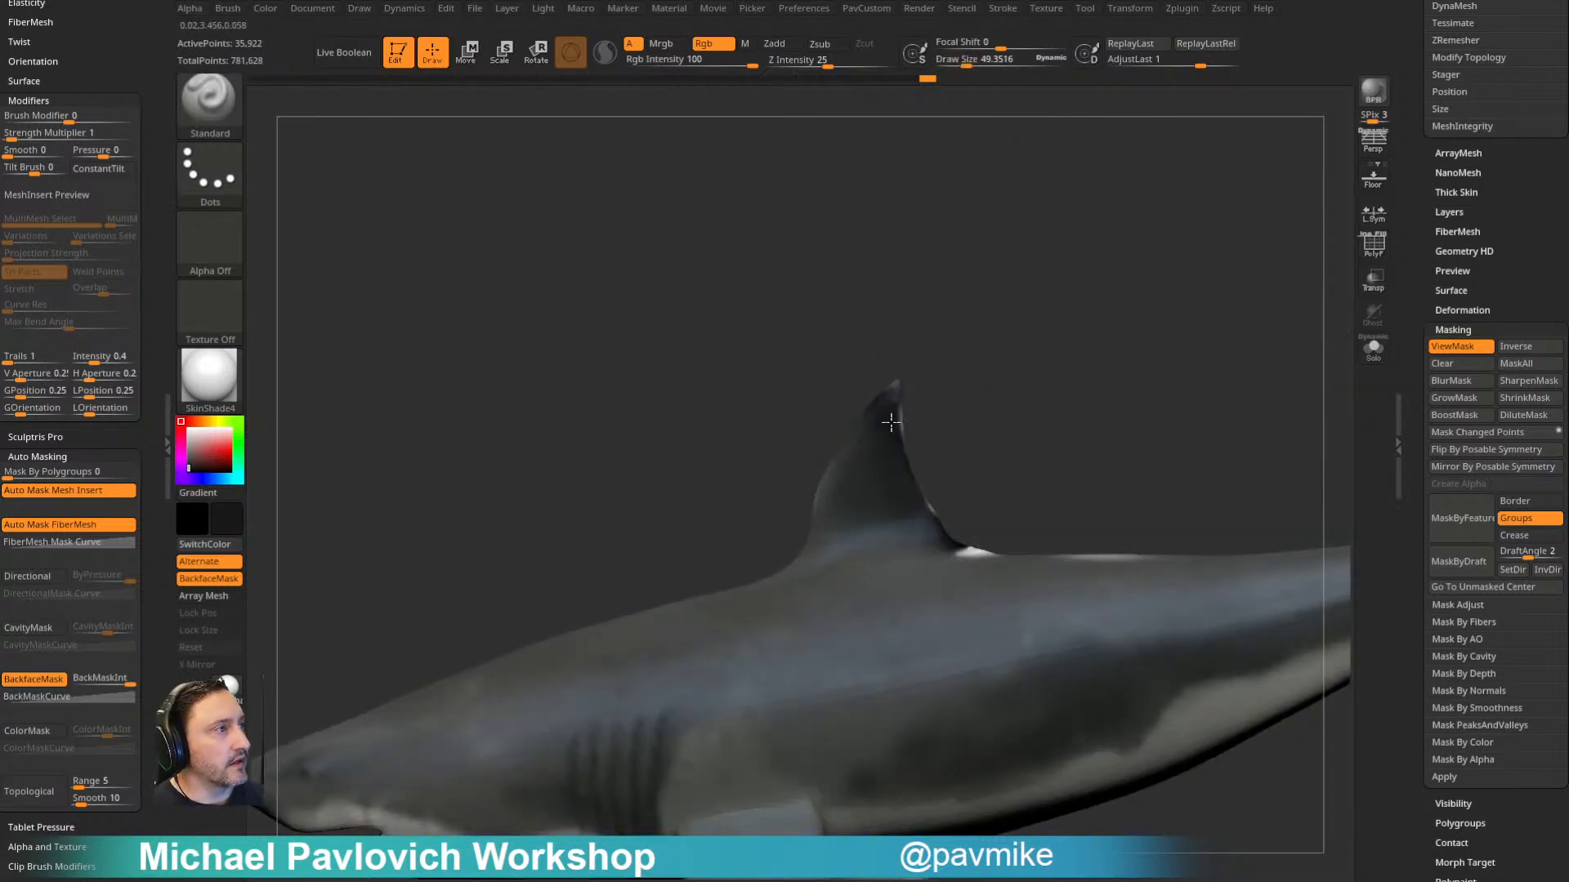
- Sample a body grey and paint over the white patches on the back behind the dorsal fin
mouse_move(948, 366)
right_mouse_down()
mouse_move(908, 443)
mouse_move(1035, 441)
right_mouse_up()
key("c")
left_click_drag(958, 473, 980, 457)
left_click_drag(1051, 508, 1106, 518)
mouse_move(1105, 518)
right_mouse_down()
mouse_move(1307, 375)
mouse_move(1057, 286)
mouse_move(985, 404)
mouse_move(921, 353)
mouse_move(1121, 547)
right_mouse_up()
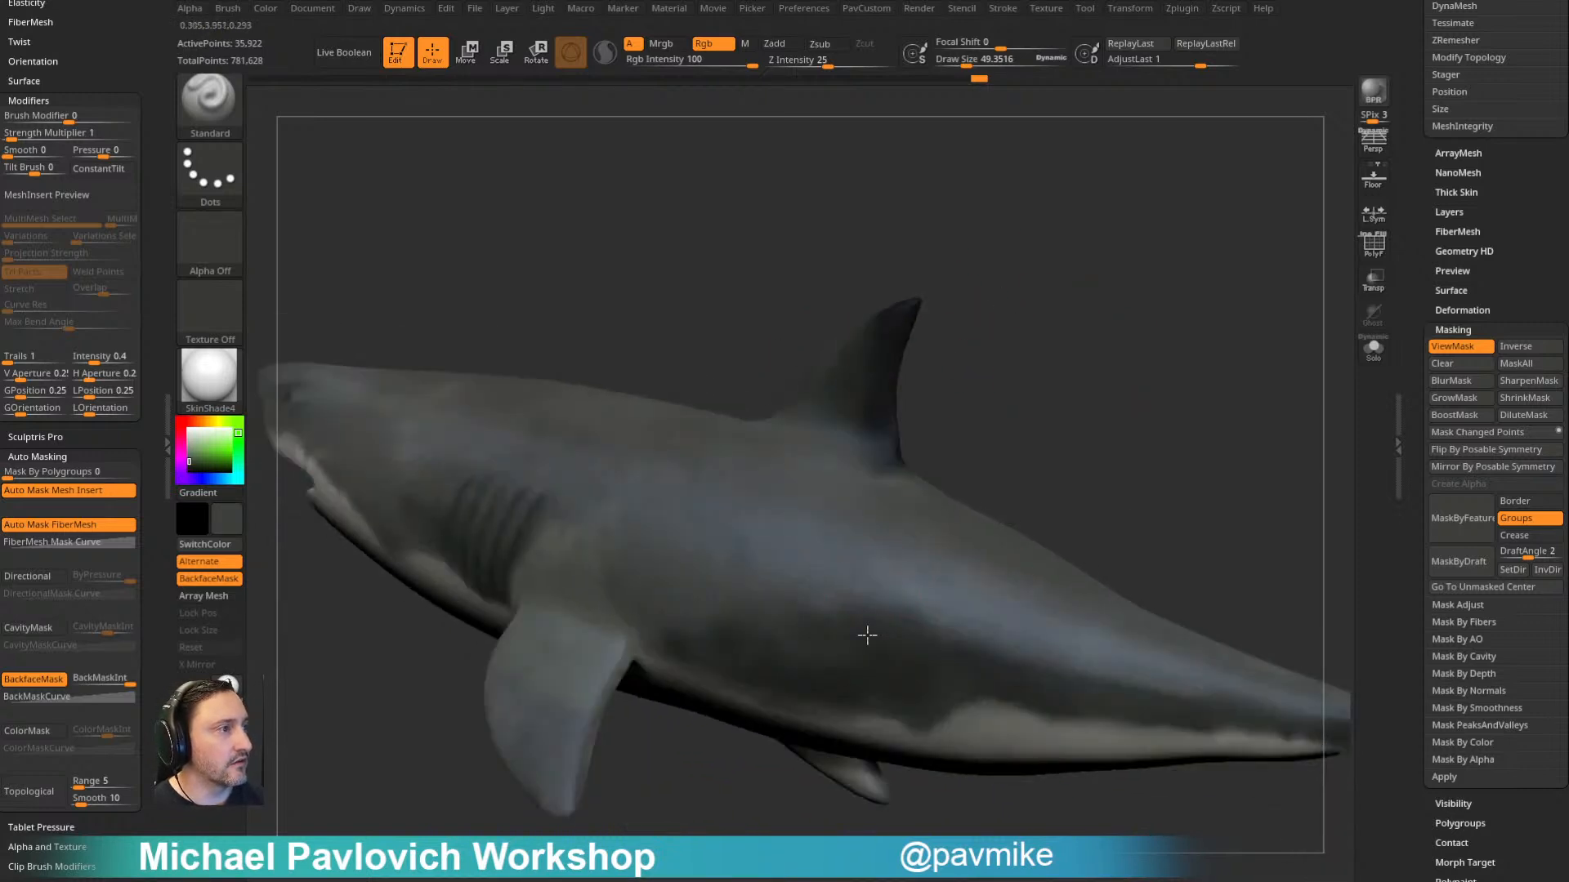
right_click_drag(878, 695, 1097, 356)
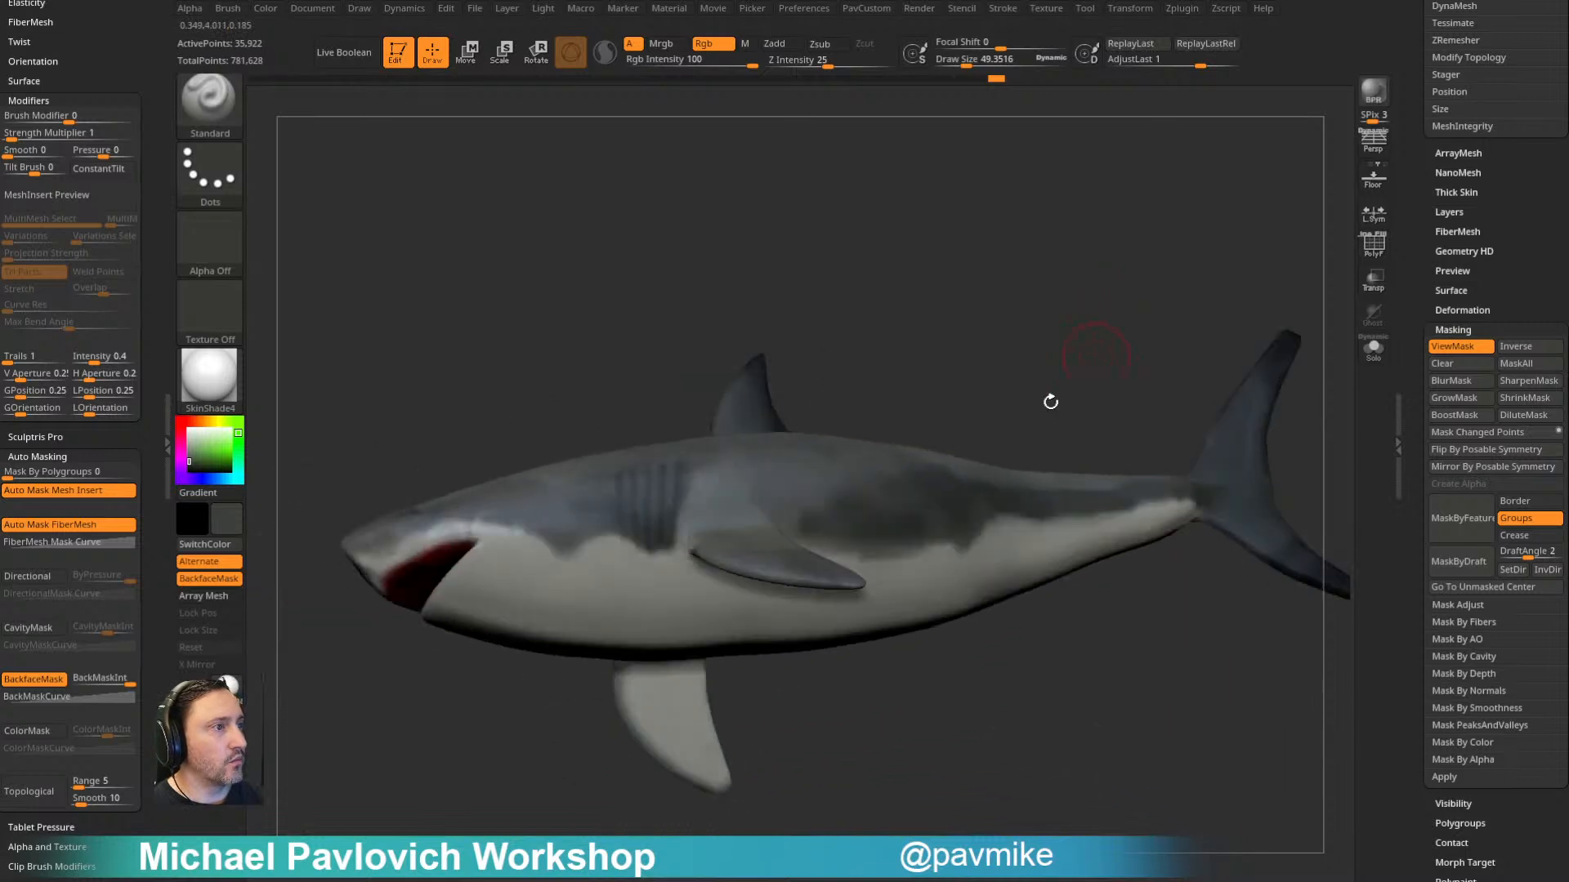
right_click_drag(940, 271, 931, 283)
right_click_drag(562, 627, 915, 373)
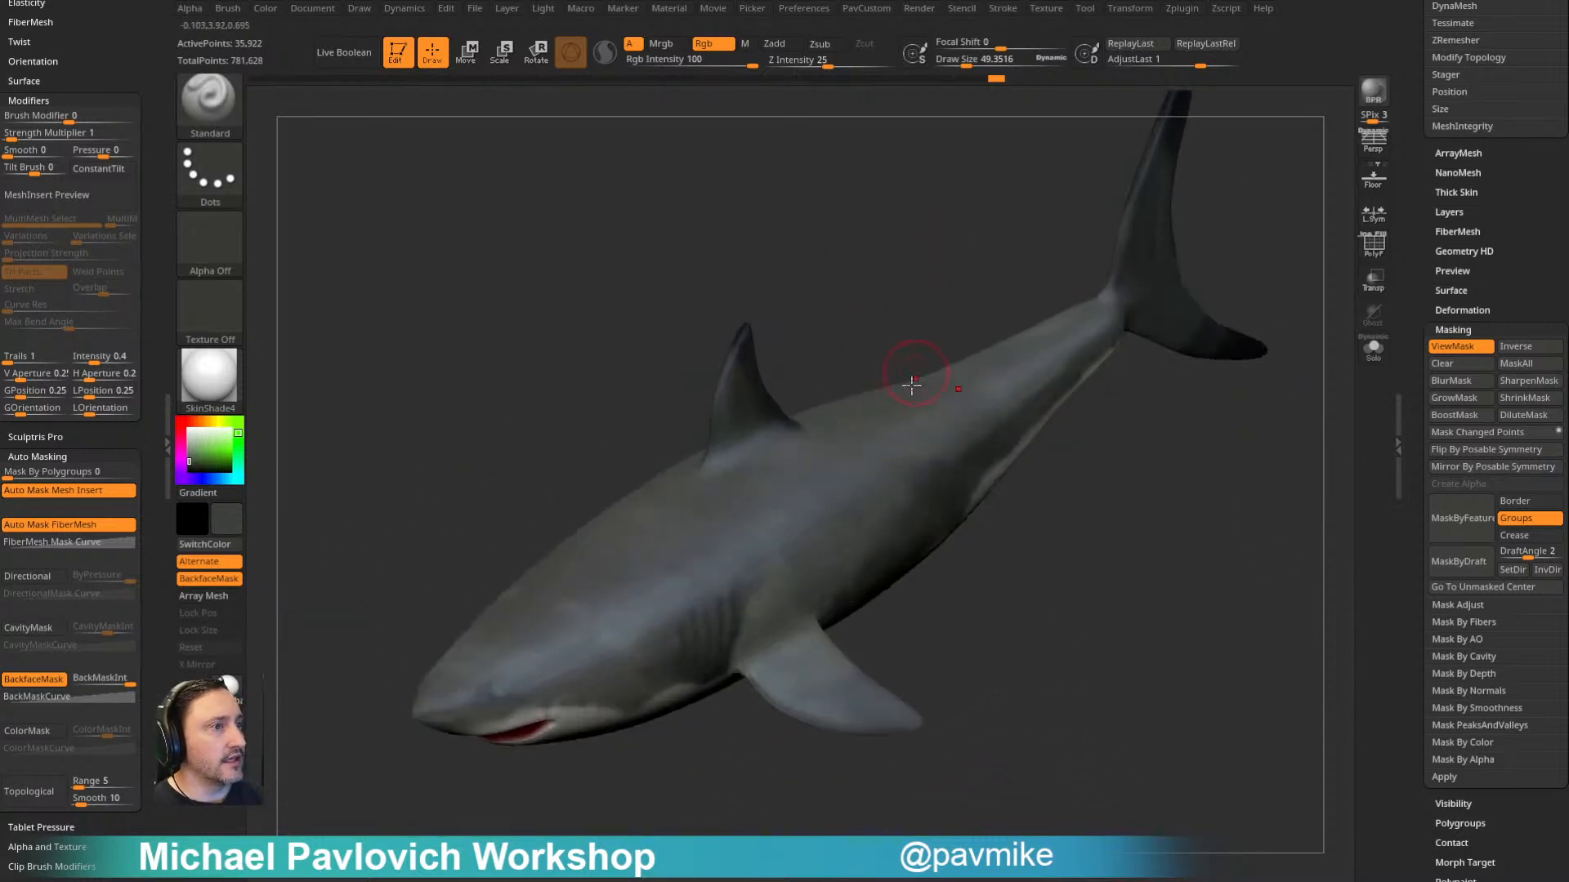
mouse_move(1058, 549)
right_mouse_down()
mouse_move(1145, 560)
mouse_move(1144, 536)
right_mouse_up()
key("ctrl")
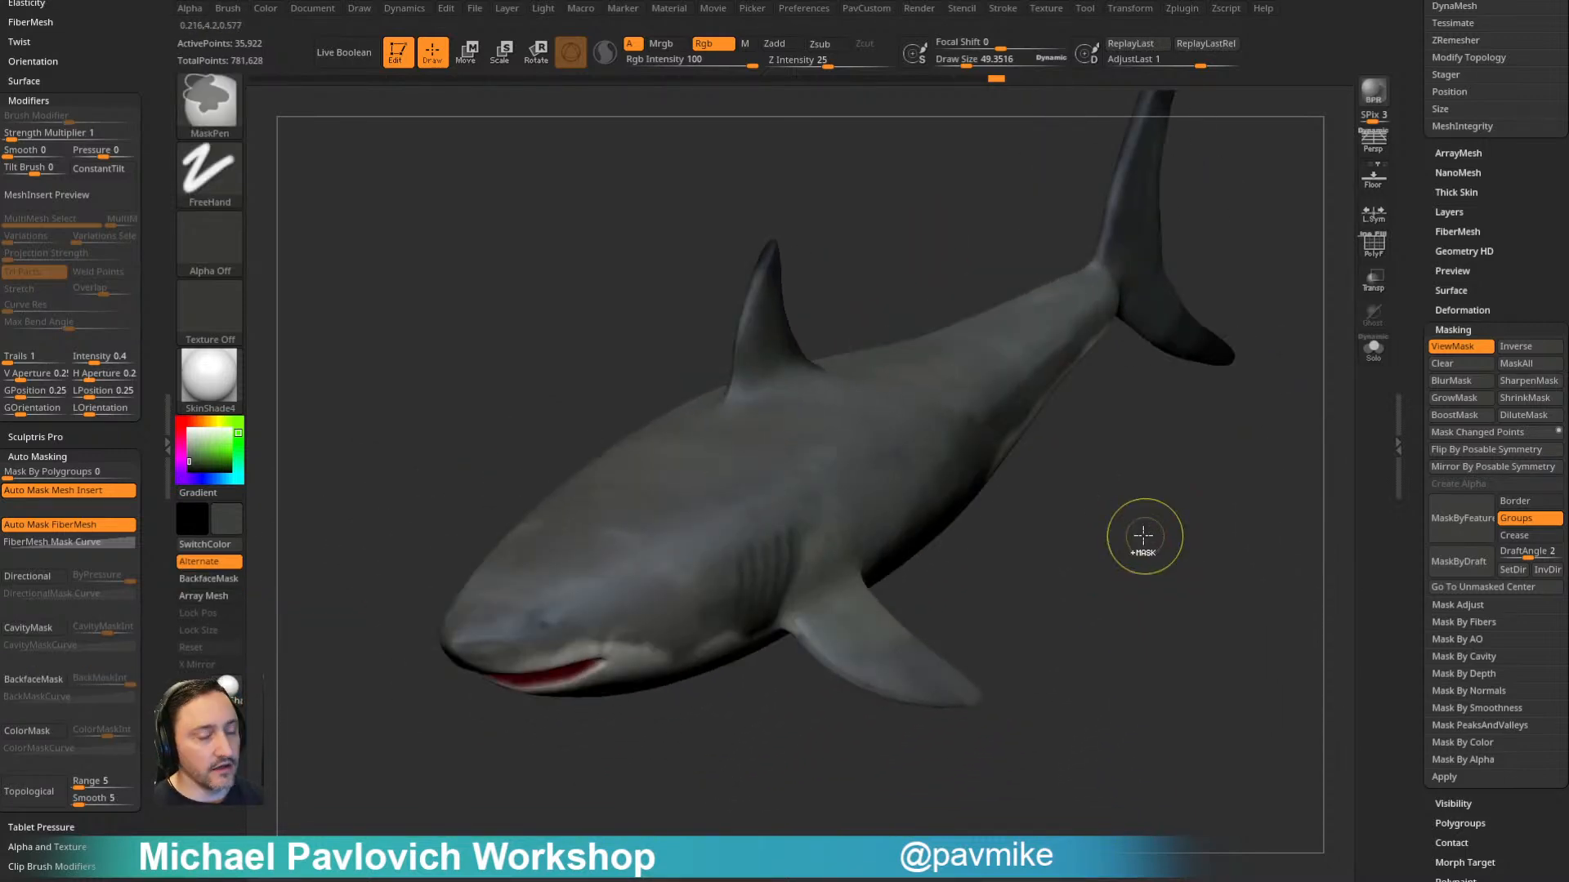
- Shrink the brush to about 10 and paint a small dark eye on the side of the shark's head
mouse_move(553, 806)
right_mouse_down("ctrl")
mouse_move(819, 742)
mouse_move(637, 777)
right_mouse_up("ctrl")
right_click_drag(290, 219, 656, 383, "alt")
key("s")
left_click_drag(656, 383, 641, 388)
key("ctrl+z")
right_click_drag(709, 204, 693, 316, "alt")
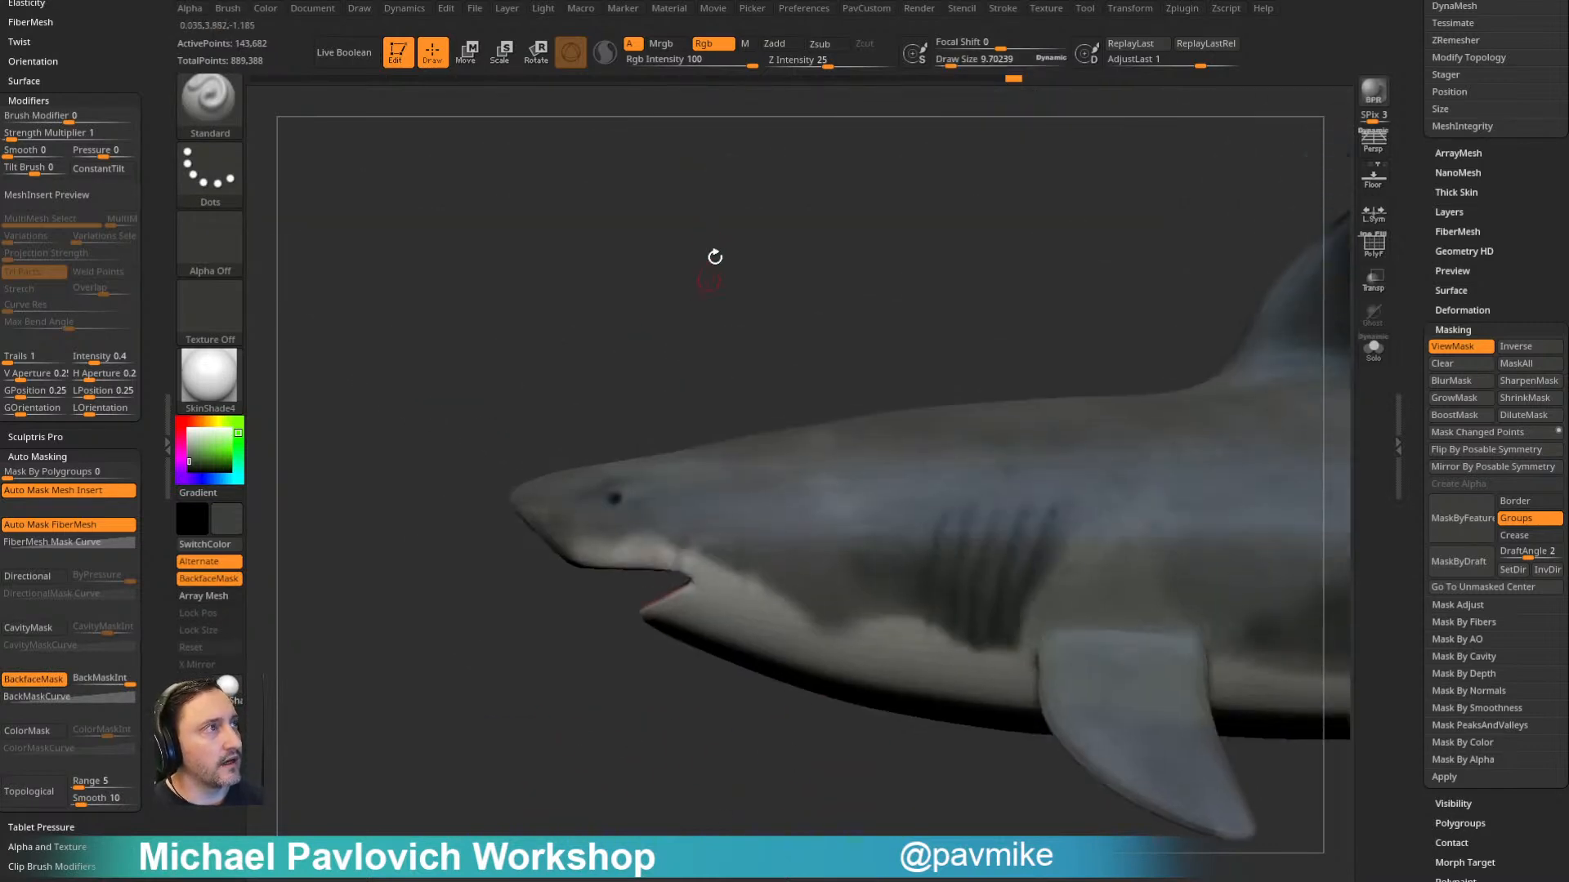
- Turn off colour painting, then sculpt the rim around the shark's eye and the gill slits at a brush size of about 19
left_click(706, 44)
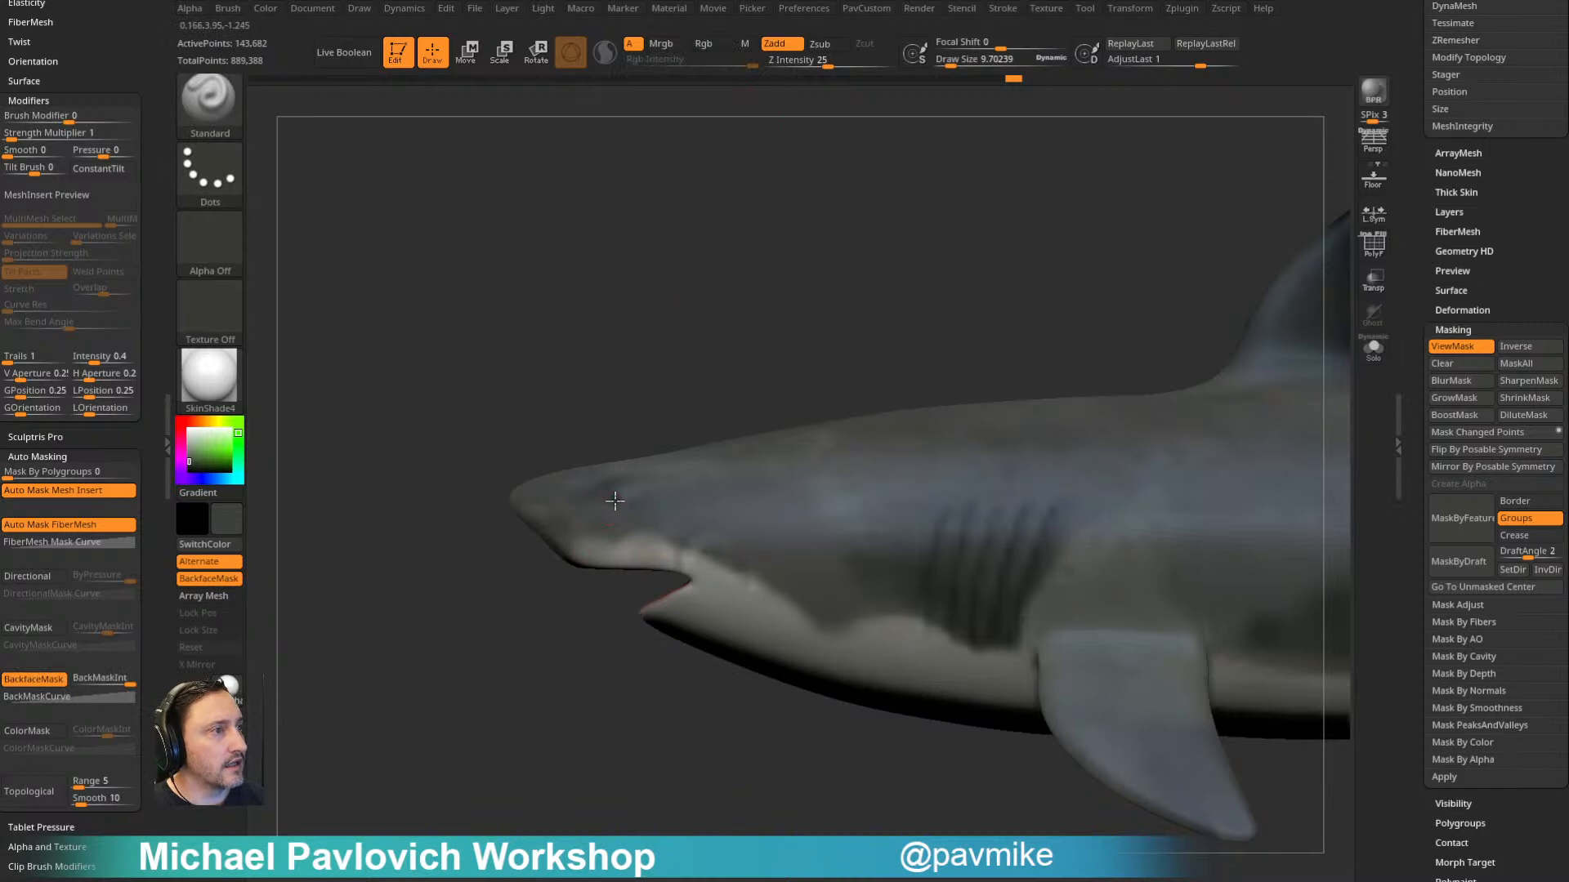
mouse_move(651, 322)
right_mouse_down("ctrl")
mouse_move(712, 305)
mouse_move(666, 351)
right_mouse_up("ctrl")
left_click(626, 505)
key("s")
left_click_drag(607, 497, 614, 497)
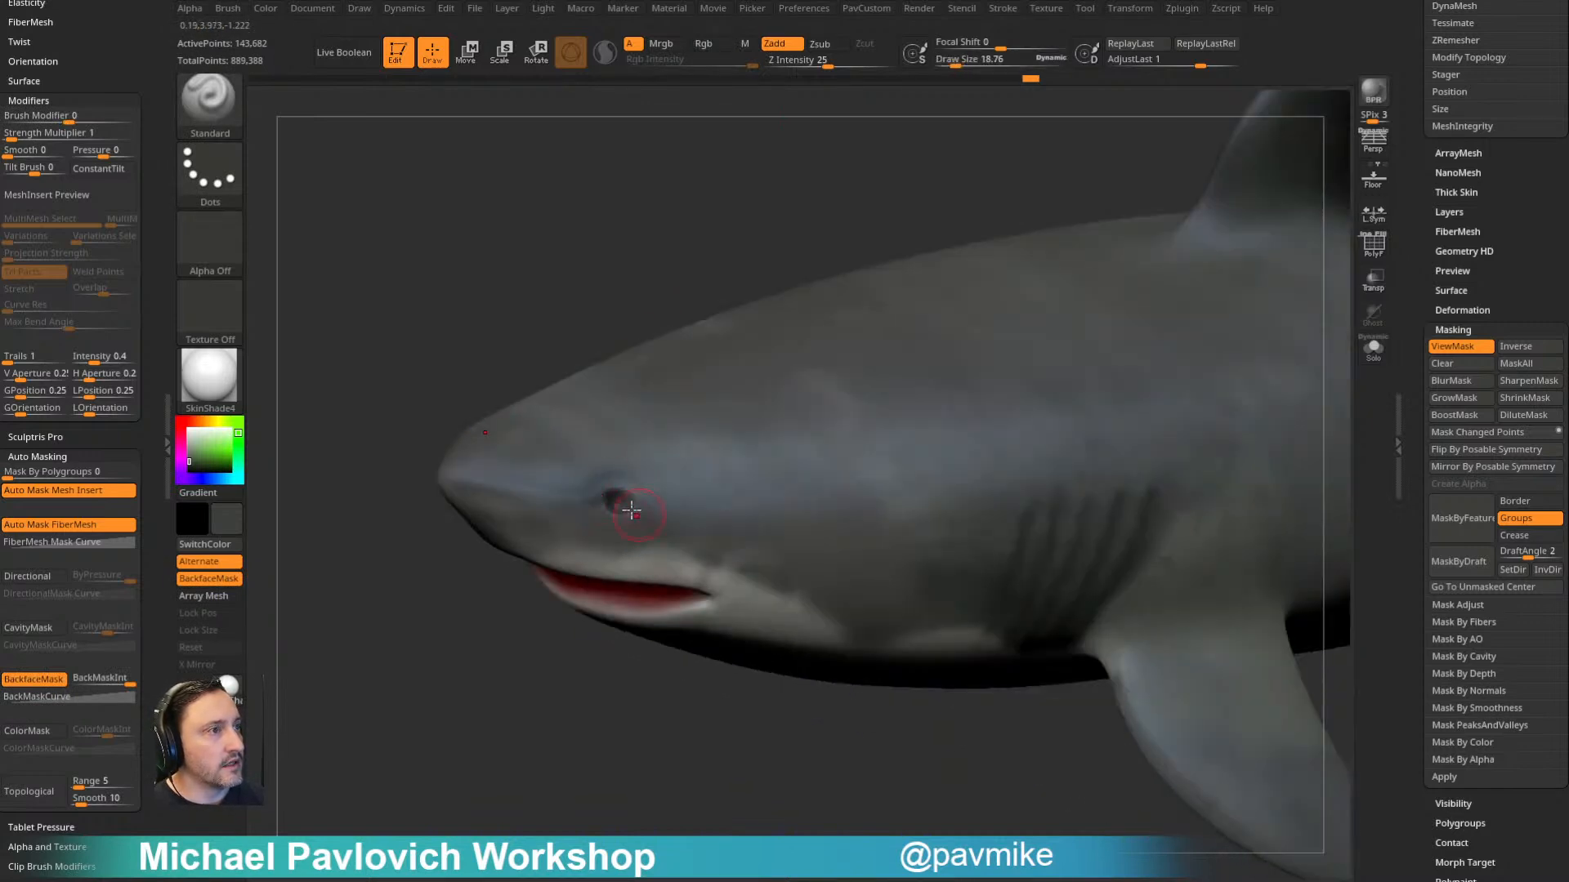
key("shift")
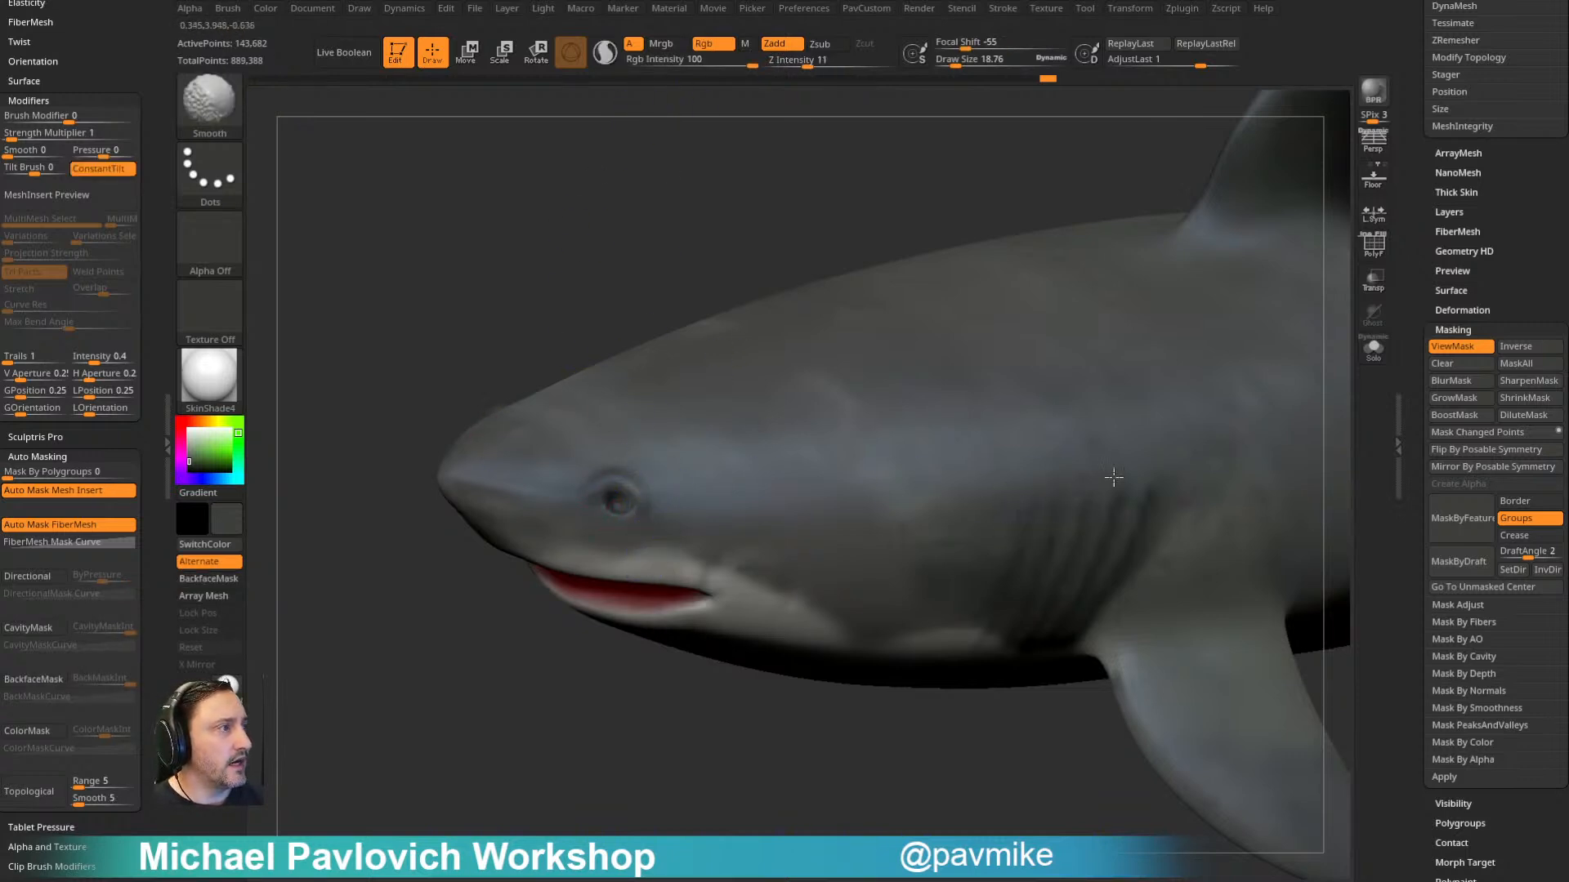
left_click_drag(1169, 497, 1166, 554, "shift")
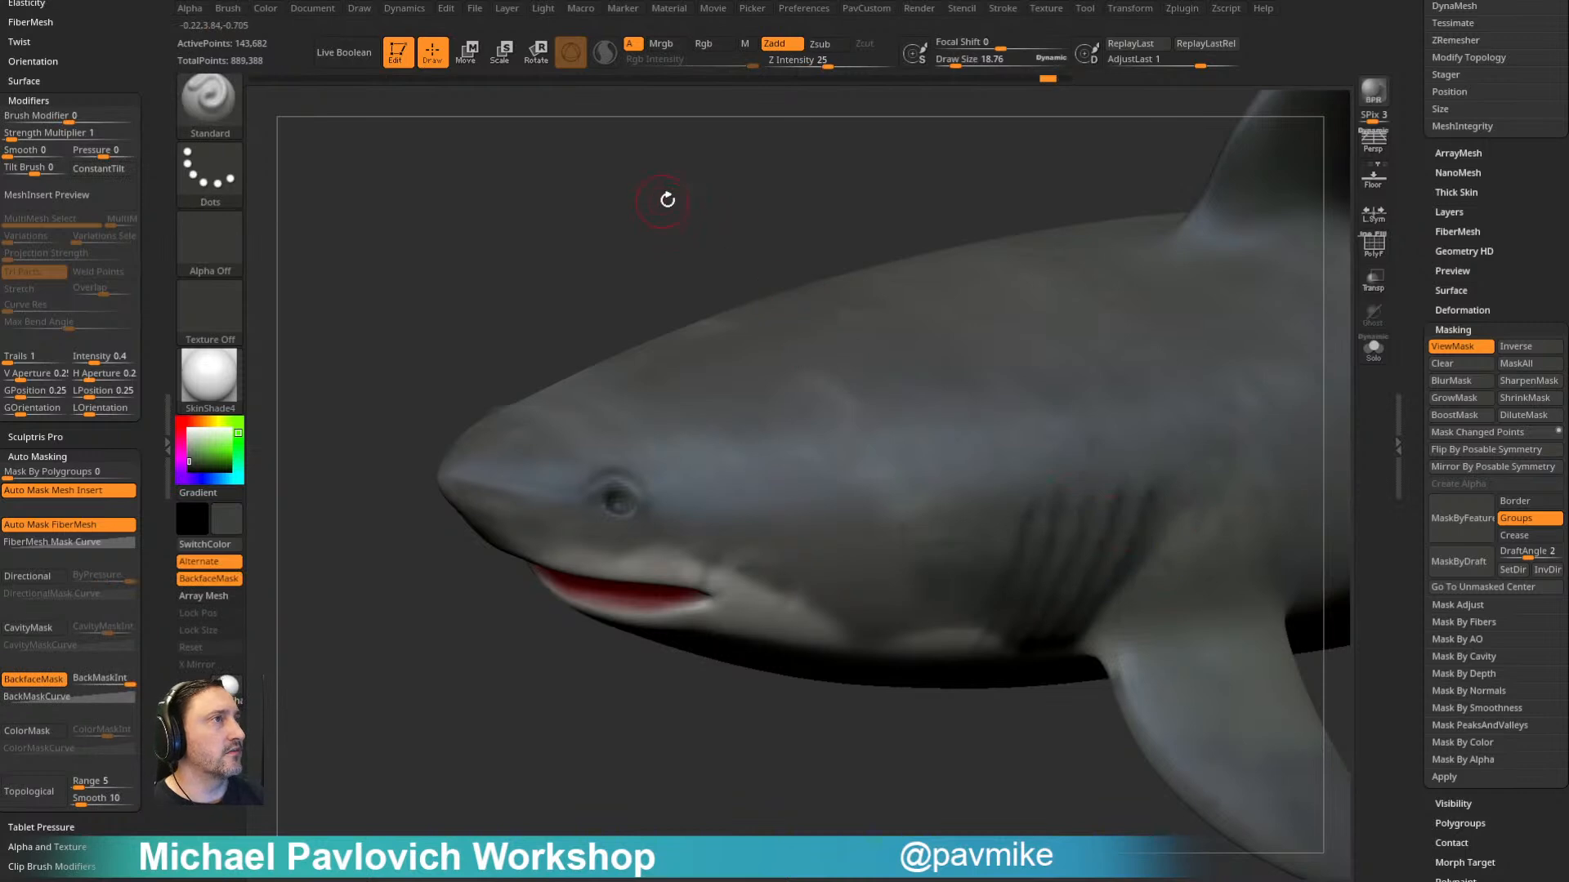
- Enlarge the brush to about 38, then reduce it to about 24, sculpting the brow and socket around the shark's eye
left_click(709, 45, "shift")
mouse_move(589, 210)
left_mouse_down("alt")
mouse_move(580, 235)
mouse_move(587, 200)
left_mouse_up("alt")
left_click_drag(569, 496, 625, 515, "shift")
mouse_move(507, 604)
left_mouse_down()
mouse_move(693, 651)
mouse_move(623, 650)
left_mouse_up()
key("bracketright")
key("bracketright")
left_click_drag(592, 493, 619, 512, "alt")
left_click_drag(719, 662, 711, 634)
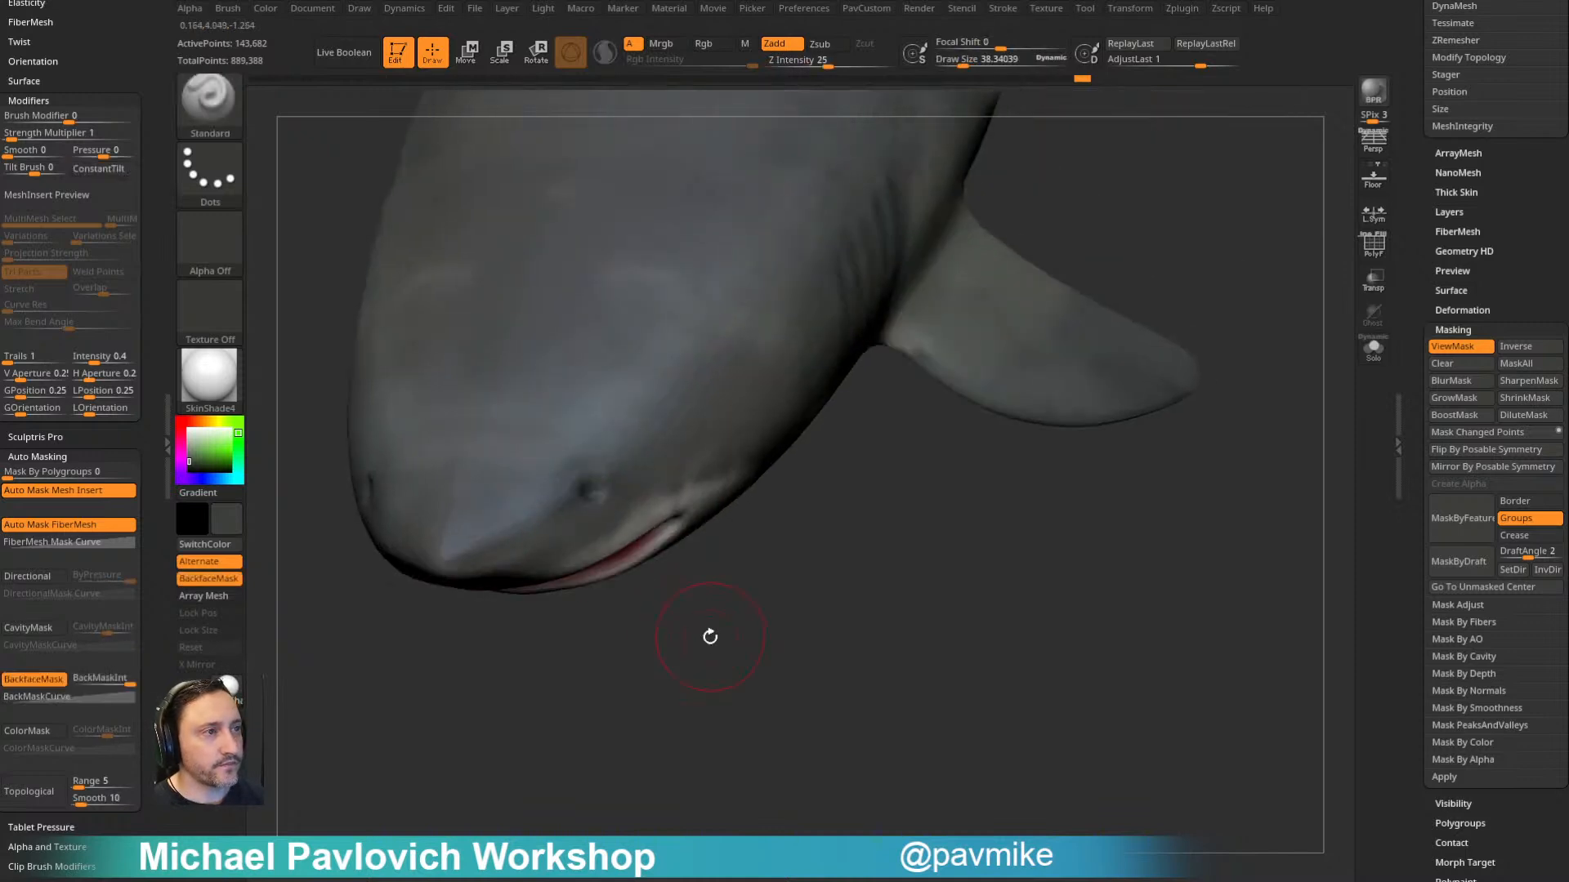
left_click_drag(600, 507, 611, 487, "shift")
mouse_move(752, 550)
left_mouse_down("alt")
mouse_move(1061, 445)
mouse_move(1022, 412)
mouse_move(967, 400)
mouse_move(784, 441)
mouse_move(1159, 302)
mouse_move(1148, 456)
left_mouse_up("alt")
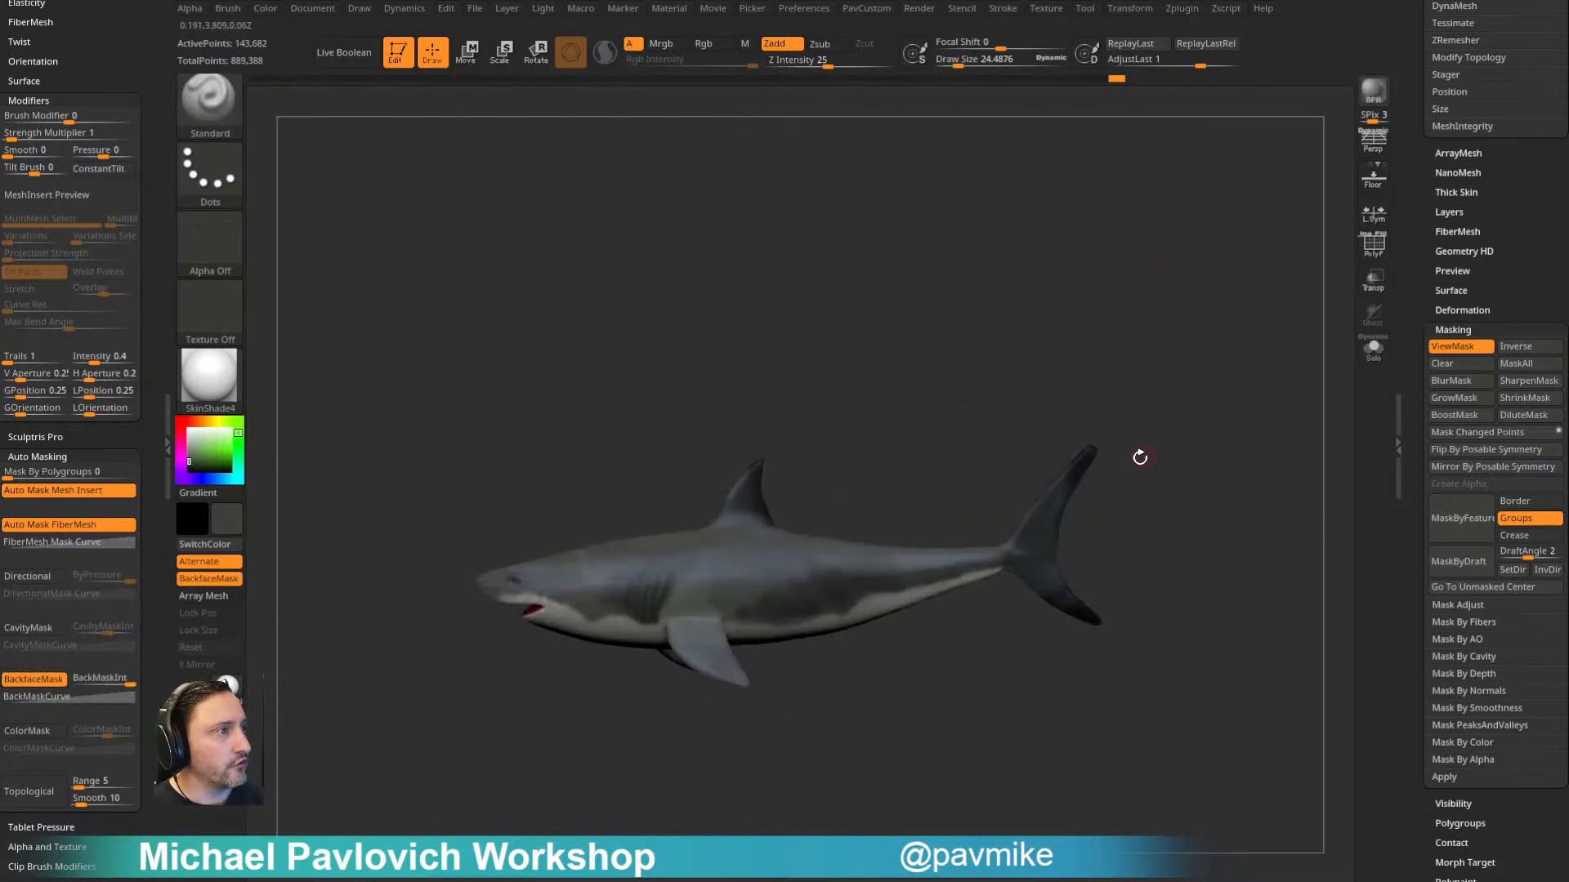
- Bring the rest of the scene's subtools back into view and set the active colour to white
left_click_drag(1403, 328, 1372, 704)
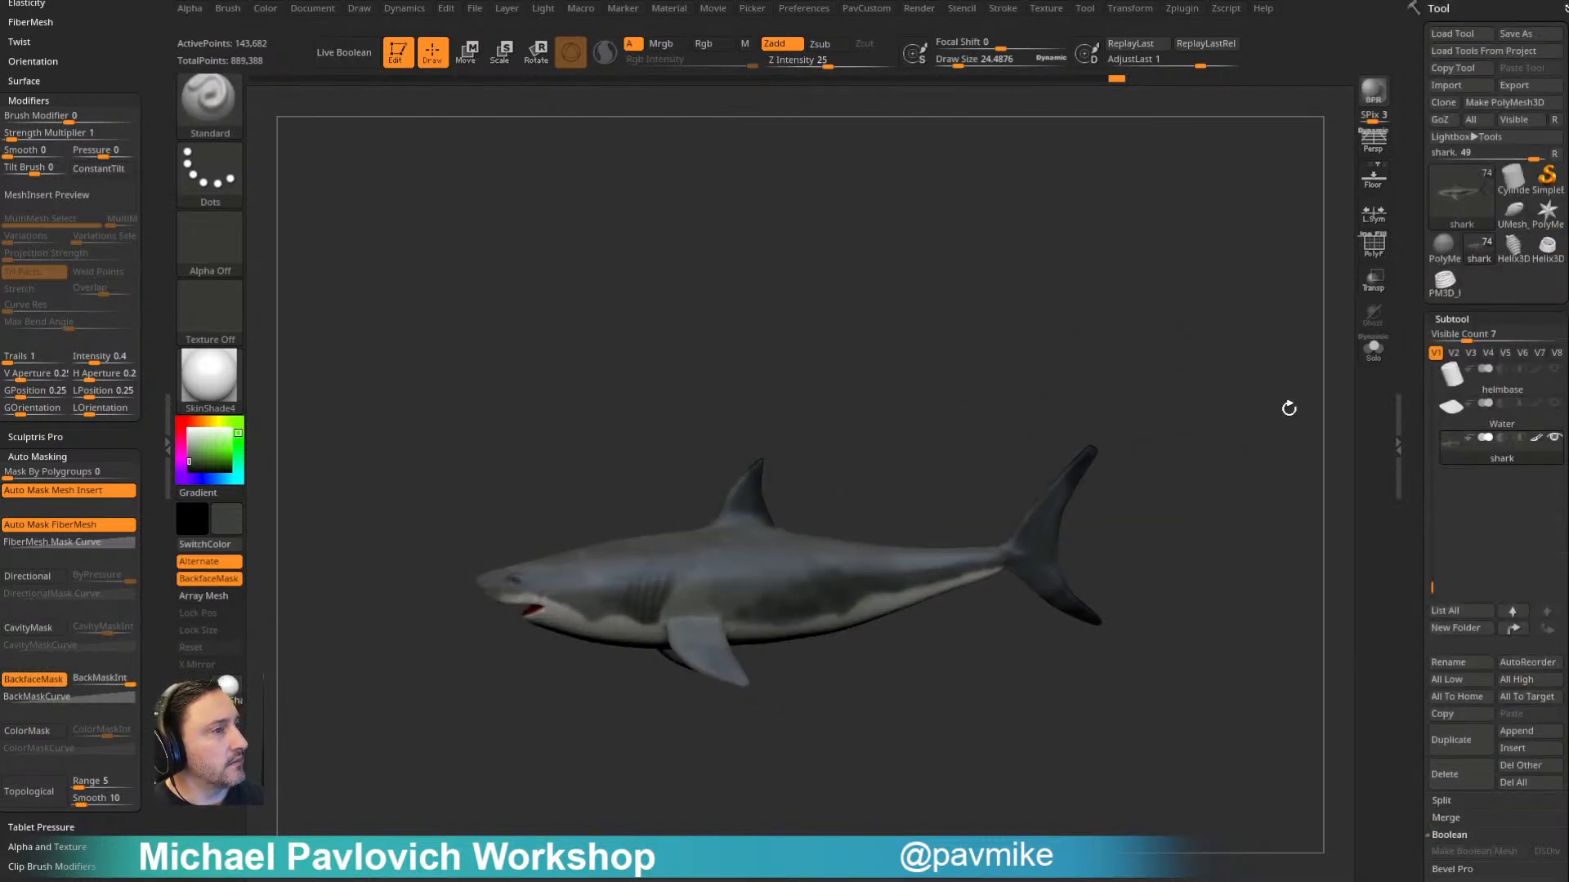
left_click(1556, 442, "shift")
mouse_move(1187, 324)
left_mouse_down("alt")
mouse_move(1145, 291)
mouse_move(1341, 397)
left_mouse_up("alt")
key("s")
left_click(1103, 300)
left_click_drag(203, 457, 172, 418)
mouse_move(1112, 254)
left_mouse_down()
mouse_move(1107, 277)
mouse_move(1158, 297)
left_mouse_up()
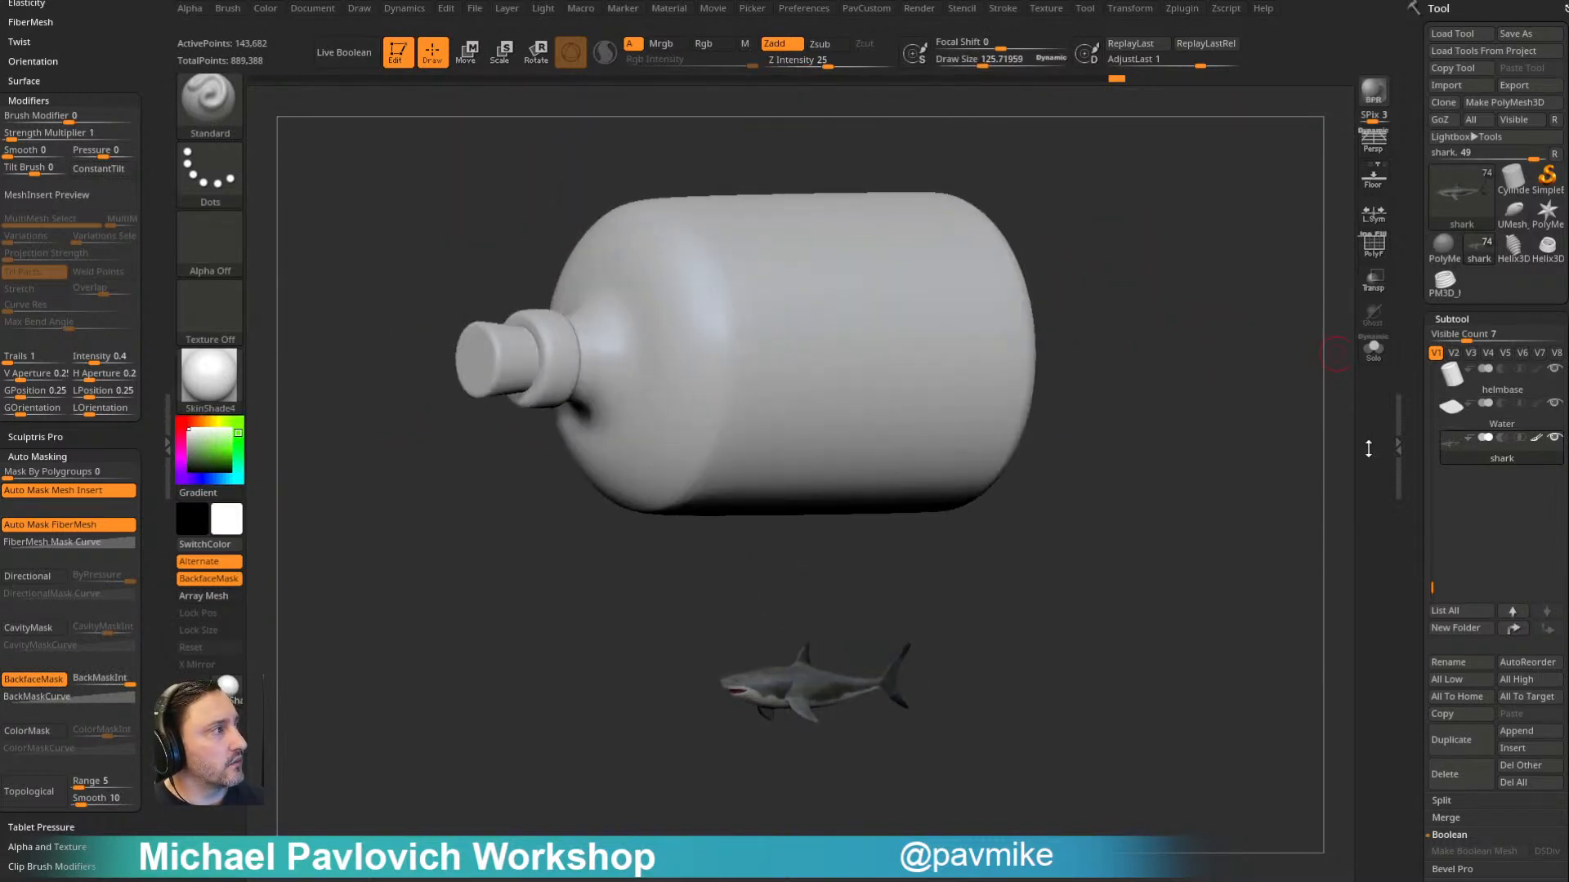
- Move the shark up to the bottle and turn on transparency for the surrounding subtools
left_click_drag(1235, 556, 1188, 556, "shift")
key("w")
left_click_drag(842, 547, 842, 327)
left_click(1372, 280)
left_click_drag(1219, 310, 1235, 391)
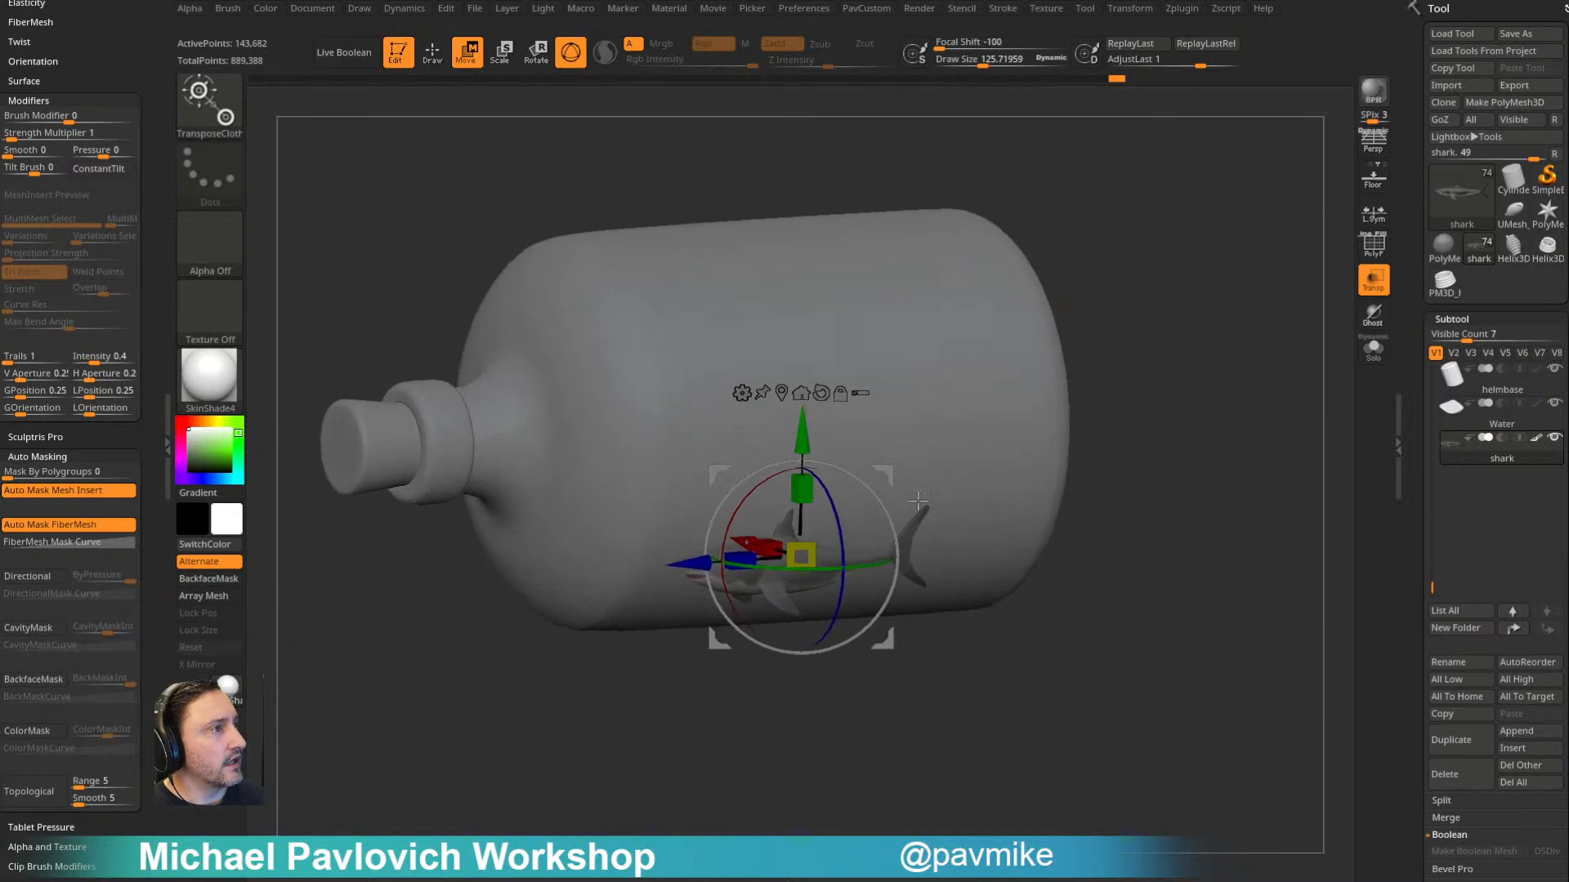
- Hide the cork and bottle subtools so the ship and water are exposed
left_click_drag(1432, 587, 1431, 372)
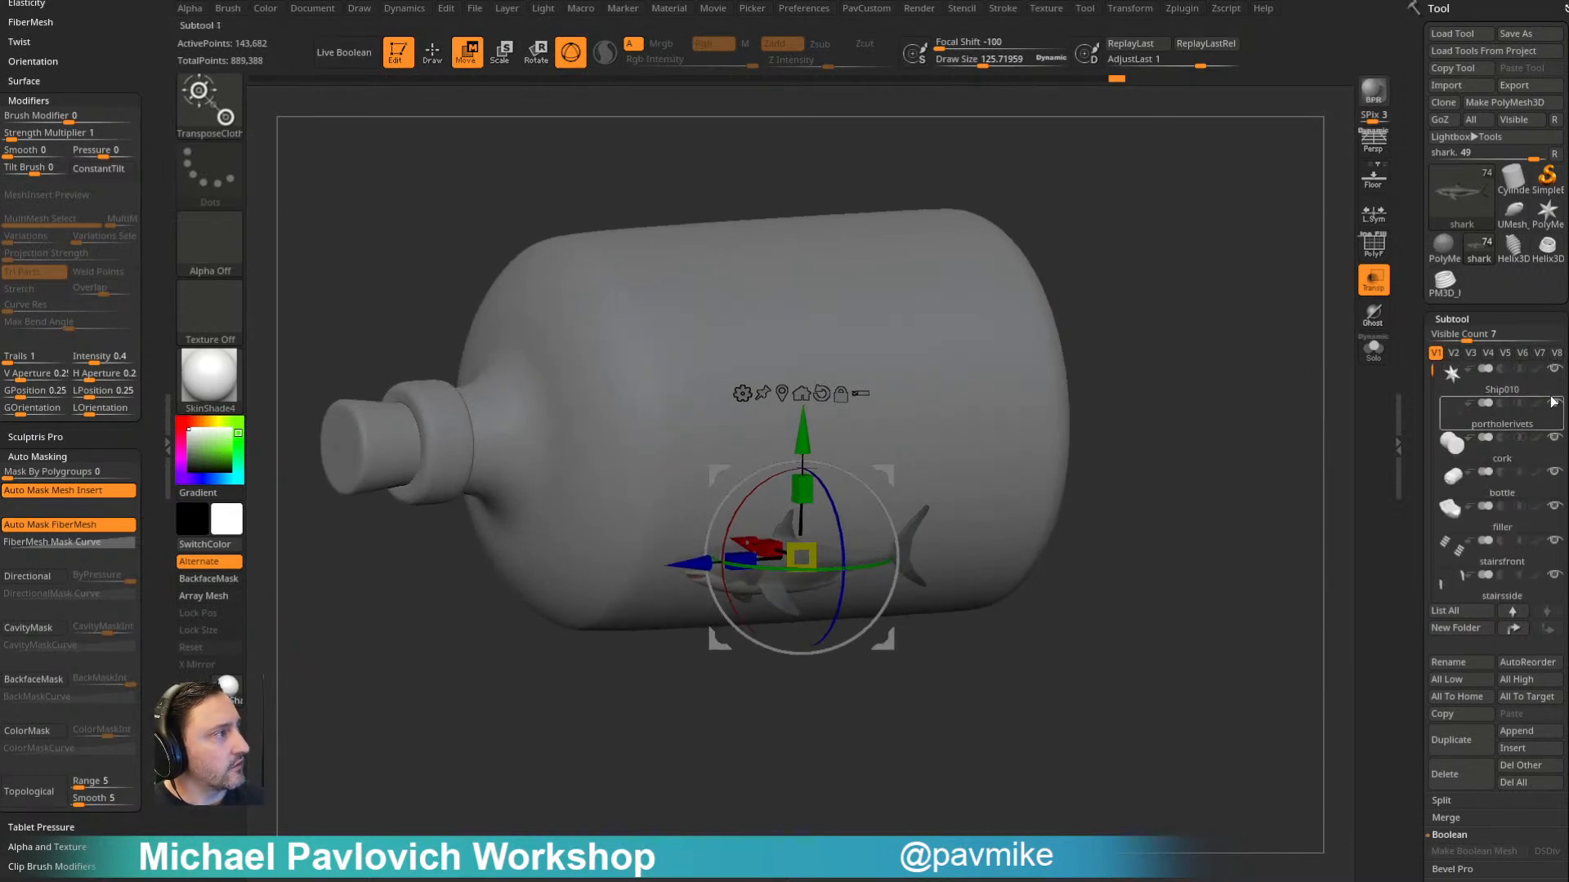
left_click(1554, 472)
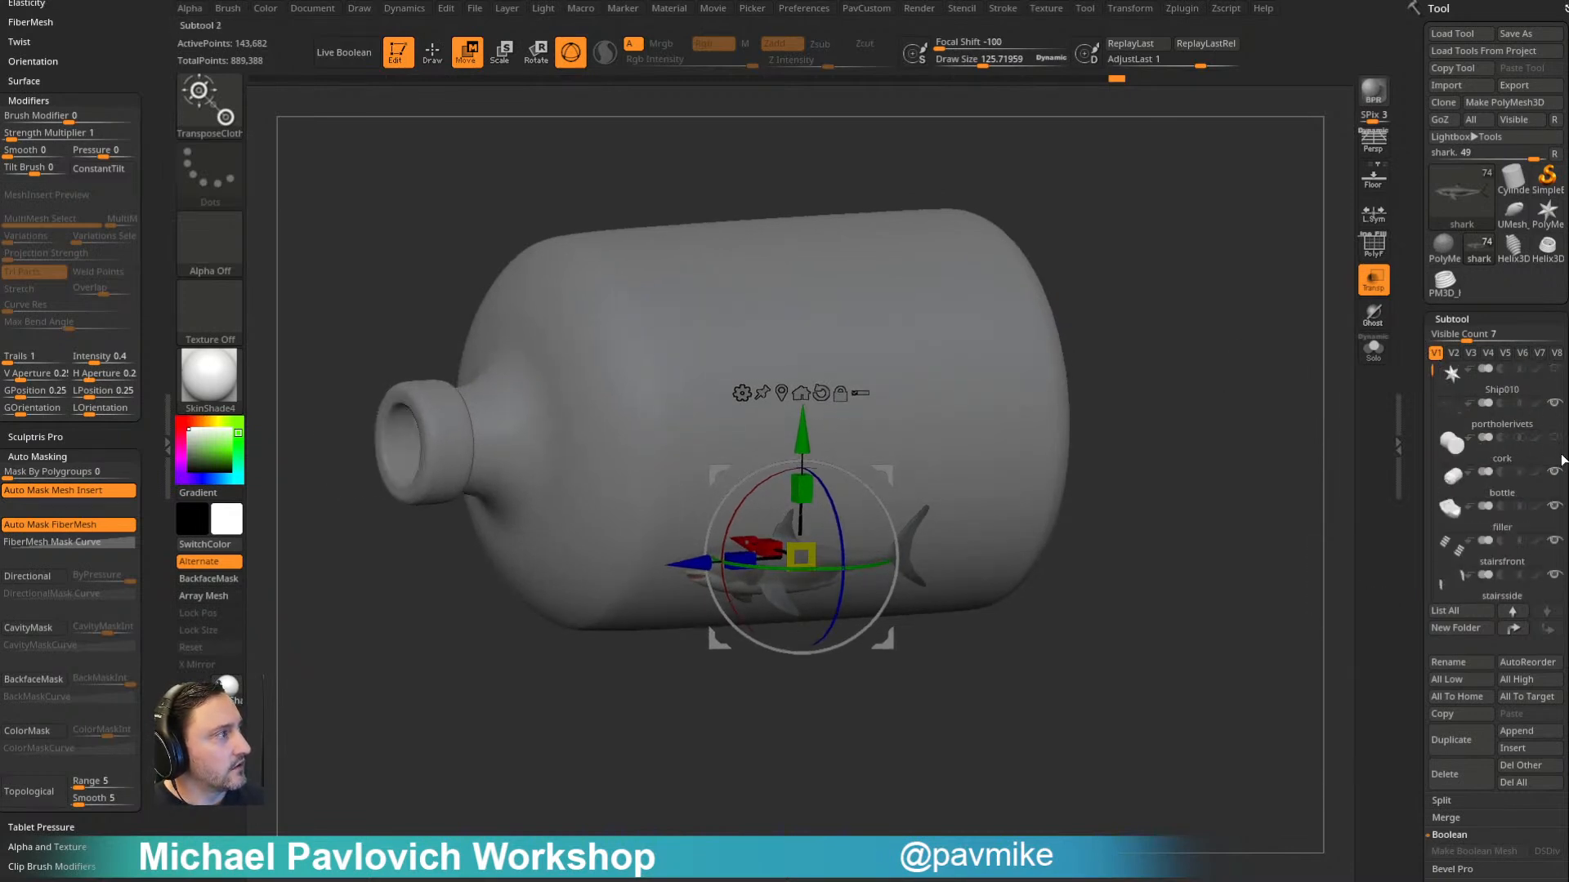
left_click(1554, 506)
right_click_drag(1186, 460, 1192, 408, "shift")
right_click_drag(1193, 408, 1195, 445, "ctrl")
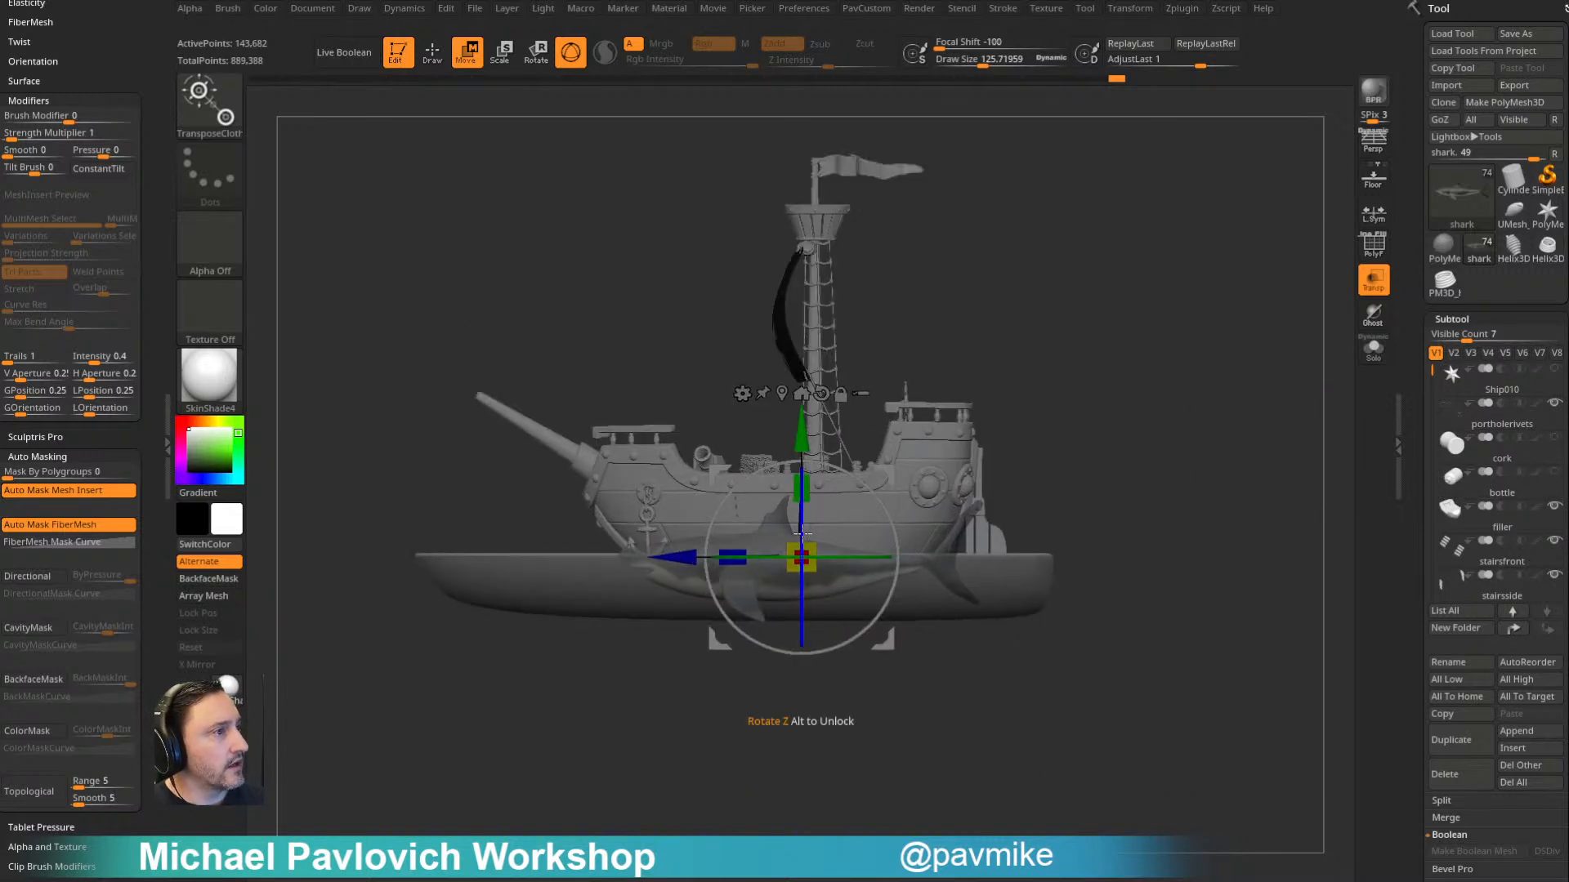
- Undo the last shark transformation and replace the TransposeCloth brush with the regular Transpose brush
right_click_drag(1075, 290, 1208, 357)
key("ctrl+z")
right_click_drag(1215, 604, 1166, 357, "alt")
right_click_drag(1167, 623, 1145, 412, "alt")
key("b")
key("t")
key("r")
- Scale the shark down relative to the ship and place it at the level of the water surface
right_click_drag(1123, 357, 1168, 609, "alt")
mouse_move(1168, 609)
right_mouse_down("ctrl")
mouse_move(1183, 458)
mouse_move(1148, 466)
right_mouse_up("ctrl")
left_click_drag(751, 624, 751, 319)
right_click_drag(929, 254, 1072, 288)
left_click_drag(759, 444, 719, 482)
right_click_drag(1187, 314, 1140, 200)
right_click_drag(1140, 200, 976, 320, "alt")
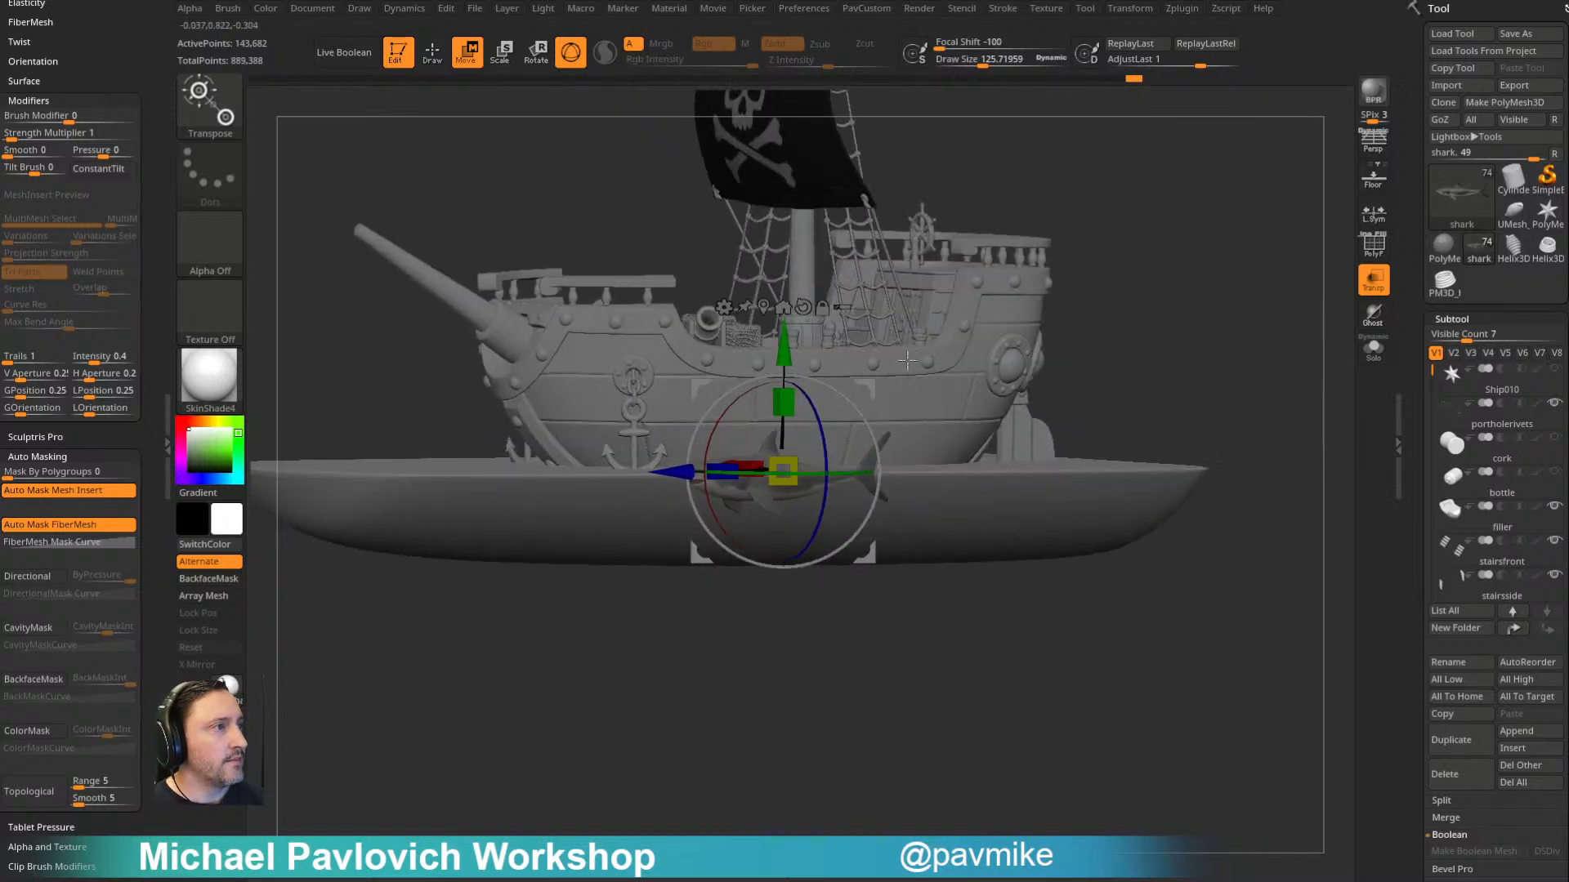
- Move the shark sideways out of the ship's hull so it swims in the water beside the ship
right_click_drag(1254, 202, 1212, 272)
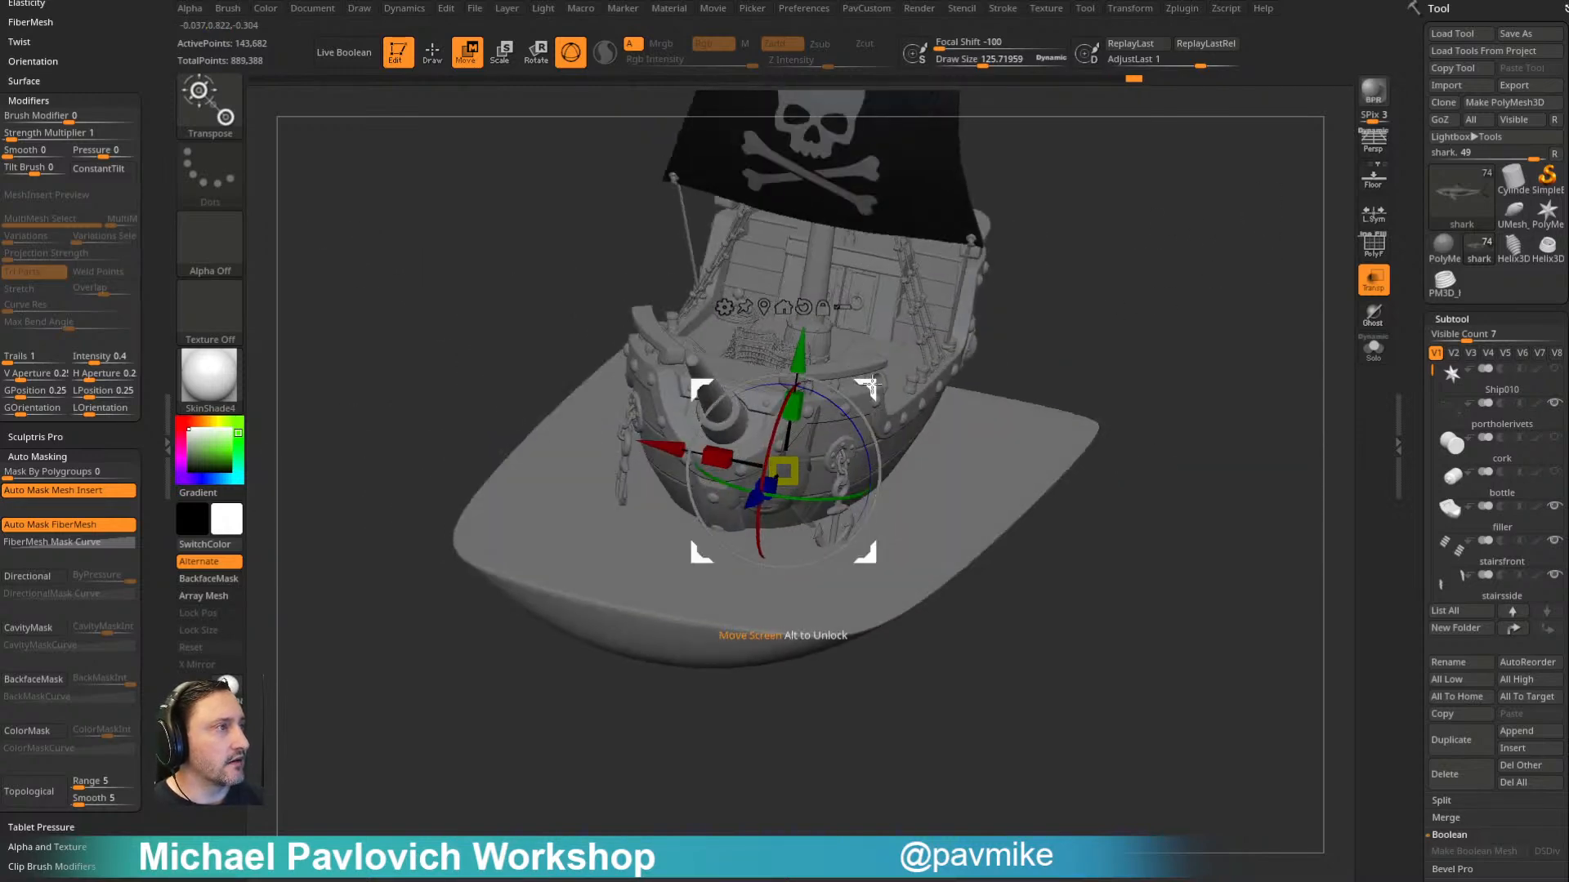
right_click_drag(1162, 375, 1163, 249, "shift")
left_click_drag(677, 521, 826, 490)
left_click_drag(1164, 409, 1131, 549)
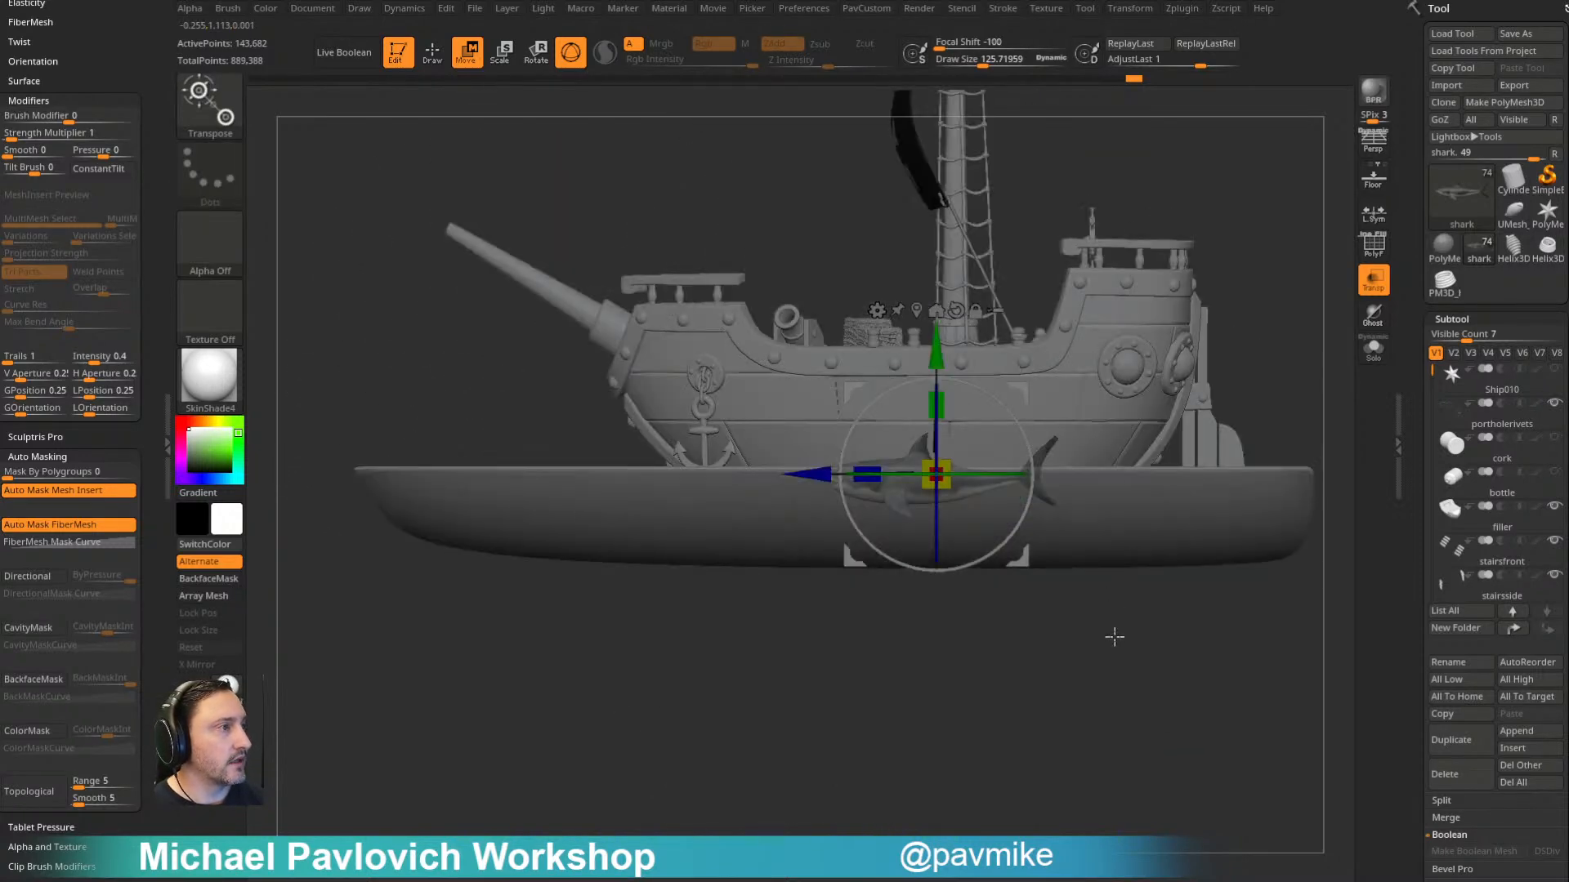
left_click_drag(1112, 605, 1101, 630)
left_click_drag(989, 514, 913, 497)
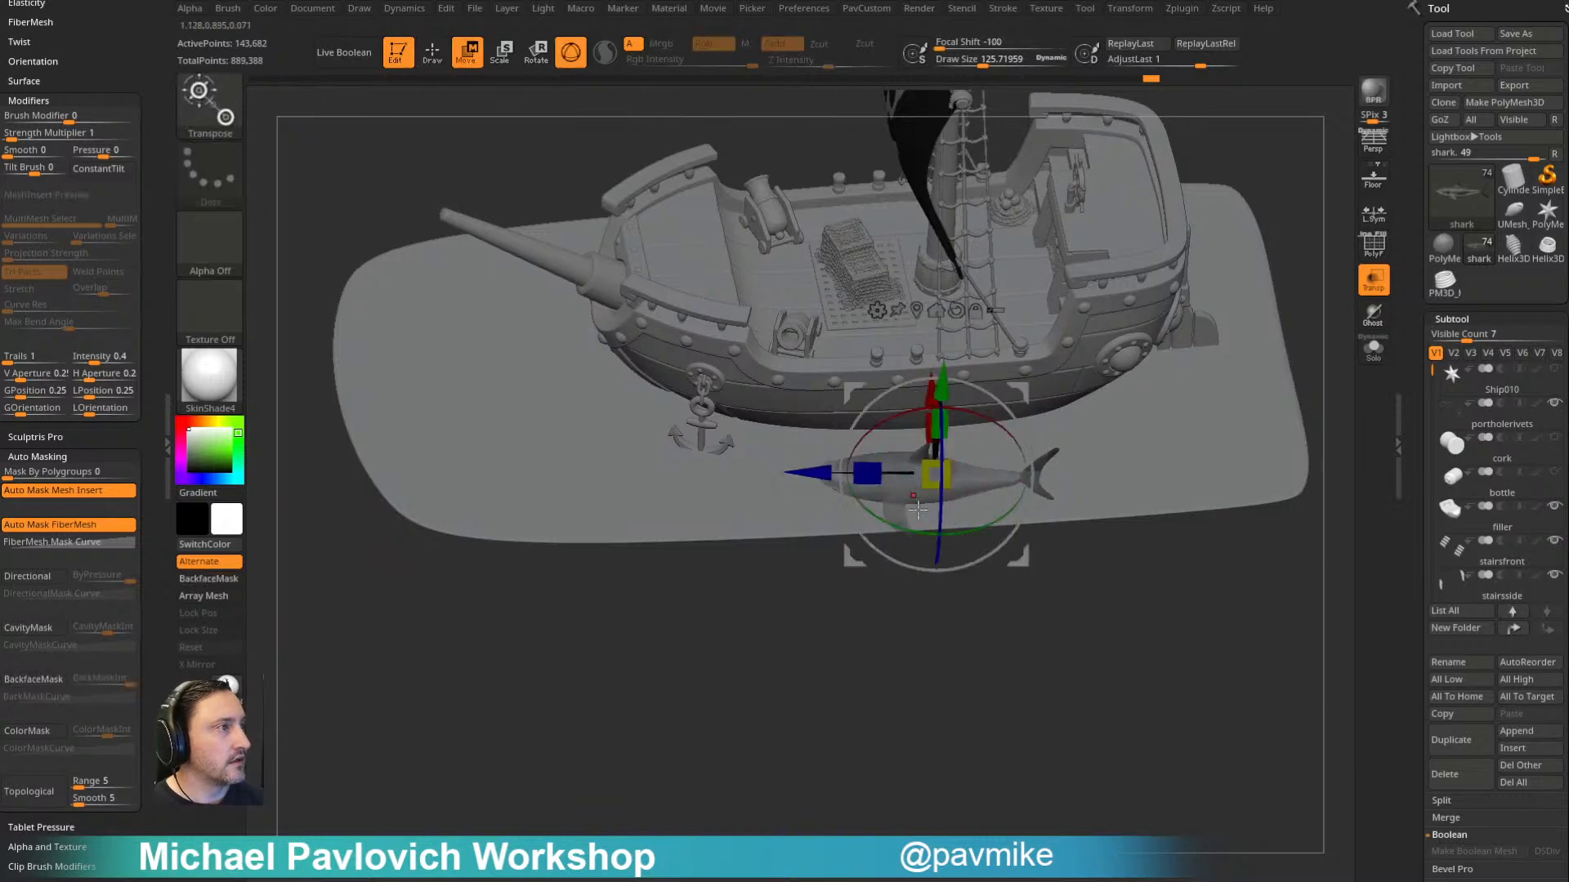
left_click_drag(930, 392, 929, 376)
- Fine-tune the shark's height so its back and fins break the water surface
key("q")
mouse_move(985, 576)
left_mouse_down()
mouse_move(991, 627)
mouse_move(928, 746)
mouse_move(971, 707)
left_mouse_up()
key("w")
left_click_drag(827, 354, 825, 361)
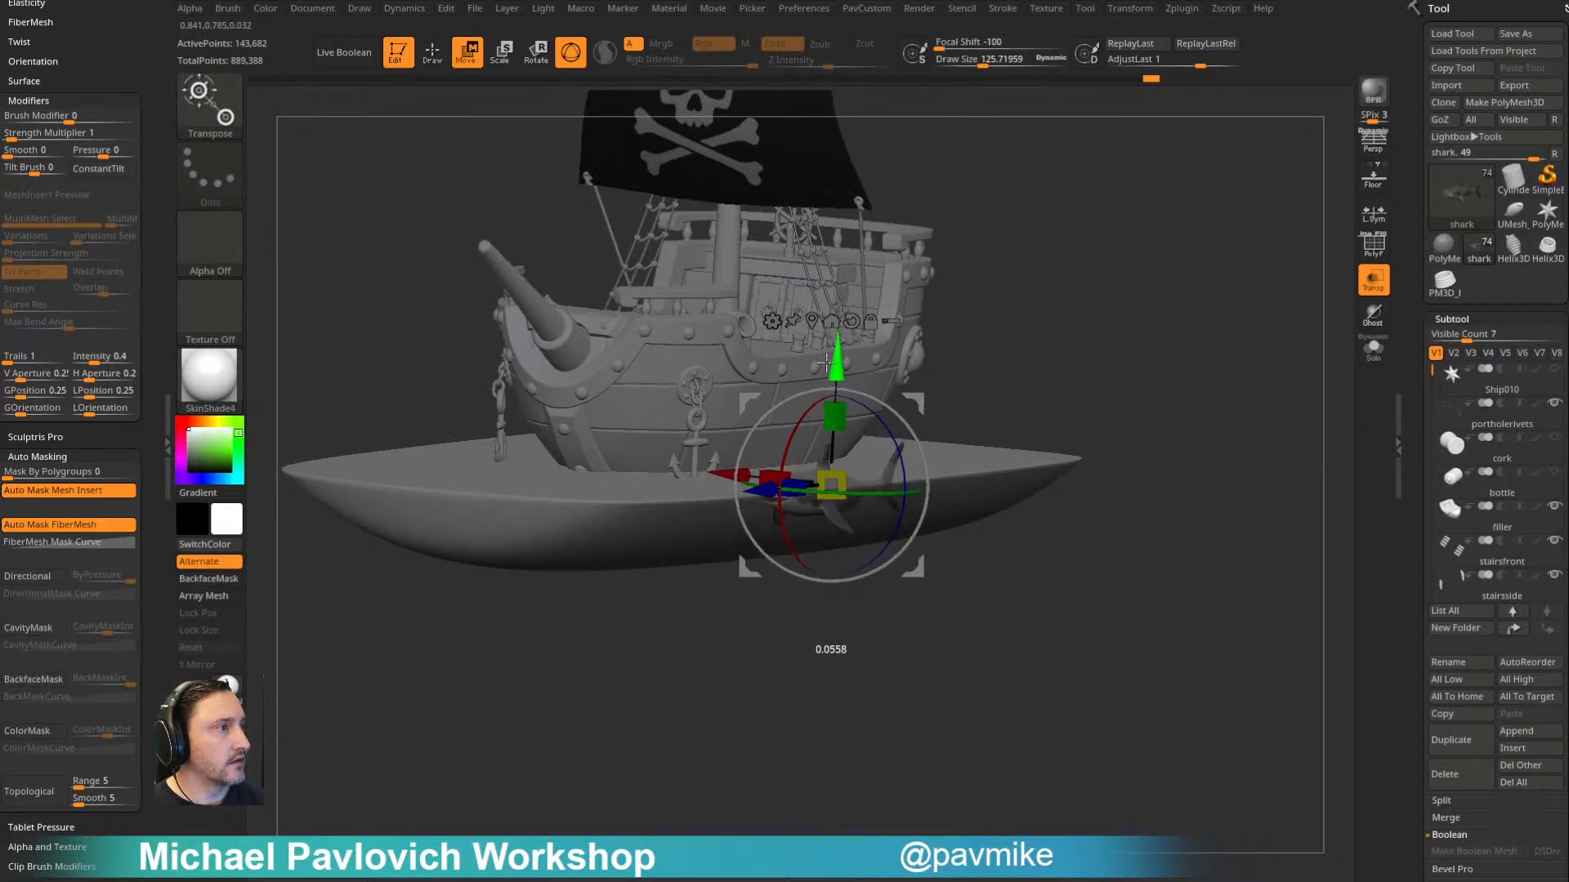
key("q")
mouse_move(1138, 420)
left_mouse_down()
mouse_move(1264, 354)
mouse_move(1201, 354)
mouse_move(1223, 336)
left_mouse_up()
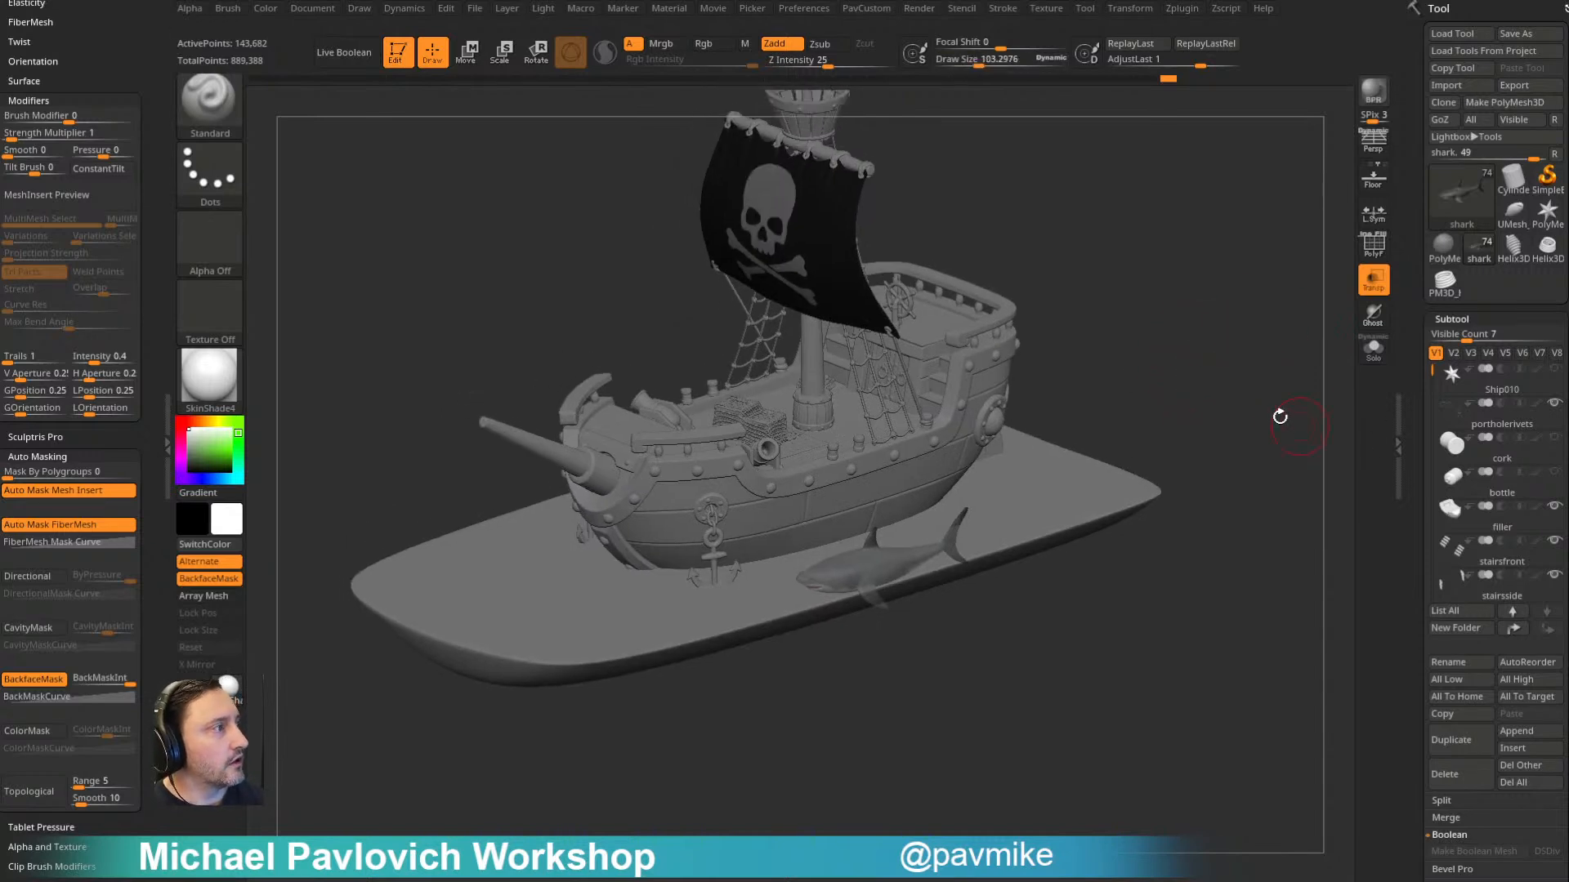
left_click_drag(1300, 425, 1312, 397)
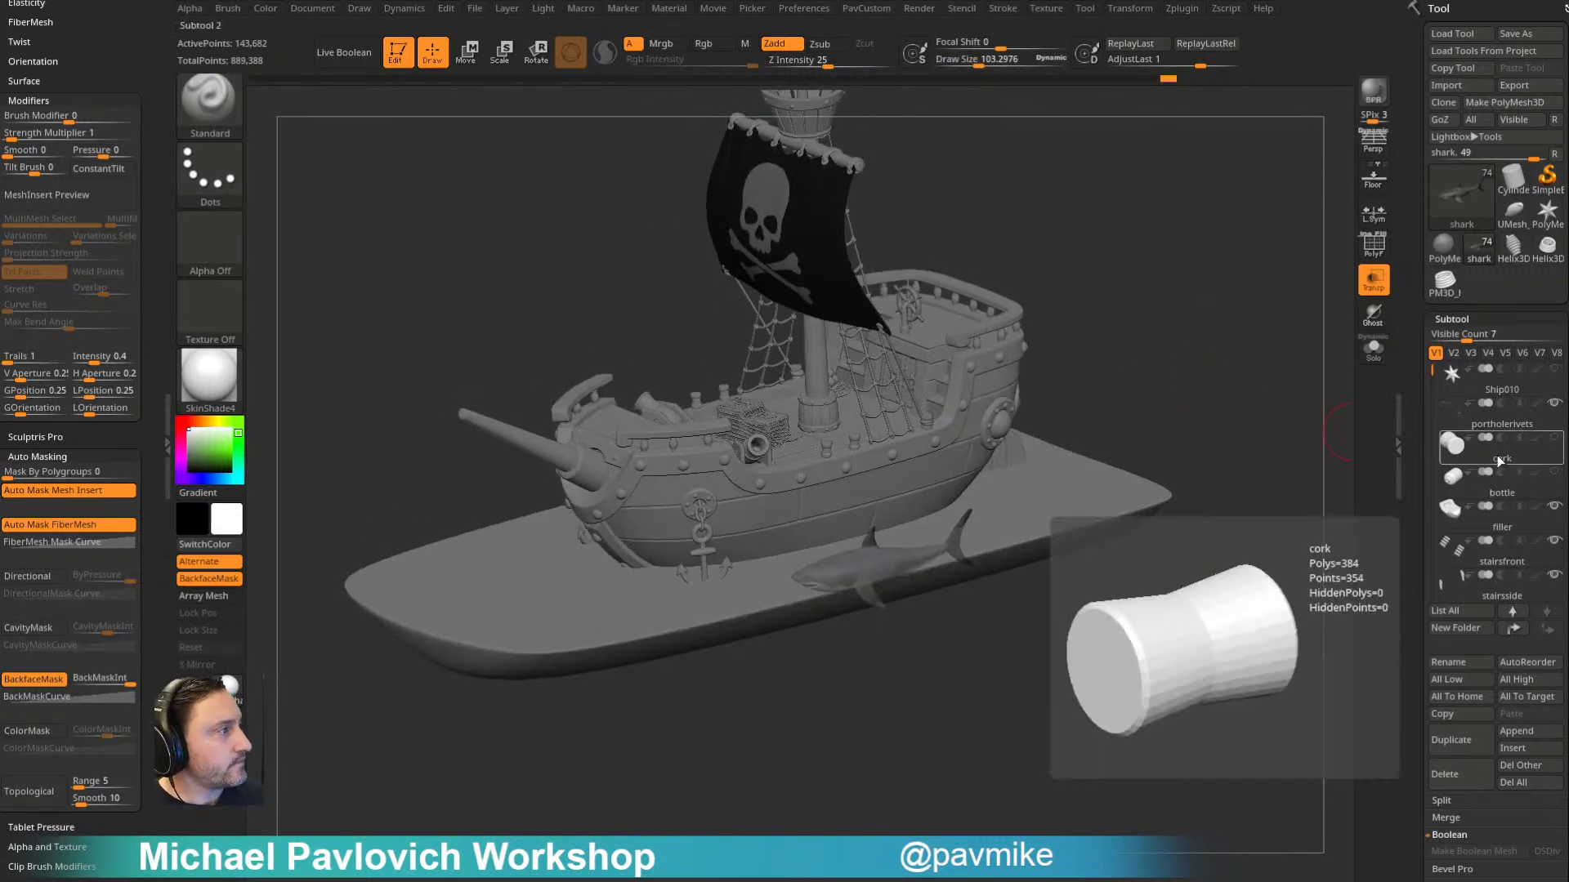
- Show the bottle and cork again, select the bottle and frame it with transparency turned on
left_click(1511, 493)
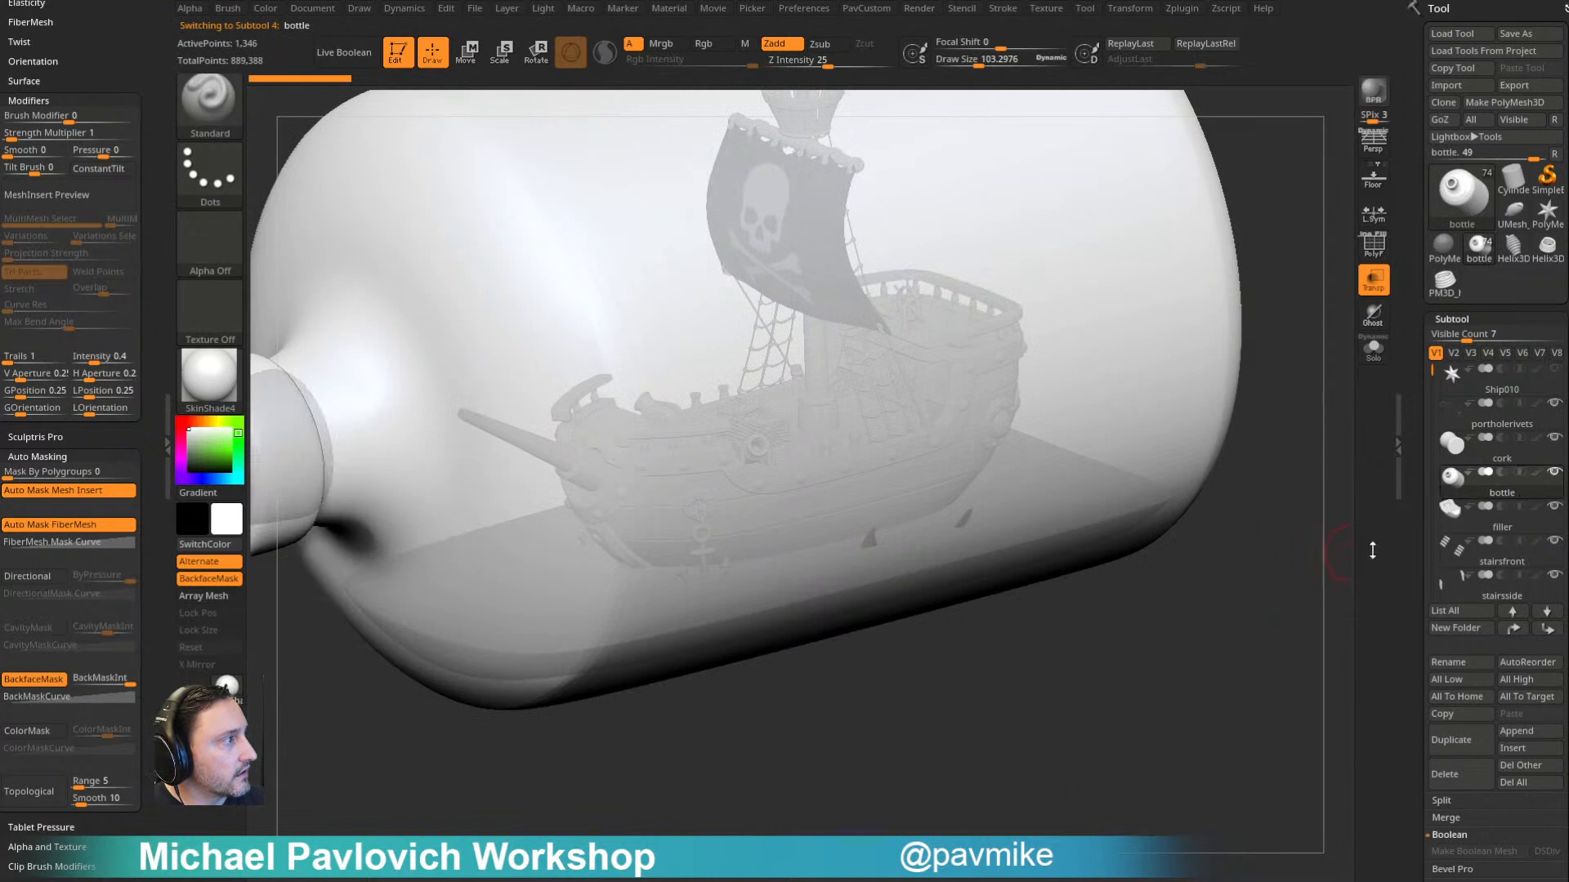
left_click(1373, 286)
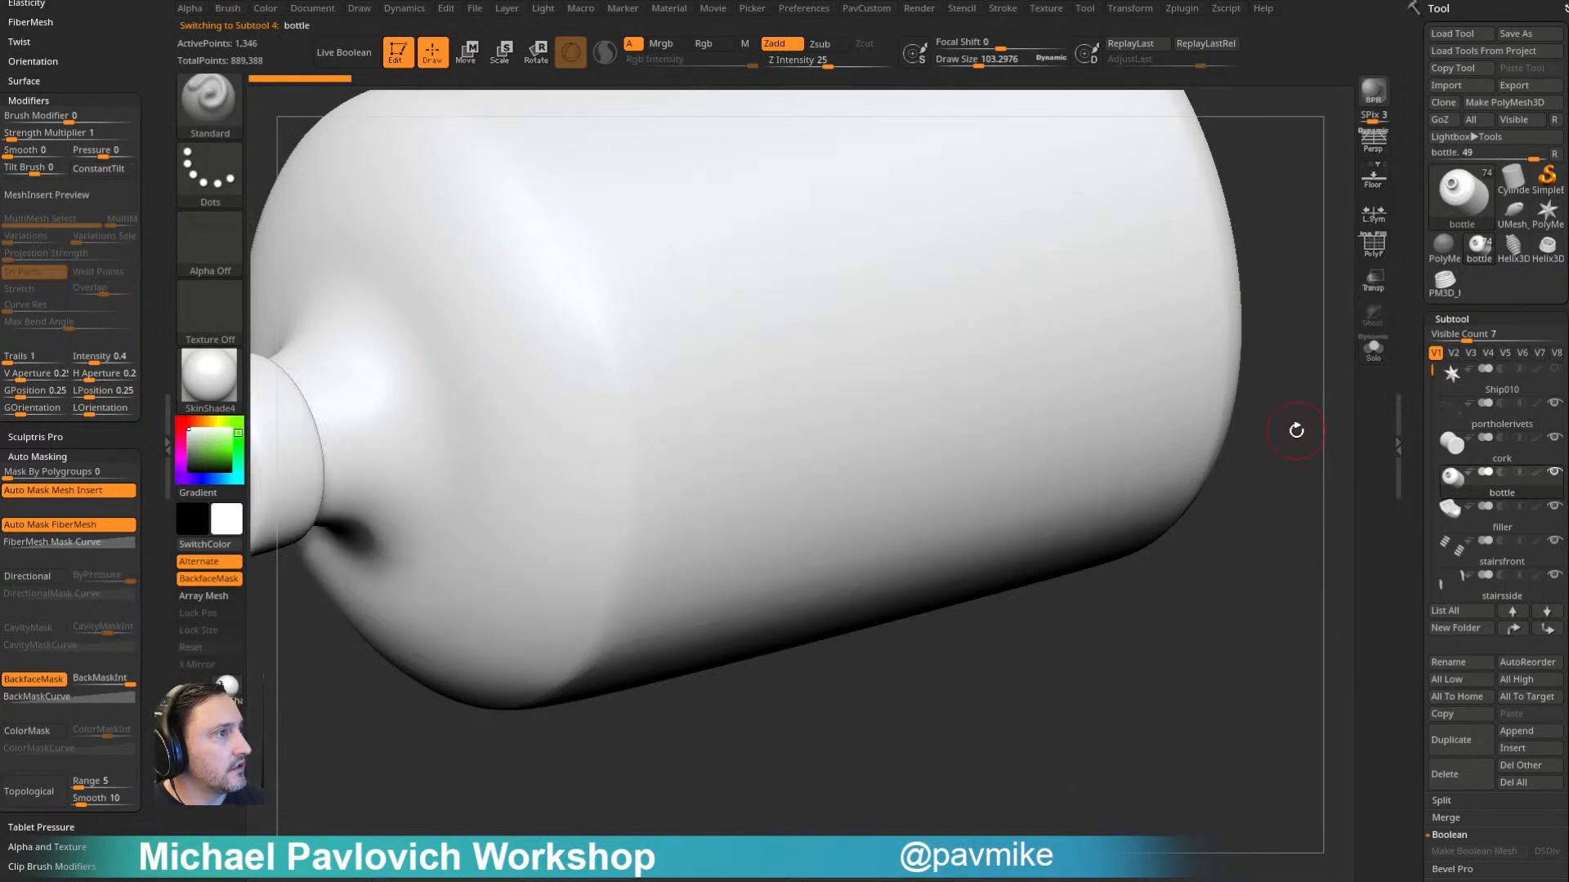
key("f")
left_click(1373, 280)
left_click(1373, 314)
left_click(1374, 323)
mouse_move(1250, 318)
left_mouse_down()
mouse_move(1250, 262)
mouse_move(1250, 389)
mouse_move(1296, 364)
mouse_move(1264, 380)
mouse_move(1254, 413)
mouse_move(1271, 347)
mouse_move(1296, 462)
mouse_move(1253, 445)
mouse_move(1267, 455)
mouse_move(1272, 427)
mouse_move(1232, 448)
mouse_move(1222, 406)
mouse_move(1237, 463)
mouse_move(1209, 441)
mouse_move(1235, 442)
left_mouse_up()
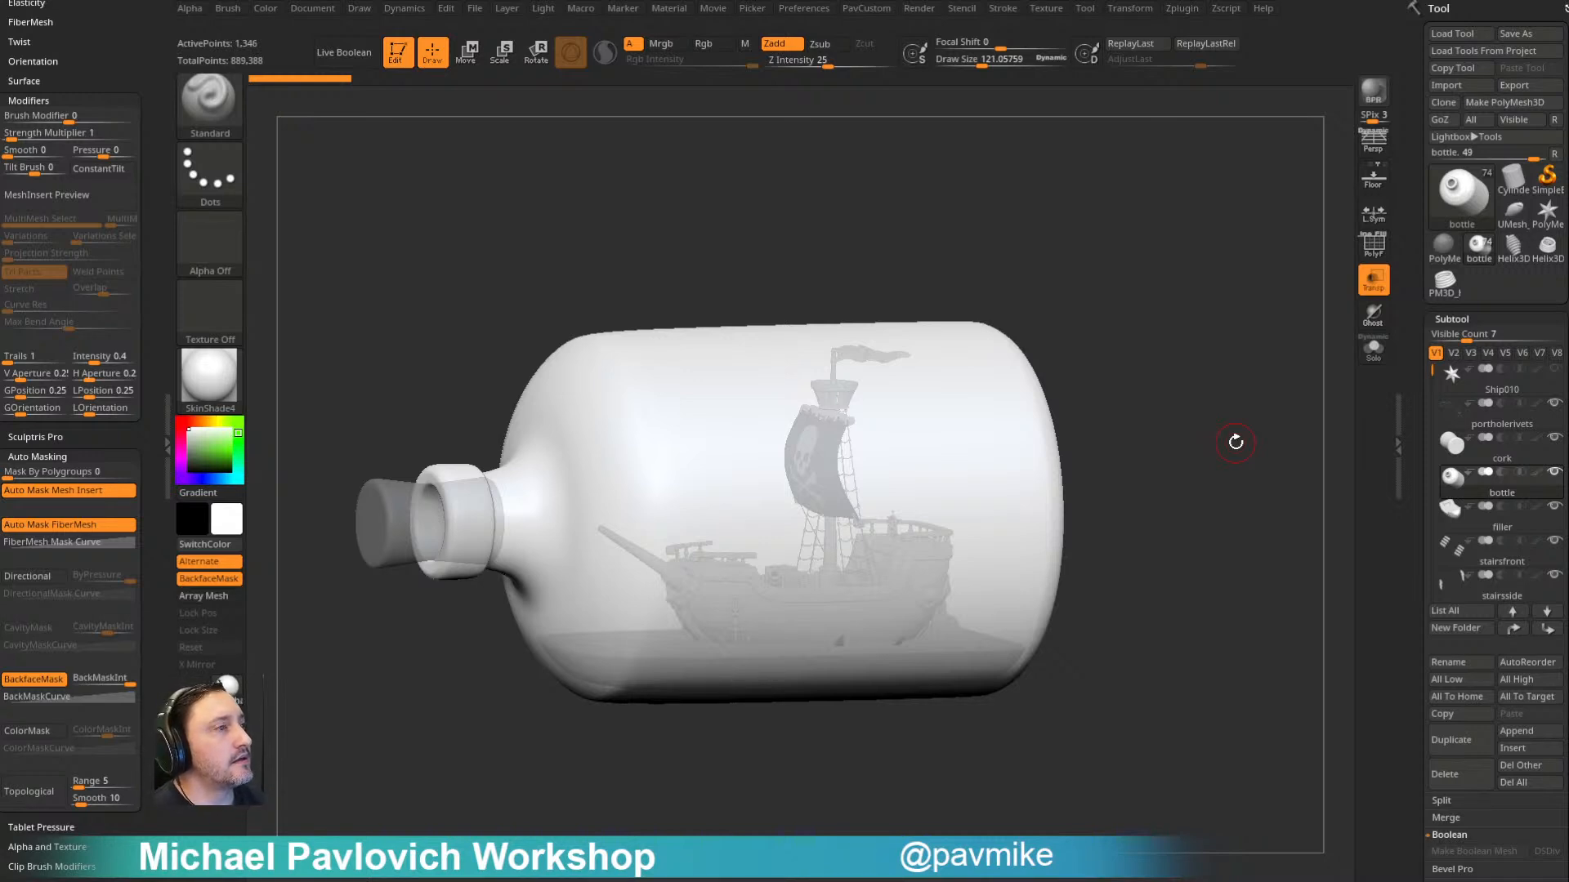
- Examine how the ship and water sit inside the transparent bottle
left_click_drag(1037, 210, 1039, 228)
left_click_drag(995, 421, 1167, 255)
key("s")
key("w")
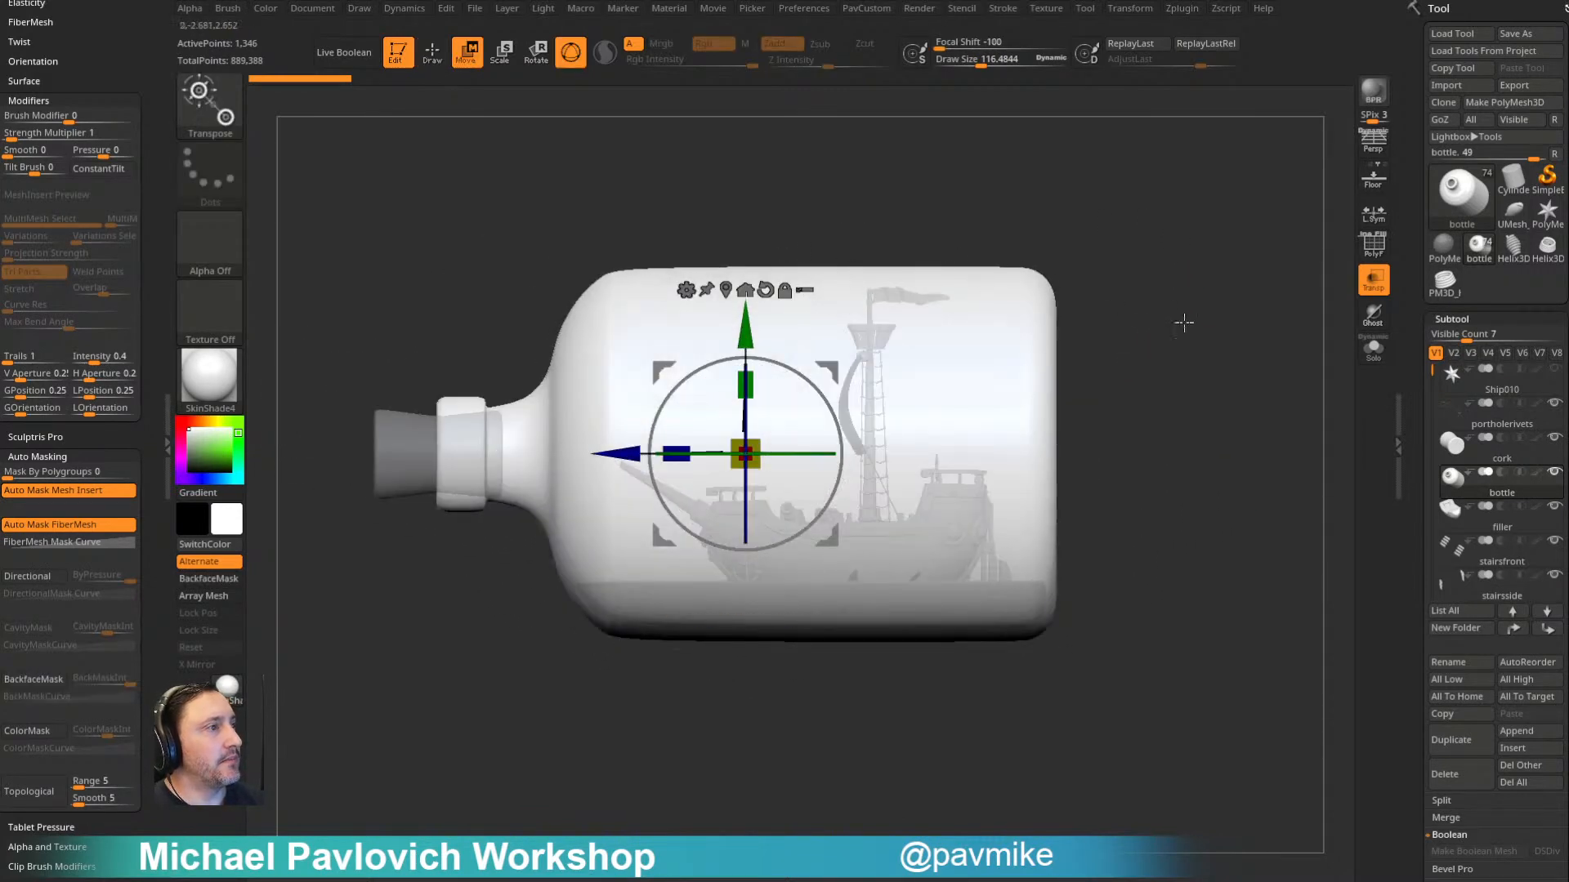
left_click_drag(1156, 316, 1139, 353)
key("q")
key("[")
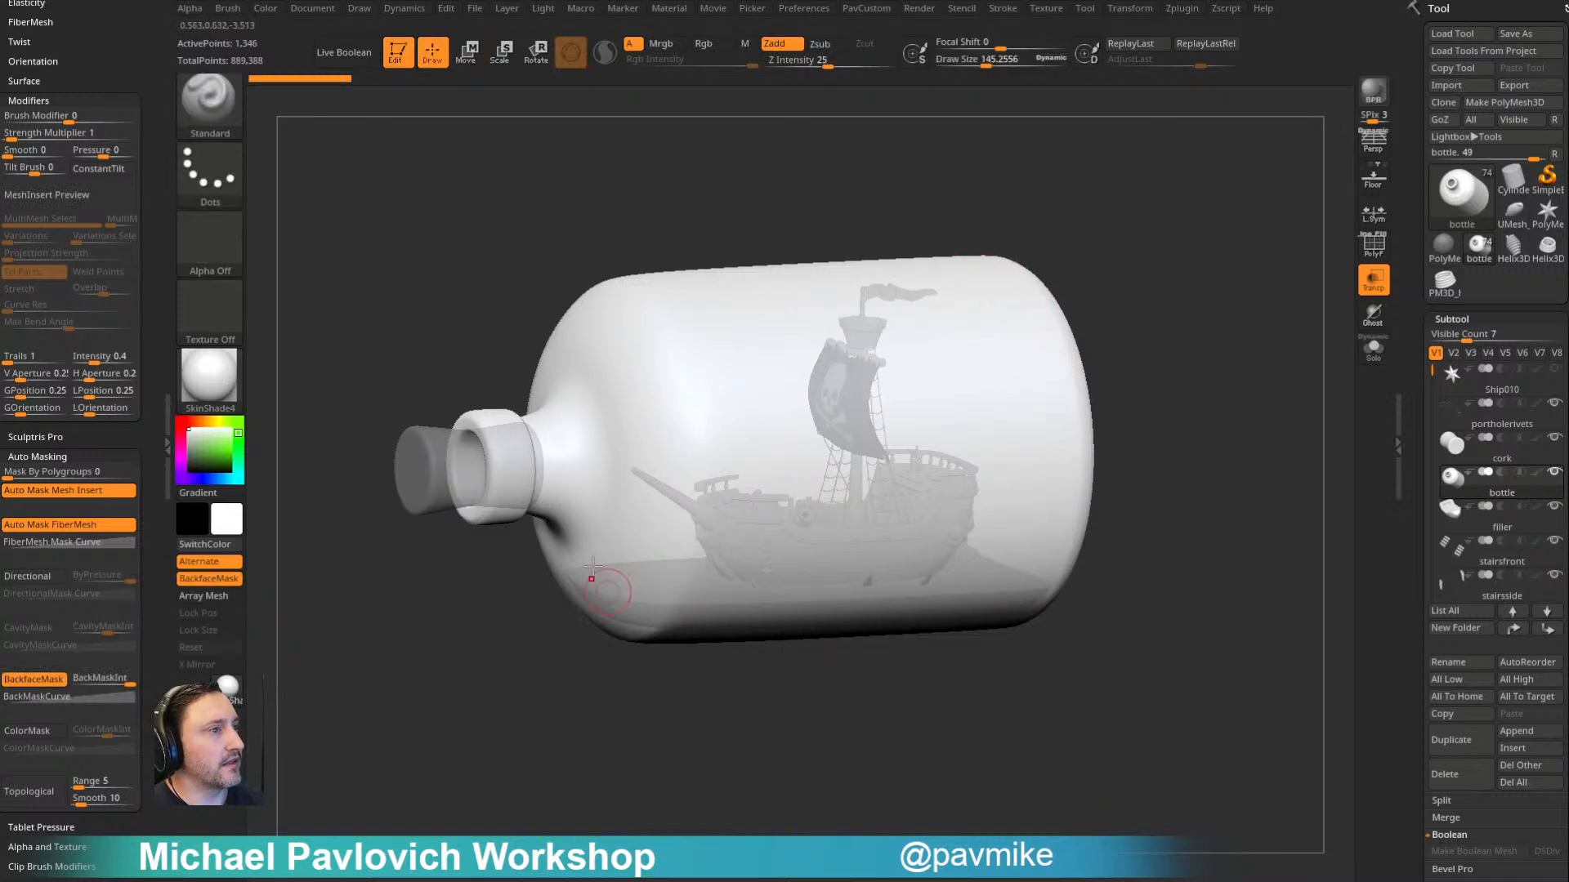
left_click_drag(1221, 353, 1215, 364)
- Switch the material to StartupMaterial and isolate the bottle in Solo mode
left_click(210, 375)
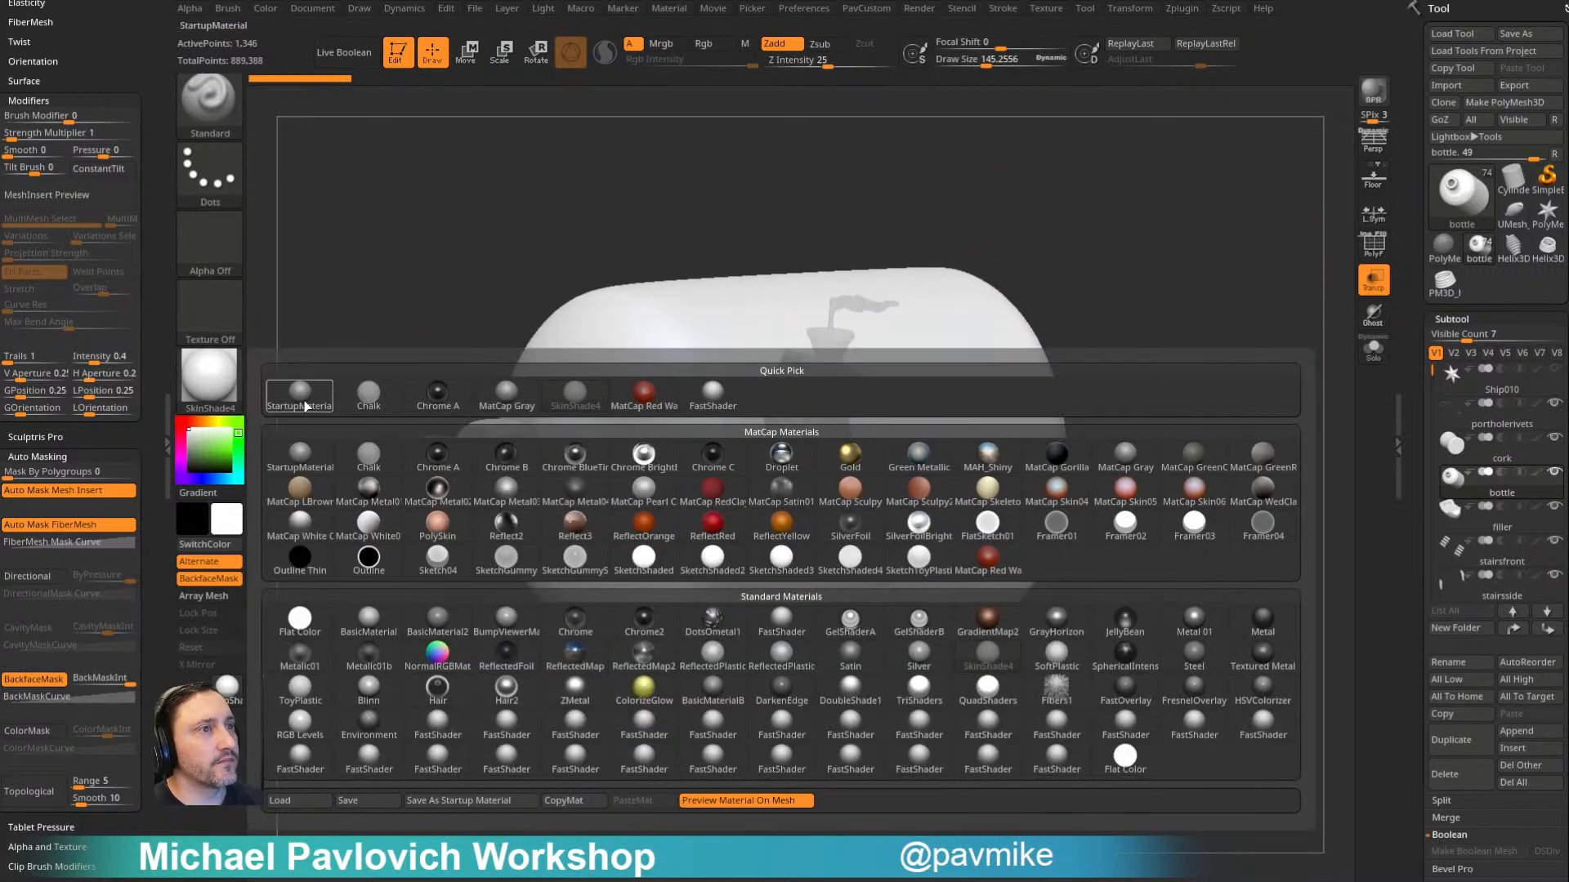
left_click(301, 395)
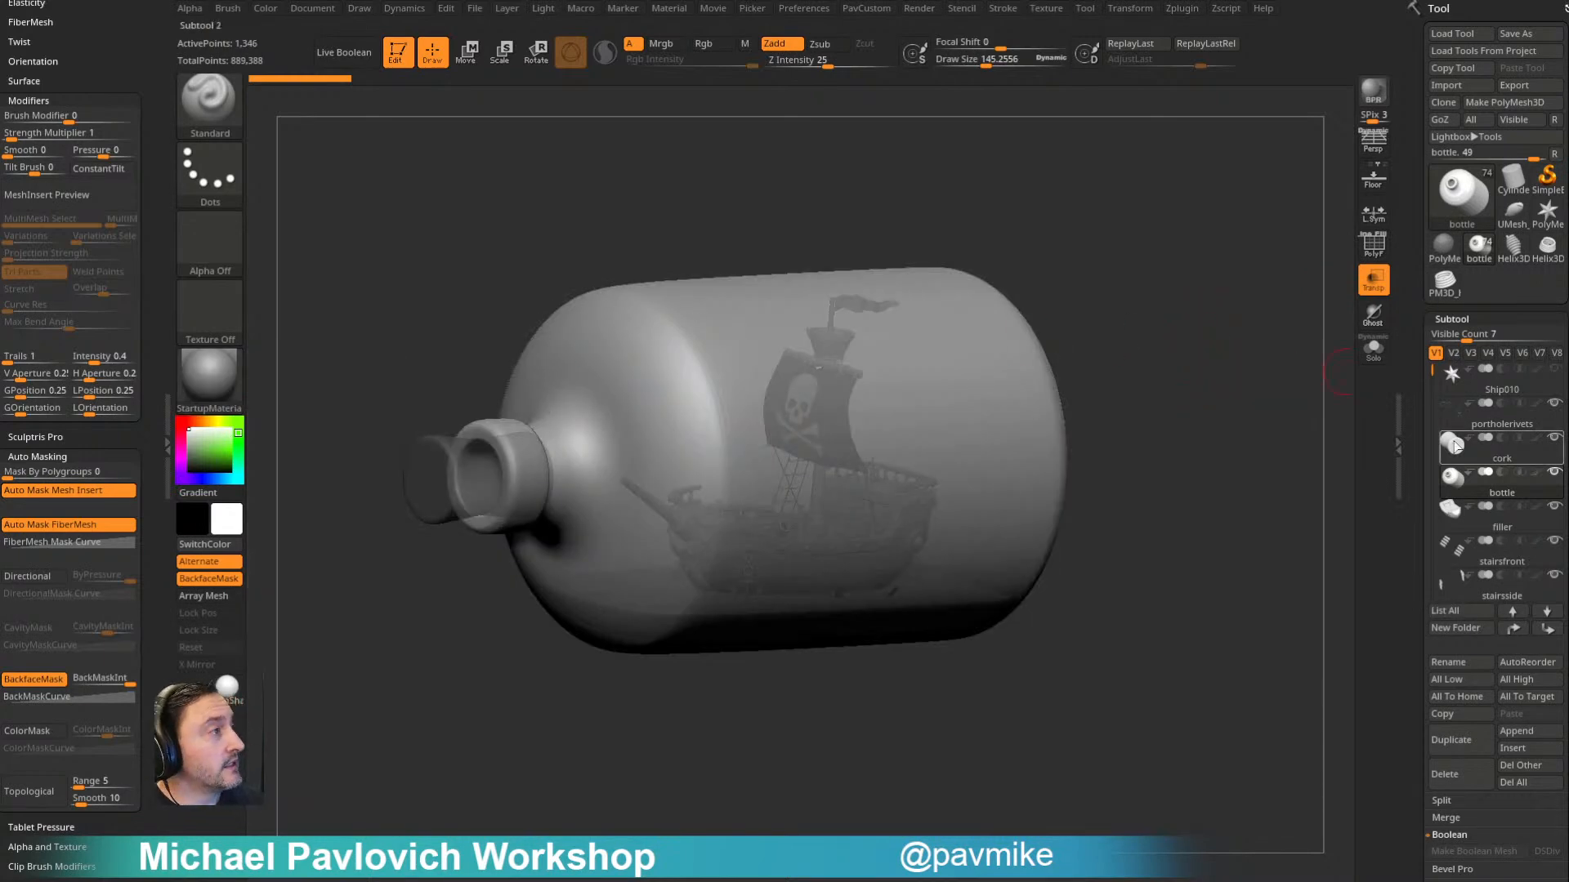
left_click_drag(1194, 445, 1283, 356)
left_click(1374, 350)
left_click_drag(1264, 449, 1260, 439)
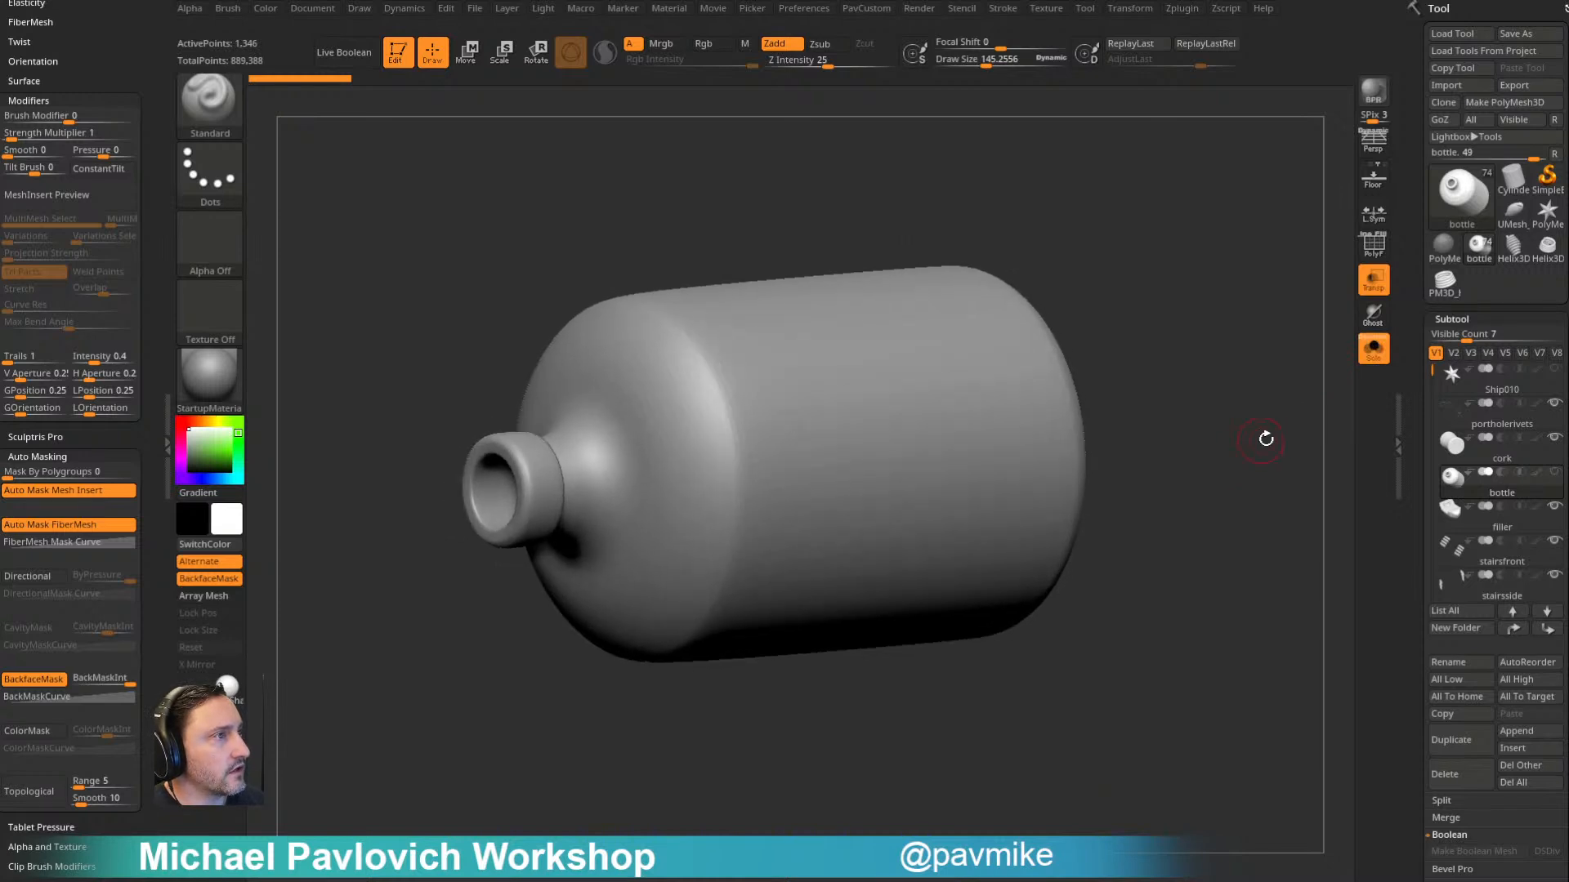
- Duplicate the bottle, turn off the copy's dynamic subdivision and display its polyframe
left_click(1459, 742)
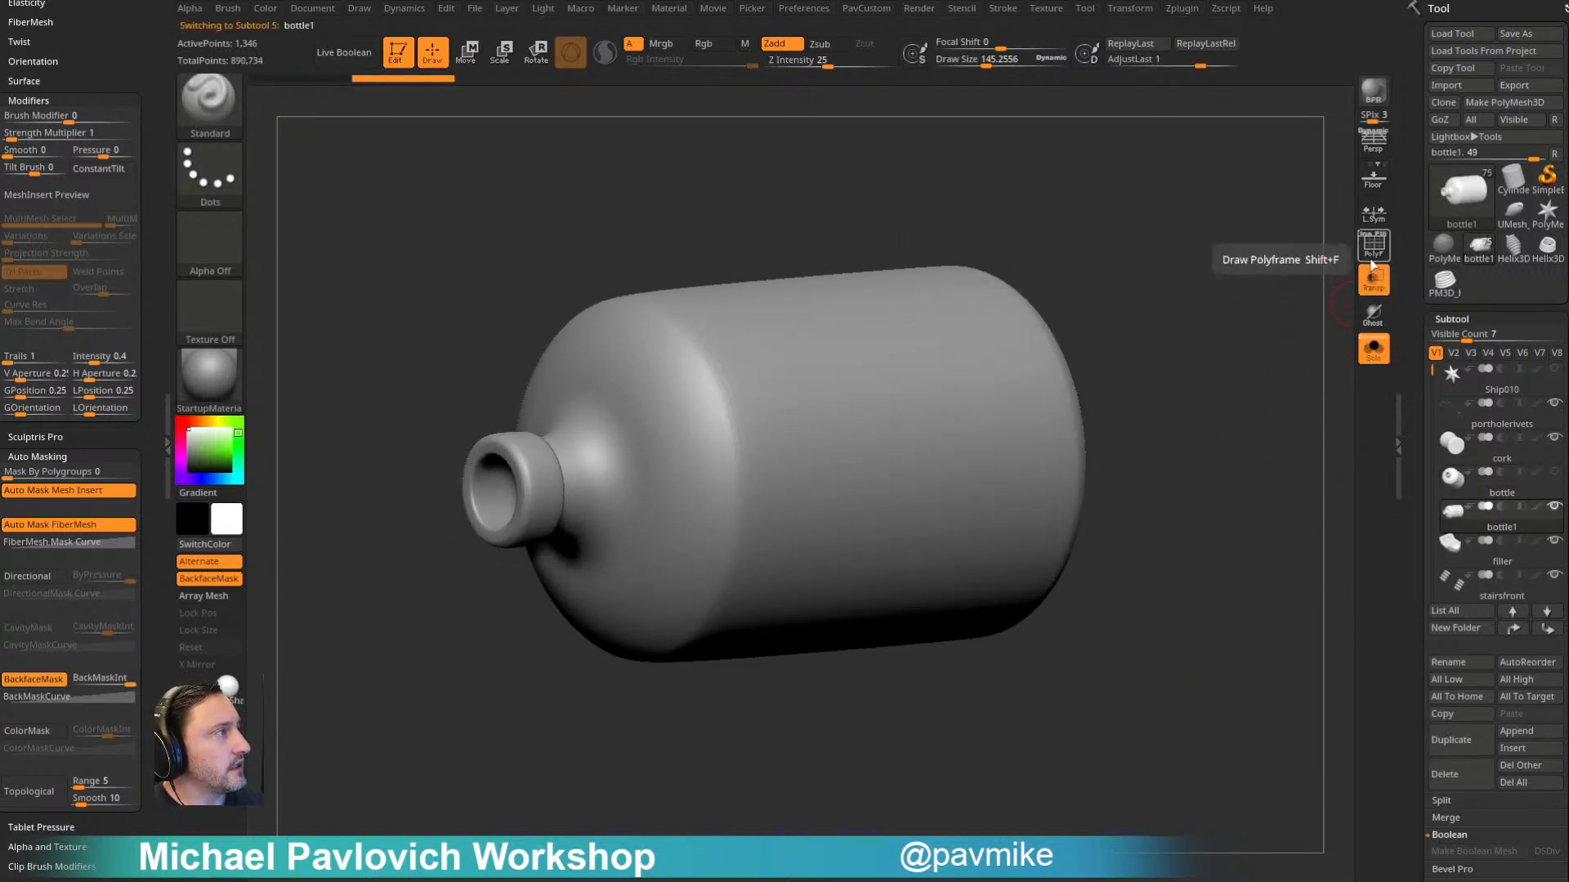
key("shift+d")
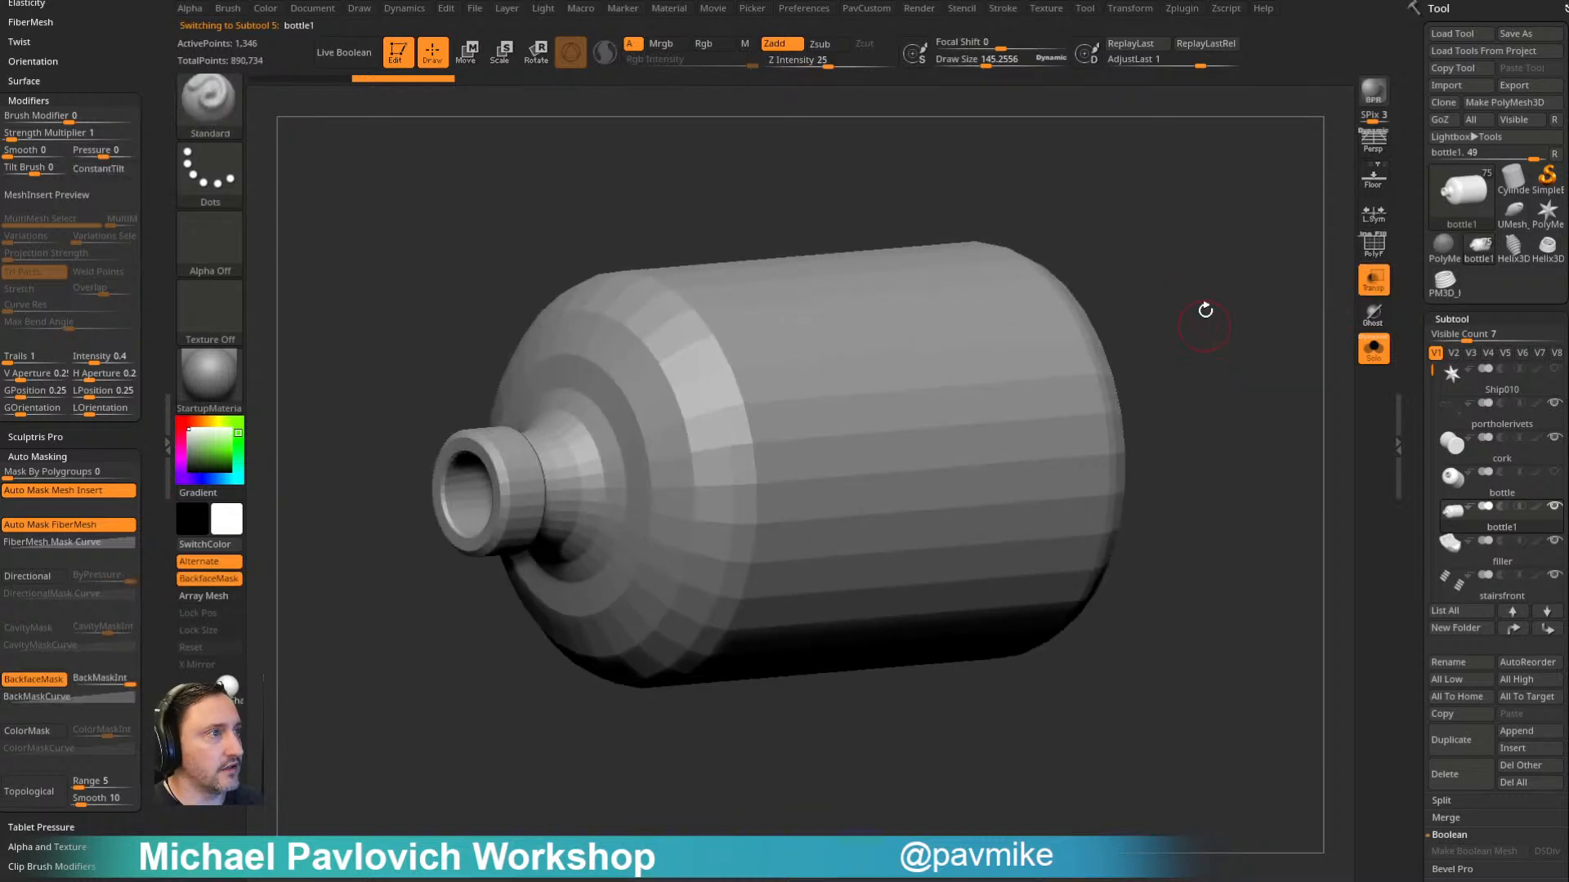
key("shift+f")
left_click_drag(1249, 324, 1266, 315)
key("z")
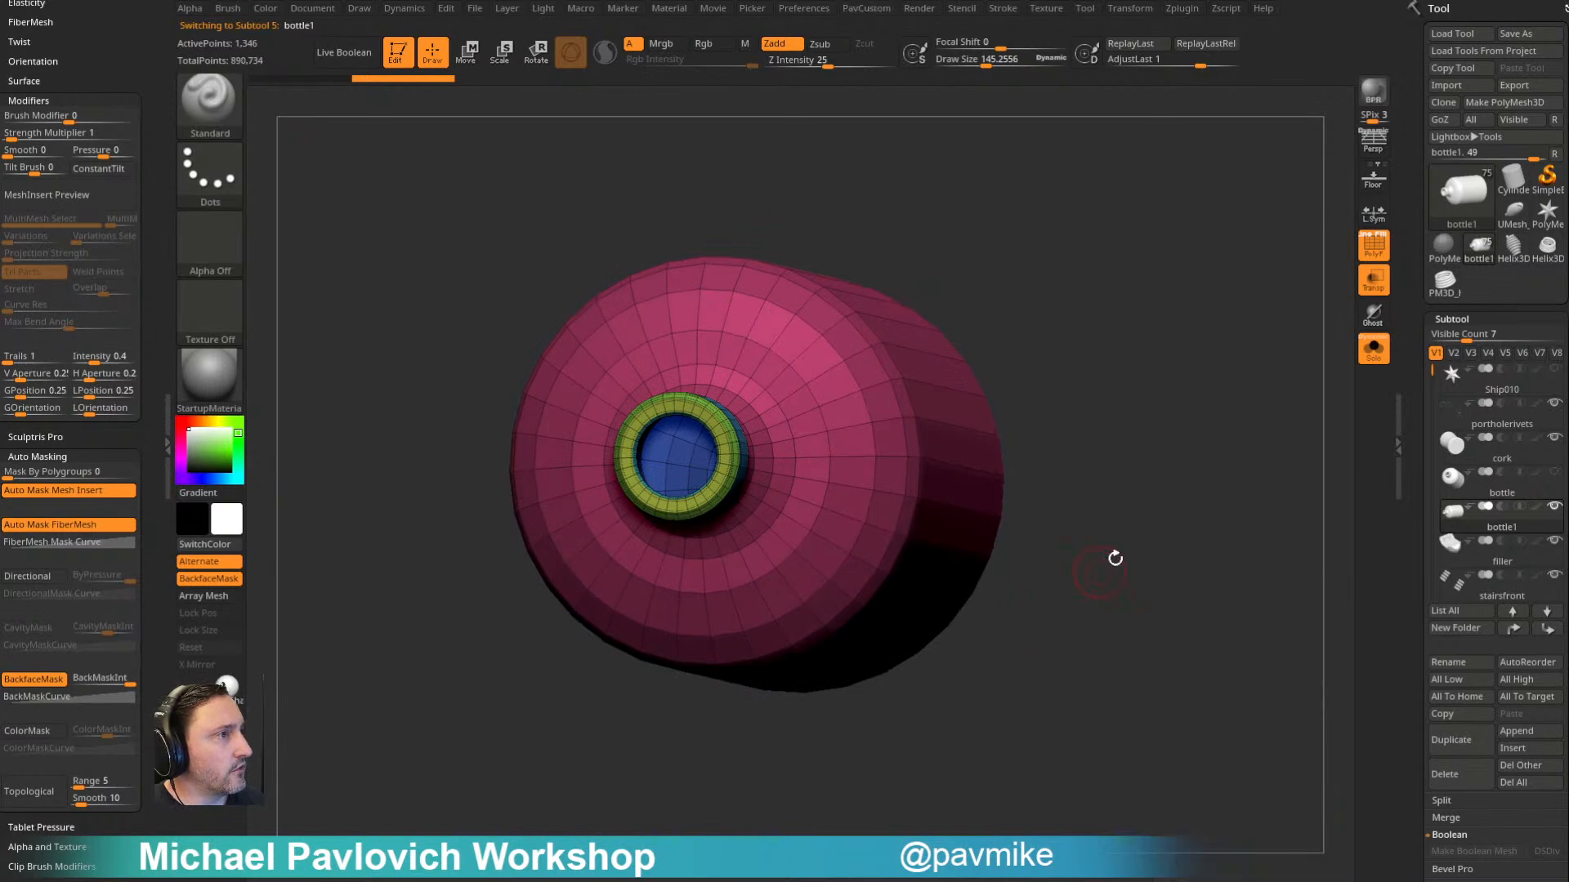
- Isolate the inner-wall polygroup of the duplicated bottle, hiding its outer surface and rim
mouse_move(1082, 305)
left_mouse_down()
mouse_move(1142, 305)
mouse_move(1110, 313)
left_mouse_up()
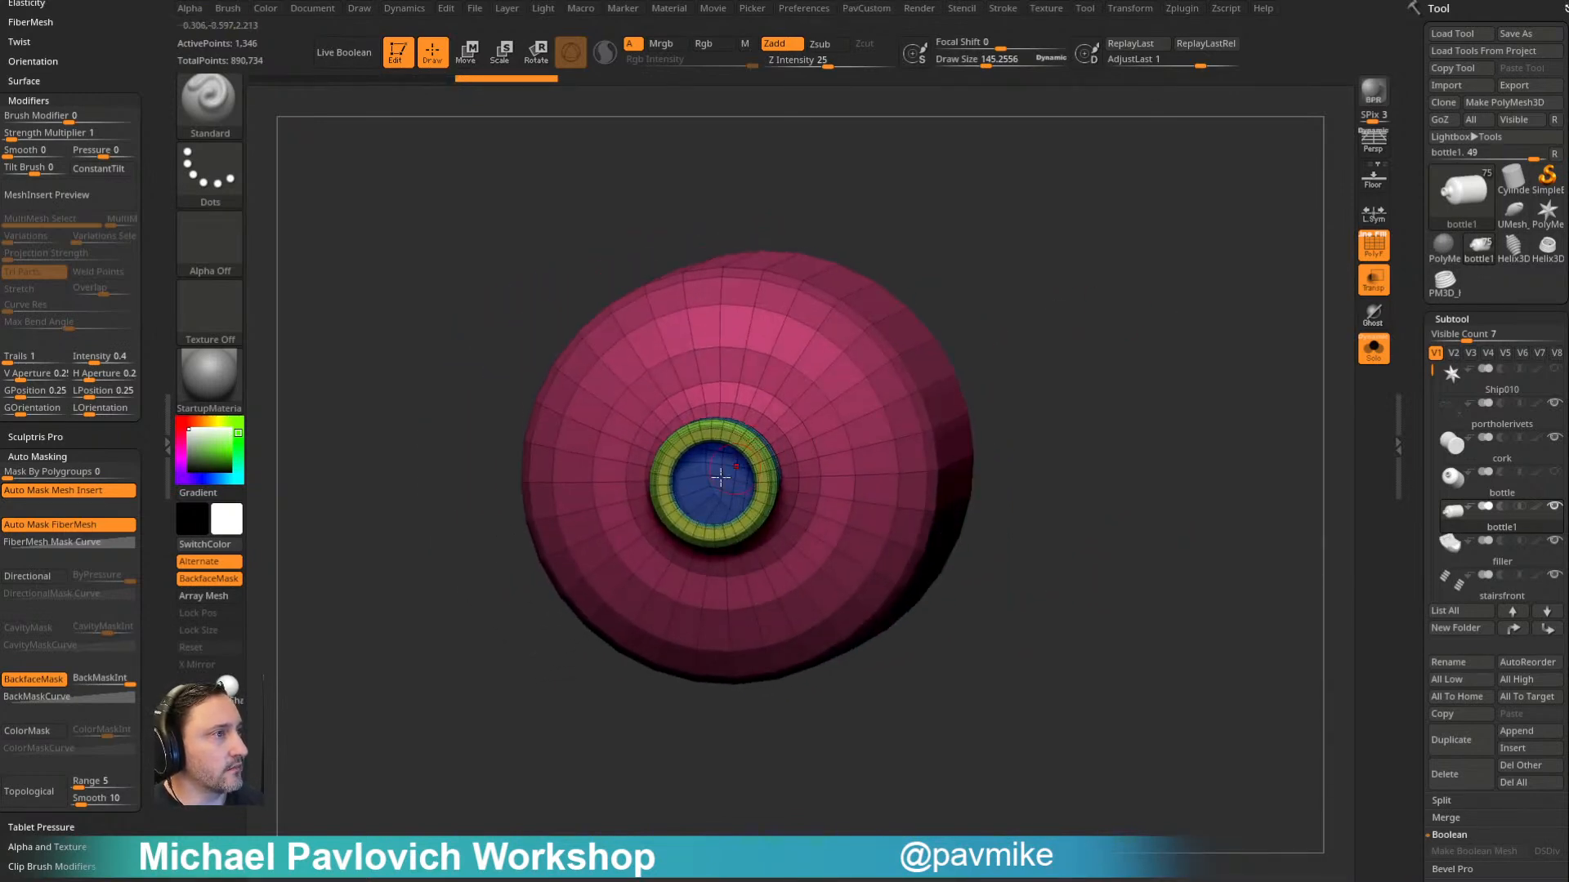
left_click(706, 476, "ctrl+shift")
left_click_drag(1274, 371, 1208, 374)
key("z")
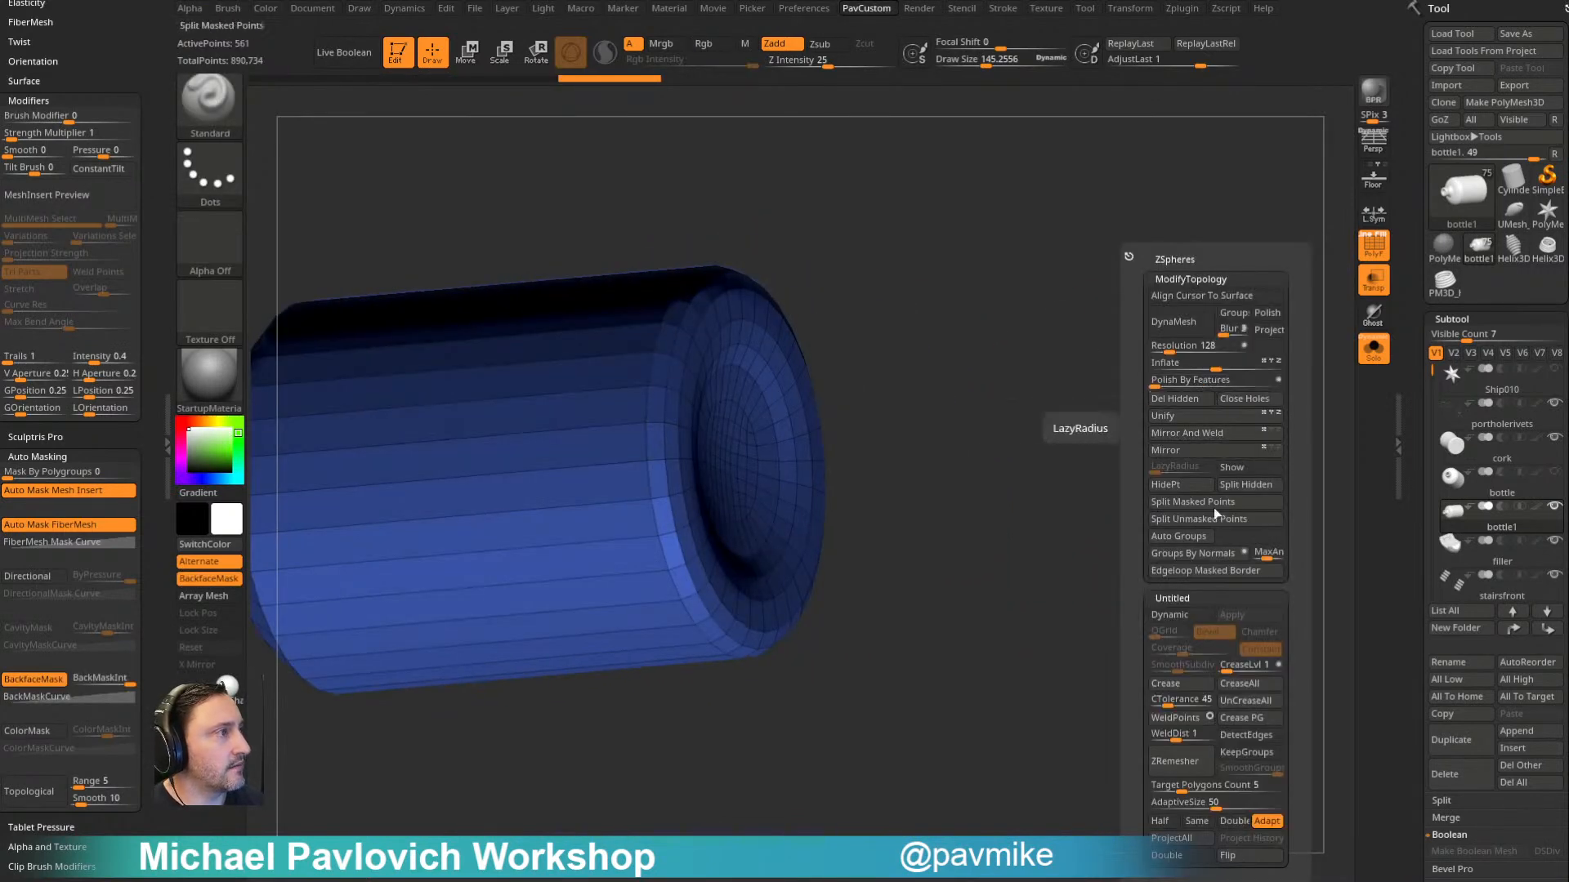
- Delete the hidden outer geometry and flip the normals of the remaining inner bottle shell
left_click(1193, 521)
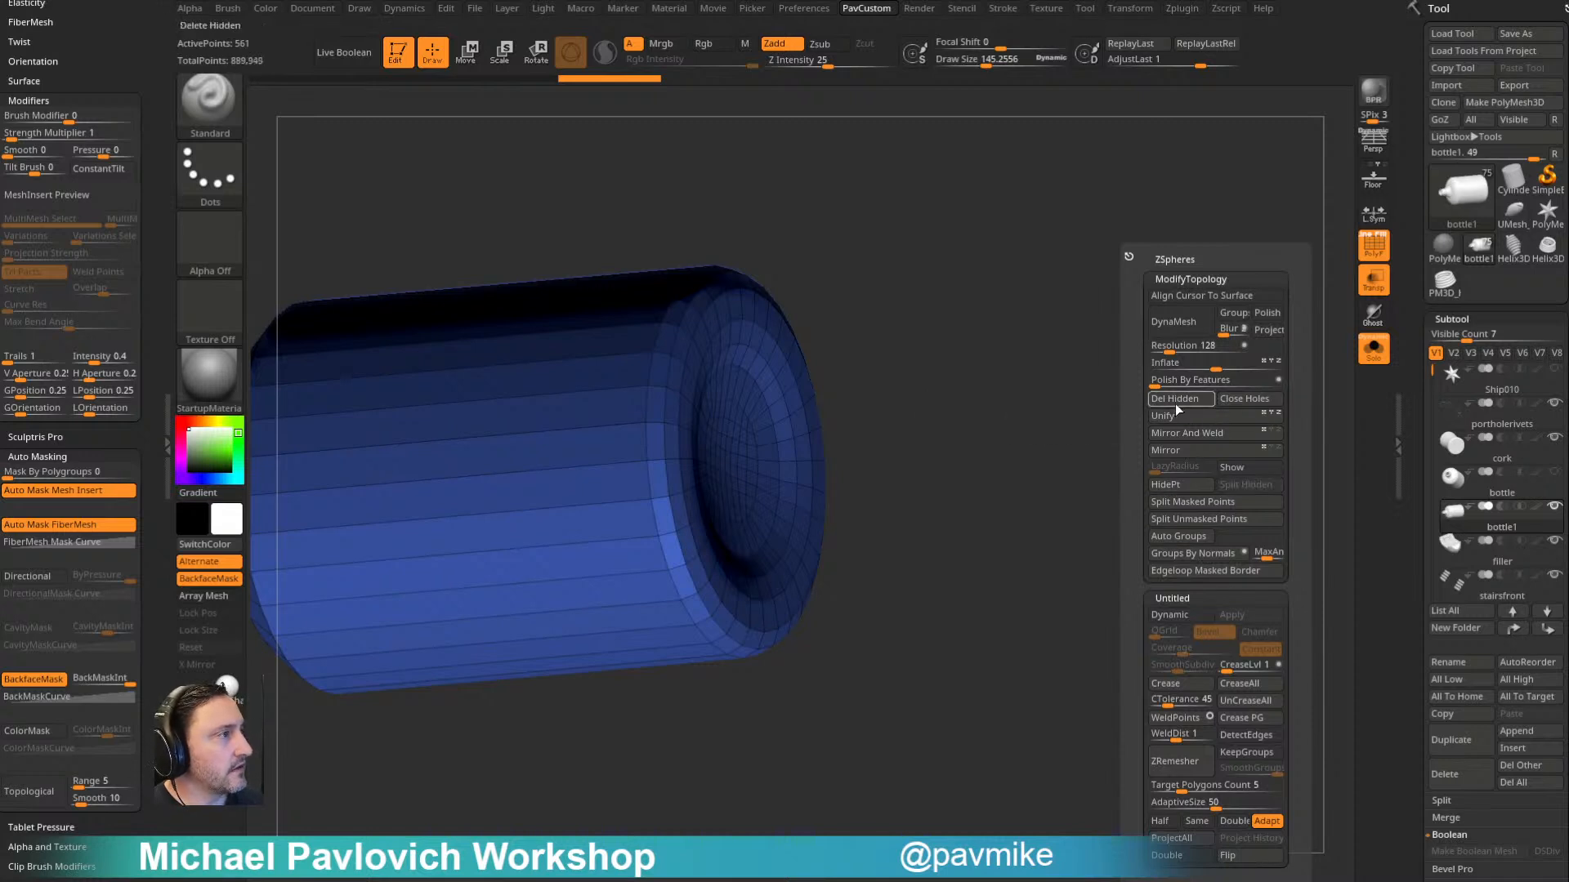
left_click(1227, 855)
left_click_drag(1022, 427, 1250, 386)
mouse_move(1184, 253)
left_mouse_down()
mouse_move(1222, 315)
mouse_move(1233, 403)
left_mouse_up()
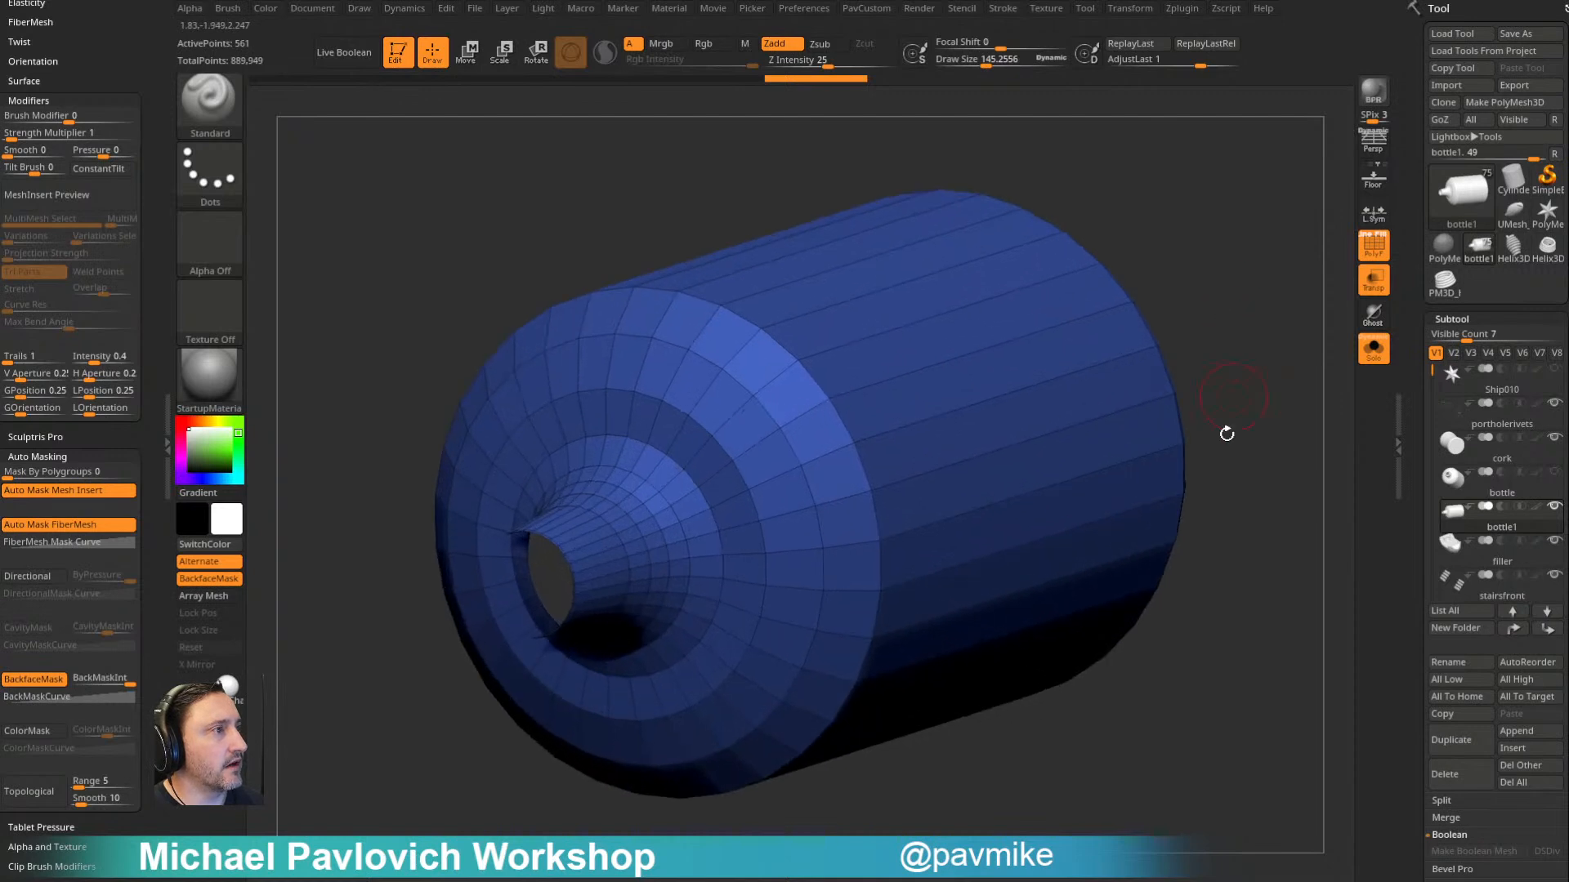
- Cap the open neck of the inner bottle shell using the ZModeler Close edge action
left_click_drag(1237, 512, 1250, 442, "alt")
key("b")
key("z")
key("m")
key("space")
left_click(433, 459)
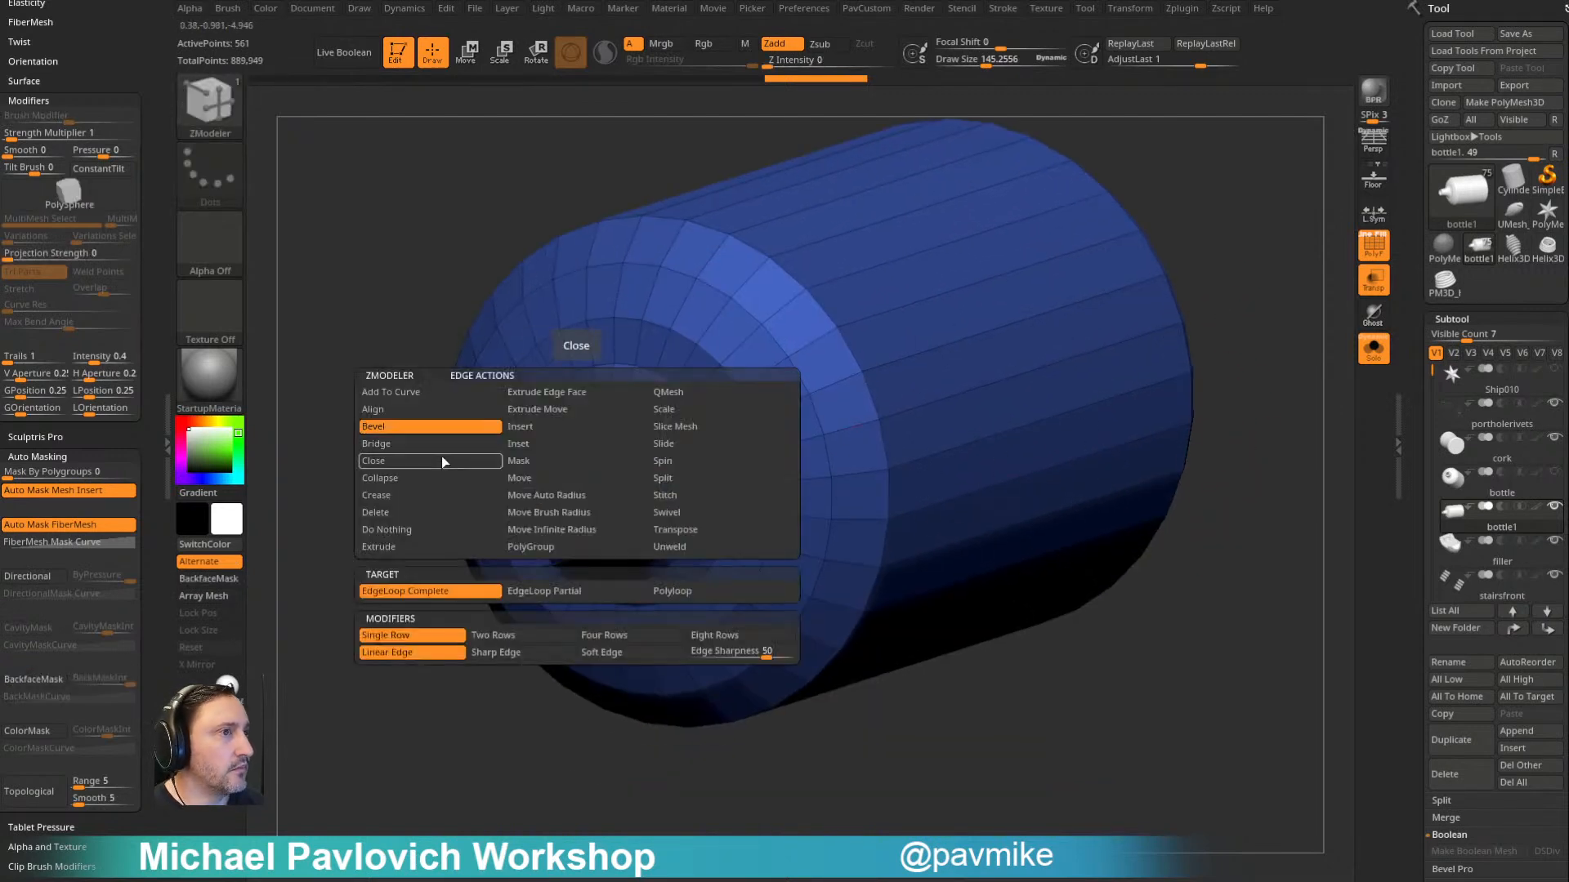
left_click(546, 597)
left_click(536, 515)
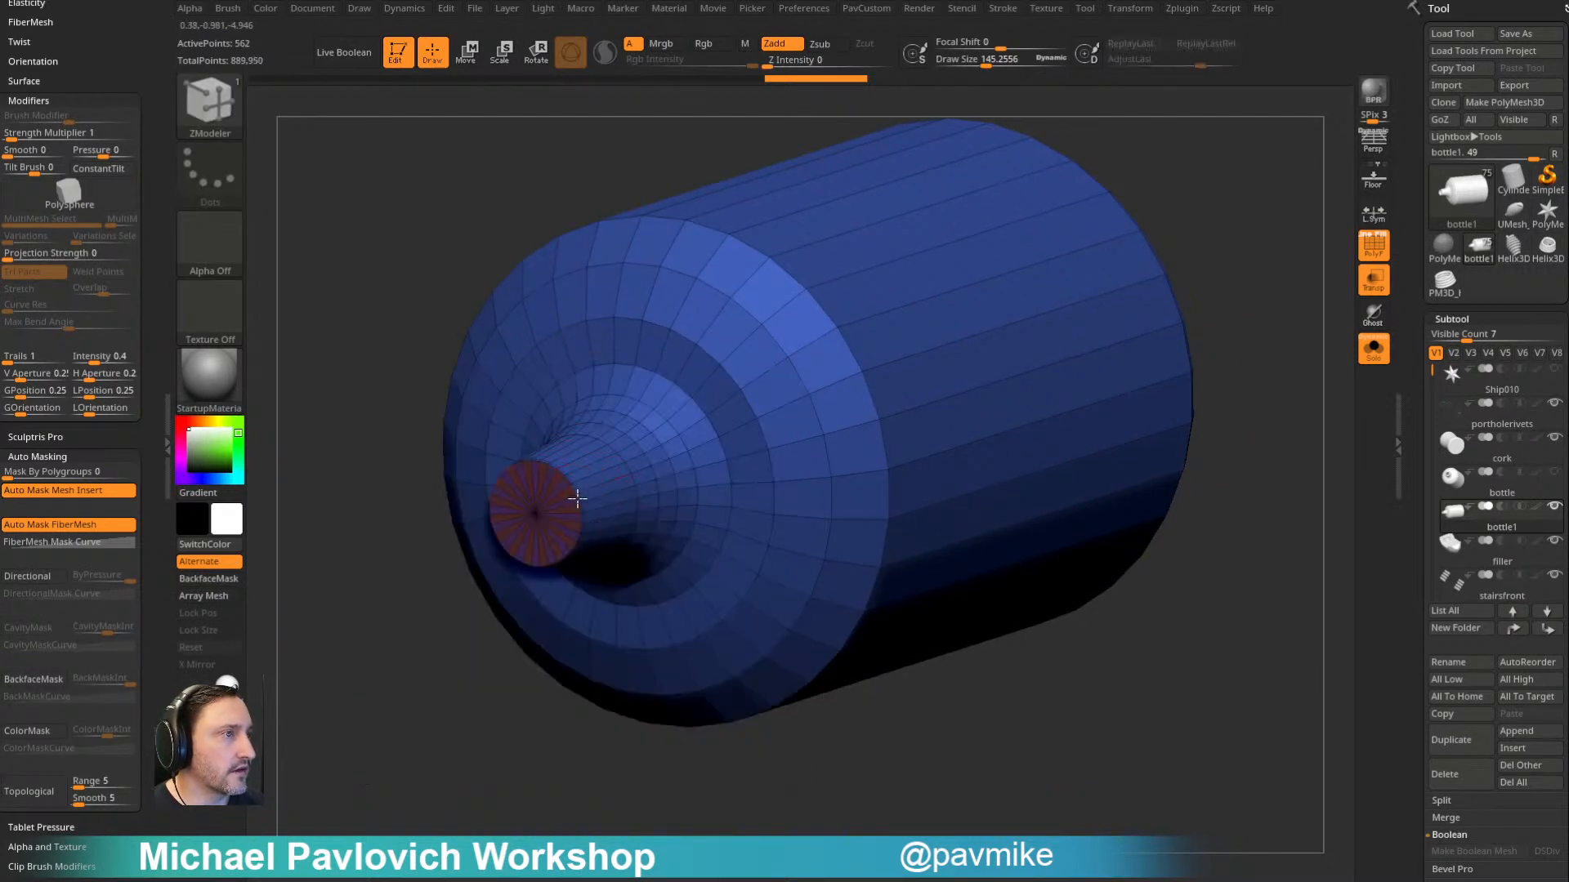
left_click(536, 514, "ctrl+shift")
- Regroup the capped shell into one polygroup, turn on its dynamic subdivision and leave Solo mode
key("ctrl+w")
left_click(447, 650, "ctrl+shift")
left_click_drag(445, 657, 446, 759, "alt")
key("3")
left_click(1184, 722)
left_click_drag(1121, 550, 1205, 377, "shift")
left_click(1368, 352)
key("2")
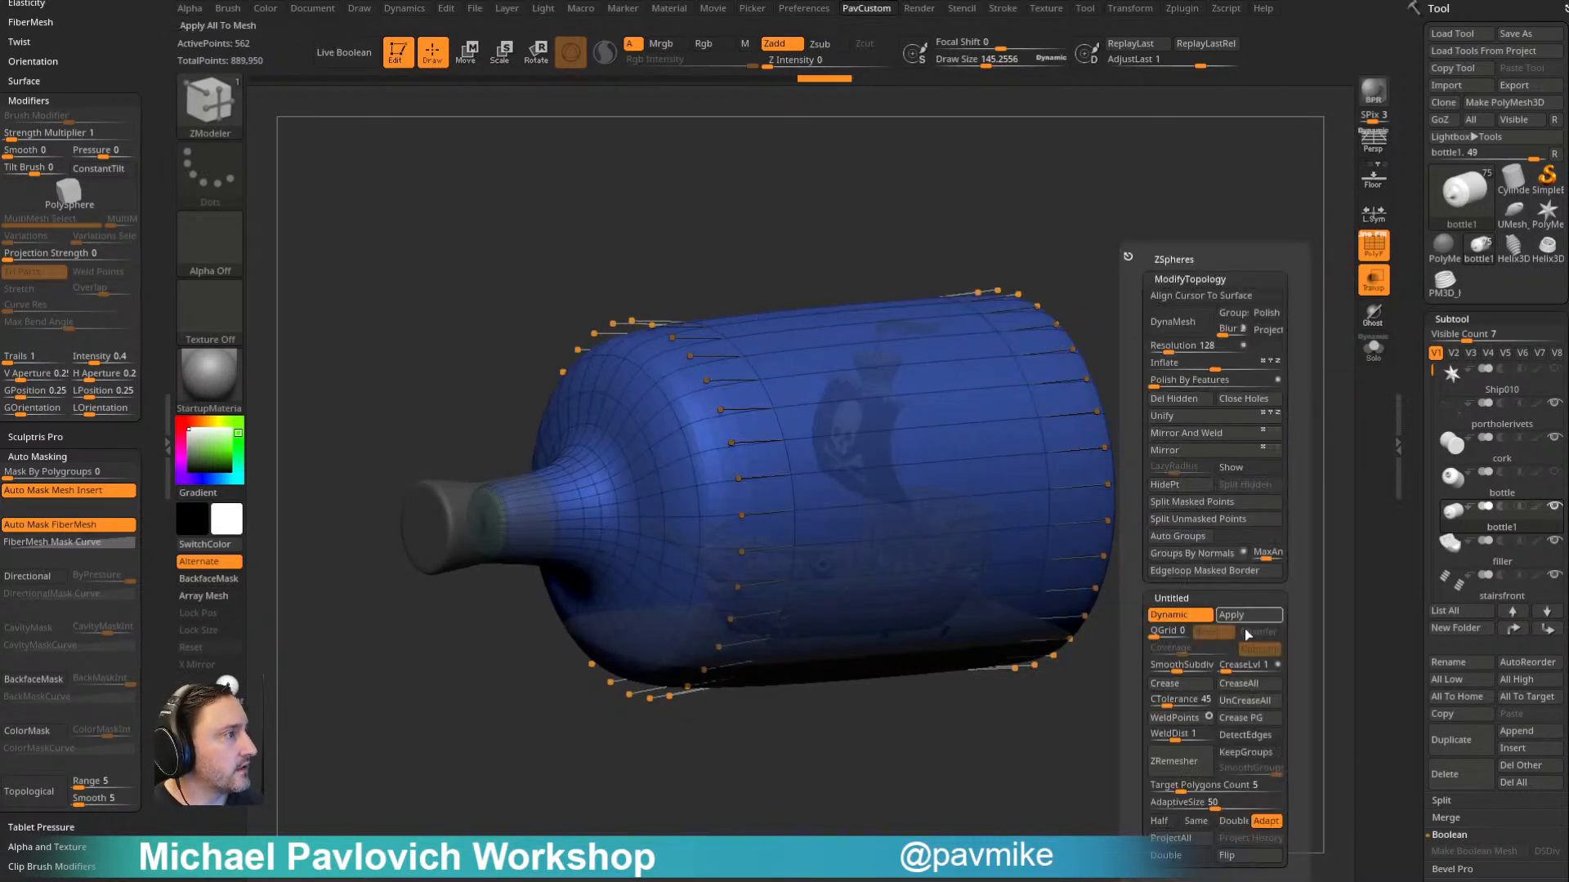
- Return to the Standard brush, insert a Cube3D subtool below the bottle shell and show only those two objects
mouse_move(1135, 360)
left_mouse_down("shift")
mouse_move(1218, 357)
mouse_move(1225, 375)
mouse_move(1188, 368)
mouse_move(1197, 335)
mouse_move(1276, 390)
left_mouse_up("shift")
key("b")
key("s")
key("t")
left_click(1527, 740)
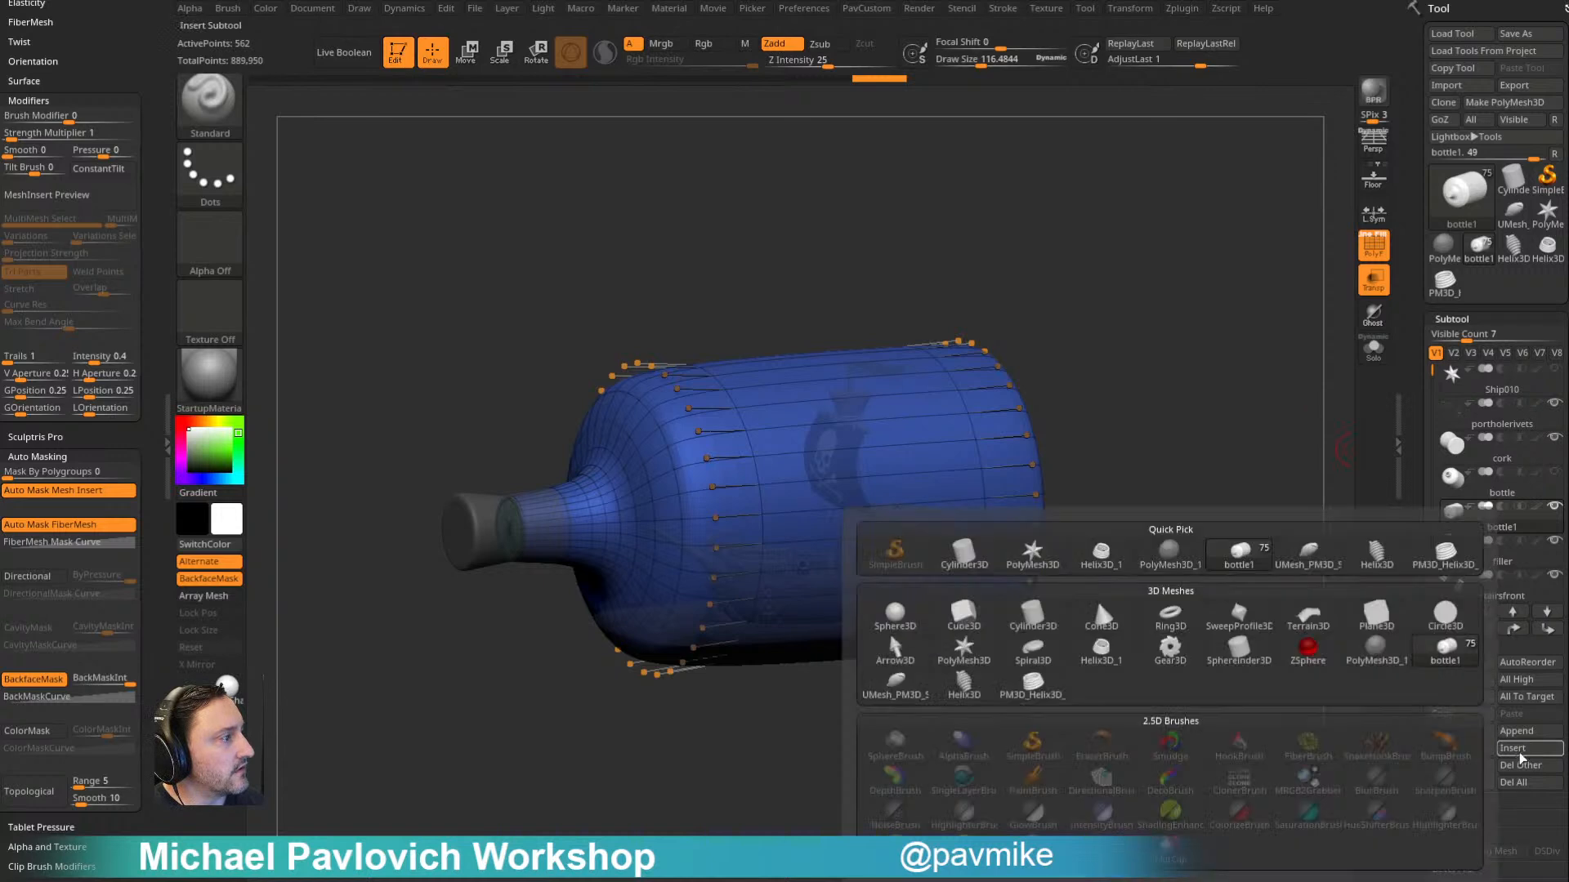
left_click(979, 616)
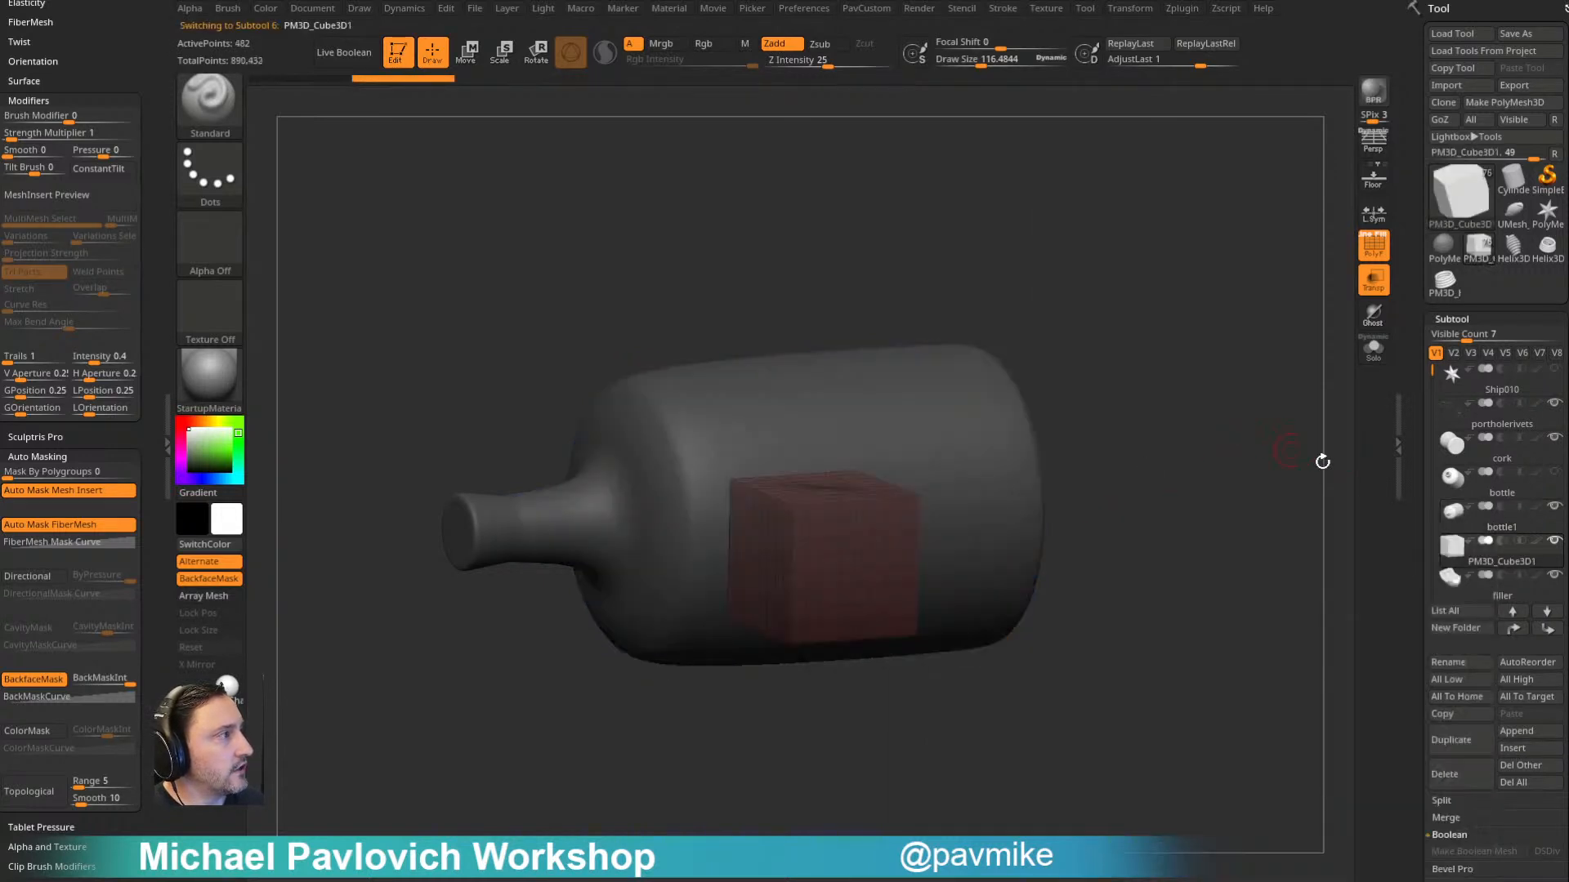
left_click(1543, 565, "shift")
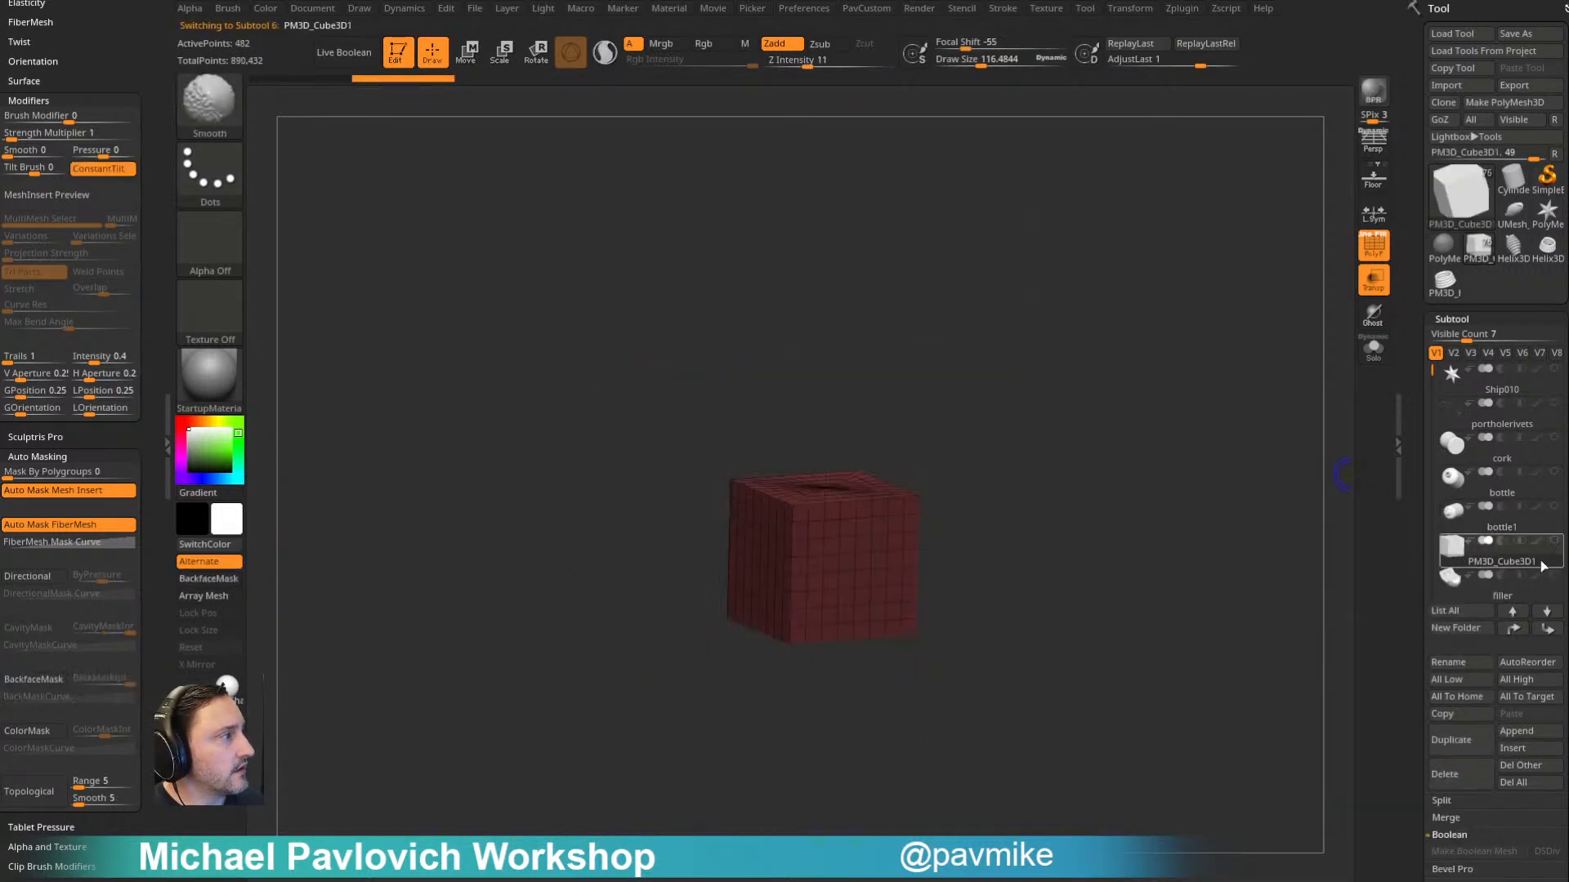
left_click(1555, 508)
- Set the cube to subtract from the bottle shell, enable Live Boolean and turn off transparency
left_click(1502, 542)
left_click(346, 53)
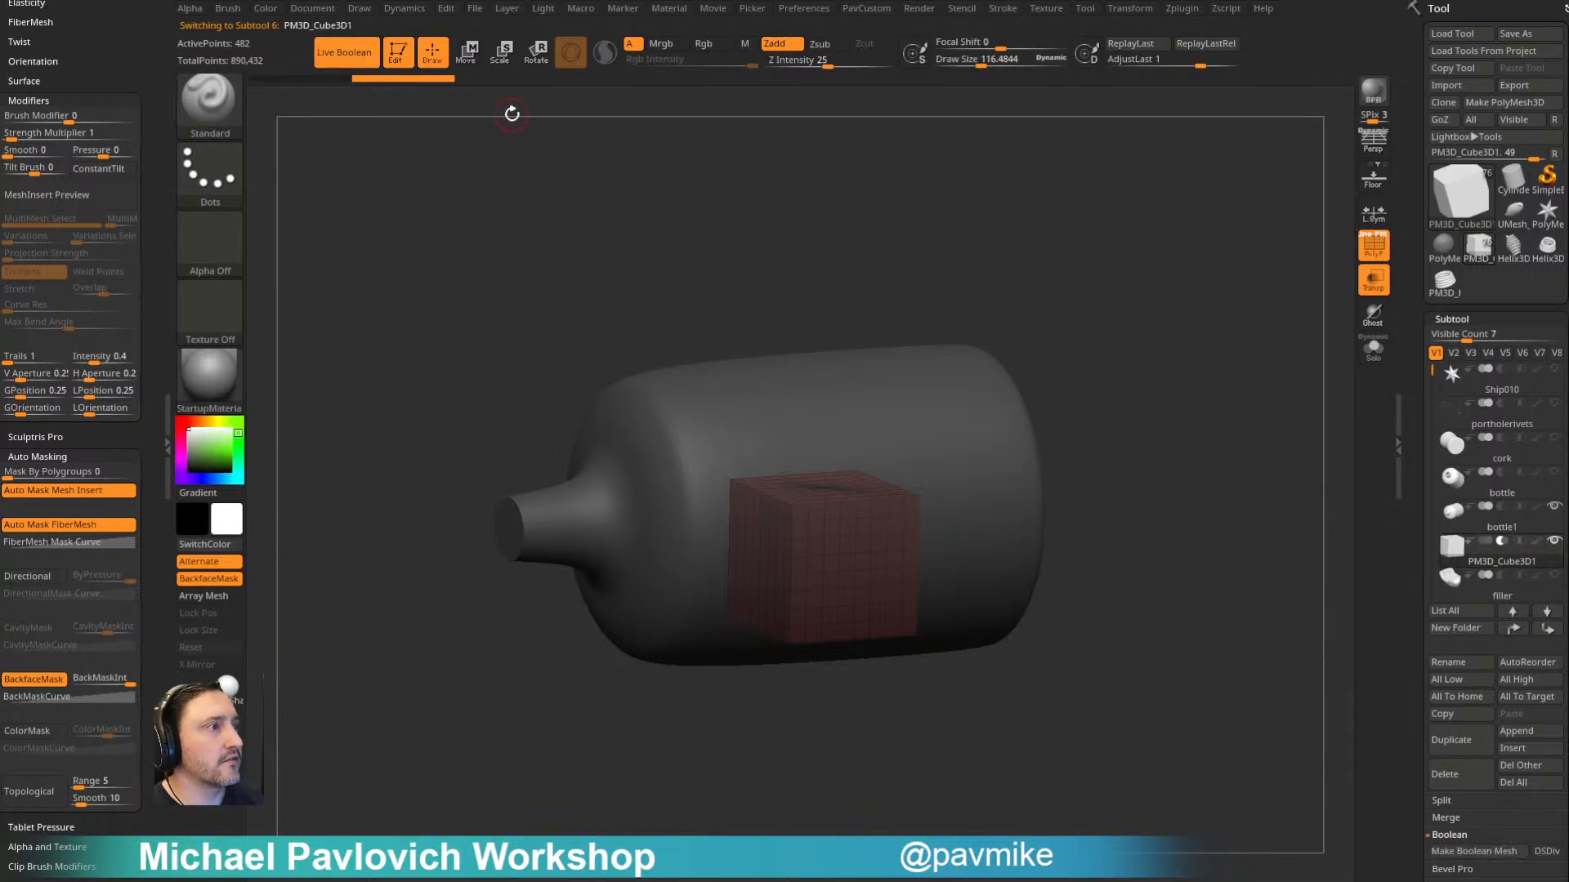
left_click_drag(1149, 392, 1176, 430, "shift")
left_click(1369, 280)
right_click_drag(1232, 395, 1164, 376, "ctrl")
- Scale the subtracting cube lengthwise and sideways beyond the bottle shell and move it upward
key("w")
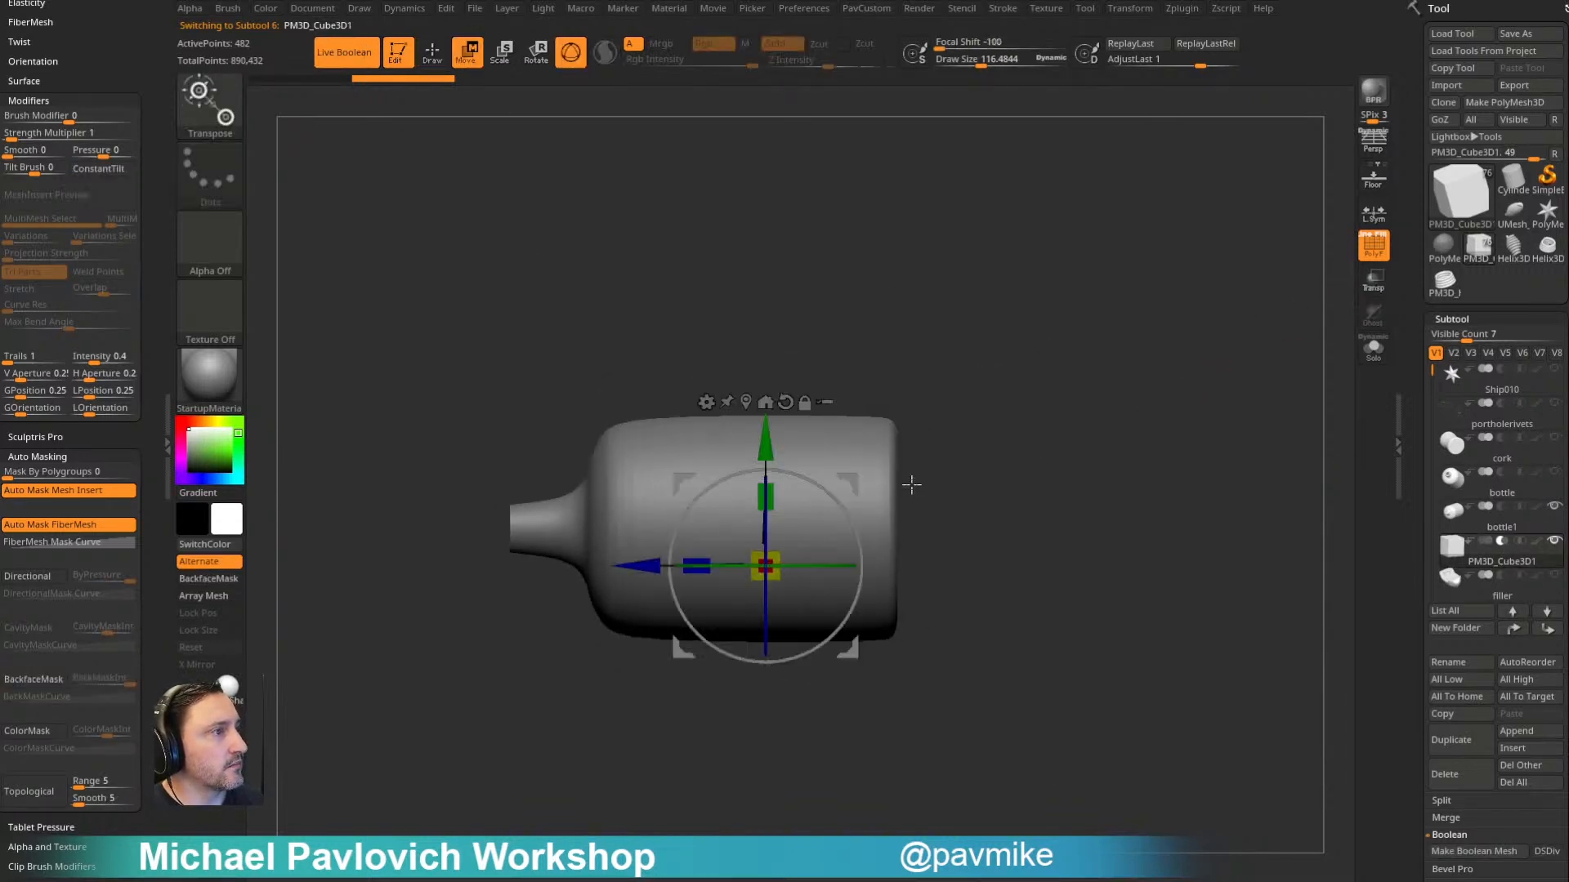
left_click_drag(694, 564, 502, 546)
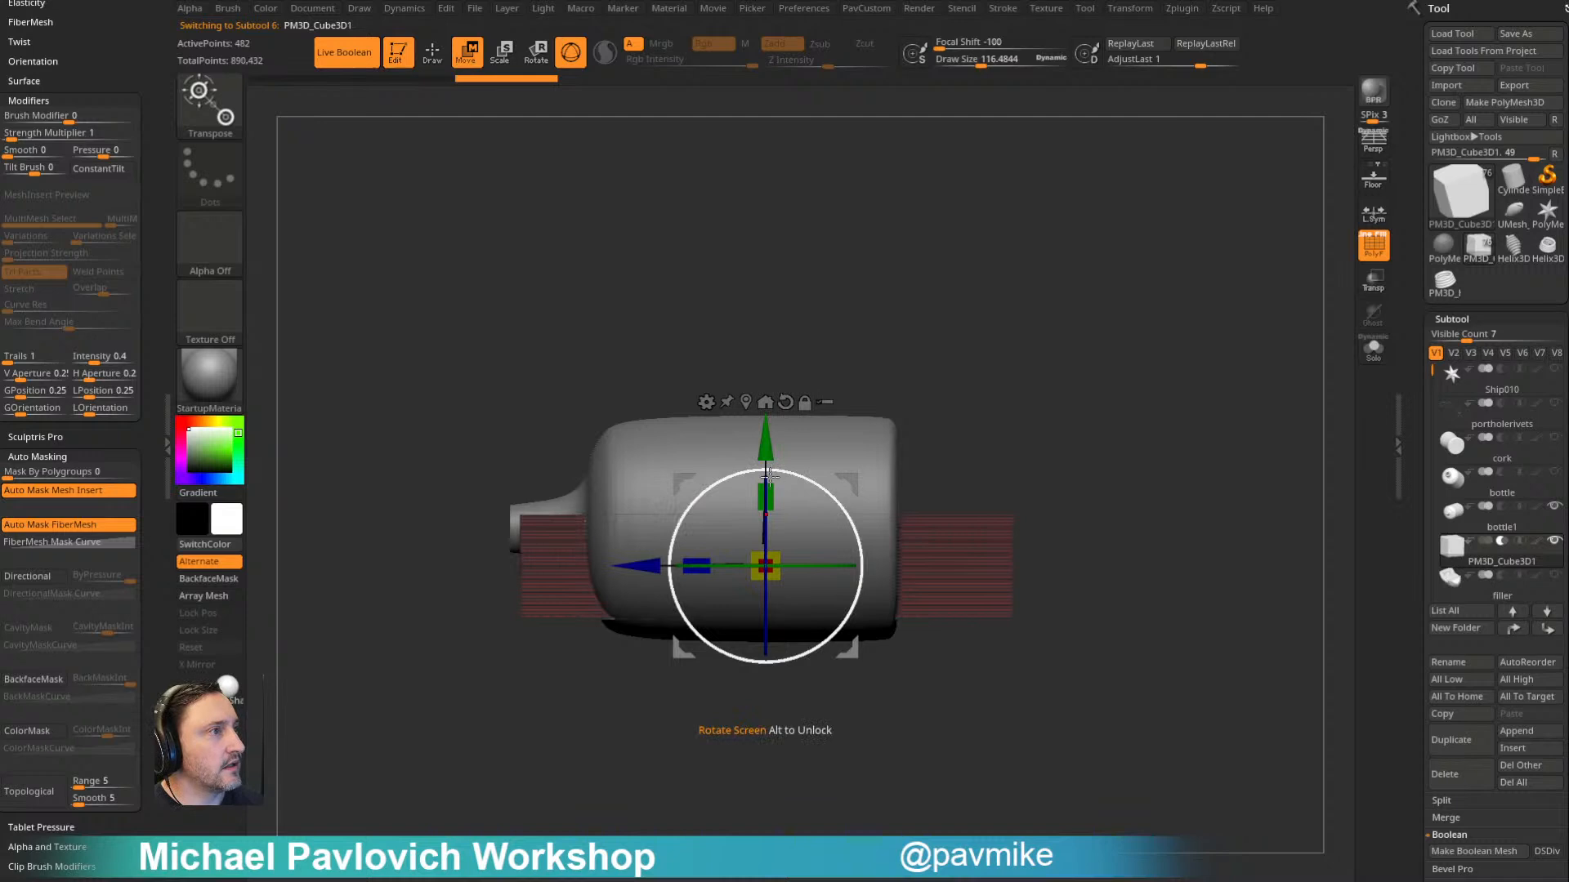
left_click_drag(765, 446, 759, 333)
left_click_drag(914, 273, 1013, 325)
left_click_drag(720, 431, 454, 255)
- Hide the polyframe and adjust the cube's width and height to leave only a shallow lower section of the shell
left_click_drag(1232, 337, 1270, 328, "shift")
left_click(1362, 250)
left_click_drag(706, 435, 669, 429)
left_click_drag(1107, 309, 1145, 351, "alt")
left_click_drag(802, 324, 799, 366)
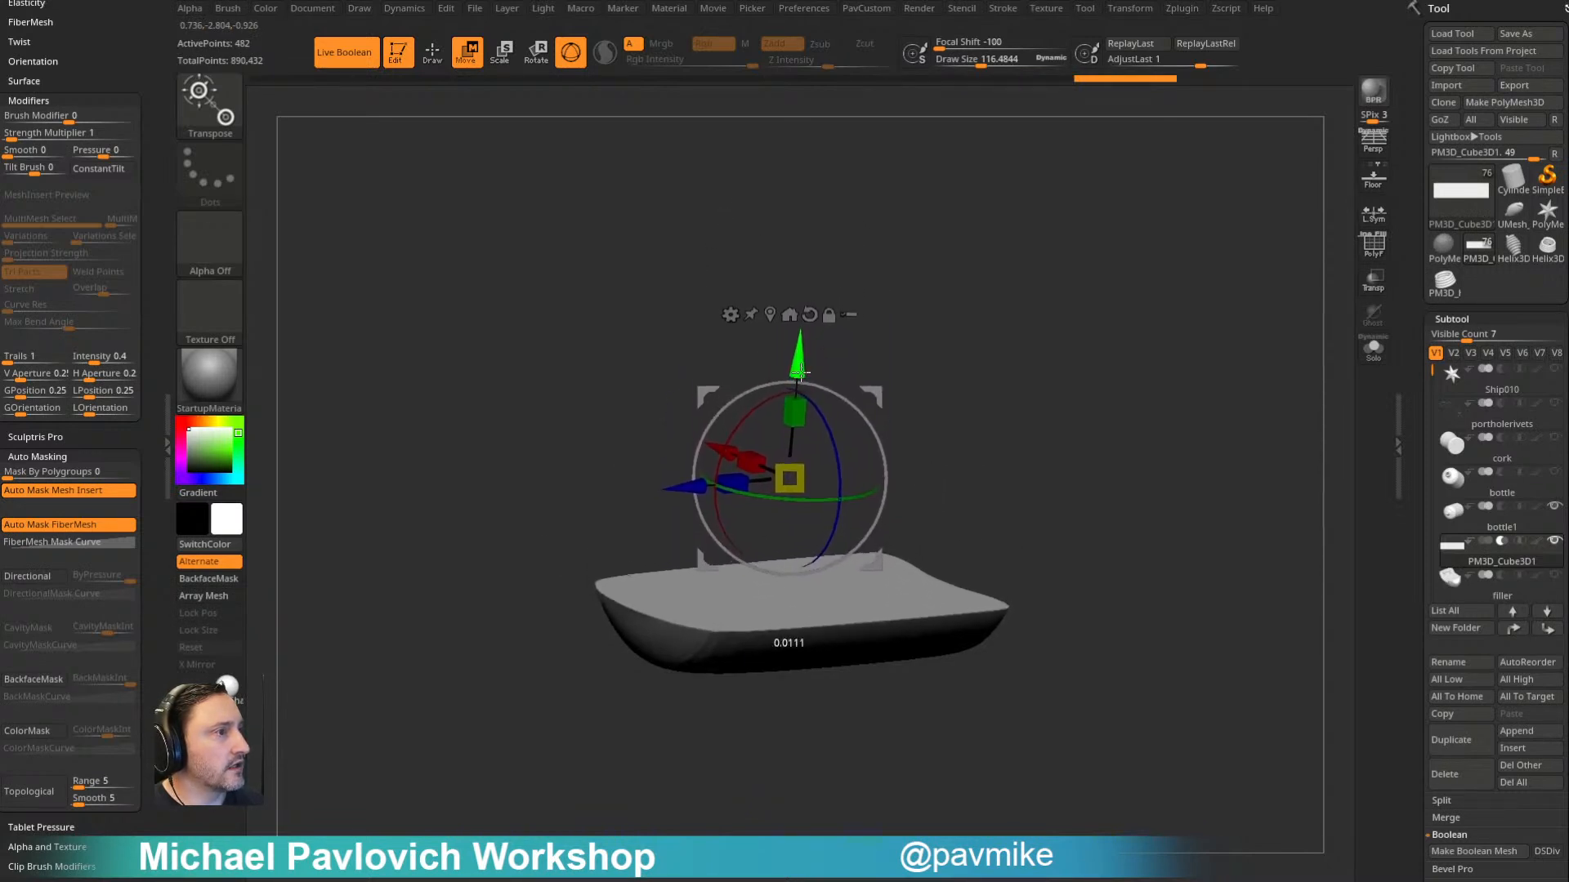
mouse_move(1085, 371)
left_mouse_down("shift")
mouse_move(1101, 378)
mouse_move(1074, 376)
left_mouse_up("shift")
mouse_move(793, 355)
left_mouse_down()
mouse_move(791, 367)
mouse_move(792, 355)
left_mouse_up()
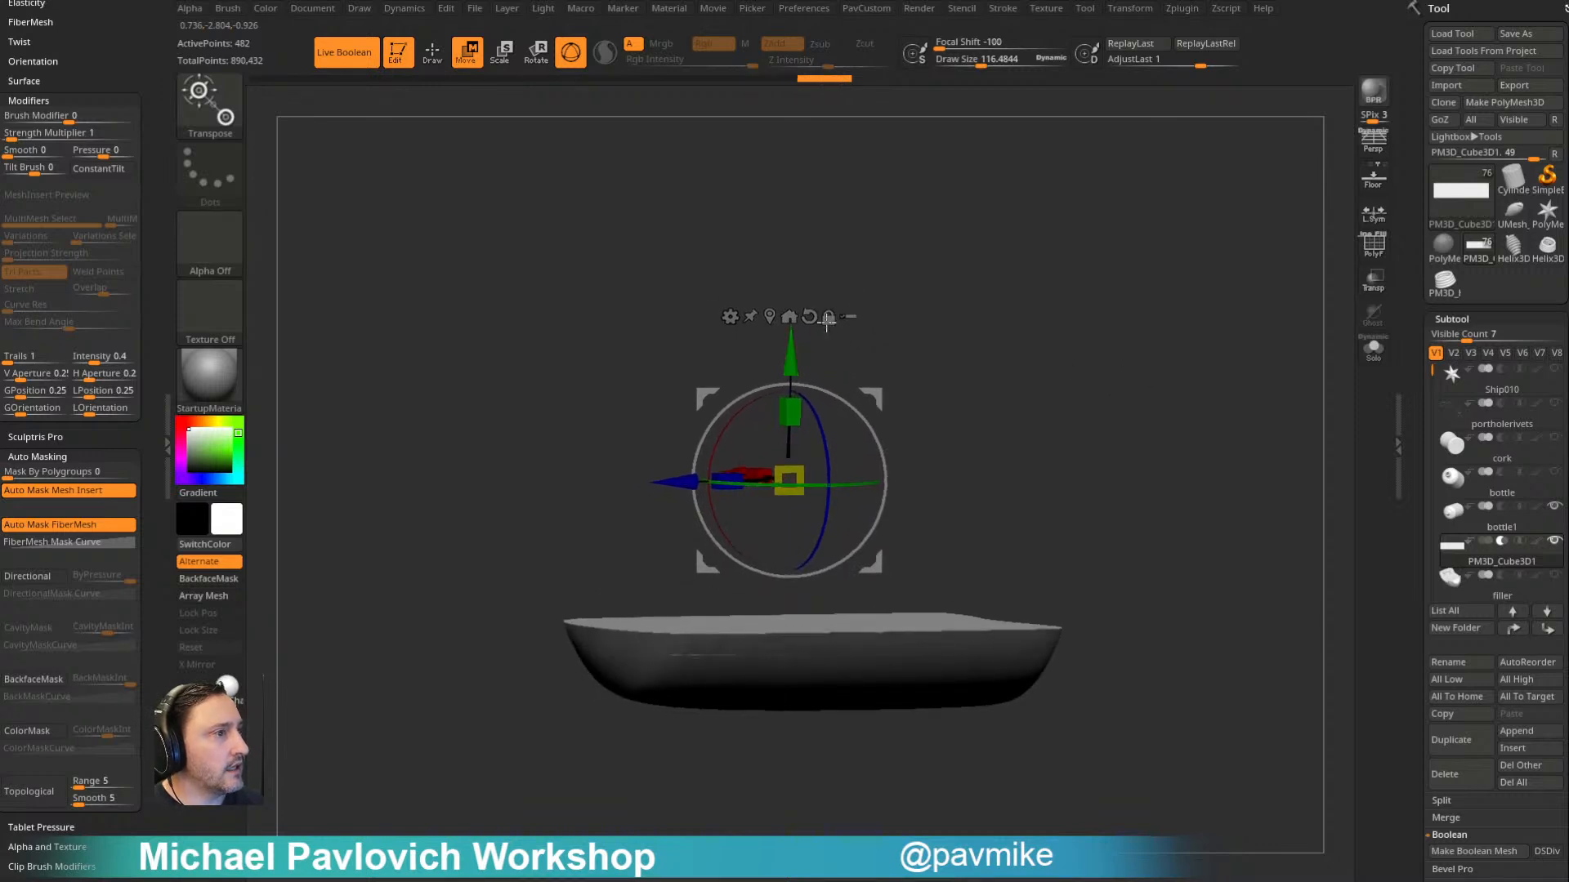
- Show the ship with the outer bottle hidden and adjust the cube's height relative to the hull
left_click(1554, 542)
left_click(1526, 479)
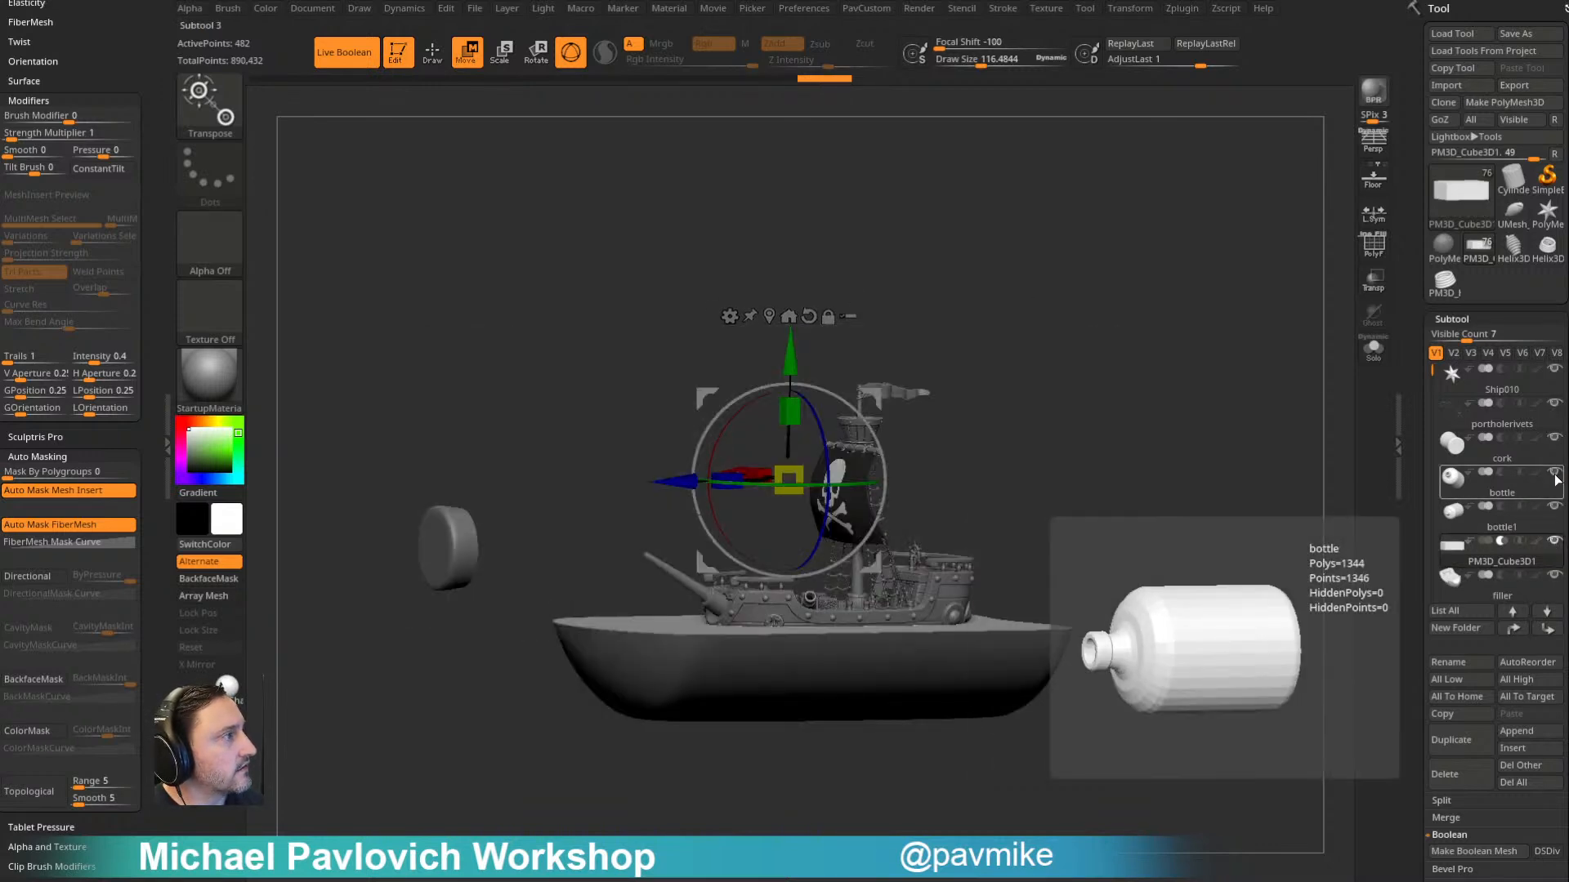
left_click_drag(1212, 469, 1215, 419)
mouse_move(824, 345)
left_mouse_down()
mouse_move(824, 382)
mouse_move(824, 357)
left_mouse_up()
left_click_drag(1099, 309, 1160, 274)
- Isolate the cube in Solo mode, stretch it vertically and move it up
left_click(1374, 351)
left_click_drag(1285, 315, 1237, 268, "shift")
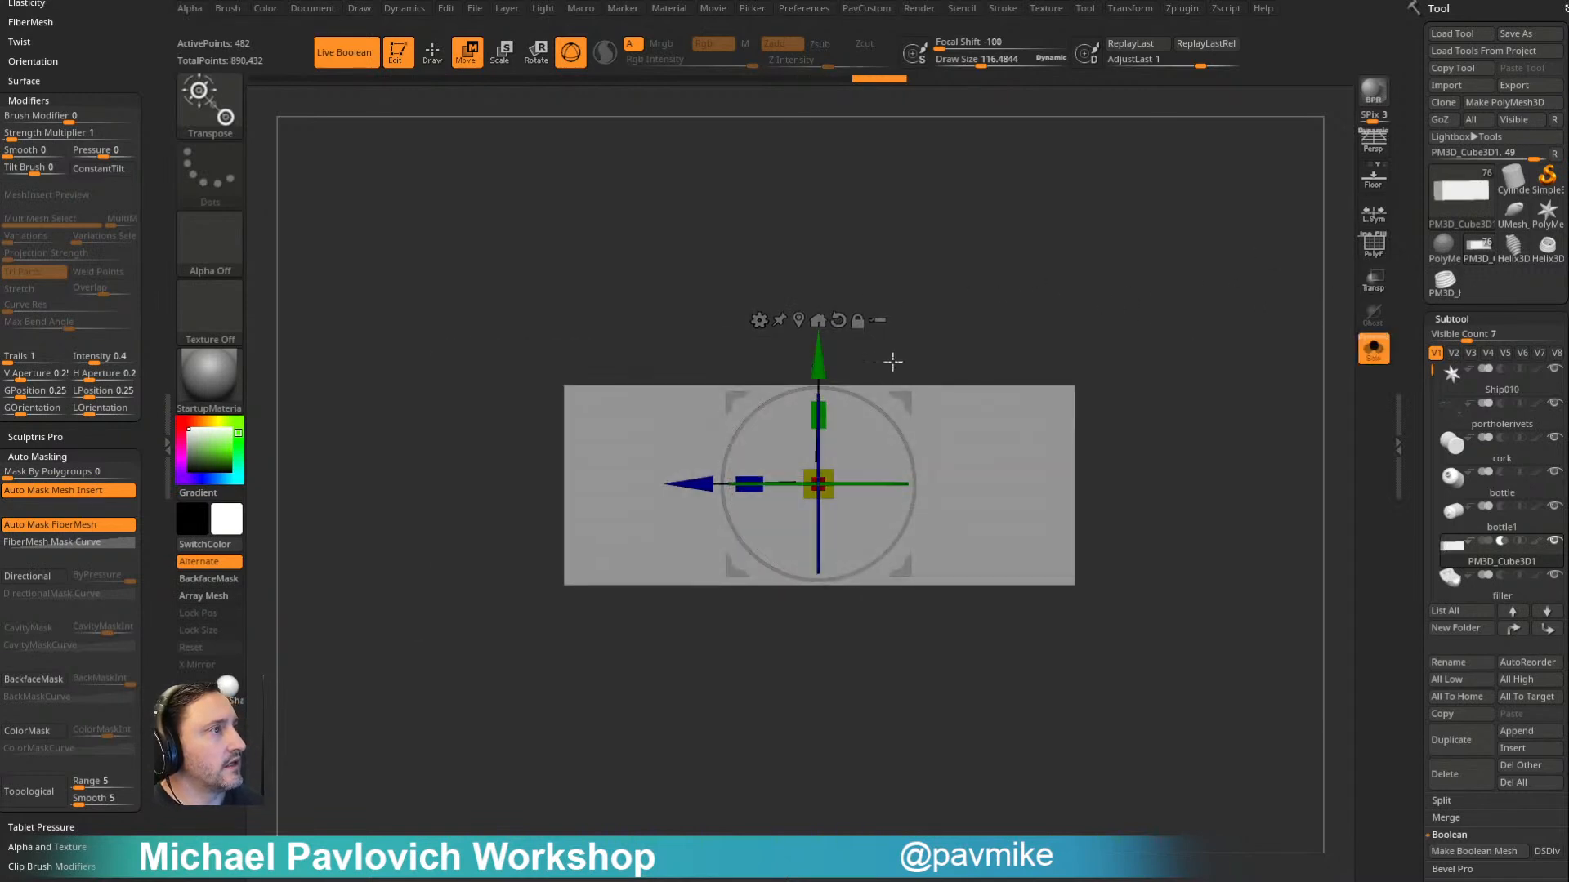
left_click_drag(827, 404, 826, 287)
left_click_drag(822, 357, 826, 244)
- Leave Solo mode and move the cube vertically to align the cut surface with the ship's waterline
left_click(1373, 350)
mouse_move(1198, 328)
left_mouse_down()
mouse_move(1246, 351)
mouse_move(1198, 350)
left_mouse_up()
mouse_move(831, 302)
left_mouse_down()
mouse_move(817, 263)
mouse_move(817, 284)
left_mouse_up()
left_click_drag(814, 346, 812, 348)
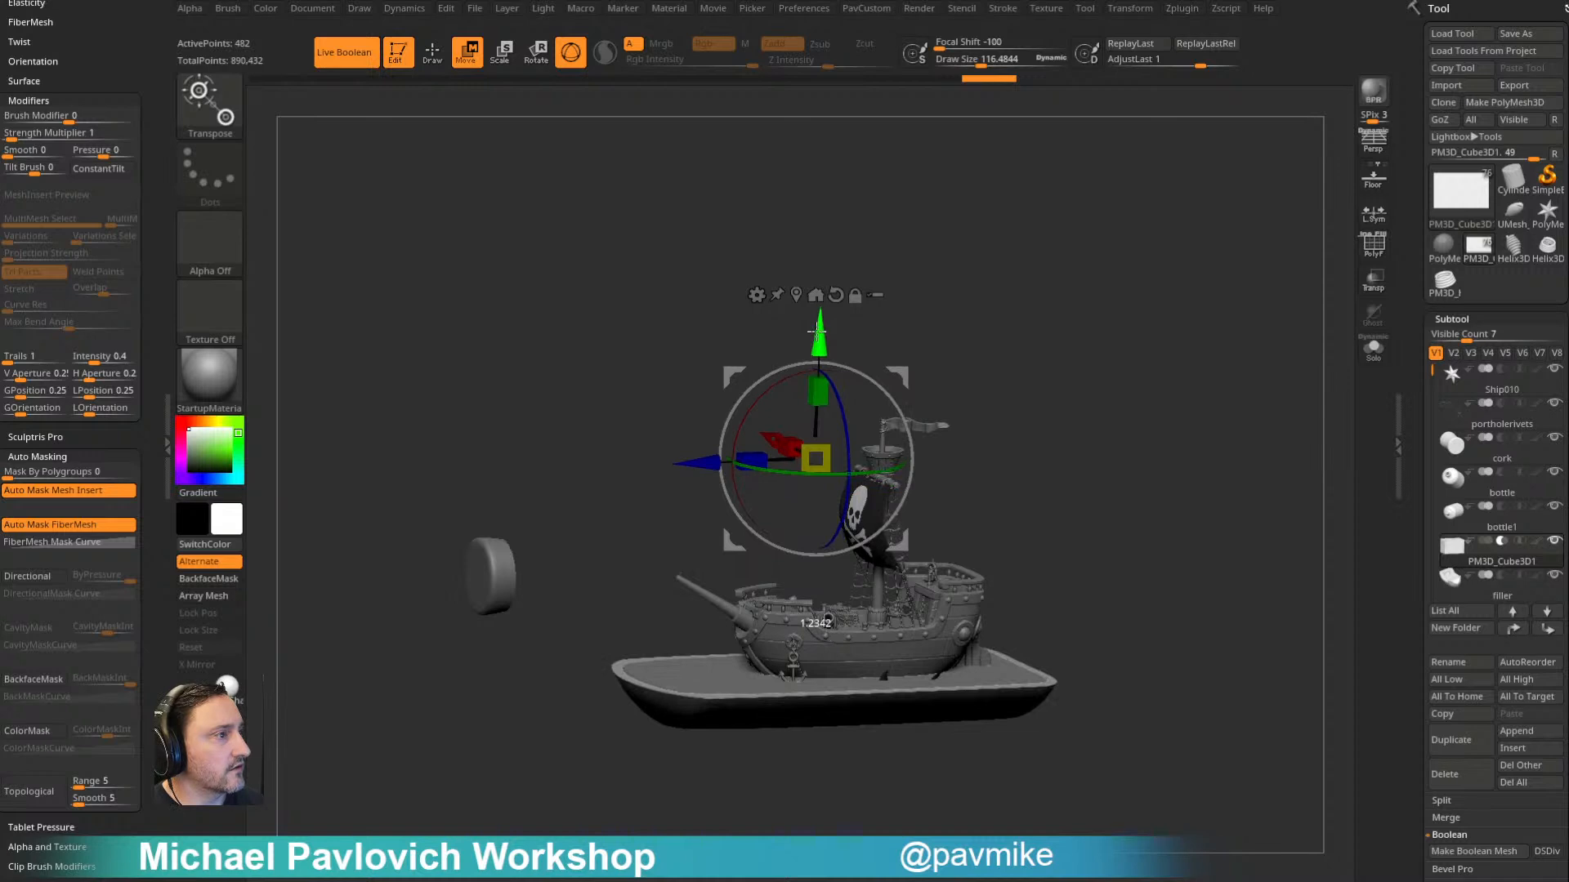
- Switch back to Draw mode and show only the cube and the inner bottle shell to check the cut
mouse_move(1140, 387)
left_mouse_down()
mouse_move(1127, 333)
mouse_move(1152, 389)
mouse_move(1208, 365)
mouse_move(1133, 351)
mouse_move(1138, 301)
mouse_move(1225, 371)
mouse_move(1210, 378)
mouse_move(1193, 346)
mouse_move(1197, 398)
mouse_move(1191, 375)
left_mouse_up()
key("q")
left_click(1554, 542)
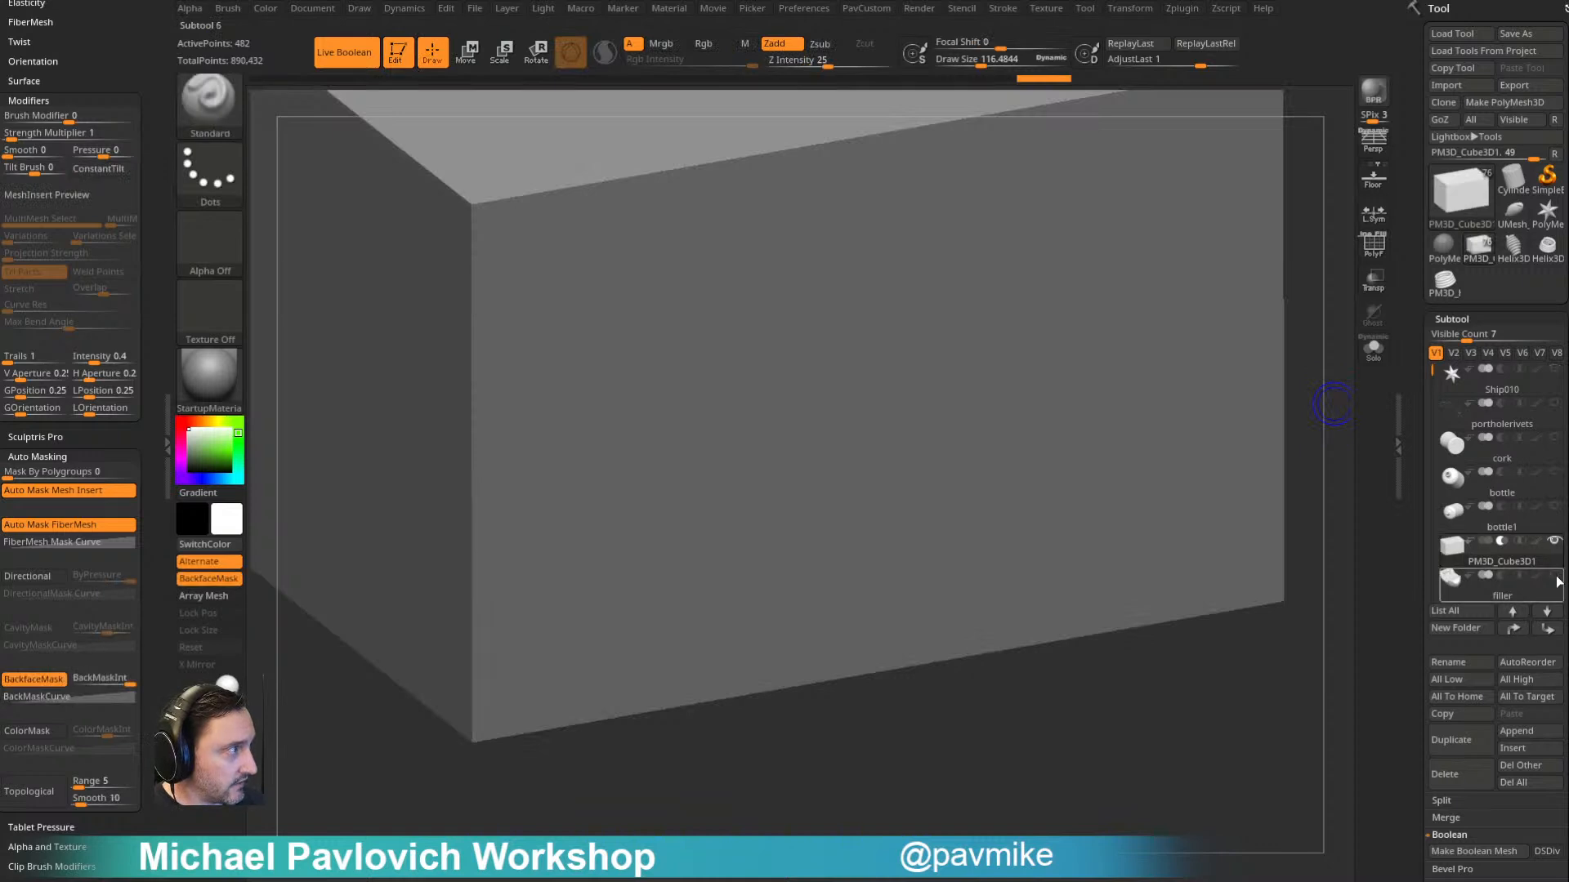
left_click(1554, 507)
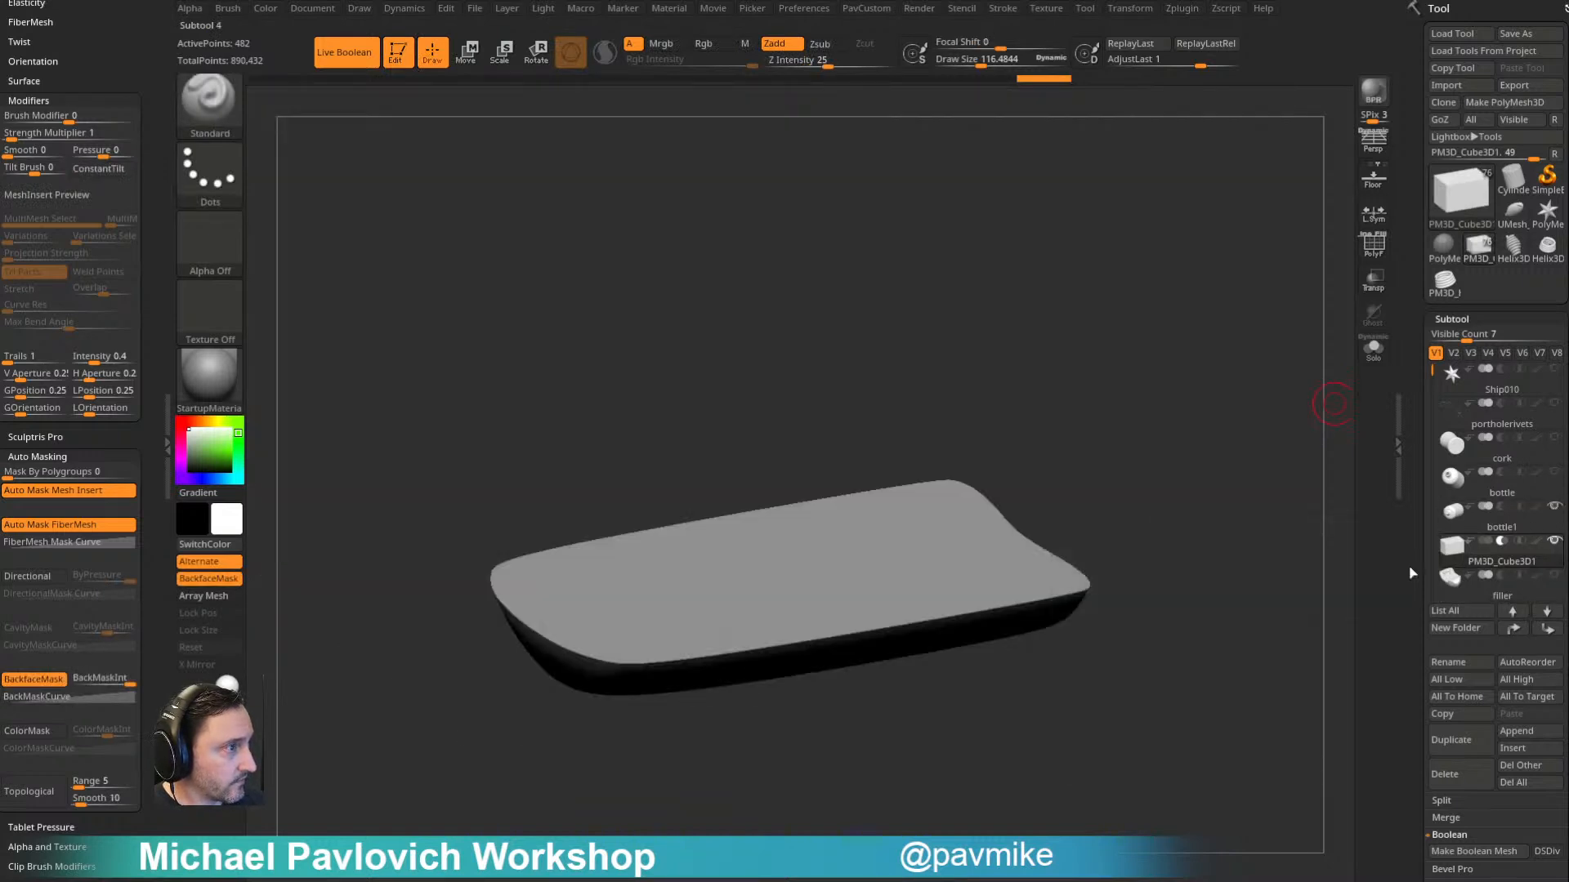
left_click_drag(1100, 391, 1006, 515)
left_click_drag(1252, 354, 1260, 389)
left_click_drag(1332, 487, 1202, 499)
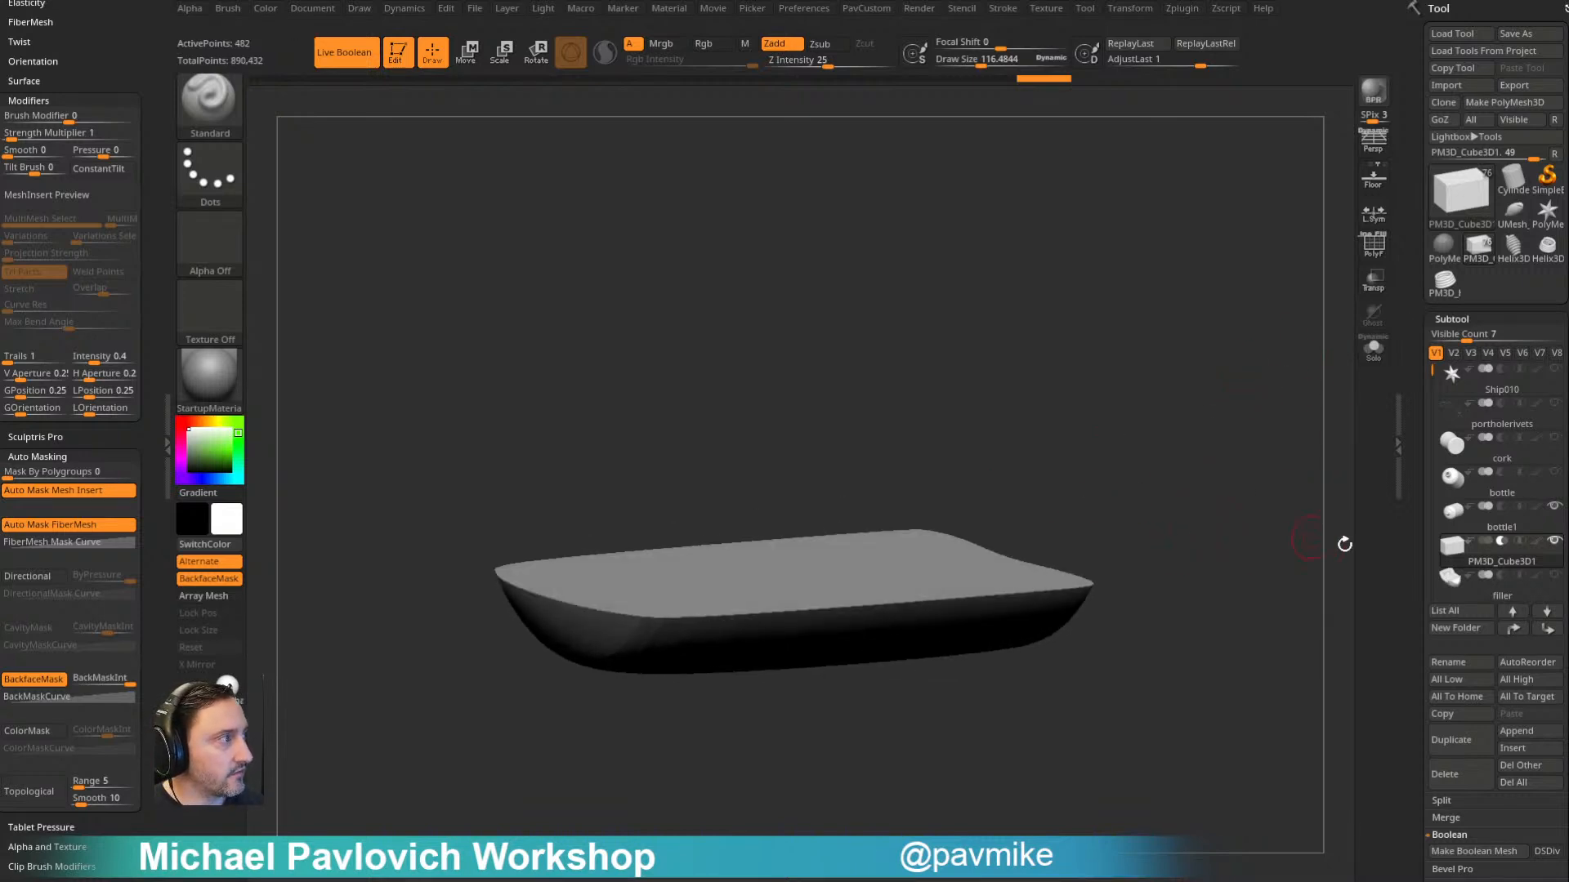
- Select the inner bottle shell and adjust its smooth subdivision level
left_click(1502, 521)
left_click_drag(1204, 525, 1212, 471)
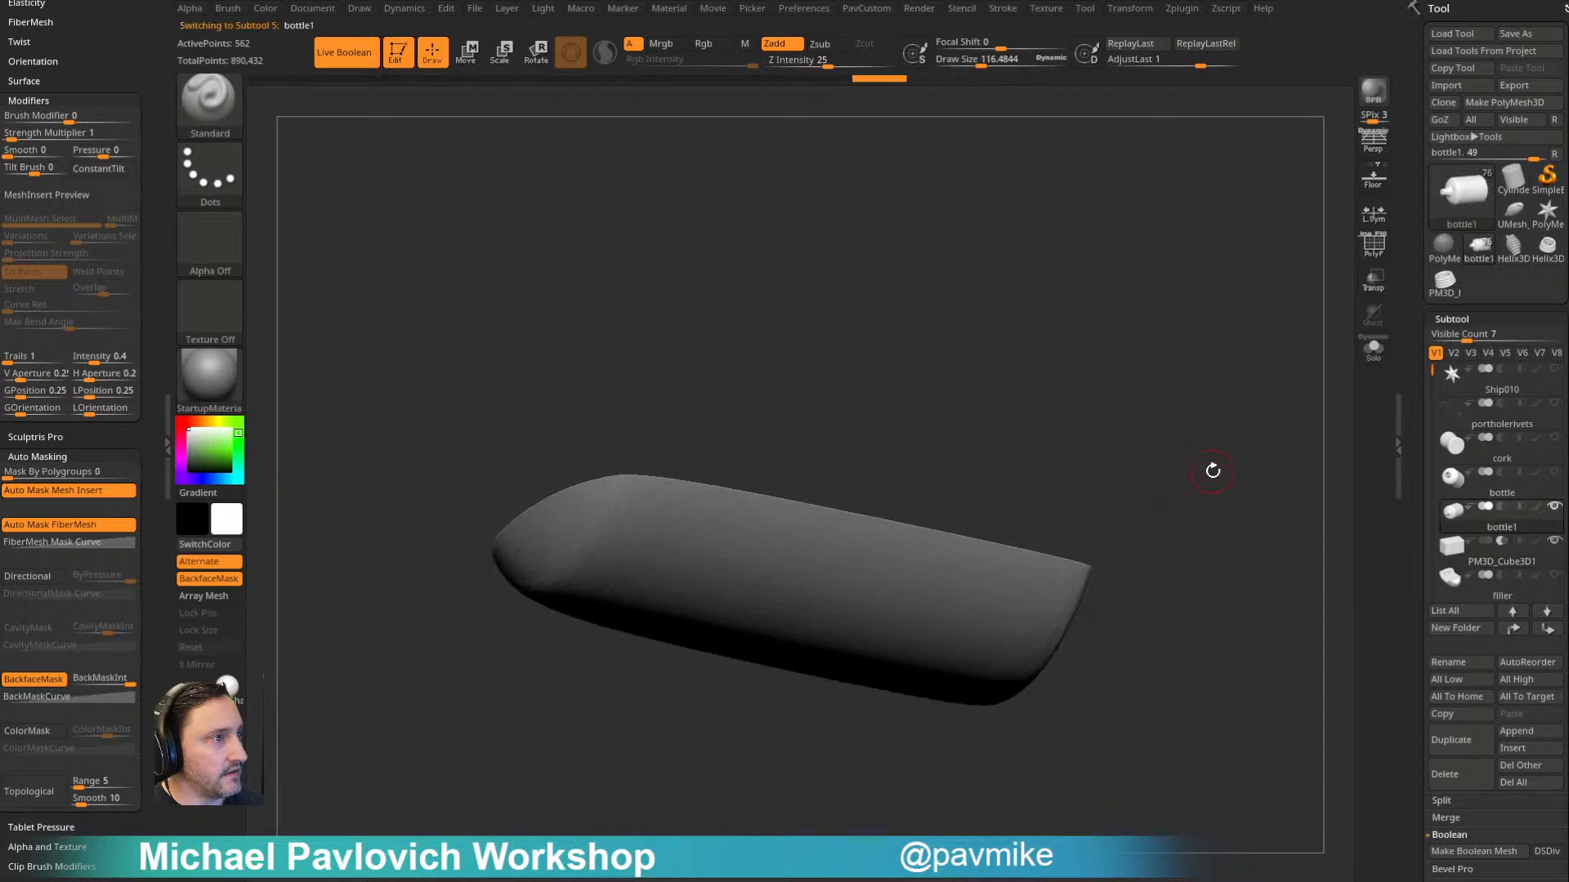
key("space")
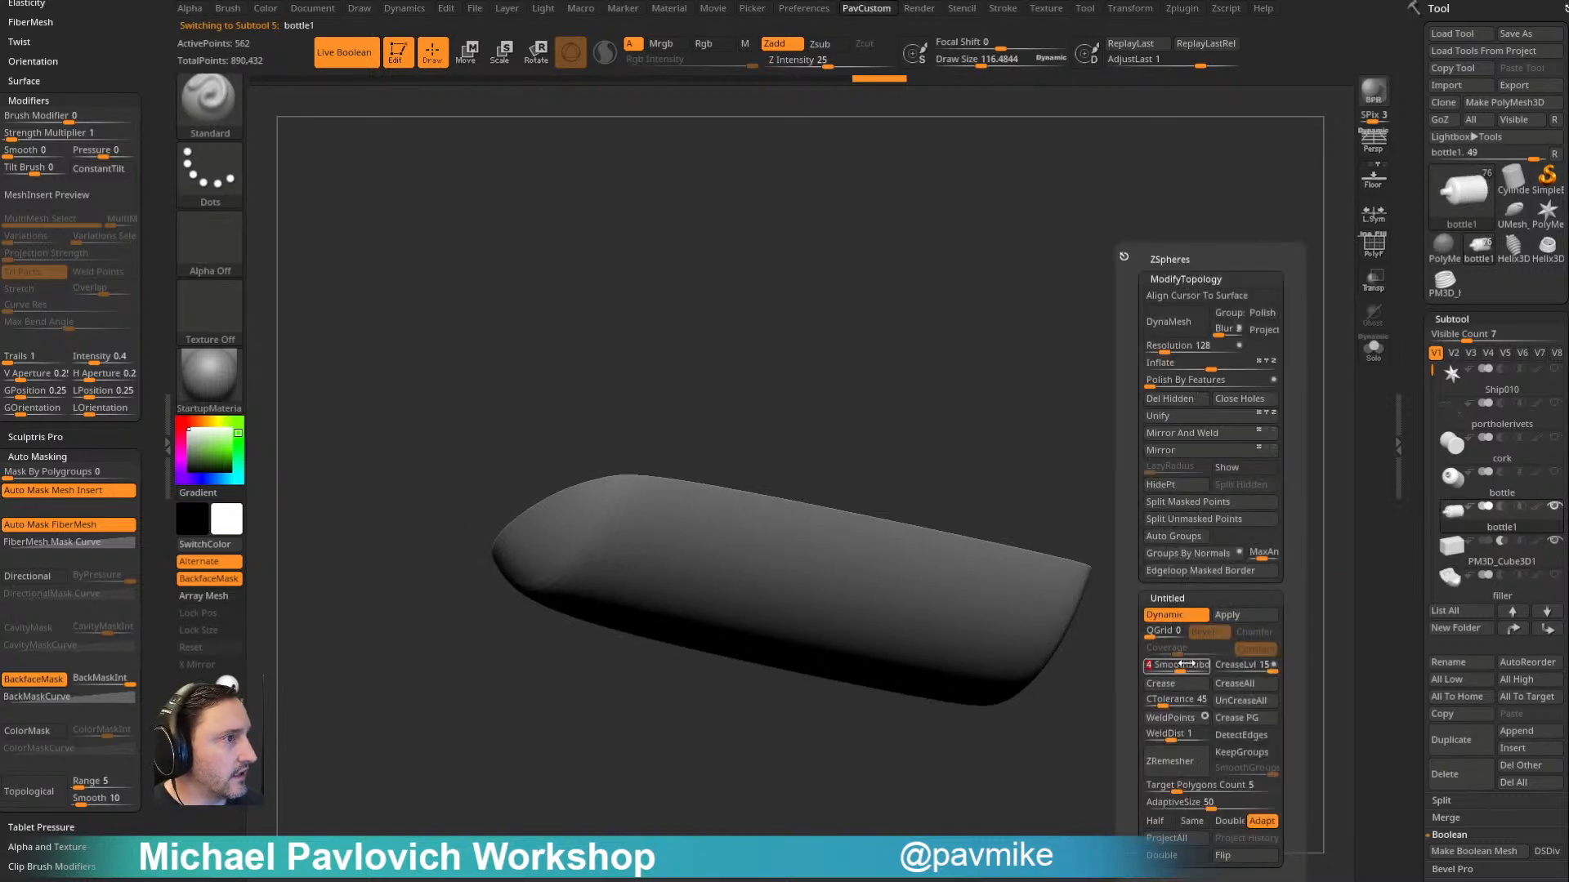
right_click_drag(1043, 567, 944, 691)
left_click_drag(1212, 557, 1209, 477)
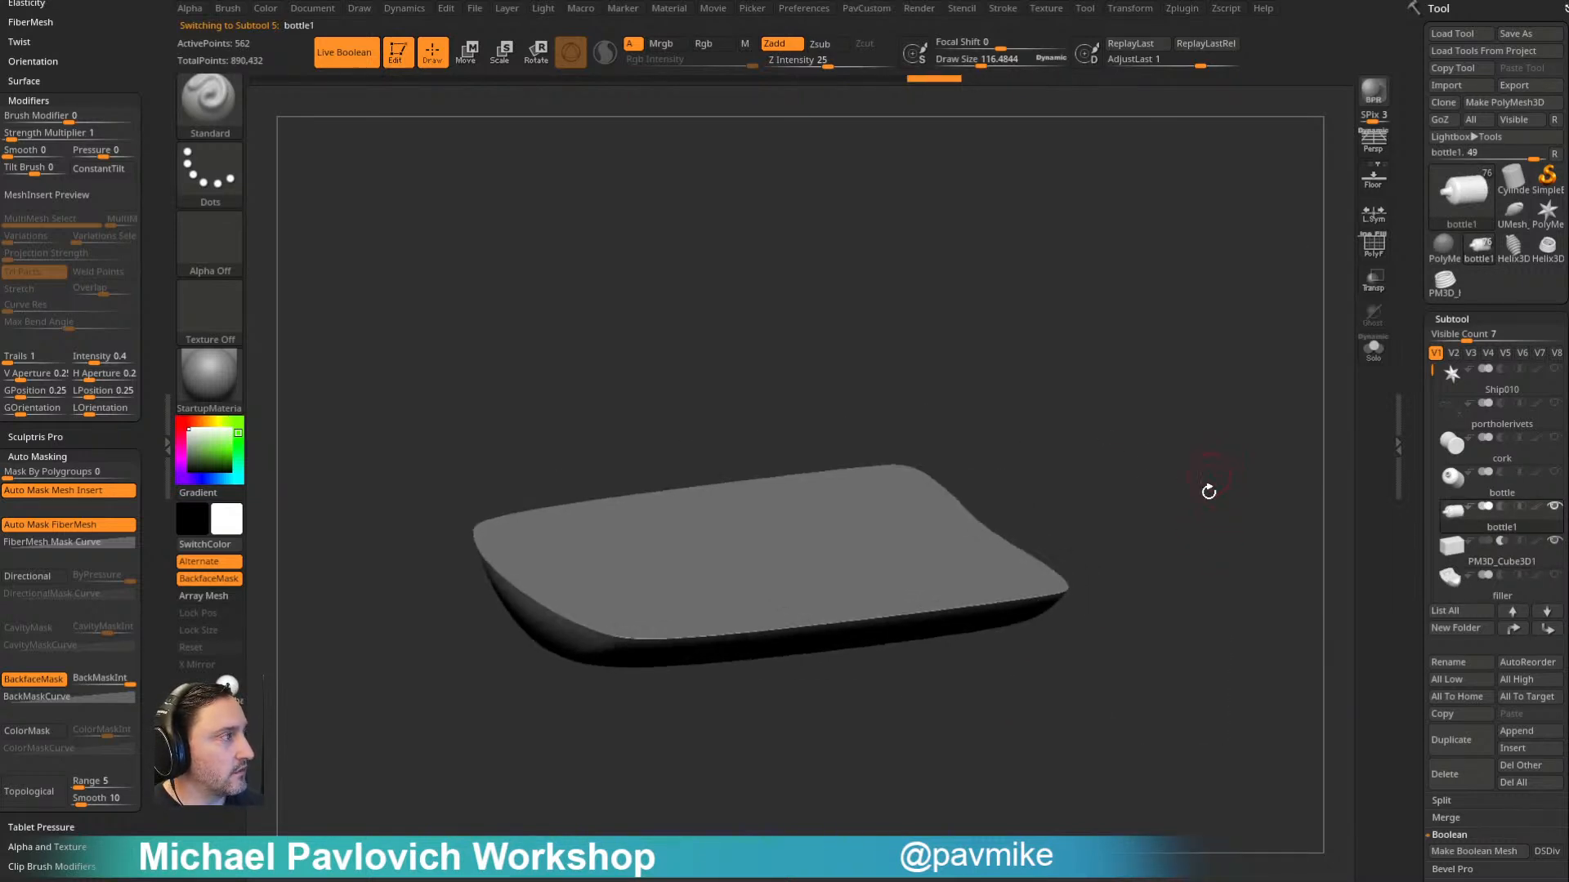
- Make a Boolean mesh with DSDiv enabled and insert the resulting UMesh_bottle1 as a subtool
left_click_drag(1407, 612, 1419, 560)
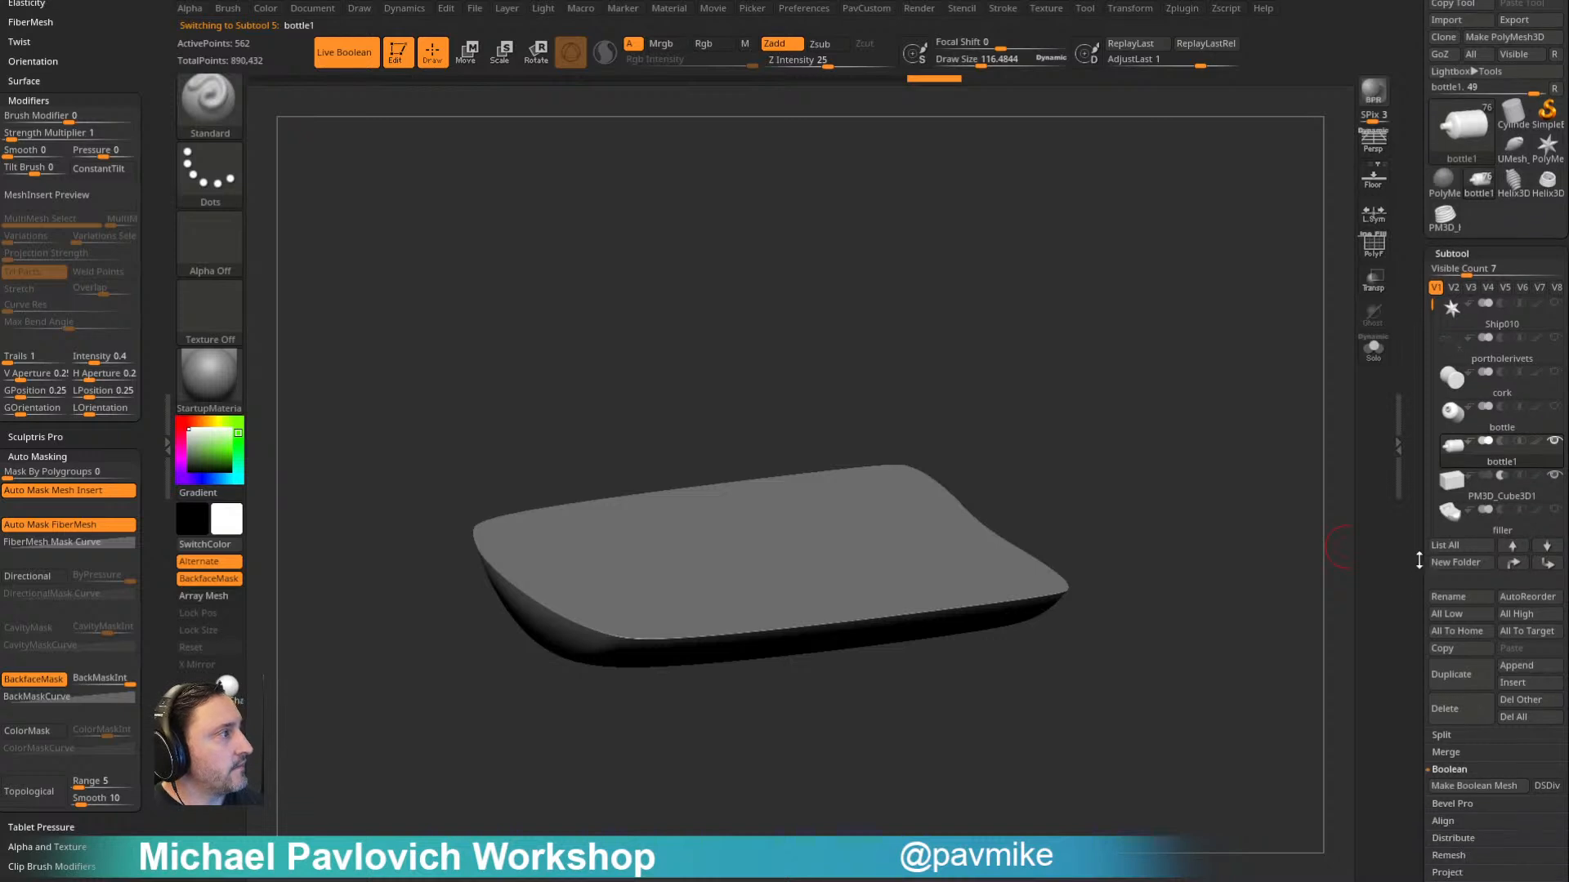
left_click(1504, 786)
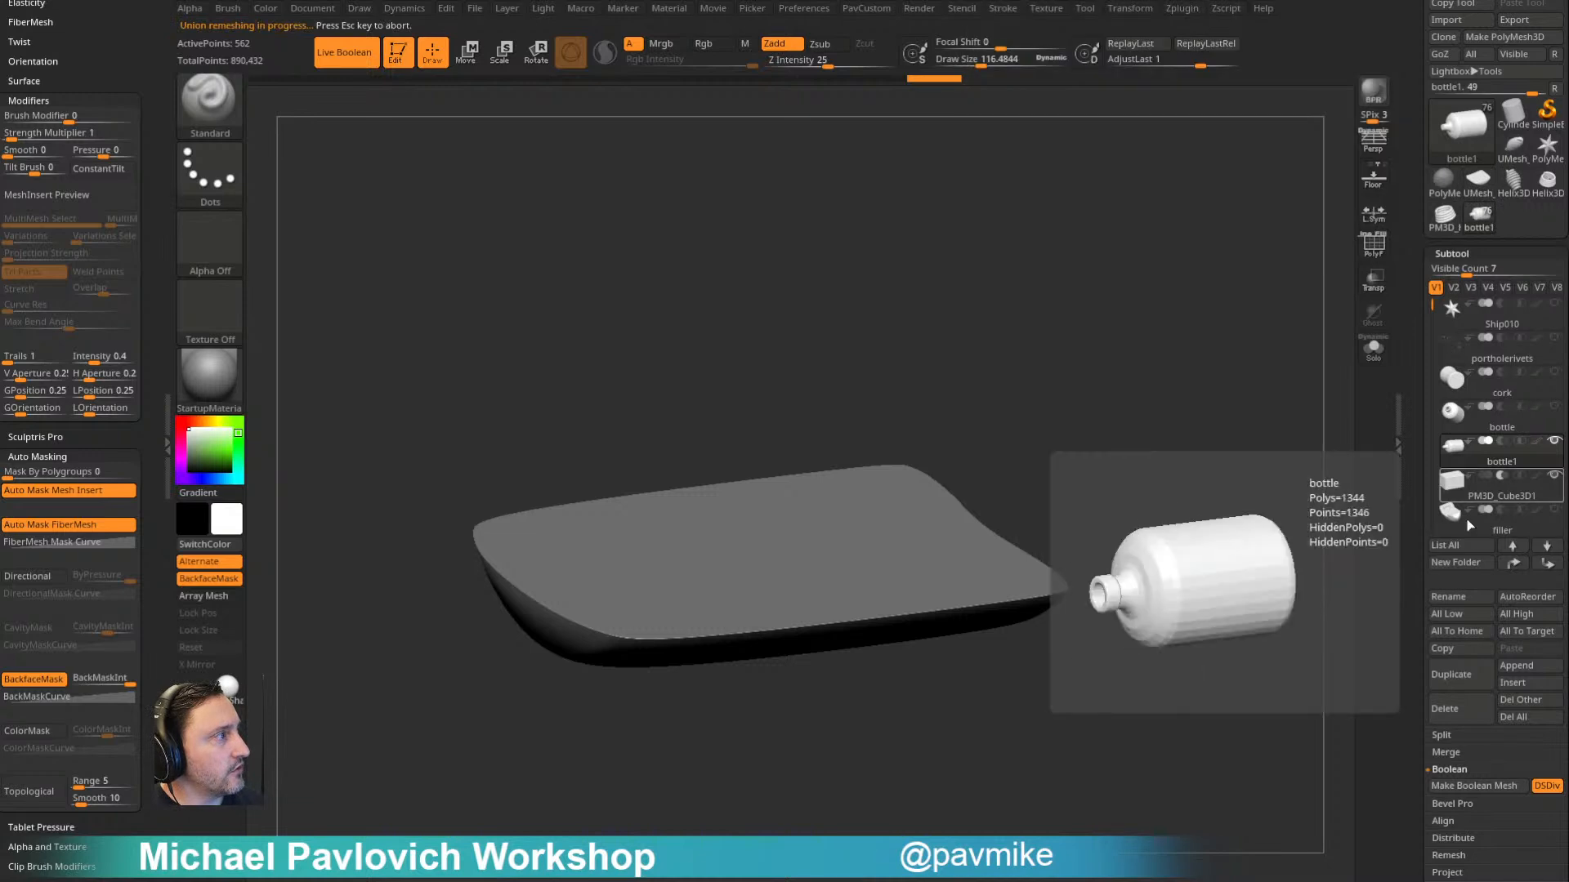
left_click(1530, 674)
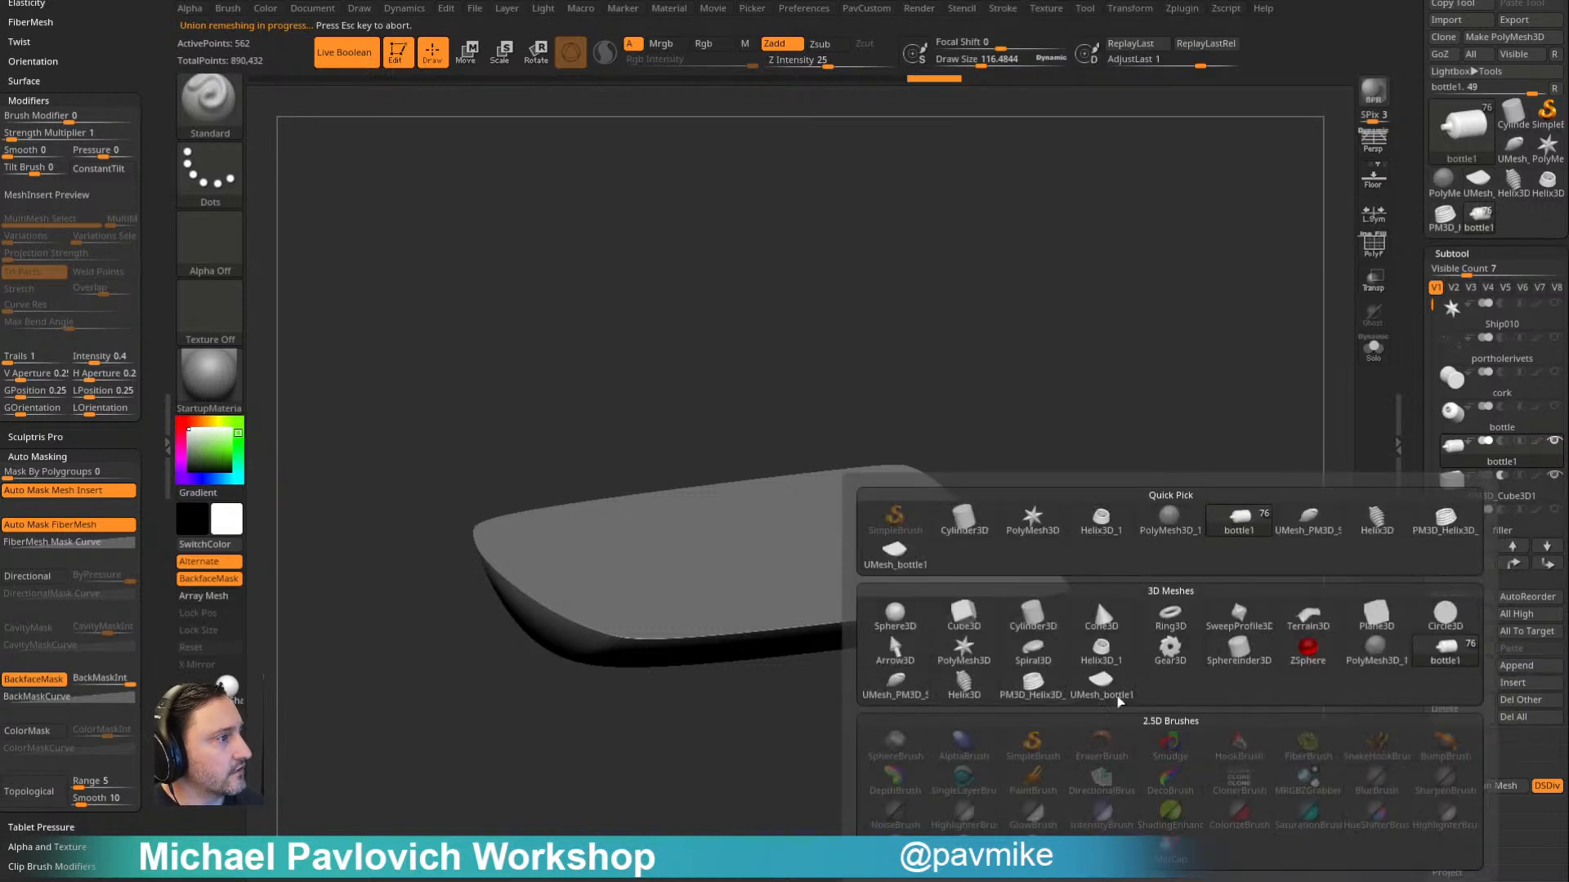
left_click(1100, 688)
- Delete the source bottle shell and cube subtools, keeping the Boolean result
left_click(1507, 455)
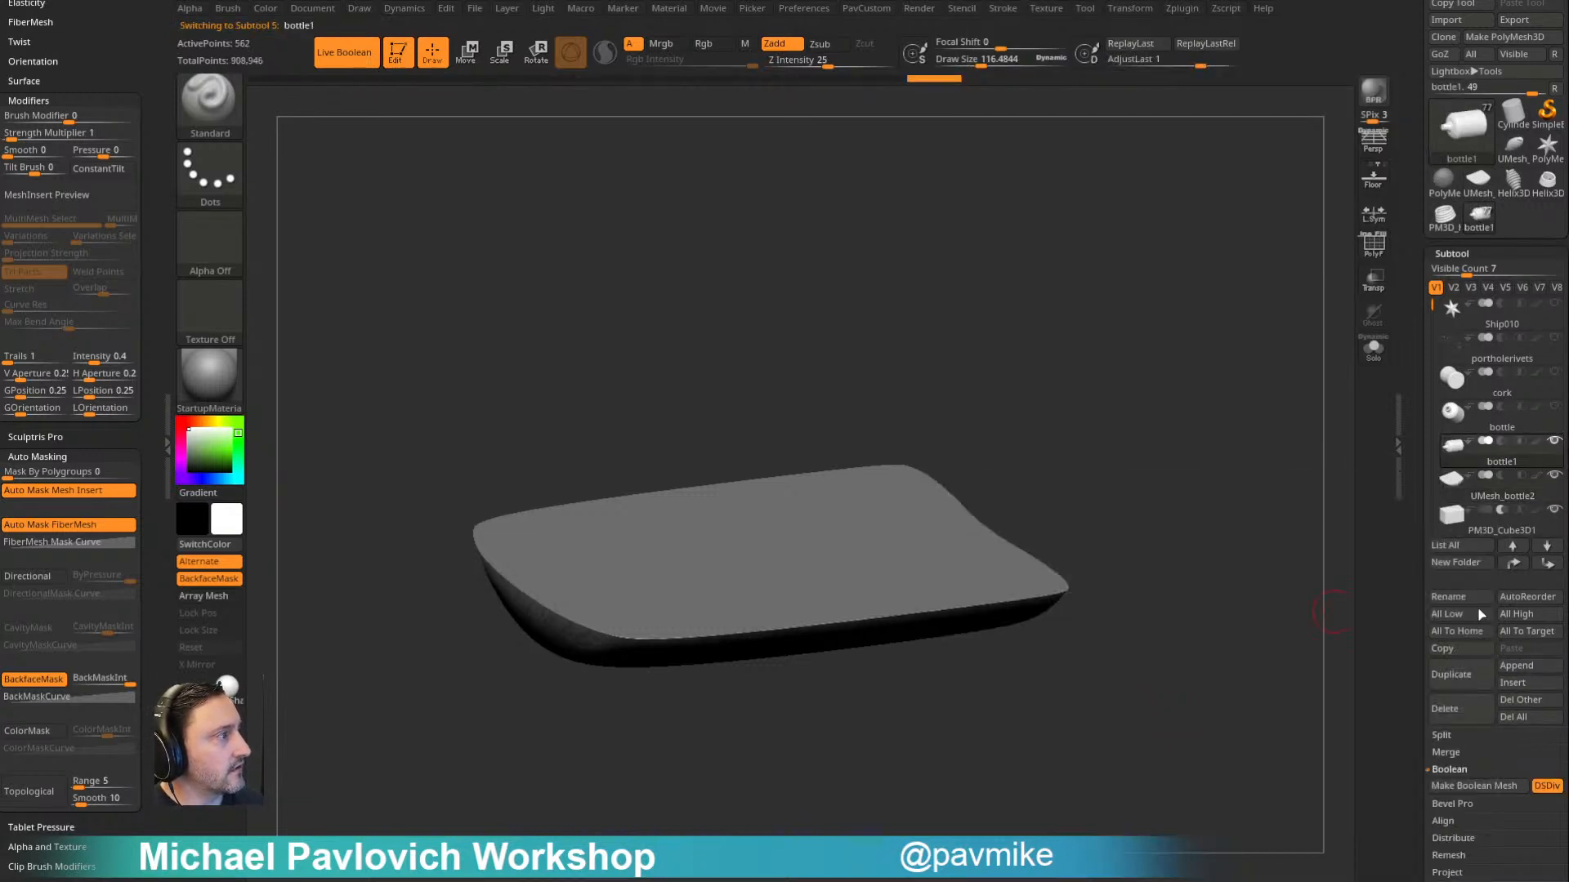
left_click(1456, 711)
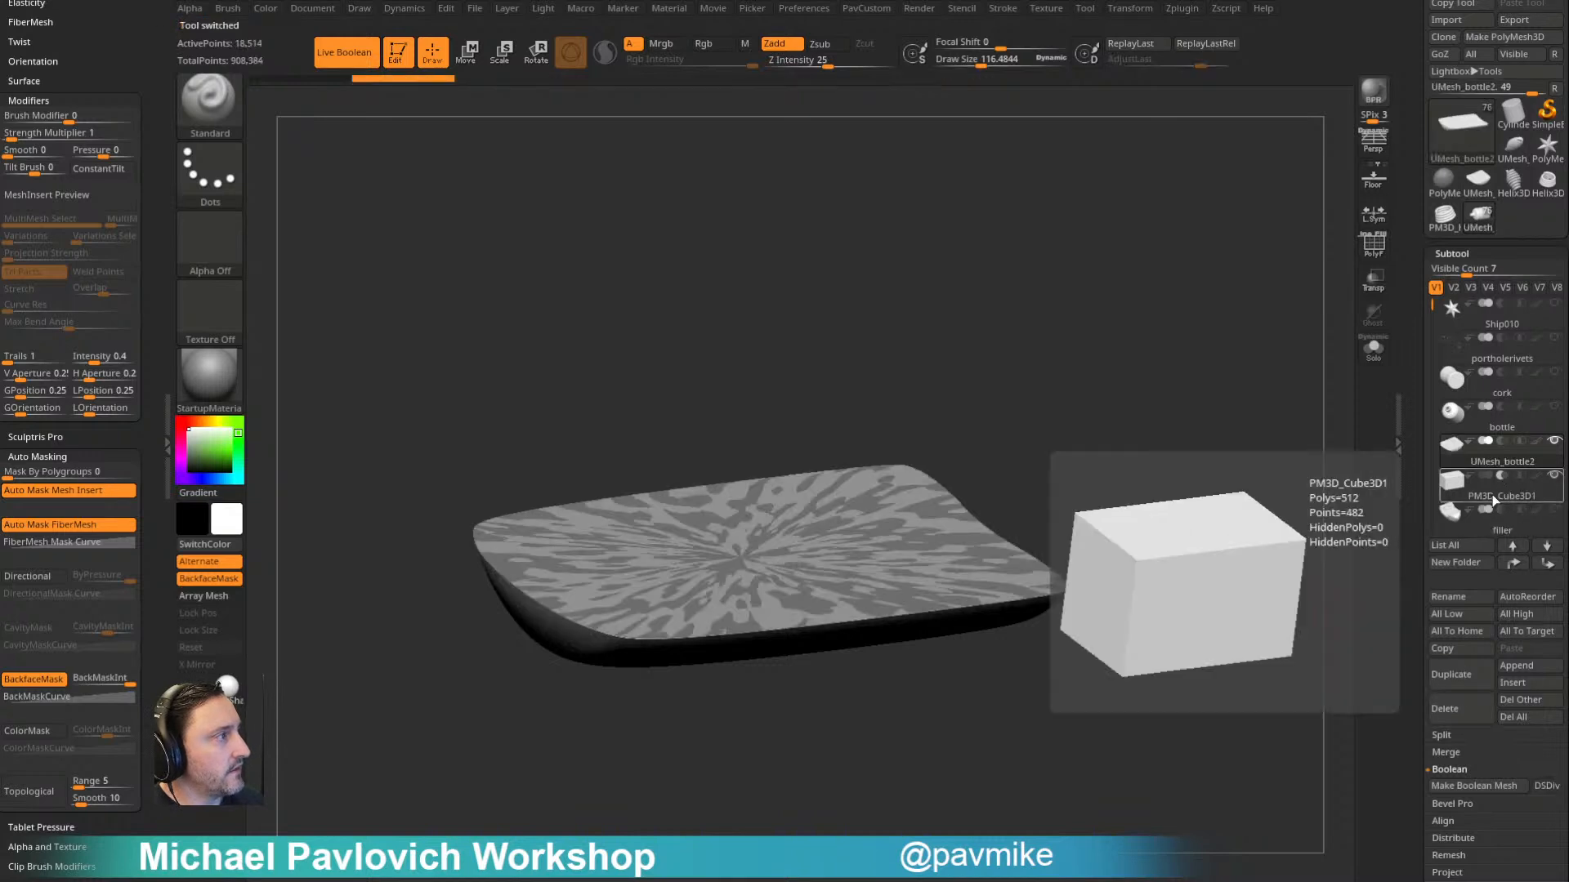
left_click(1458, 710)
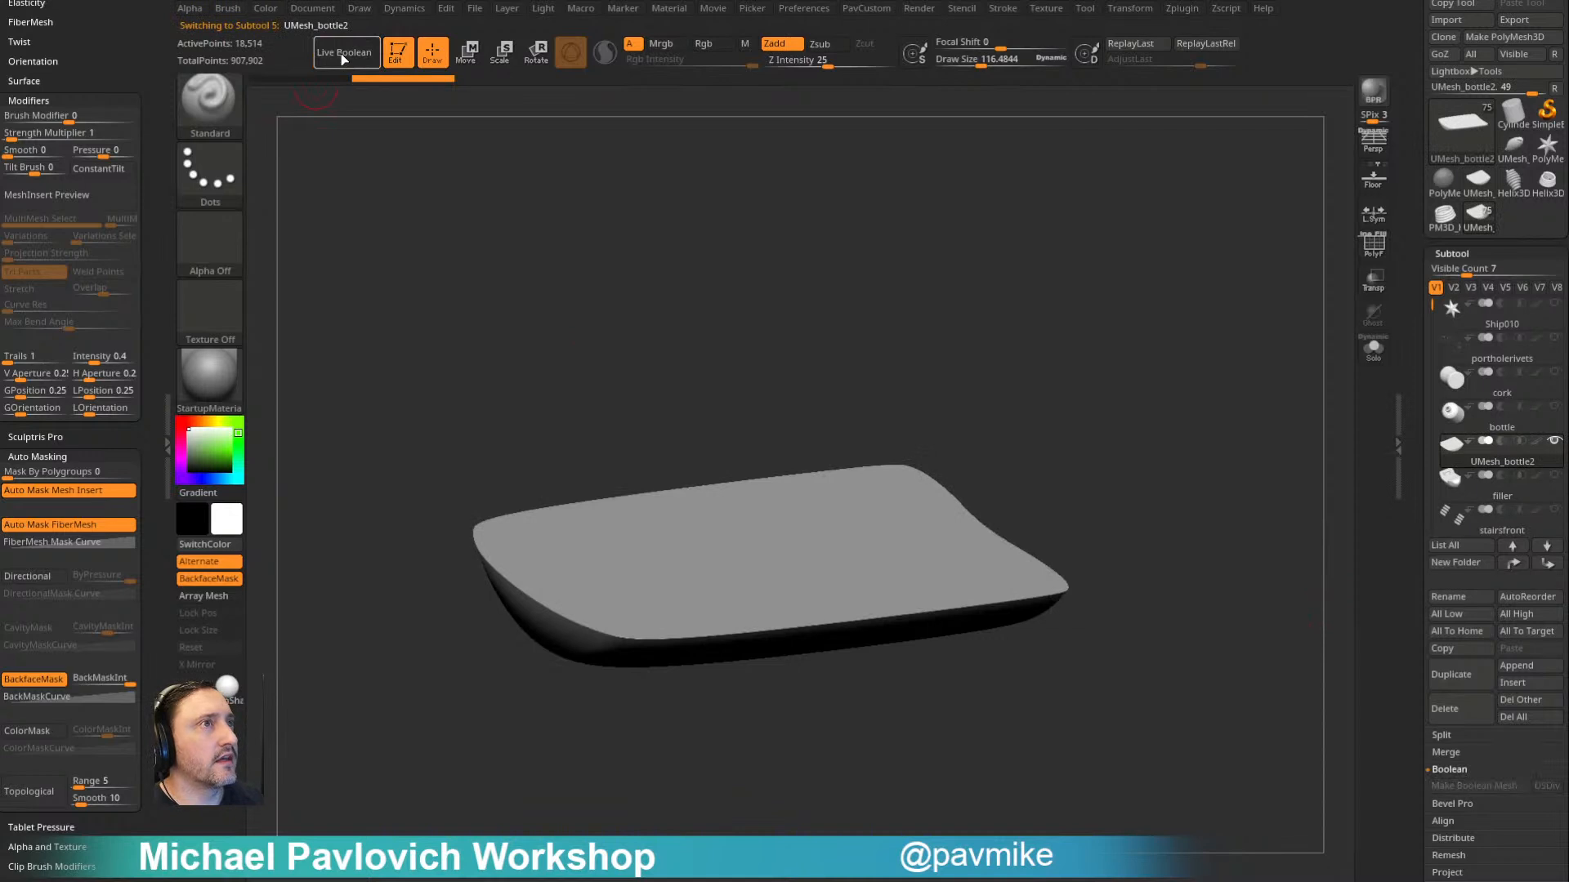
- Turn off Live Boolean, display the polyframe and ZRemesh the Boolean result with Half and KeepGroups enabled
left_click(1375, 247)
left_click_drag(1177, 392, 788, 461)
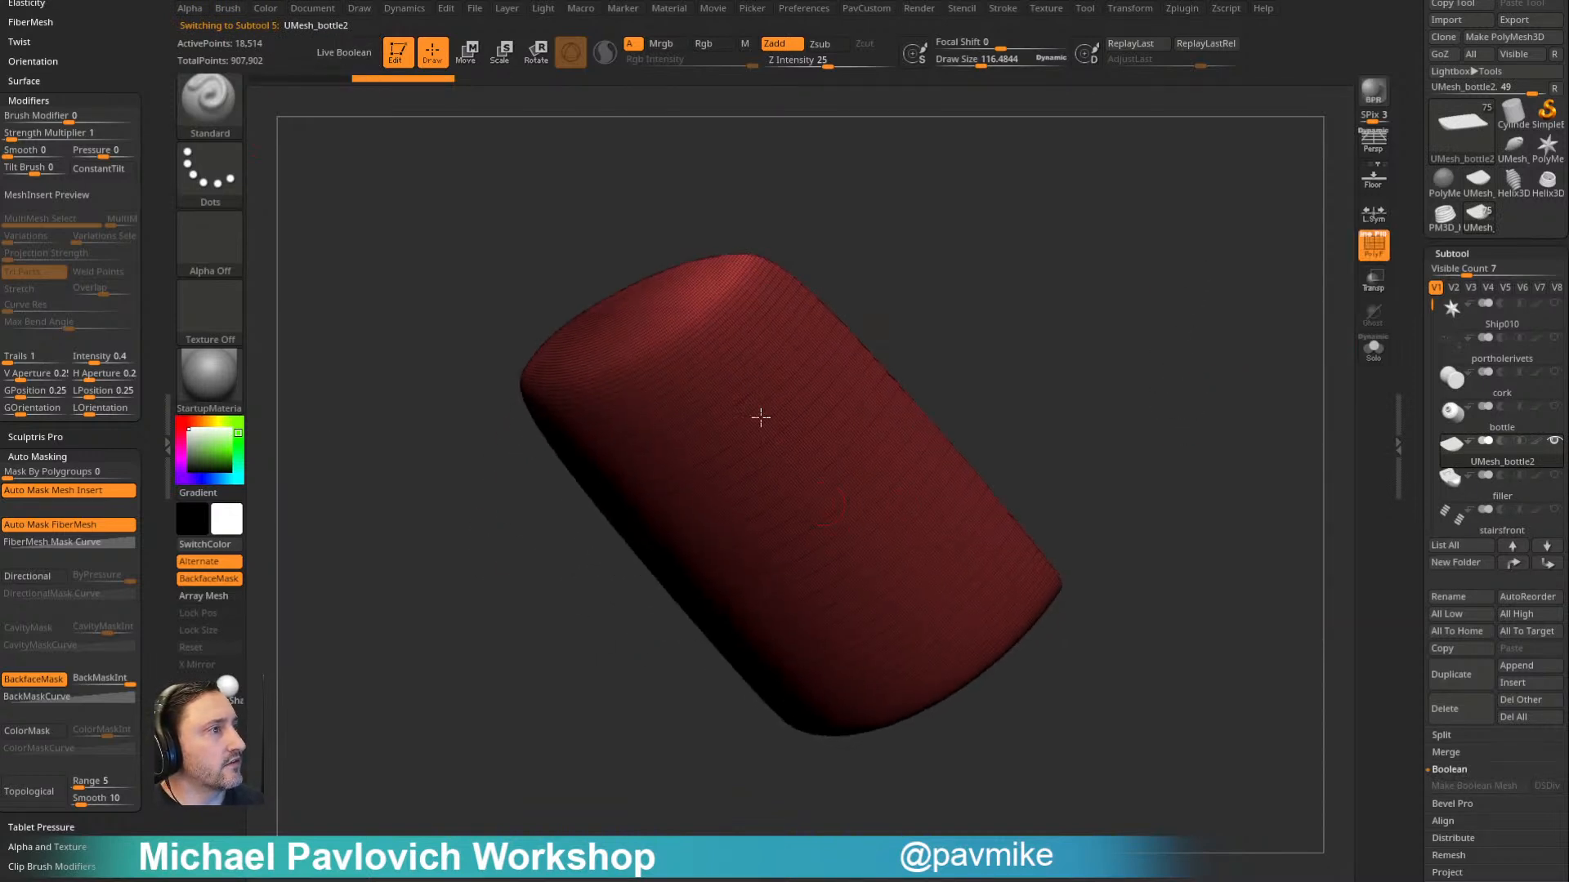
left_click_drag(1077, 319, 1148, 398)
key("3")
left_click(1091, 822)
left_click(1110, 763)
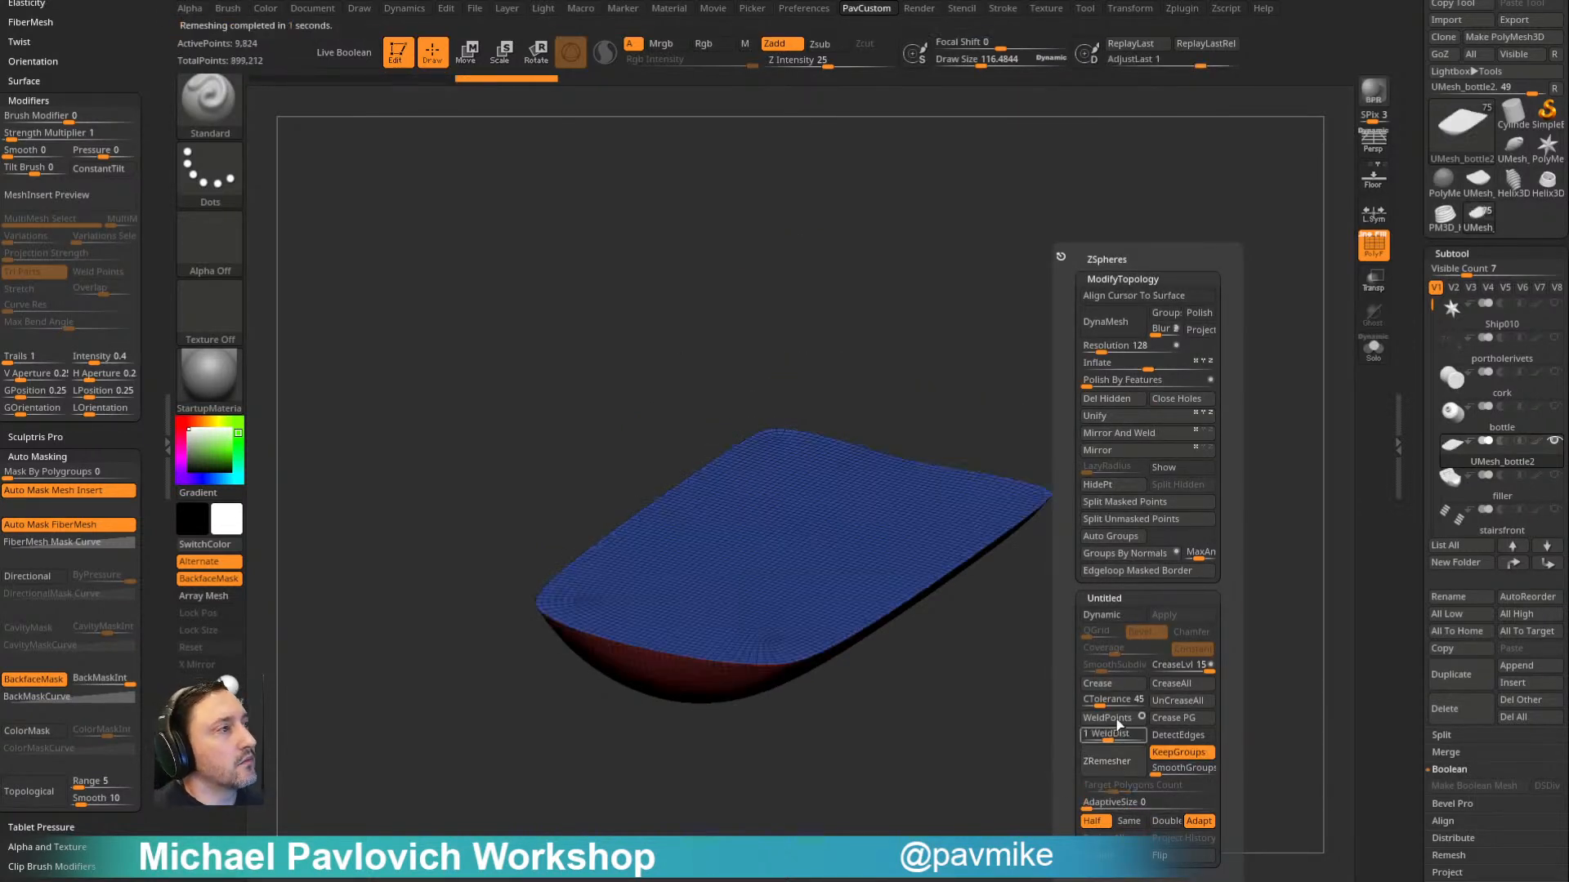
- ZRemesh the new water mesh again to halve its polygon density further
left_click_drag(1106, 393, 1141, 315)
left_click_drag(1125, 411, 1162, 329)
left_click_drag(1226, 381, 1166, 427)
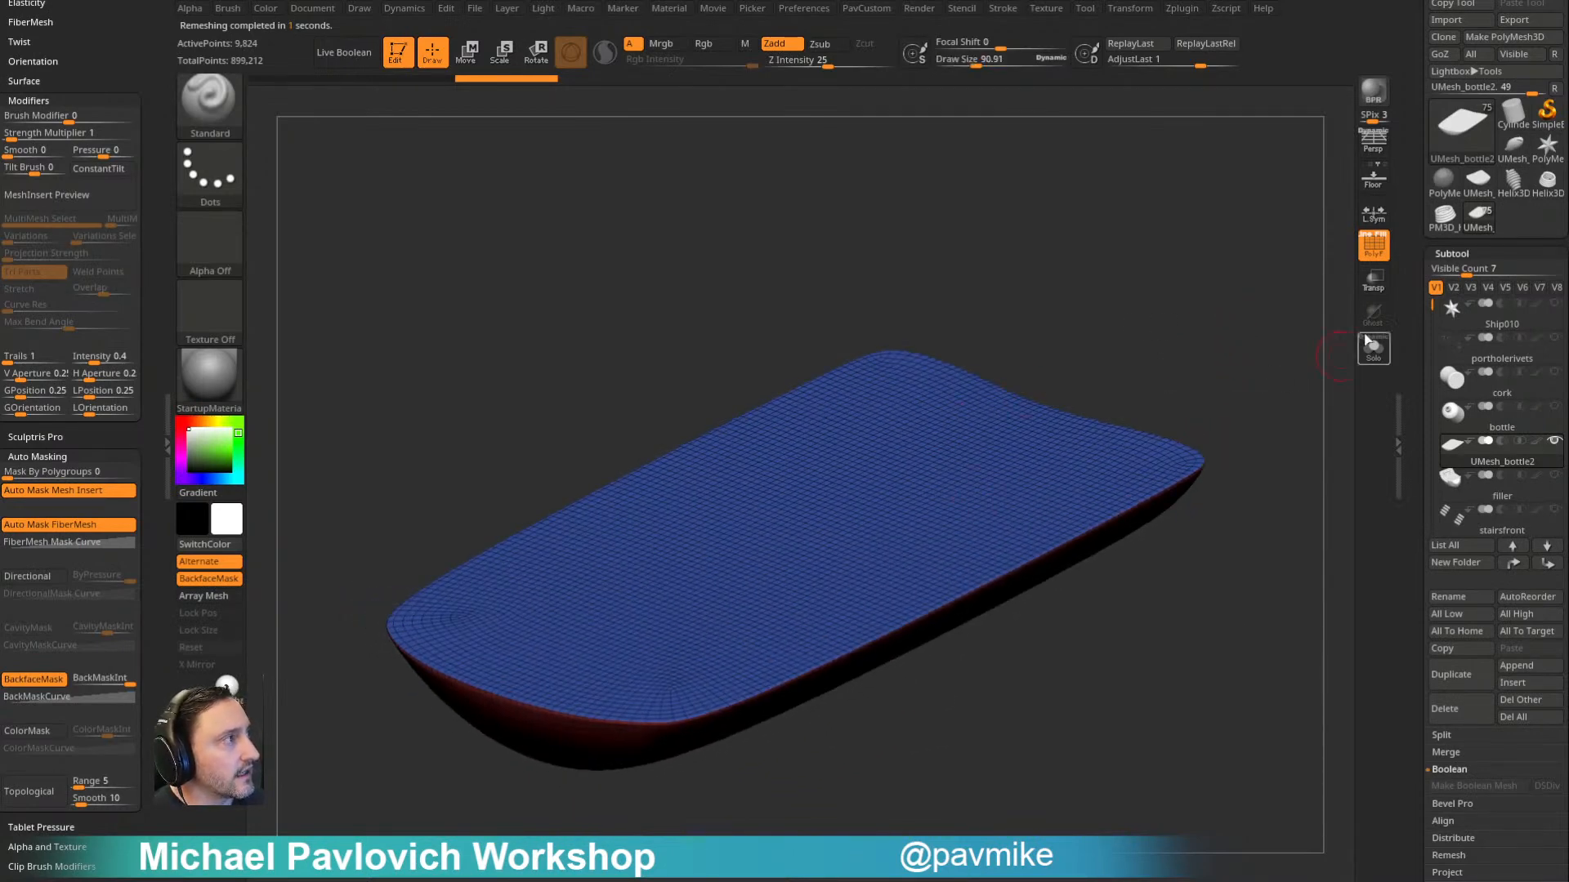
key("3")
left_click(1239, 770)
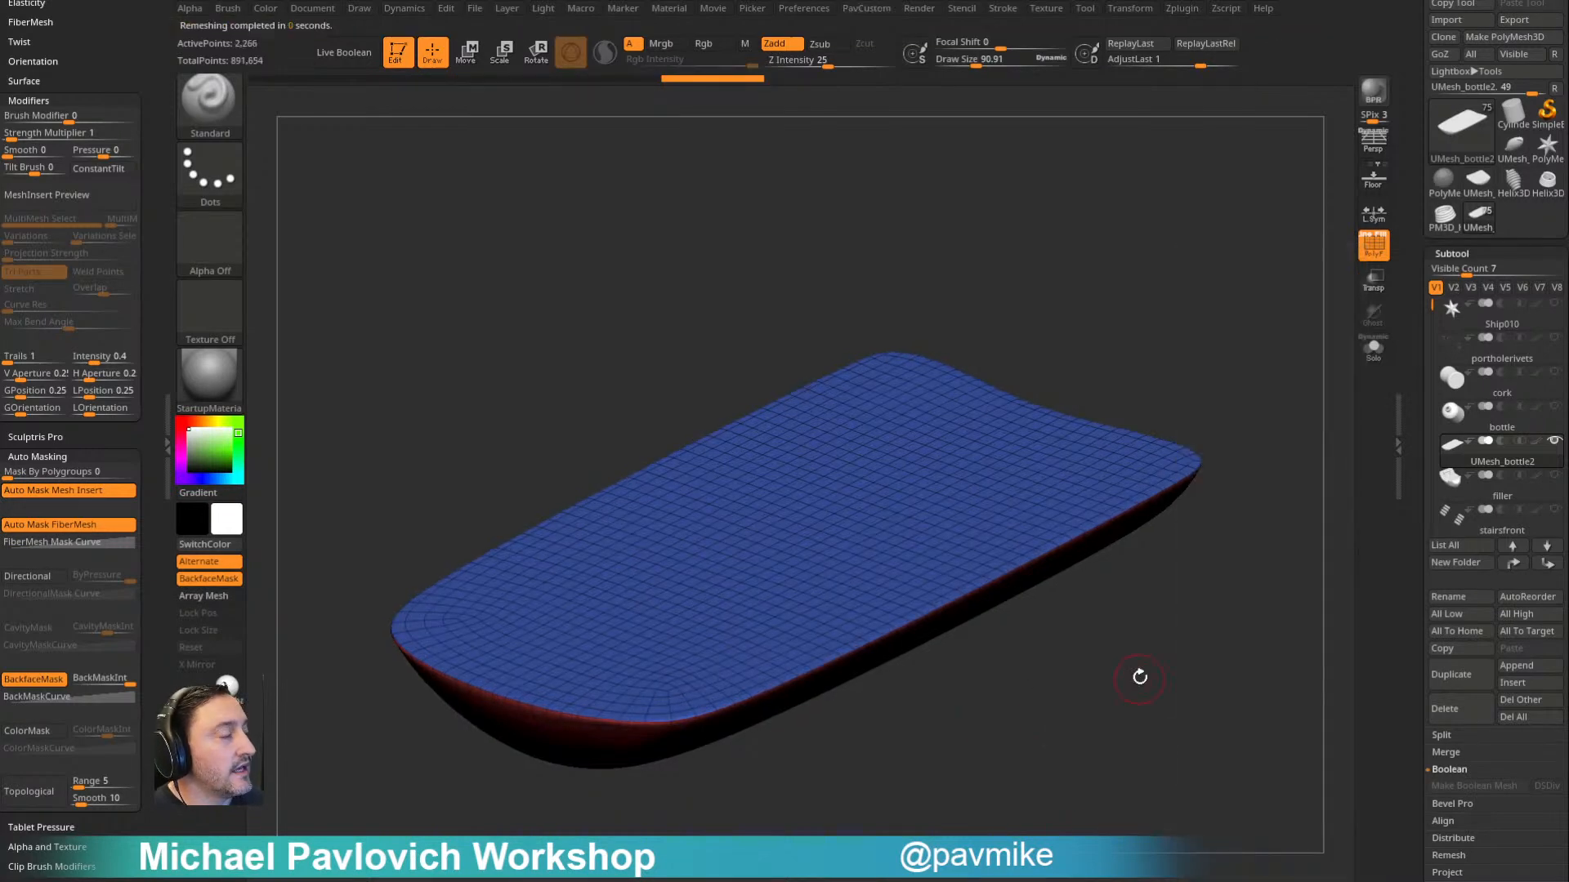
- Reorder the remeshed water mesh in the subtool list, placing it directly below Water
left_click_drag(1195, 564, 1150, 522)
left_click_drag(1238, 384, 1269, 552)
left_click_drag(1258, 422, 1299, 404)
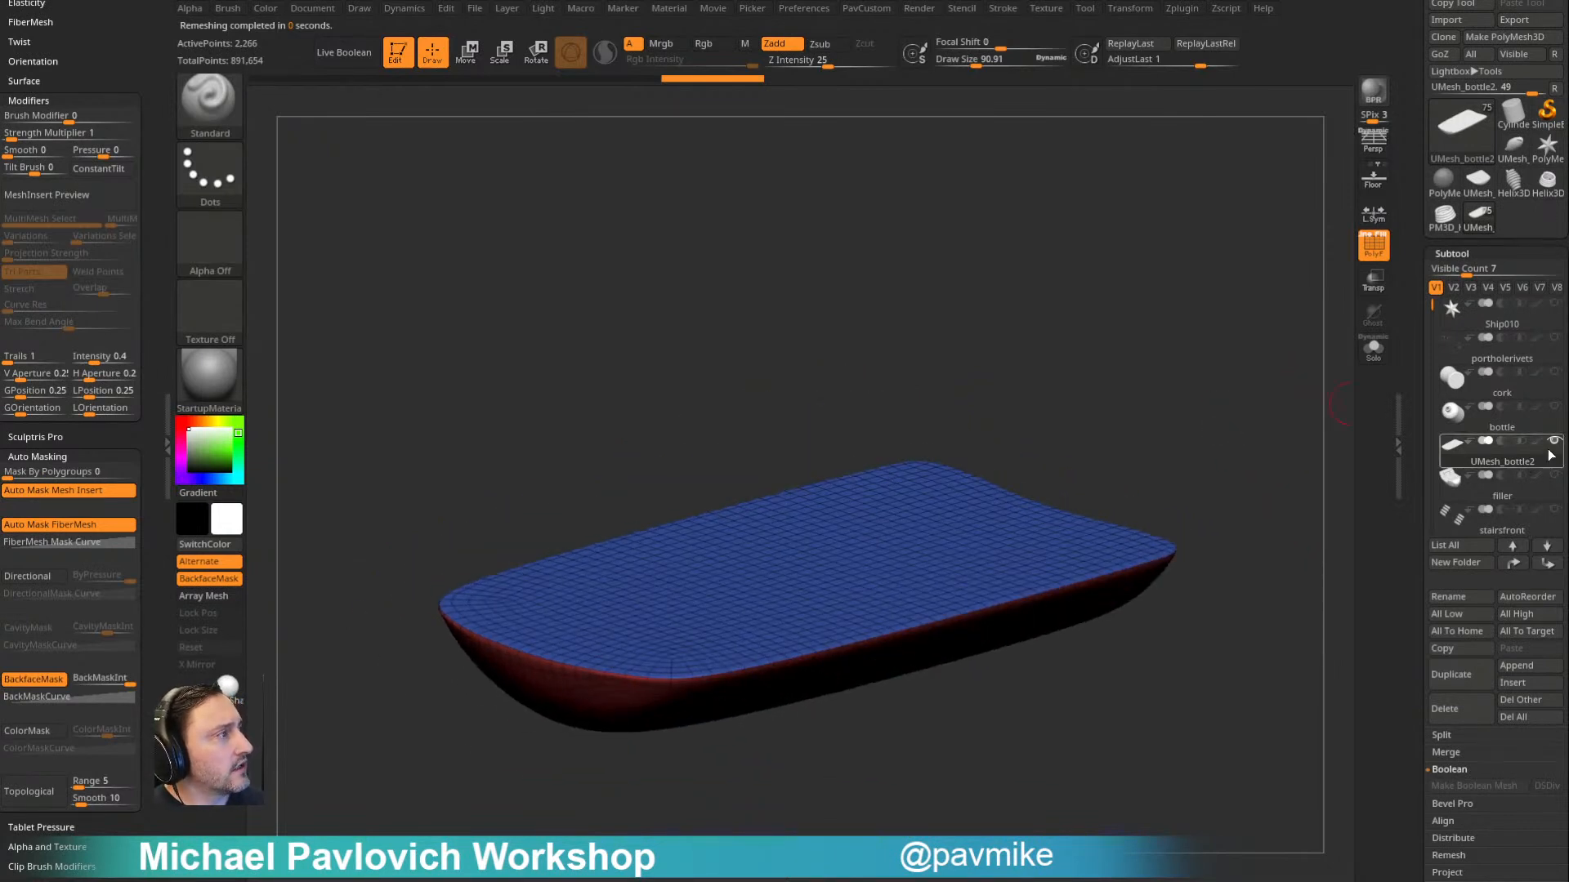
left_click(1548, 564, "shift")
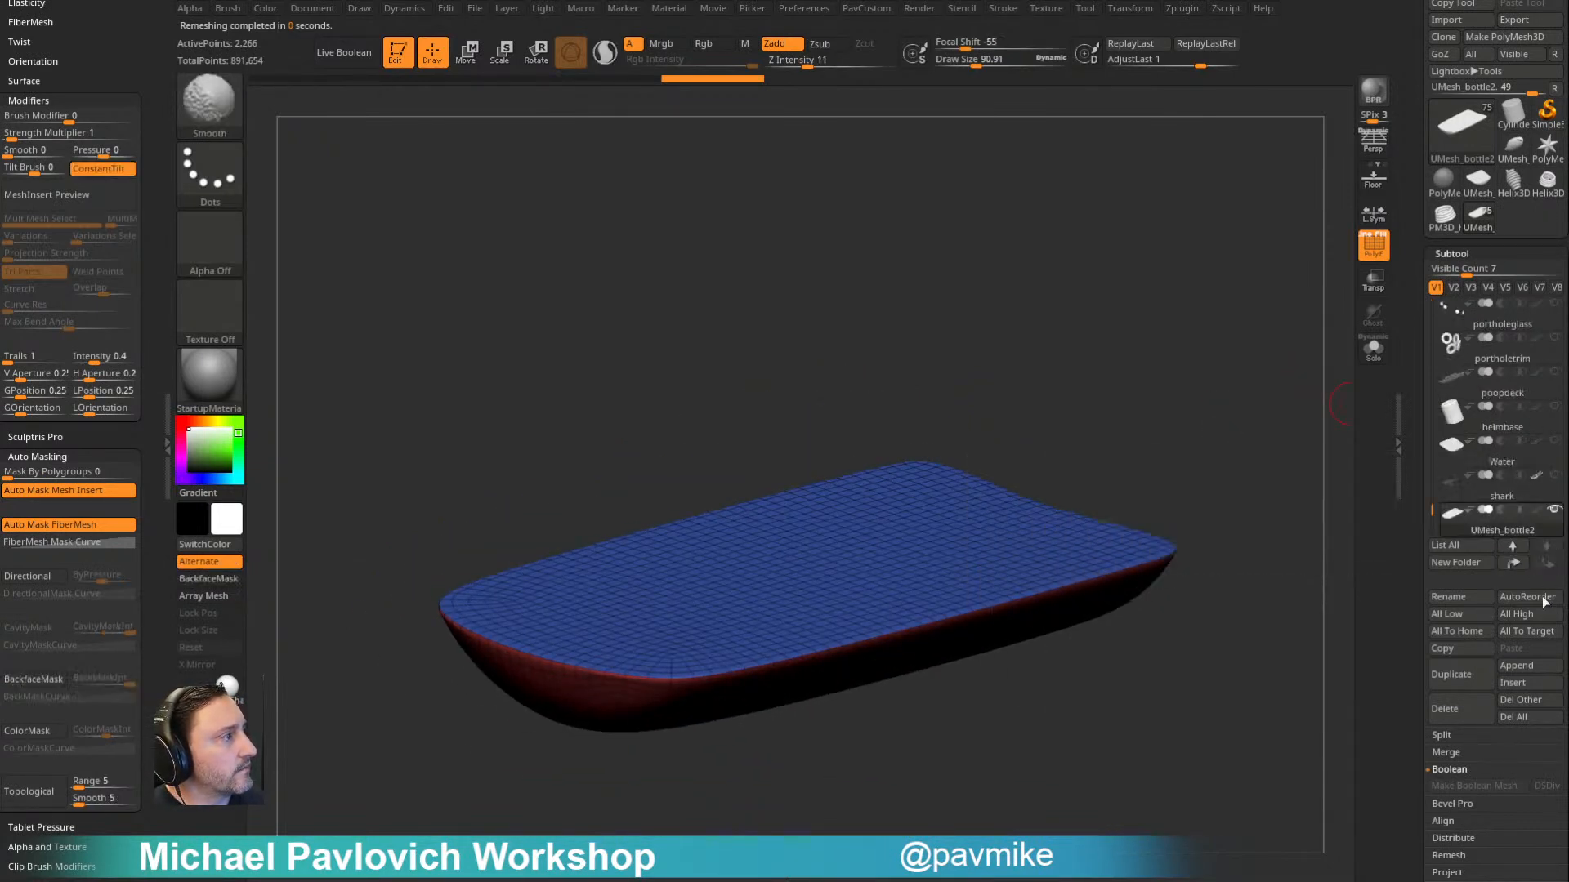
left_click(1525, 562)
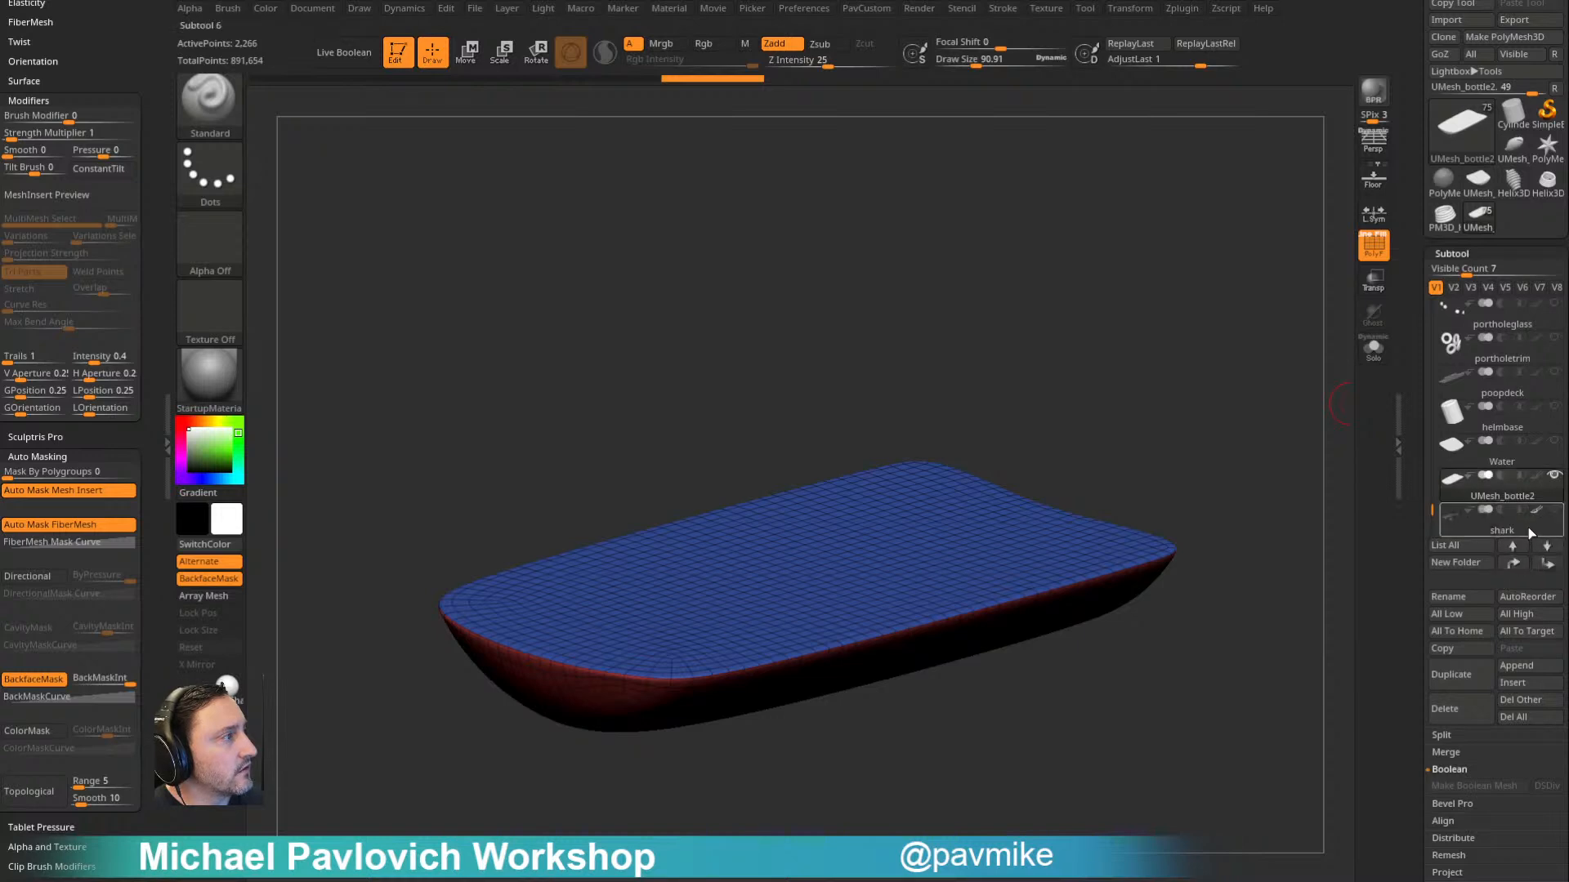
- Rename the existing Water subtool as waterlow
left_click(1503, 451)
left_click(1475, 597)
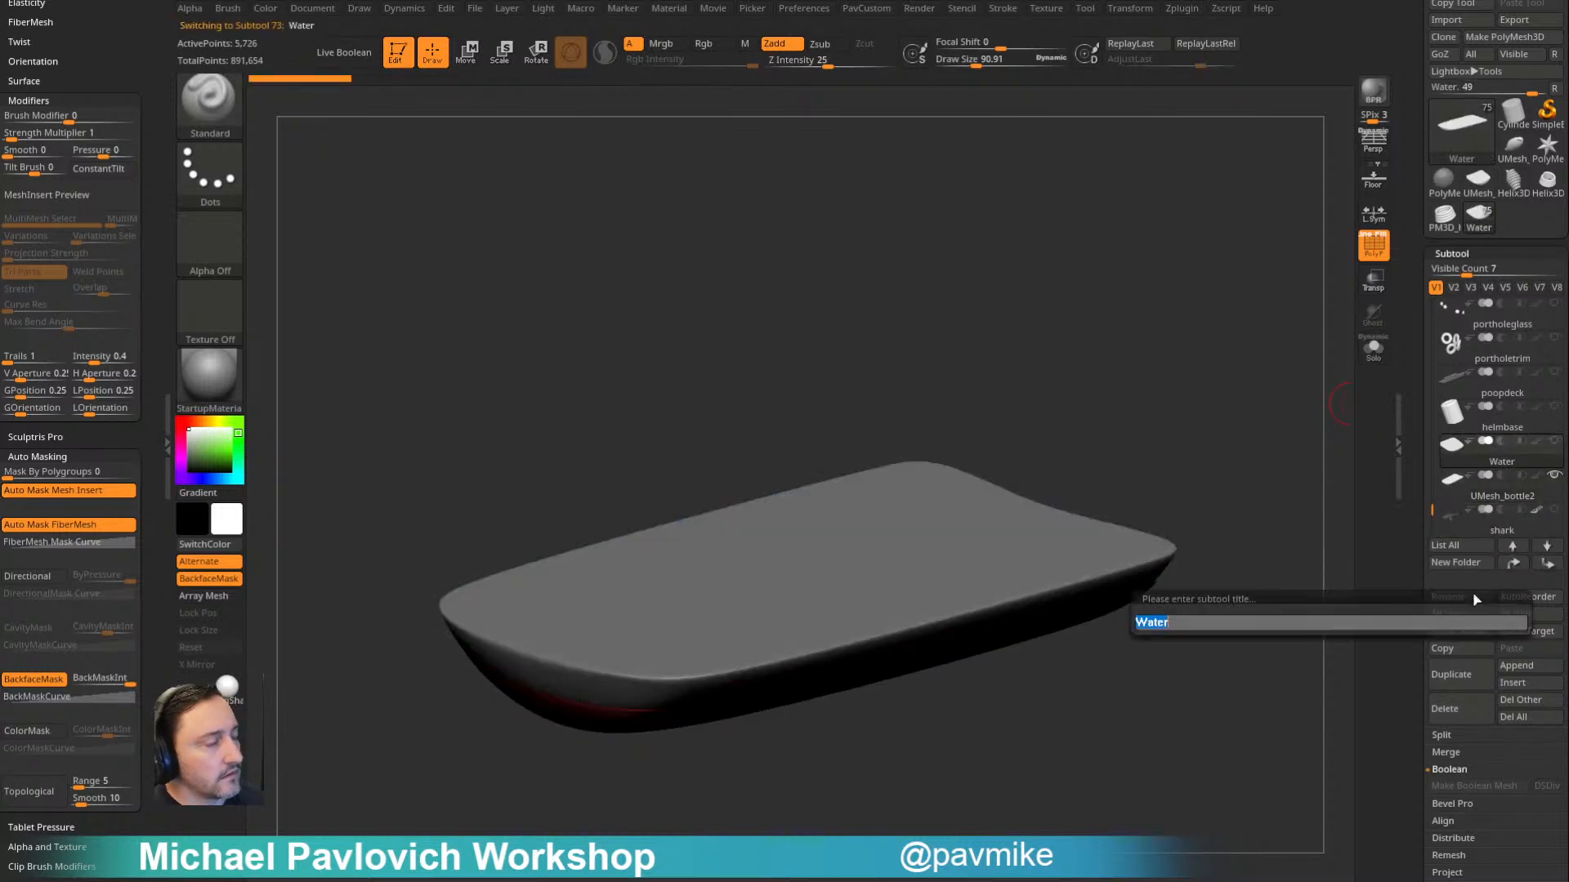
type("waterlow")
key("Return")
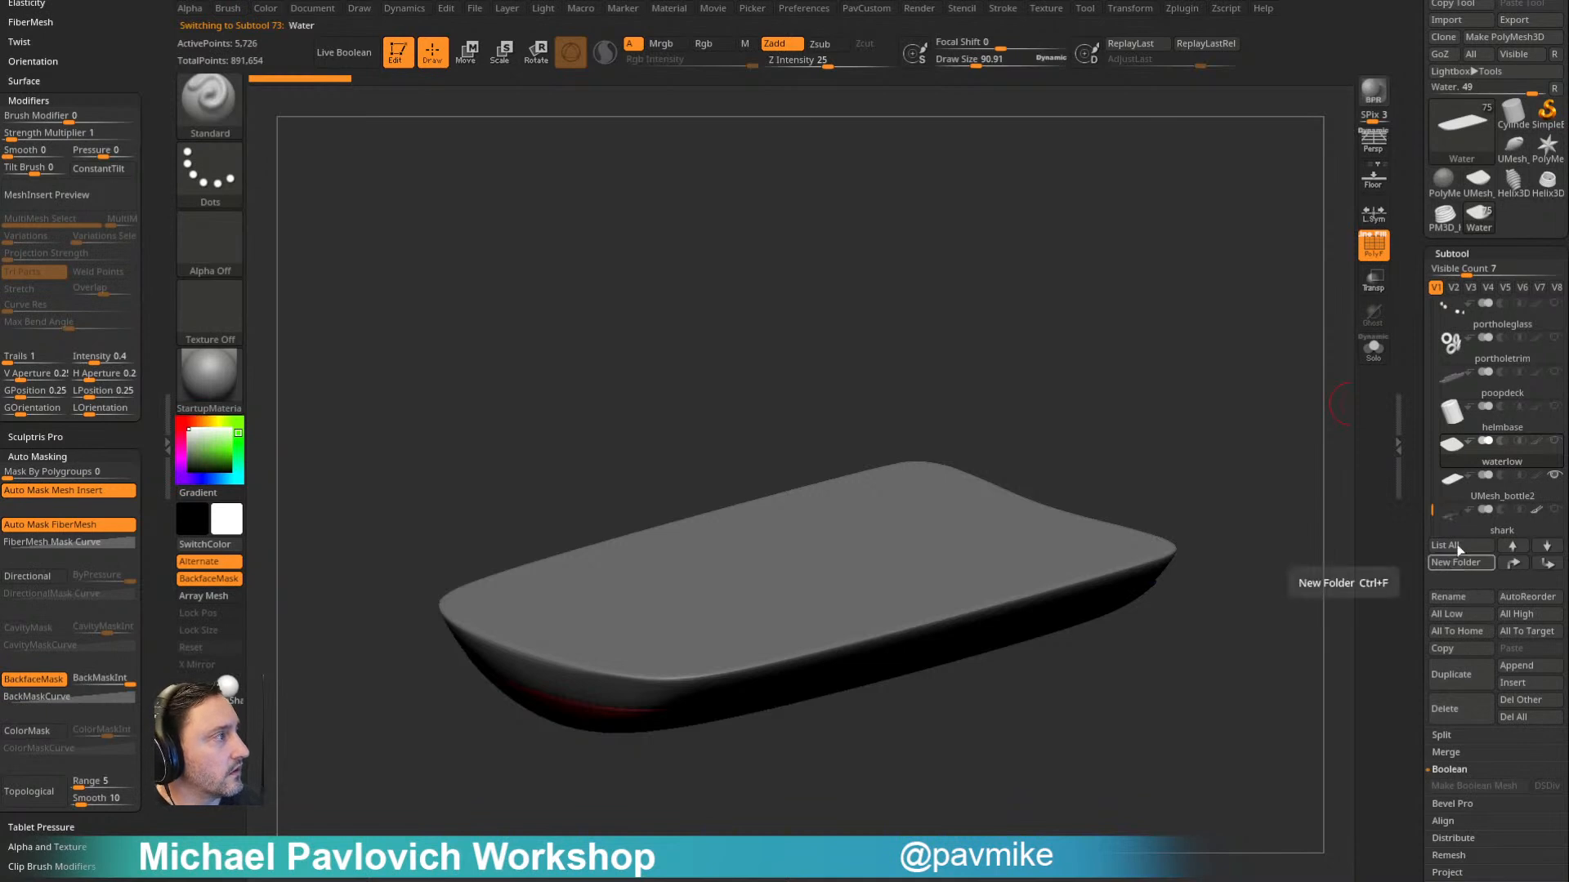
- Rename the remeshed water subtool UMesh_bottle2 as waterhigh
left_click(1485, 497)
left_click(1455, 600)
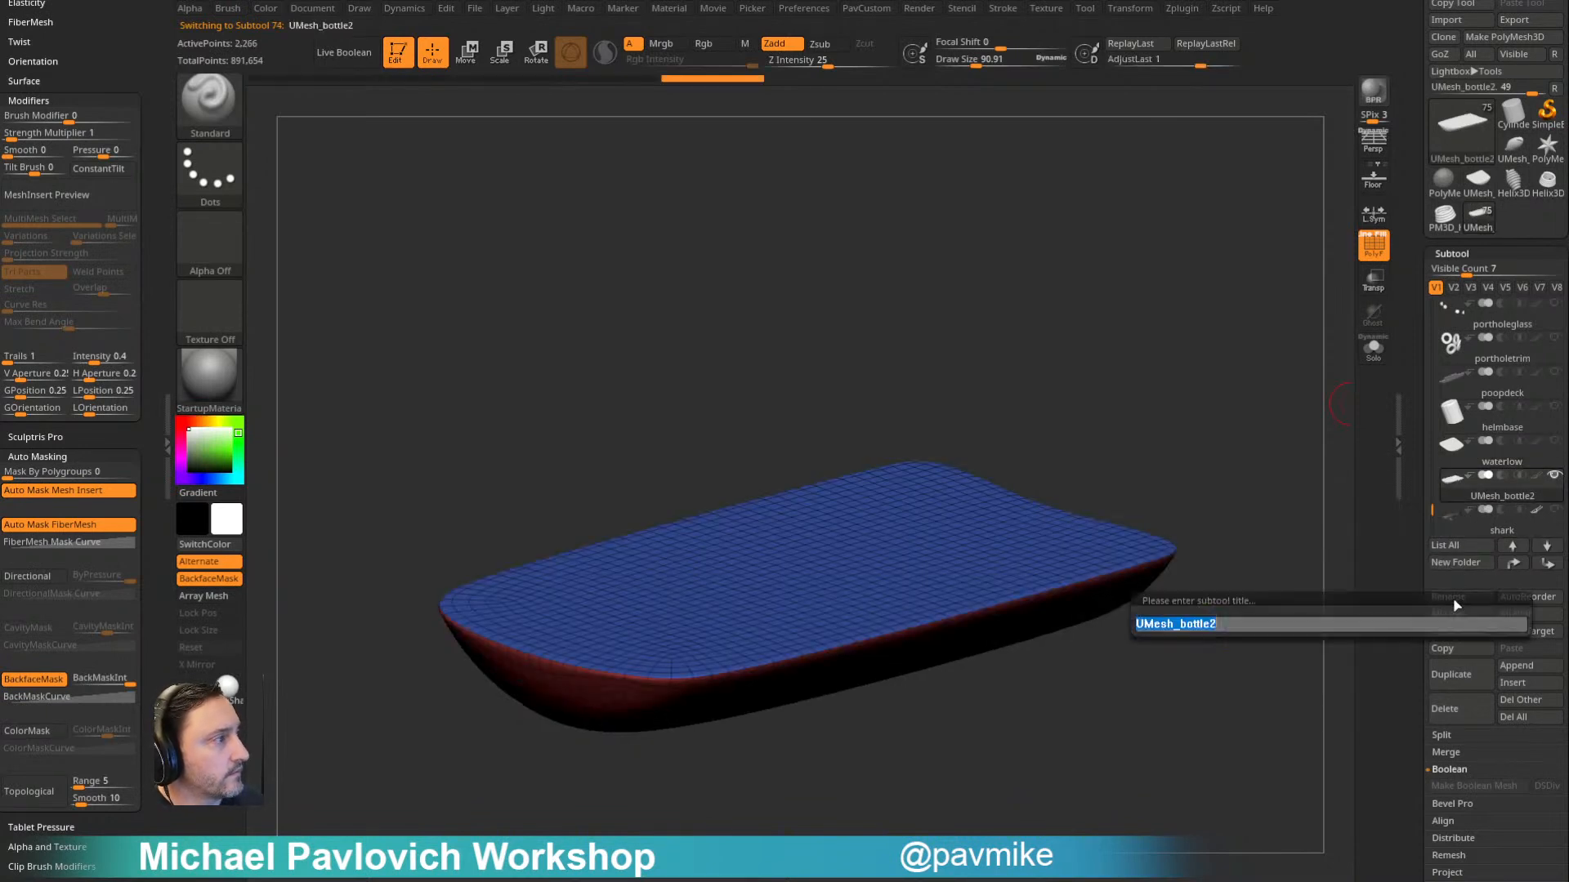
type("waterhigh")
key("Return")
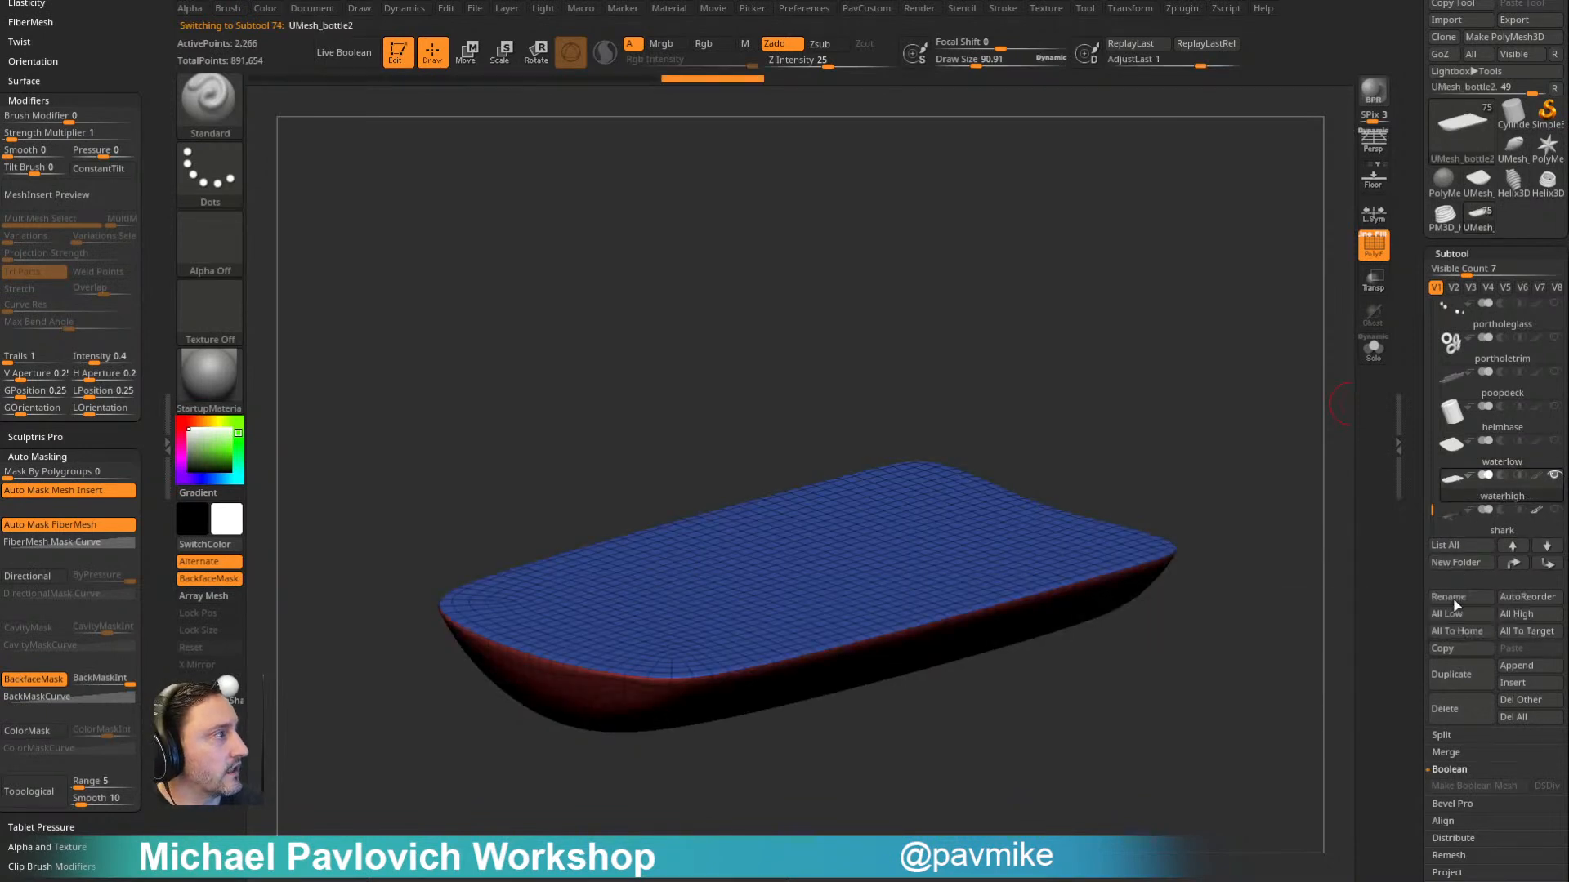
- Unhide the other scene subtools, turn on transparency and hide the bottle and cork
left_click(1554, 475)
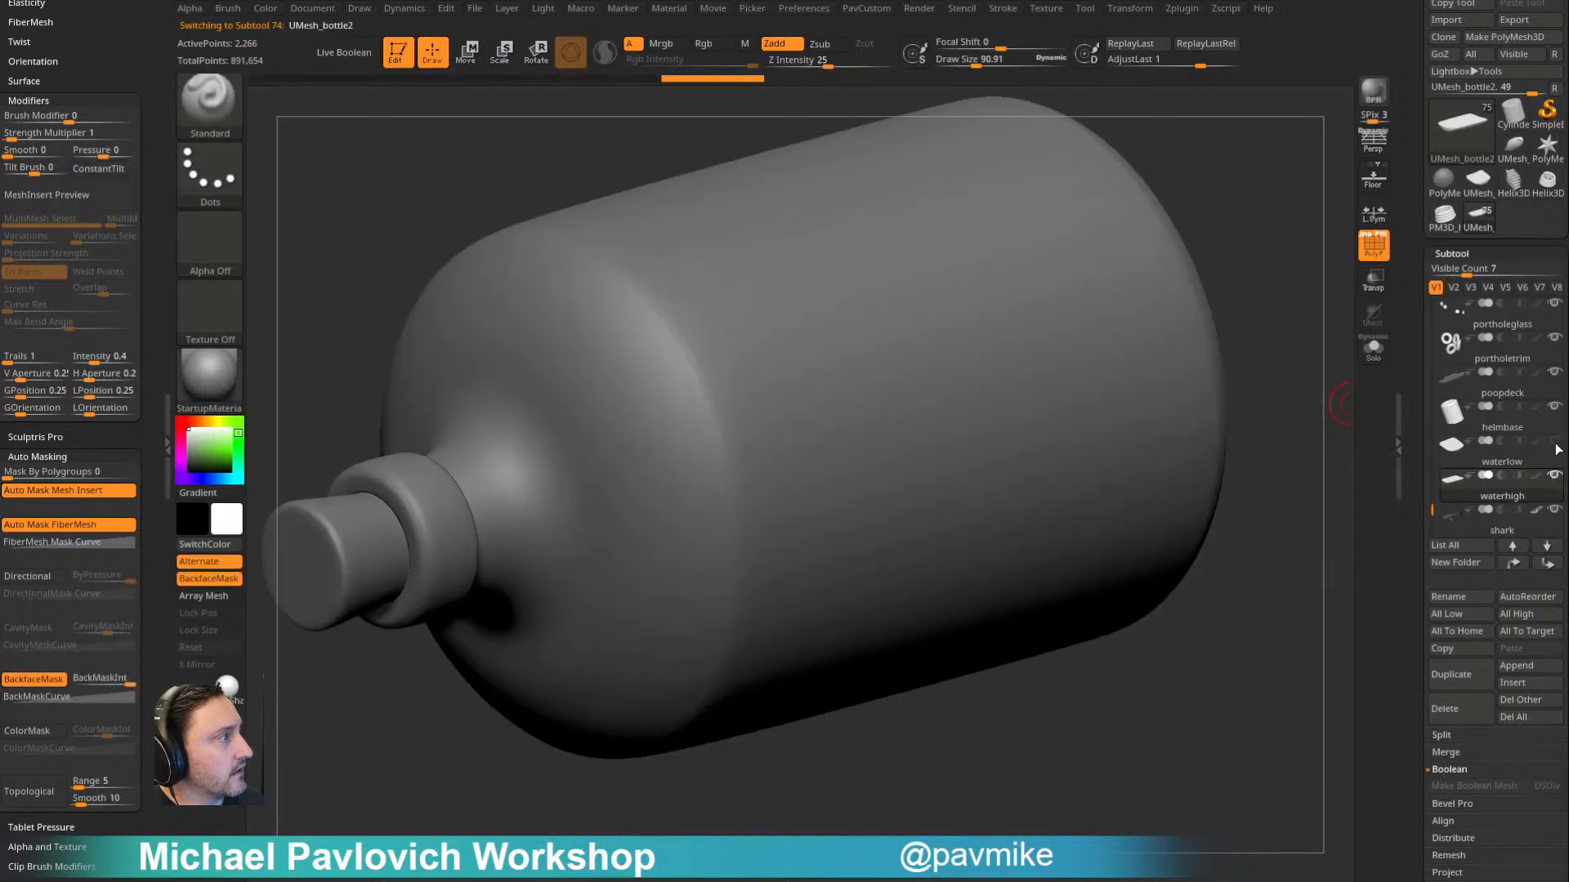
left_click(1373, 282)
left_click_drag(1285, 238, 1352, 252)
left_click_drag(1425, 510, 1411, 298)
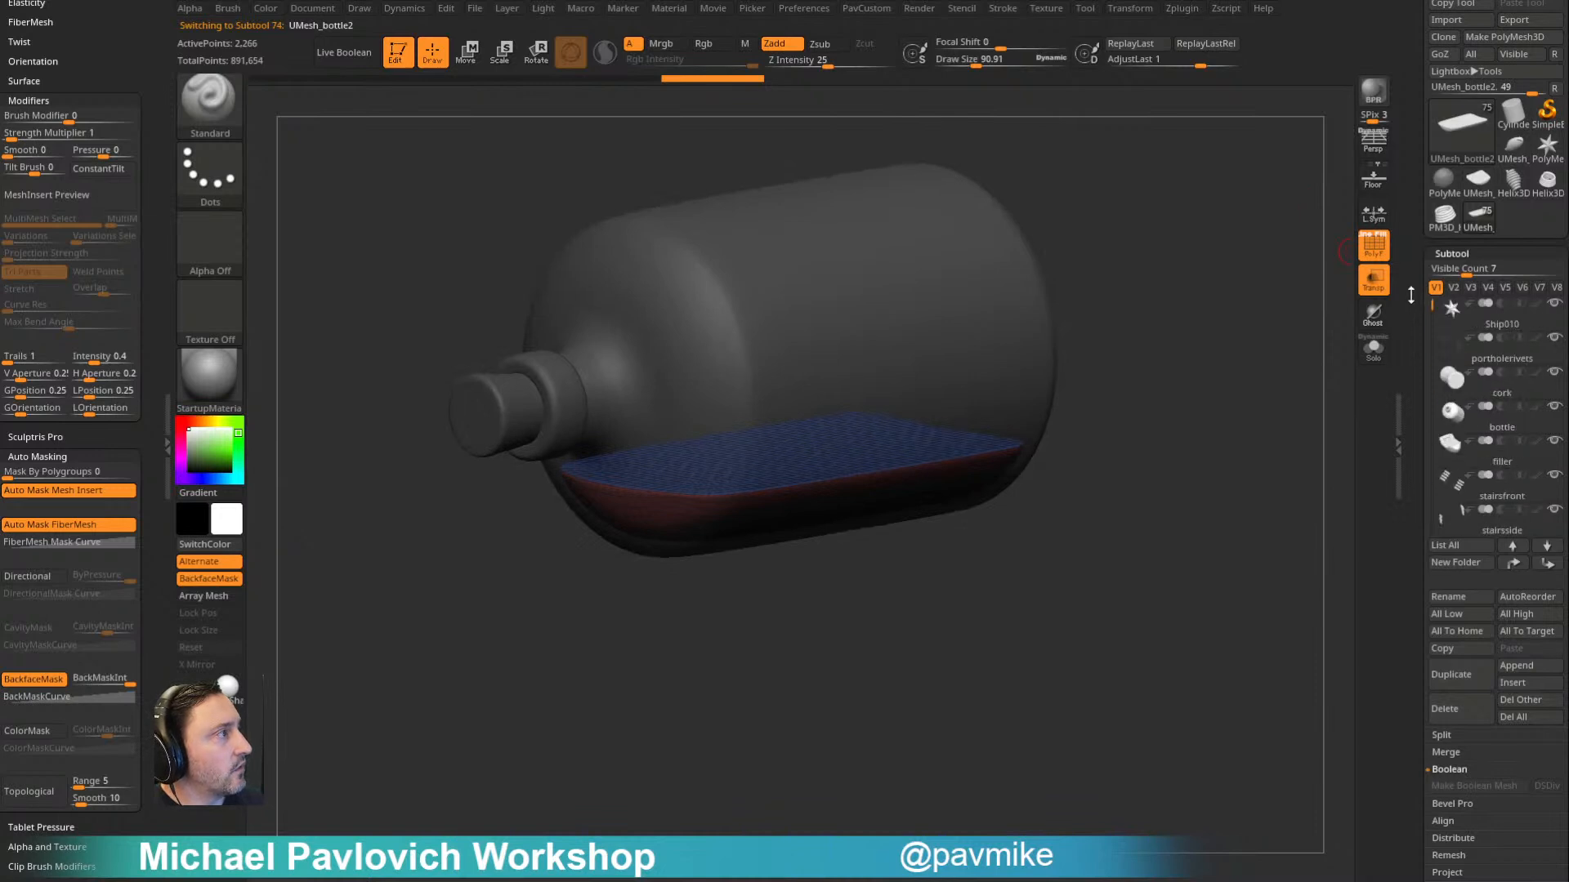
left_click(1502, 427)
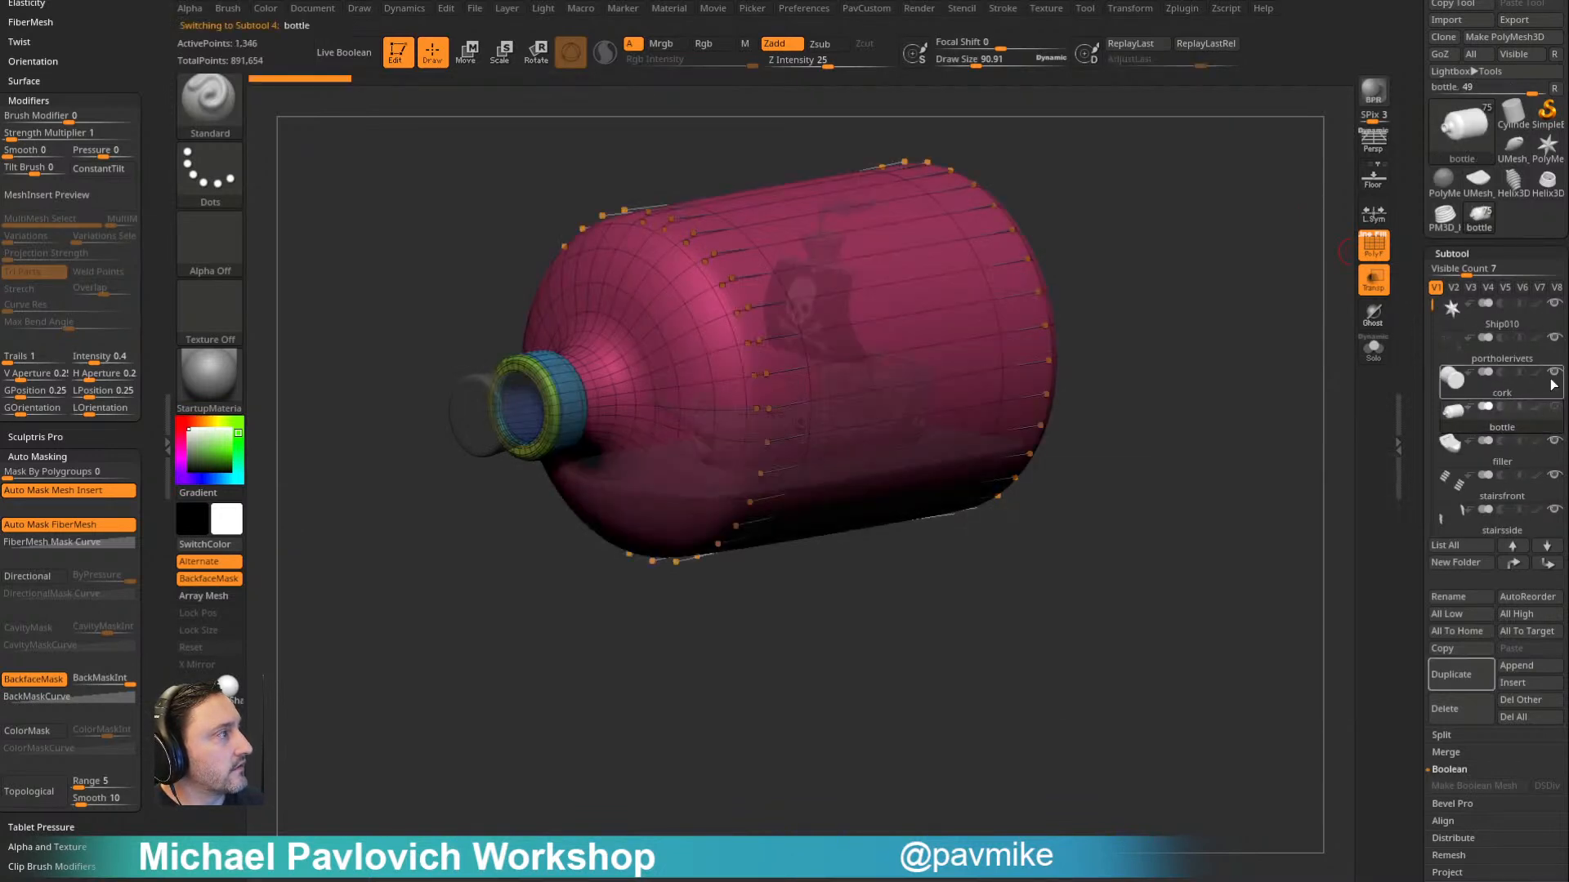
left_click(1507, 452)
- Turn off the polyframe, enable ghosted transparency and select the shark inside the water volume
left_click_drag(1229, 351, 1194, 344, "shift")
left_click(1374, 246)
left_click(1373, 281)
left_click_drag(1259, 288, 1283, 400)
left_click(1373, 281)
mouse_move(1232, 455)
left_mouse_down("alt")
mouse_move(1225, 387)
mouse_move(1323, 353)
mouse_move(1038, 656)
mouse_move(1004, 634)
mouse_move(1047, 621)
mouse_move(998, 550)
left_mouse_up("alt")
left_click(1373, 315)
left_click(973, 585, "alt")
key("w")
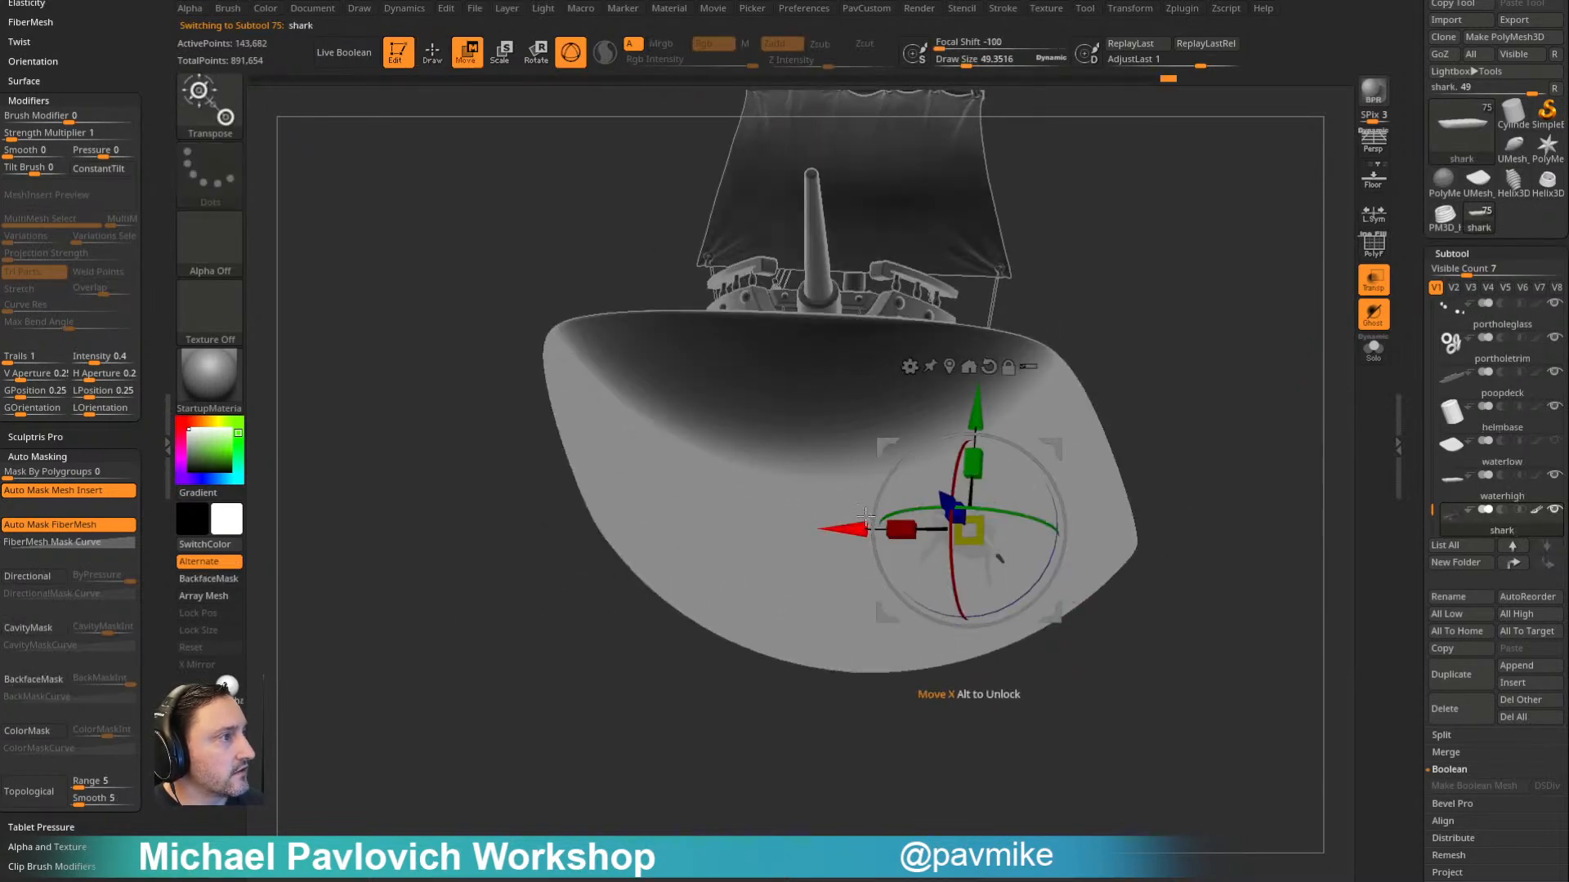
key("q")
- Hide waterhigh and reposition the shark alongside the ship's hull with the Move gizmo
mouse_move(1260, 350)
left_mouse_down()
mouse_move(1168, 413)
mouse_move(1181, 458)
mouse_move(1264, 332)
mouse_move(1226, 409)
left_mouse_up()
left_click(1506, 477)
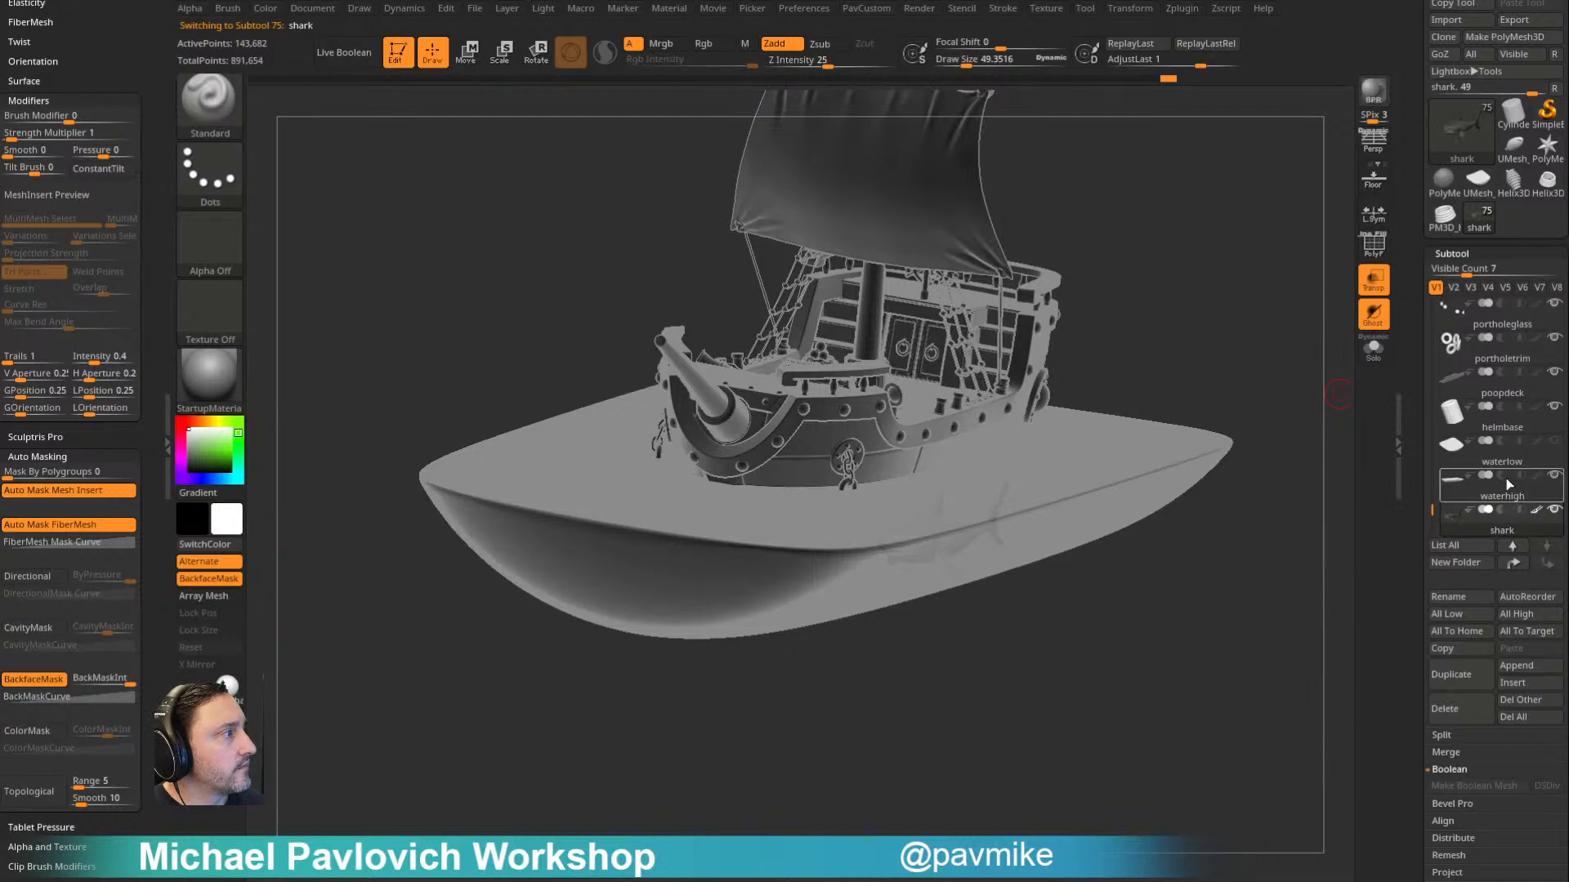
left_click(1503, 414)
left_click_drag(1267, 539, 1232, 528)
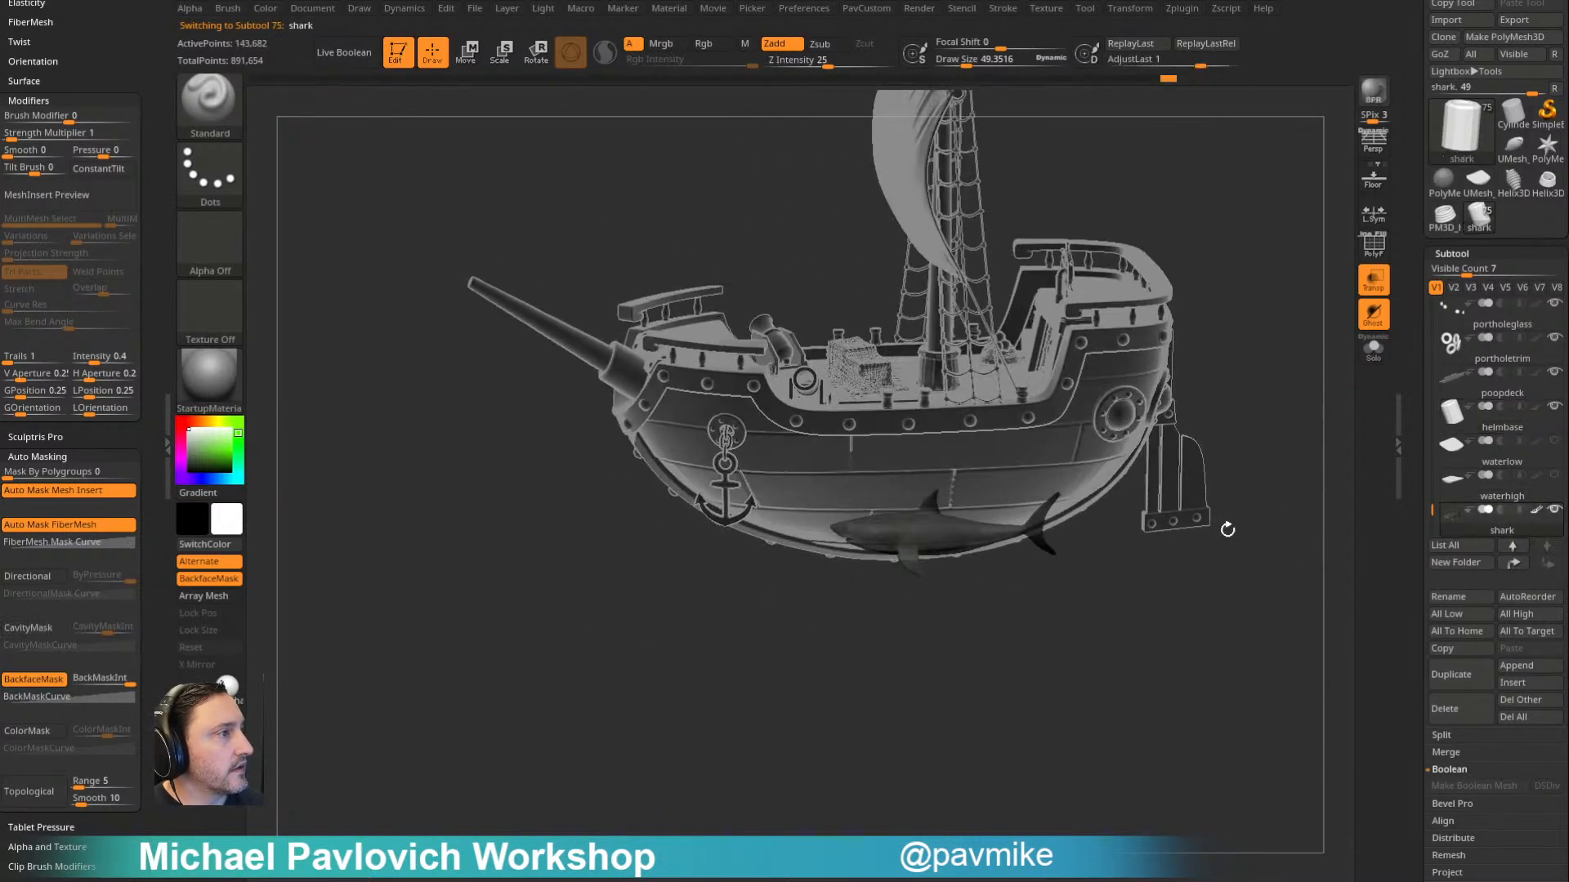
left_click(945, 531, "alt")
key("w")
left_click_drag(850, 691, 1088, 663)
left_click_drag(773, 487, 781, 491)
left_click_drag(1164, 600, 1038, 500)
left_click_drag(772, 571, 925, 516)
left_click_drag(973, 697, 1205, 605)
- Show the waterhigh subtool again and turn off transparency
left_click(1554, 476)
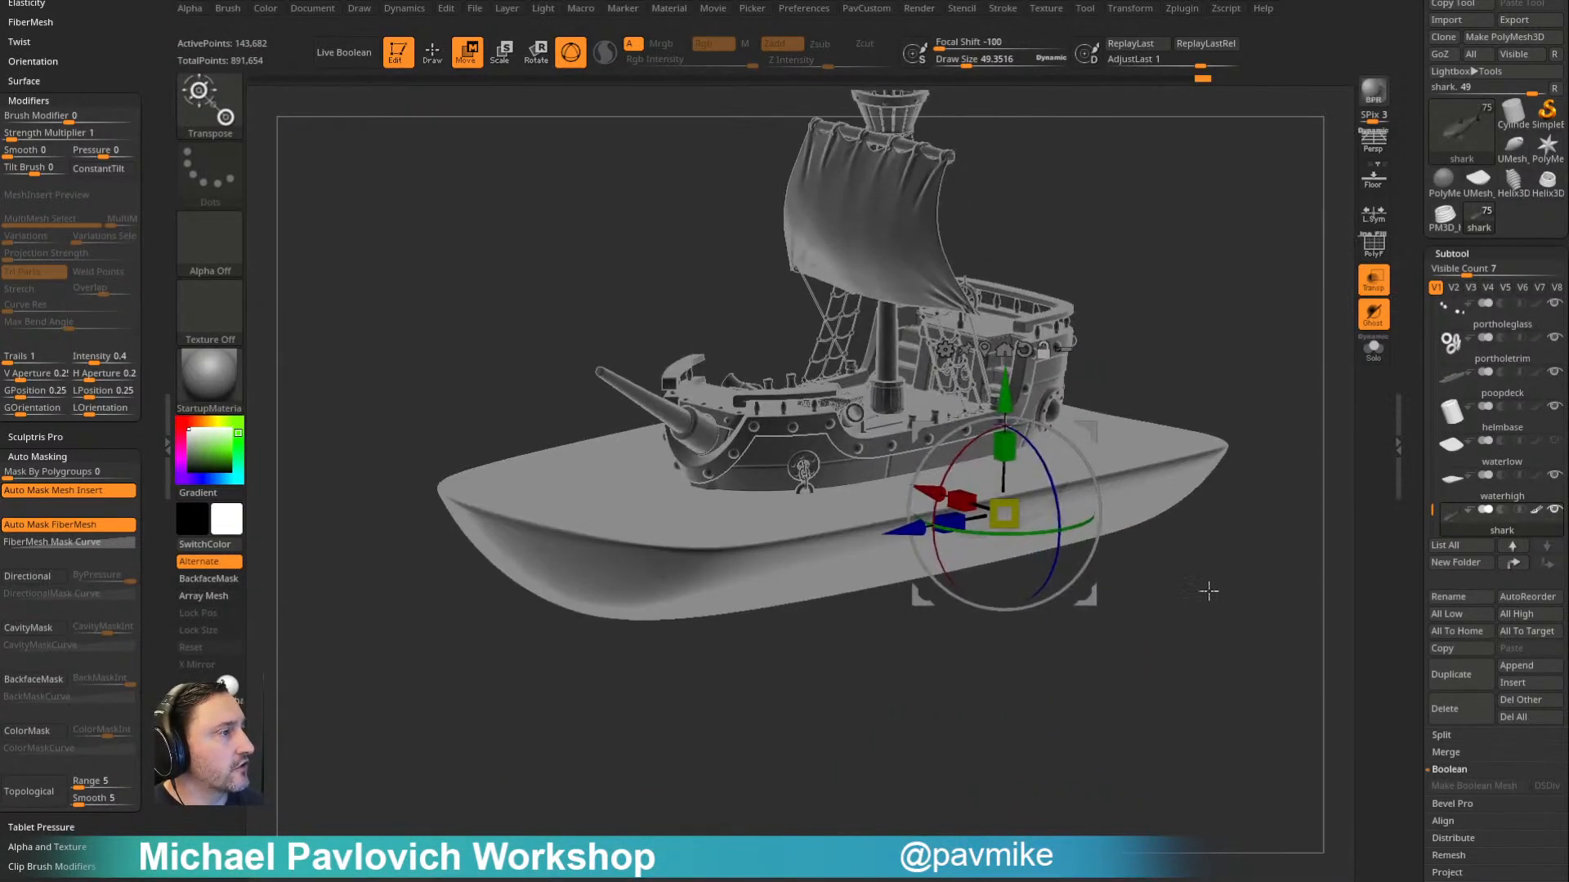
left_click(1376, 281)
mouse_move(1289, 313)
left_mouse_down()
mouse_move(1291, 271)
mouse_move(1289, 289)
left_mouse_up()
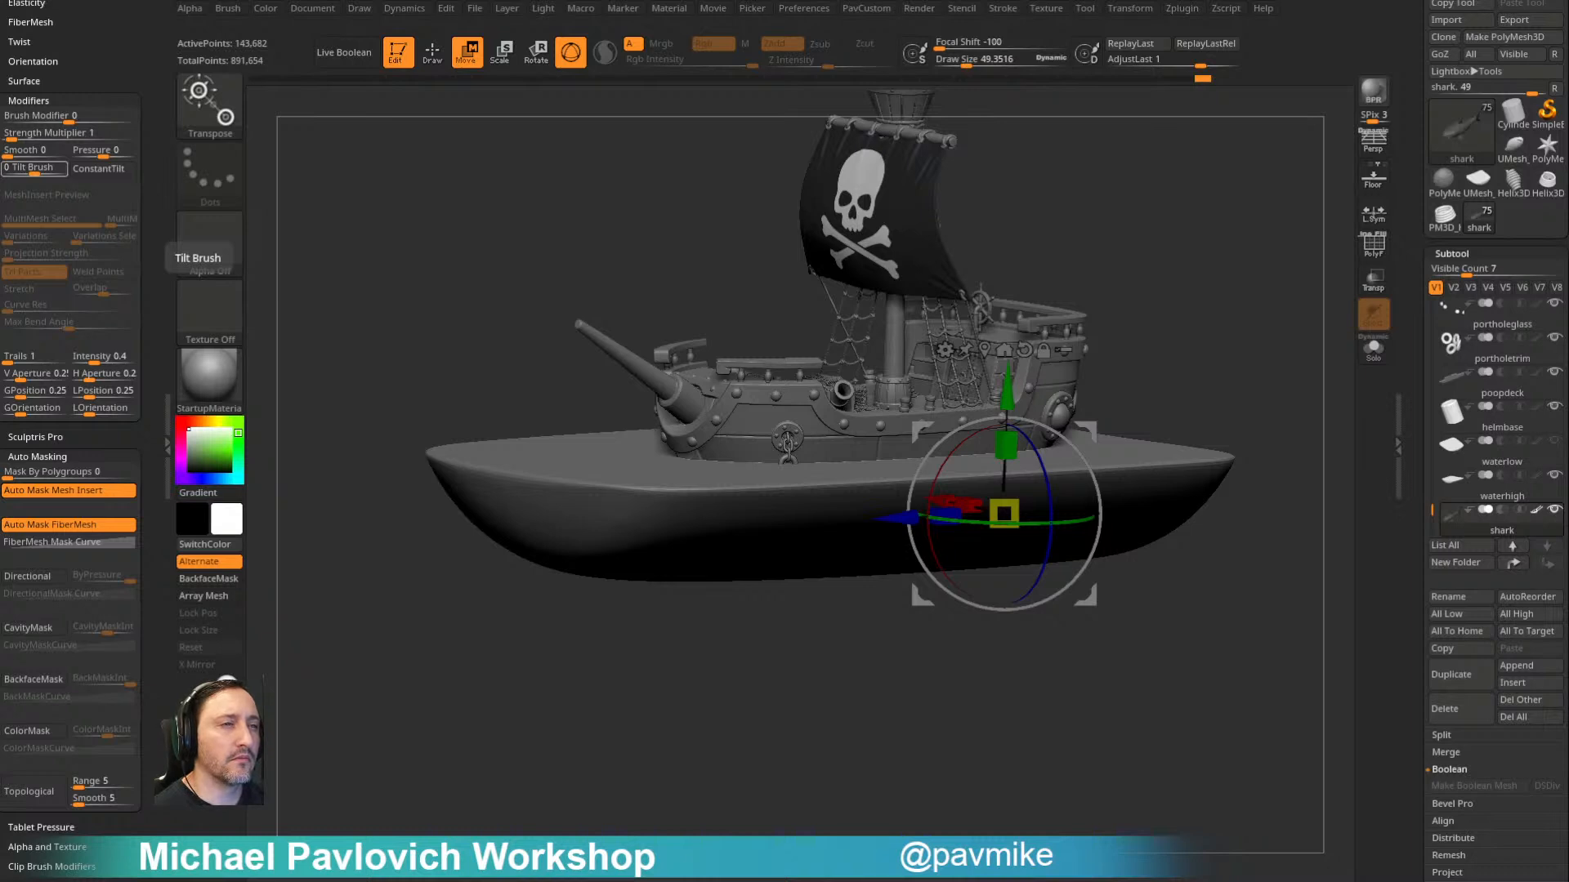
- Open the ZRemesher settings in the Geometry options and review where the remeshing controls are found
left_click_drag(1043, 724, 1054, 571)
key("1")
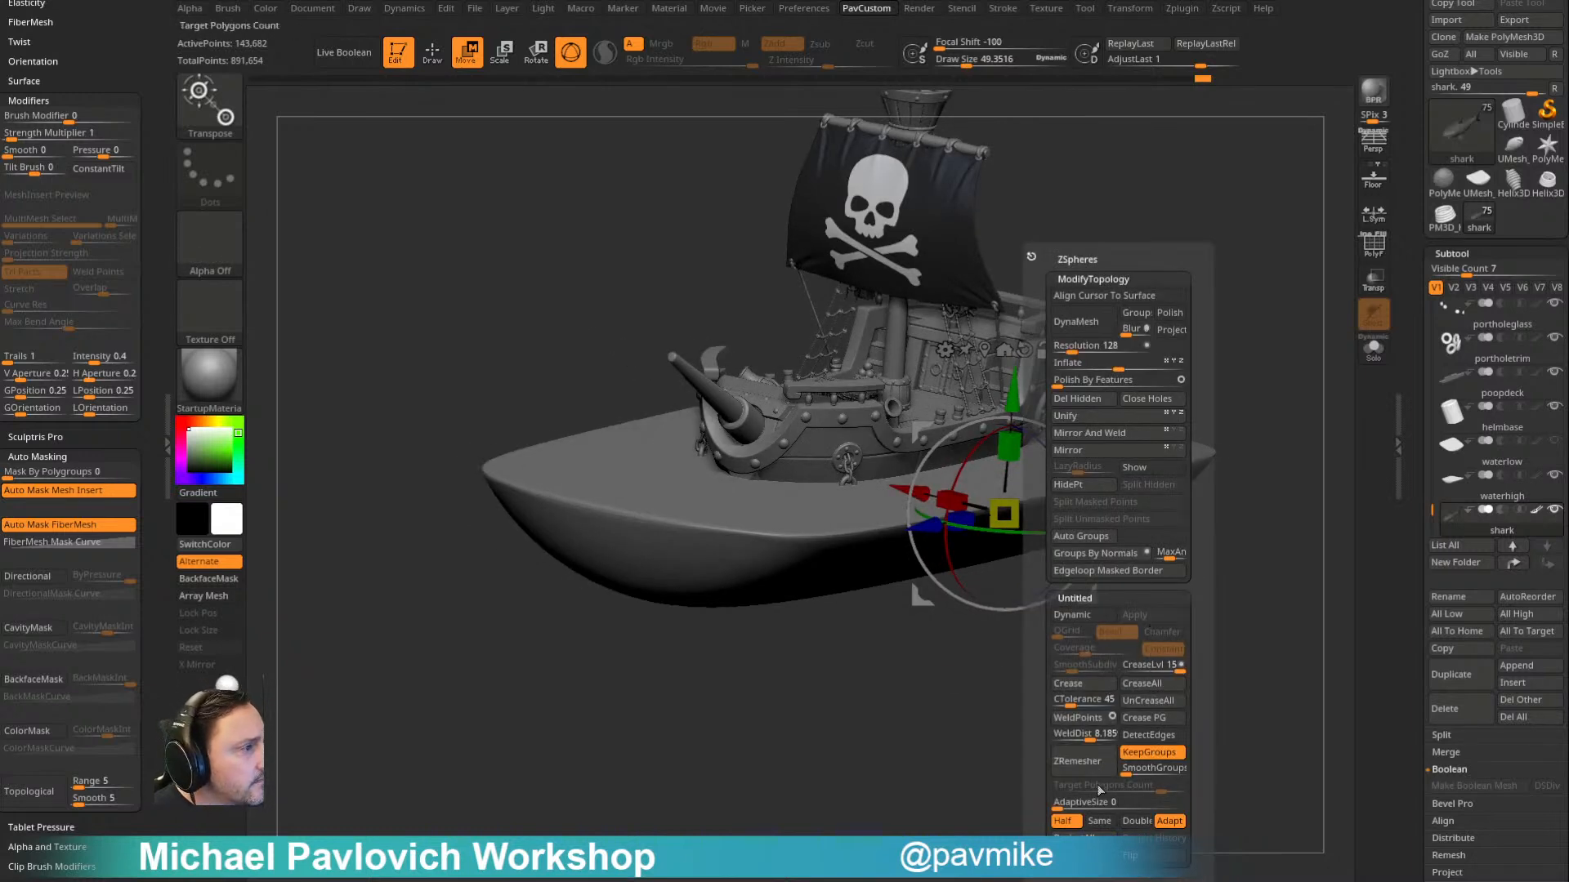
left_click_drag(1420, 862, 1420, 308)
left_click_drag(1420, 366, 1413, 235)
left_click_drag(1418, 572, 1413, 417)
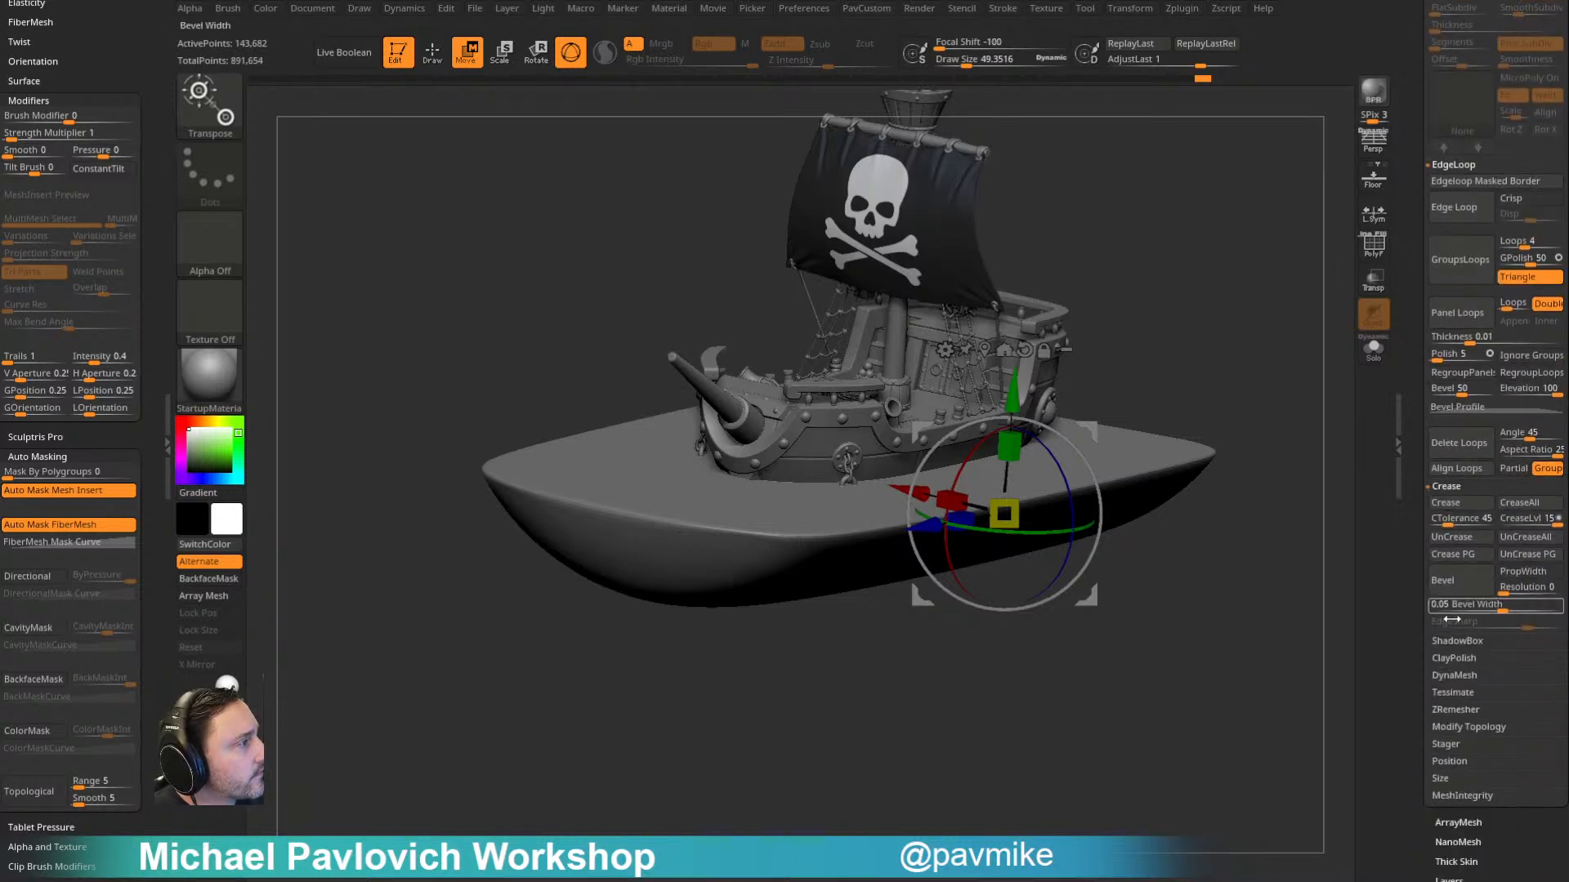
left_click(1455, 709)
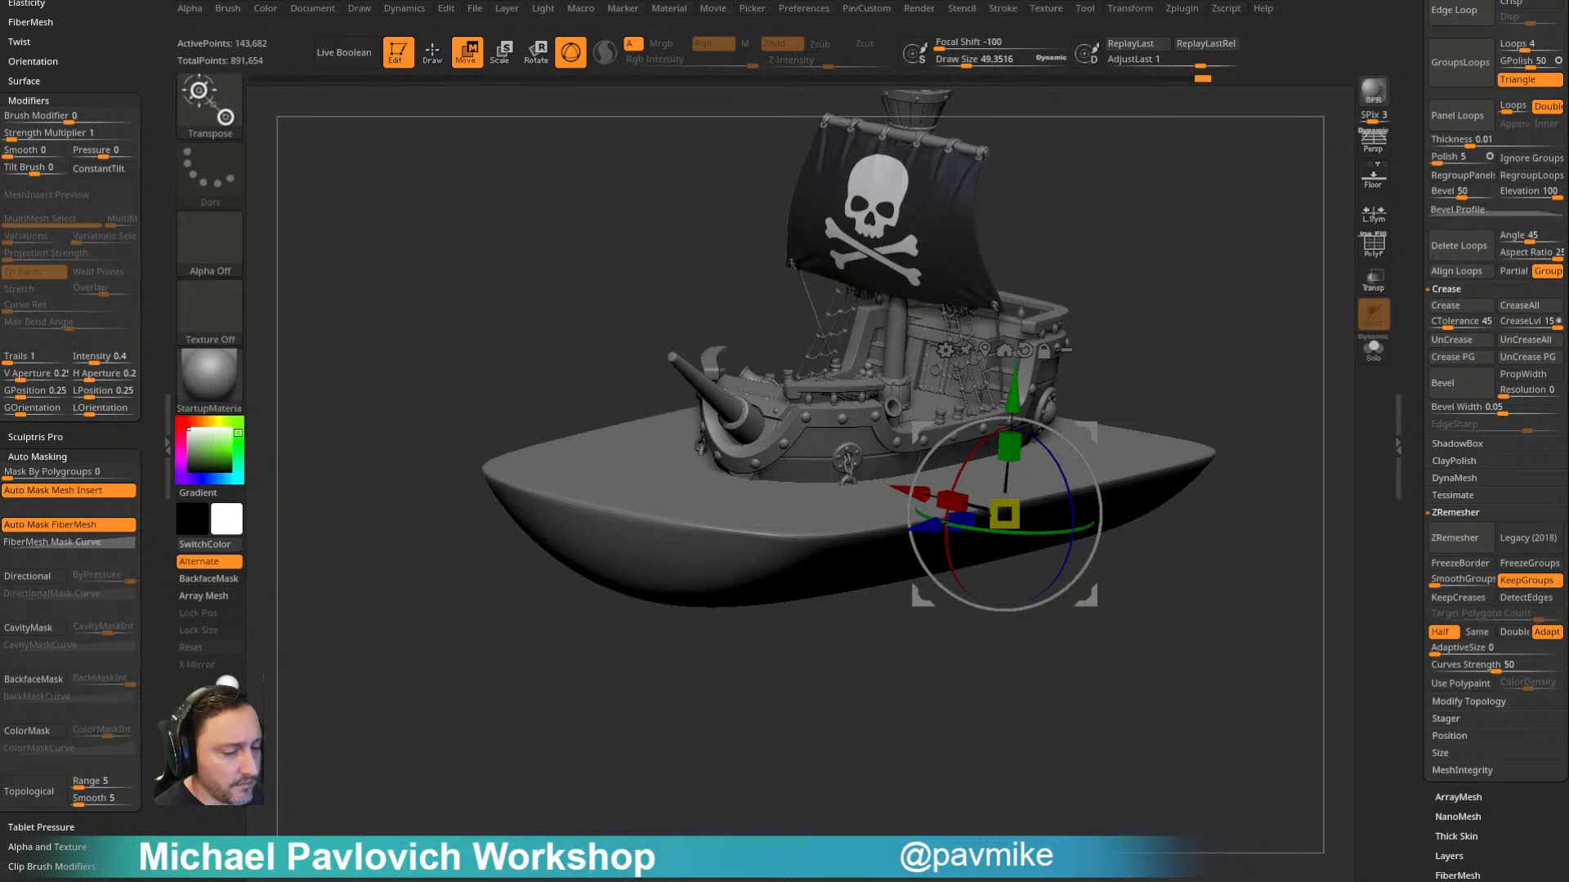
left_click_drag(1238, 256, 1192, 336)
key("q")
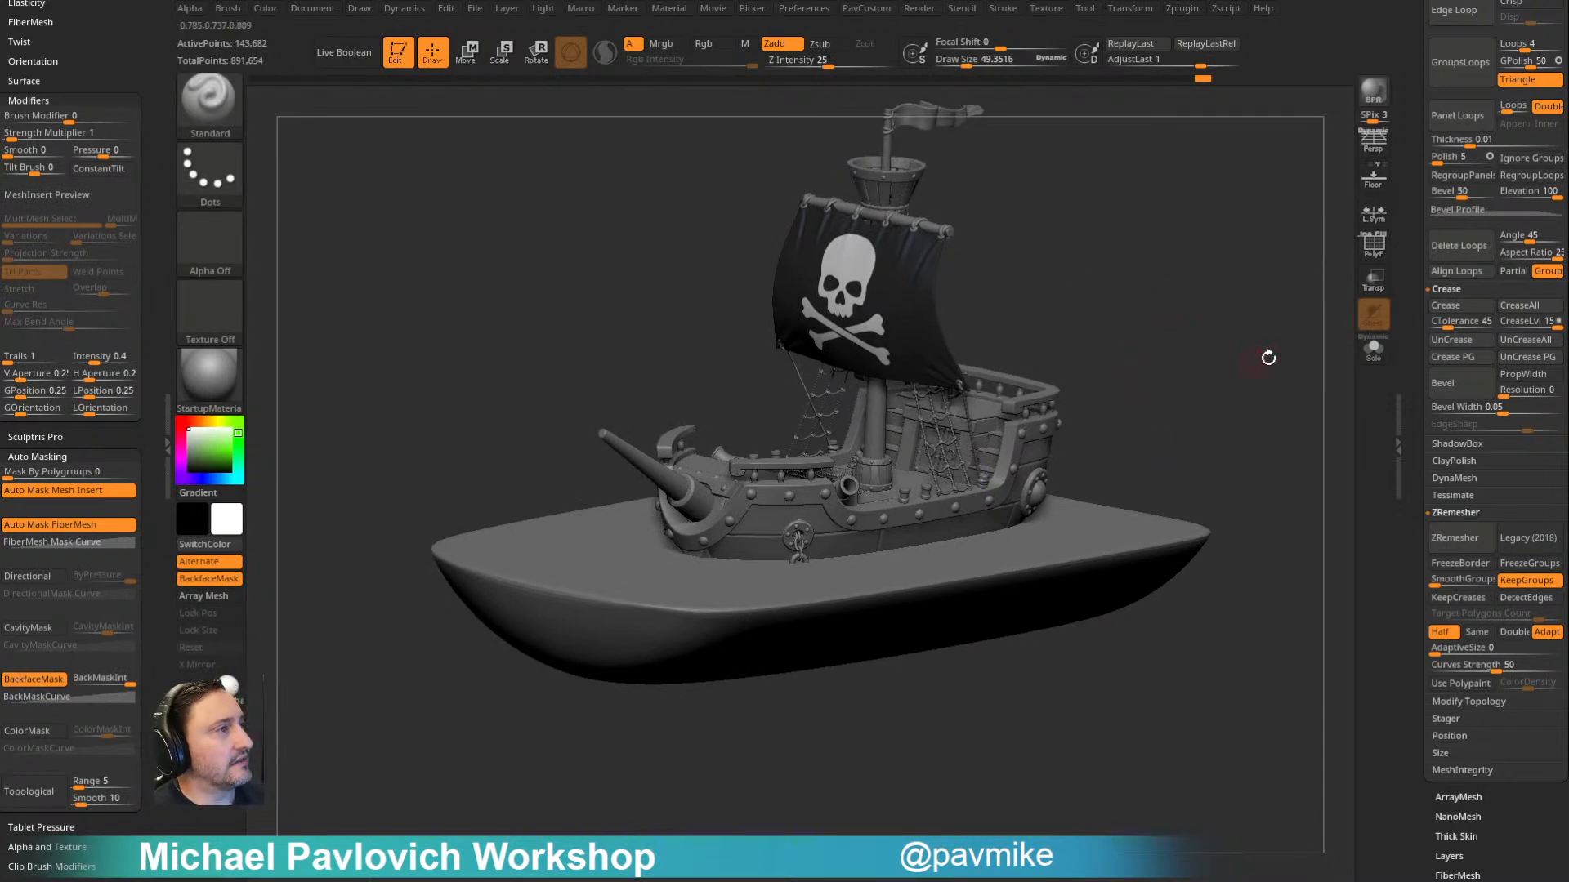
- Unhide all subtools, including the bottle and waterlow, and save the tool as Ship011
left_click_drag(1408, 303, 1415, 580)
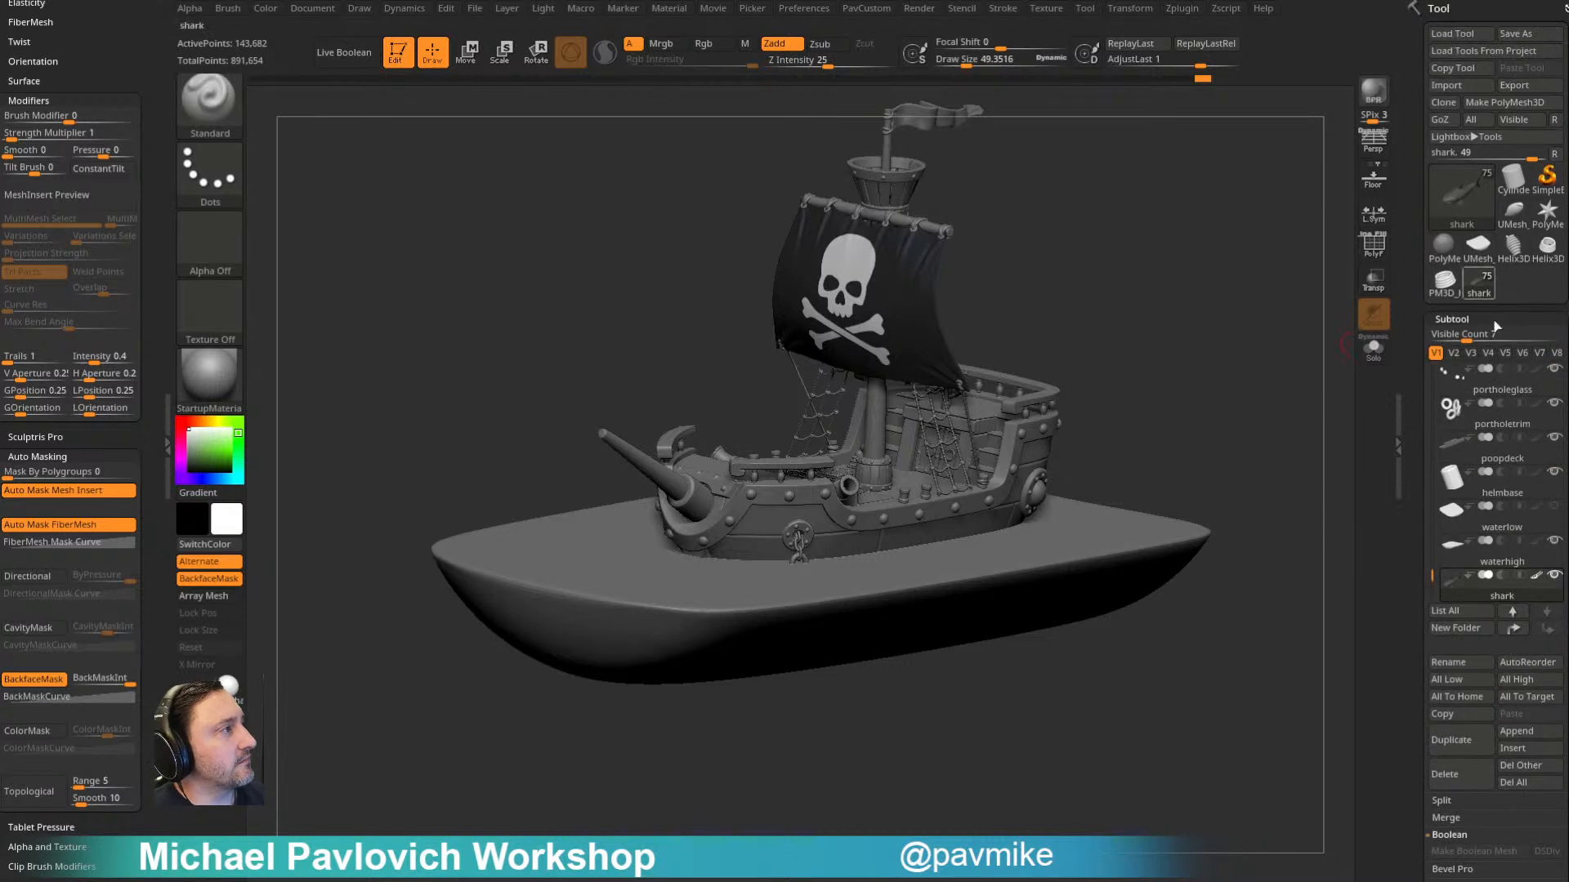
left_click(1555, 577)
left_click(1555, 577)
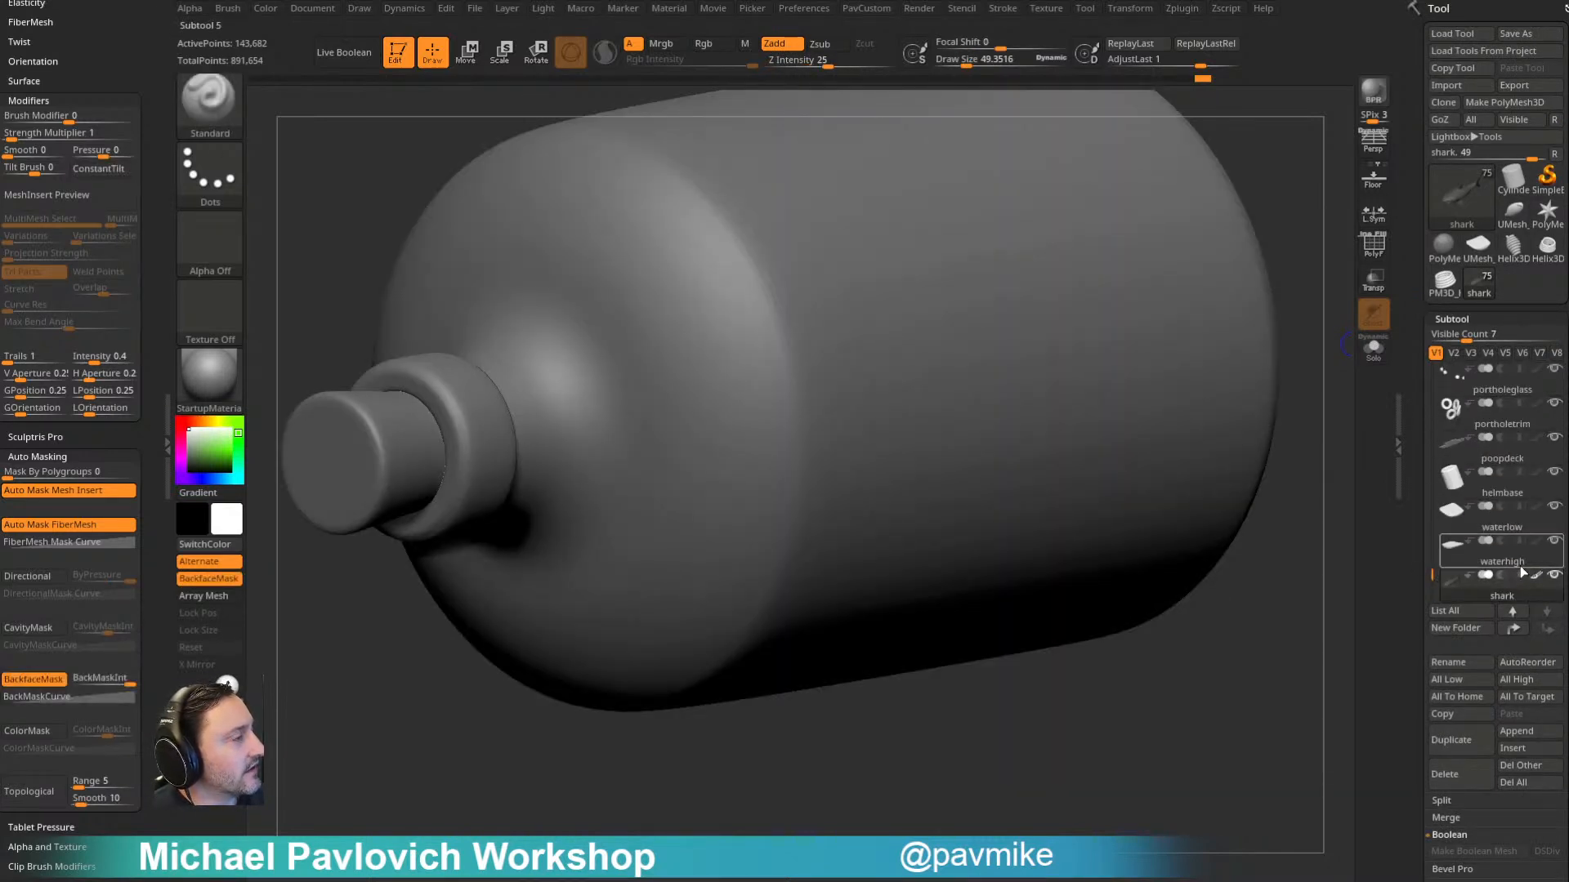
mouse_move(1522, 564)
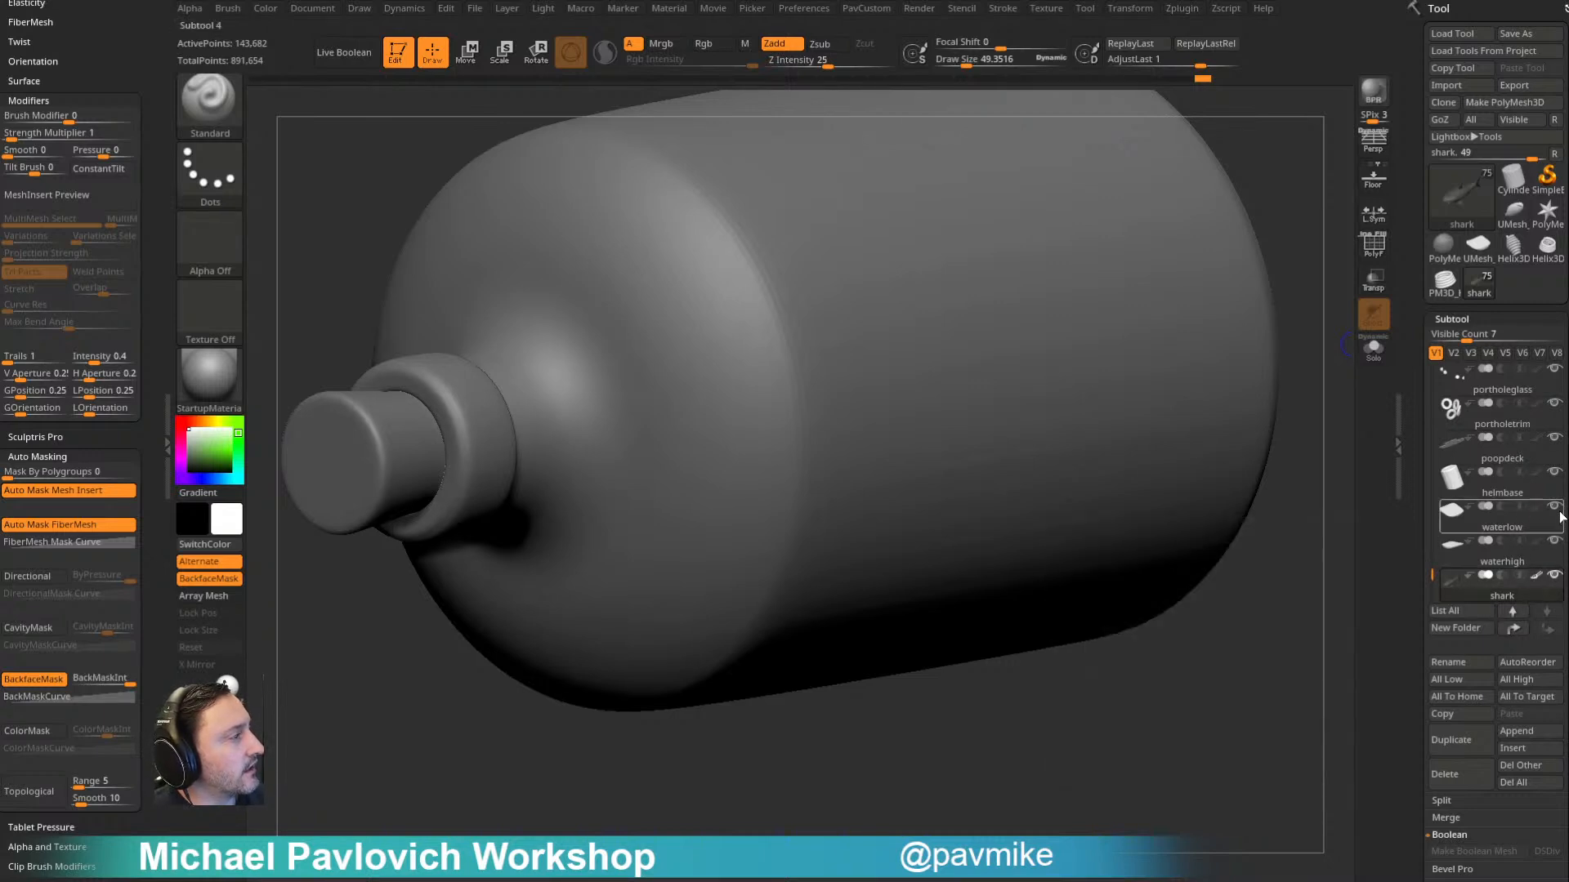
left_click_drag(1431, 576, 1416, 367)
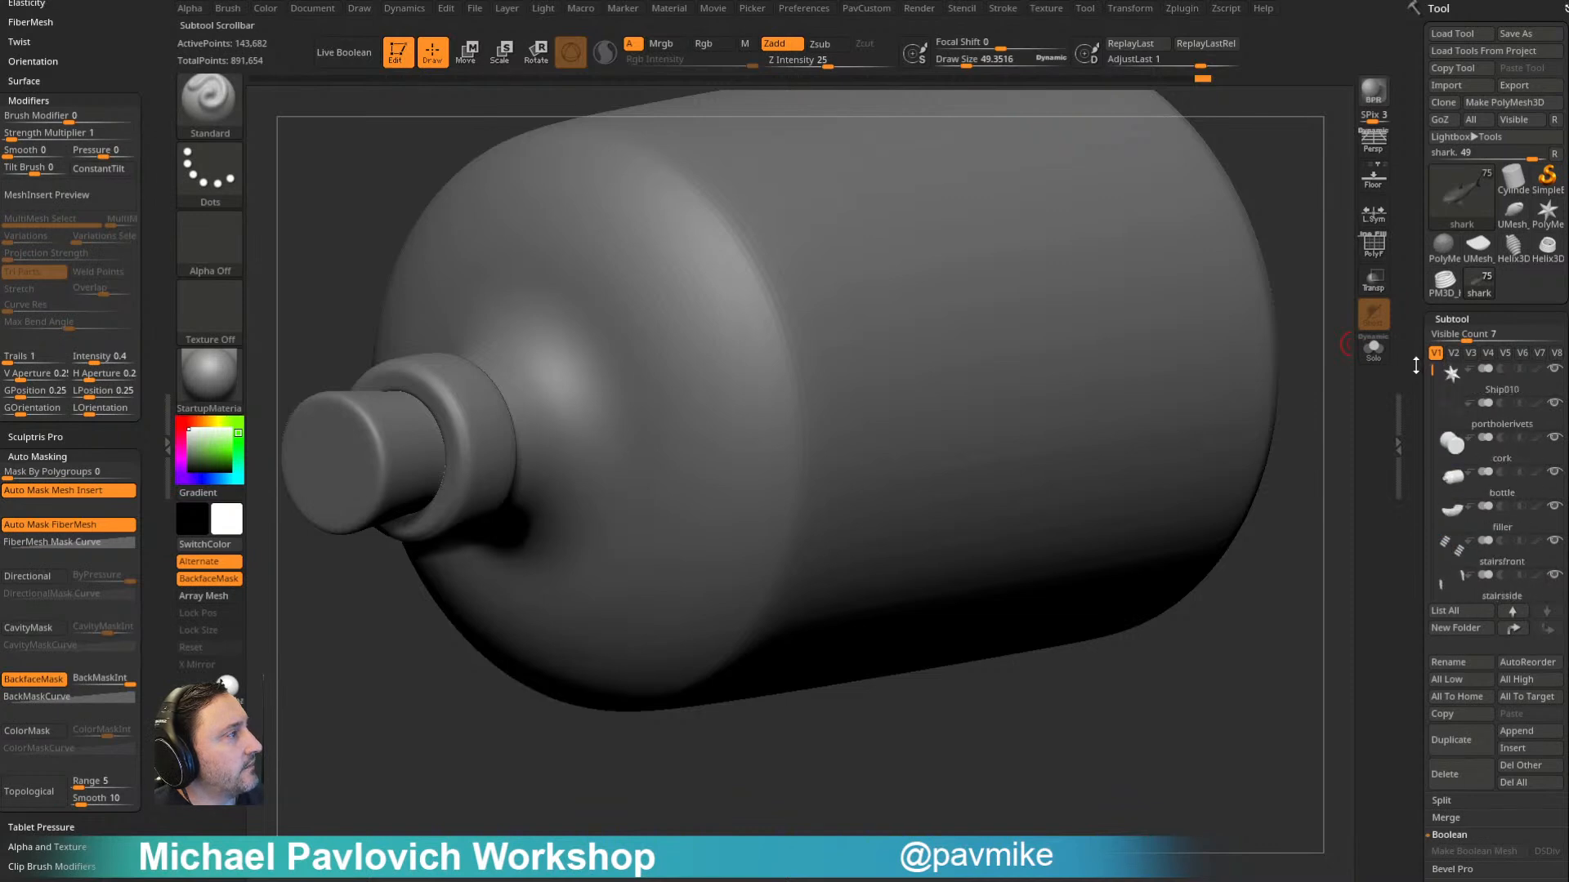
left_click_drag(1279, 208, 1174, 249, "alt")
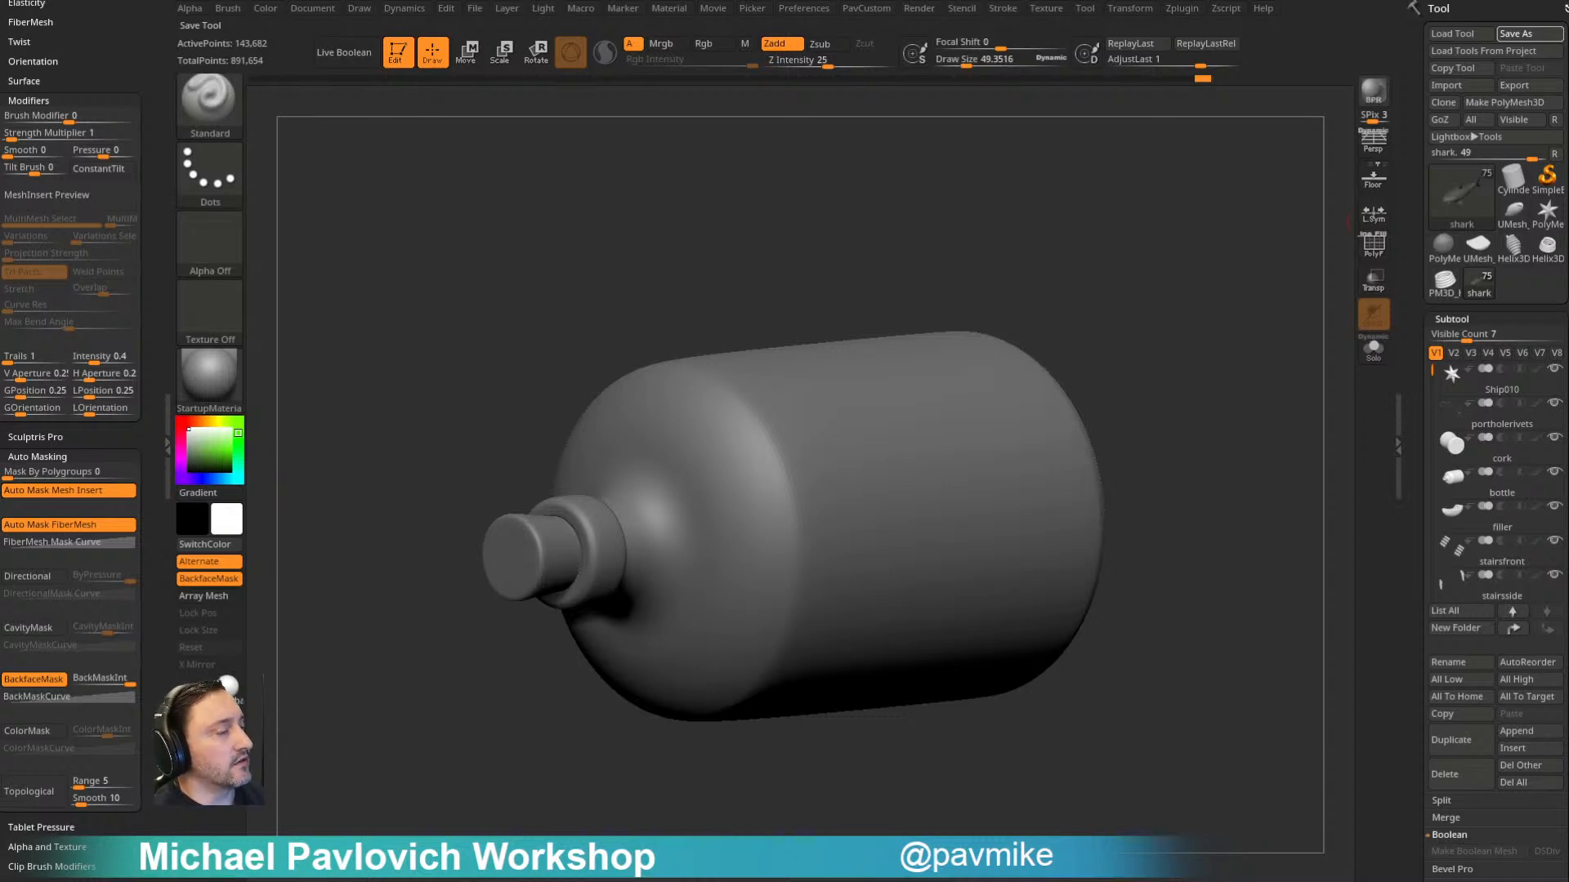
key("ctrl+s")
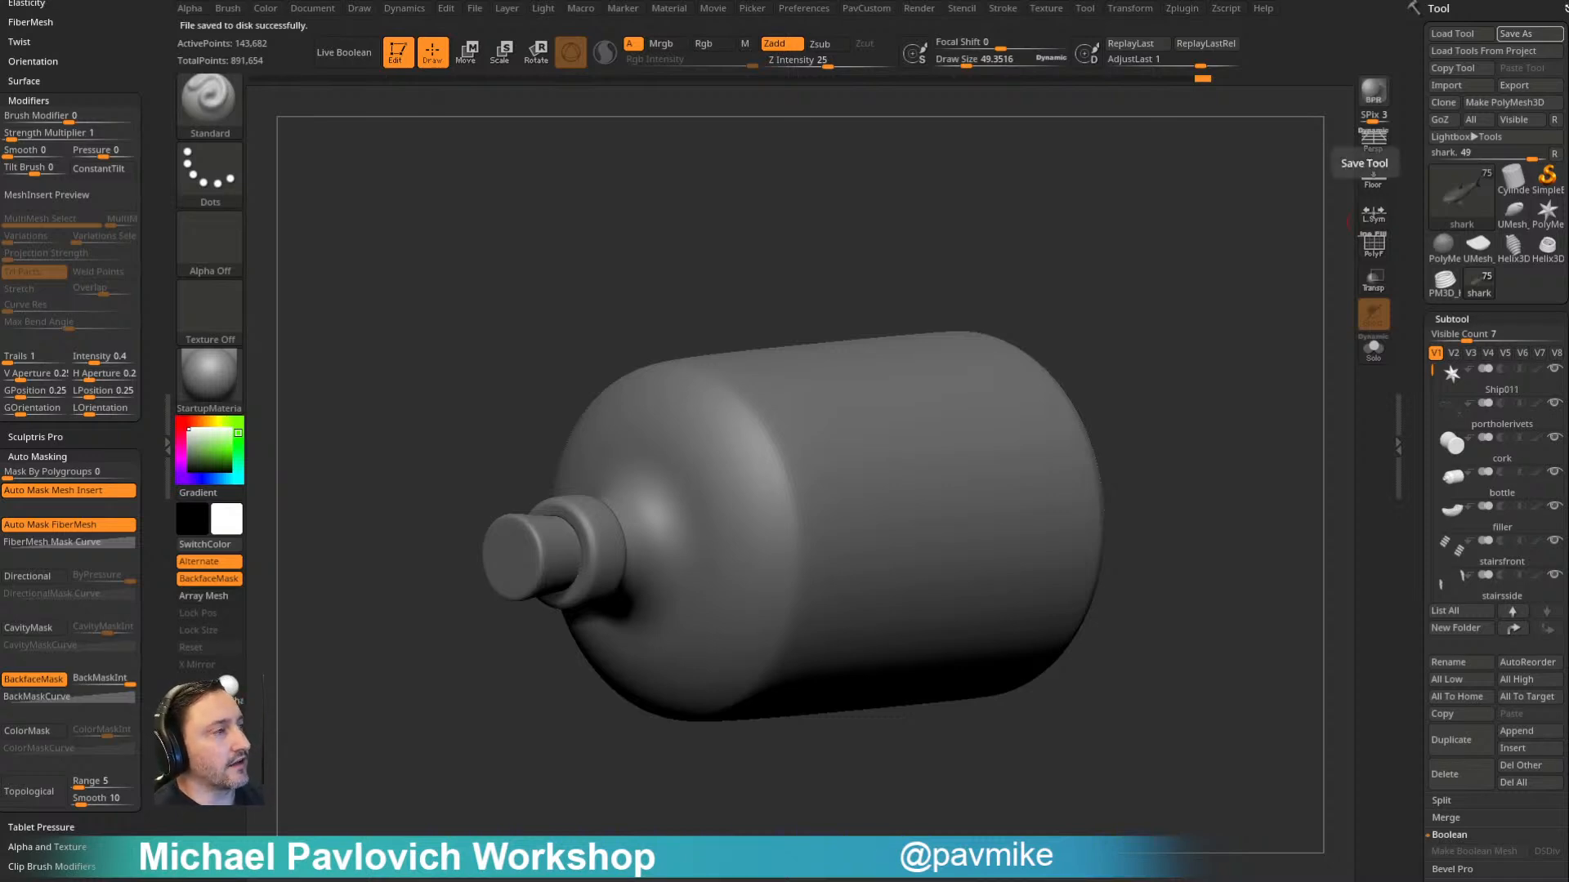
left_click(1519, 88)
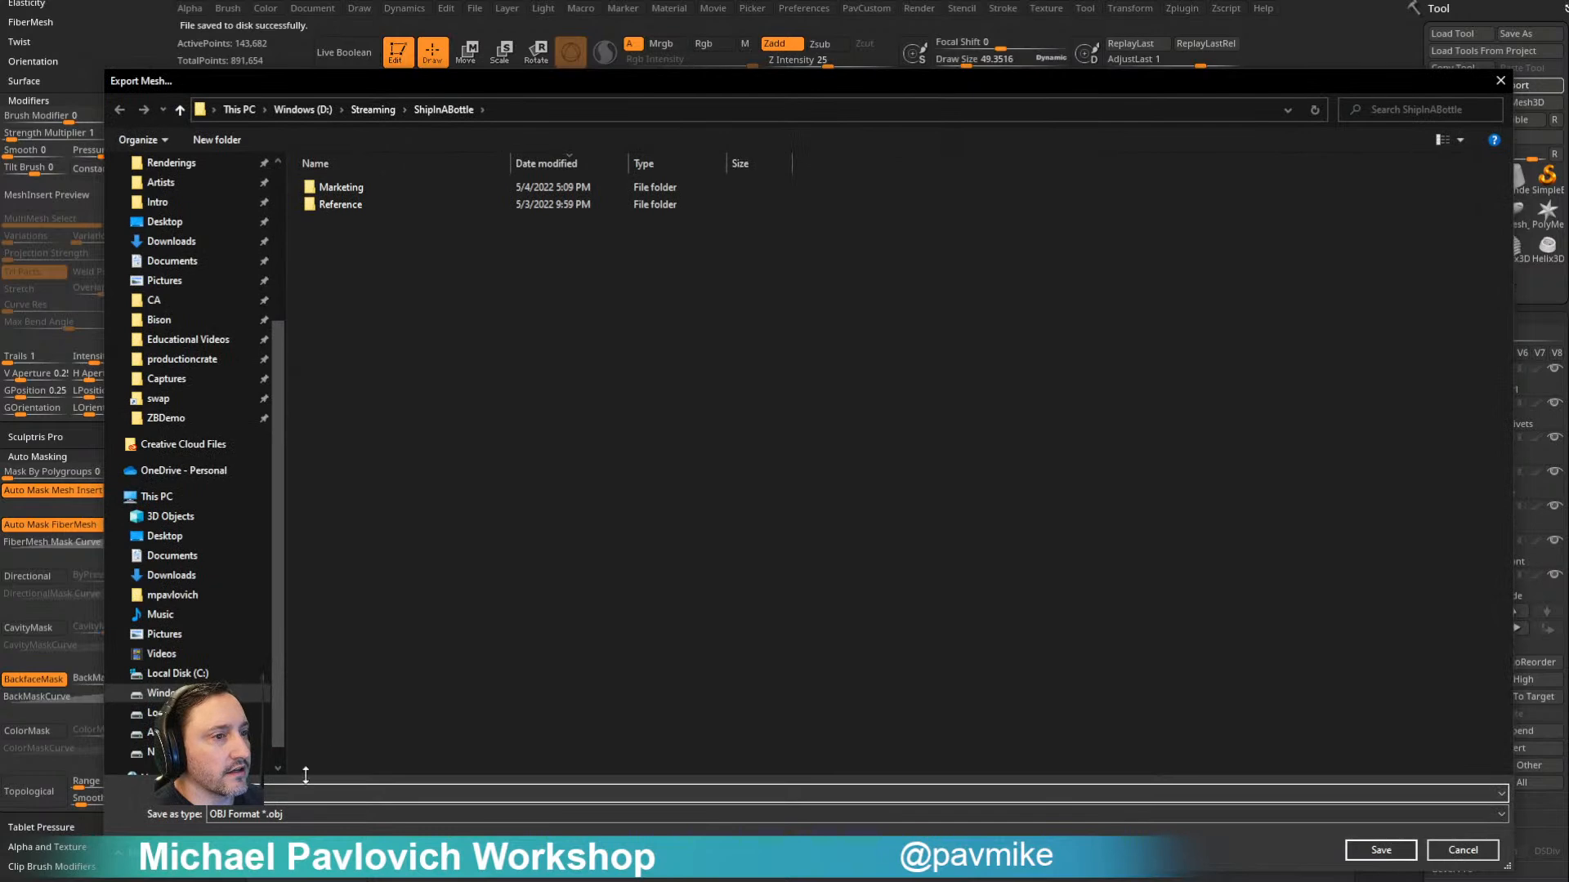
left_click(291, 815)
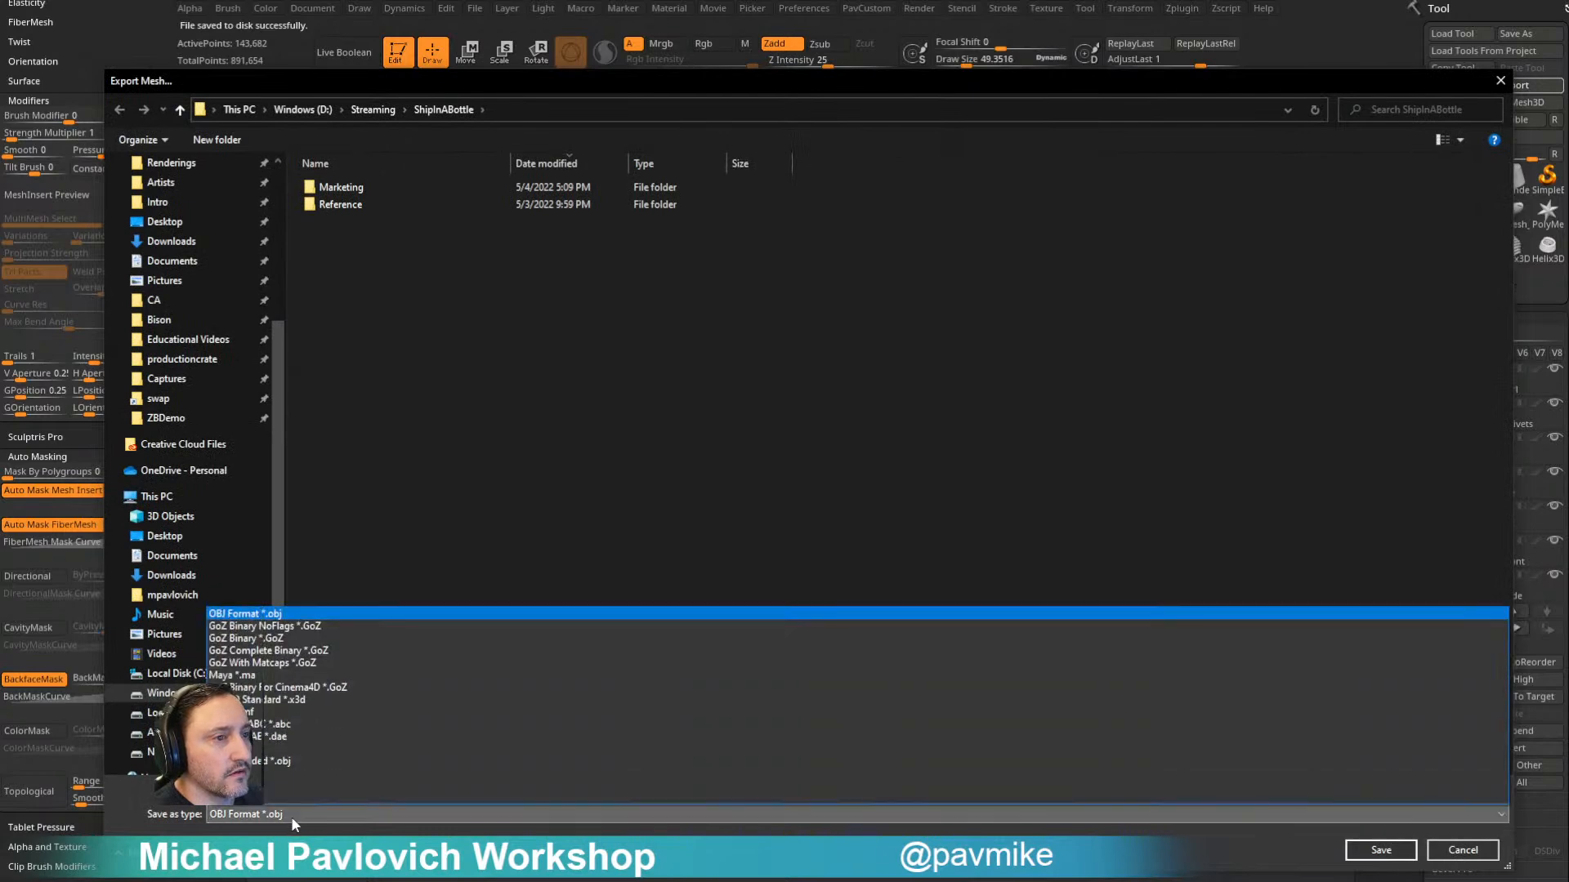
left_click(327, 762)
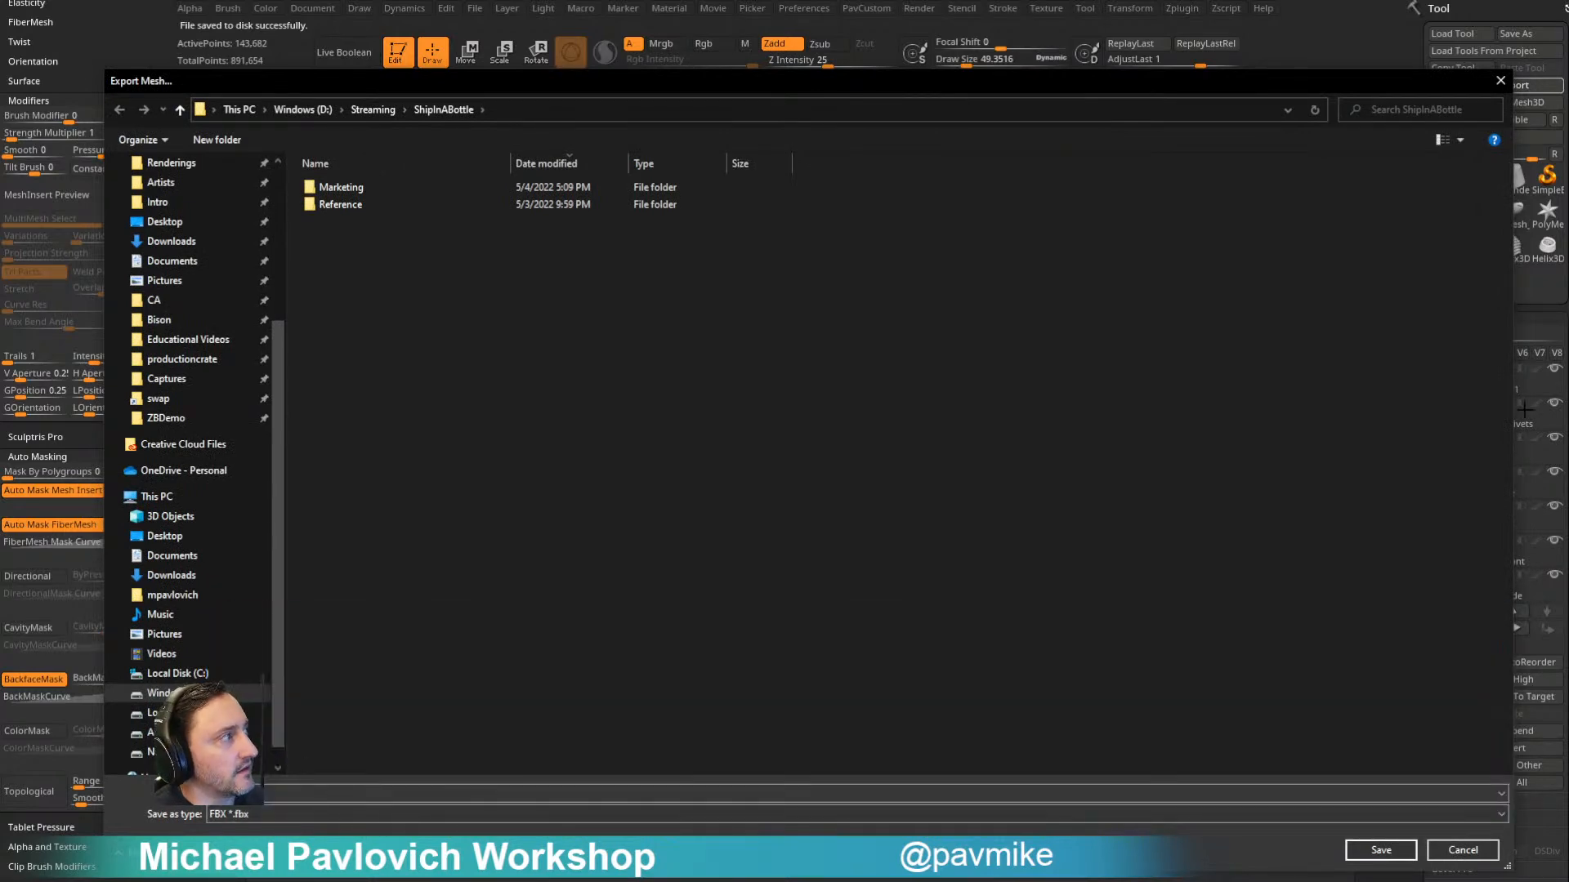
left_click(1500, 80)
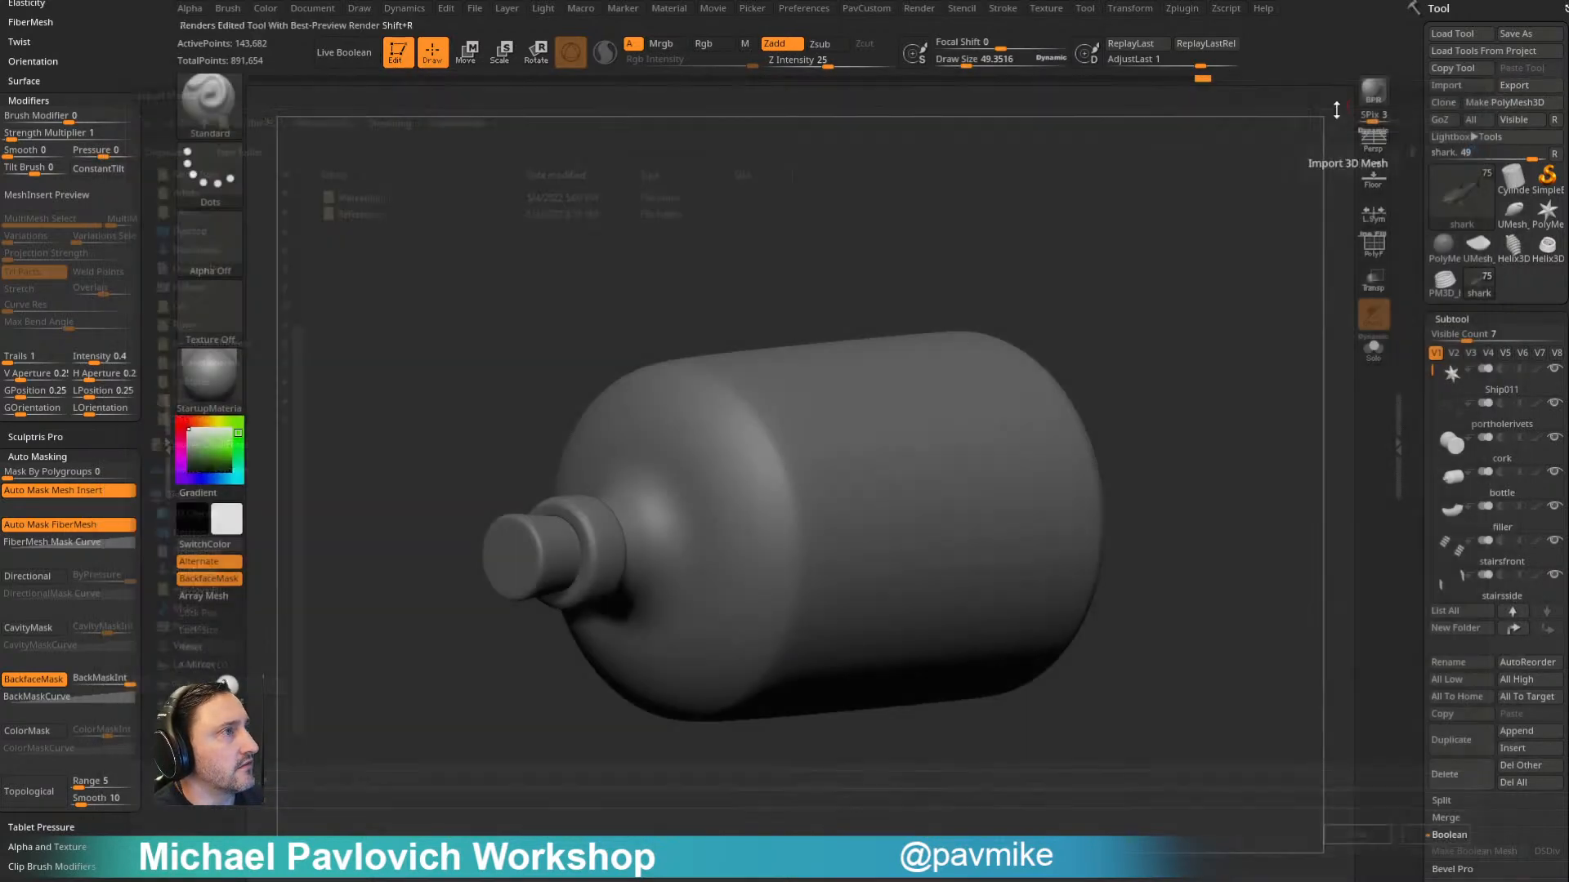
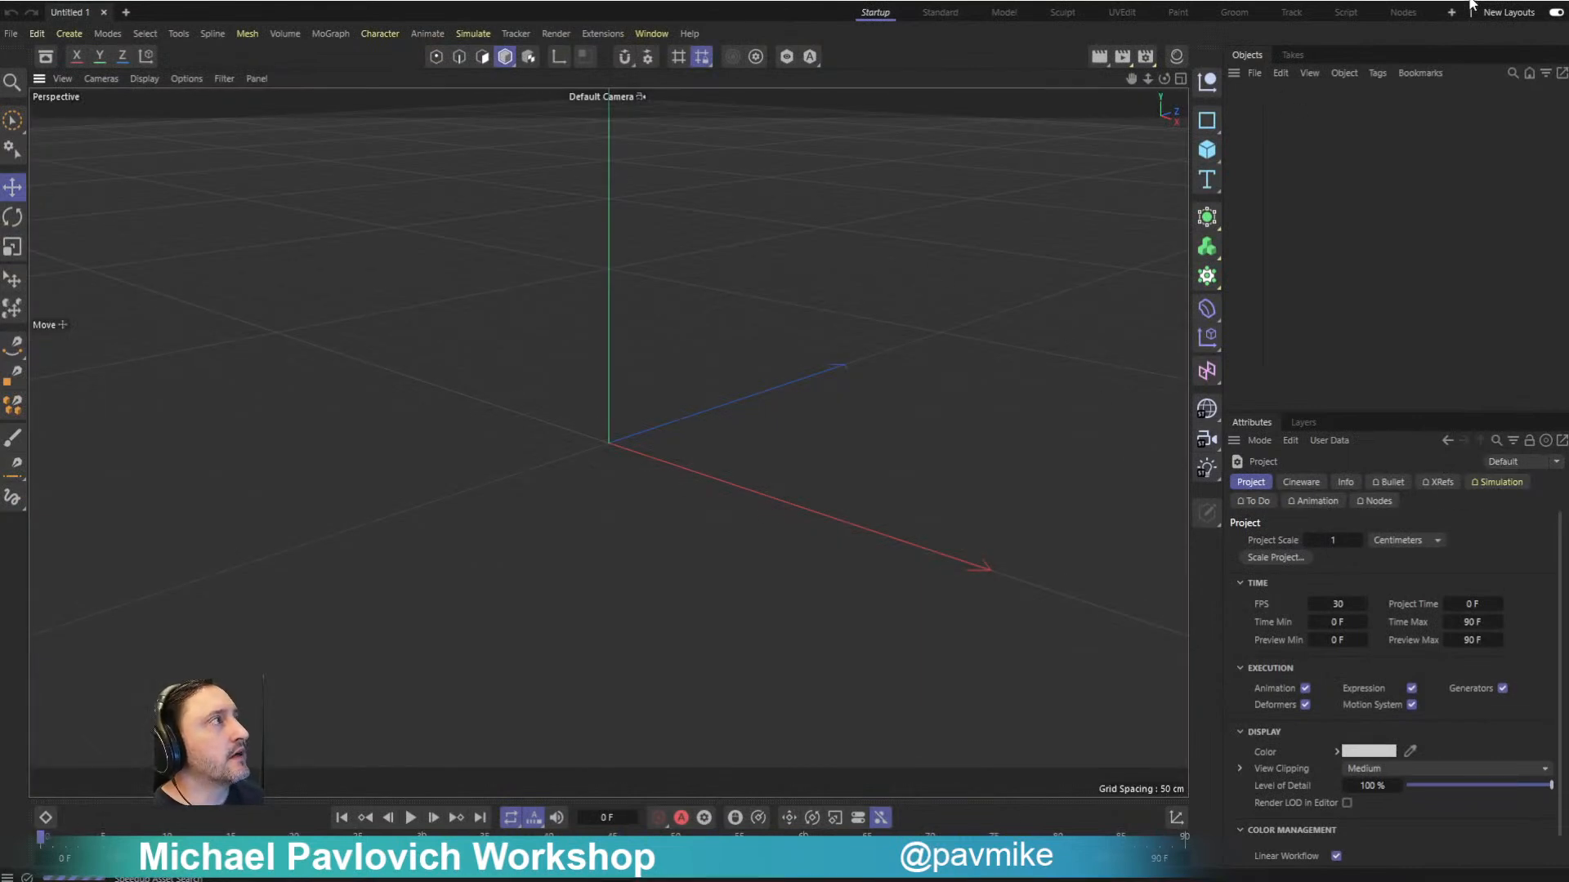
- Run GoZ Install from the Go ZBrush extension in Cinema 4D
left_click(610, 31)
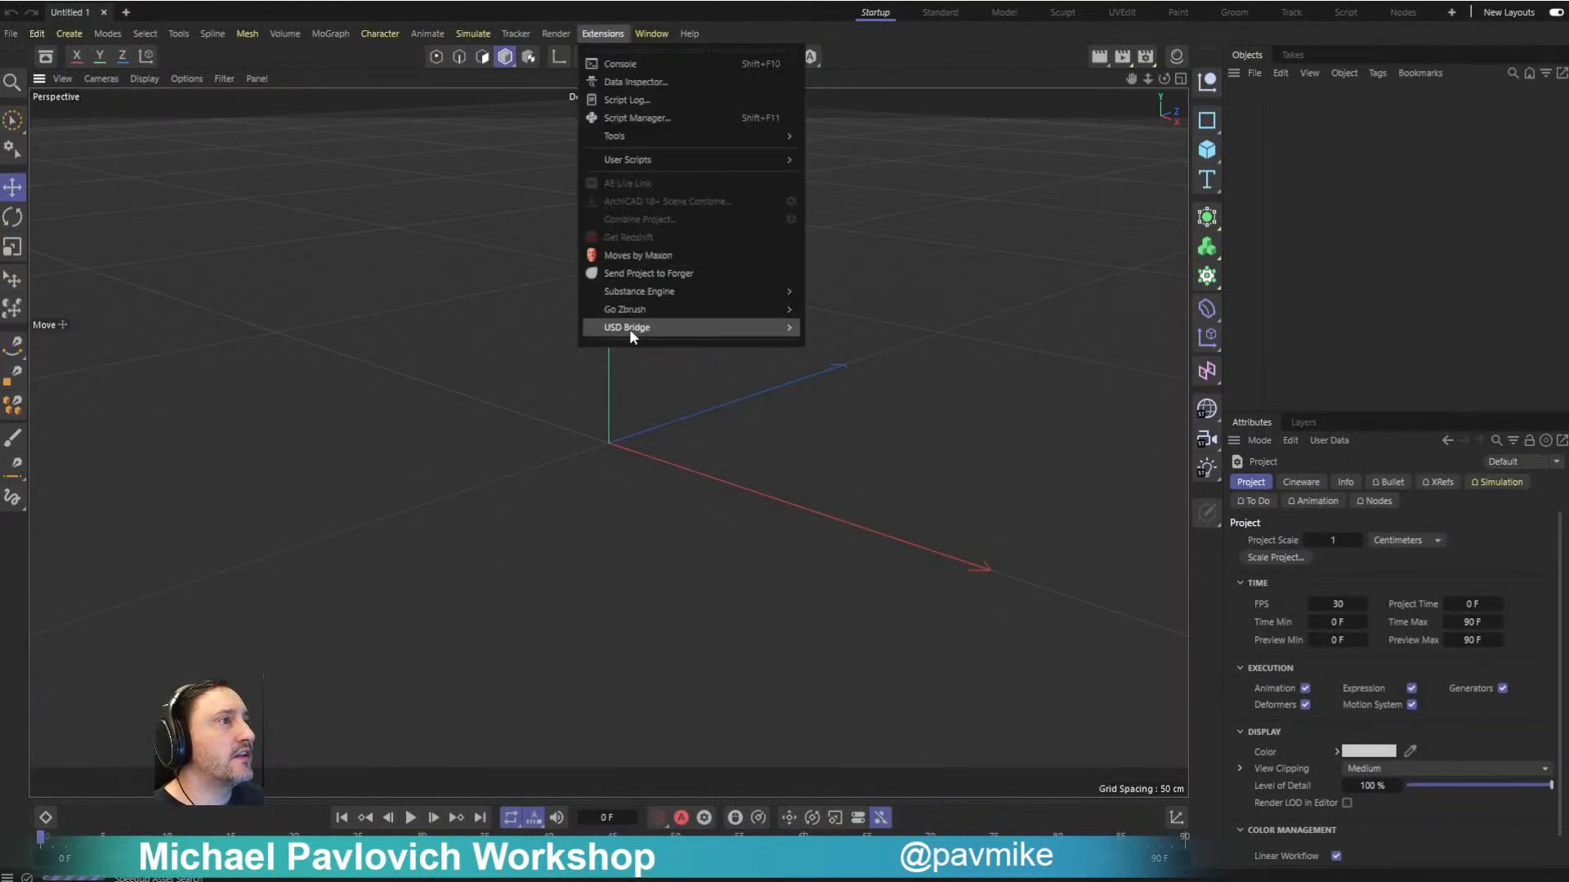
mouse_move(637, 312)
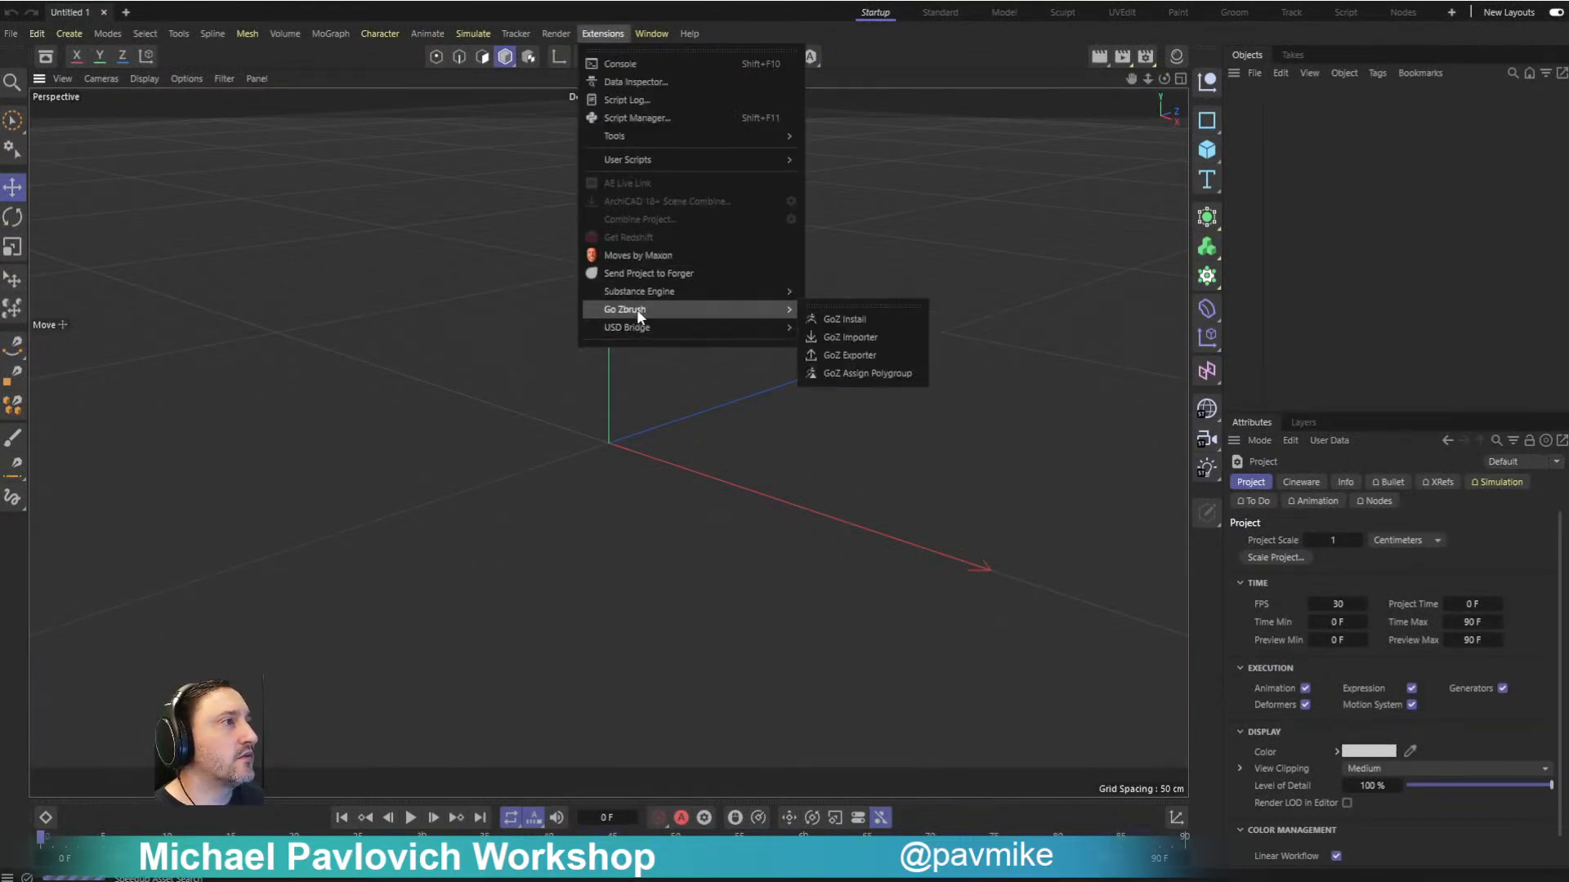
left_click(895, 317)
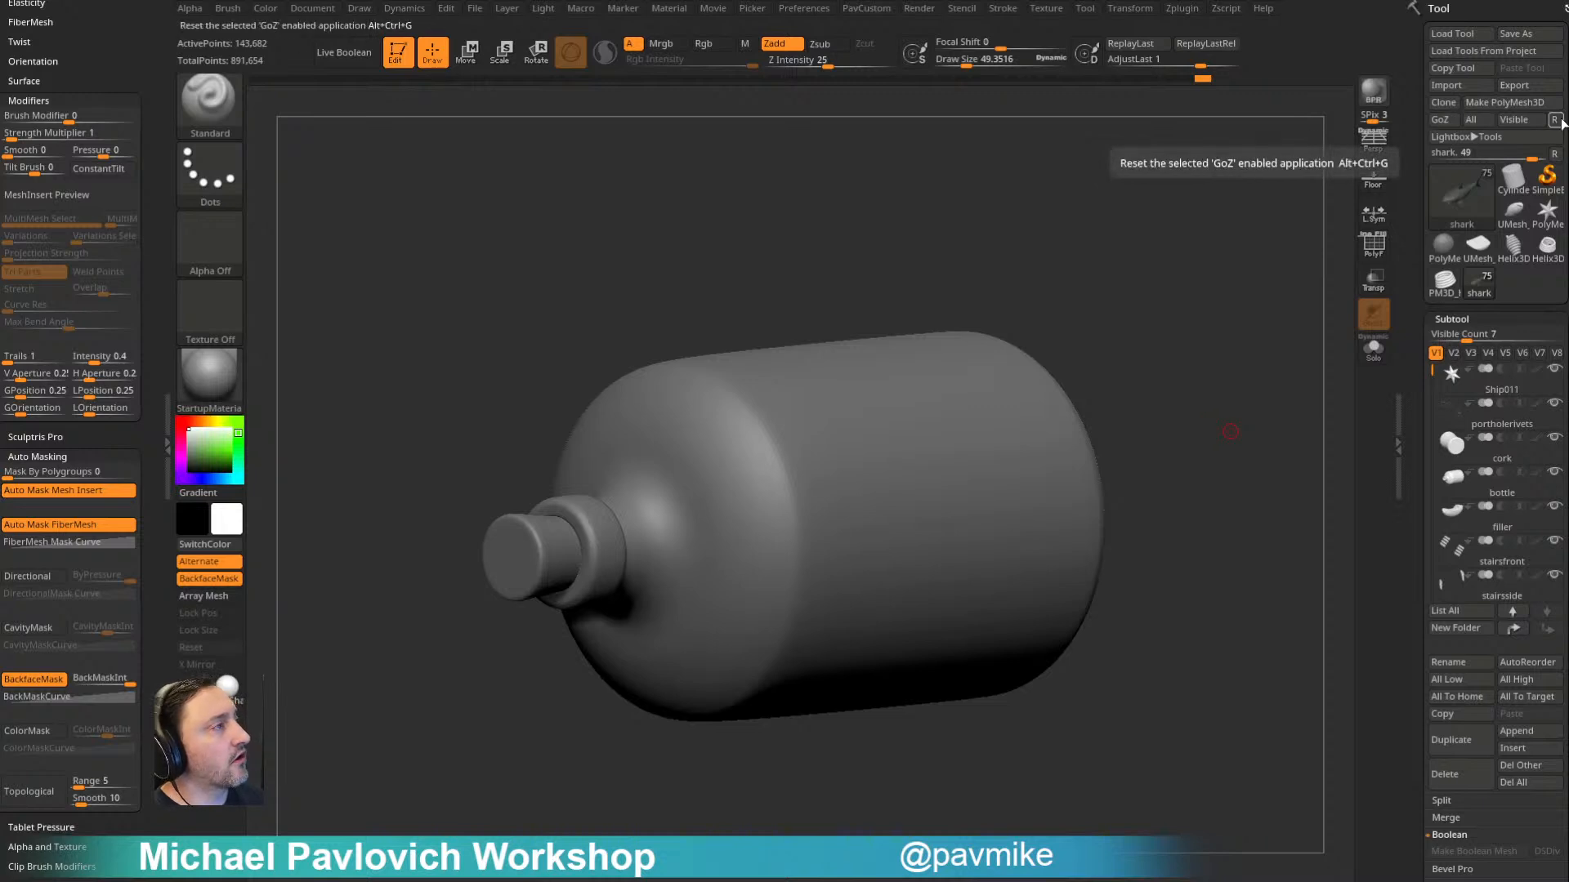
- Switch to ZBrush and look through the GoZ preferences
left_click(804, 8)
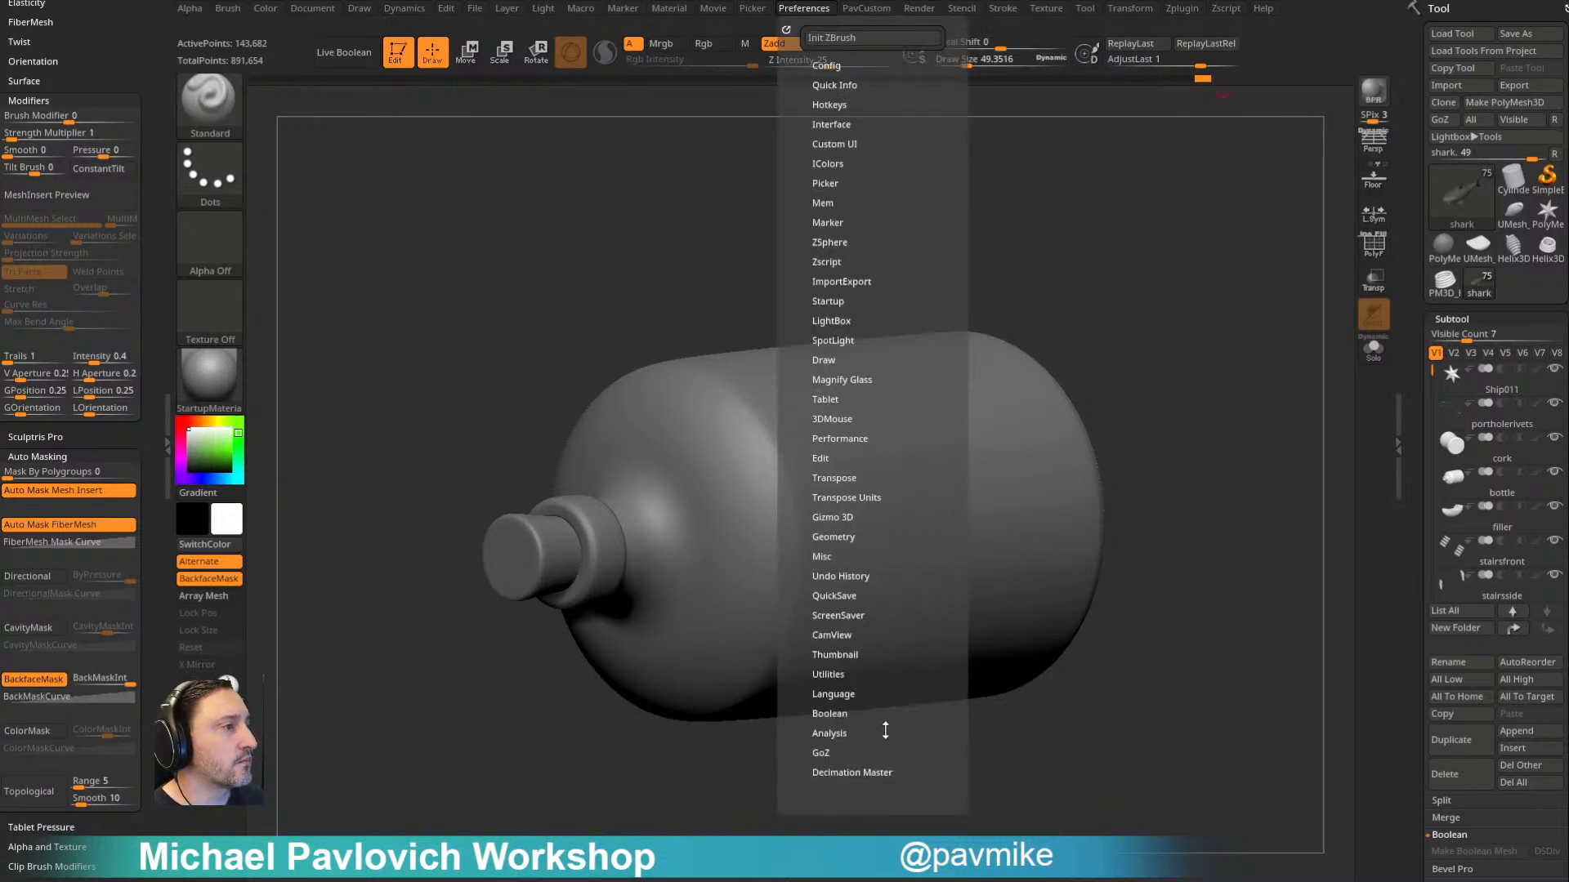
left_click(831, 752)
scroll(874, 798, "down", 1)
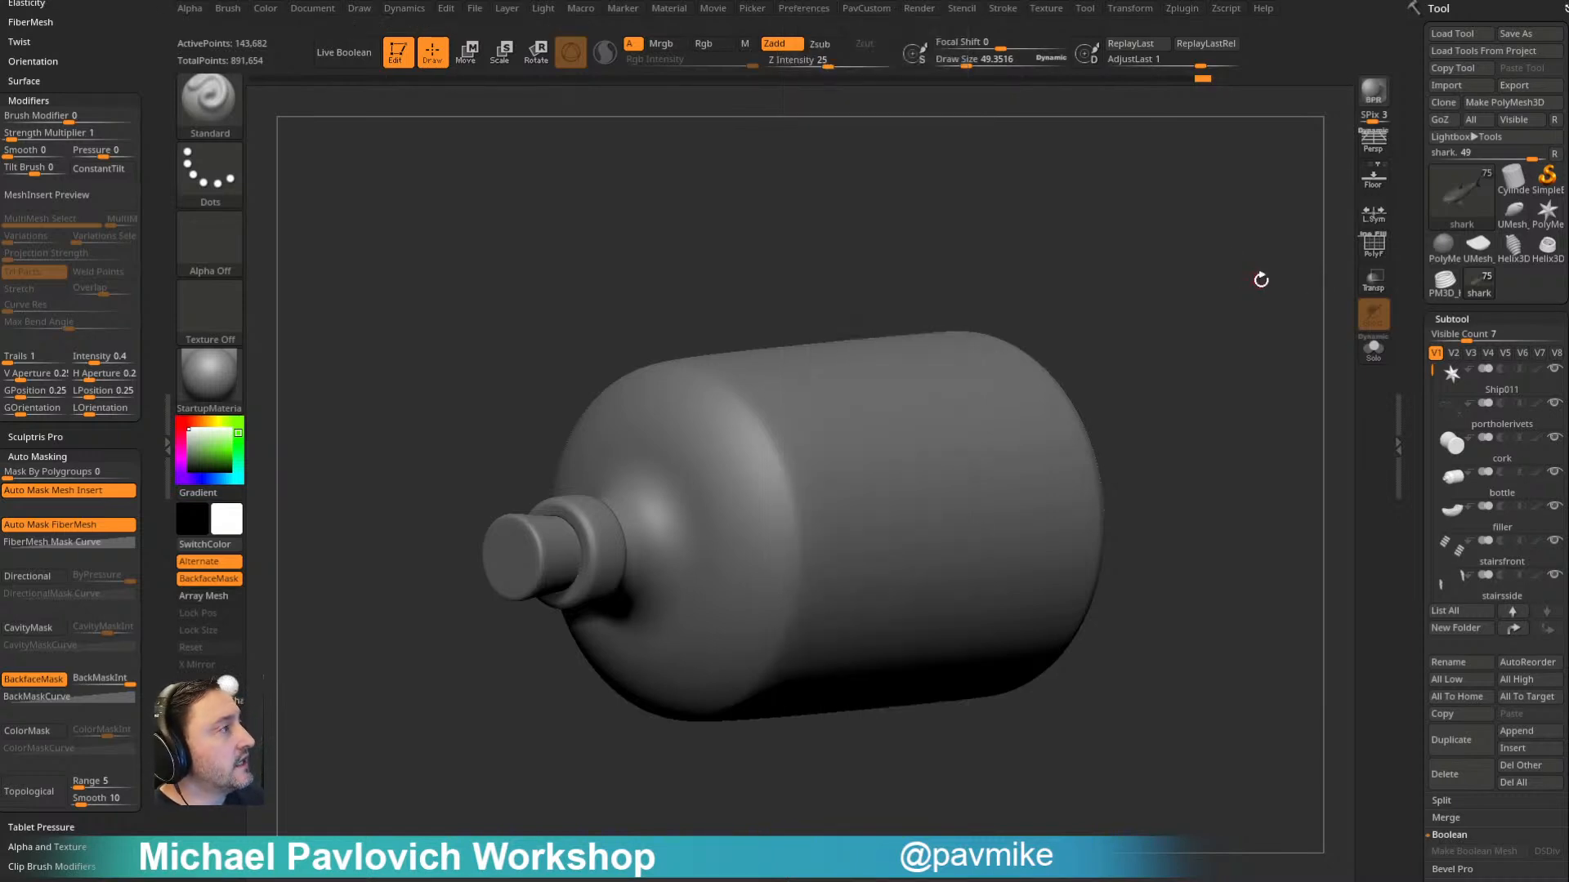
- Make the portholerivets subtool active and send all visible subtools to Cinema 4D through GoZ
left_click(1500, 380)
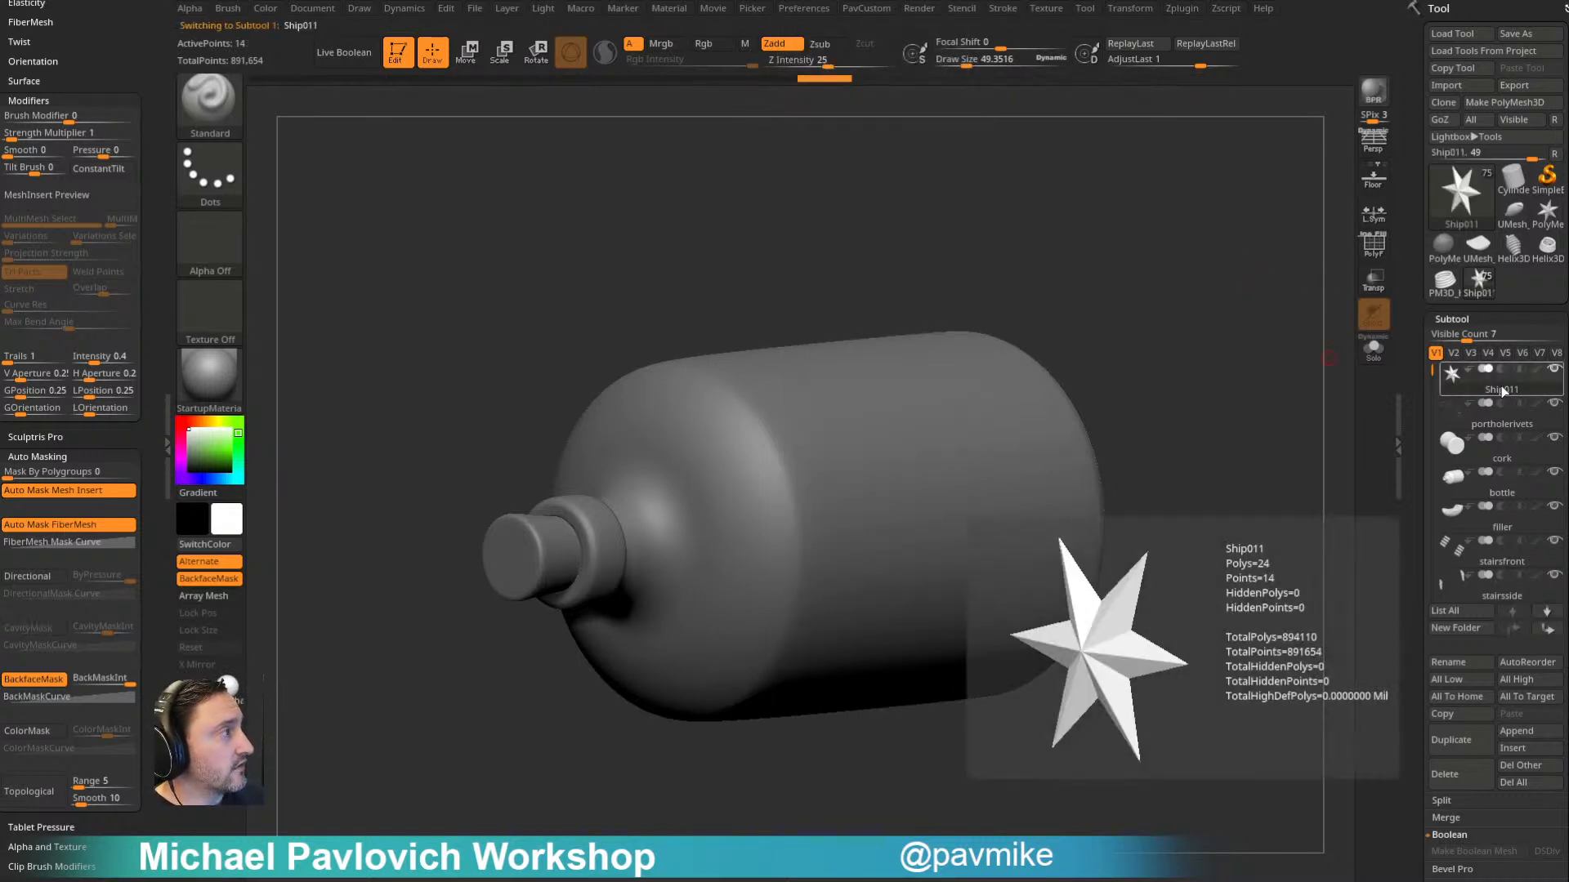
left_click(1502, 420)
left_click_drag(1432, 375, 1416, 342)
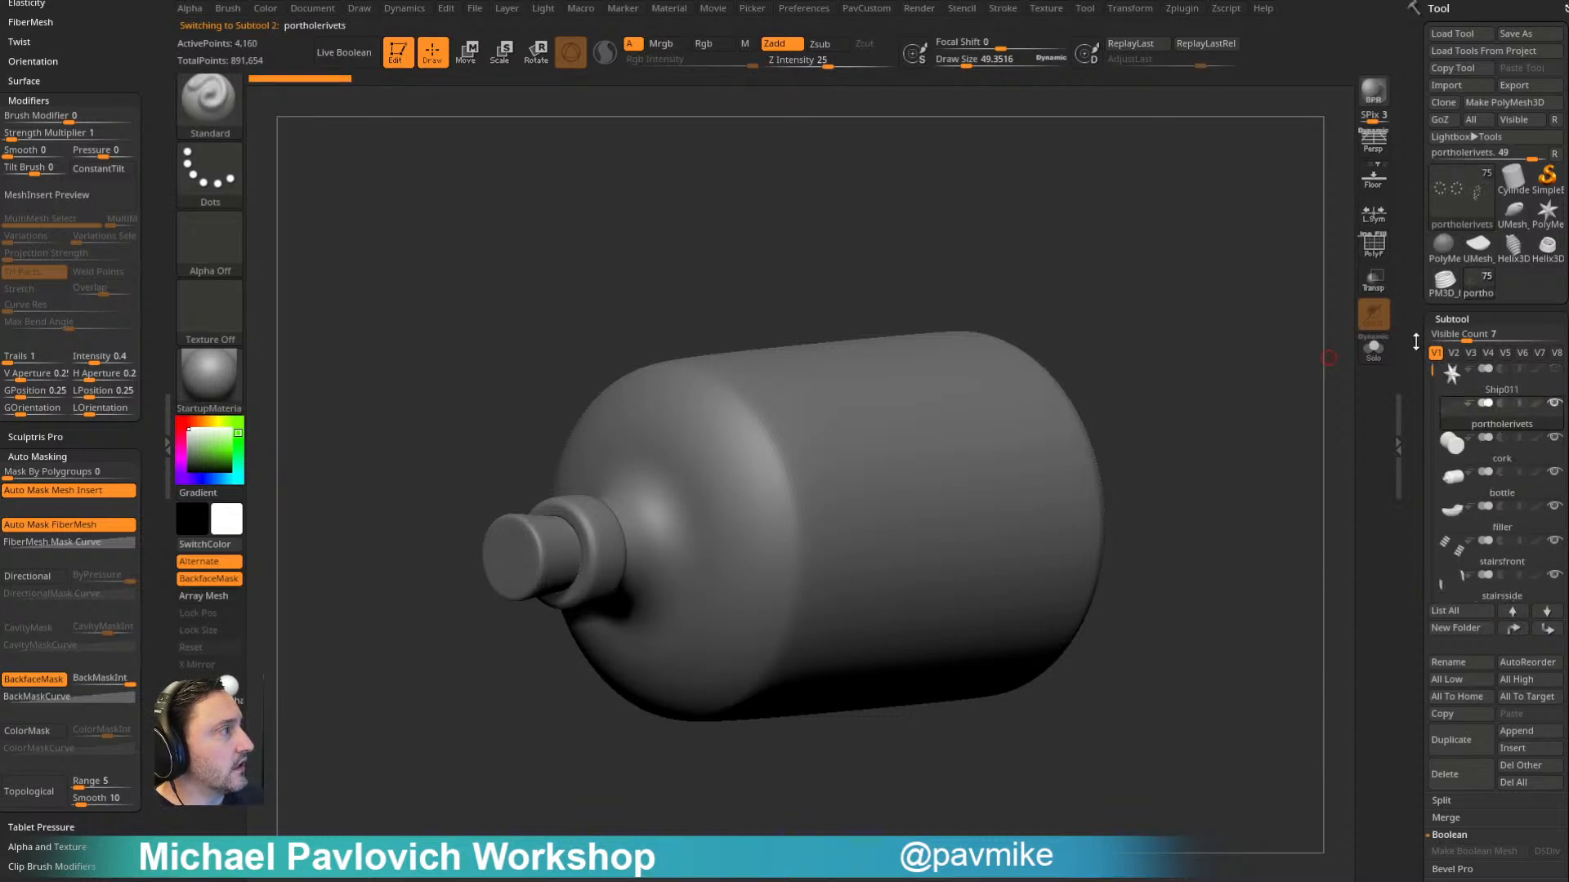
mouse_move(1172, 329)
left_mouse_down()
mouse_move(1173, 316)
mouse_move(1172, 330)
left_mouse_up()
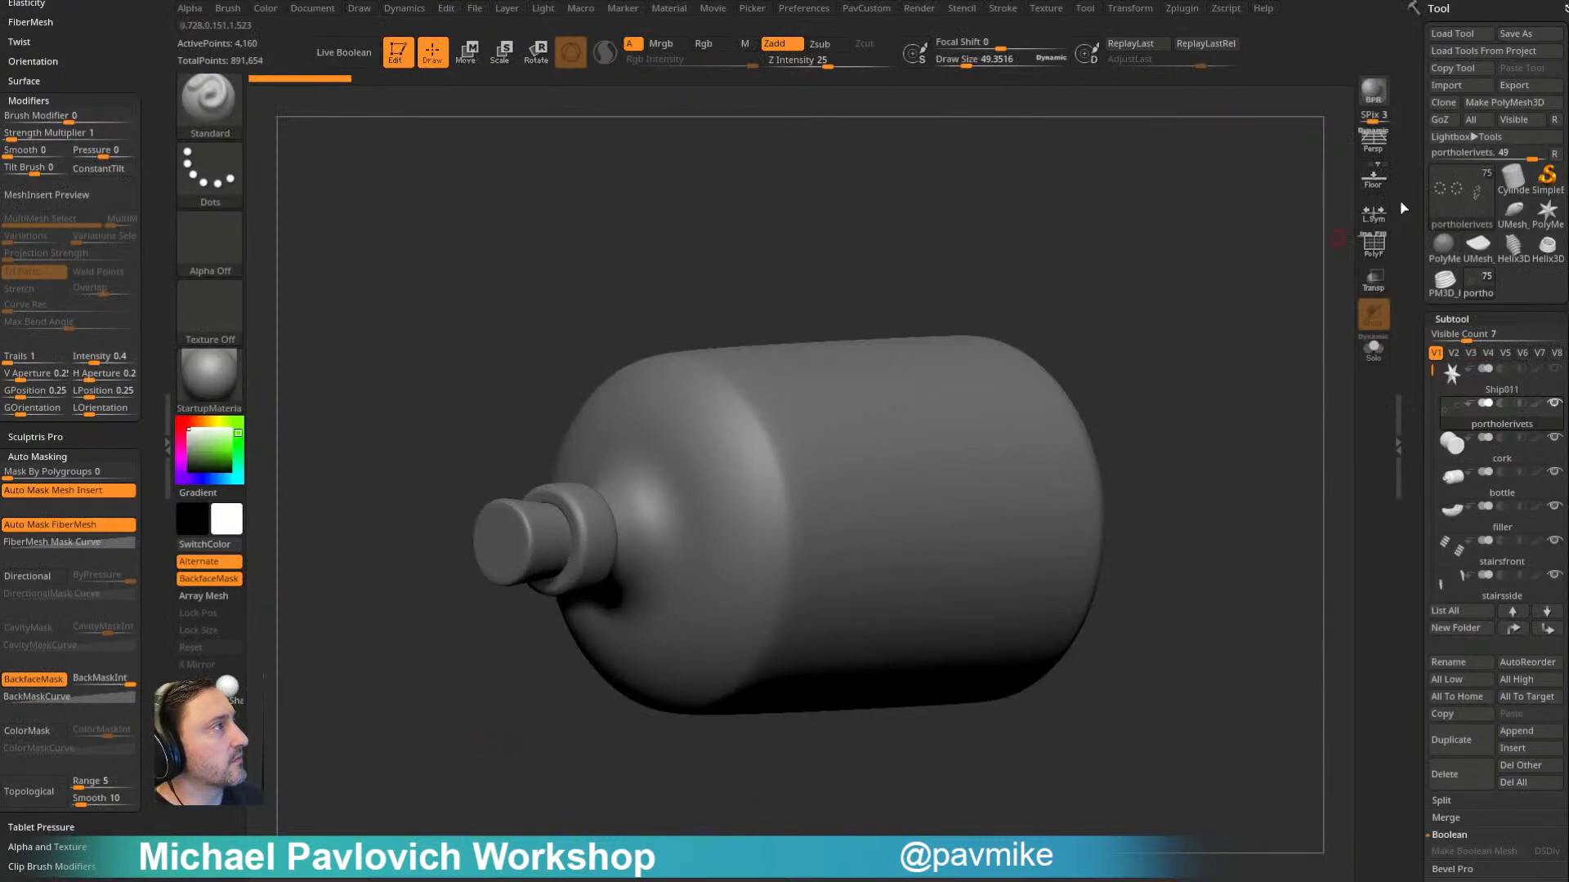
left_click(1512, 120)
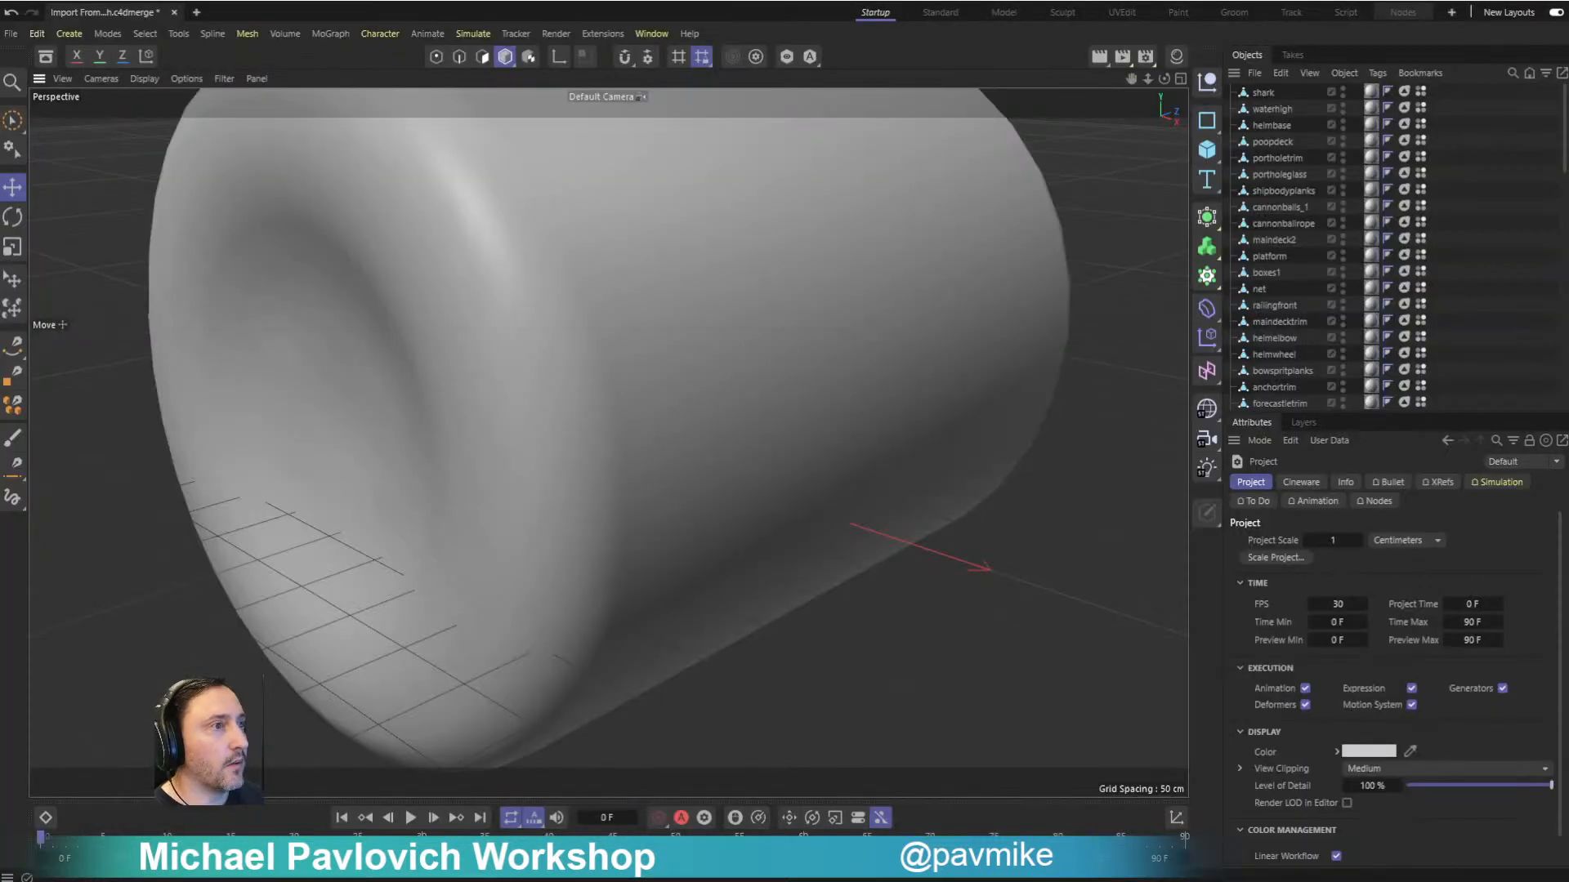
- Delete the bottle object from the imported scene in Cinema 4D
left_click_drag(869, 640, 430, 281, "alt")
left_click(518, 372)
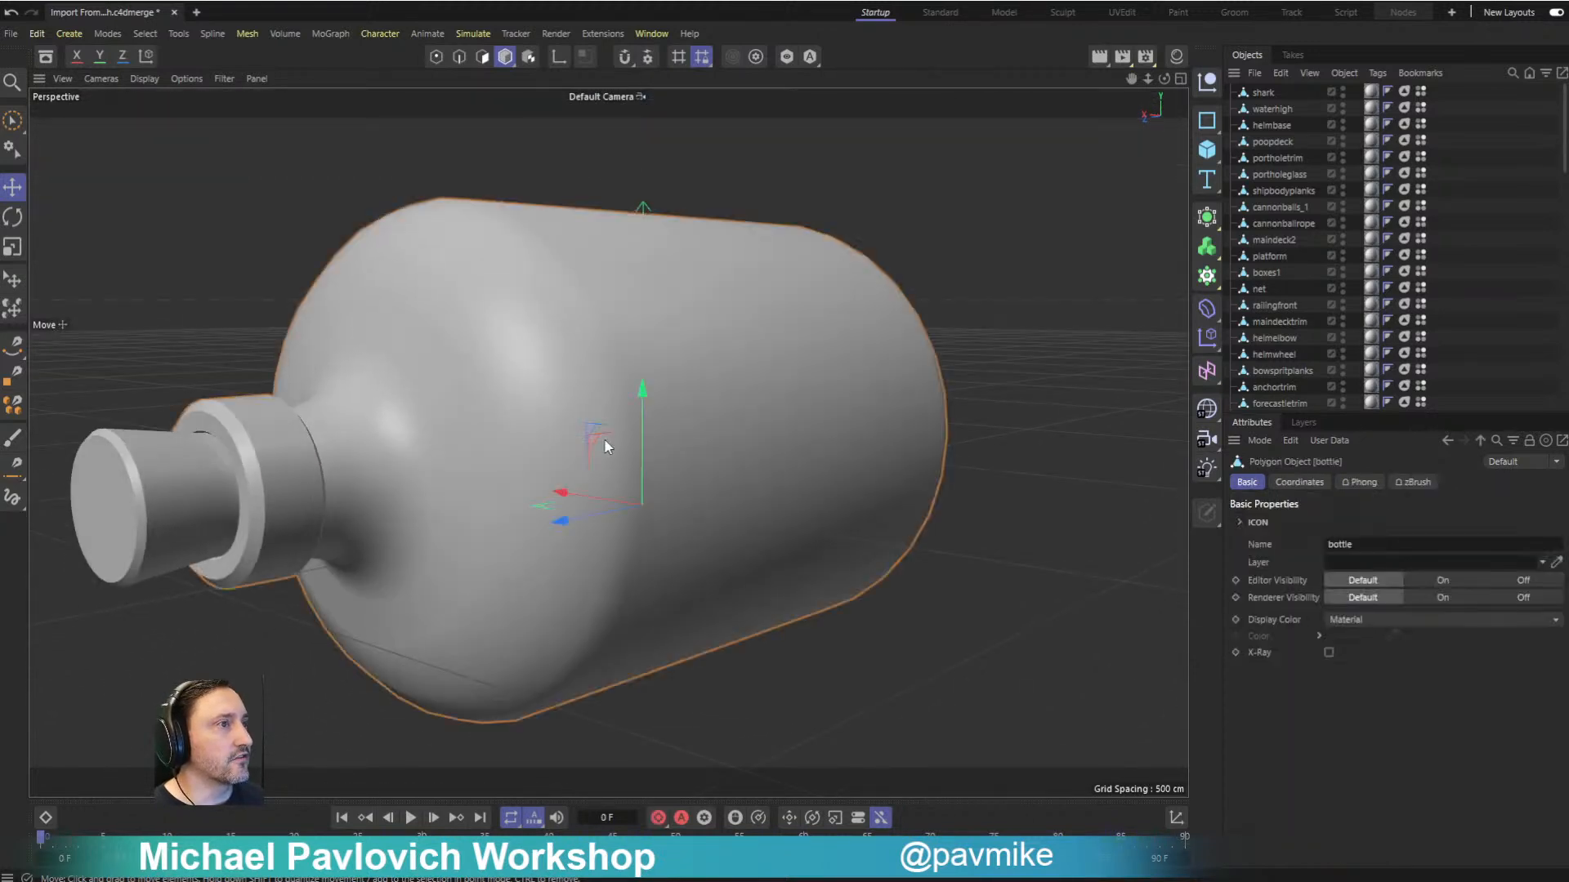
key("Delete")
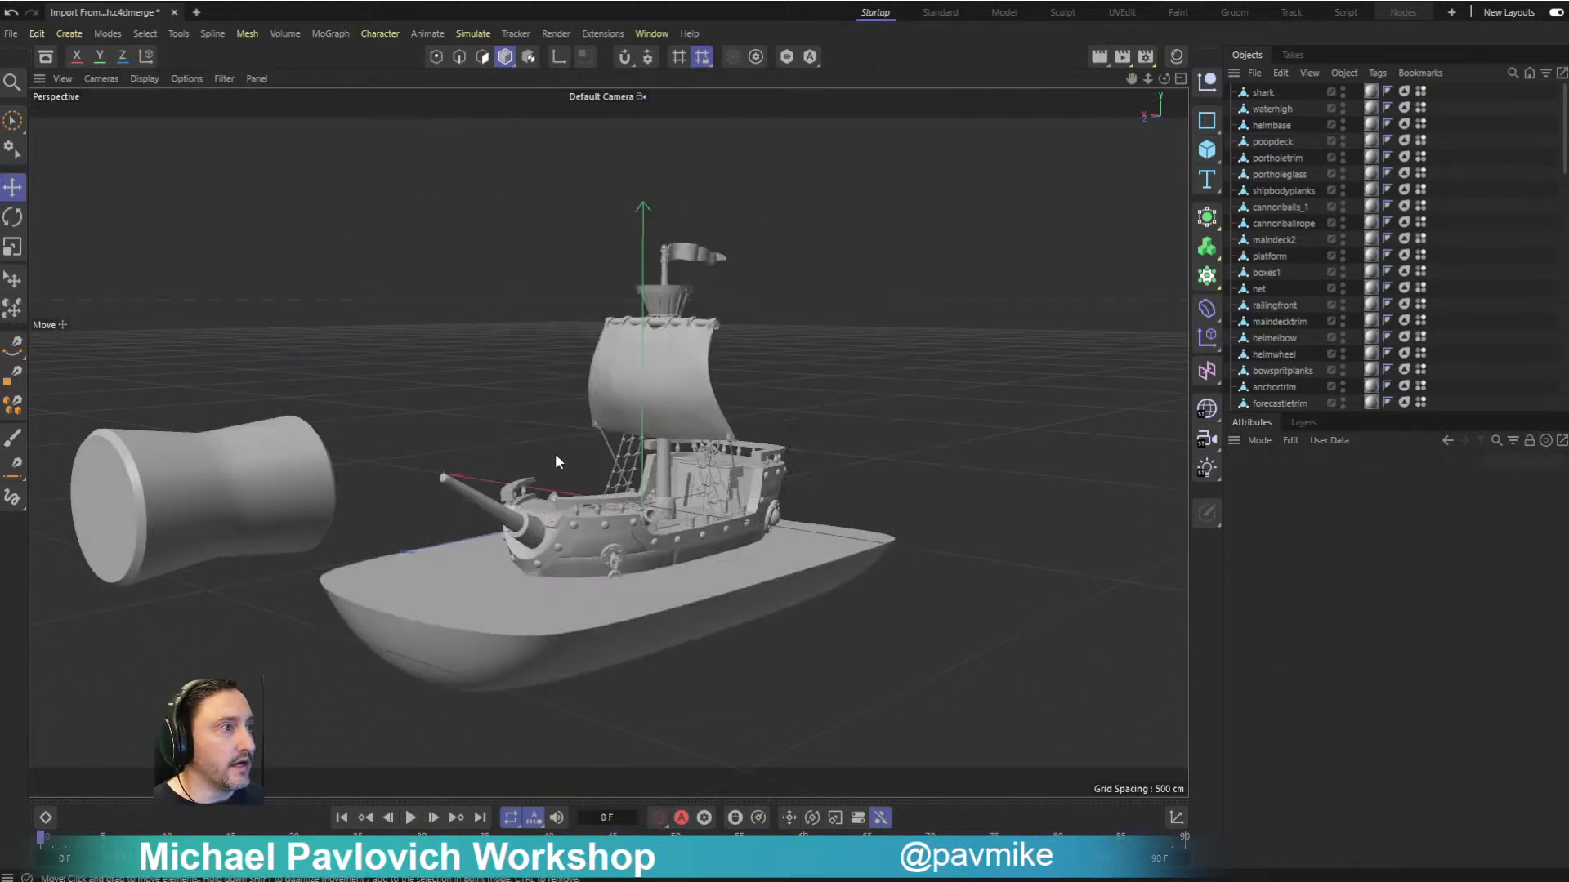
- Examine the imported ship with its maindecktrim object selected, and close the imported scene
left_click_drag(561, 453, 497, 493, "alt")
left_click(619, 501)
mouse_move(776, 515)
left_mouse_down("alt")
mouse_move(810, 513)
mouse_move(781, 492)
mouse_move(791, 512)
left_mouse_up("alt")
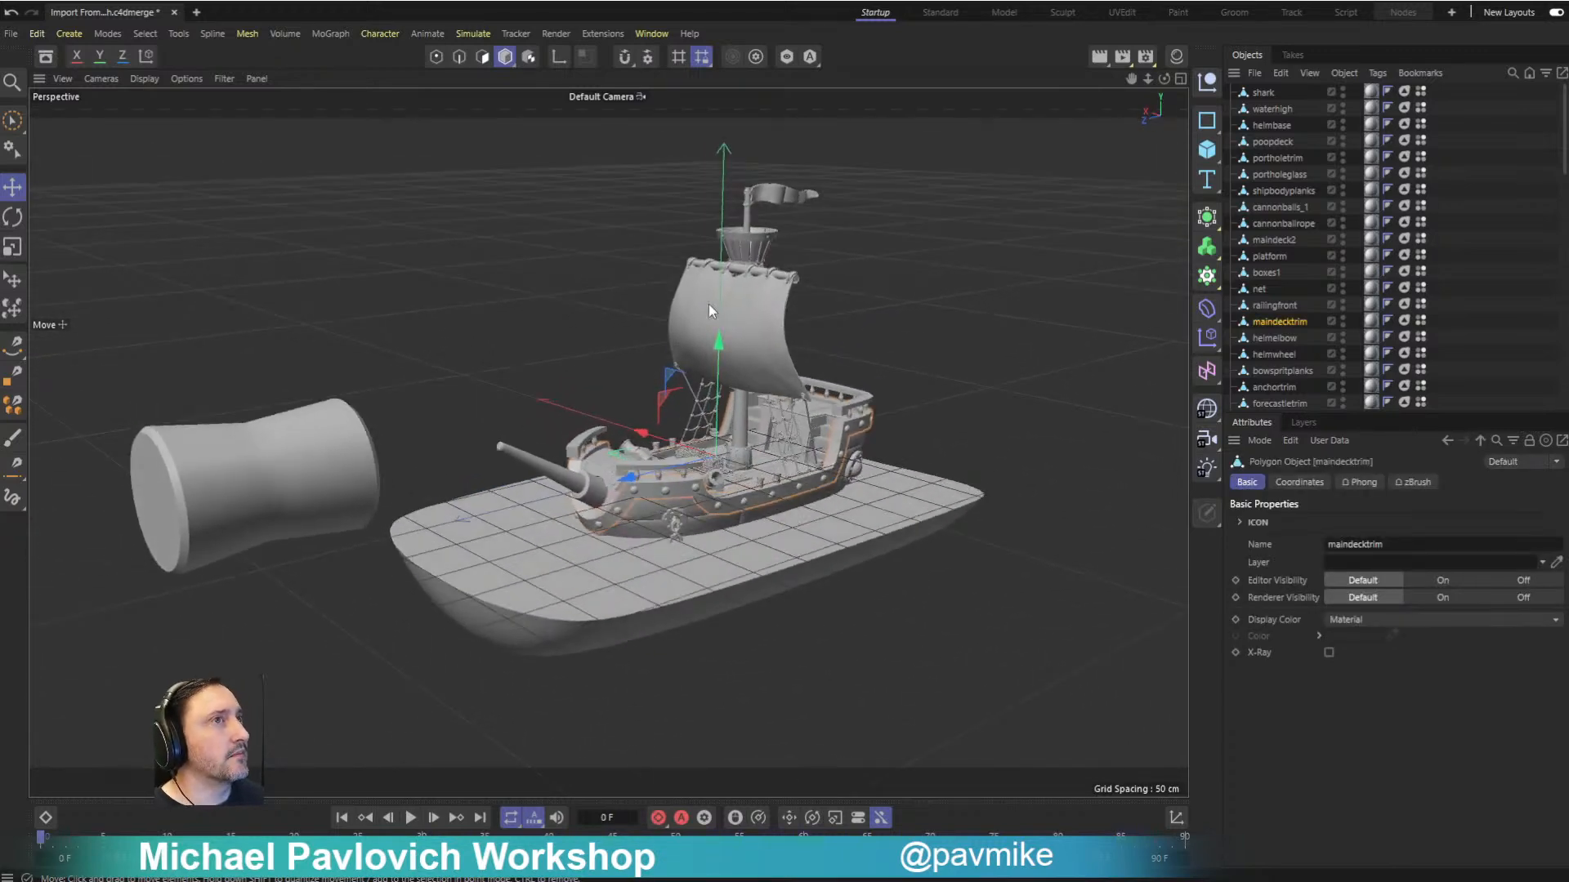
left_click(174, 13)
left_click(737, 417)
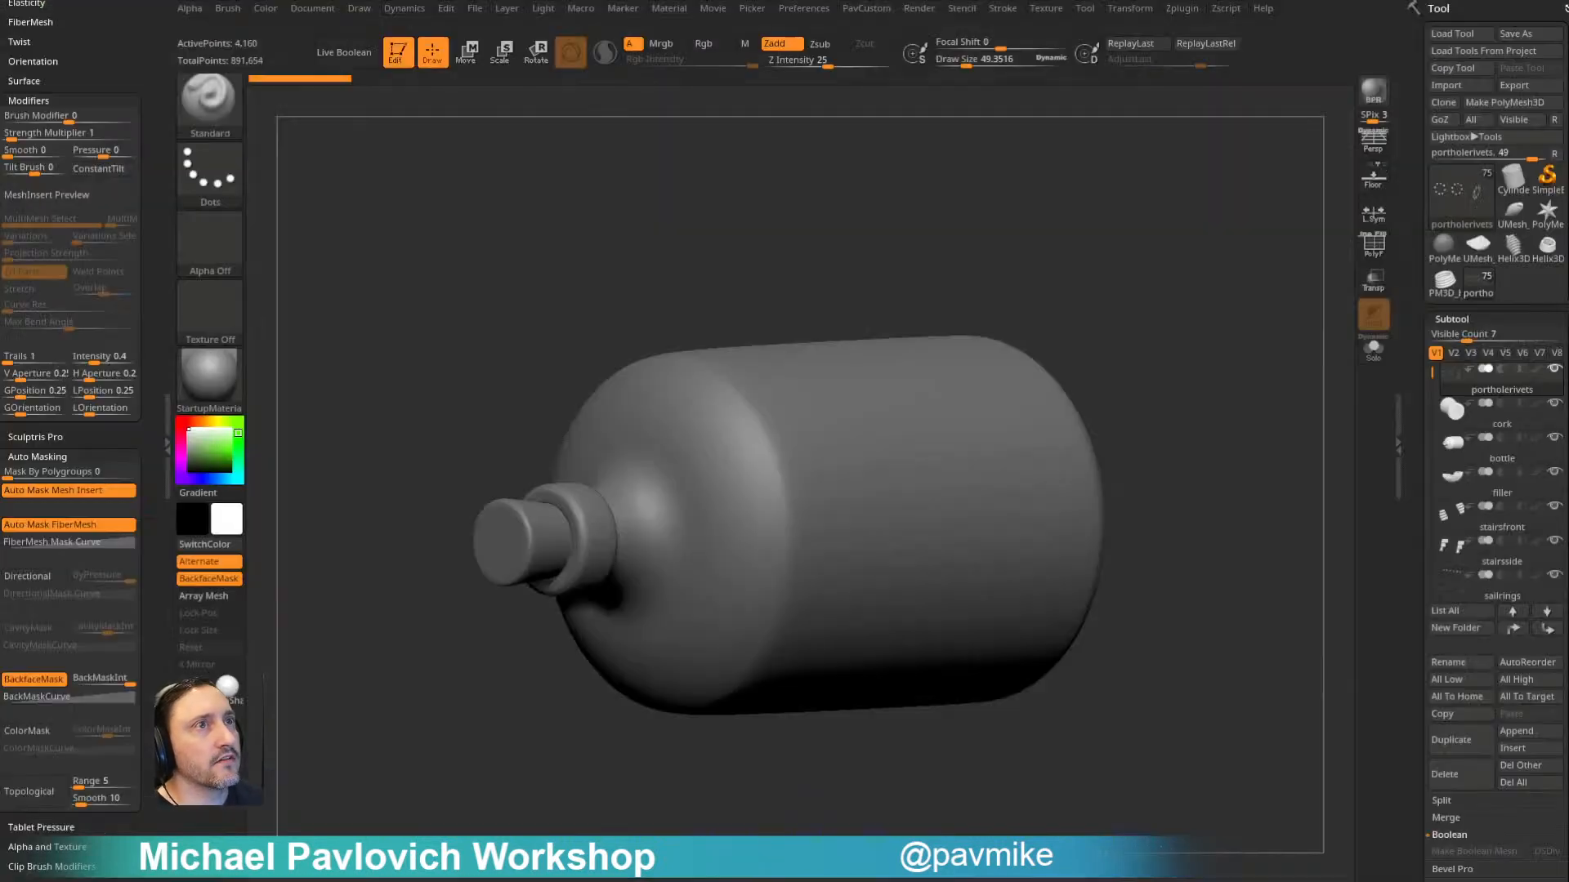
- In ZBrush, convert dynamic subdivision to real subdivision levels on all subtools with the Clean Tool Utility
left_click(1182, 9)
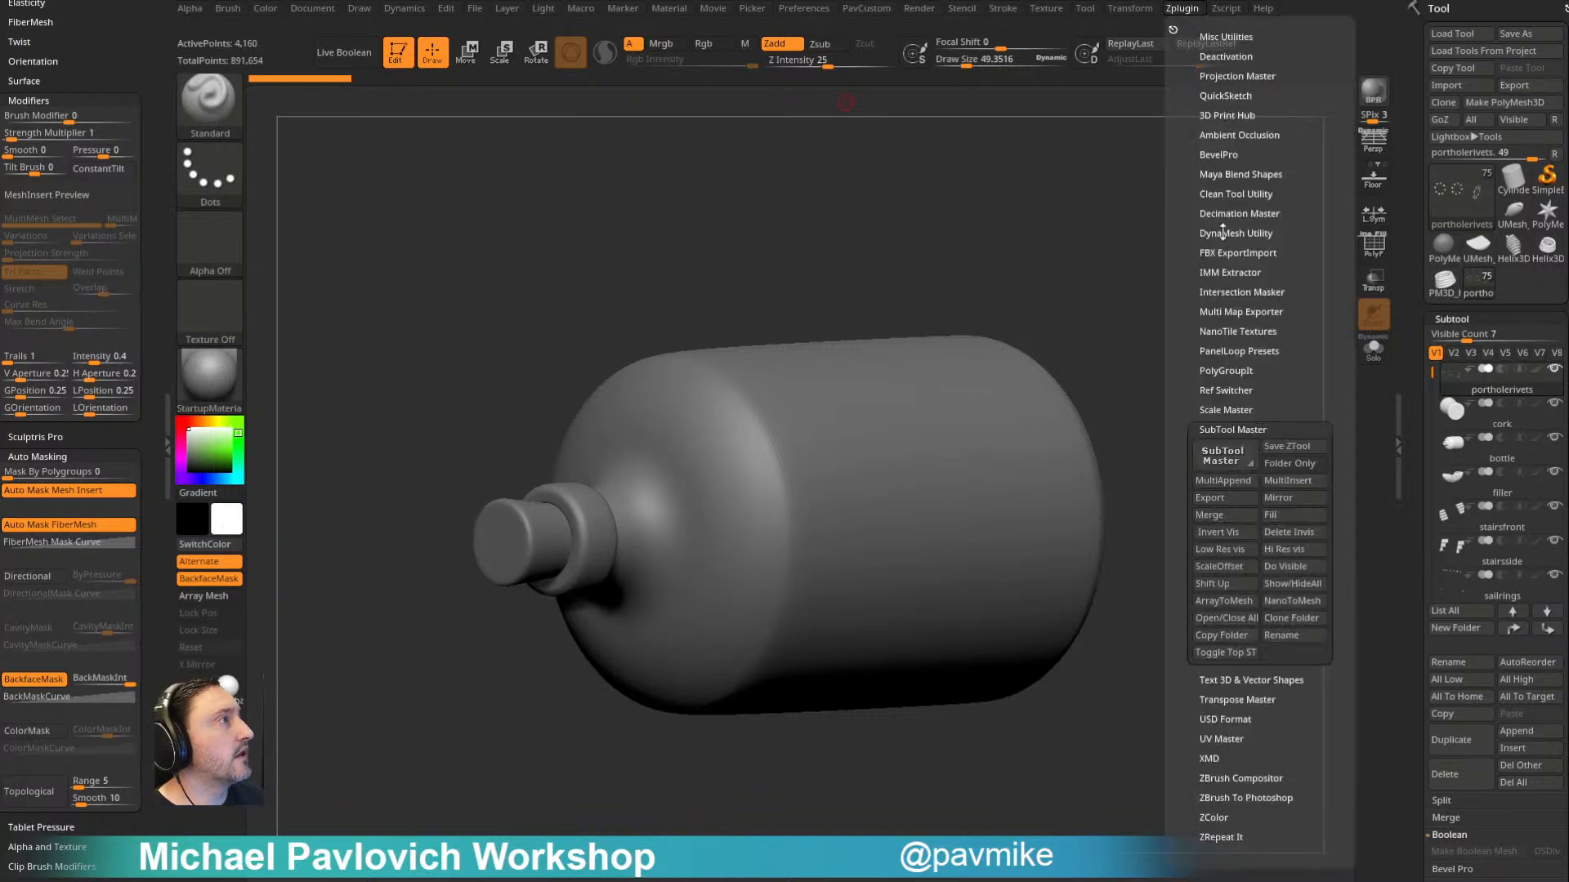
left_click(1233, 430, "shift")
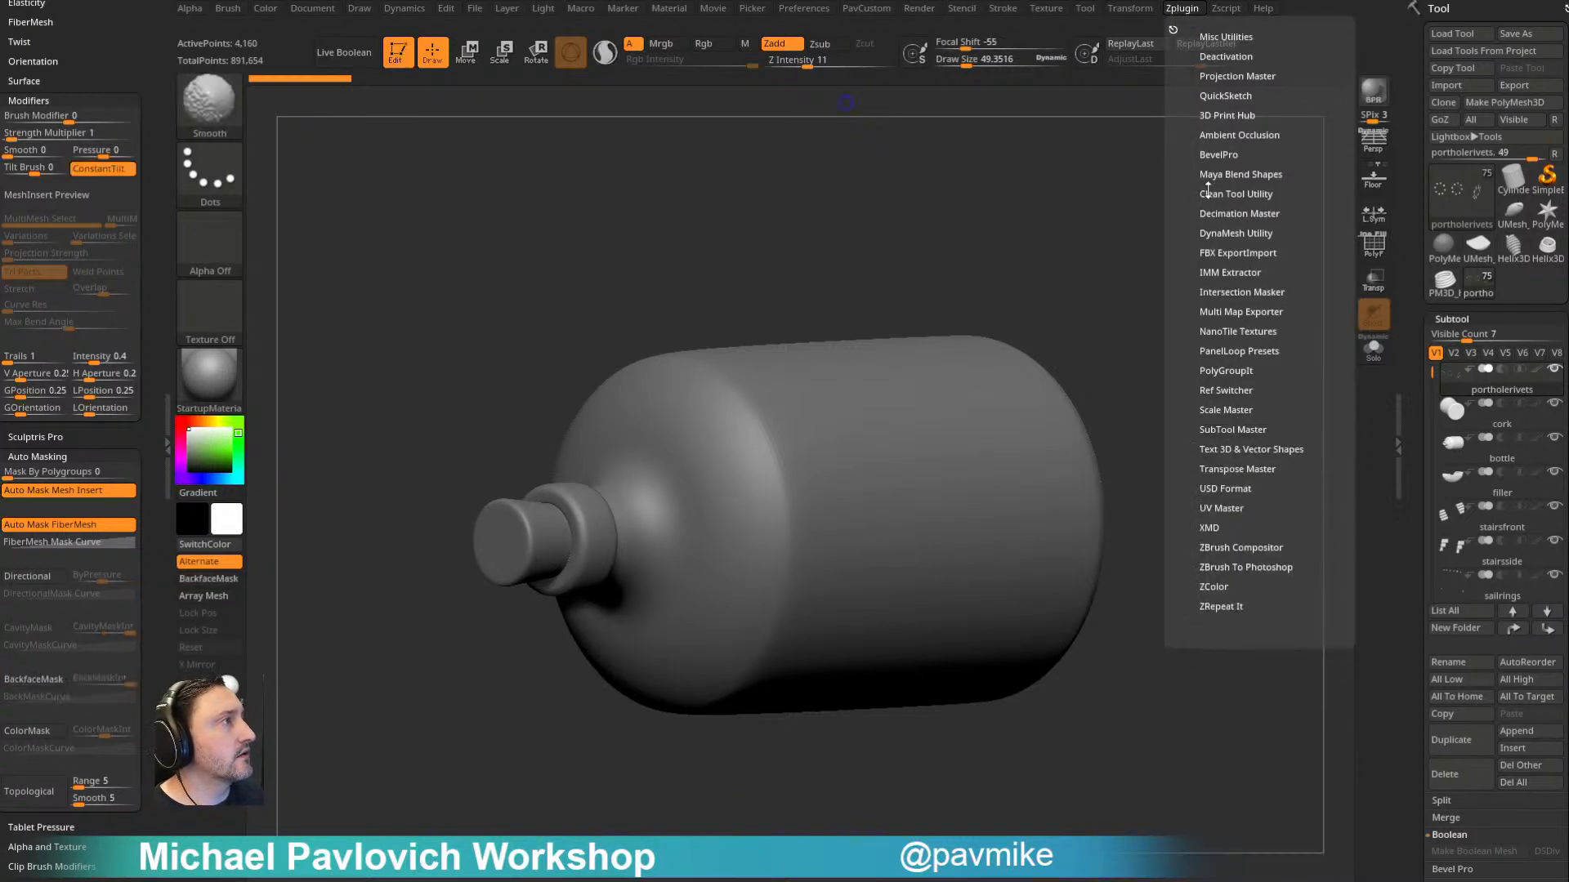
left_click(1208, 193, "shift")
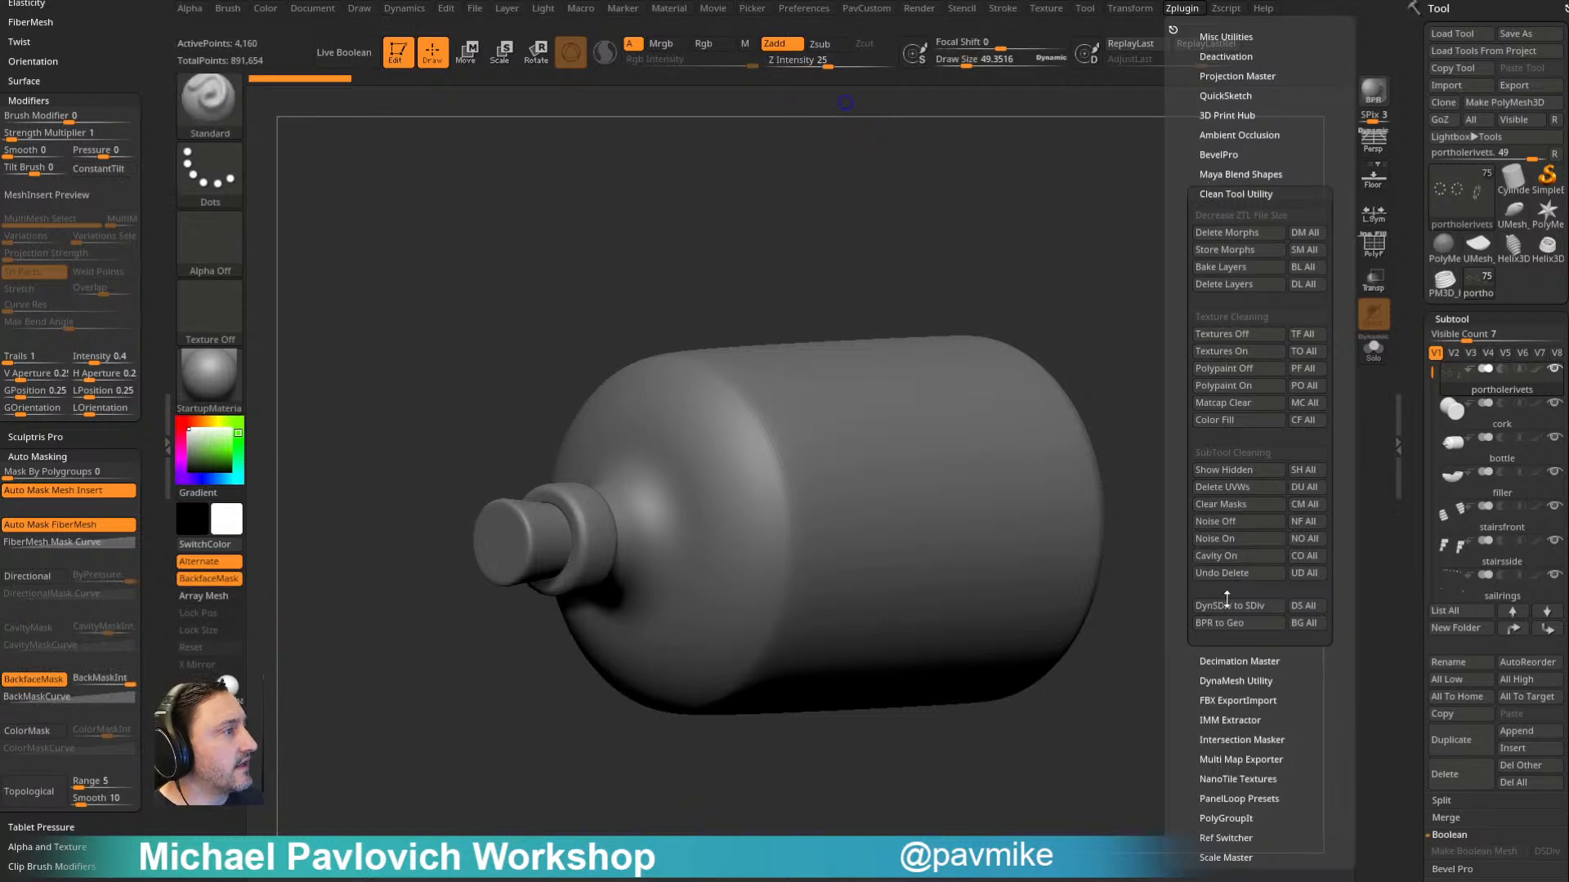
left_click(1304, 614)
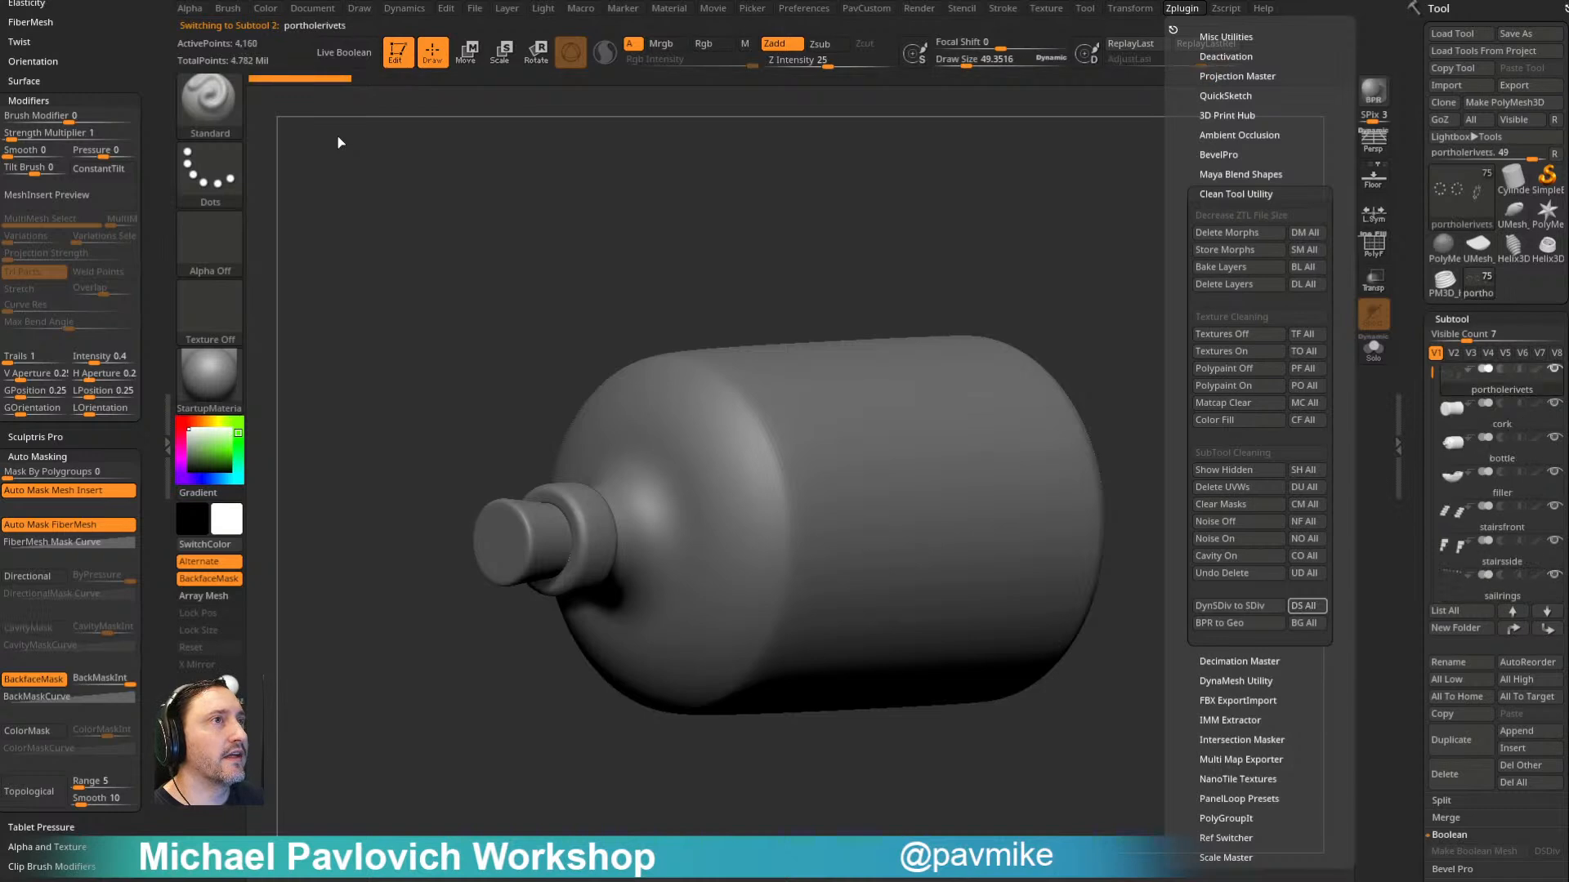
- Hide the bottle subtool to expose the pirate ship inside
left_click_drag(1056, 218, 1064, 239)
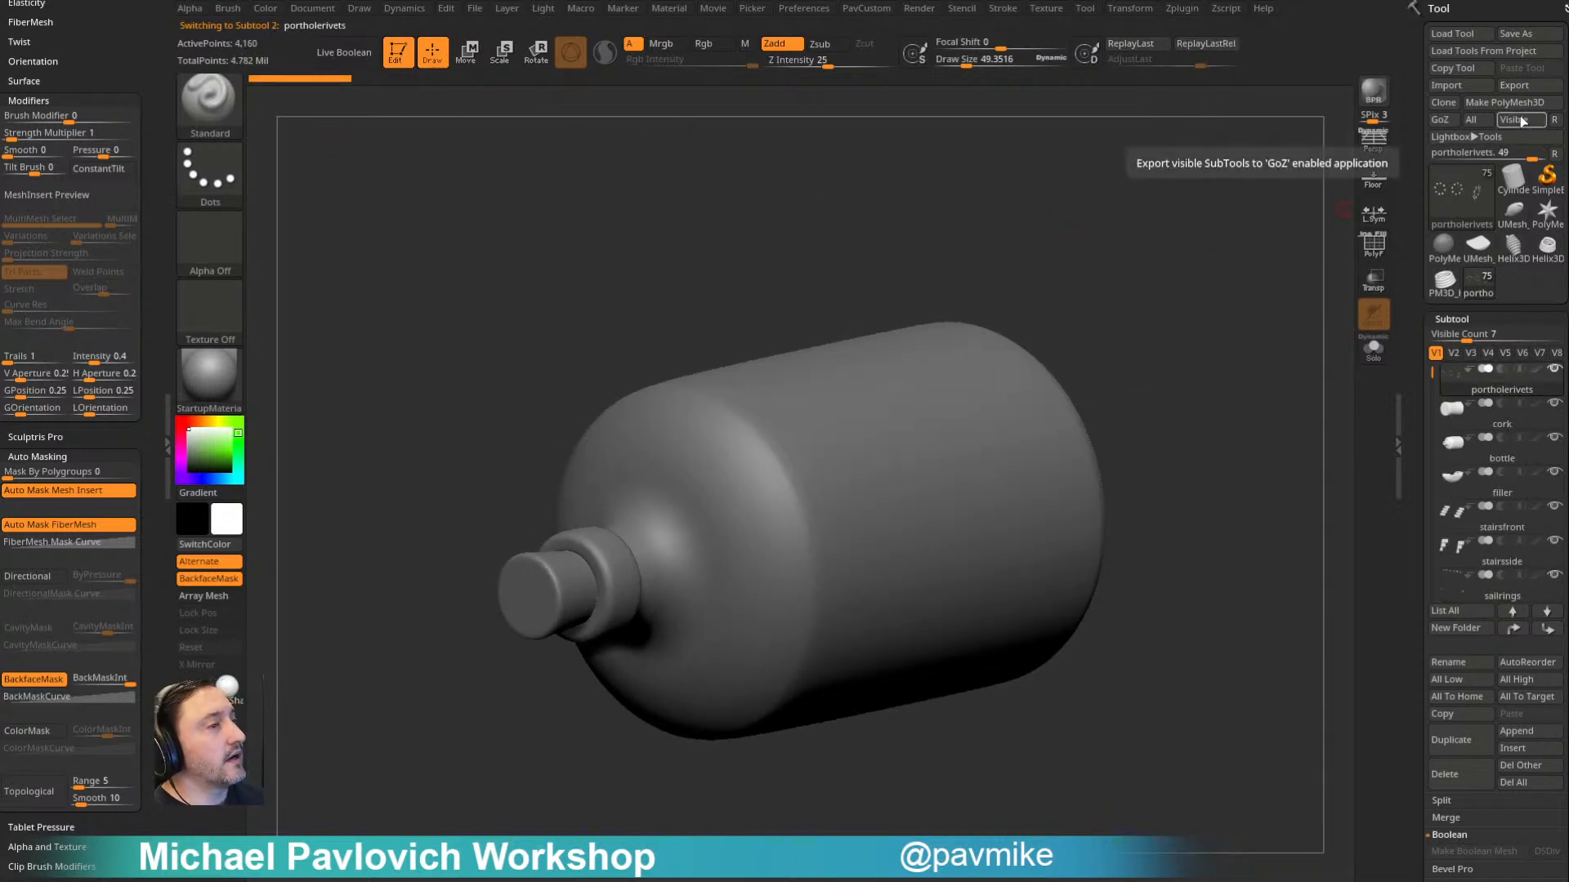
scroll(1418, 475, "down", 6)
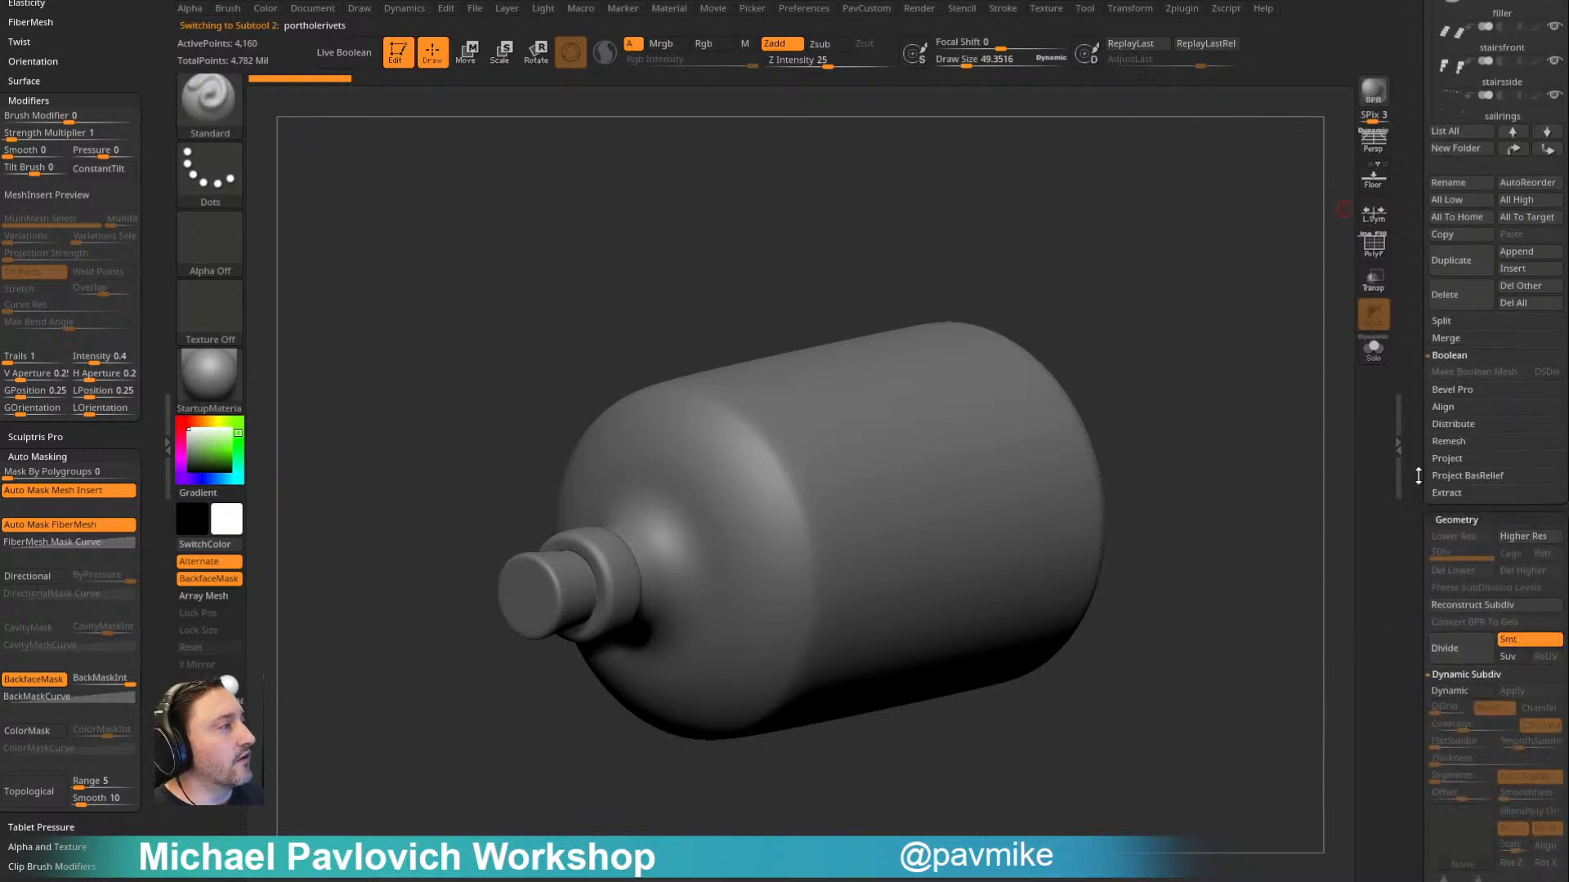
left_click_drag(1418, 493, 1409, 451)
scroll(1471, 327, "up", 6)
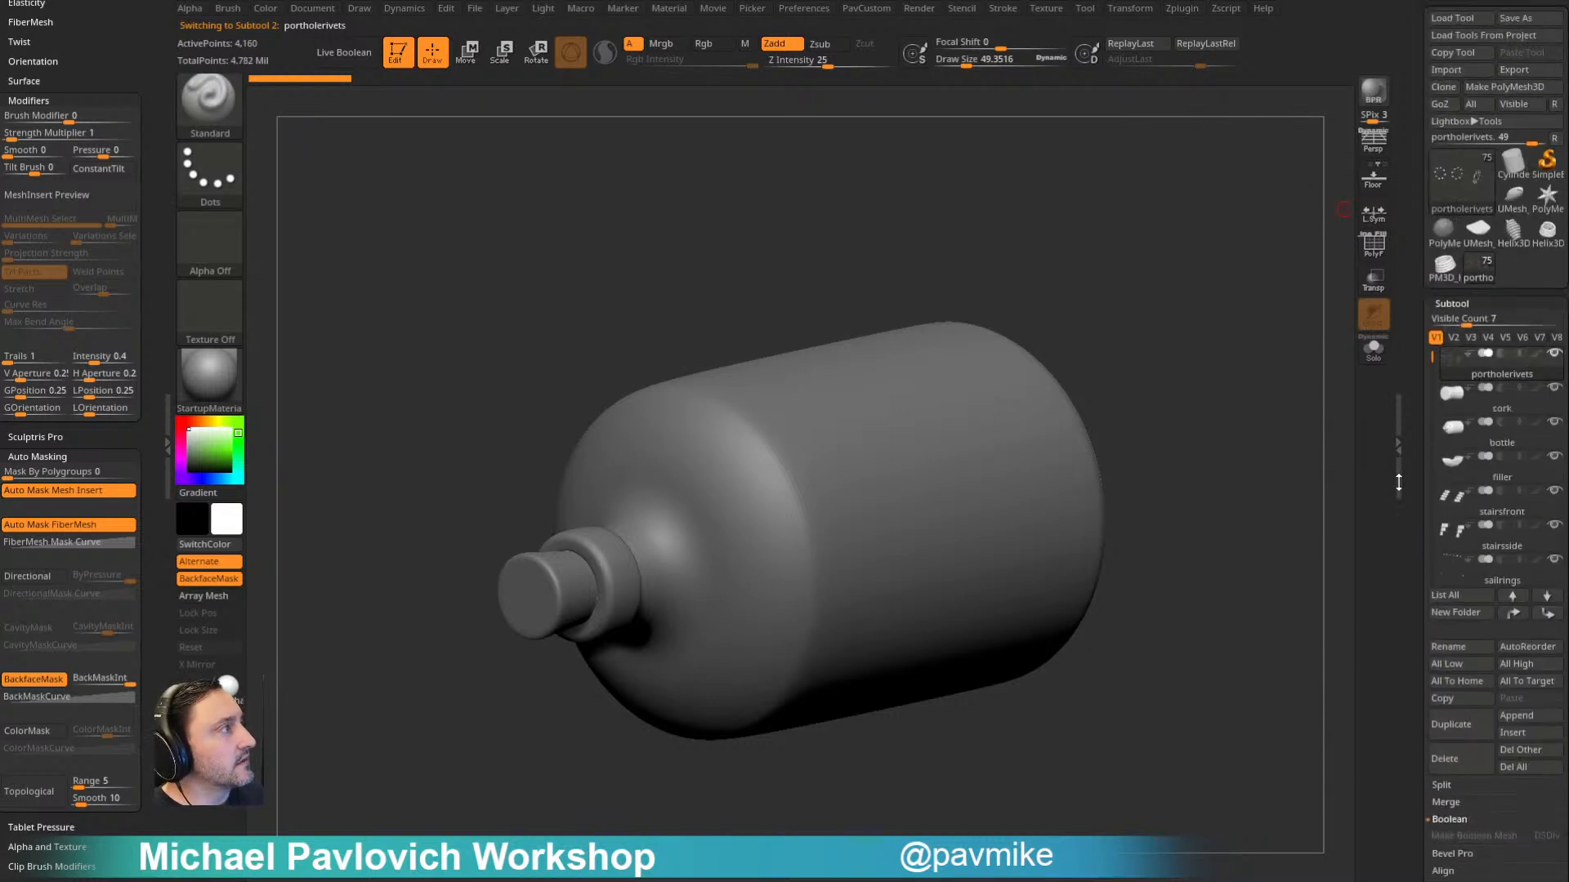
mouse_move(1535, 435)
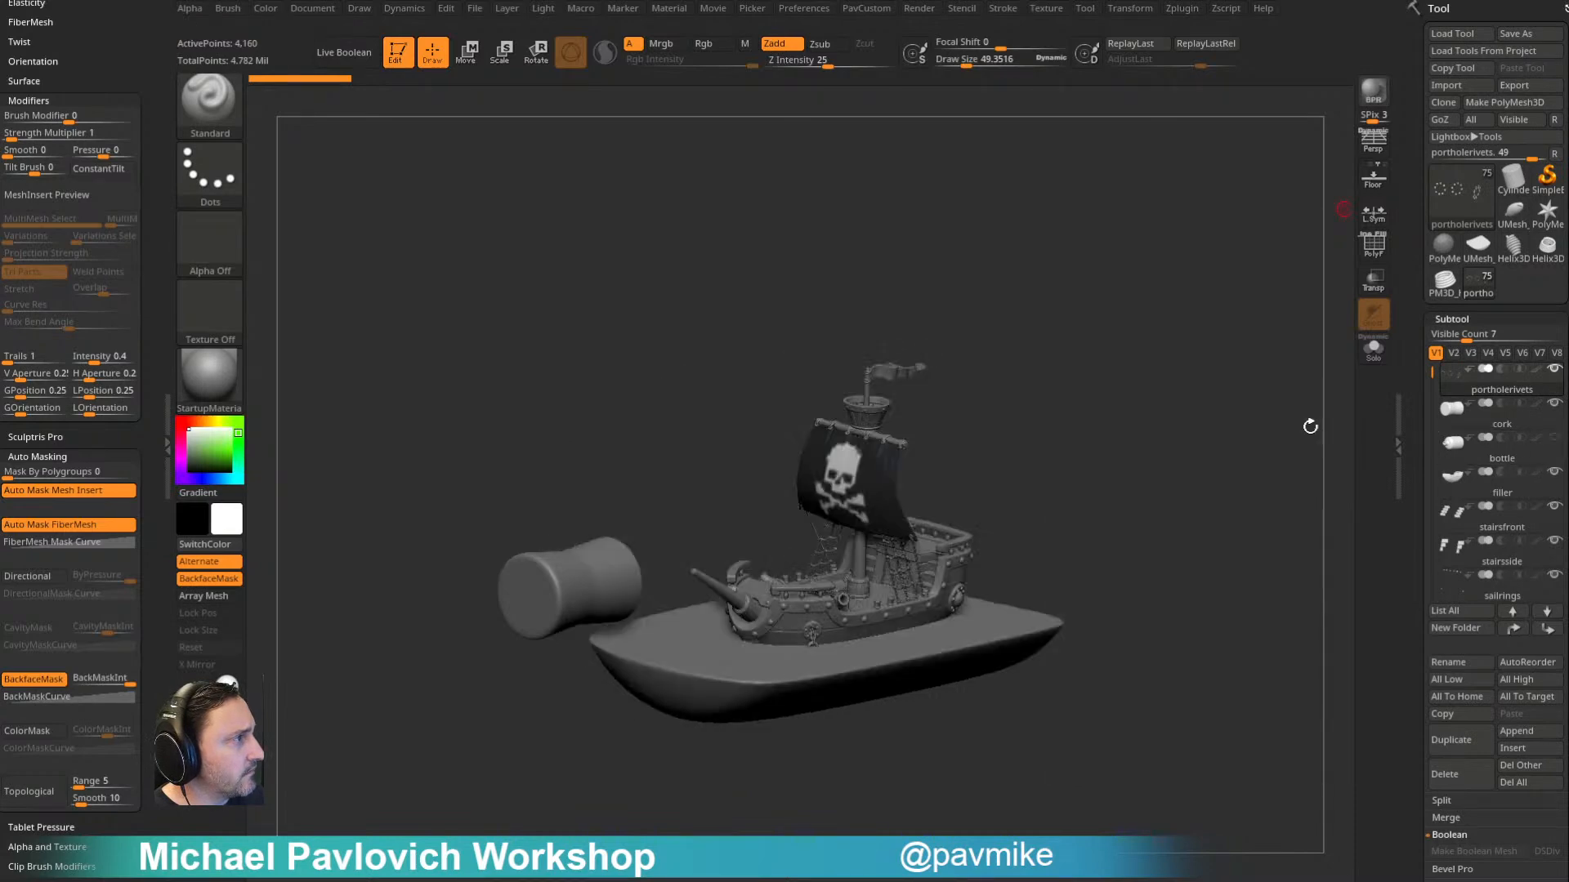
left_click_drag(1310, 427, 1224, 338)
- Compare the subtools at their lowest and highest subdivision levels, and leave all of them at the highest
left_click_drag(1399, 441, 1420, 510)
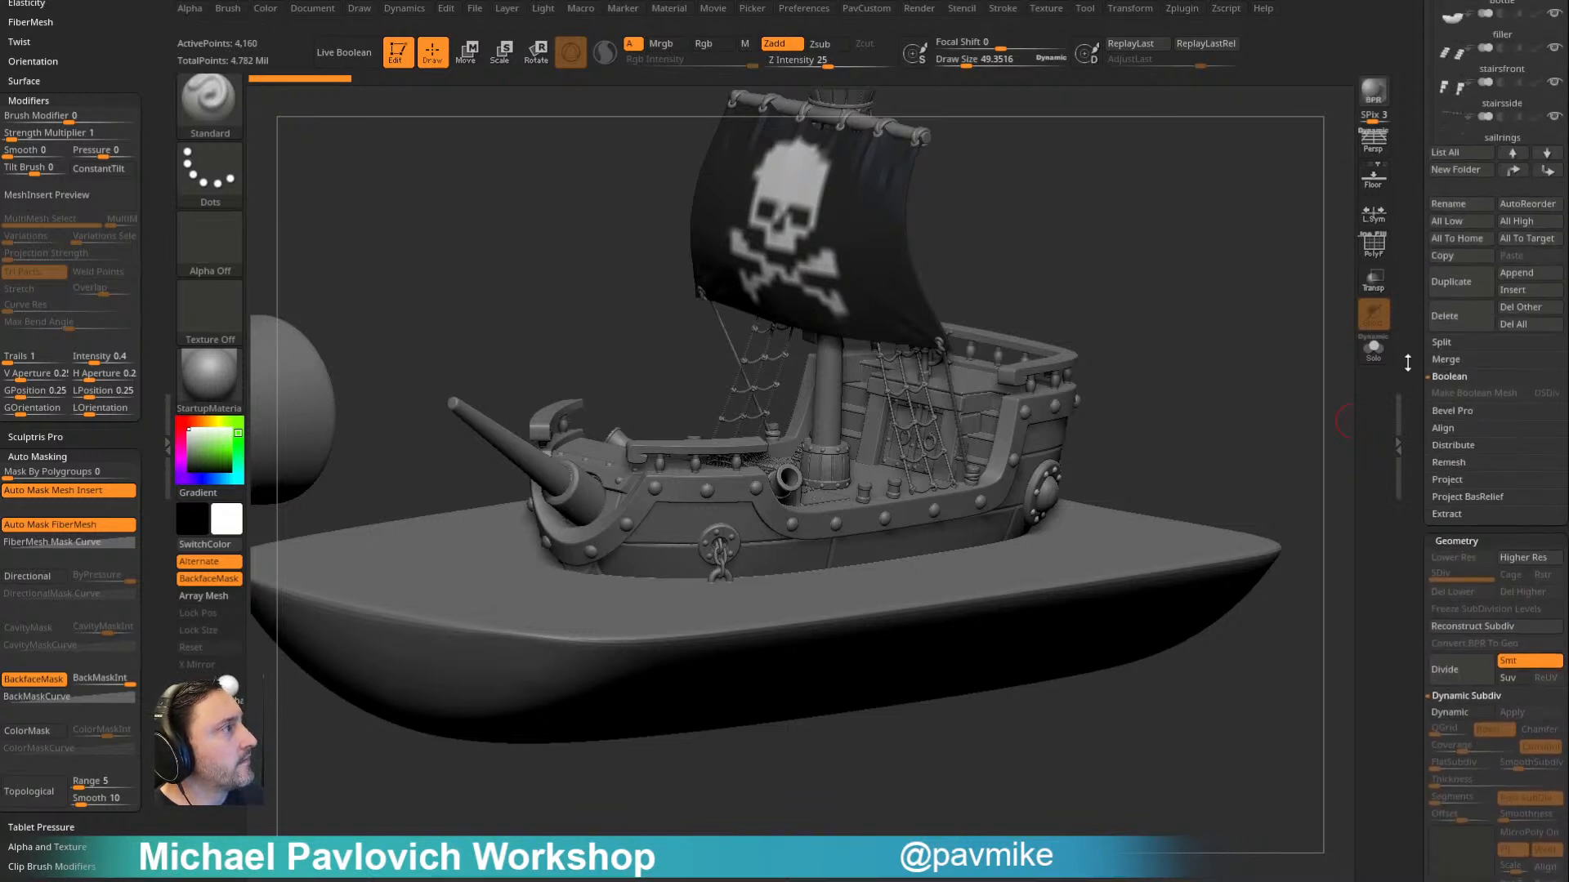
left_click(1521, 222)
left_click_drag(1107, 253, 1147, 327, "alt")
left_click(1453, 222)
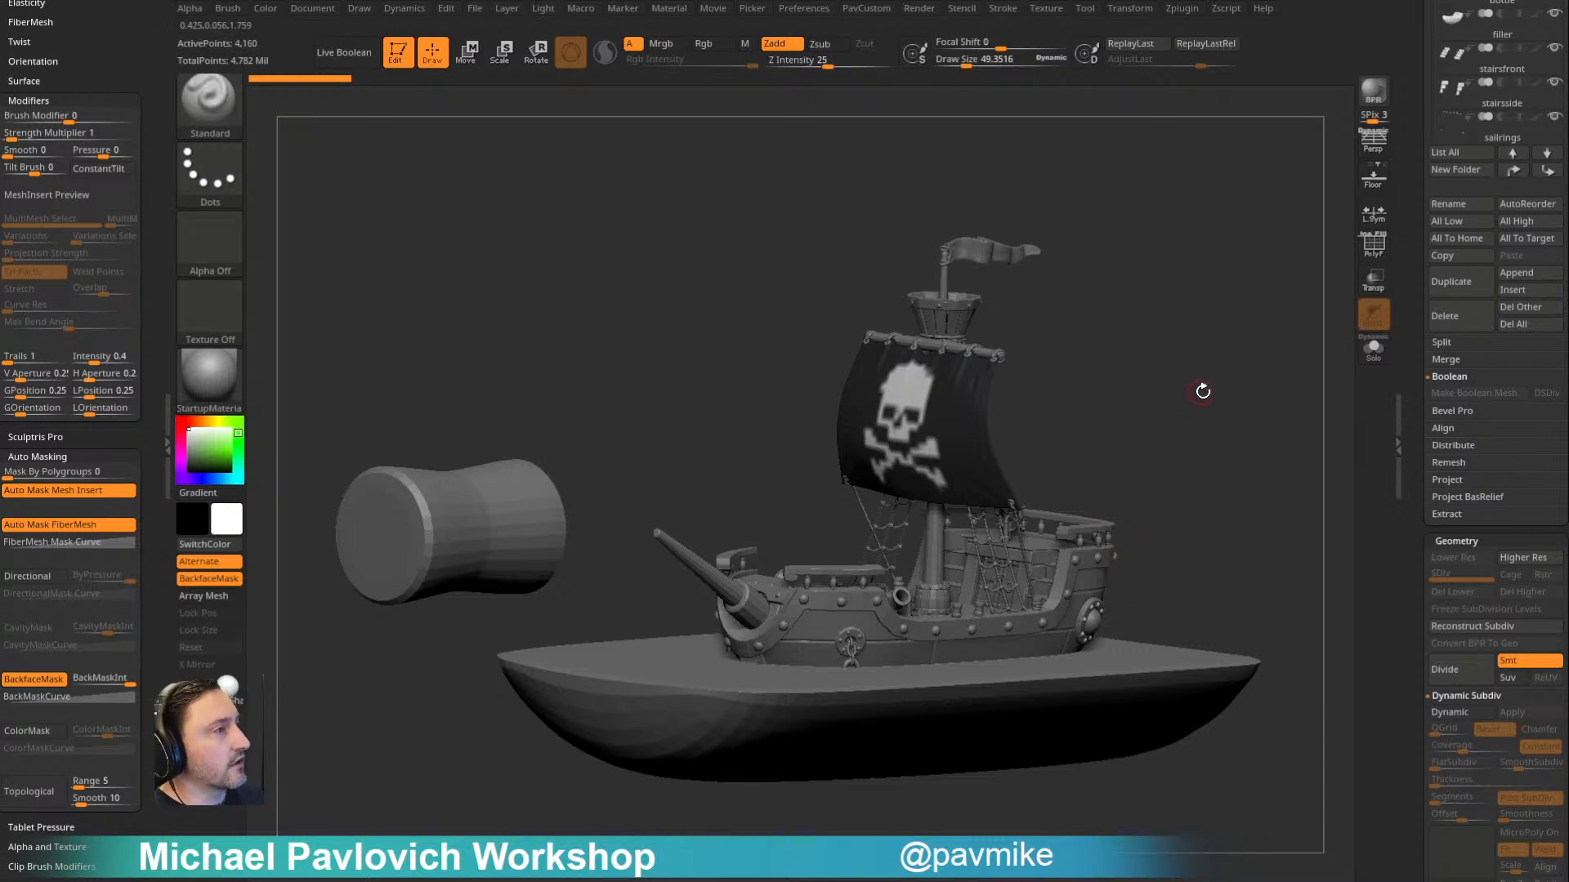
left_click(1522, 222)
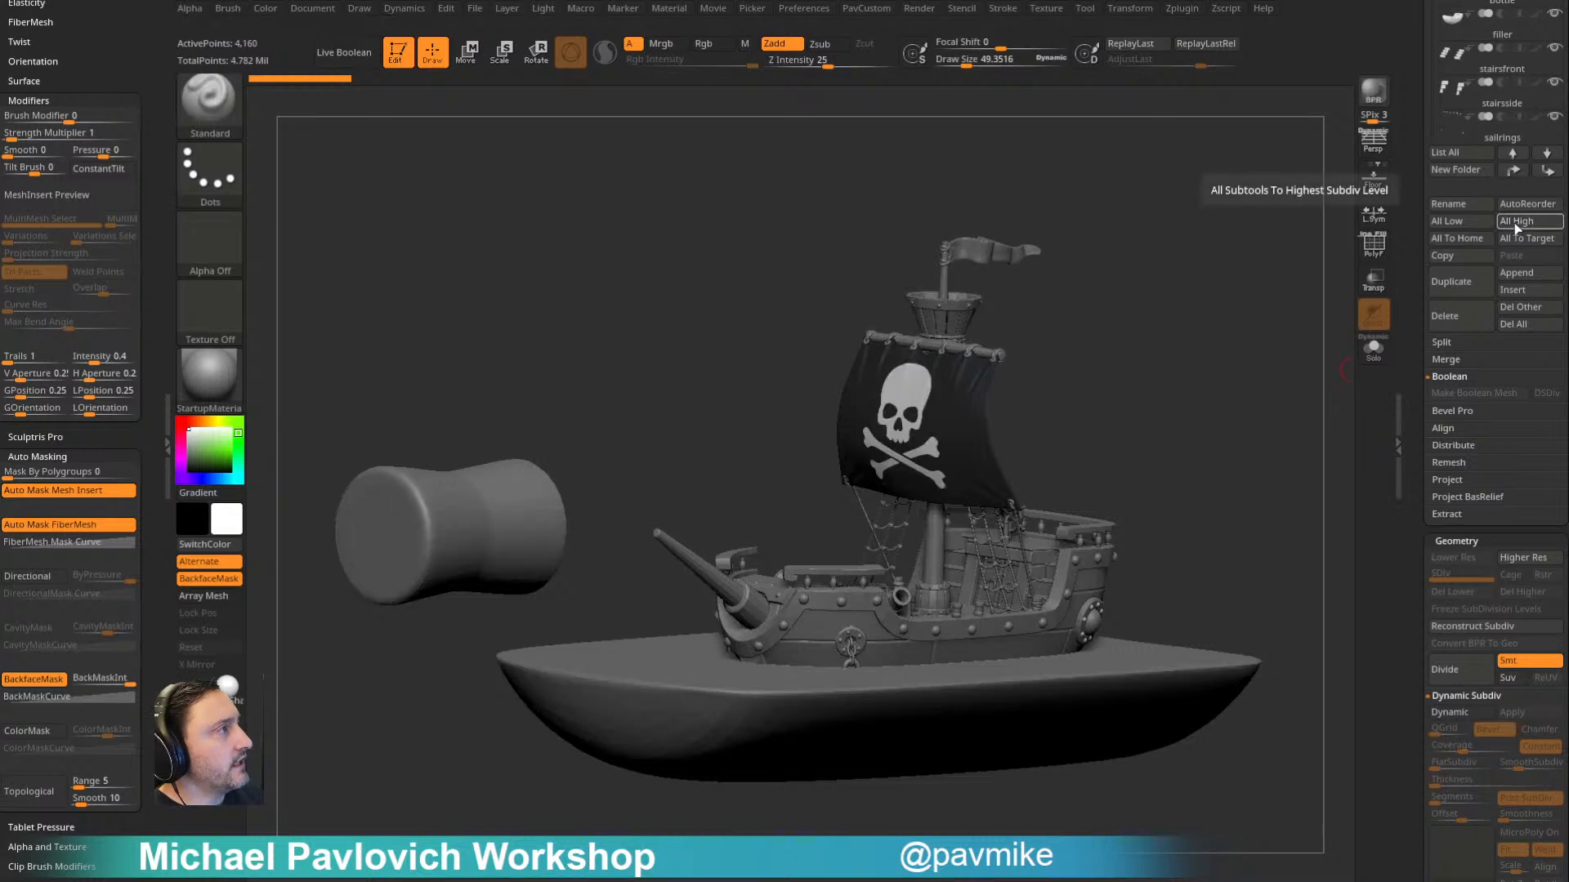
- Expand the ZRepeat It plugin options and make the sail subtool active
left_click(1180, 9)
left_click(1219, 194)
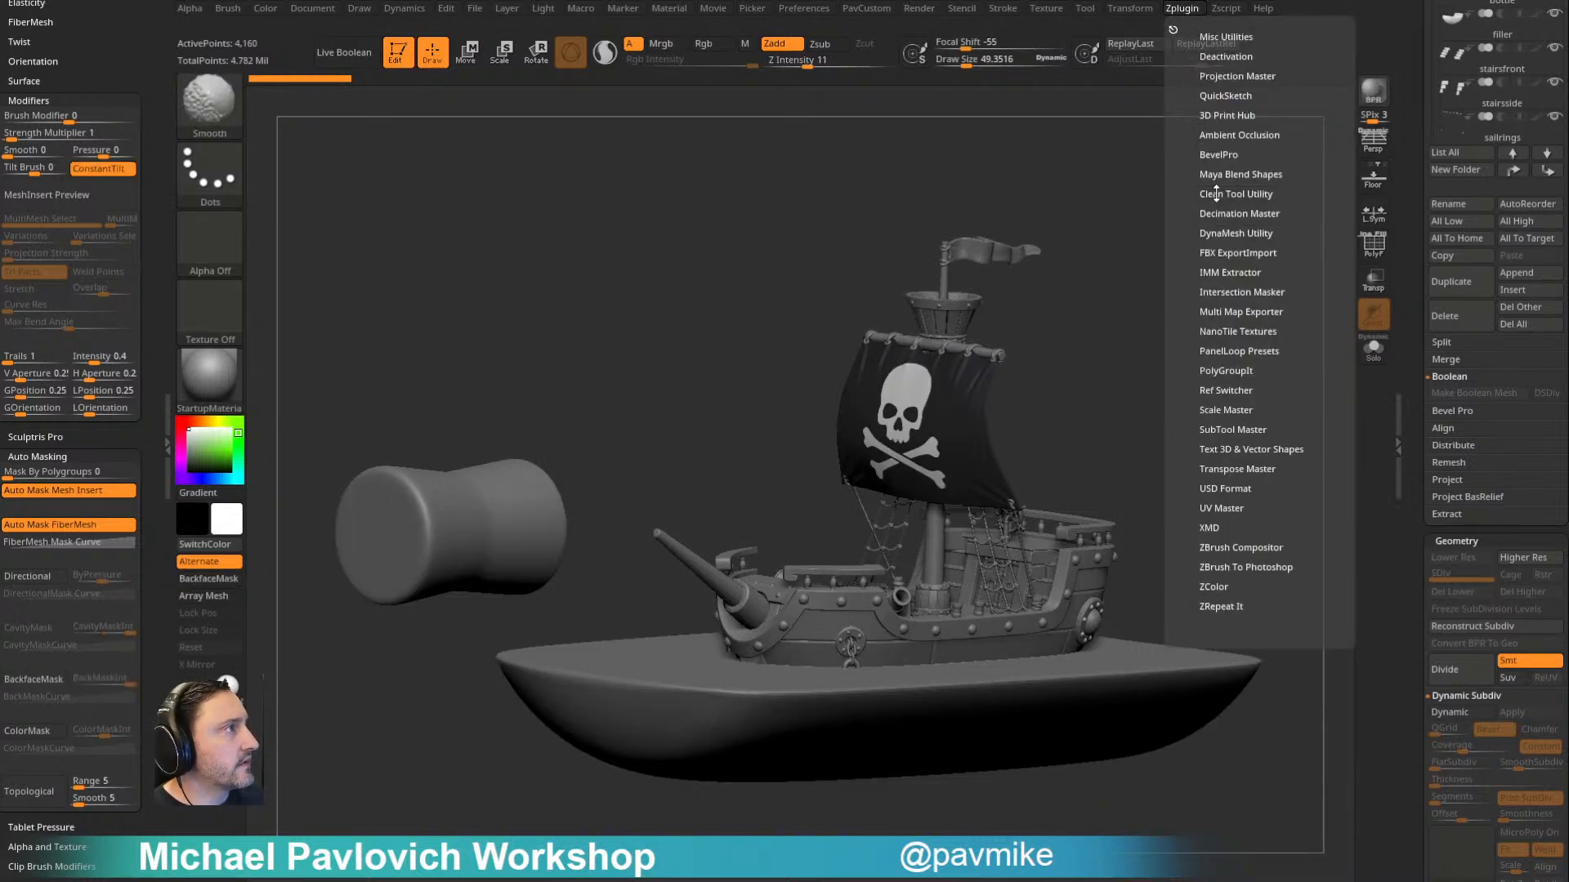
left_click(1219, 606)
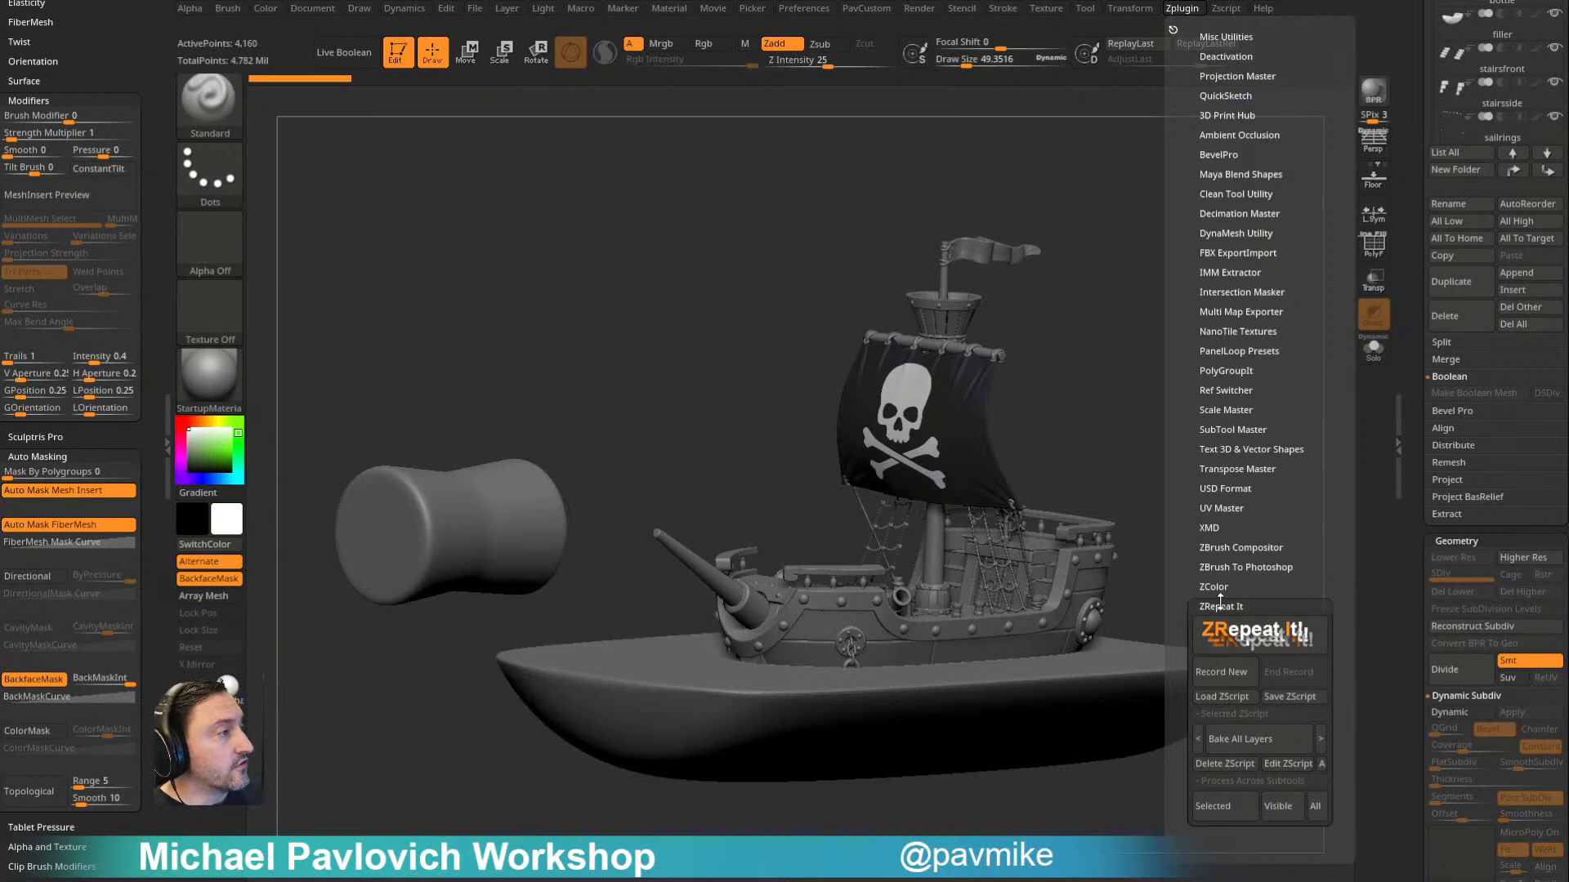
left_click_drag(1418, 590, 1417, 482)
left_click(890, 431, "alt")
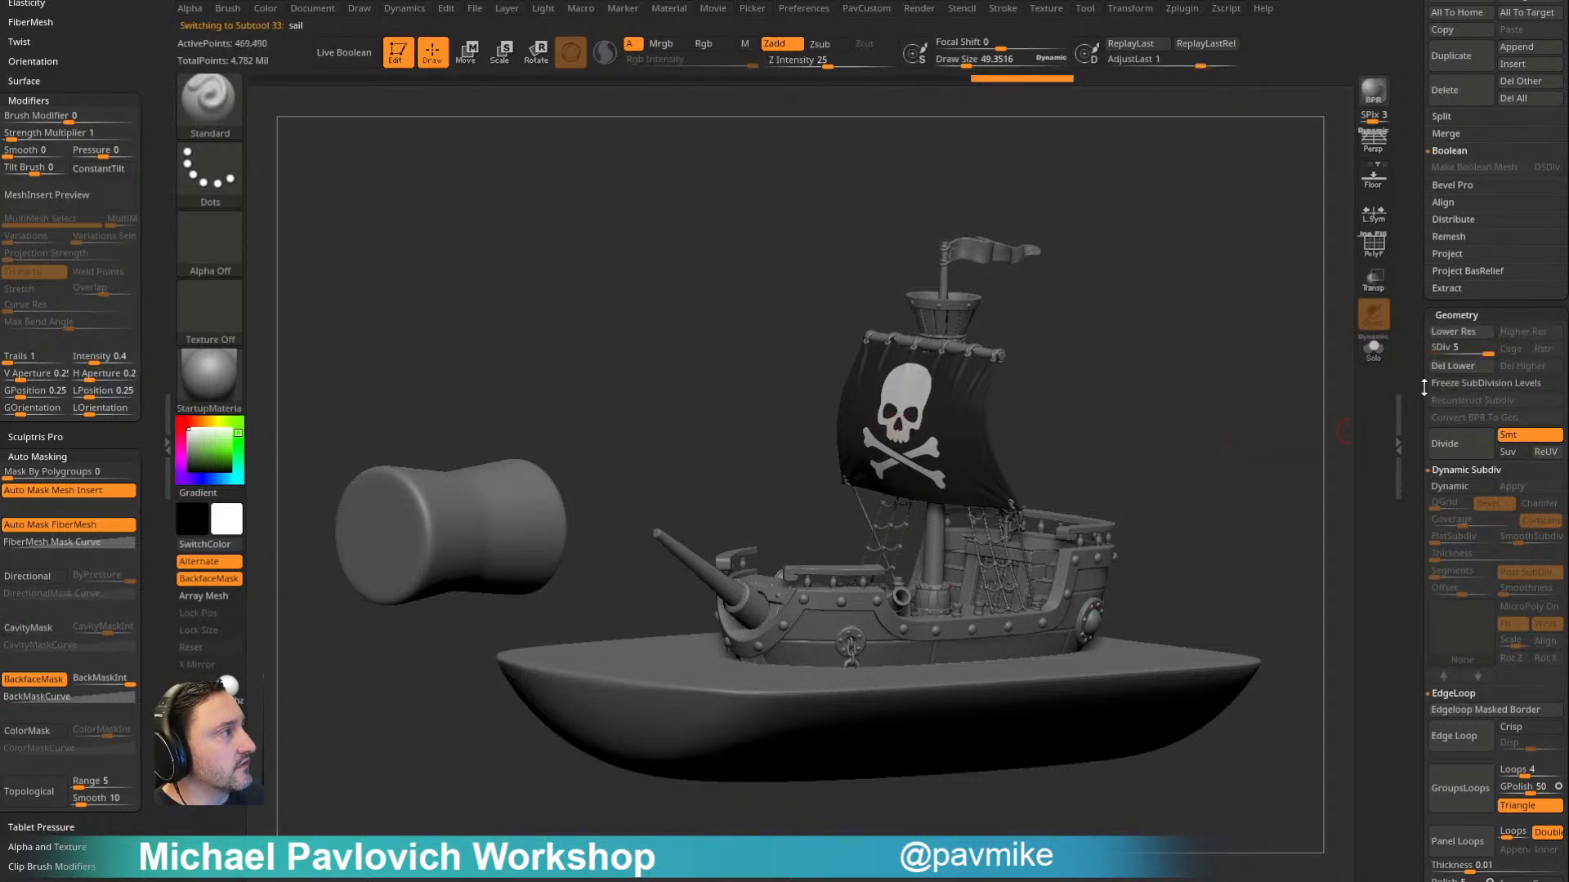
- Choose the DeleteLower script in ZRepeat It and run it across the subtools
left_click(1179, 9)
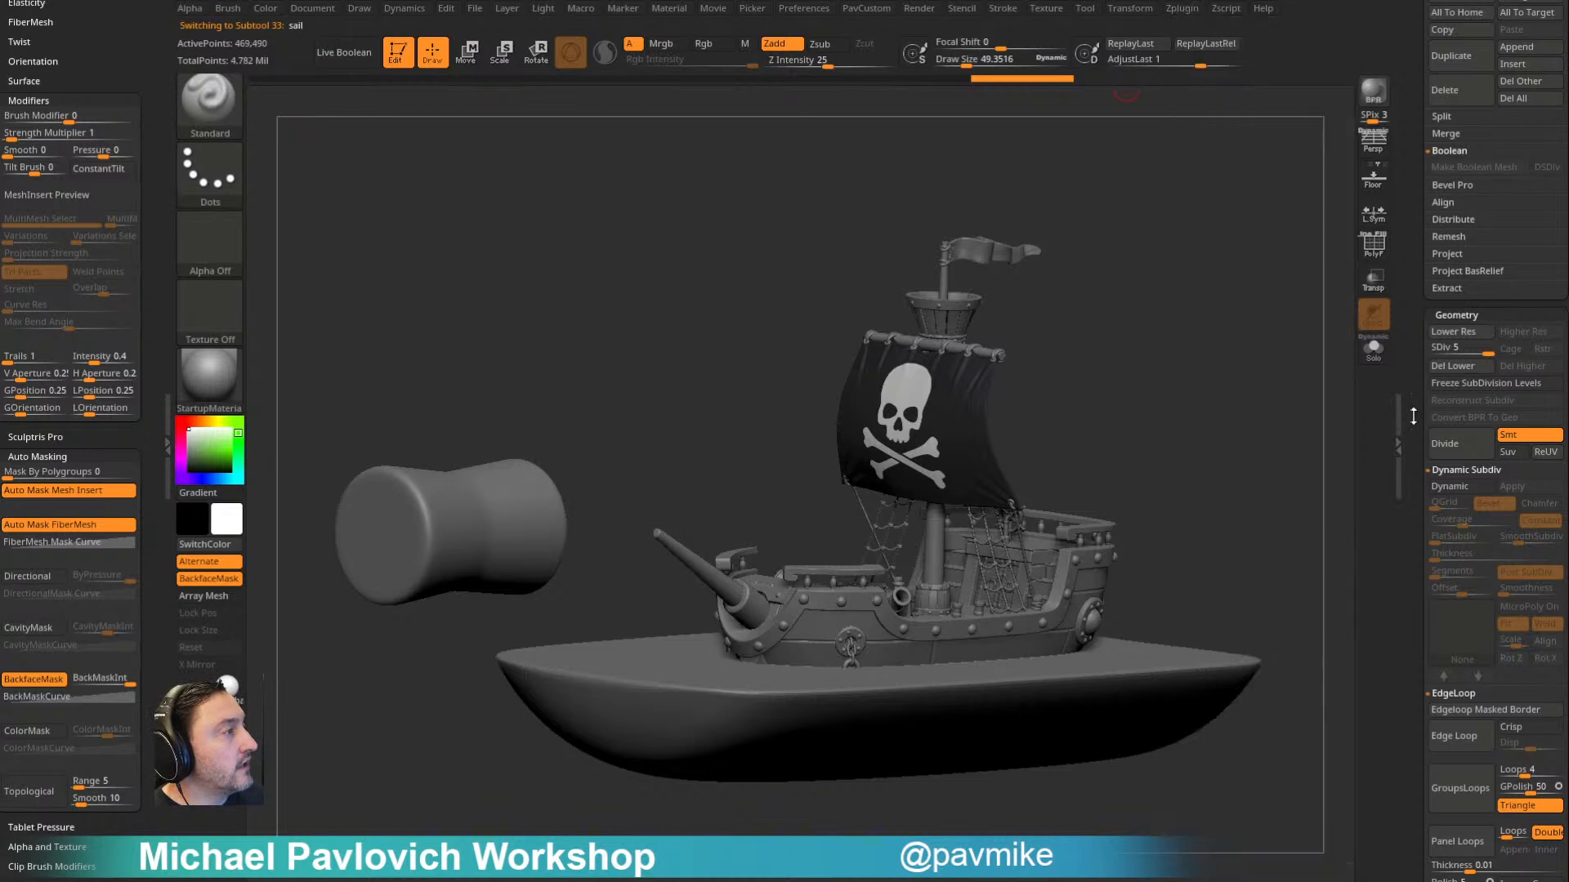
left_click(1181, 9)
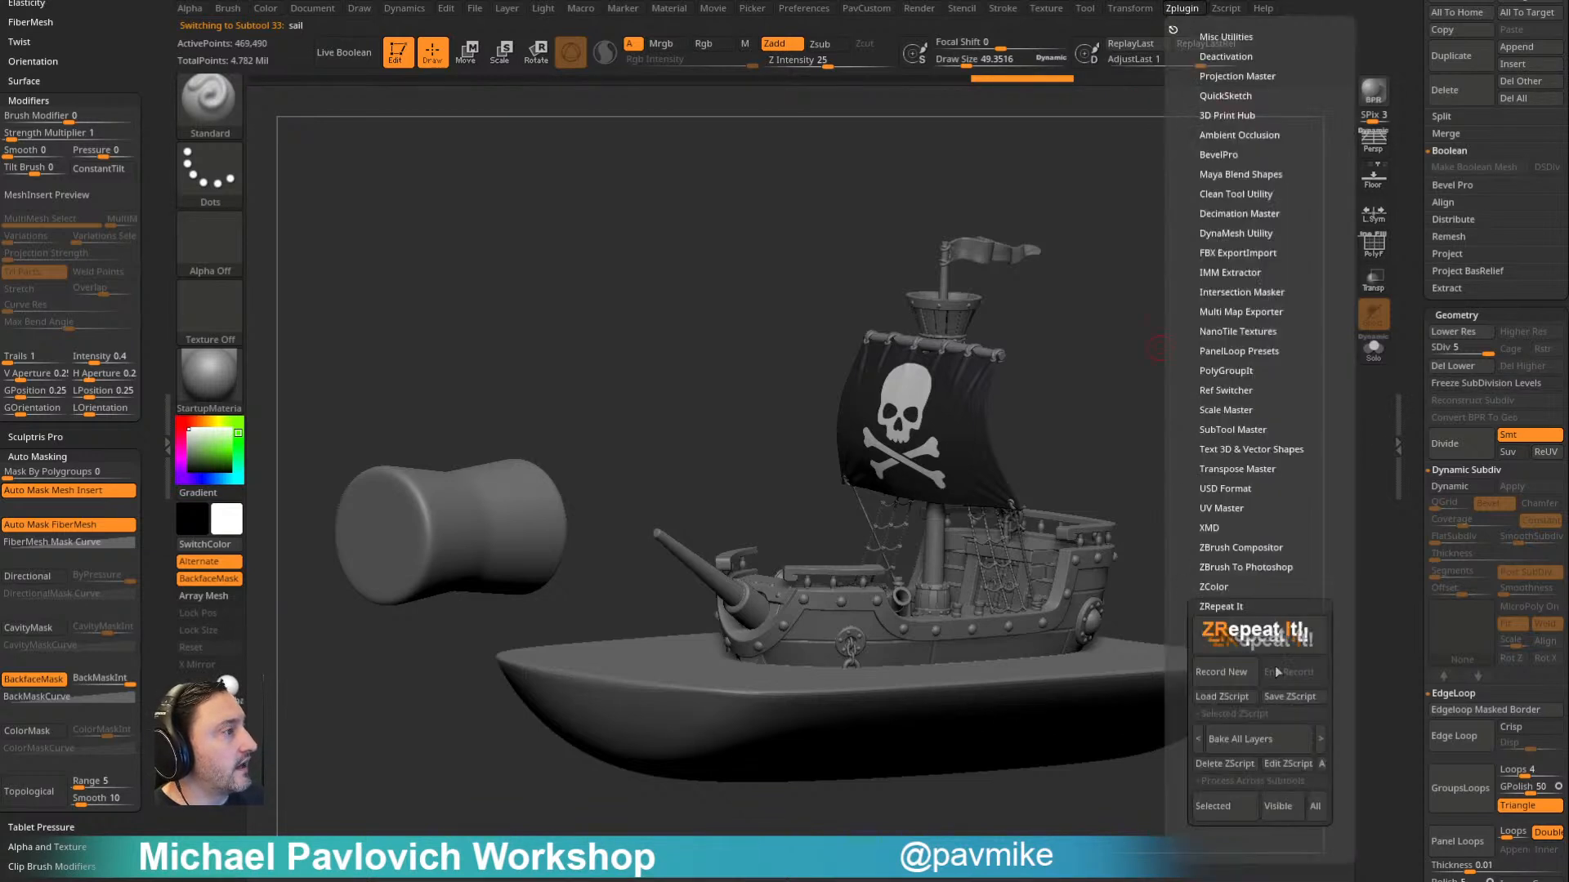
left_click(1250, 738)
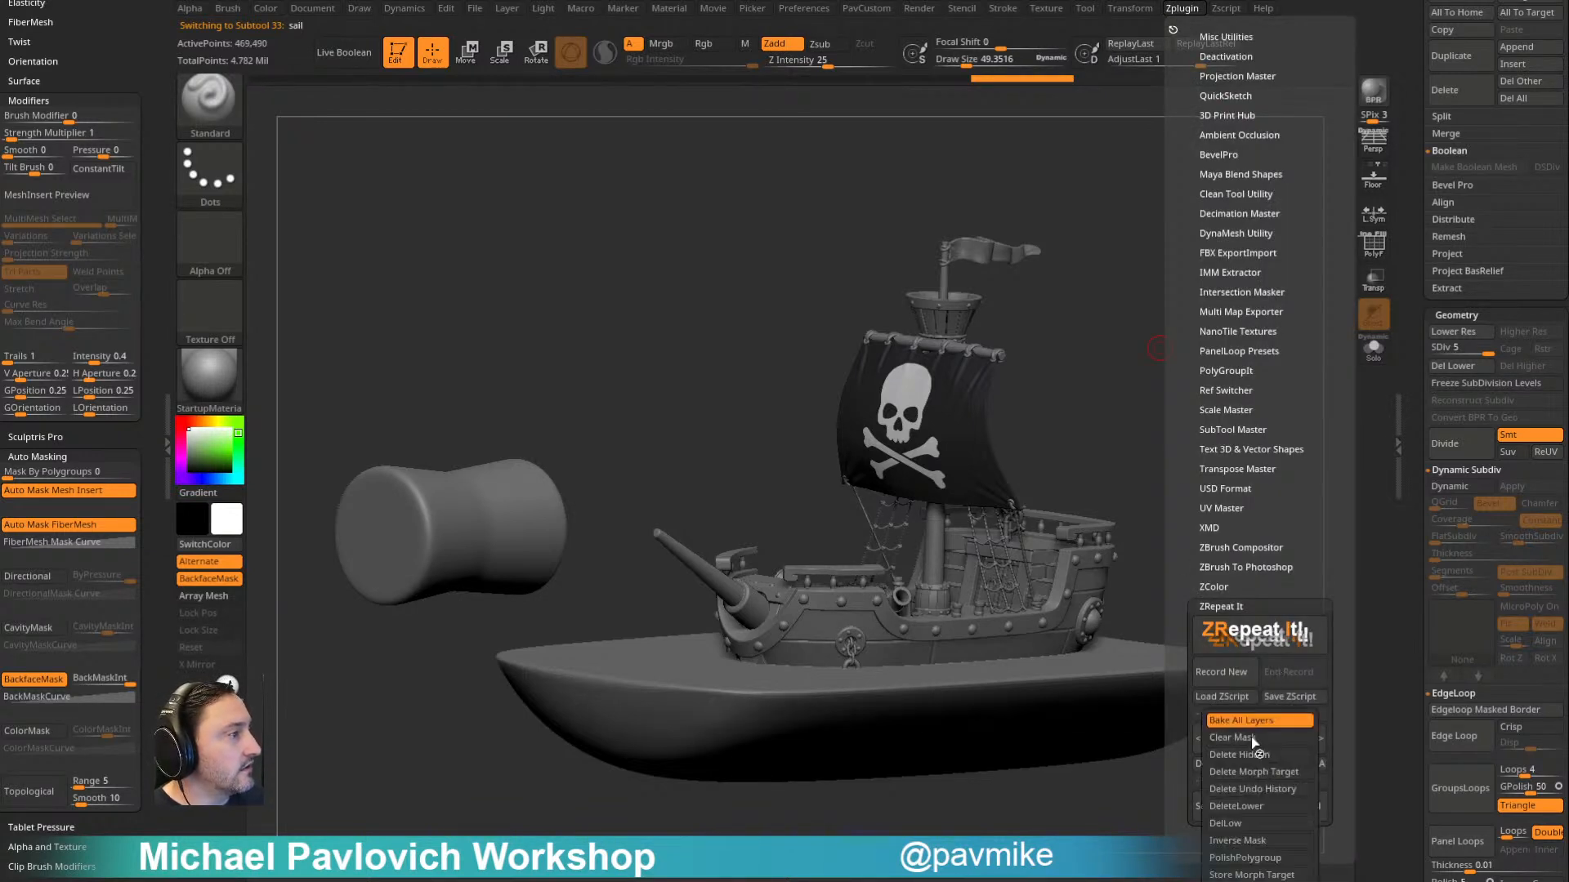
left_click(1262, 807)
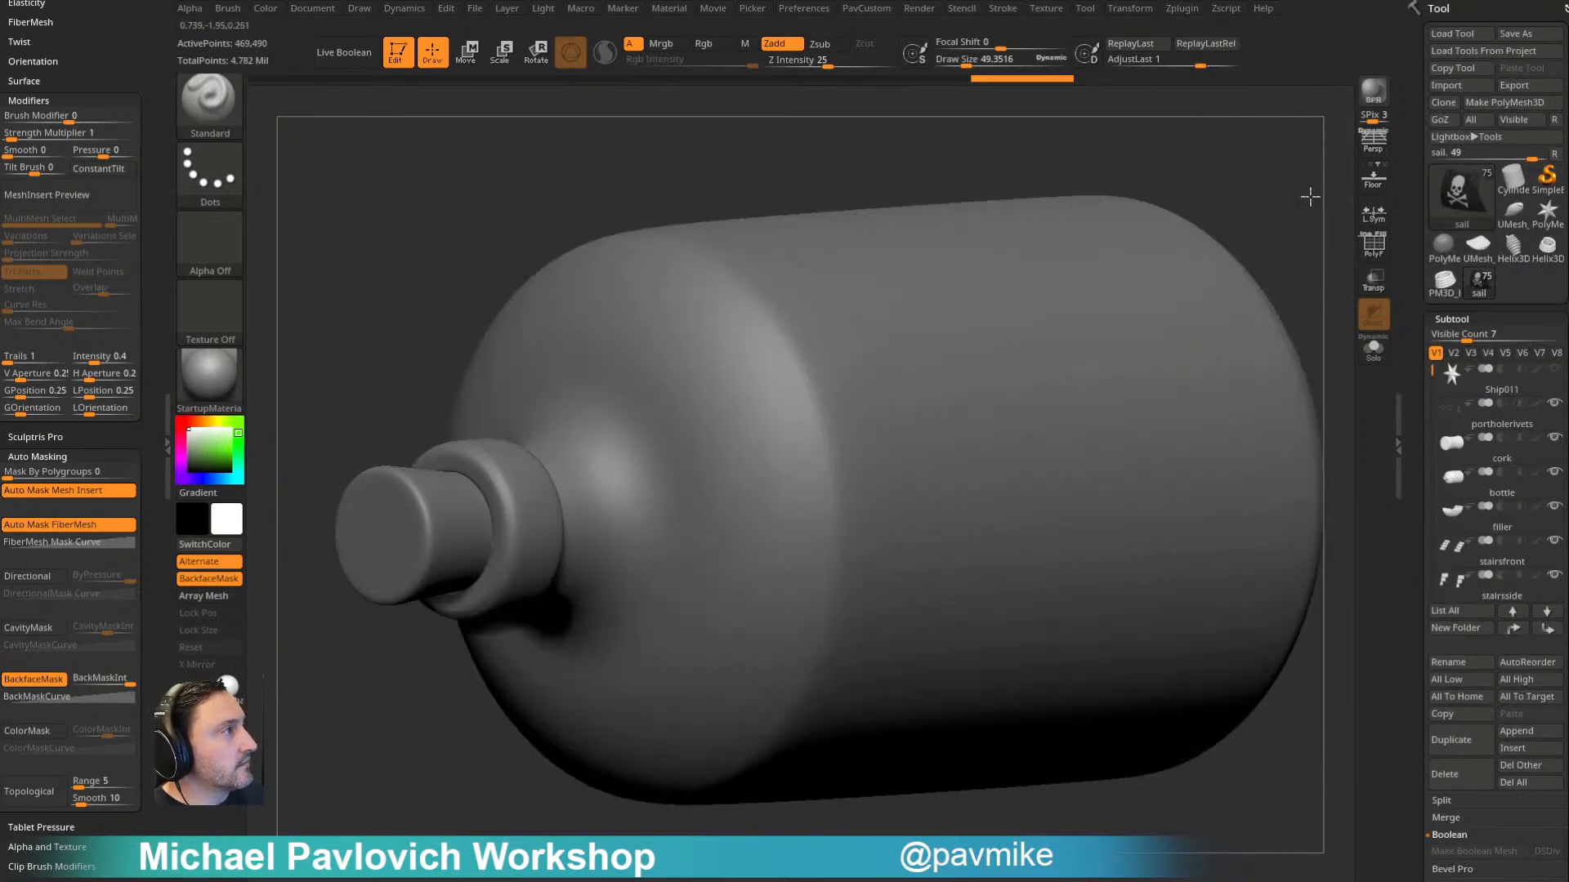
left_click(1176, 10)
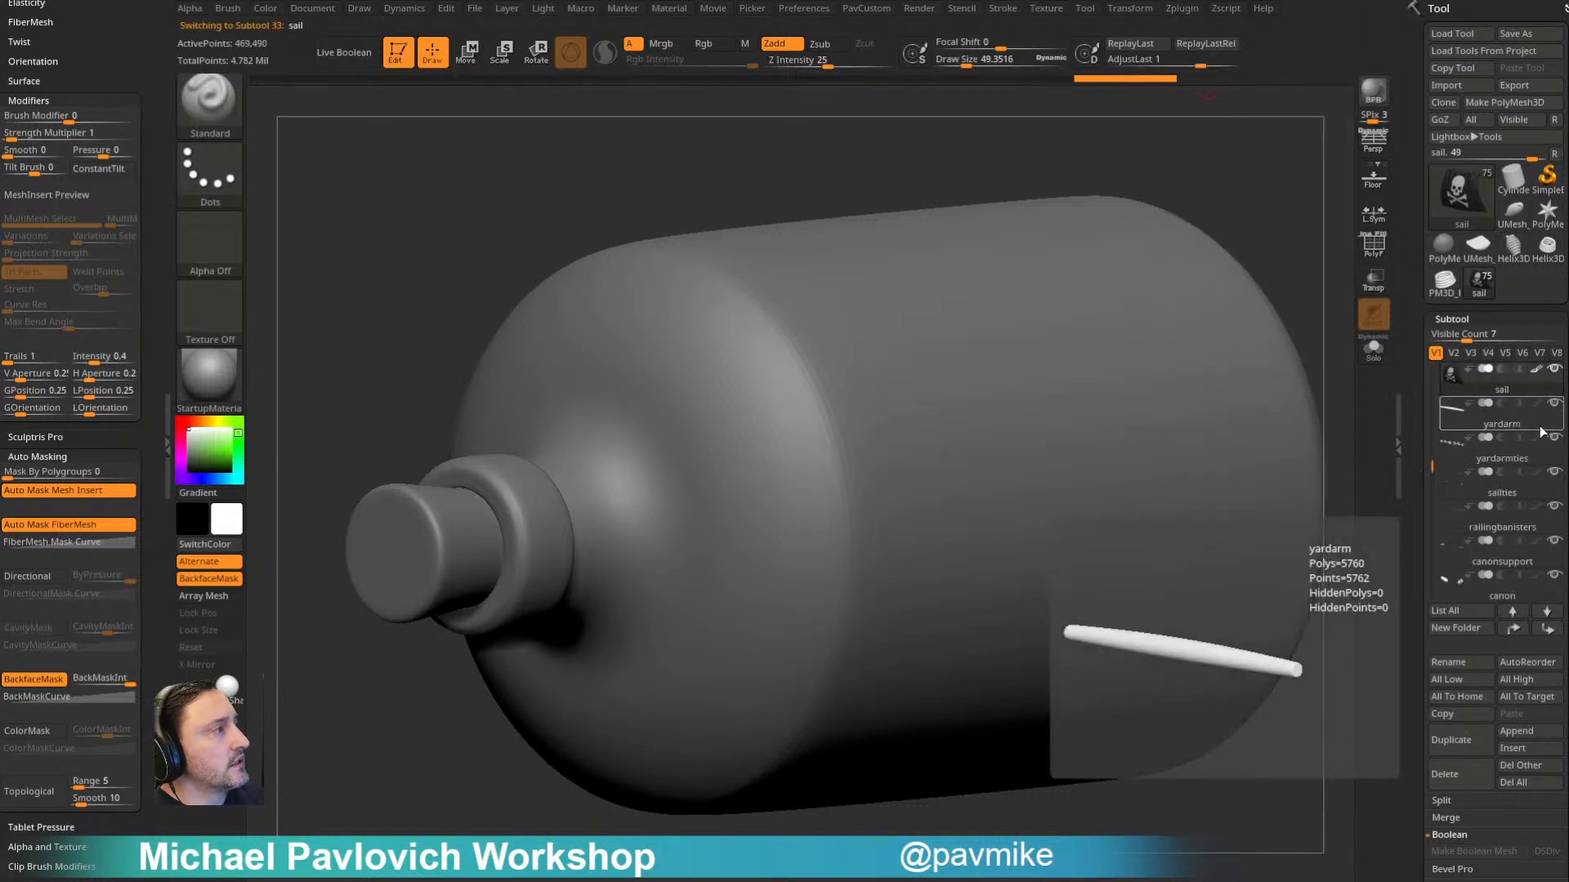
- Isolate the sail subtool, check its geometry for subdivision levels, and show the whole model again
left_click(1374, 360)
scroll(1390, 393, "down", 6)
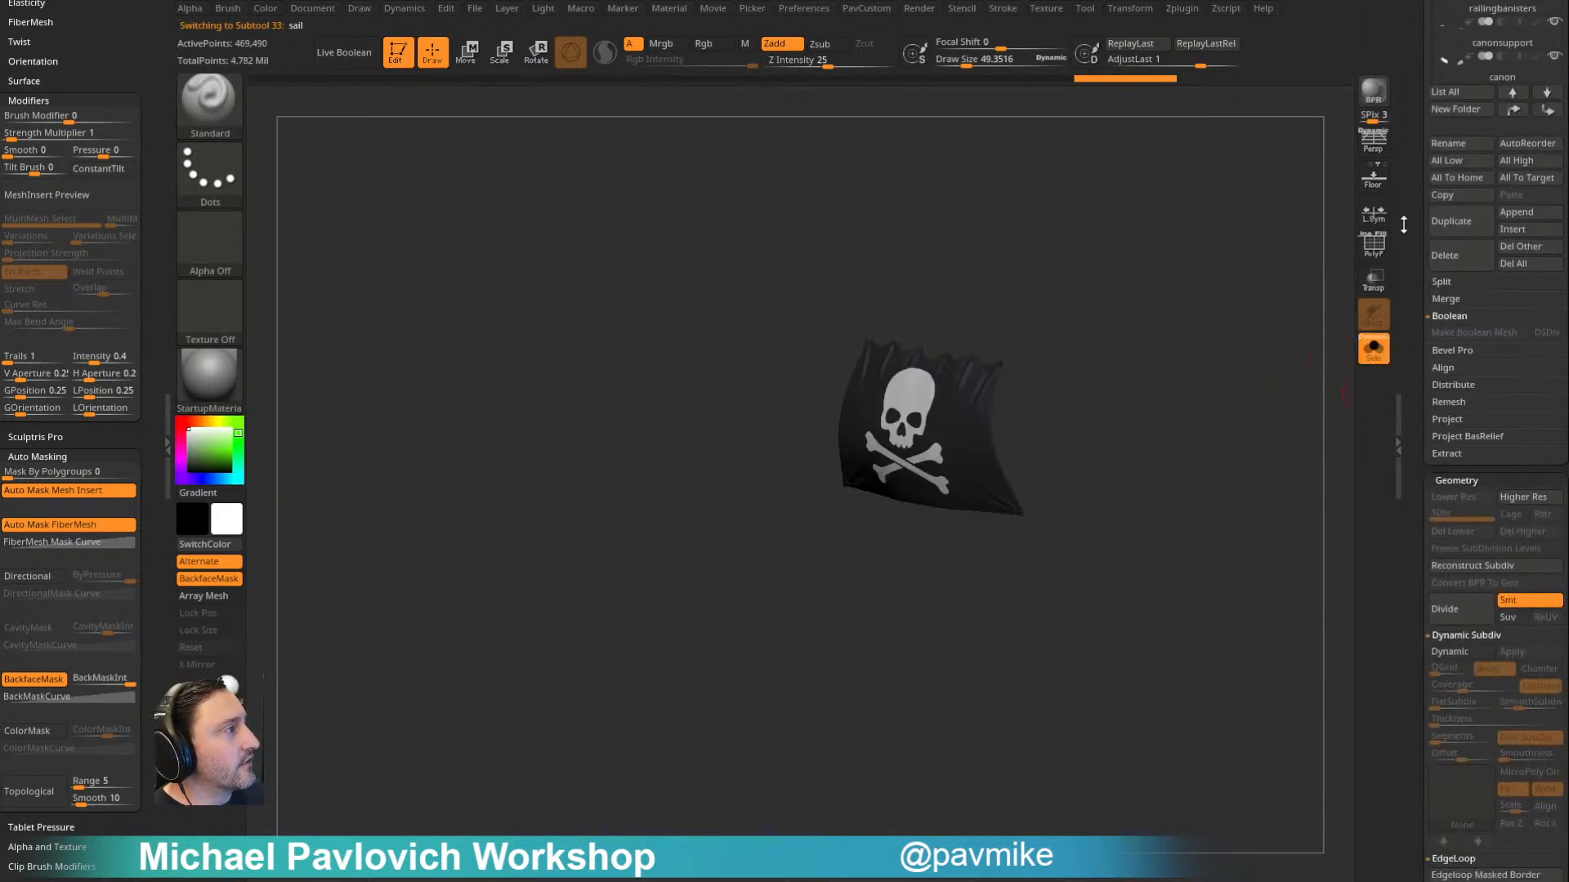
scroll(1421, 428, "up", 6)
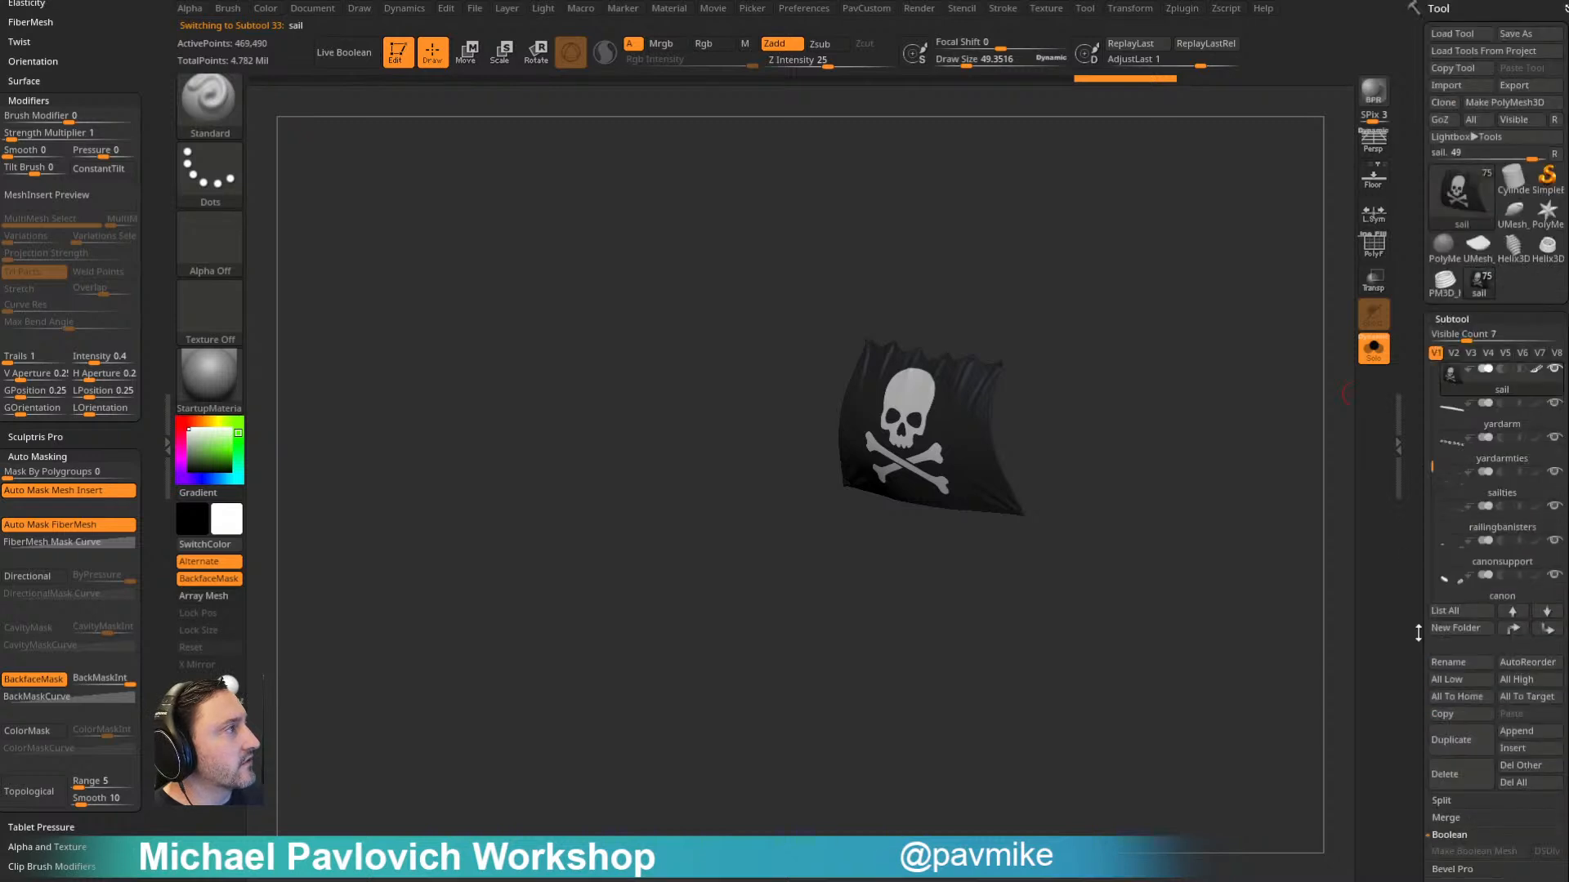
left_click(1366, 357)
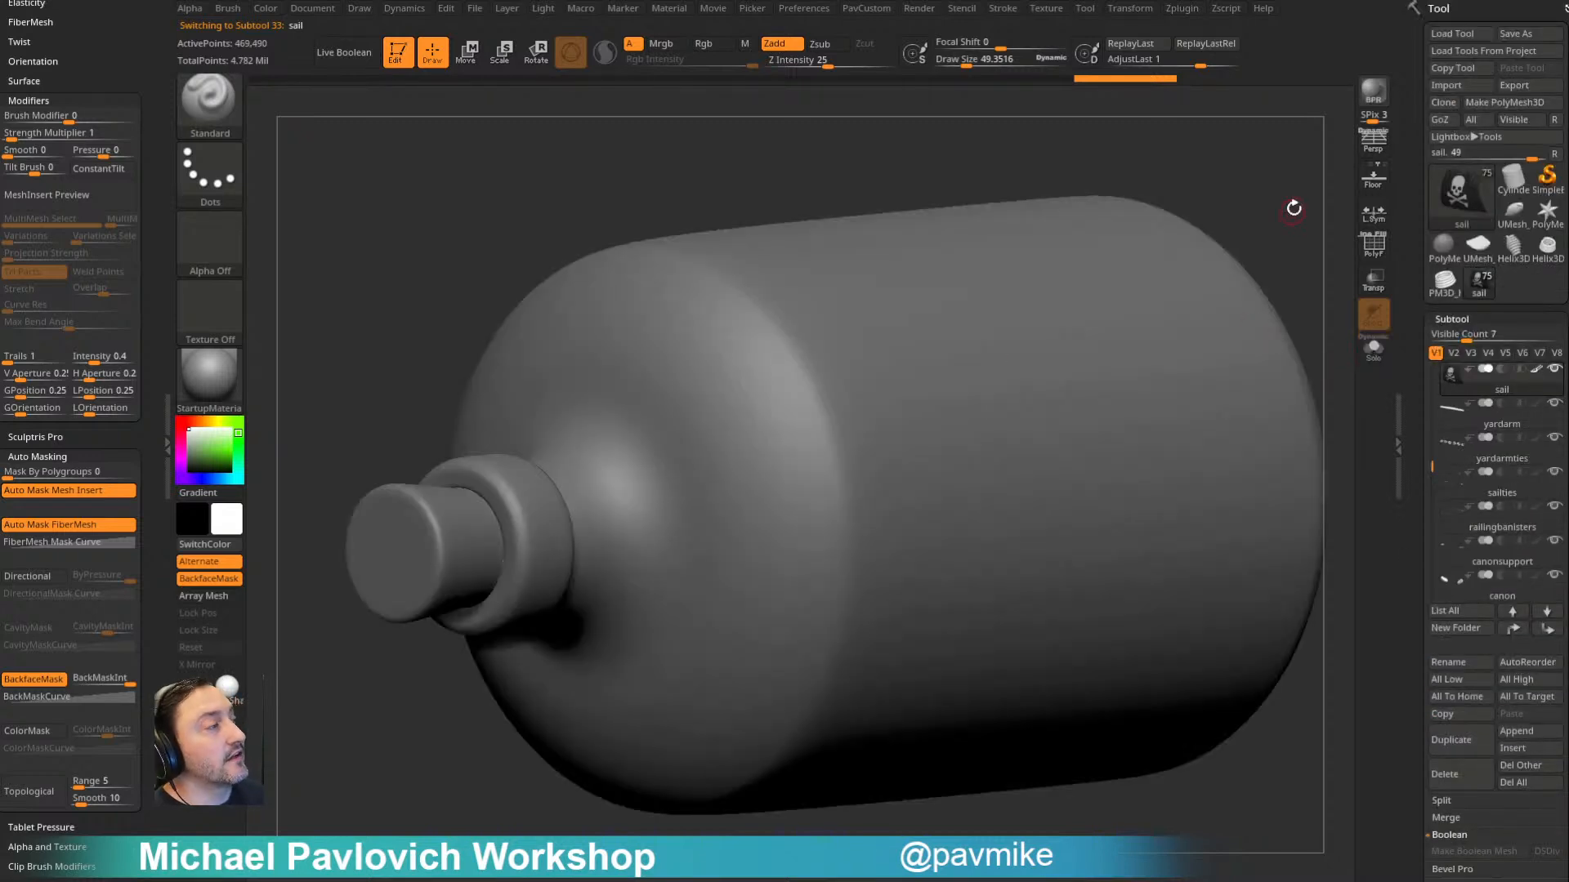
- Make the portholerivets subtool active and send all visible subtools to Cinema 4D through GoZ
left_click_drag(1292, 210, 1321, 312, "alt")
left_click_drag(1430, 465, 1424, 350)
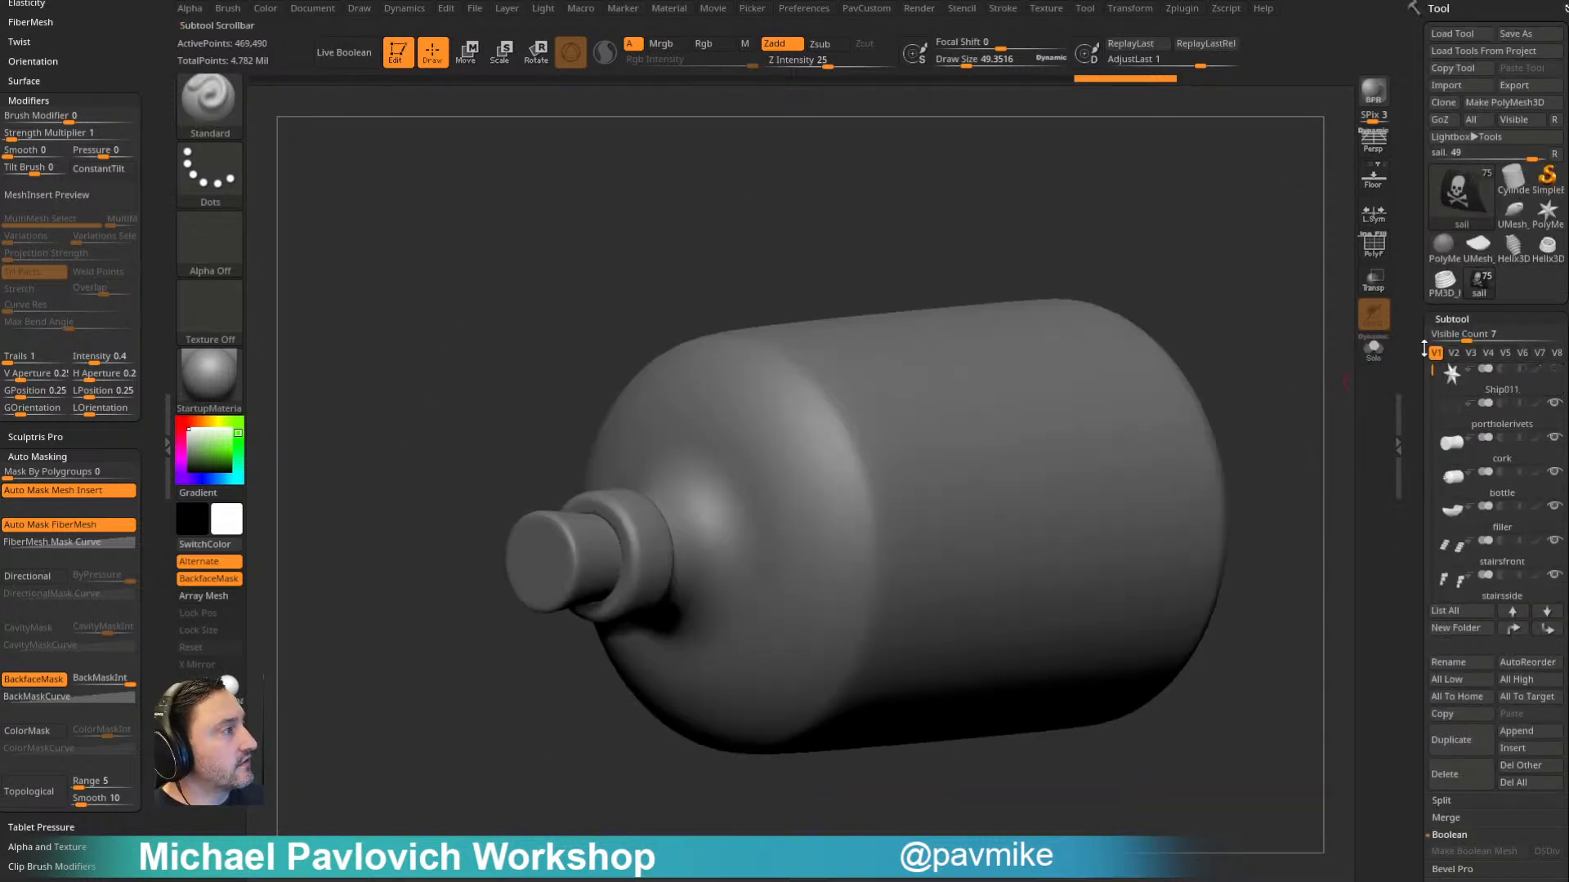
left_click_drag(1421, 407, 1418, 351)
left_click(1495, 424)
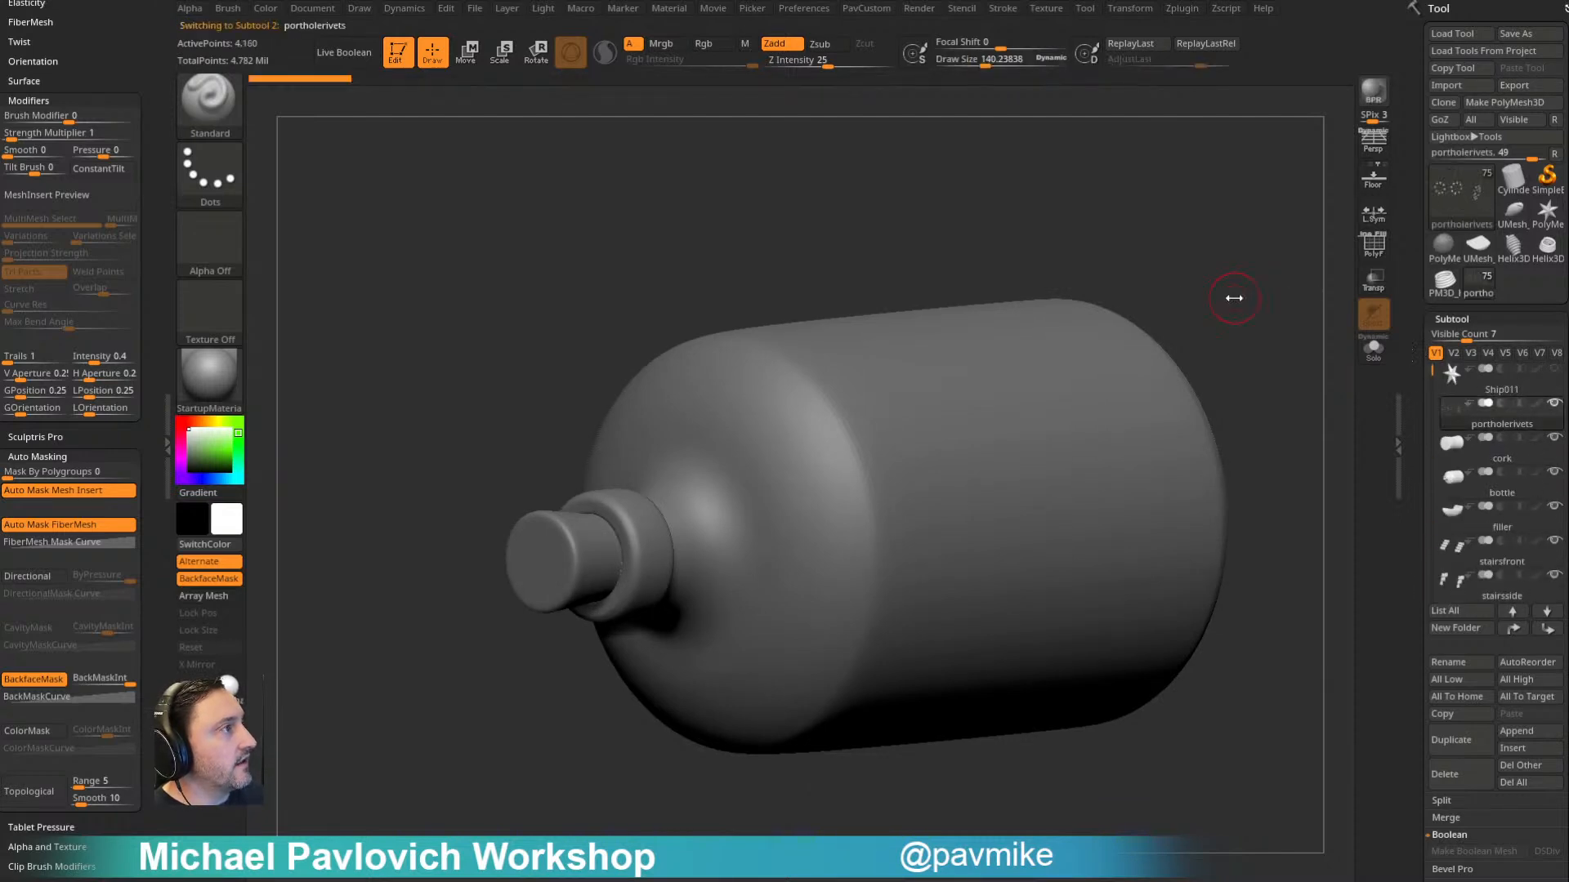
left_click_drag(1225, 297, 1198, 297, "alt")
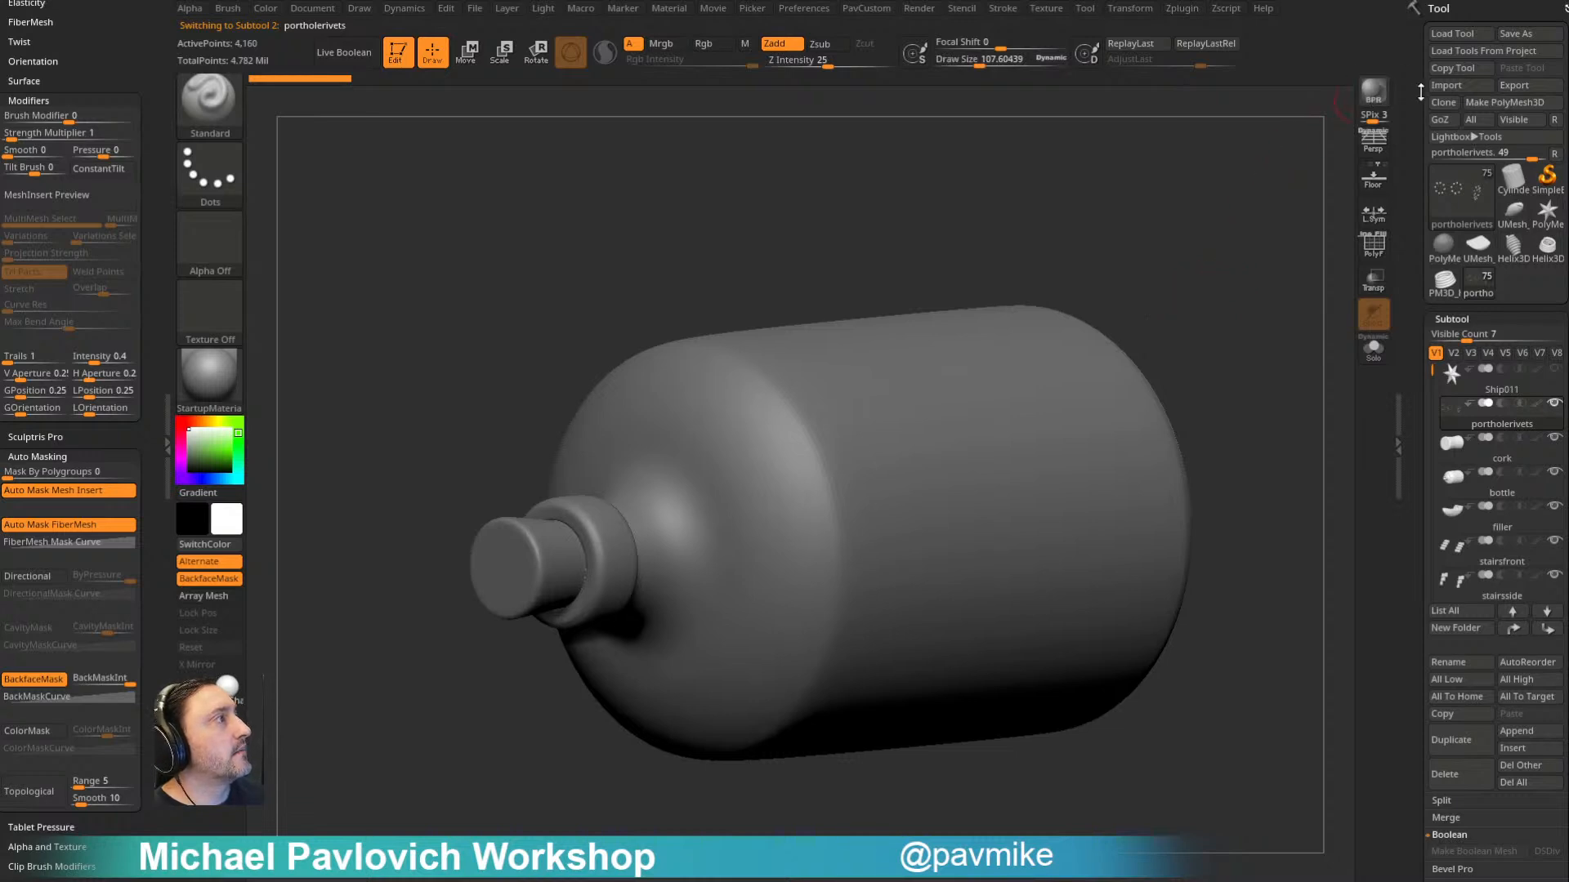
left_click(1517, 121)
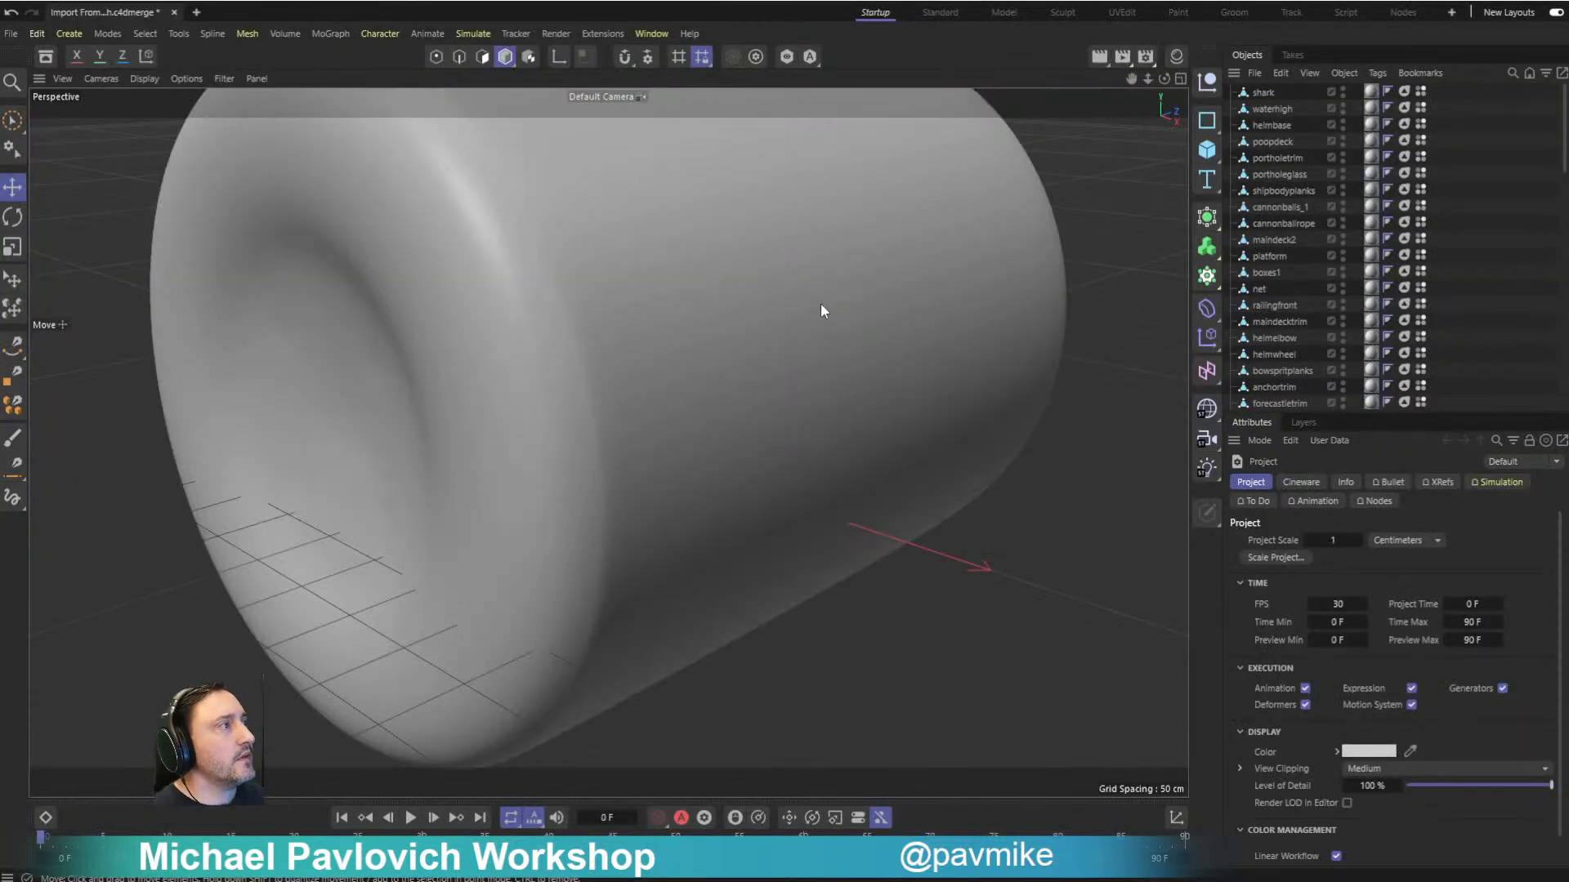
- In Cinema 4D, set the renderer to Redshift in the render settings
right_click_drag(820, 304, 415, 160, "alt")
left_click_drag(732, 290, 482, 320, "alt")
right_click_drag(482, 321, 569, 369, "alt")
left_click_drag(568, 374, 566, 346, "alt")
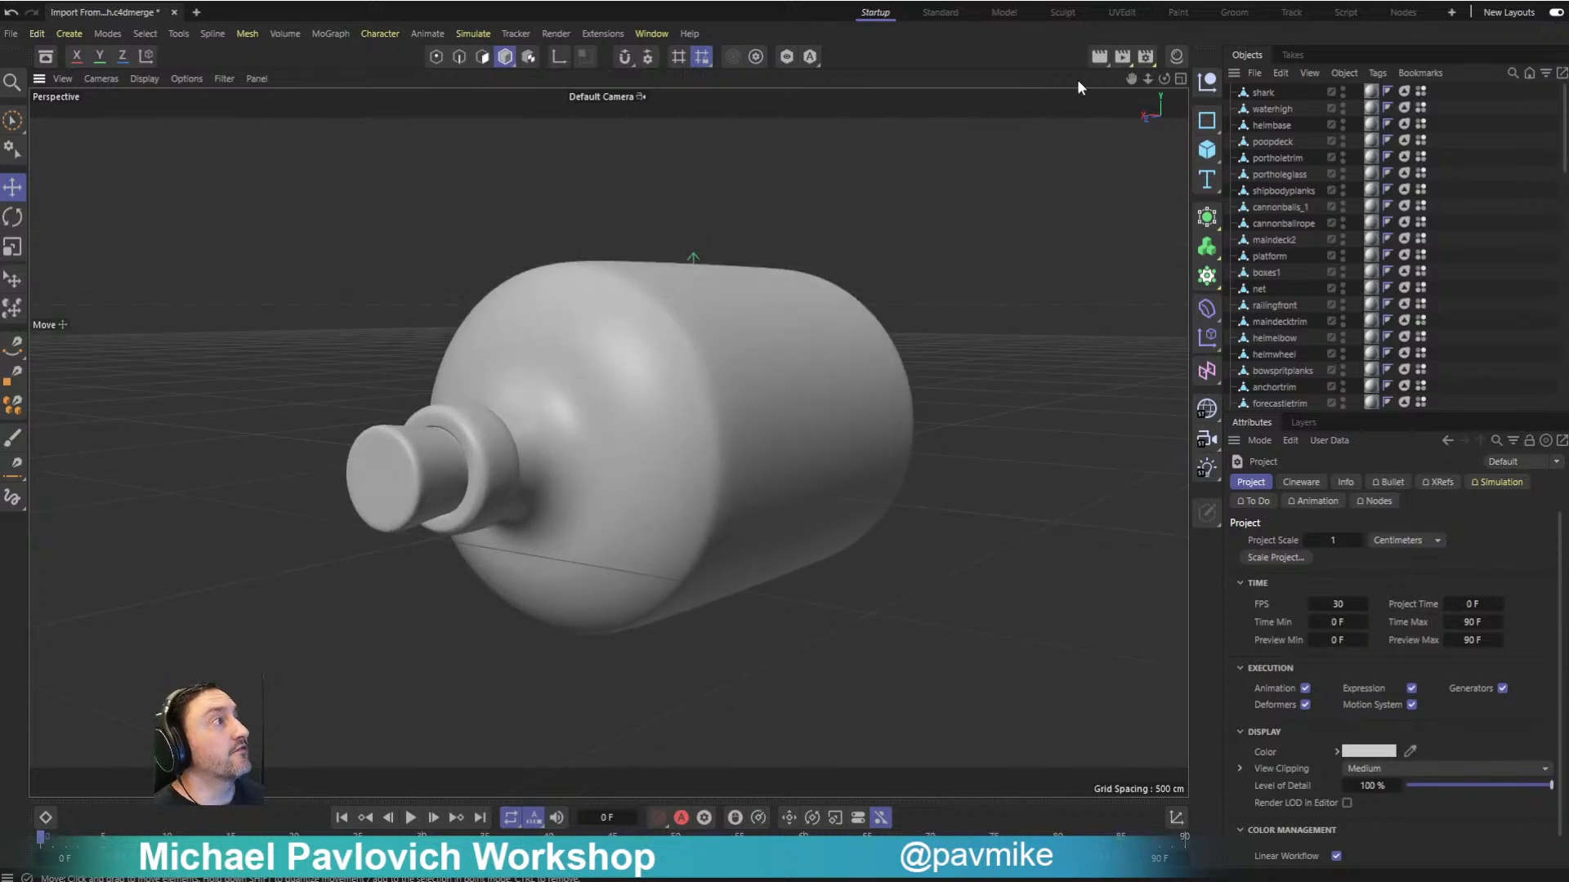
left_click(1146, 56)
left_click(1238, 90)
left_click(1252, 110)
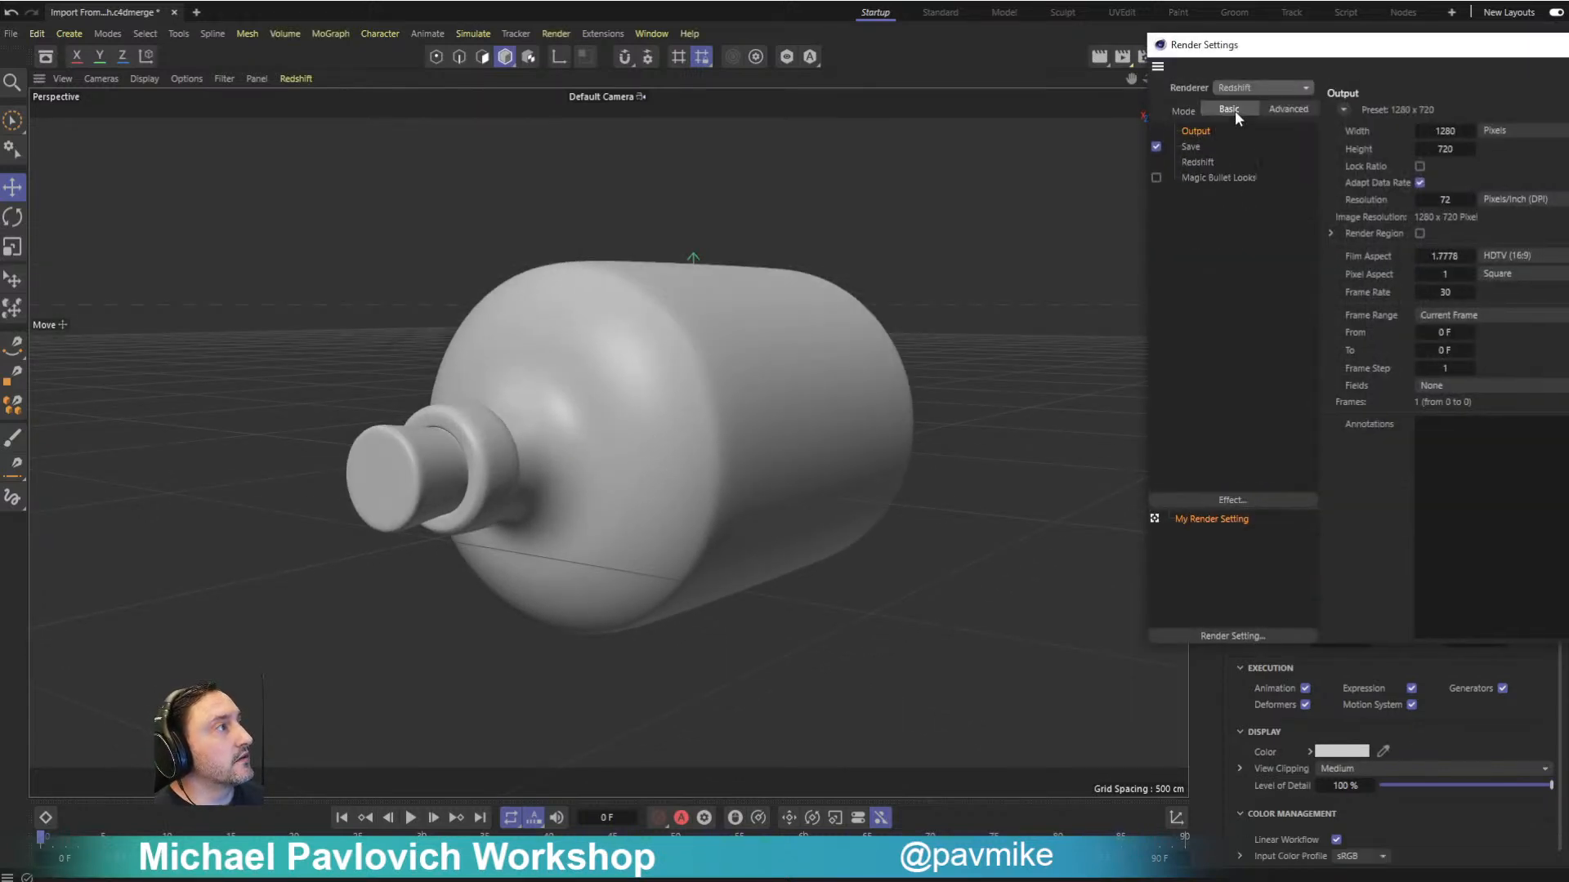
- Compare Redshift's Basic and Advanced render options, return to Basic mode, and close the render settings
left_click(1205, 162)
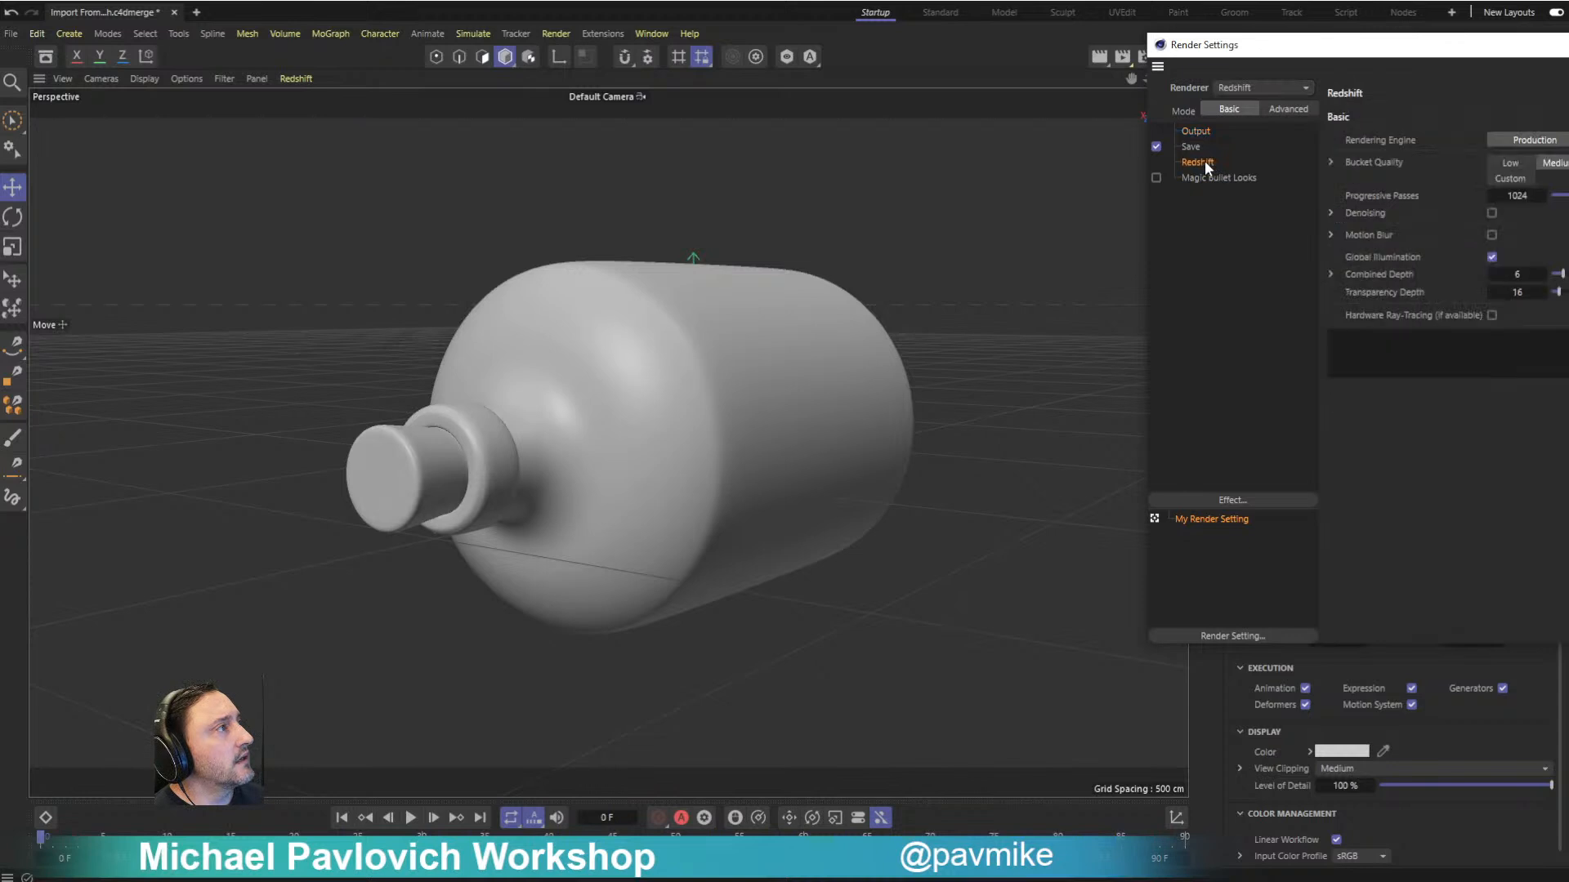
left_click_drag(1453, 51, 1291, 83)
left_click(1124, 142)
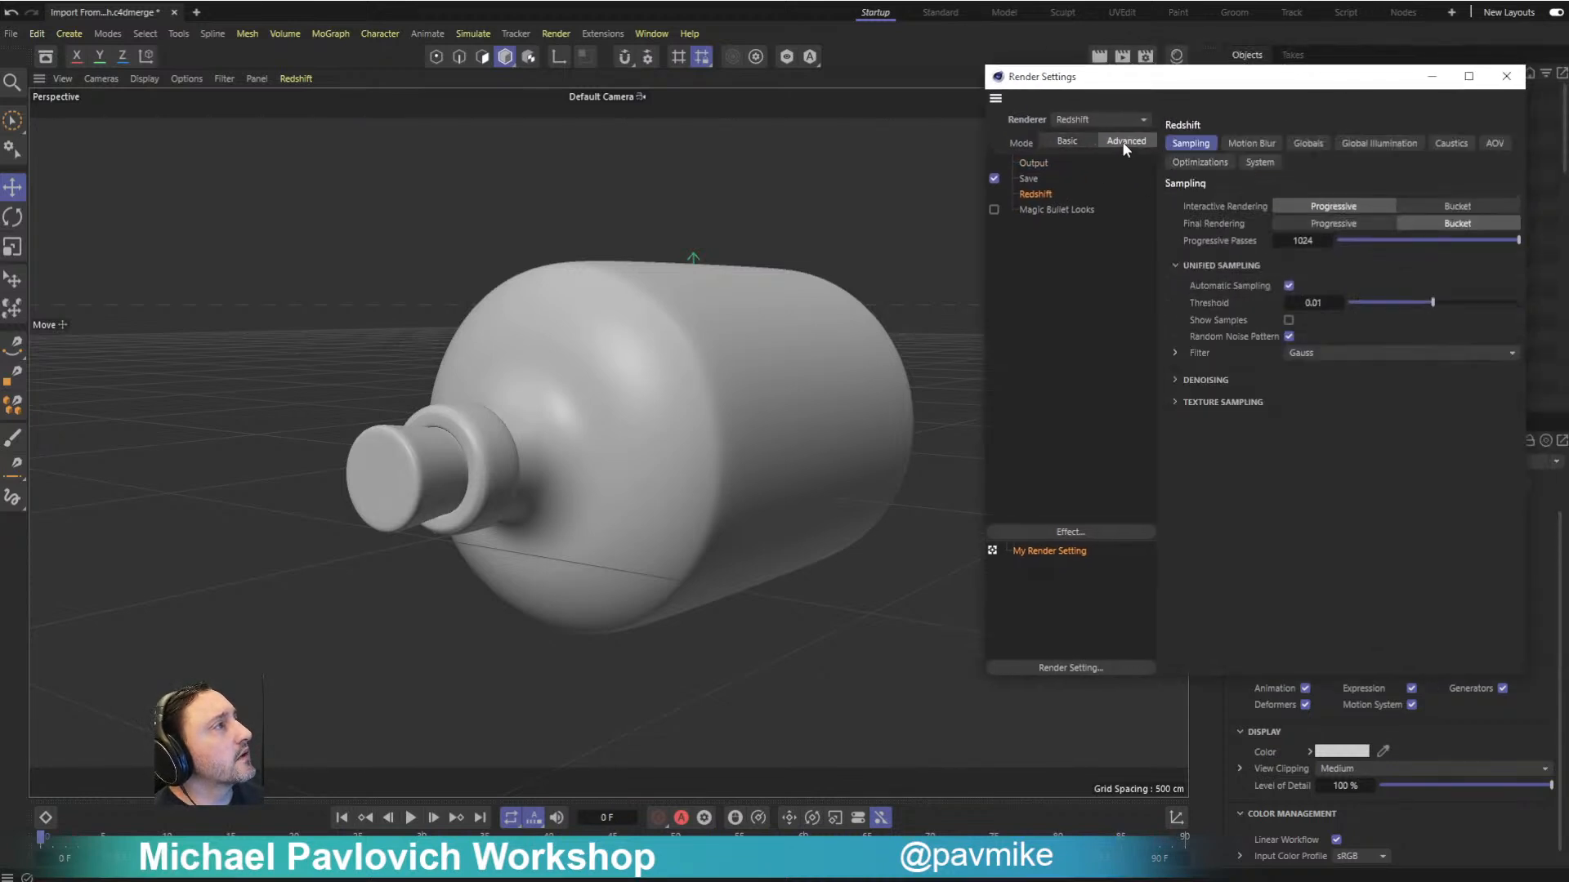
left_click(1069, 142)
left_click(1506, 76)
- Delete the material tags from all imported objects, from shark through portholerivets
left_click_drag(997, 163, 858, 241, "alt")
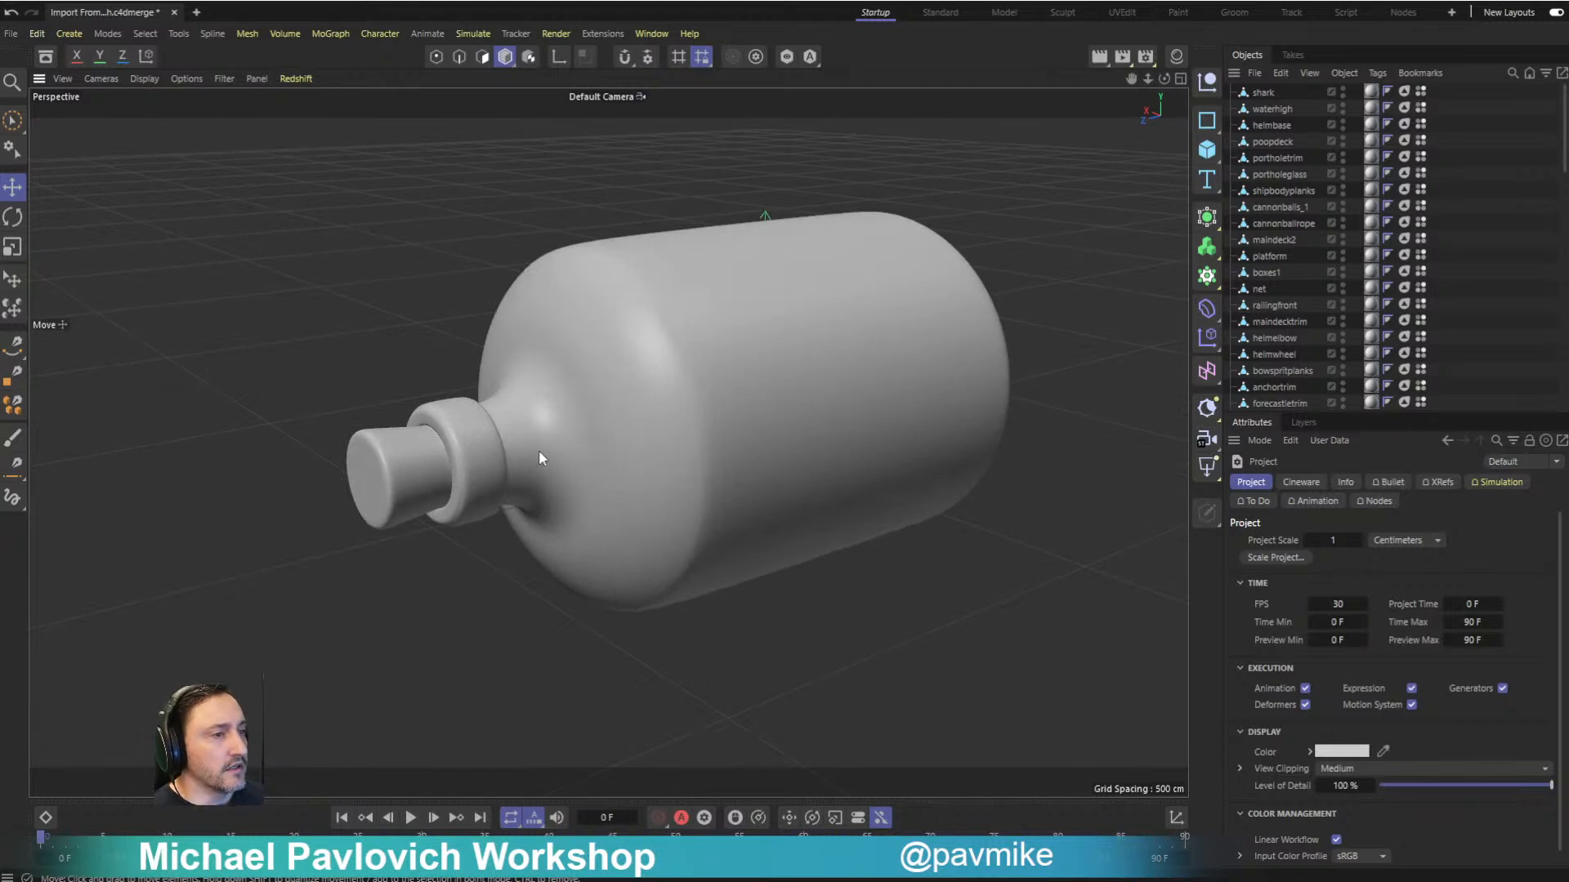
left_click_drag(1117, 279, 1042, 242, "alt")
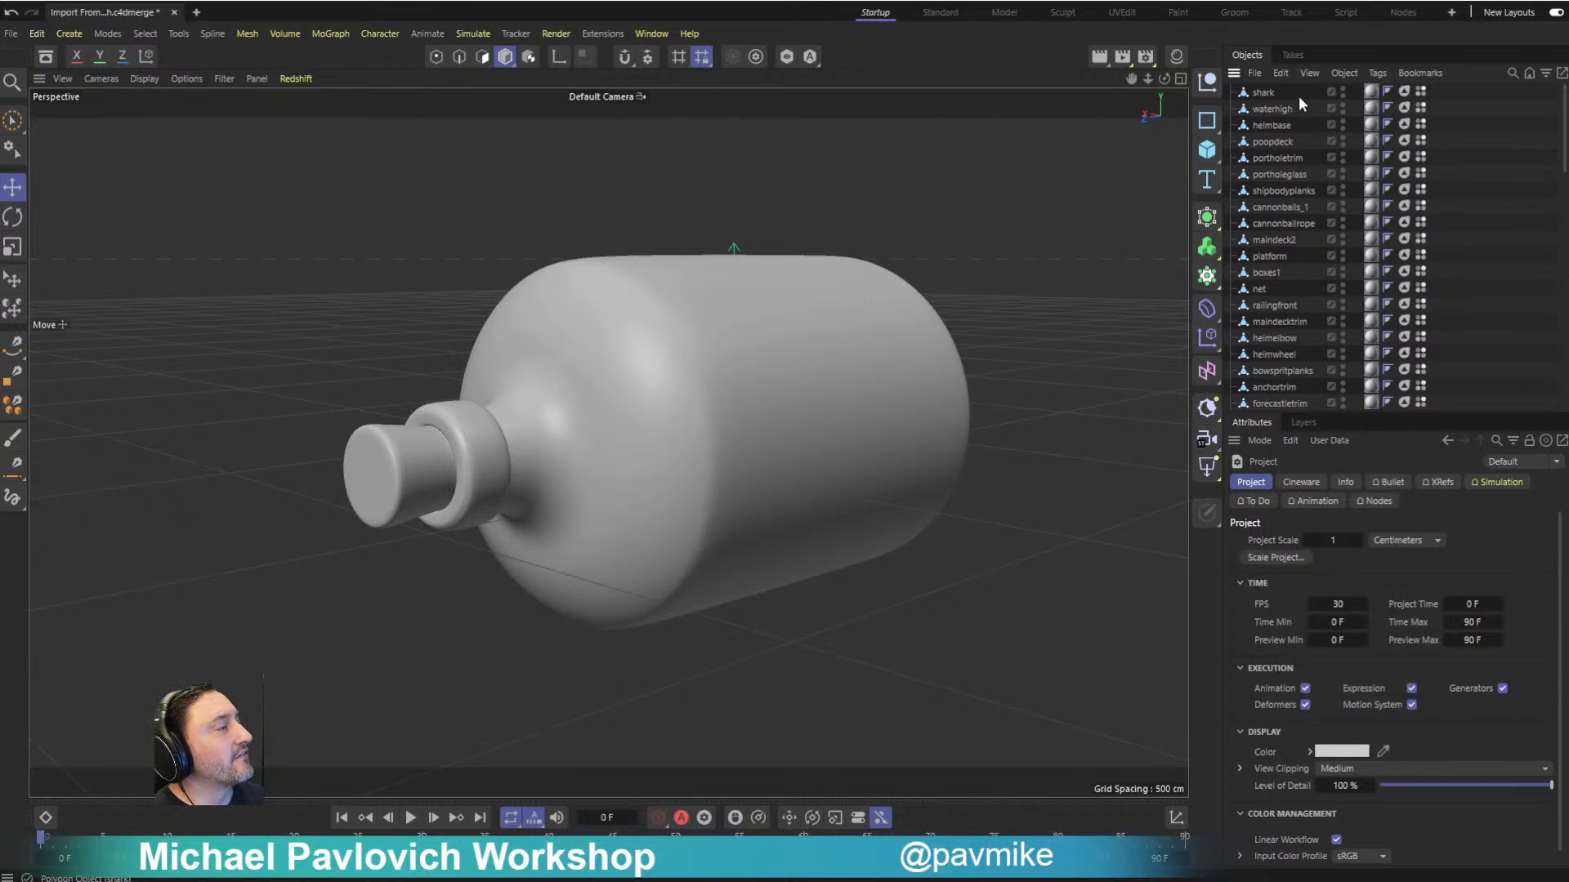
left_click(1366, 91)
scroll(1362, 245, "down", 5)
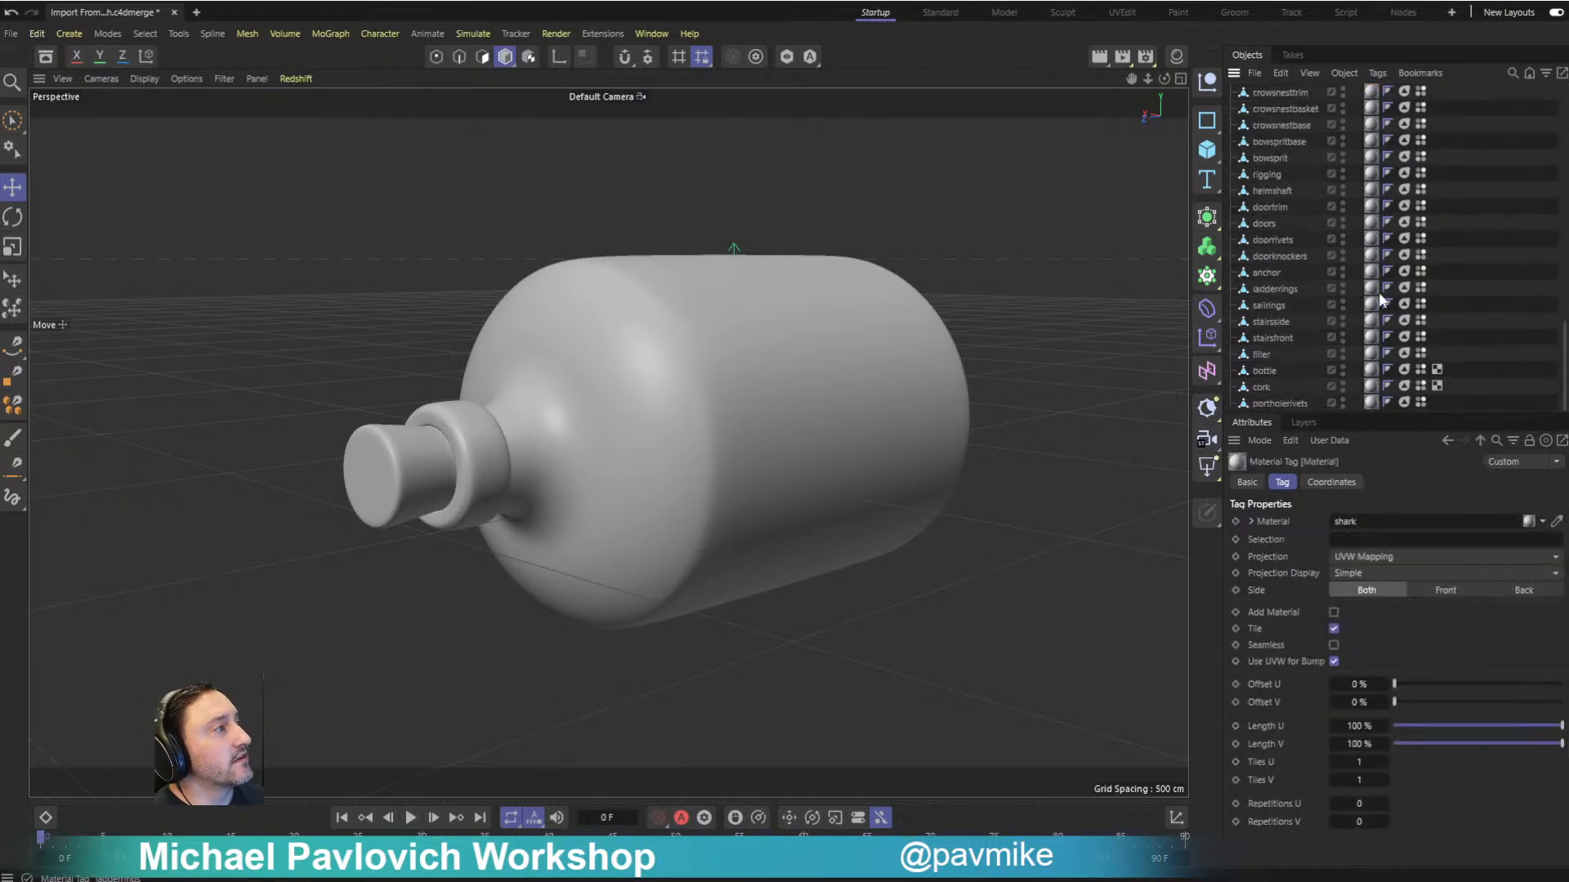
left_click(1370, 404, "shift")
key("Delete")
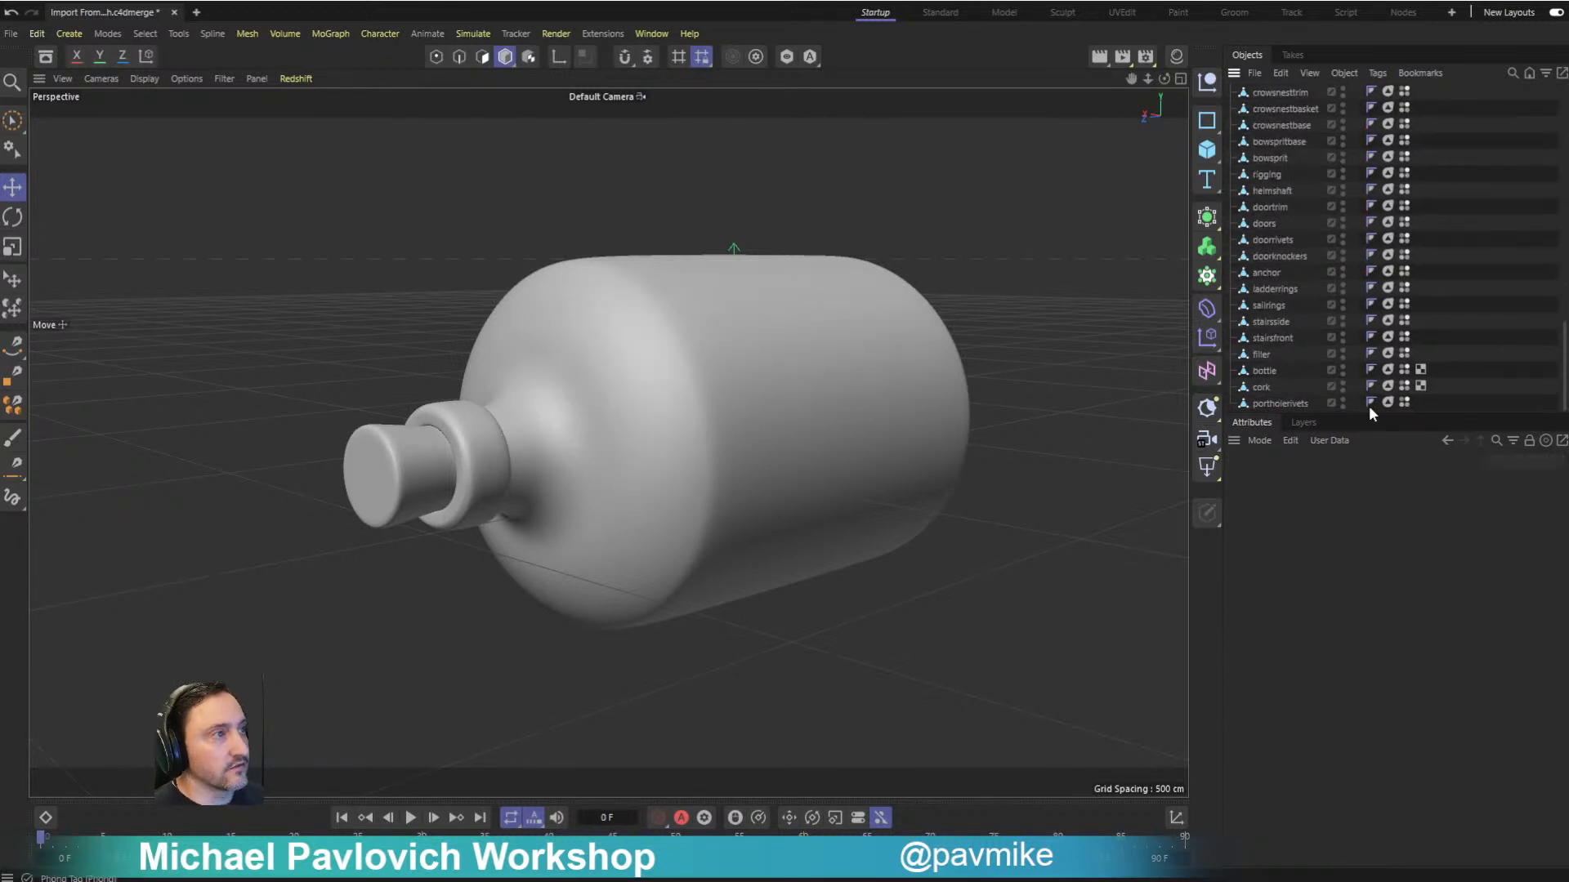
scroll(1381, 327, "up", 5)
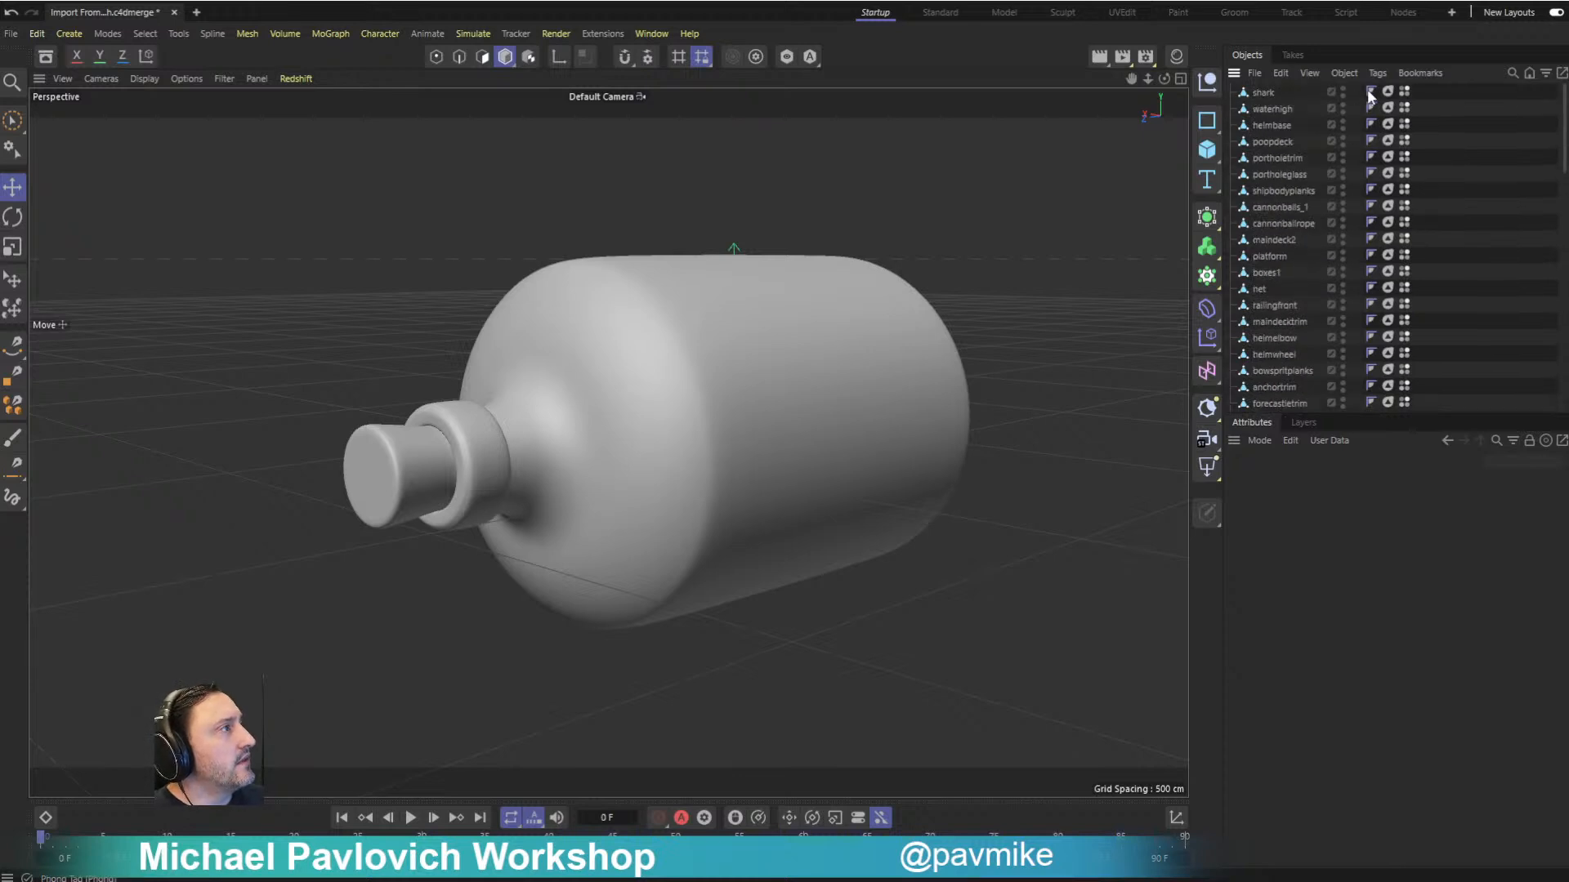
- Check the shark's Phong tag settings and raise the Phong angle on the bottle's Phong tag
left_click(1370, 91)
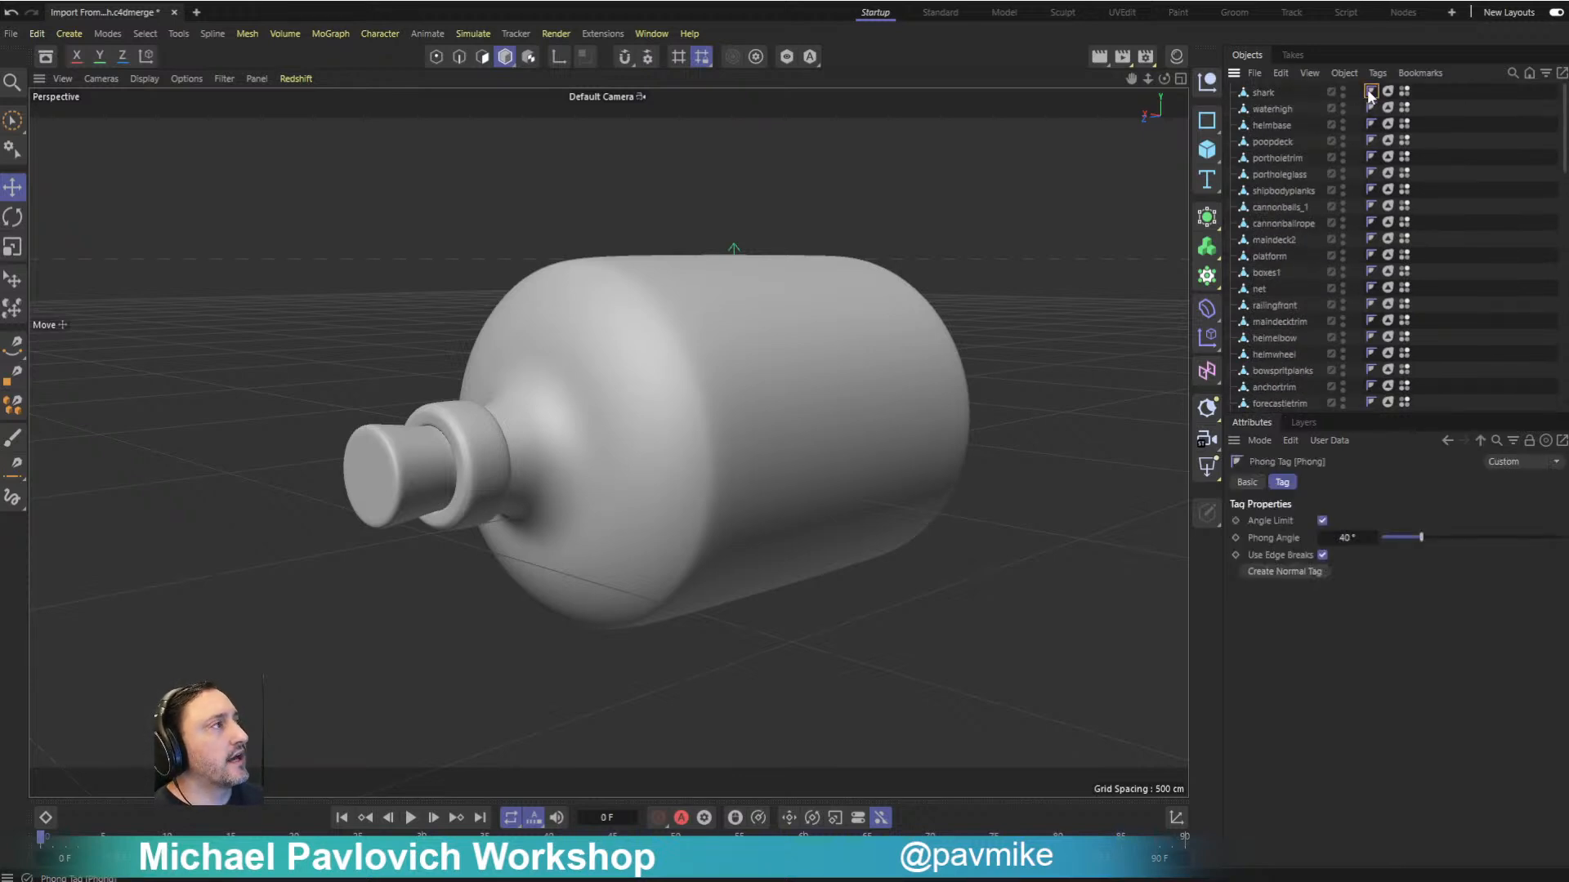
mouse_move(1124, 312)
left_mouse_down("alt")
mouse_move(1100, 342)
mouse_move(1125, 324)
left_mouse_up("alt")
left_click(897, 333)
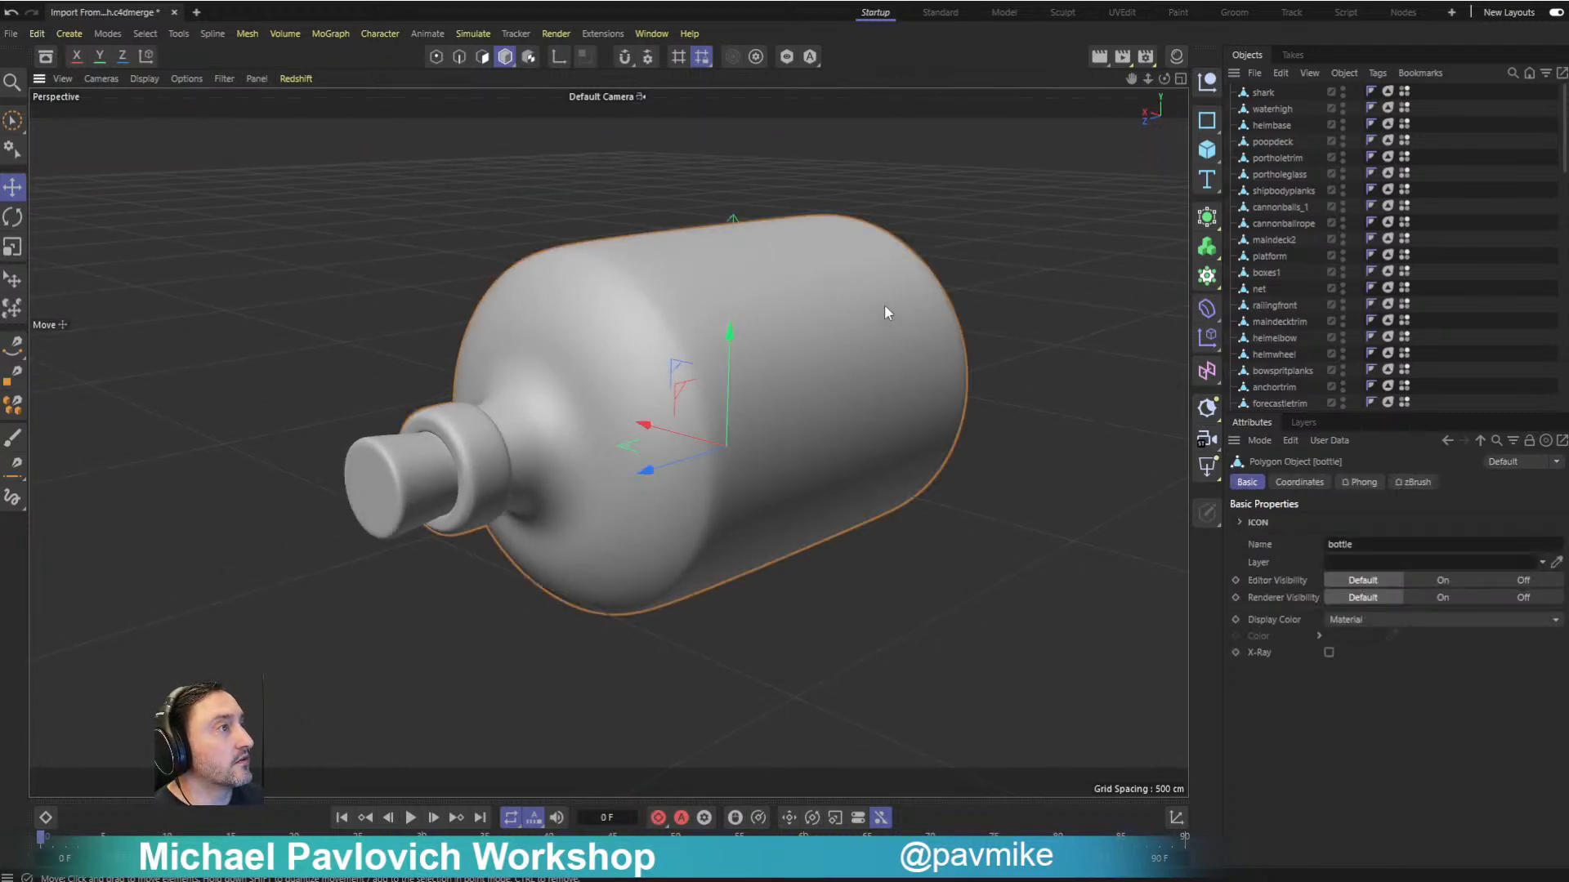
scroll(1275, 229, "down", 10)
scroll(1272, 321, "down", 5)
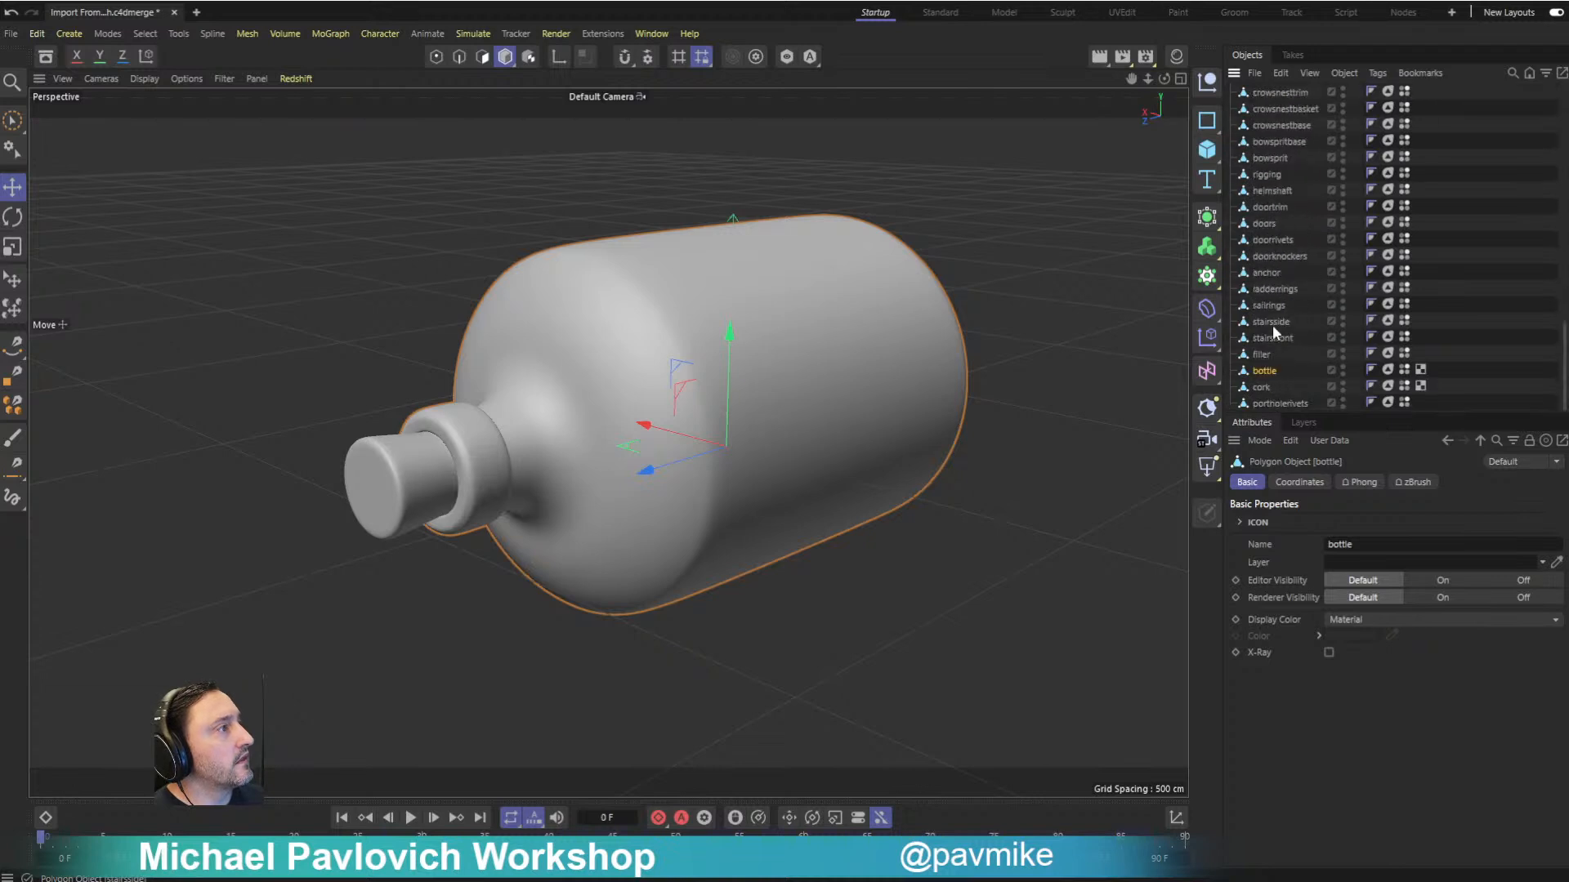
left_click(1370, 368)
left_click_drag(1460, 539, 1564, 551)
left_click(1082, 305)
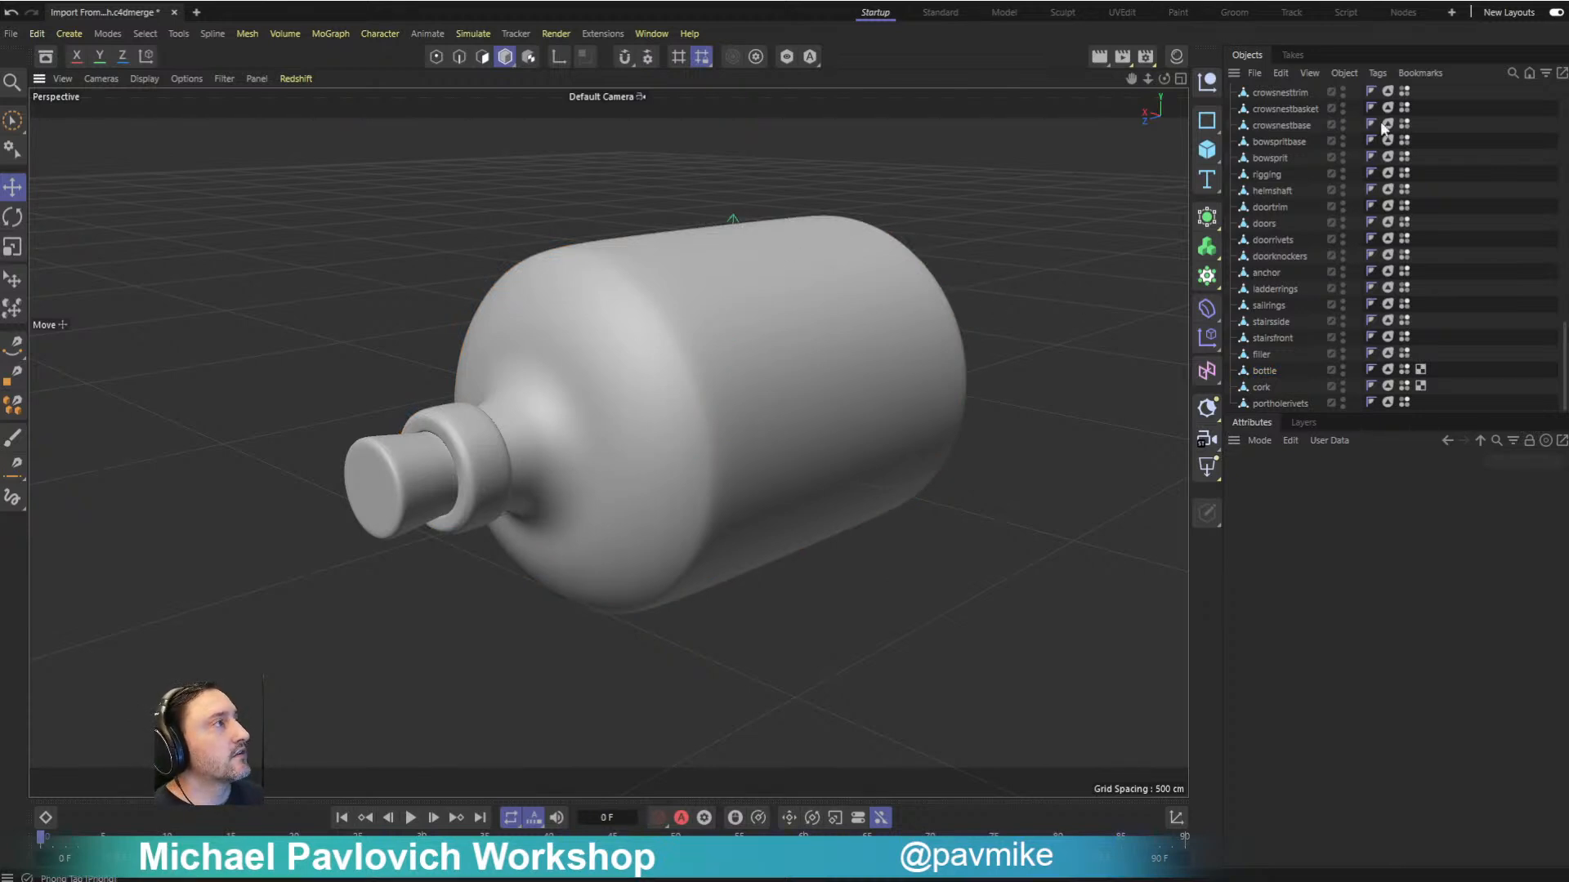
- Inspect a Polypaint vertex color tag and look over the remaining tags on the imported objects
left_click(1405, 92)
scroll(1402, 96, "up", 10)
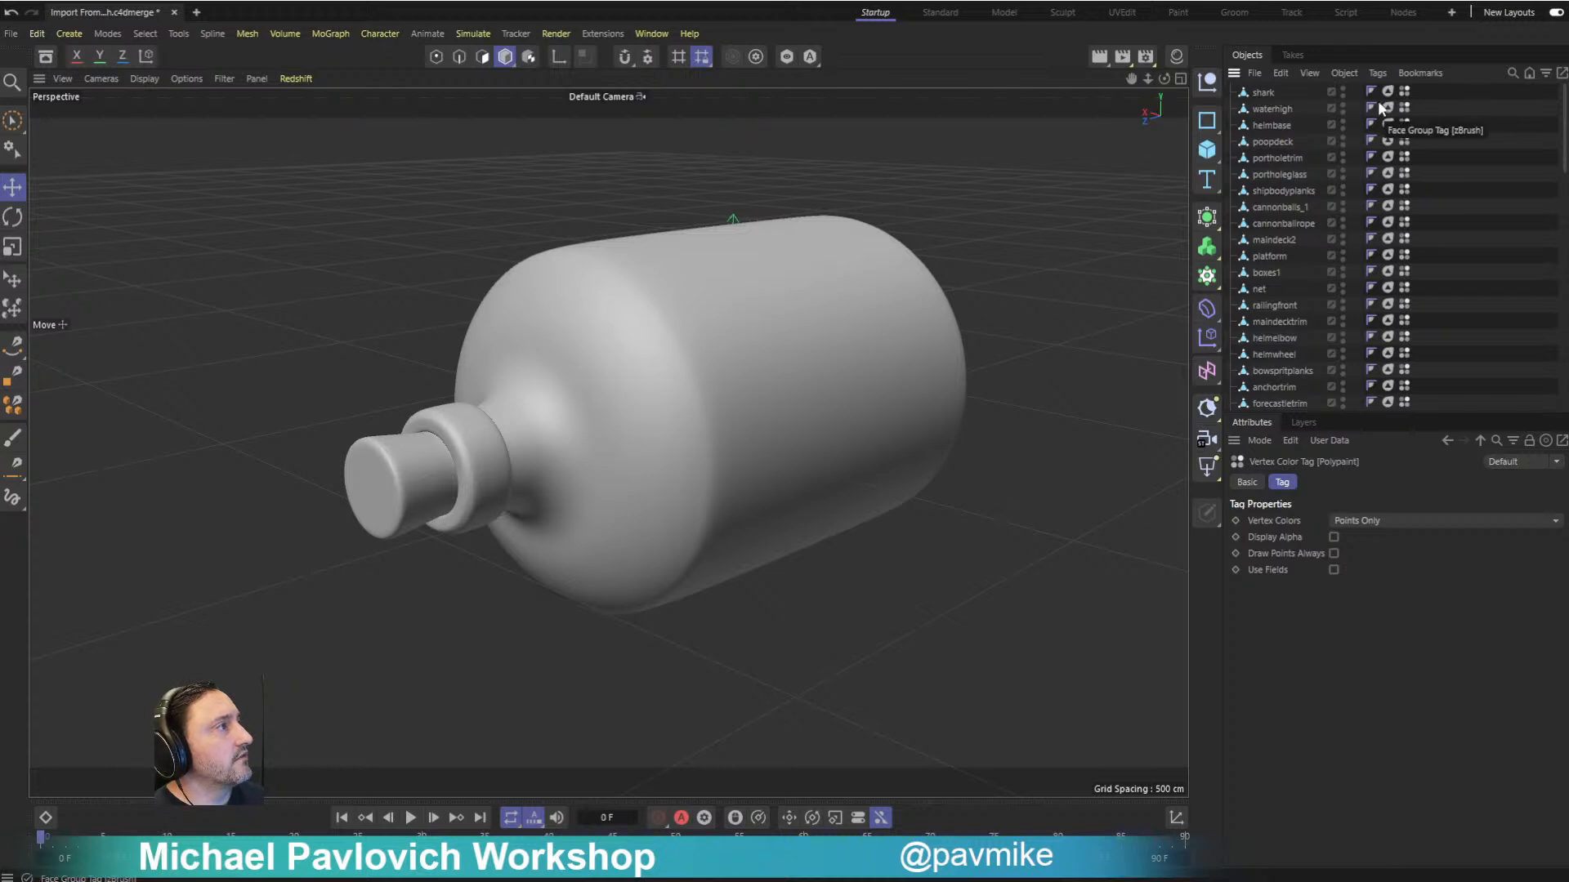
scroll(1291, 296, "down", 6)
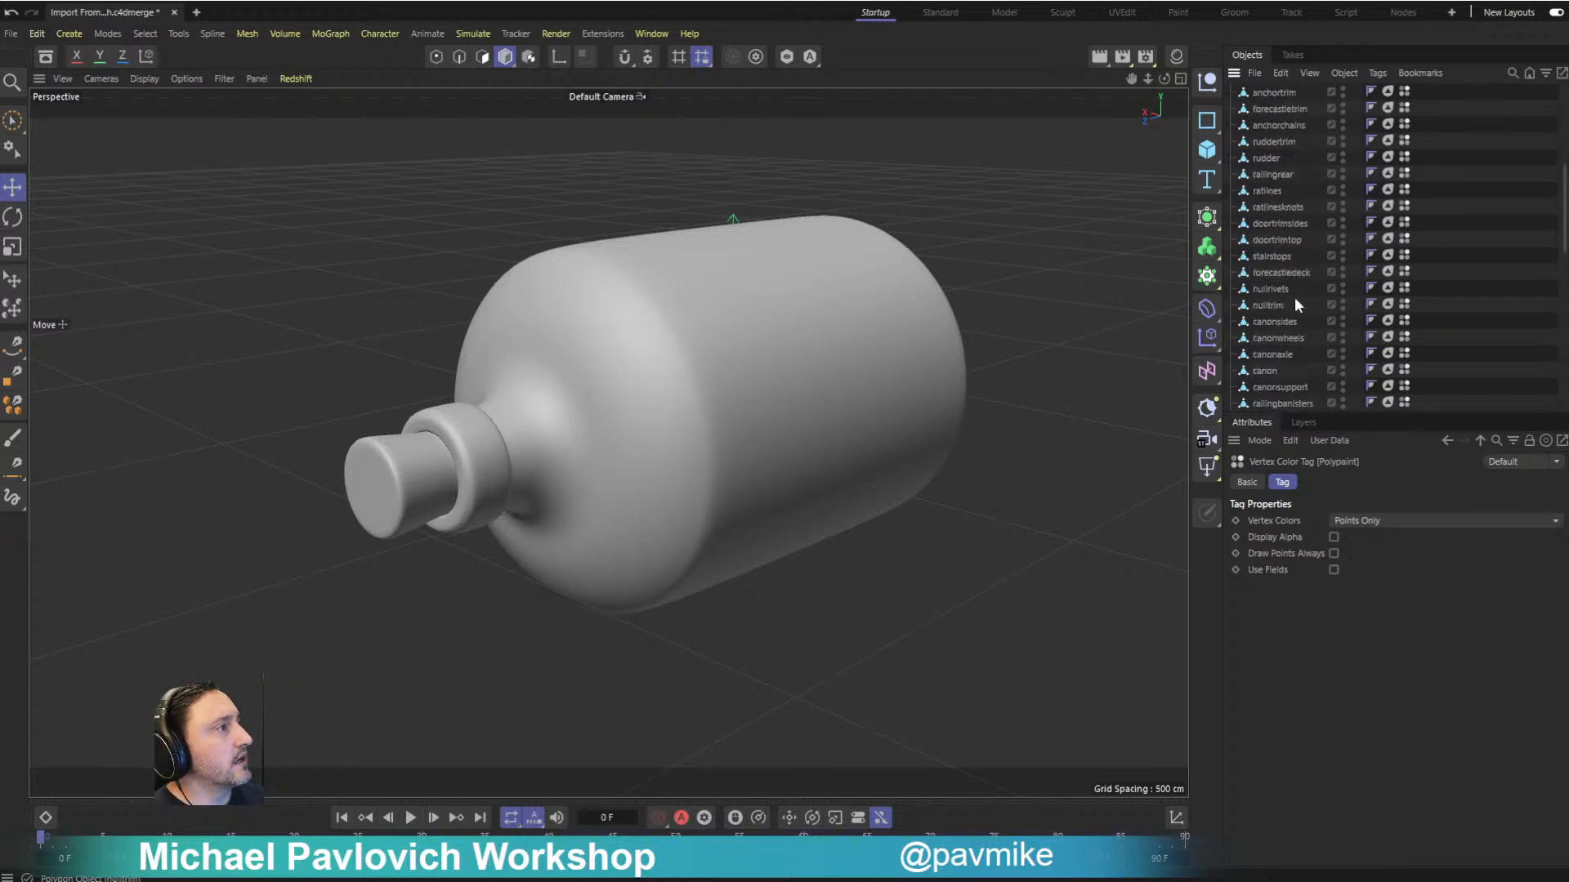
- Turn off the bottle's visibility in both the editor and the renderer
left_click(920, 315)
scroll(1309, 286, "down", 5)
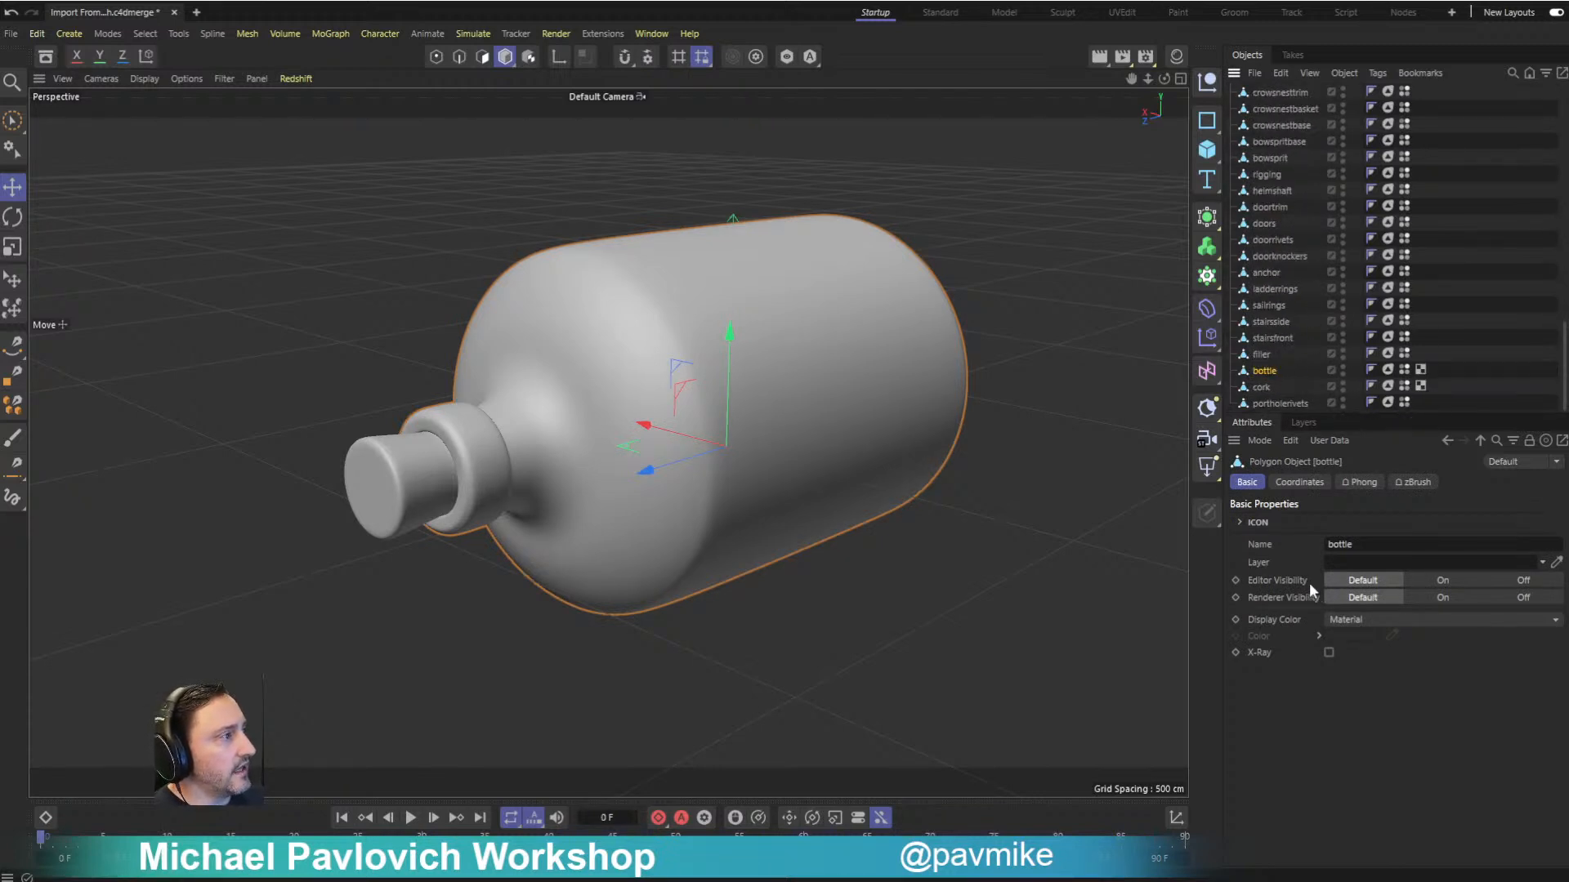
left_click(1342, 367)
left_click(1342, 367)
left_click(1342, 367)
left_click(1343, 375)
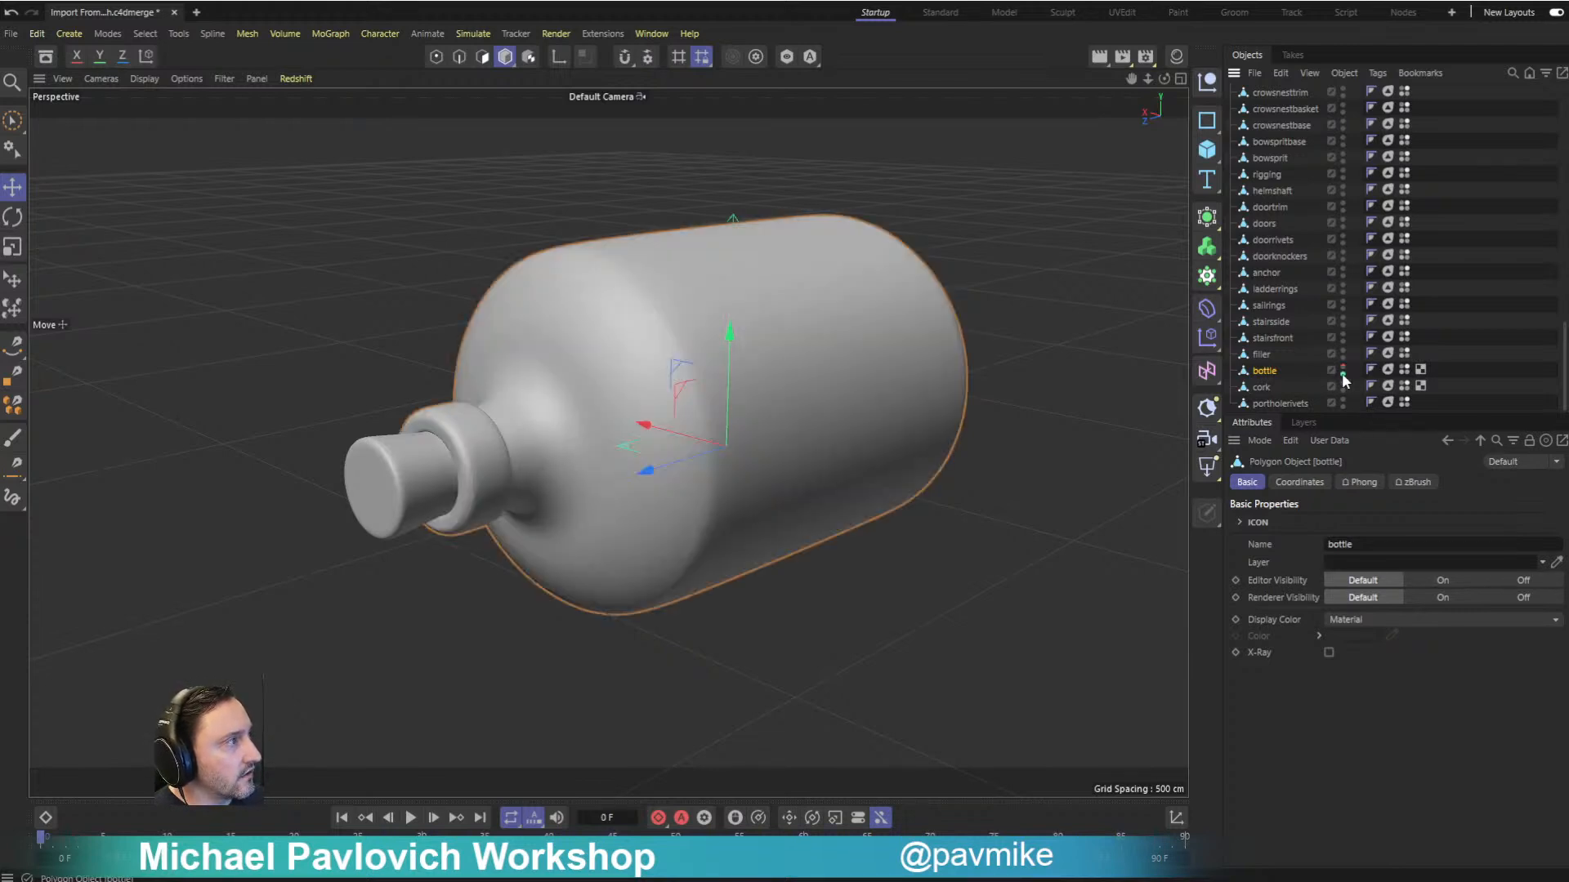
left_click(1342, 374)
left_click(1342, 374)
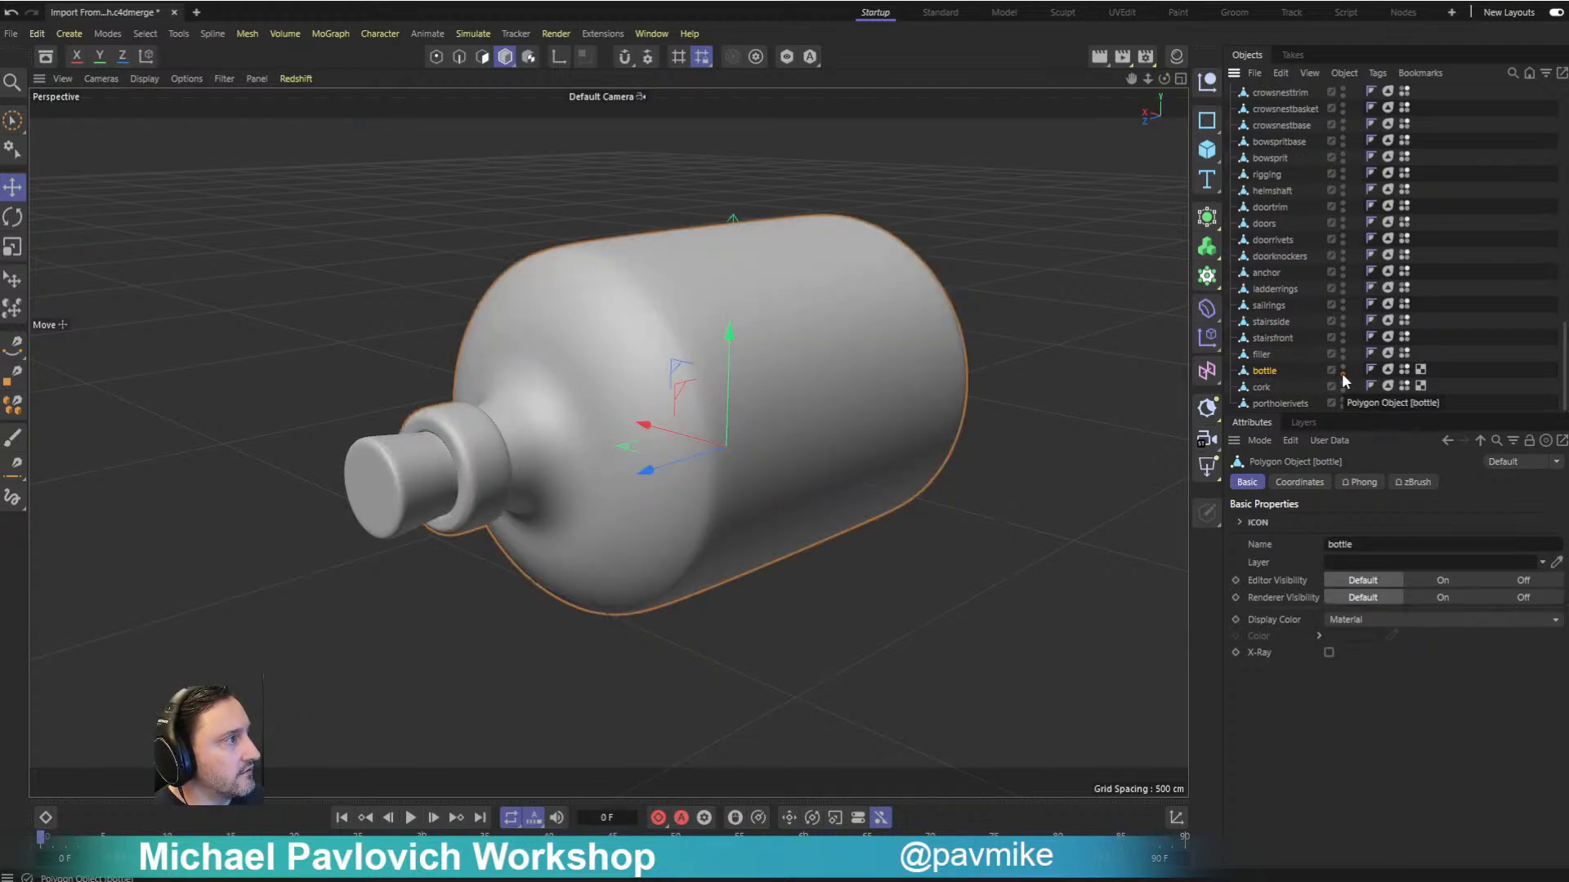
left_click(1342, 369, "ctrl")
left_click(1342, 369, "ctrl")
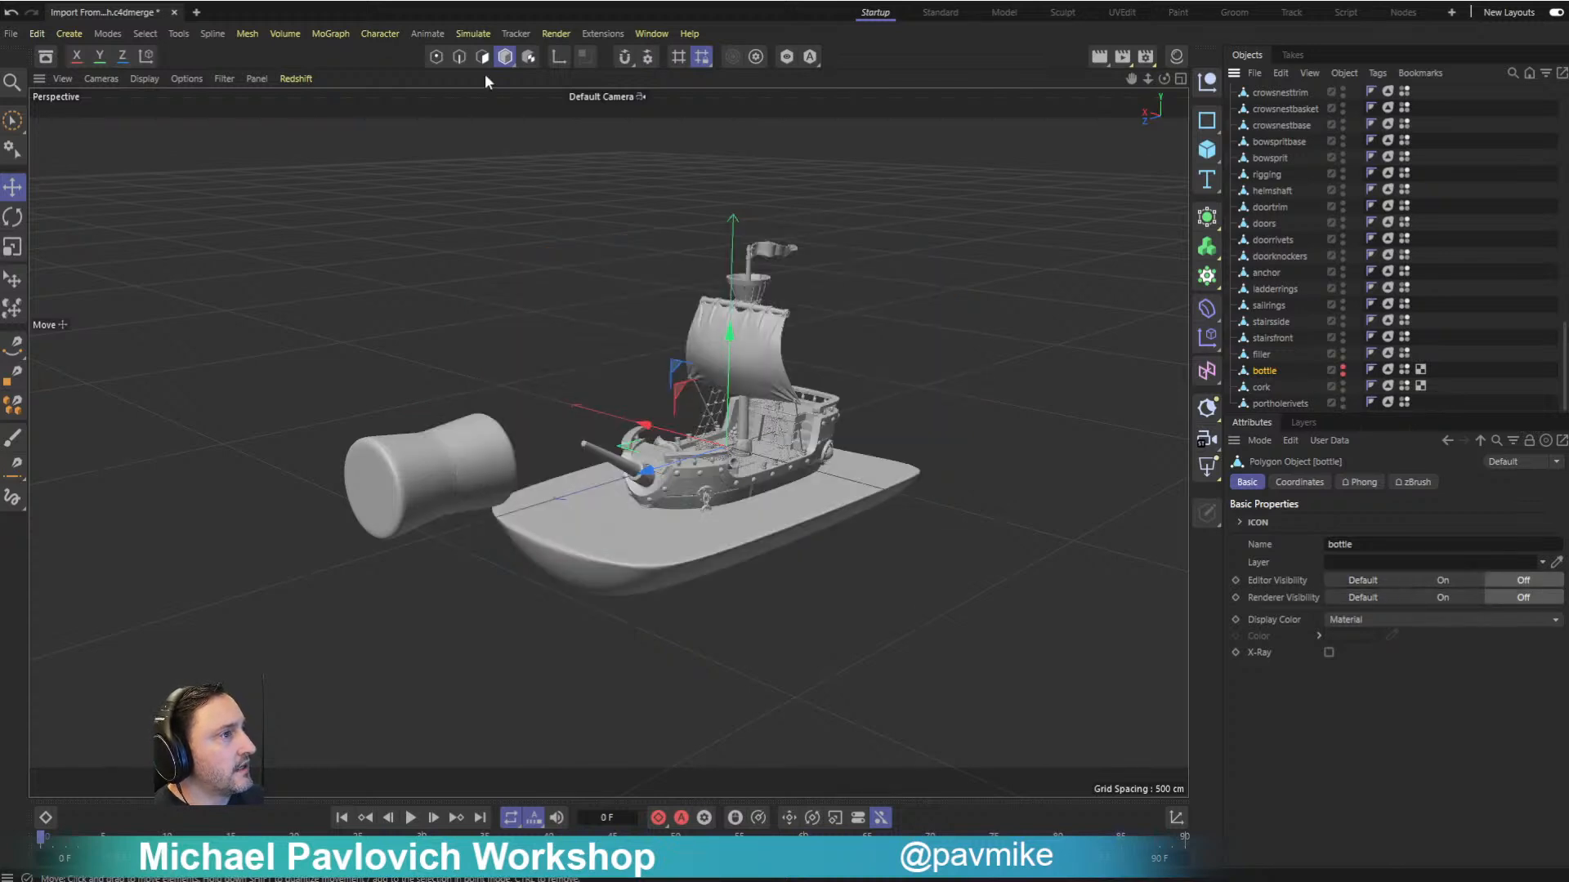
- Turn off editor and renderer visibility for the waterhigh object beneath the ship
left_click_drag(1026, 321, 974, 487, "alt")
left_click(975, 493)
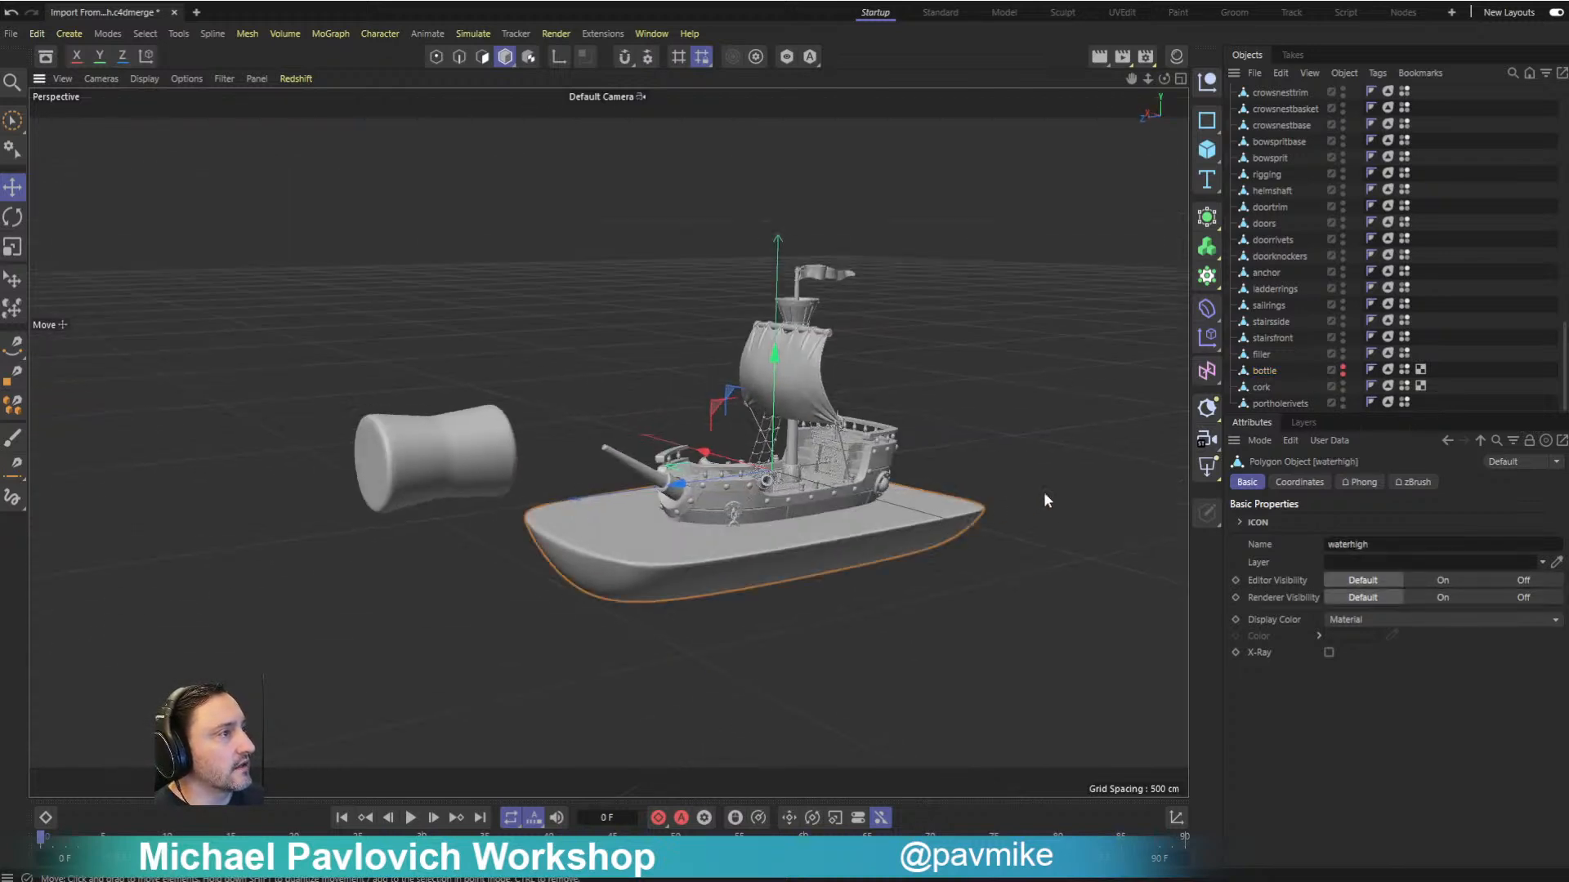
scroll(1327, 376, "up", 10)
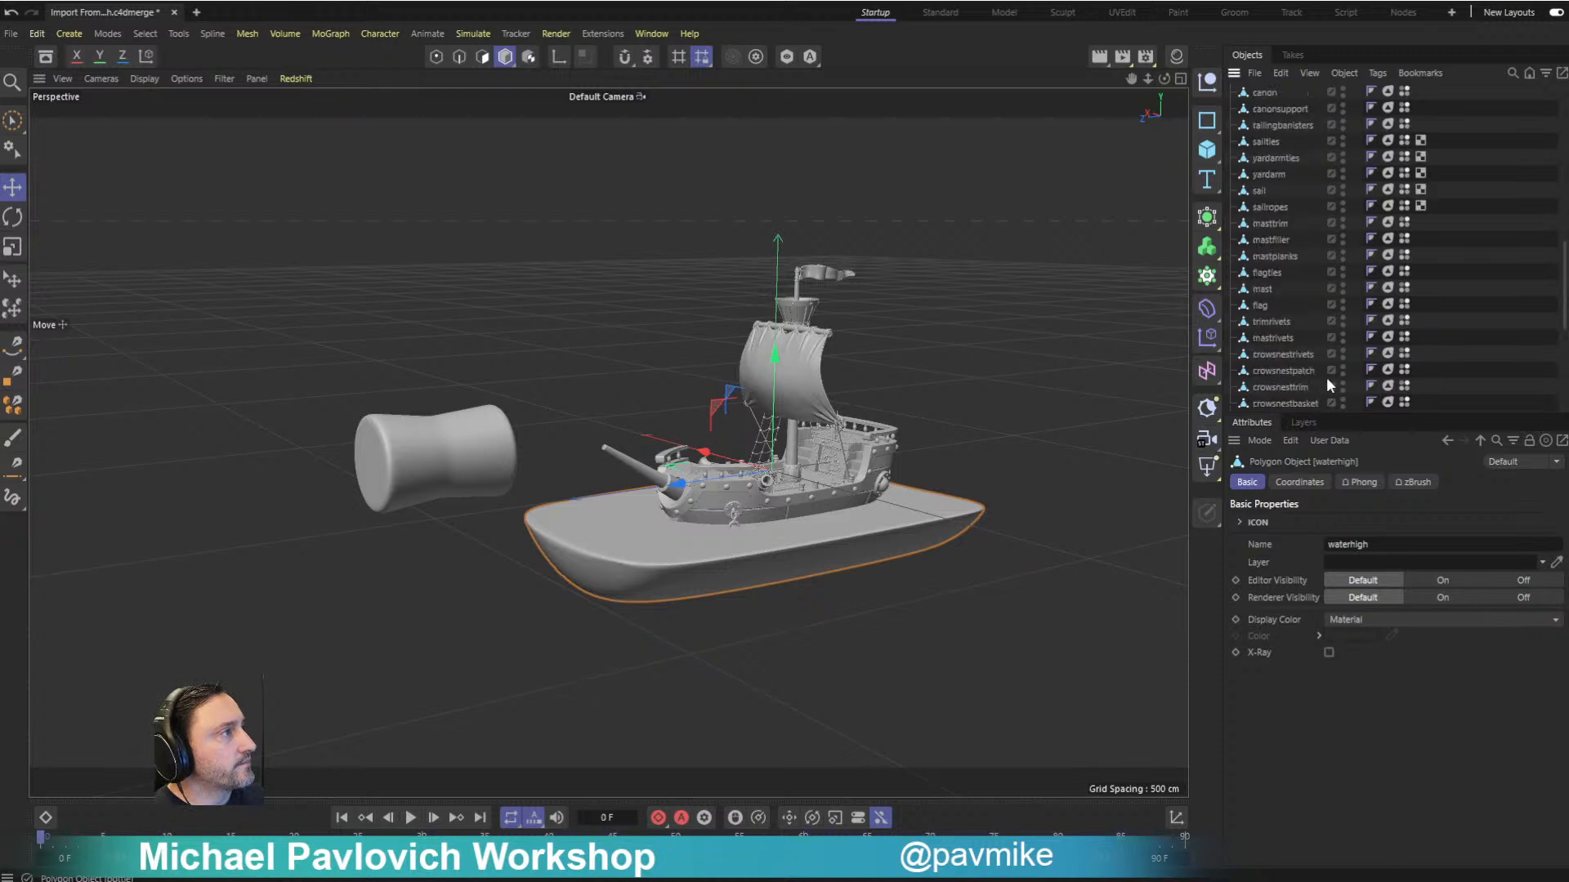
left_click(1342, 107, "ctrl")
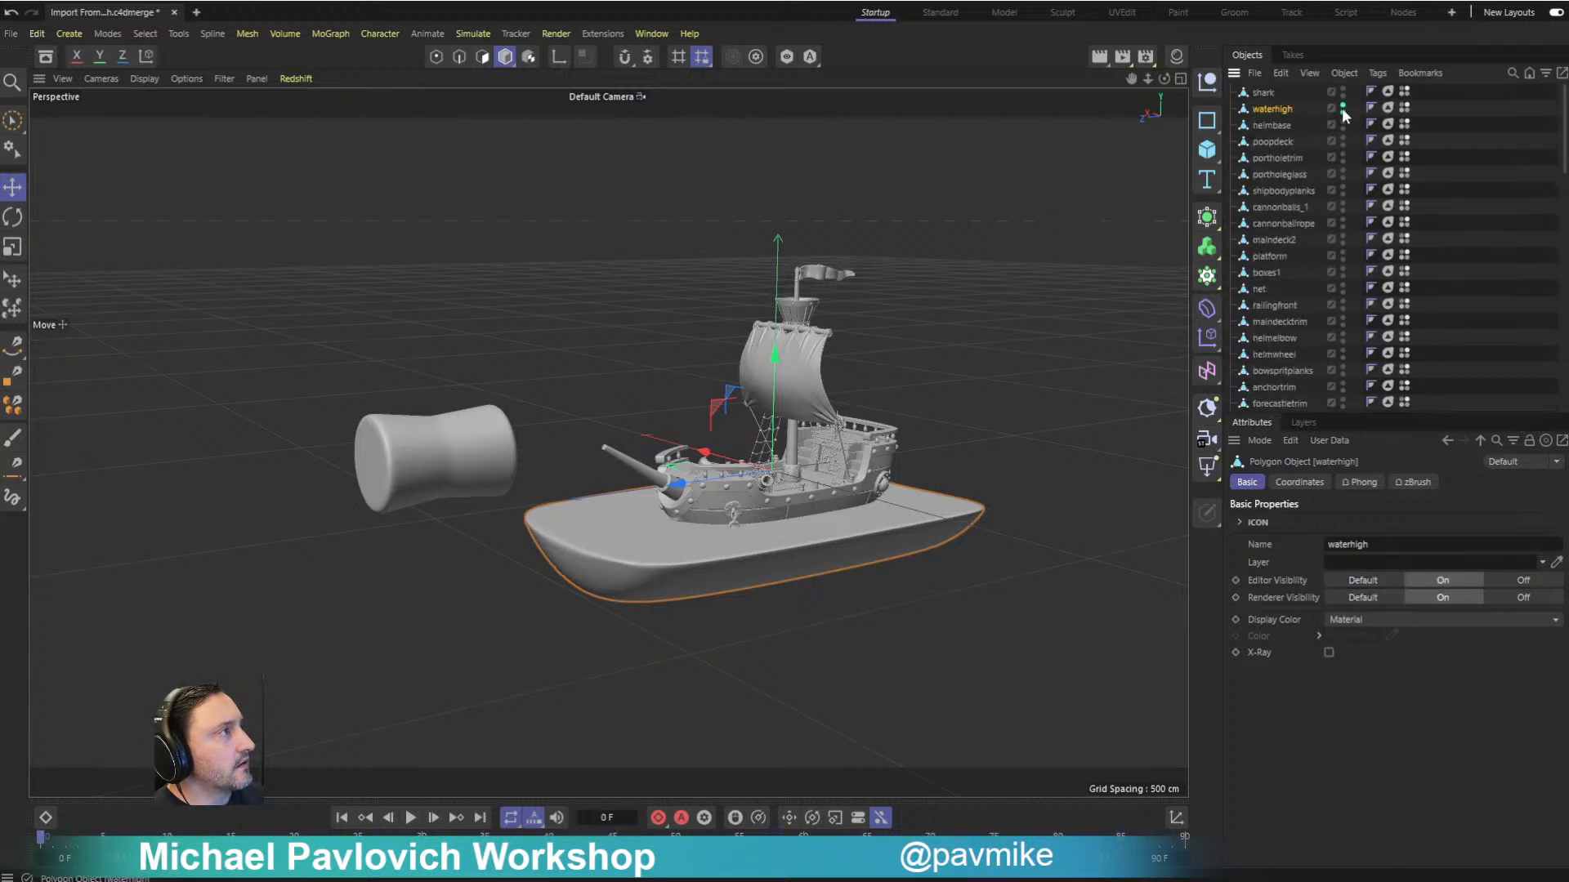
left_click(1342, 107, "ctrl")
- Turn off the cork's visibility in both the editor and the renderer
left_click_drag(1009, 237, 1022, 316, "alt")
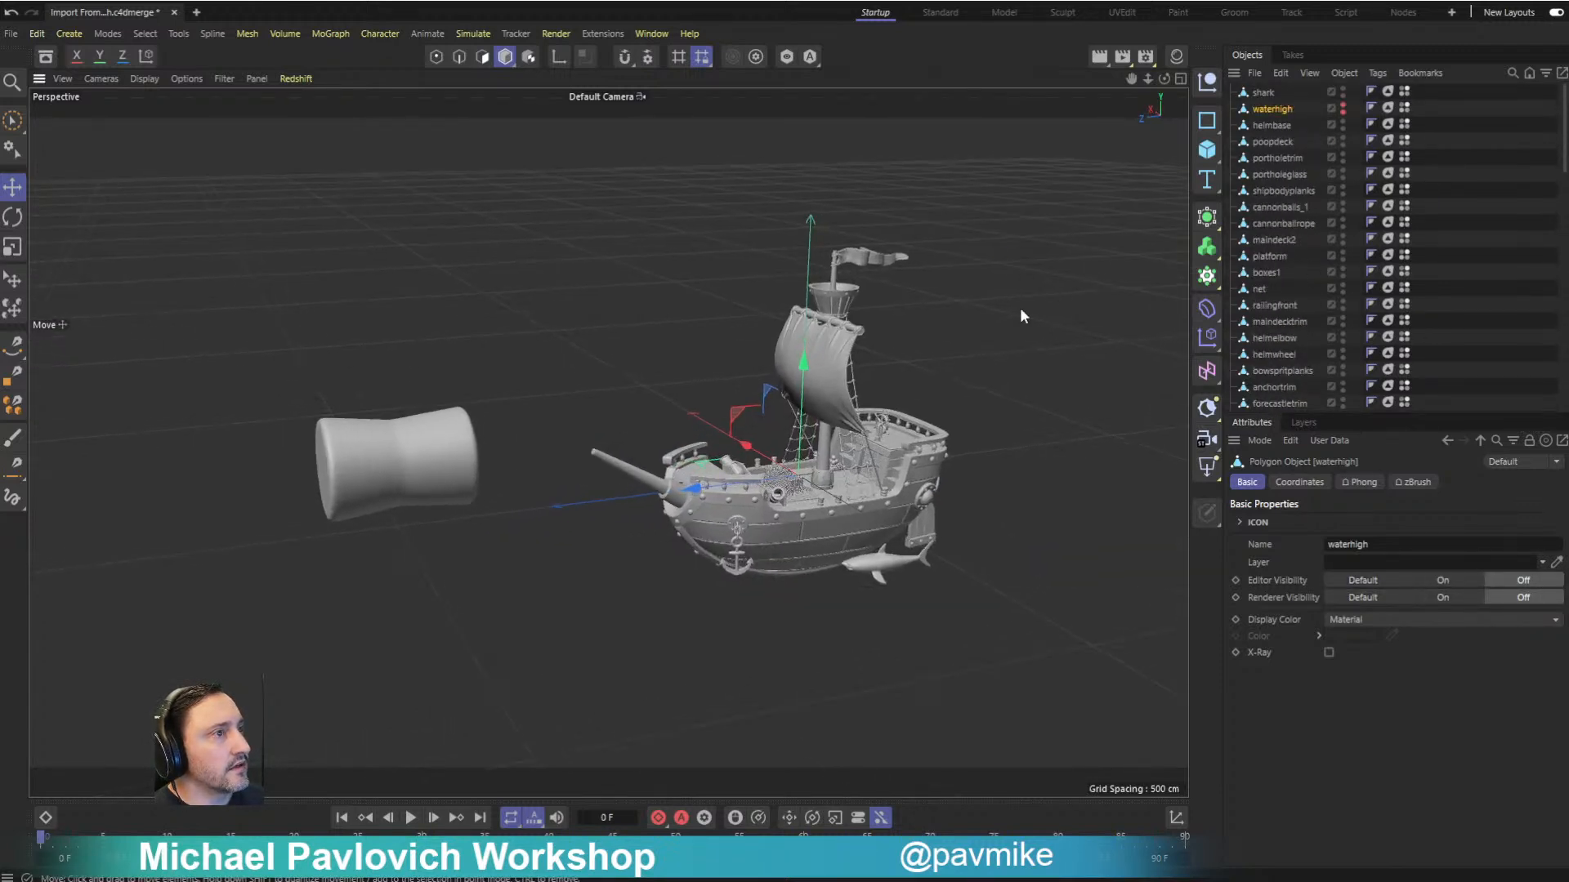
left_click(403, 442)
scroll(1281, 262, "down", 10)
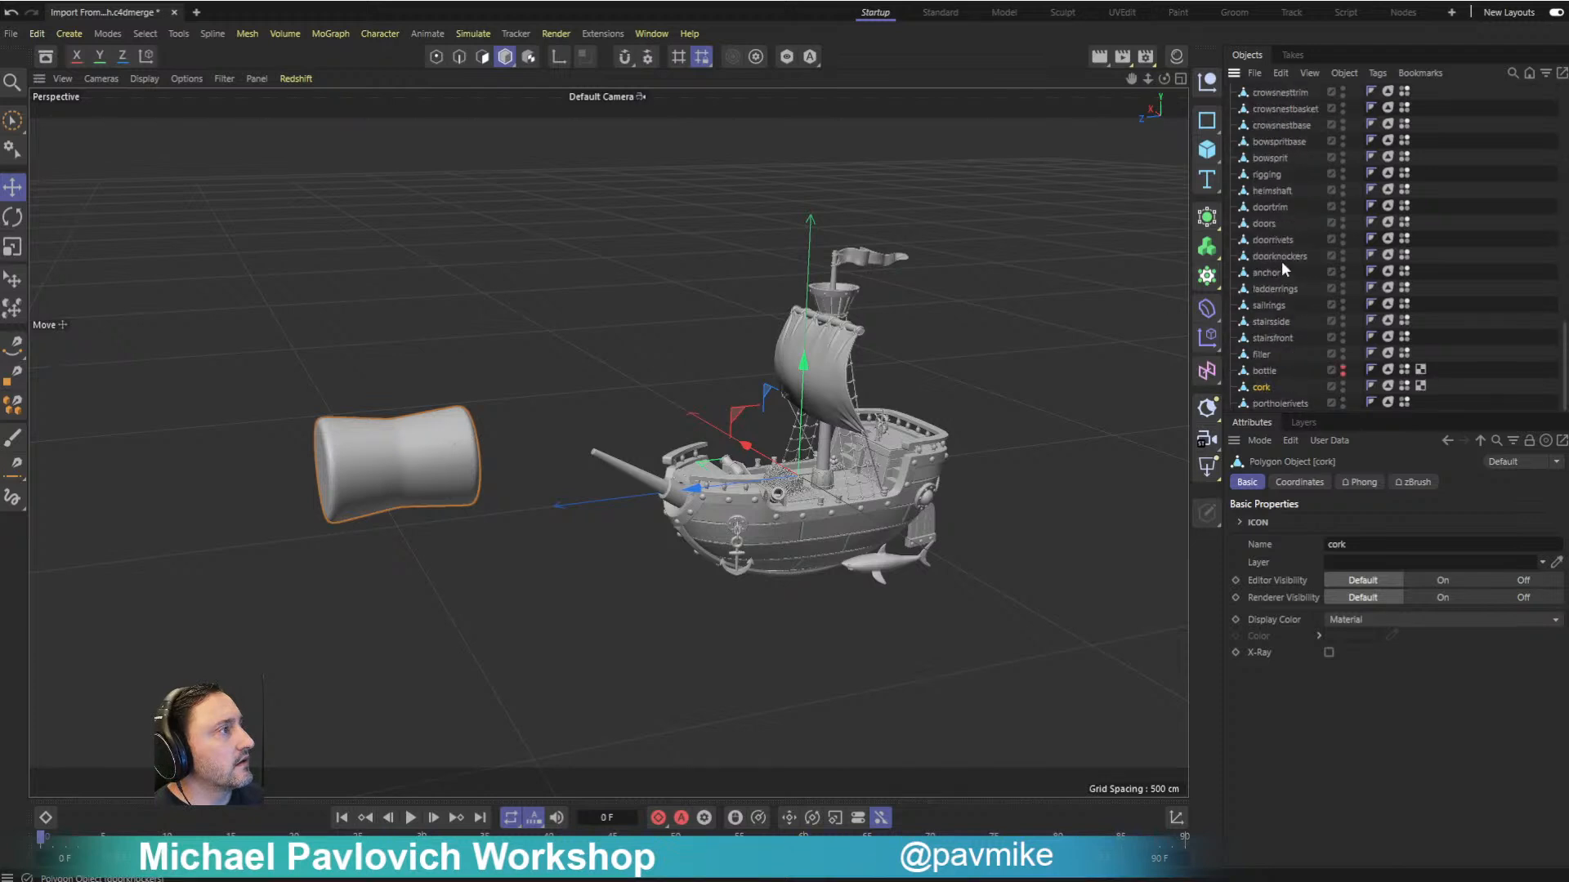
left_click(1343, 386, "ctrl")
left_click(1343, 386, "ctrl")
- Examine the ship up close, select the shark, and locate it in the object list
left_click_drag(1034, 339, 995, 302, "alt")
right_click_drag(995, 301, 900, 280, "alt")
middle_click_drag(825, 522, 918, 318, "alt")
left_click_drag(918, 310, 880, 467, "alt")
left_click(827, 550)
scroll(1309, 325, "up", 10)
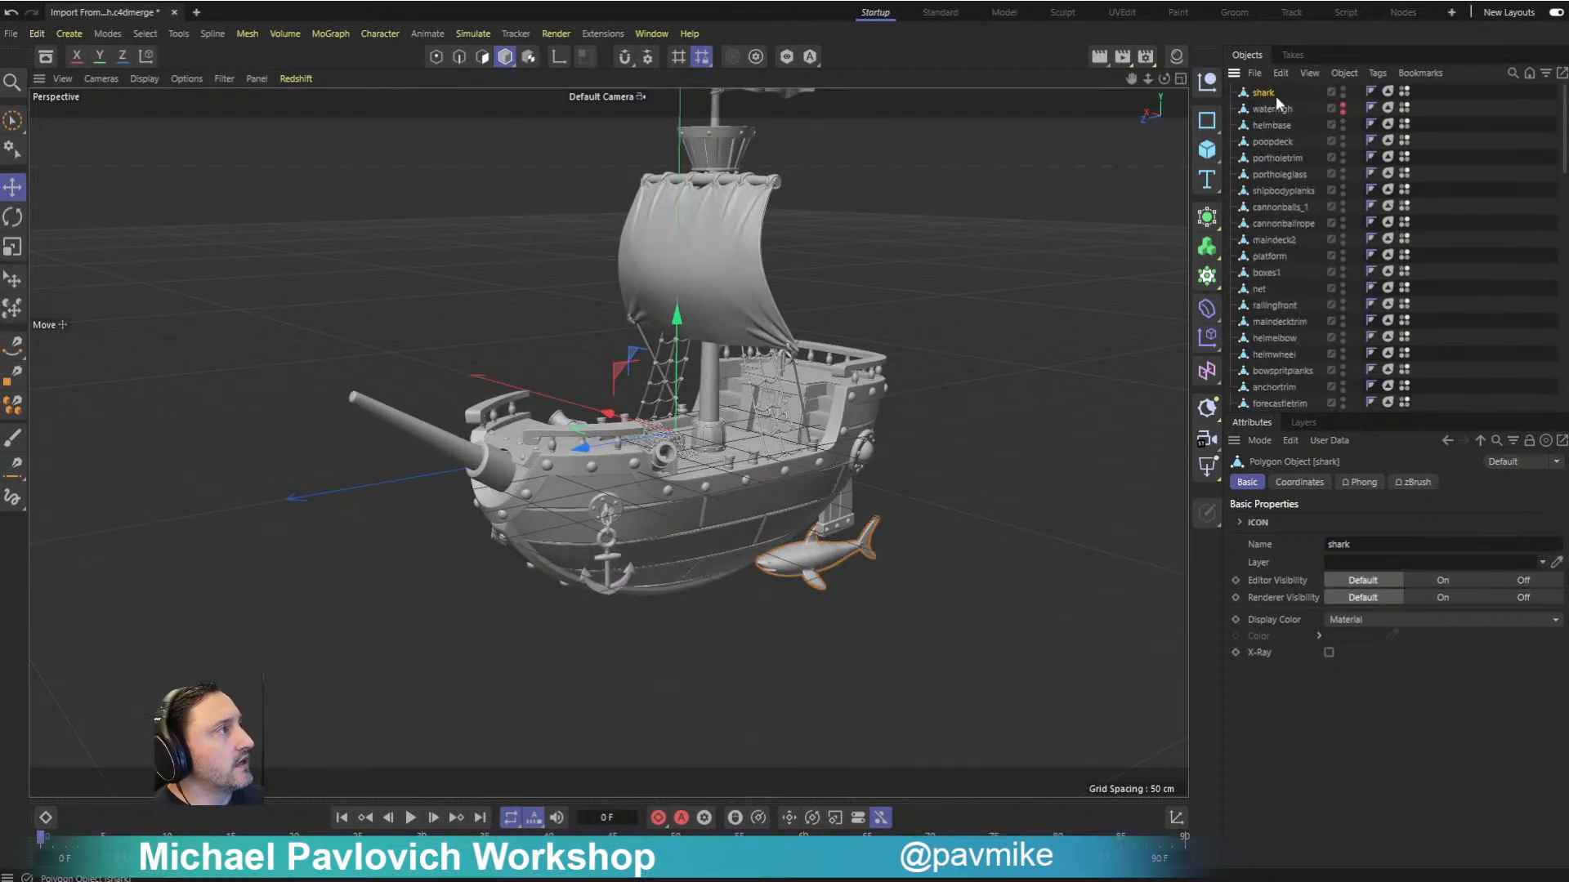
- Locate the sail among the objects and delete the UV tags on the five neighbouring objects from sailties through sailropes
left_click(737, 271)
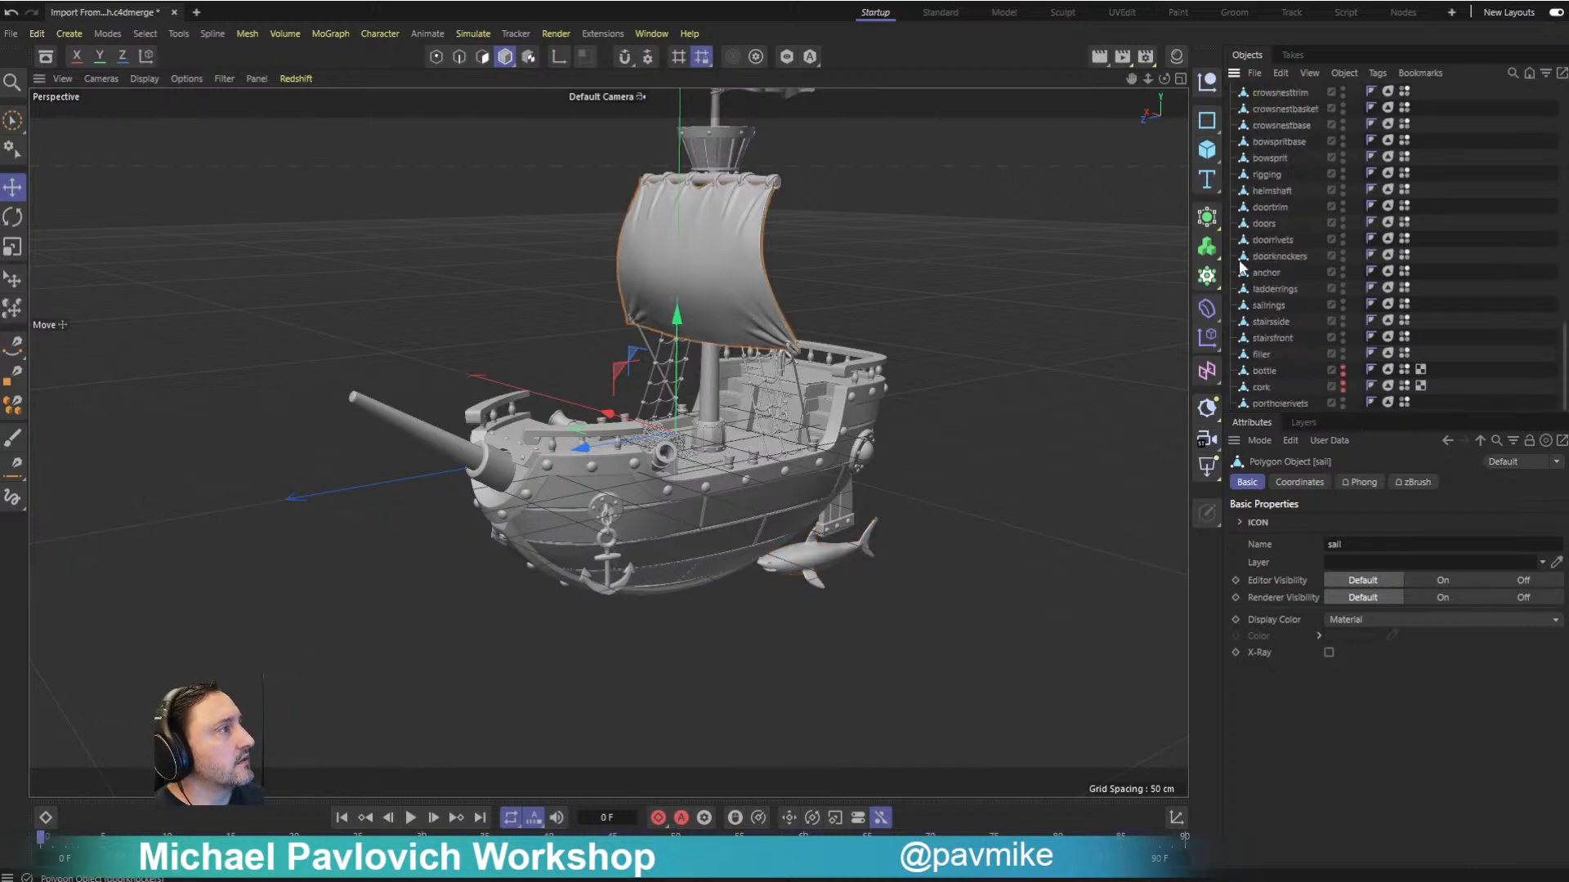
scroll(1296, 269, "down", 5)
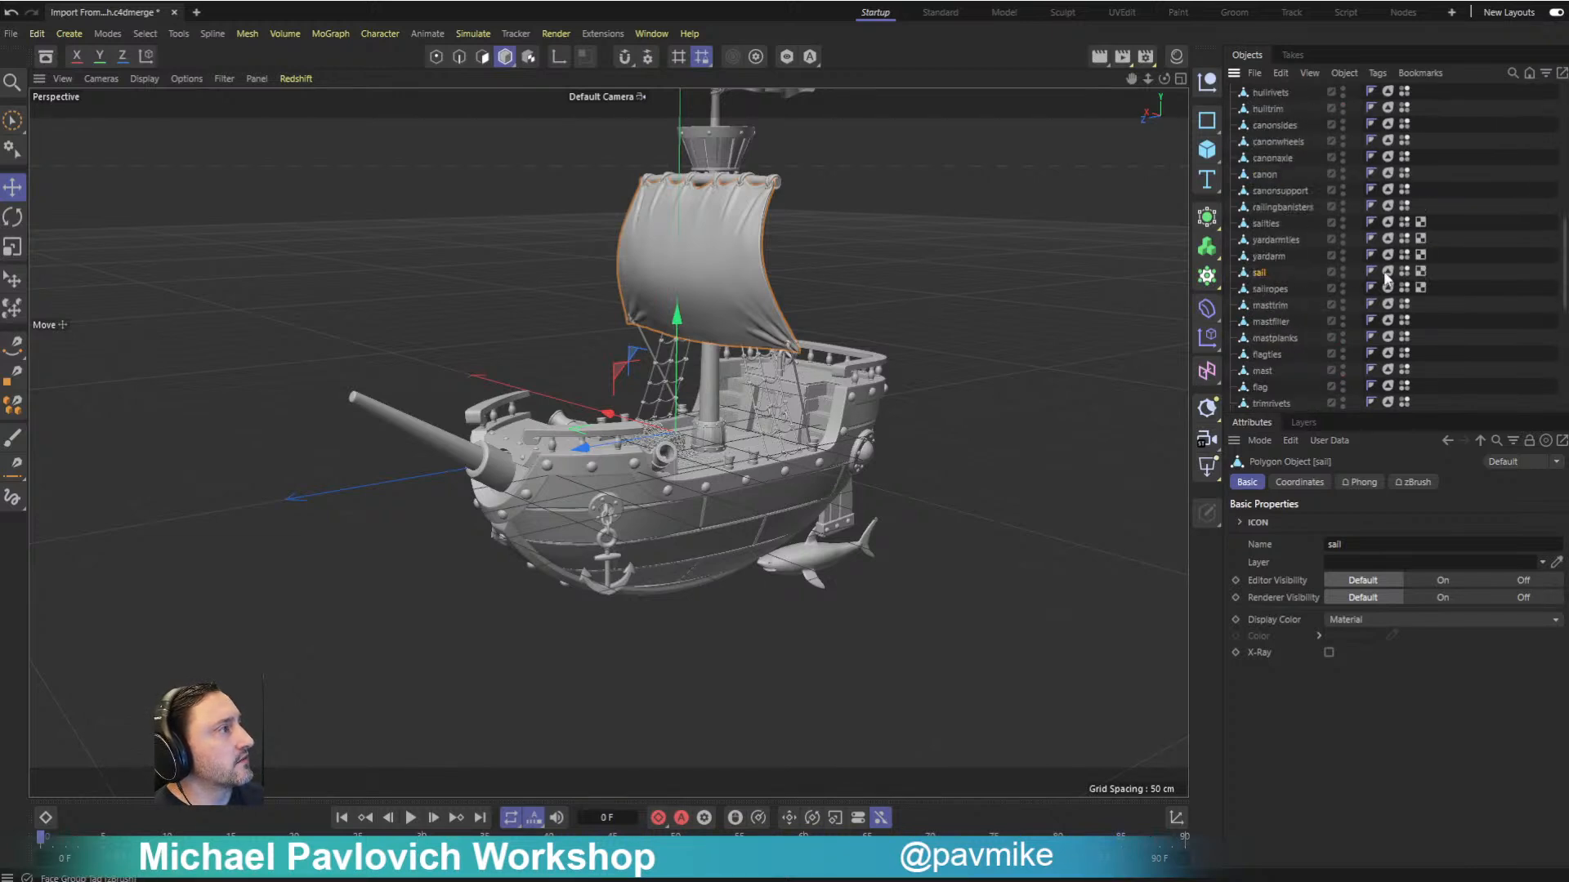
left_click(1421, 222)
left_click(1421, 288, "shift")
key("Delete")
- Delete the Polypaint vertex color tags from the range of objects running from waterhigh through yardarm
scroll(1421, 282, "up", 5)
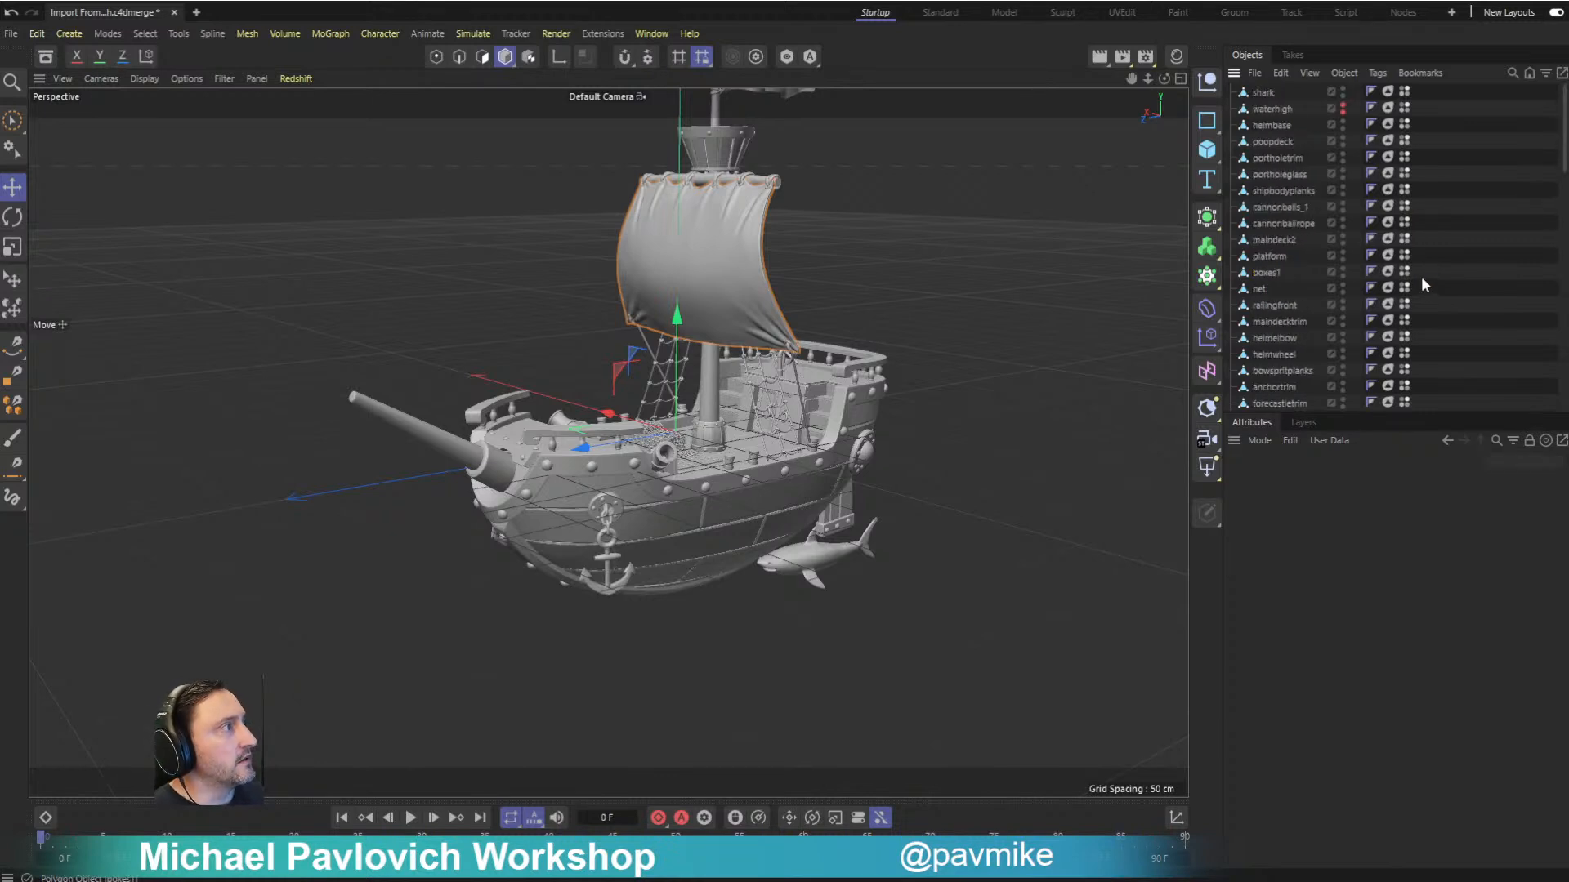
left_click(1404, 110)
scroll(1406, 220, "down", 8)
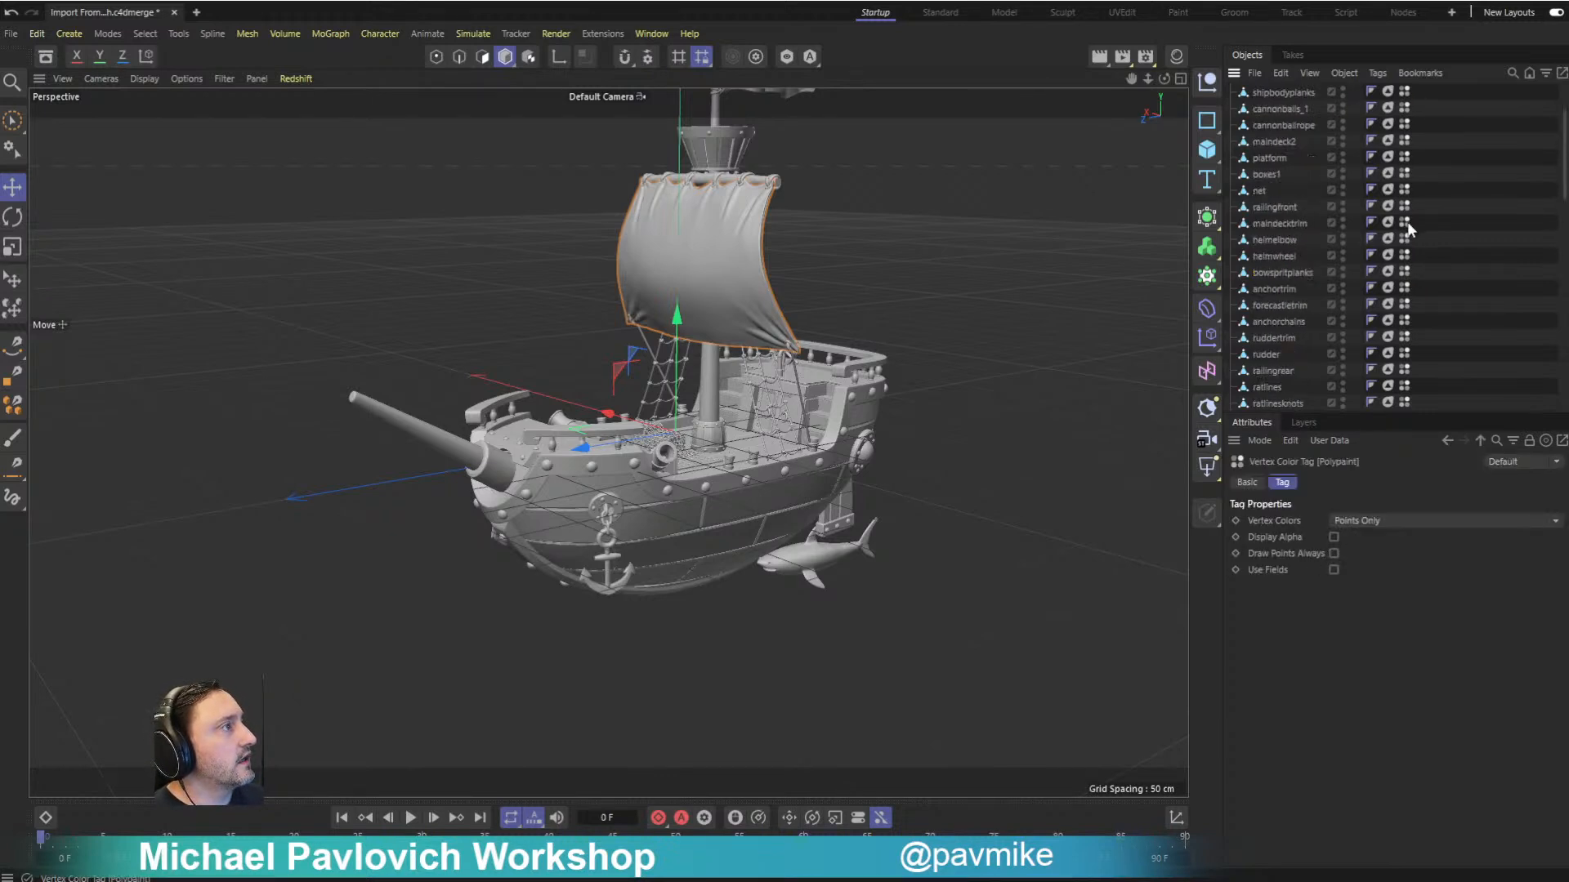
left_click(1403, 352, "shift")
key("Delete")
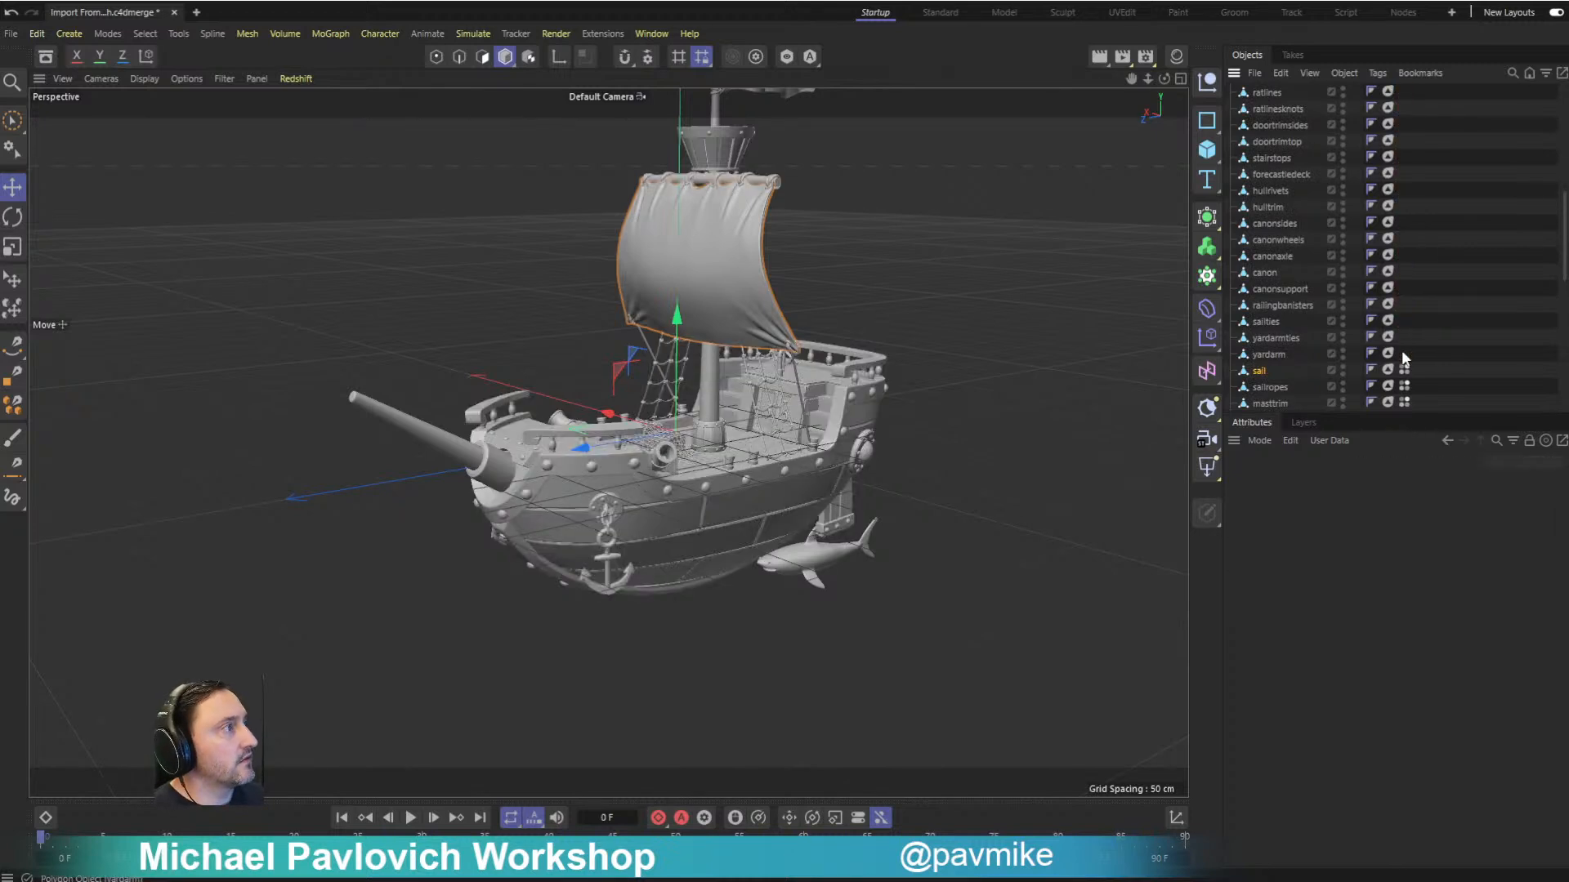
- Delete the Polypaint vertex color tags from the range of objects running from sailropes through portholerivets, keeping the sail's tag
scroll(1430, 366, "down", 4)
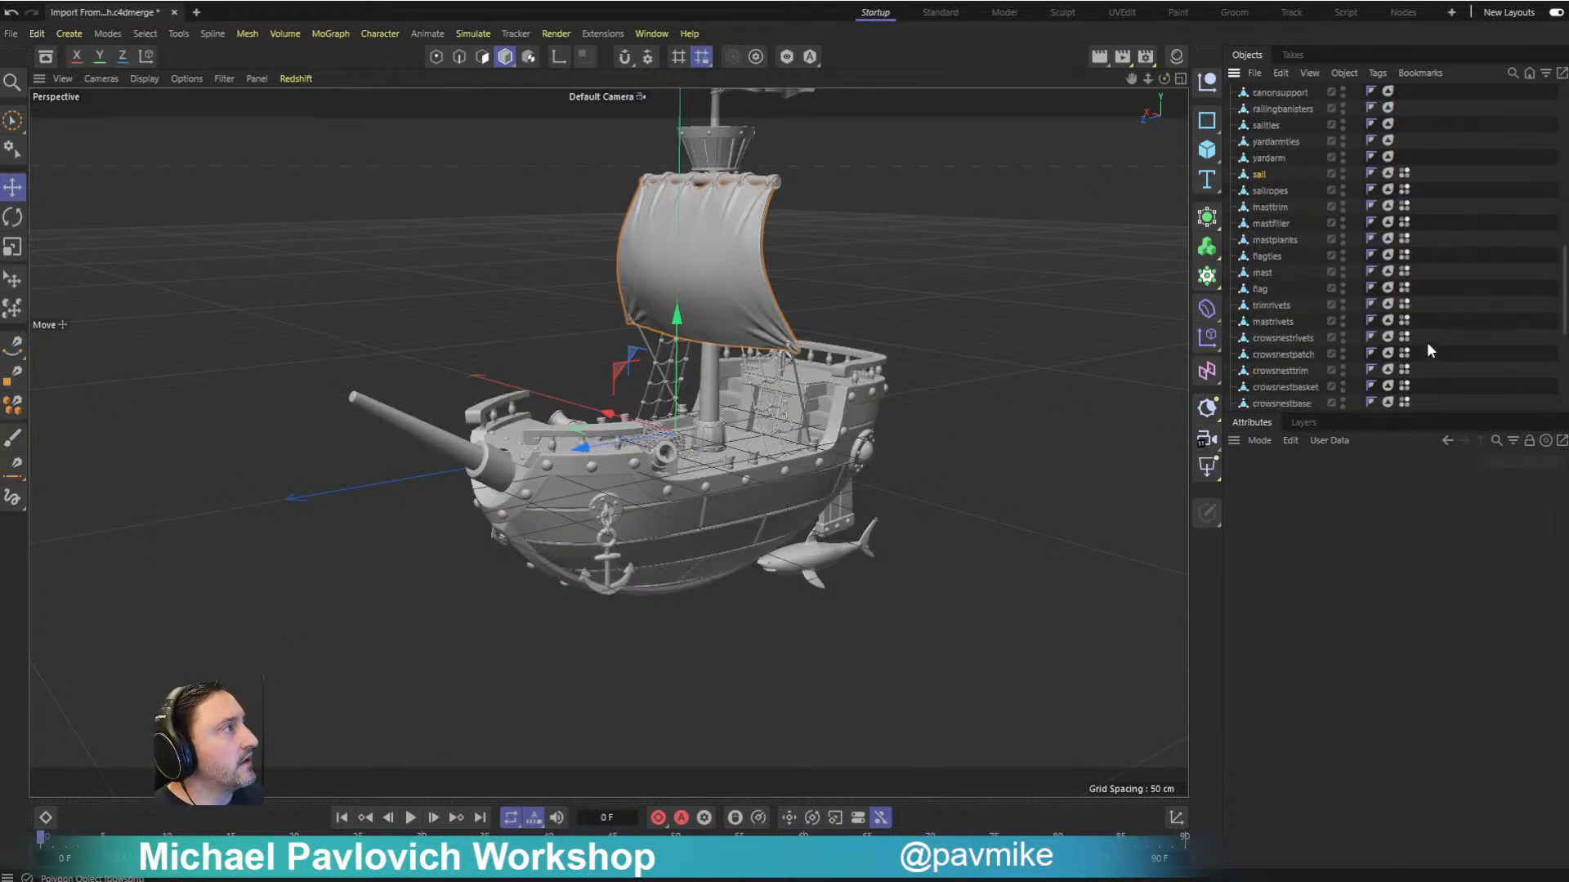
left_click(1404, 190)
scroll(1444, 258, "down", 4)
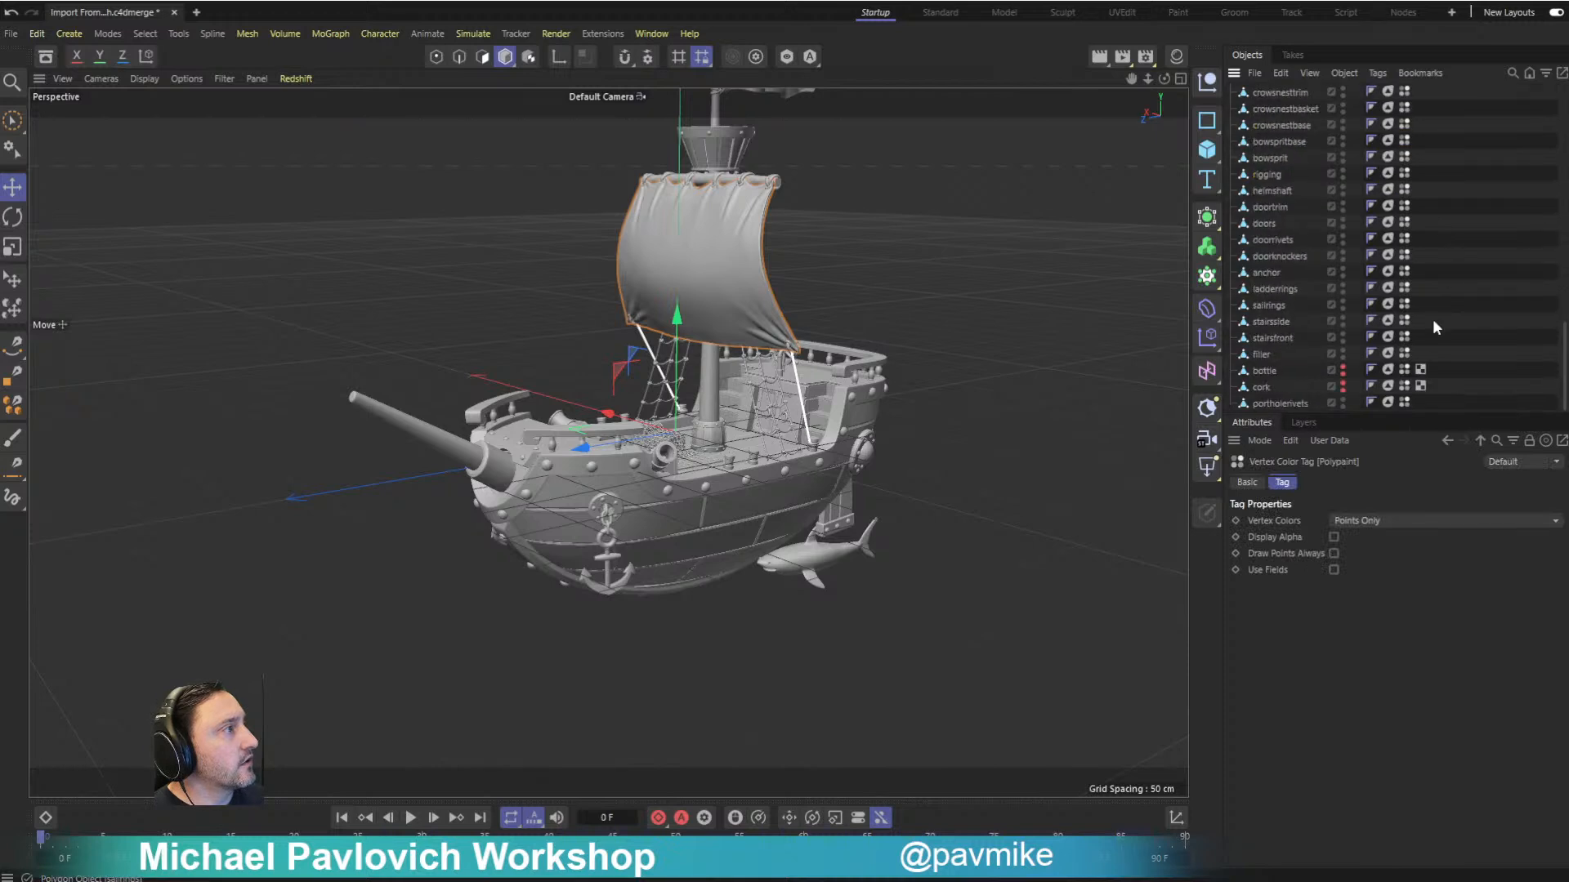
left_click(1402, 404, "shift")
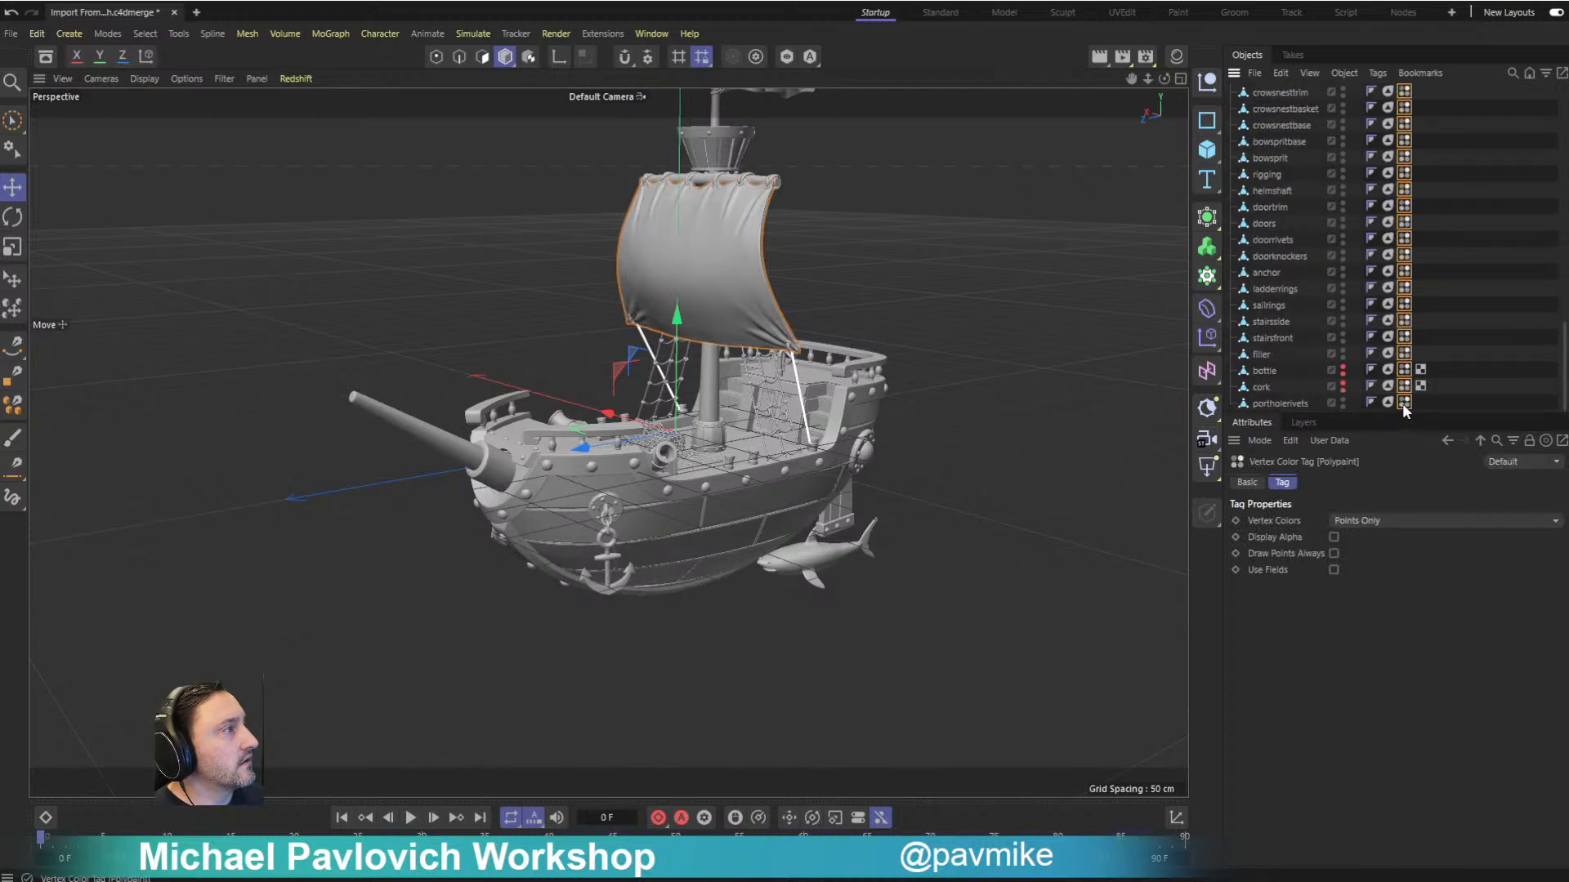
left_click(1453, 360)
scroll(1436, 332, "up", 6)
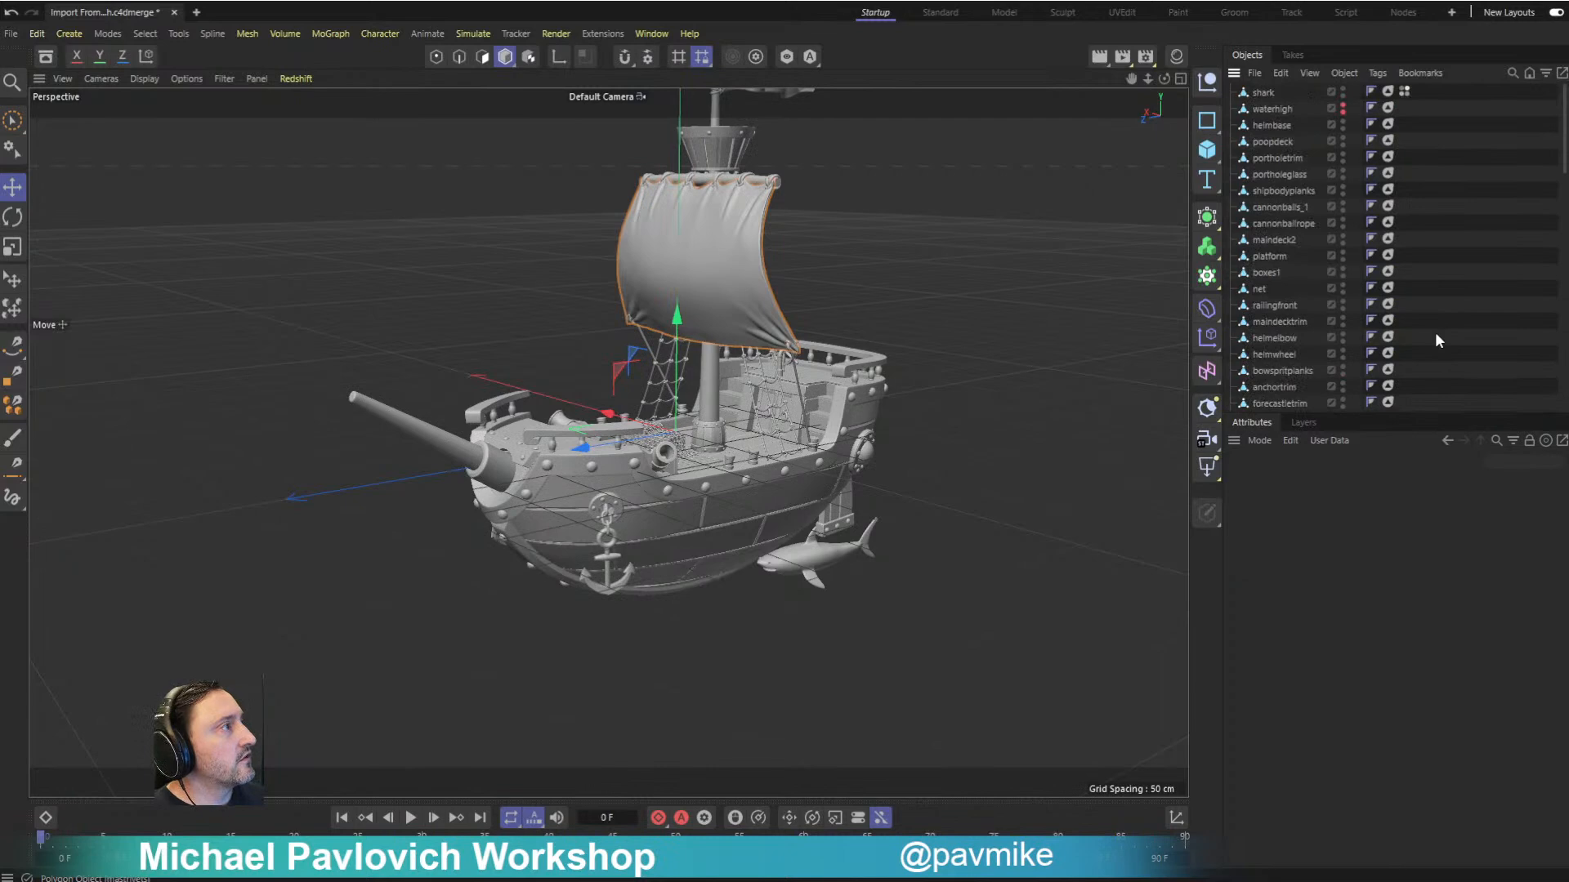
- Restore the editor and renderer visibility of the bottle and the cork, and frame the bottle in the viewport
left_click_drag(938, 218, 1001, 261, "alt")
middle_click_drag(1002, 262, 987, 291, "alt")
left_click_drag(988, 291, 939, 284, "alt")
right_click_drag(991, 266, 861, 225, "alt")
middle_click_drag(861, 225, 874, 256, "alt")
left_click_drag(959, 257, 999, 325, "alt")
scroll(1325, 141, "down", 5)
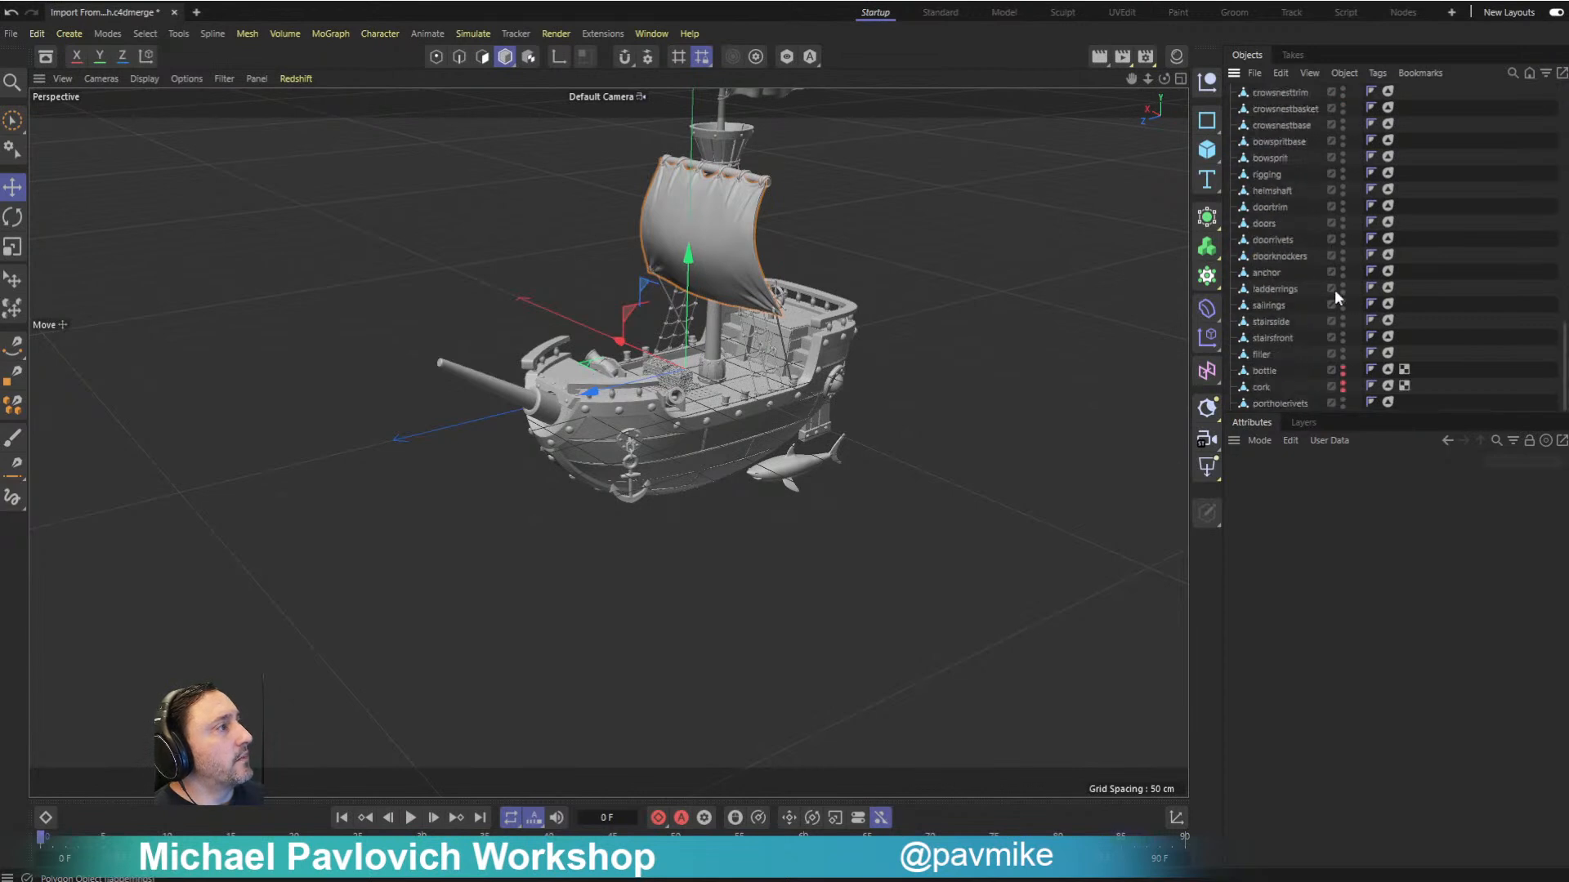
left_click(1344, 374, "alt")
left_click(1344, 385, "alt")
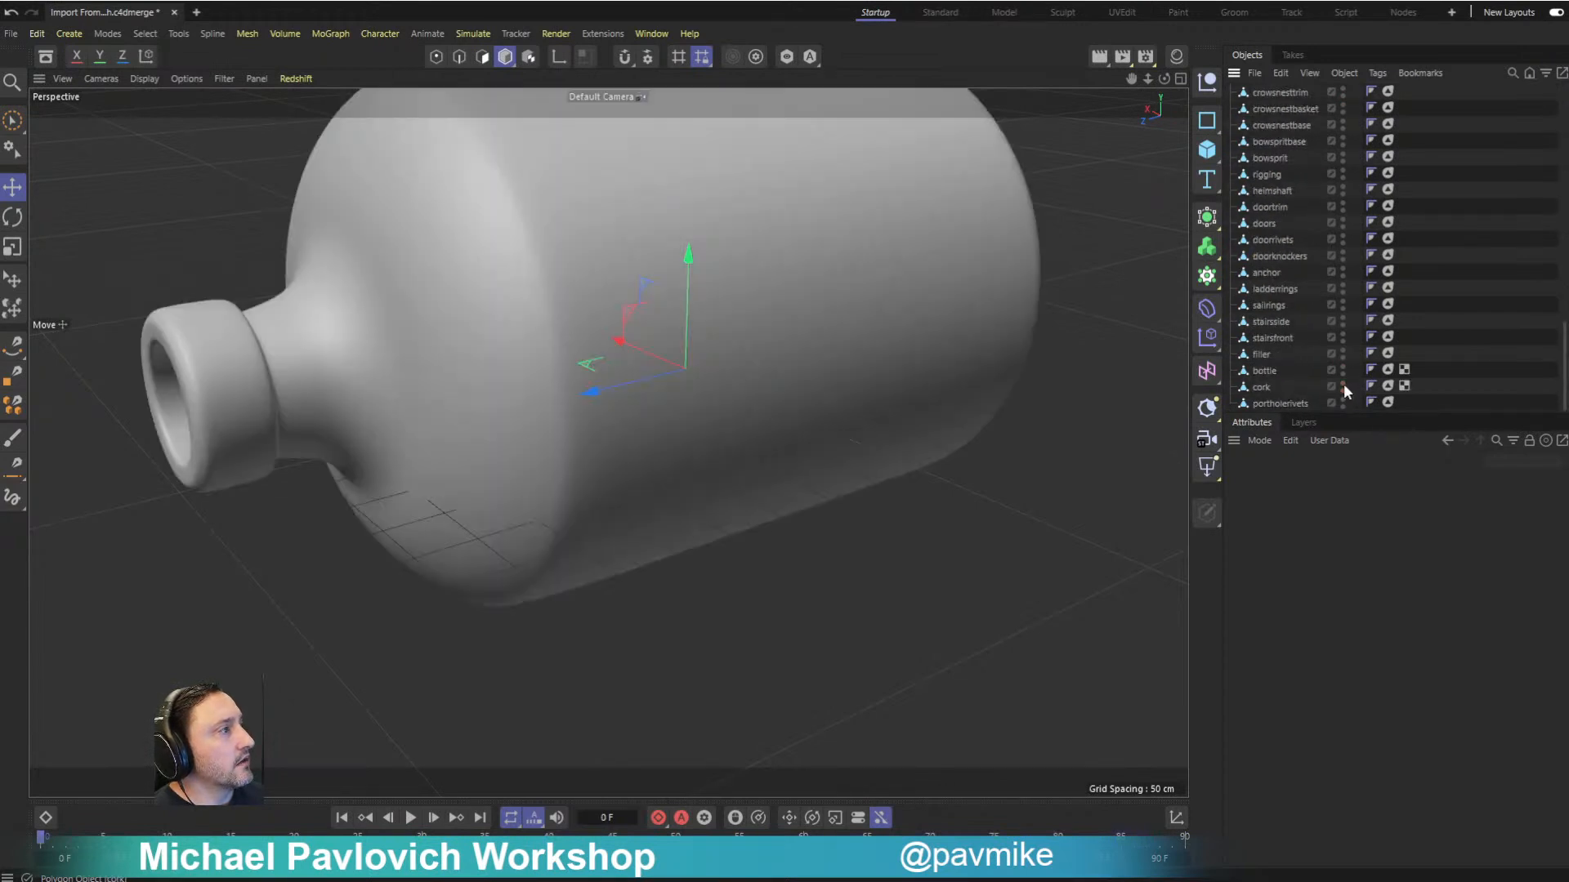
left_click(1275, 374)
key("o")
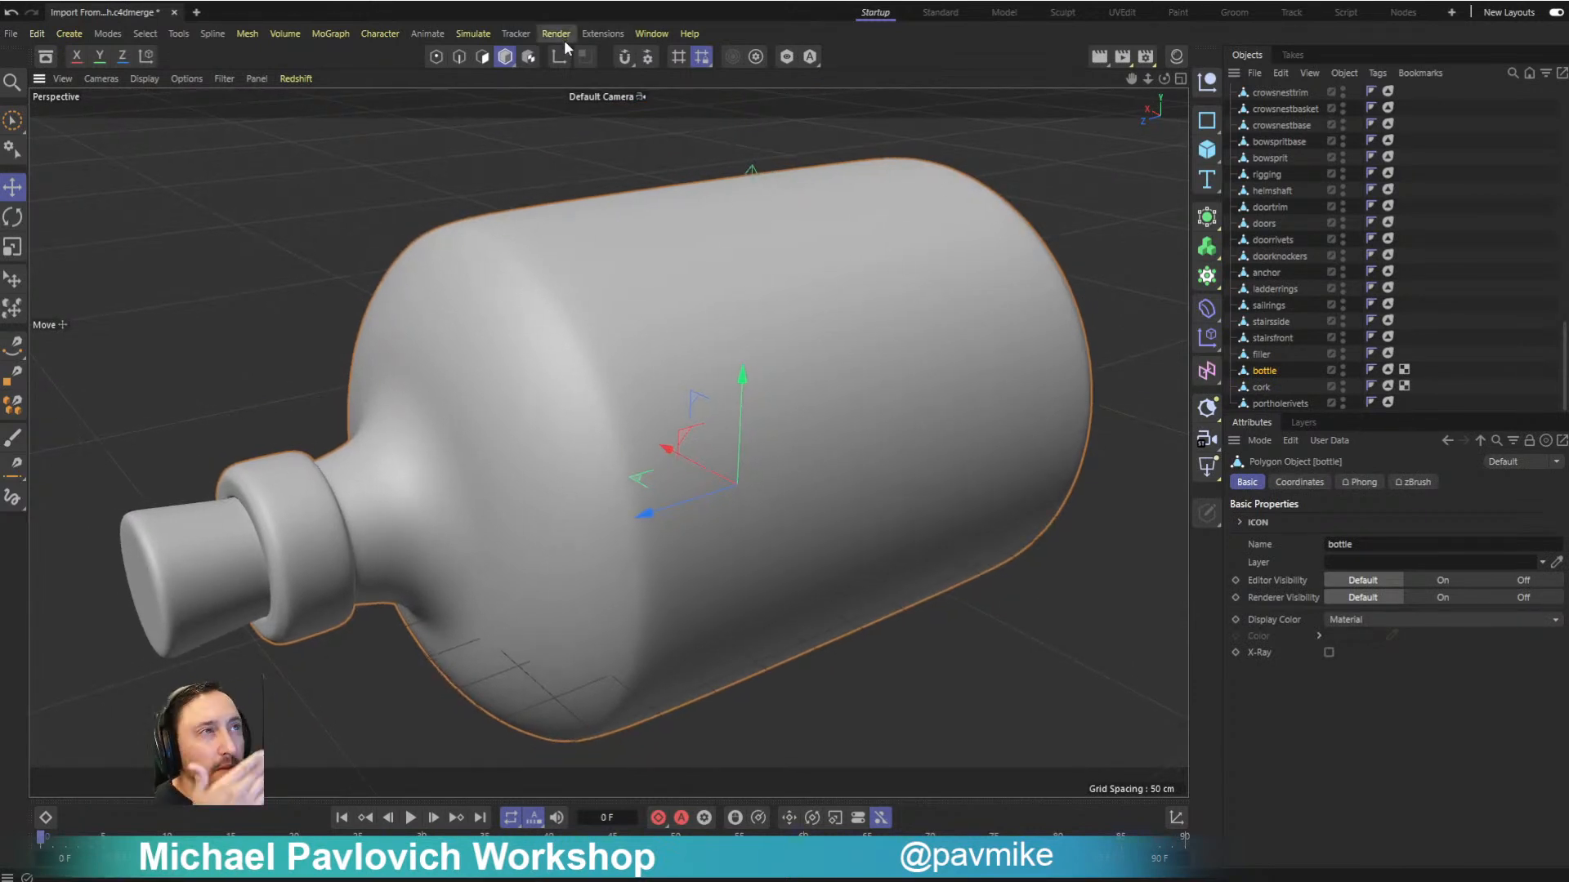
- Open the Redshift RenderView and dock it beside the perspective viewport
left_click(560, 34)
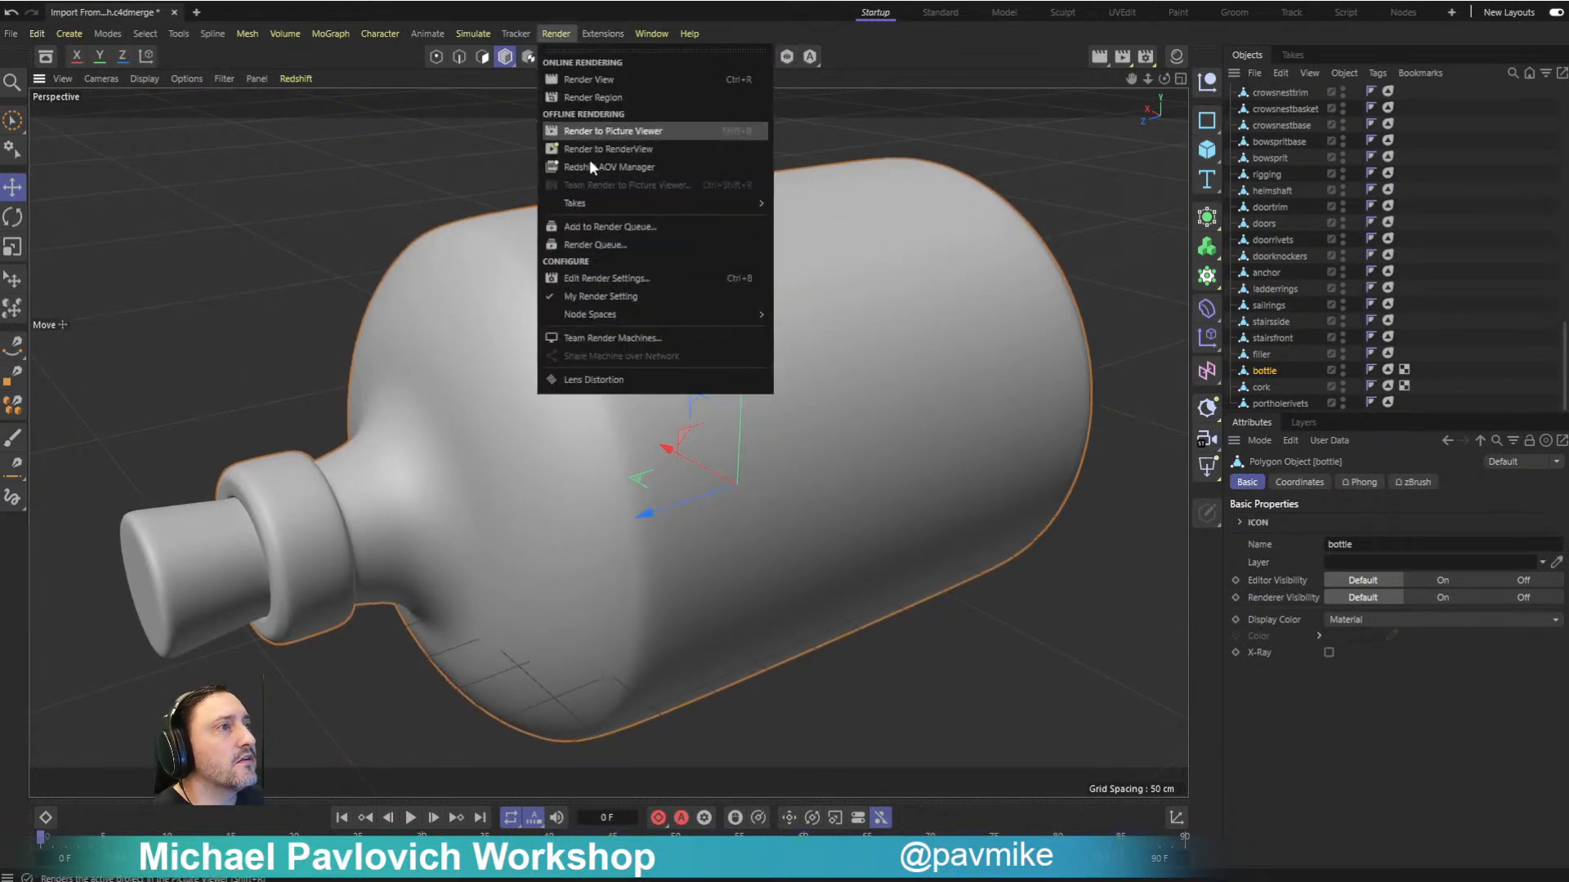
mouse_move(646, 34)
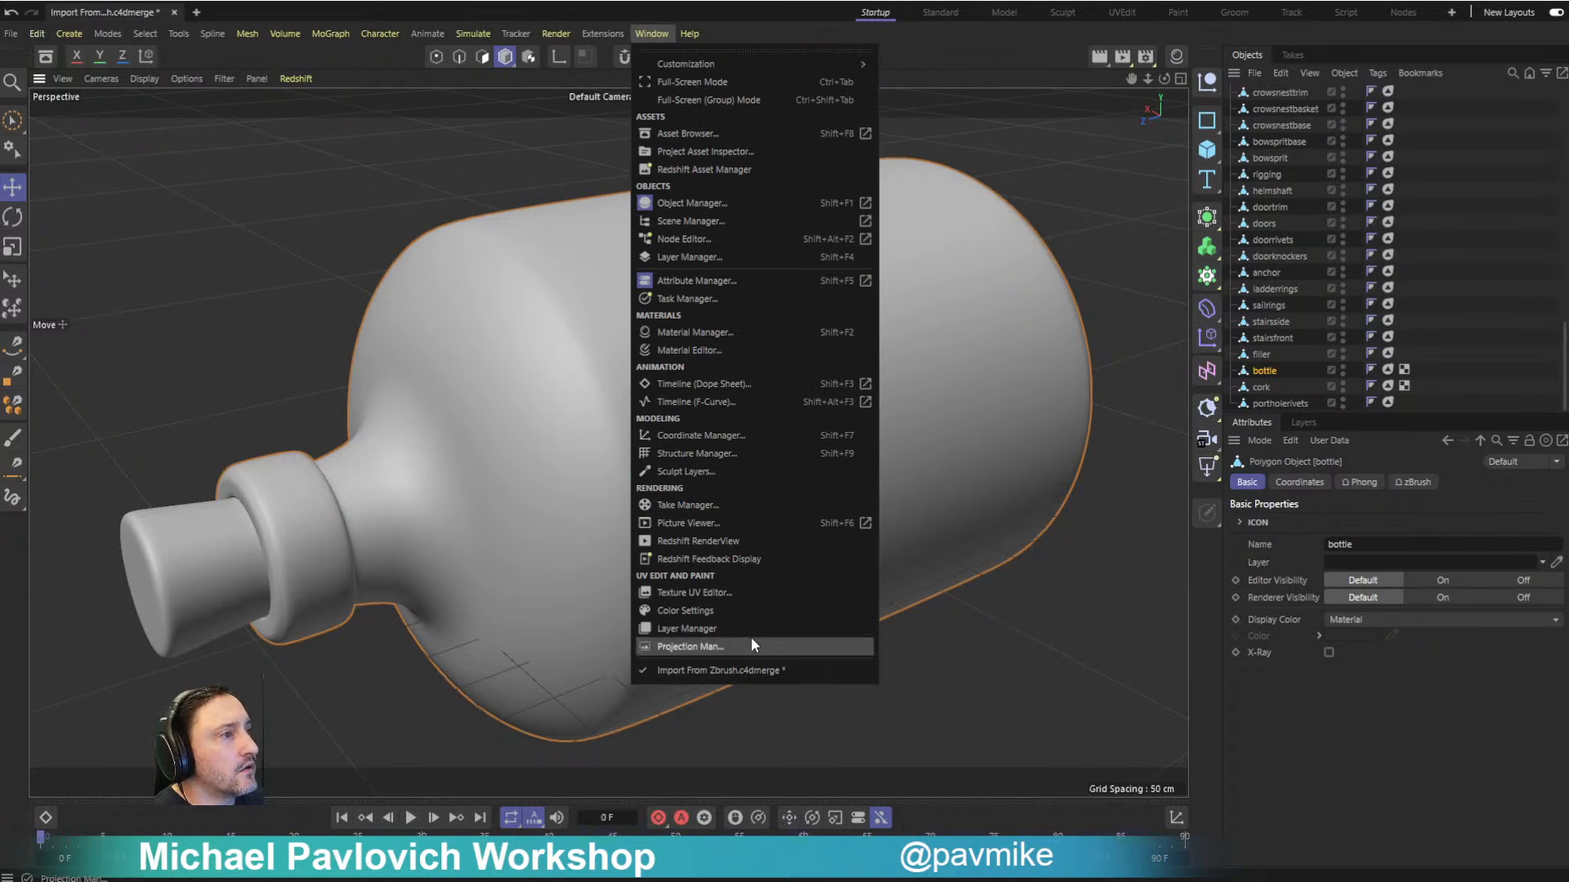
left_click(723, 541)
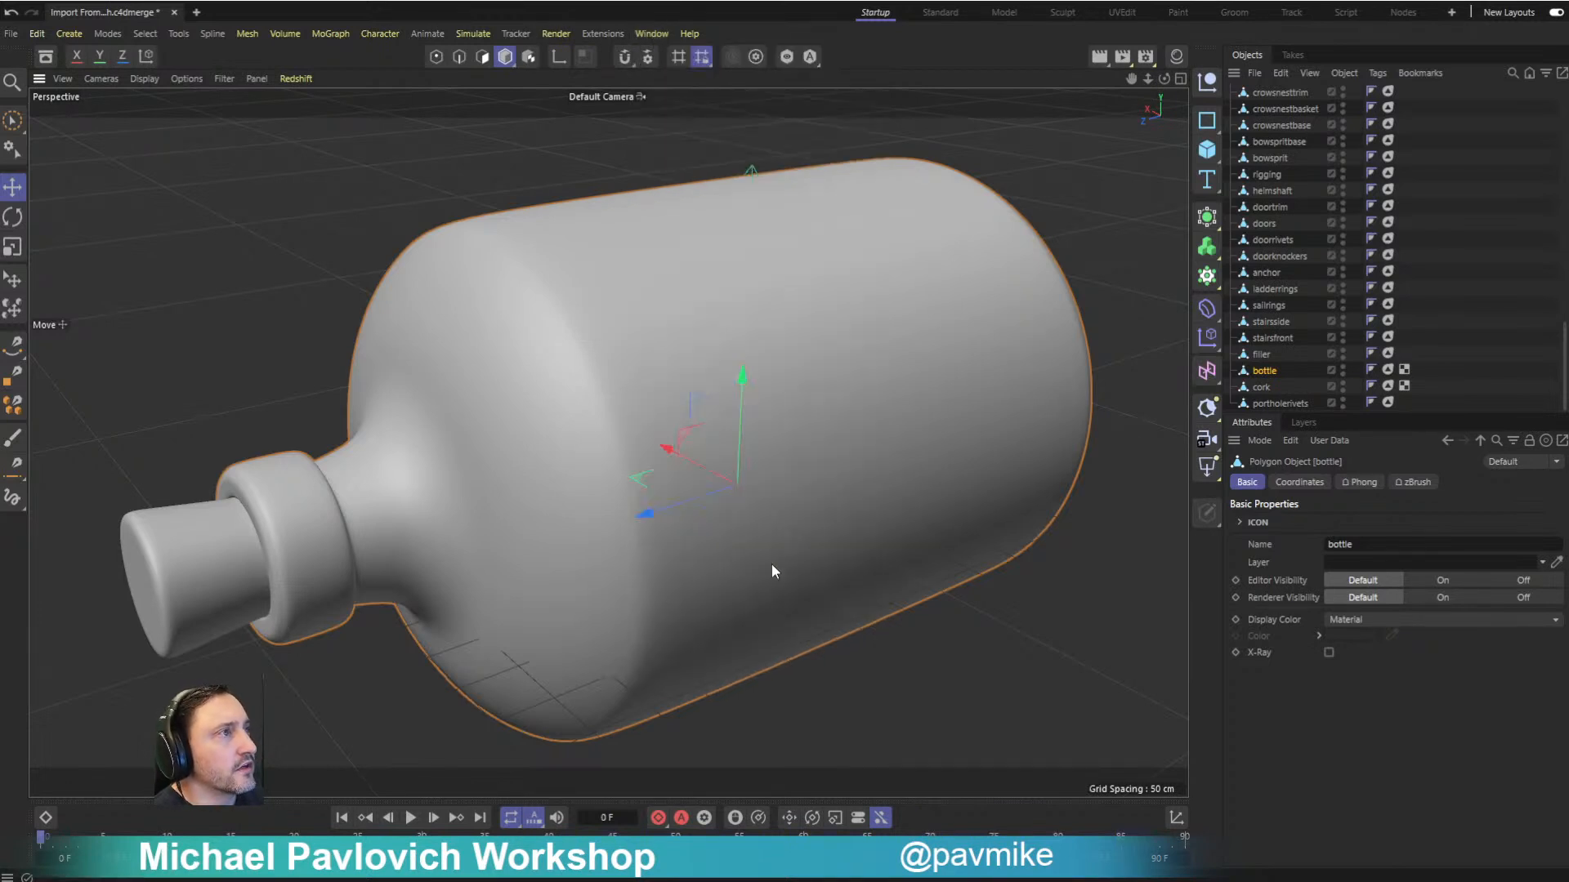
left_click_drag(743, 448, 1176, 230)
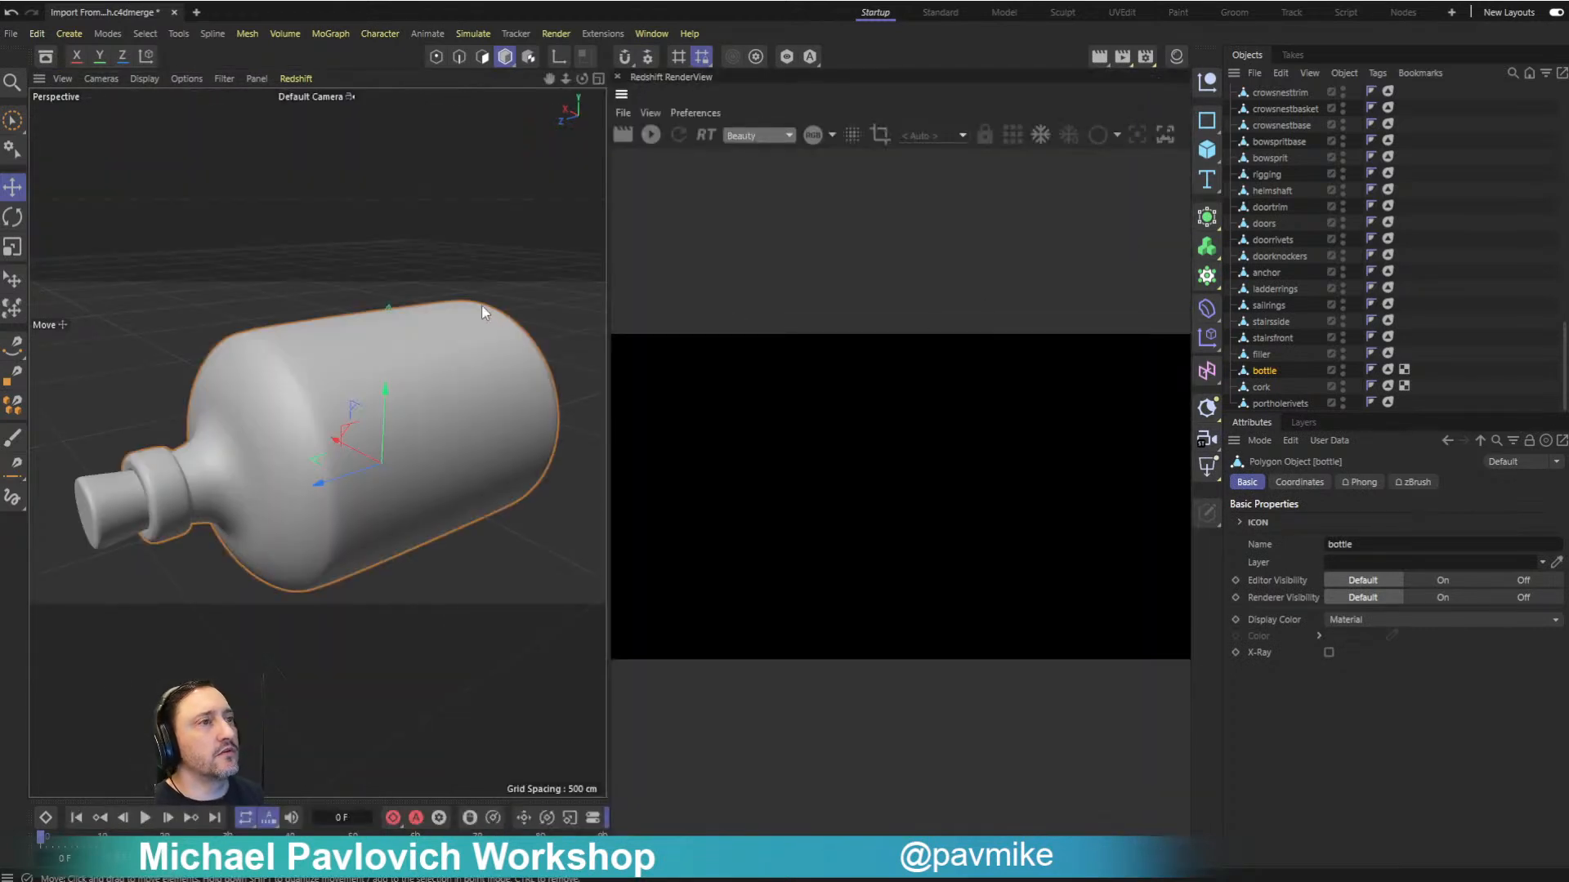
- Orient the view on the corked bottle at an angle from its neck end and start the interactive Redshift render
left_click_drag(429, 262, 303, 276, "alt")
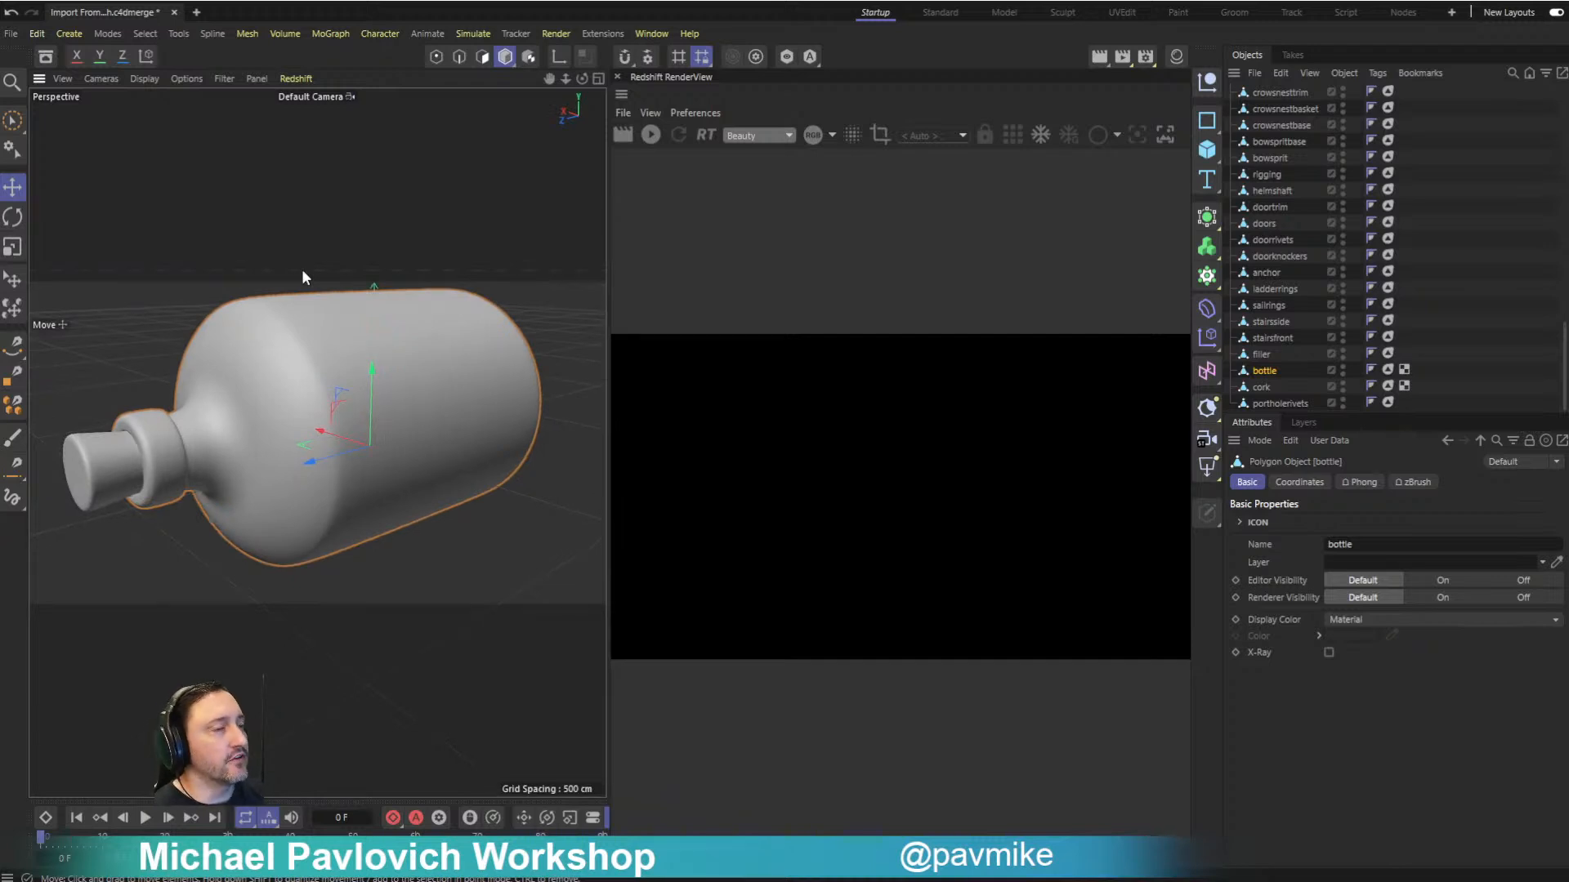
middle_click_drag(204, 165, 213, 188, "alt")
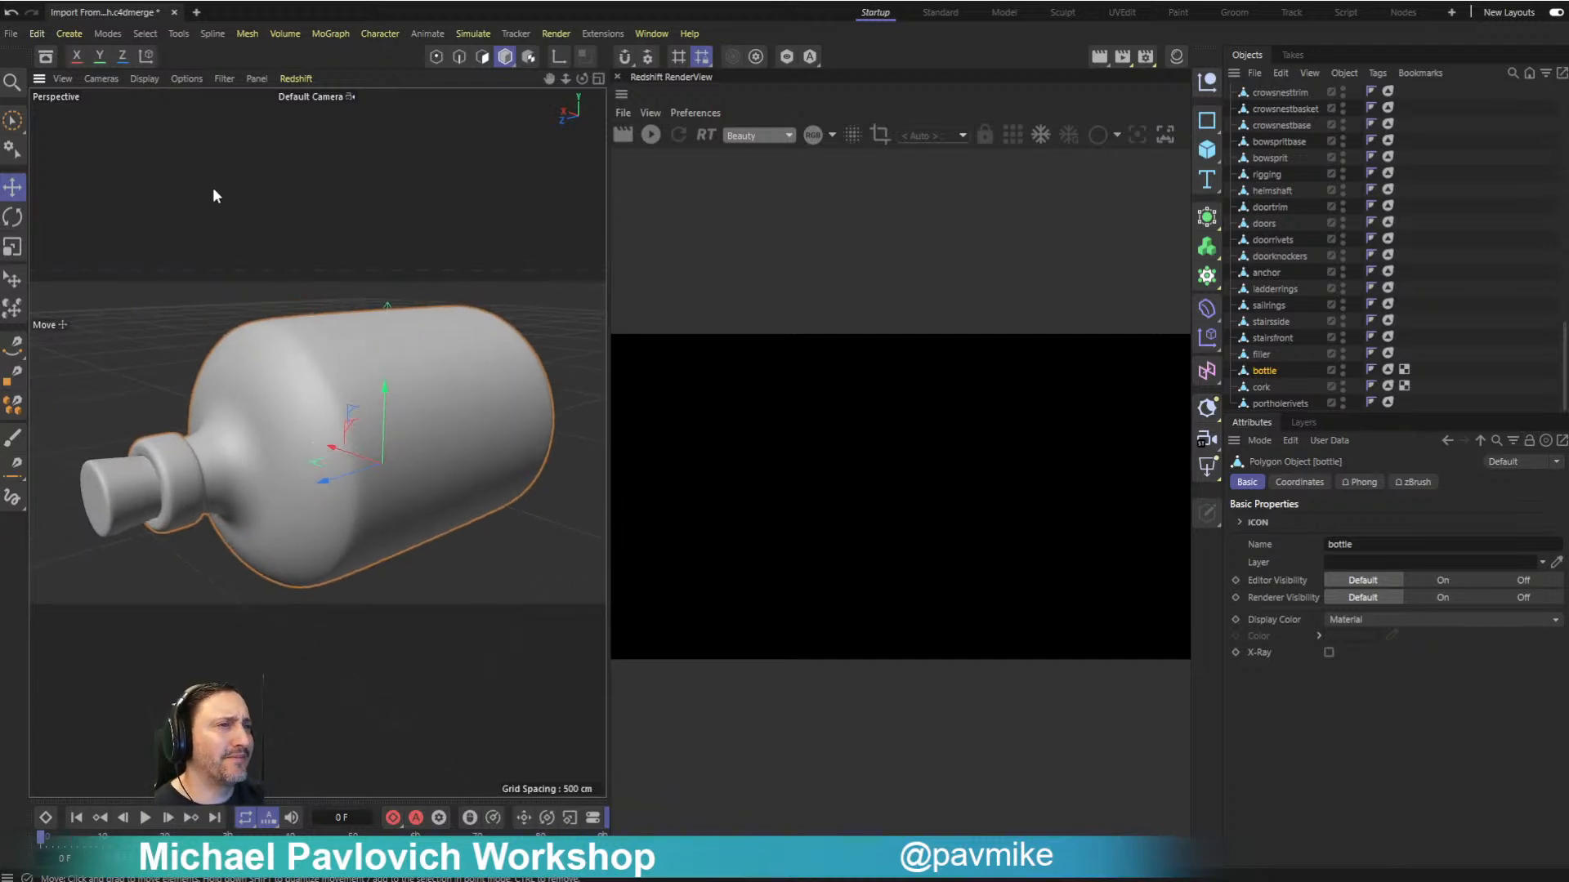
left_click_drag(175, 193, 378, 266, "alt")
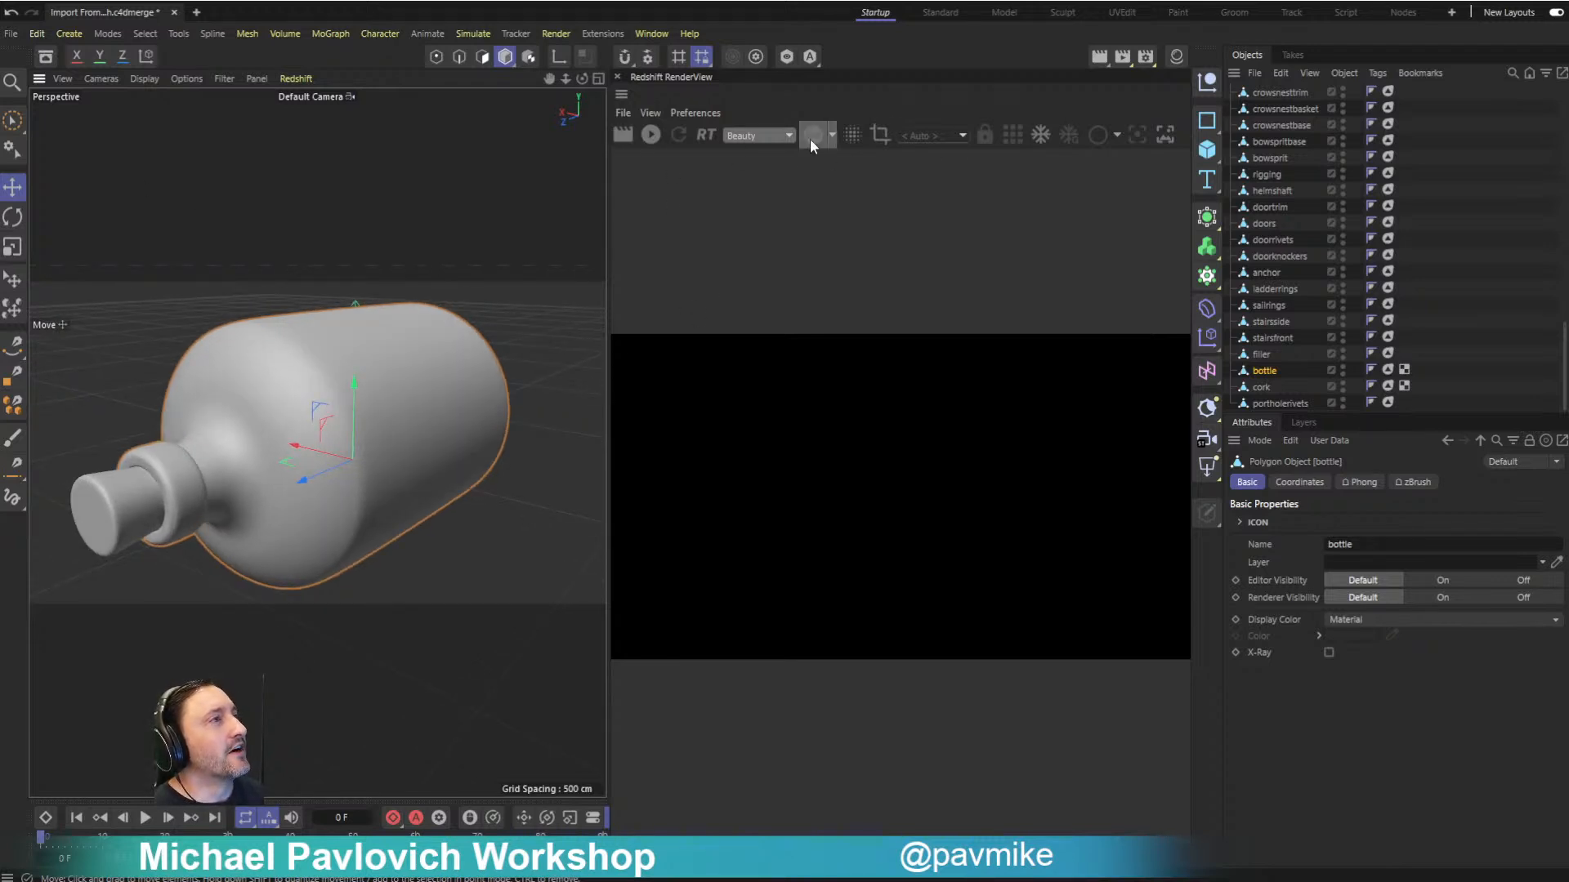
left_click(650, 135)
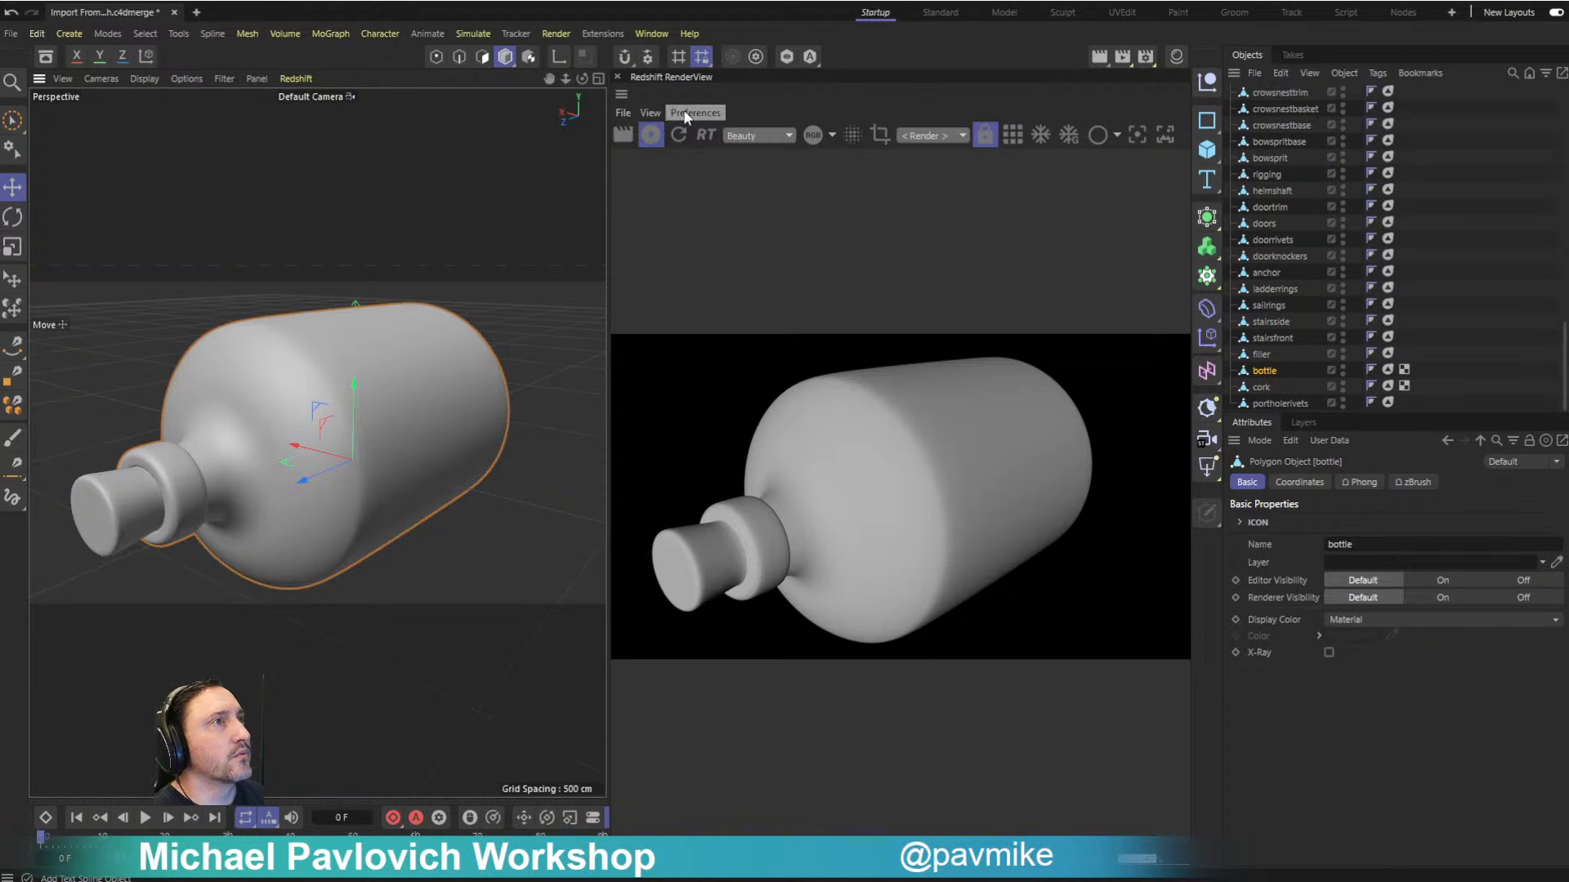
- Add a Redshift dome light to the scene
left_click(71, 33)
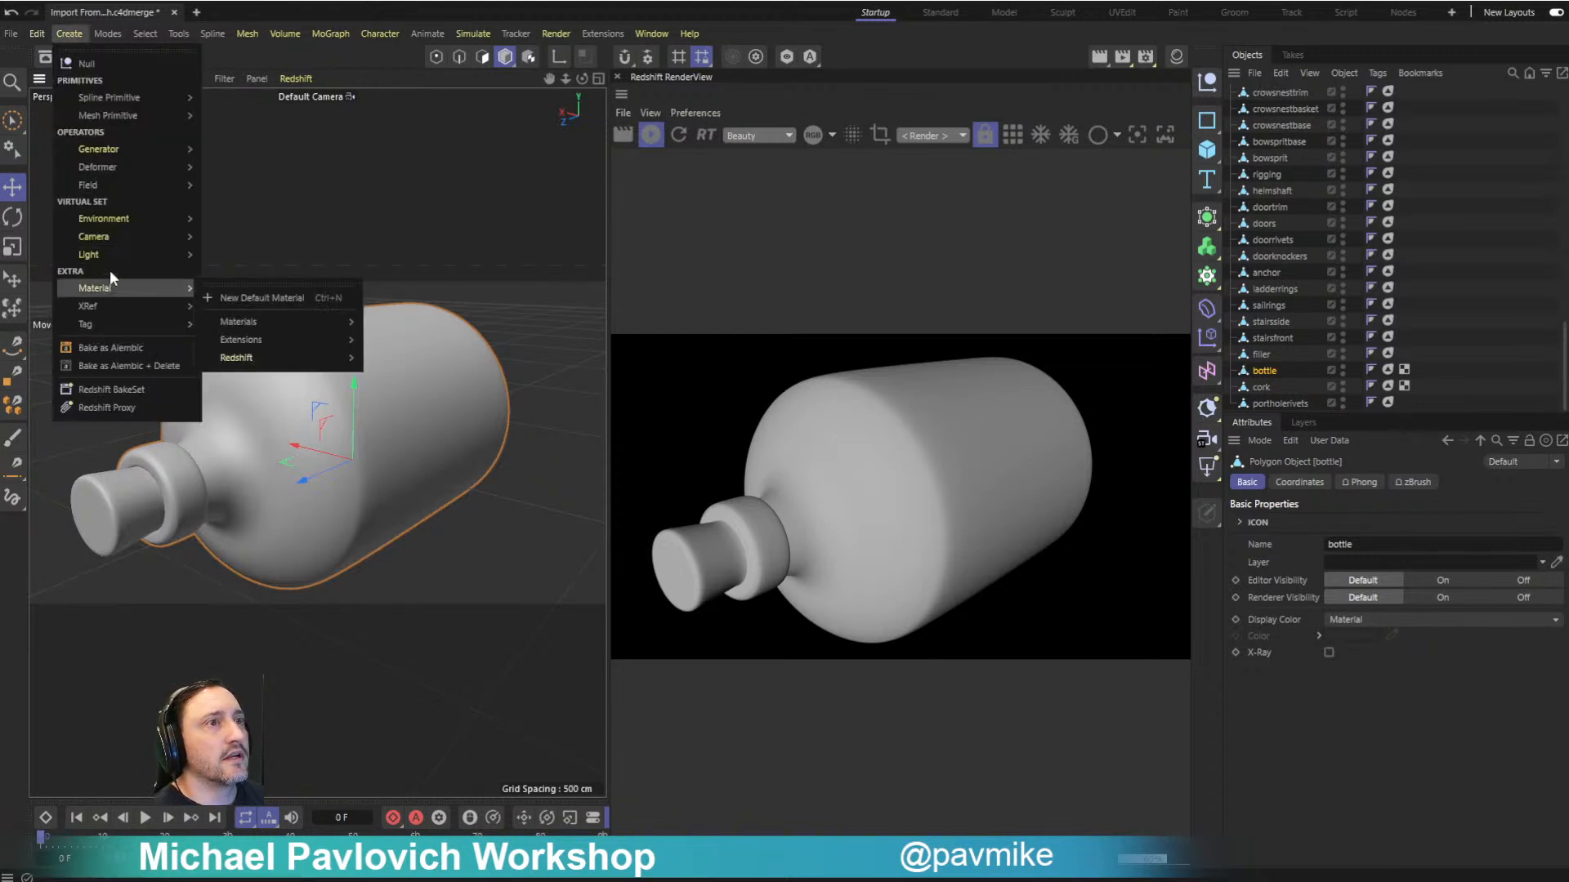
mouse_move(114, 255)
left_click(244, 335)
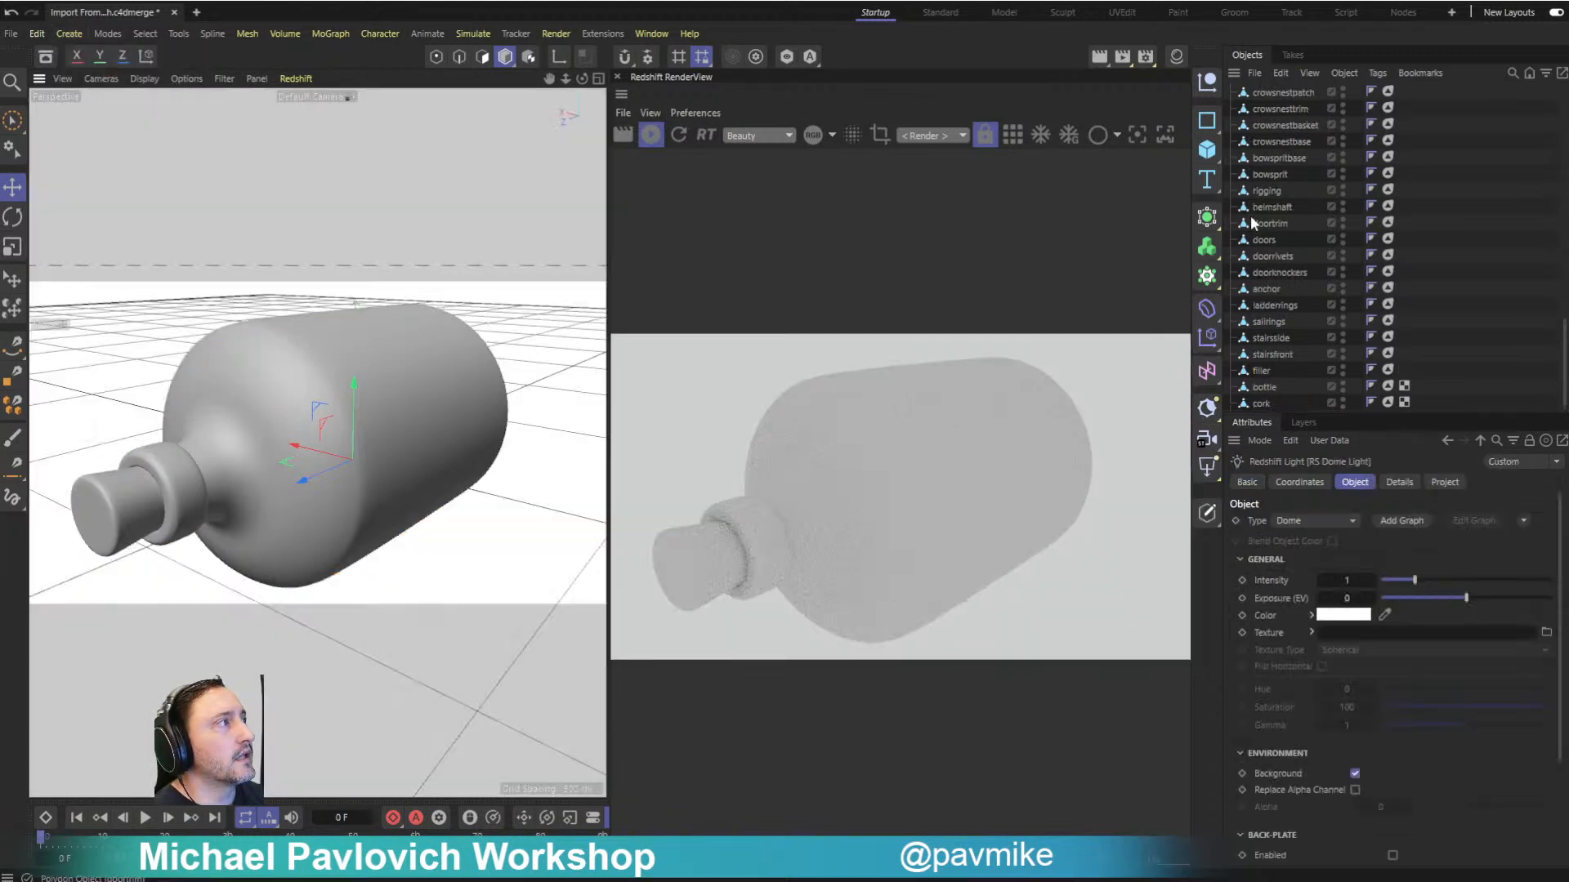
- Group all model objects from shark through portholerivets under one null and name it Ship
scroll(1342, 319, "up", 15)
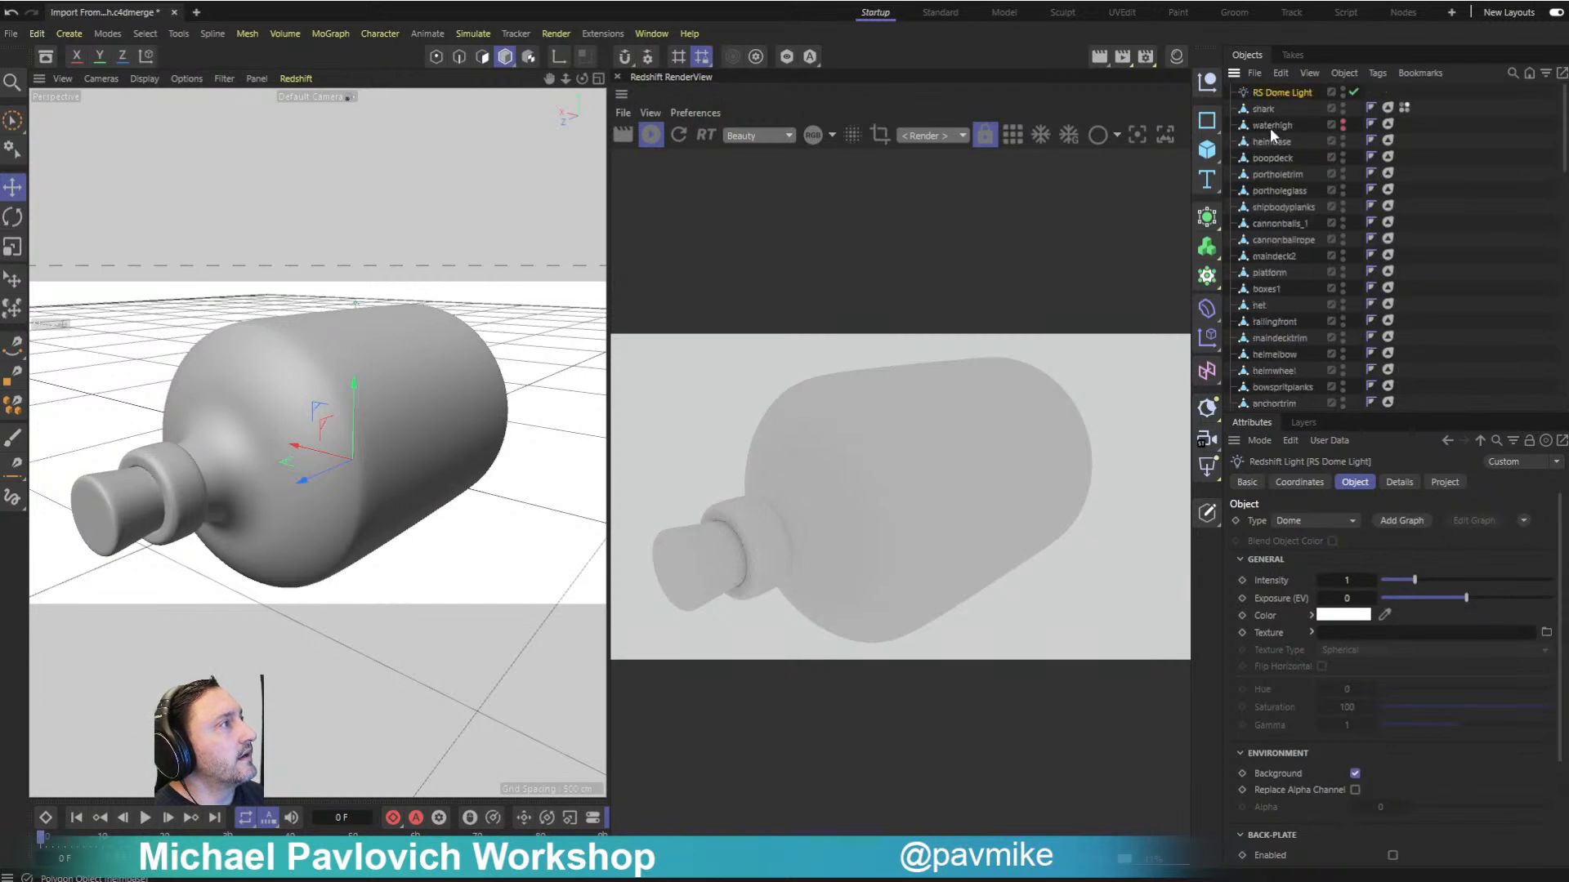
left_click(1274, 110)
scroll(1282, 183, "down", 15)
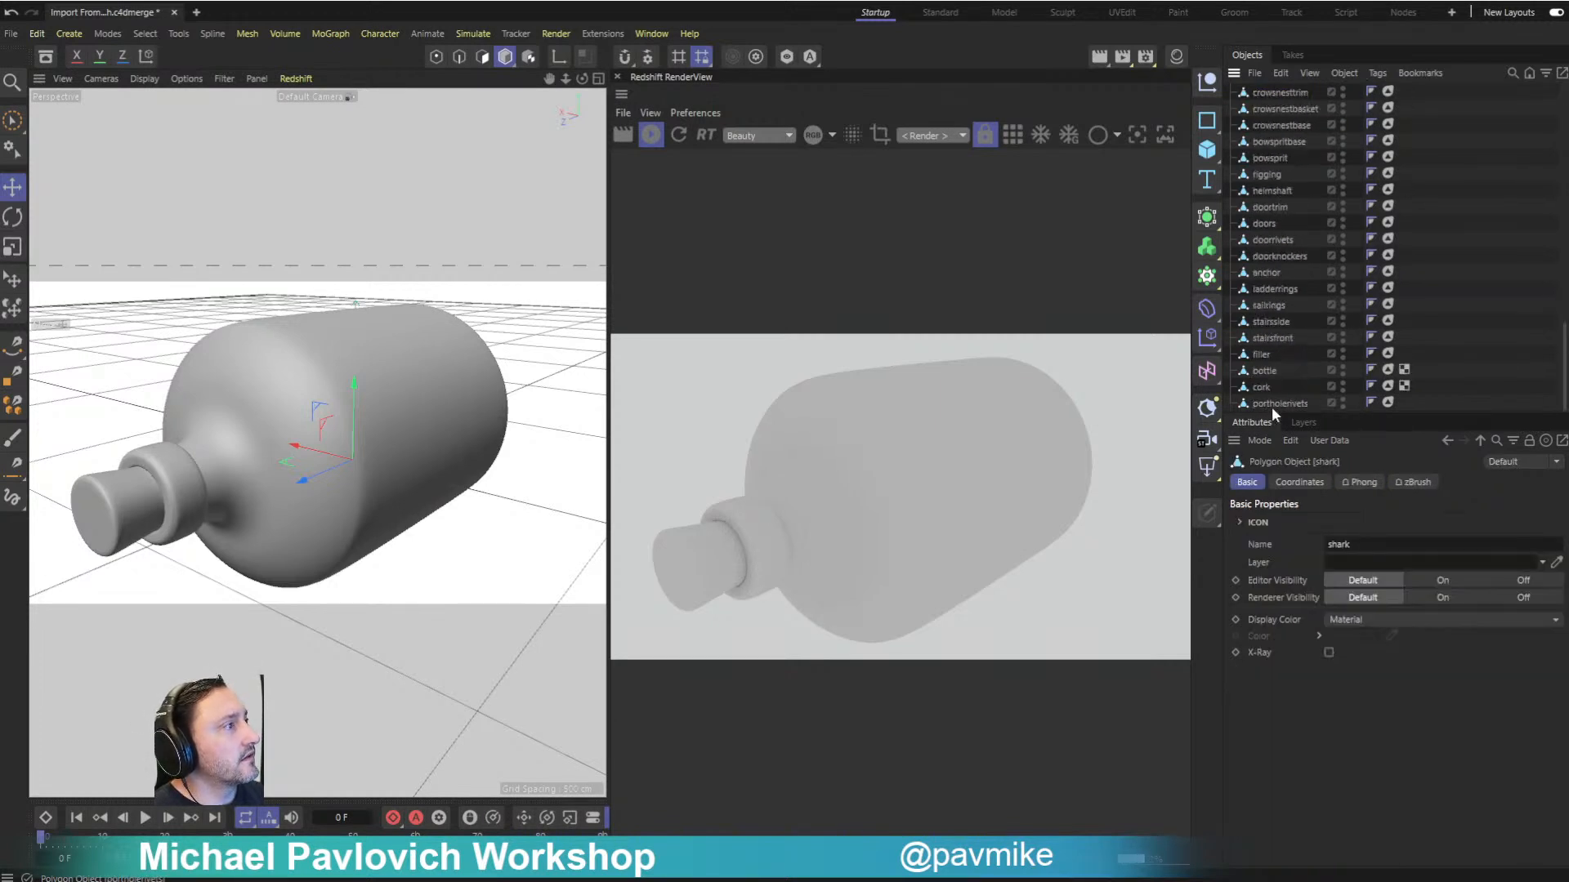
left_click(1271, 404, "shift")
key("alt+g")
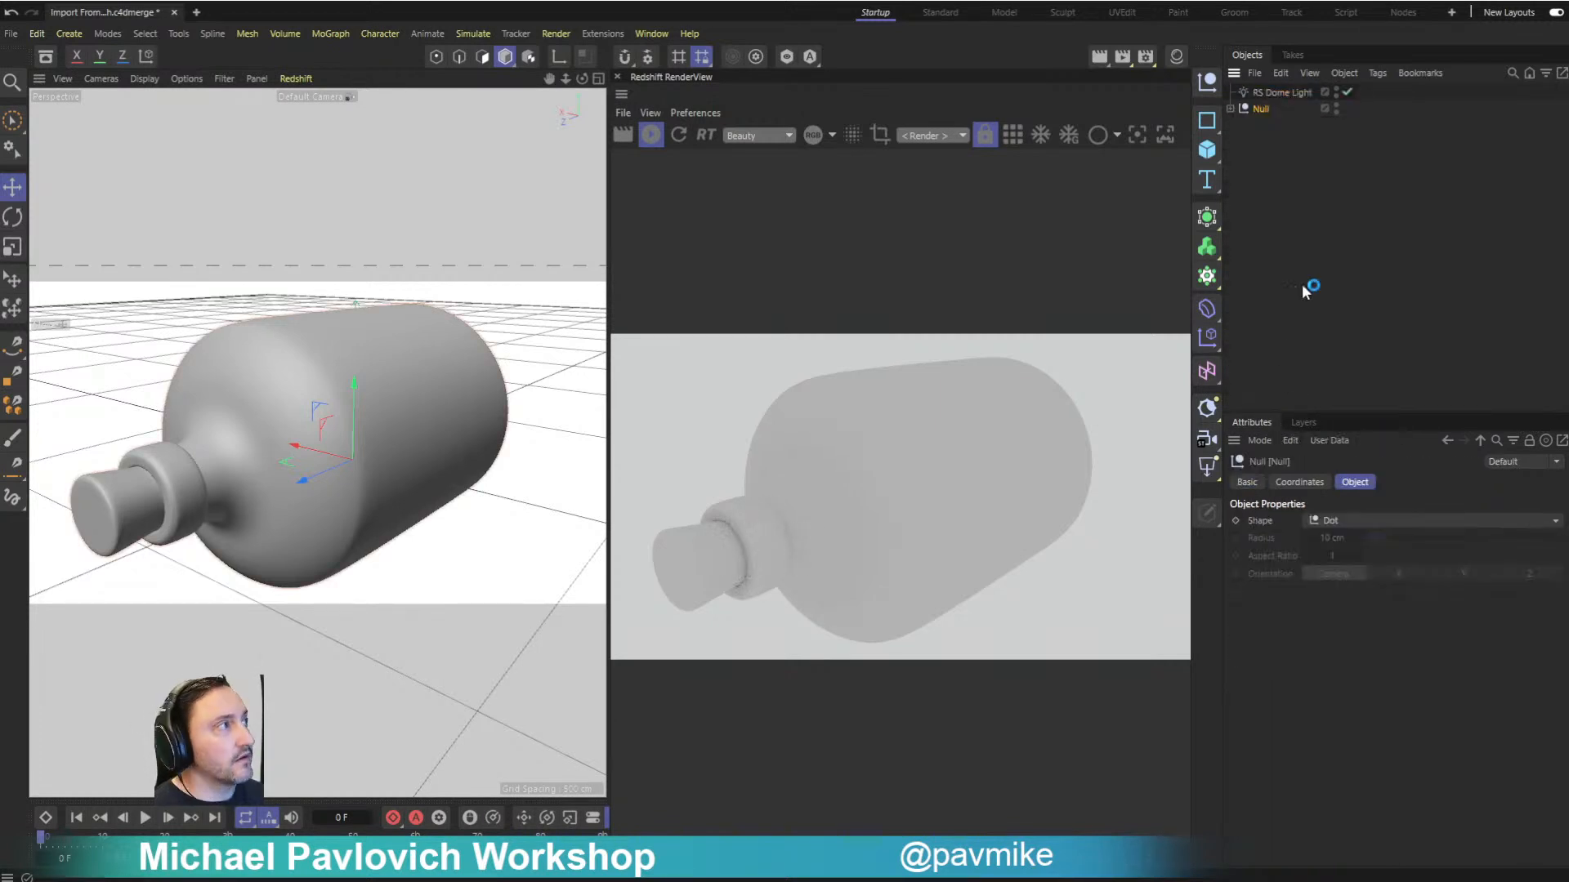
double_click(1265, 111)
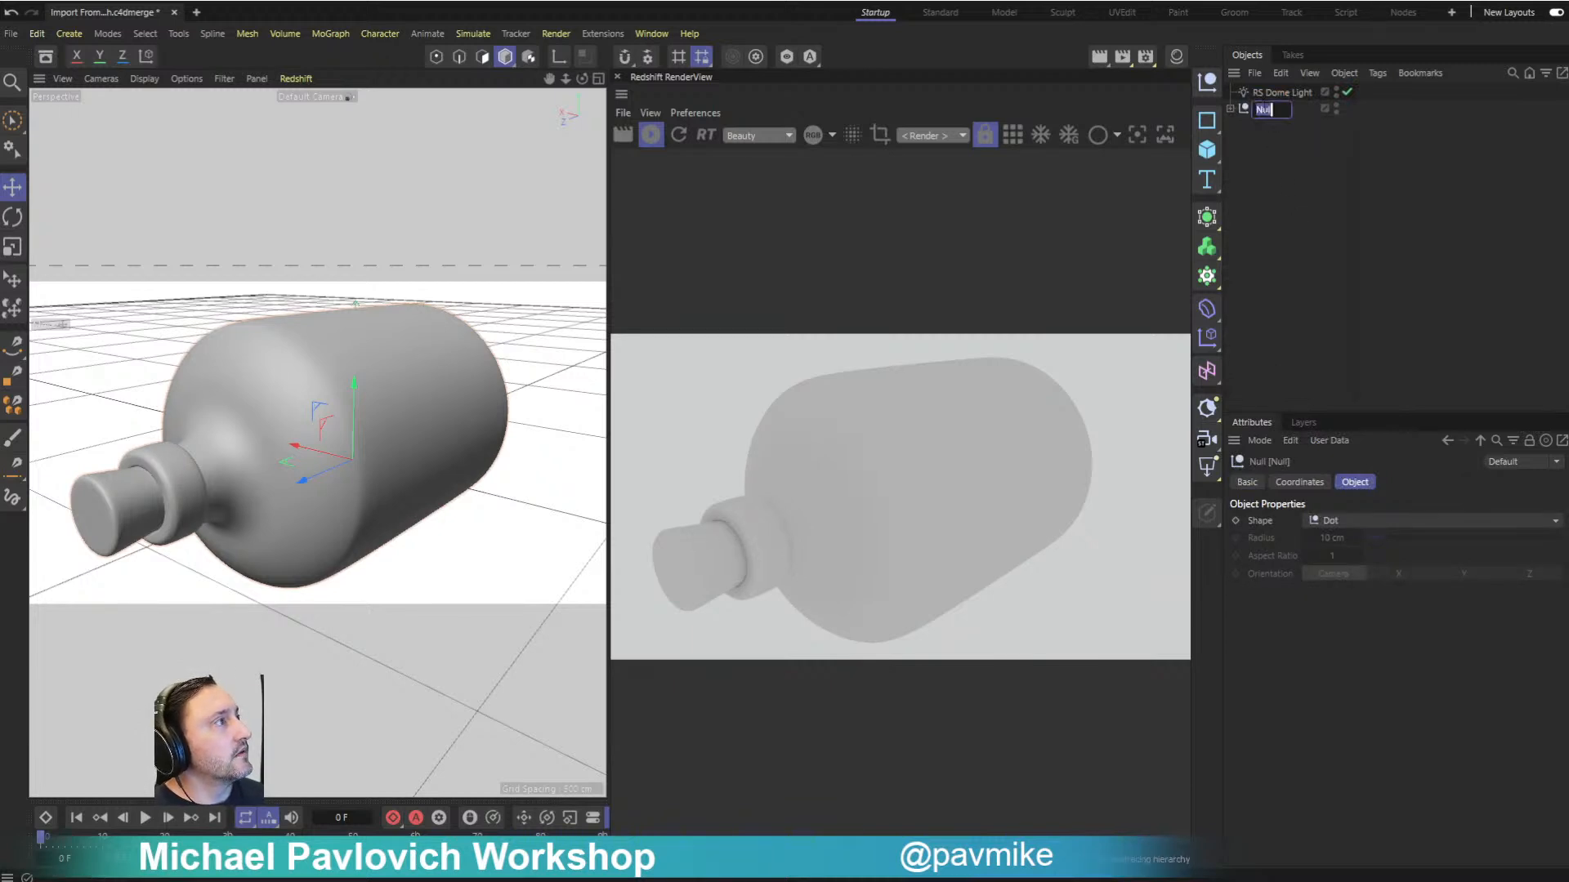
type("Ship")
key("Return")
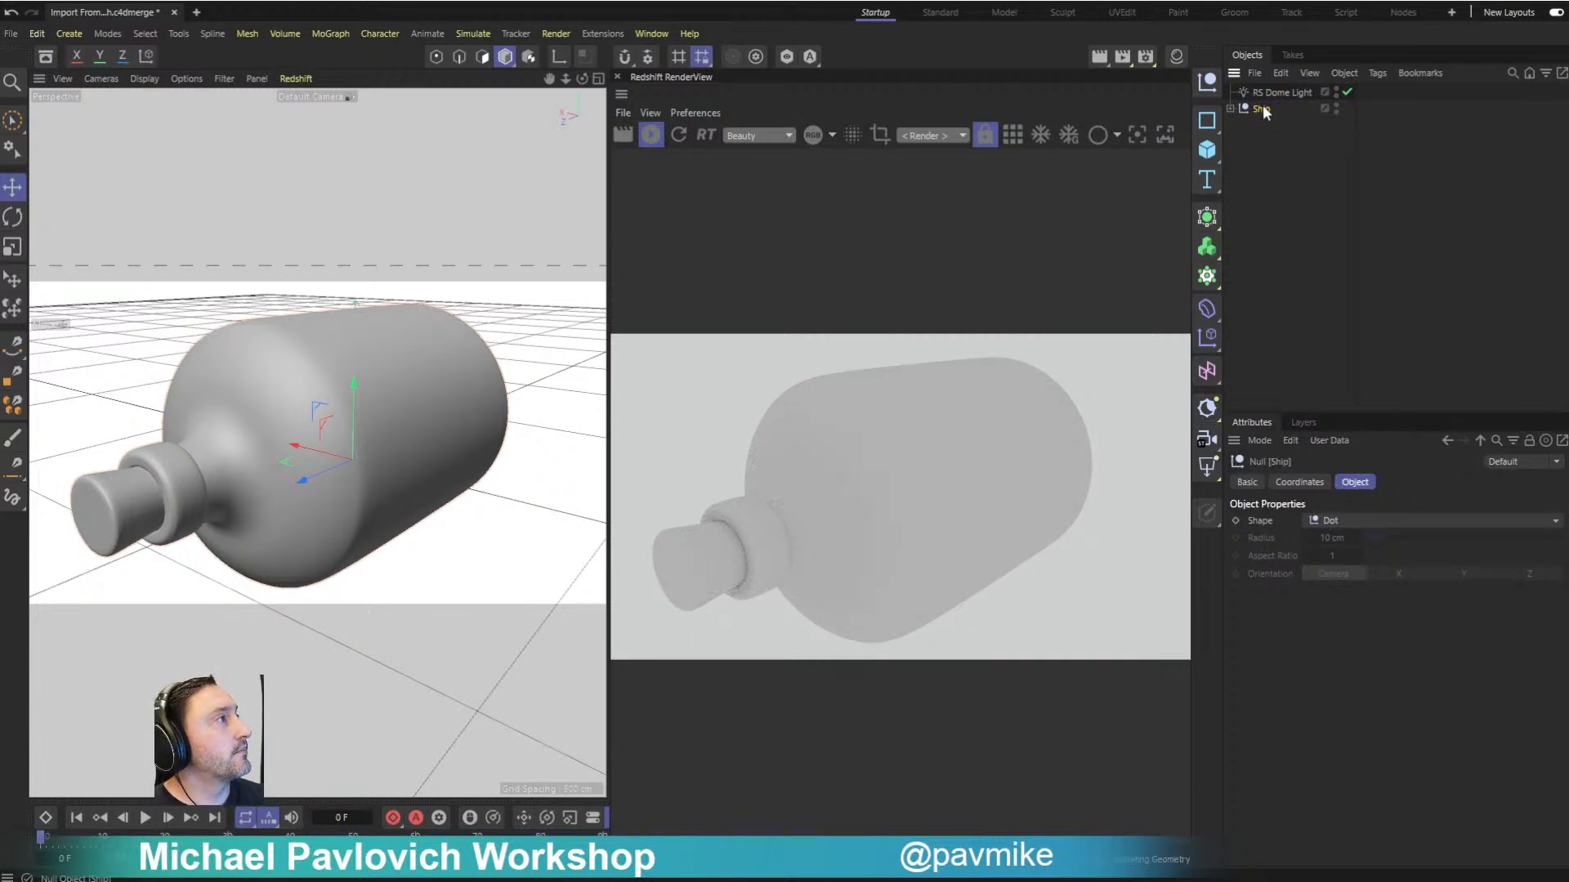
- Select the dome light, search the asset library for "hdr" and open the HDR_ZBrush folder
left_click(1290, 93)
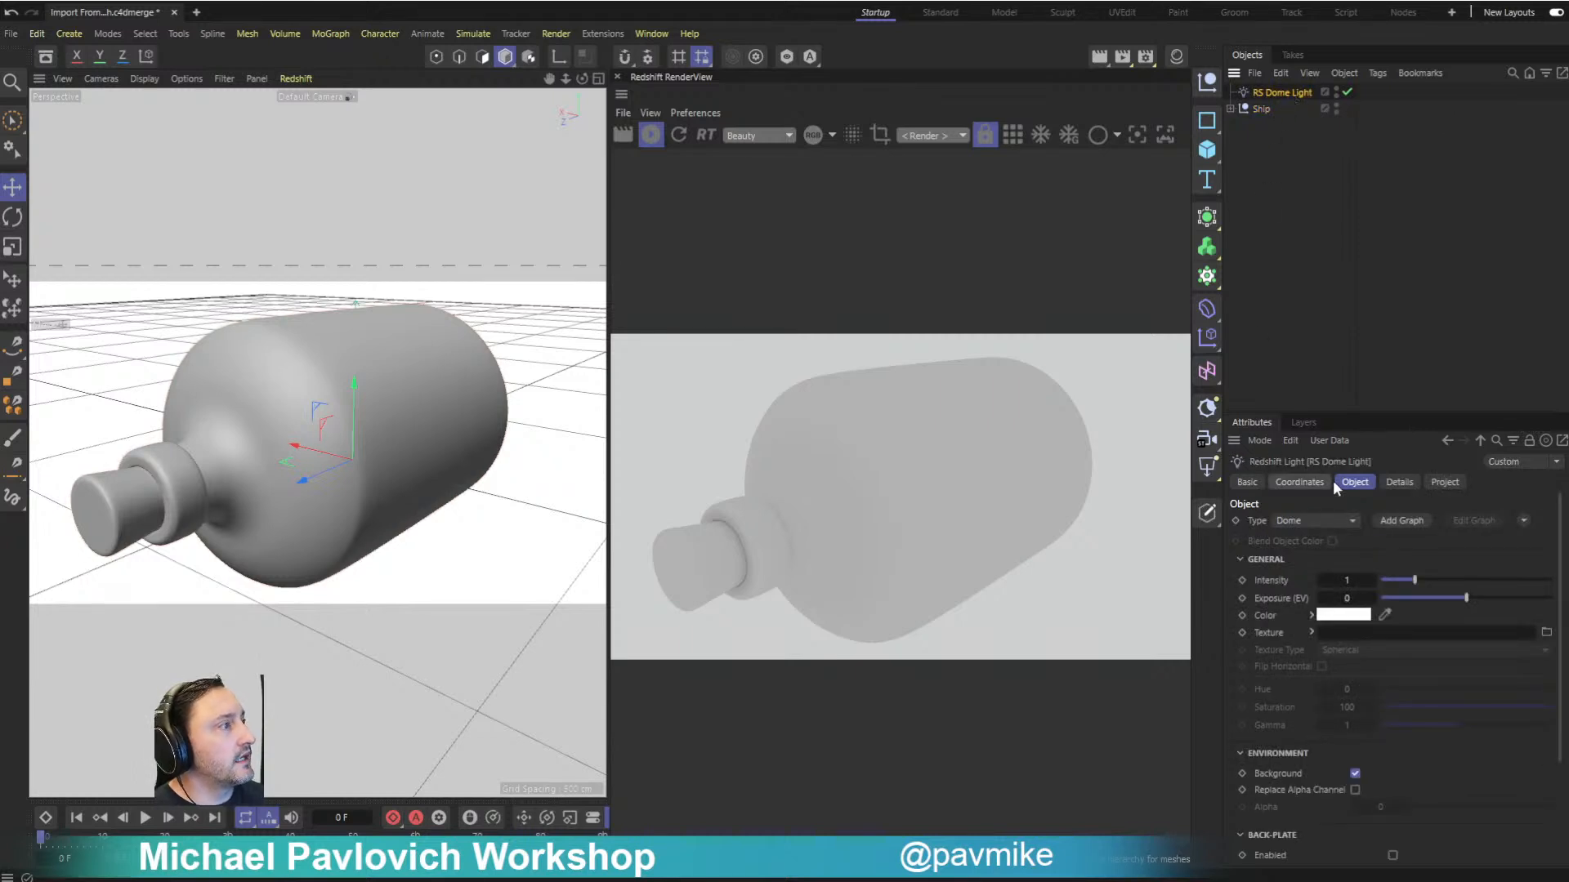
left_click(45, 56)
type("hd")
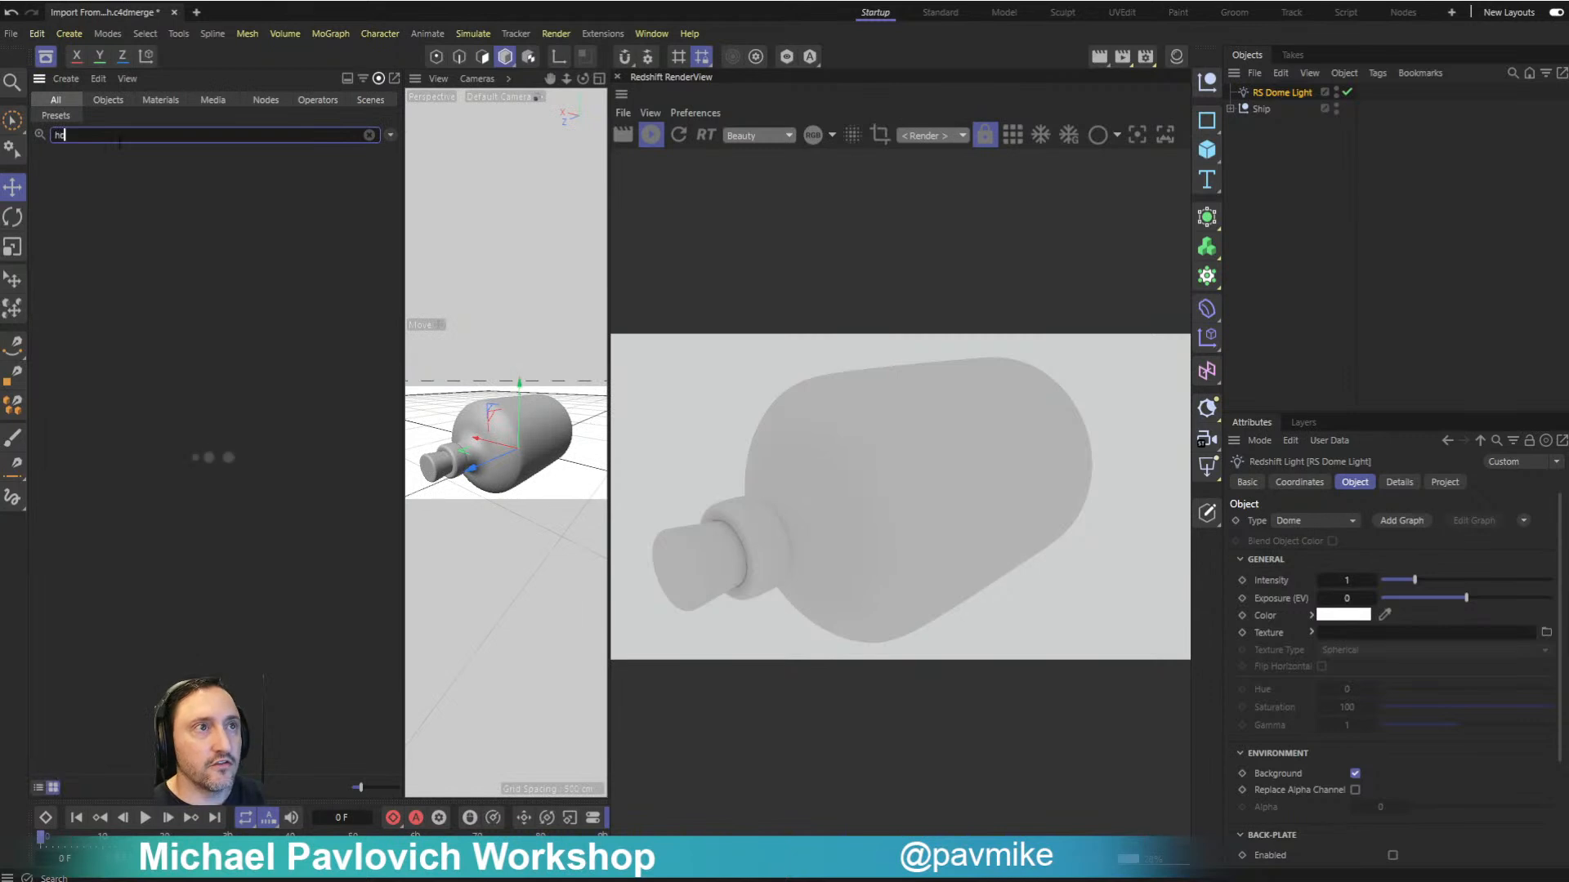
type("r")
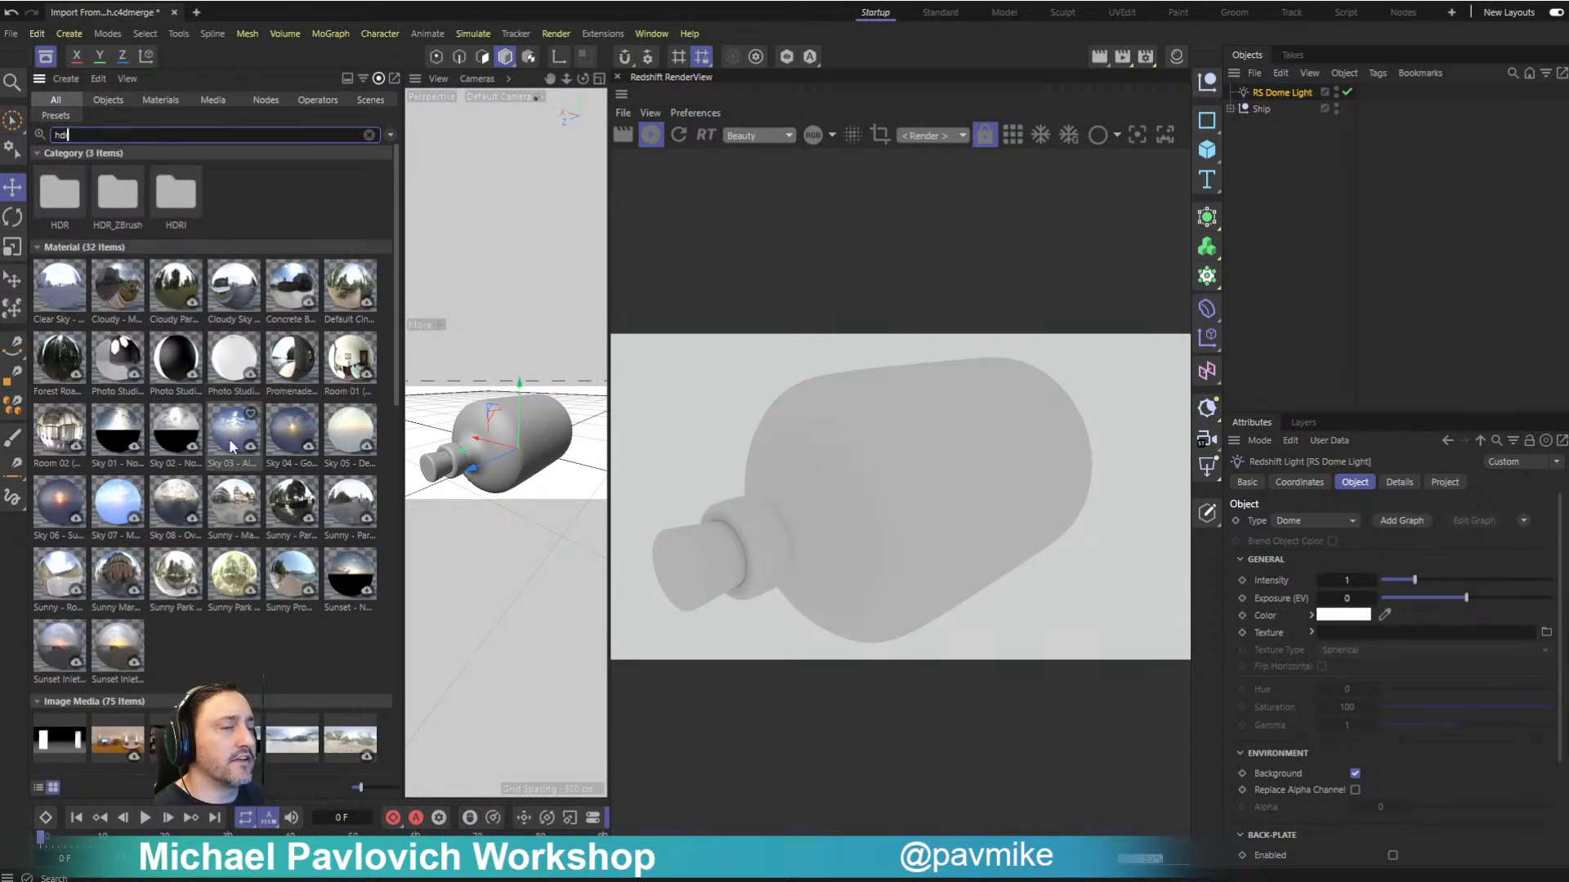
scroll(184, 405, "down", 6)
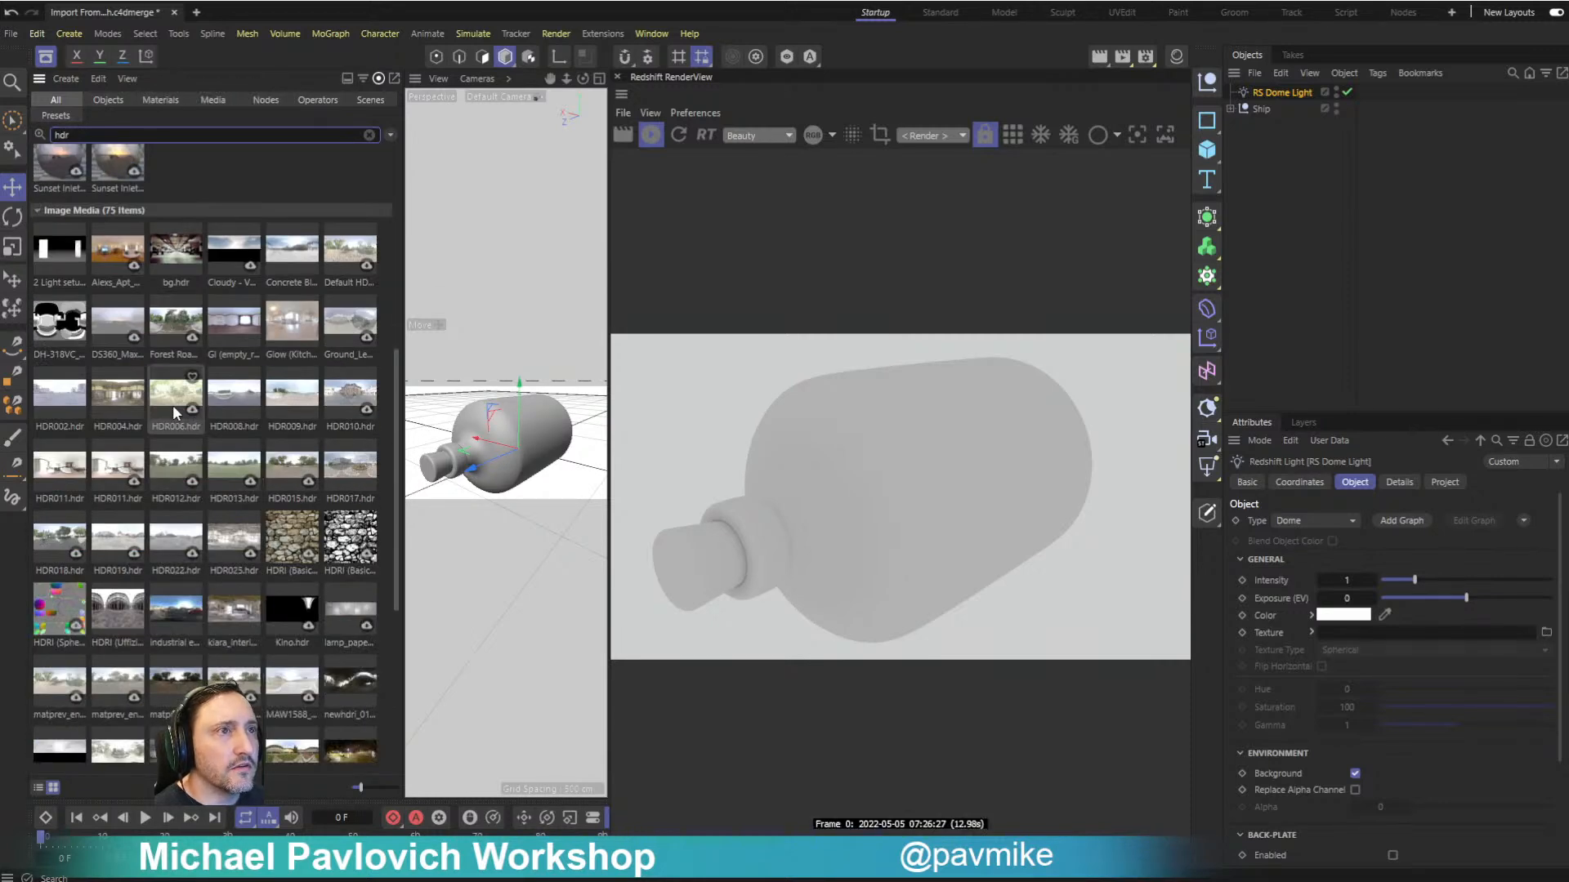
scroll(174, 404, "up", 6)
double_click(115, 196)
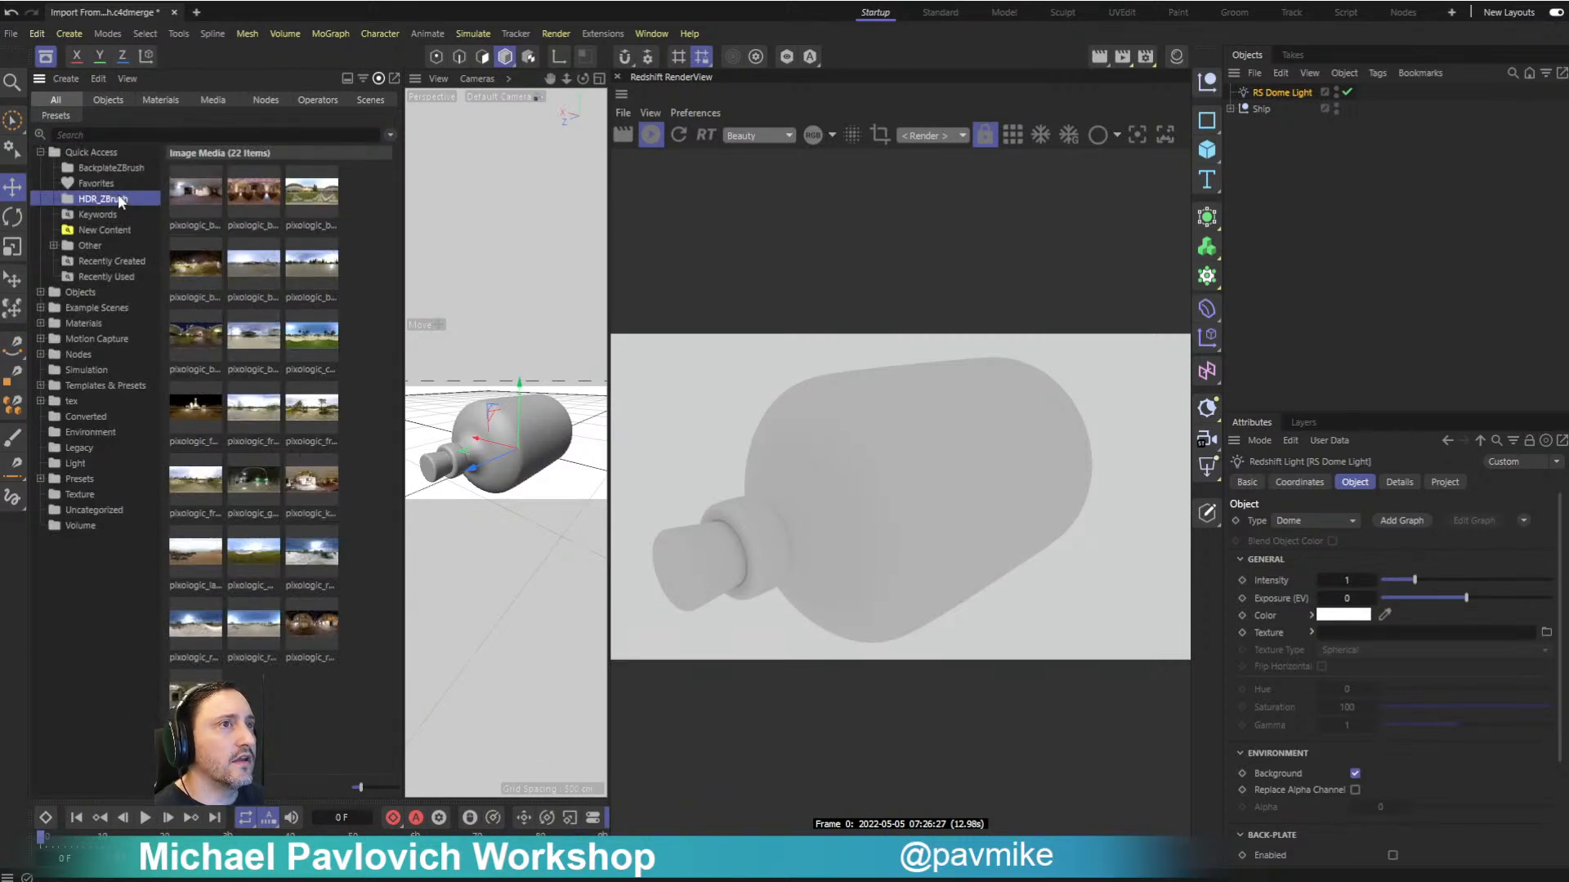
- Browse the background images in the BackplateZBrush folder
left_click(110, 168)
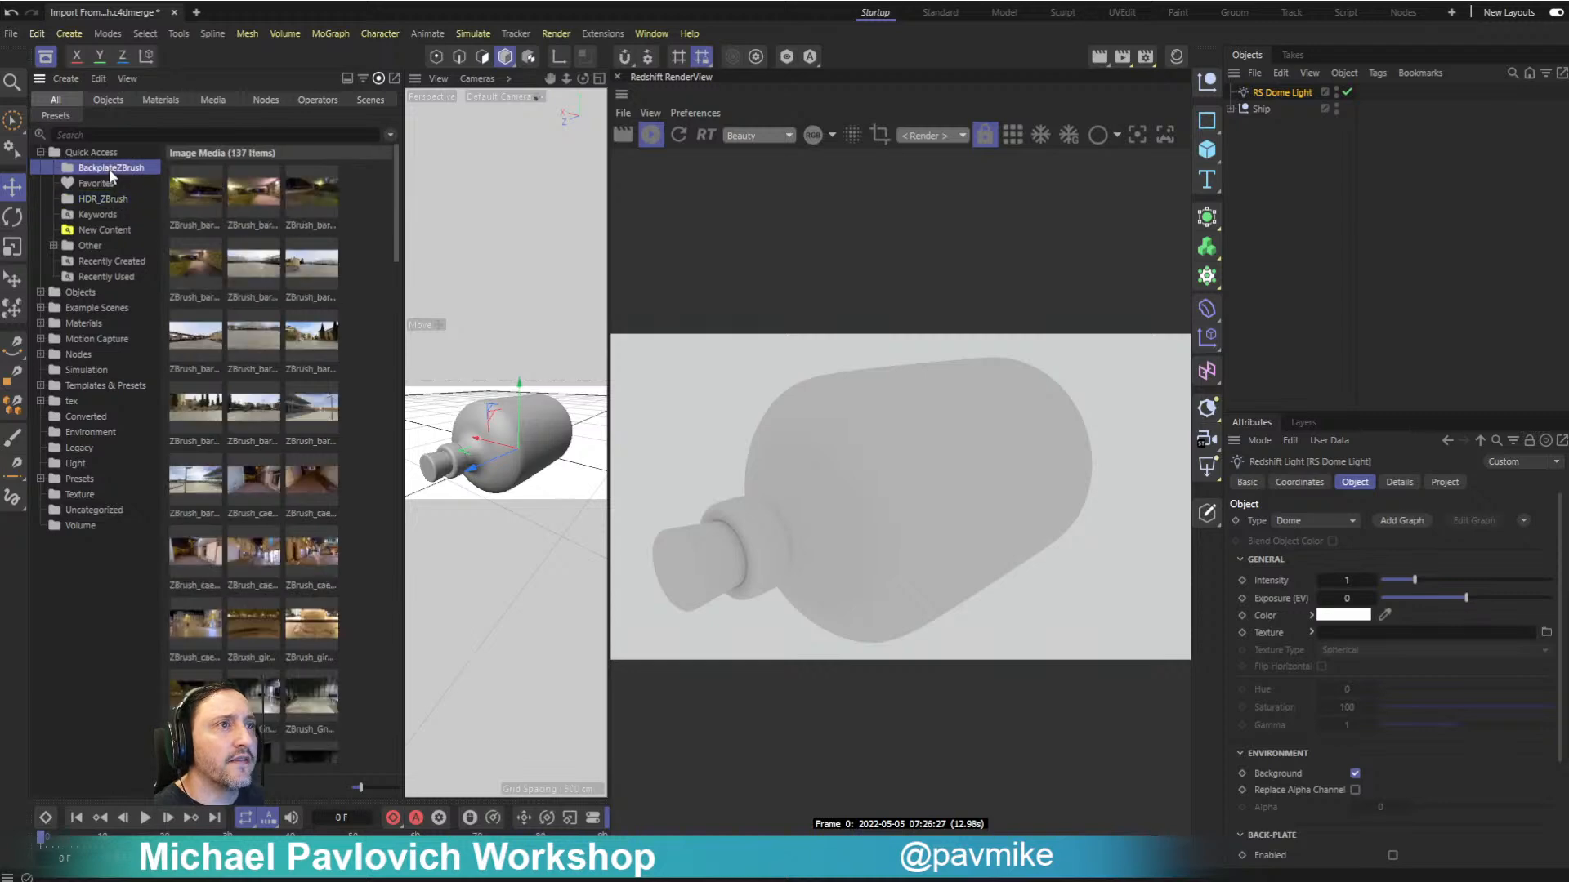
scroll(317, 351, "down", 10)
scroll(305, 364, "down", 3)
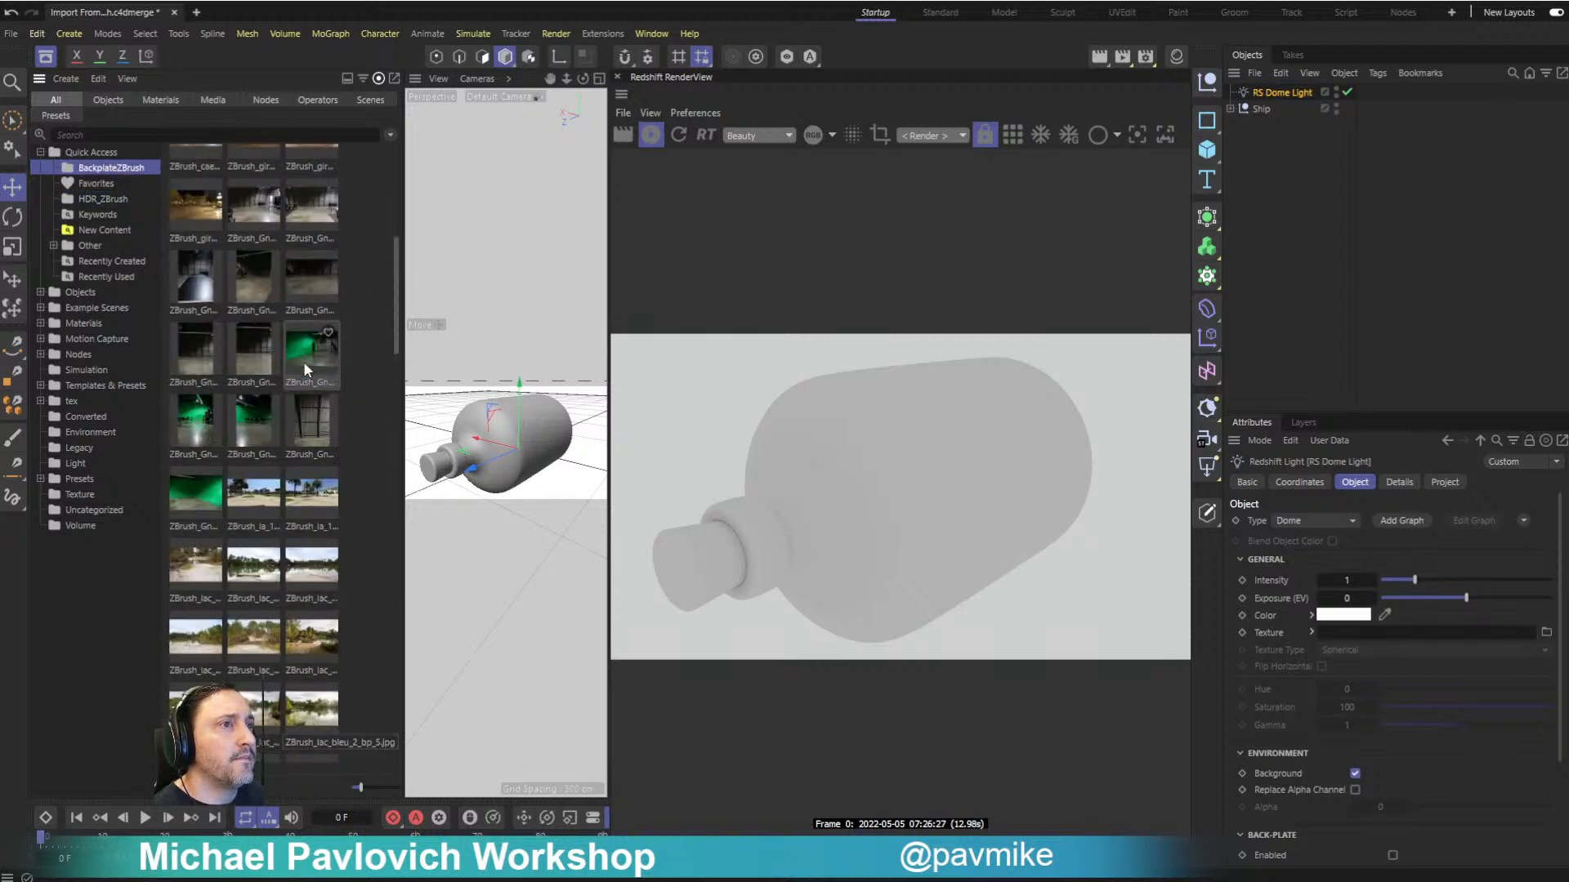
- Assign the pixologic_fr_lac_bleu lake image from the HDR_ZBrush folder as the dome light's texture
left_click(100, 200)
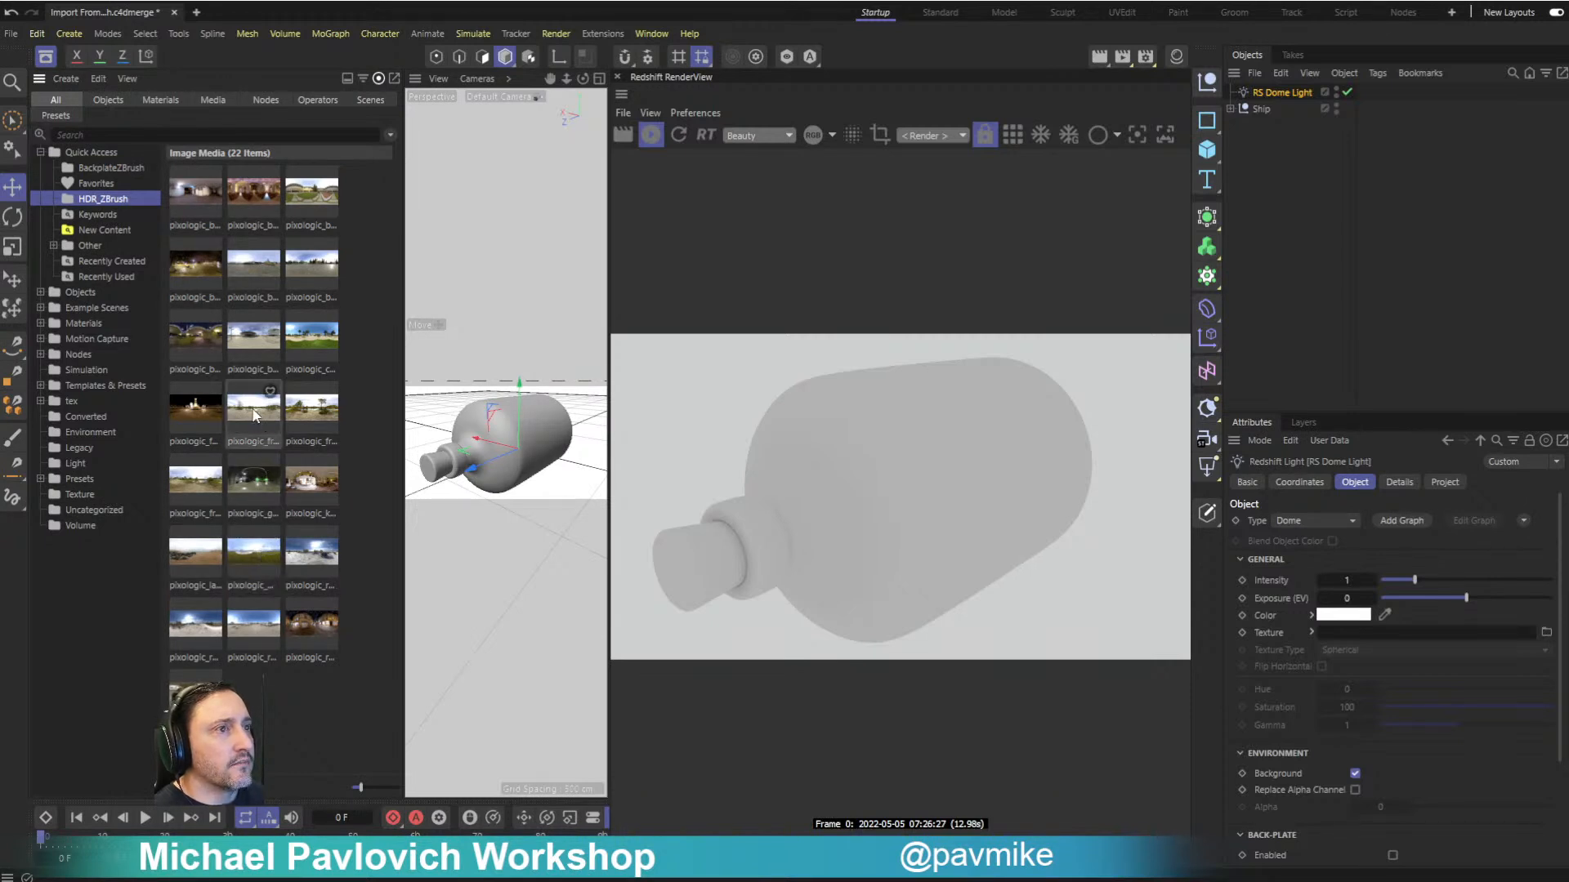
left_click_drag(249, 406, 1253, 765)
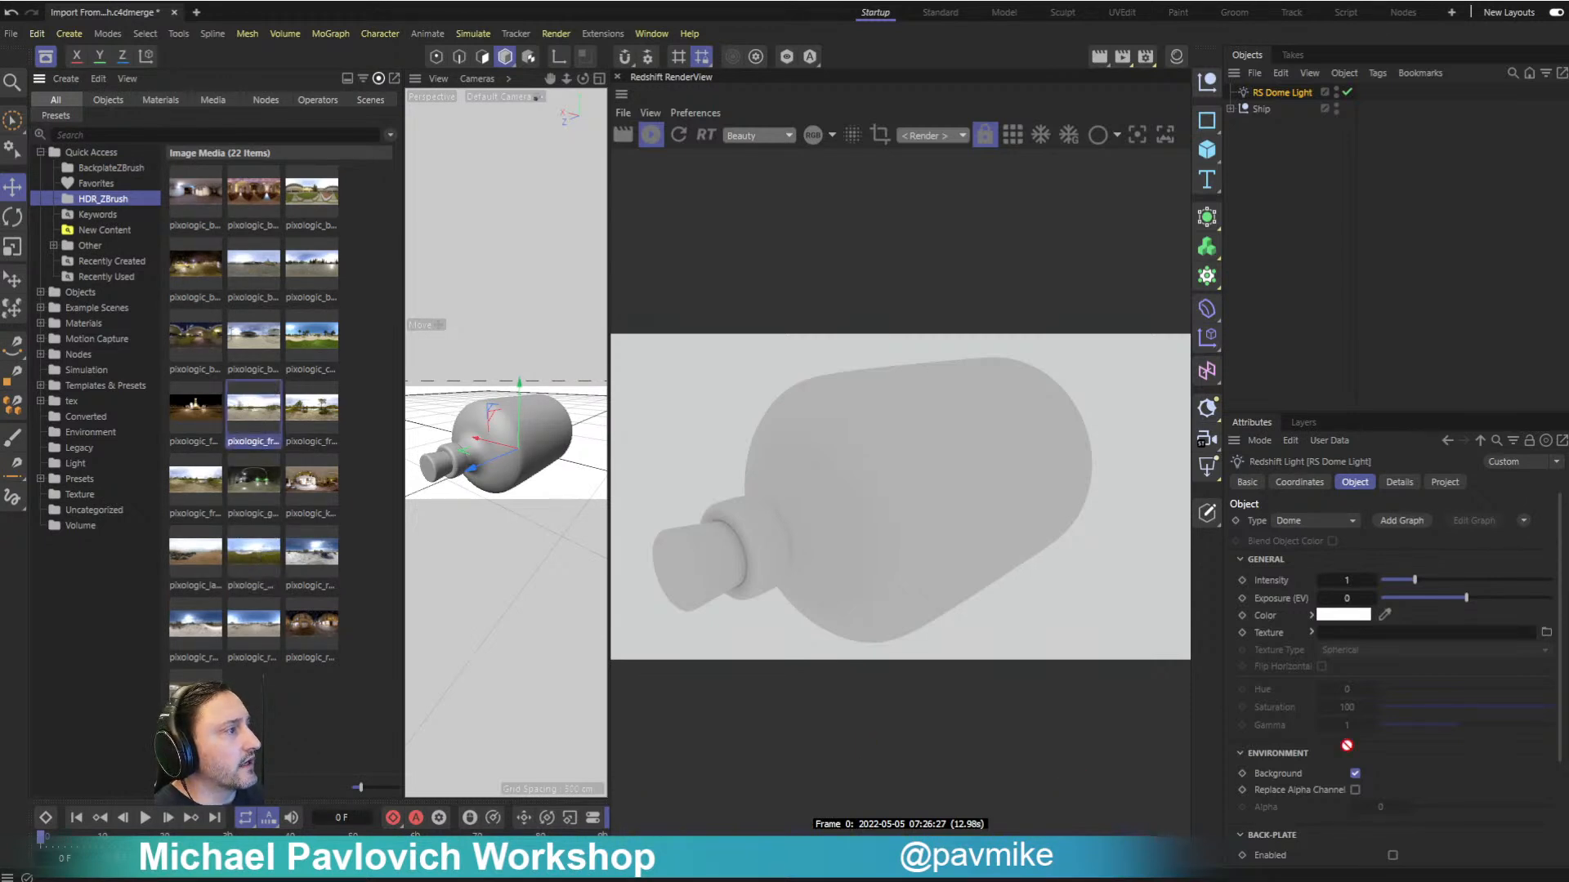
left_click_drag(1375, 640, 1372, 633)
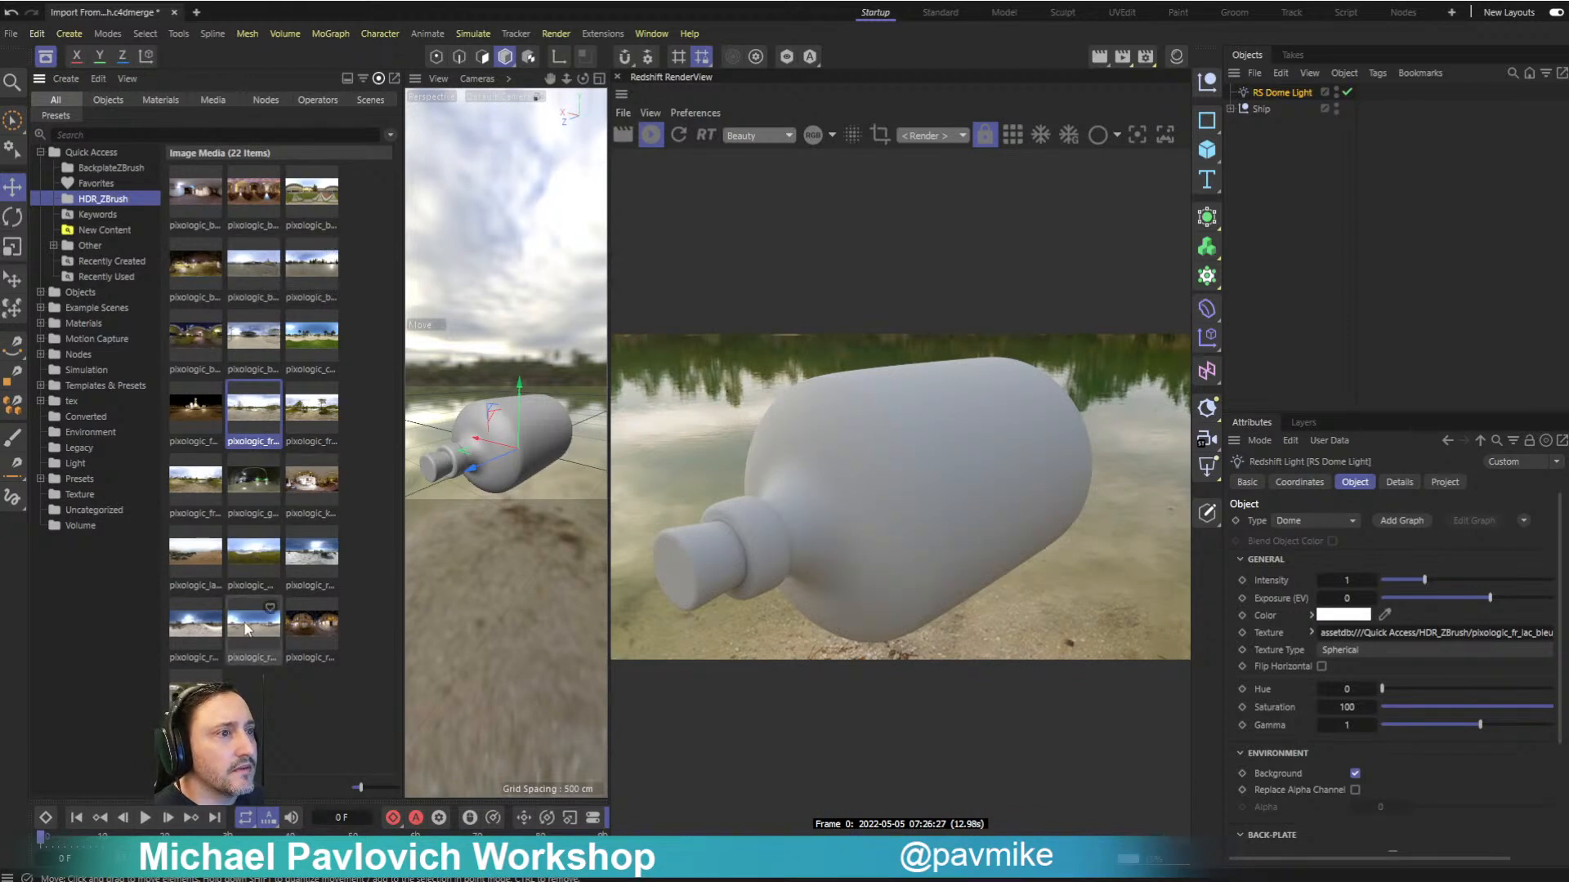
- Assign the pixologic_roof_4 image from the HDR_ZBrush folder as the dome light's texture and rotate the light around its vertical axis
left_click_drag(246, 628, 915, 786)
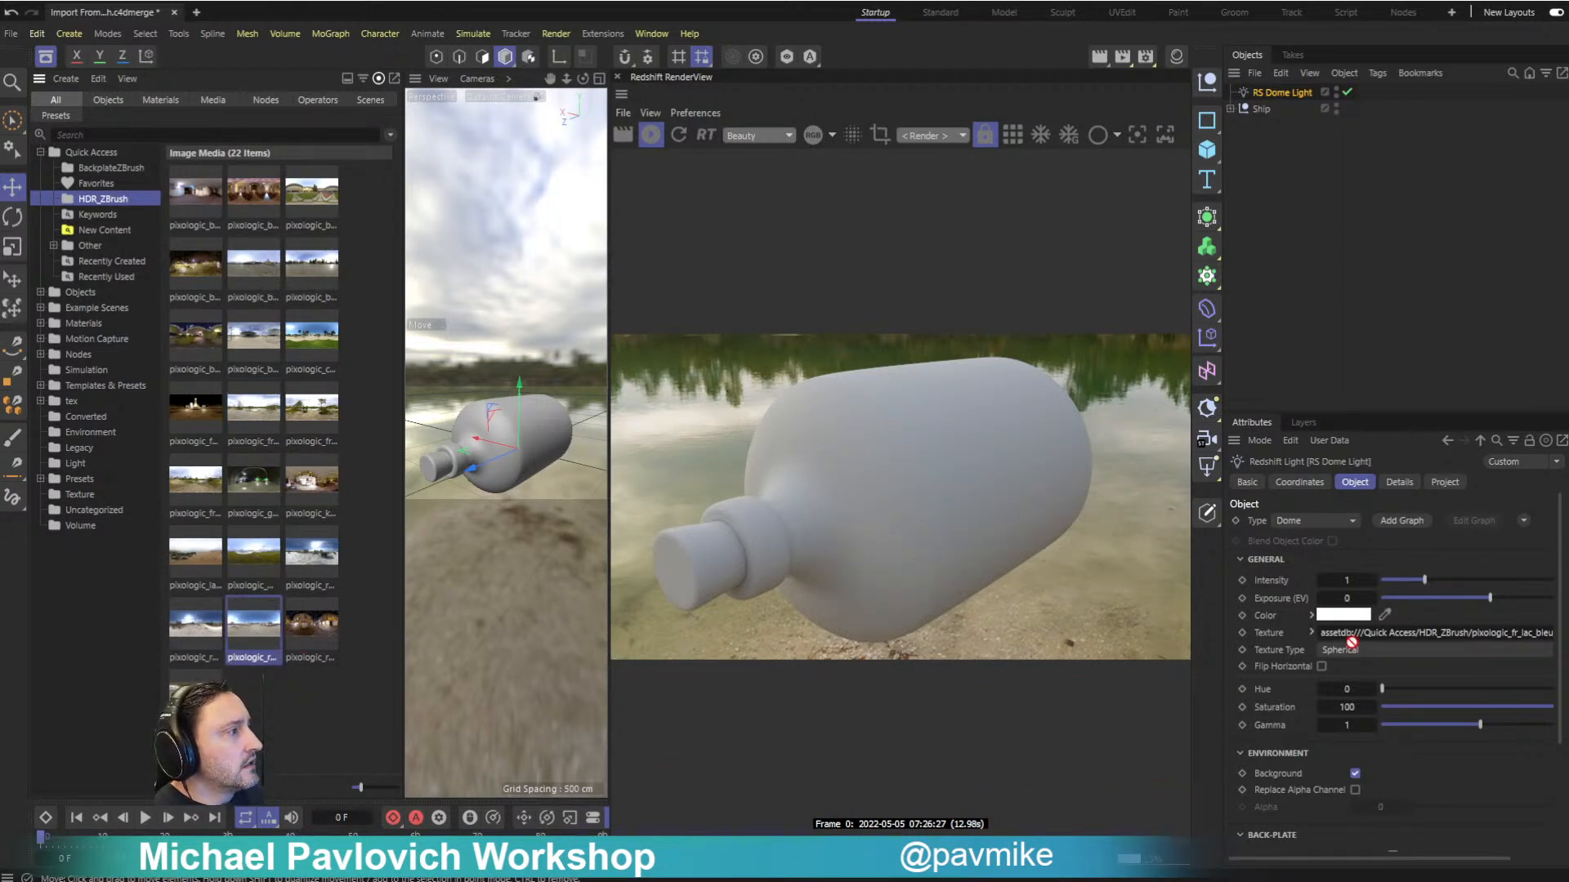
left_click_drag(1313, 643, 1317, 635)
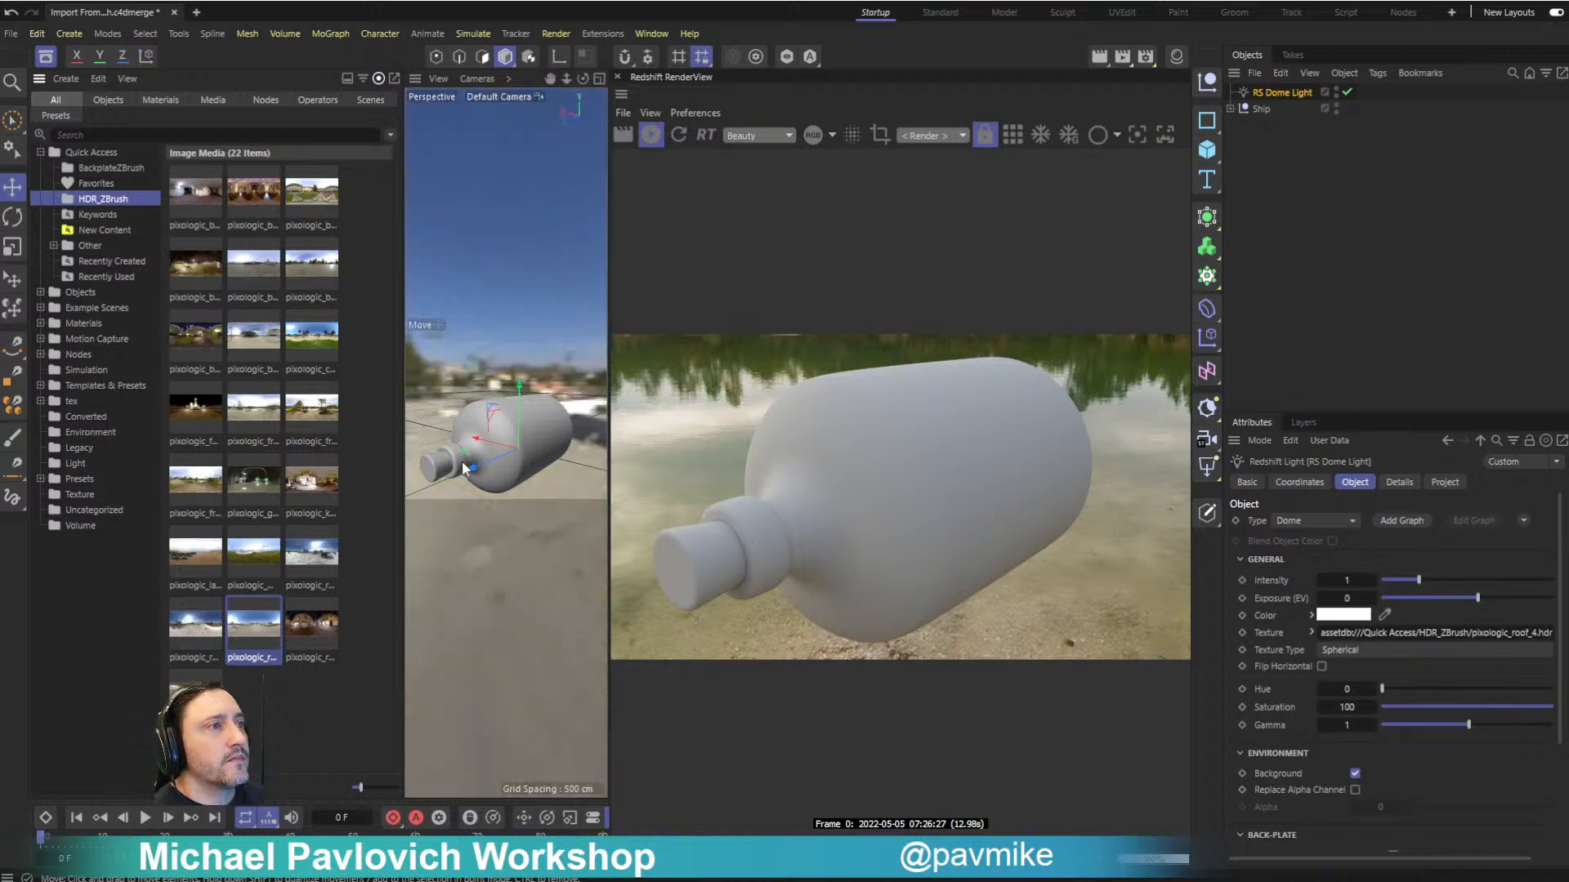
left_click(46, 56)
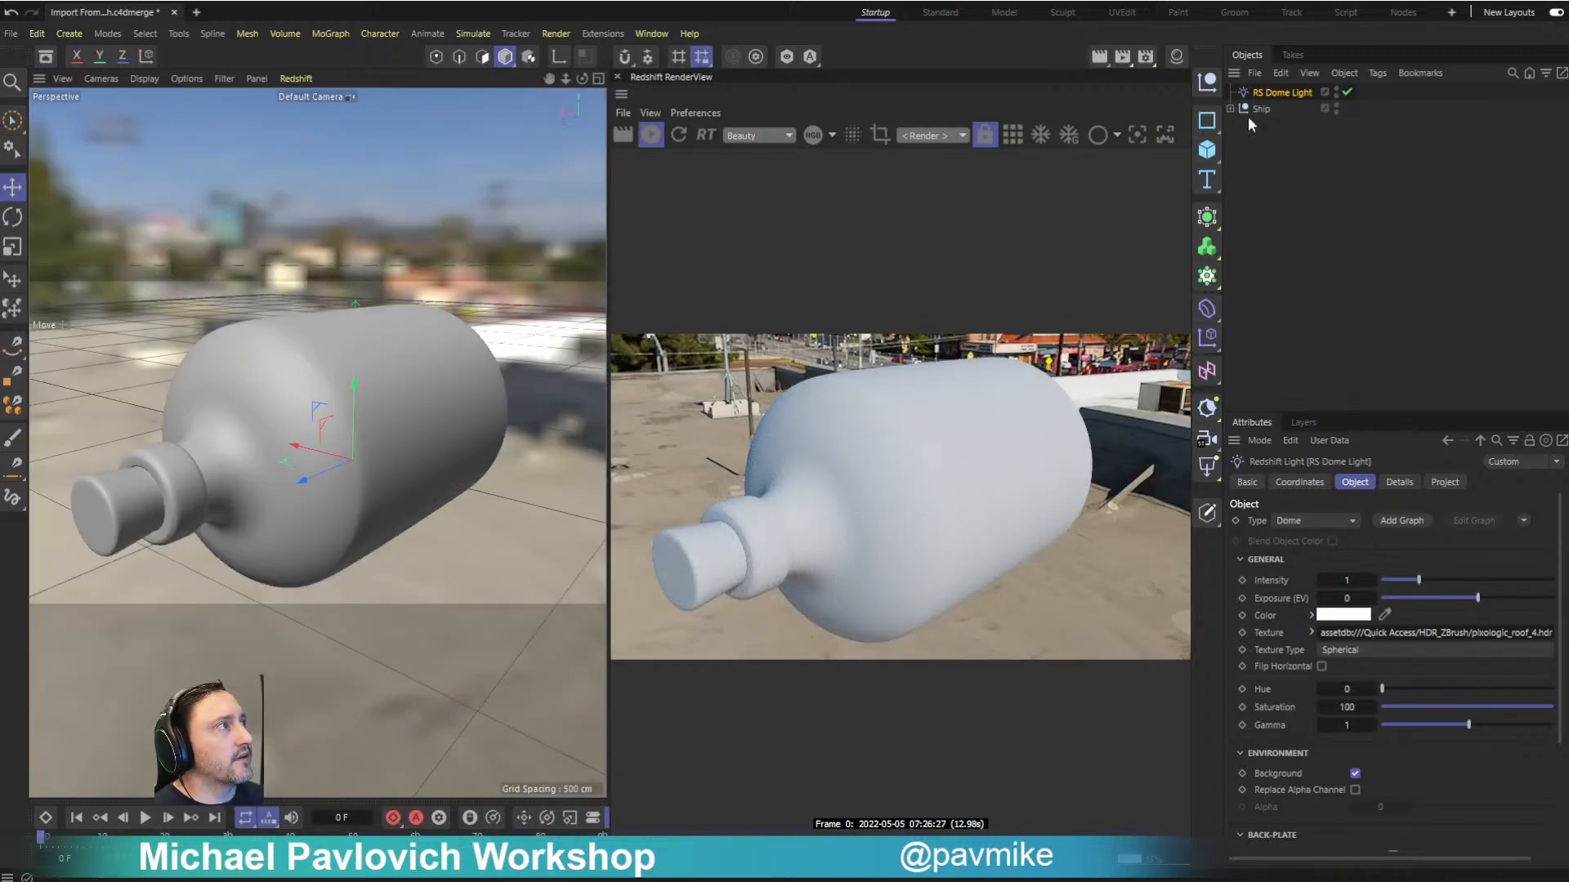
key("r")
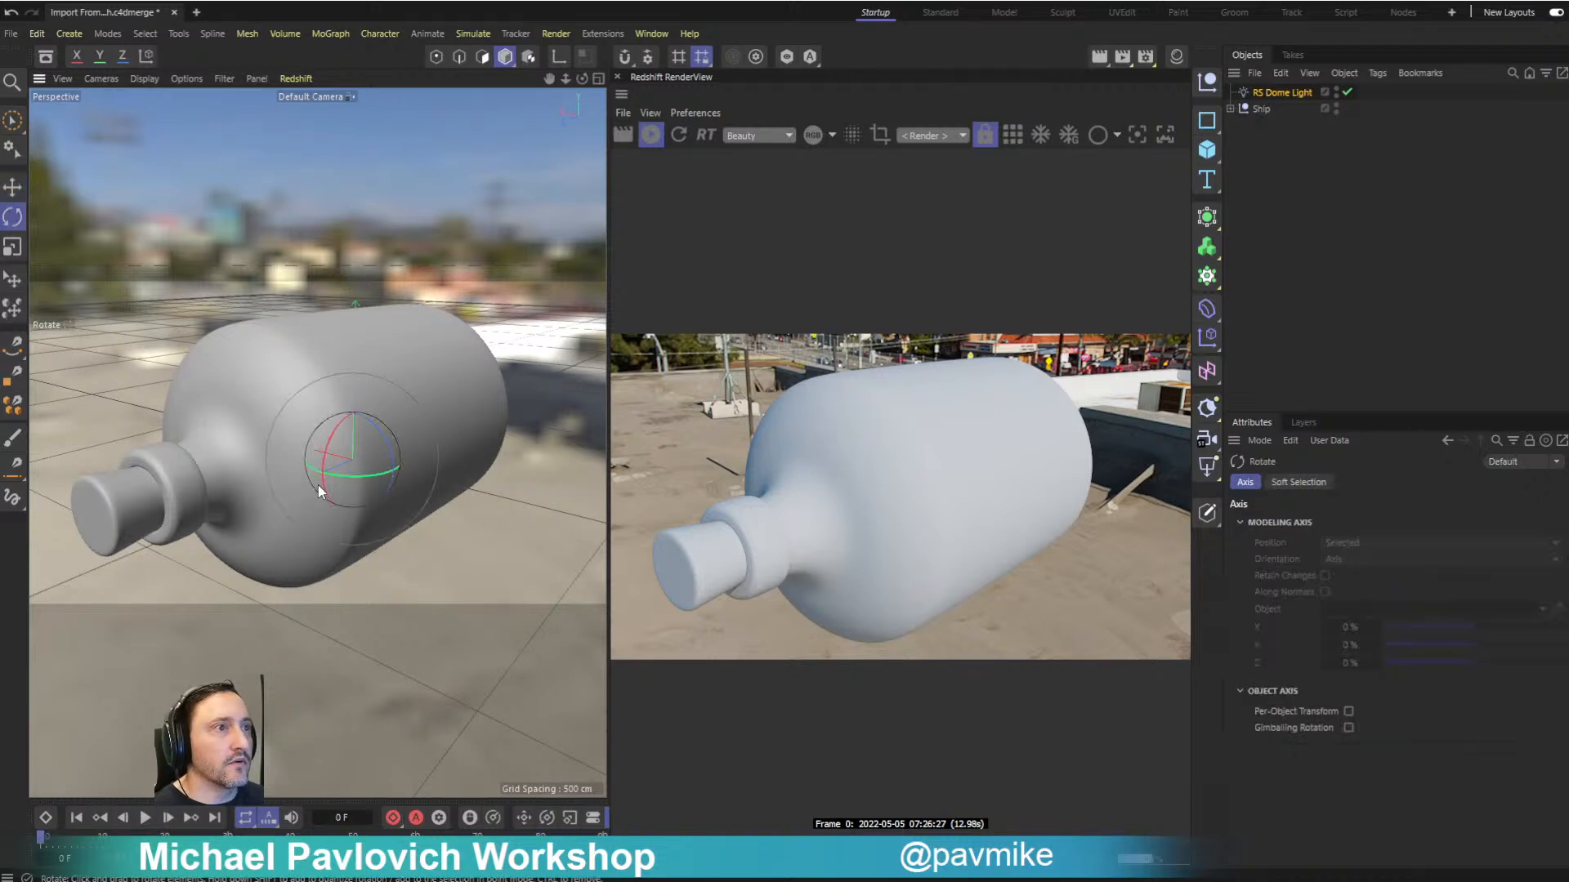
left_click_drag(343, 474, 253, 468)
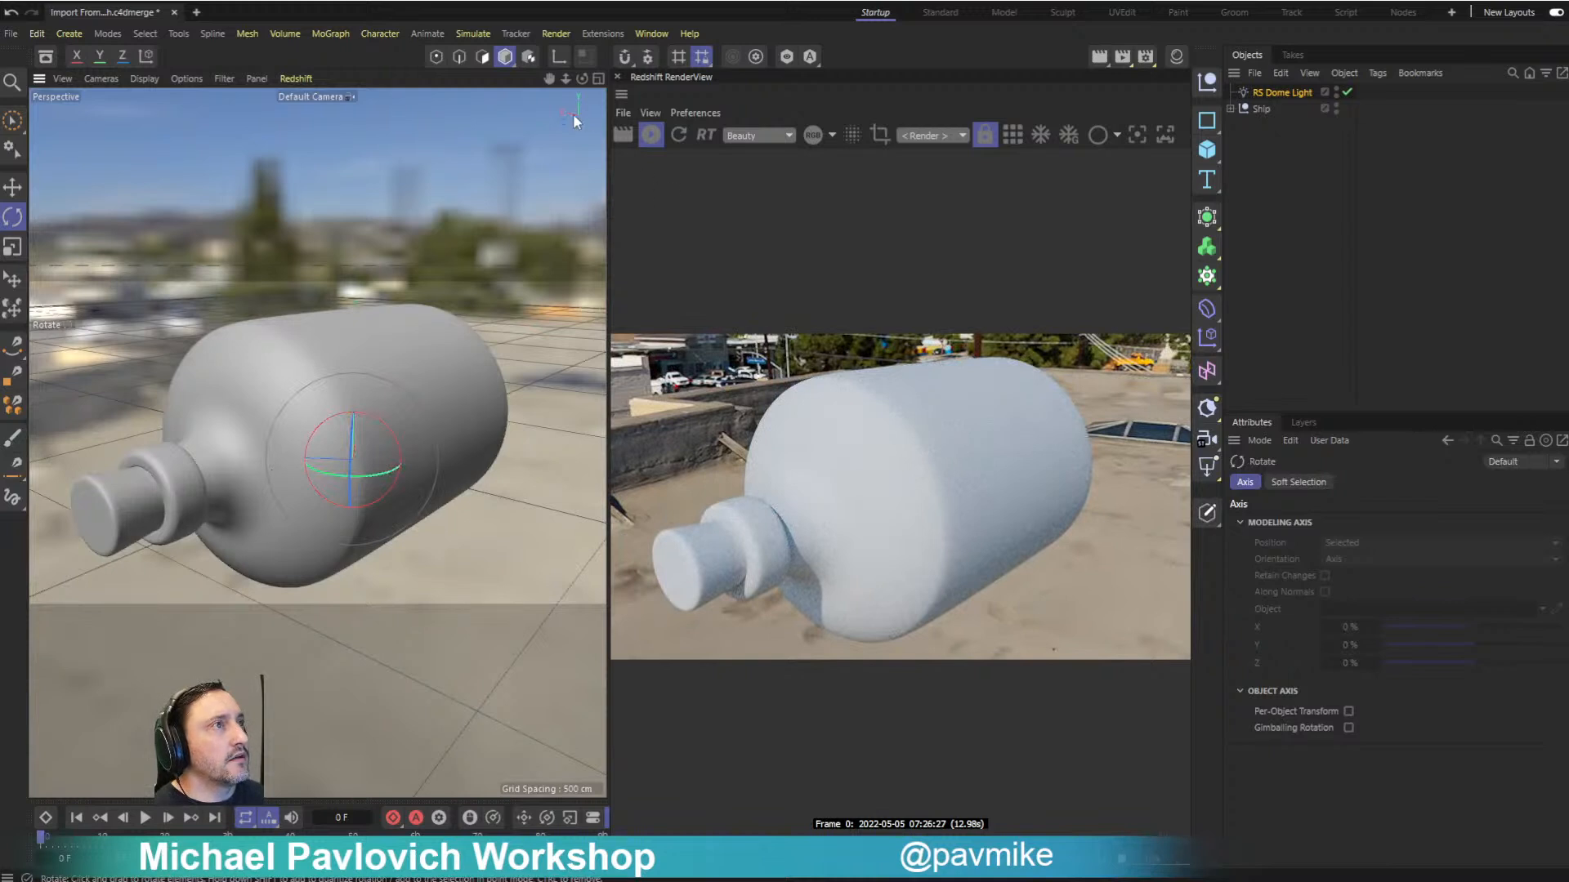
- Show the Material Manager, expand the Ship group and clear all imported materials from the material list
left_click(651, 33)
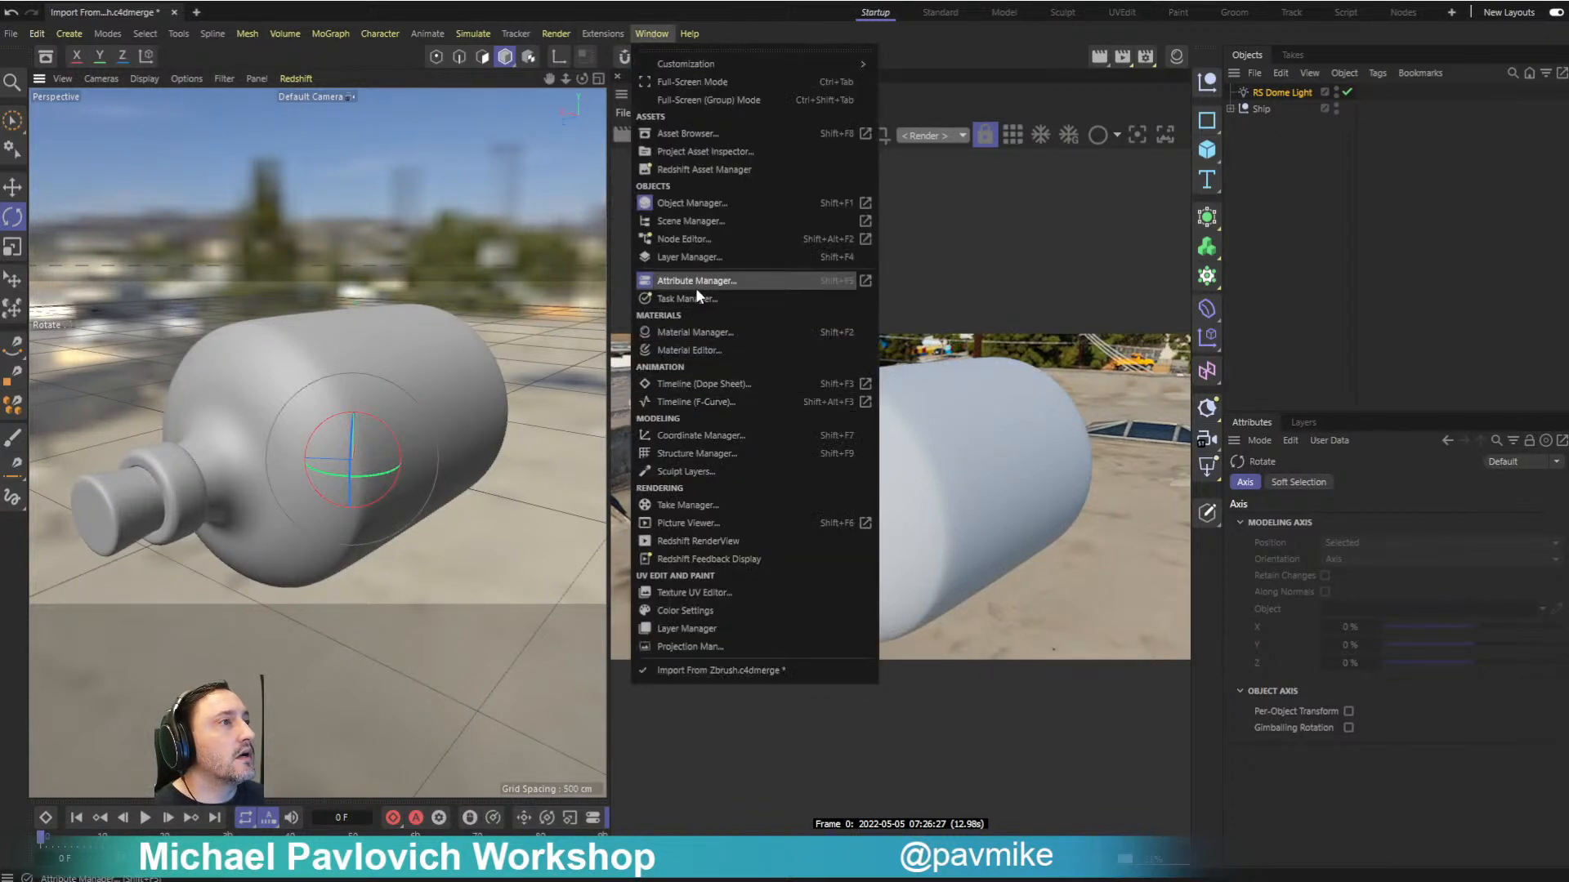
left_click(684, 332)
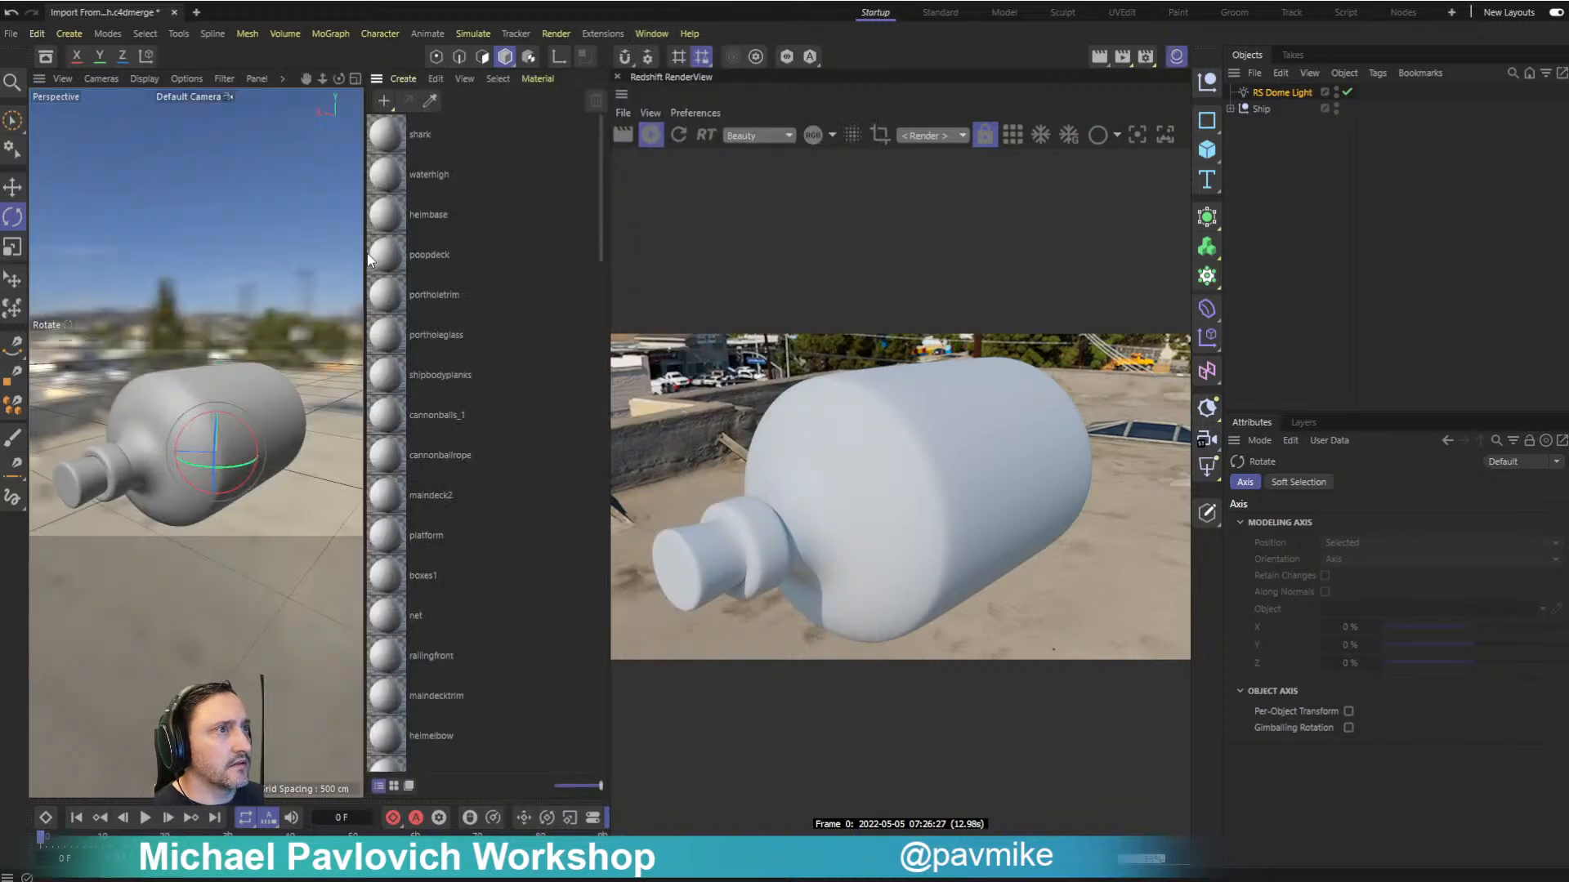
left_click_drag(364, 254, 650, 285)
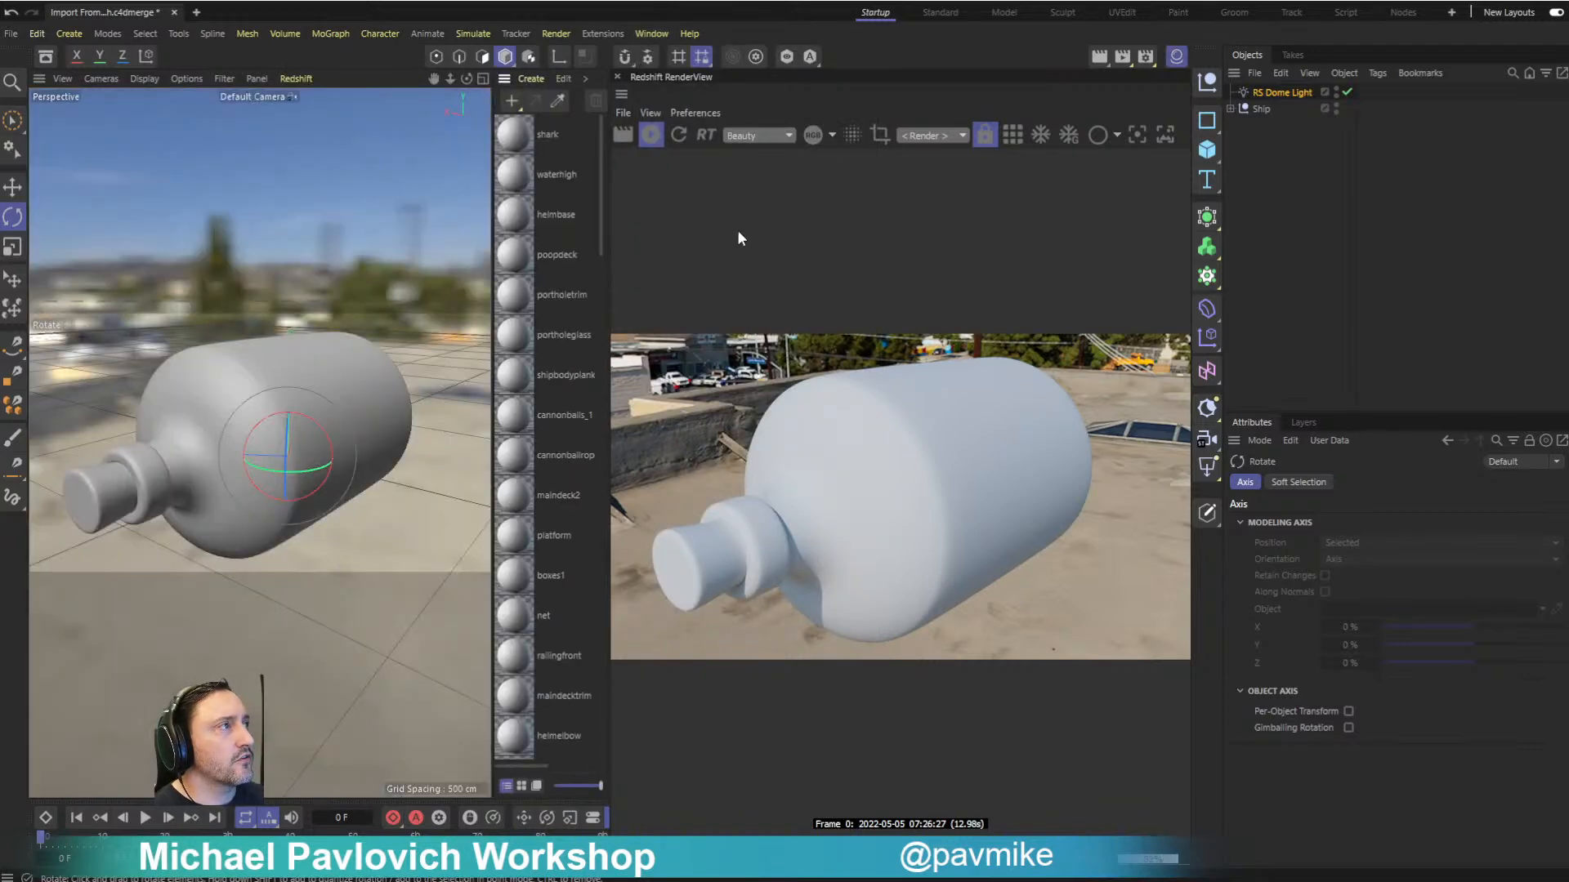
left_click(1229, 108)
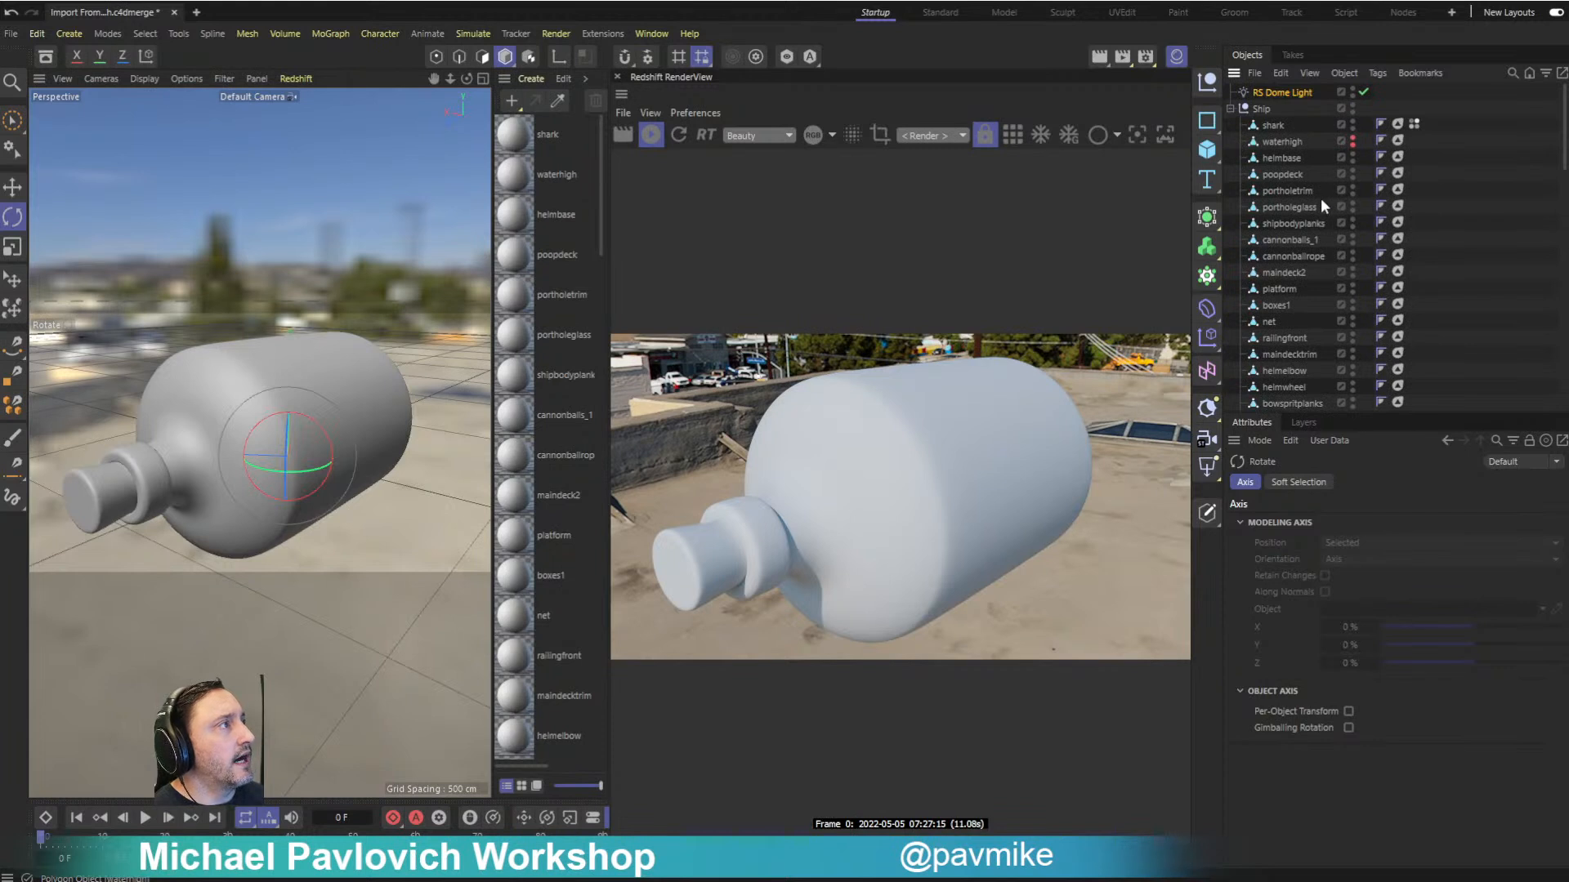
right_click(557, 170)
left_click(625, 601)
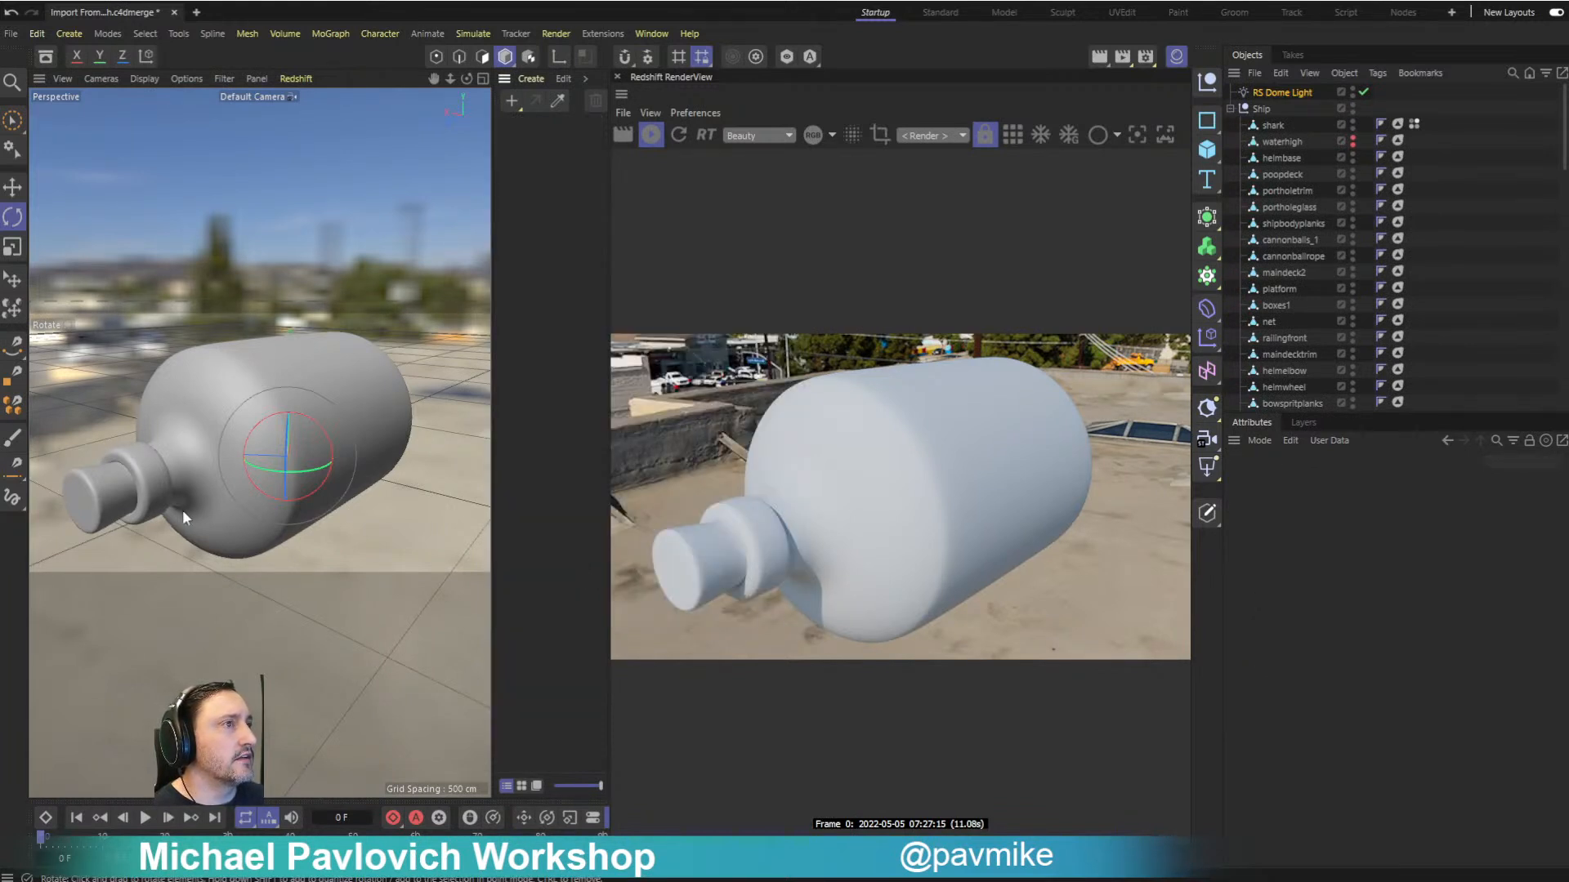
- Switch the material node space to Redshift and create a new default RS Material
left_click(642, 35)
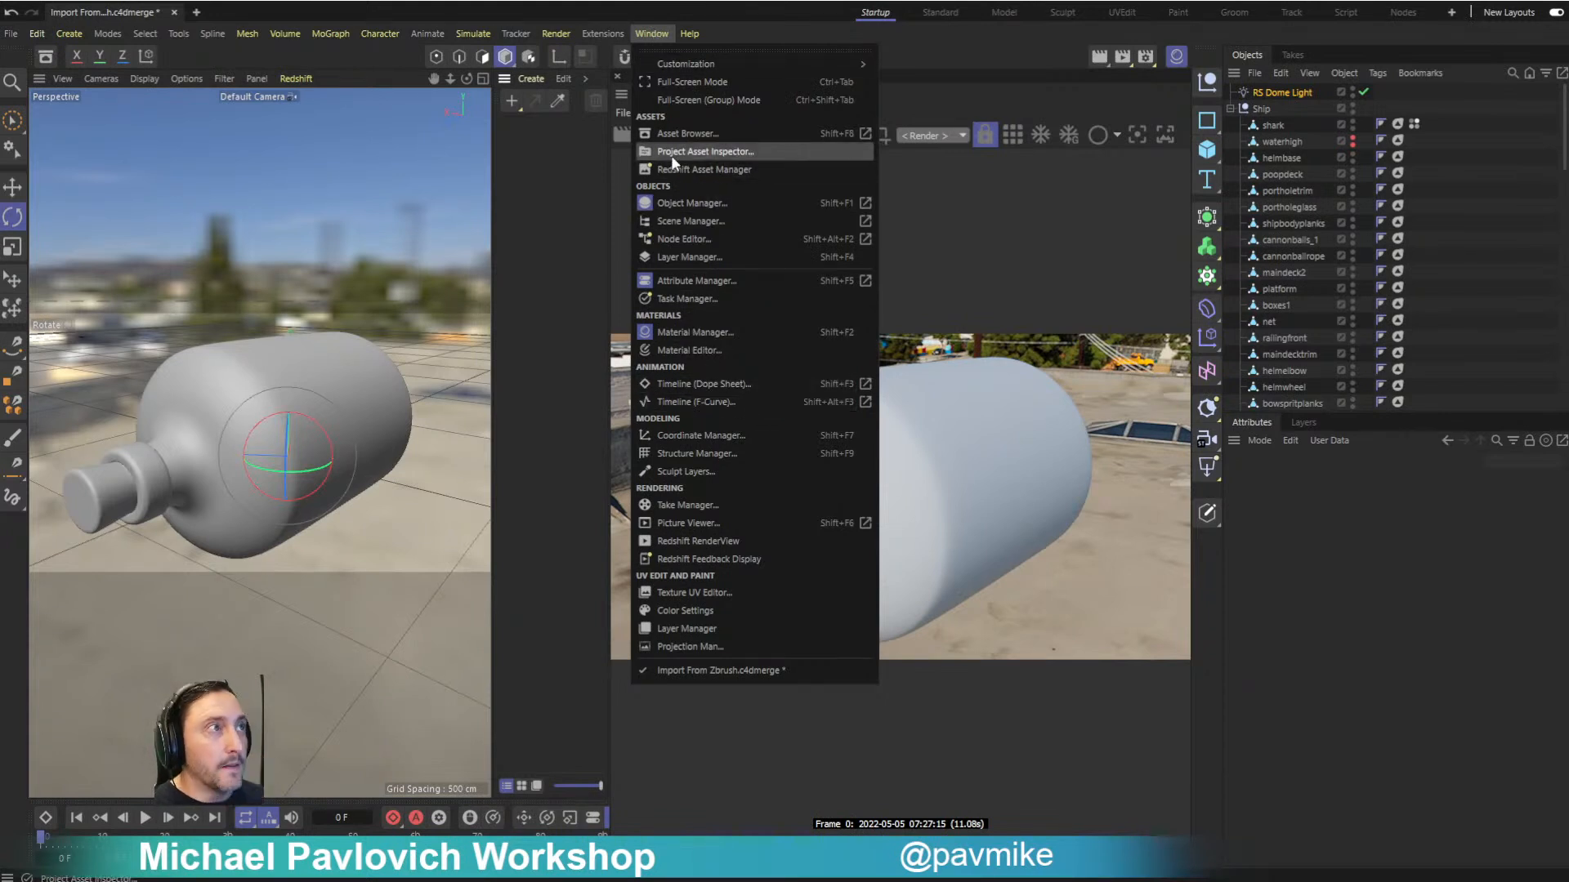
mouse_move(562, 36)
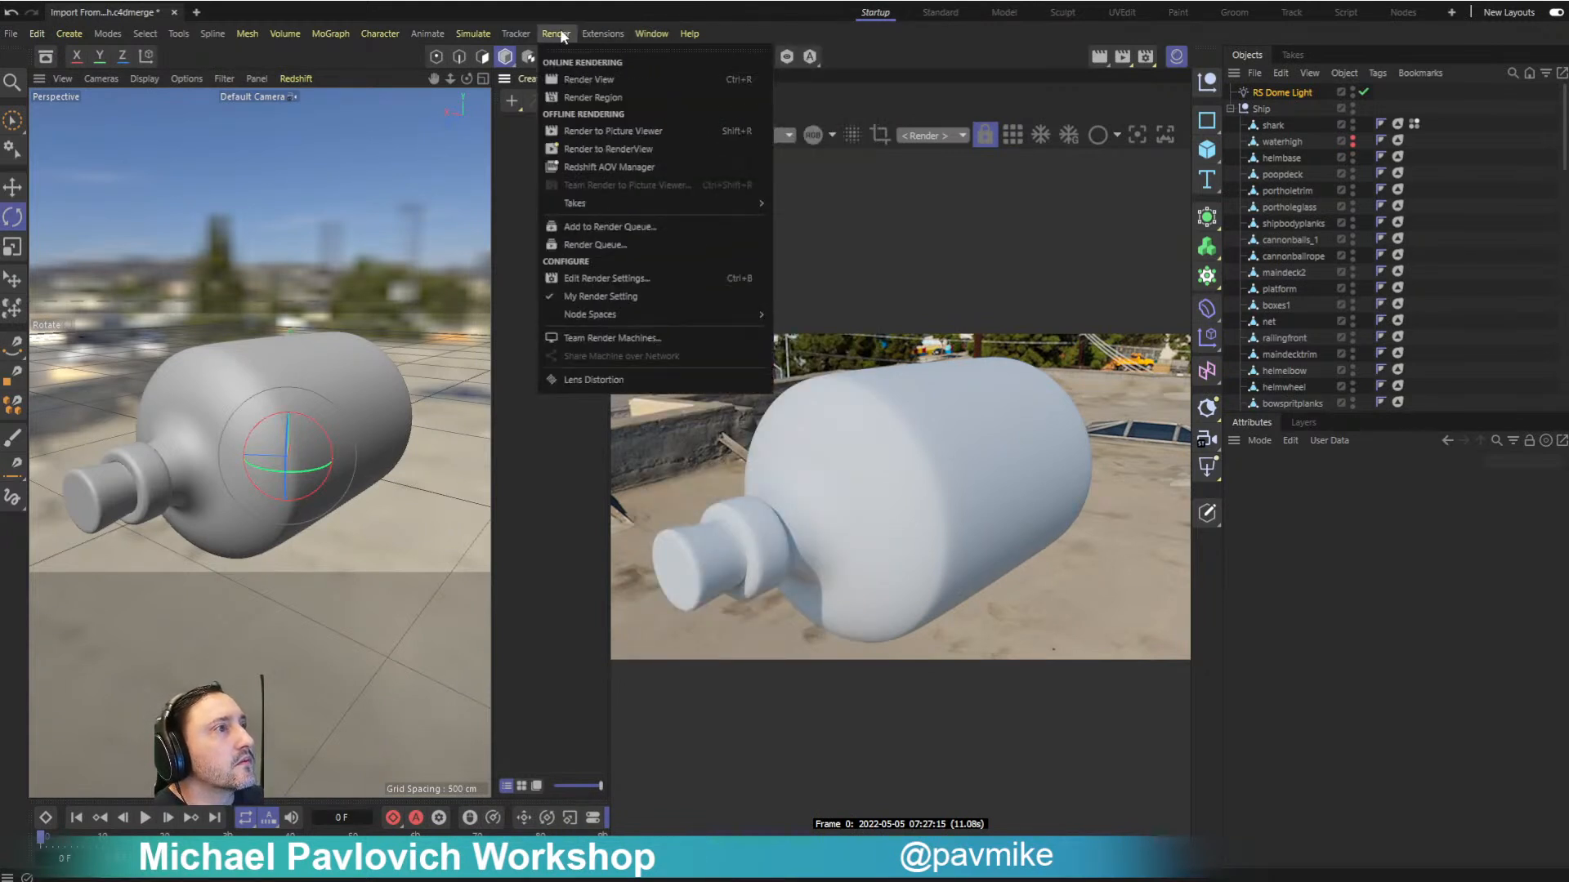
mouse_move(611, 313)
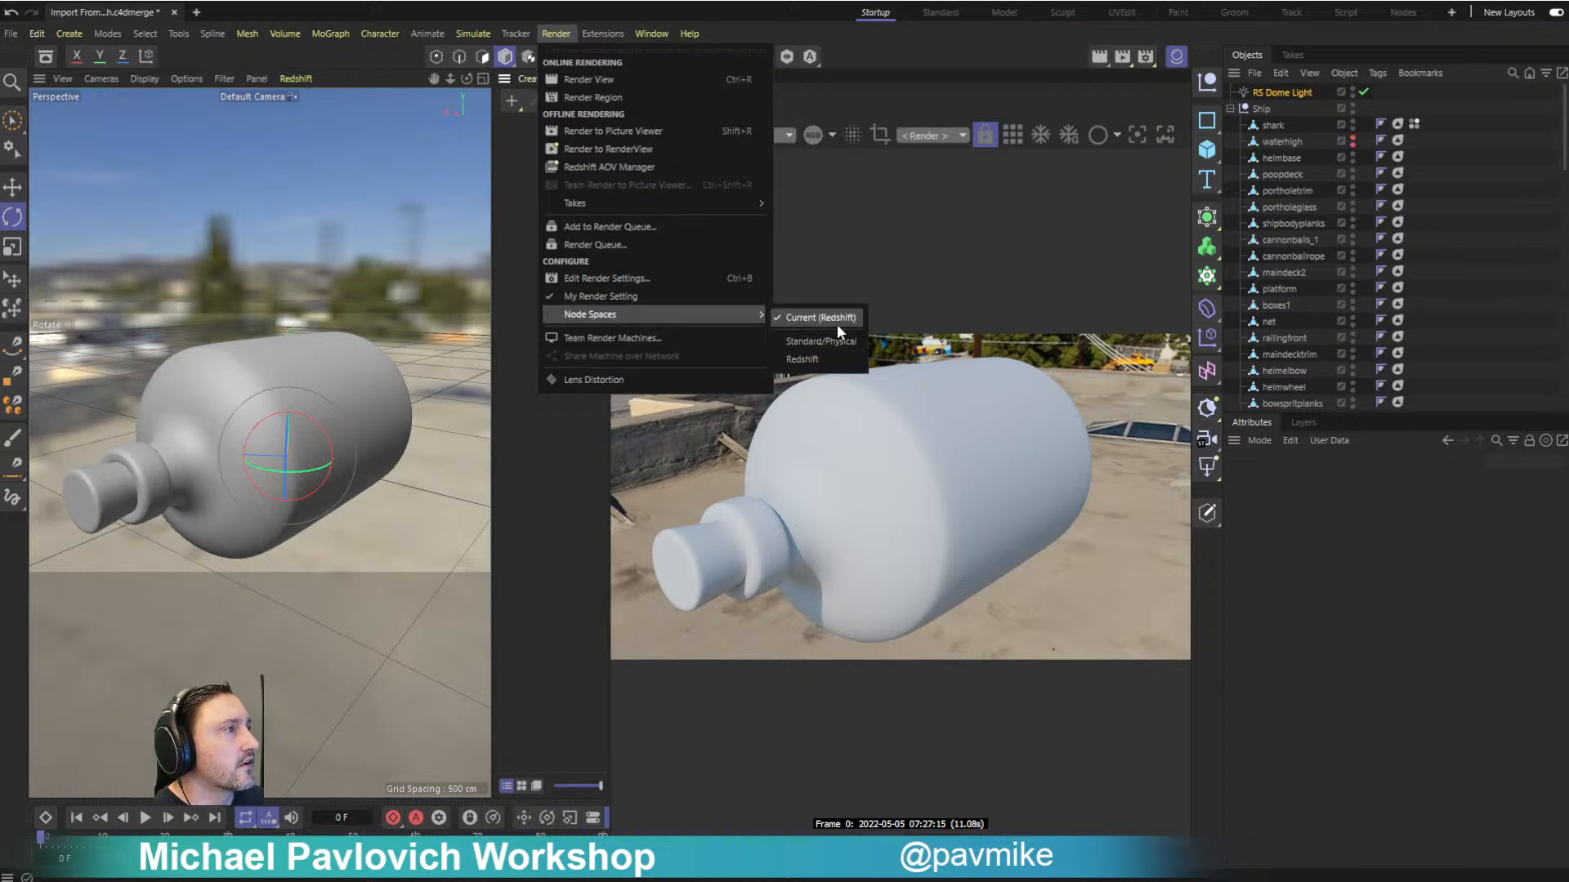
left_click(814, 357)
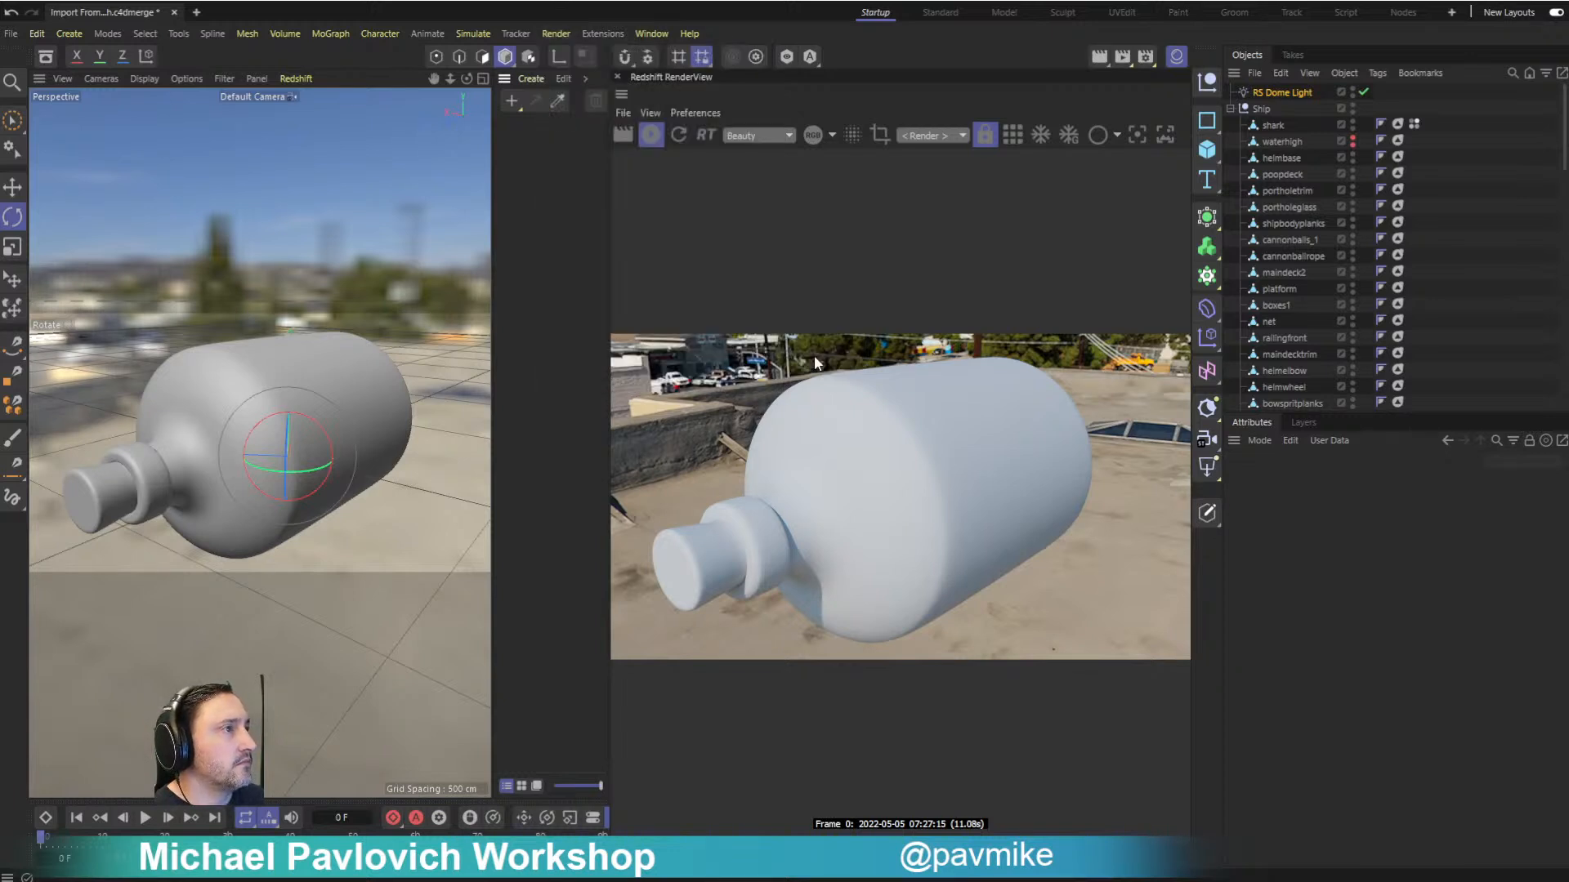
left_click(512, 102)
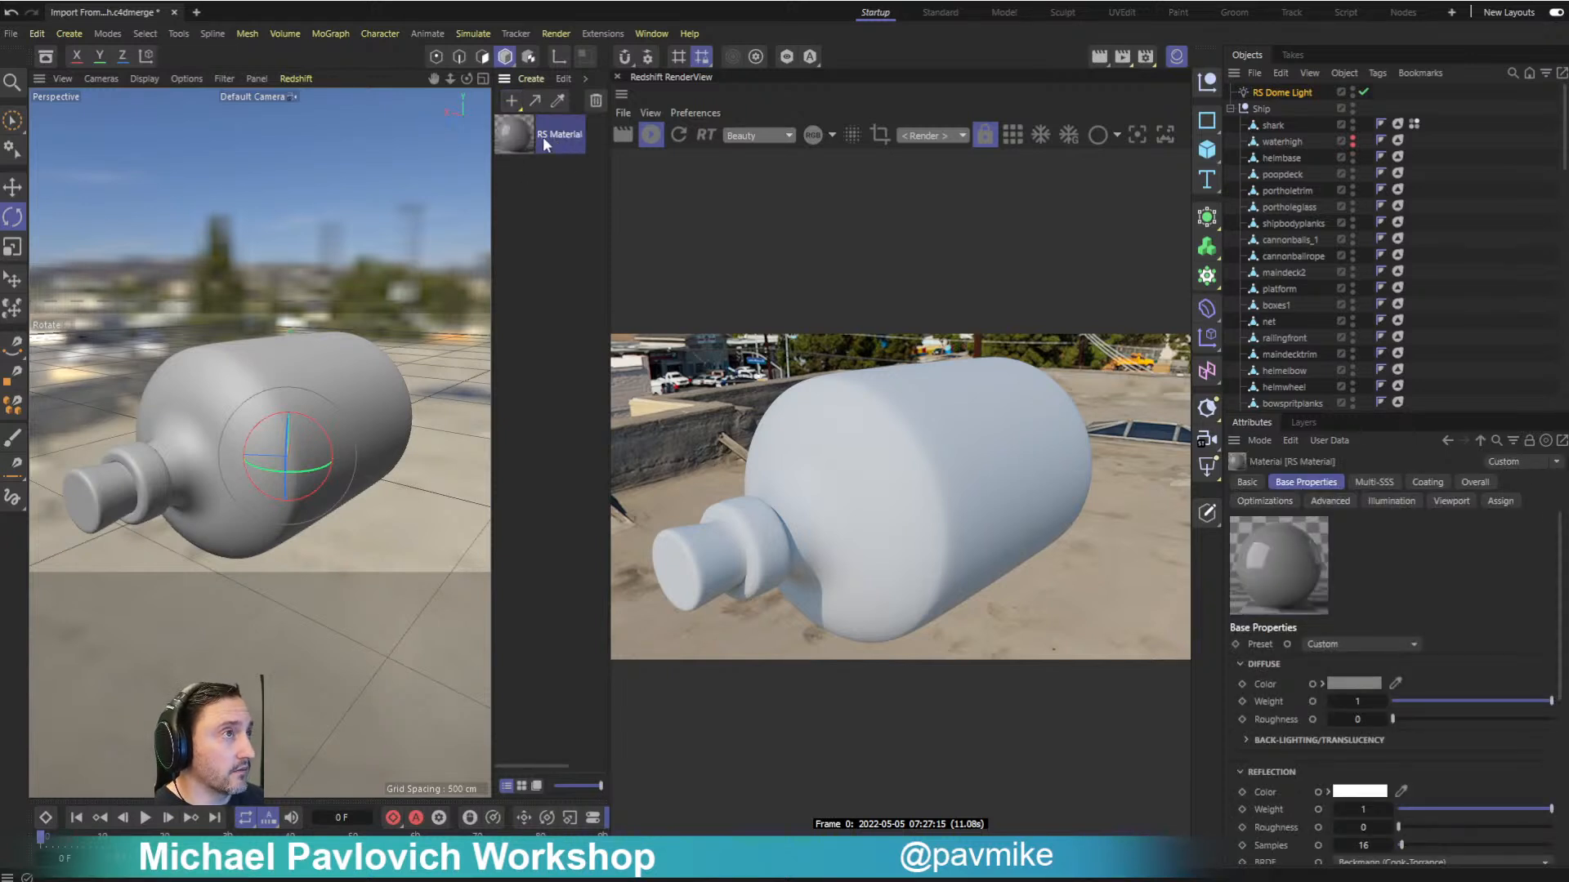
- Apply the new RS Material to the bottle and give it the Glass preset
left_click_drag(513, 141, 335, 361)
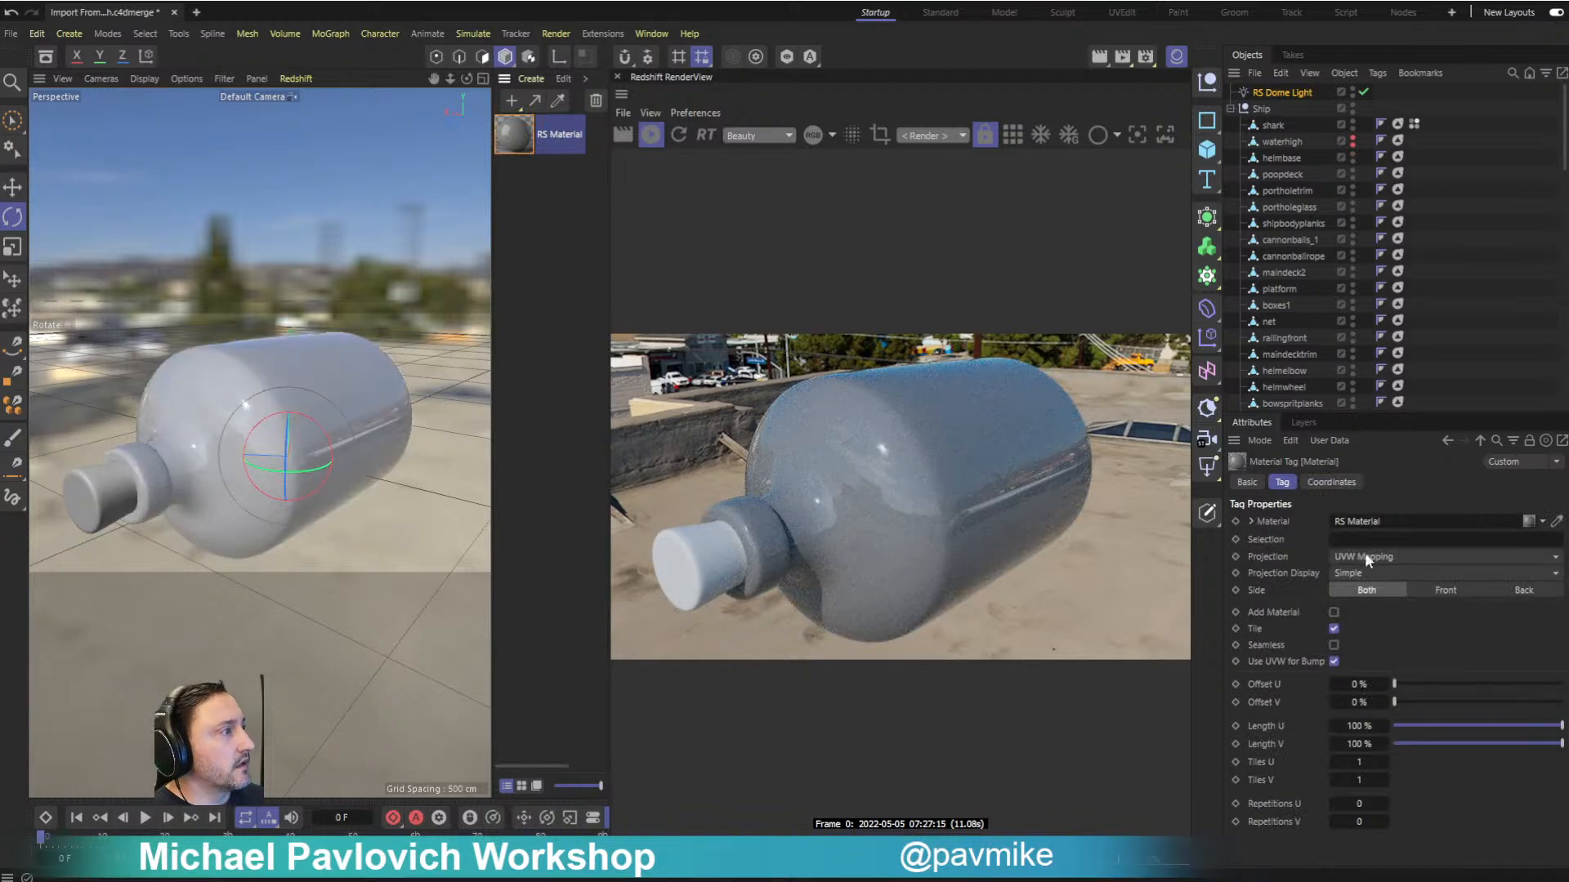
left_click(562, 142)
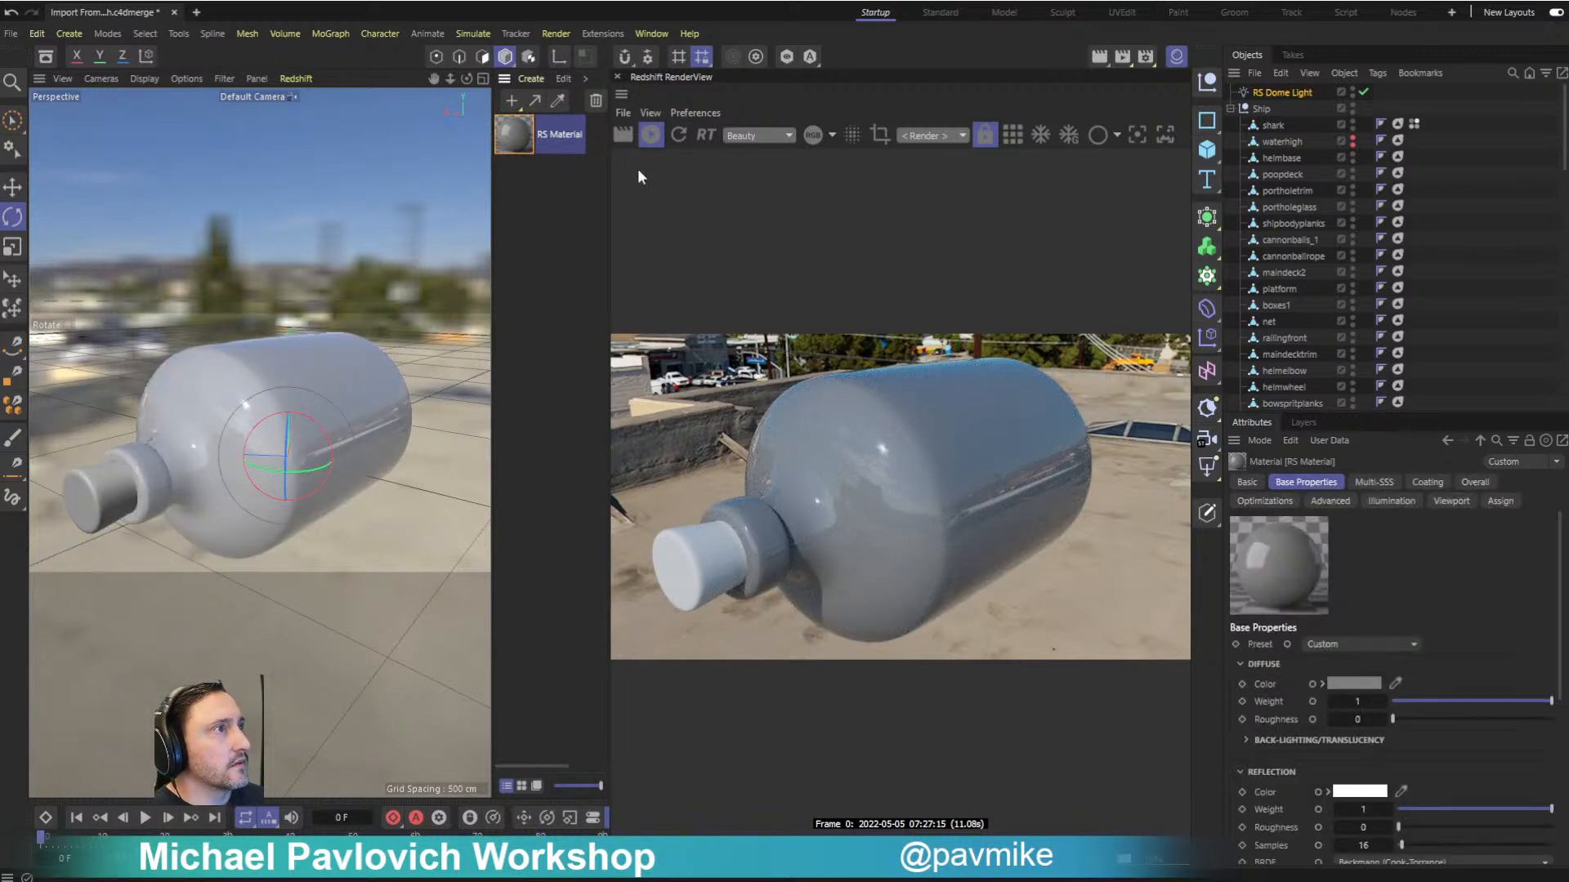
left_click(1330, 641)
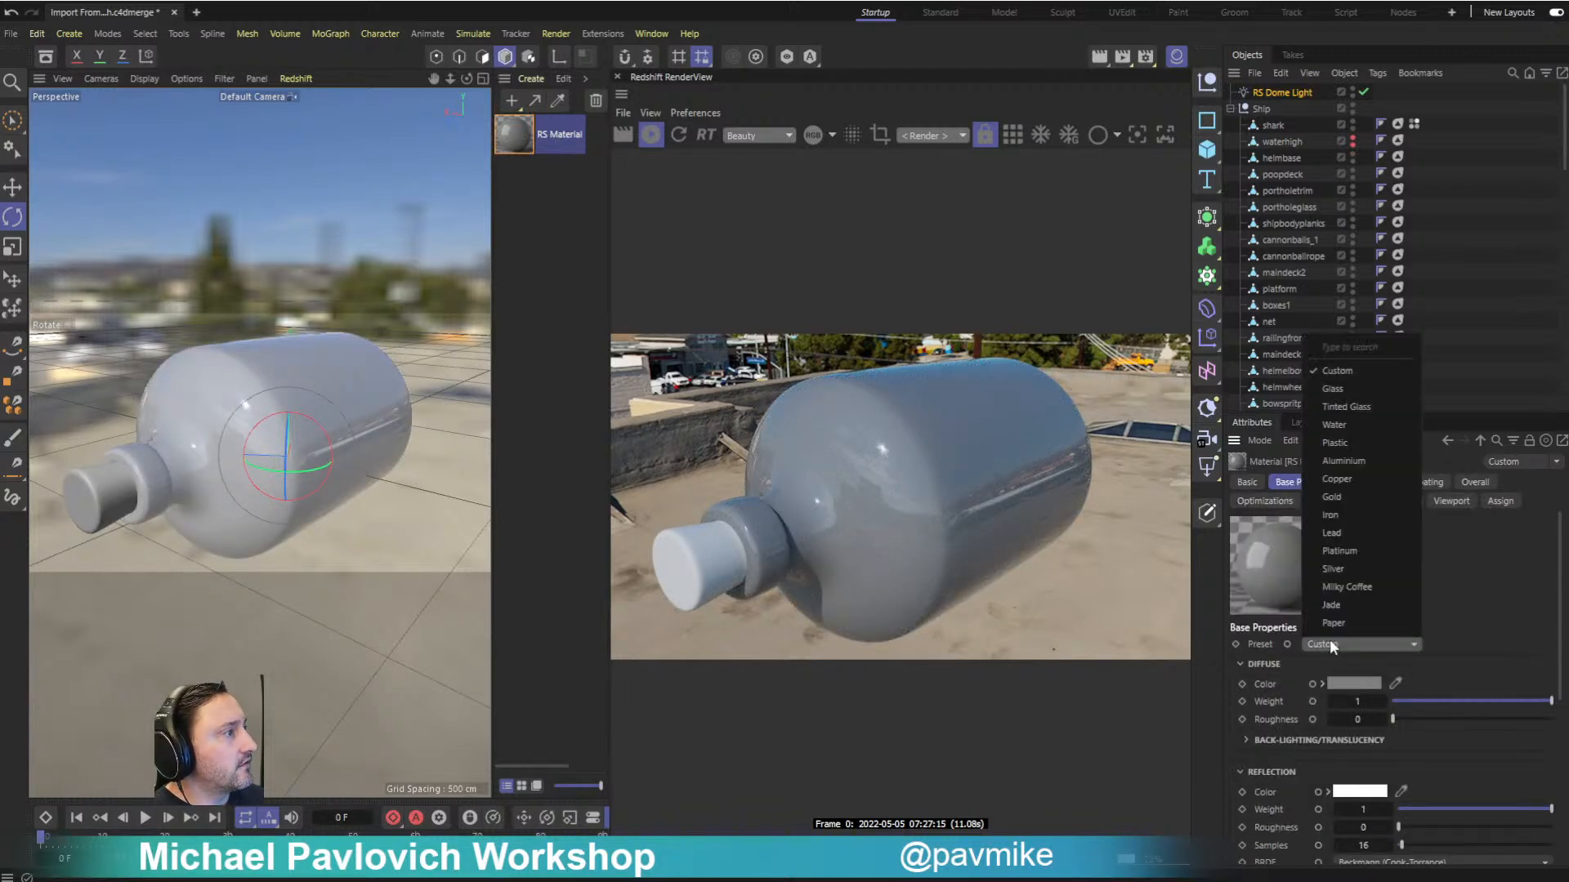
left_click(1354, 387)
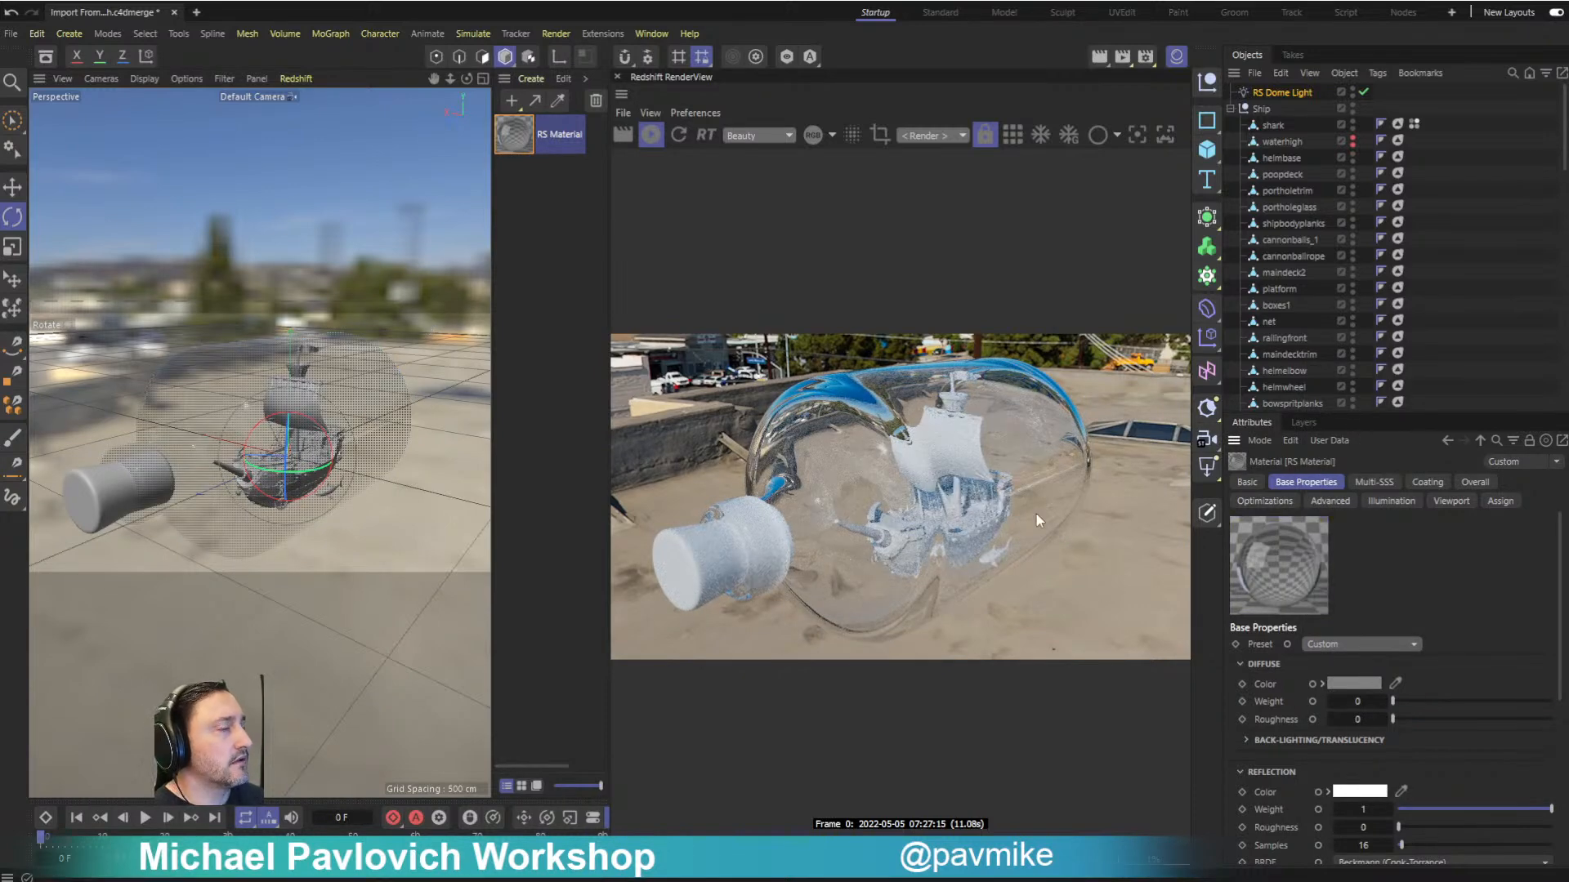
- Add a Plane mesh primitive to the scene as the ground under the bottle
left_click_drag(361, 370, 384, 312, "alt")
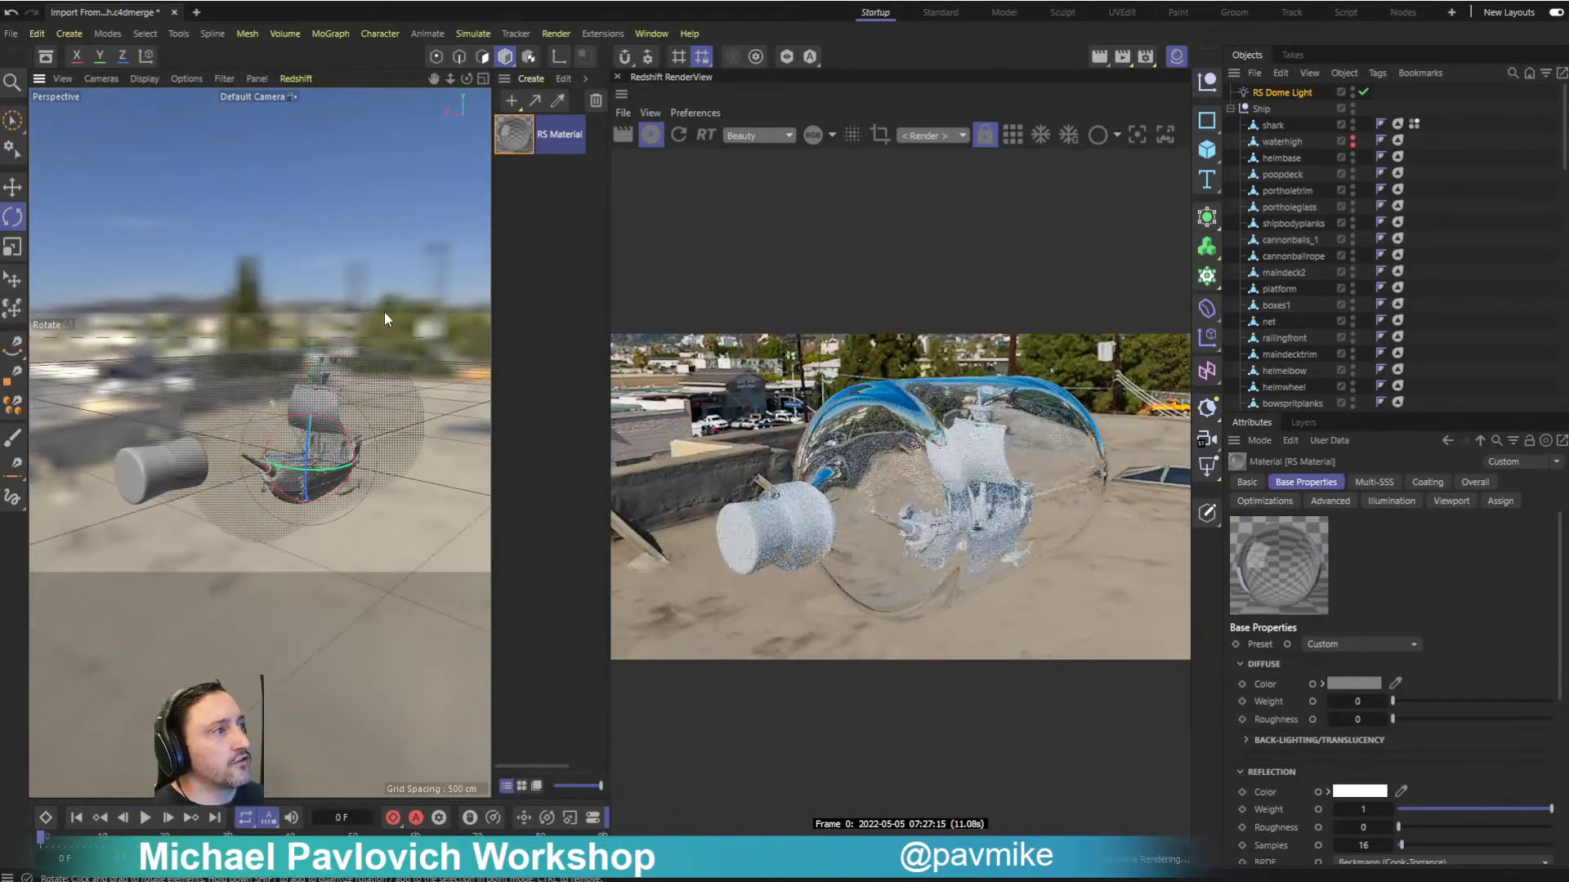
left_click(62, 33)
mouse_move(128, 247)
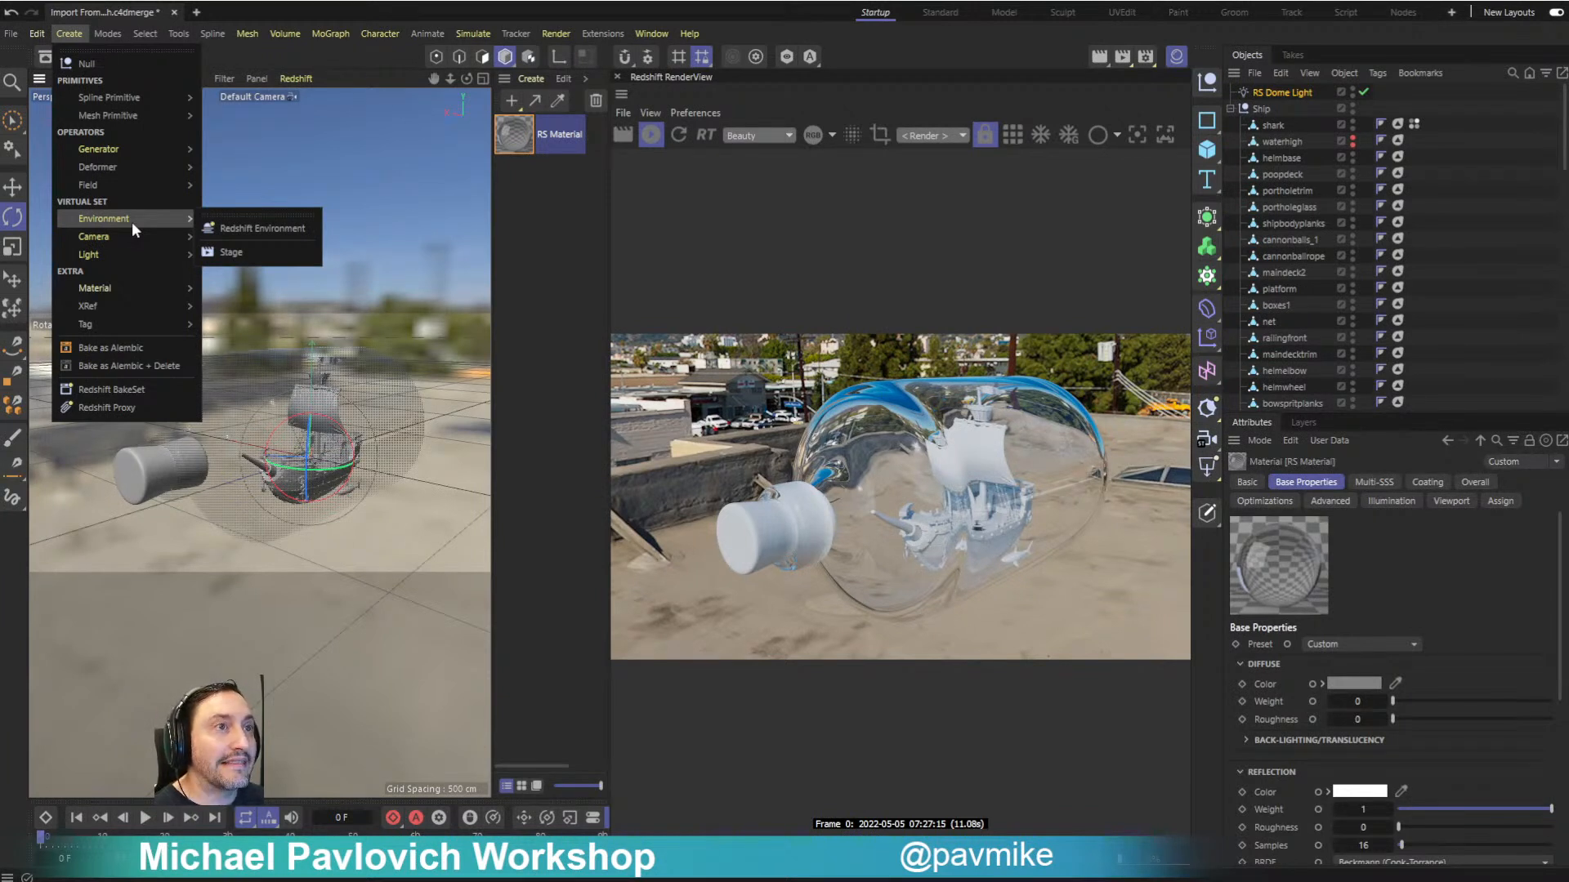
mouse_move(106, 115)
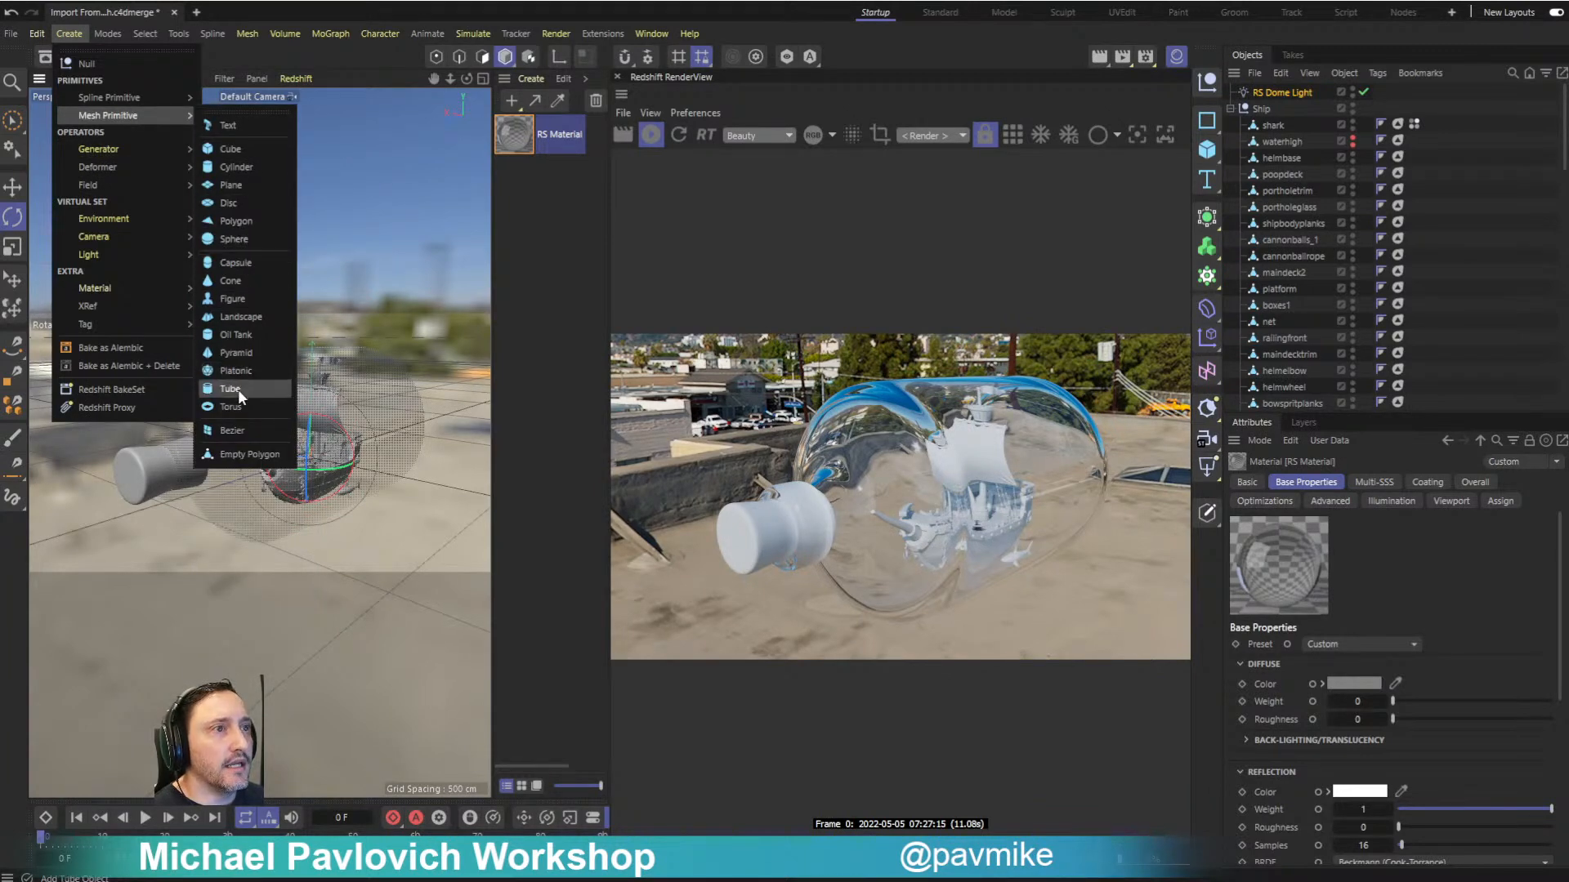
left_click(241, 185)
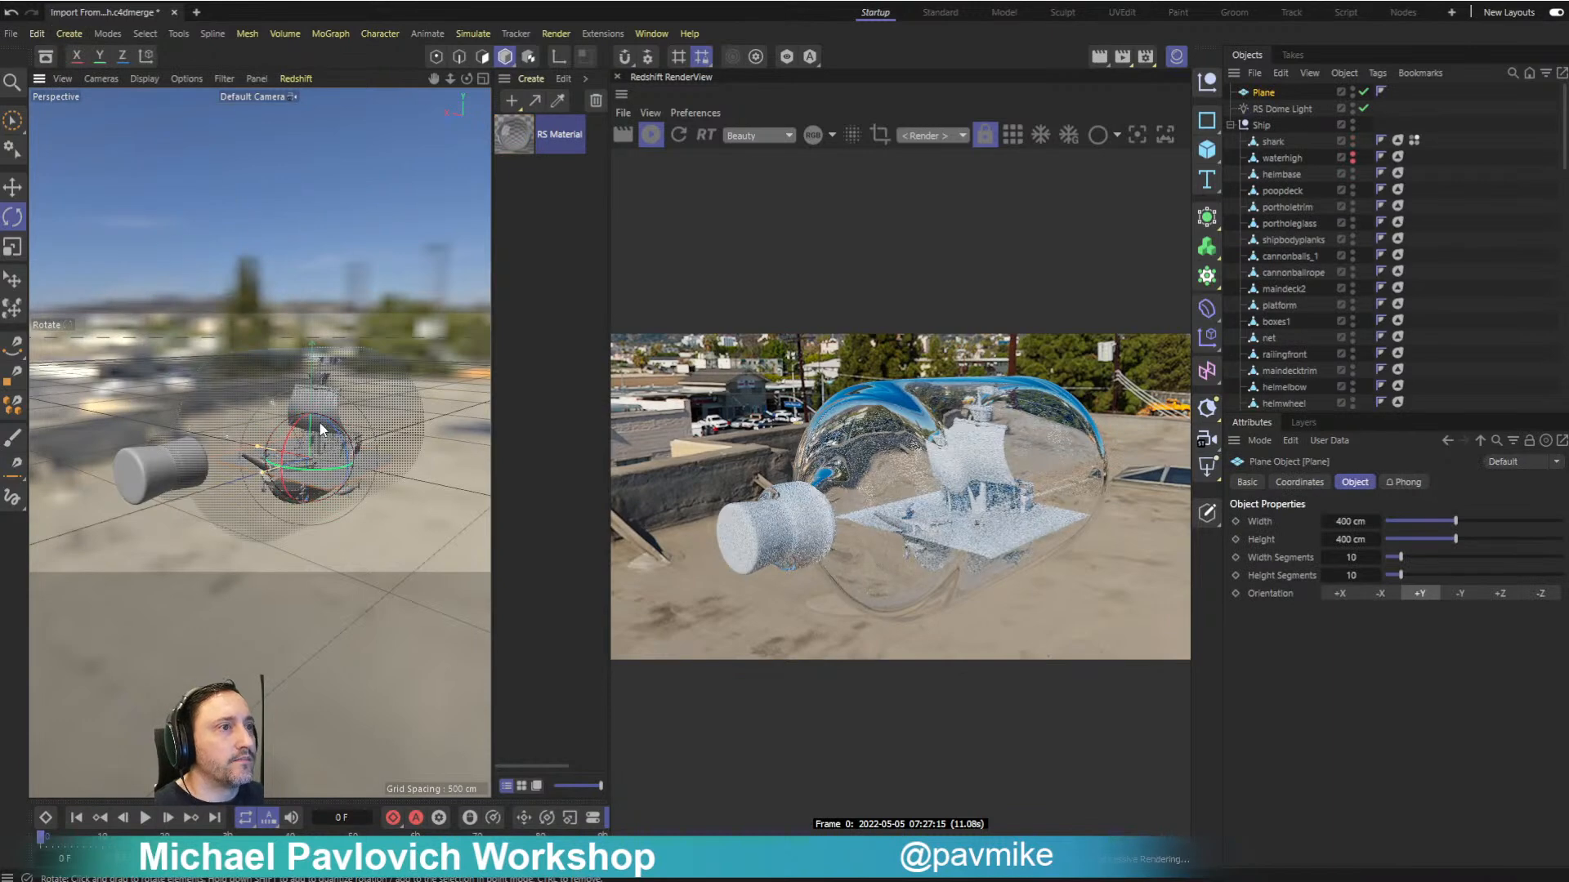
- Lower the plane to the underside of the bottle and check its height in the orthographic views
right_click_drag(221, 365, 320, 402, "alt")
key("w")
key("e")
middle_click_drag(321, 414, 277, 323, "alt")
left_click_drag(321, 370, 318, 459)
middle_click(307, 442)
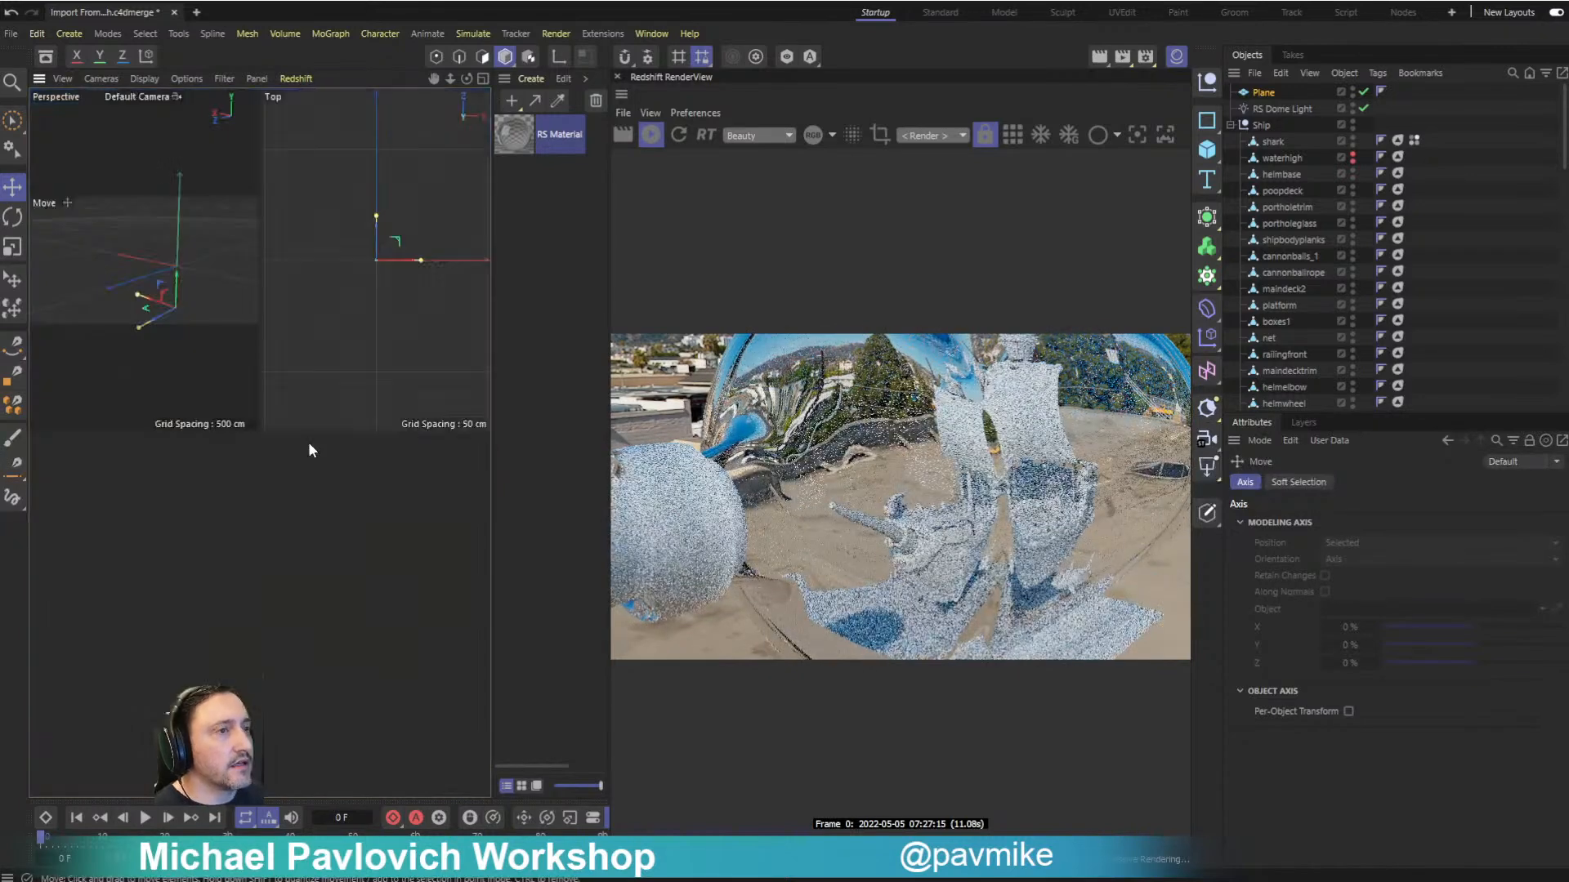
left_click(371, 627)
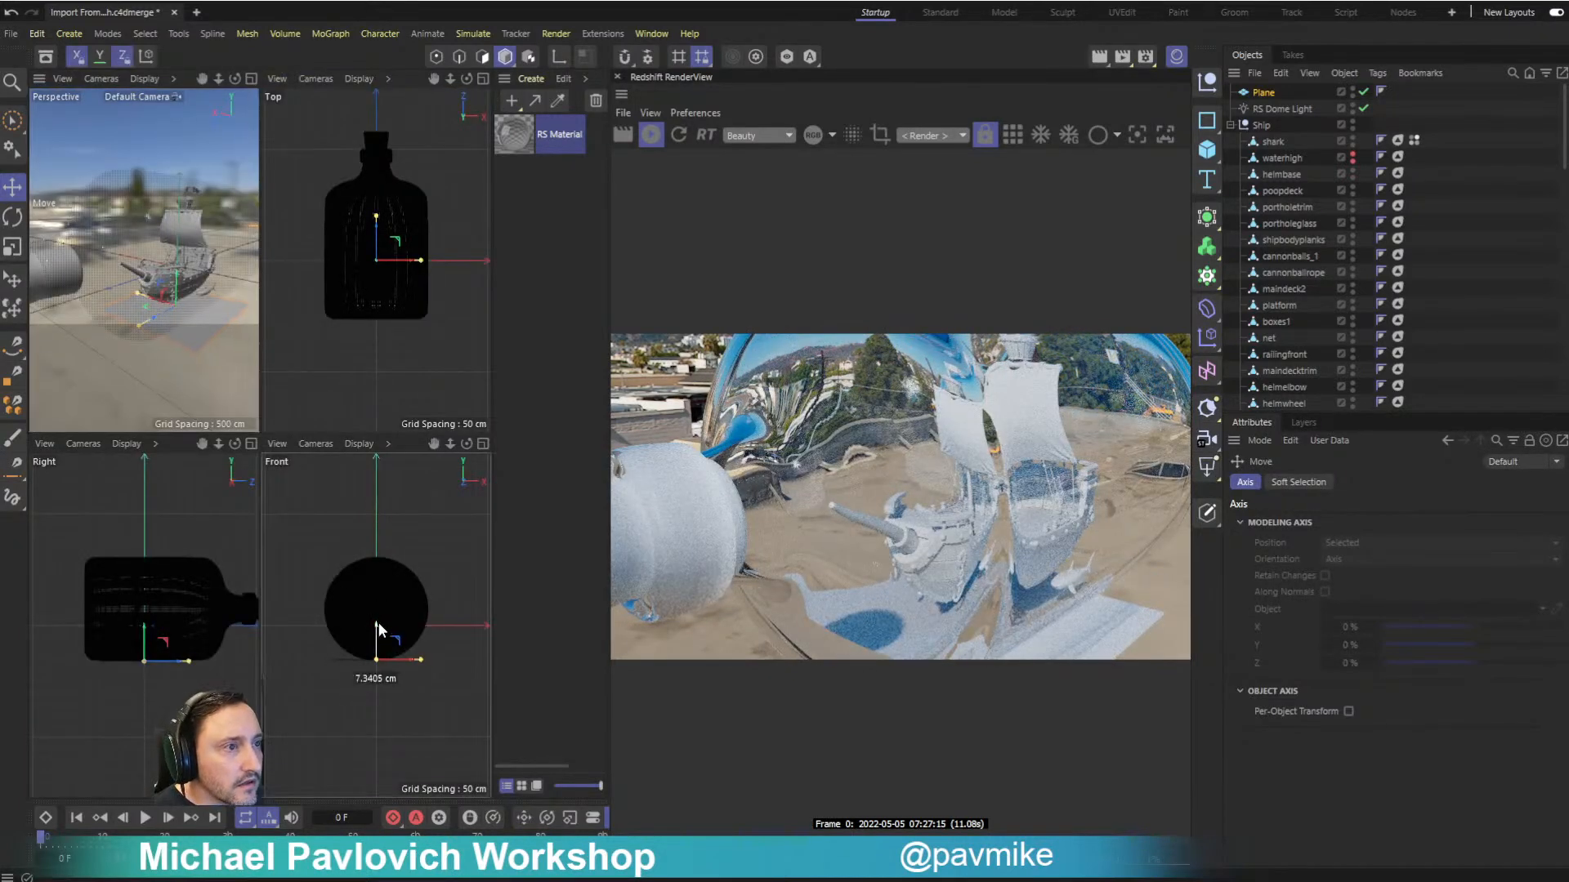
middle_click(173, 257)
- Scale the ground plane up uniformly to about 2464 cm in width and height
key("r")
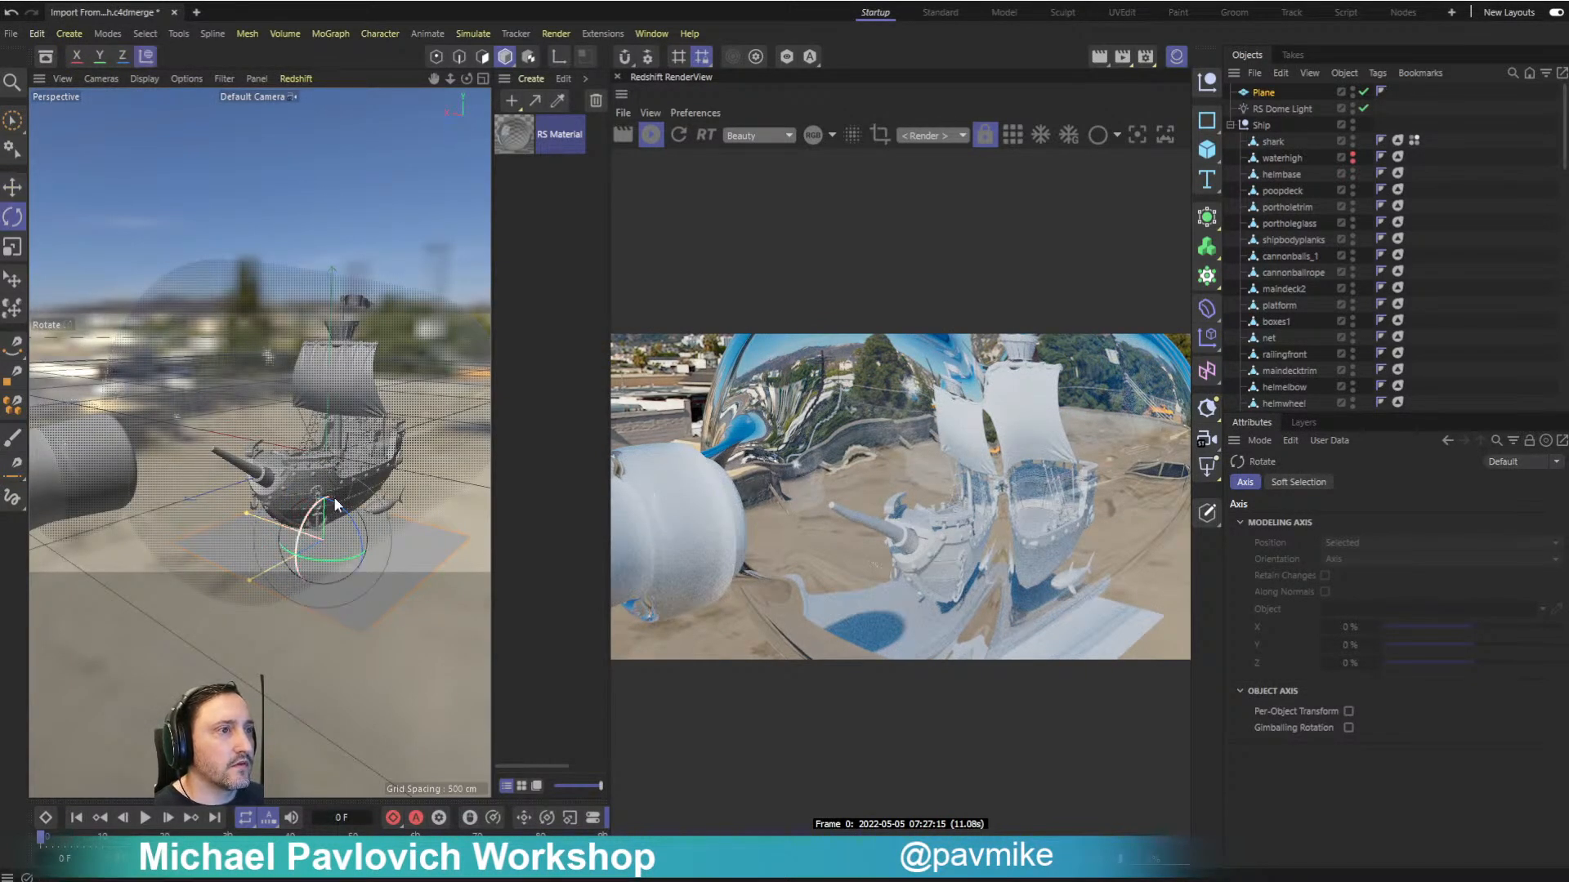
key("t")
left_click_drag(327, 474, 308, 89)
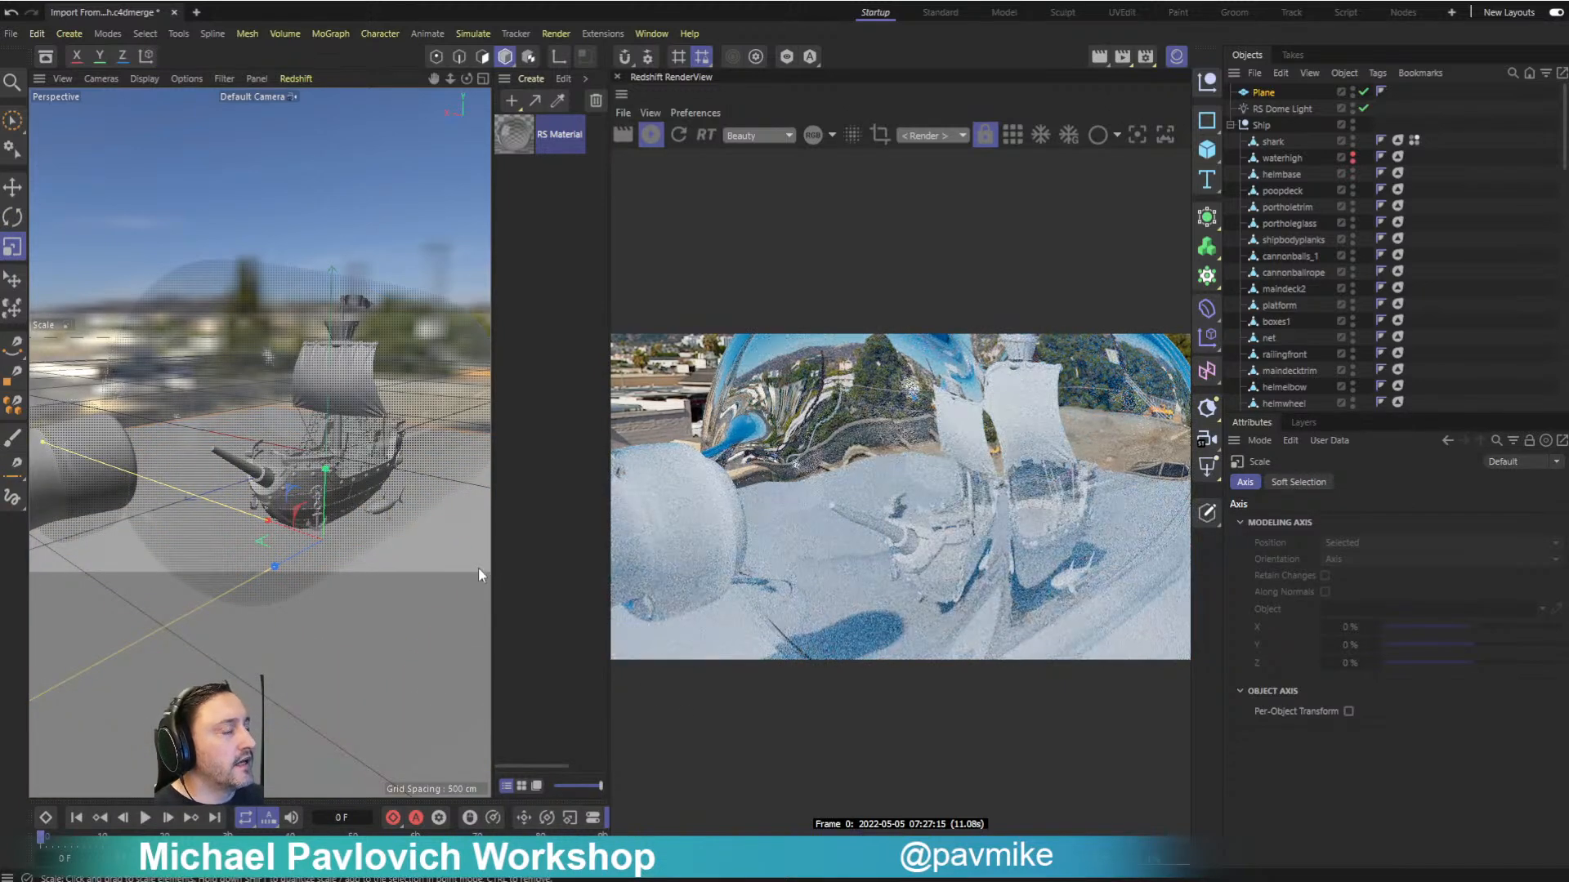
left_click_drag(266, 446, 241, 426, "alt")
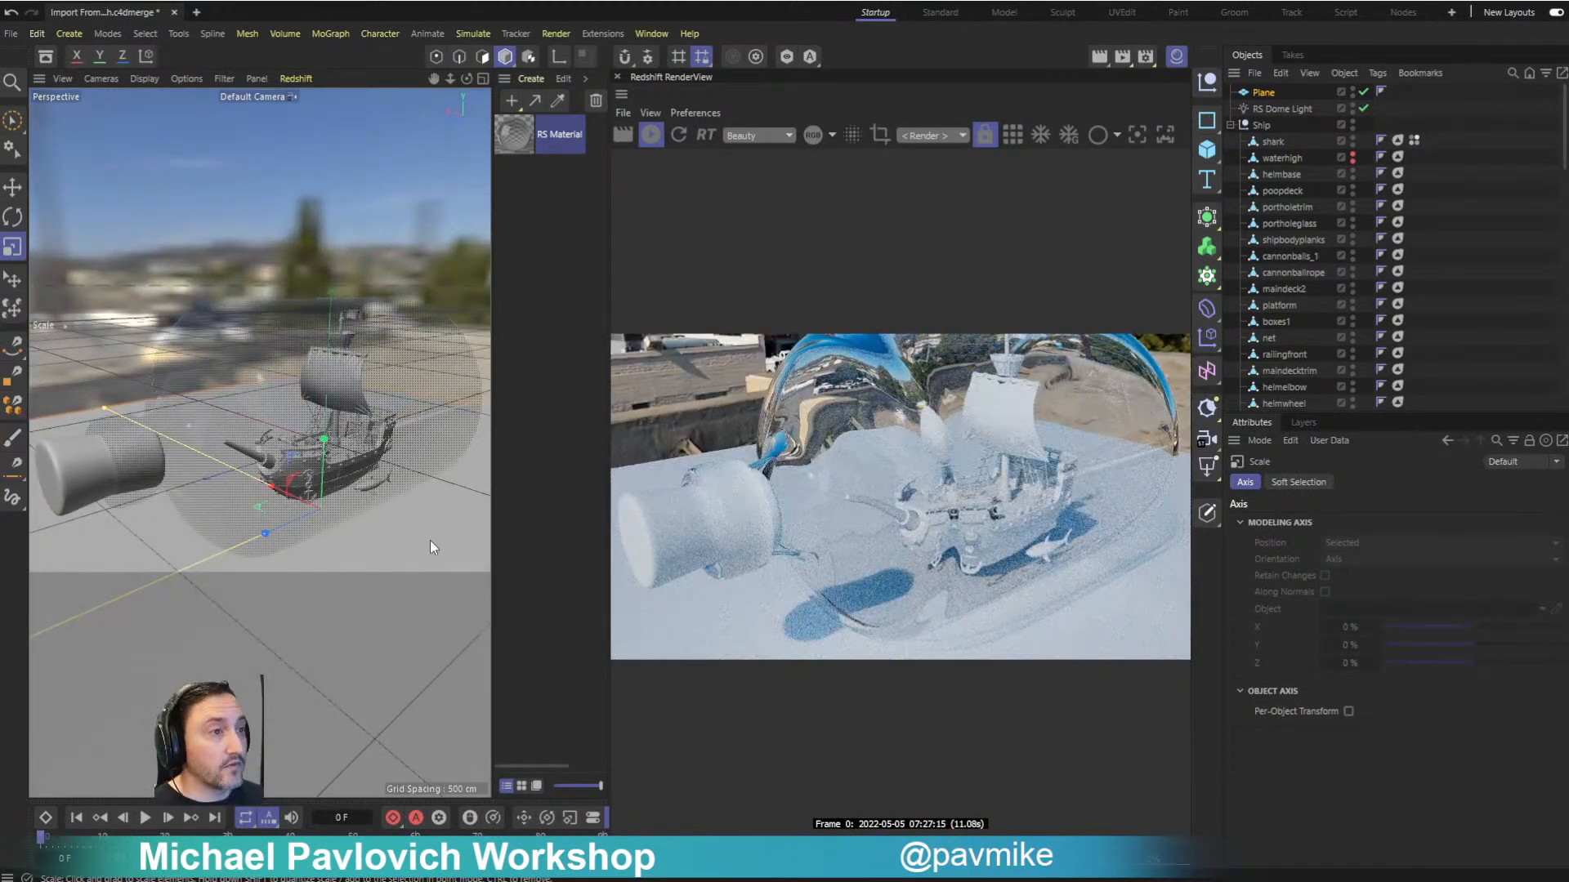
left_click(430, 541)
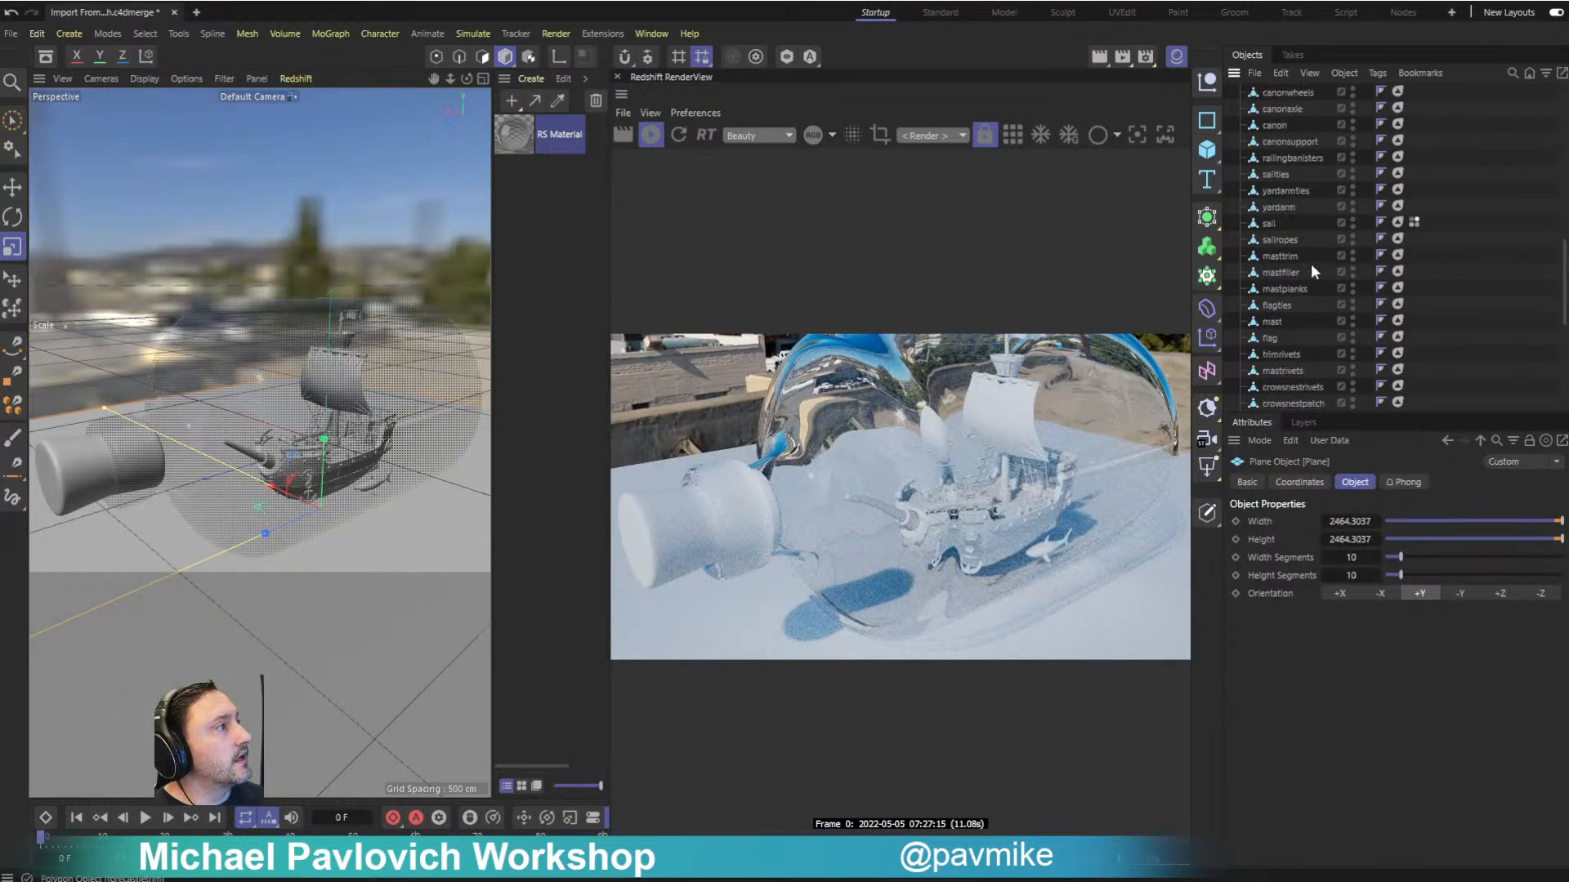
- Add a Redshift Object render tag to the ground plane
right_click(1288, 90)
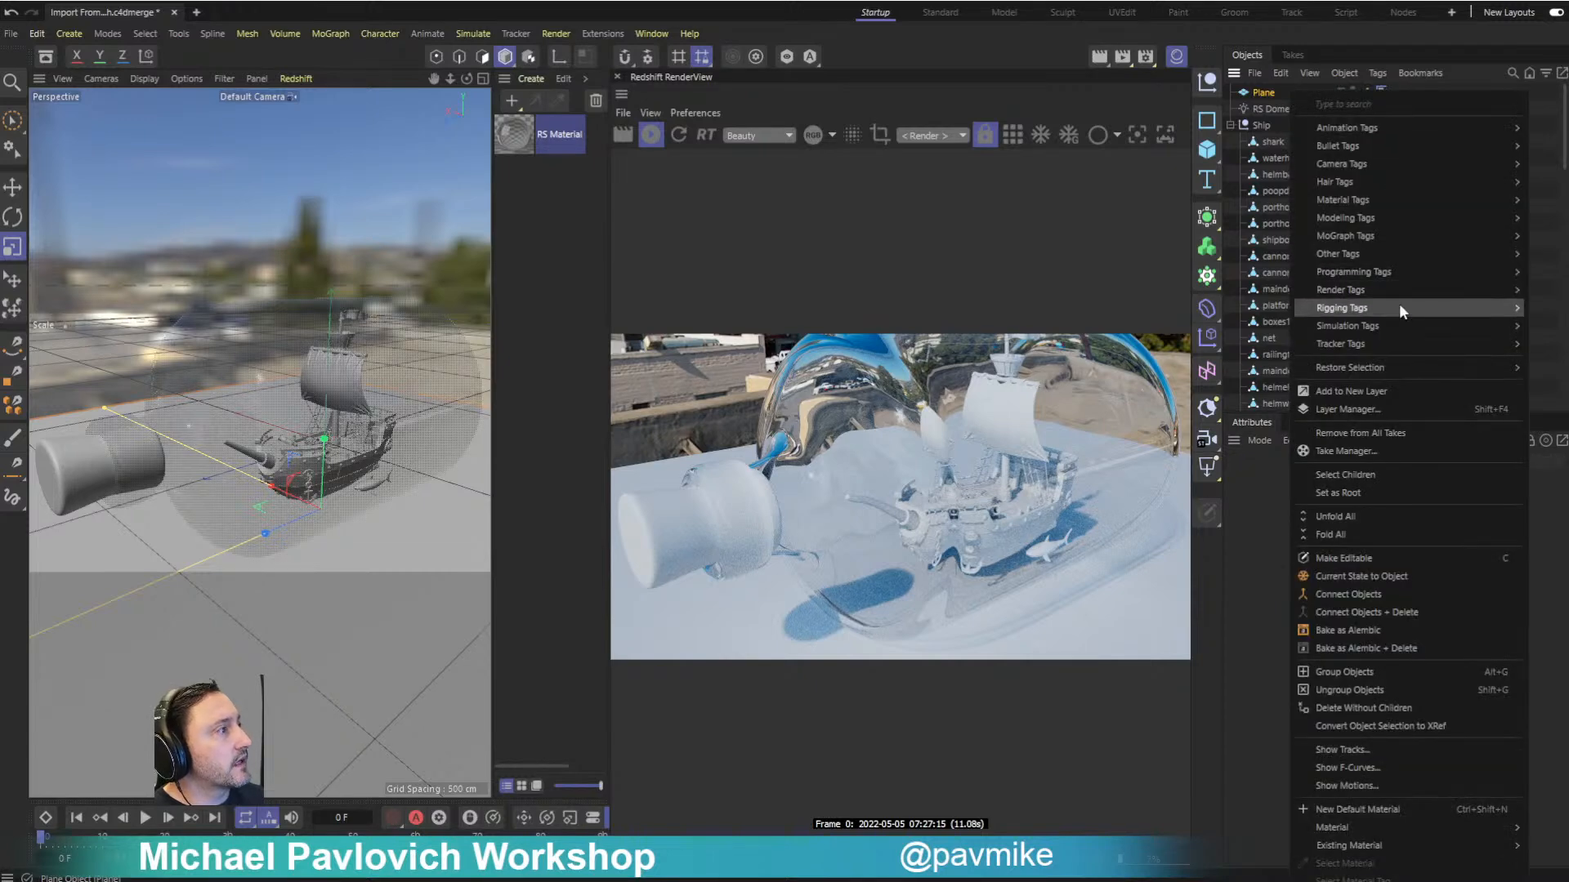
mouse_move(1372, 183)
mouse_move(1366, 283)
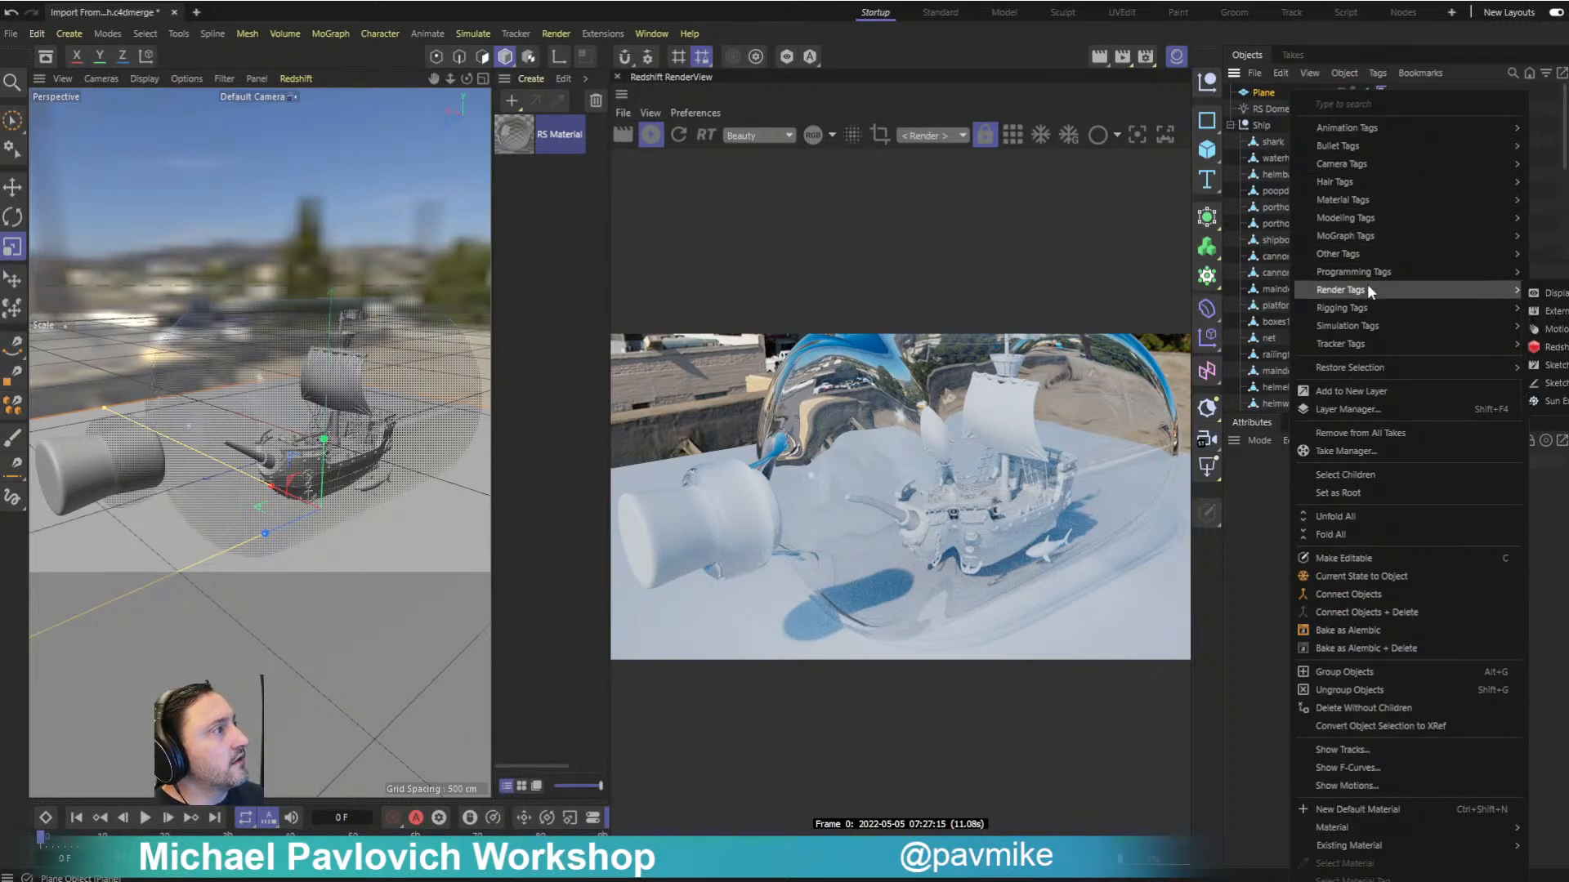
left_click(1552, 347)
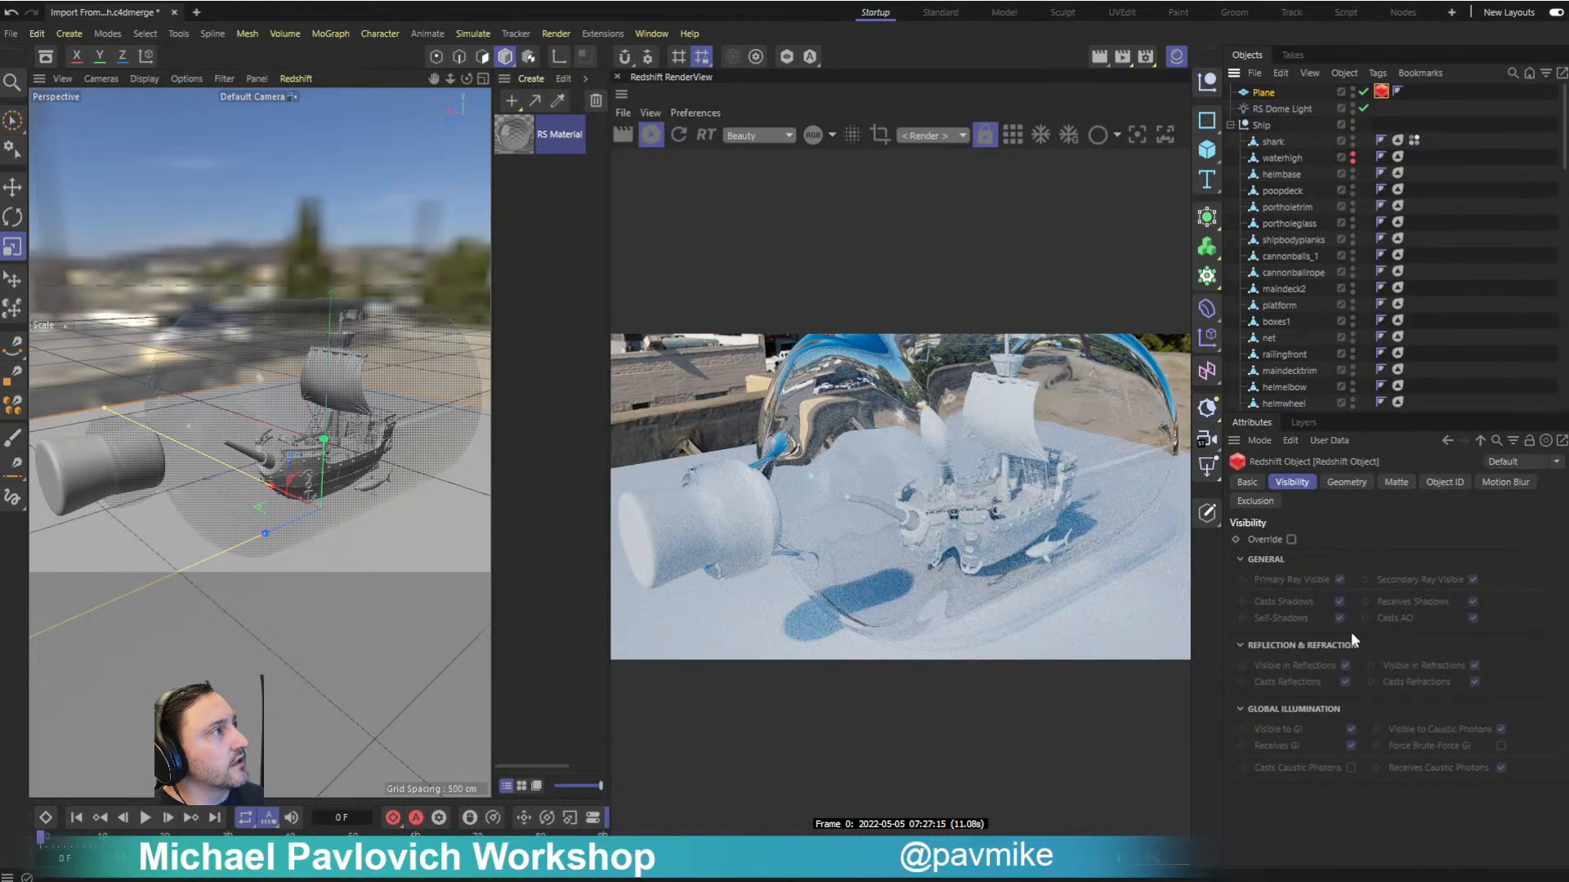
- Override the plane's matte settings, enabling the matte with Show Background and Apply to Secondary Rays, and turn on its matte shadow
left_click(1397, 483)
left_click(1291, 539)
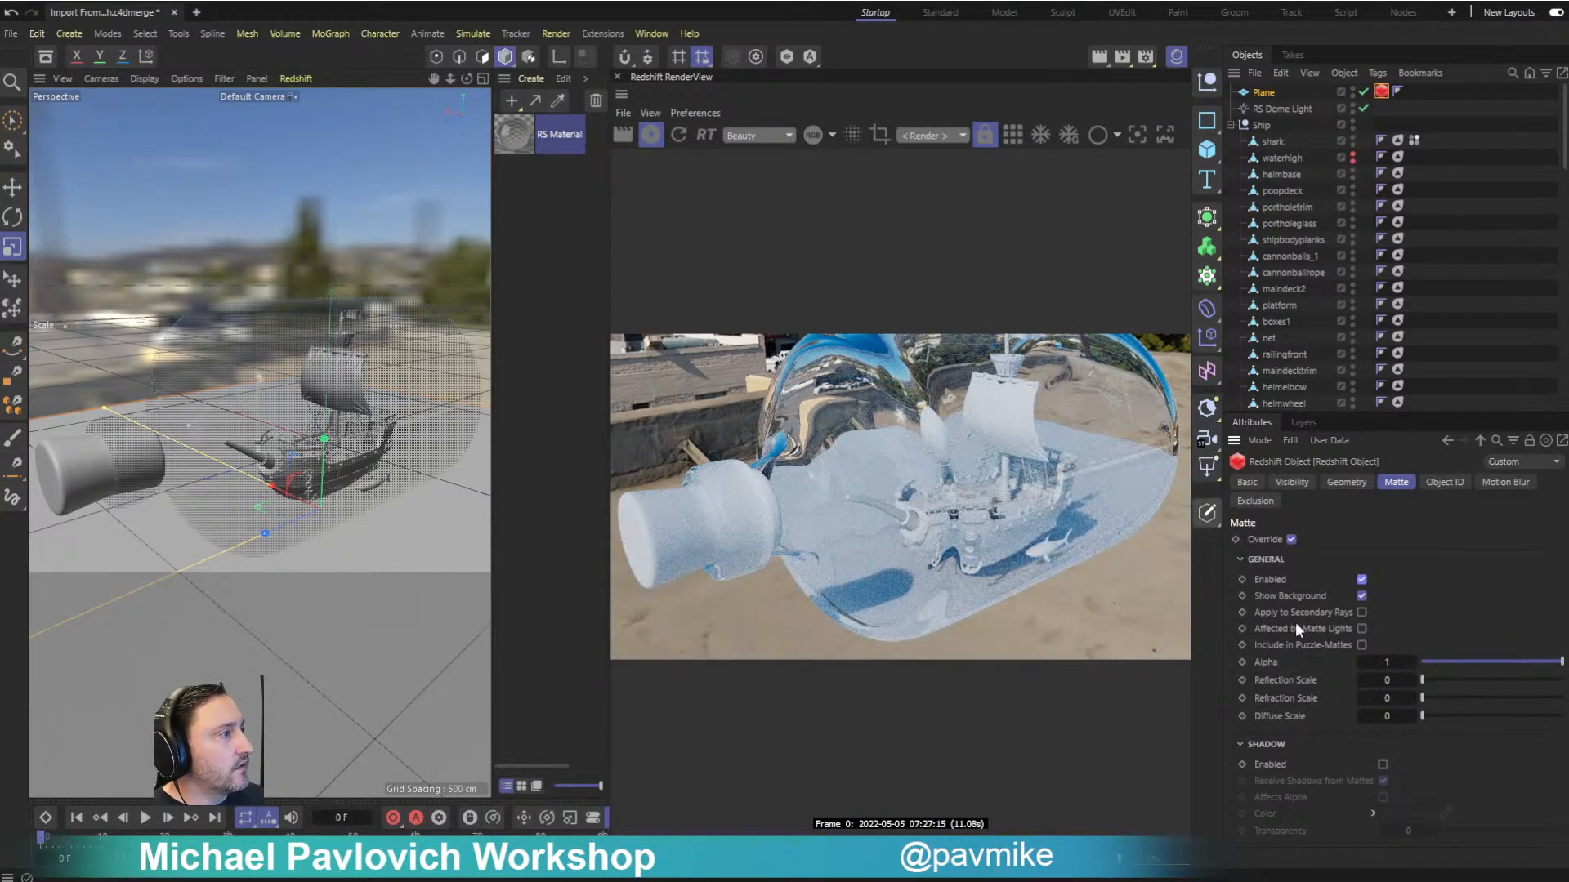
left_click(1383, 764)
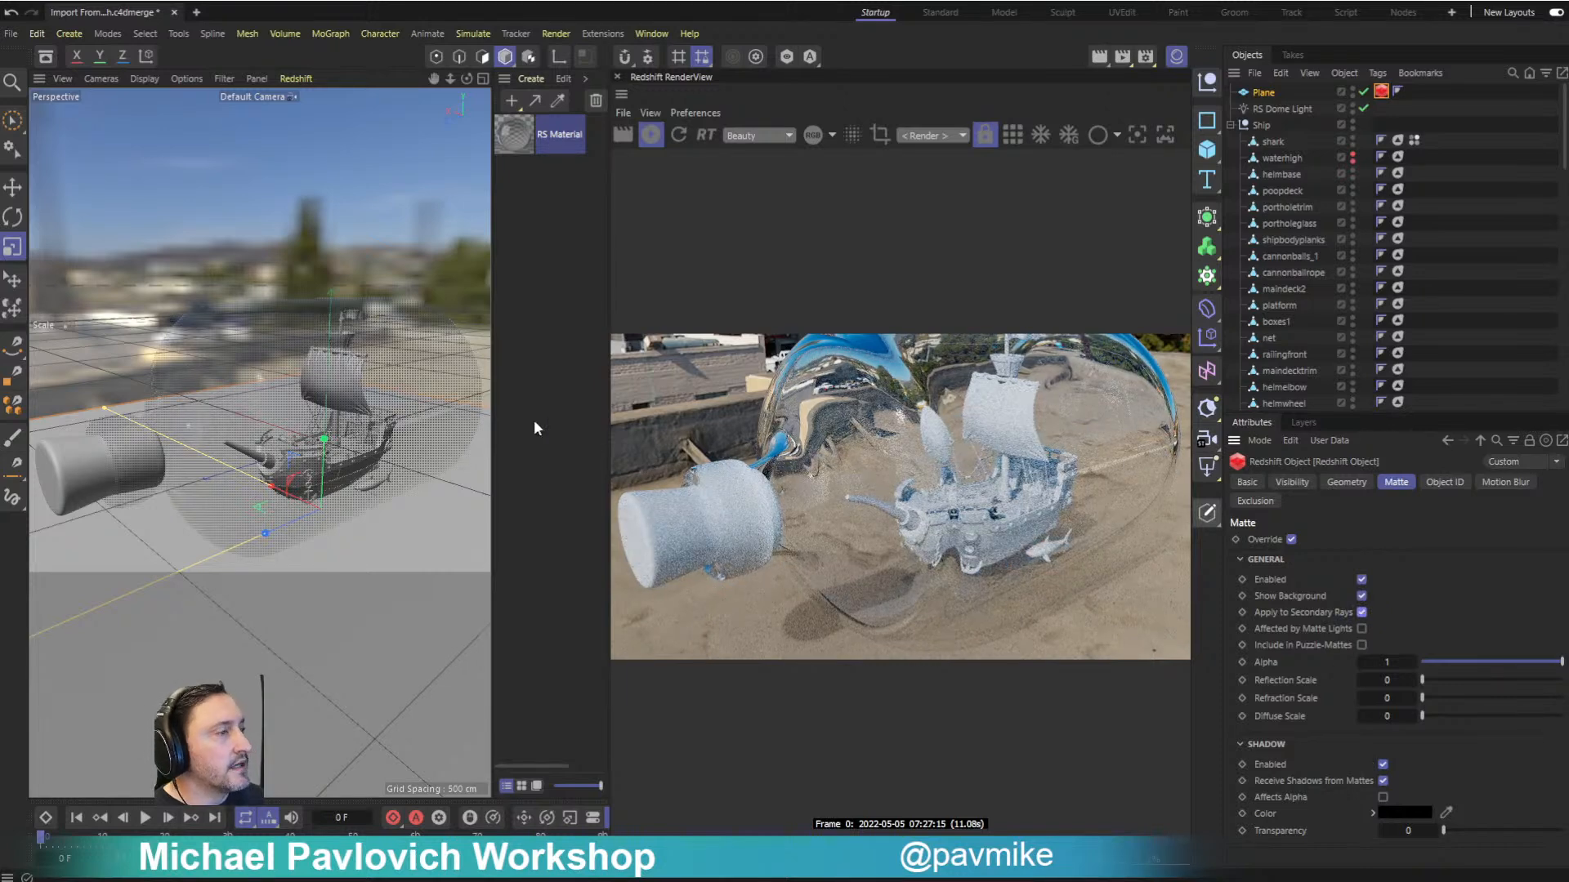
- Rotate the RS Dome Light to reorient the HDR background and lighting around the bottle
left_click(1281, 110)
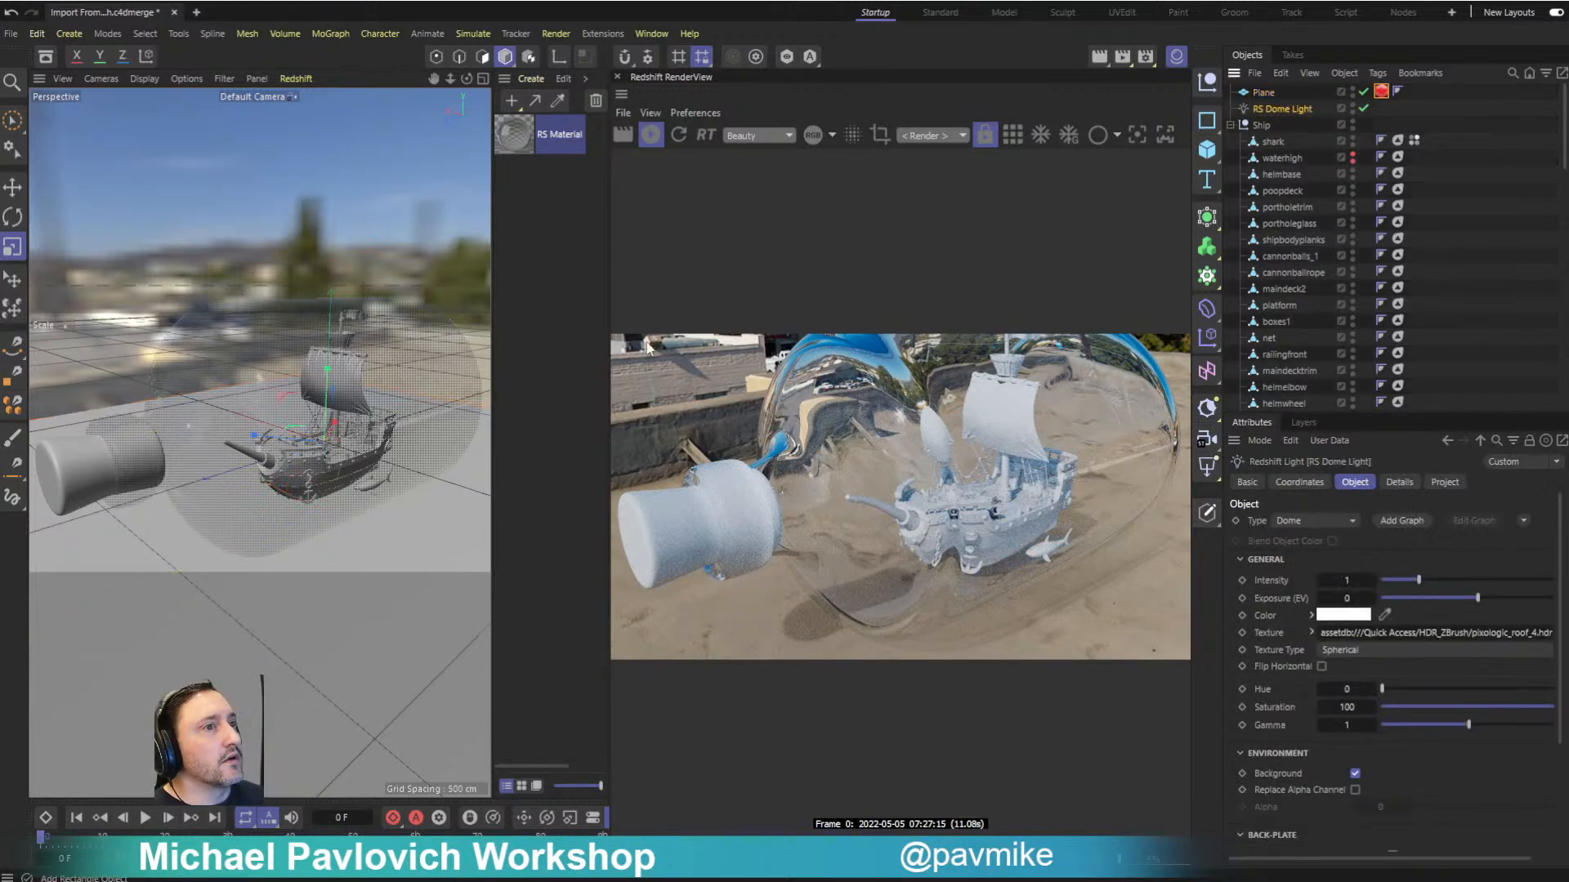
key("w")
key("r")
mouse_move(303, 463)
left_mouse_down()
mouse_move(360, 466)
mouse_move(286, 483)
mouse_move(301, 477)
left_mouse_up()
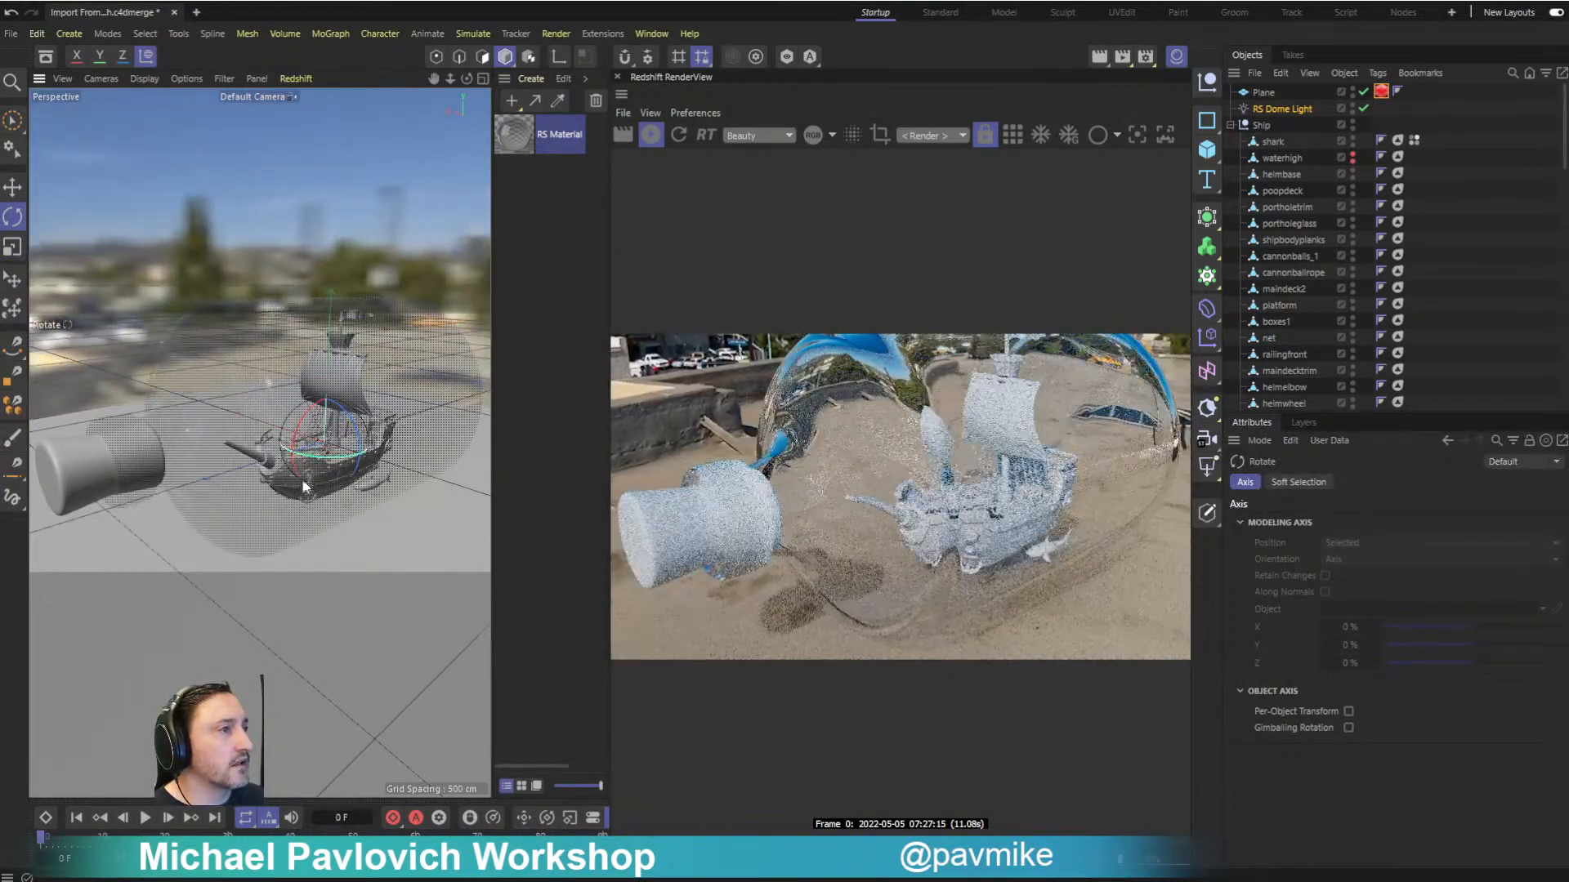
- Search the asset library for "cork" and apply the Cork material to the bottle's stopper
left_click(46, 57)
left_click(74, 135)
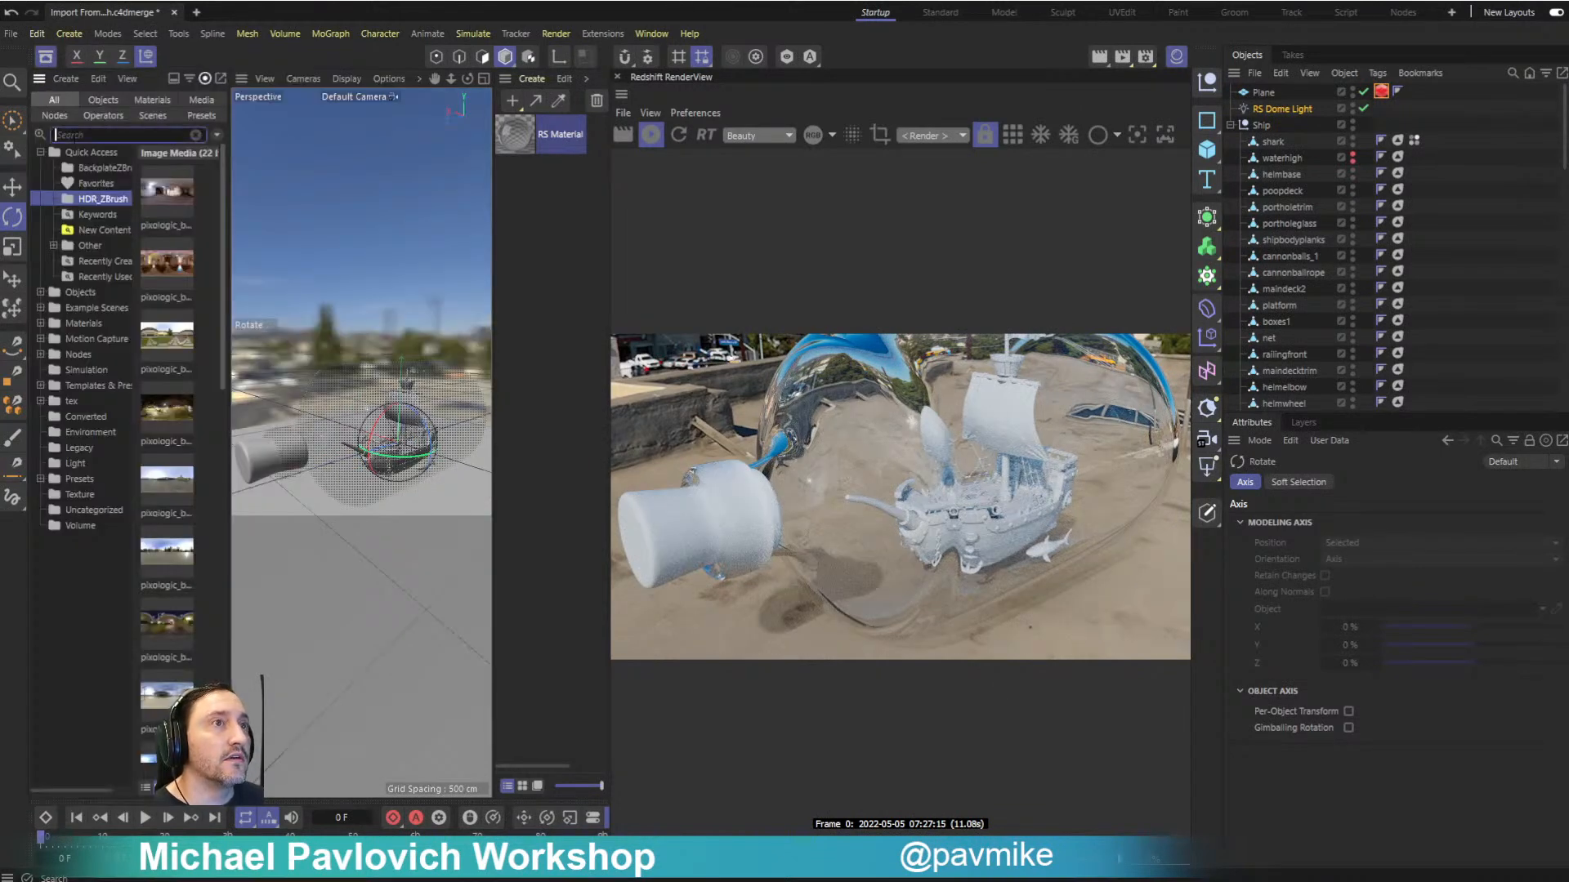
type("cork")
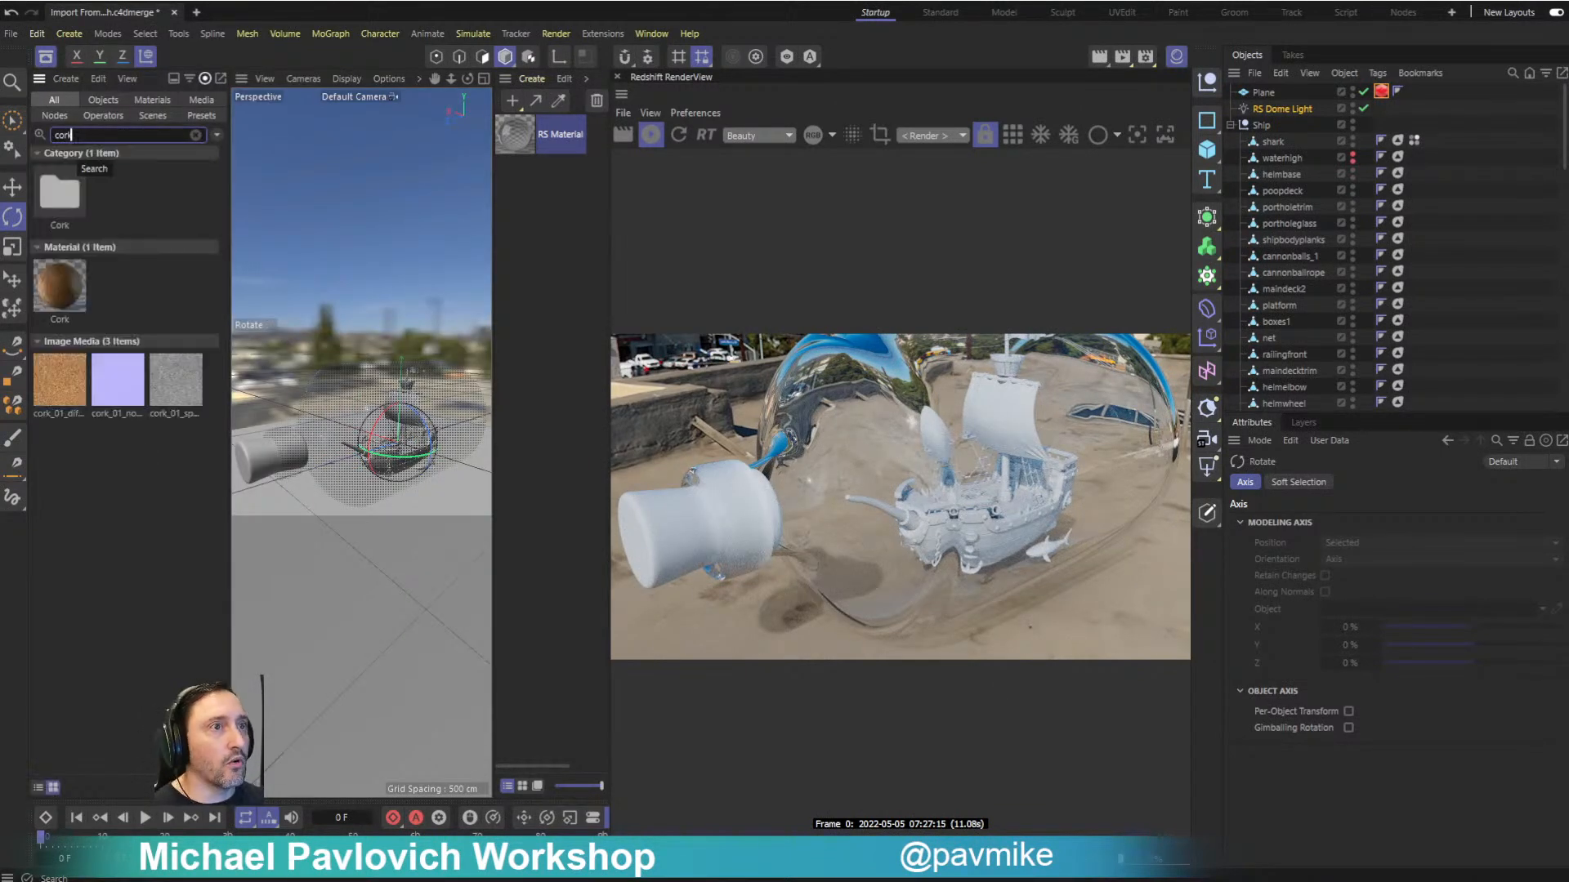
left_click_drag(63, 286, 256, 472)
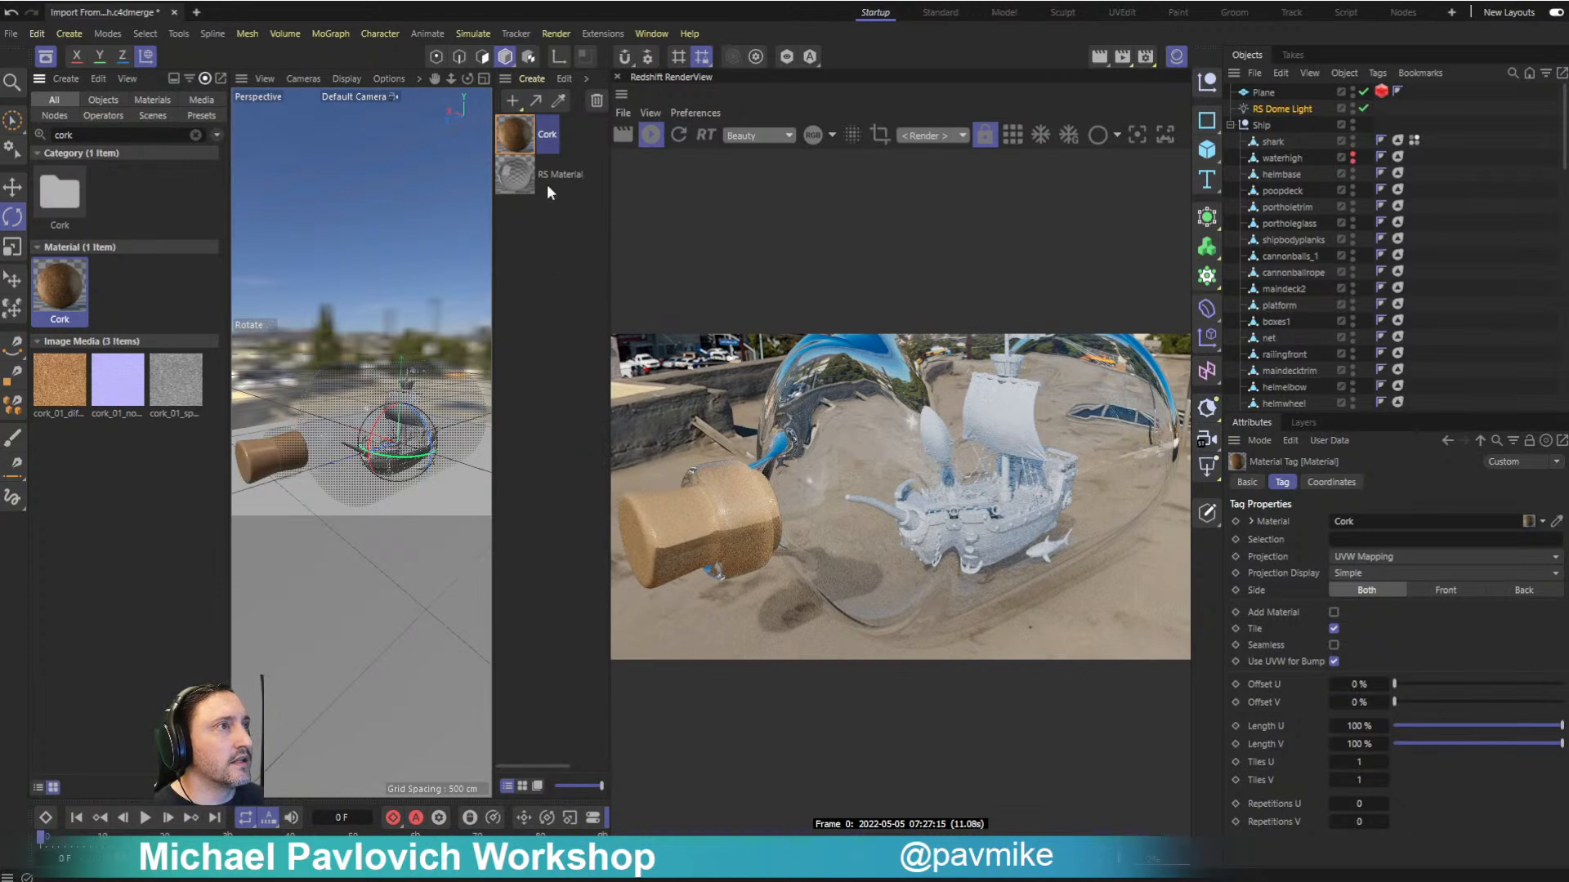
- Check the Cork material's channels, and convert the material to a Redshift version while keeping the original
double_click(527, 129)
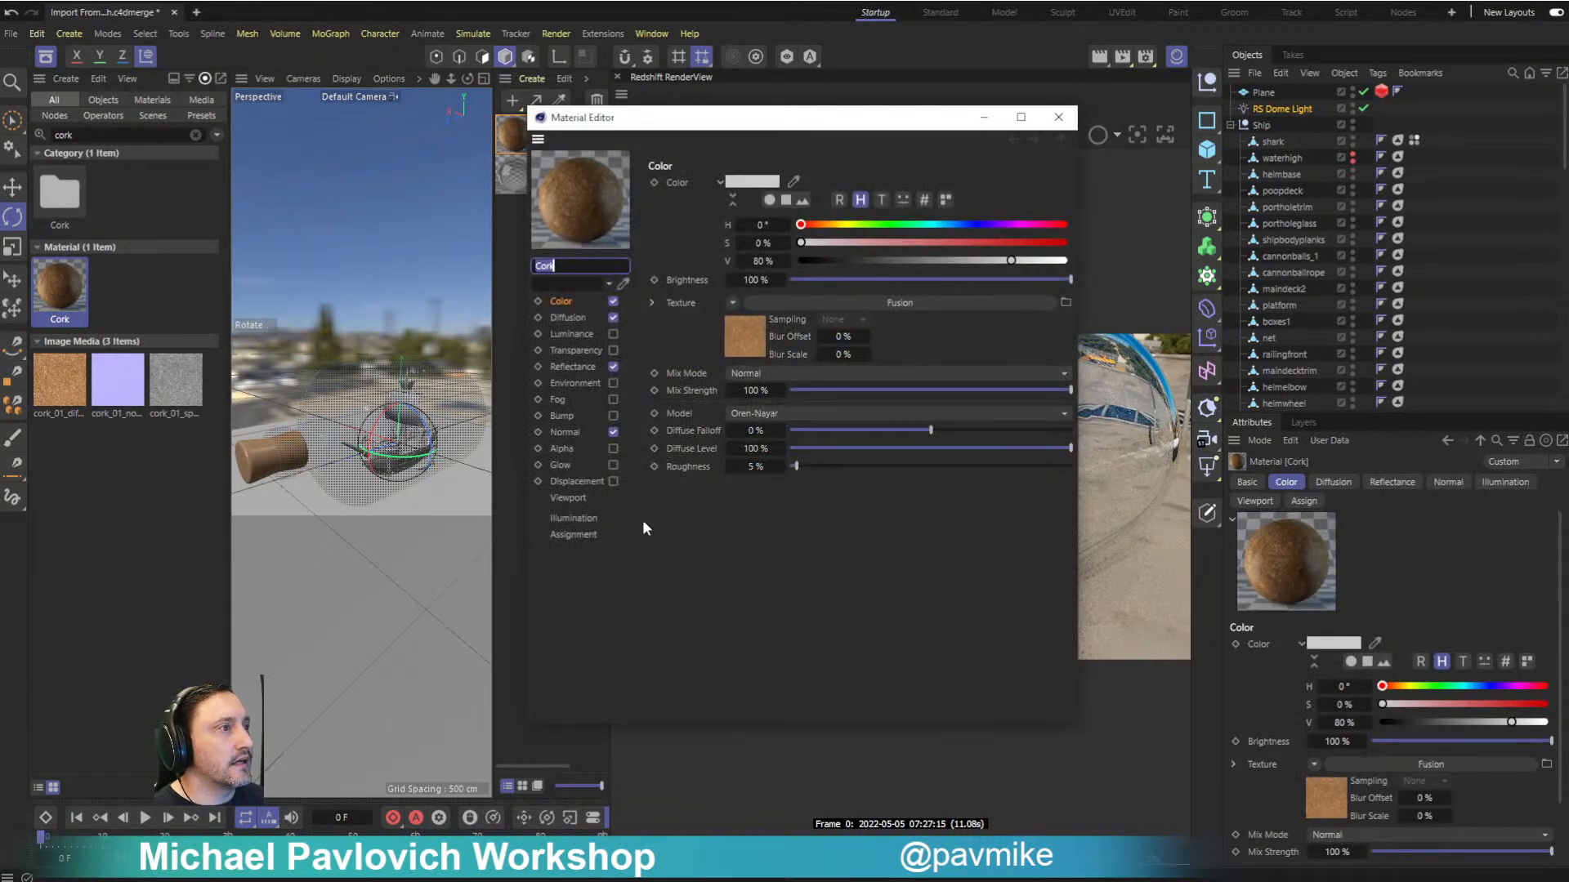
left_click(1058, 117)
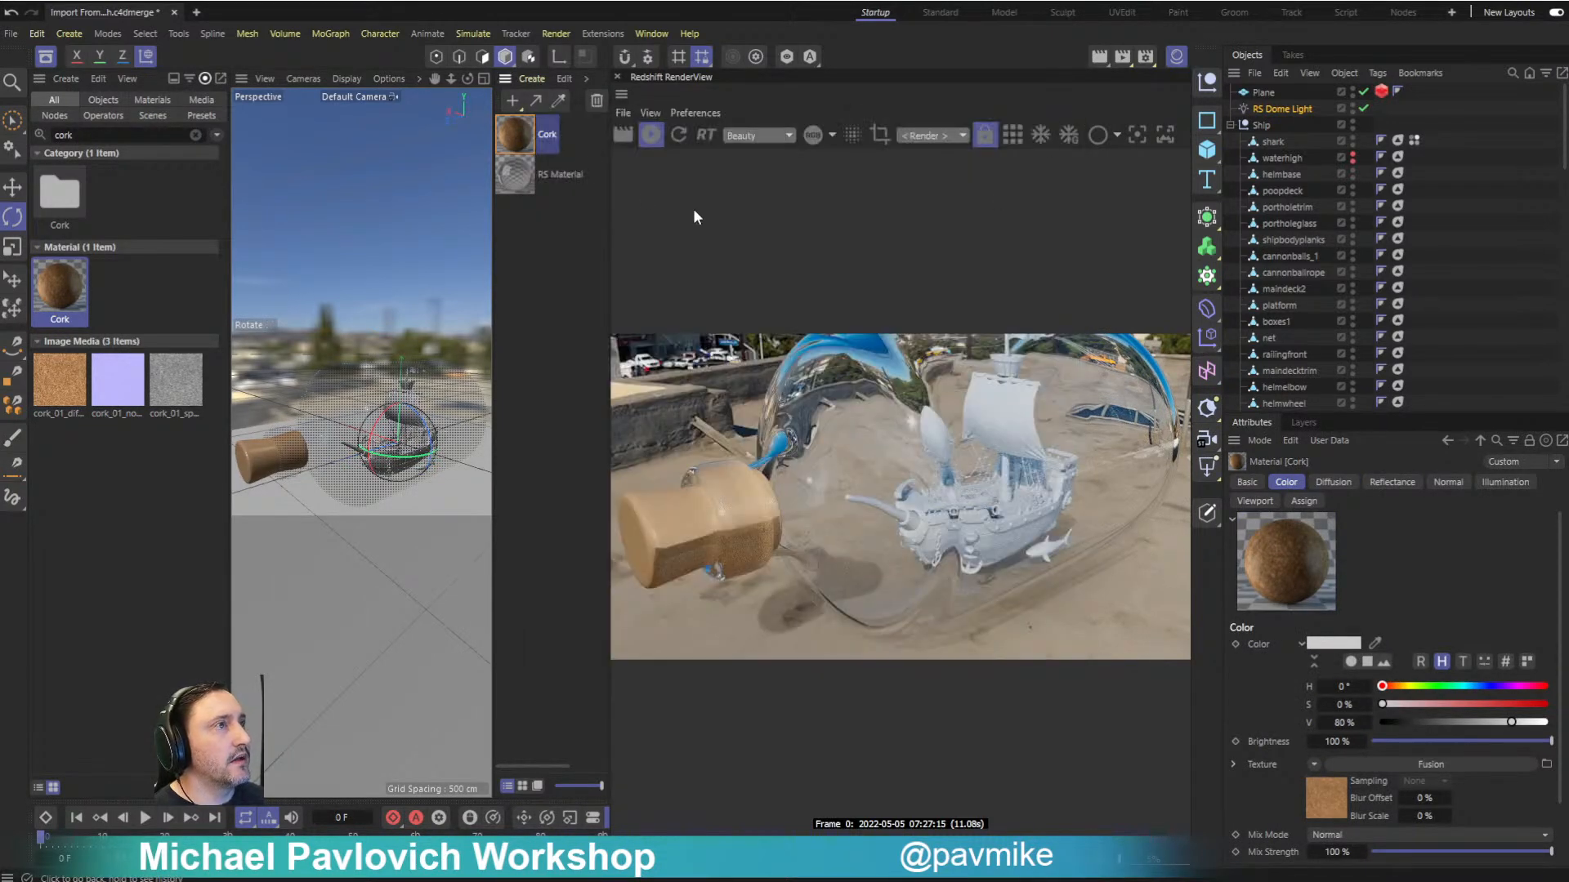
left_click(587, 78)
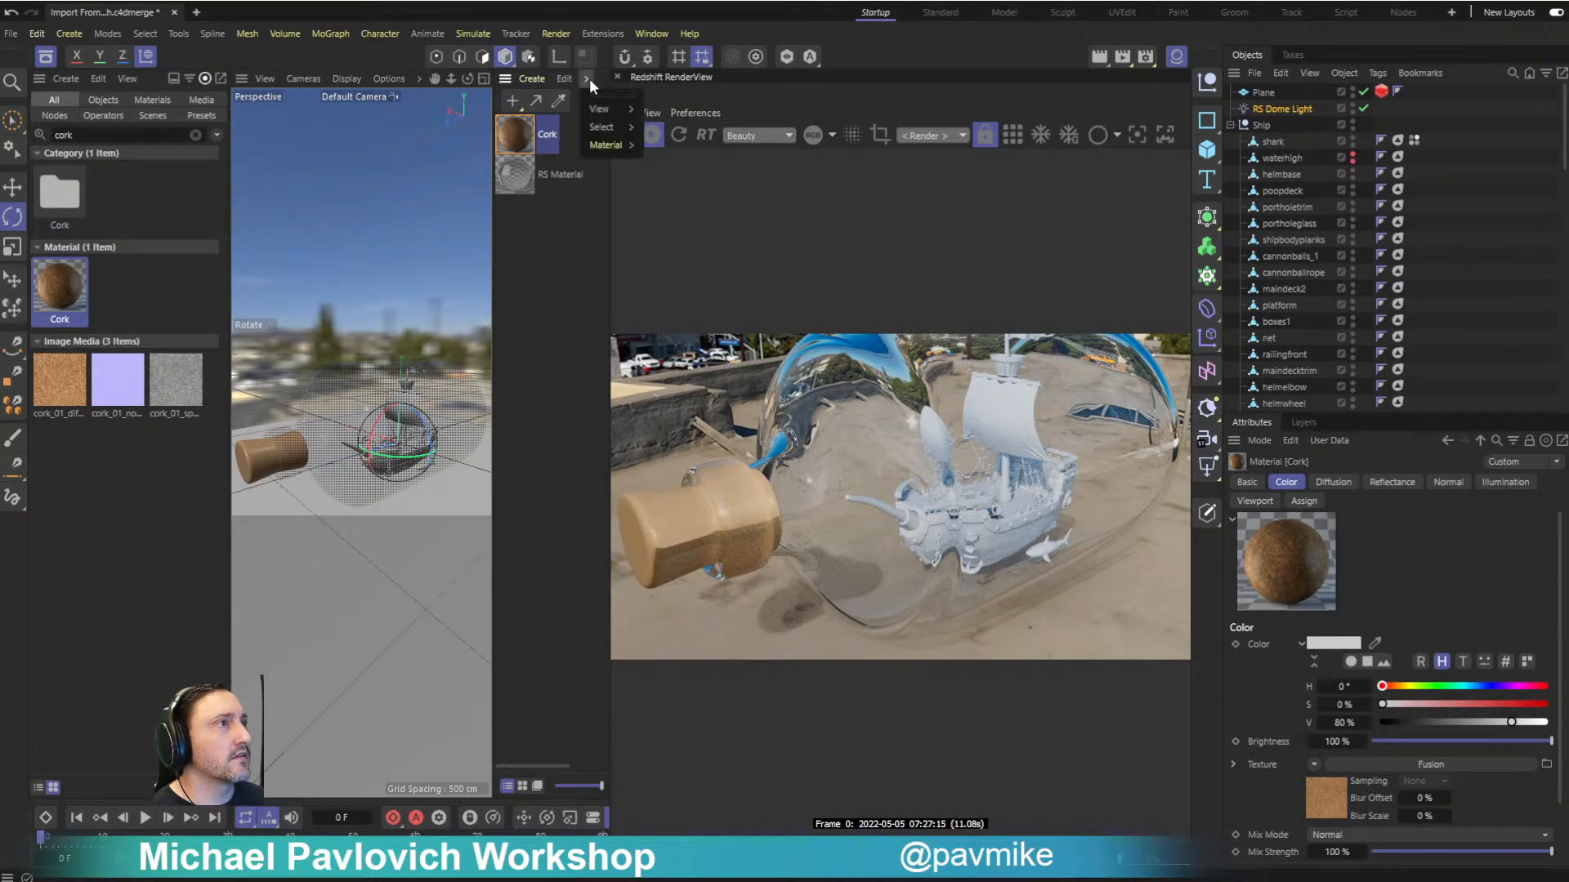
mouse_move(605, 145)
mouse_move(689, 233)
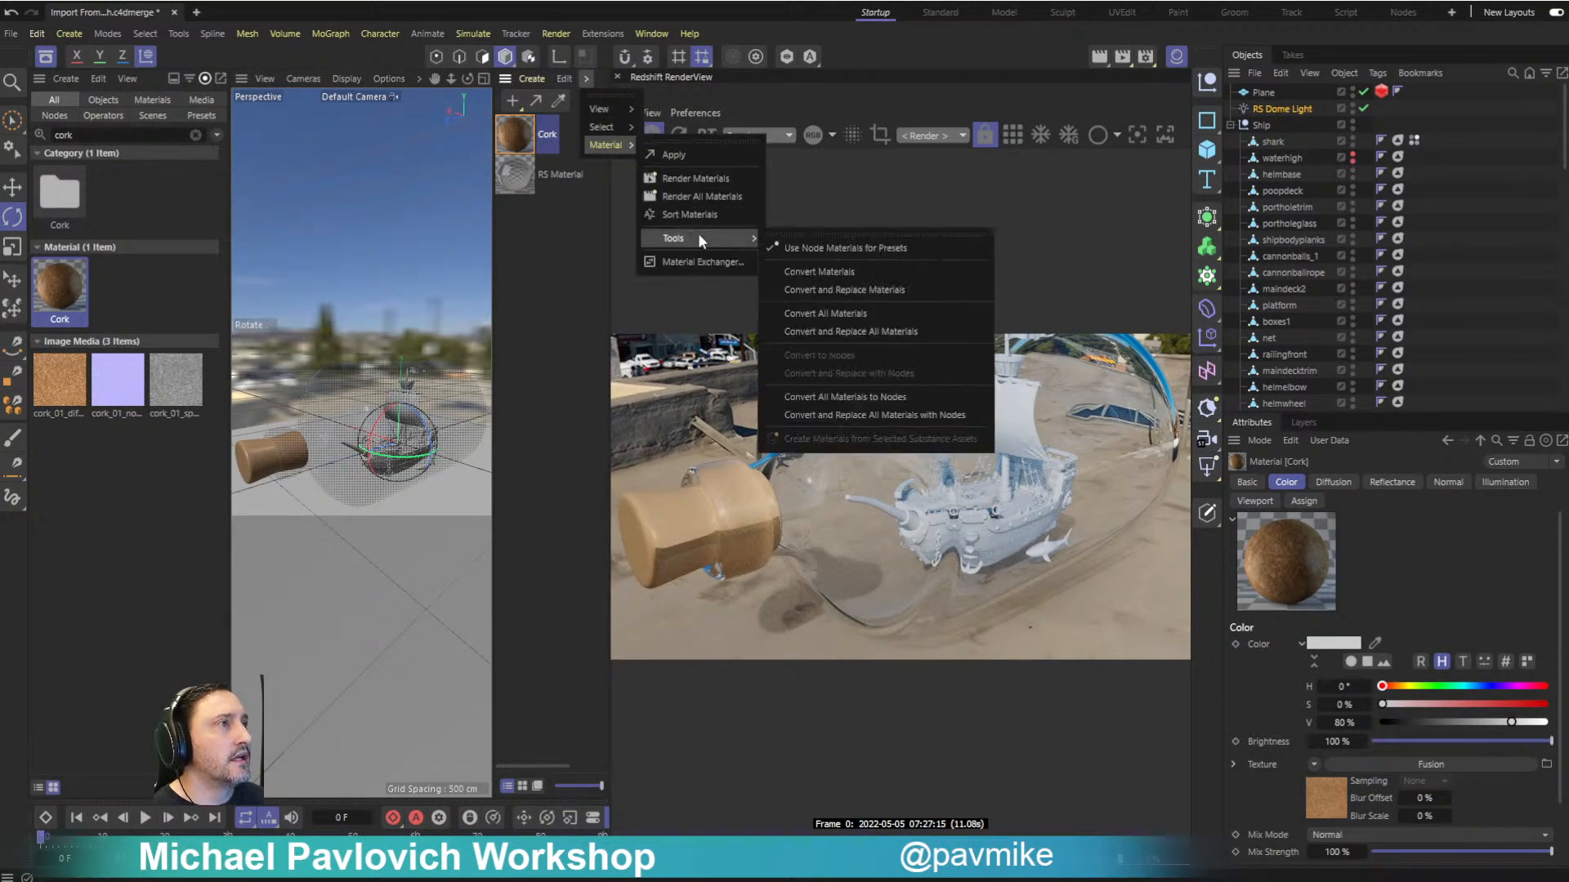
left_click(799, 267)
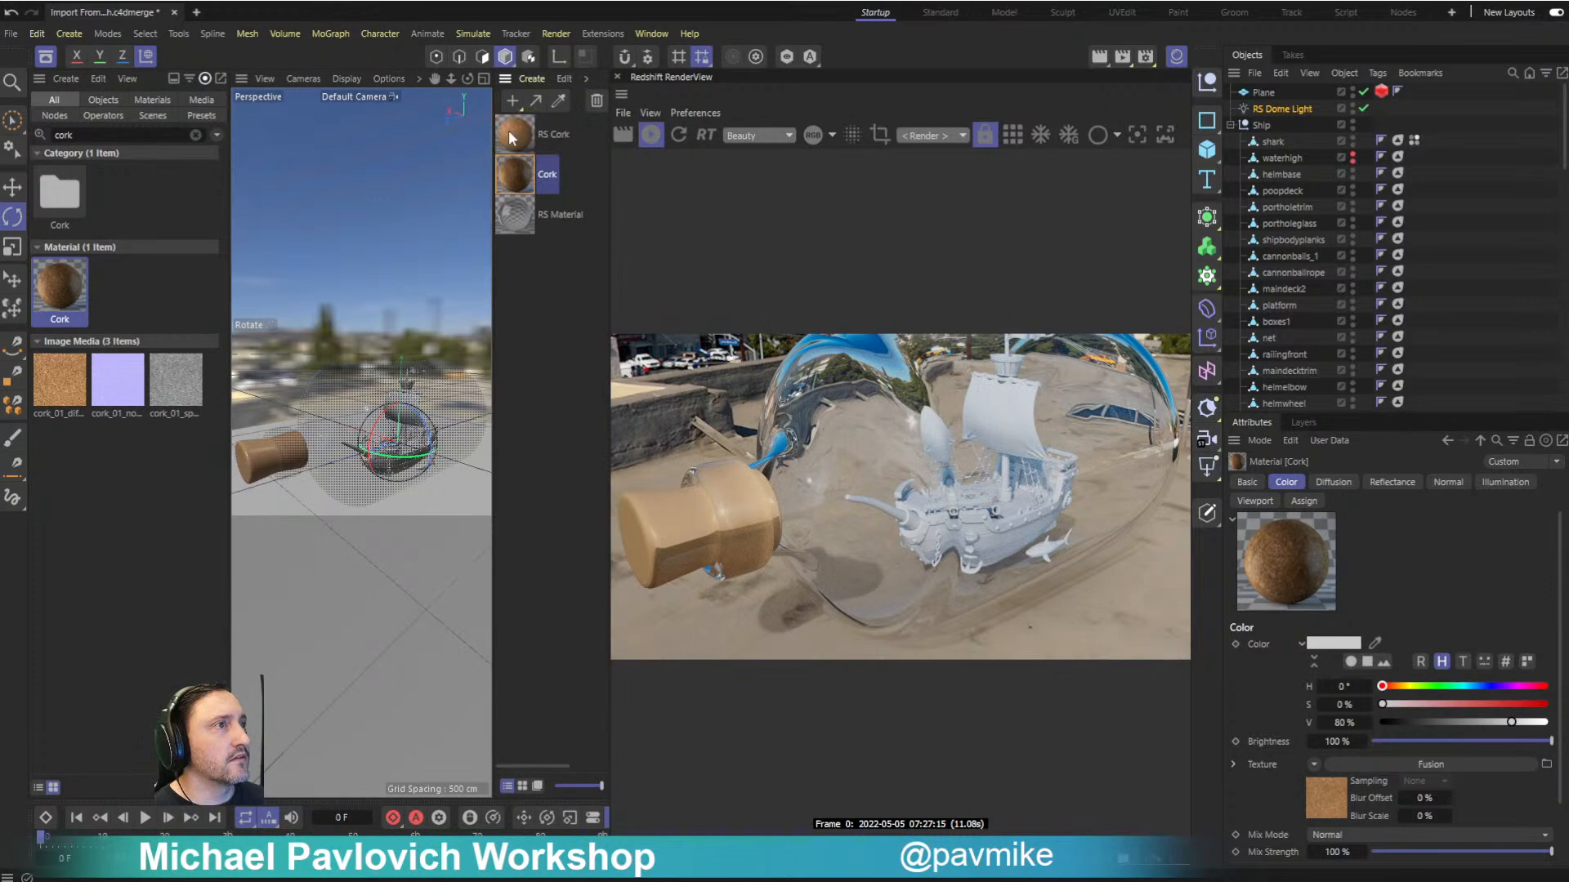
- Apply the RS Cork material to the stopper and remove the original Cork material tag from the cork object
left_click_drag(515, 137, 266, 452)
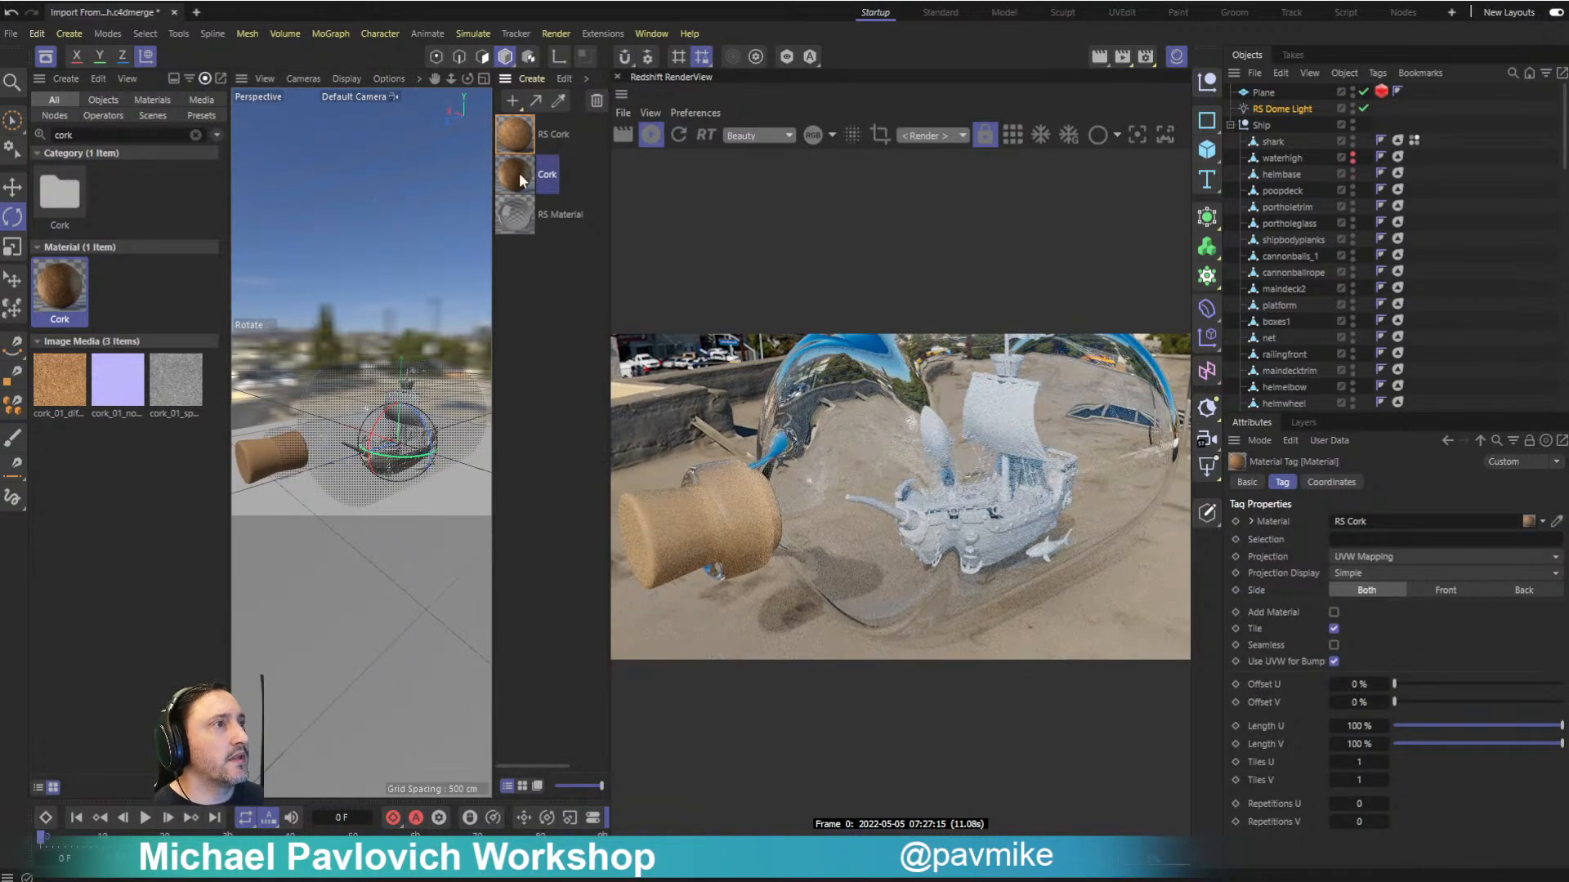
scroll(1389, 163, "down", 10)
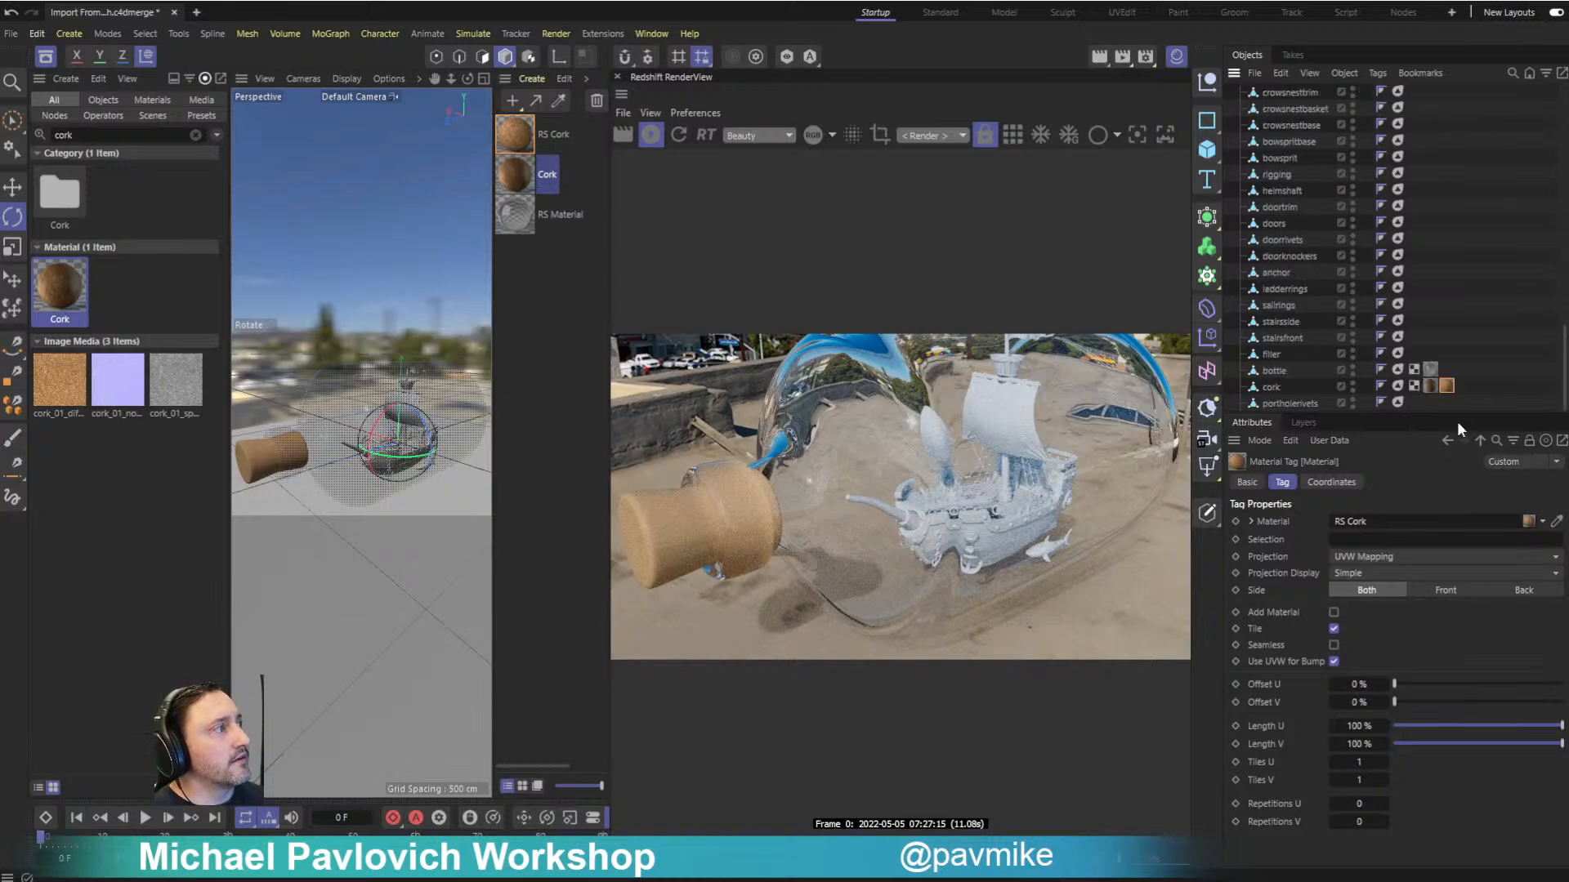
key("Delete")
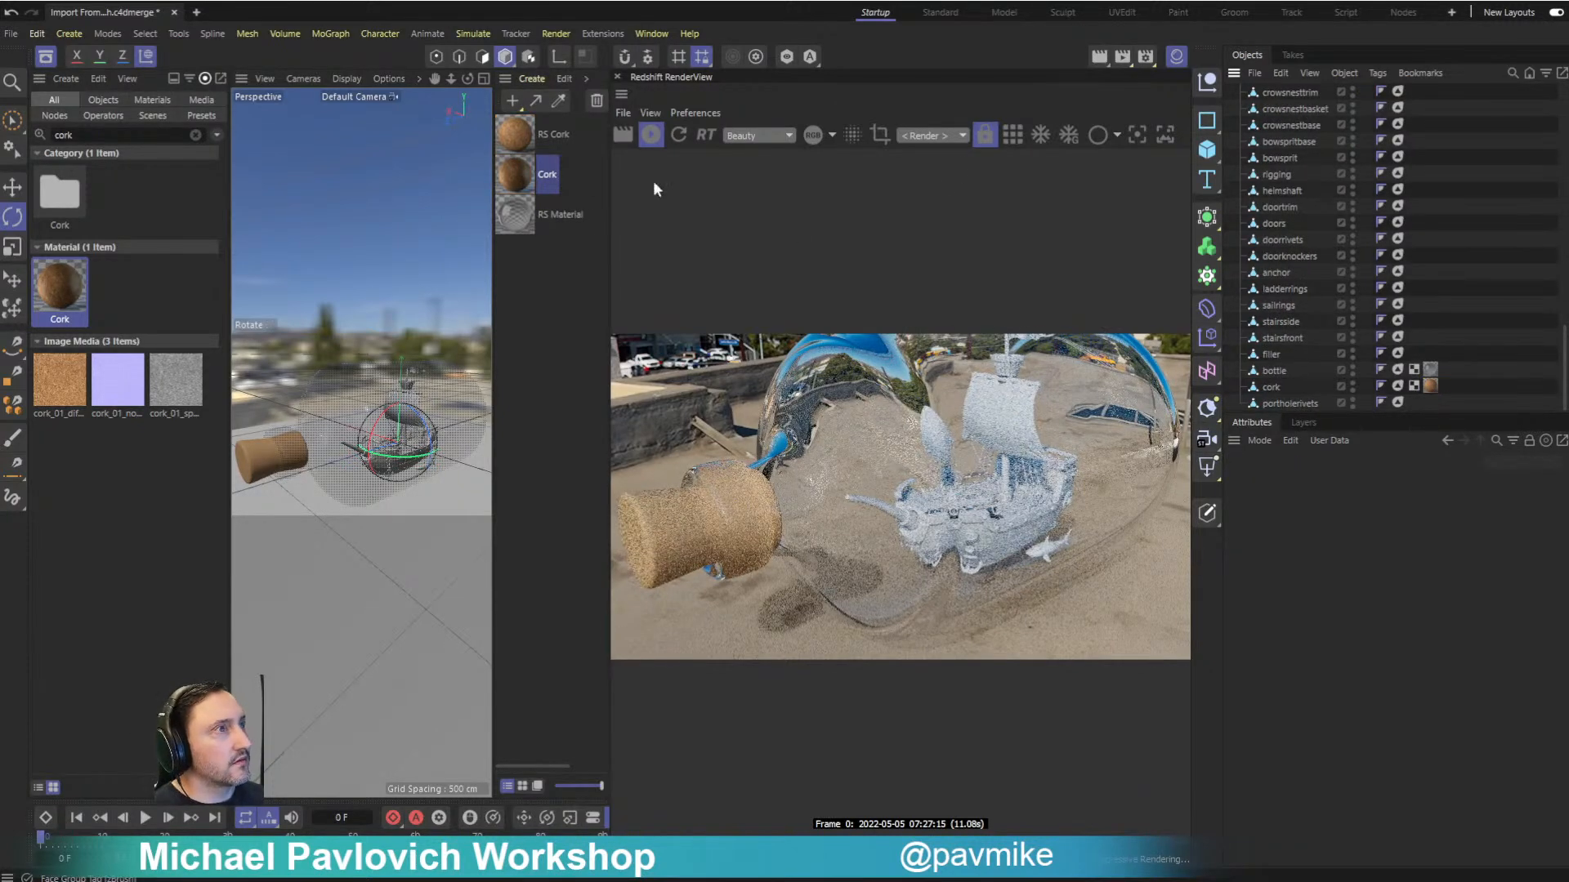
- Check the original Cork material once more and delete it from the scene's materials
double_click(526, 177)
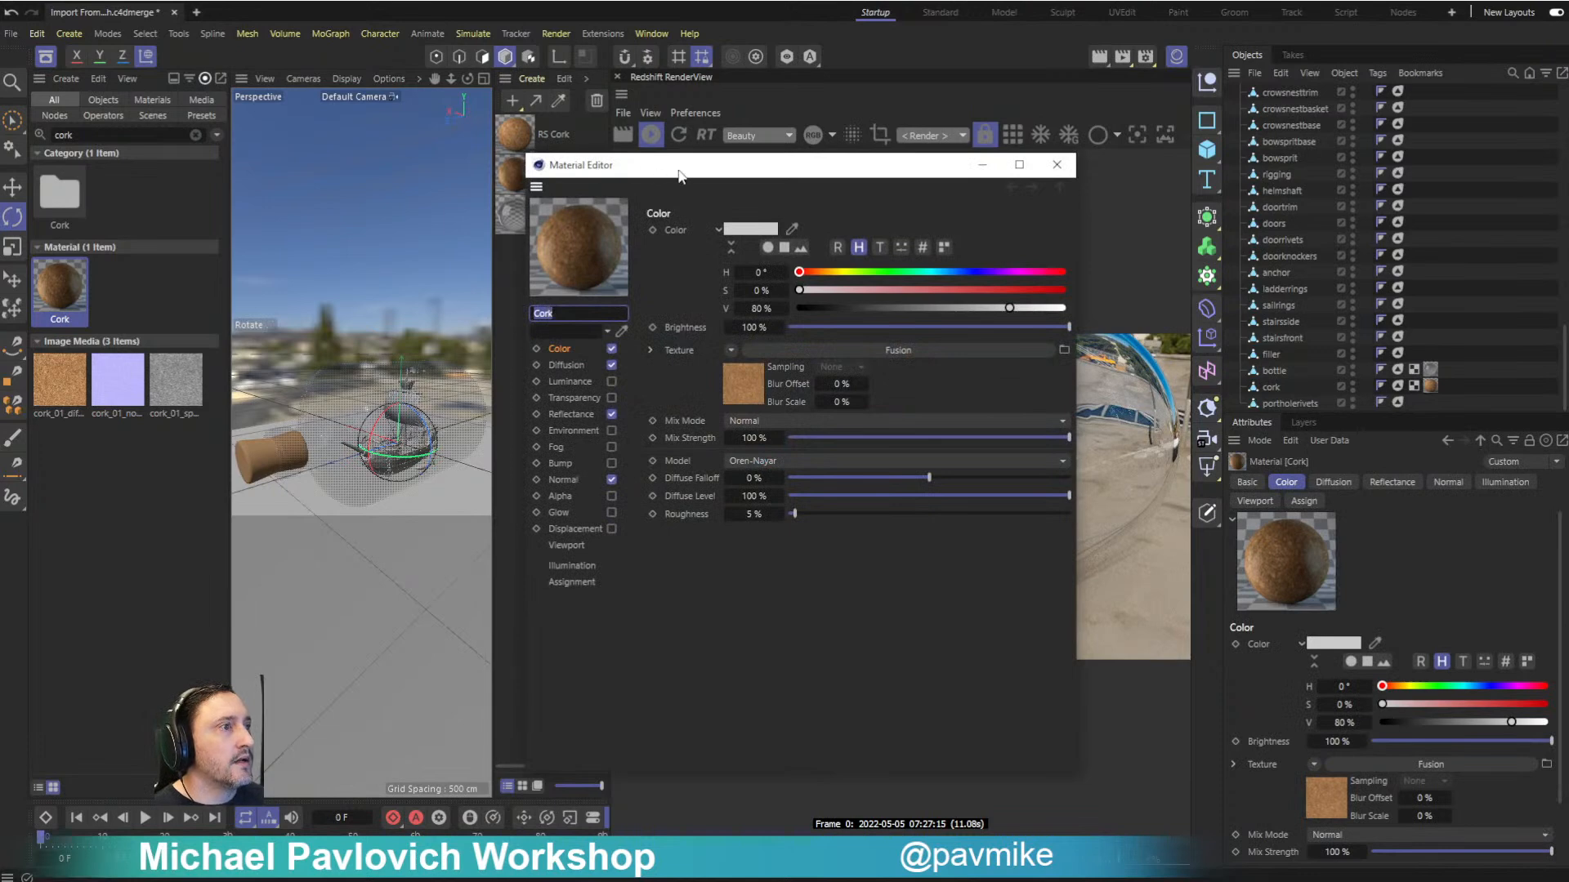
left_click_drag(676, 177, 16, 258)
left_click(393, 246)
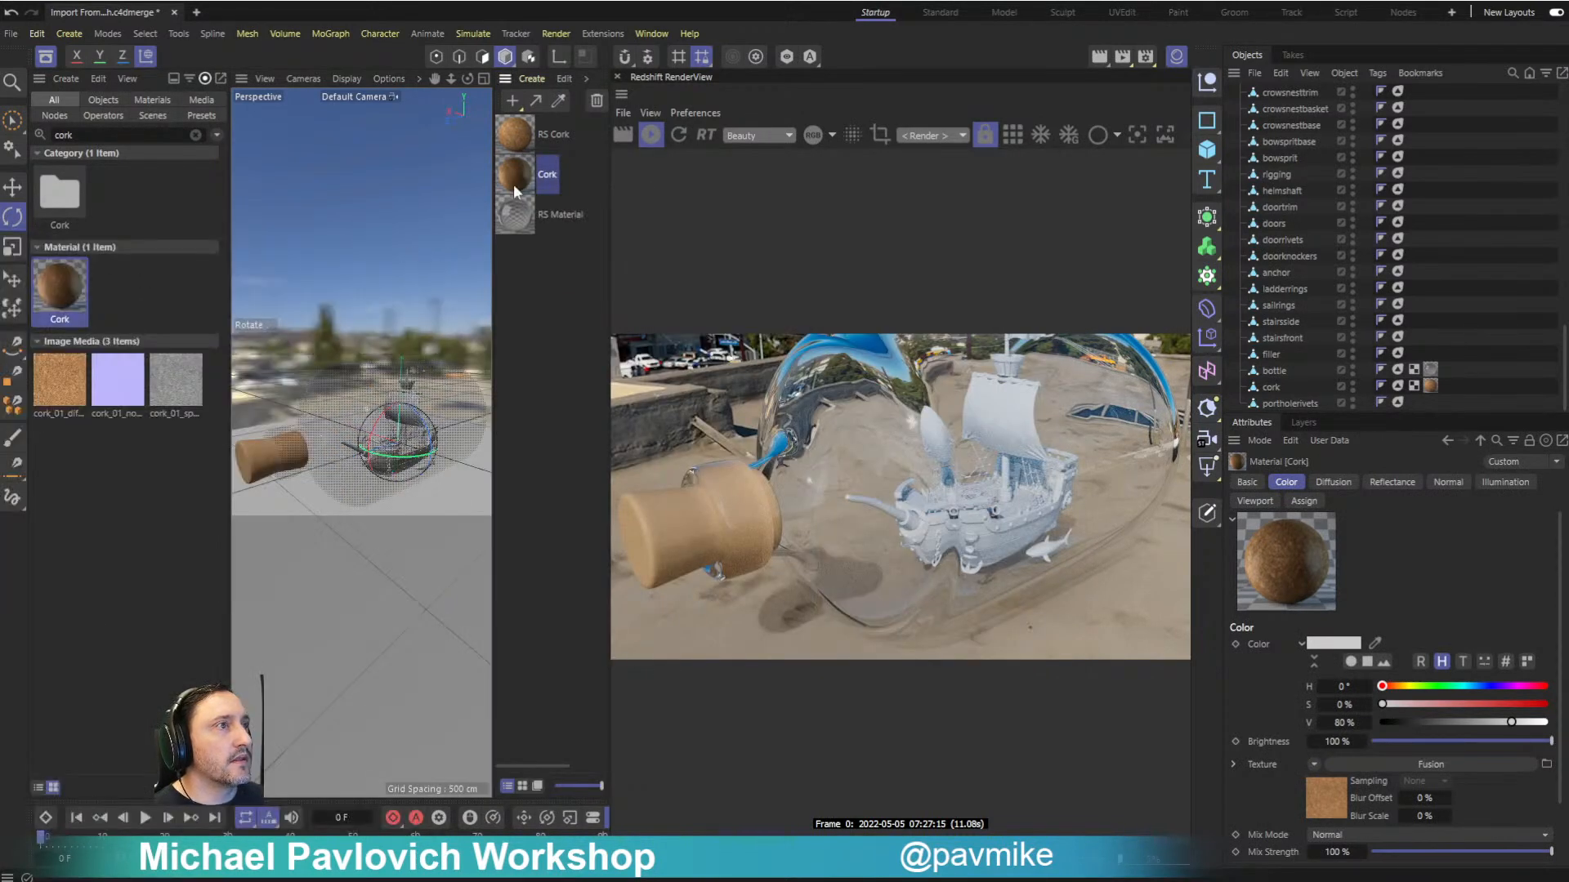
right_click(537, 174)
left_click(578, 602)
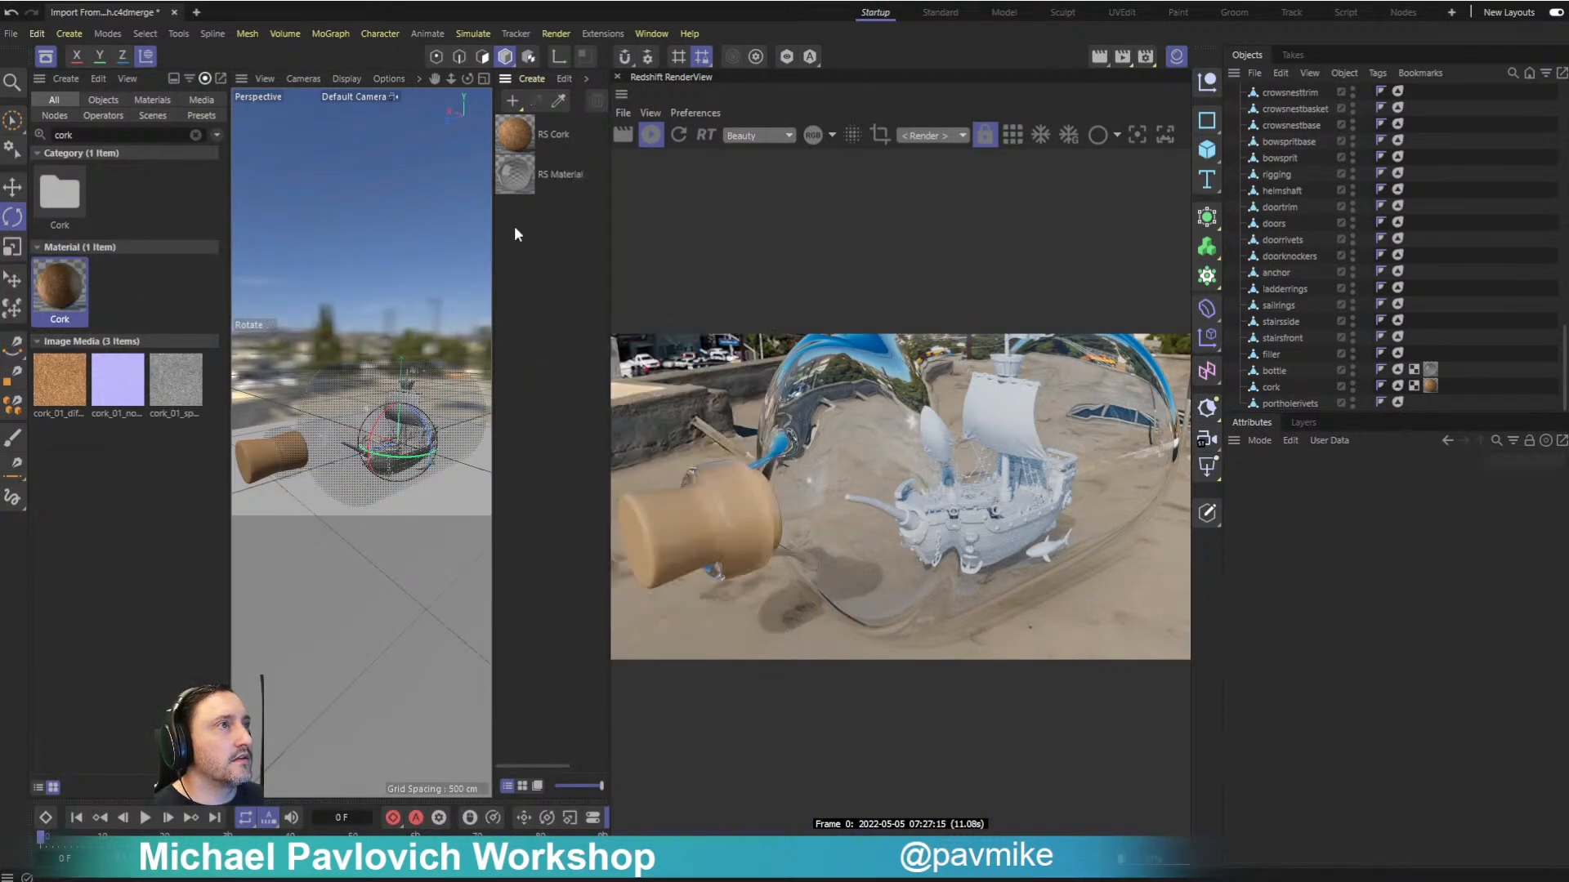
- Open the RS Cork shader graph and examine its Diffuse C4D Shader and Diffuse texture nodes
double_click(514, 136)
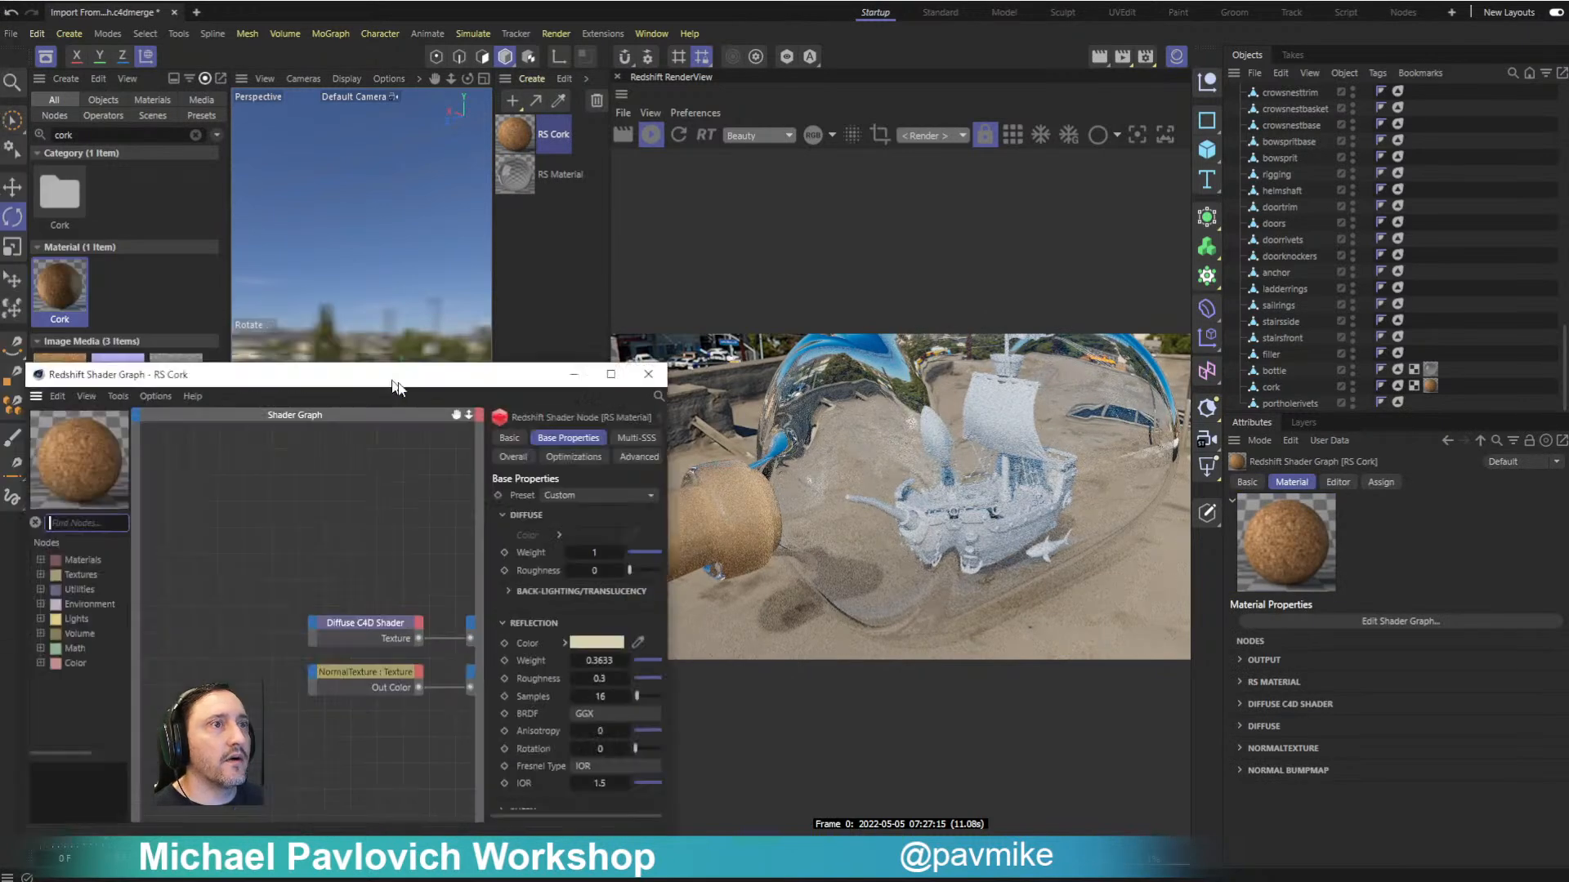
left_click_drag(407, 338, 381, 351)
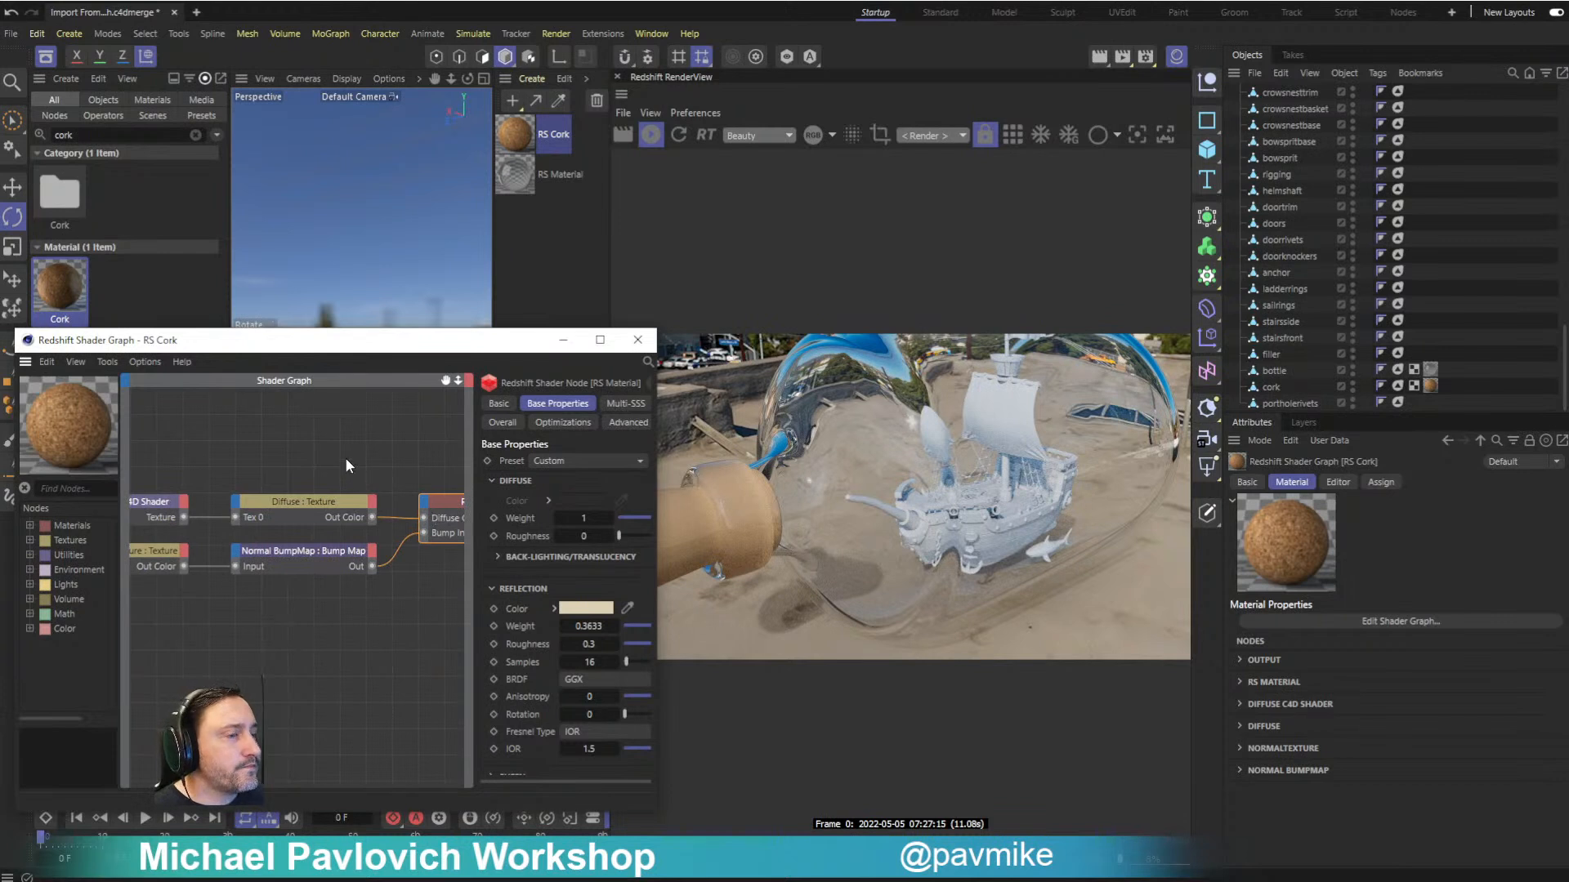
mouse_move(330, 448)
middle_mouse_down("alt")
mouse_move(379, 476)
mouse_move(246, 490)
mouse_move(339, 466)
middle_mouse_up("alt")
scroll(307, 463, "down", 2)
left_click_drag(478, 331, 391, 351)
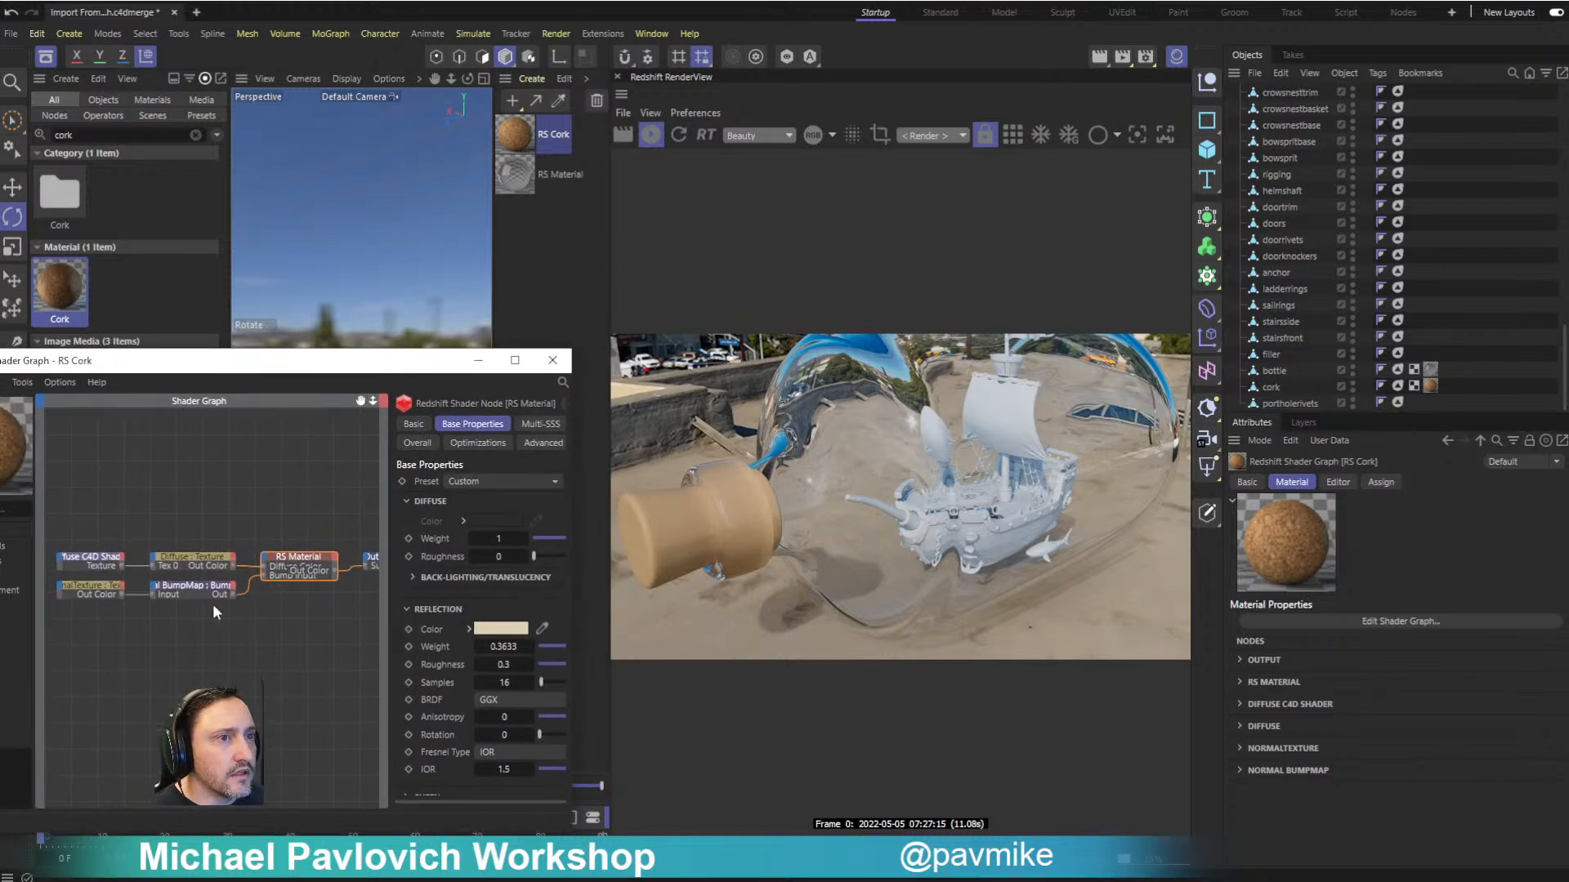
left_click(97, 557)
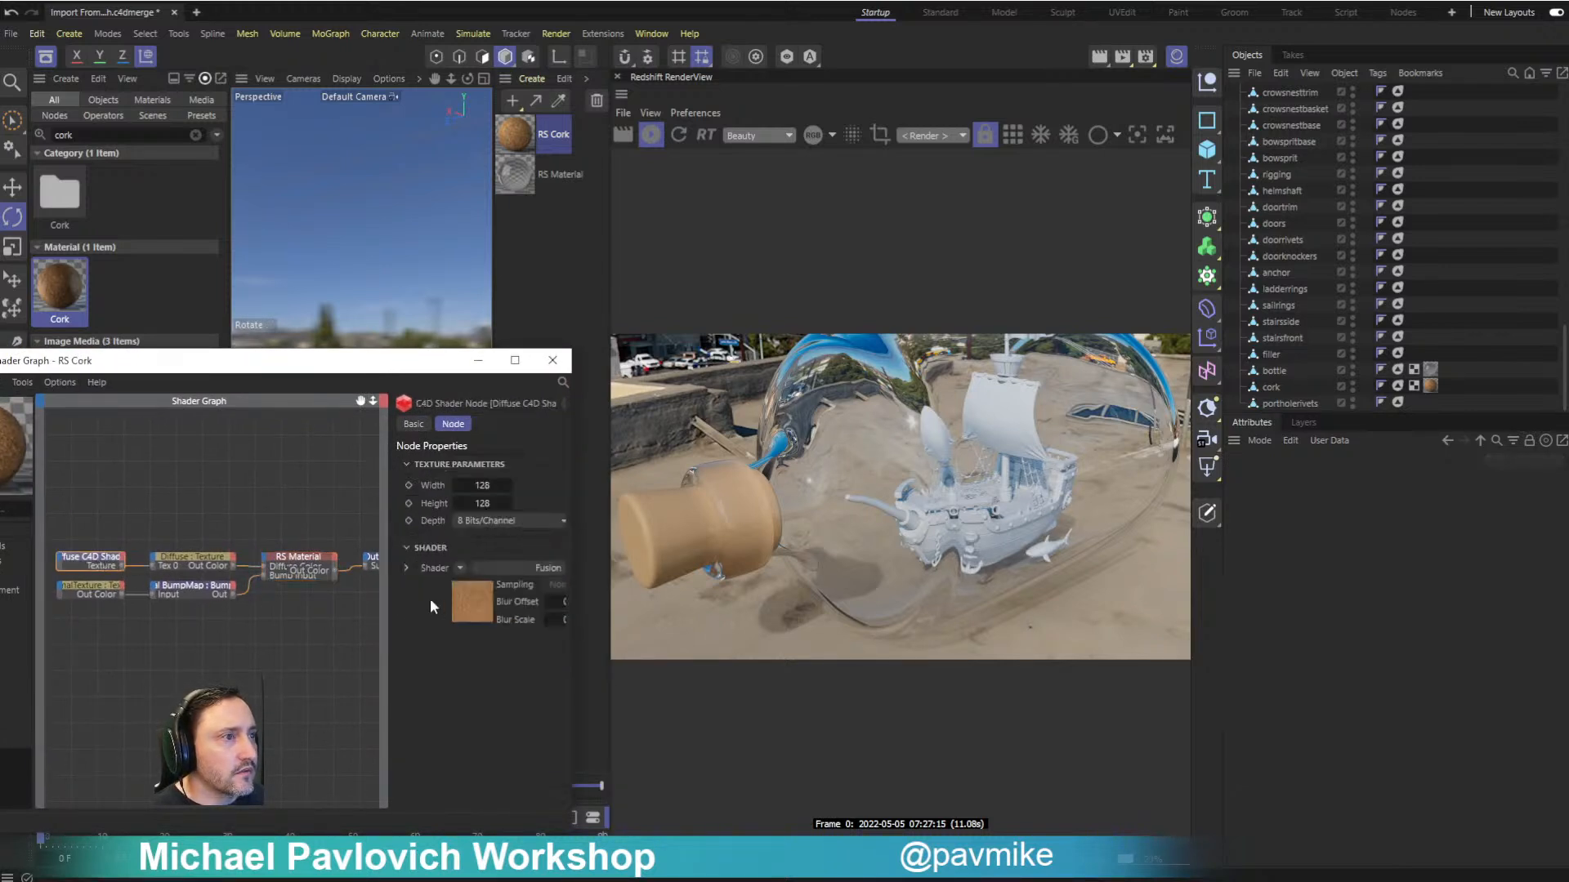
left_click(188, 557)
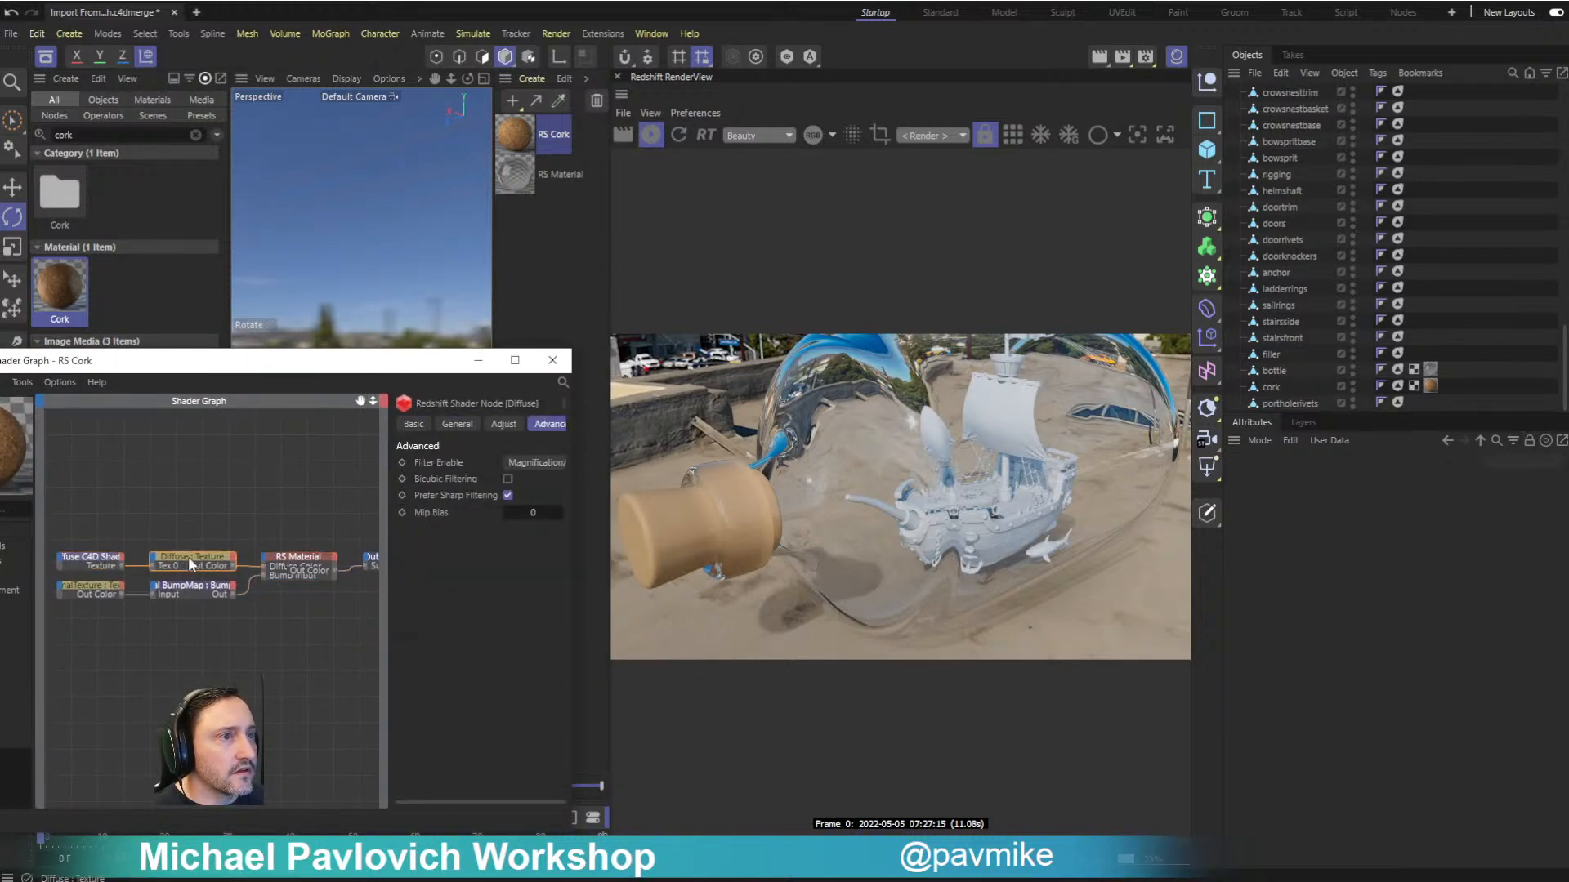
left_click(83, 557)
left_click_drag(571, 600, 703, 608)
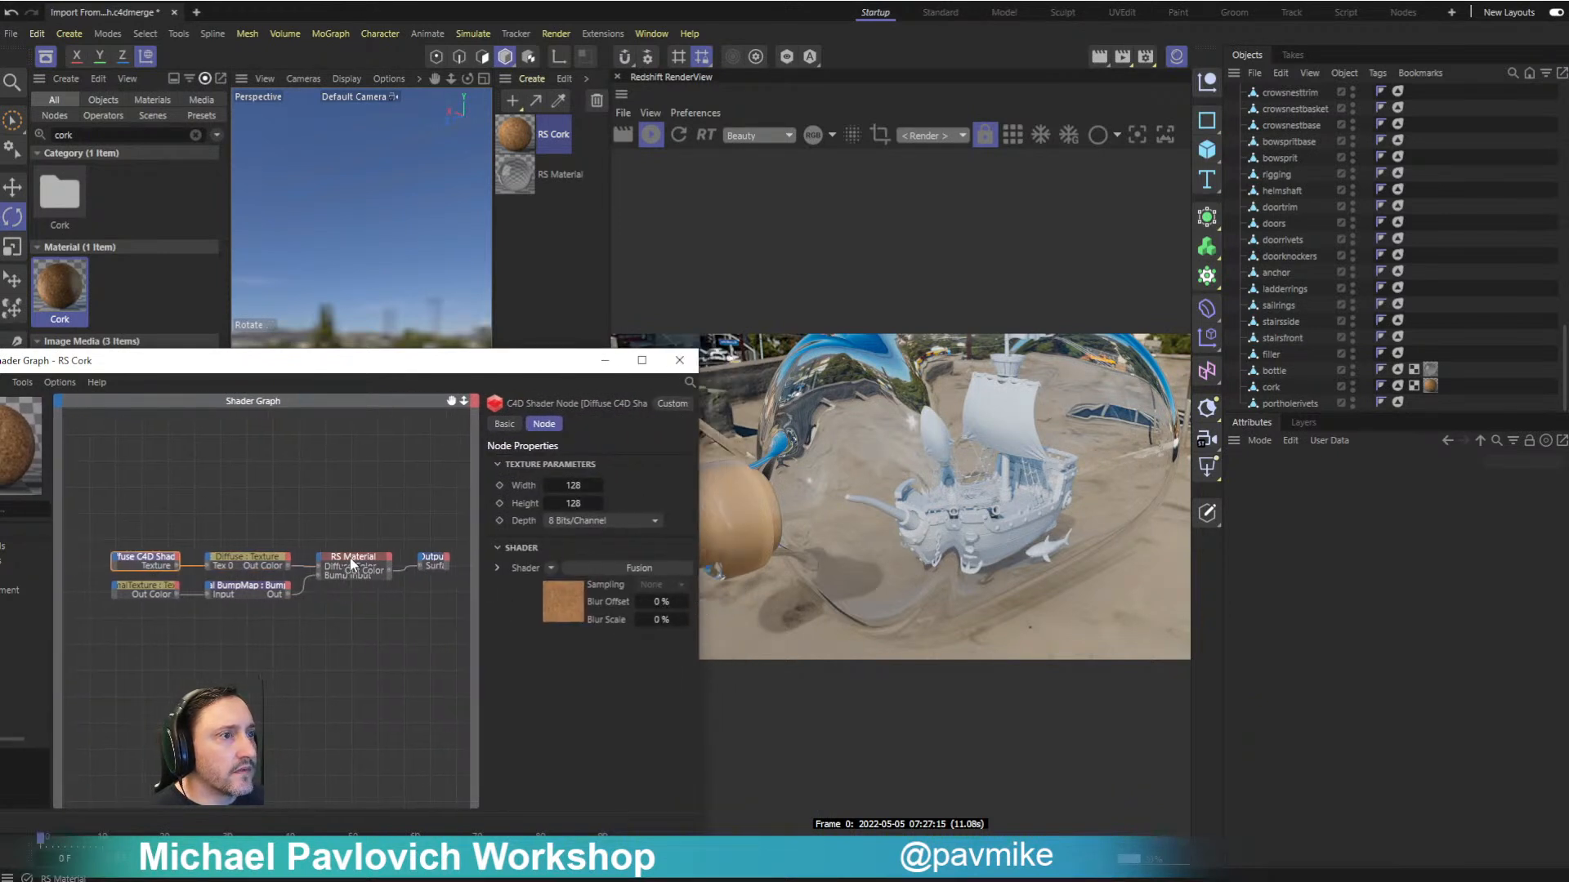
- Examine the cork's normal texture and RS Material node settings, and compare them with the glass material's base properties
left_click(144, 588)
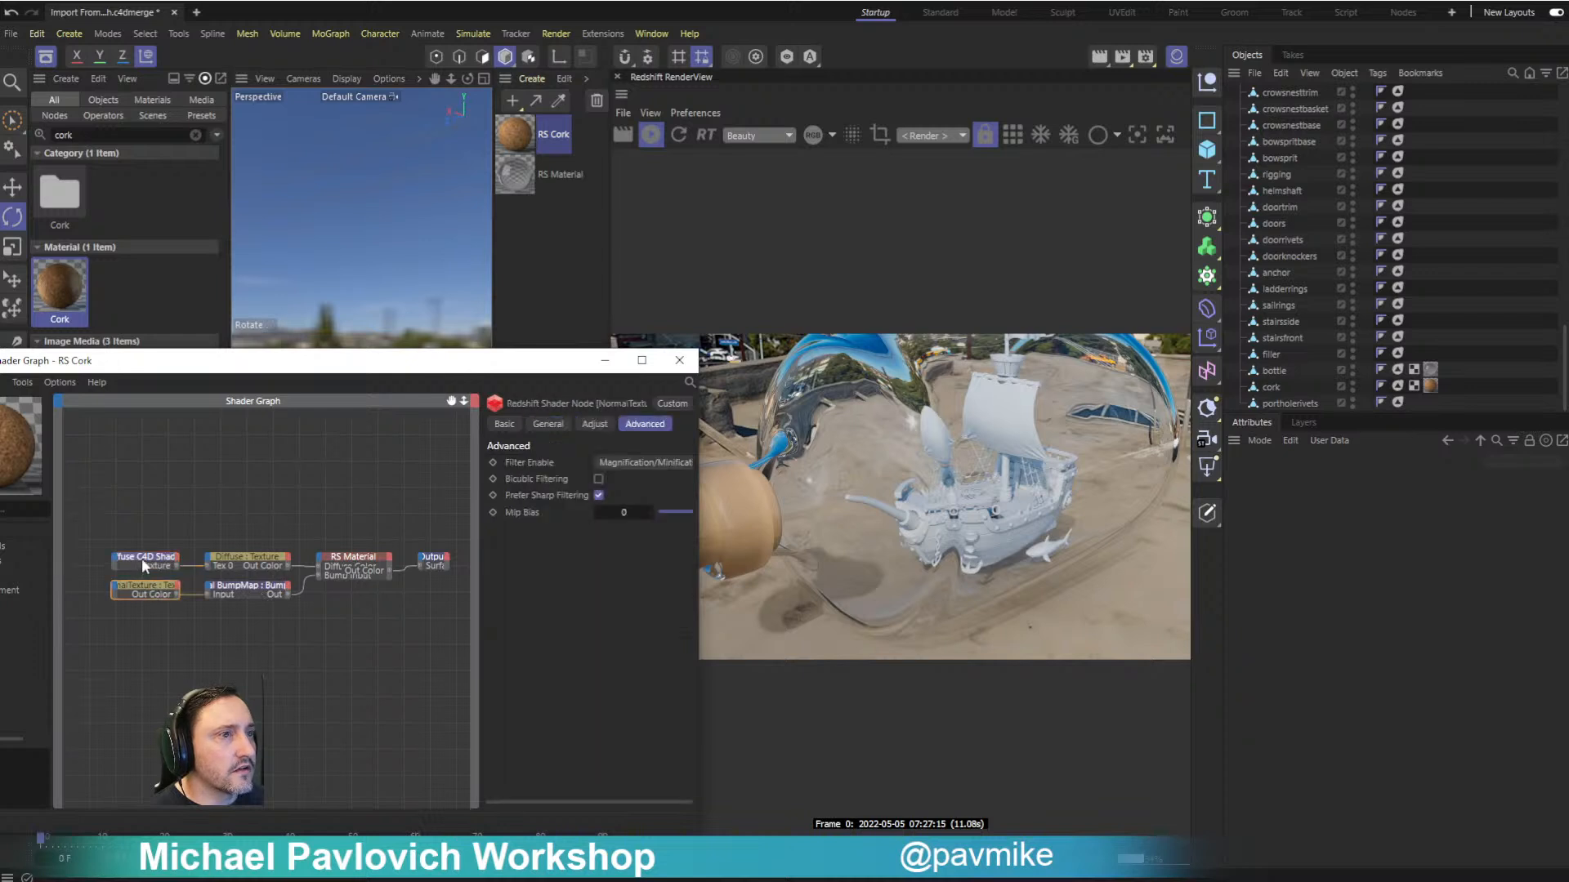
left_click(142, 559)
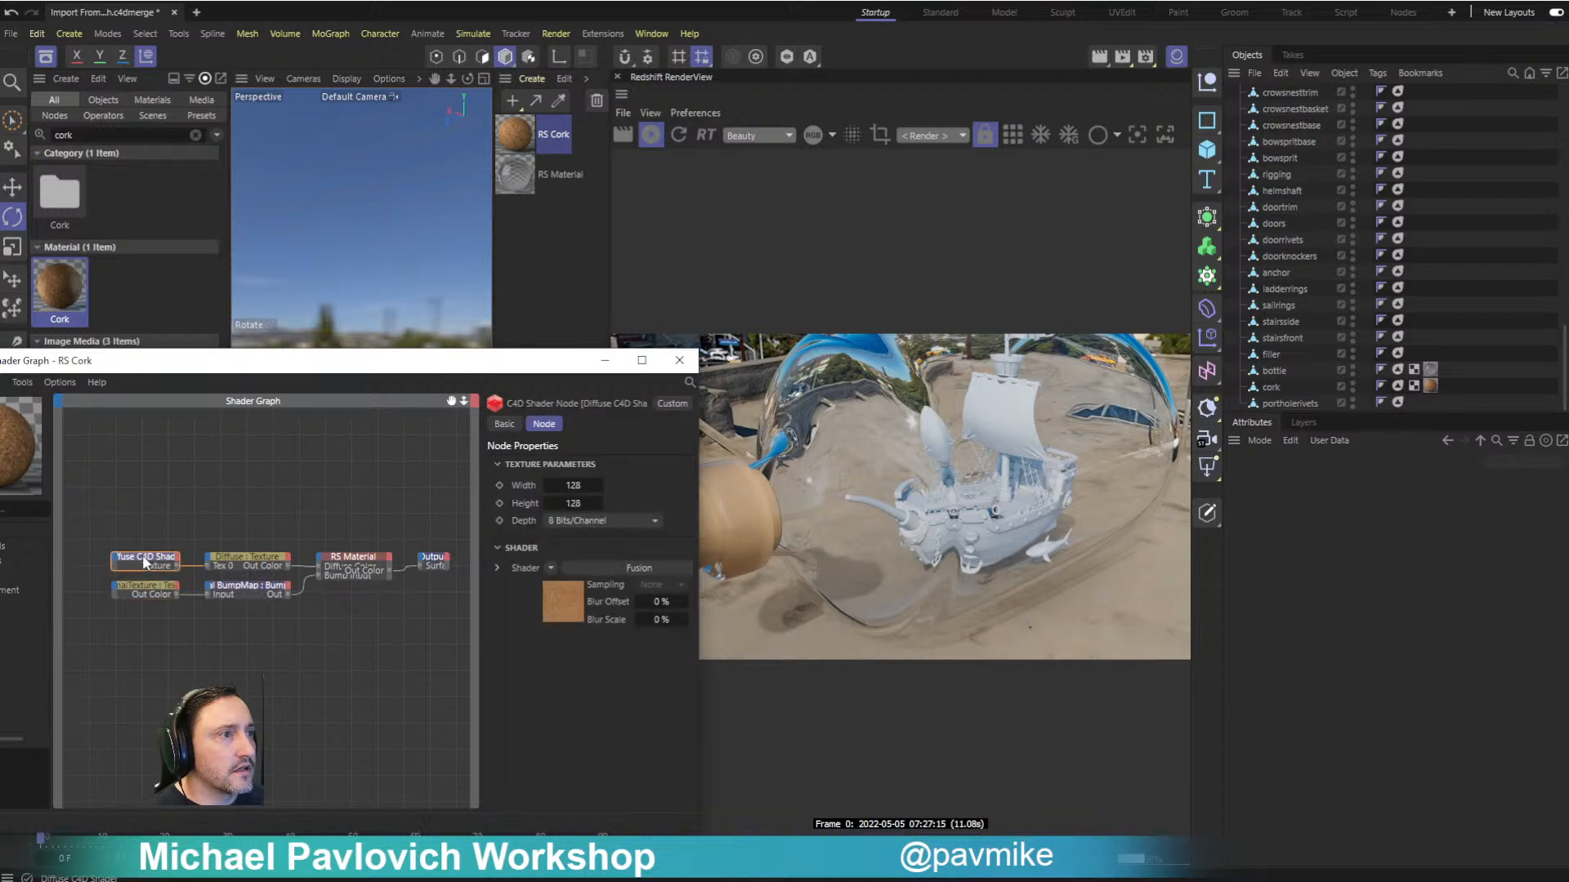
left_click(338, 562)
scroll(572, 621, "down", 5)
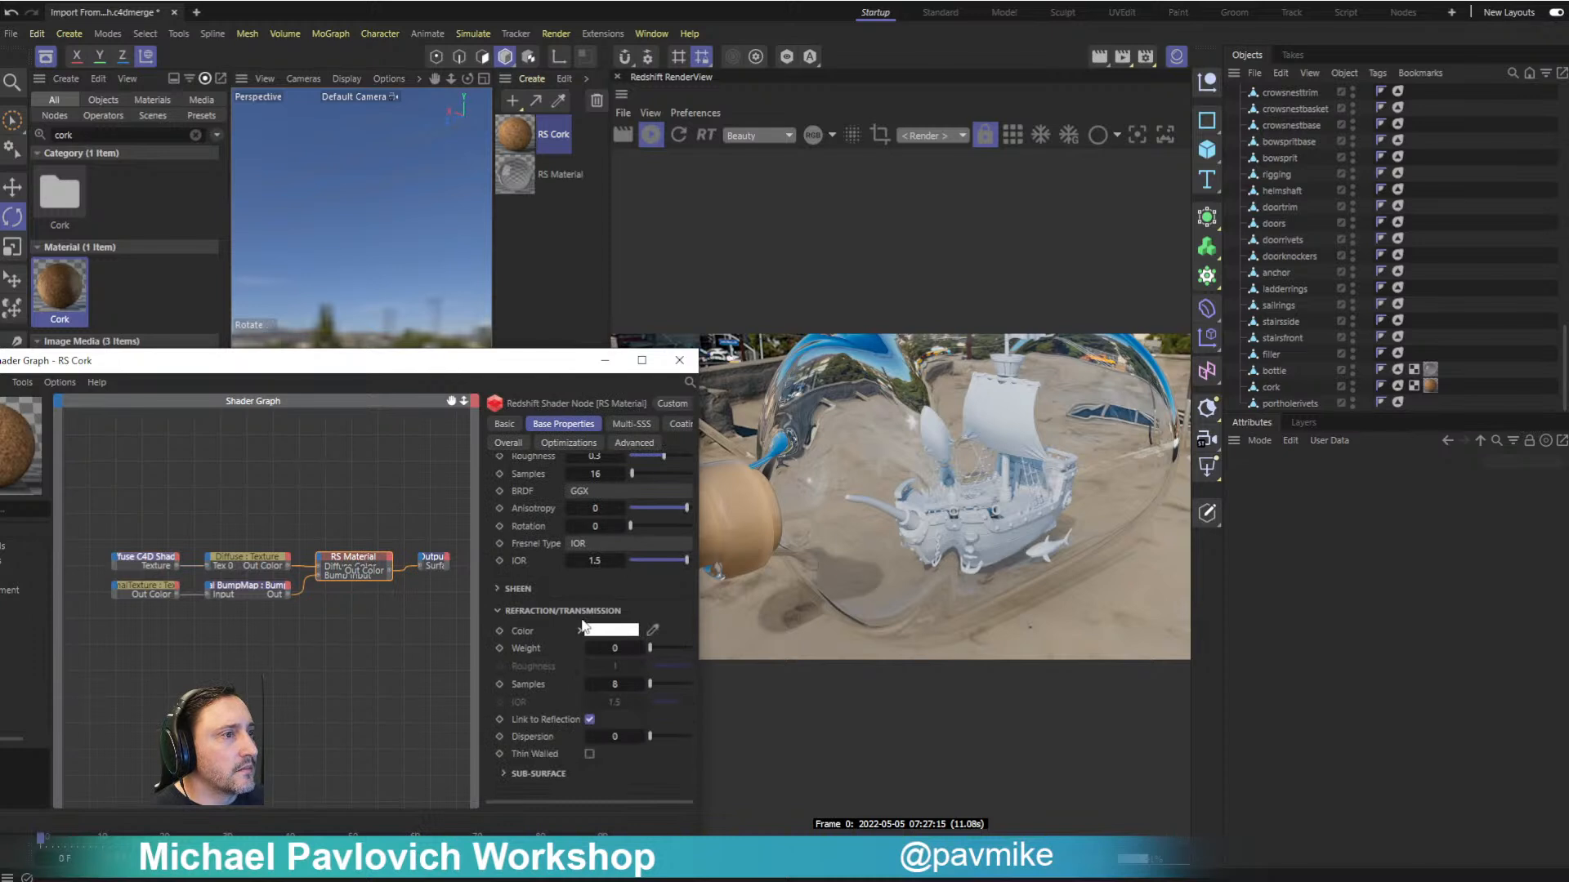
scroll(583, 626, "up", 5)
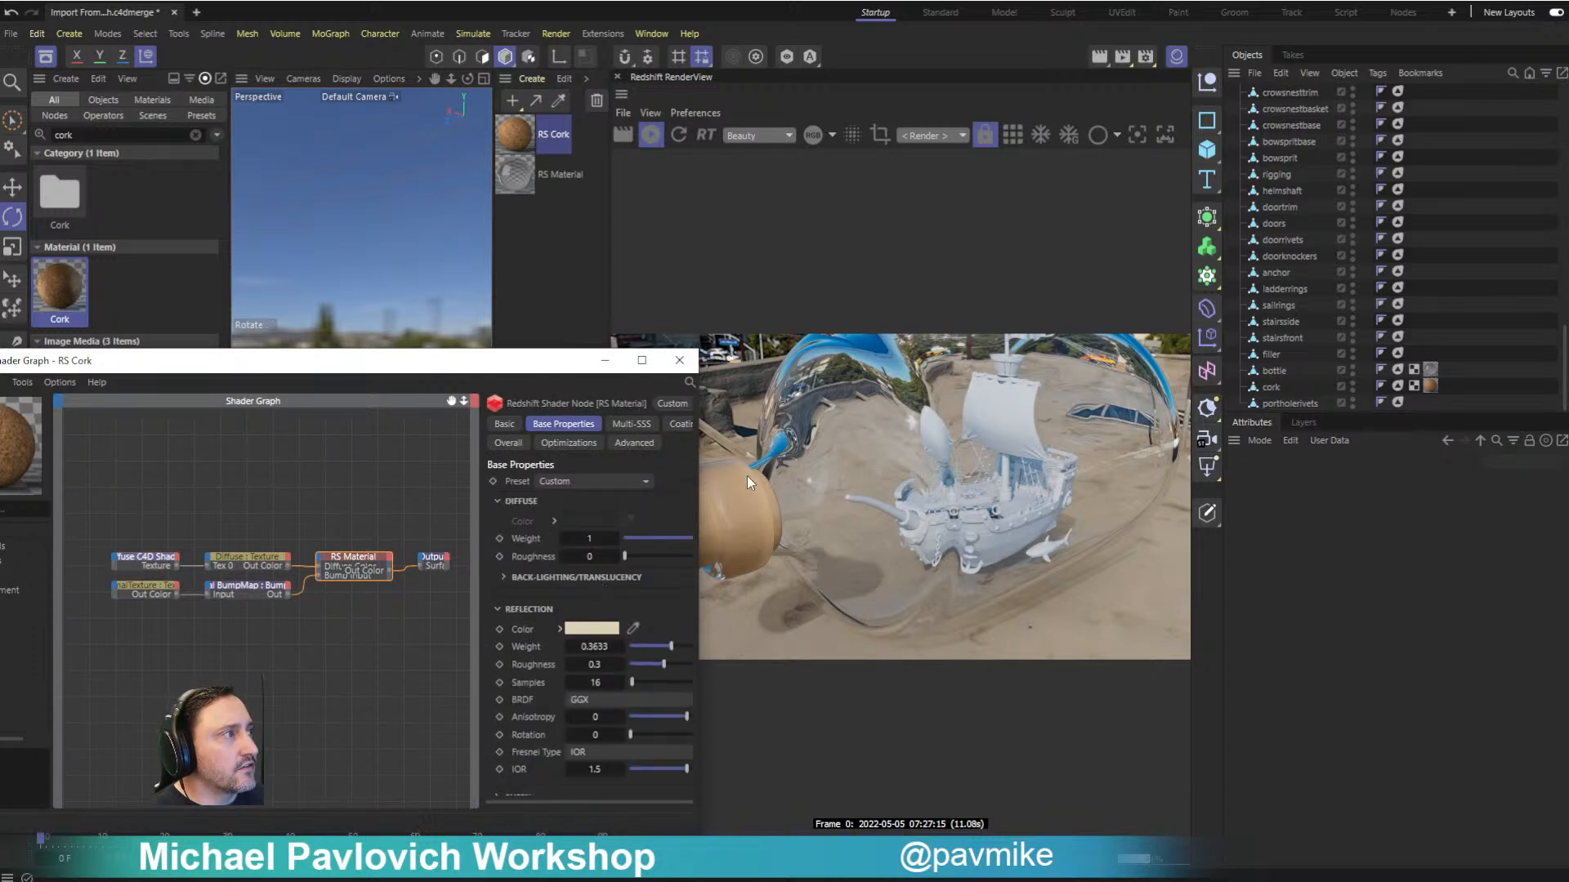
left_click_drag(500, 369, 364, 405)
left_click(560, 174)
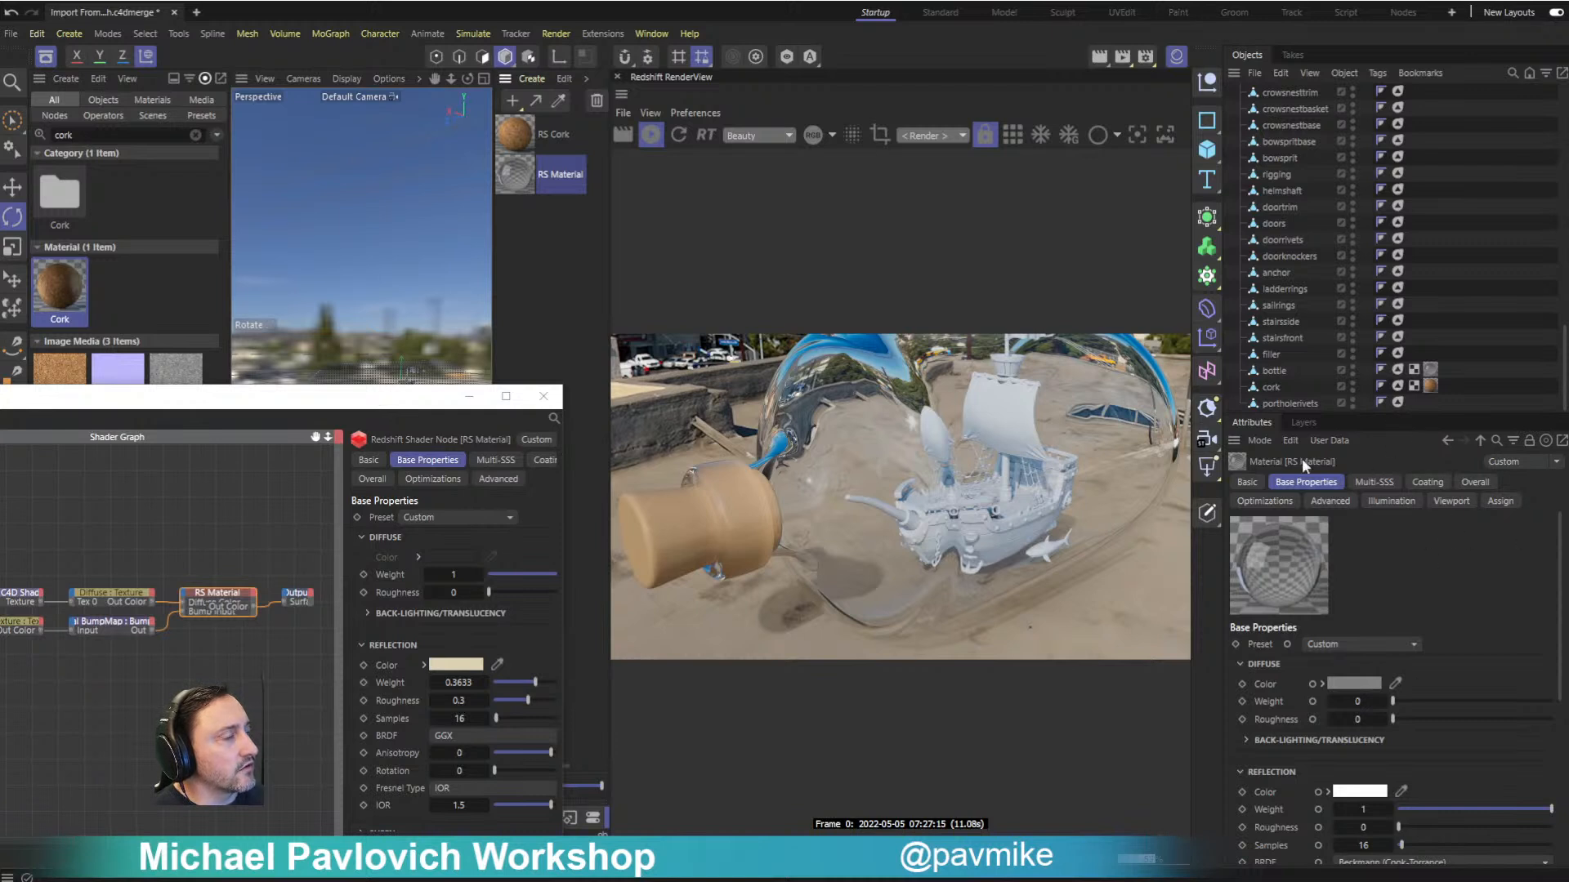
scroll(473, 595, "down", 3)
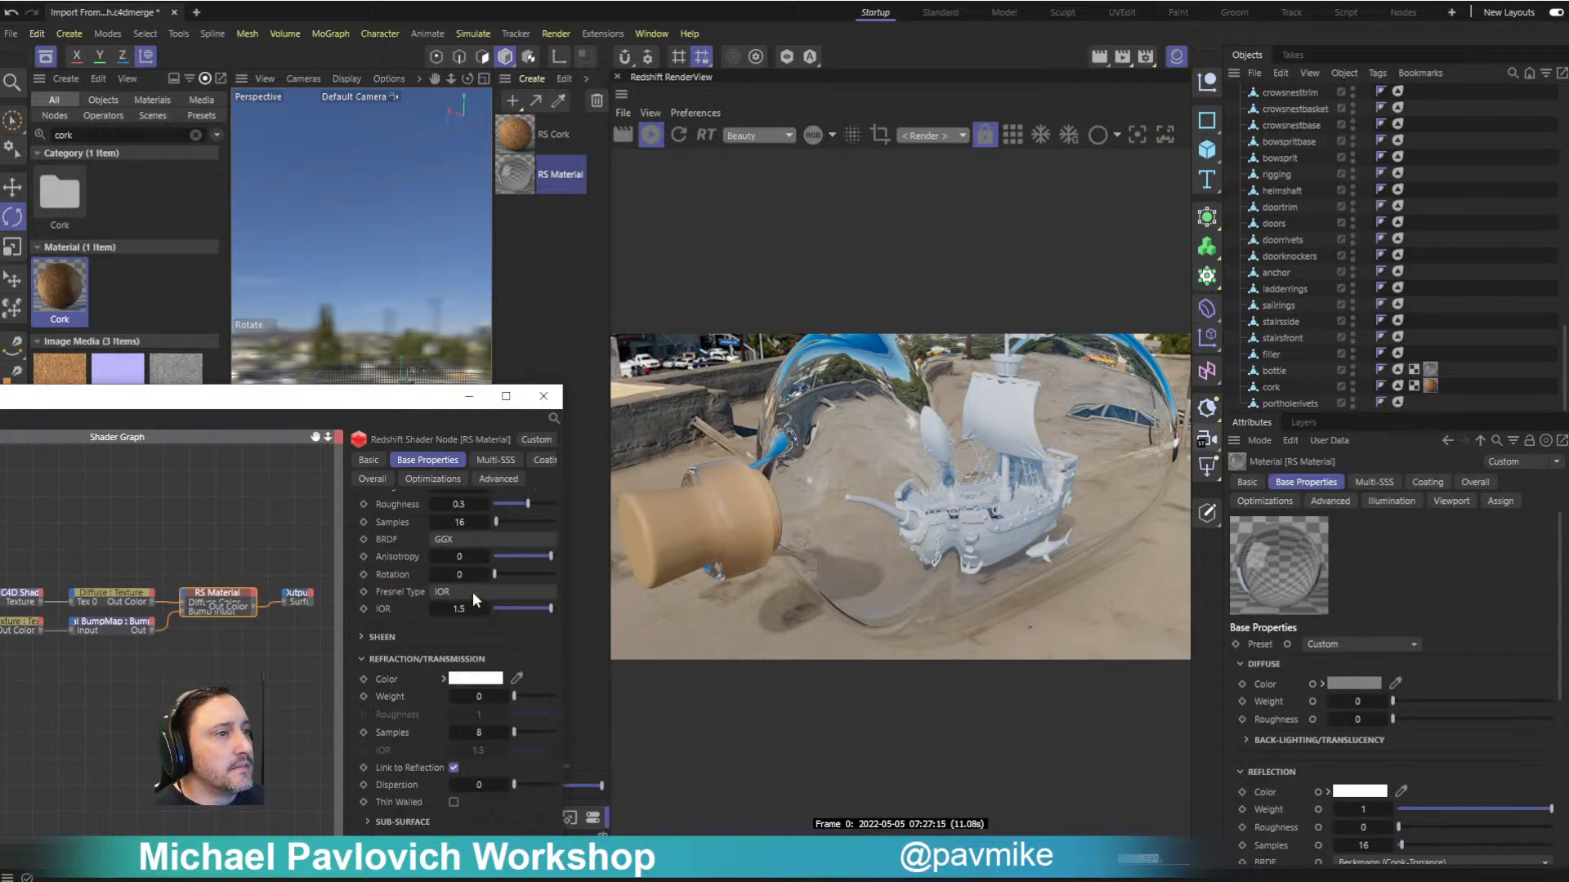
- Inspect the Fusion shader properties of the Diffuse C4D Shader node and the Diffuse texture node's general and adjust settings
left_click(113, 595)
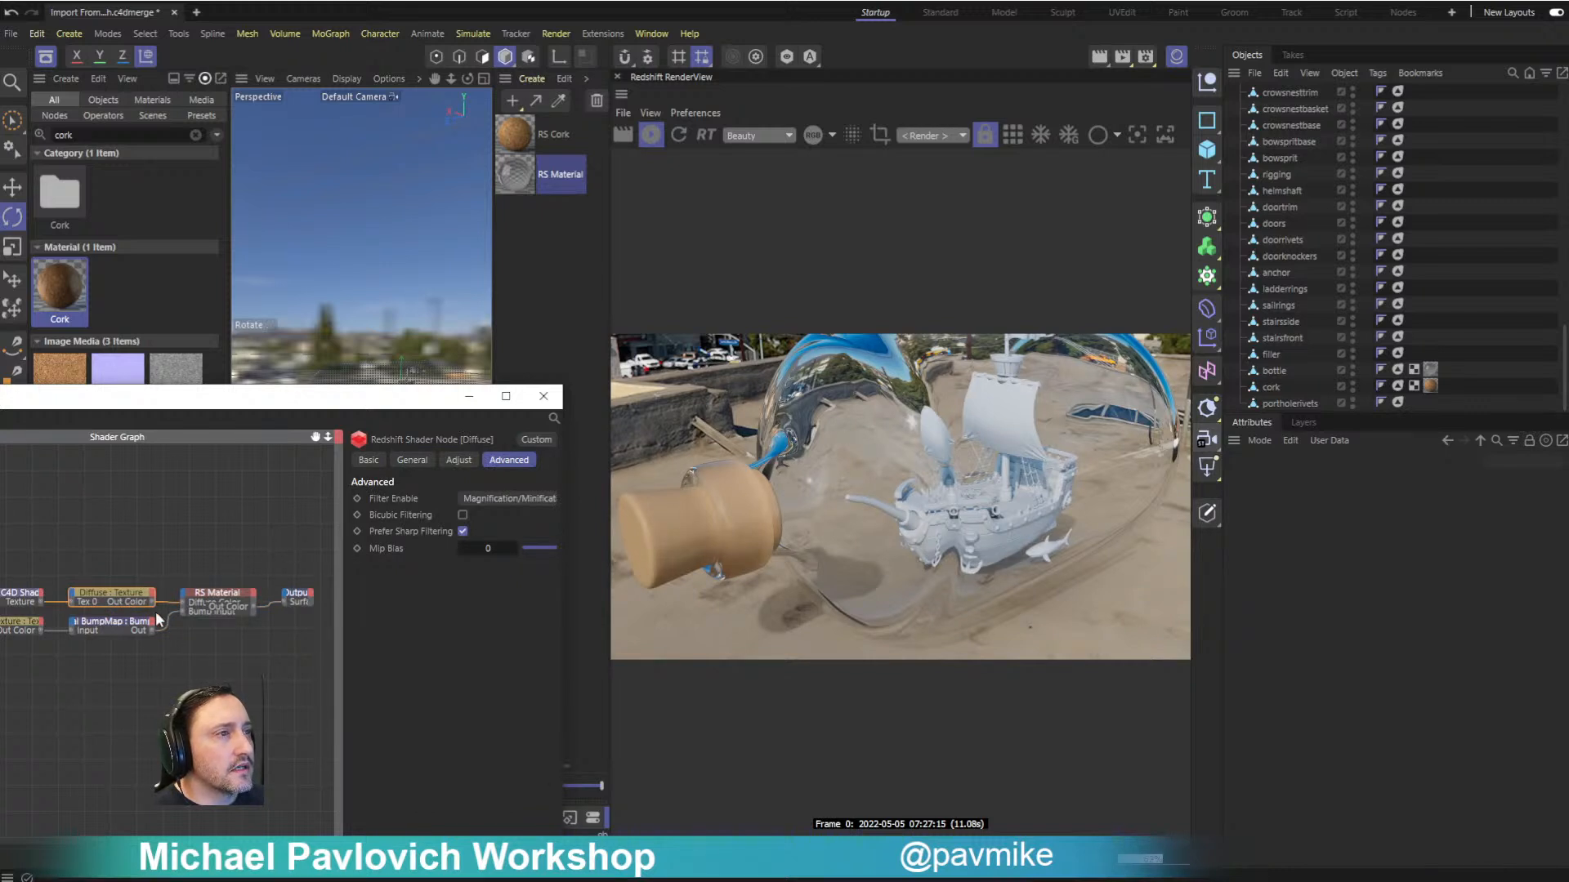
left_click(30, 595)
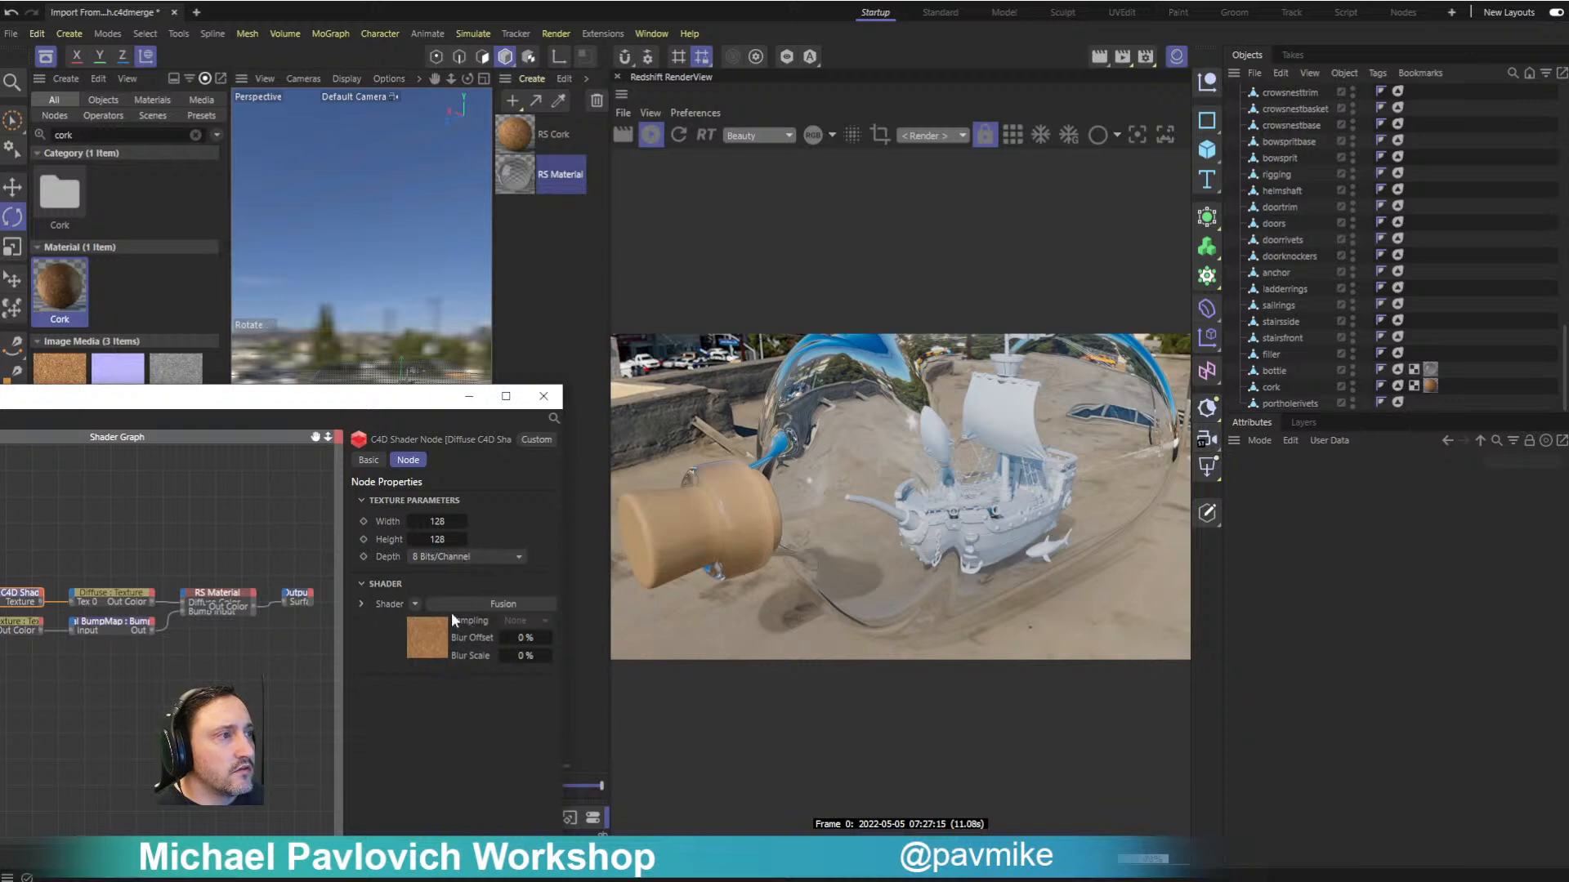
left_click(360, 603)
scroll(379, 637, "down", 3)
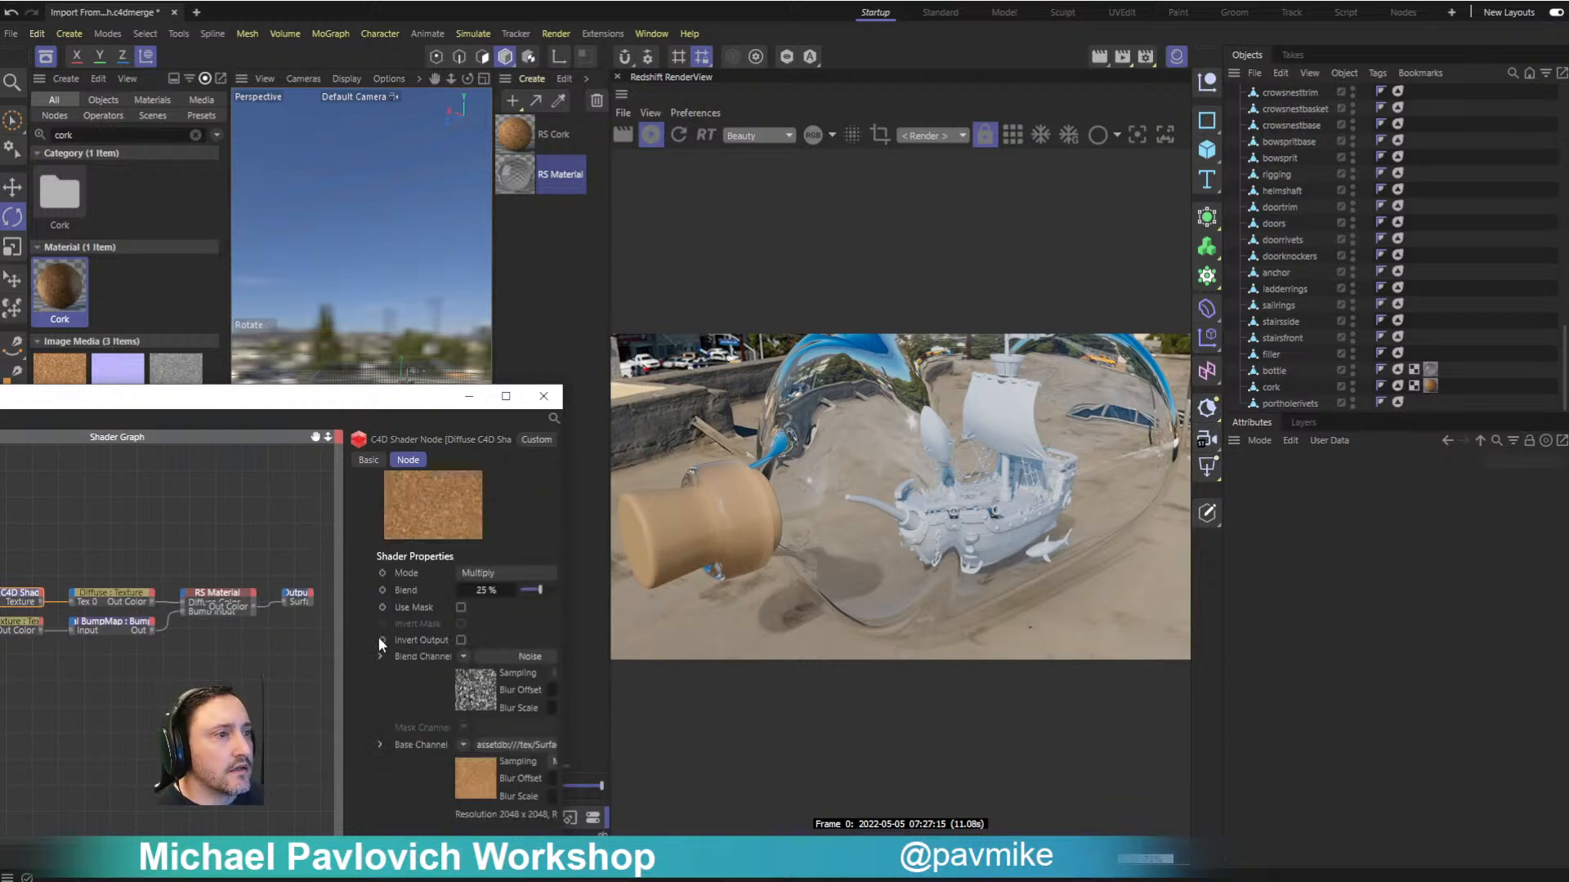
scroll(374, 639, "up", 3)
left_click(361, 603)
left_click(369, 460)
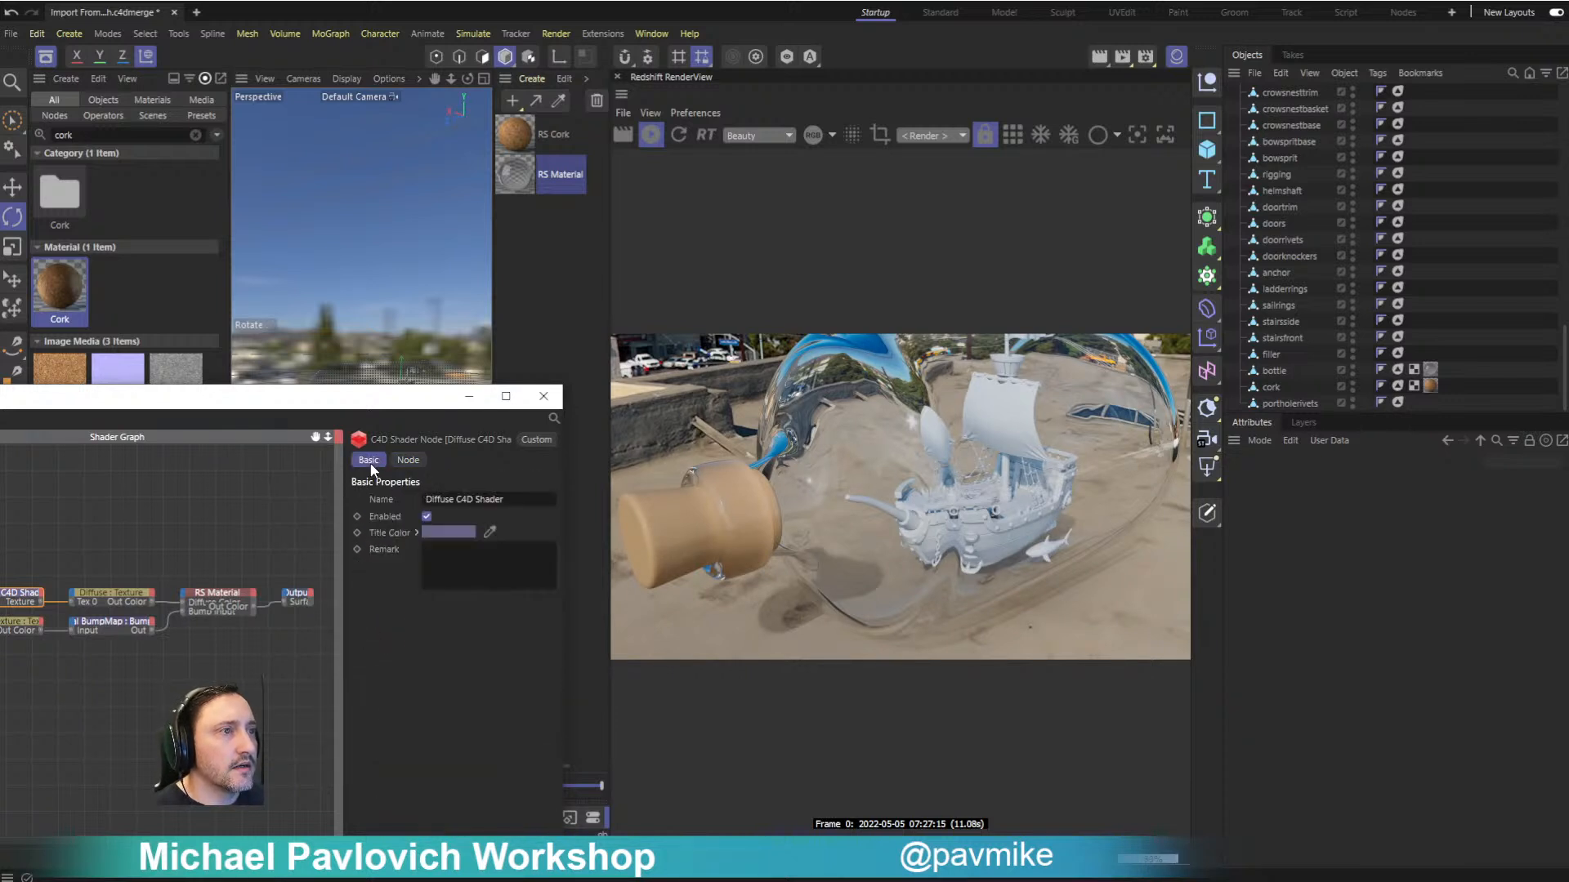
left_click(116, 589)
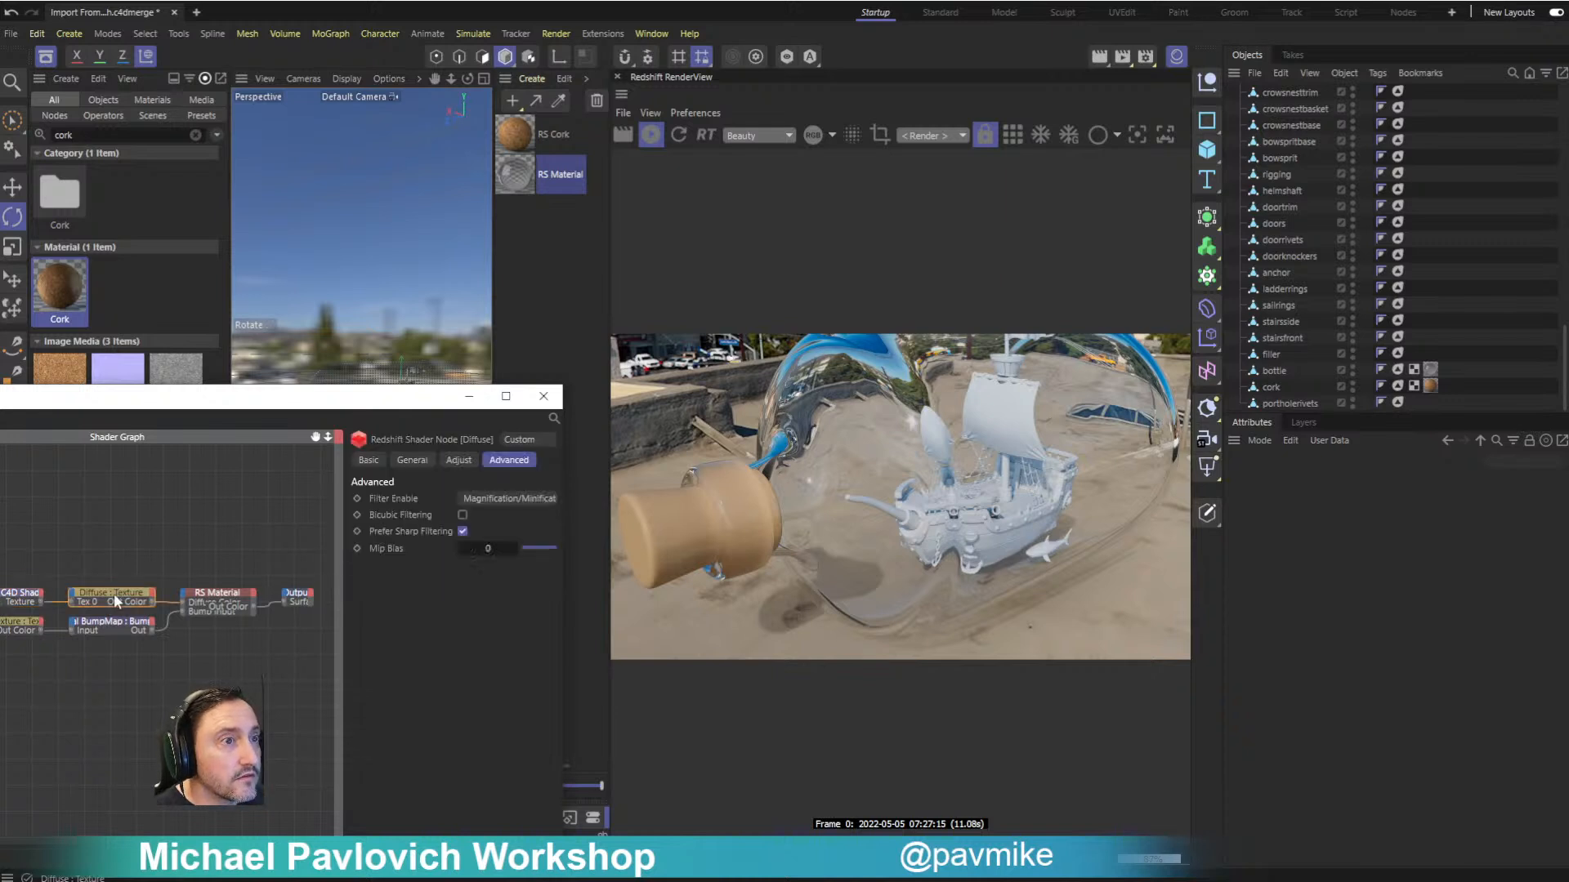
left_click(412, 460)
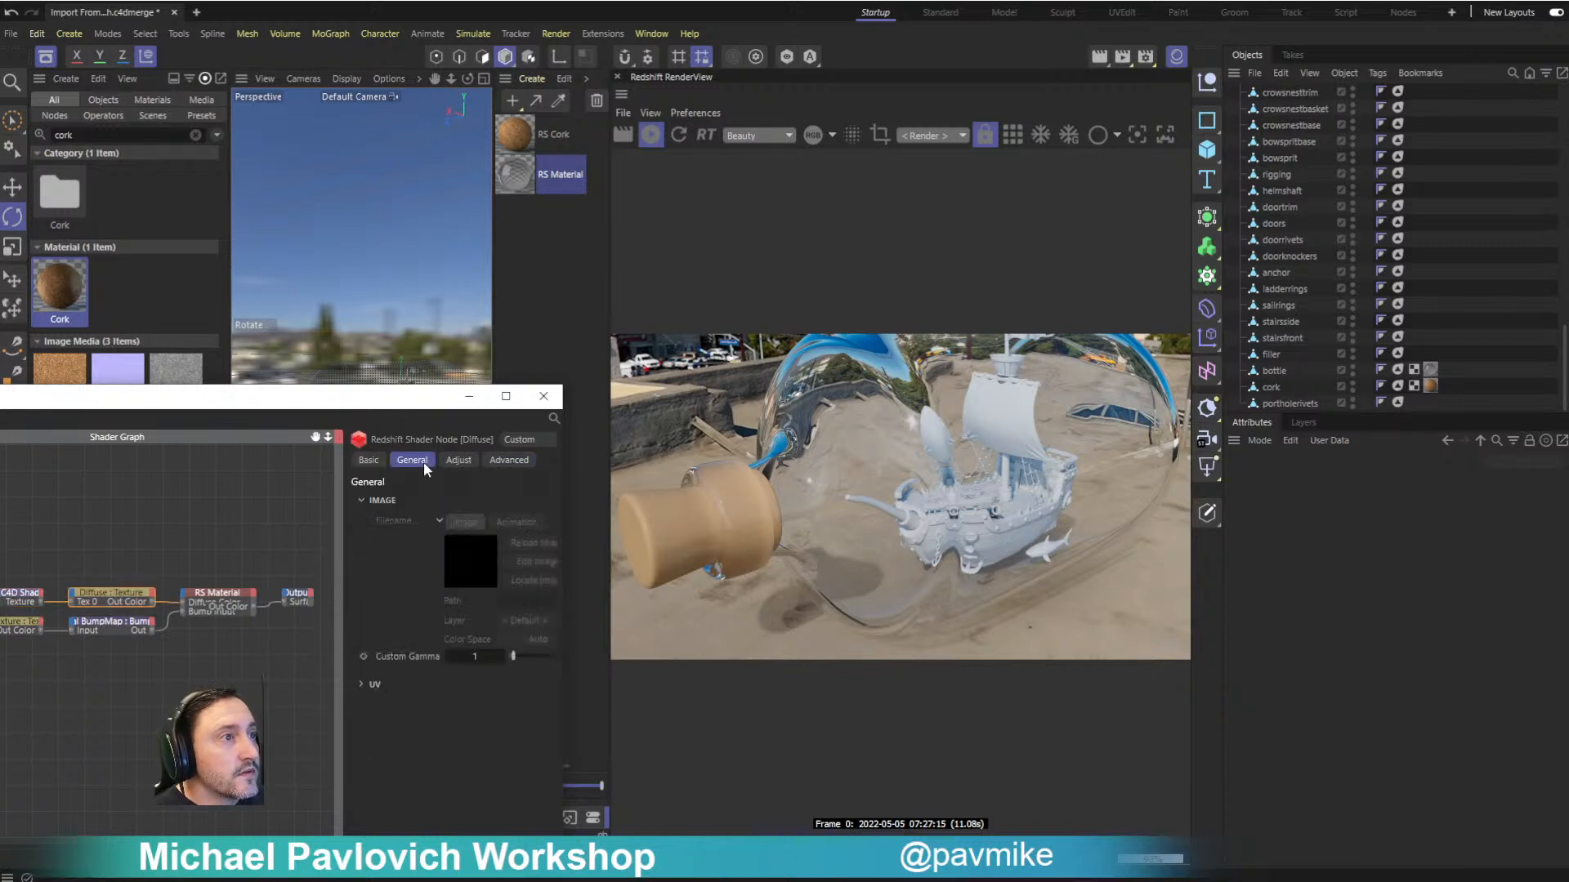
left_click(368, 460)
left_click(464, 460)
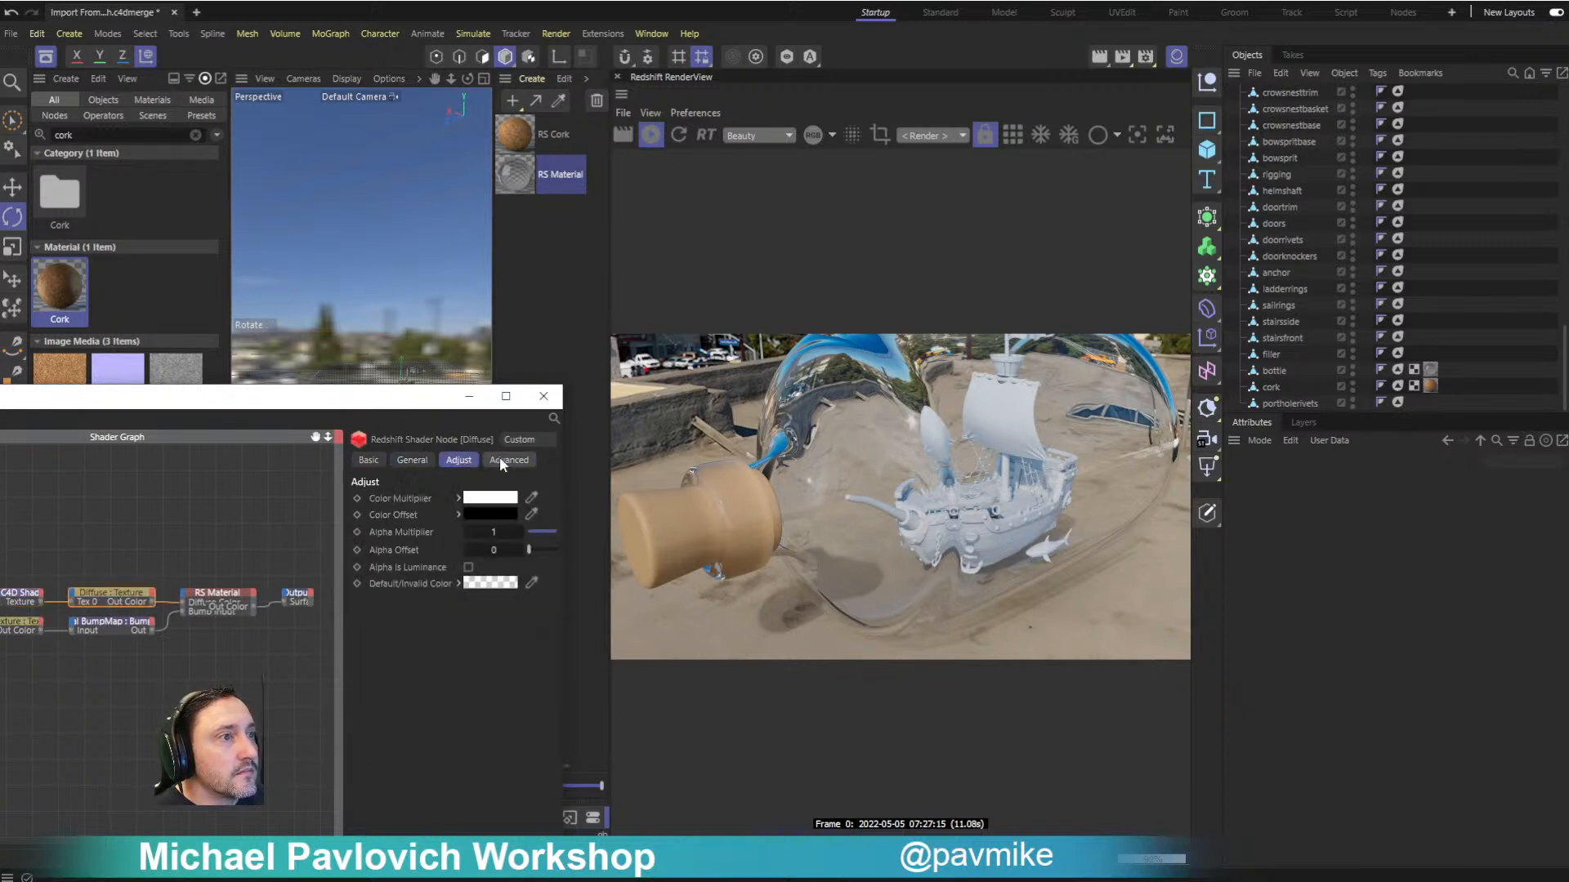
- Review the Diffuse texture node's advanced, basic and general settings and the Diffuse C4D Shader's basic properties, and close the shader graph
left_click(498, 459)
left_click(366, 461)
left_click(410, 458)
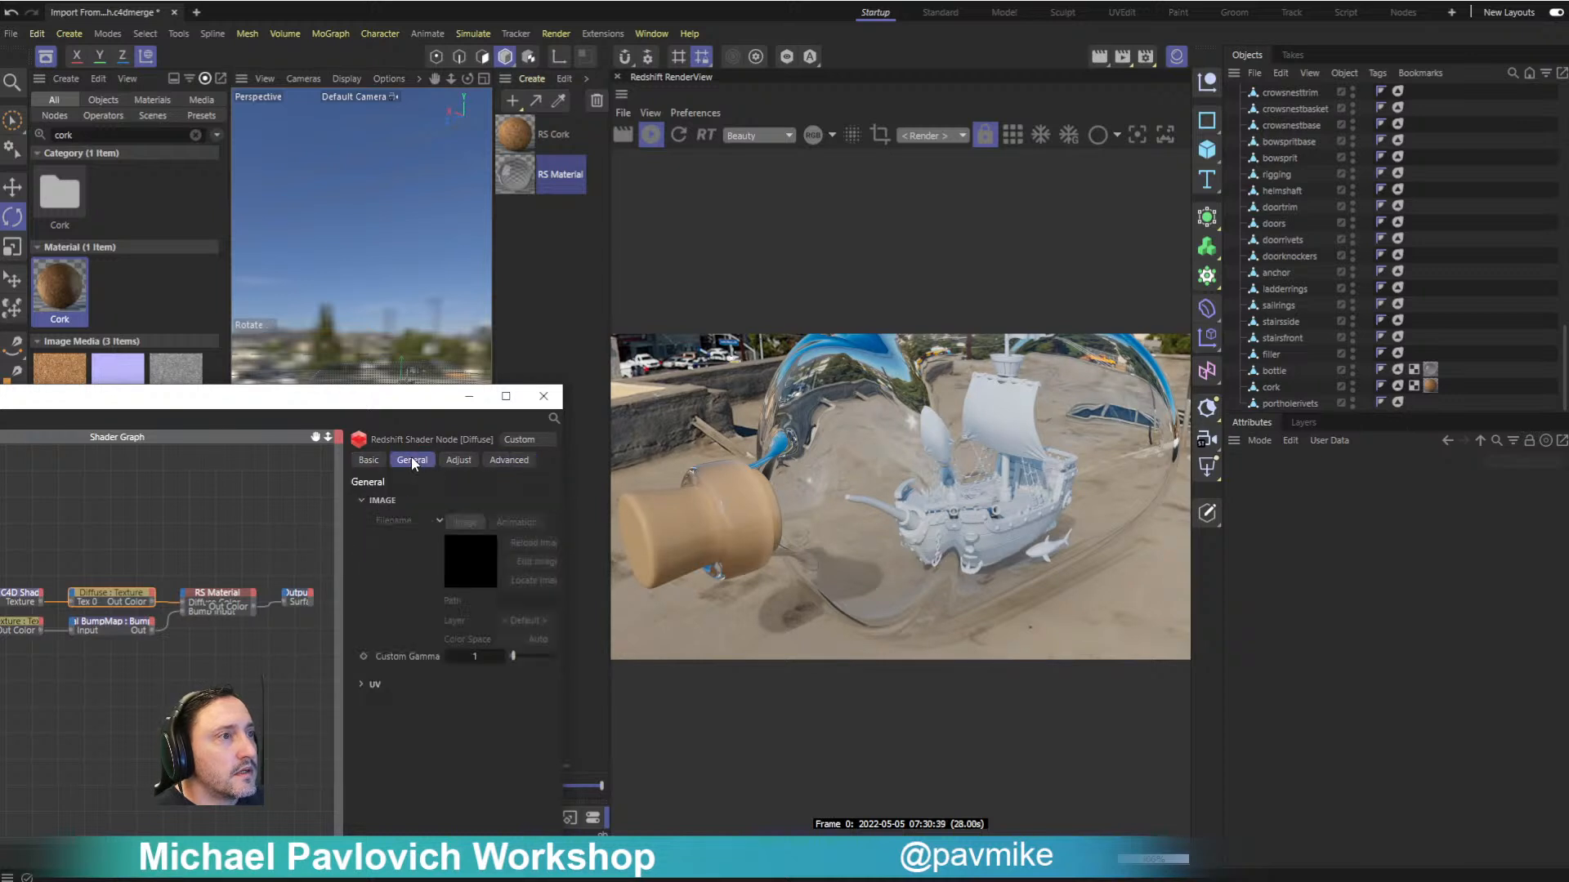
left_click(369, 461)
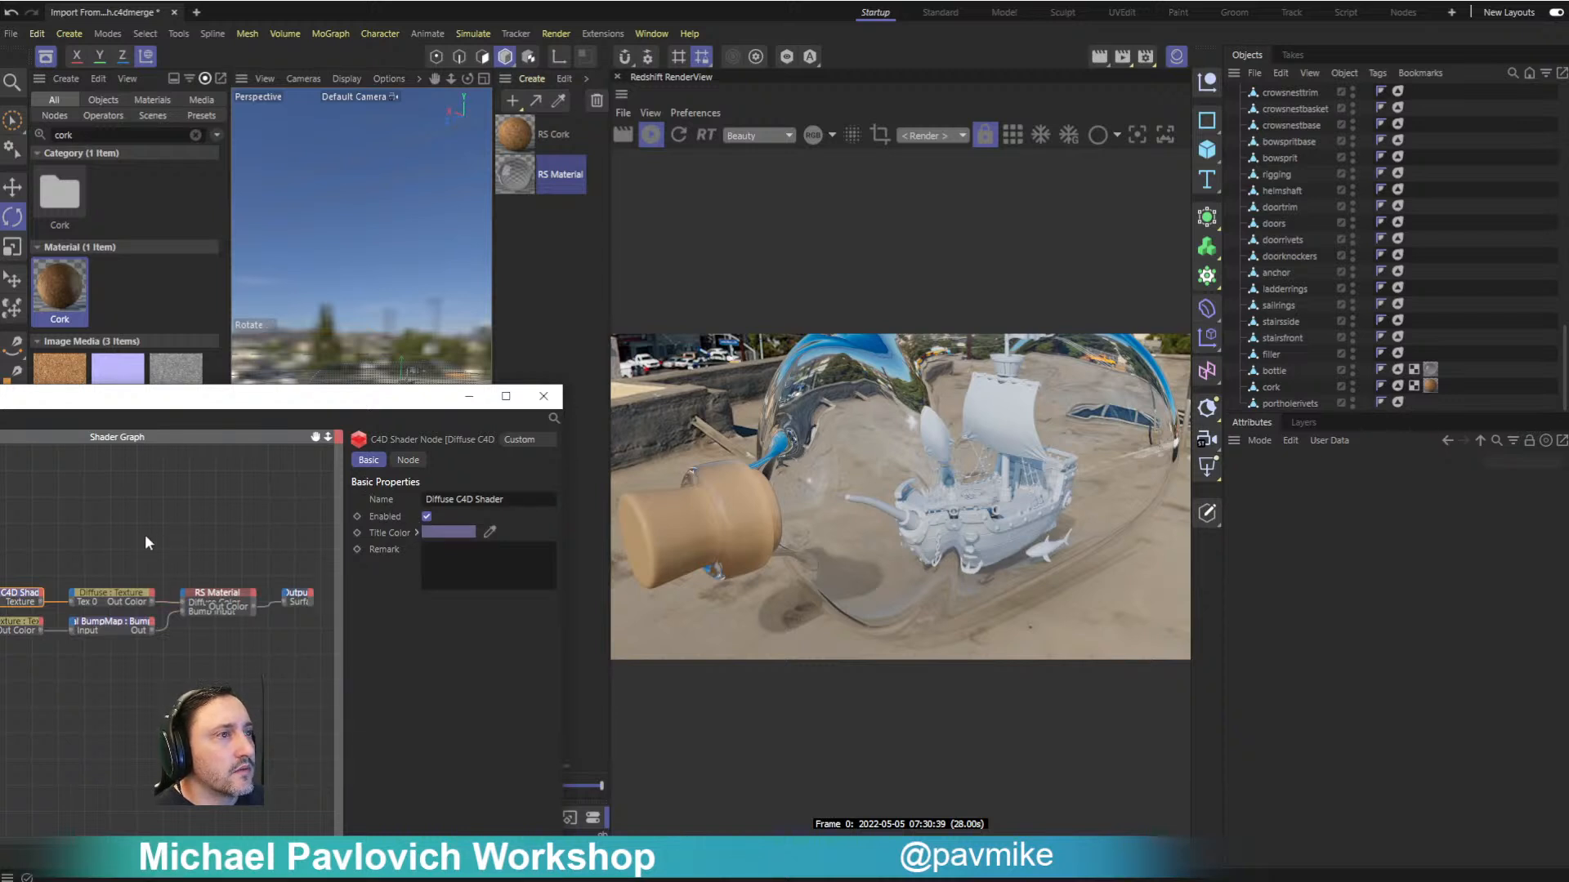
left_click(543, 395)
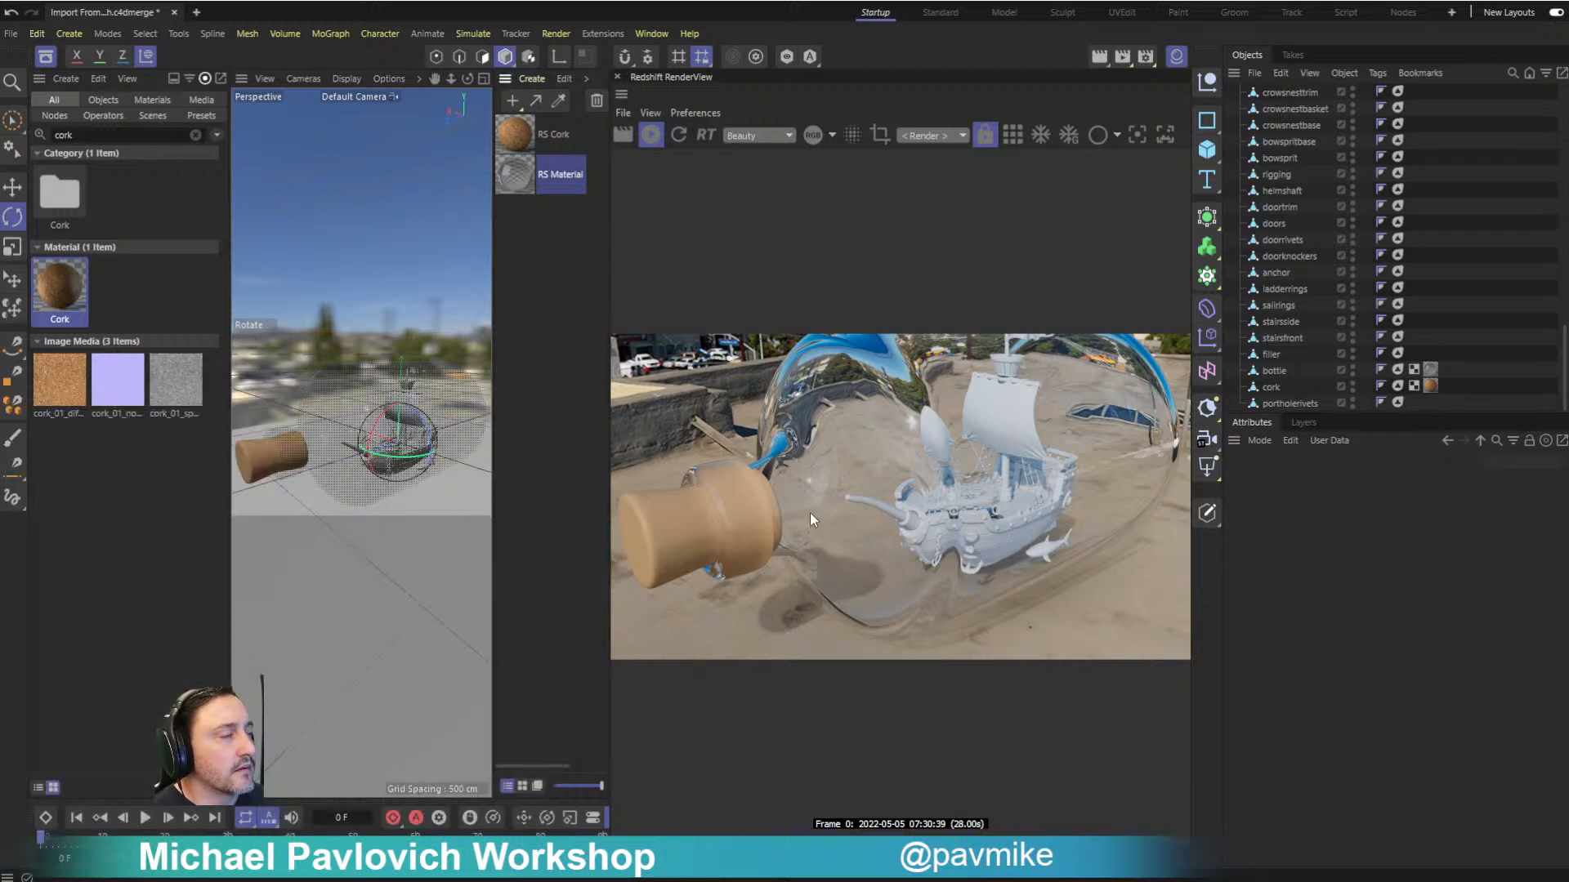
- Hide the cork and bottle objects in both the viewport and the render
mouse_move(892, 522)
middle_mouse_down()
mouse_move(861, 462)
mouse_move(893, 492)
middle_mouse_up()
scroll(1139, 381, "down", 1)
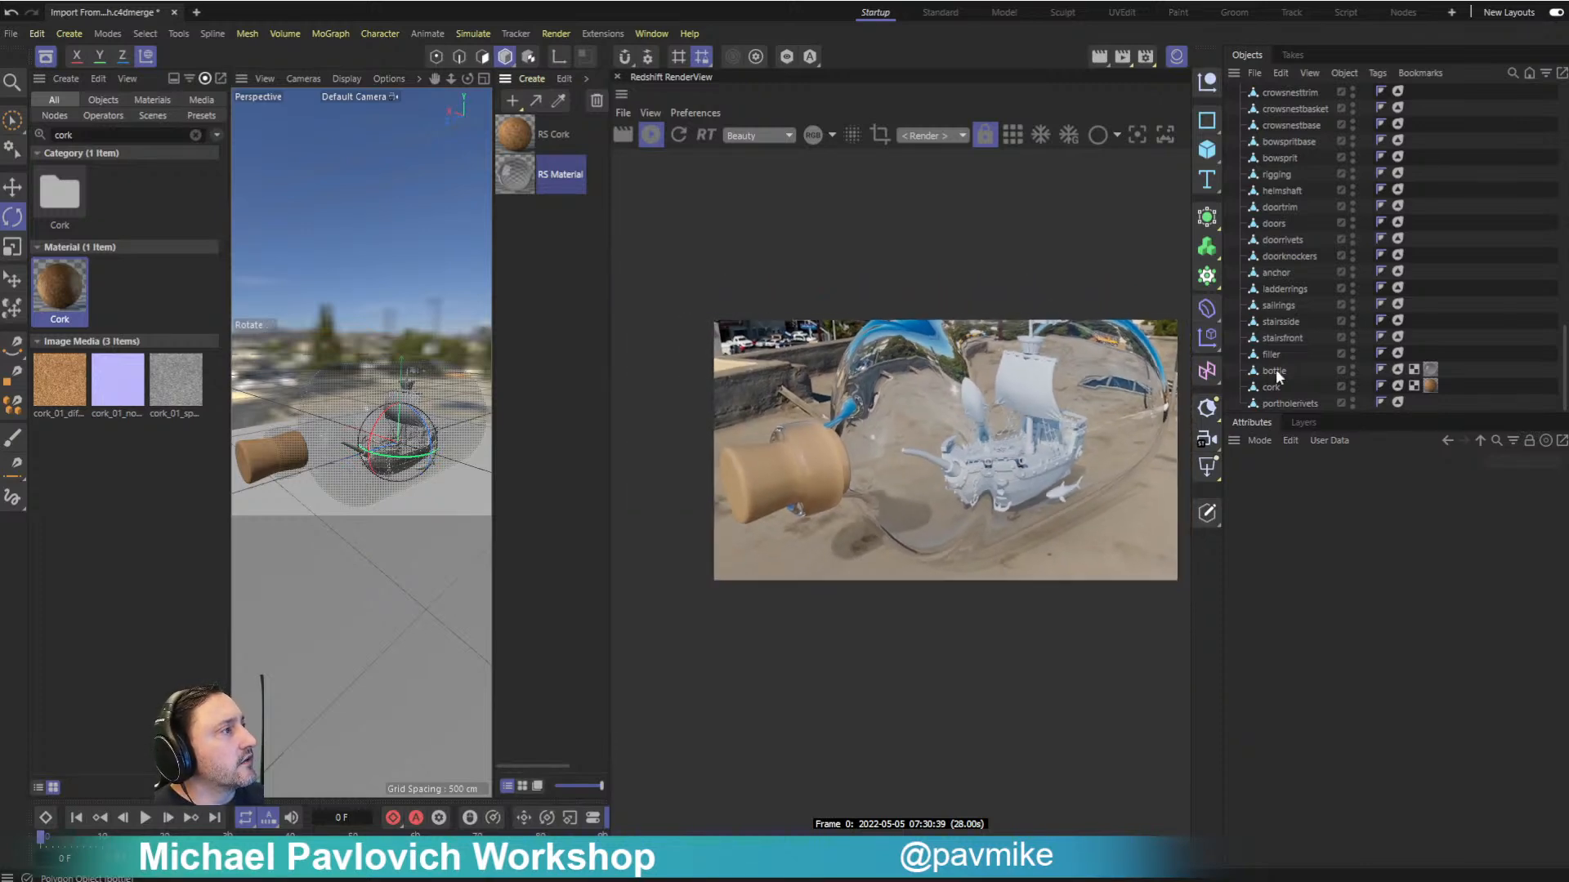
left_click(1352, 388)
left_click(1353, 369)
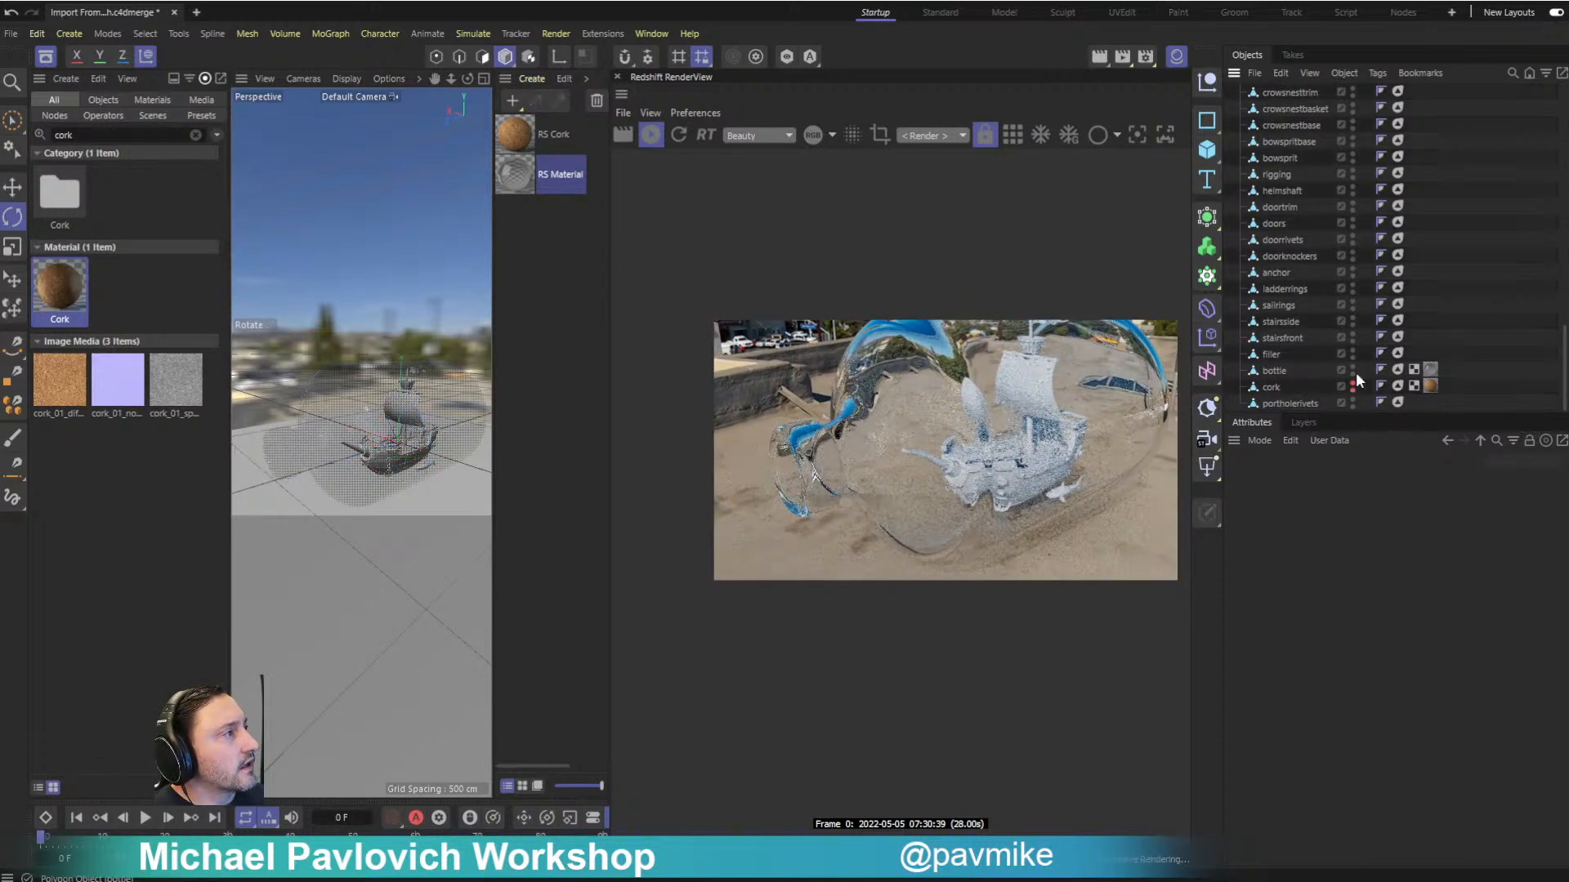
left_click(1353, 370)
- Examine the ship's deck, rigging and hull up close from several angles
scroll(939, 457, "up", 1)
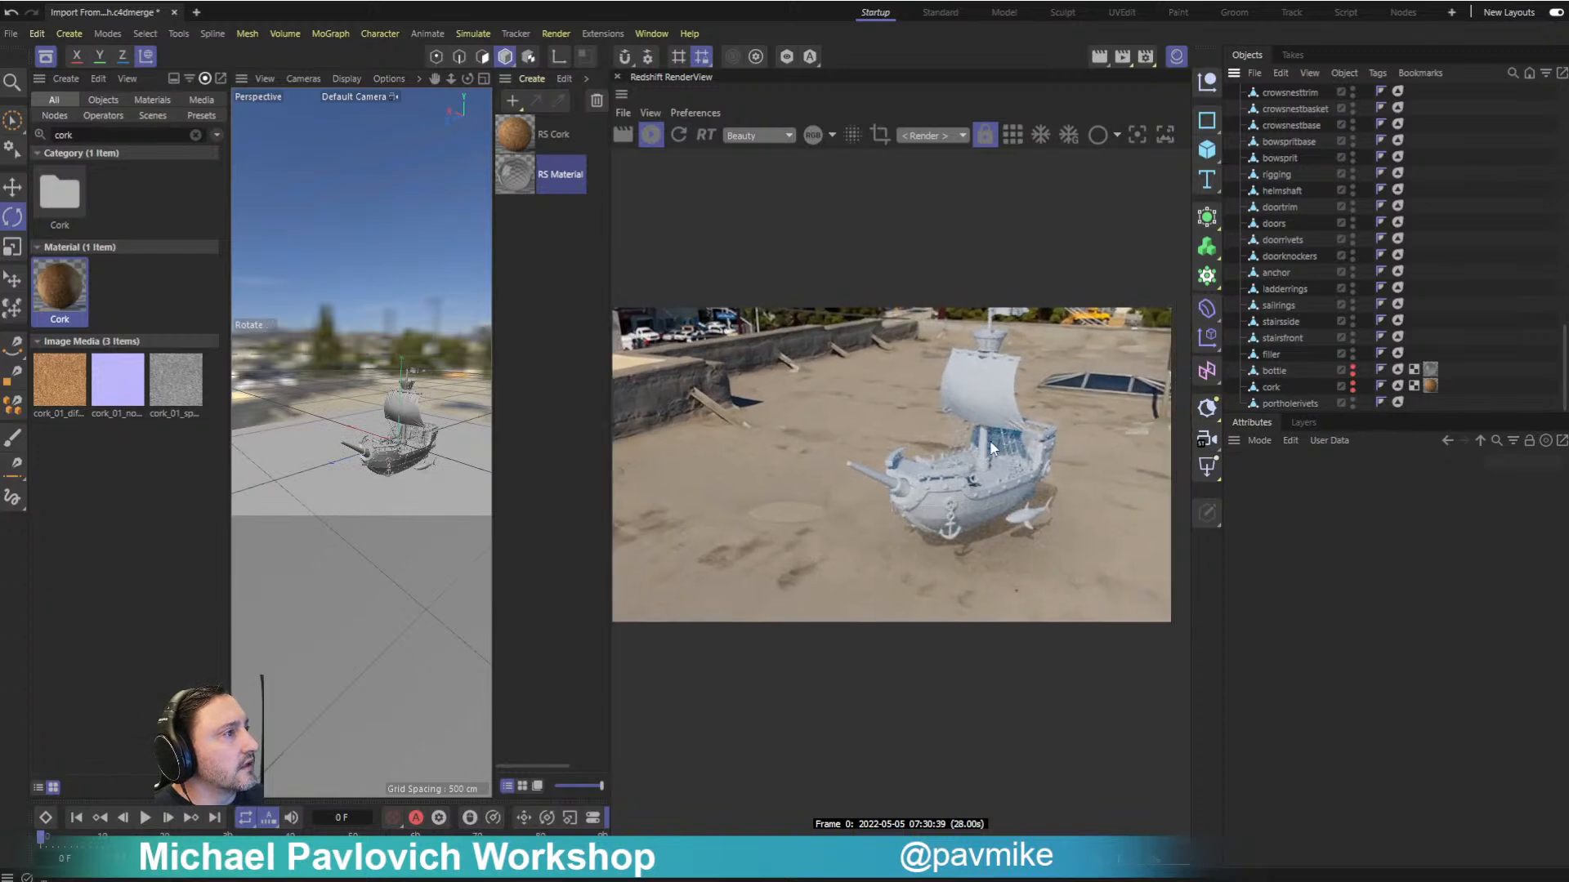
left_click_drag(311, 393, 408, 477)
scroll(414, 384, "up", 8)
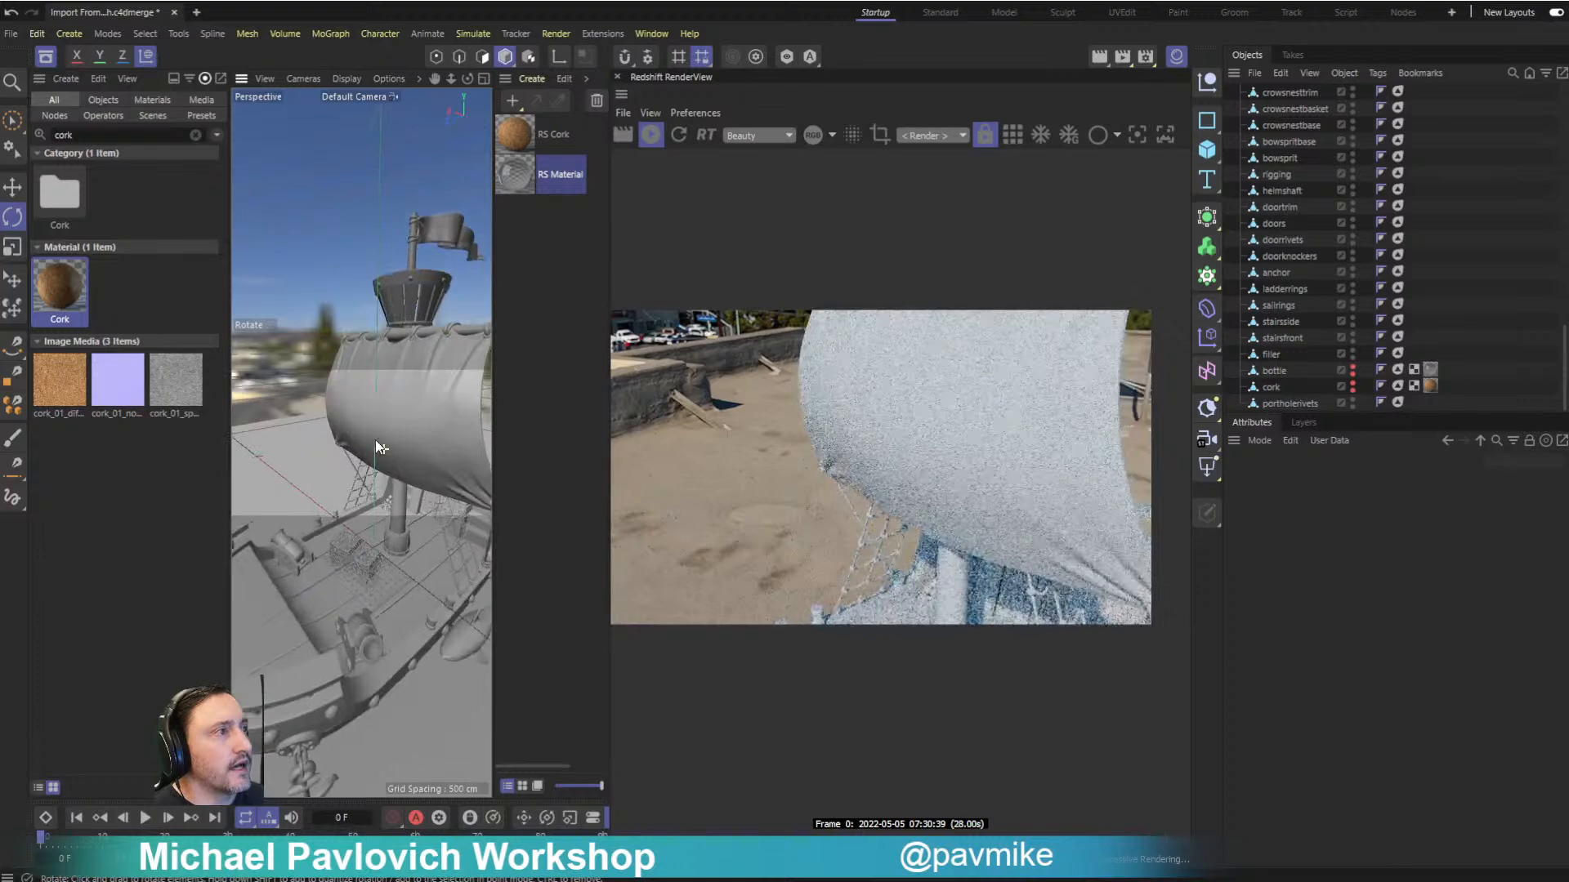
scroll(375, 440, "down", 7)
scroll(358, 433, "up", 4)
scroll(351, 410, "down", 6)
scroll(370, 442, "up", 4)
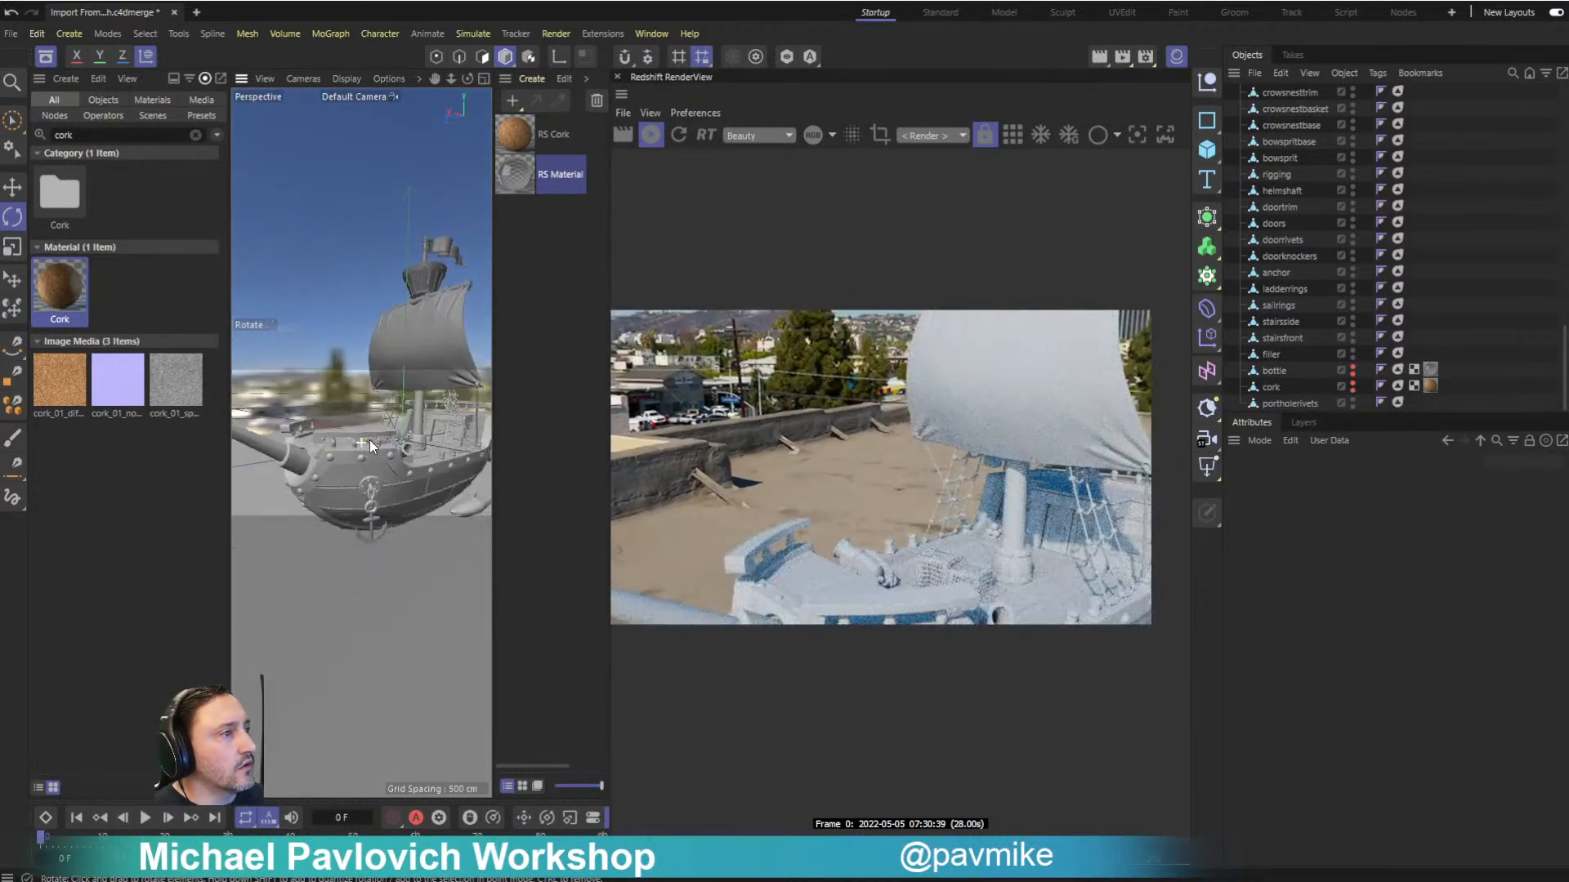
left_click_drag(362, 433, 361, 454, "alt")
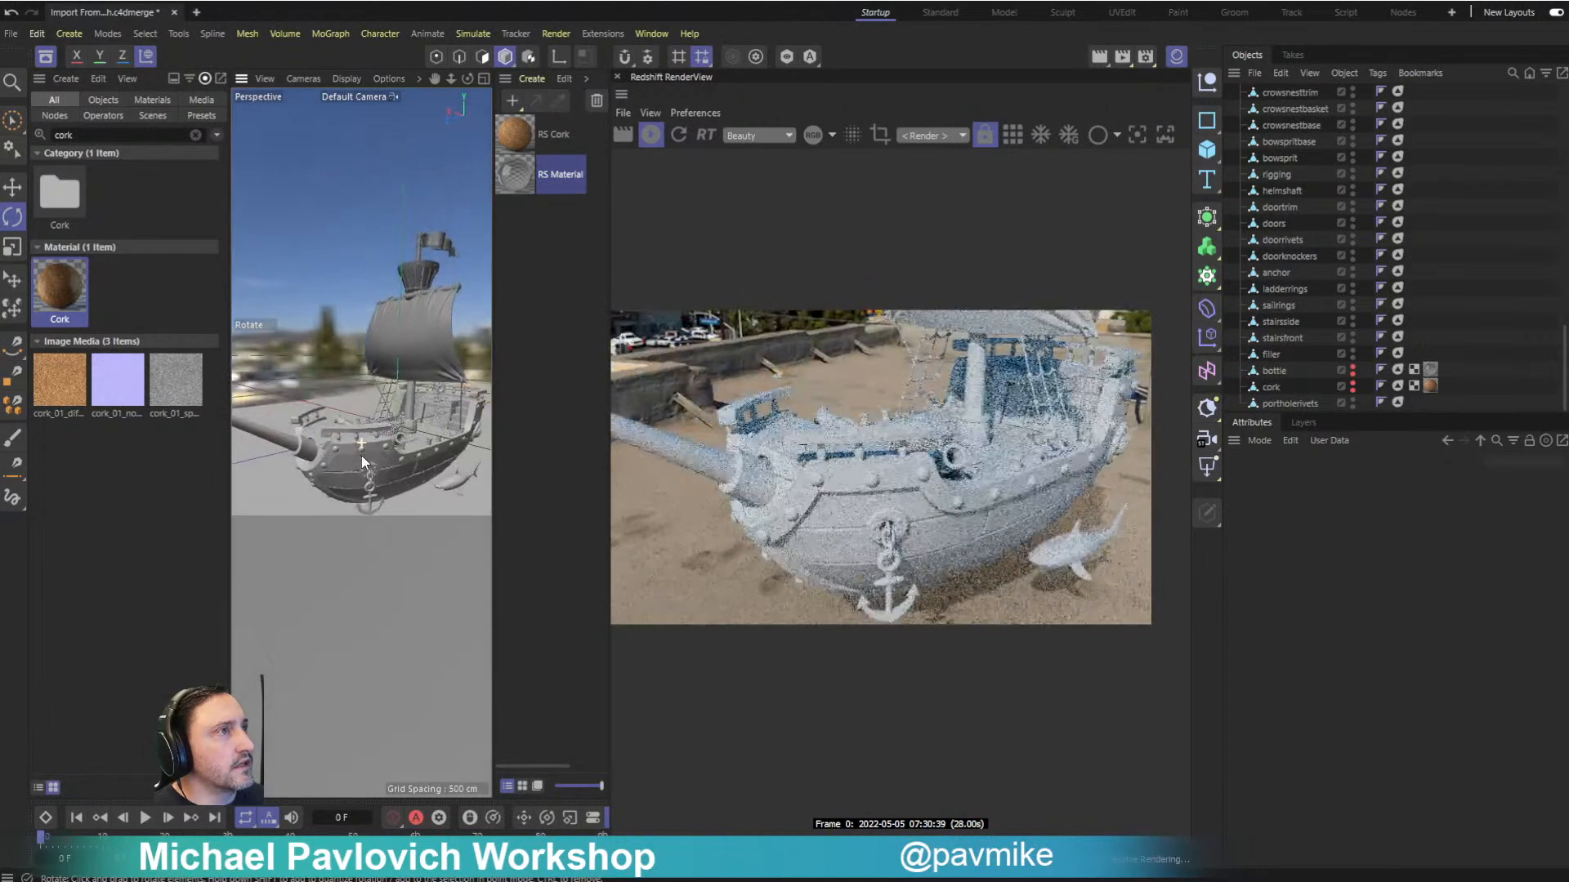
- Create a new Redshift material and check the Substance Asset Manager
left_click(513, 102)
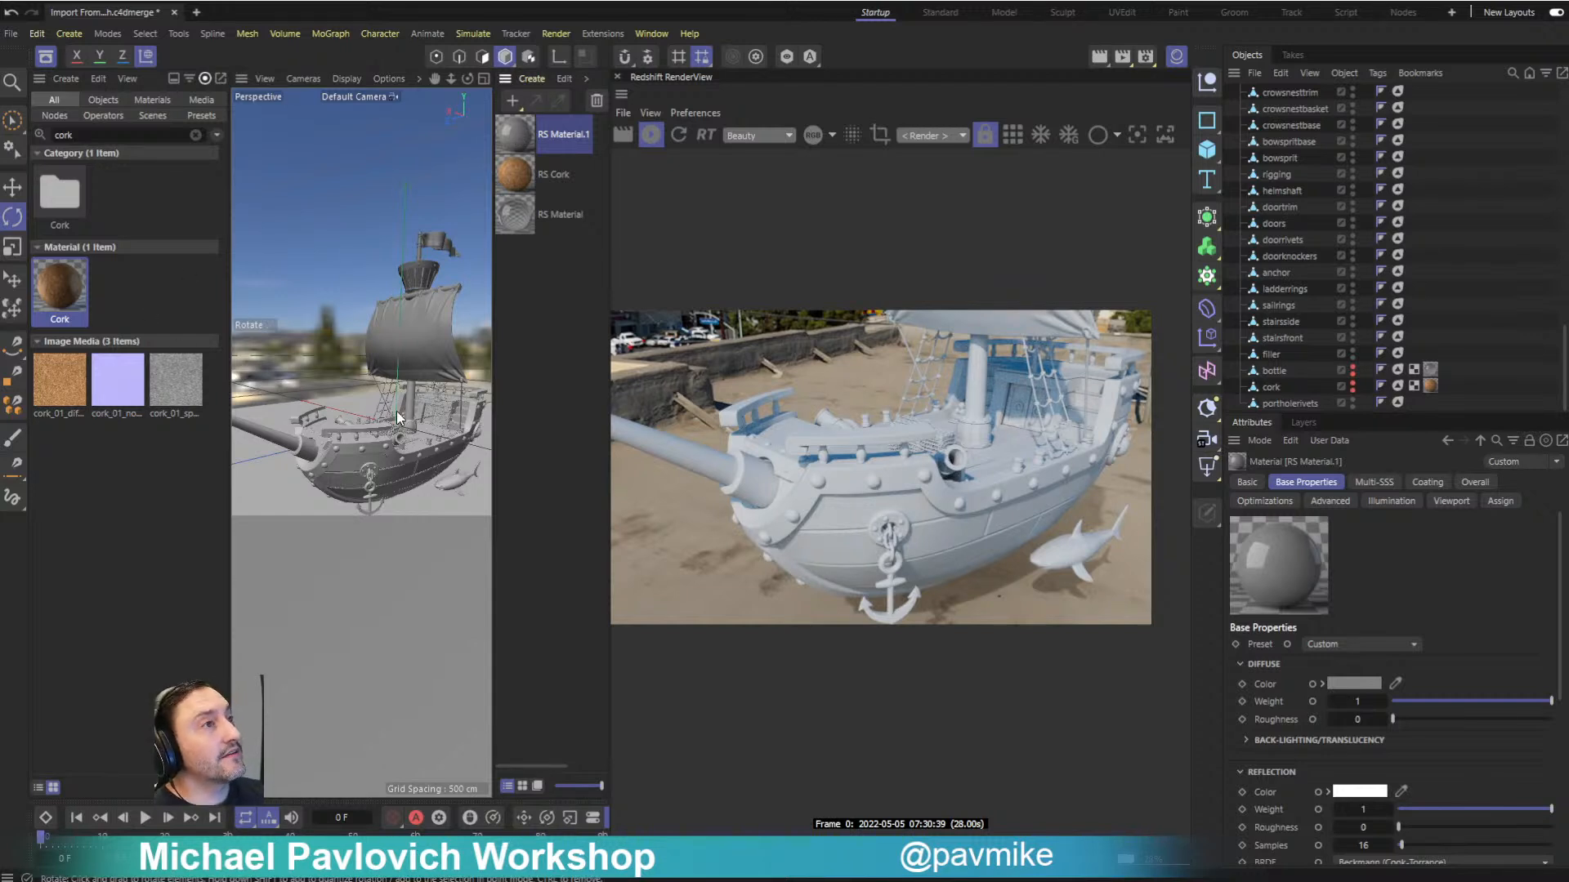
left_click(611, 33)
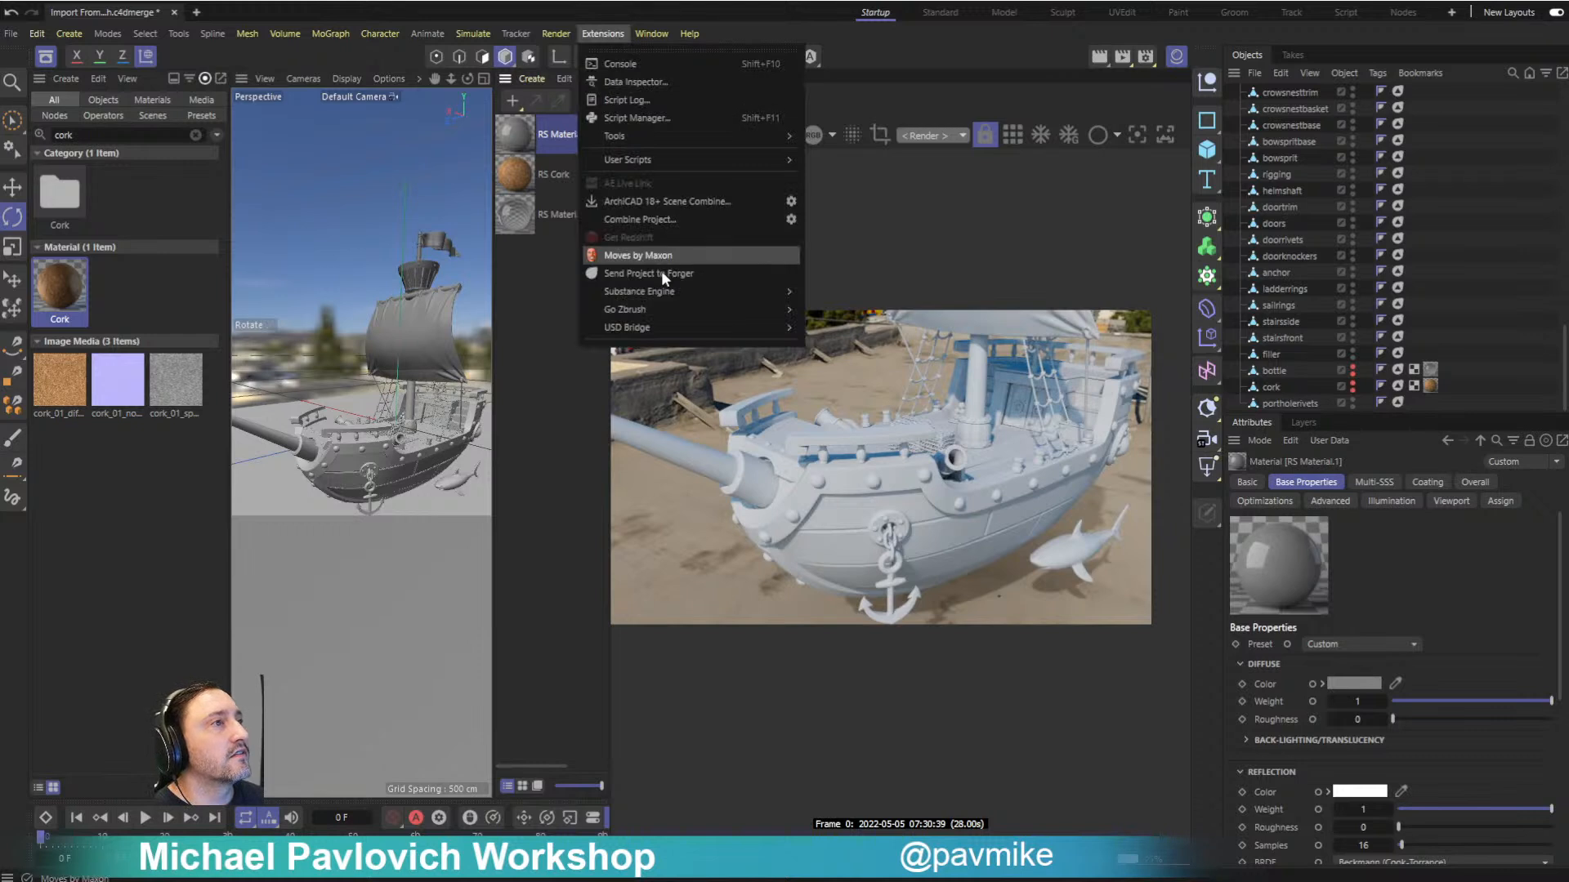
mouse_move(655, 293)
left_click(854, 318)
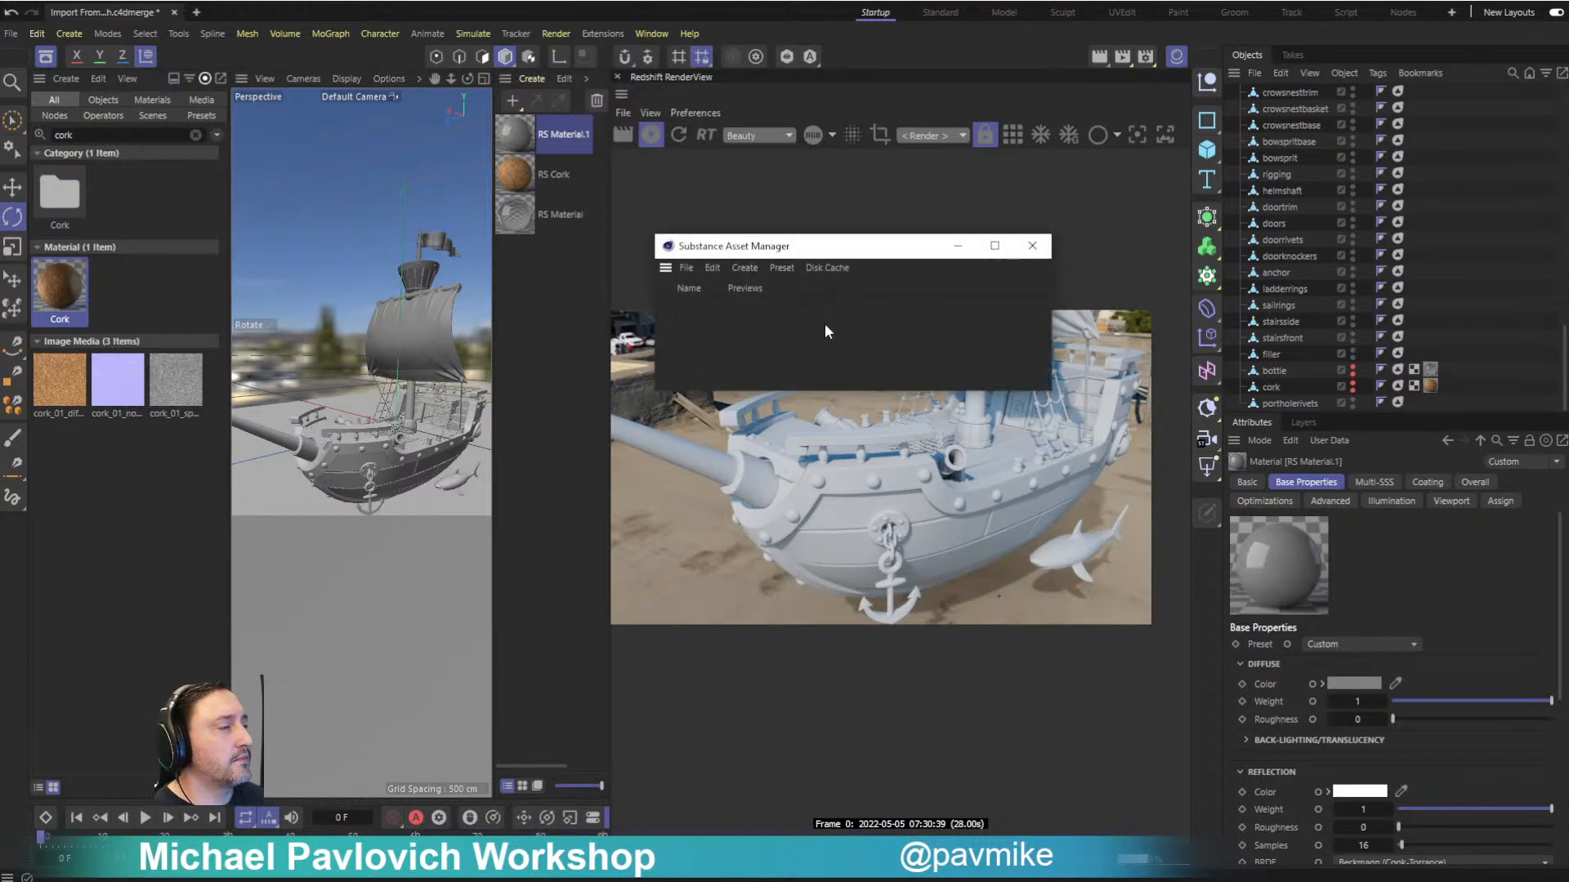
left_click(1031, 246)
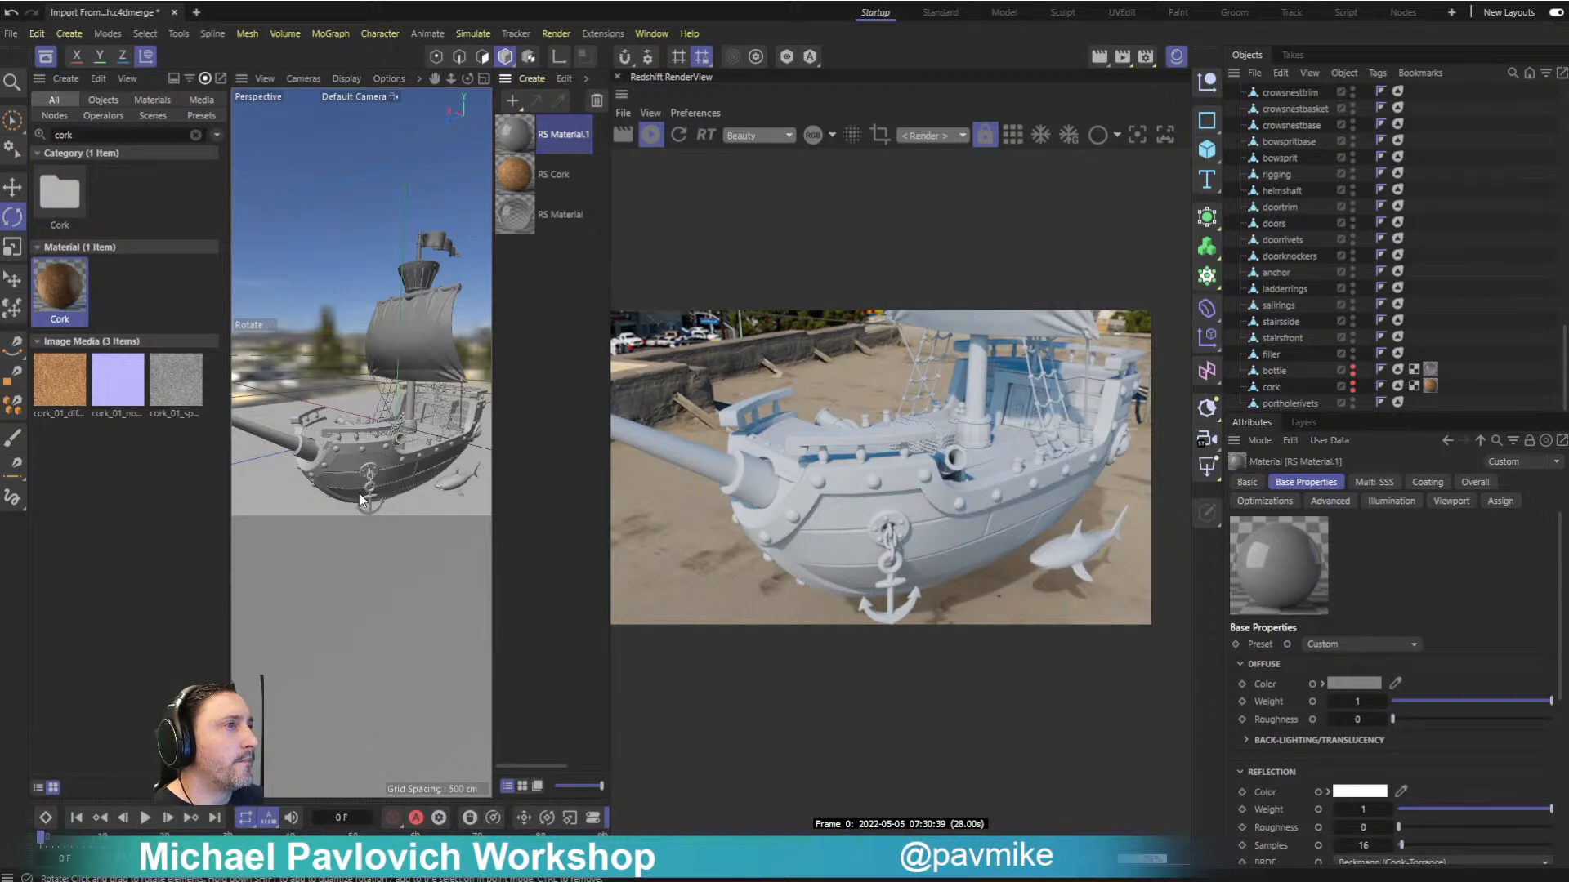
- Preview the ship in Clay shading in the Redshift RenderView and return to Regular shading
left_click(1184, 131)
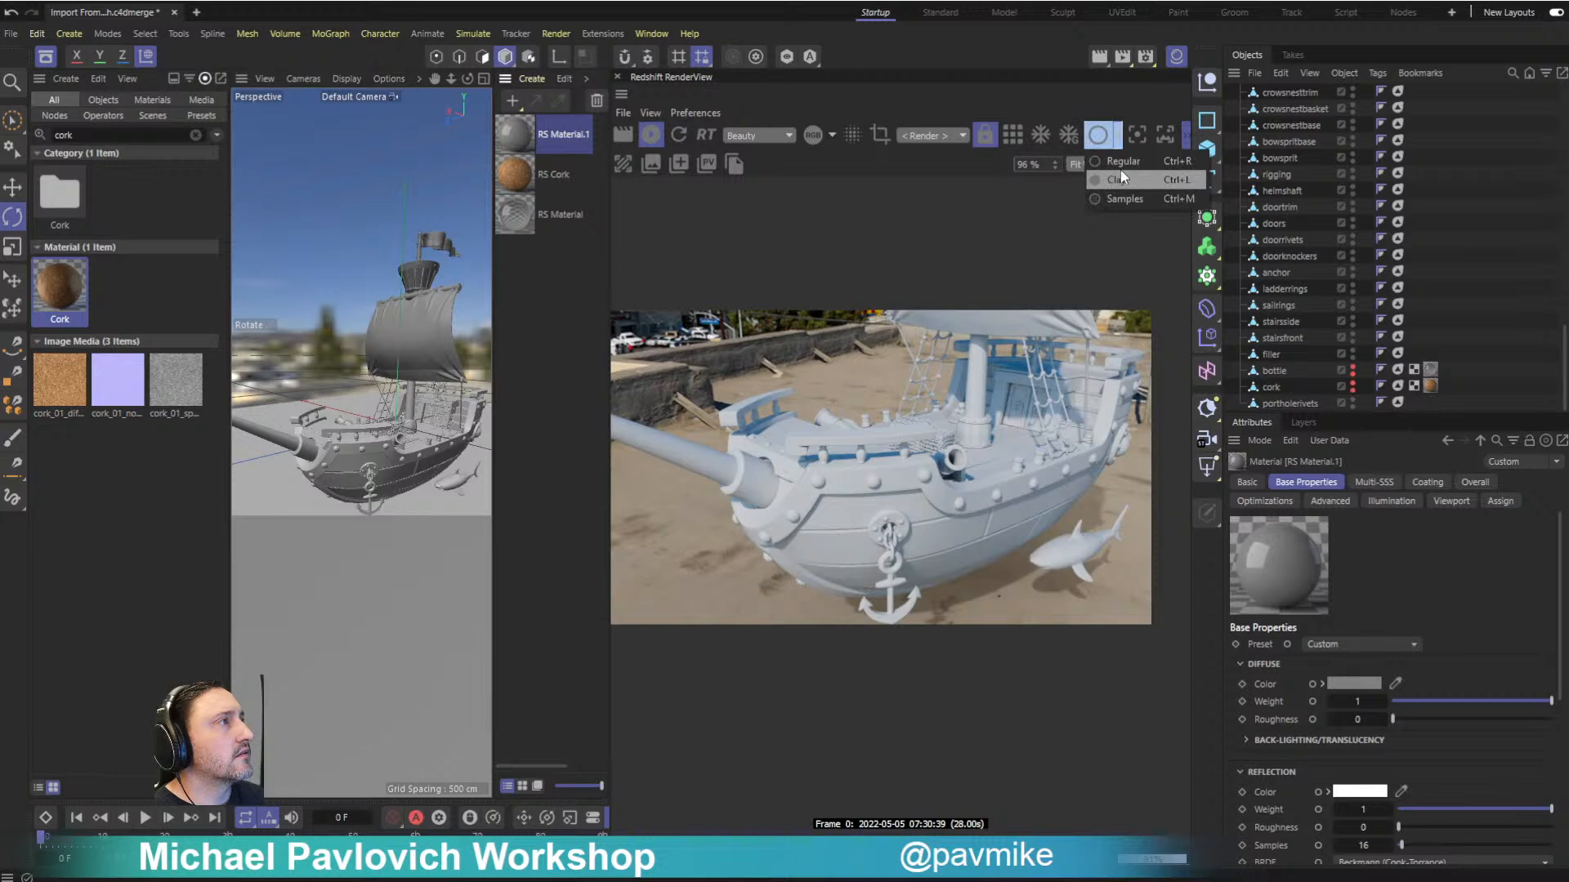
left_click(1117, 135)
left_click(1107, 163)
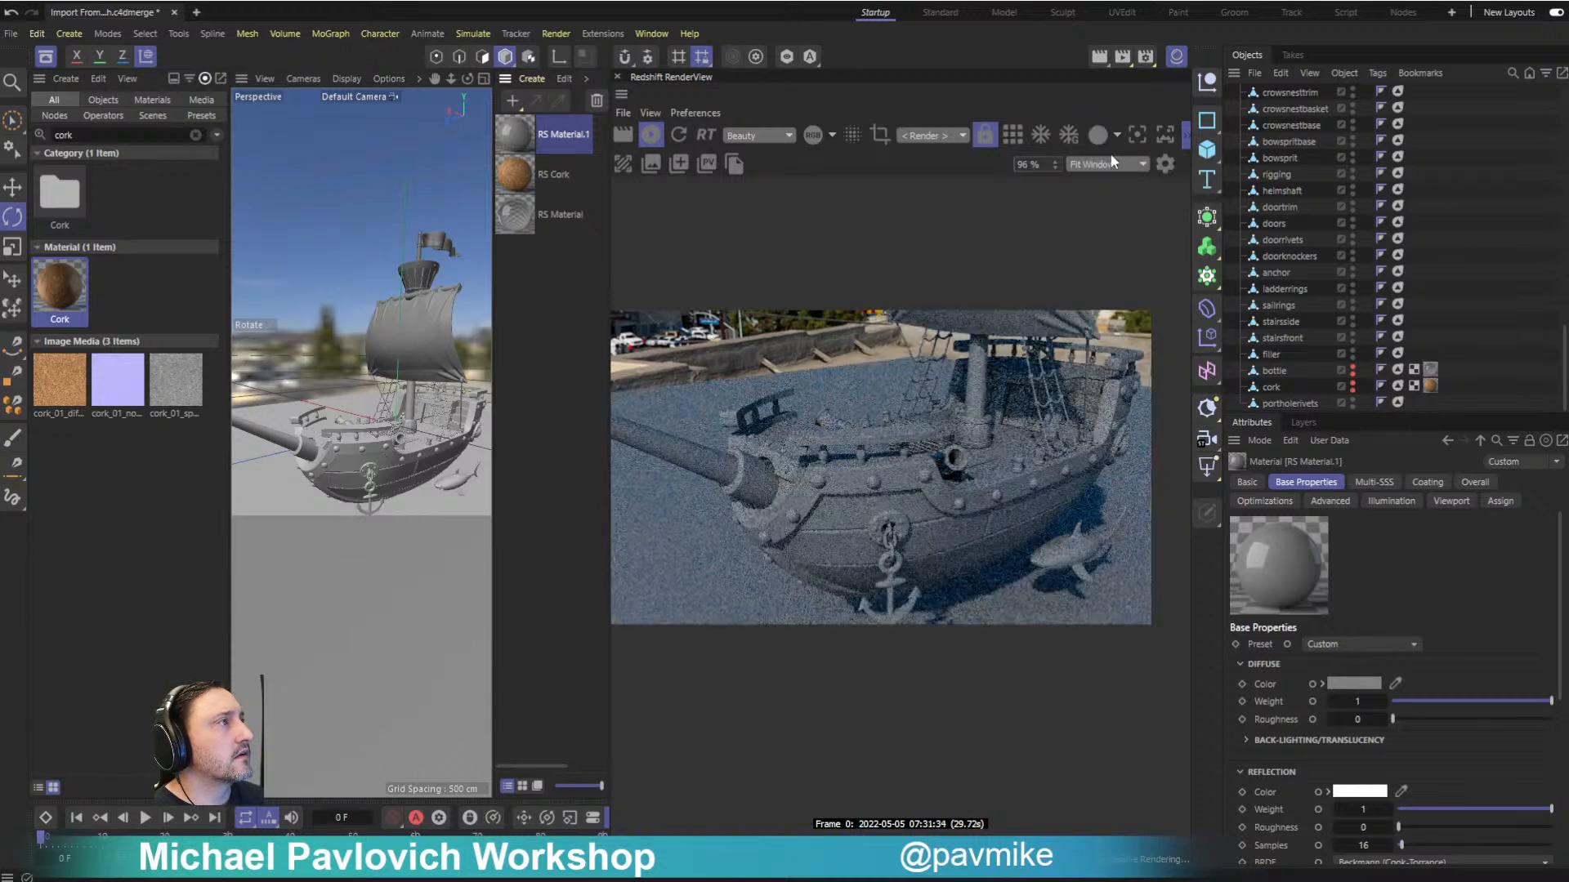
left_click(1117, 136)
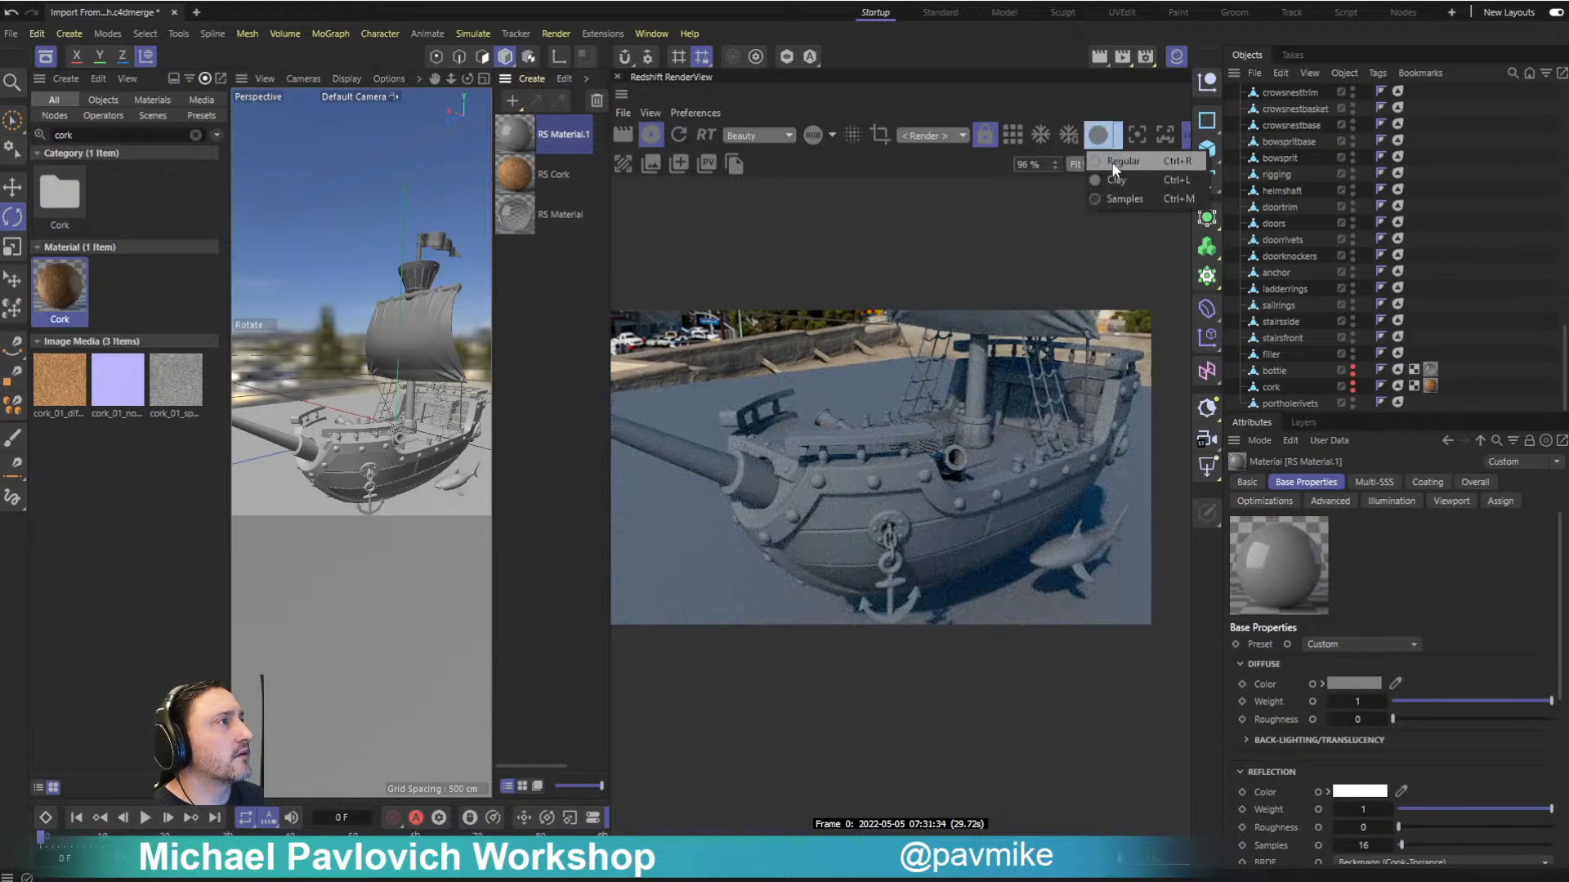
left_click(1111, 163)
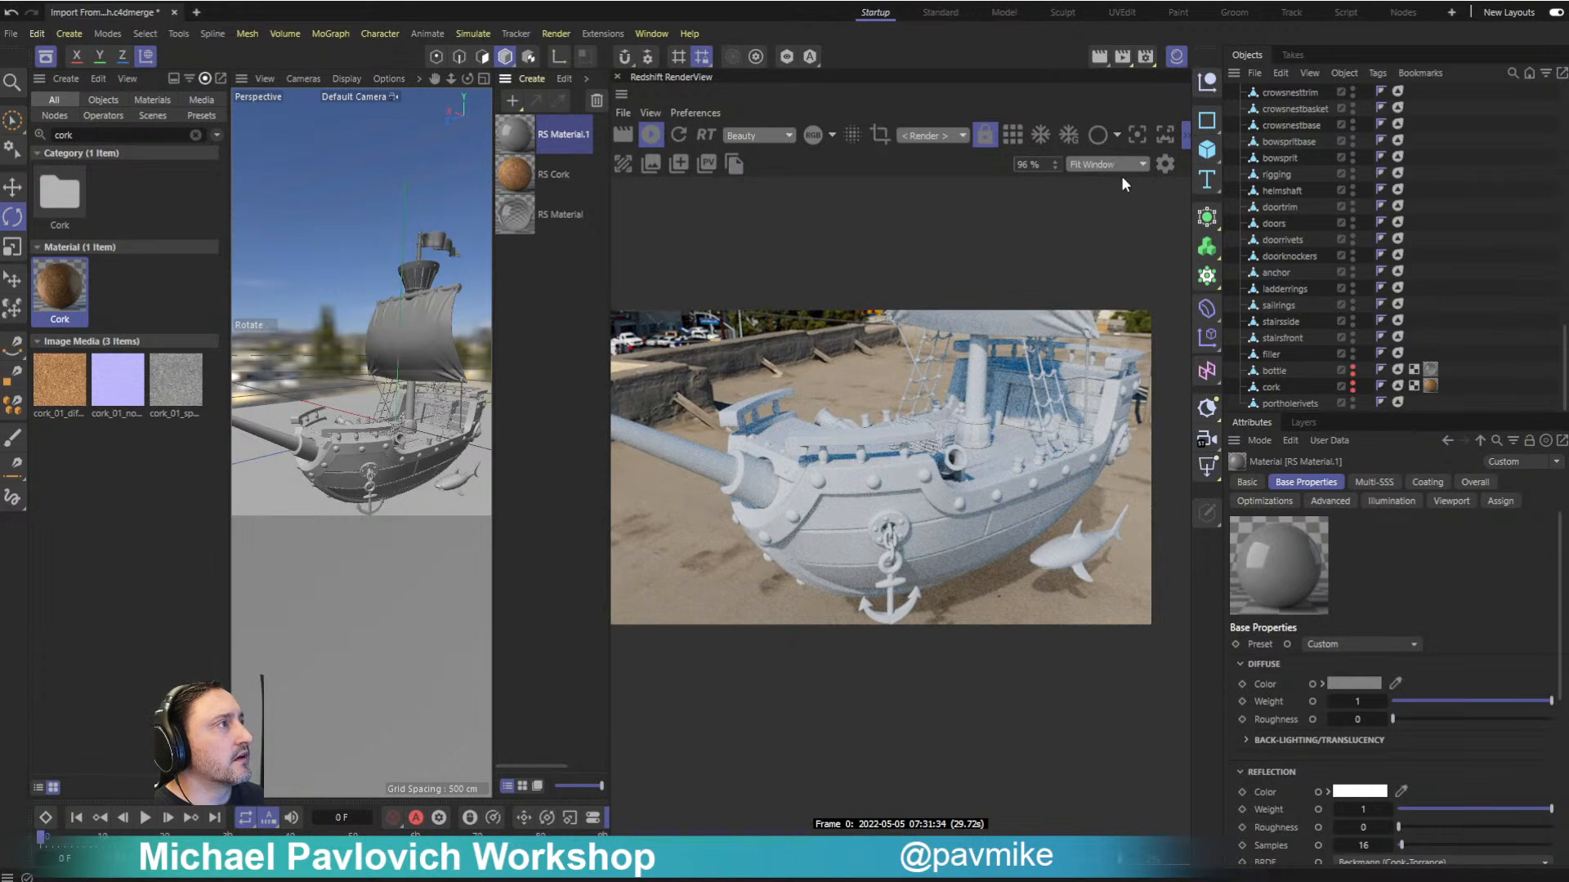
- Turn off the RS Dome Light's environment background and enable its back-plate
scroll(1304, 282, "up", 10)
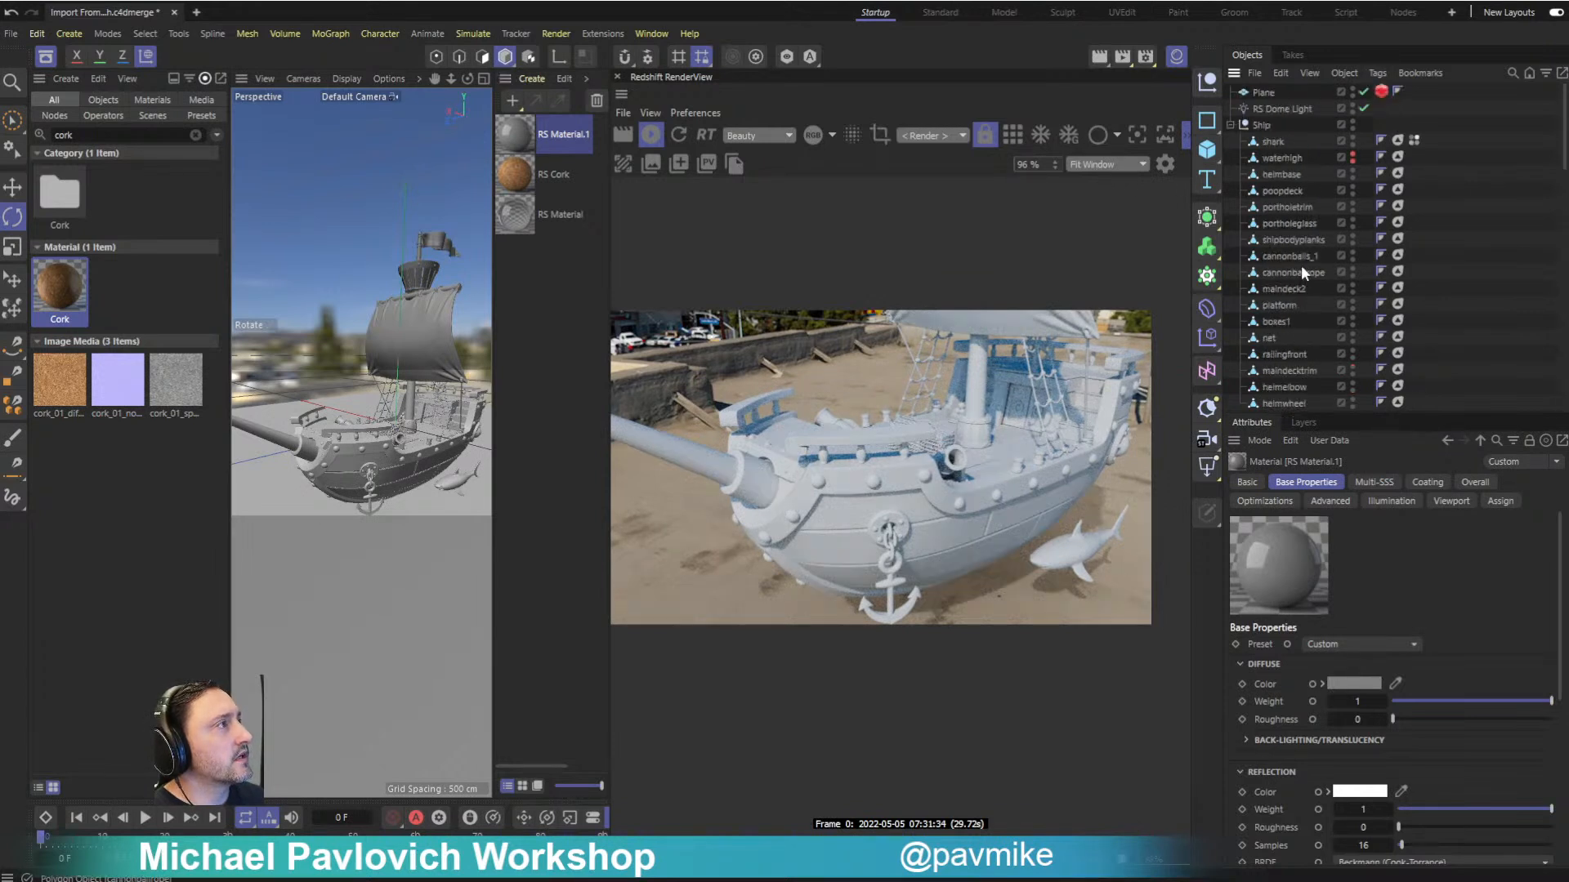
left_click(1272, 108)
scroll(1321, 571, "down", 3)
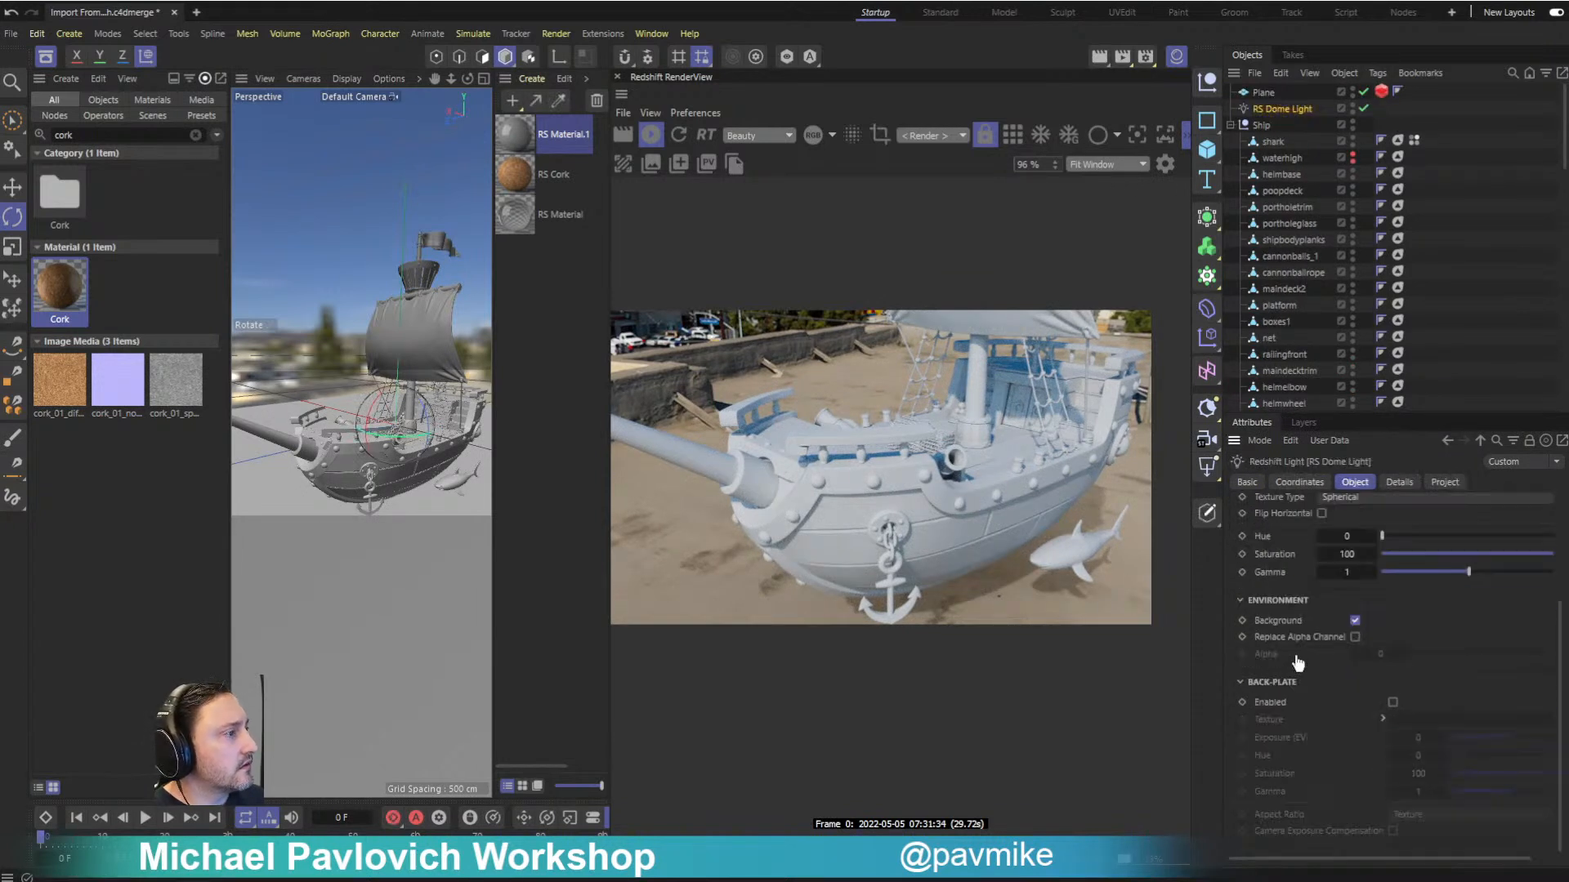
left_click(1355, 620)
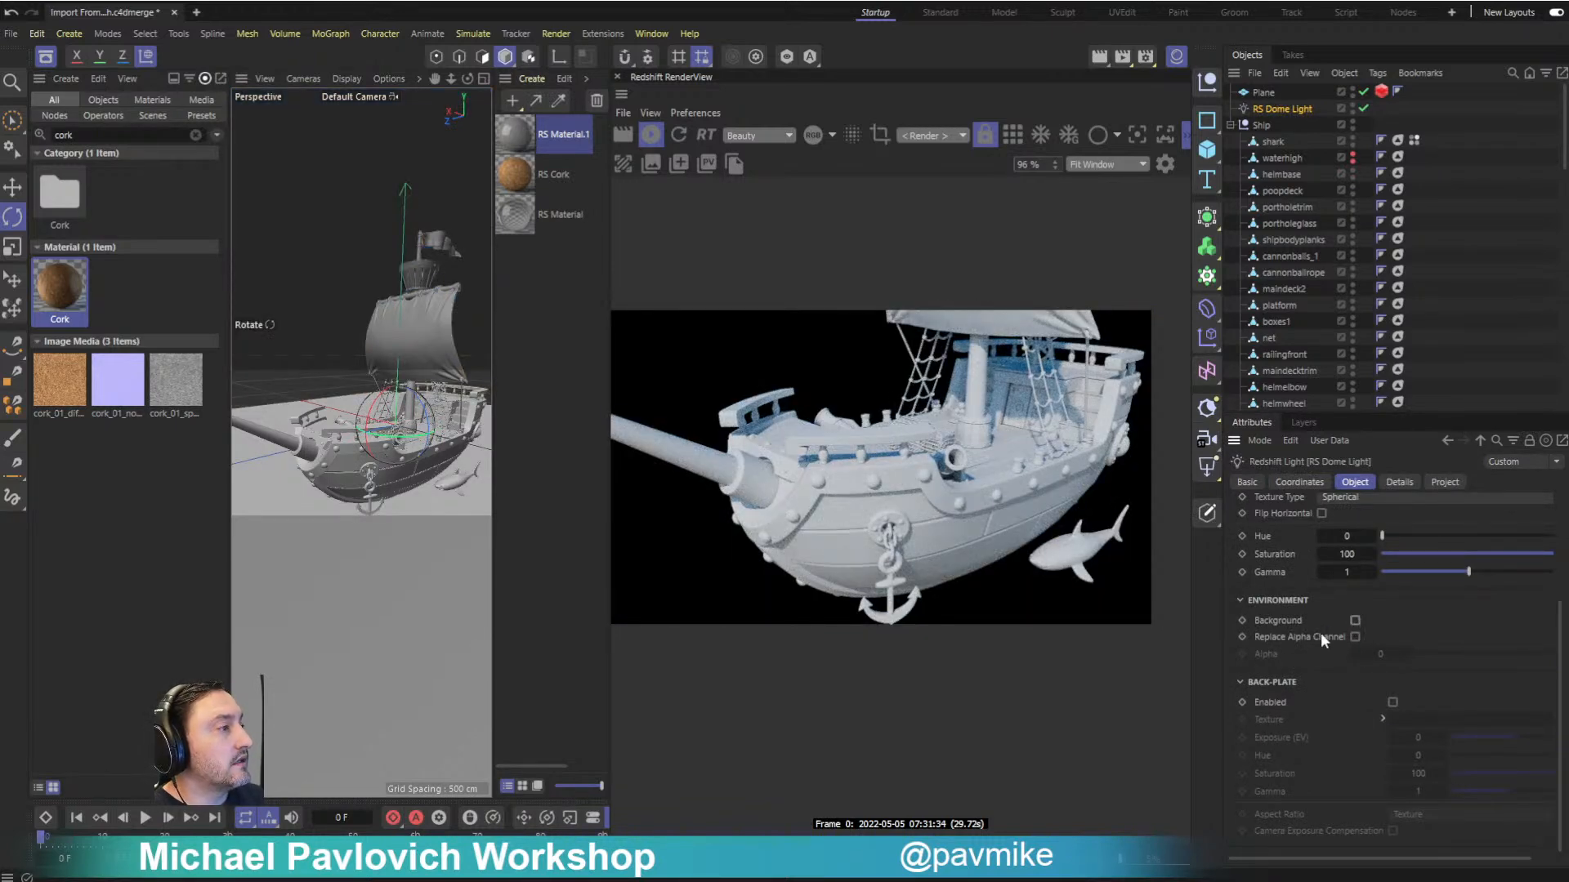
left_click(1392, 702)
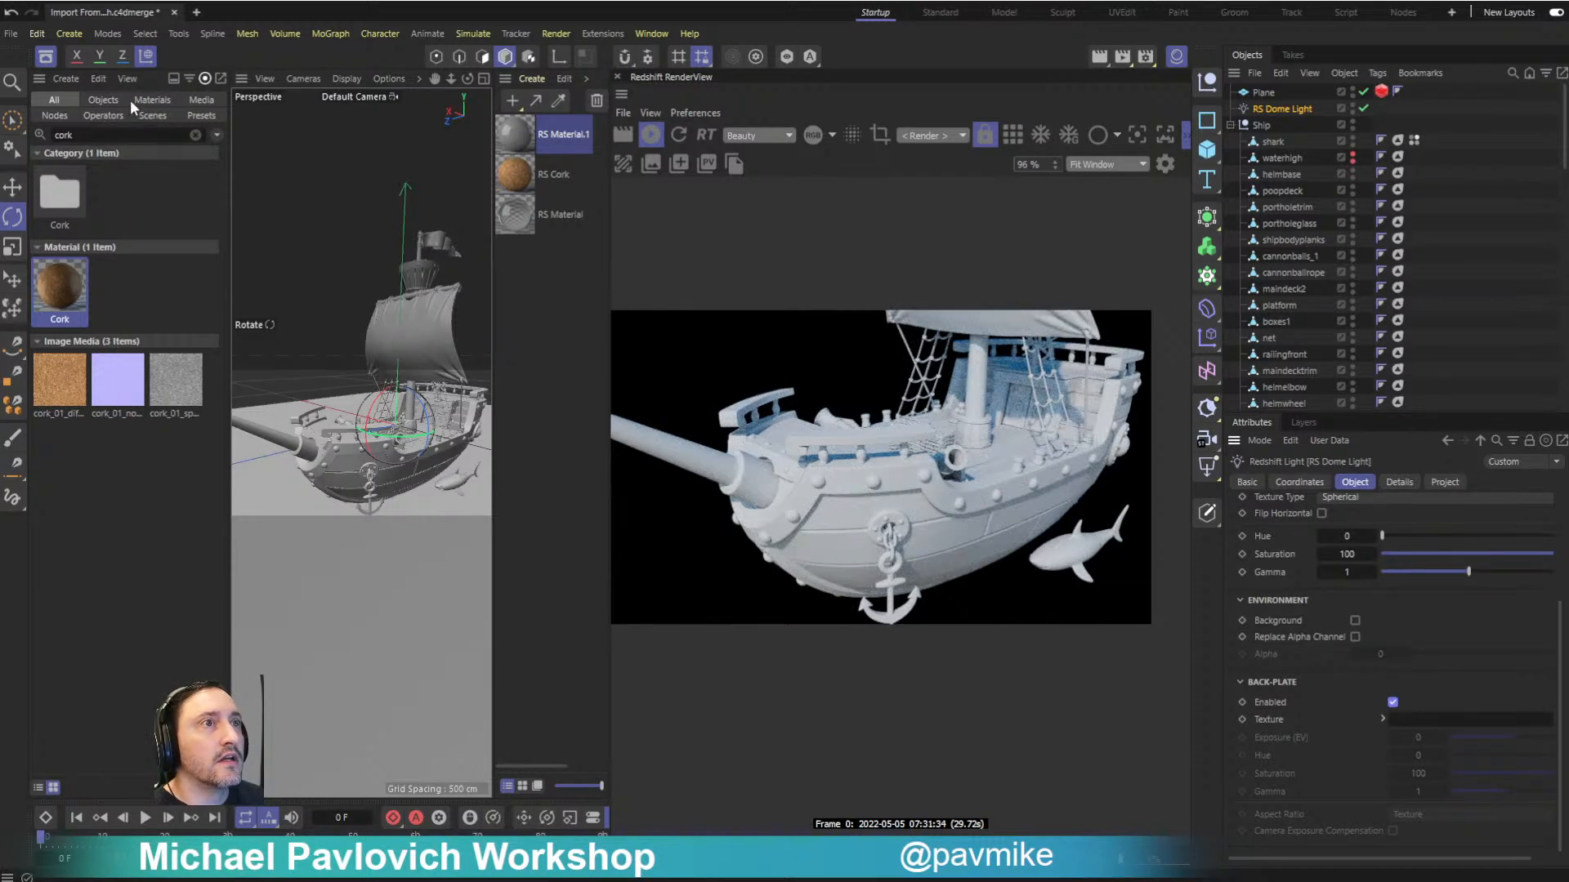
- Search the asset library for "backplate" and assign the sunny road image with mountains as the dome light's back-plate texture
double_click(58, 135)
key("BackSpace")
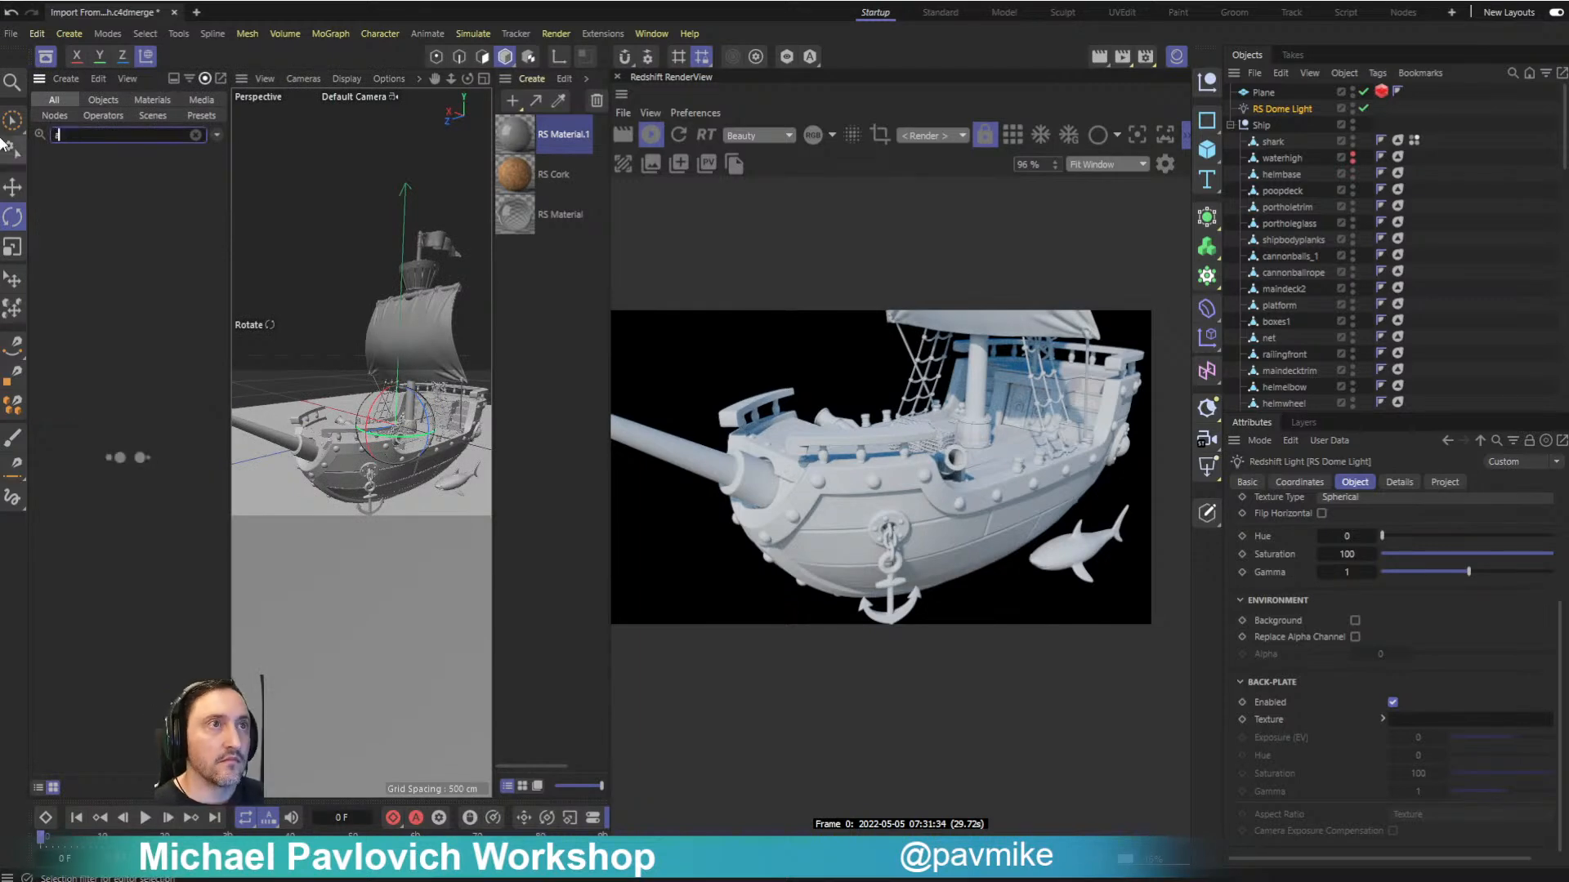
type("backplate")
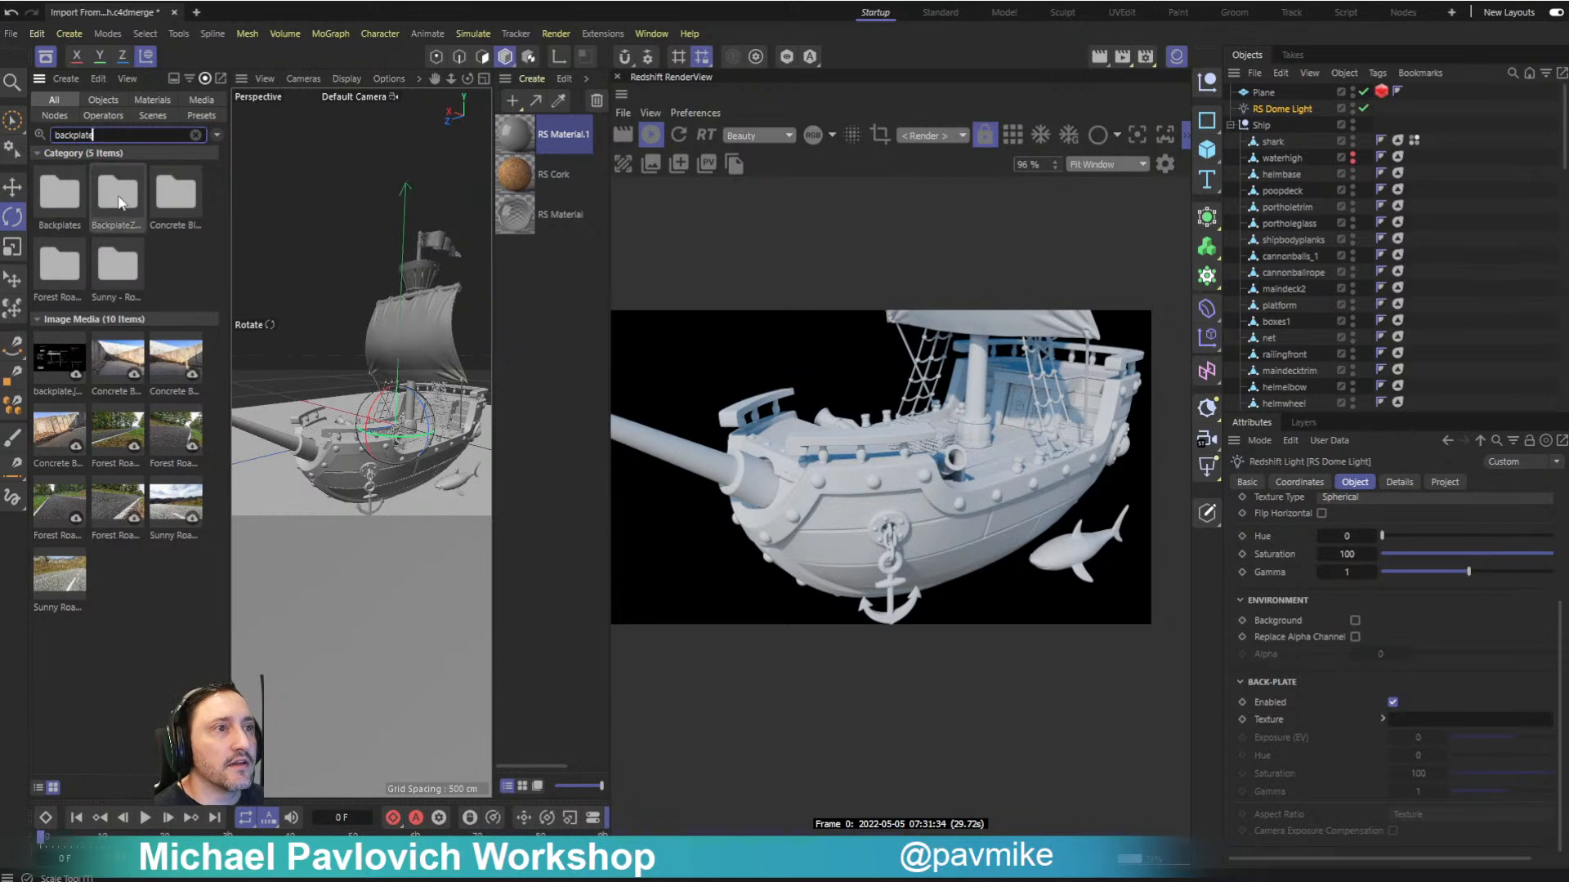
left_click(134, 375)
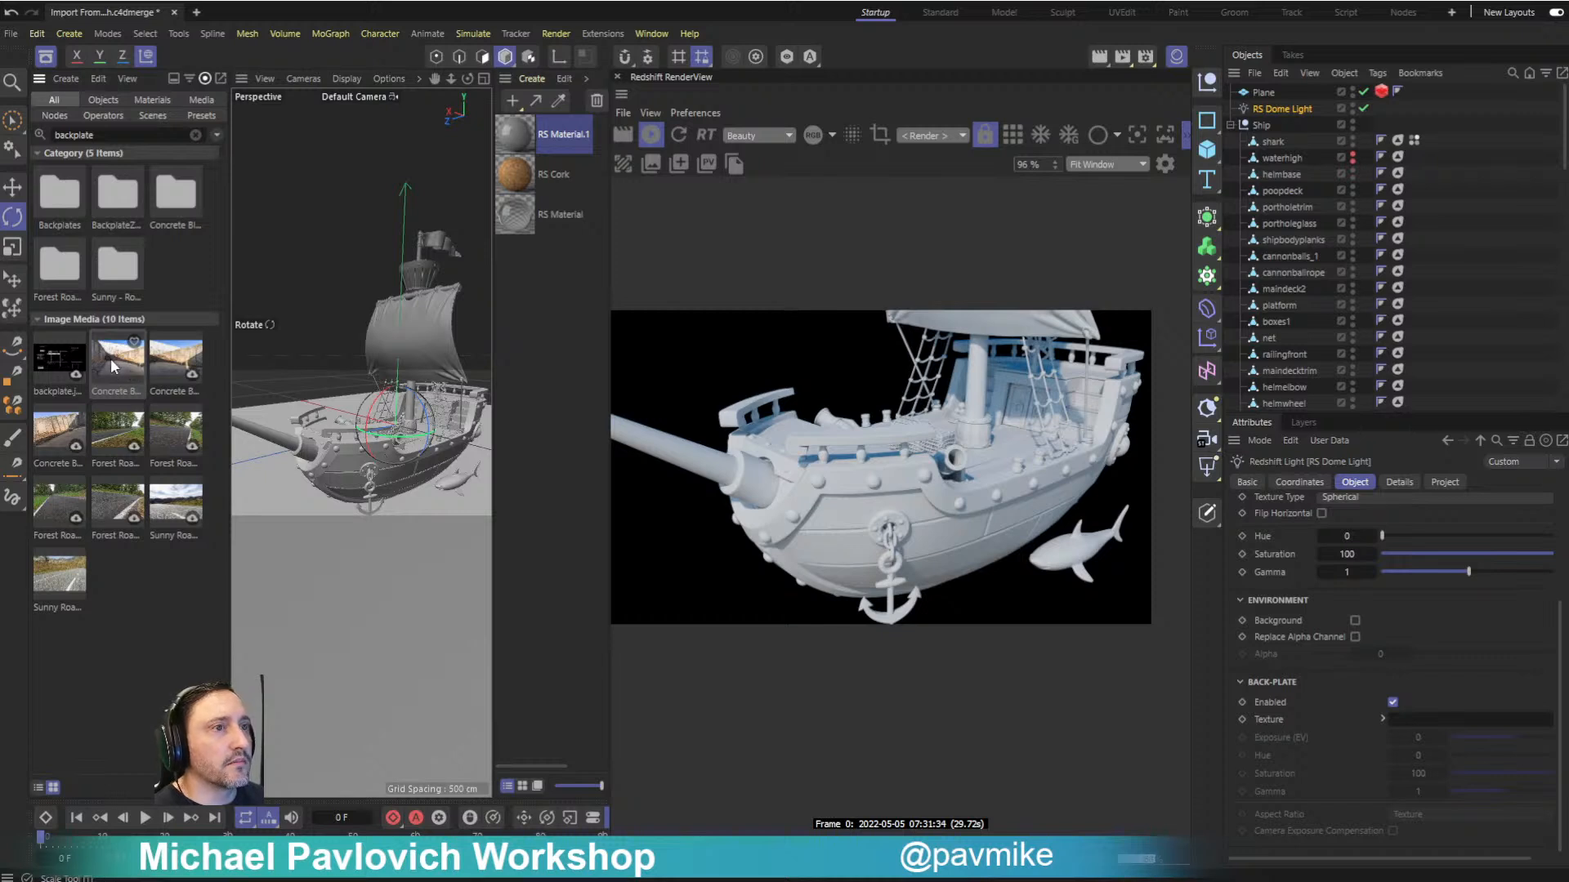
left_click(193, 521)
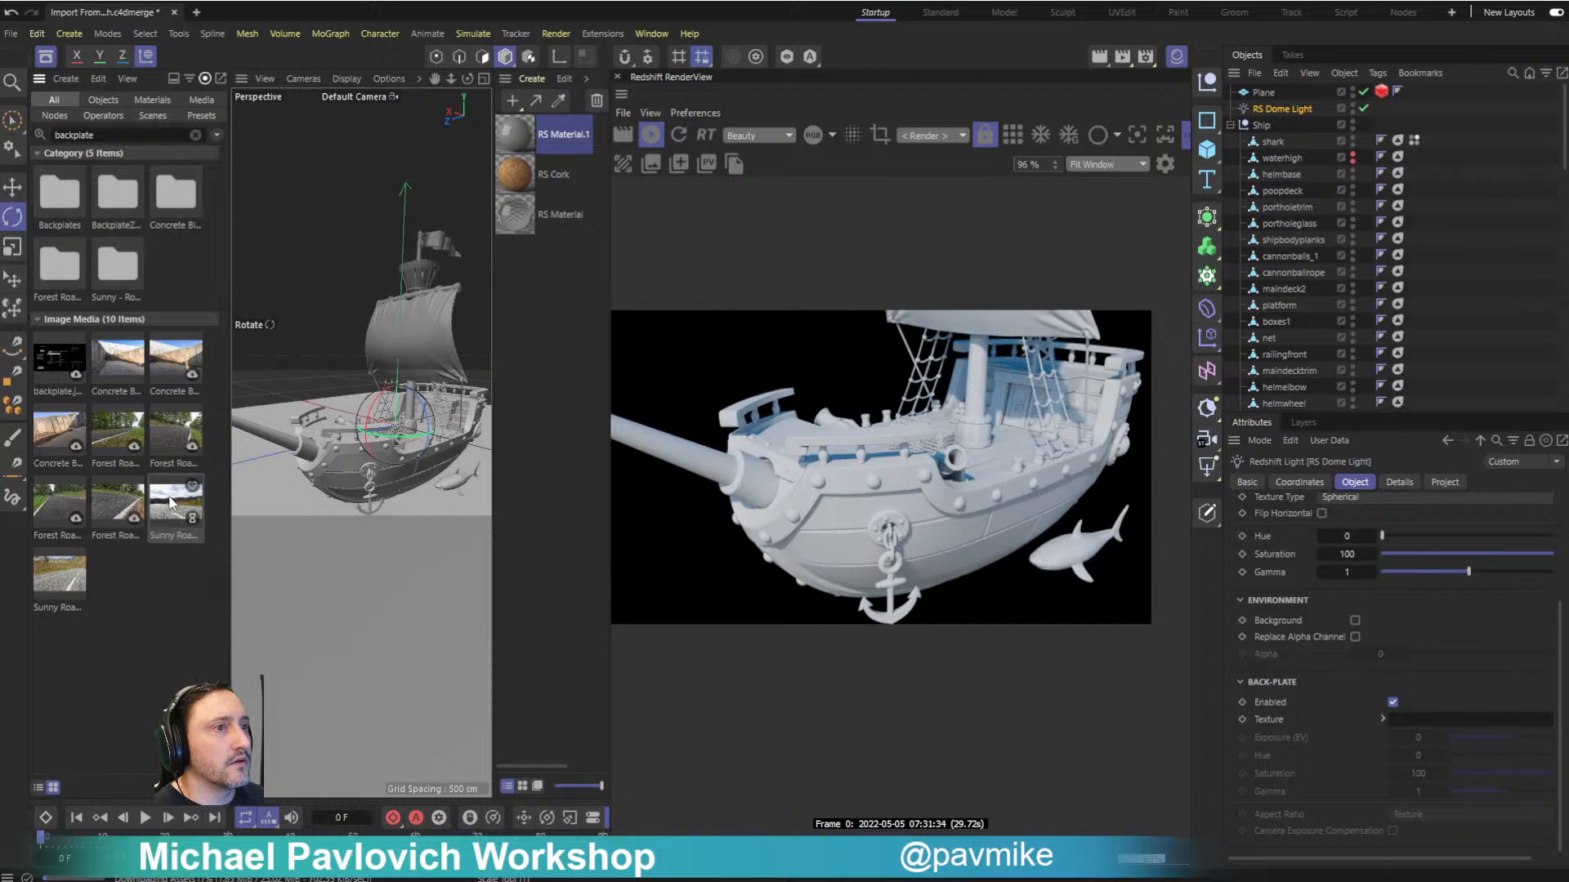
left_click_drag(172, 502, 1434, 723)
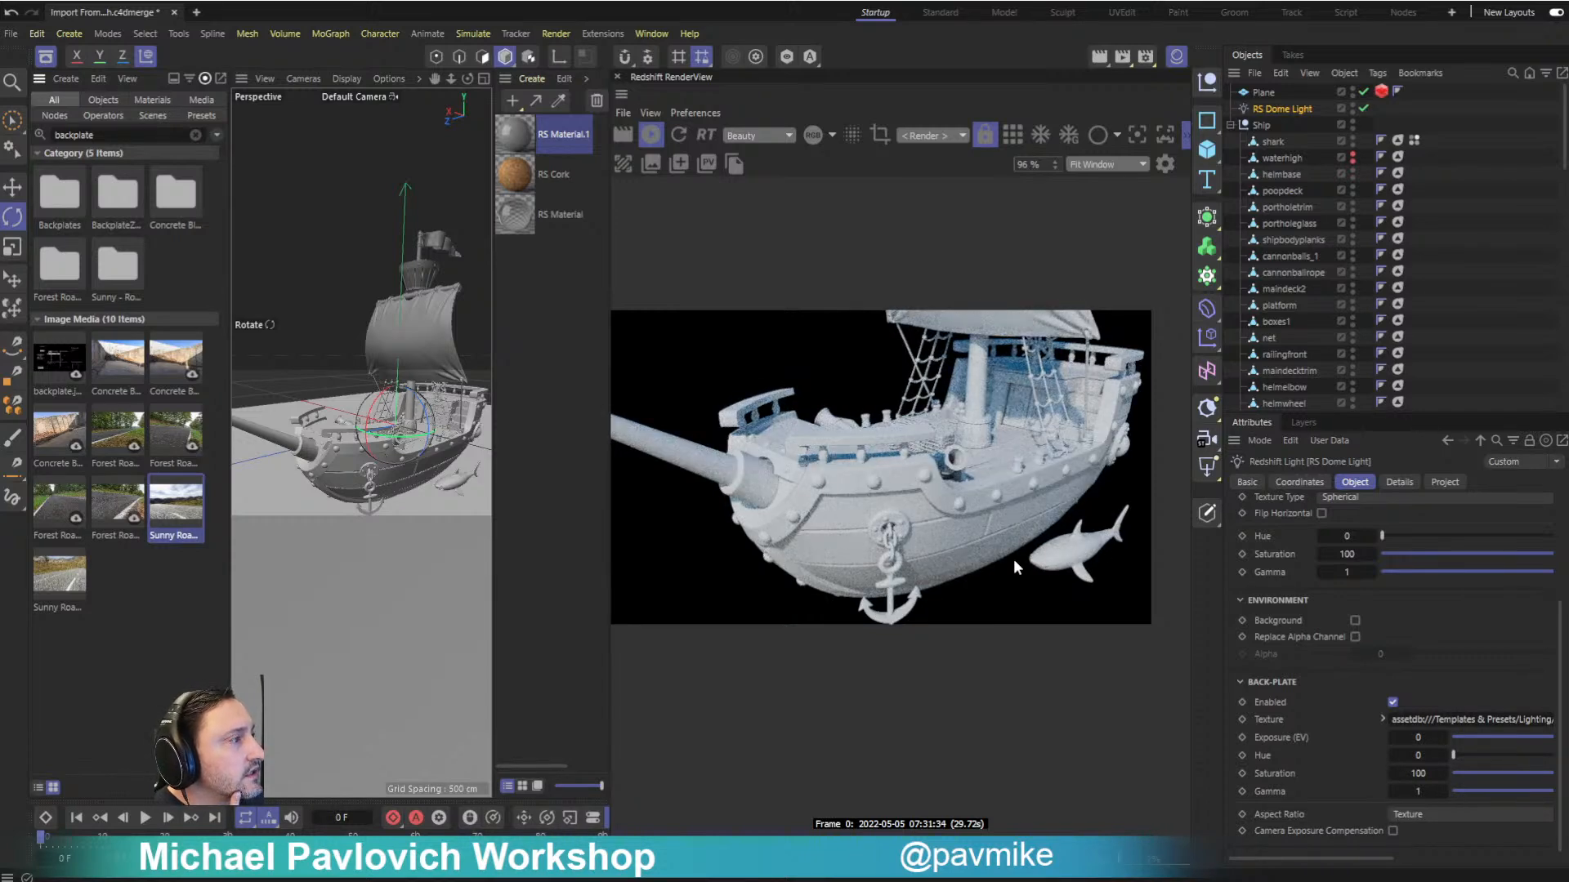
- Turn the RS Dome Light's environment background on and reframe the whole ship against the back-plate
left_click(1354, 621)
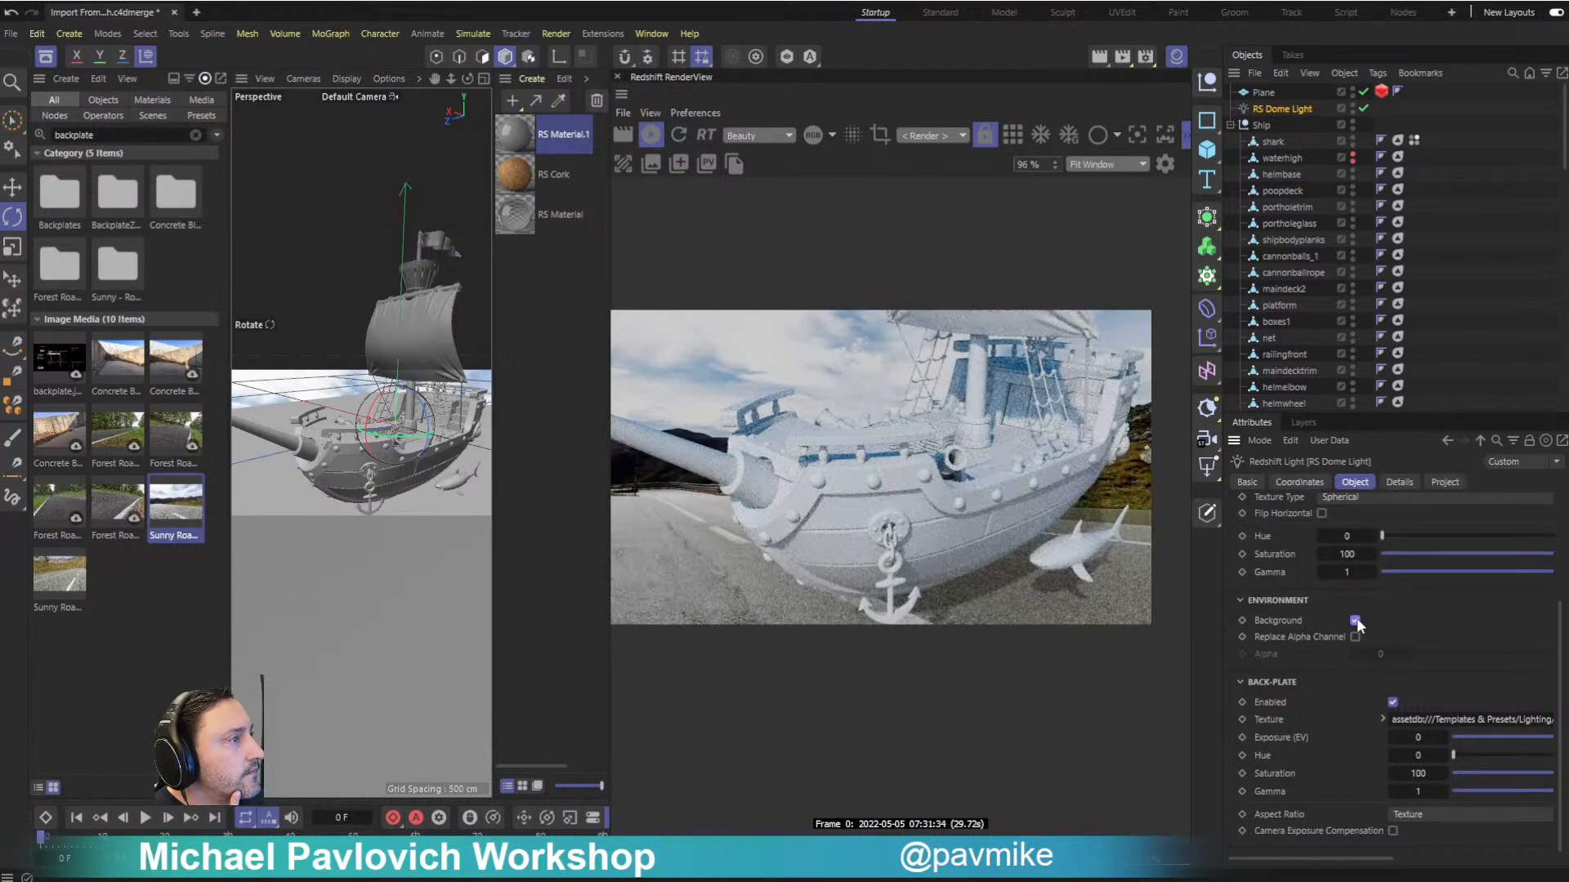
scroll(423, 458, "down", 4)
left_click_drag(422, 459, 384, 441, "alt")
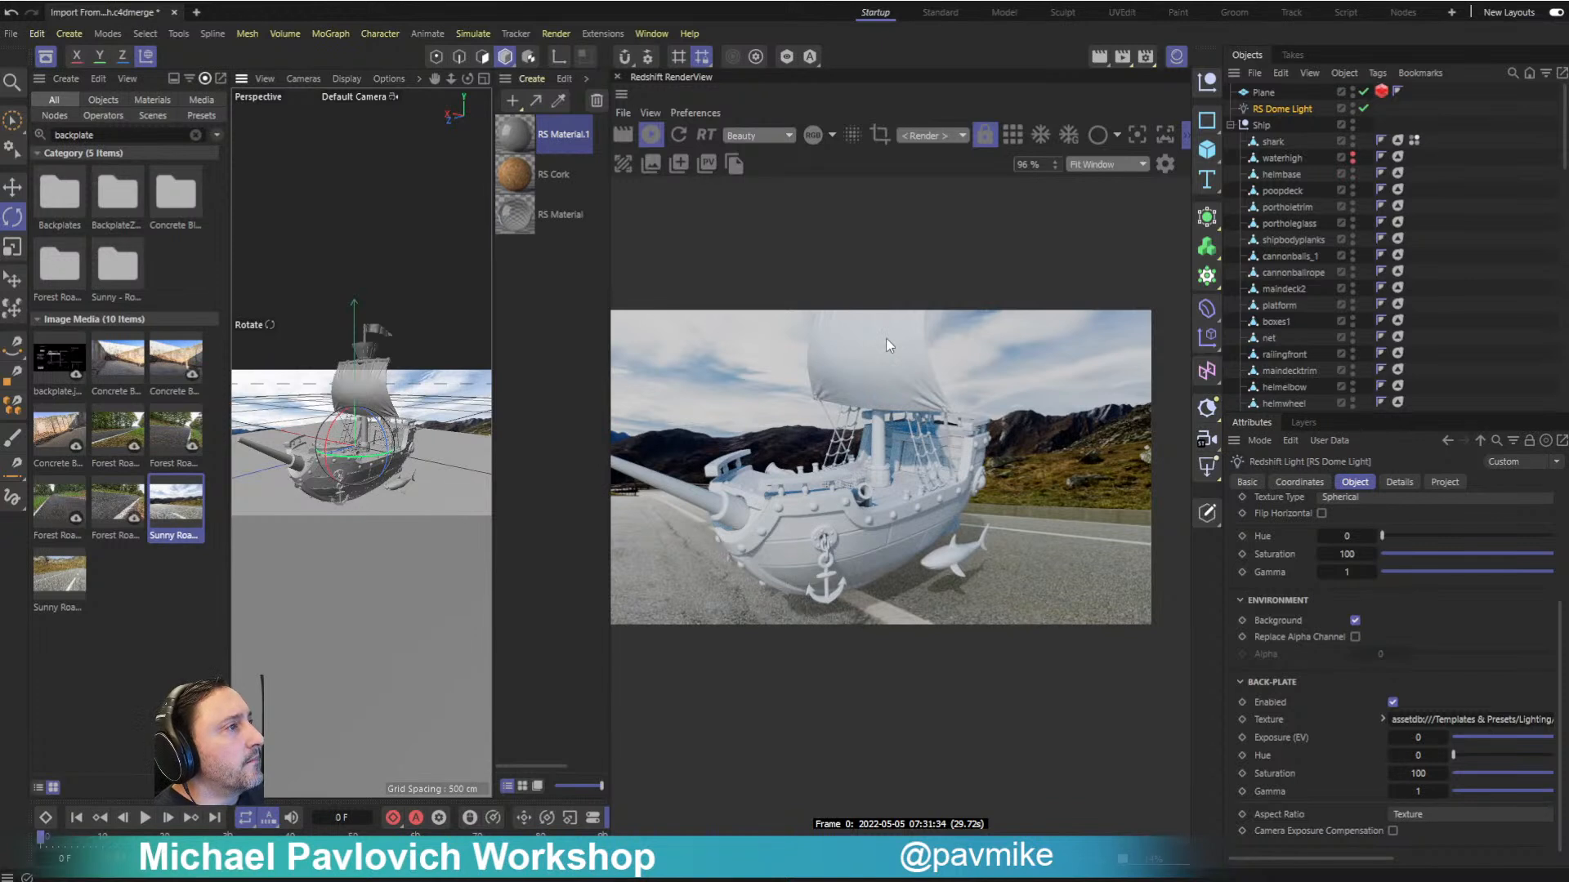
- Create a new Redshift material, apply it to the ship's sail and check its base properties
left_click(379, 391)
double_click(516, 296)
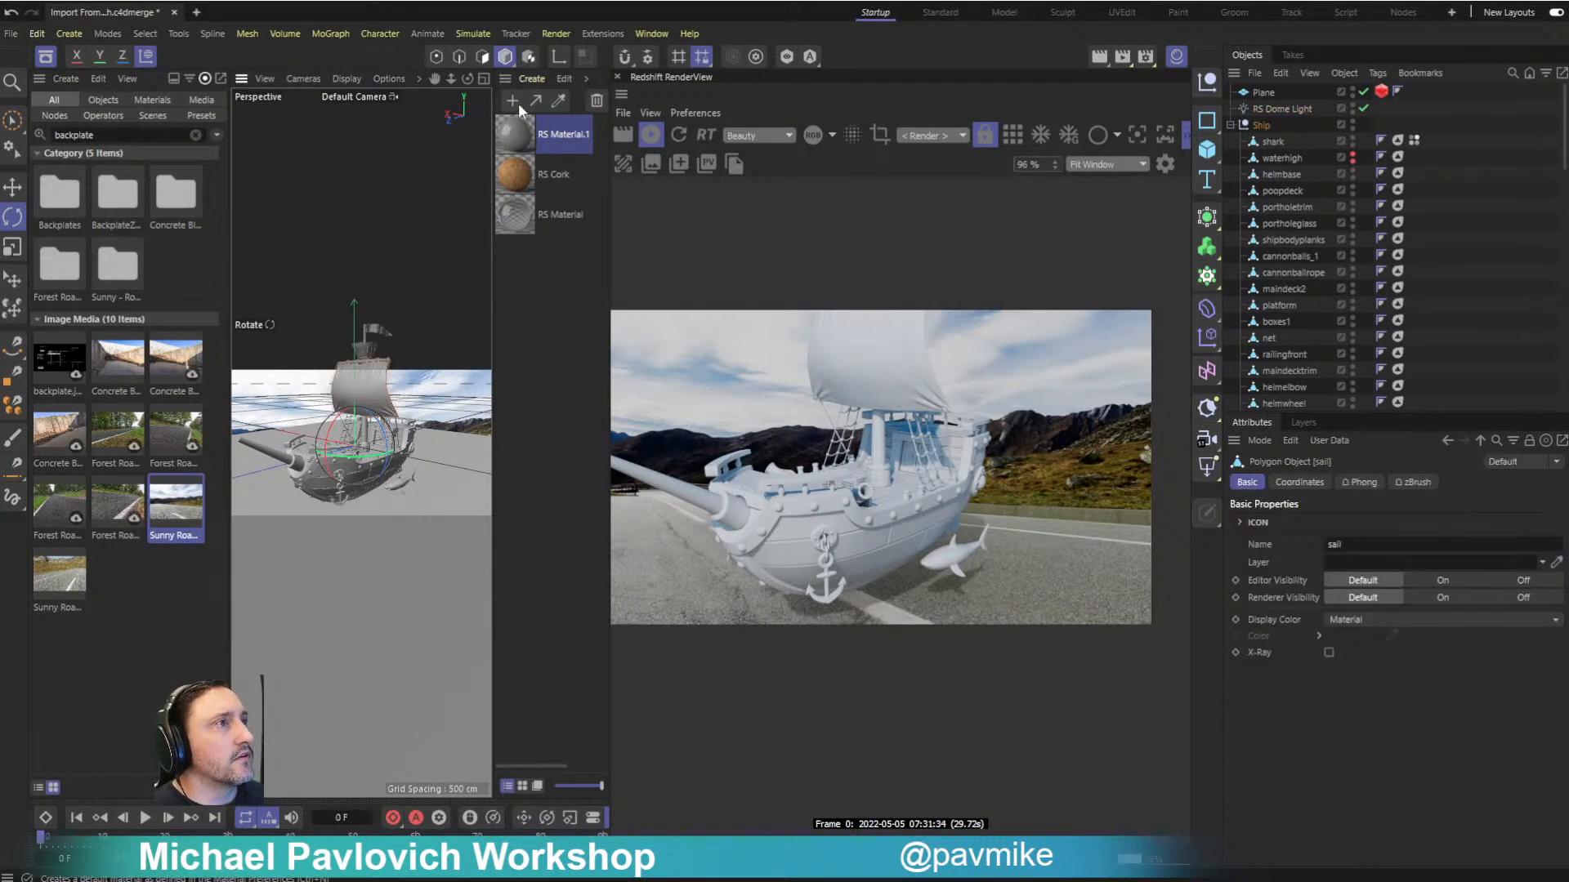
left_click_drag(514, 138, 381, 396)
left_click(513, 142)
double_click(513, 139)
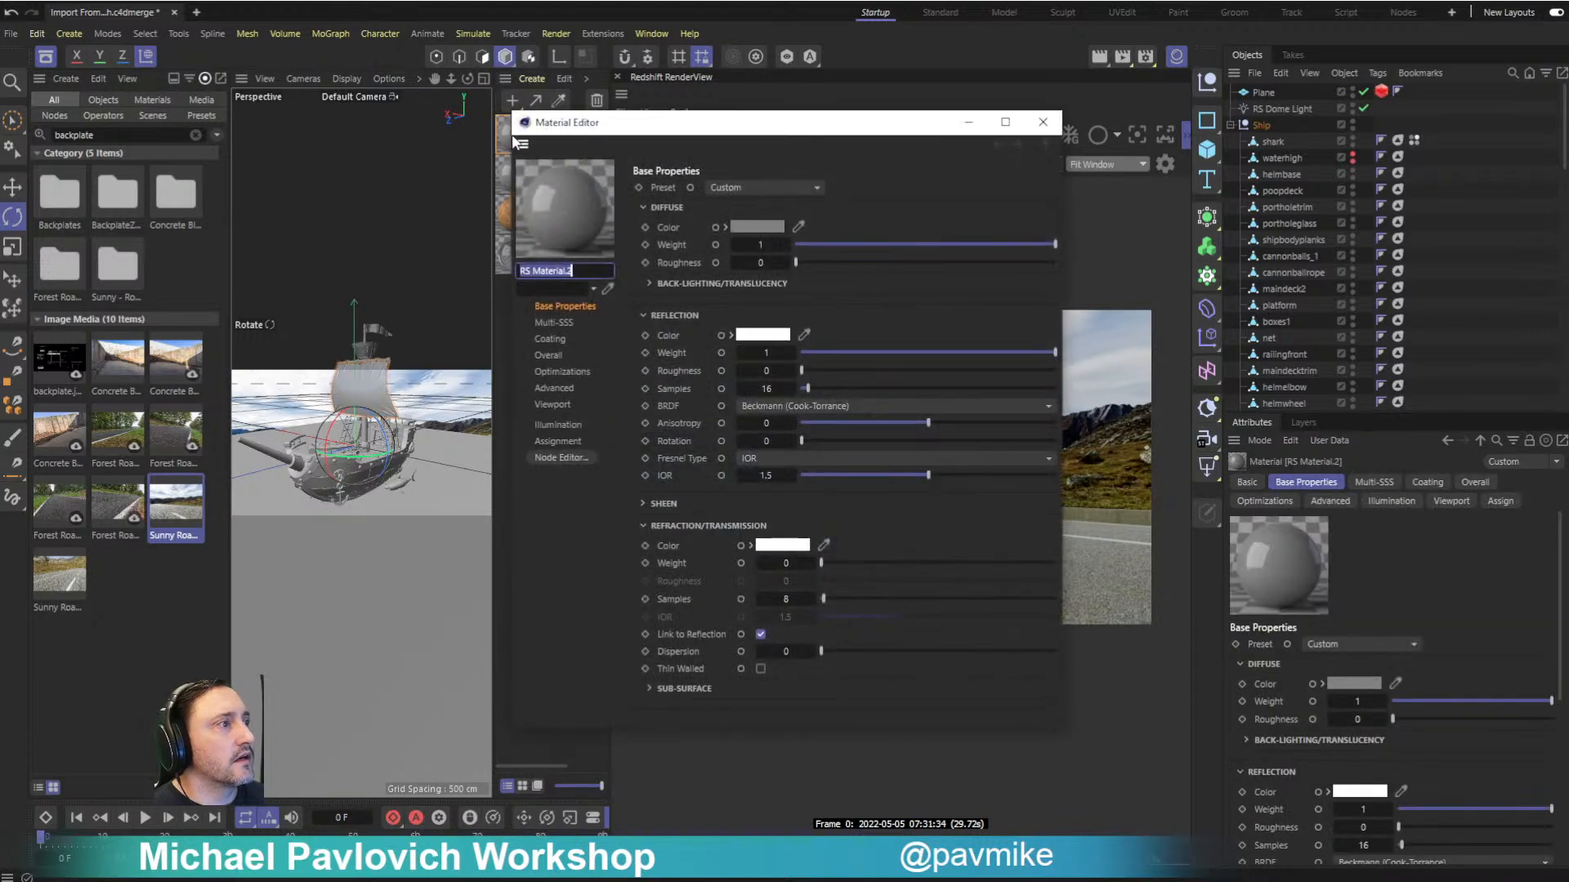
left_click(1043, 122)
- Convert the sail's RS Material.2 to a Redshift shader graph material and apply the converted version to the sail
left_click(585, 79)
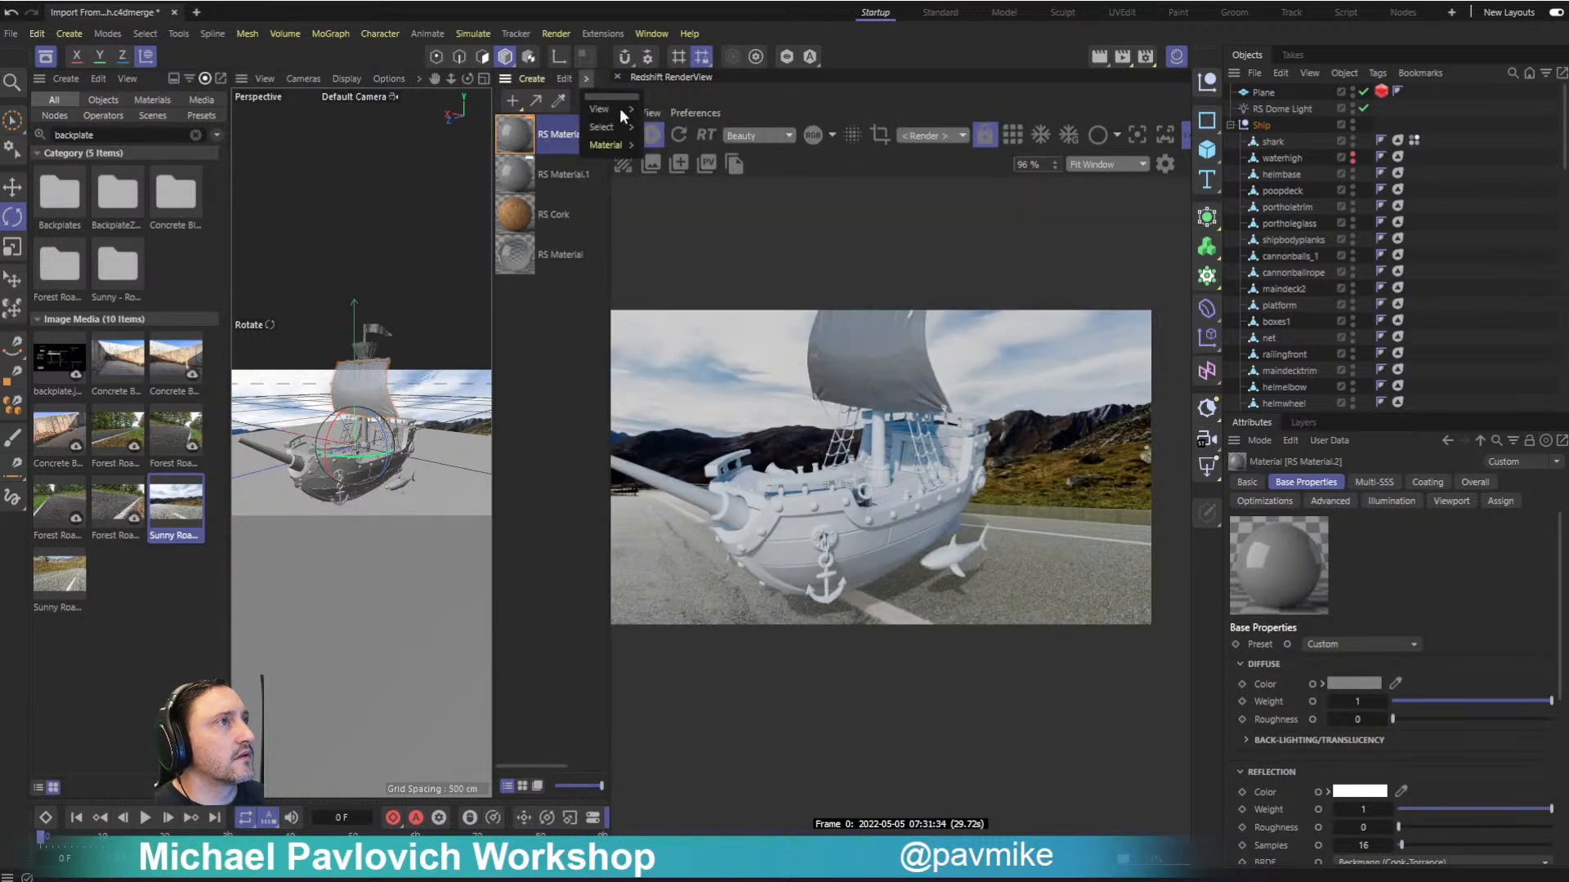
mouse_move(613, 145)
mouse_move(704, 236)
left_click(828, 271)
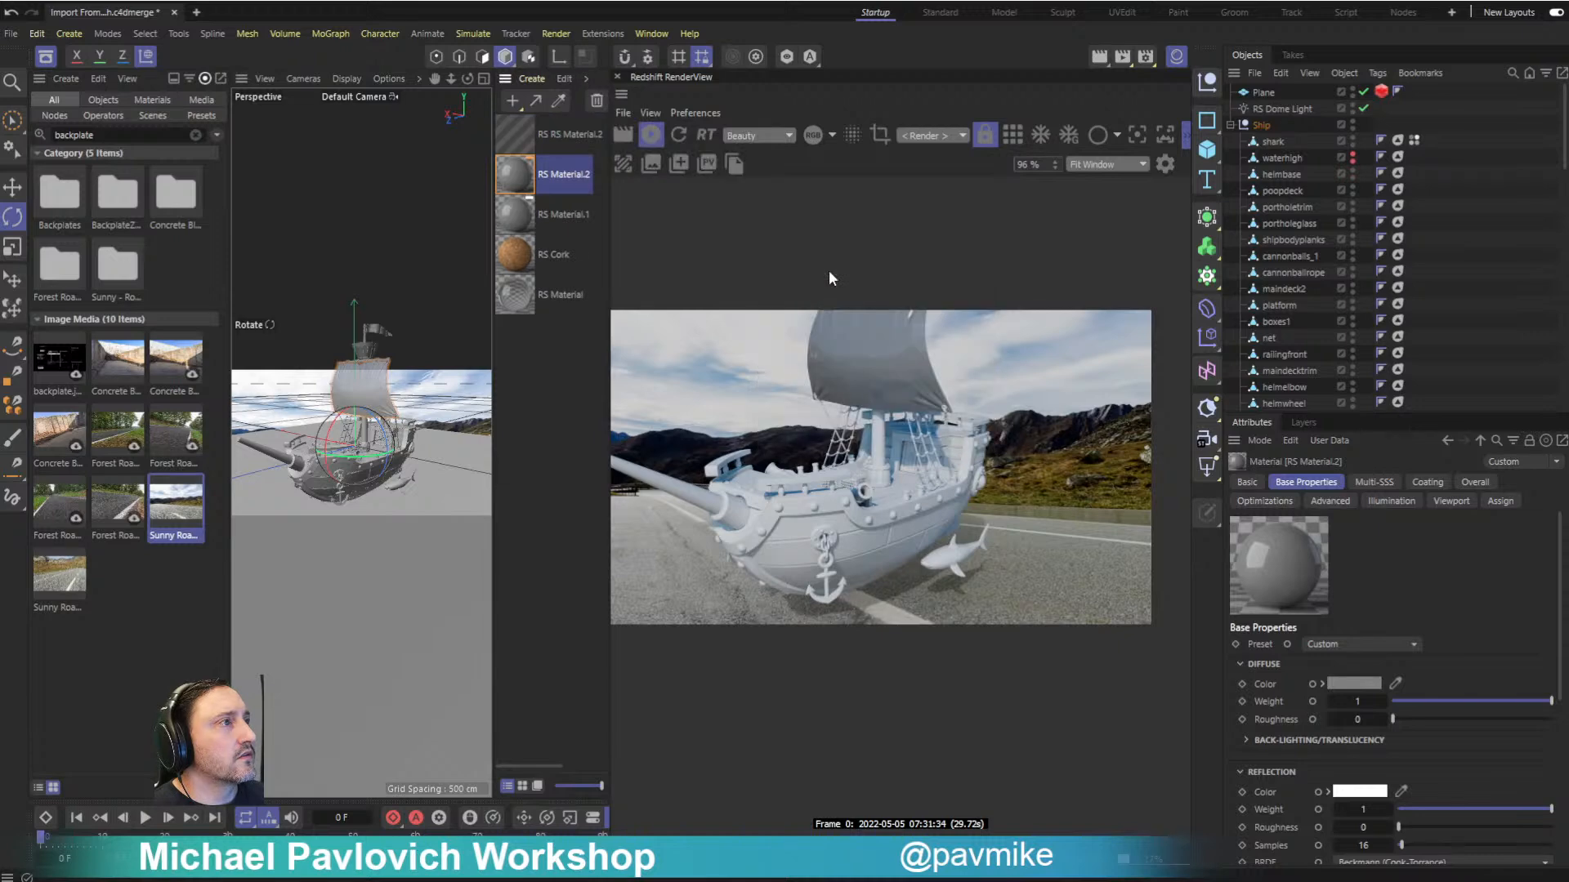
left_click(517, 134)
left_click_drag(516, 134, 371, 364)
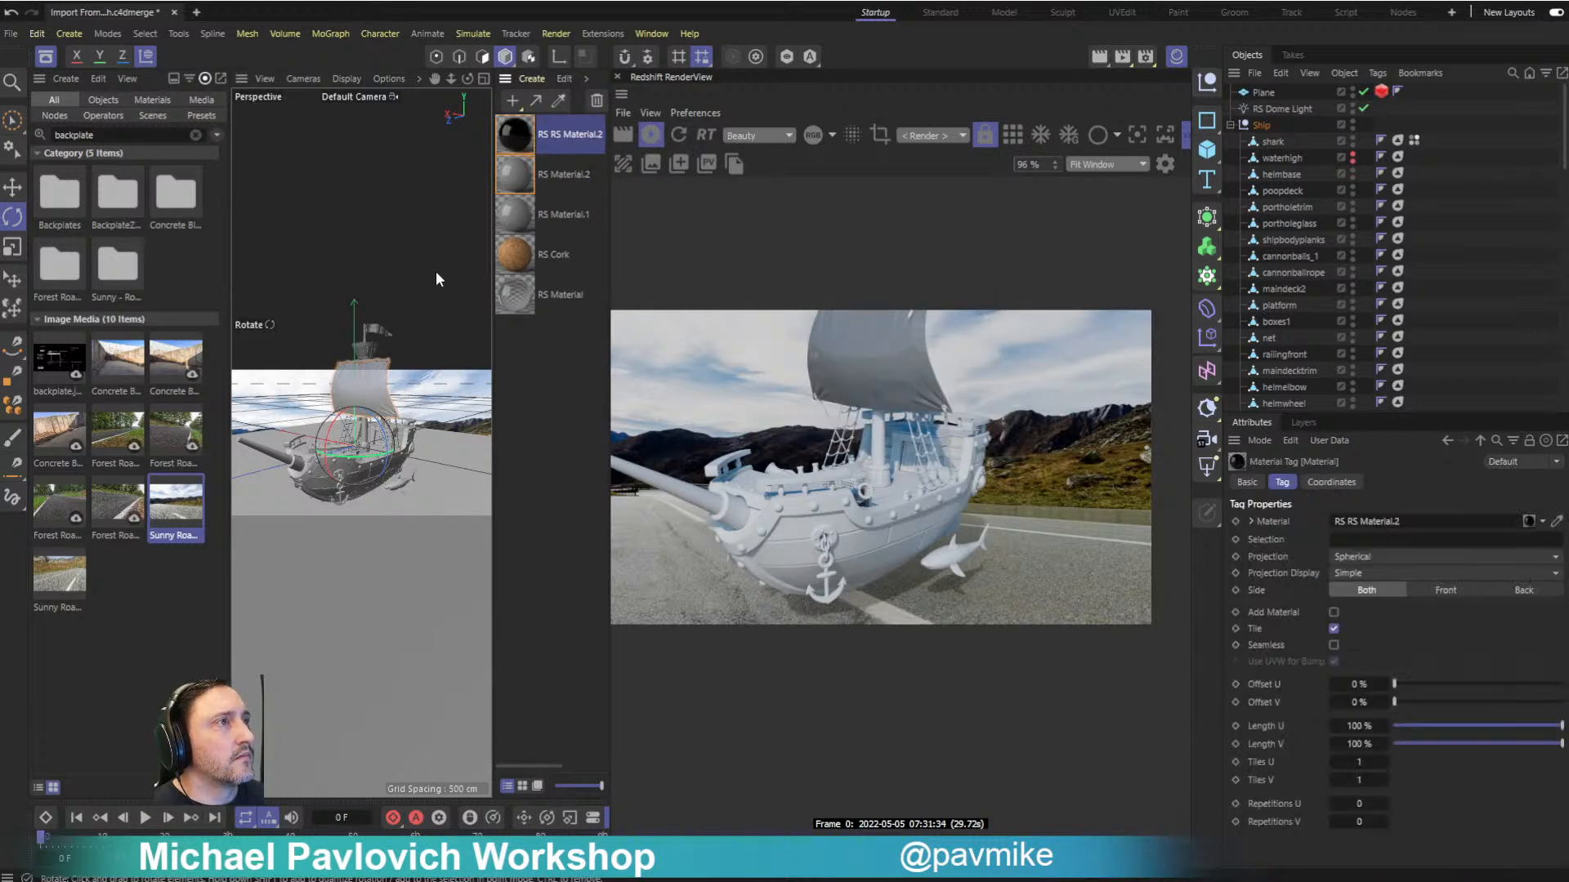
- Remove the unused materials from the scene and open the converted sail material's shader graph
right_click(514, 140)
left_click(563, 566)
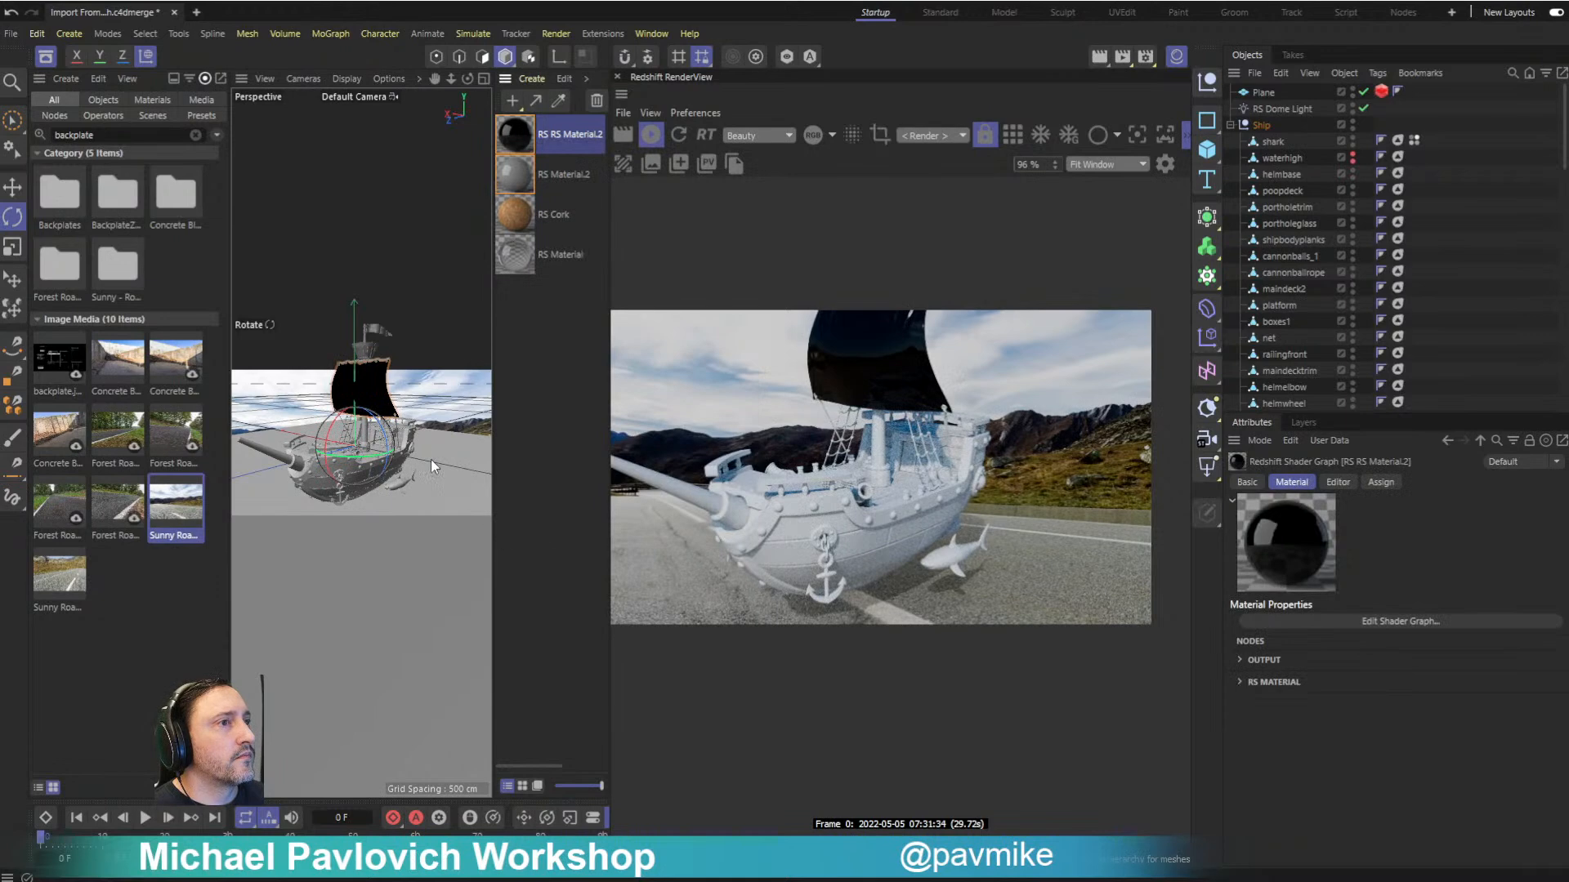
double_click(513, 133)
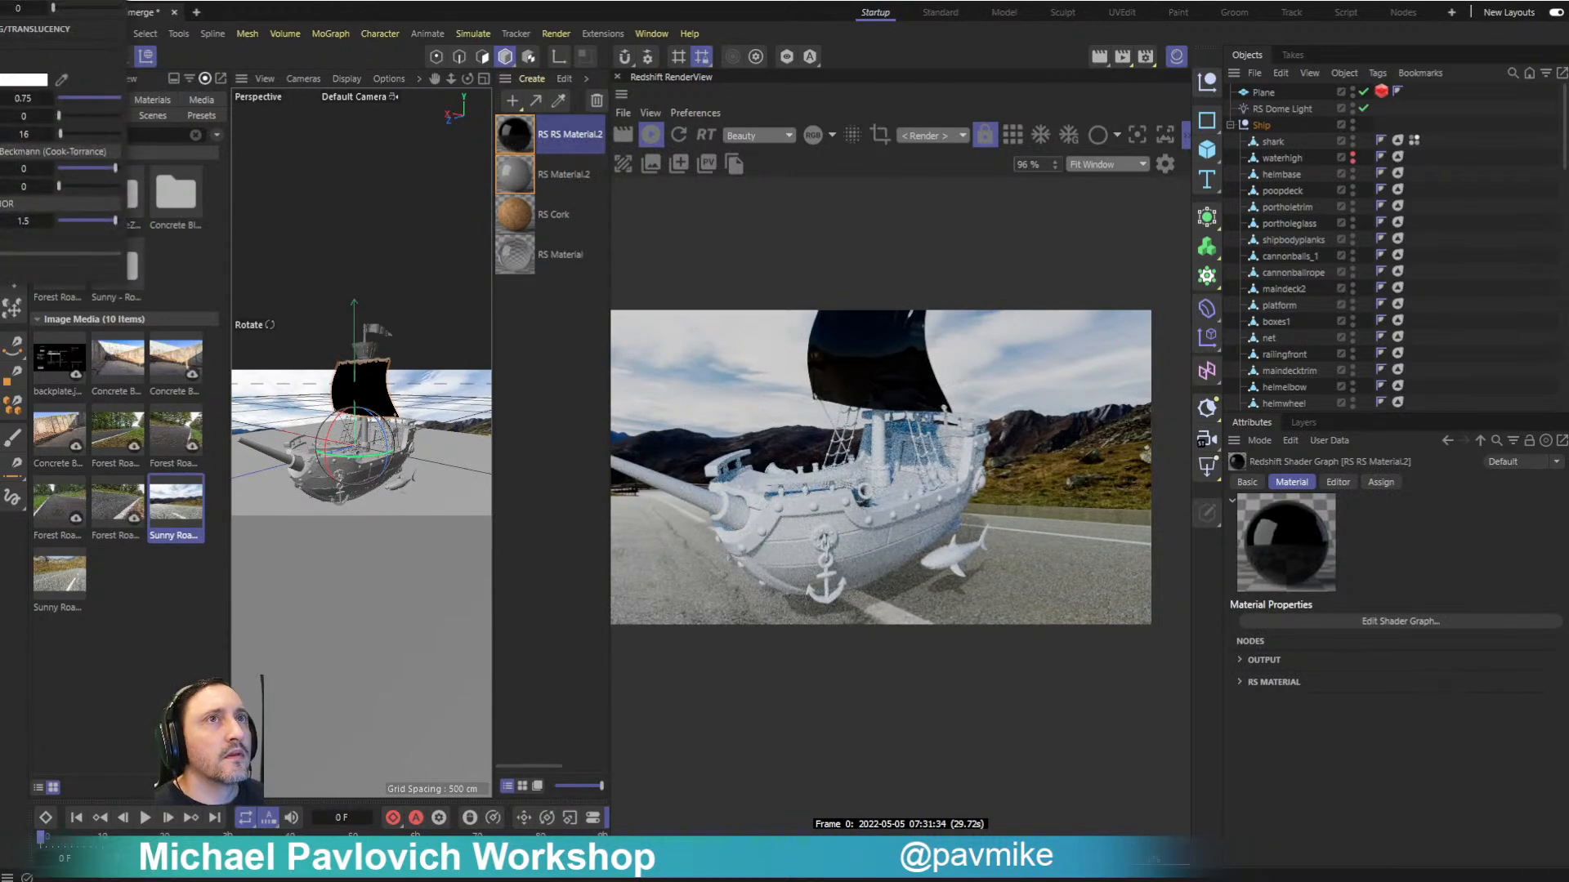
- Remove the superseded RS Material.2 tag from the sail, keeping only the converted shader graph material
scroll(1429, 204, "down", 10)
scroll(1442, 188, "up", 3)
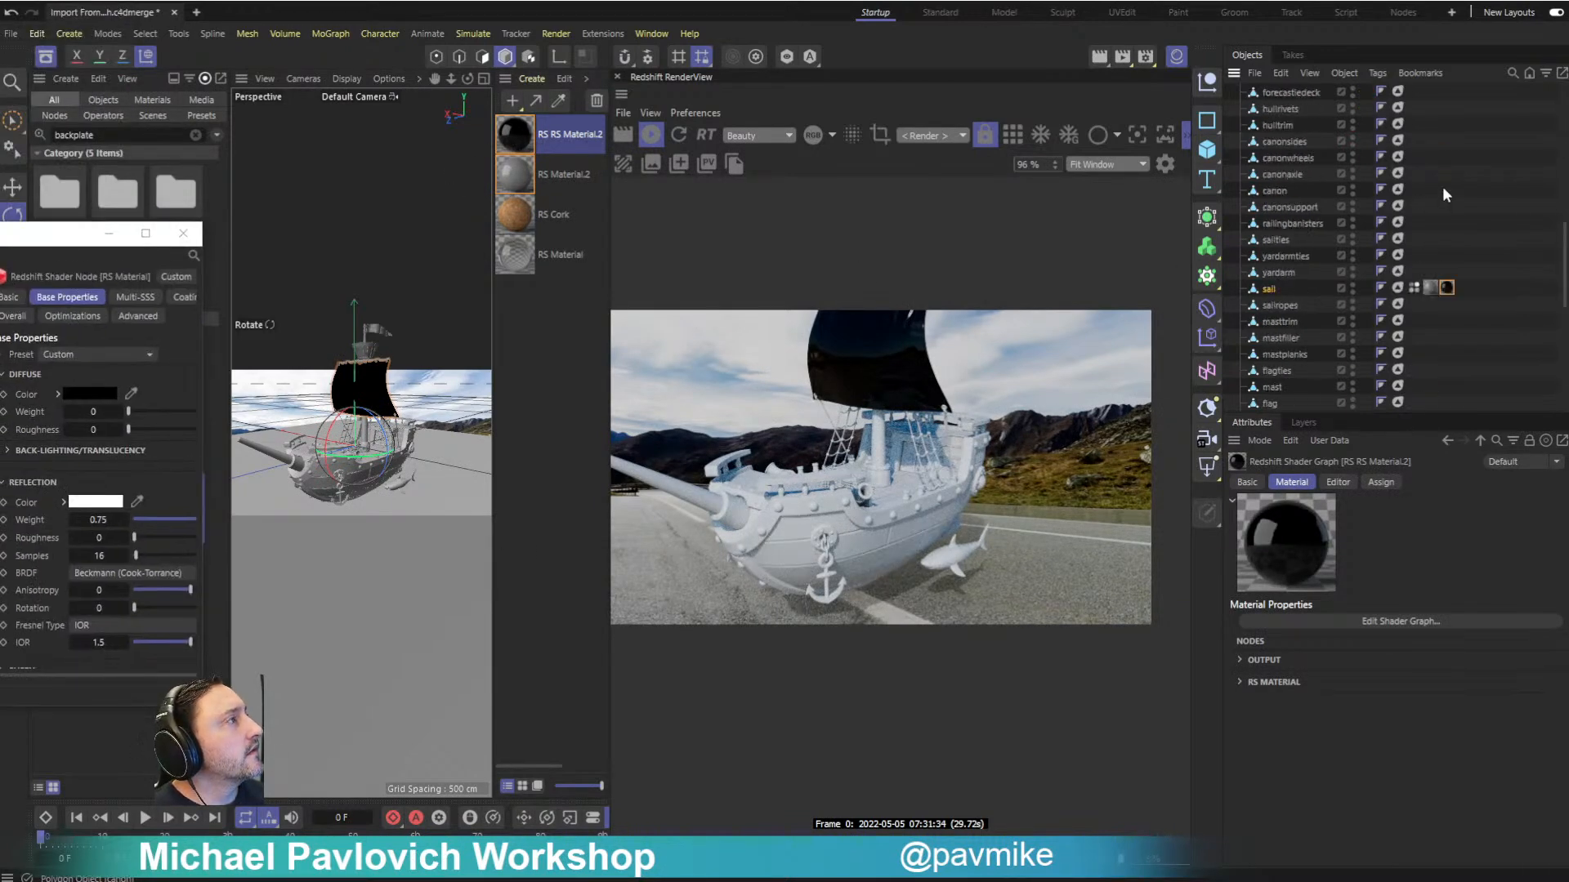
left_click(1429, 286)
key("Delete")
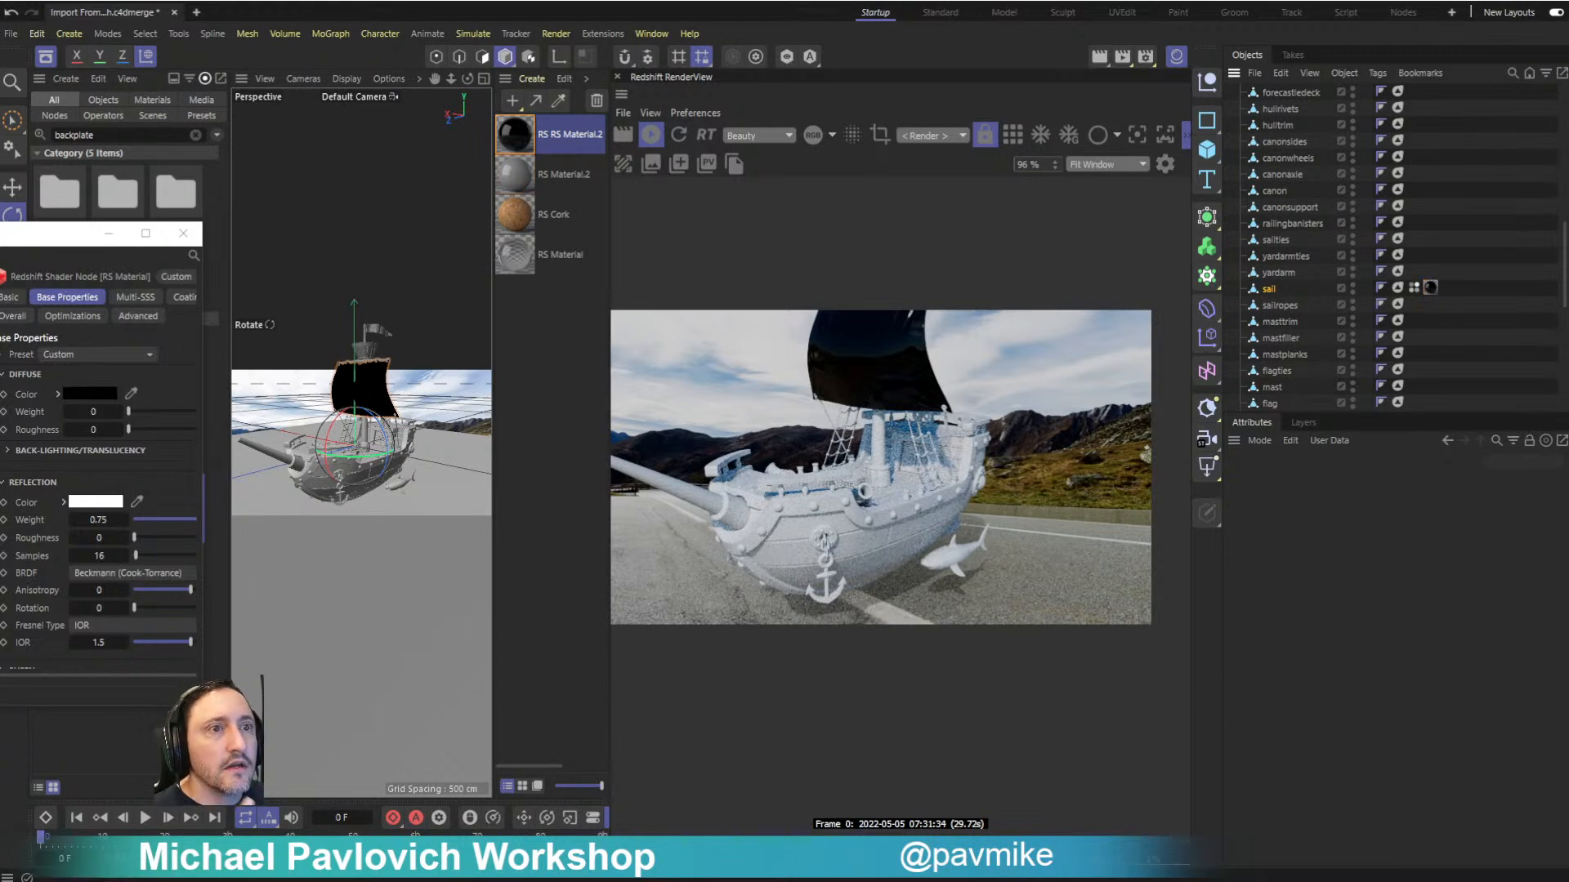
- Add a Vertex Attribute node to the sail material's shader graph, placing it before the RS Material node
left_click_drag(0, 270, 858, 400)
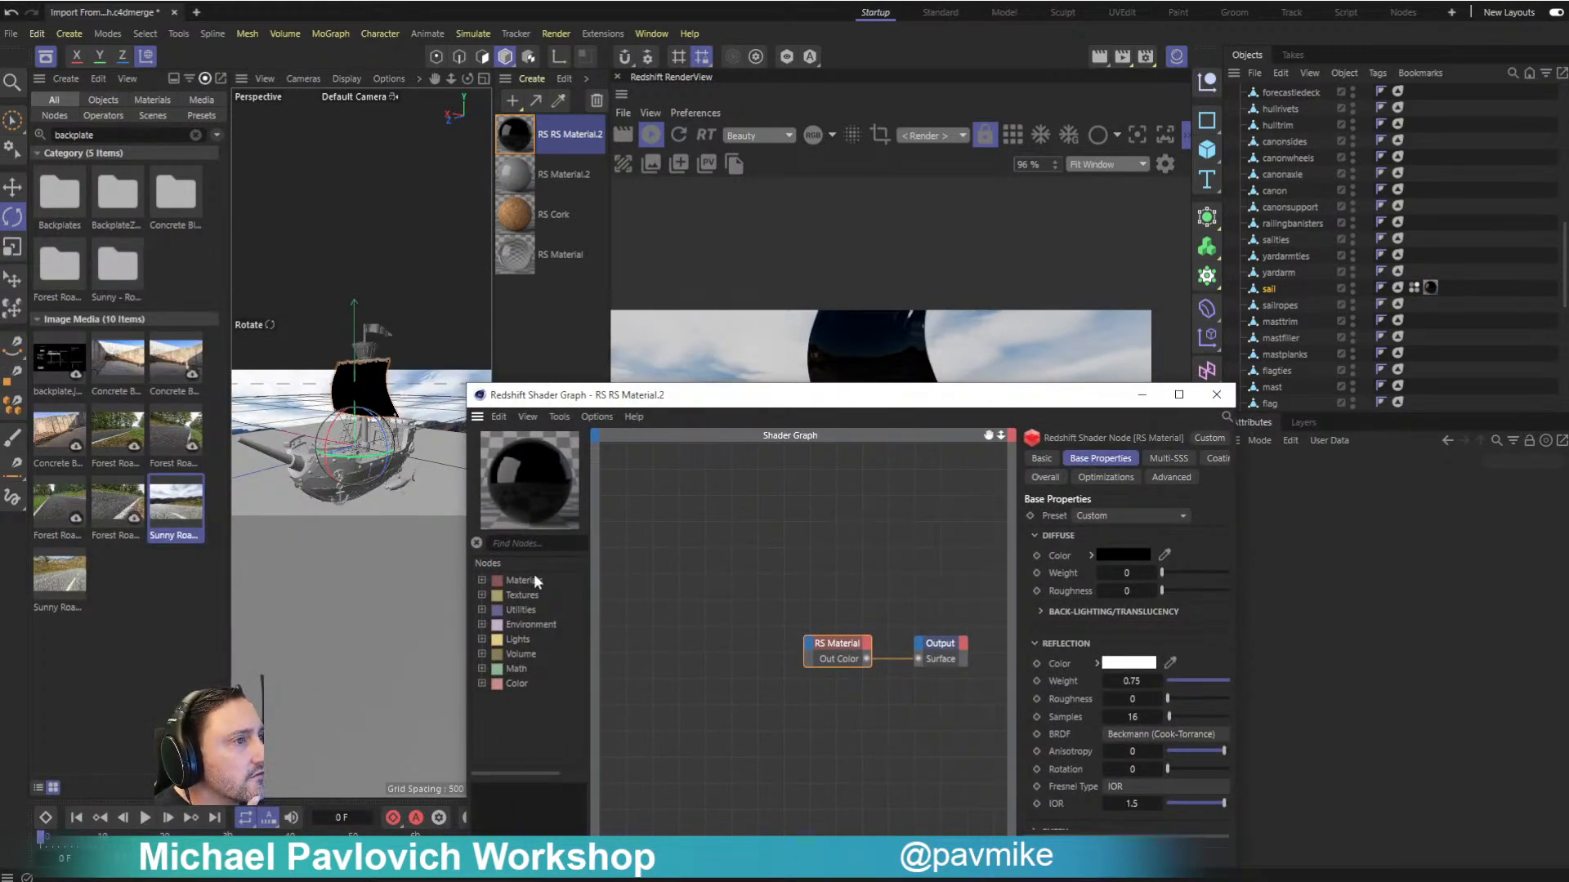
left_click(482, 595)
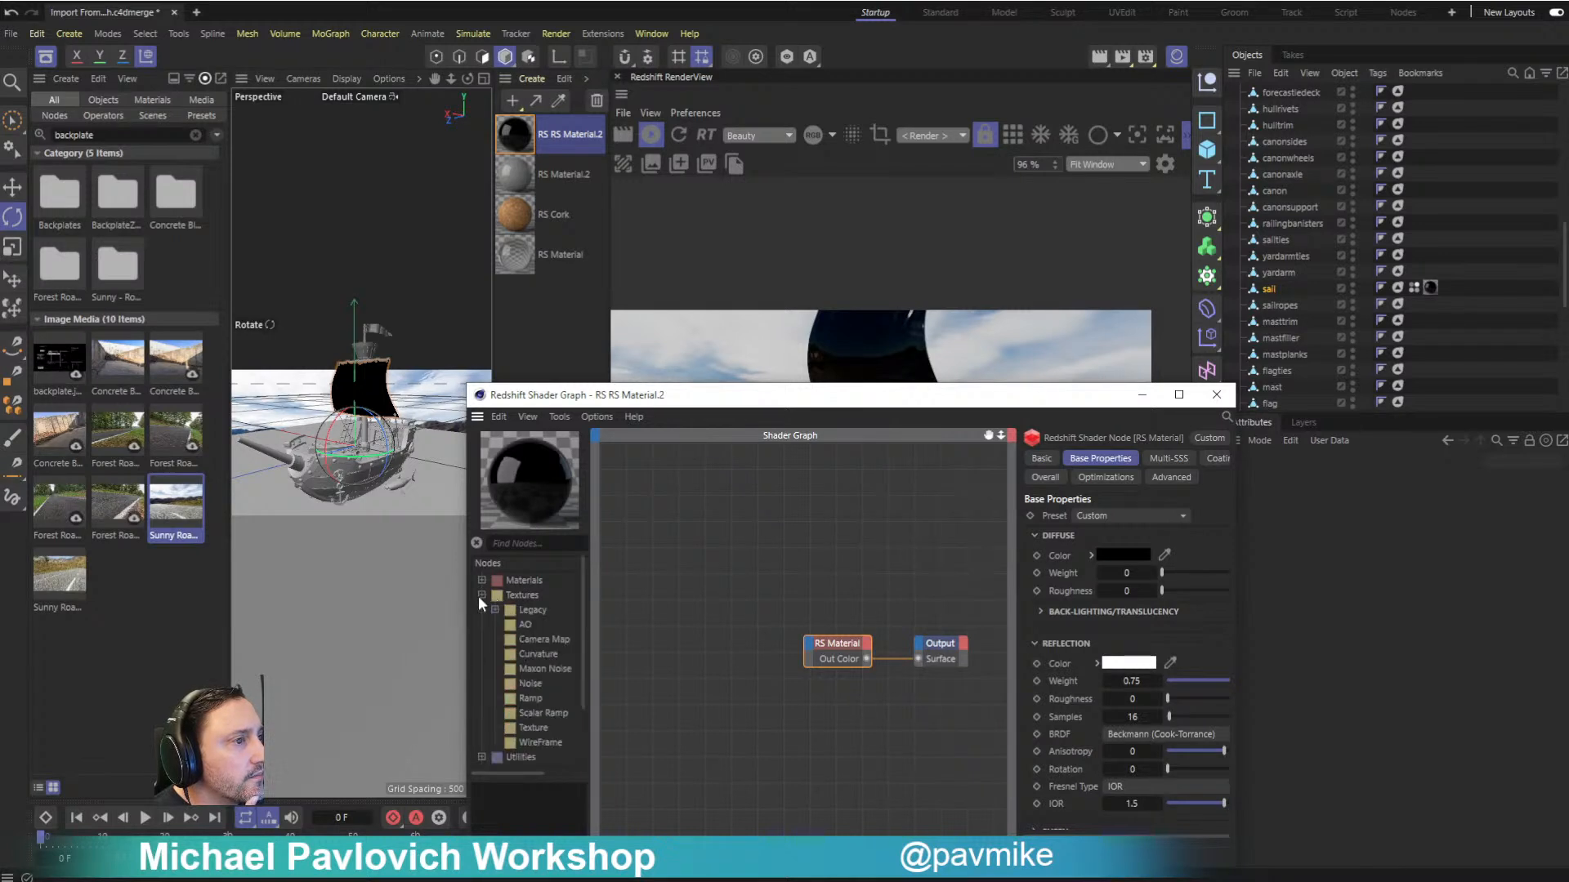
left_click(481, 596)
left_click(641, 617)
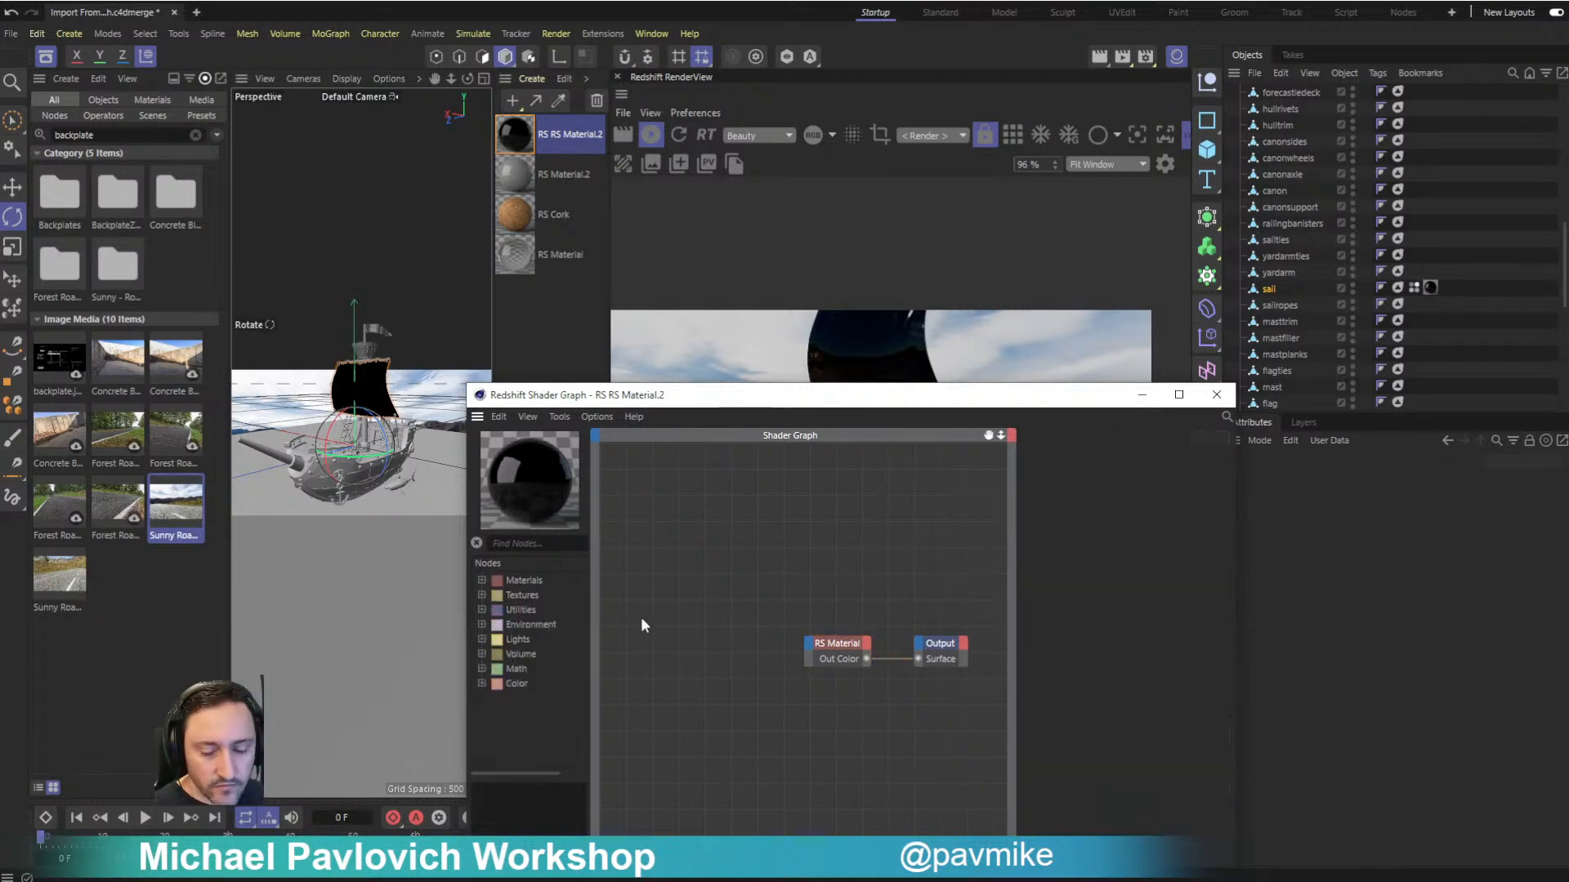
type("vertex")
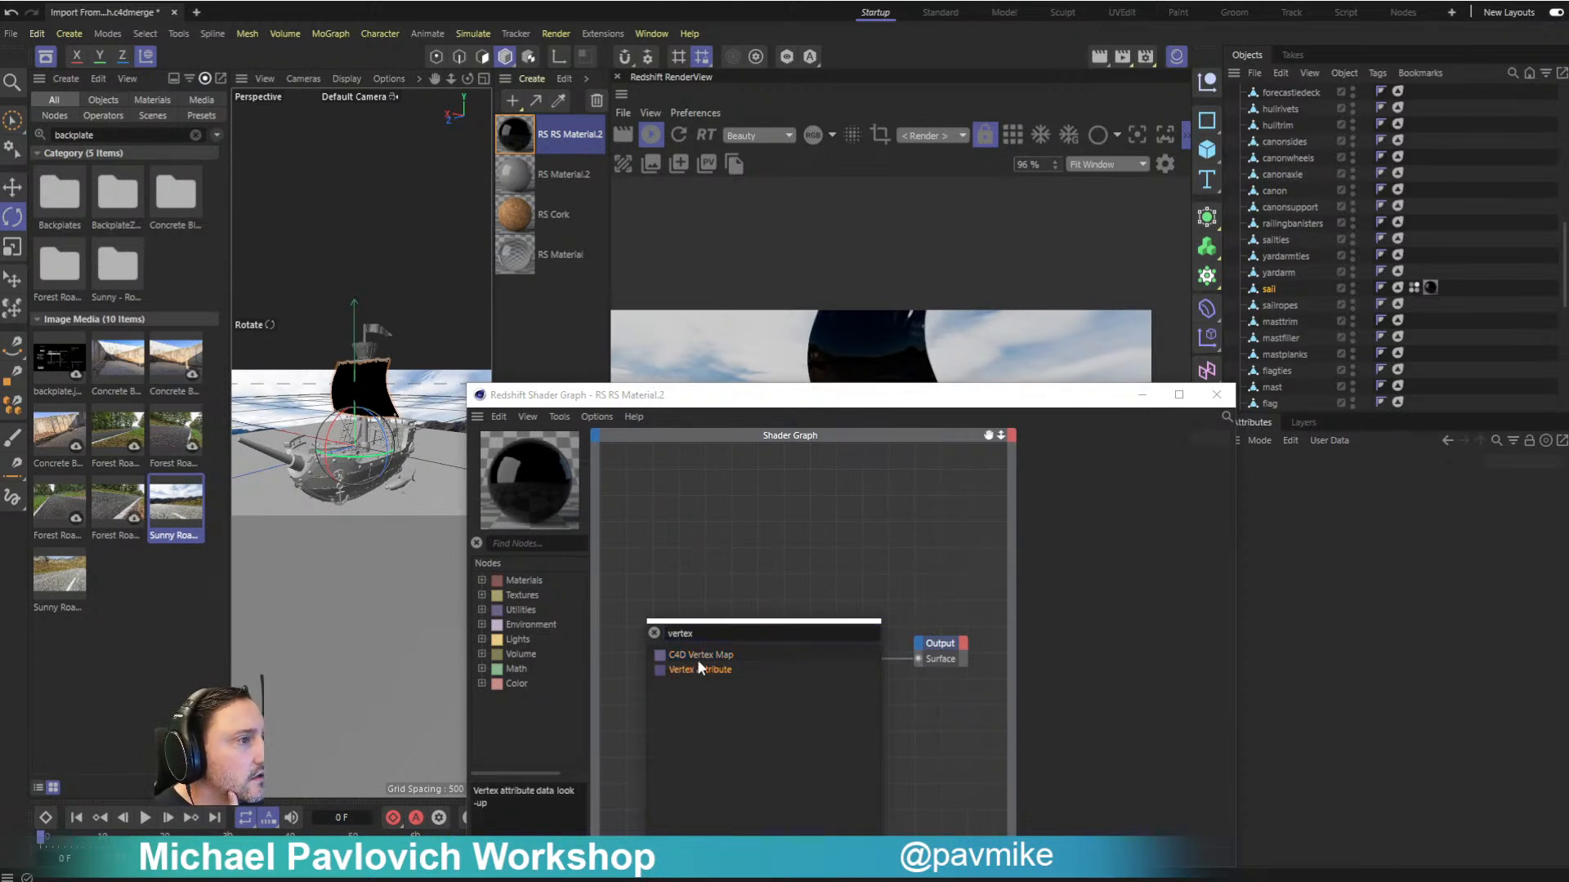
left_click_drag(697, 670, 715, 578)
left_click(831, 578)
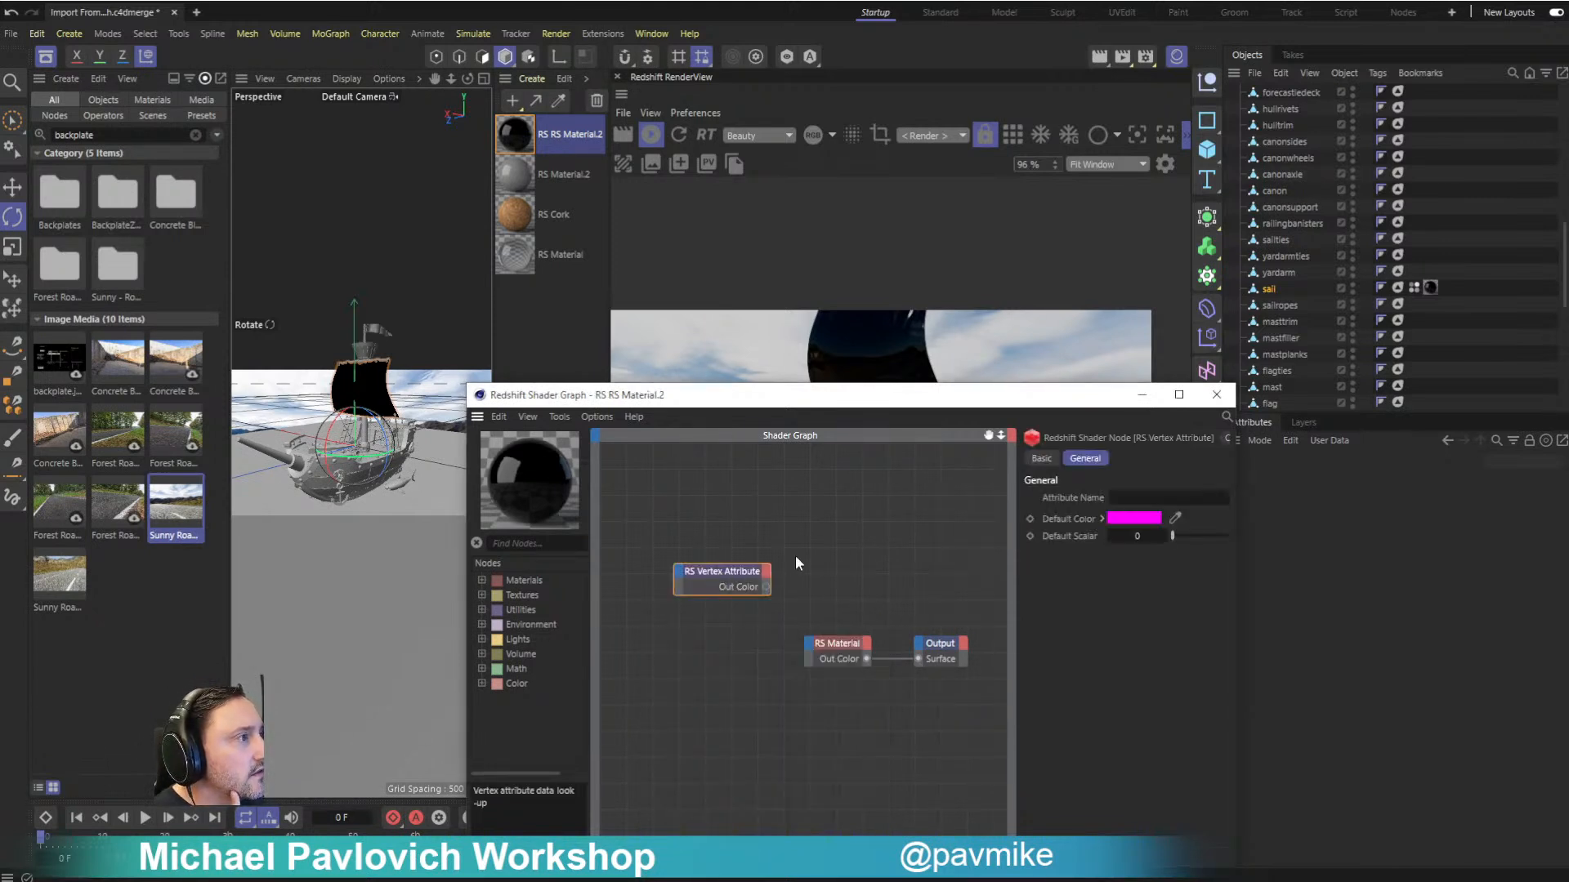
left_click_drag(914, 403, 508, 370)
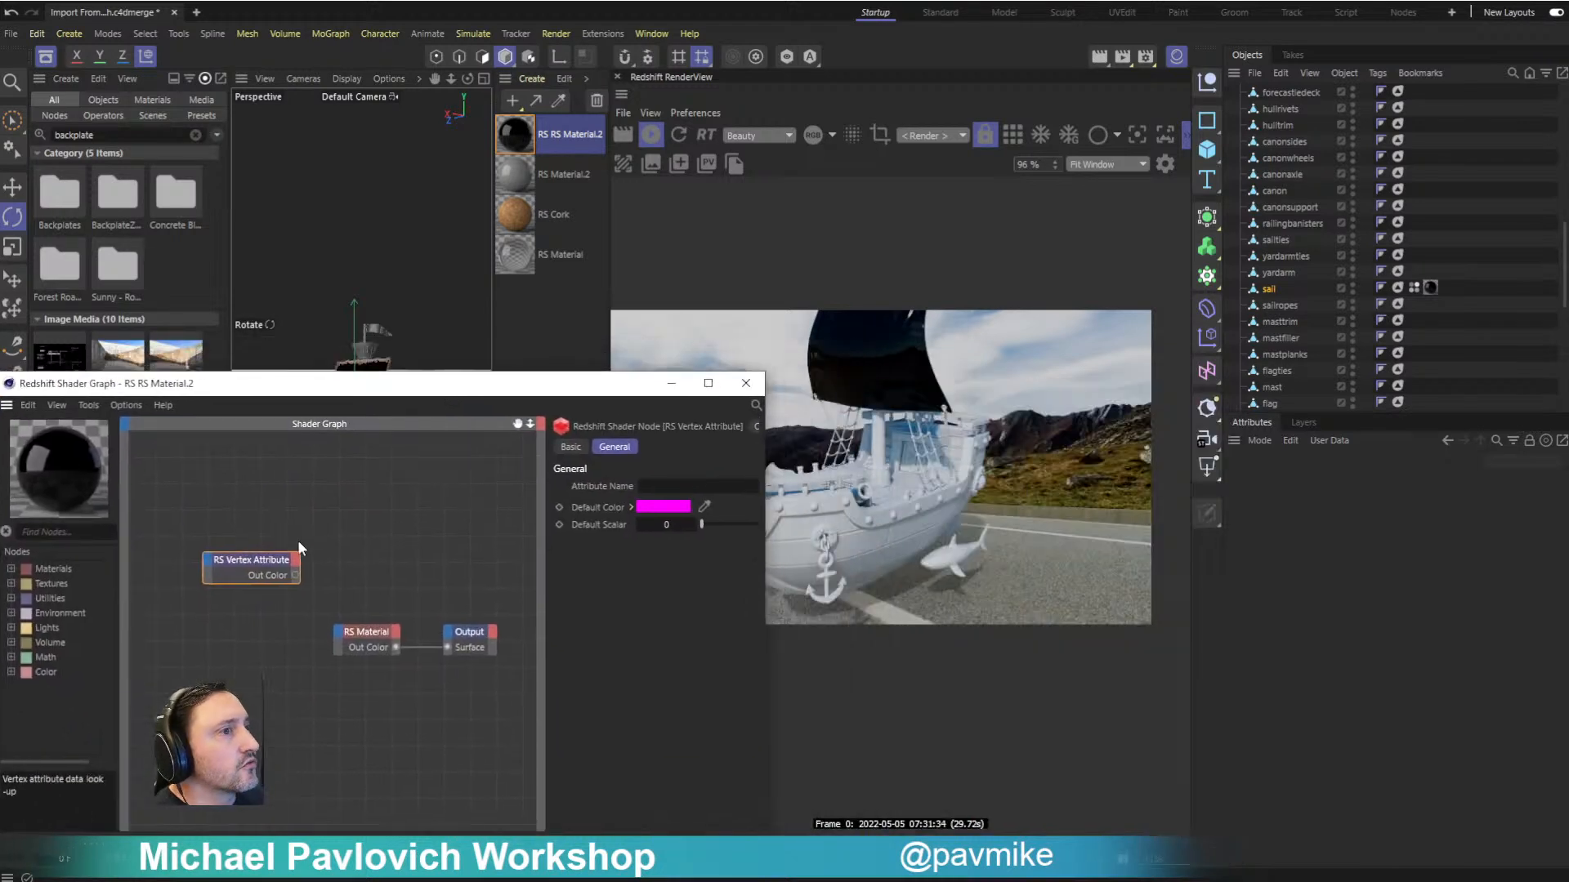
- Assign the sail's Polypaint vertex color tag as the attribute name of the shader graph's Vertex Attribute node
double_click(249, 561)
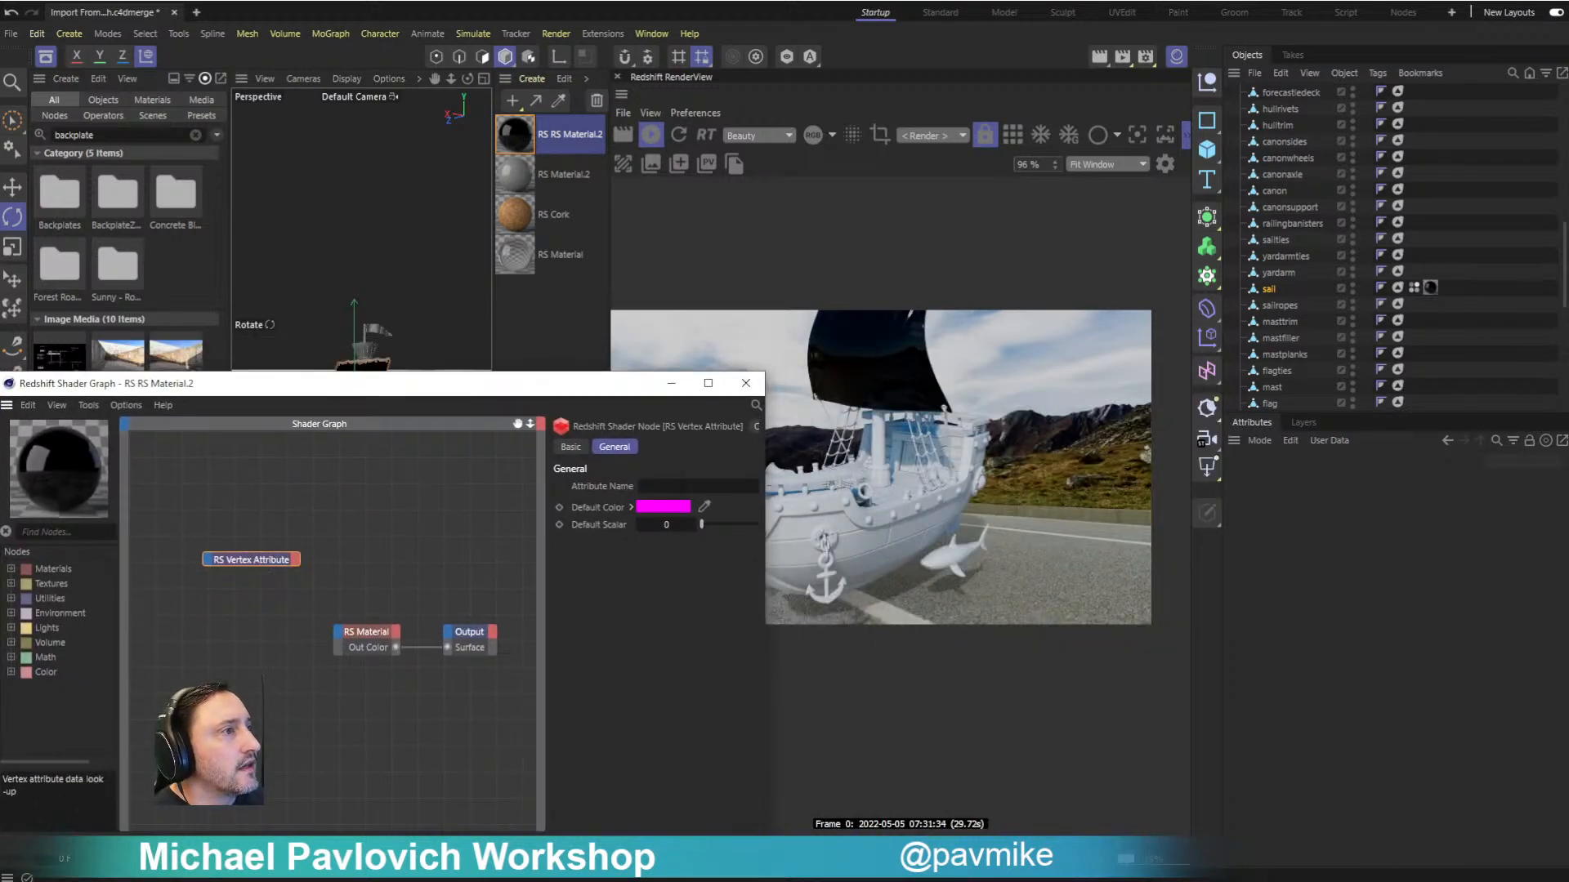
scroll(1345, 196, "up", 4)
scroll(1346, 209, "down", 4)
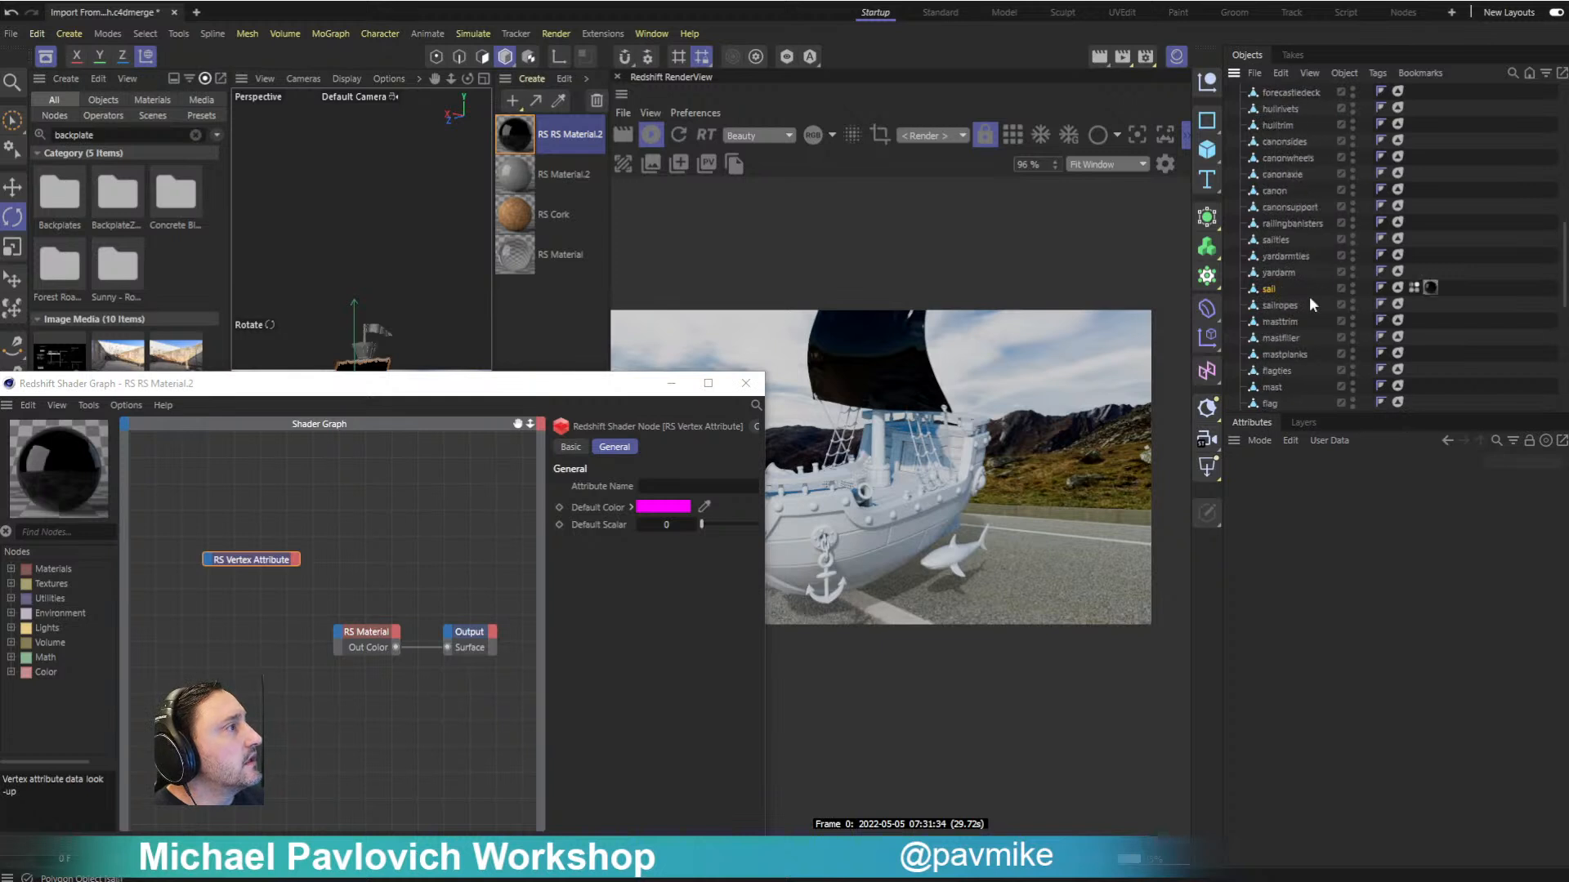
left_click_drag(1209, 406, 663, 487)
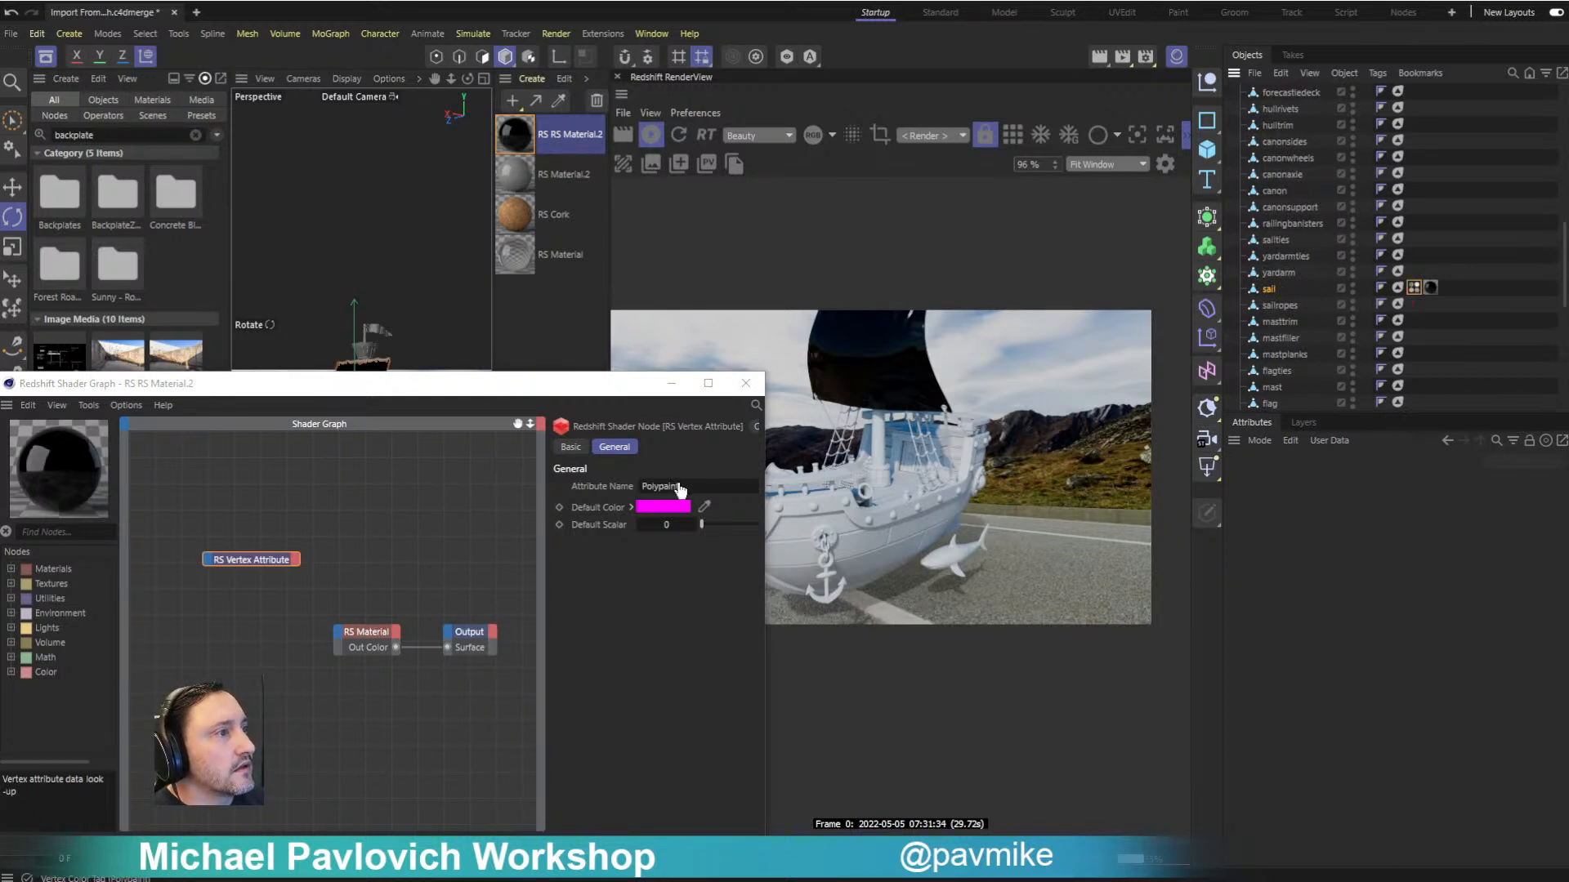
left_click_drag(622, 393, 540, 391)
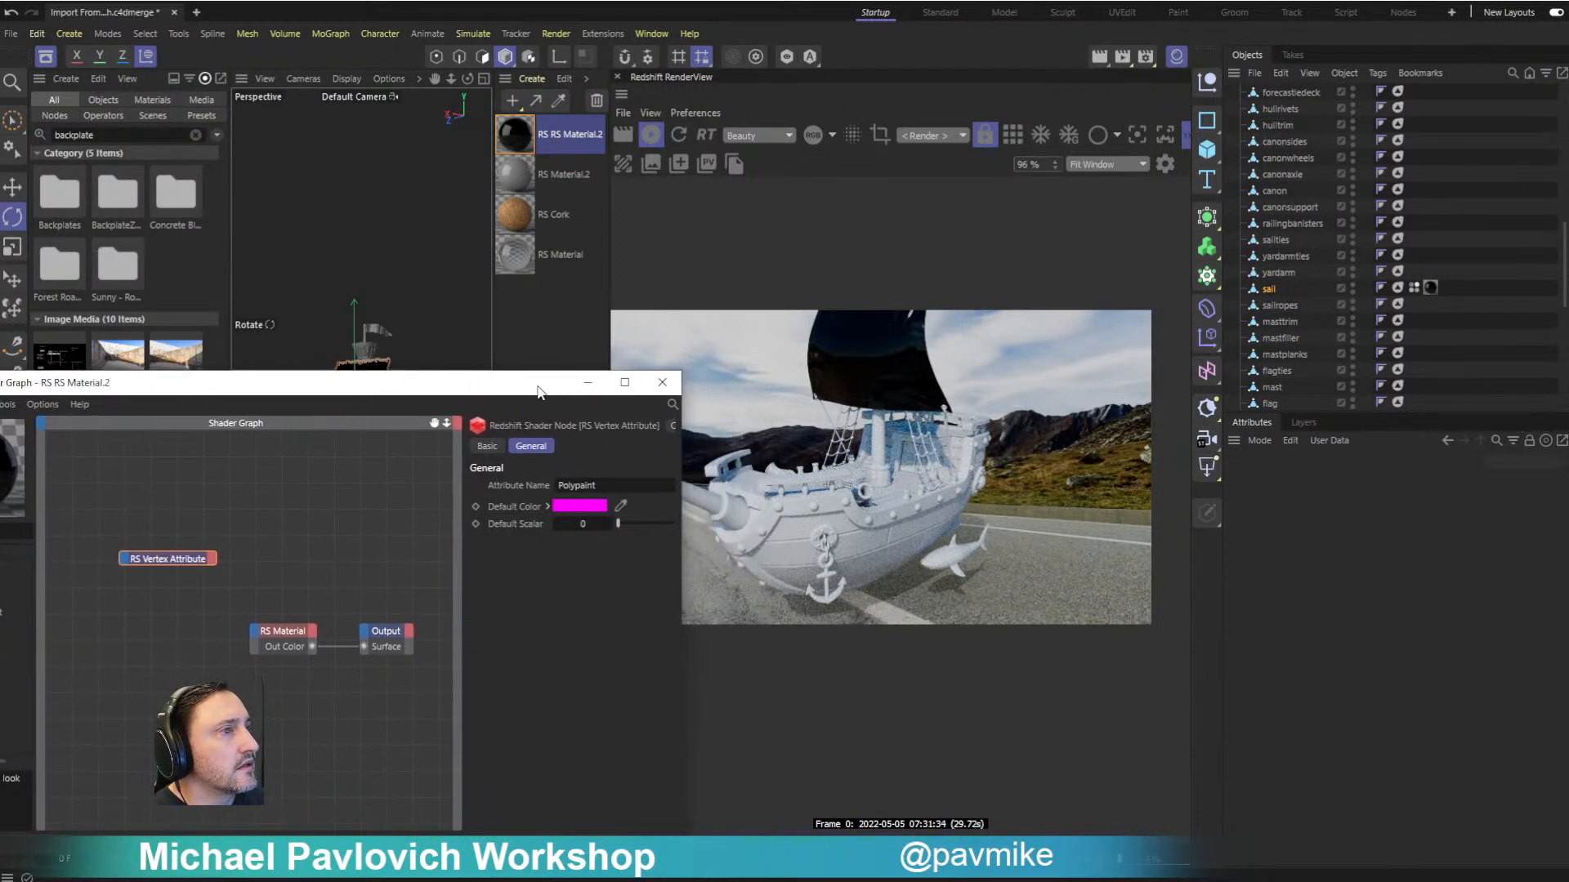
- Try to connect the Vertex Attribute node's color output to the RS Material node in the shader graph
left_click(210, 560)
left_click(238, 631)
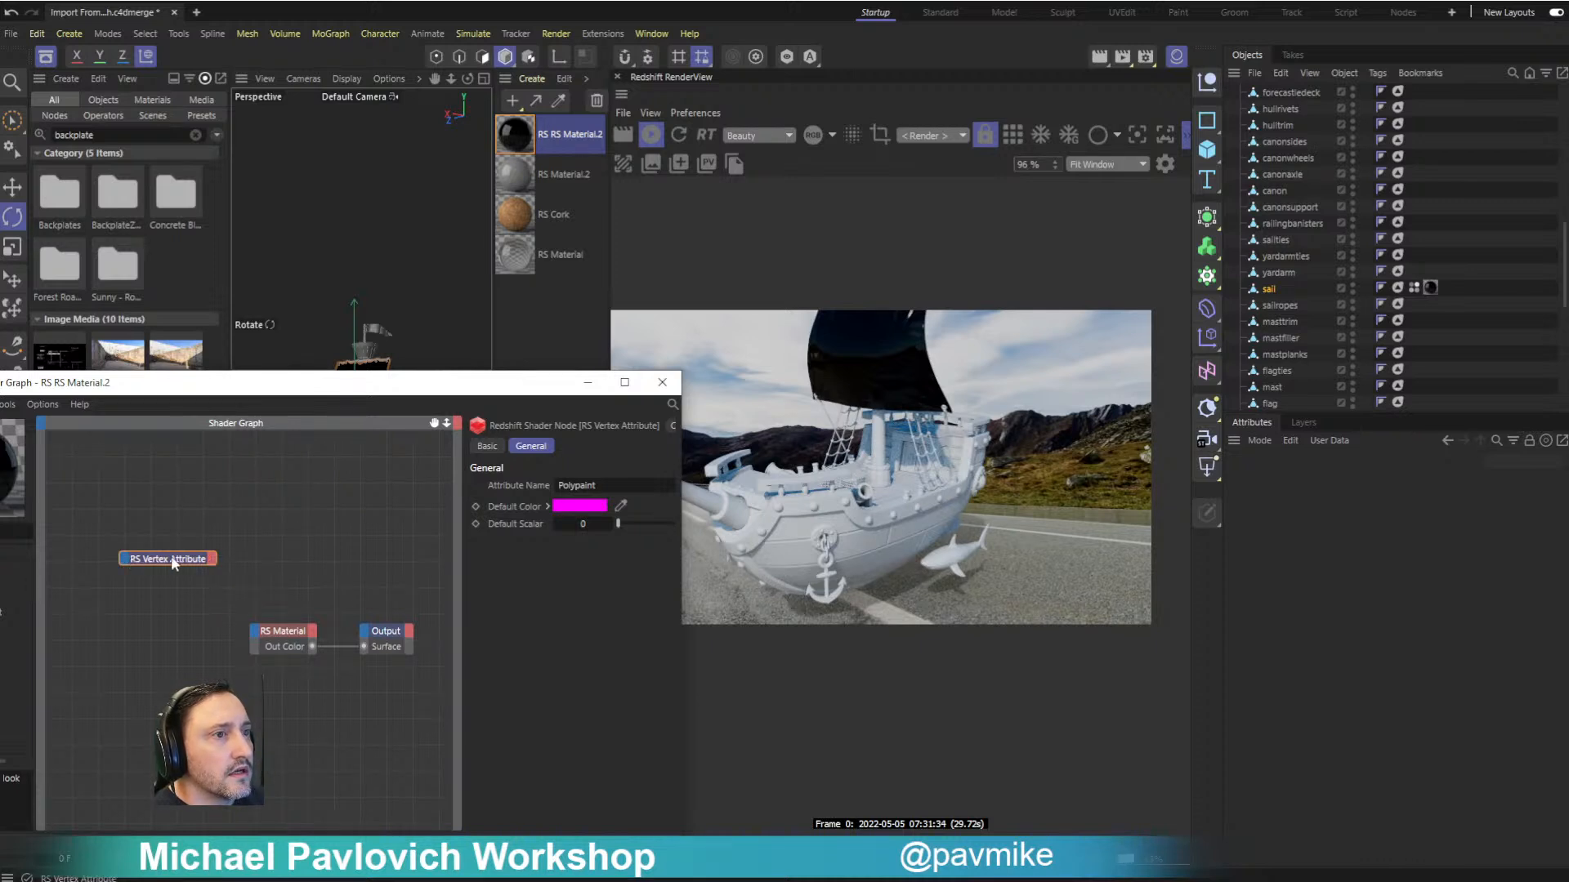
left_click_drag(150, 562, 124, 595)
left_click(186, 592)
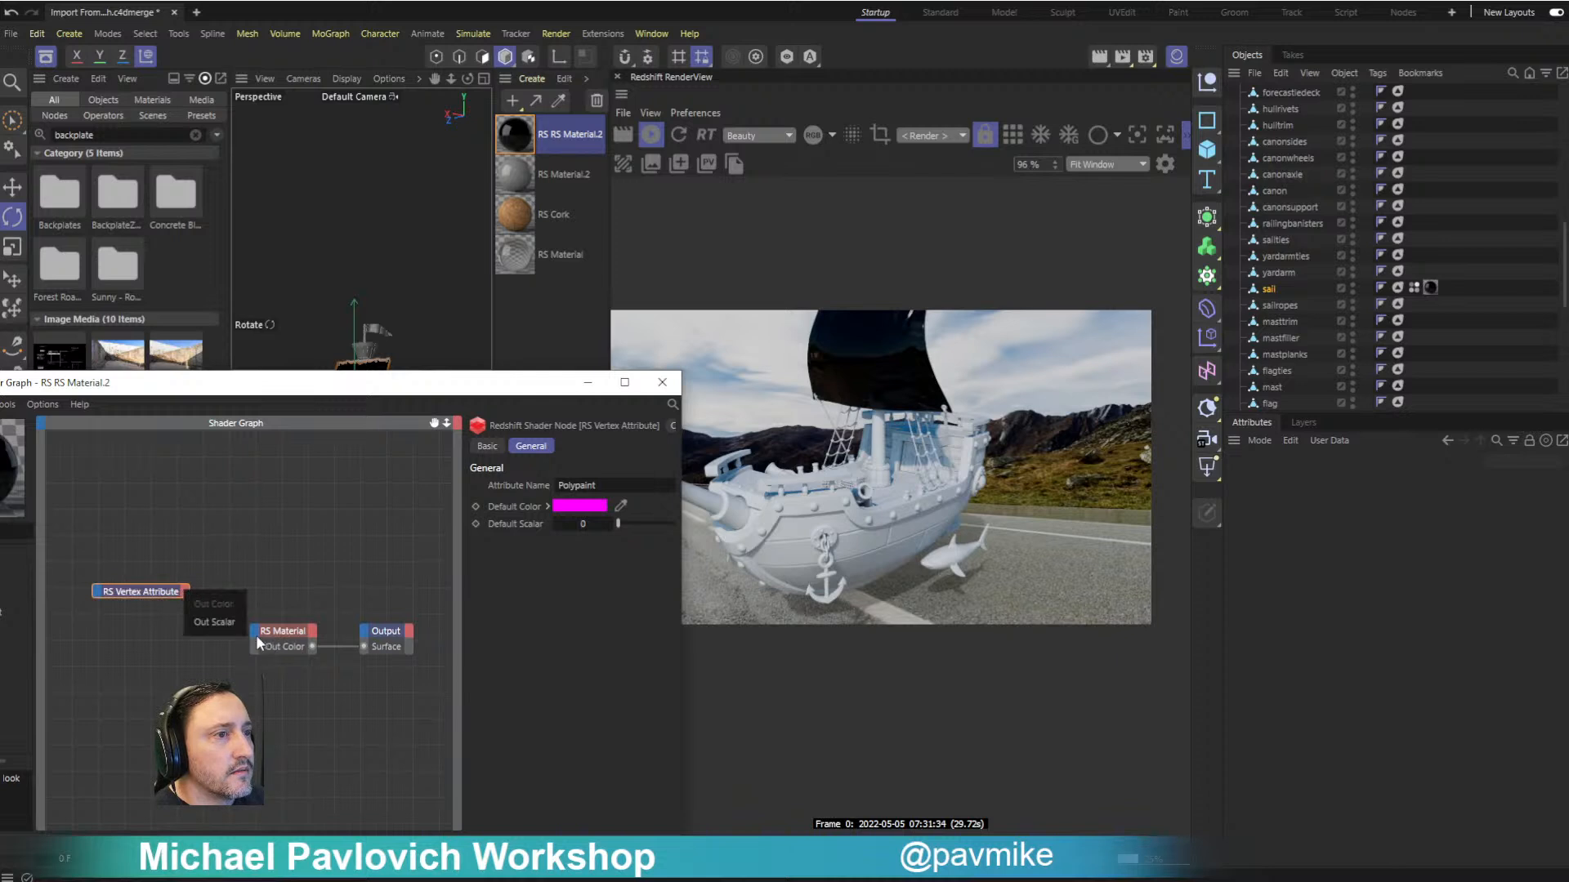
left_click(237, 623)
left_click(187, 595)
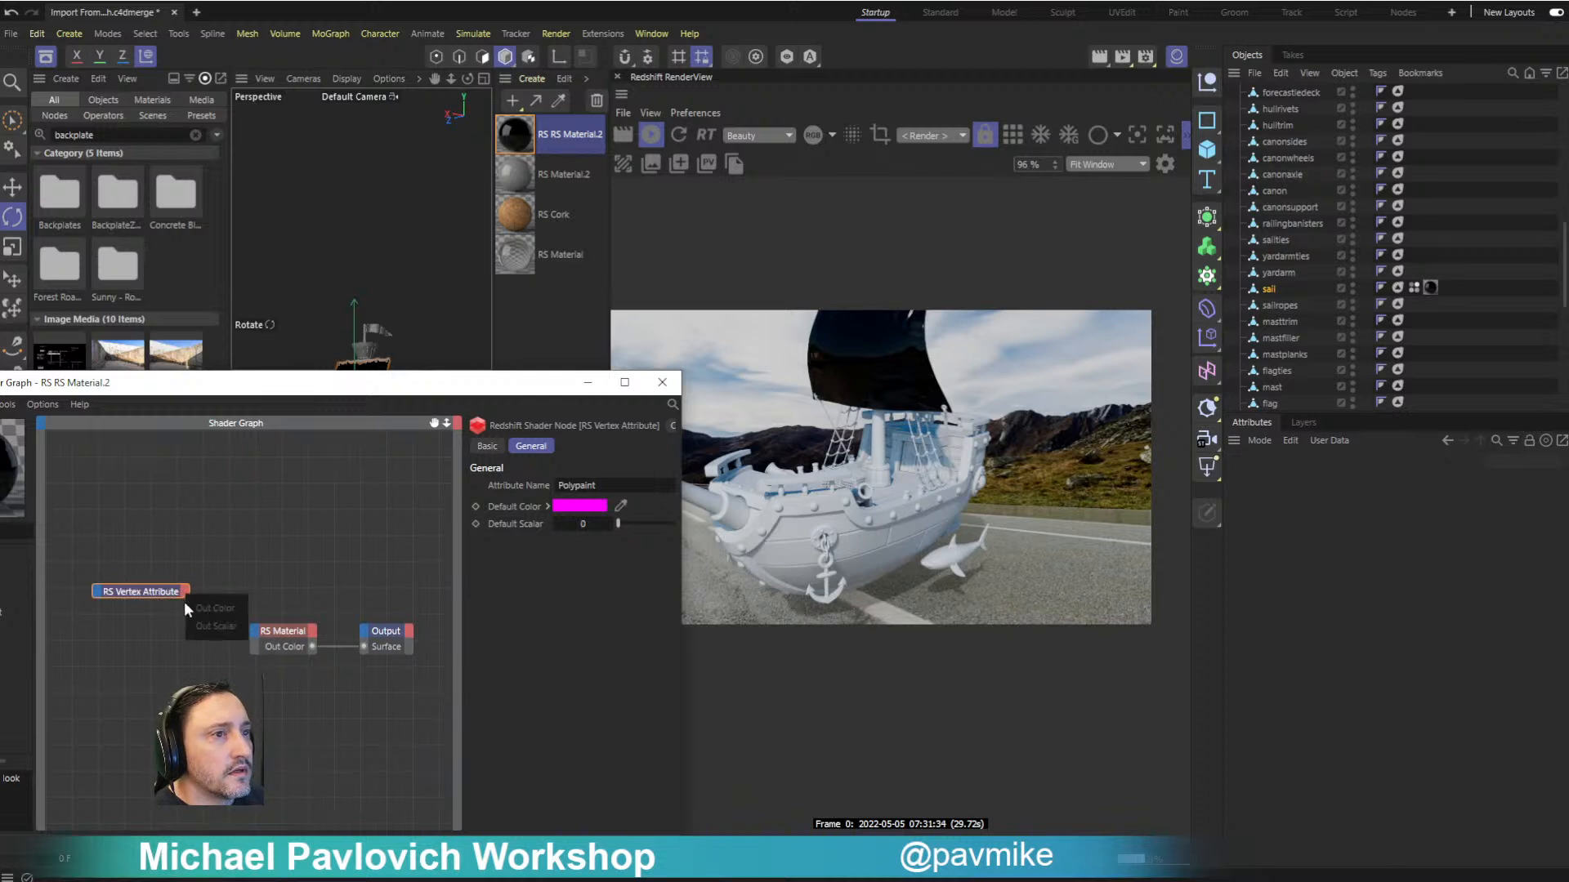
left_click(188, 595)
left_click(187, 591)
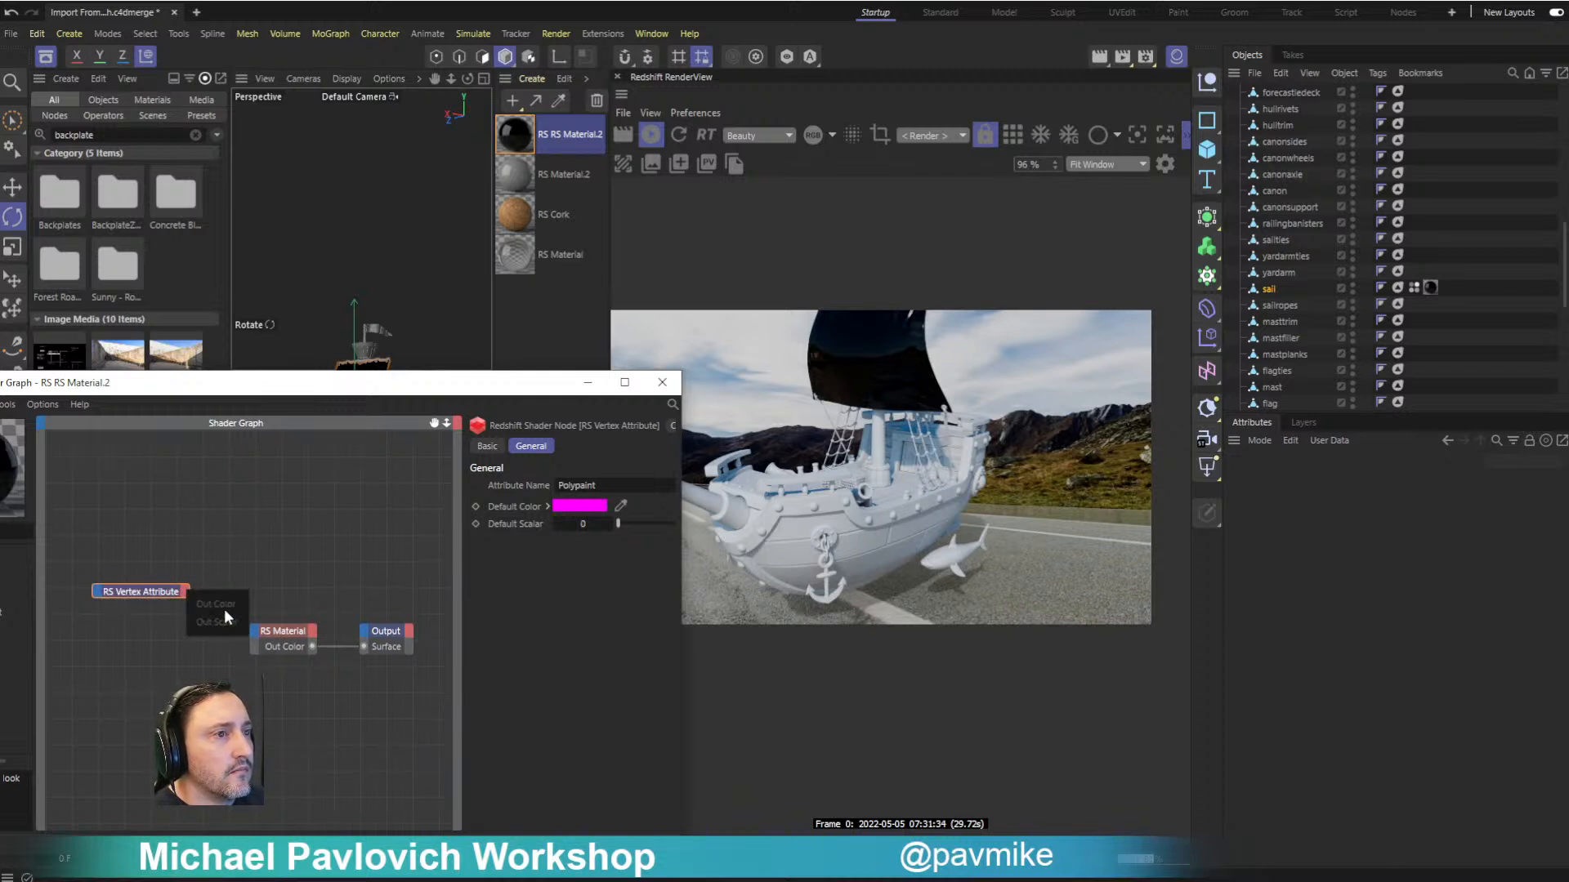
left_click(255, 632)
left_click(187, 570)
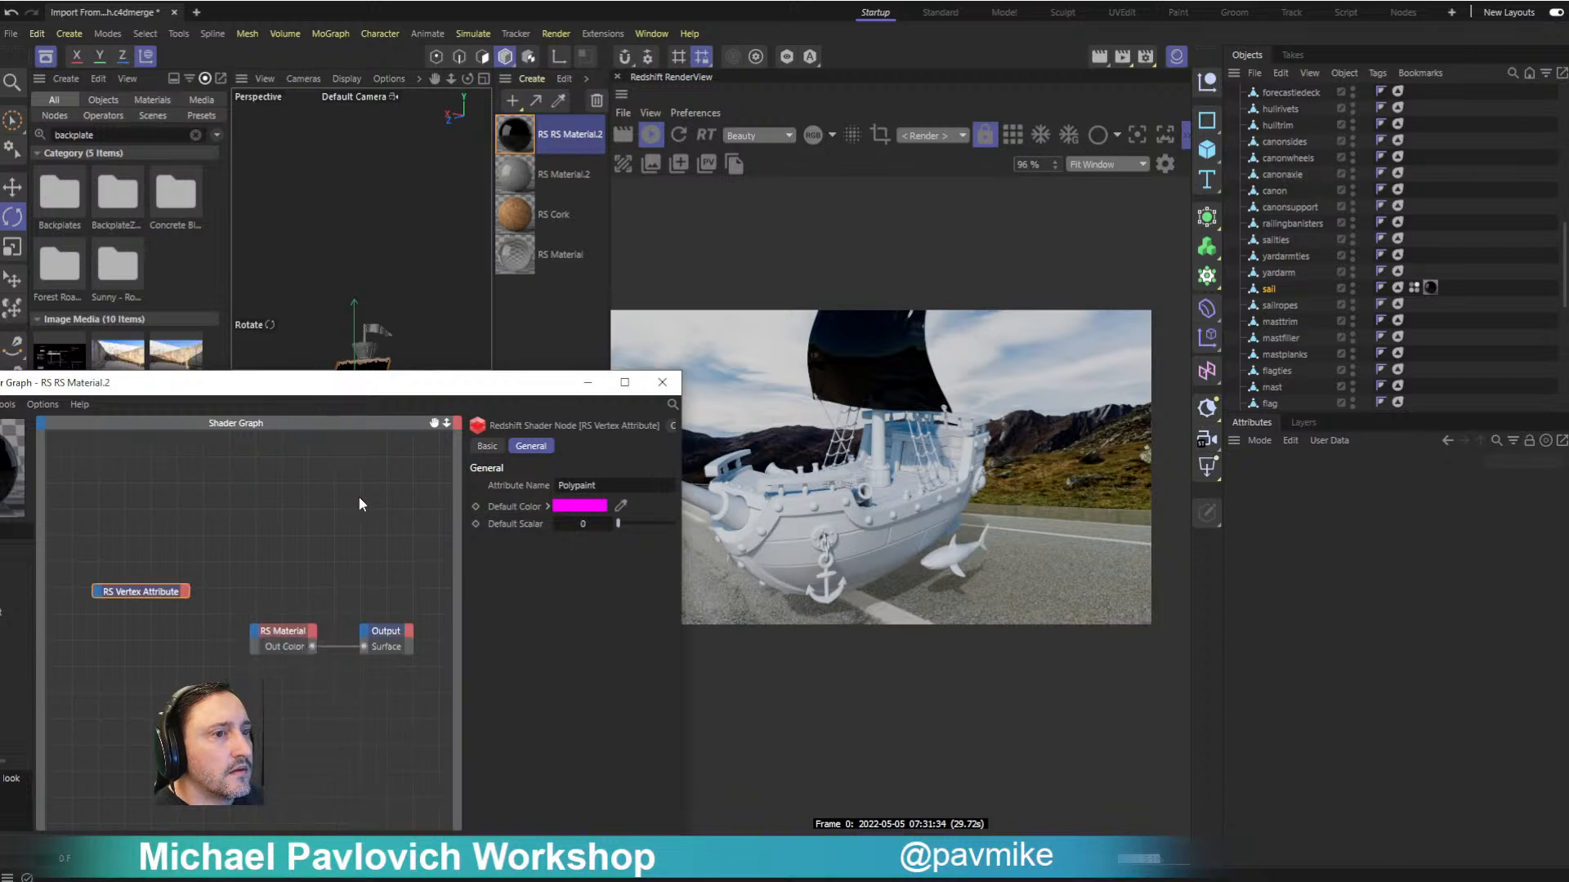
- Delete the converted shader graph material, create a new Redshift material and open it in the Node Editor
left_click(662, 383)
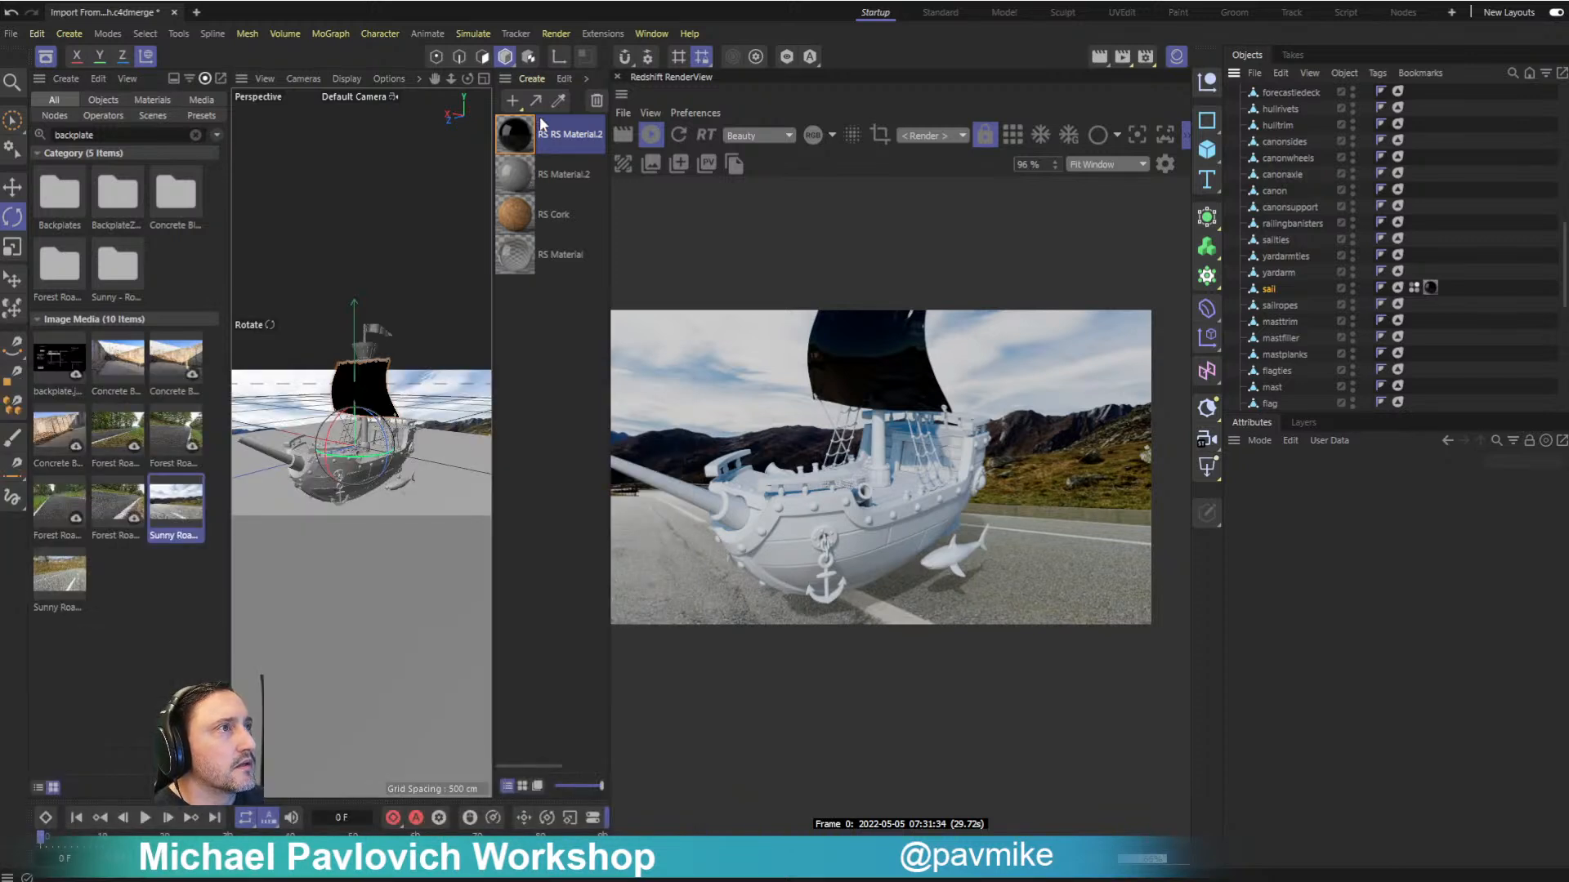
left_click(597, 101)
left_click(512, 98)
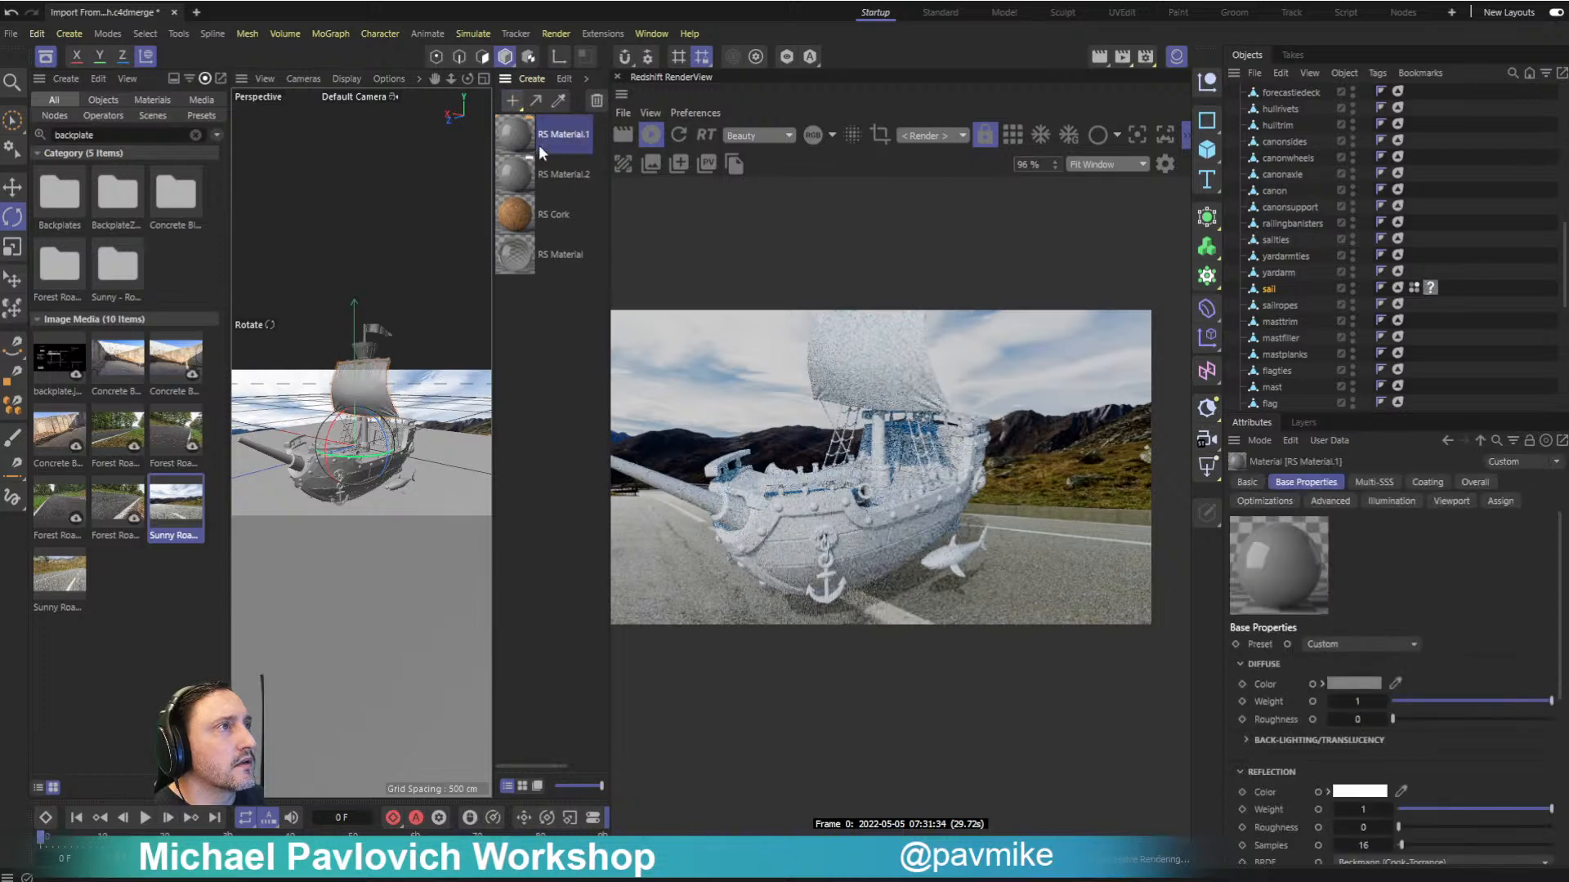
double_click(516, 136)
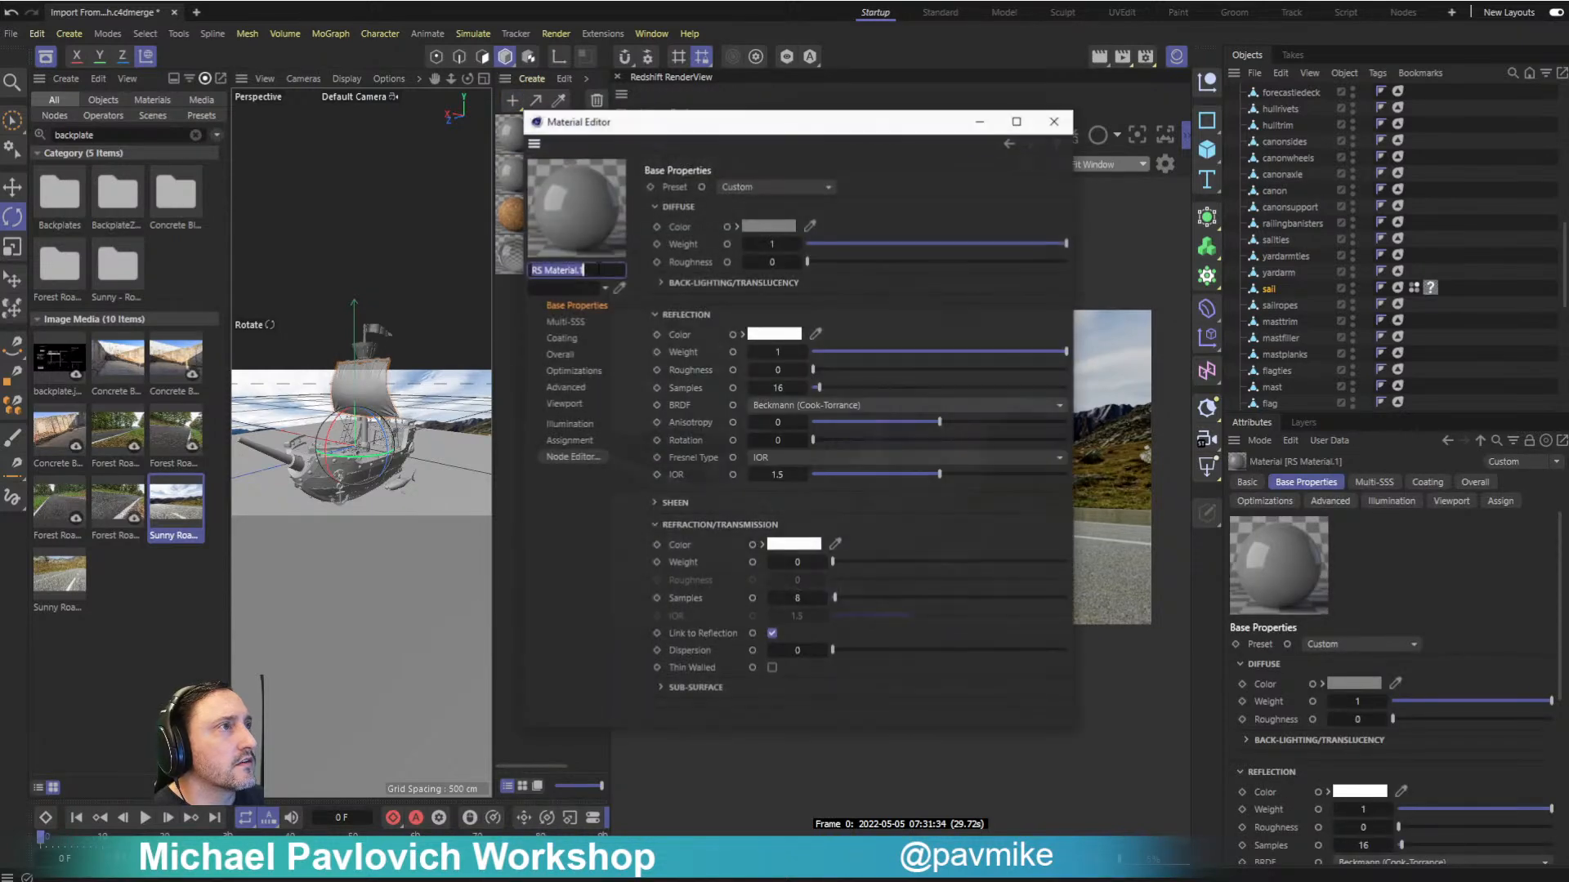
left_click(570, 457)
- Add a Vertex Attribute node to RS Material.1 and set its attribute name to the sail's Polypaint tag
right_click(263, 287)
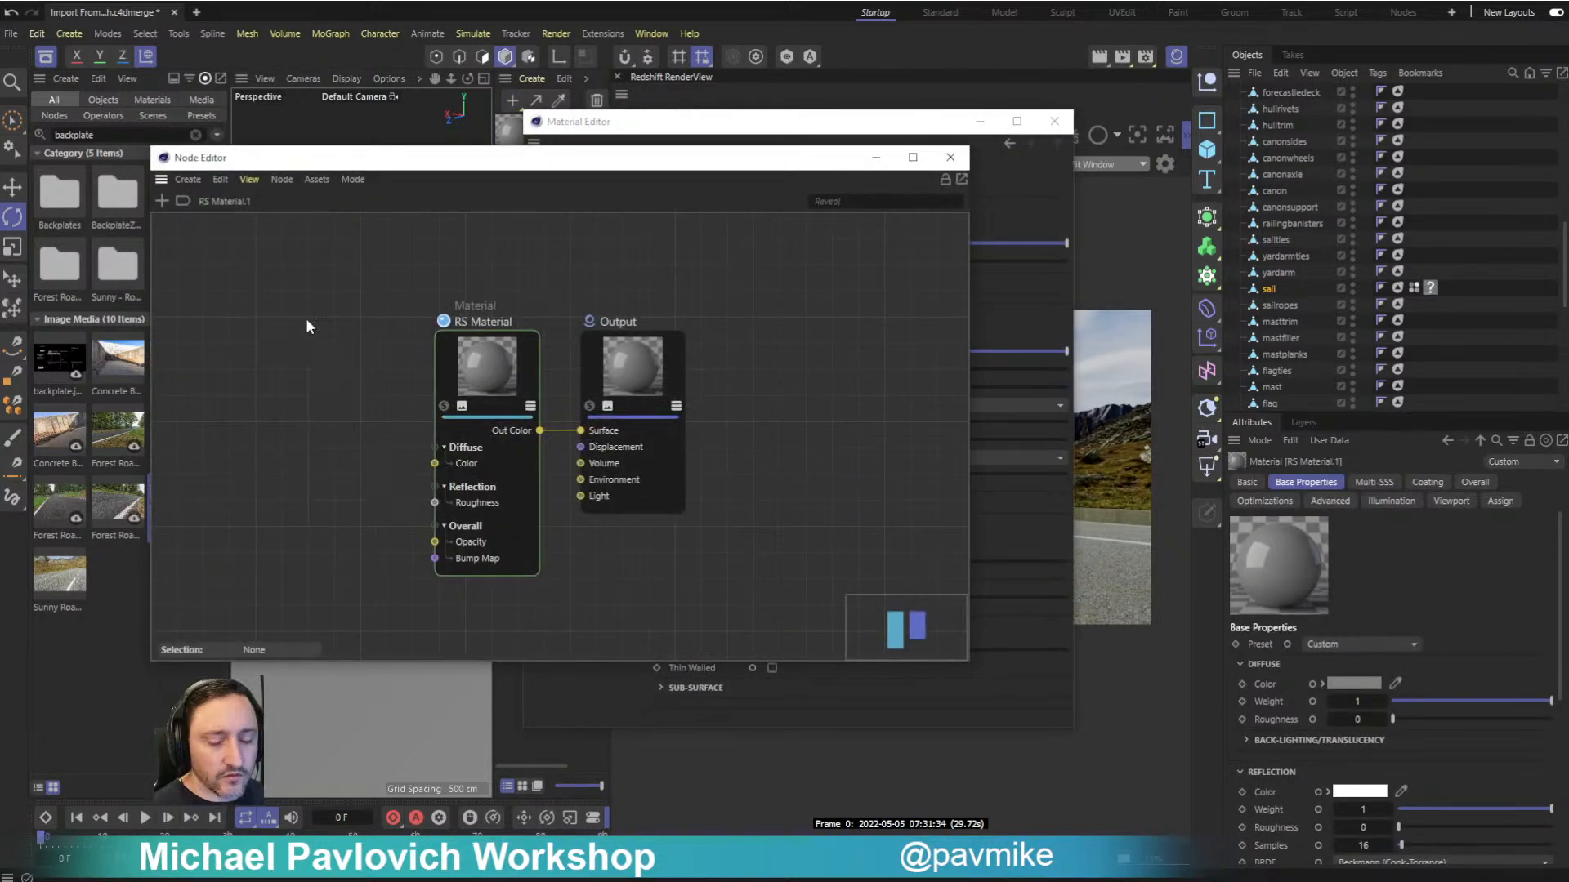
double_click(310, 326)
type("vertex")
double_click(376, 379)
left_click_drag(549, 424, 270, 365)
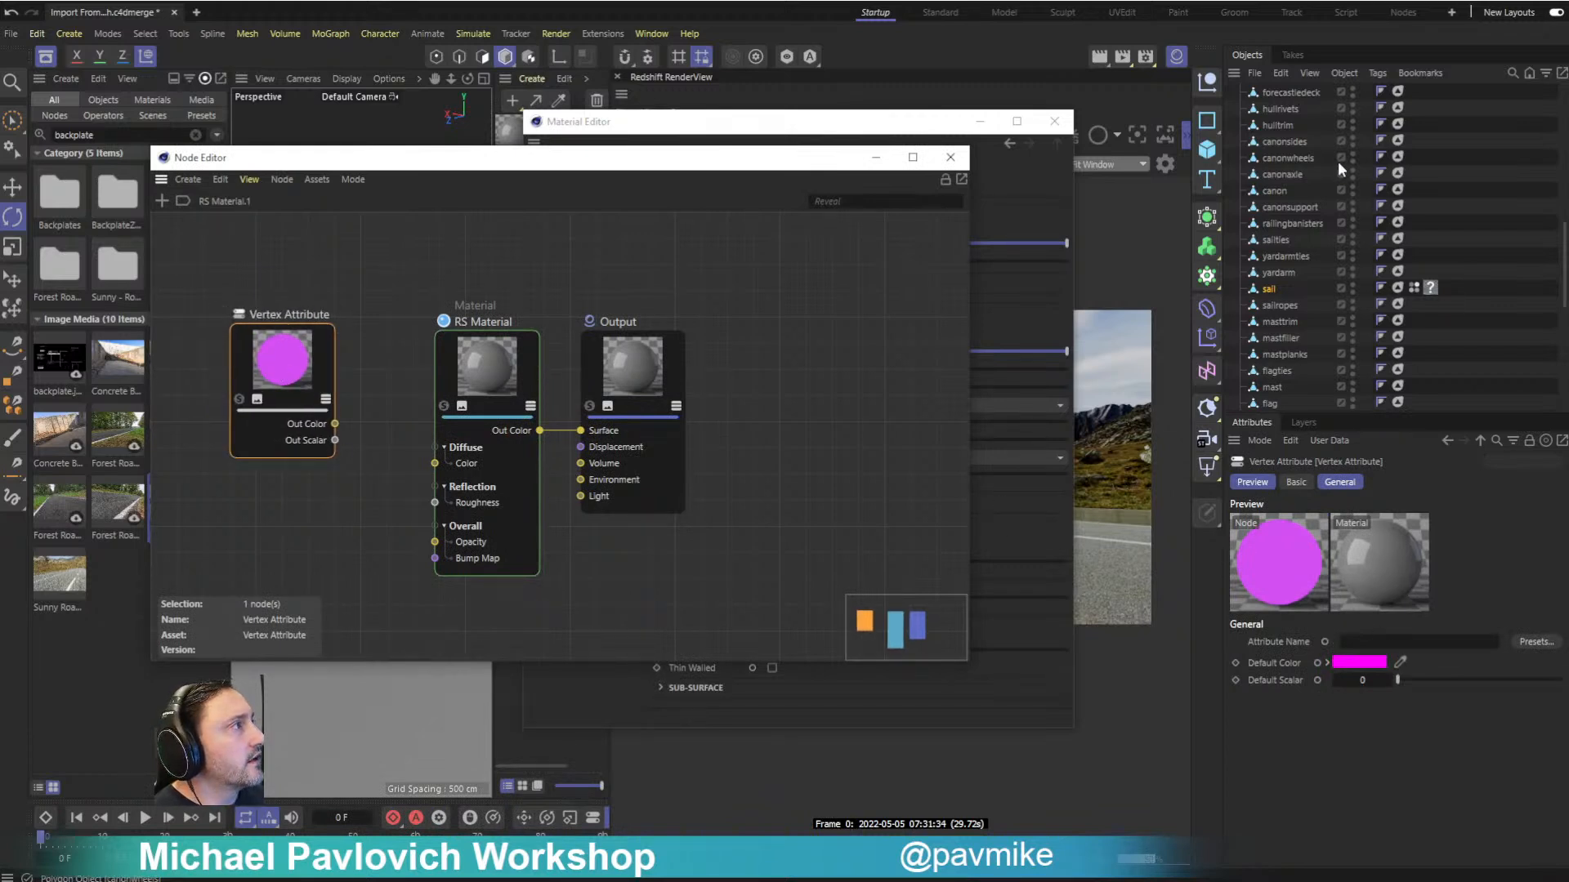
left_click_drag(1414, 288, 1371, 645)
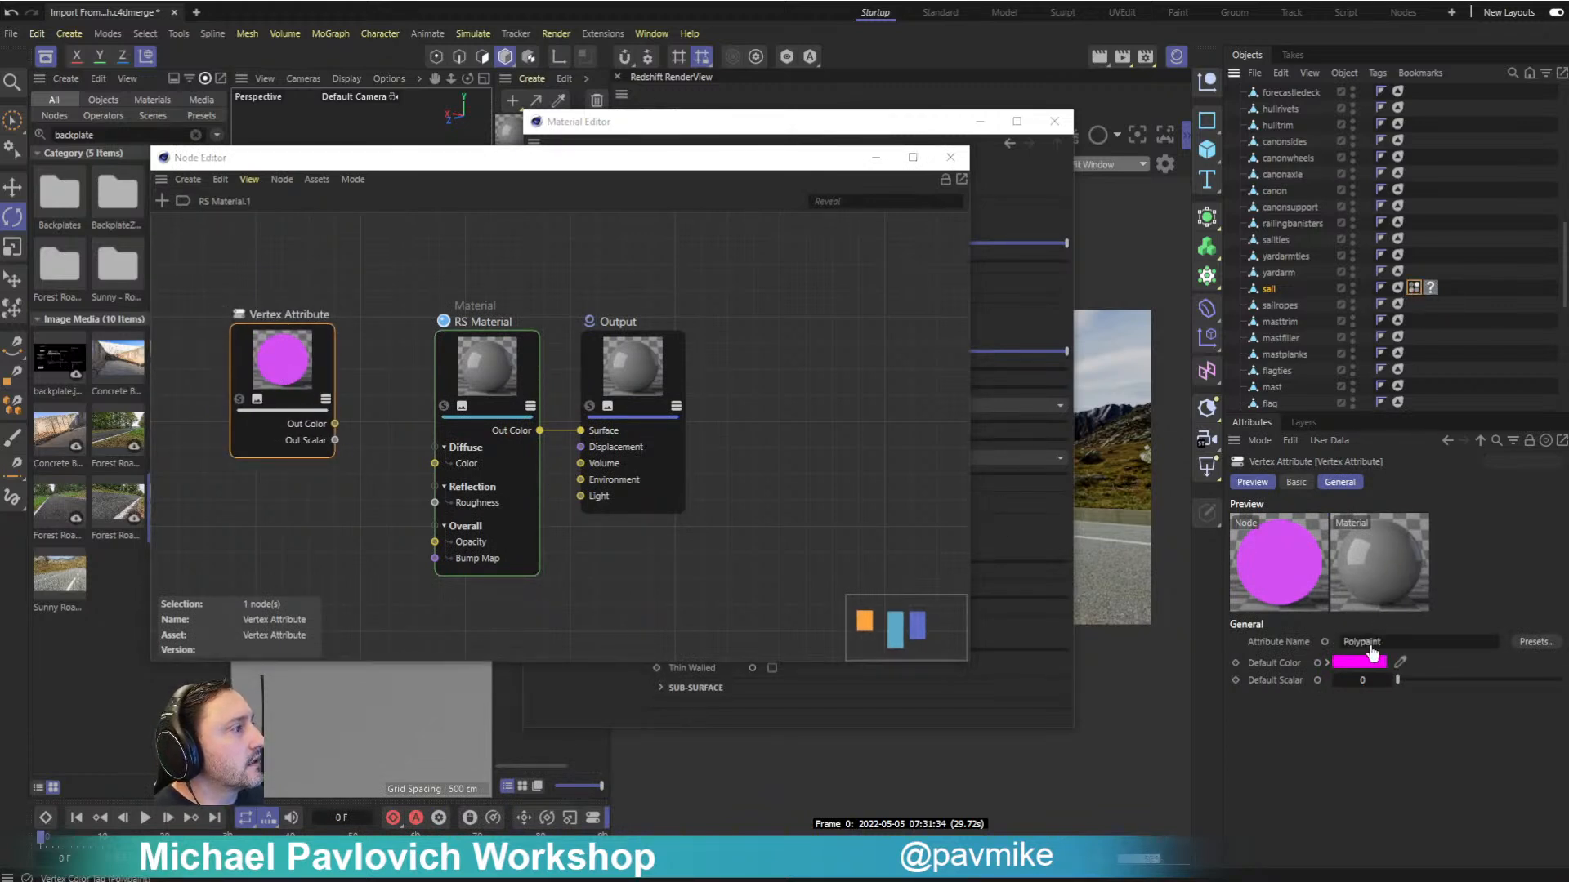
- Close the Material Editor, move the Node Editor aside and apply RS Material.1 to the ship's sail
left_click_drag(615, 165, 474, 244)
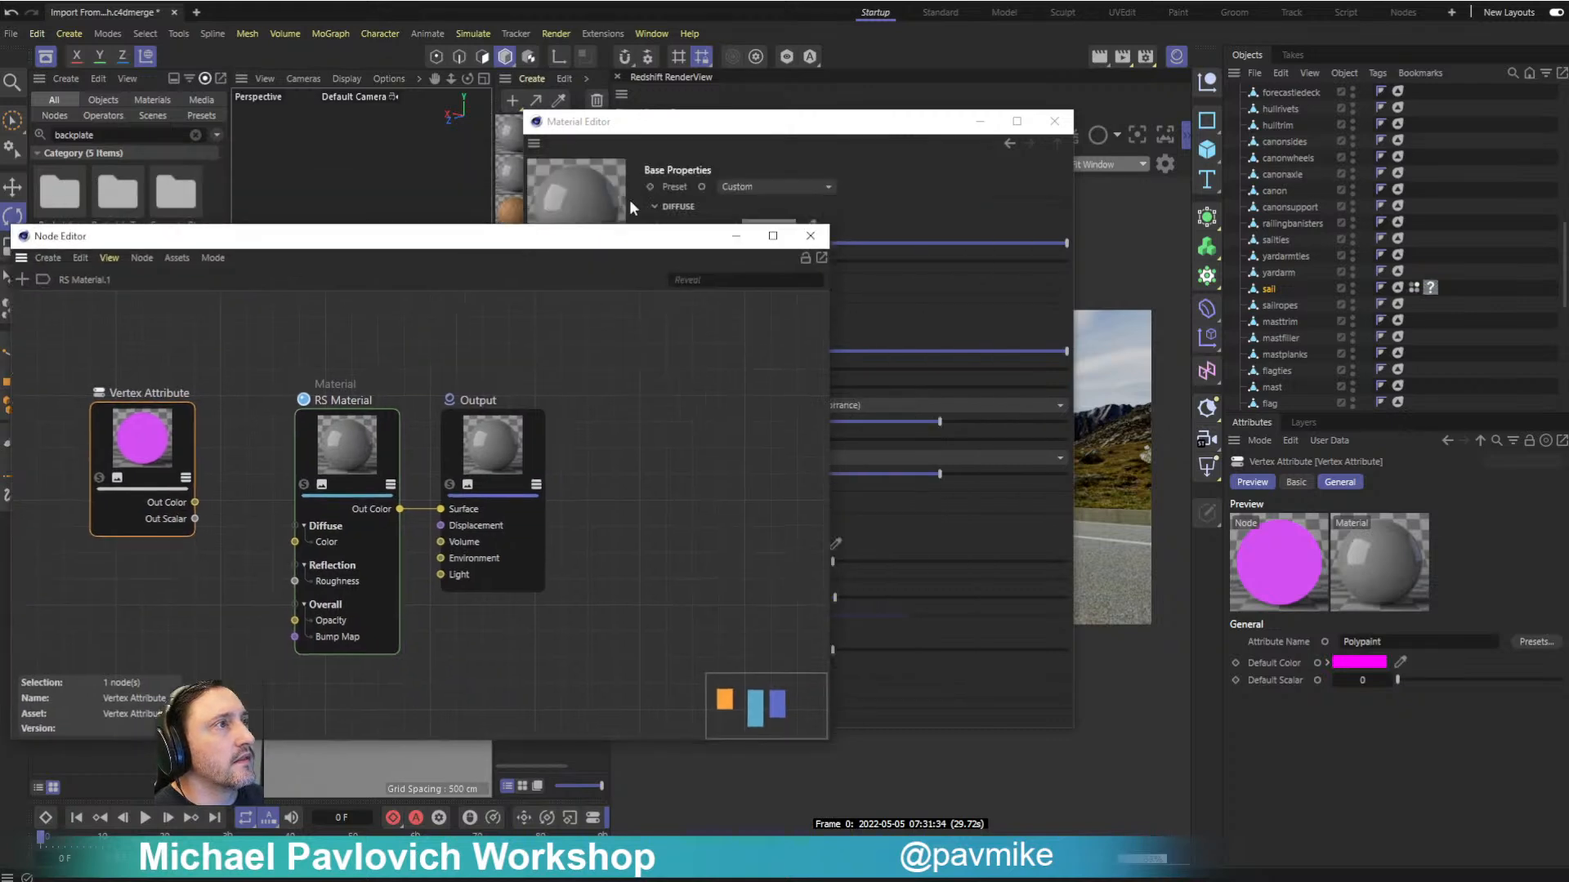
left_click(1053, 122)
left_click_drag(621, 236, 254, 265)
left_click_drag(513, 126, 531, 294)
left_click_drag(790, 260, 776, 260)
left_click_drag(298, 265, 59, 476)
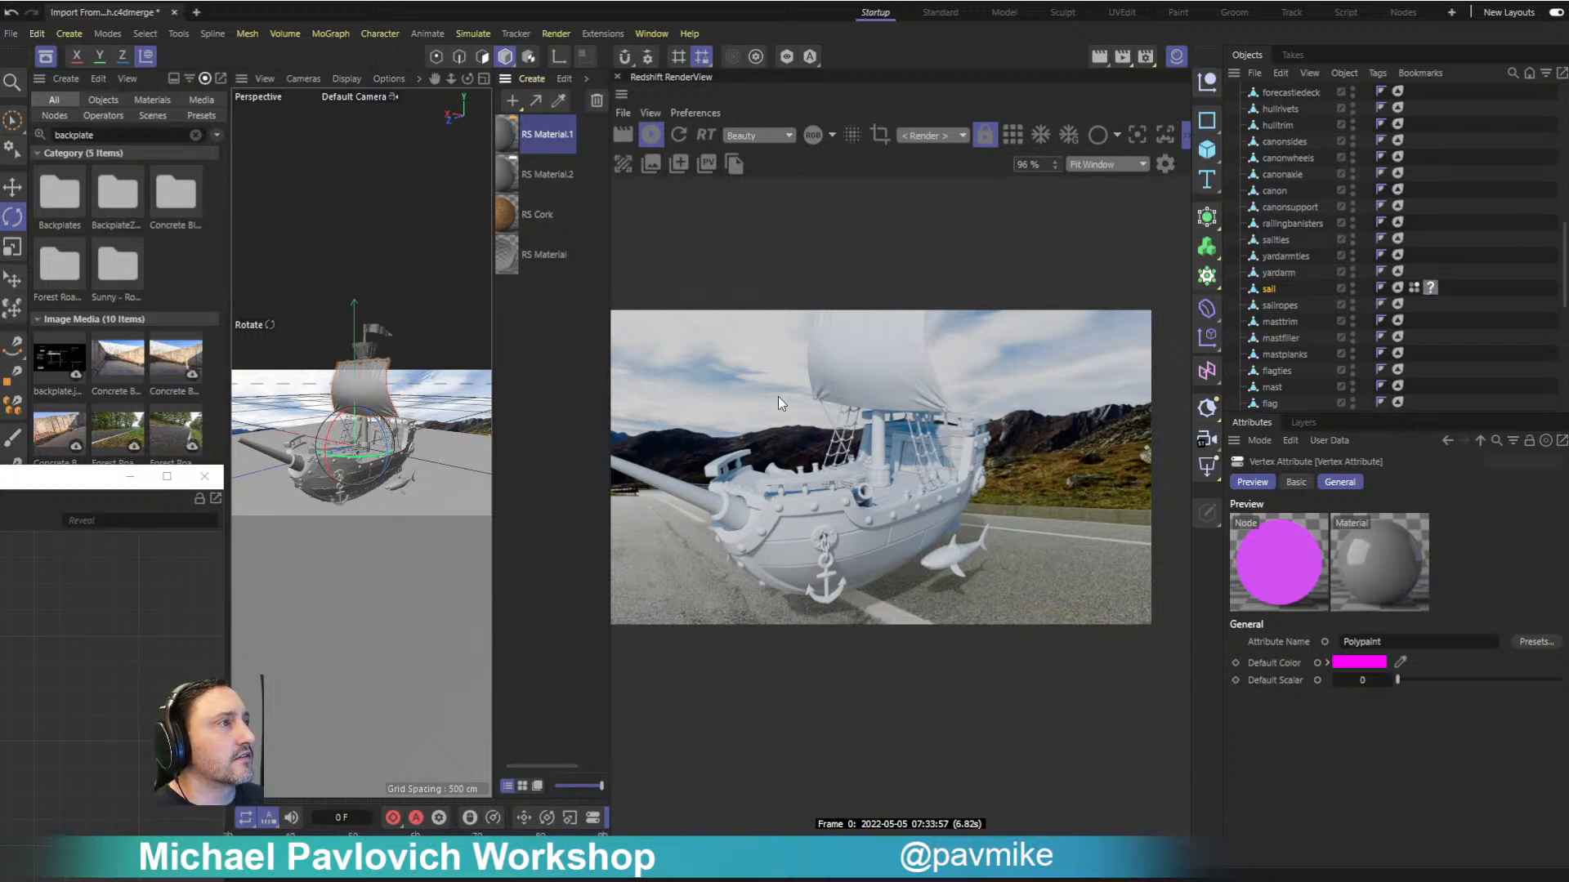
left_click_drag(509, 157, 368, 391)
- Connect the Vertex Attribute's Out Color to the RS Material's diffuse color and set the reflection roughness to about 0.713
left_click_drag(83, 479, 473, 300)
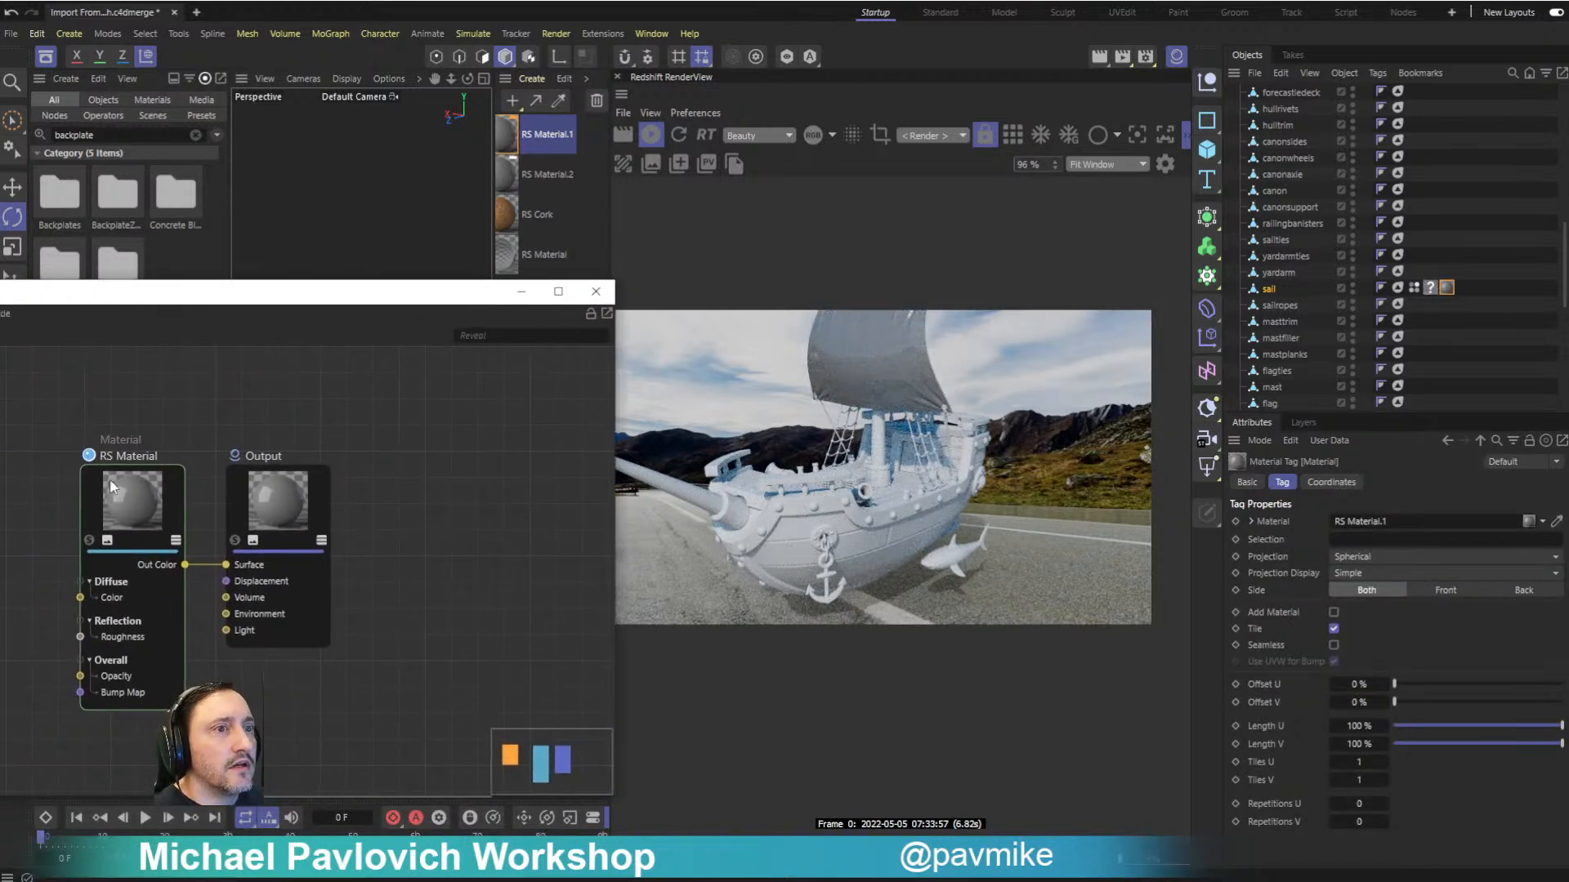
left_click_drag(4, 568, 80, 597)
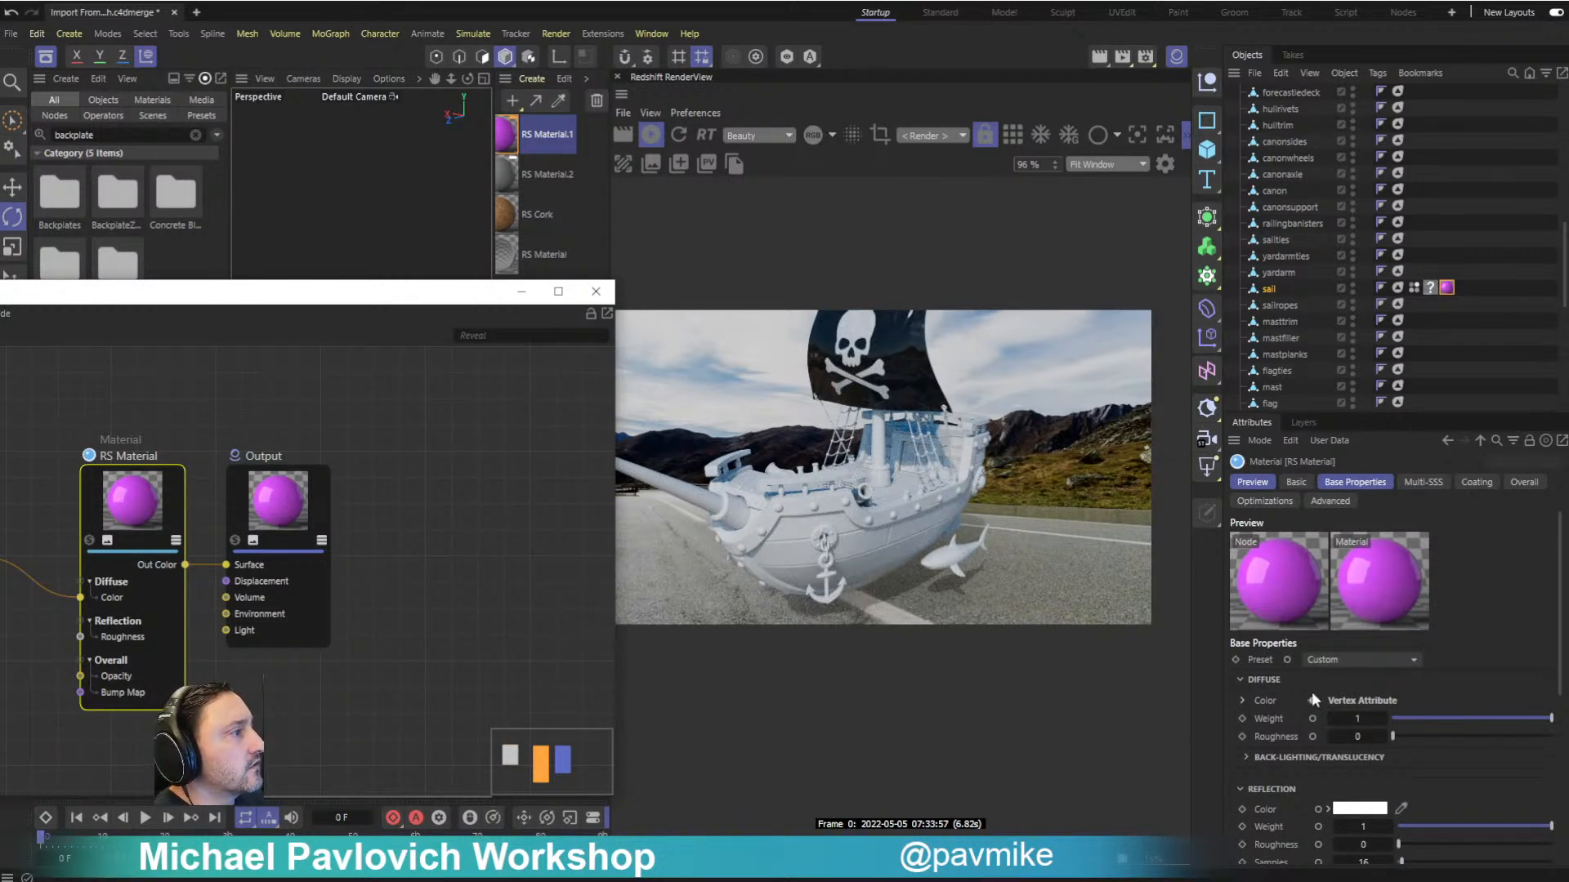
scroll(1319, 702, "down", 3)
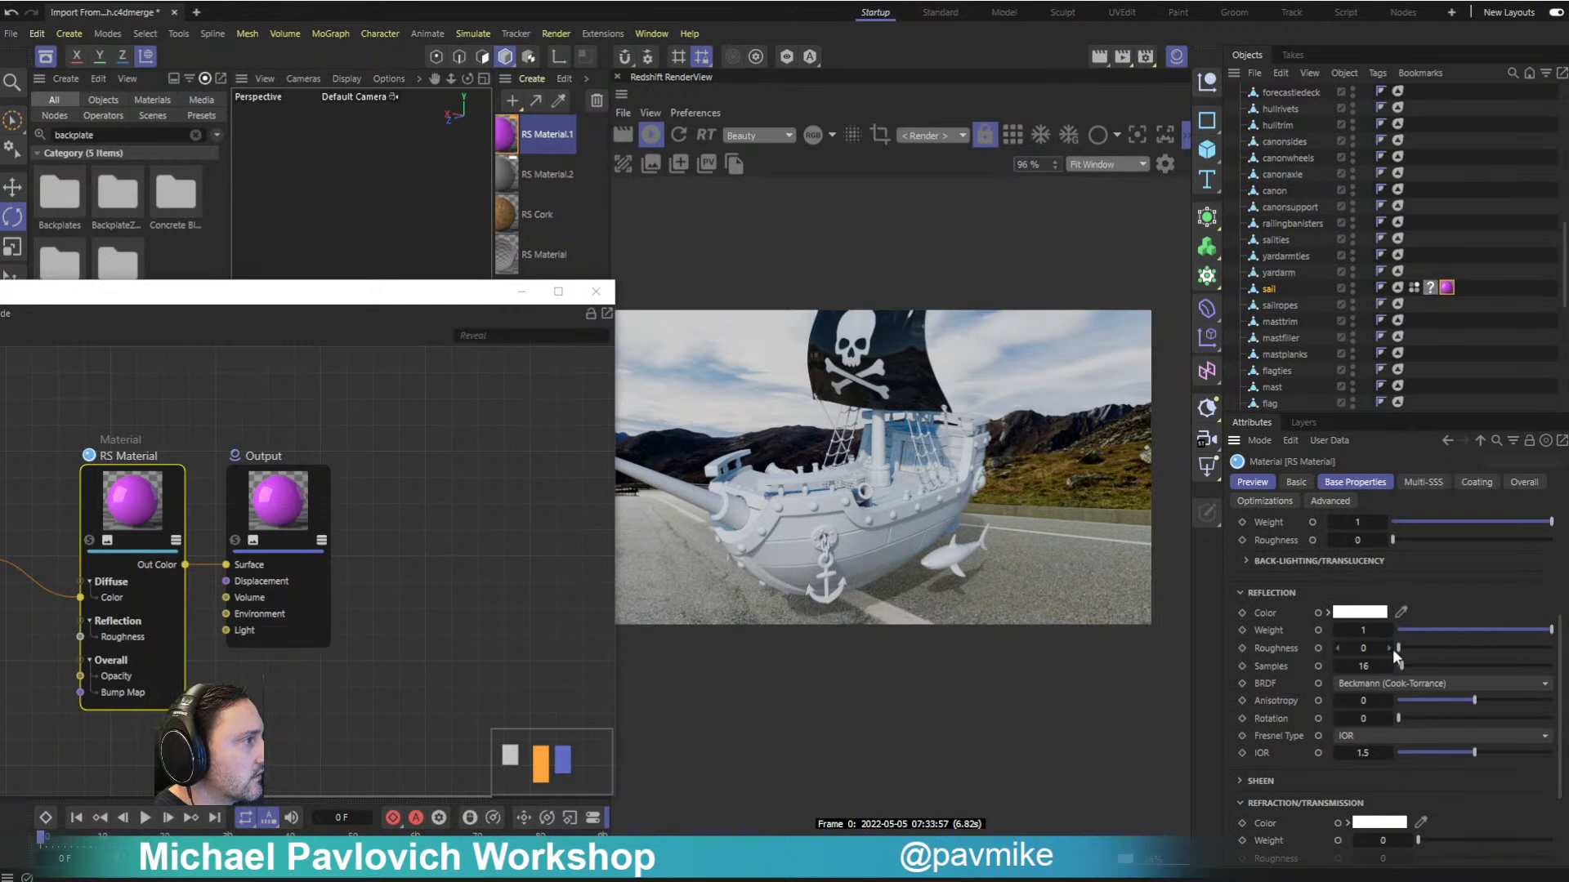
left_click_drag(1399, 647, 1508, 660)
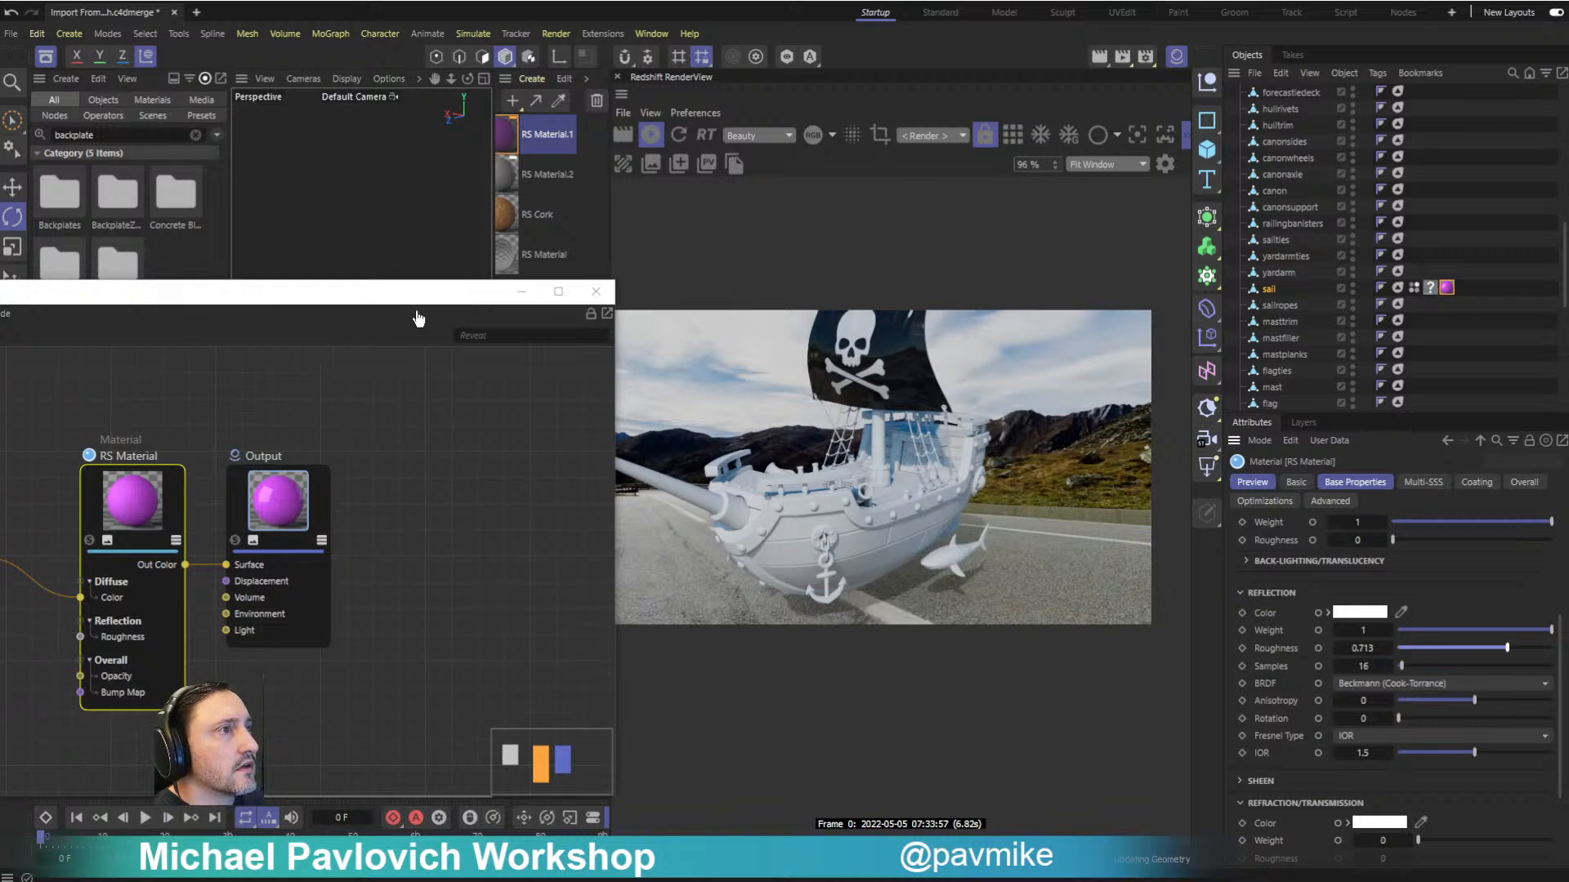
left_click_drag(361, 298, 418, 319)
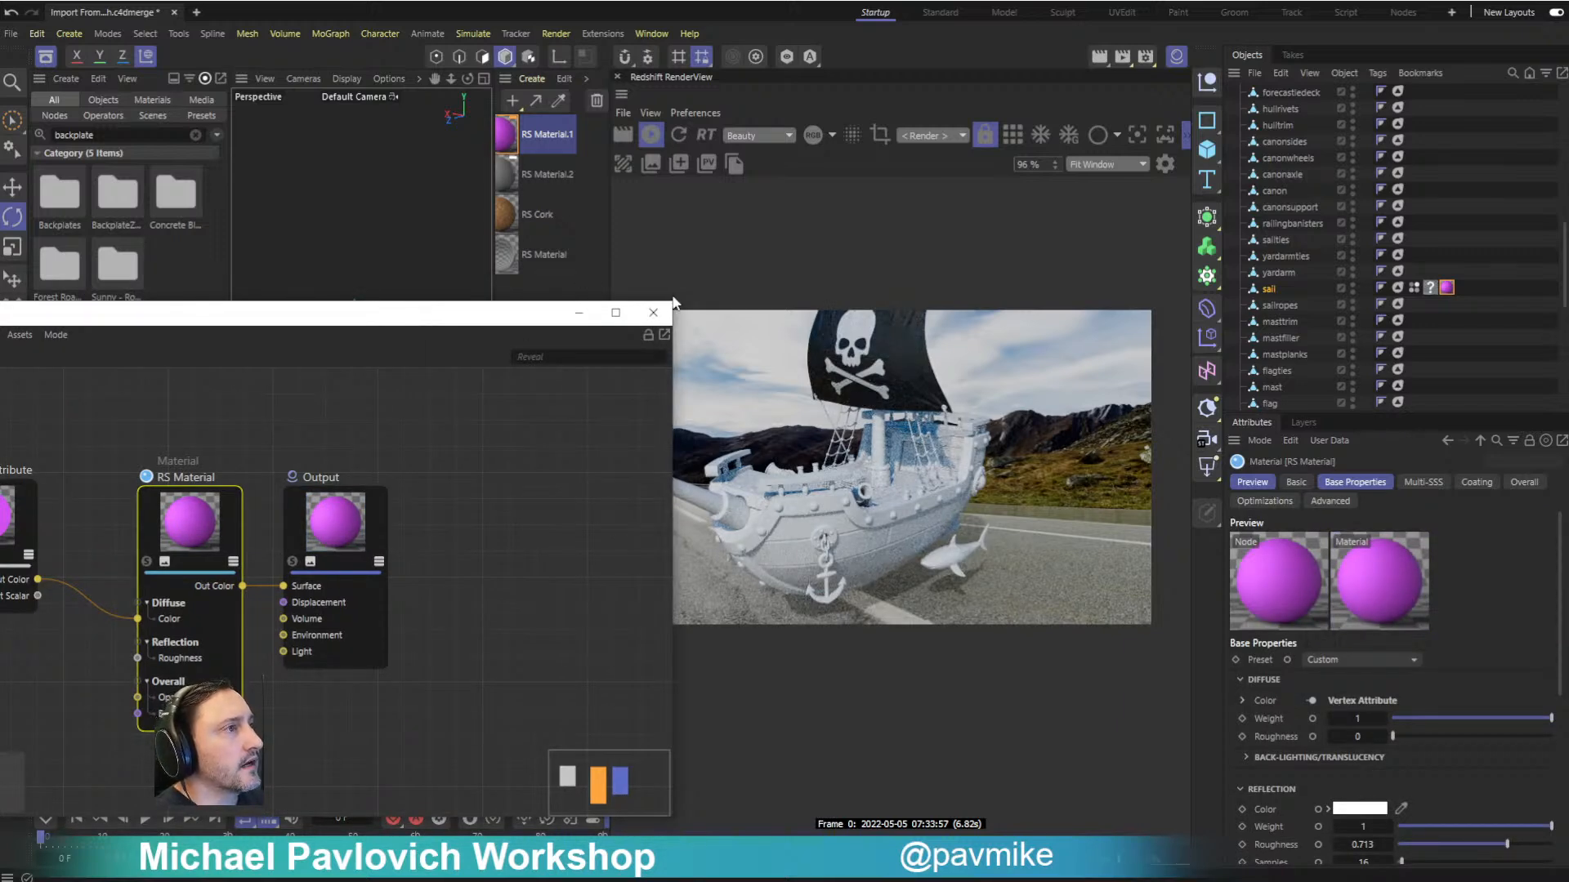
left_click(653, 312)
left_click_drag(428, 484, 379, 418)
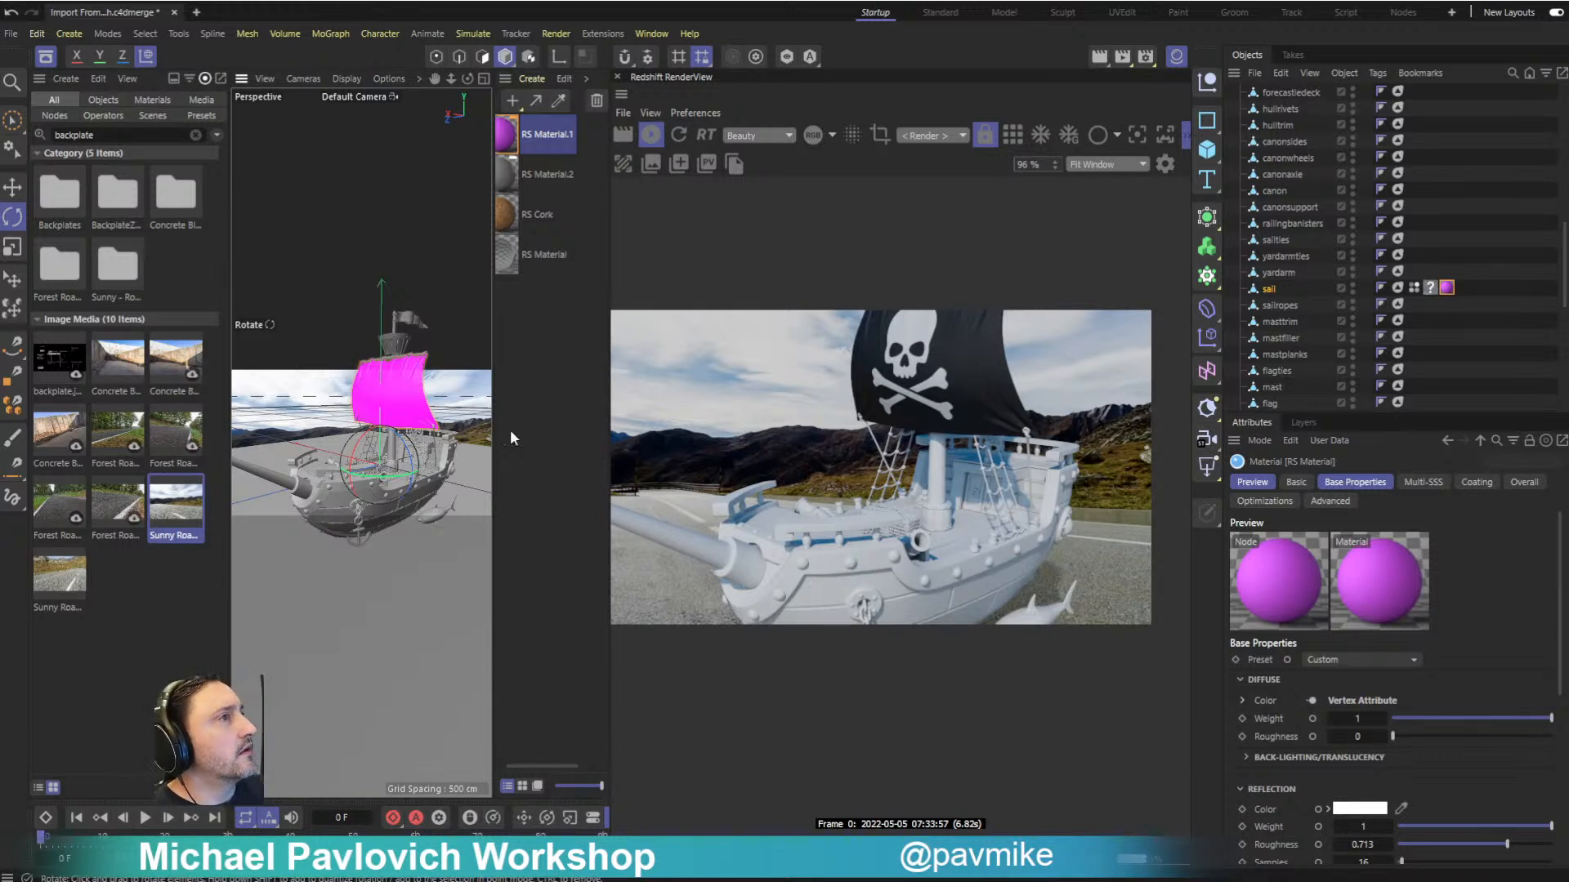
- Switch to ZBrush, leave edit mode, clear the bottle from the canvas and open the selection of 3D meshes
key("alt+F4")
left_click(750, 419)
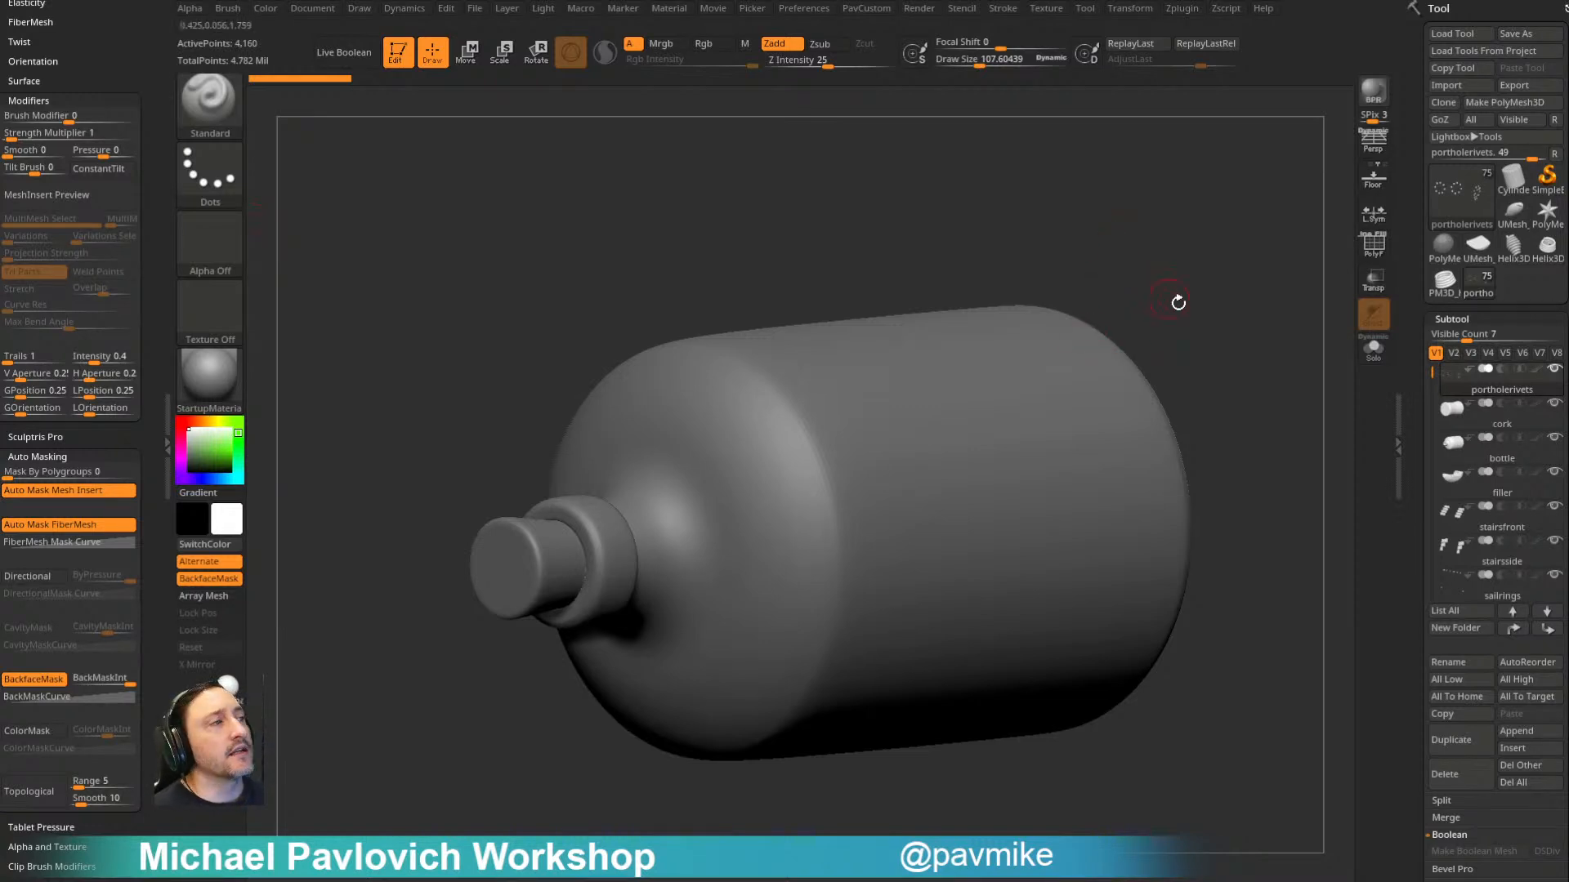
left_click_drag(1172, 298, 1196, 303)
left_click(398, 53)
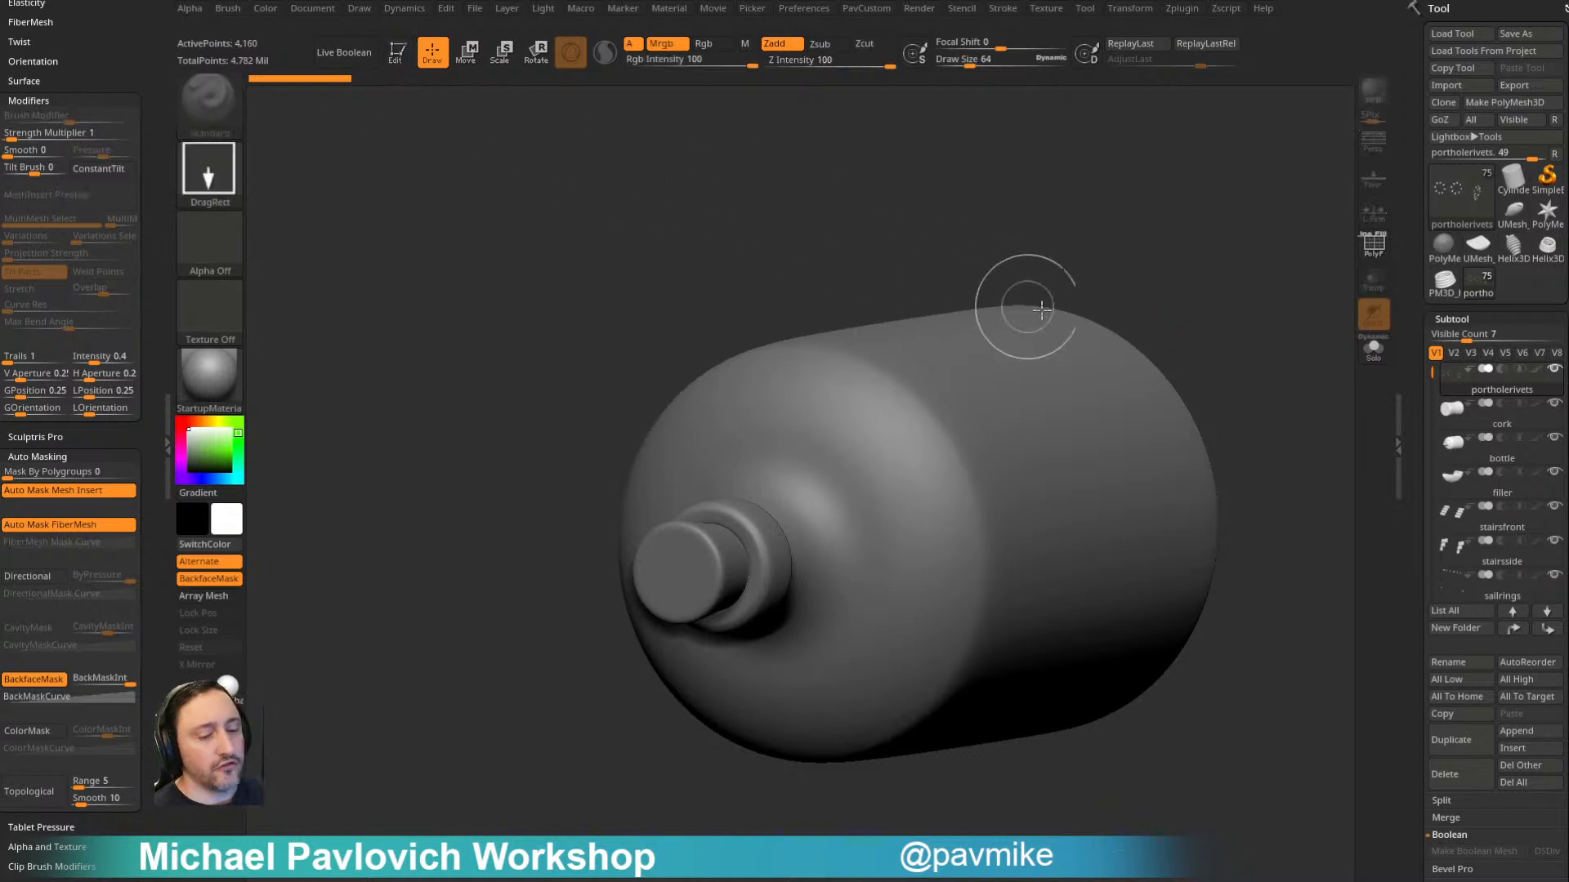
key("ctrl+n")
left_click(1461, 209)
mouse_move(942, 300)
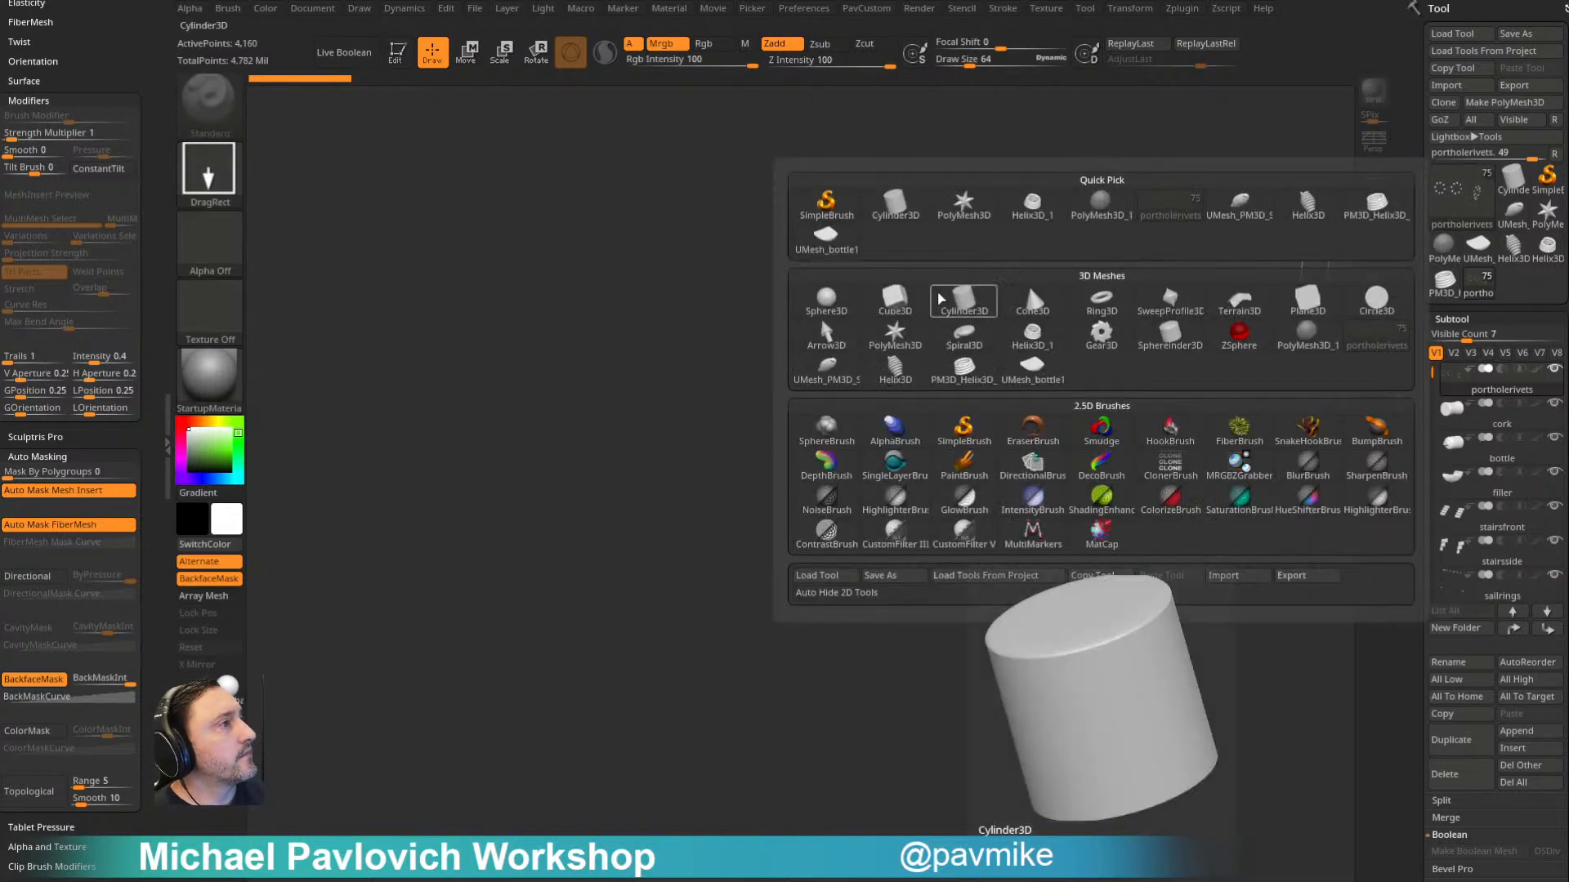
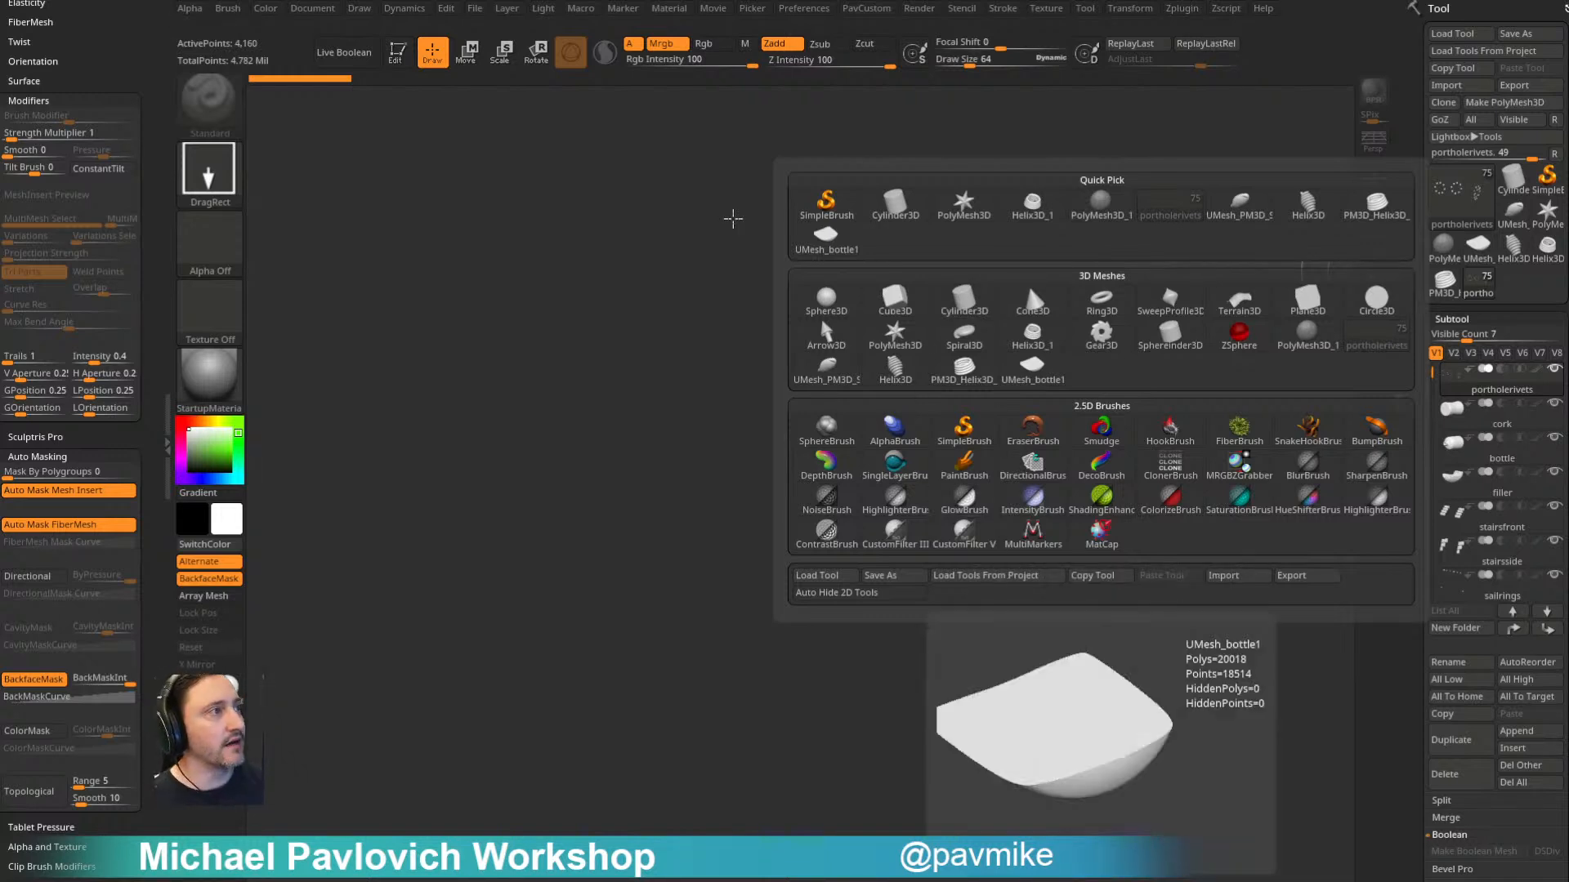
- Draw a Helix3D mesh on the canvas and put it into edit mode
left_click(1512, 246)
left_click_drag(665, 527, 739, 646)
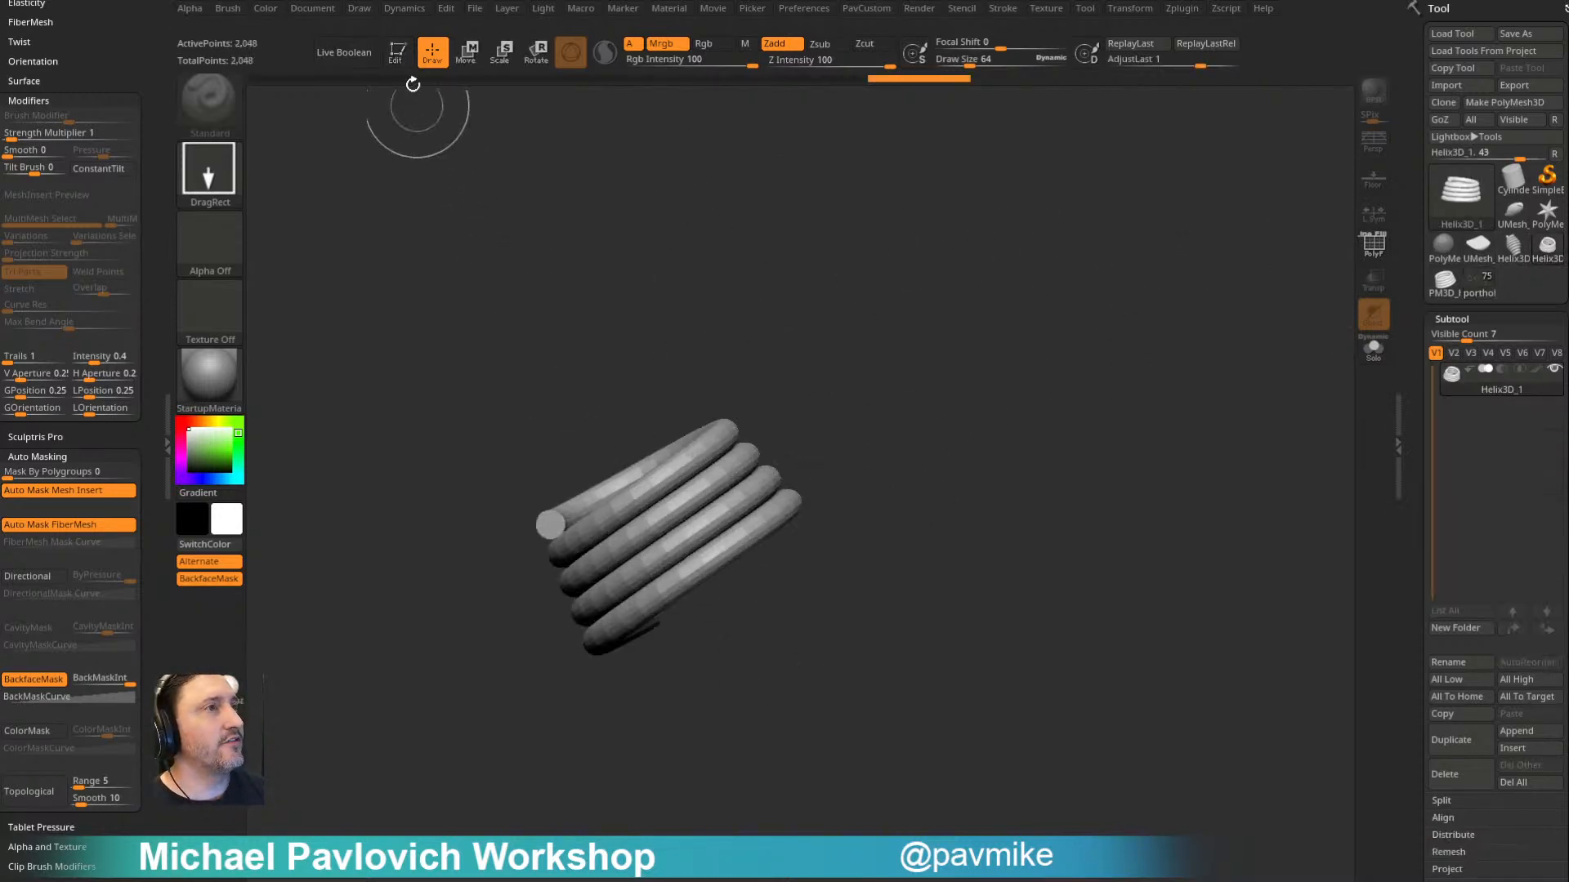
left_click(397, 52)
mouse_move(784, 255)
left_mouse_down()
mouse_move(990, 386)
mouse_move(903, 454)
left_mouse_up()
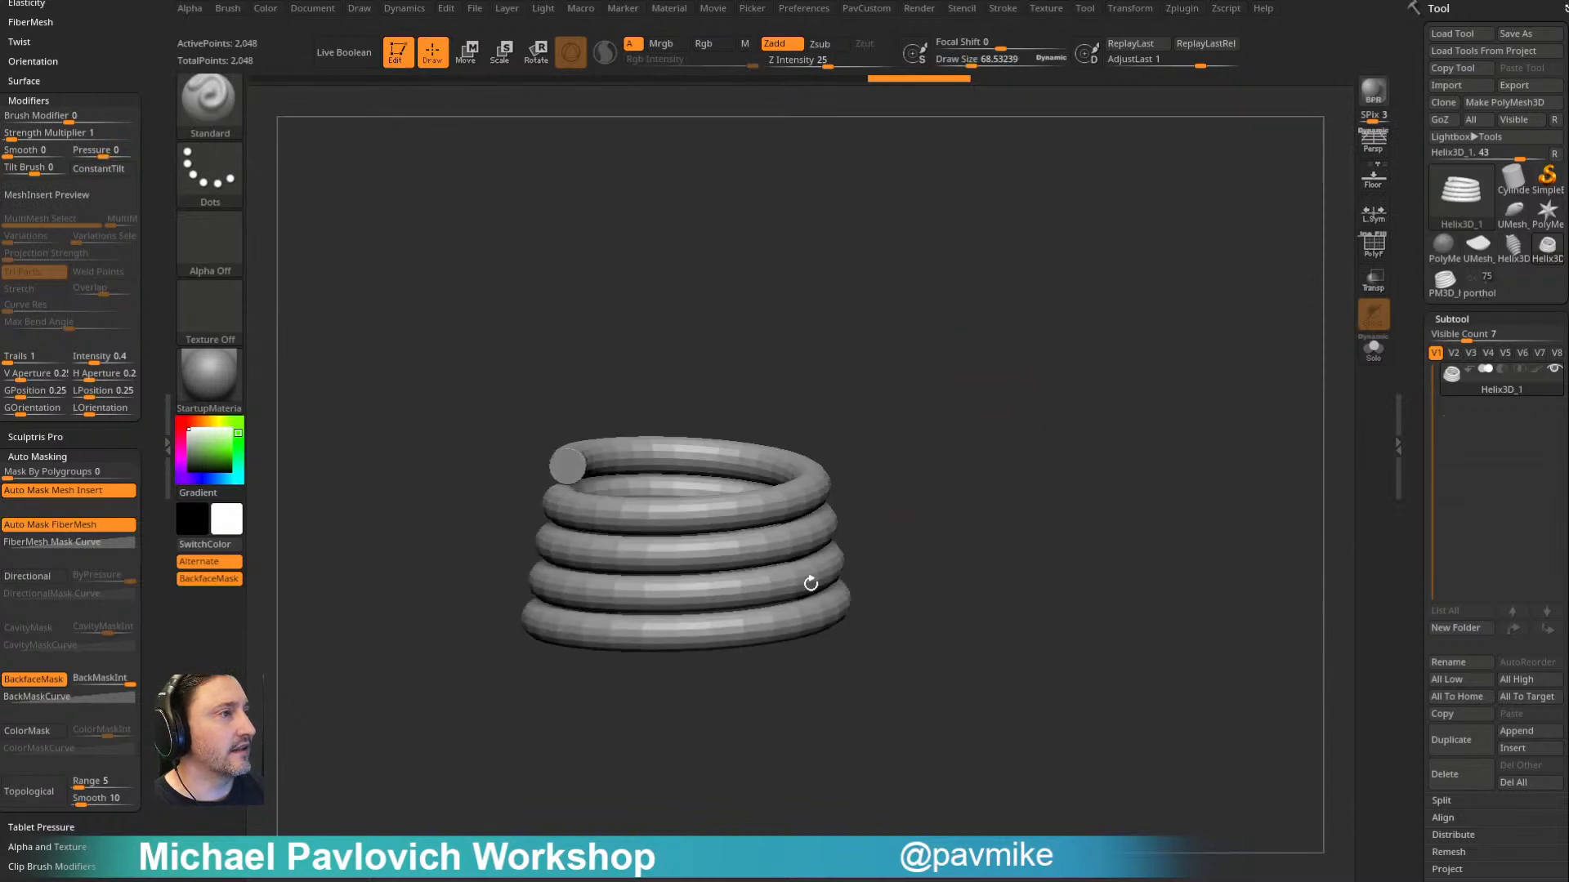
left_click_drag(964, 376, 1049, 295)
- Switch to the Ring3D primitive, initialize it with SDivide 8 and LDivide 12, and show its polyframe
key("b")
key("i")
left_click(1463, 228)
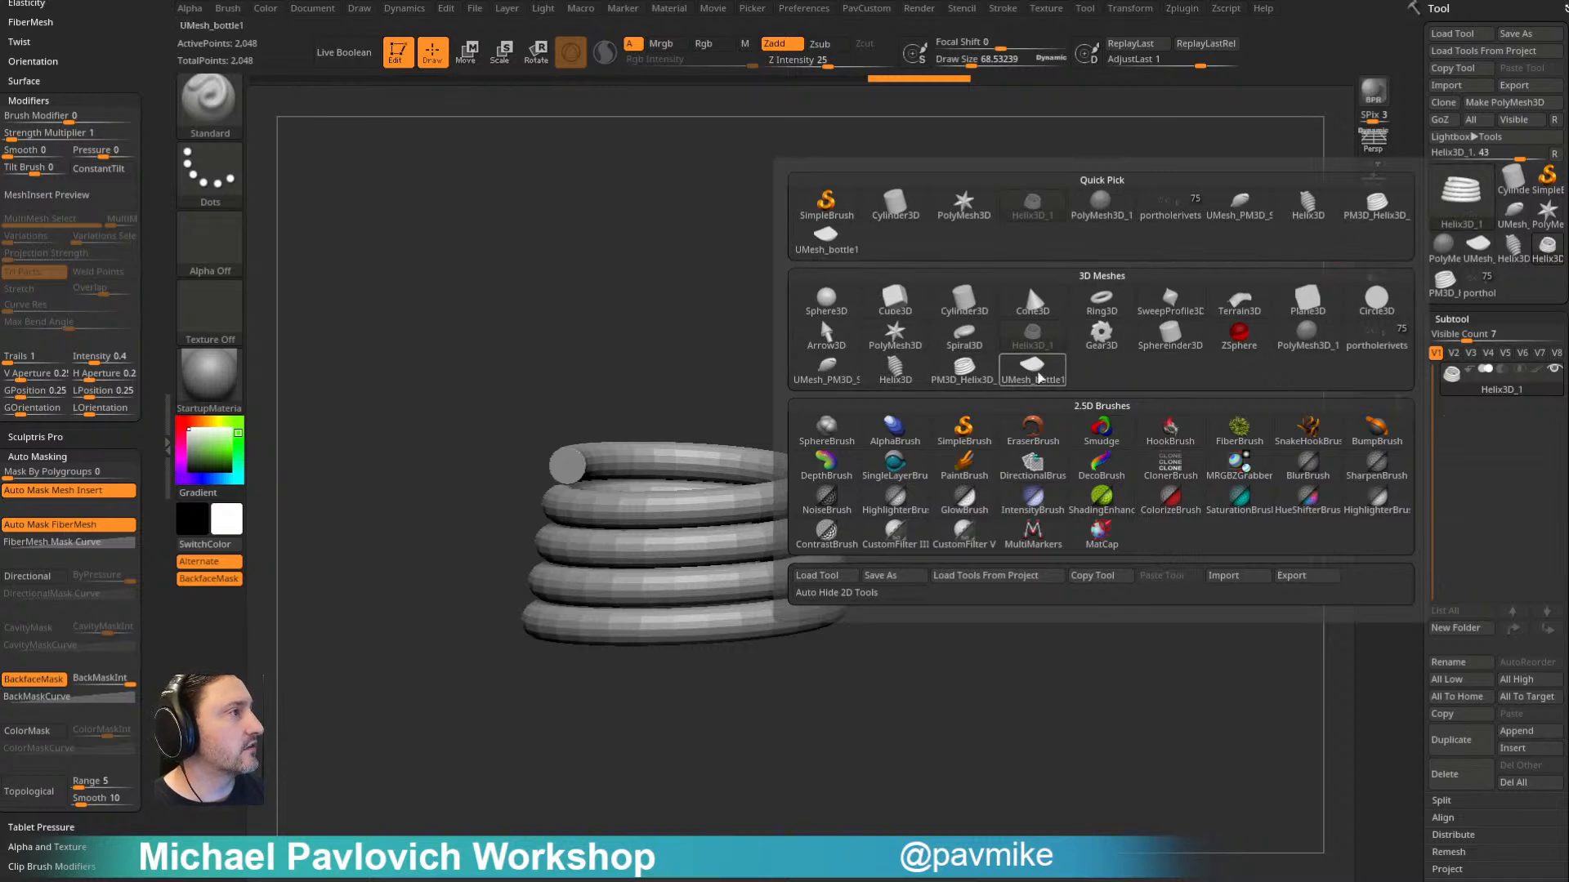
left_click(1101, 301)
scroll(1416, 333, "down", 10)
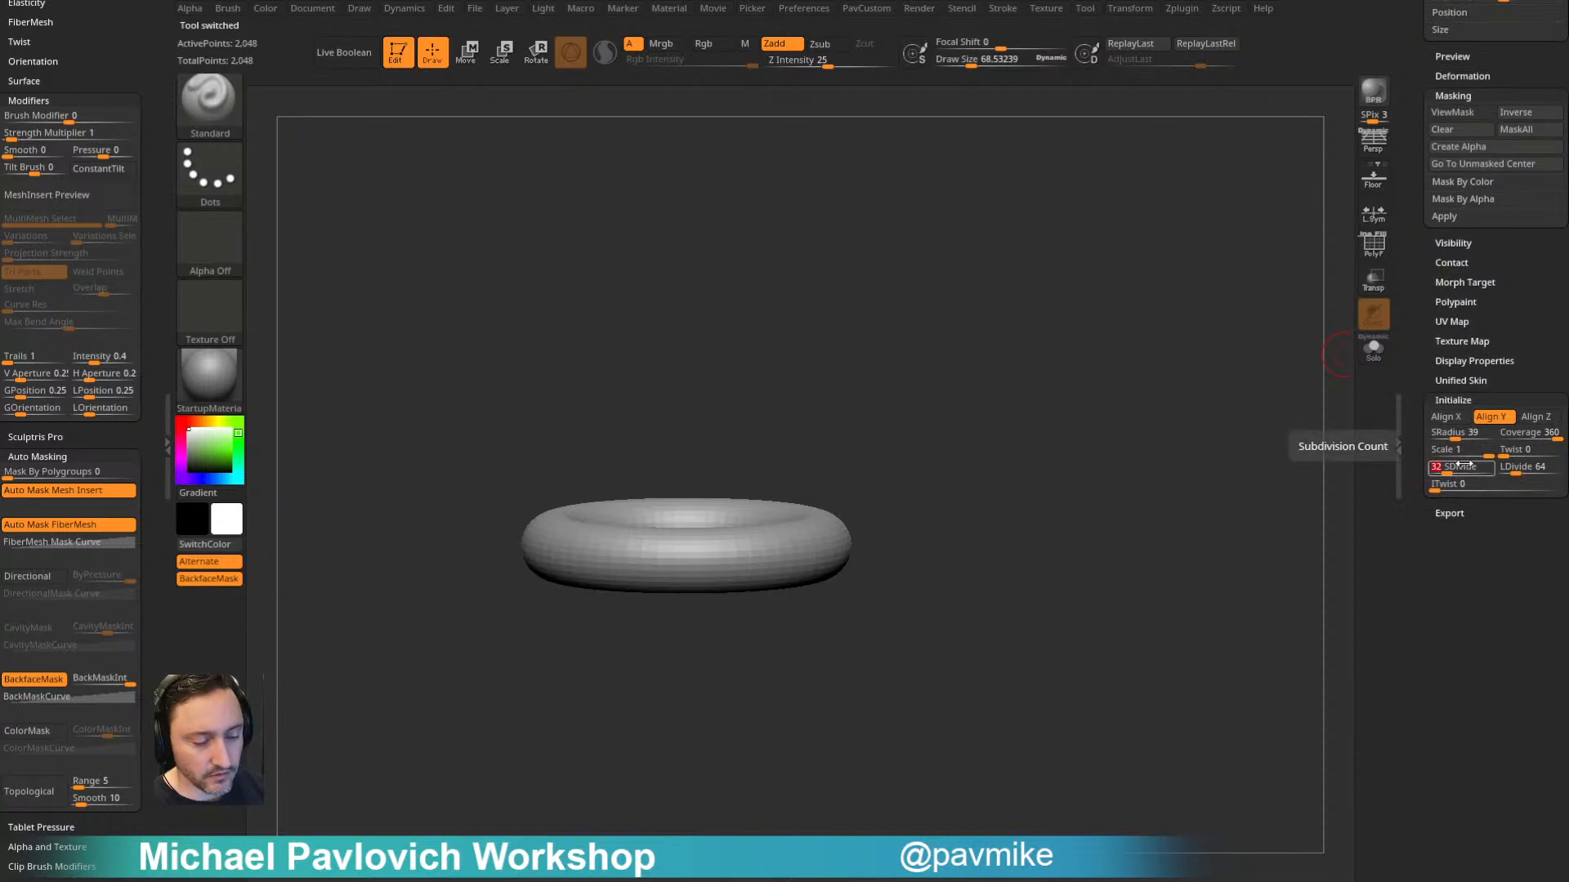
left_click(1459, 464)
key("Return")
left_click_drag(1176, 384, 1173, 447, "shift")
left_click(1373, 247)
- Convert the low-poly ring into an editable PolyMesh3D
key("3")
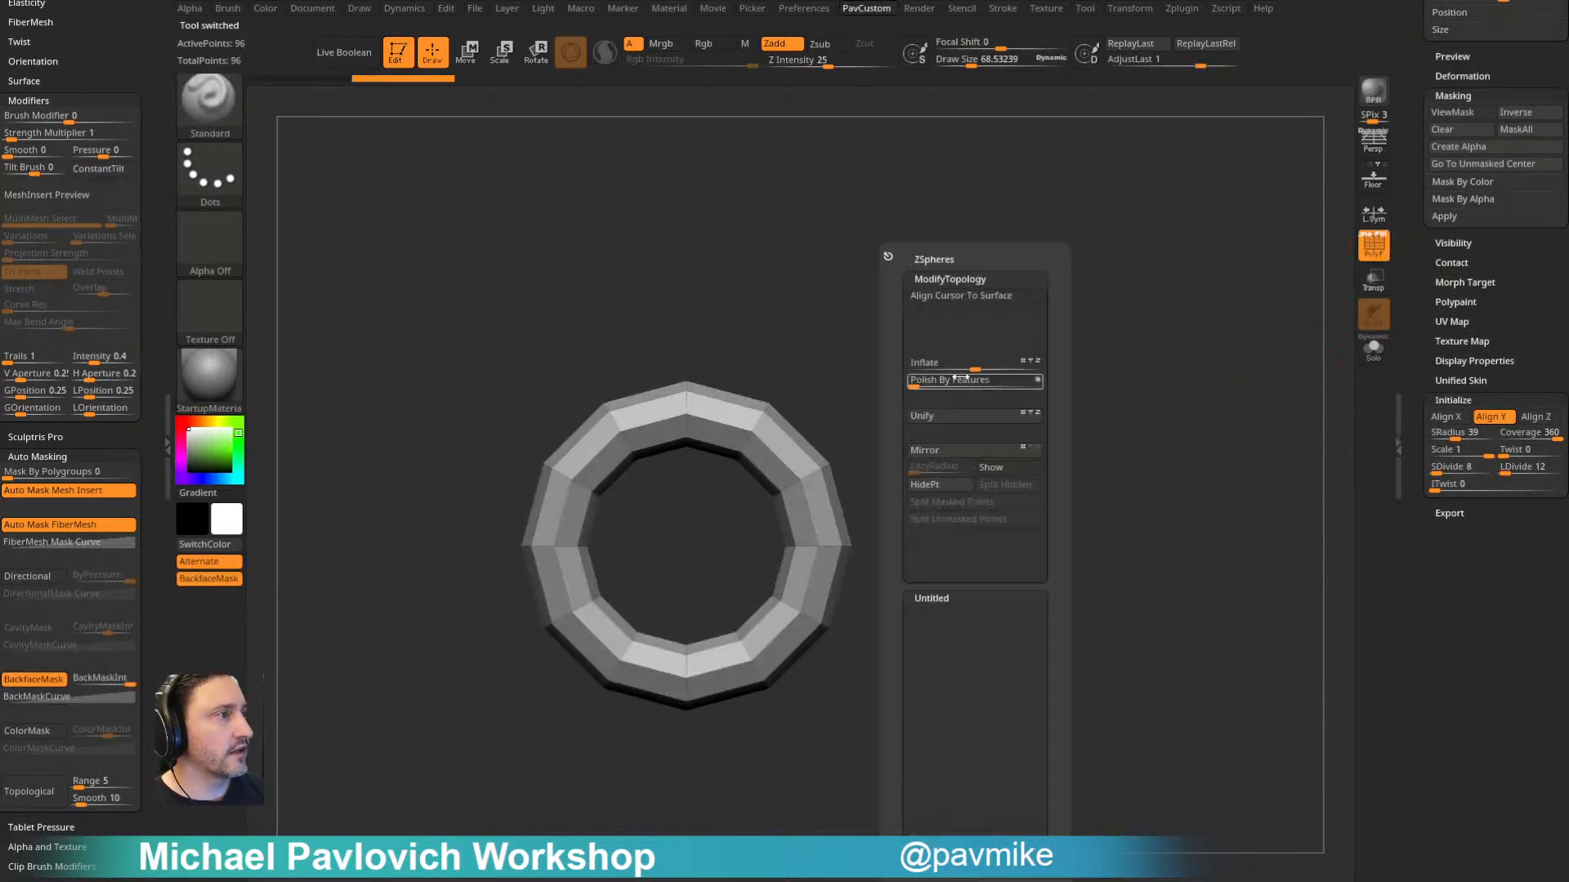
left_click_drag(1405, 79, 1435, 403)
left_click(1475, 104)
key("3")
left_click_drag(1040, 367, 1065, 367)
left_click_drag(1002, 232, 736, 389, "ctrl")
- Stretch the ring into an elongated chain link with the Extender deformer
key("w")
left_click(640, 386)
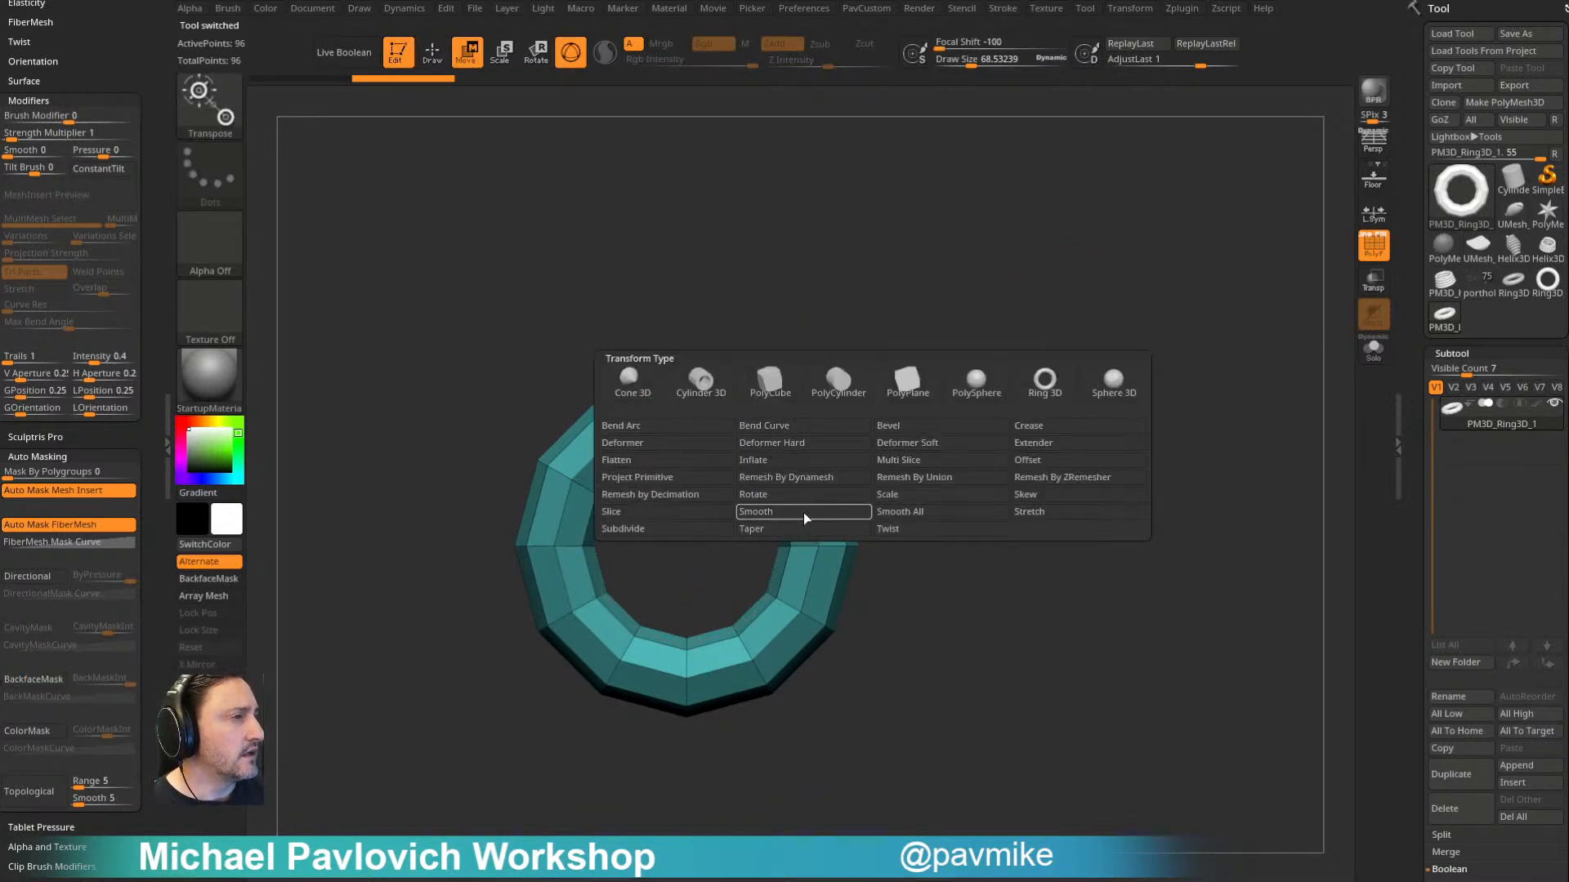
left_click(1034, 446)
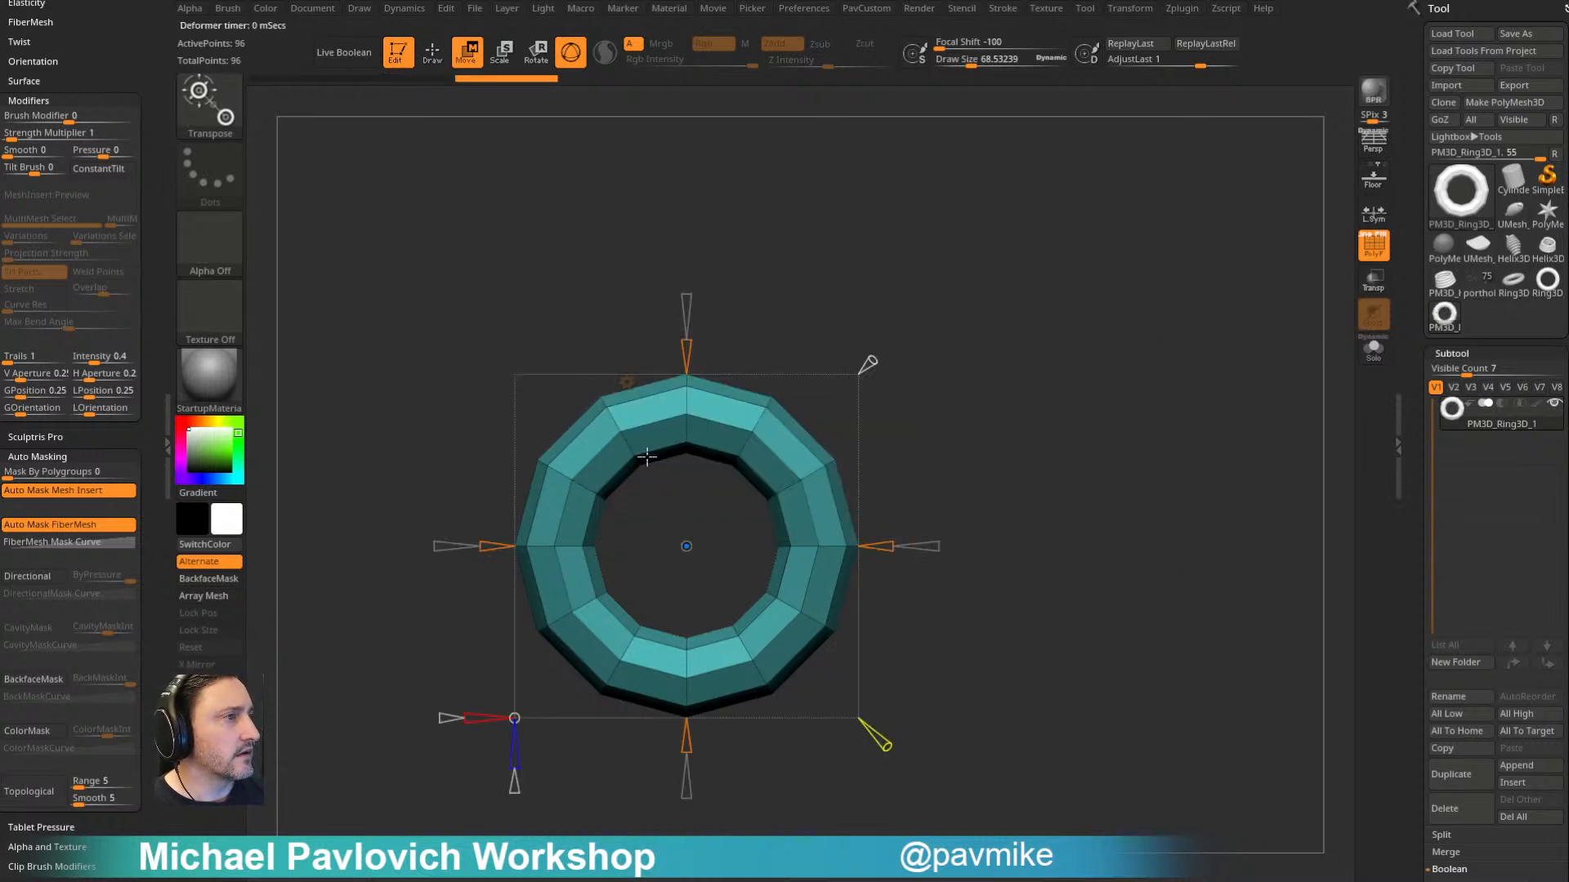
mouse_move(687, 358)
left_mouse_down()
mouse_move(689, 390)
mouse_move(689, 285)
left_mouse_up()
key("q")
right_click_drag(1051, 424, 1013, 350, "ctrl")
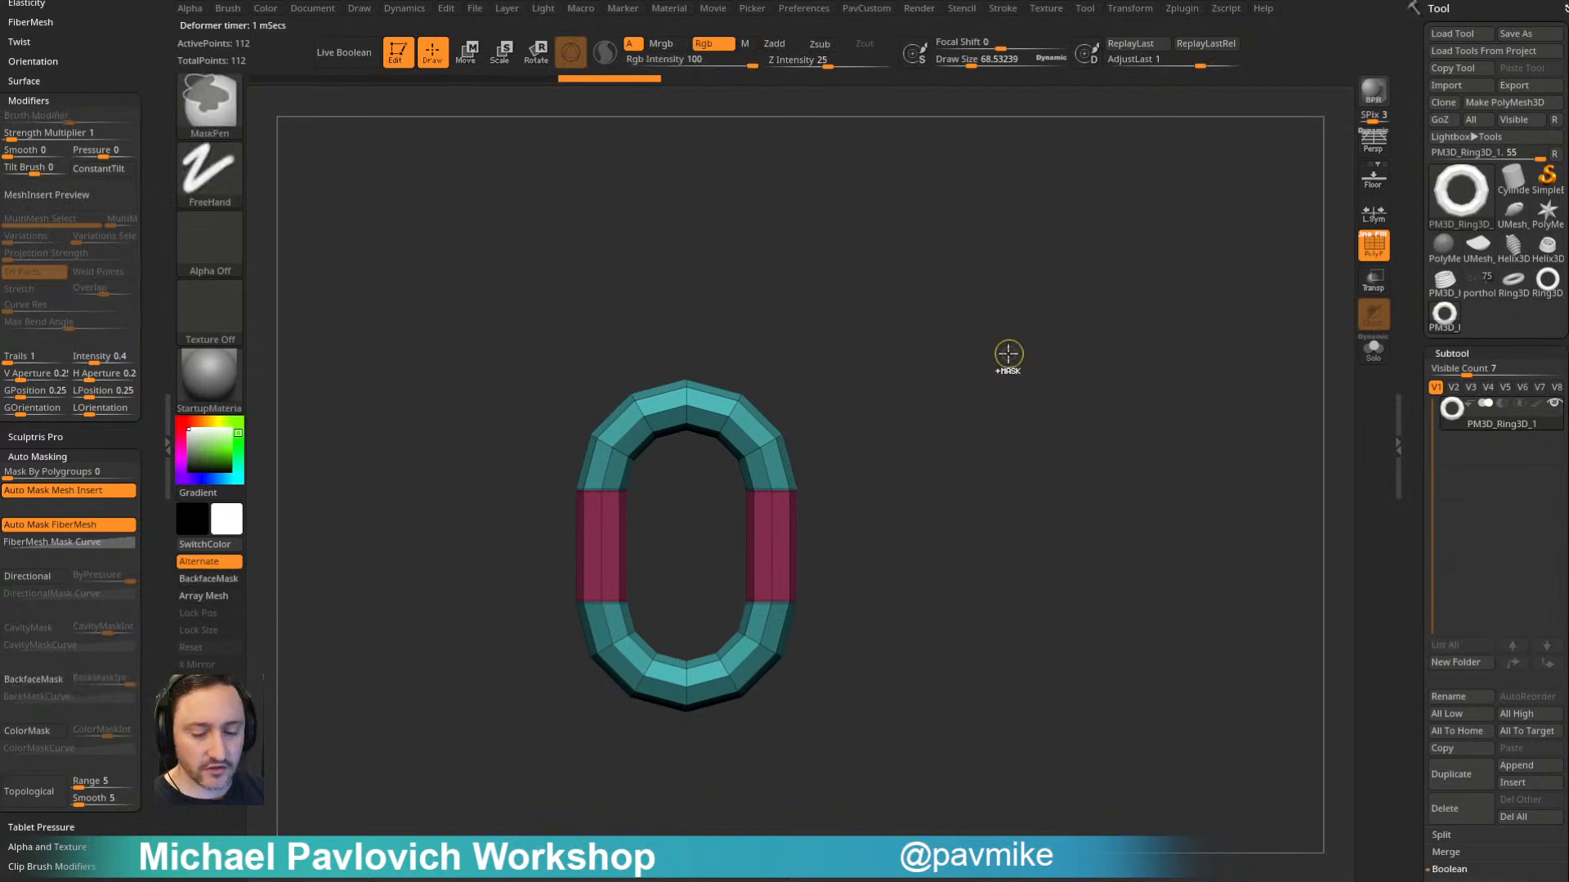
- Merge the link into a single polygroup and return from the Extender deformer to the standard gizmo
key("ctrl+w")
key("2")
left_click(1034, 702)
mouse_move(918, 478)
right_mouse_down("alt")
mouse_move(911, 528)
mouse_move(902, 493)
right_mouse_up("alt")
key("w")
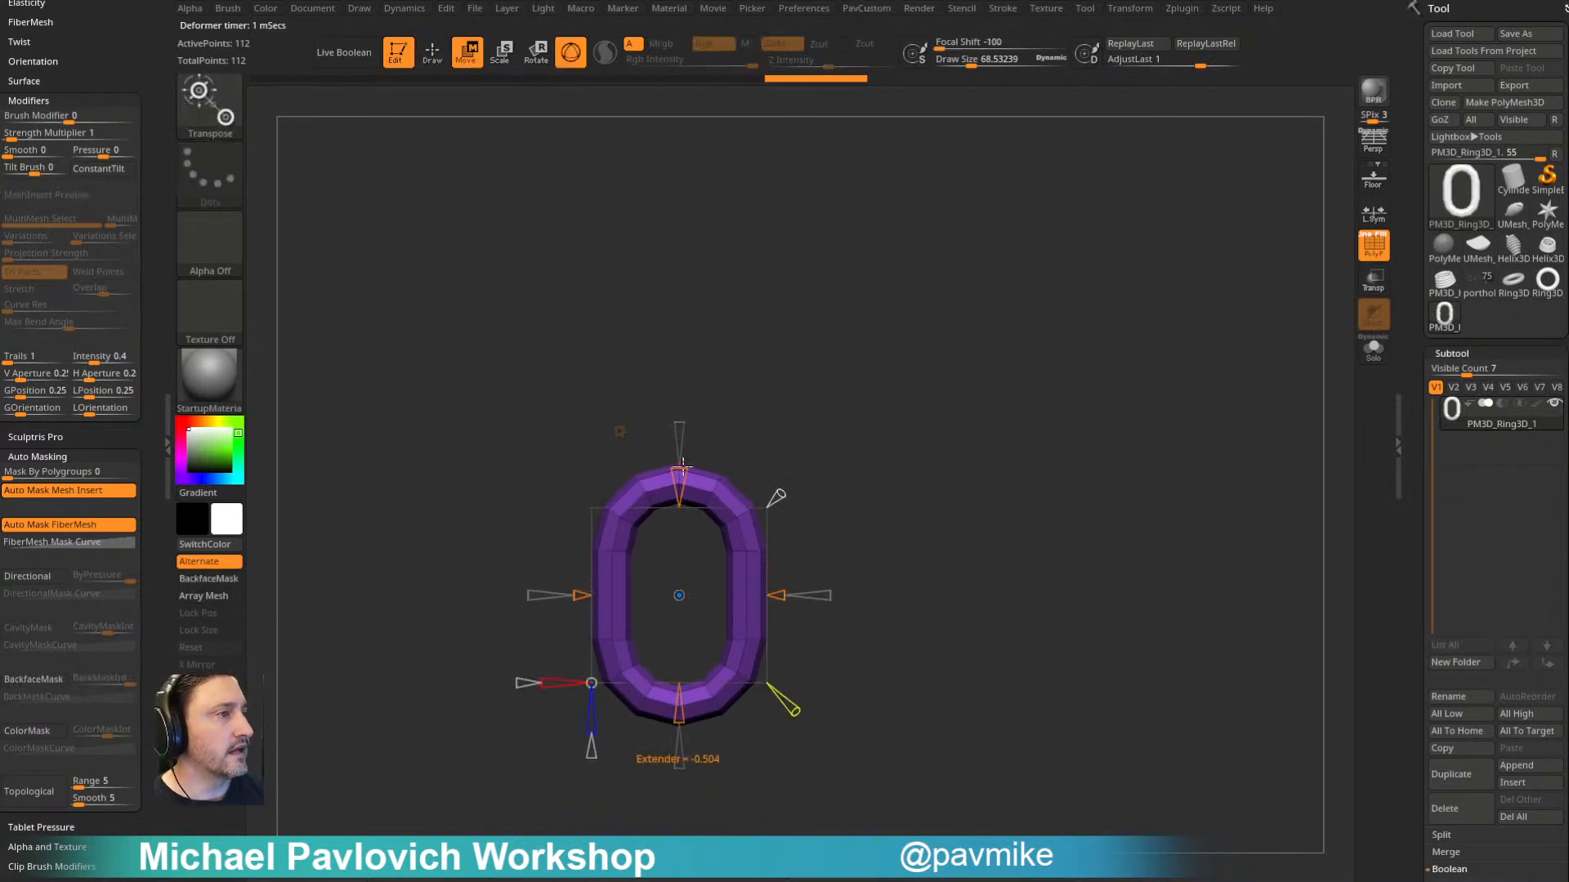
left_click(620, 431)
left_click(641, 461)
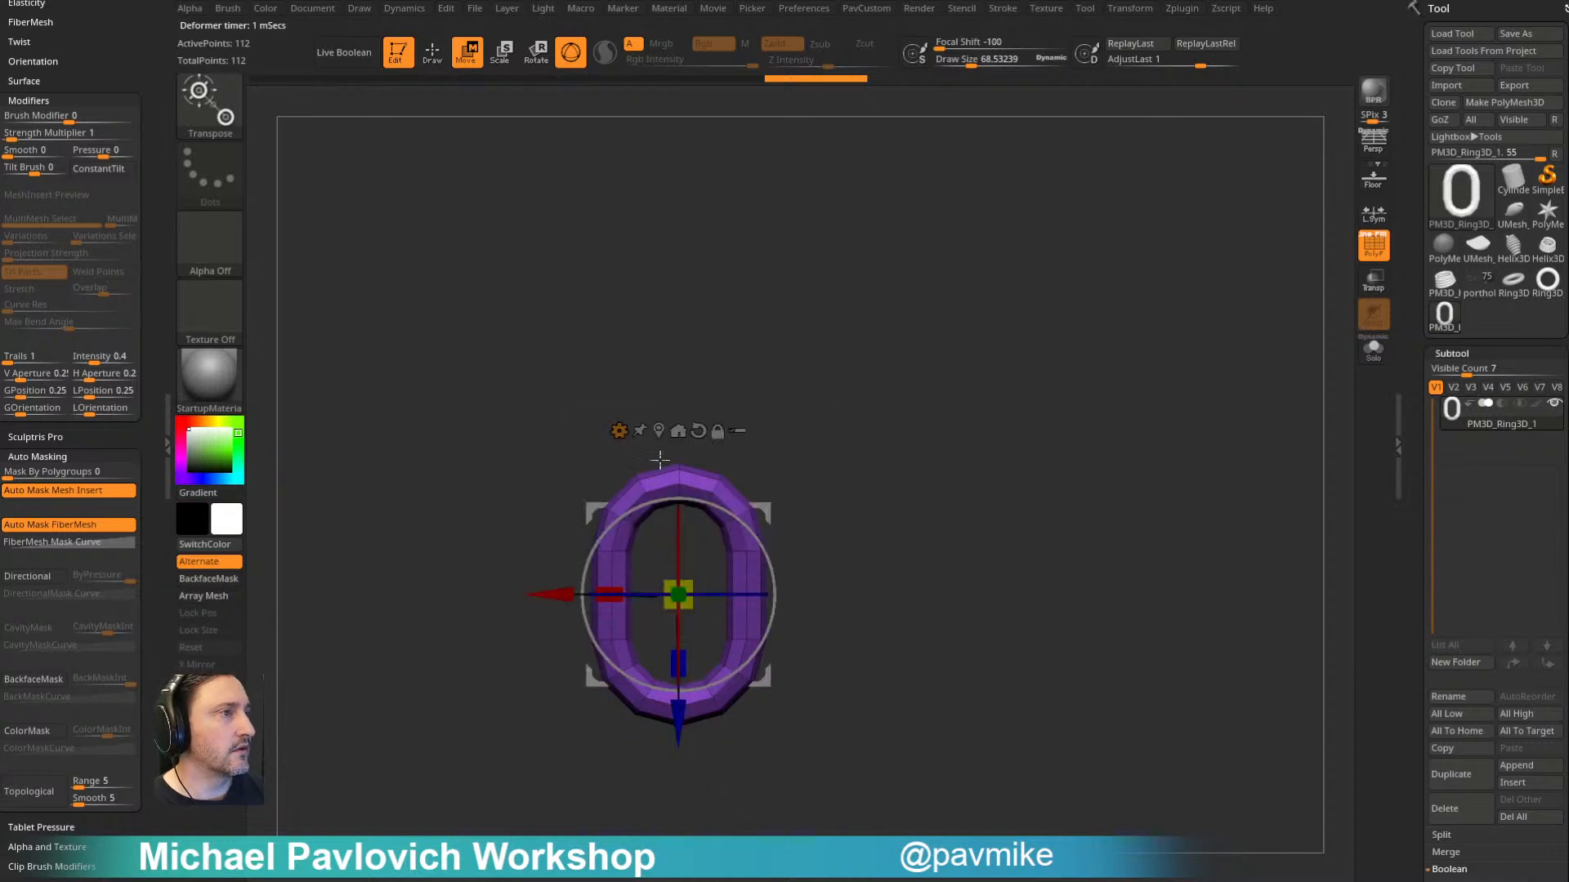
- Duplicate the link along its length and rotate the copy so the two links interlock at a right angle
left_click_drag(677, 733, 668, 582, "ctrl")
left_click_drag(736, 445, 869, 429)
left_click_drag(714, 446, 720, 442)
left_click_drag(926, 359, 772, 499, "alt")
mouse_move(635, 696)
left_mouse_down("ctrl")
mouse_move(610, 488)
mouse_move(621, 106)
left_mouse_up("ctrl")
mouse_move(945, 333)
left_mouse_down("alt")
mouse_move(953, 541)
mouse_move(1033, 476)
mouse_move(1103, 504)
mouse_move(1016, 459)
mouse_move(991, 606)
mouse_move(961, 622)
mouse_move(953, 465)
mouse_move(961, 513)
mouse_move(983, 520)
left_mouse_up("alt")
key("q")
key("ctrl+z")
key("ctrl+z")
- Create a new InsertMesh brush from the two interlocked links and undo the test insertion
key("b")
left_click(666, 852)
left_click(713, 278)
left_click_drag(684, 549, 796, 599)
key("ctrl+z")
- Dock the Stroke settings beside the canvas and enable Curve Mode for the new chain brush
left_click_drag(89, 61, 104, 312)
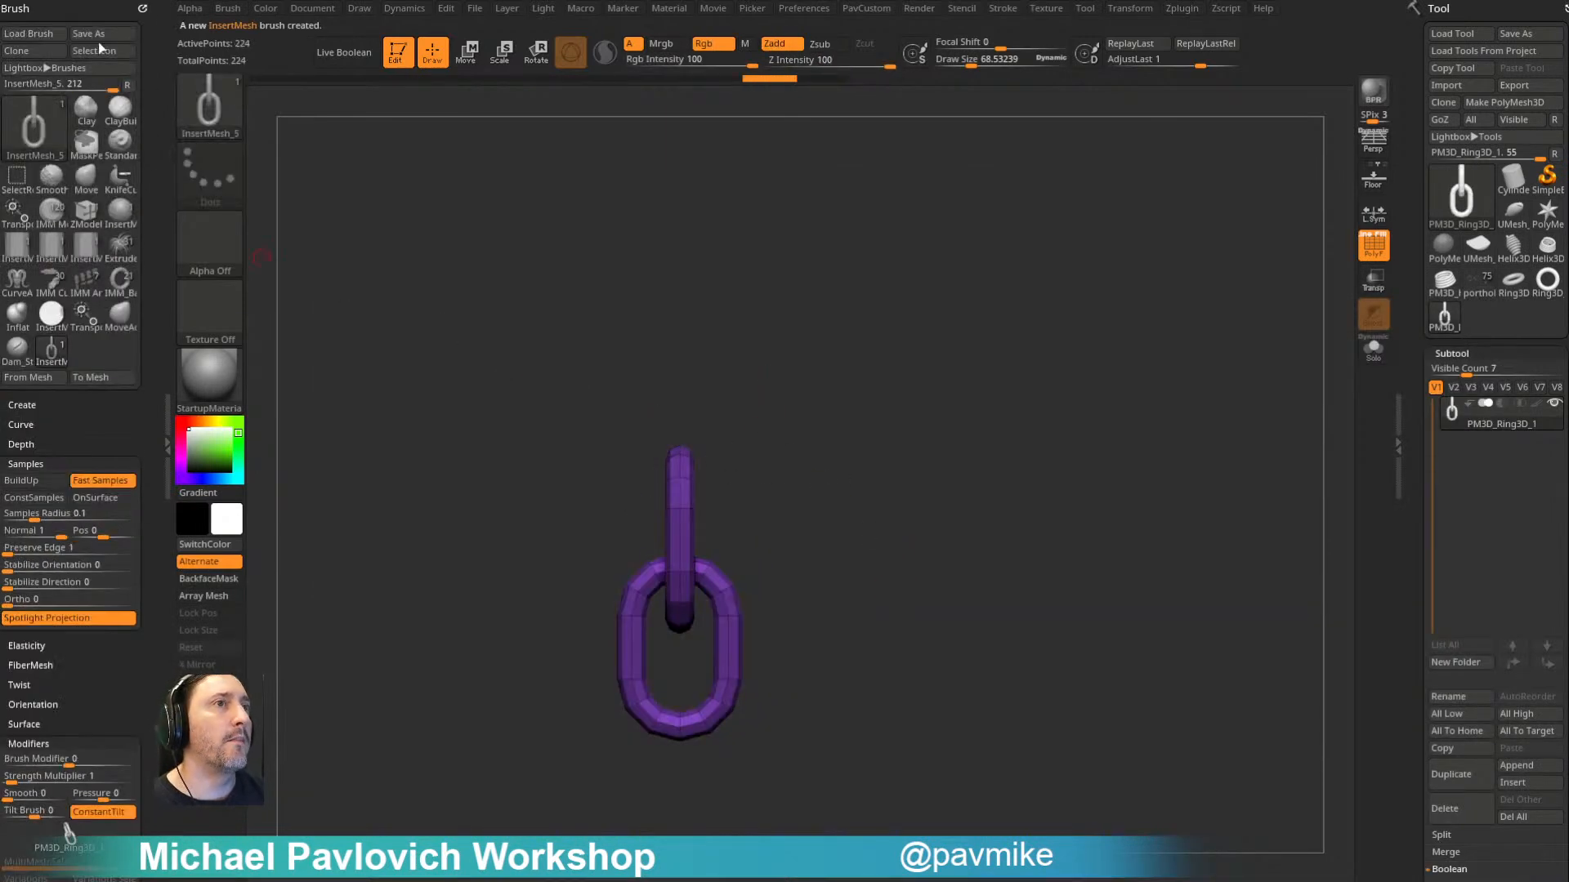
left_click_drag(64, 422, 73, 293)
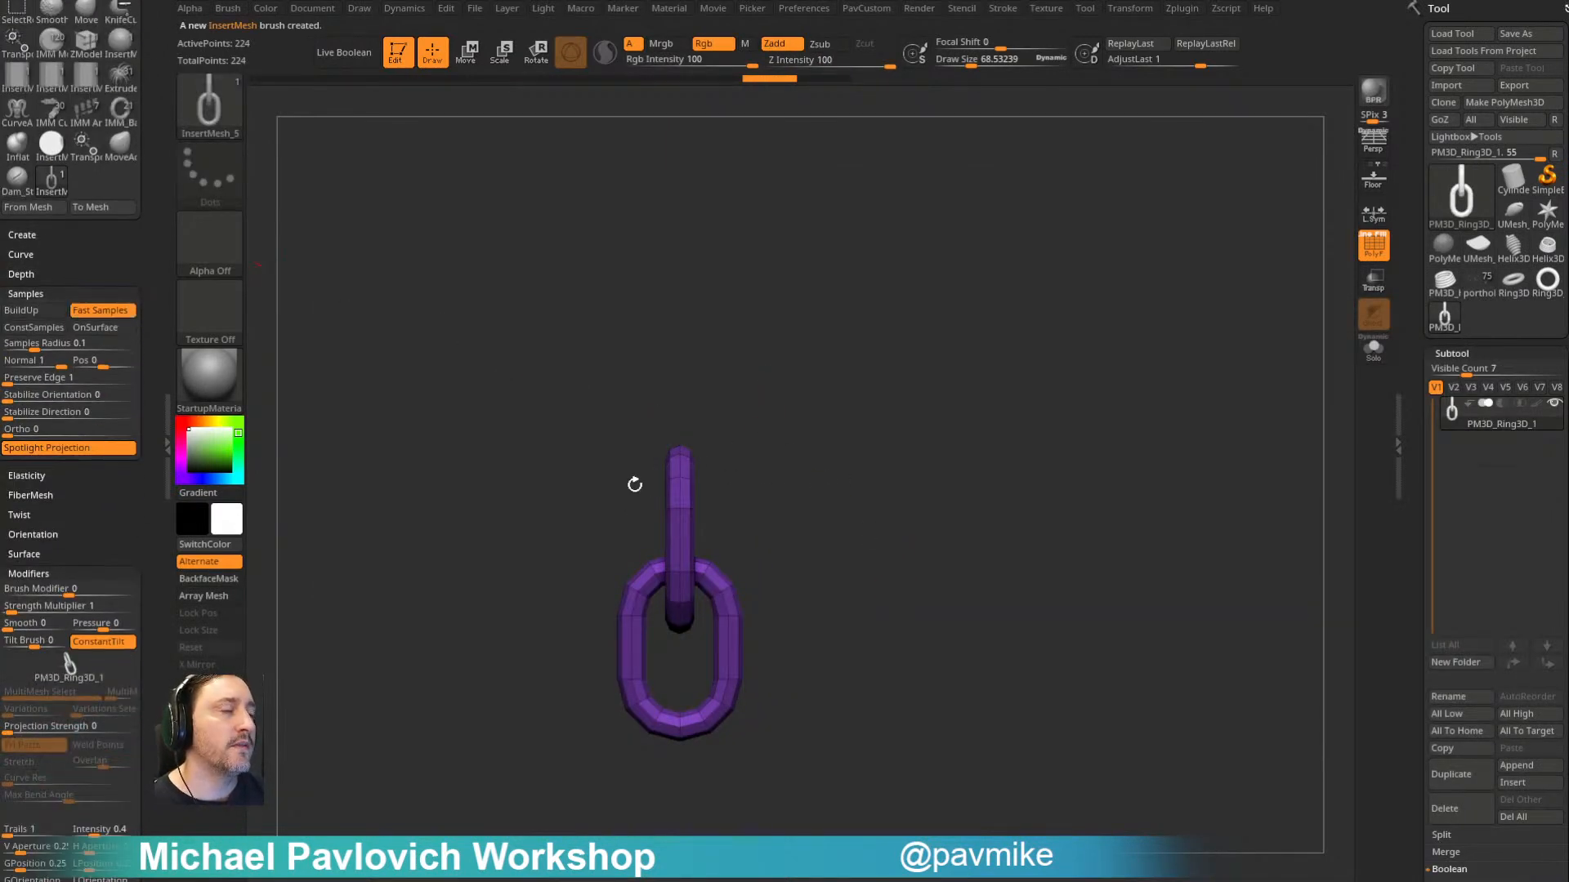
left_click(48, 286, "shift")
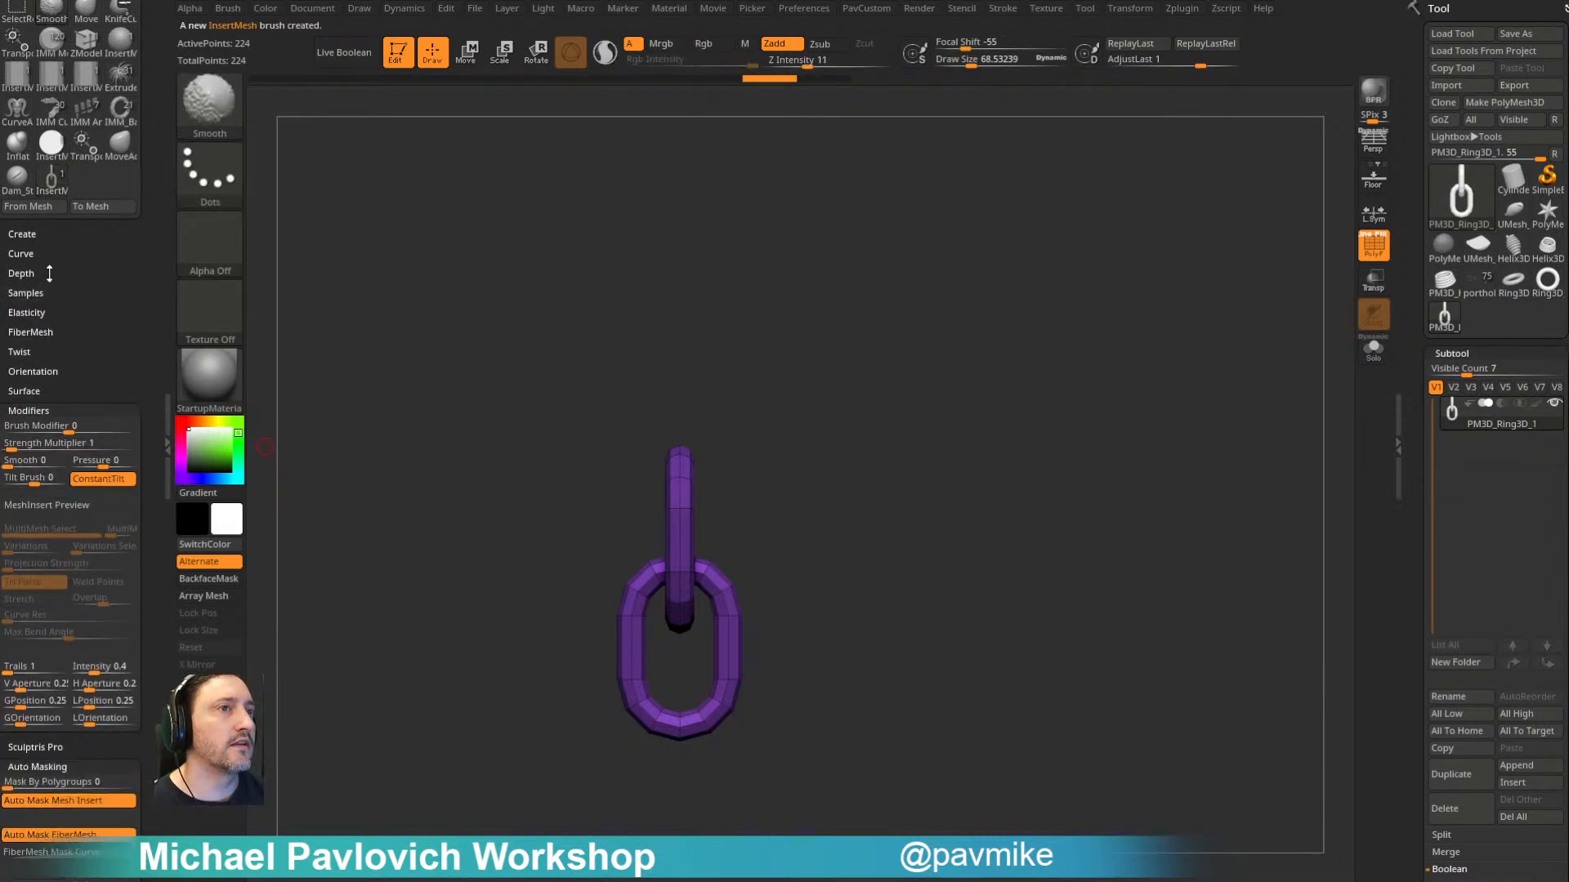
left_click_drag(31, 296, 34, 467)
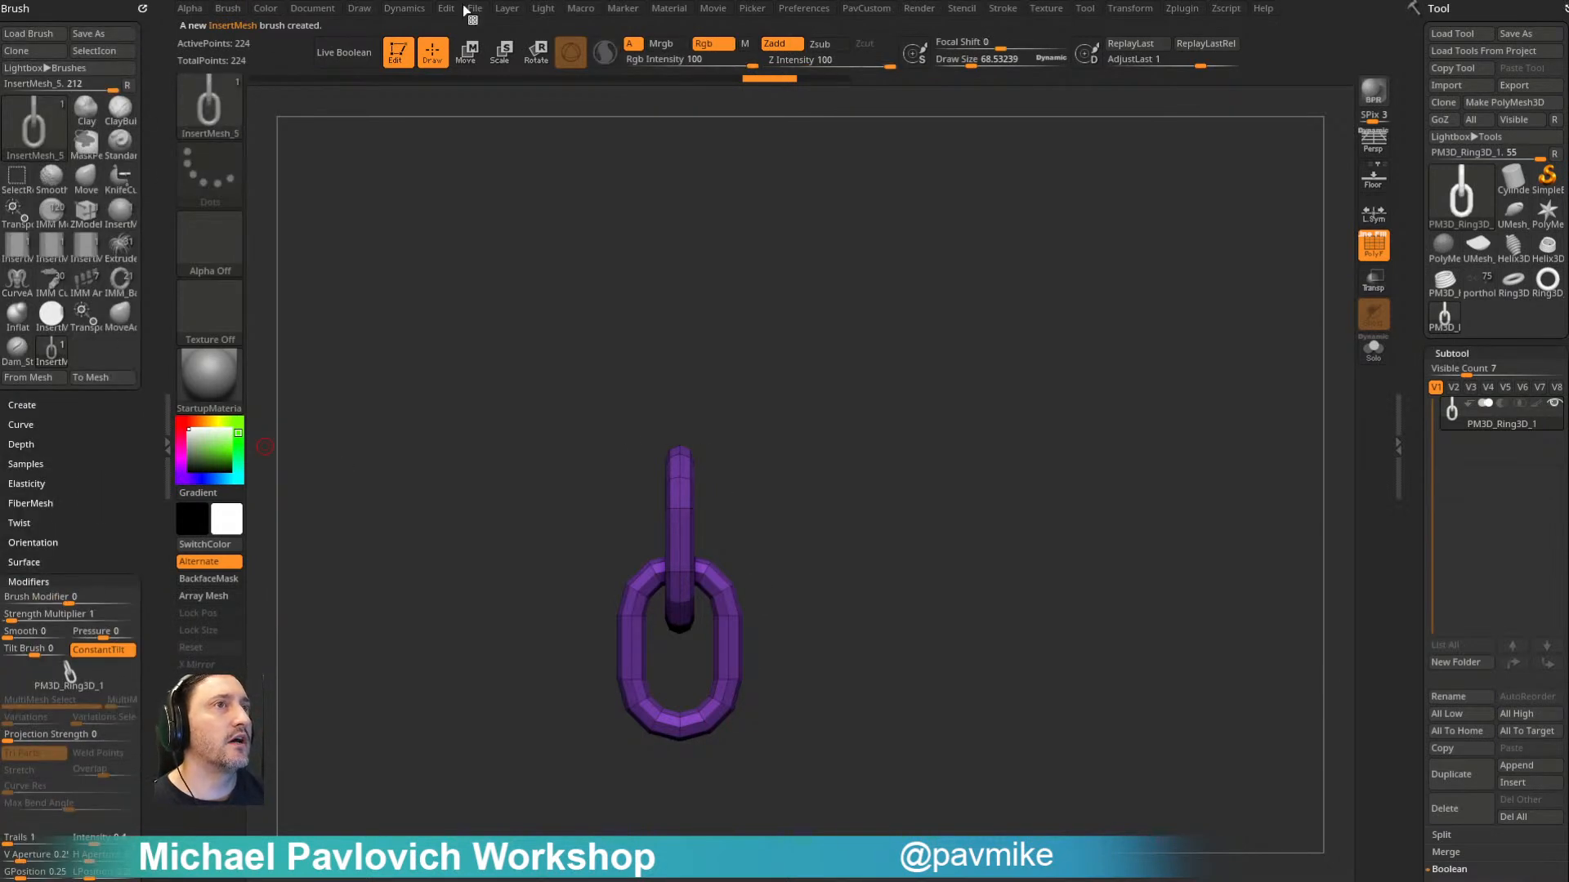
left_click(999, 12)
left_click_drag(995, 27, 86, 57)
left_click(38, 277)
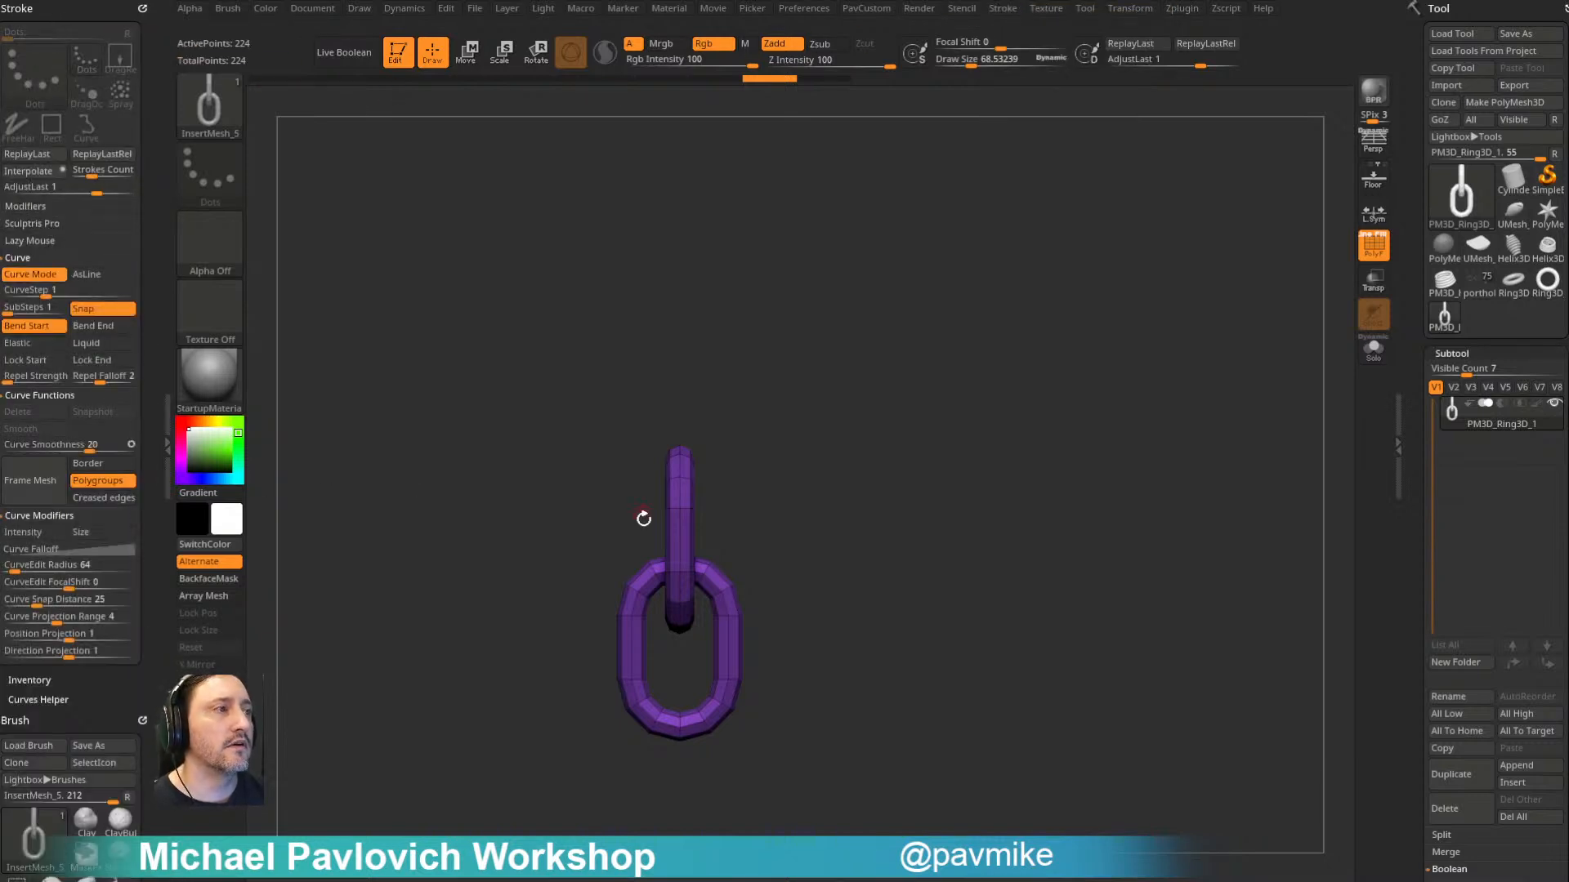
- Draw a curve sweeping up from the upper link to lay a chain along it, and refresh the link size
left_click_drag(675, 512, 1003, 253)
left_click(946, 420)
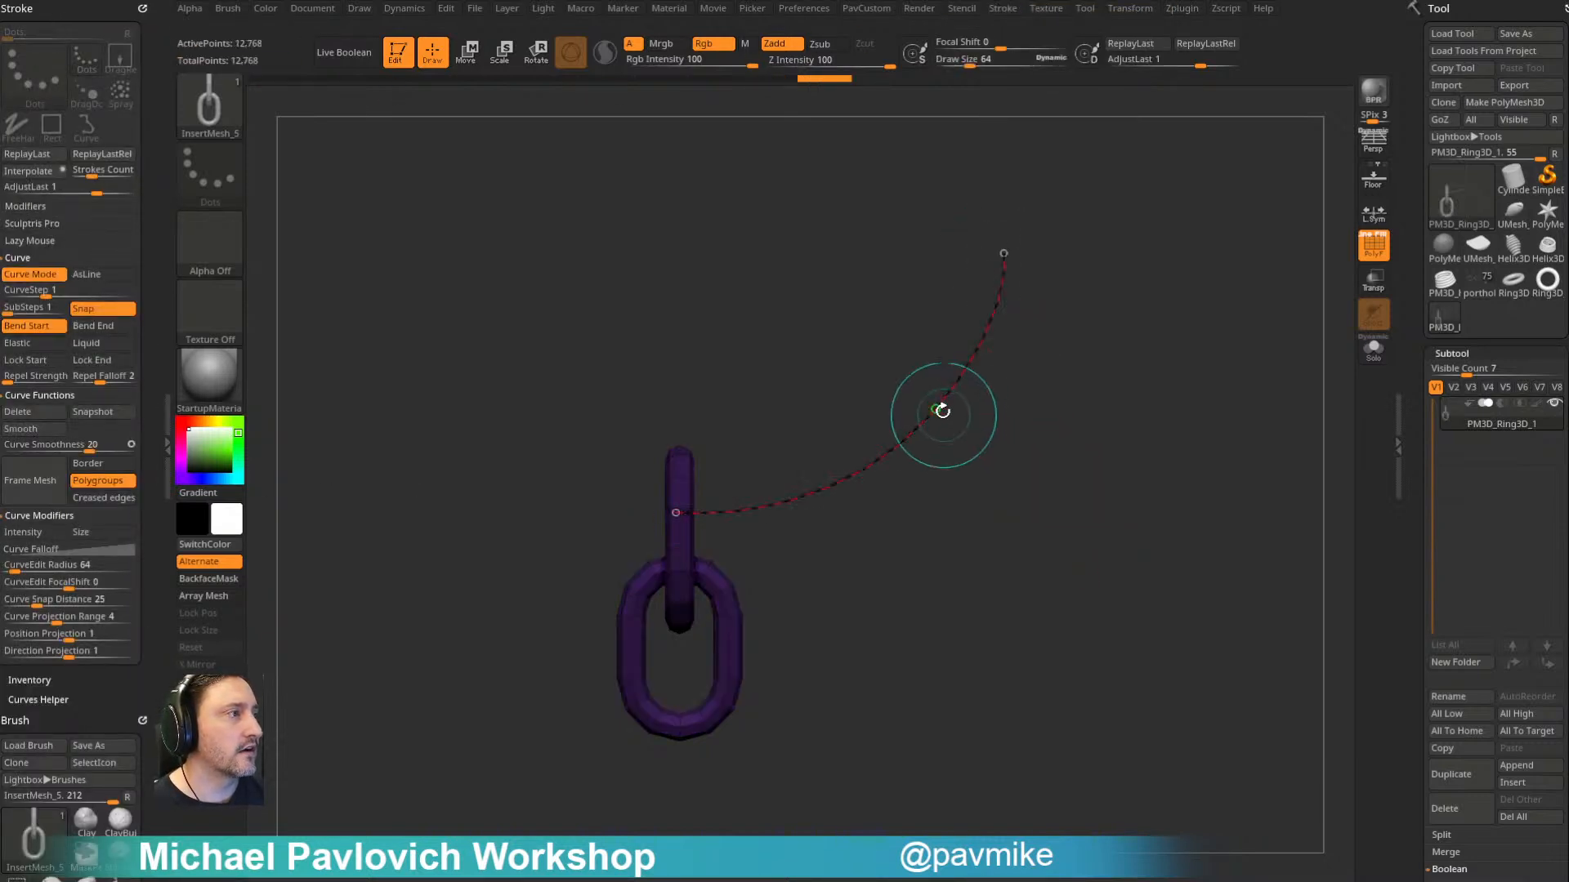
left_click_drag(1027, 469, 1015, 490)
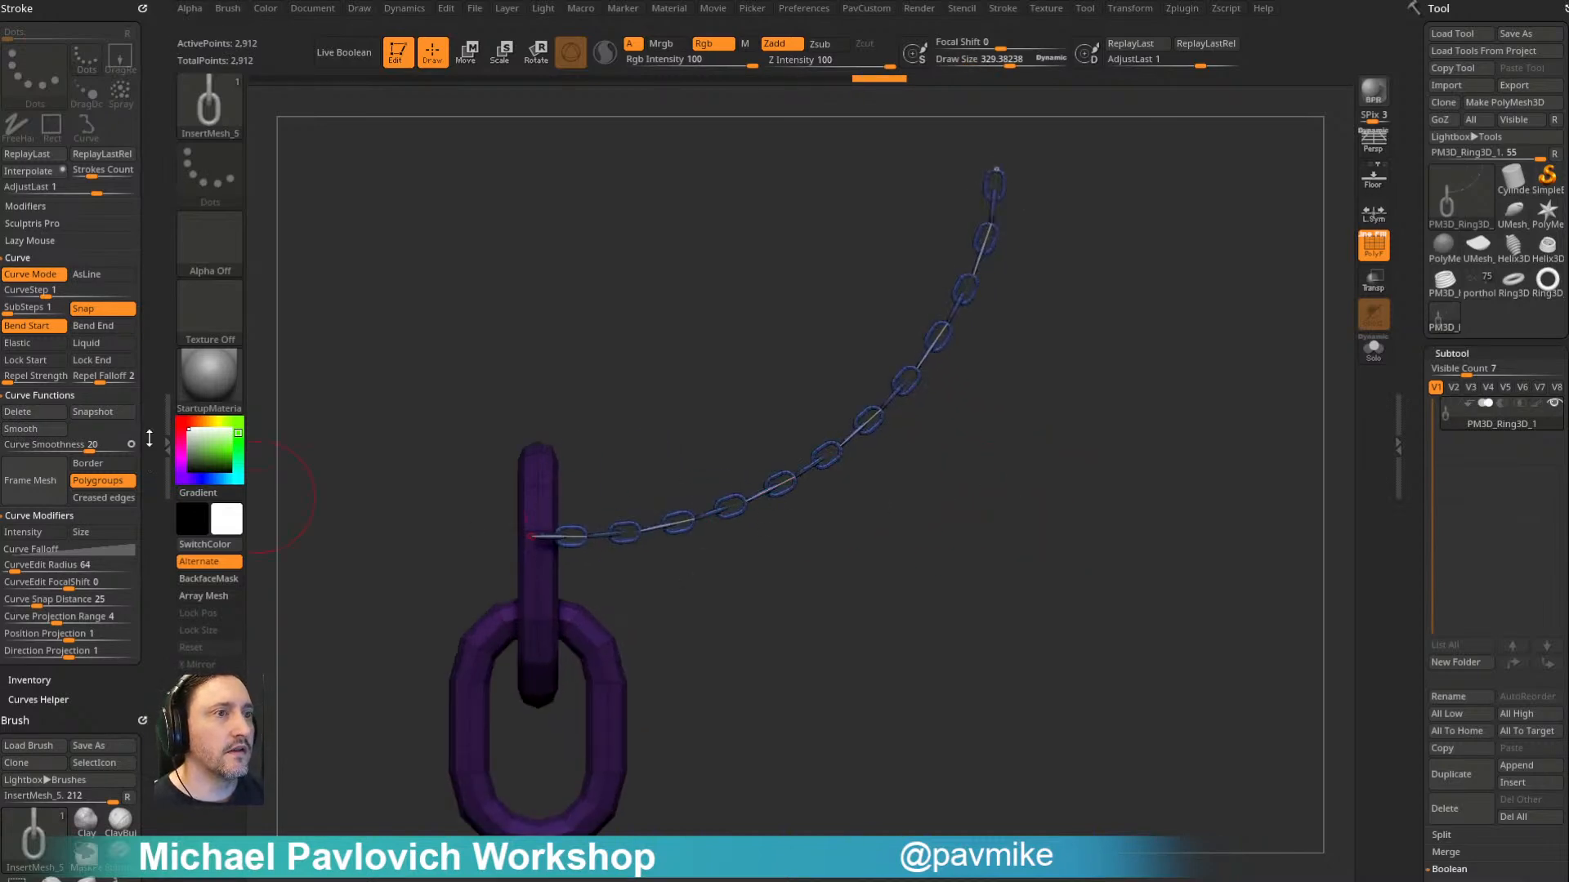
- Turn off Tri Parts for the chain brush and pull the curve's start outward to update the chain
scroll(69, 245, "down", 10)
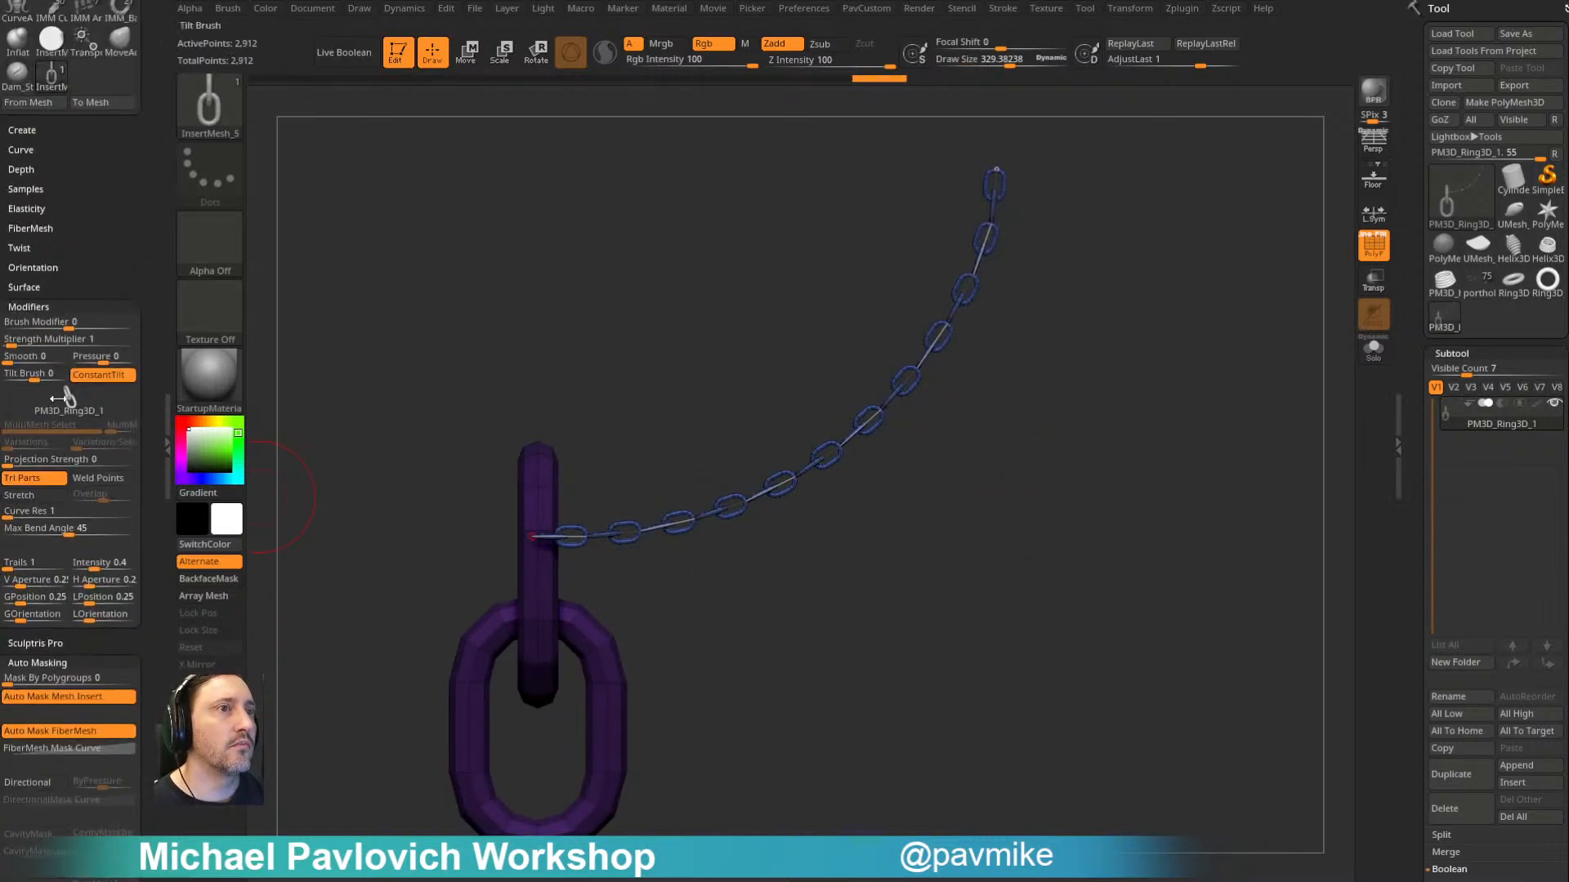
left_click(43, 475)
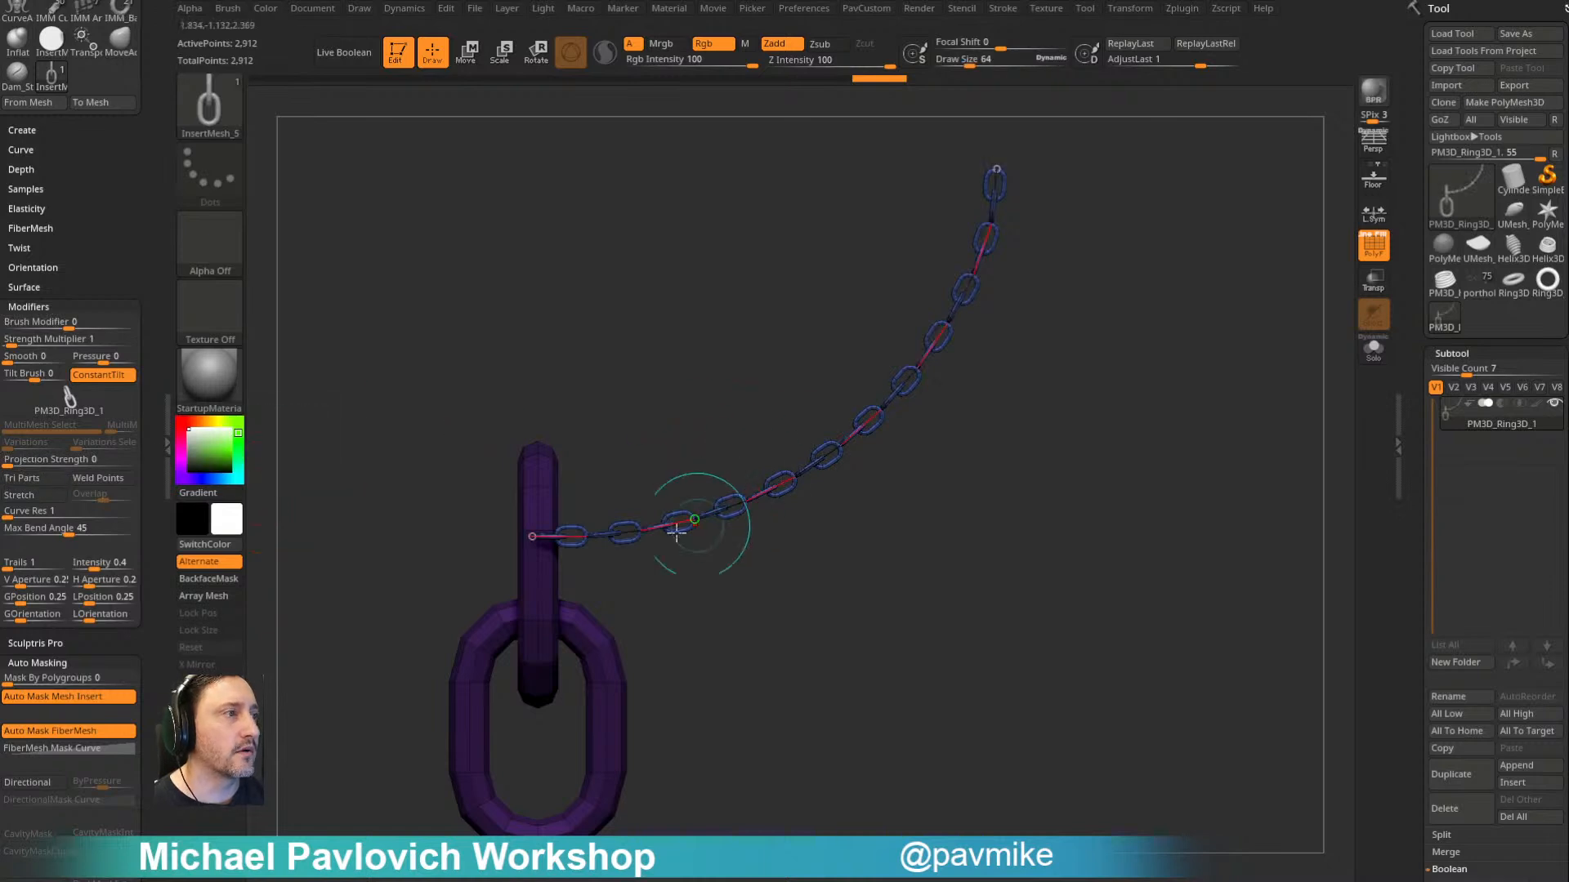
left_click_drag(531, 537, 485, 570)
right_click_drag(915, 531, 916, 563, "ctrl")
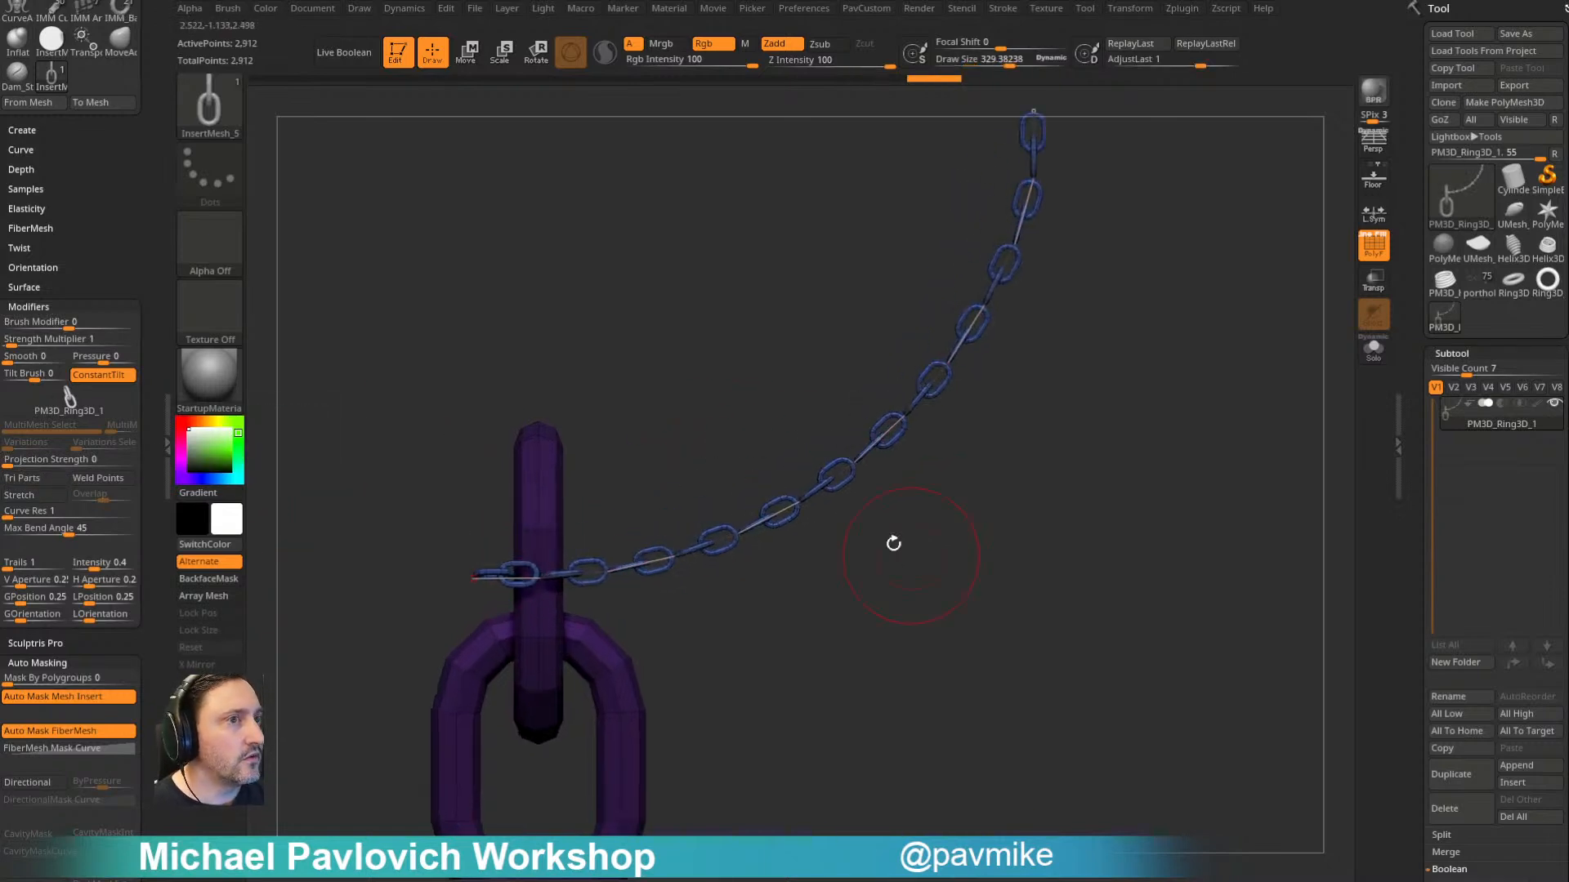
- Turn on Bend End for the curve and nudge its start point to update the chain
scroll(67, 330, "up", 10)
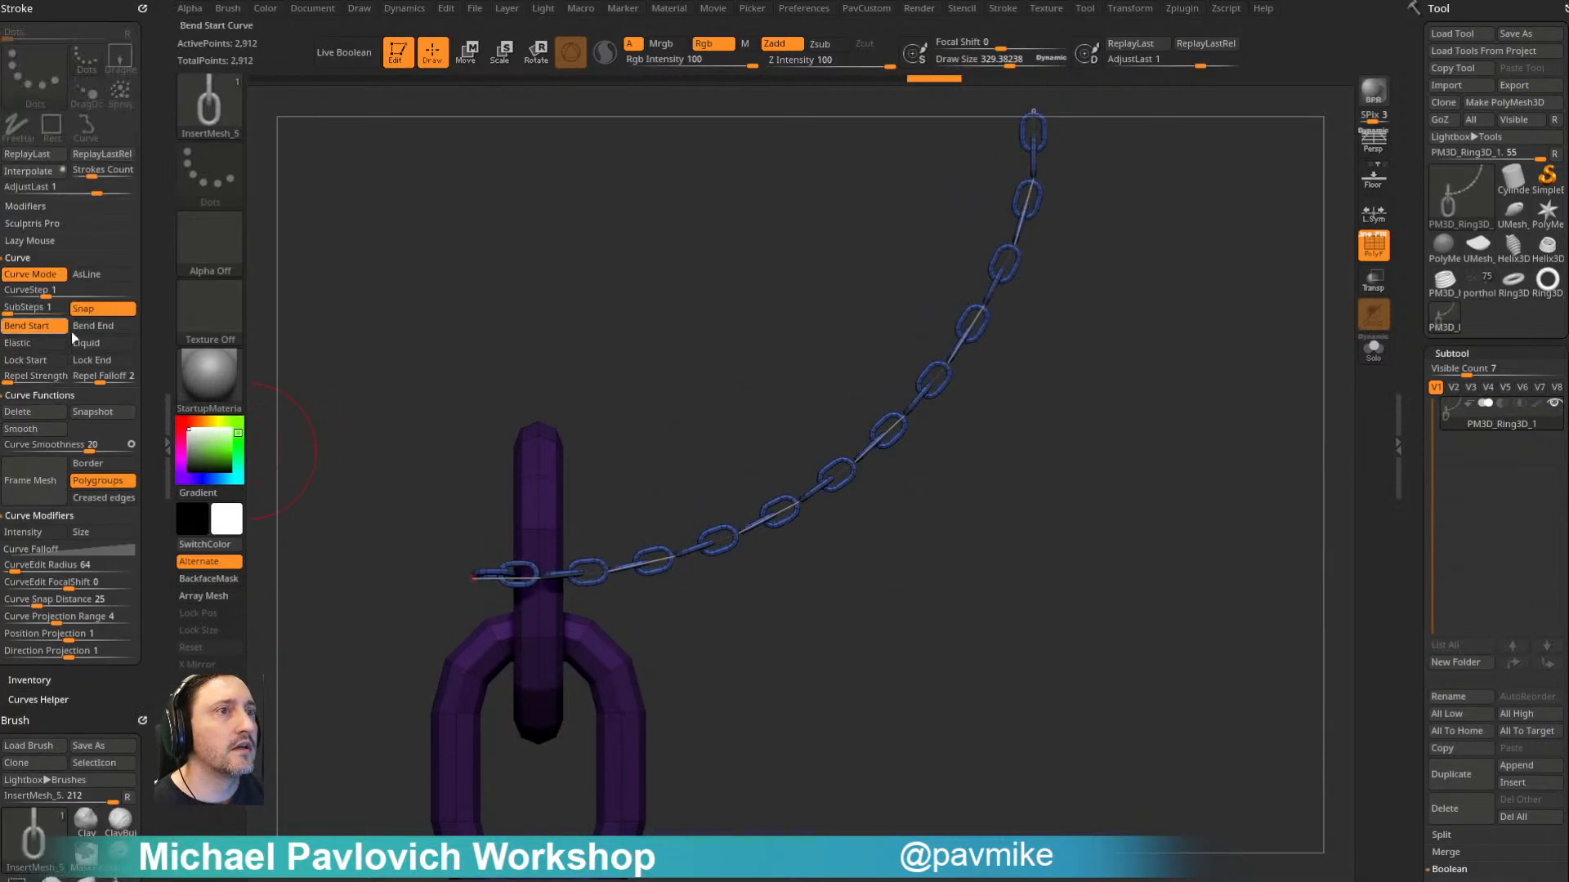
right_click_drag(1117, 439, 1046, 504, "alt")
left_click_drag(311, 597, 300, 596)
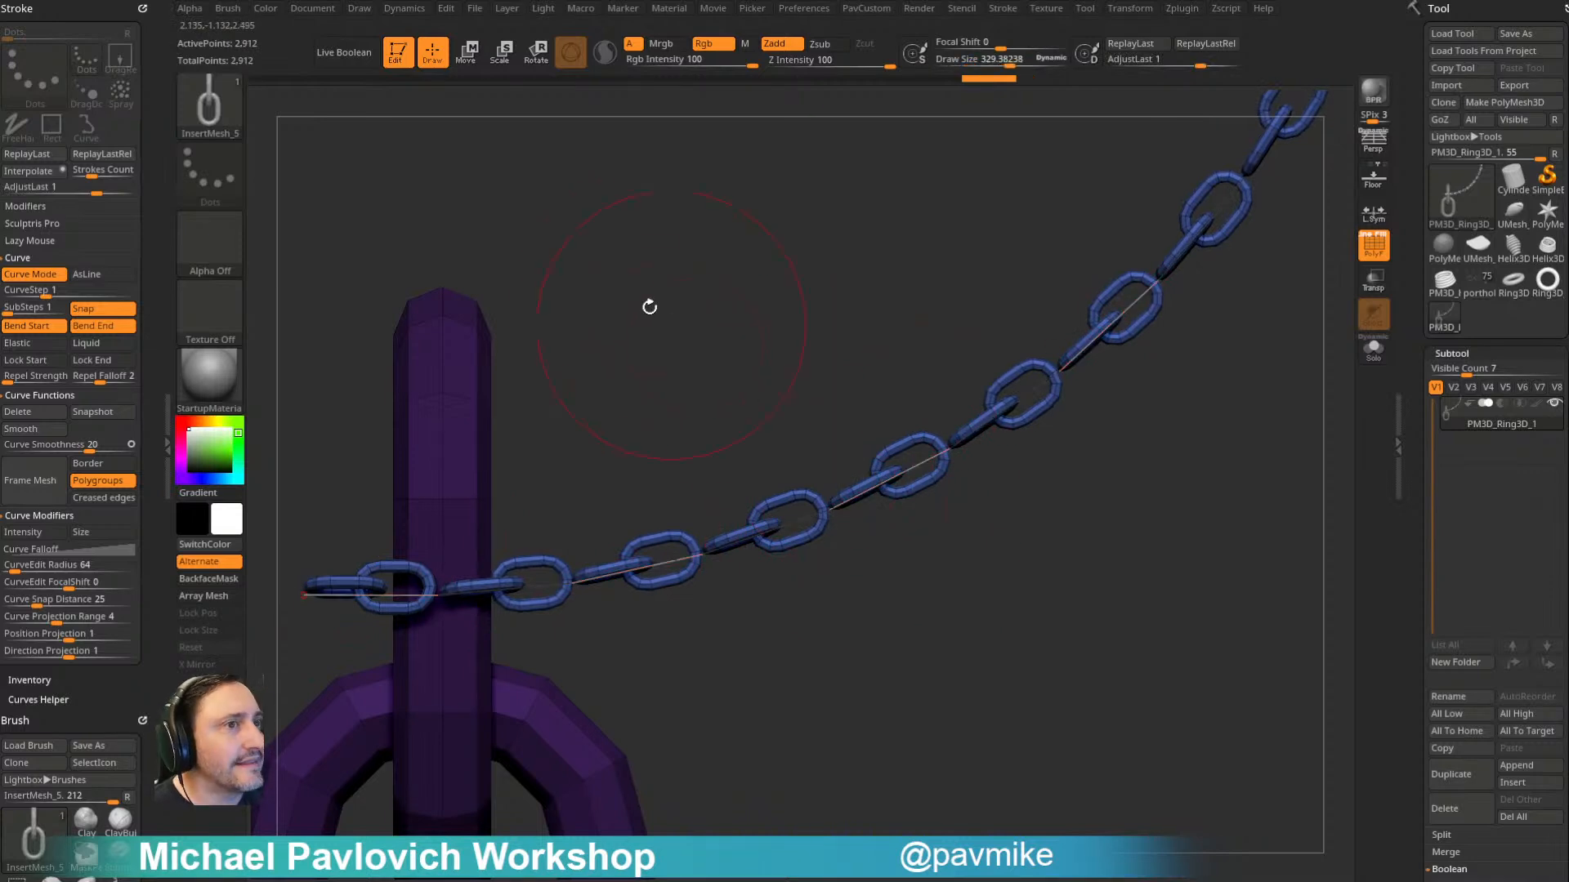
- Try CurveStep values of 0.7 and 0.78, refreshing the chain after each change
right_click_drag(673, 322, 714, 334, "alt")
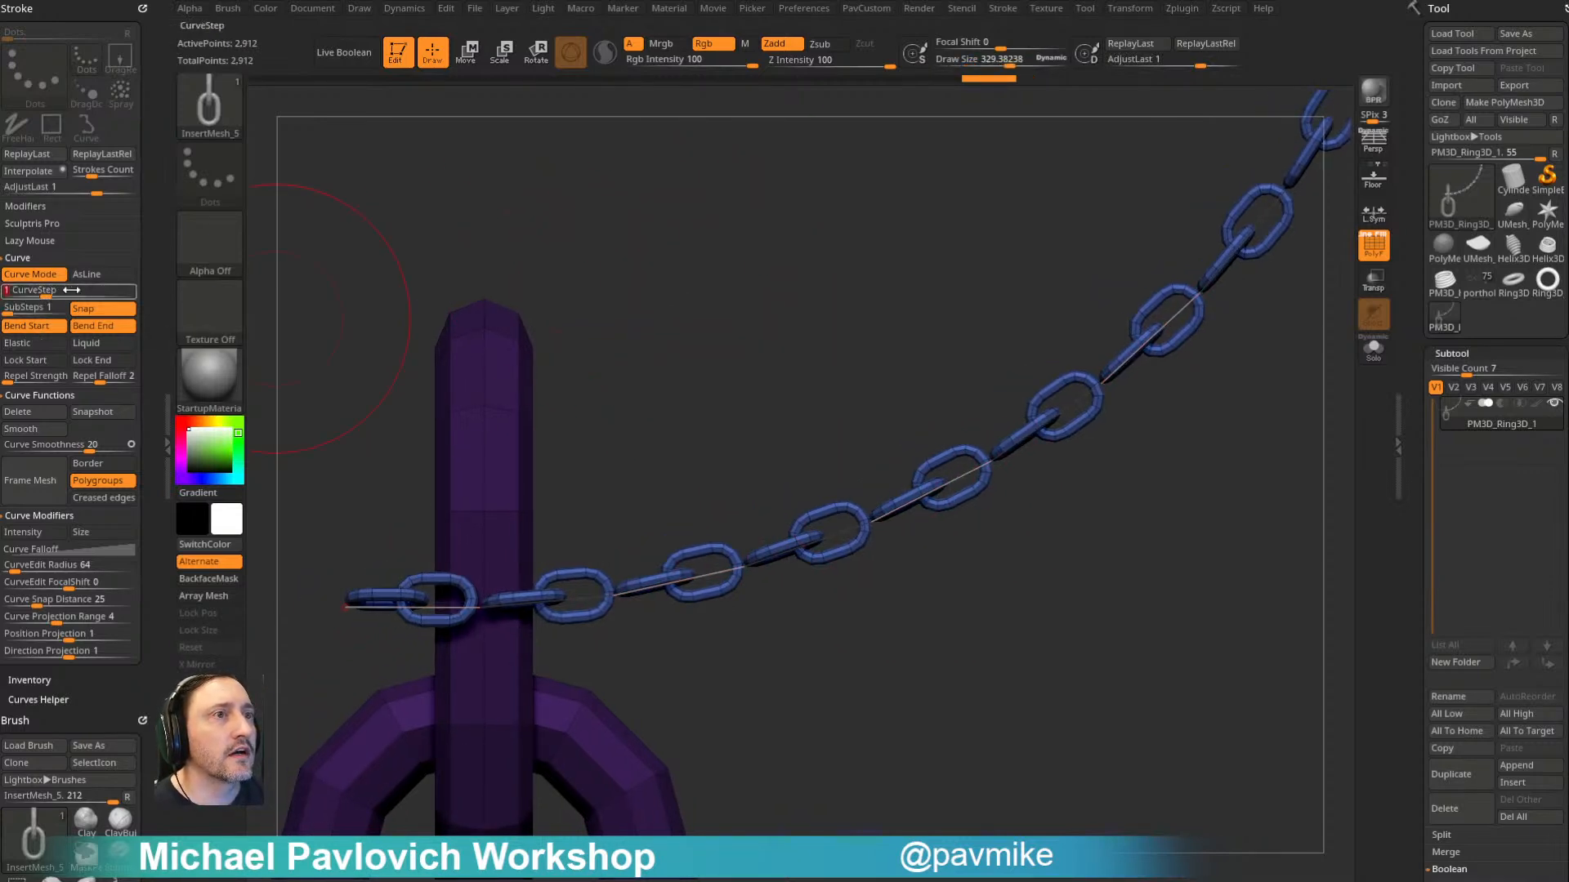
type("0.7")
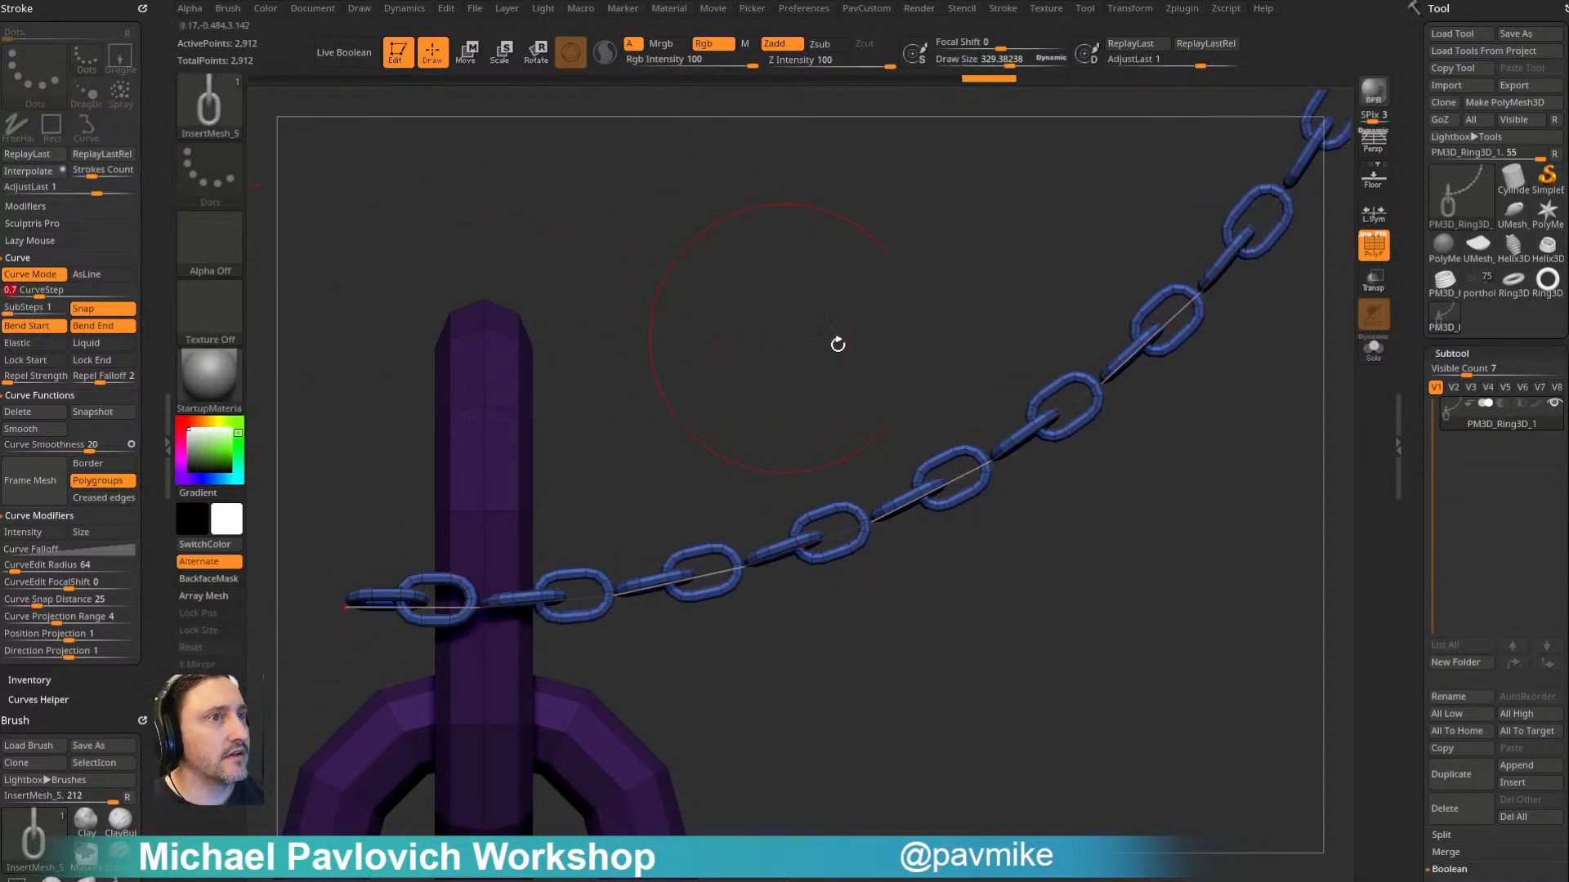
left_click(973, 479)
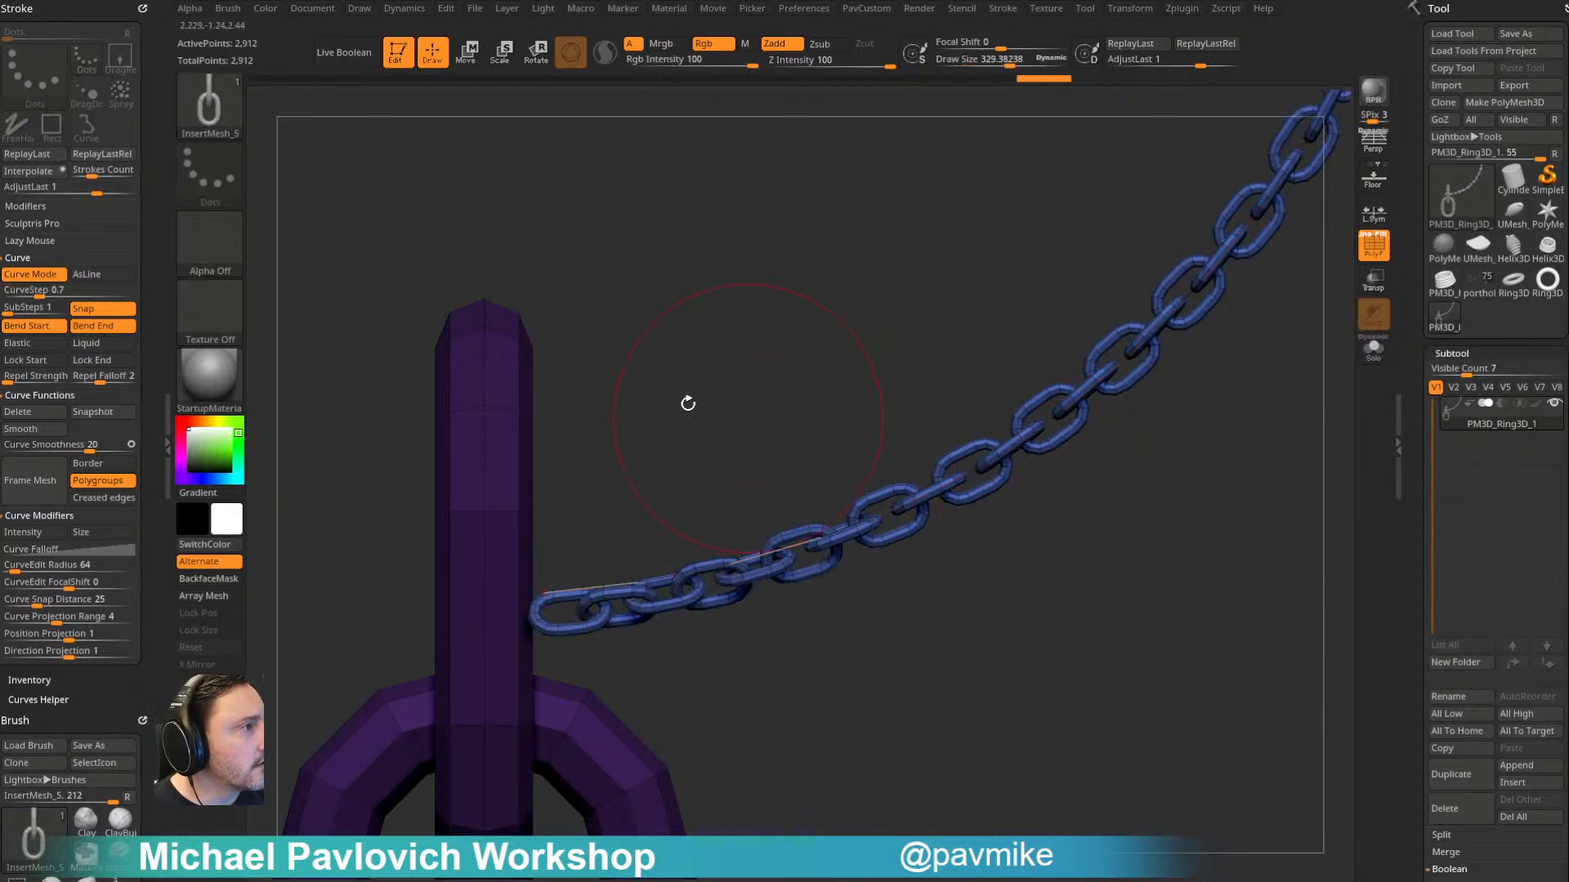
left_click(51, 292)
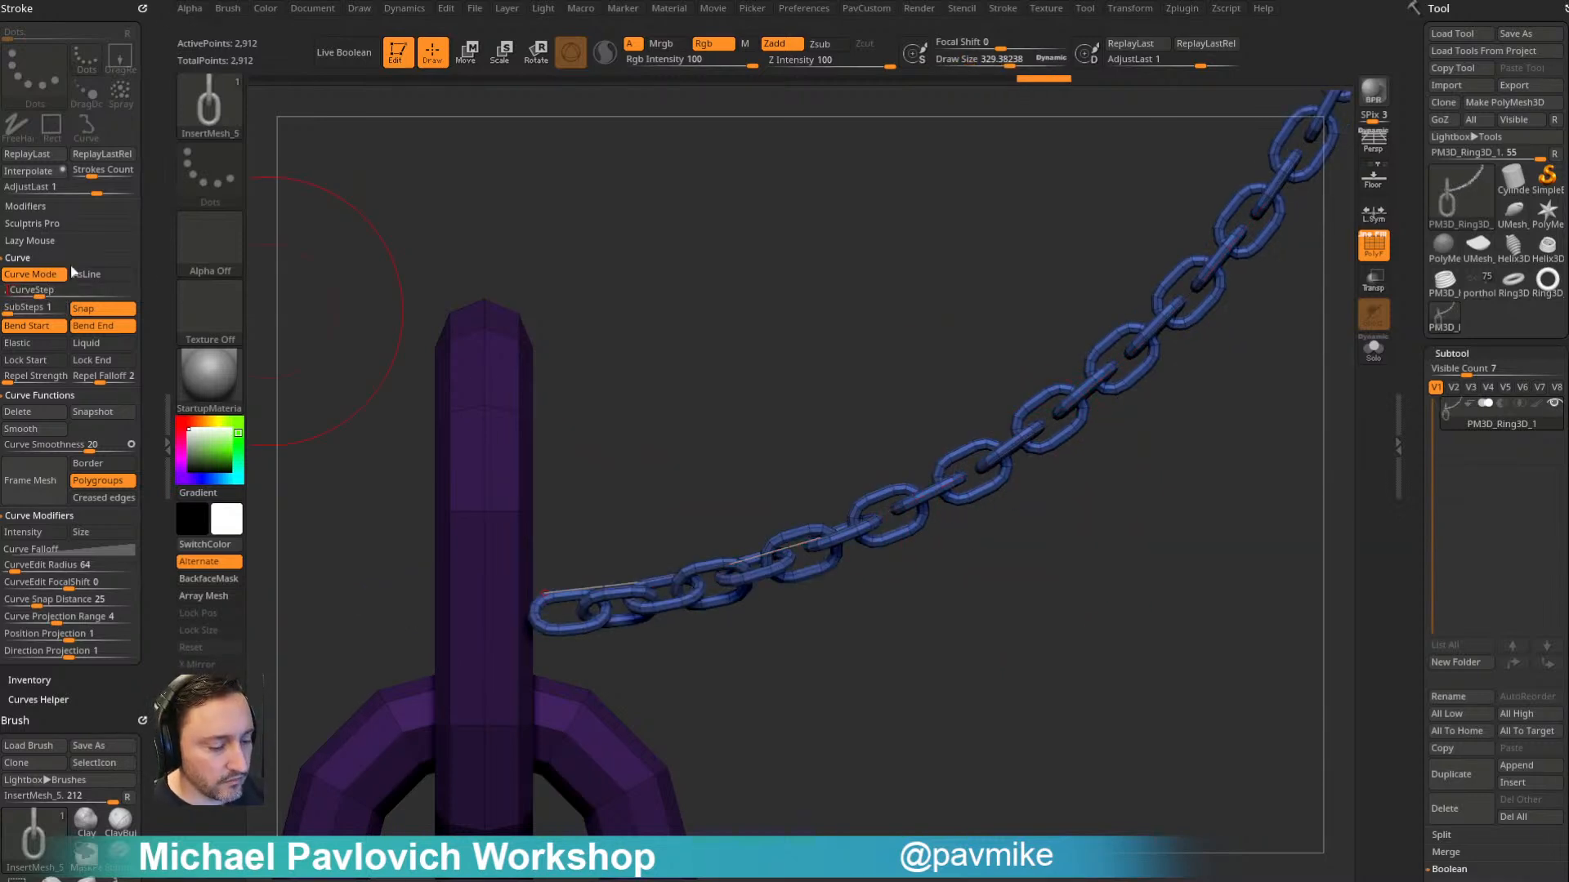
left_click(940, 518)
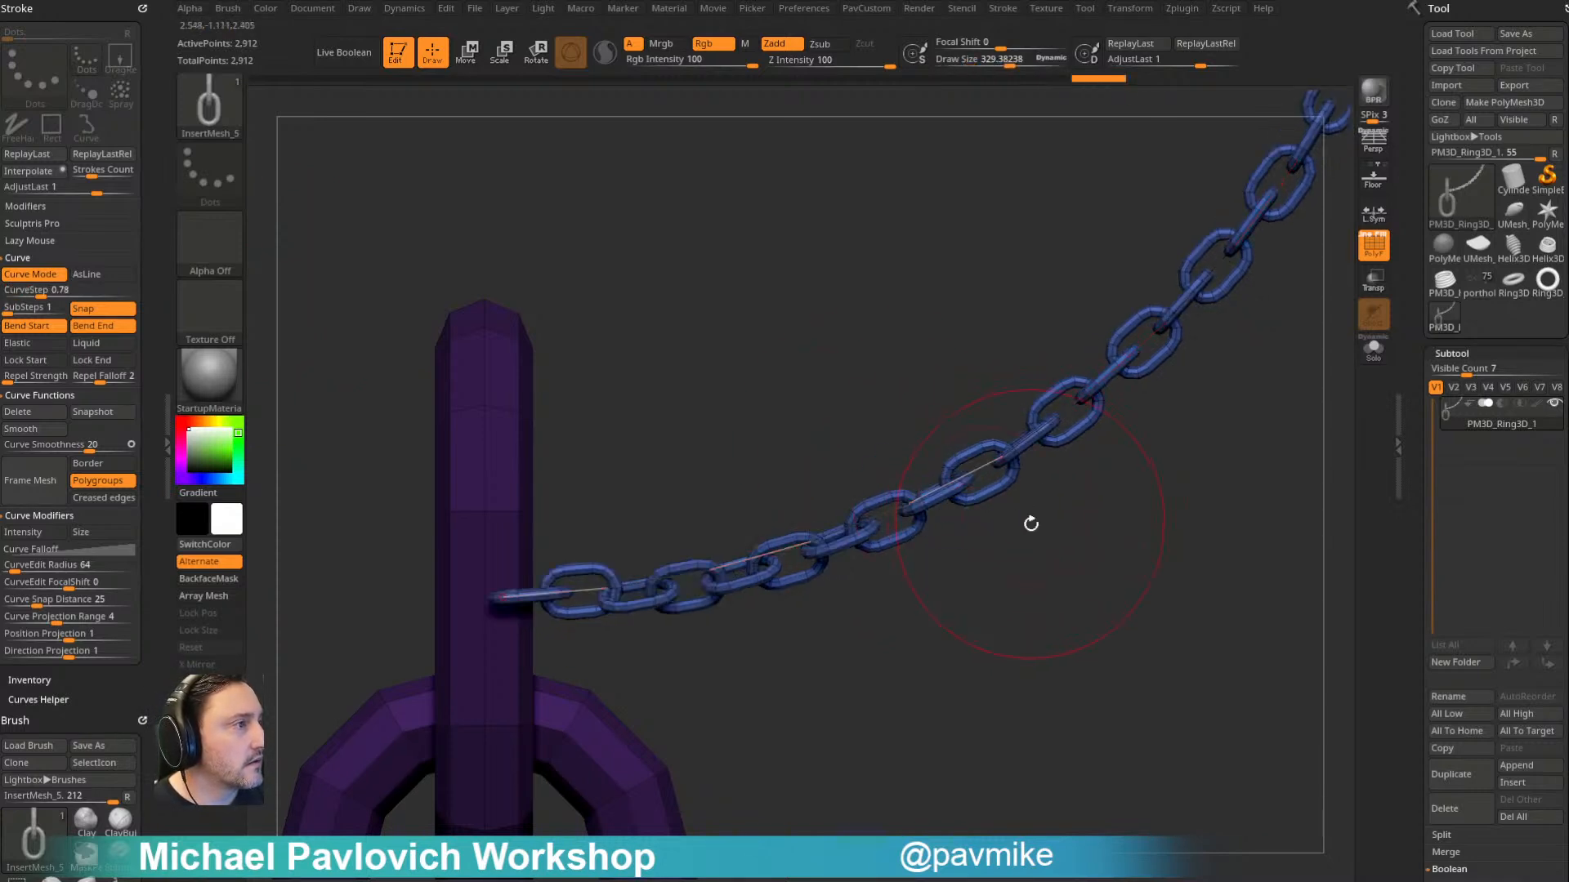
key("[")
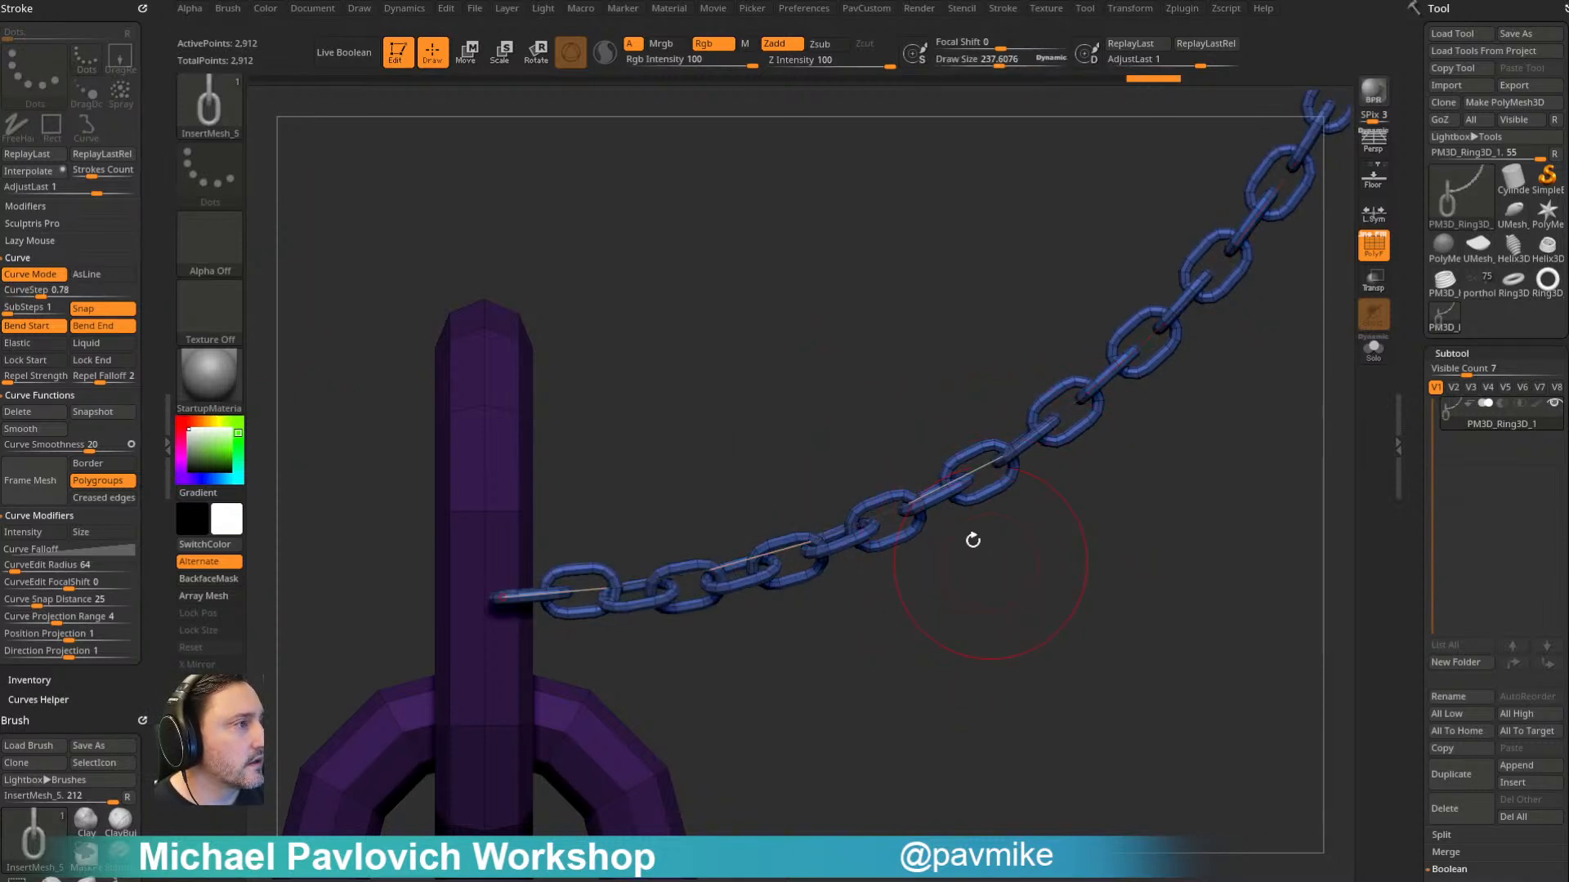
- Set the CurveStep to 0.82 and refresh the chain
left_click(61, 290)
type("0.82")
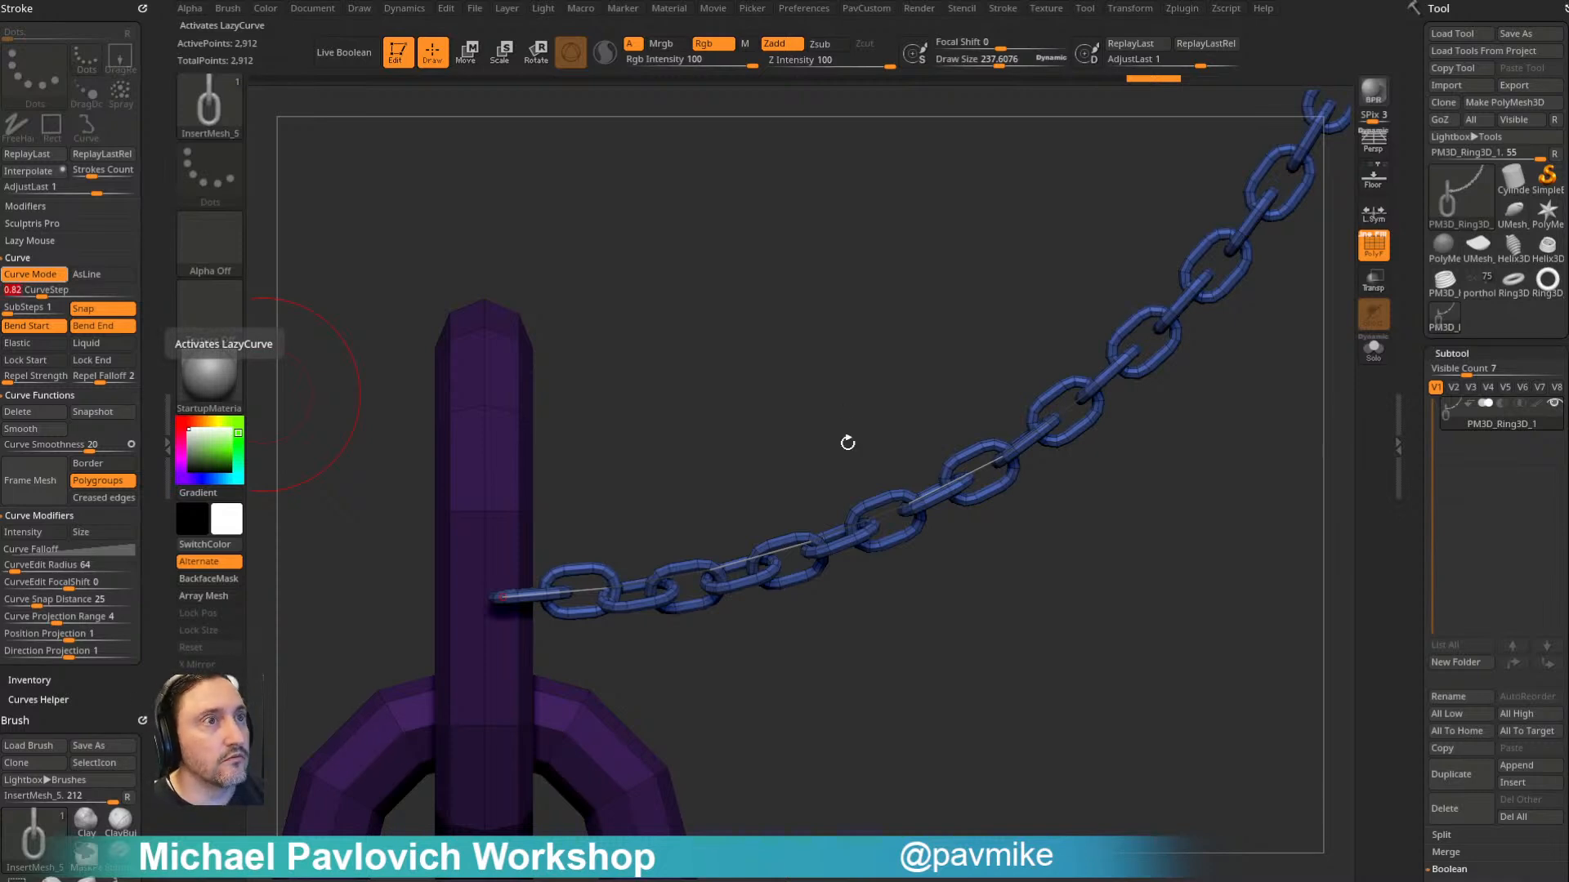
key("Return")
left_click(847, 525)
- Set the draw size to 64, draw a long S-shaped chain beside the source links, and drop its curve
type("s 64")
key("Return")
mouse_move(1031, 619)
right_mouse_down("ctrl")
mouse_move(1110, 572)
mouse_move(1018, 671)
right_mouse_up("ctrl")
mouse_move(1101, 243)
left_mouse_down()
mouse_move(371, 683)
mouse_move(739, 224)
mouse_move(826, 340)
mouse_move(789, 372)
mouse_move(561, 322)
mouse_move(1125, 690)
mouse_move(563, 301)
mouse_move(719, 463)
mouse_move(672, 648)
left_mouse_up()
left_click_drag(1054, 269, 1101, 292)
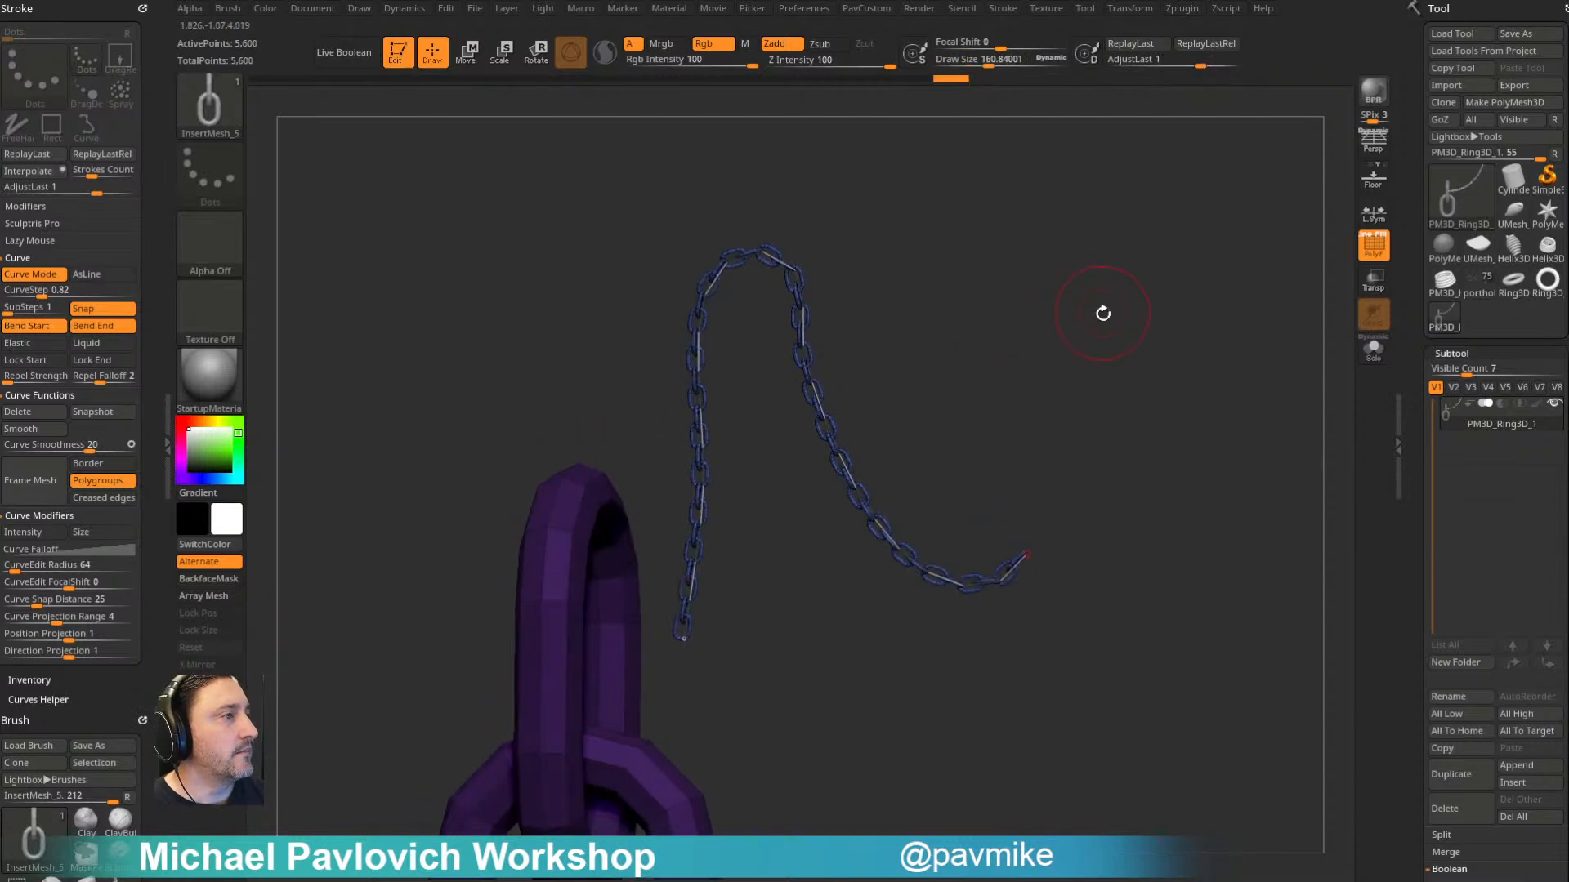
left_click(650, 566)
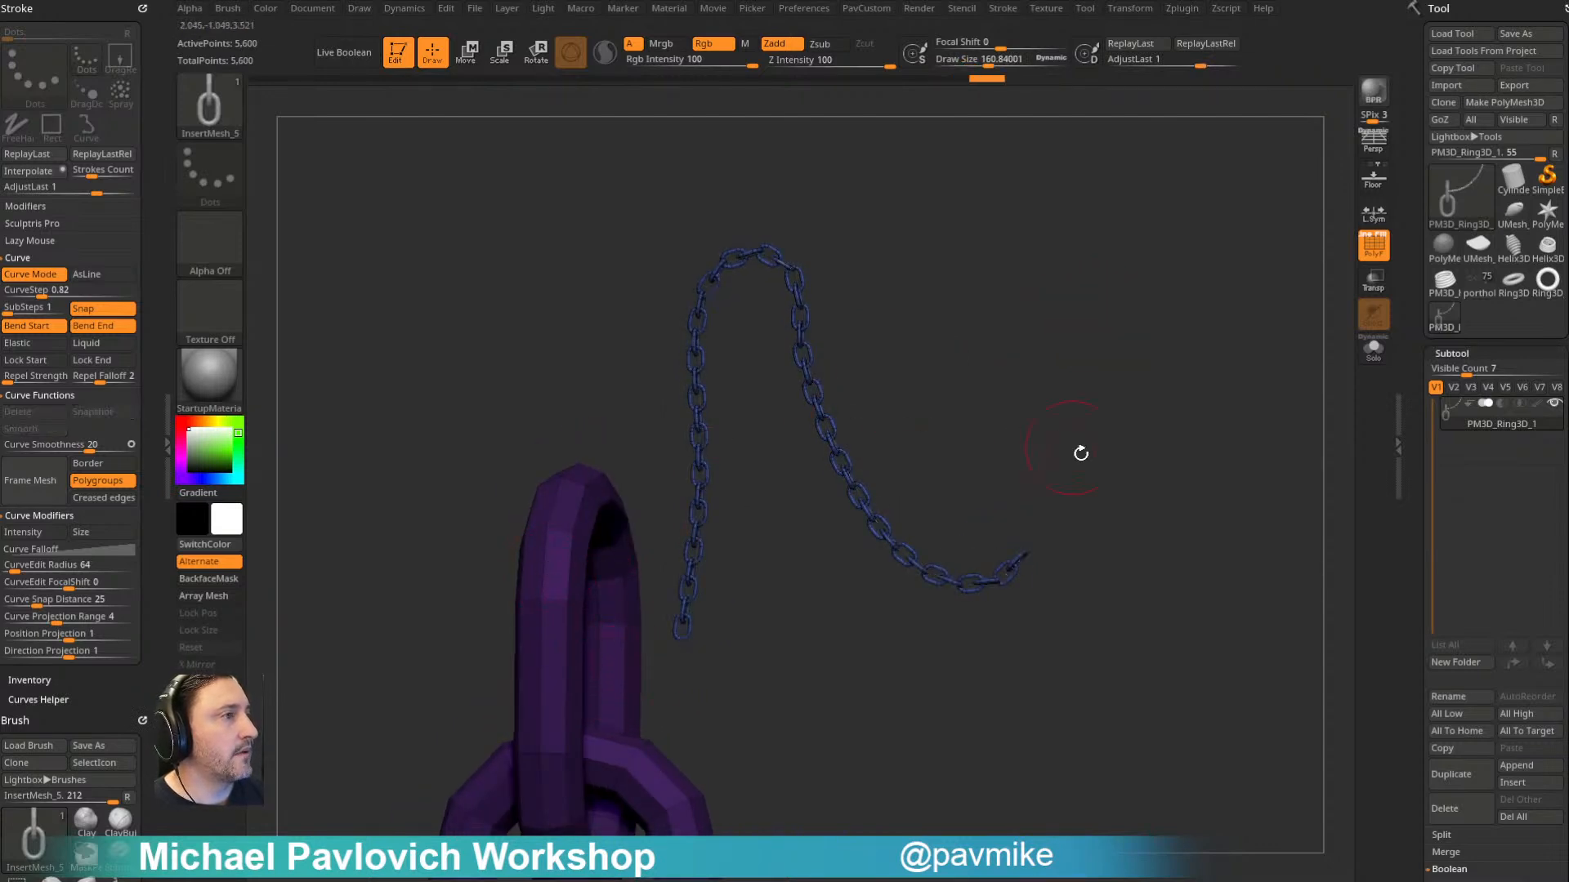
- Split the masked source links off from the chain into their own subtool
key("space")
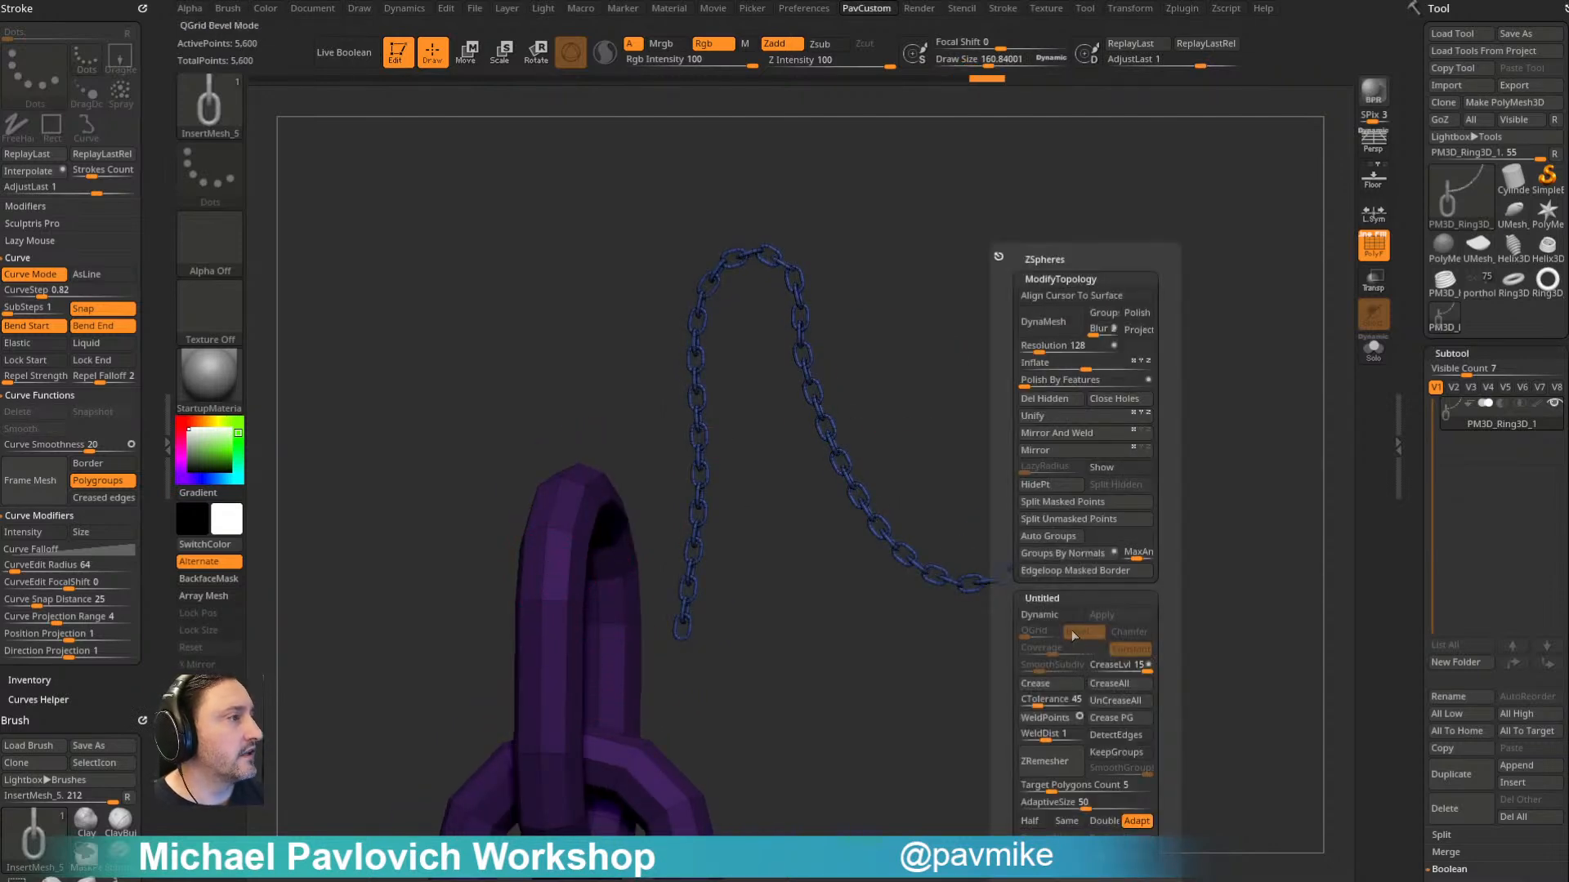
left_click(1059, 502)
left_click_drag(1135, 385, 1040, 413)
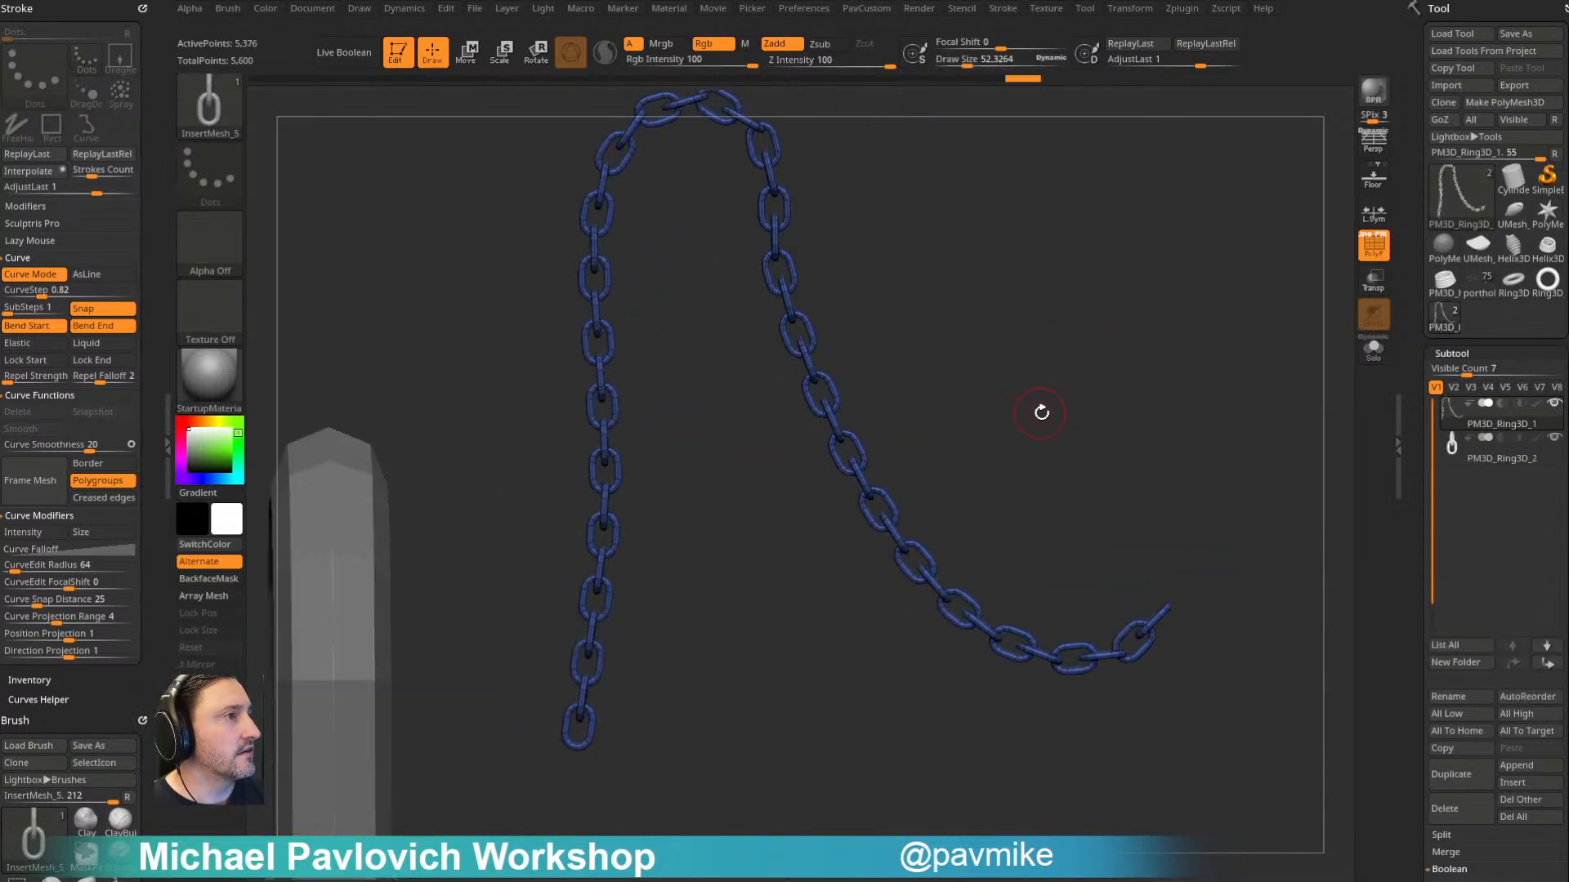
- Set the draw size to about 22 and inflate the chain's links by about 12
key("s")
left_click_drag(907, 296, 794, 287)
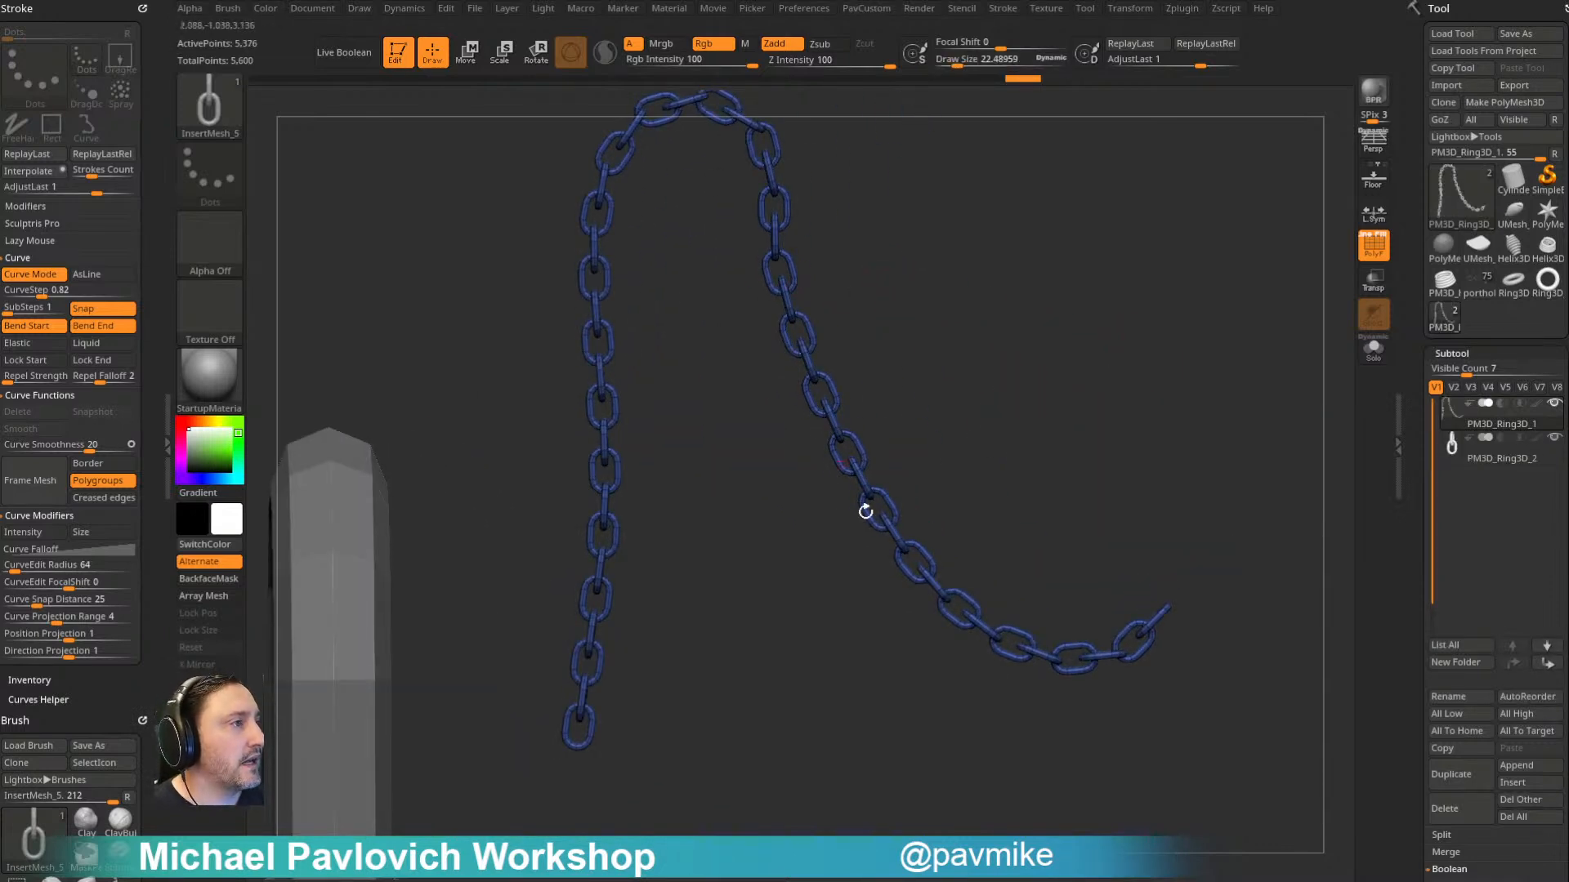
left_click_drag(1261, 461, 1246, 471)
key("space")
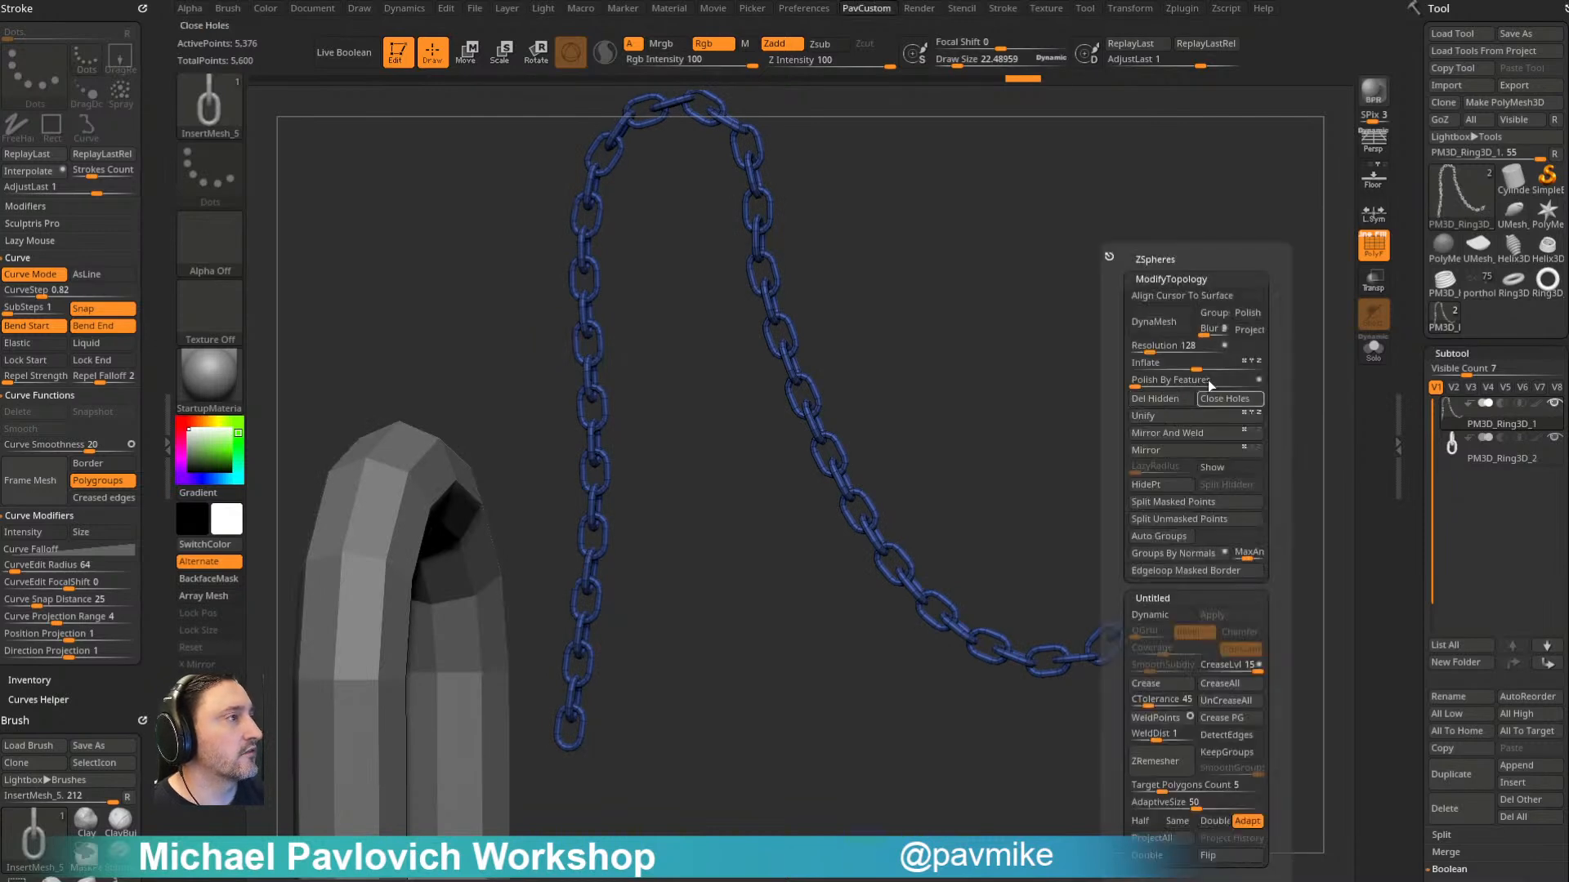
left_click_drag(1199, 367, 1205, 370)
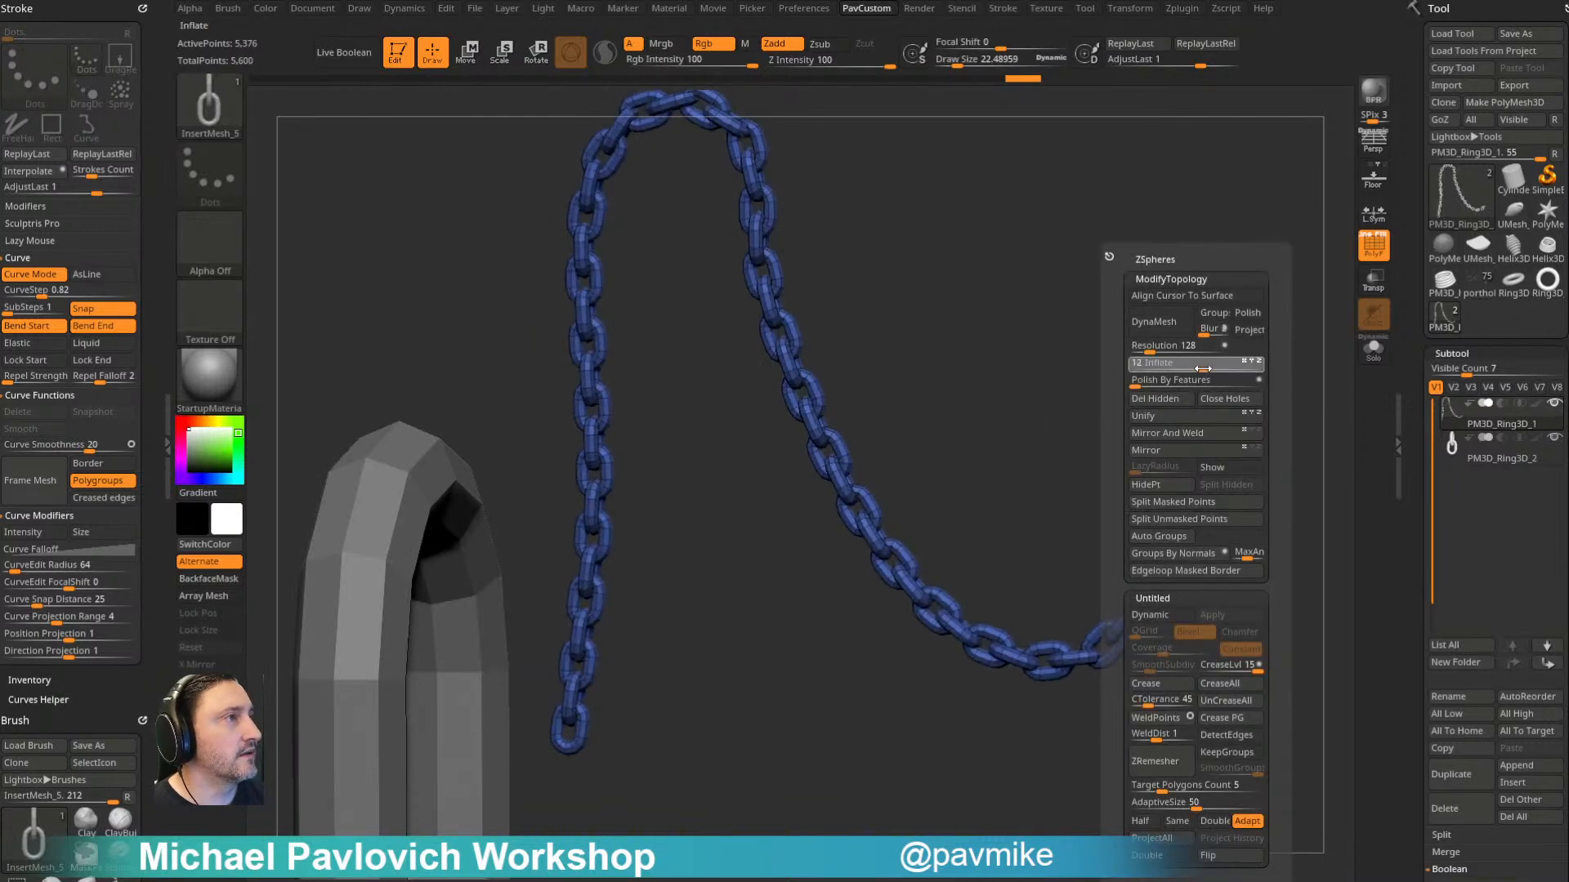
left_click_drag(1198, 523, 1138, 539)
left_click_drag(526, 531, 1091, 300)
left_click_drag(705, 434, 1004, 335)
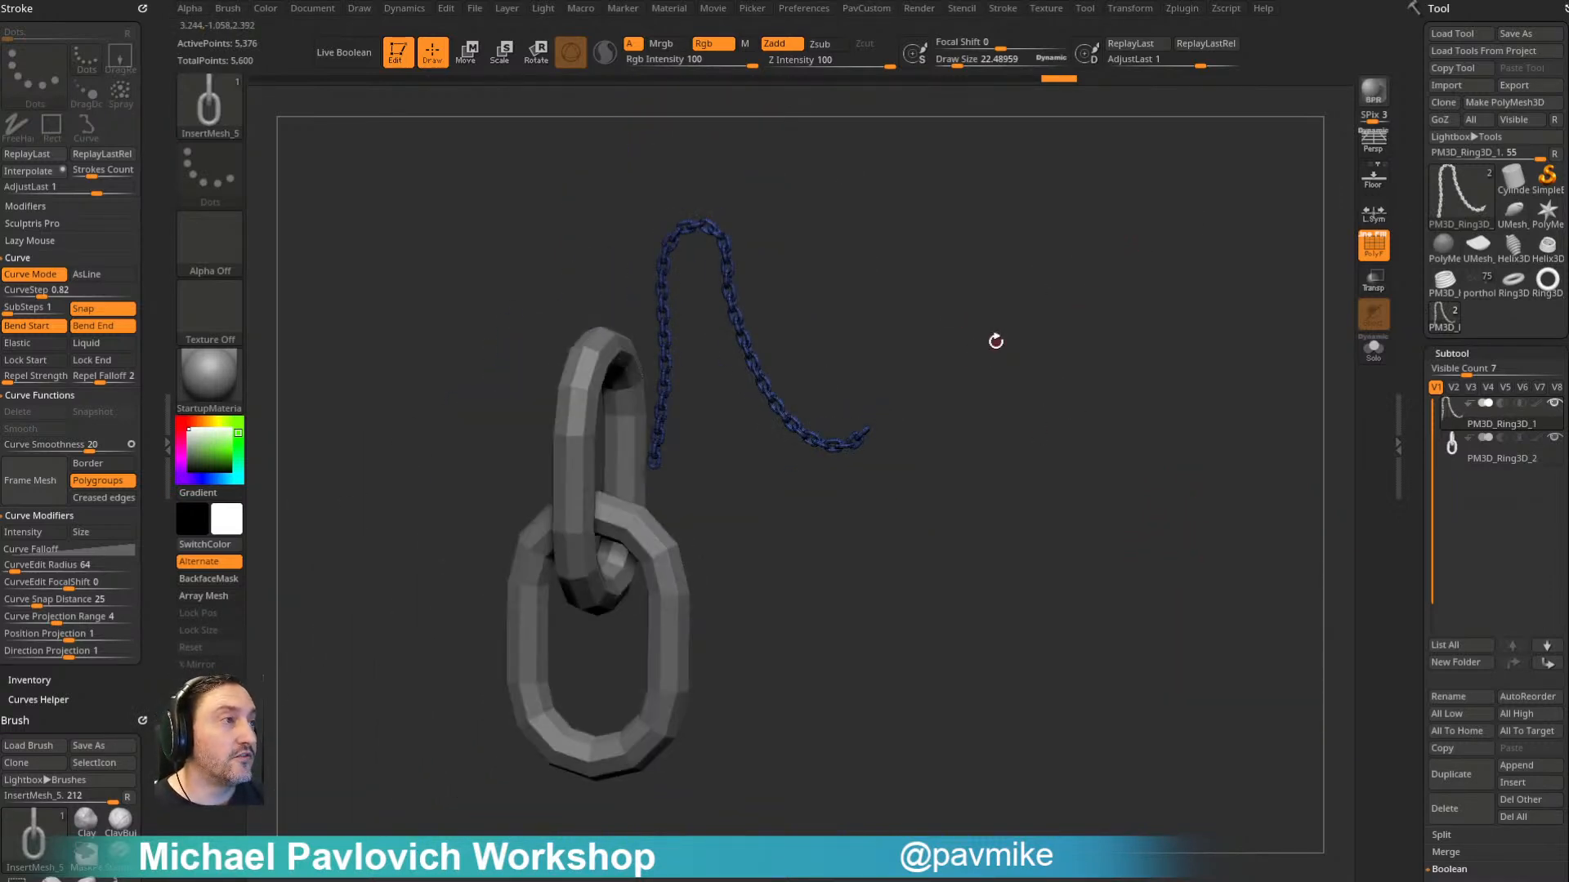
- Pick the CurveFlat brush, set its draw size to about 95, and draw a long S-shaped ribbon strip beside the chain
key("b")
key("c")
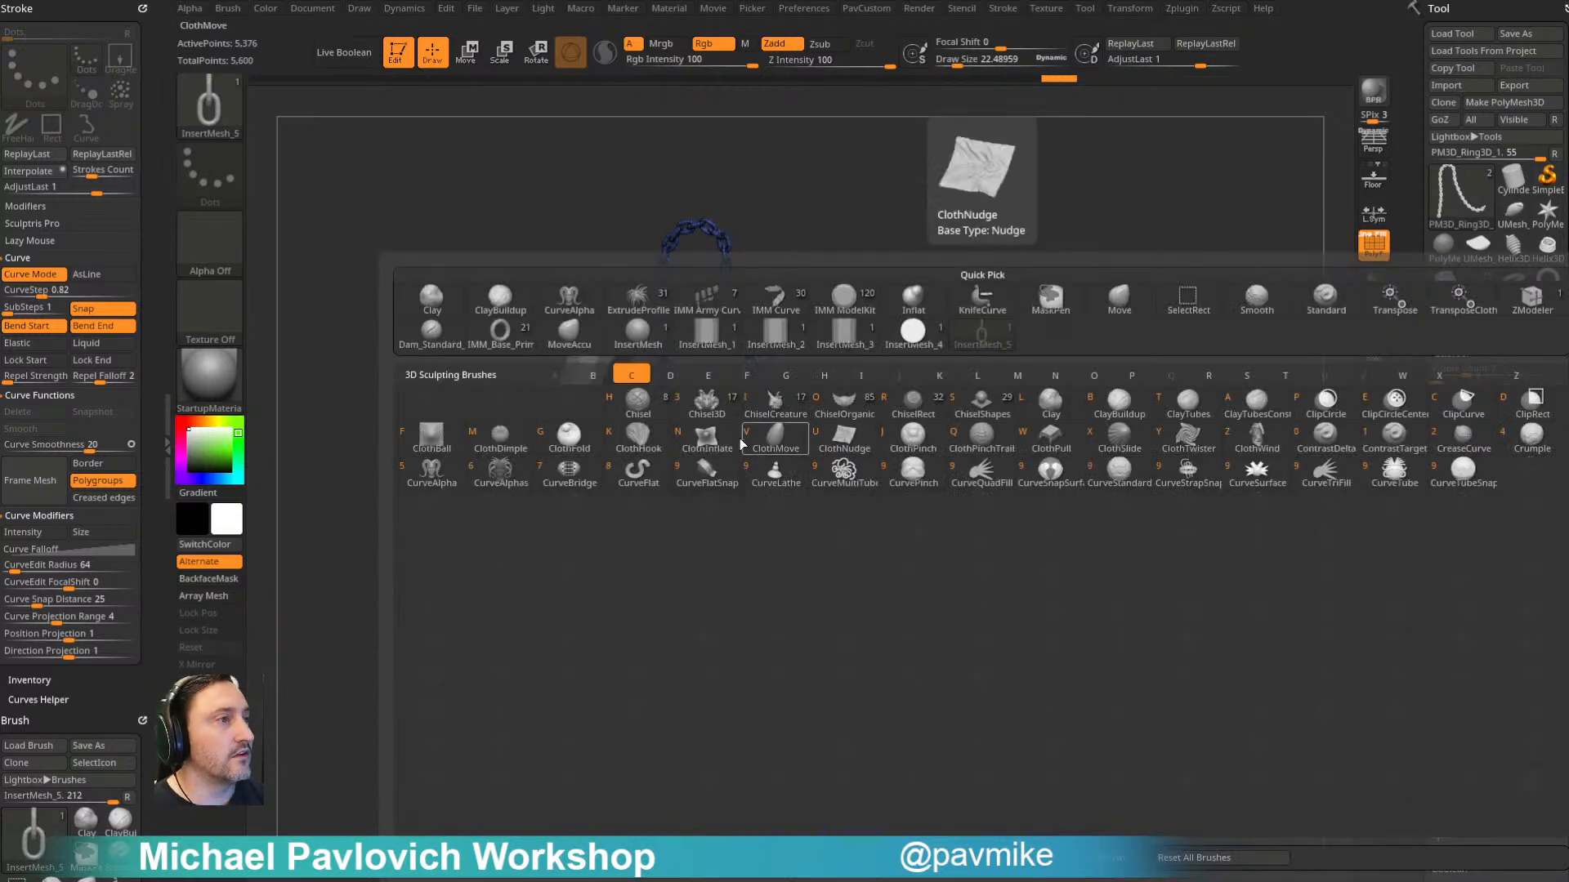
left_click(638, 471)
mouse_move(1063, 321)
left_mouse_down("alt")
mouse_move(1033, 275)
mouse_move(1005, 289)
left_mouse_up("alt")
key("s")
mouse_move(688, 567)
left_mouse_down()
mouse_move(1158, 327)
mouse_move(1155, 379)
mouse_move(1156, 292)
left_mouse_up()
left_click_drag(993, 429, 907, 418, "alt")
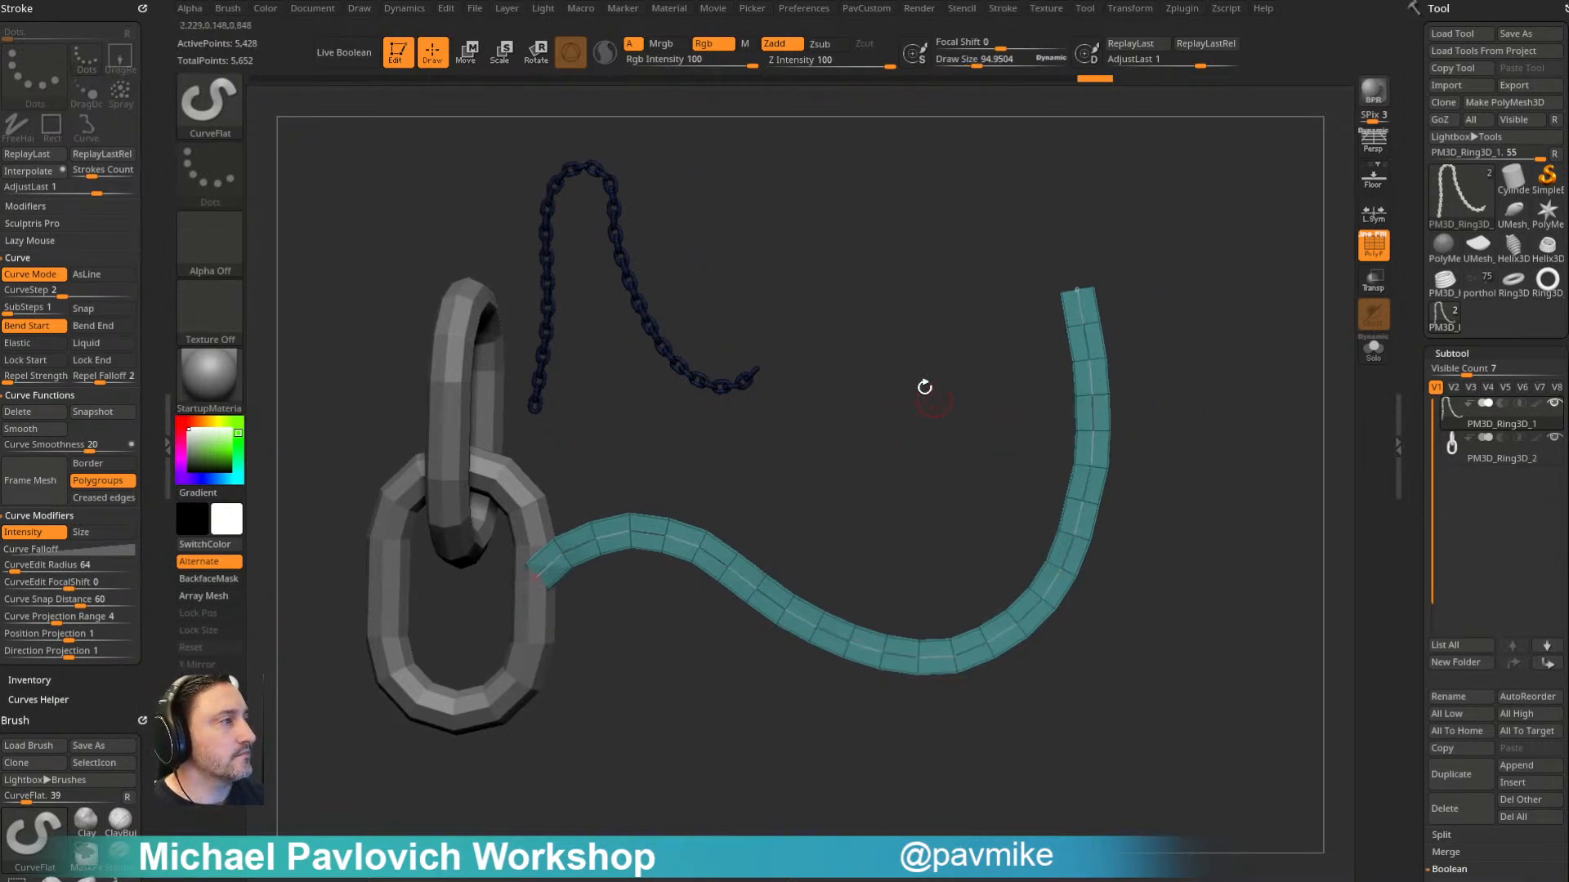
- Drop the ribbon's curve and split the masked chain off into its own subtool
left_click(506, 689)
key("space")
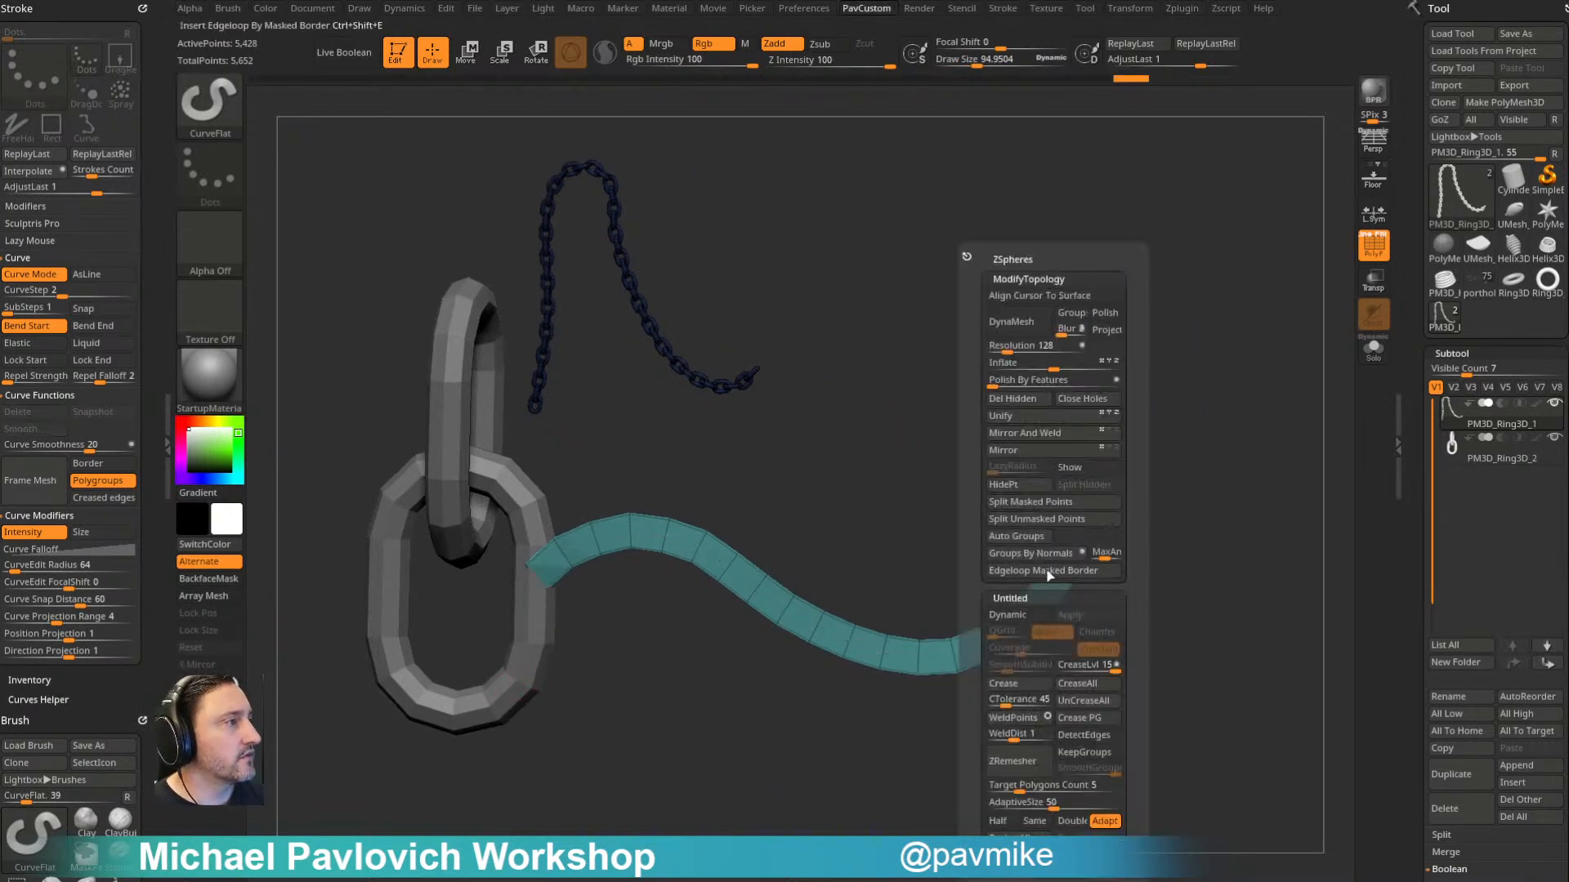
left_click(1029, 501)
left_click_drag(1107, 432, 1089, 478, "alt")
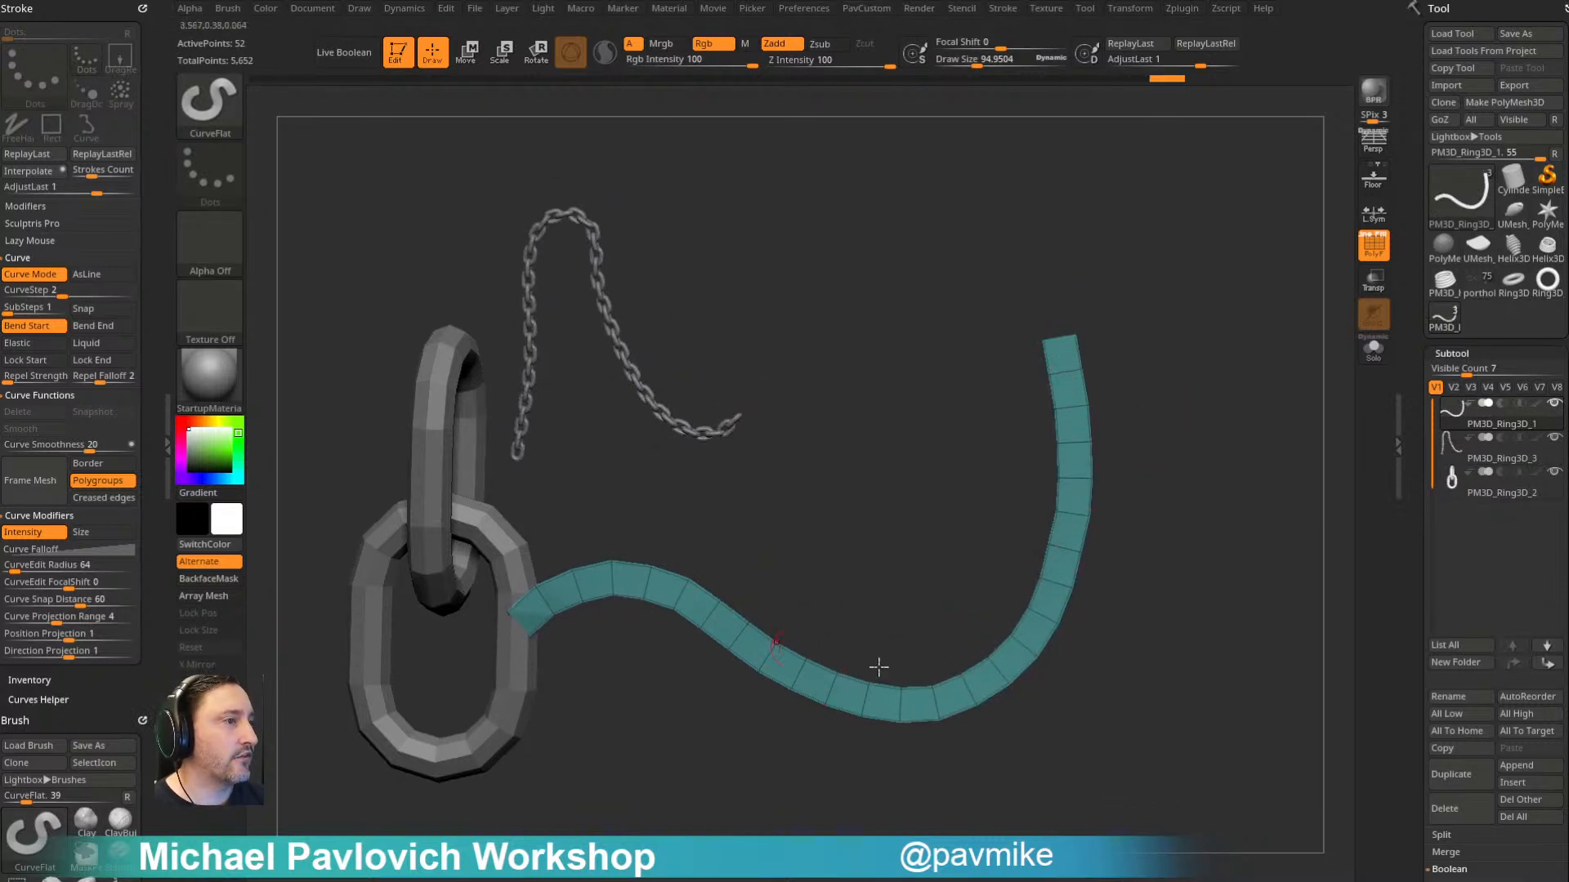
left_click_drag(1096, 422, 1216, 398)
mouse_move(1188, 321)
left_mouse_down()
mouse_move(1100, 333)
mouse_move(1168, 323)
left_mouse_up()
- Return to the InsertMesh_5 chain-link brush and turn off its Curve Mode
key("b")
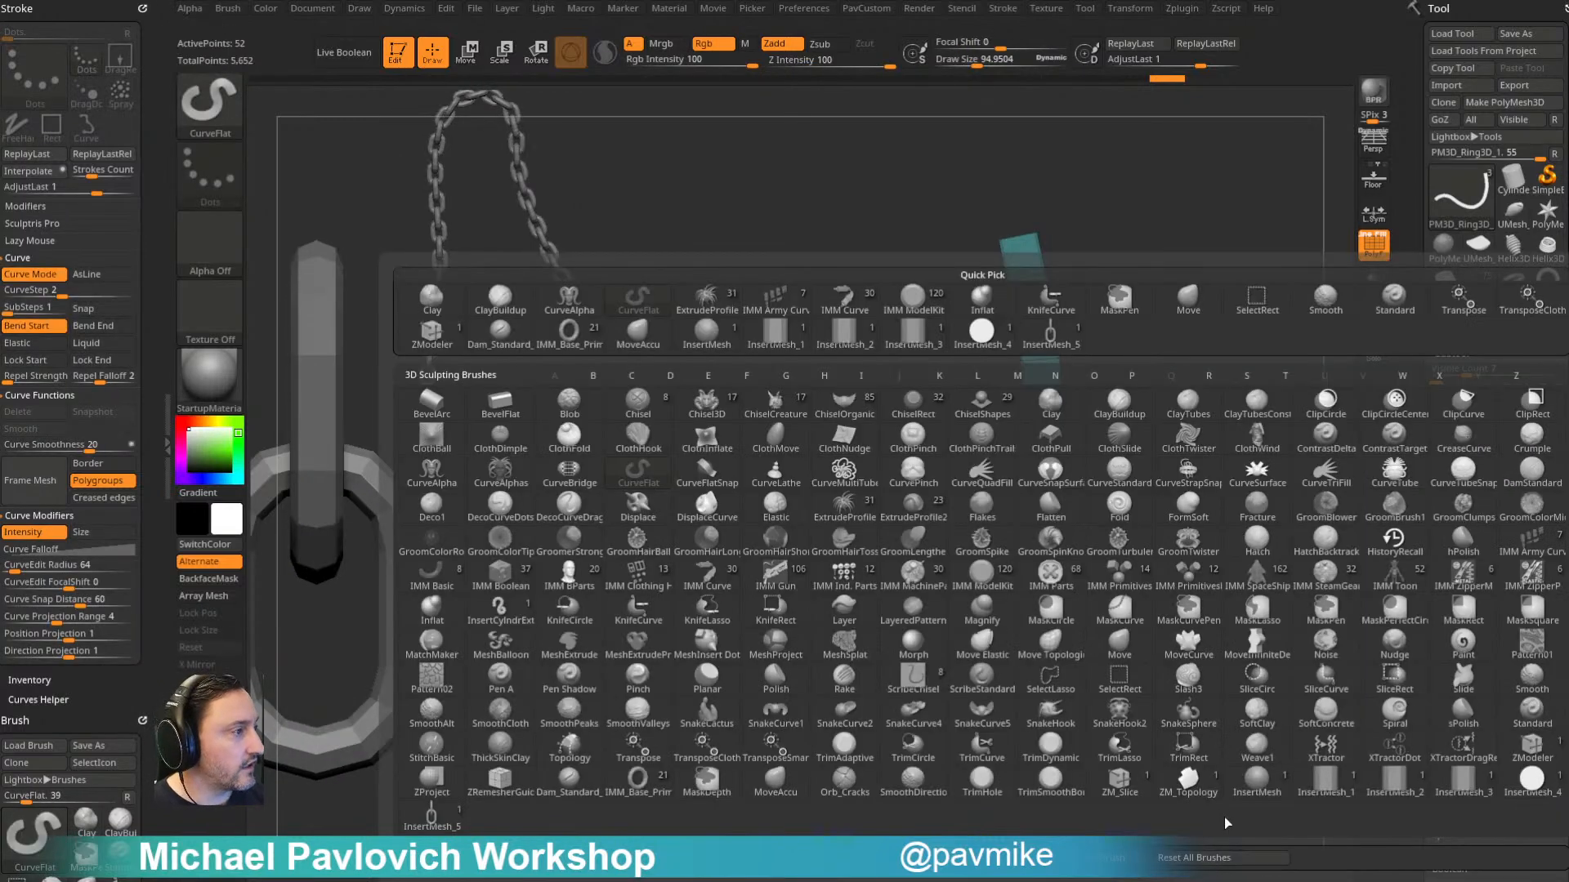
left_click(432, 817)
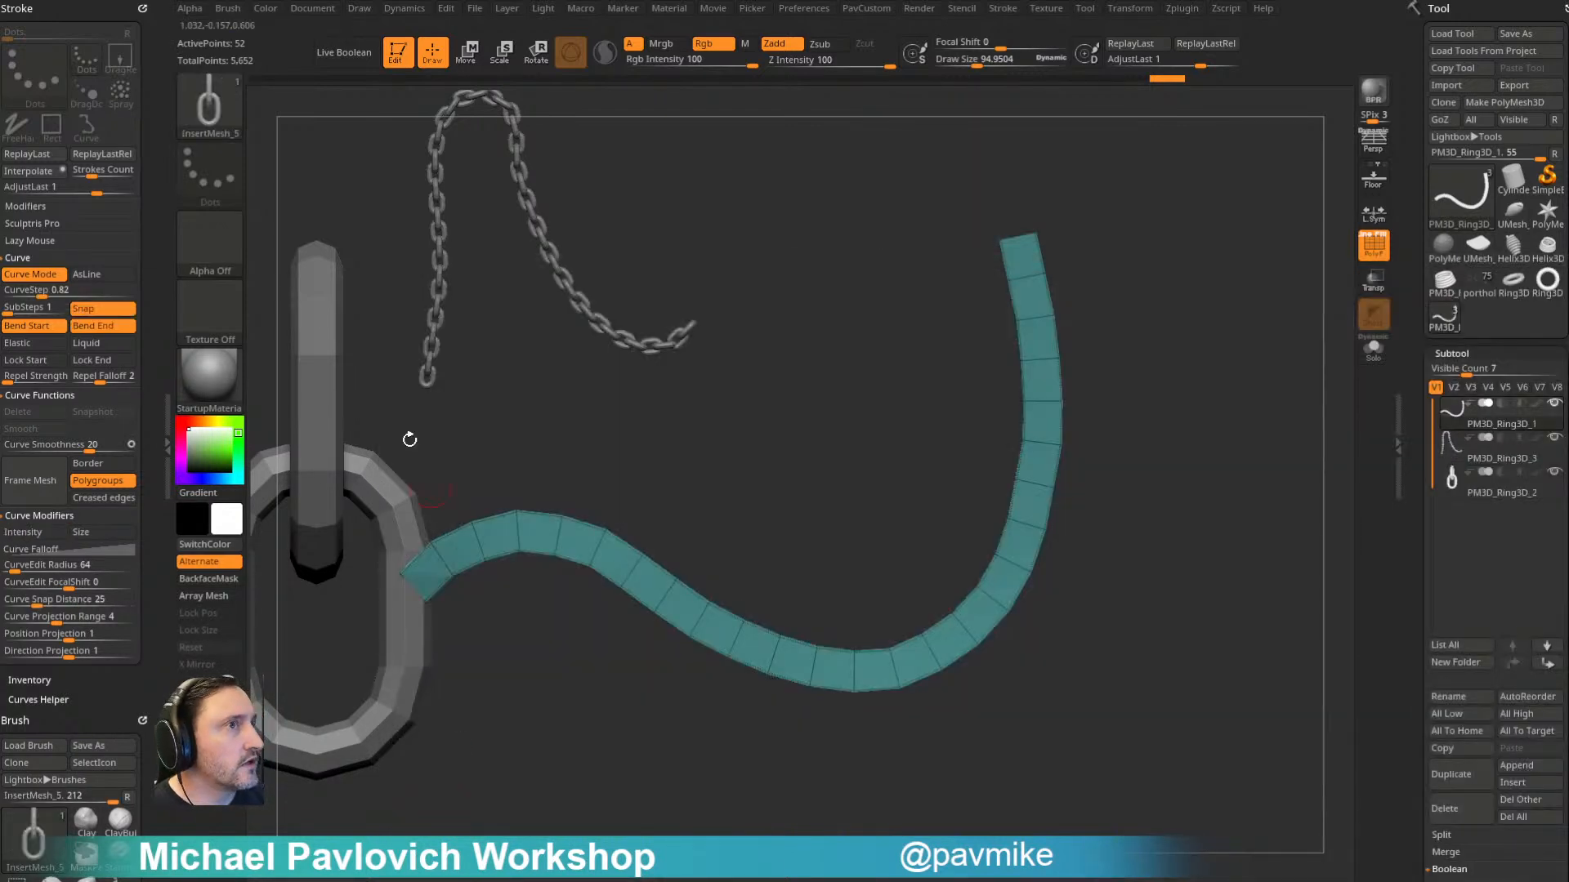
left_click(33, 275)
left_click_drag(1206, 339, 1125, 330)
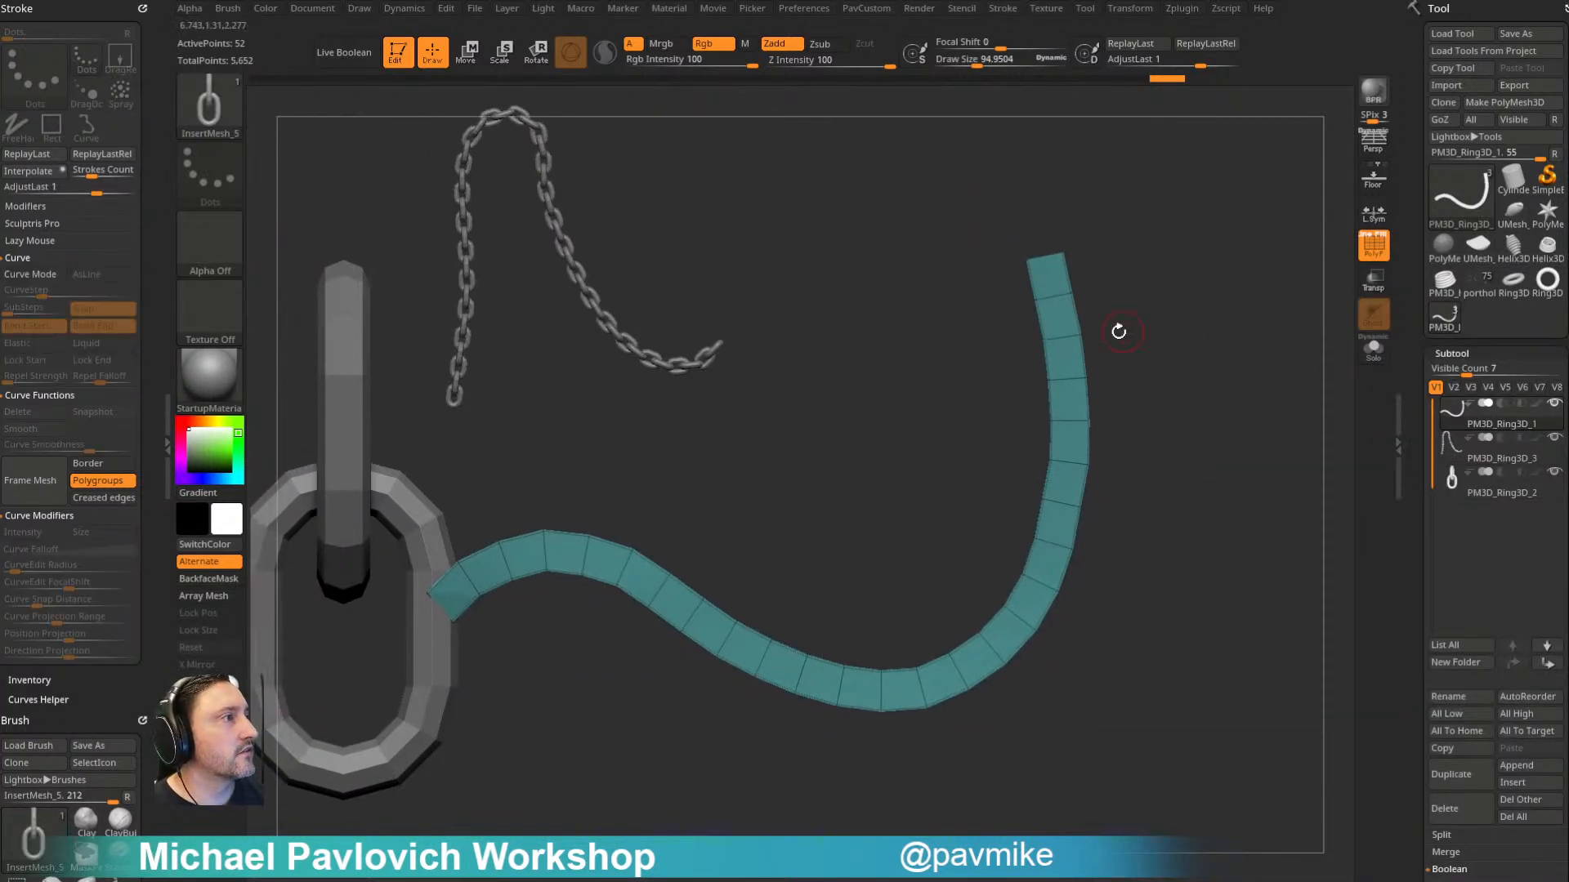
- Create a NanoMesh brush from the chain-link insert mesh
left_click(227, 8)
scroll(244, 562, "down", 3)
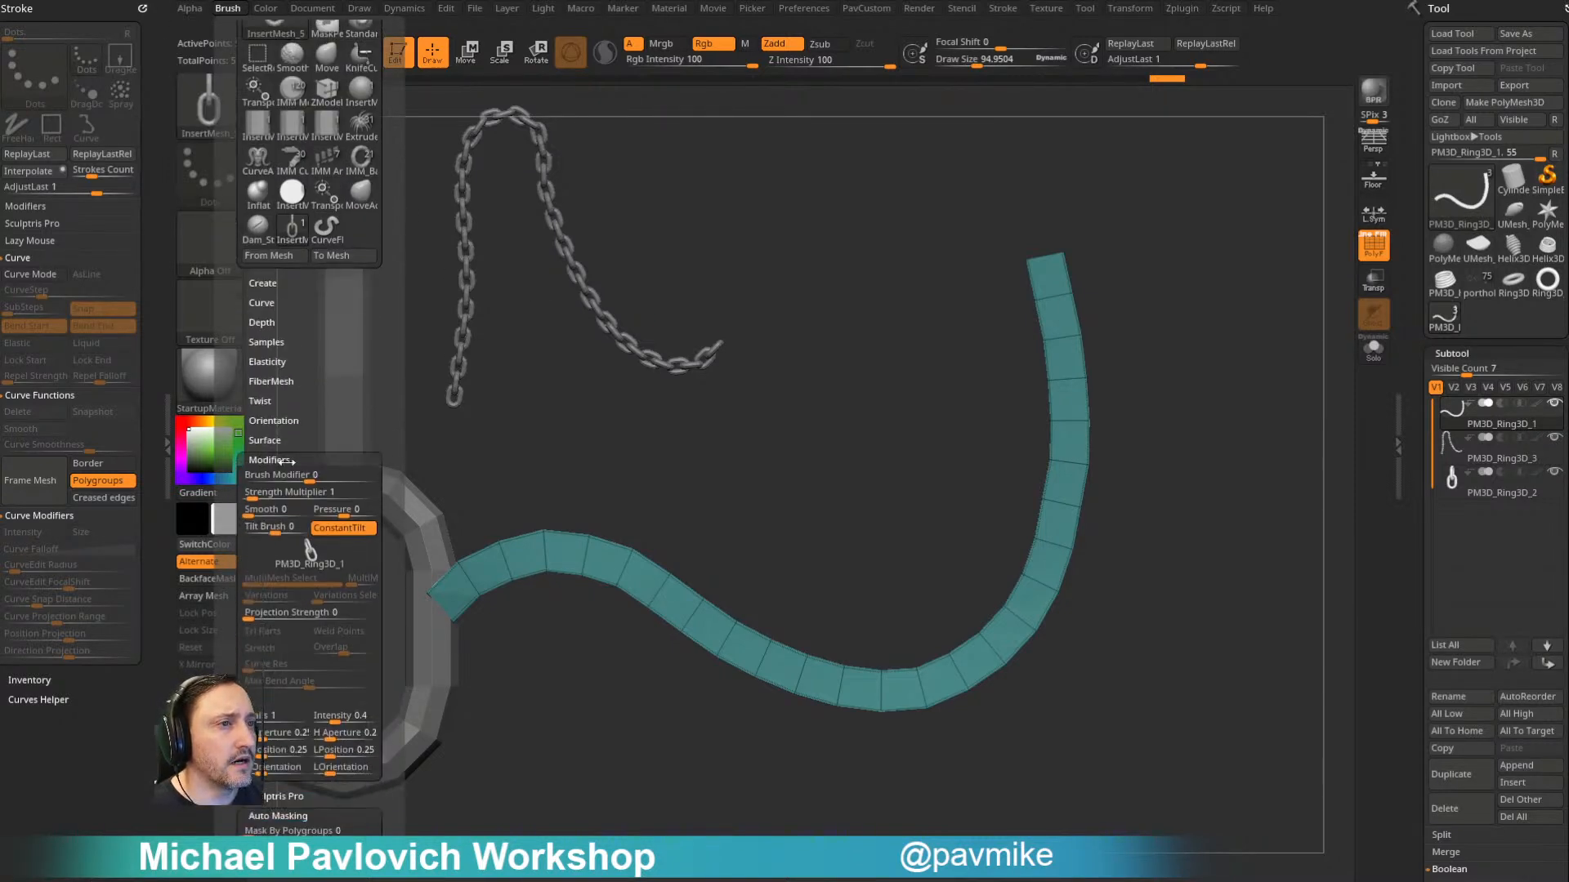
mouse_move(314, 564)
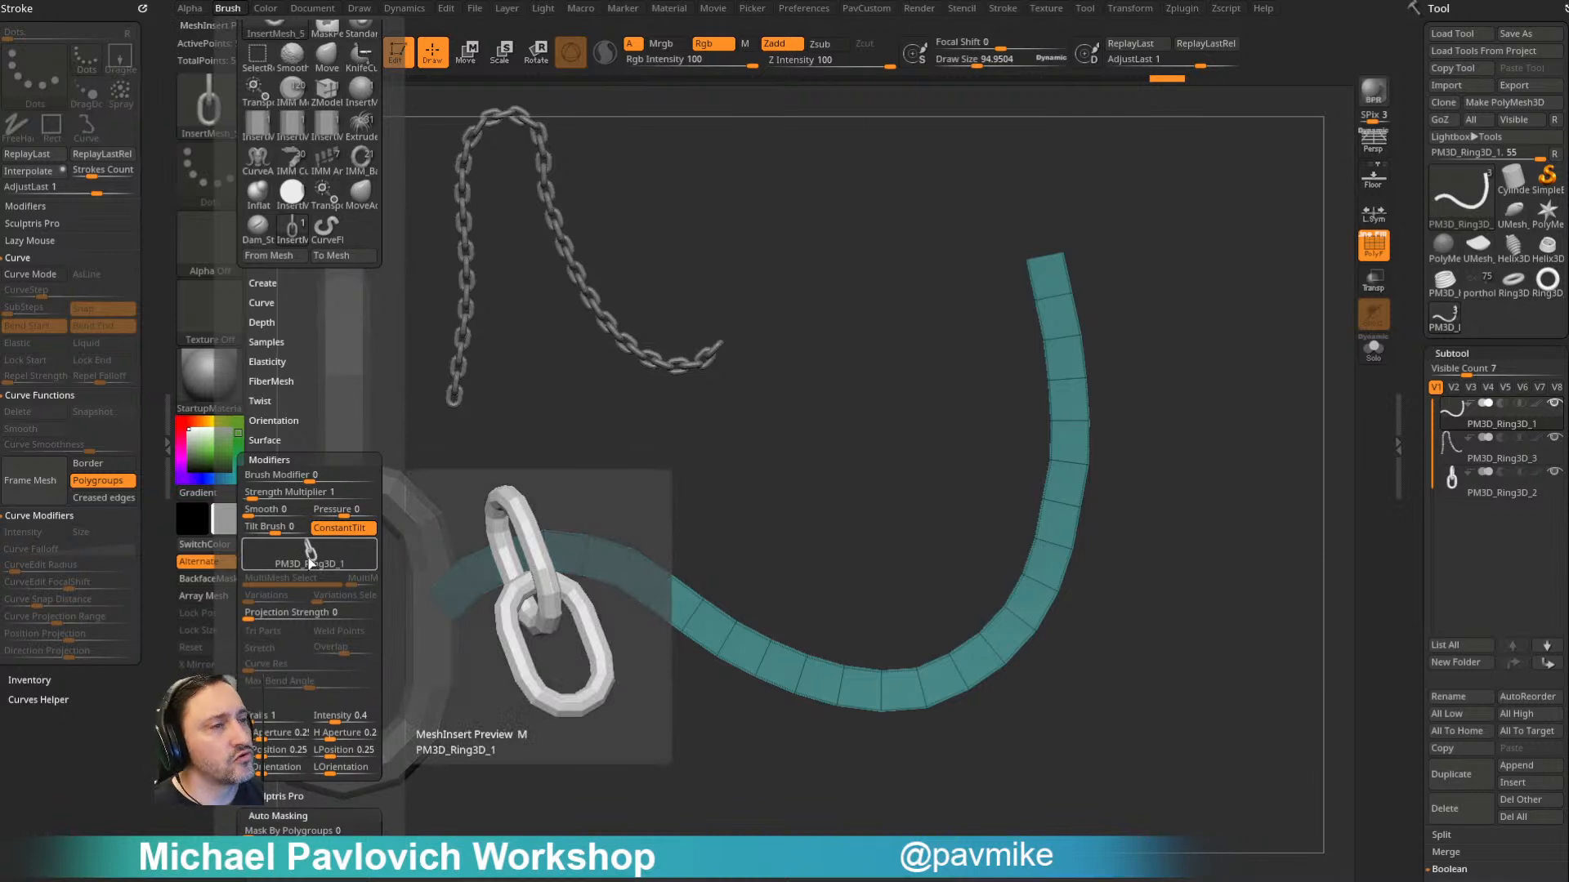
left_click(262, 283)
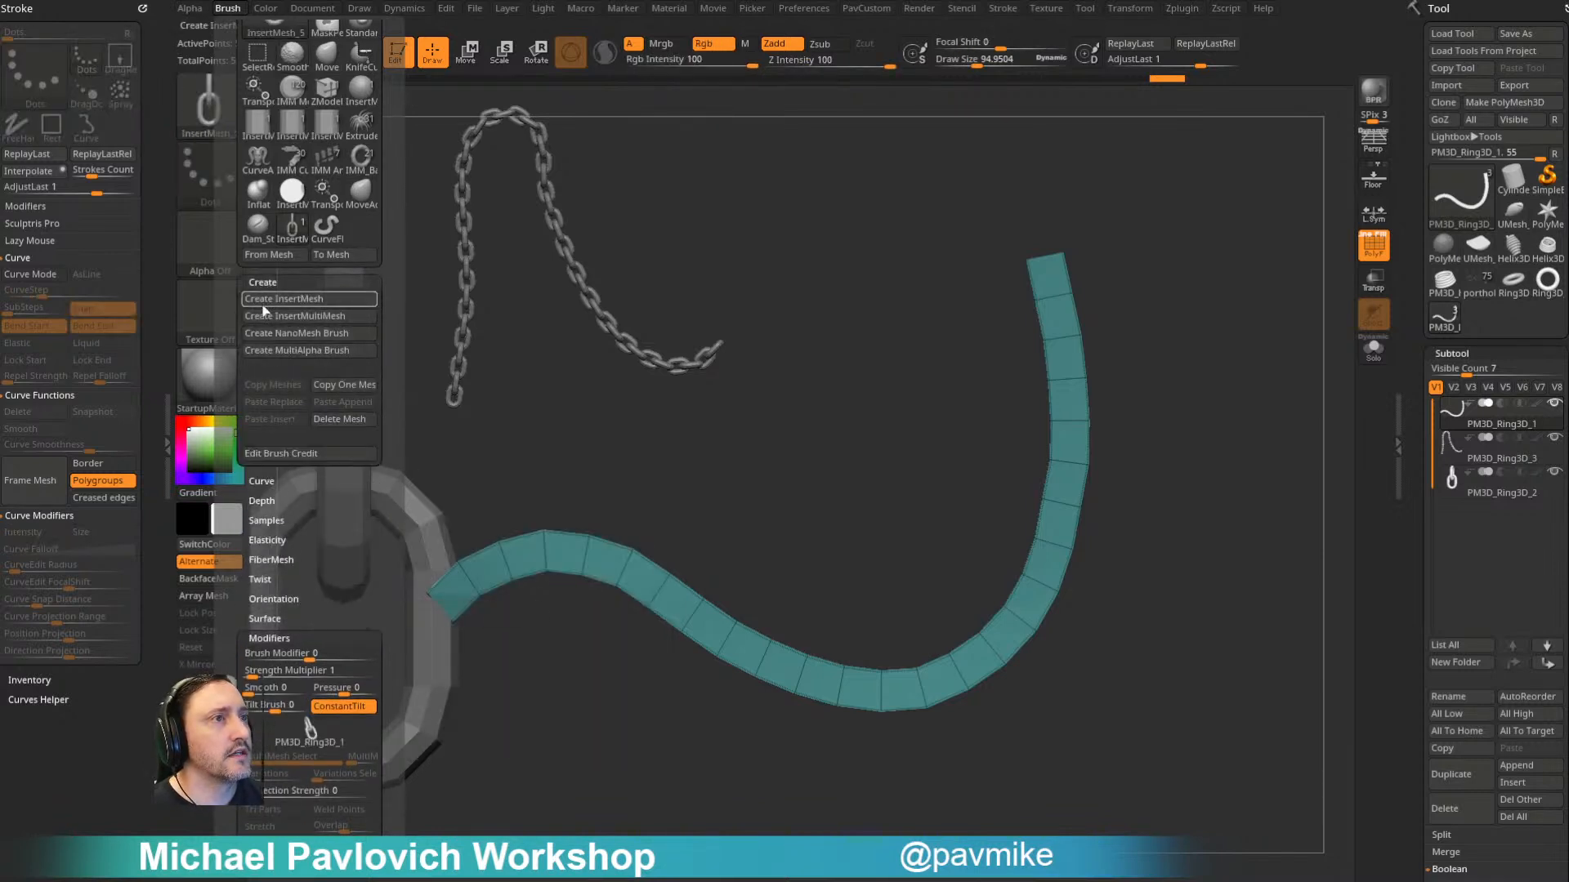
left_click(304, 333)
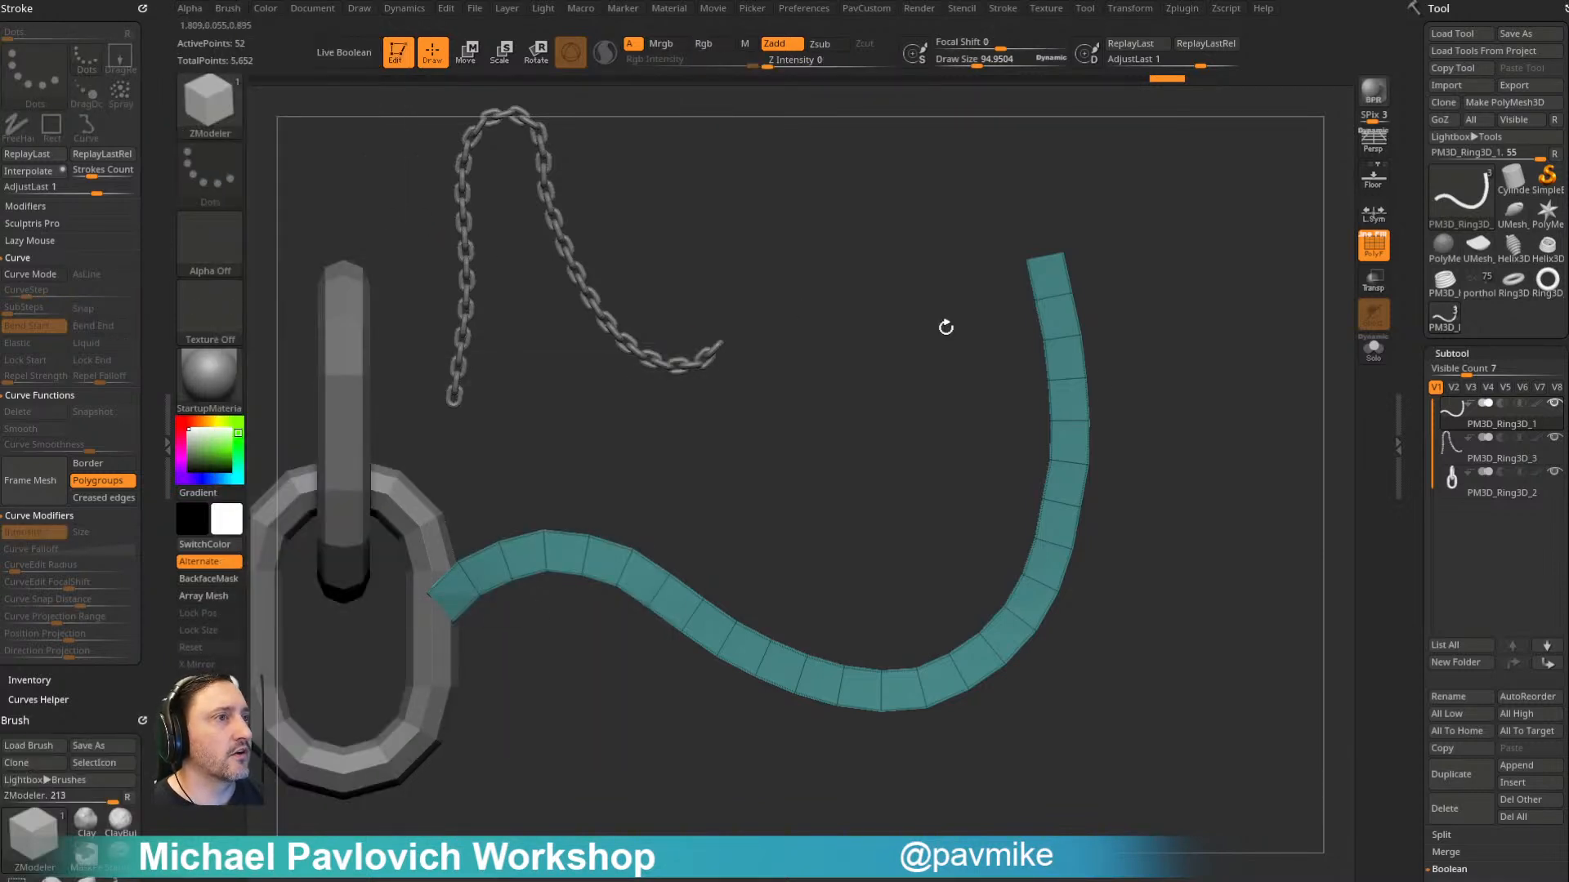
- Replace the single-polygon NanoMesh test with chain links inserted on every polygon of the ribbon, scaled to about 0.8
left_click(1062, 353)
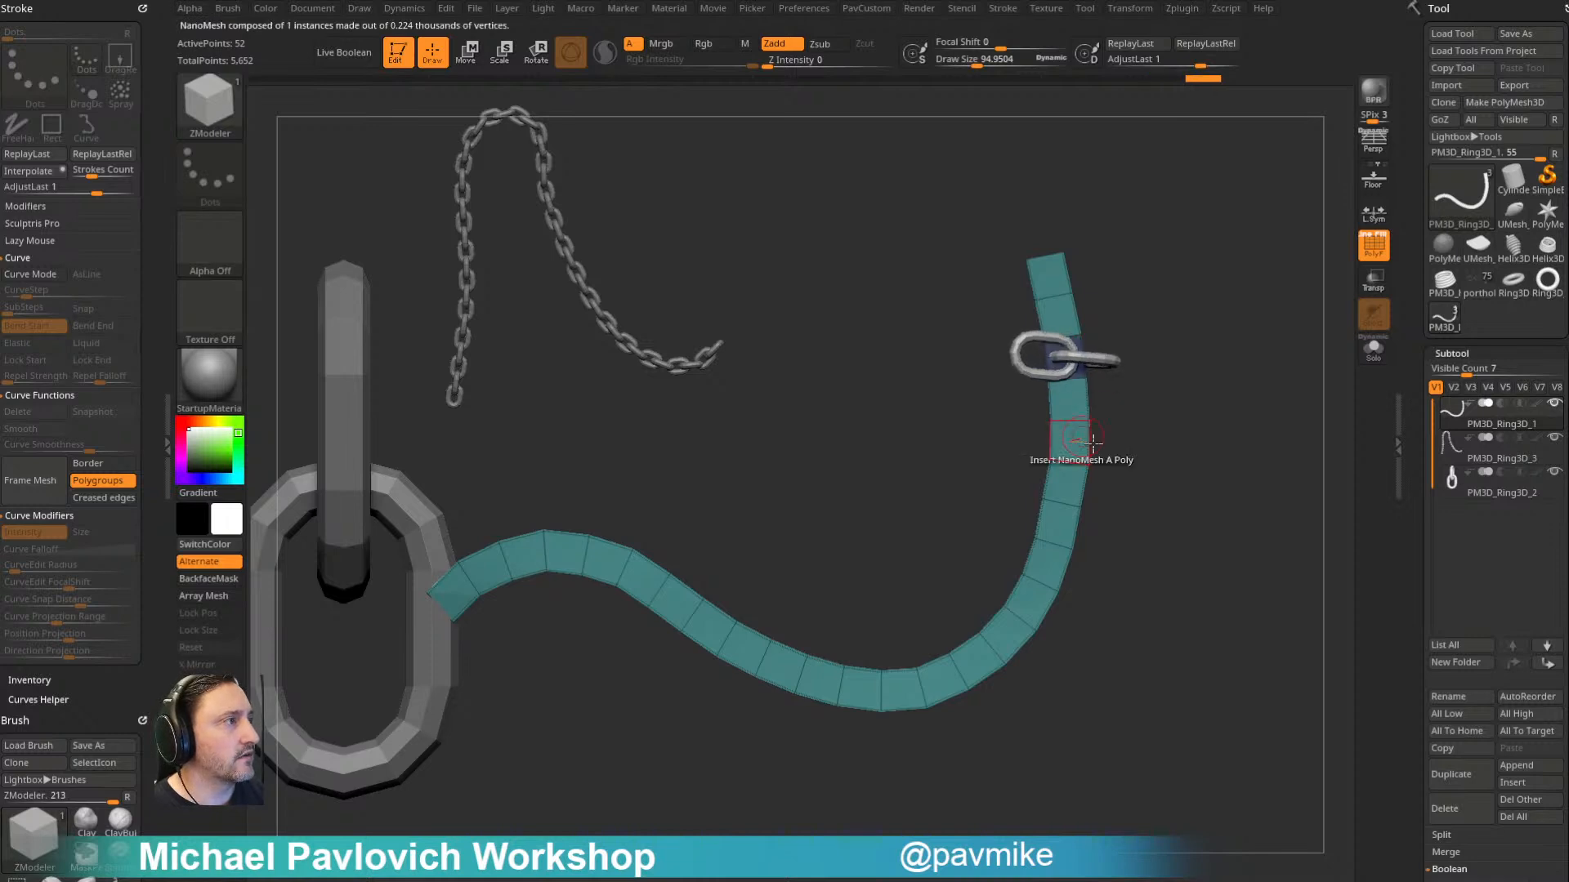
key("ctrl+z")
key("space")
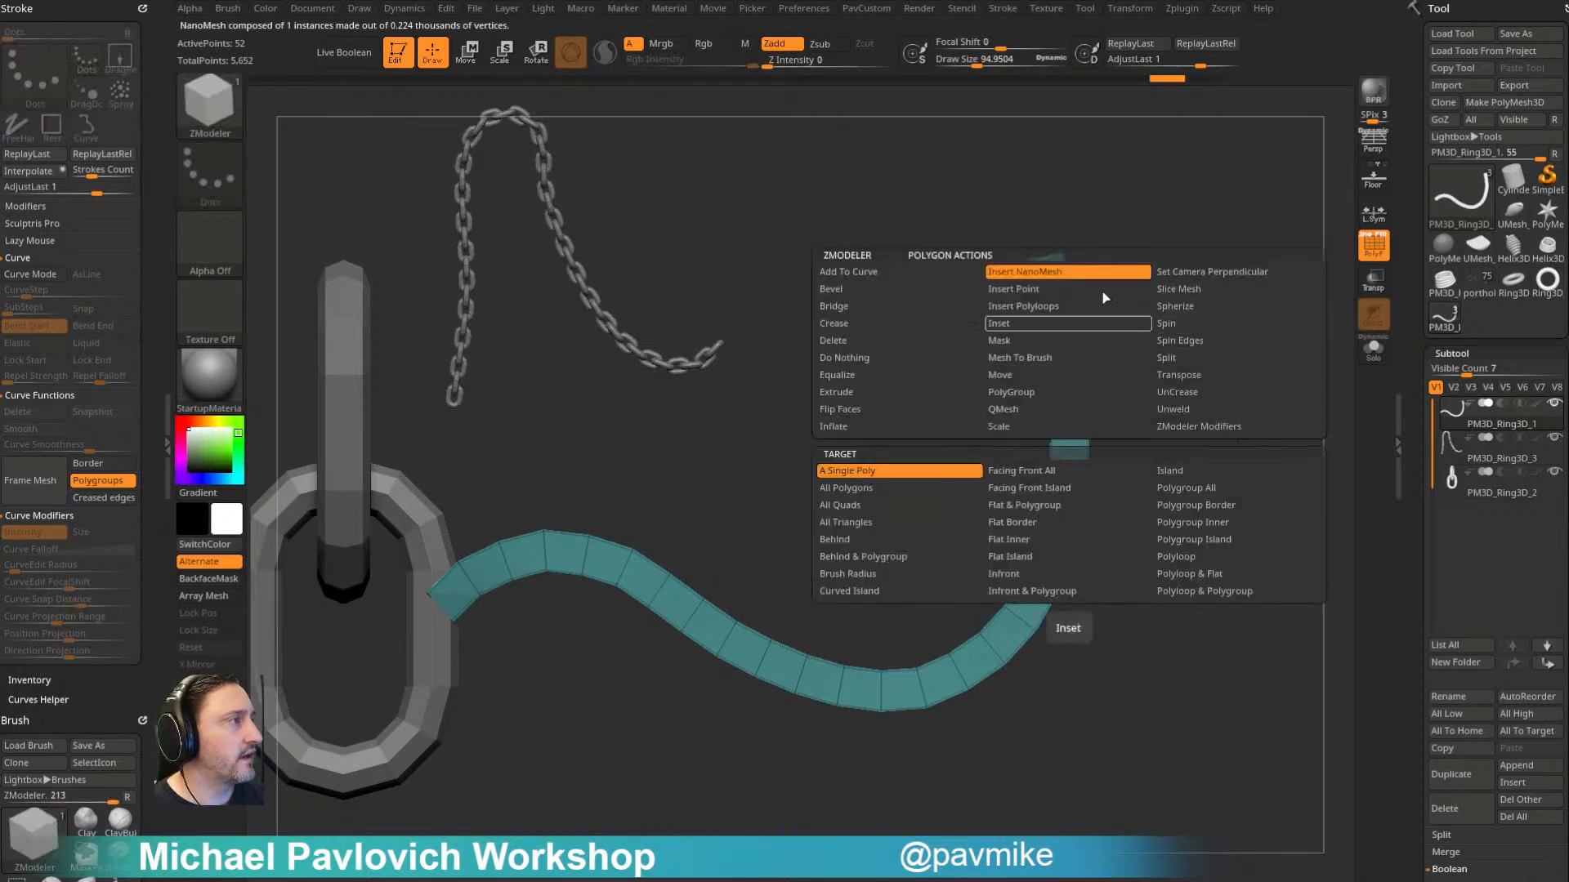
left_click(1185, 503)
left_click(1067, 435)
mouse_move(1067, 435)
left_mouse_down()
mouse_move(1102, 382)
mouse_move(1116, 386)
left_mouse_up()
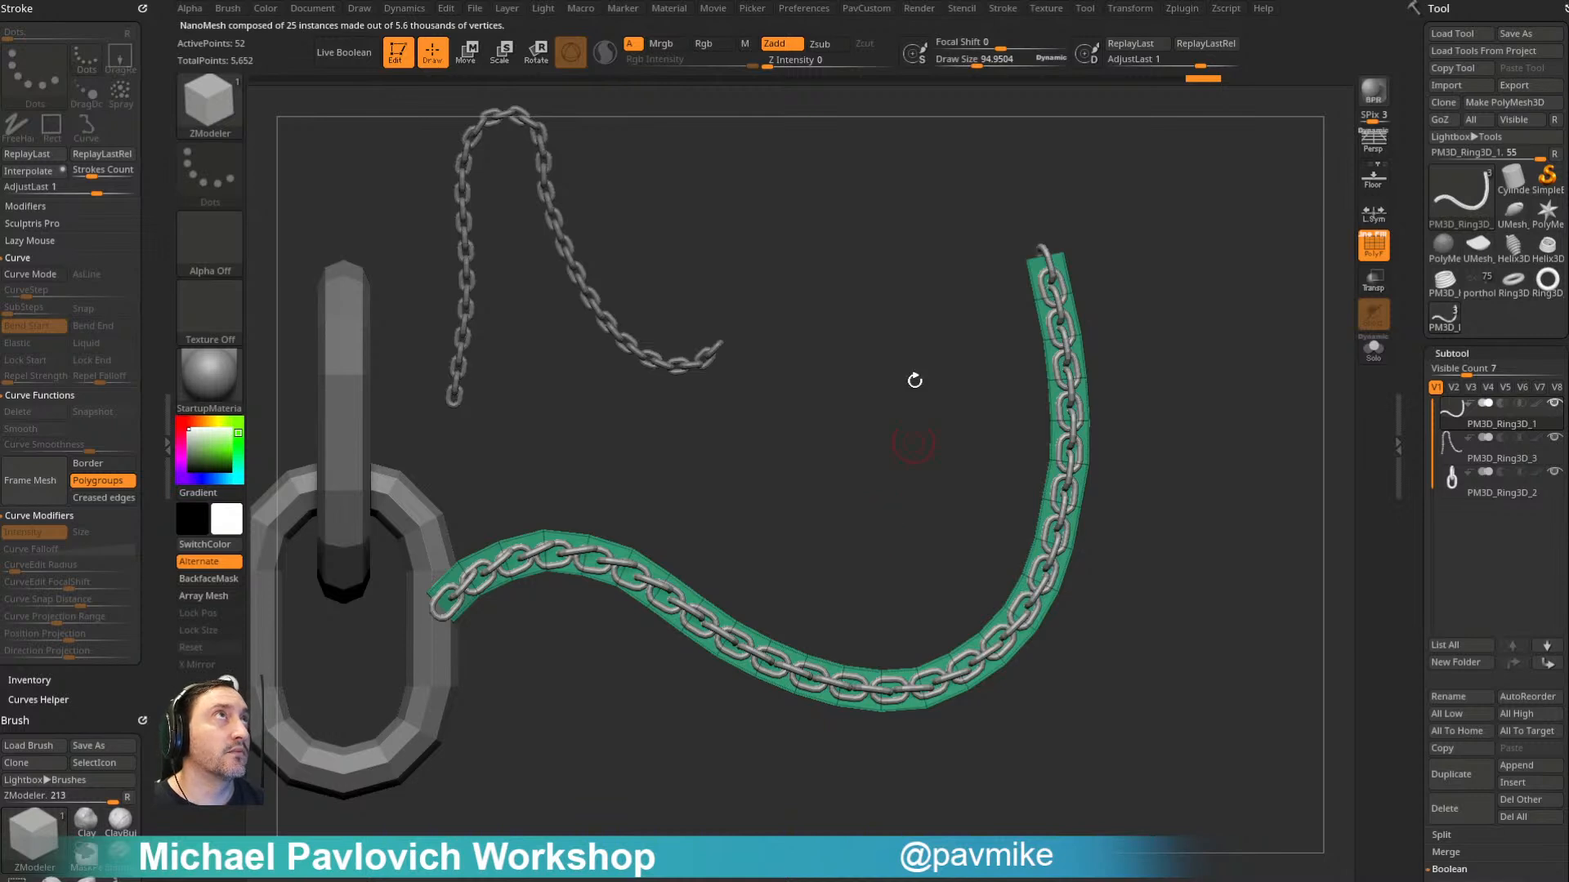
- Set the ZRotation of the chain's NanoMesh instances to 0
left_click_drag(1199, 305, 1091, 356, "alt")
left_click_drag(1414, 446, 1398, 132)
left_click(1451, 422)
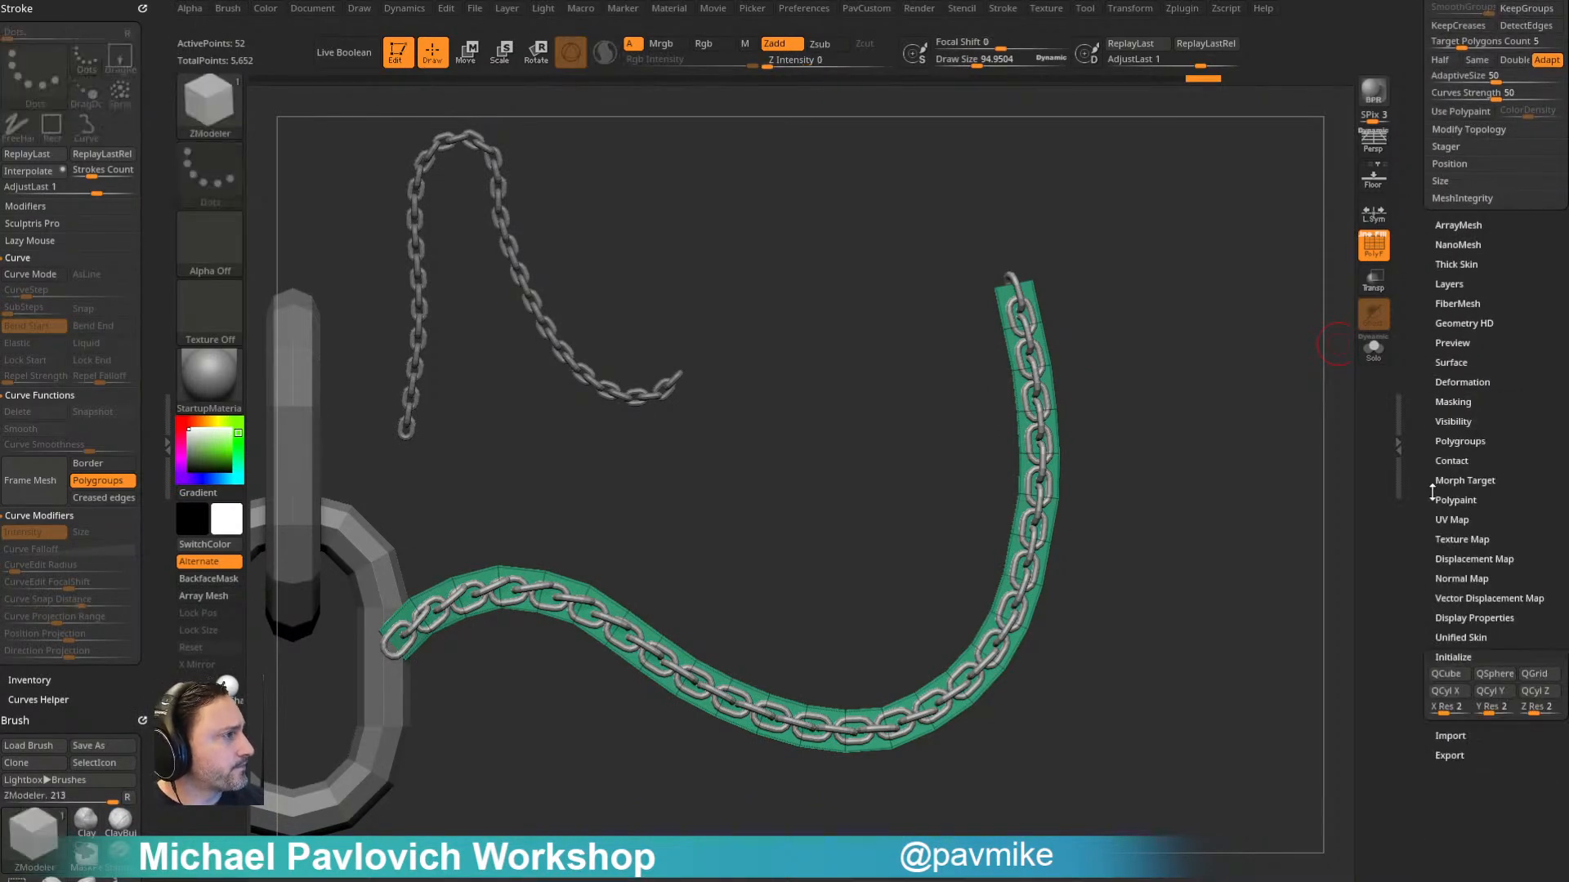
left_click(1442, 245)
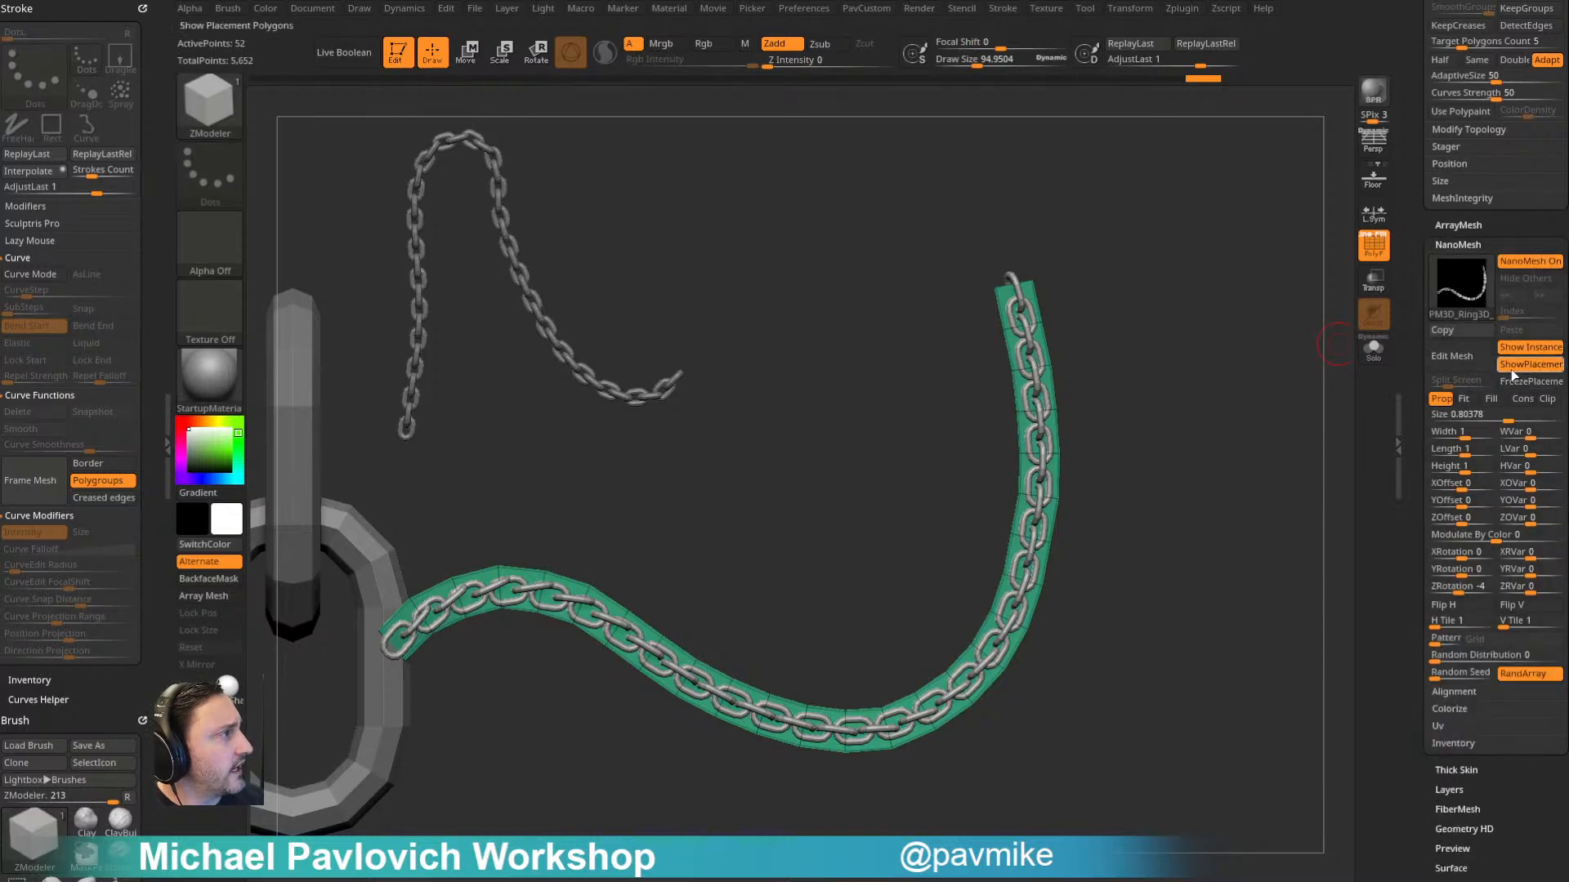
left_click_drag(1460, 591, 1460, 590)
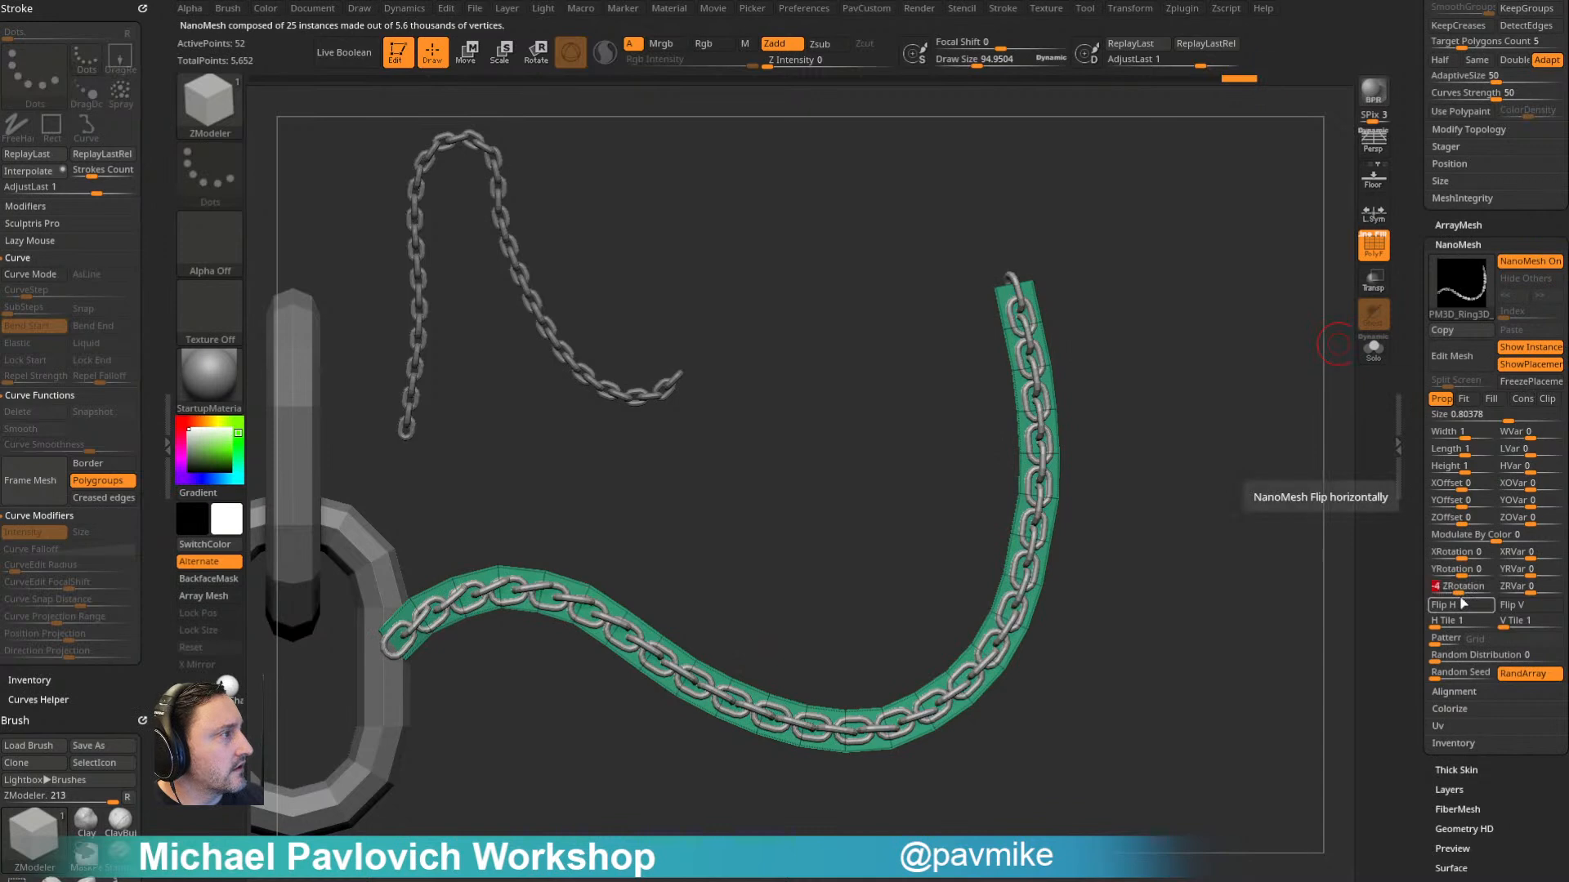
type("0")
key("Return")
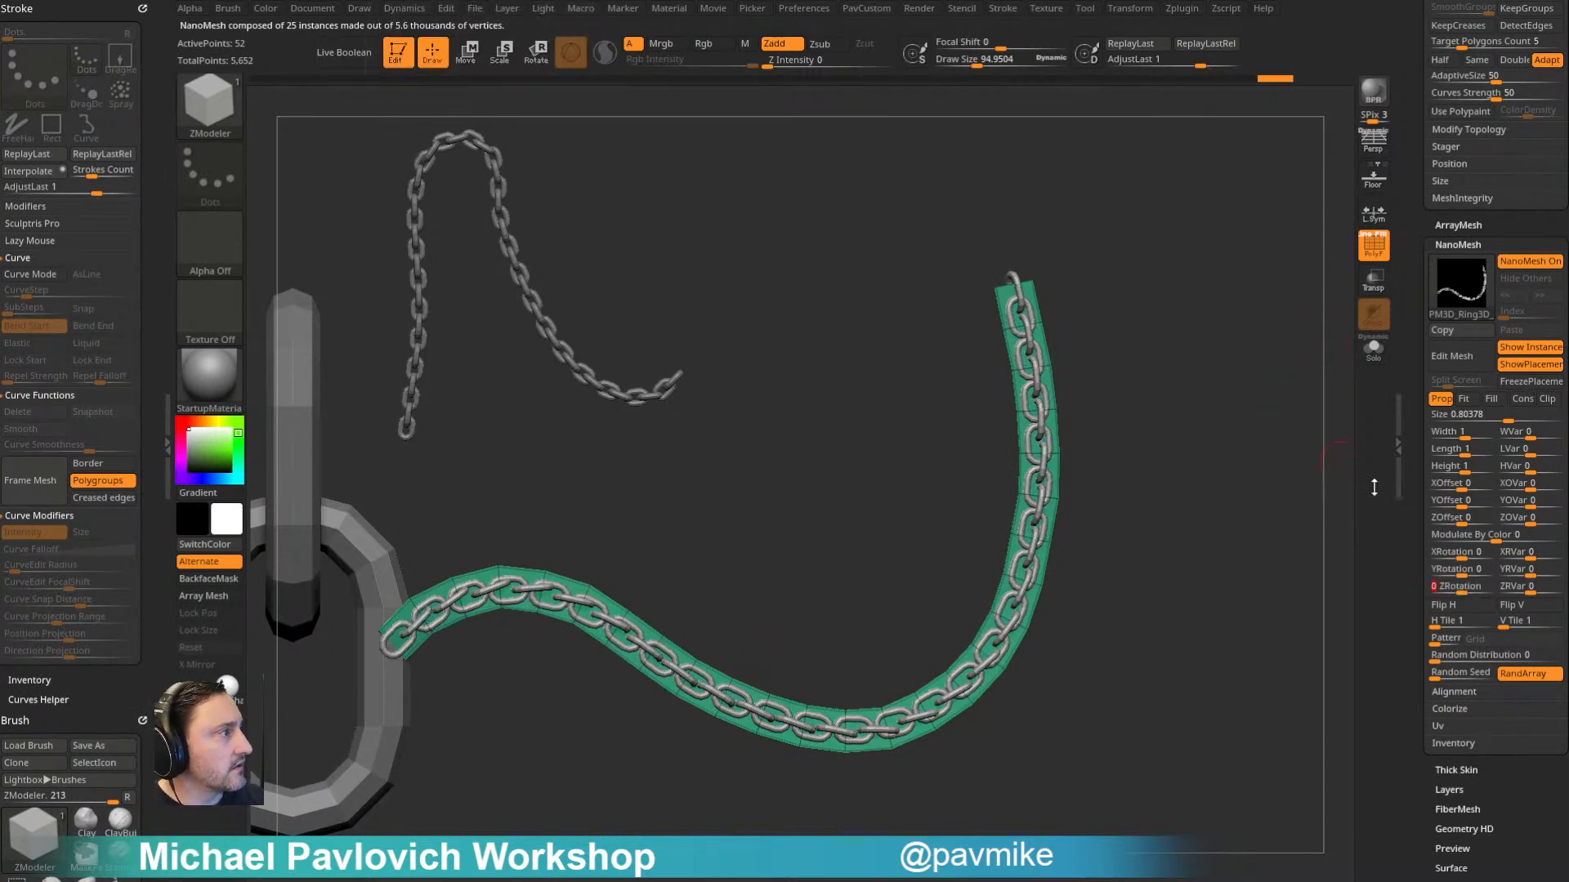
- Reduce the NanoMesh size to about 0.695 and hide the placement polygons
left_click_drag(1511, 426, 1506, 420)
left_click(1511, 414)
left_click(1517, 365)
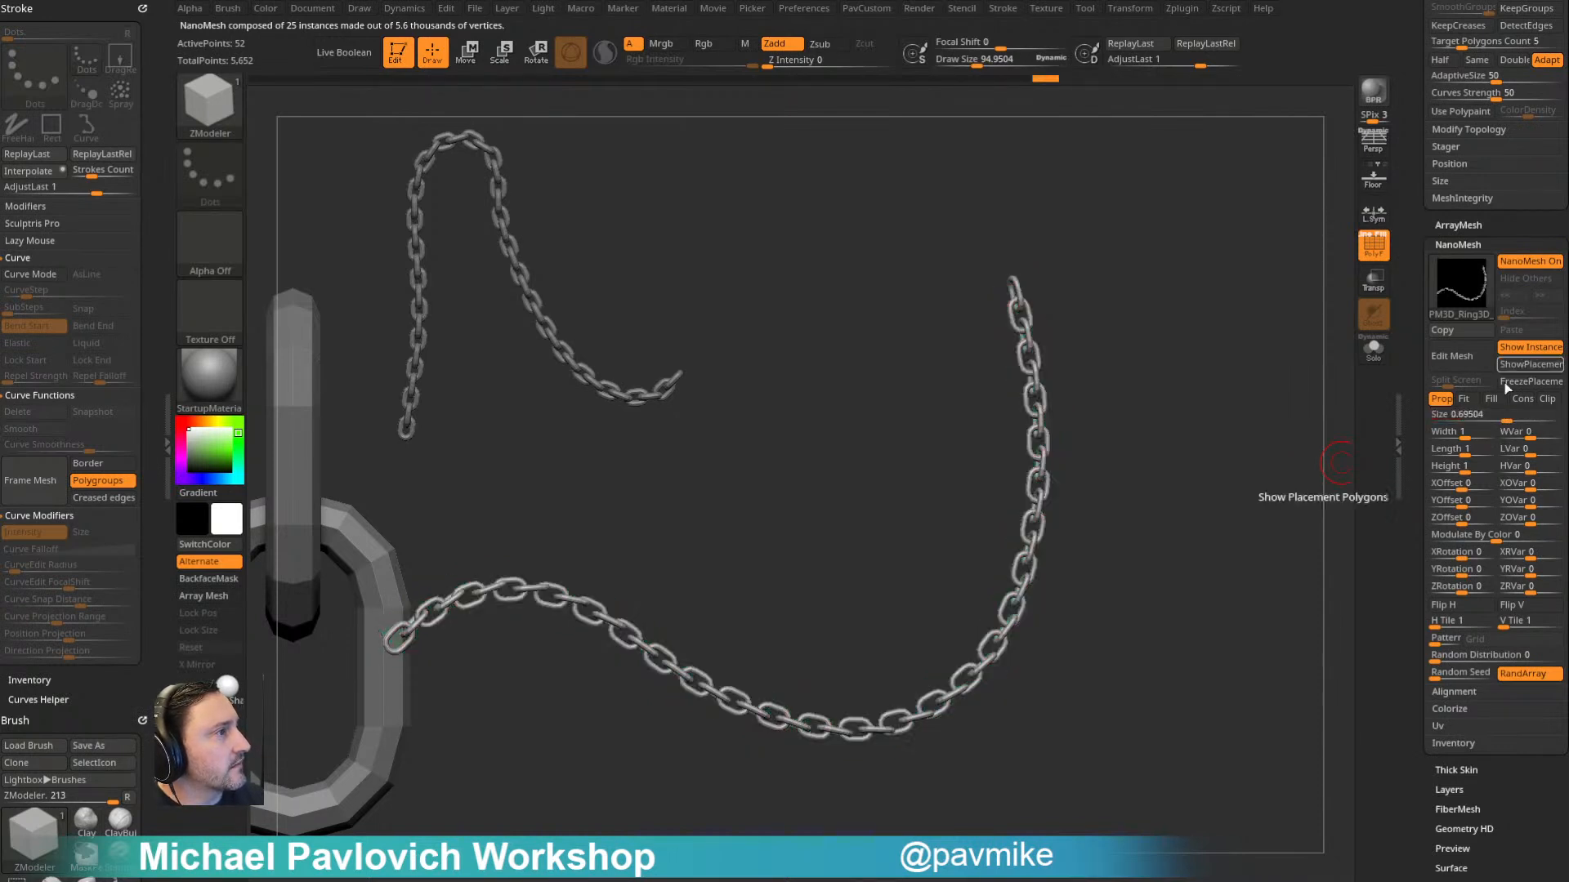
left_click_drag(1201, 374, 1111, 517)
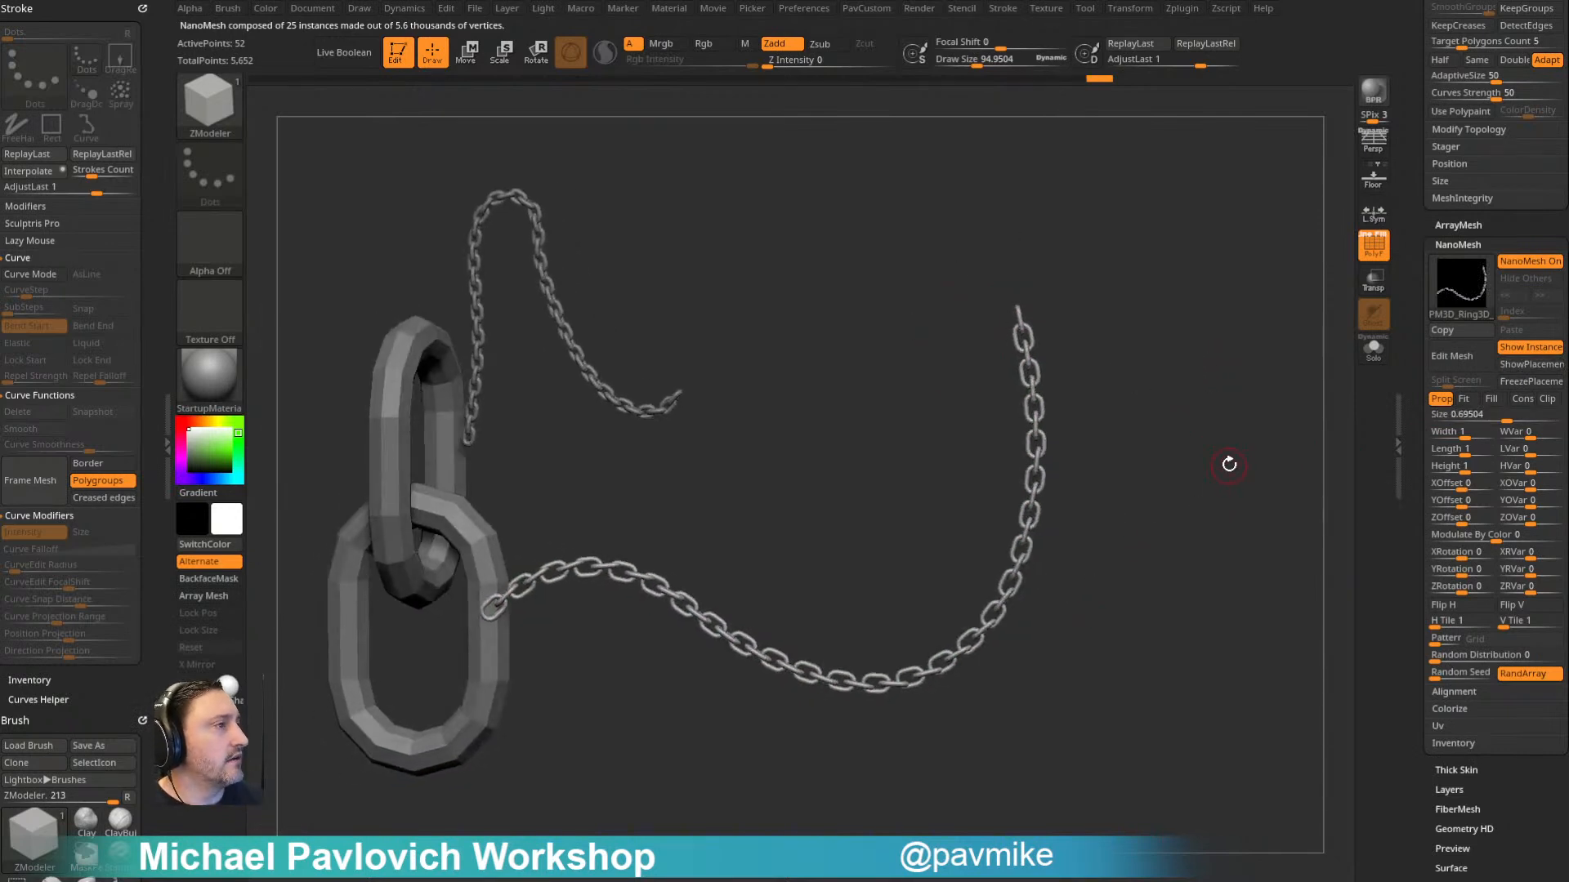
left_click_drag(1228, 464, 1252, 455)
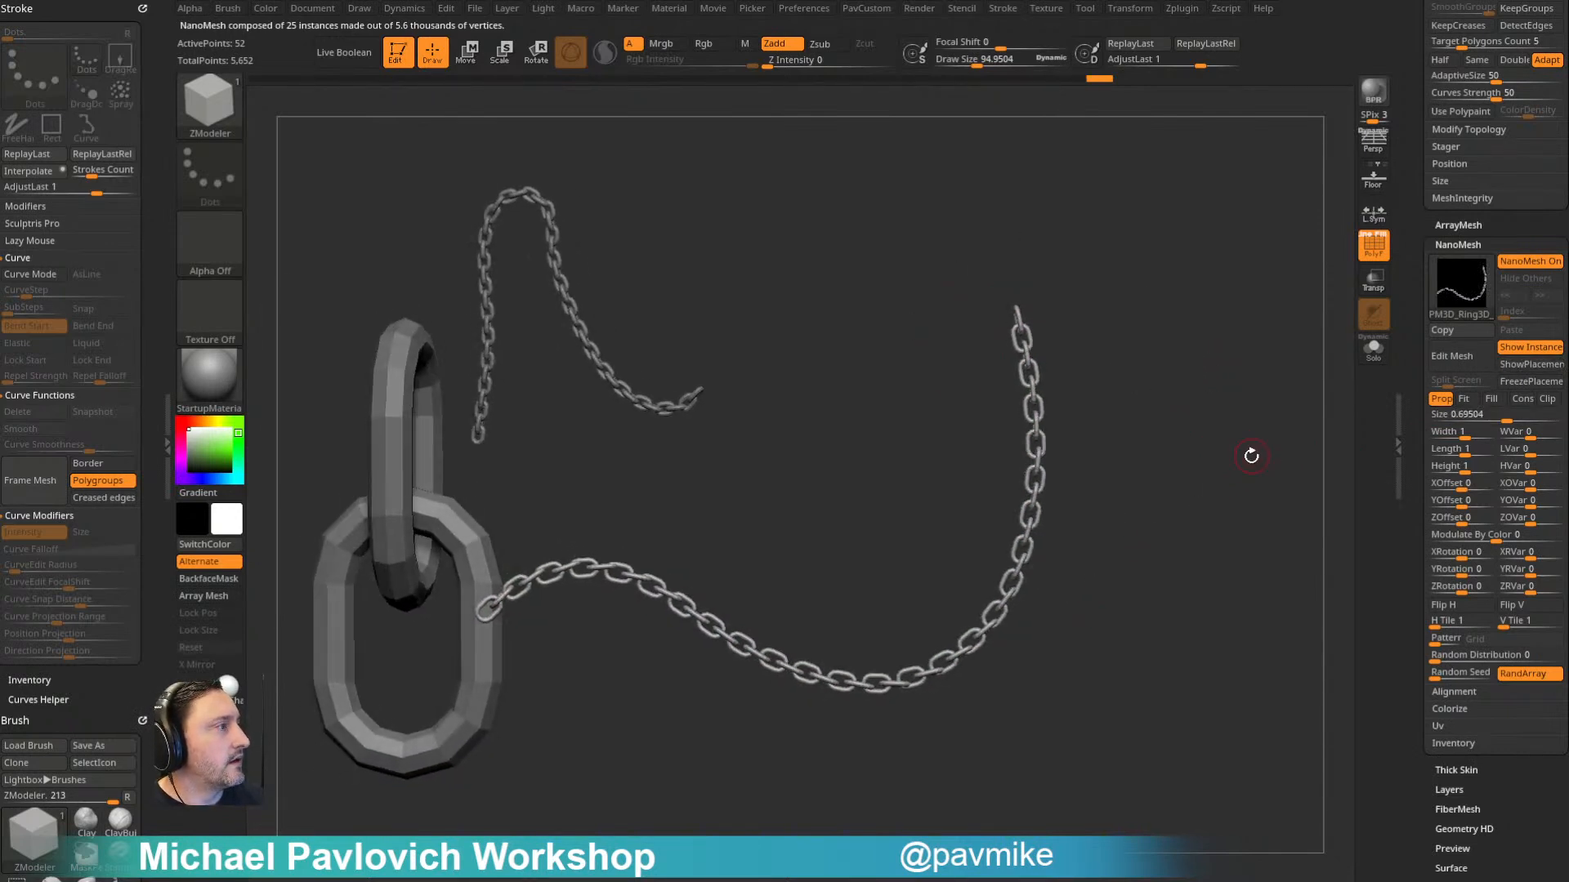
- Try the Align To Normal option on the chain's NanoMesh instances
left_click(1452, 693)
left_click(1457, 710)
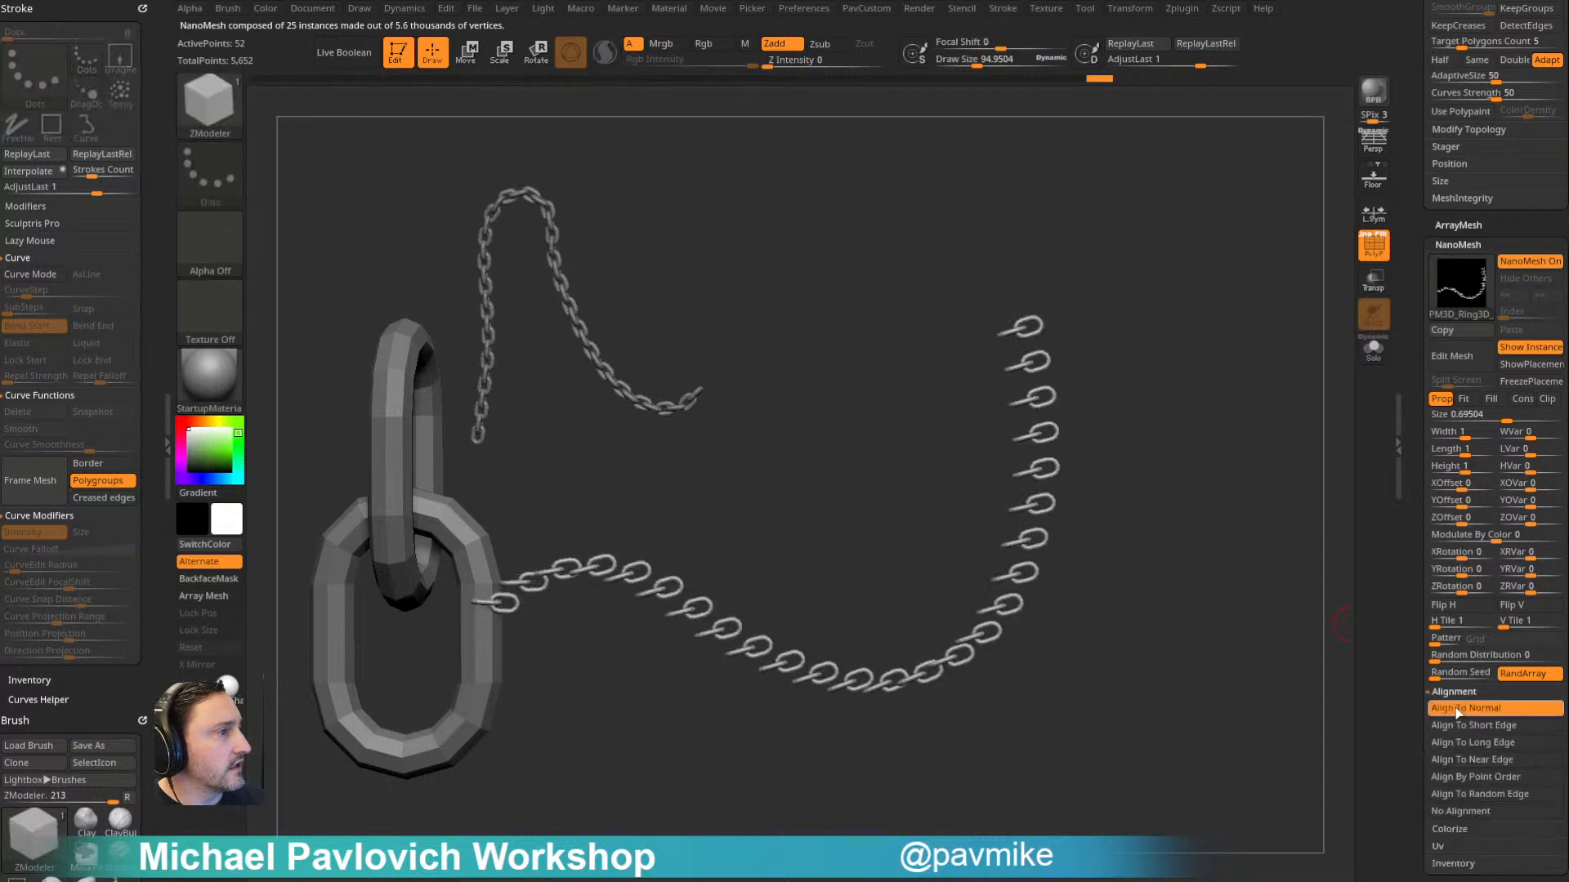
left_click(1458, 711)
key("ctrl")
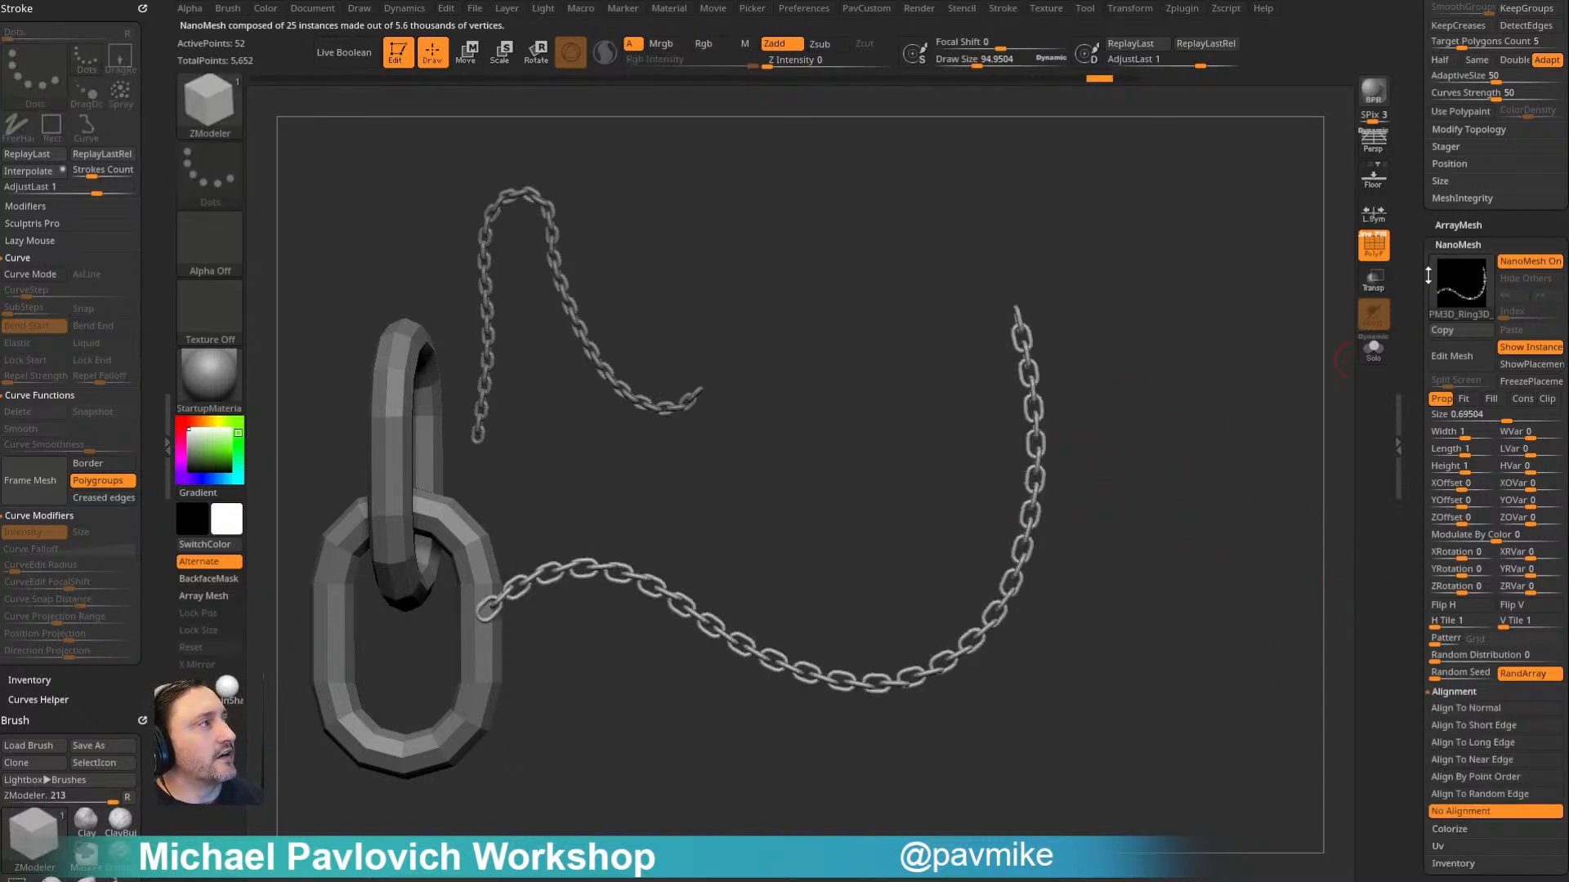
left_click(1457, 415)
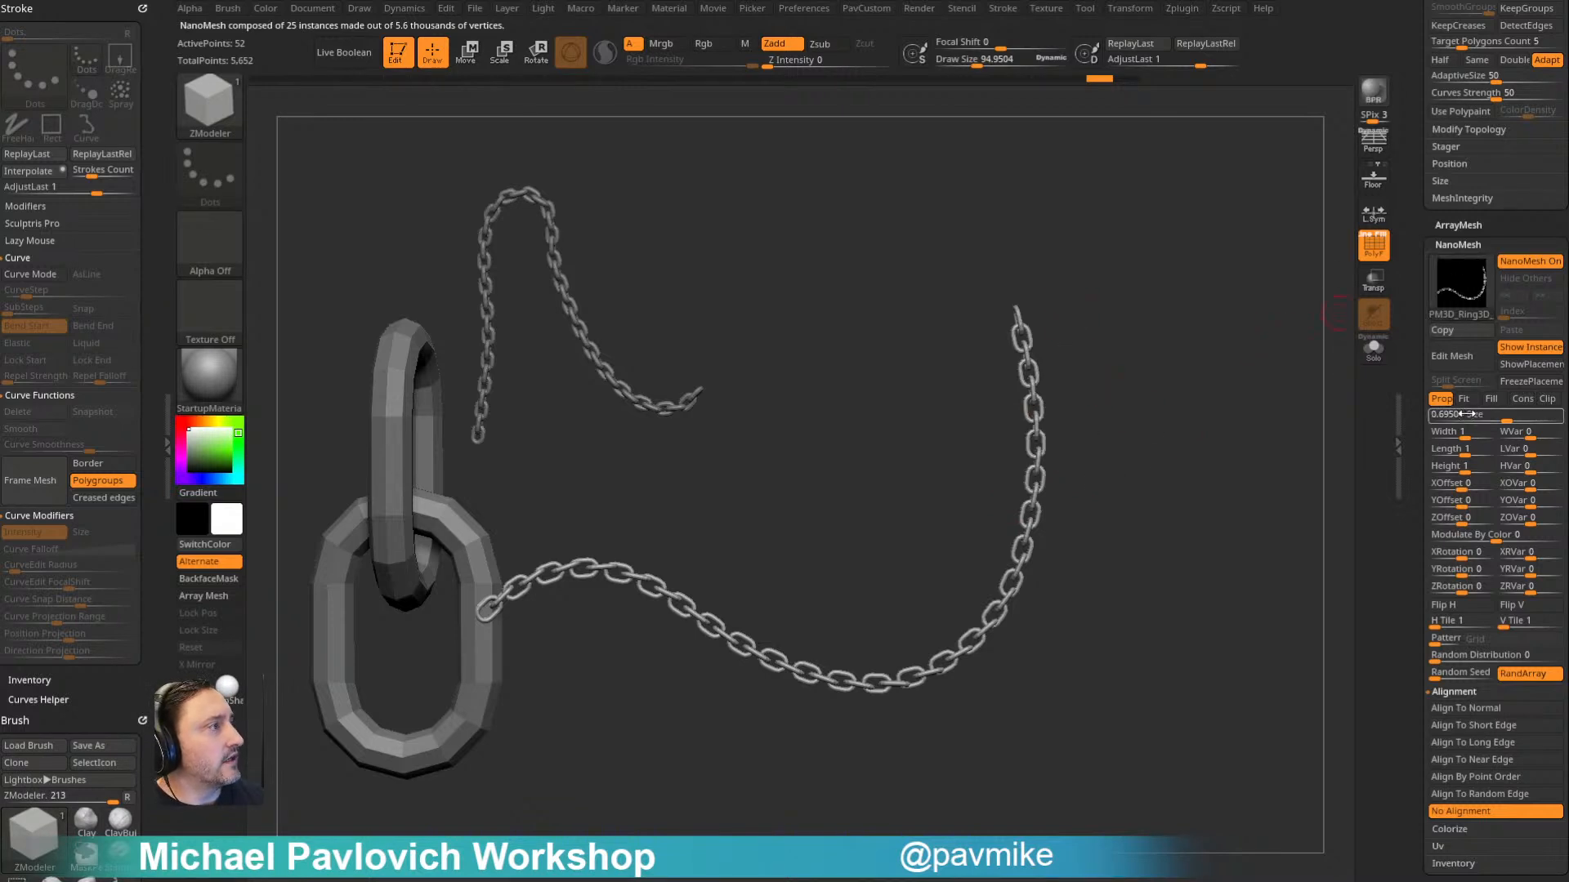
- Open the NanoMesh link mesh for editing and delete two edge loops from the outer sides of its links with ZModeler
left_click(1460, 360)
left_click_drag(1124, 448, 1012, 430)
key("space")
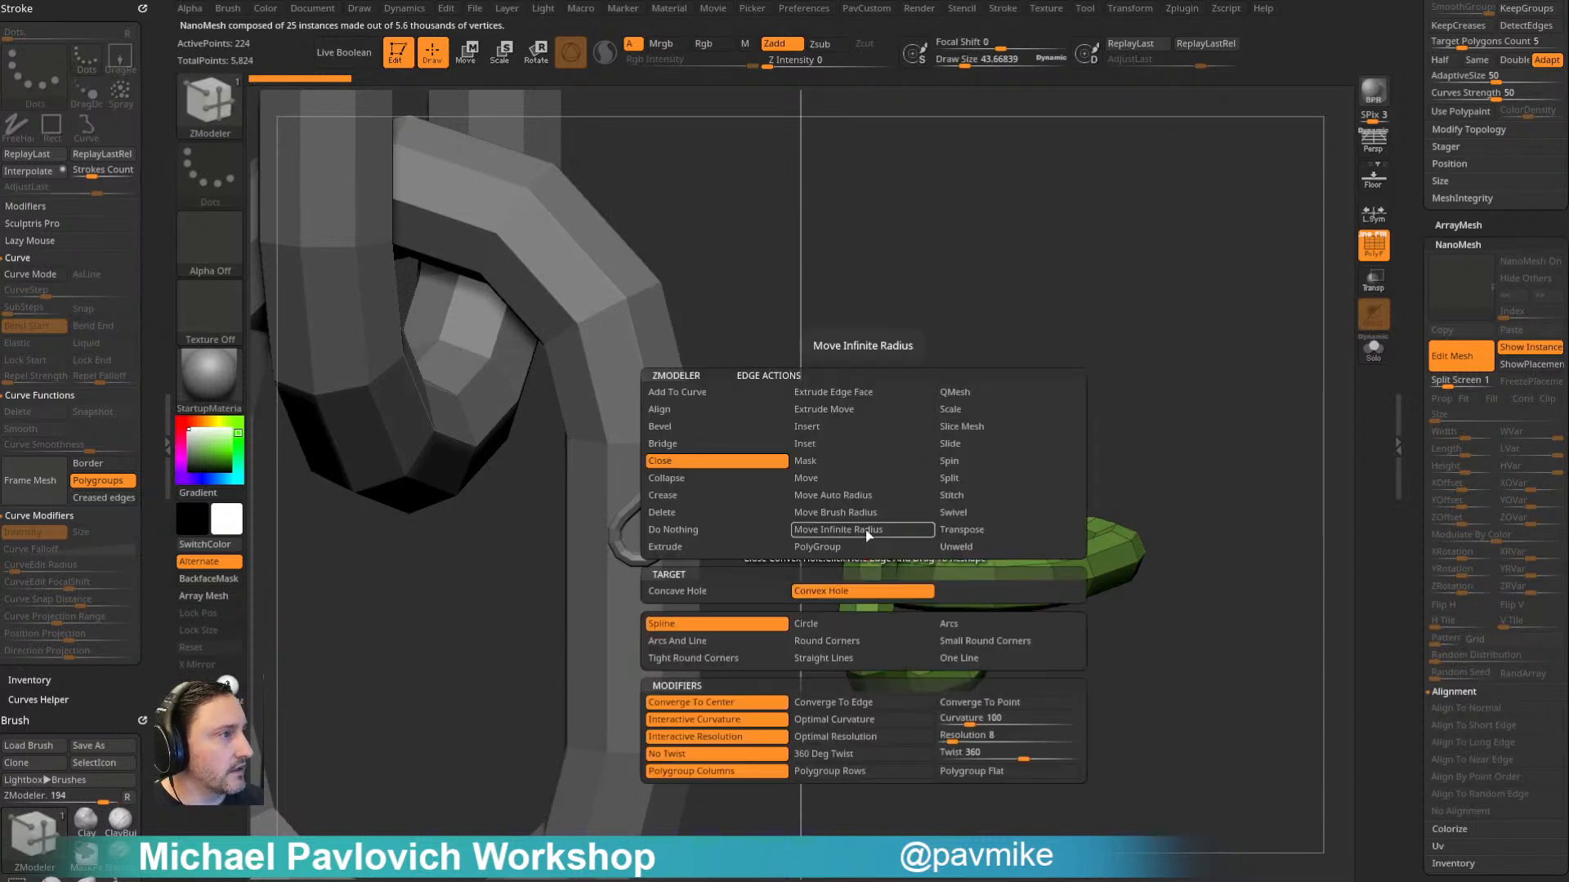
left_click(820, 428)
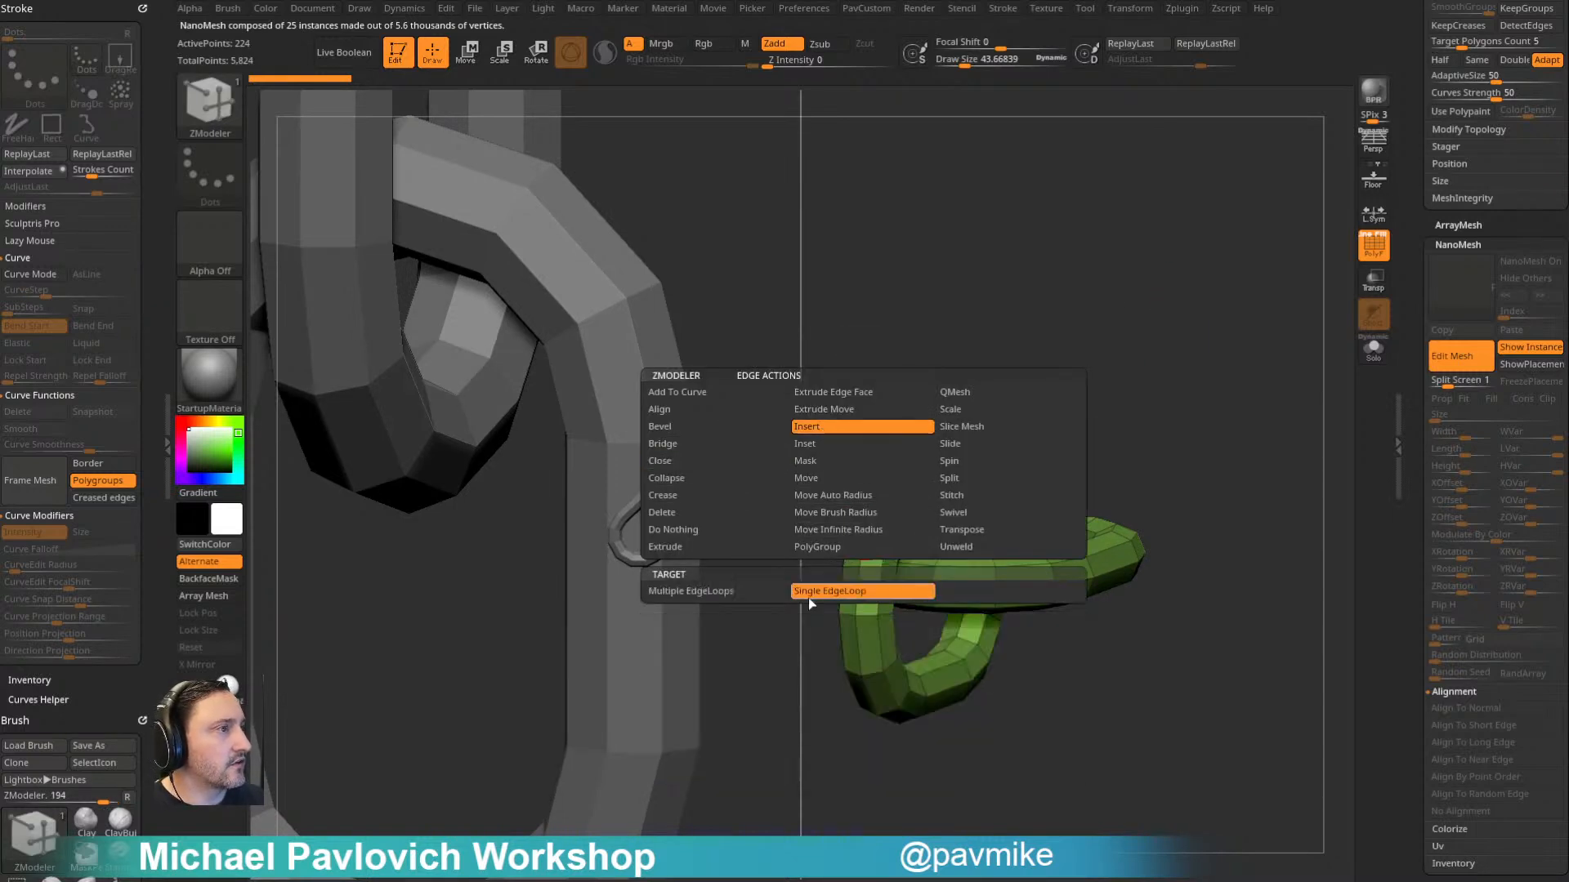
left_click(1000, 592)
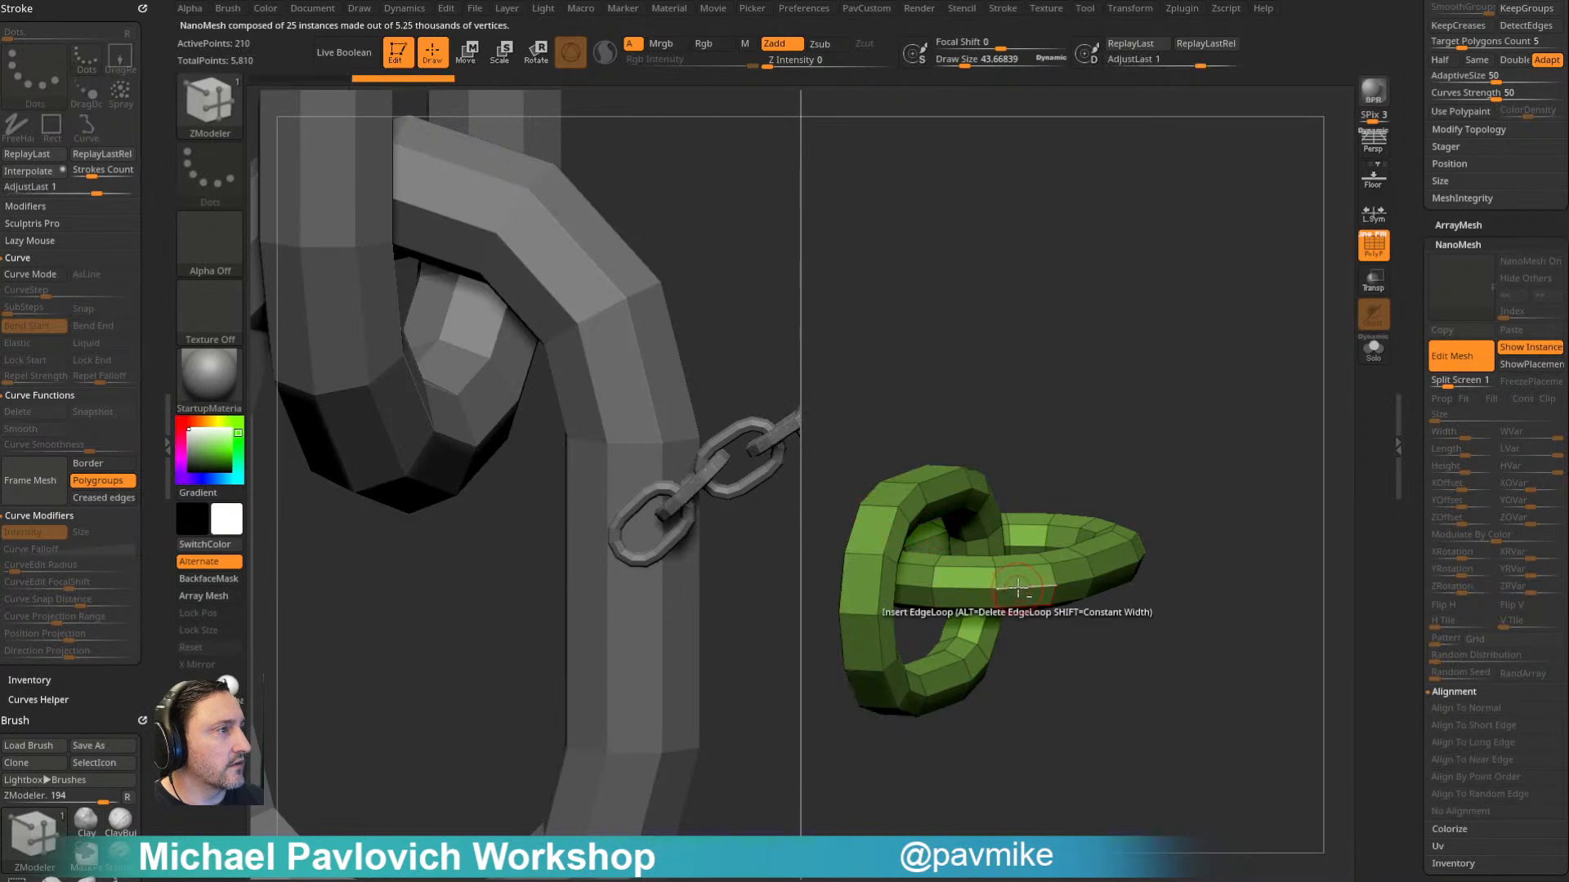
left_click(1020, 587, "alt")
left_click_drag(1192, 421, 1157, 442, "alt")
- Polygroup the outer polyloops of the NanoMesh links and inset them with the Polygroup All target
left_click_drag(1044, 445, 1086, 354)
key("space")
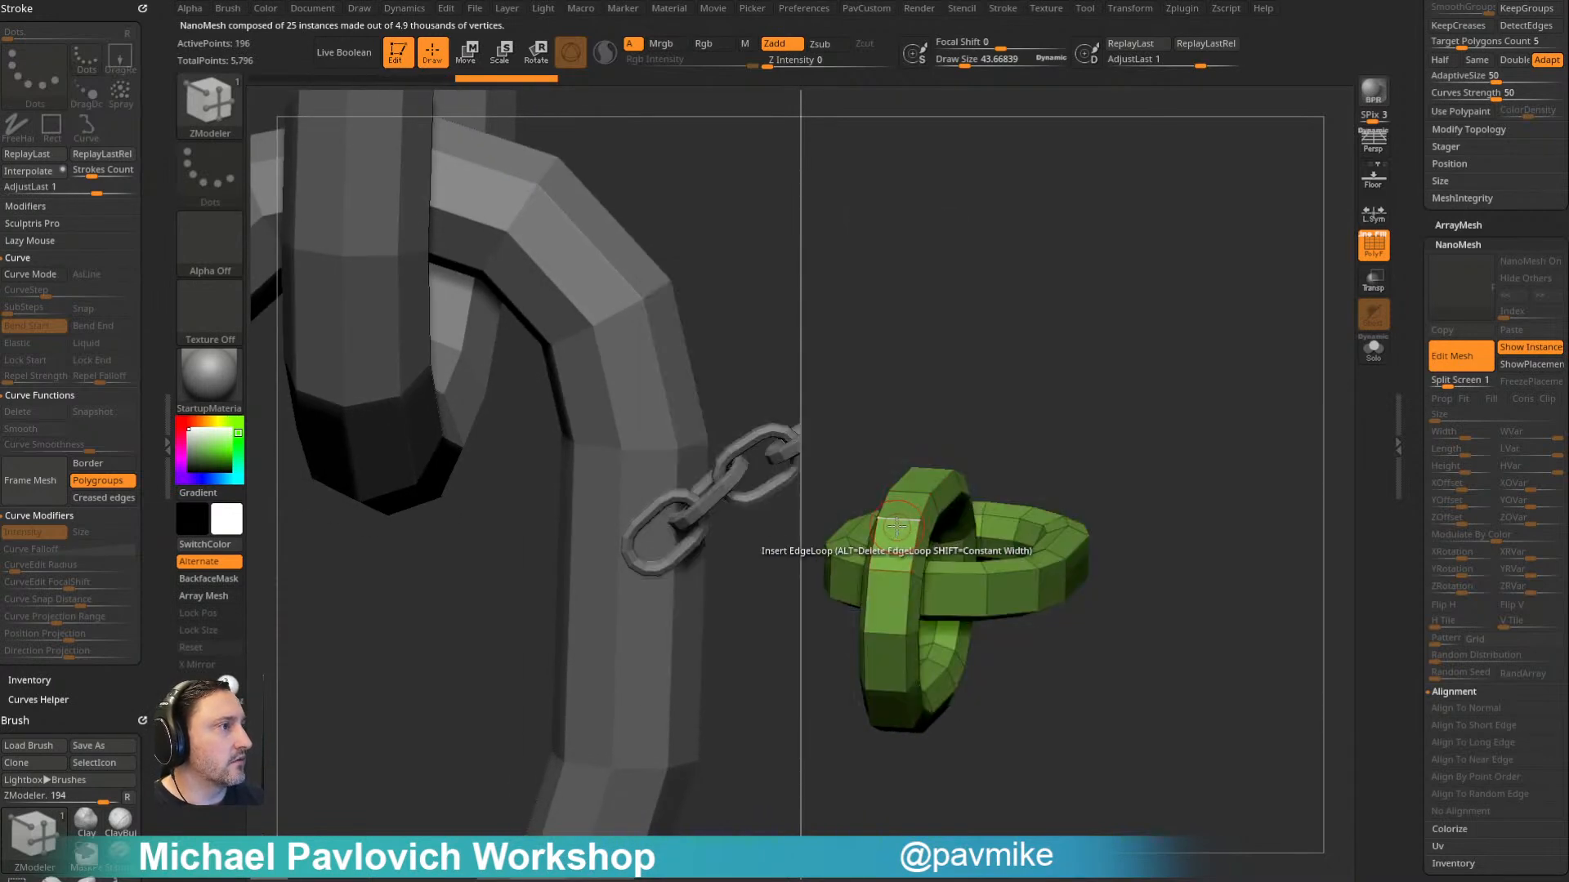
key("space")
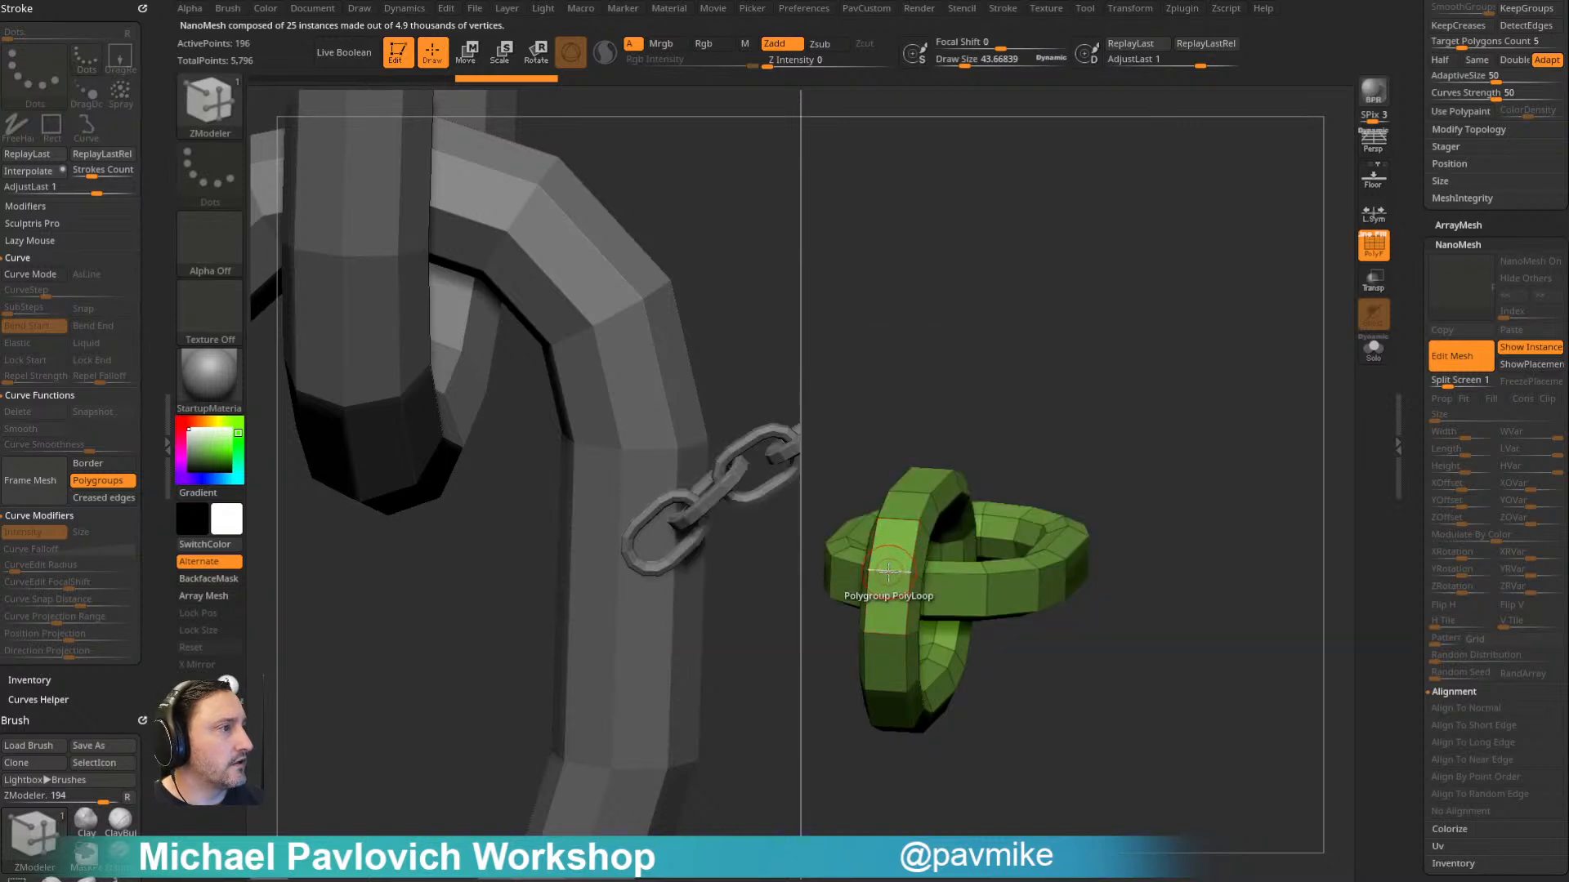
left_click(888, 570)
key("space")
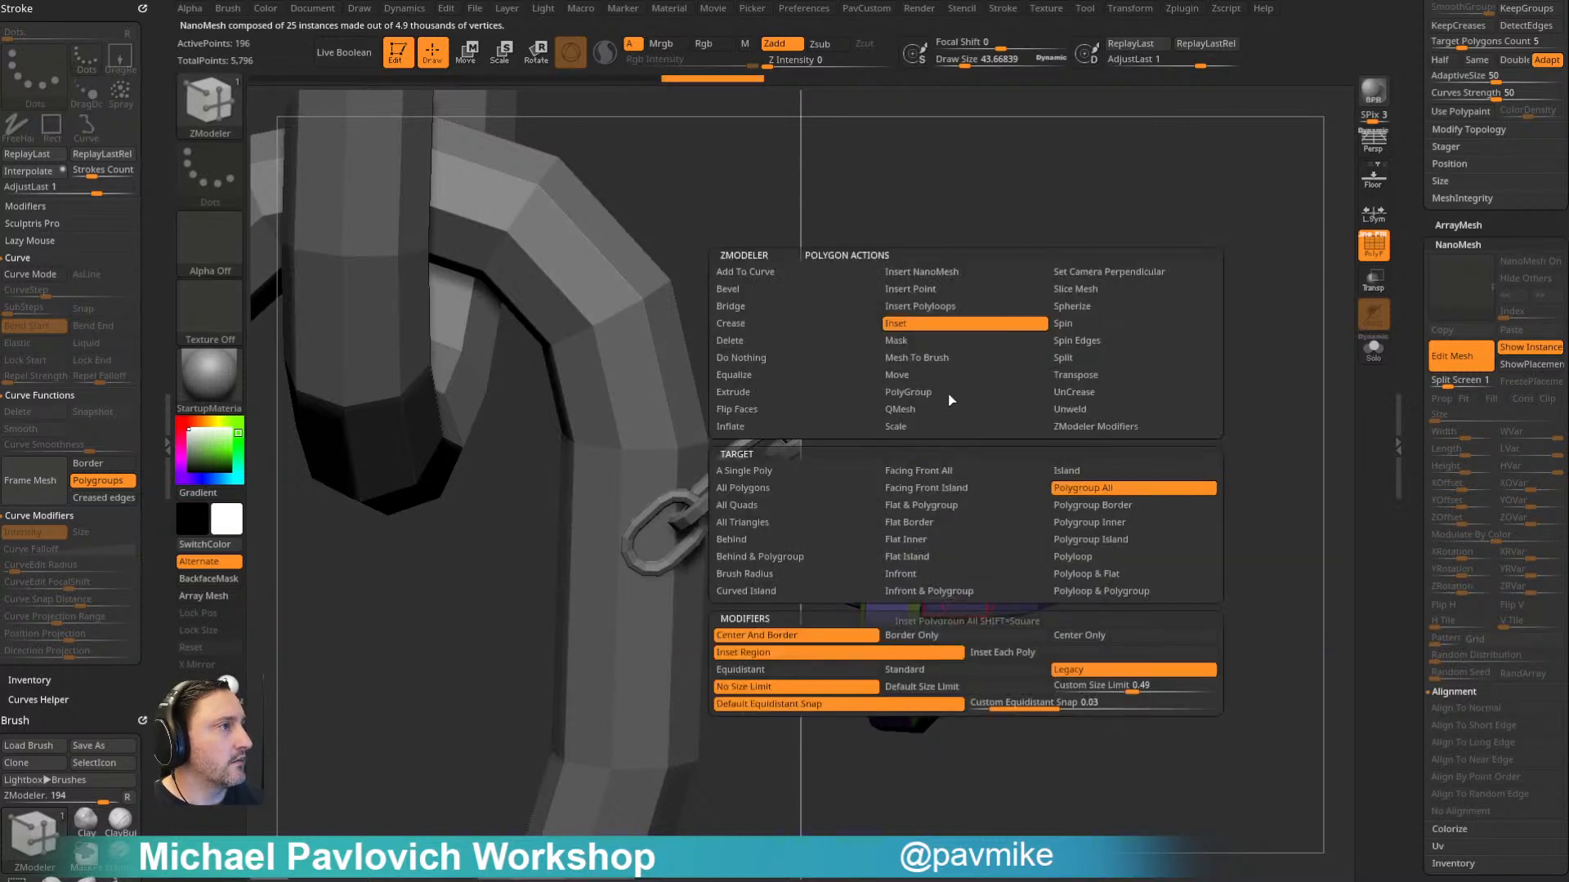
left_click_drag(1007, 607, 966, 598)
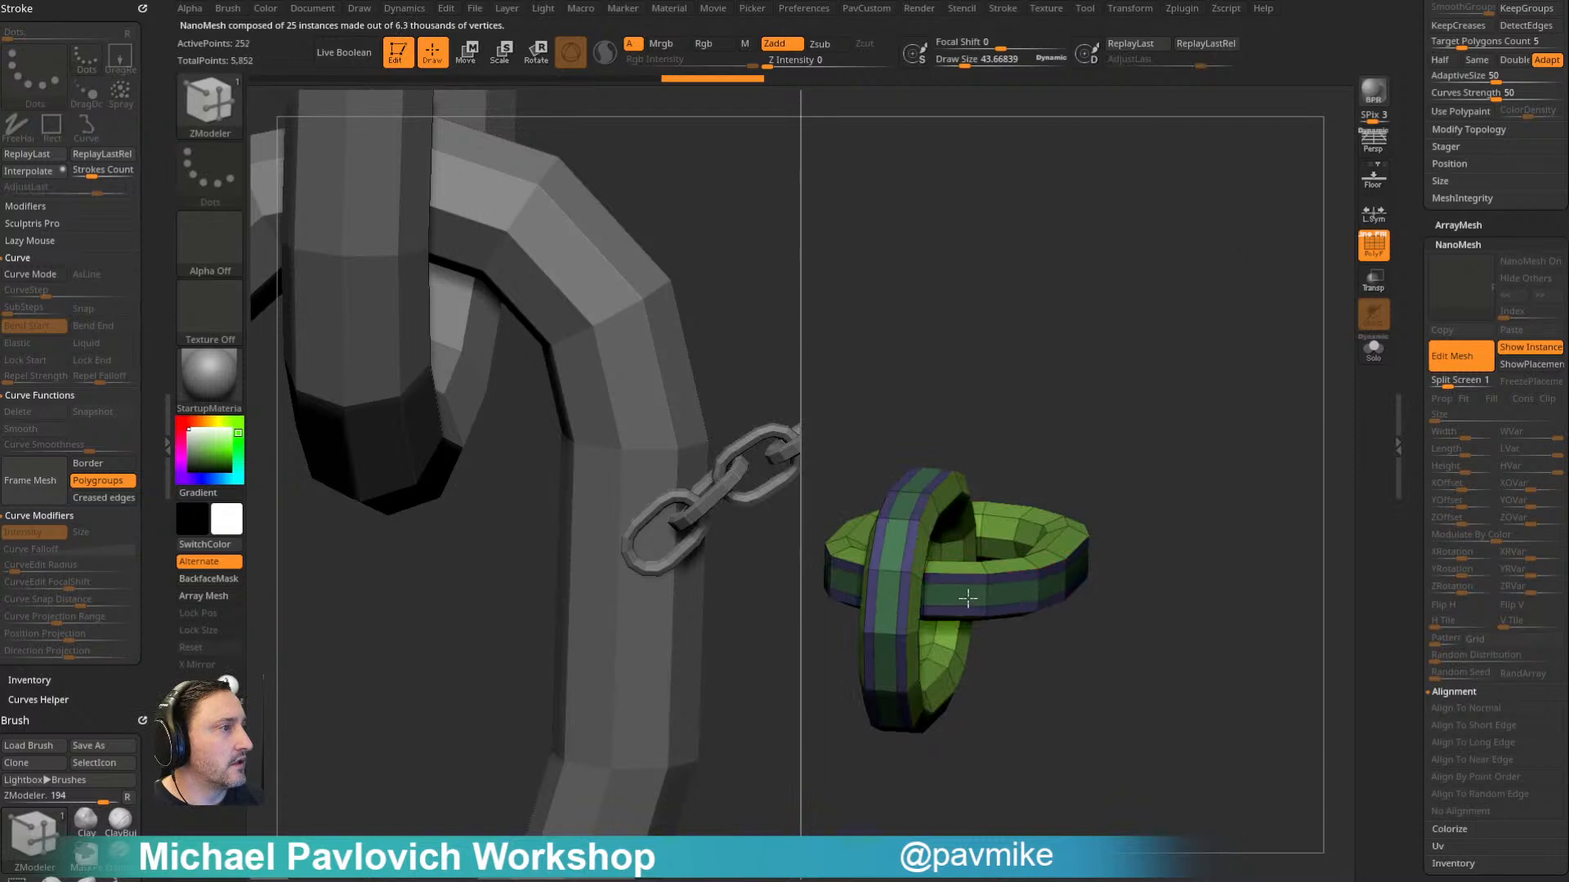
- Extrude the inset bands around the outer sides of both links with QMesh on the Polygroup All target
key("space")
left_click(913, 411)
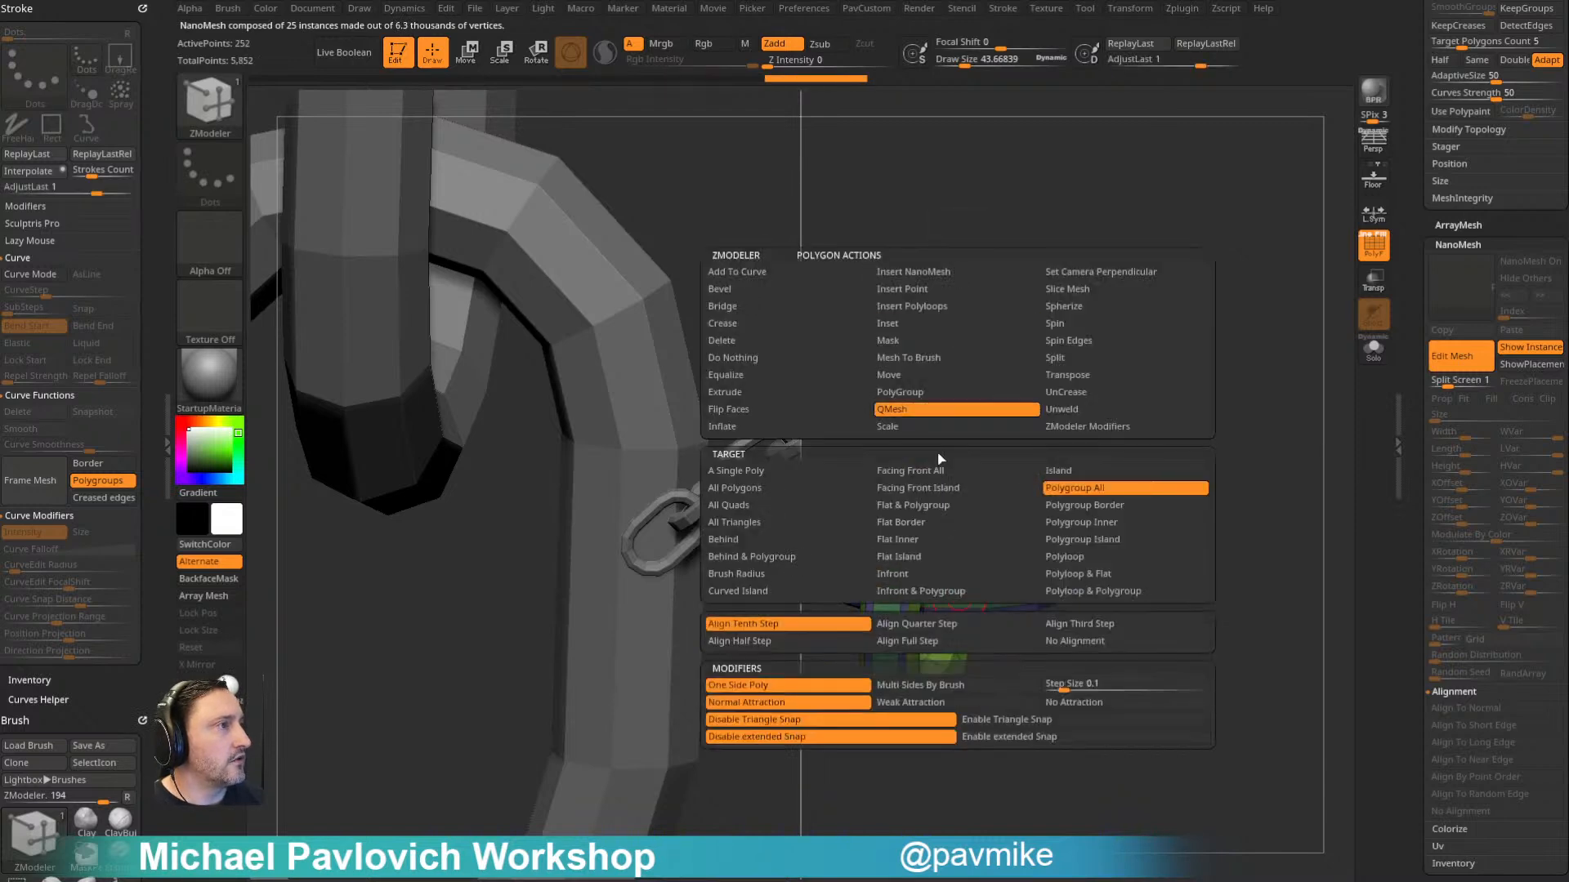
left_click(1086, 505)
mouse_move(959, 589)
left_mouse_down()
mouse_move(933, 550)
mouse_move(1036, 634)
mouse_move(964, 567)
left_mouse_up()
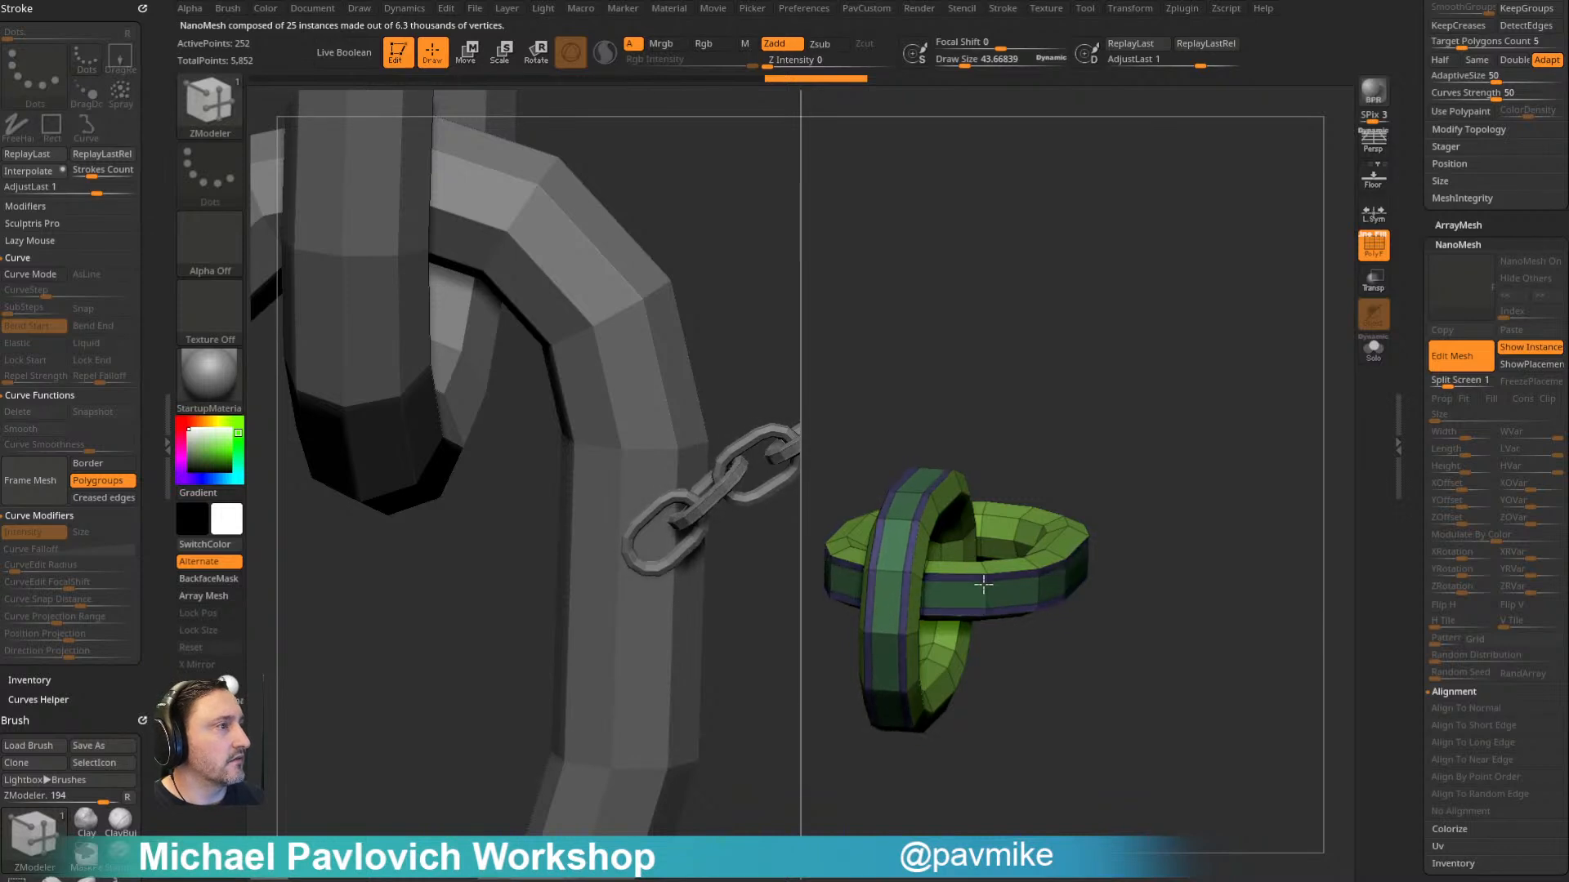
key("space")
left_click(958, 323)
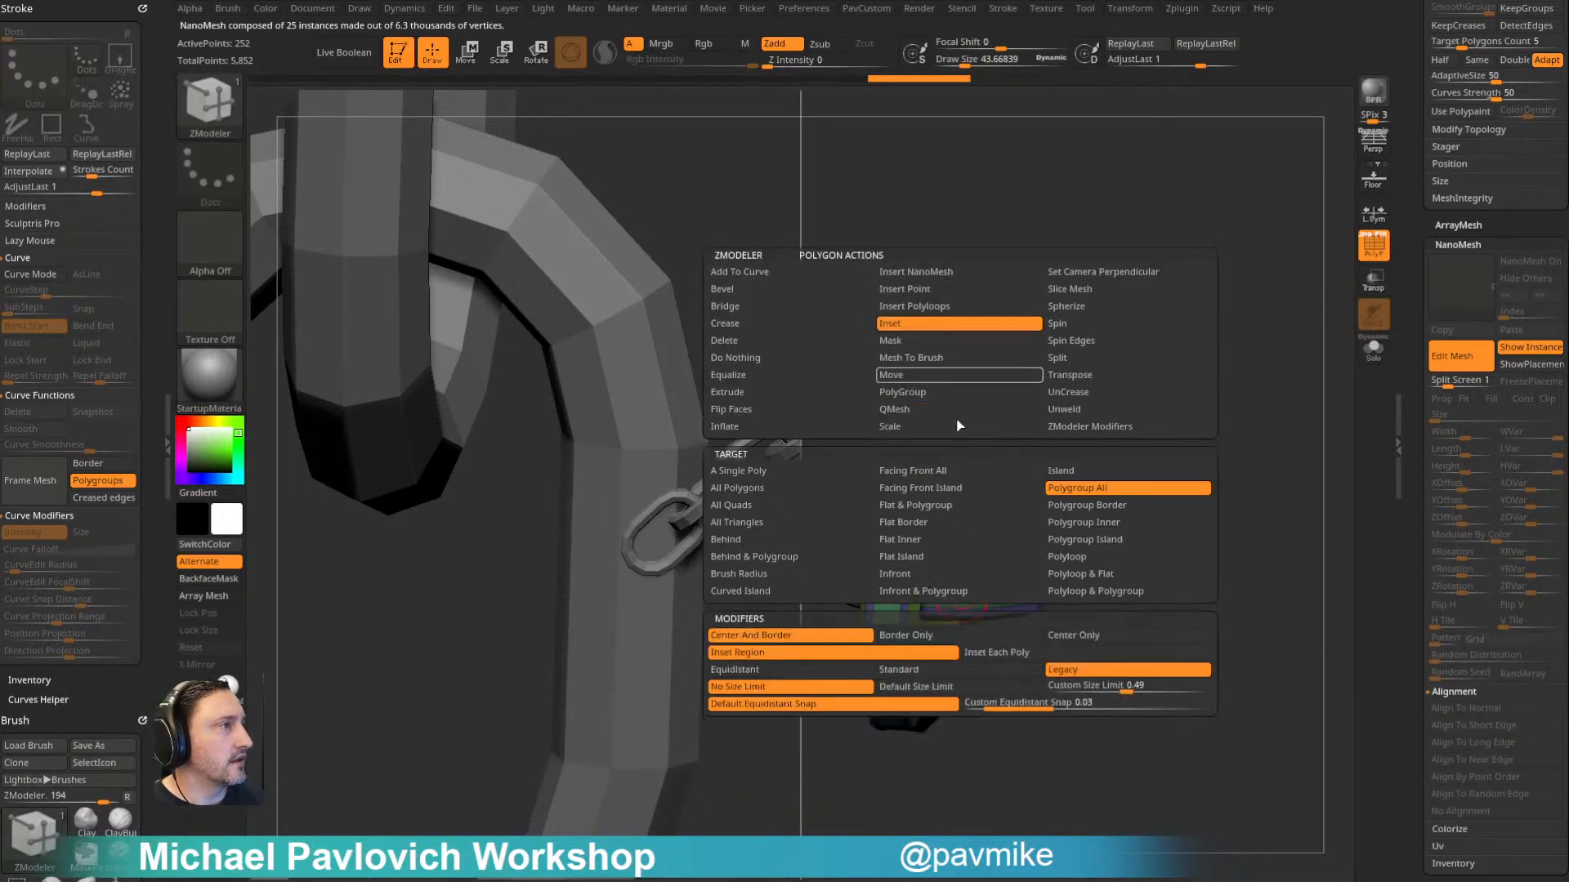
left_click(956, 597)
key("space")
left_click(929, 409)
left_click_drag(965, 594, 1003, 618)
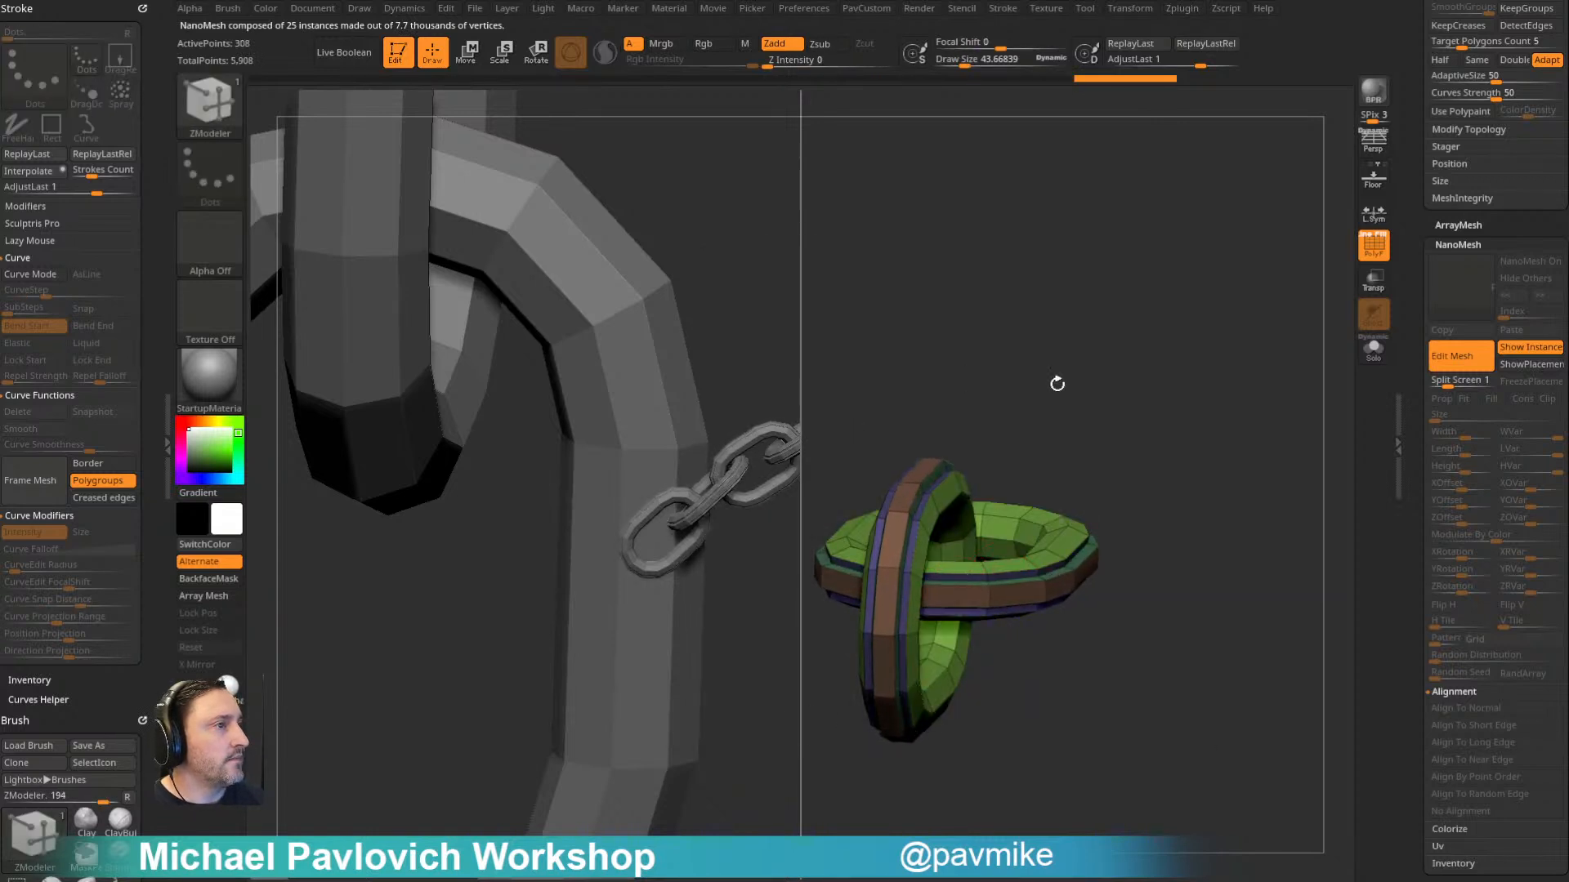
- Undo the link edits back to the original geometry, before the outer edge loops were deleted
left_click_drag(1177, 414, 1198, 478)
key("ctrl")
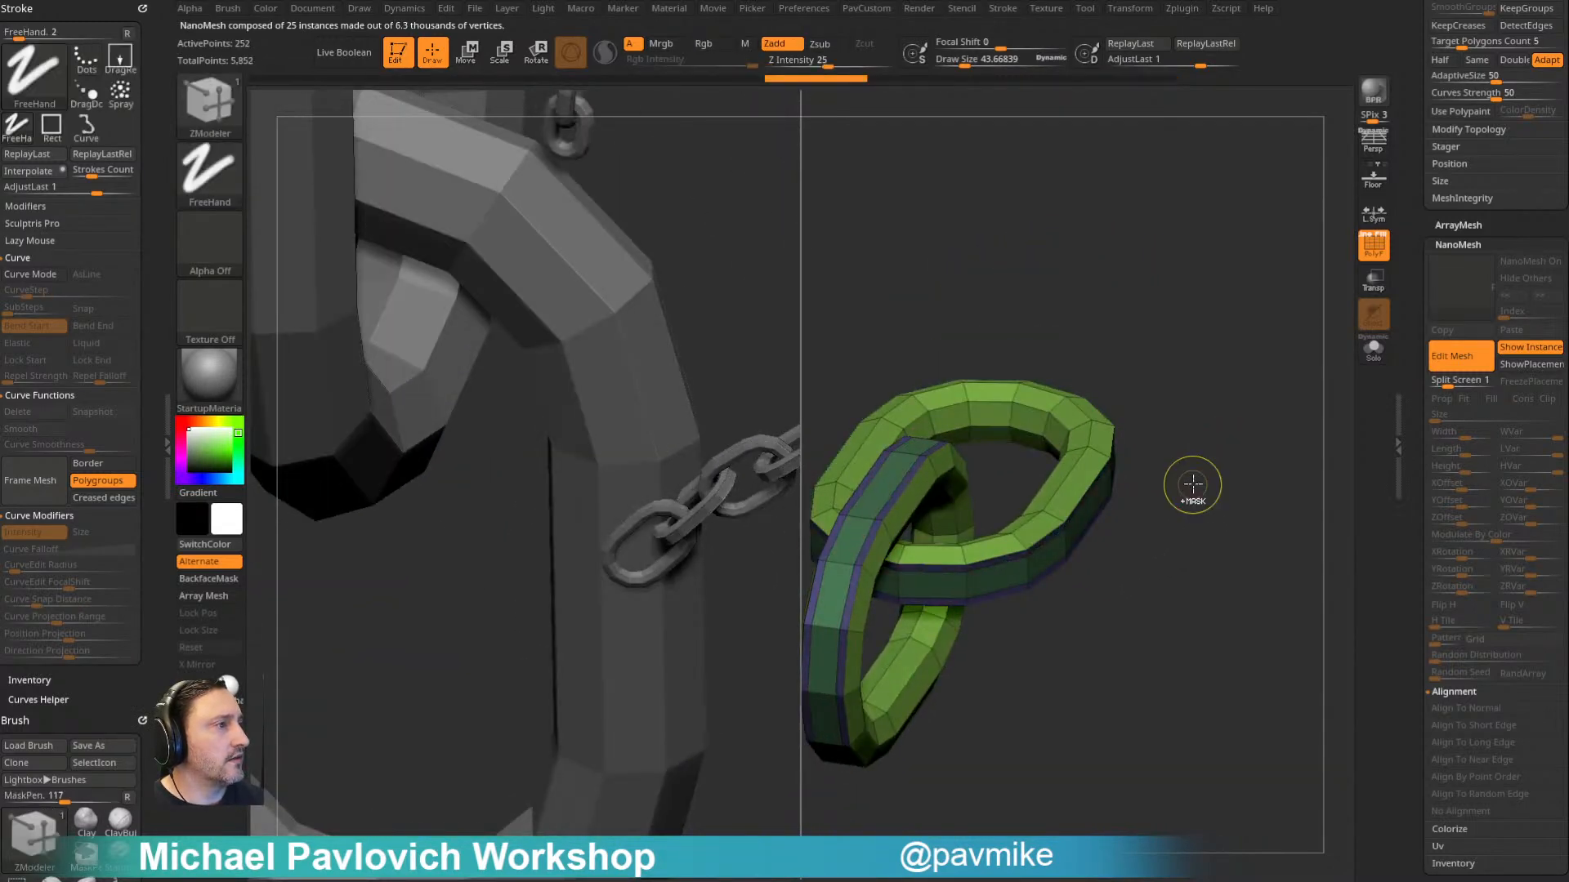
mouse_move(1170, 560)
left_mouse_down()
mouse_move(1243, 553)
mouse_move(1194, 563)
mouse_move(943, 504)
left_mouse_up()
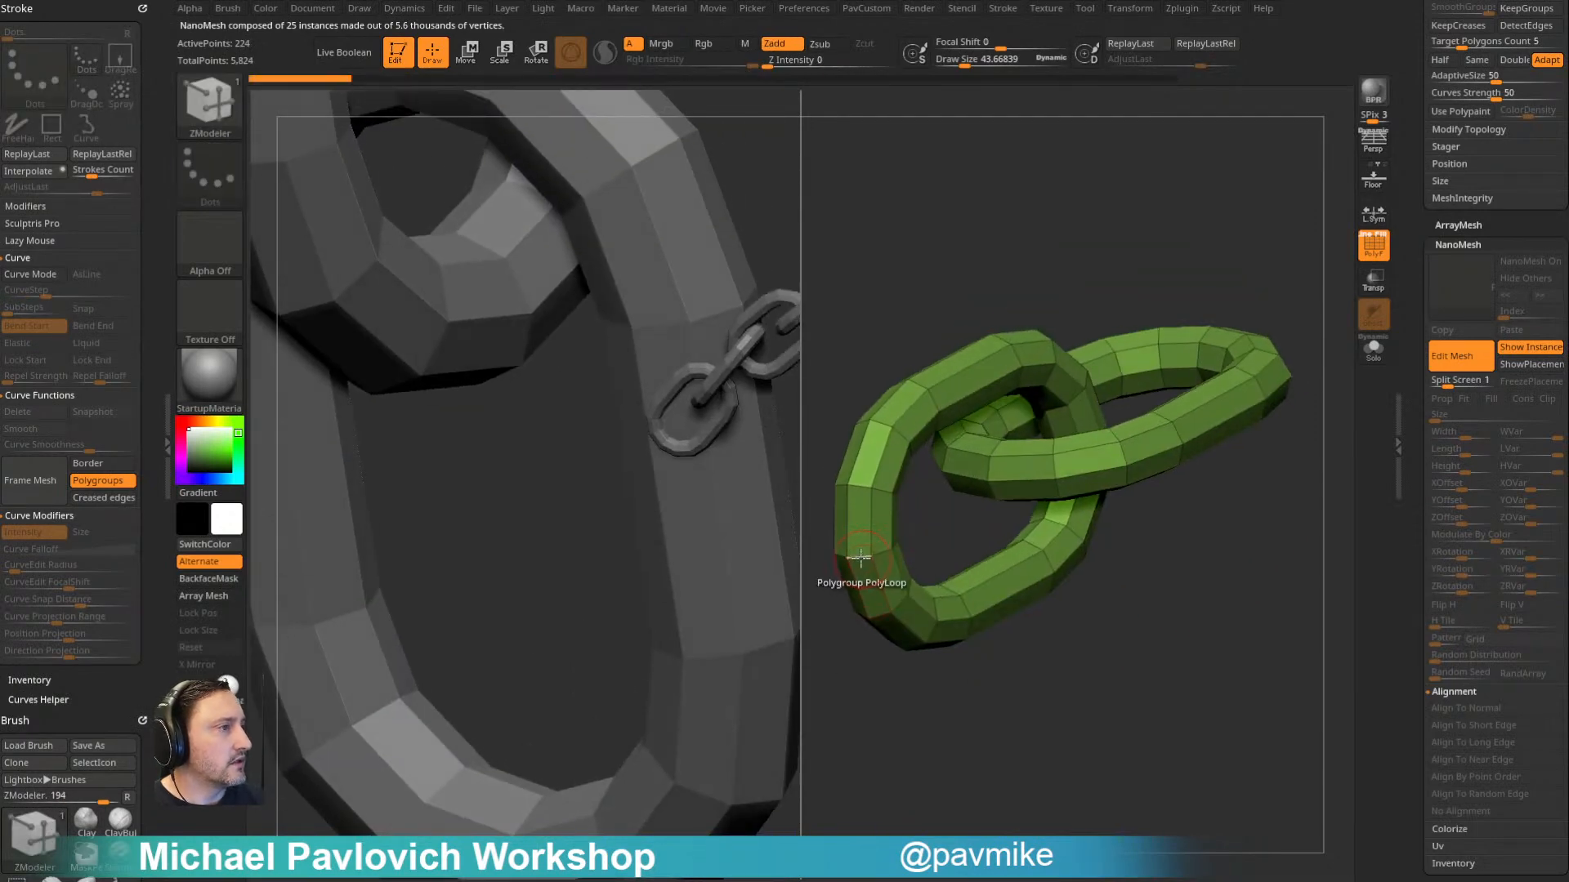
- Bevel one crosswise edge loop on a link with ZModeler and delete the resulting polyloop to cut a gap
key("space")
left_click(690, 429)
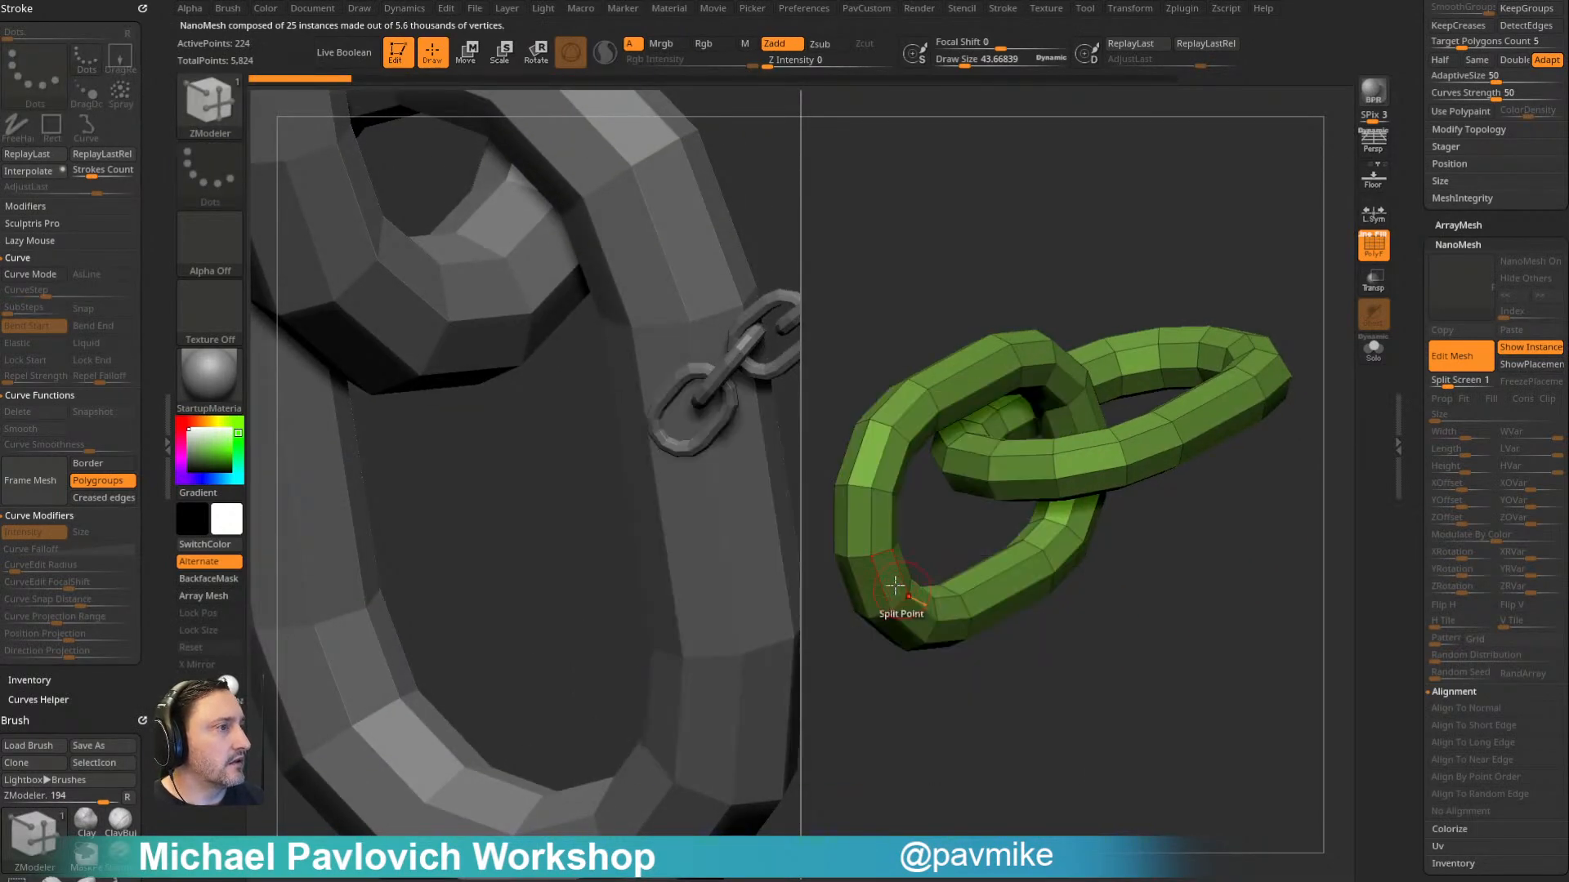
left_click_drag(862, 552, 868, 557)
left_click(856, 488, "ctrl+shift")
key("3")
left_click(1221, 398)
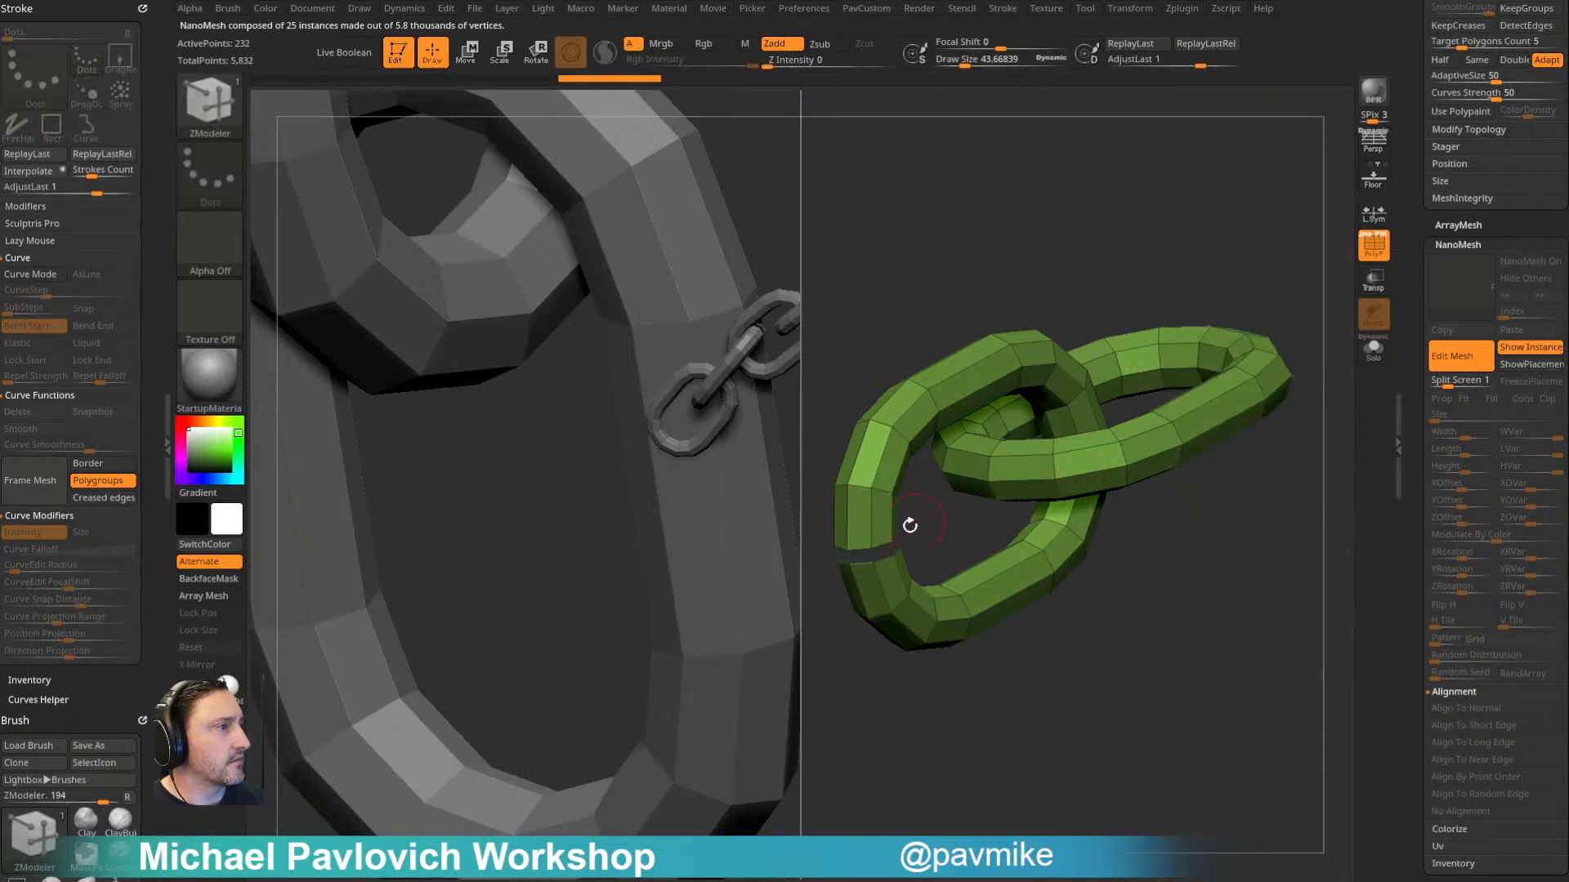
- Cap both open ends of the cut link with ZModeler's Close action on the Convex Hole target
key("space")
left_click(704, 463)
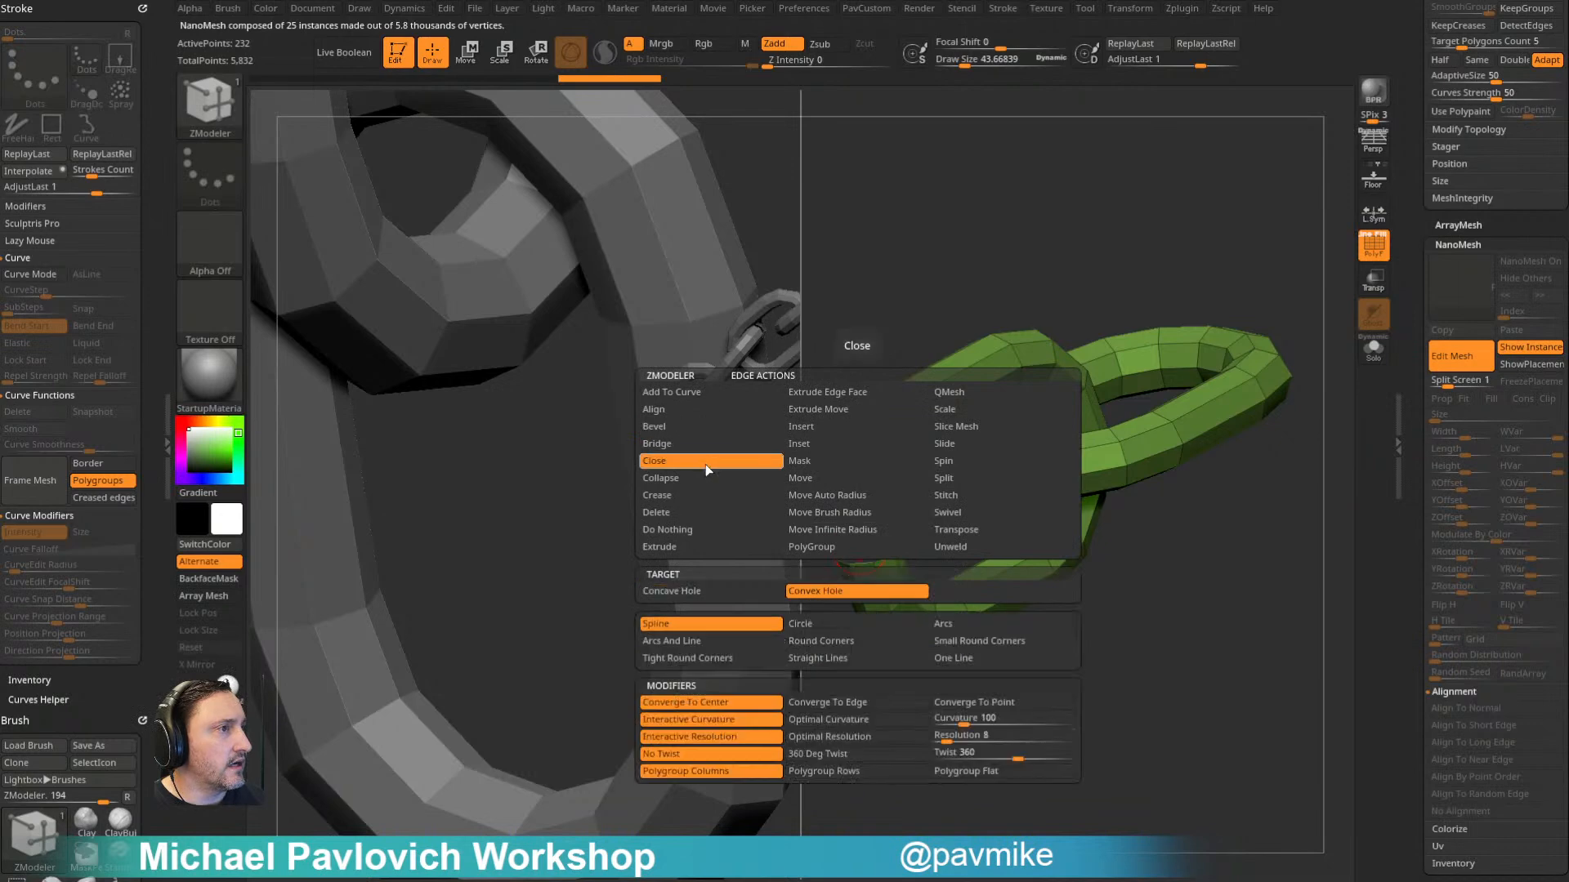
left_click(882, 593)
left_click(868, 554)
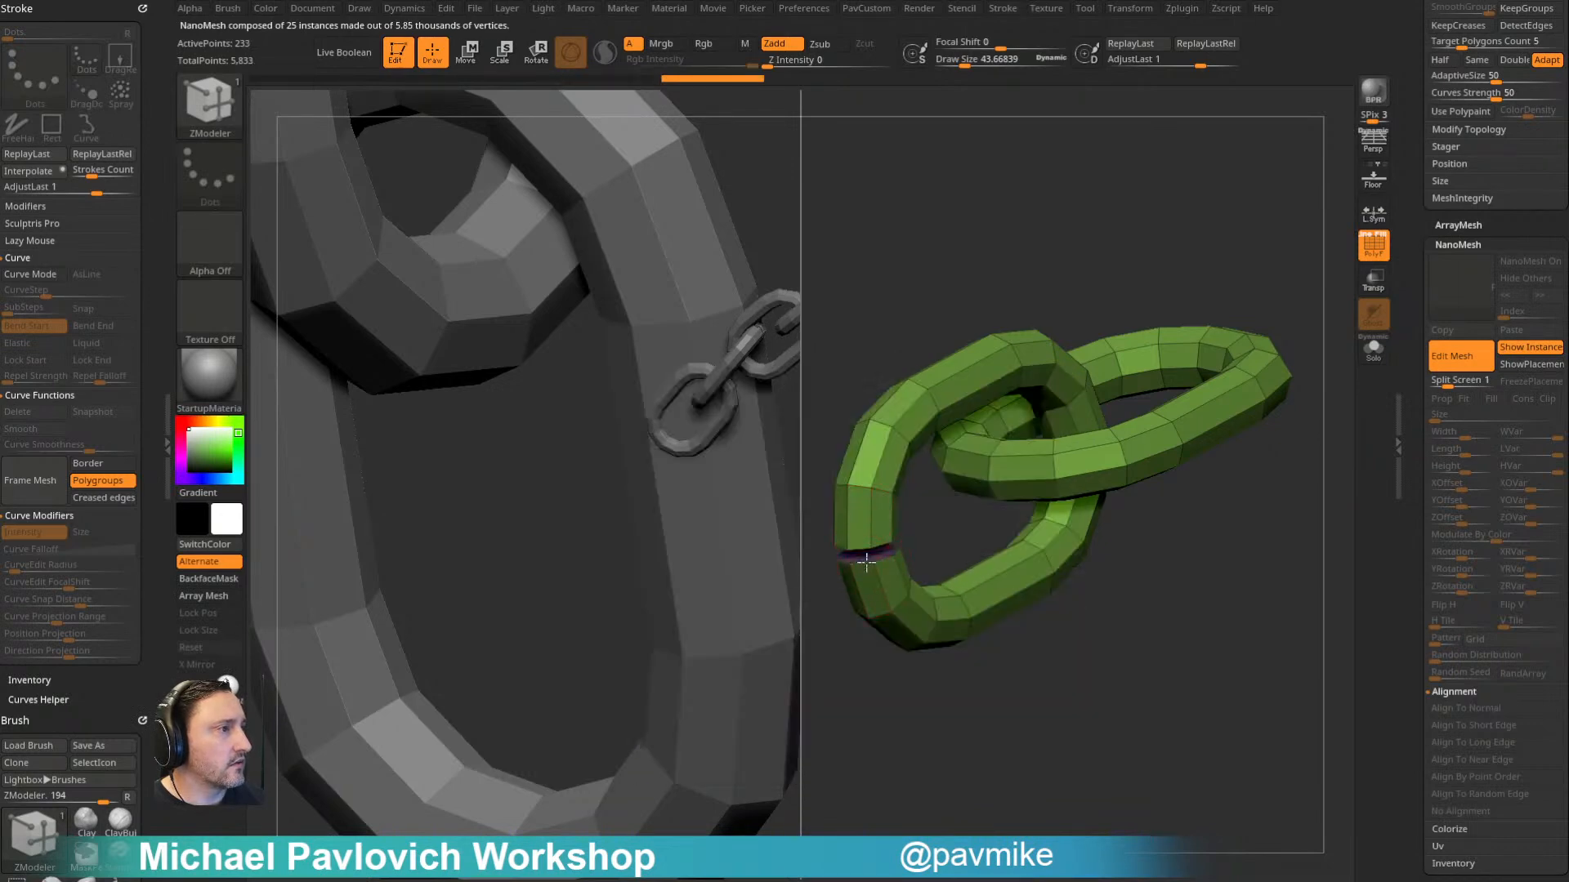
- Assign each link its own polygroup with Auto Groups
left_click_drag(1184, 640, 1005, 396)
key("space")
left_click(1103, 537)
key("space")
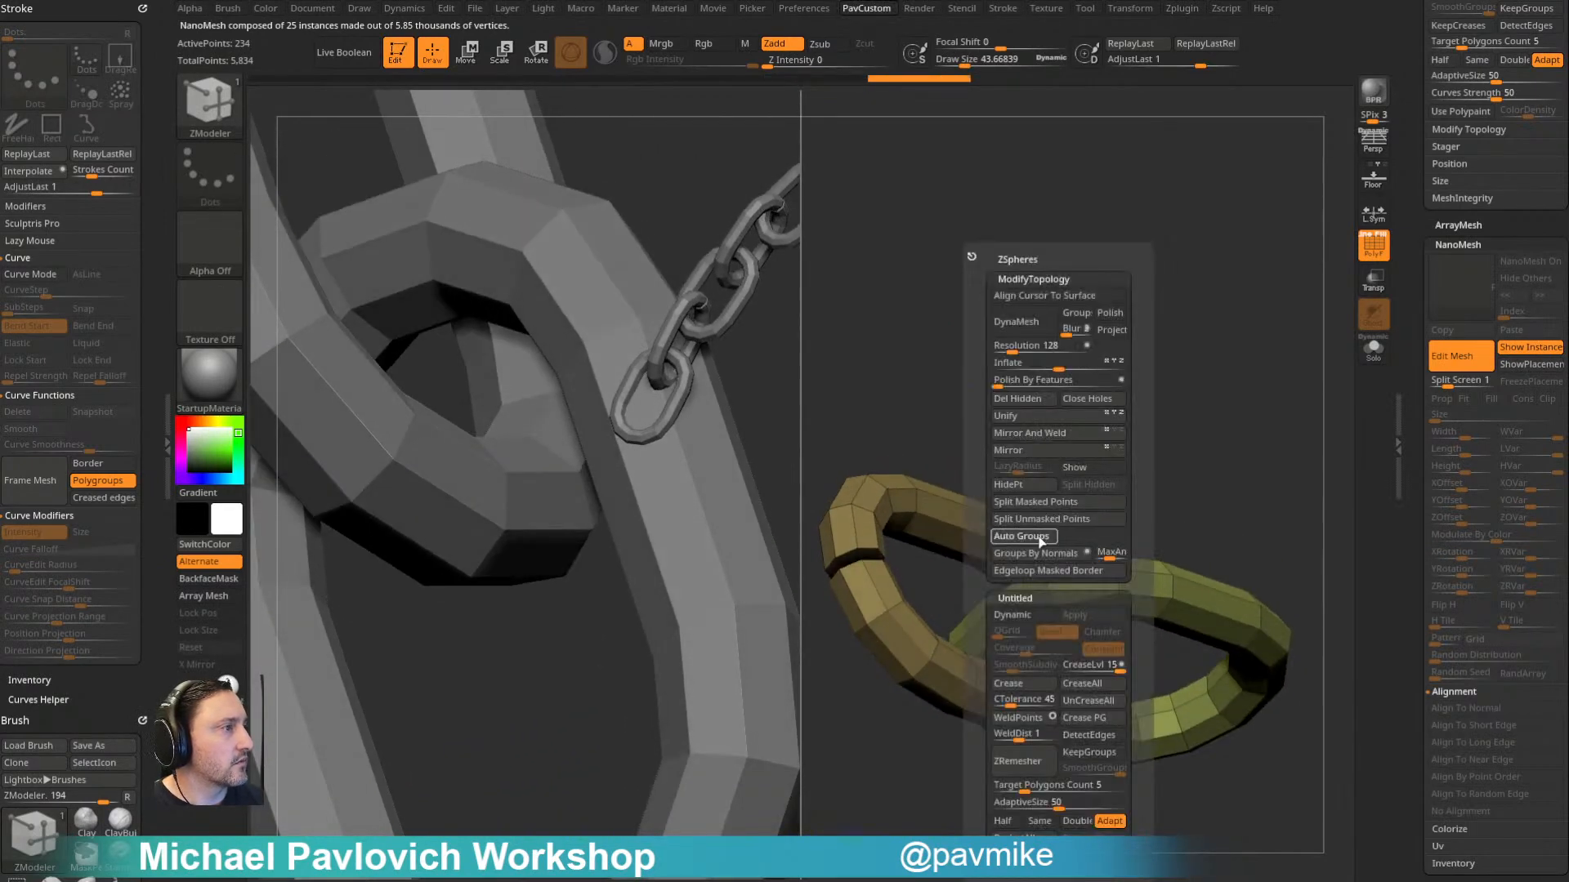
left_click(1042, 529)
key("space")
left_click(1033, 555)
- Nudge the cut link's geometry beside the gap using the Move brush at an adjusted draw size
left_click_drag(1095, 392, 1113, 393)
key("s")
left_click_drag(909, 532, 939, 531)
key("b")
key("m")
key("v")
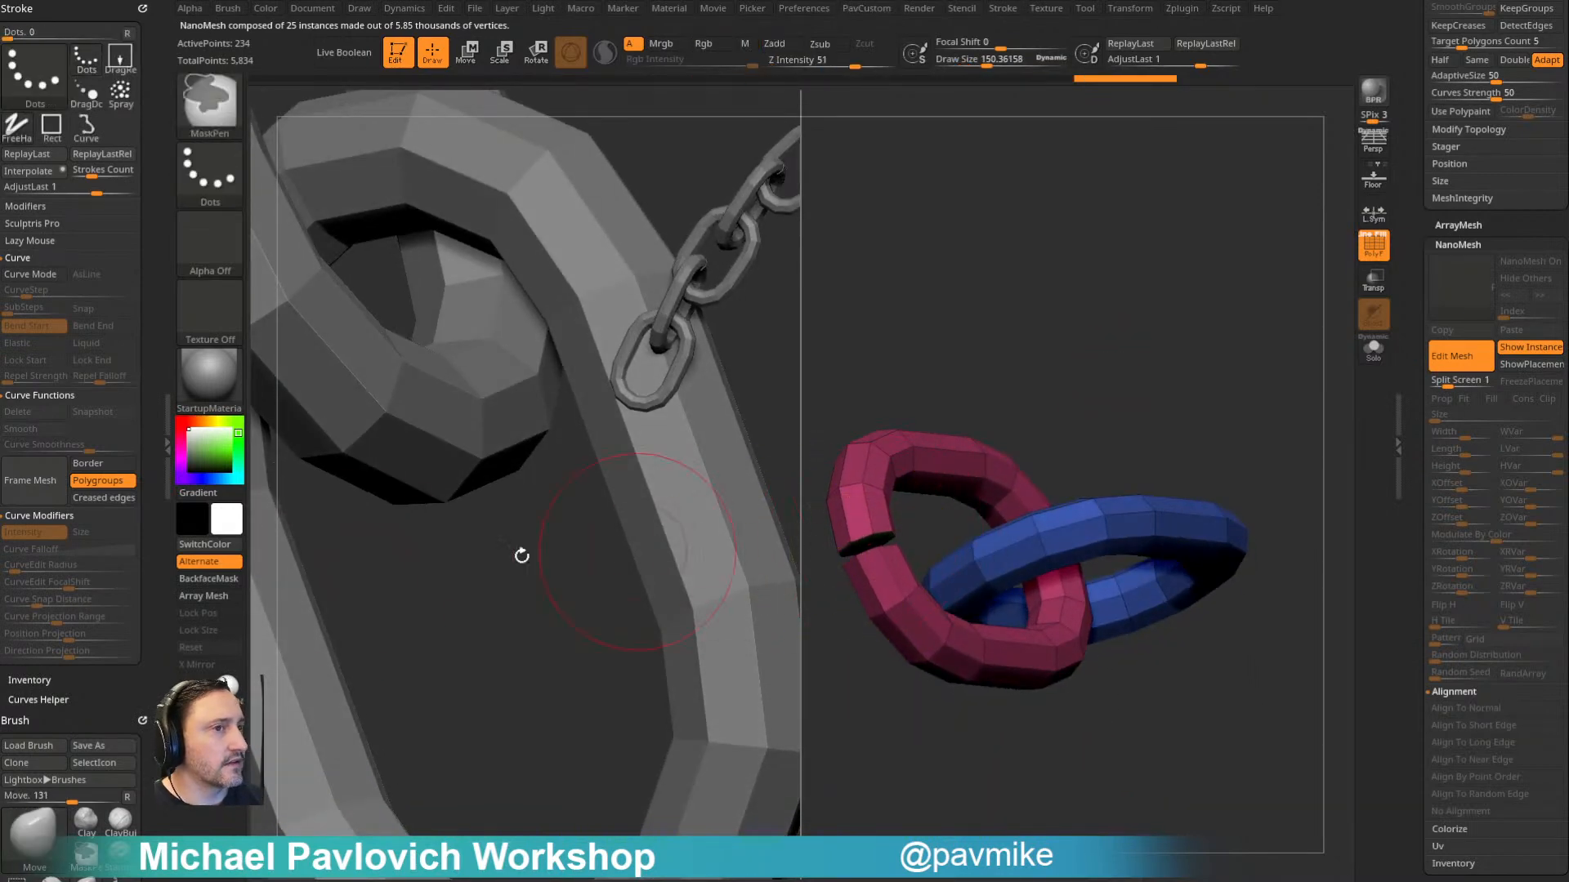
mouse_move(105, 698)
left_mouse_down()
mouse_move(97, 462)
mouse_move(50, 327)
left_mouse_up()
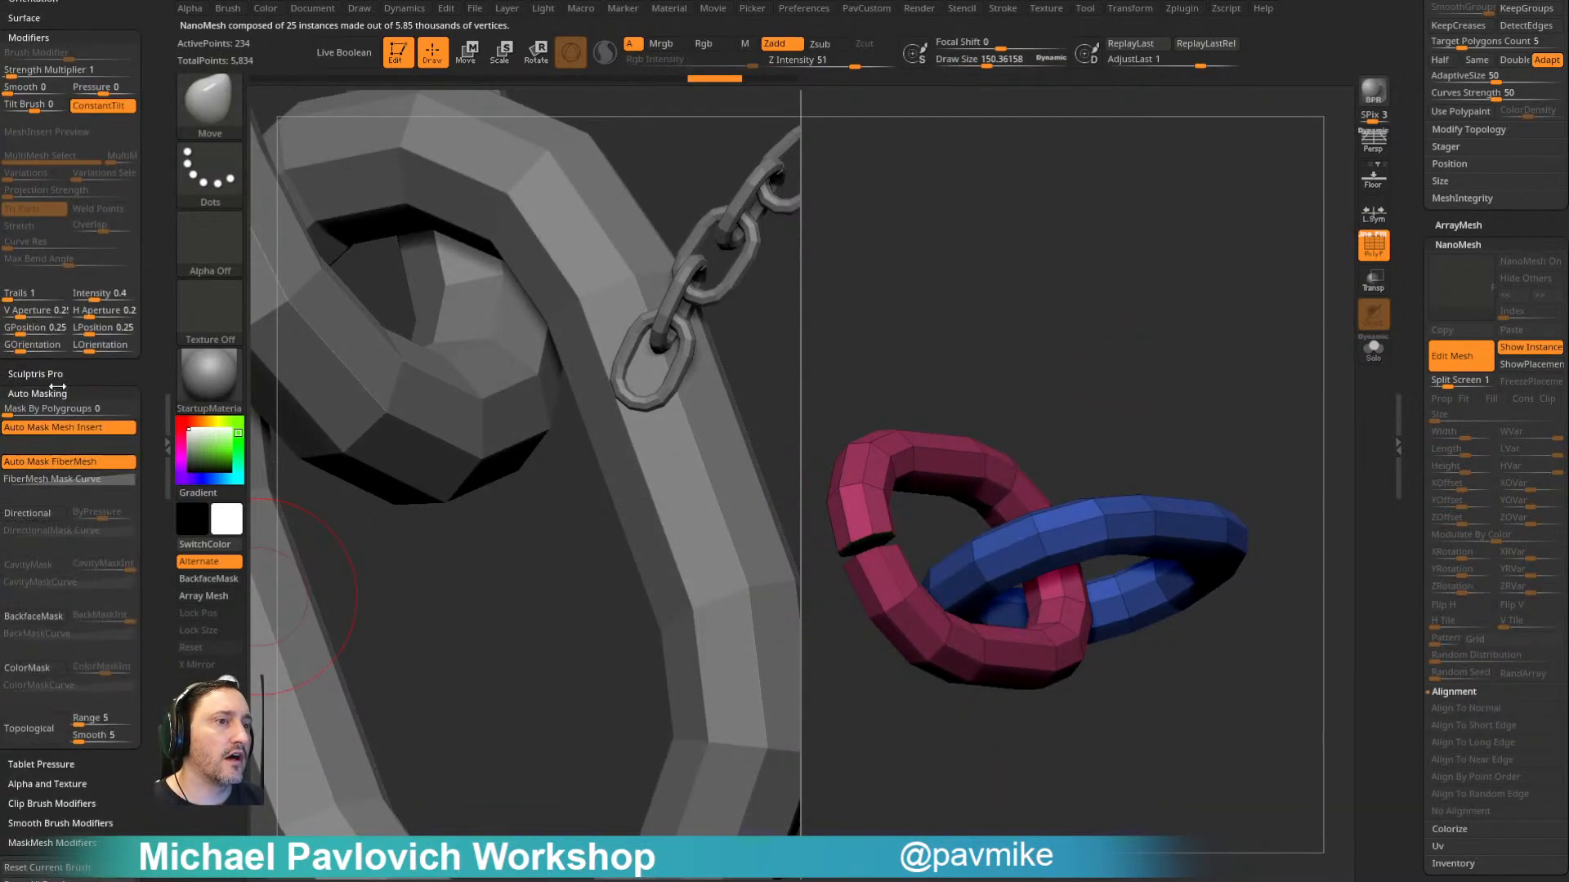
left_click_drag(870, 543, 877, 562)
mouse_move(1016, 314)
left_mouse_down("alt")
mouse_move(1064, 284)
mouse_move(1001, 300)
left_mouse_up("alt")
- Bevel the edges around both capped ends of the cut link with ZModeler
key("b")
key("z")
key("m")
key("space")
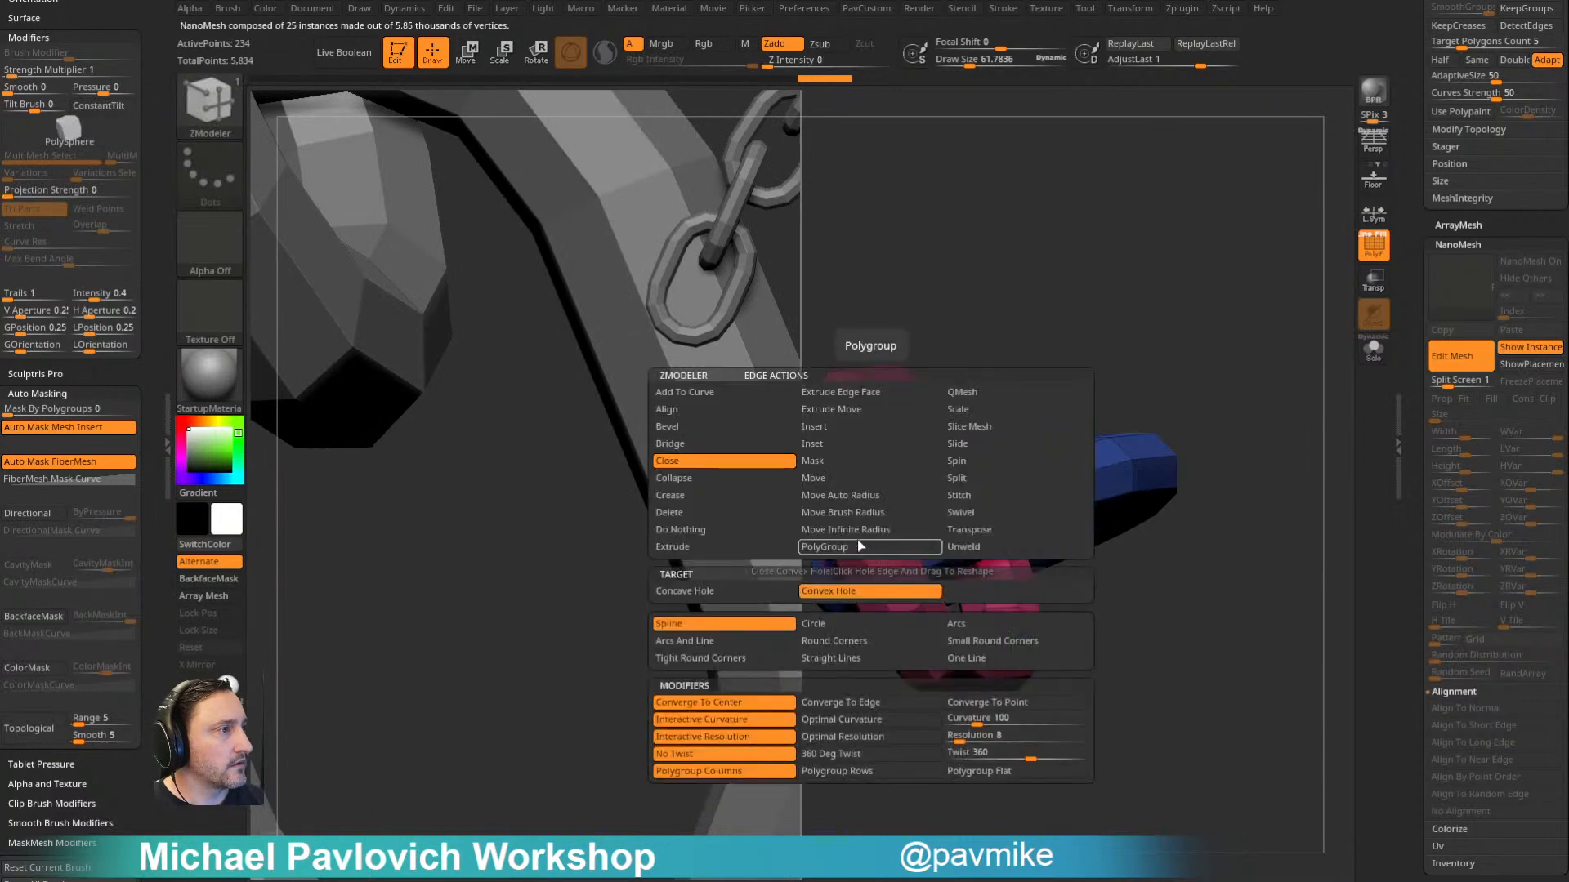
left_click(689, 430)
left_click_drag(876, 543, 881, 540)
left_click(872, 536)
- Regroup the two links with Auto Groups and reduce the draw size to about 22.5
left_click_drag(1116, 380, 1152, 320, "alt")
key("2")
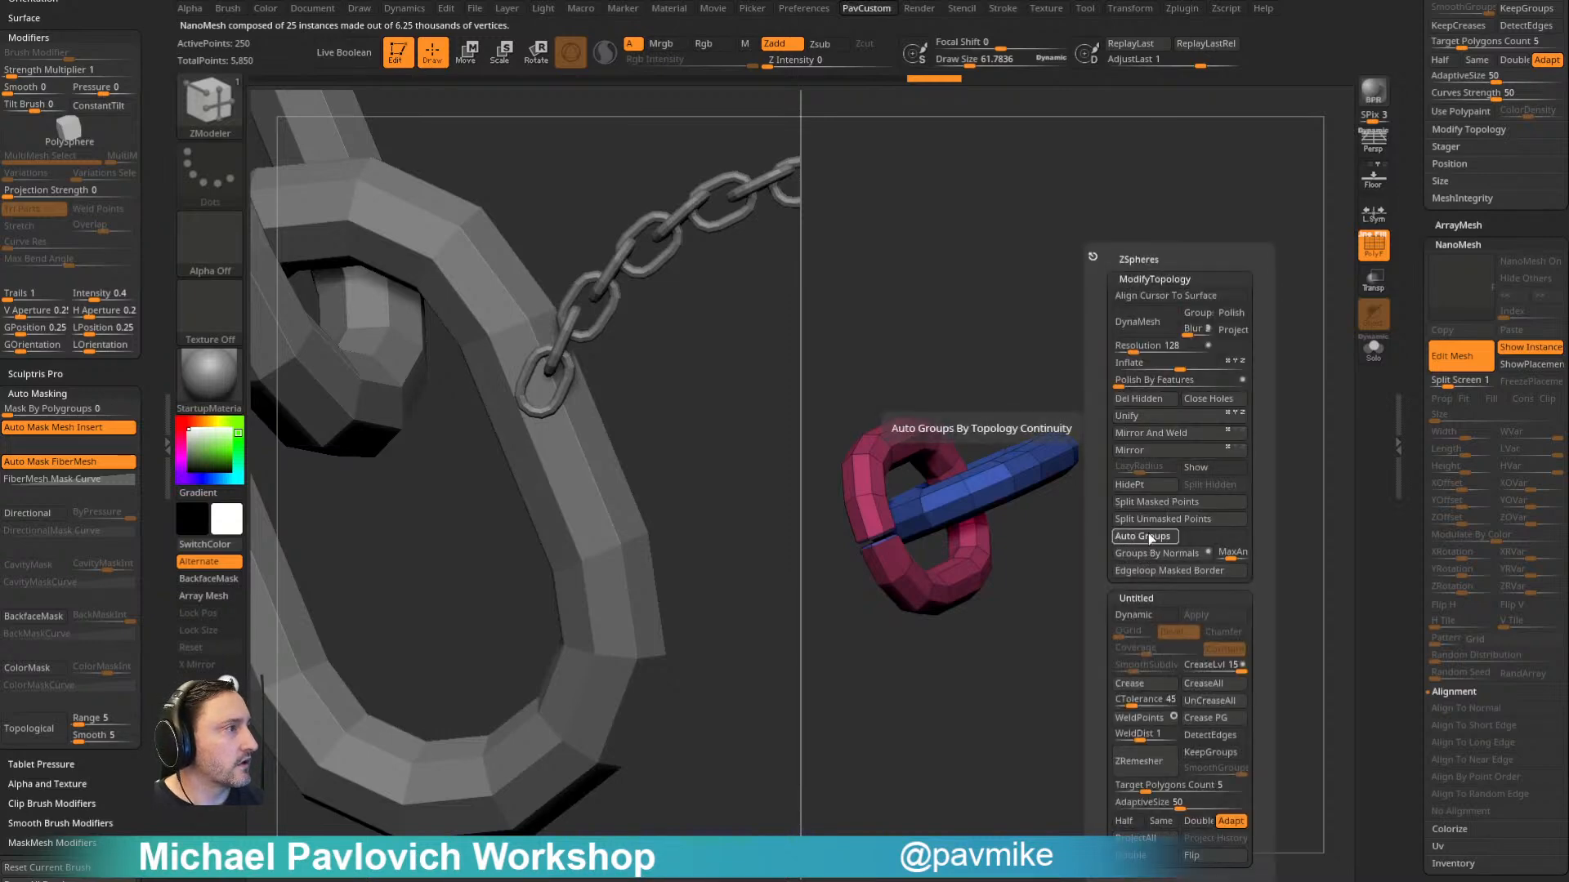
left_click(1149, 536)
mouse_move(1106, 395)
left_mouse_down()
mouse_move(1109, 518)
mouse_move(1159, 487)
mouse_move(1163, 430)
mouse_move(1144, 480)
mouse_move(1190, 448)
mouse_move(1254, 512)
mouse_move(1229, 523)
left_mouse_up()
key("s")
left_click(1142, 480)
- Delete the edge loop along the uncut link's outer side with ZModeler and polygroup the resulting flat outer band
key("space")
left_click(960, 431)
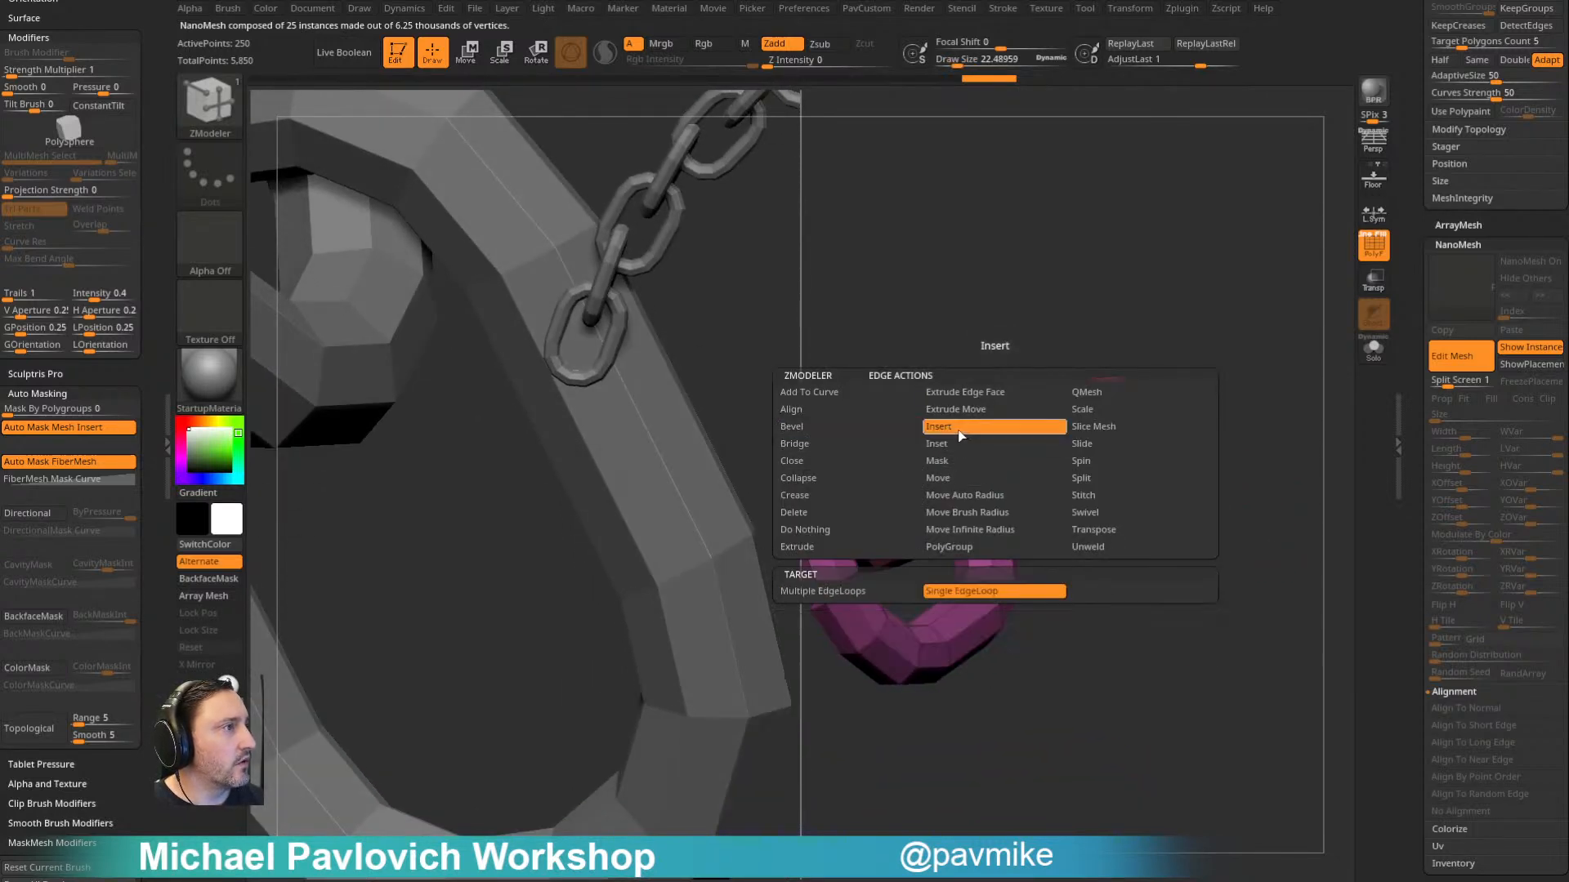
left_click(1010, 486)
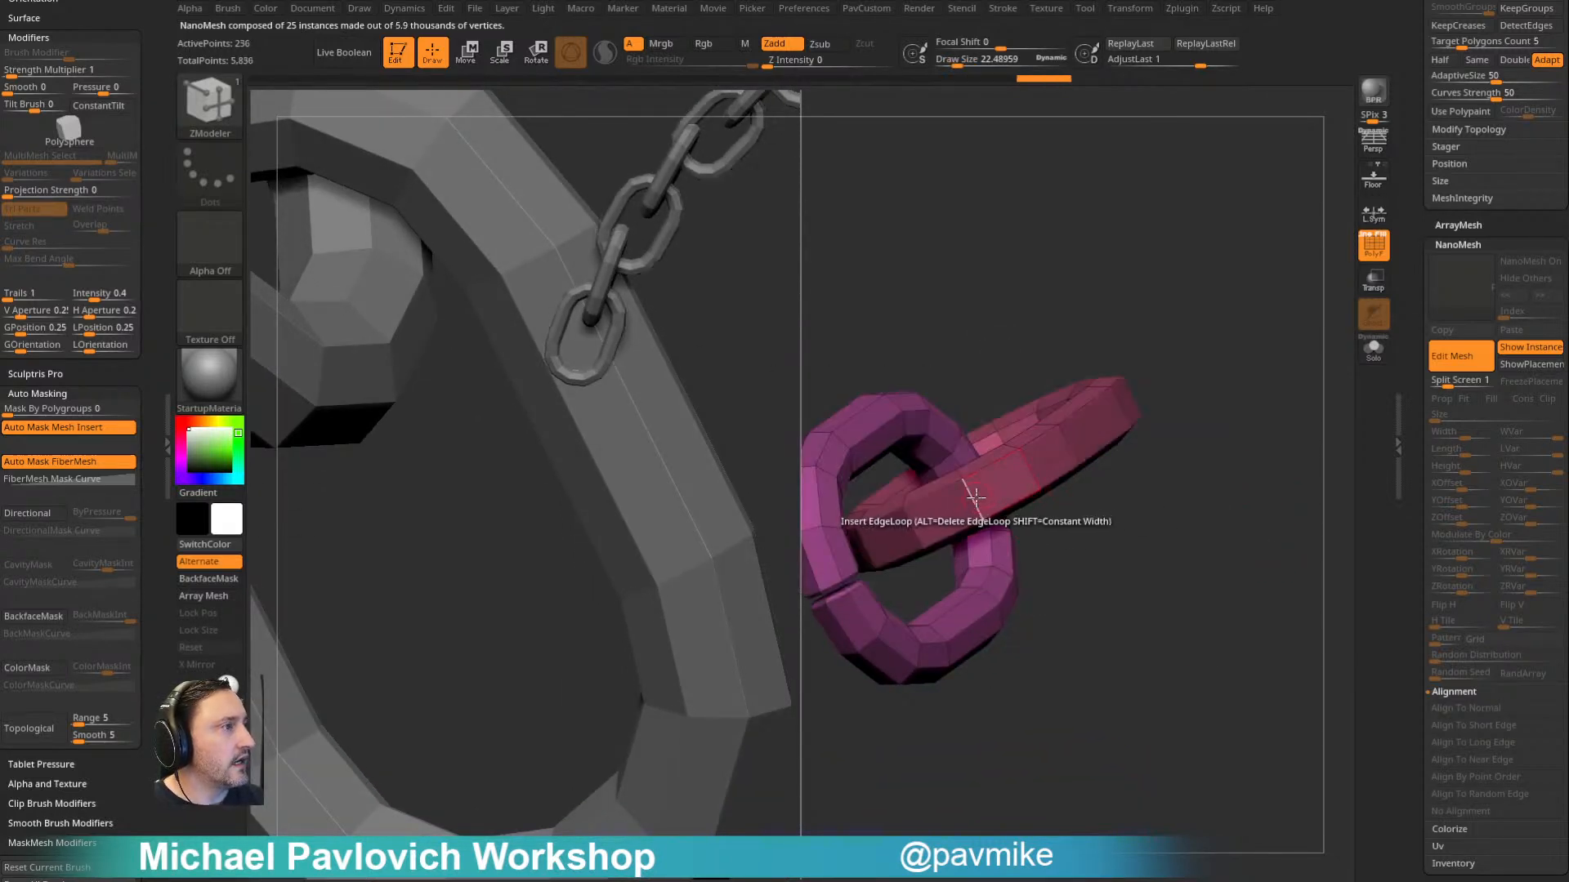
key("space")
left_click(972, 546)
left_click(950, 498)
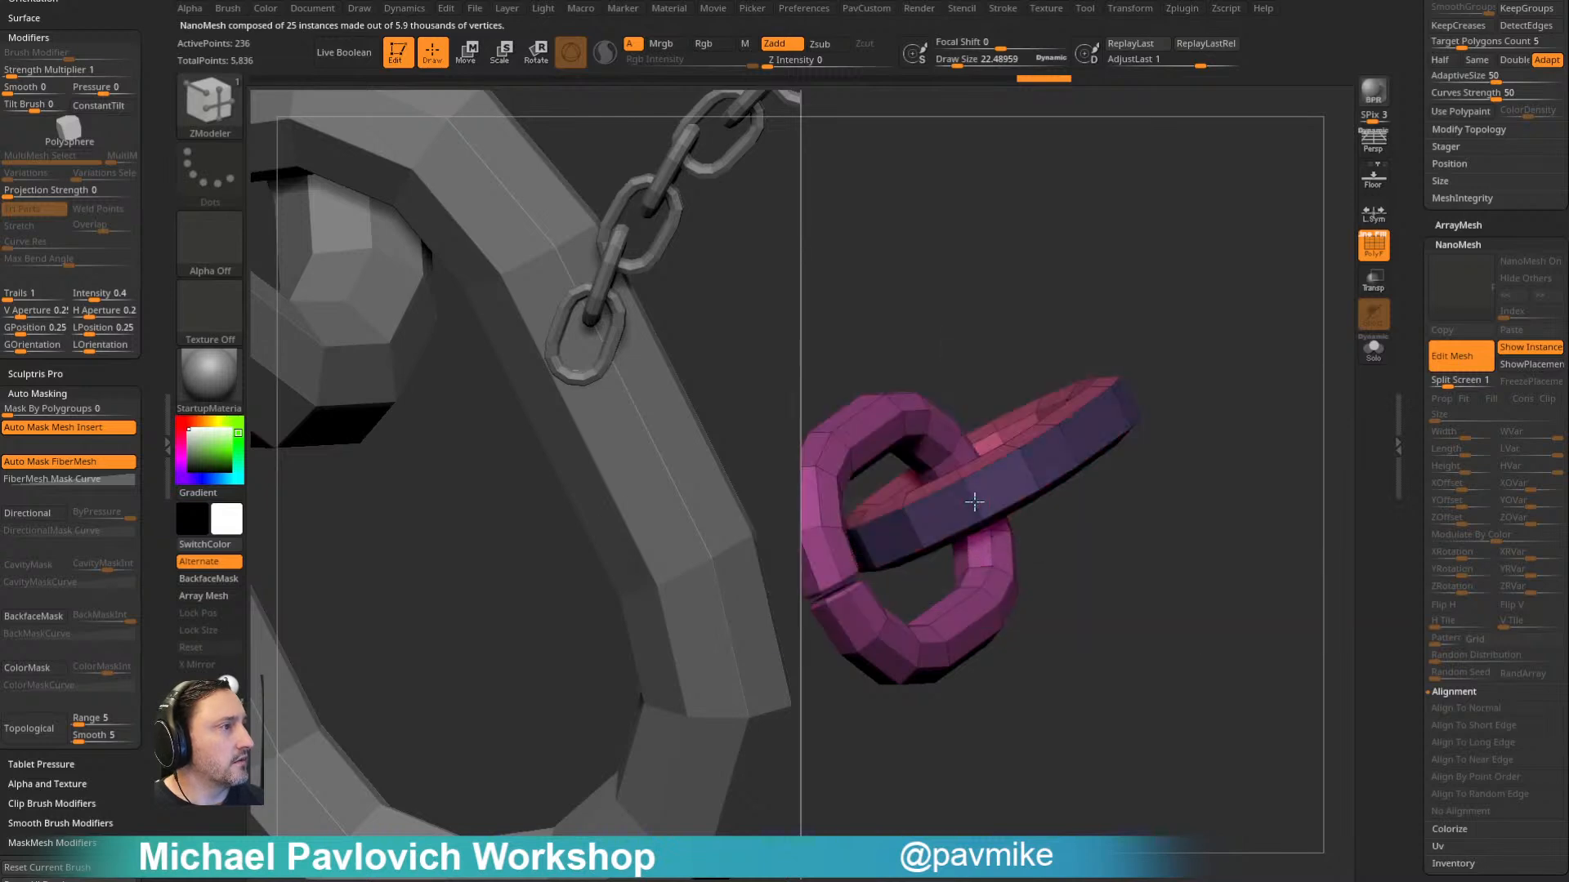
left_click_drag(1130, 525, 1125, 531)
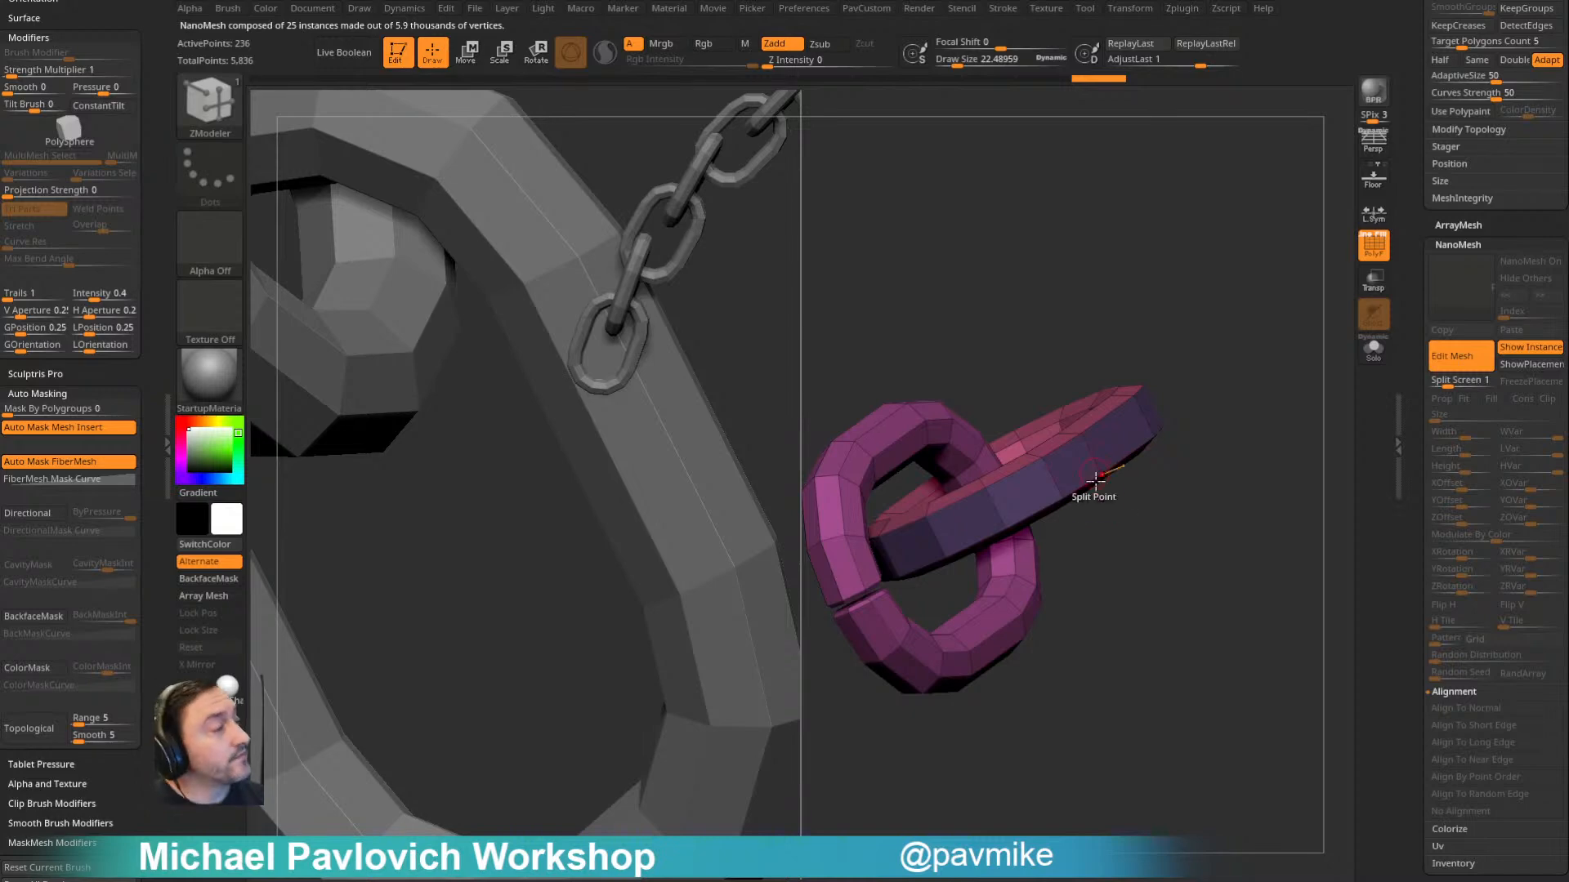
left_click_drag(1152, 448, 1138, 536)
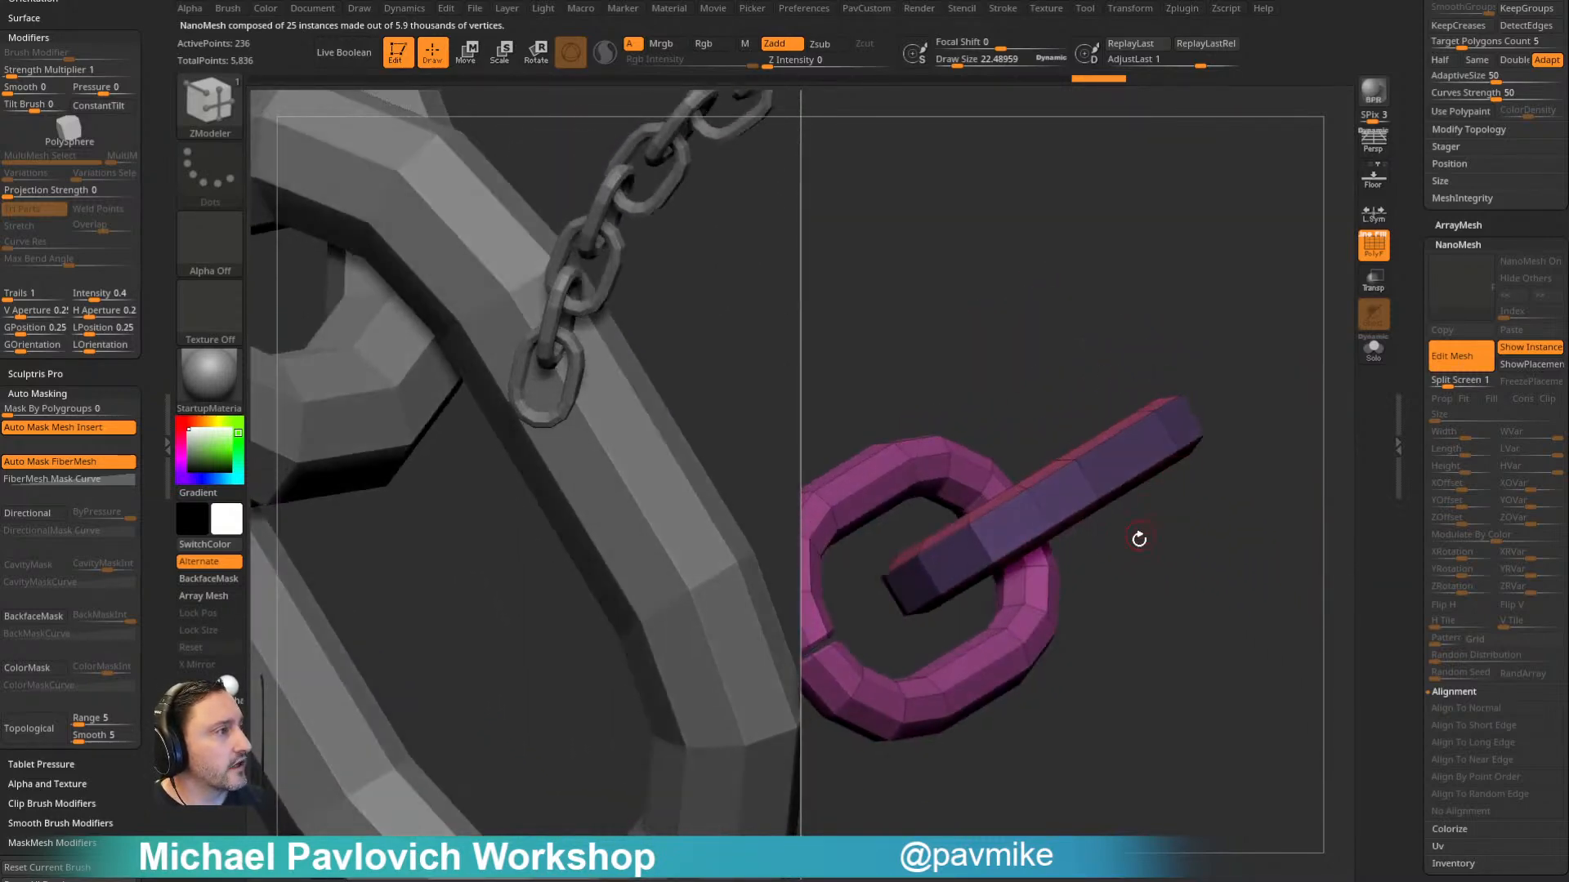
key("space")
left_click(1005, 505)
key("b")
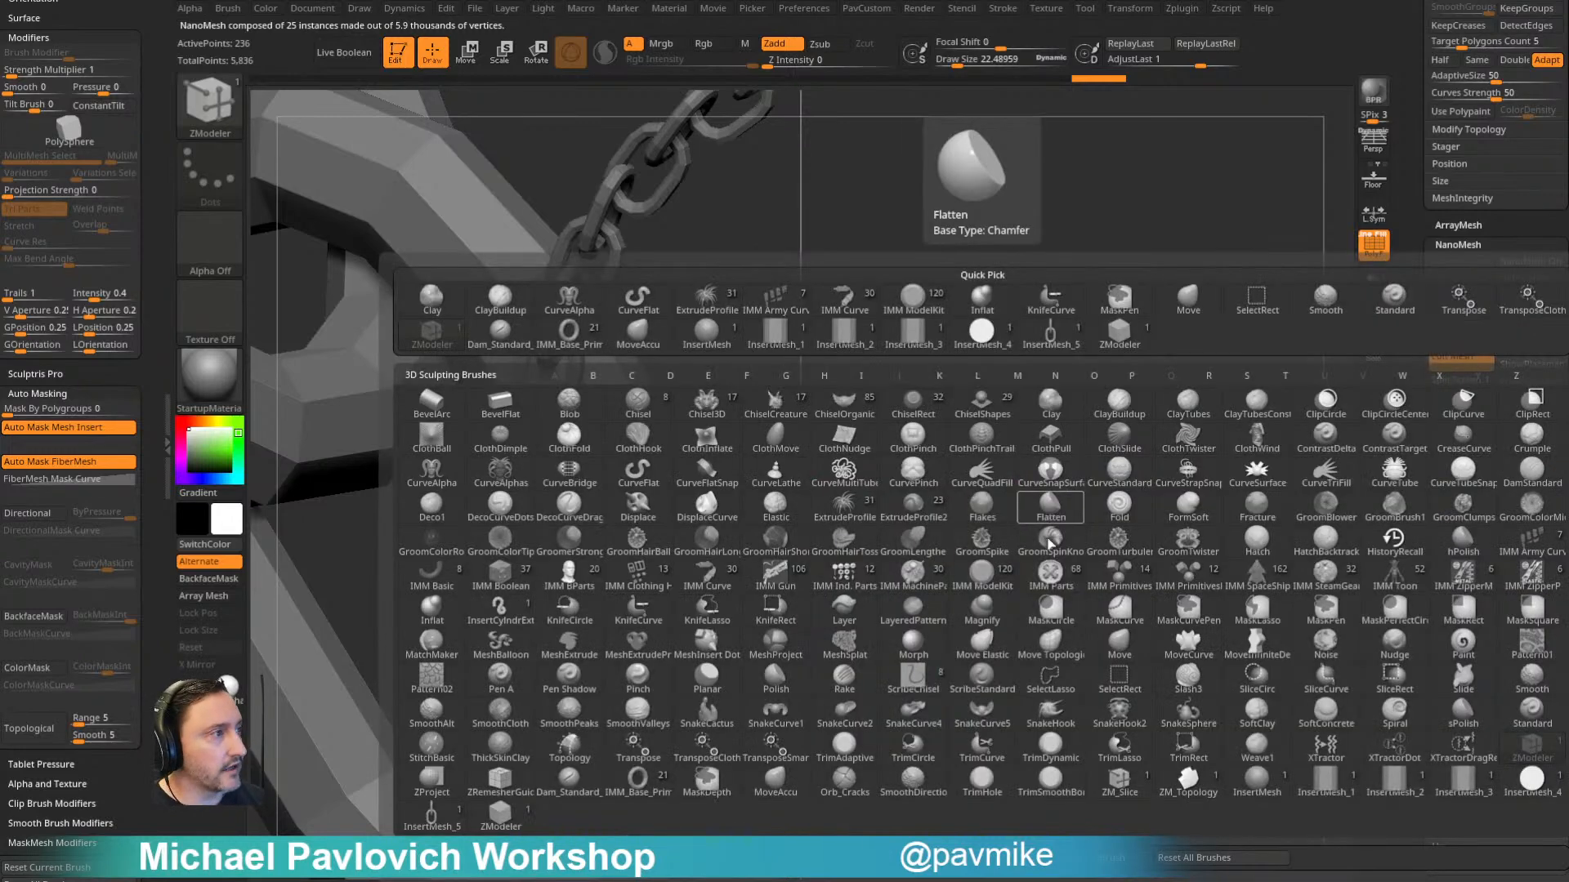
left_click(1524, 782)
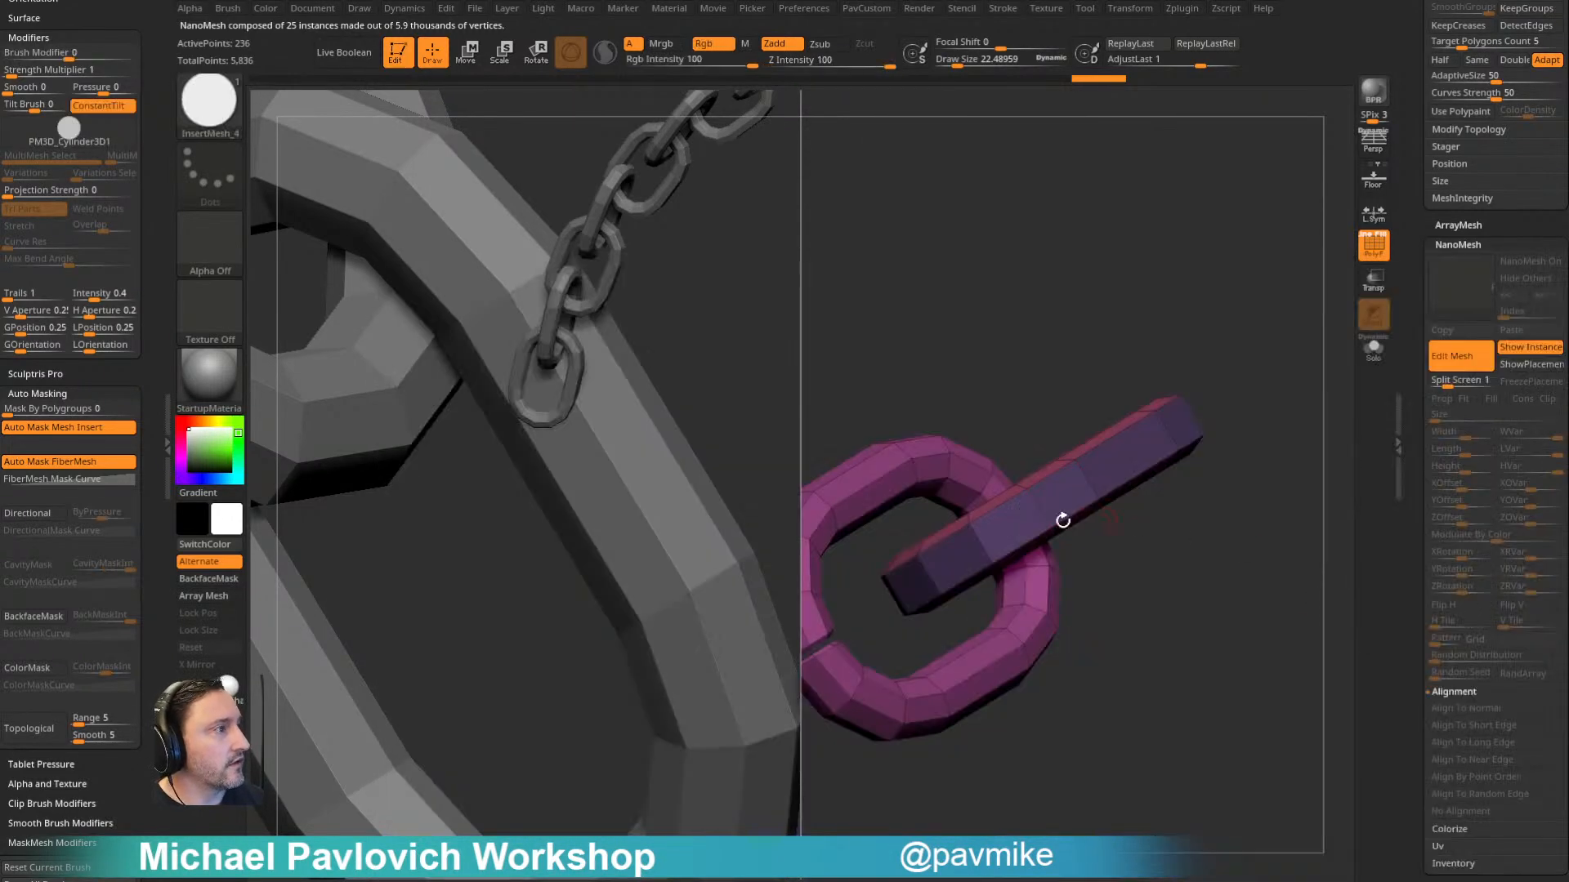
key("b")
key("z")
key("m")
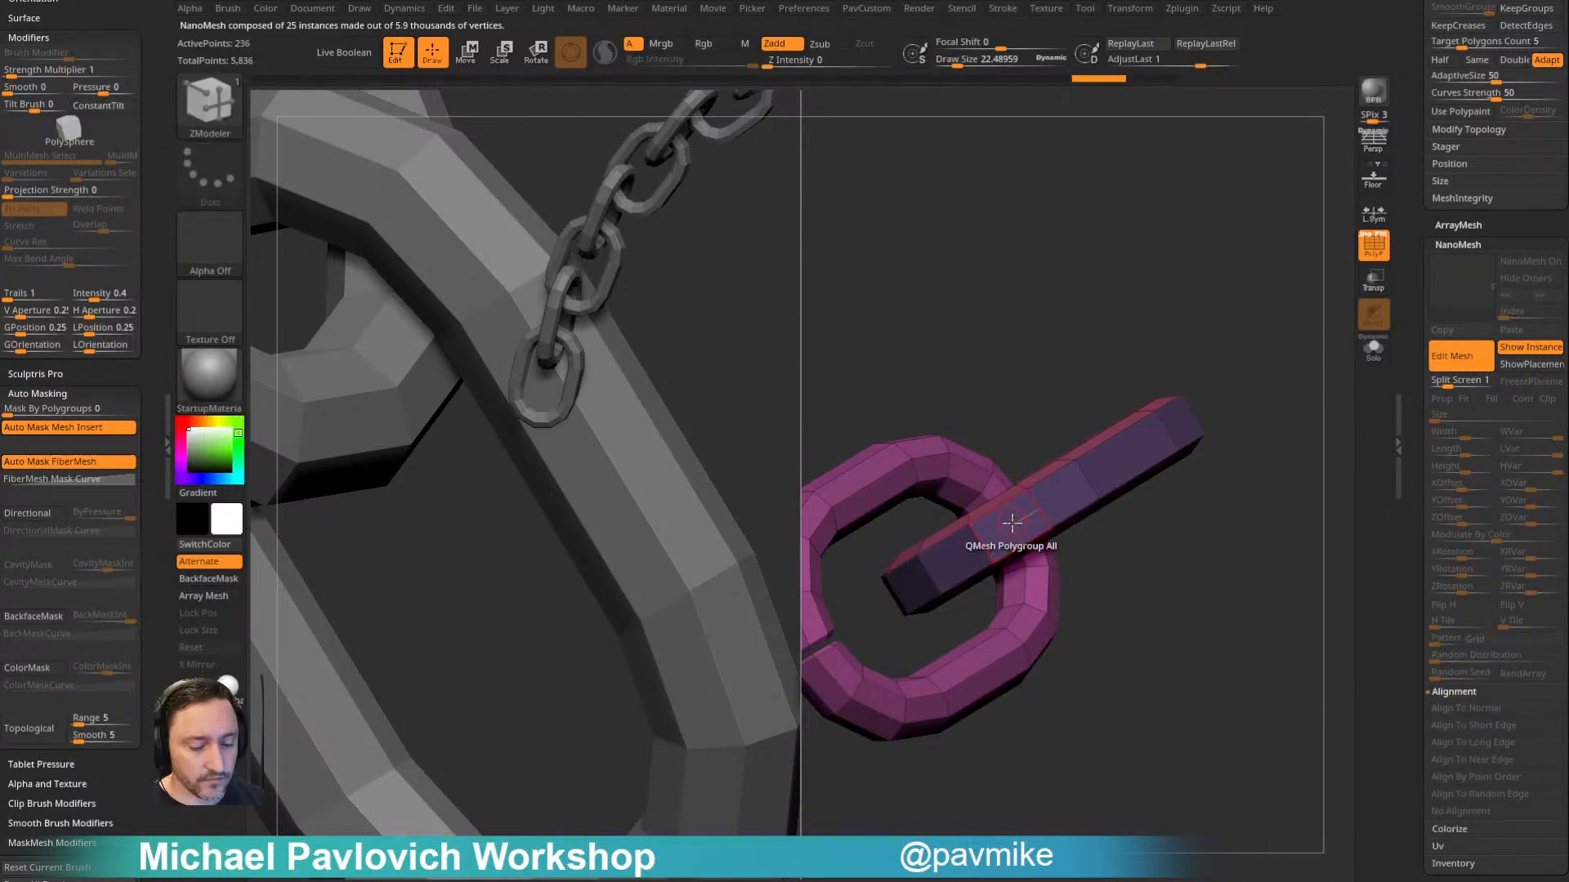
- Select the InsertMesh sphere brush and try placing a sphere on the uncut link's outer band
key("b")
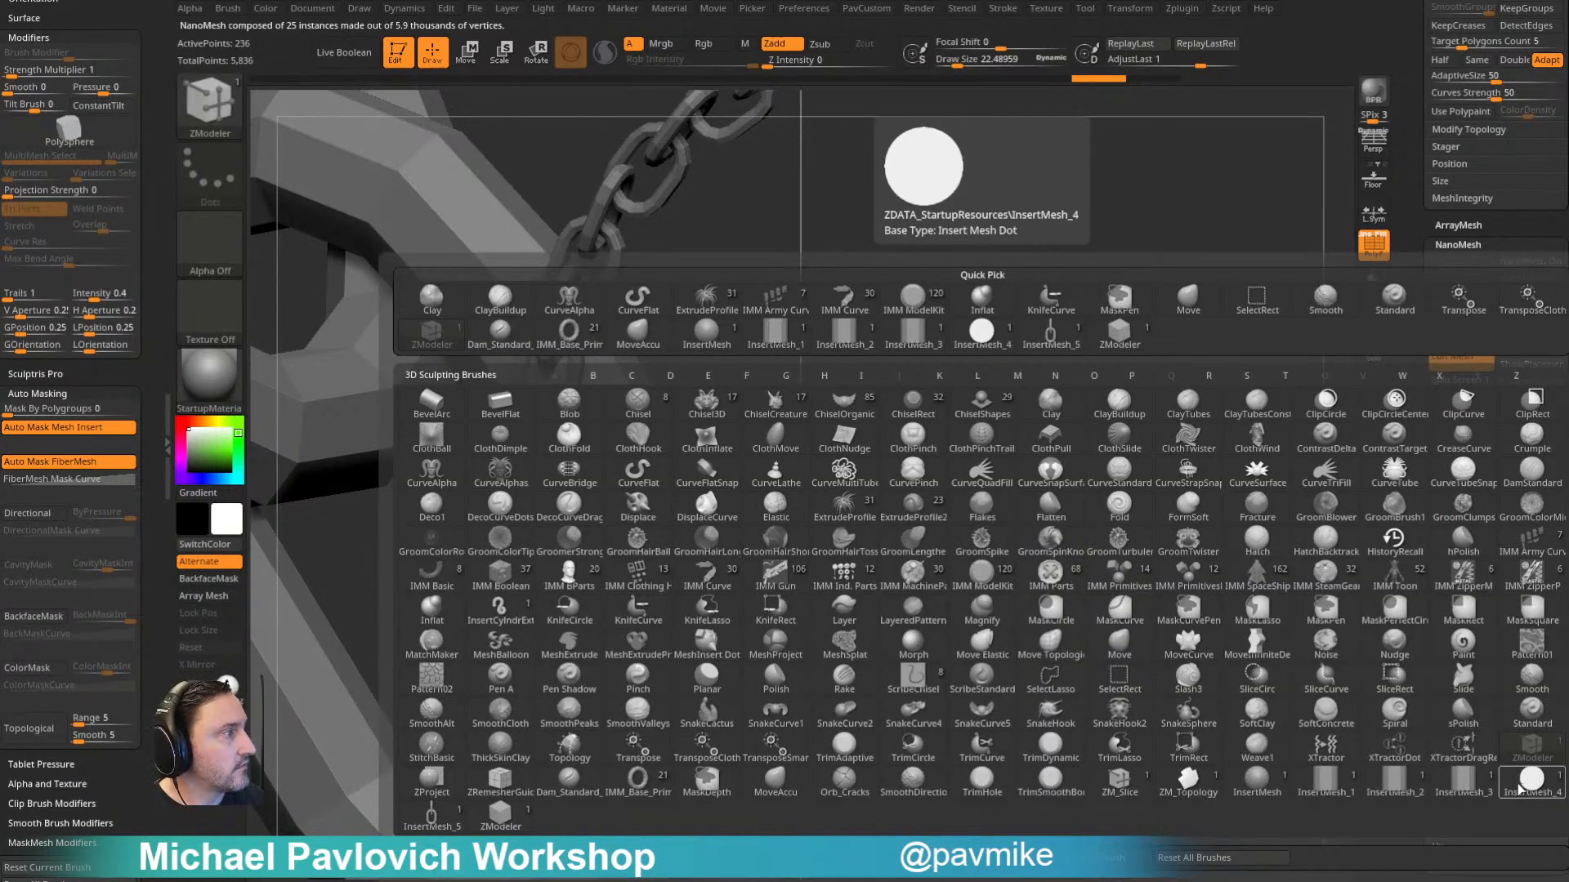
left_click(1258, 783)
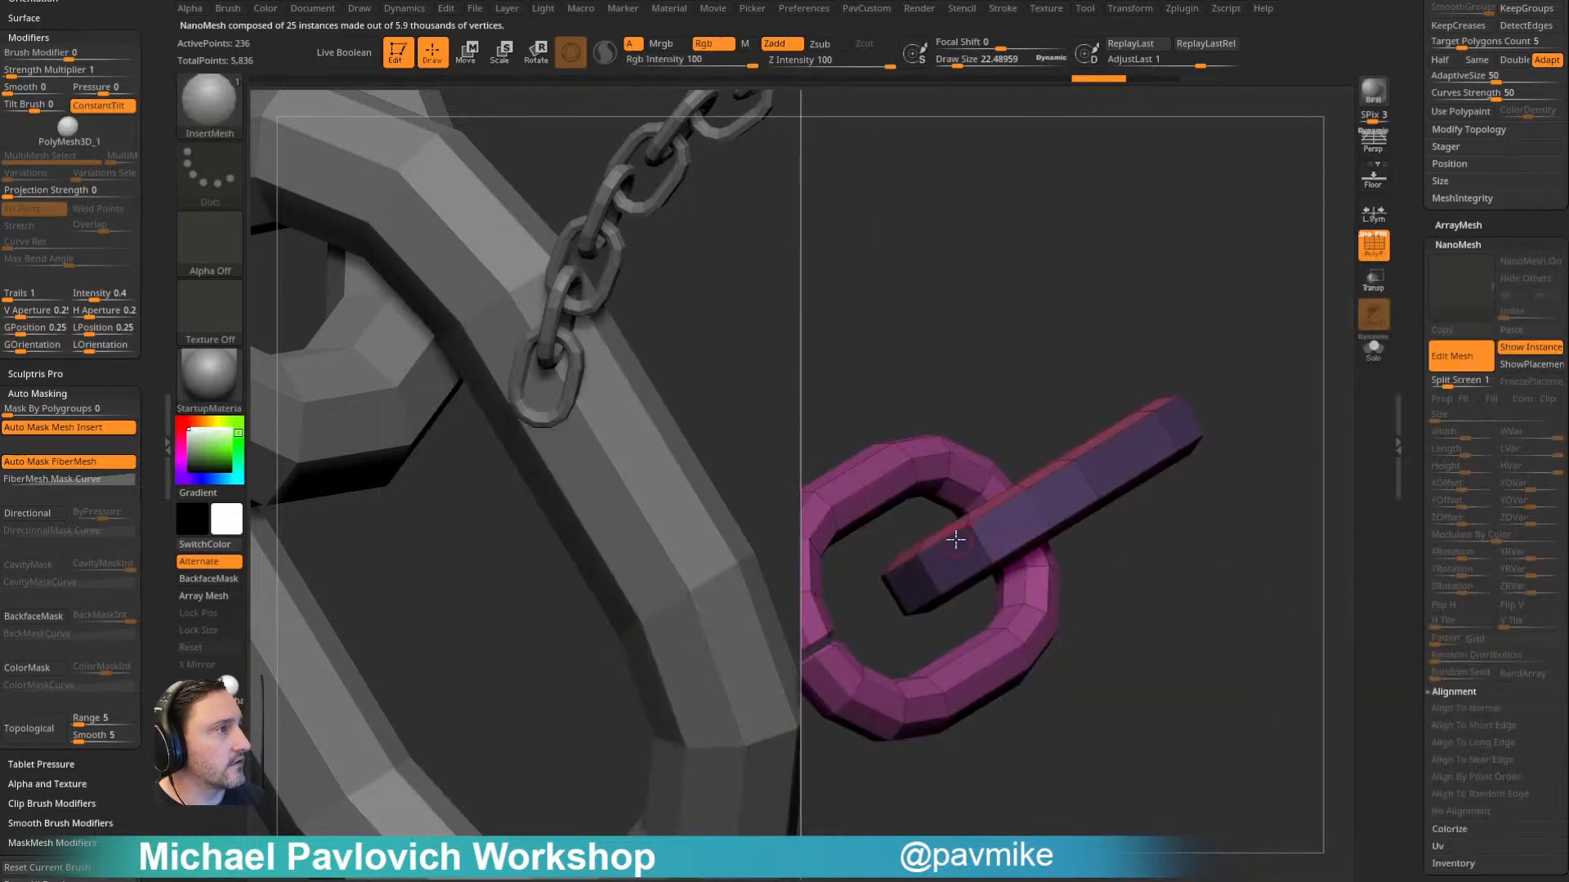
left_click_drag(951, 562, 967, 560)
mouse_move(1173, 585)
left_mouse_down()
mouse_move(1189, 571)
mouse_move(1152, 558)
left_mouse_up()
key("ctrl+z")
- Insert sphere studs one after another on the polygons around the uncut link's flat outer band
key("s")
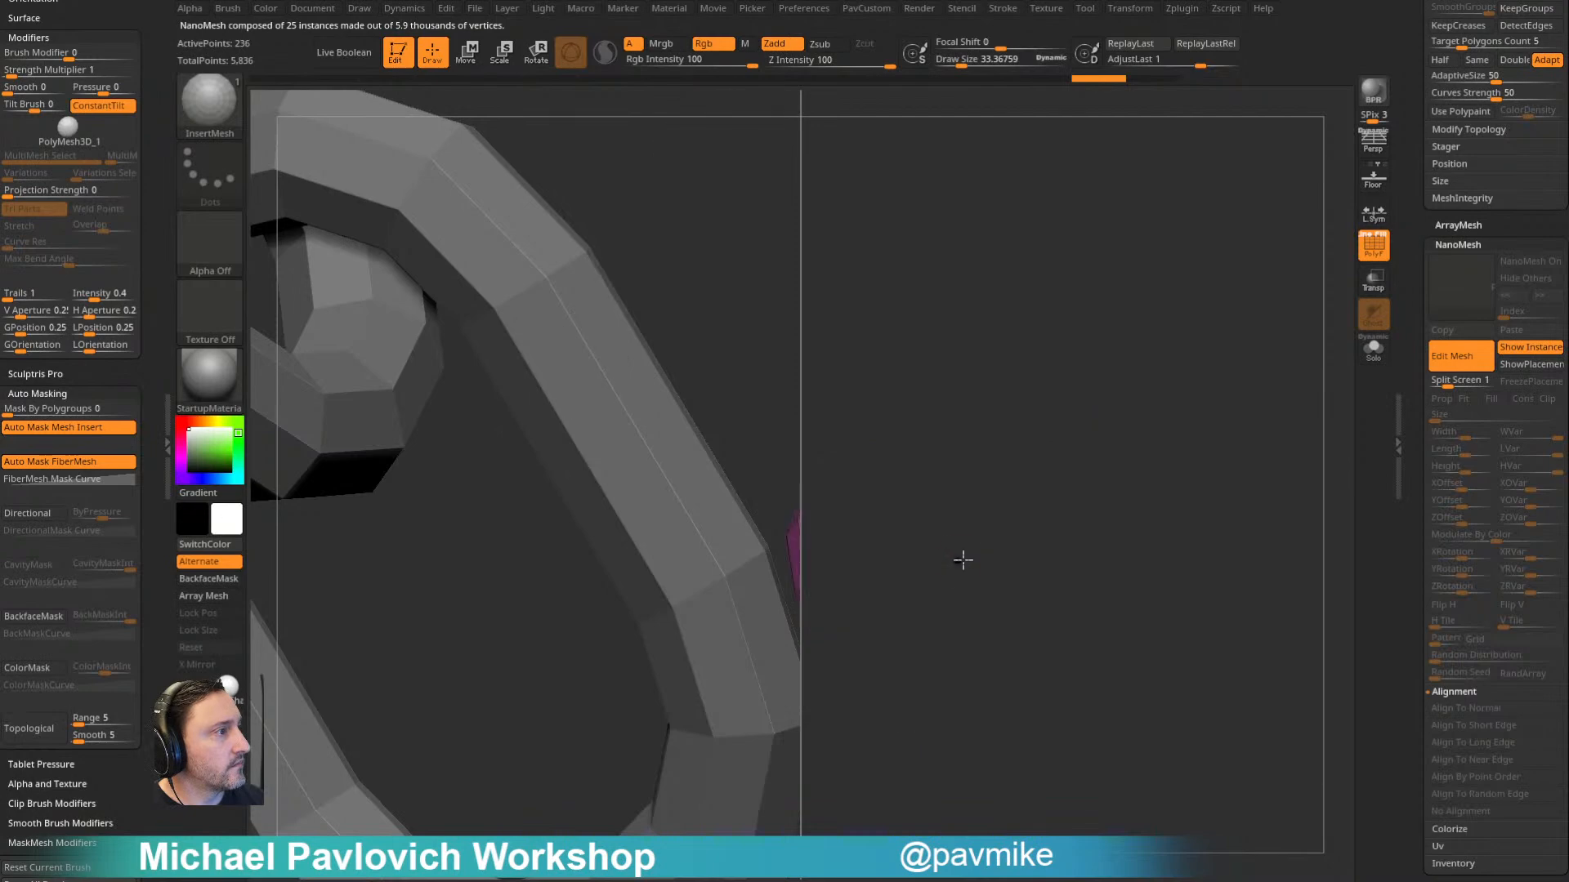
left_click_drag(944, 564, 954, 562)
left_click_drag(1147, 568, 1126, 559)
left_click_drag(1023, 518, 1032, 515)
left_click_drag(1264, 511, 1177, 521)
left_click_drag(1019, 527, 1031, 525)
left_click_drag(1185, 520, 1100, 494)
left_click_drag(1204, 572, 1137, 594)
left_click_drag(1088, 510, 1096, 510)
left_click_drag(1226, 520, 1082, 511)
left_click_drag(1126, 398, 1086, 433)
left_click_drag(1145, 501, 1152, 506)
left_click_drag(1158, 386, 1172, 544)
left_click(1156, 545)
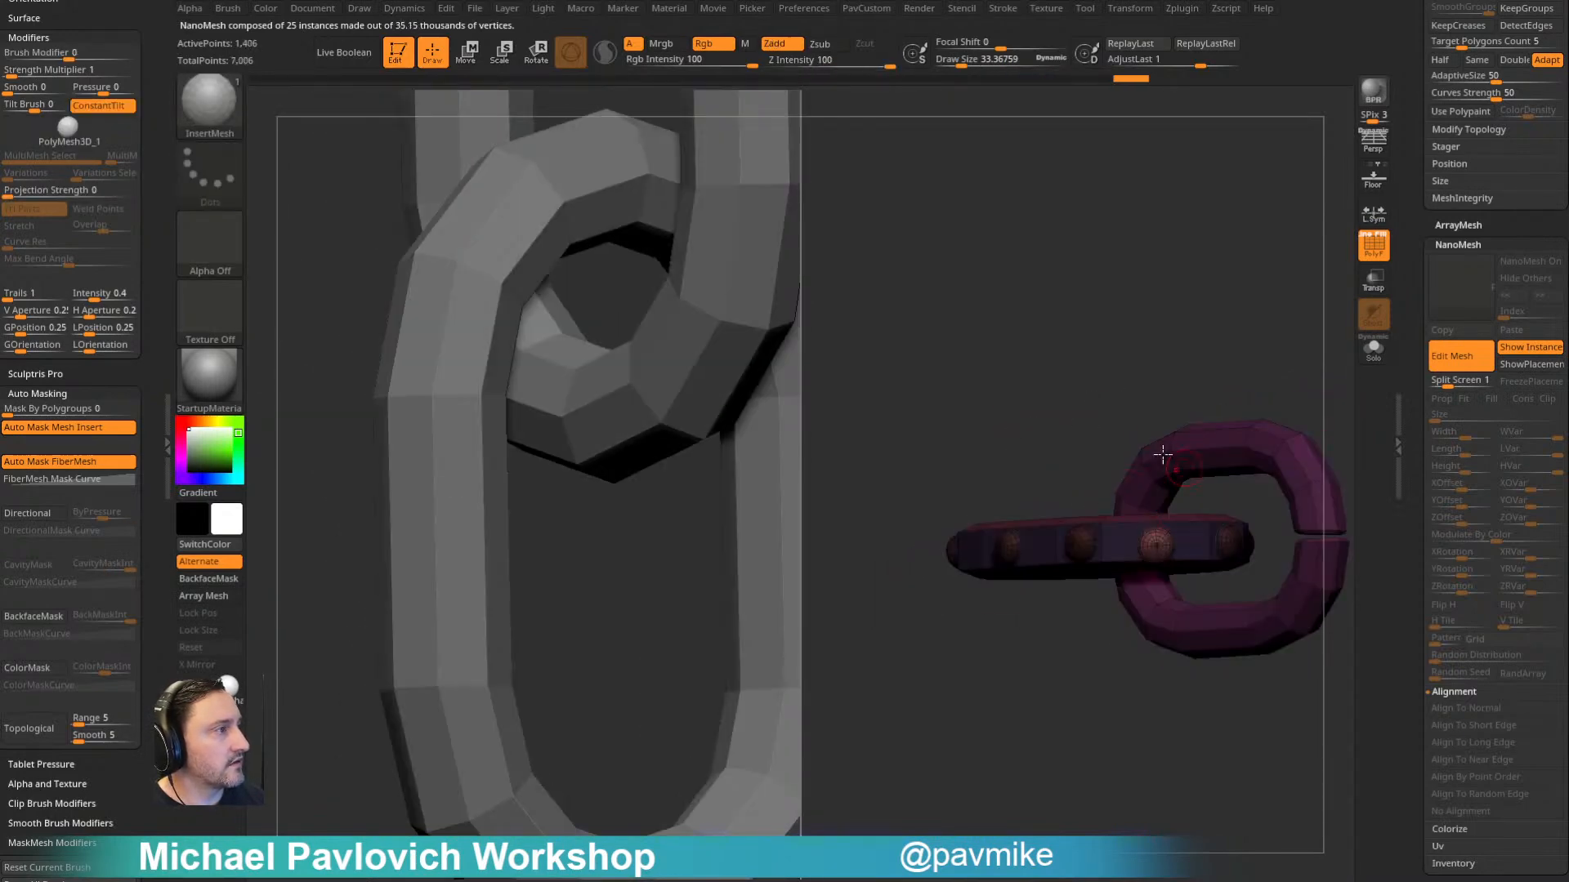
- Finish the studded link mesh and leave NanoMesh Edit Mesh mode to return to the full chain
key("w")
left_click_drag(1239, 464, 1241, 460)
key("q")
left_click_drag(1145, 298, 1221, 353, "ctrl")
mouse_move(1217, 350)
left_mouse_down()
mouse_move(1117, 322)
mouse_move(1141, 354)
mouse_move(1106, 360)
mouse_move(1126, 377)
left_mouse_up()
left_click(1433, 365)
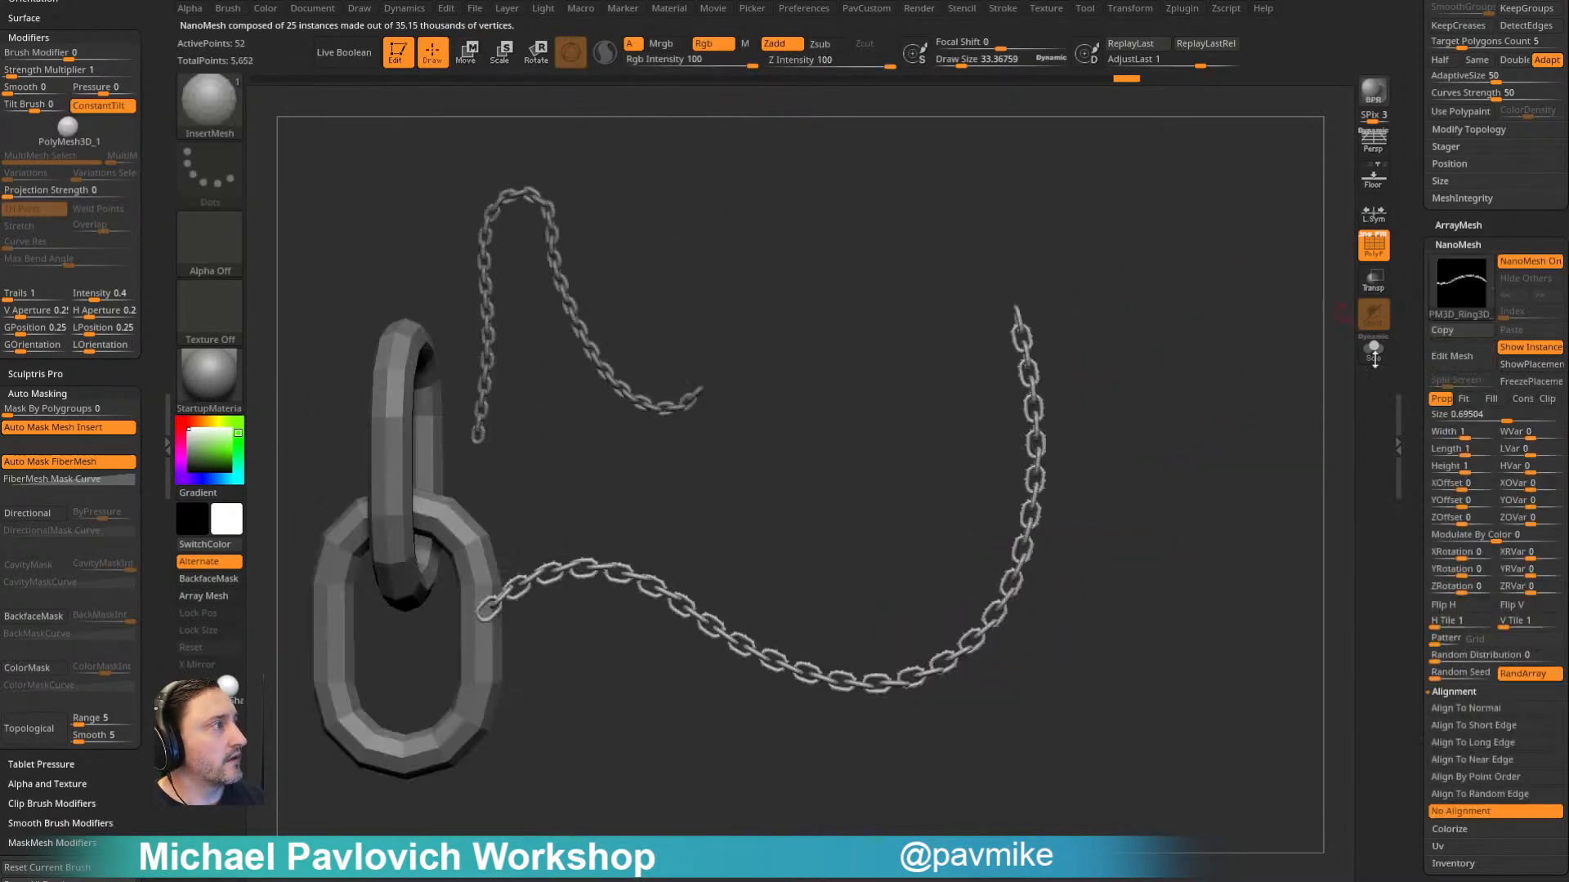
- Examine the updated NanoMesh chain from several angles and look up the InsertMesh_5 chain-link brush in the library
left_click_drag(998, 517, 962, 413, "alt")
left_click_drag(974, 696, 1183, 403)
key("s")
left_click_drag(1246, 559, 1256, 559)
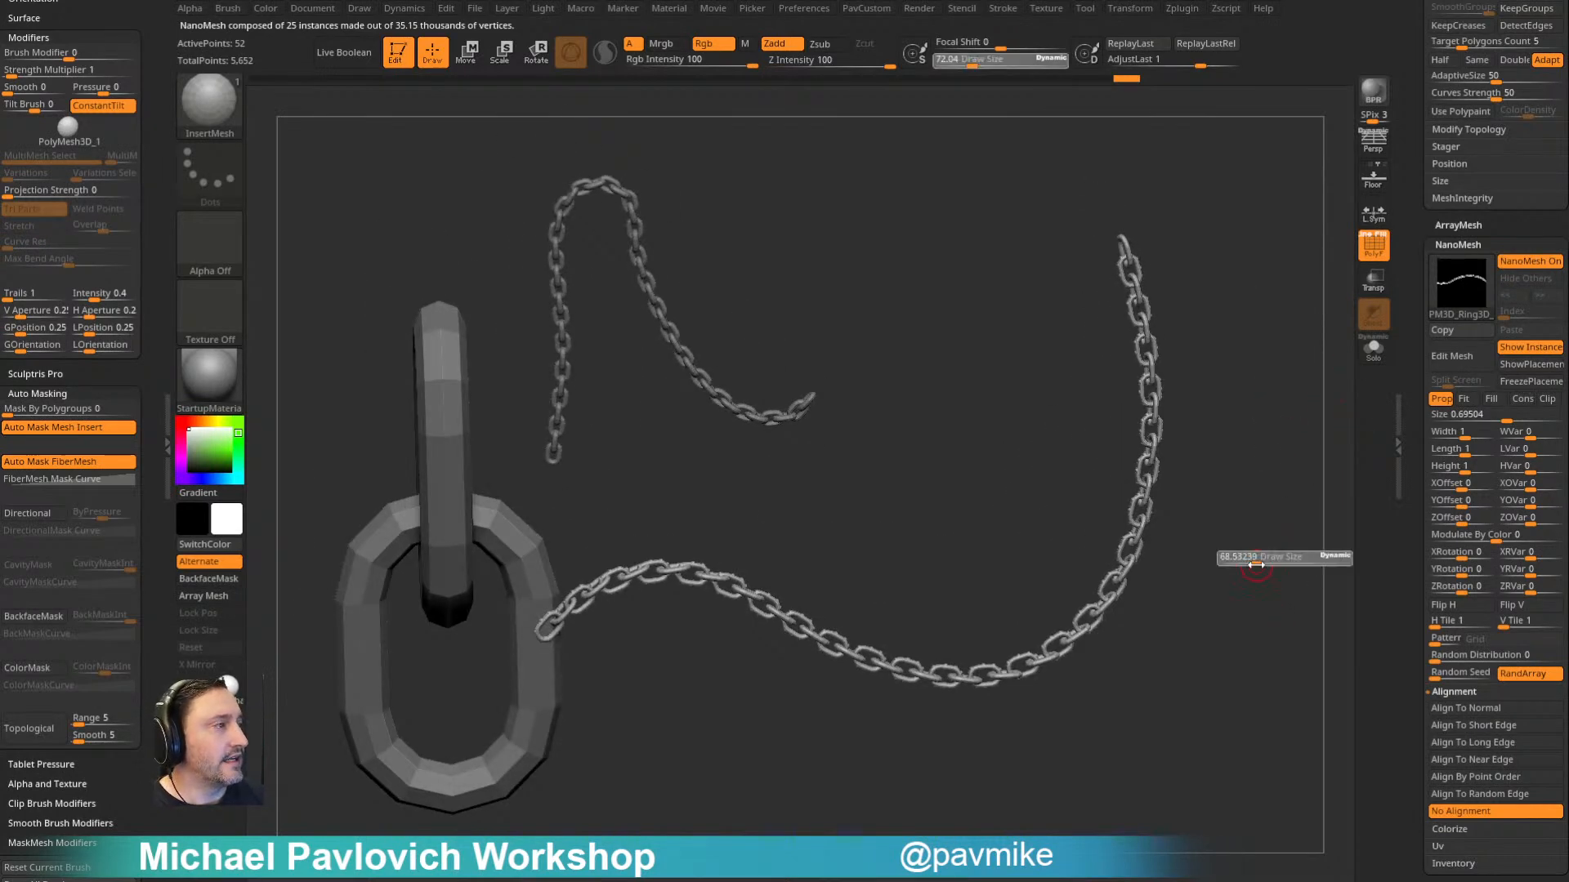
key("b")
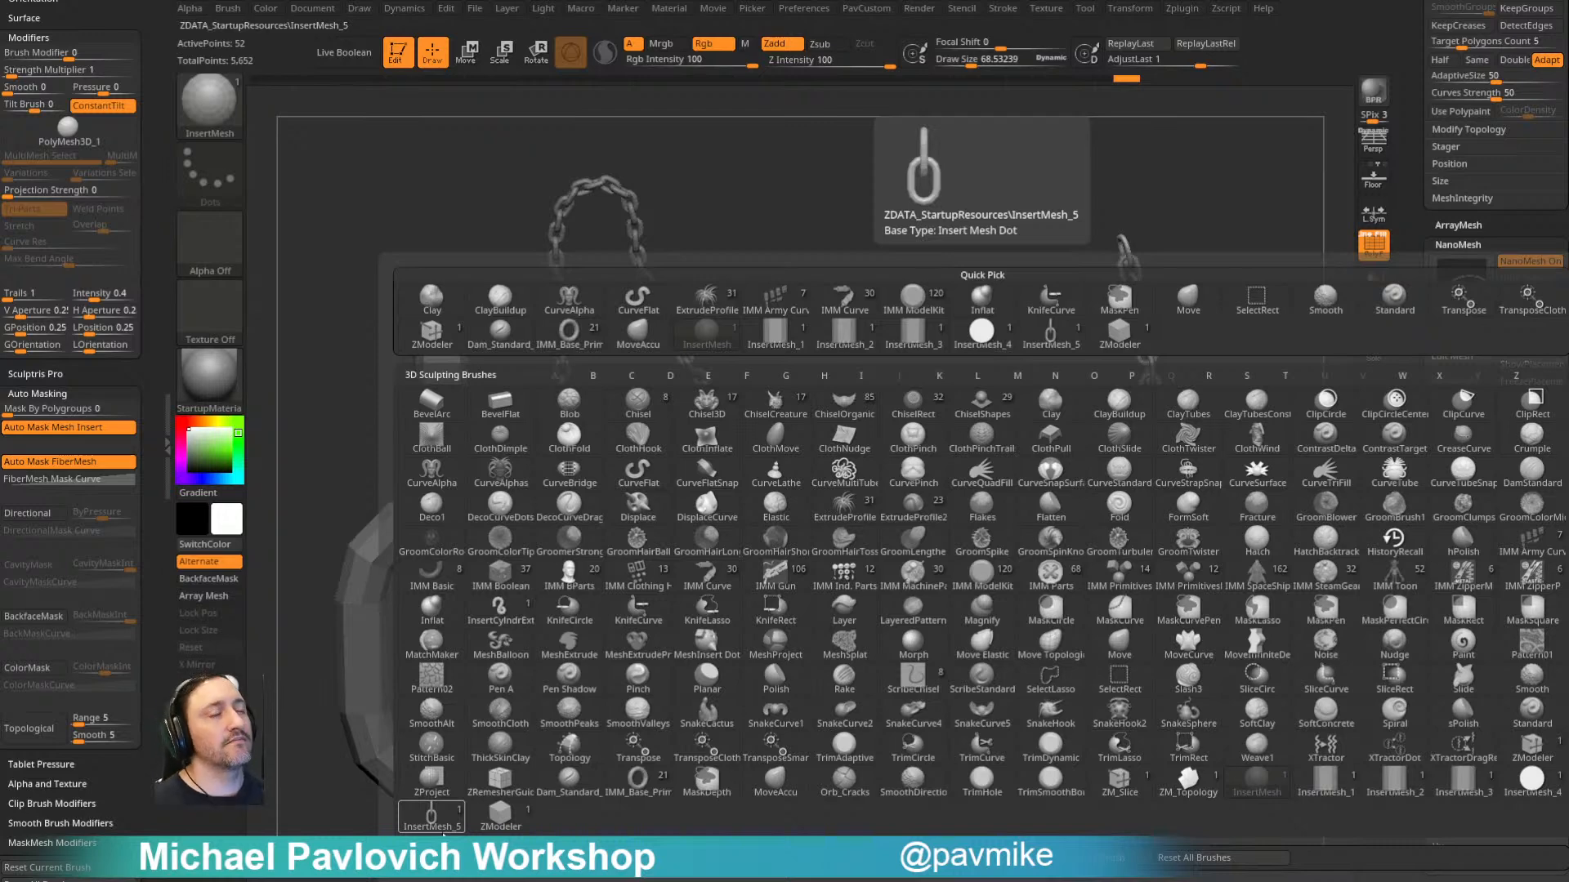
left_click(433, 817)
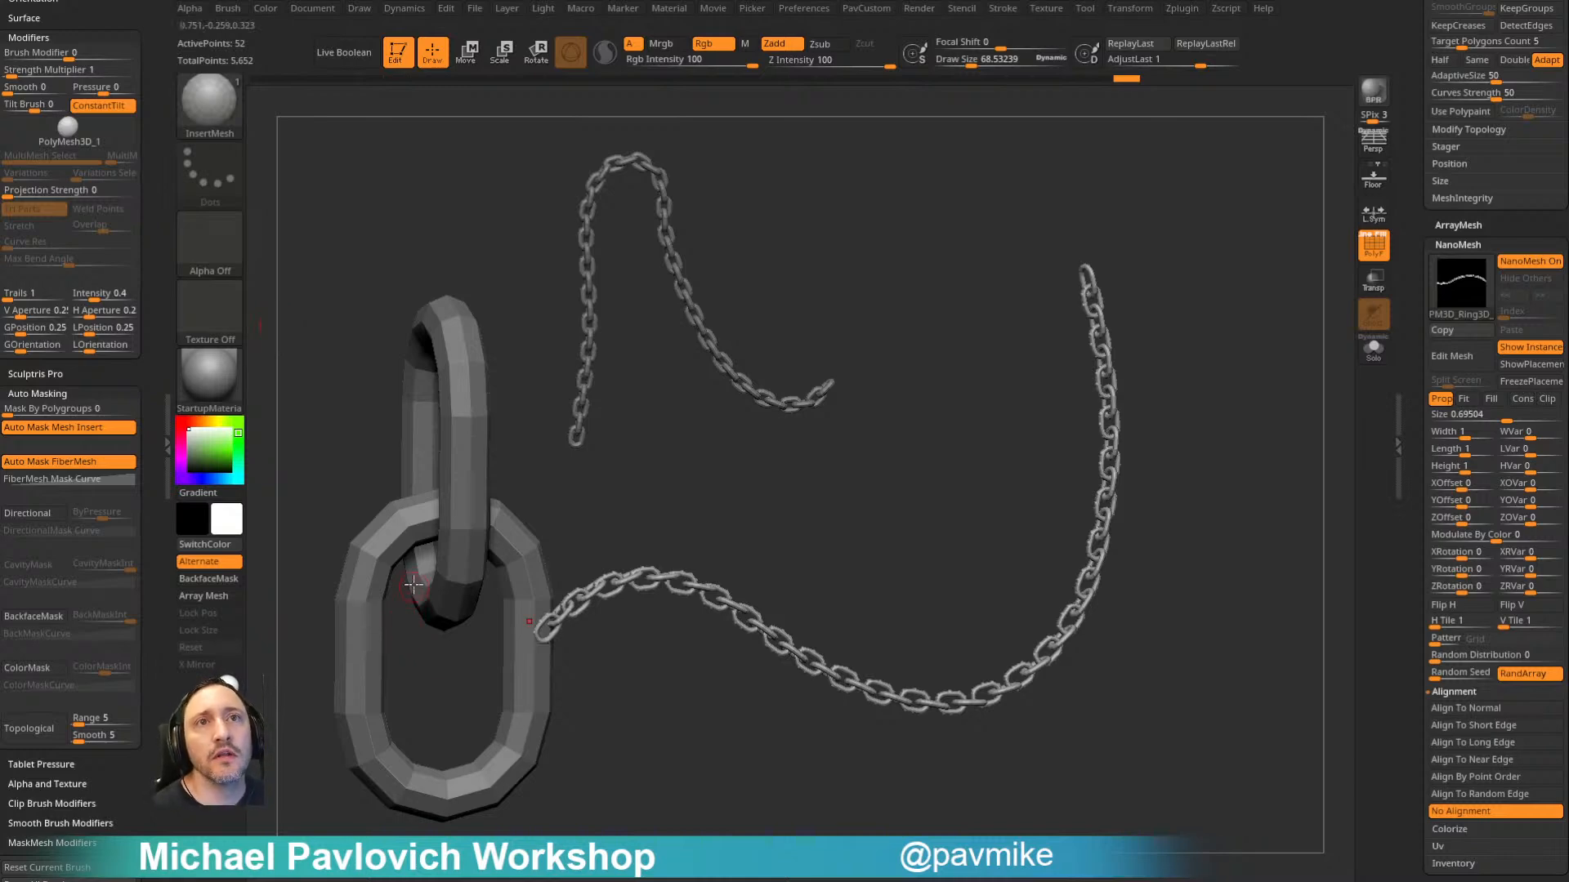
- Switch from the chain tool back to the ship-in-a-bottle tool with the portholerivets subtool
left_click_drag(1414, 309, 1440, 674)
left_click(1522, 817)
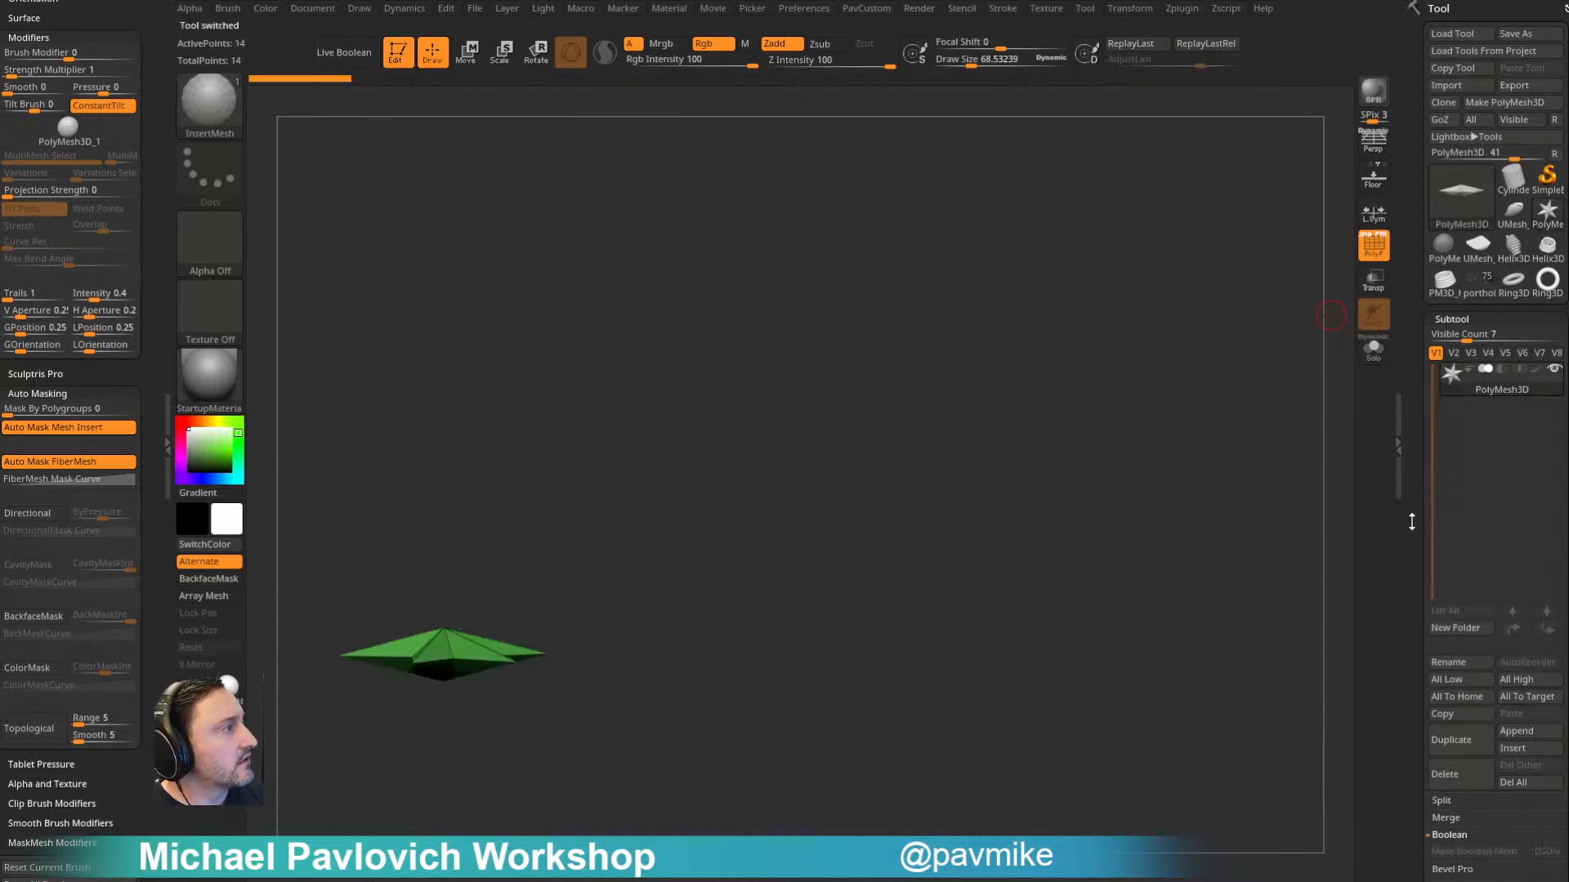
left_click_drag(978, 470, 1249, 518)
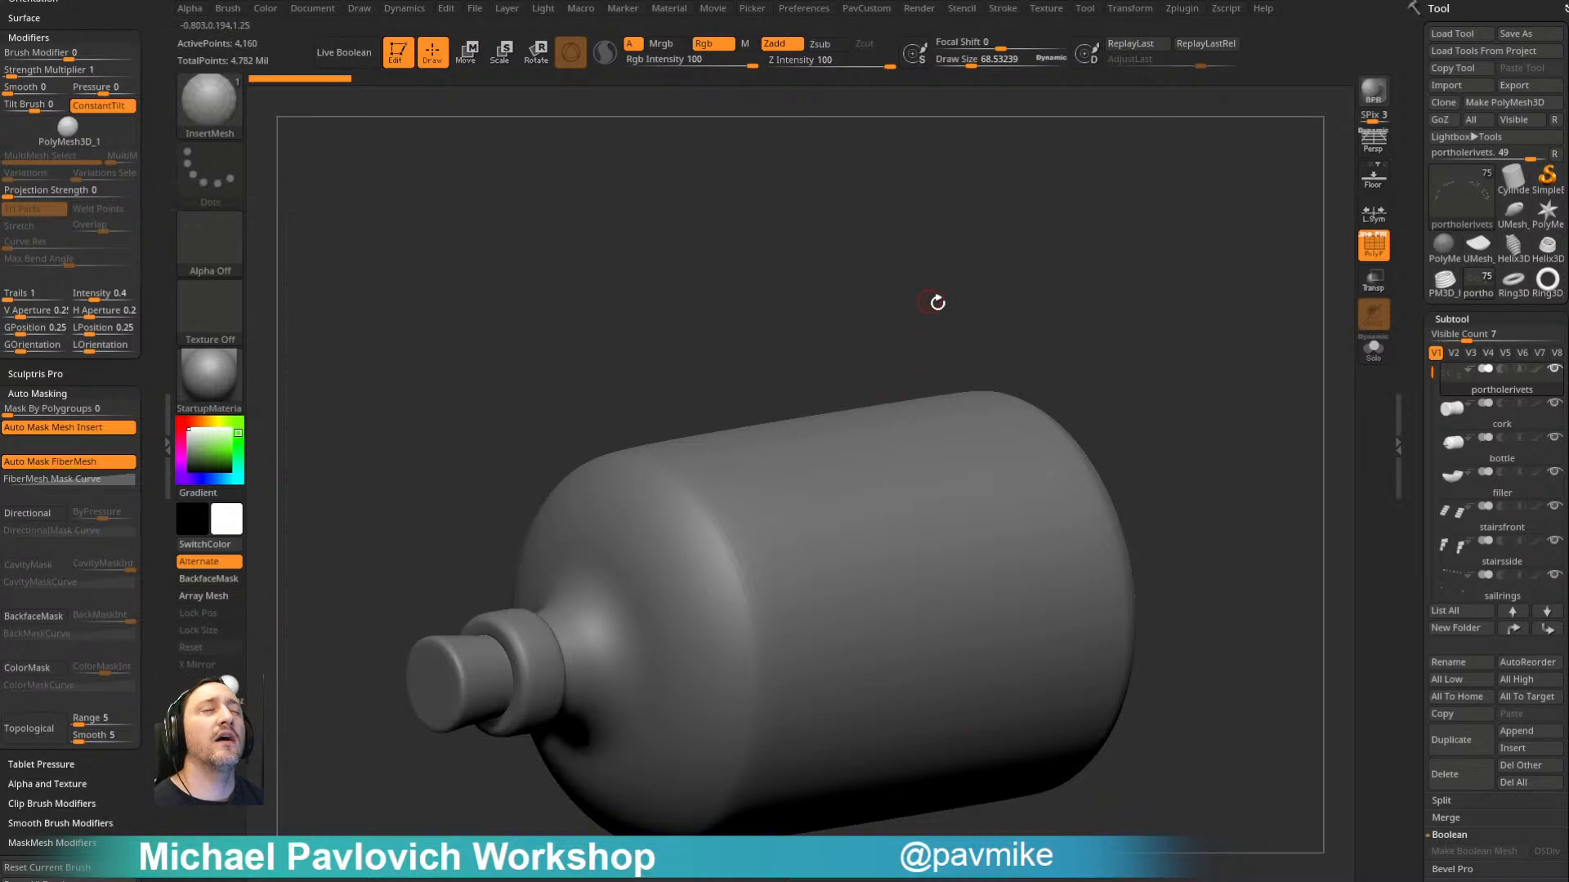
- Centre the transform gizmo on the unmasked portholerivets mesh and look over its available transform types
key("w")
left_click_drag(945, 284, 948, 222, "alt")
left_click(887, 403, "alt")
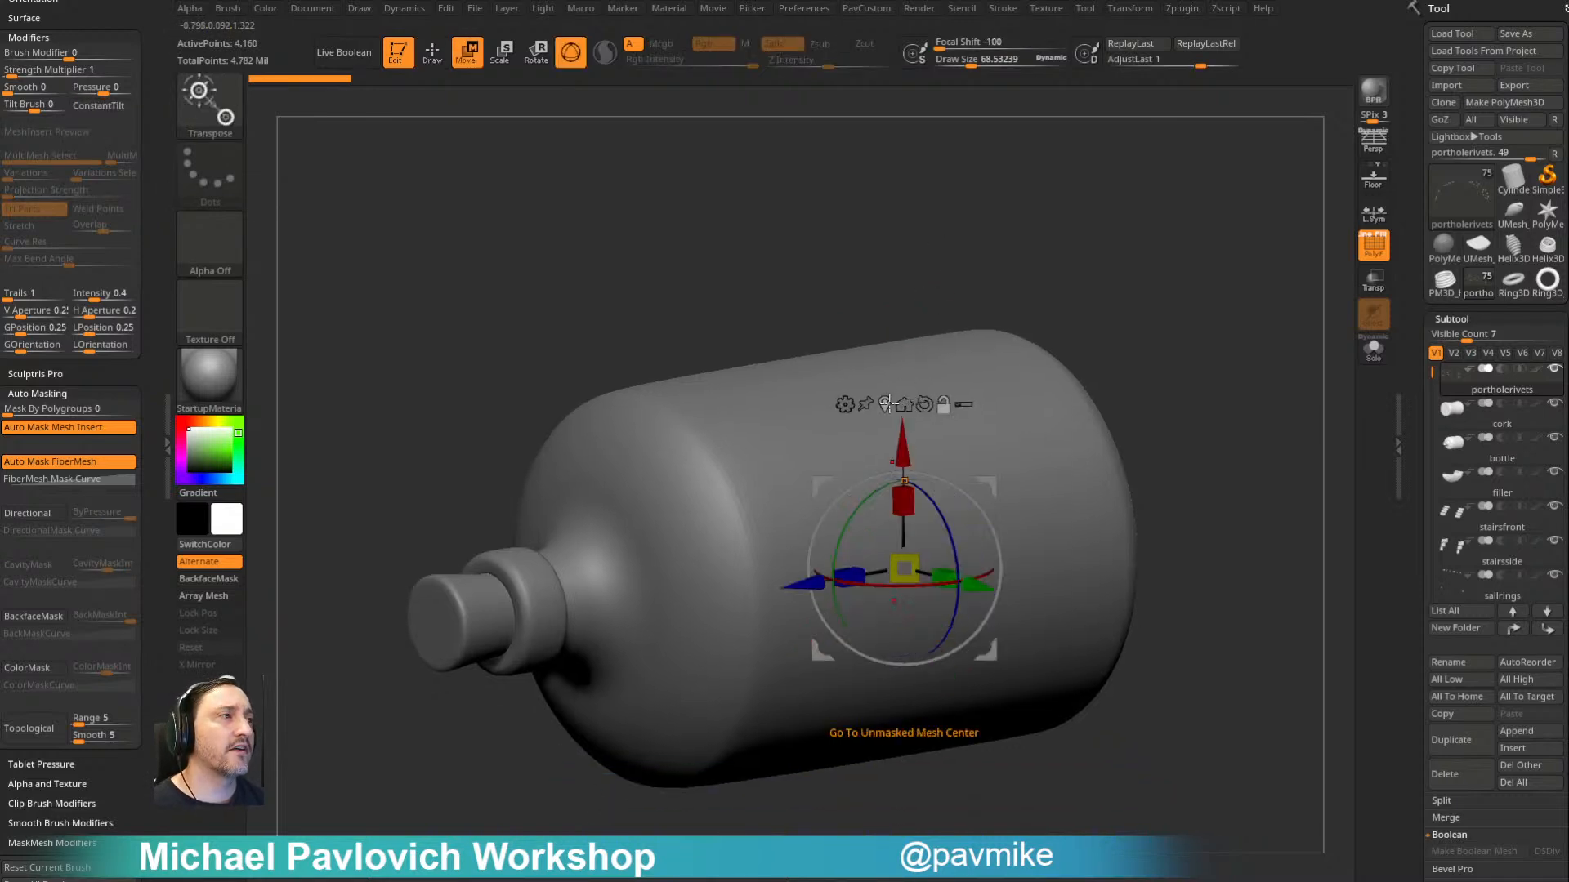
left_click_drag(934, 305, 866, 310)
left_click(848, 418)
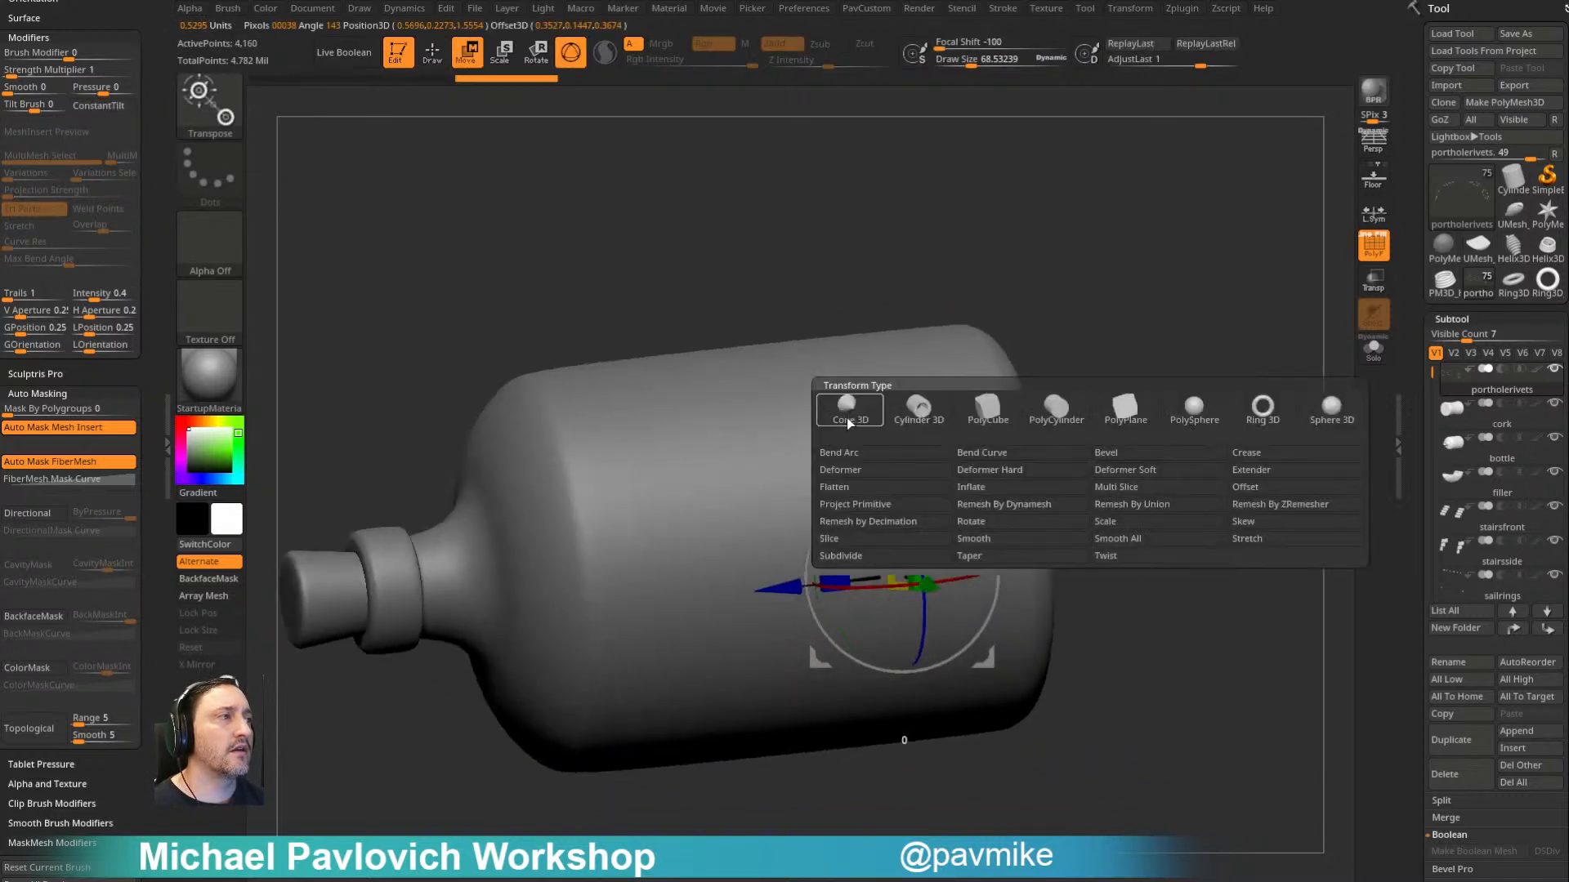
left_click_drag(1173, 400, 1256, 351, "alt")
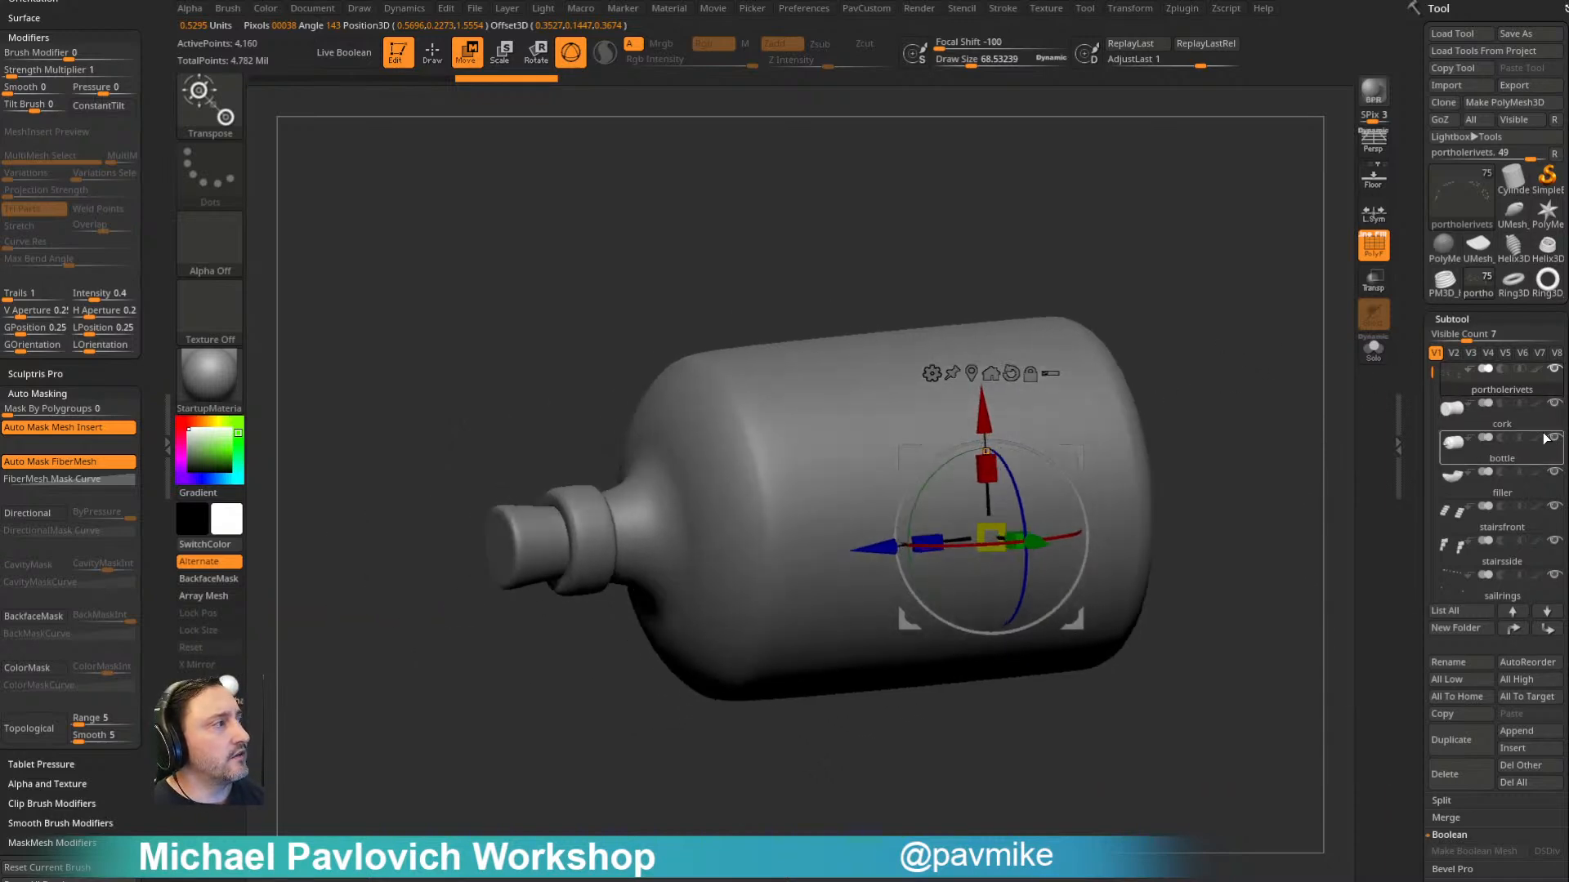
- Select the bottle subtool and examine its polygroups and wireframe from several angles
left_click(1516, 460)
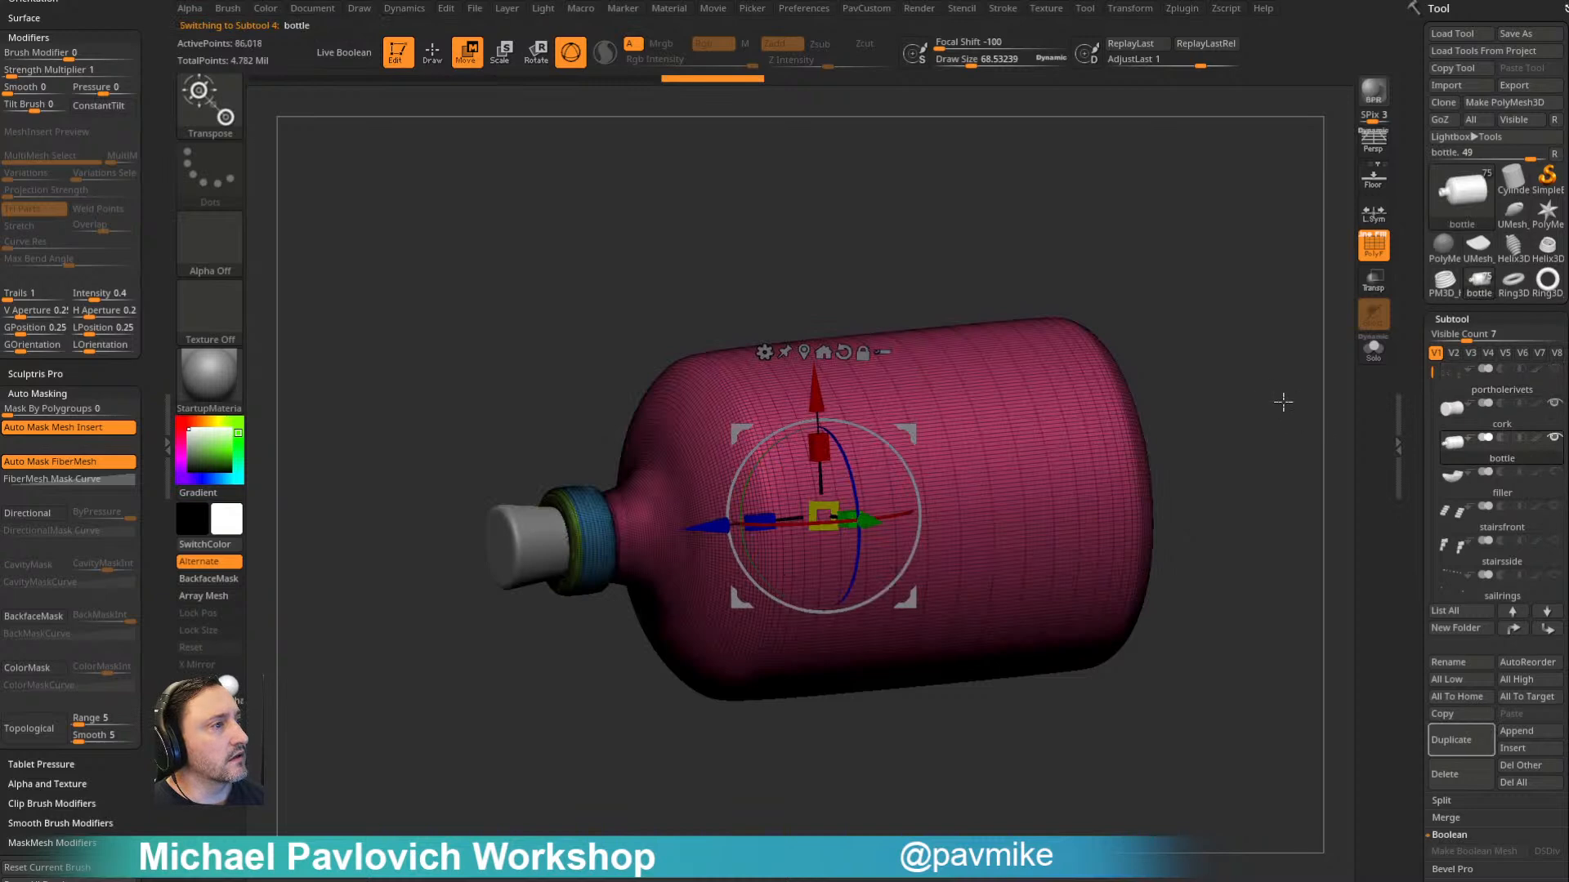
right_click_drag(870, 351, 946, 278)
left_click(994, 44)
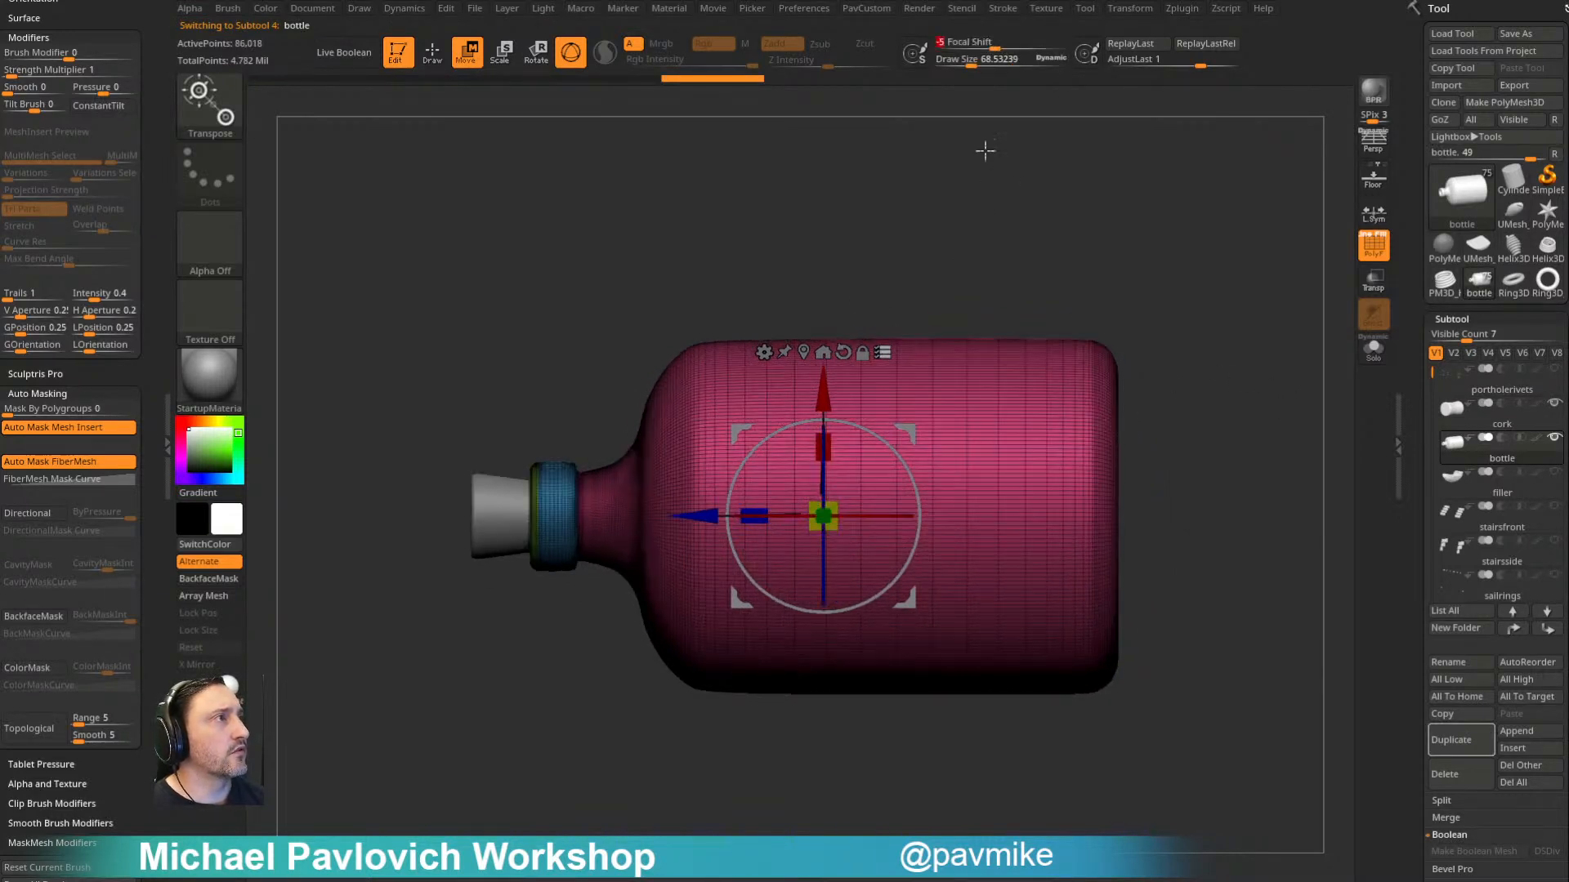
left_click_drag(873, 425, 912, 343)
left_click(938, 44)
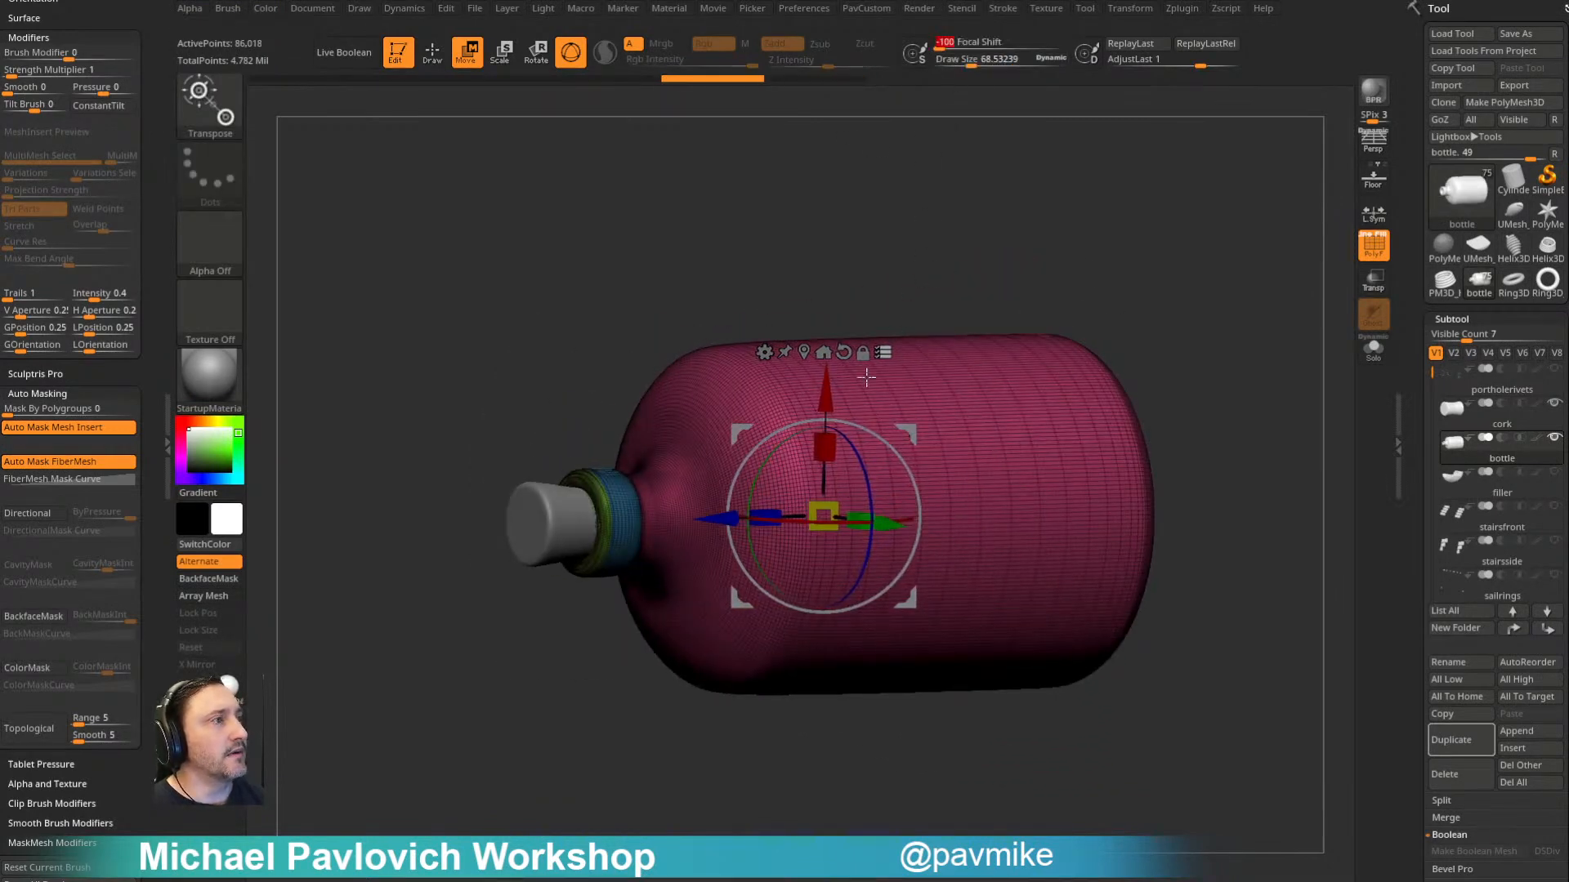
left_click_drag(1036, 243, 990, 253, "alt")
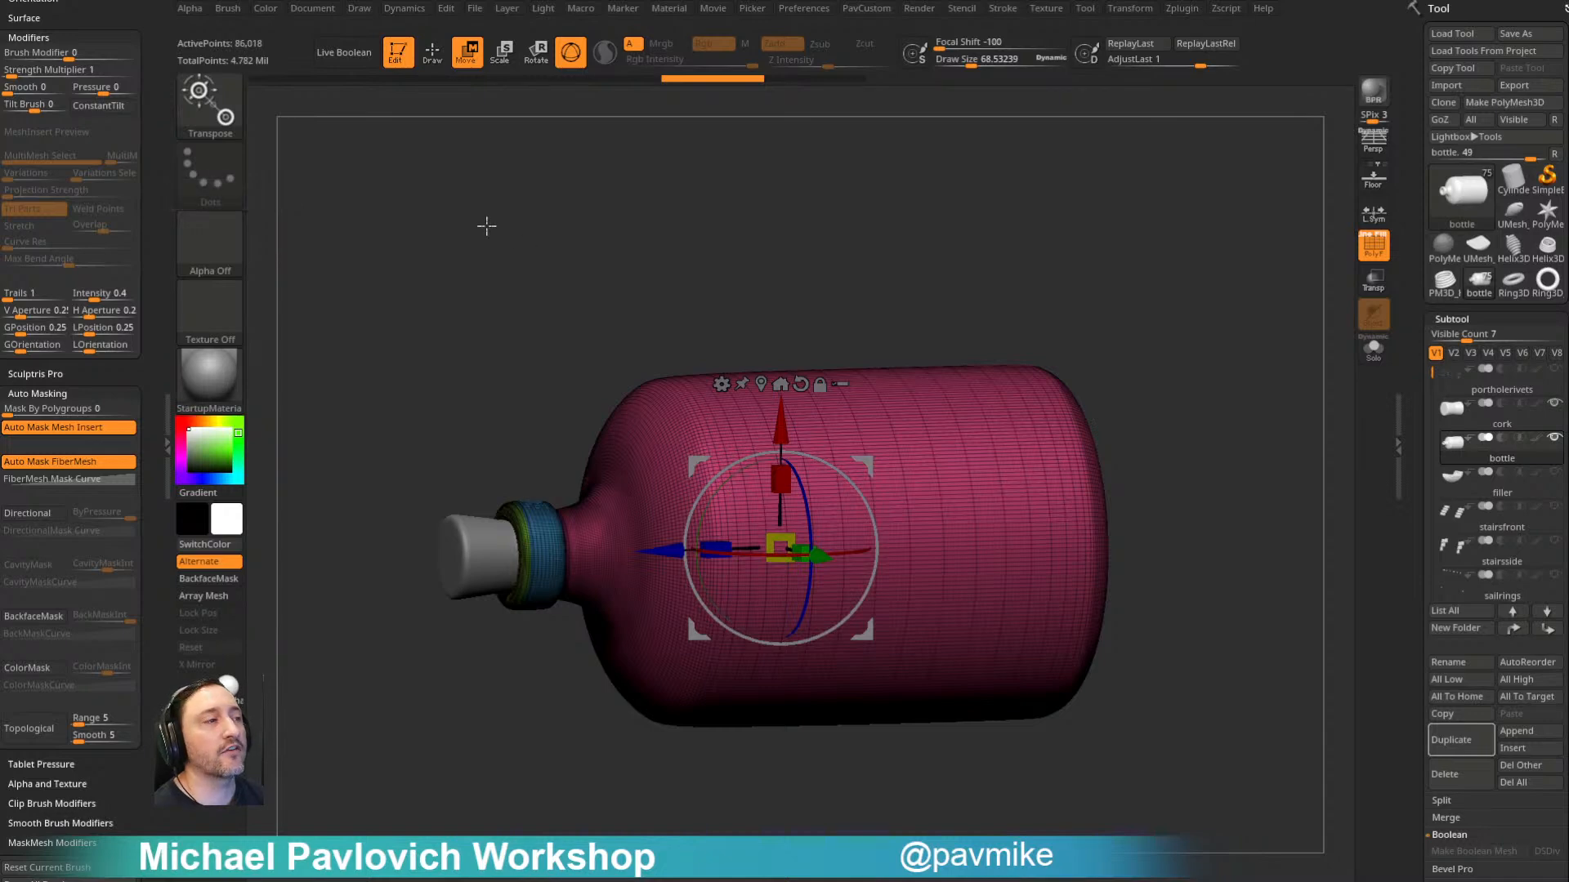
left_click_drag(1108, 258, 1169, 252)
- Return to Draw mode, isolate the bottle with Solo and choose the Standard brush
key("q")
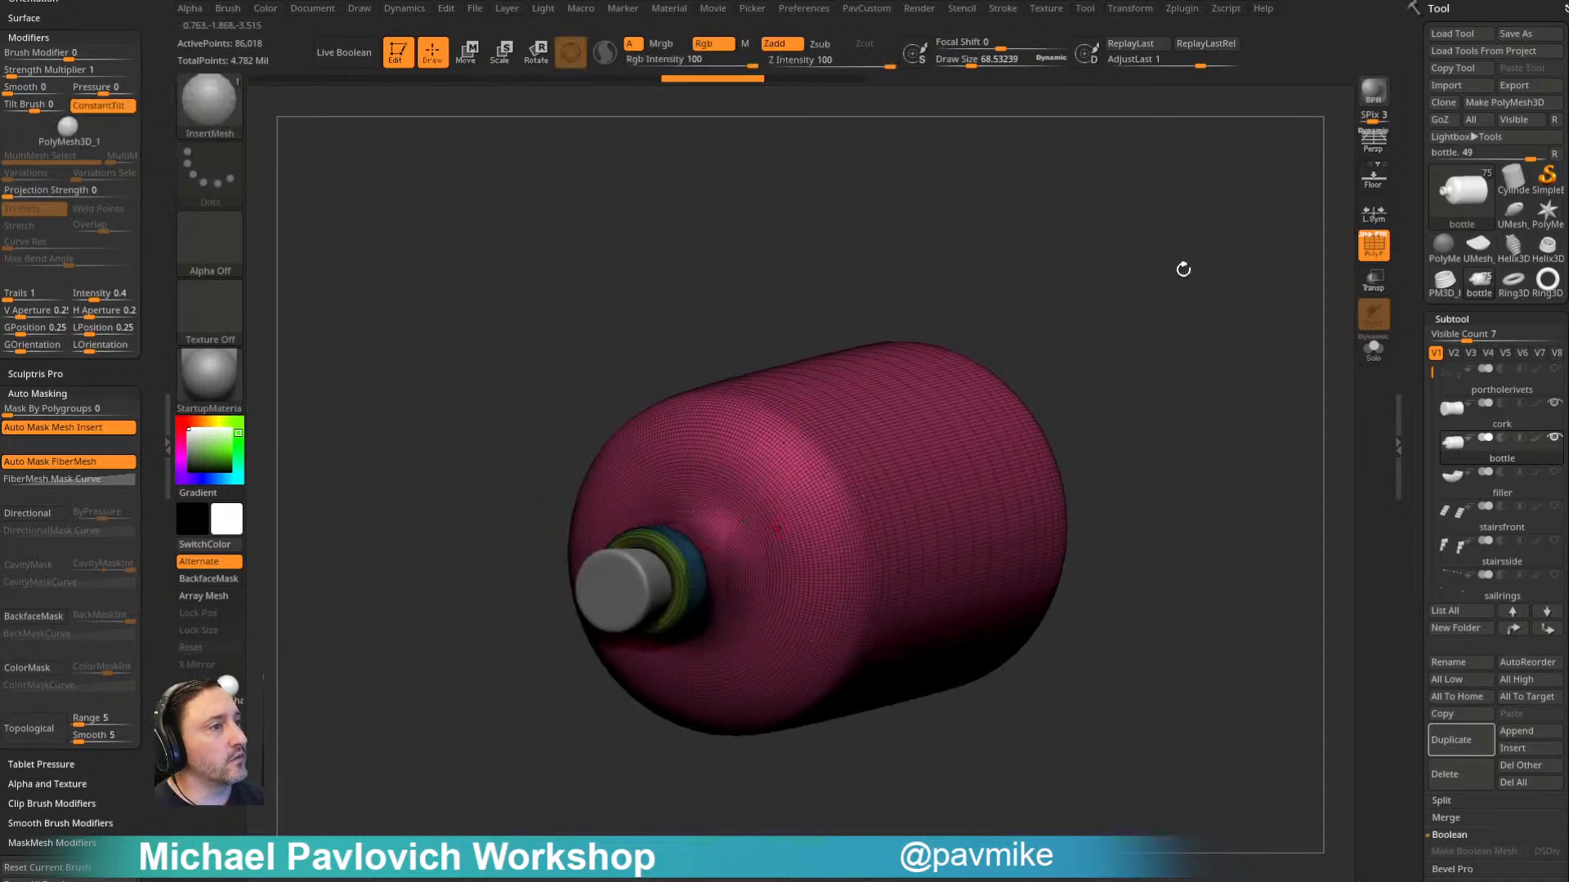
left_click(1374, 350)
left_click_drag(1283, 374, 1257, 359)
key("s")
key("b")
key("s")
key("t")
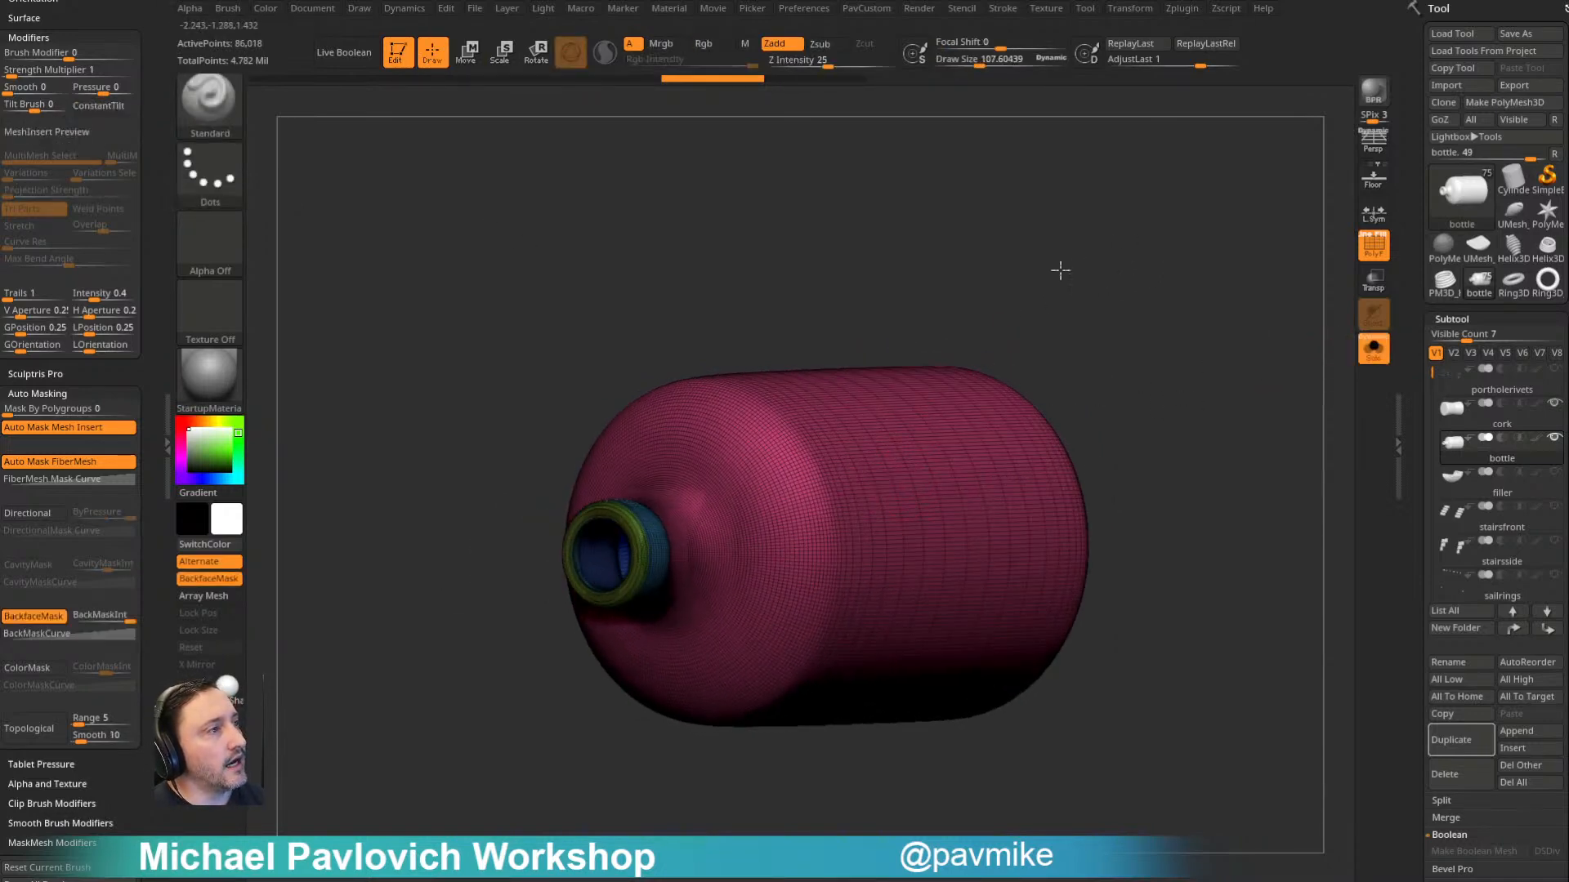
left_click_drag(1040, 287, 1091, 358, "alt")
key("f")
left_click_drag(1194, 241, 1141, 268, "alt")
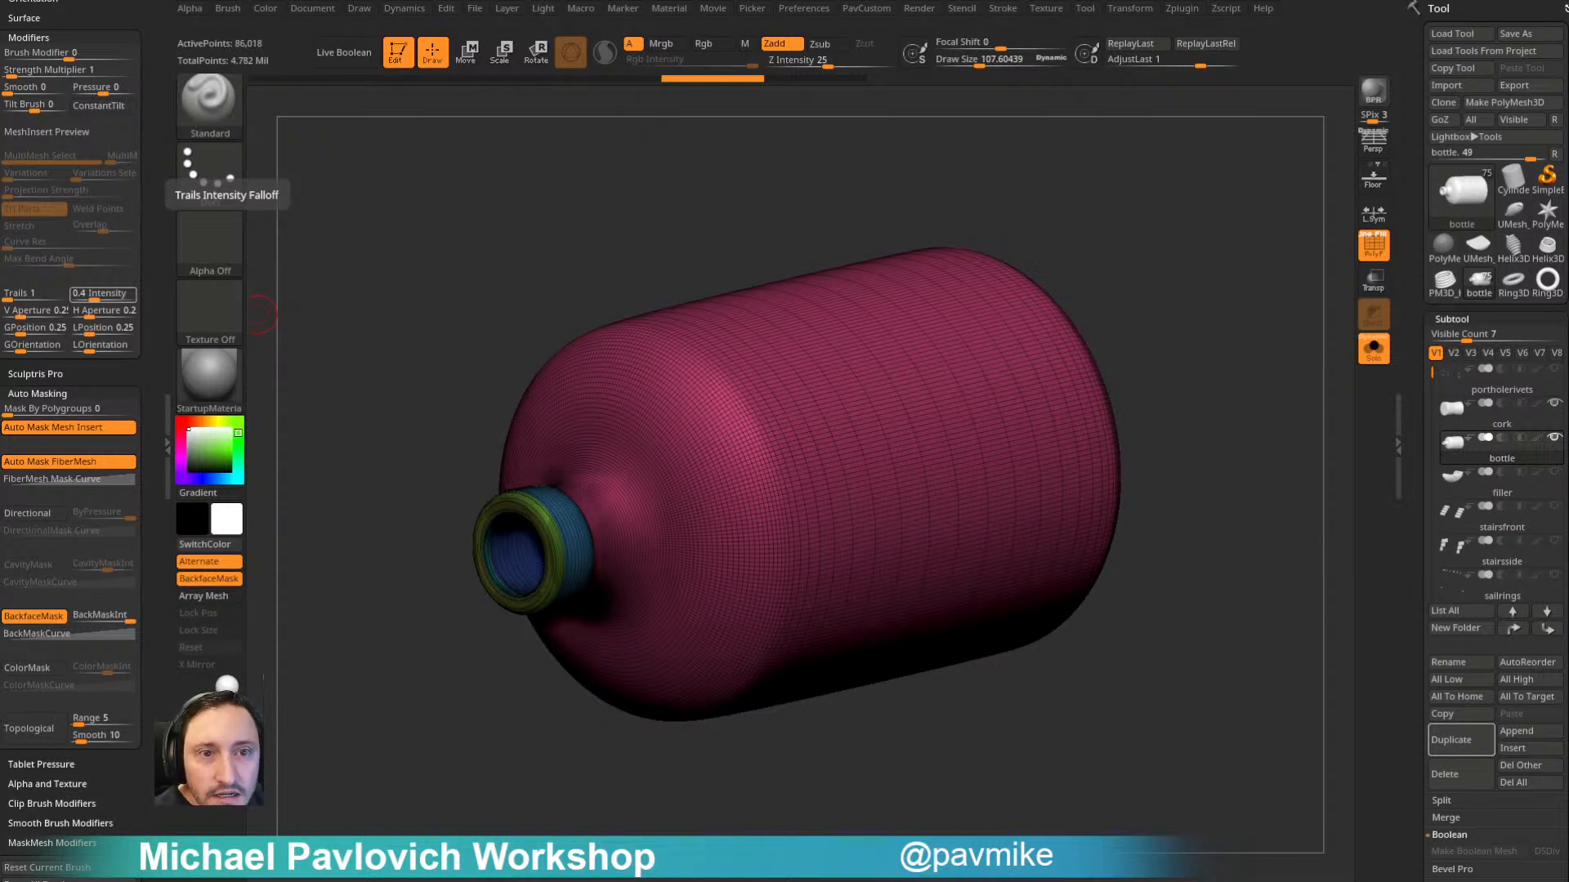
mouse_move(1170, 231)
left_mouse_down()
mouse_move(1217, 237)
mouse_move(1220, 259)
mouse_move(1204, 238)
left_mouse_up()
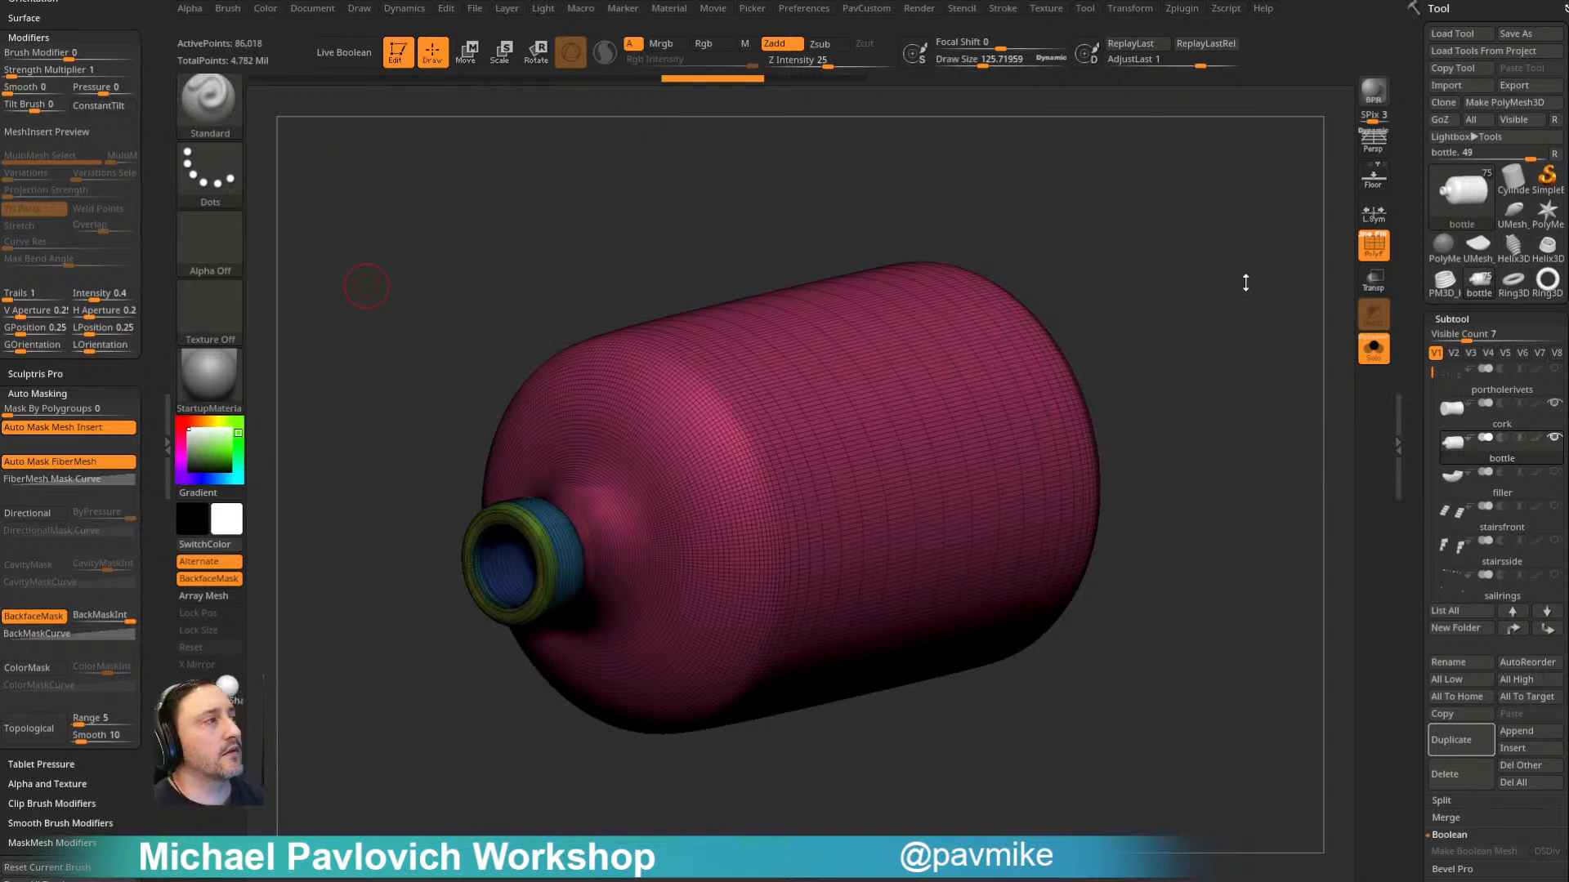
- Turn off the polyframe display and examine the isolated bottle's open neck and smooth body from several angles
left_click(1375, 355)
key("shift+f")
mouse_move(1281, 337)
left_mouse_down("alt")
mouse_move(1242, 284)
mouse_move(1299, 282)
left_mouse_up("alt")
left_click(1374, 352)
left_click_drag(1128, 314, 1280, 277)
key("s")
mouse_move(1086, 273)
left_mouse_down()
mouse_move(1124, 311)
mouse_move(1083, 266)
mouse_move(812, 518)
left_mouse_up()
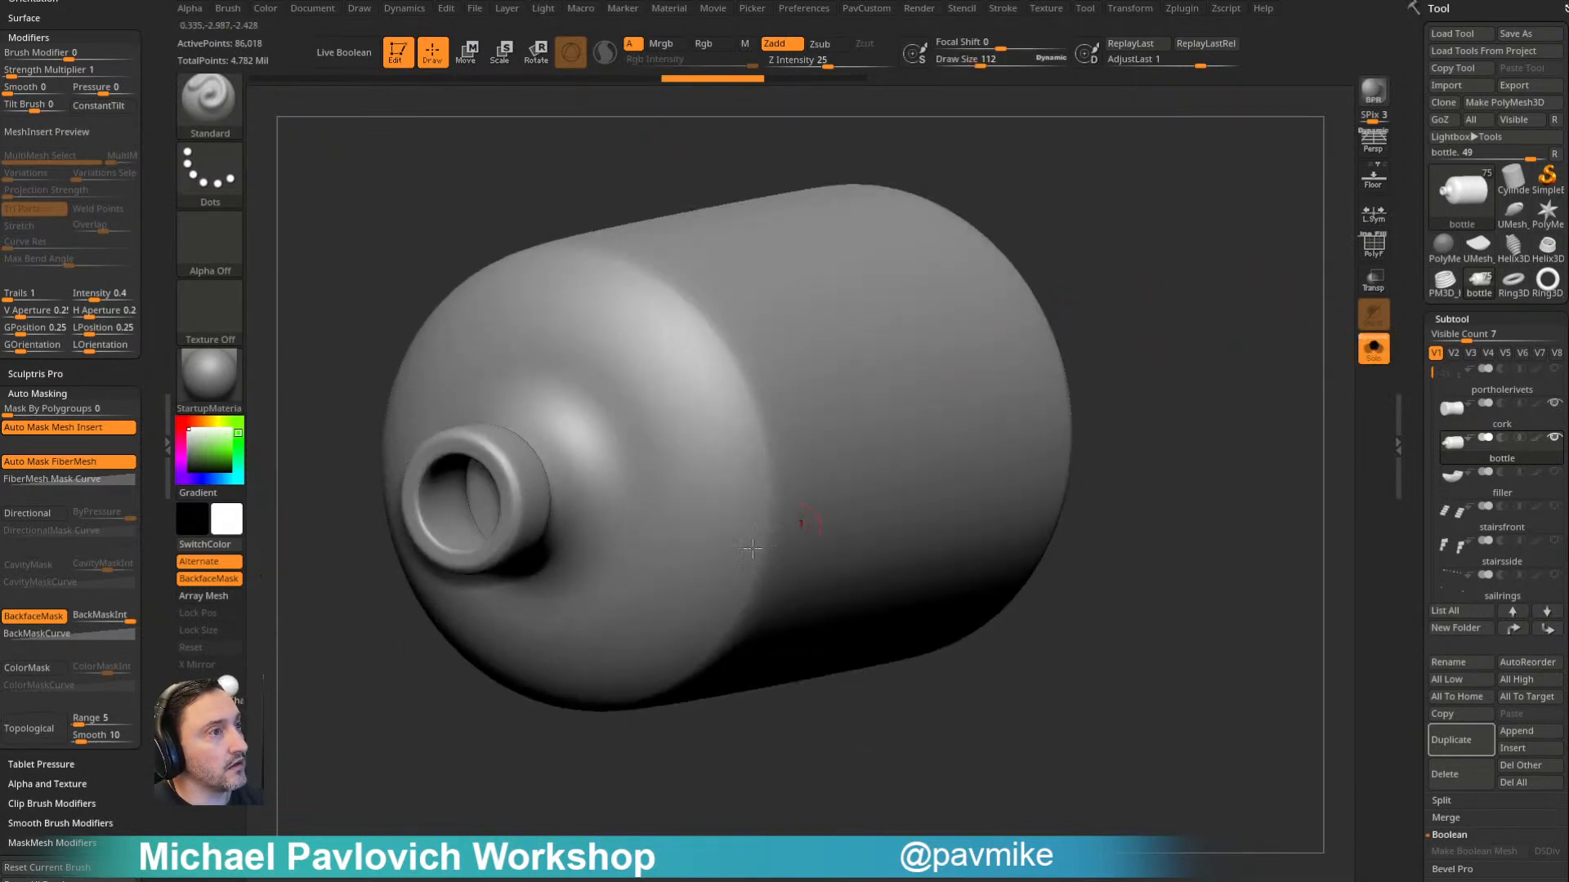
left_click_drag(1103, 204, 749, 289)
left_click_drag(1183, 293, 1009, 433)
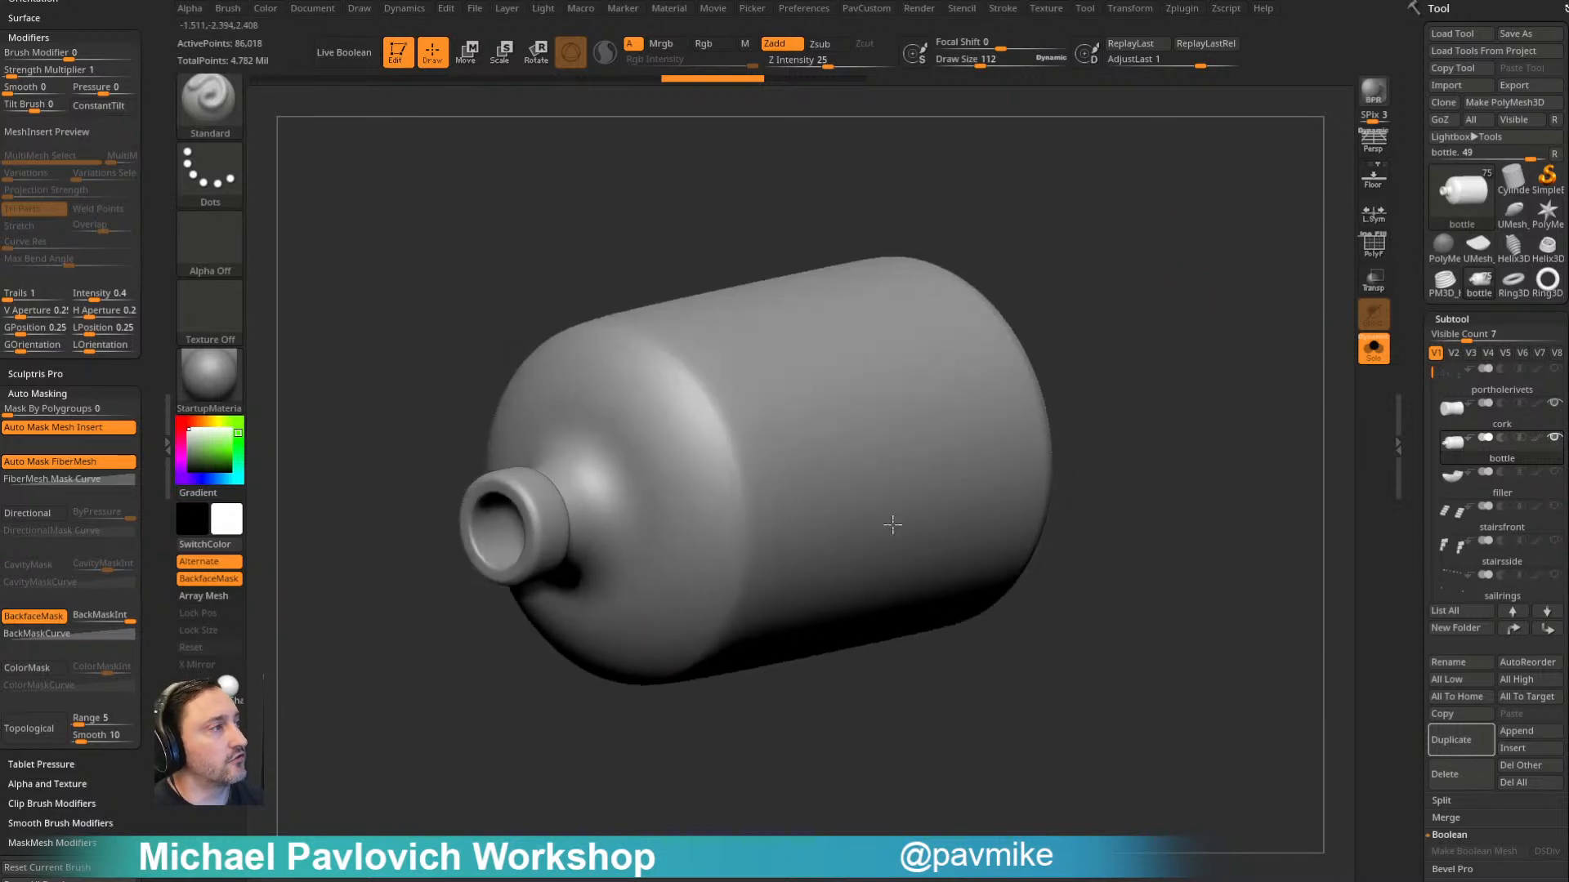
- Leave Solo mode and hide the cork and bottle subtools
left_click(1373, 350)
left_click_drag(1167, 345, 1184, 373, "alt")
key("s")
left_click(1175, 383)
key("s")
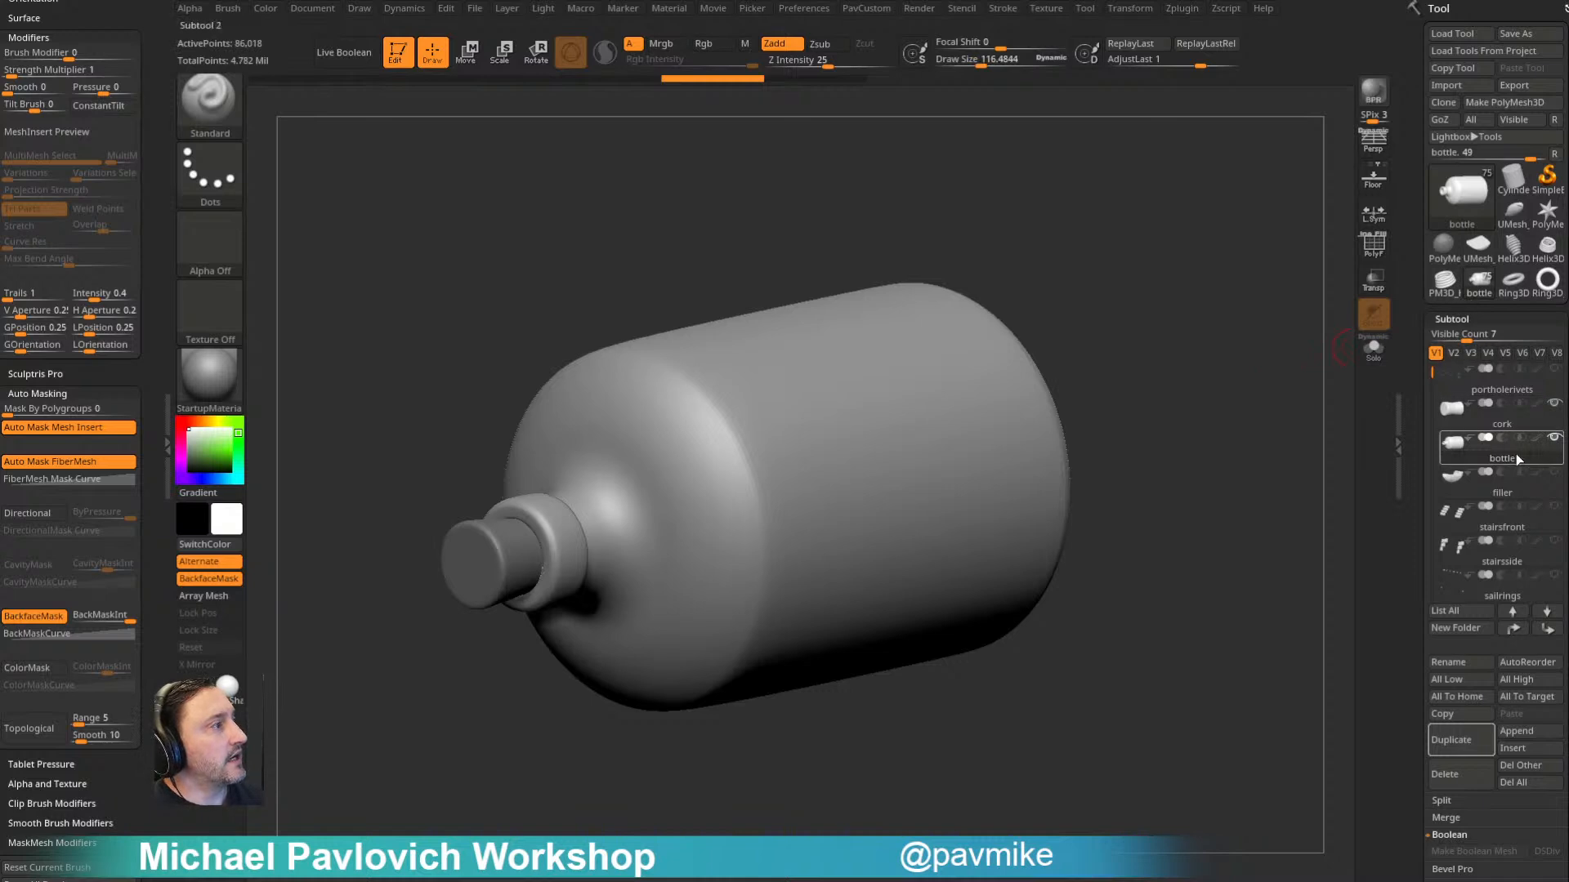
left_click(1554, 438, "shift")
left_click(1554, 404)
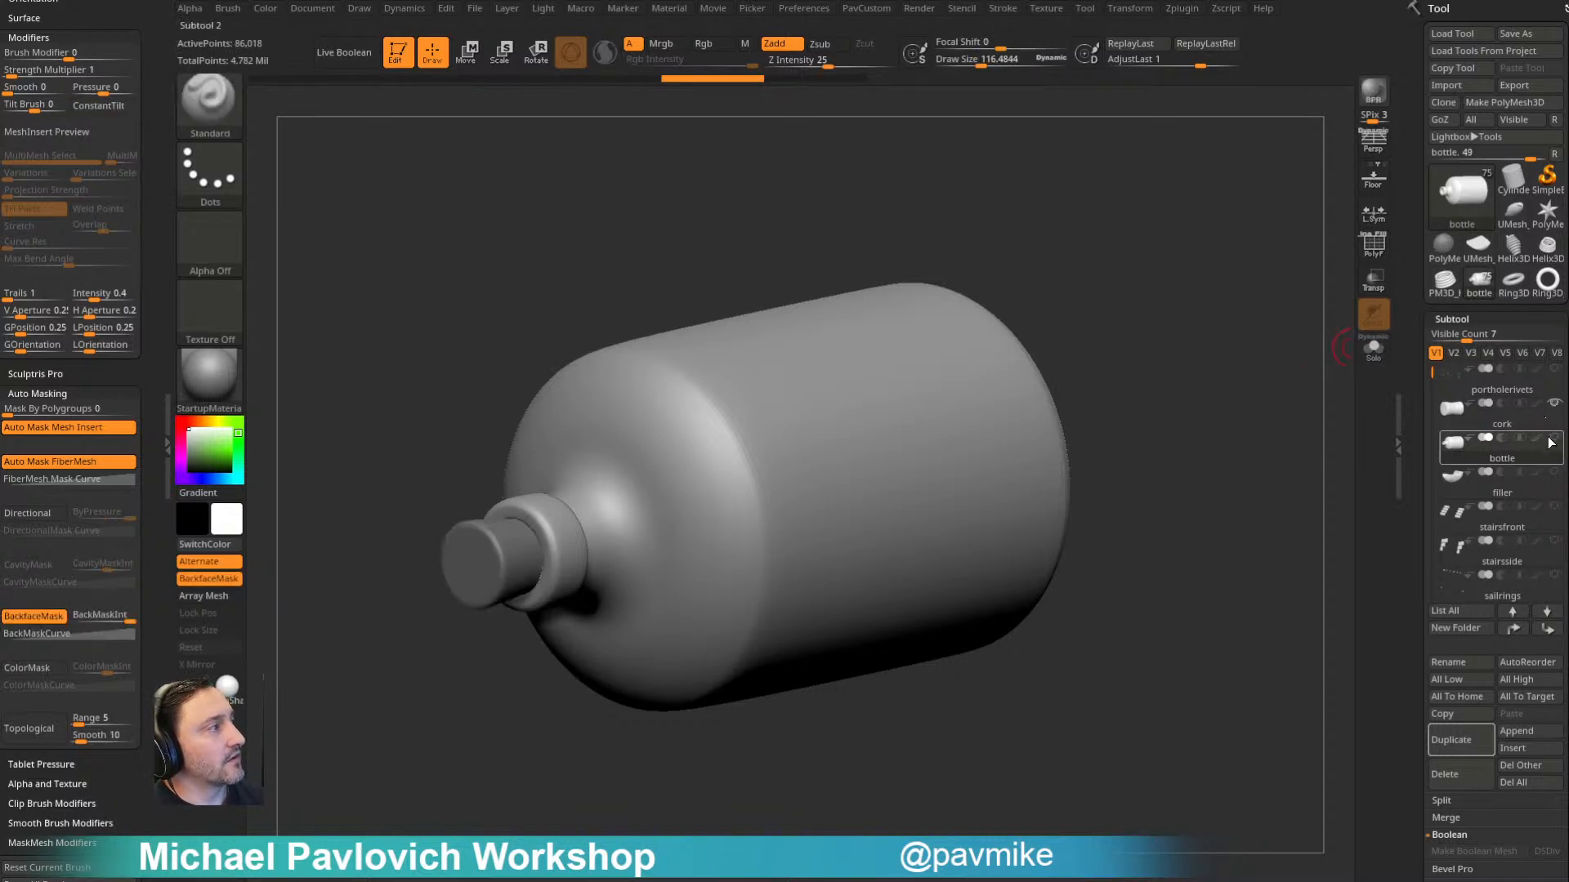
left_click(1554, 405)
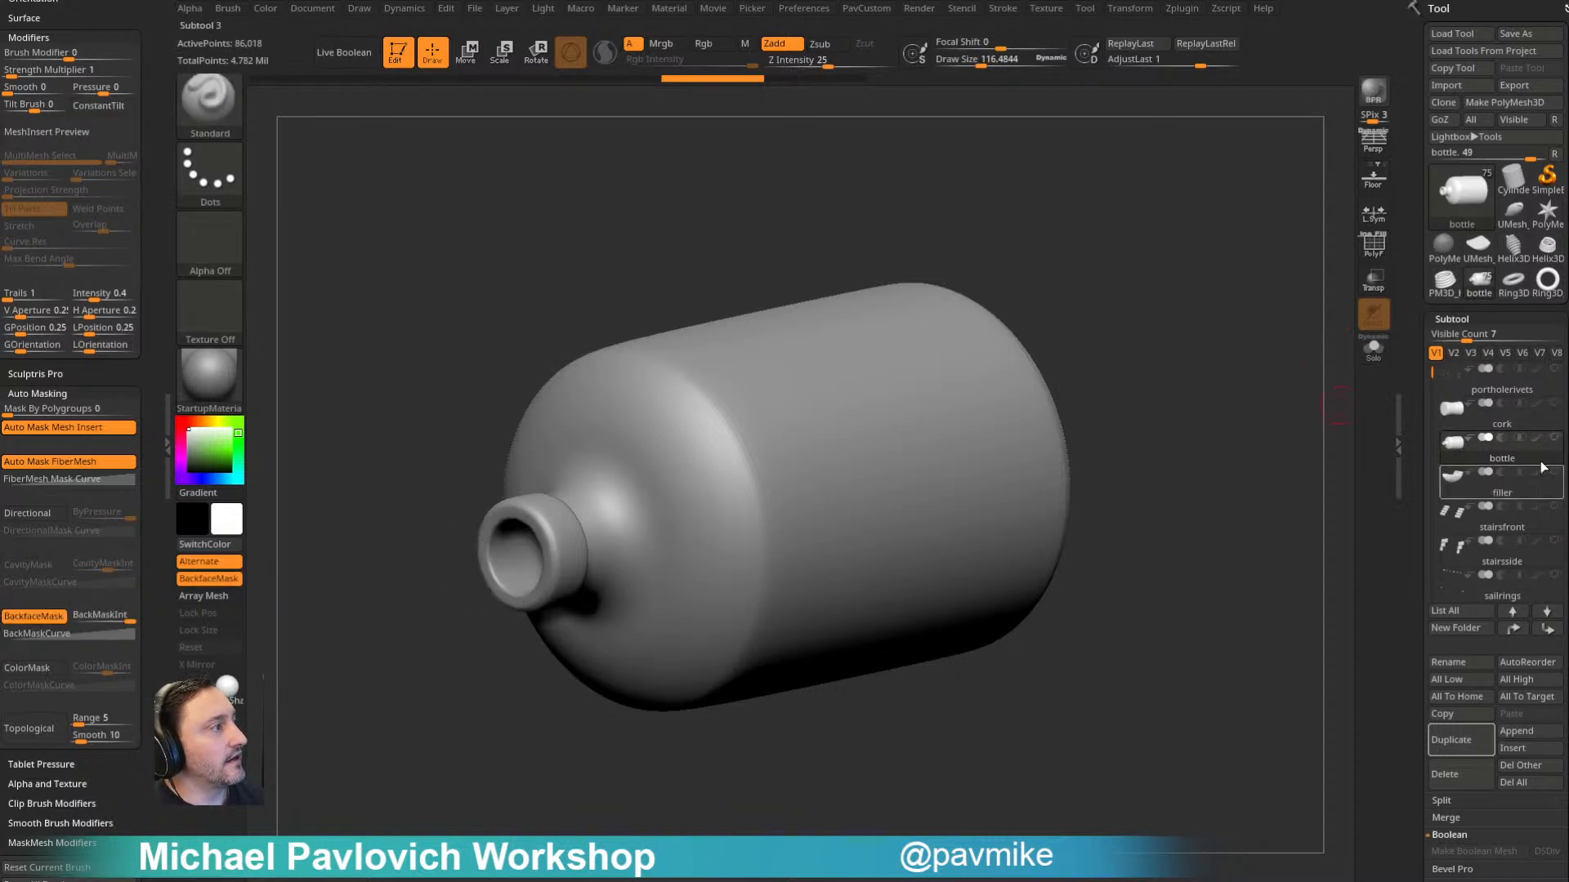
left_click(1555, 441, "shift")
left_click(1555, 441, "shift")
- Delete the waterlow subtool near the end of the subtool list
left_click_drag(1430, 383, 1437, 580)
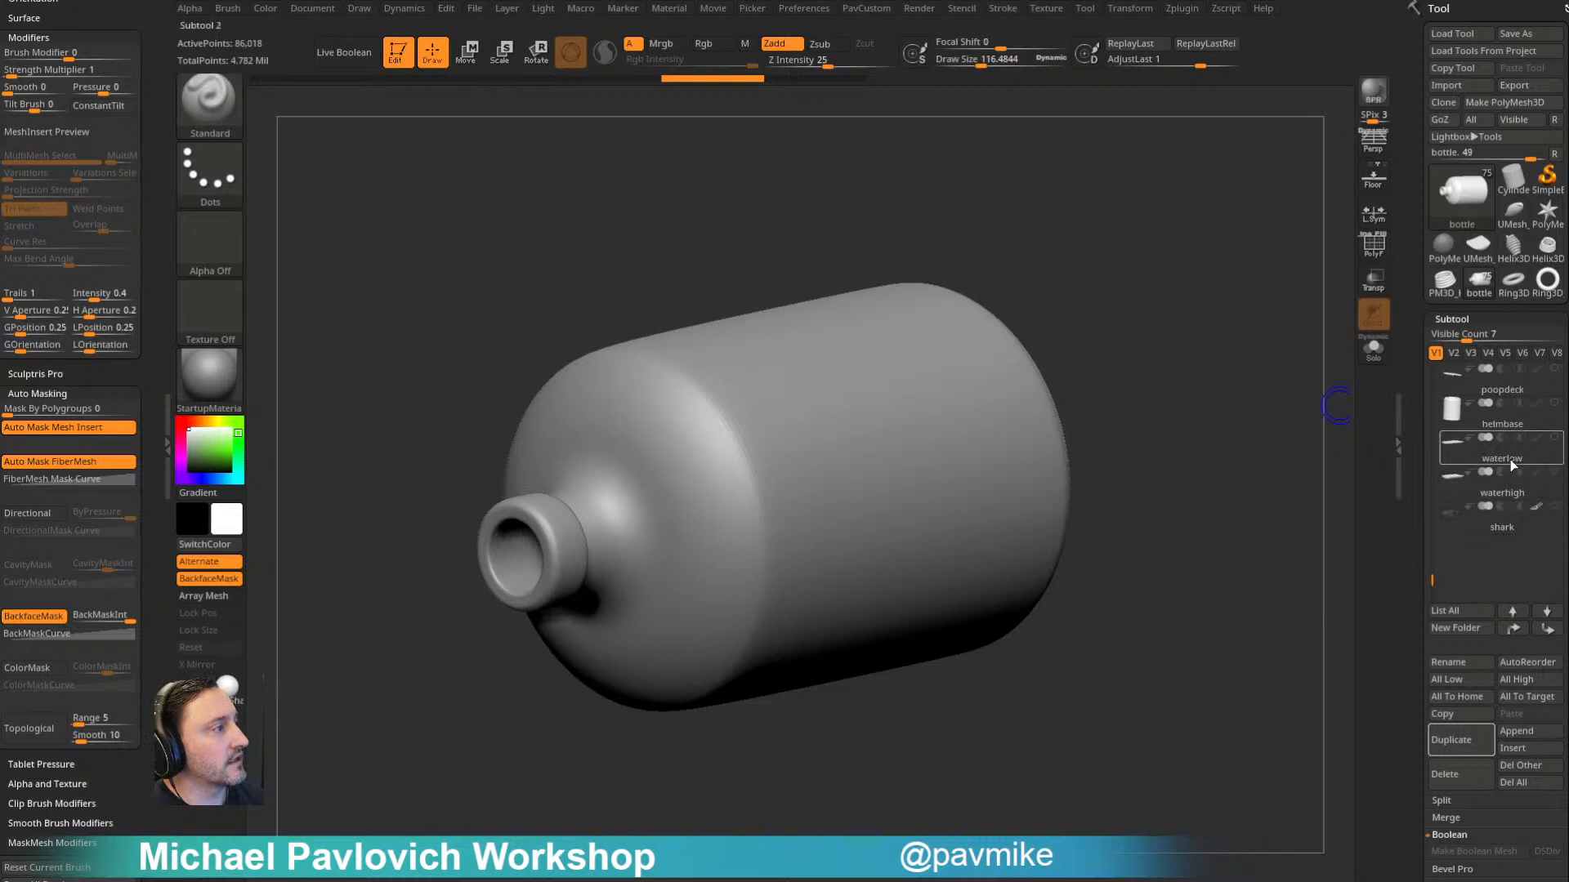
left_click(1510, 459)
left_click(1445, 773)
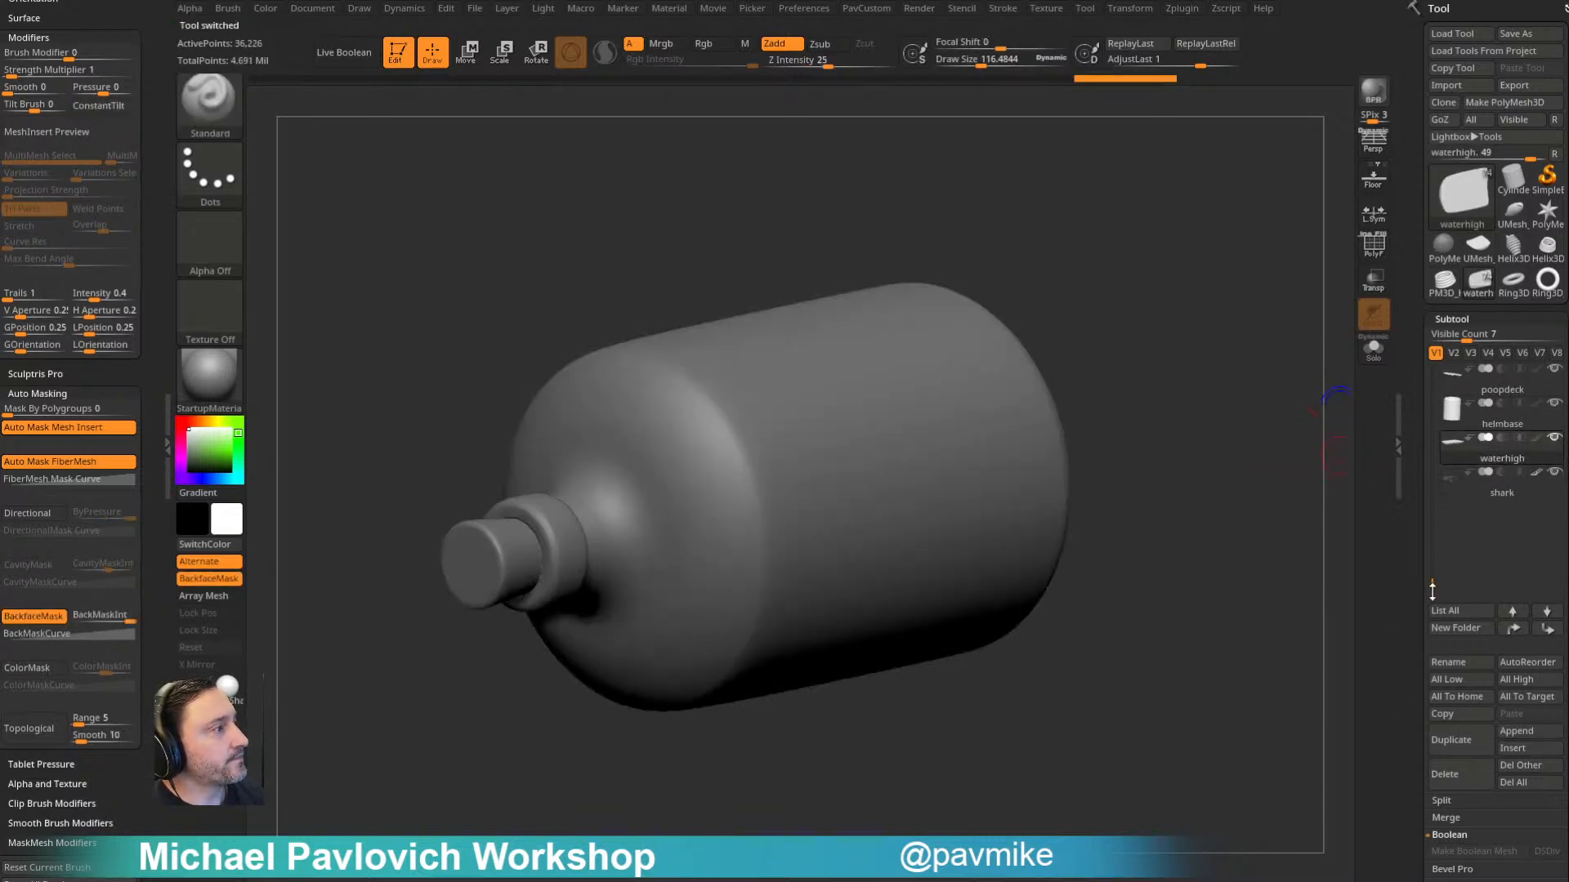
- Move the waterhigh subtool up the subtool list to sit between the cork and the bottle
left_click_drag(1431, 588, 1431, 375)
left_click(1503, 427)
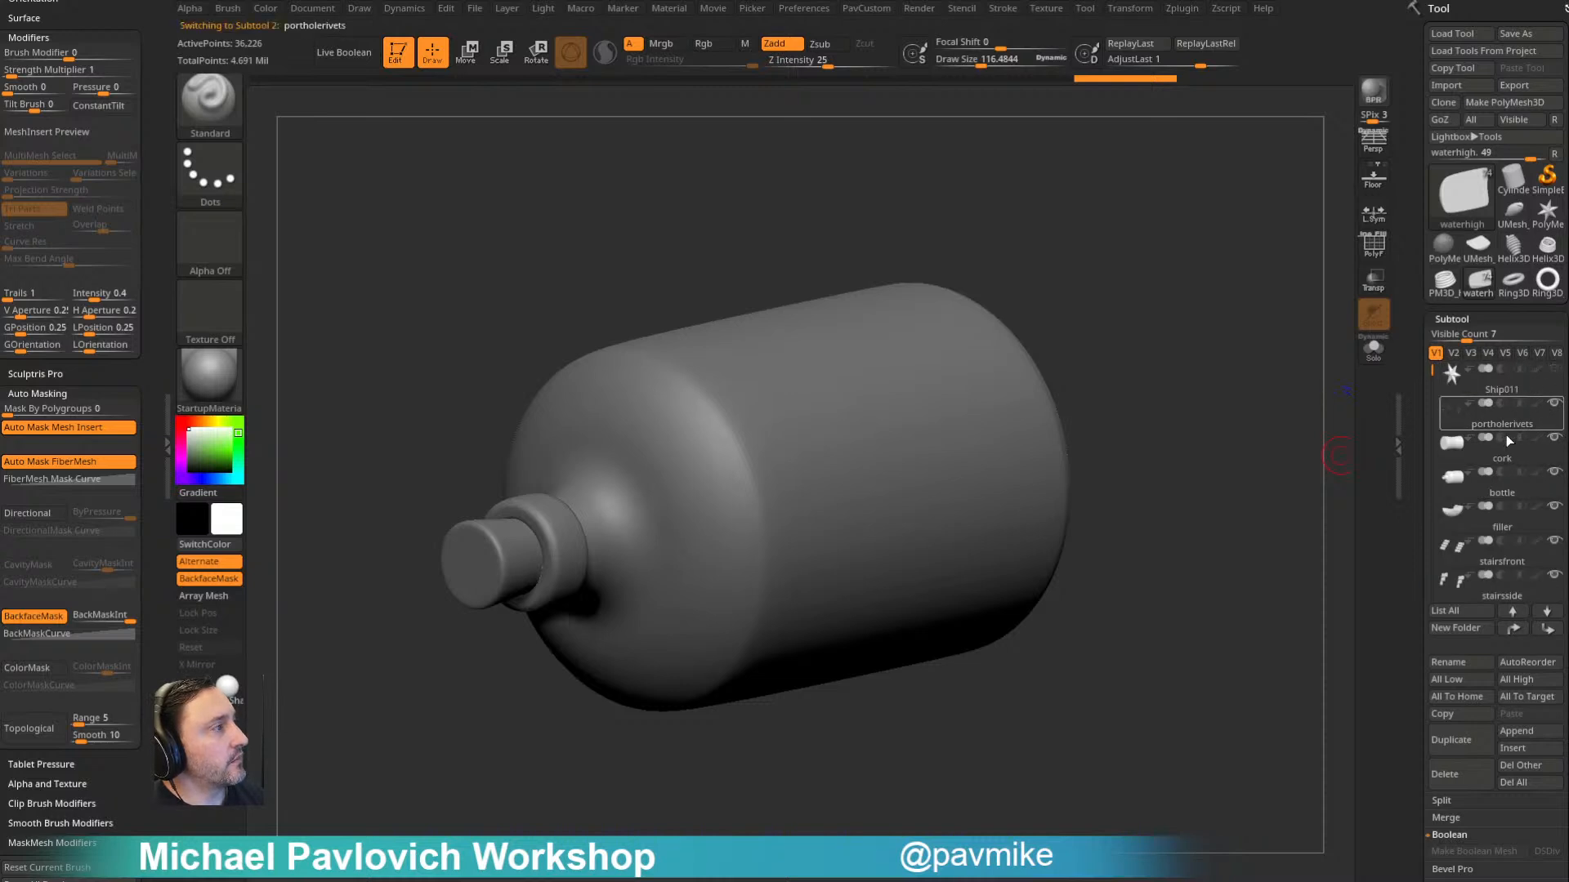
left_click_drag(1286, 490, 1176, 409)
left_click_drag(1432, 406, 1439, 576)
left_click(1508, 427)
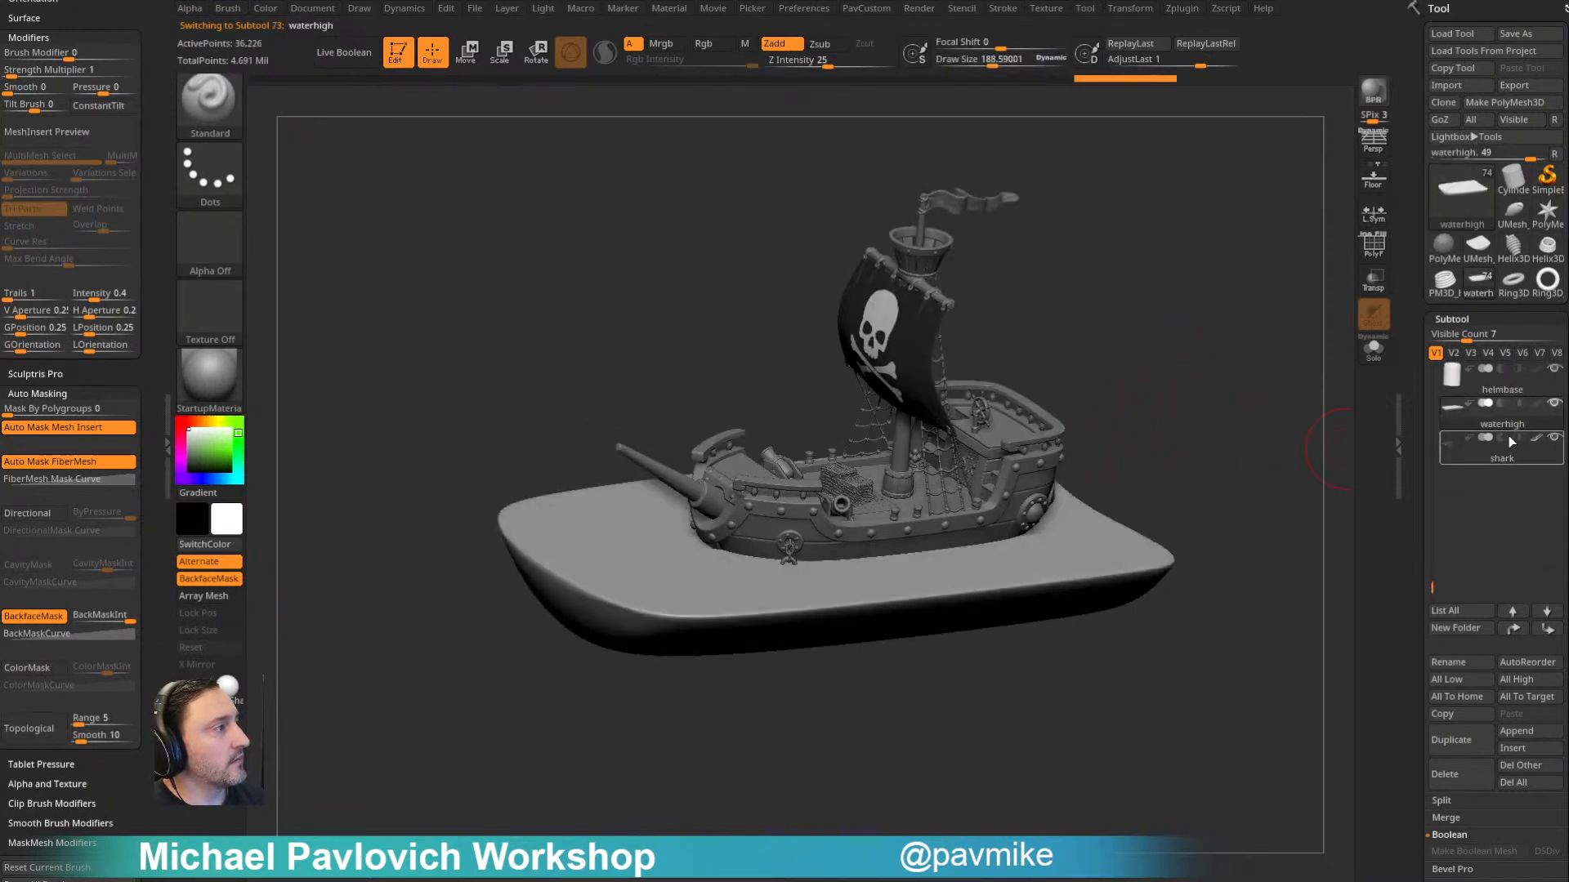
left_click(1521, 633, "shift")
left_click(1555, 635)
left_click(1556, 636)
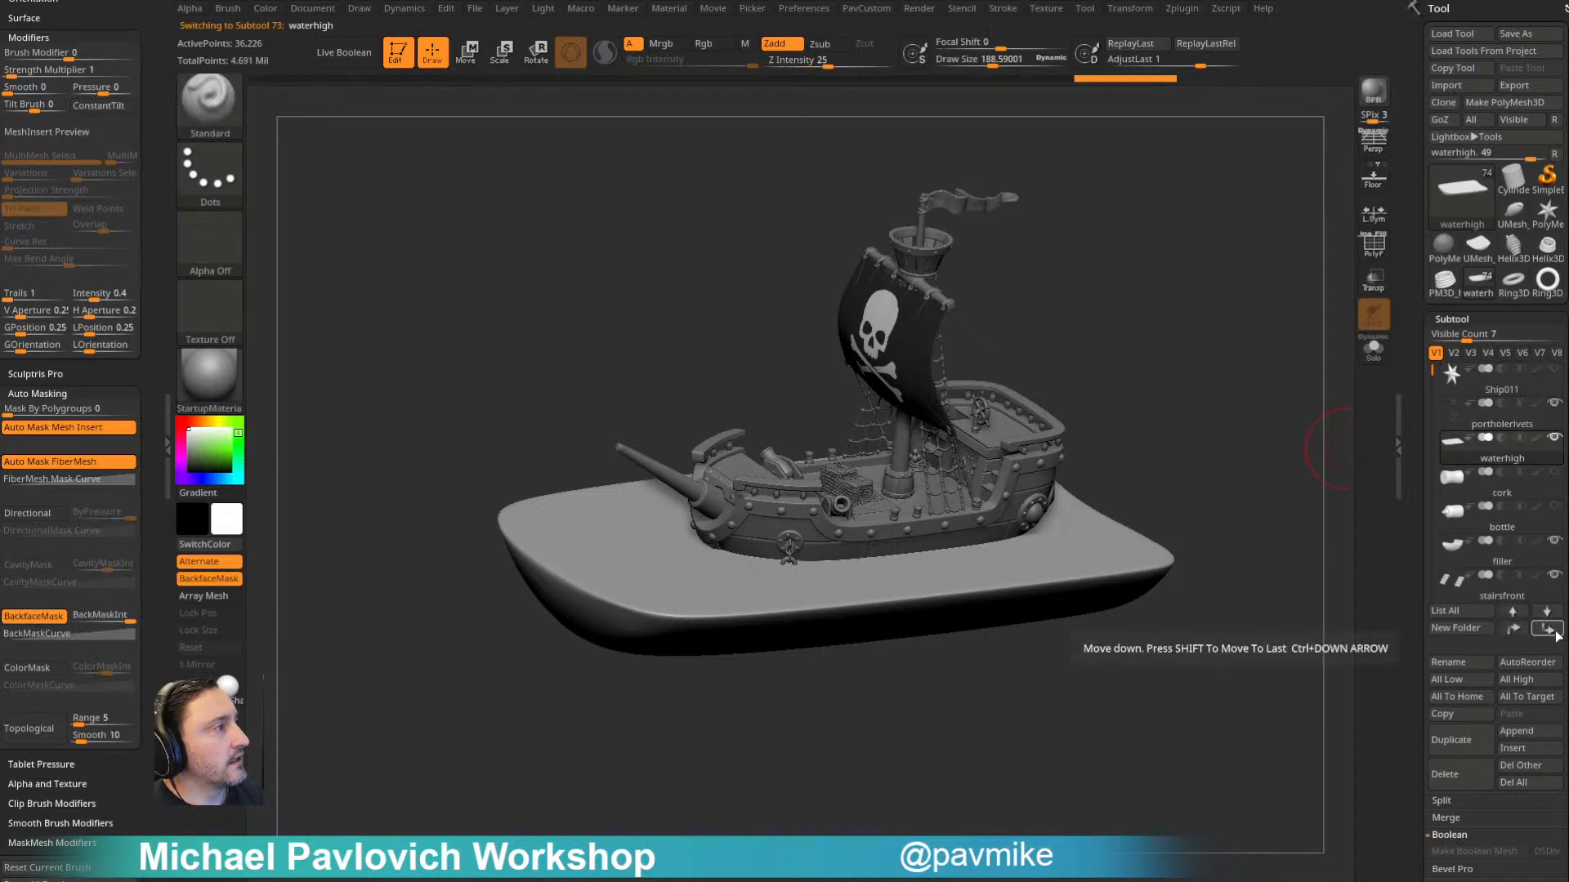
left_click(1557, 636)
mouse_move(1515, 500)
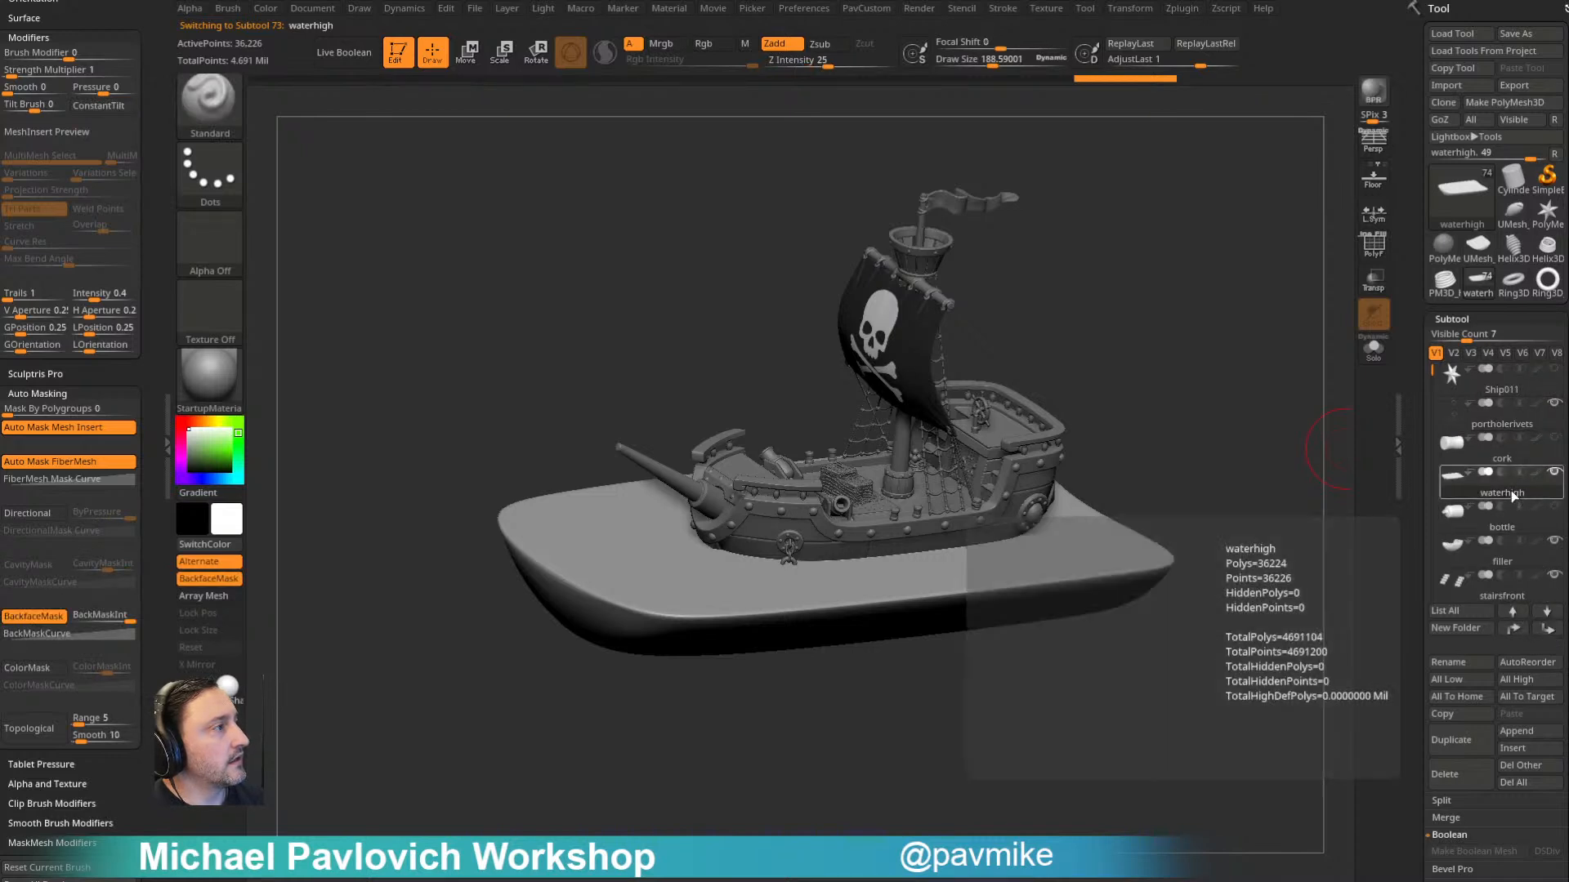
- Move the portholerivets subtool down the list to just below the bottle and hide the waterhigh subtool
left_click(1500, 426)
left_click(1549, 631)
left_click(1548, 630)
left_click(1548, 631)
mouse_move(1212, 483)
left_mouse_down("shift")
mouse_move(1223, 333)
mouse_move(1250, 287)
mouse_move(1245, 322)
mouse_move(1226, 322)
left_mouse_up("shift")
key("s")
mouse_move(1242, 286)
left_mouse_down("alt")
mouse_move(1191, 340)
mouse_move(1203, 318)
left_mouse_up("alt")
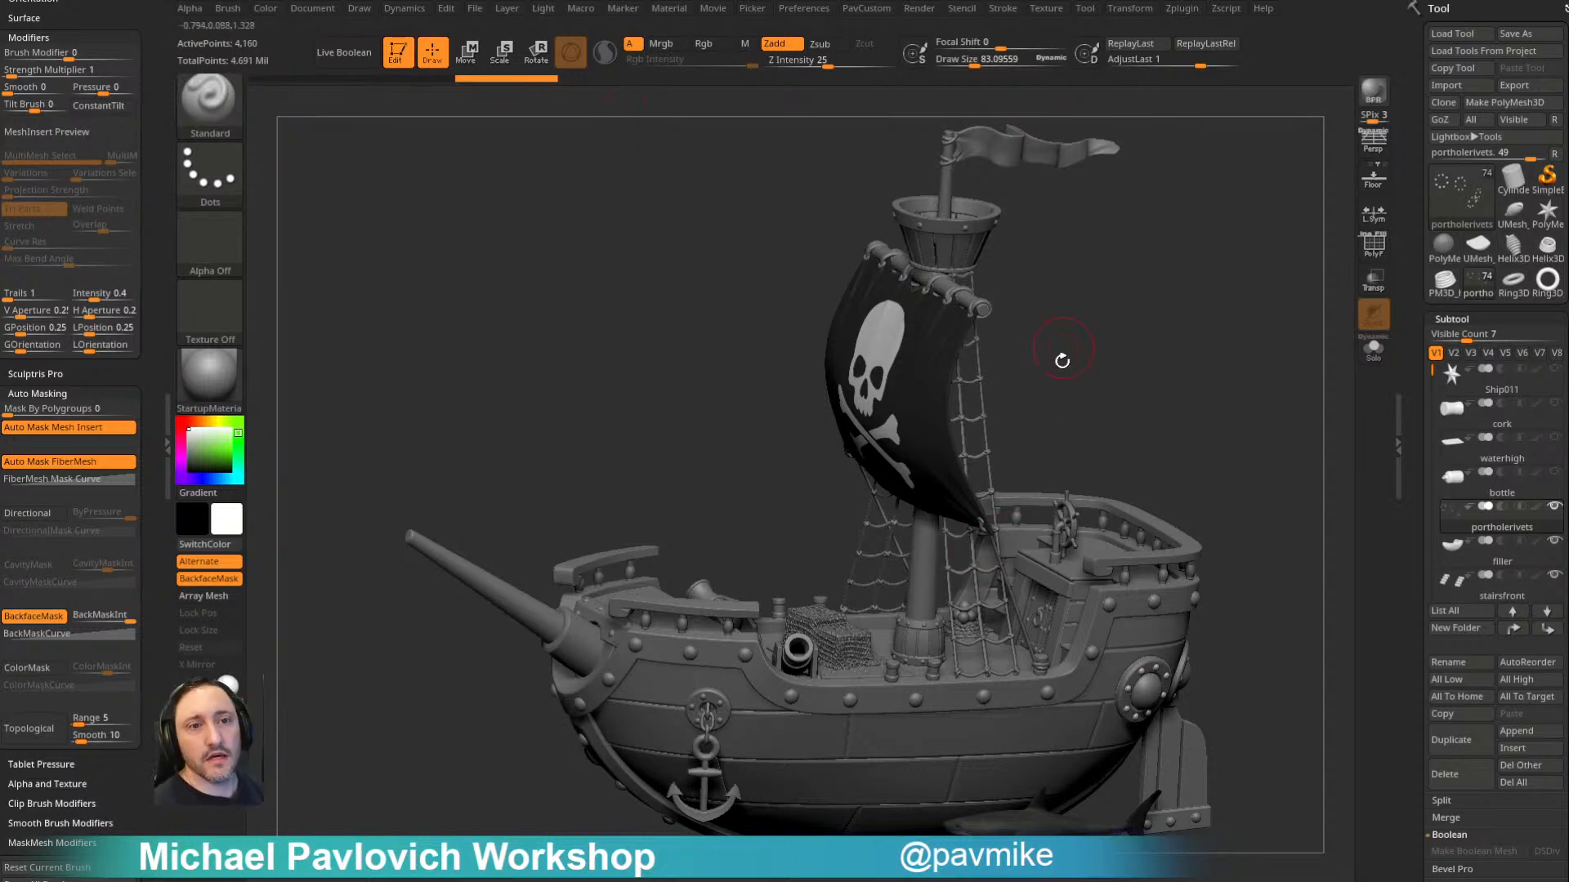
- Select the shark subtool beneath the ship's stern on the model
mouse_move(1117, 350)
left_mouse_down()
mouse_move(1062, 375)
mouse_move(1093, 303)
mouse_move(1119, 340)
mouse_move(1117, 326)
mouse_move(1179, 354)
mouse_move(1155, 308)
mouse_move(950, 717)
left_mouse_up()
key("s")
left_click(950, 718, "alt")
left_click_drag(1190, 553, 1212, 550)
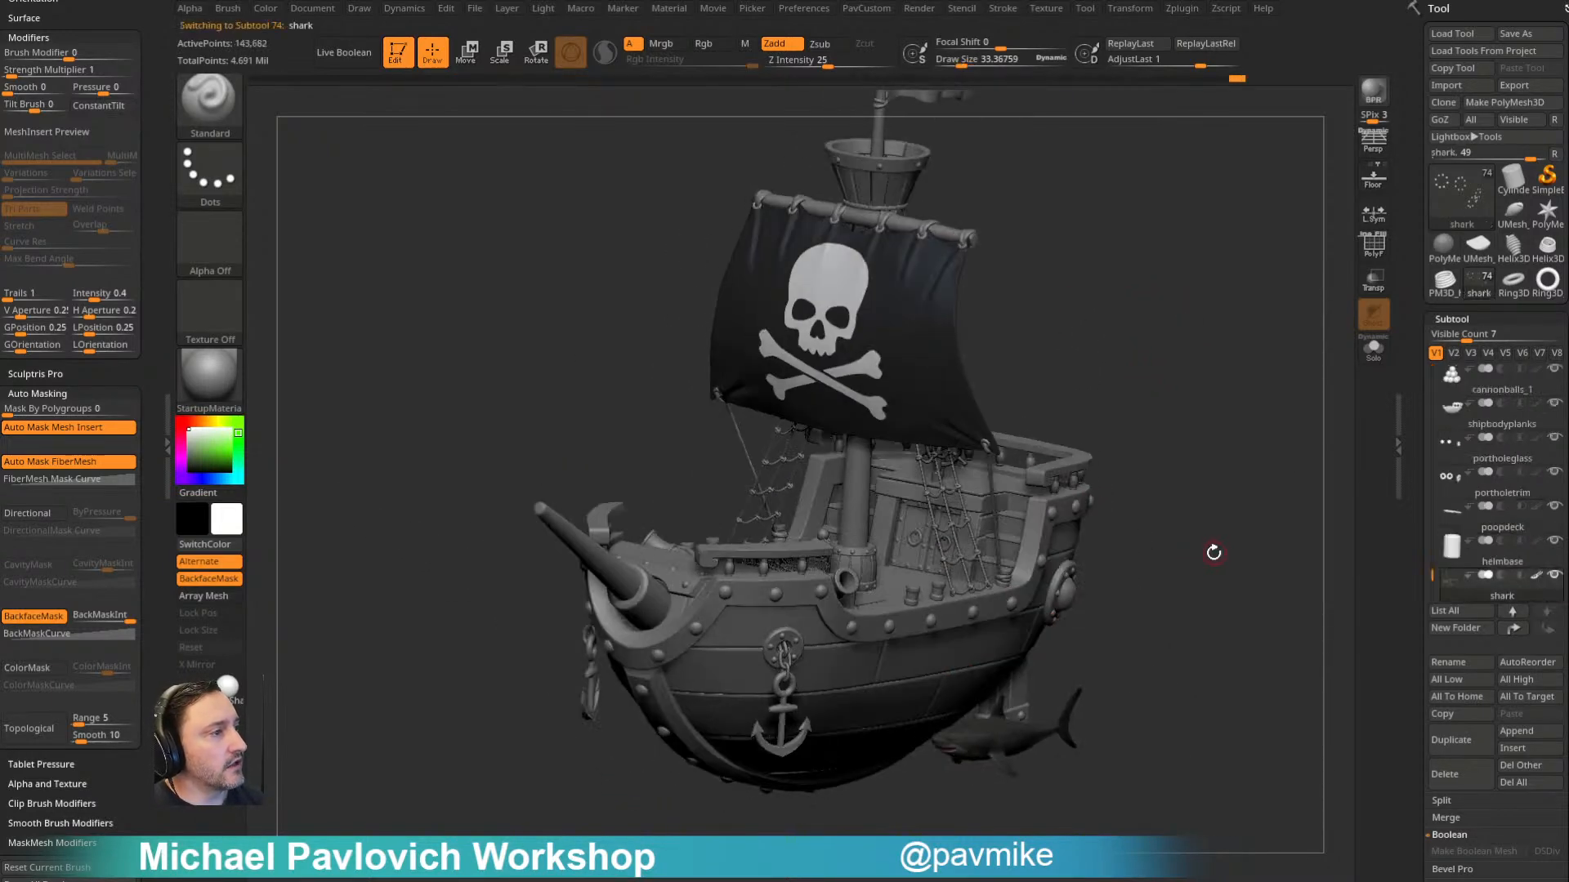
- Save the ship tool as a ZTL file in the ShipInABottle folder under Streaming
left_click(1519, 33)
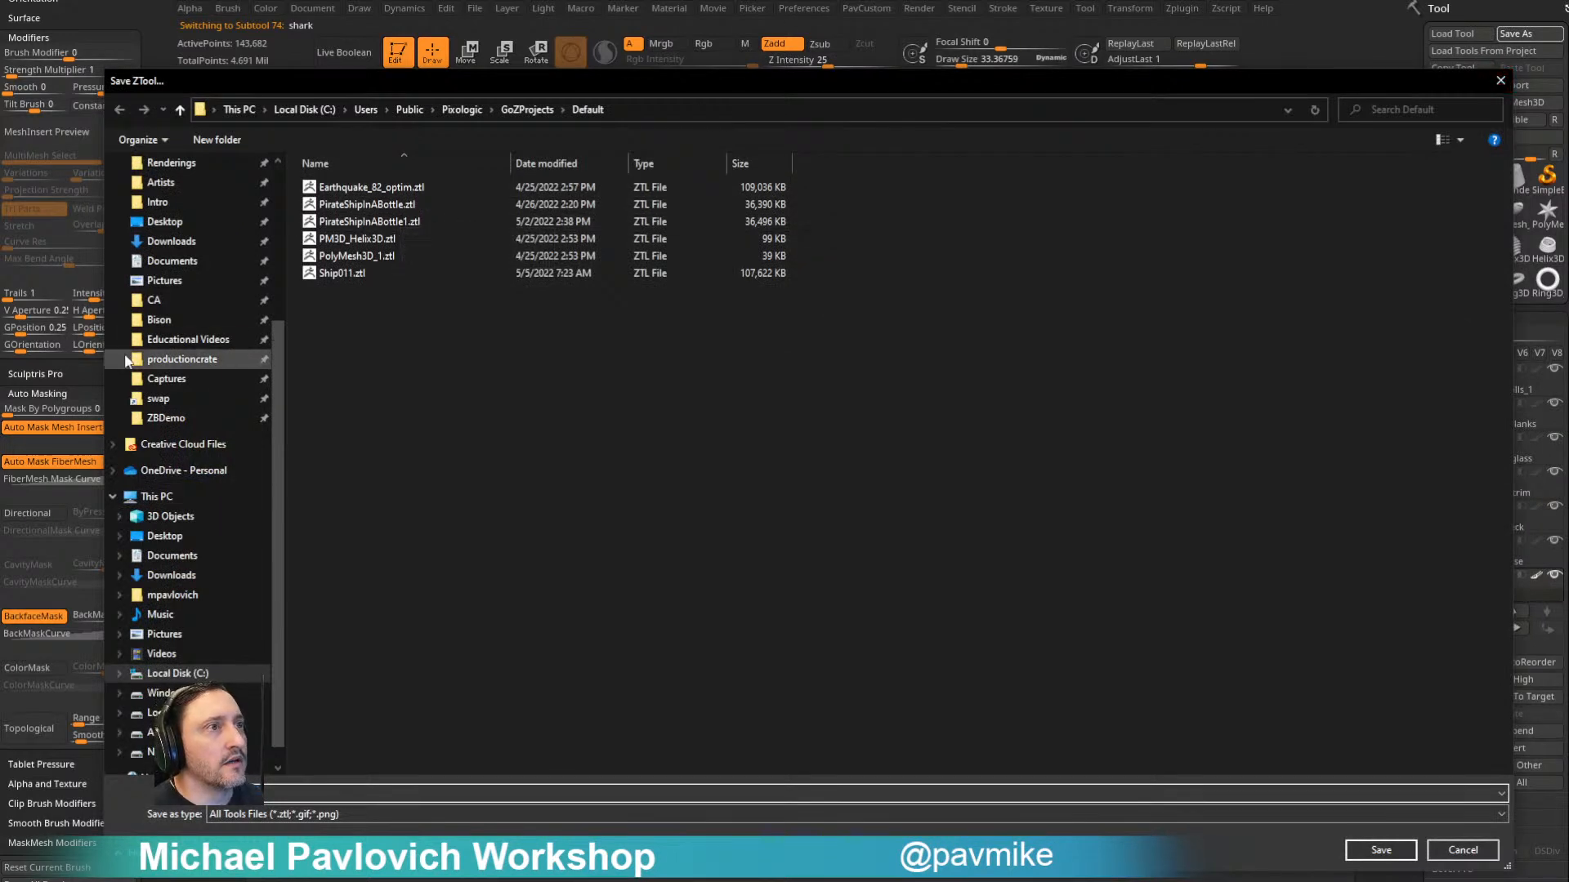
scroll(199, 326, "up", 4)
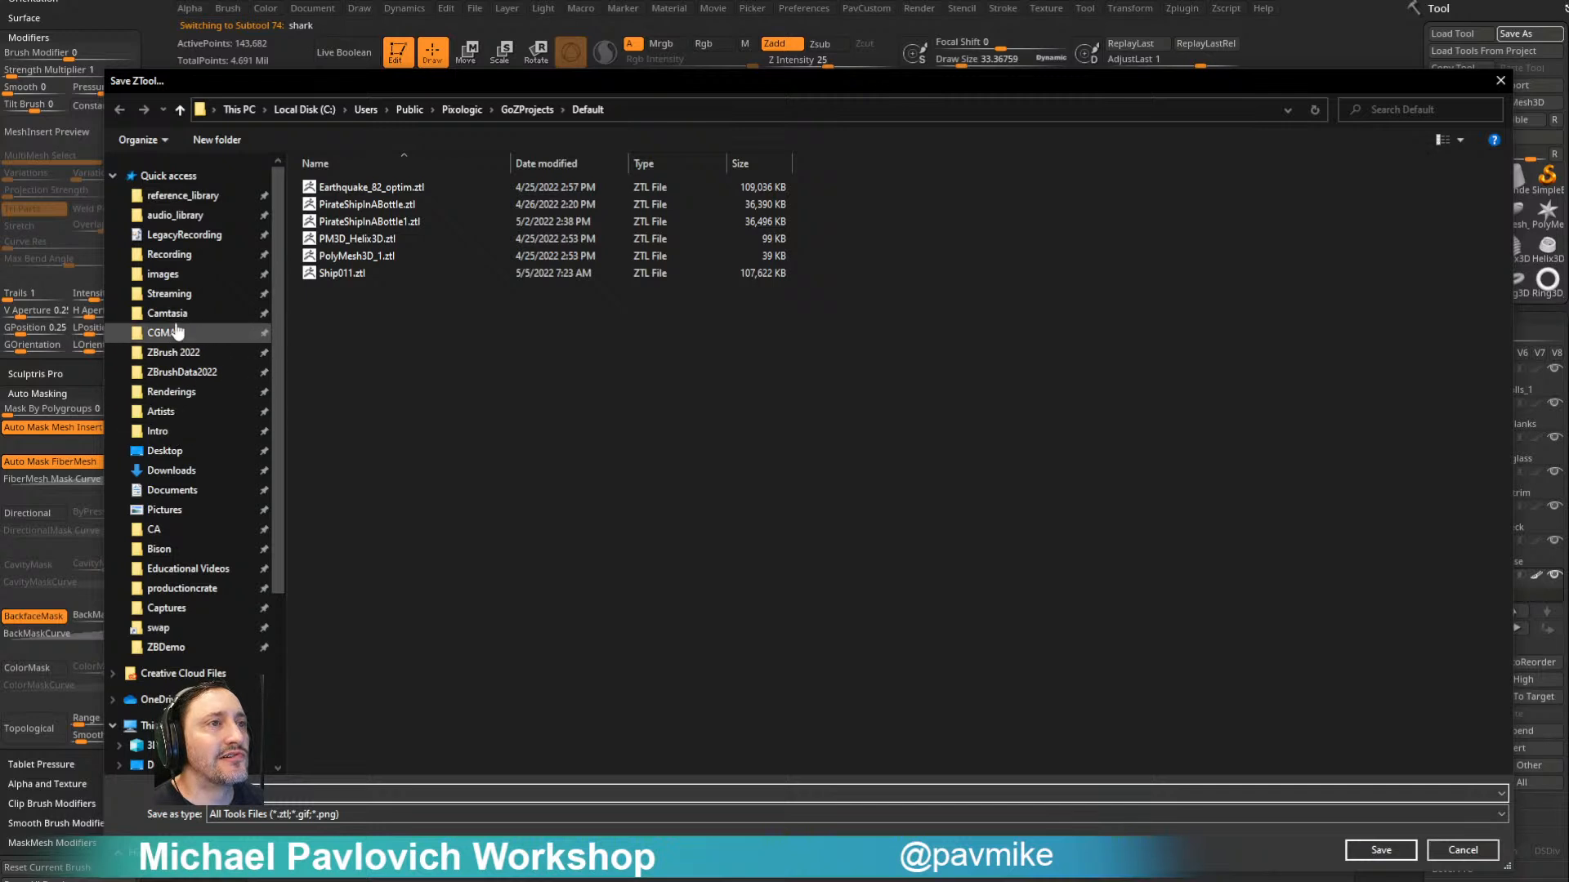
left_click(169, 294)
double_click(360, 190)
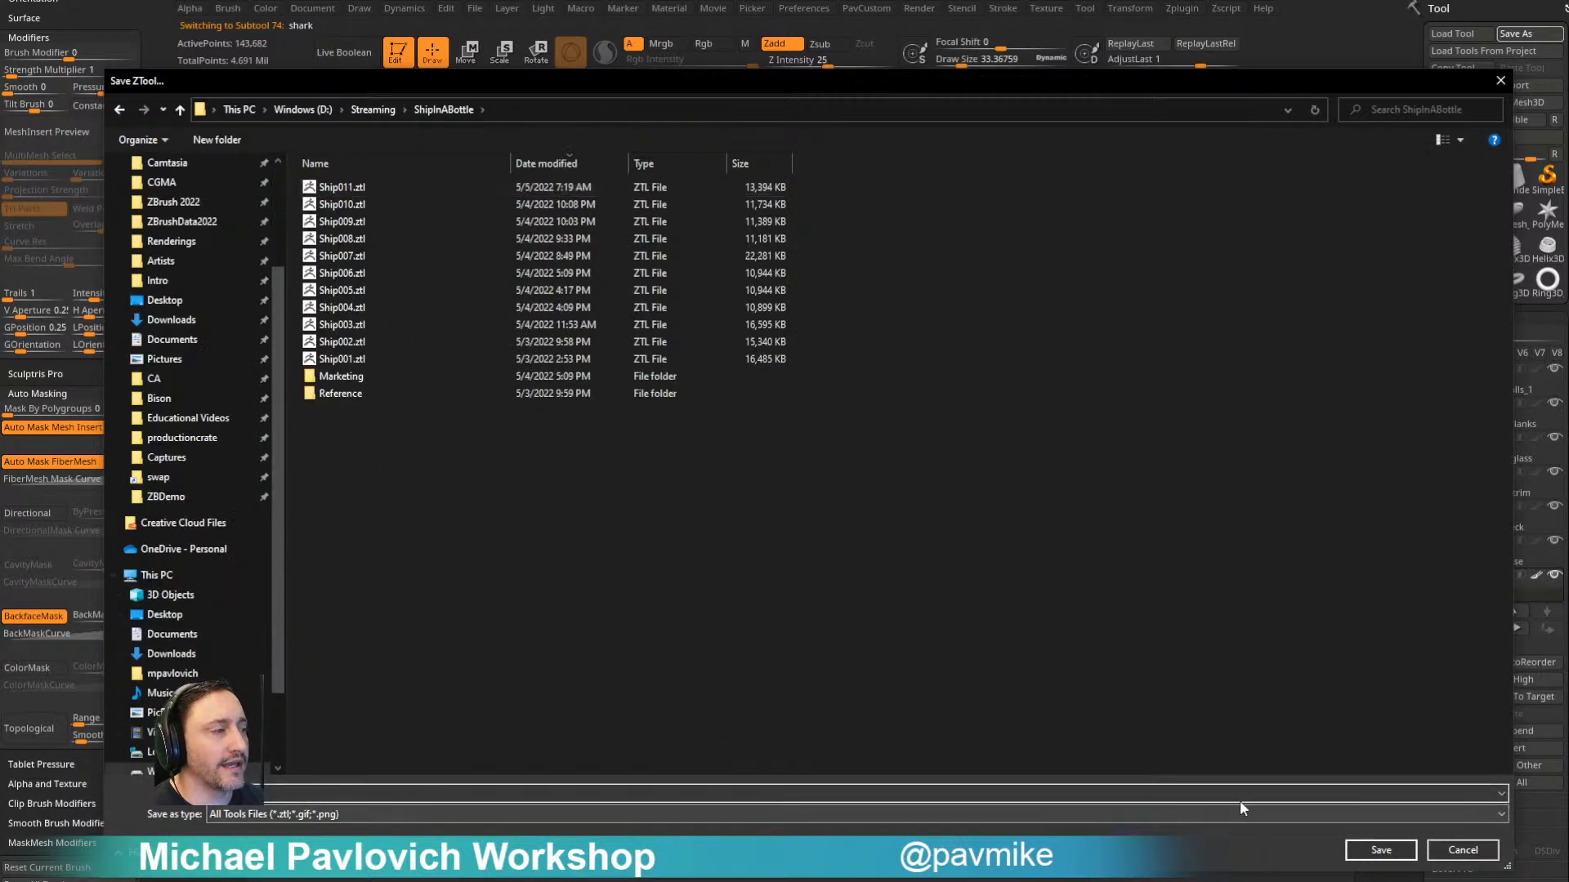
left_click(1381, 850)
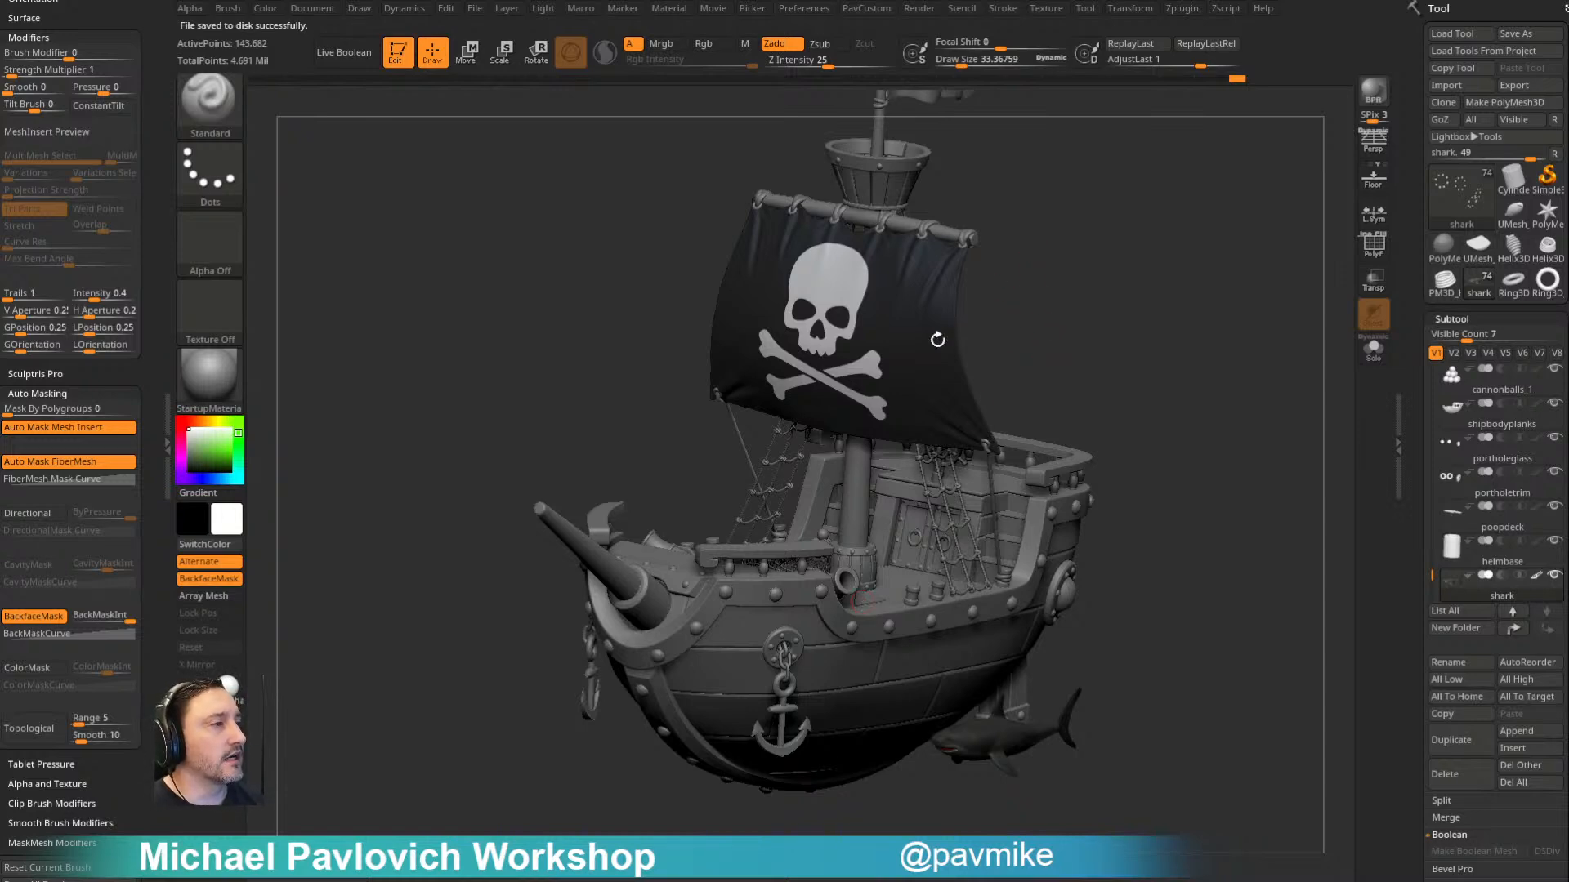
- Examine the whole pirate ship from several angles and distances
left_click_drag(1155, 348, 1111, 301)
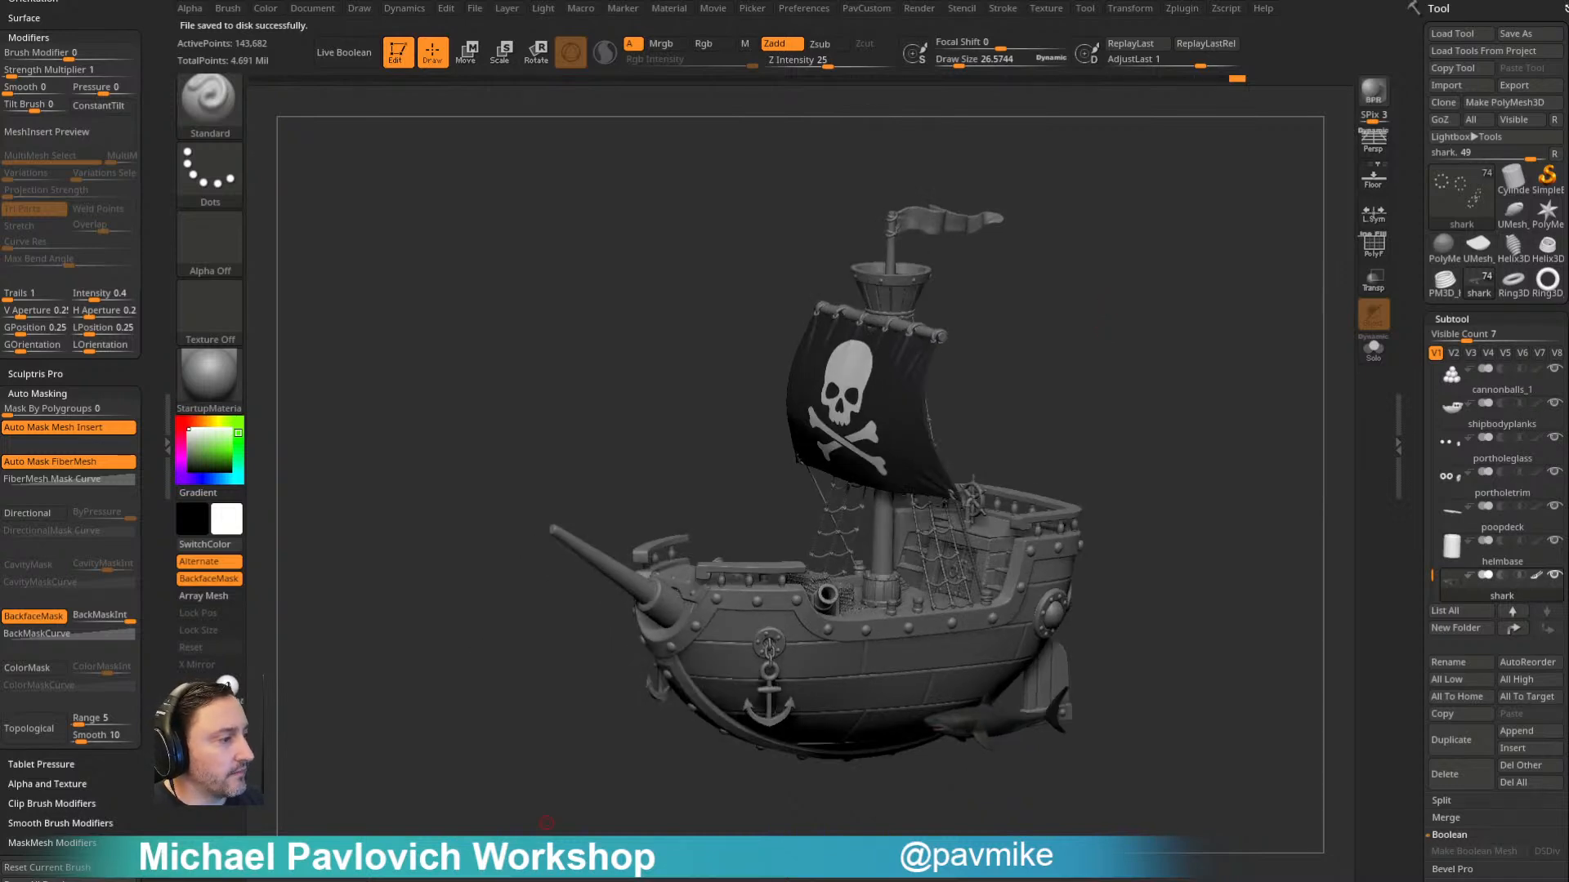
mouse_move(1142, 339)
left_mouse_down()
mouse_move(1079, 351)
mouse_move(1061, 382)
mouse_move(1082, 405)
left_mouse_up()
key("s")
left_click(1032, 398)
key("s")
left_click(968, 359)
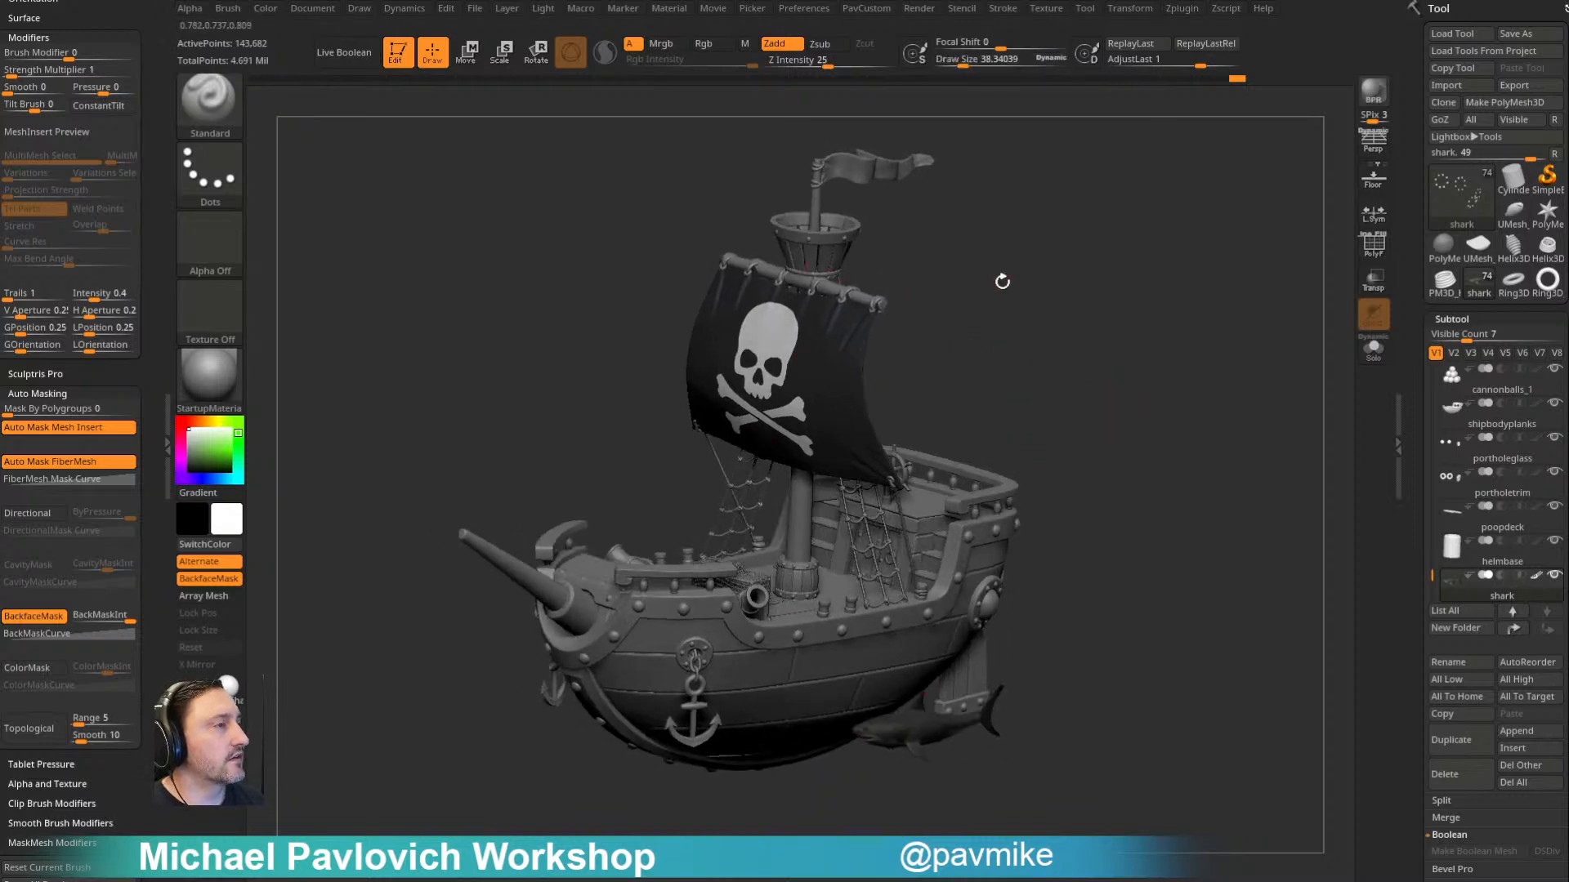
left_click_drag(967, 280, 982, 304, "alt")
- Delete the sail, crowsnesttrim, crowsnestbasket and mast subtools one after another
left_click(835, 377, "alt")
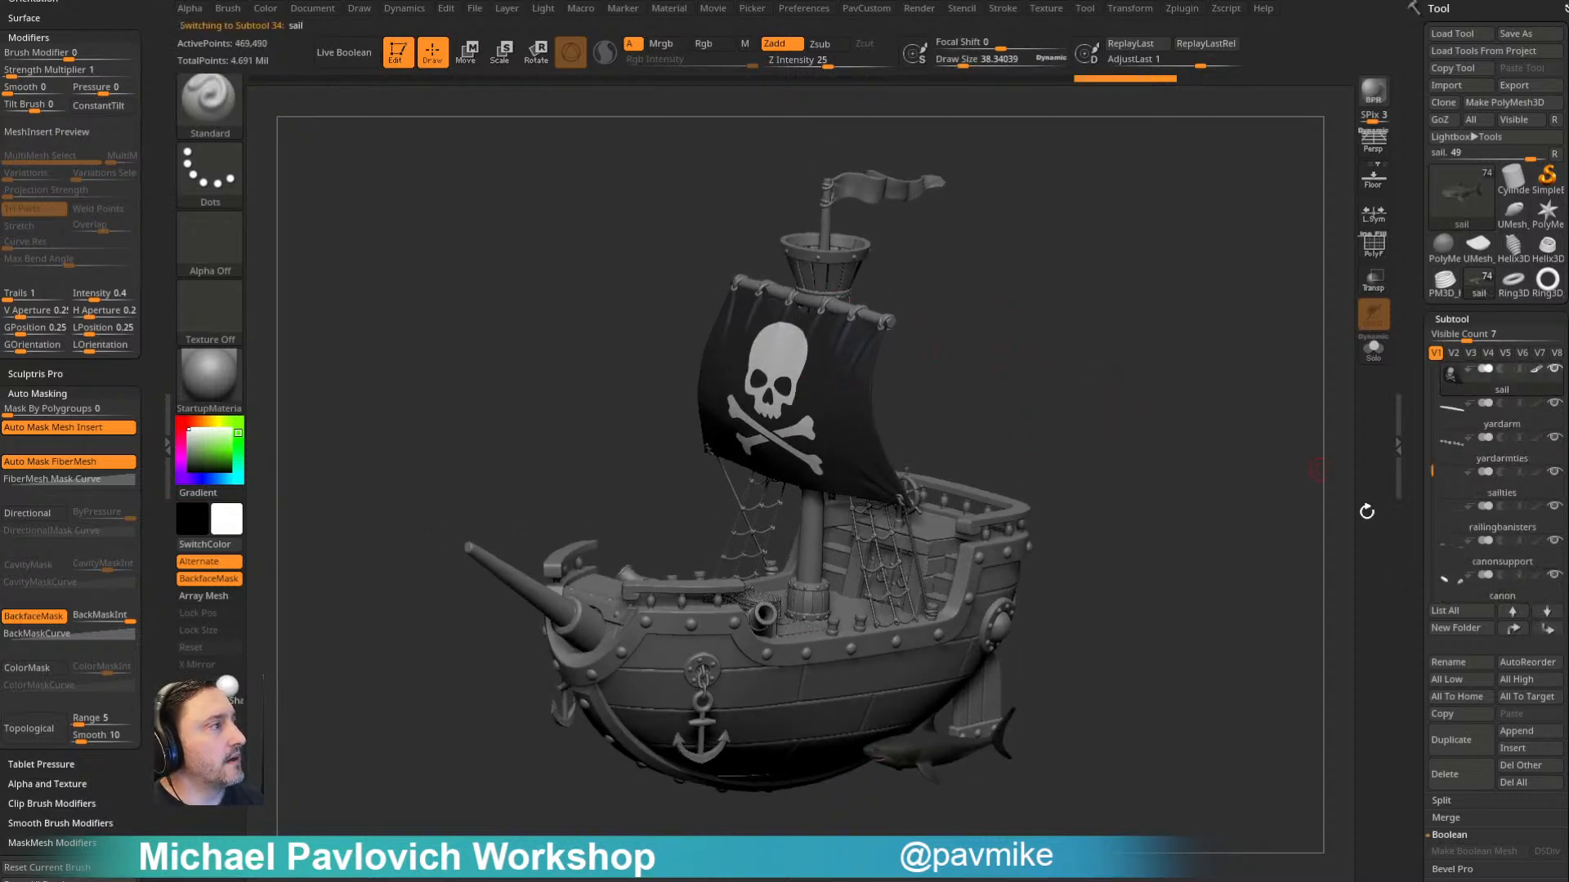
left_click(1444, 771)
left_click(842, 265, "alt")
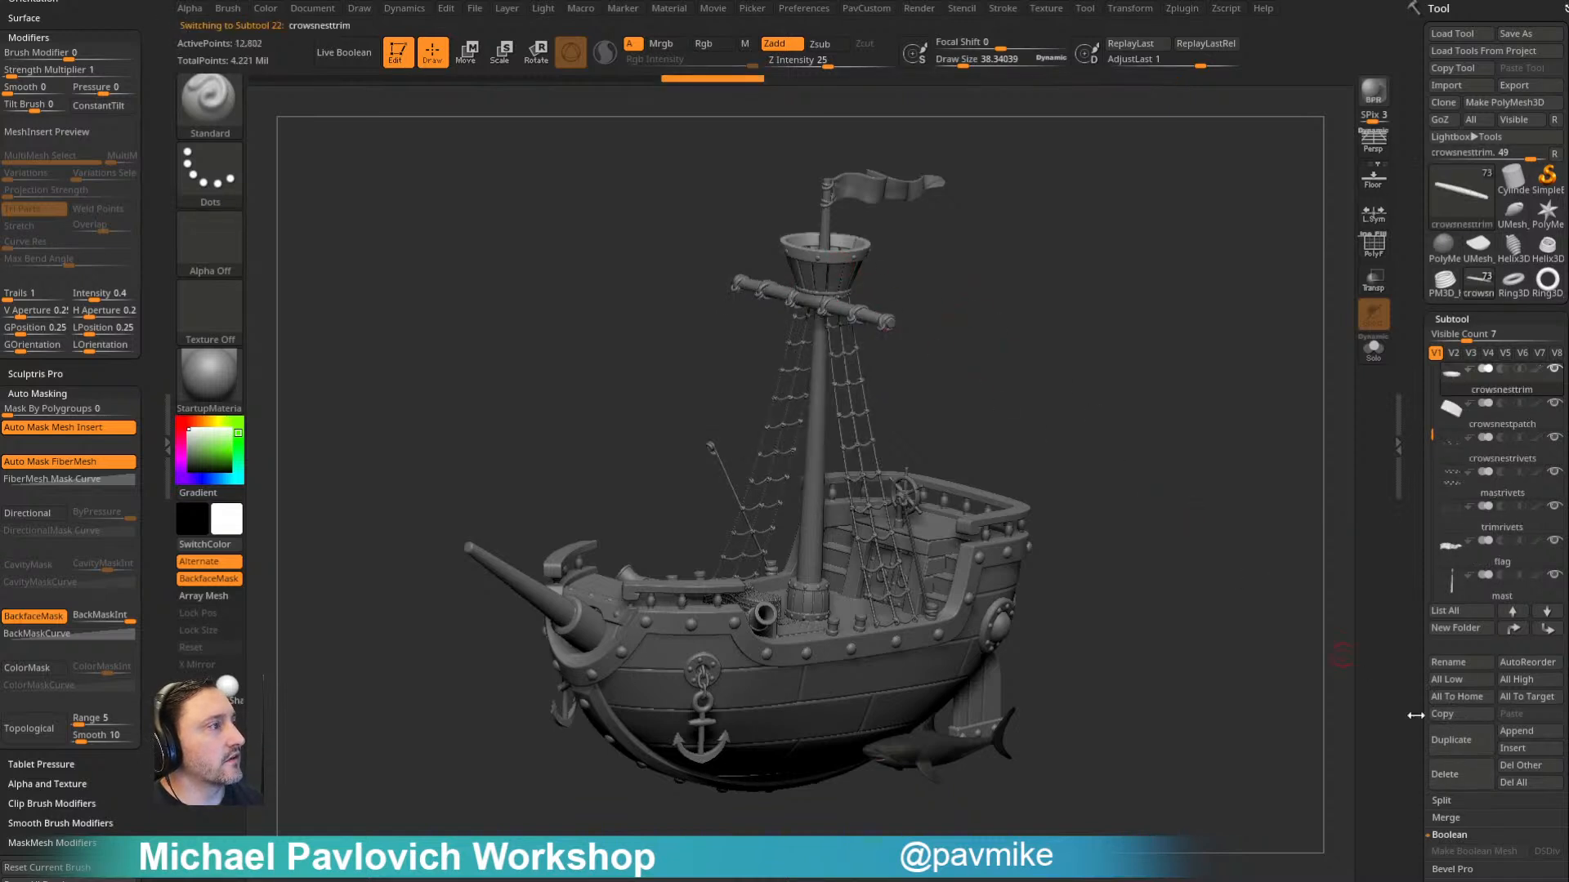
left_click(1445, 772)
left_click(852, 277, "alt")
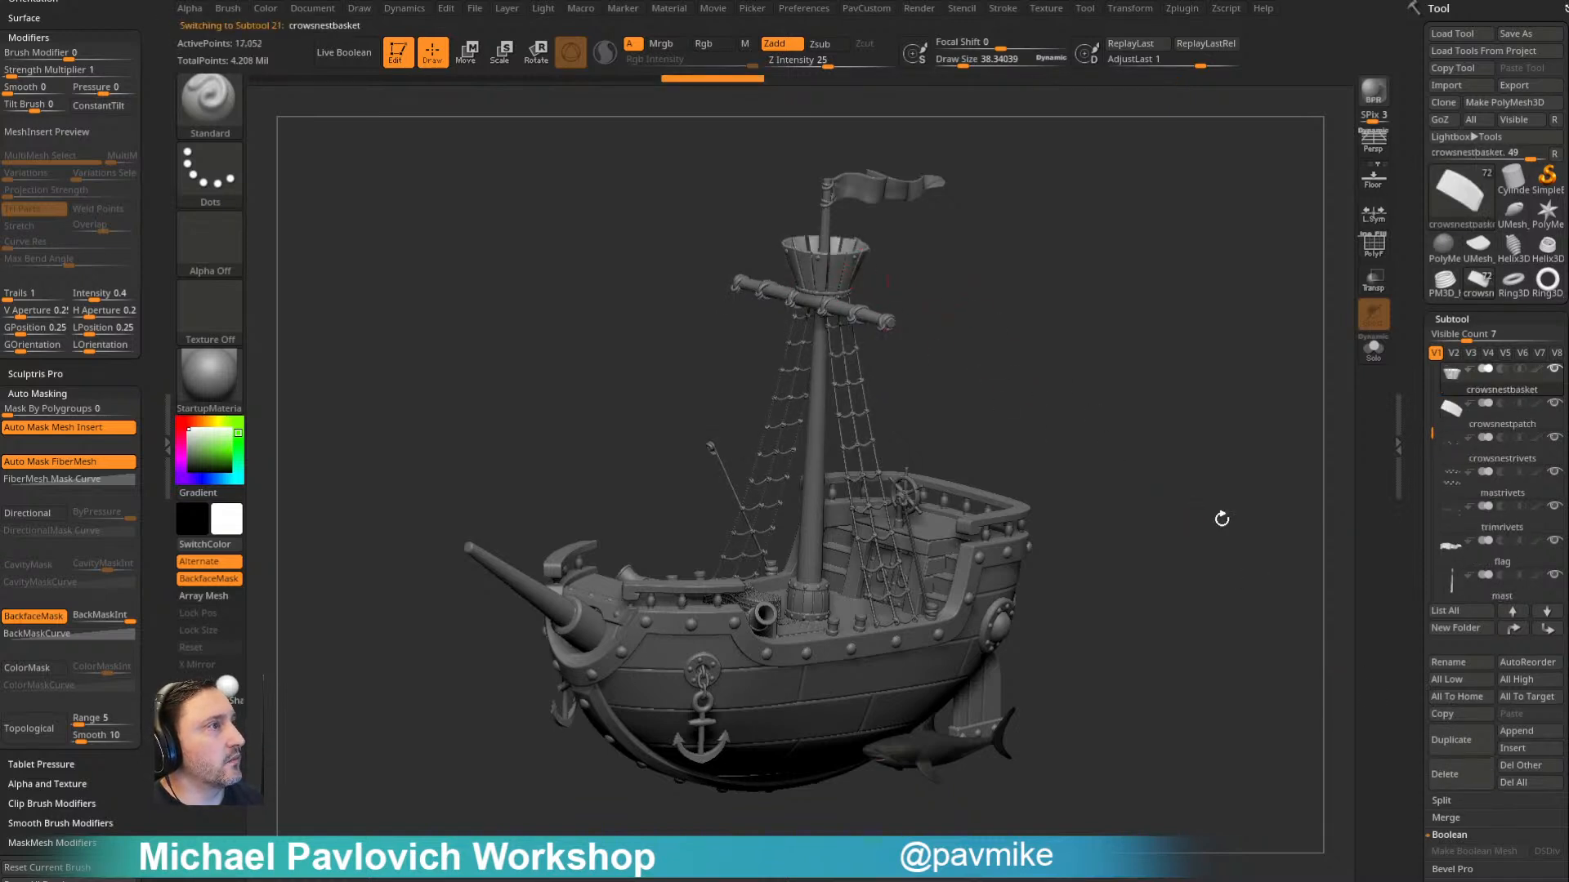
left_click(1444, 771)
left_click(820, 238, "alt")
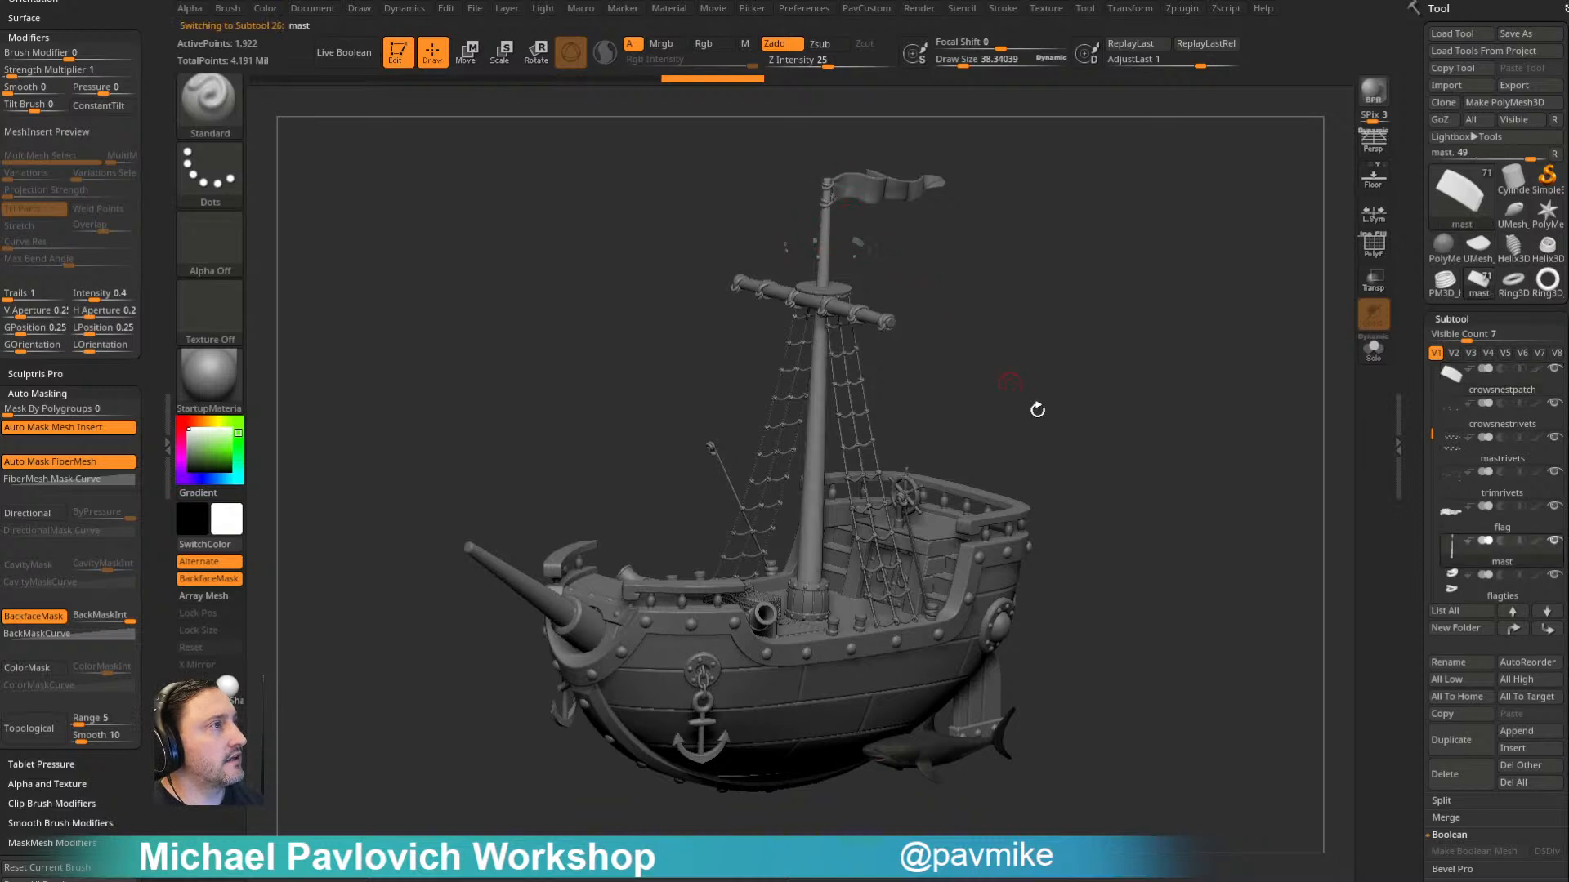
left_click(1445, 773)
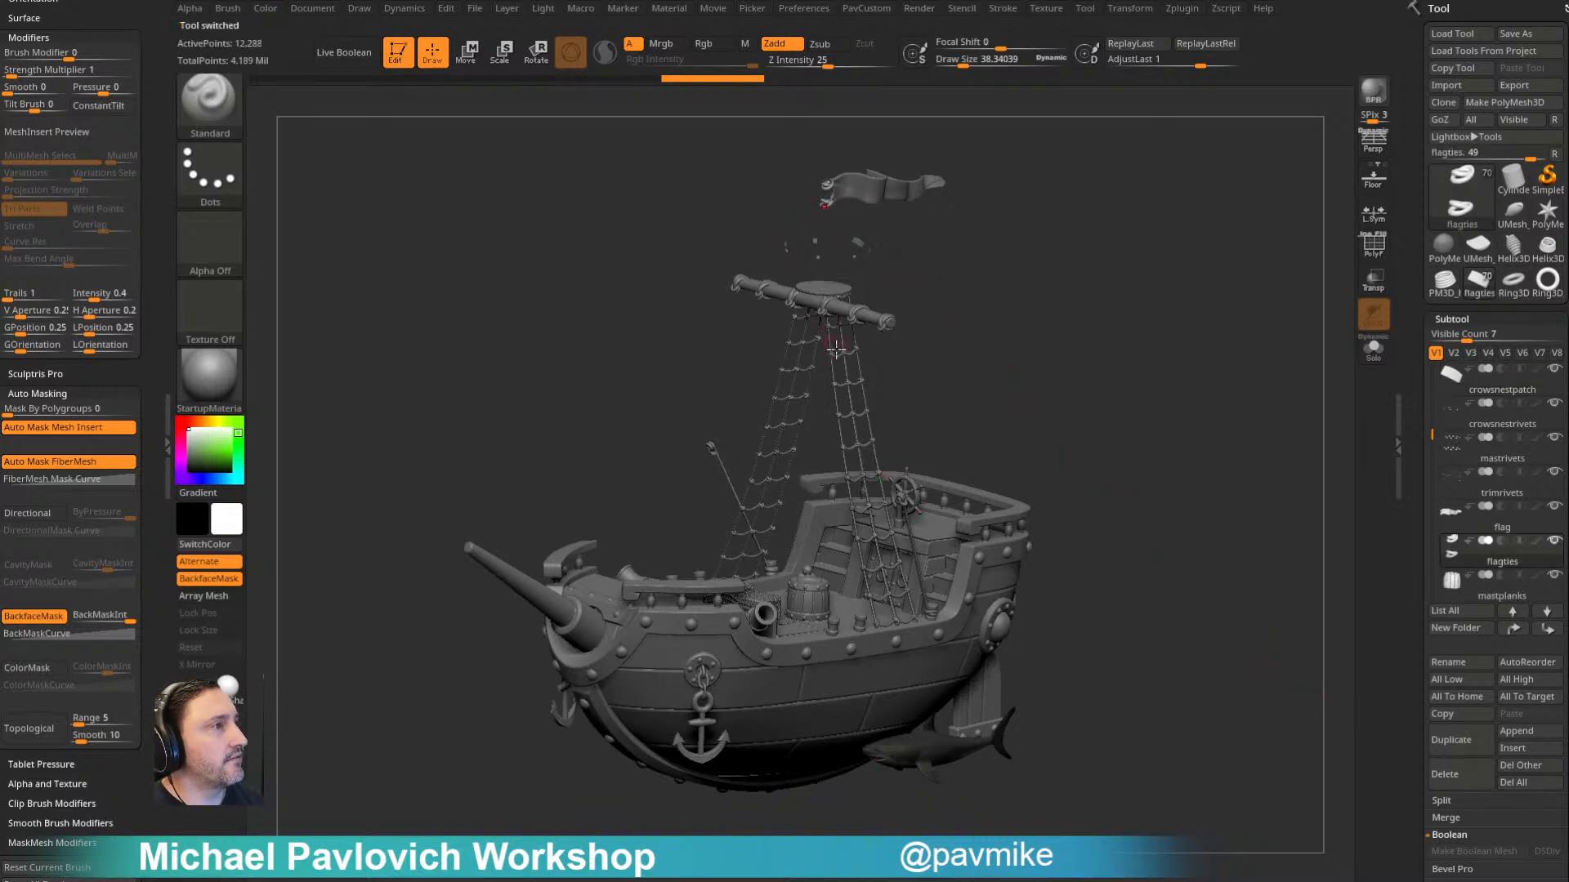
- Delete the crow's nest platform, the yardarm, and the yardarmties and sailties subtools
left_click(885, 310, "alt")
left_click(1444, 773)
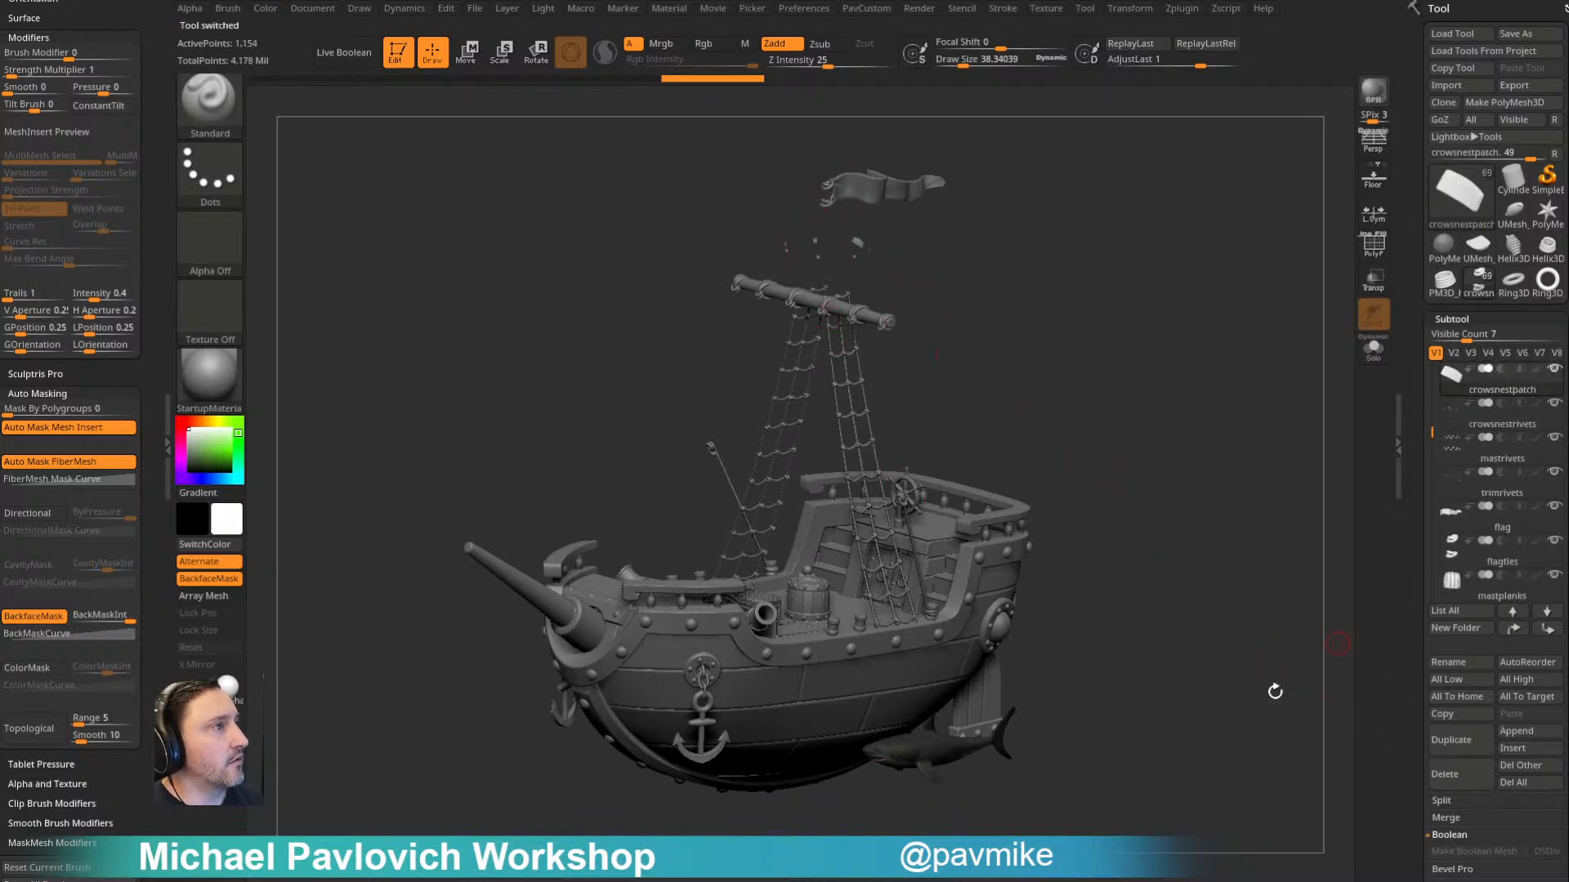
left_click(873, 320, "alt")
left_click(1459, 773)
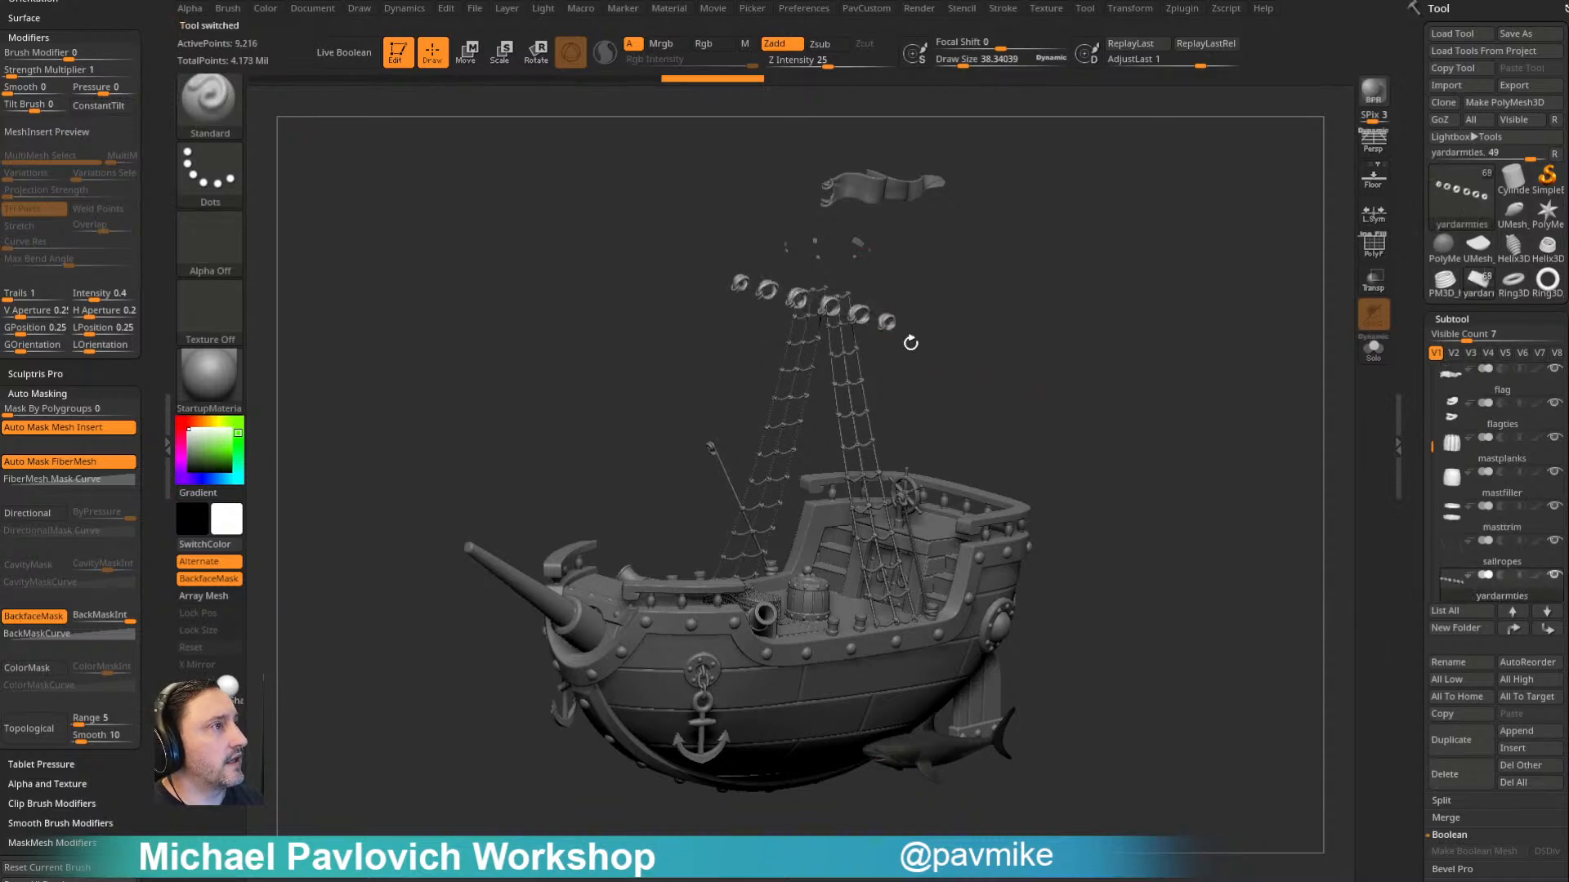
left_click(1459, 774)
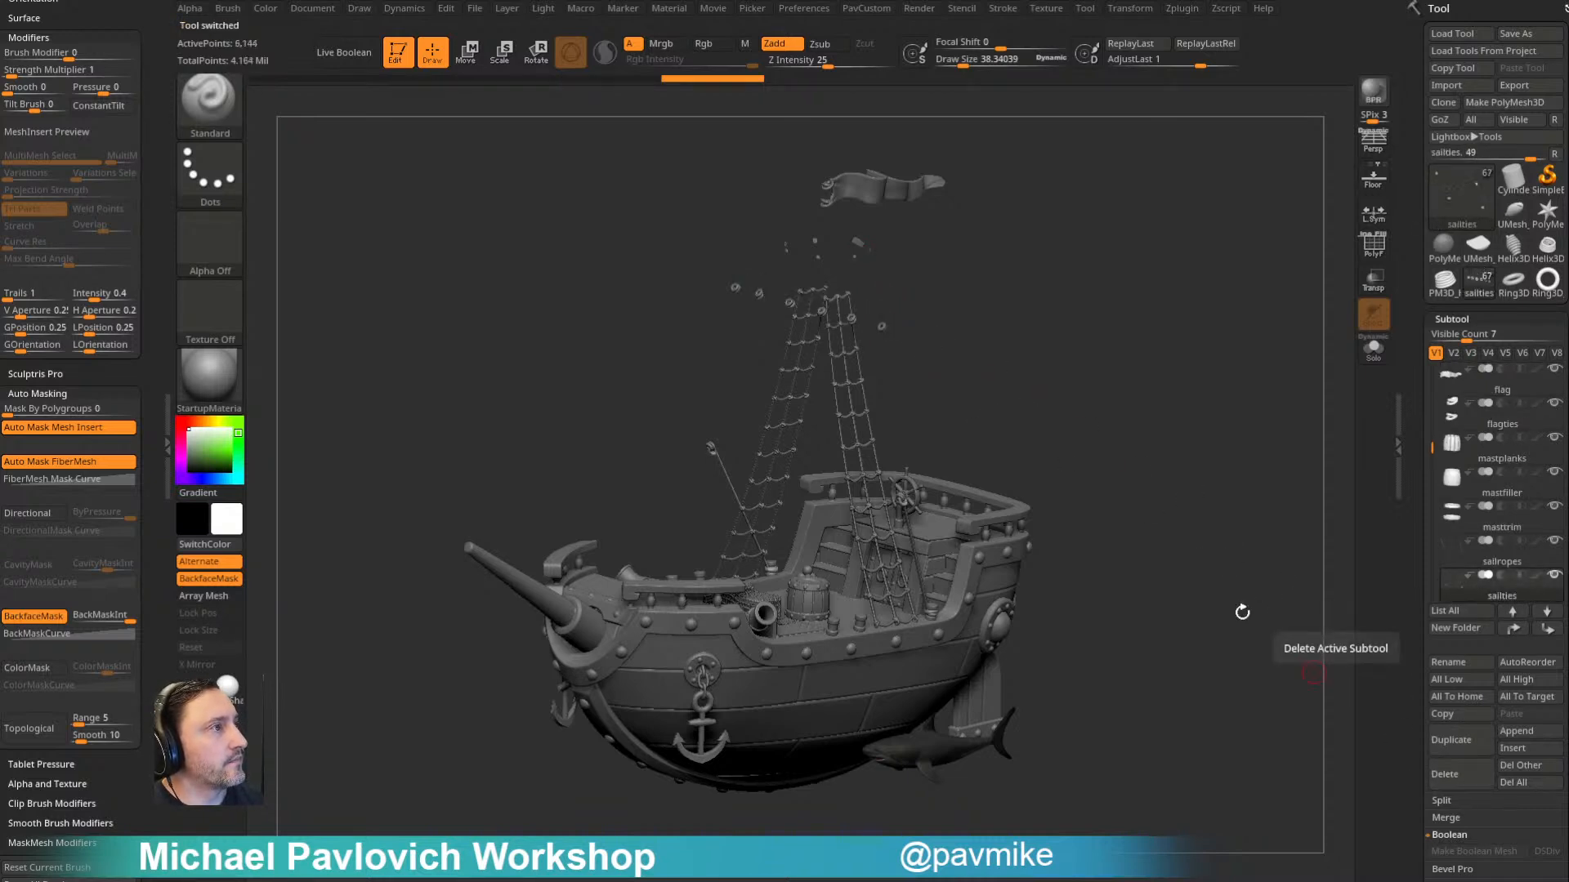
left_click(1466, 783)
- Delete the sail rope subtools left hanging above the ship's deck
left_click_drag(1179, 441, 1176, 384)
key("s")
left_click(913, 545, "alt")
left_click(1444, 774)
left_click(1445, 772)
- Delete the flag, flagties and crowsnestrivets subtools above the ship
left_click_drag(1116, 329, 1127, 422)
left_click(983, 248, "alt")
left_click(1468, 769)
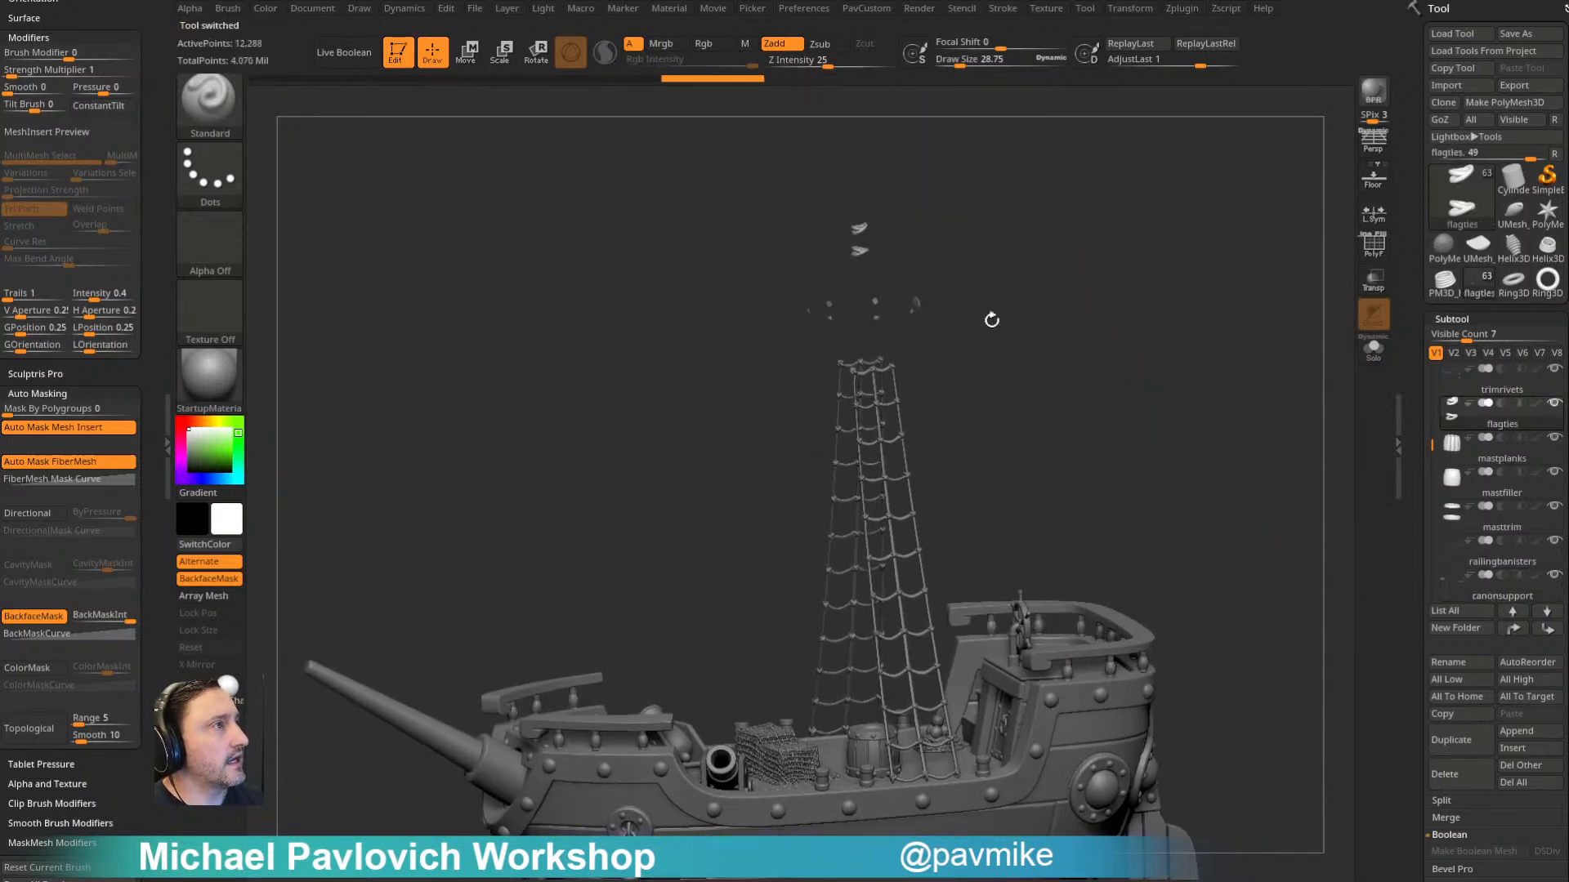
left_click(1445, 774)
left_click(866, 307, "alt")
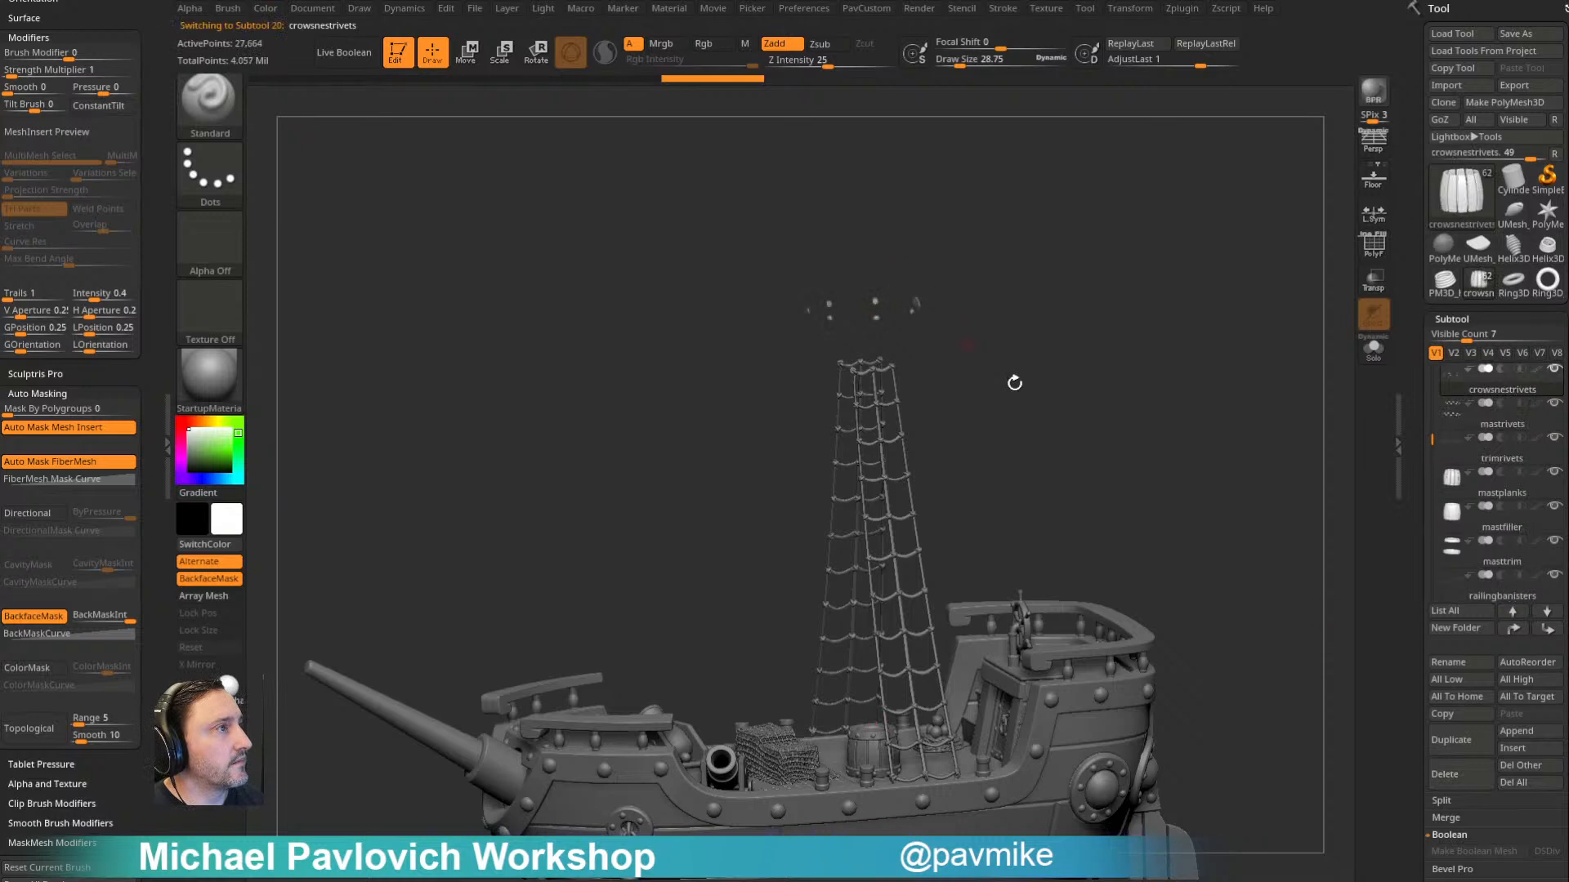
left_click(1450, 773)
- Delete the rope ladders rising from the deck and their ratlinesknots subtool
left_click_drag(1114, 477, 907, 460)
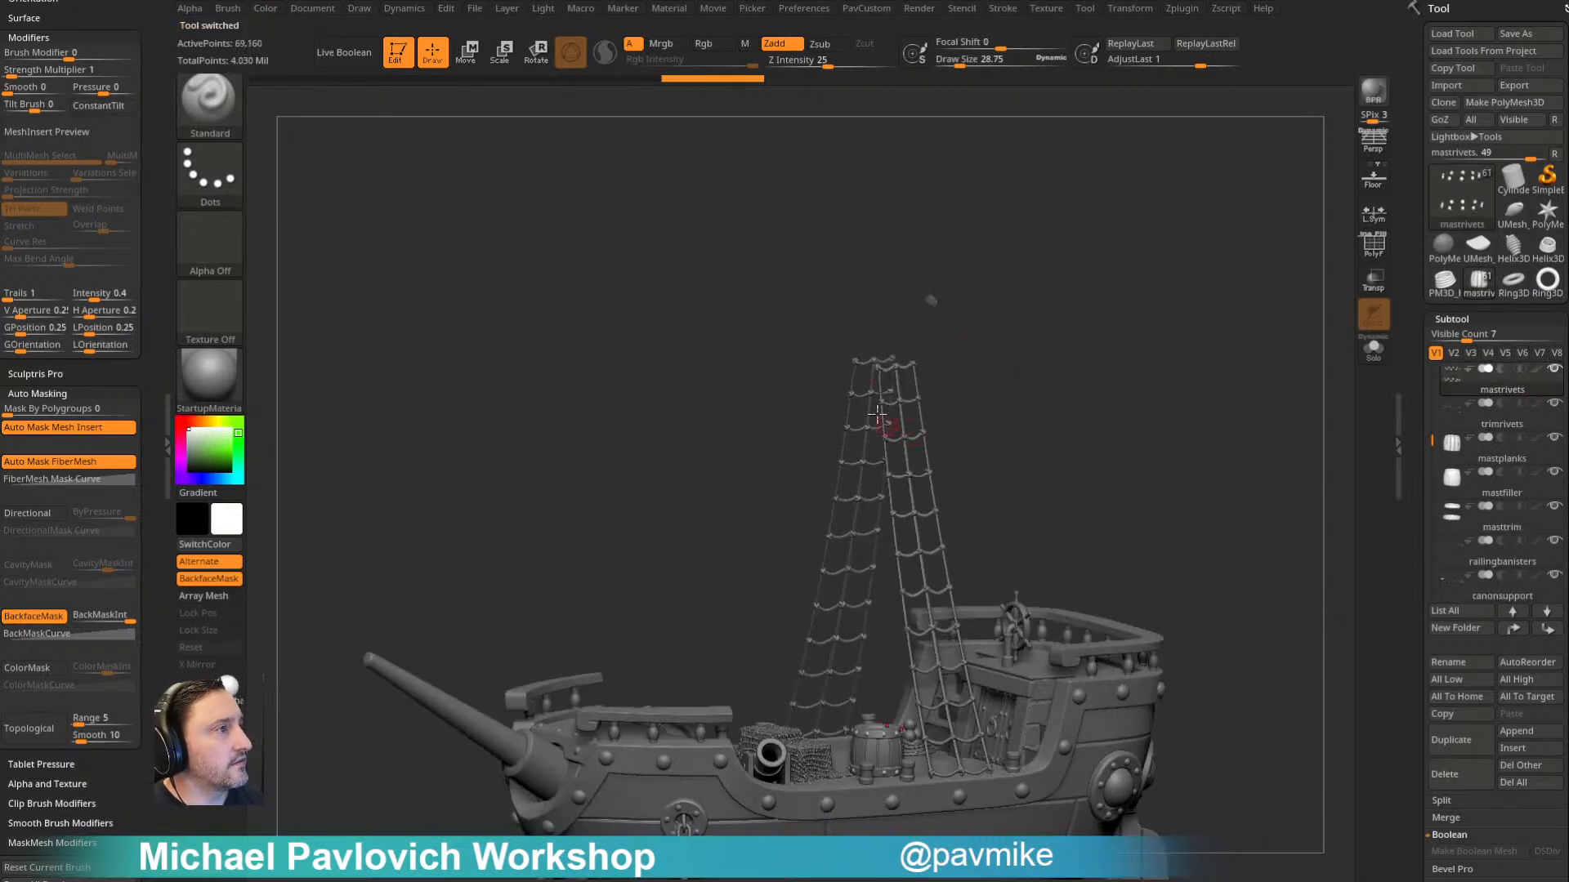
left_click(907, 433, "alt")
left_click(1432, 771)
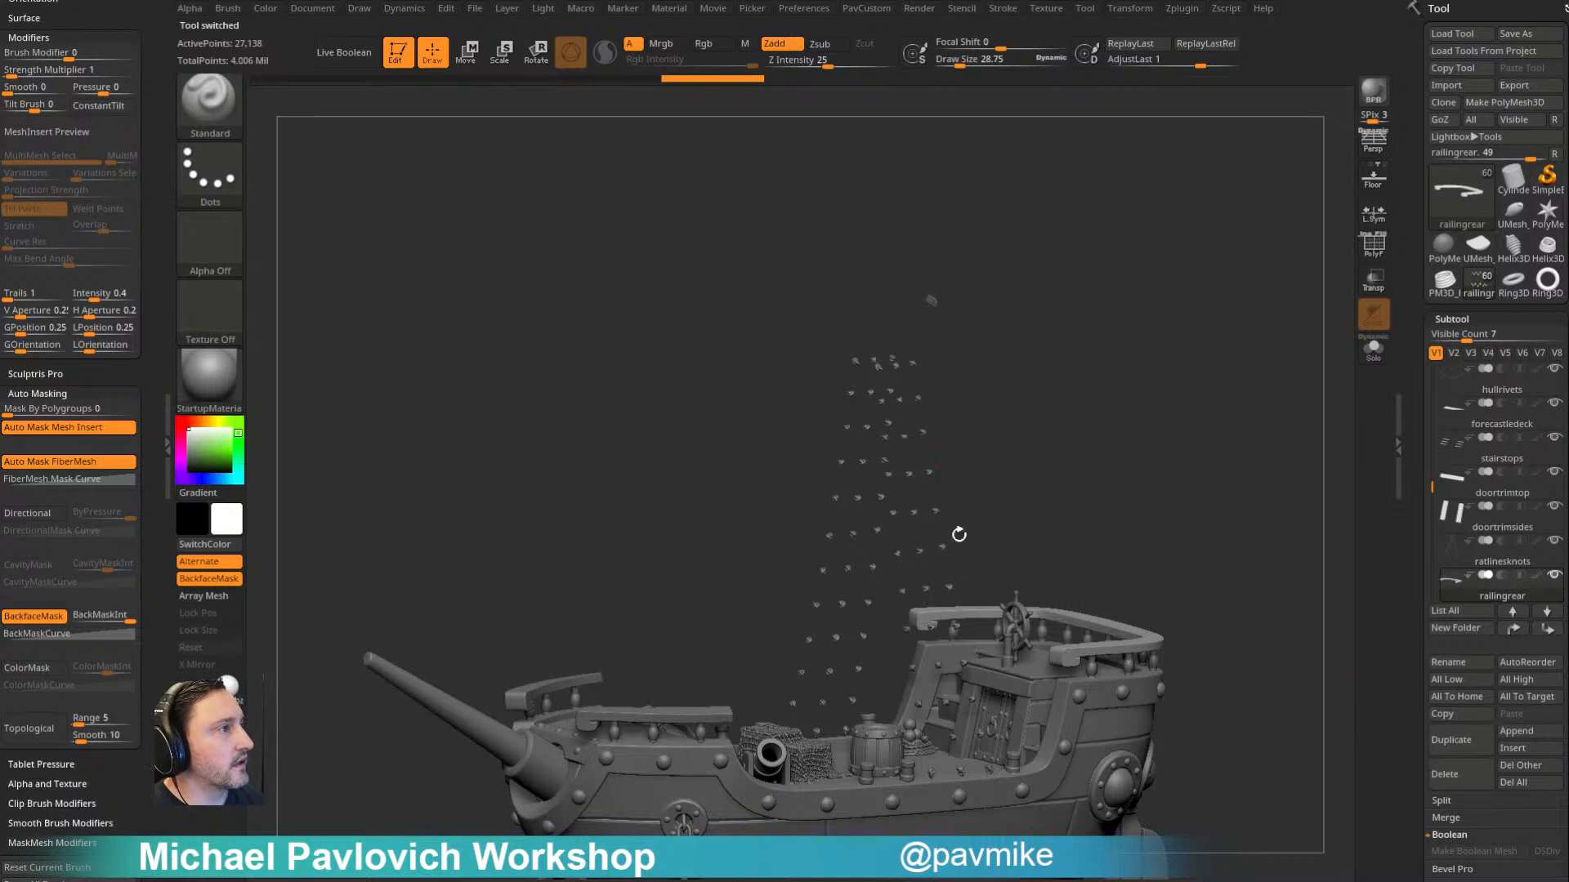
left_click(934, 473, "alt")
left_click(1451, 776)
- Delete the shark subtool beneath the ship's stern
left_click_drag(1177, 393, 1190, 355)
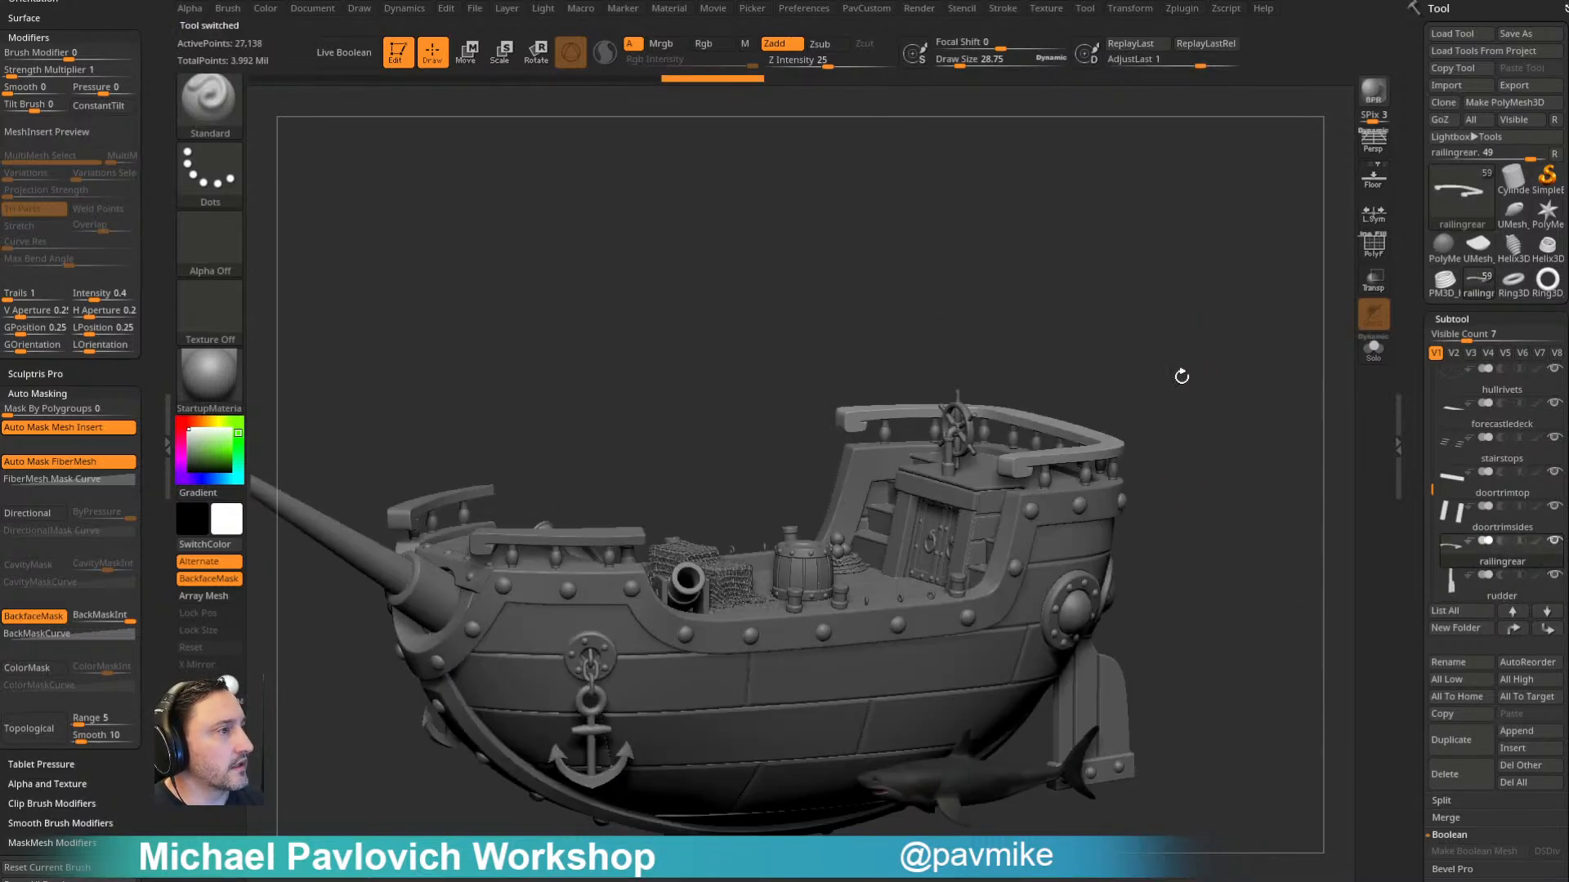
left_click(971, 791, "alt")
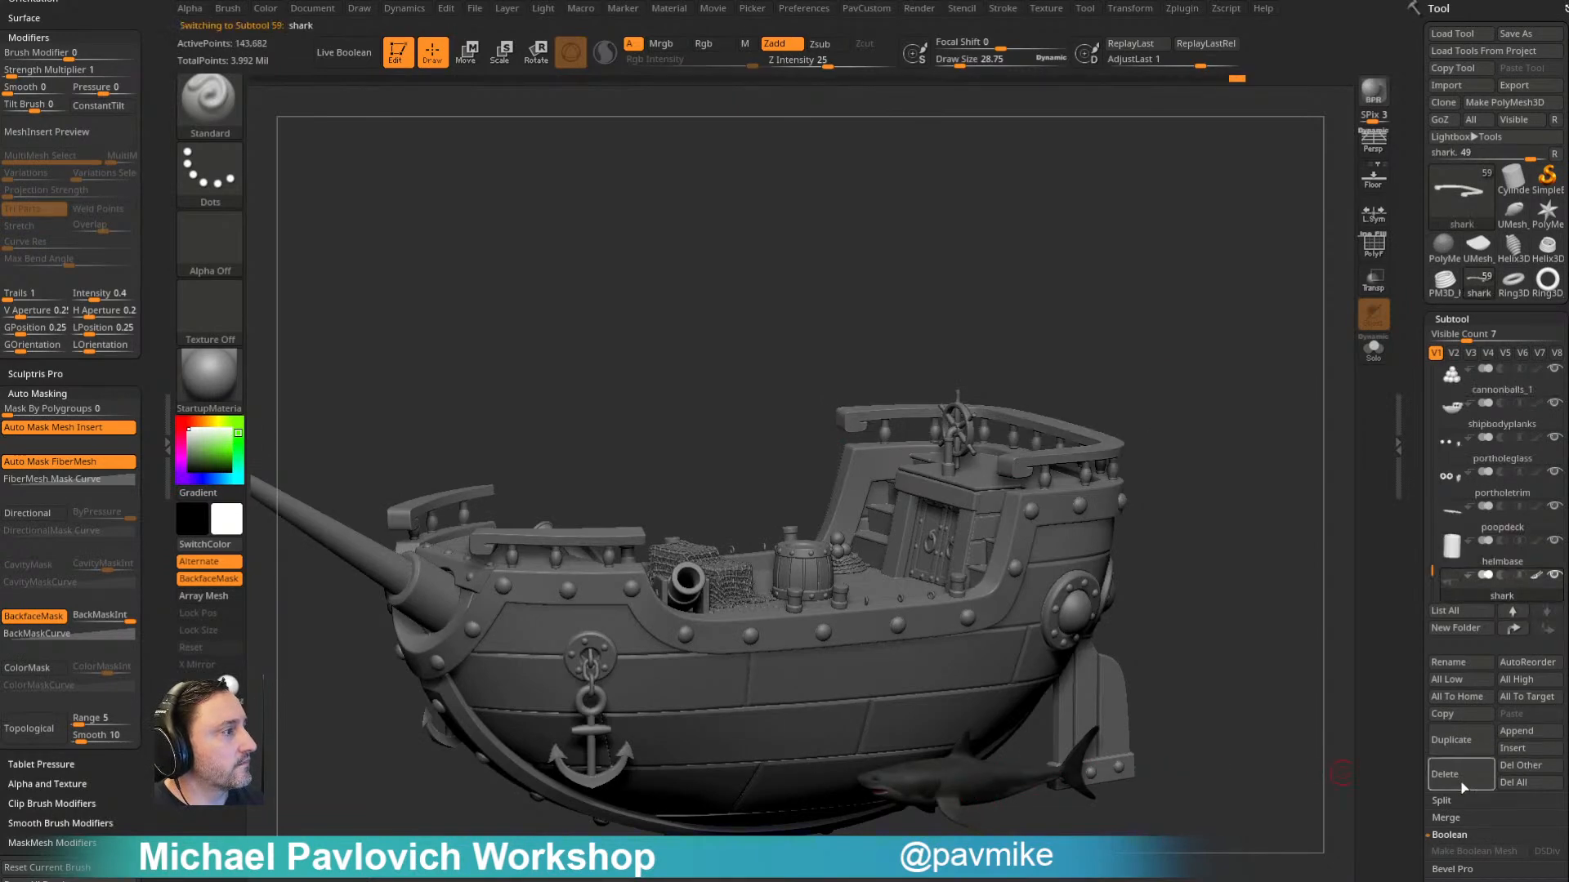
left_click(1460, 780)
- Delete the net and boxes1 subtools from the main deck
left_click_drag(1158, 514, 1162, 482)
left_click_drag(1202, 314, 1179, 446)
left_click(768, 517, "alt")
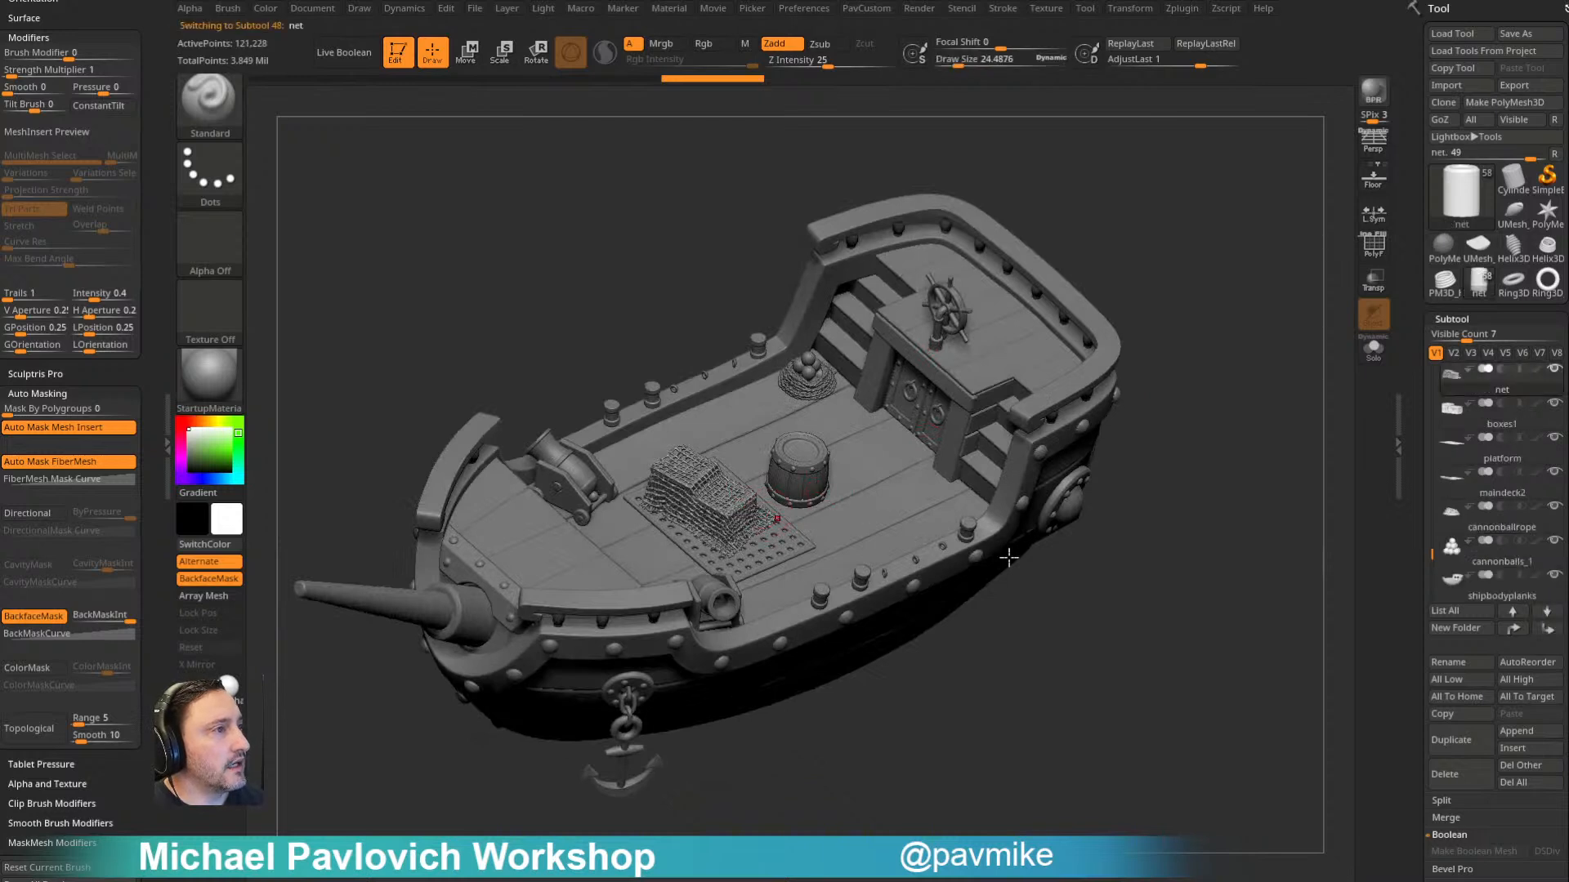
left_click(1450, 772)
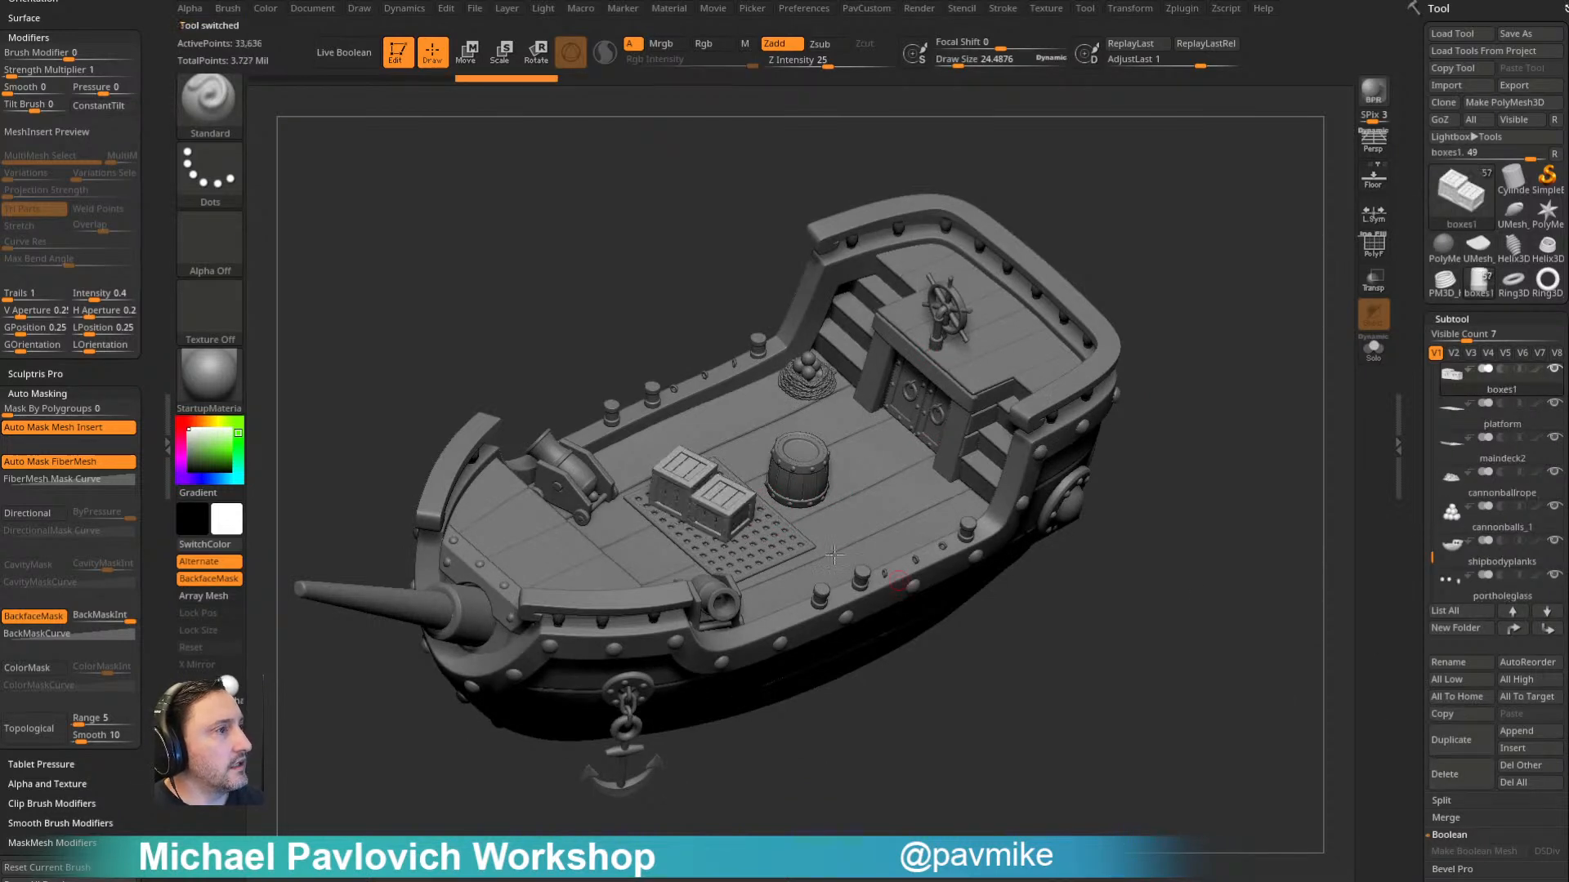
left_click(1478, 782)
- Delete the cannonballs_1 and cannonballrope subtools beside the cabin stairs
left_click(812, 365, "alt")
left_click(1444, 773)
left_click(814, 384, "alt")
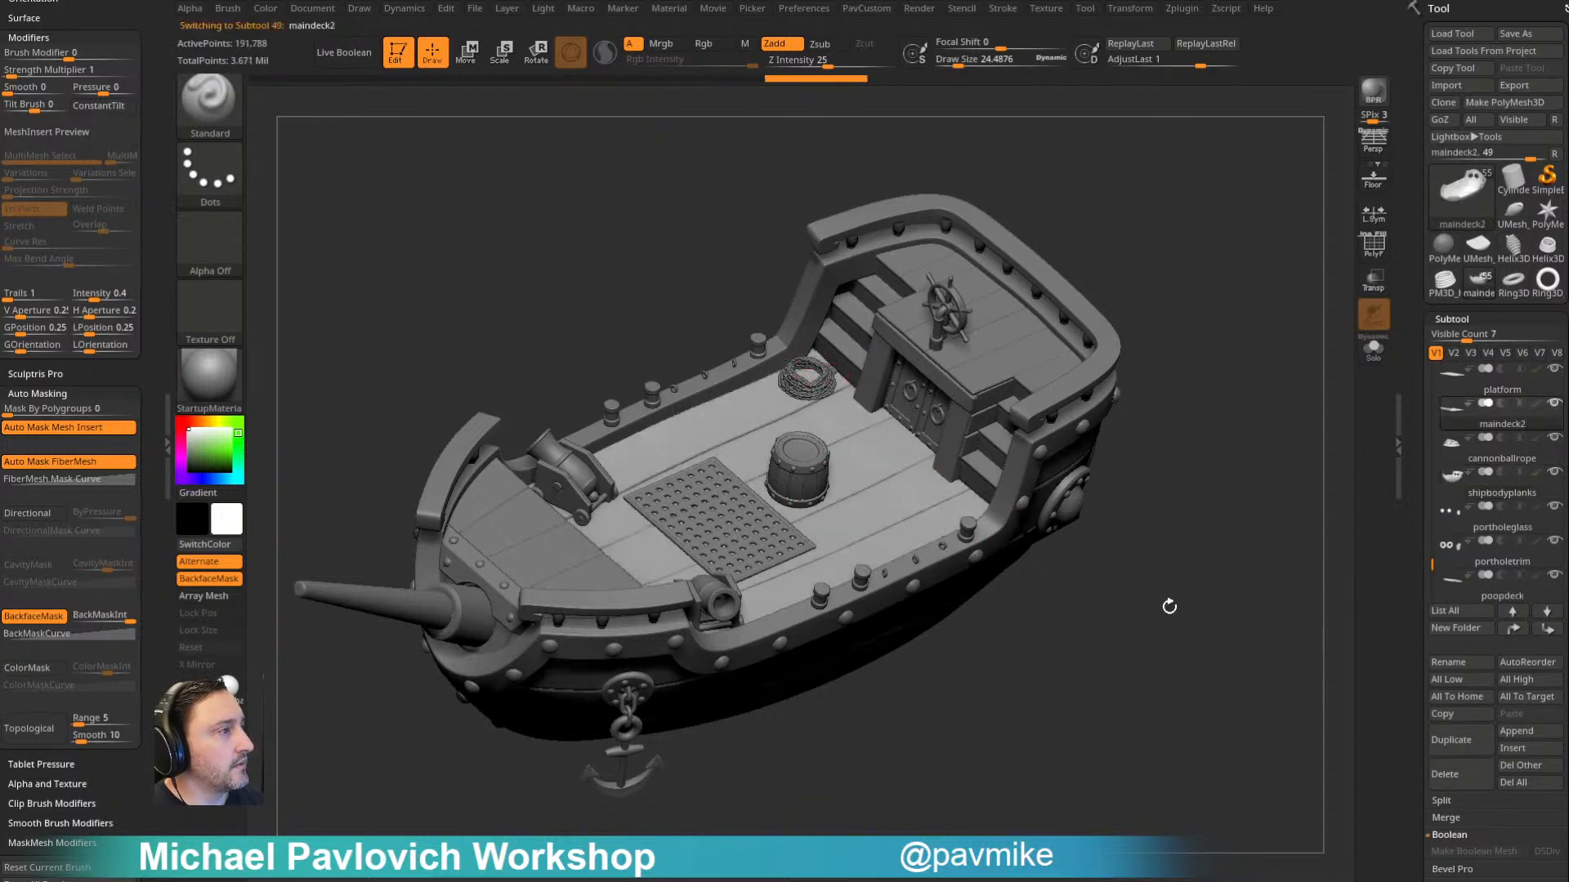
left_click(825, 383, "alt")
left_click(1444, 774)
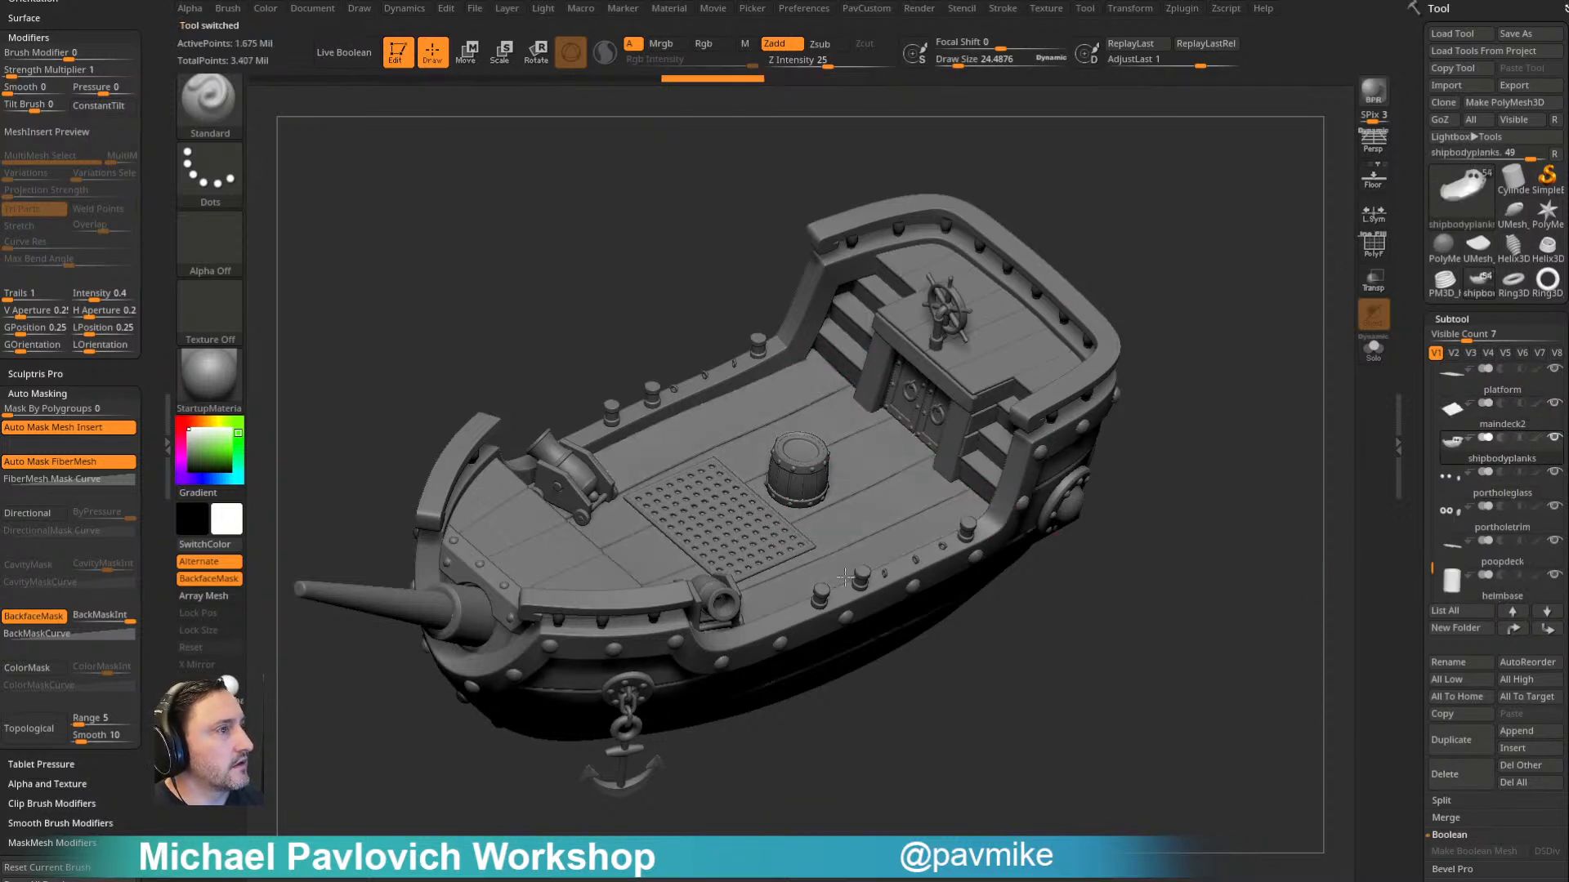
- Delete all the cannon subtools: barrels, axles, sides, canonsupport and canonwheels
left_click(571, 463, "alt")
left_click(1445, 774)
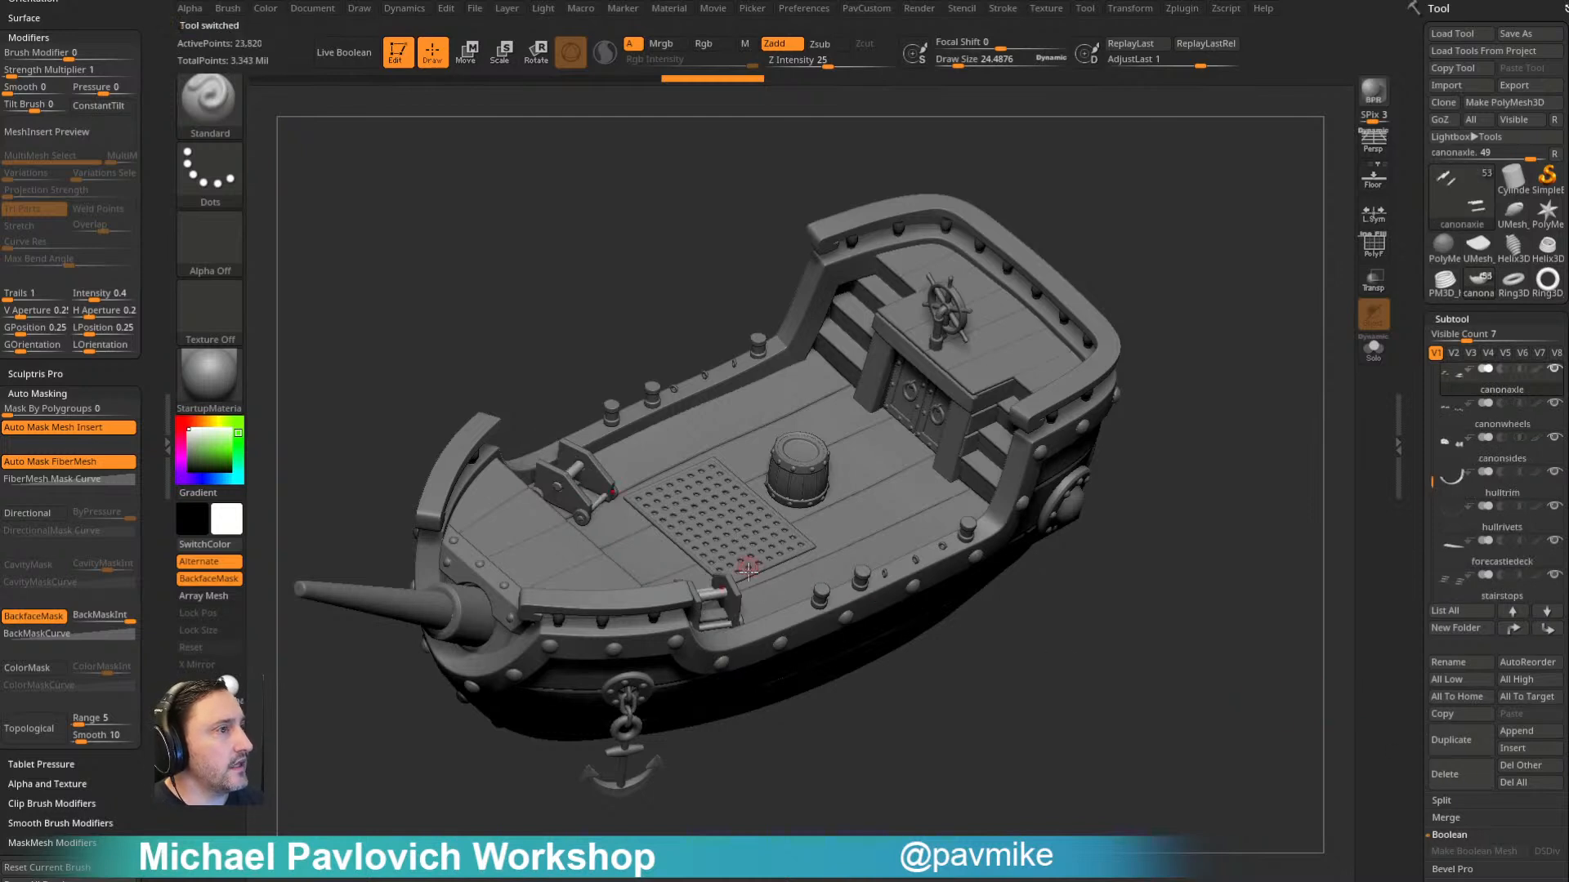
left_click(719, 596, "alt")
left_click(1444, 774)
left_click(734, 618, "alt")
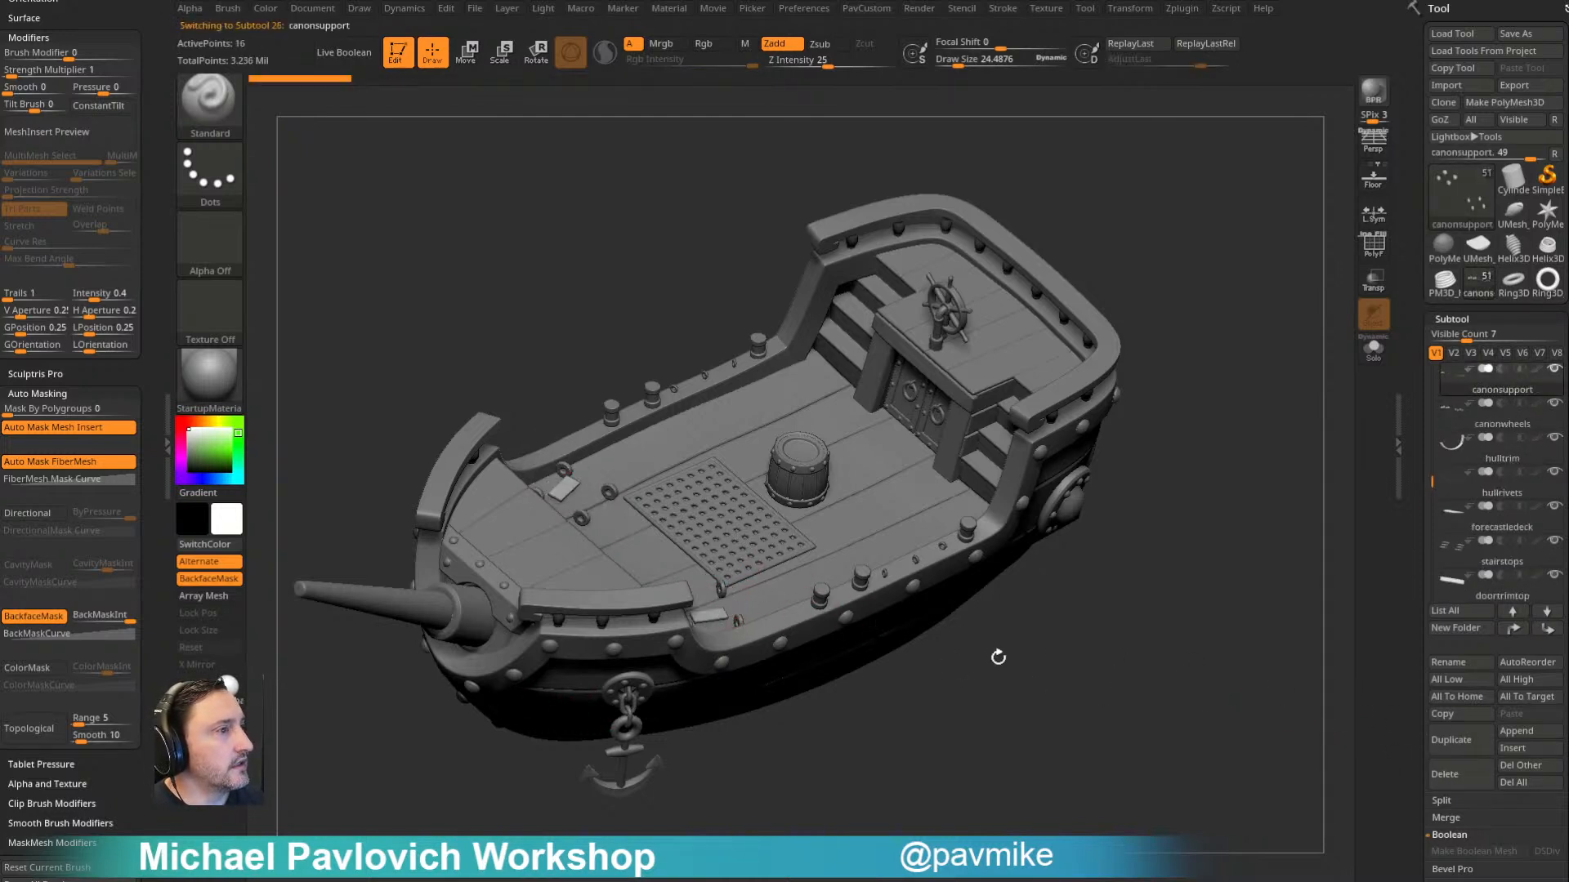
left_click(1450, 775)
left_click(1444, 774)
- Find the leftover crowsnestpatch piece floating above the ship and delete its subtool
mouse_move(1258, 413)
left_mouse_down()
mouse_move(1264, 308)
mouse_move(1283, 363)
mouse_move(1270, 319)
left_mouse_up()
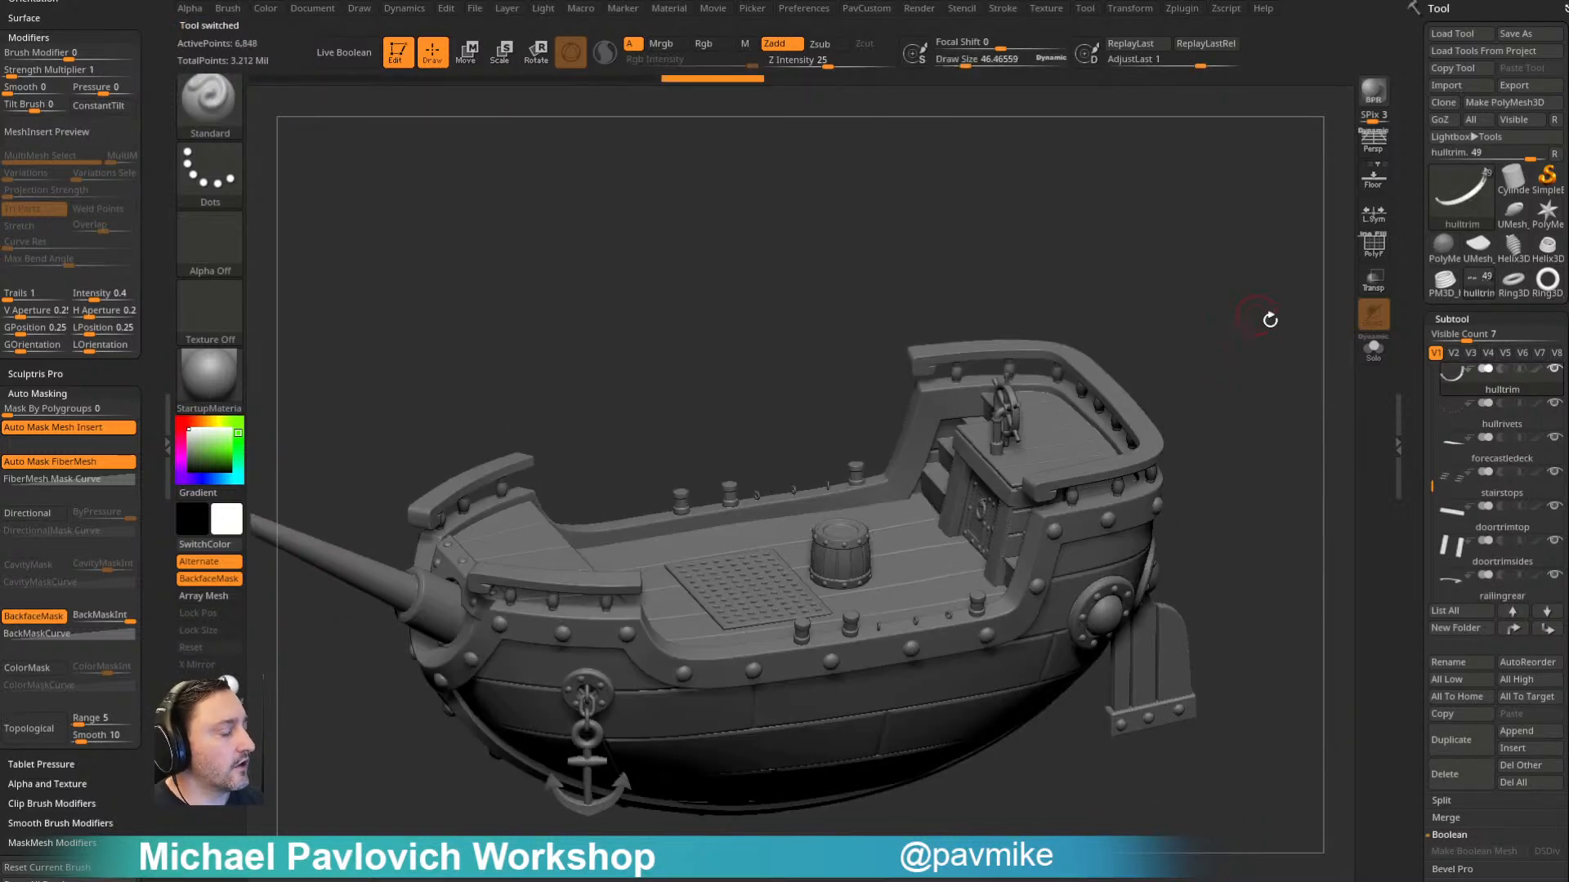
mouse_move(1194, 470)
left_mouse_down()
mouse_move(1205, 299)
mouse_move(1184, 343)
mouse_move(927, 272)
mouse_move(984, 231)
mouse_move(1032, 262)
mouse_move(957, 355)
left_mouse_up()
key("s")
left_click(950, 356)
mouse_move(1130, 406)
left_mouse_down()
mouse_move(921, 305)
mouse_move(953, 434)
mouse_move(910, 359)
left_mouse_up()
key("s")
left_click(963, 400)
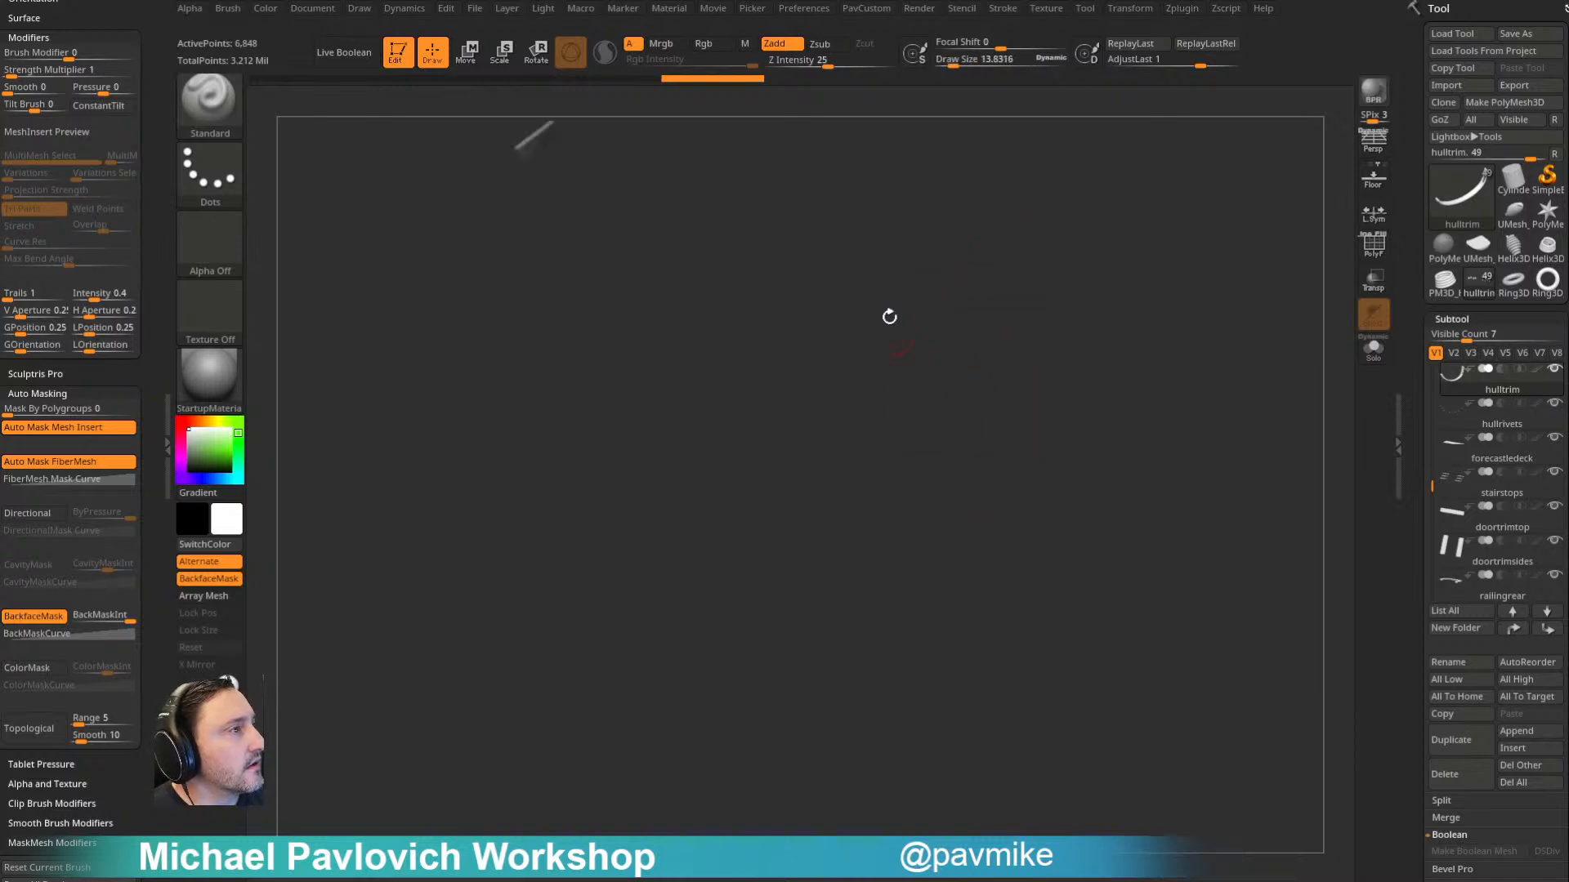
left_click(732, 311, "alt")
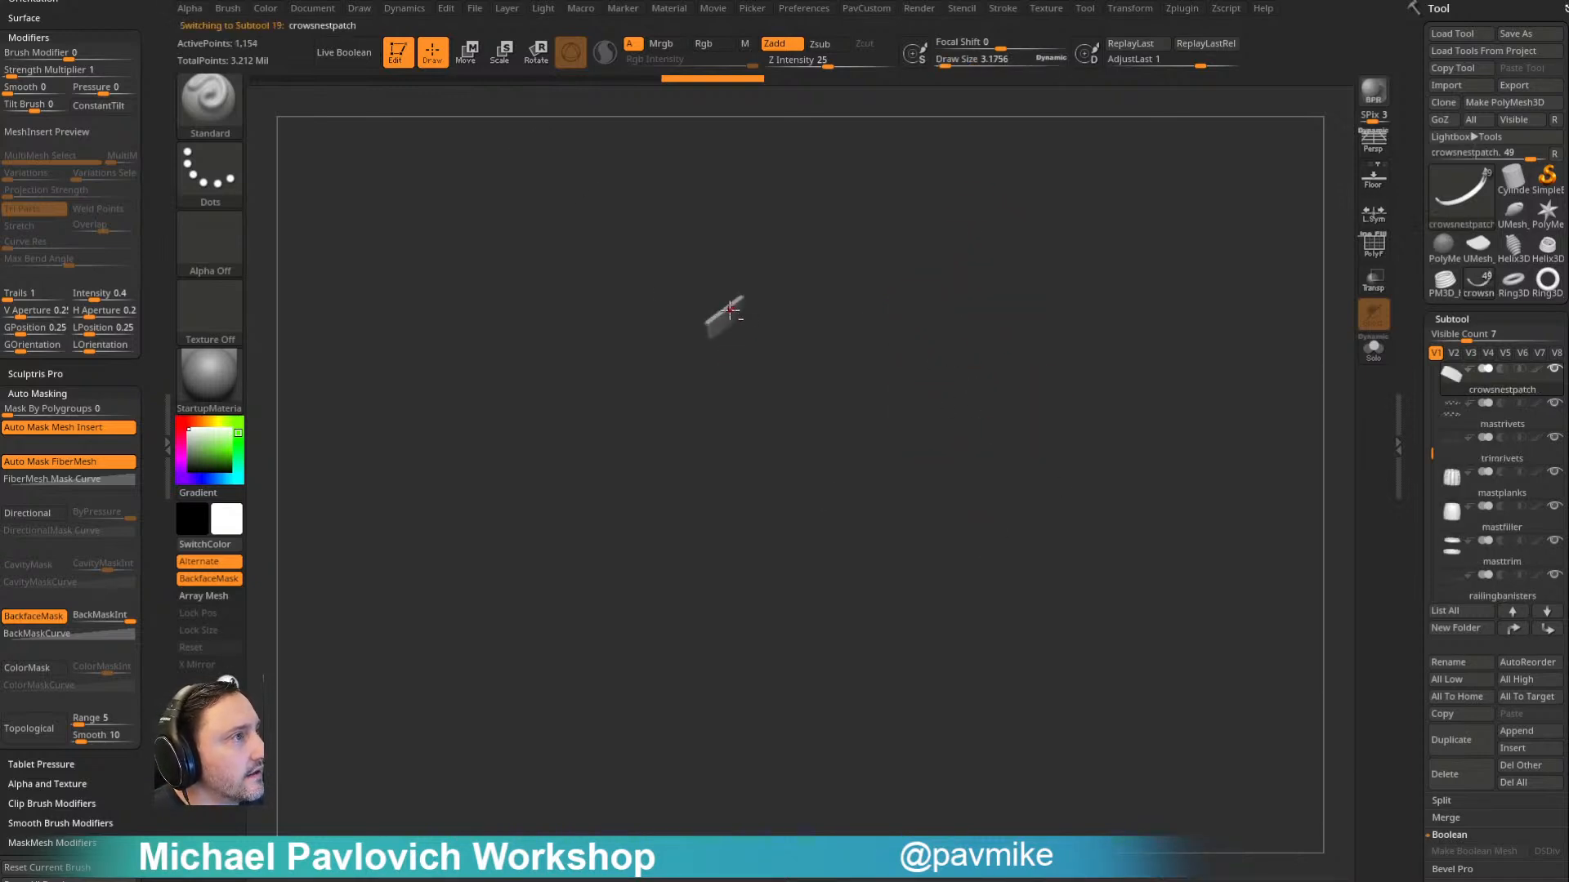
left_click(1474, 780)
- Delete the trimrivets, porthole rivets and hullrivets subtools from the hull
left_click_drag(1102, 414, 1086, 545)
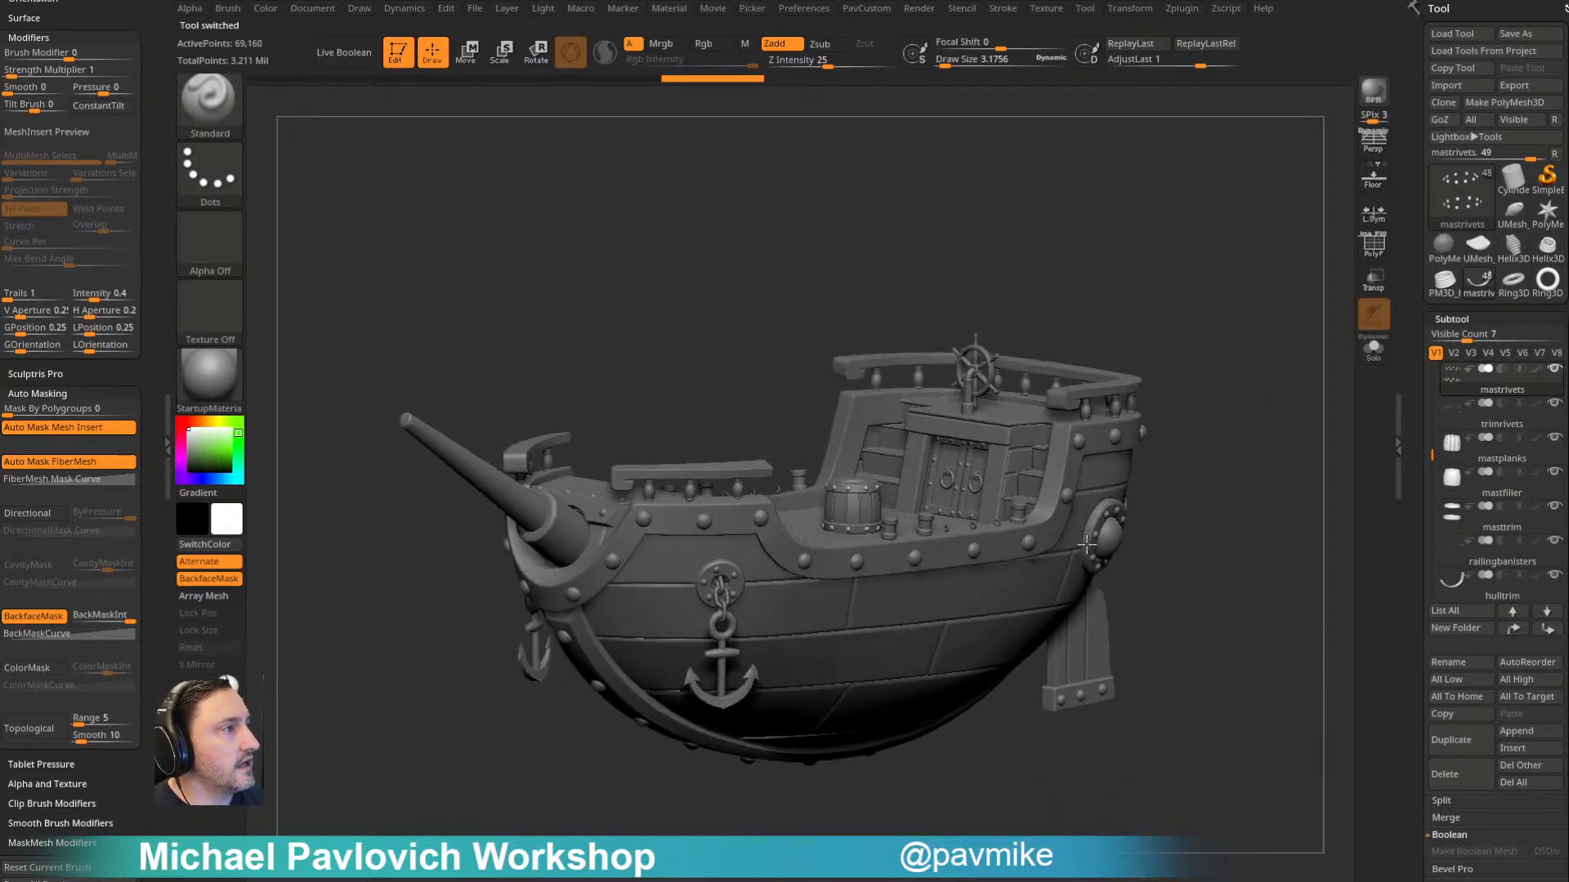
left_click(1033, 542, "alt")
left_click(1453, 780)
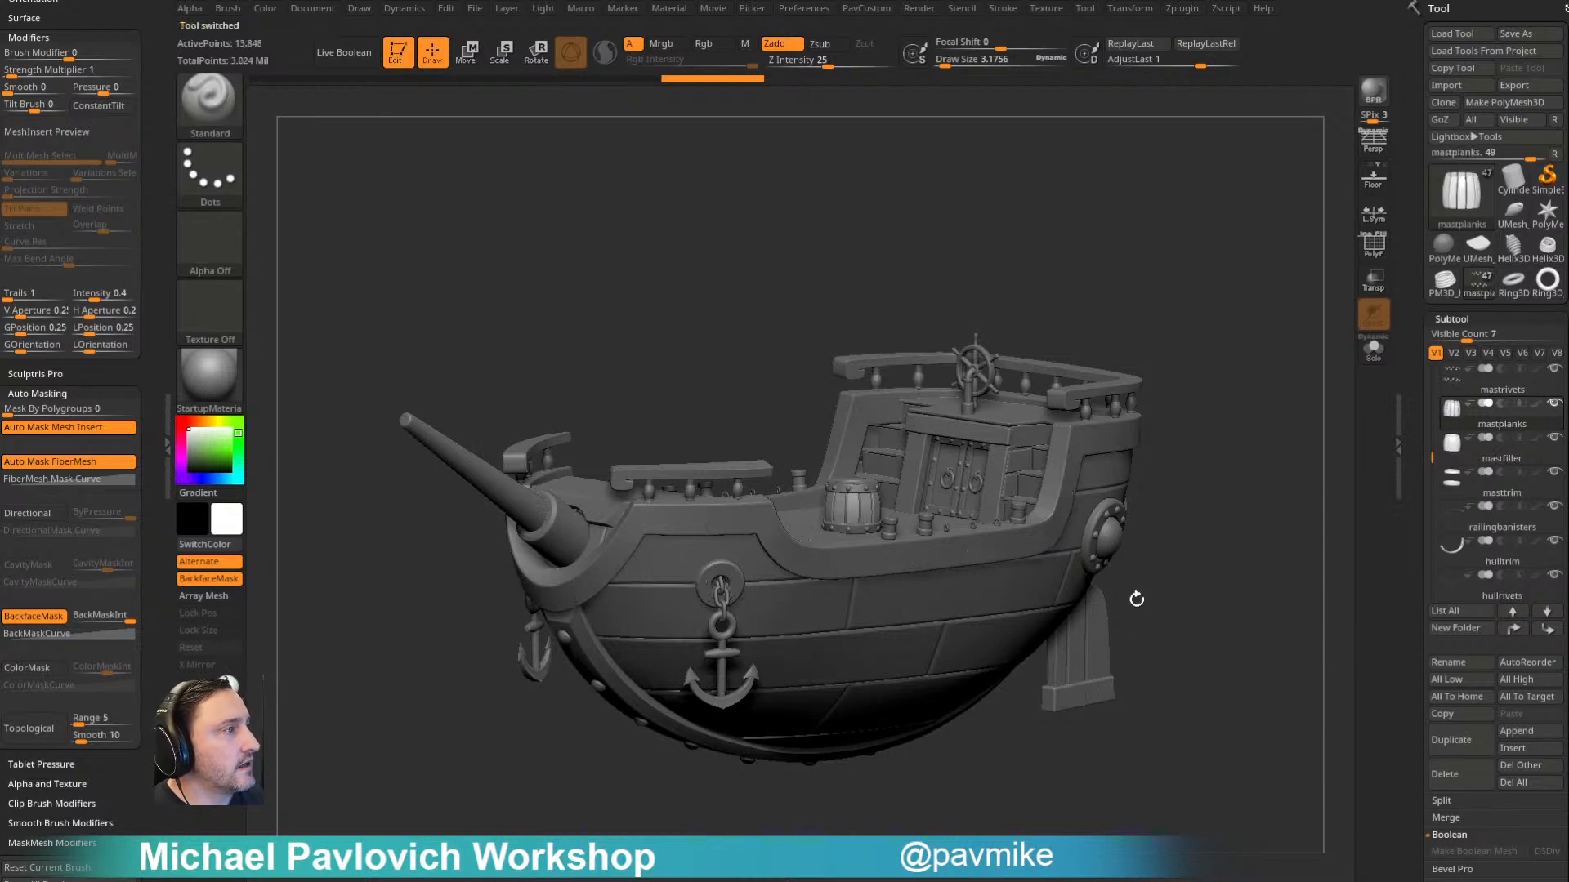
left_click(1109, 513, "alt")
left_click(1439, 772)
left_click_drag(1274, 595, 1270, 500)
left_click(621, 557, "alt")
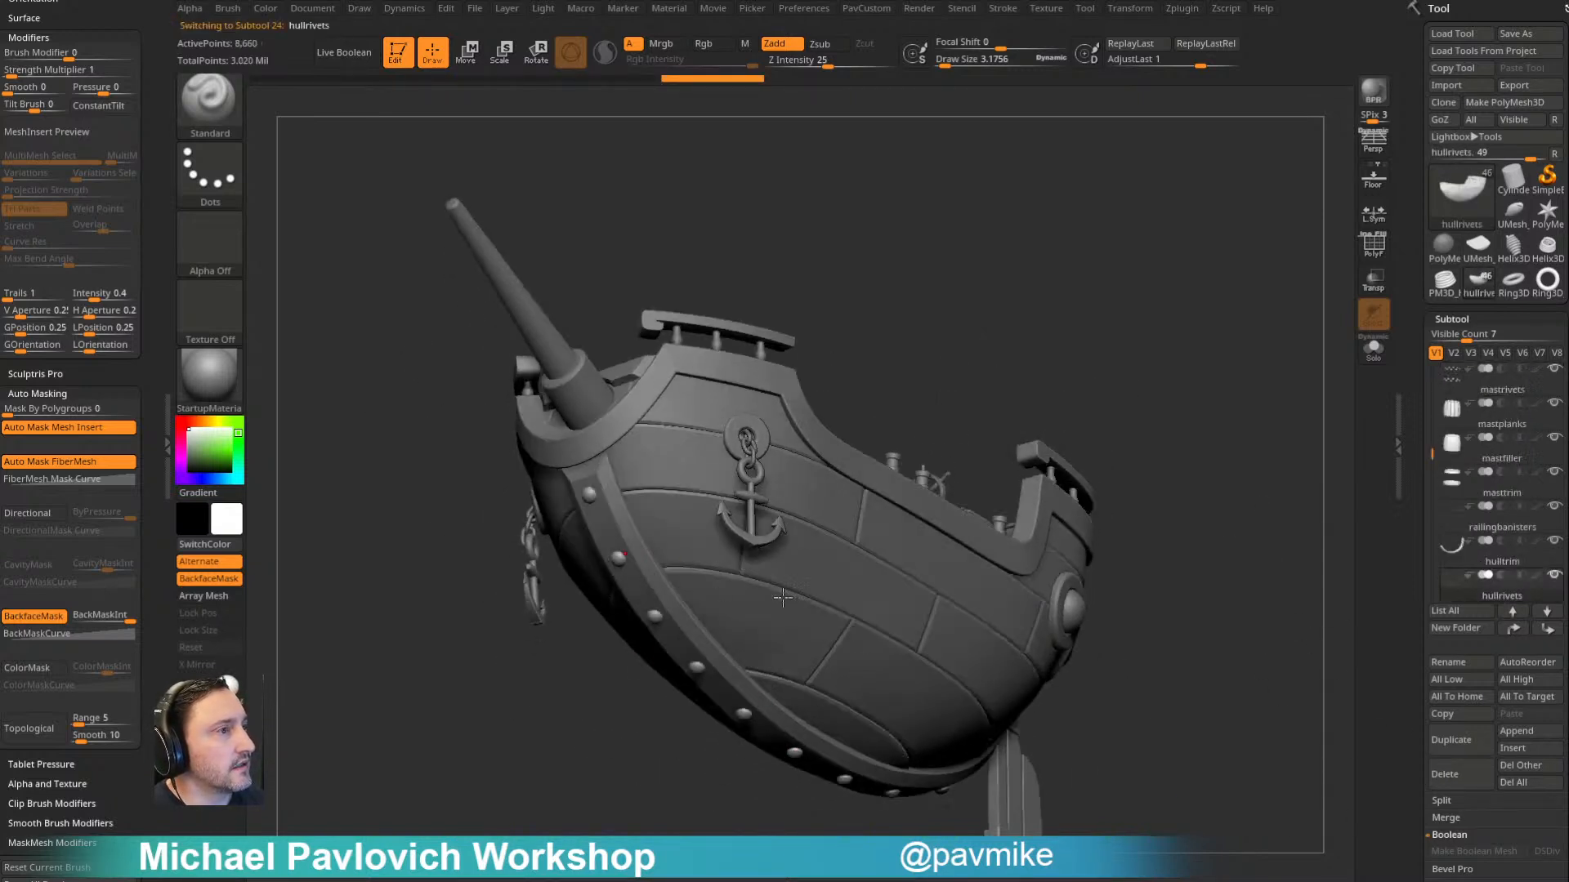
left_click(1470, 773)
- Delete the barrel's rivets and the doorrivets subtool on the cabin doors
left_click_drag(1243, 400, 1182, 498)
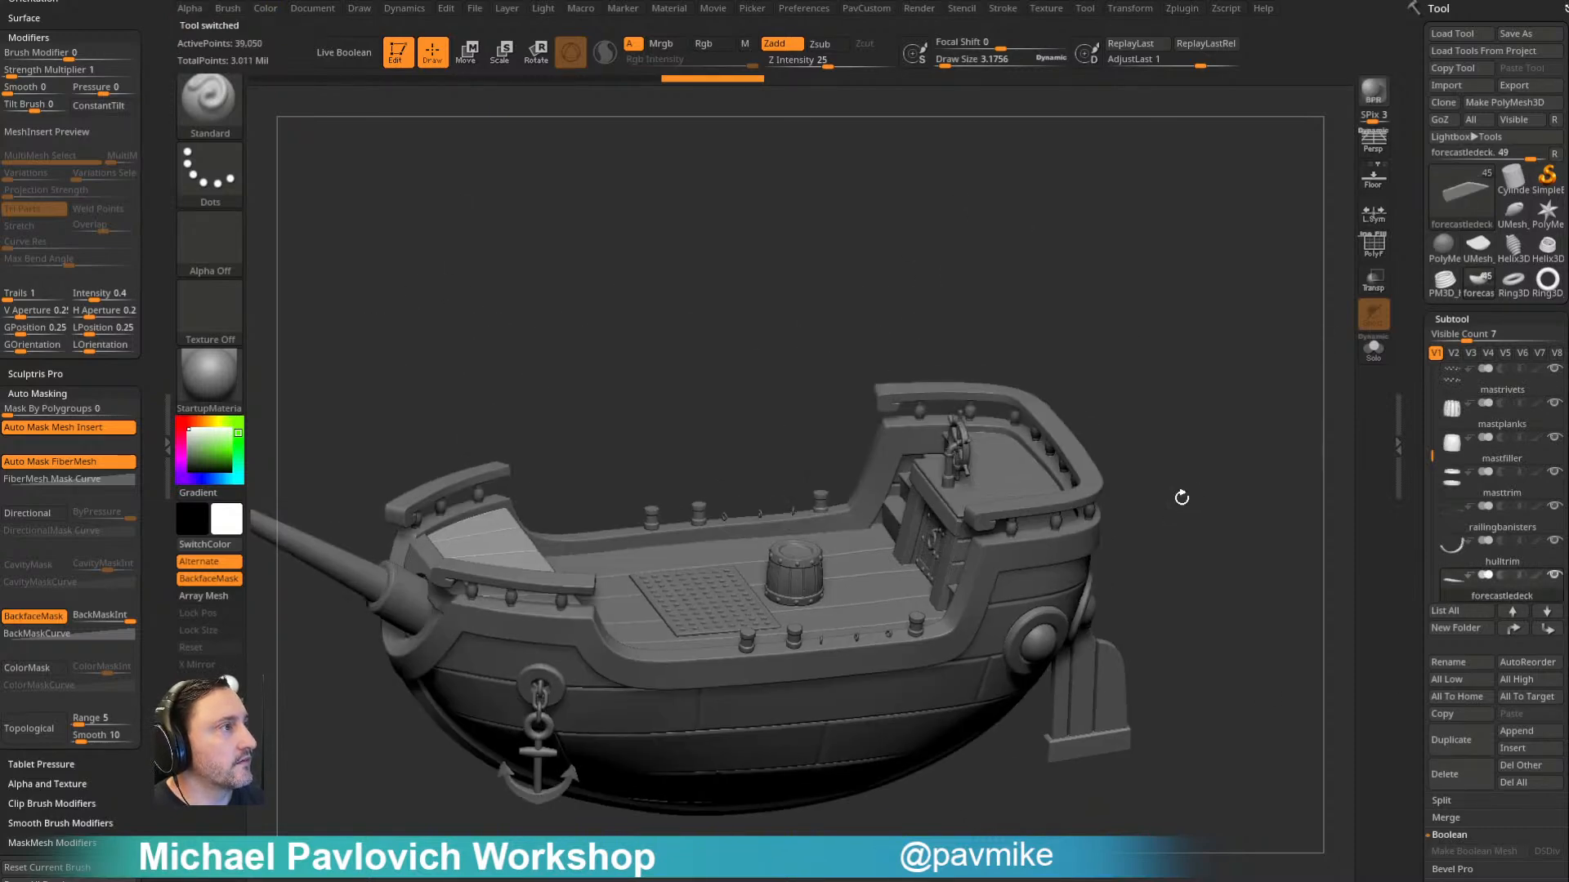
left_click(798, 564, "alt")
left_click(1444, 774)
left_click_drag(1324, 348, 1148, 462)
left_click(761, 421, "alt")
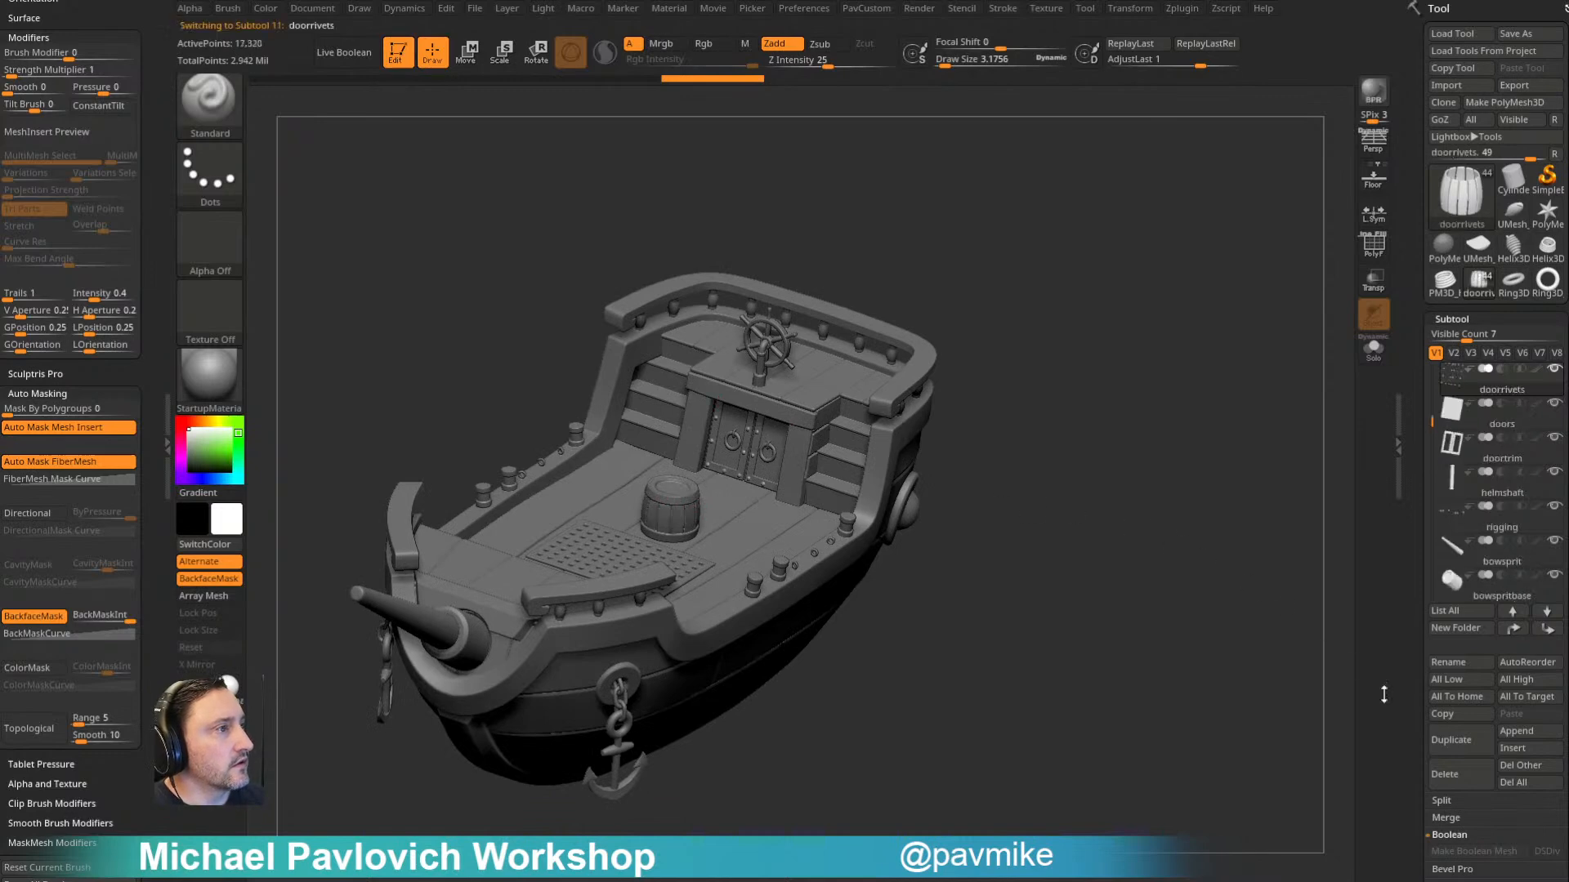
left_click(1443, 774)
- Append a sphere as a new subtool, show polyframes and make the sphere active
mouse_move(1307, 384)
left_mouse_down()
mouse_move(1156, 409)
mouse_move(1201, 406)
mouse_move(1202, 374)
left_mouse_up()
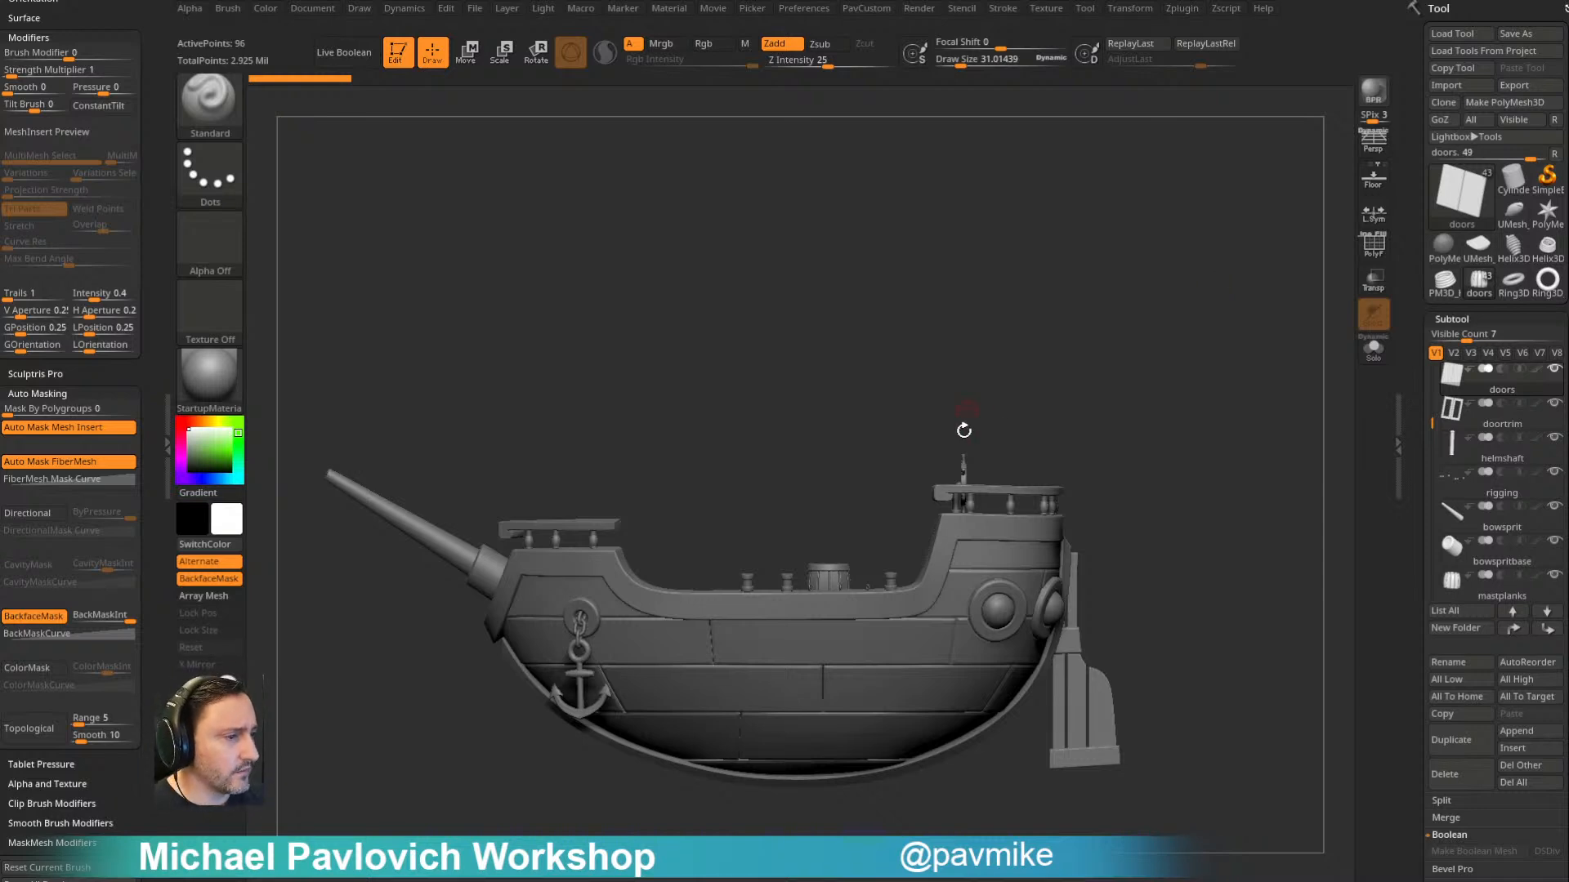
left_click_drag(1130, 329, 1170, 373)
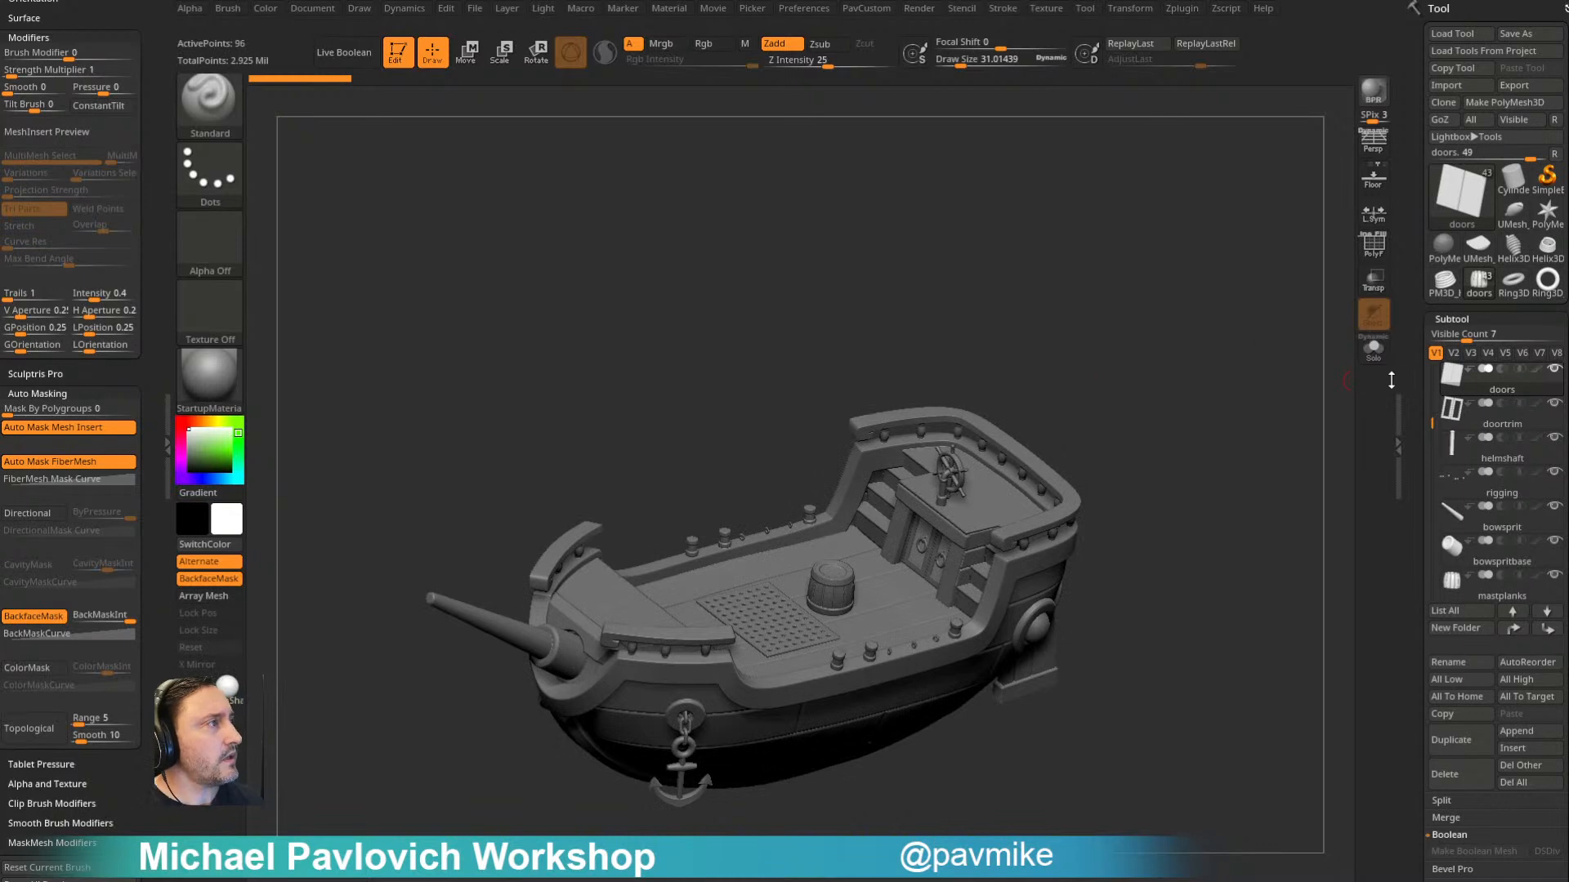
scroll(1406, 367, "down", 3)
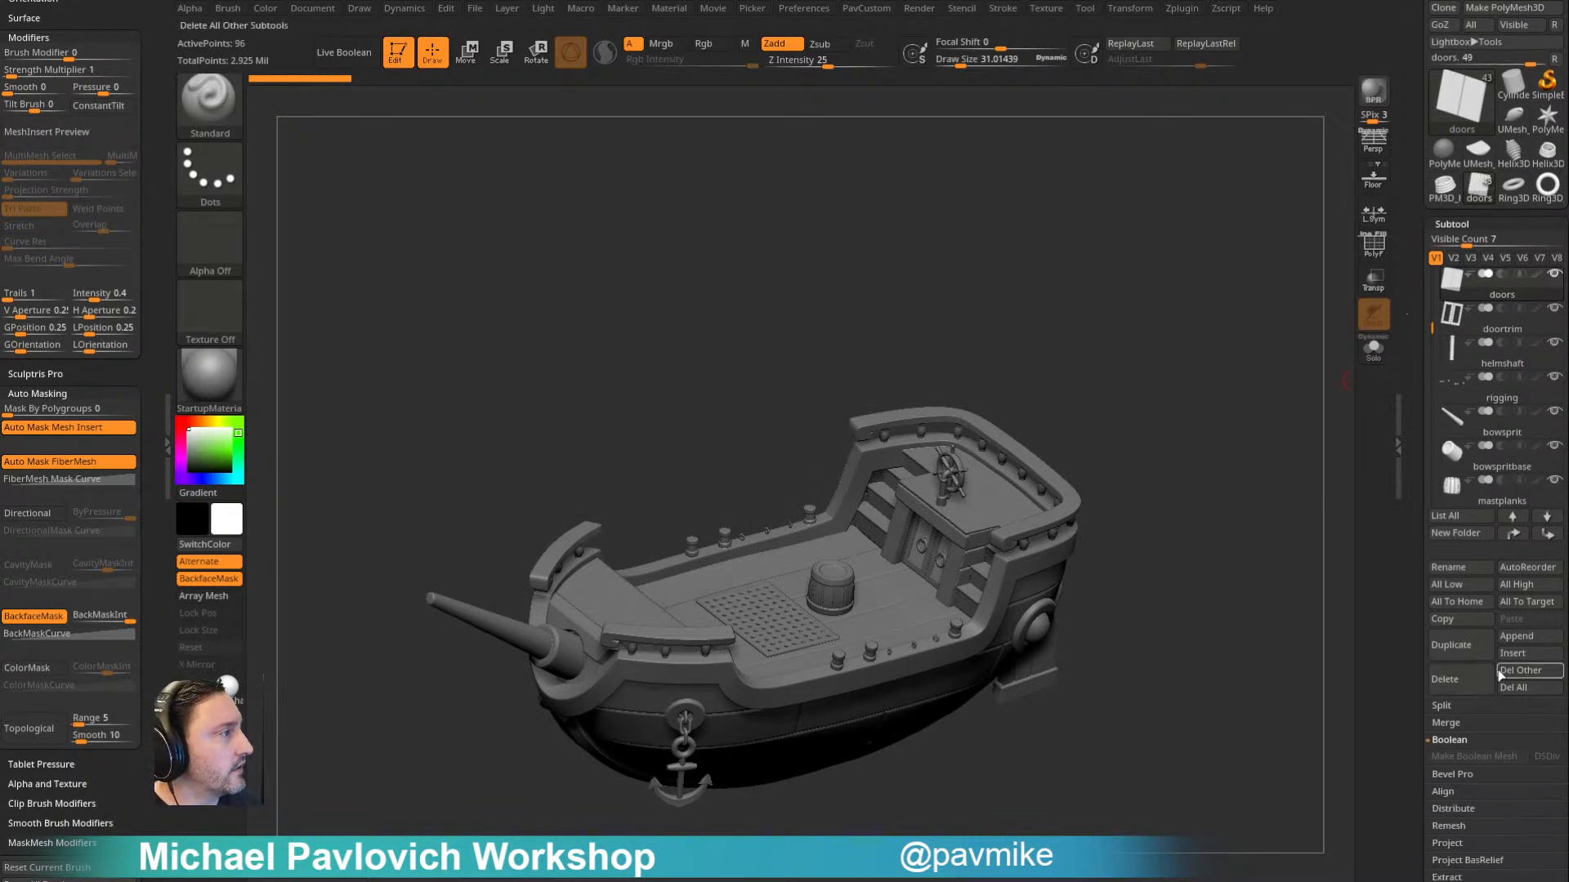
left_click(1513, 637)
left_click(826, 614)
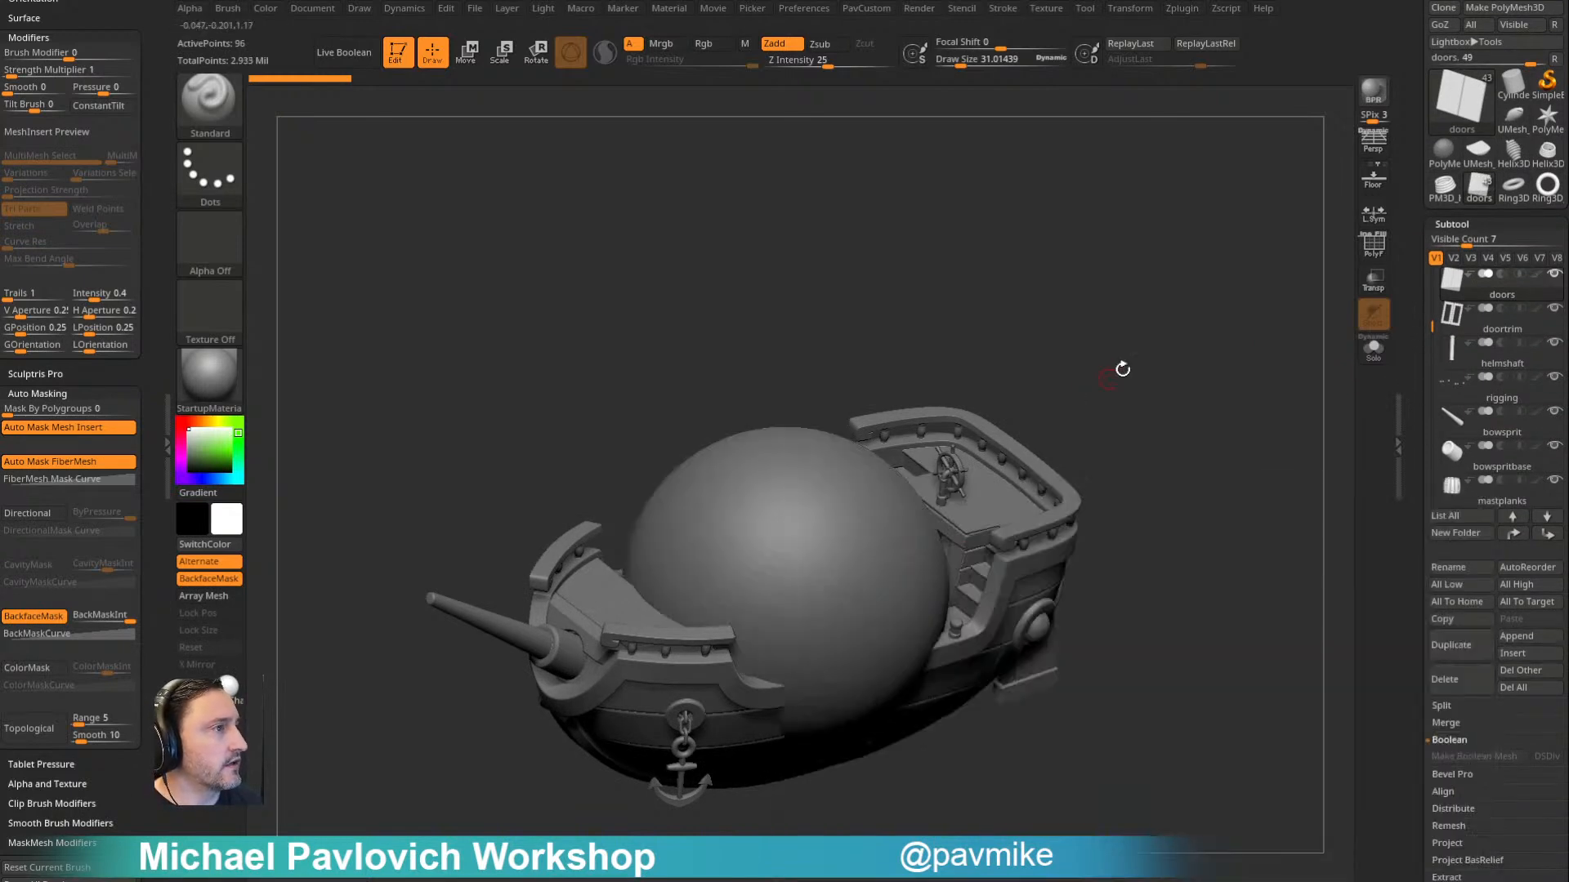
left_click(1374, 244)
left_click(786, 537, "alt")
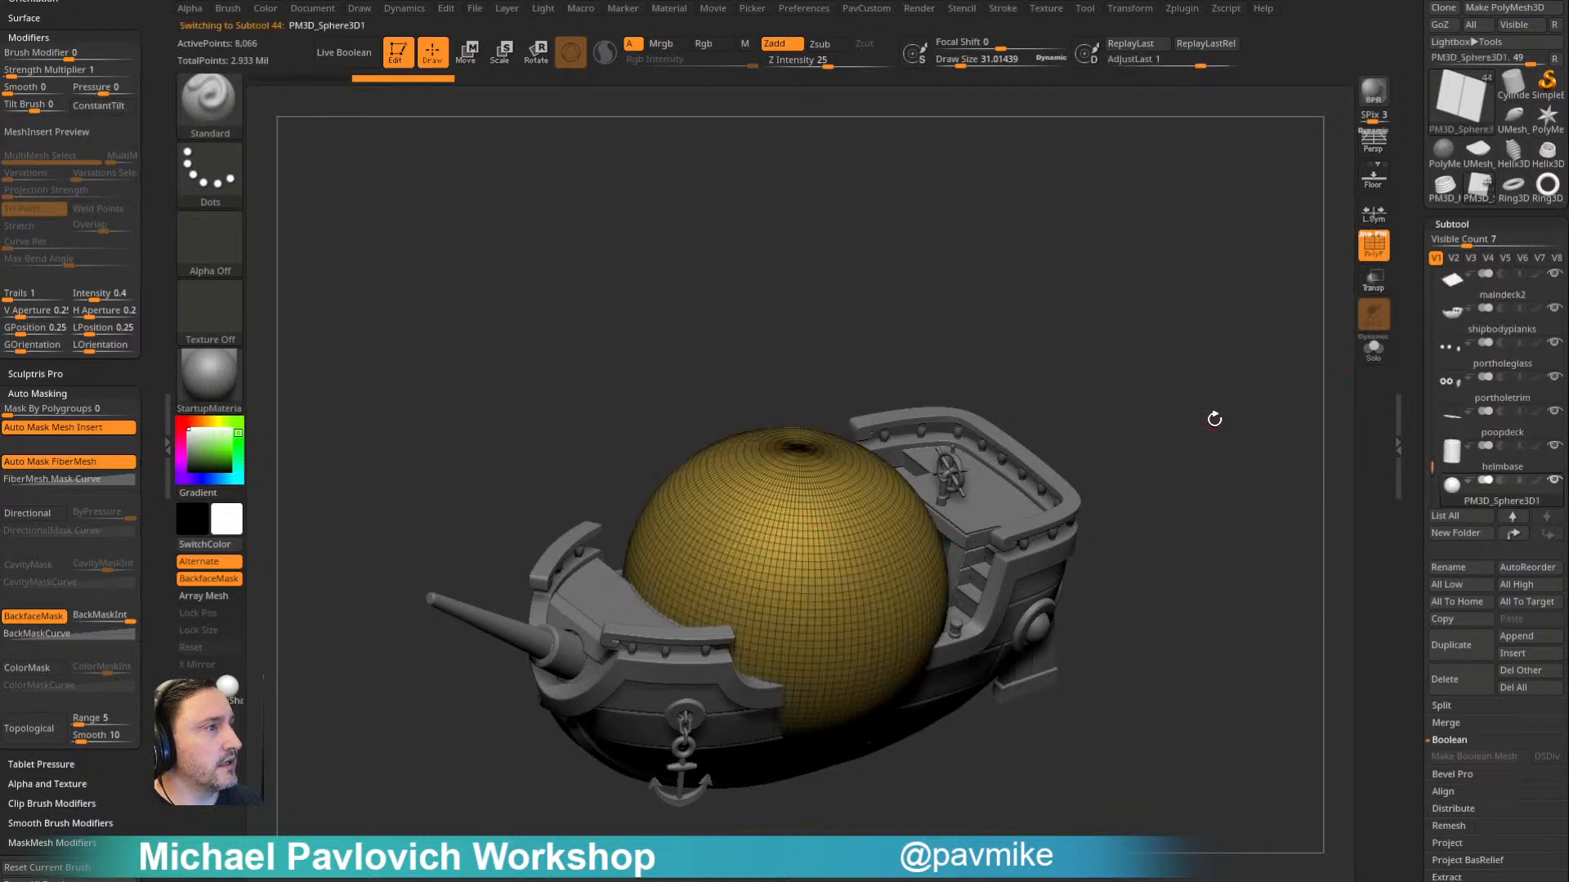
- Convert the appended sphere into a PolySphere using the gizmo's transform types
right_click_drag(689, 508, 1222, 428)
key("w")
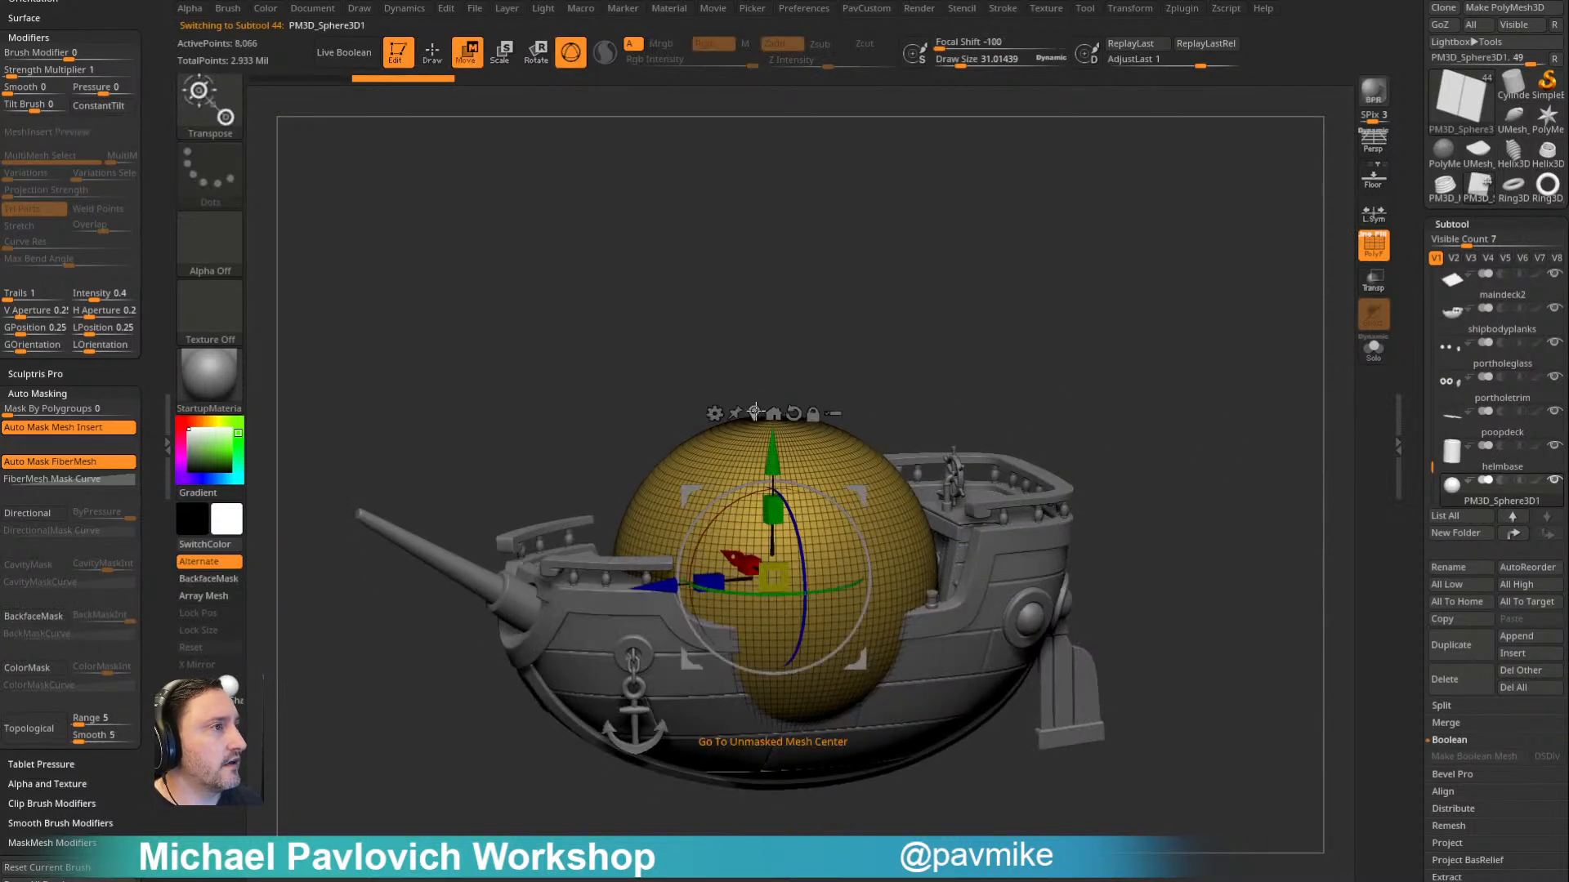
left_click(715, 415)
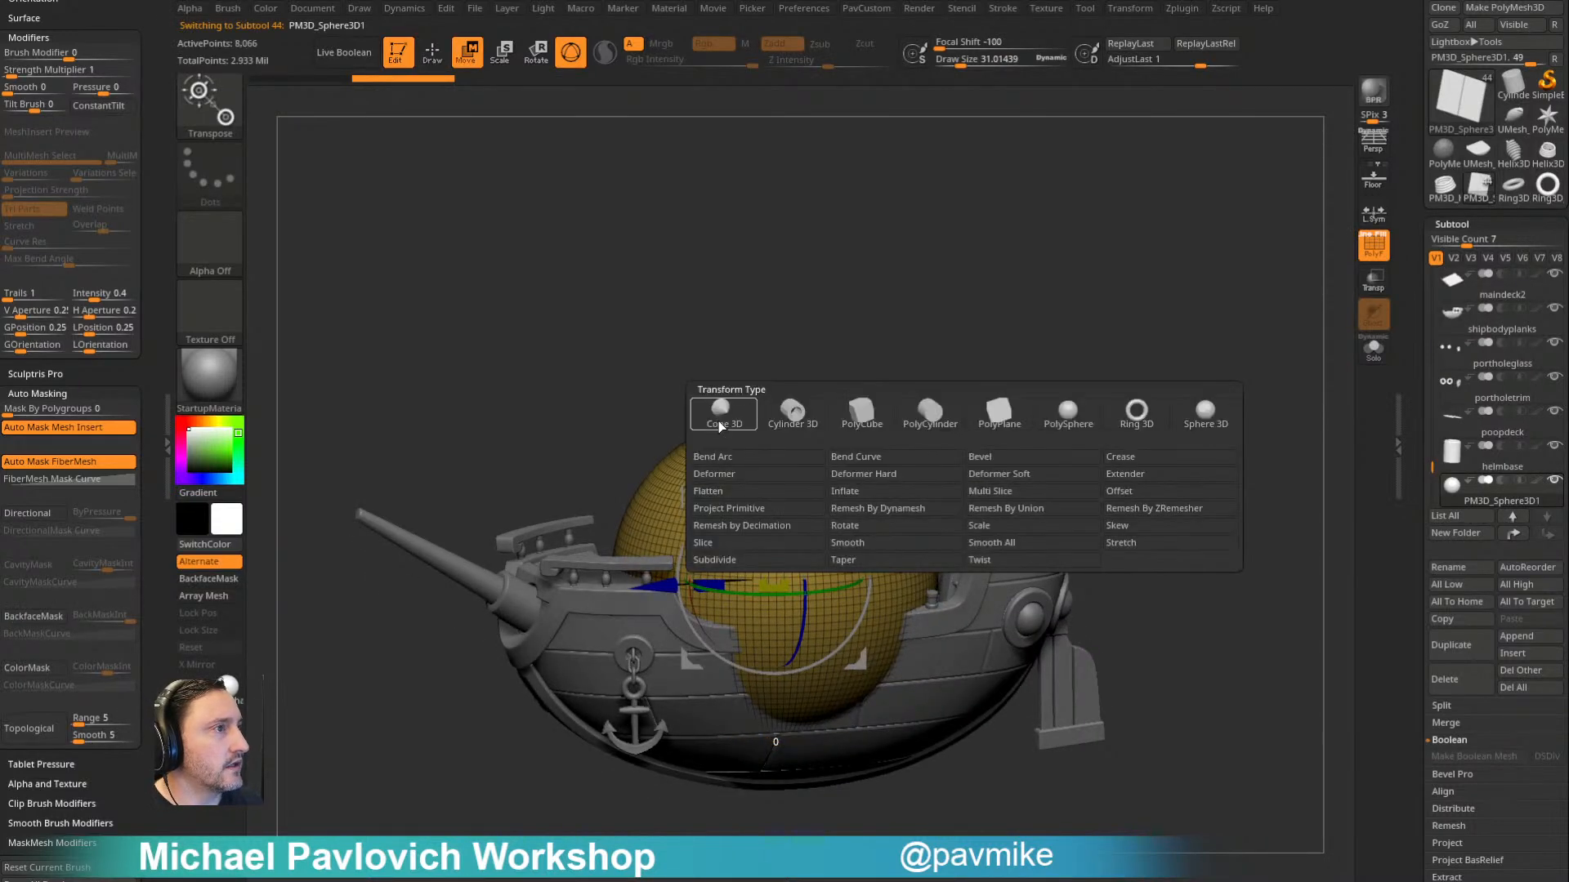
left_click(1065, 416)
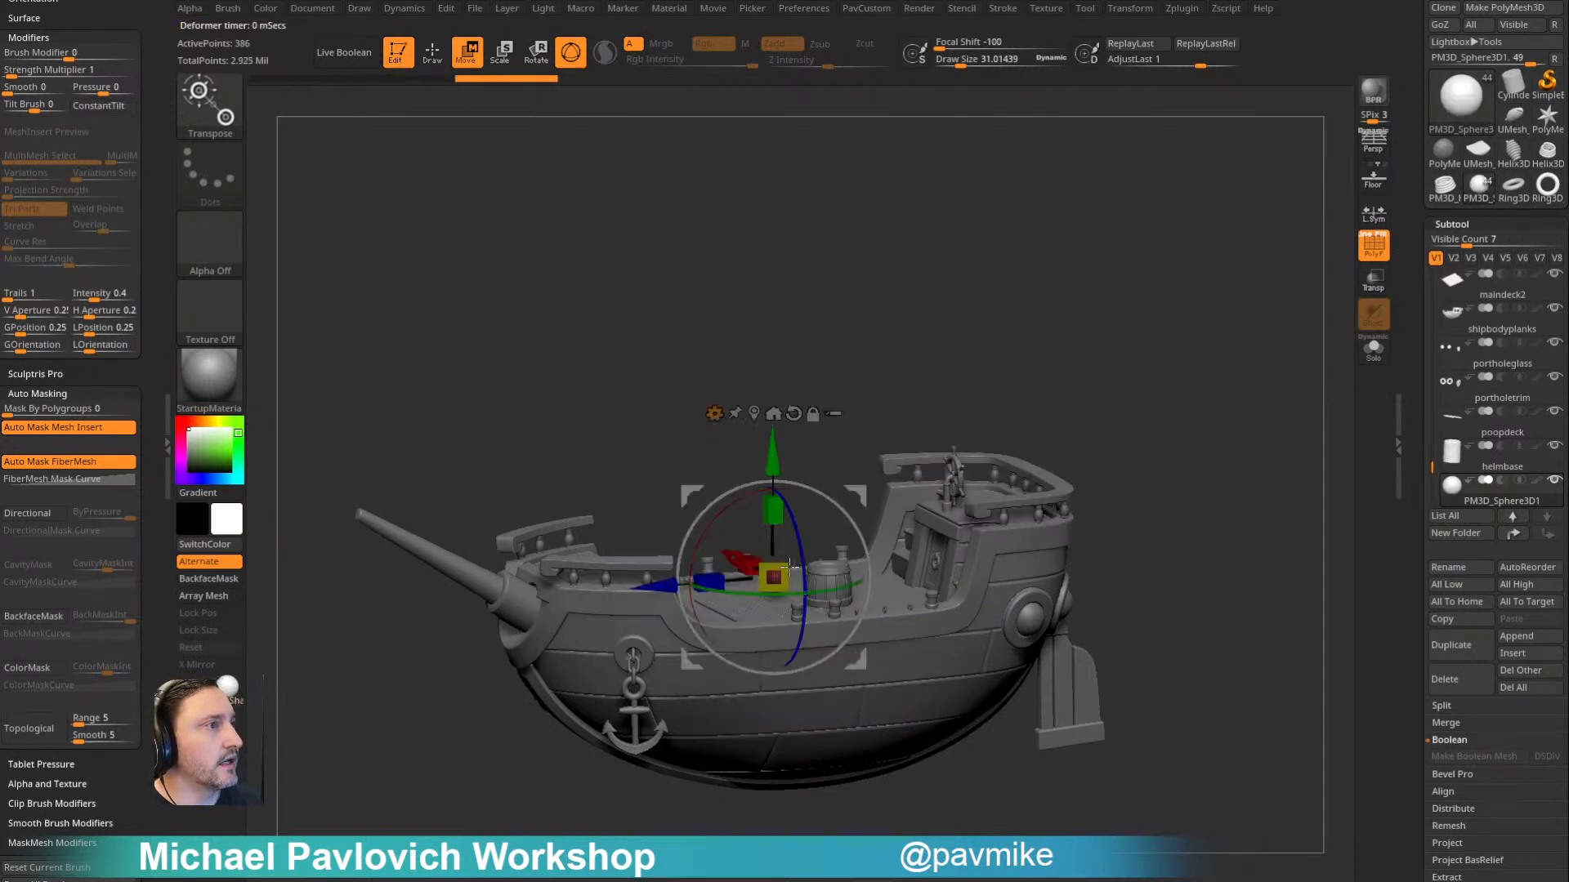
key("q")
key("w")
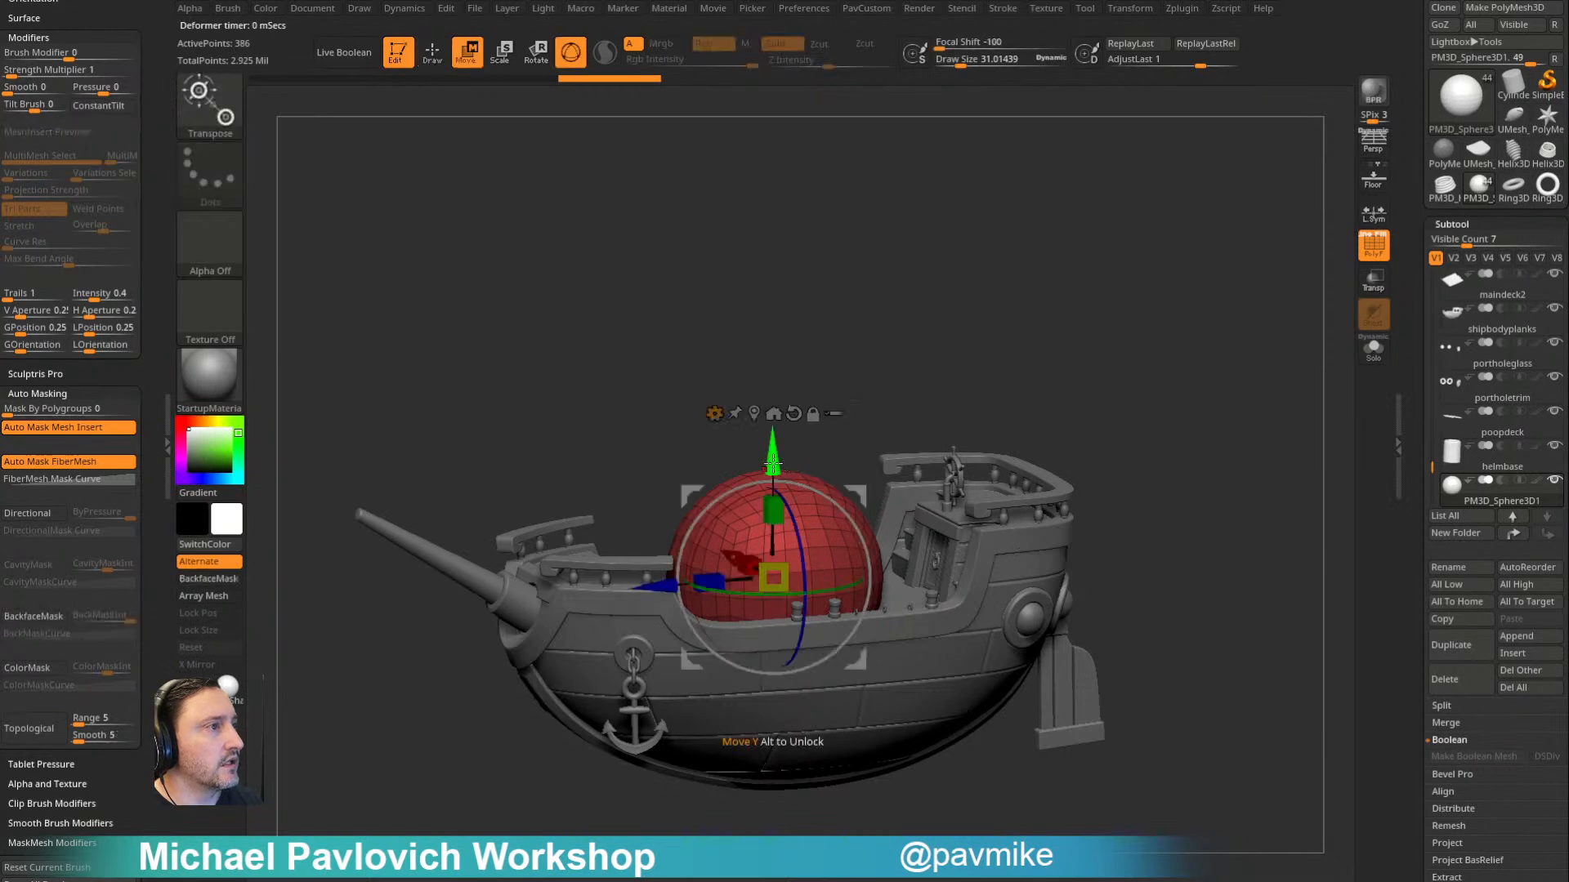
- Move the PolySphere straight up until it floats well clear of the ship
left_click_drag(774, 468, 771, 322)
key("q")
left_click_drag(997, 337, 1067, 354)
key("s")
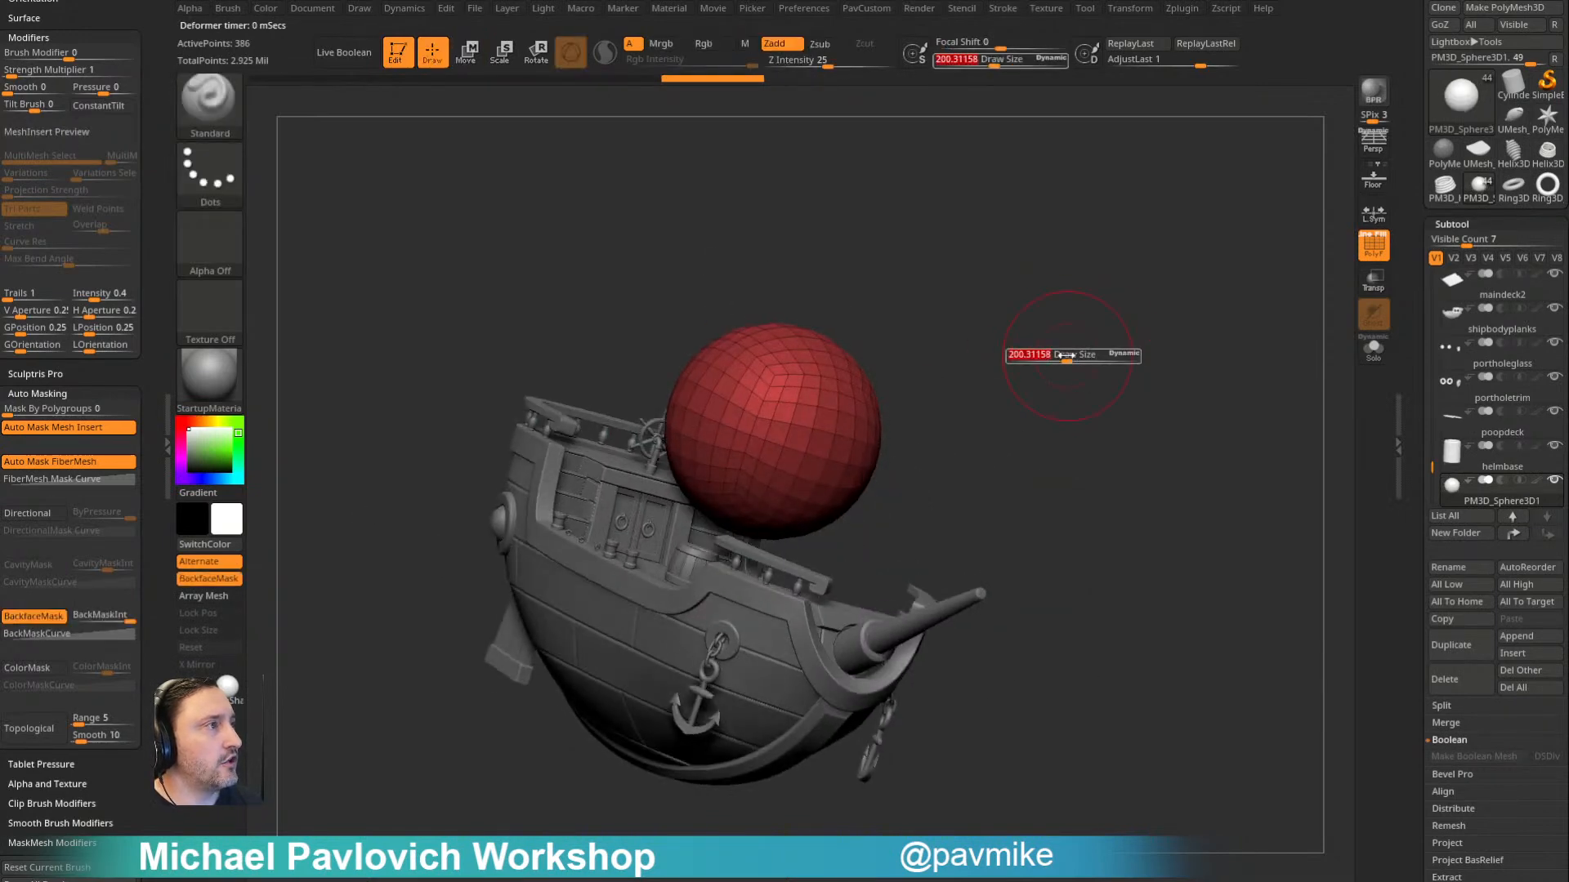
mouse_move(928, 358)
left_mouse_down()
mouse_move(956, 365)
mouse_move(883, 336)
mouse_move(932, 285)
mouse_move(919, 208)
left_mouse_up()
key("w")
mouse_move(773, 431)
left_mouse_down()
mouse_move(968, 359)
mouse_move(952, 453)
left_mouse_up()
left_click_drag(768, 488, 772, 181)
key("q")
- Select the bottle subtool near the start of the subtool list
left_click_drag(1101, 388, 1331, 391, "alt")
left_click_drag(1434, 464, 1434, 260)
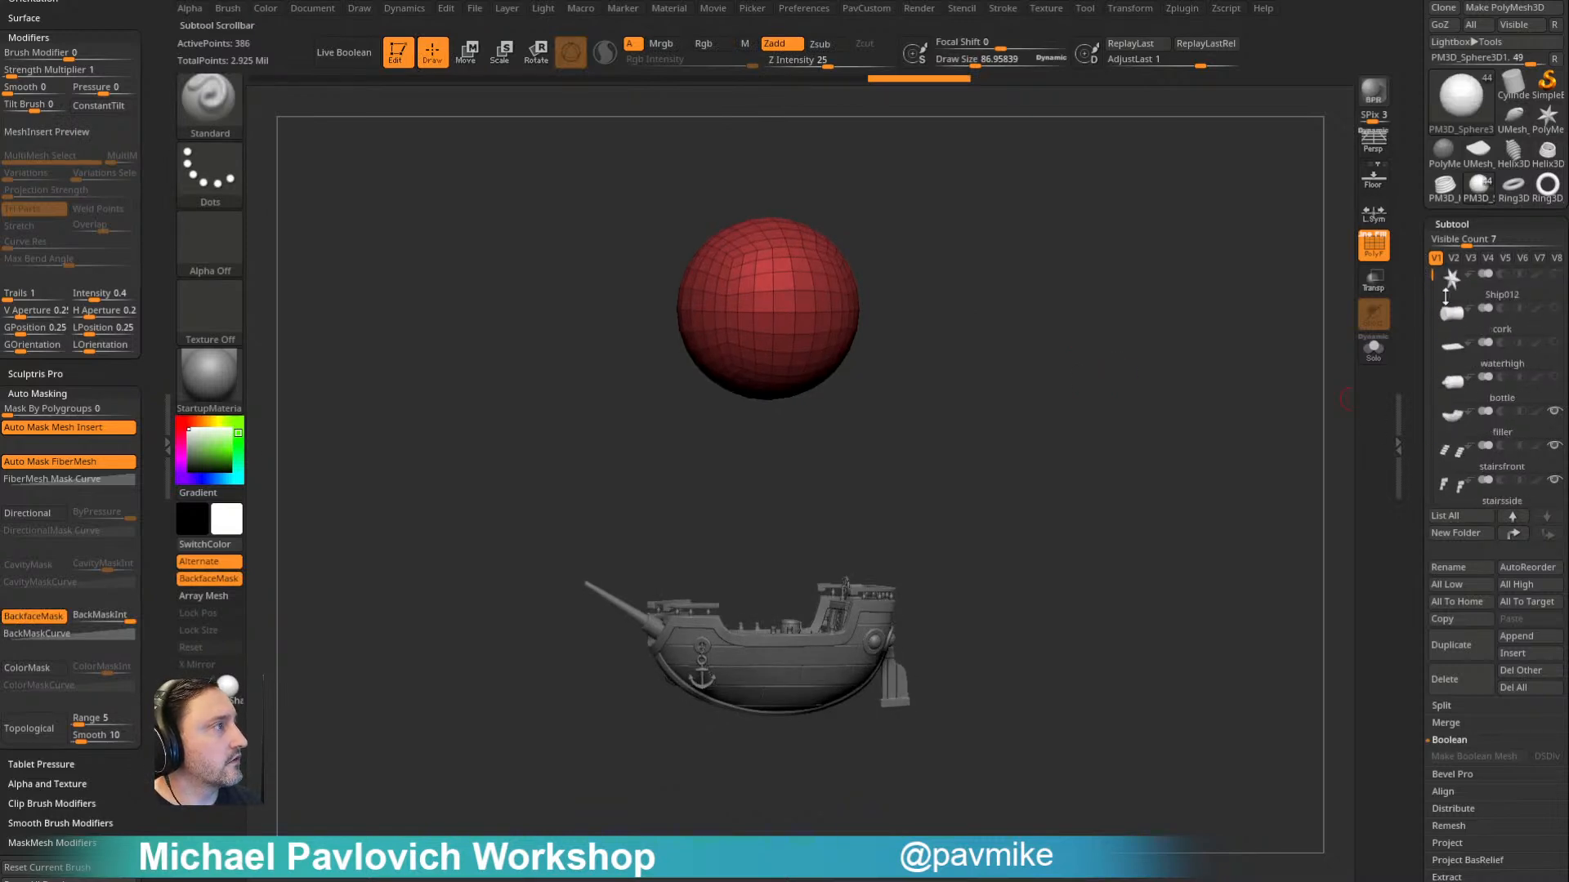
left_click(1498, 398)
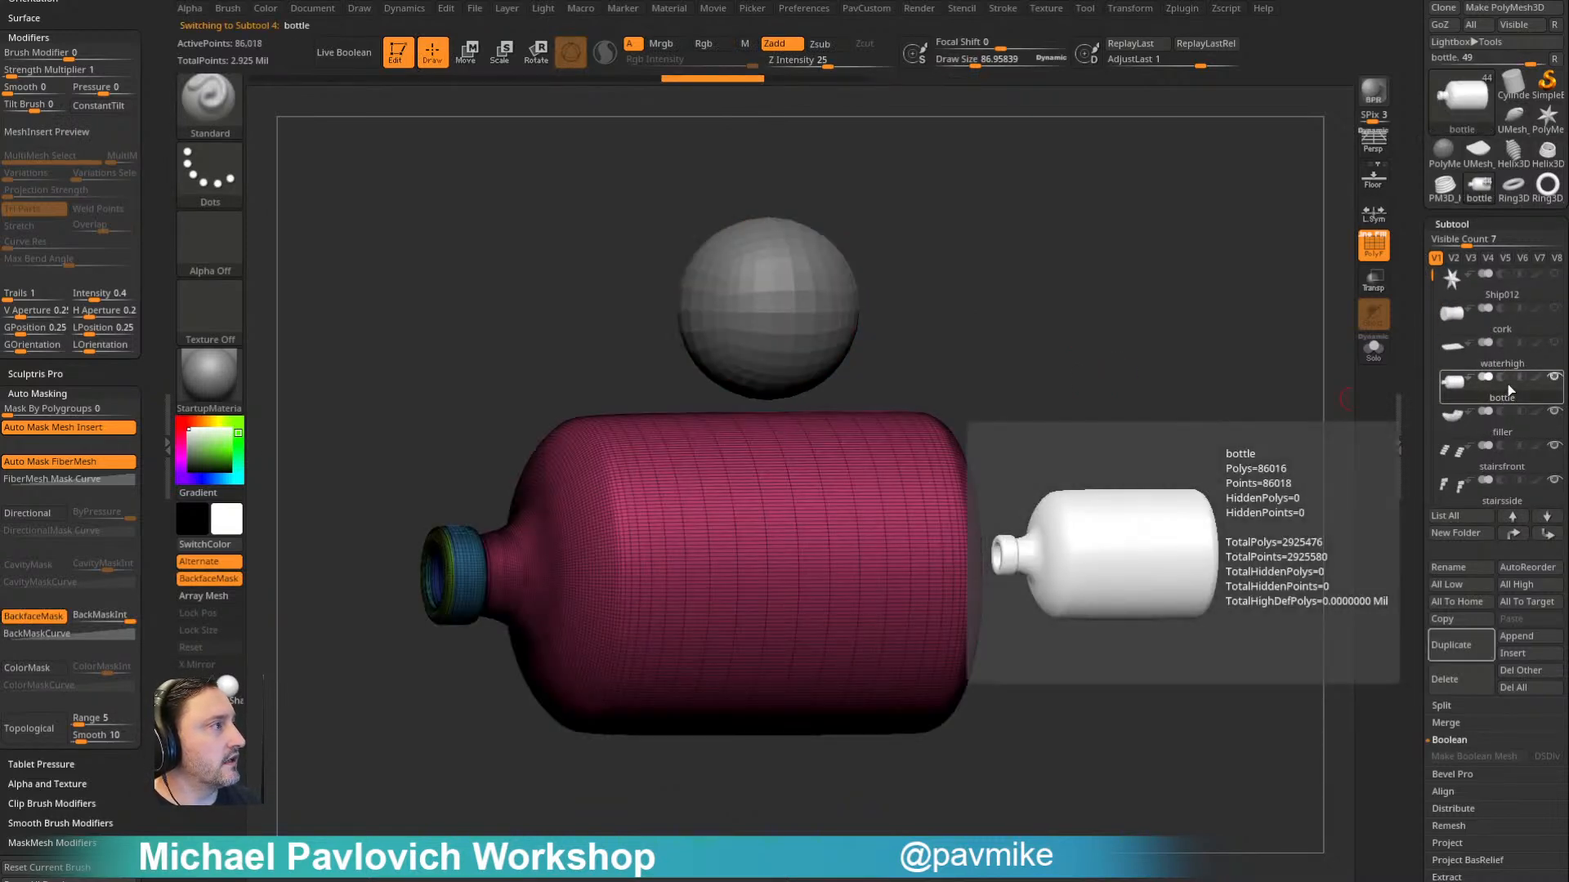
- Move the cork subtool down one place in the subtool list, so it sits directly above bottle
left_click(1507, 326)
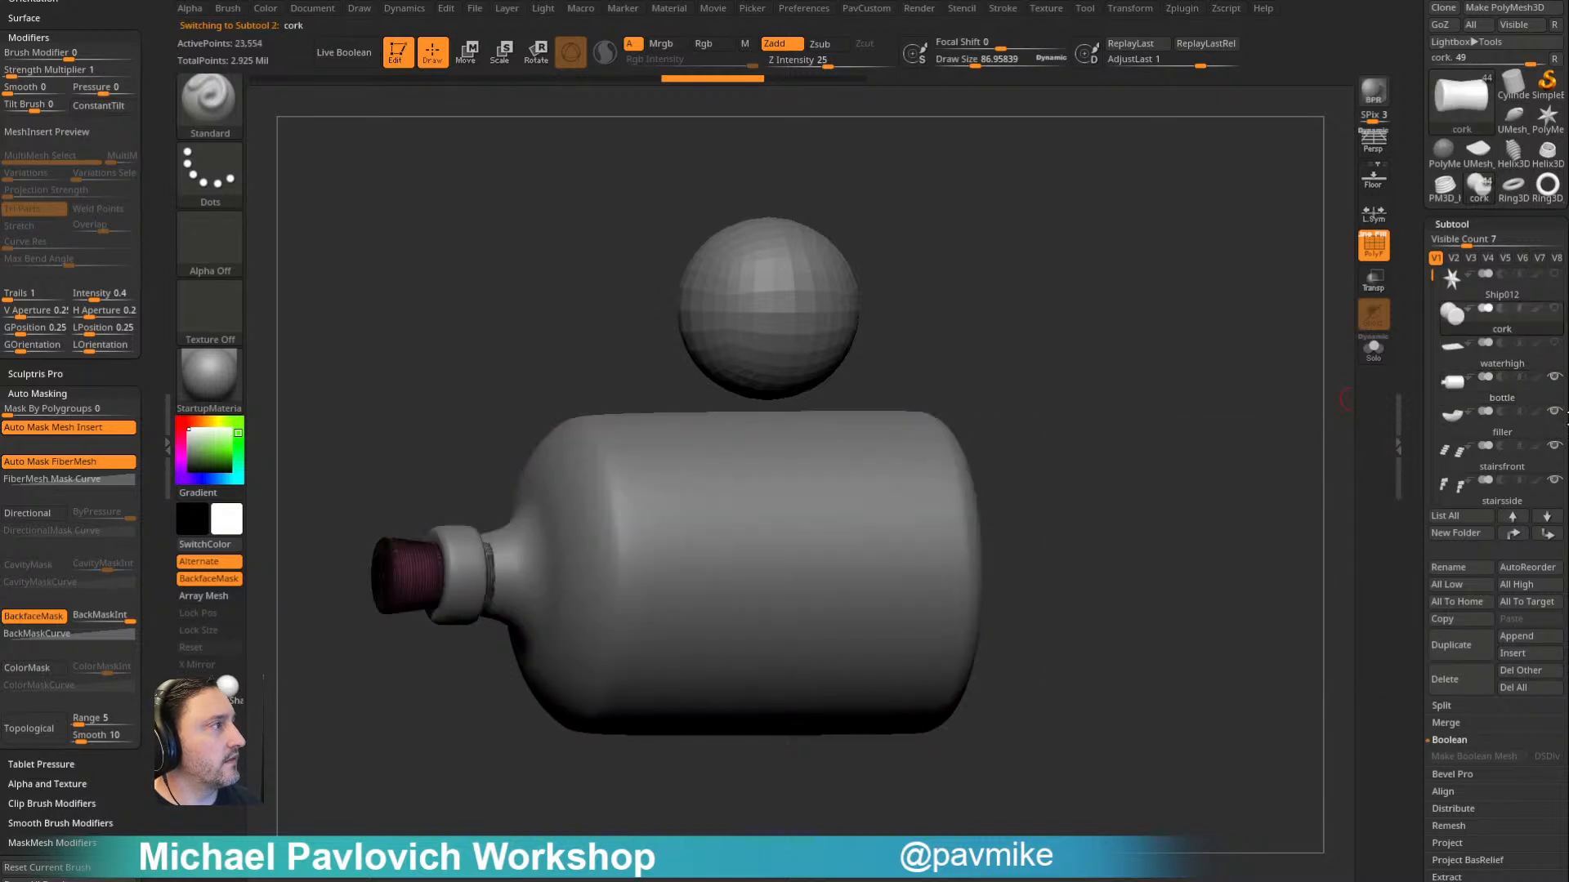
left_click(1547, 516)
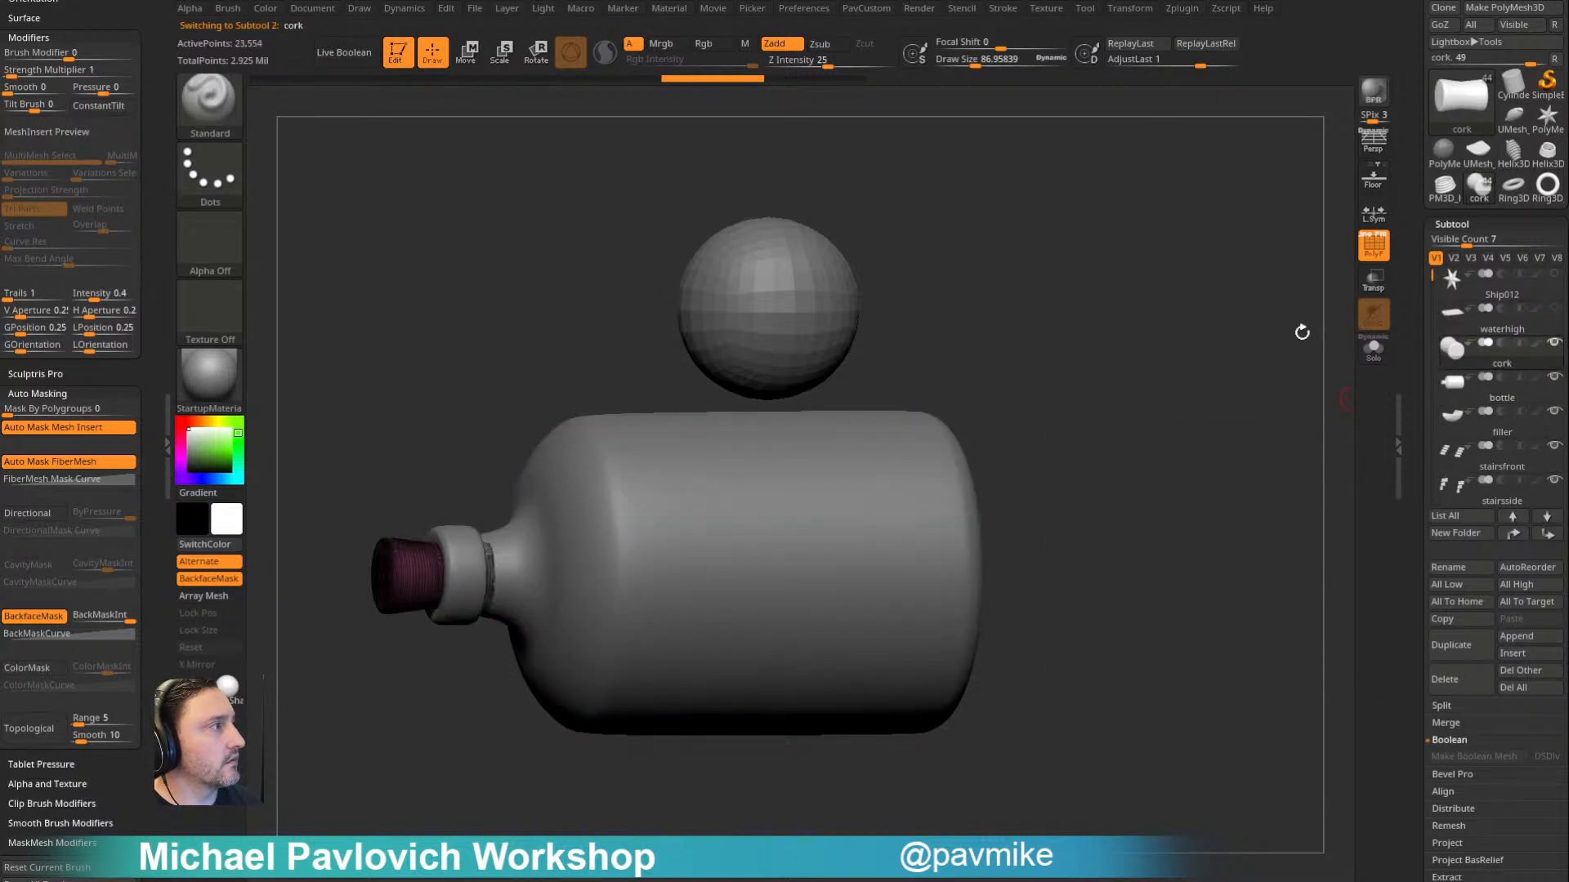
left_click_drag(1100, 380, 1093, 375, "shift")
- Make the bottle active, set the gizmo to transform all selected subtools, and restrict the selection to bottle and cork
key("w")
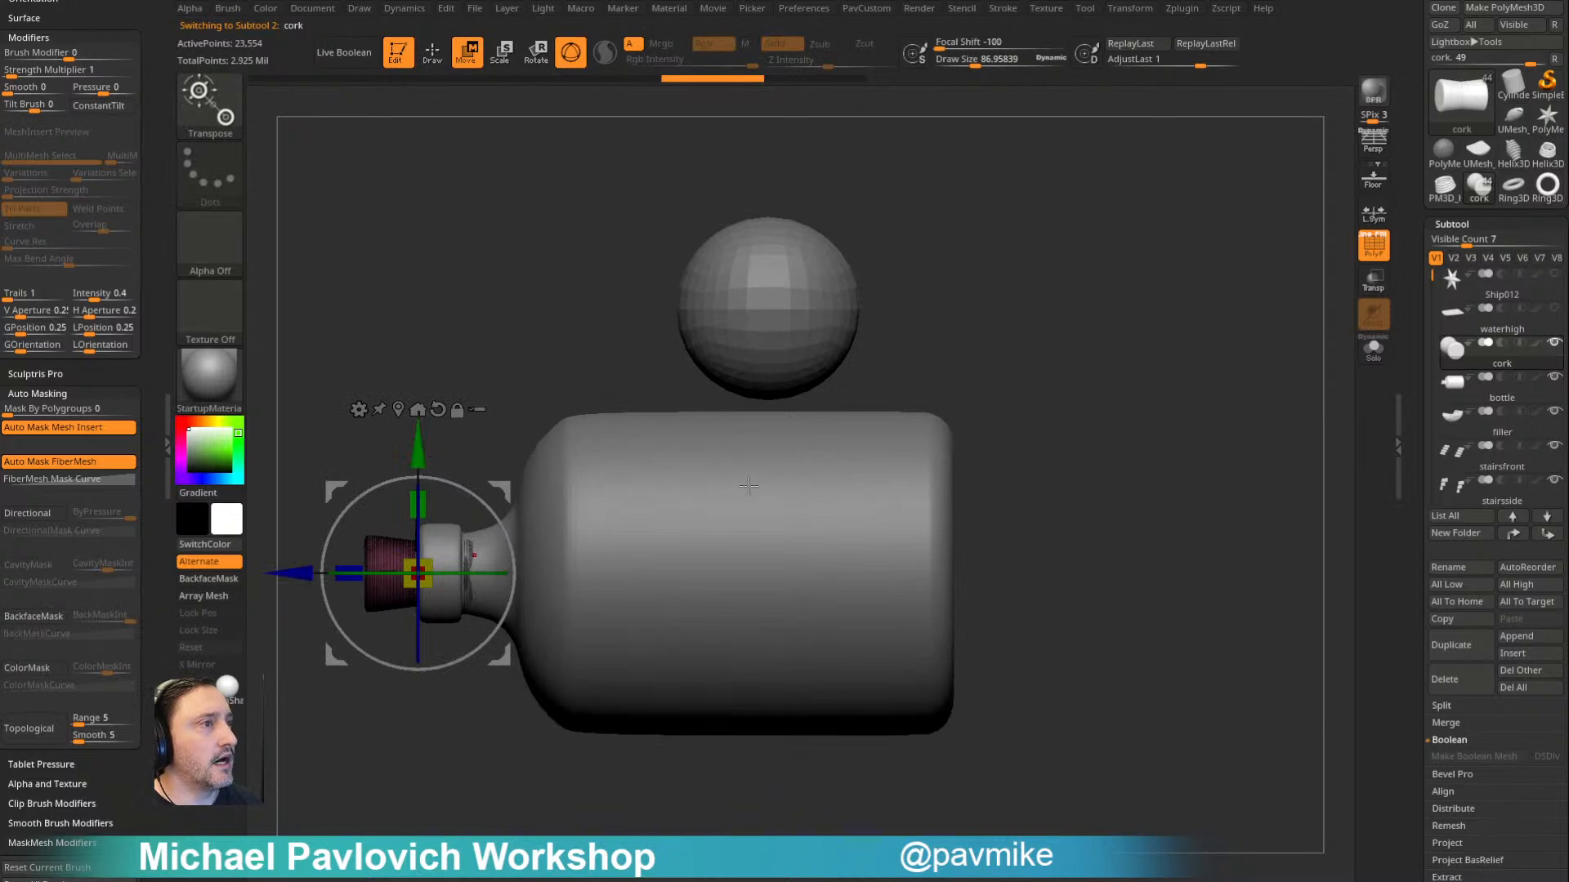
left_click(752, 470)
left_click(663, 411)
mouse_move(977, 431)
left_mouse_down()
mouse_move(1058, 416)
mouse_move(956, 417)
left_mouse_up()
left_click(744, 410)
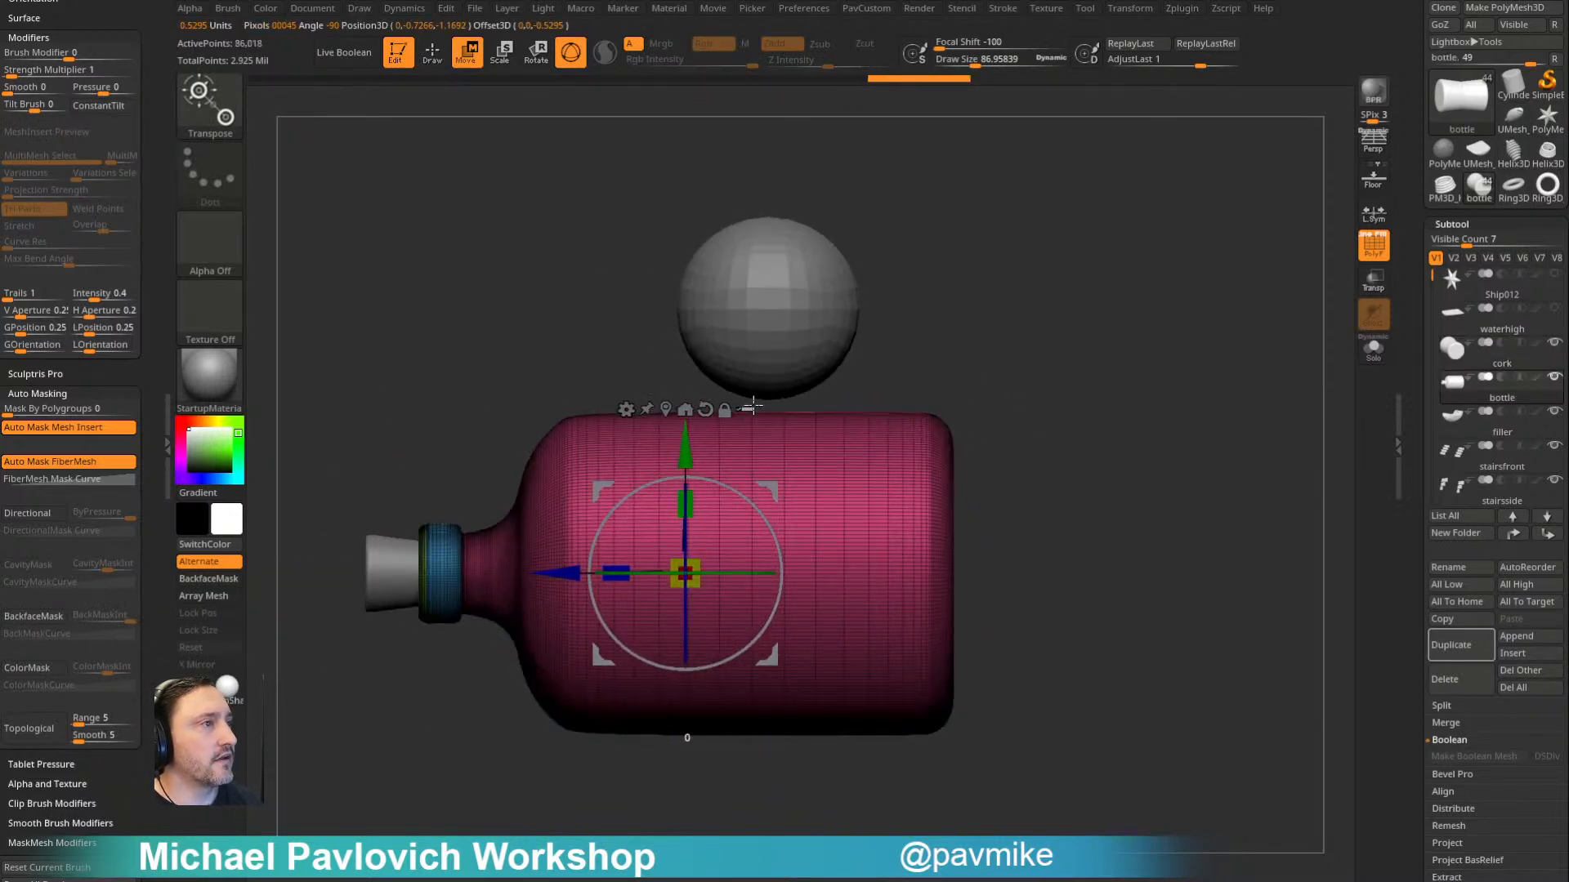
left_click_drag(1092, 411, 1079, 360, "alt")
left_click_drag(1061, 298, 1109, 411, "ctrl")
left_click(585, 472, "ctrl+shift")
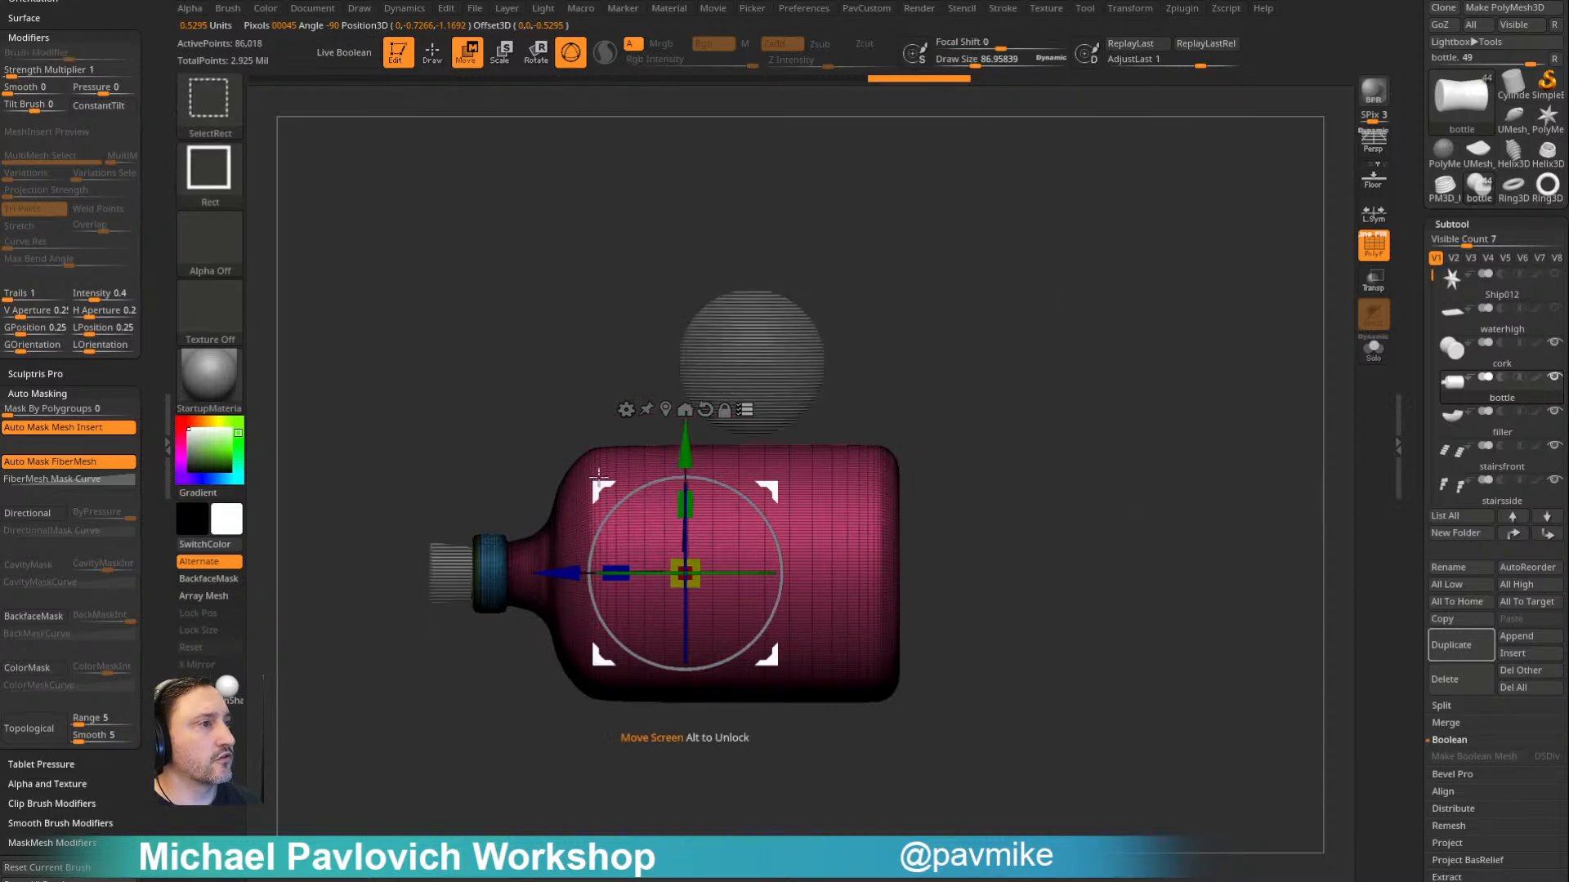
left_click(461, 557, "ctrl+shift")
- Rotate the bottle and cork together until they stand upright with the neck pointing up, and turn on transparency
left_click_drag(787, 491, 802, 638)
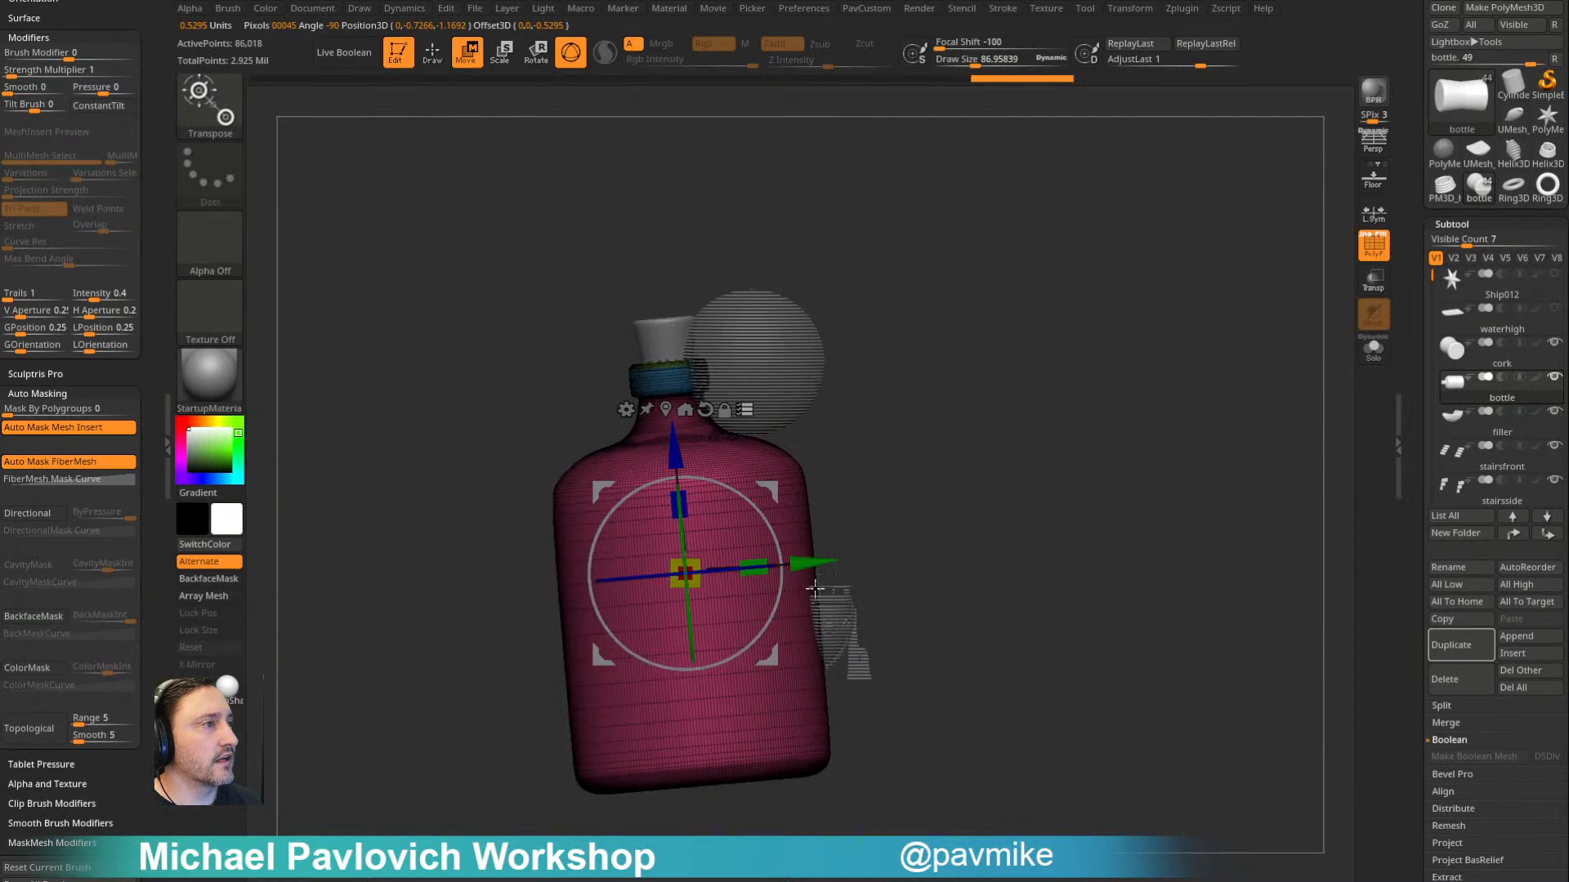
left_click_drag(777, 545, 870, 573, "shift")
left_click(1372, 291)
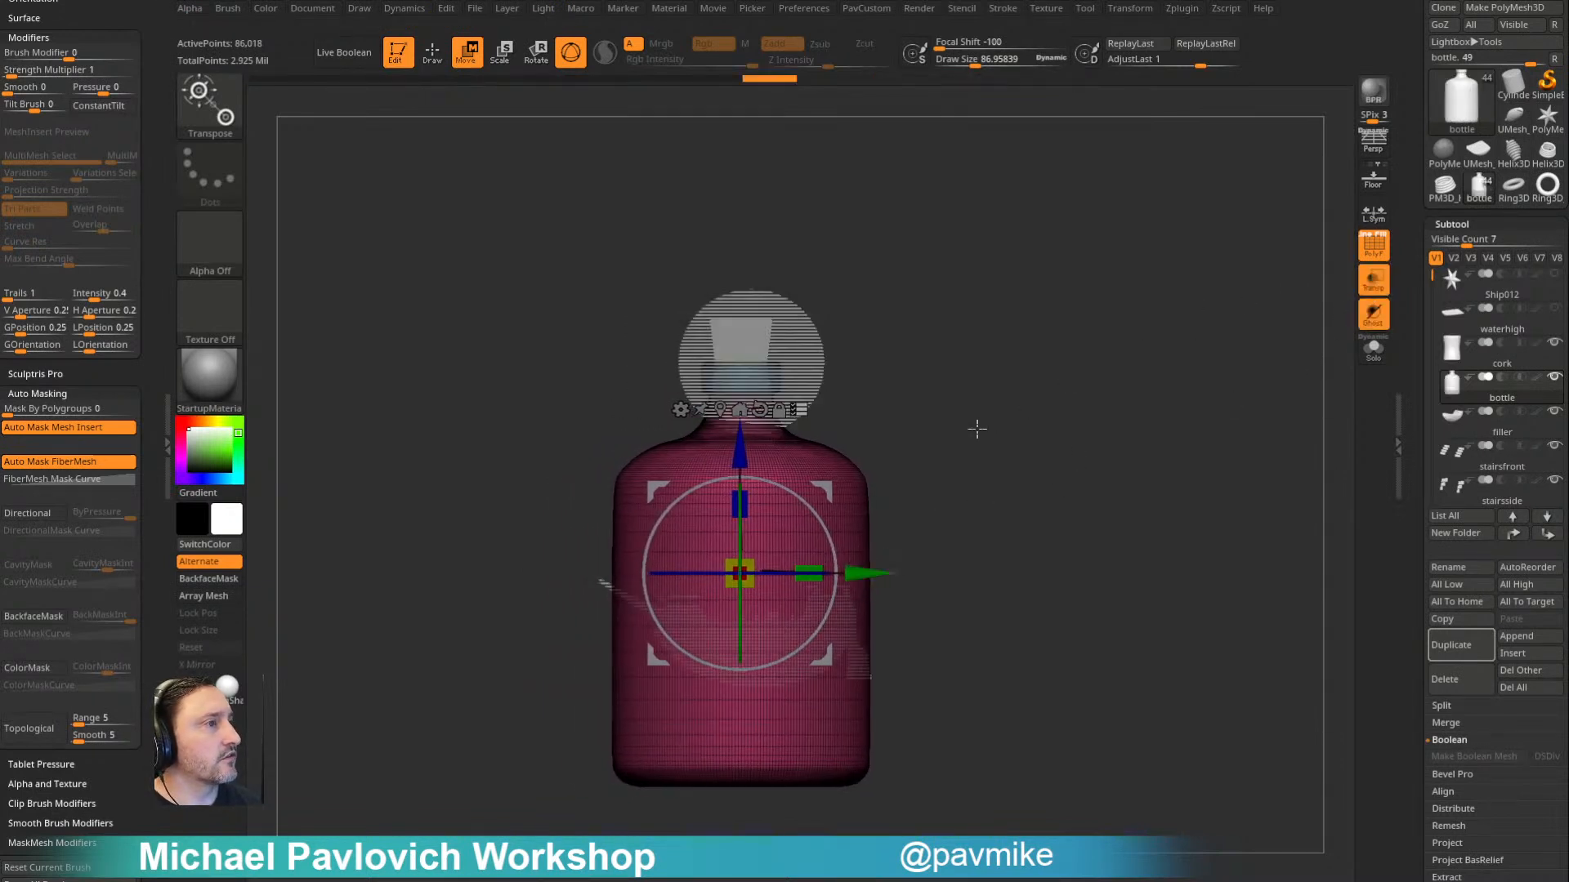
- Shift the upright bottle and cork sideways and vertically until the bottle is centred around the ship
left_click_drag(982, 454, 973, 424, "alt")
left_click_drag(731, 540, 784, 531)
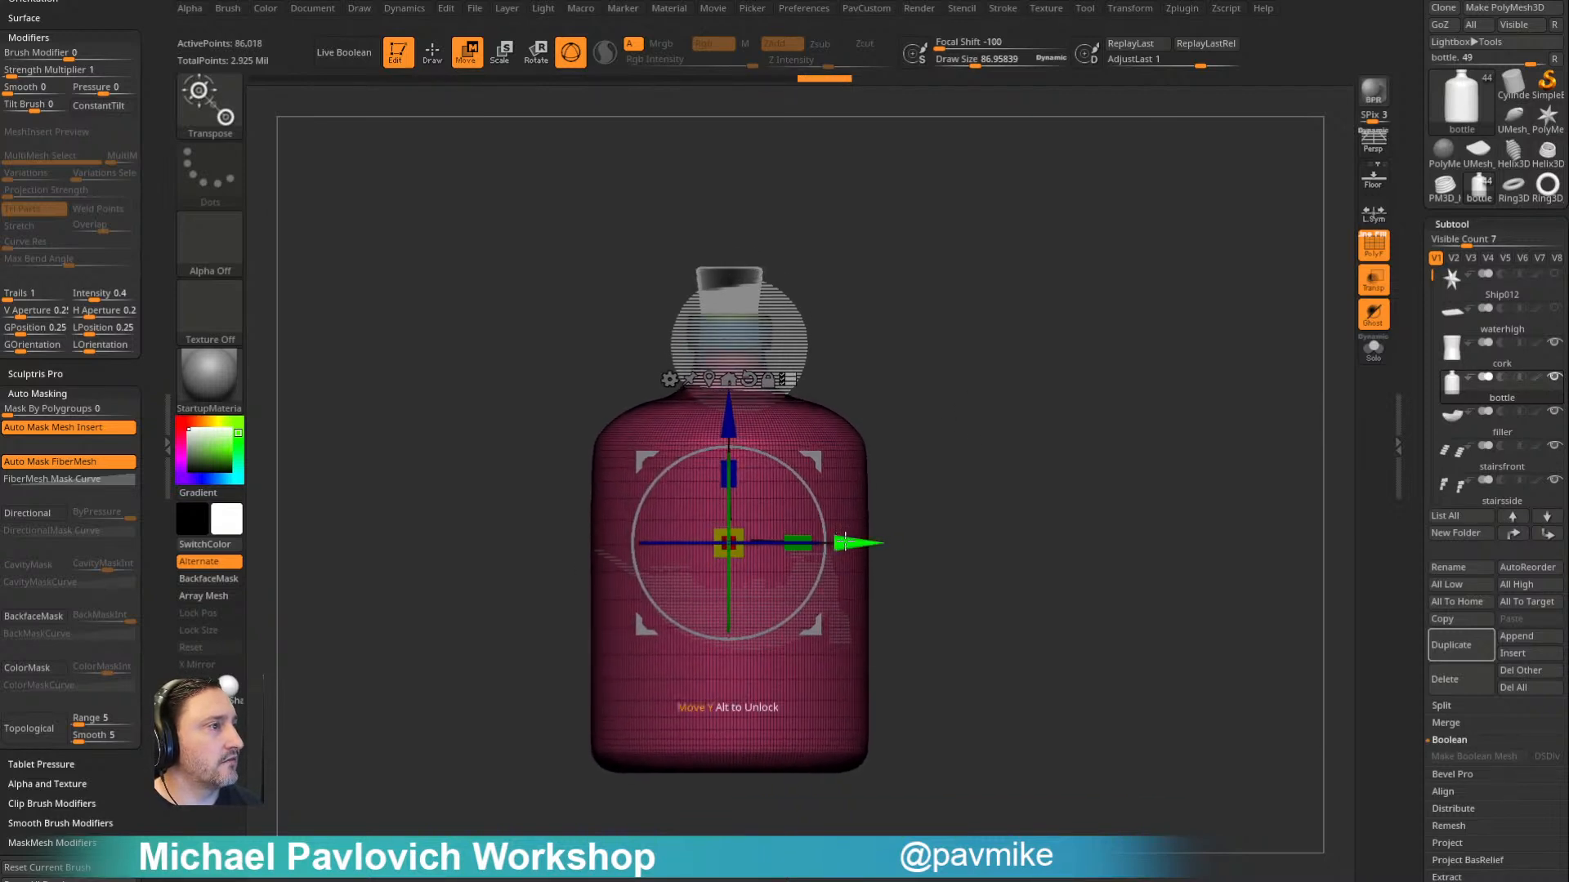
left_click_drag(724, 430, 714, 467)
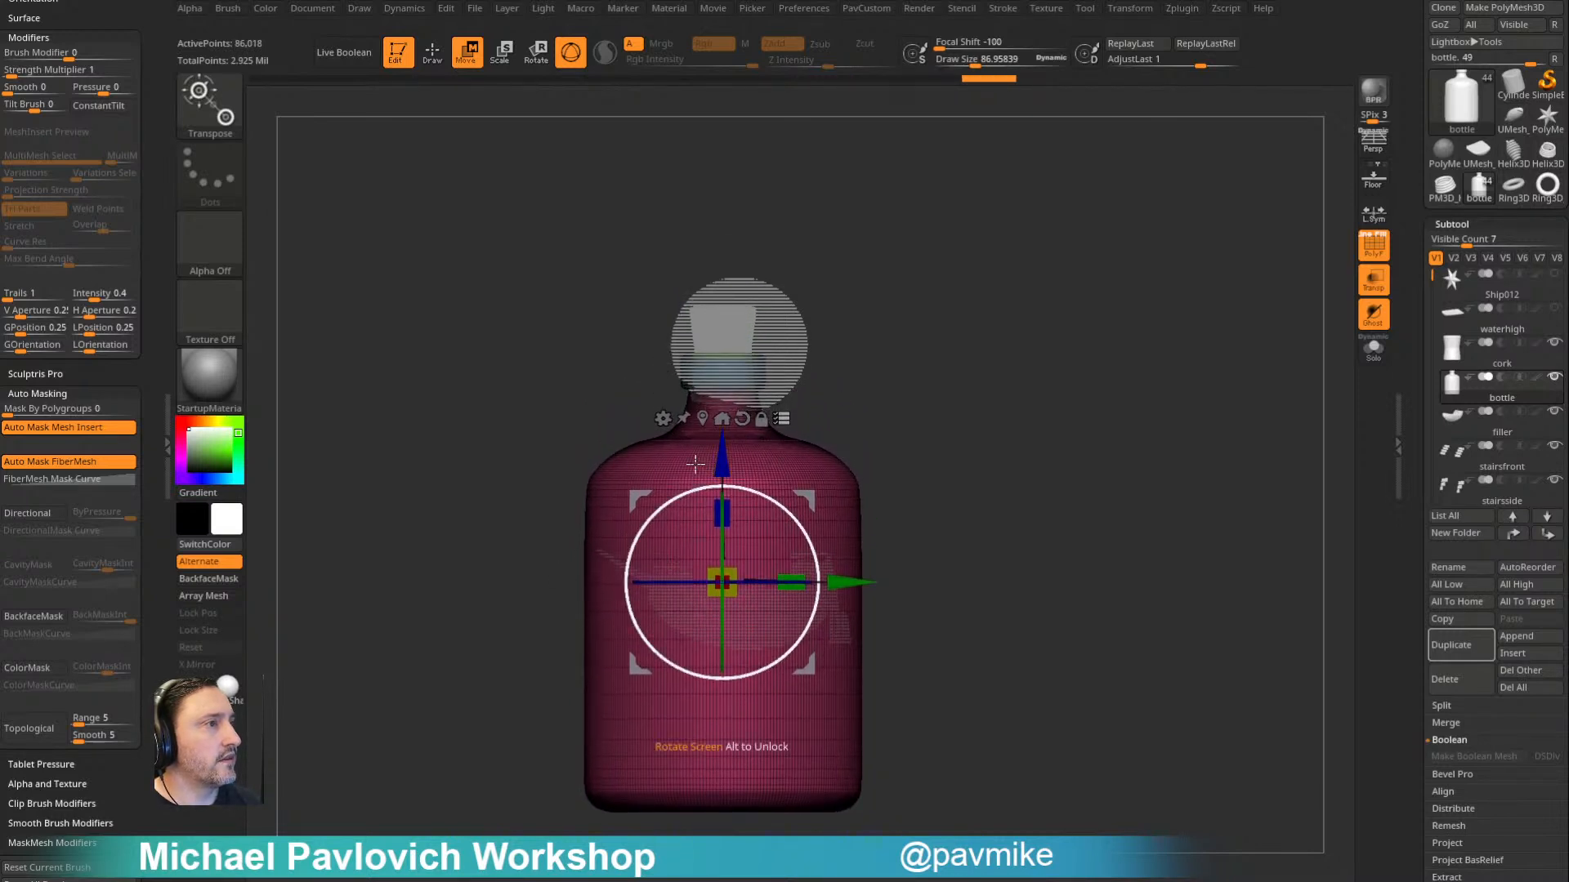
left_click_drag(868, 371, 901, 359, "alt")
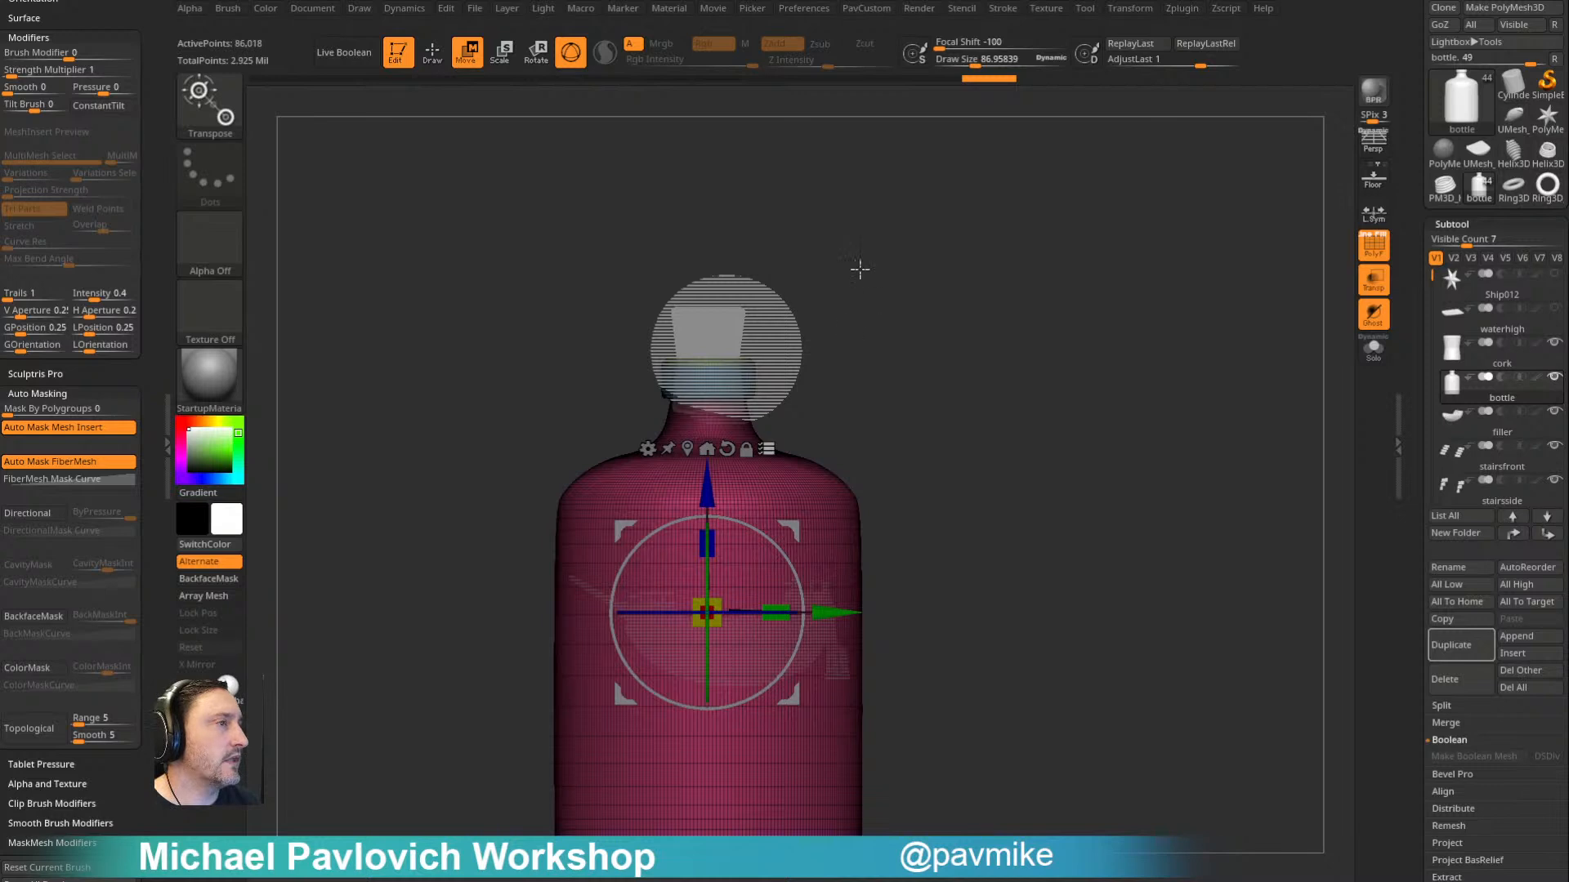
mouse_move(932, 378)
left_mouse_down("alt")
mouse_move(938, 344)
mouse_move(928, 371)
left_mouse_up("alt")
- Delete the cork subtool and raise the PolySphere until it floats clear above the bottle's mouth
left_click(1497, 359)
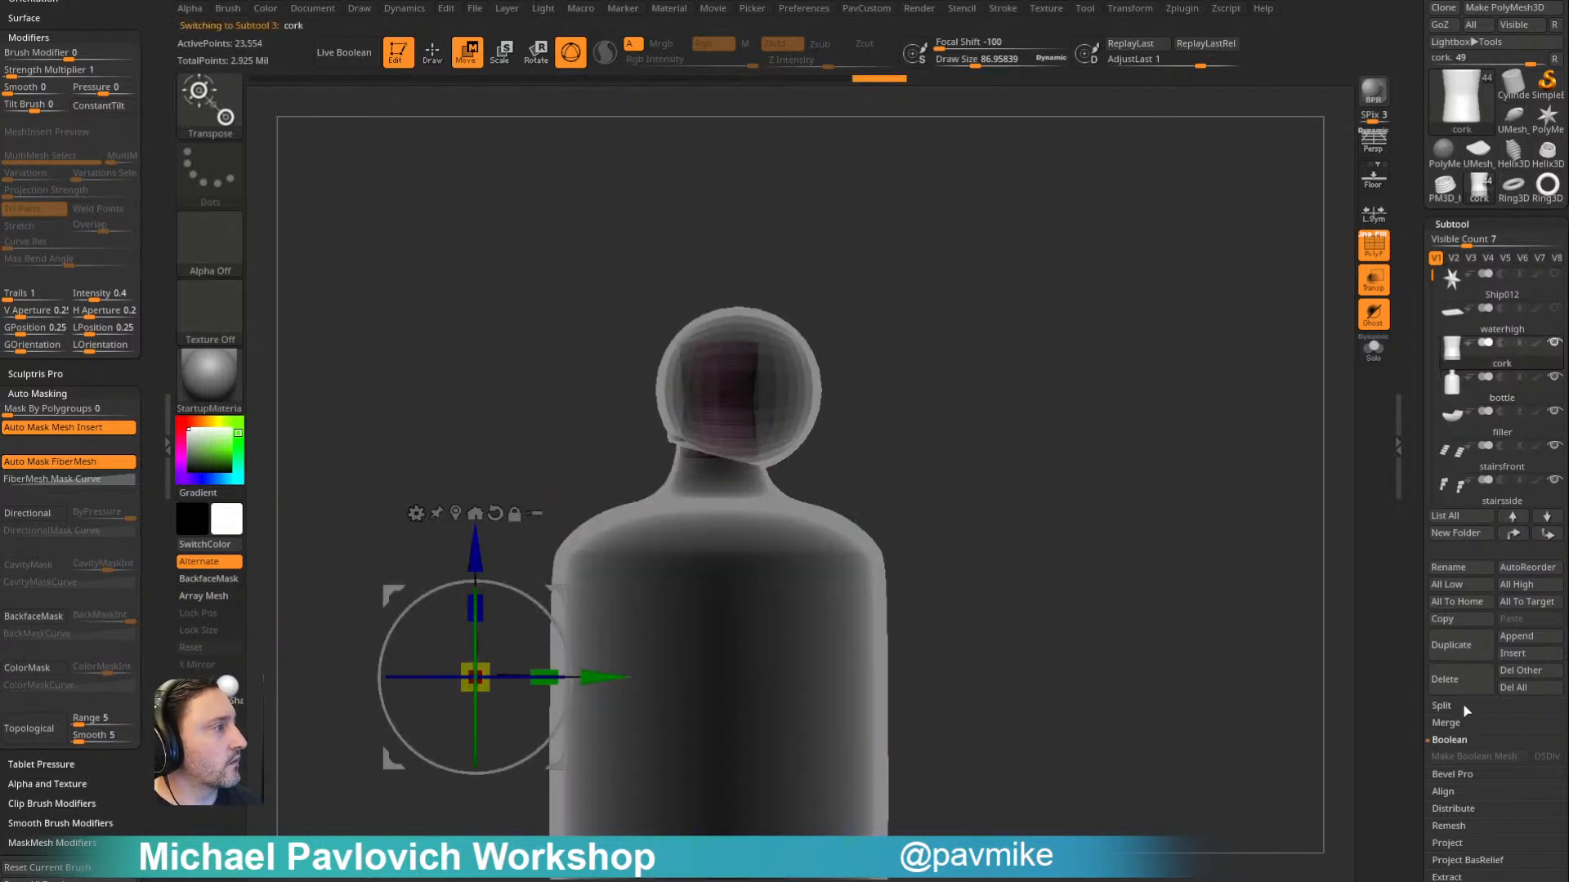
left_click(1446, 680)
left_click(792, 364, "alt")
key("w")
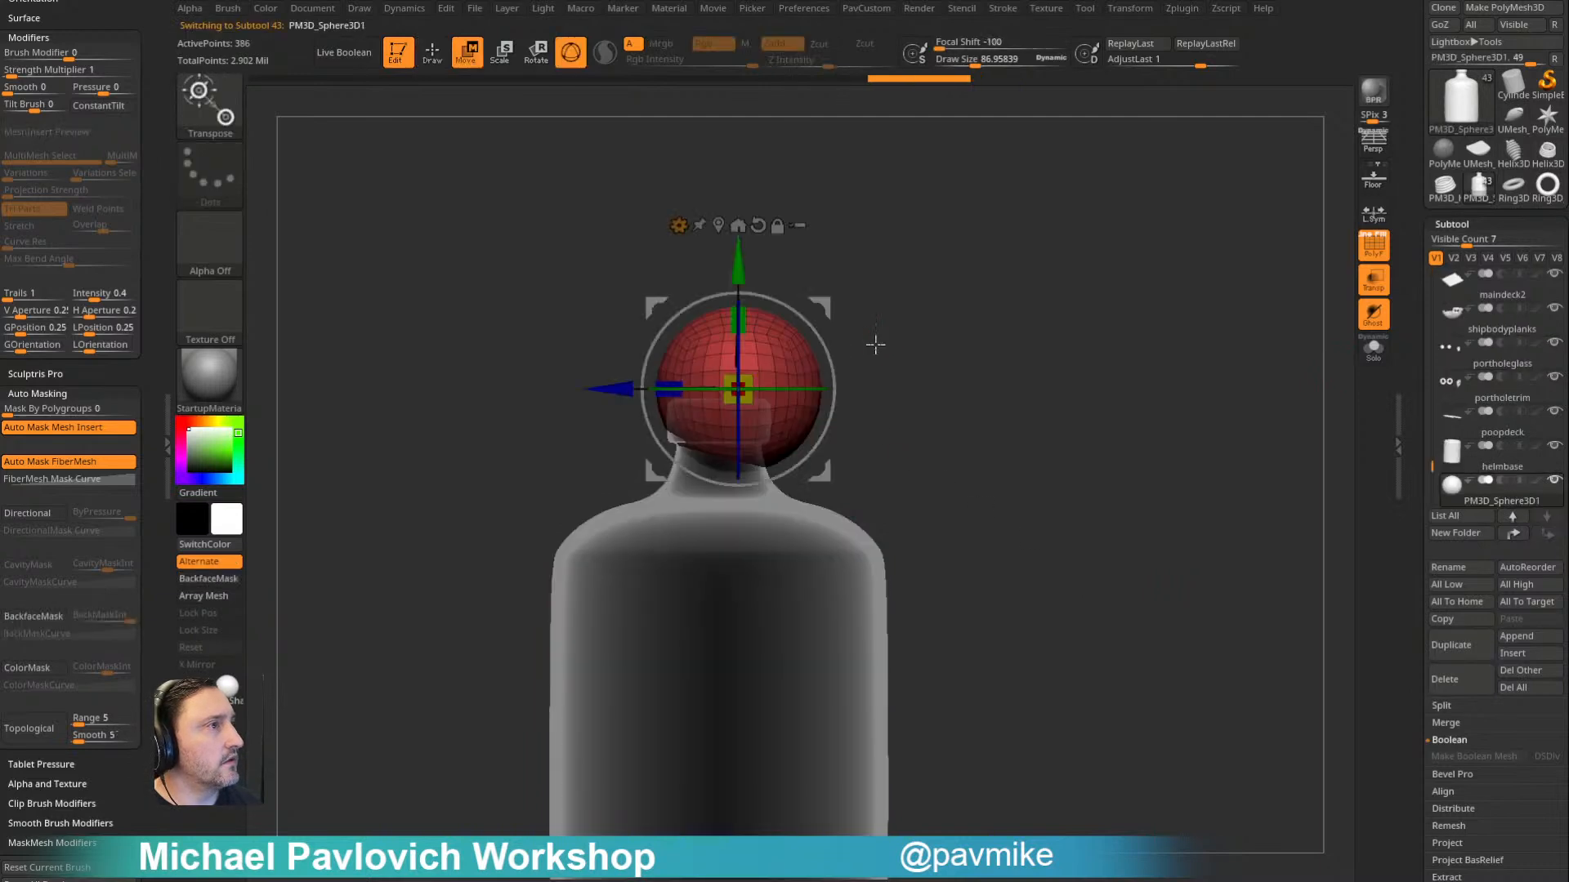
left_click_drag(824, 310, 810, 172)
key("q")
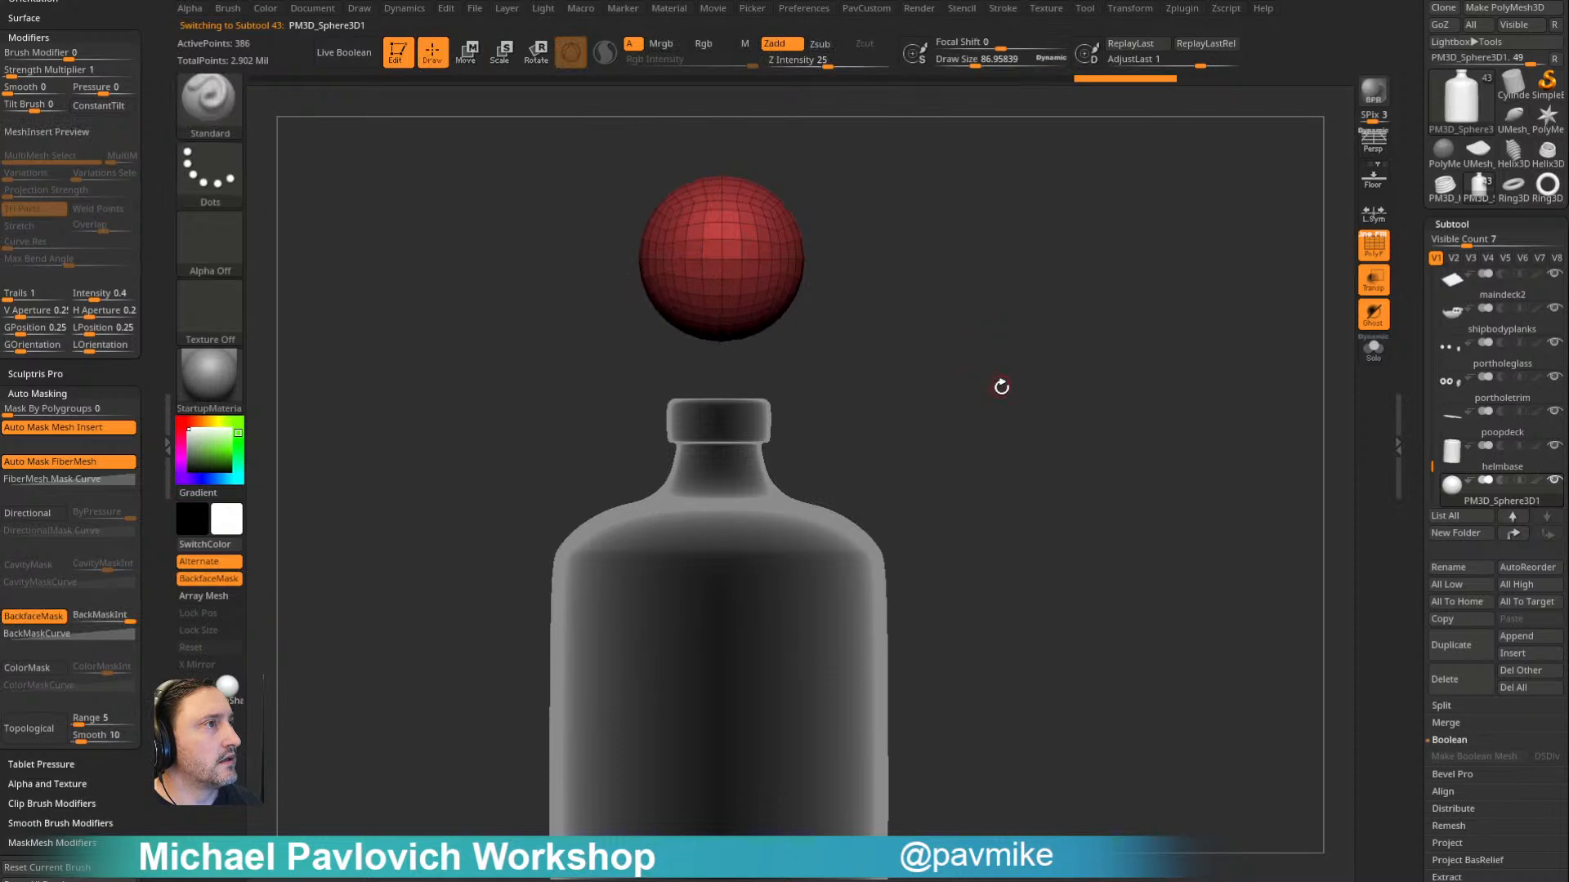
left_click_drag(998, 381, 988, 354, "alt")
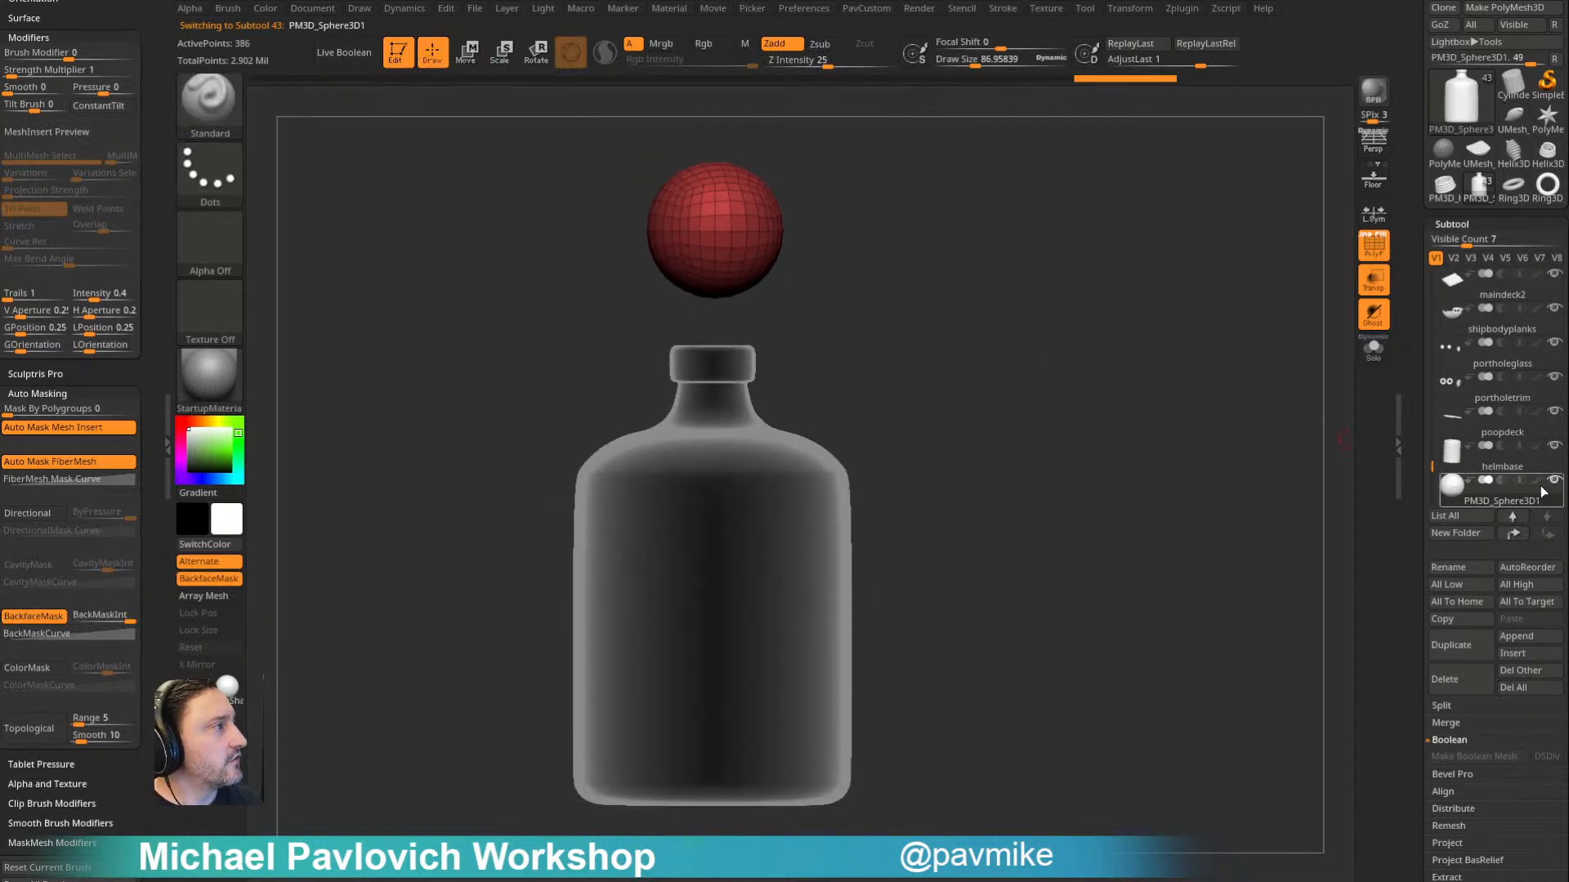
- Examine the bottle's open neck and the ship inside it, and make the sphere the active subtool again
mouse_move(1554, 490)
left_click_drag(884, 288, 899, 355, "alt")
key("s")
left_click(729, 454, "alt")
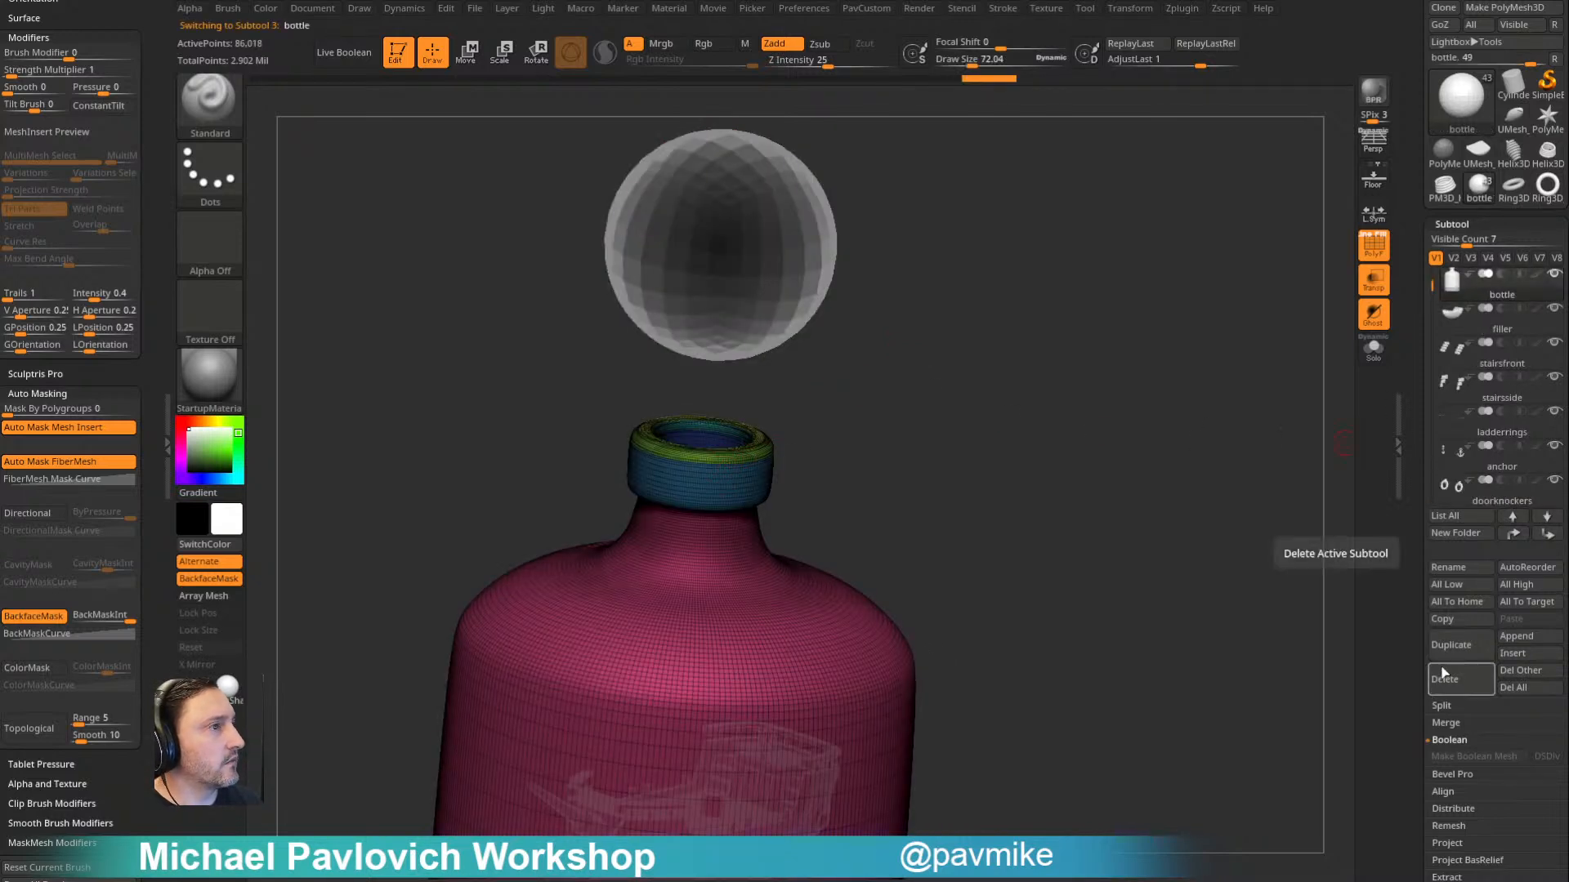
left_click_drag(1166, 526, 1127, 446)
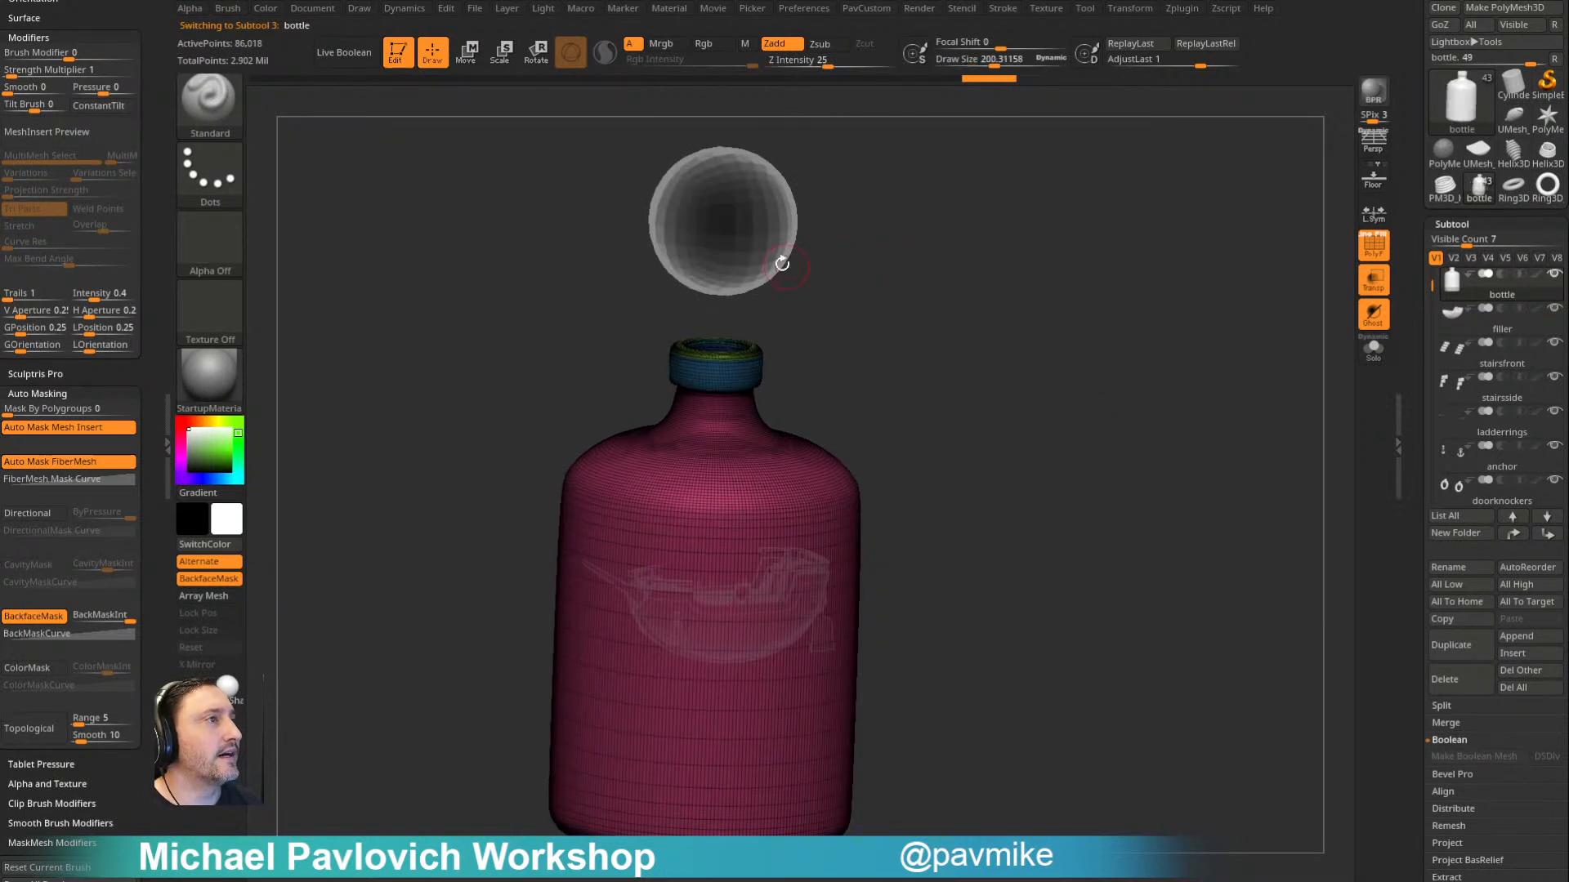
left_click(788, 266, "alt")
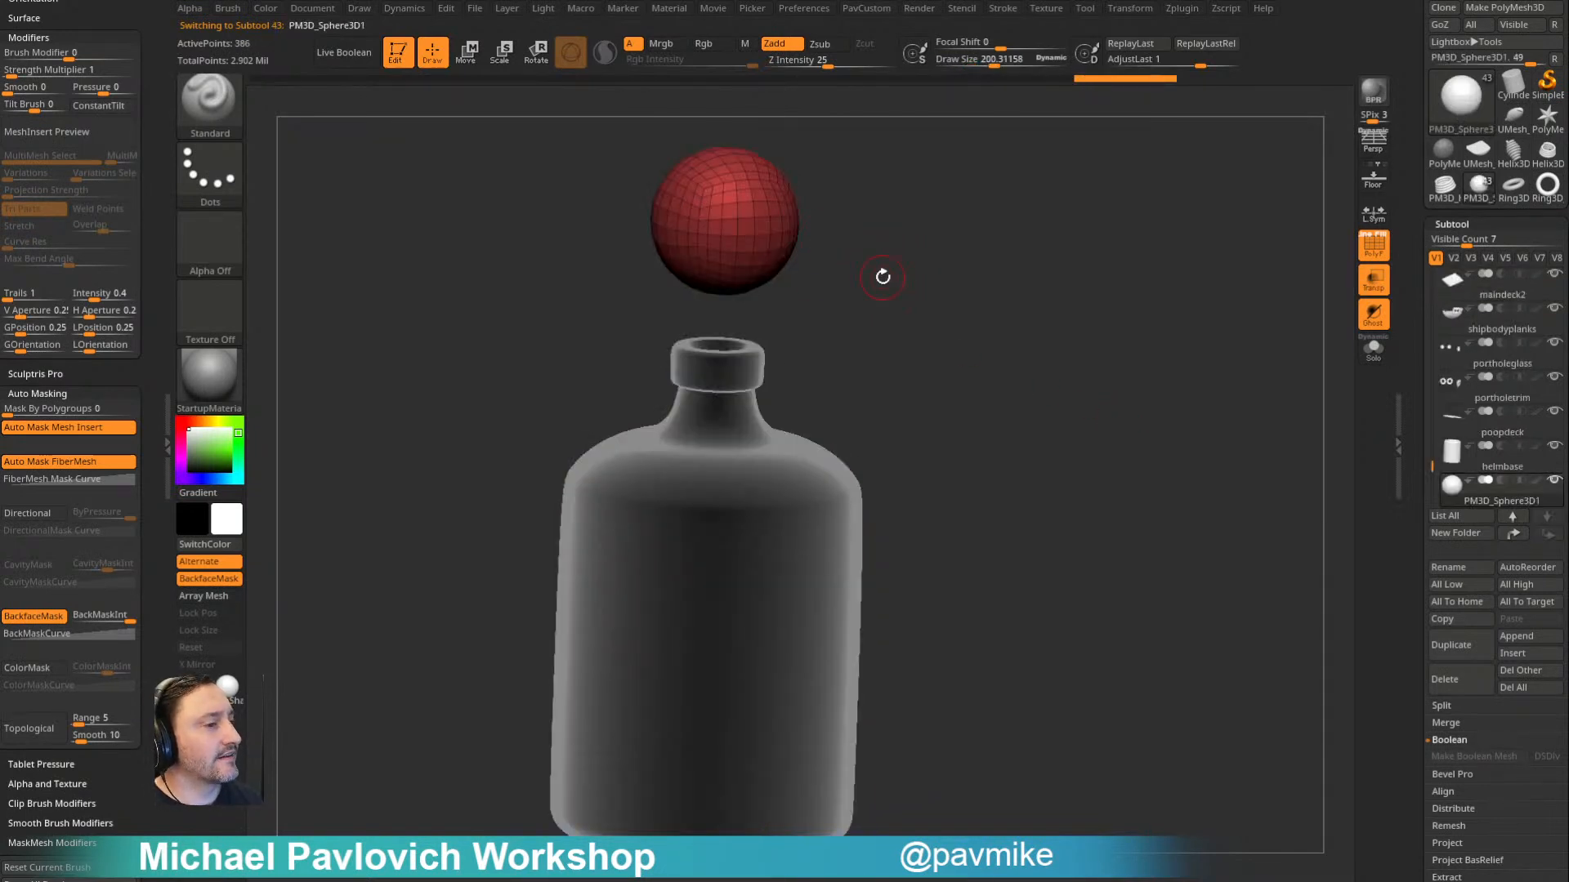
scroll(1408, 34, "up", 3)
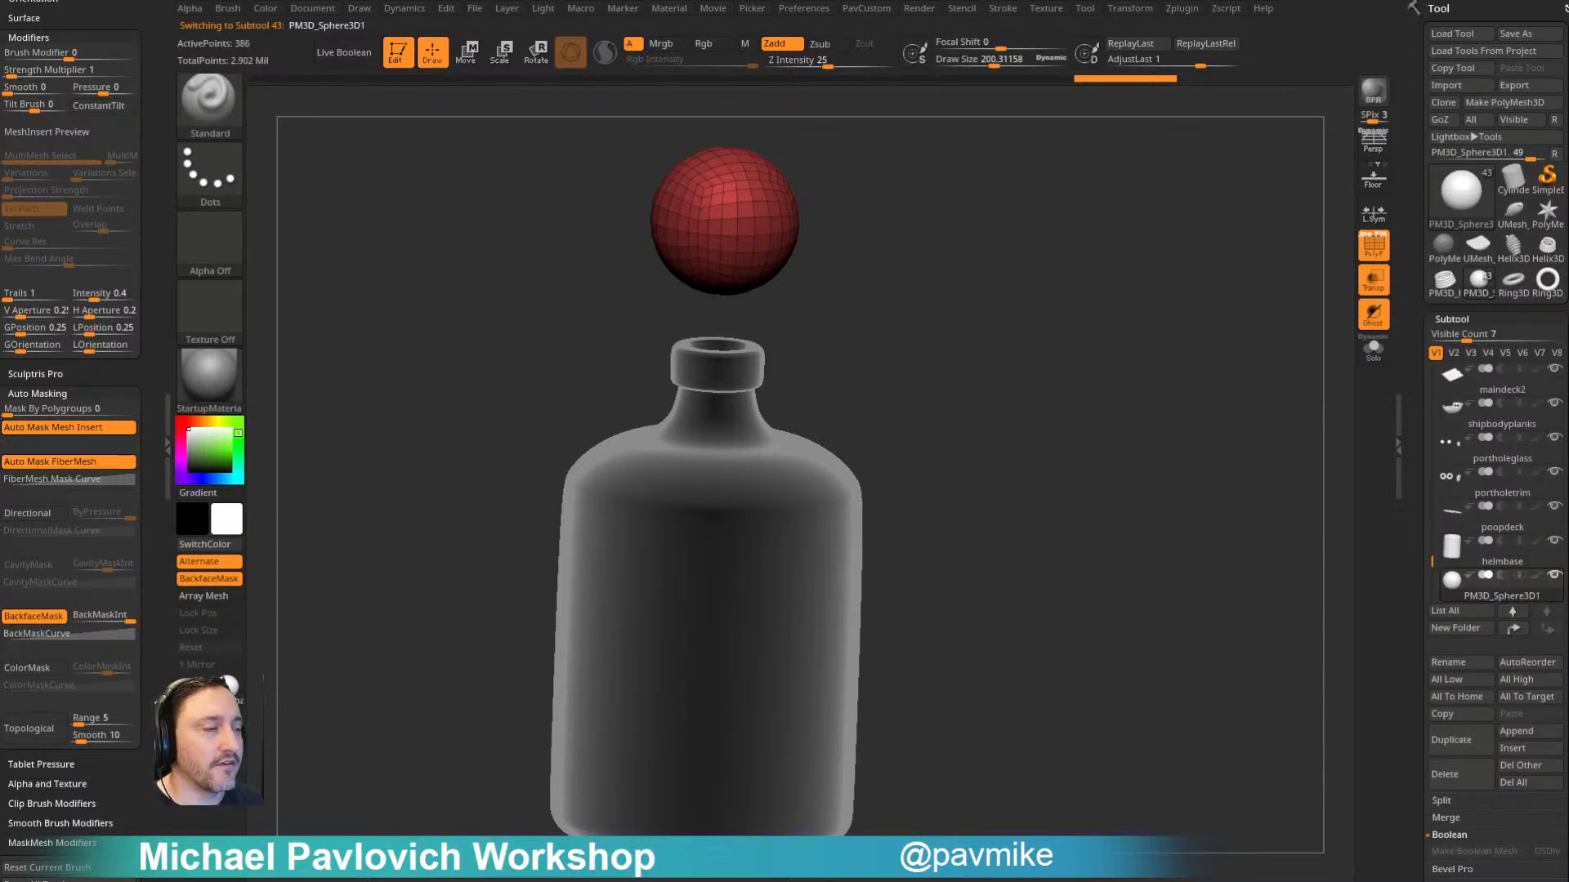
- Switch to File Explorer, open the ShipInABottle folder inside Streaming, and sort its files by date modified, newest first
key("super+e")
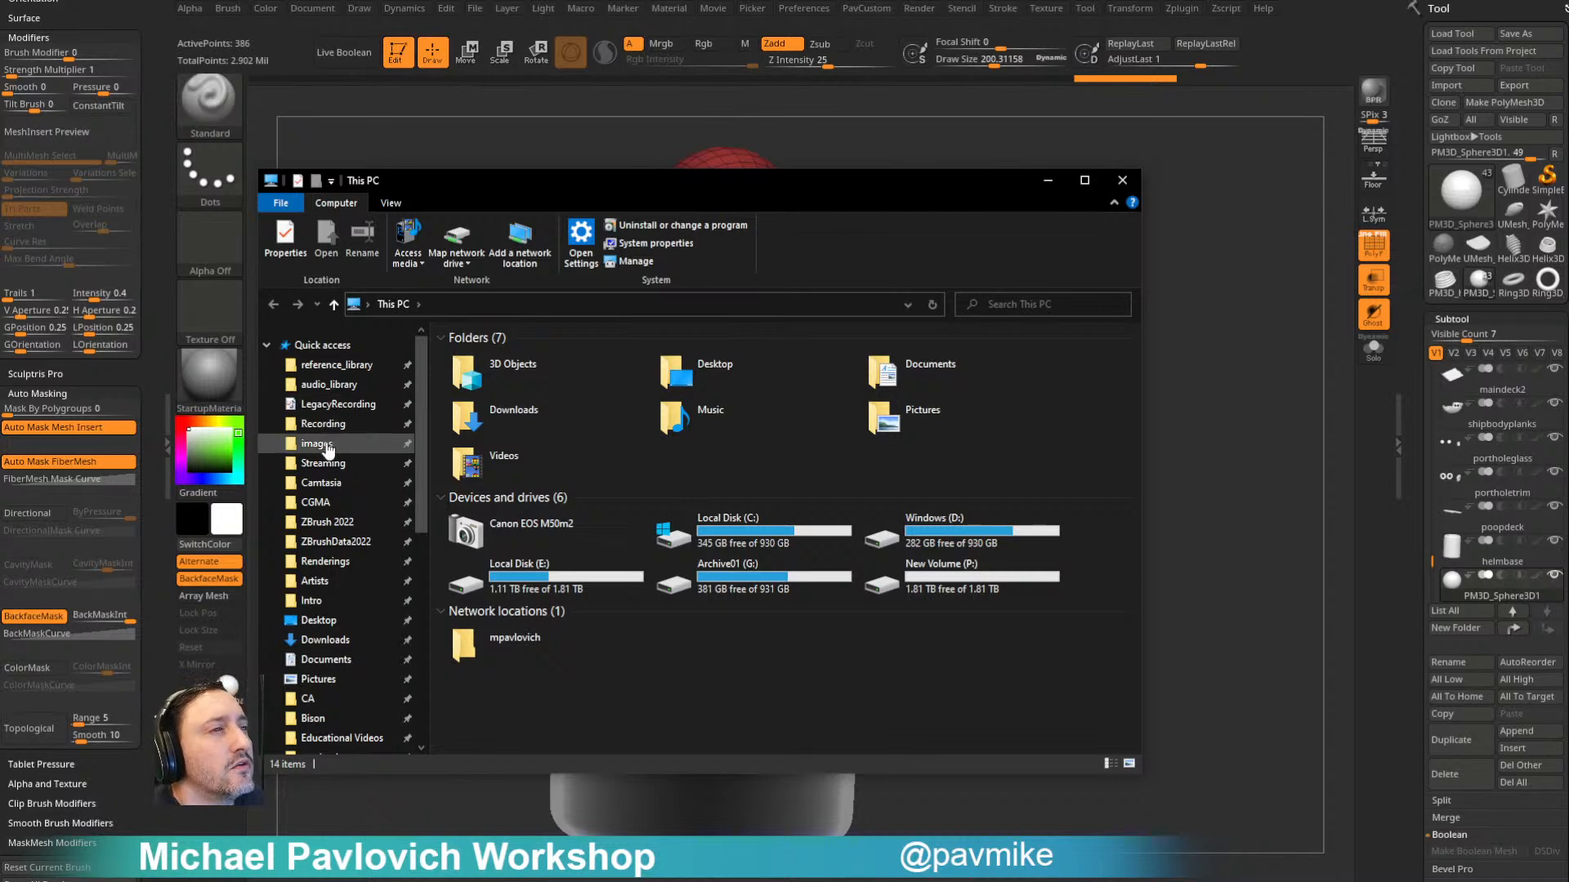
left_click(327, 463)
double_click(494, 388)
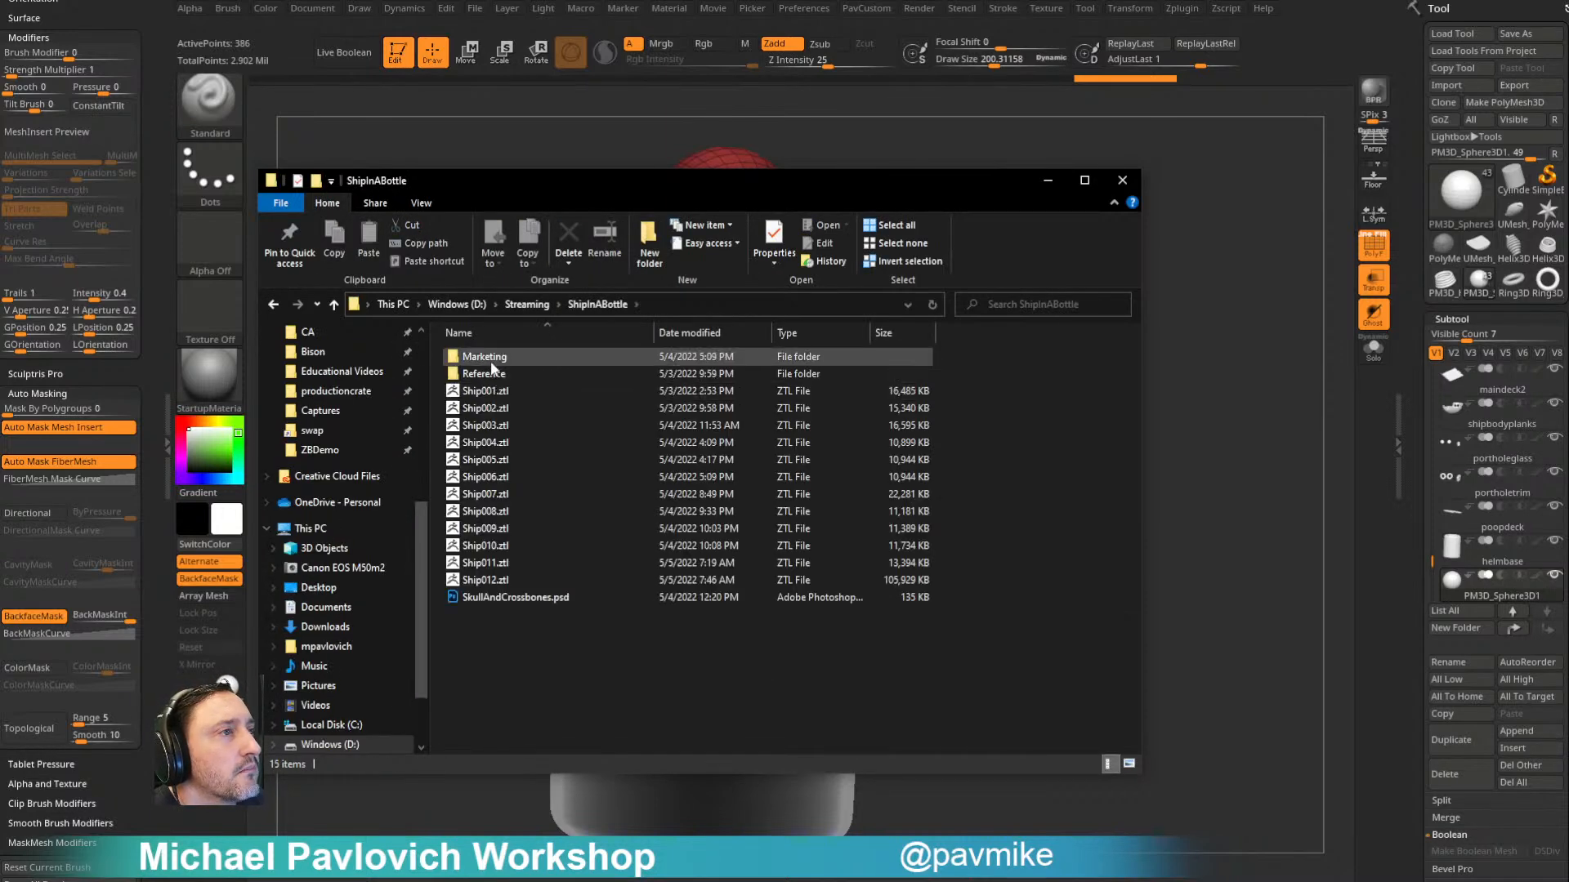
left_click(495, 392)
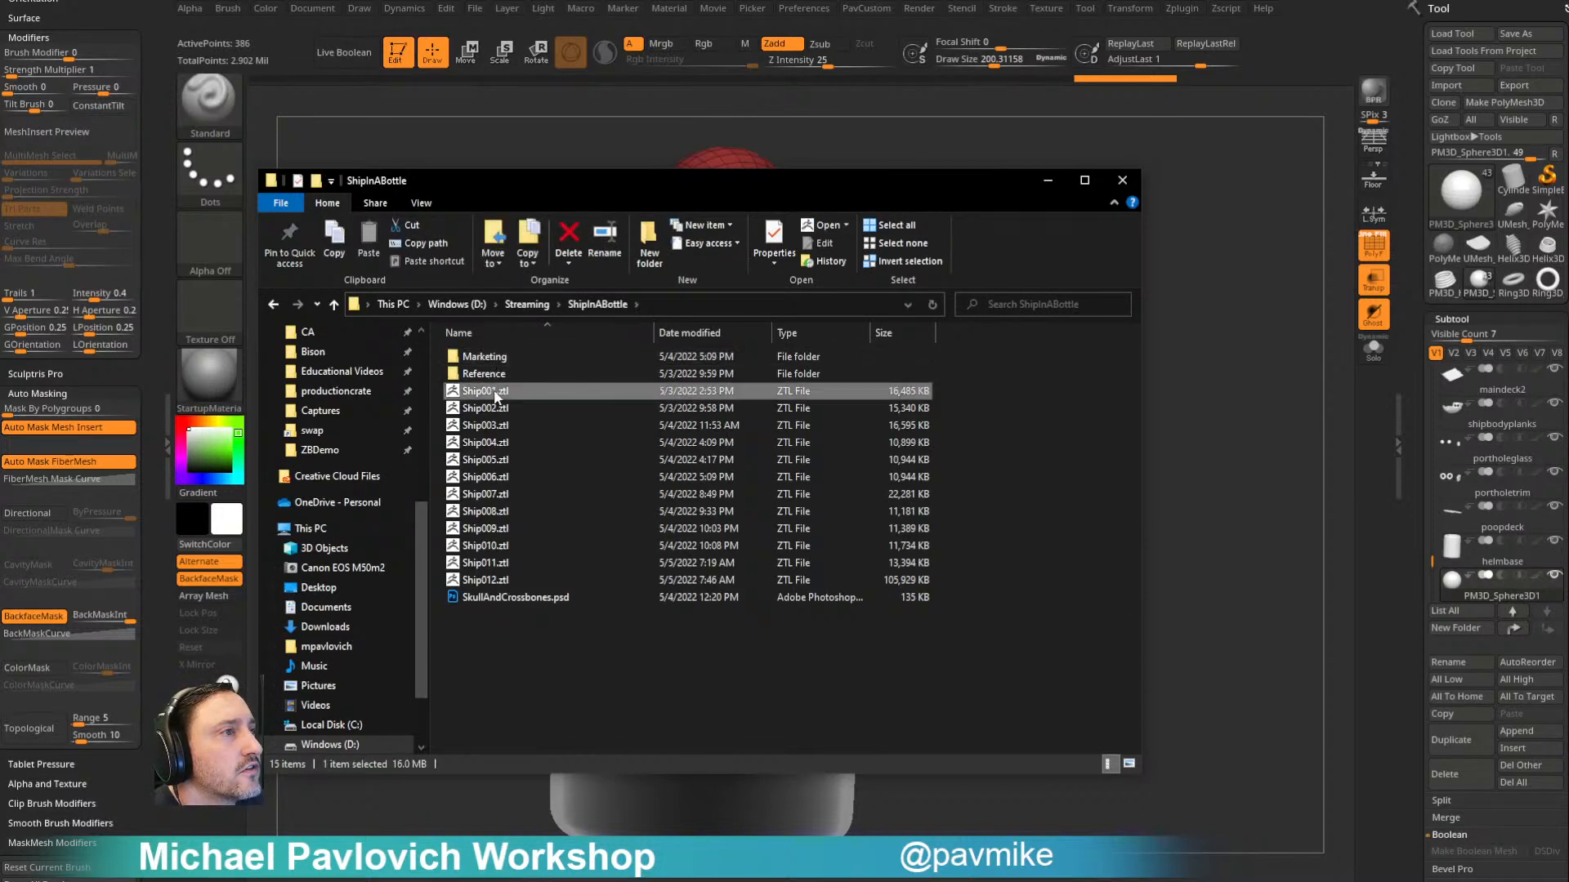
left_click(681, 333)
- Rename Ship012.ztl to Ship011_Render.ztl and close File Explorer
left_click(482, 356)
left_click(488, 358)
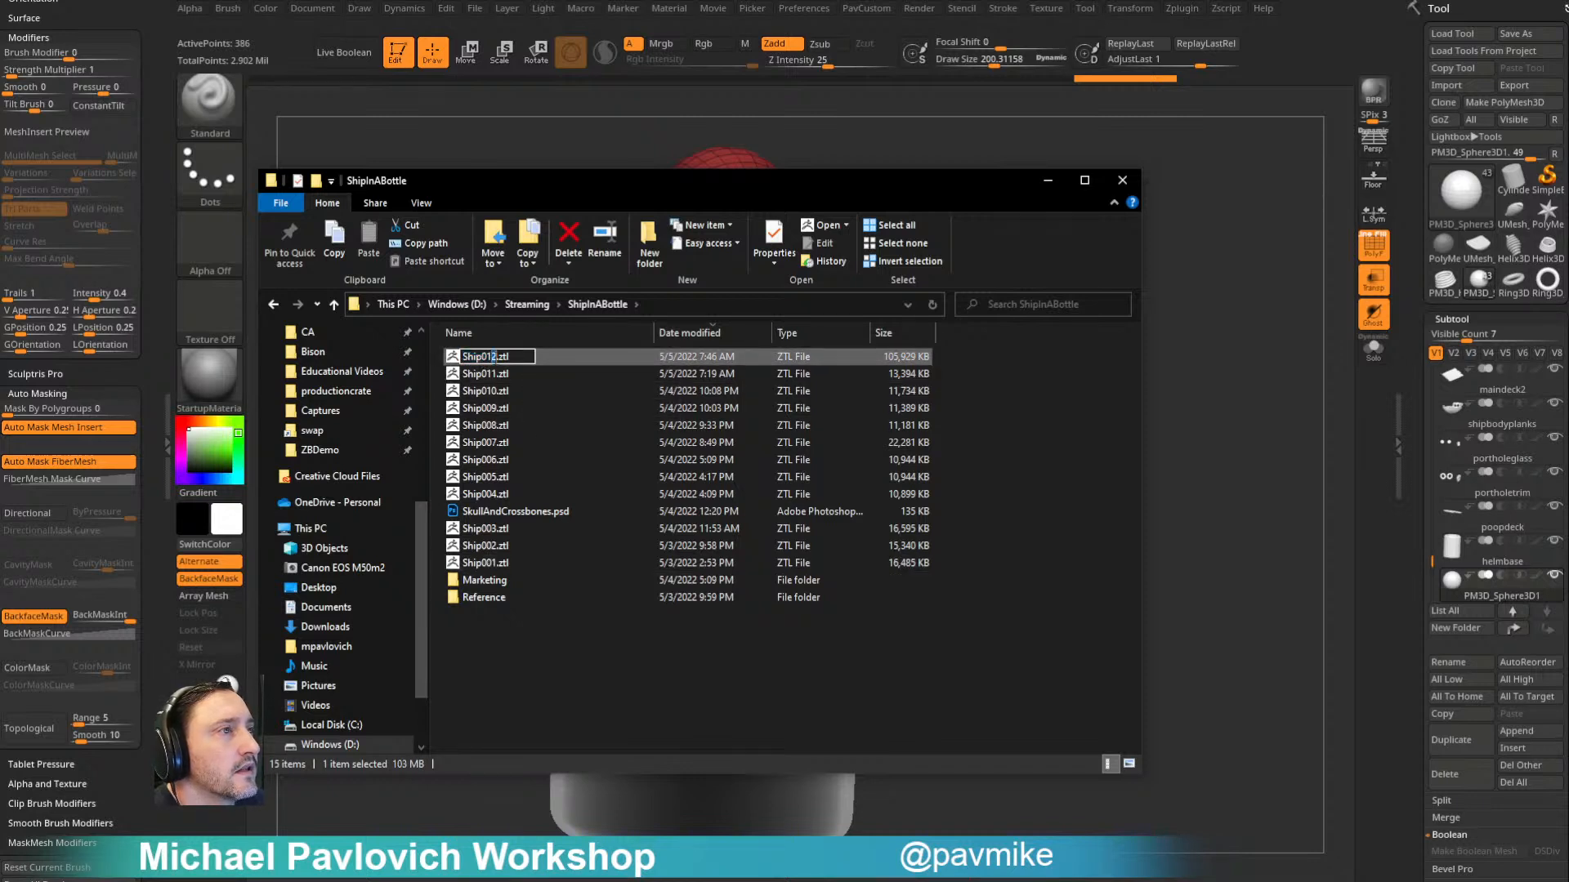
type("1_Render")
key("Return")
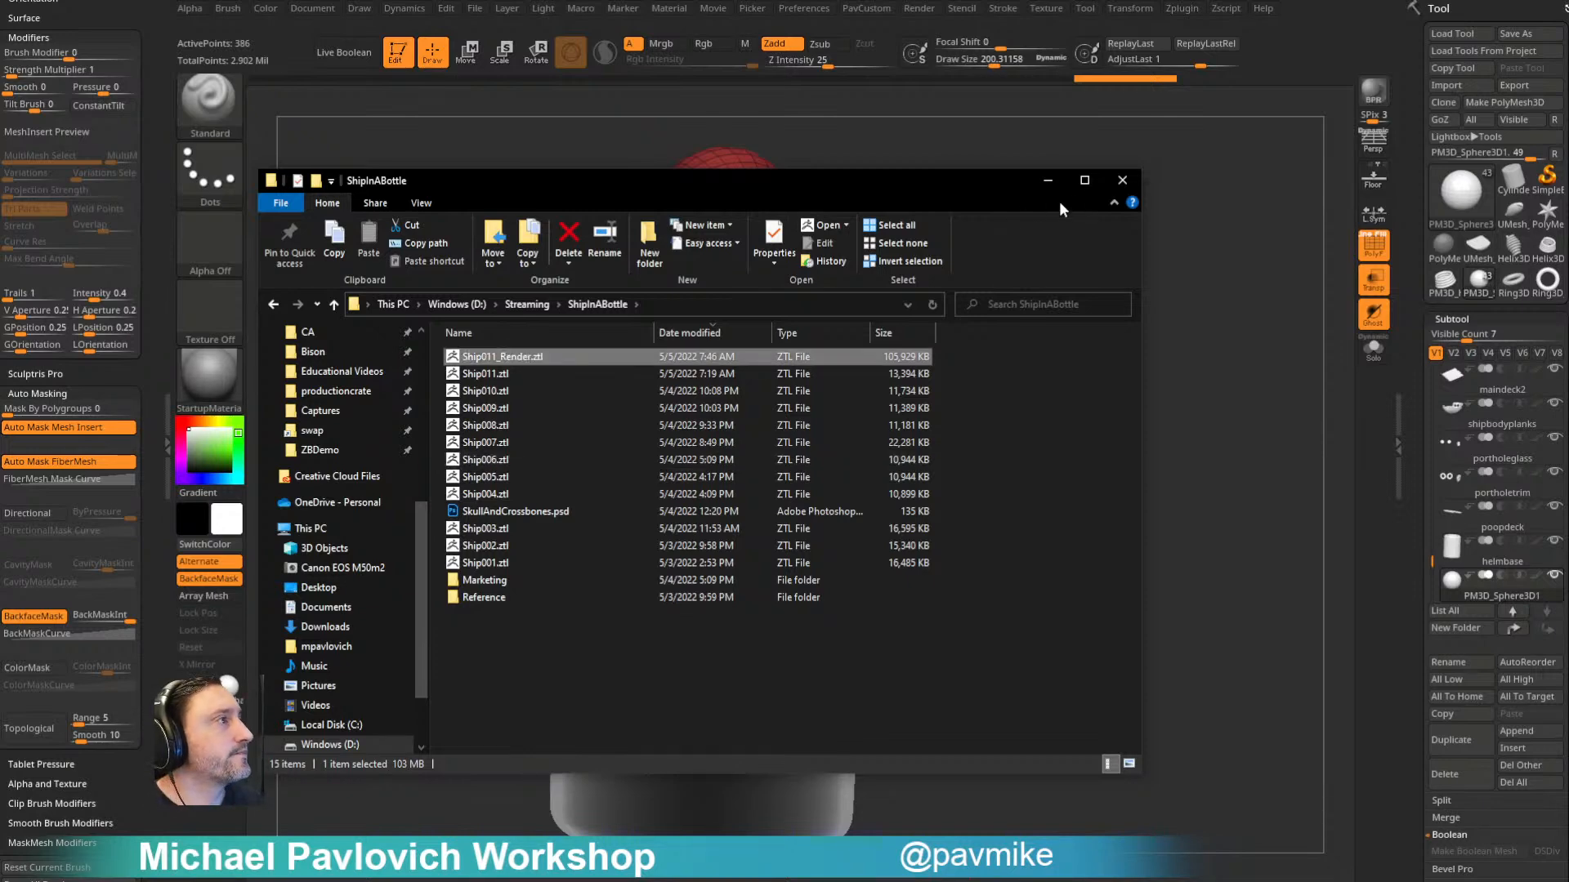
left_click(1118, 185)
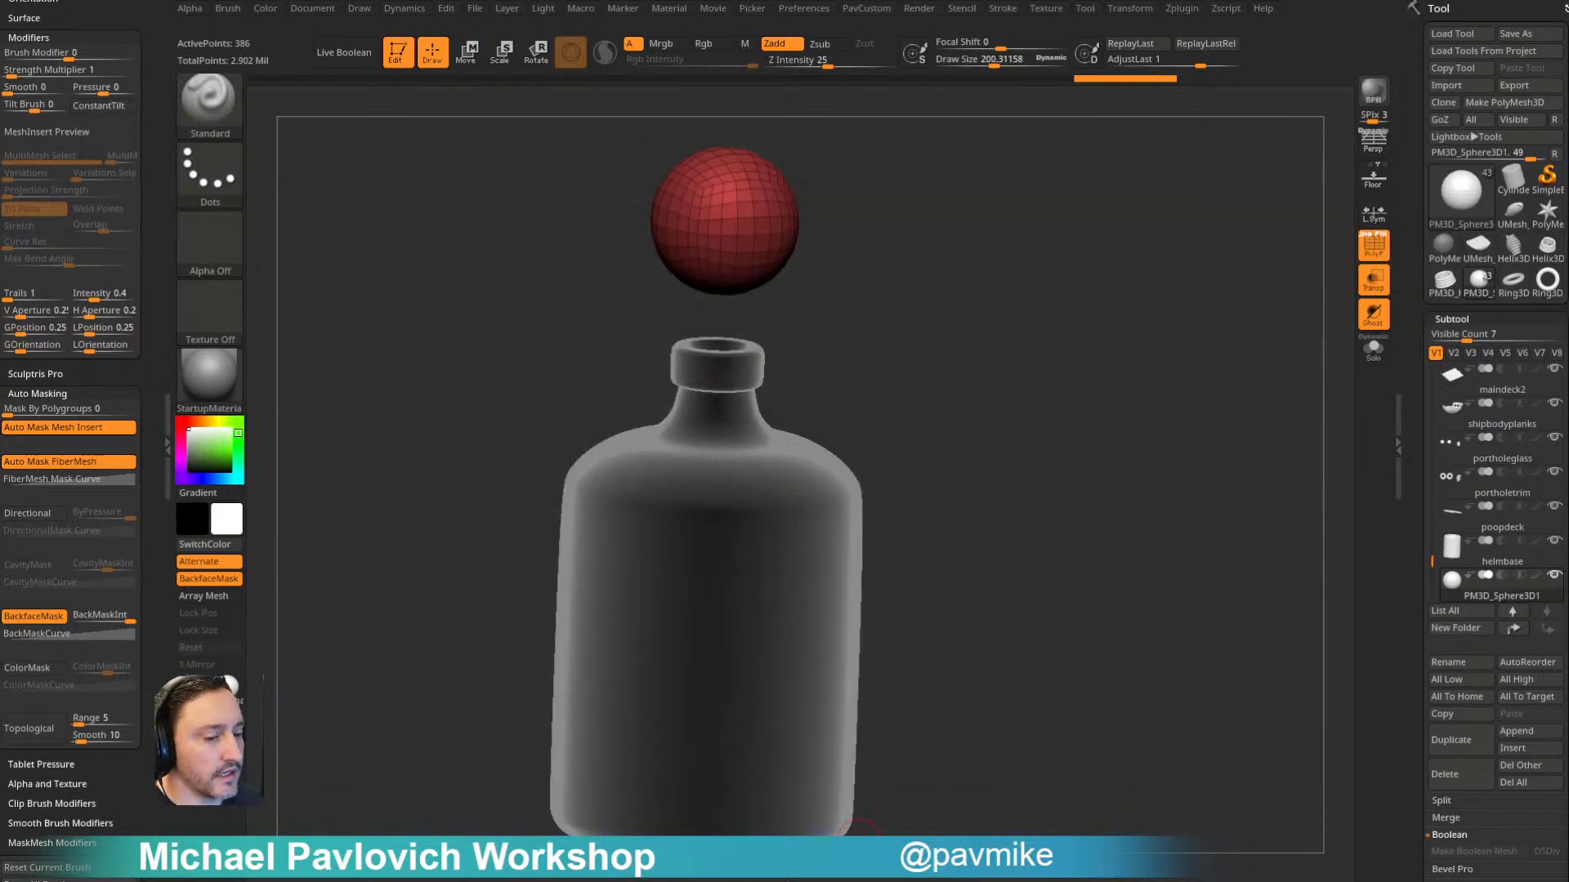
key("comma")
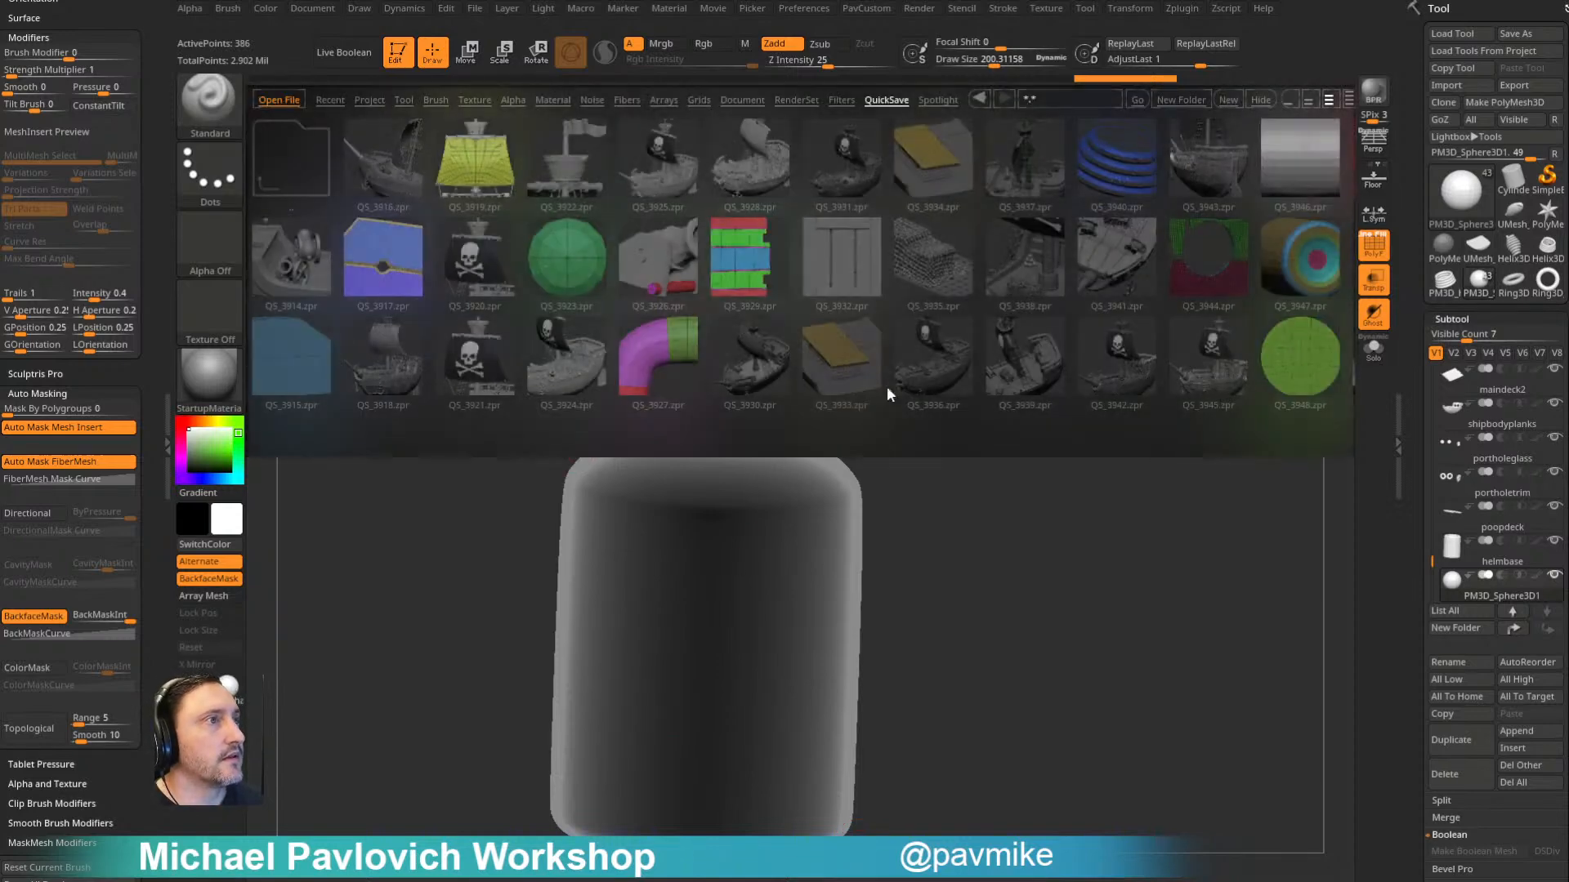
key("comma")
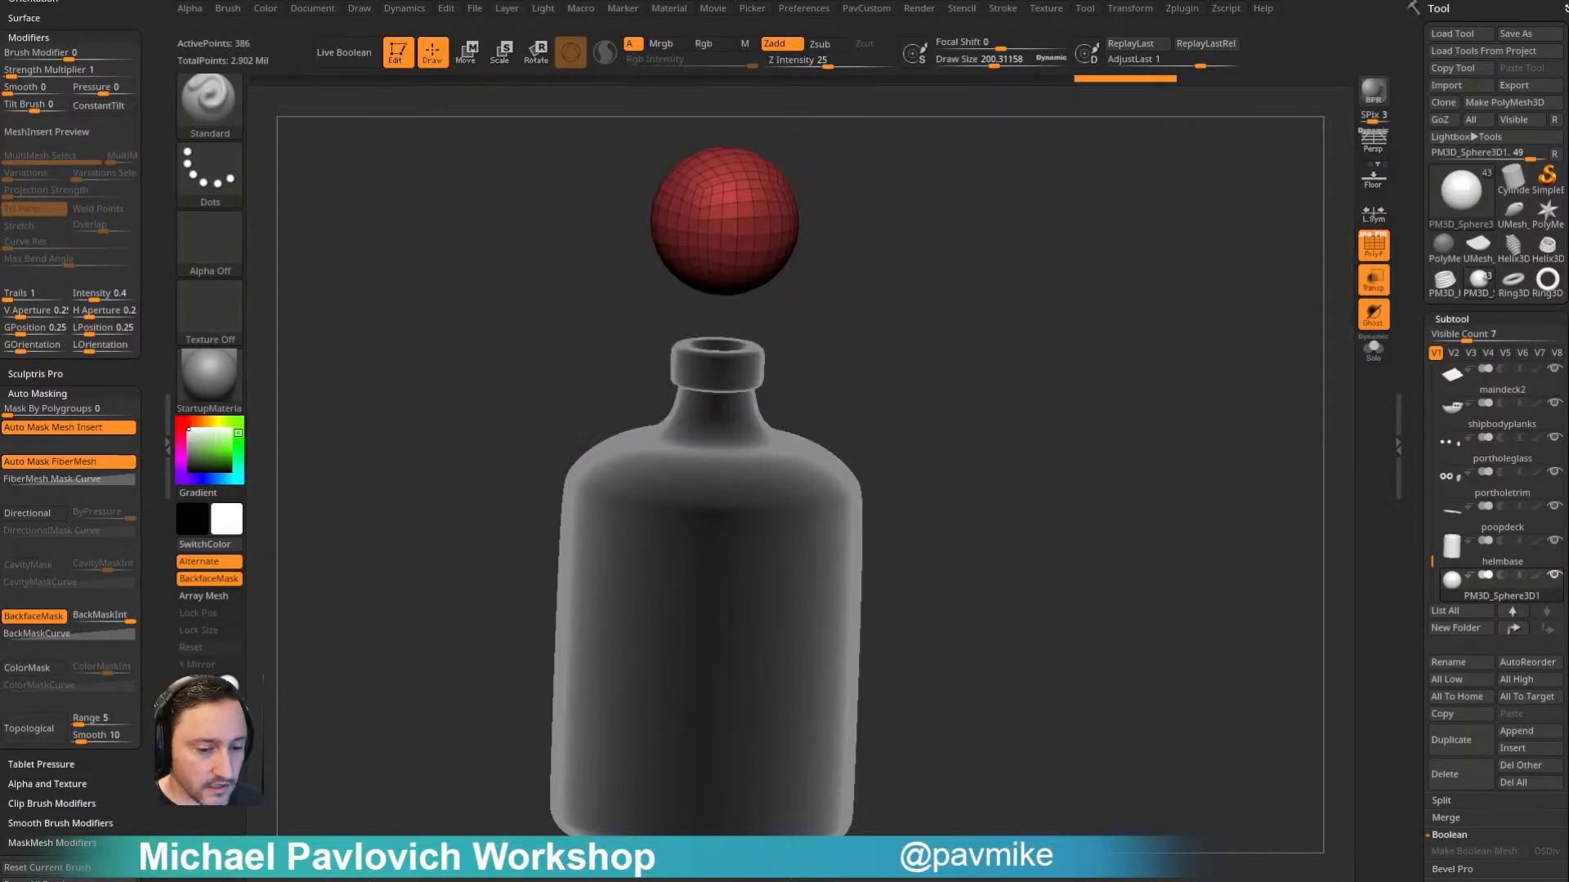
key("super+e")
left_click_drag(655, 181, 90, 878)
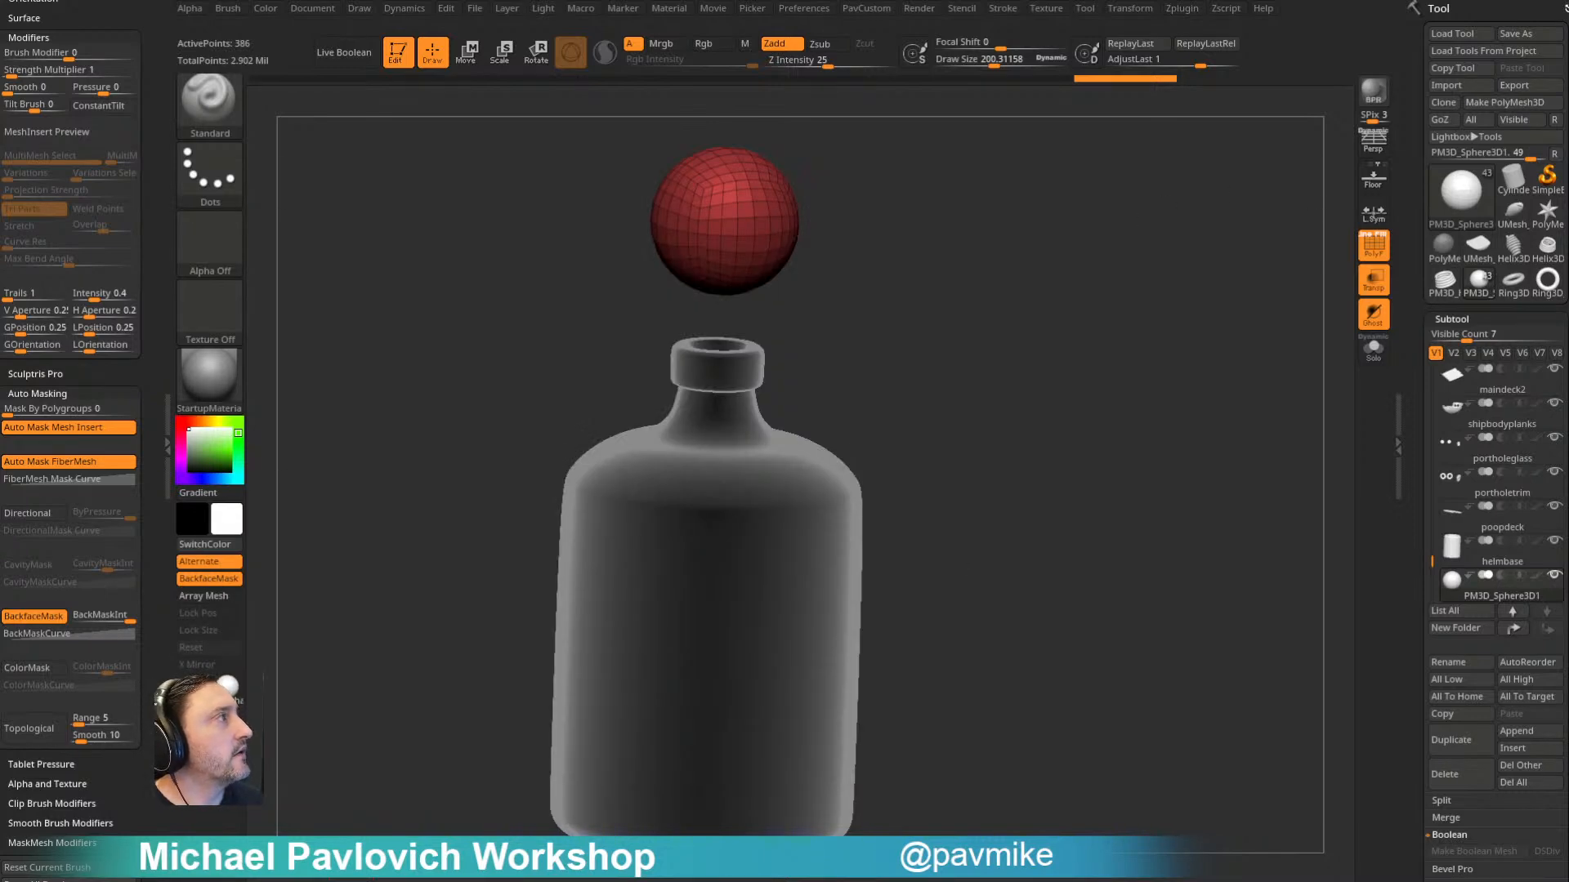
- Close ZBrush and restart it as a fresh session with an empty canvas
left_click(1438, 8)
key("alt+F4")
left_click(769, 418)
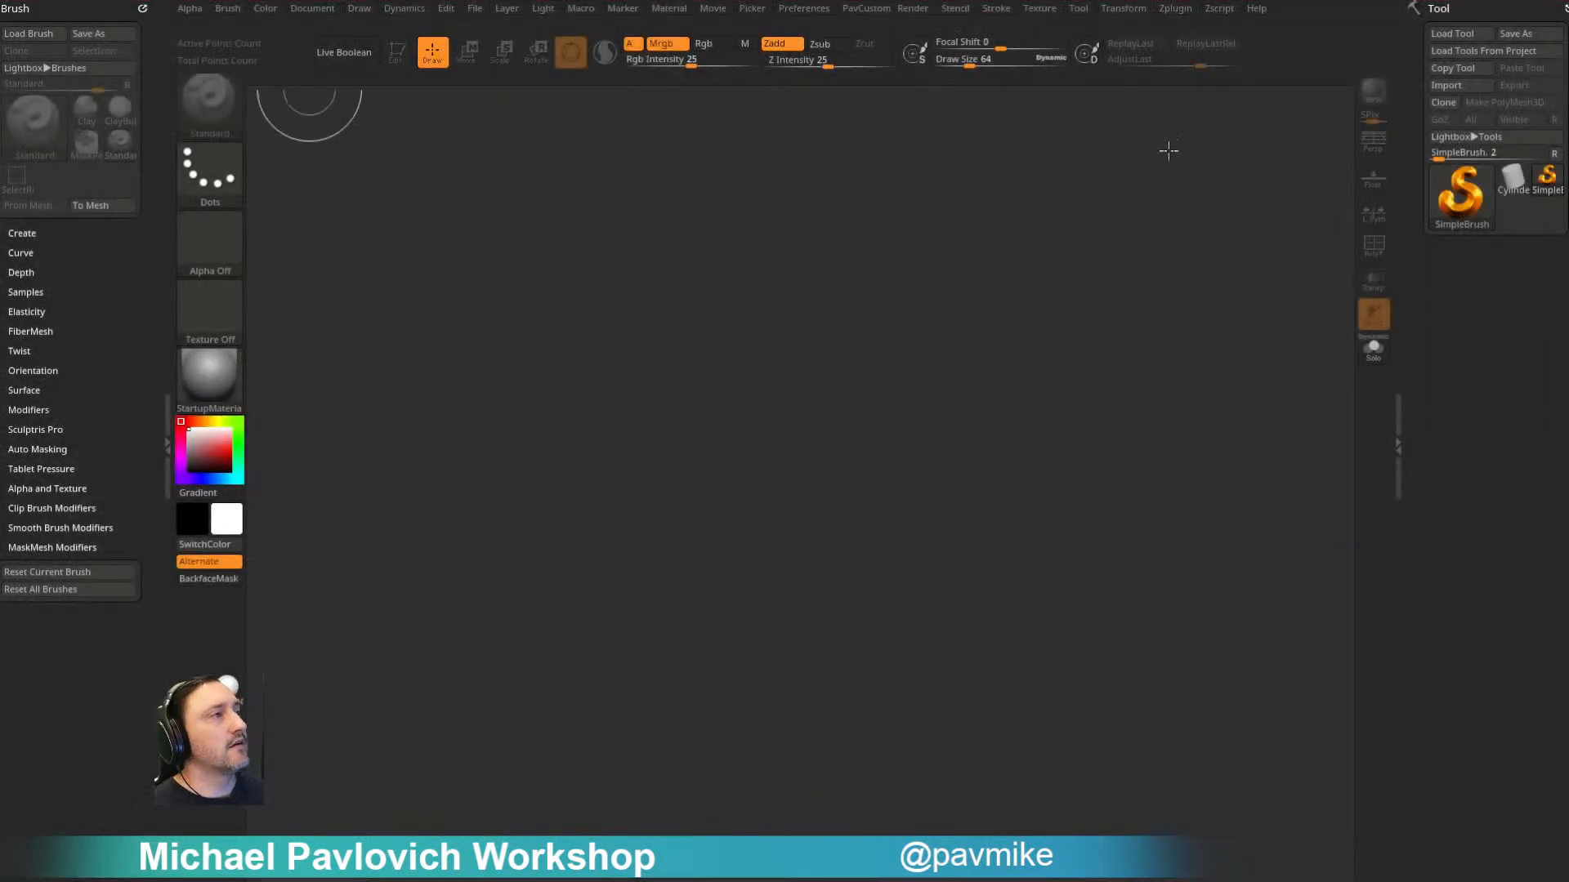
- Load Ship011.ztl from the ShipInABottle folder, draw the tool on the canvas and enter Edit mode
key("s")
left_click_drag(1039, 271, 1029, 272)
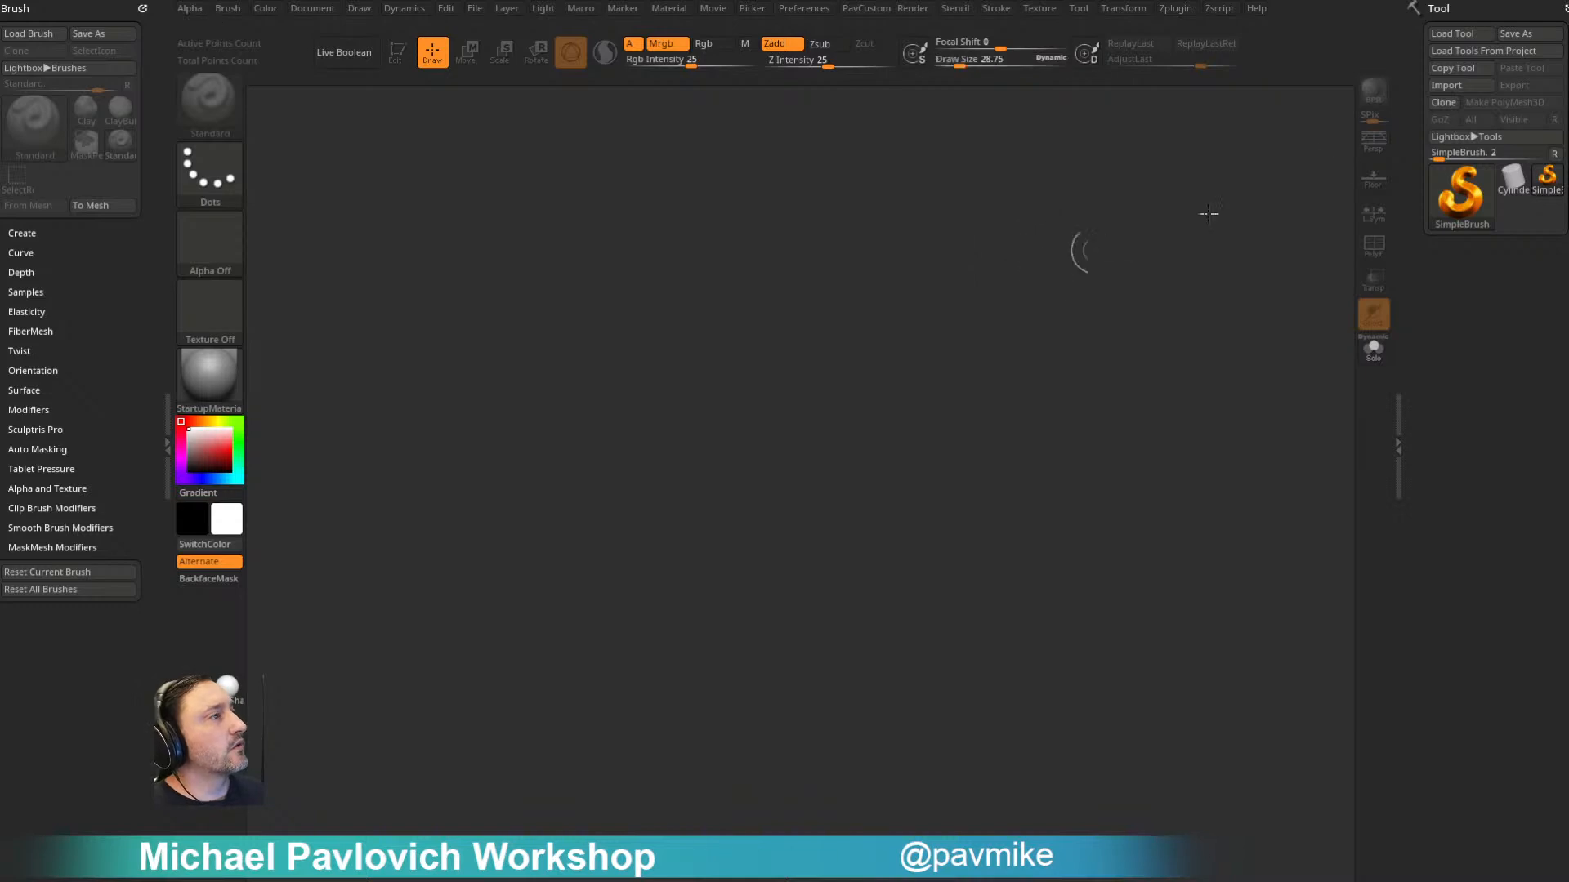
left_click(1452, 34)
double_click(400, 208)
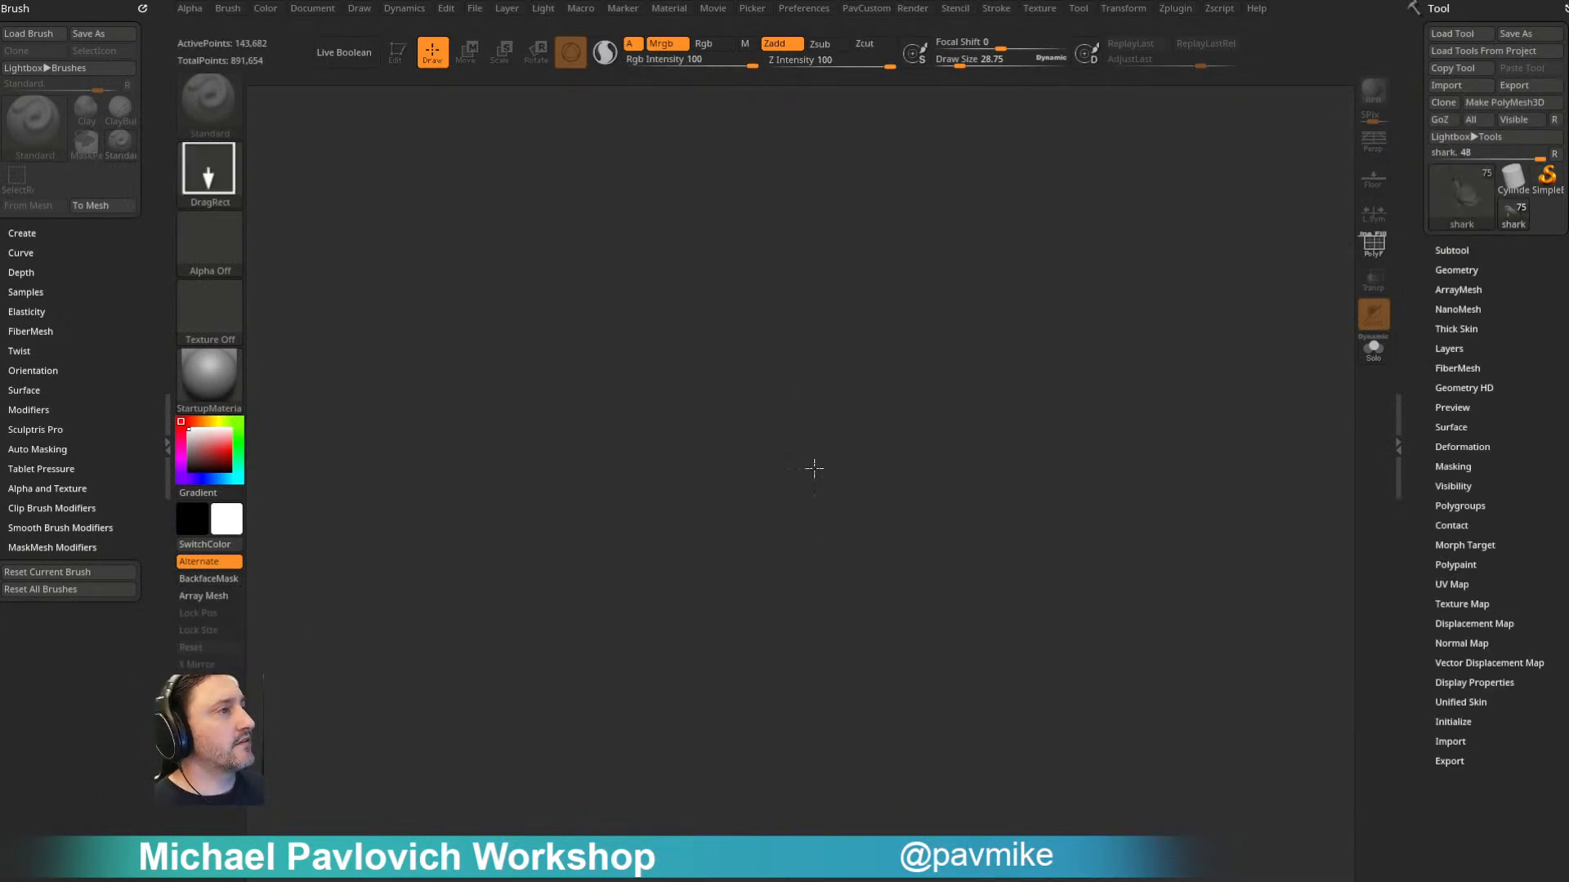
mouse_move(490, 130)
left_mouse_down()
mouse_move(1359, 294)
mouse_move(1315, 357)
mouse_move(1208, 245)
mouse_move(1201, 353)
left_mouse_up()
key("s")
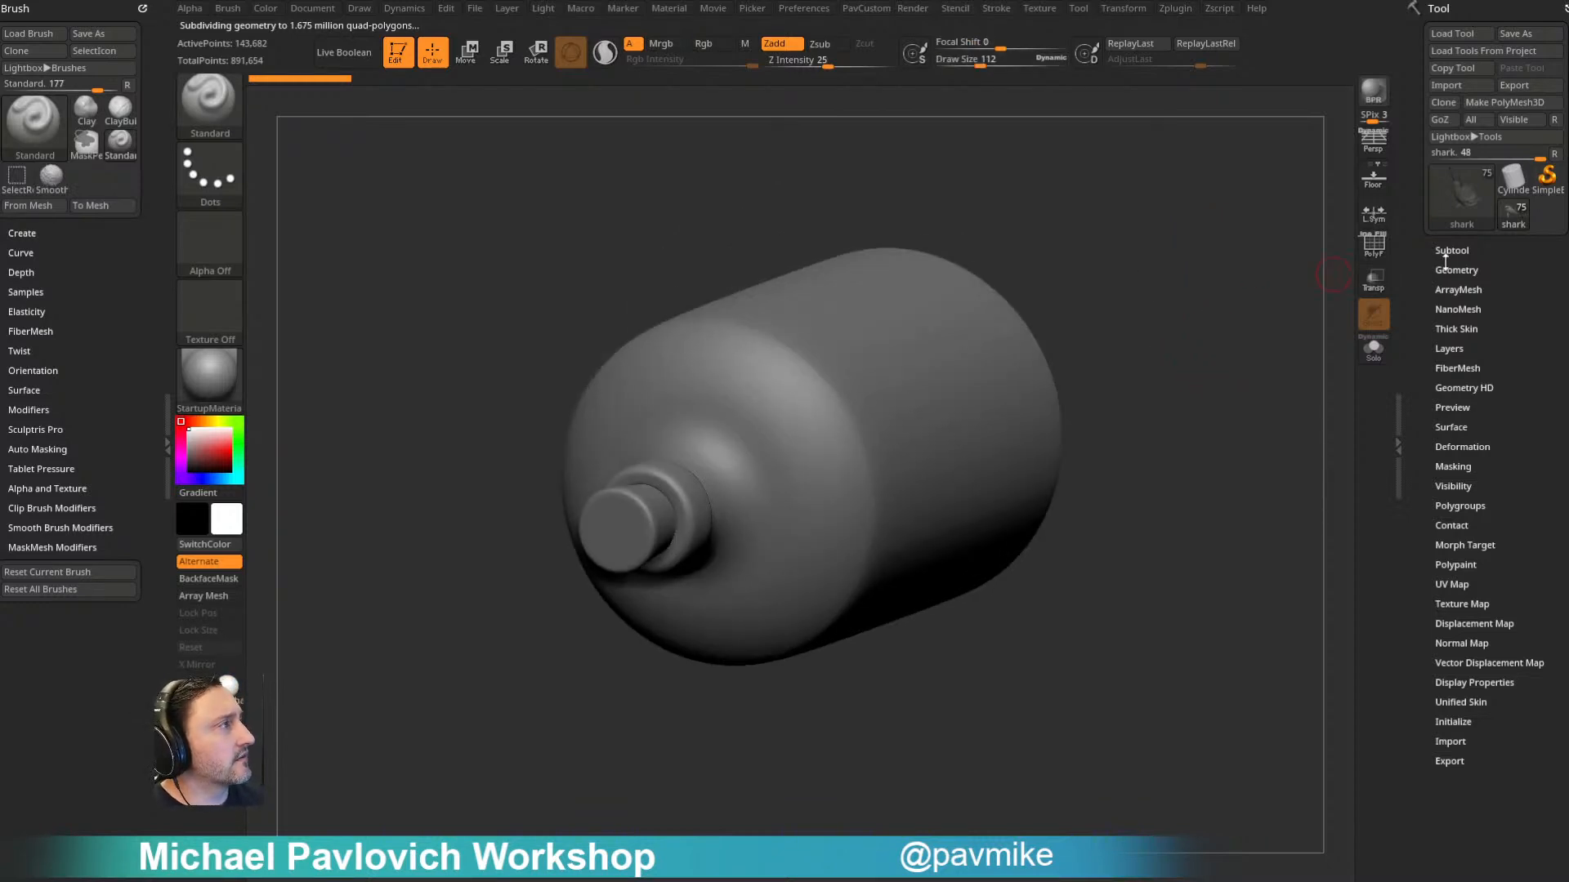
- Compare the file sizes of Ship011.ztl and Ship011_Render.ztl in the tool loading dialog, and dismiss it
left_click(1453, 37)
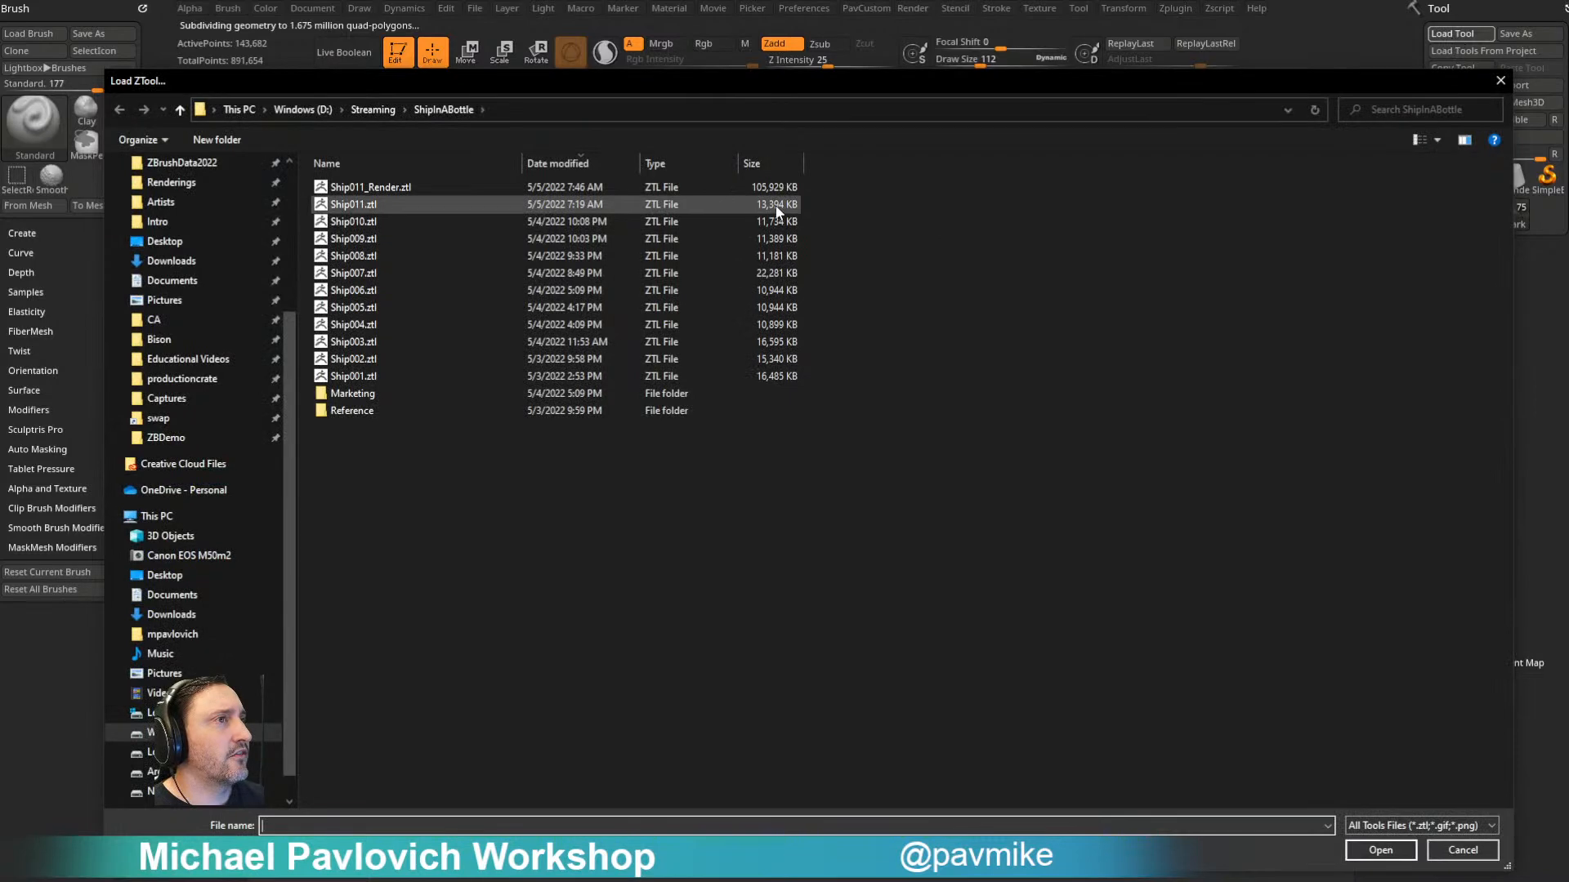
left_click(1462, 850)
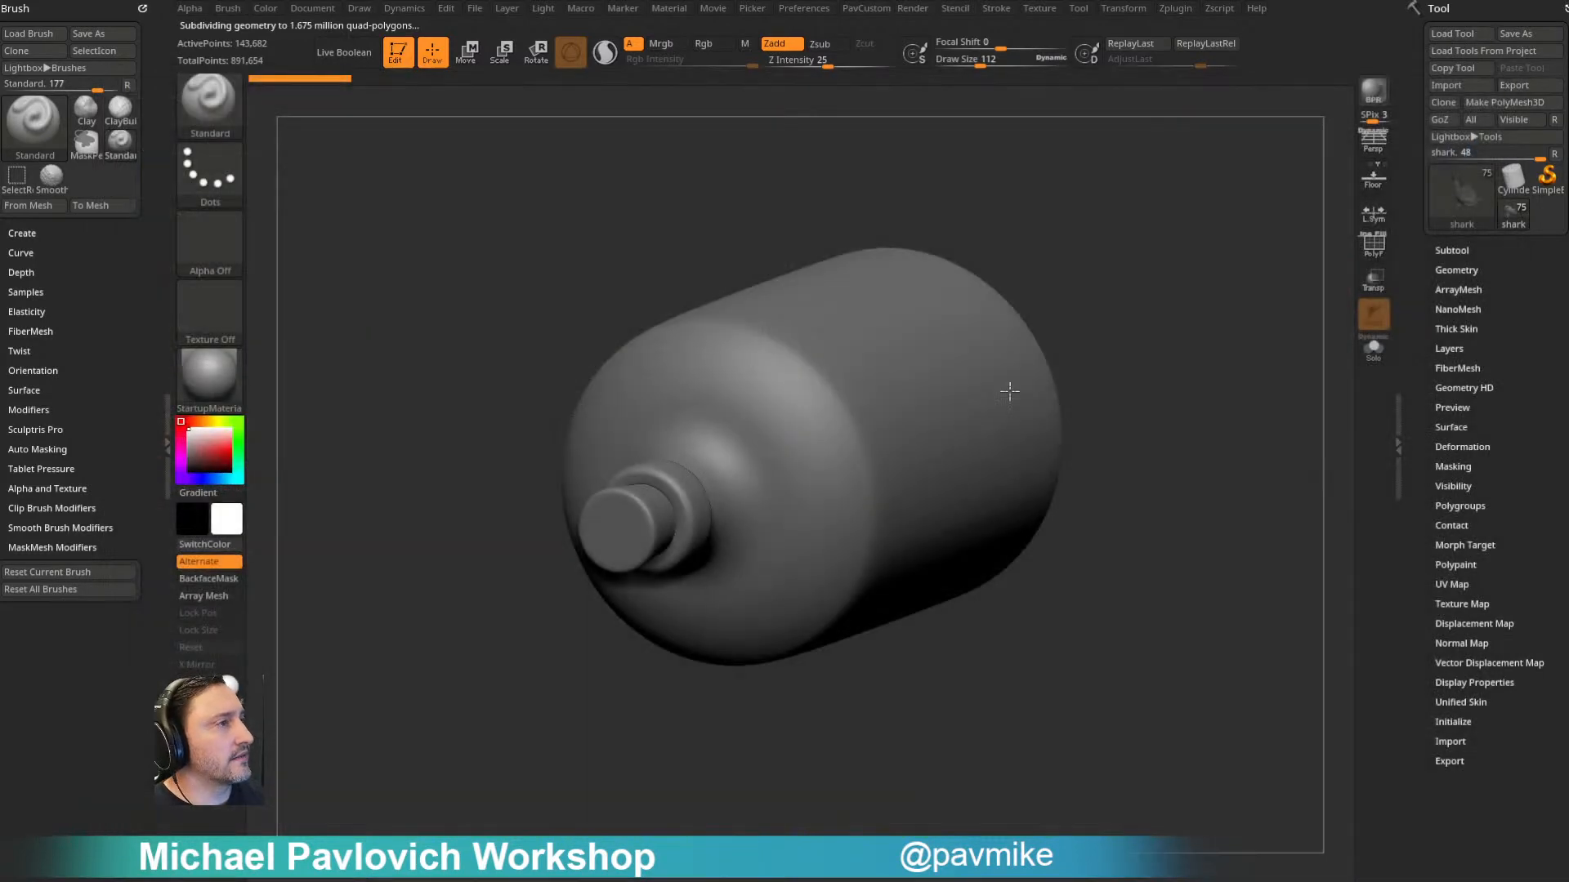
- Use Clean Tool Utility to delete the UVs and morph targets on all subtools
left_click(1179, 11)
key("shift")
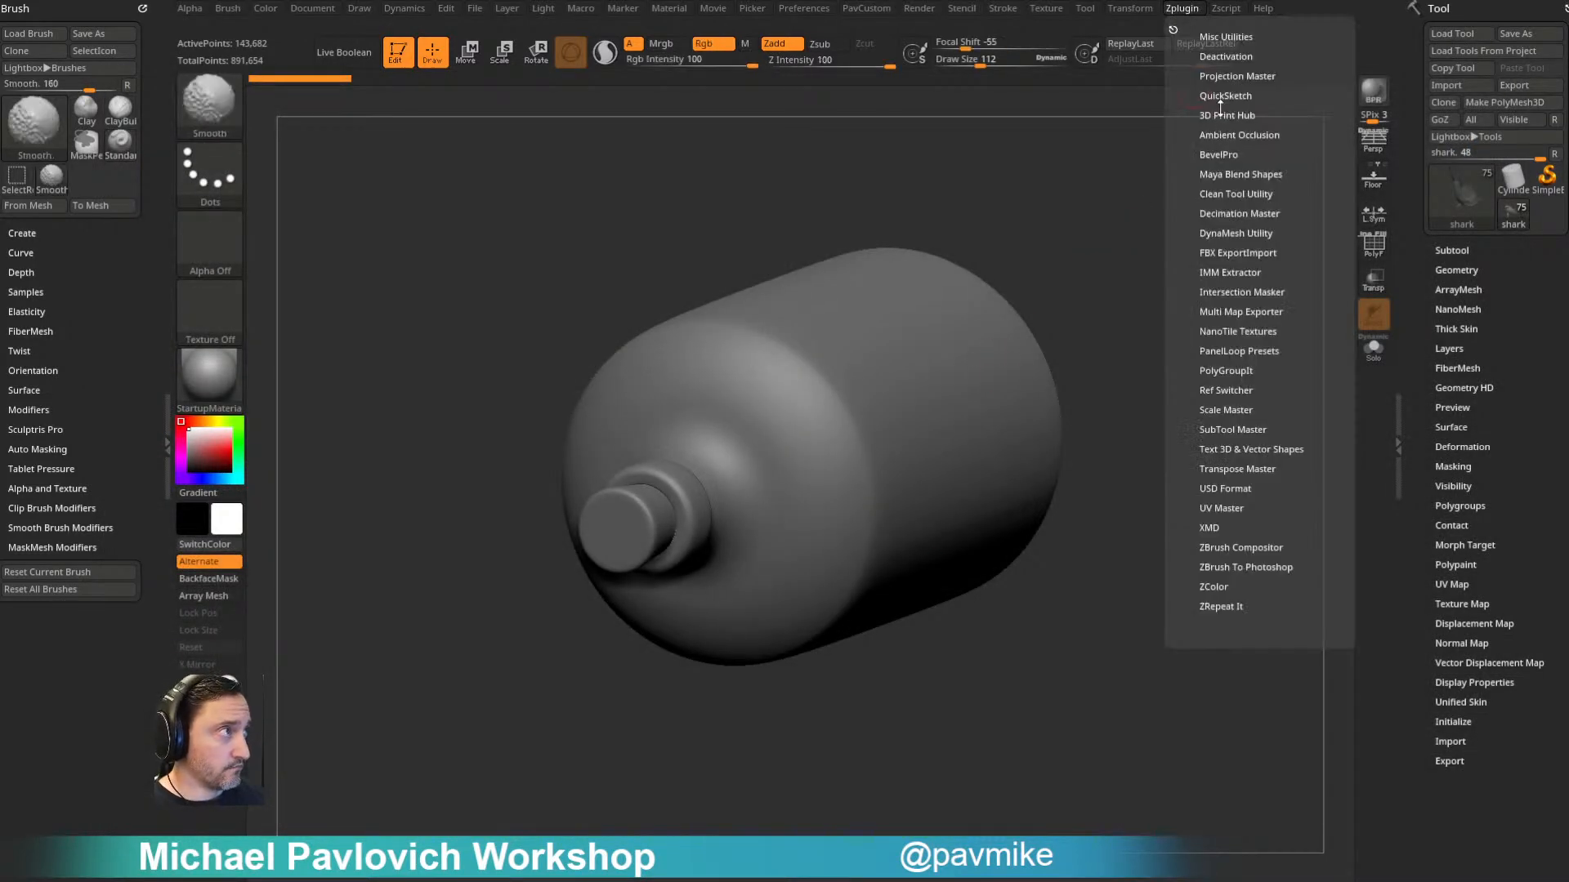
left_click(1228, 193)
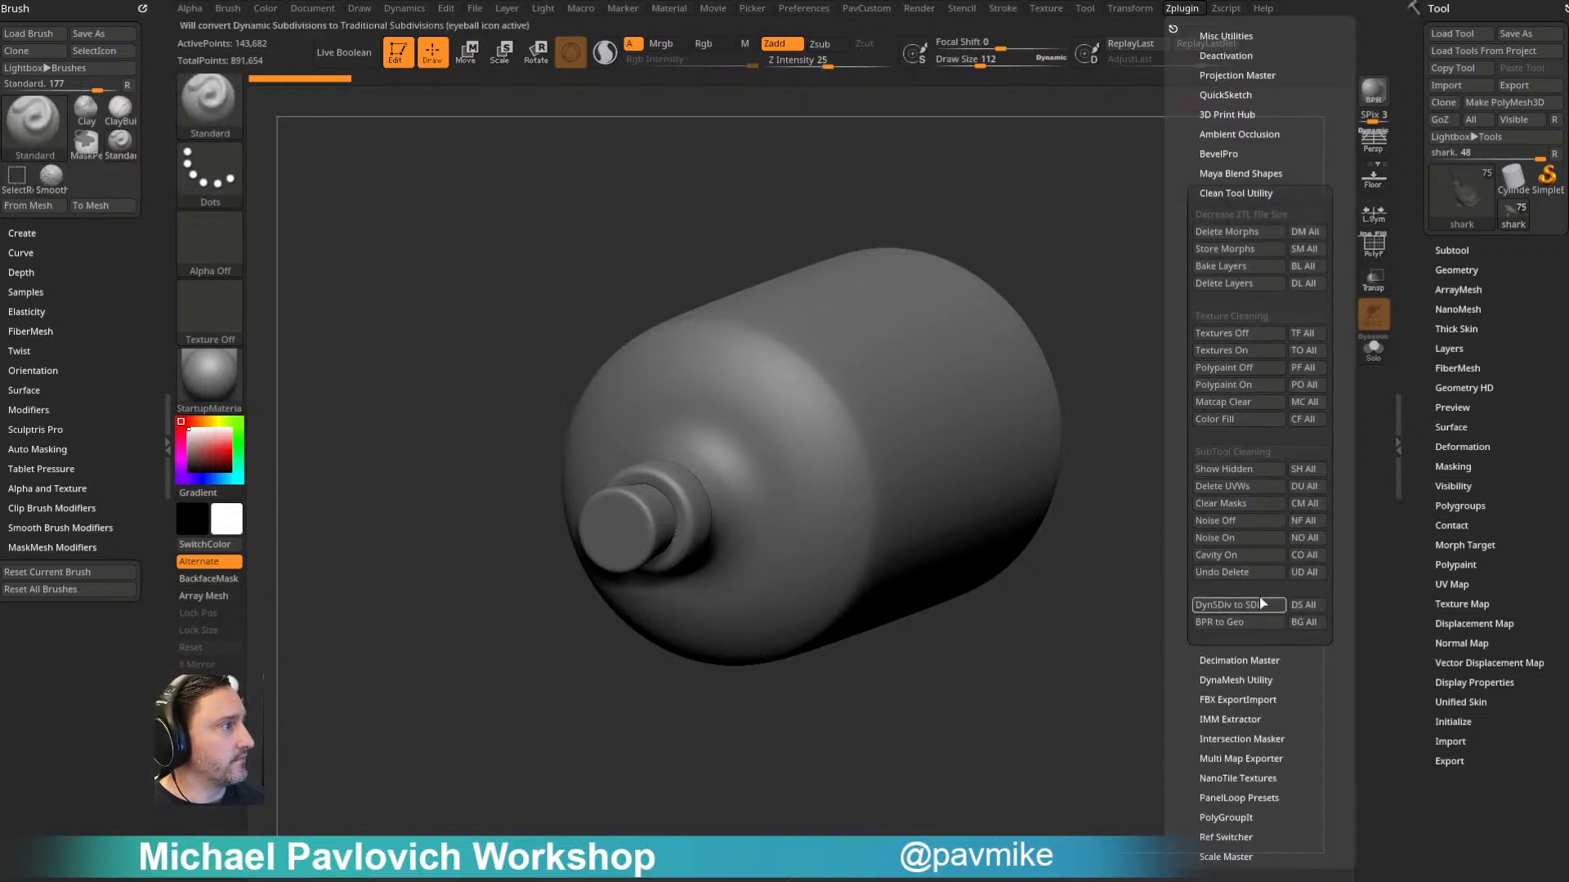
left_click(1305, 487)
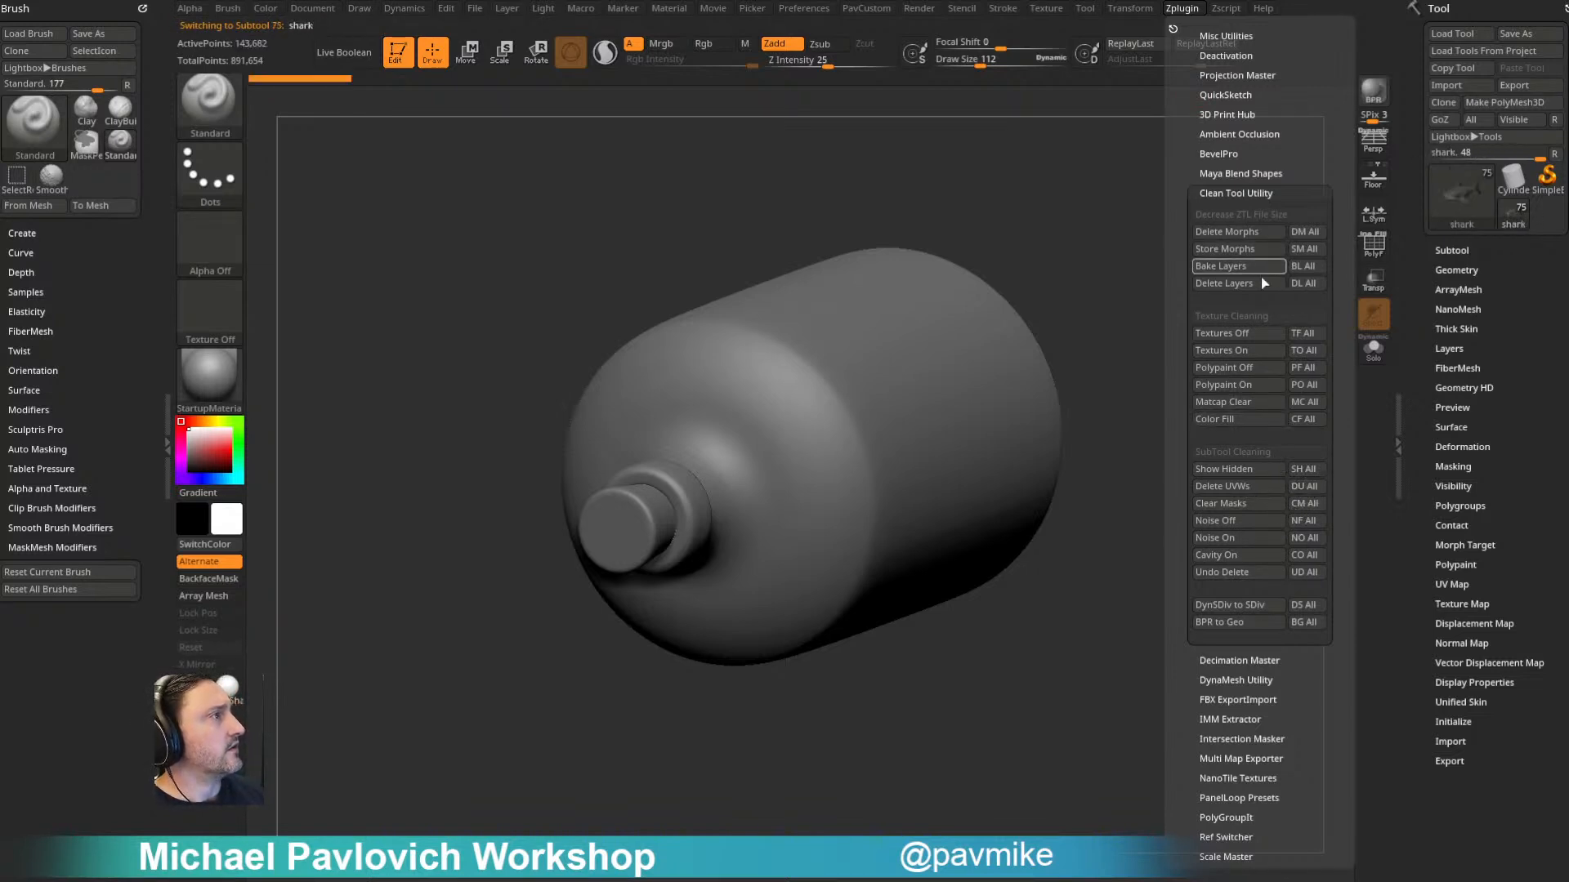
left_click(1306, 233)
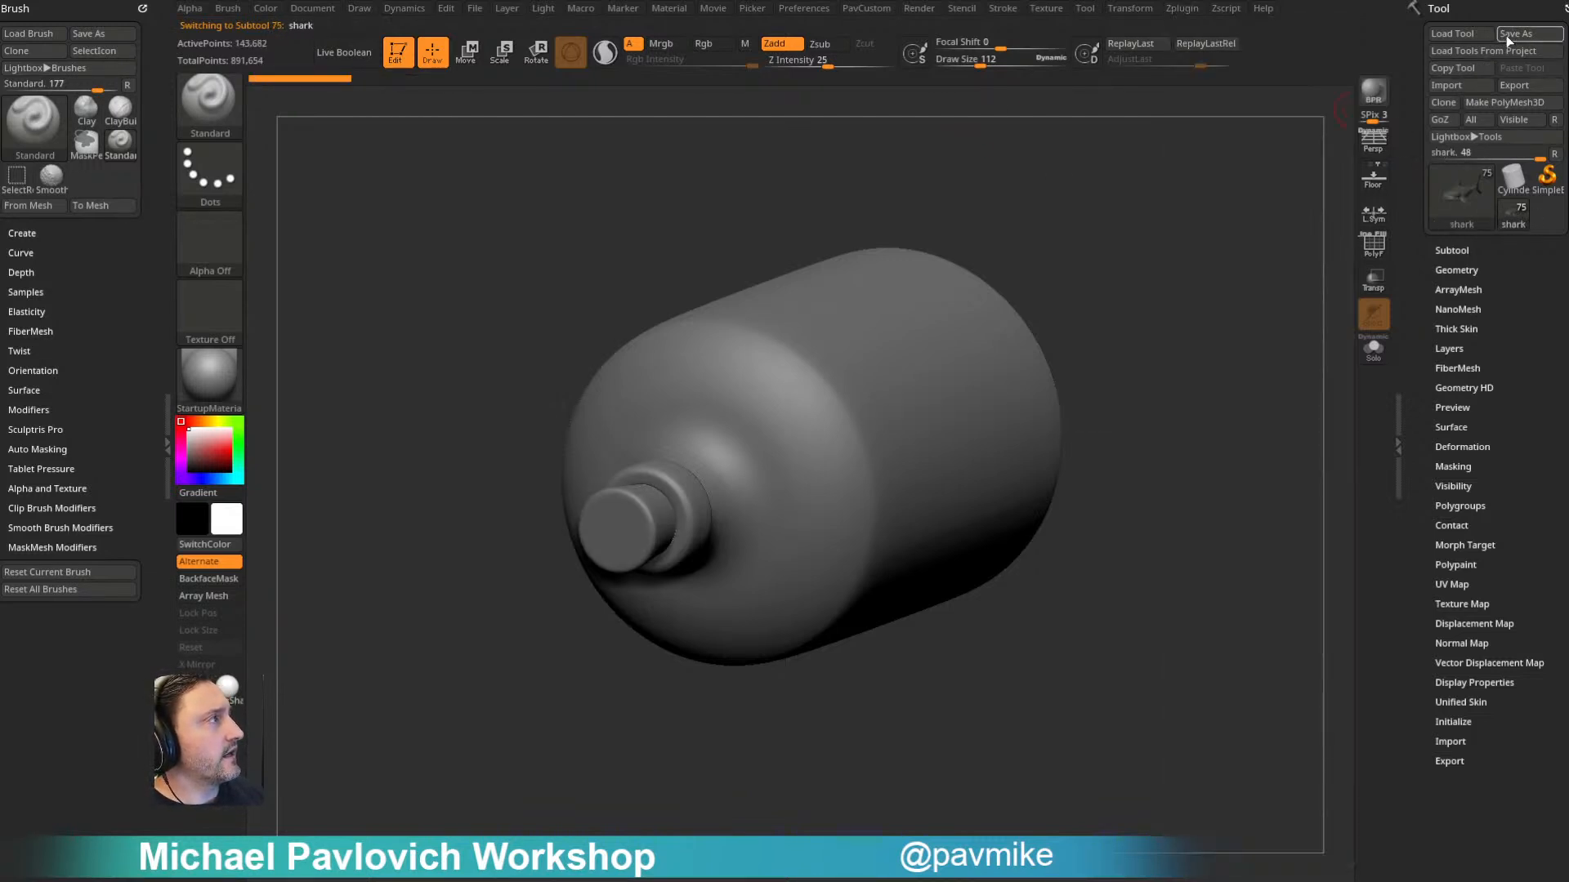
- Save the cleaned tool over Ship011.ztl, and check its new file size in the ShipInABottle folder
left_click(1510, 34)
left_click(369, 204)
double_click(369, 204)
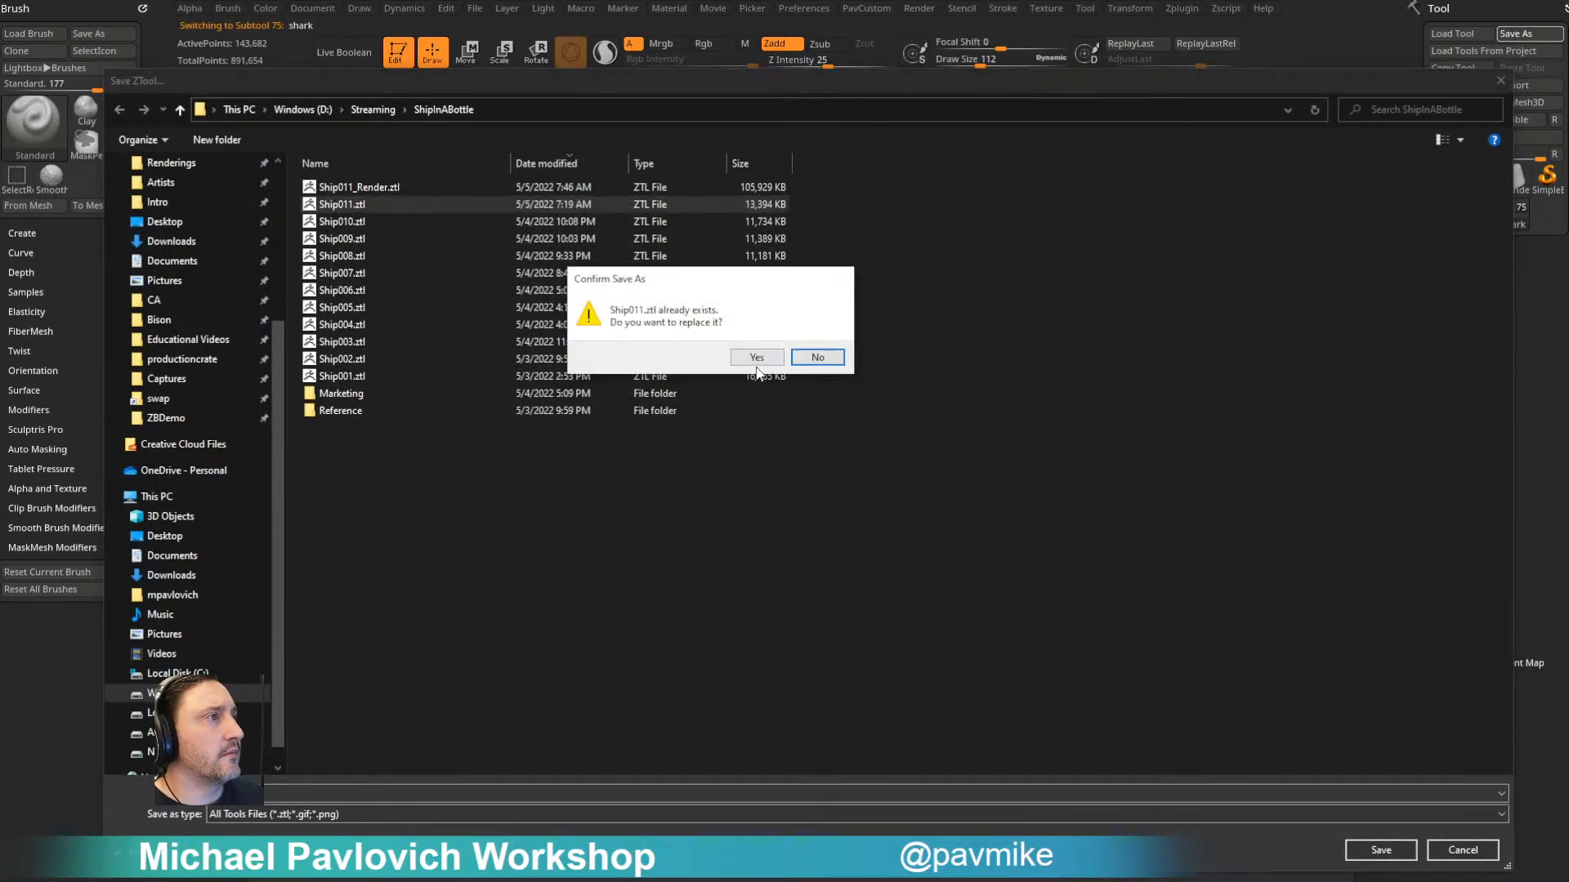
left_click(758, 358)
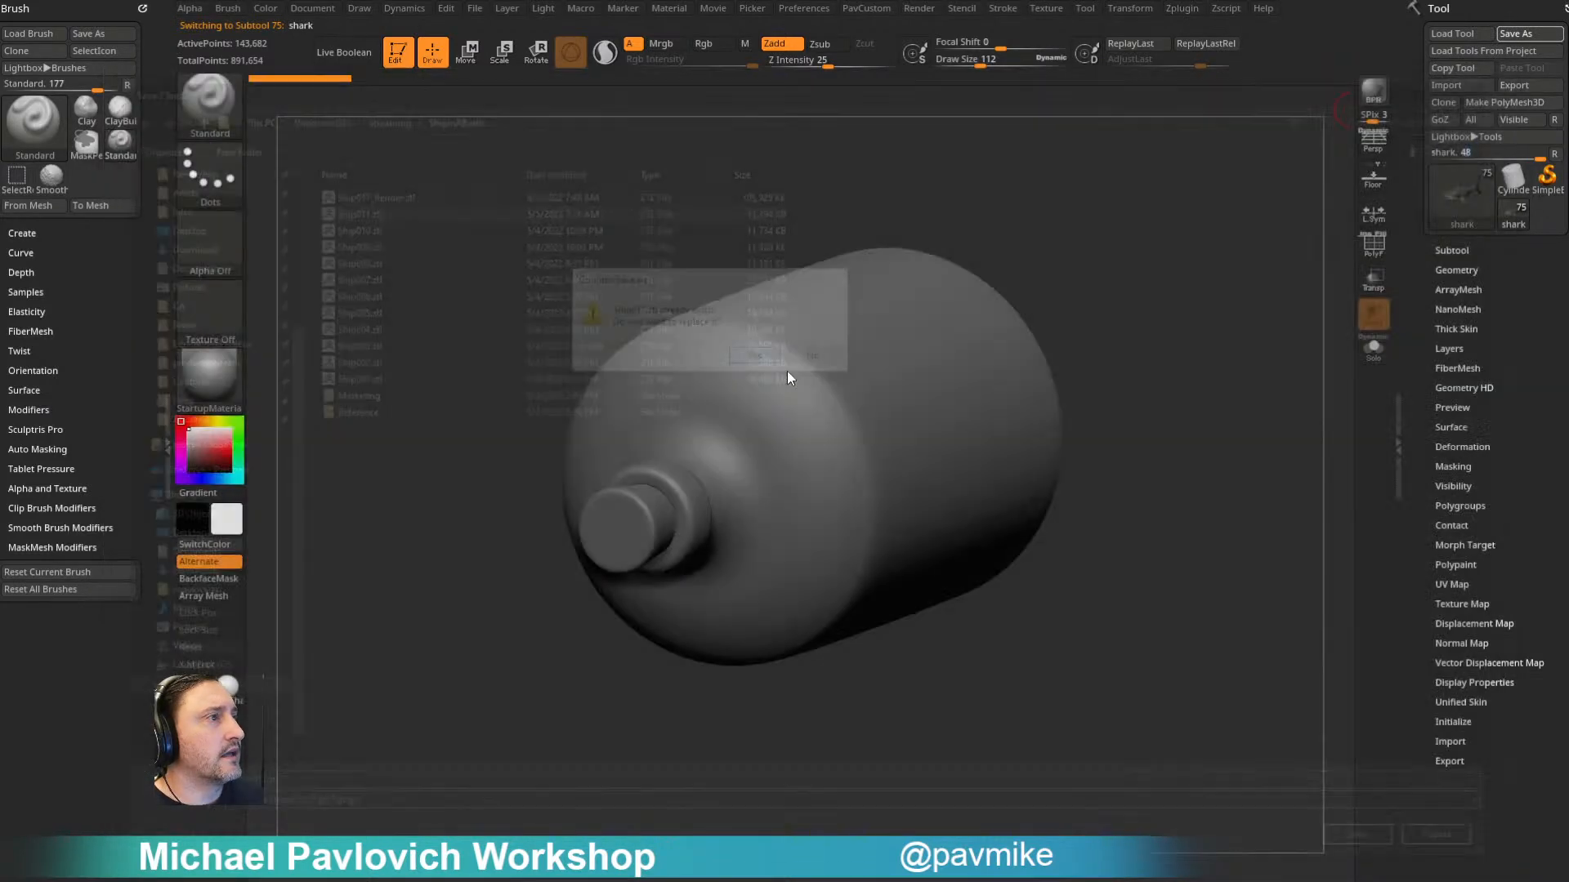
left_click(1524, 36)
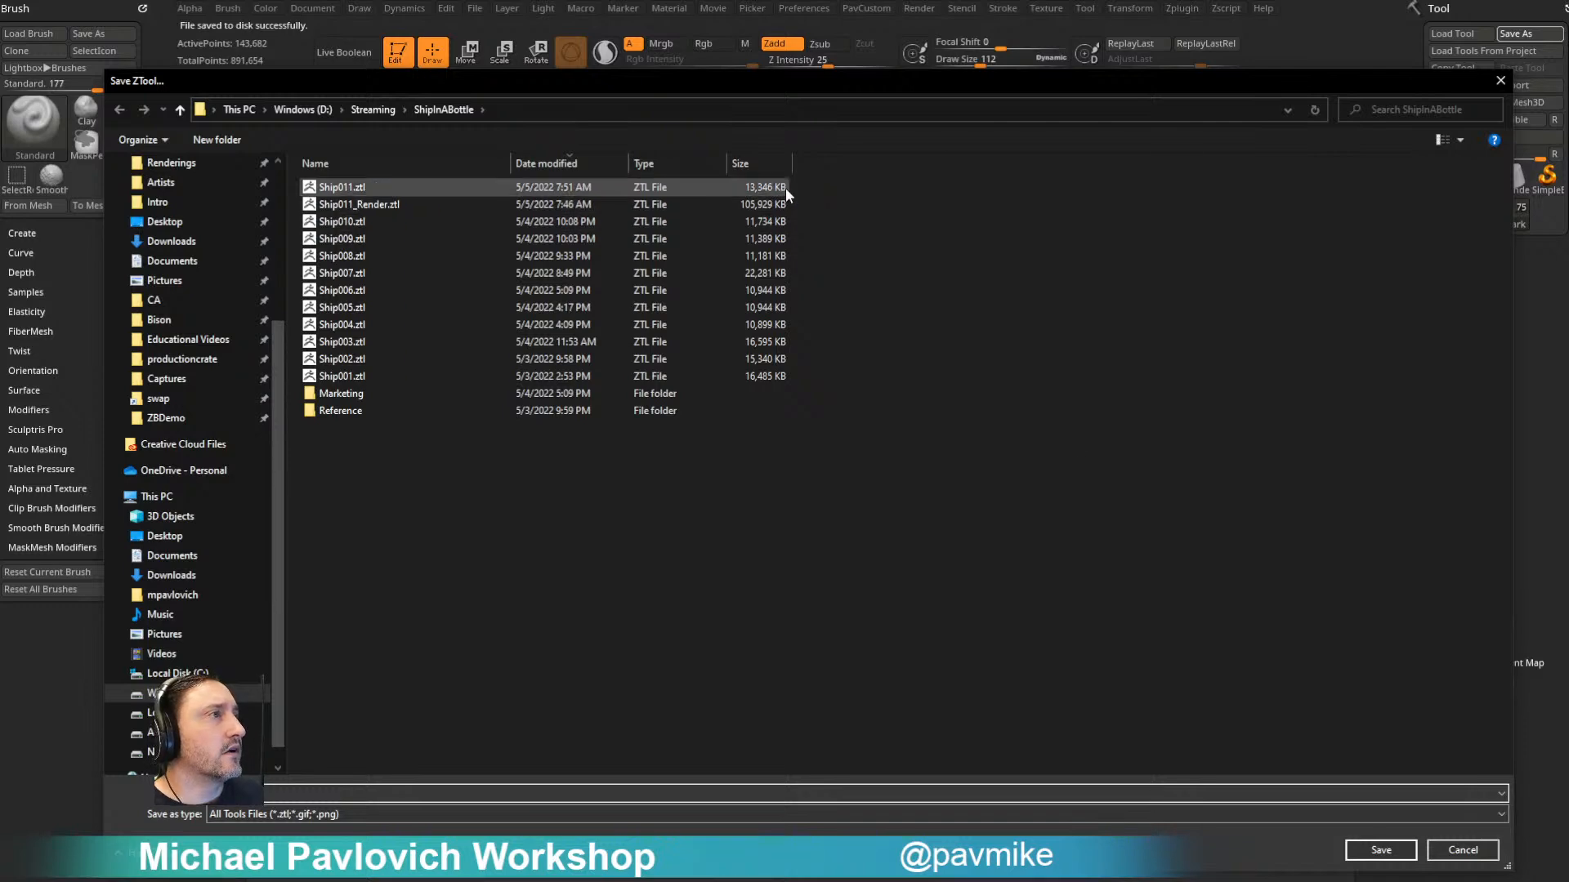
left_click(1440, 848)
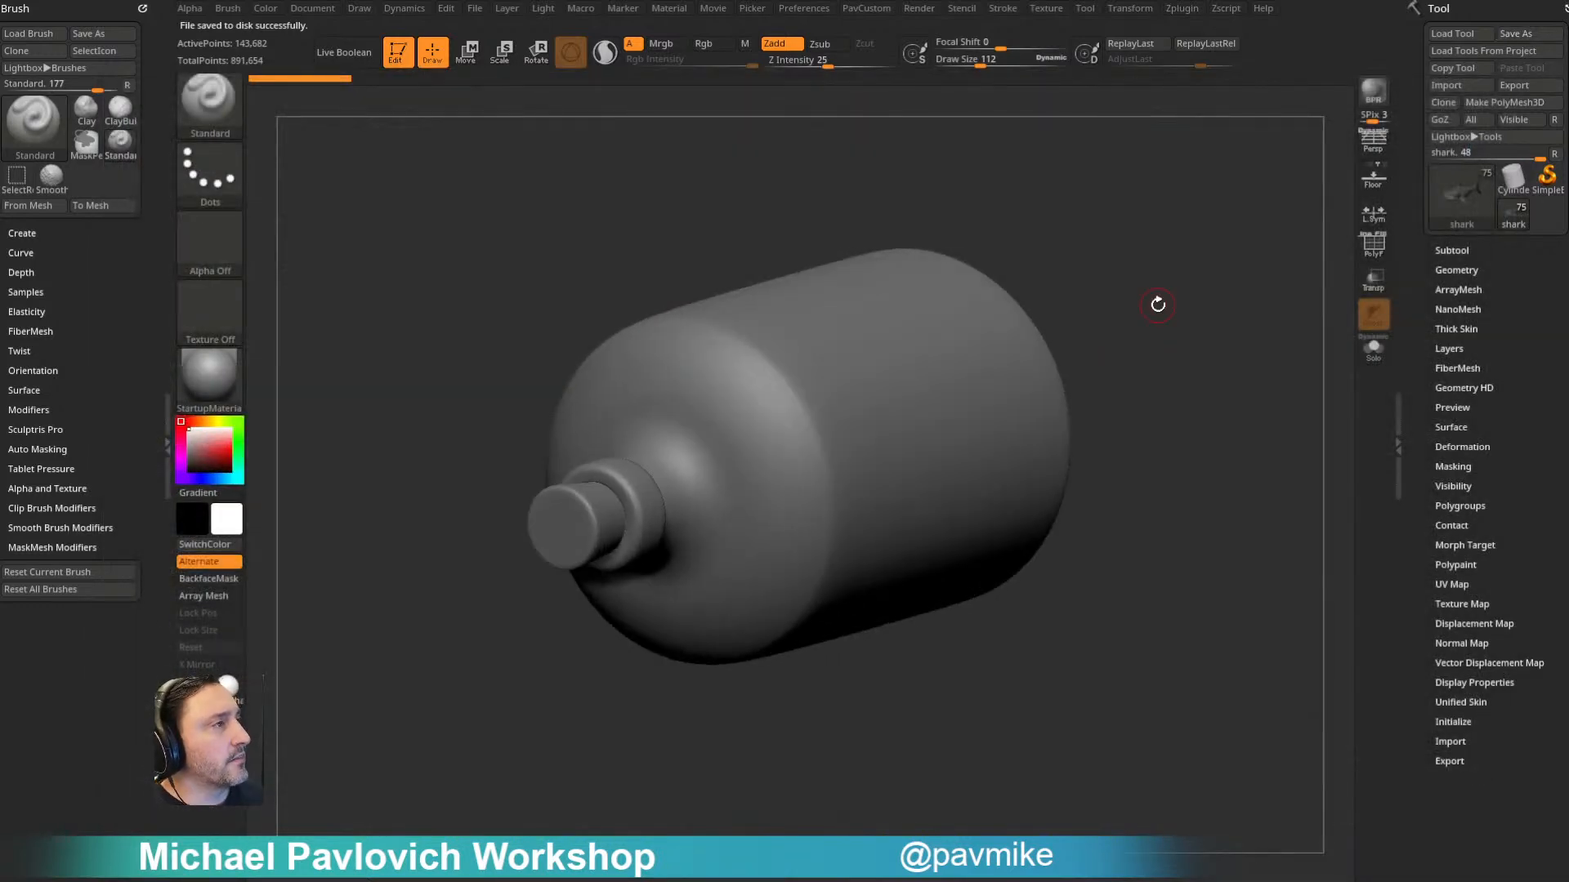
- Hide the bottle and cork subtools, and make the waterhigh subtool active with a draw size of about 126
left_click(1003, 327, "alt")
left_click_drag(1144, 242, 1149, 269, "alt")
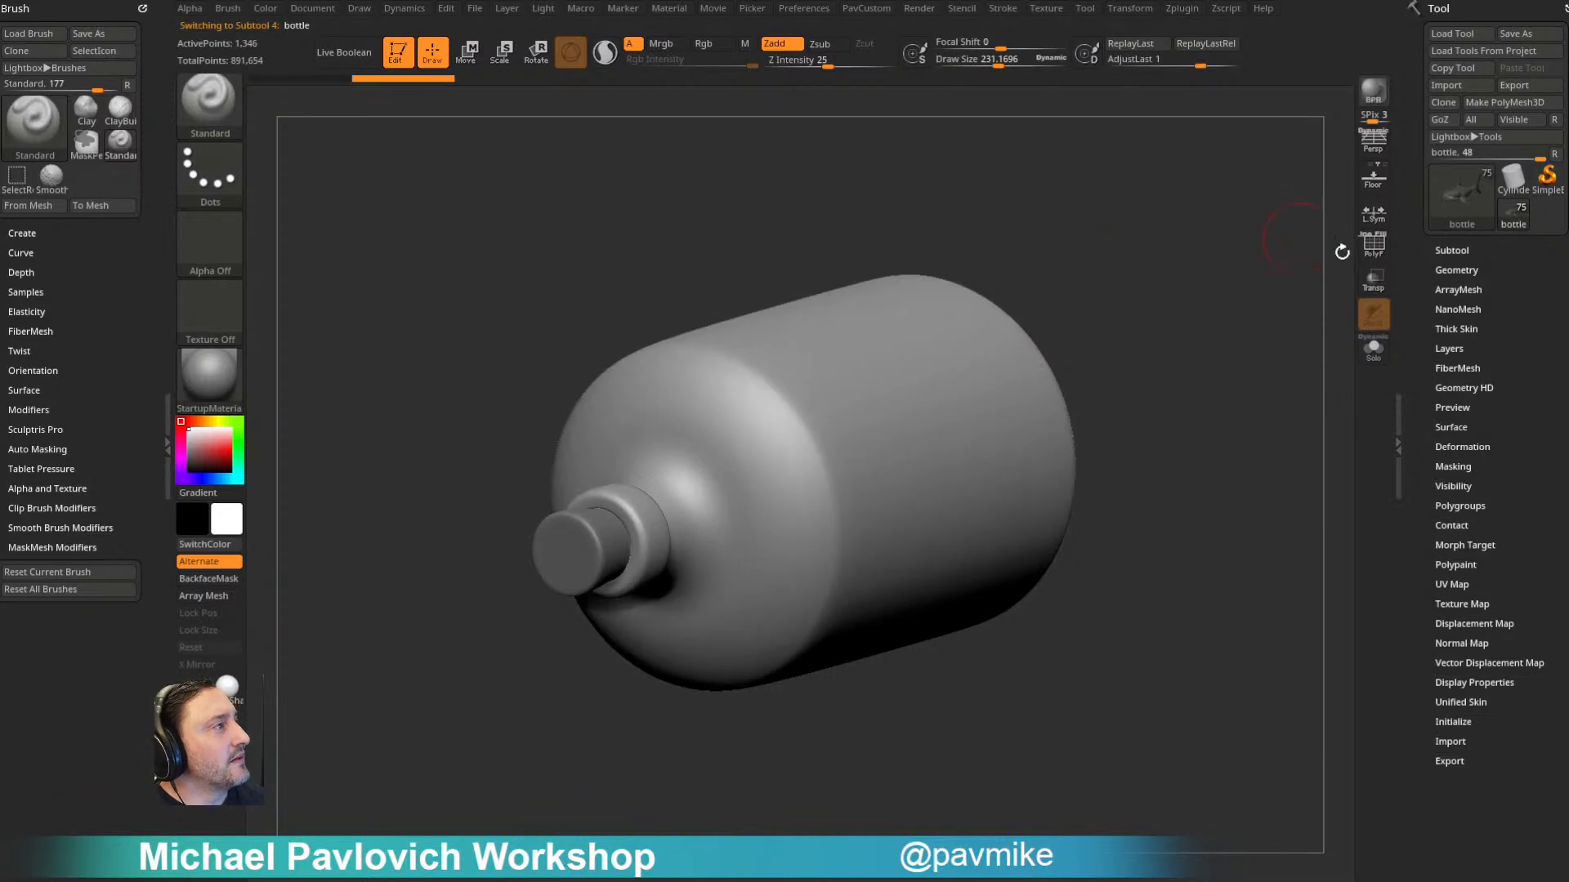
left_click(1451, 249)
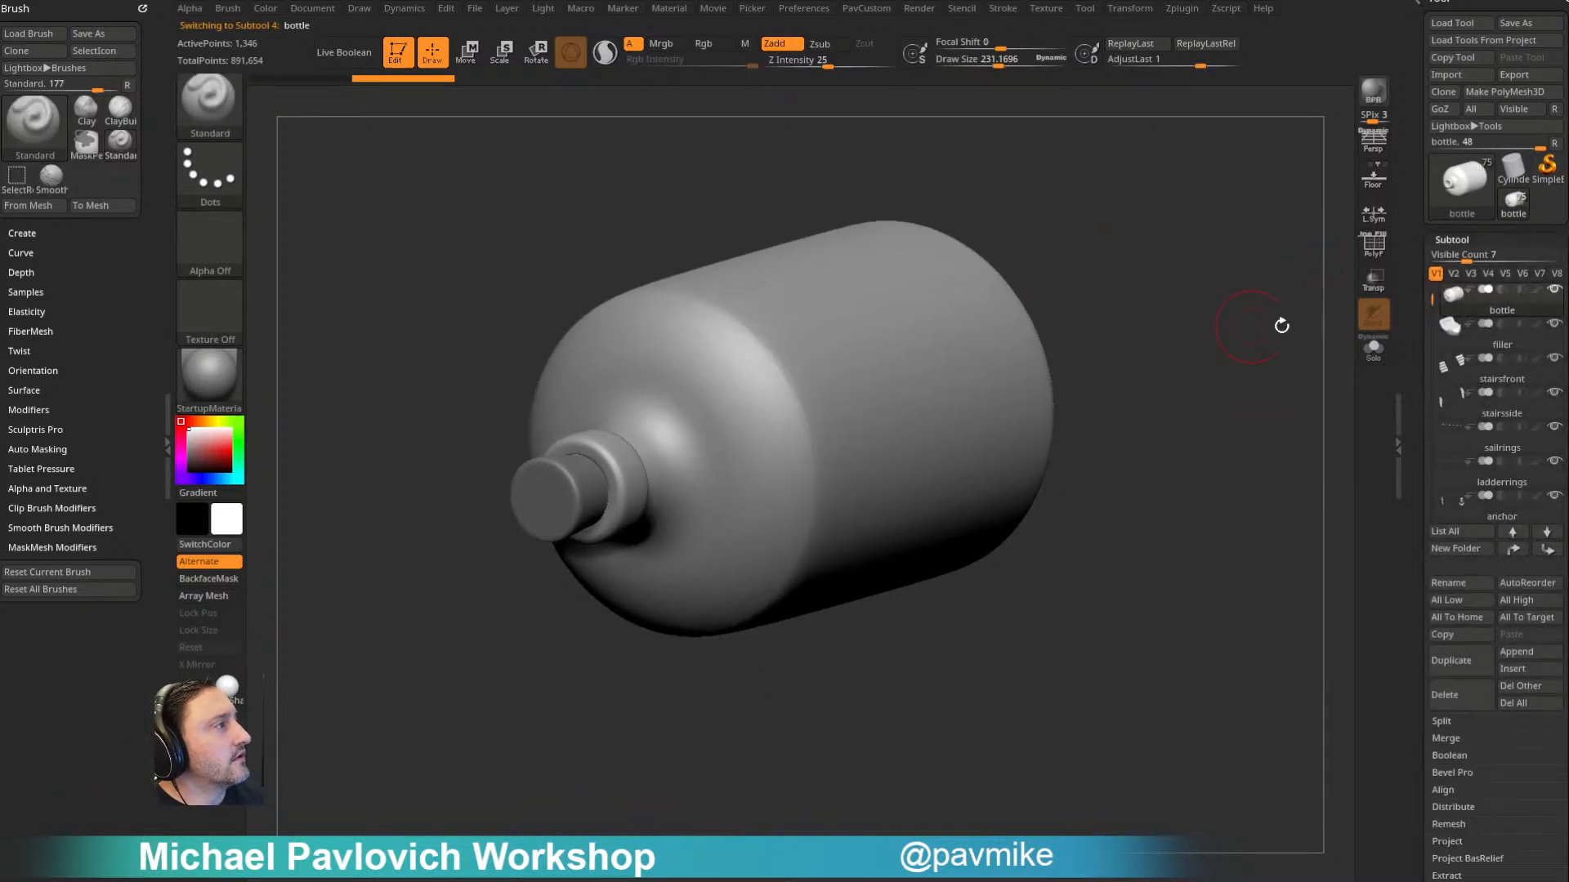
left_click(617, 458, "alt")
left_click(1554, 290)
key("s")
left_click(850, 493)
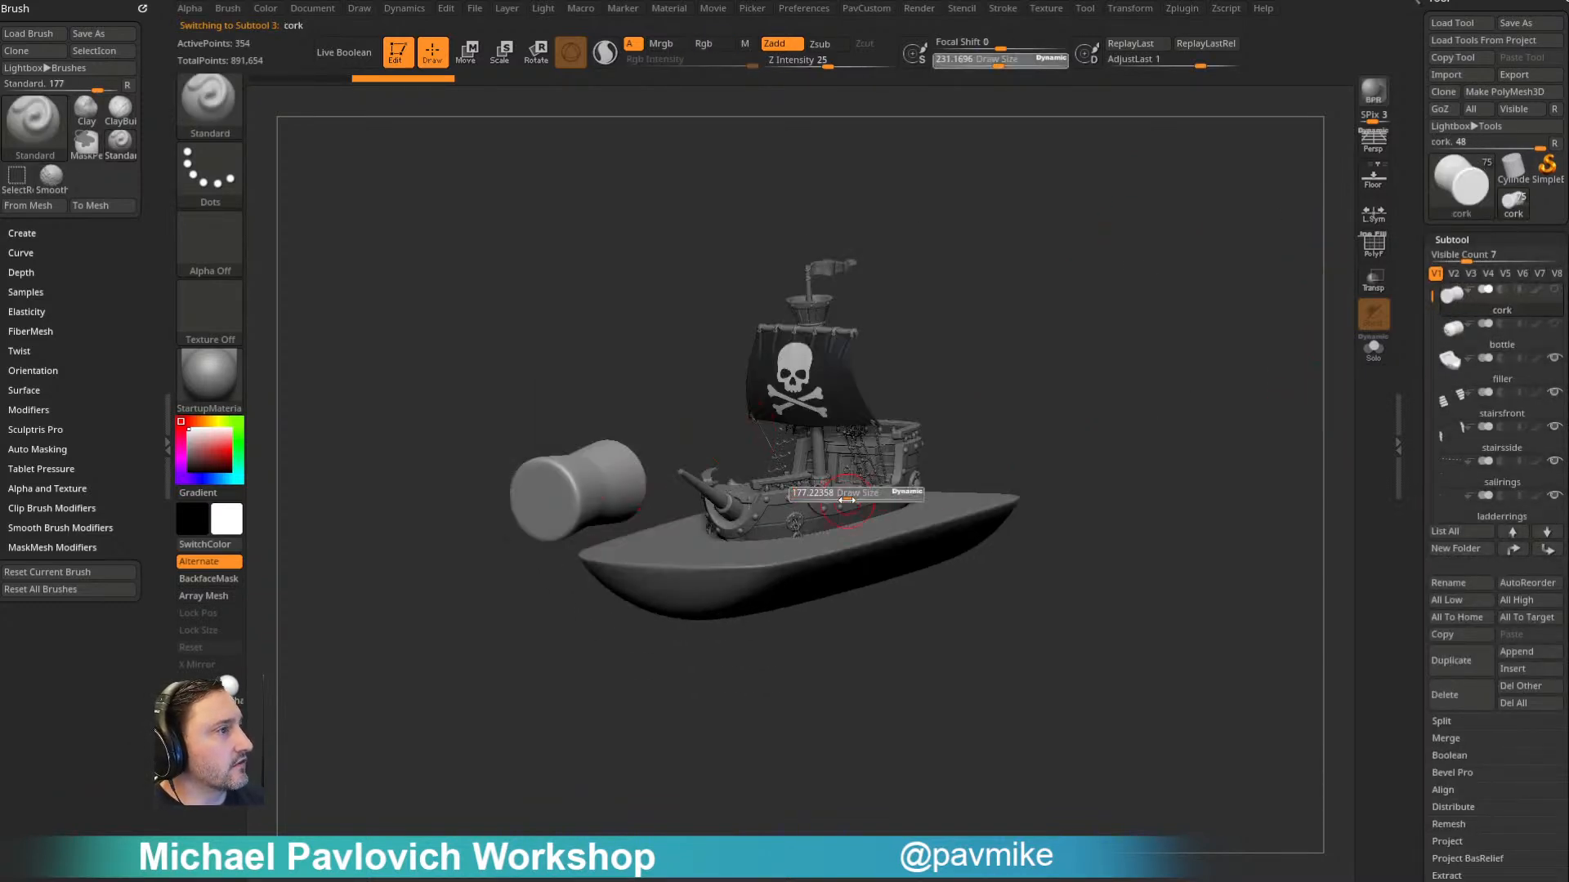
left_click(850, 495, "alt")
key("space")
left_click_drag(1086, 354, 1193, 350)
mouse_move(1268, 388)
left_mouse_down("alt")
mouse_move(1159, 402)
mouse_move(1195, 397)
left_mouse_up("alt")
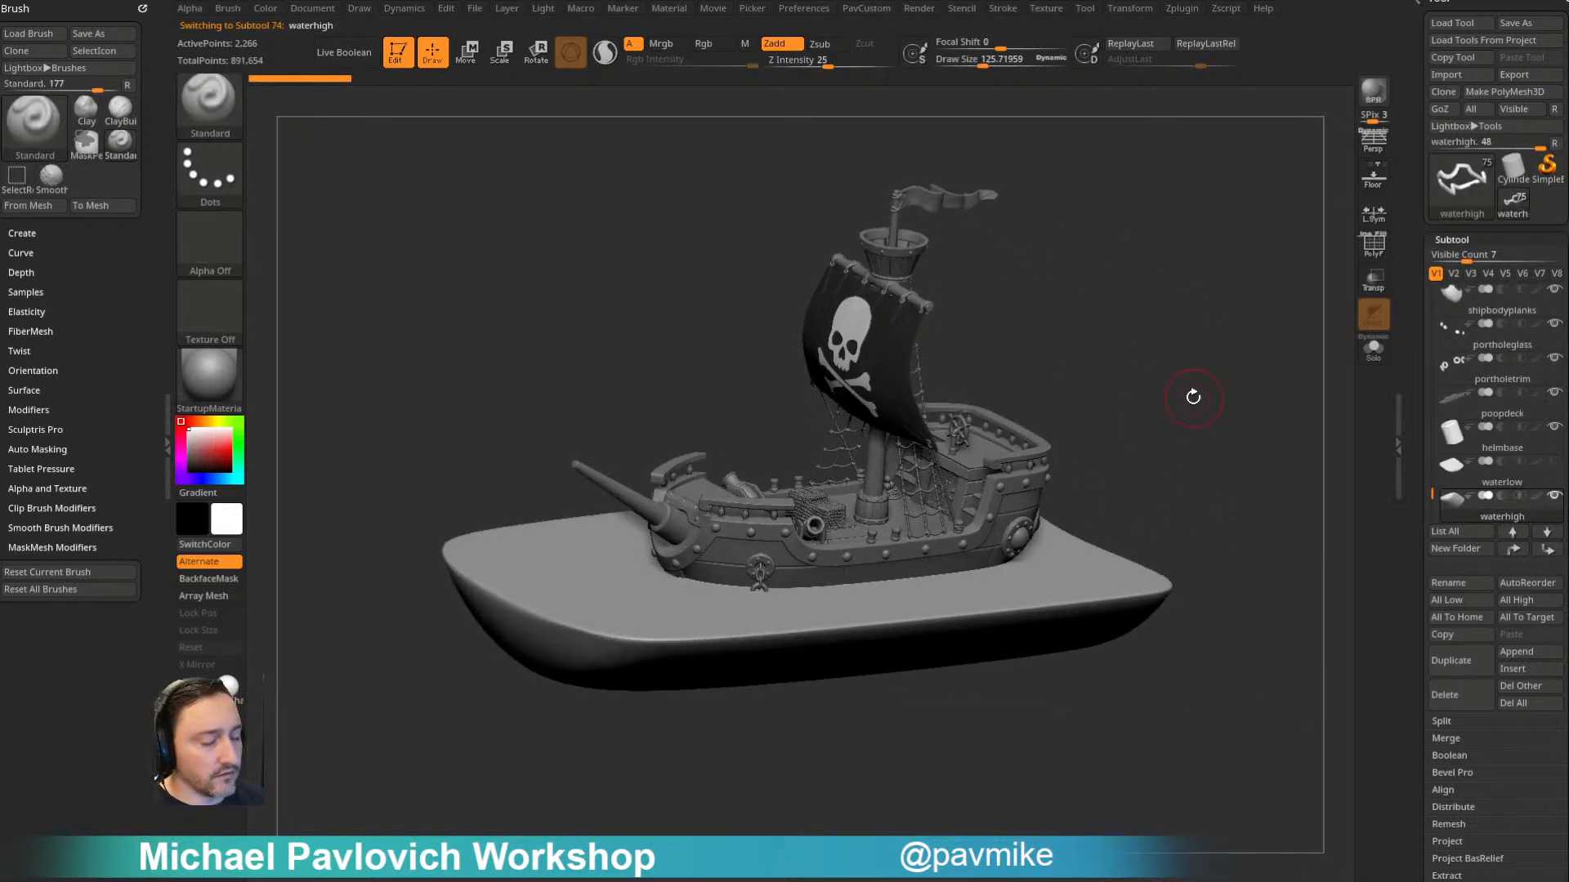
- Toggle Dynamic Subdivision off and back on for the water, and reduce the draw size to about 72
key("shift+d")
key("d")
left_click(909, 280)
key("s")
left_click(1125, 388)
mouse_move(1144, 394)
left_mouse_down()
mouse_move(1161, 327)
mouse_move(1106, 448)
mouse_move(1208, 375)
mouse_move(1290, 404)
left_mouse_up()
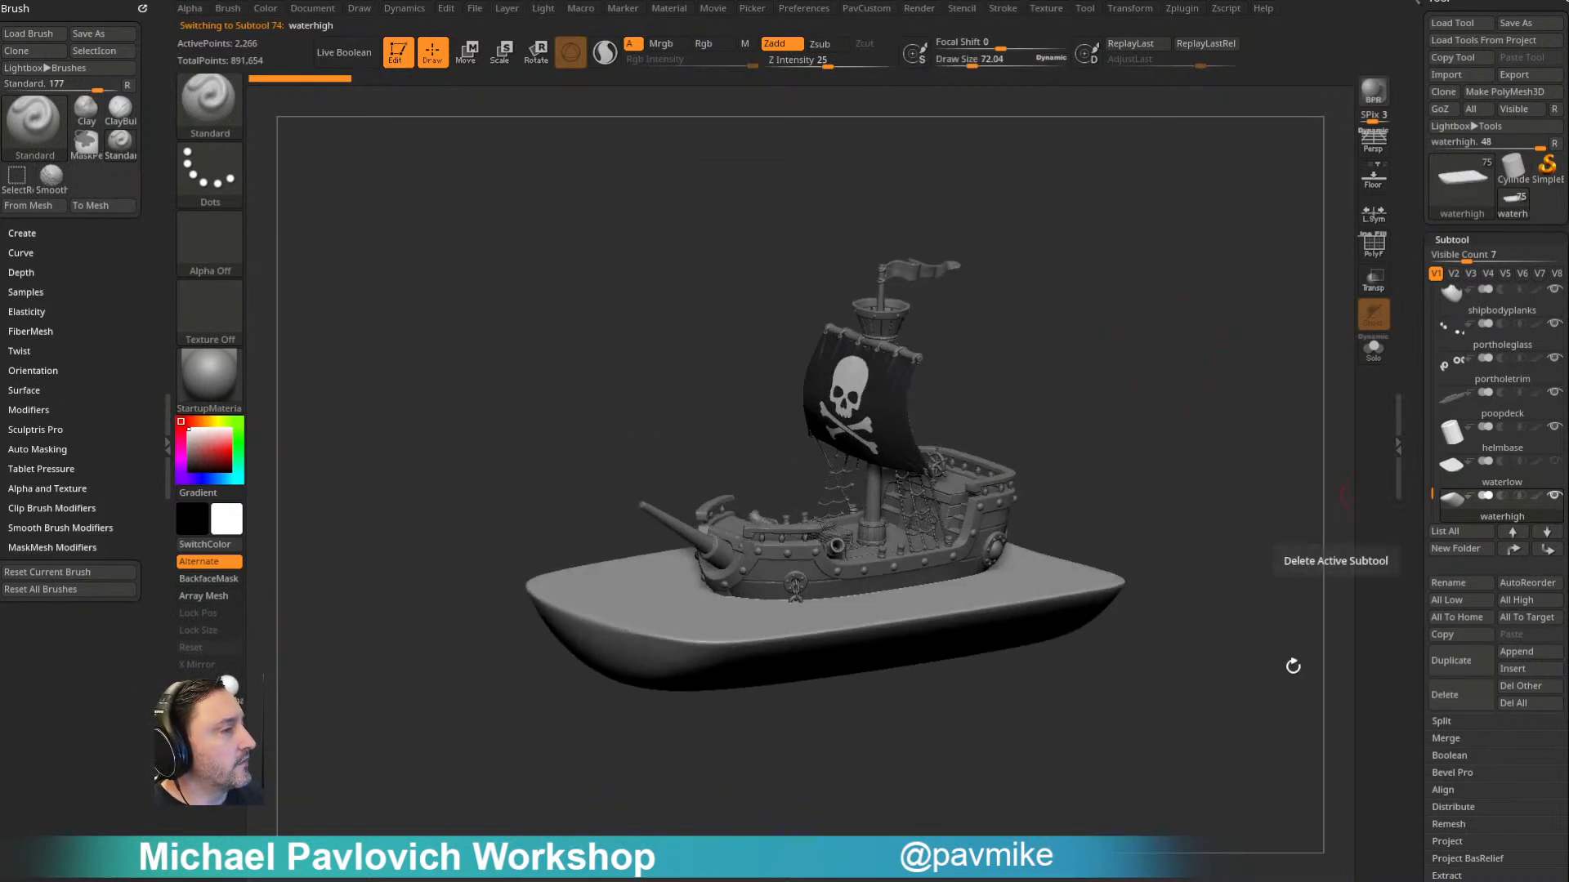
- Delete the waterhigh, shark and waterlow subtools, skipping the deletion warning until restart, and save the tool to the ShipInABottle folder
left_click(1449, 691)
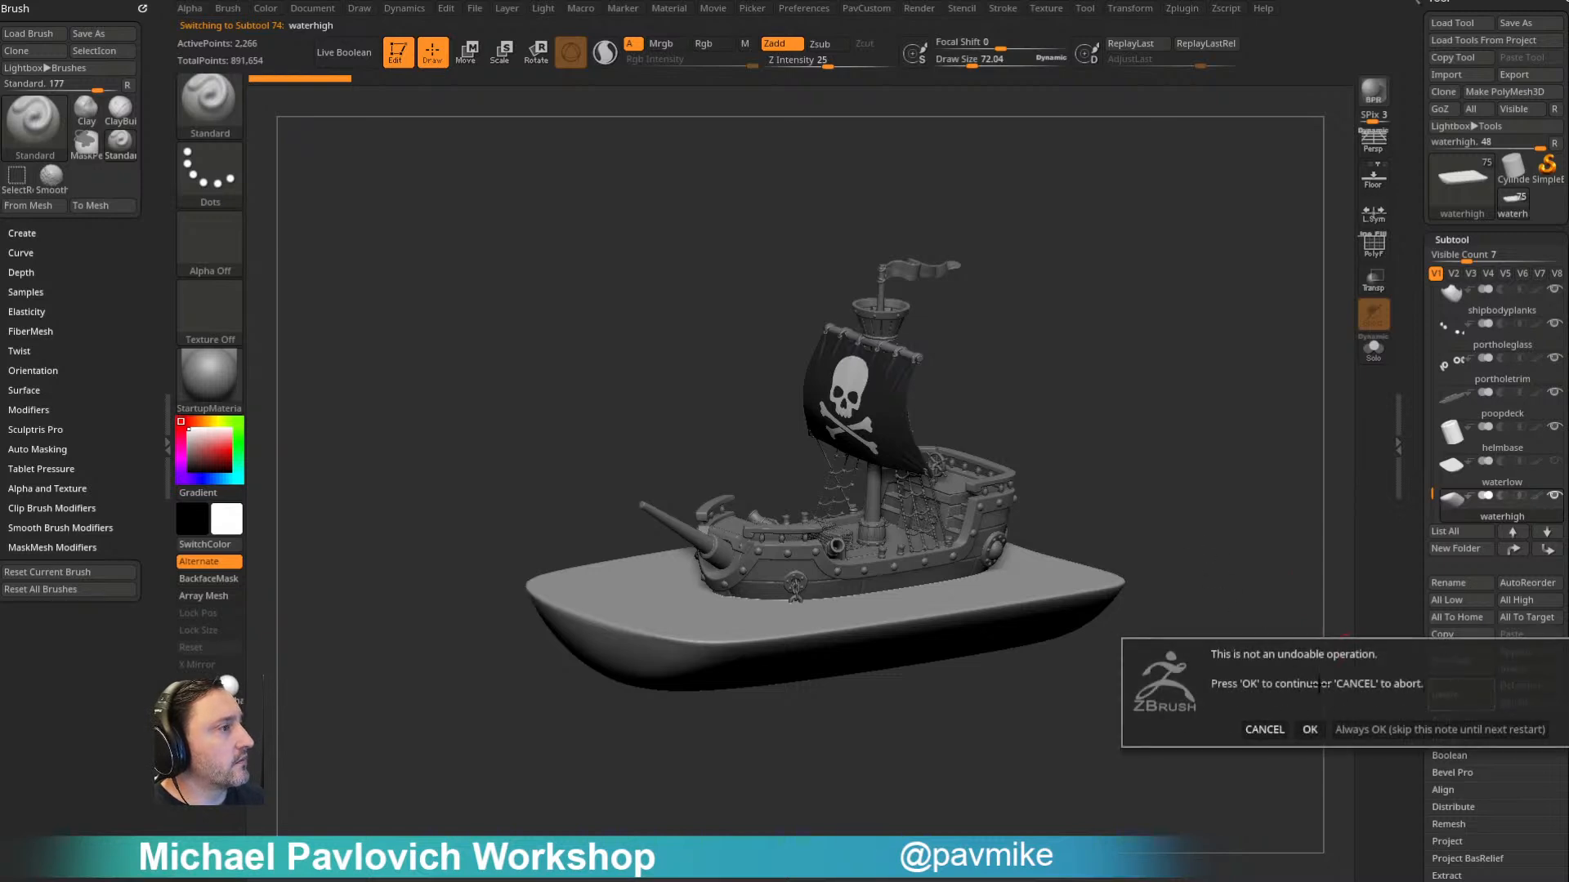
left_click(1389, 732)
left_click_drag(1212, 596, 1181, 537)
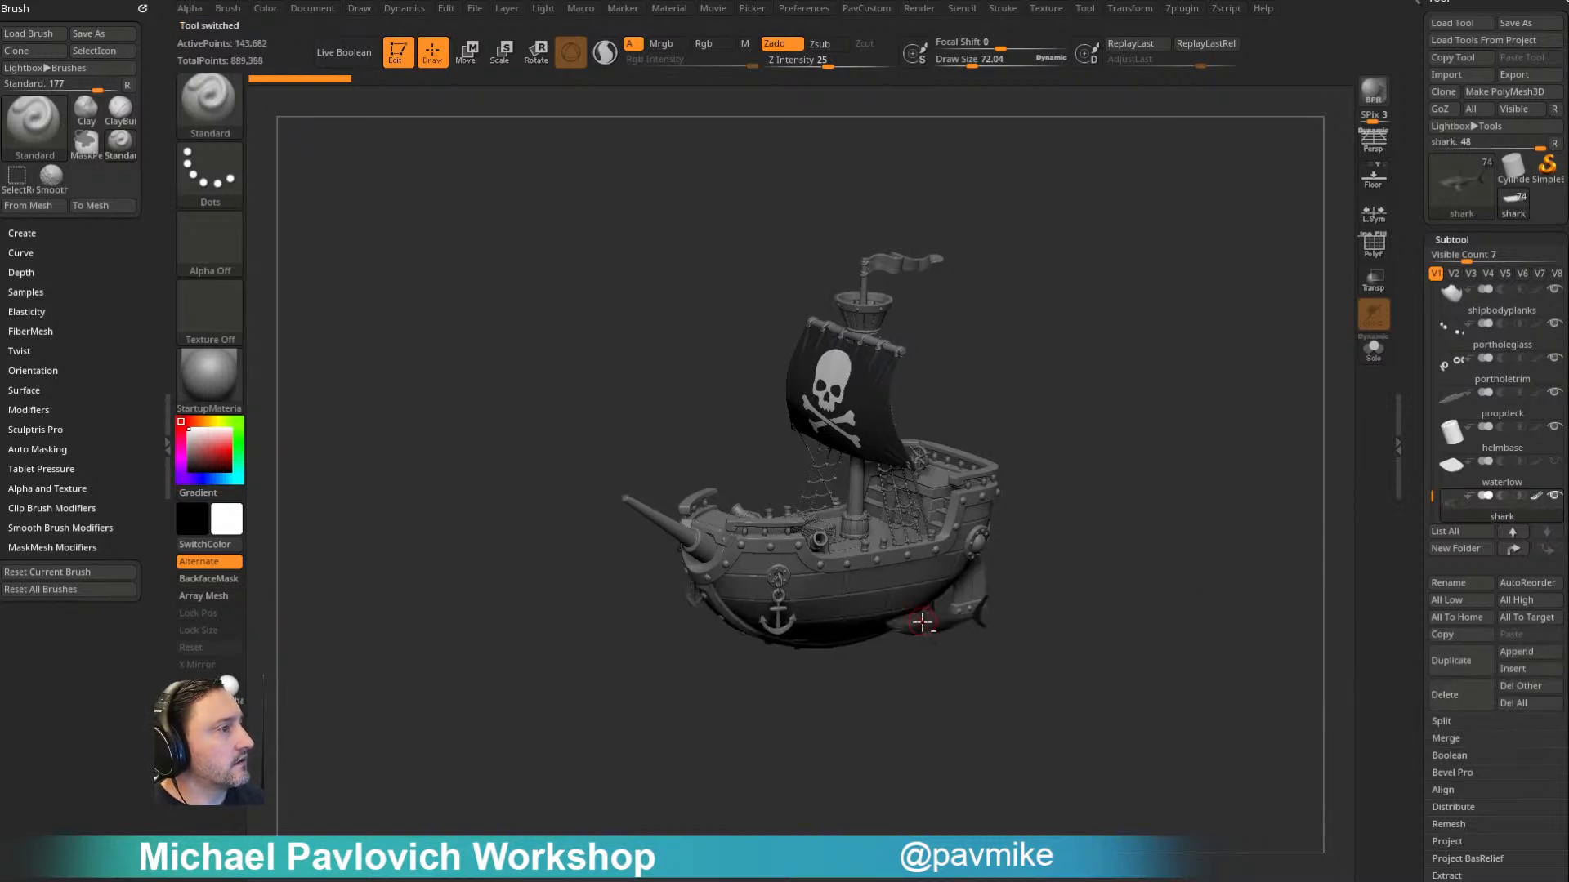
left_click(1446, 694)
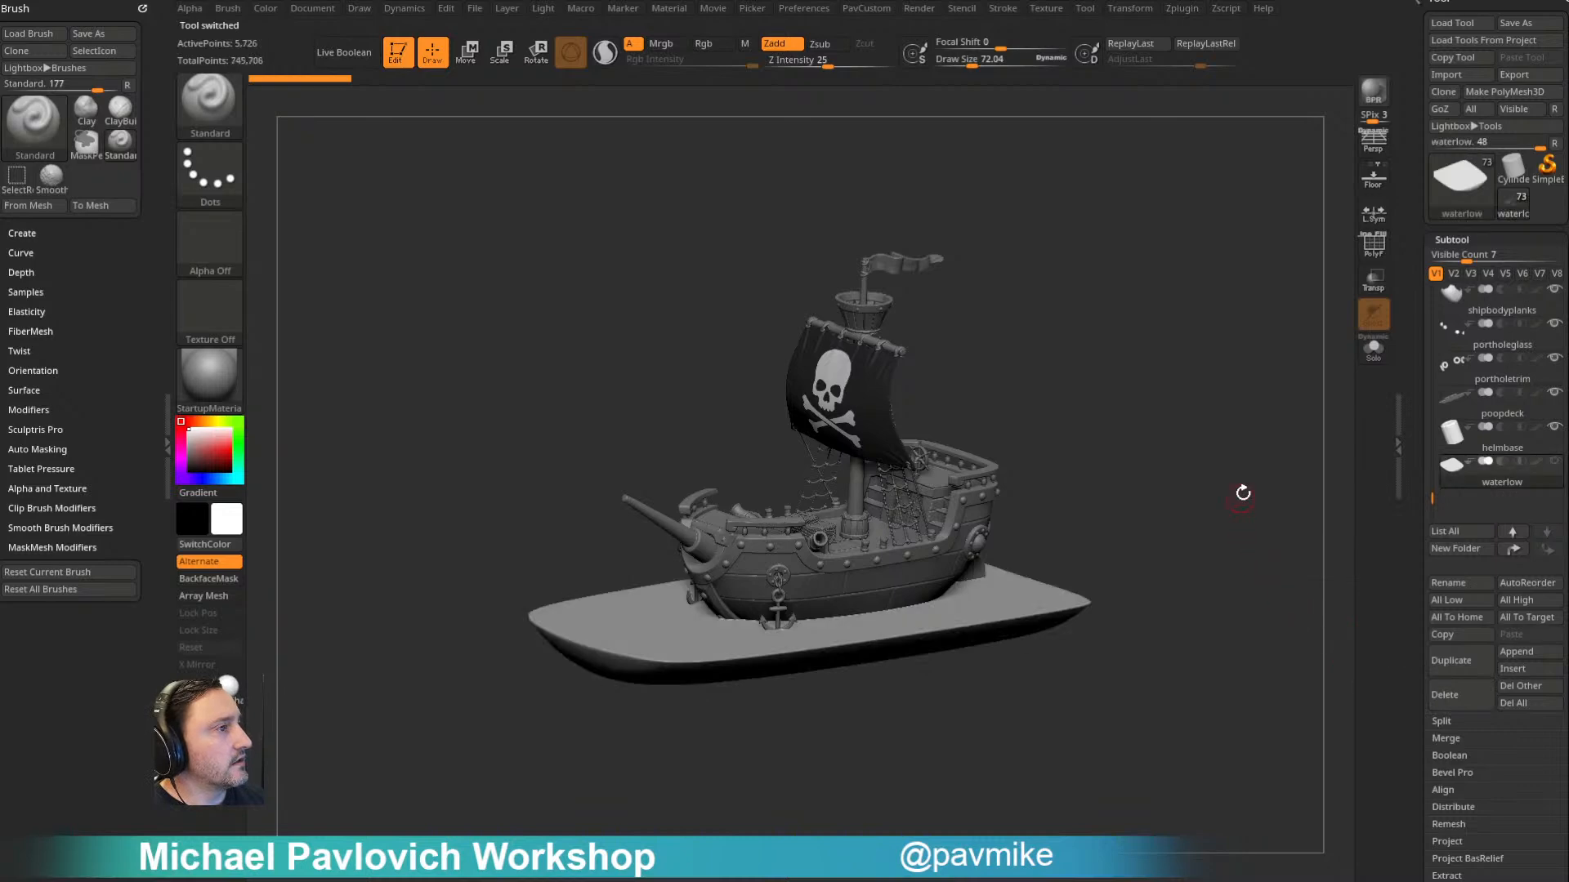
left_click_drag(1242, 499, 1298, 476)
left_click(1448, 695)
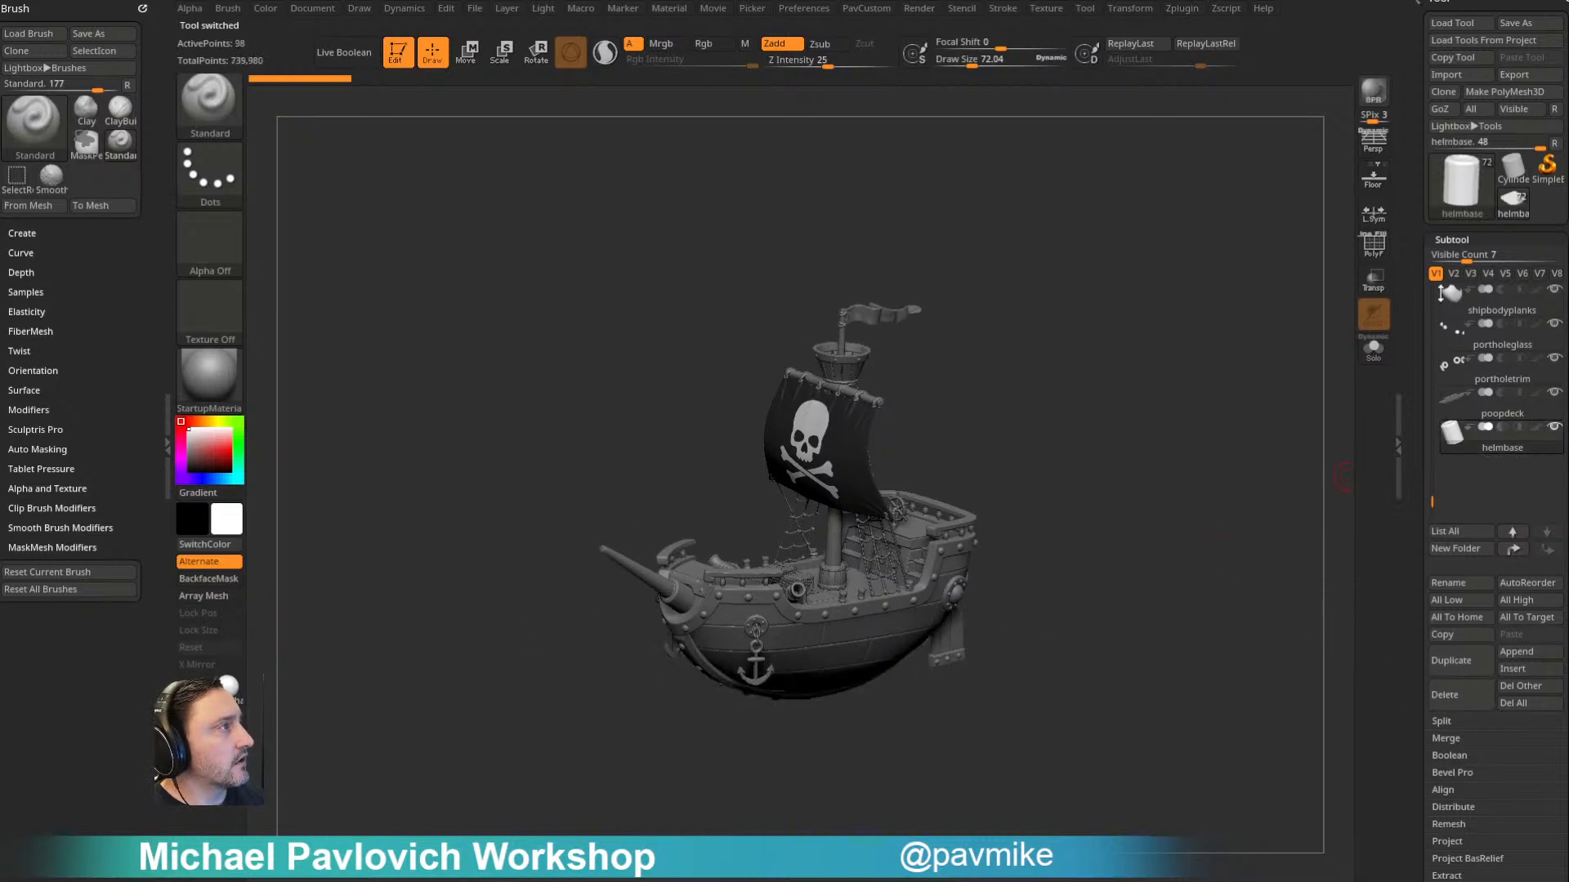
left_click(1513, 35)
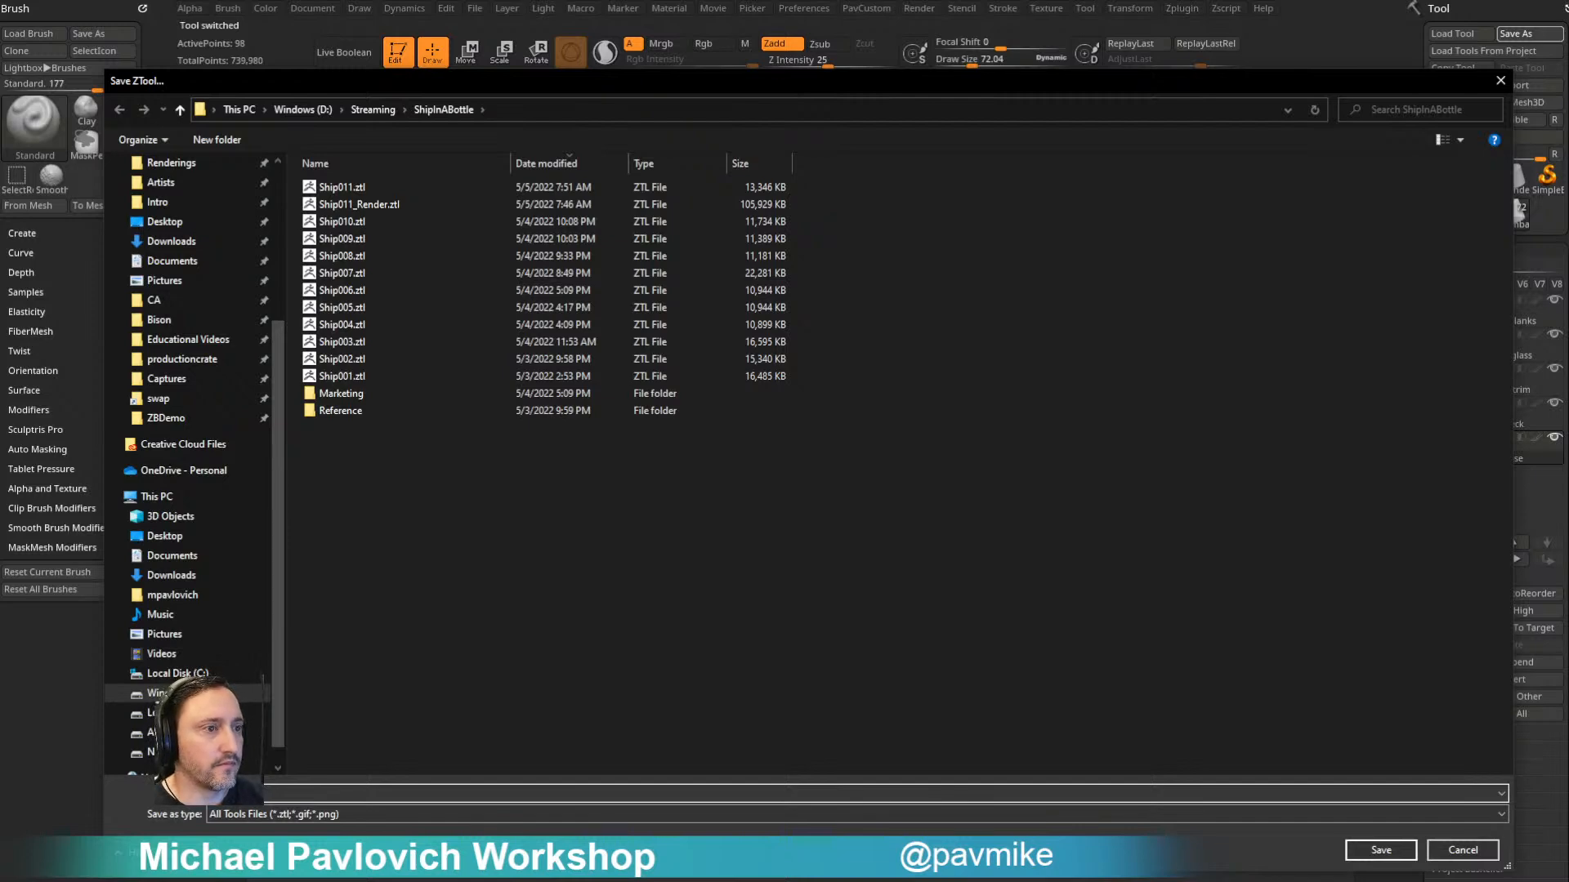
key("Return")
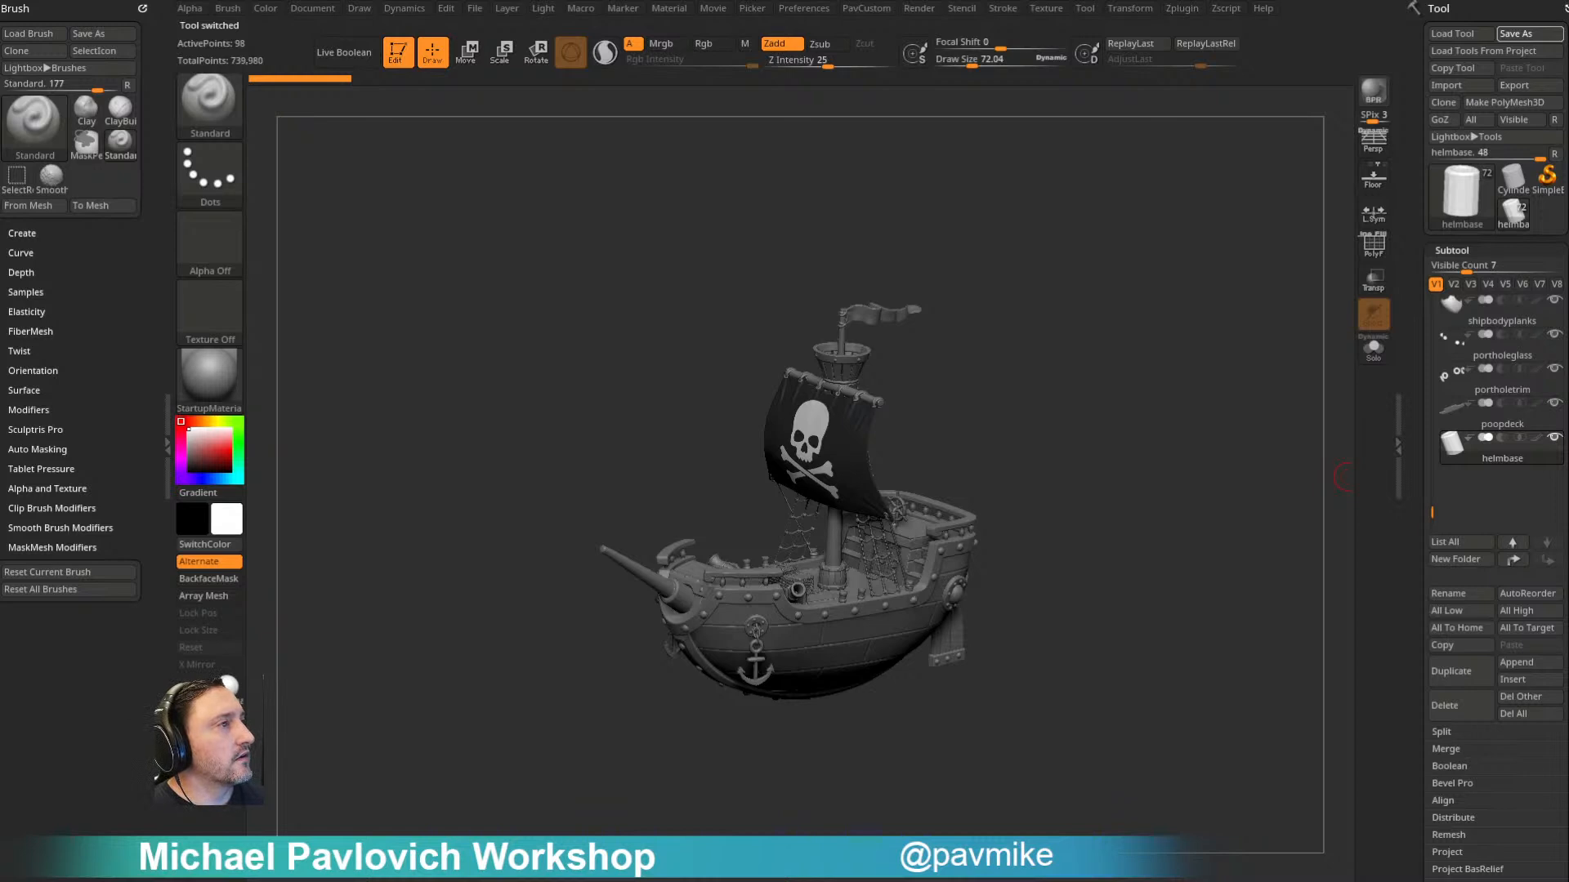
- Multi-select the mast, sail, flag and rigging subtools in side view and group them into a folder named mast
left_click_drag(1087, 410, 1106, 349)
key("w")
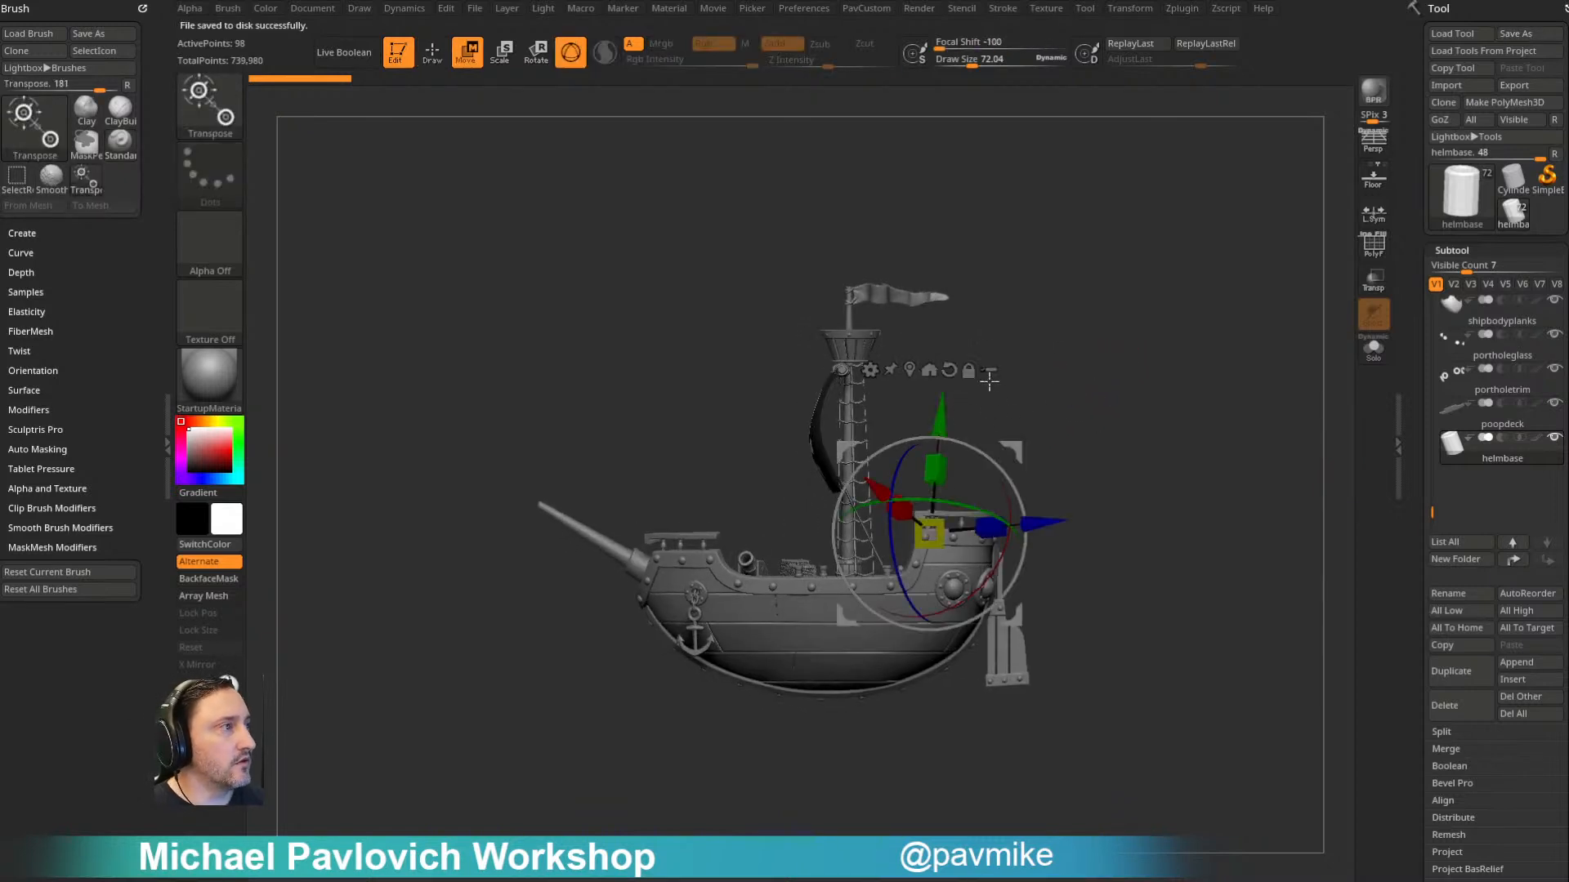
left_click(949, 369)
key("ctrl+shift")
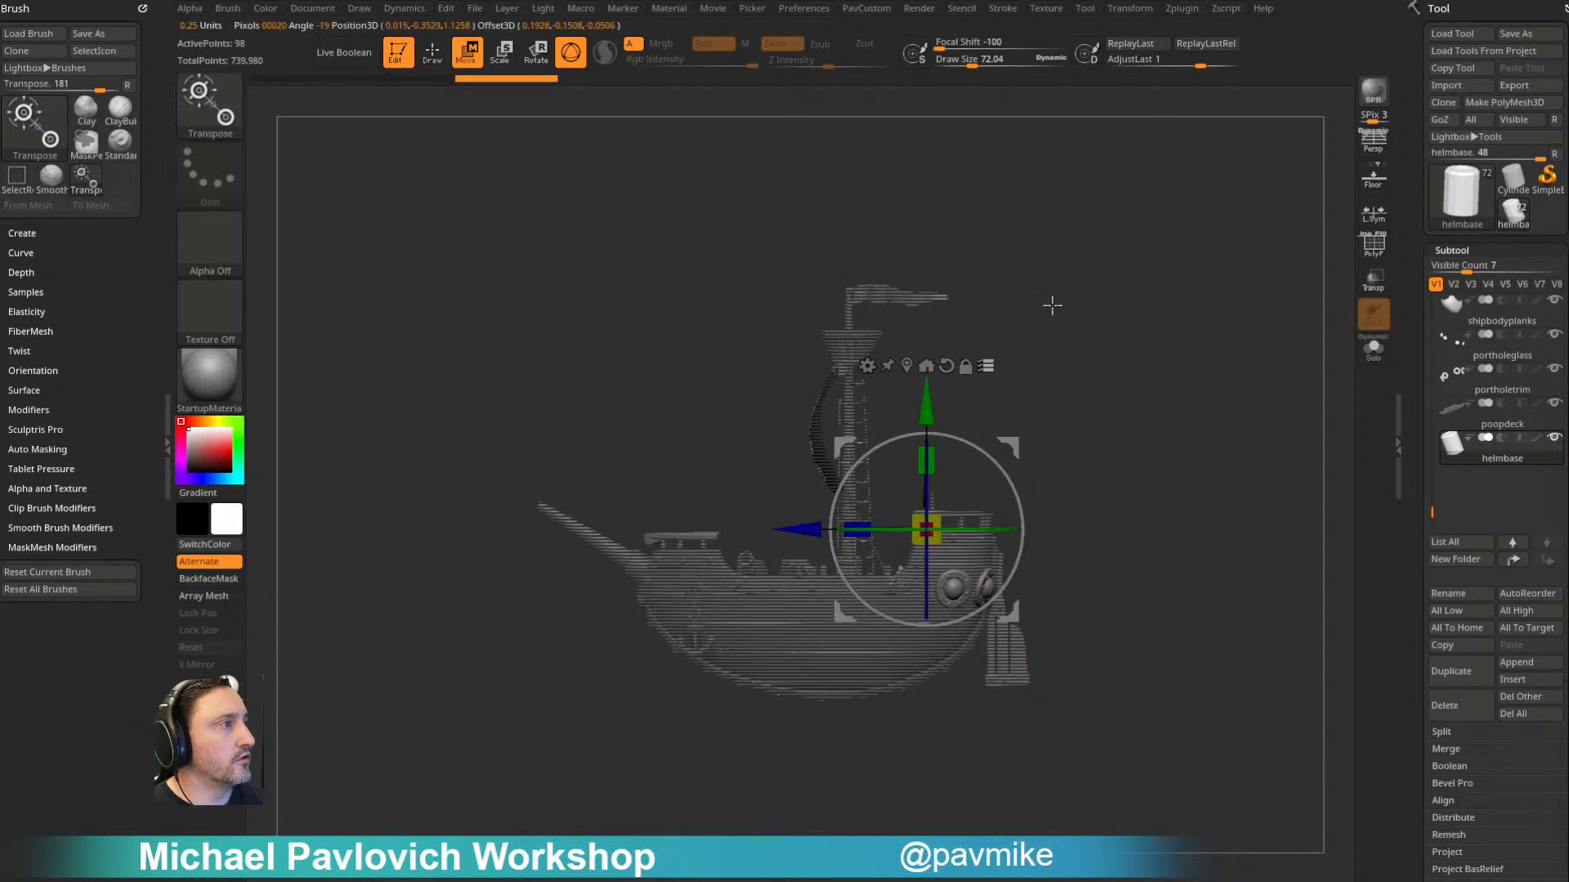
left_click_drag(676, 187, 1078, 461, "ctrl+shift")
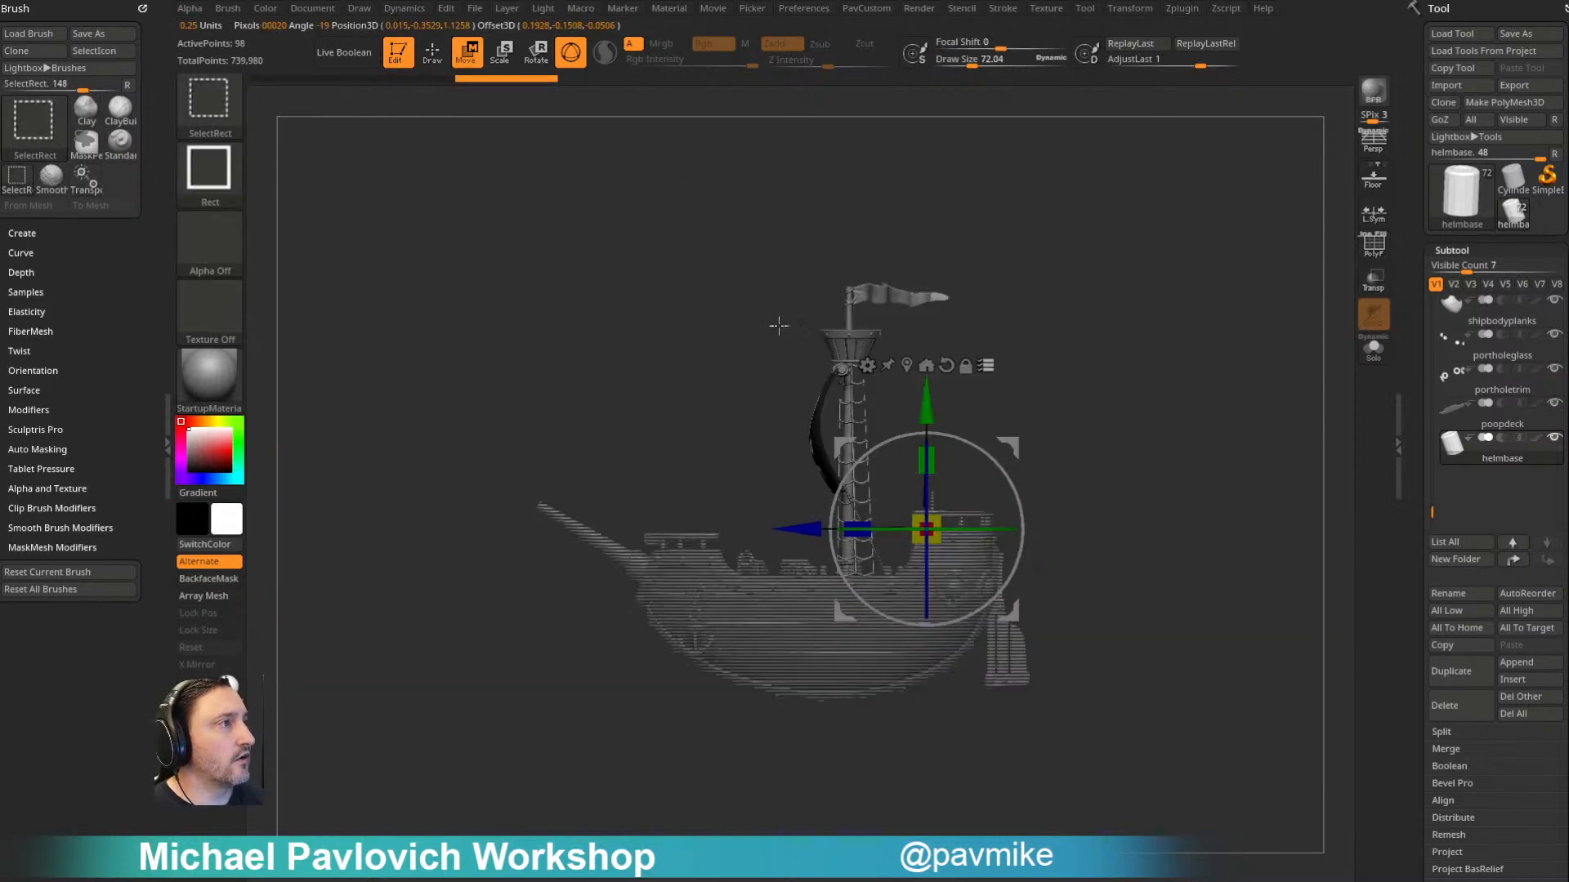
key("ctrl+f")
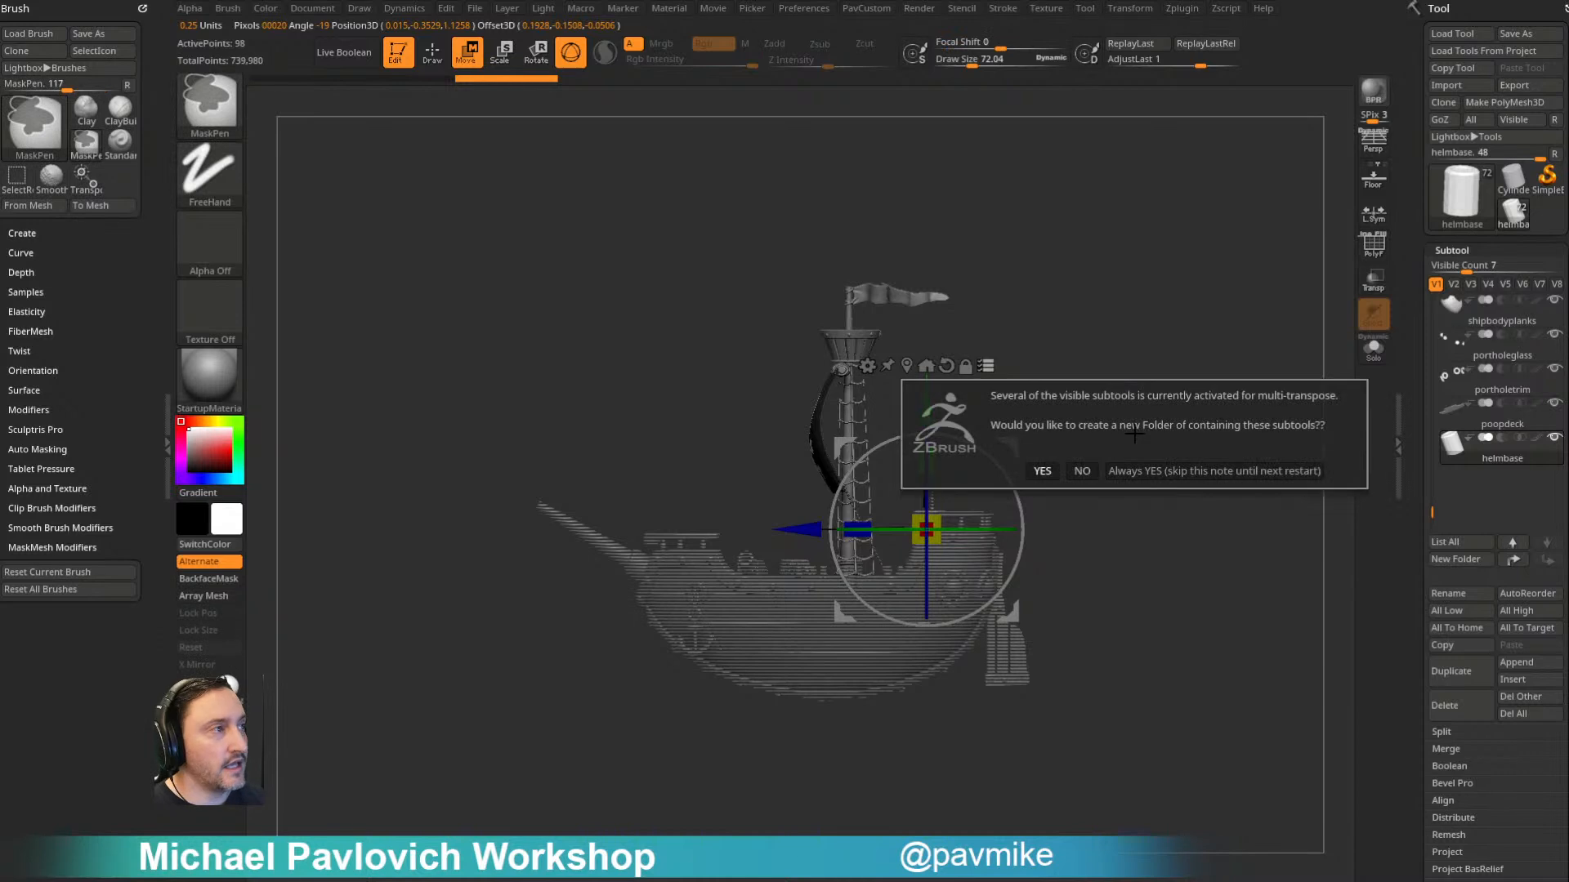
left_click(1189, 474)
type("mast")
key("Return")
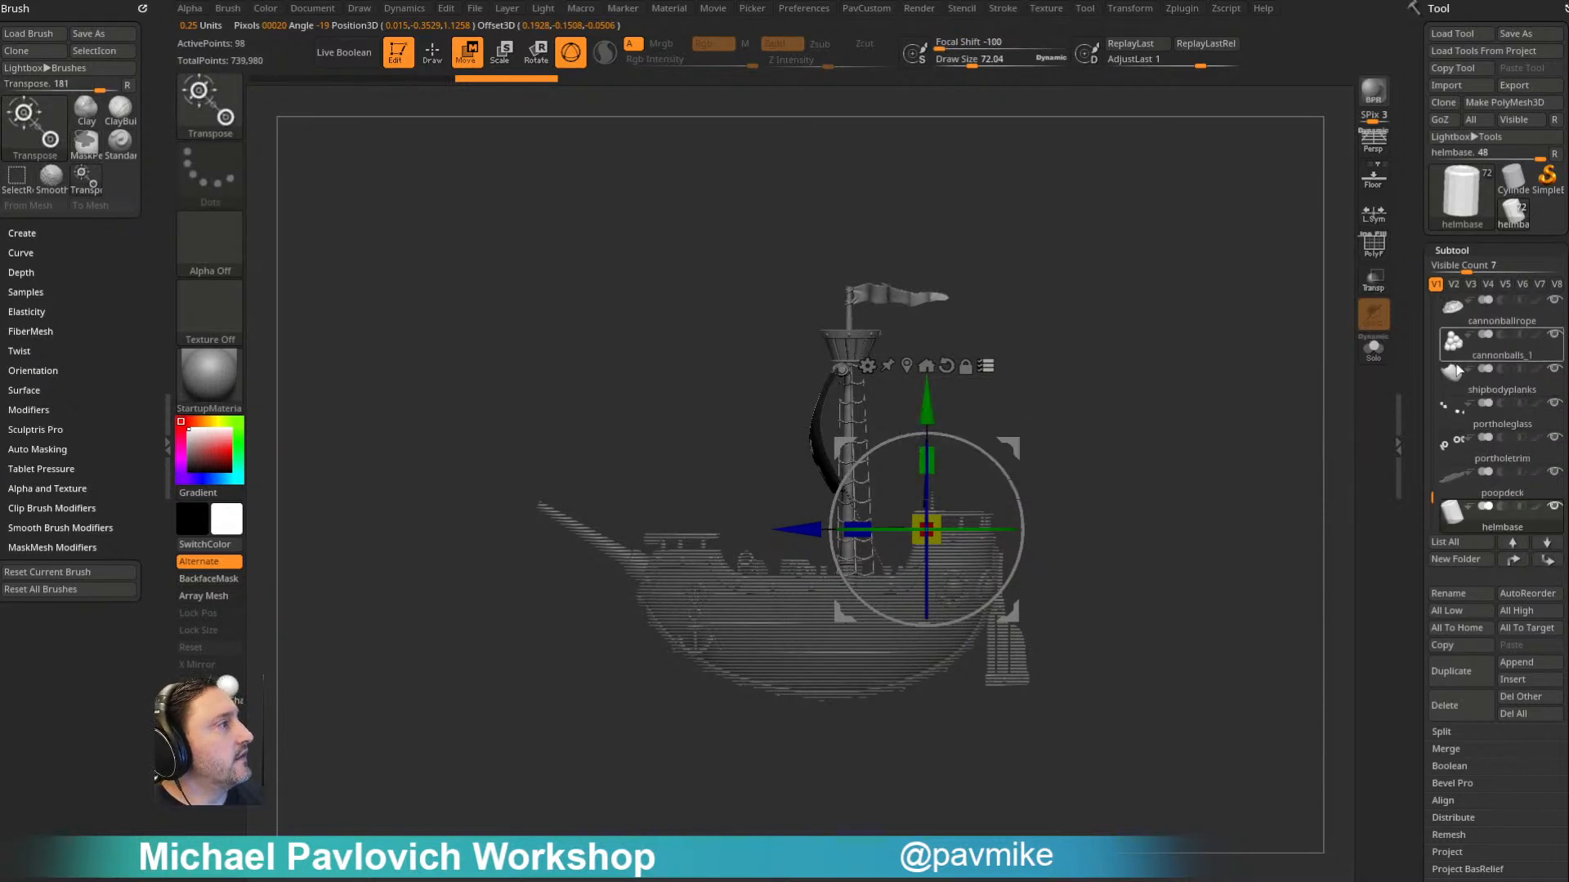
- Delete the mast folder with all its subtools, and turn off Transpose All Selected Subtools
left_click_drag(1434, 448, 1430, 500)
left_click(1536, 440)
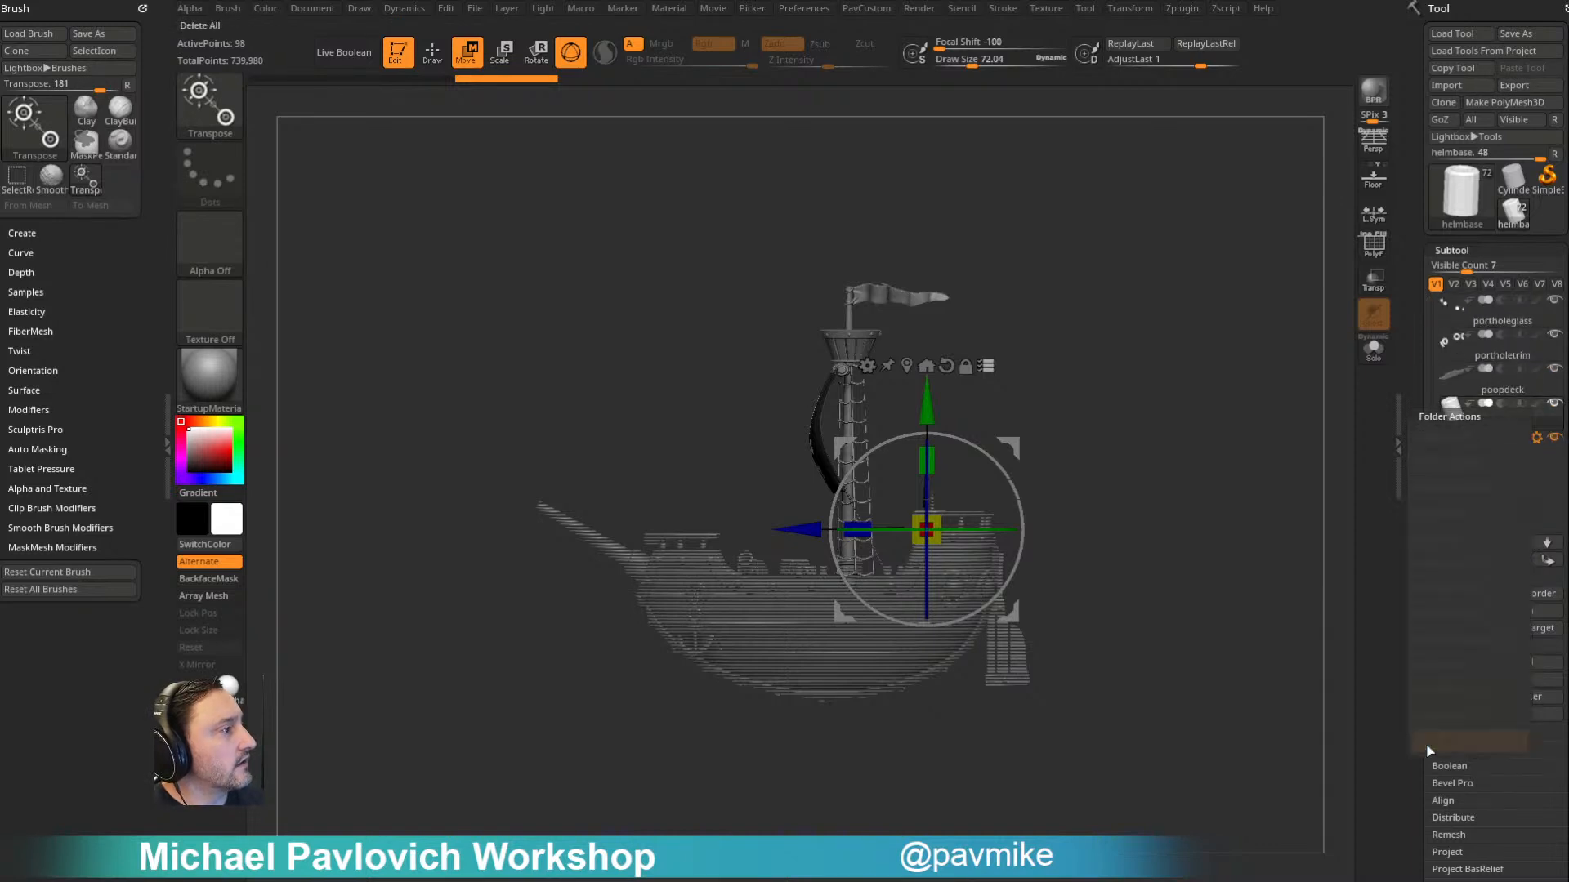
left_click(1435, 741)
left_click(1313, 790)
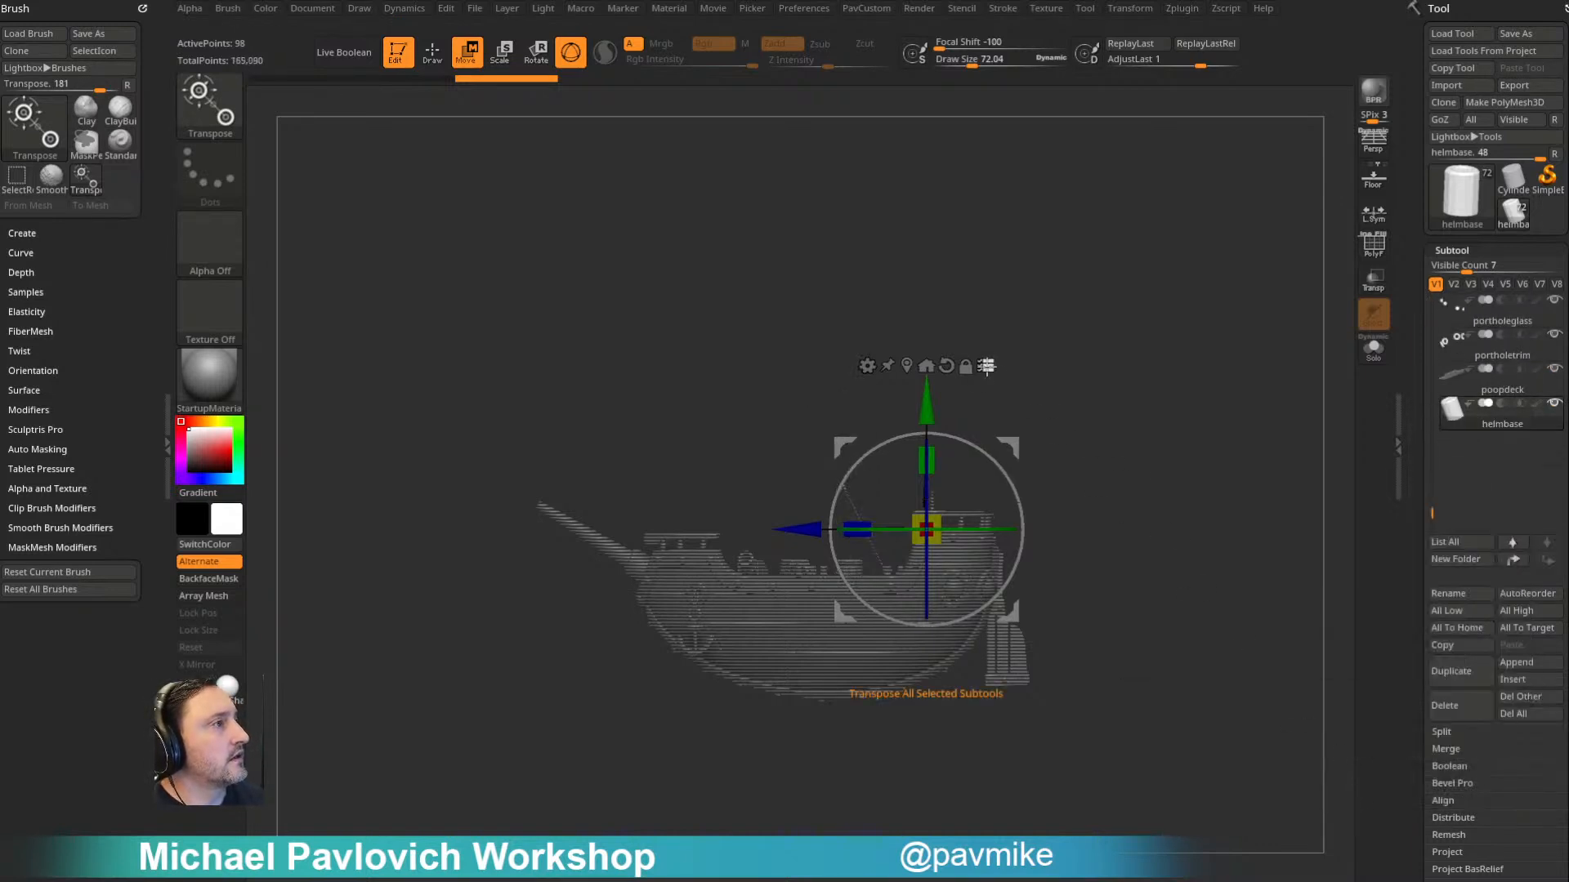
left_click(987, 365)
- Delete the rope end rings and the two leftover diagonal ropes above the deck, using a draw size of about 22
key("q")
mouse_move(1120, 301)
right_mouse_down("ctrl")
mouse_move(1163, 353)
mouse_move(1091, 357)
right_mouse_up("ctrl")
right_click_drag(1091, 356, 1125, 395, "ctrl")
key("s")
left_click(812, 474)
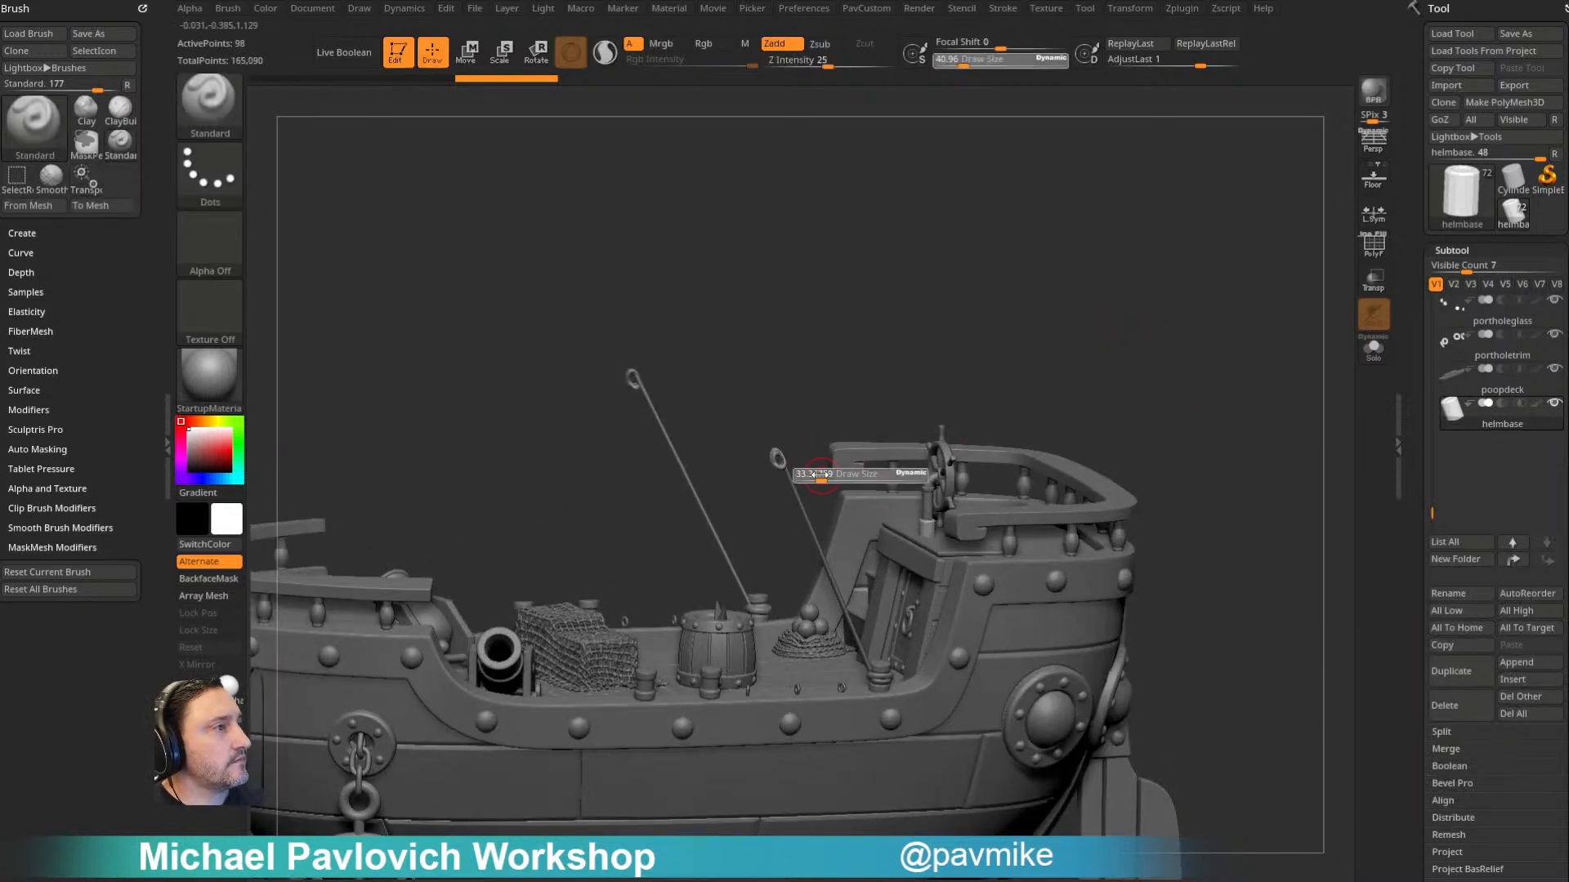
left_click(777, 460, "alt")
right_click_drag(1167, 461, 1267, 460, "alt")
left_click(1461, 706)
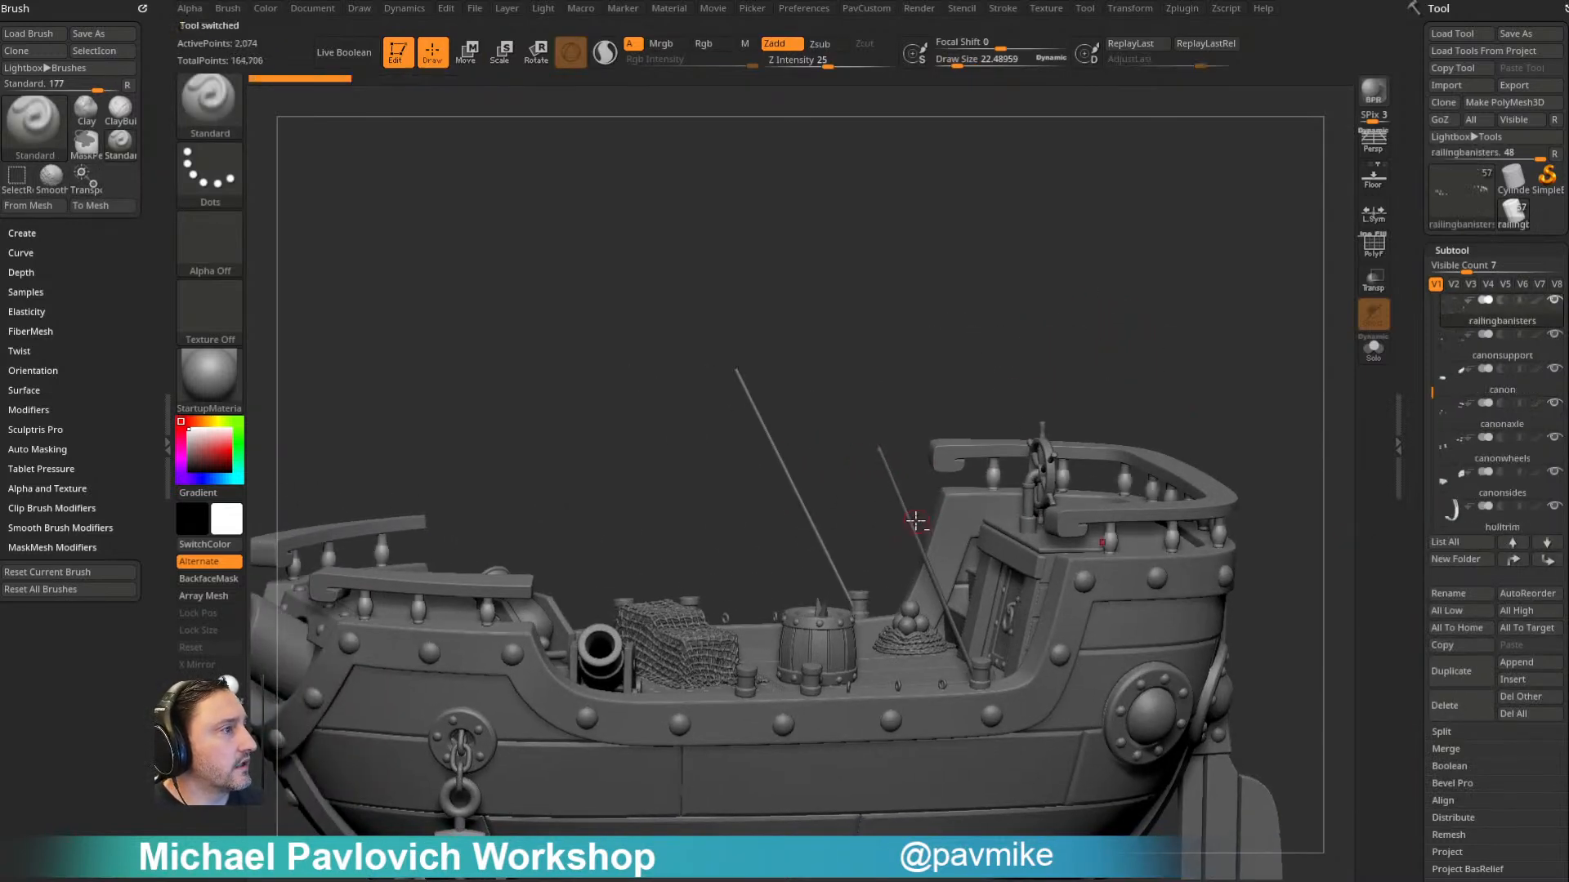
left_click(913, 534, "alt")
left_click(1456, 709)
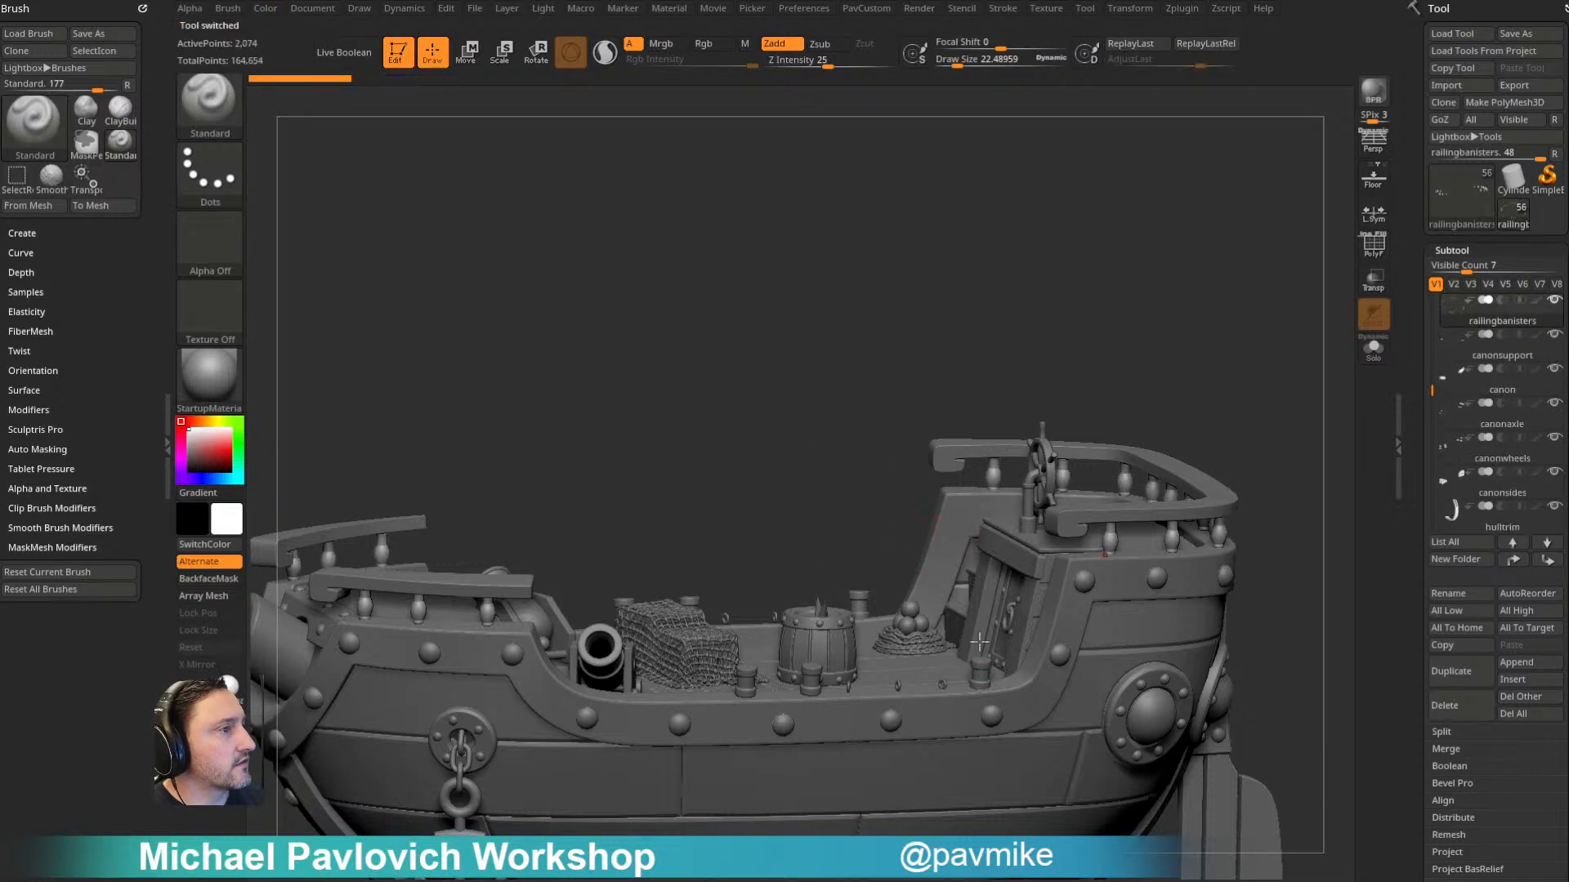
- Delete the object under the cargo net on the main deck and the net subtool itself
left_click(713, 641, "alt")
left_click(1457, 706)
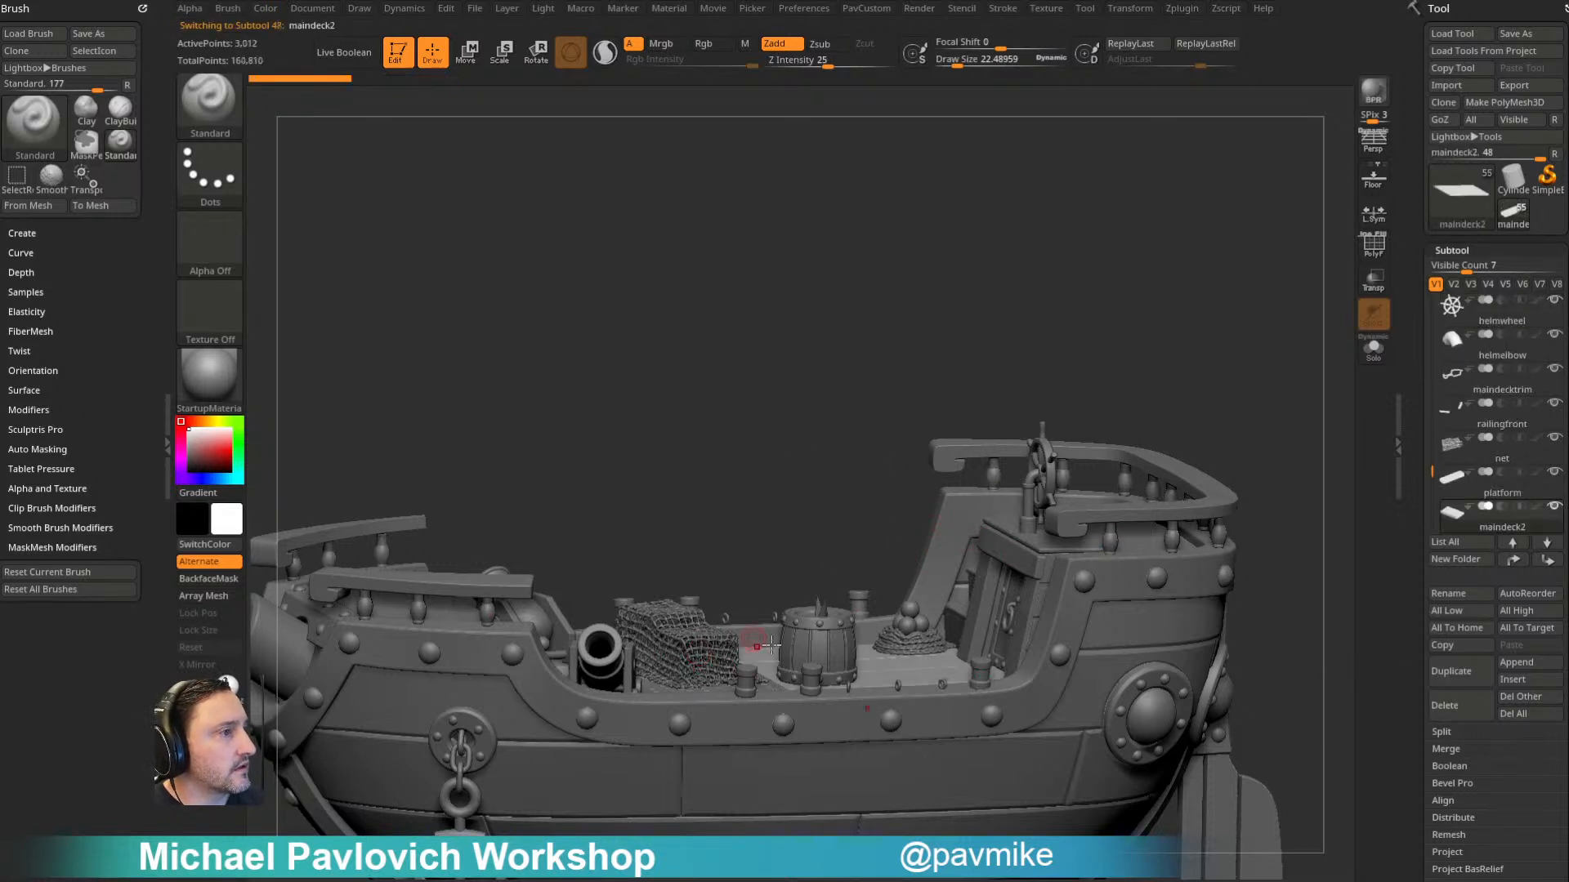
left_click(659, 625, "alt")
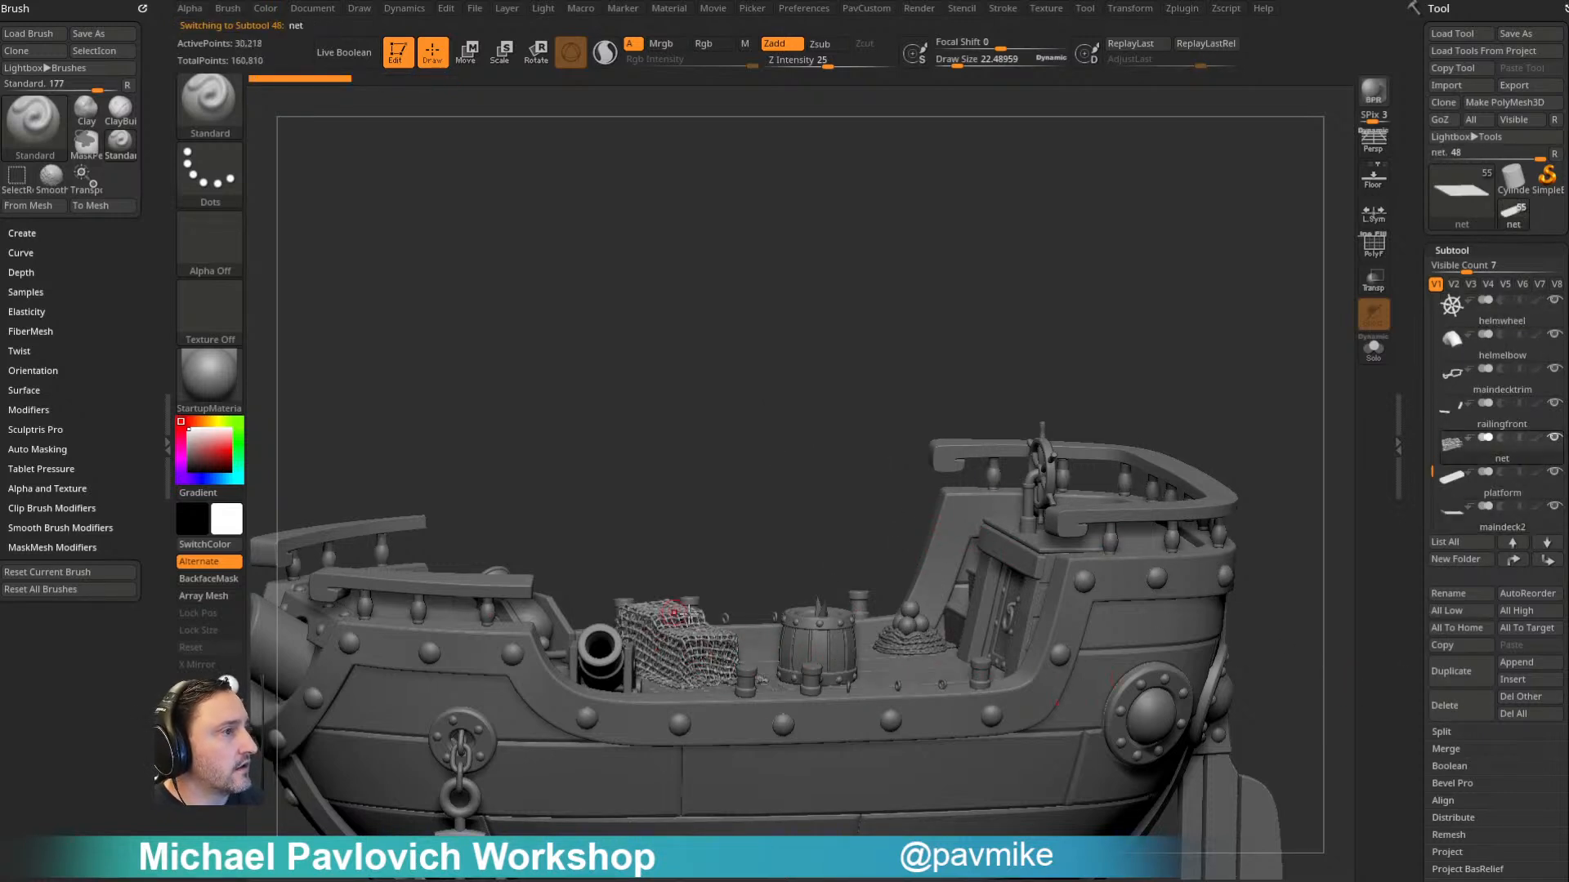
left_click(1462, 699)
- Delete the cannon together with its canonaxle, canonwheels and canonsides subtools
left_click(654, 629, "alt")
left_click(1449, 704)
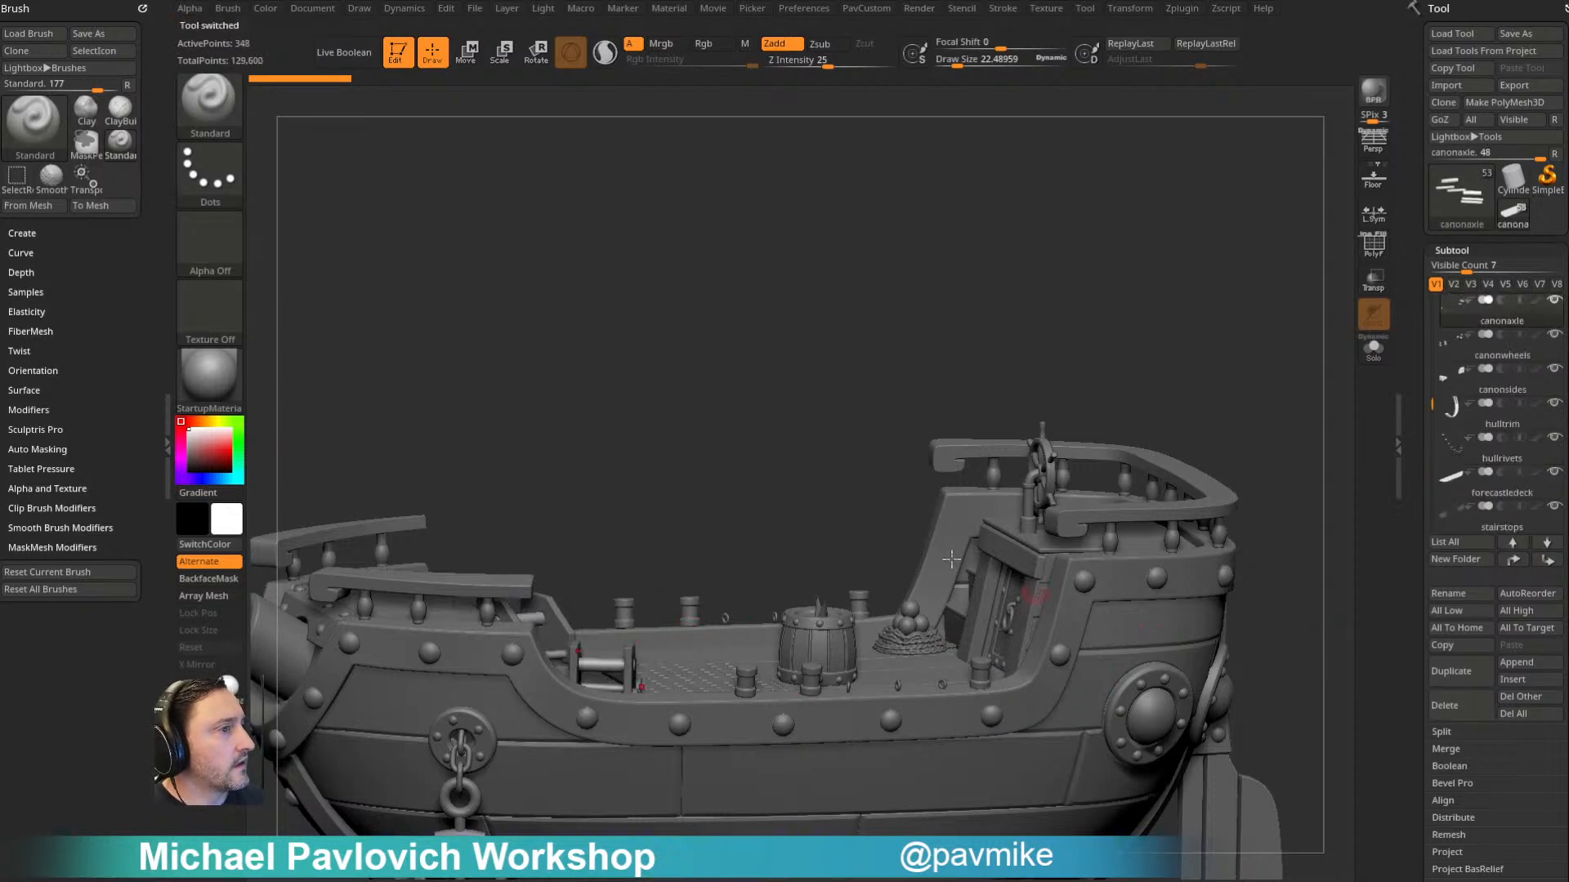
left_click_drag(740, 502, 651, 658)
left_click(1444, 705)
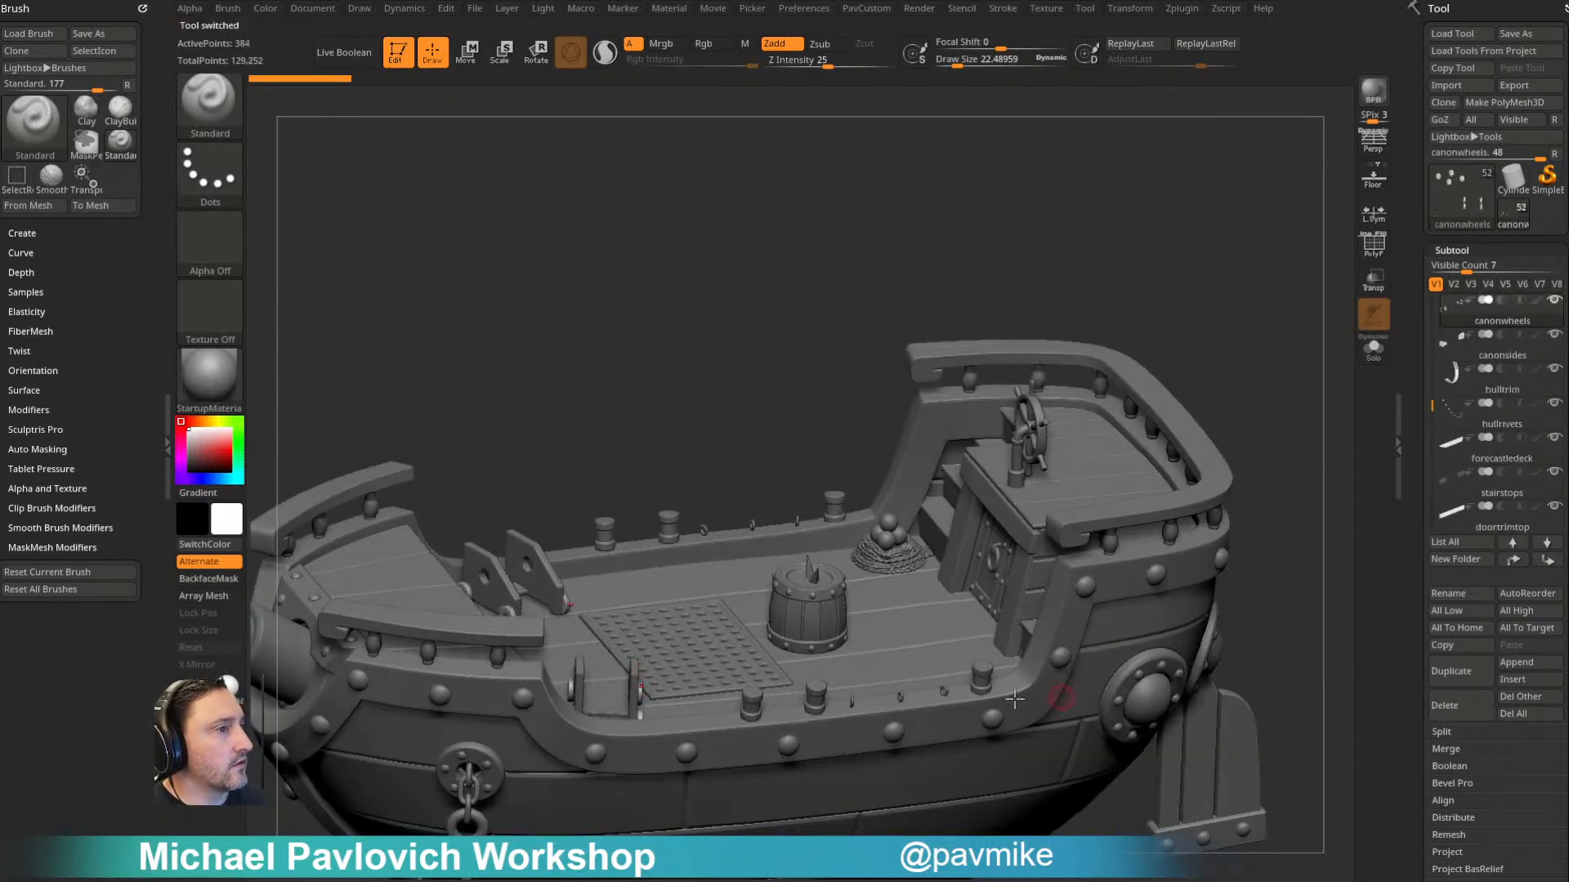
left_click(1451, 707)
left_click(1444, 704)
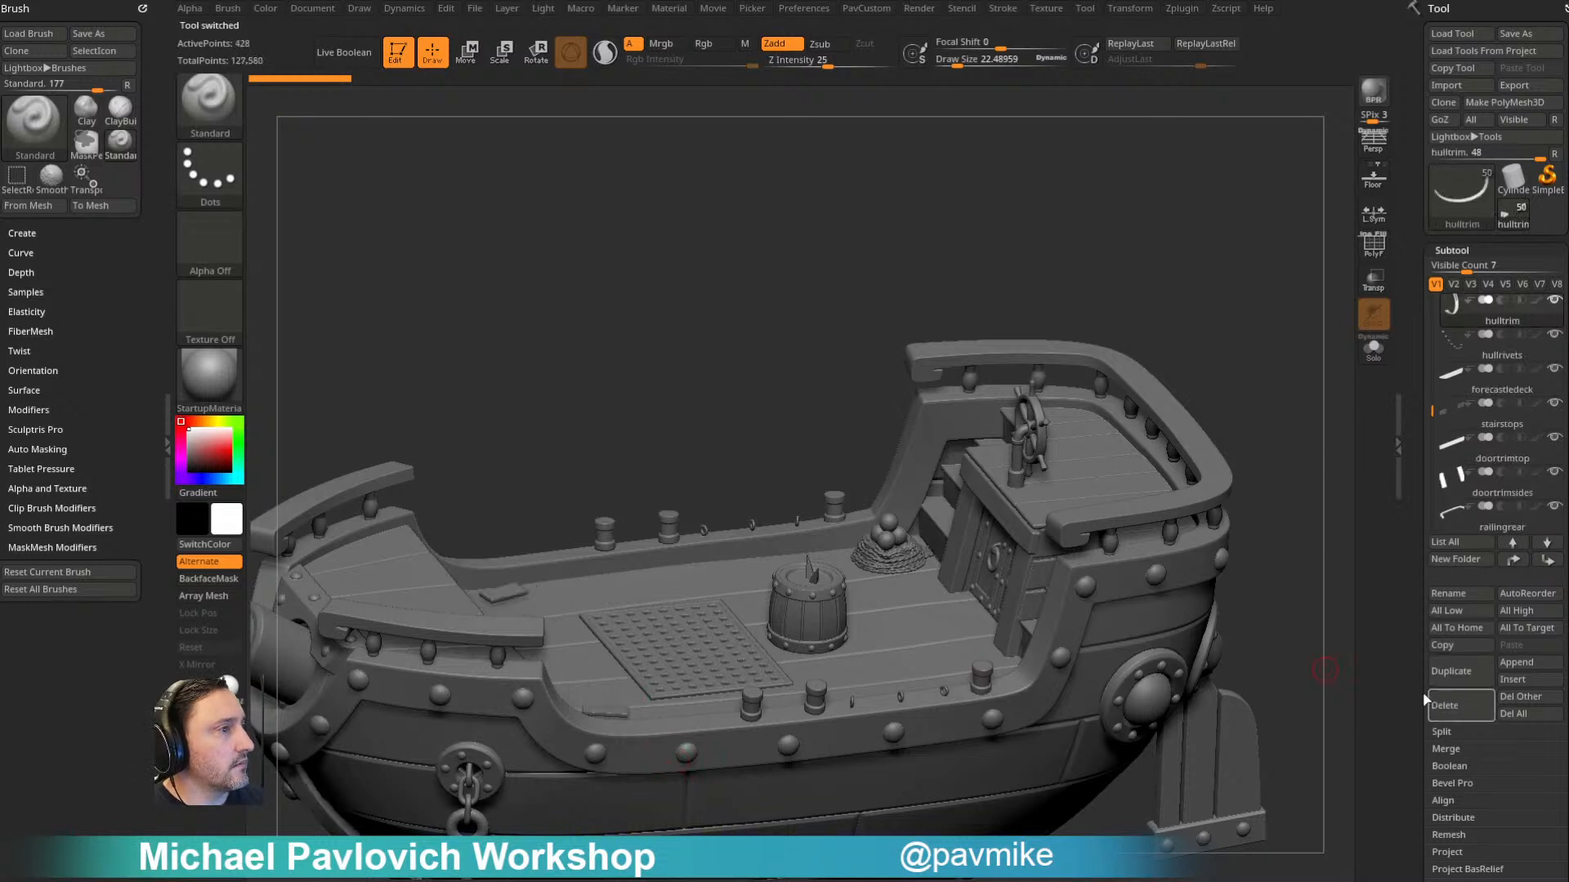
left_click_drag(1266, 365, 1135, 676)
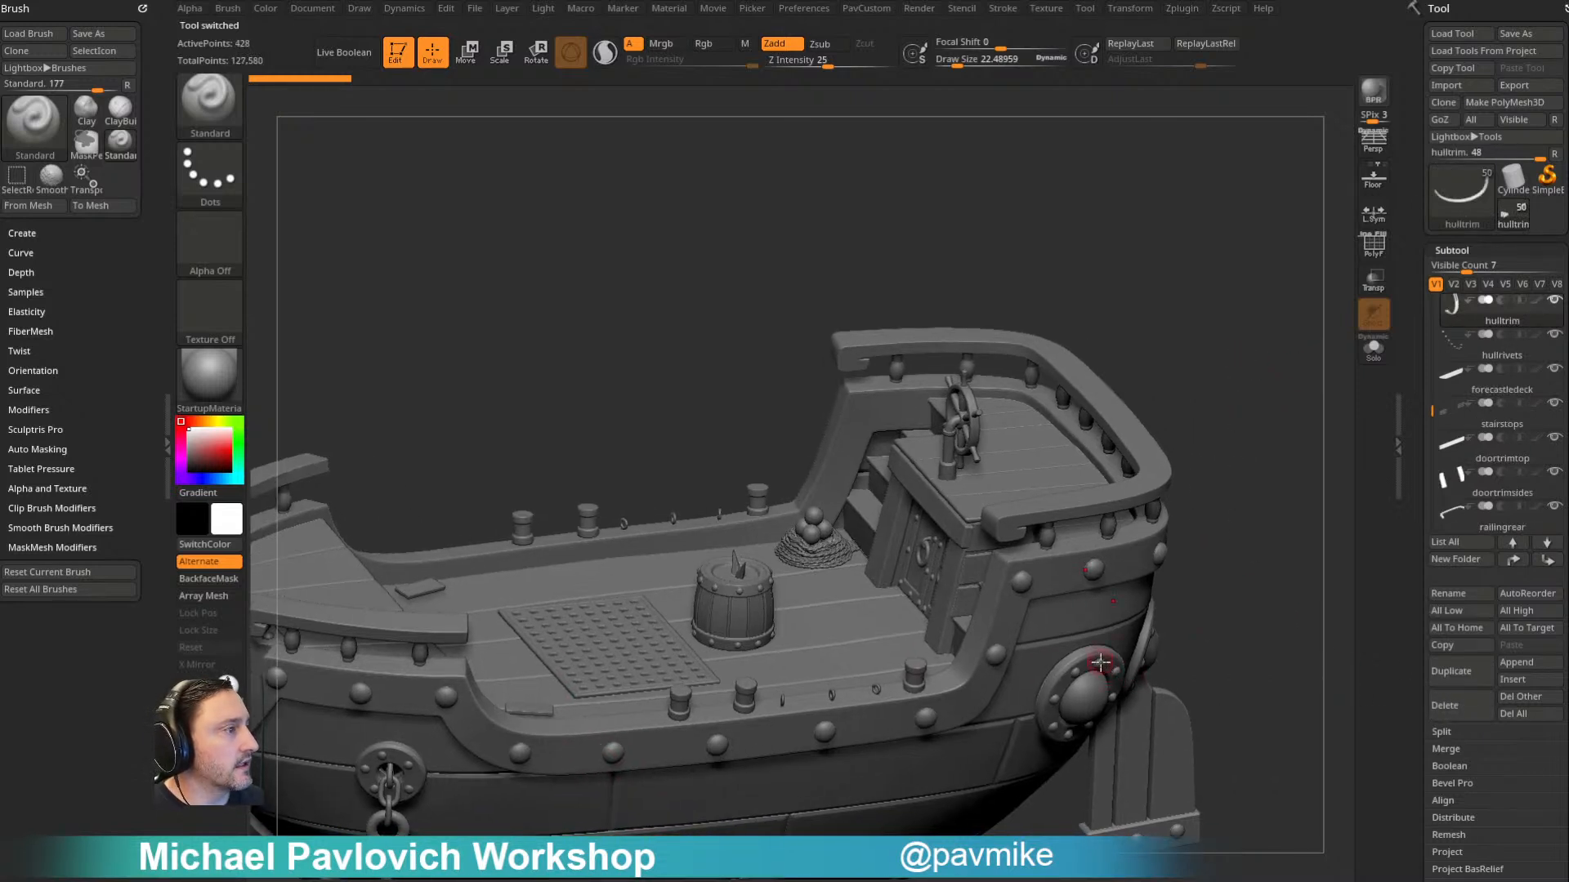
- Delete the hullrivets, trimrivets, mastrivets and doorrivets subtools, along with one more small detail subtool on the hull near the stern
left_click(1443, 705)
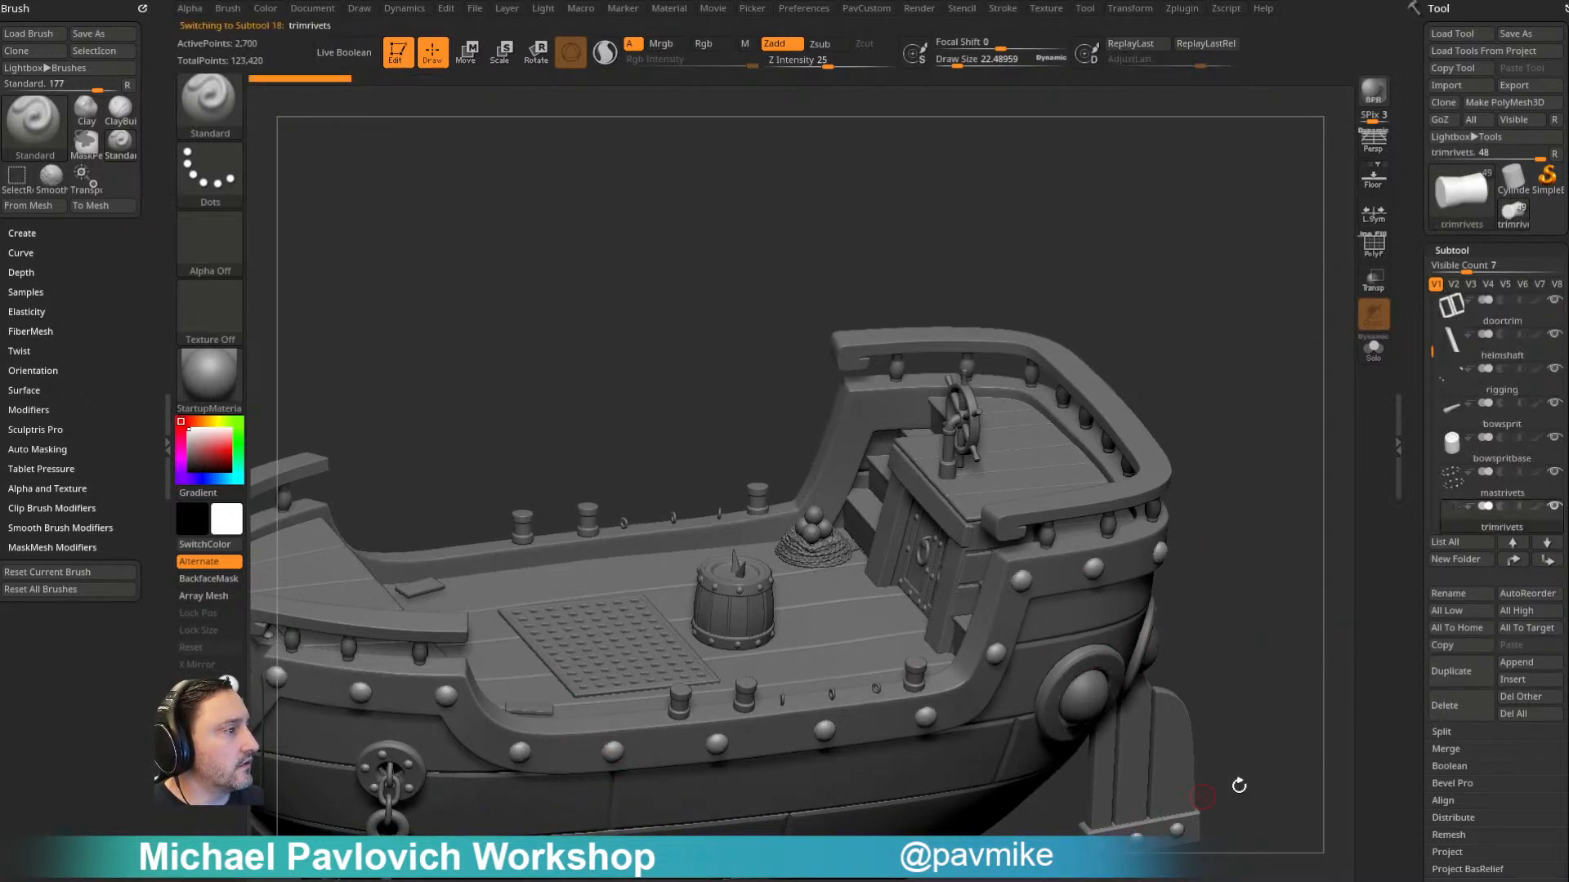
left_click(1446, 705)
left_click(745, 588, "alt")
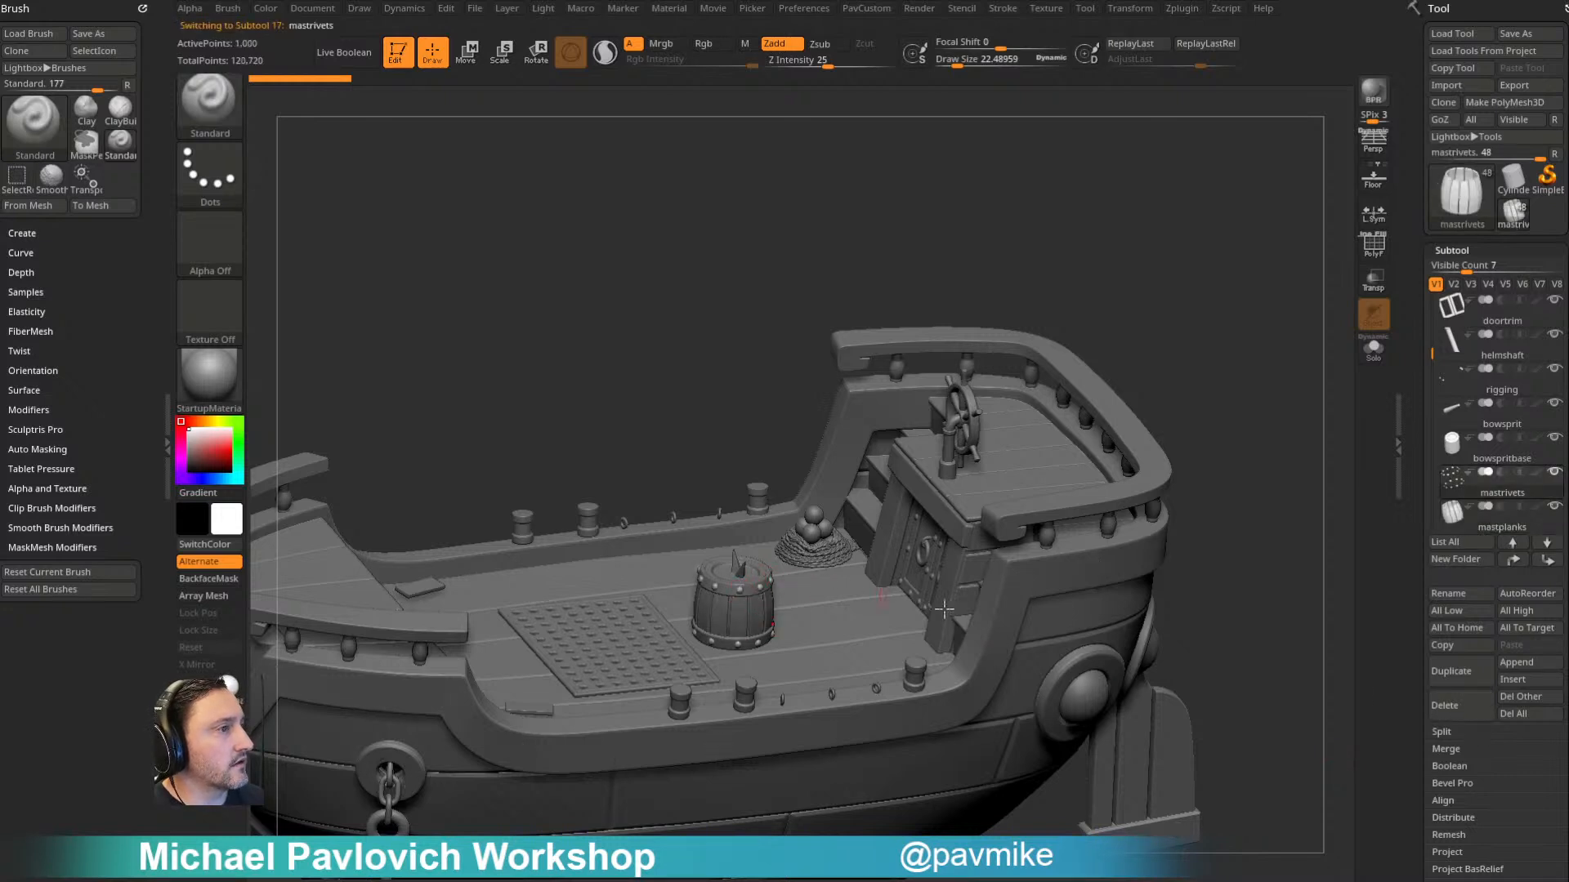
left_click(1462, 716)
left_click(934, 541, "alt")
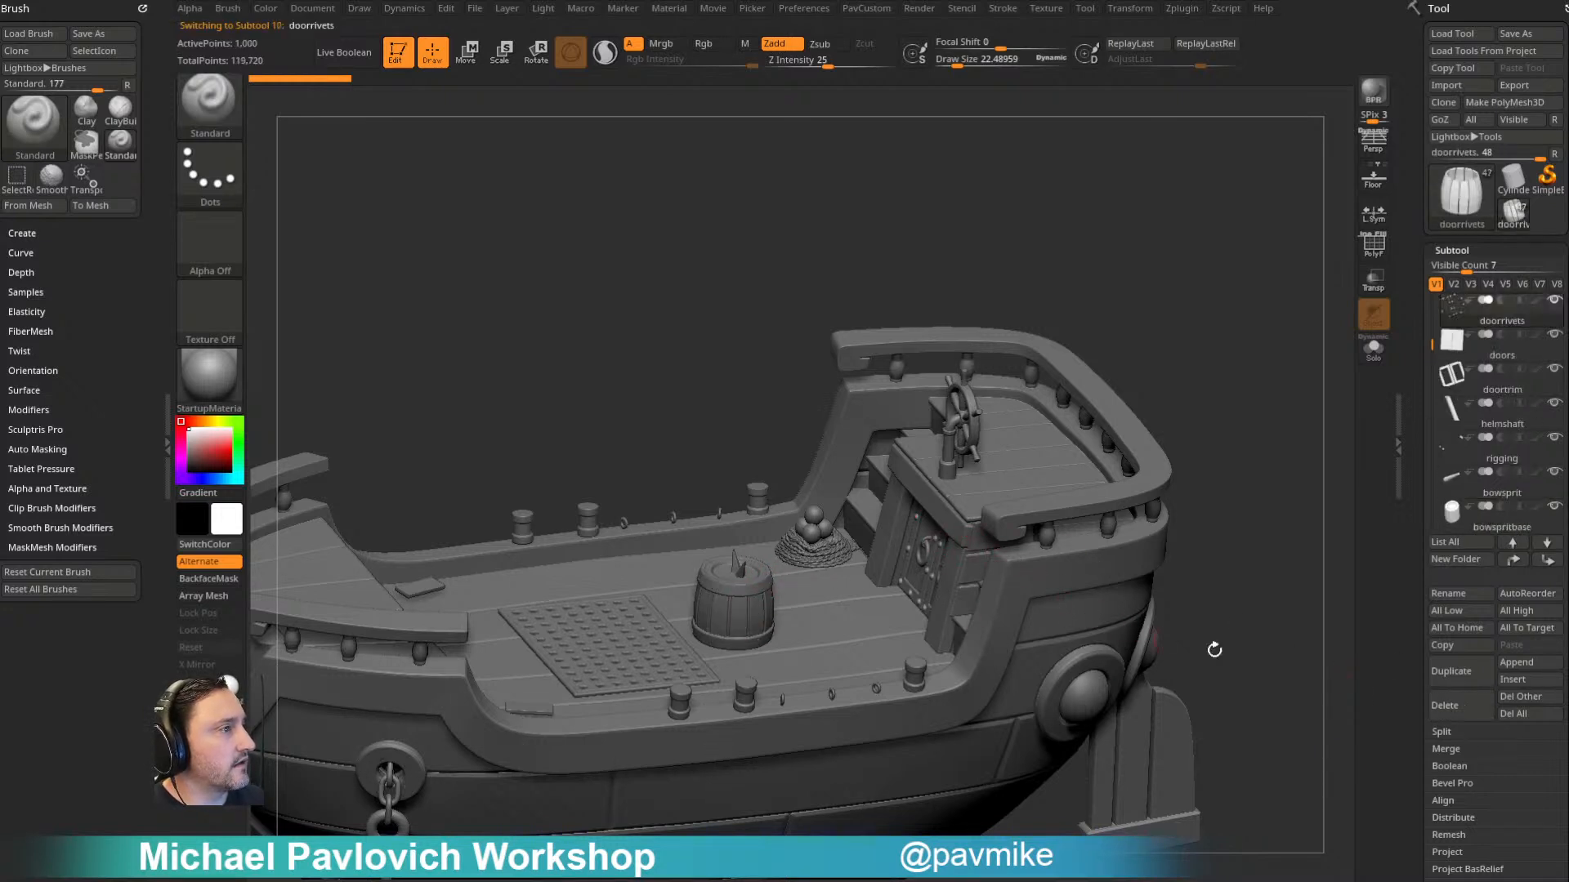
left_click(1443, 702)
mouse_move(1262, 523)
left_mouse_down()
mouse_move(1243, 502)
mouse_move(1296, 486)
mouse_move(1215, 462)
mouse_move(1244, 452)
mouse_move(1198, 294)
mouse_move(1176, 328)
mouse_move(1218, 449)
mouse_move(1232, 378)
mouse_move(1209, 386)
mouse_move(1250, 392)
mouse_move(1223, 400)
mouse_move(1218, 448)
mouse_move(1206, 428)
mouse_move(1218, 473)
mouse_move(1152, 487)
mouse_move(1152, 406)
mouse_move(856, 502)
left_mouse_up()
left_click(1045, 660, "alt")
left_click(1459, 695)
- Delete the cannonballs_1, cannonballrope and canonsupport subtools from the main deck
left_click(850, 505, "alt")
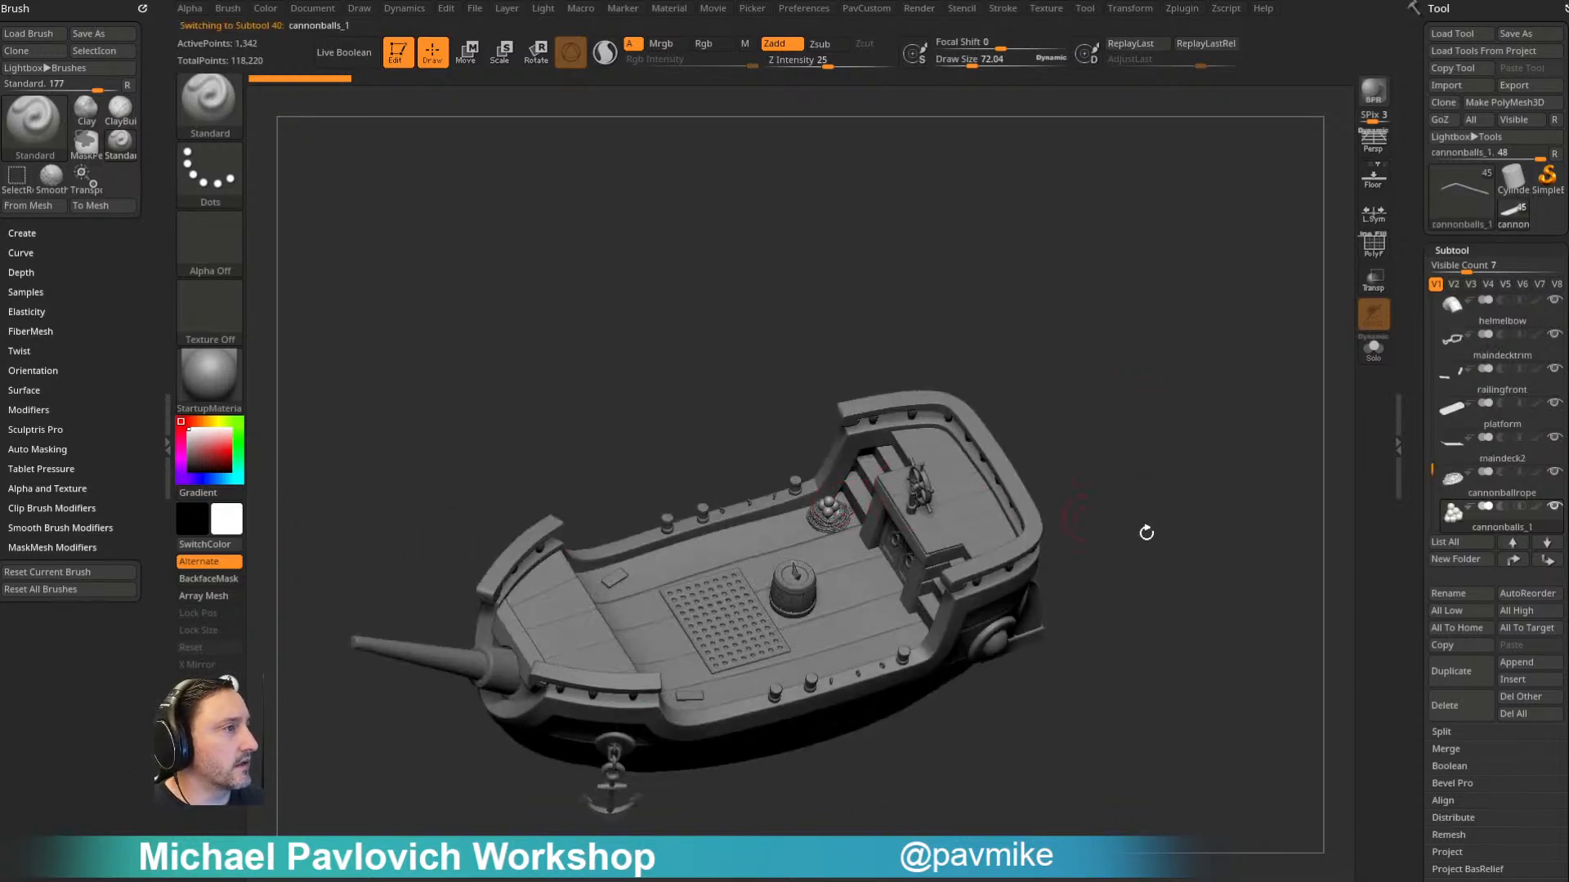
left_click(1452, 708)
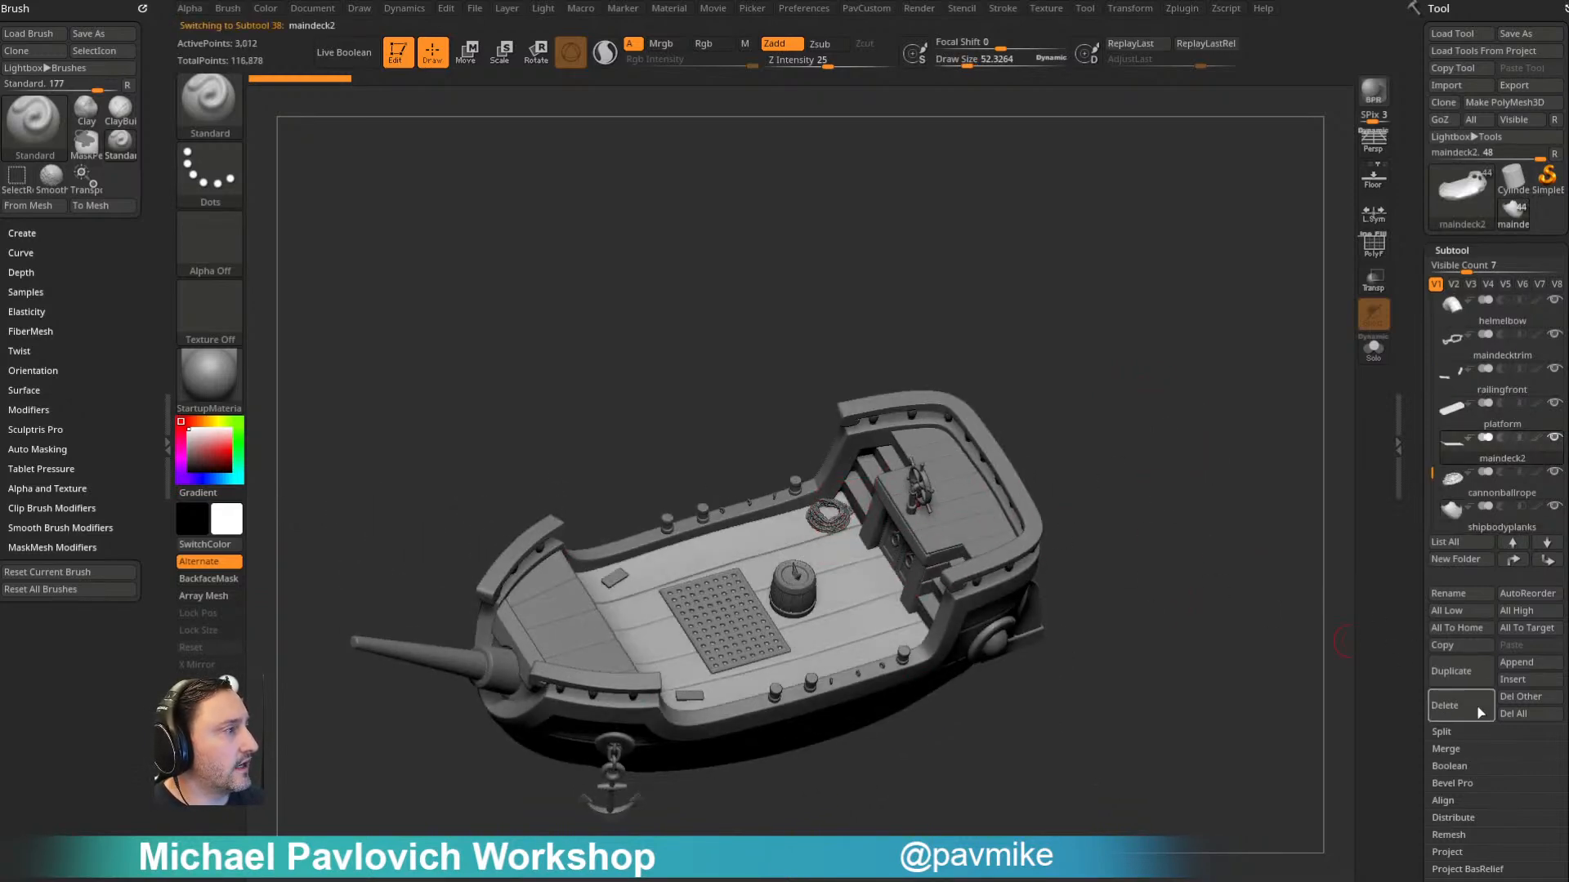
left_click_drag(1052, 505, 1050, 584, "alt")
left_click(867, 535, "alt")
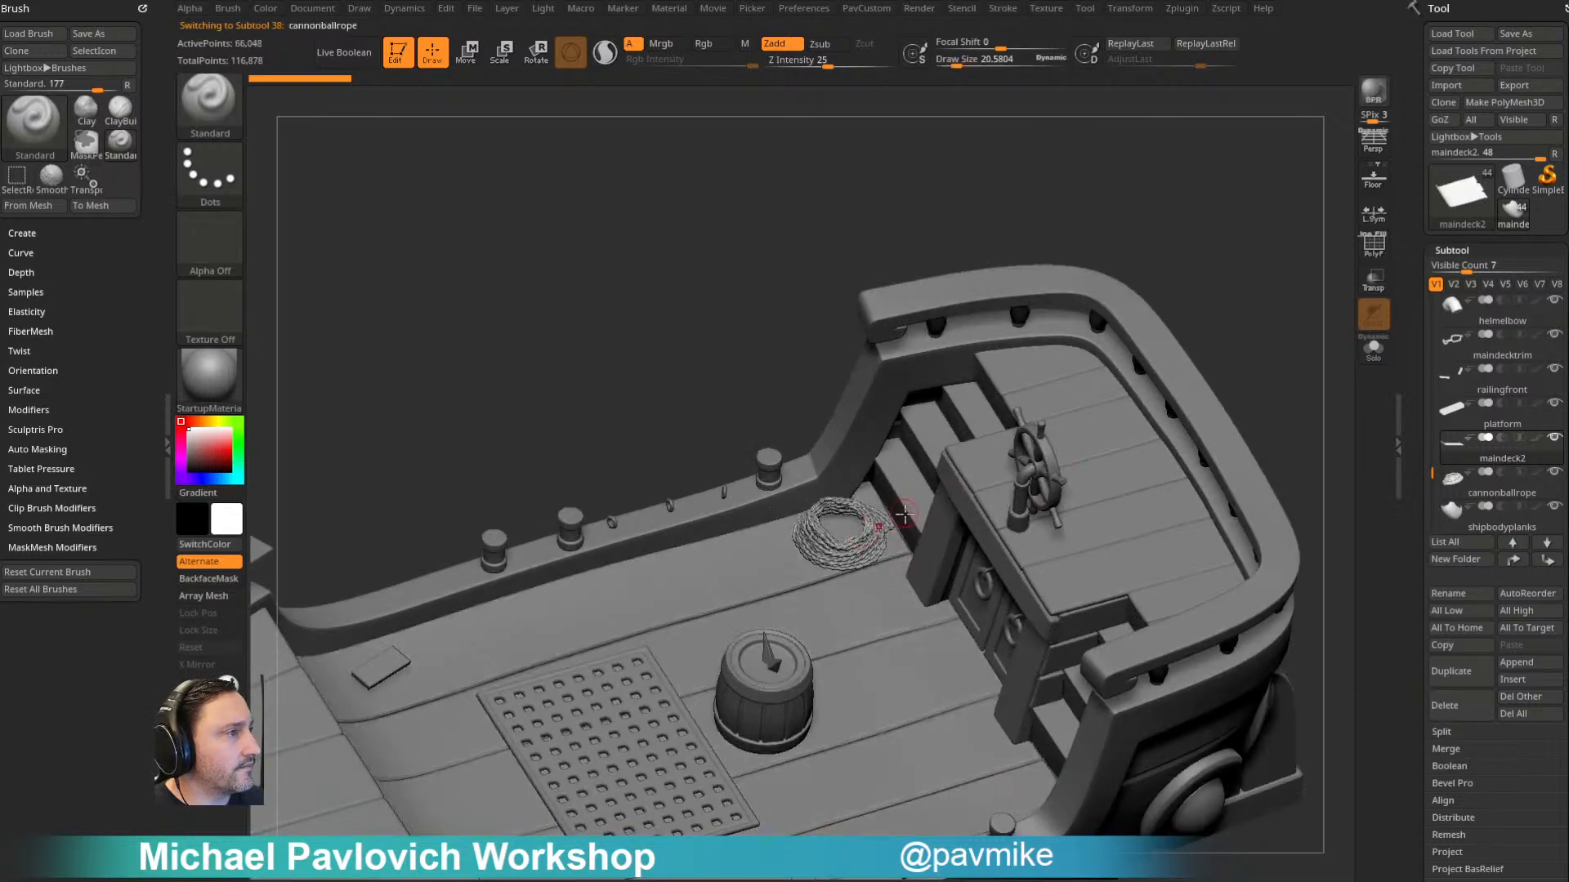
left_click(1471, 708)
left_click(395, 660, "alt")
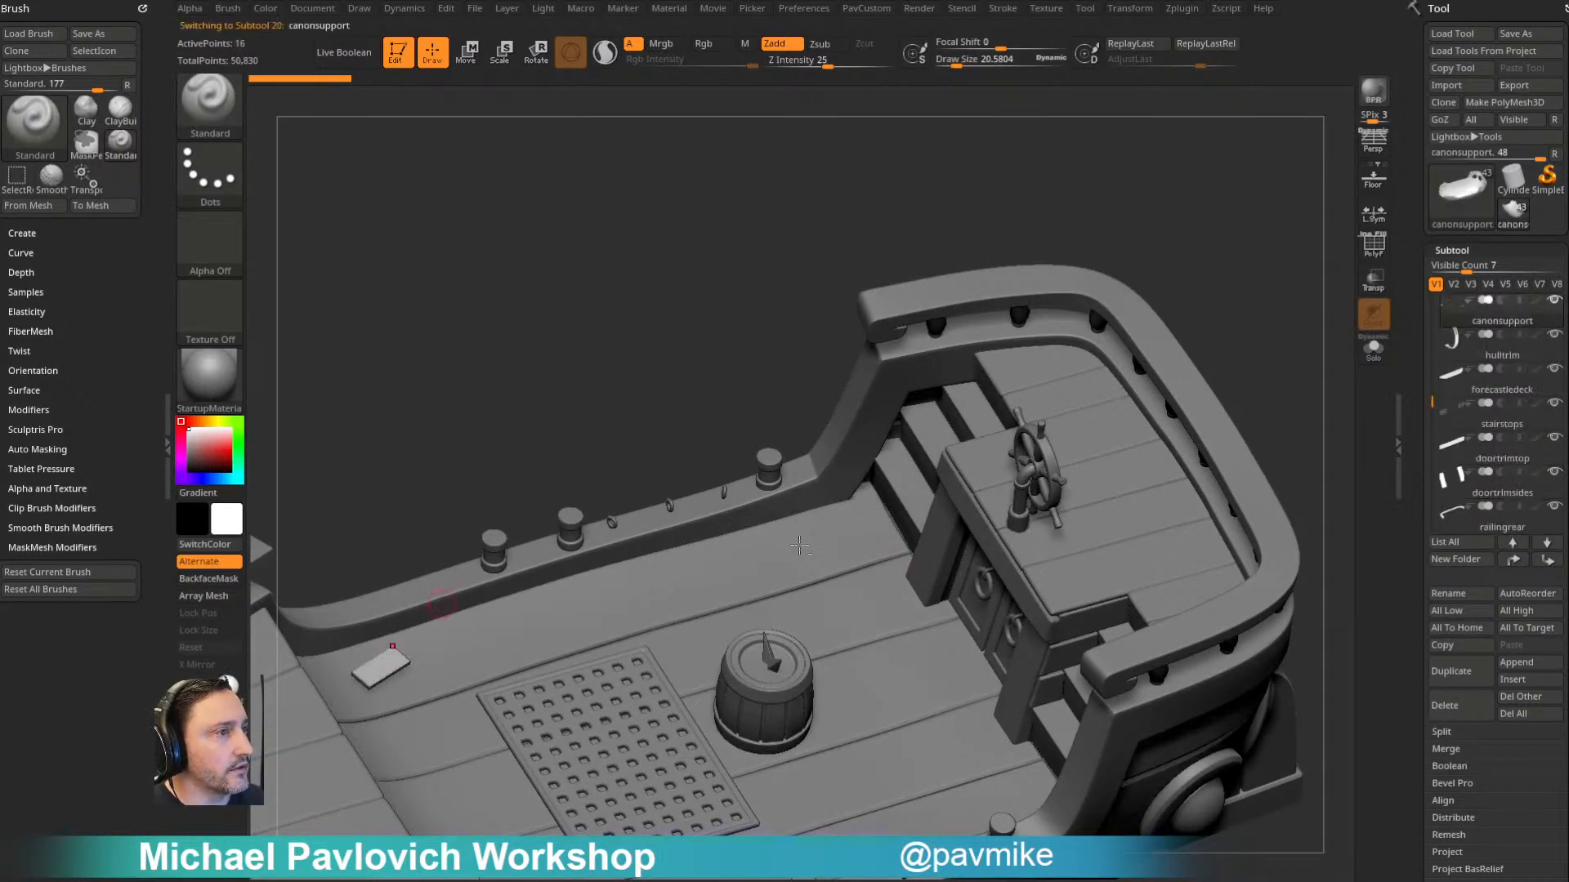
left_click(1468, 709)
- Delete the bottle's cork subtool near the start of the subtool list
left_click_drag(1257, 284, 953, 548)
left_click(807, 633, "alt")
left_click_drag(1291, 329, 1275, 363)
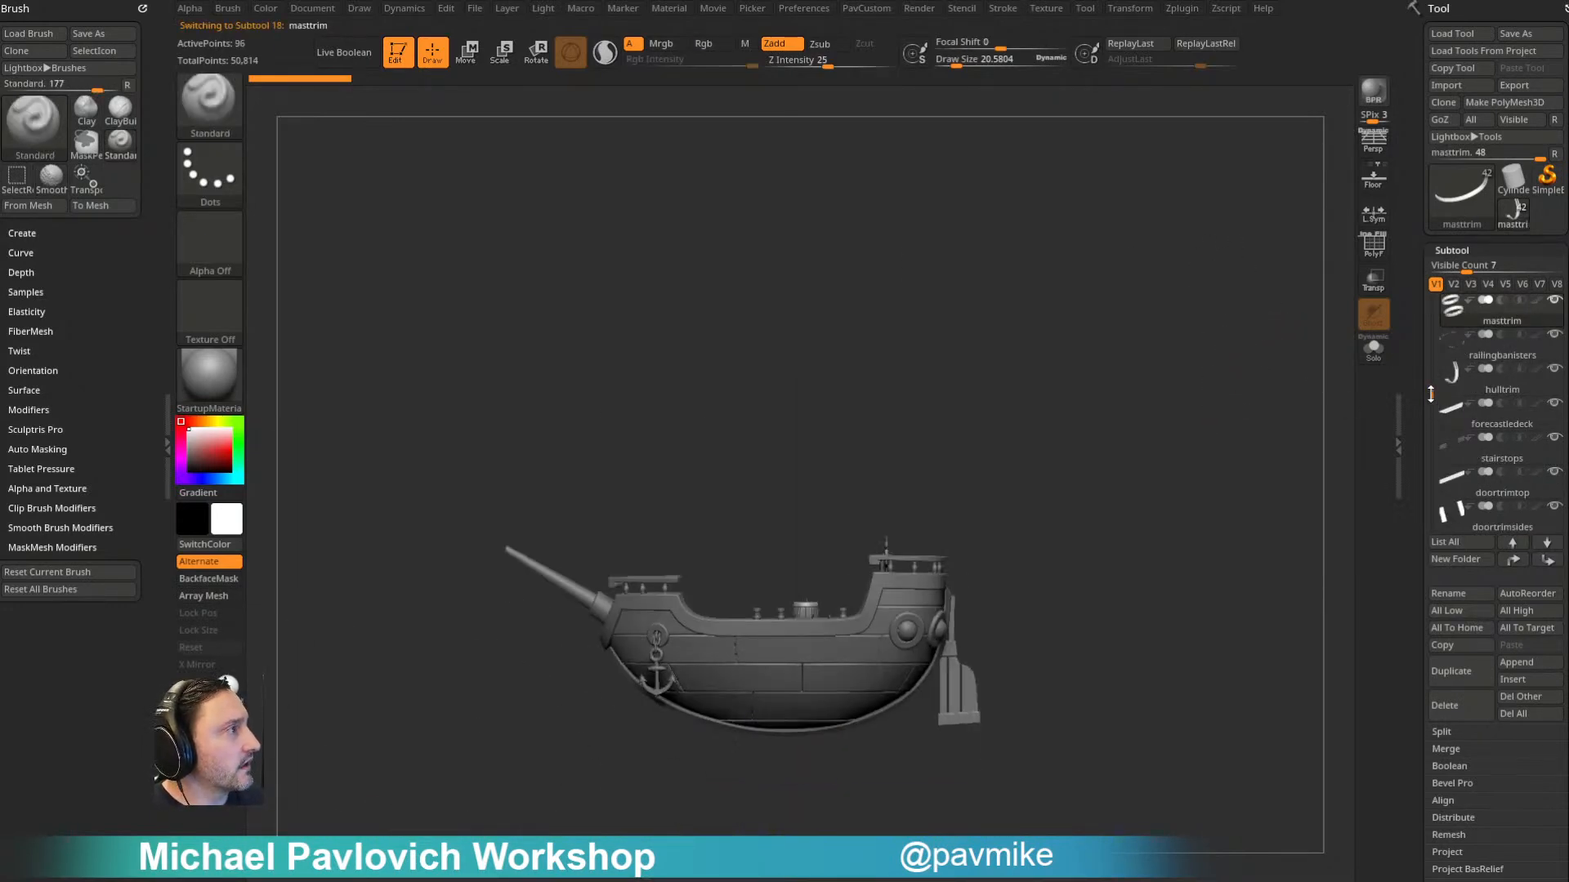
left_click_drag(1432, 395, 1422, 280)
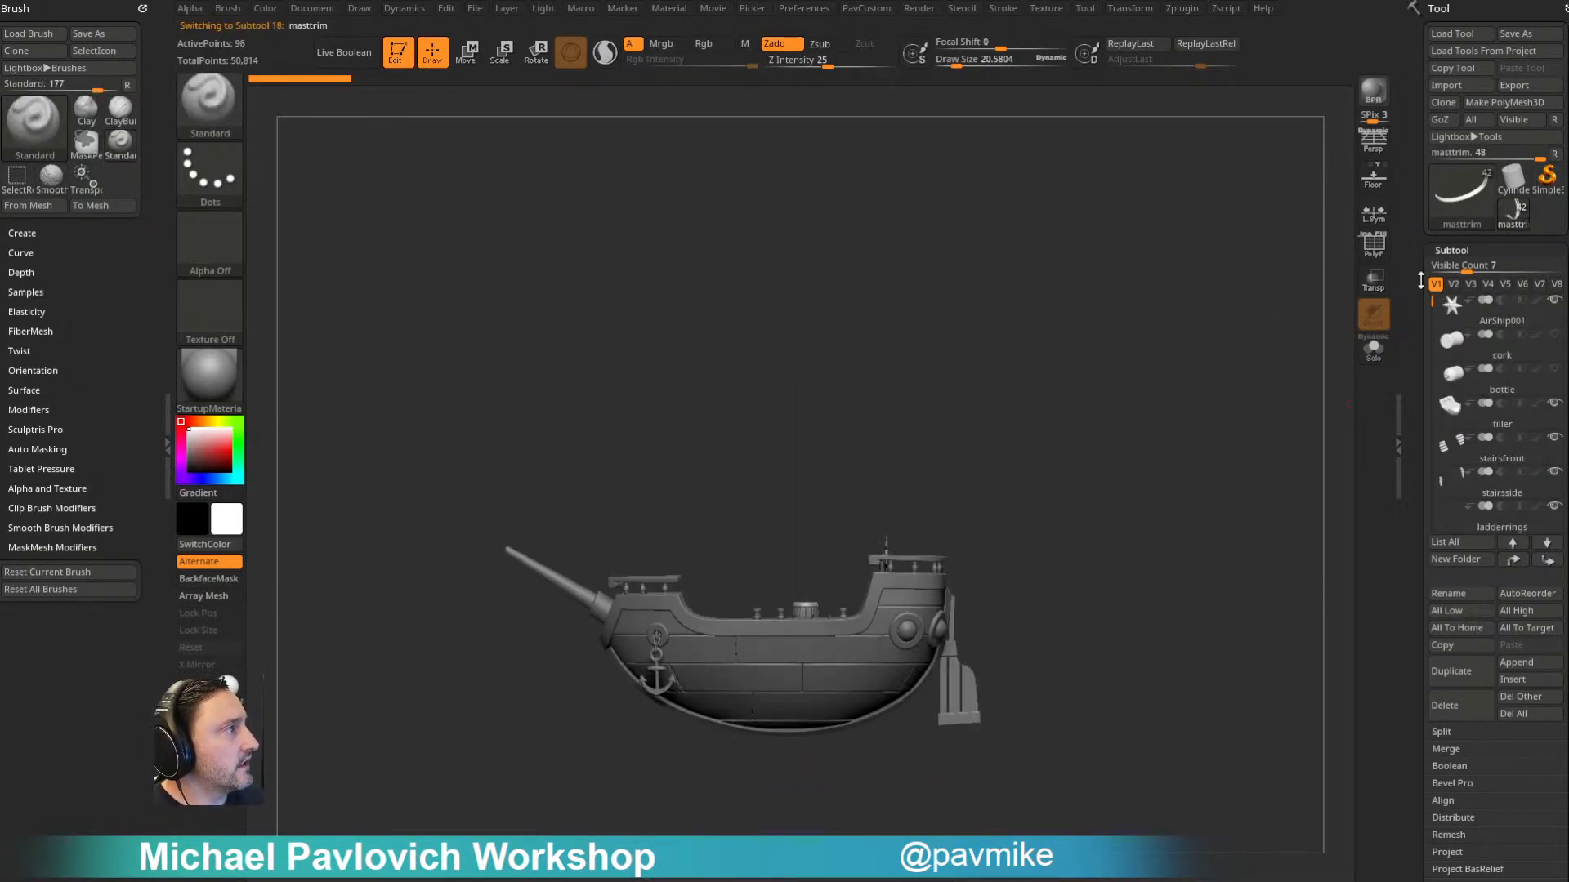
left_click(1504, 356)
left_click(1465, 704)
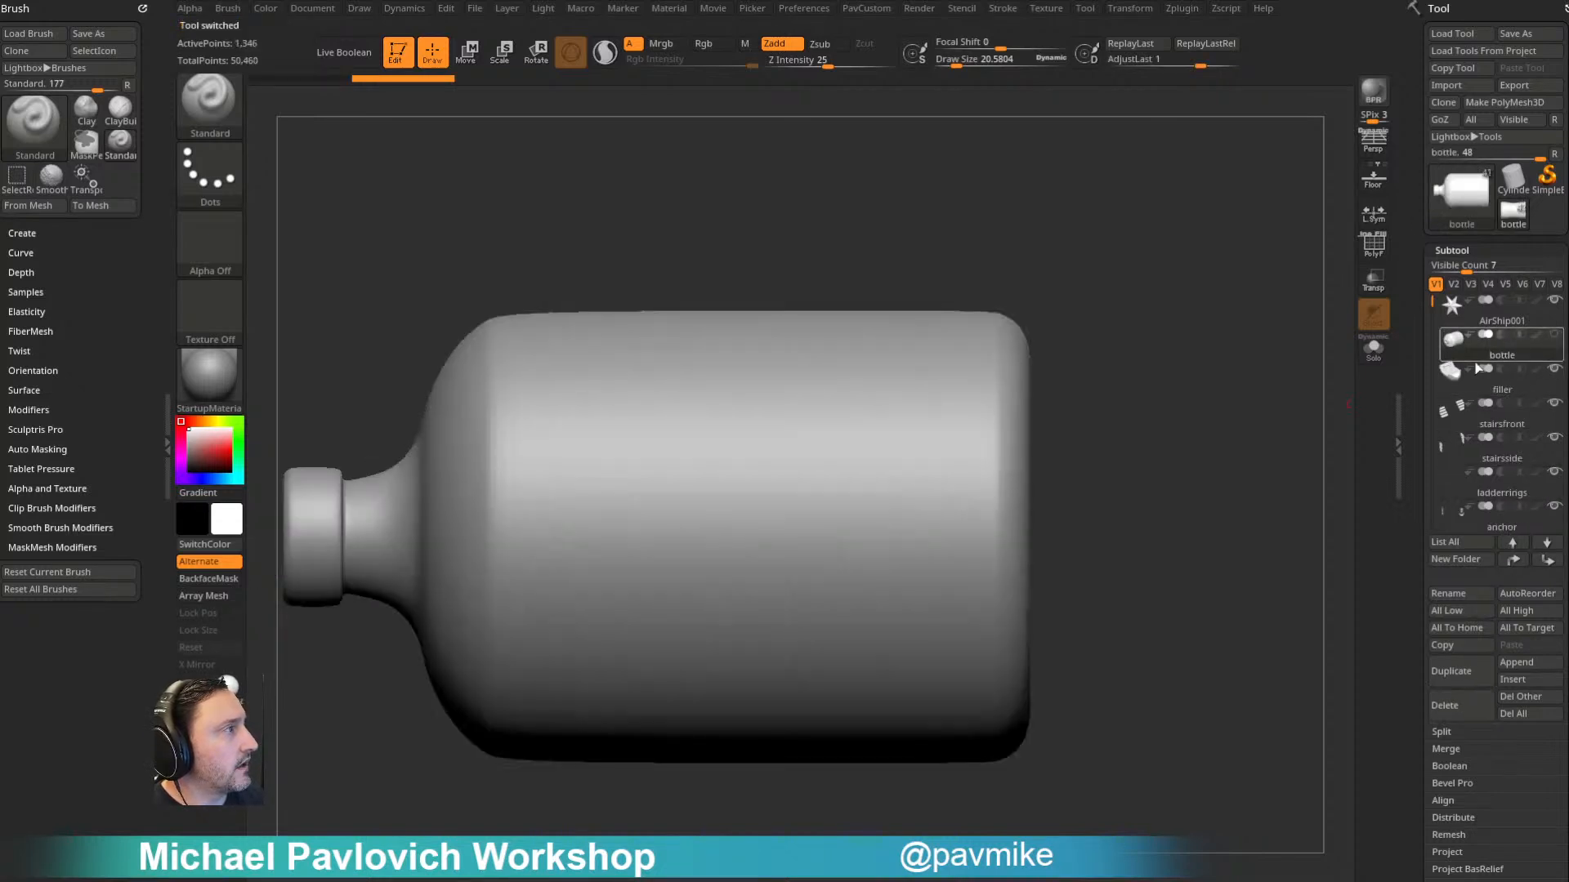
- Rotate the bottle subtool by 90 degrees with the transform gizmo so that it stands upright with its neck up
key("w")
key("f")
left_click(635, 374)
left_click_drag(784, 292, 865, 373)
left_click_drag(724, 469, 773, 658, "shift")
left_click_drag(784, 536, 852, 537)
- Turn on transparency with ghosting off while lining up the upright bottle with the ship
left_click(1374, 282)
left_click_drag(1283, 345, 1242, 335, "alt")
left_click_drag(728, 532, 809, 505)
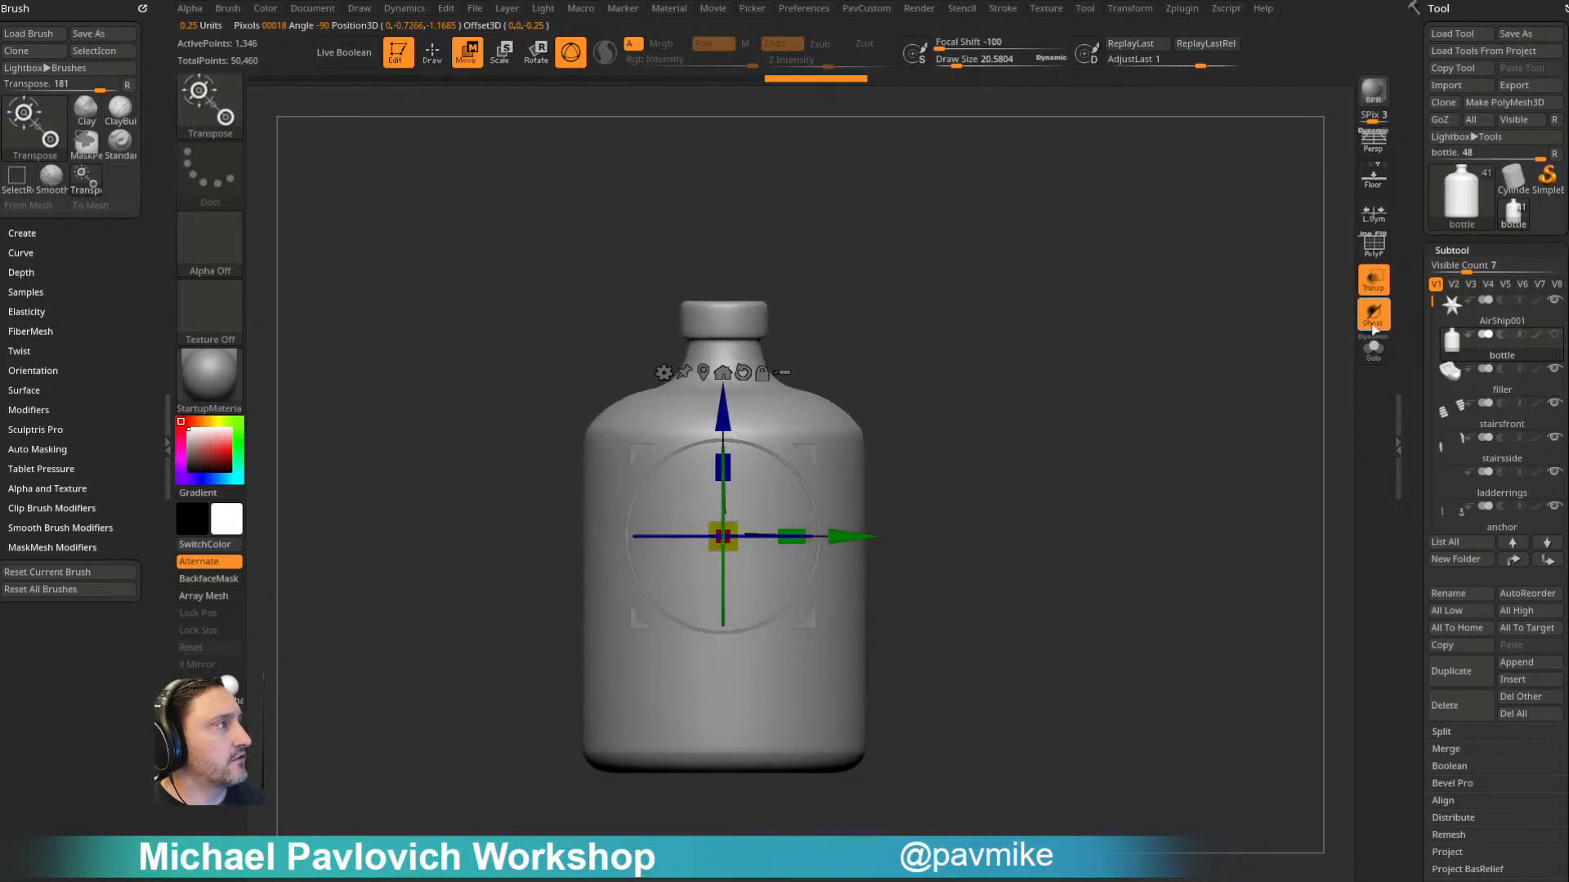
left_click(1373, 312)
- Position the upright bottle so the ship's hull sits inside its upper body, and set the draw size to about 135
left_click_drag(723, 415, 694, 462)
left_click_drag(850, 579, 843, 575)
mouse_move(841, 299)
left_mouse_down()
mouse_move(879, 371)
mouse_move(830, 314)
left_mouse_up()
left_click_drag(715, 458, 716, 476)
left_click_drag(715, 491, 714, 473)
key("q")
left_click_drag(948, 365, 922, 390)
mouse_move(826, 635)
left_mouse_down()
mouse_move(1064, 564)
mouse_move(938, 560)
mouse_move(1033, 452)
mouse_move(1059, 451)
mouse_move(1069, 406)
left_mouse_up()
key("s")
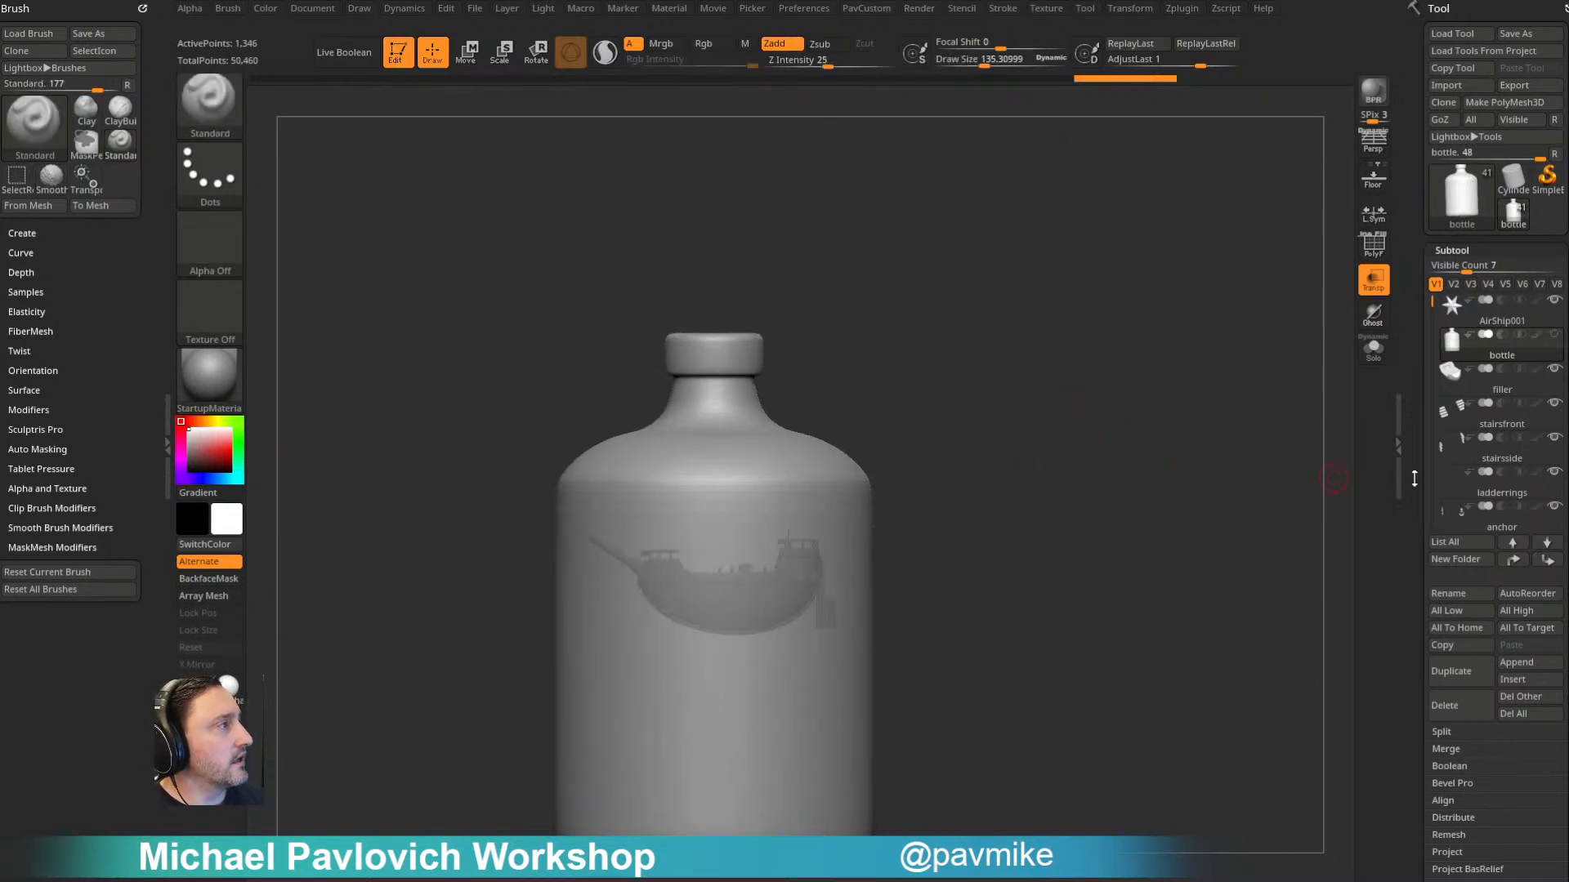
- Duplicate the bottle, replace the duplicate's mesh with a PolySphere, and make the original bottle visible
left_click(1446, 677)
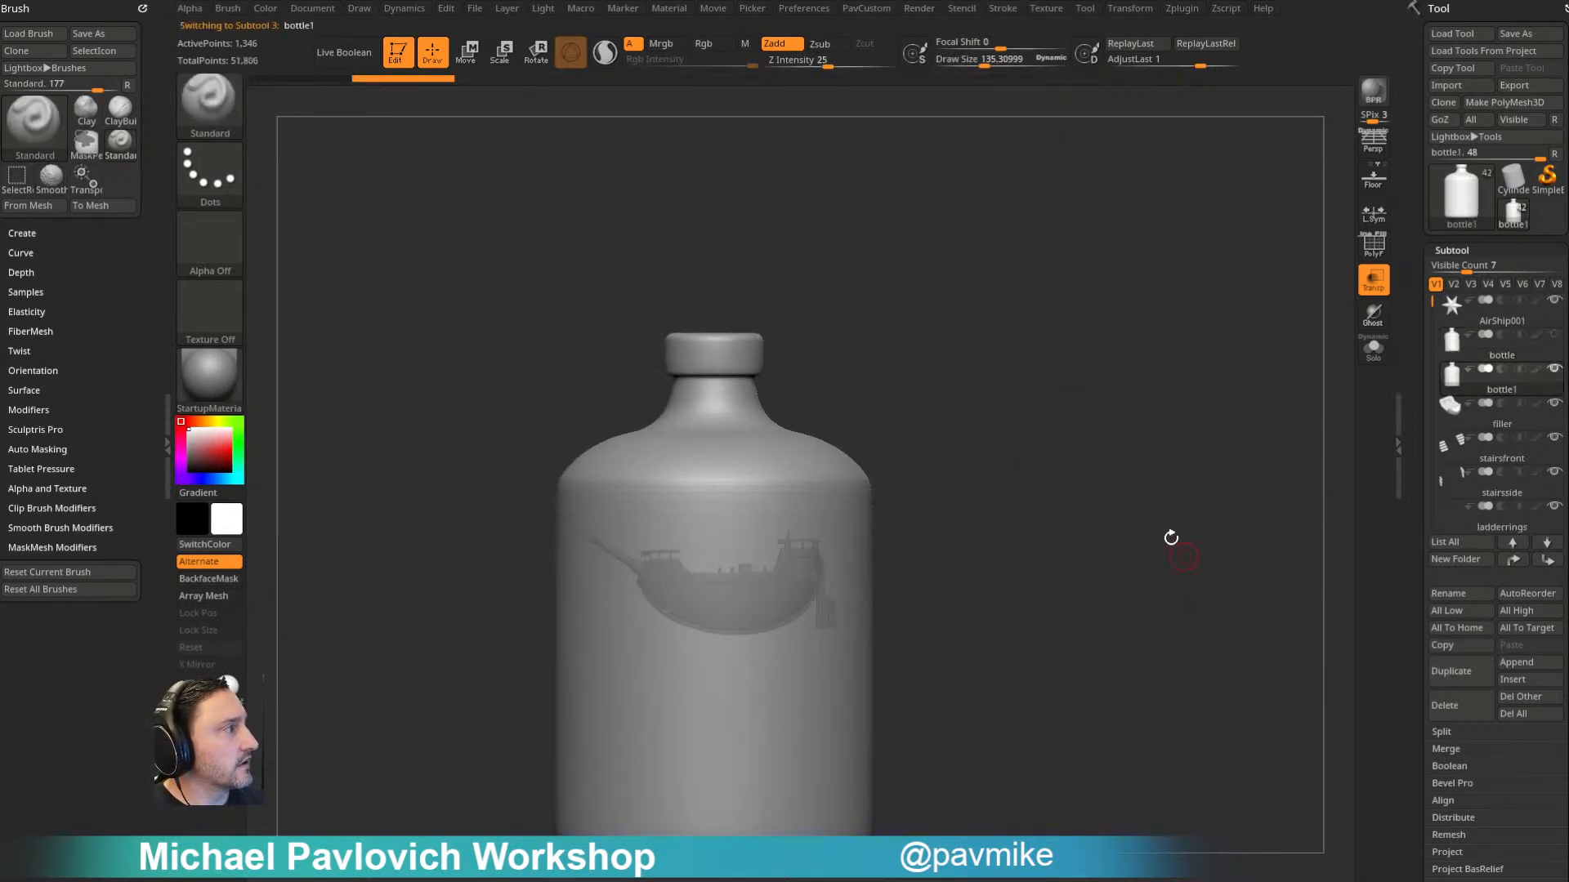
key("w")
left_click(654, 434)
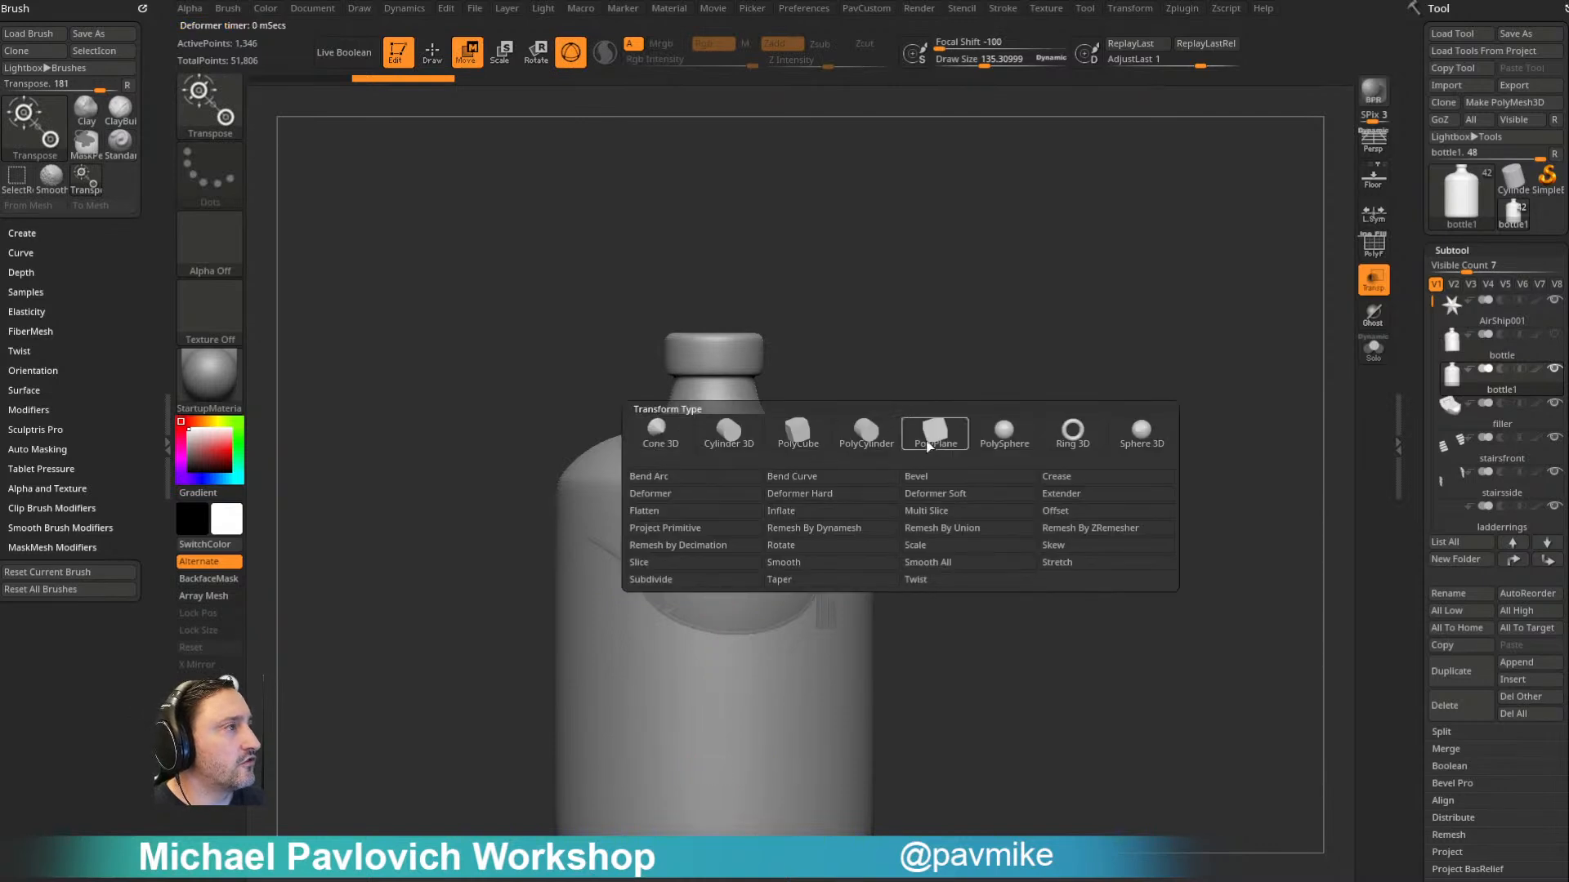
left_click(995, 449)
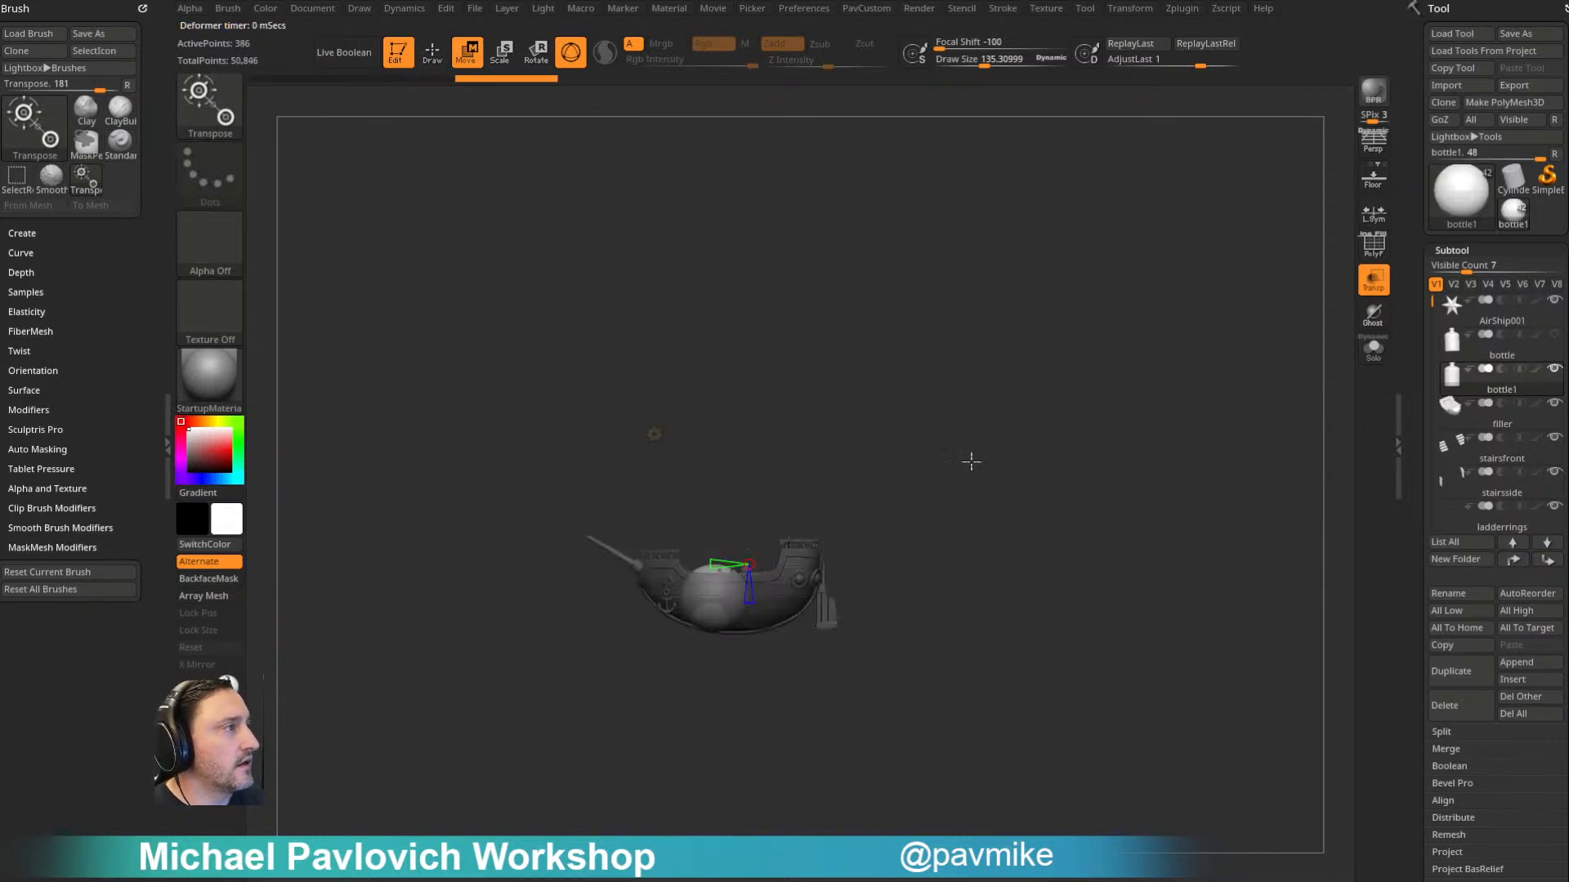
left_click(1555, 334)
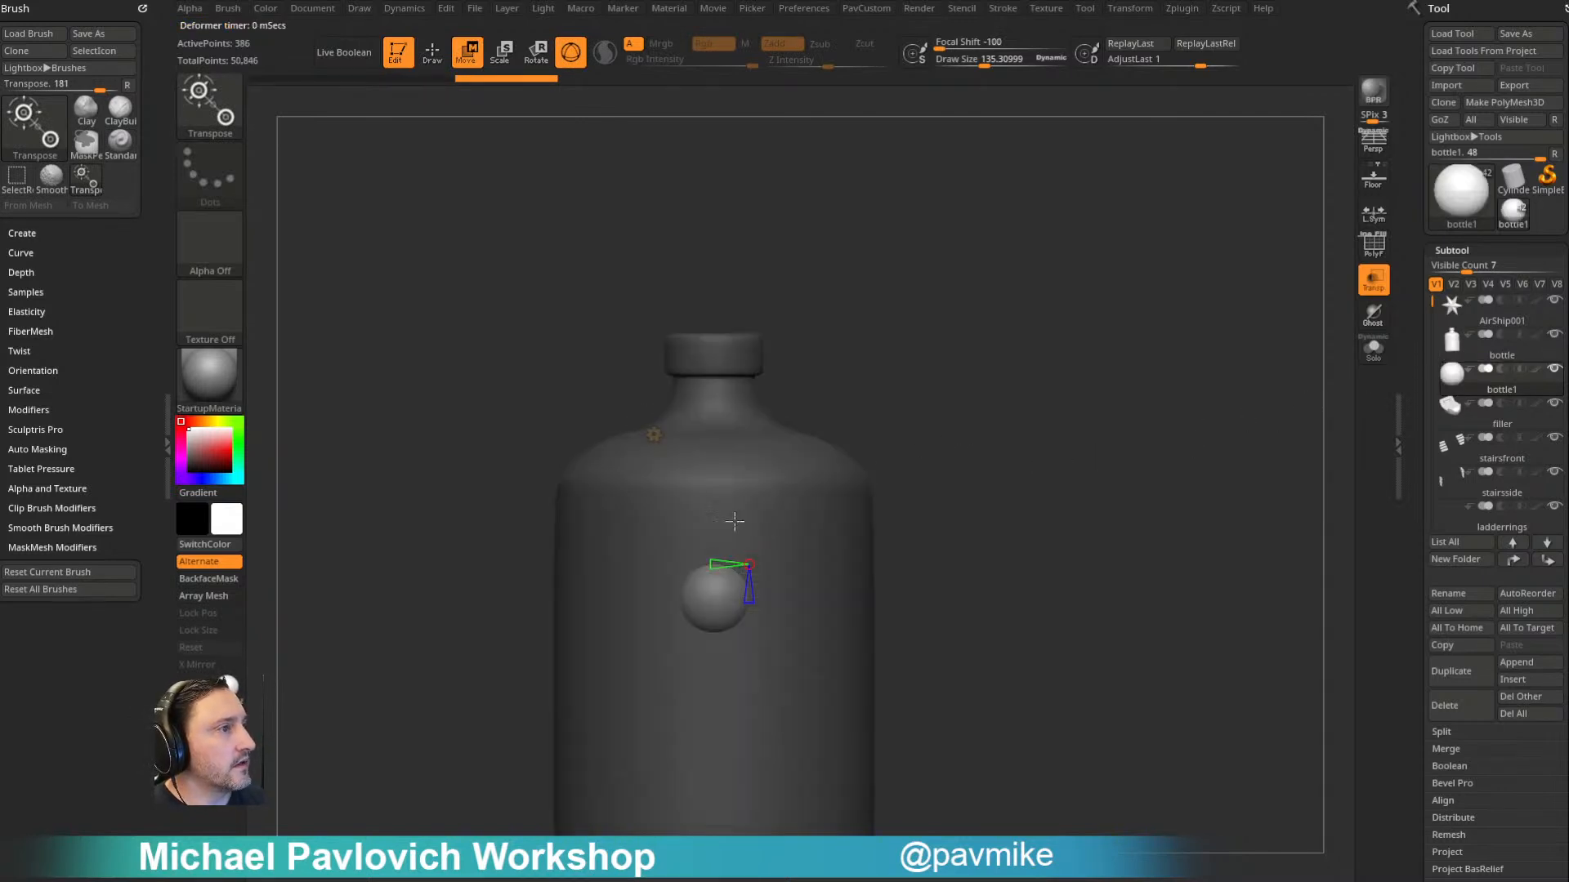
left_click(654, 434)
left_click(652, 434)
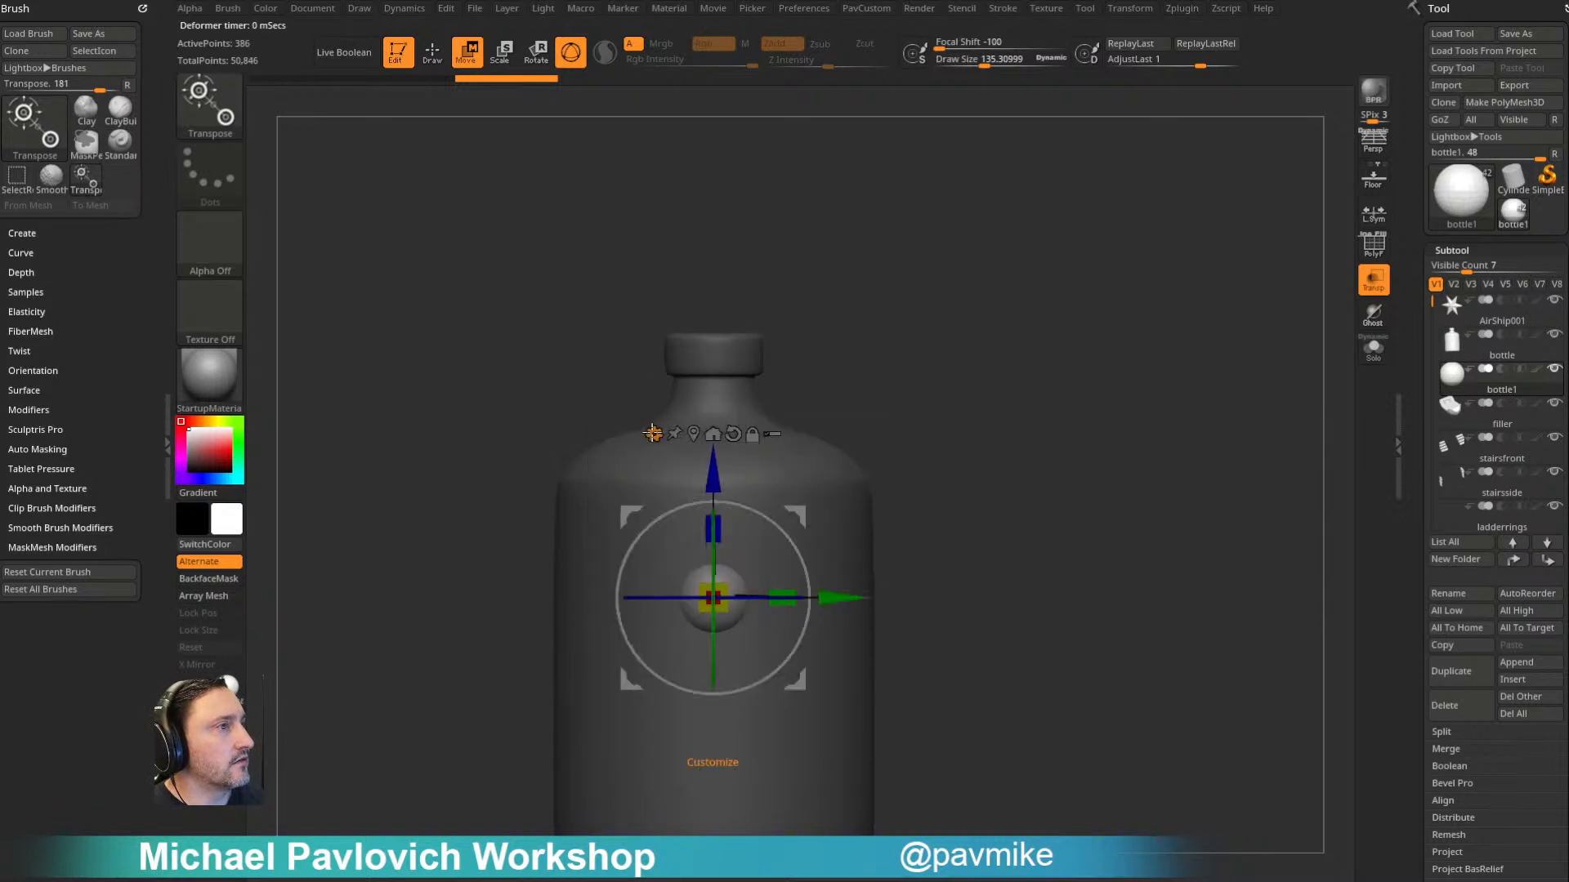
- Raise the sphere above the bottle's neck, enlarge it to about four fifths of the bottle's width, and increase the draw size to about 271
left_click_drag(714, 472, 718, 117)
left_click_drag(908, 223, 911, 357, "alt")
left_click_drag(722, 370, 846, 330)
mouse_move(715, 260)
left_mouse_down()
mouse_move(714, 147)
mouse_move(716, 163)
left_mouse_up()
key("q")
mouse_move(908, 275)
left_mouse_down("alt")
mouse_move(1026, 379)
mouse_move(1025, 362)
left_mouse_up("alt")
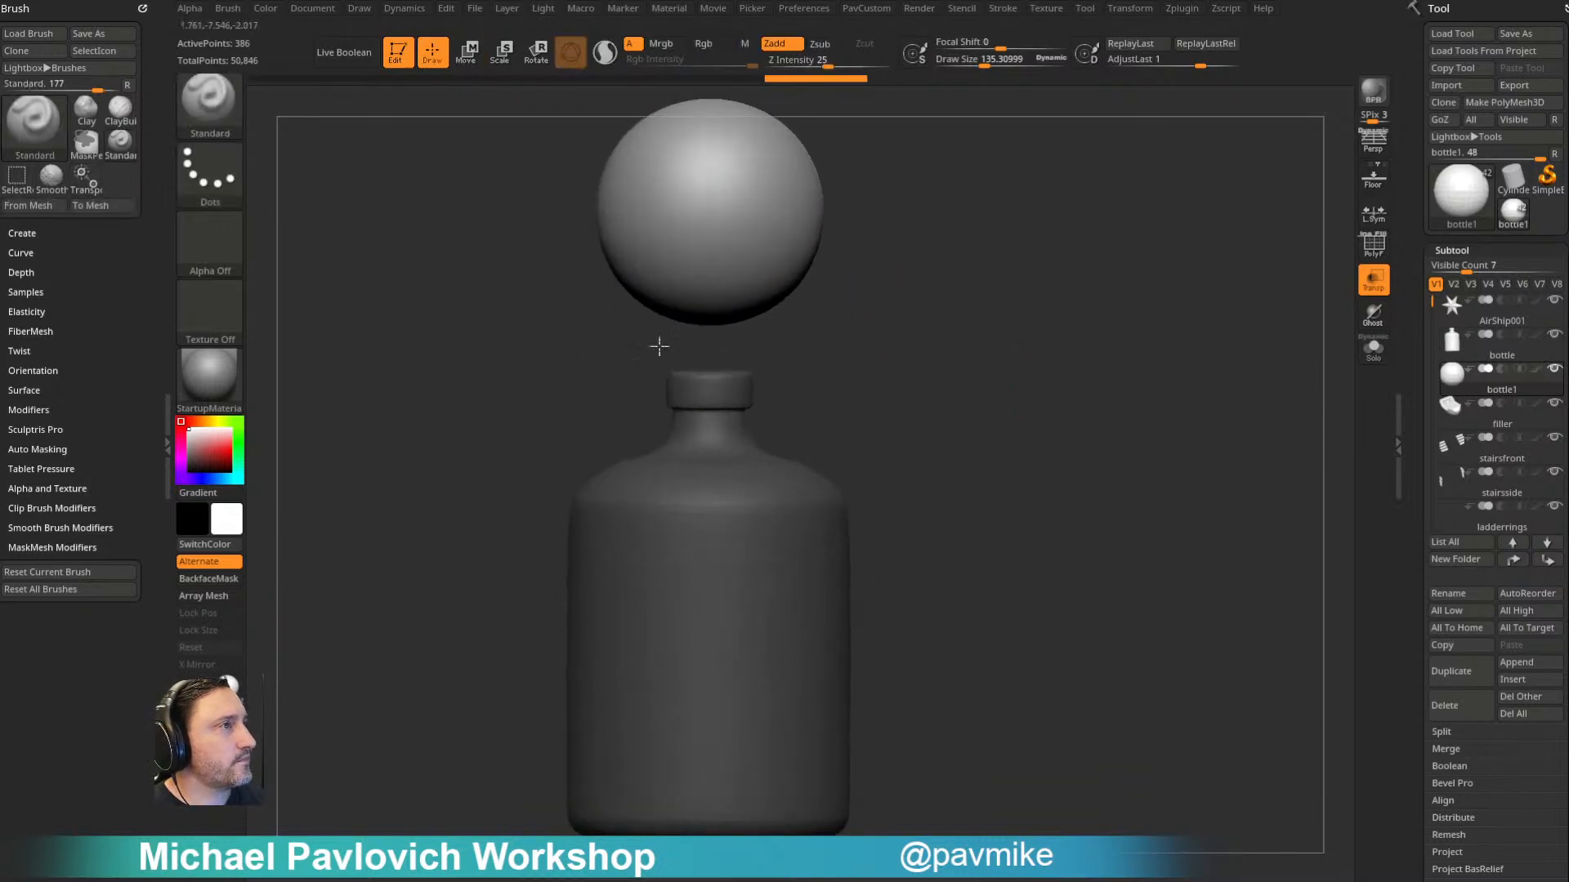
key("bracketright")
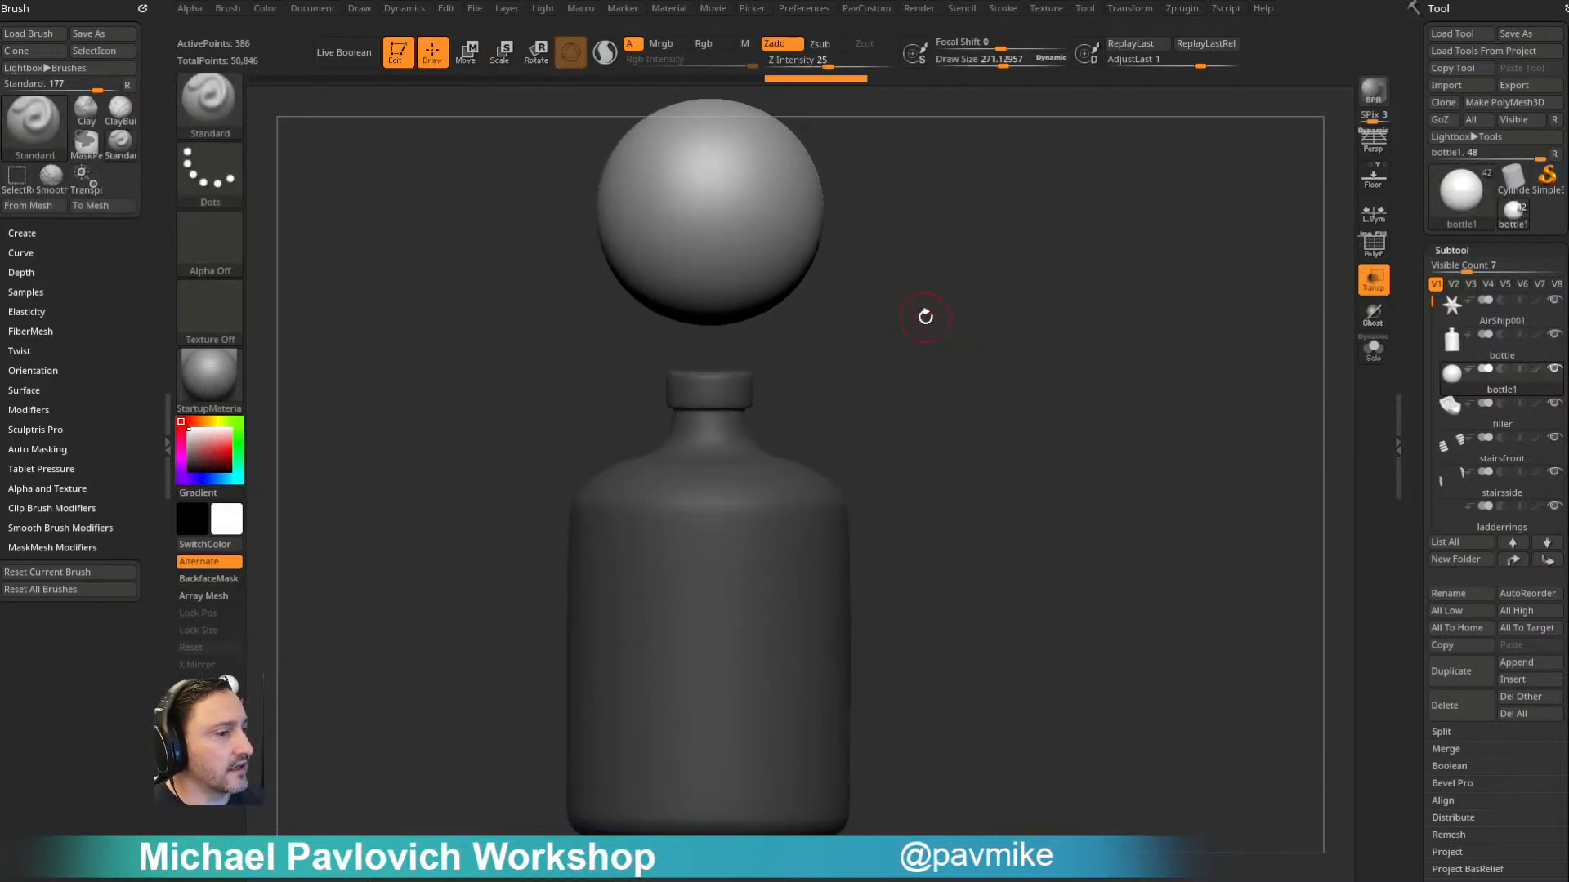
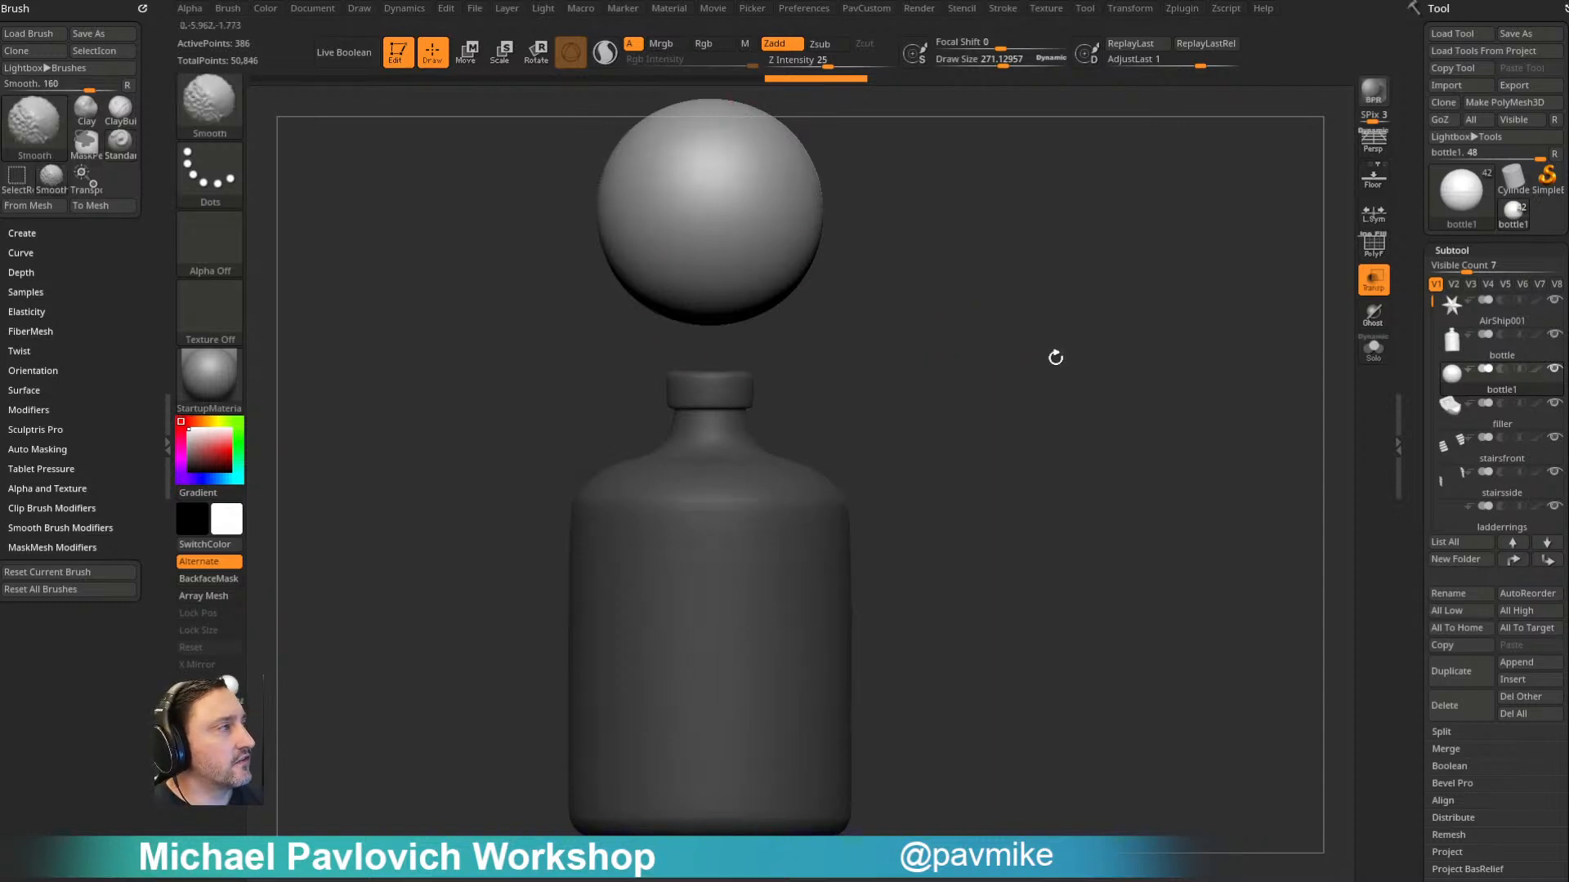
- Duplicate the bottle subtool, then solo the copy with its polyframe shown
left_click(1508, 352)
key("s")
left_click(806, 390)
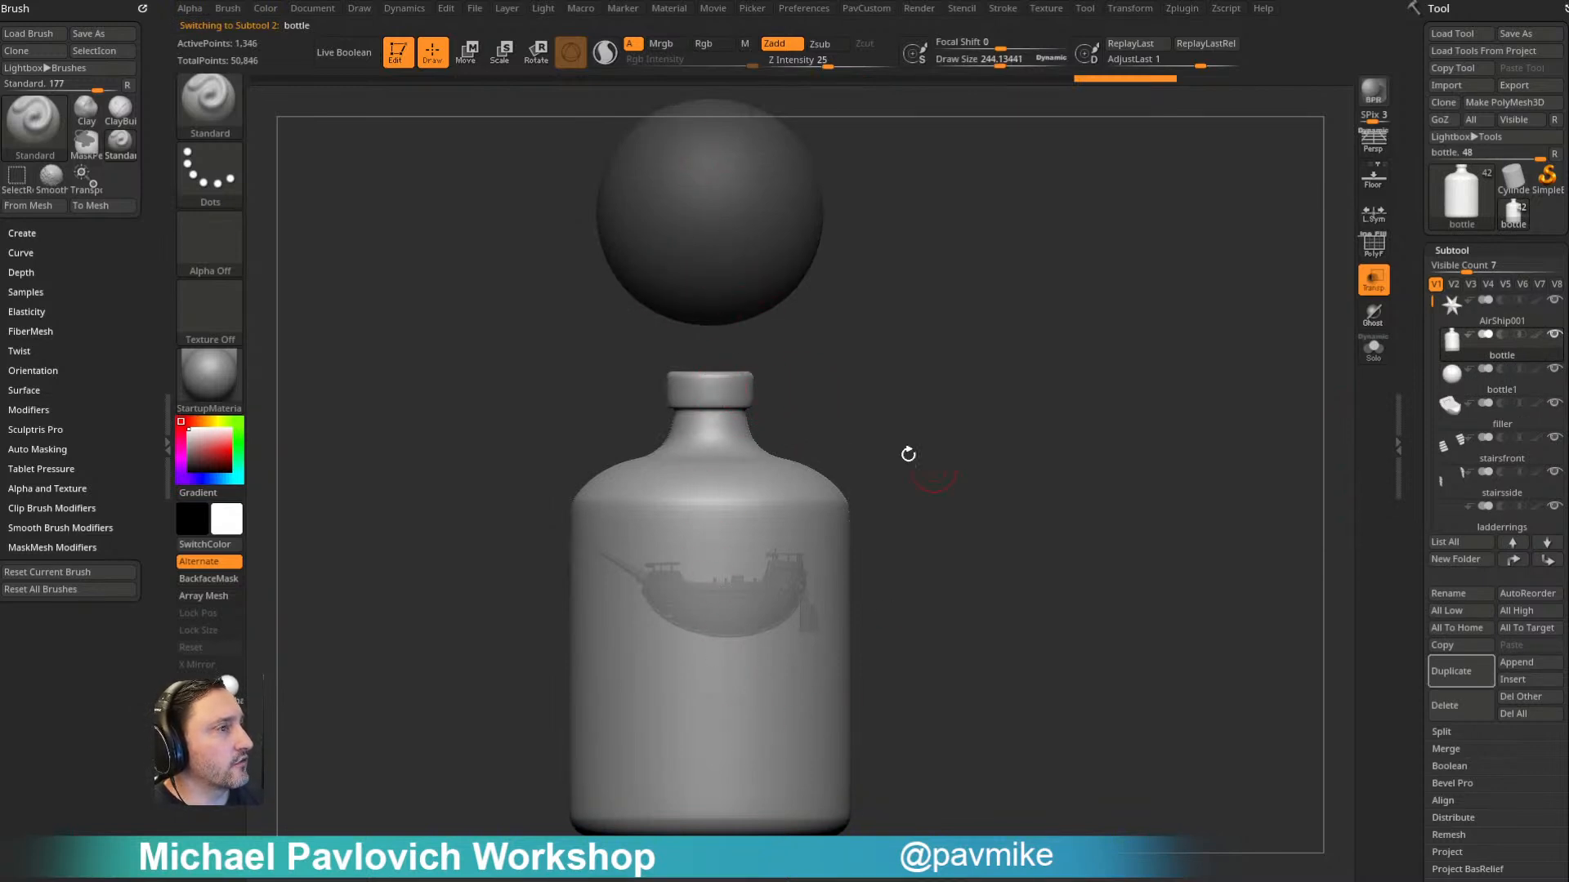
left_click_drag(898, 351, 1013, 340, "alt")
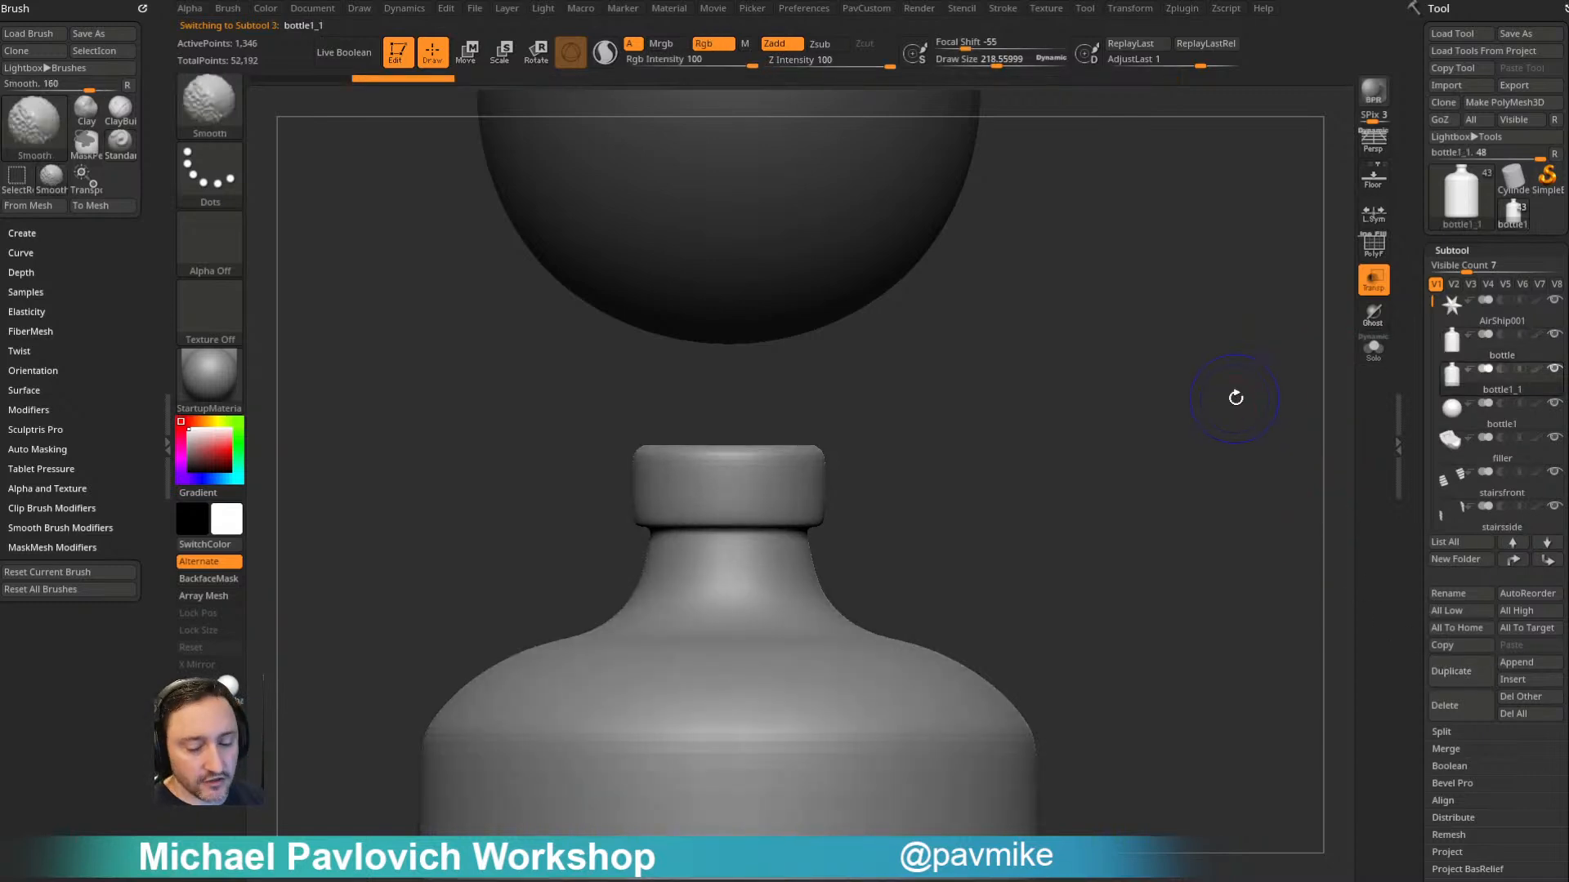
left_click(1373, 249)
left_click(1373, 347)
- Switch to the ZModeler brush, isolate the inner wall polygroup of the bottle copy, and delete the hidden geometry
mouse_move(1106, 427)
left_mouse_down("alt")
mouse_move(1005, 431)
mouse_move(994, 476)
mouse_move(1040, 400)
mouse_move(1040, 365)
mouse_move(1061, 418)
mouse_move(1054, 397)
left_mouse_up("alt")
mouse_move(1054, 397)
left_mouse_down()
mouse_move(1069, 432)
mouse_move(1043, 357)
mouse_move(1065, 490)
mouse_move(1006, 377)
mouse_move(1019, 332)
mouse_move(1016, 375)
mouse_move(1097, 417)
mouse_move(1040, 381)
left_mouse_up()
key("b")
key("z")
key("m")
left_click(859, 525, "ctrl+shift")
left_click(1054, 478, "ctrl+shift")
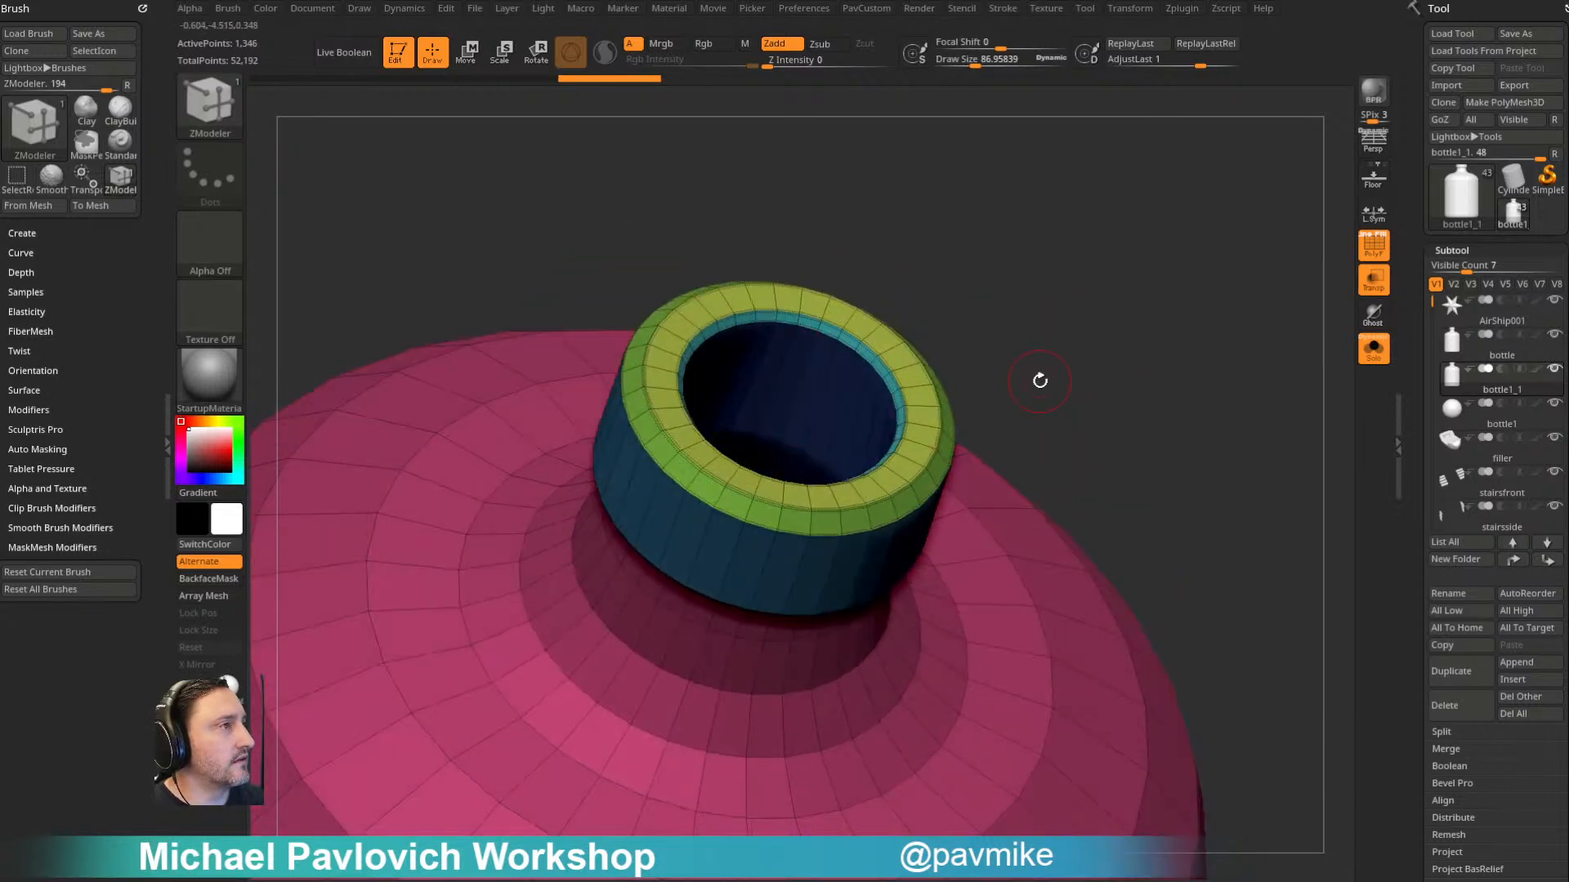
left_click(875, 367, "ctrl+shift")
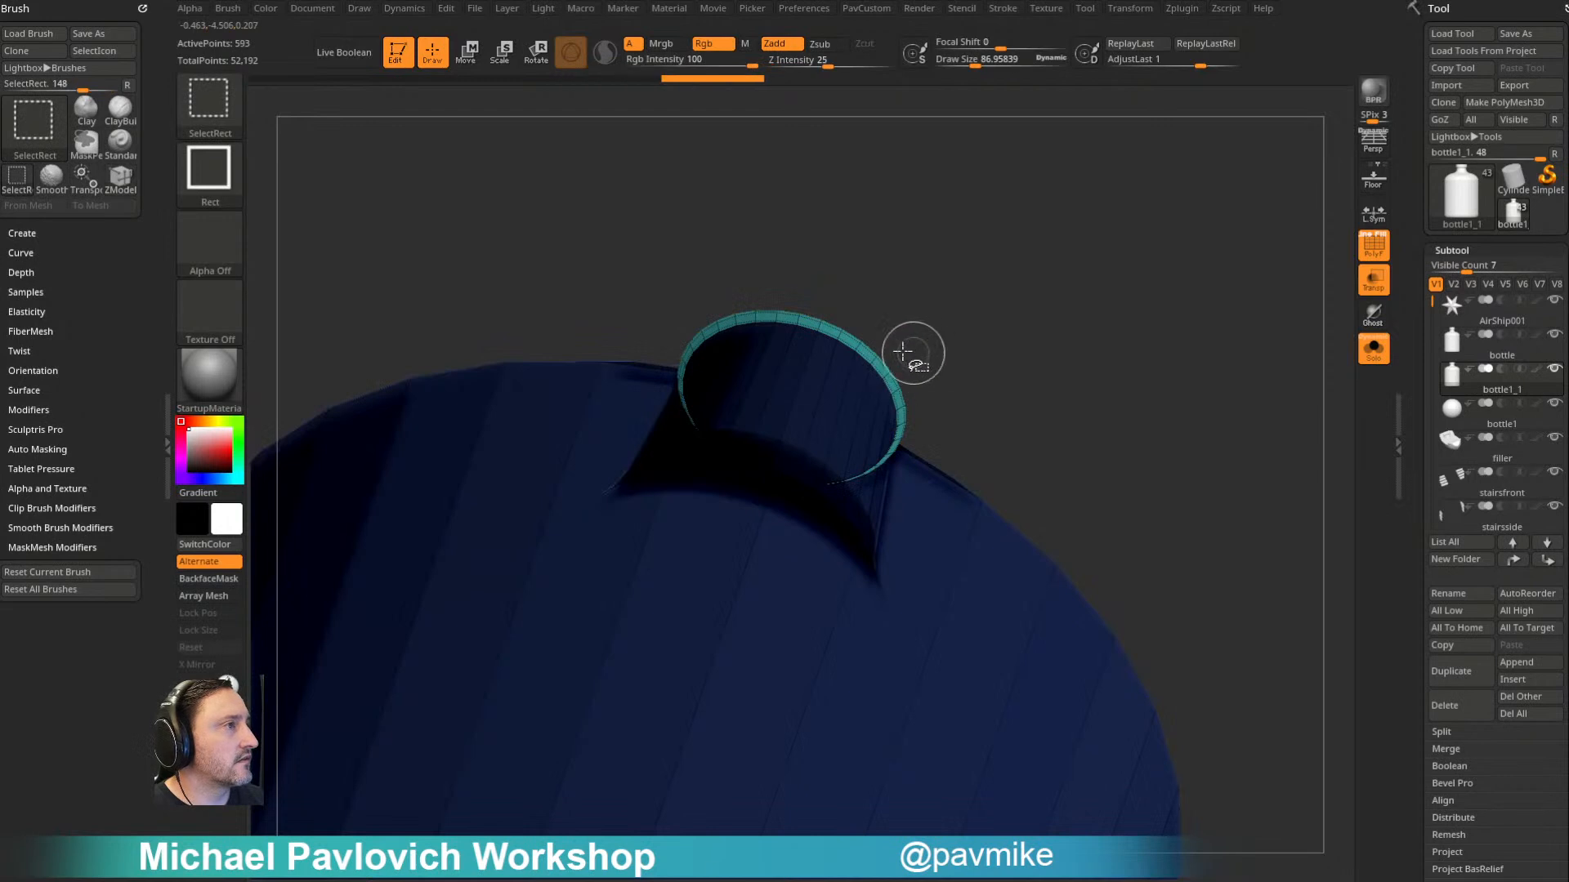
left_click_drag(1040, 332, 1016, 242)
key("1")
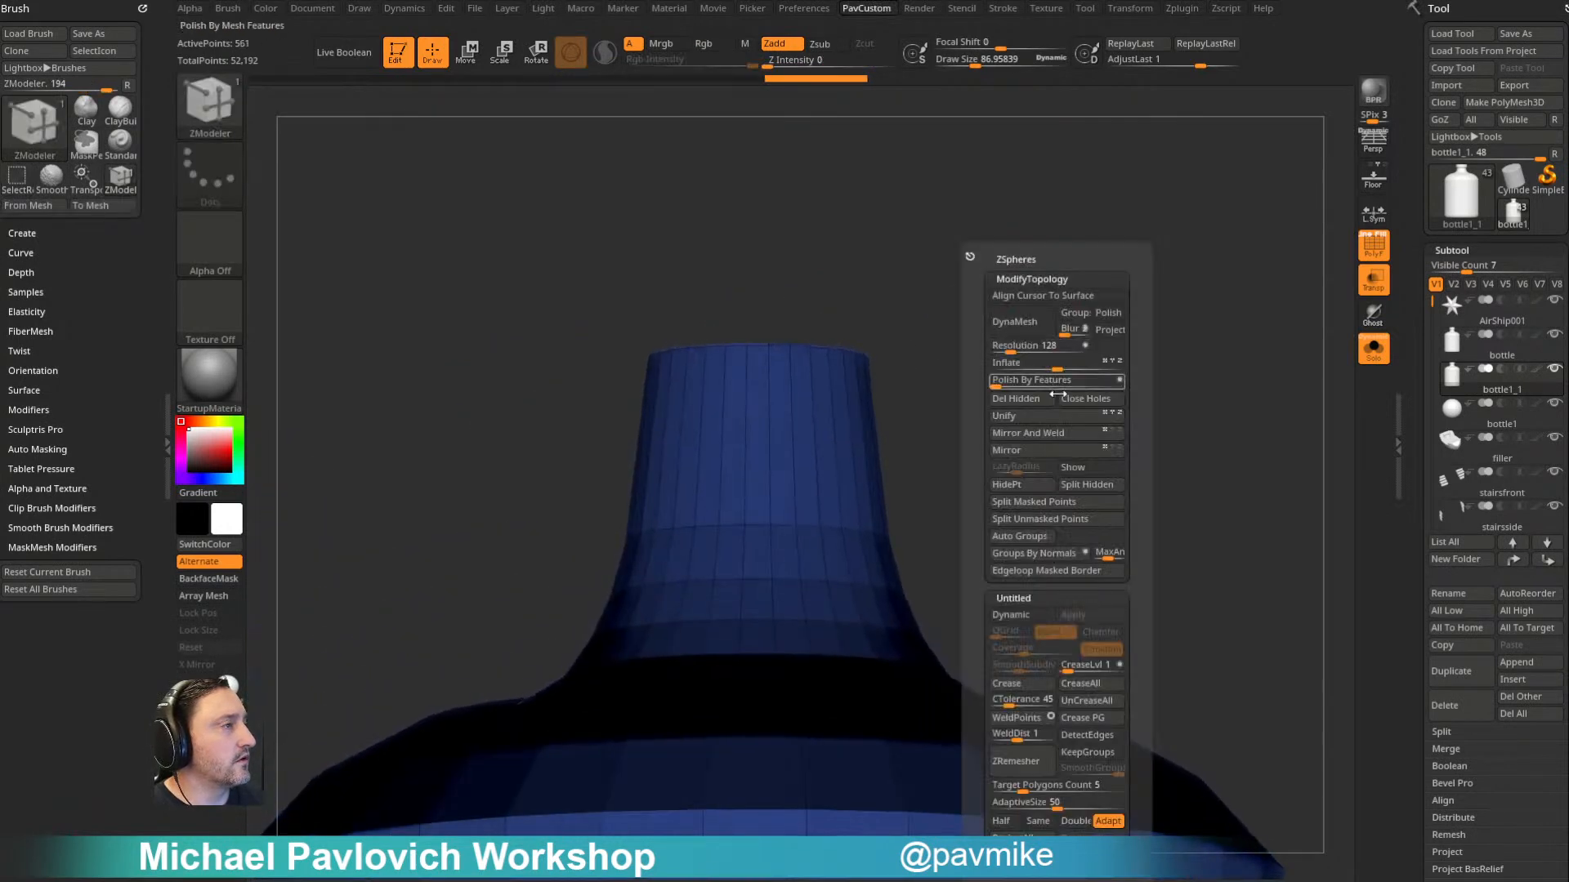
left_click(1033, 399)
- Insert a single edge loop partway down the neck of the inner wall with ZModeler
right_click(822, 562)
right_click(789, 465)
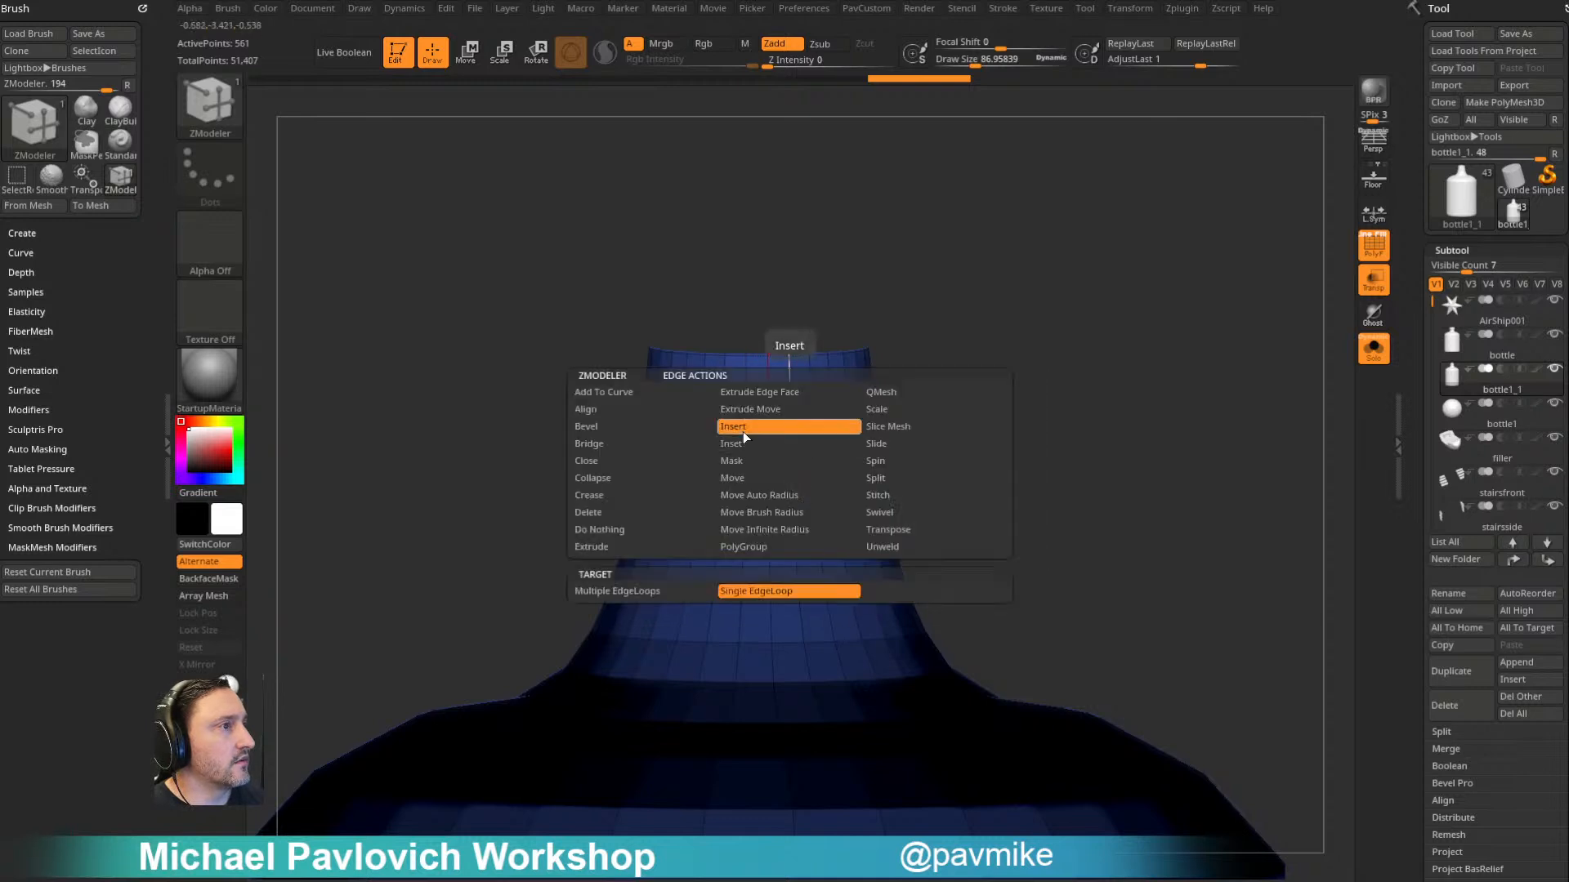
left_click(743, 594)
left_click(816, 486)
right_click(826, 434)
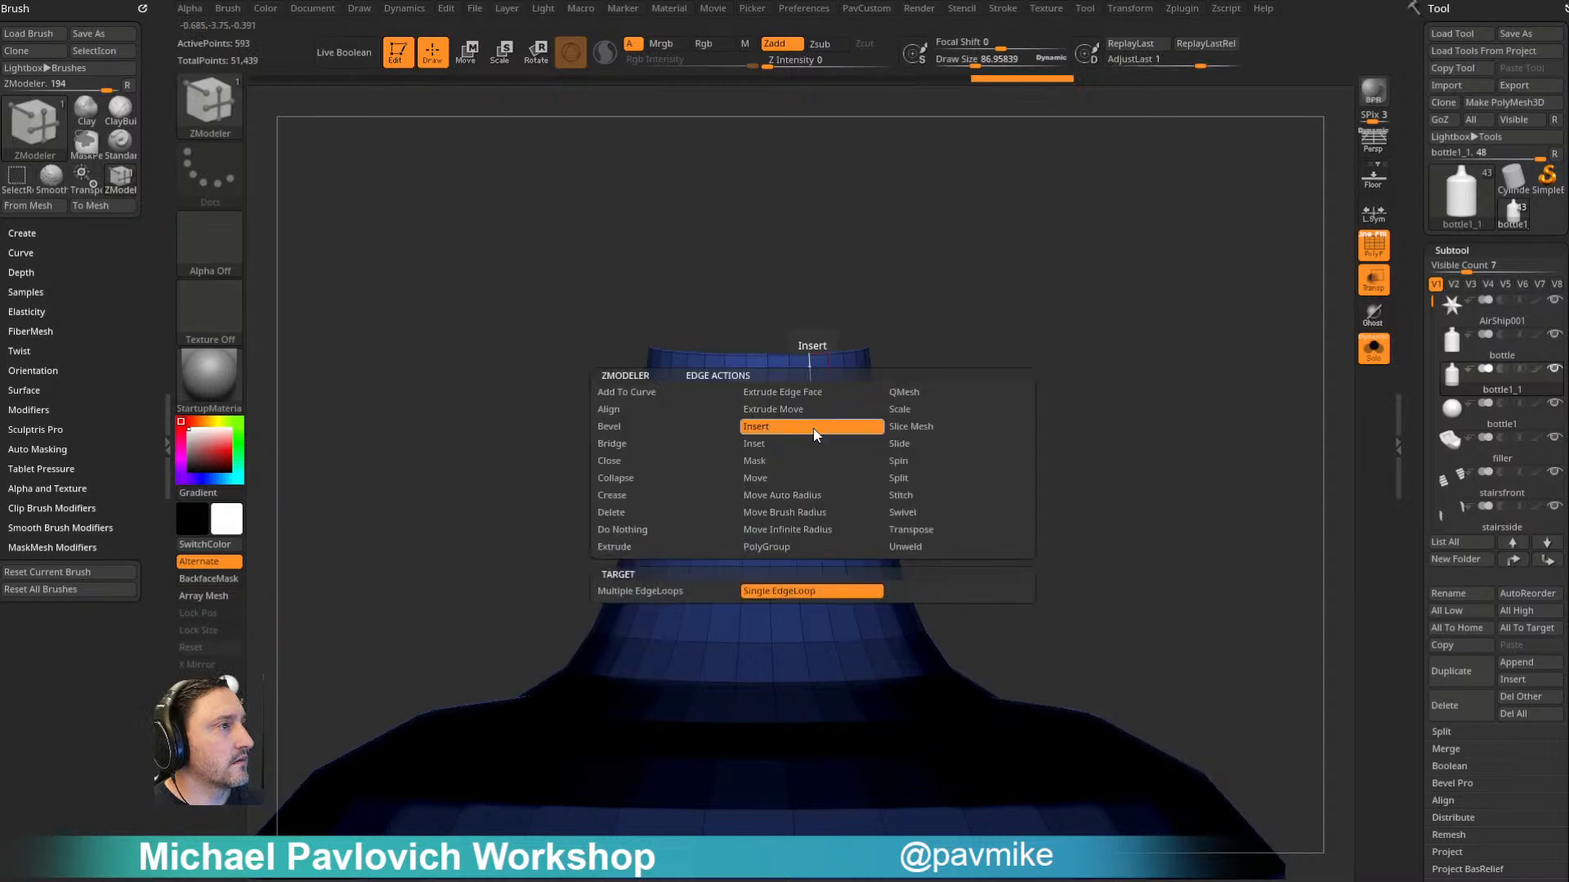
- Isolate the neck band above the new edge loop and delete the rest of the mesh
left_click_drag(1000, 237, 545, 523, "ctrl+shift")
key("4")
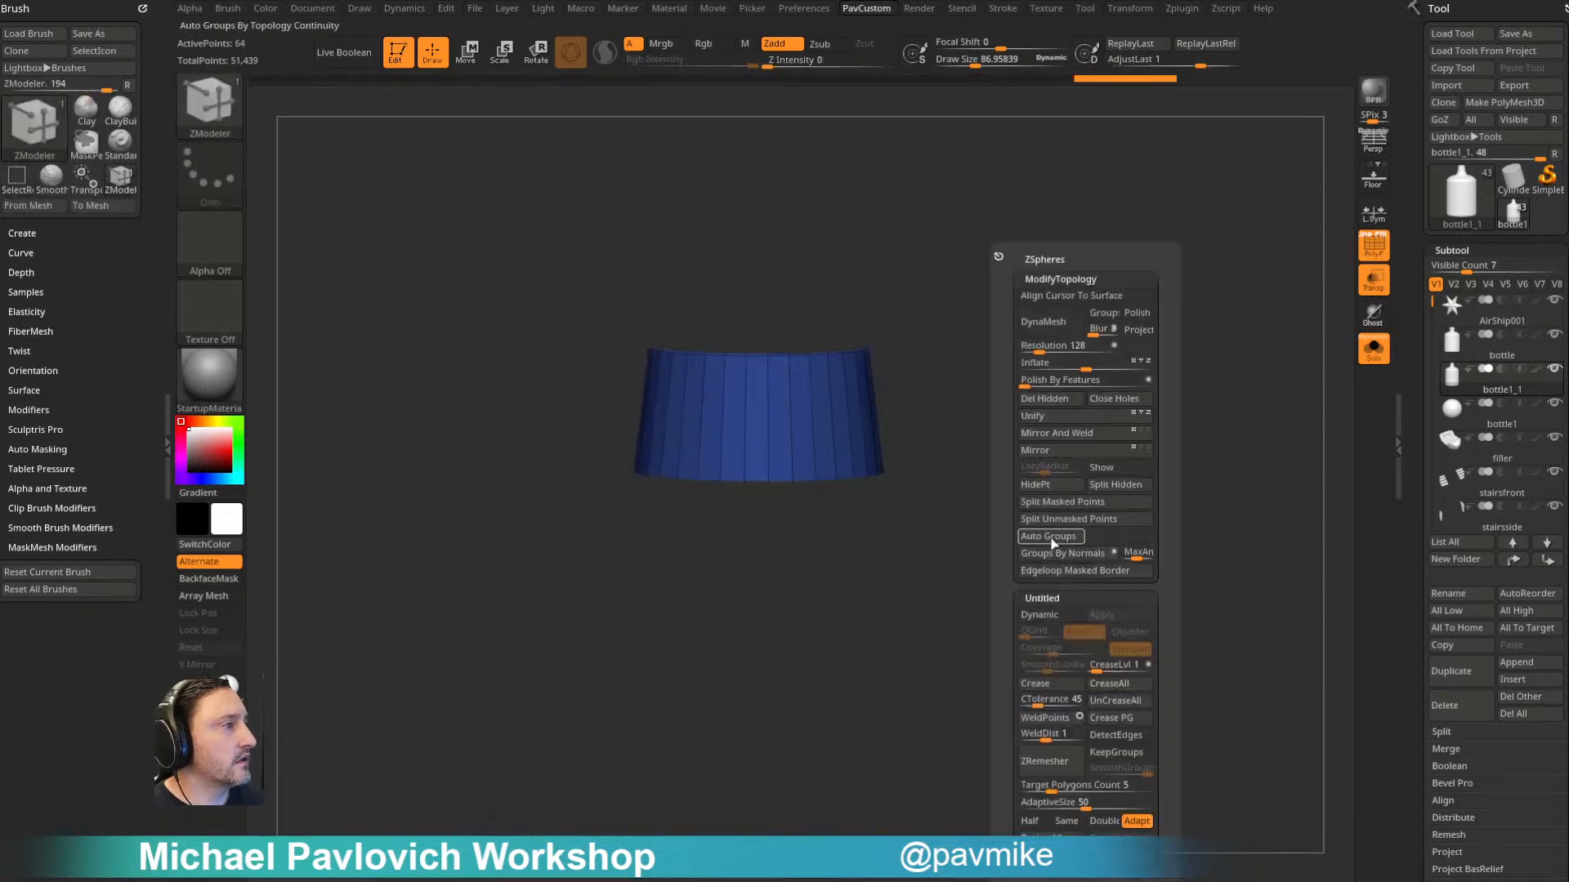
left_click(1053, 402)
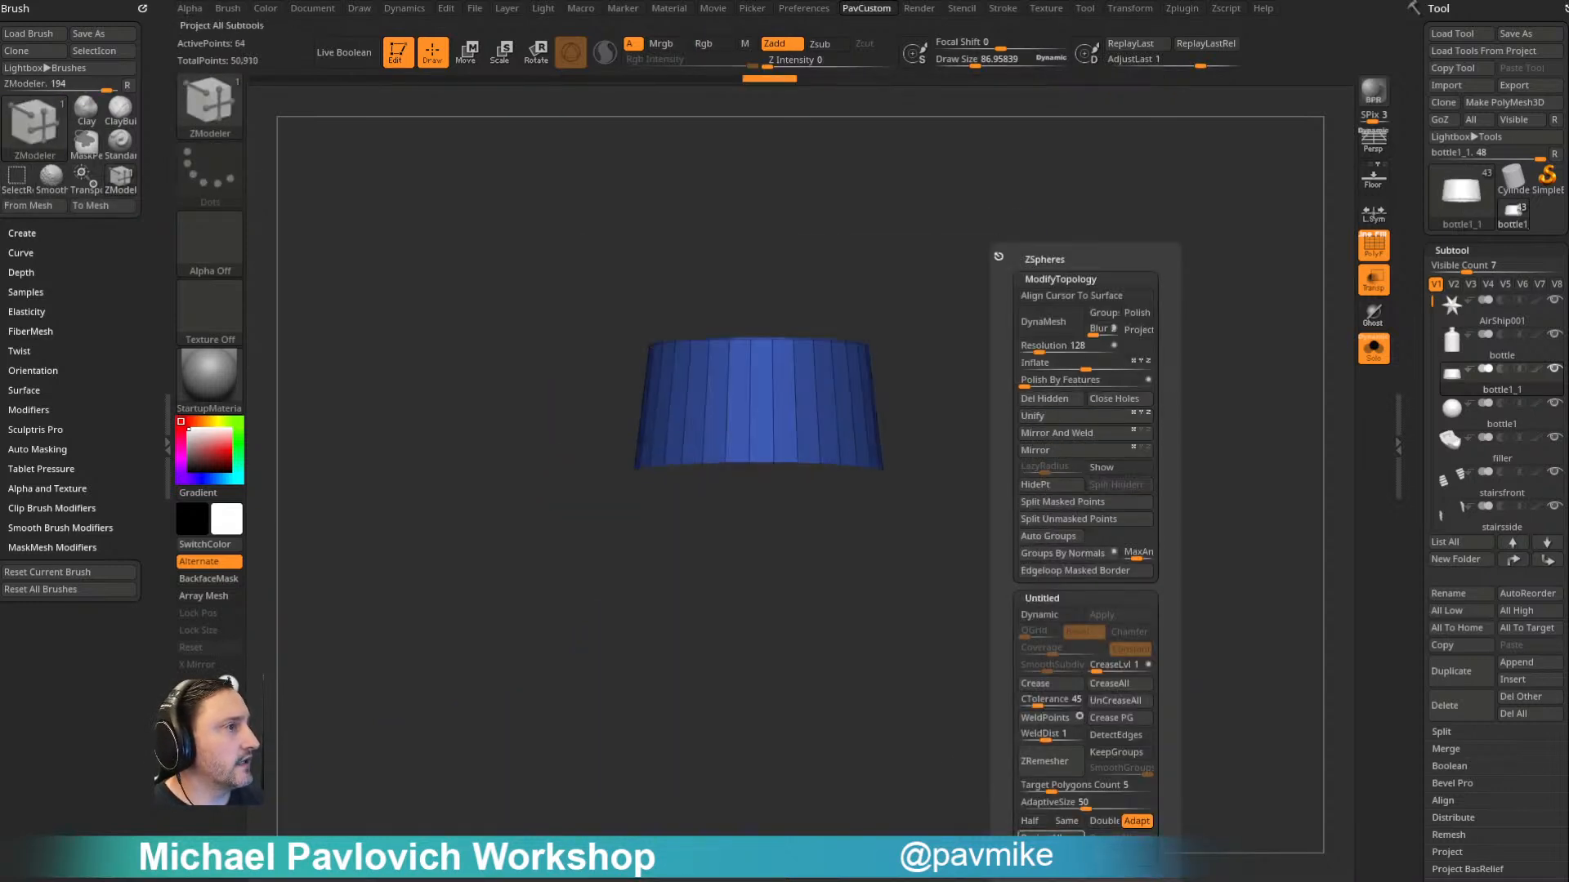
- Thicken the neck band into a ring using ZModeler QMesh on Polygroup All
left_click_drag(964, 323, 957, 356)
right_click(839, 521)
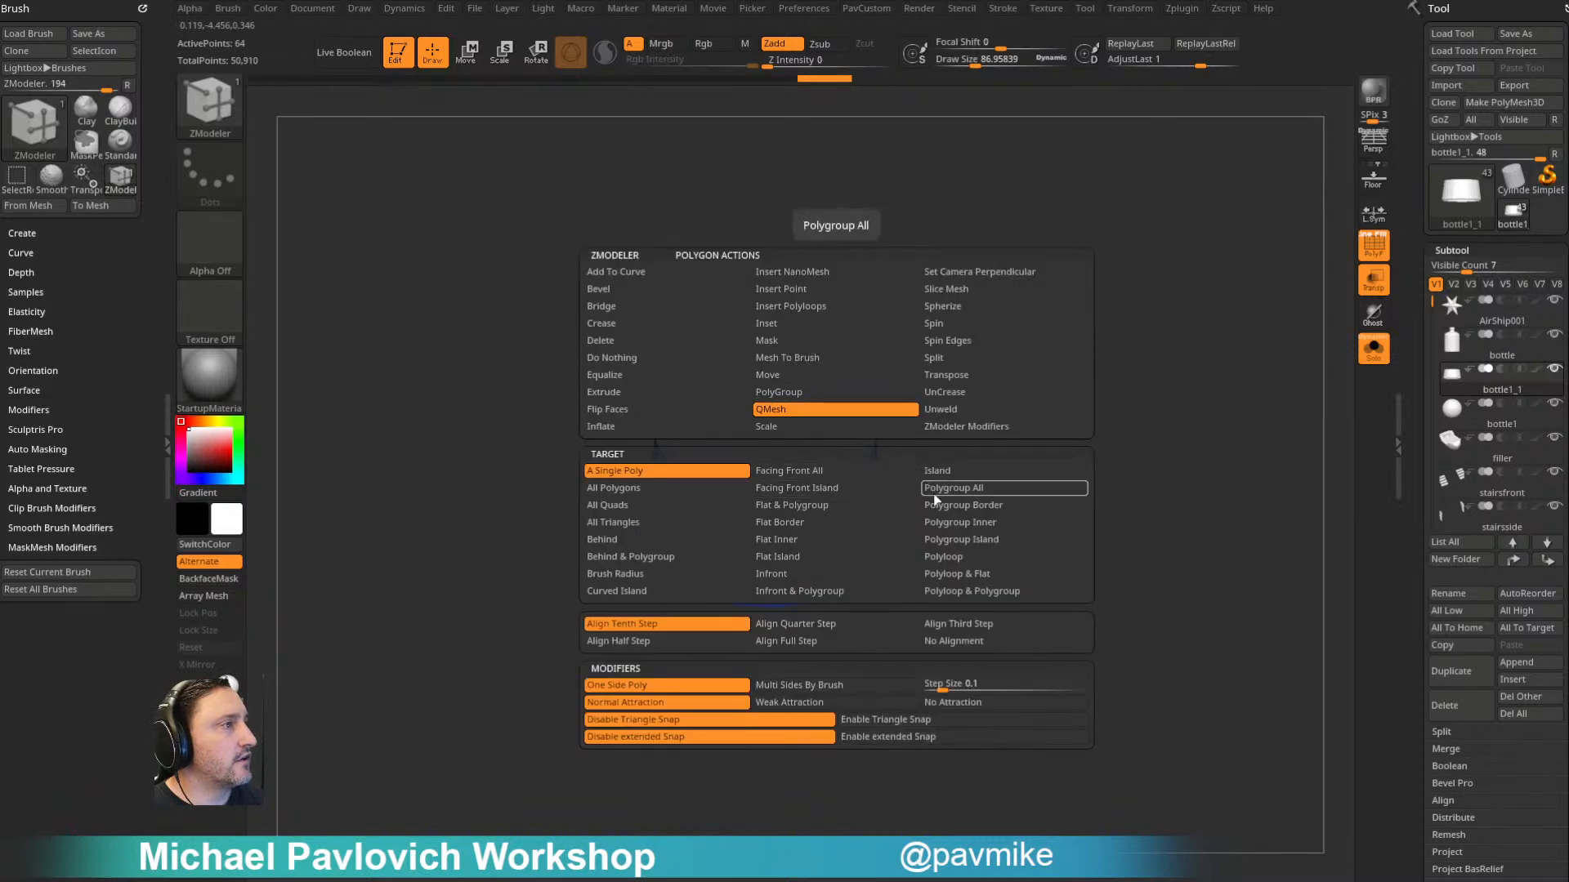
left_click(1003, 493)
left_click_drag(838, 535, 936, 489)
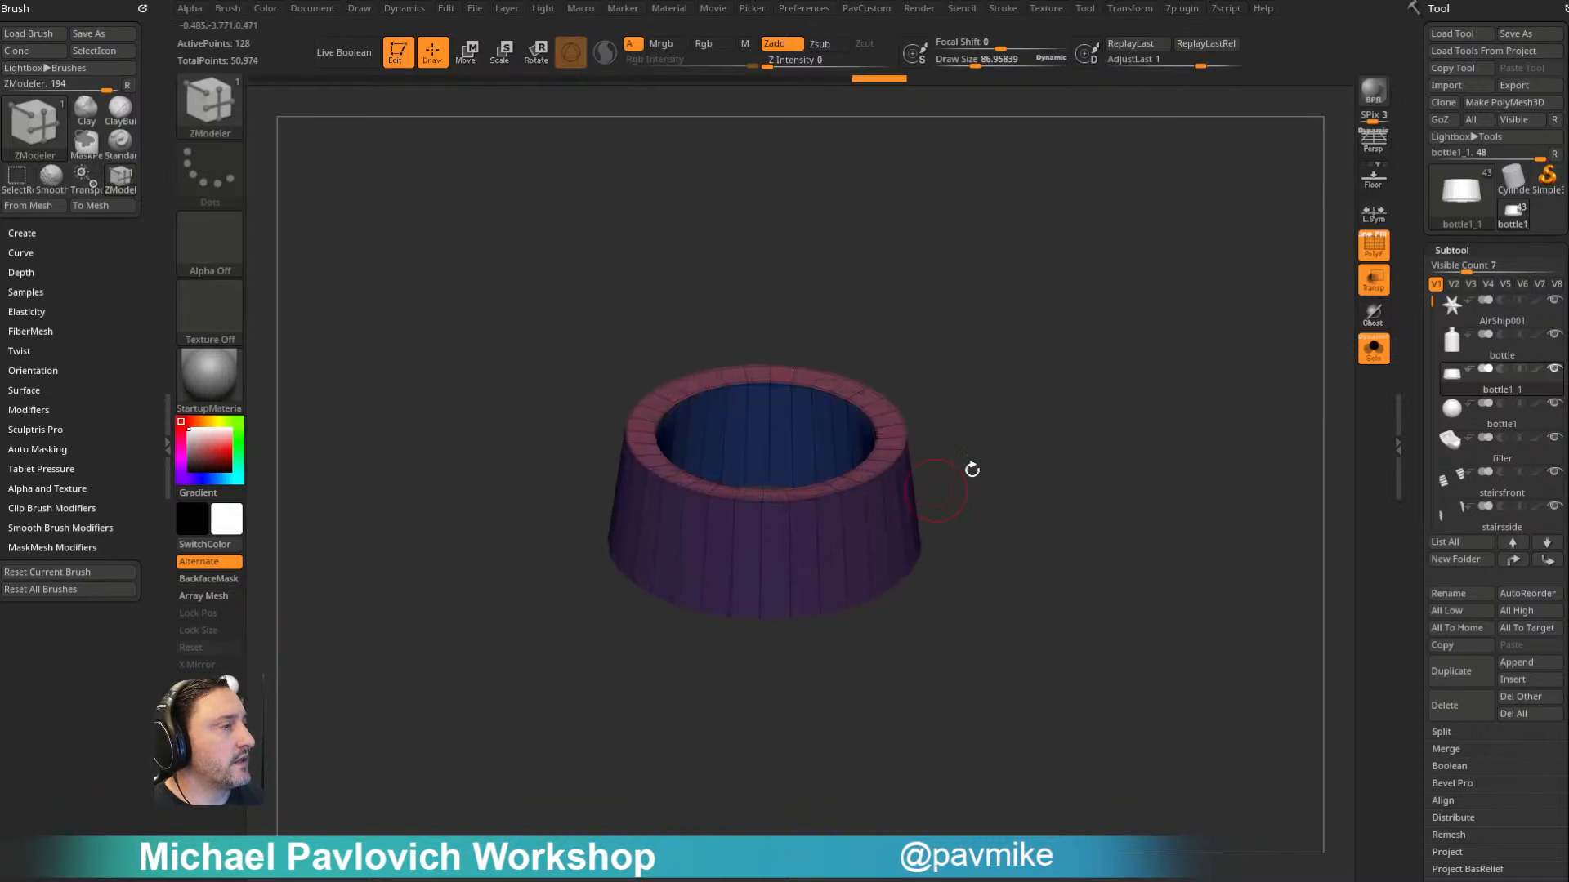
- Crease the ring by polygroups and enable dynamic subdivision, then exit solo and polyframe display
left_click_drag(1035, 456, 1051, 420)
key("grave")
left_click(1122, 721)
key("d")
left_click_drag(1039, 445, 1190, 463, "alt")
left_click(1378, 351)
left_click(1374, 247)
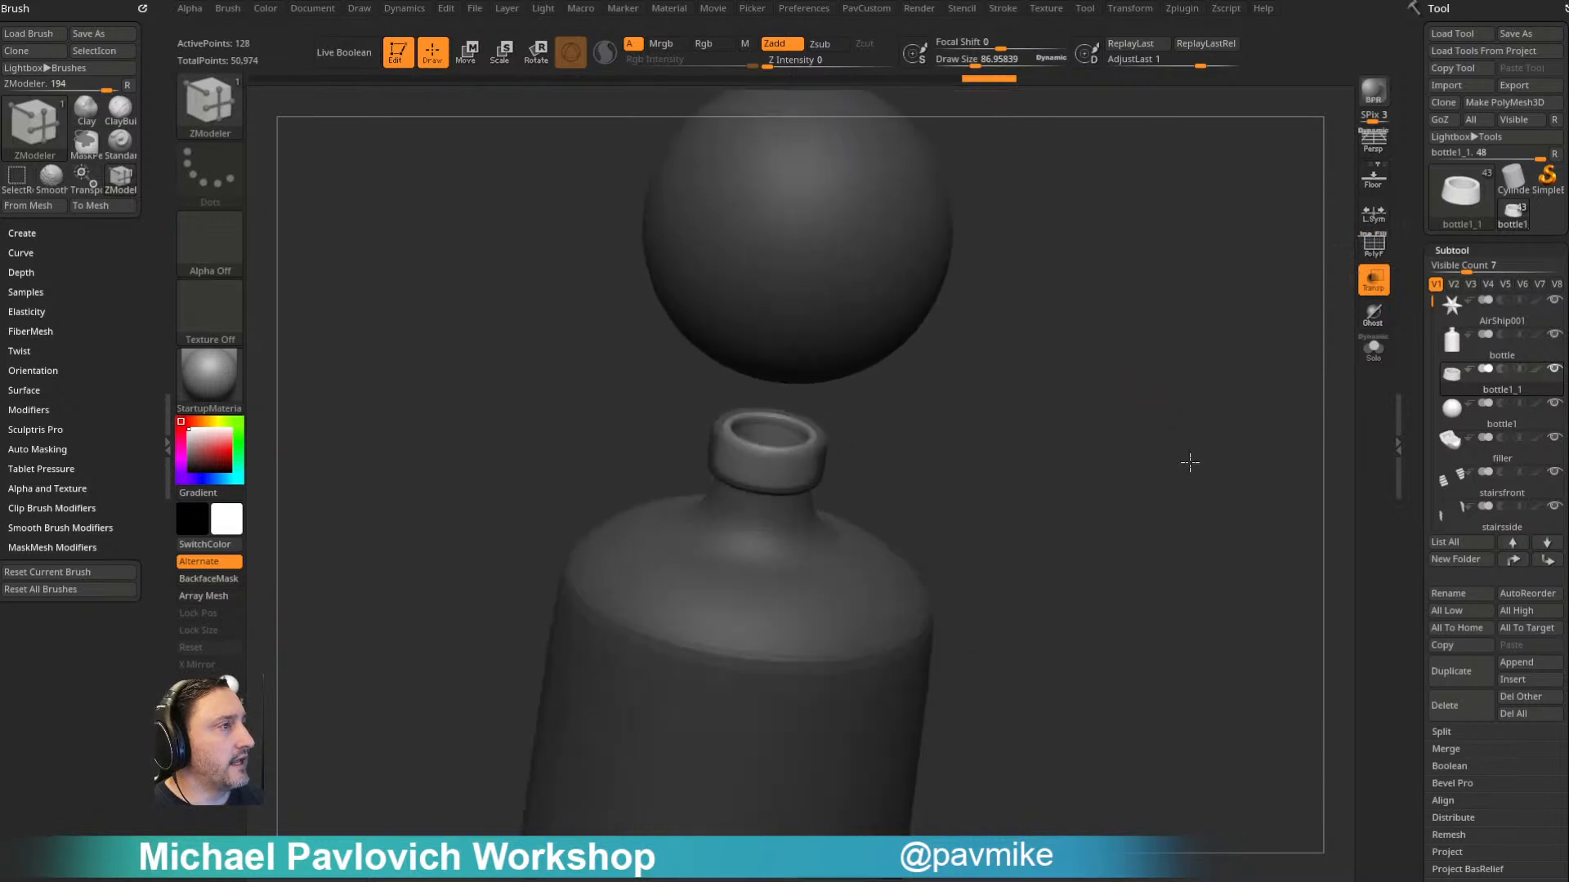
- Switch to the Standard brush, hide the original bottle, and increase the draw size to about 225
key("b")
key("s")
key("t")
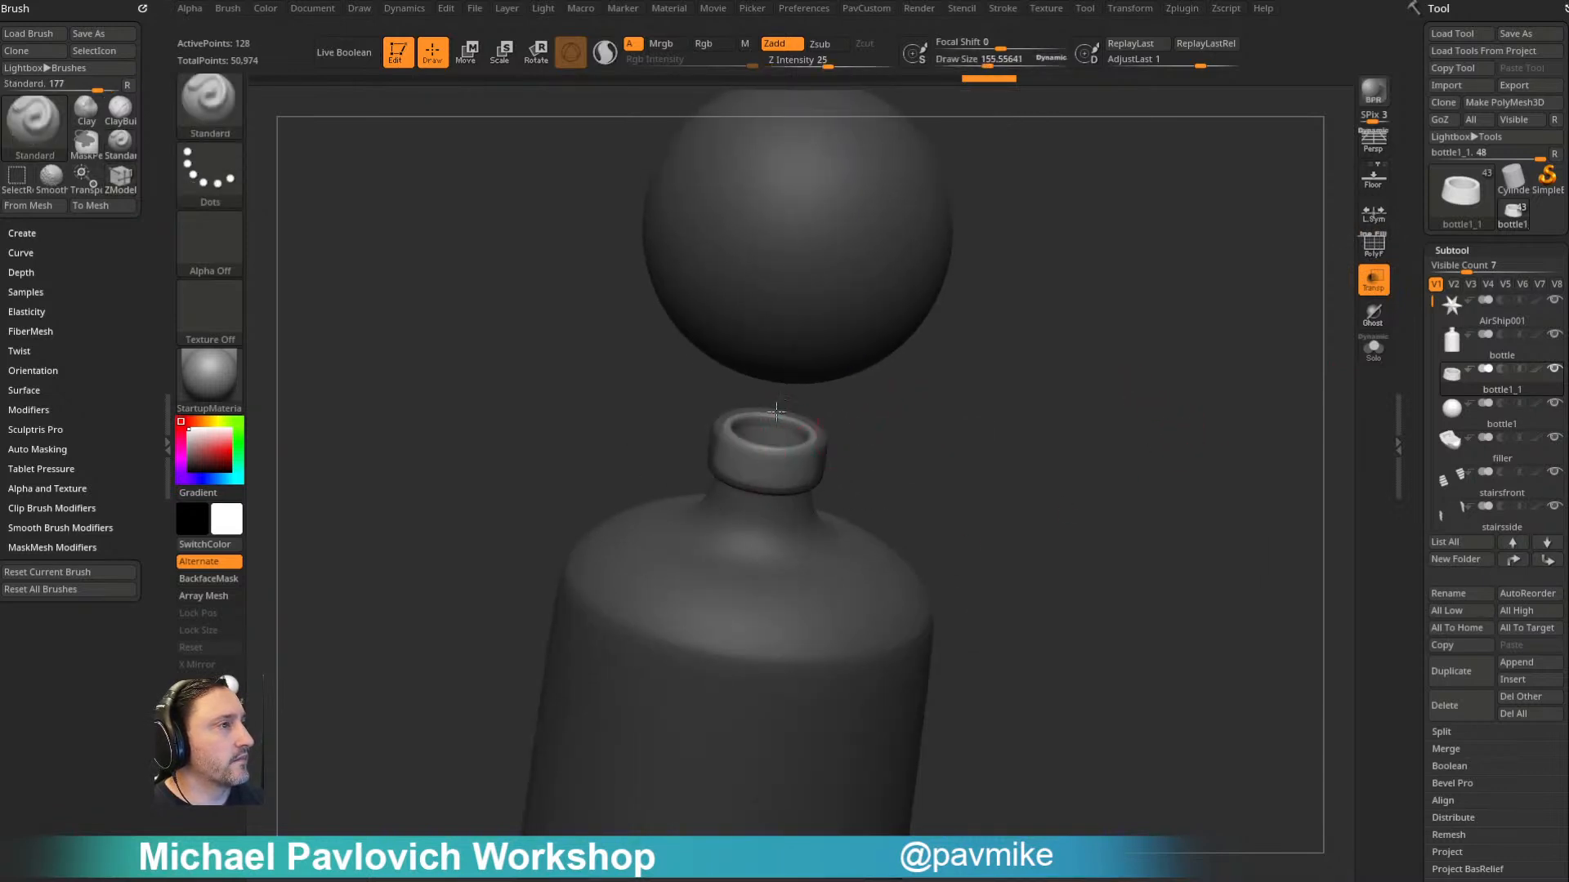
left_click_drag(1018, 505, 1046, 452)
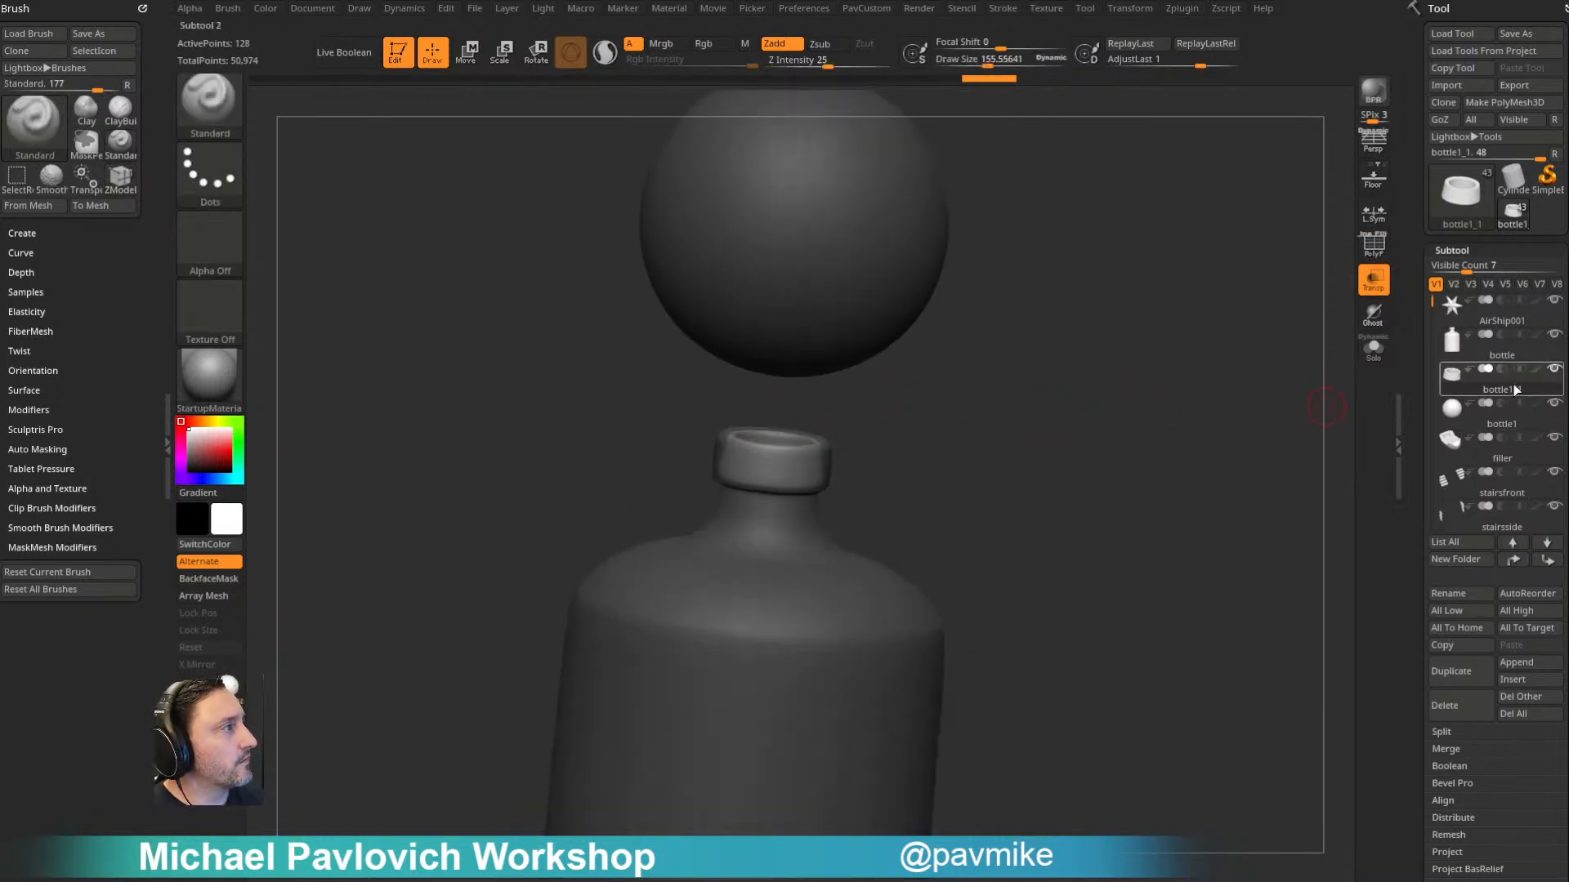
left_click(1556, 336)
key("f")
mouse_move(1166, 413)
left_mouse_down("shift")
mouse_move(1046, 467)
mouse_move(1141, 434)
mouse_move(1061, 474)
mouse_move(1119, 479)
left_mouse_up("shift")
key("s")
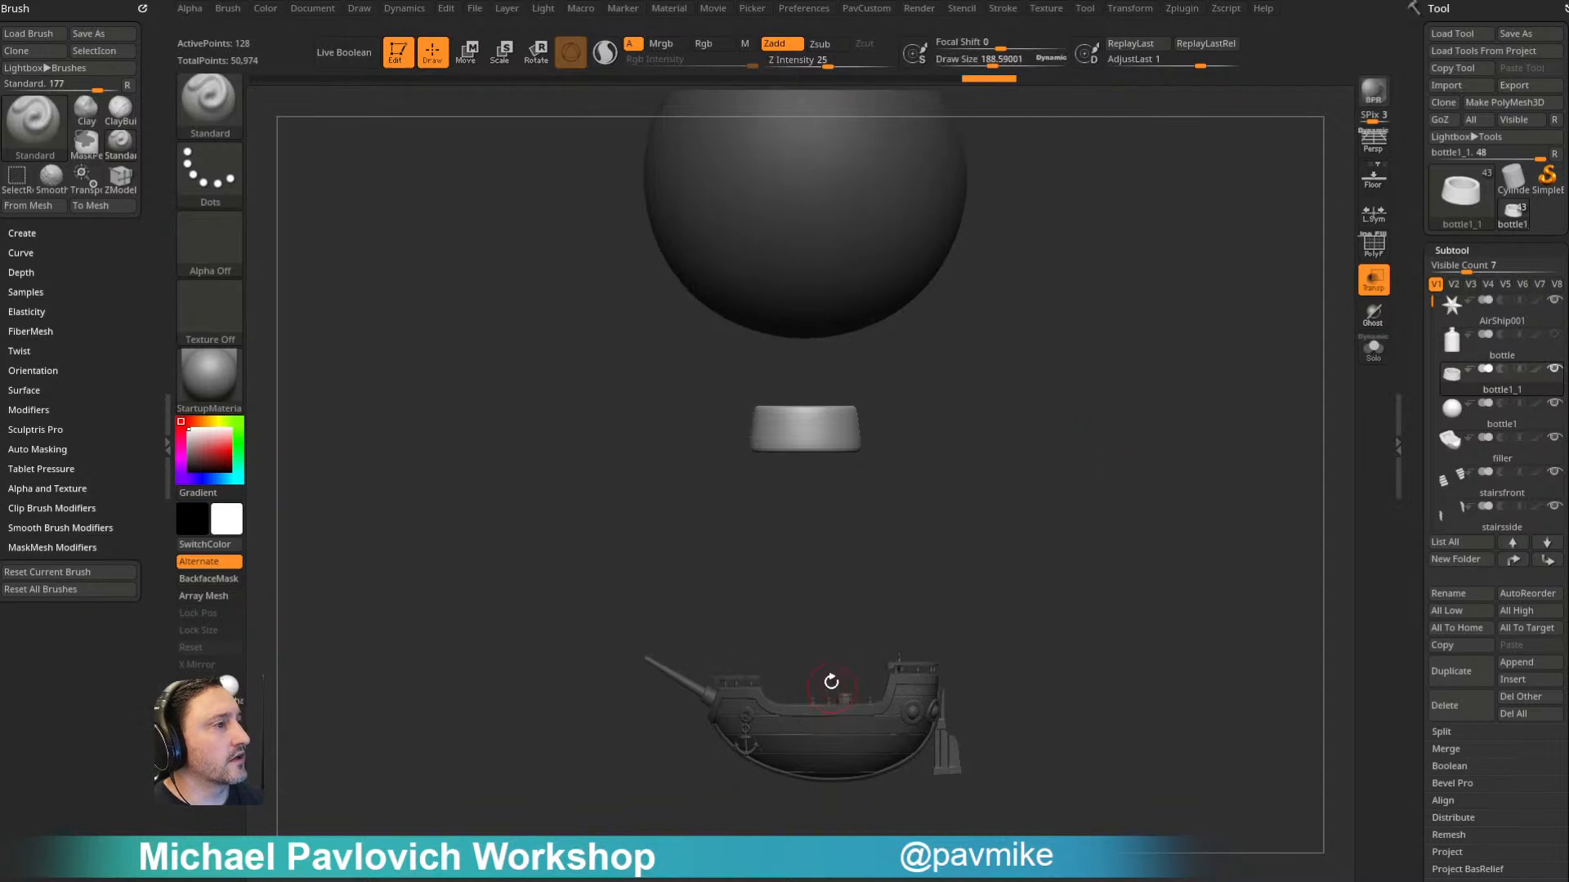
left_click_drag(1062, 387, 1087, 407, "alt")
key("s")
mouse_move(1036, 473)
left_mouse_down()
mouse_move(1054, 466)
mouse_move(1036, 472)
left_mouse_up()
key("s")
key("w")
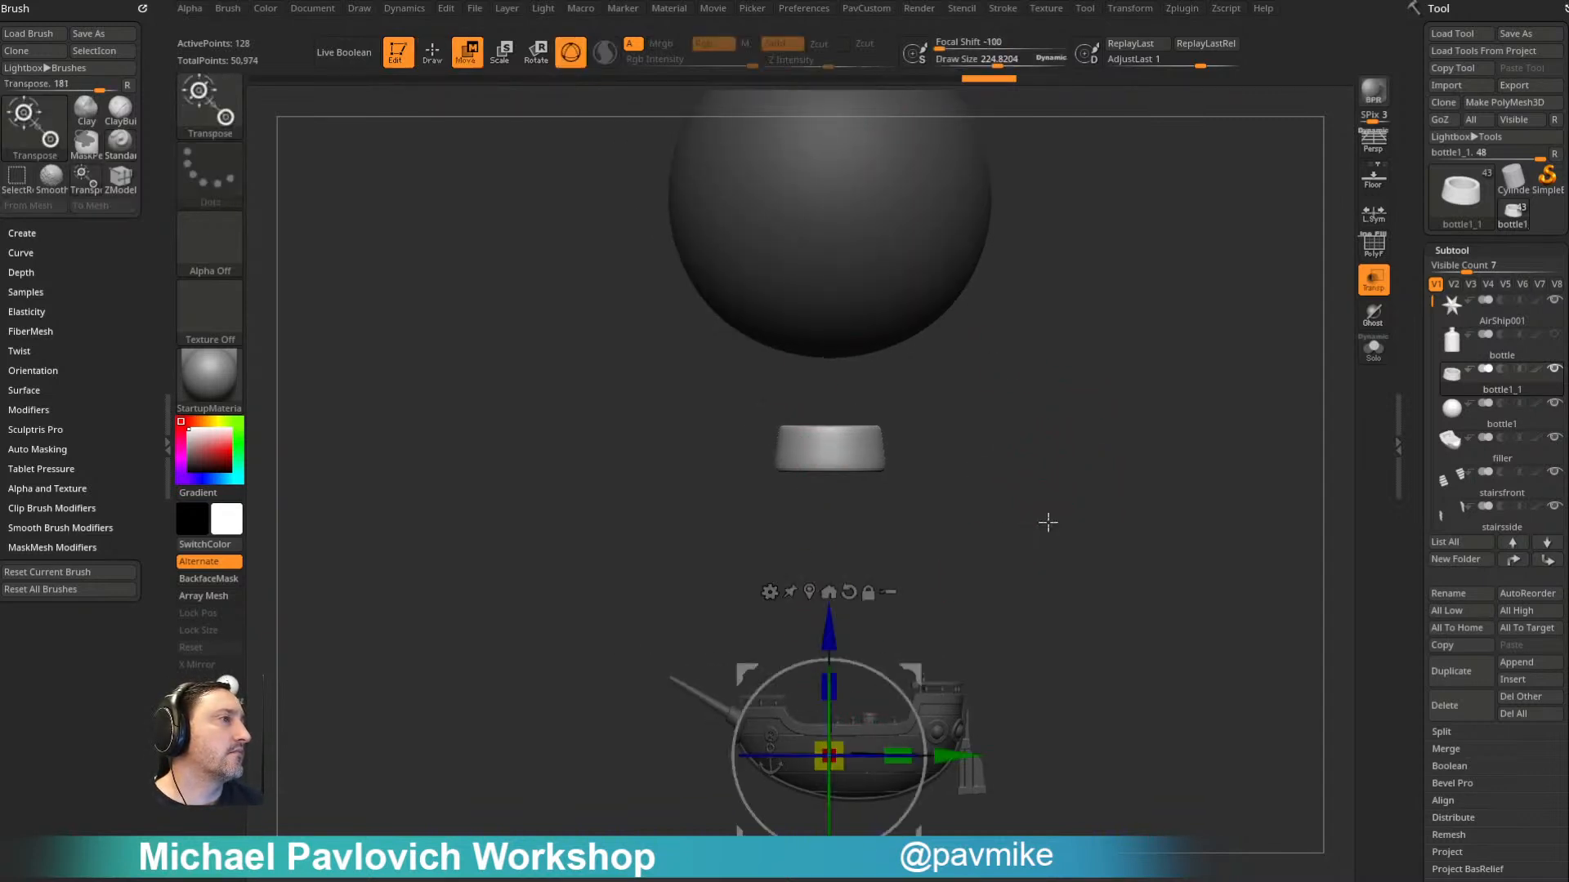
left_click_drag(976, 586, 966, 451, "alt")
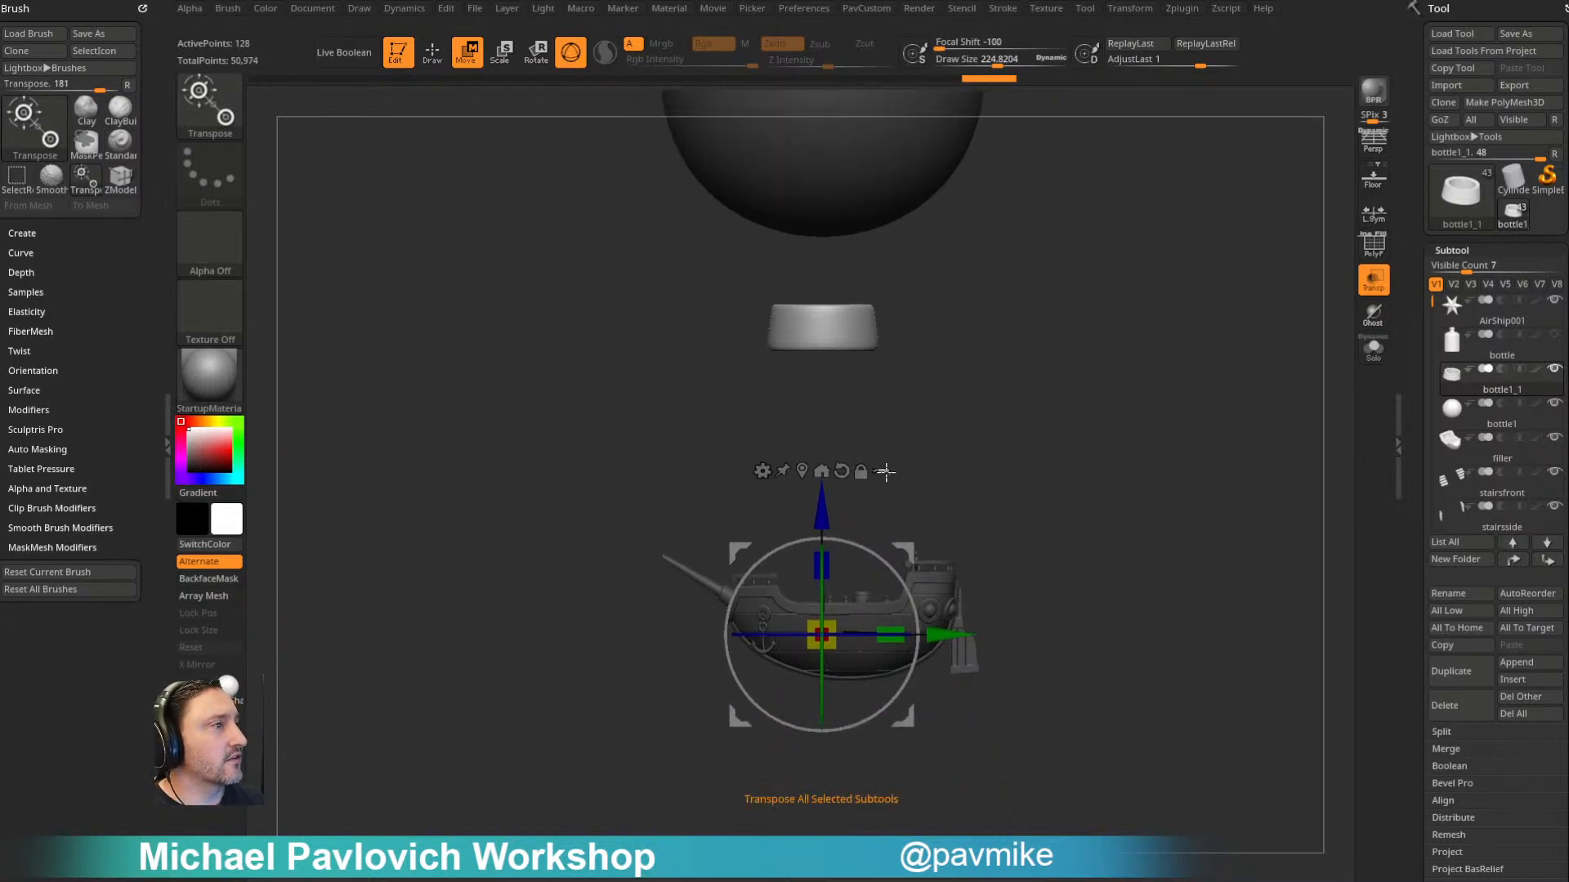
left_click(881, 471)
left_click_drag(1012, 400, 1115, 562, "ctrl+shift")
left_click_drag(1137, 427, 631, 768, "ctrl+shift")
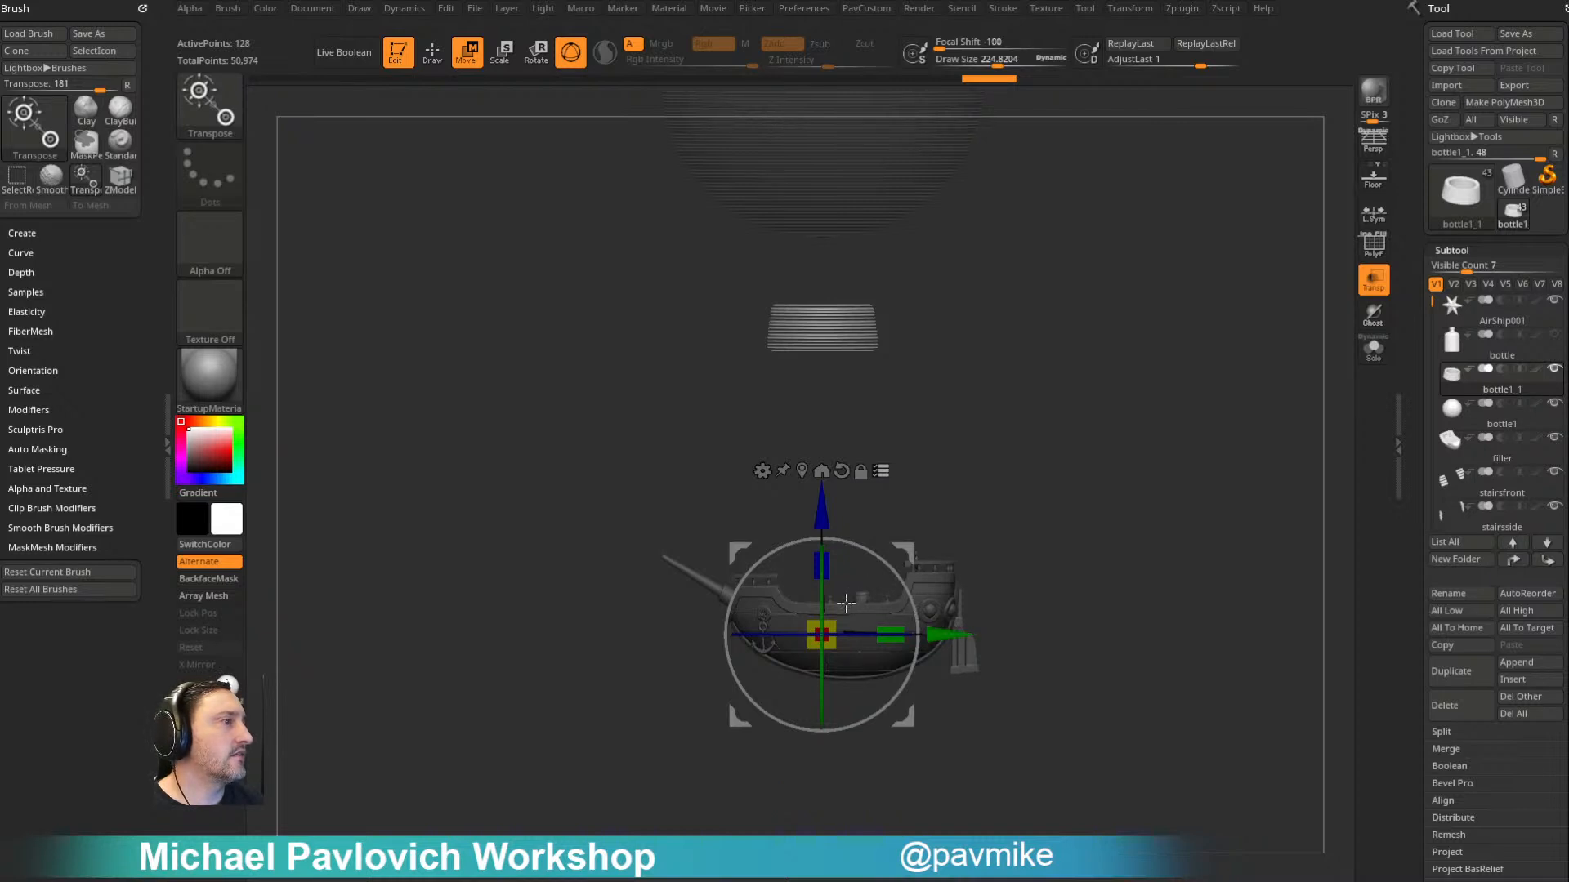
key("q")
- Select the grated platform on the ship's deck and slide it toward the stern
mouse_move(1008, 439)
left_mouse_down()
mouse_move(1006, 529)
mouse_move(958, 536)
left_mouse_up()
key("s")
mouse_move(1176, 523)
left_mouse_down("alt")
mouse_move(1222, 594)
mouse_move(1191, 525)
left_mouse_up("alt")
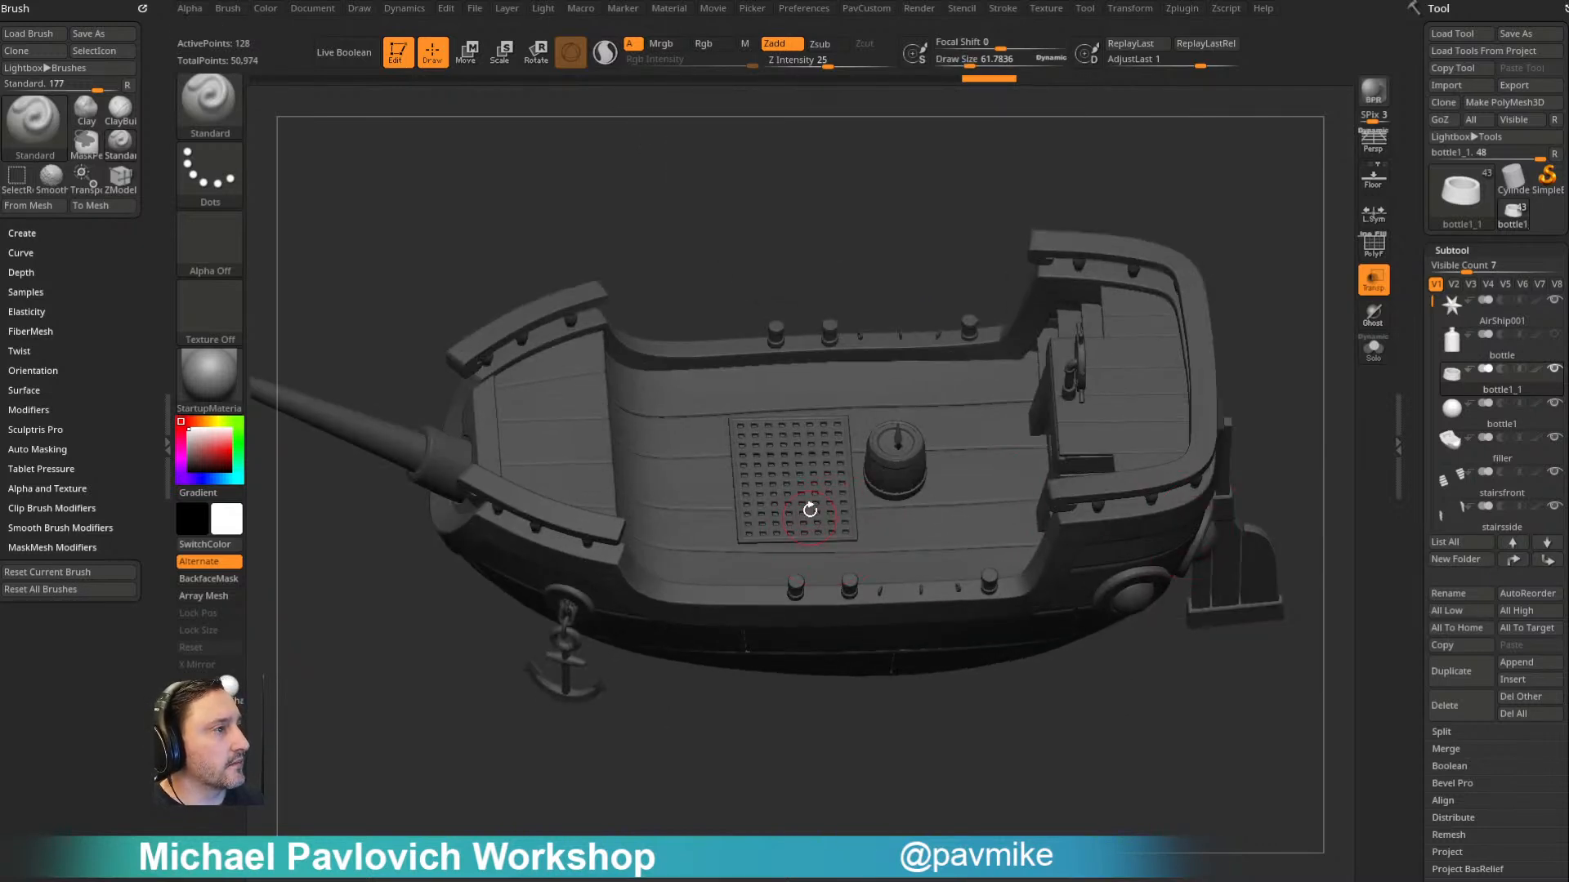
left_click(809, 513, "alt")
left_click_drag(1302, 322, 1259, 419, "alt")
key("w")
left_click_drag(869, 534, 973, 540)
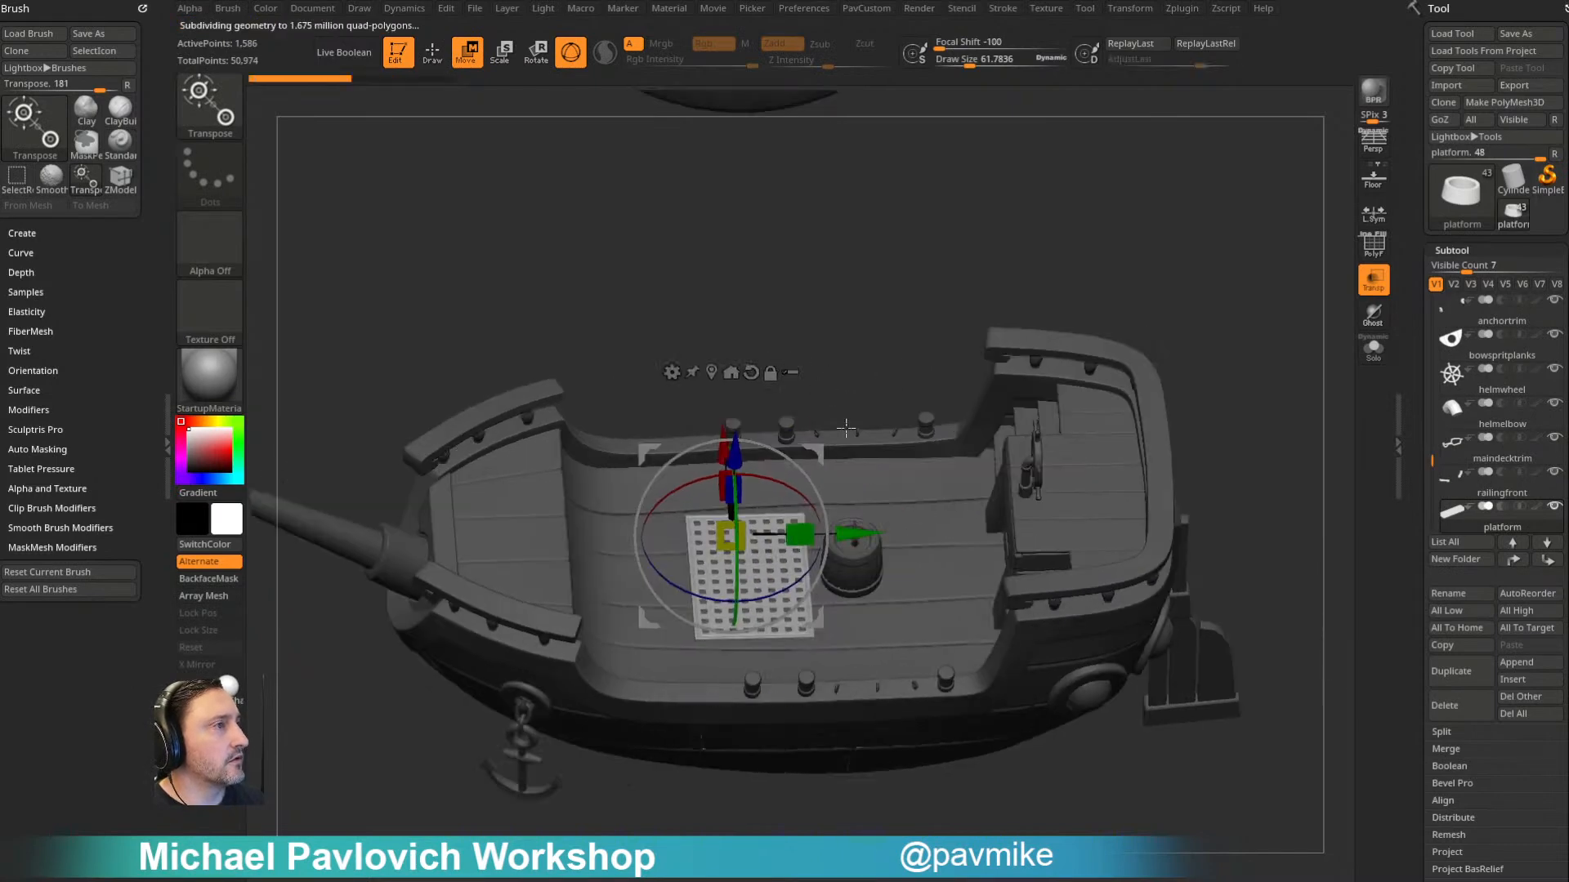
left_click_drag(852, 535, 1017, 533)
- Select the barrel's parts with Transpose All Selected Subtools and move the barrel forward of the grating
key("q")
mouse_move(1278, 403)
left_mouse_down()
mouse_move(1220, 345)
mouse_move(1285, 375)
mouse_move(1217, 390)
left_mouse_up()
key("w")
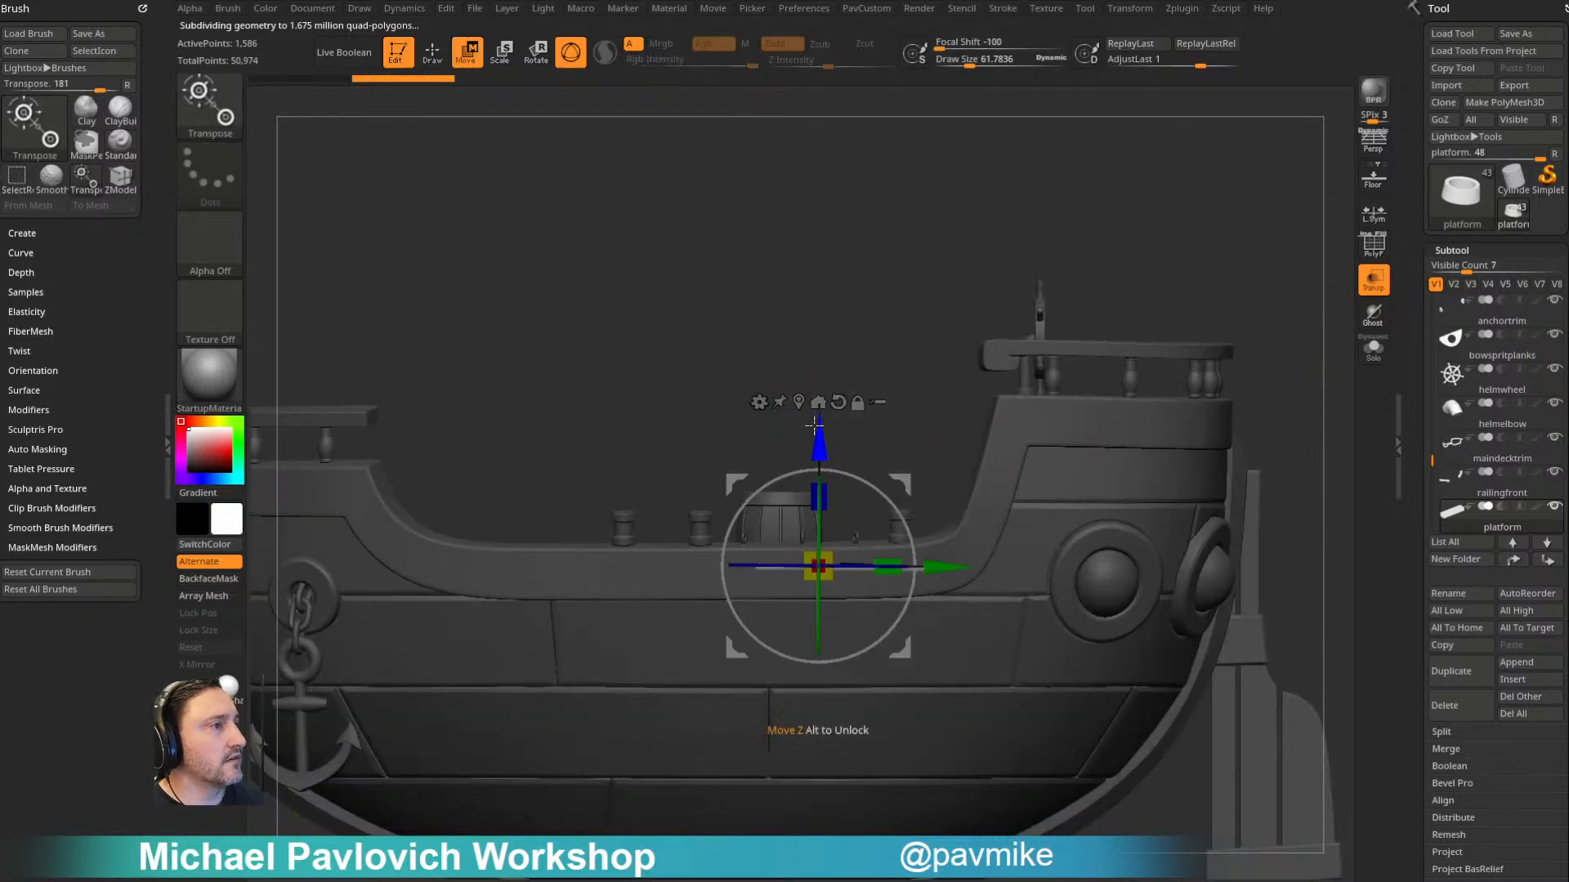
left_click_drag(719, 428, 850, 519, "ctrl+shift")
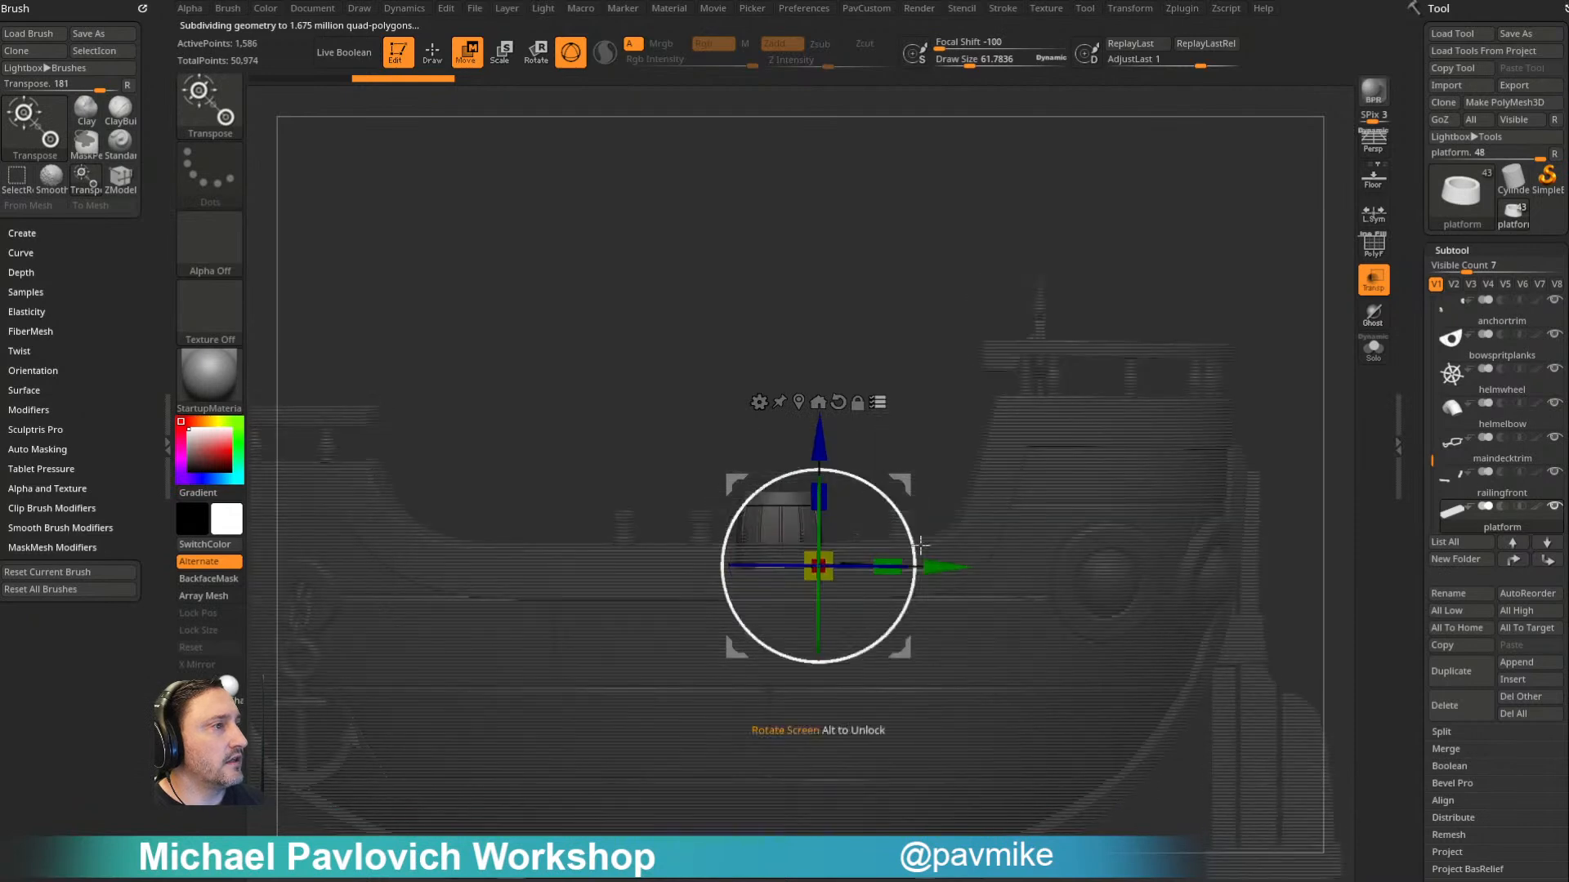
left_click_drag(914, 412, 925, 474)
left_click_drag(948, 565, 859, 565)
left_click_drag(1214, 246, 1103, 268, "alt")
left_click_drag(1103, 268, 1141, 344, "alt")
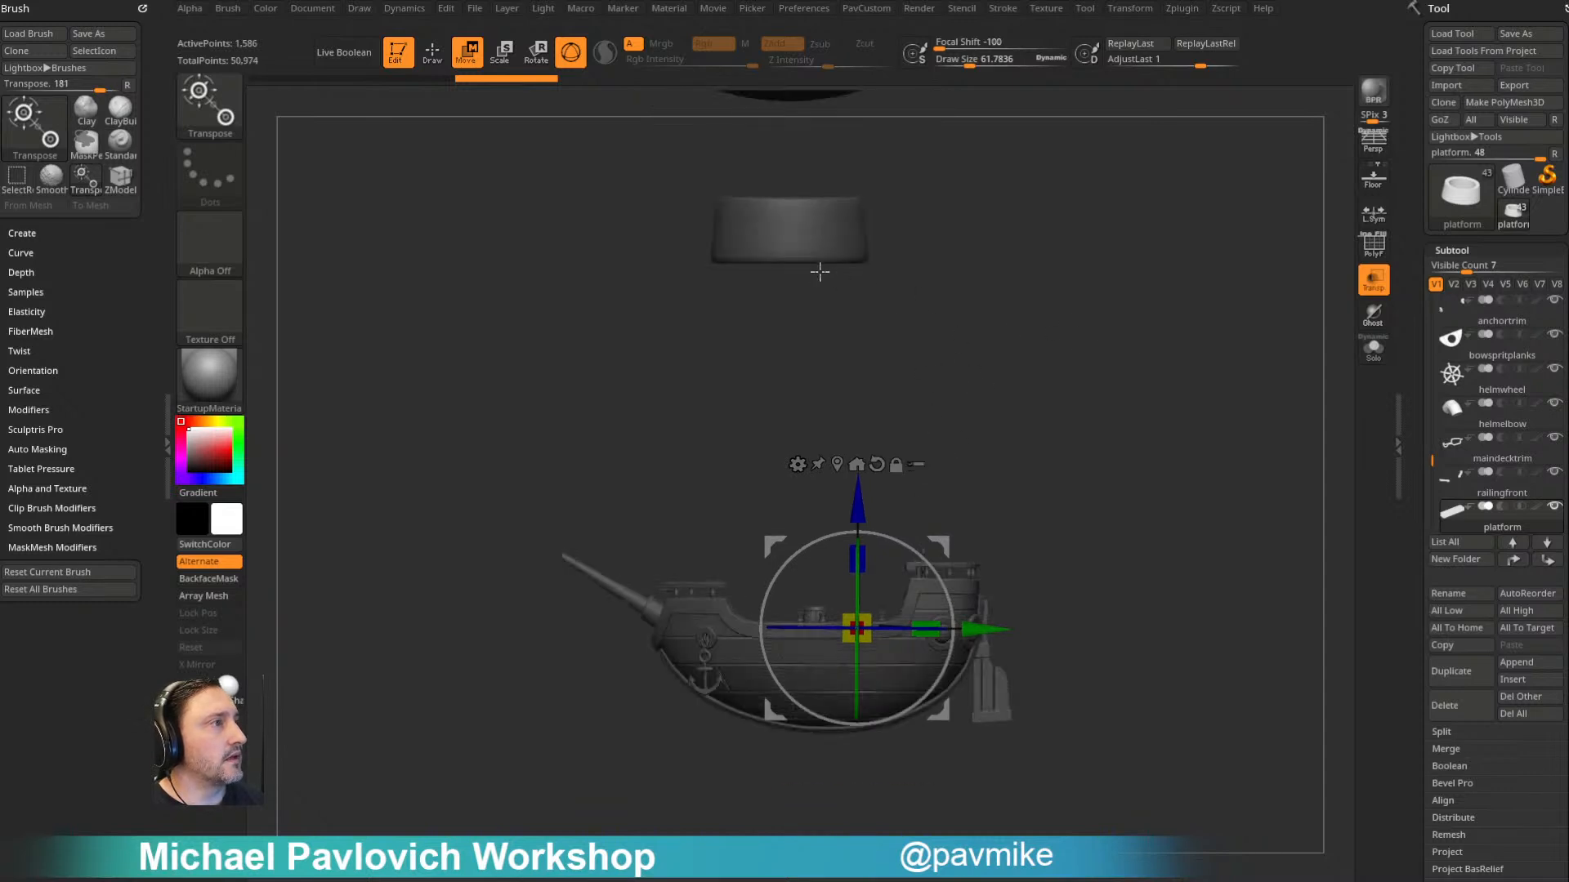
- Select the ring, reset its gizmo orientation, centre the gizmo on its mesh, and duplicate the ring
left_click(866, 260, "alt")
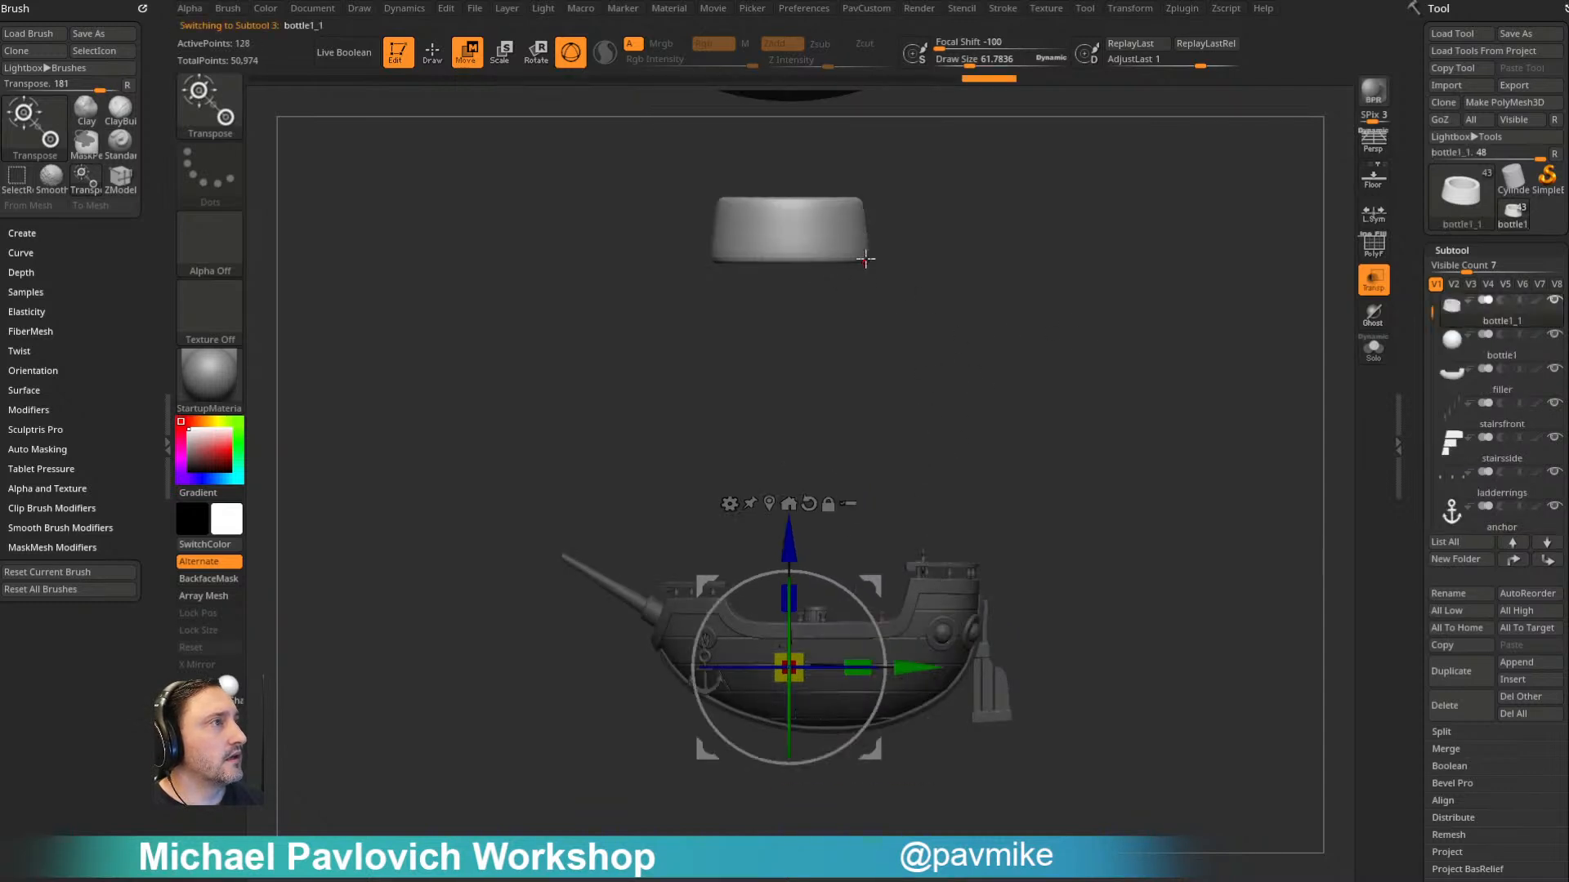
left_click(807, 502, "alt")
left_click(768, 504, "alt")
mouse_move(907, 343)
left_mouse_down()
mouse_move(988, 336)
mouse_move(905, 336)
left_mouse_up()
left_click_drag(804, 216, 1157, 343)
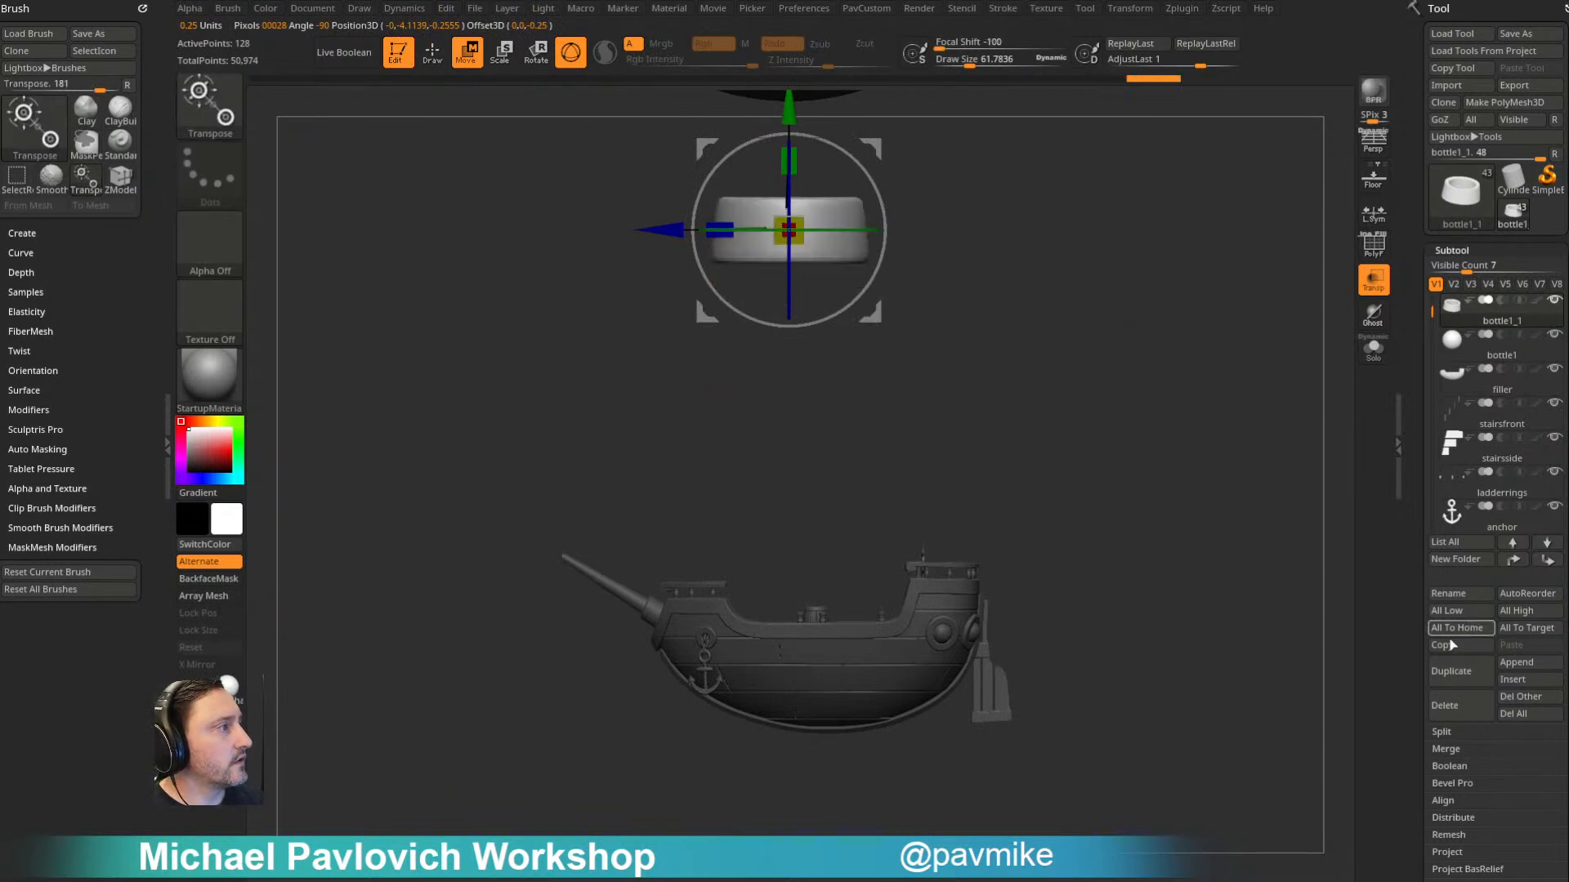
left_click(1451, 671)
- Scale the duplicated ring down and lower it onto the ship's deck just ahead of the barrel
left_click_drag(788, 230, 738, 234)
left_click_drag(789, 113, 843, 518)
key("q")
left_click_drag(1098, 414, 1211, 415)
left_click_drag(1194, 357, 1177, 527, "alt")
key("w")
left_click_drag(769, 483, 769, 477)
key("q")
mouse_move(1160, 417)
left_mouse_down()
mouse_move(1177, 343)
mouse_move(1190, 361)
mouse_move(1176, 371)
left_mouse_up()
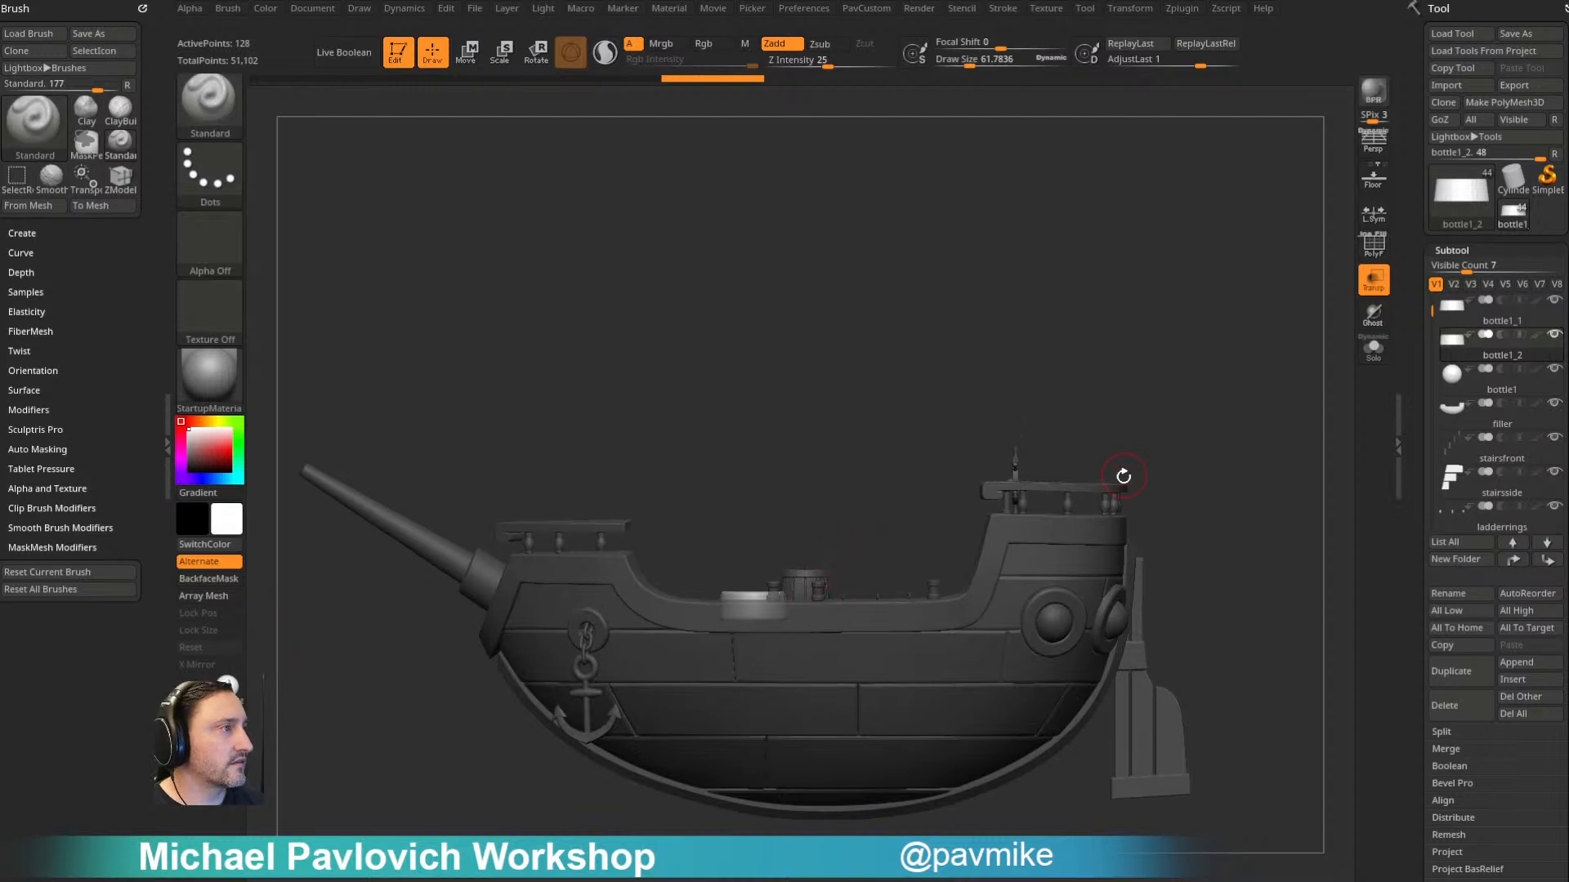
- Select the barrel's parts with Transpose All Selected Subtools and nudge them aft, away from the small ring
left_click_drag(844, 411, 917, 469, "alt")
key("w")
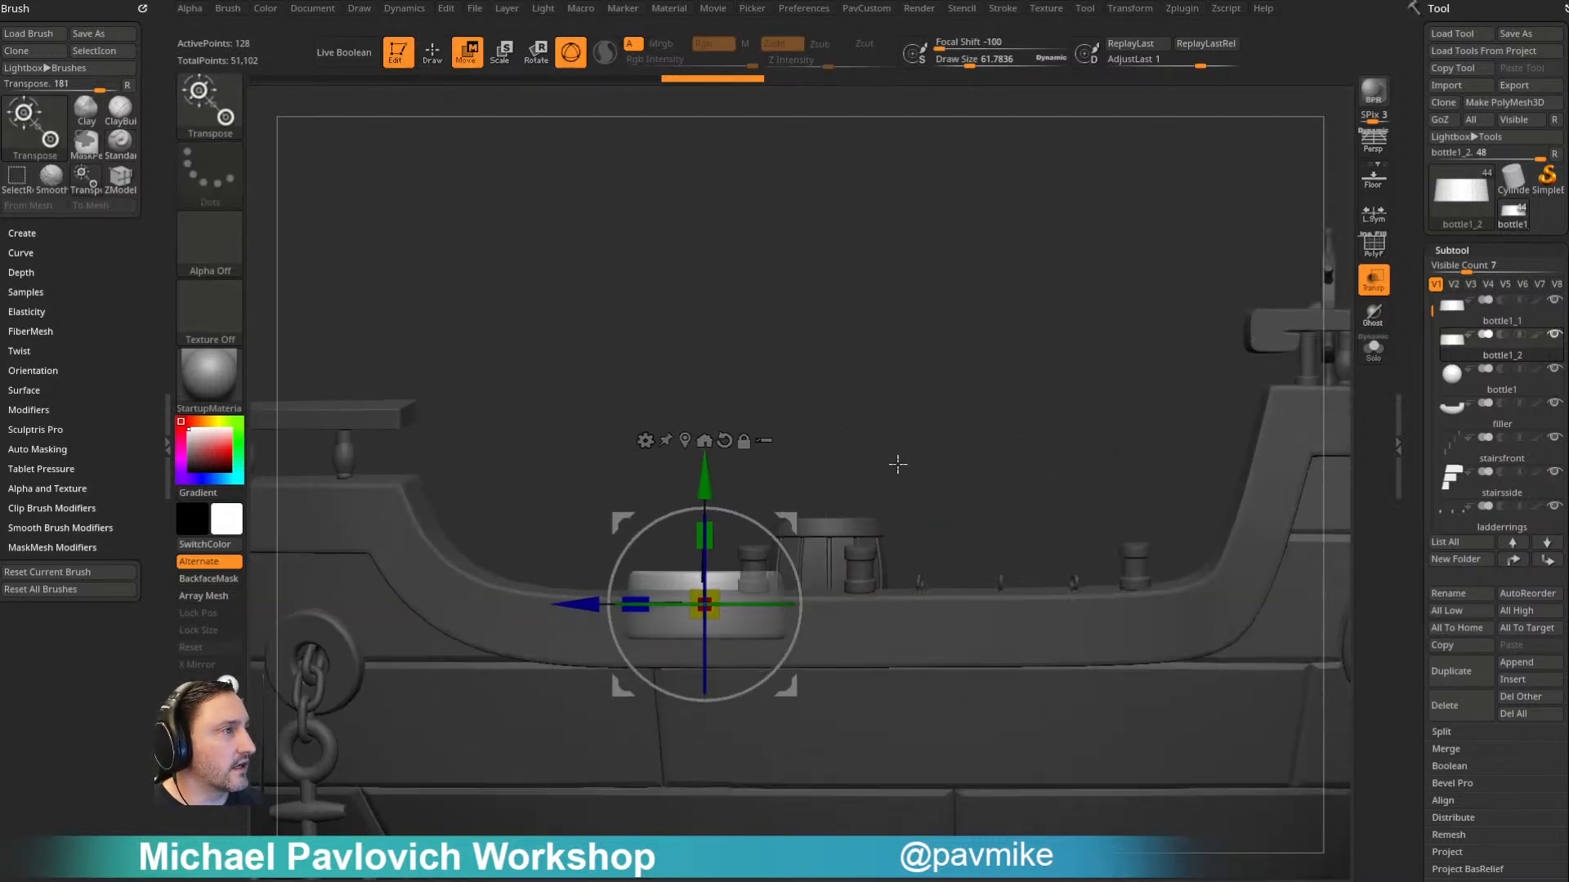
left_click(764, 441)
left_click_drag(878, 376, 766, 529, "ctrl")
left_click_drag(994, 418, 759, 537, "ctrl+shift")
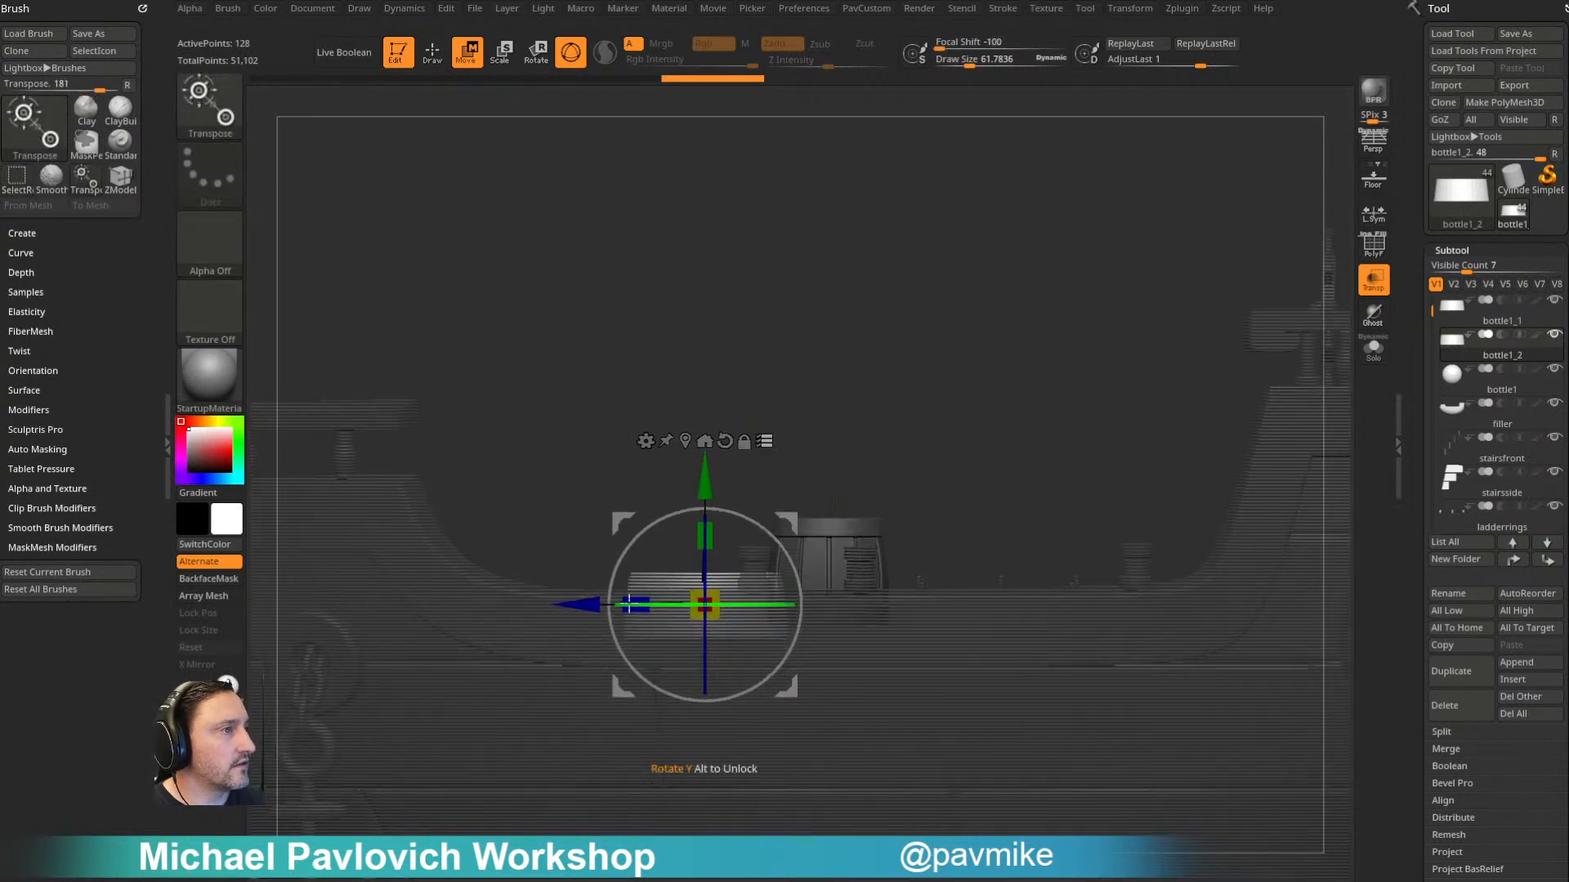
right_click_drag(821, 433, 908, 367, "ctrl")
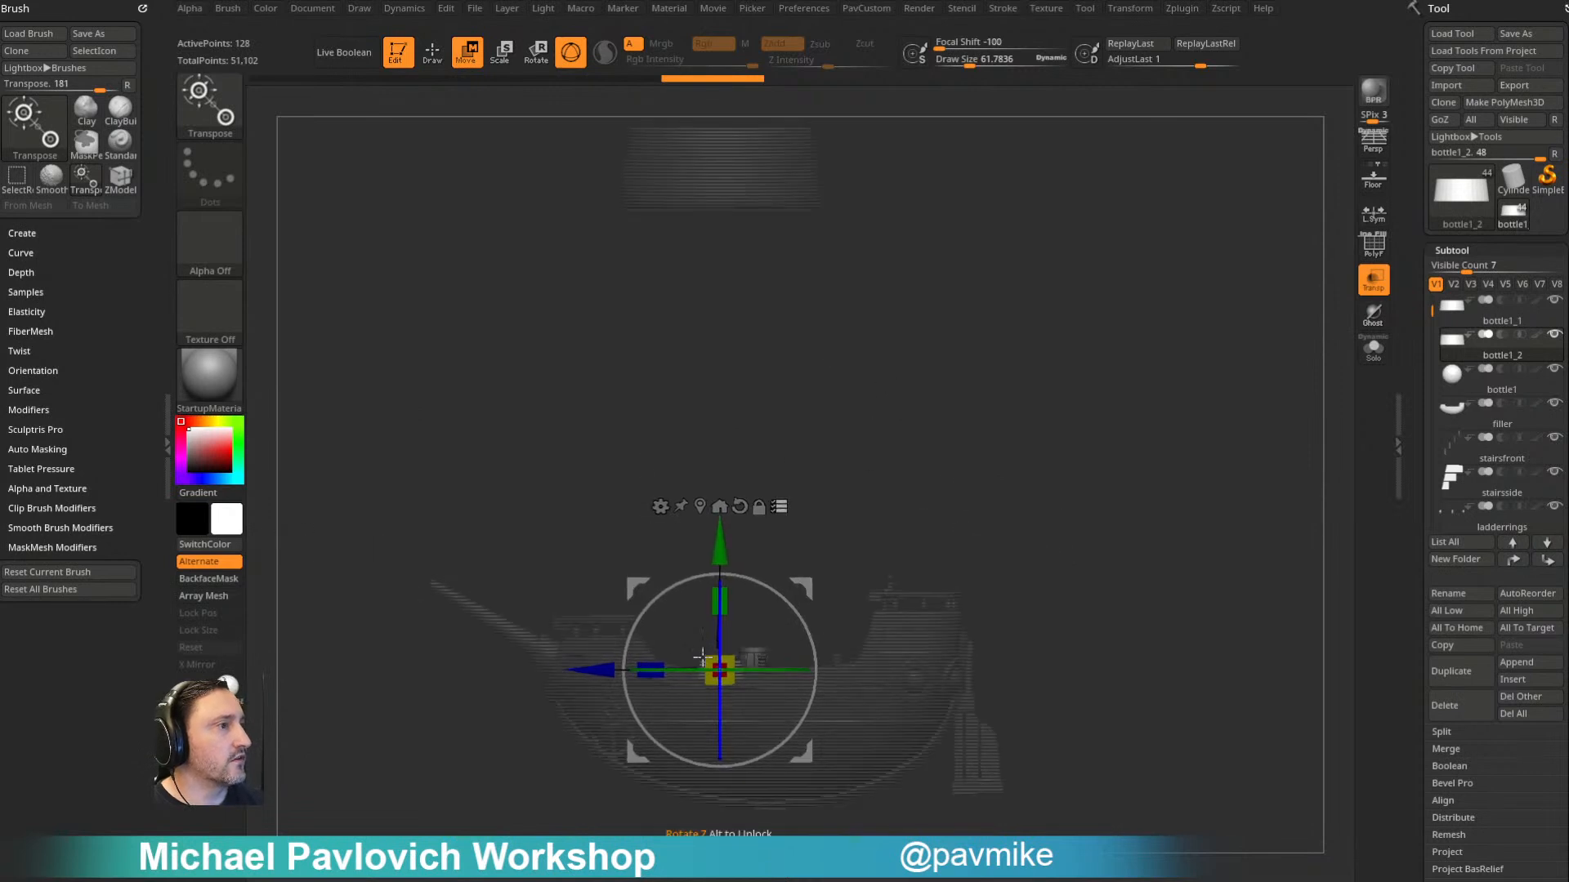
left_click_drag(604, 670, 611, 670)
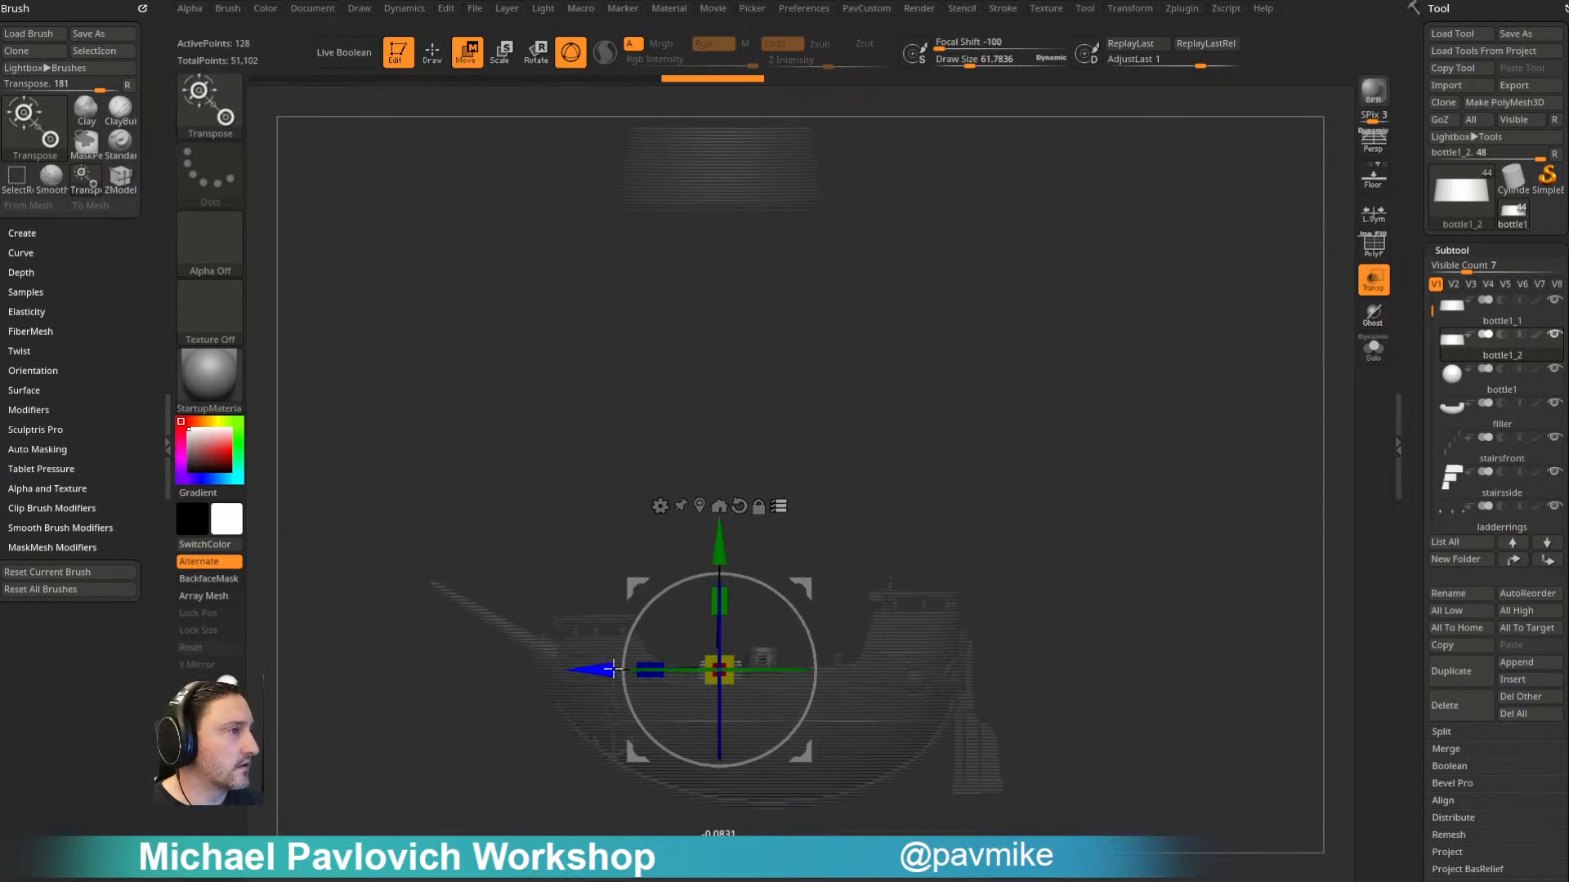
key("q")
- Examine the arrangement of the small deck ring, the barrel, the large ring and the sphere above the ship
mouse_move(1085, 518)
left_mouse_down()
mouse_move(1191, 428)
mouse_move(1233, 428)
mouse_move(1162, 333)
mouse_move(1126, 325)
left_mouse_up()
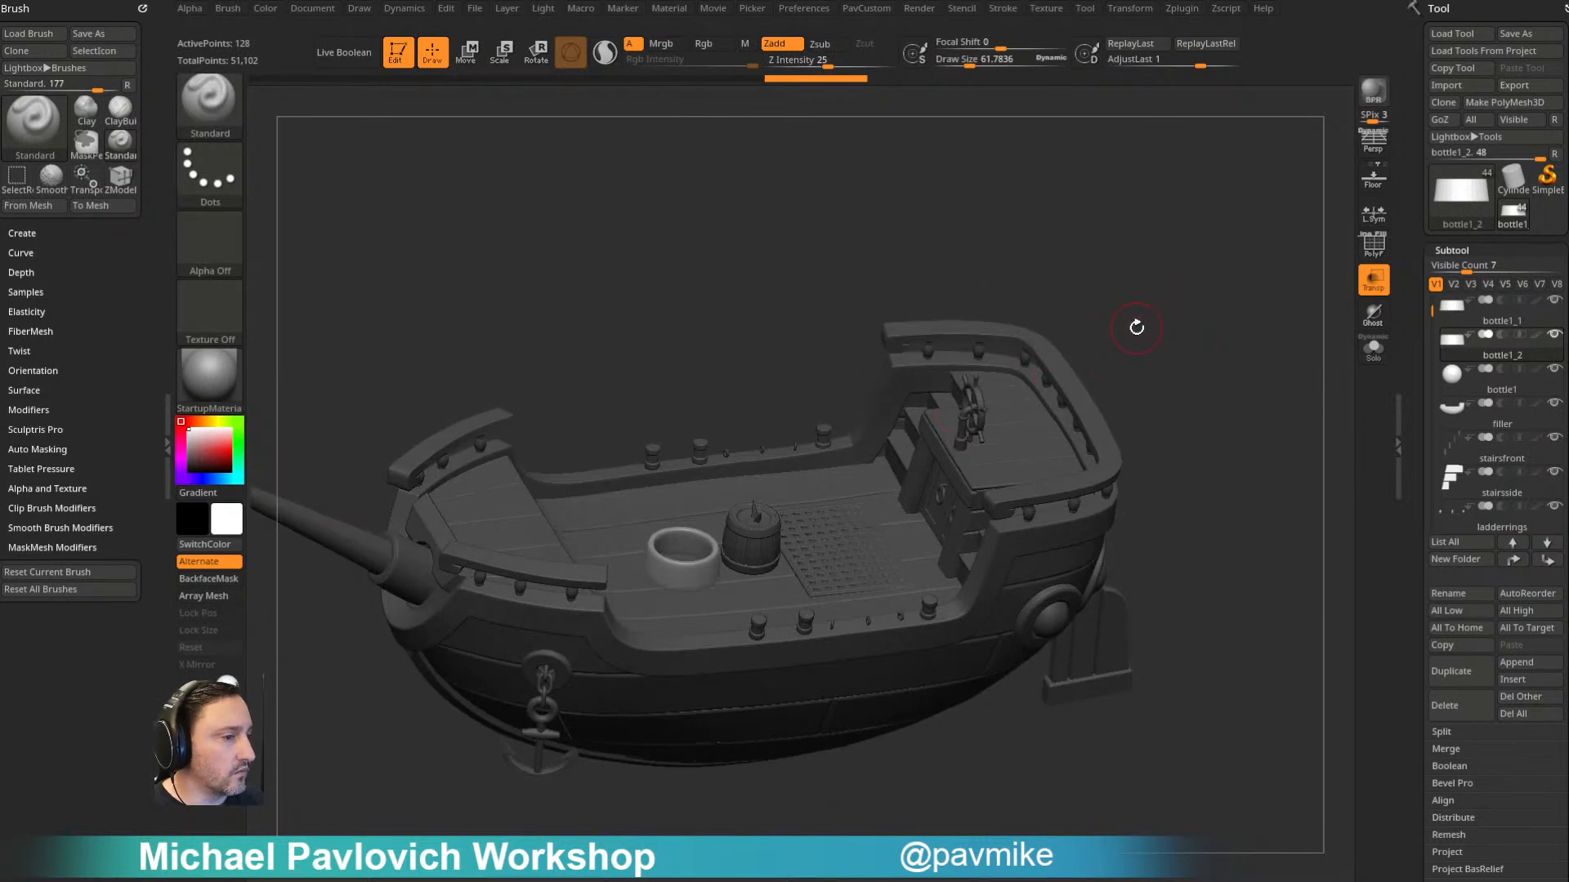
left_click_drag(1198, 442, 1082, 449)
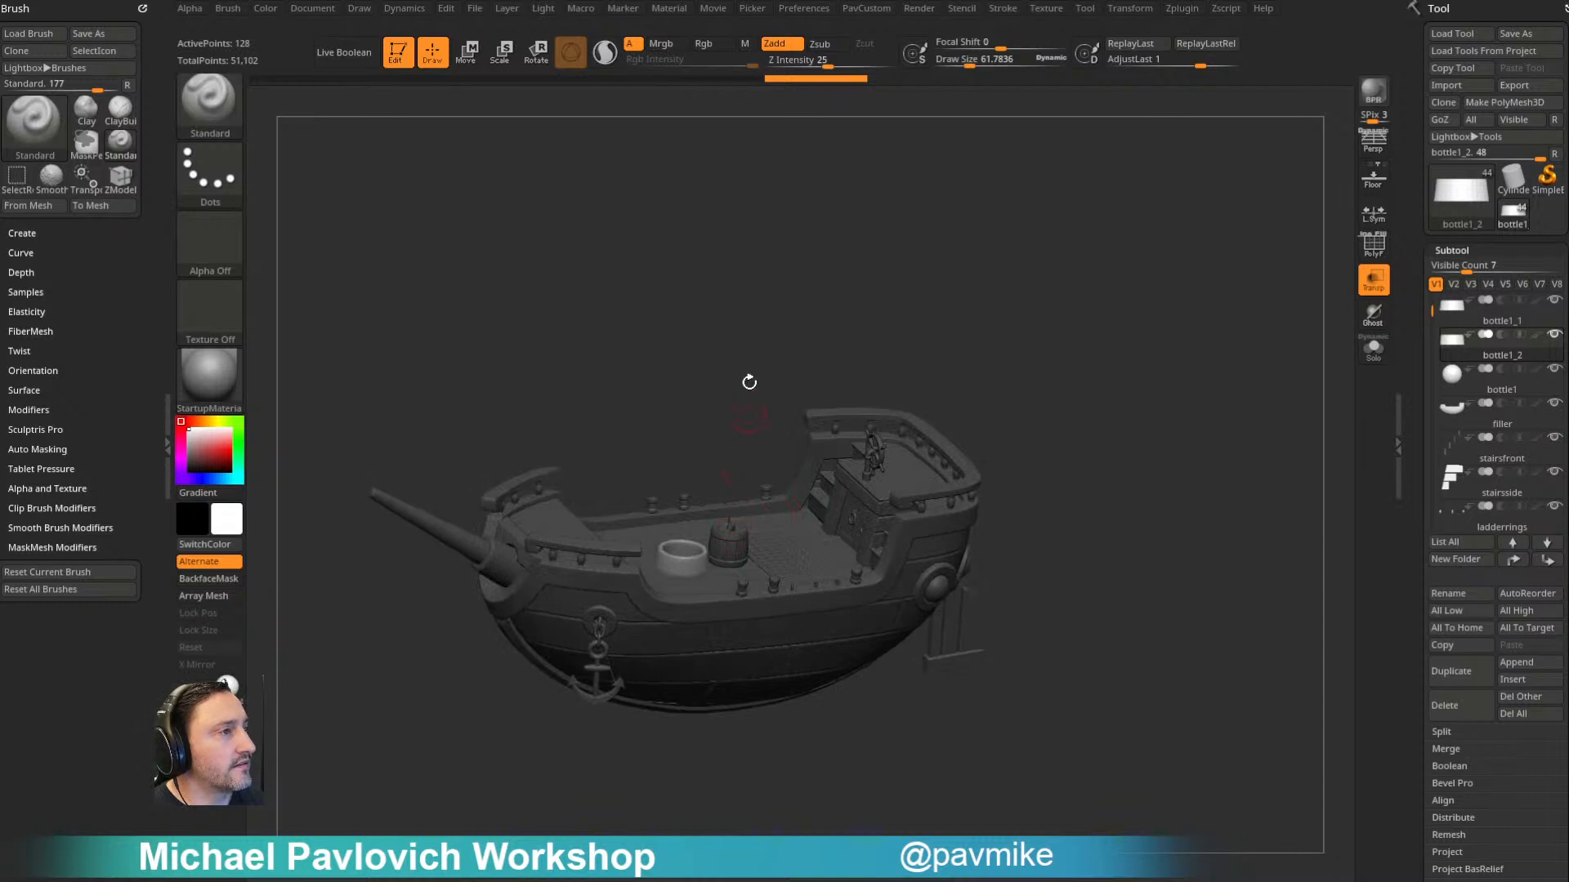
left_click_drag(771, 274, 1007, 414)
mouse_move(1000, 354)
left_mouse_down()
mouse_move(997, 385)
mouse_move(989, 370)
left_mouse_up()
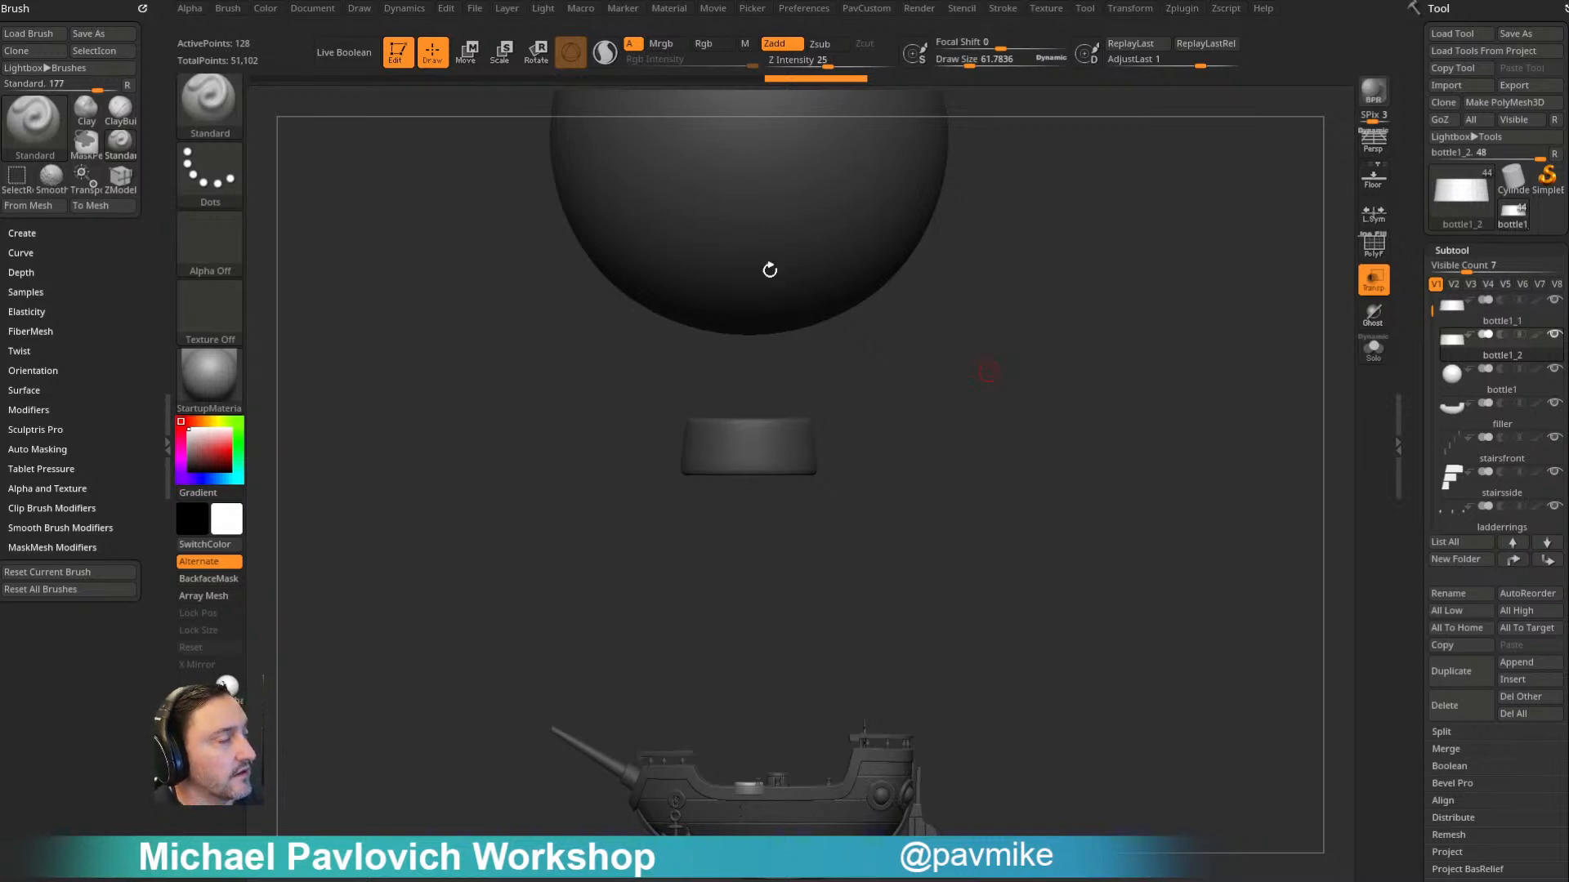
left_click_drag(974, 530, 1006, 464, "alt")
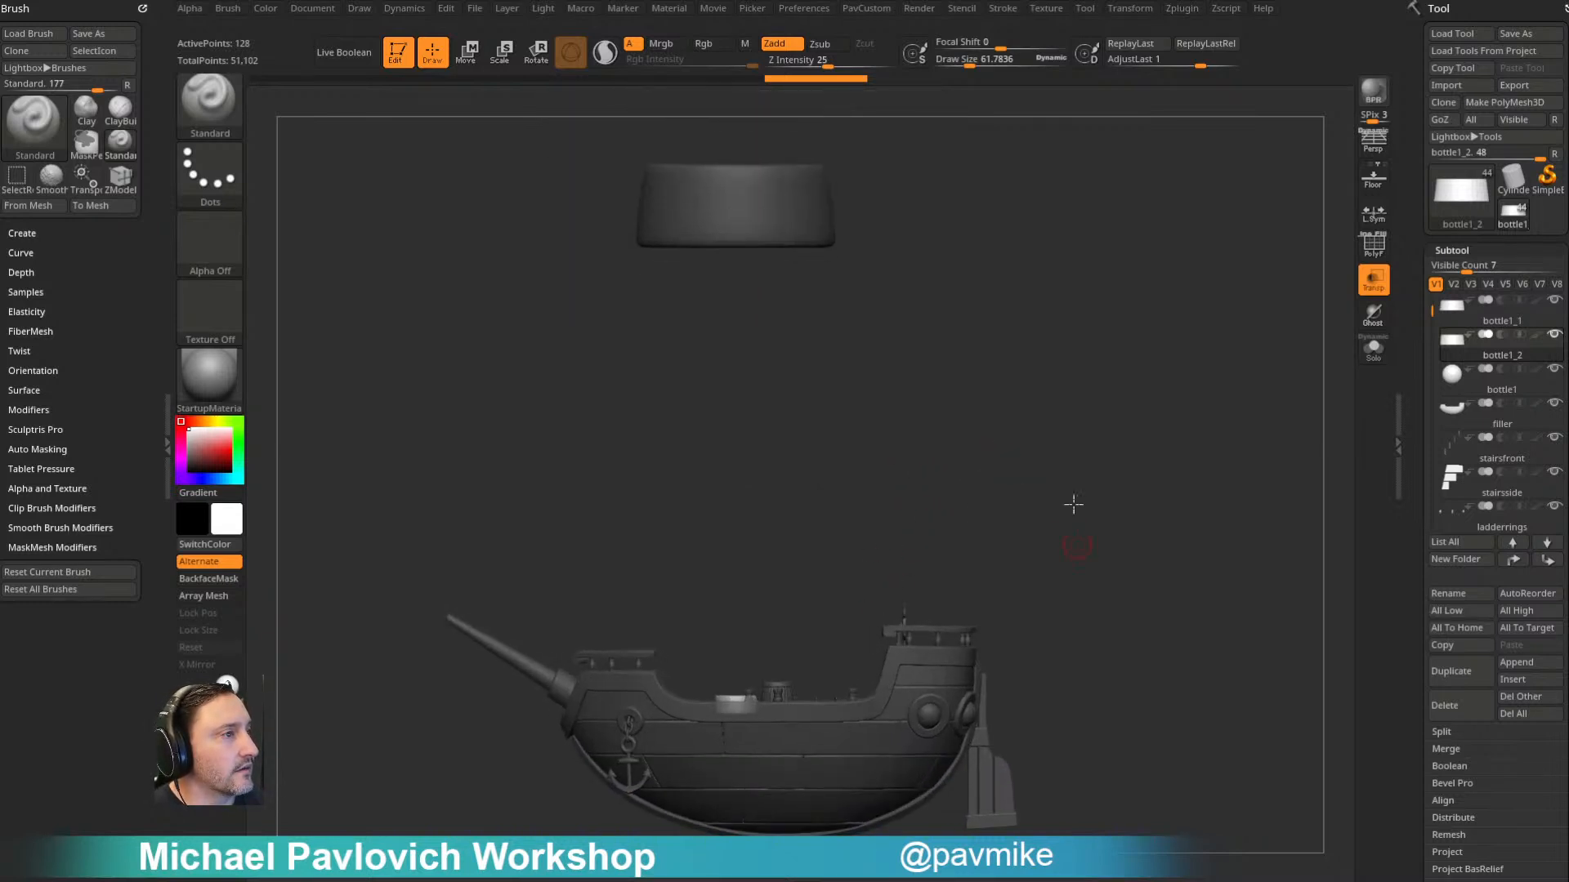
left_click_drag(1077, 538, 1106, 469, "alt")
mouse_move(1040, 355)
left_mouse_down()
mouse_move(1037, 403)
mouse_move(1038, 387)
left_mouse_up()
left_click_drag(1142, 420, 816, 608)
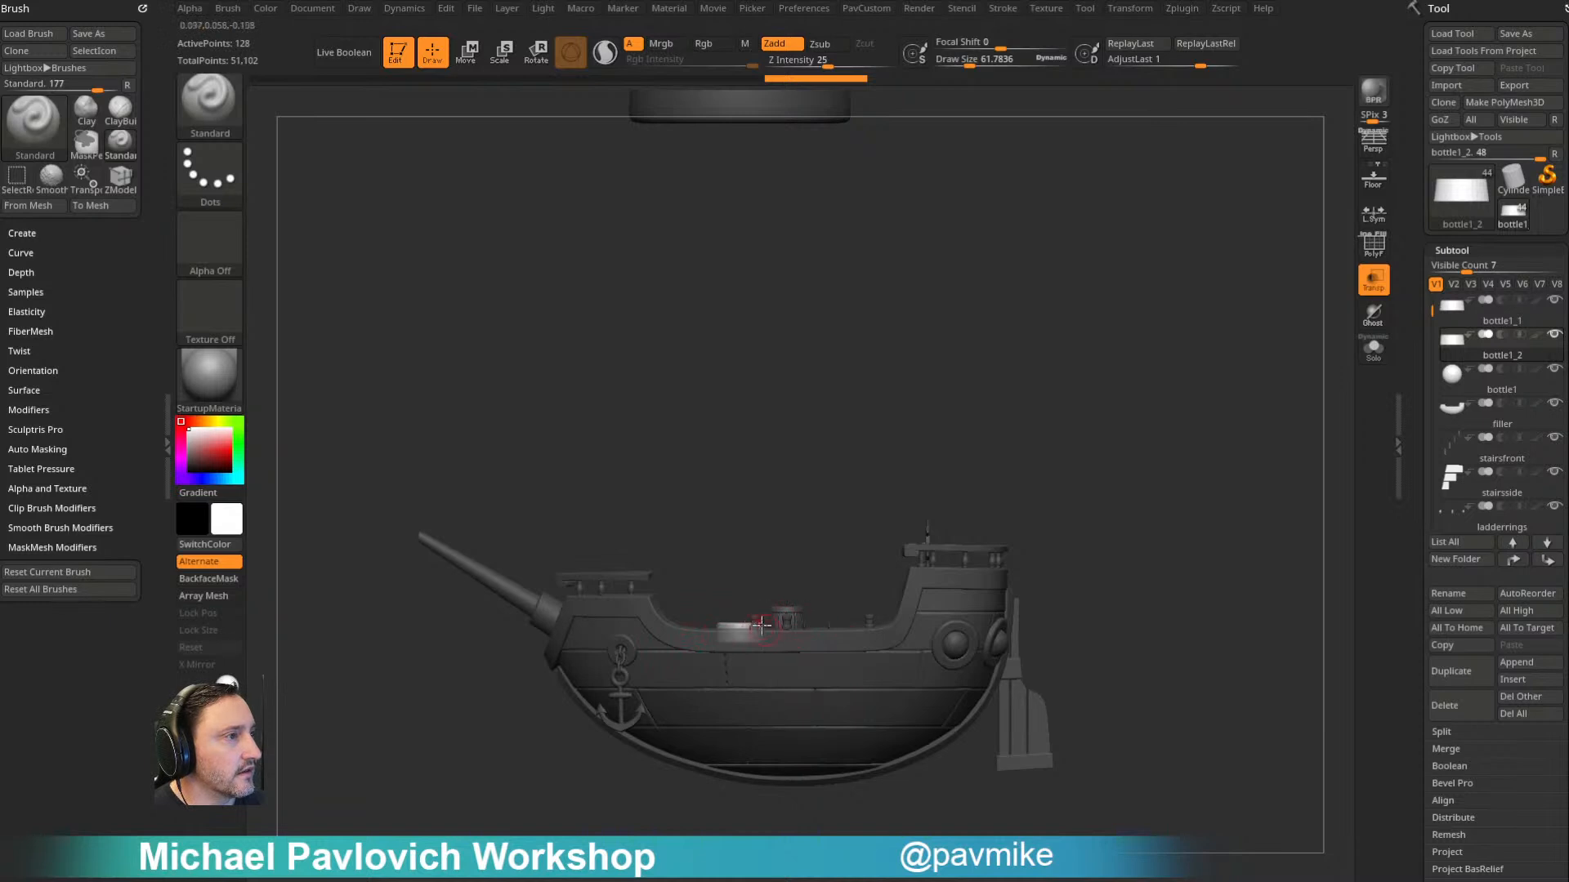
- Select the ship's parts together for transposing, leaving out the small deck ring, and shift the ship forward until the ring meets the barrel
mouse_move(1069, 516)
left_mouse_down()
mouse_move(1187, 501)
mouse_move(1163, 550)
mouse_move(1142, 536)
mouse_move(1143, 501)
mouse_move(1084, 510)
left_mouse_up()
left_click_drag(987, 453, 761, 225, "alt")
left_click_drag(1131, 458, 1160, 424, "alt")
key("w")
mouse_move(916, 398)
left_mouse_down("alt")
mouse_move(964, 368)
mouse_move(966, 406)
left_mouse_up("alt")
key("ctrl+shift")
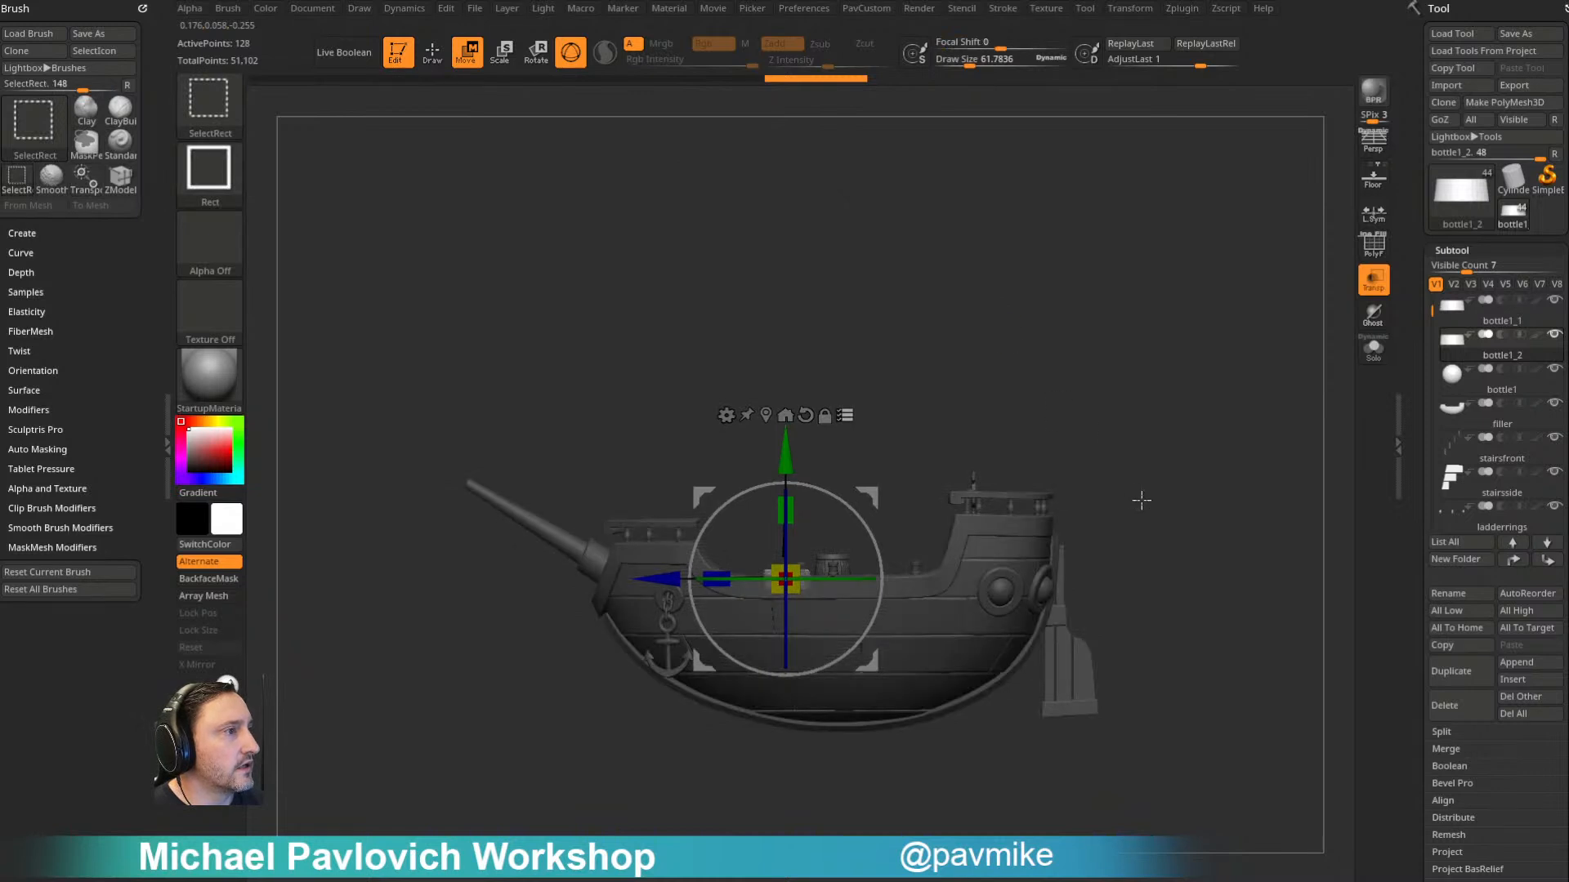
left_click_drag(1177, 423, 344, 842, "ctrl+shift")
left_click_drag(1027, 410, 782, 609)
key("ctrl+shift")
left_click_drag(876, 425, 907, 356, "shift")
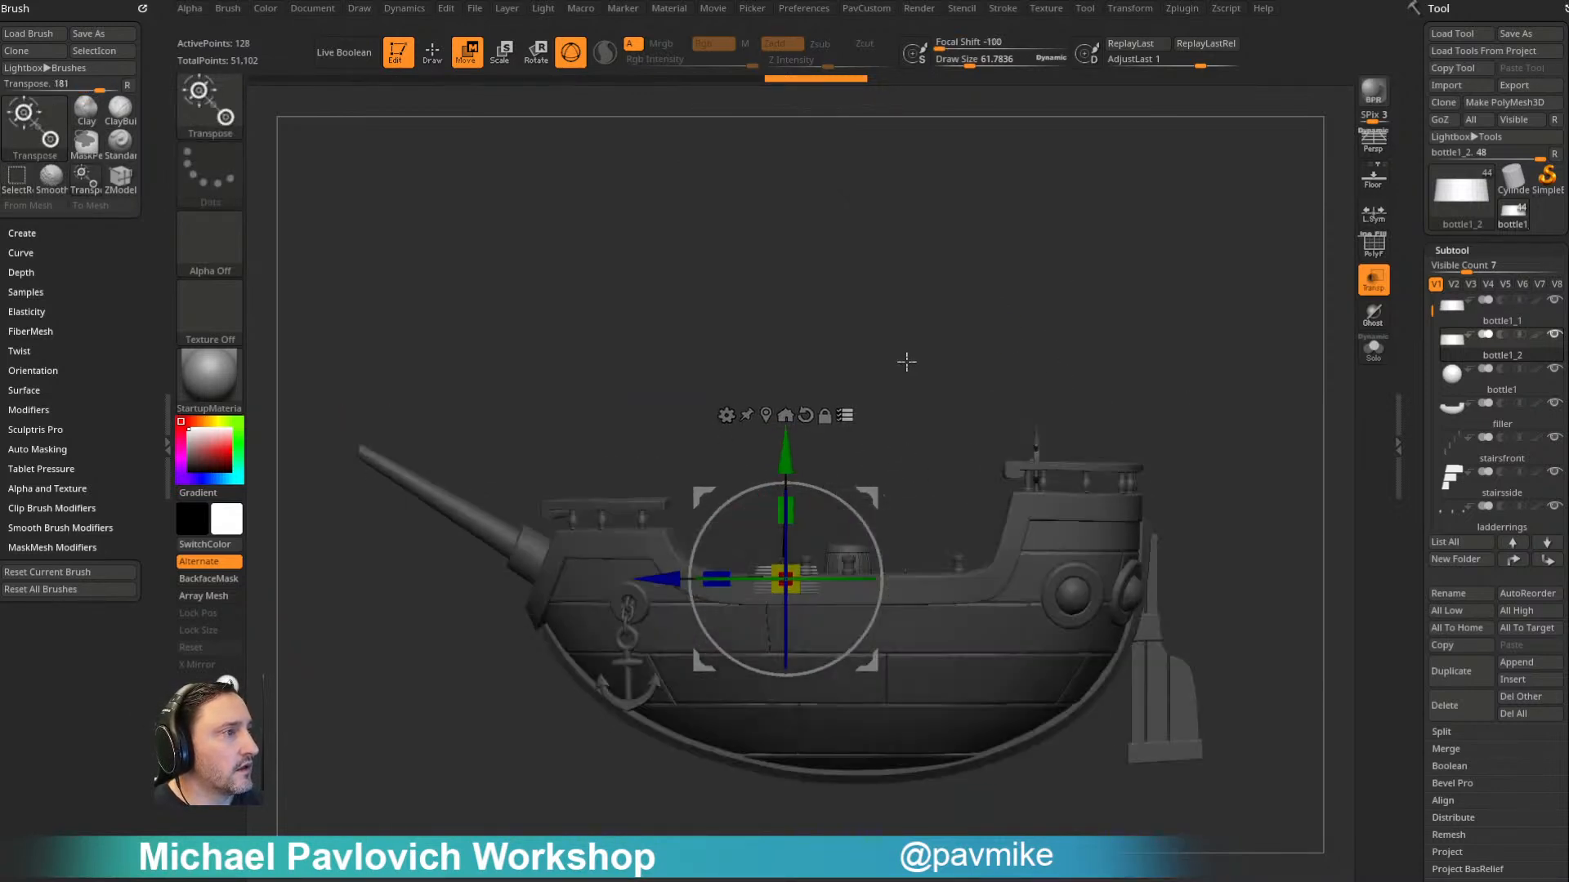
left_click_drag(666, 582, 610, 584)
key("q")
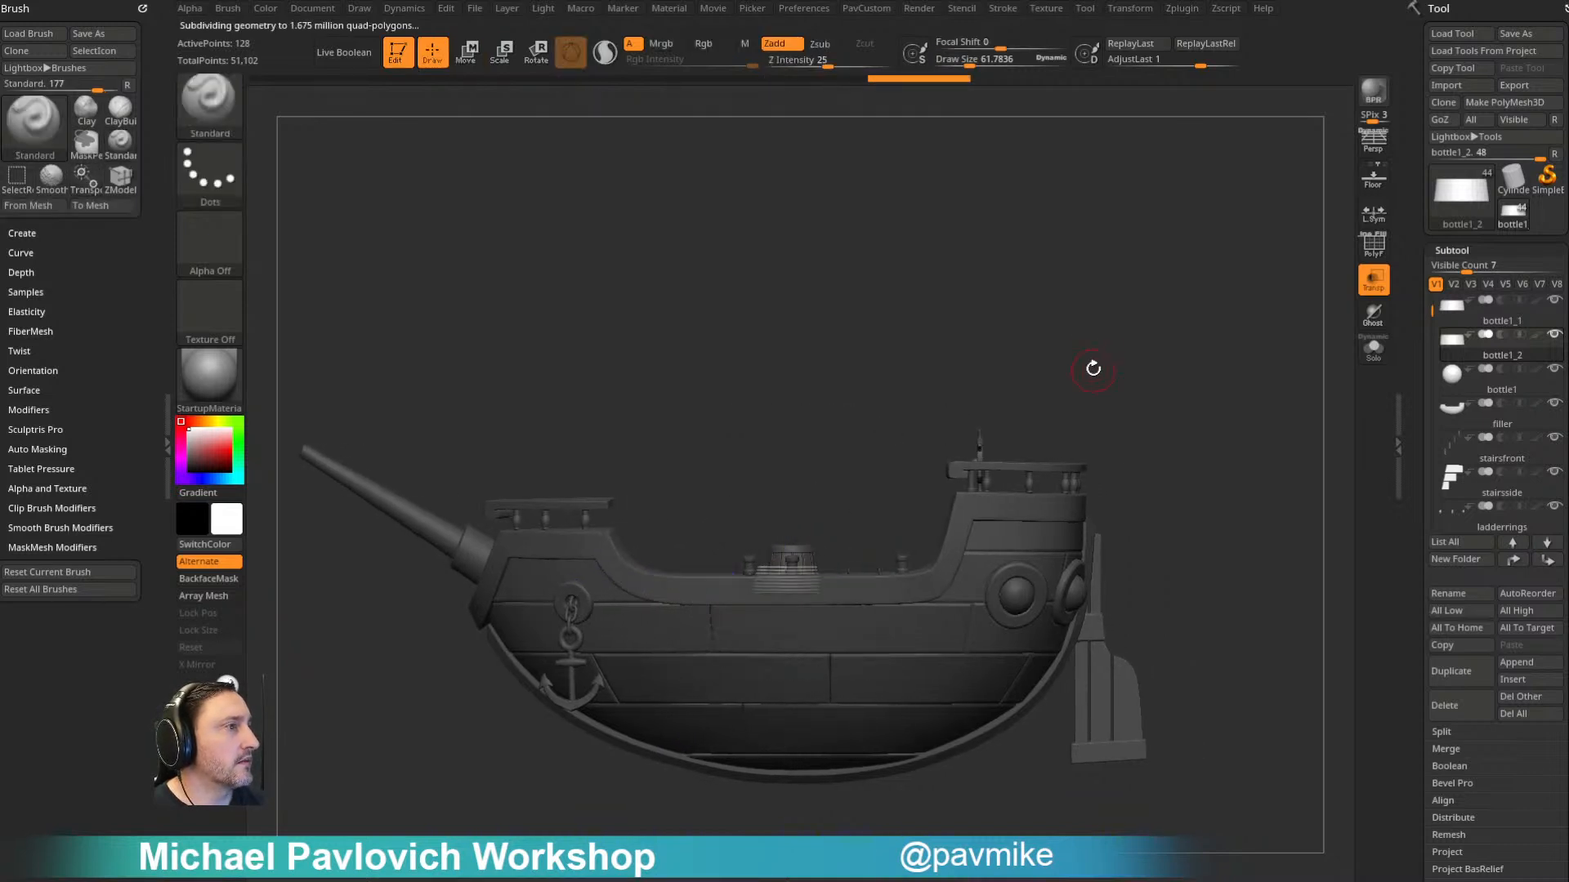
left_click_drag(392, 367, 815, 572)
mouse_move(1011, 468)
left_mouse_down()
mouse_move(1201, 406)
mouse_move(1207, 350)
mouse_move(1225, 393)
mouse_move(1215, 411)
mouse_move(1215, 378)
mouse_move(1197, 414)
mouse_move(874, 516)
left_mouse_up()
left_click(873, 516, "alt")
left_click_drag(1223, 334, 1221, 416, "alt")
key("w")
mouse_move(920, 413)
left_mouse_down()
mouse_move(747, 480)
mouse_move(771, 475)
left_mouse_up()
key("ctrl+z")
key("q")
- Reduce the draw size to about 7, delete the barrel's masttrim subtool and turn off Transparency
mouse_move(1258, 409)
left_mouse_down()
mouse_move(1274, 294)
mouse_move(1293, 320)
left_mouse_up()
mouse_move(957, 266)
left_mouse_down("shift")
mouse_move(851, 273)
mouse_move(858, 357)
left_mouse_up("shift")
key("s")
left_click(858, 359)
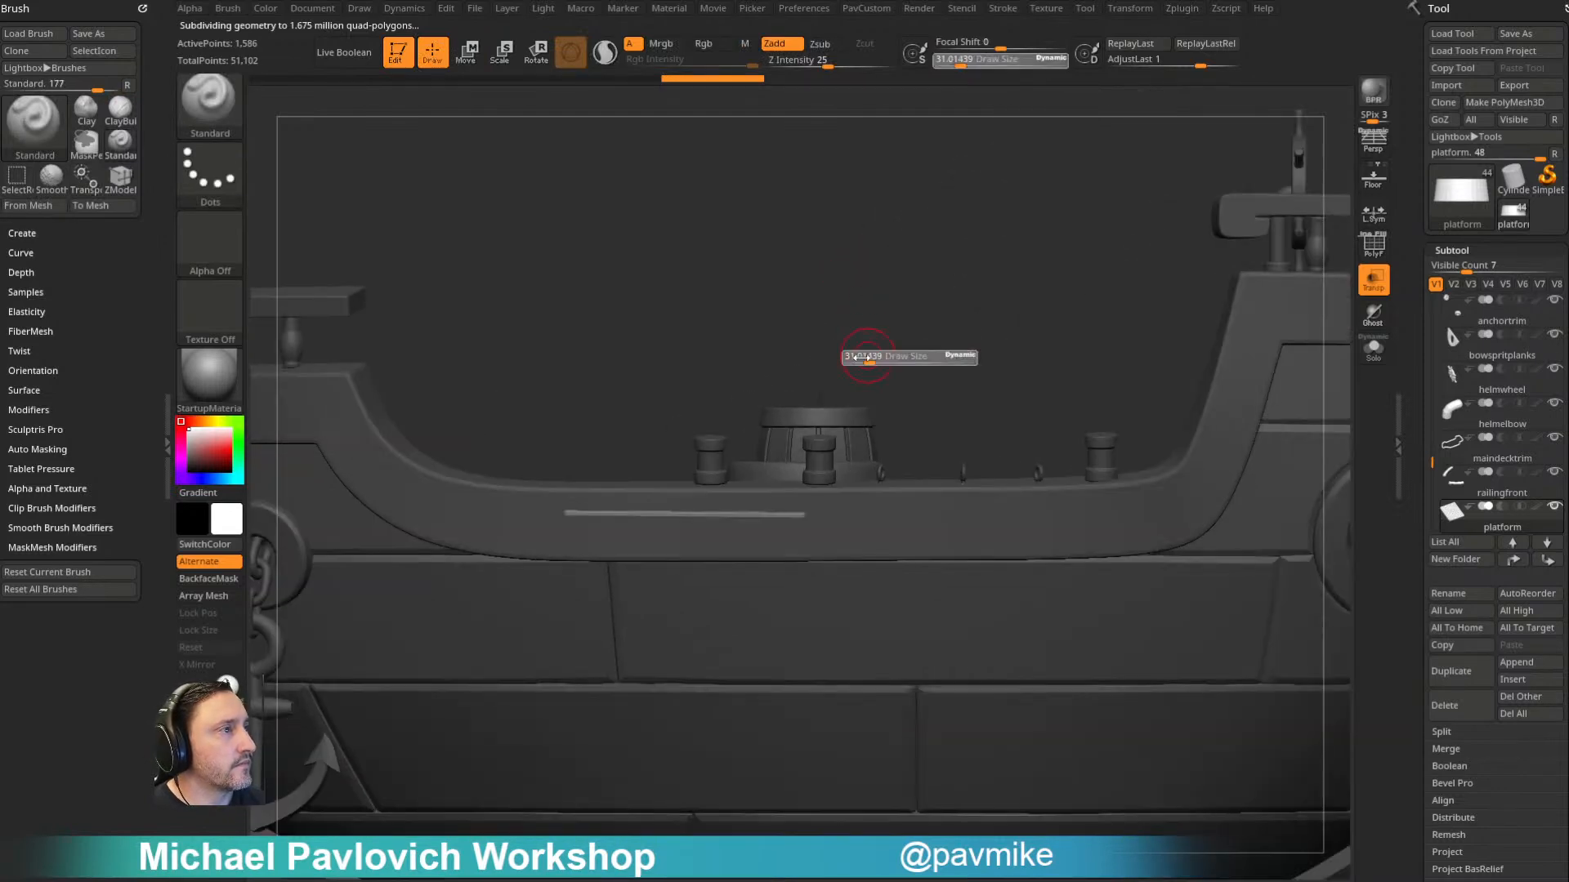
left_click(841, 402, "alt")
left_click_drag(938, 312, 924, 367)
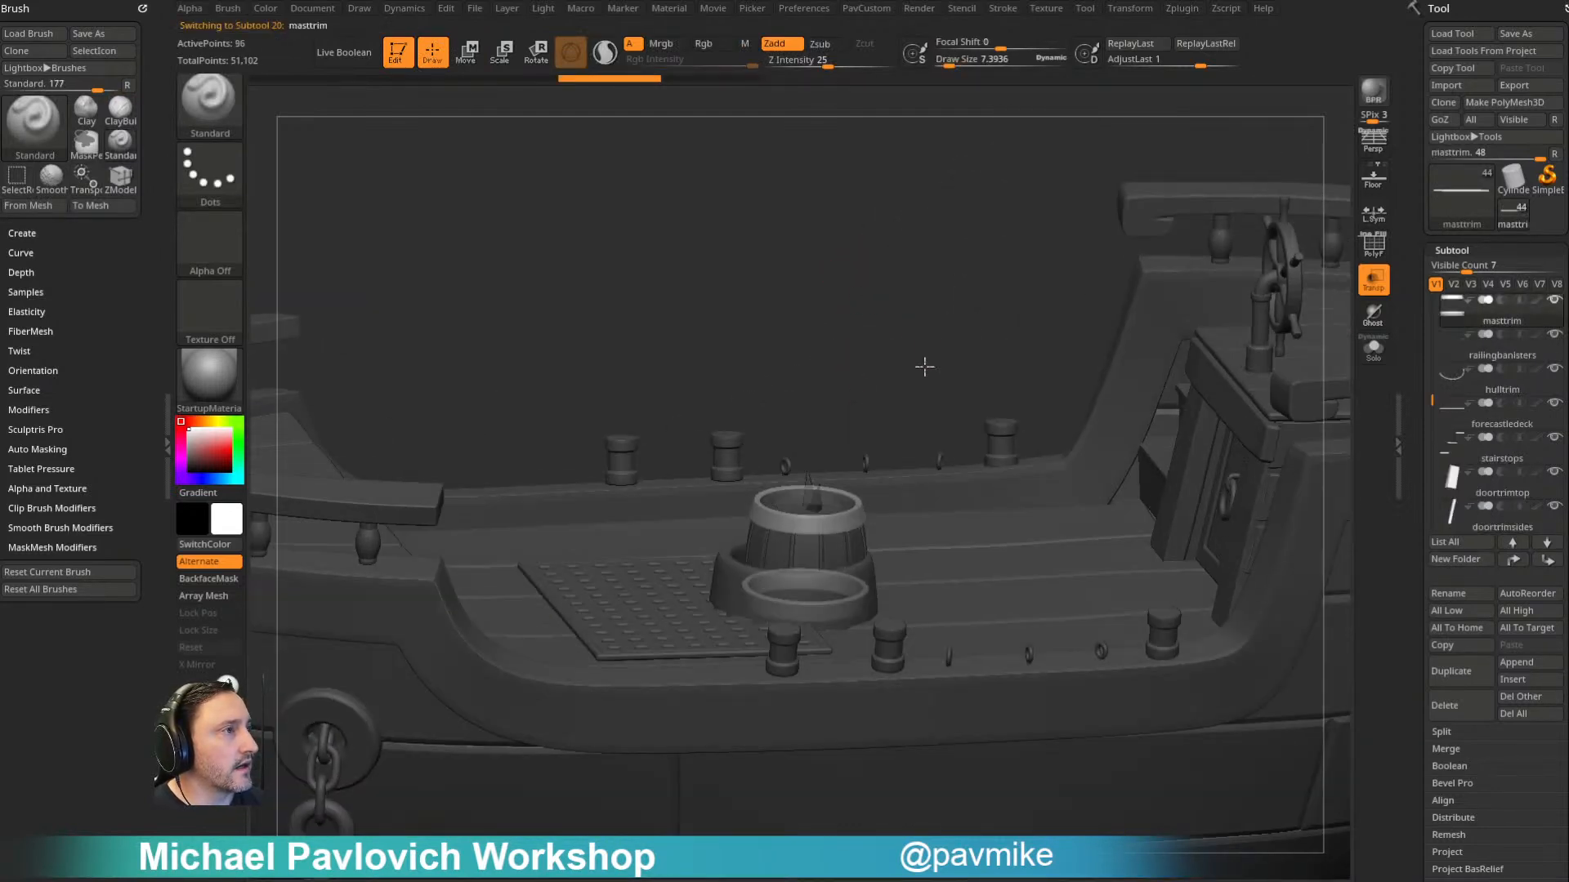
left_click(1444, 706)
left_click(1373, 280)
- Delete the barrel's remaining mastplanks and mastfiller subtools
left_click(850, 542, "alt")
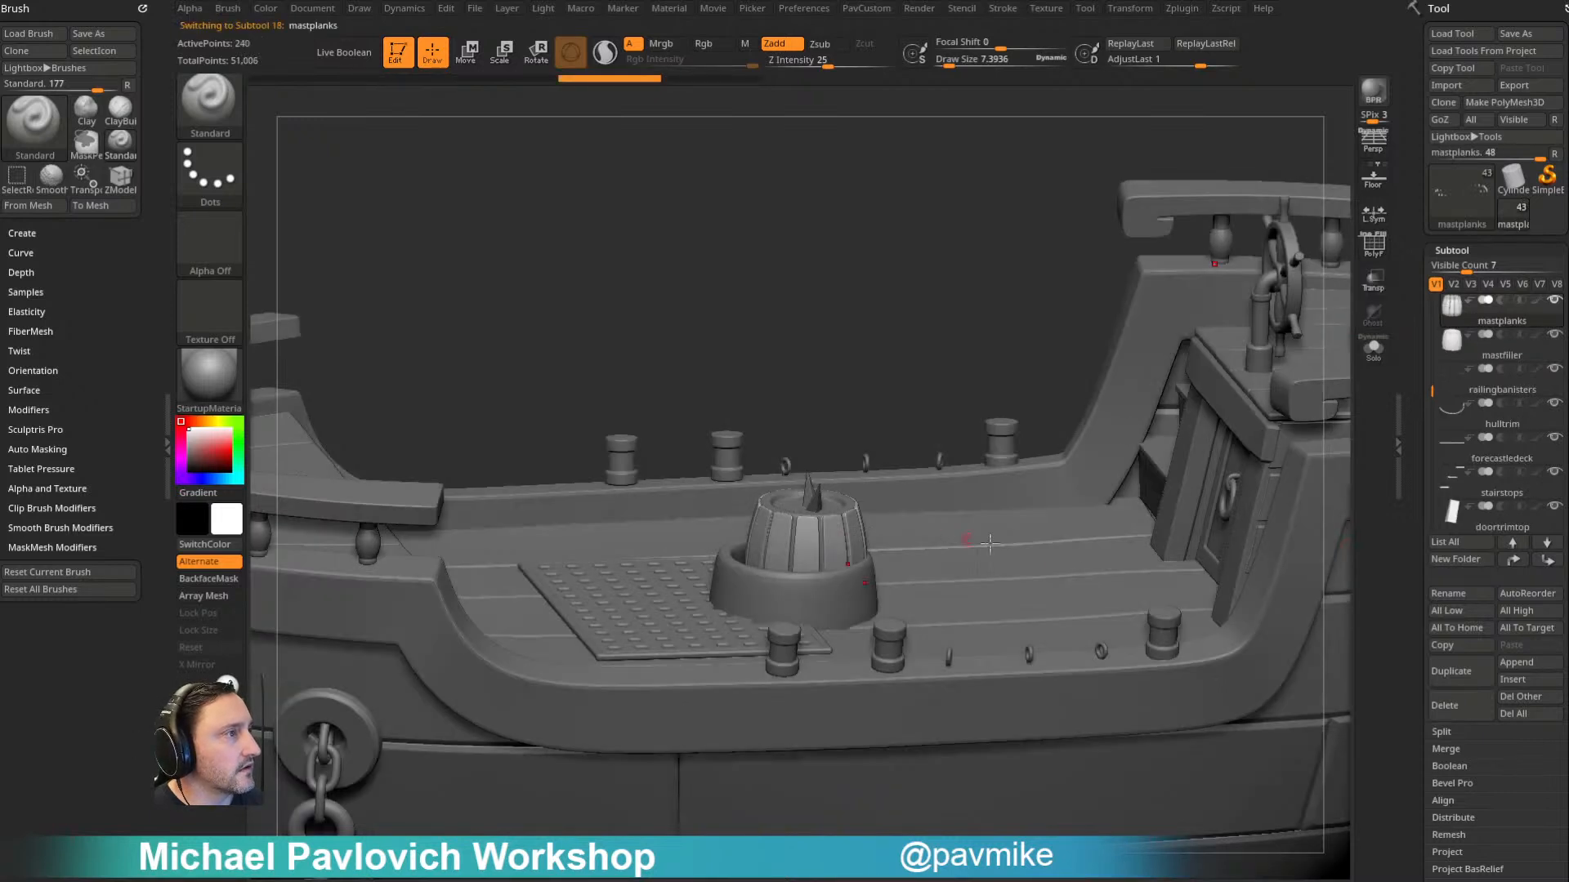
key("w")
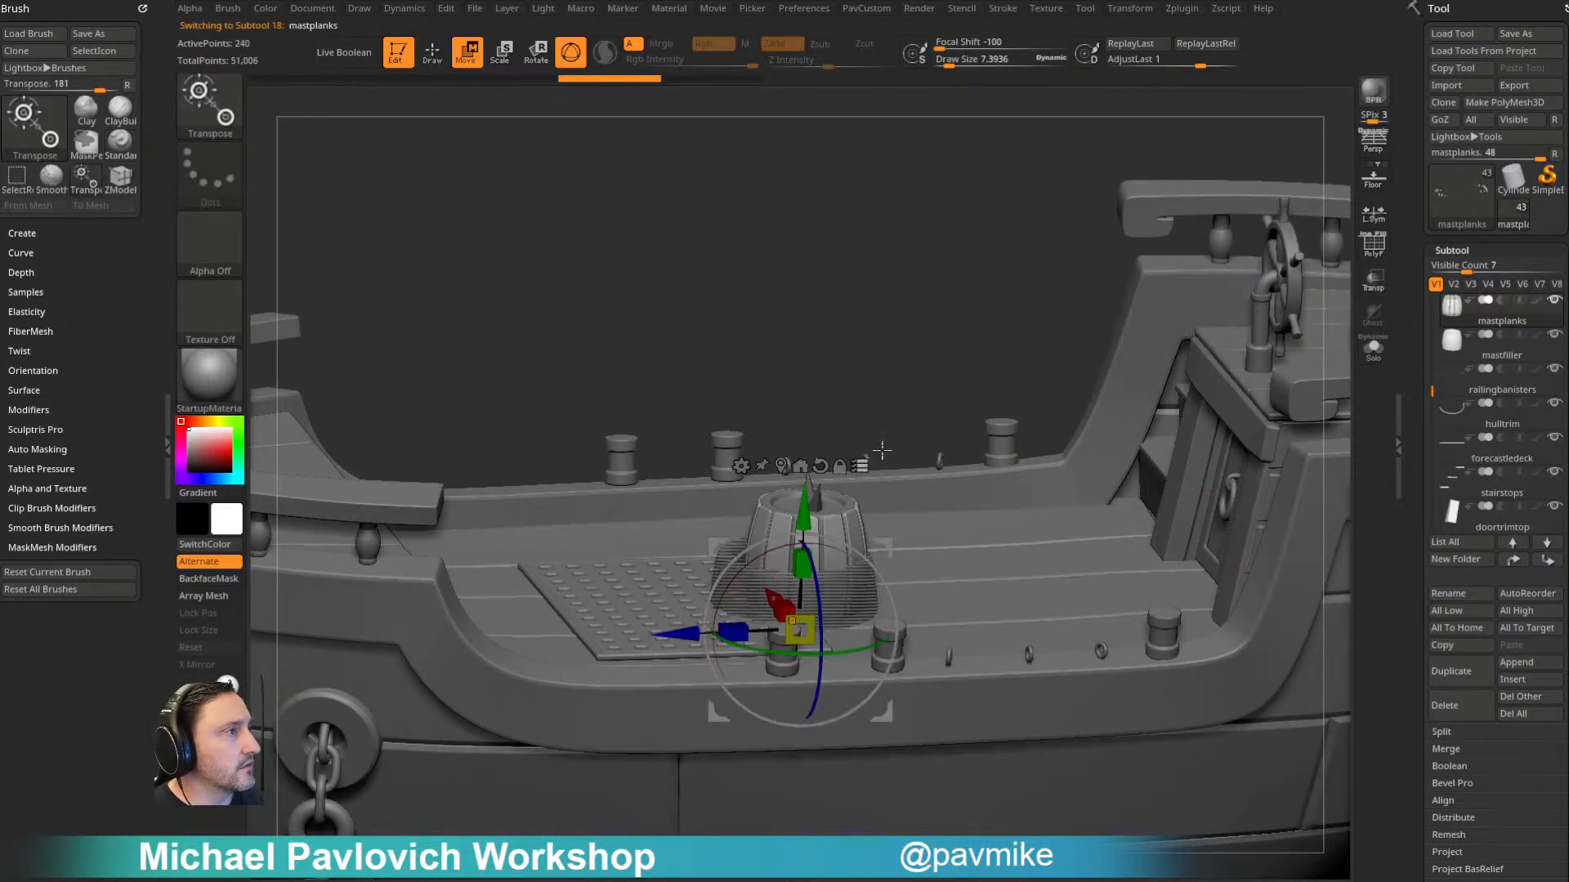
key("q")
left_click(1442, 707)
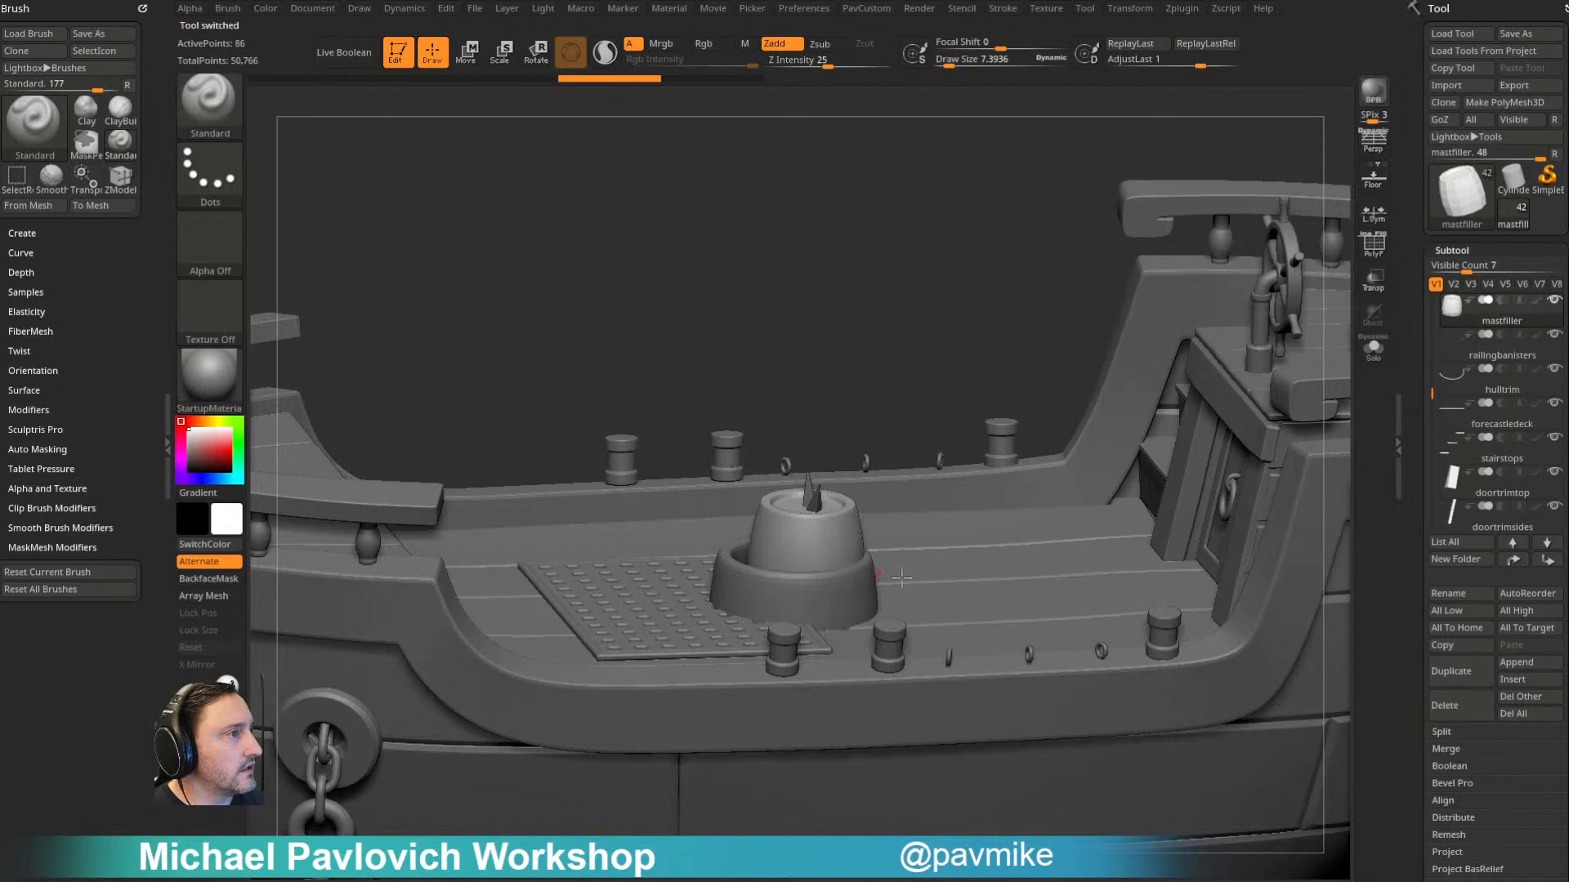
left_click(1434, 714)
- Lower the AirShip001 spike from the middle of the deck down into the hull and select the small deck ring
left_click(810, 508, "alt")
left_click_drag(894, 438, 917, 365)
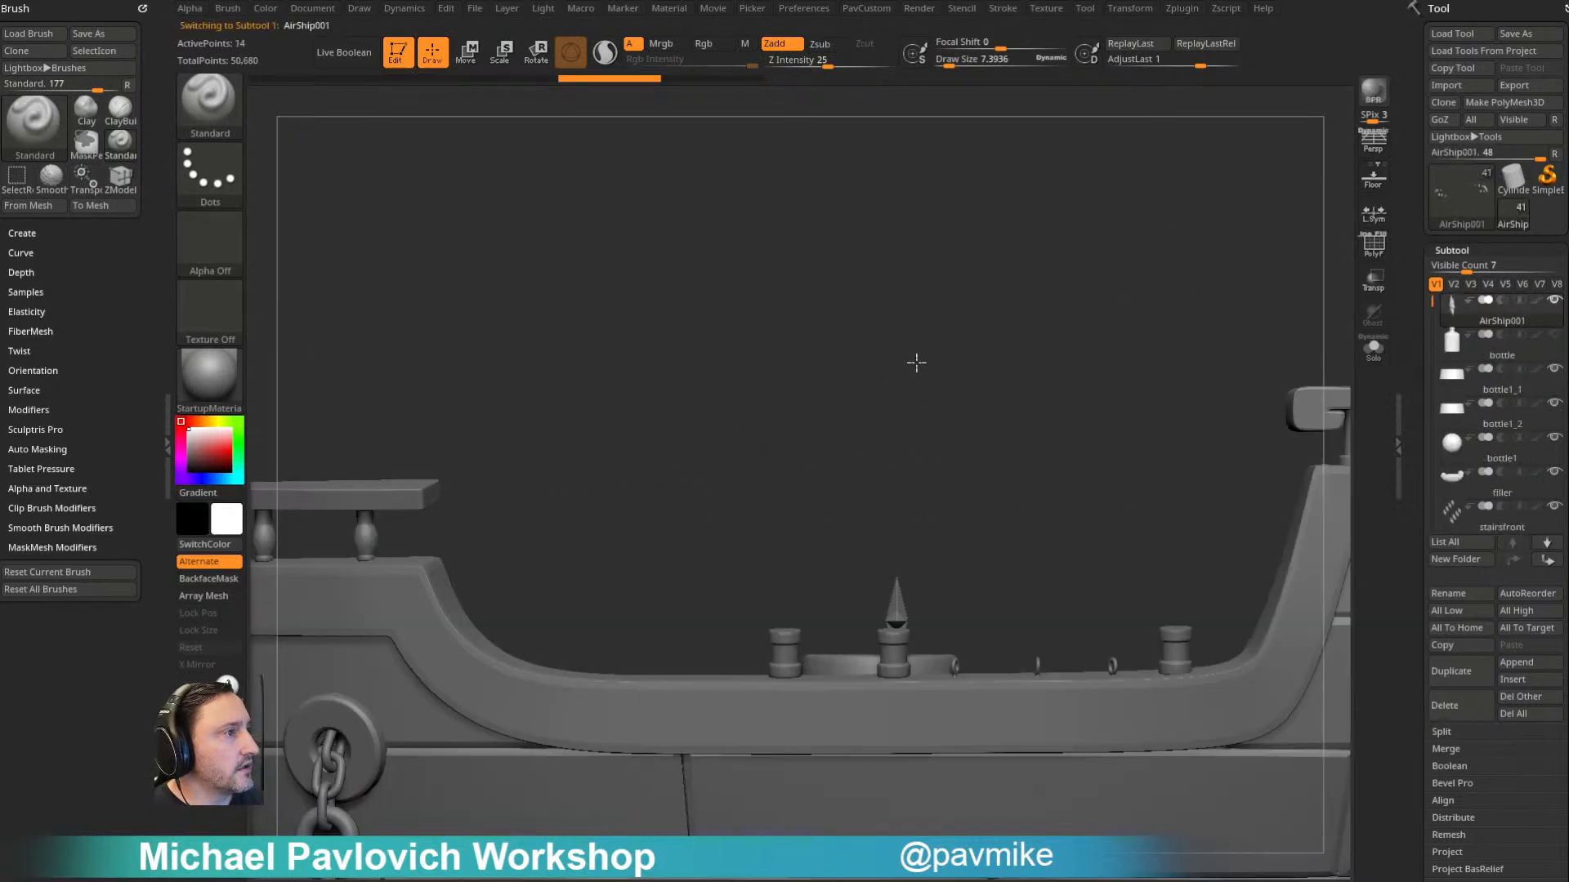
key("w")
left_click_drag(1036, 559, 1036, 813)
key("q")
left_click_drag(1010, 396, 985, 513)
left_click(893, 562, "alt")
left_click_drag(905, 272, 785, 208, "alt")
mouse_move(1042, 396)
left_mouse_down("shift")
mouse_move(1105, 350)
mouse_move(1177, 336)
mouse_move(1168, 376)
left_mouse_up("shift")
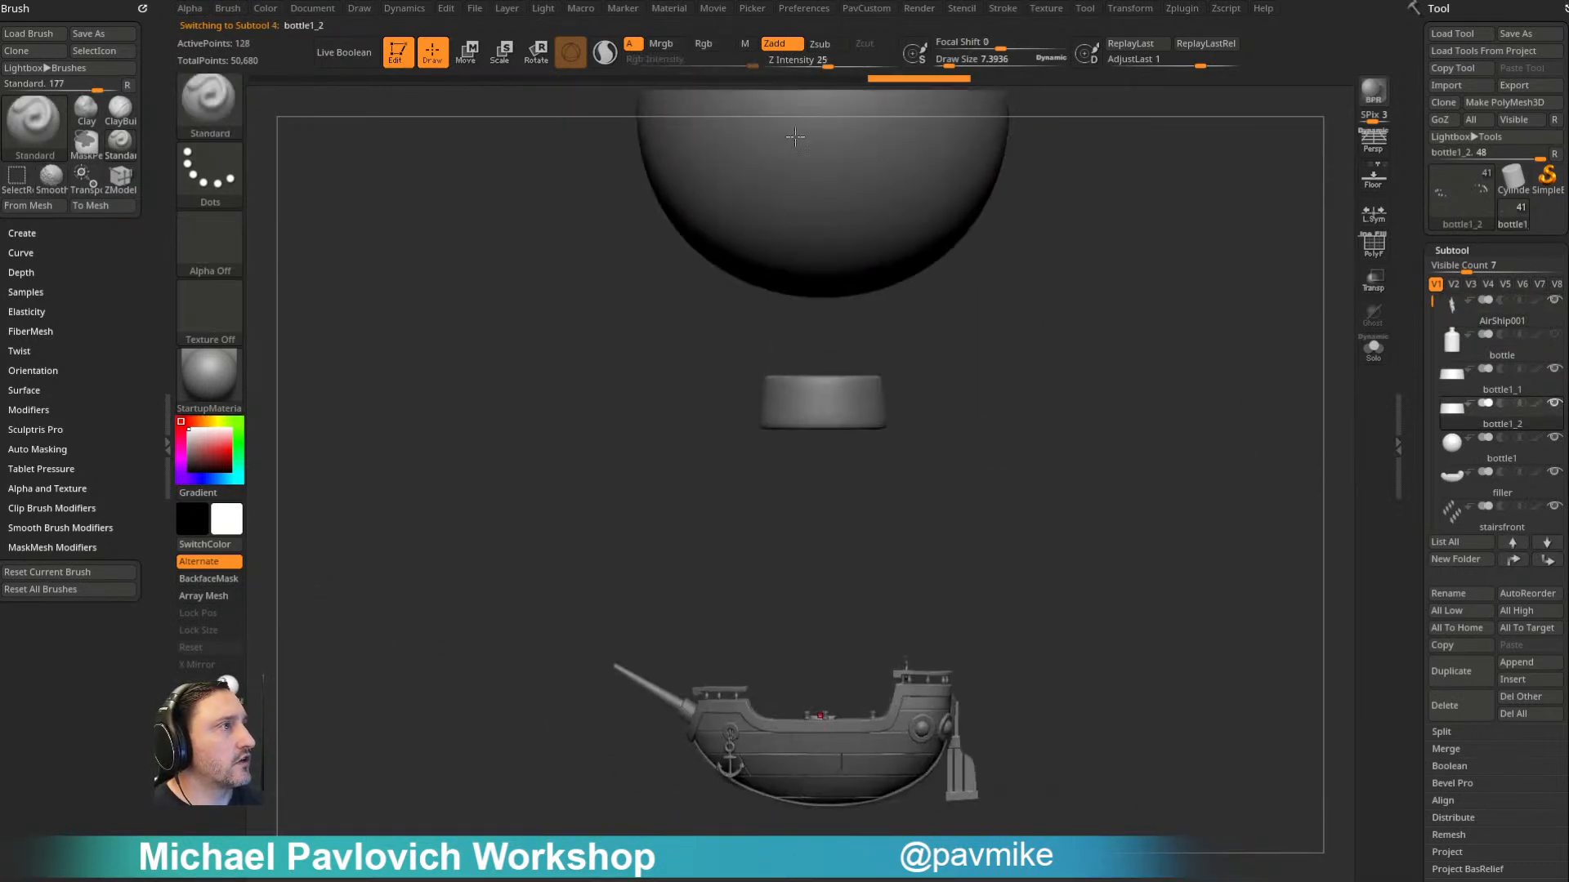
- Set the draw size to about 14 and delete the ladderrings subtool along the ship's rails
key("s")
mouse_move(1090, 451)
left_mouse_down("alt")
mouse_move(1075, 406)
mouse_move(1117, 449)
mouse_move(1114, 401)
mouse_move(1177, 478)
left_mouse_up("alt")
key("s")
key("s")
left_click_drag(888, 522, 877, 522)
left_click(874, 480, "alt")
left_click_drag(1187, 354, 1173, 449, "alt")
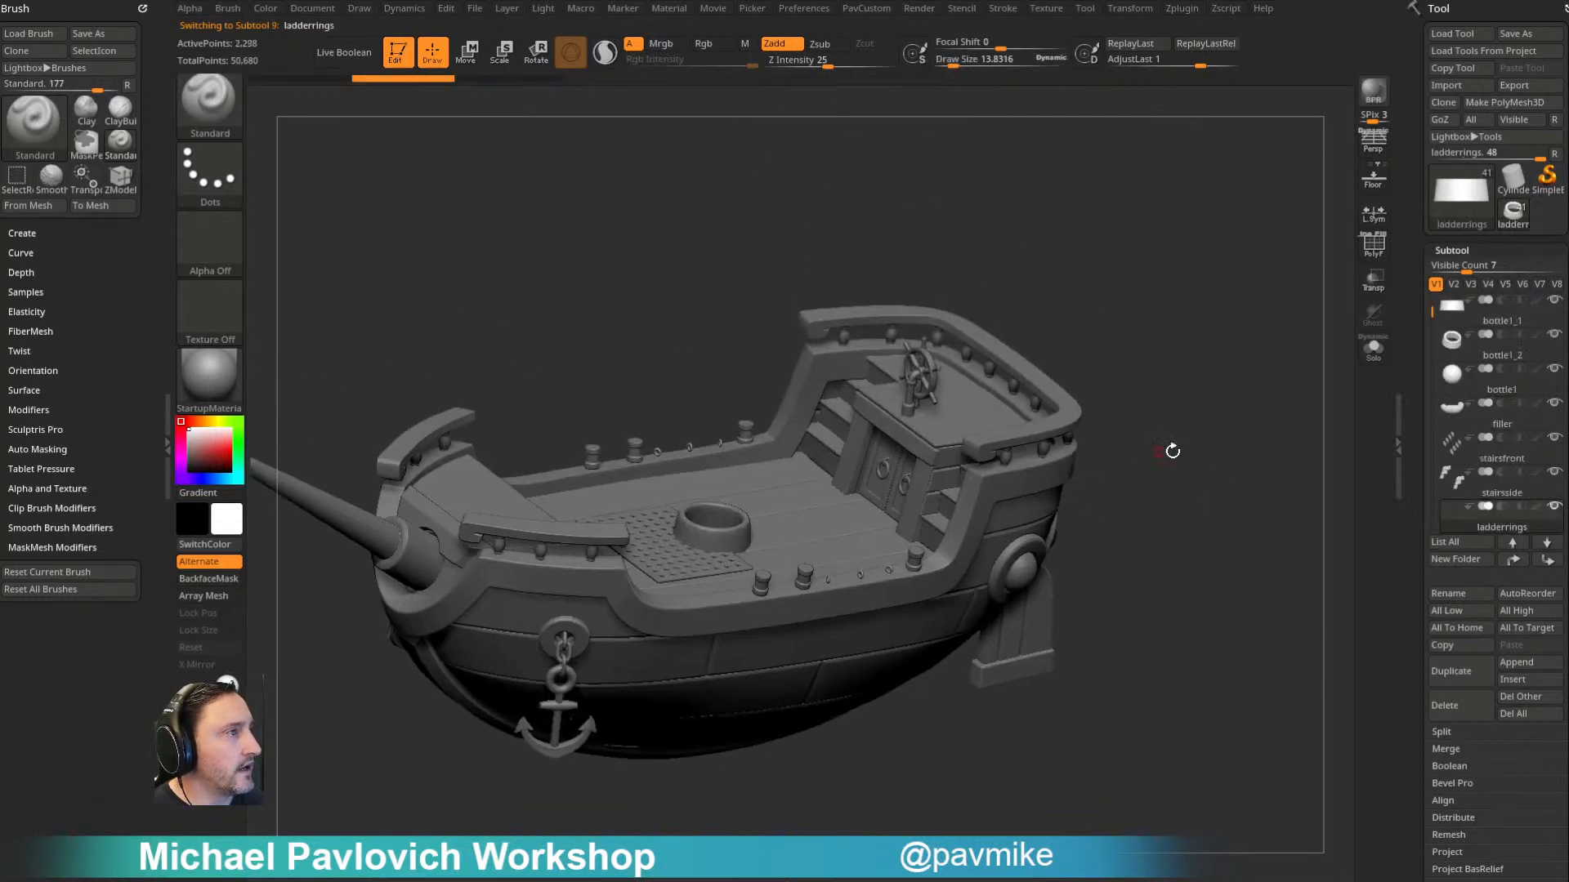
left_click(1453, 700)
left_click_drag(1231, 597, 1276, 601, "shift")
- Select the rigging posts on the rails and remove the forward ones, keeping only the aftmost pair
left_click(894, 517, "alt")
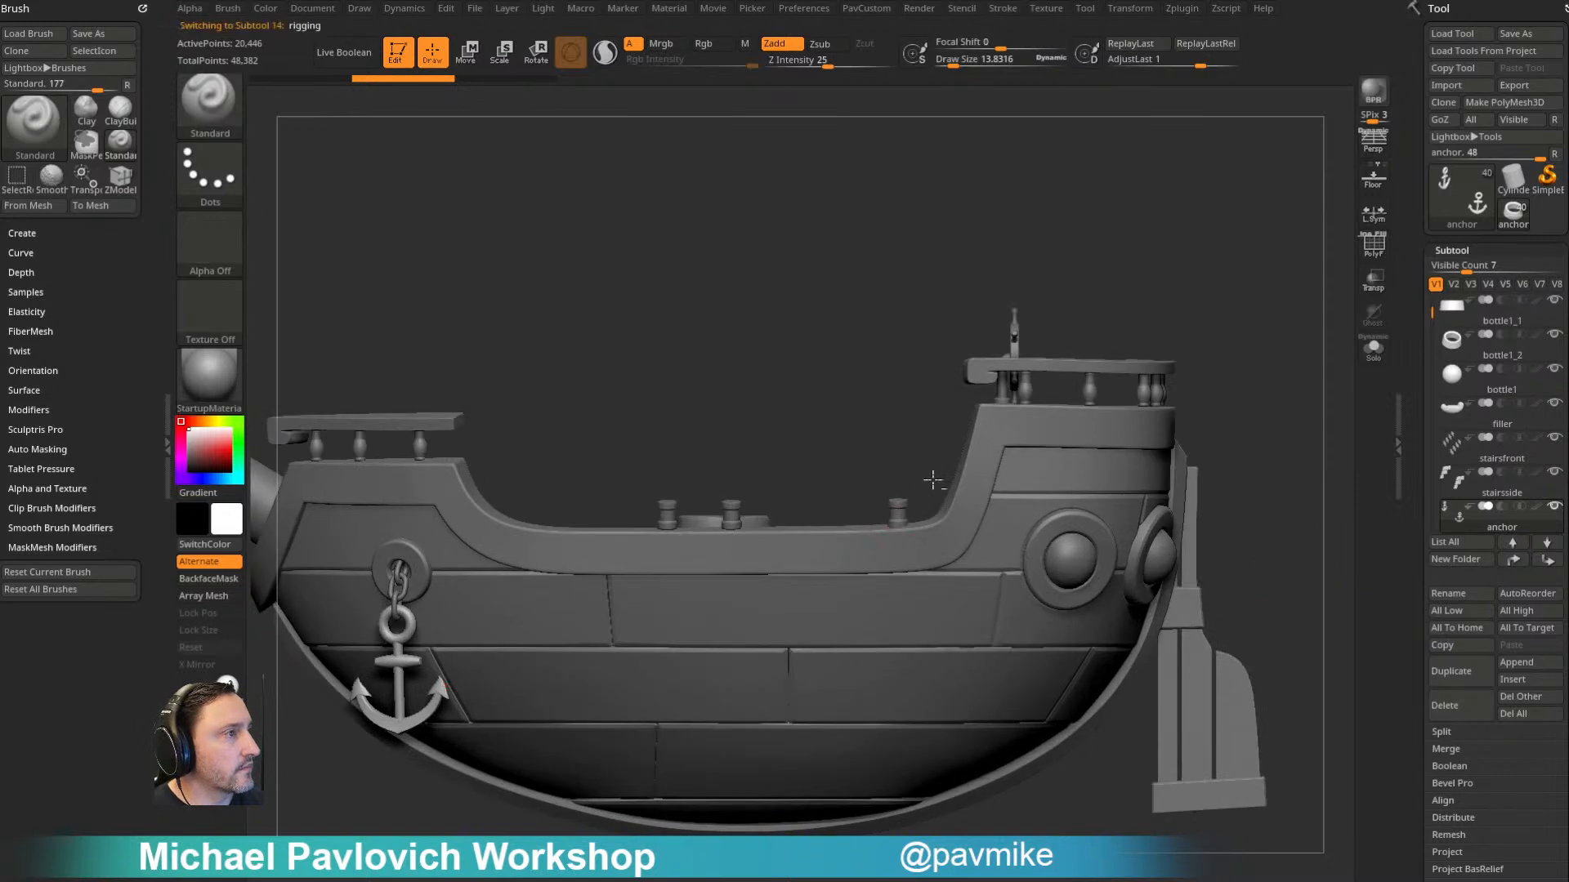
left_click_drag(814, 412, 612, 782, "alt")
key("space")
left_click_drag(952, 388, 906, 442, "ctrl+shift")
left_click(925, 400)
key("w")
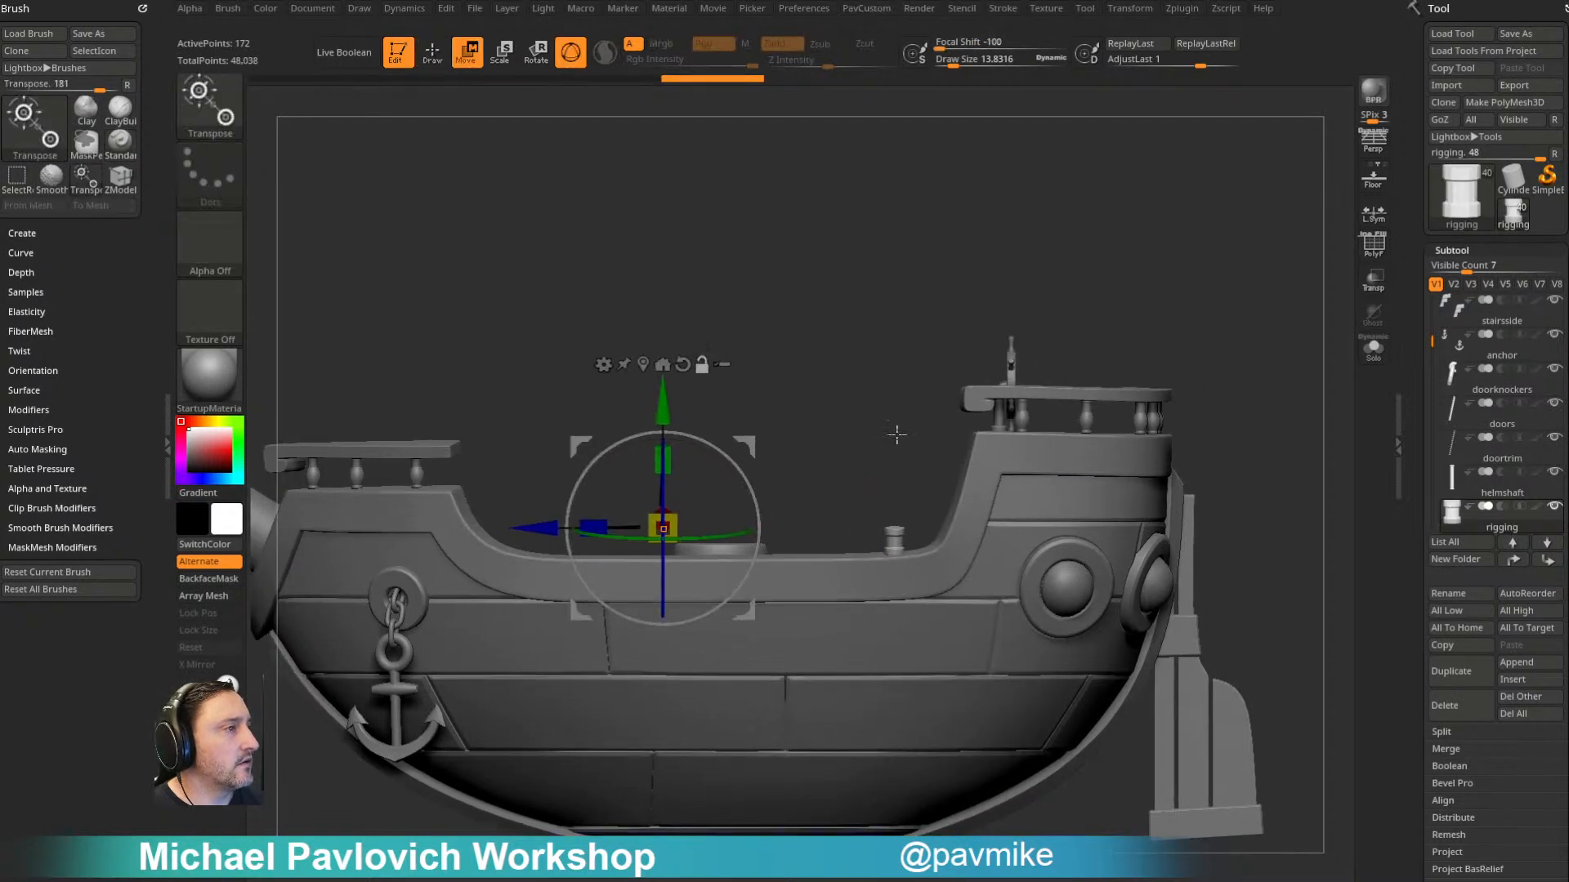
- Reset the gizmo orientation, centre it on the remaining rigging post and rotate the post so it points outward from the hull
left_click(676, 367, "alt")
left_click(643, 365, "alt")
left_click_drag(830, 308, 919, 311)
left_click_drag(1110, 251, 1185, 272)
left_click_drag(1185, 272, 1087, 326, "alt")
left_click_drag(885, 490, 895, 437)
left_click_drag(920, 514, 914, 519)
key("q")
left_click_drag(889, 444, 1116, 432)
- Turn on Local Symmetry, scale up the rigging pegs and adjust their position across the hull's width
key("w")
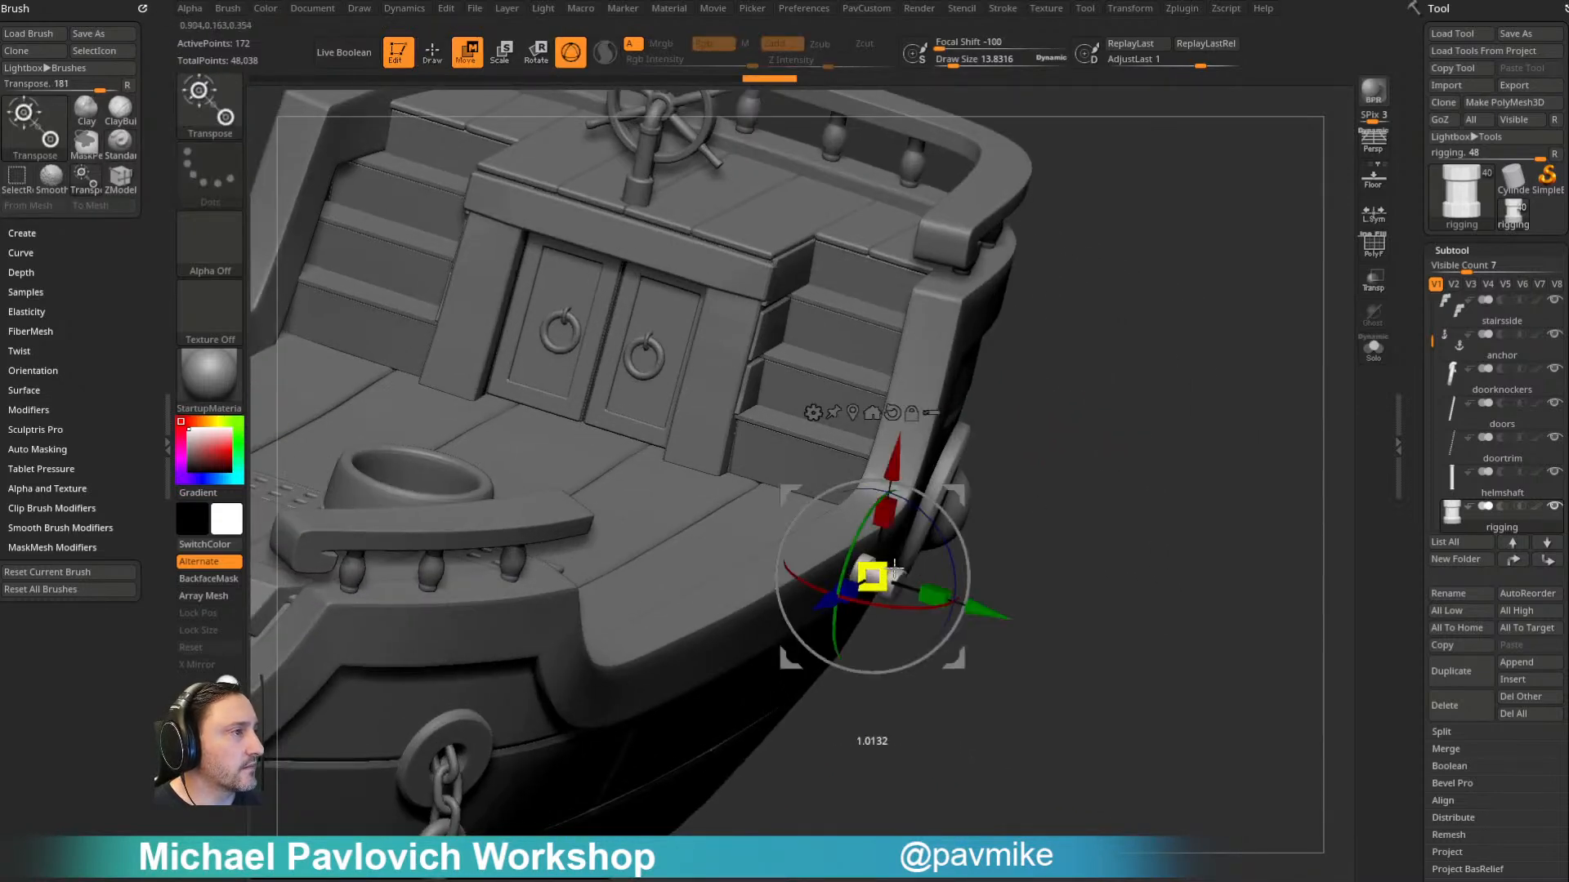
left_click(1374, 214)
left_click_drag(1235, 390, 1177, 333)
left_click_drag(873, 577, 1069, 497)
left_click_drag(984, 596, 997, 585)
right_click_drag(1181, 499, 1238, 364, "ctrl")
- Duplicate the peg forward along the hull to make three evenly spaced pegs on each side
left_click_drag(797, 539, 397, 572)
left_click_drag(683, 448, 701, 470, "ctrl")
left_click_drag(392, 538, 358, 538)
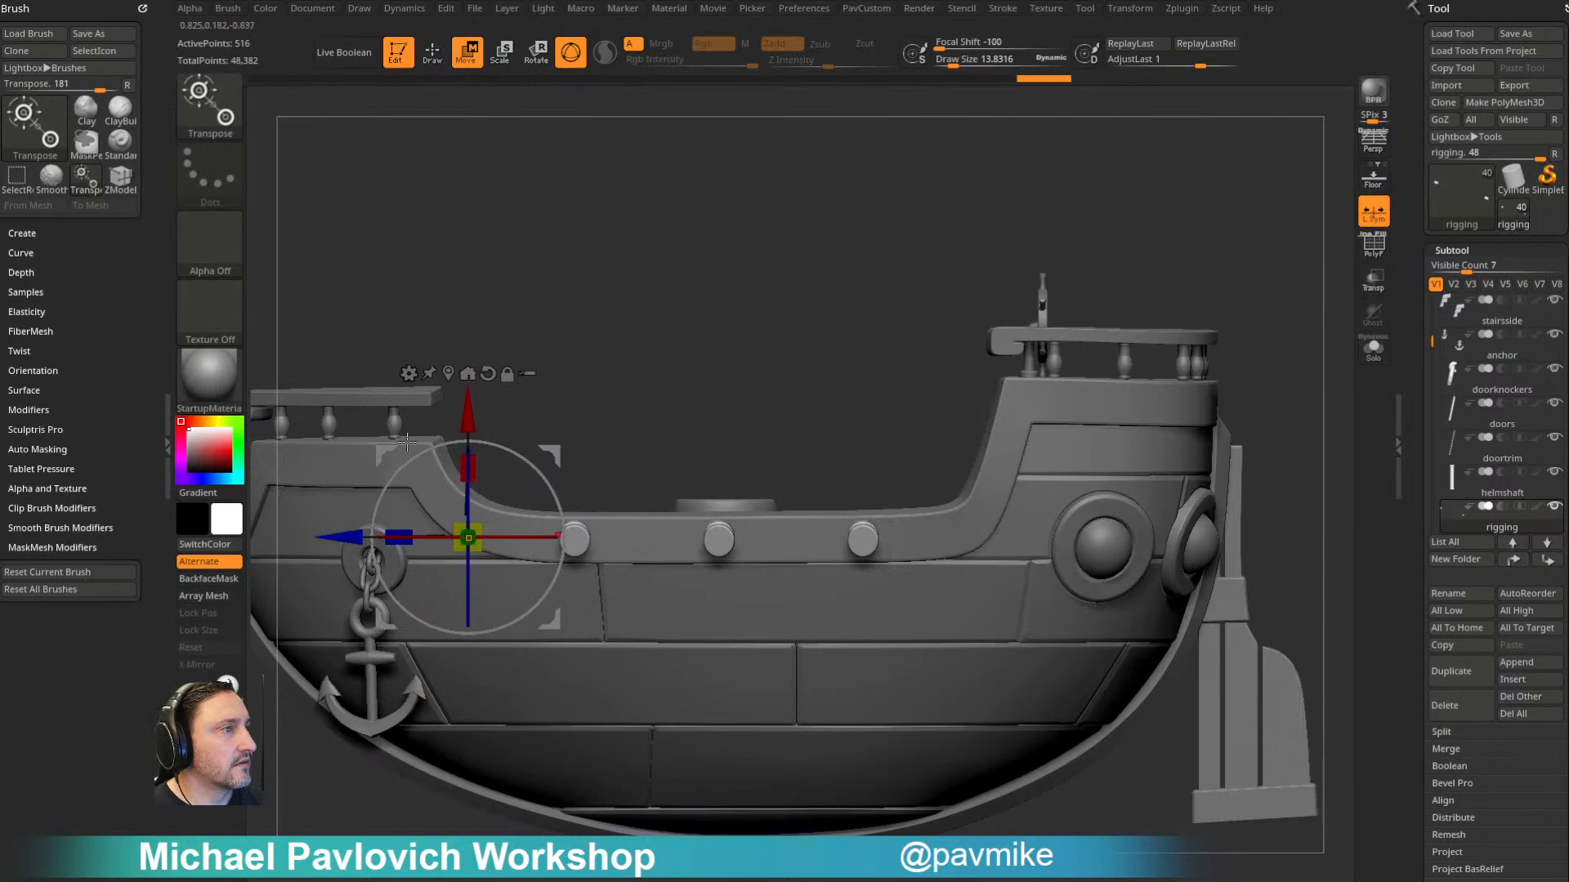
key("q")
mouse_move(665, 326)
right_mouse_down()
mouse_move(688, 356)
mouse_move(700, 319)
right_mouse_up()
key("w")
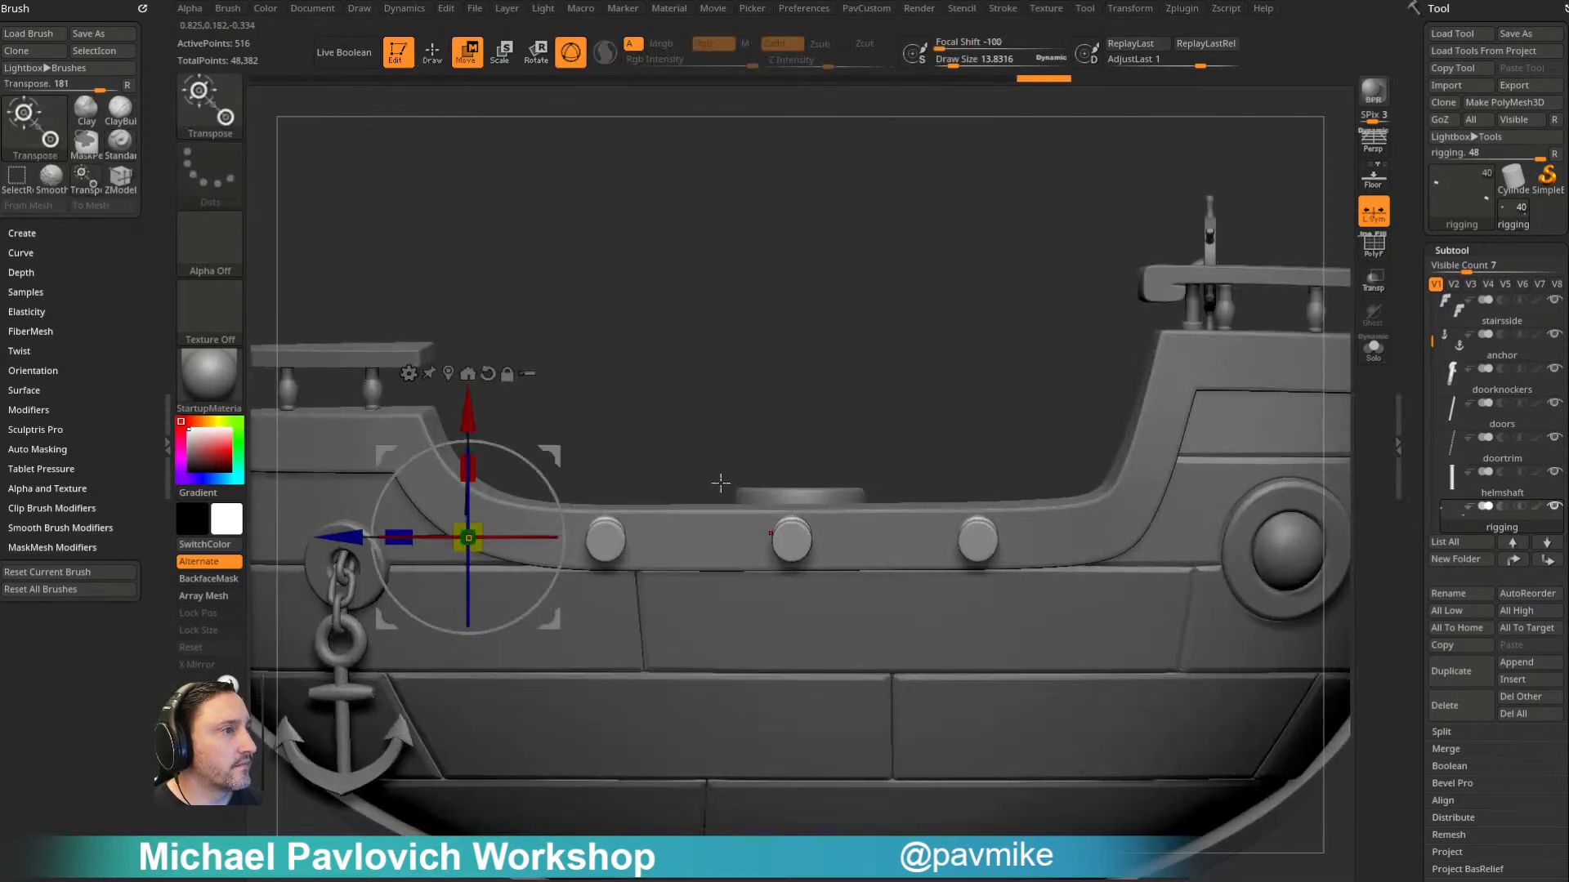
key("q")
mouse_move(893, 305)
right_mouse_down()
mouse_move(939, 270)
mouse_move(920, 316)
mouse_move(1003, 410)
mouse_move(998, 462)
right_mouse_up()
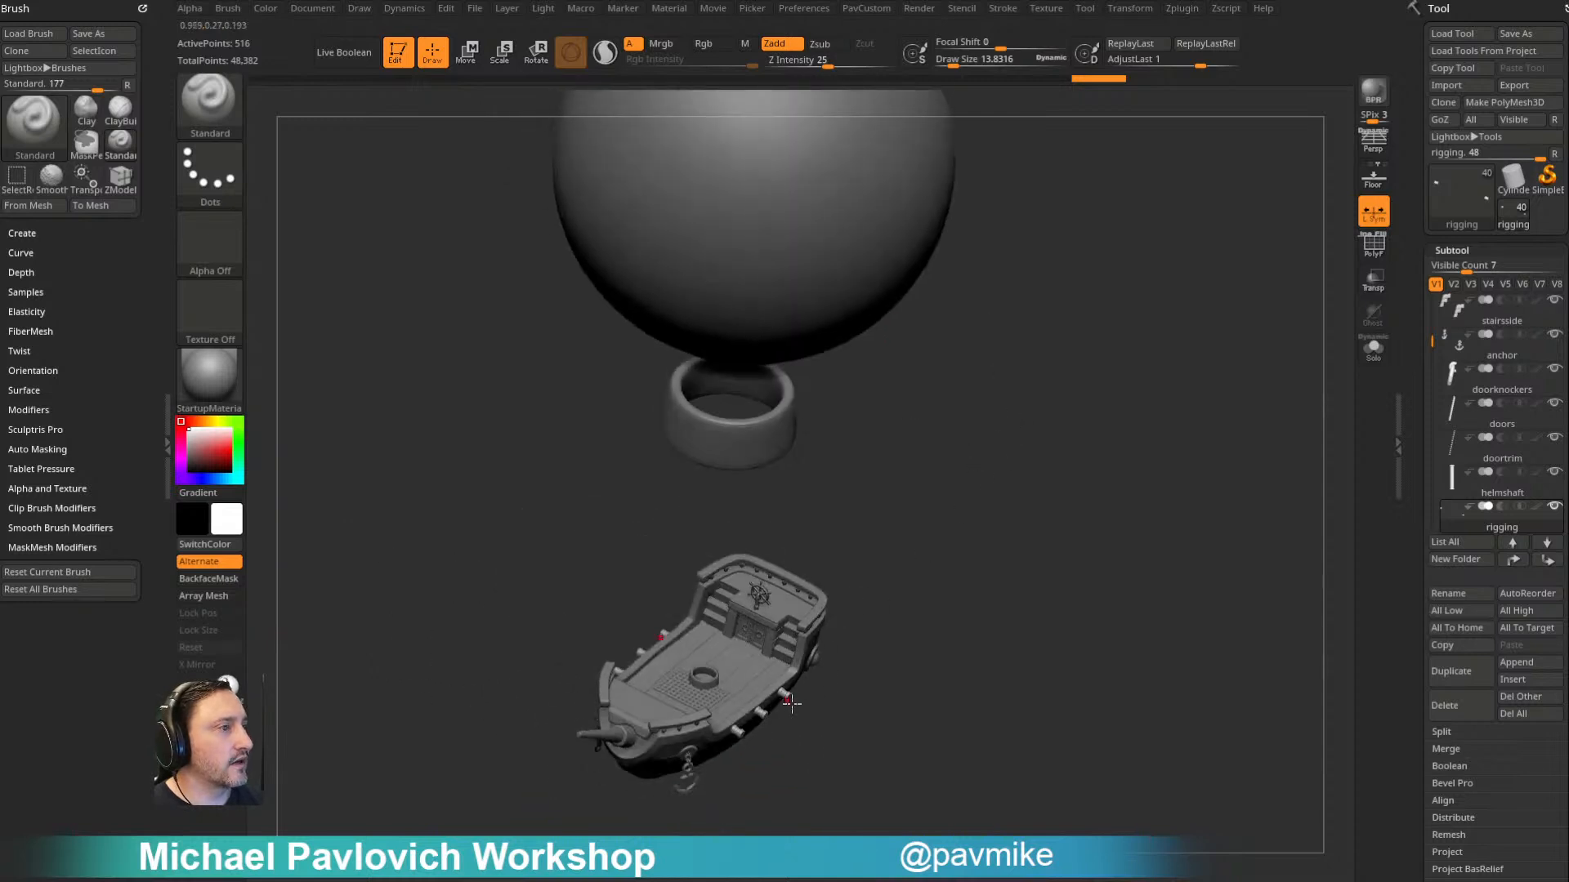
- Set the draw size to about 17 and delete the small ring from the ship's deck
right_click_drag(1007, 325, 659, 361)
mouse_move(890, 439)
right_mouse_down("alt")
mouse_move(1008, 403)
mouse_move(1033, 447)
mouse_move(1142, 366)
mouse_move(1153, 408)
right_mouse_up("alt")
key("s")
key("s")
left_click(912, 471, "alt")
right_click_drag(924, 319, 830, 363, "alt")
left_click(1450, 705)
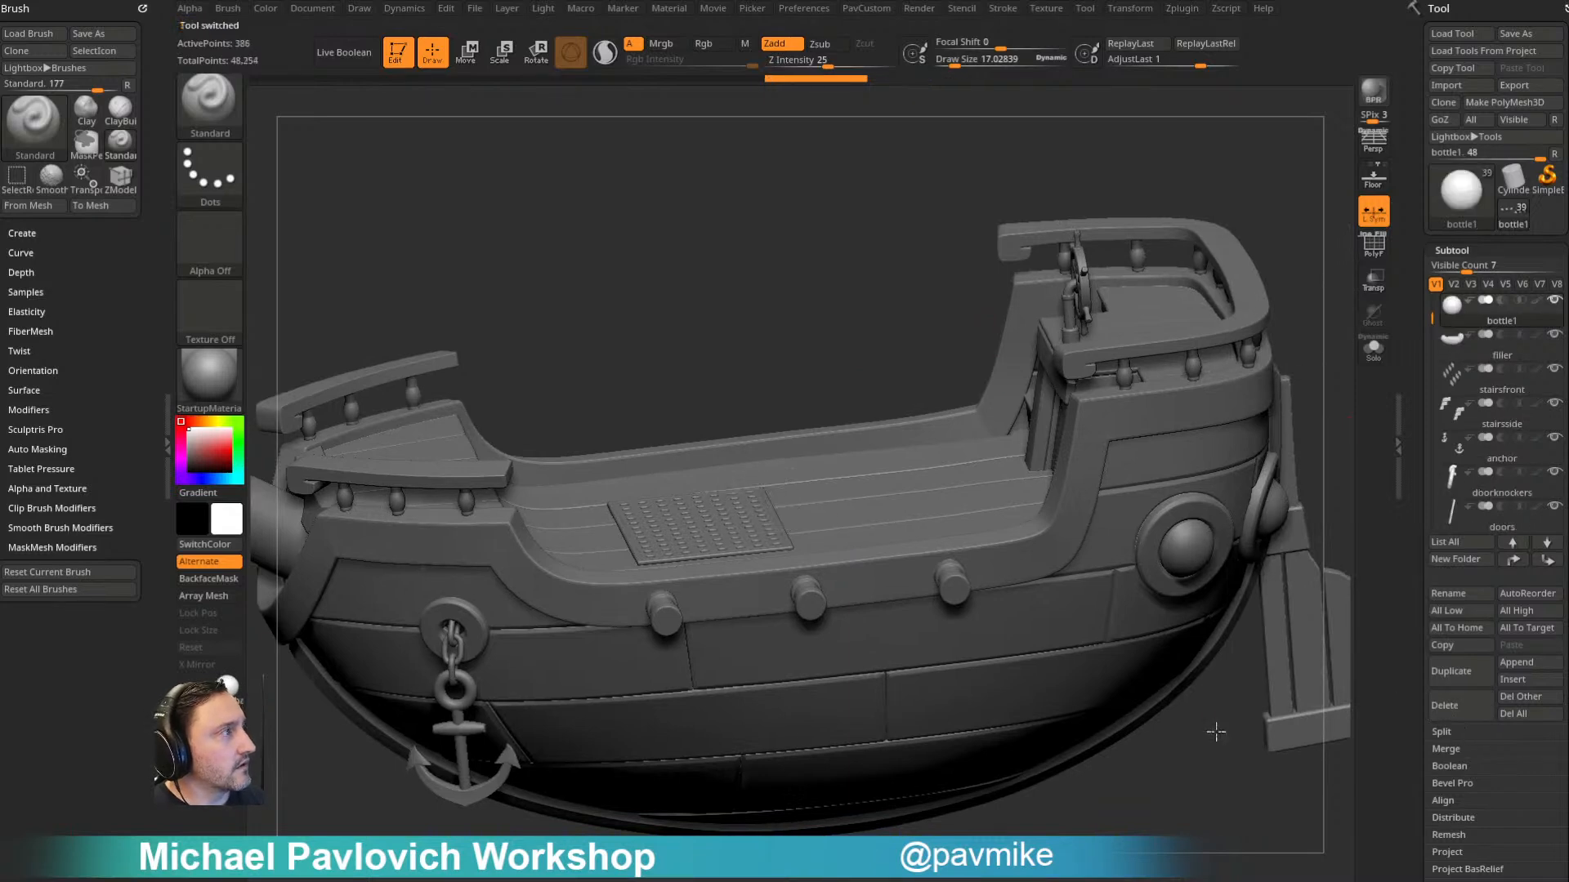
- Enlarge the brush and examine the ship, the large ring and the balloon sphere from several views
key("f")
mouse_move(1095, 296)
right_mouse_down("shift")
mouse_move(1197, 307)
mouse_move(1173, 322)
mouse_move(1175, 351)
right_mouse_up("shift")
key("s")
left_click_drag(1175, 352, 1196, 352)
mouse_move(1180, 352)
right_mouse_down("alt")
mouse_move(1161, 336)
mouse_move(1190, 444)
mouse_move(1202, 437)
right_mouse_up("alt")
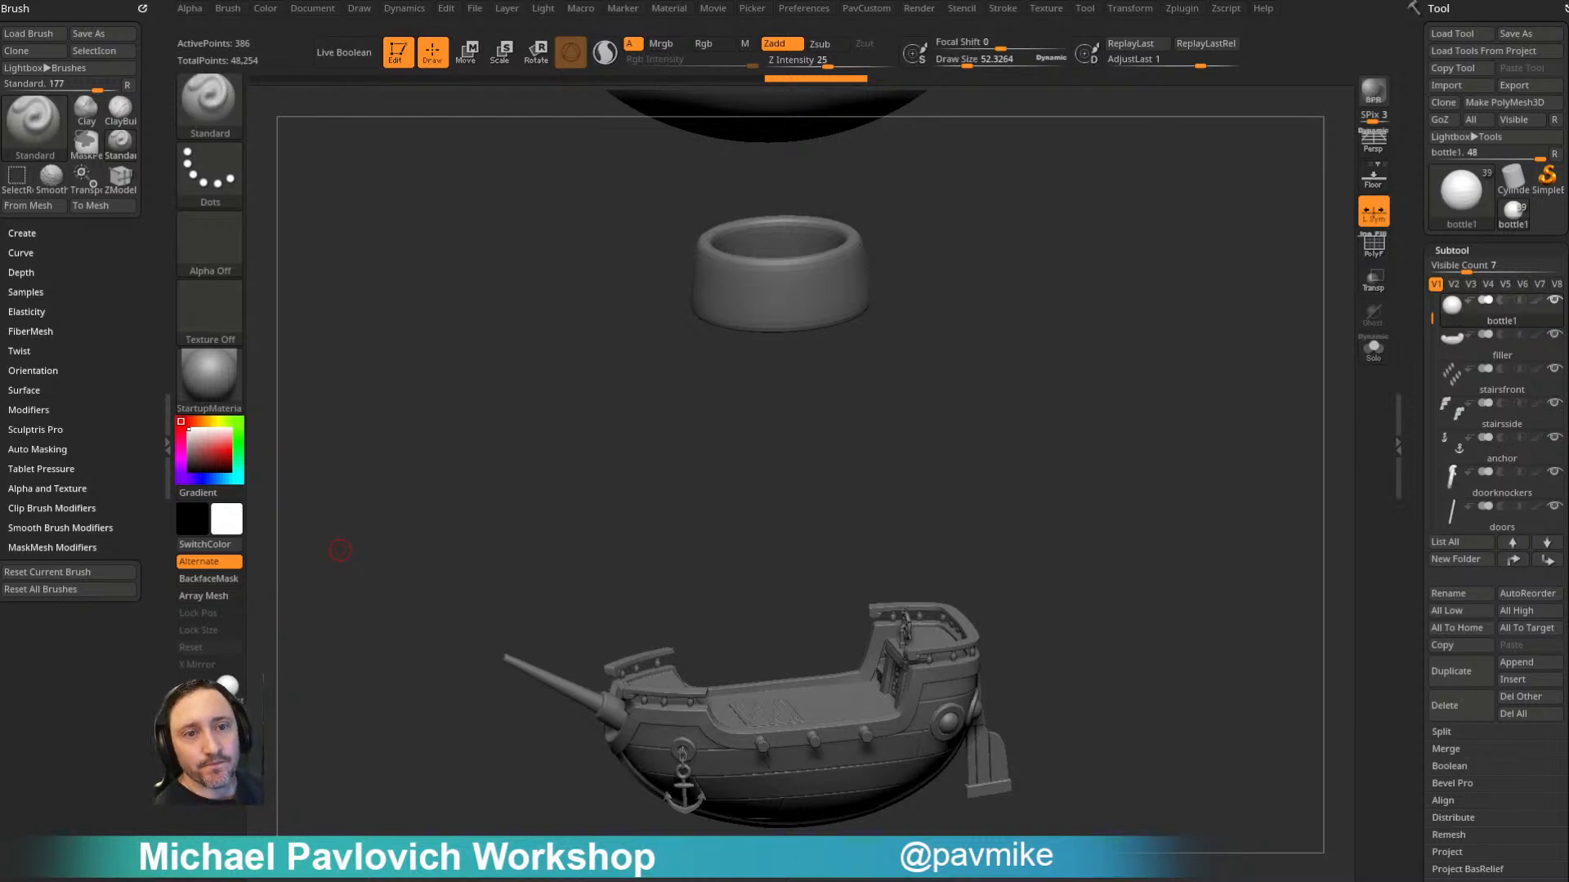
mouse_move(1061, 343)
left_mouse_down()
mouse_move(1003, 369)
mouse_move(1026, 280)
mouse_move(1040, 432)
left_mouse_up()
mouse_move(1092, 365)
left_mouse_down("alt")
mouse_move(1061, 414)
mouse_move(1066, 354)
left_mouse_up("alt")
left_click_drag(1078, 286, 1098, 584, "alt")
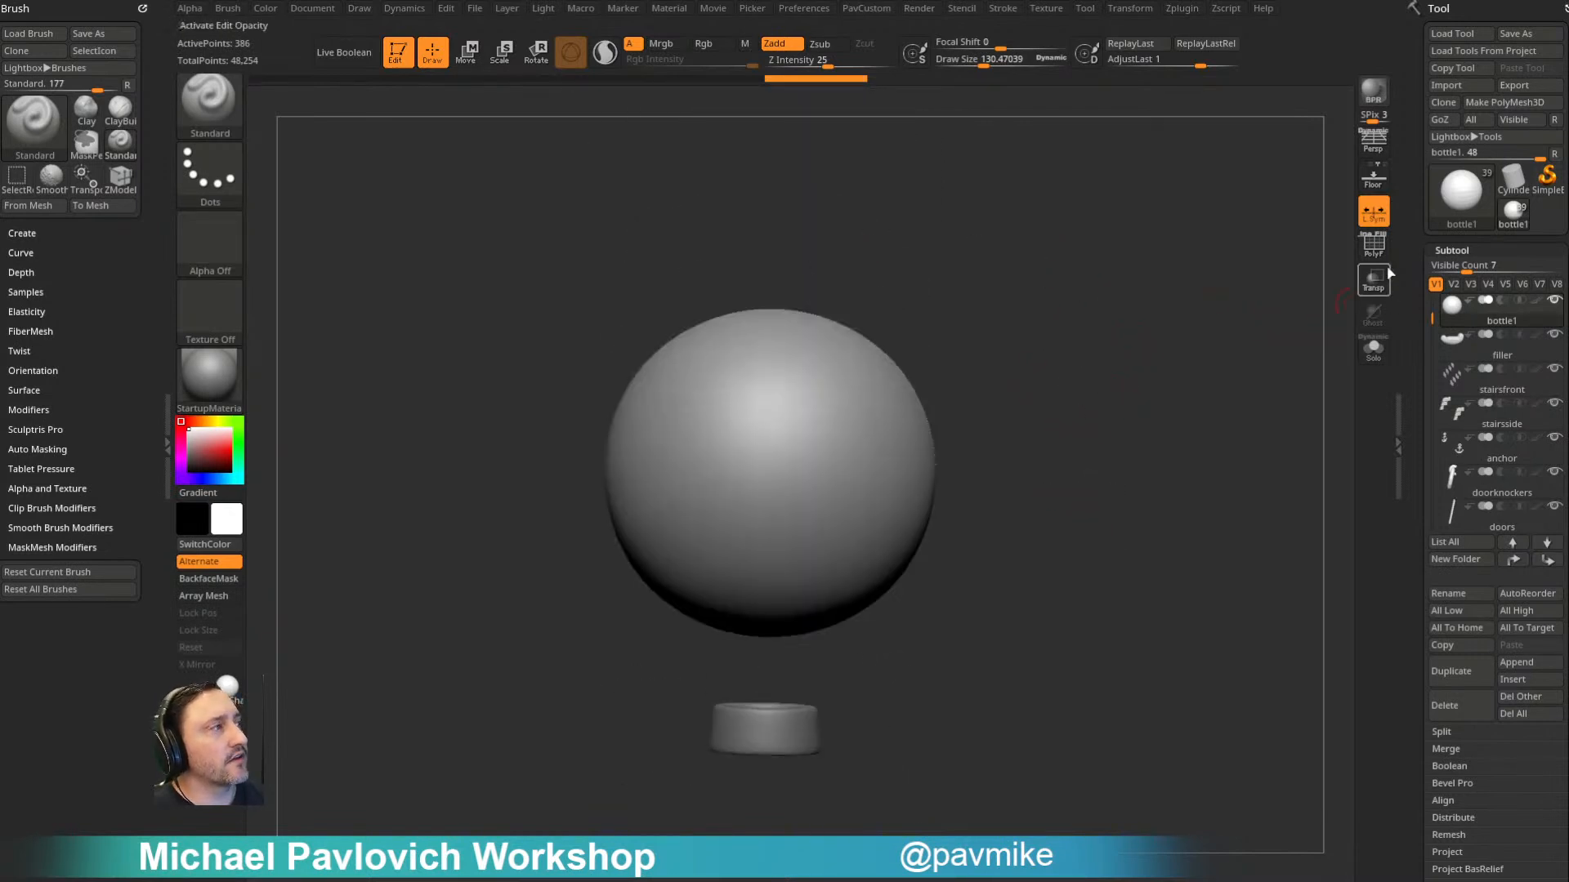
- Display the balloon sphere's wireframe to check its polygon layout, and hide it again
left_click(1373, 243)
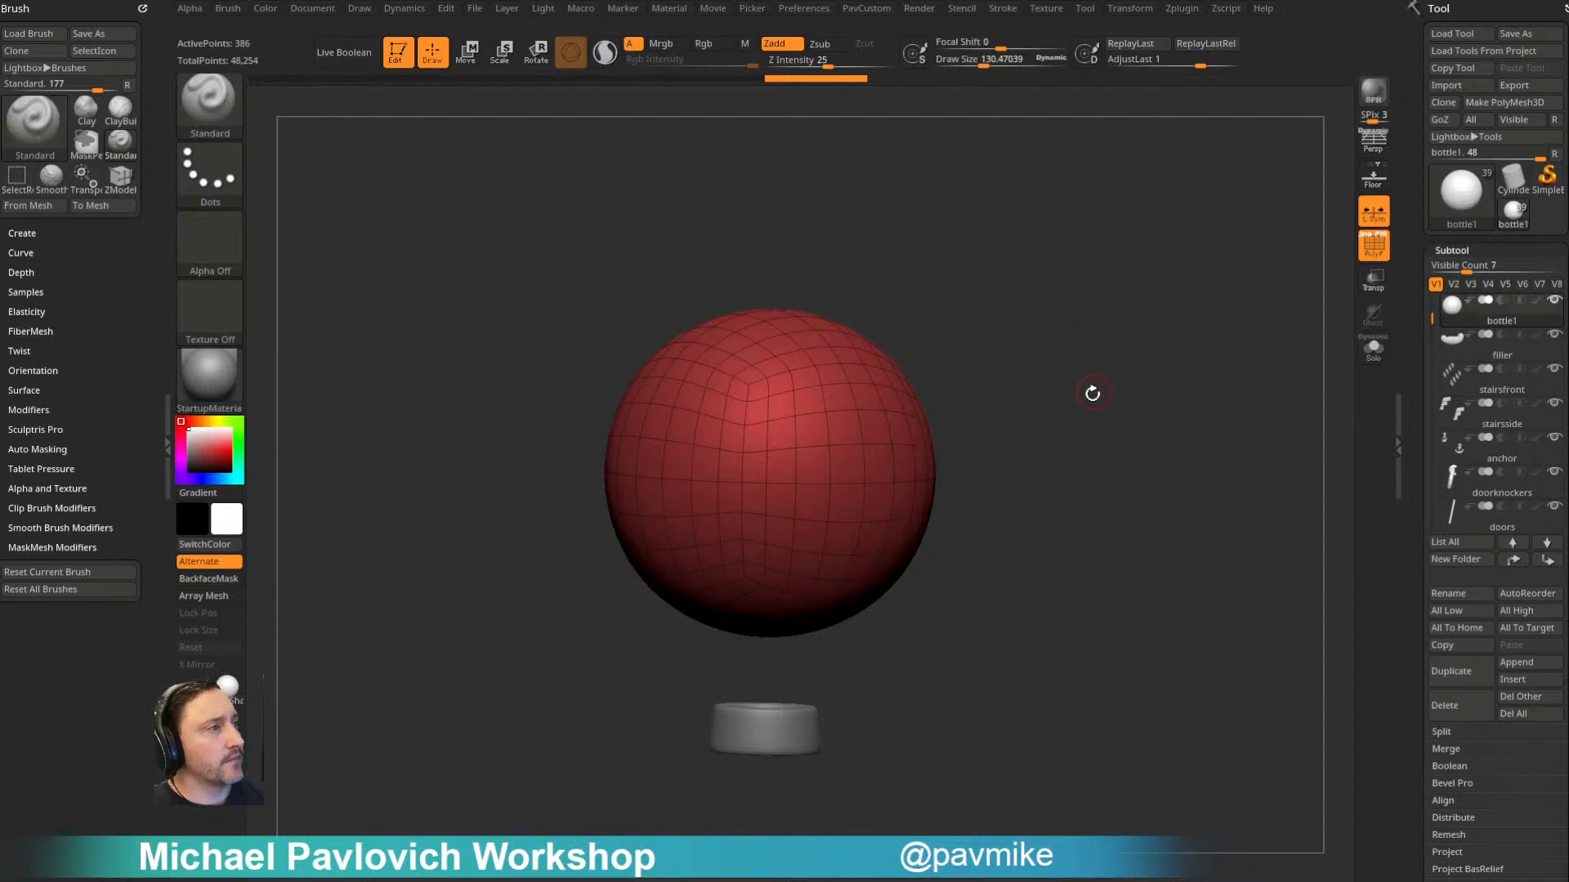
left_click_drag(1061, 329, 1113, 360, "alt")
left_click(1374, 244)
left_click_drag(1260, 328, 1138, 263, "alt")
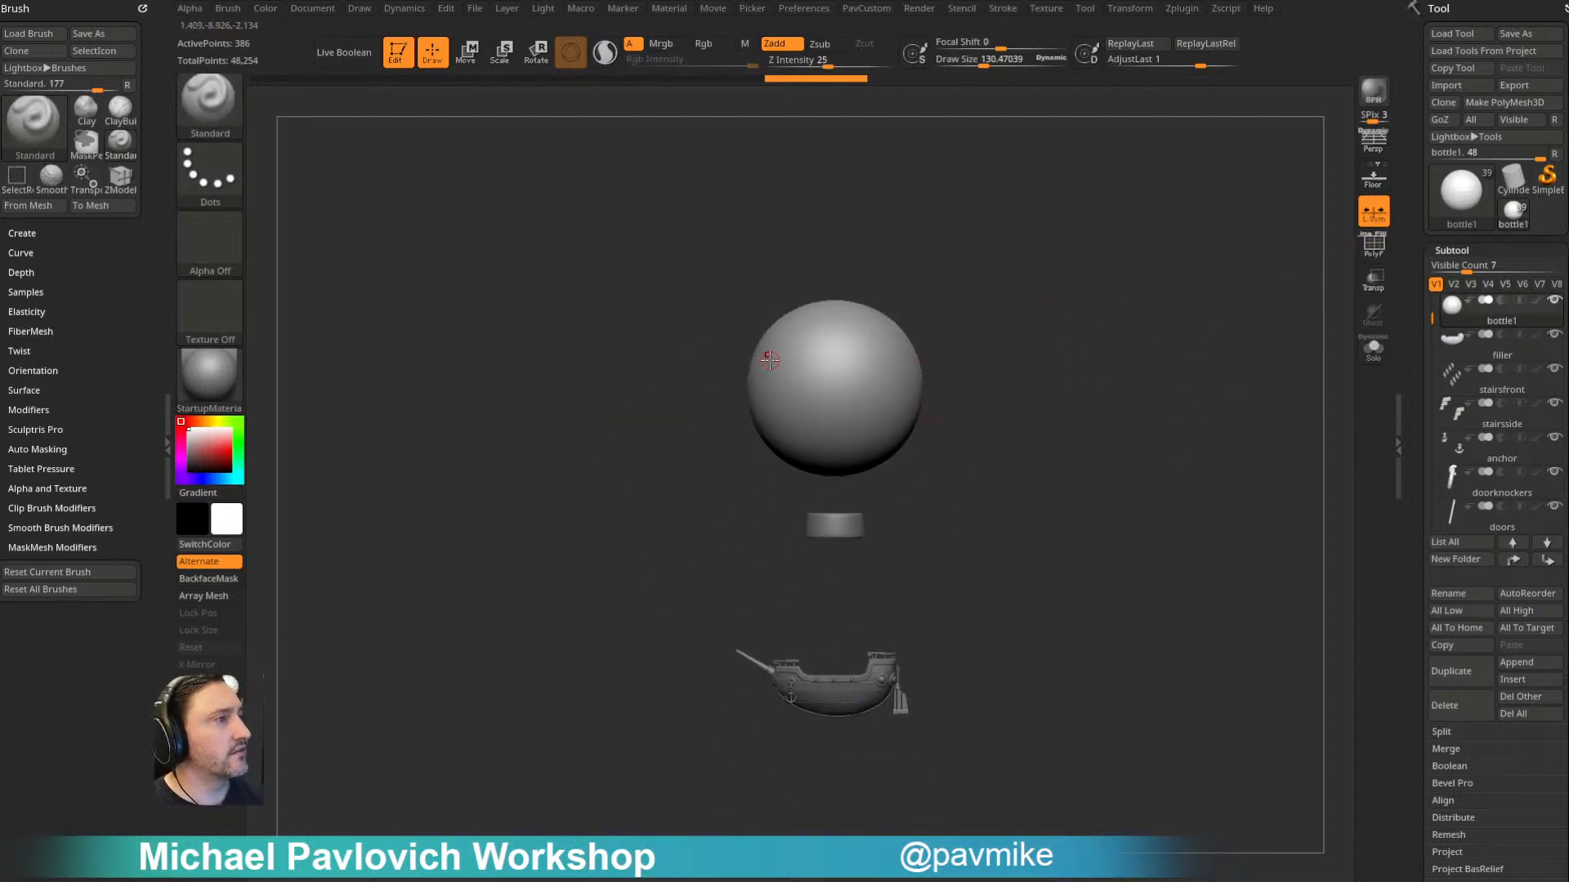
left_click_drag(1039, 358, 958, 290, "alt")
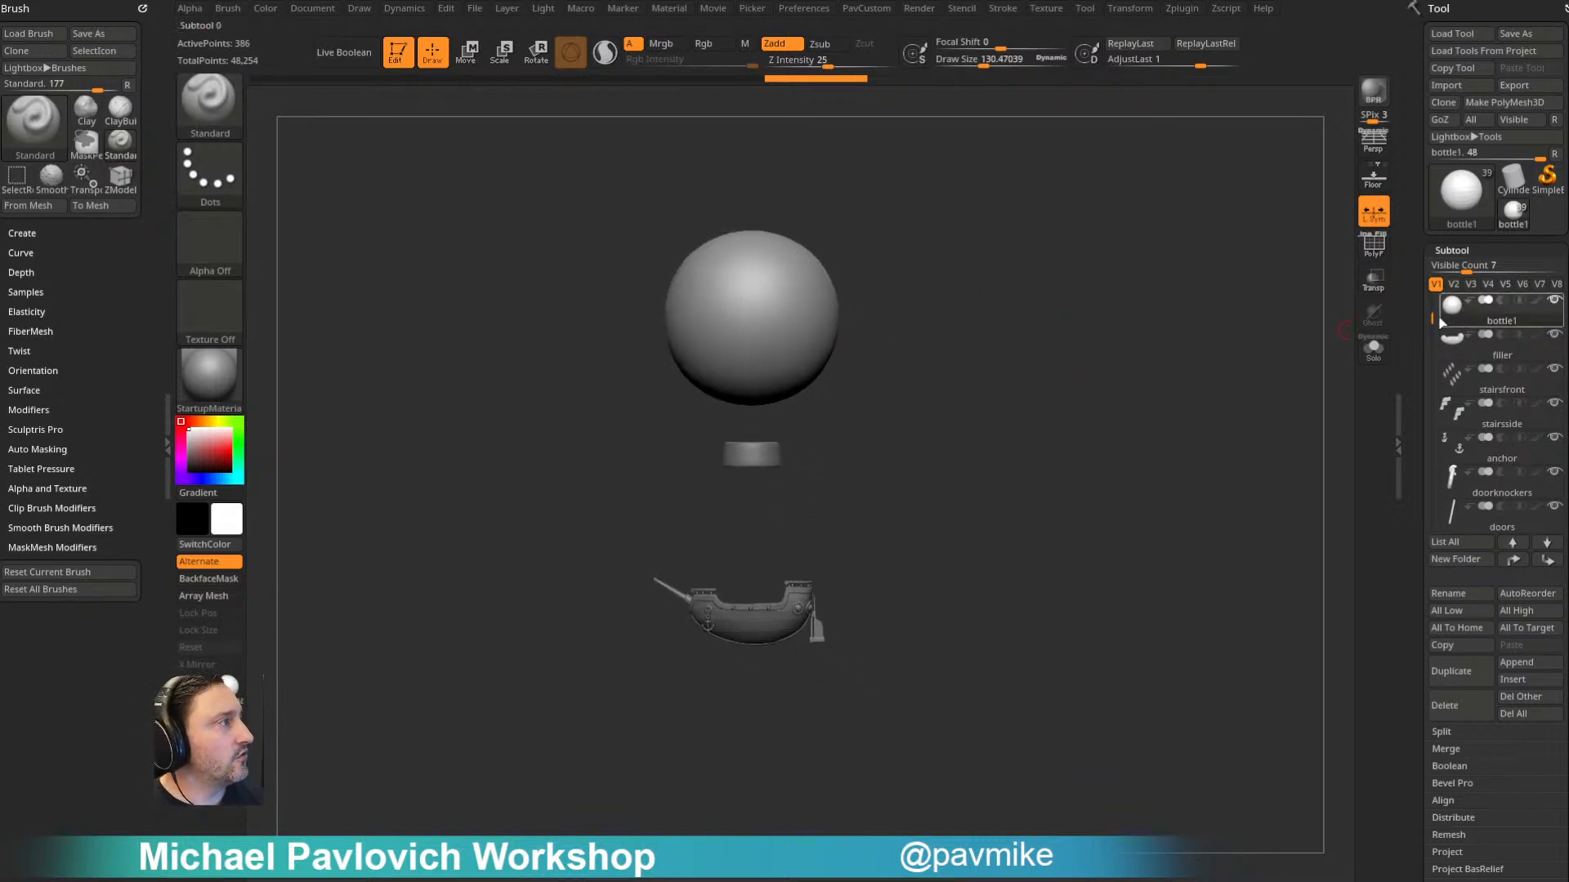
- Show the original bottle subtool to compare it with the sphere and ring, and hide it again
left_click_drag(1433, 319, 1432, 299)
left_click(1554, 335)
mouse_move(1153, 457)
left_mouse_down()
mouse_move(1130, 420)
mouse_move(1218, 448)
mouse_move(1157, 452)
mouse_move(1145, 421)
mouse_move(1152, 450)
left_mouse_up()
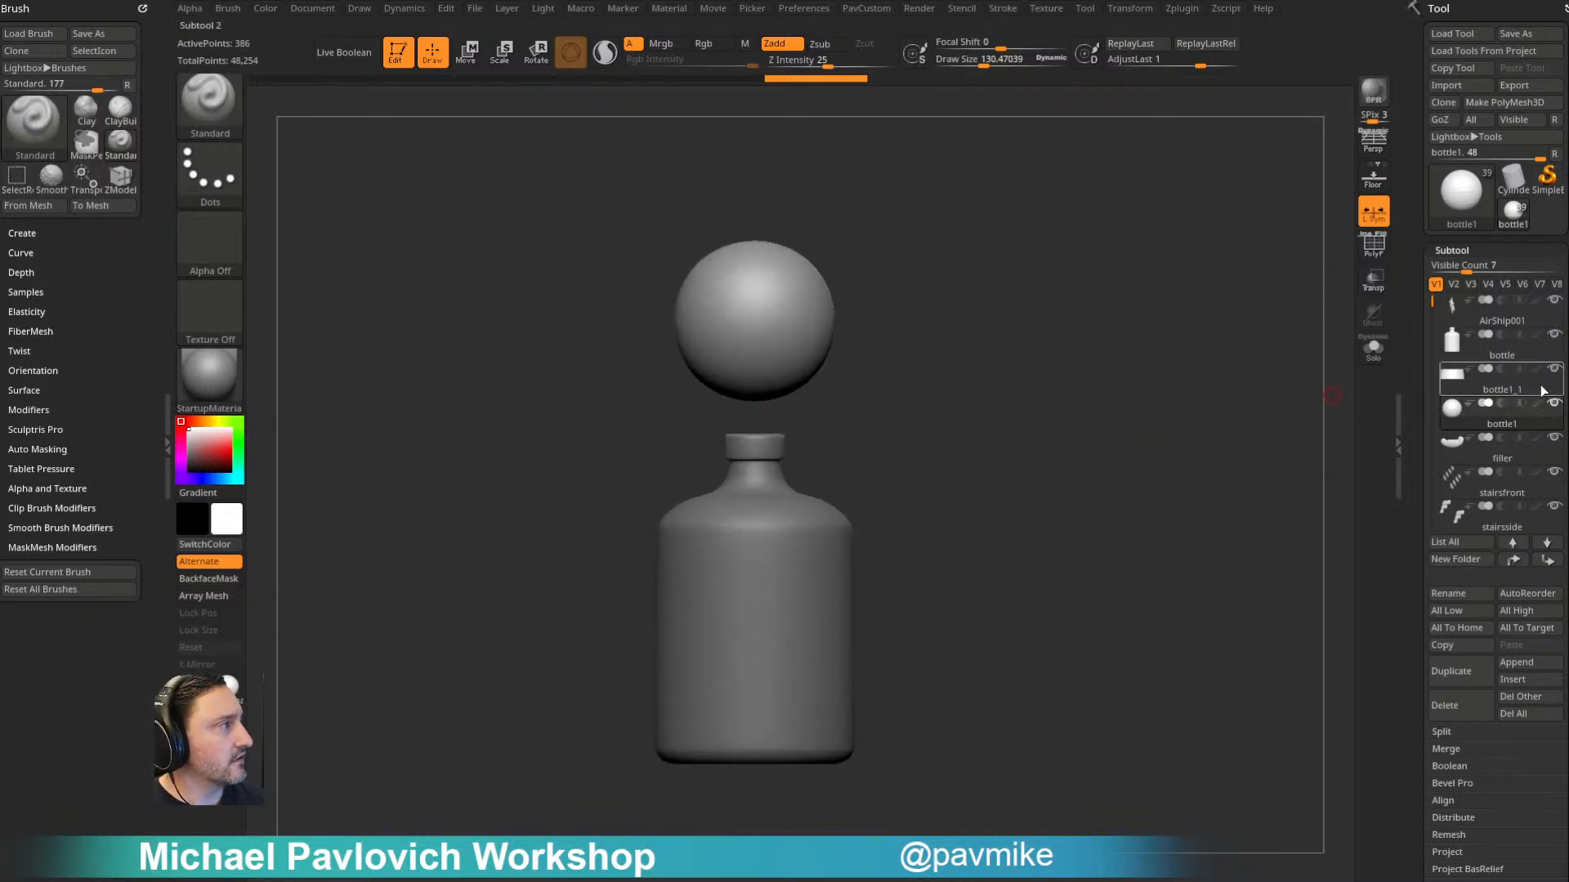
left_click(1554, 335)
left_click_drag(927, 319, 981, 316, "alt")
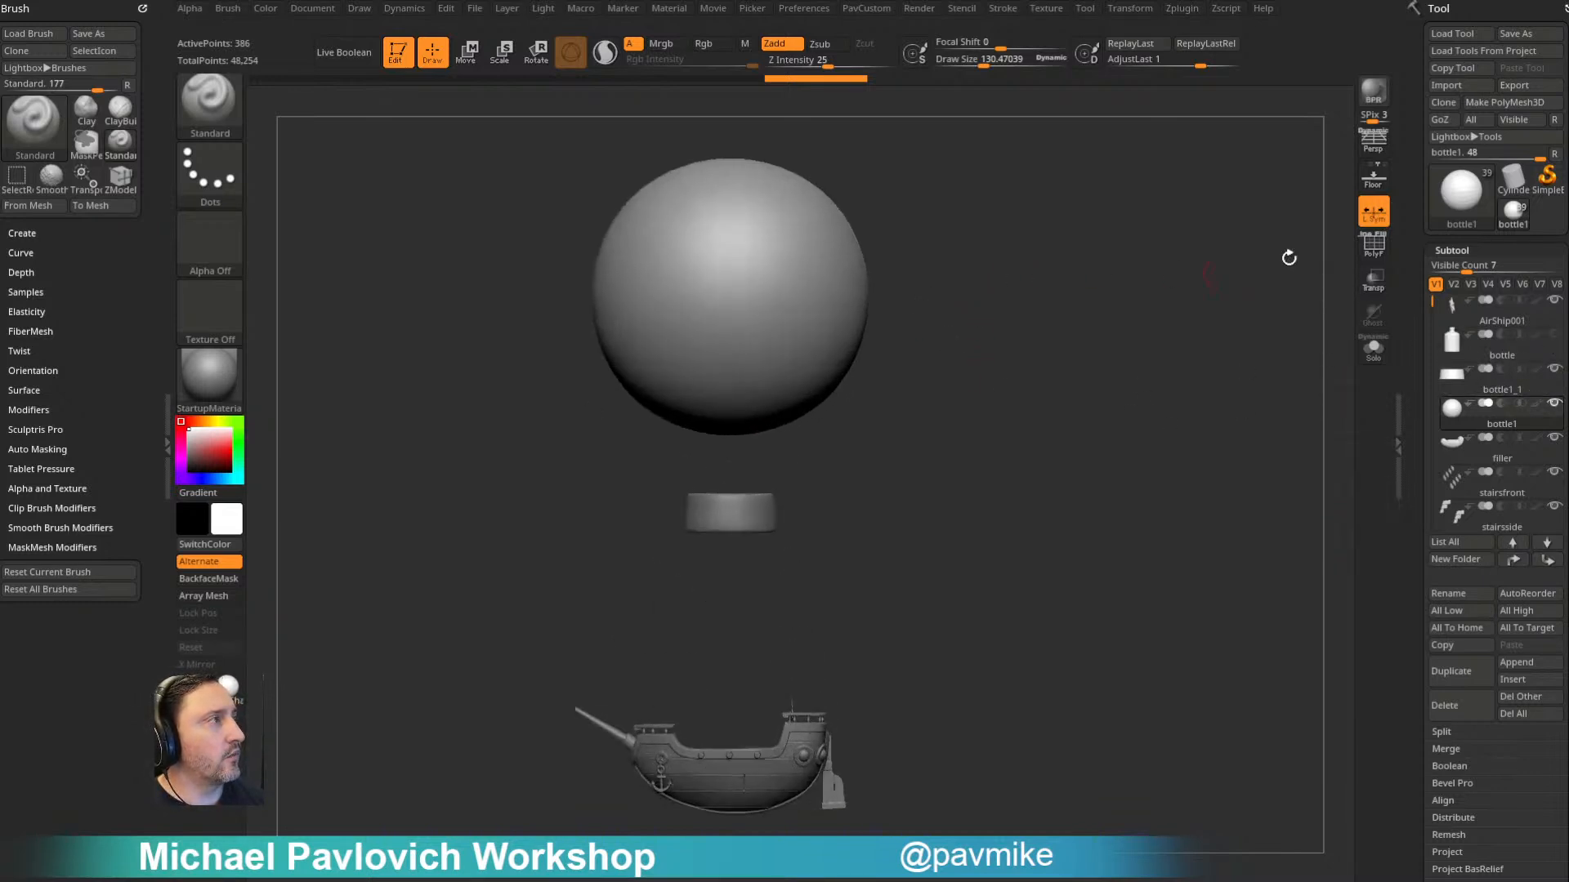
- Display the sphere's wireframe and compare it with Dynamic Subdivision off and on, leaving Dynamic enabled
key("shift+f")
mouse_move(1018, 156)
left_mouse_down("alt")
mouse_move(1065, 332)
mouse_move(1030, 332)
left_mouse_up("alt")
key("s")
mouse_move(1057, 343)
left_mouse_down("alt")
mouse_move(1086, 315)
mouse_move(1106, 343)
left_mouse_up("alt")
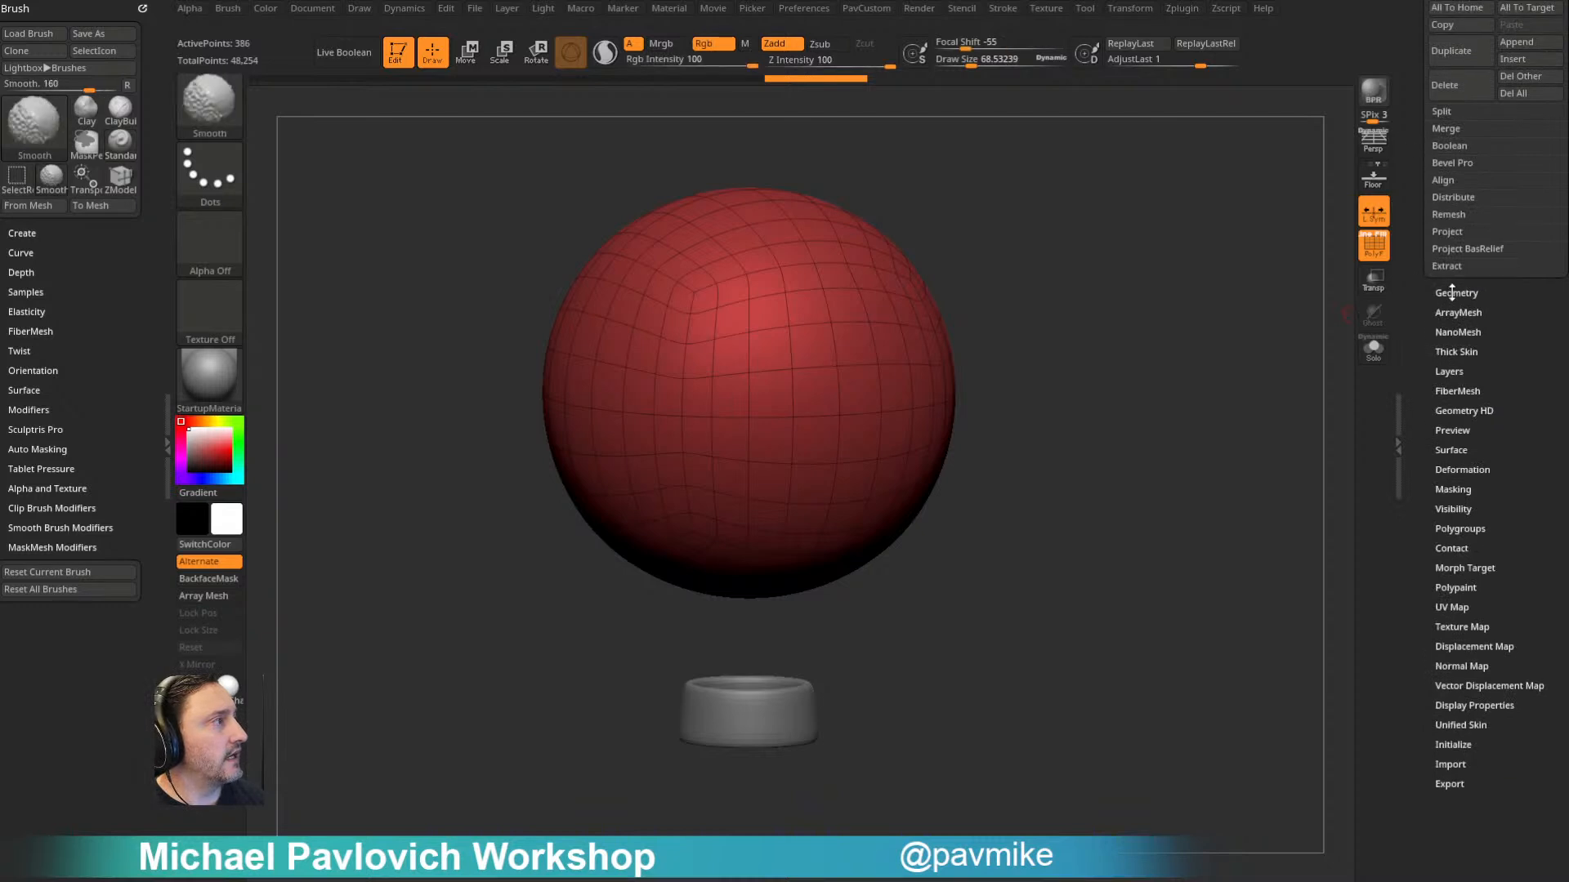
left_click(1456, 292)
left_click_drag(1138, 343, 1143, 348)
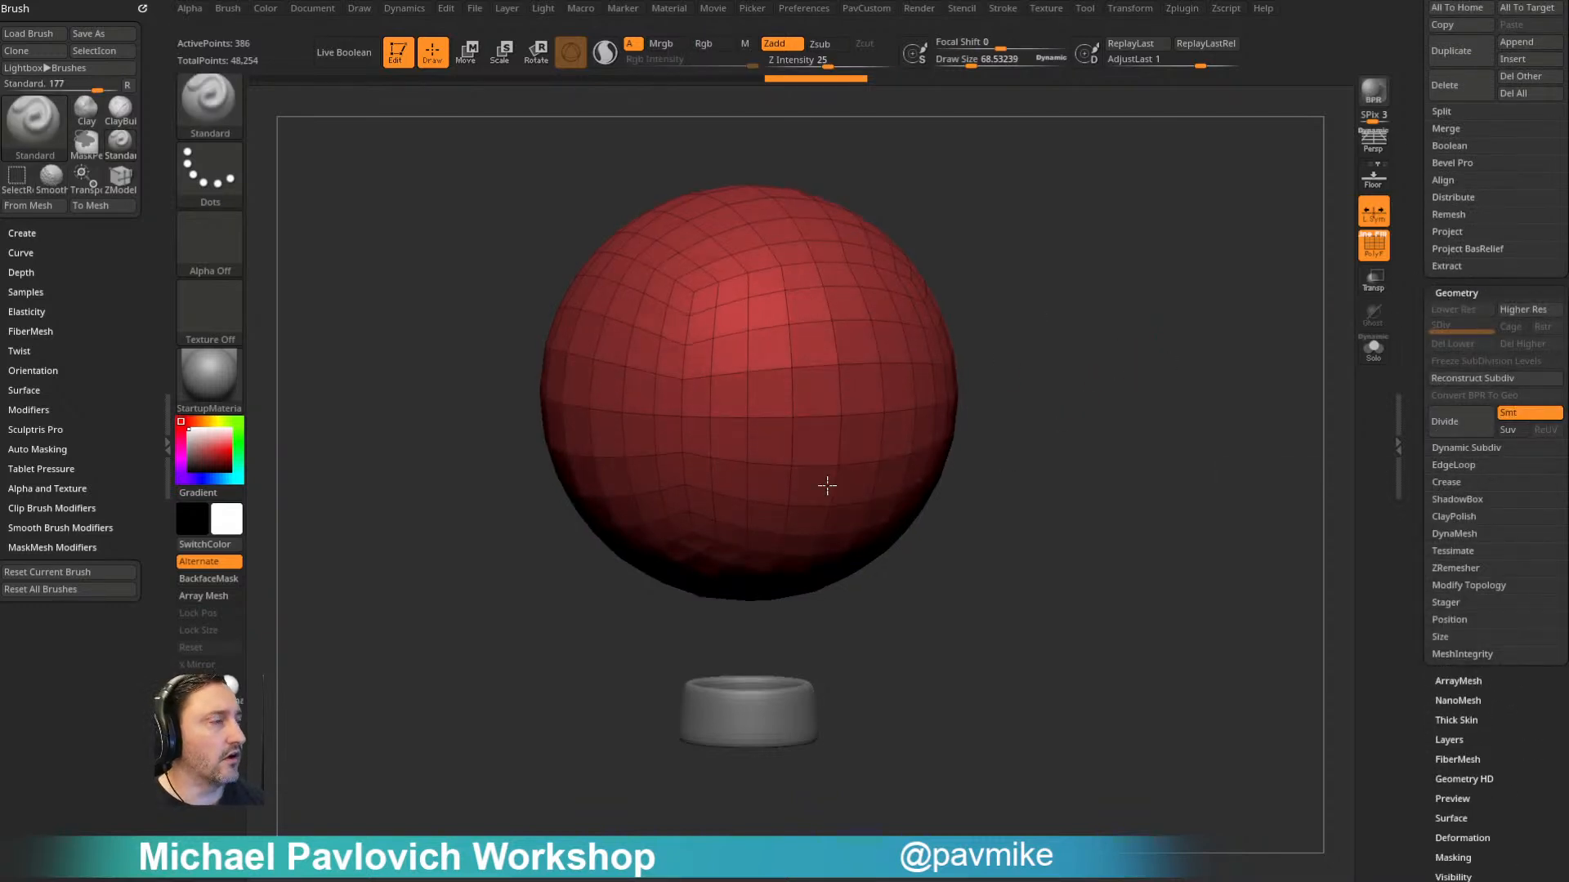
left_click(1461, 451)
left_click(1461, 464)
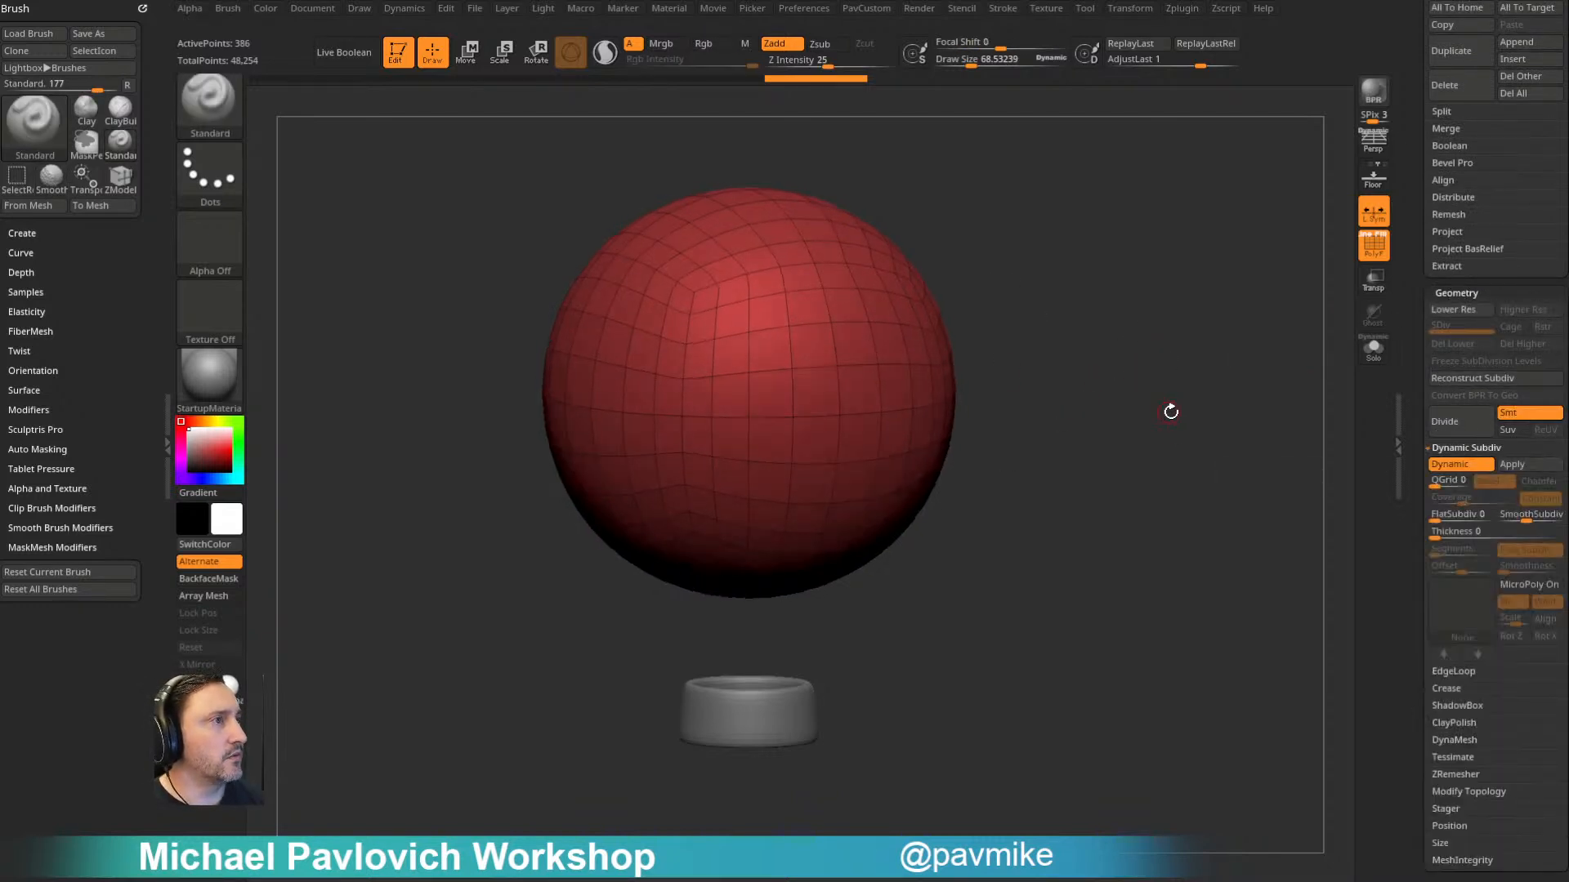
key("shift+d")
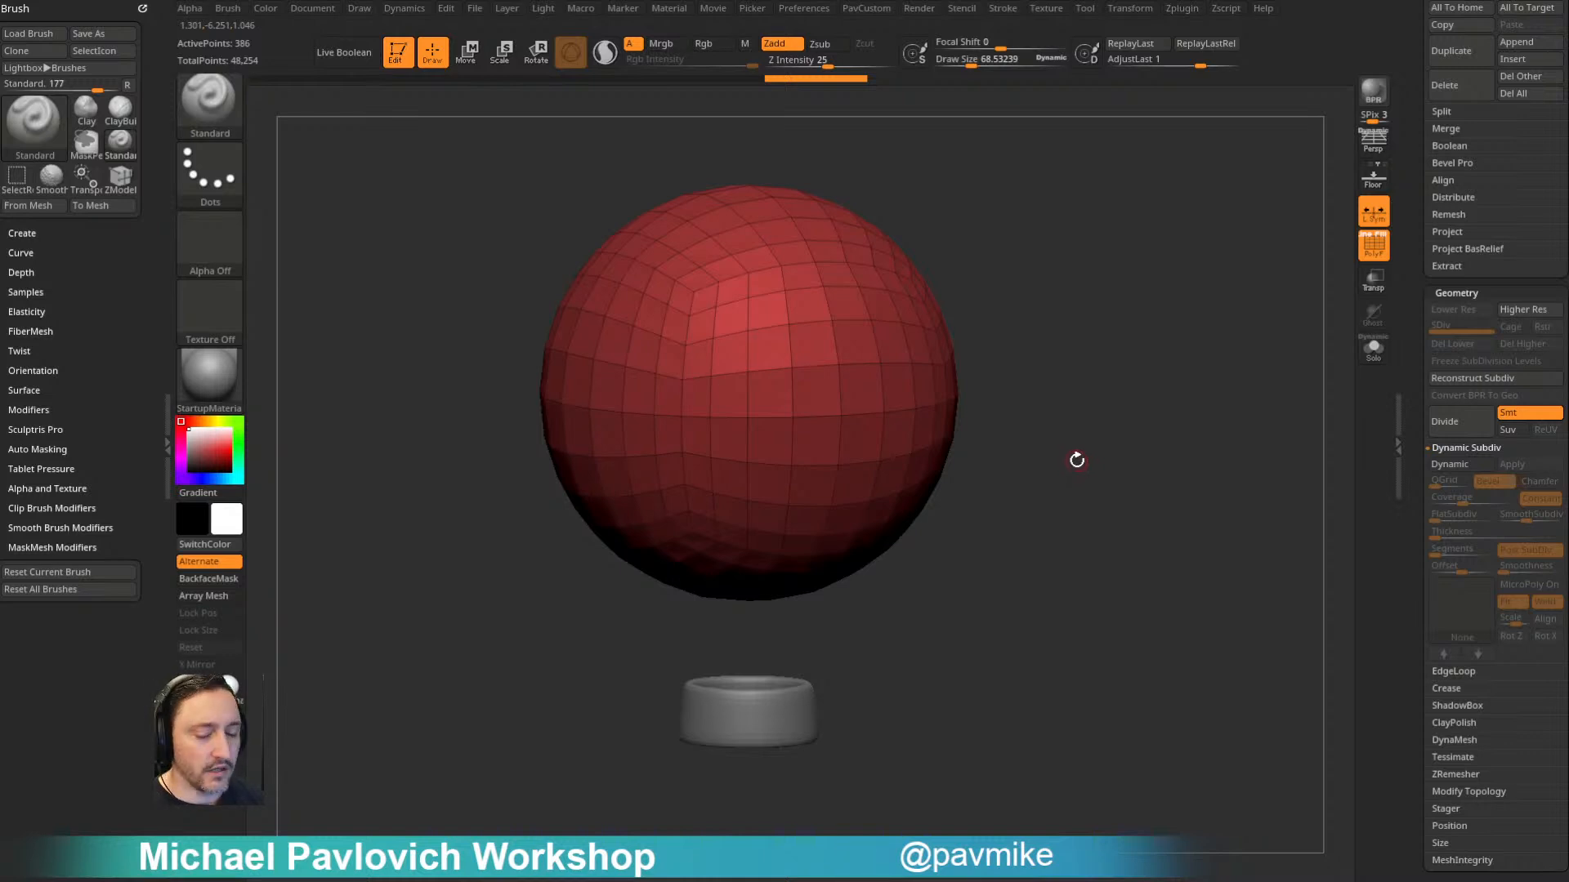
key("d")
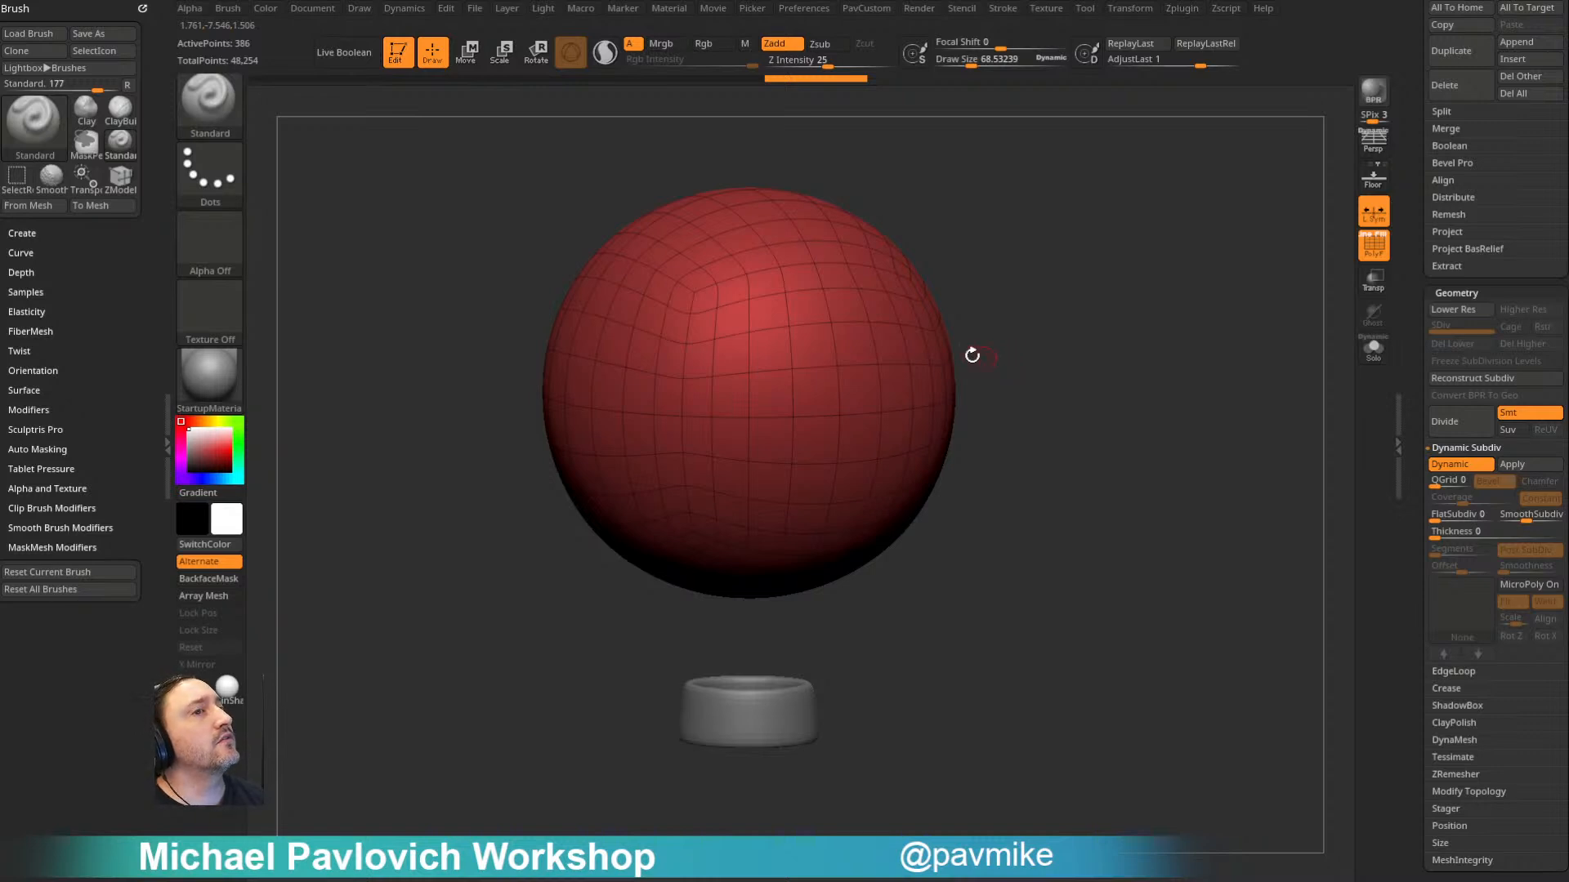
- Look over the Dynamics simulation settings and hide the sphere's wireframe
left_click(403, 8)
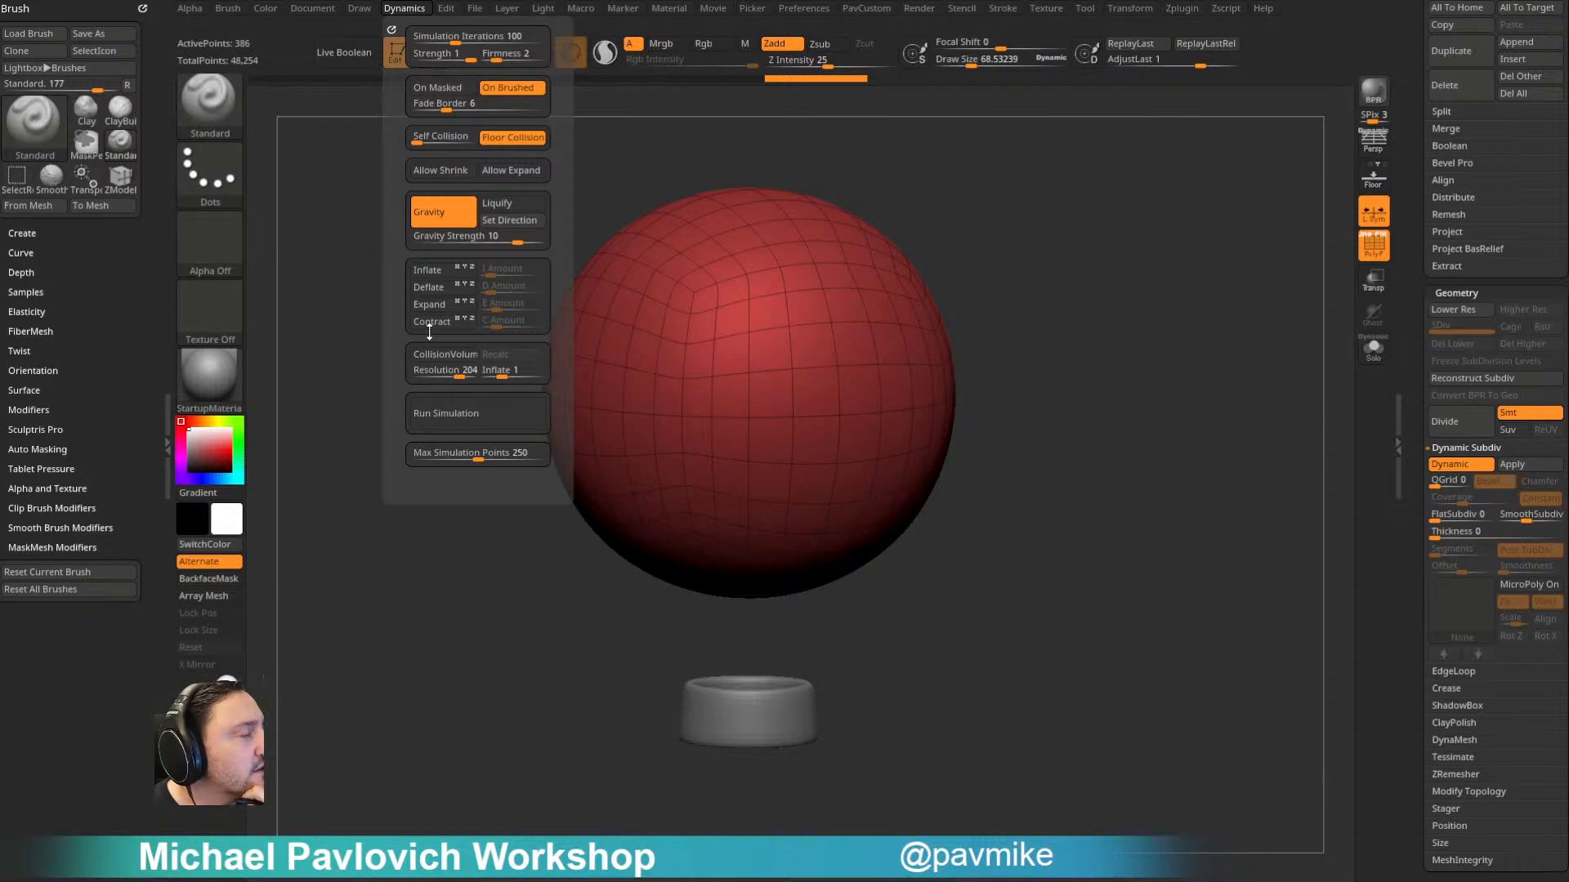
left_click_drag(1061, 323, 1150, 357)
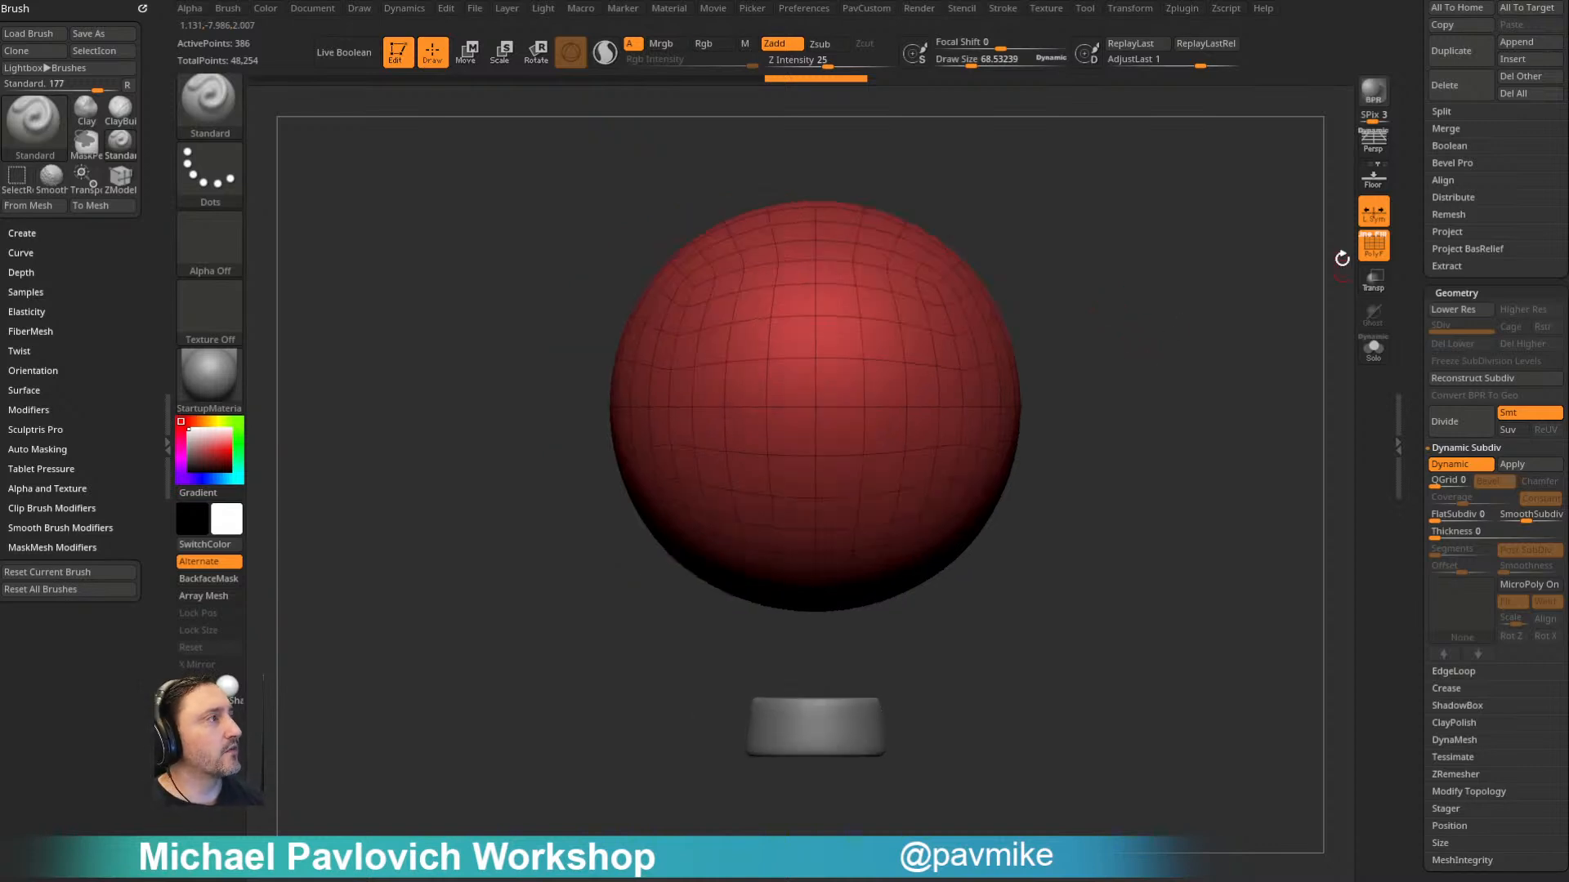
left_click(1374, 243)
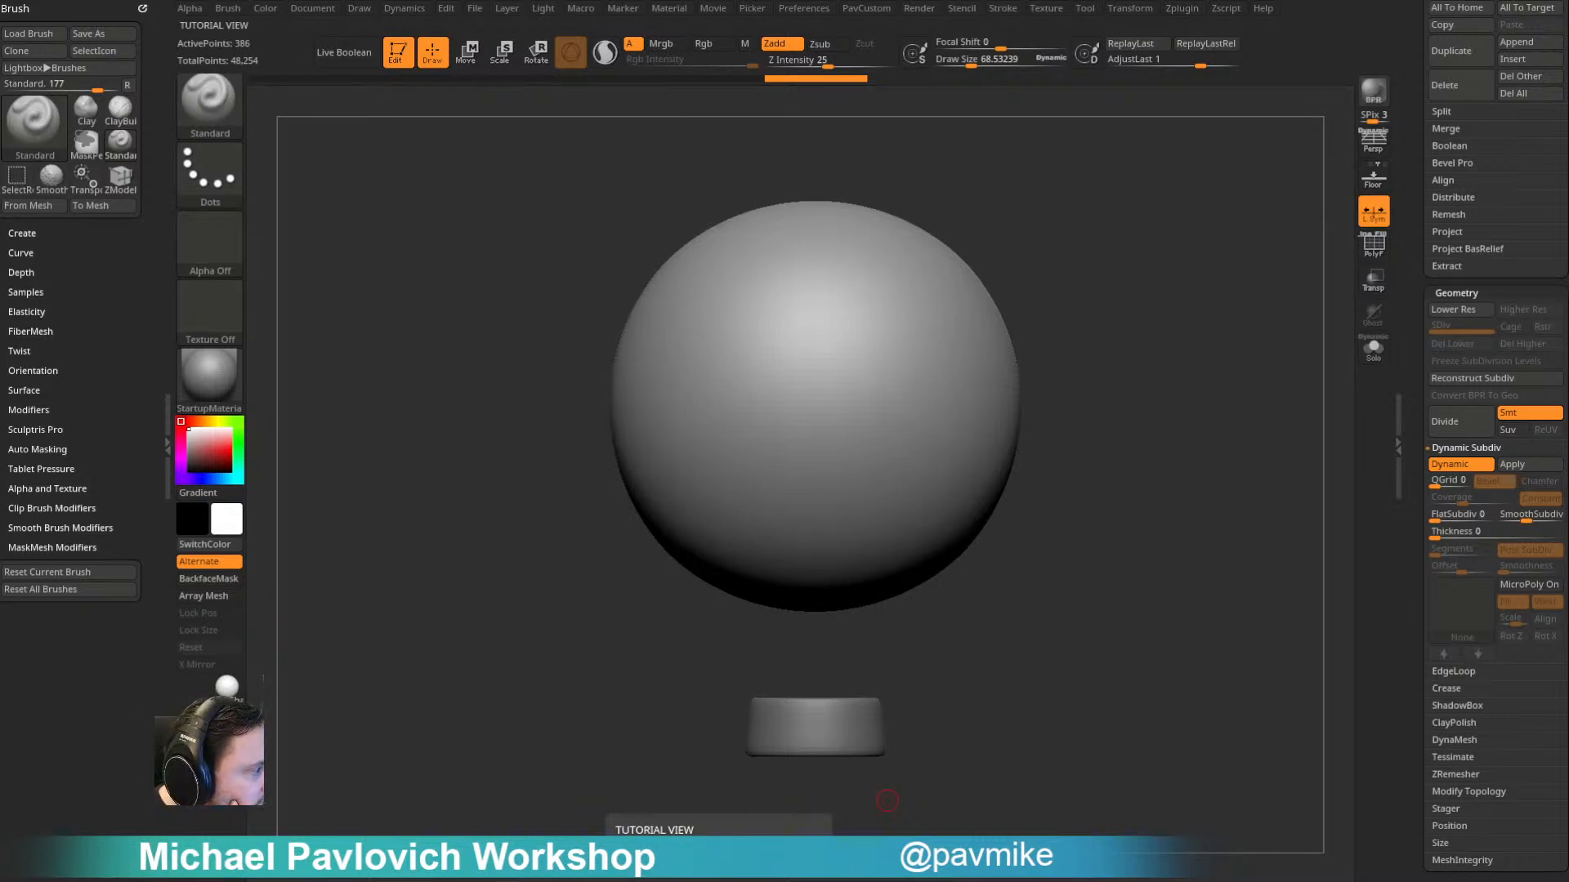
- Review the concept-art references of balloon airships for the balloon, rigging and hull design
right_click_drag(687, 881, 621, 605)
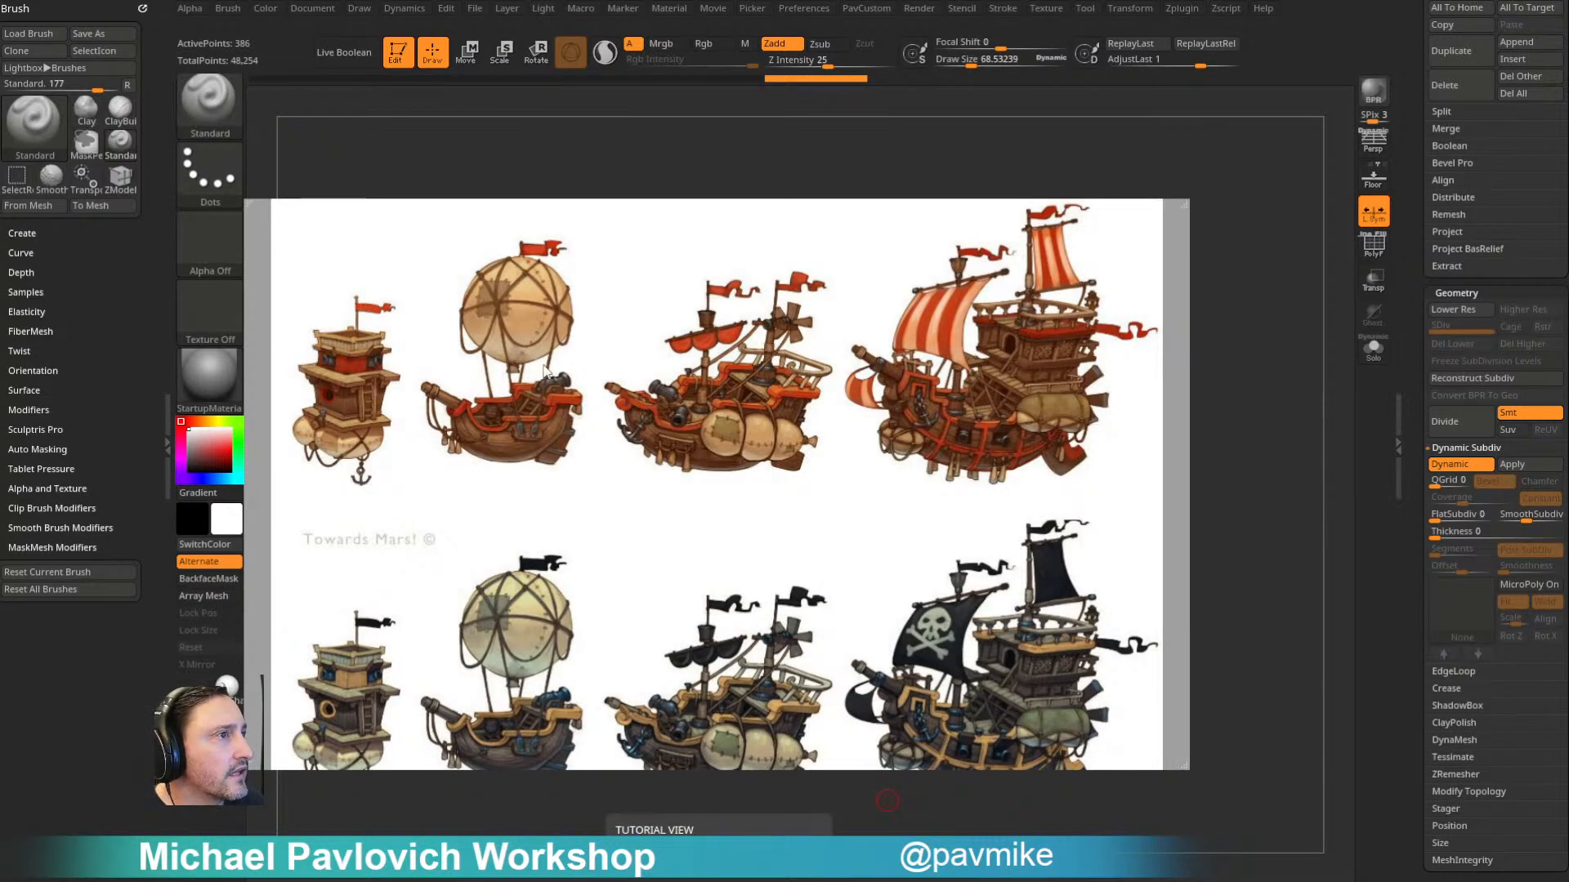
right_click_drag(614, 346, 687, 881)
right_click_drag(1568, 528, 714, 512)
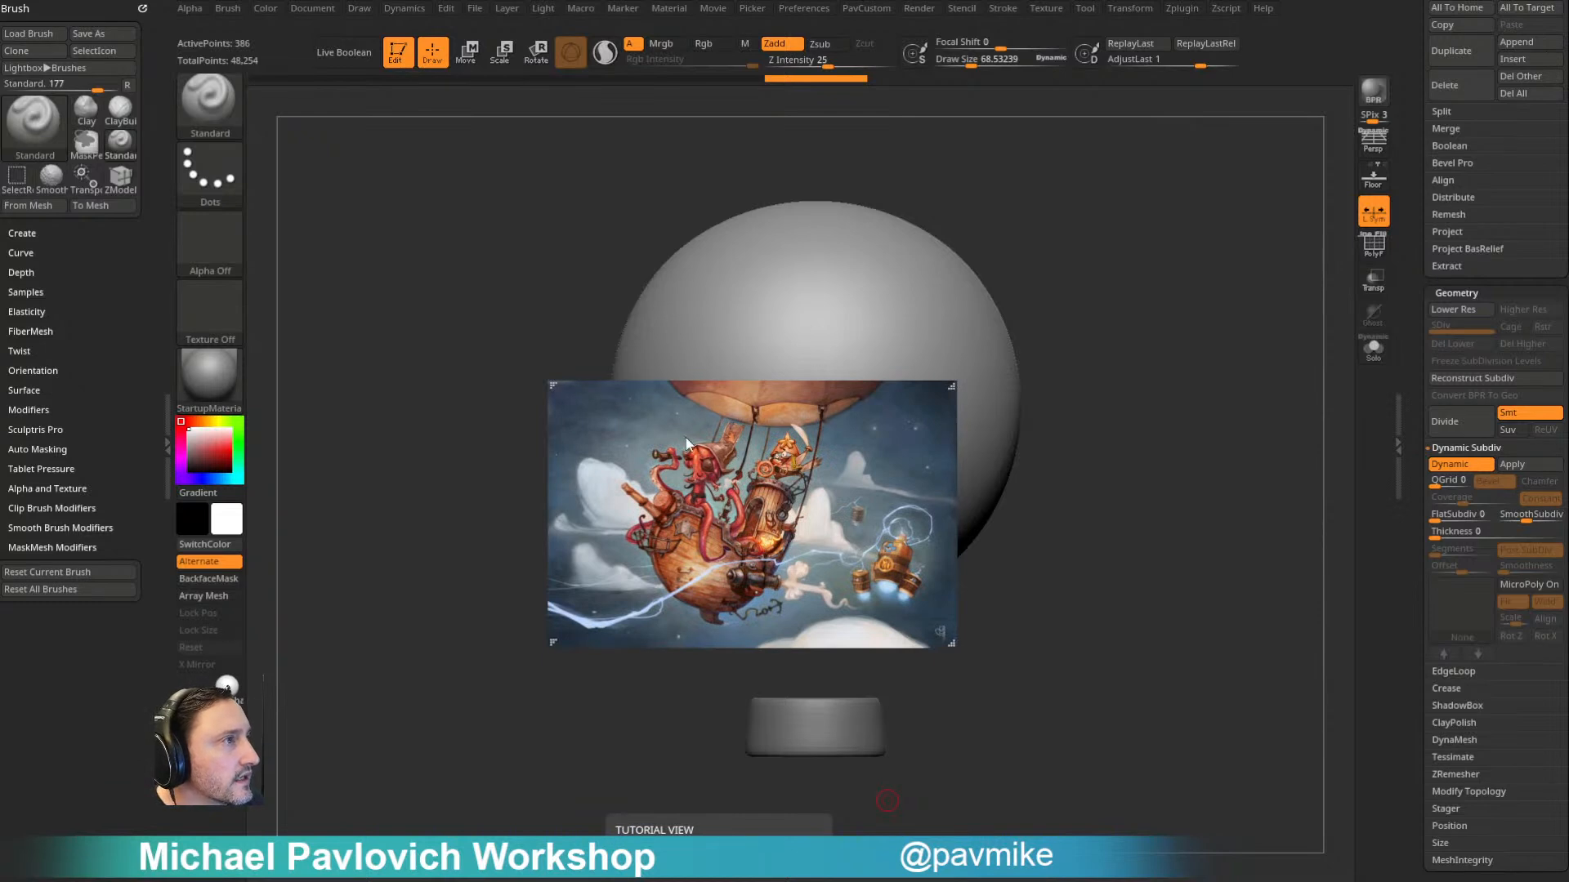
- Compare further airship paintings, studying the balloon shapes, rigging and hull proportions against the sphere and ring
left_click_drag(1568, 424, 508, 415)
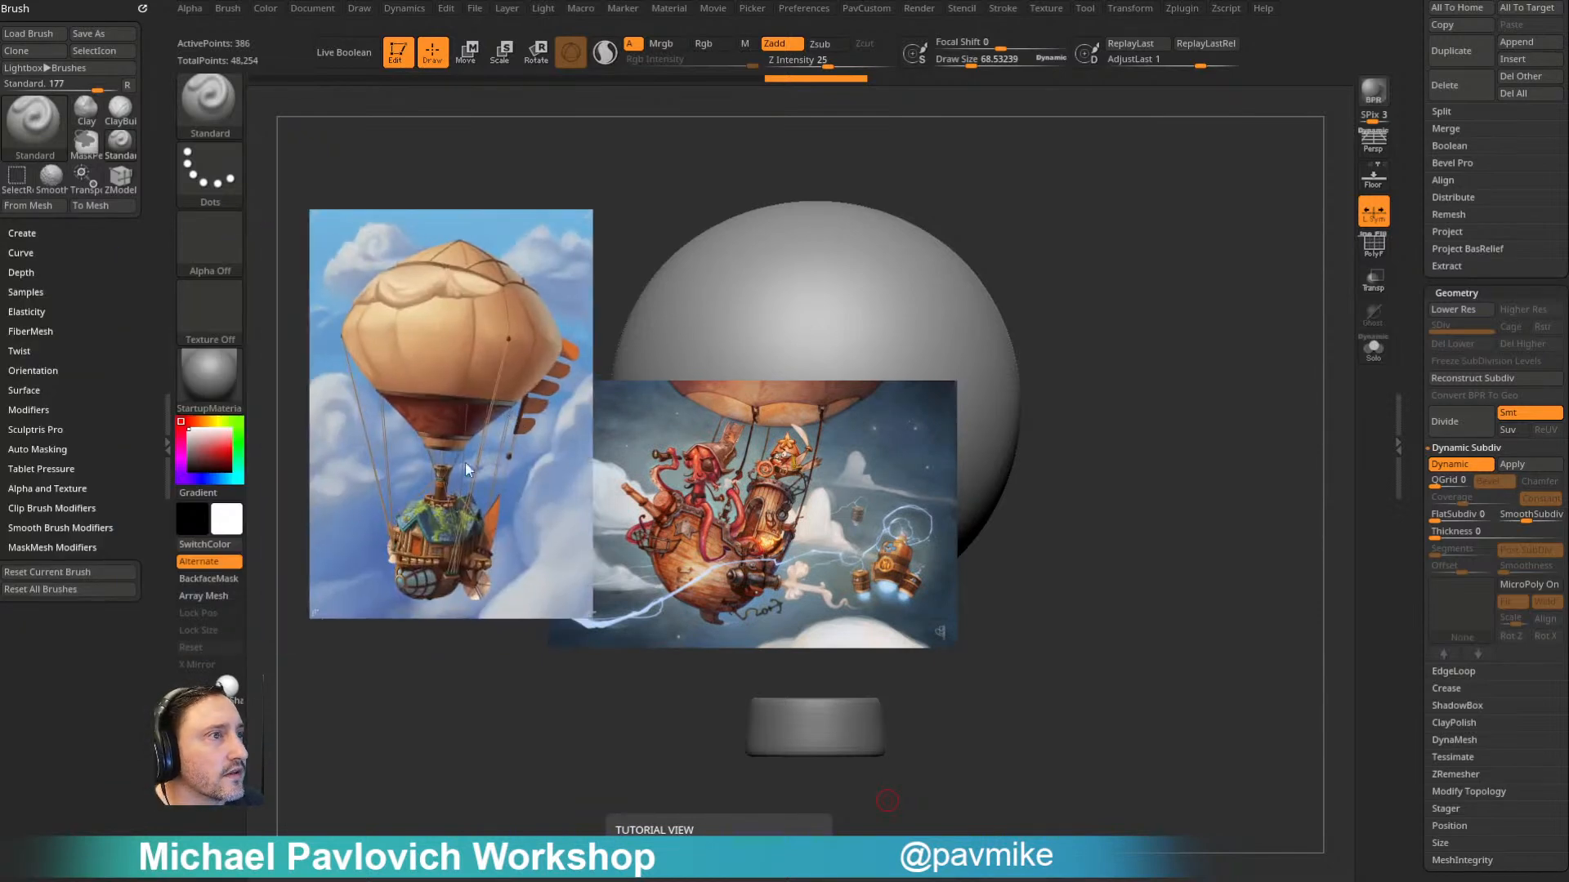
right_click_drag(444, 431, 0, 468)
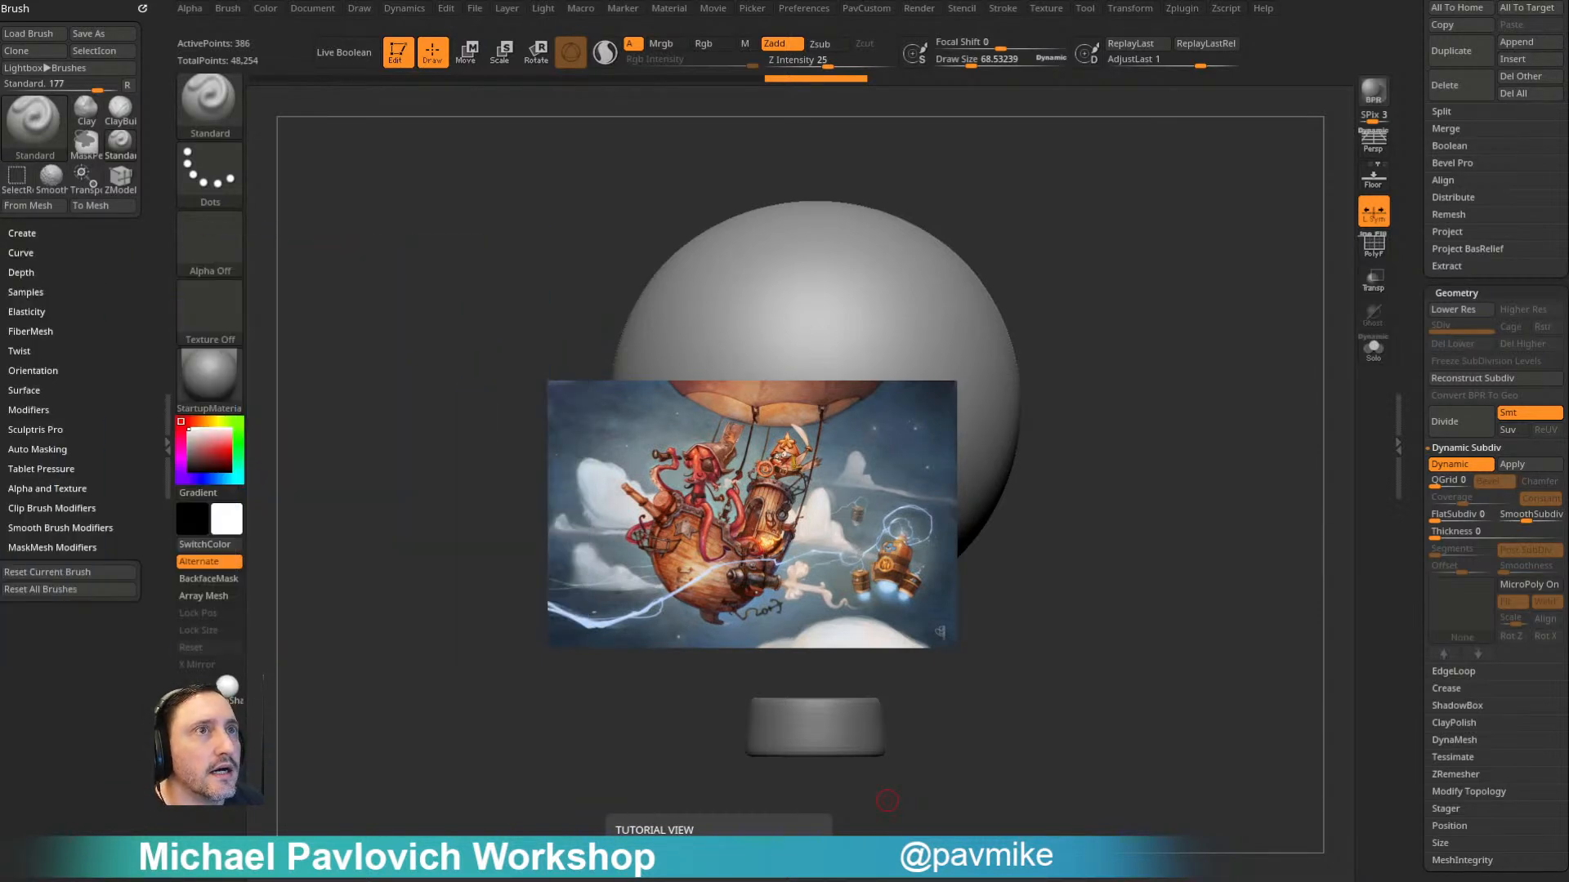
right_click_drag(711, 550, 1568, 484)
right_click_drag(0, 441, 621, 468)
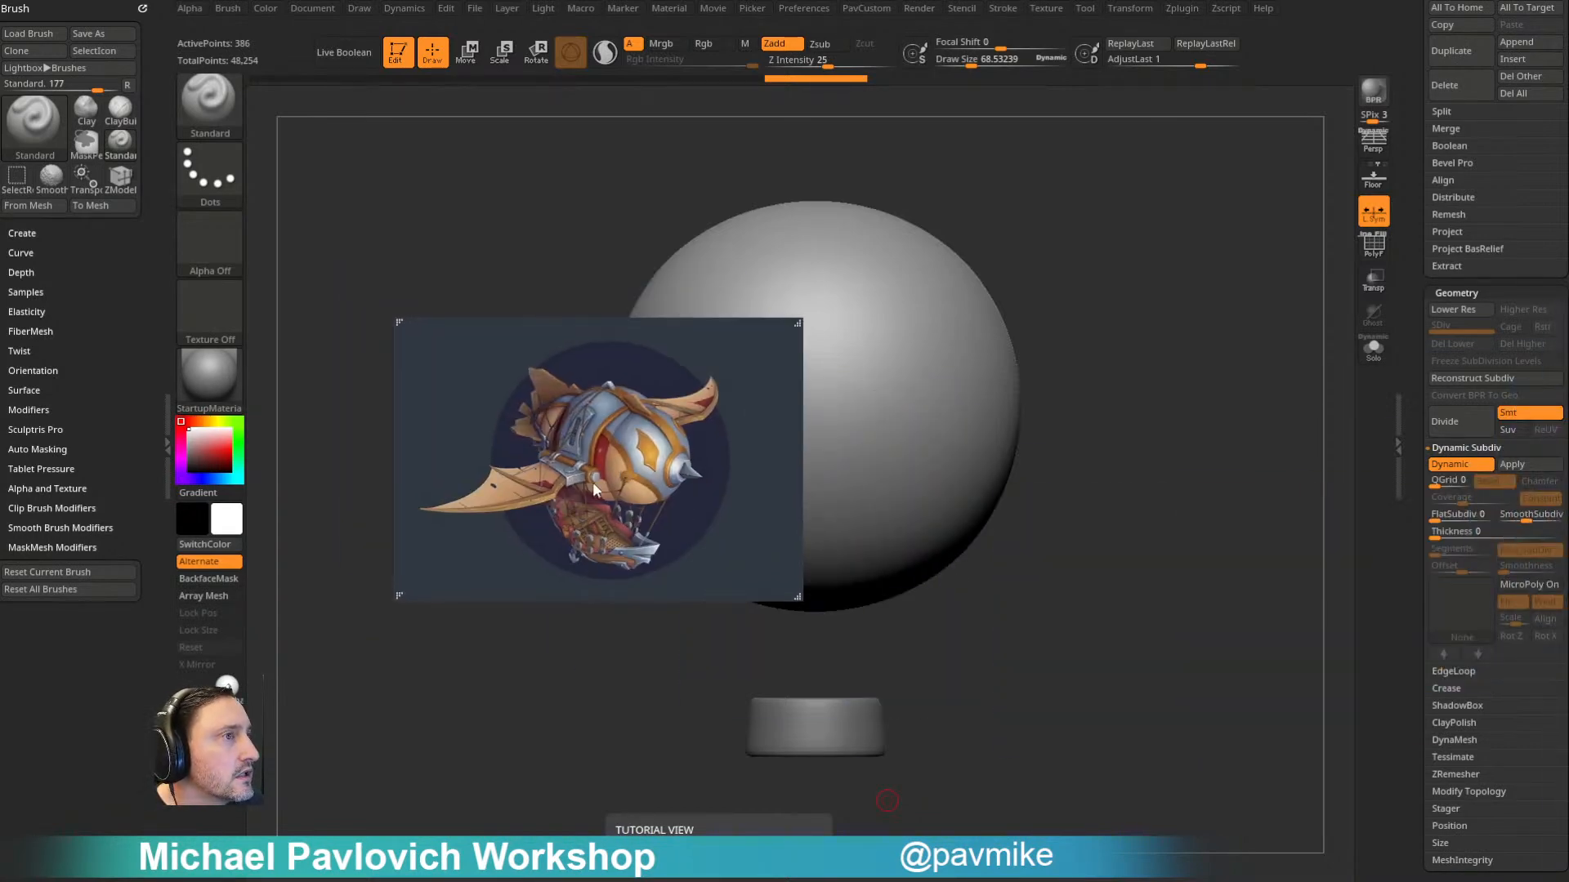
right_click_drag(590, 455, 1568, 656)
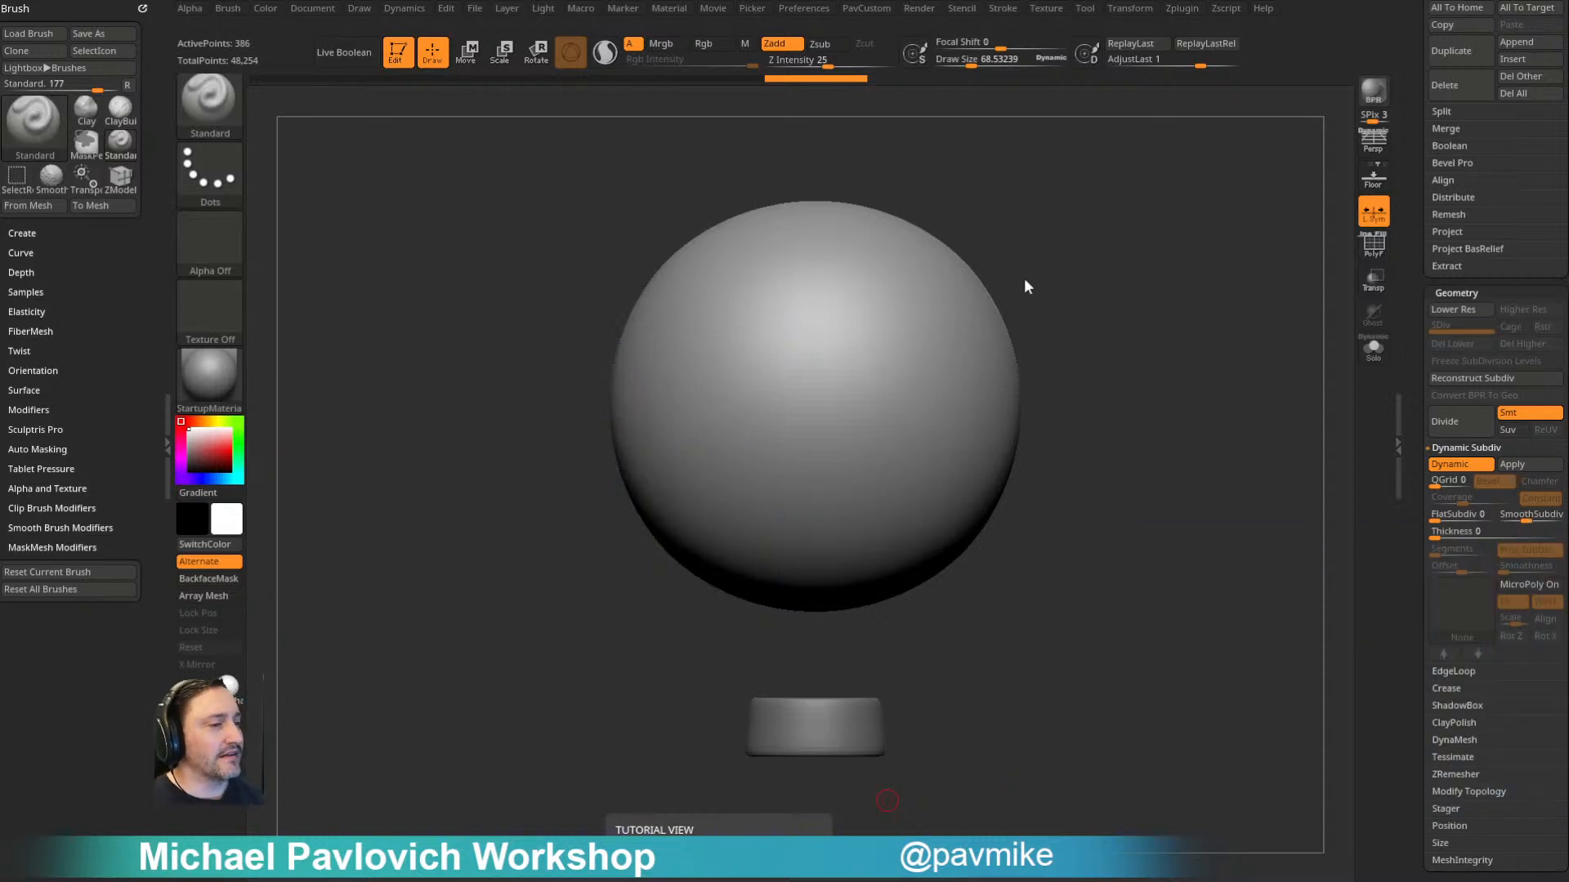
- Enlarge the brush draw size to about 121 and show the sphere's wireframe
left_click_drag(1133, 335, 1164, 304)
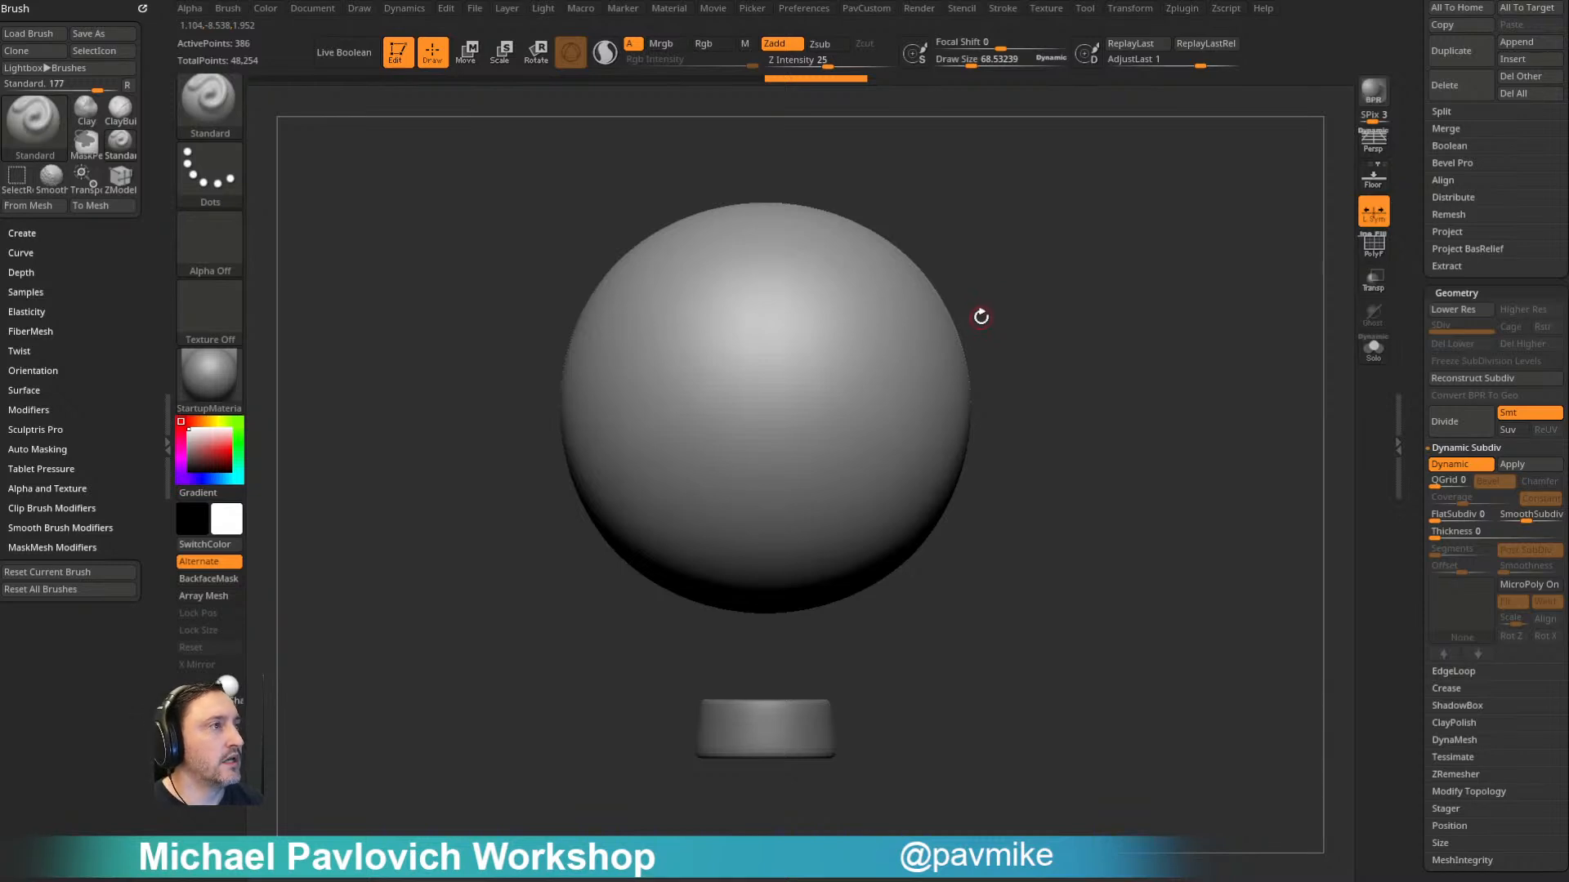
key("bracketright")
key("bracketright")
key("bracketright")
mouse_move(1153, 294)
left_mouse_down("alt")
mouse_move(1089, 289)
mouse_move(1204, 281)
mouse_move(1179, 297)
left_mouse_up("alt")
left_click(1379, 253)
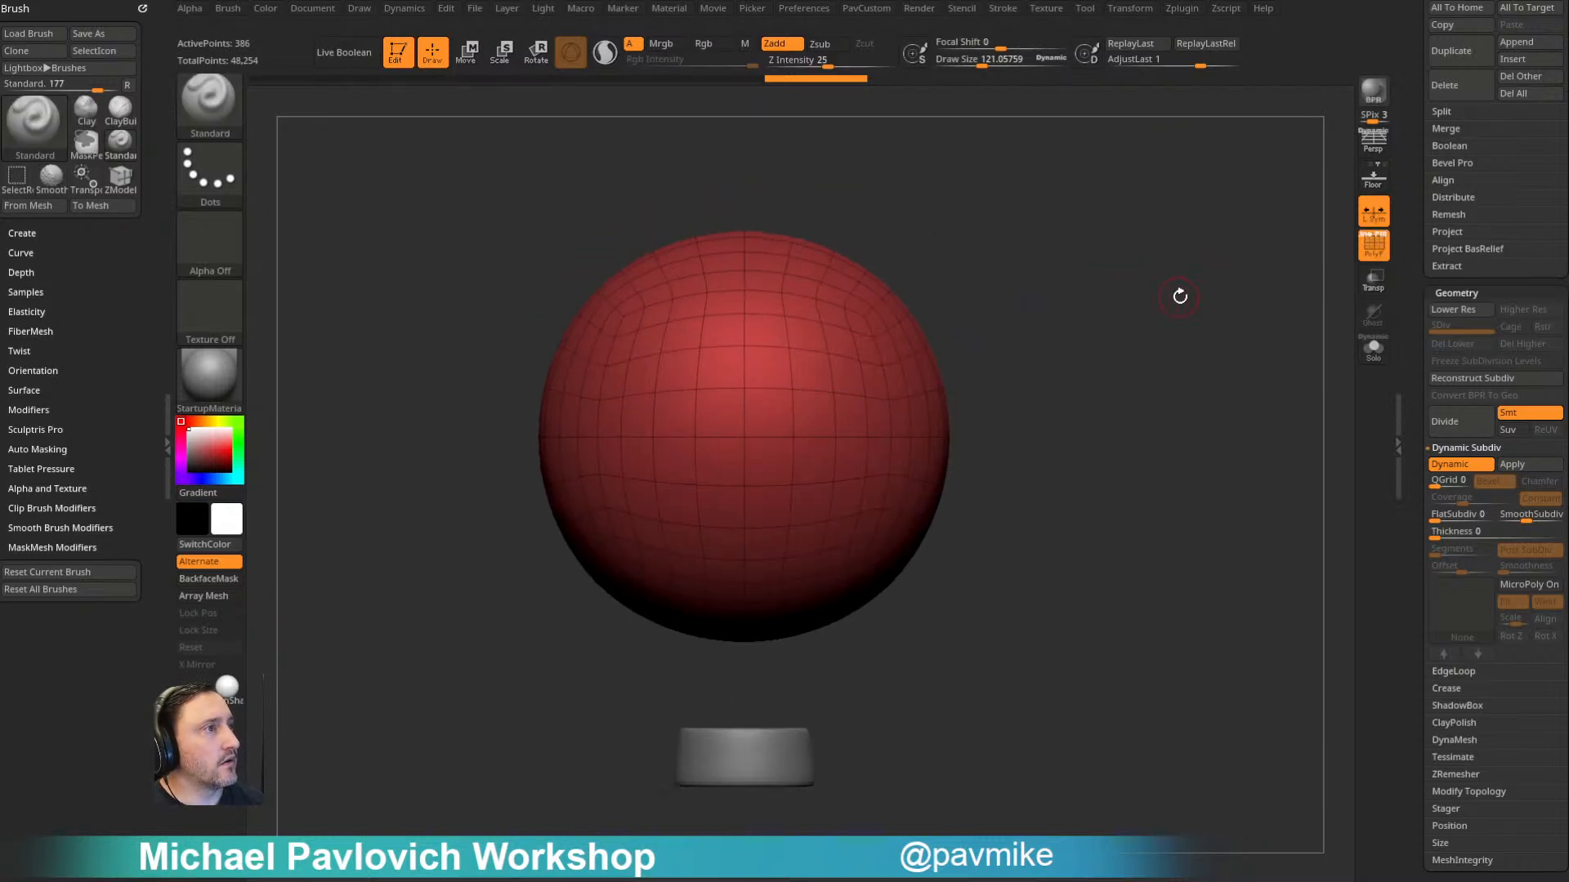
- Hide every subtool except the bottle1 sphere and rename that sphere as balloon
scroll(1495, 367, "up", 10)
key("shift")
left_click(1556, 384, "shift")
left_click(1431, 568)
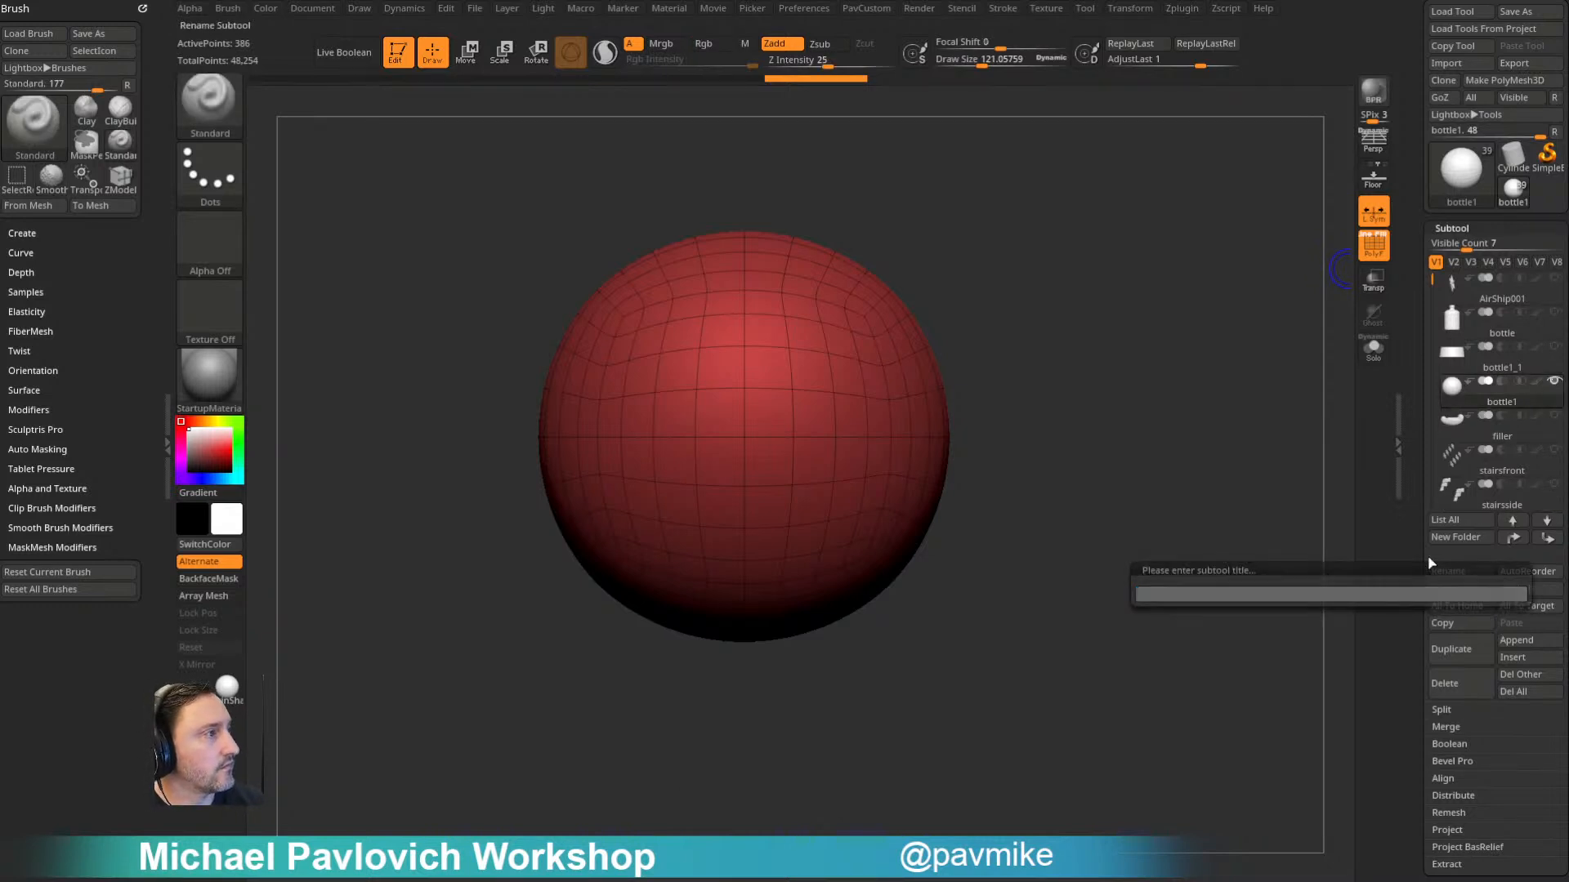
key("Return")
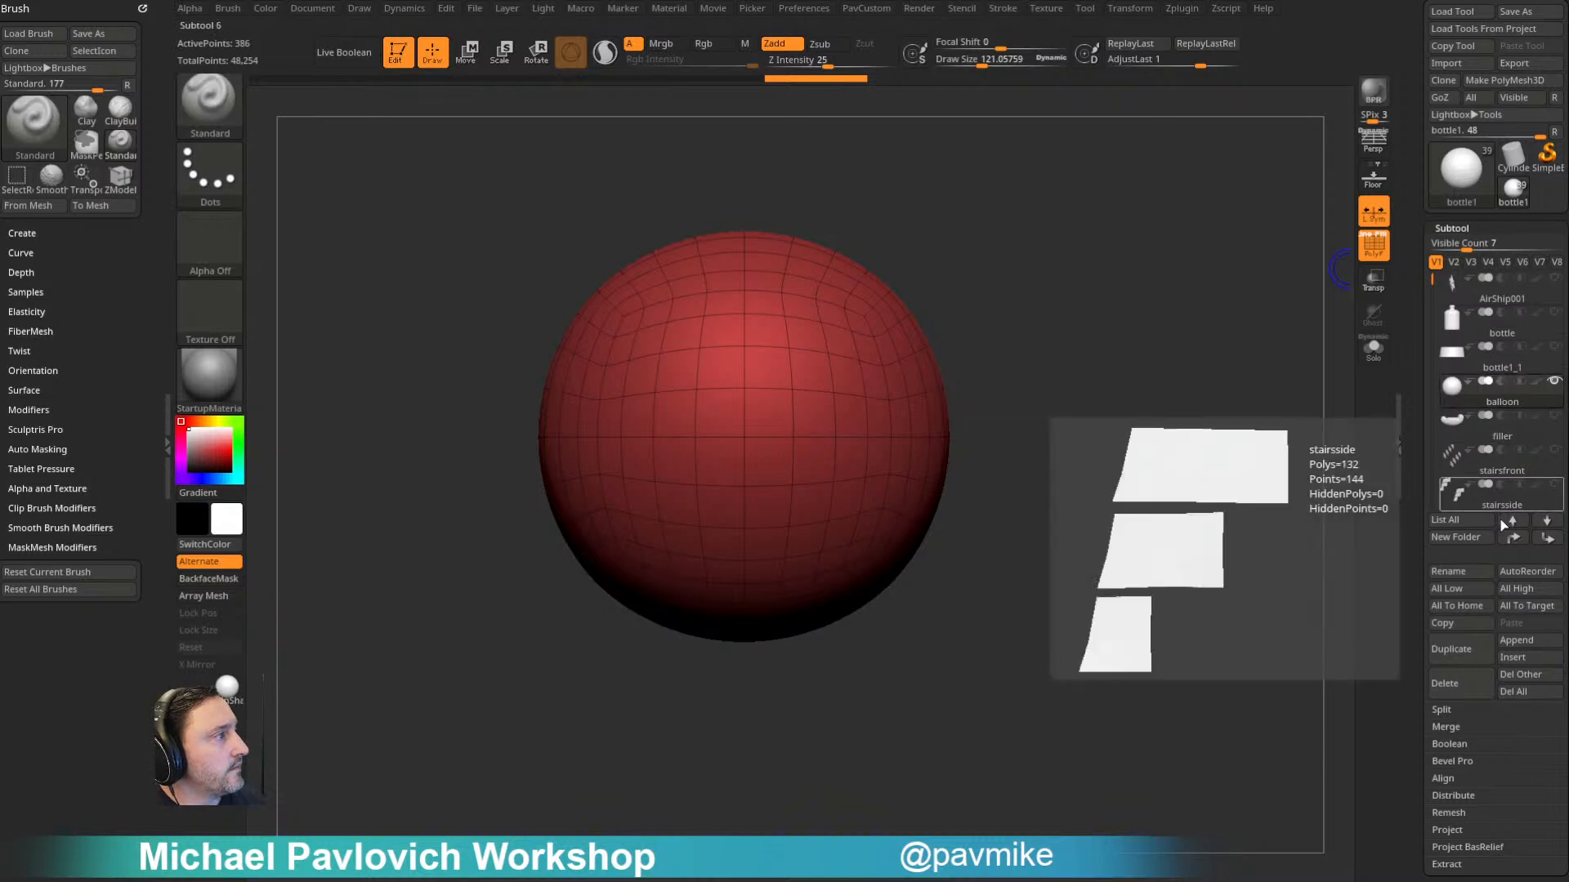
- Duplicate the balloon subtool and turn the copy into dense real geometry by applying Dynamic Subdiv and deleting its lower subdivision levels
left_click(1451, 648)
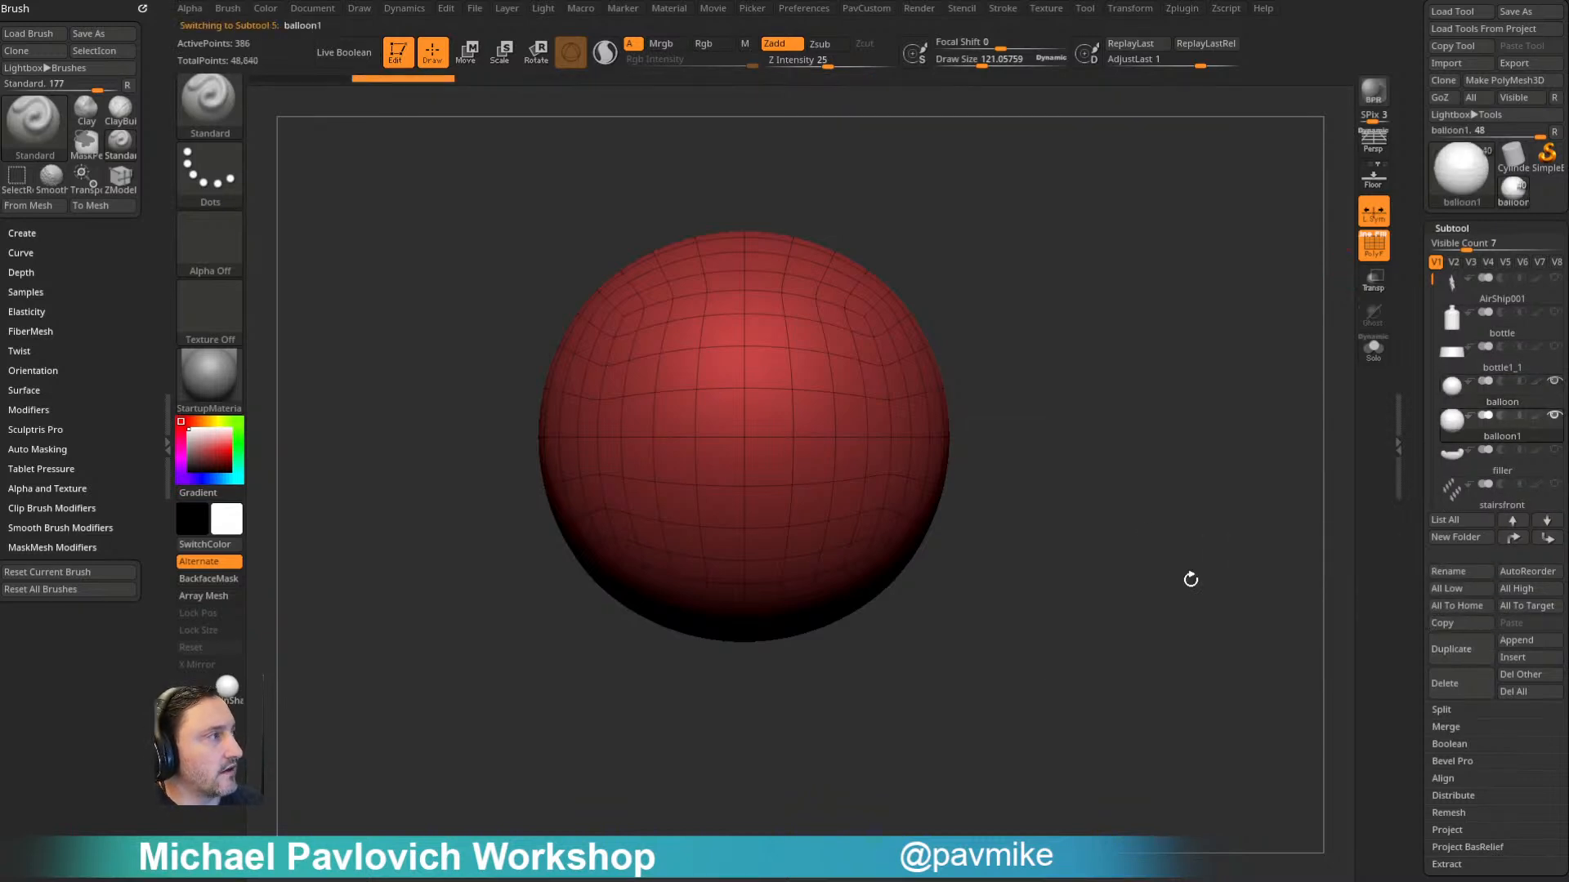
left_click_drag(1140, 500, 1142, 522, "alt")
key("space")
left_click(1216, 616)
scroll(1411, 488, "down", 10)
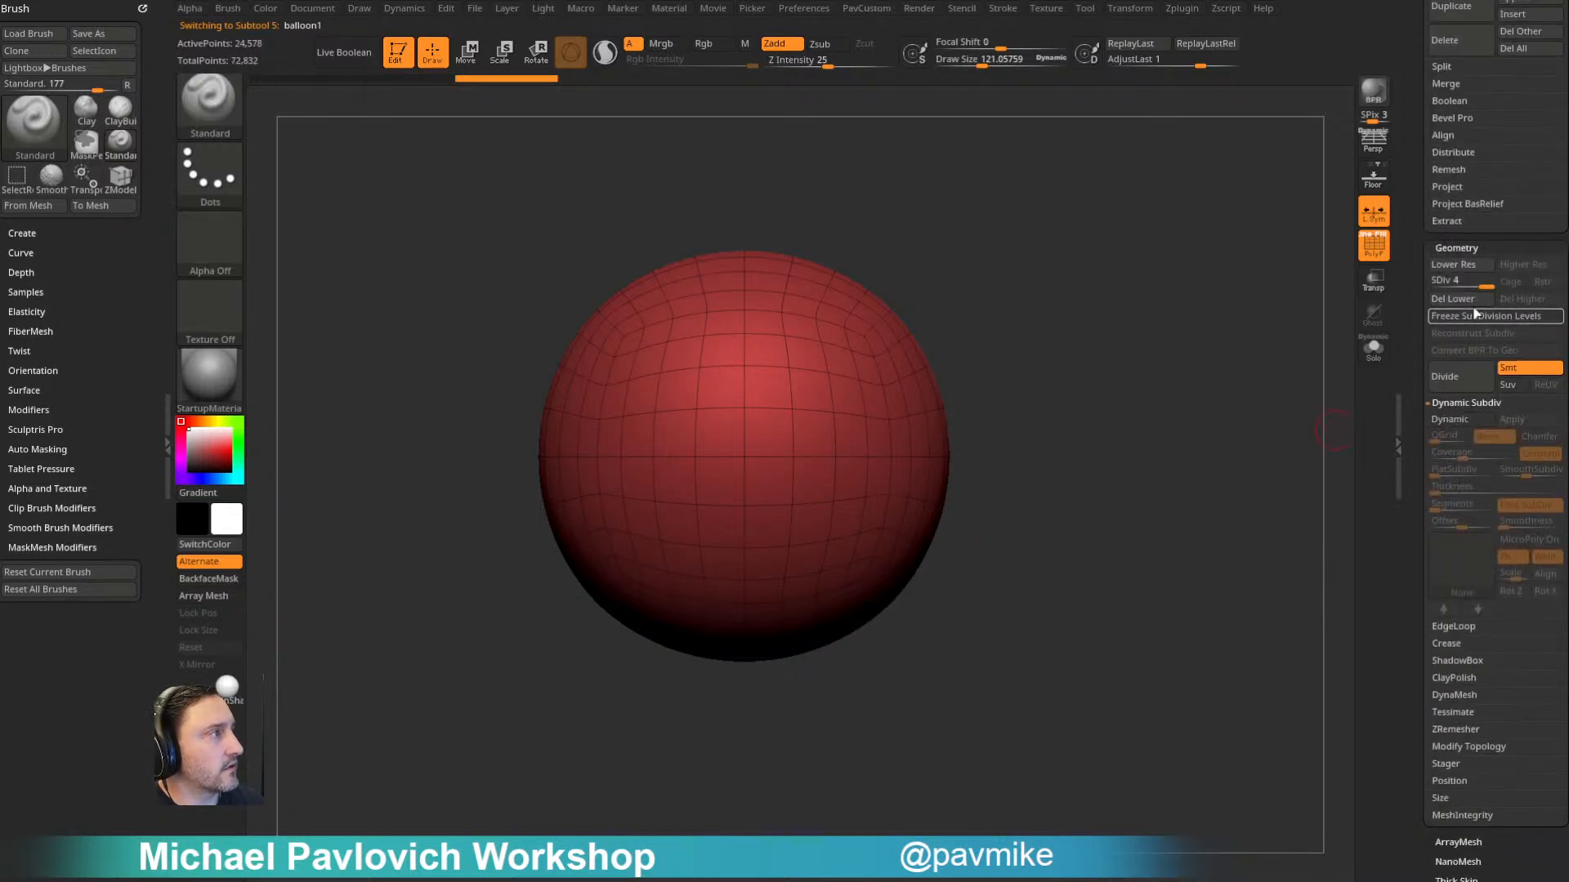
mouse_move(919, 193)
left_mouse_down()
mouse_move(1086, 245)
mouse_move(953, 231)
left_mouse_up()
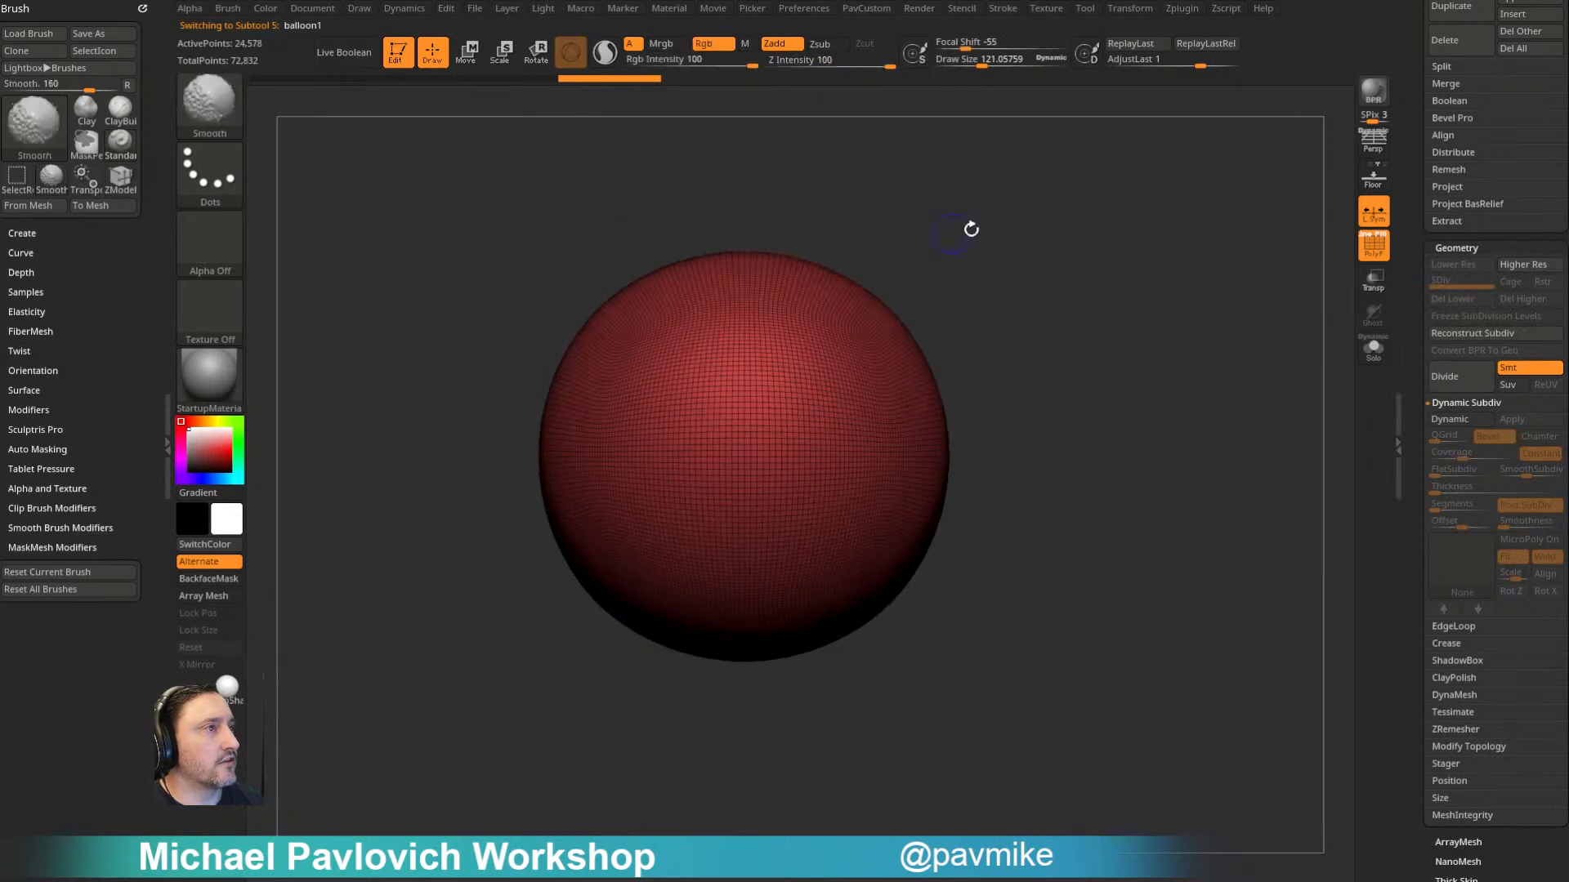
- Slice the balloon copy horizontally across its middle with SliceCurve, giving the upper and lower halves separate polygroups
key("ctrl+shift+b")
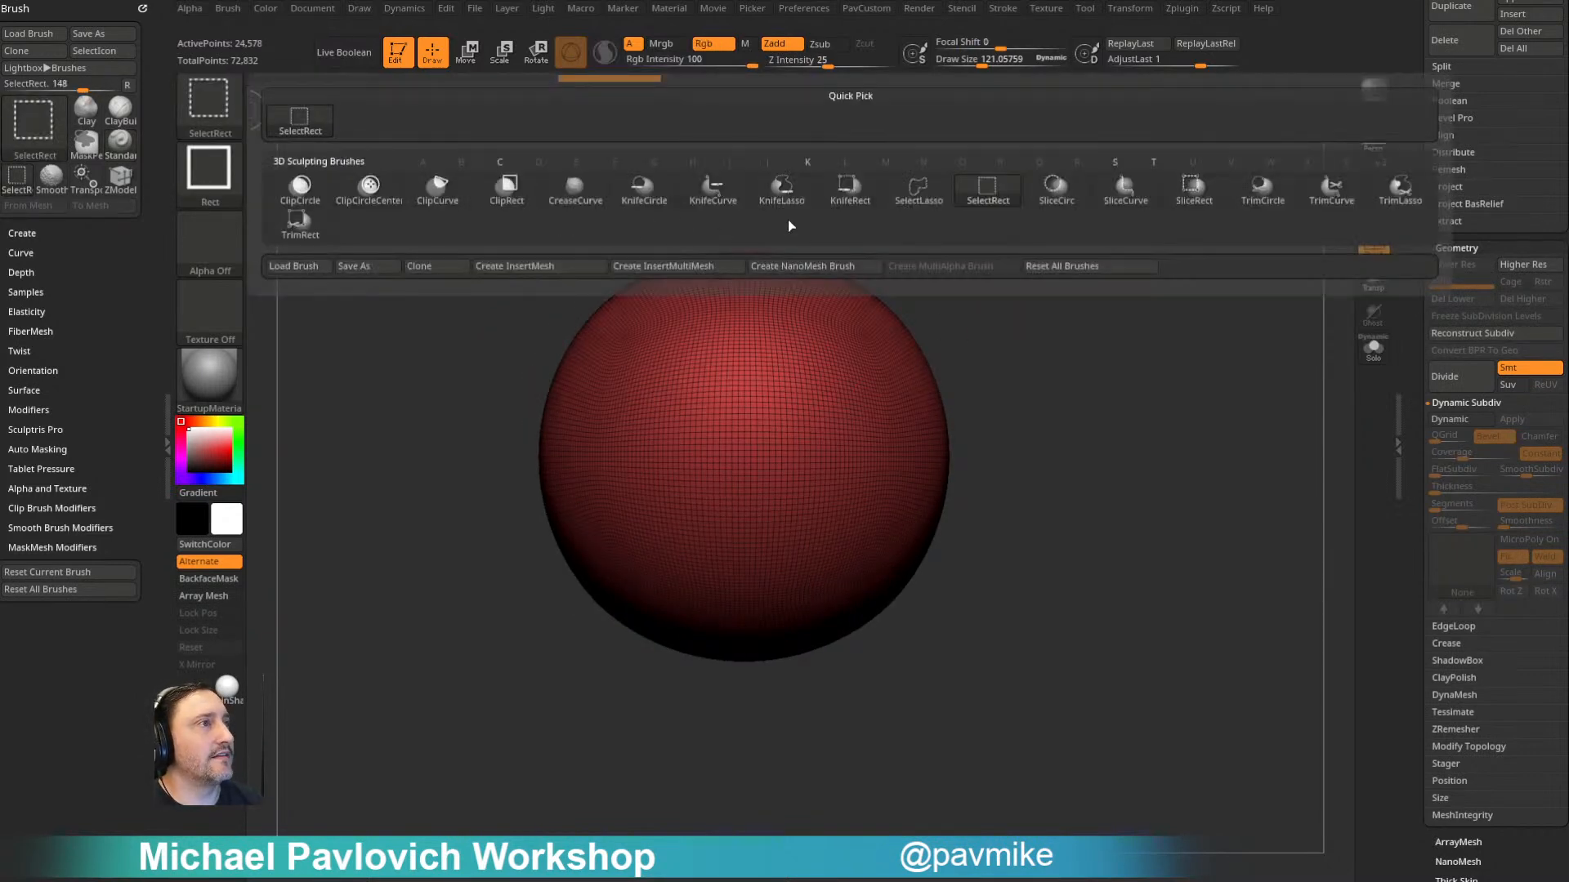
left_click(1125, 188)
mouse_move(360, 499)
left_mouse_down("ctrl+shift")
mouse_move(1160, 496)
mouse_move(1176, 460)
mouse_move(1194, 467)
left_mouse_up("ctrl+shift")
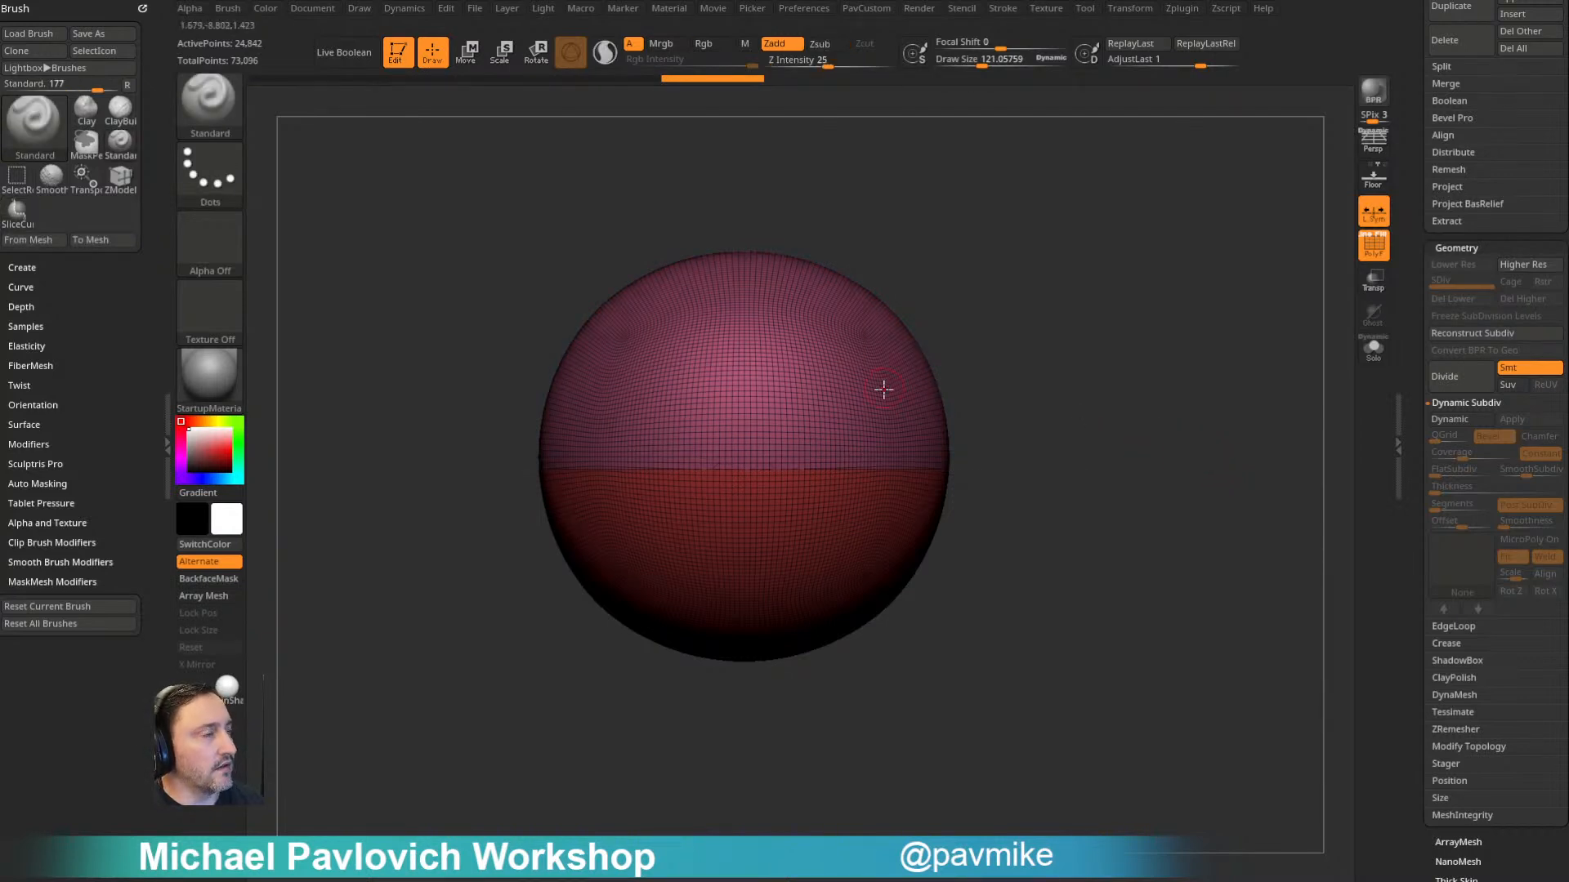
- Isolate the balloon's upper hemisphere and slice it diagonally into two polygroups
left_click(941, 376, "ctrl+shift")
left_click_drag(945, 353, 705, 350)
left_click_drag(540, 196, 970, 767, "ctrl+shift")
left_click_drag(1144, 556, 1160, 456)
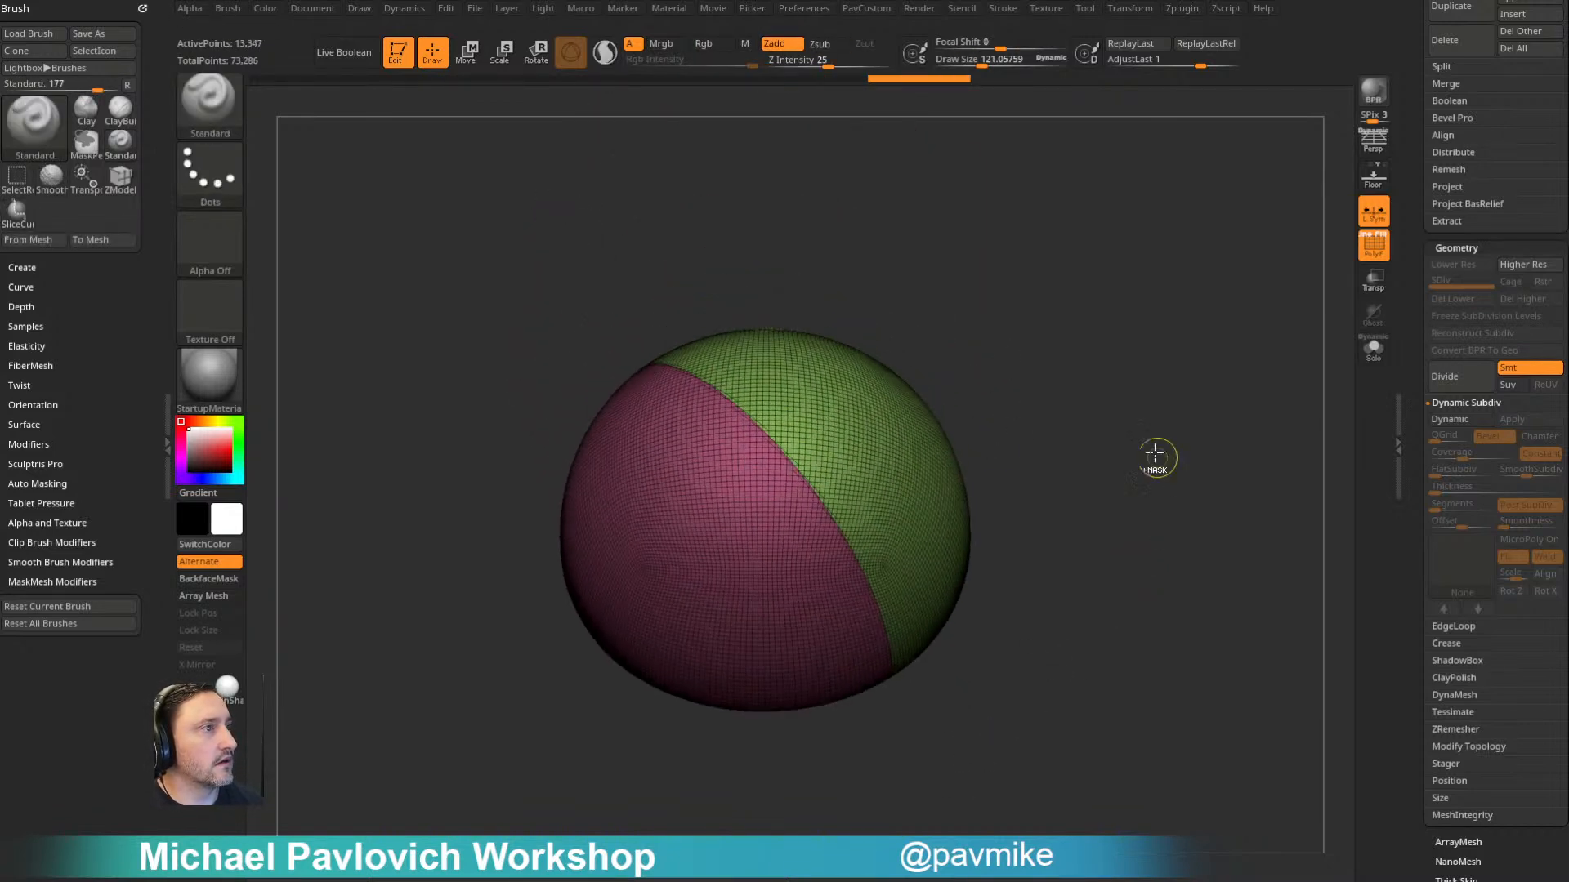
- Show the whole sphere again and try to mirror and weld the diagonally sliced panels
left_click(1160, 456, "ctrl+shift")
key("3")
left_click(1165, 437)
left_click_drag(1026, 490, 1117, 469)
key("ctrl+z")
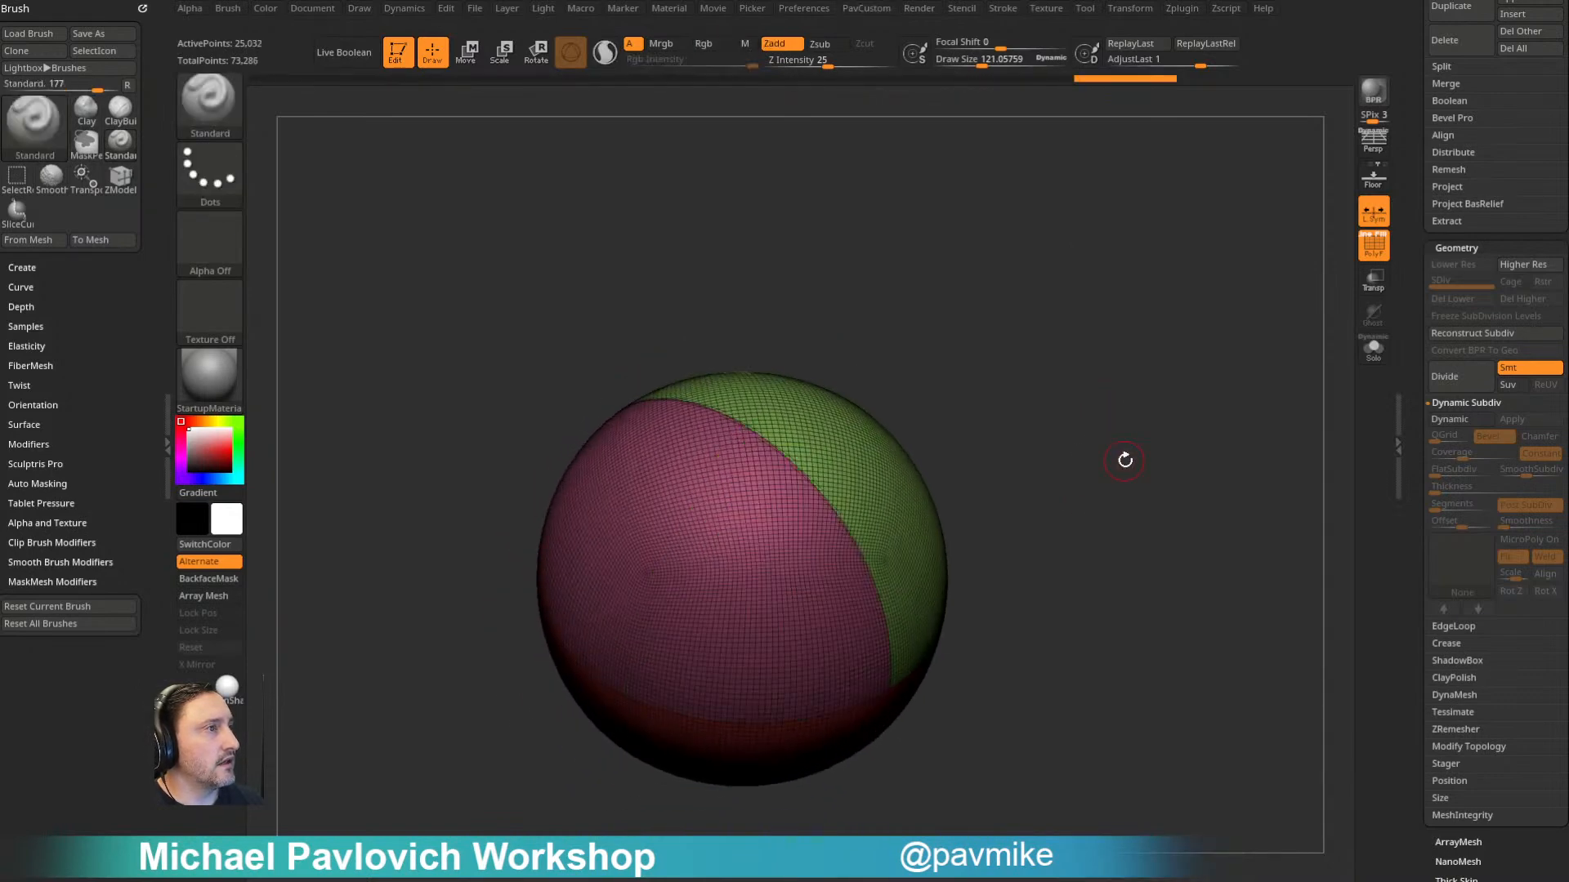
key("3")
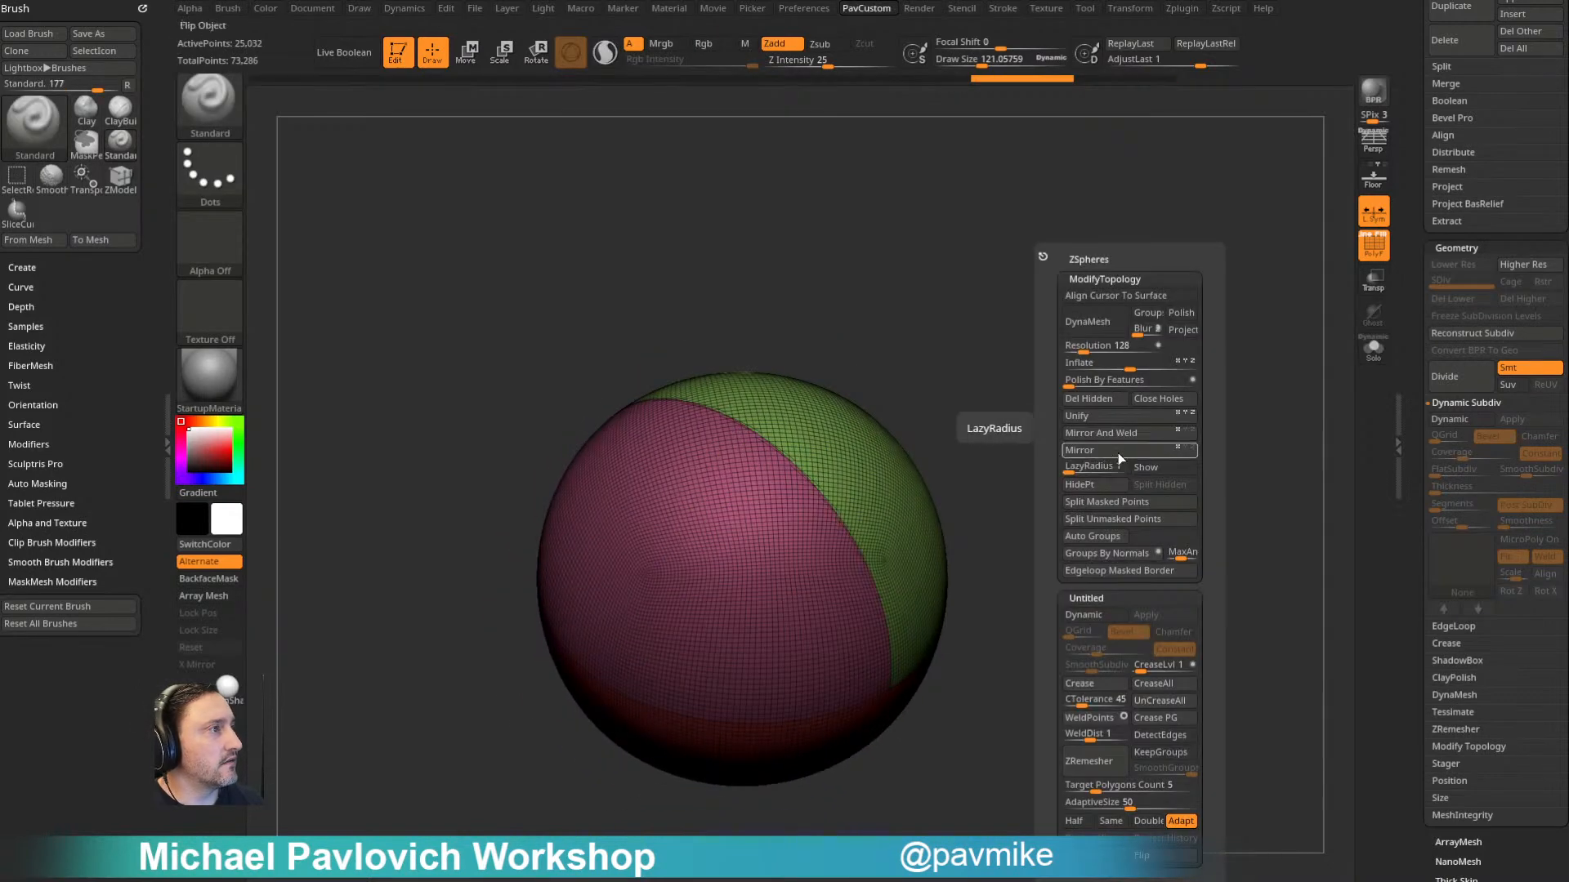
left_click(1156, 434)
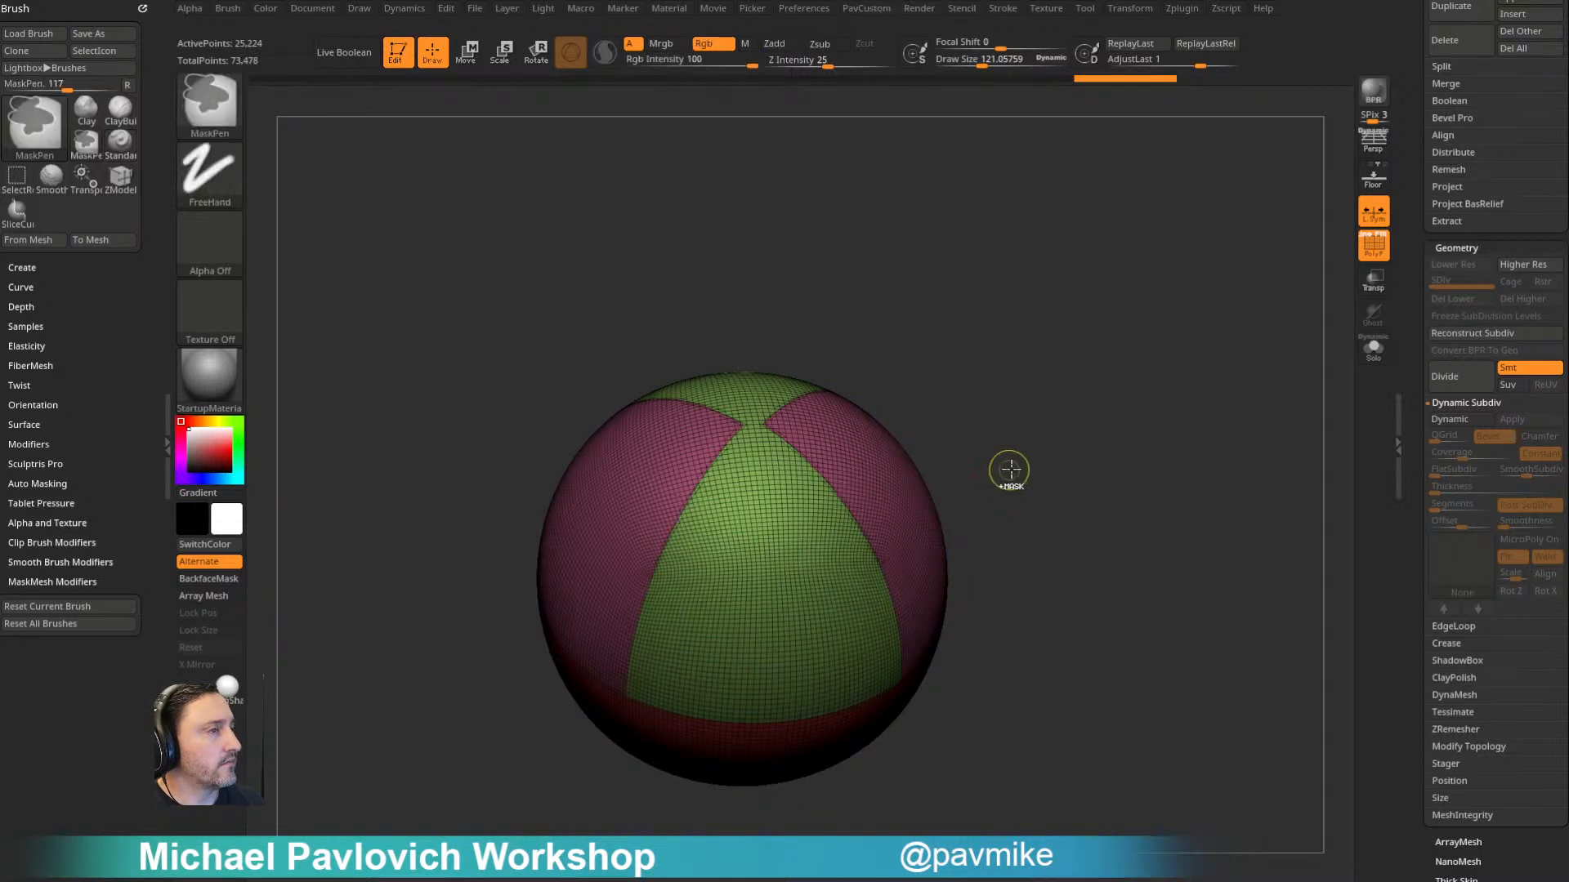
- Undo the mirroring and the diagonal cut, and slice the upper hemisphere diagonally again
key("ctrl+z")
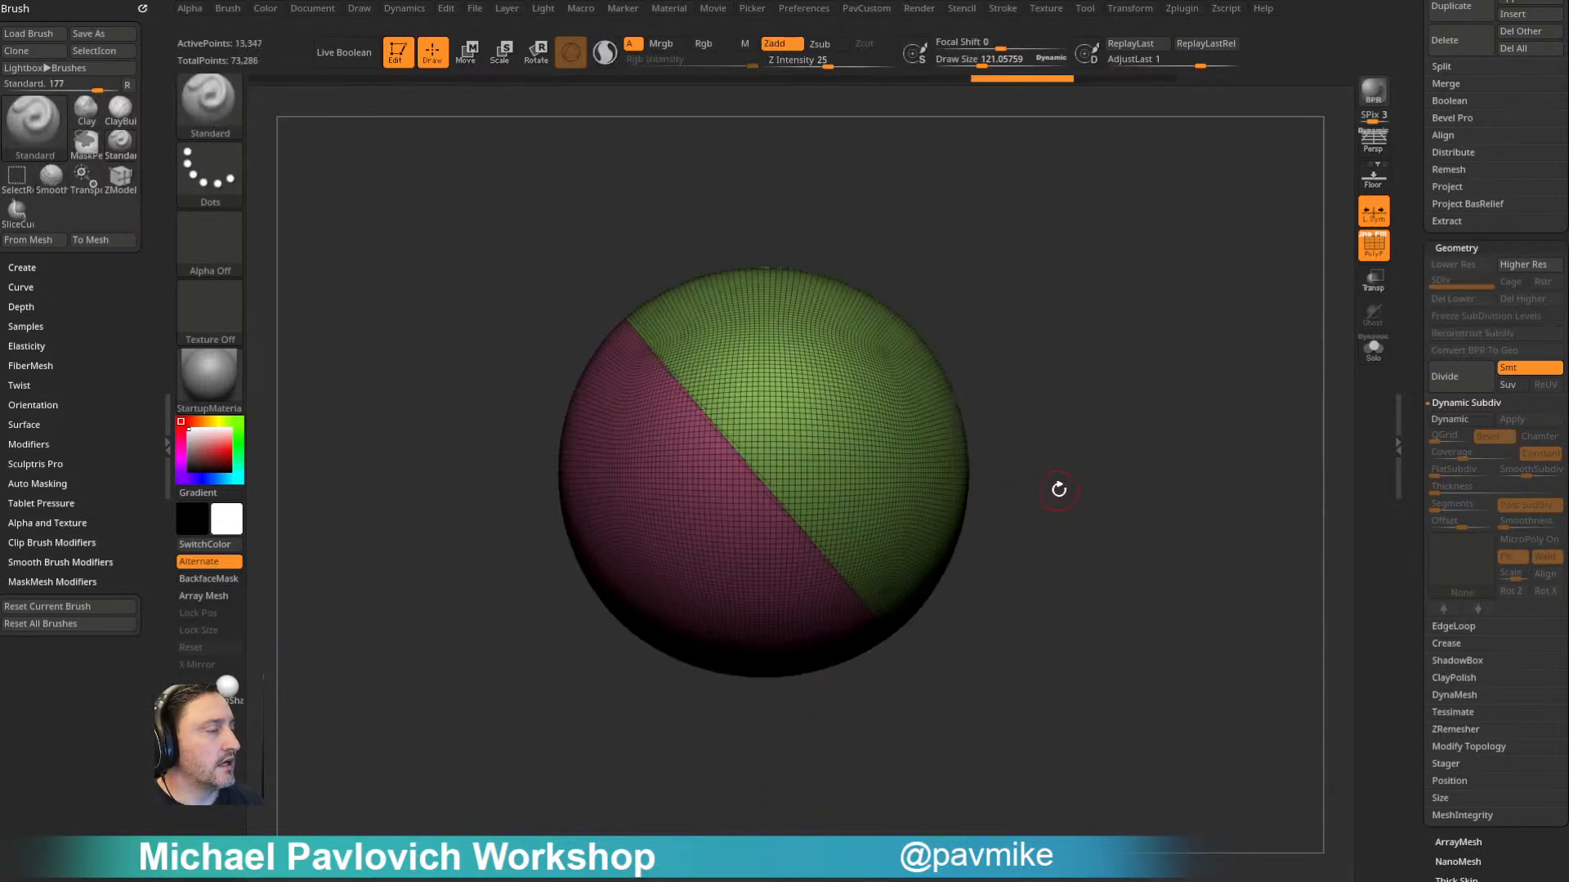
key("ctrl+z")
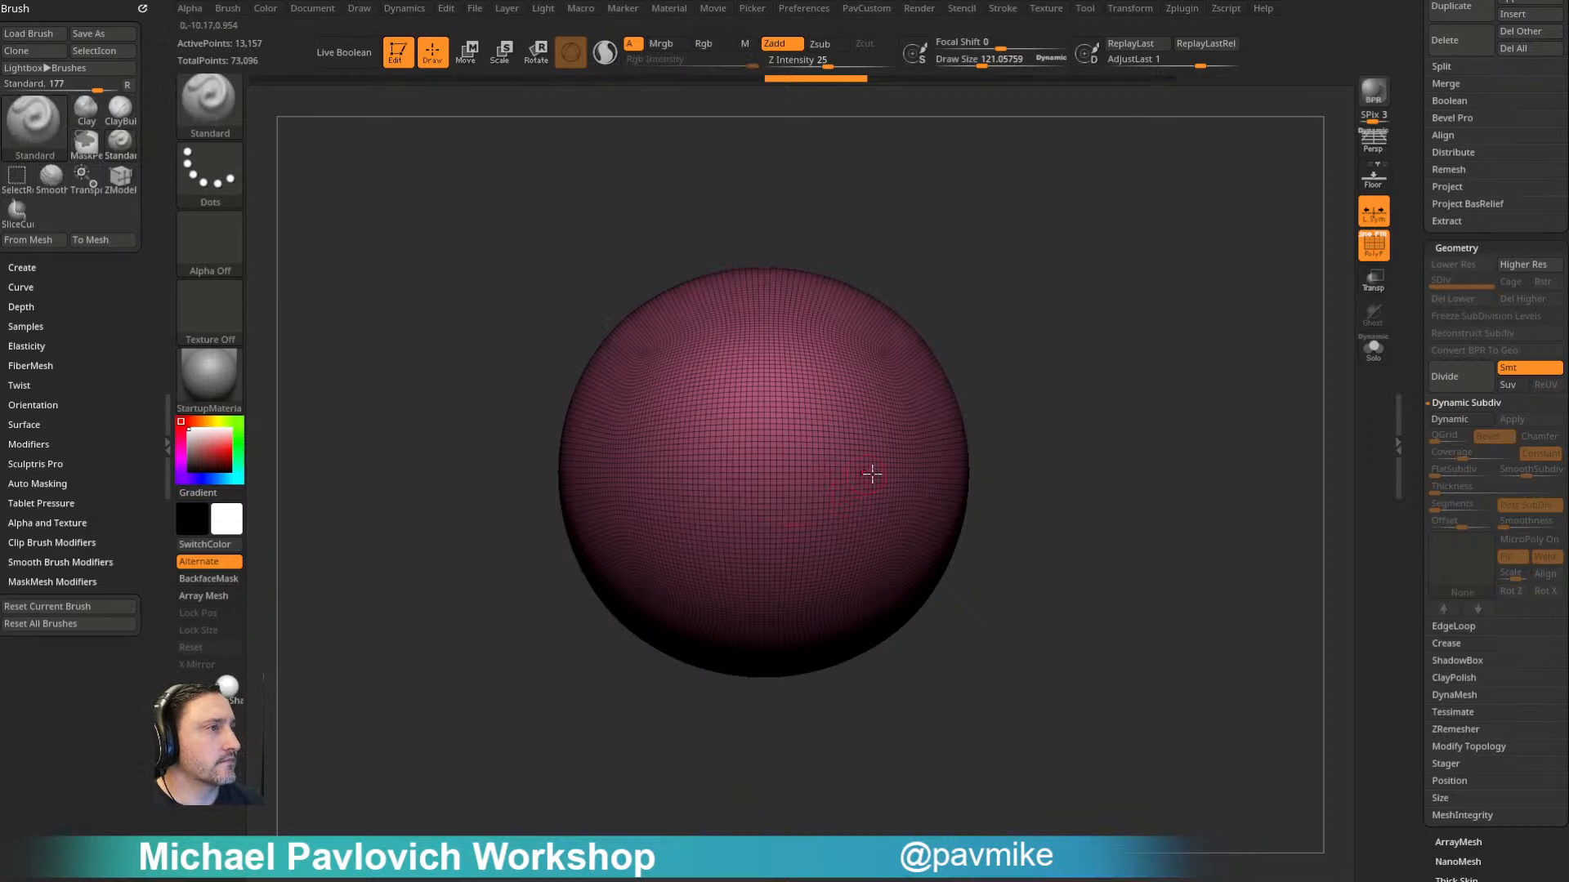
left_click_drag(1109, 447, 1087, 328, "shift")
left_click_drag(980, 399, 1006, 574, "shift")
mouse_move(520, 230)
left_mouse_down("ctrl+shift")
mouse_move(568, 299)
mouse_move(1132, 796)
left_mouse_up("ctrl+shift")
left_click_drag(1118, 421, 1173, 381)
- Try Mirror And Weld on the new diagonal cut, check the resulting panels from several angles, and undo the mirroring
key("2")
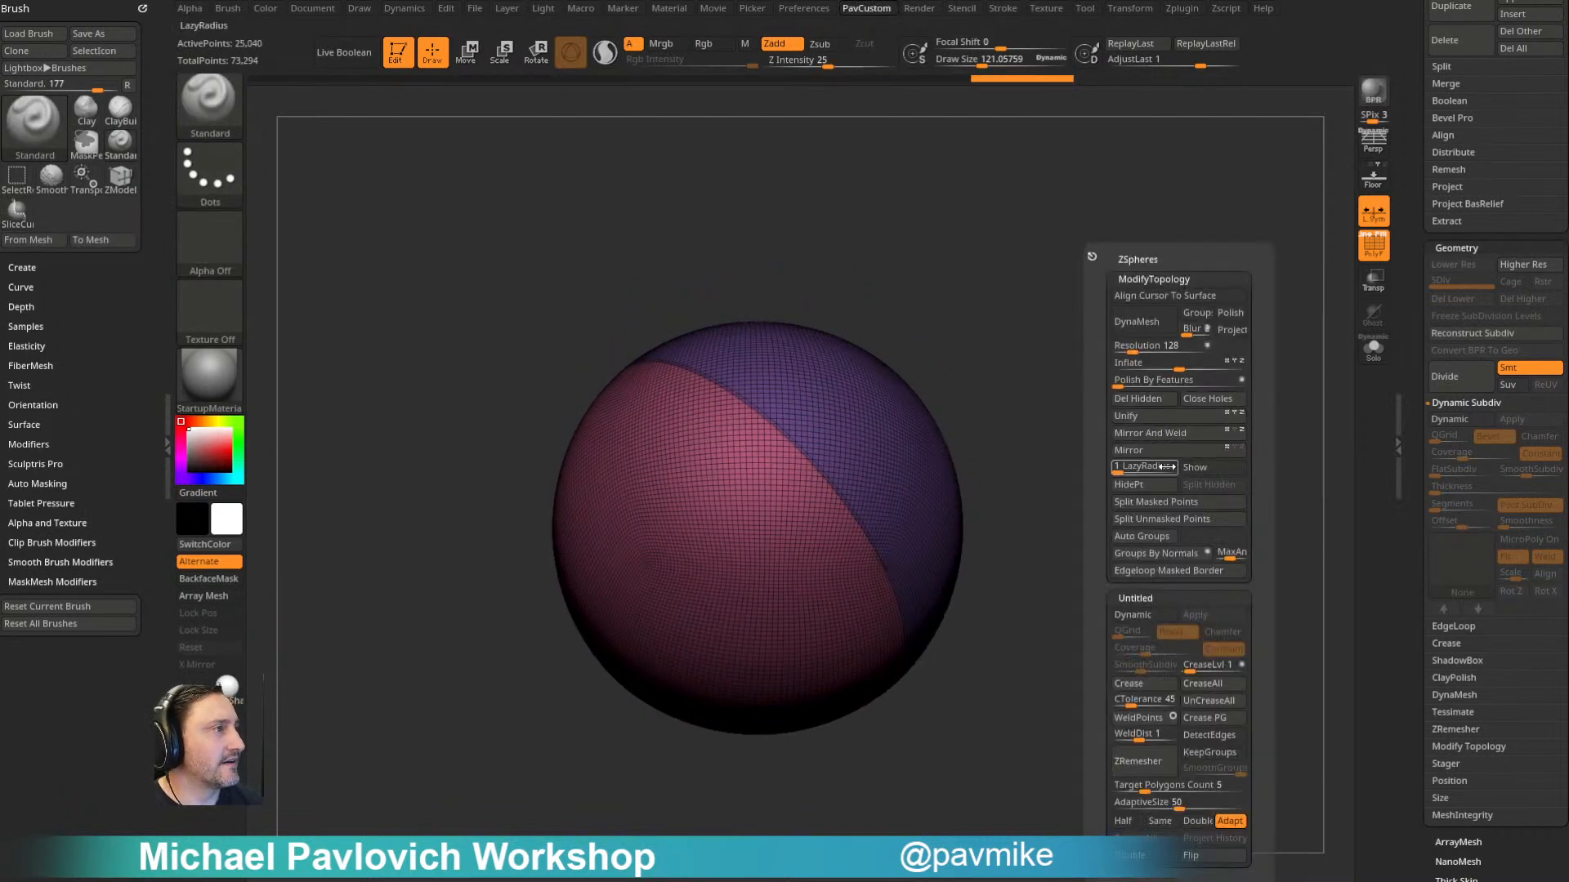
left_click(1157, 435)
left_click_drag(1075, 521, 567, 653)
left_click_drag(866, 359, 960, 469)
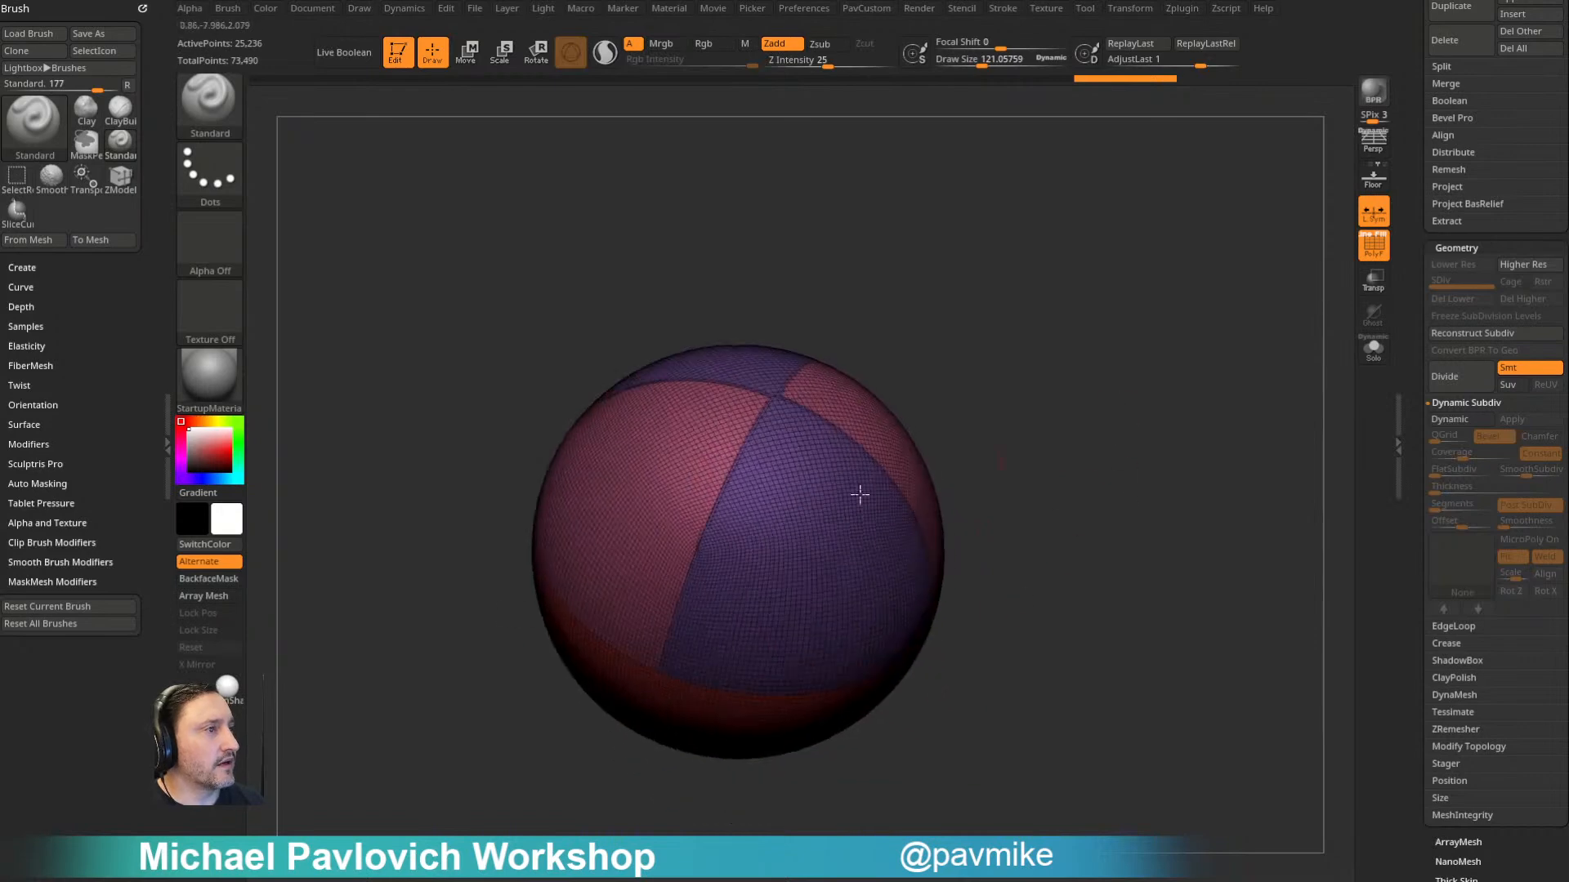
left_click_drag(971, 325, 973, 425)
mouse_move(980, 572)
left_mouse_down("alt")
mouse_move(1121, 413)
mouse_move(1078, 379)
left_mouse_up("alt")
key("f")
key("ctrl+z")
- Isolate individual polygroups of the diagonally sliced sphere to examine the cut
mouse_move(1110, 469)
left_mouse_down()
mouse_move(1117, 340)
mouse_move(1123, 467)
mouse_move(1103, 444)
left_mouse_up()
mouse_move(1012, 532)
left_mouse_down()
mouse_move(1037, 522)
mouse_move(994, 550)
left_mouse_up()
mouse_move(976, 380)
left_mouse_down()
mouse_move(949, 434)
mouse_move(982, 425)
left_mouse_up()
left_click(791, 490, "ctrl+shift")
left_click(210, 105, "ctrl+shift")
left_click(303, 114, "ctrl+shift")
left_click(823, 391, "ctrl+shift")
mouse_move(1026, 358)
left_mouse_down("ctrl+shift")
mouse_move(1110, 412)
mouse_move(1110, 277)
left_mouse_up("ctrl+shift")
left_click(1114, 417, "ctrl+shift")
mouse_move(1103, 361)
left_mouse_down()
mouse_move(1088, 318)
mouse_move(1081, 372)
left_mouse_up()
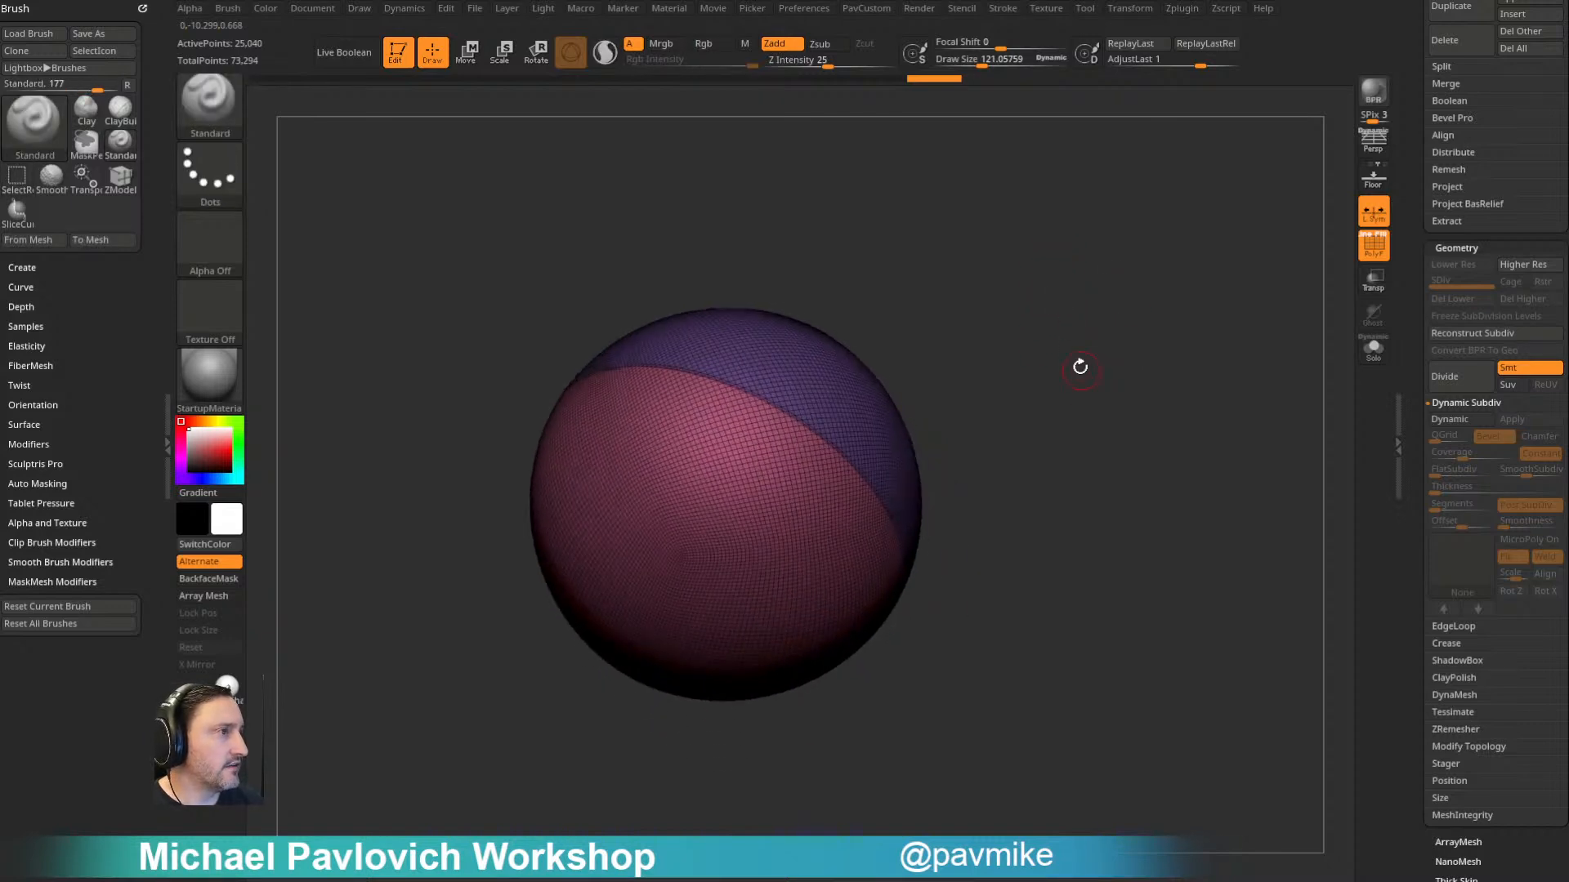
left_click_drag(1064, 313, 1107, 326)
- Undo the diagonal slice and return to the full sphere with only the horizontal cut
key("ctrl+z")
key("ctrl+z")
key("ctrl+z")
key("ctrl+z")
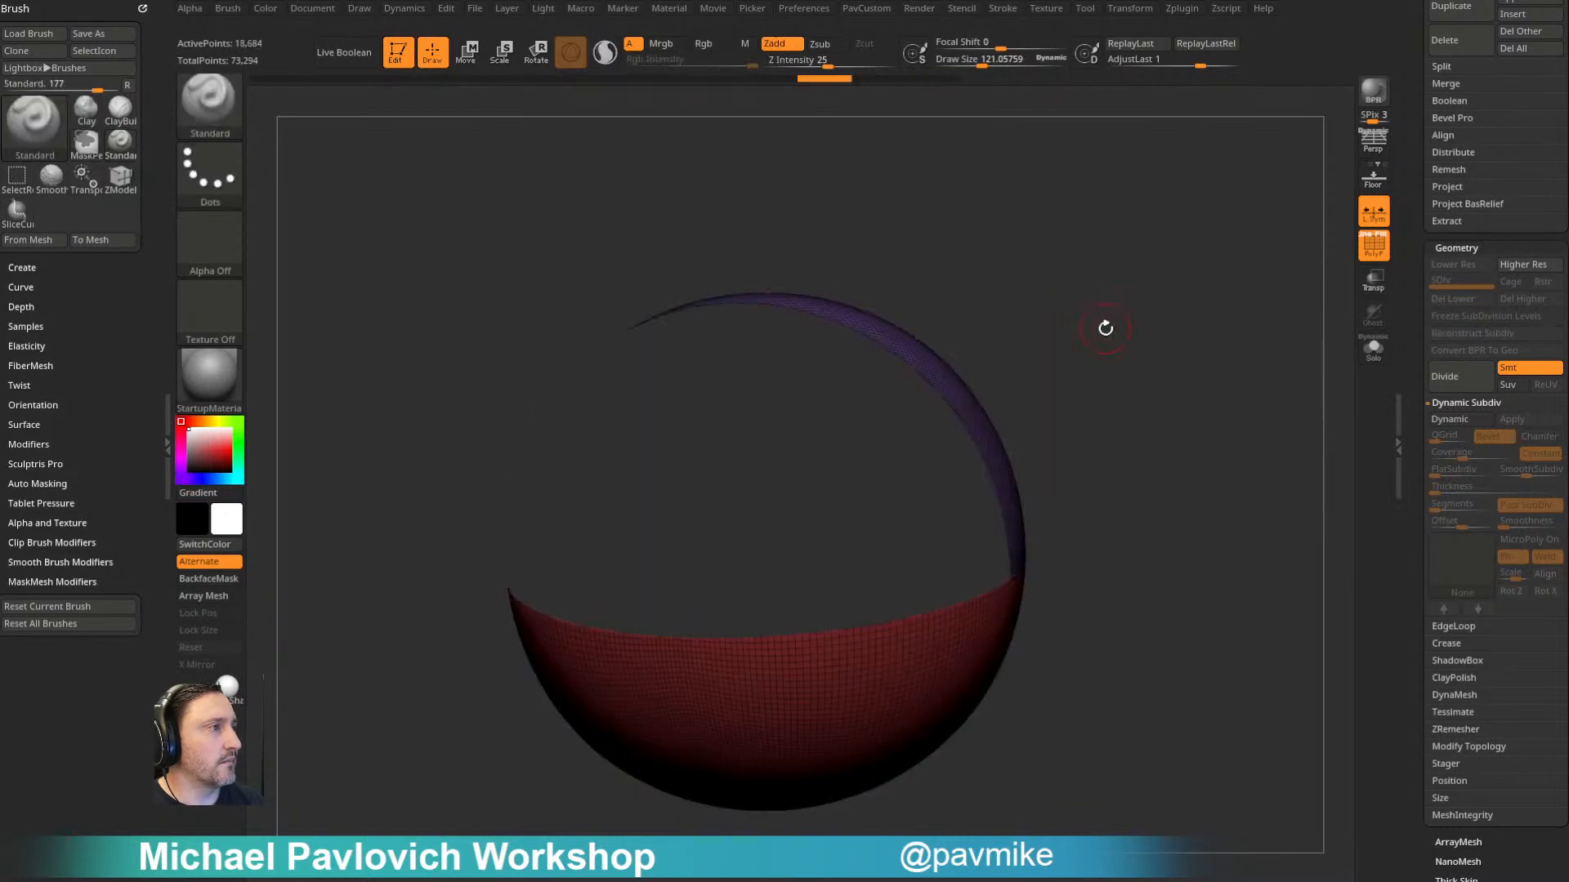
key("ctrl+z")
key("ctrl+z")
key("ctrl+z")
key("ctrl+z")
key("ctrl+z")
key("ctrl+z")
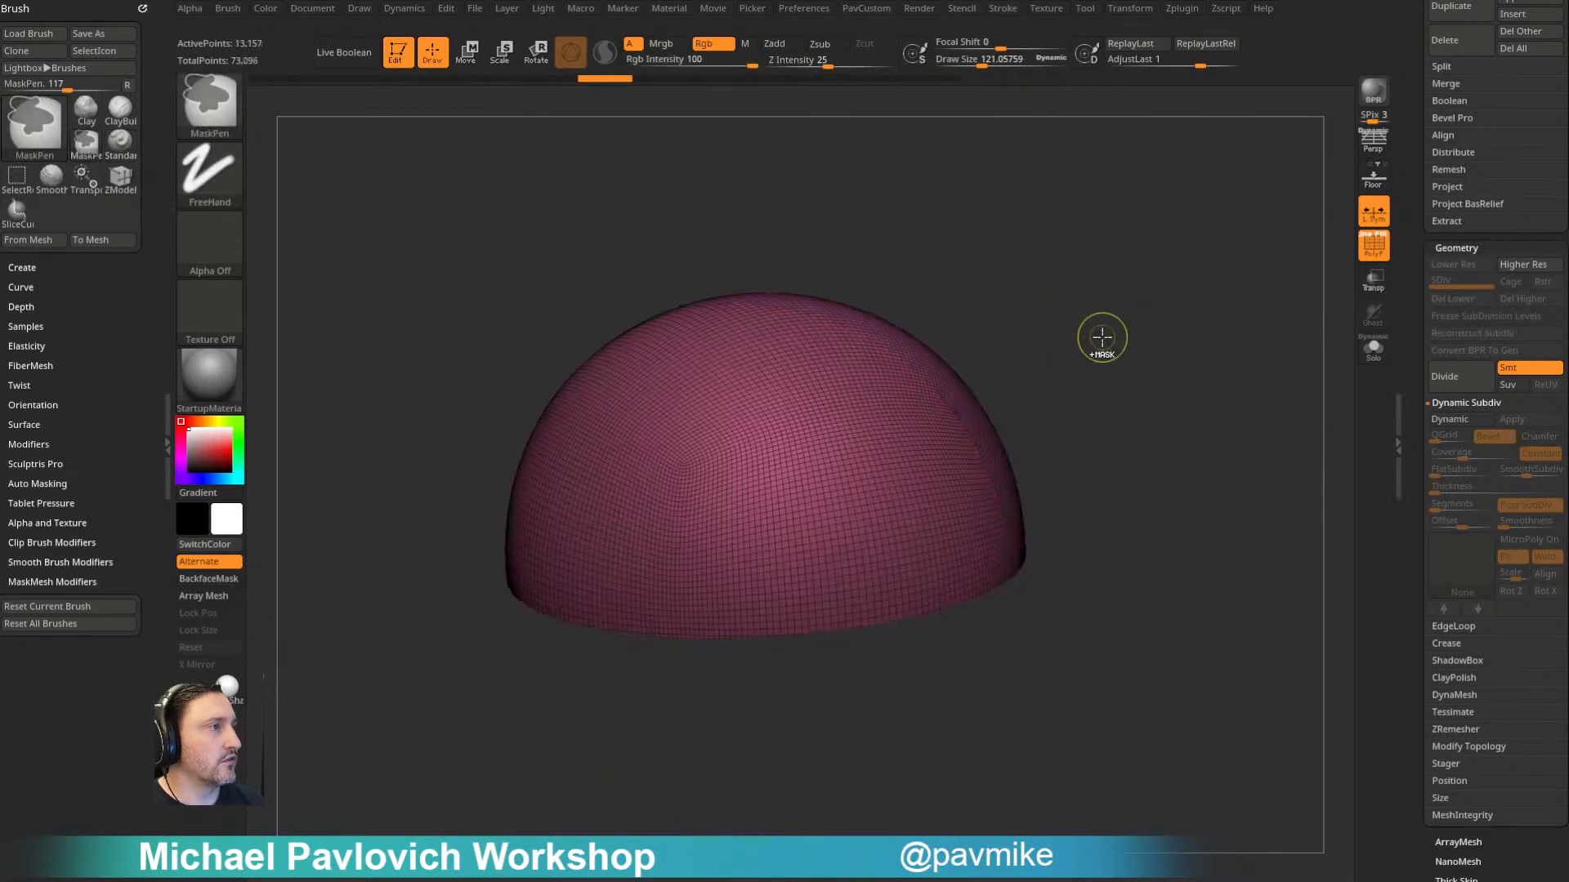
key("ctrl+shift+z")
key("ctrl+shift+z")
key("ctrl+shift+z")
key("ctrl+shift+z")
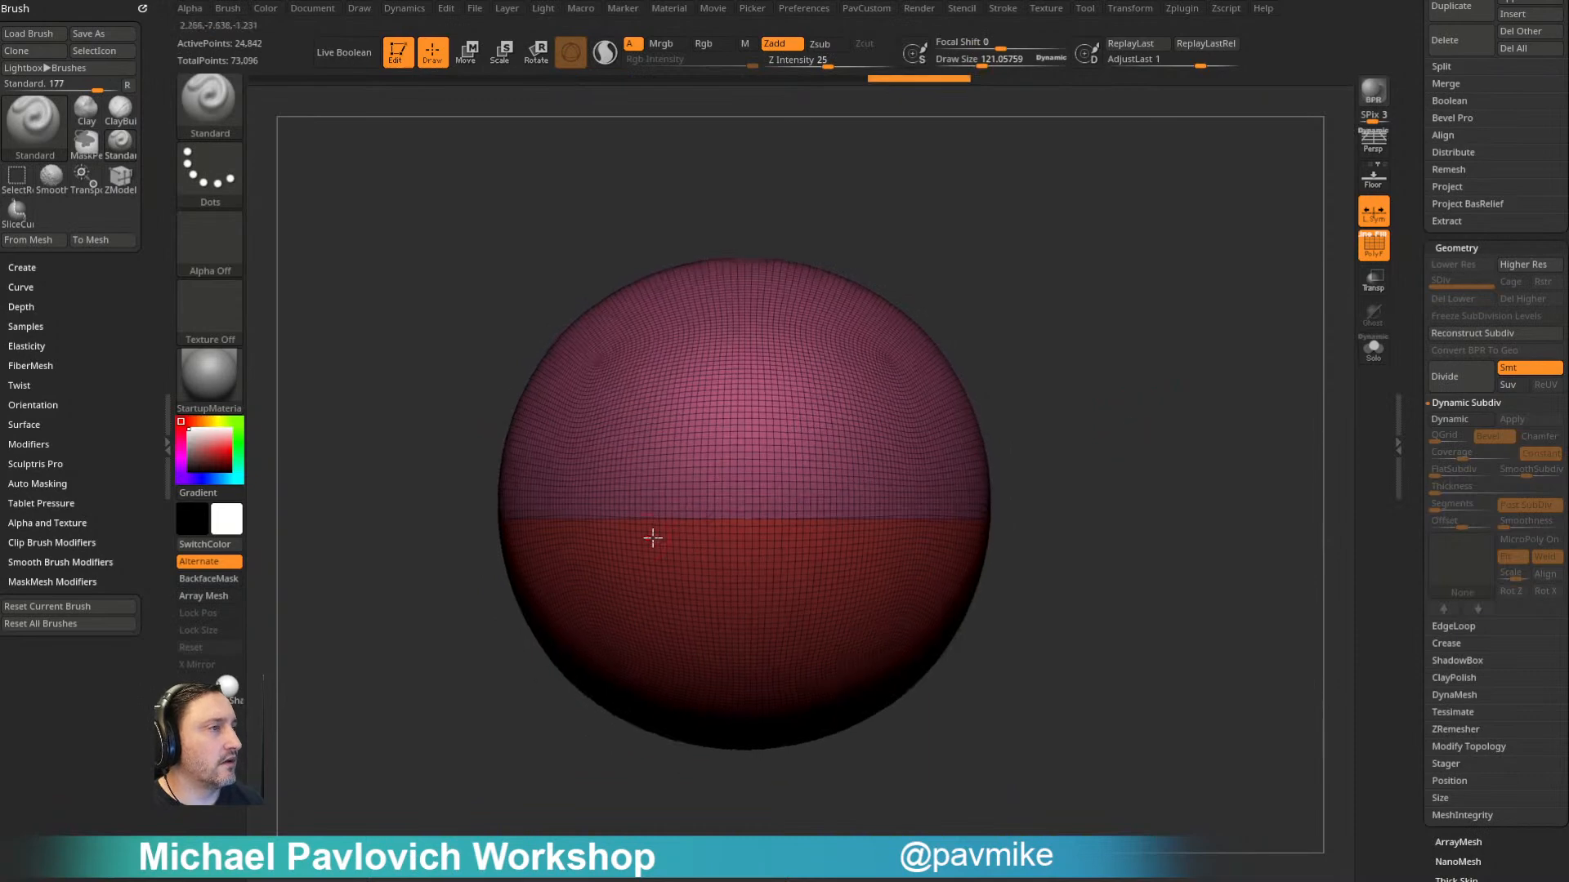
- ZRemesh the two-group sphere using Half density, AdaptiveSize 0 and KeepGroups
left_click_drag(1138, 446, 1142, 438)
key("space")
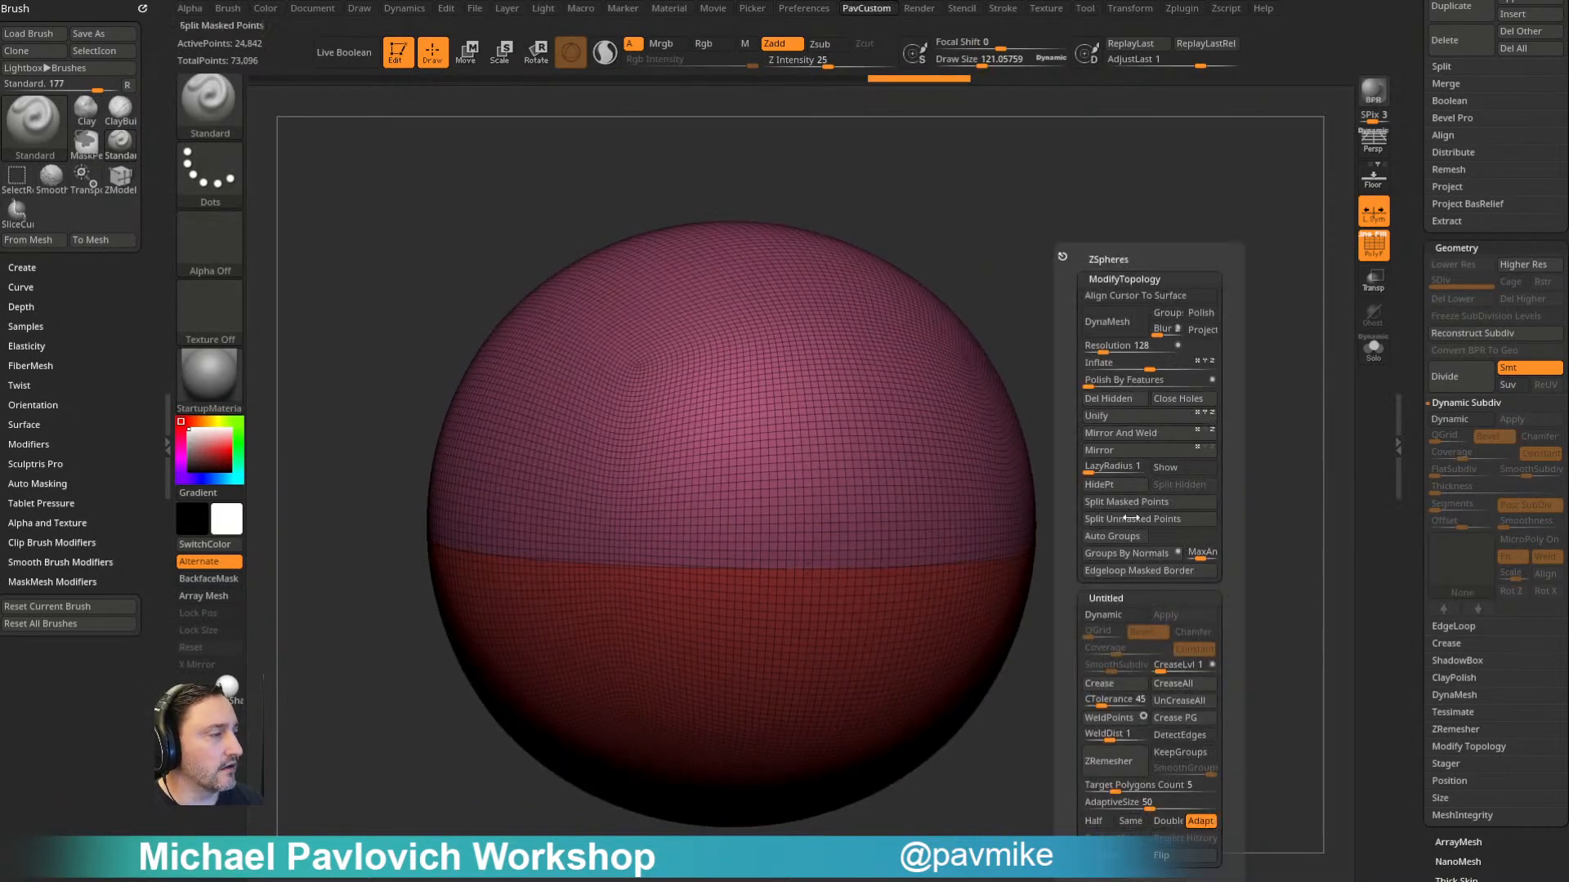
left_click_drag(1103, 804, 1085, 804)
left_click(1135, 773)
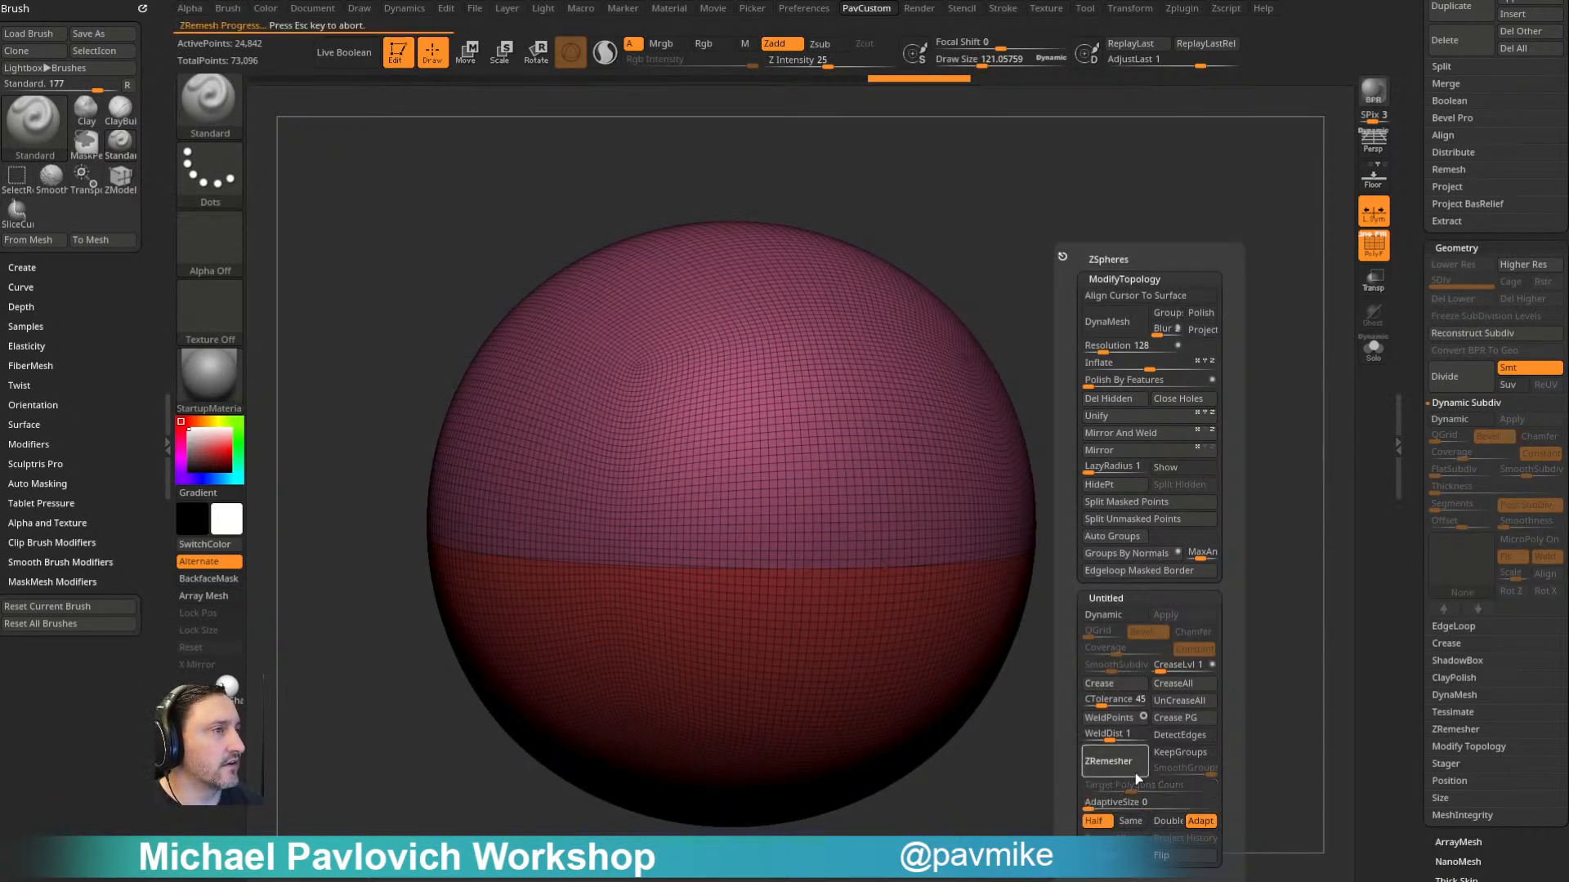
key("Escape")
left_click(1185, 753)
left_click(1122, 764)
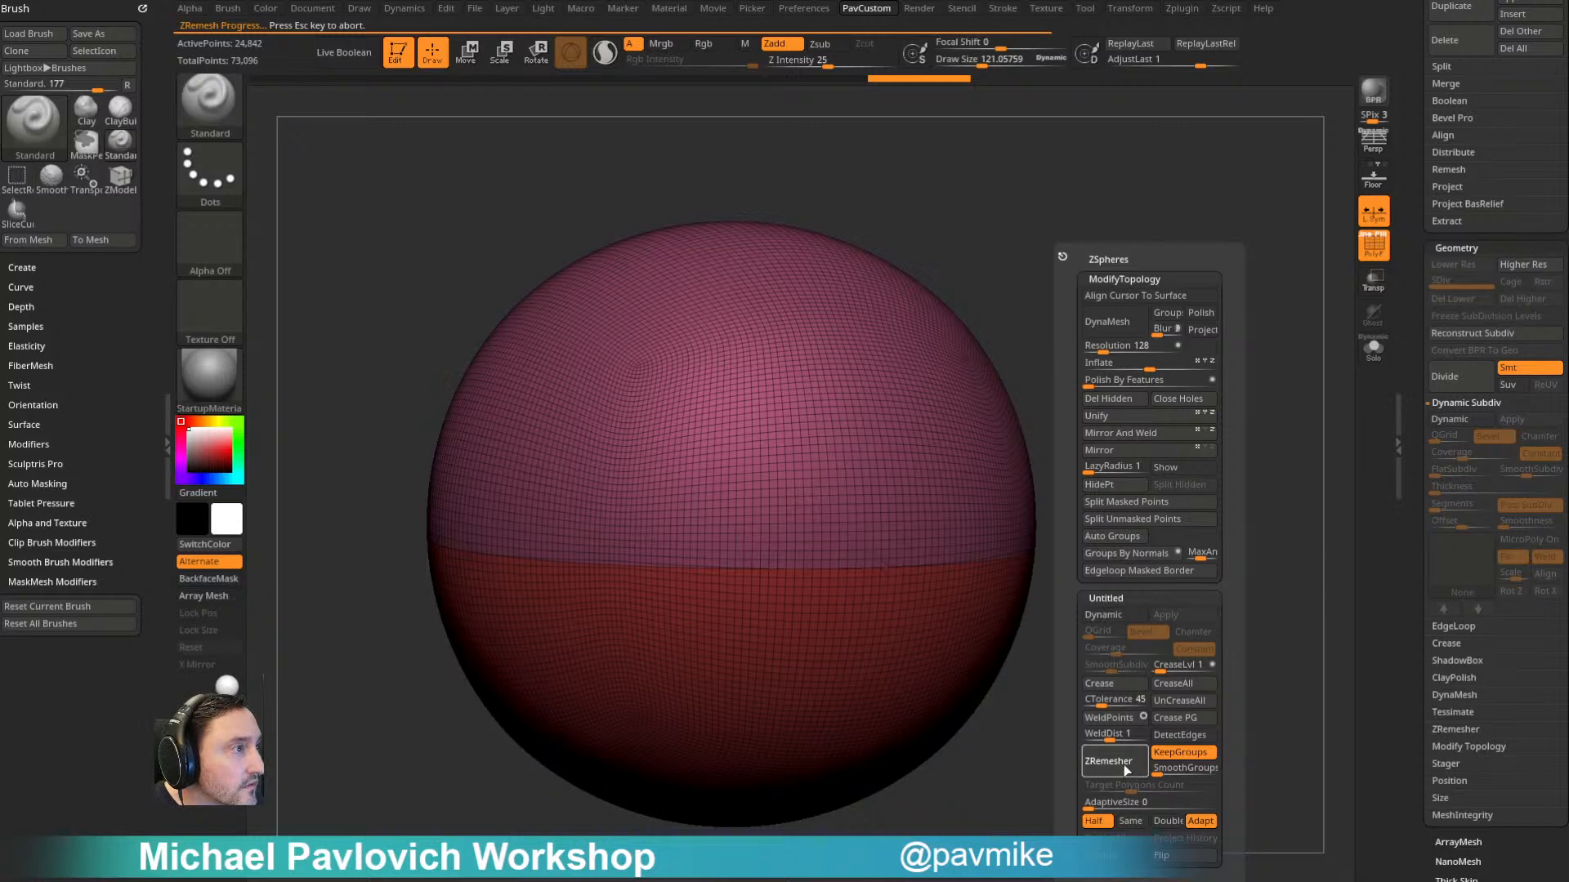
left_click_drag(1158, 707, 1127, 641)
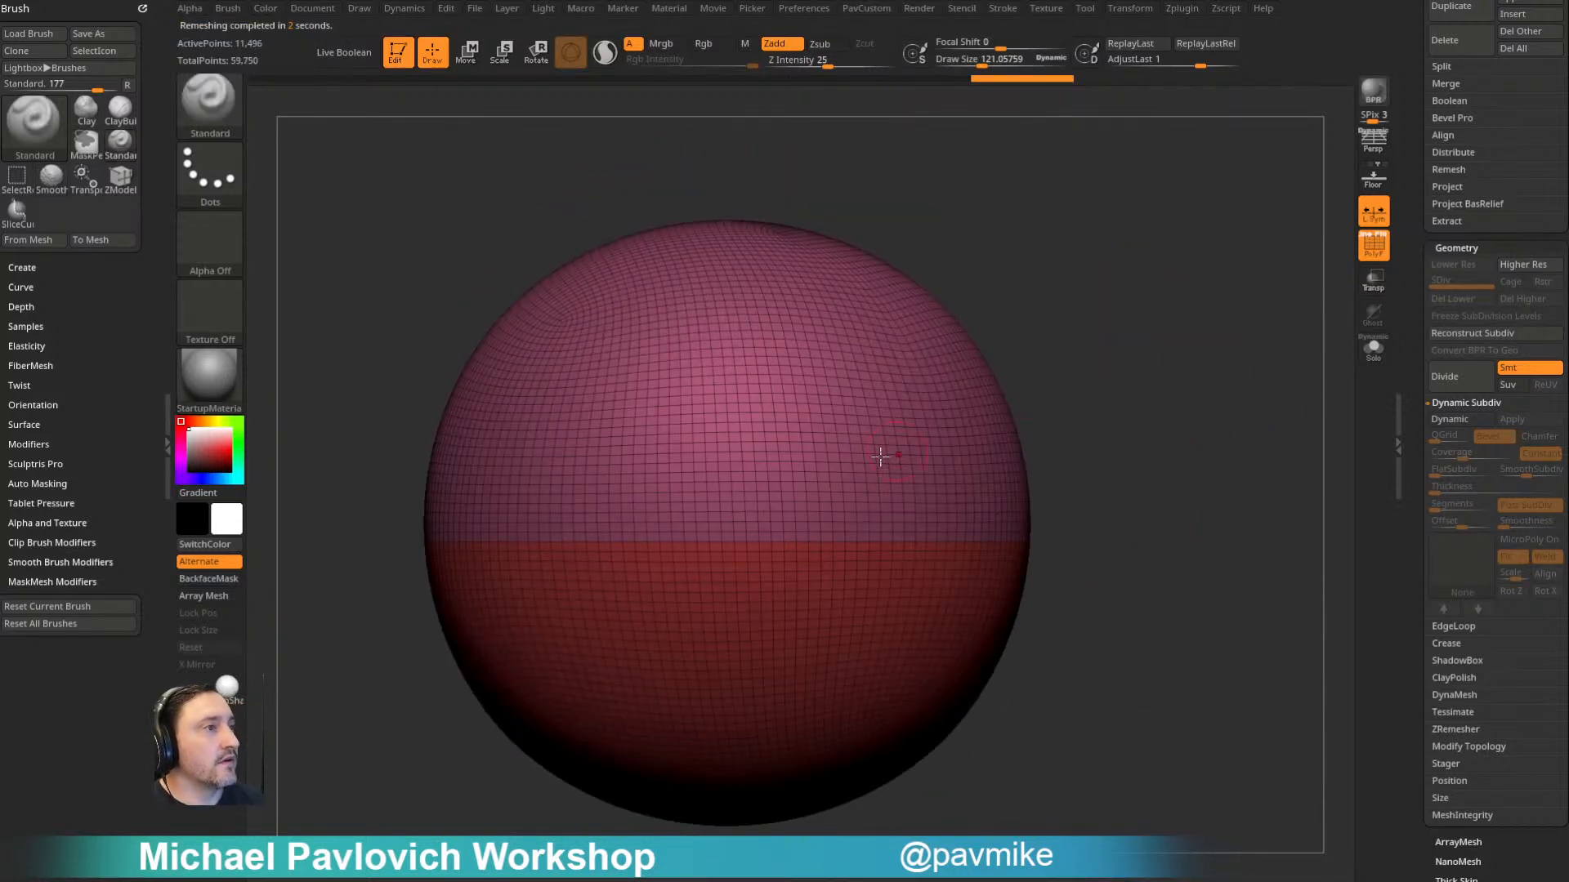
- Undo the remesh, turn off symmetry, and ZRemesh the sphere again with the same Half and KeepGroups settings
right_click_drag(950, 444, 853, 482)
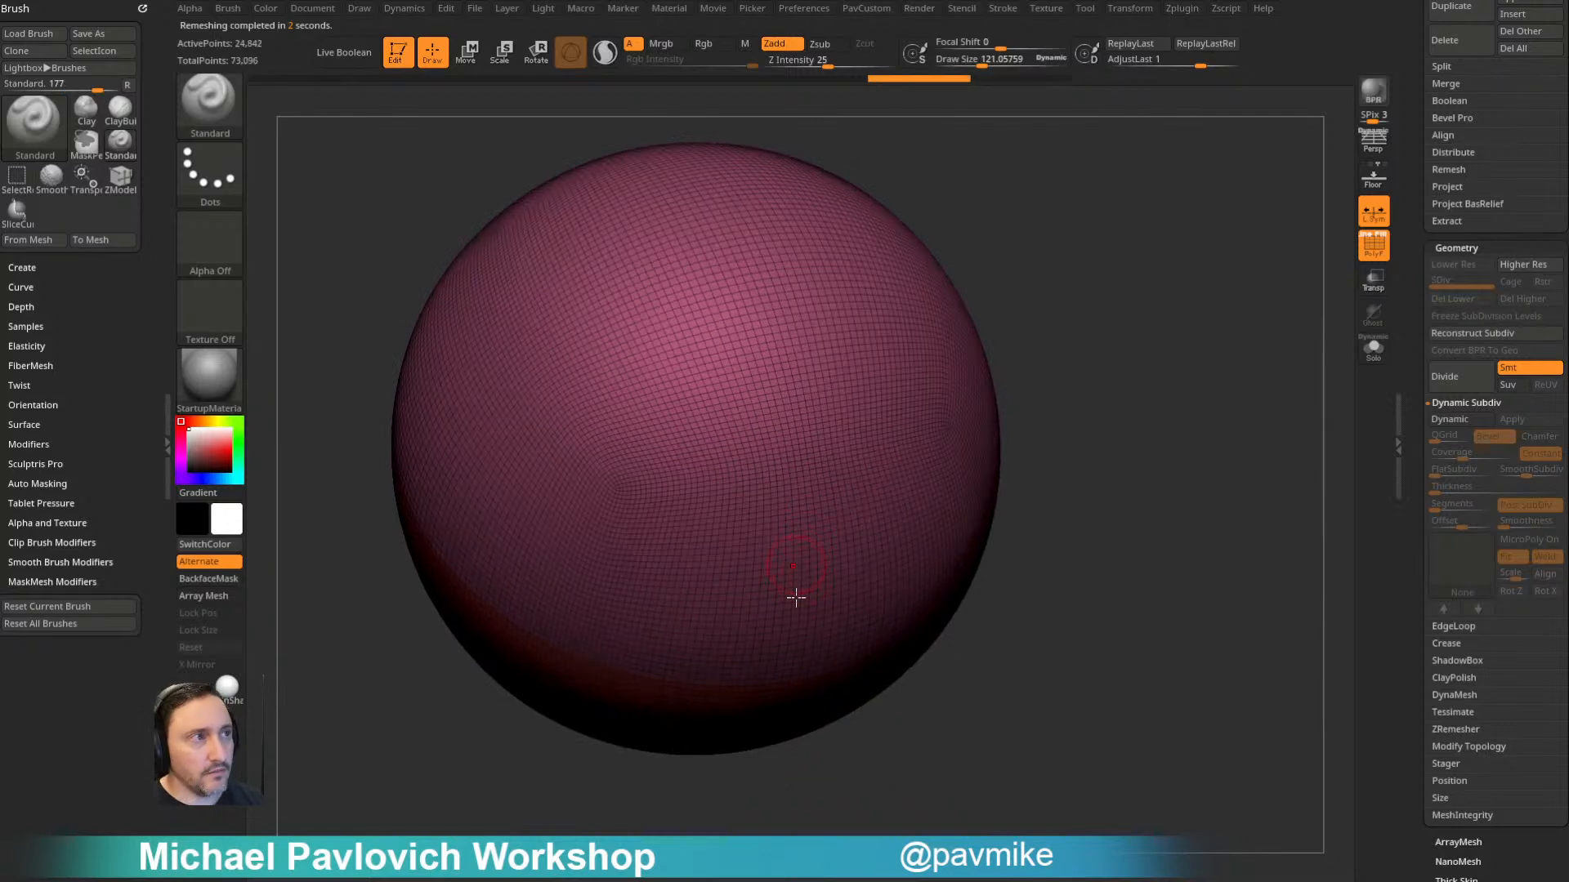
left_click(1129, 10)
left_click(1205, 446)
left_click_drag(1123, 680, 1146, 567)
key("space")
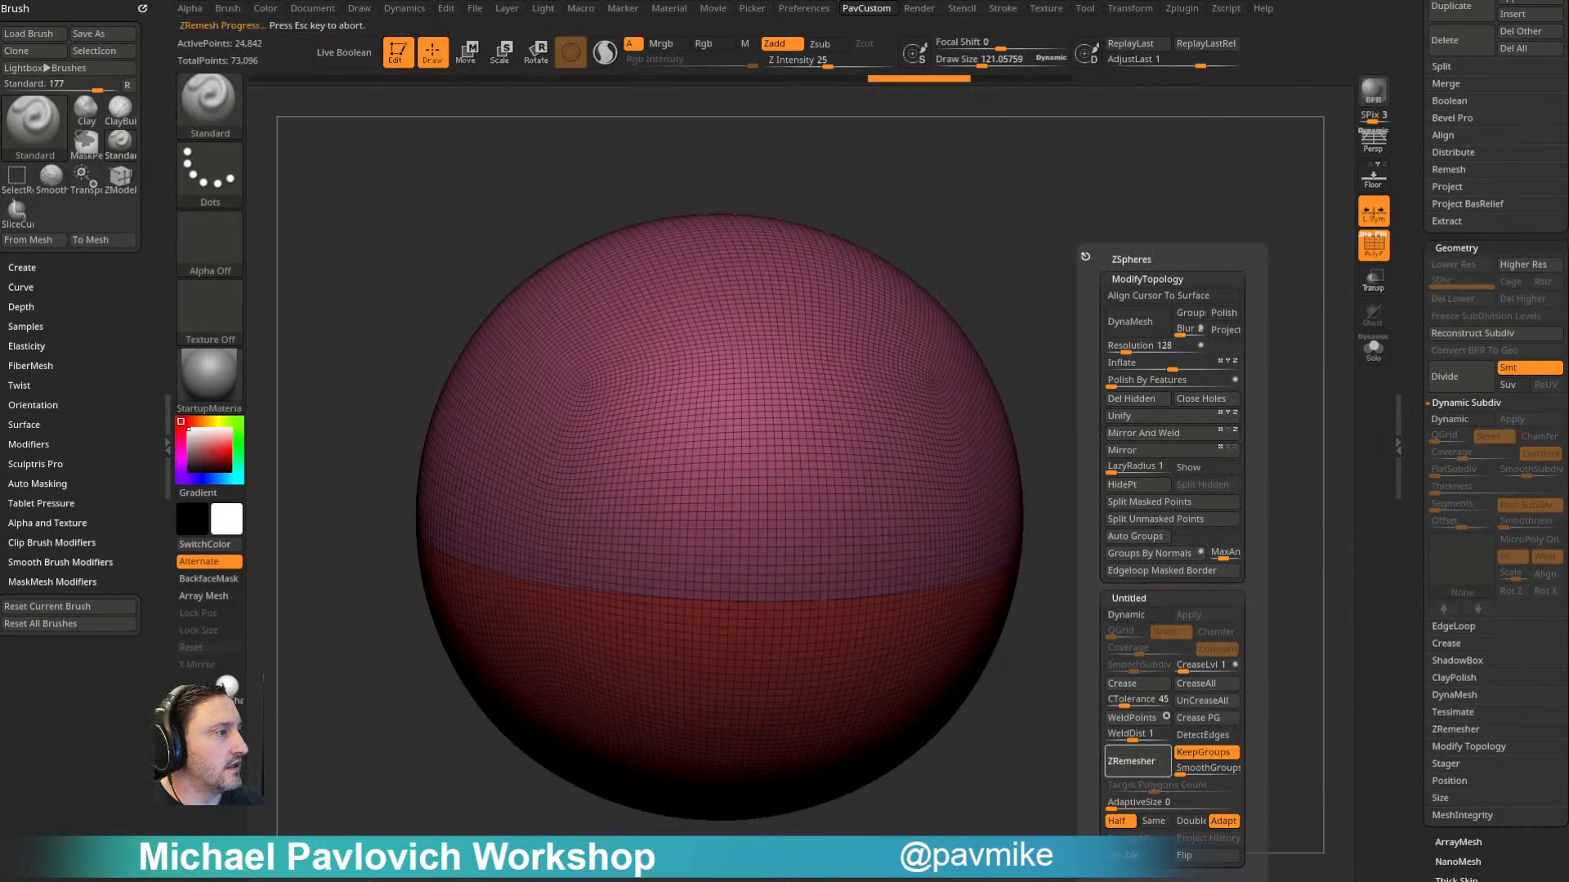
left_click_drag(1115, 329, 1246, 366)
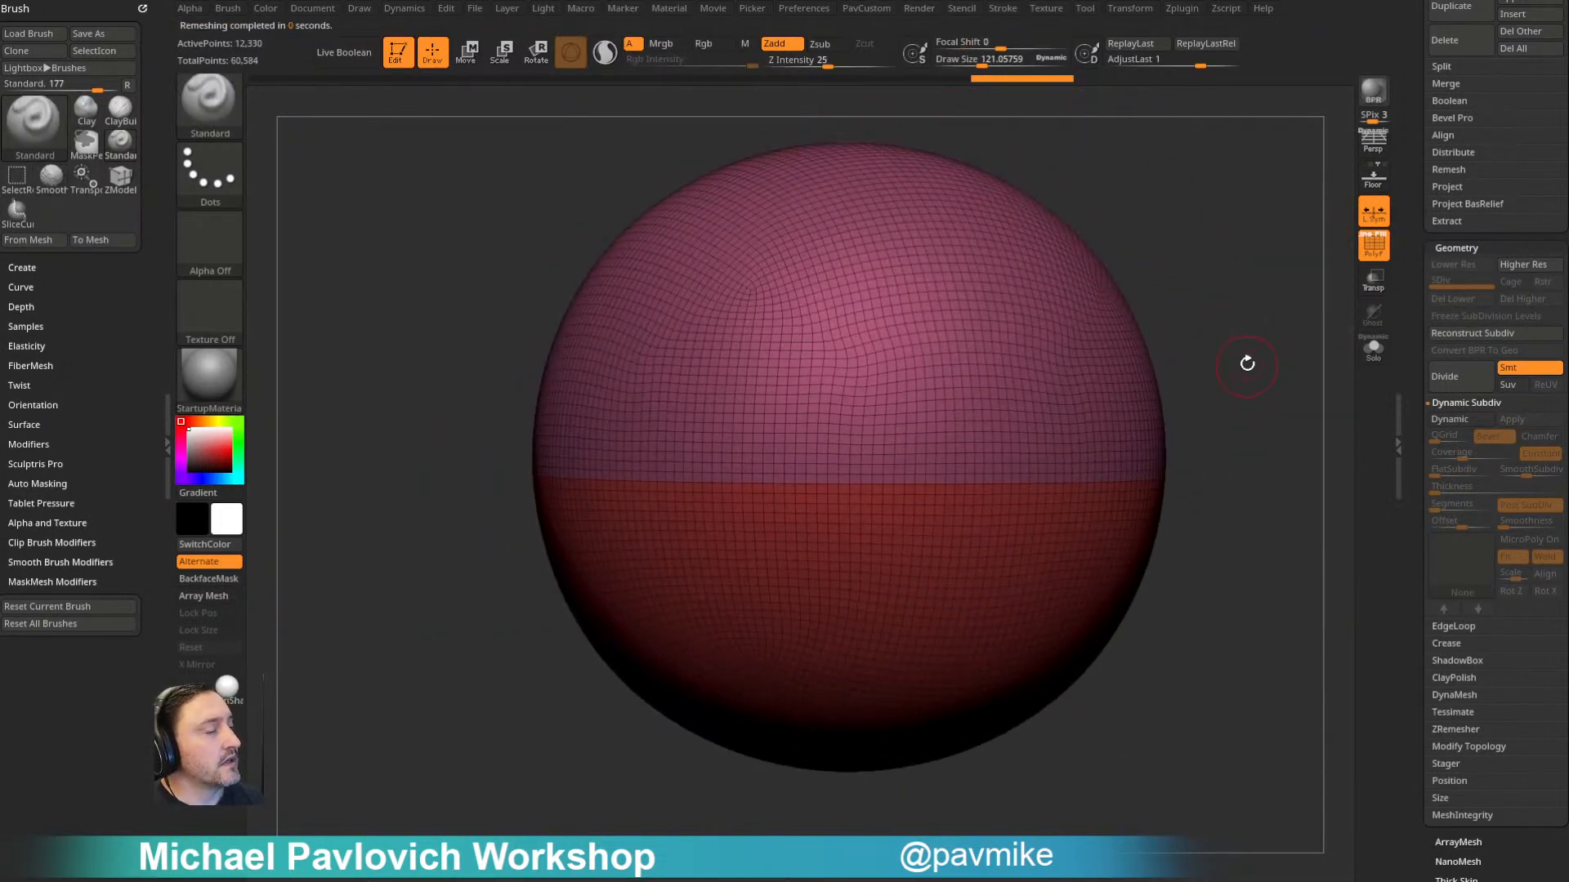
- ZRemesh the sphere once more at Half density and reduce the brush draw size to about 55
key("space")
left_click(1219, 775)
left_click_drag(1147, 251, 1054, 333, "alt")
mouse_move(1054, 333)
left_mouse_down()
mouse_move(1008, 372)
mouse_move(1113, 273)
mouse_move(1128, 326)
mouse_move(1141, 313)
left_mouse_up()
key("s")
left_click(1132, 311)
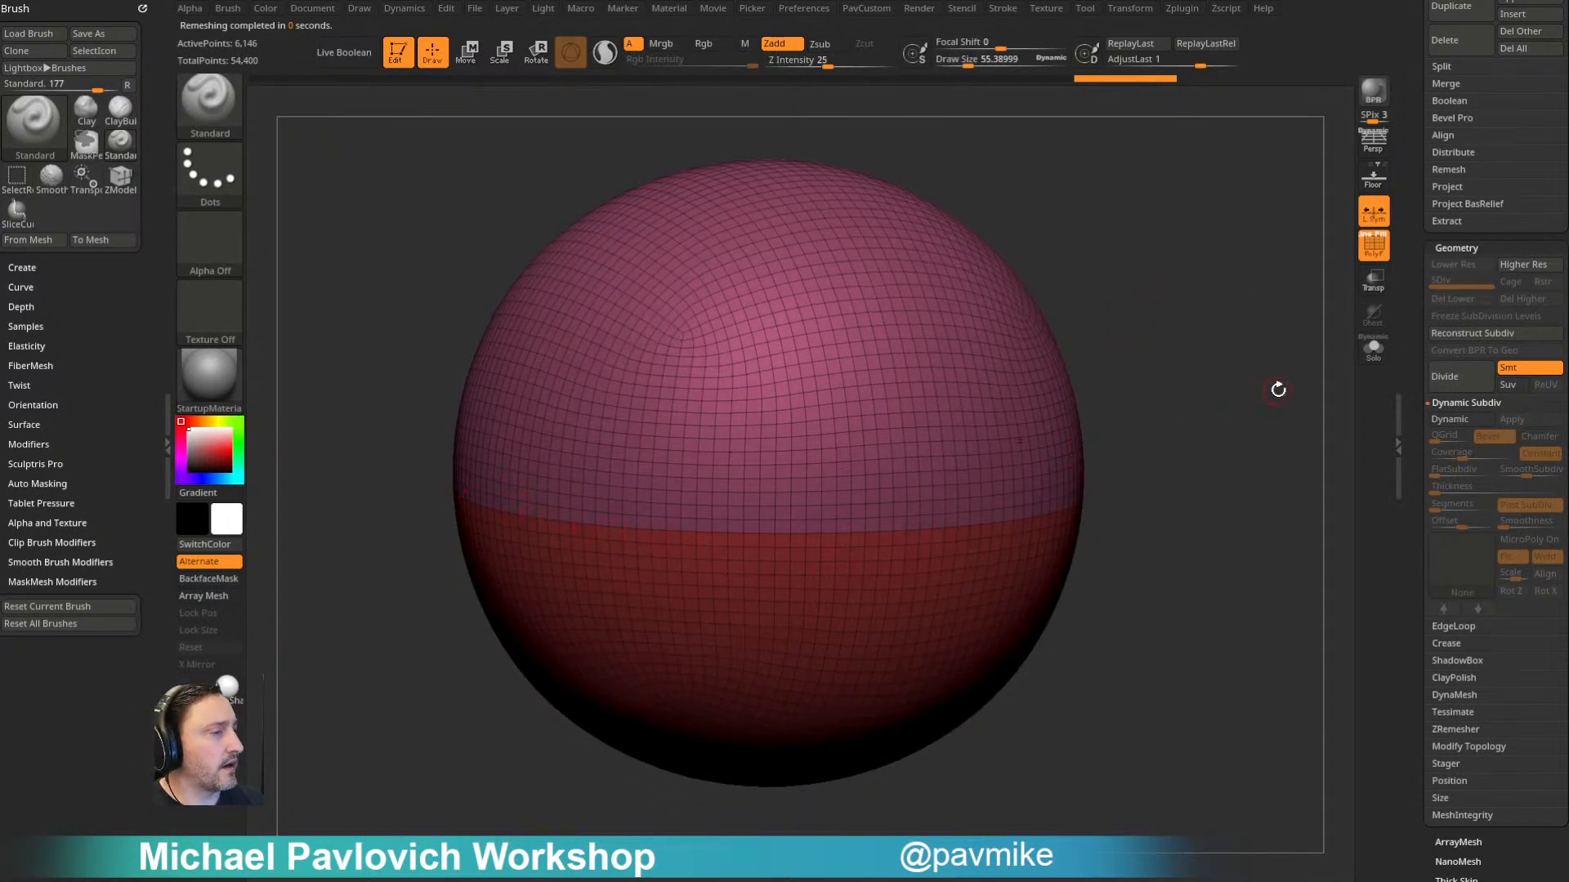
- Duplicate the remeshed balloon1 subtool
left_click_drag(1223, 376, 1253, 391)
left_click_drag(1407, 344, 1415, 497)
left_click(1462, 581)
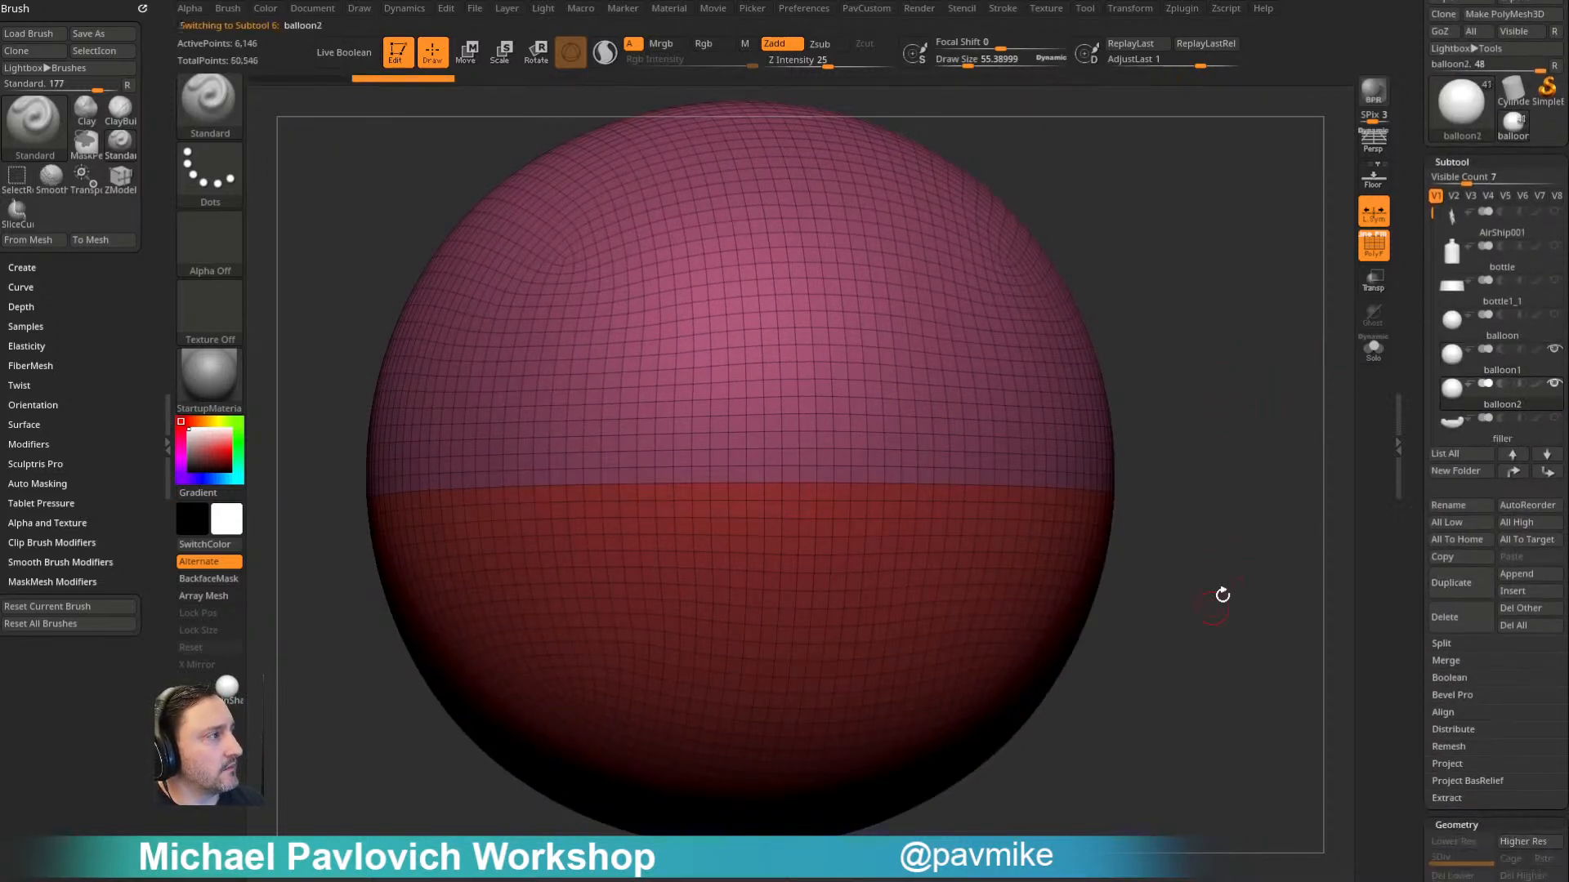
- Use the ZModeler brush to create a narrow band in its own polygroup along the seam between the two halves
left_click_drag(1213, 606, 1215, 501)
key("b")
key("z")
key("m")
key("space")
left_click(831, 461)
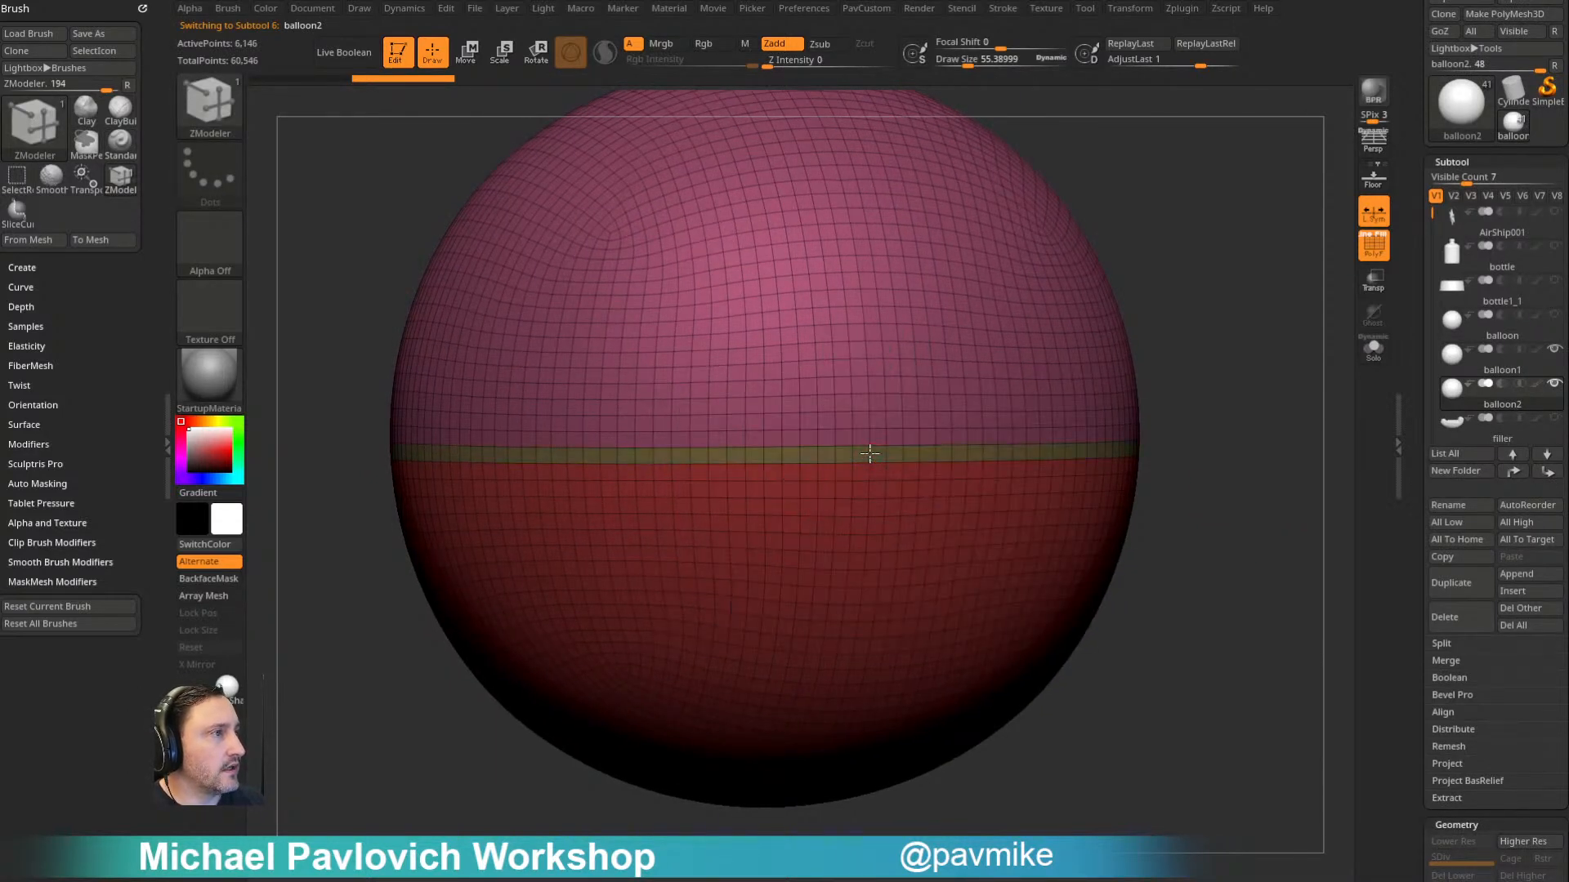
- Strip balloon2 down to its seam band with ZModeler, solo the band and remove its middle edge loop
left_click(871, 469)
left_click(879, 469, "ctrl+shift")
key("1")
left_click(1204, 400)
key("space")
left_click(839, 427)
left_click(821, 586)
left_click(868, 463, "alt")
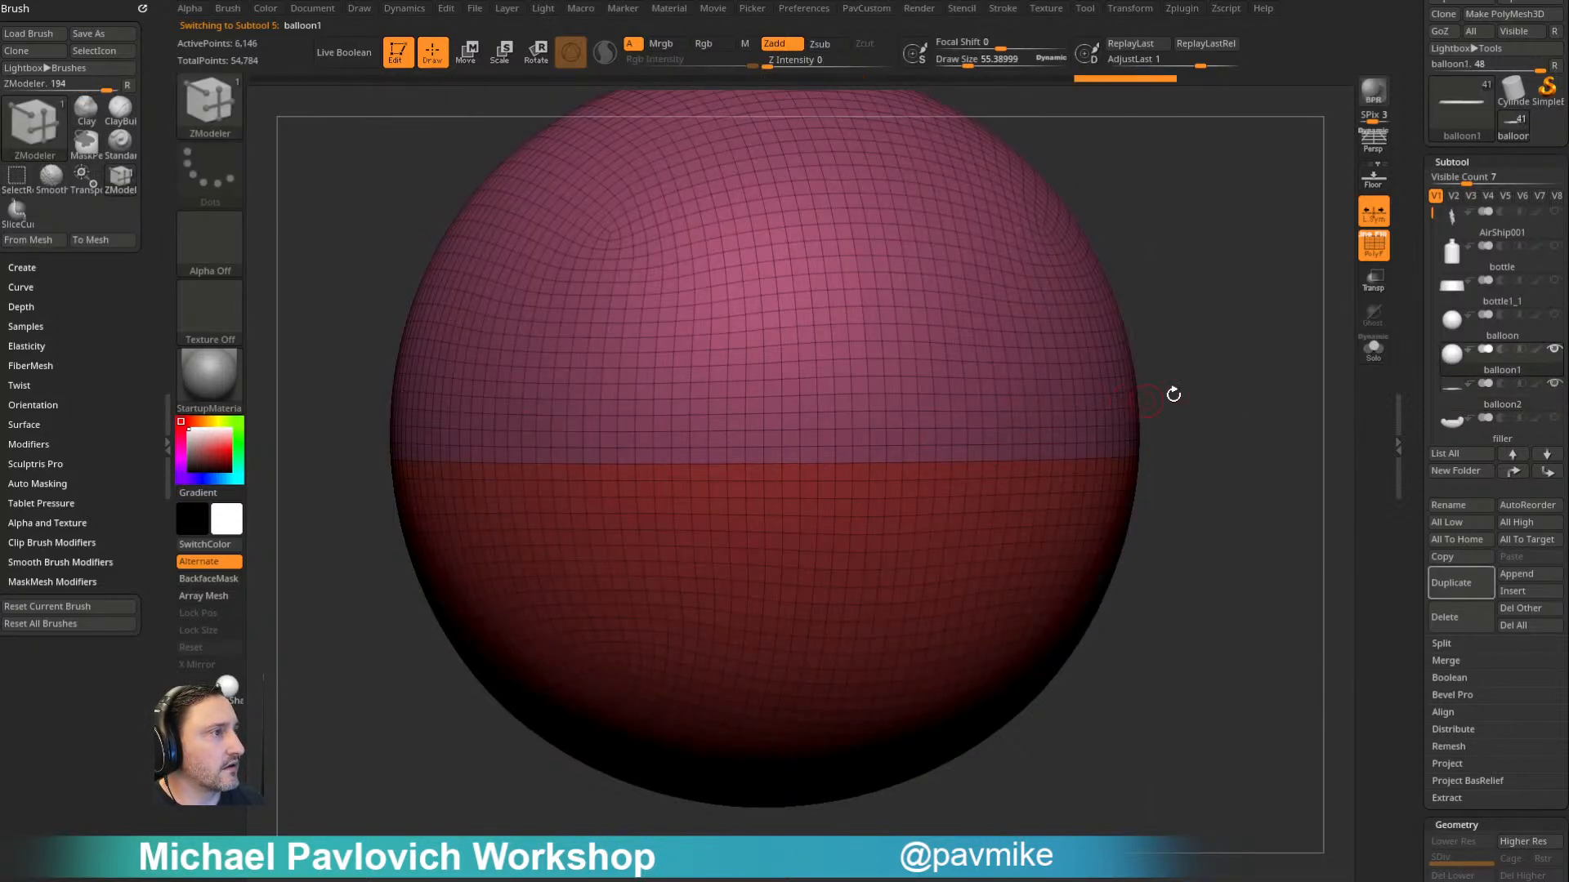
left_click(1491, 399)
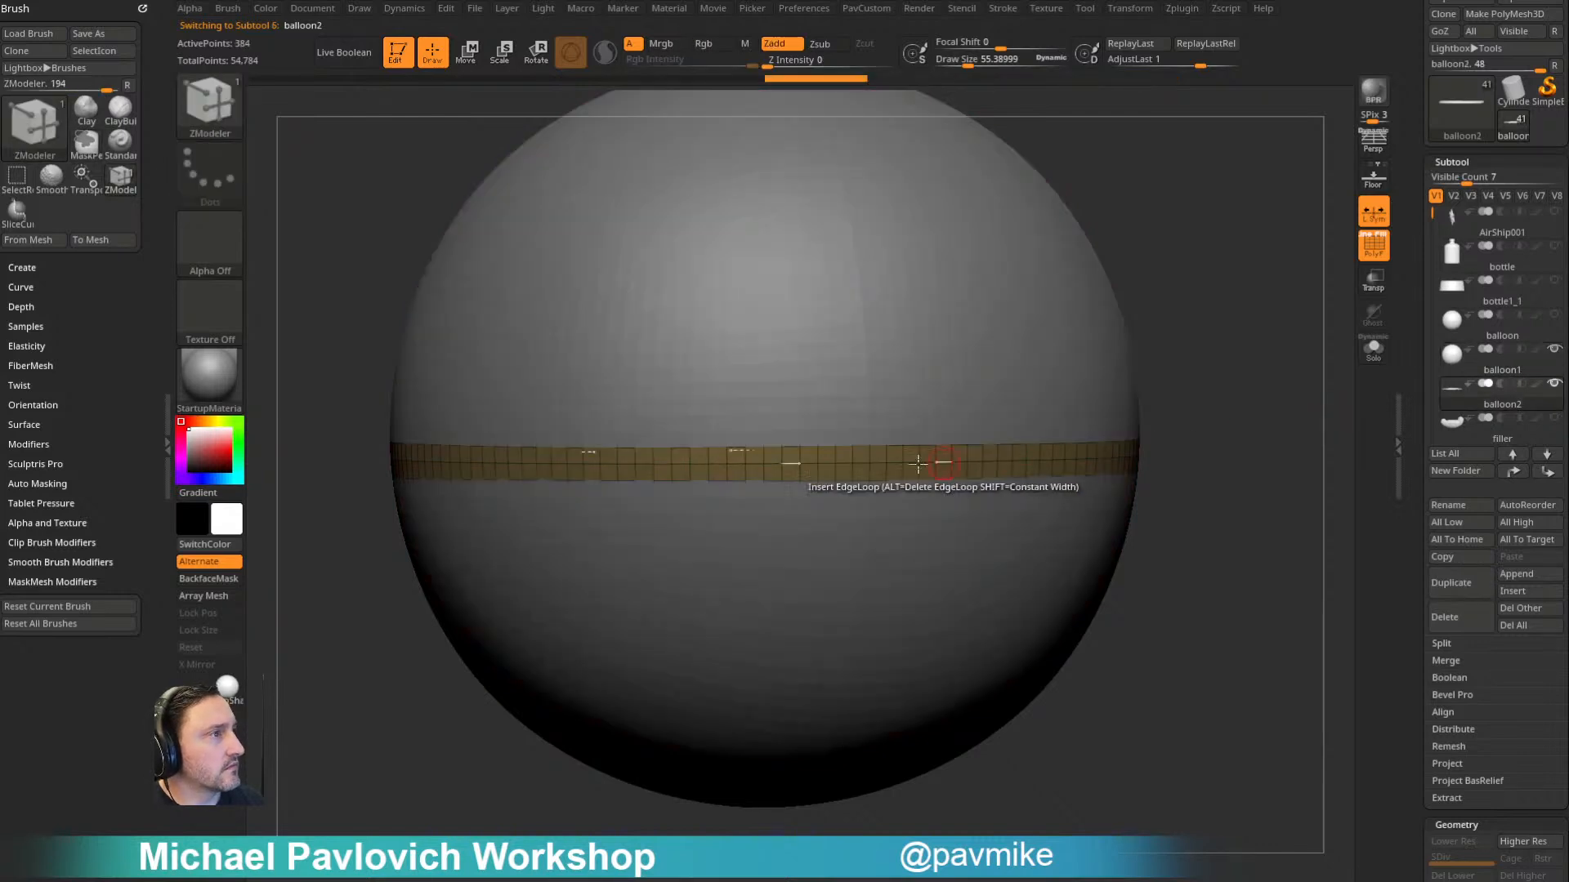
left_click(1378, 358)
left_click(827, 463, "alt")
- ZRemesh the isolated seam band at Half density with KeepGroups on
left_click_drag(1131, 343, 1125, 375, "alt")
key("2")
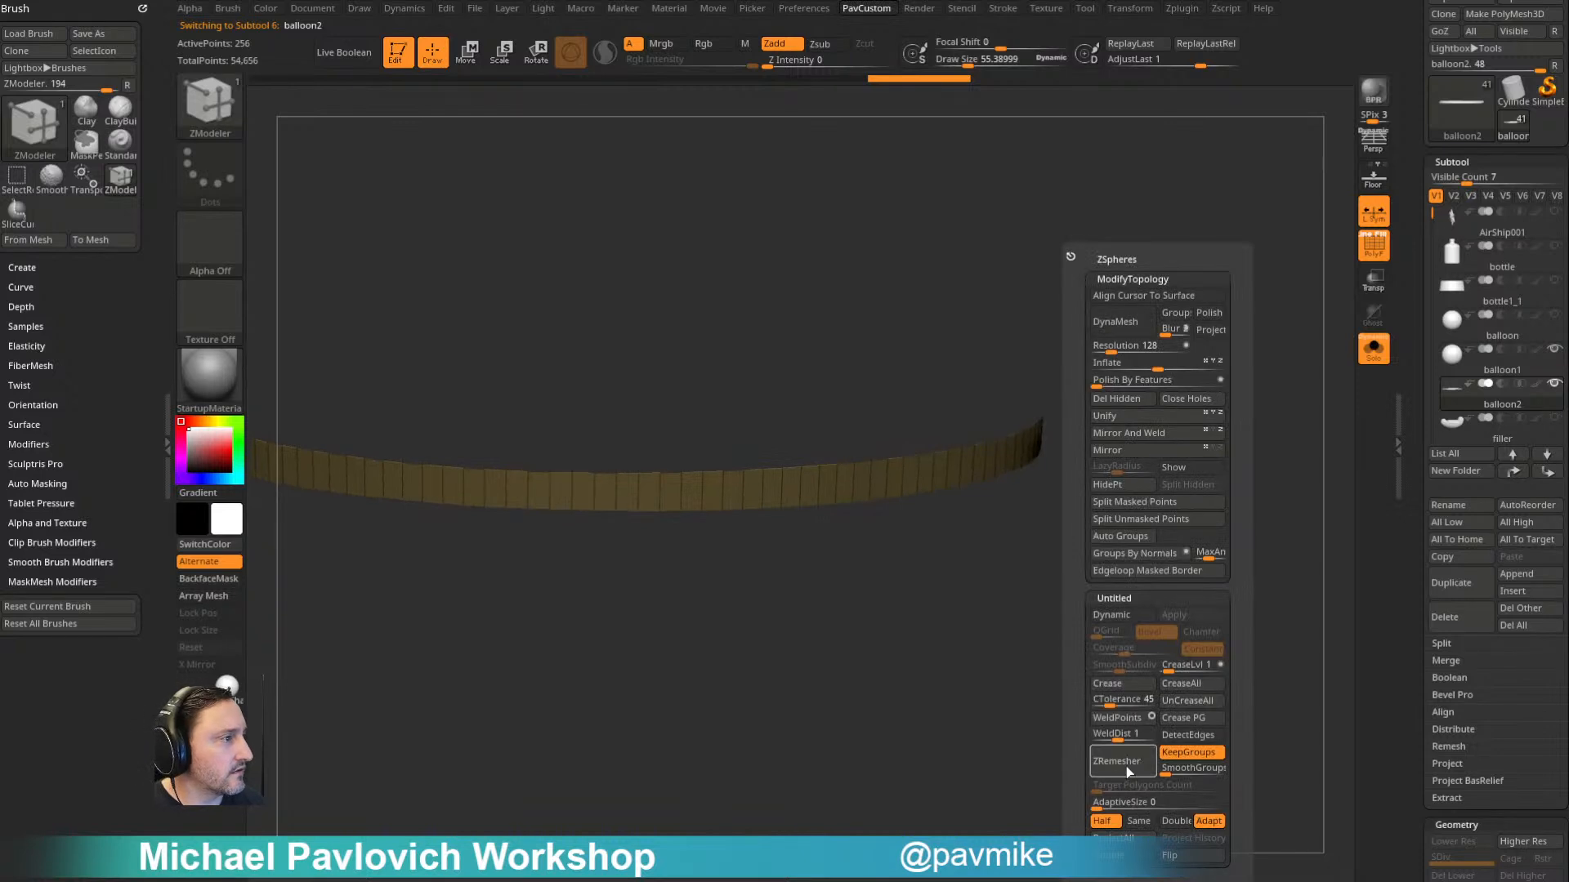
left_click(1126, 766)
left_click(850, 486, "alt")
mouse_move(884, 595)
left_mouse_down()
mouse_move(866, 591)
mouse_move(896, 585)
left_mouse_up()
- ZRemesh the band with KeepGroups off, repeating it at Half density until the band is a single row of quads
key("2")
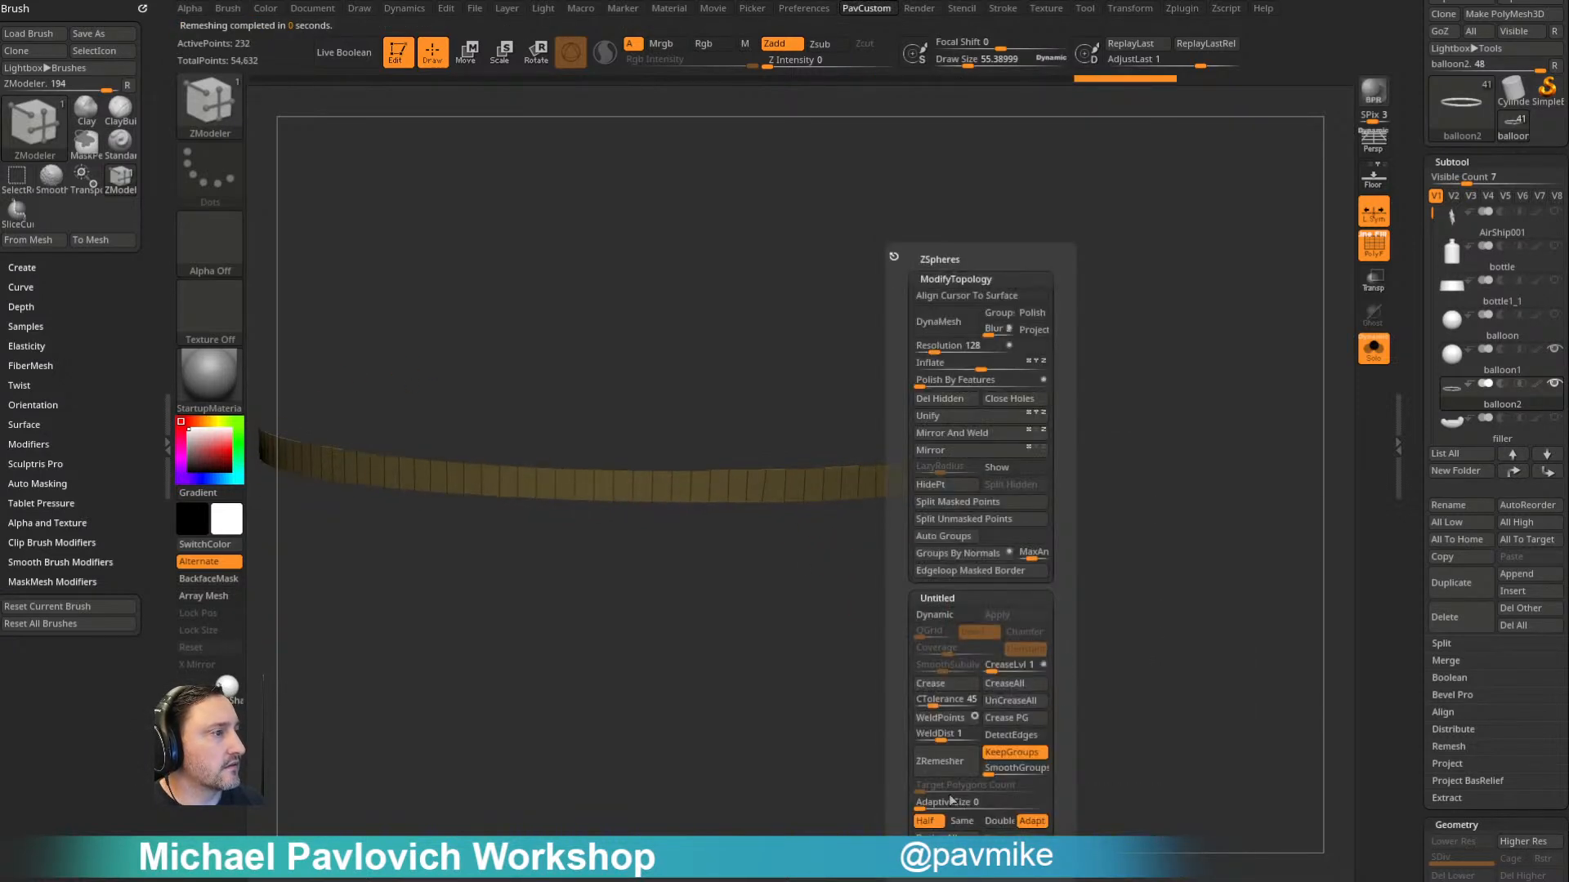
left_click(952, 771)
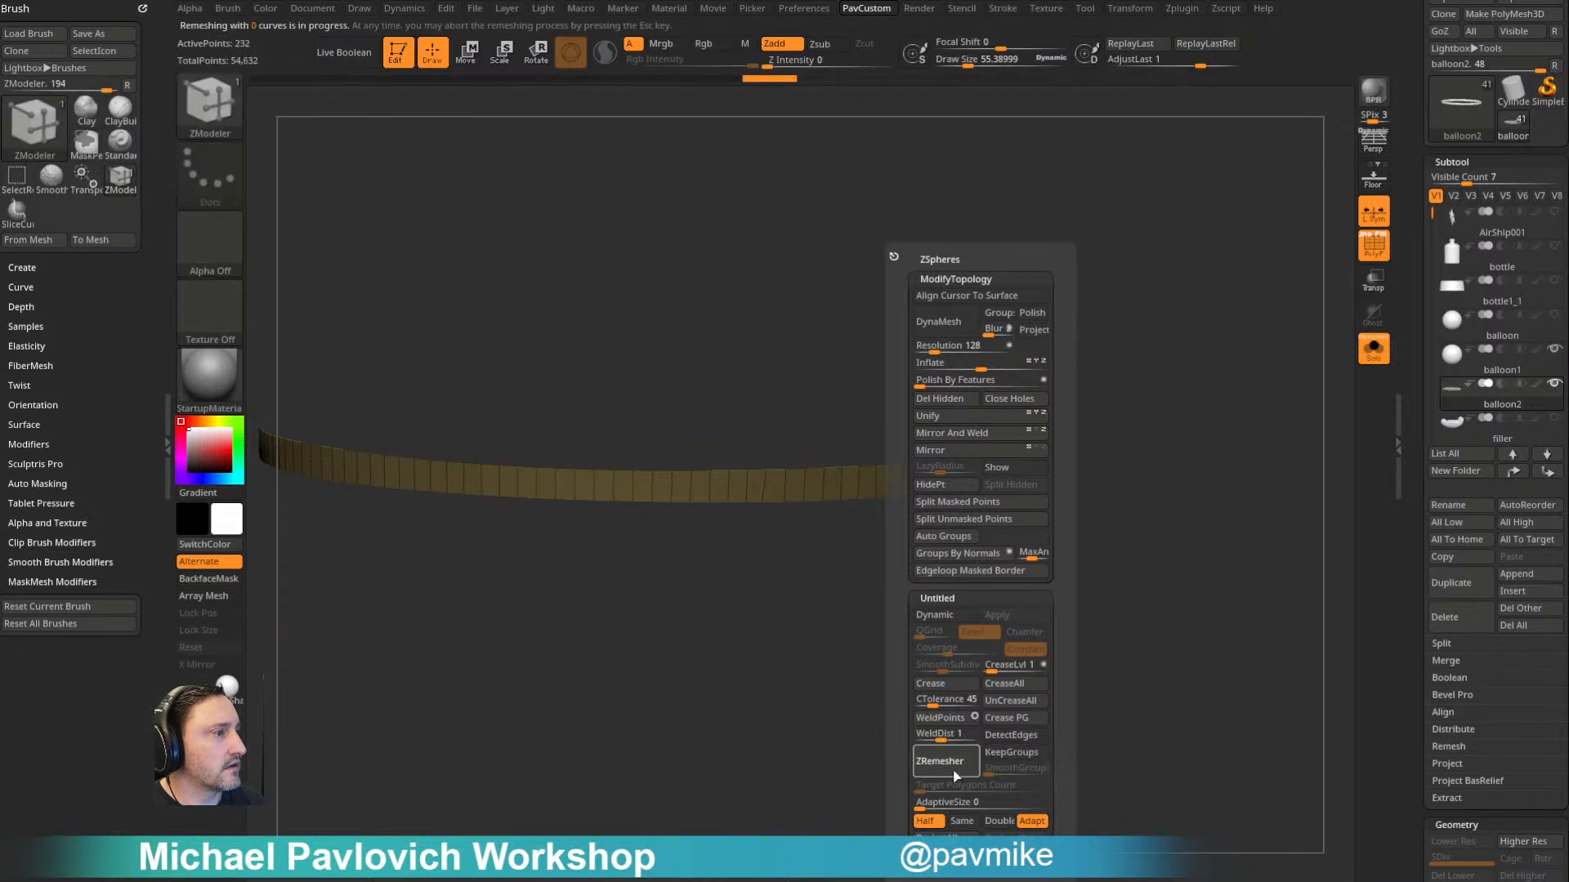
left_click_drag(816, 728, 855, 732)
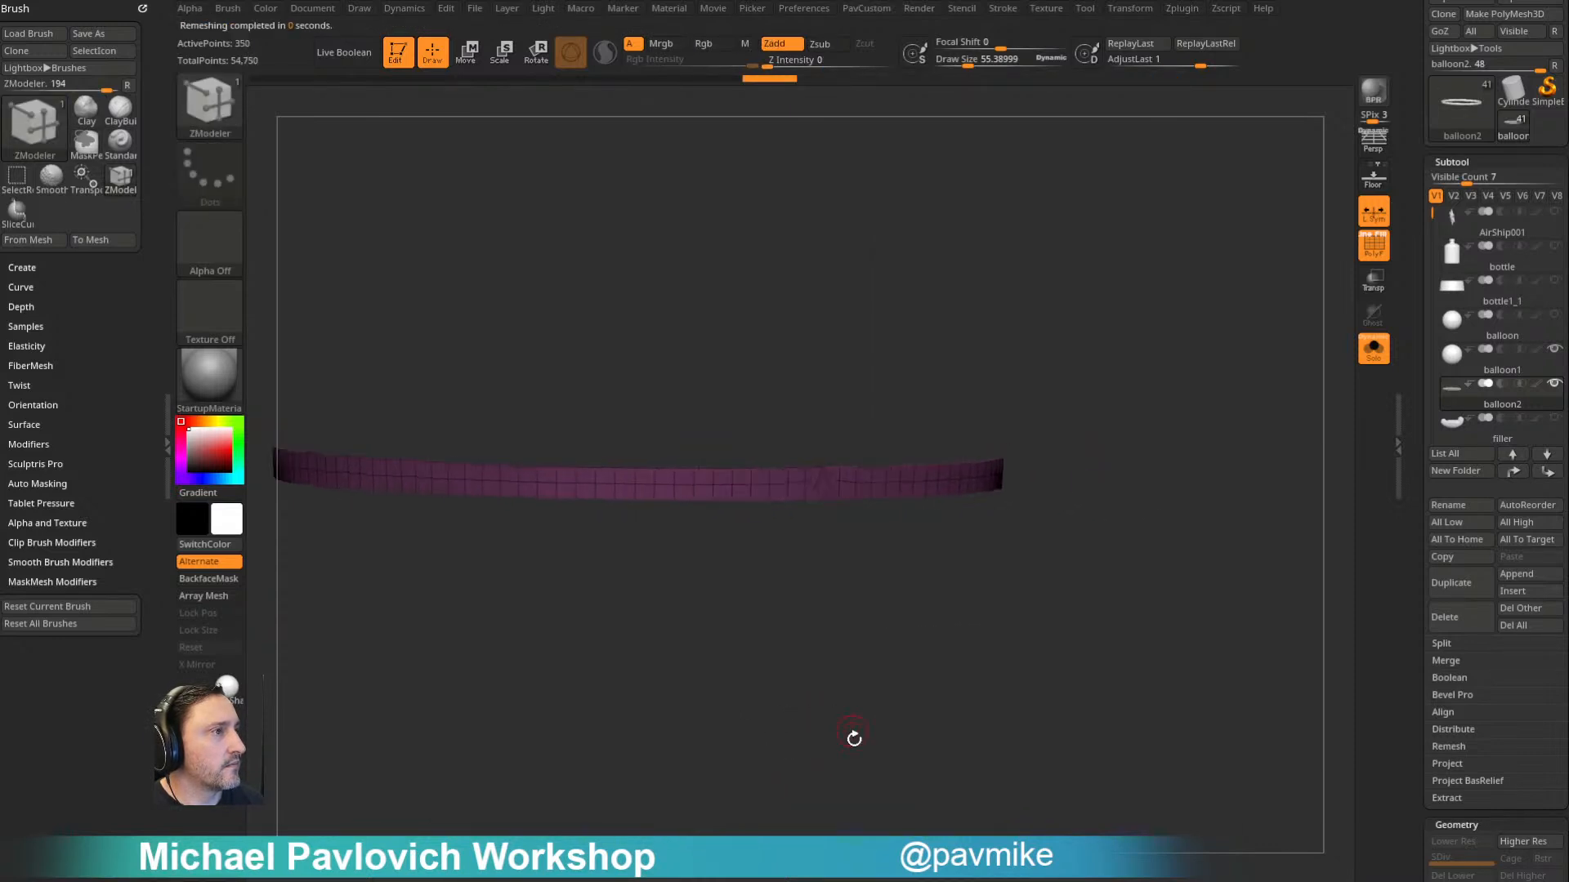
key("2")
left_click(831, 764)
left_click_drag(799, 660, 1029, 529)
- Turn on Dynamic Subdiv for the seam band, apply the Wire01 MicroPoly and rotate it in Z so the ropes run lengthwise
left_click_drag(1414, 487, 1415, 279)
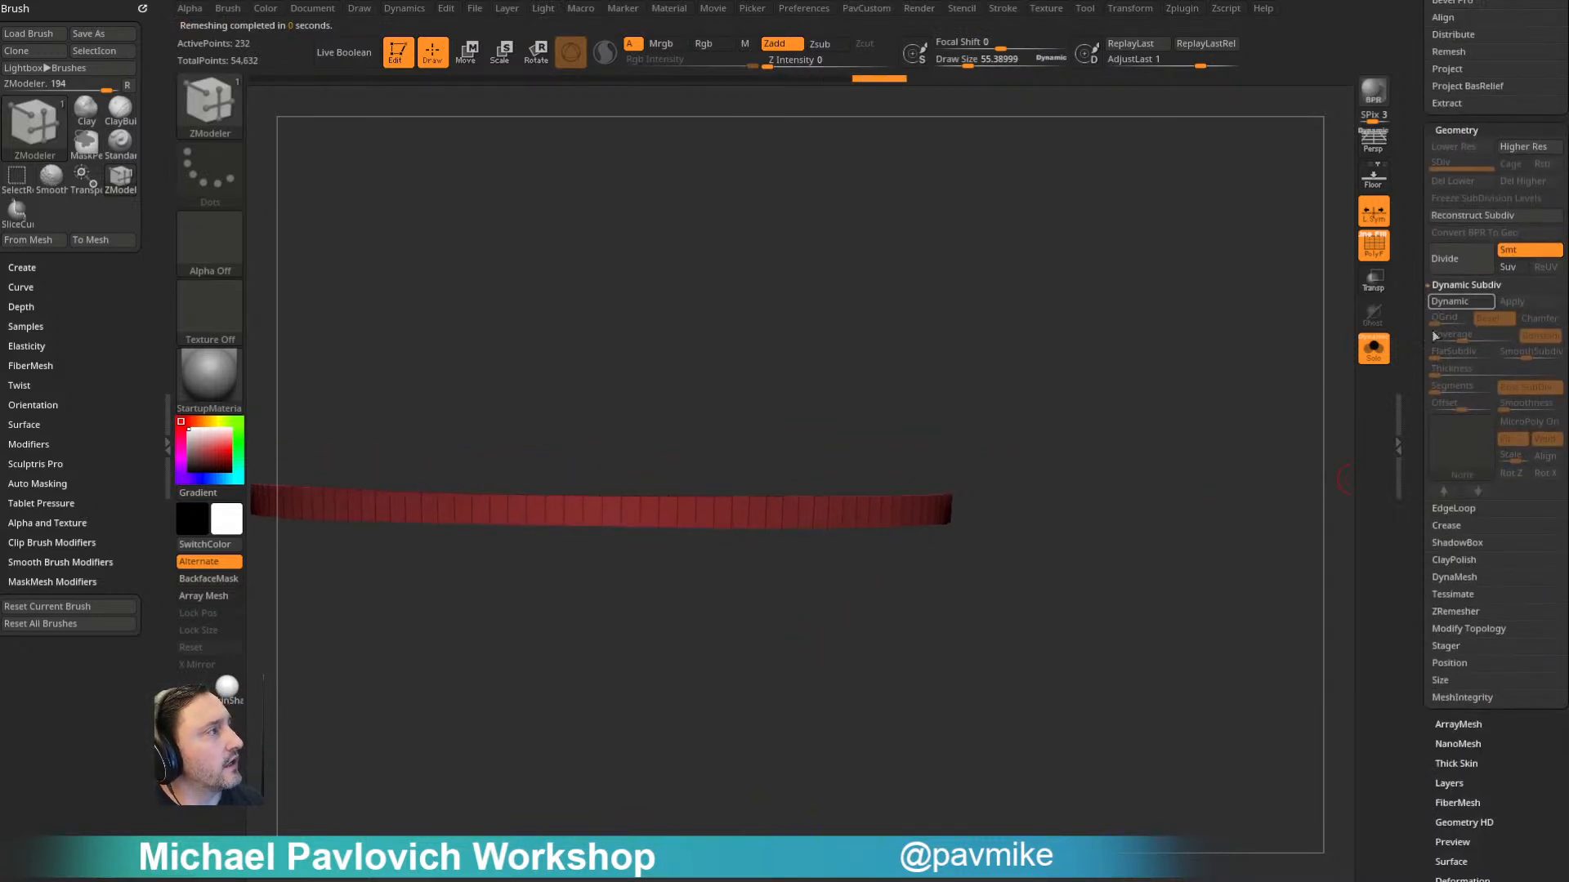
left_click(1460, 302)
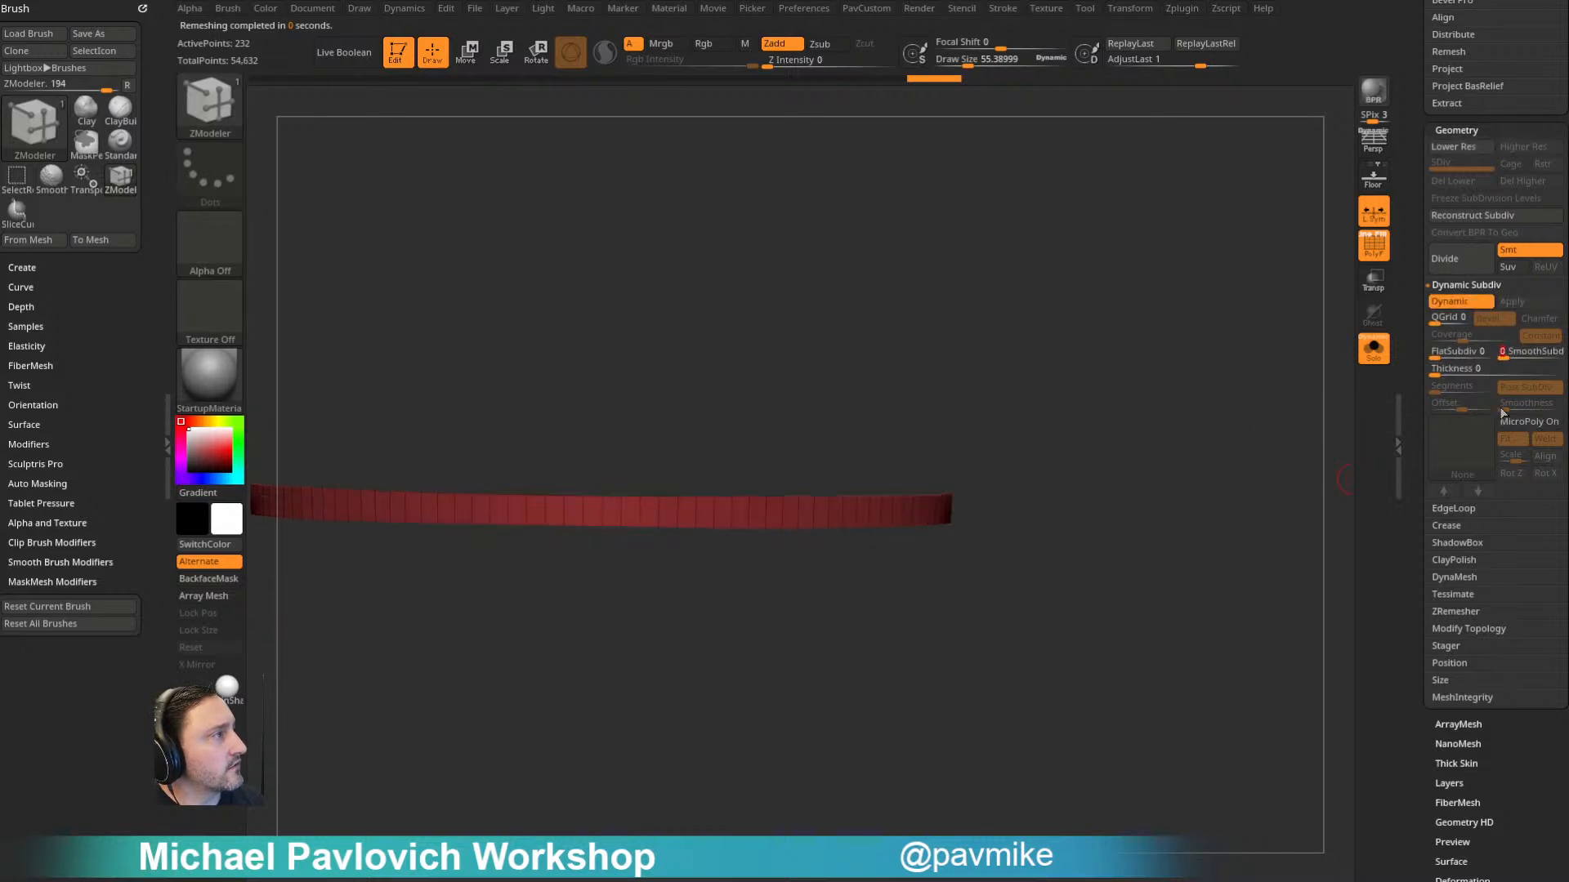
left_click(1492, 431)
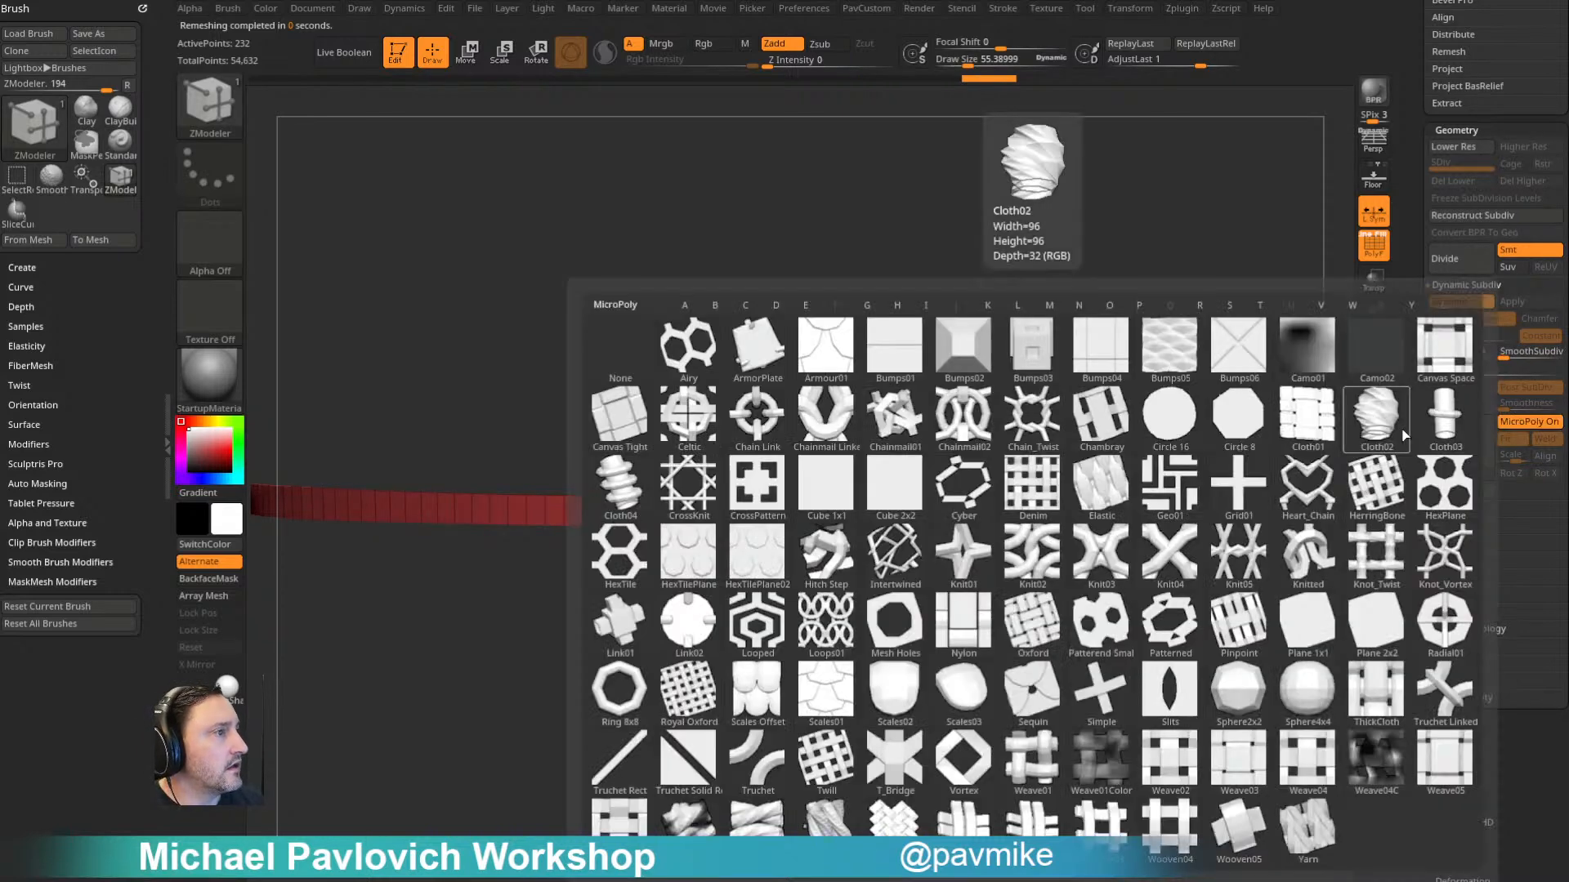
left_click(763, 827)
left_click(1539, 474)
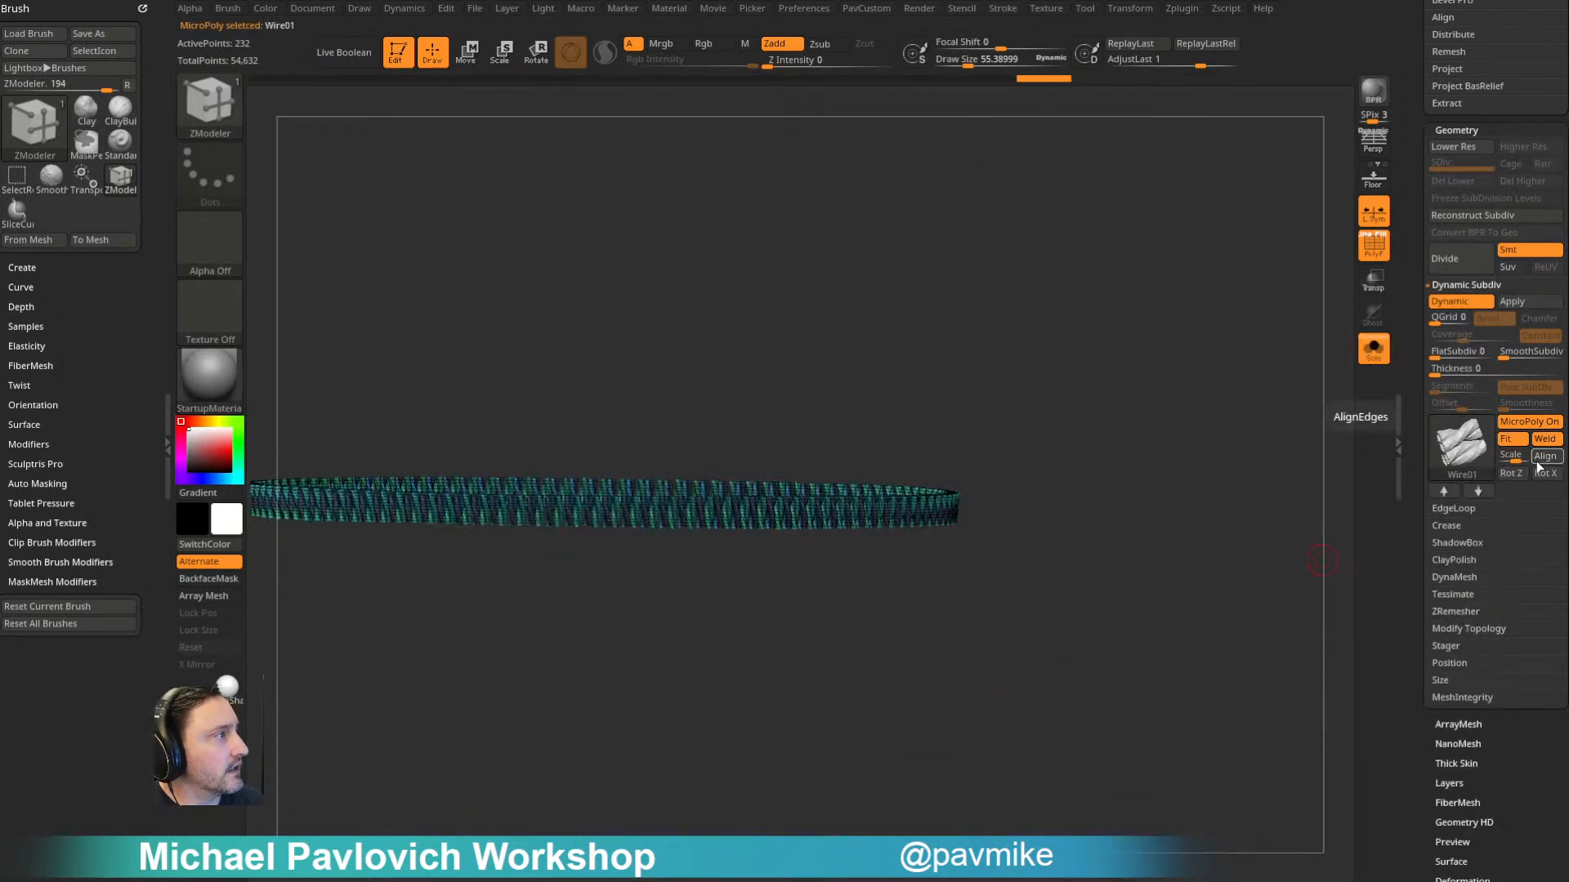
left_click(1512, 473)
key("shift+f")
left_click_drag(1133, 428, 1370, 417)
- Reapply the Wire01 MicroPoly to the seam band and rotate it in Z again
left_click(1447, 460)
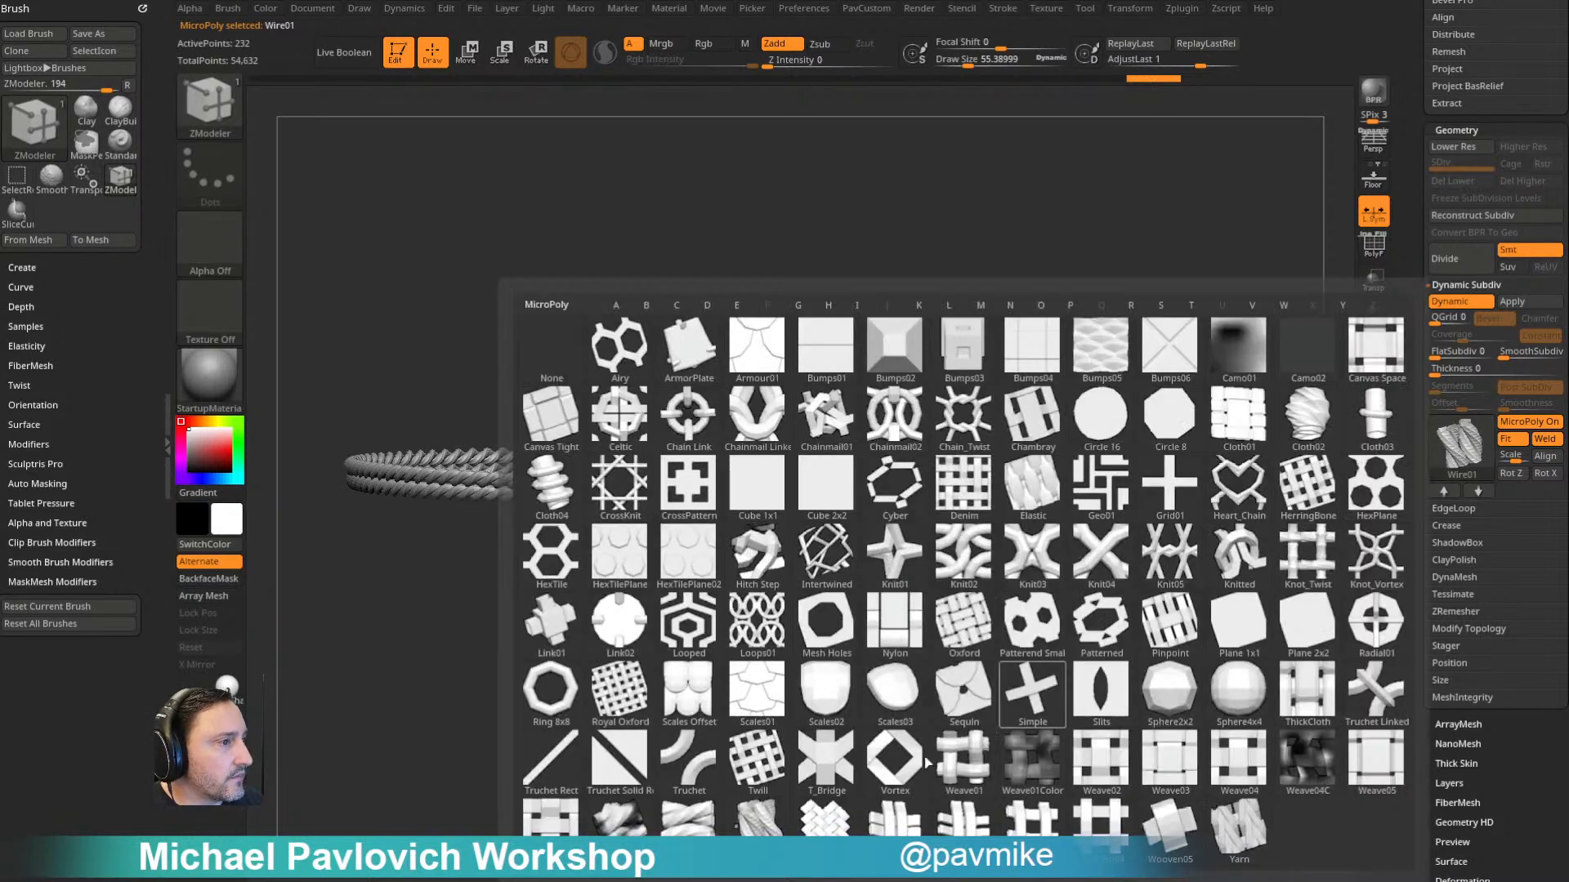
left_click(729, 824)
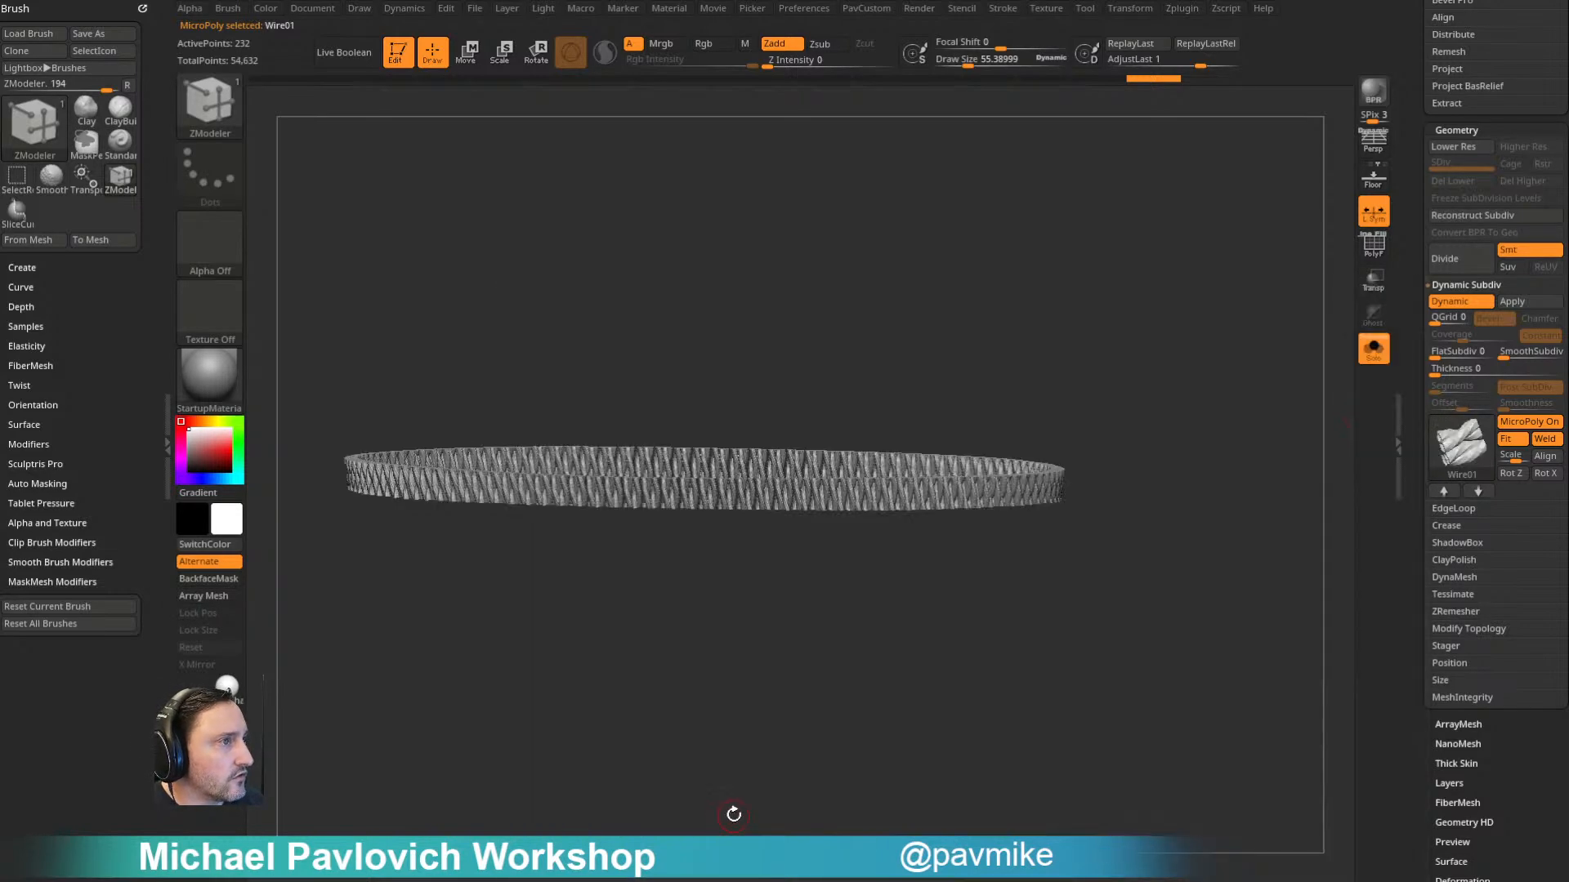
left_click(1512, 473)
left_click_drag(1257, 535, 1106, 459)
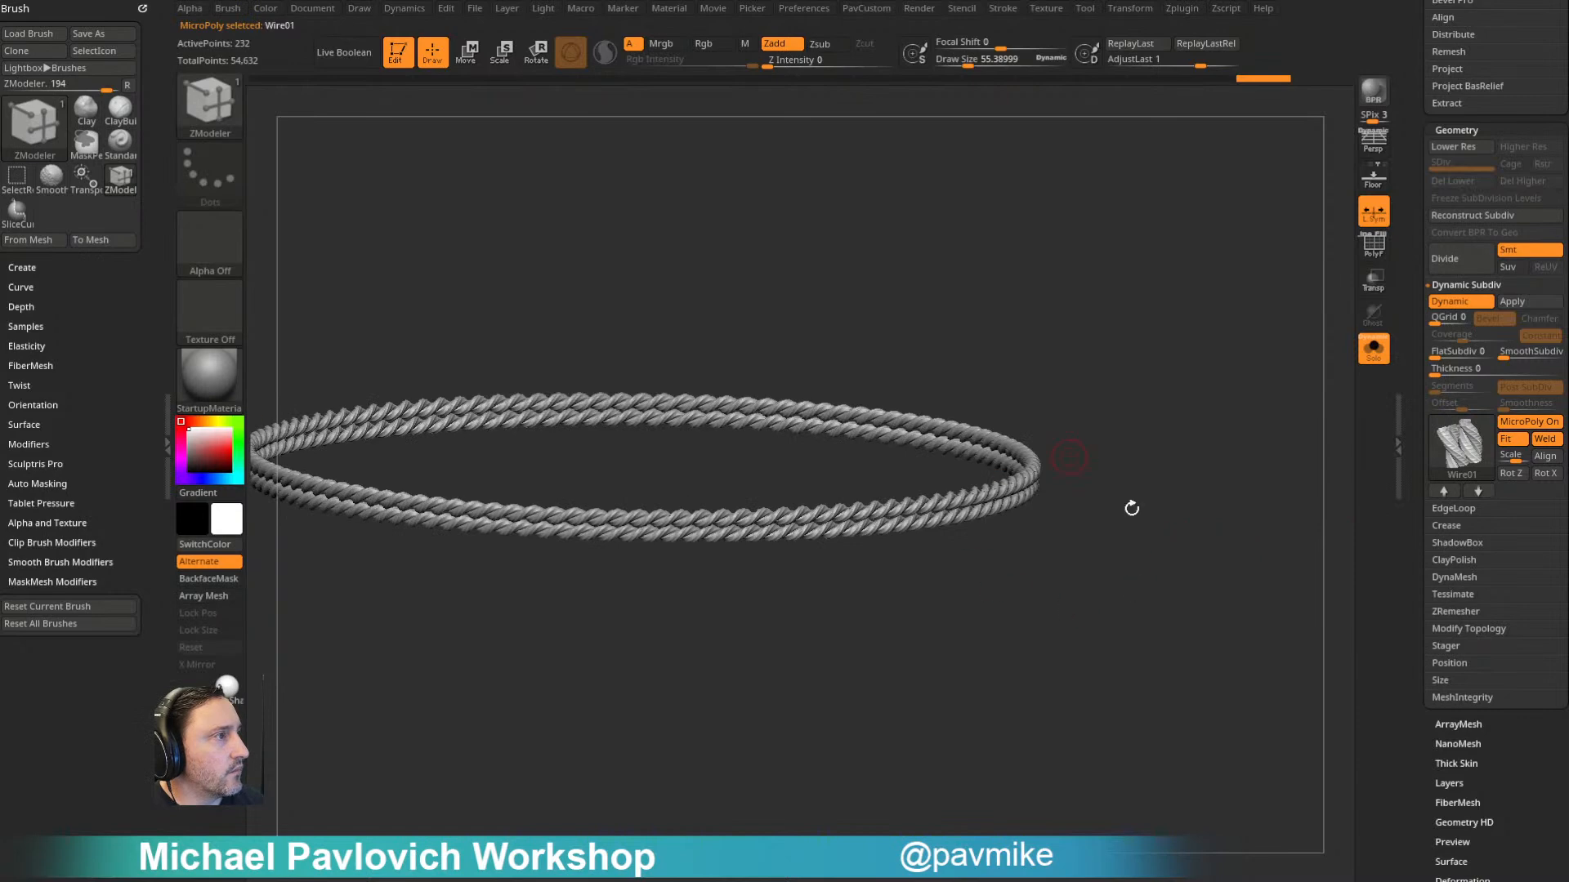
- Load the Wire01 MicroPoly mesh into the tool list as an editable tool
left_click_drag(1412, 410, 1416, 656)
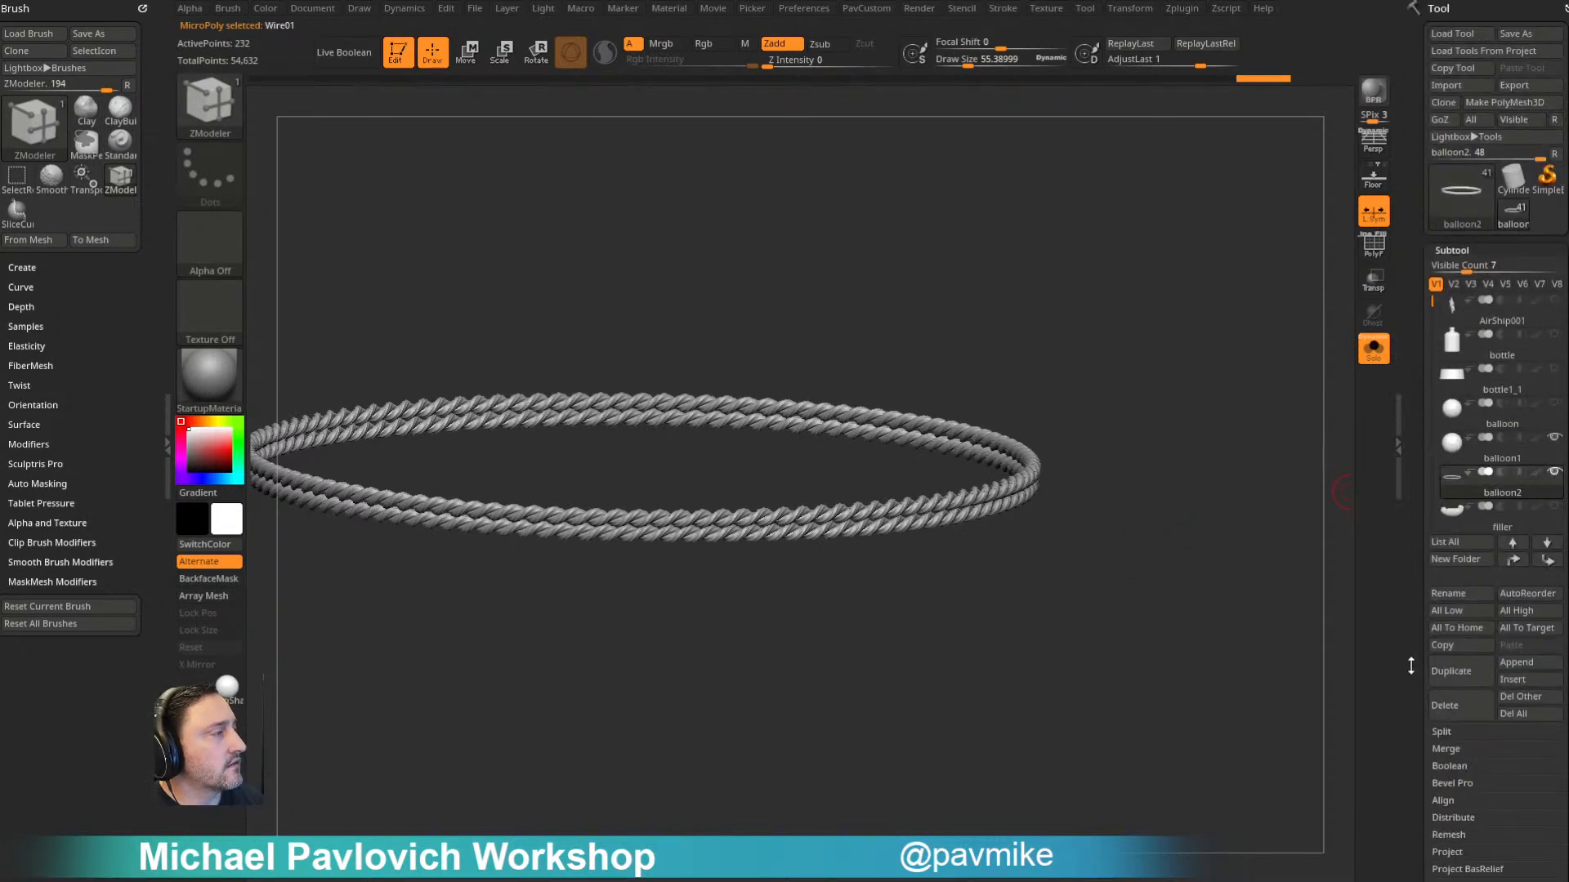
left_click_drag(1410, 274, 1407, 100)
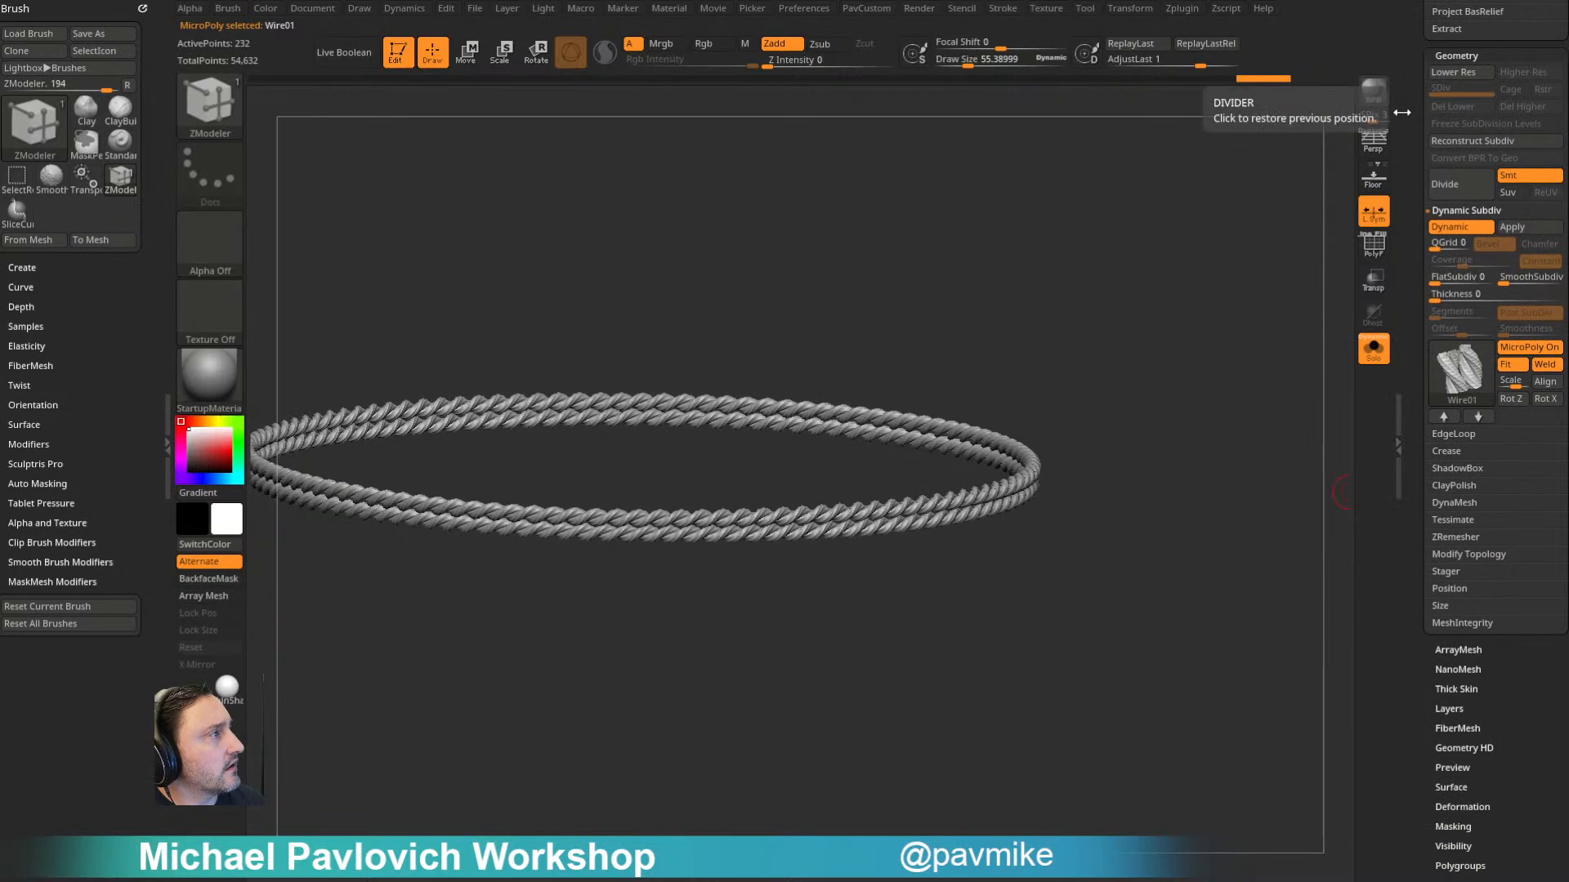
left_click(1460, 374)
key("ctrl")
left_click(687, 817)
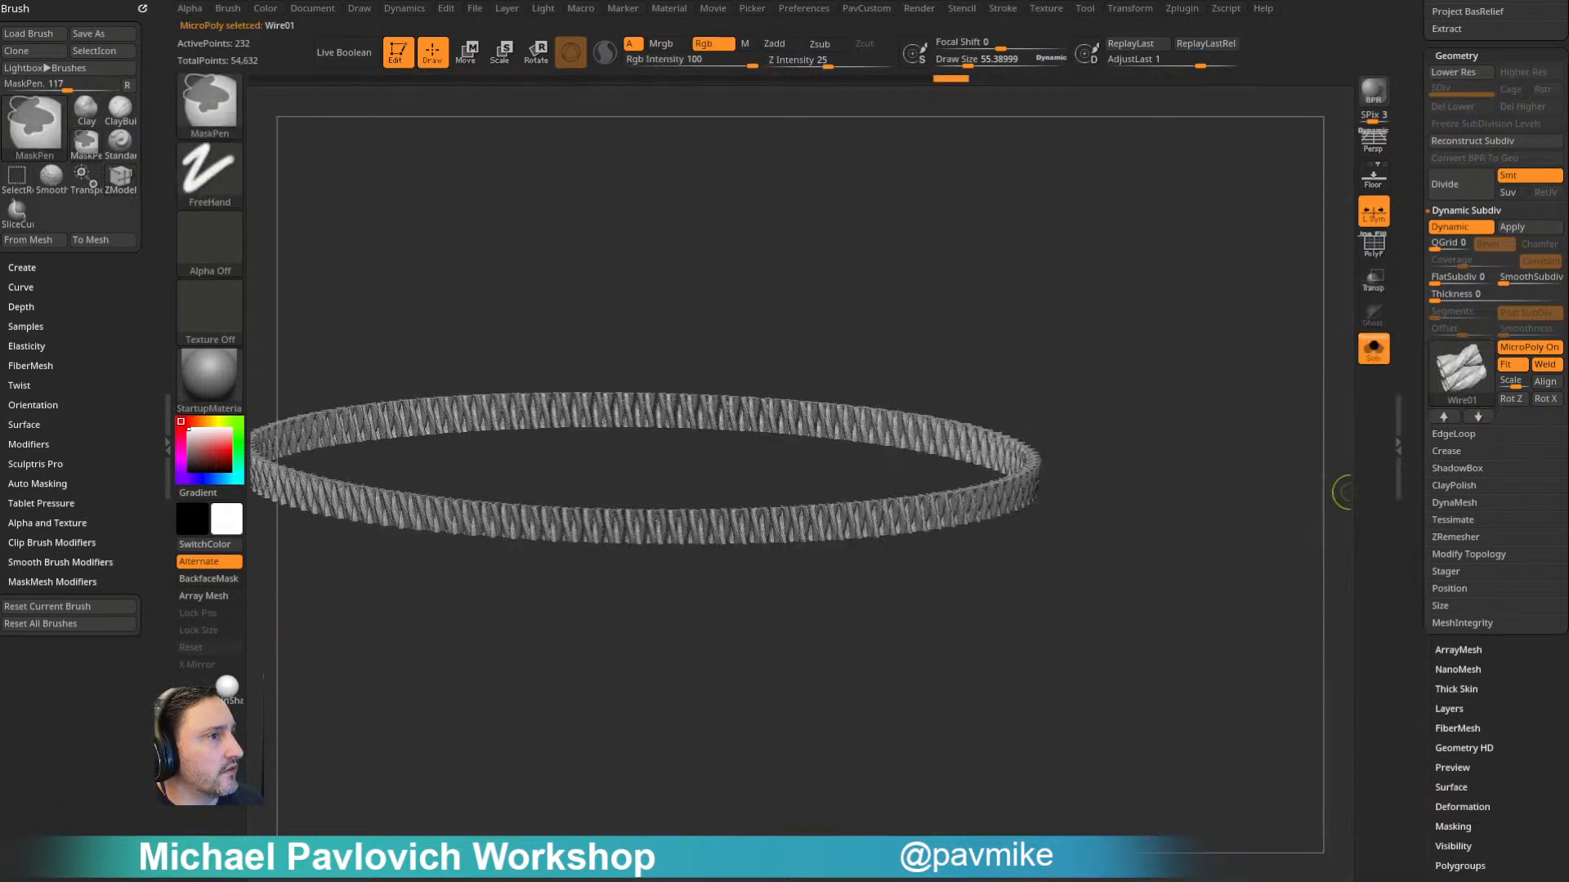
mouse_move(1412, 198)
left_mouse_down()
mouse_move(1411, 424)
mouse_move(1410, 172)
left_mouse_up()
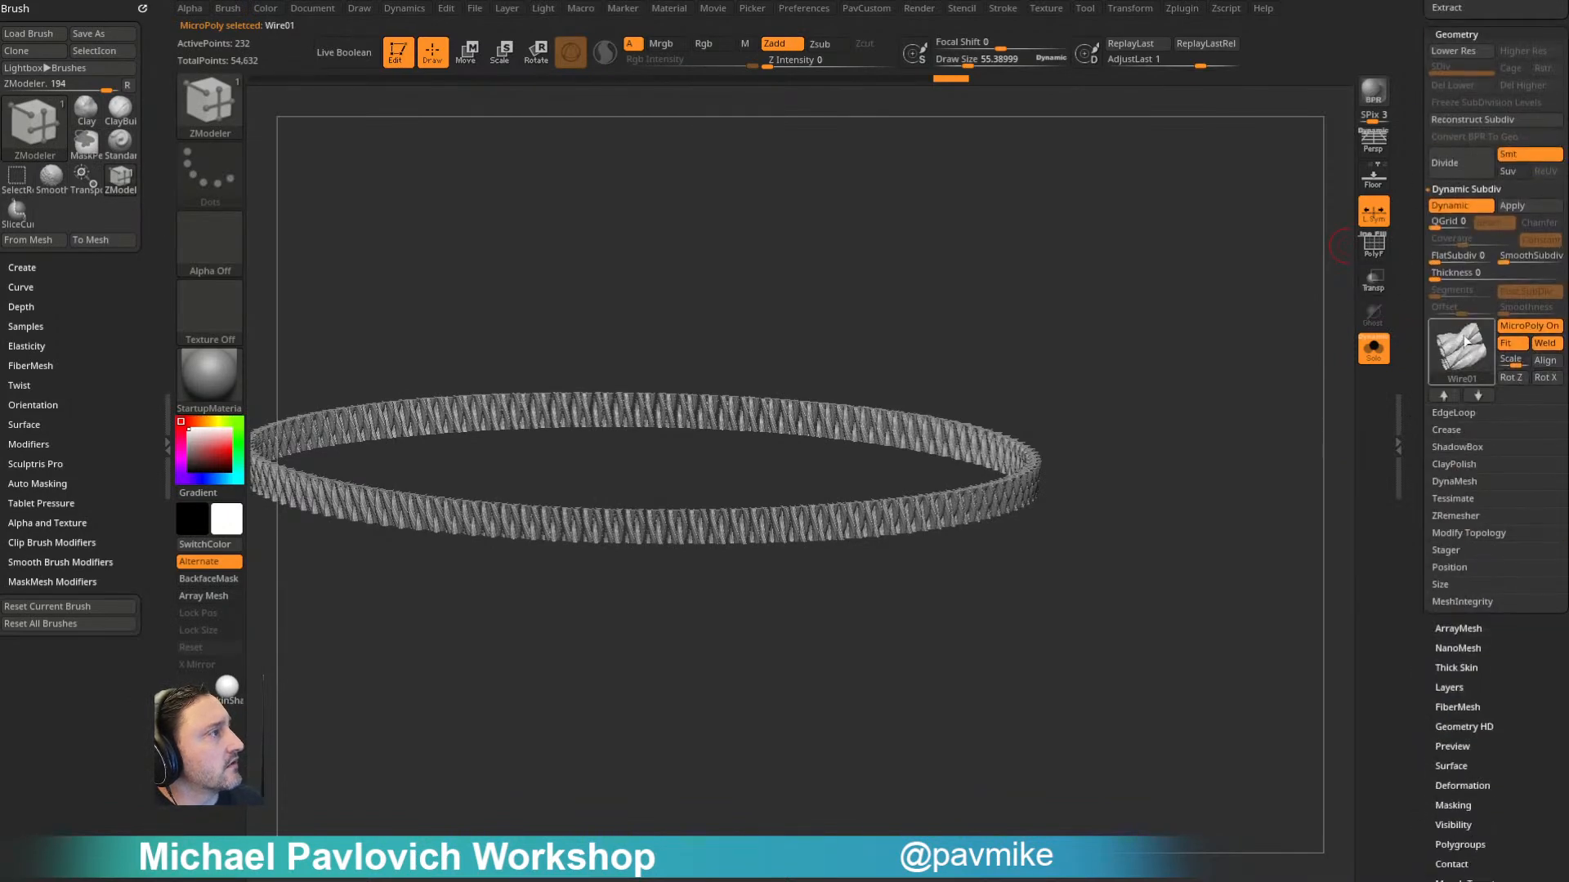
left_click(1462, 351)
left_click(694, 821)
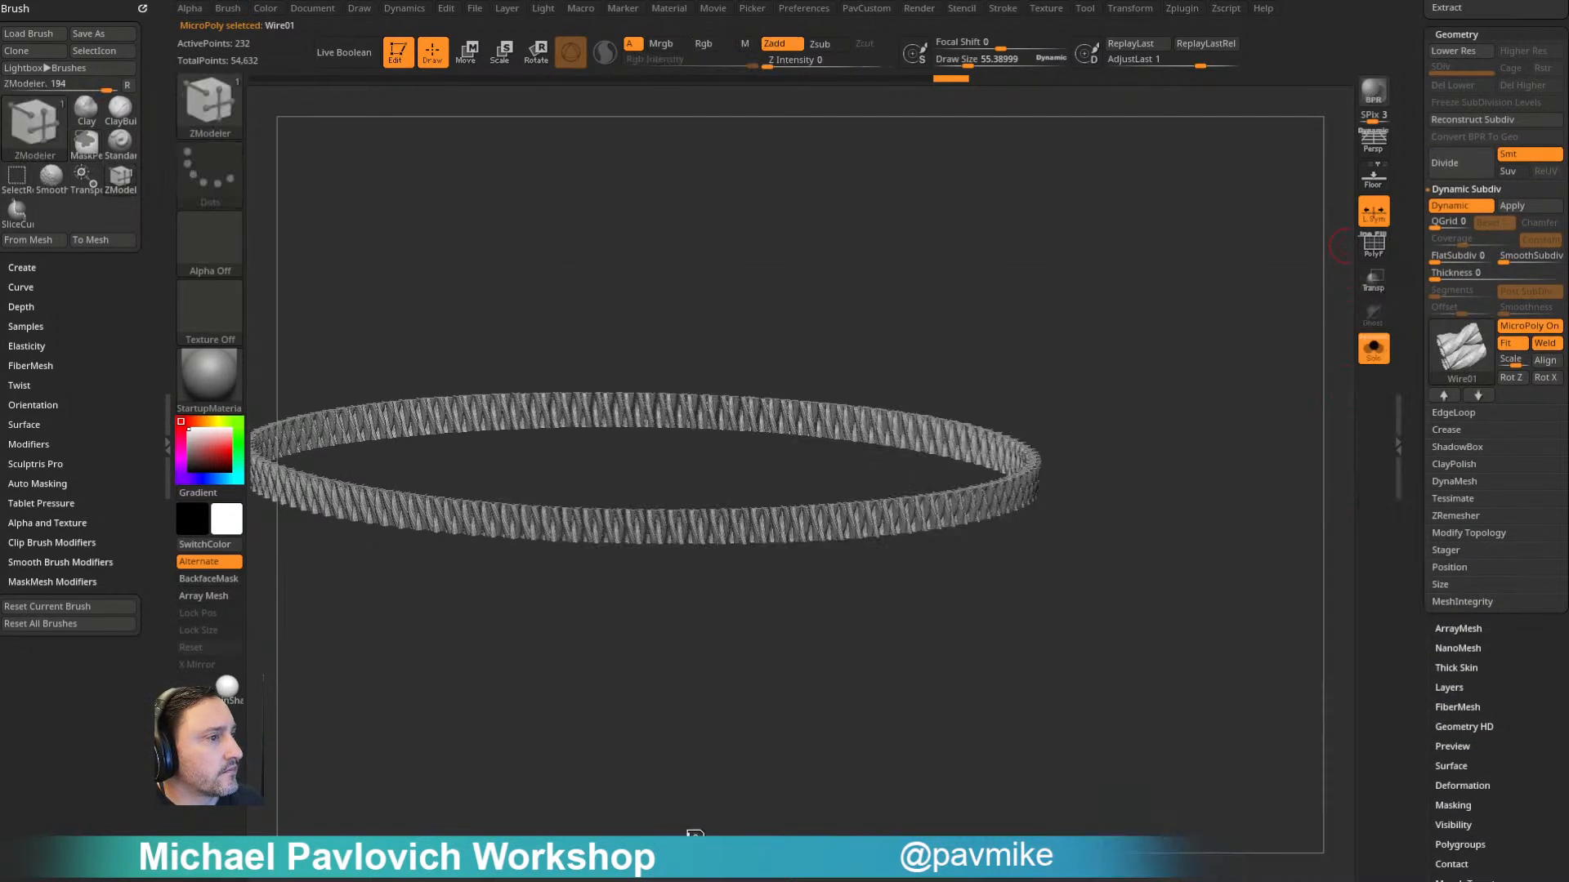
- Switch to the Wire01 tool and display its mesh with the polyframe on
left_click_drag(1406, 360, 1397, 539)
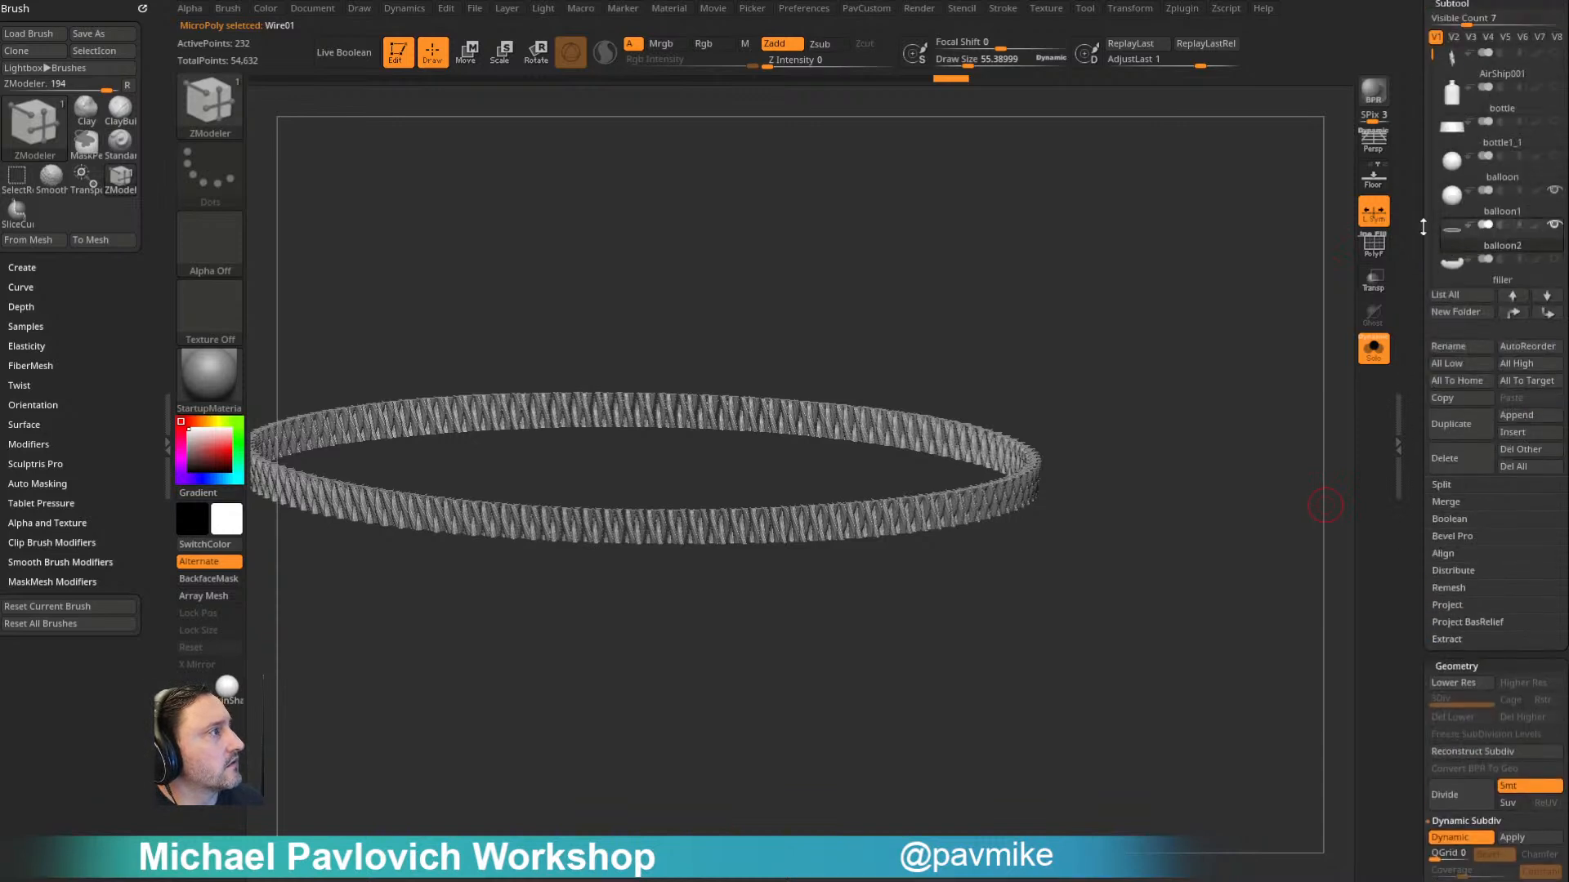
left_click_drag(1427, 230, 1417, 372)
left_click(1512, 214)
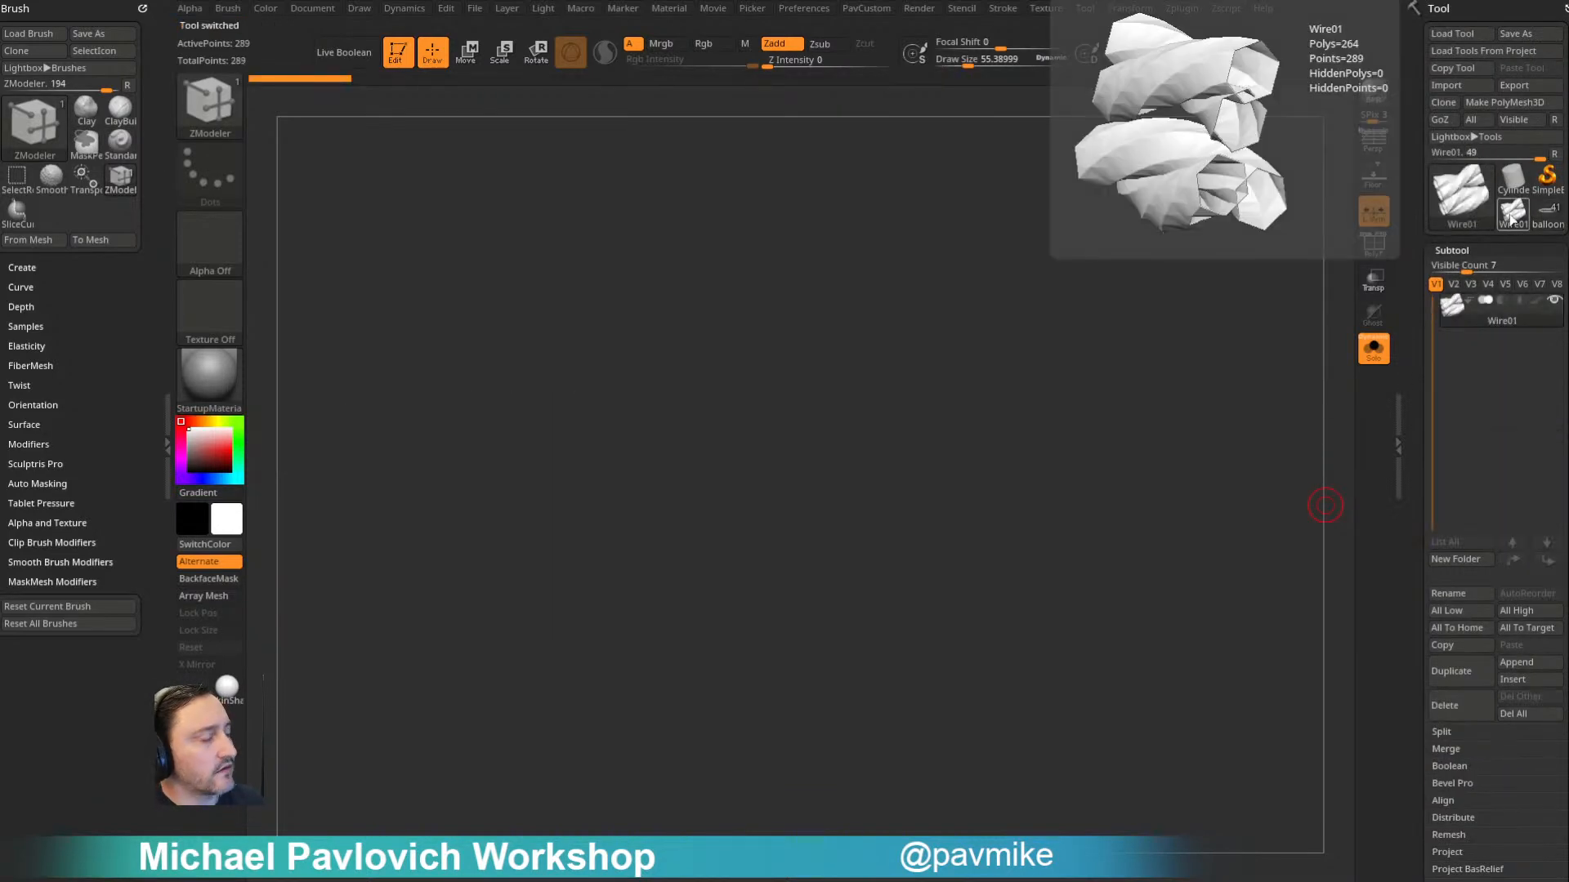
left_click_drag(1208, 381, 1209, 327, "alt")
left_click_drag(1210, 327, 1177, 418)
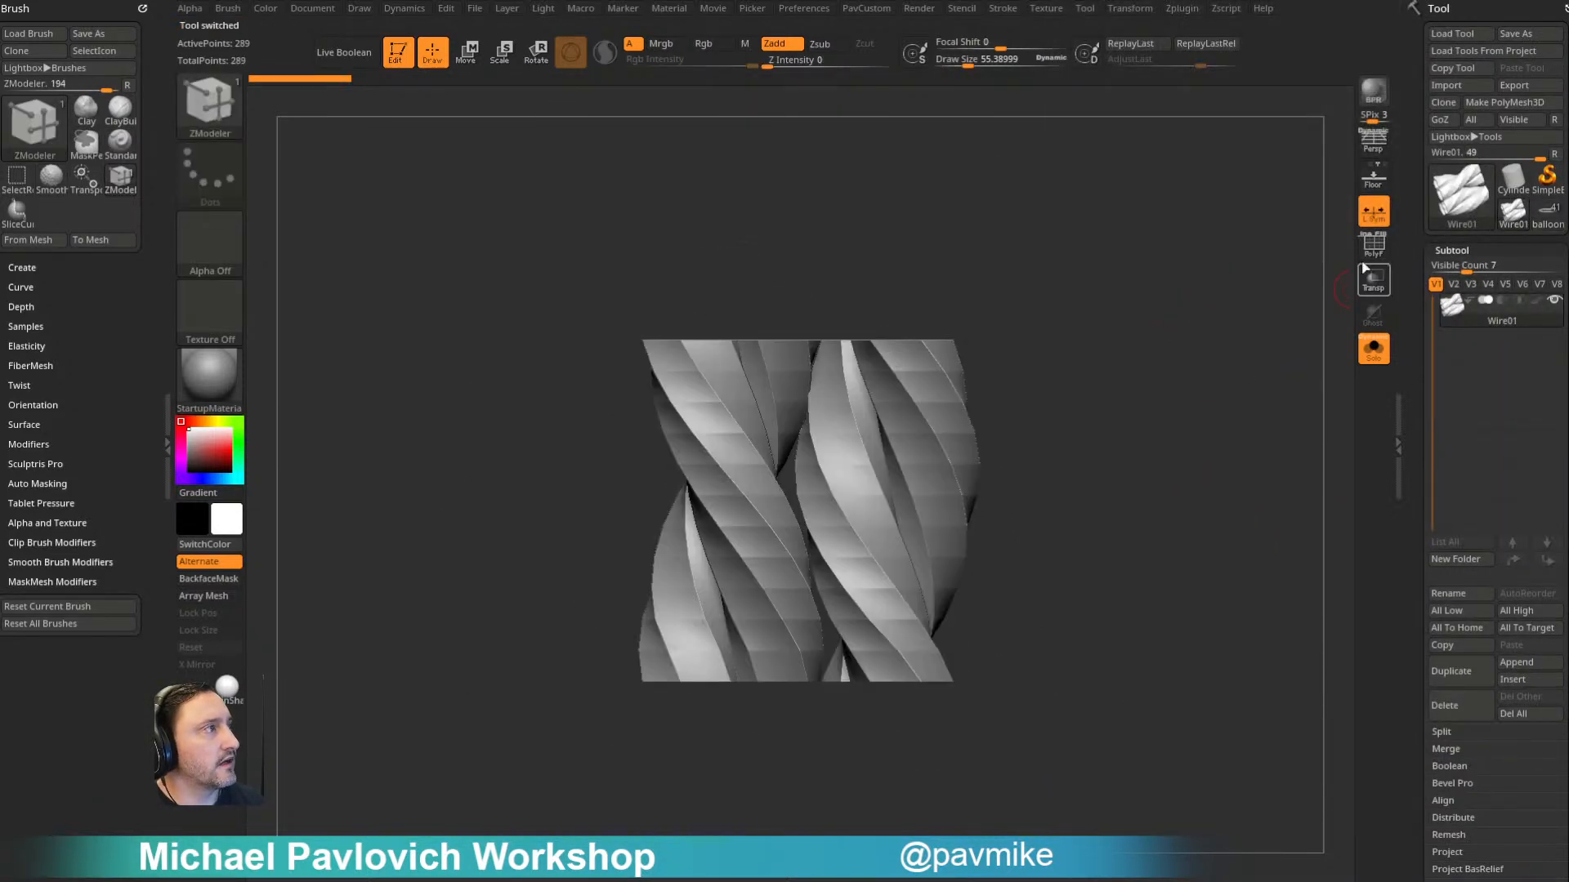
left_click(1367, 251)
- Hide and delete one of the two twisted strands of Wire01, and unify the remaining strand
left_click_drag(1243, 357, 1230, 319, "alt")
left_click_drag(1231, 319, 1220, 359, "alt")
left_click_drag(976, 409, 854, 529, "ctrl+shift")
left_click(1115, 413, "ctrl+shift")
key("5")
left_click(1142, 401)
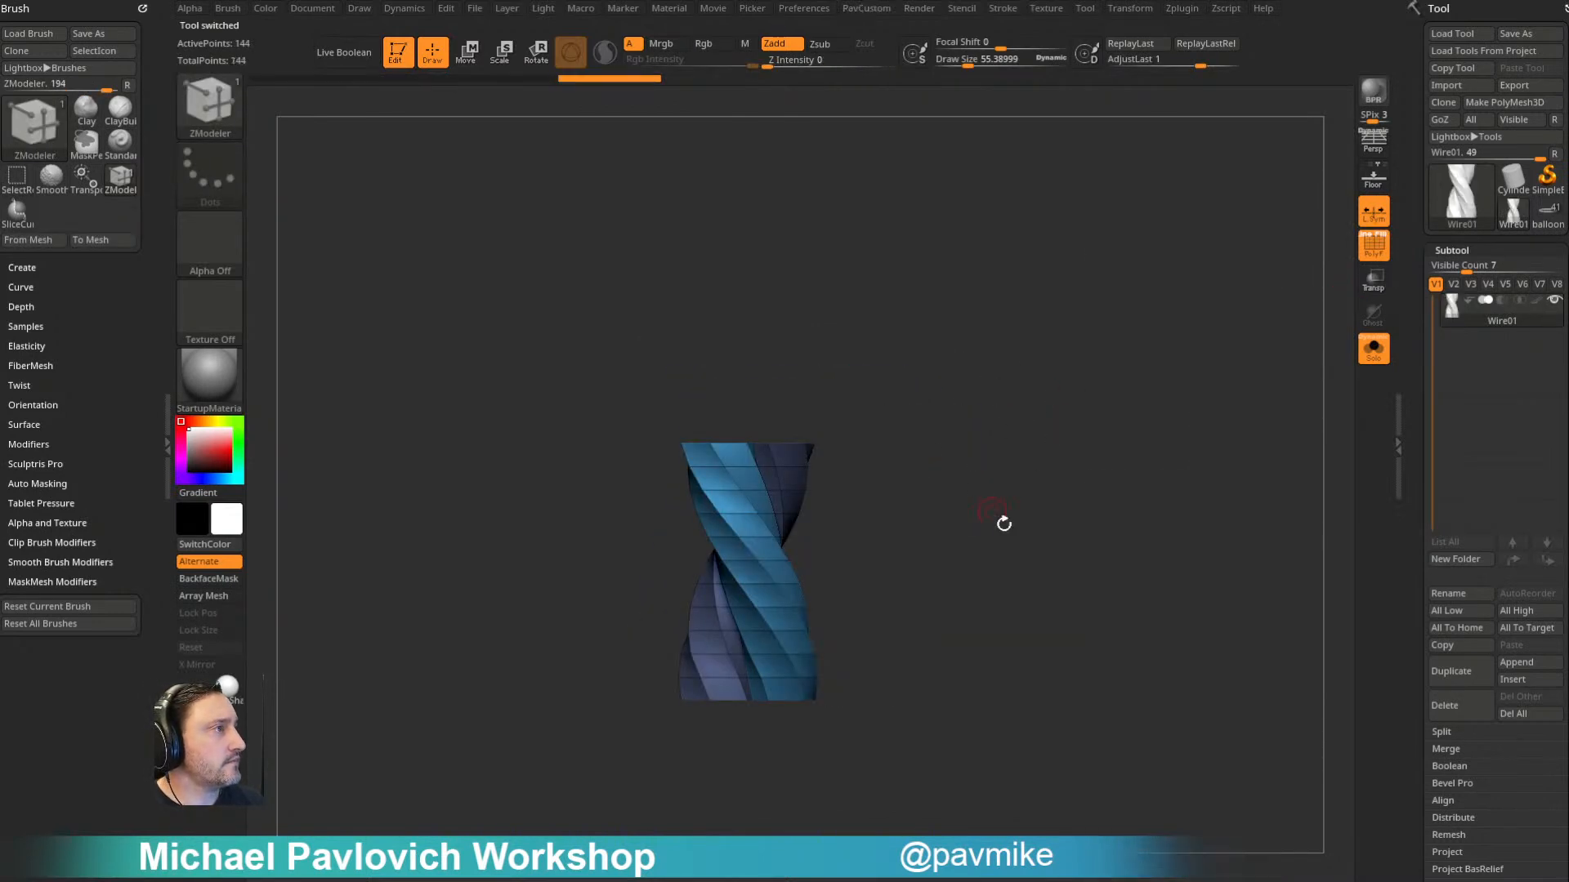
key("5")
left_click(1054, 416)
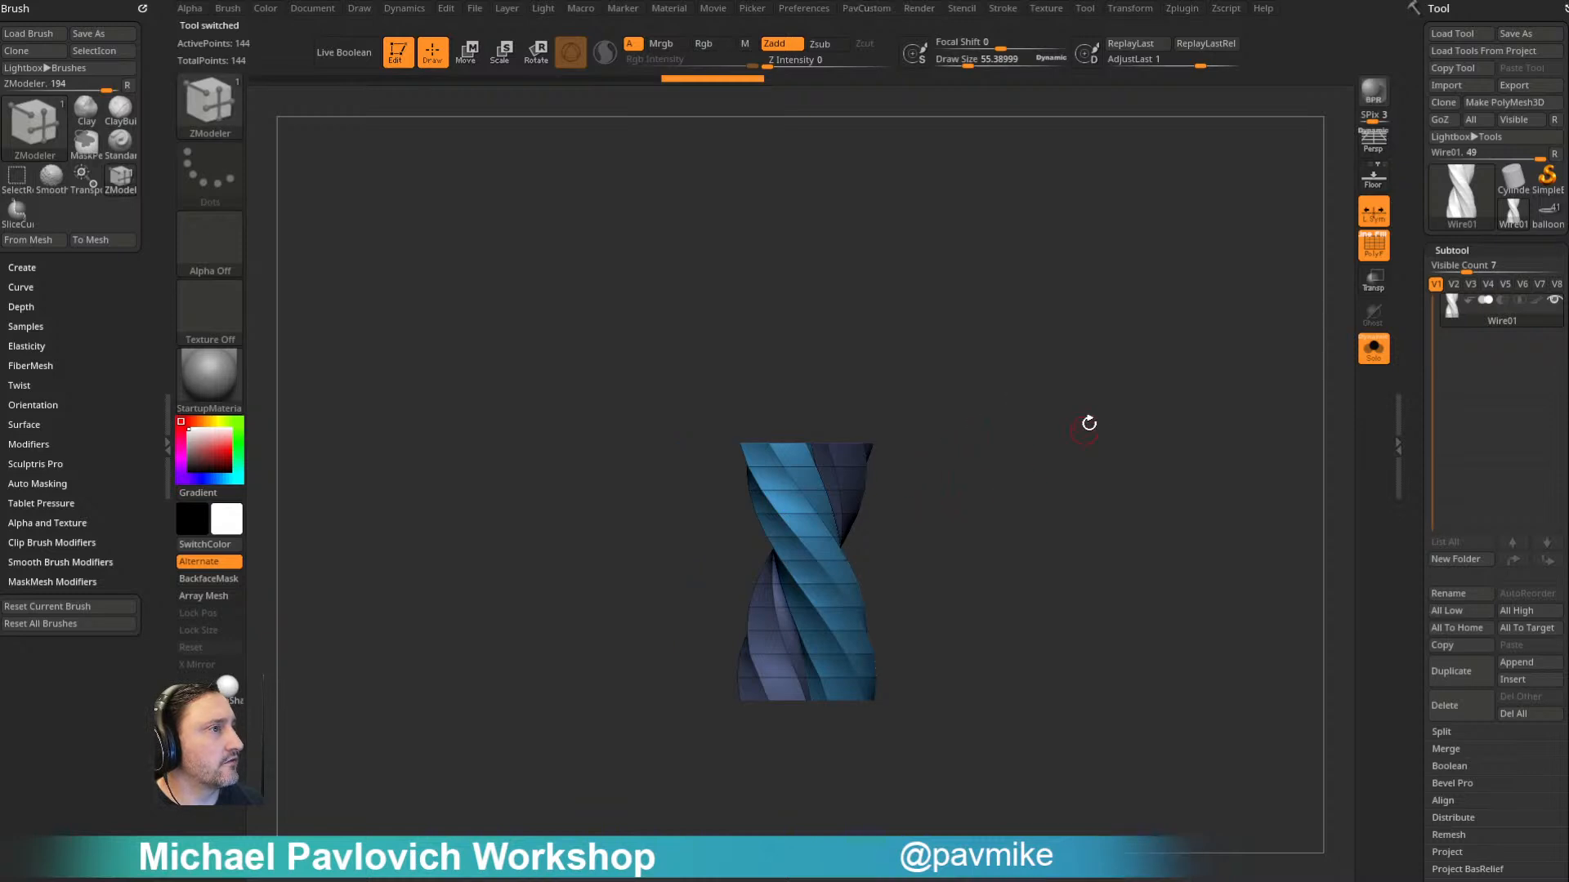
- Return to the balloon2 seam band and replace its MicroPoly with the edited single-strand Wire01 mesh
left_click(1549, 217)
left_click_drag(1031, 438, 1419, 106)
left_click(1518, 295)
left_click(1519, 295)
left_click(1470, 317)
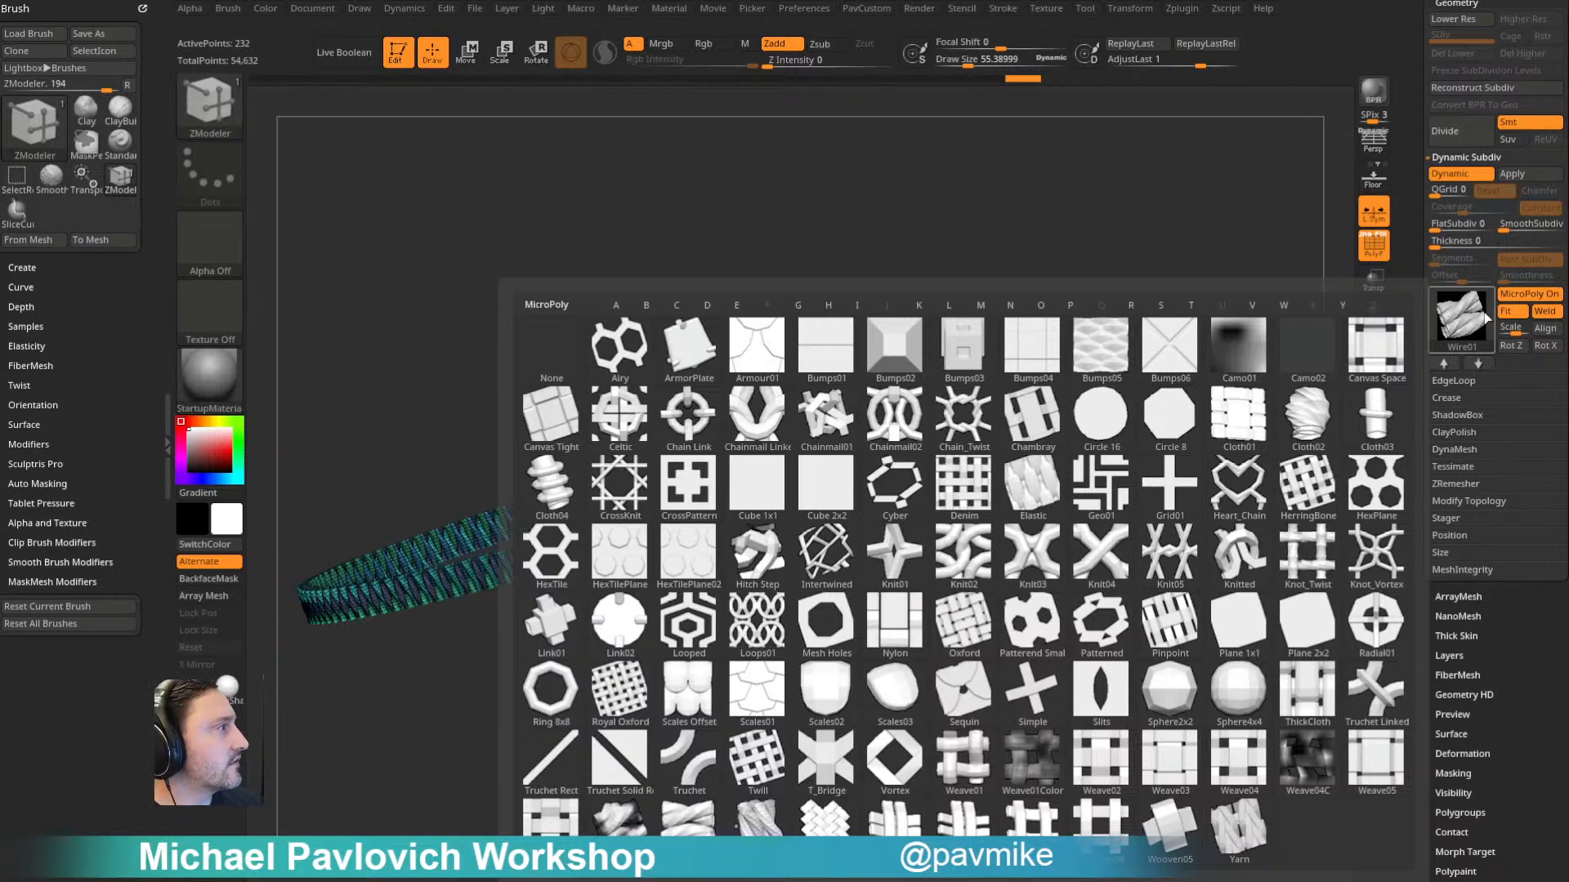
left_click_drag(1416, 232, 1416, 352)
left_click(1456, 445, "ctrl")
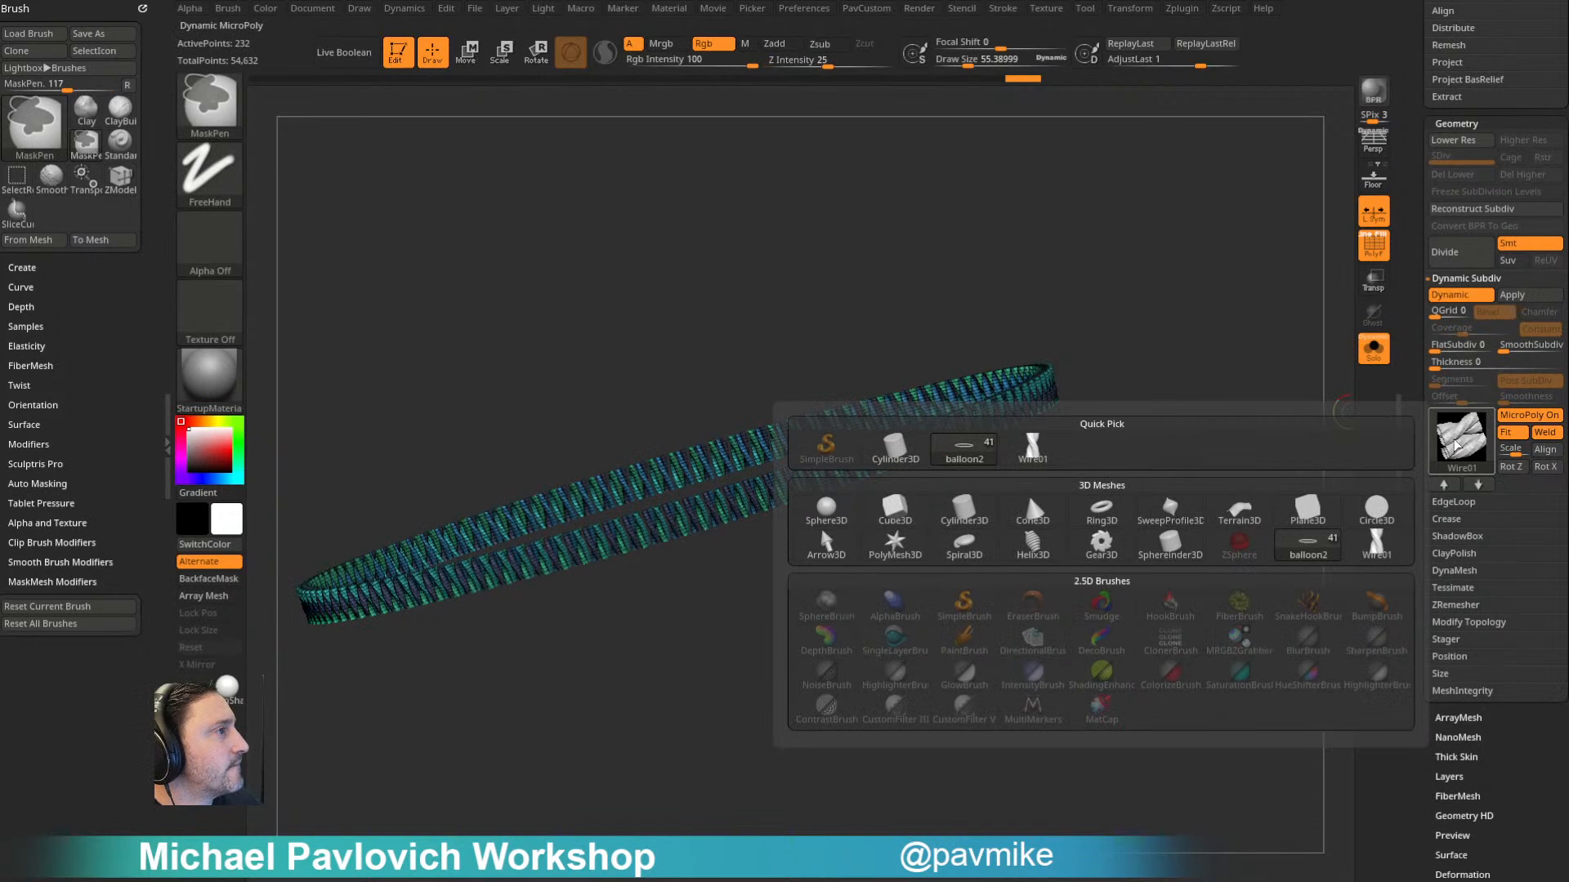
left_click(1032, 447)
left_click_drag(1157, 450, 1332, 490)
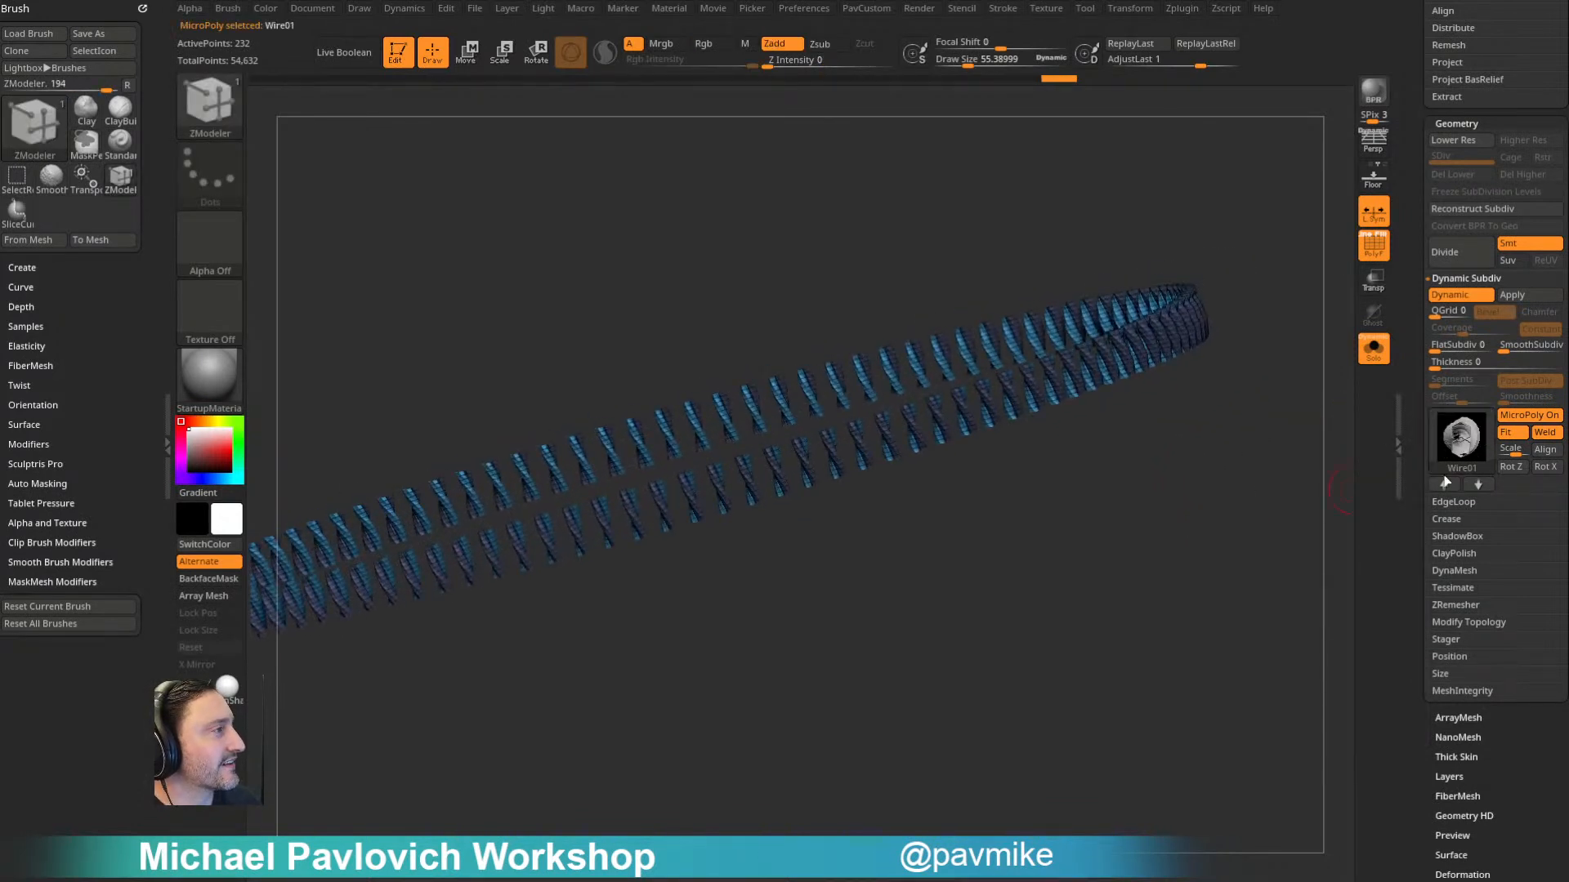
- Rotate the MicroPoly in Z to form a continuous rope, hide the polyframe and turn off Solo
left_click(1505, 466)
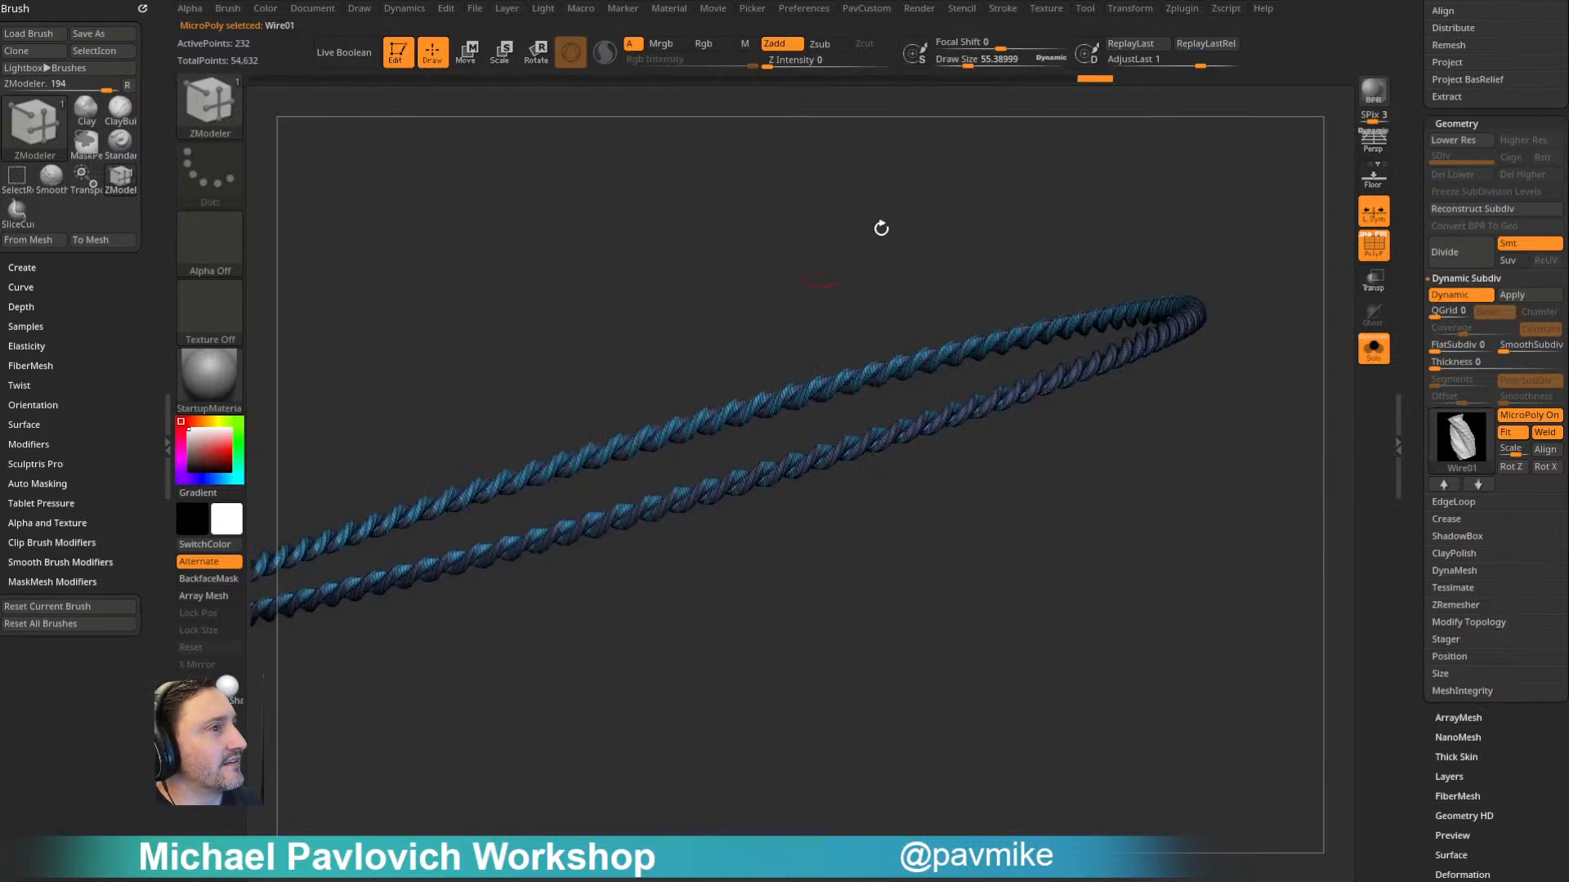
key("shift+f")
left_click_drag(1220, 477, 1218, 469)
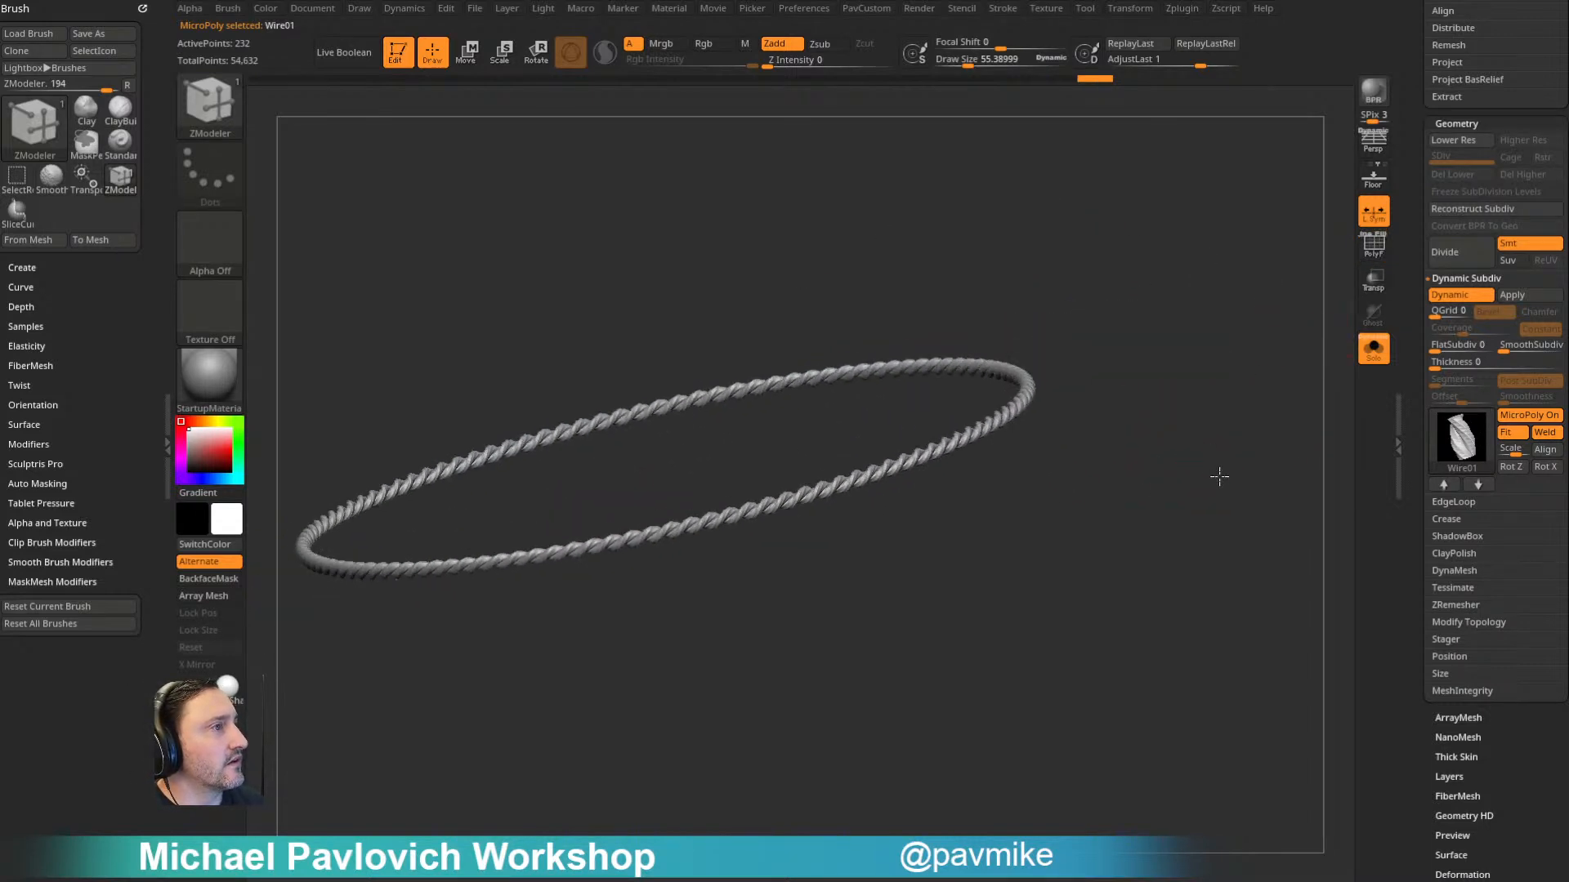
left_click(1373, 348)
mouse_move(1253, 319)
left_mouse_down()
mouse_move(1200, 332)
mouse_move(1233, 322)
mouse_move(1223, 364)
left_mouse_up()
- Switch to the Standard brush and reduce the draw size to about 76
key("b")
key("s")
key("t")
left_click_drag(1420, 355, 1414, 556)
left_click_drag(1324, 539, 1290, 497)
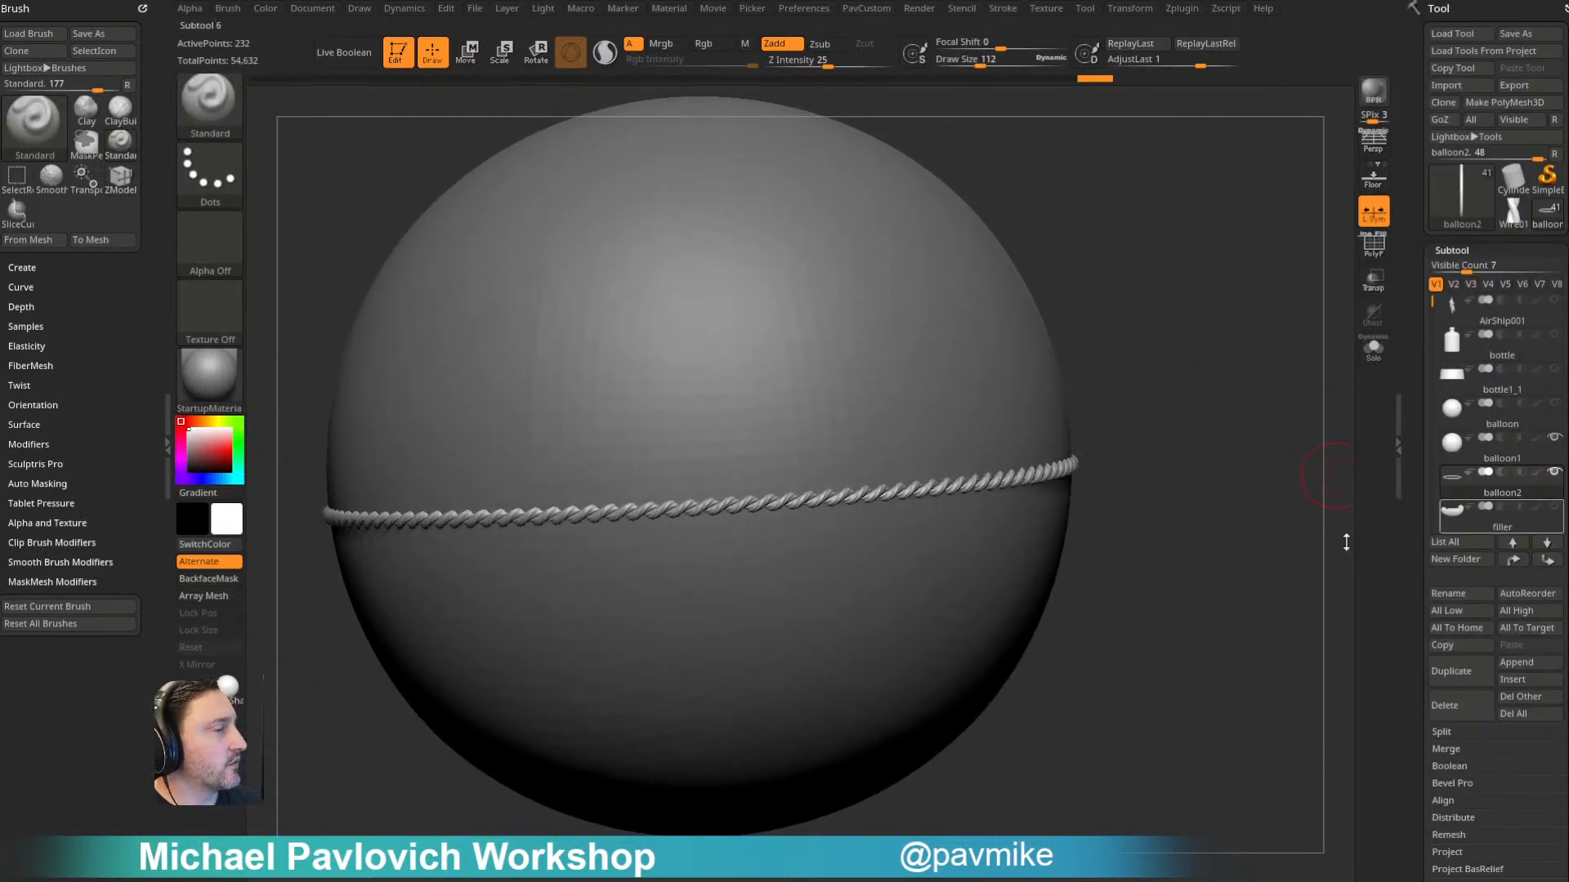
key("s")
mouse_move(1149, 445)
left_mouse_down()
mouse_move(1148, 424)
mouse_move(1177, 420)
left_mouse_up()
key("s")
left_click_drag(1177, 421, 1185, 443)
- Select balloon1 with the polyframe shown, set the draw size to about 121 and duplicate the subtool
left_click(1500, 448)
left_click(1376, 251)
left_click_drag(1291, 366, 1231, 398, "shift")
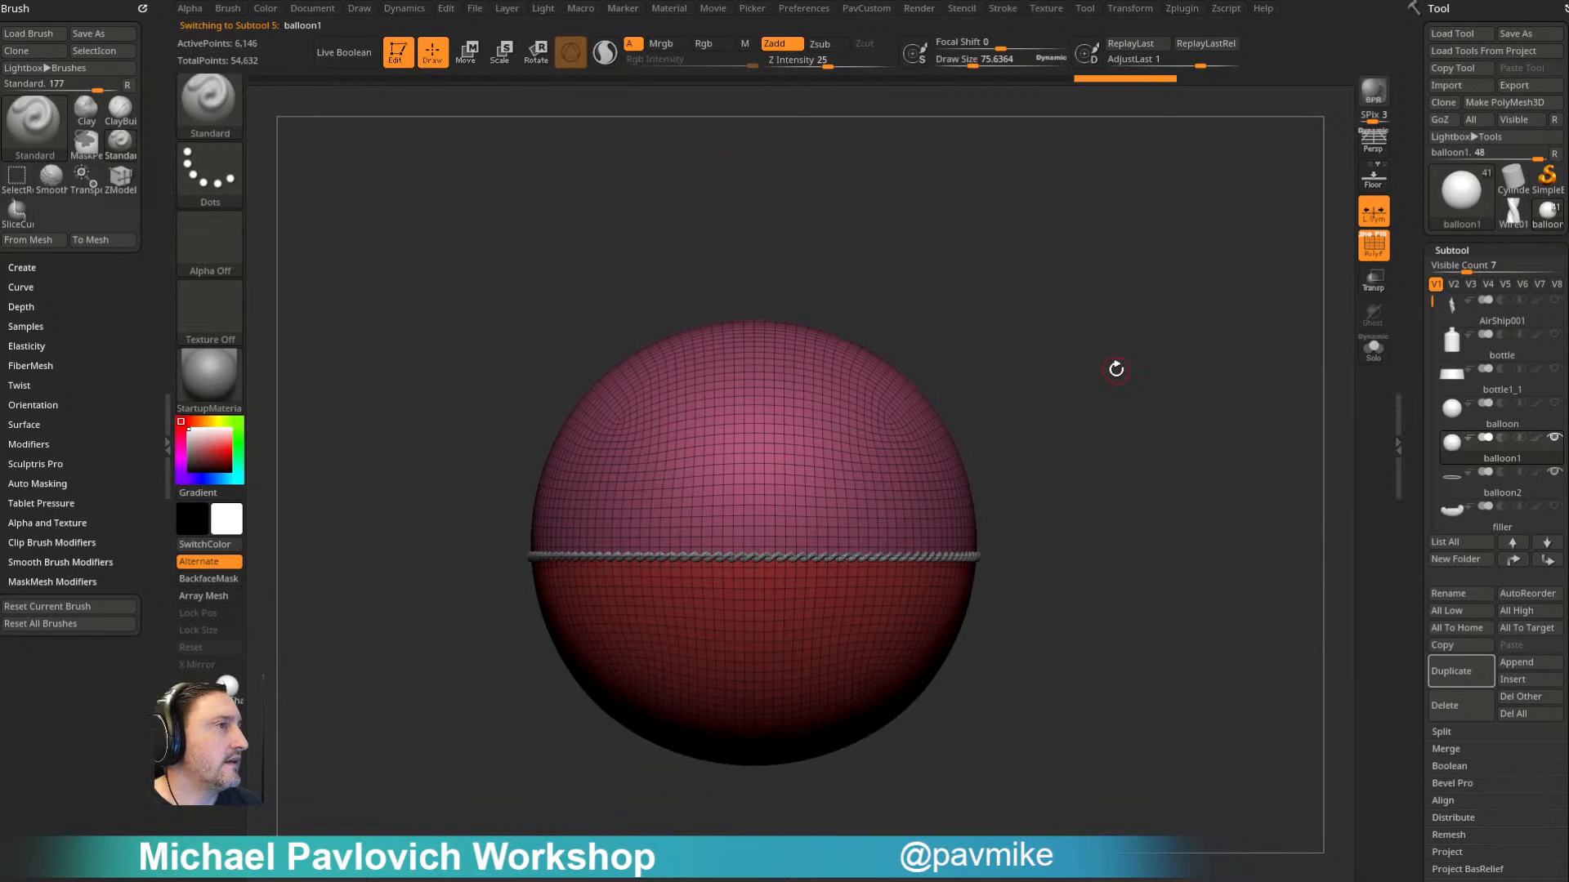
mouse_move(1102, 369)
left_mouse_down()
mouse_move(1116, 409)
mouse_move(1096, 399)
mouse_move(1155, 406)
left_mouse_up()
left_click(1077, 414)
left_click(900, 474, "ctrl+shift")
left_click(1340, 564, "ctrl+shift")
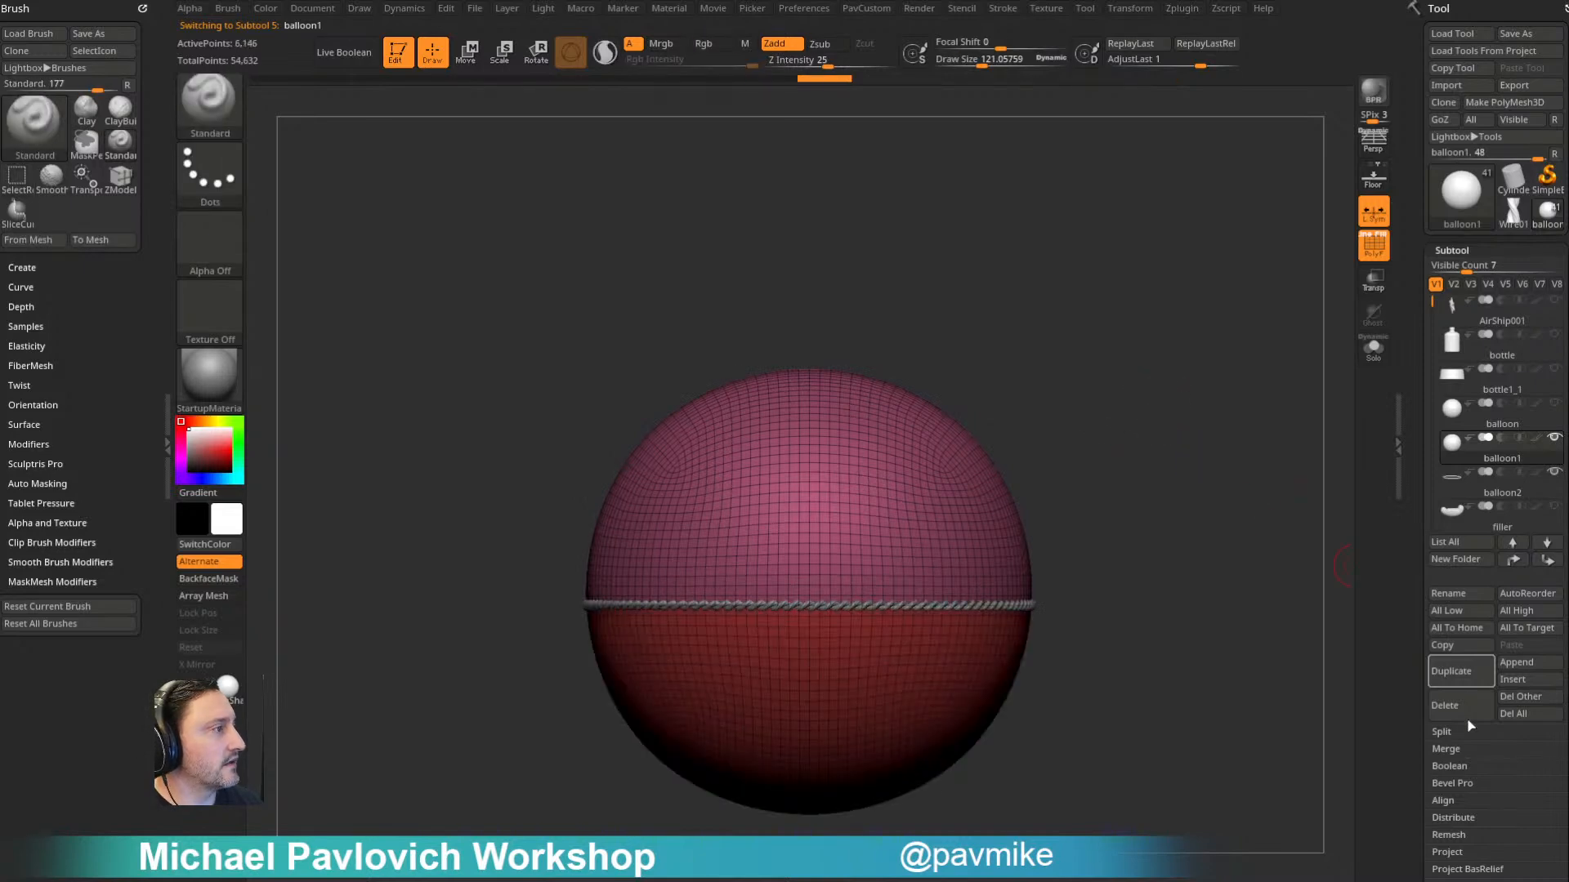
left_click(1458, 686)
- Isolate the upper half of balloon2_1 and slice it diagonally into two polygroups from above with the SliceCurve brush
left_click(917, 473, "ctrl+shift")
mouse_move(1089, 368)
left_mouse_down()
mouse_move(1122, 397)
mouse_move(1109, 549)
left_mouse_up()
left_click(228, 112, "ctrl+shift")
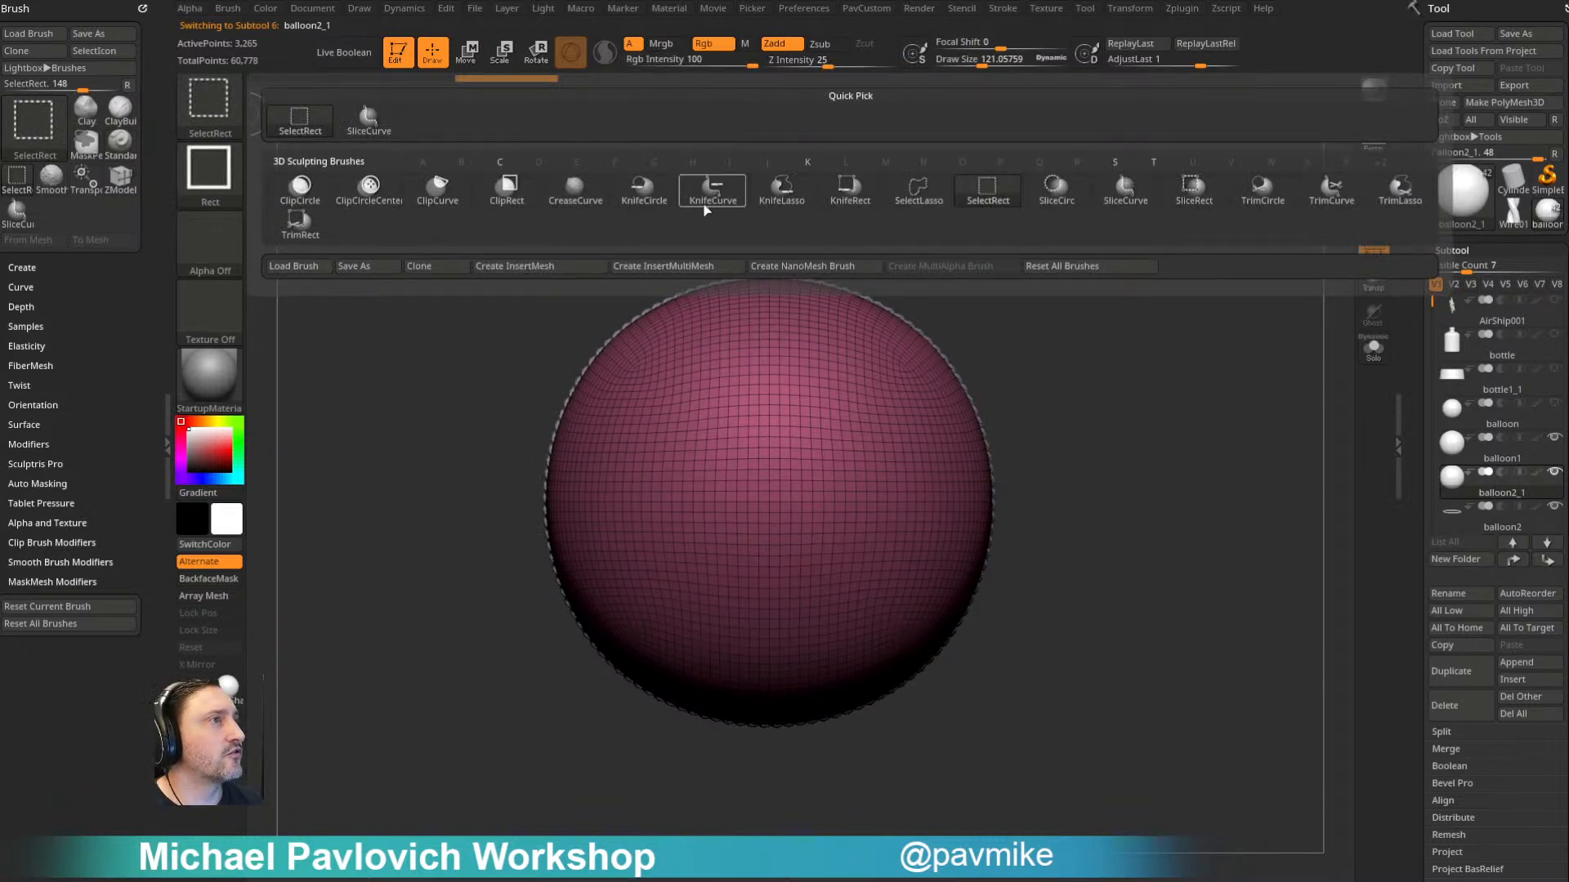
left_click(1122, 196)
mouse_move(532, 228)
left_mouse_down("ctrl+shift")
mouse_move(994, 809)
mouse_move(1009, 799)
left_mouse_up("ctrl+shift")
- Delete the hidden lower half of balloon2_1 and ZRemesh the remaining dome at Half density
mouse_move(1147, 454)
left_mouse_down("alt")
mouse_move(1160, 483)
mouse_move(1095, 653)
left_mouse_up("alt")
mouse_move(1135, 646)
left_mouse_down()
mouse_move(1187, 493)
mouse_move(1180, 427)
mouse_move(1140, 470)
left_mouse_up()
key("3")
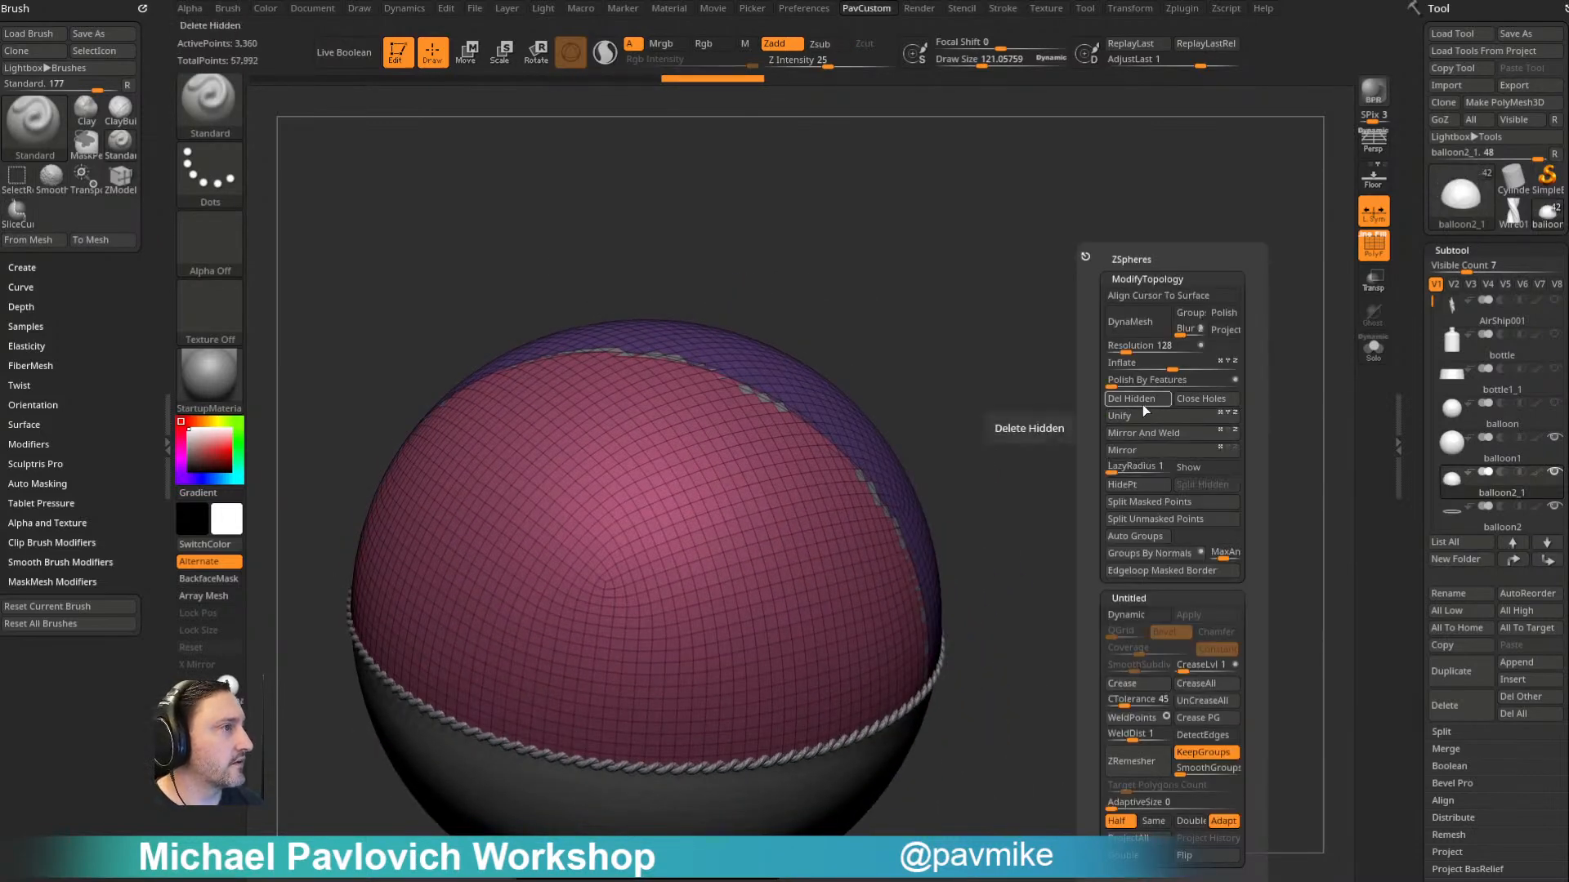
left_click(1141, 430)
left_click_drag(1069, 395, 1128, 466, "alt")
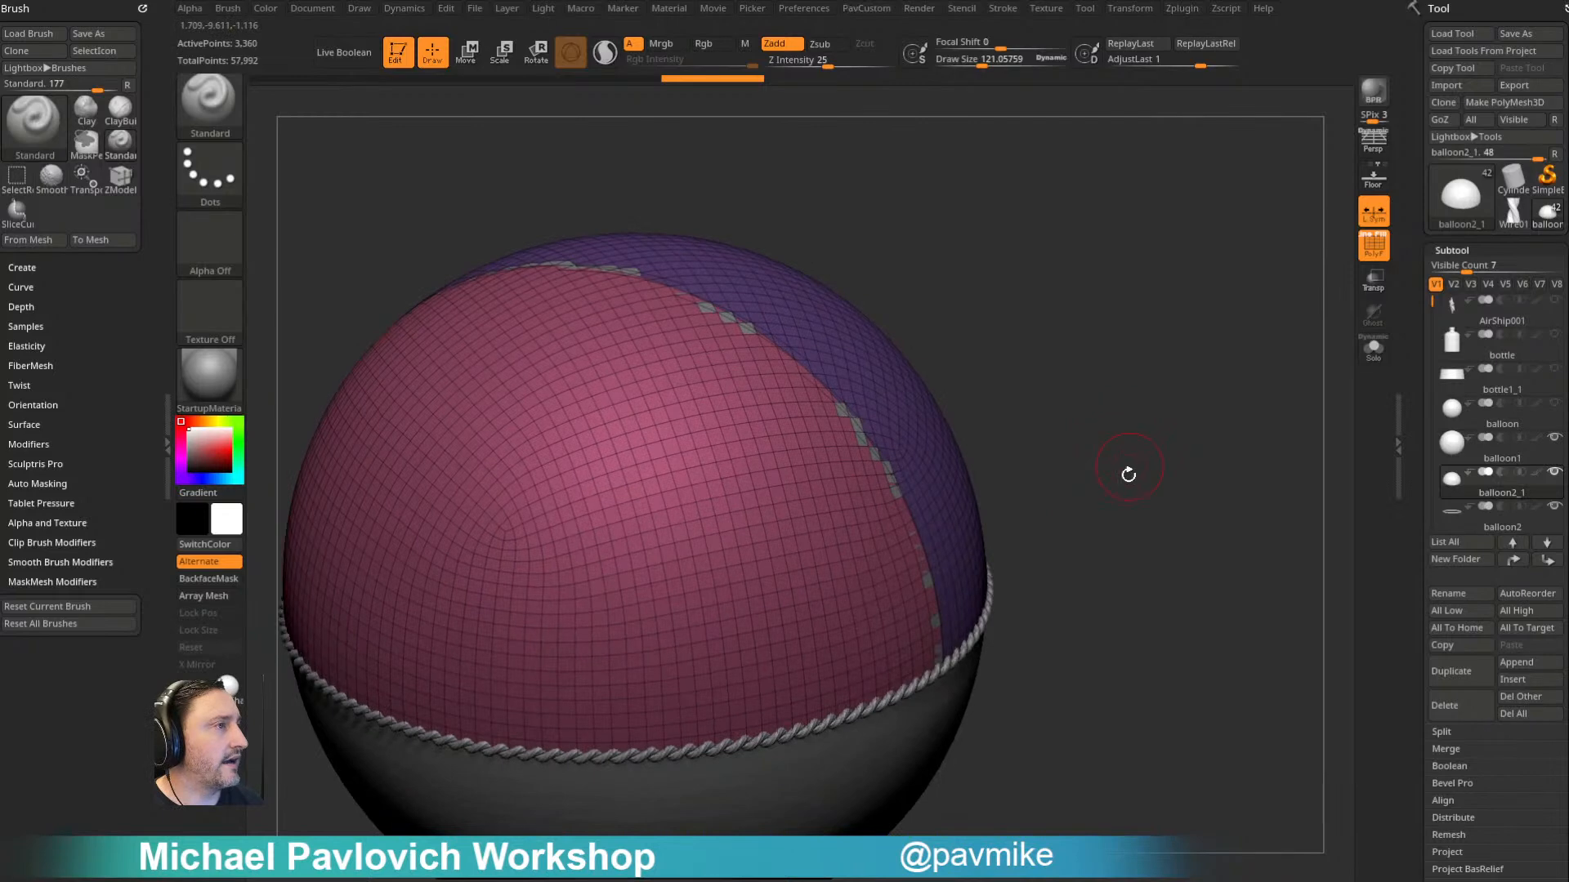
key("3")
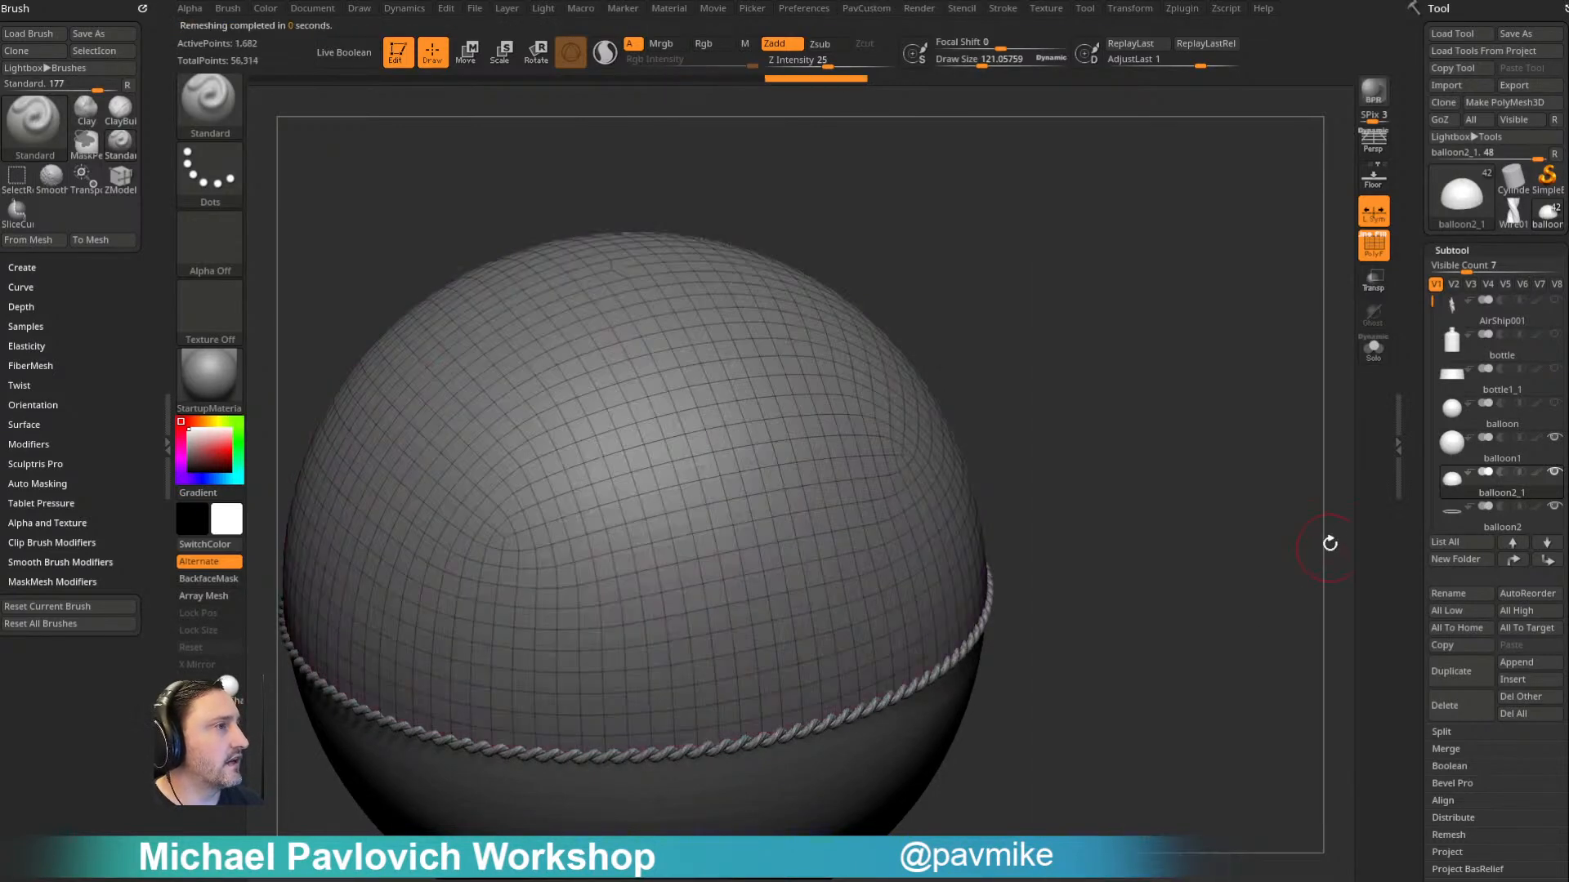
- Undo the last remesh of the balloon2_1 dome to restore its two polygroups, and isolate the dome in solo mode
key("ctrl+z")
key("3")
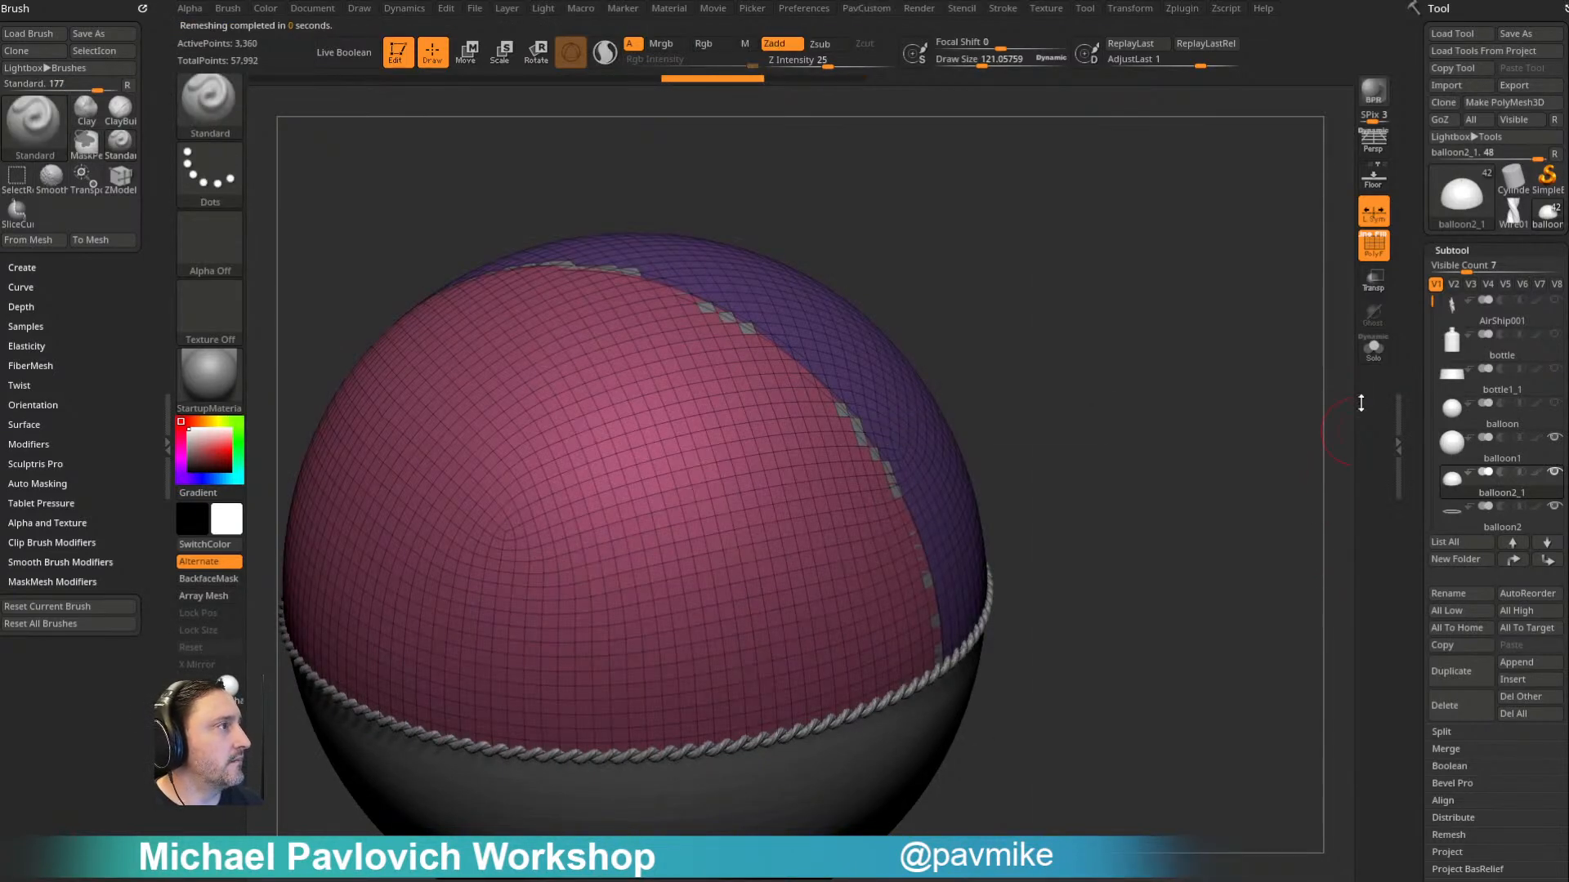
left_click(1373, 350)
- Try ZRemeshing the isolated dome at Half density with KeepGroups on, check its edge, and undo it
key("3")
left_click(1200, 761)
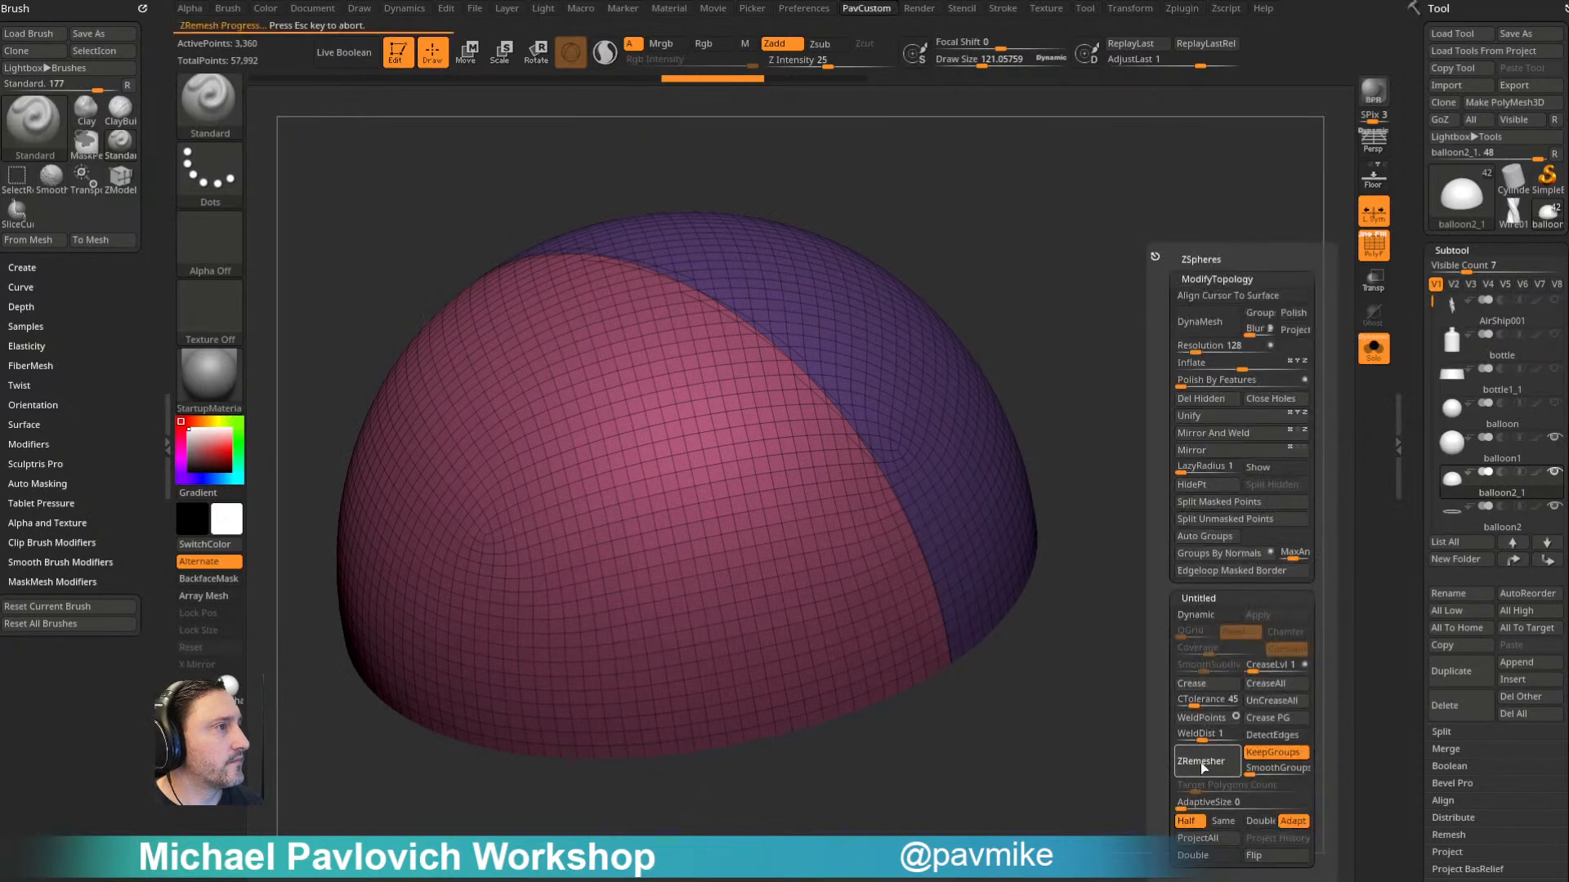
key("ctrl+z")
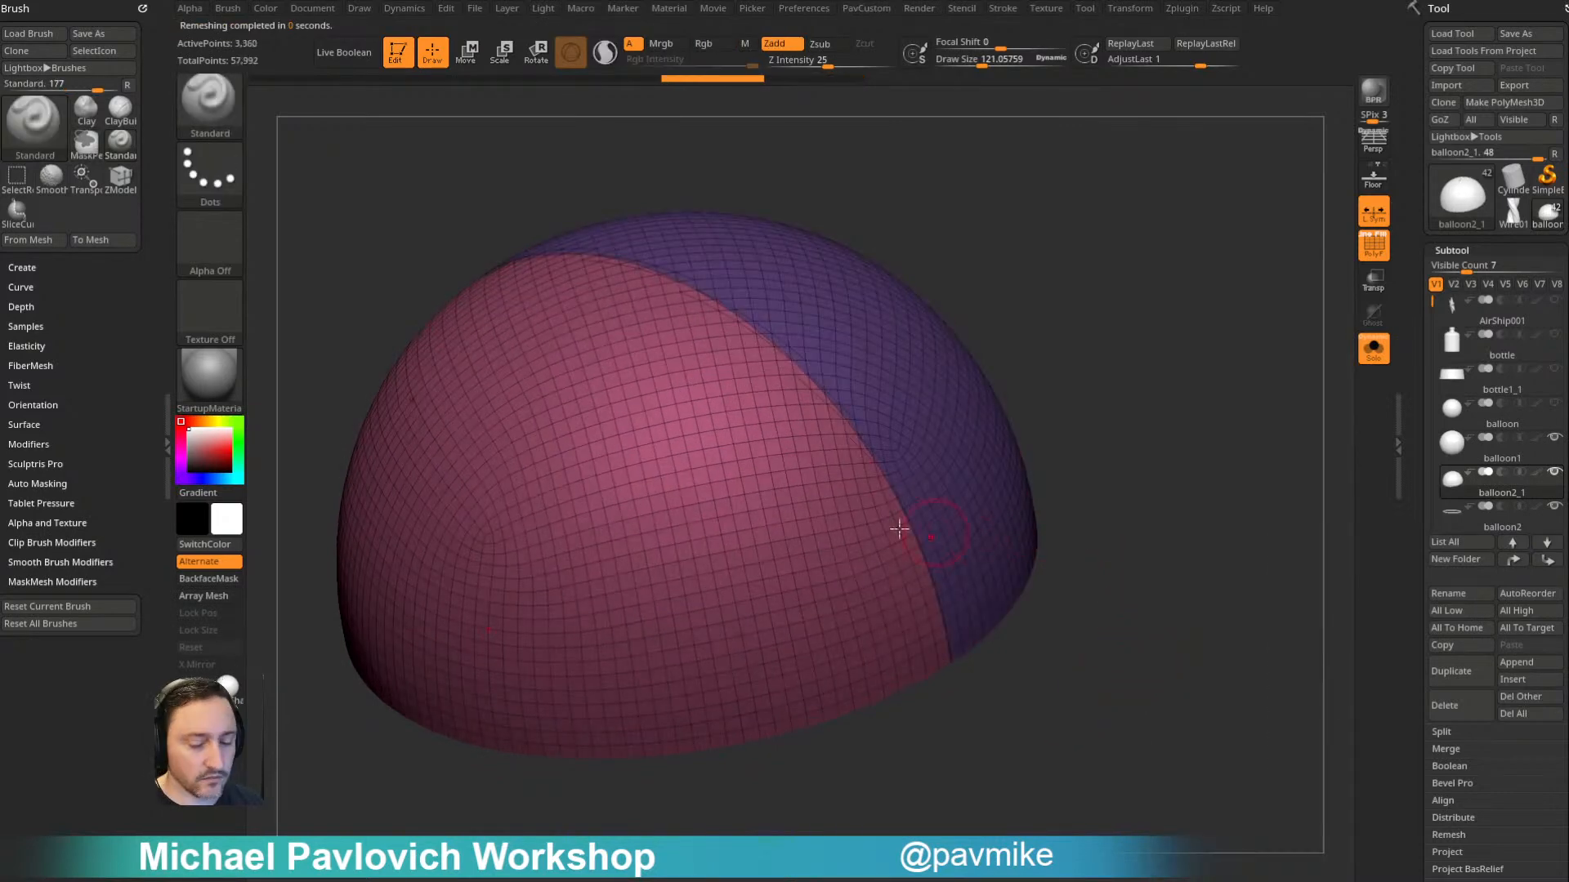
key("3")
left_click(1130, 762)
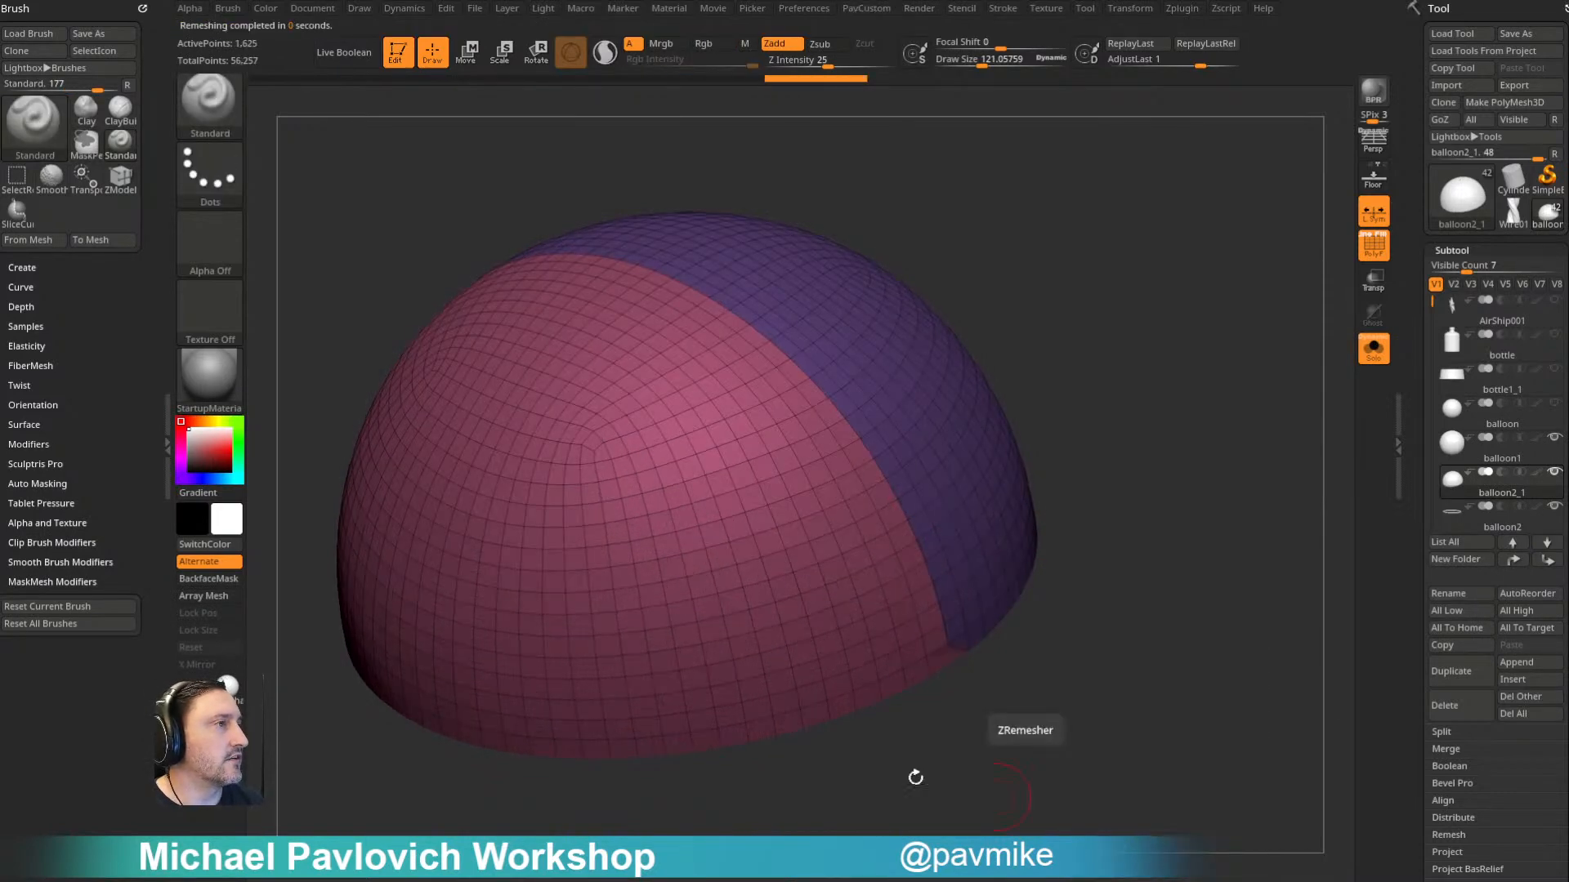
left_click_drag(1103, 368, 1221, 483)
key("ctrl+z")
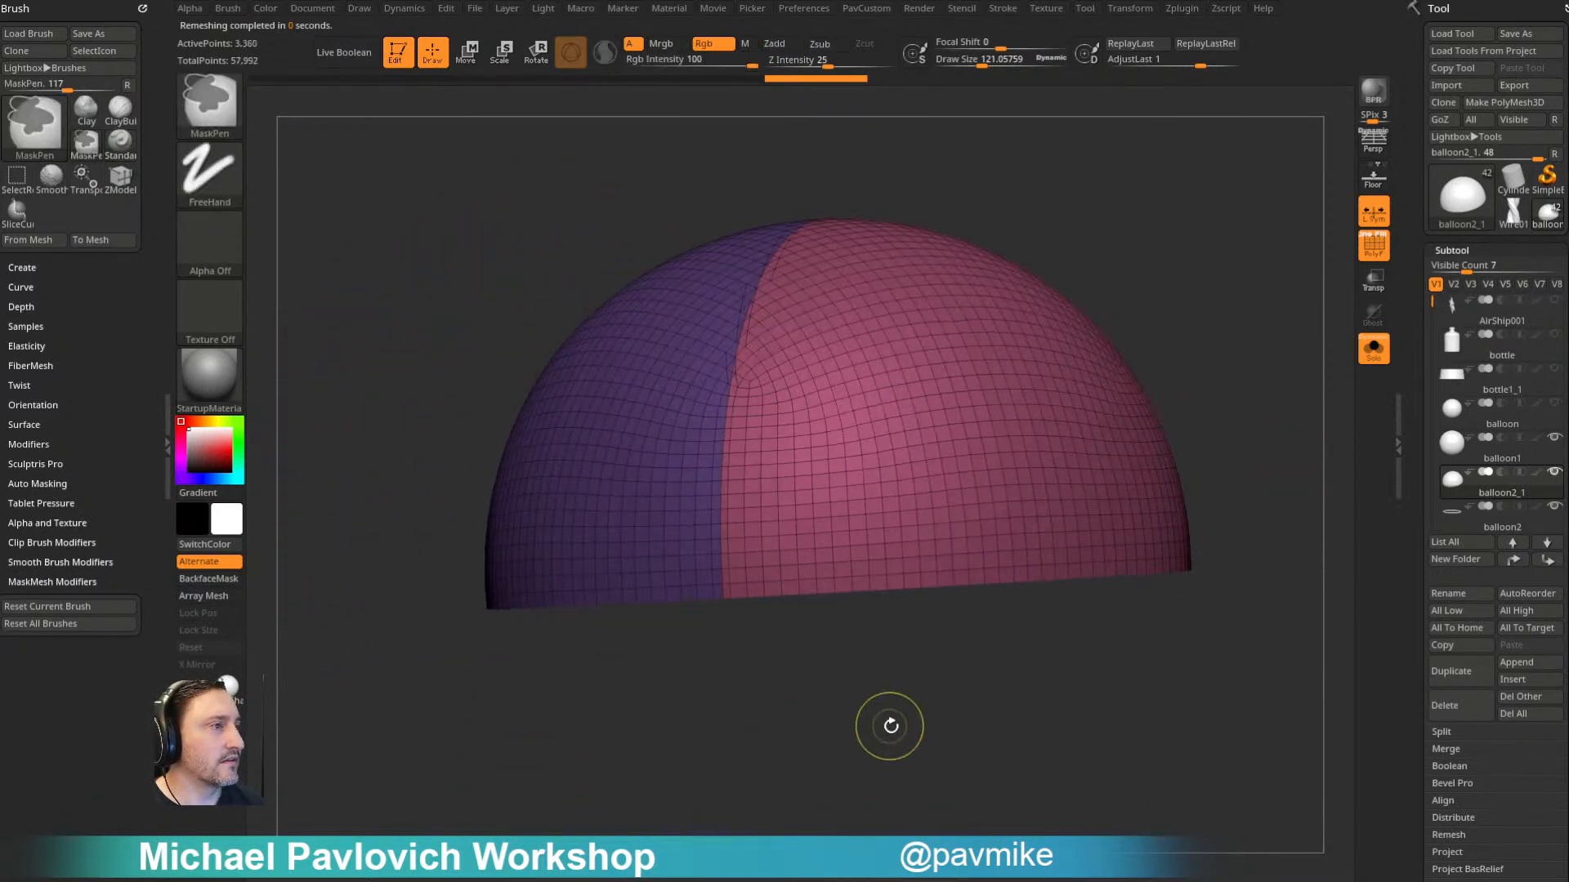
- ZRemesh the dome at Same density with KeepGroups and Adapt on
left_click_drag(1151, 348, 1212, 463)
key("space")
left_click(1198, 826)
left_click(1195, 769)
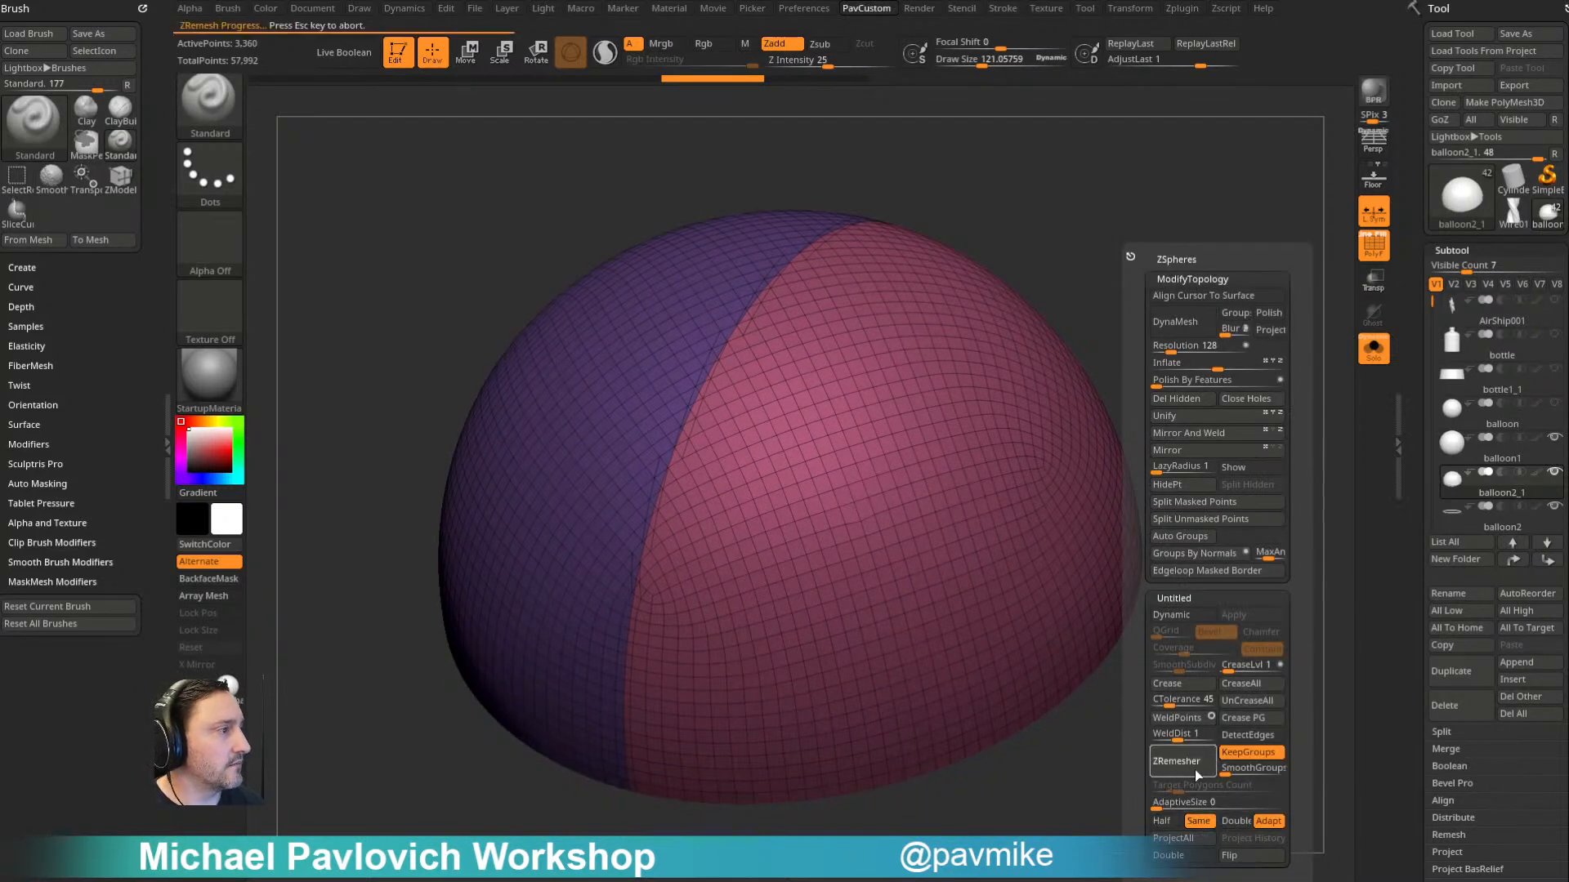
- Try a second ZRemesh of the dome at Half density, inspect the lower end of the seam, and undo it
key("space")
left_click(1111, 821)
left_click(1132, 768)
left_click_drag(1116, 809, 979, 628)
key("ctrl+z")
- Reduce the draw size to about 44 and weld the stray points on the dome's border with WeldDist about 6.3
key("s")
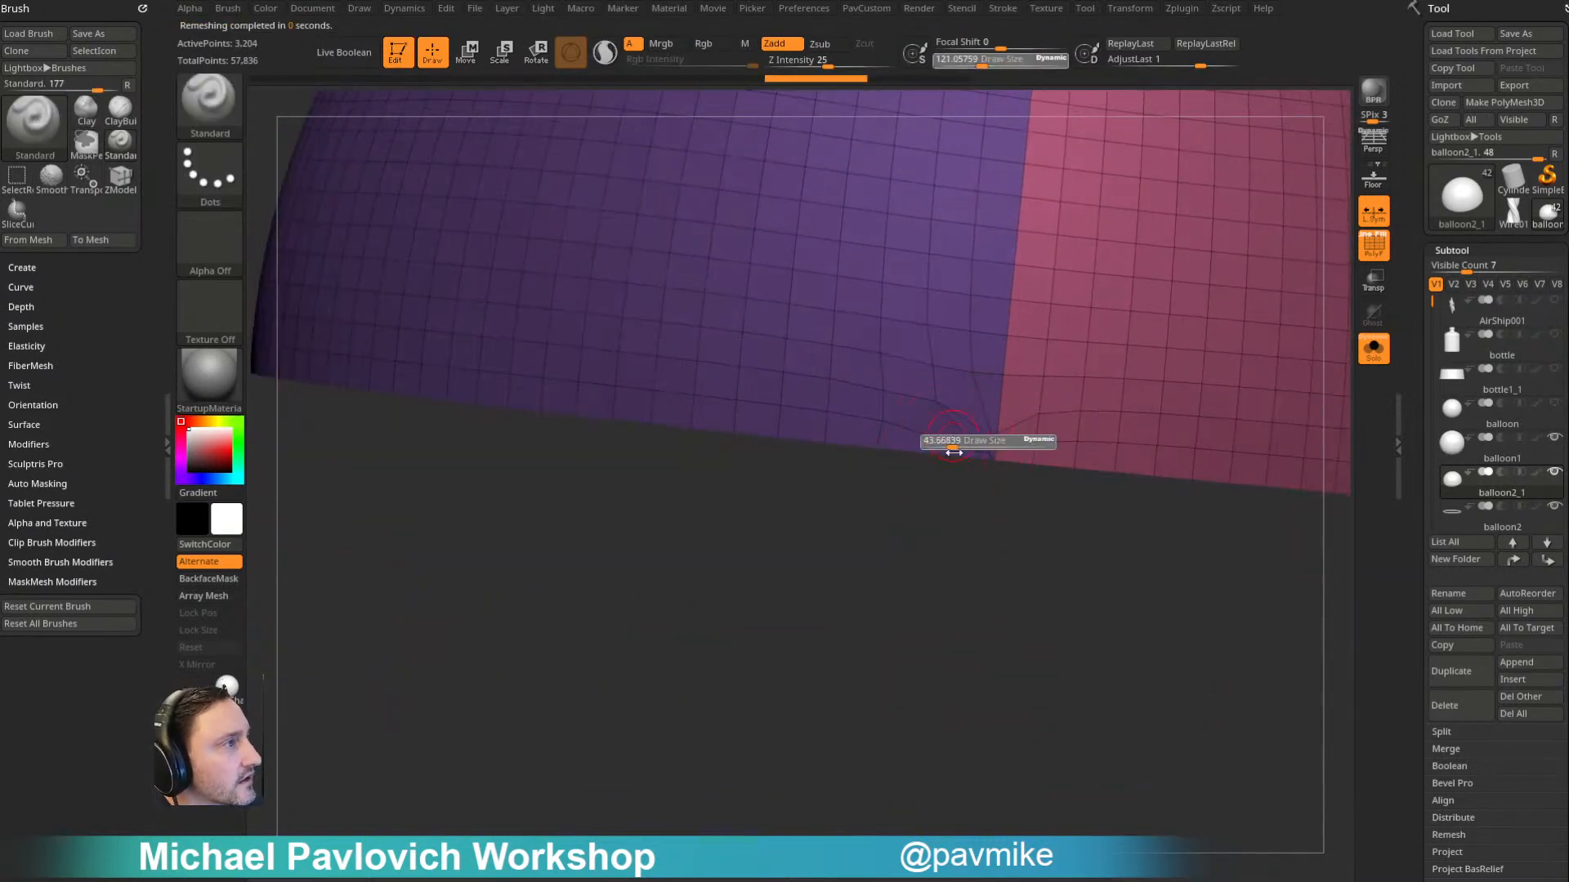
left_click(954, 441)
left_click_drag(968, 506, 978, 578, "alt")
key("space")
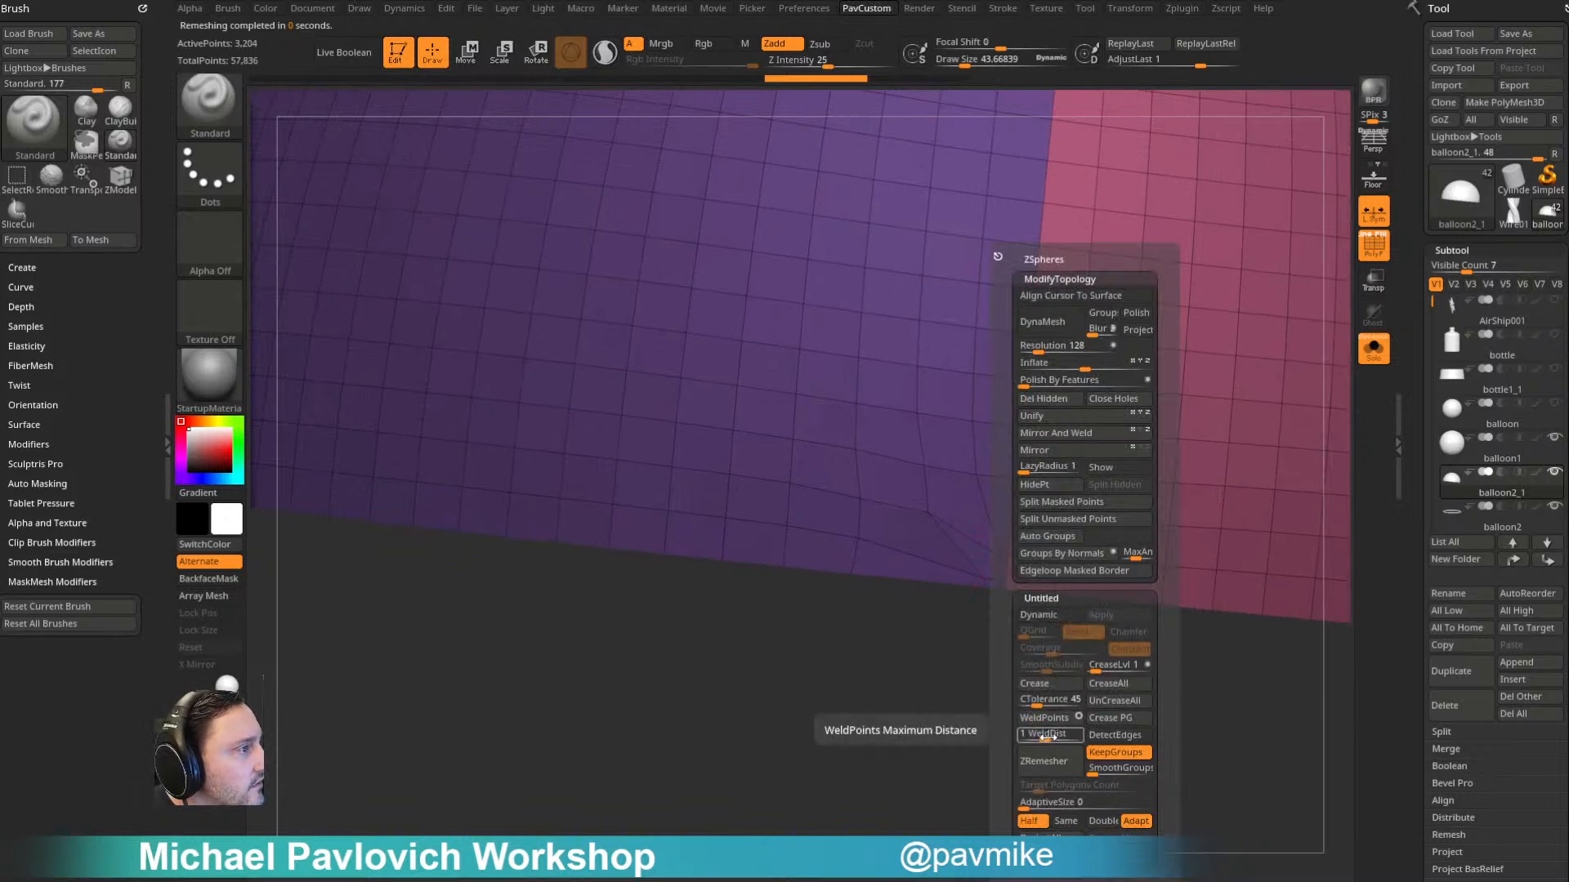
left_click_drag(1046, 733, 1054, 737)
left_click_drag(921, 767, 988, 694)
right_click_drag(988, 694, 1025, 678)
right_click_drag(1057, 620, 1135, 798, "ctrl")
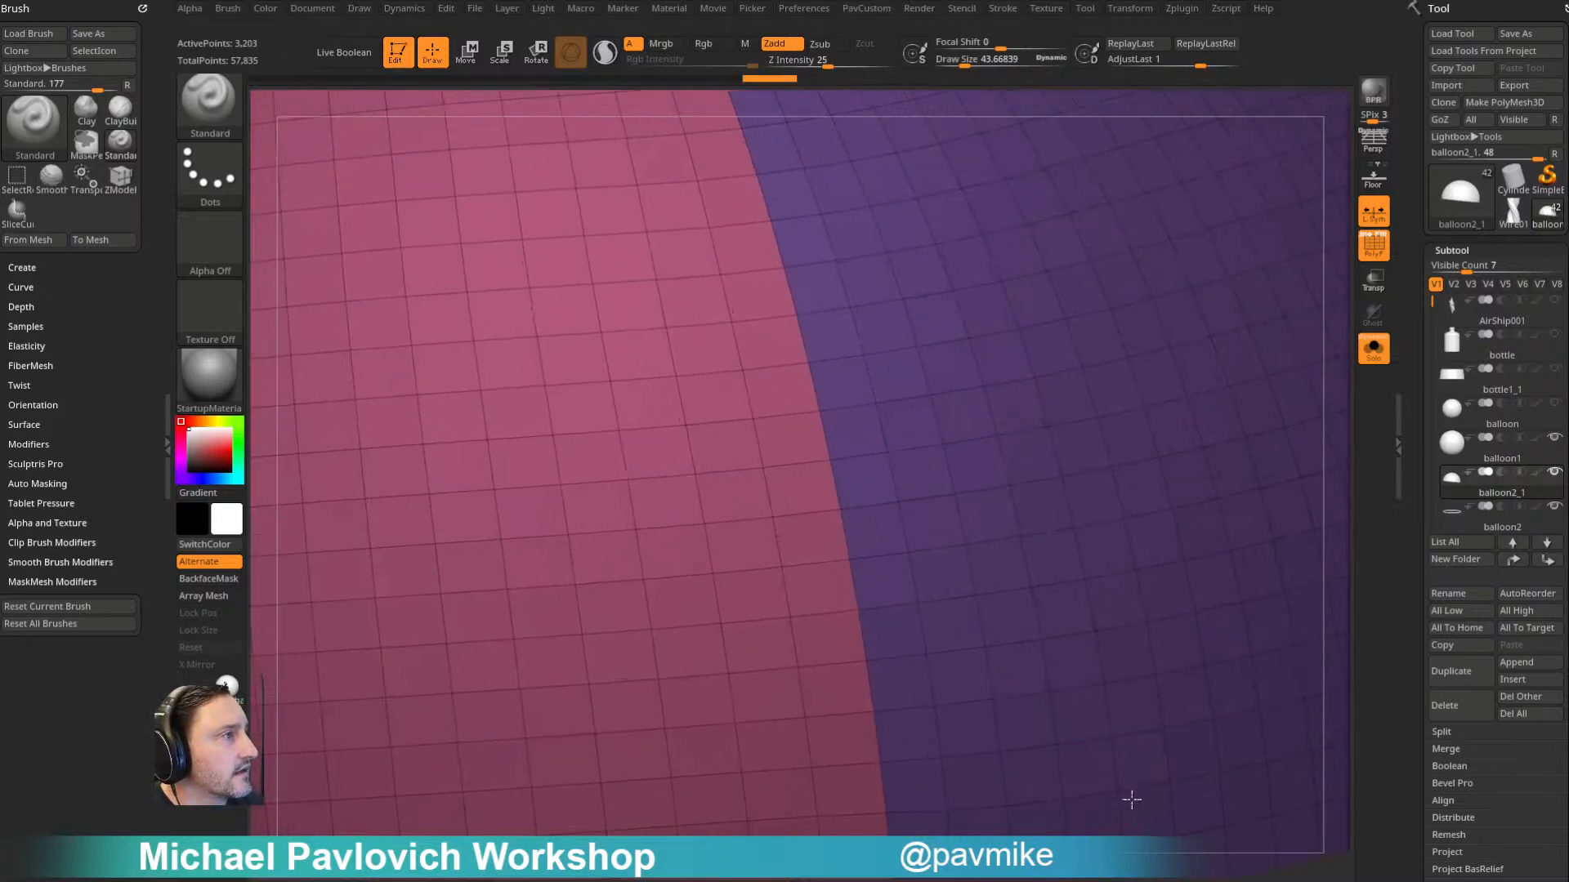
- Switch to the ZModeler brush, reduce the draw size to about 24 and set the polygon action to Delete a single poly
right_click_drag(885, 700, 934, 604, "alt")
key("b")
key("z")
key("m")
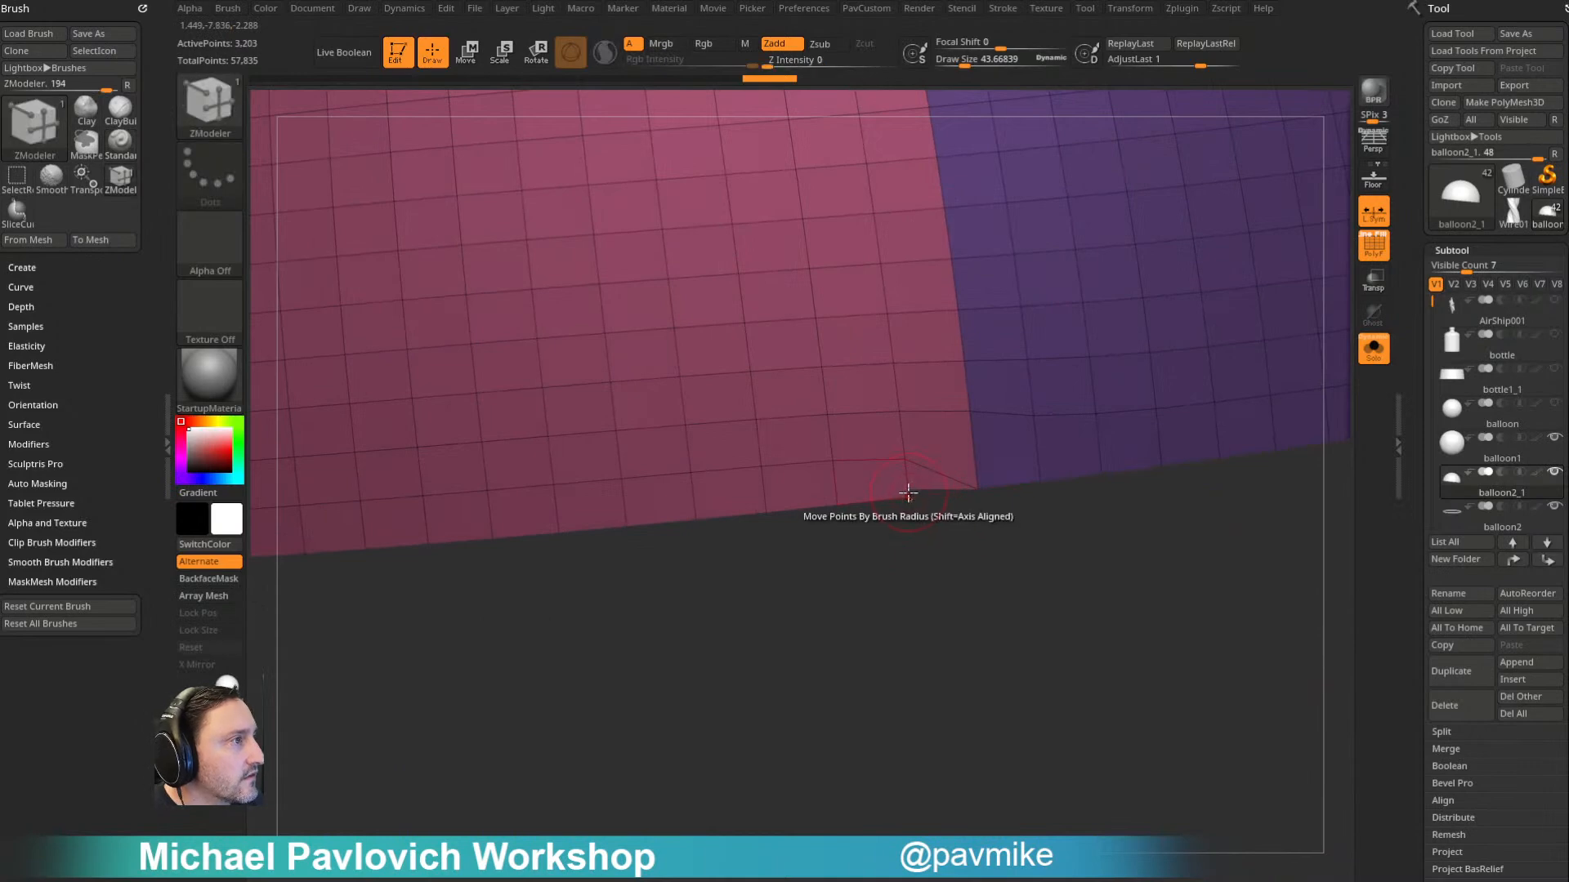
left_click_drag(910, 568, 905, 588)
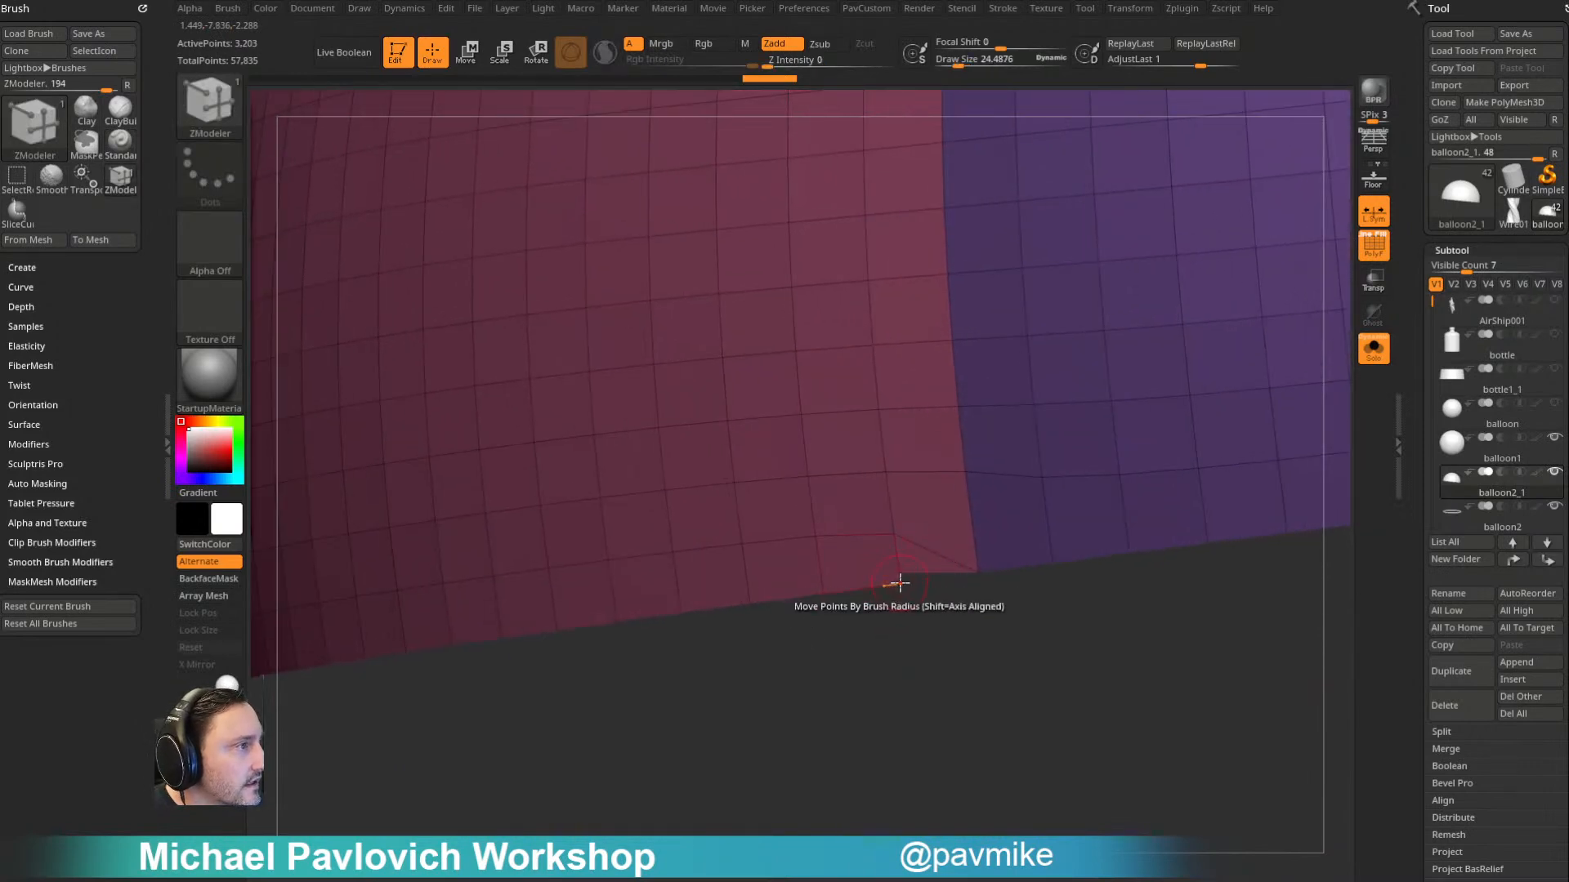
right_click_drag(906, 597, 834, 497)
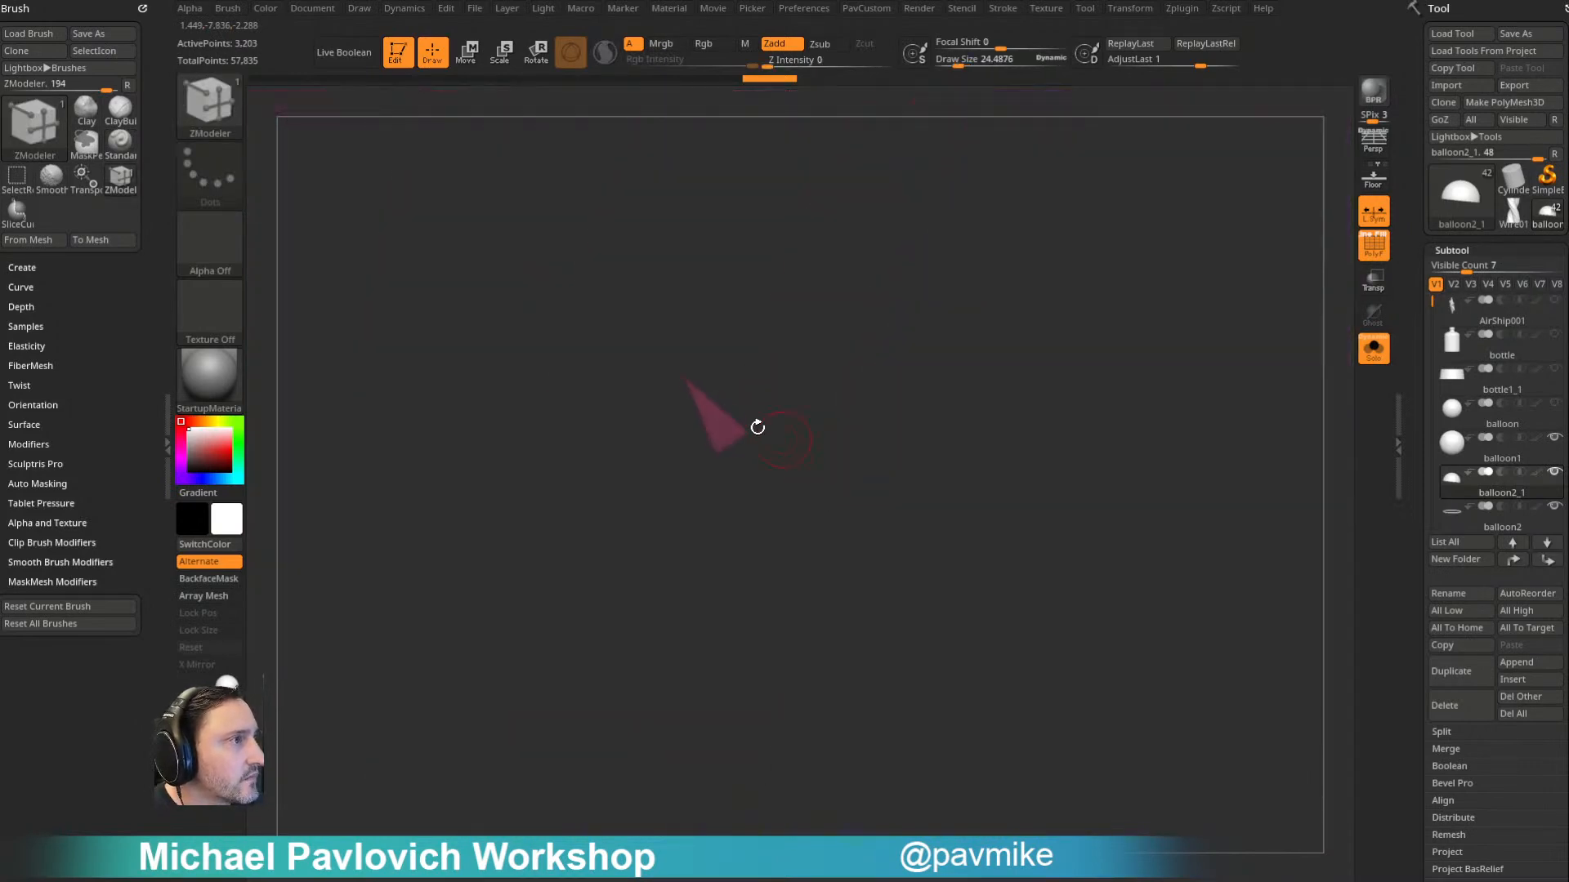
key("space")
left_click(539, 340)
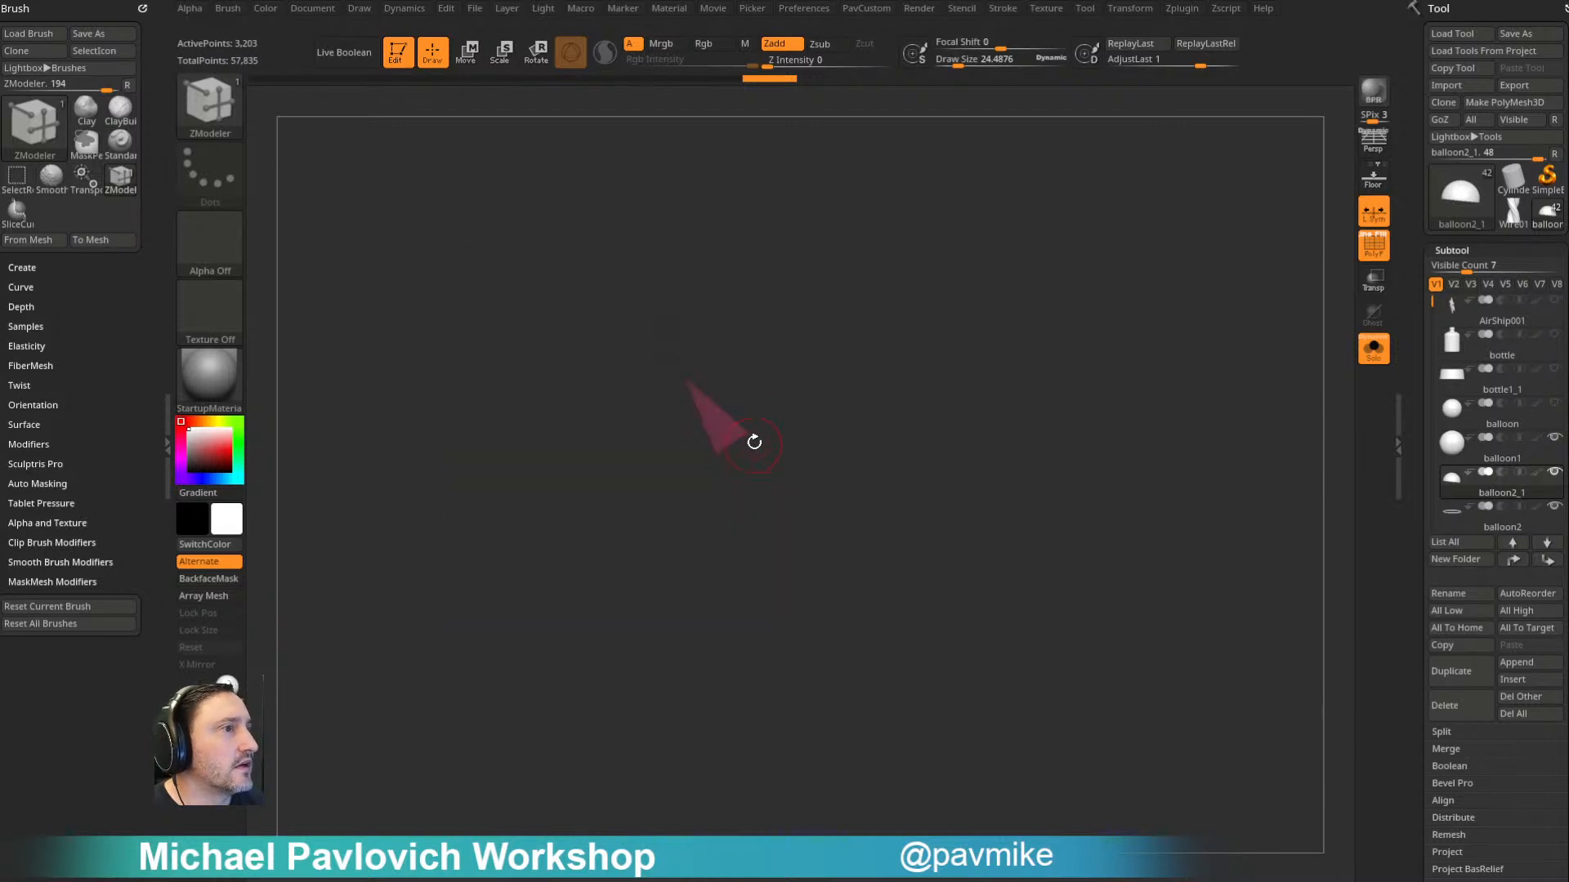
- Collapse the short stray edge on the dome's border beside the polygroup seam with ZModeler's edge Collapse action
right_click_drag(717, 449, 1203, 769)
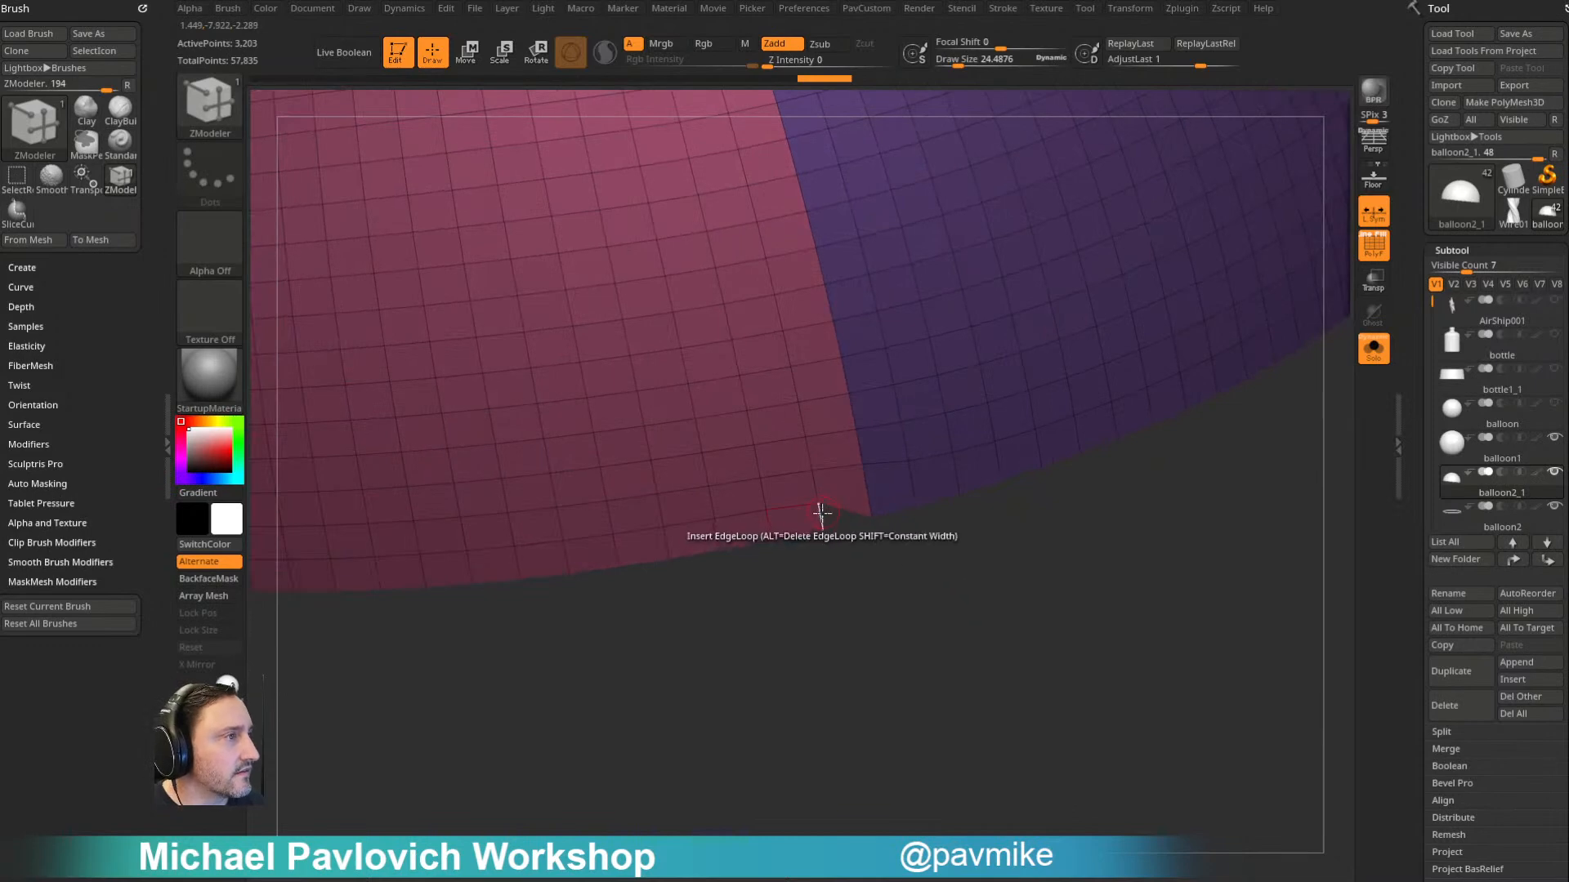
key("space")
left_click(637, 481)
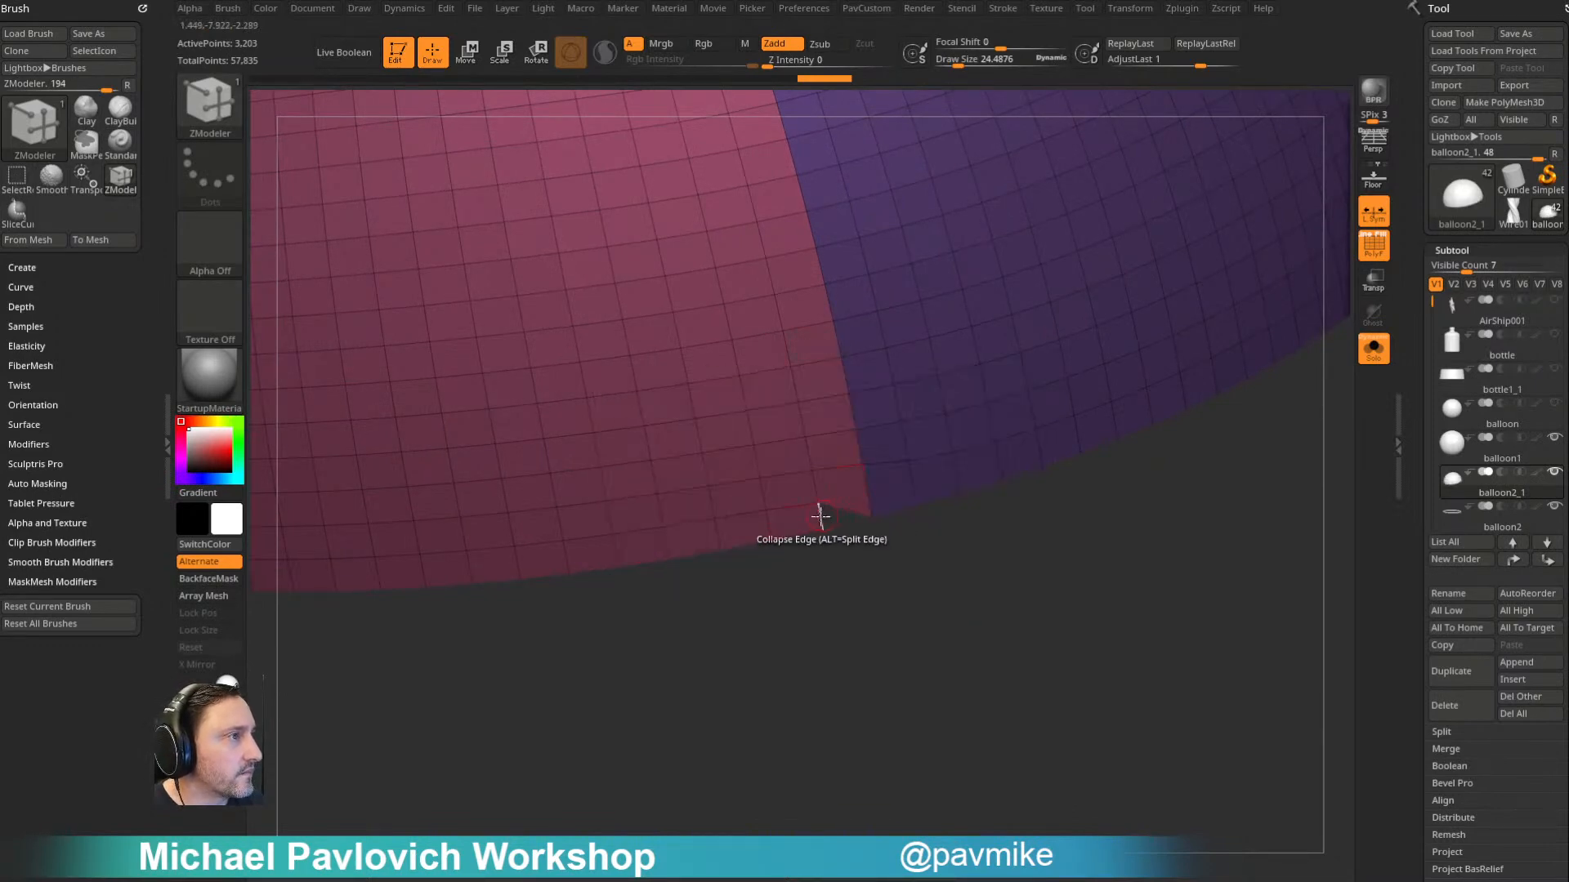
key("f")
- ZRemesh the cleaned dome at Half density with KeepGroups on and check the polygroup seam from several sides
left_click_drag(1166, 406, 1189, 495)
key("grave")
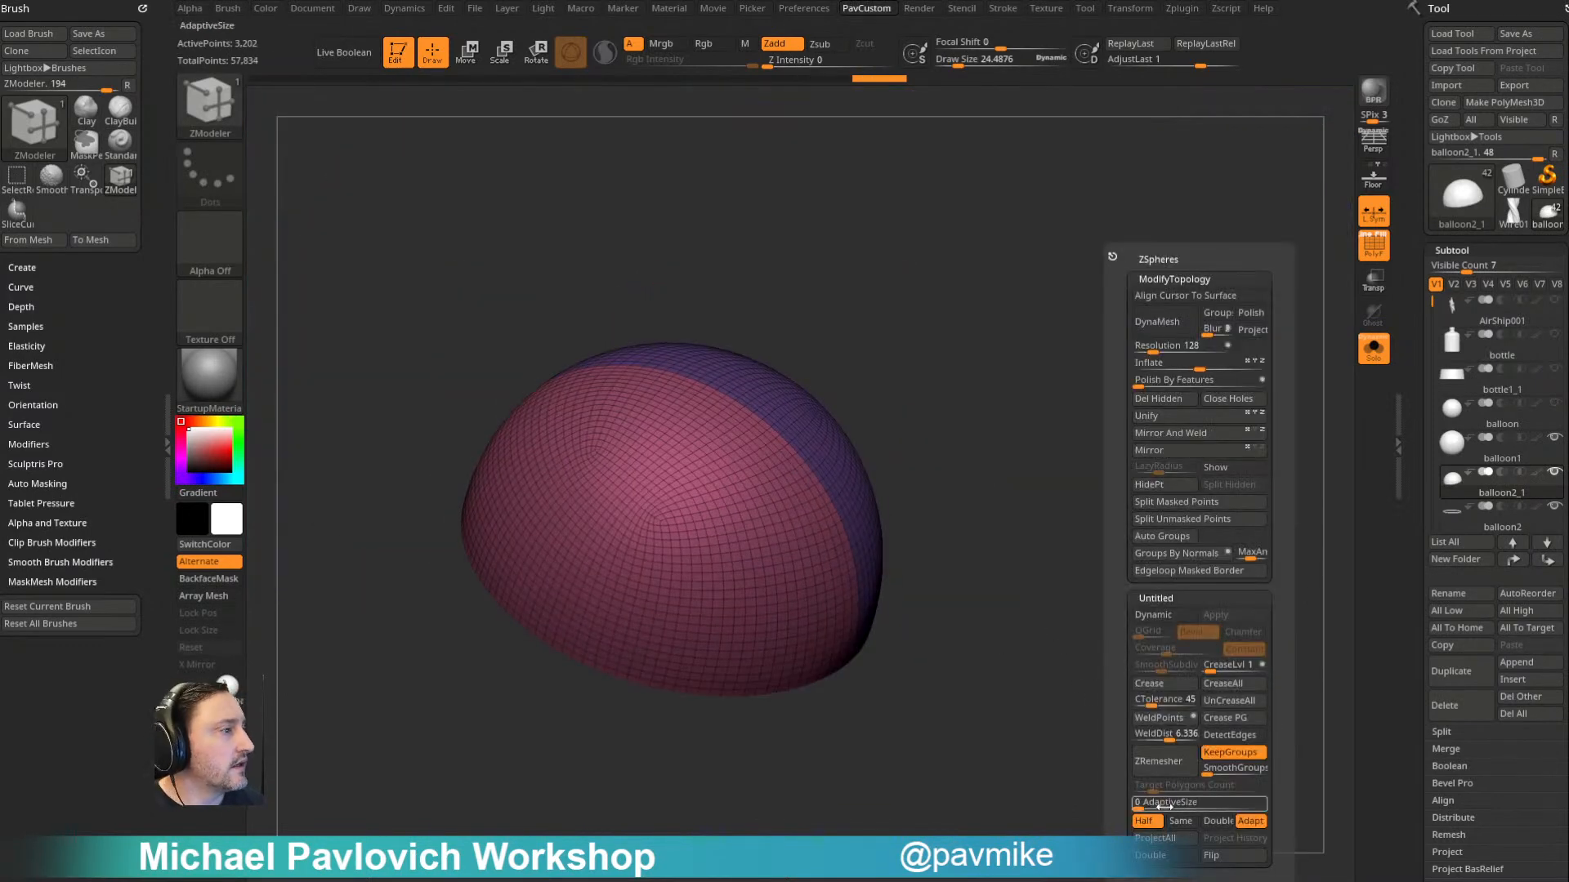
left_click_drag(998, 774, 746, 375)
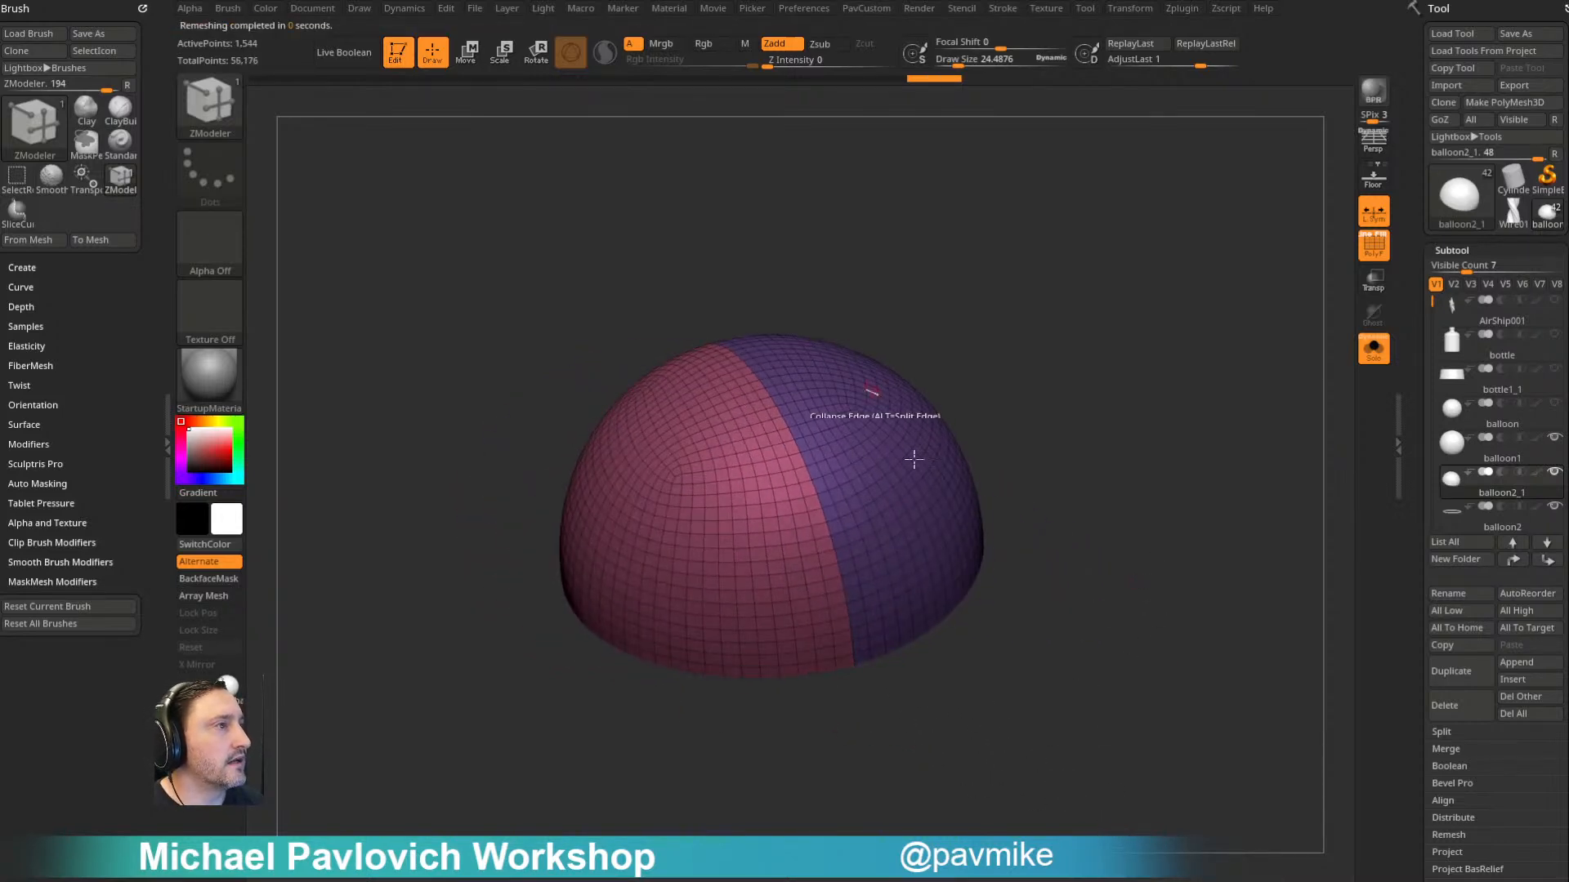
left_click_drag(1144, 414, 889, 664)
left_click_drag(1031, 507, 1052, 381)
left_click_drag(1117, 332, 842, 556)
- Bevel the edge loop between the two polygroups into a narrow strip over the dome, undoing the first, wider attempt
key("space")
left_click(694, 431)
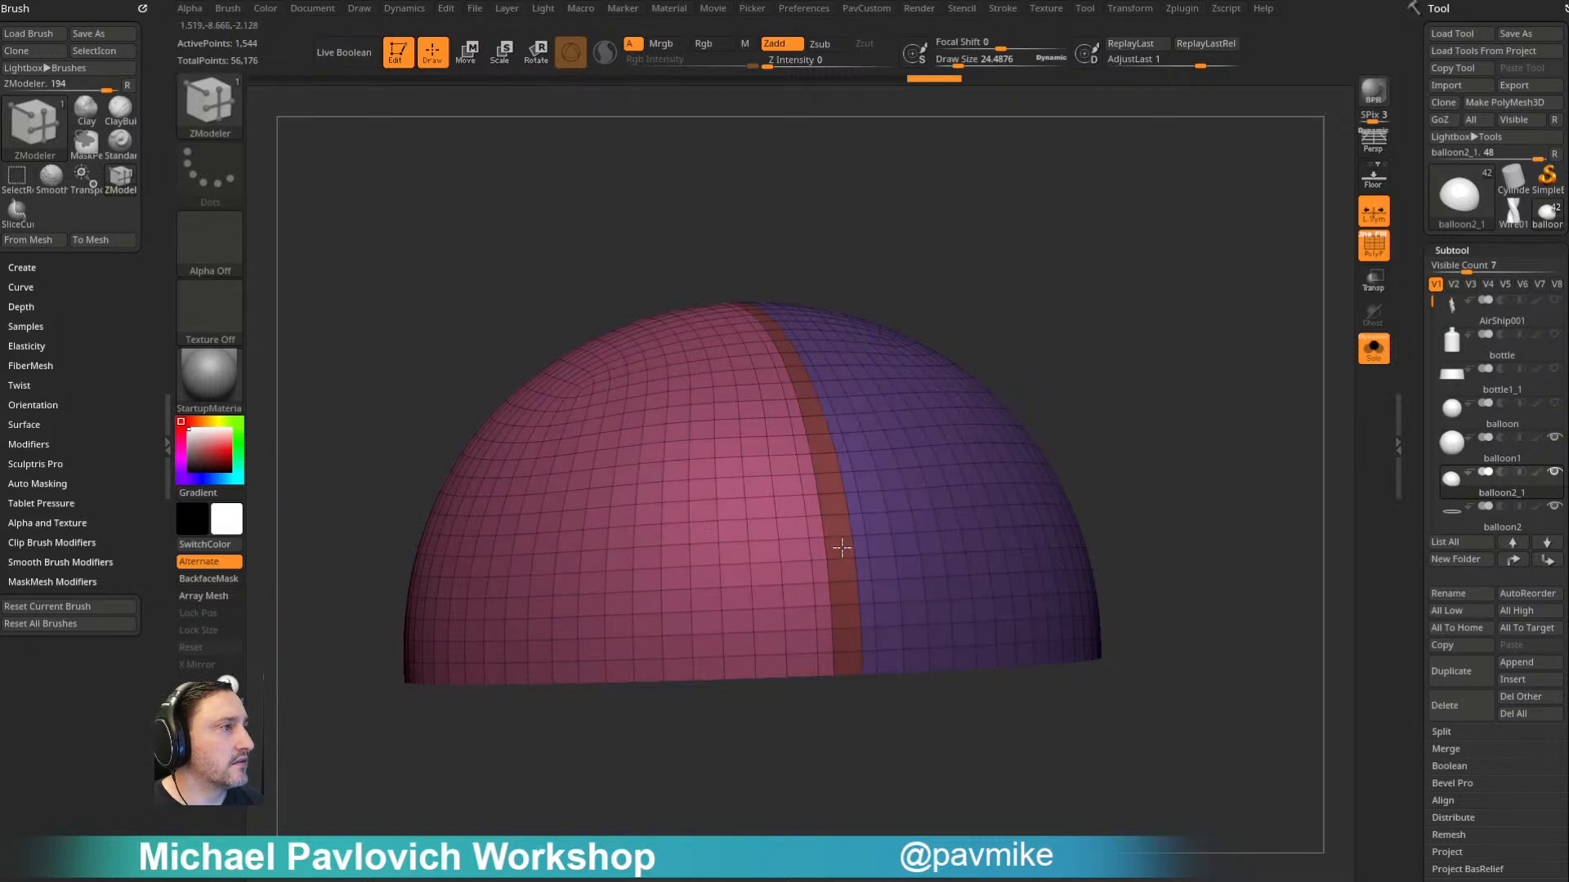
left_click_drag(1013, 347, 1043, 372)
key("ctrl+z")
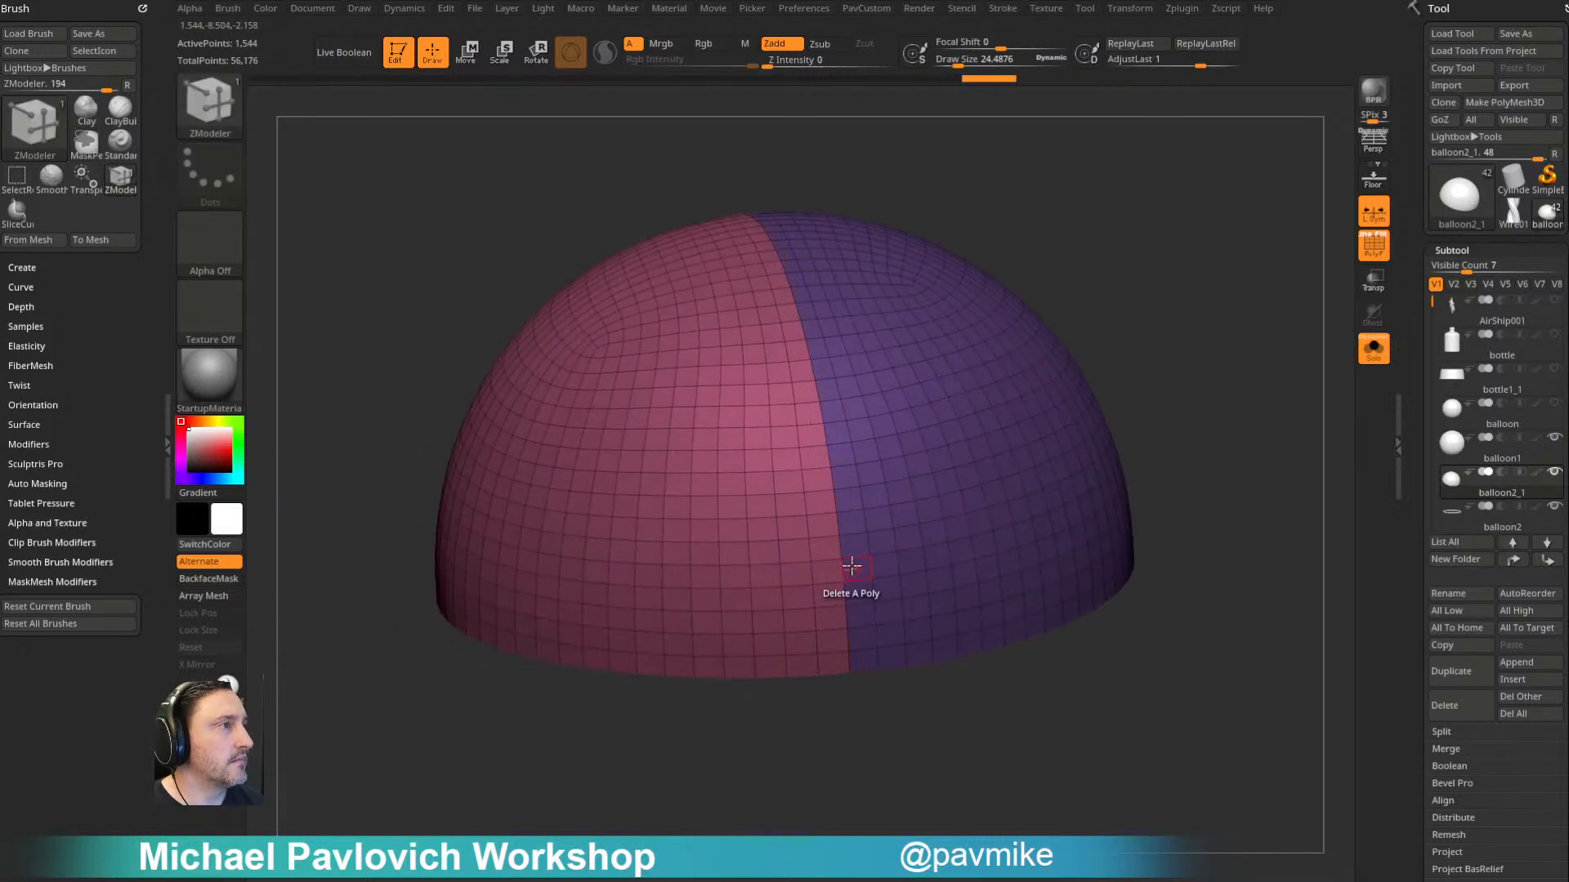
left_click_drag(838, 530, 841, 484)
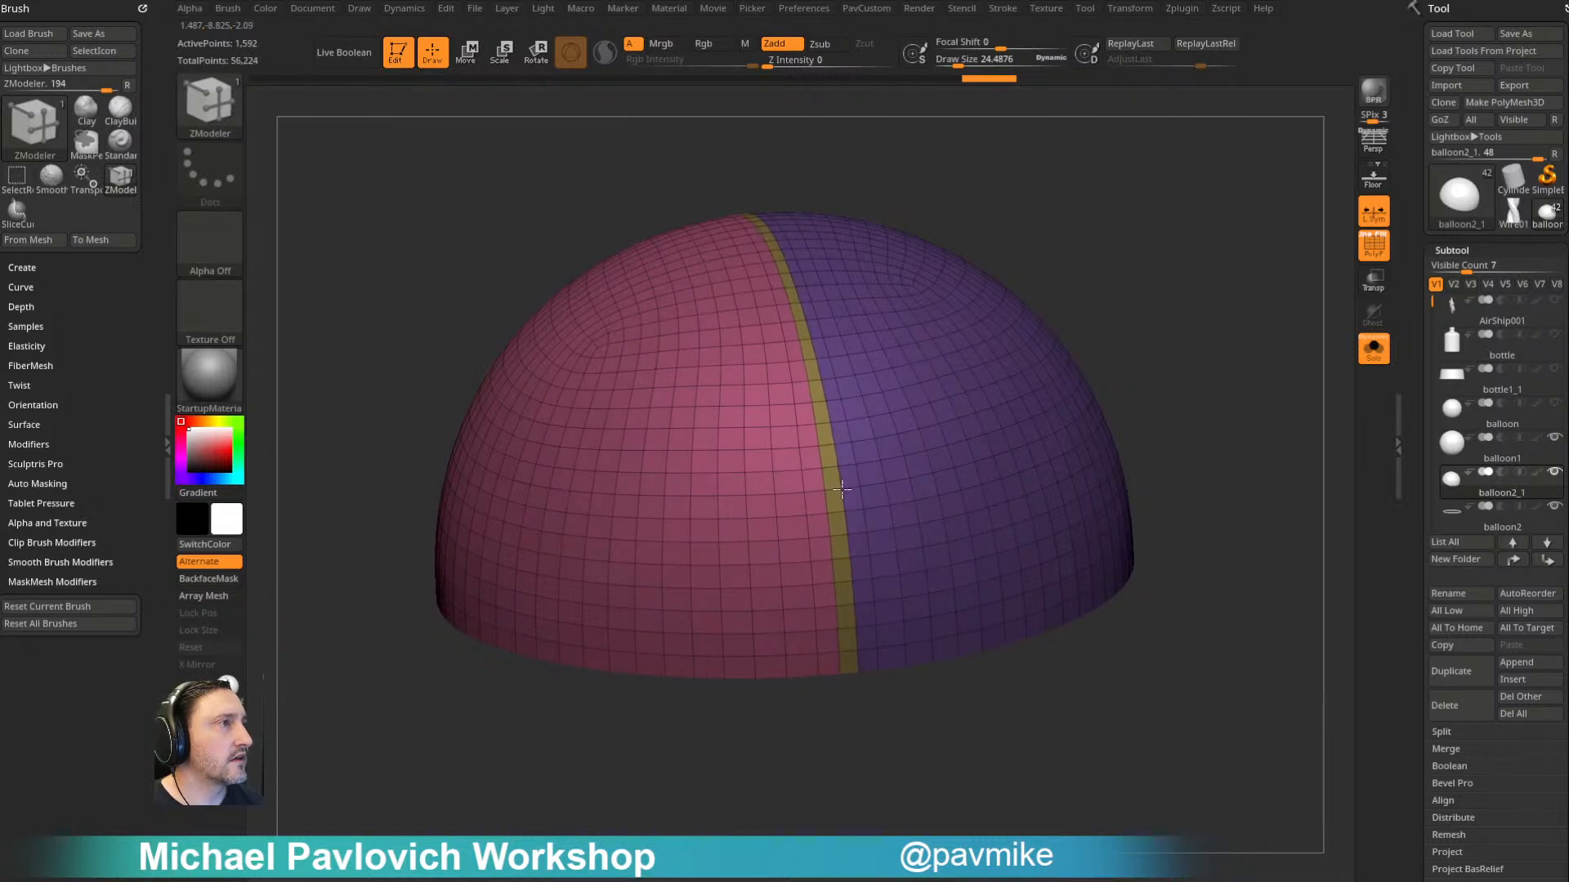
- Isolate the beveled strip by hiding both dome polygroups and delete the hidden geometry
left_click(850, 480, "ctrl+alt+shift")
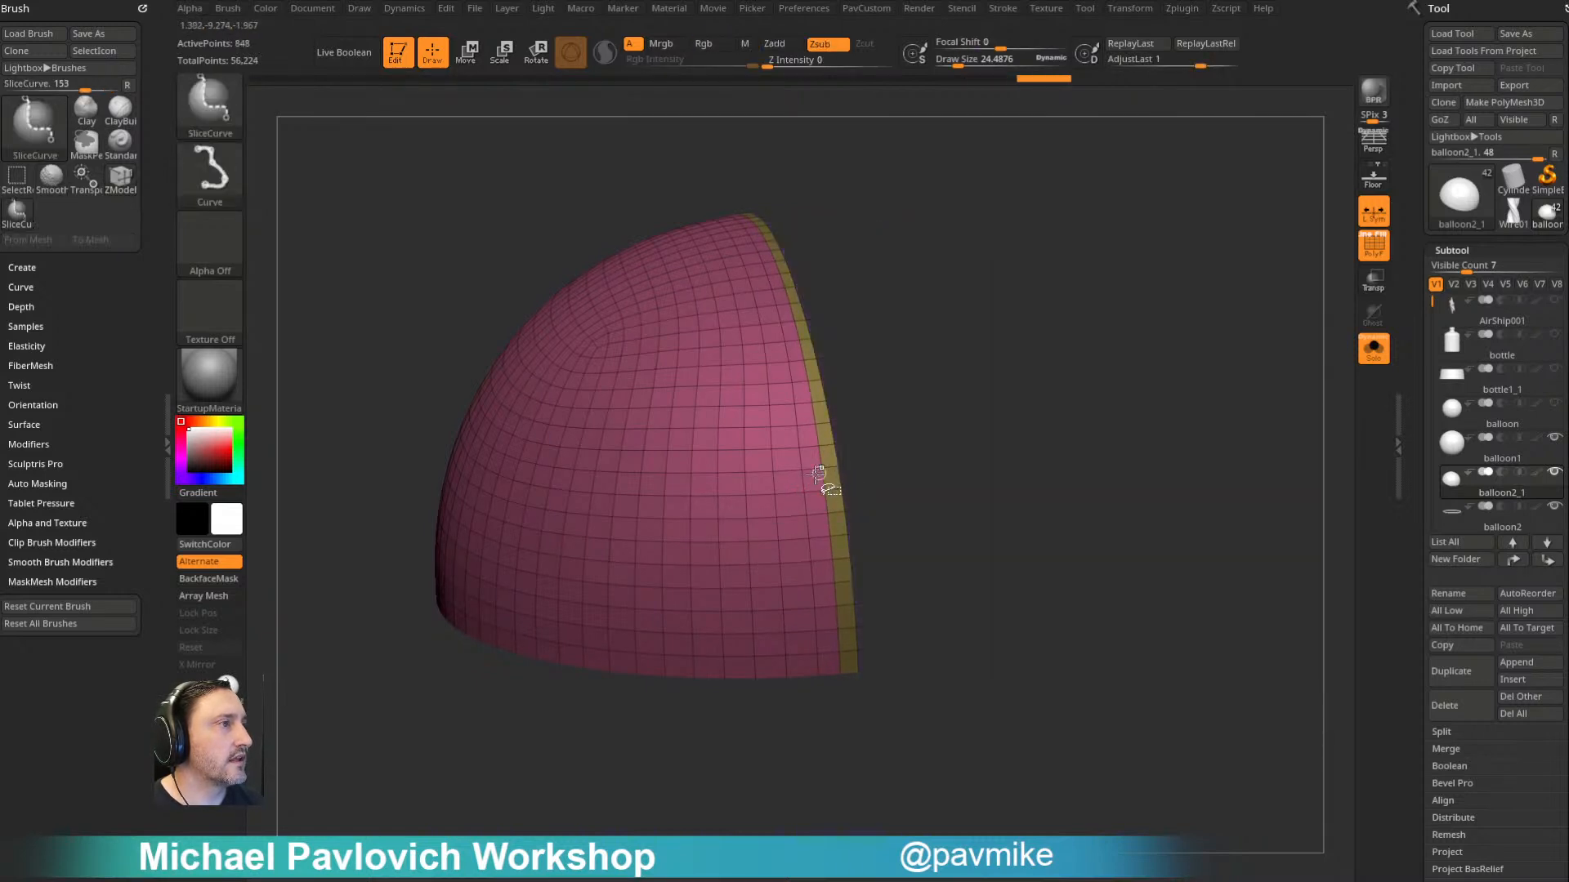
left_click(806, 474, "ctrl+alt+shift")
key("grave")
- Measure across the strip's width with the Transpose line and return to drawing mode
key("w")
left_click_drag(967, 441, 927, 490)
left_click_drag(690, 457, 876, 589)
left_click_drag(744, 500, 753, 510)
key("q")
mouse_move(1096, 536)
left_mouse_down()
mouse_move(1149, 368)
mouse_move(1205, 493)
mouse_move(1138, 483)
mouse_move(1120, 458)
mouse_move(1136, 507)
left_mouse_up()
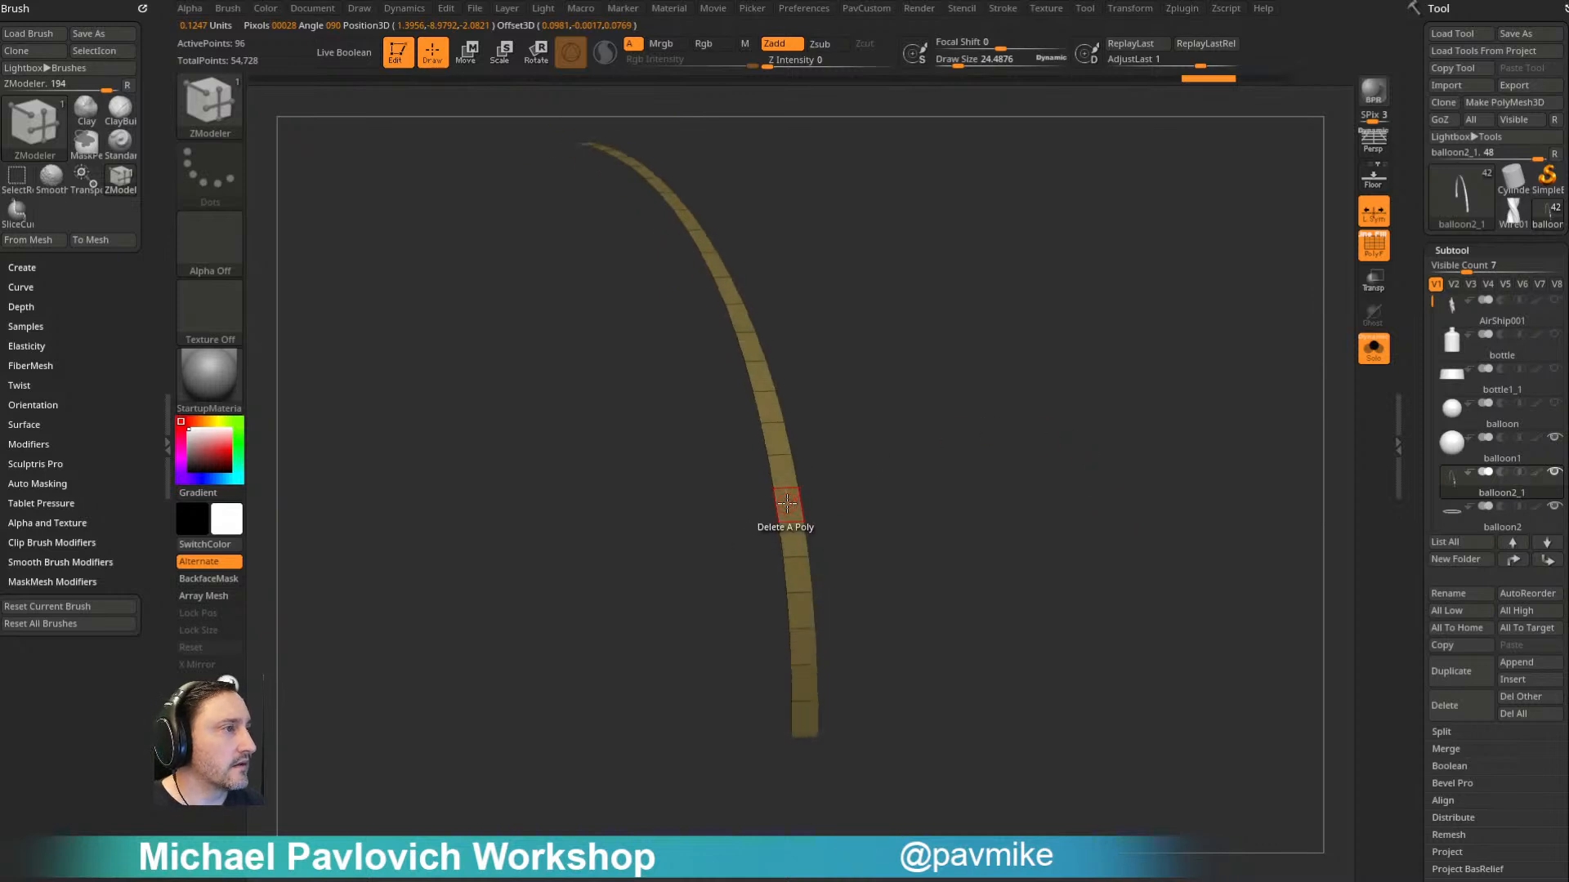
- Give the whole strip thickness with QMesh targeting Polygroup All, and regroup its faces with Groups By Normals
key("space")
left_click(710, 409)
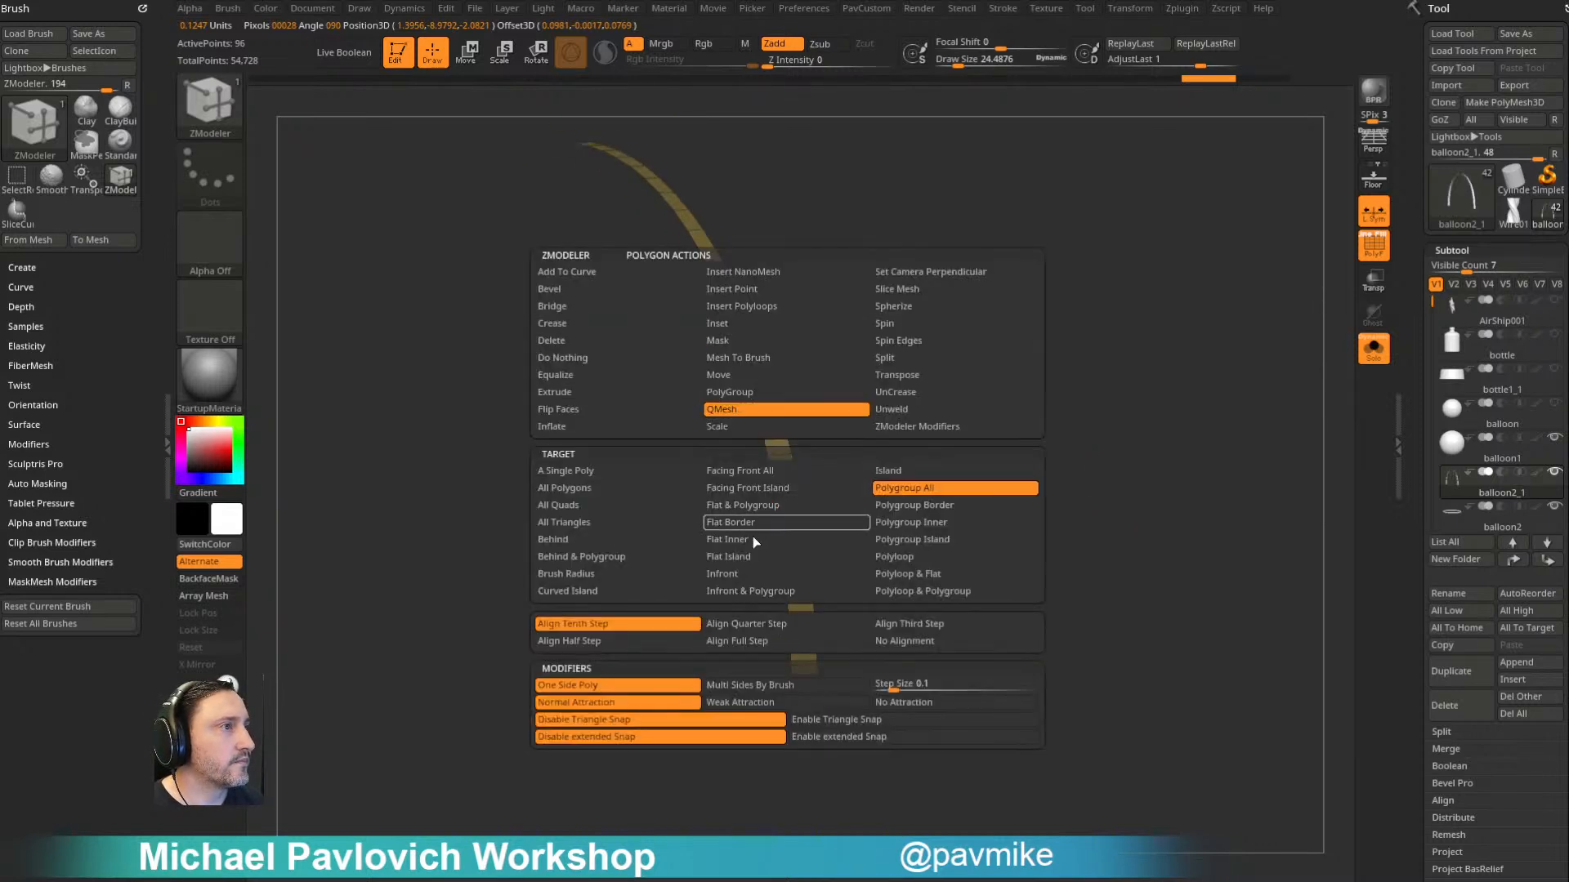
left_click_drag(806, 553, 938, 525)
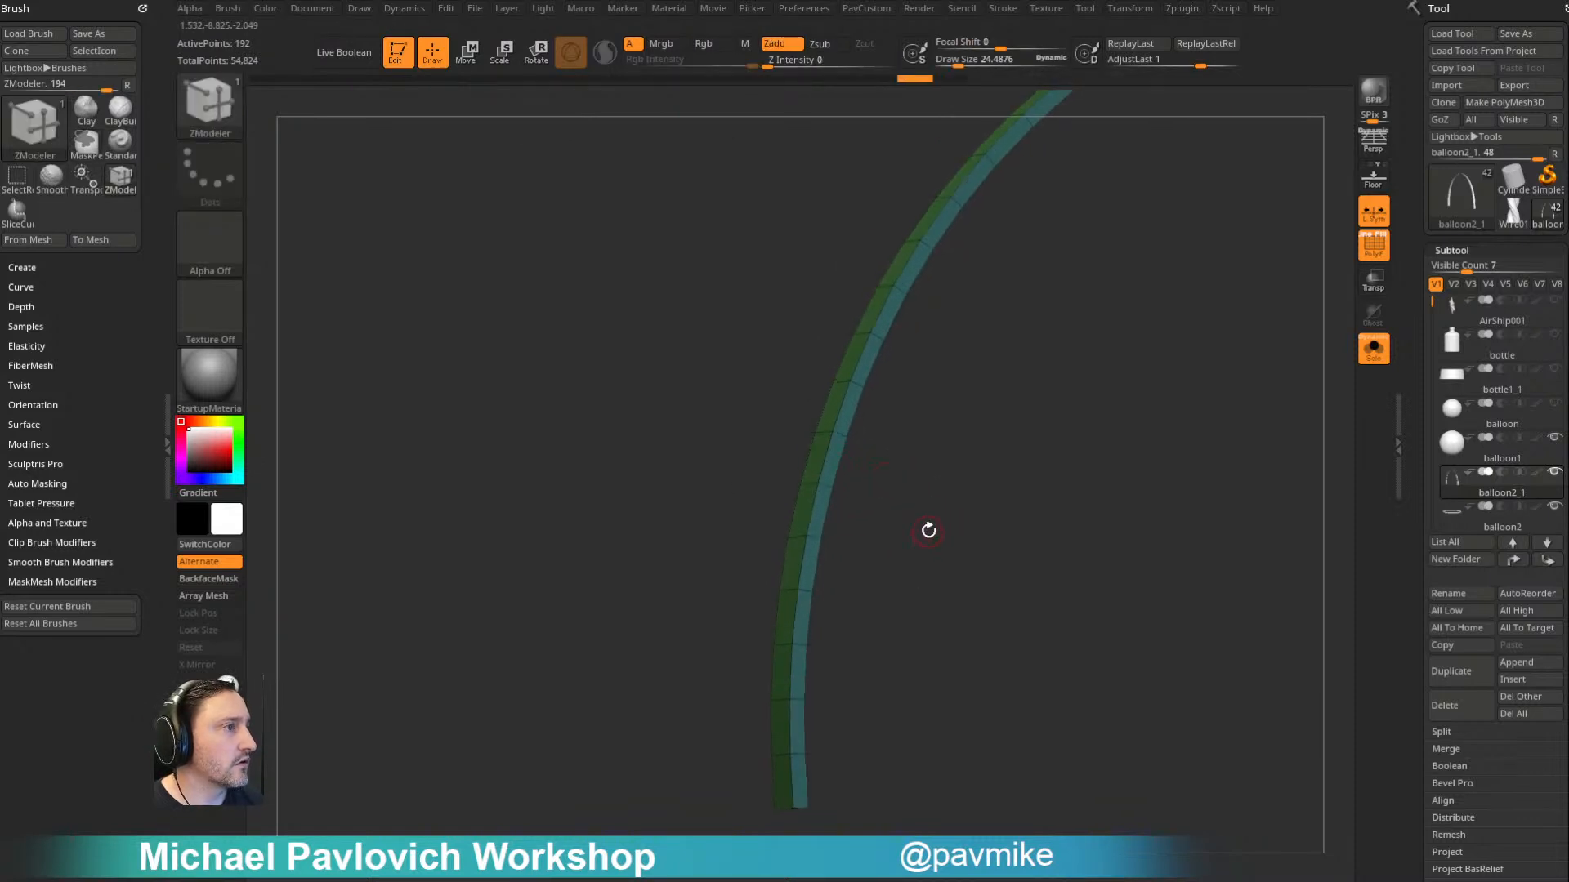
key("grave")
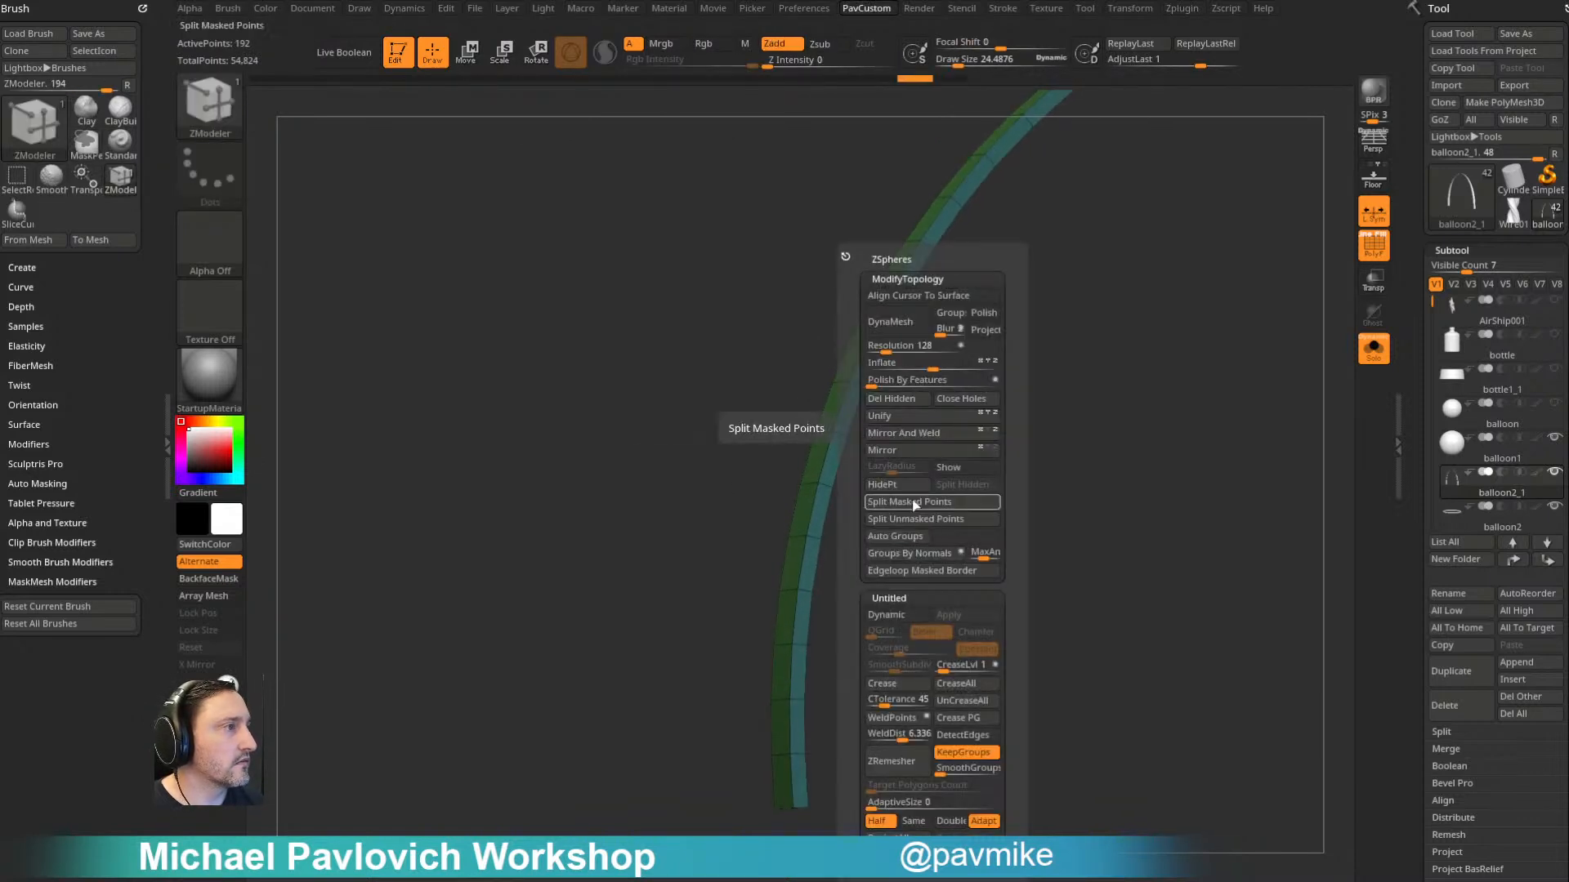
left_click(907, 553)
- Insert a single edge loop along the strip's wide face, isolate that face's polygroup and delete the hidden faces
left_click_drag(849, 532, 1035, 546)
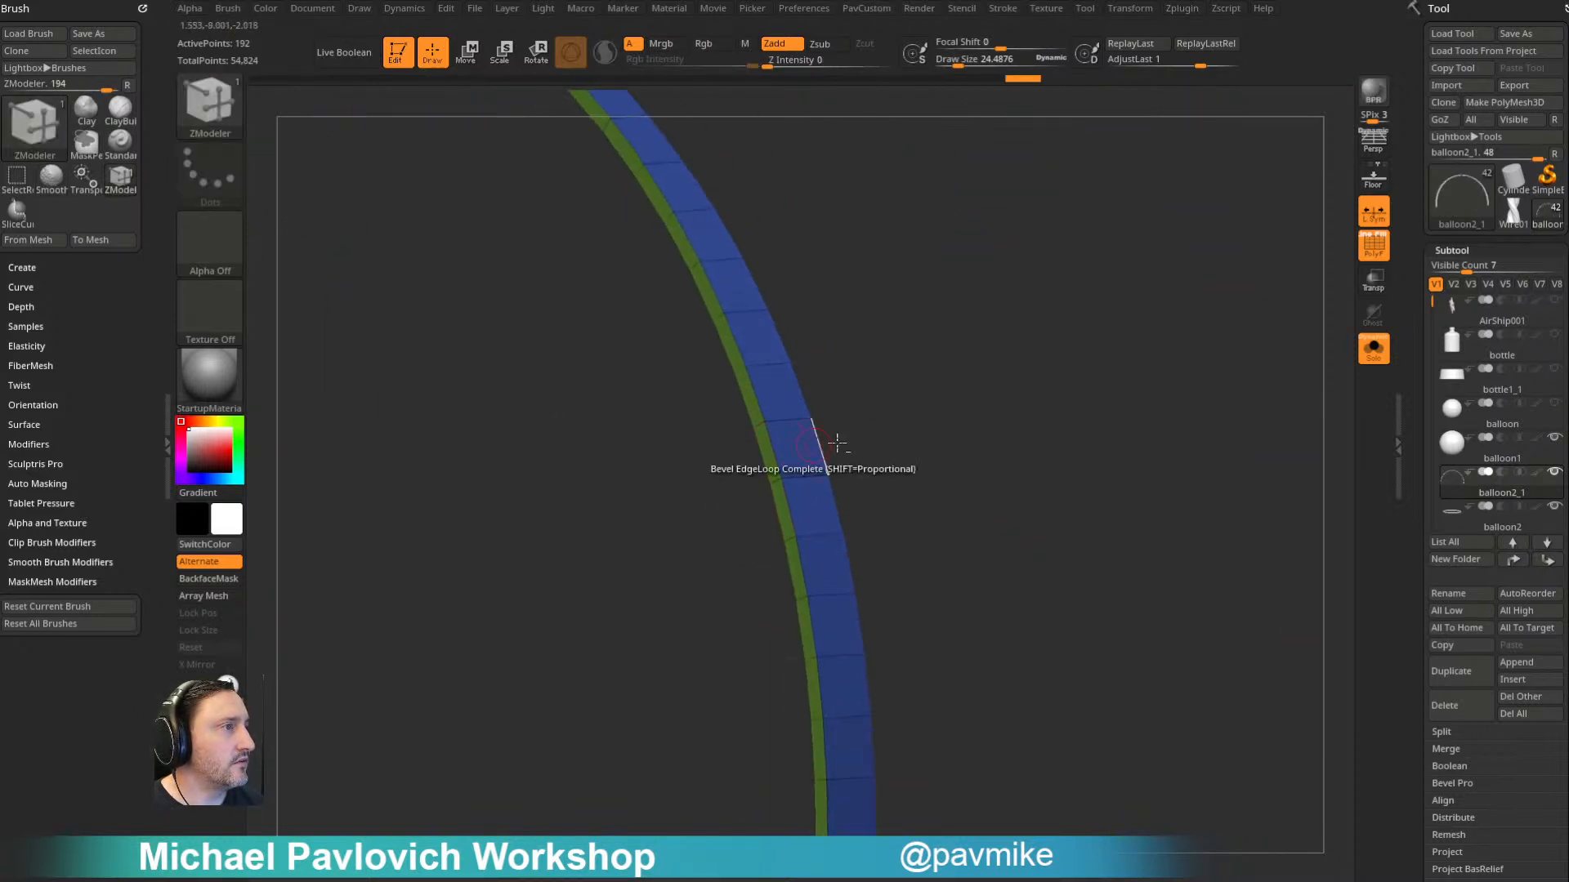
right_click_drag(798, 448, 891, 423, "ctrl")
right_click_drag(892, 423, 865, 423)
key("space")
left_click(752, 431)
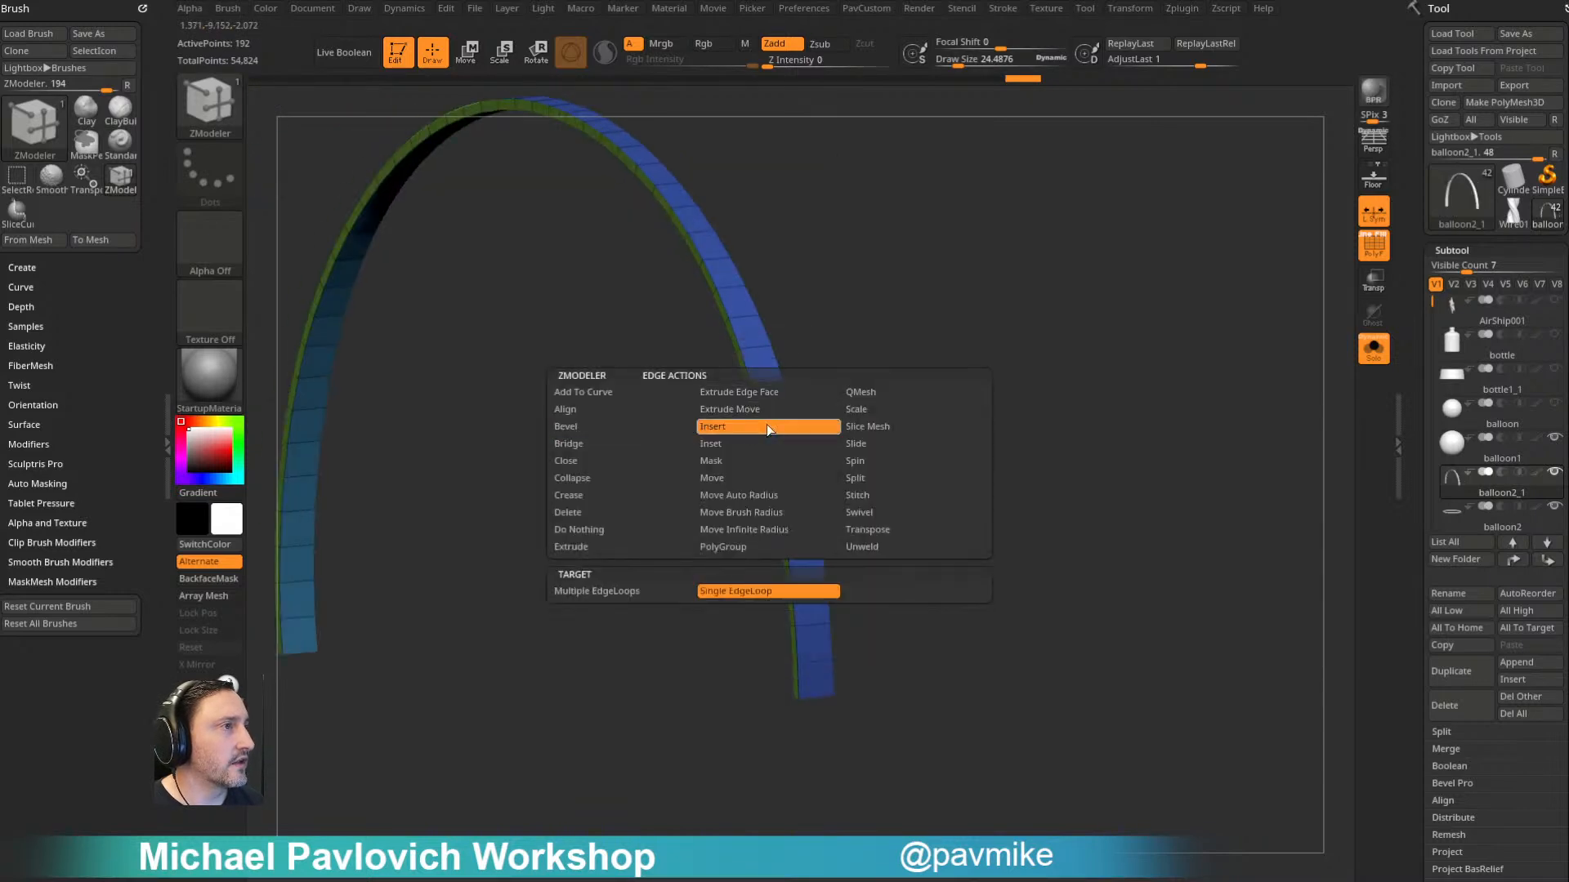
left_click(777, 411, "ctrl+shift")
key("4")
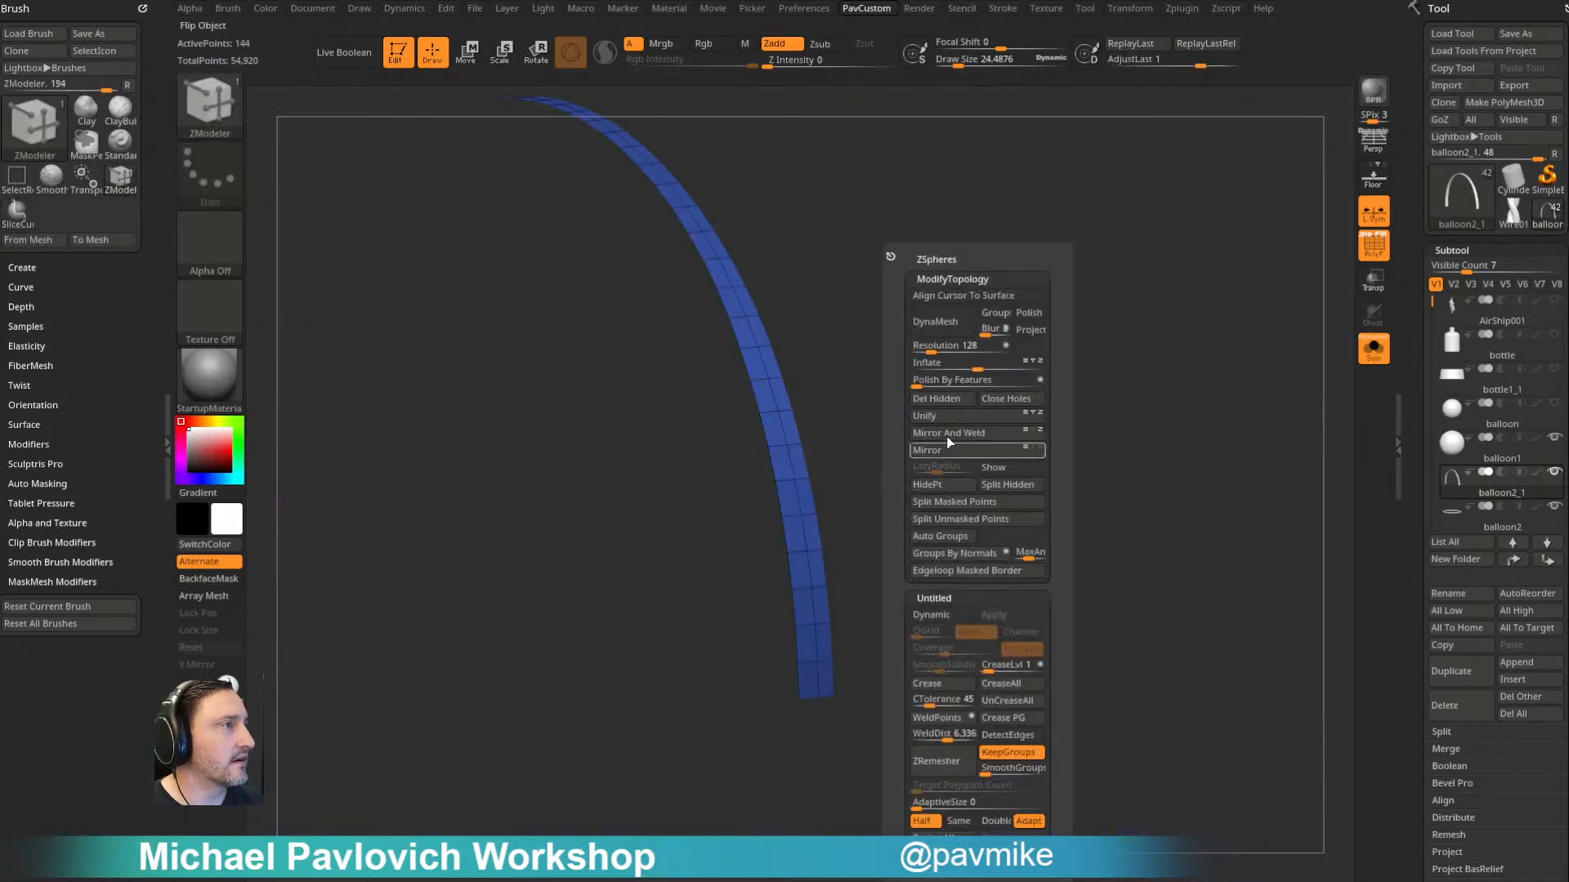
left_click(944, 399)
- Remove the lengthwise middle edge loop from the strip and turn off solo mode to show the whole balloon
key("space")
left_click(744, 424)
left_click(786, 438, "alt")
left_click_drag(865, 411, 1029, 421)
left_click(1373, 349)
- Enable Dynamic Subdiv and MicroPoly on the strip that runs over the balloon
mouse_move(1205, 389)
left_mouse_down()
mouse_move(1200, 352)
mouse_move(1191, 411)
left_mouse_up()
left_click_drag(1262, 488, 1267, 399)
left_click_drag(1280, 258, 1209, 315)
scroll(1425, 460, "down", 10)
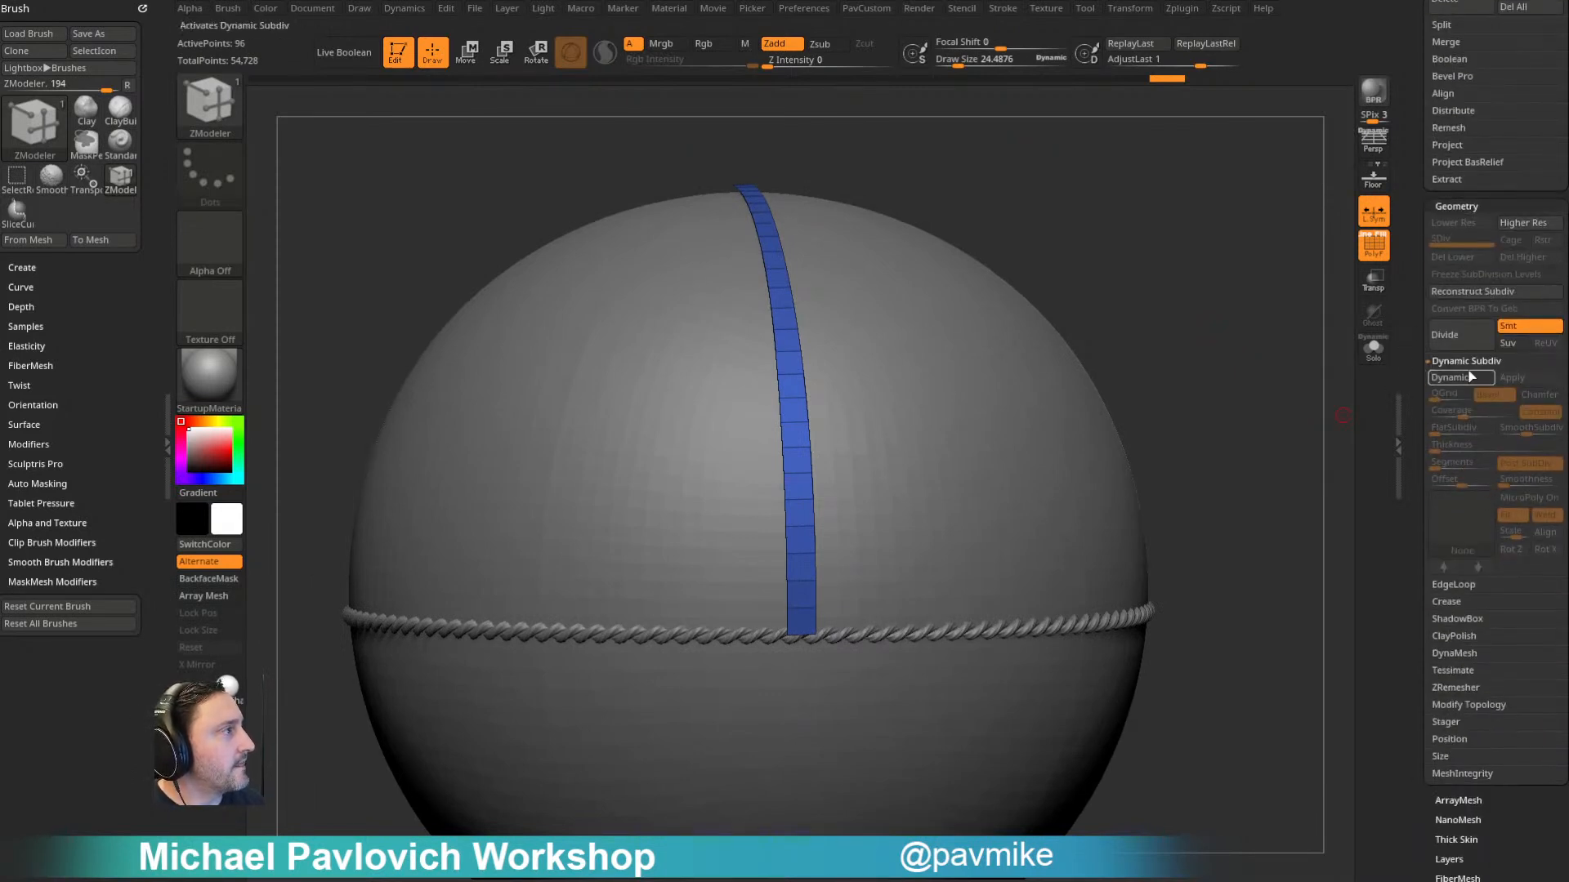
left_click(1449, 378)
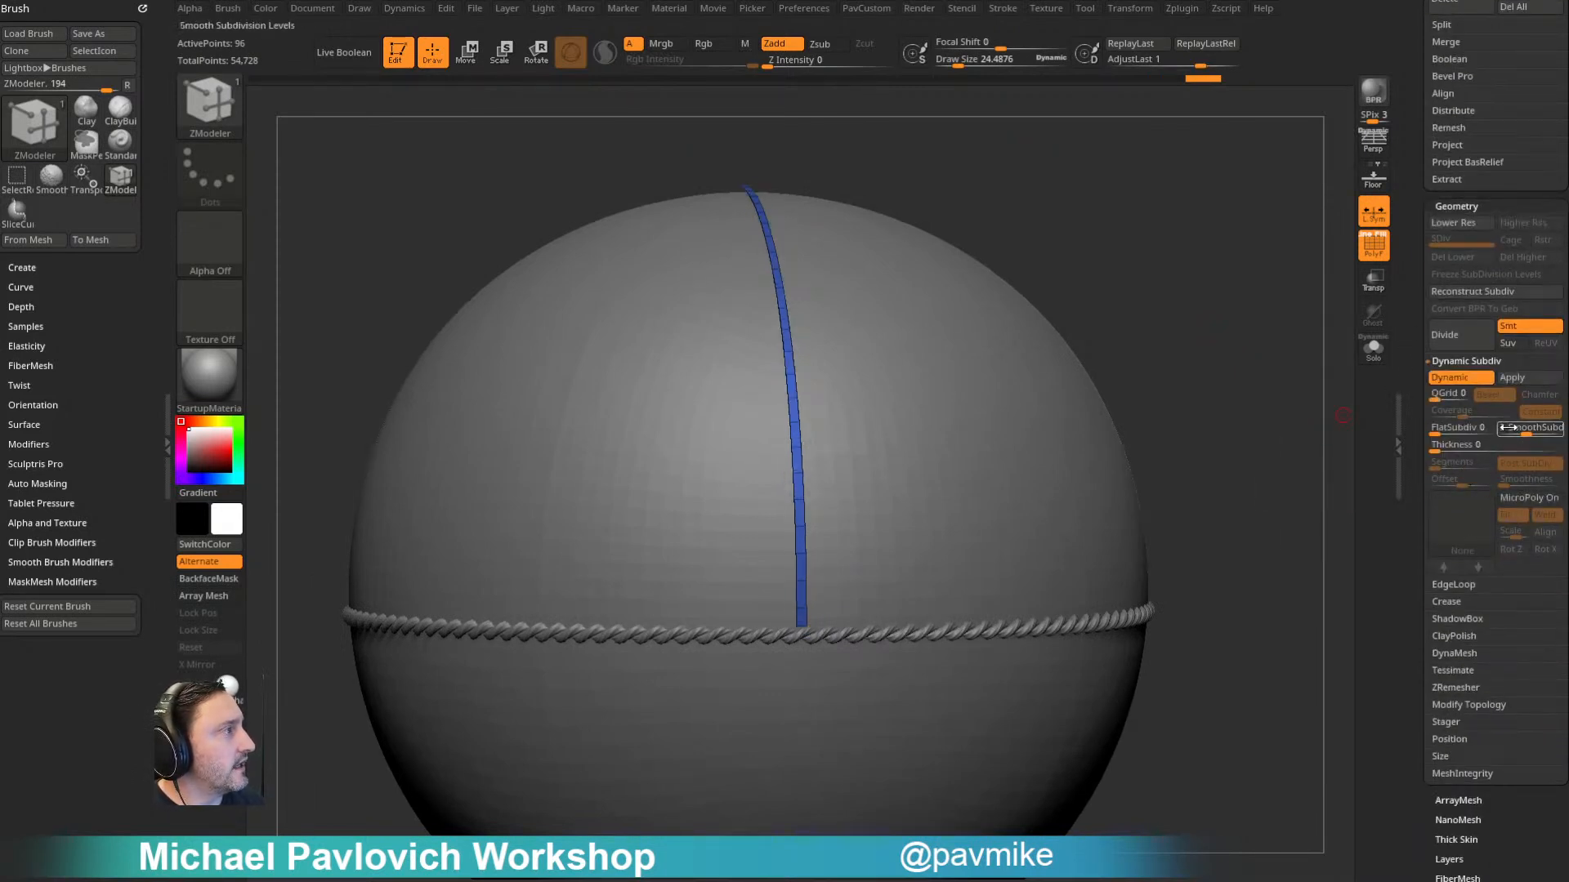
left_click(1471, 521)
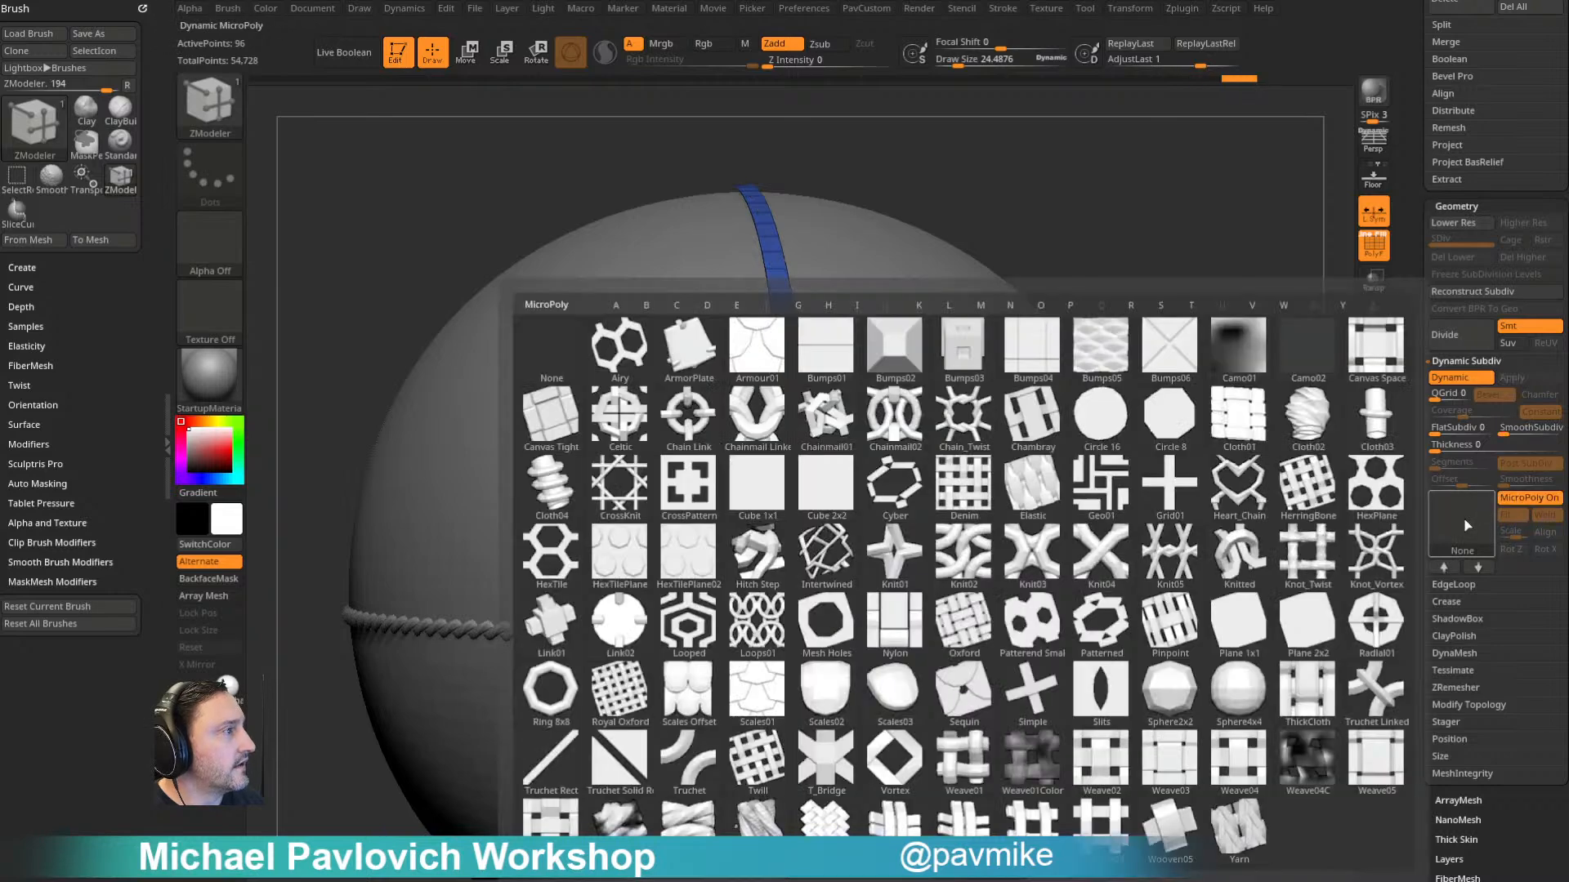
- Assign the Wire01 mesh as the strip's MicroPoly so it forms a twisted rope, and hide the polyframe
left_click(1470, 528, "shift")
left_click(1314, 630)
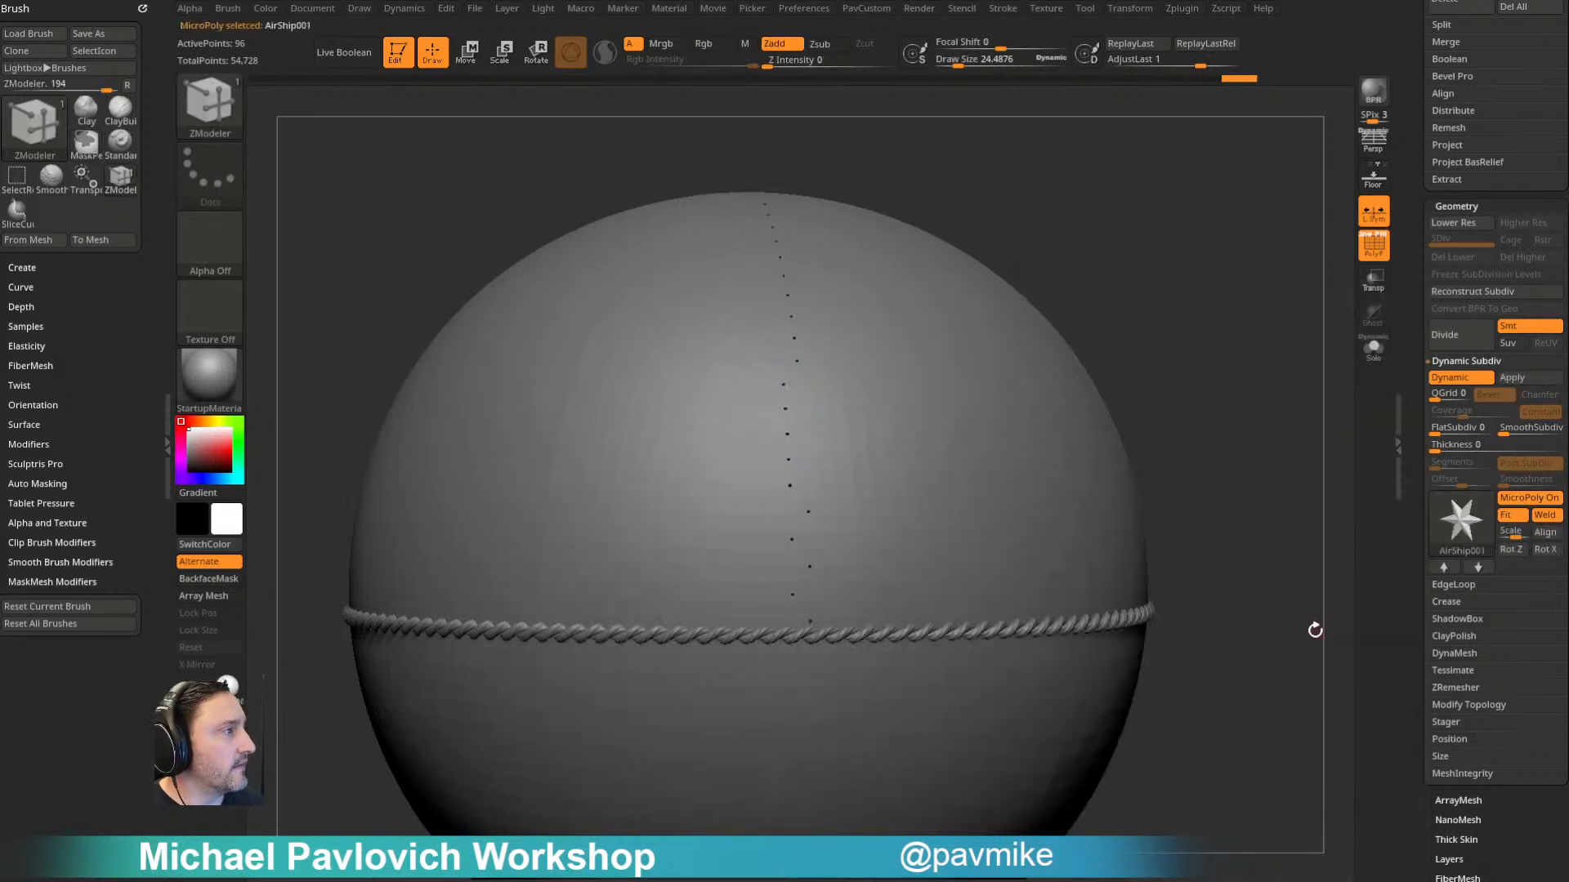
left_click(1463, 522)
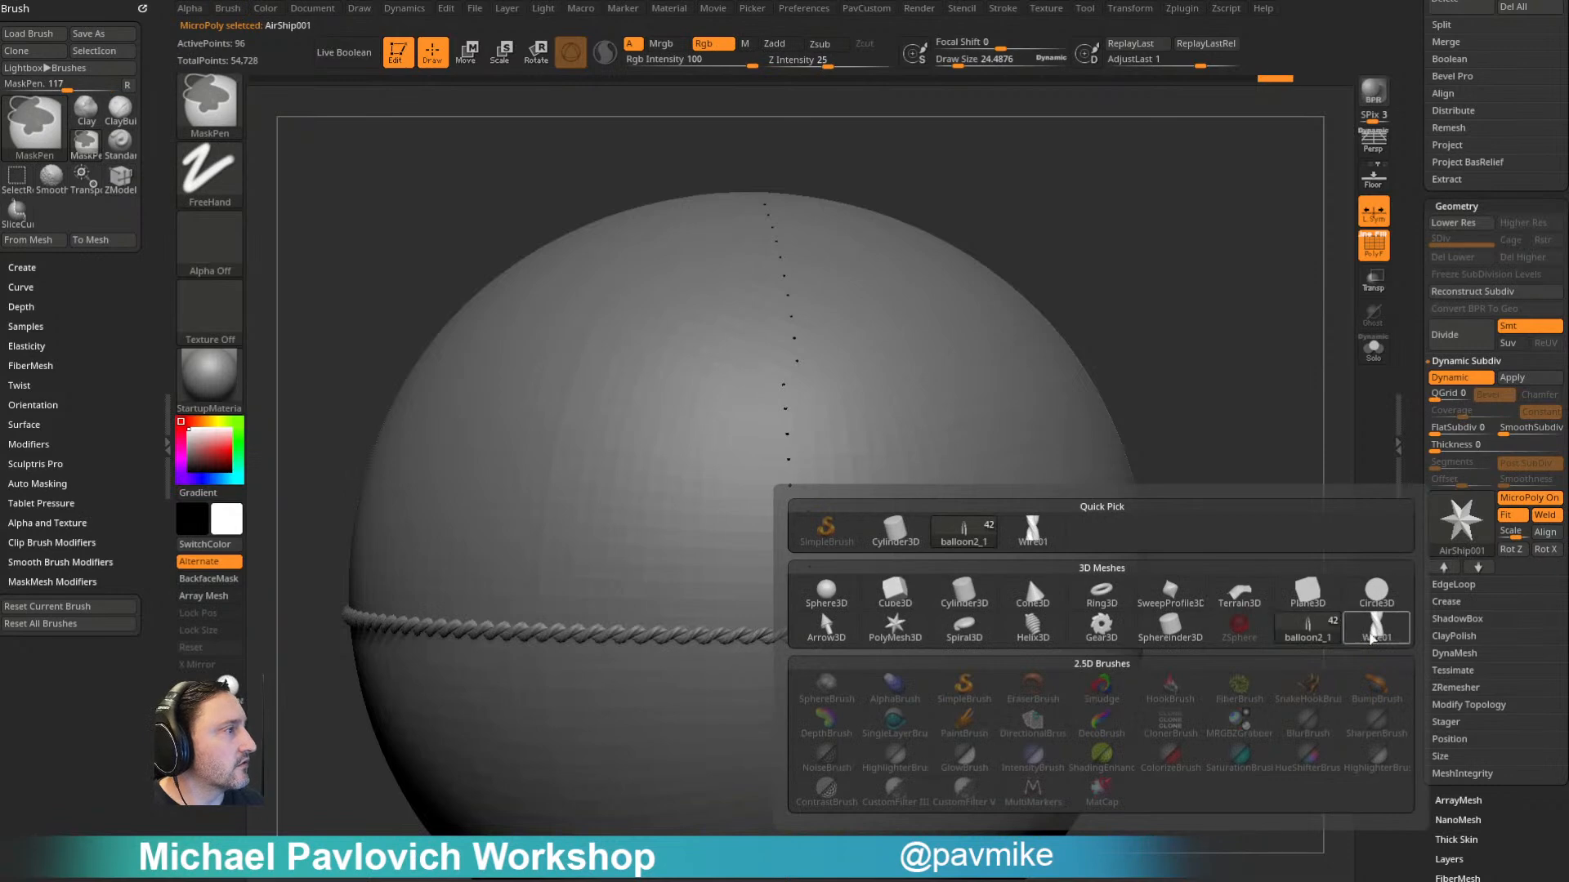
left_click(1307, 627)
mouse_move(1183, 315)
left_mouse_down()
mouse_move(1243, 337)
mouse_move(1187, 319)
mouse_move(1250, 314)
mouse_move(1253, 330)
mouse_move(1240, 291)
mouse_move(1258, 417)
left_mouse_up()
left_click(1371, 250)
- Duplicate the rope strip balloon2_1 and rotate the copy about the balloon's vertical axis so the two ropes cross on top
key("w")
left_click(946, 463)
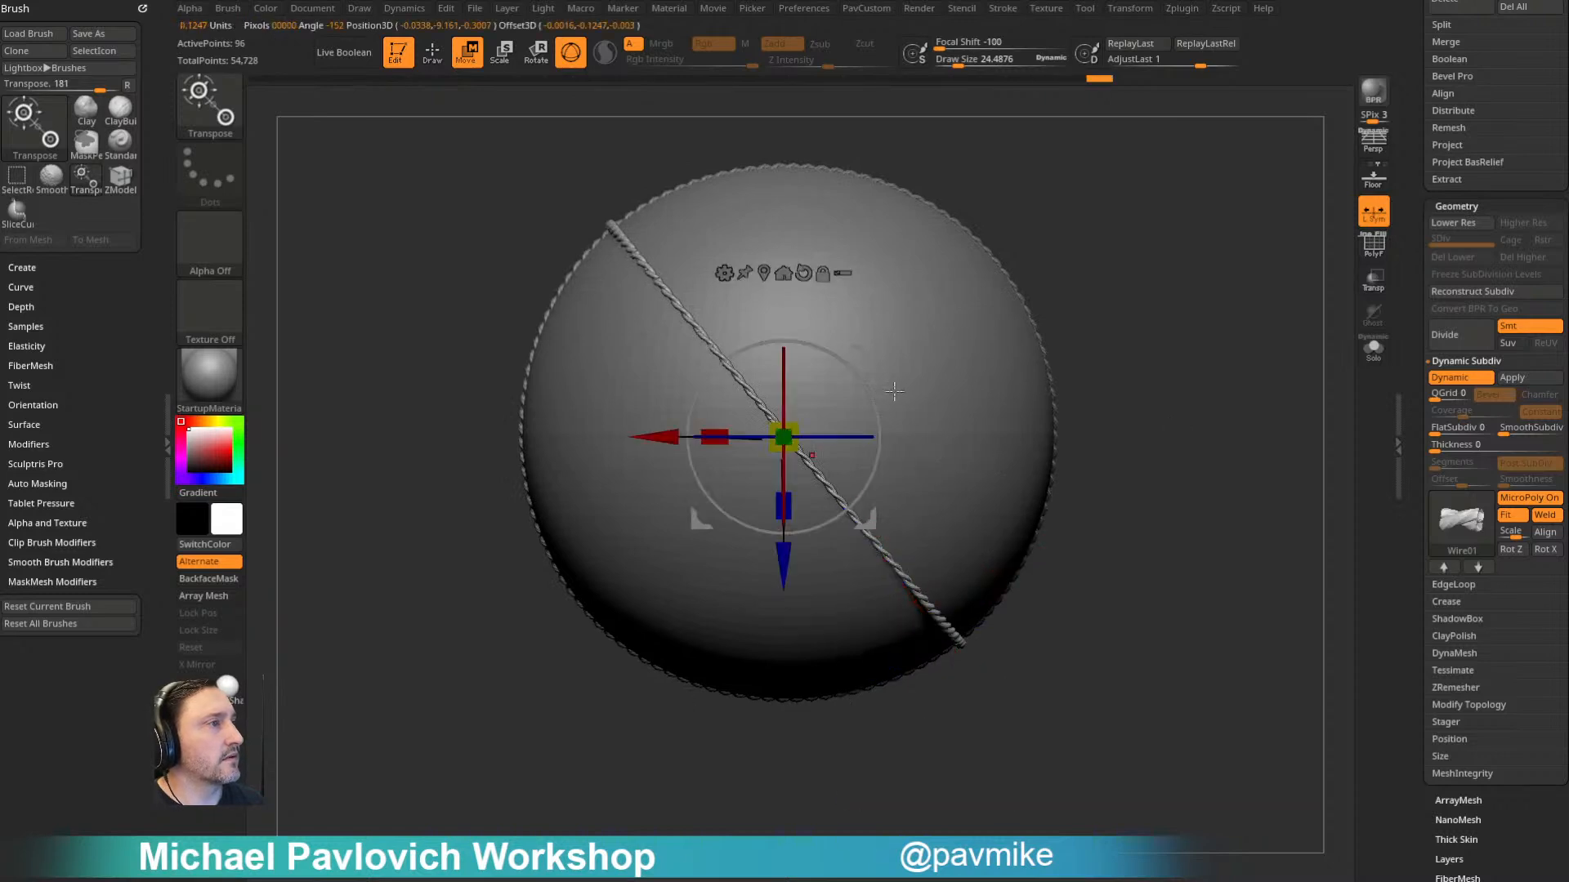
left_click_drag(1419, 291, 1420, 459)
left_click(1454, 670)
left_click_drag(862, 388, 718, 335, "shift")
left_click_drag(1192, 356, 1102, 312)
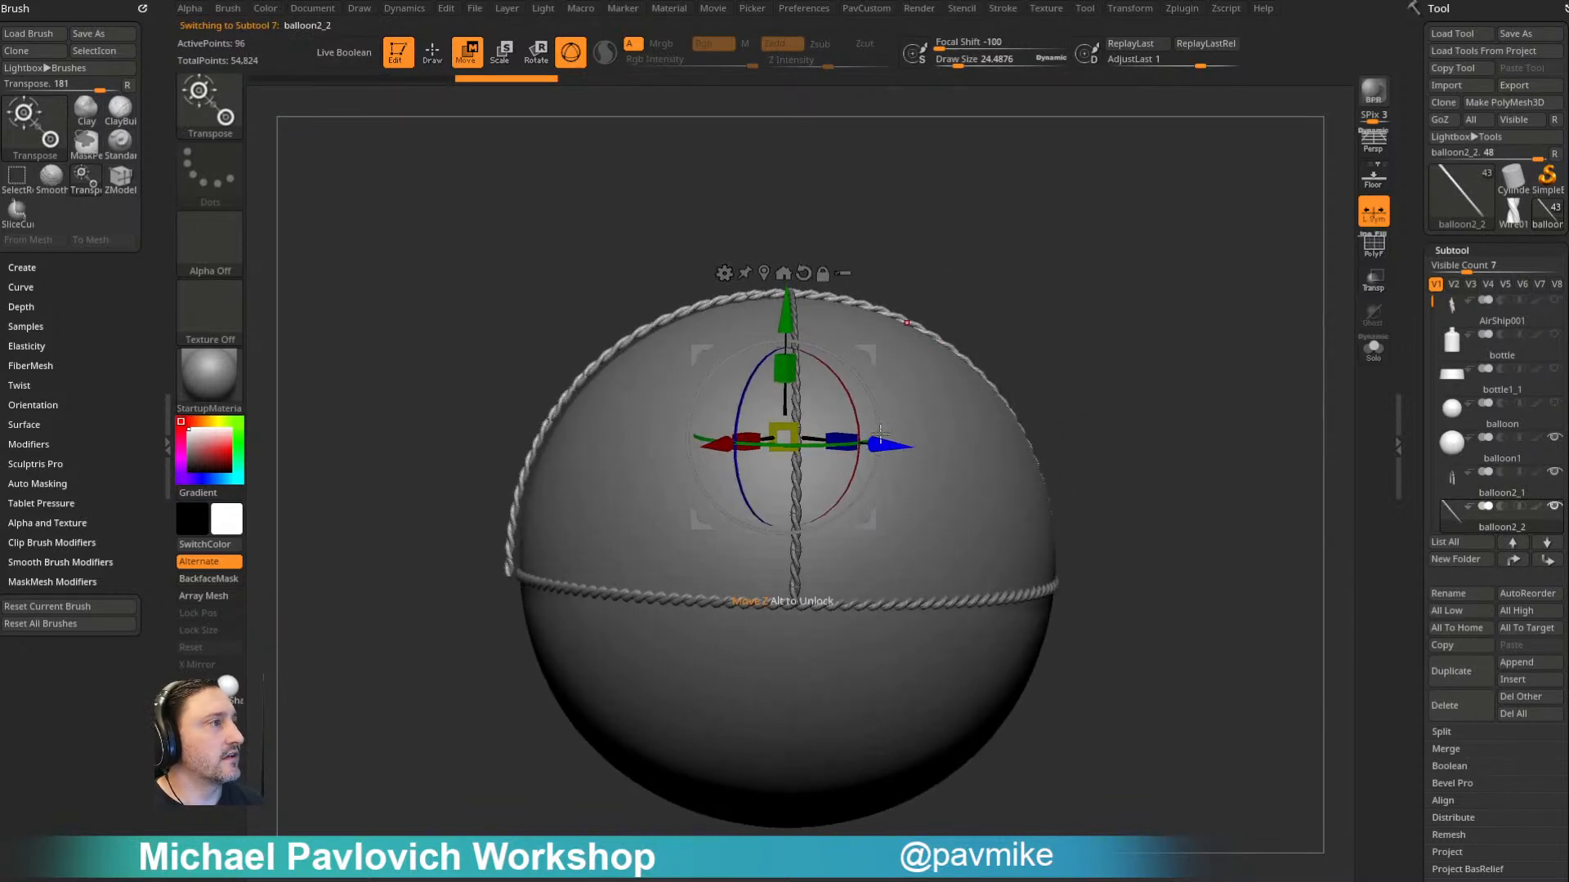
- Leave the gizmo, activate the Standard brush and select the balloon subtool balloon1
left_click_drag(870, 348, 879, 350)
key("q")
mouse_move(1075, 280)
left_mouse_down()
mouse_move(1161, 336)
mouse_move(991, 366)
mouse_move(1092, 347)
left_mouse_up()
key("s")
key("b")
key("s")
key("t")
key("s")
left_click(973, 430, "alt")
left_click_drag(1230, 421, 1196, 382)
left_click_drag(1102, 341, 1092, 347)
key("w")
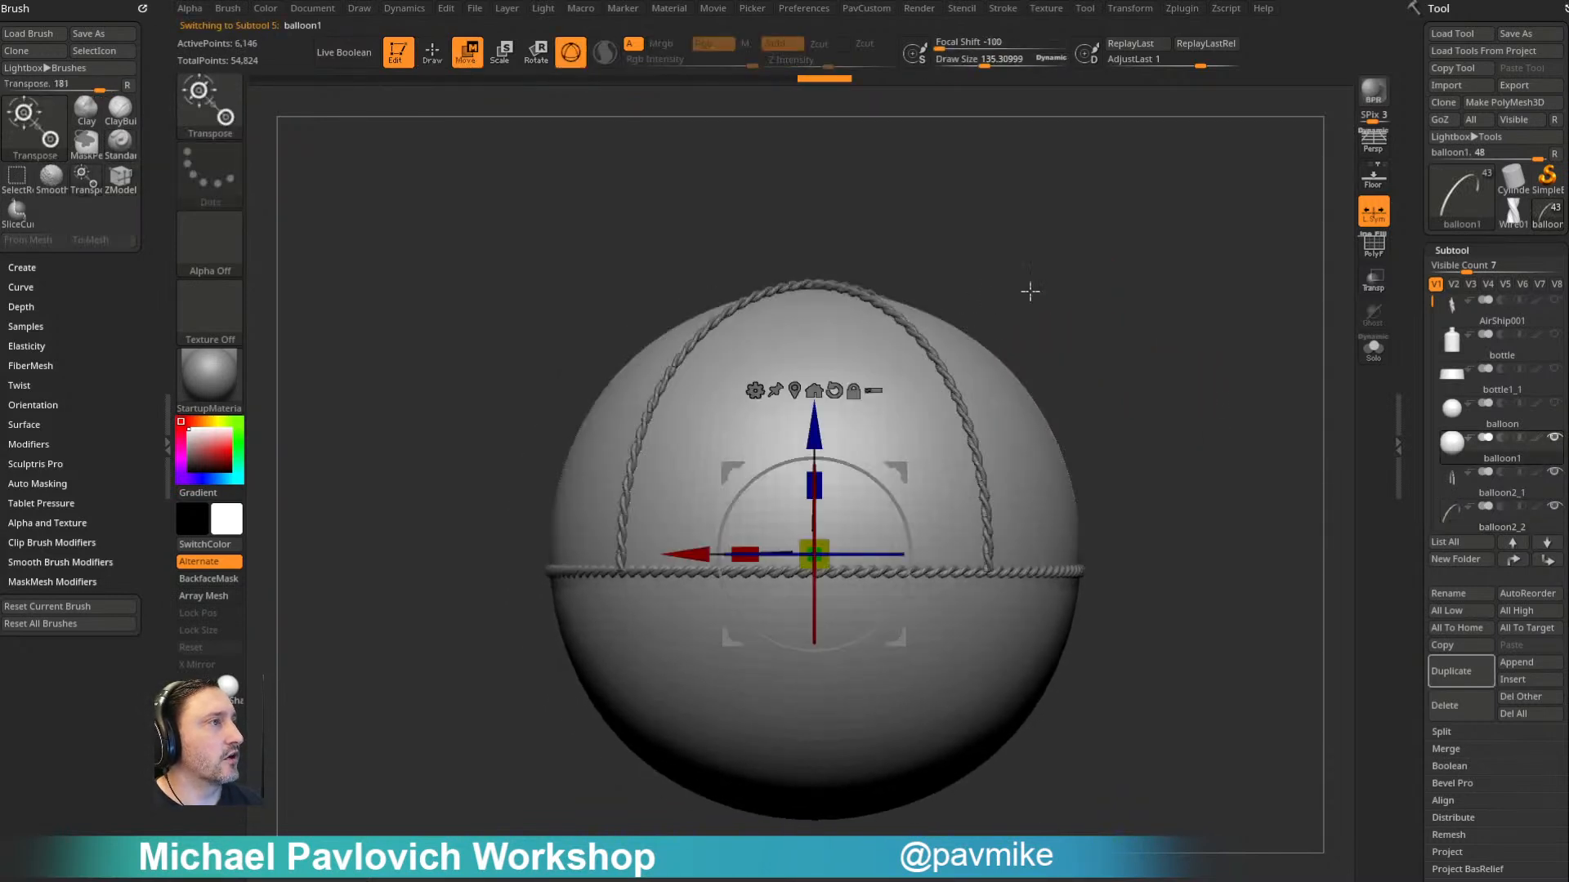
- Examine from several angles how the crossing ropes sit on the balloon's surface
left_click_drag(997, 305, 864, 426)
mouse_move(1058, 303)
left_mouse_down()
mouse_move(1040, 315)
mouse_move(1069, 304)
left_mouse_up()
left_click(1034, 329, "alt")
left_click_drag(905, 511, 904, 516)
key("q")
key("s")
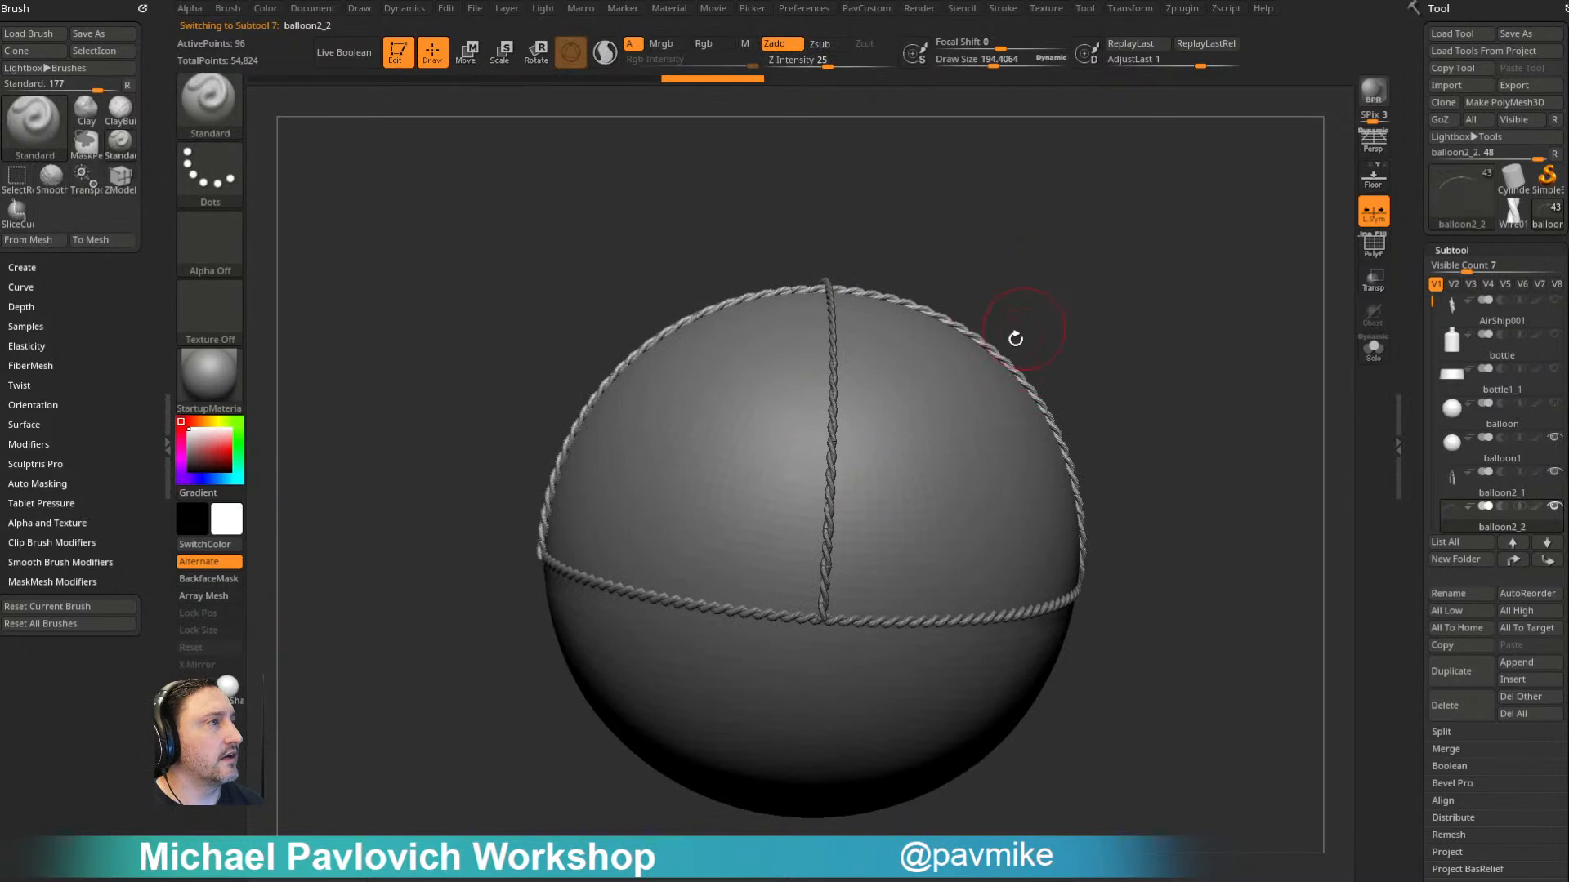
left_click(1024, 328, "alt")
left_click_drag(1114, 318, 976, 321)
mouse_move(1264, 378)
left_mouse_down()
mouse_move(1196, 368)
mouse_move(1216, 343)
mouse_move(1268, 340)
mouse_move(1234, 335)
mouse_move(1229, 360)
mouse_move(1285, 448)
mouse_move(1222, 353)
mouse_move(1177, 332)
mouse_move(1253, 358)
left_mouse_up()
key("s")
left_click(1203, 365)
- Turn on the polyframe and check the visibility of the balloon and rope subtools
left_click(1373, 246)
left_click(1554, 438)
left_click(1554, 472)
left_click(1554, 507)
left_click_drag(1433, 302, 1431, 318)
left_click(1554, 404)
left_click_drag(1275, 401, 1098, 363)
- Dock the Dynamics palette and set up balloon1 with Gravity off, Inflate about 0.377, Expand about 0.58 and CollisionVolume on
left_click(415, 10)
left_click_drag(390, 15, 82, 37)
left_click_drag(1194, 388, 1223, 406)
key("space")
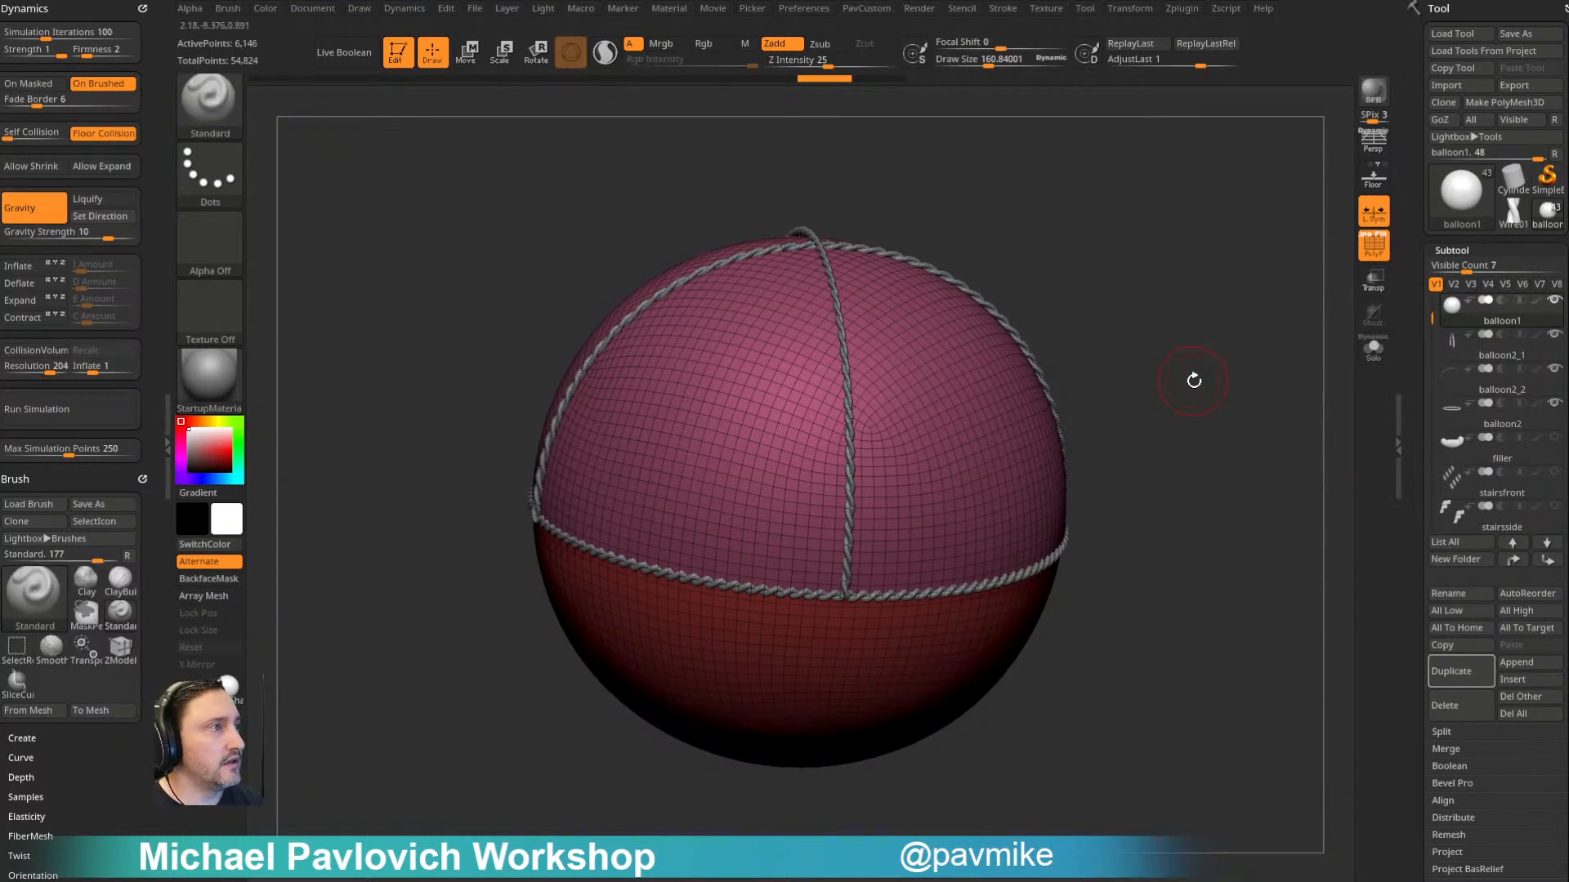
left_click_drag(1192, 381, 1011, 406)
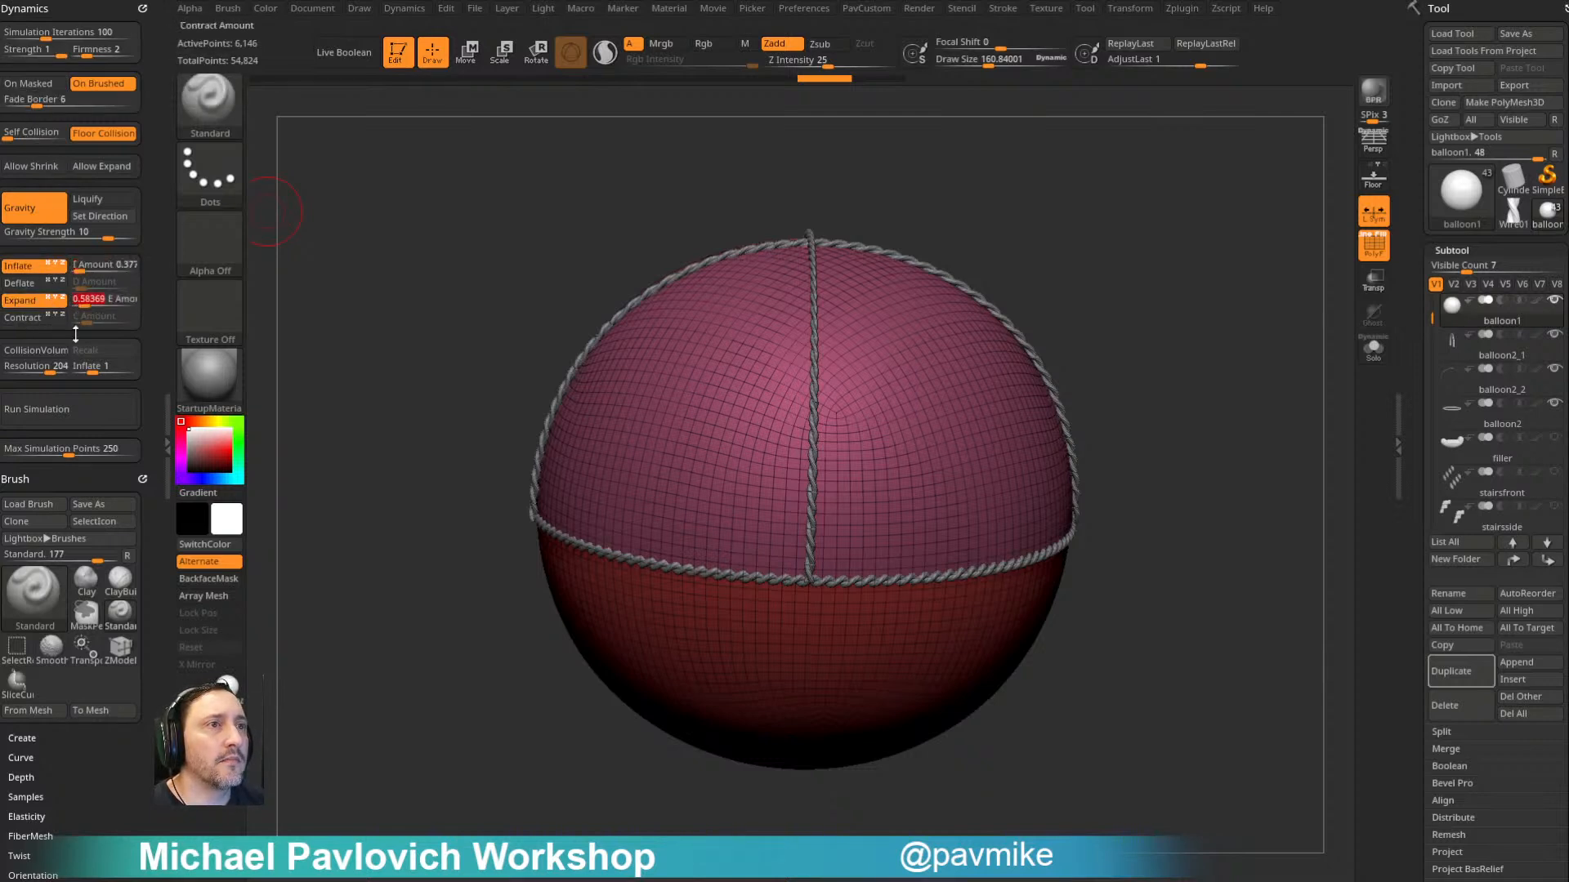
left_click(38, 217)
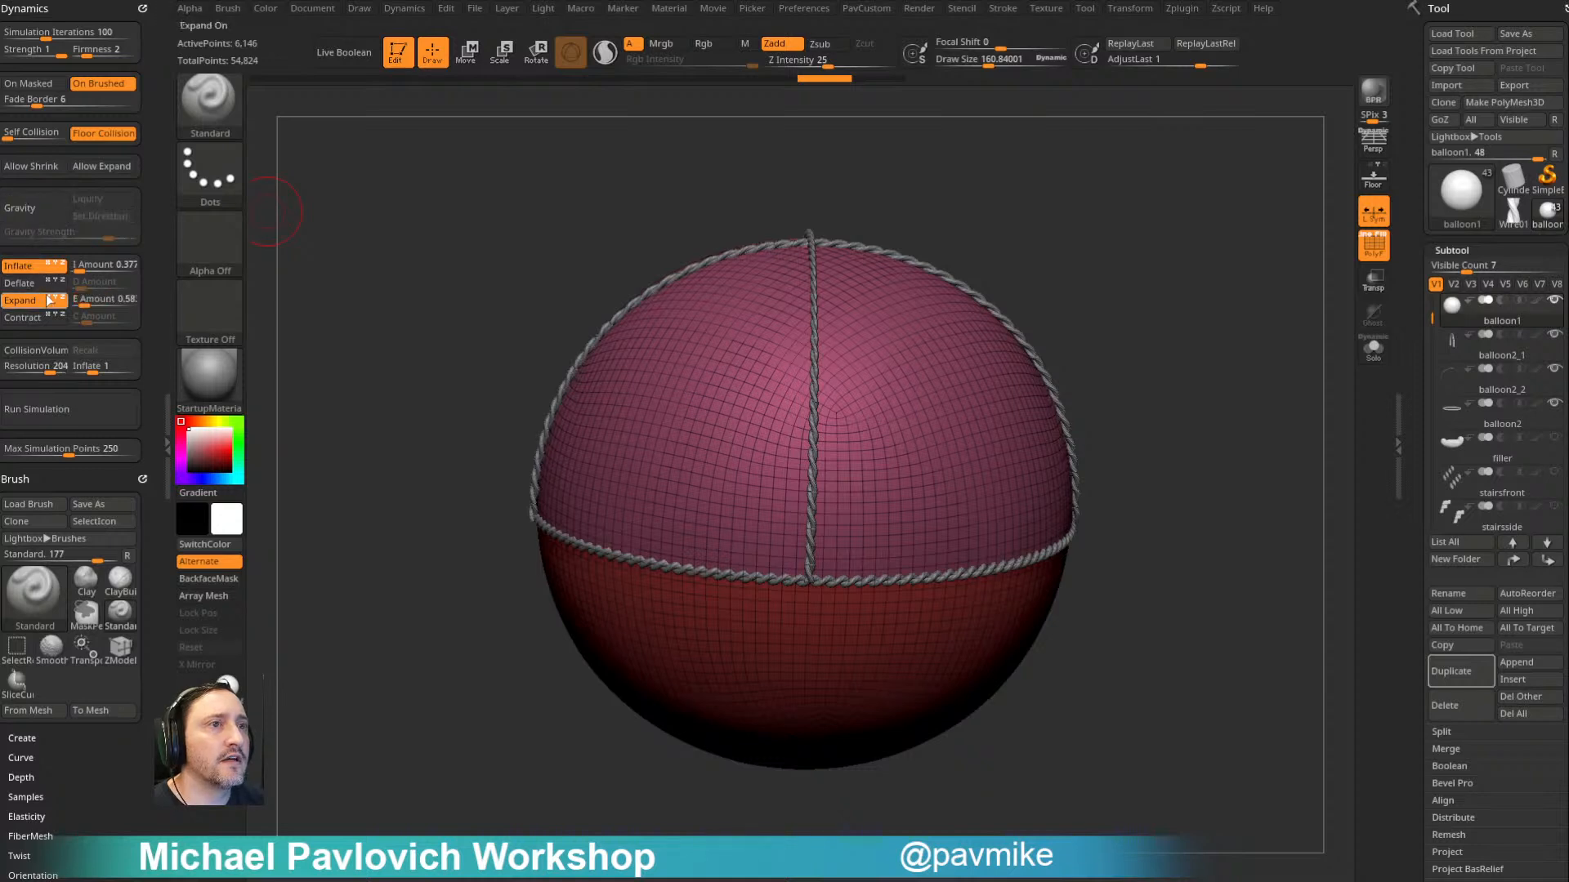
- Try the inflate simulation on the balloon against the ropes, view it without the polyframe, and undo it
left_click(76, 411)
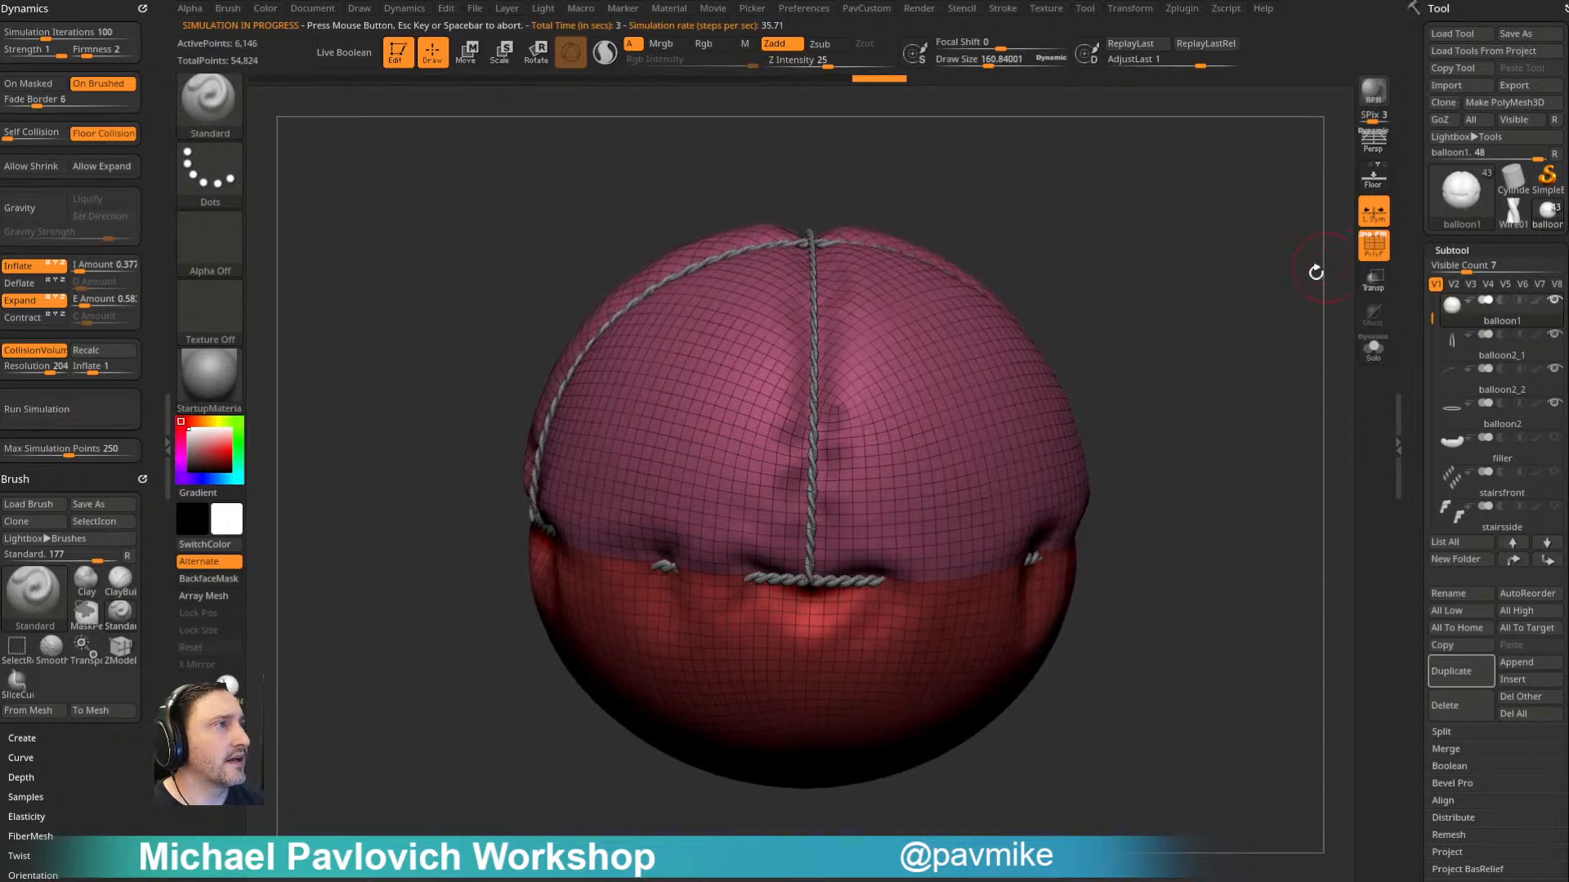
key("shift+f")
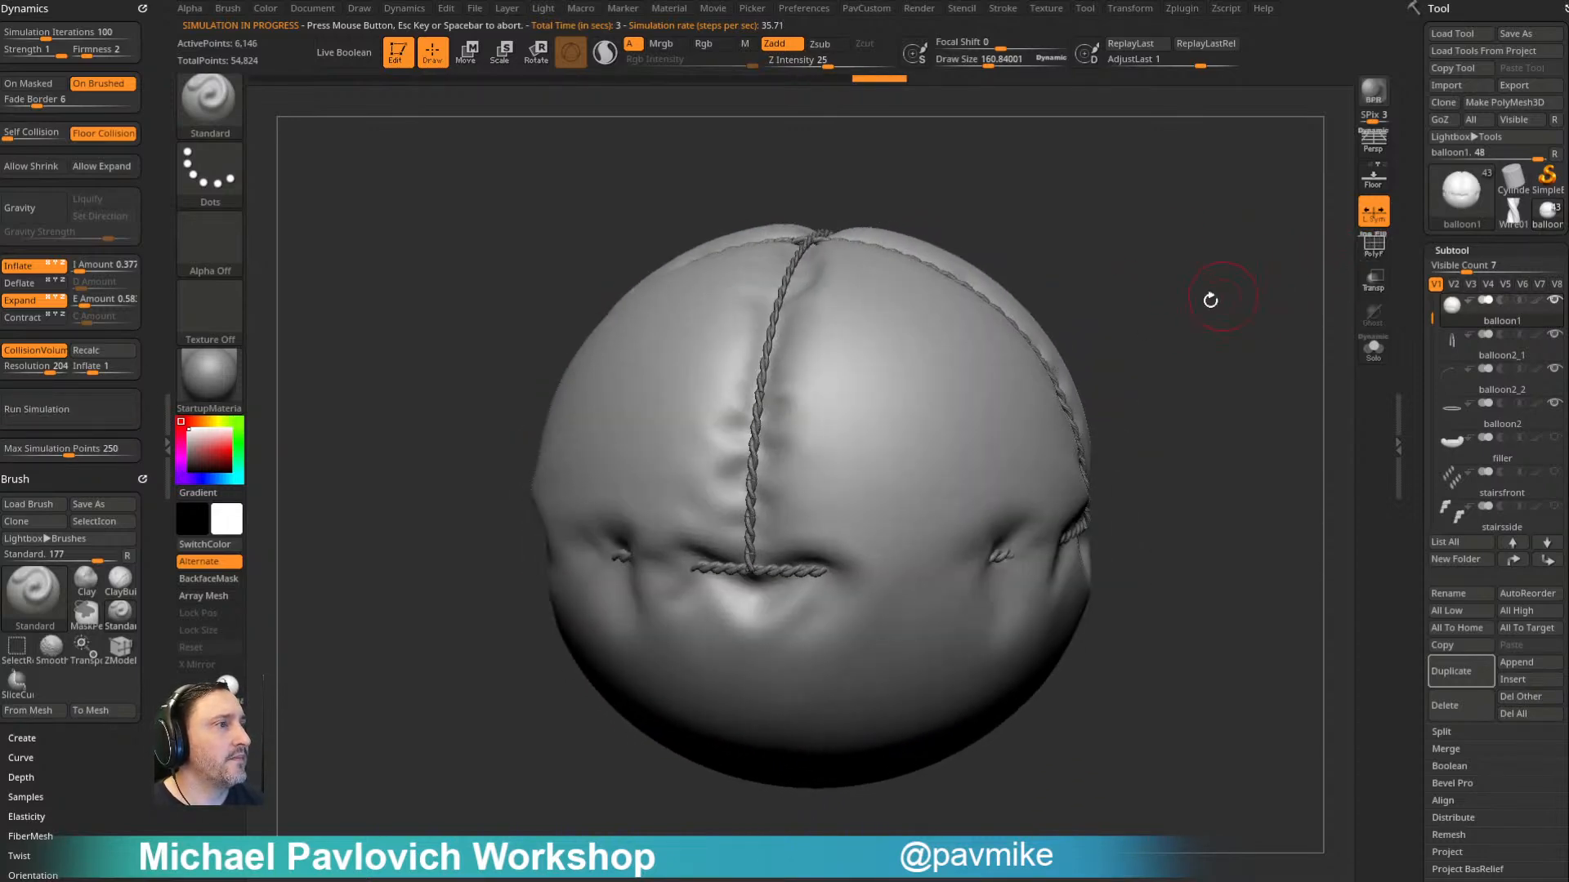
key("ctrl+z")
left_click_drag(1239, 299, 1263, 305)
key("shift+f")
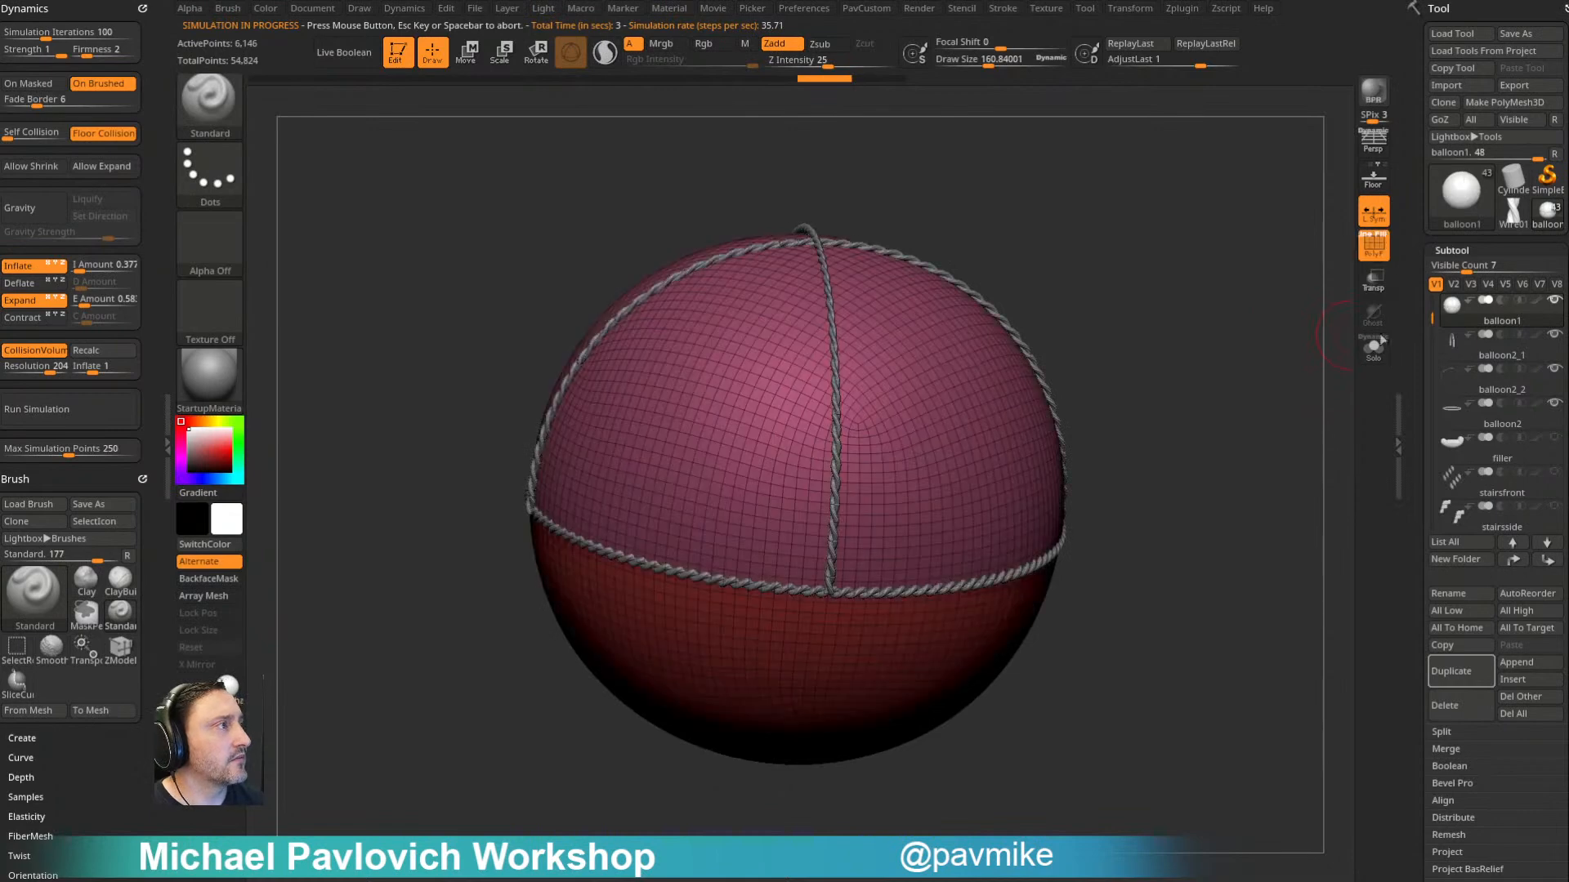
- Isolate the balloon's upper half in top view and slice it along both crossing ropes into separate polygroups
left_click_drag(1252, 366, 1307, 385)
left_click_drag(1167, 388, 1155, 260)
left_click(1075, 368, "ctrl+shift")
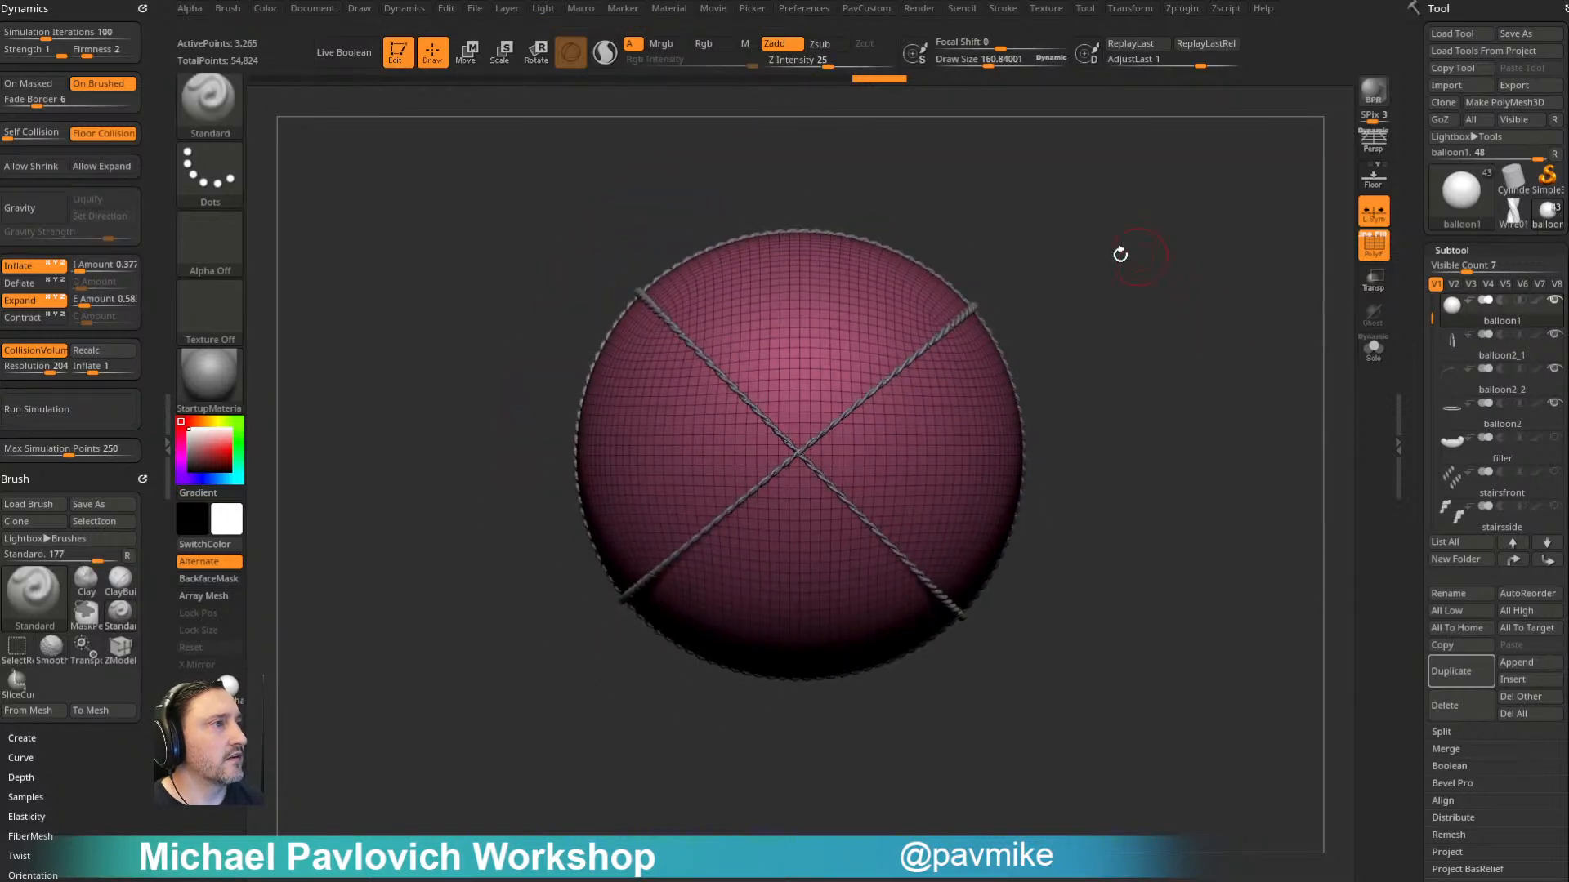
key("ctrl+shift")
left_click_drag(562, 221, 1113, 723, "ctrl+shift")
mouse_move(443, 748)
left_mouse_down("ctrl+shift")
mouse_move(1131, 217)
mouse_move(1132, 174)
left_mouse_up("ctrl+shift")
- ZRemesh the soloed balloon at the same polygon count and weld its points with a WeldDist of 3.637
mouse_move(1142, 234)
left_mouse_down()
mouse_move(1211, 296)
mouse_move(1249, 299)
left_mouse_up()
left_click(1373, 348)
left_click_drag(1307, 360, 1226, 406)
key("space")
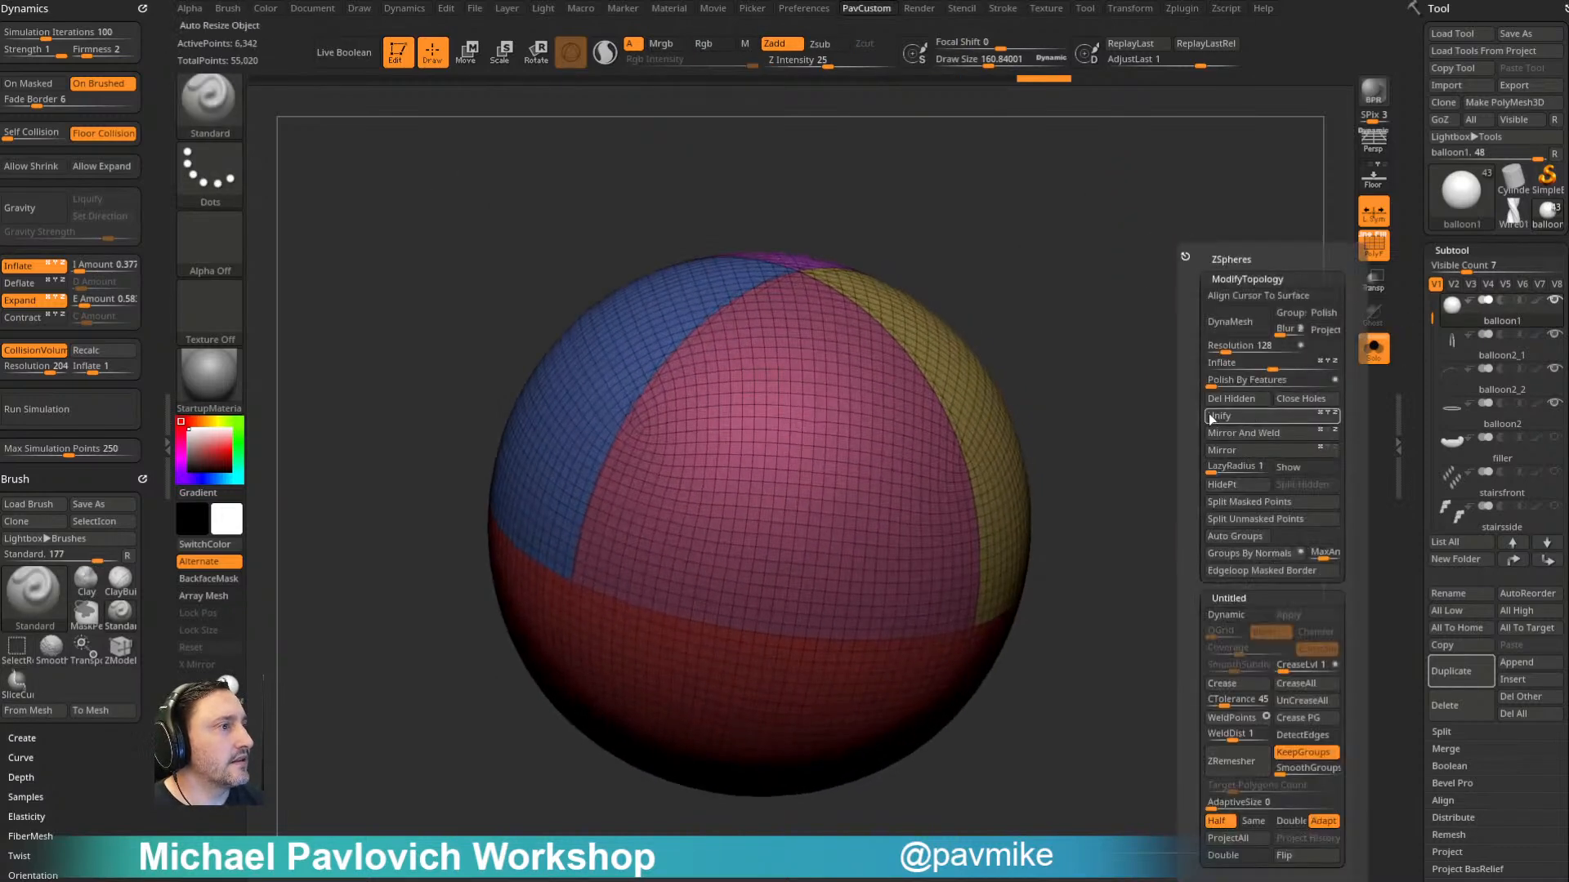
left_click(1250, 820)
left_click(1258, 770)
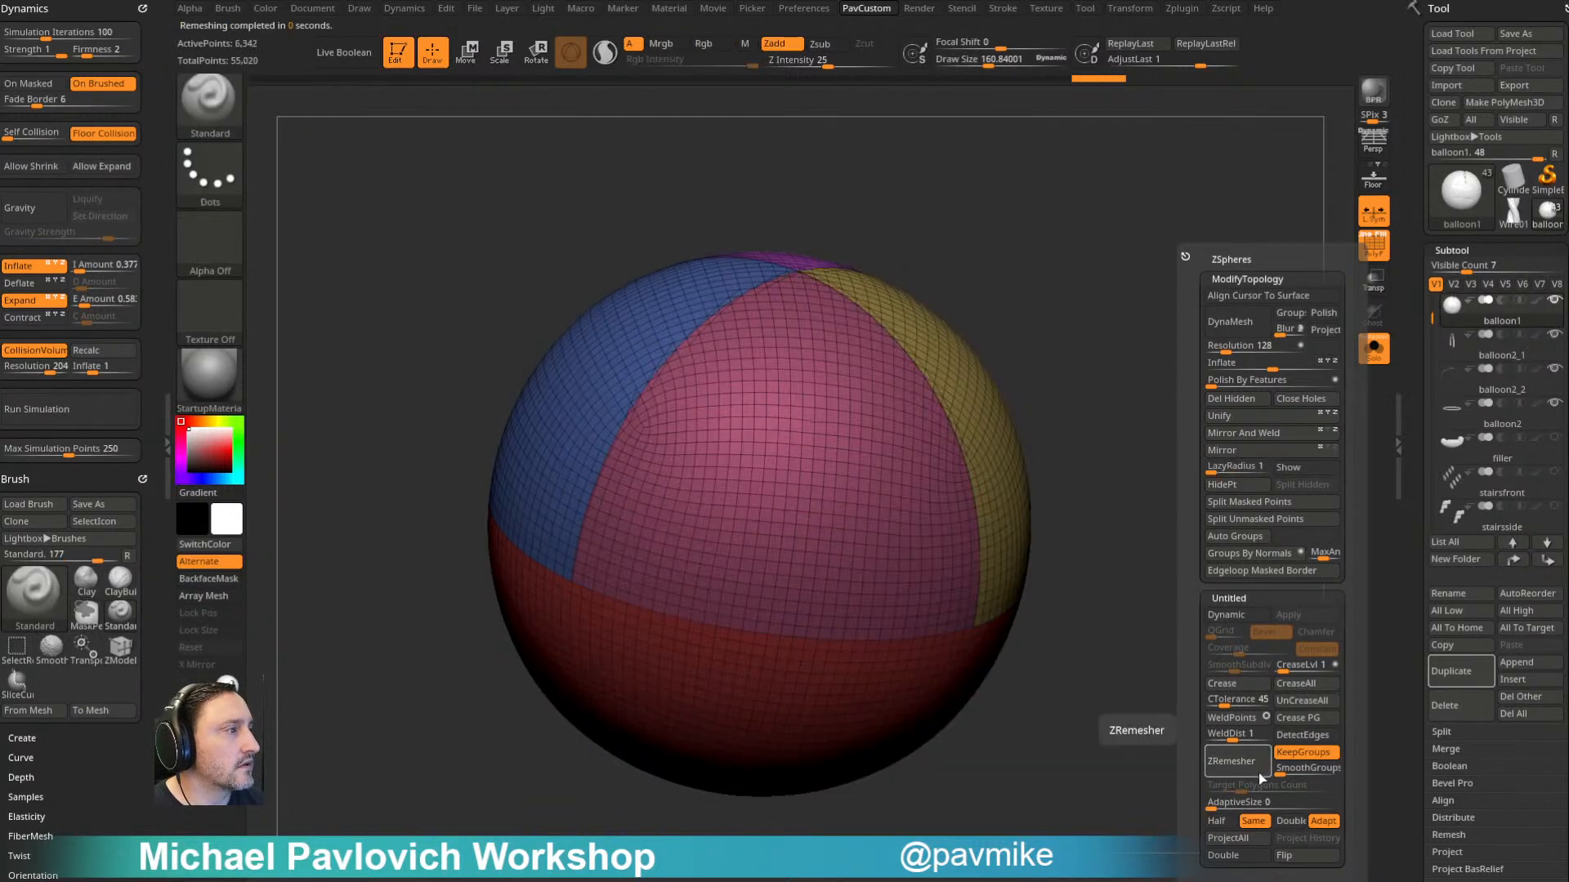
left_click(1241, 720)
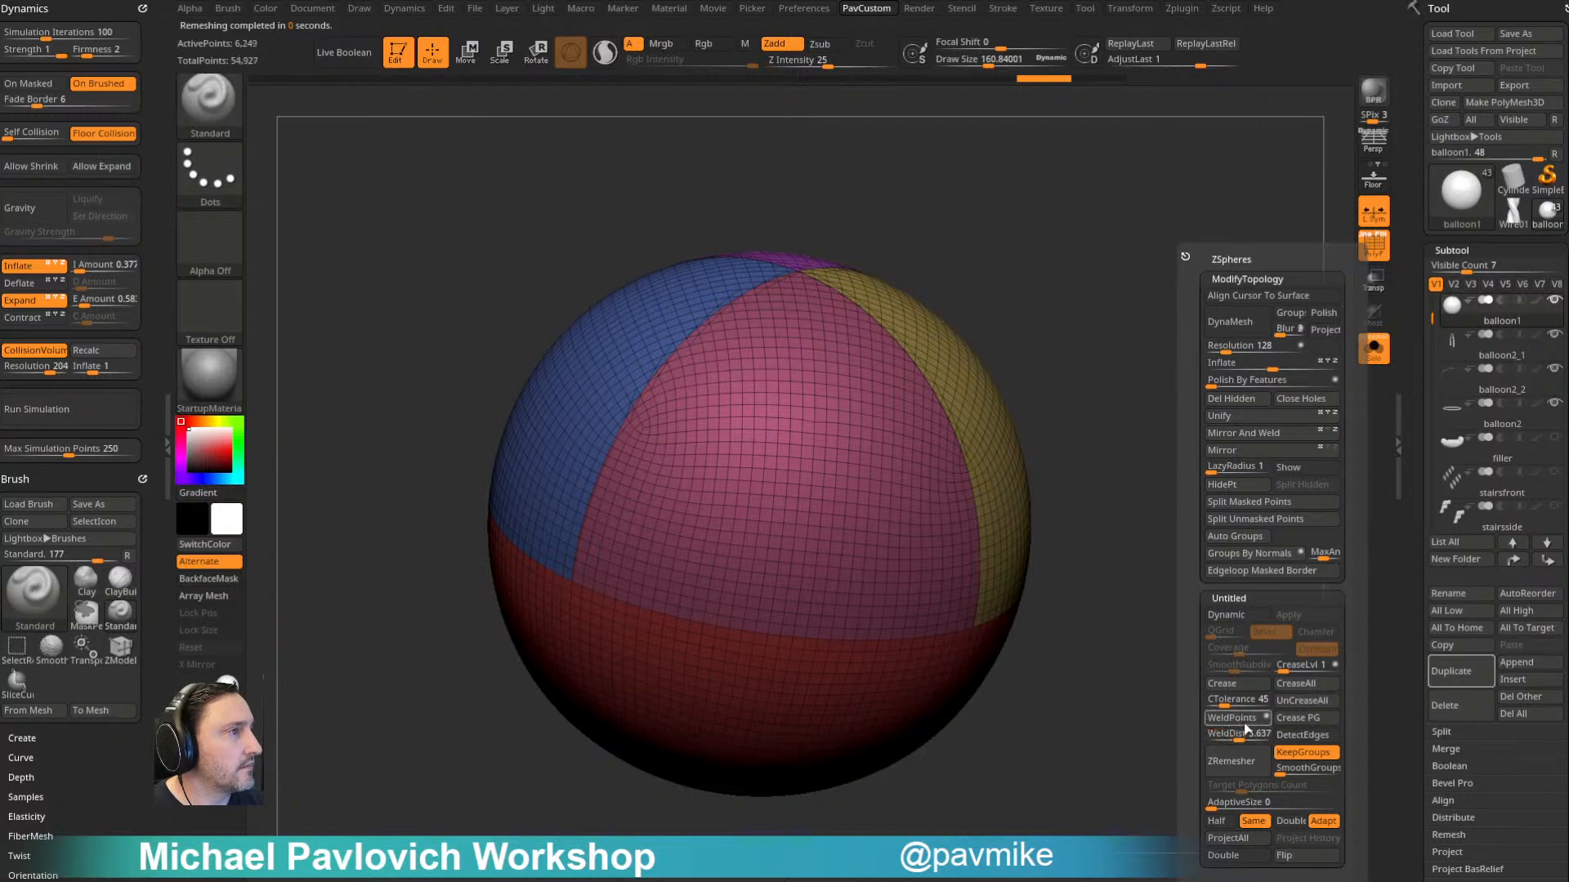
- Set ZRemesher to half the polygon count, try the remesh on the balloon and undo it
left_click(1217, 821)
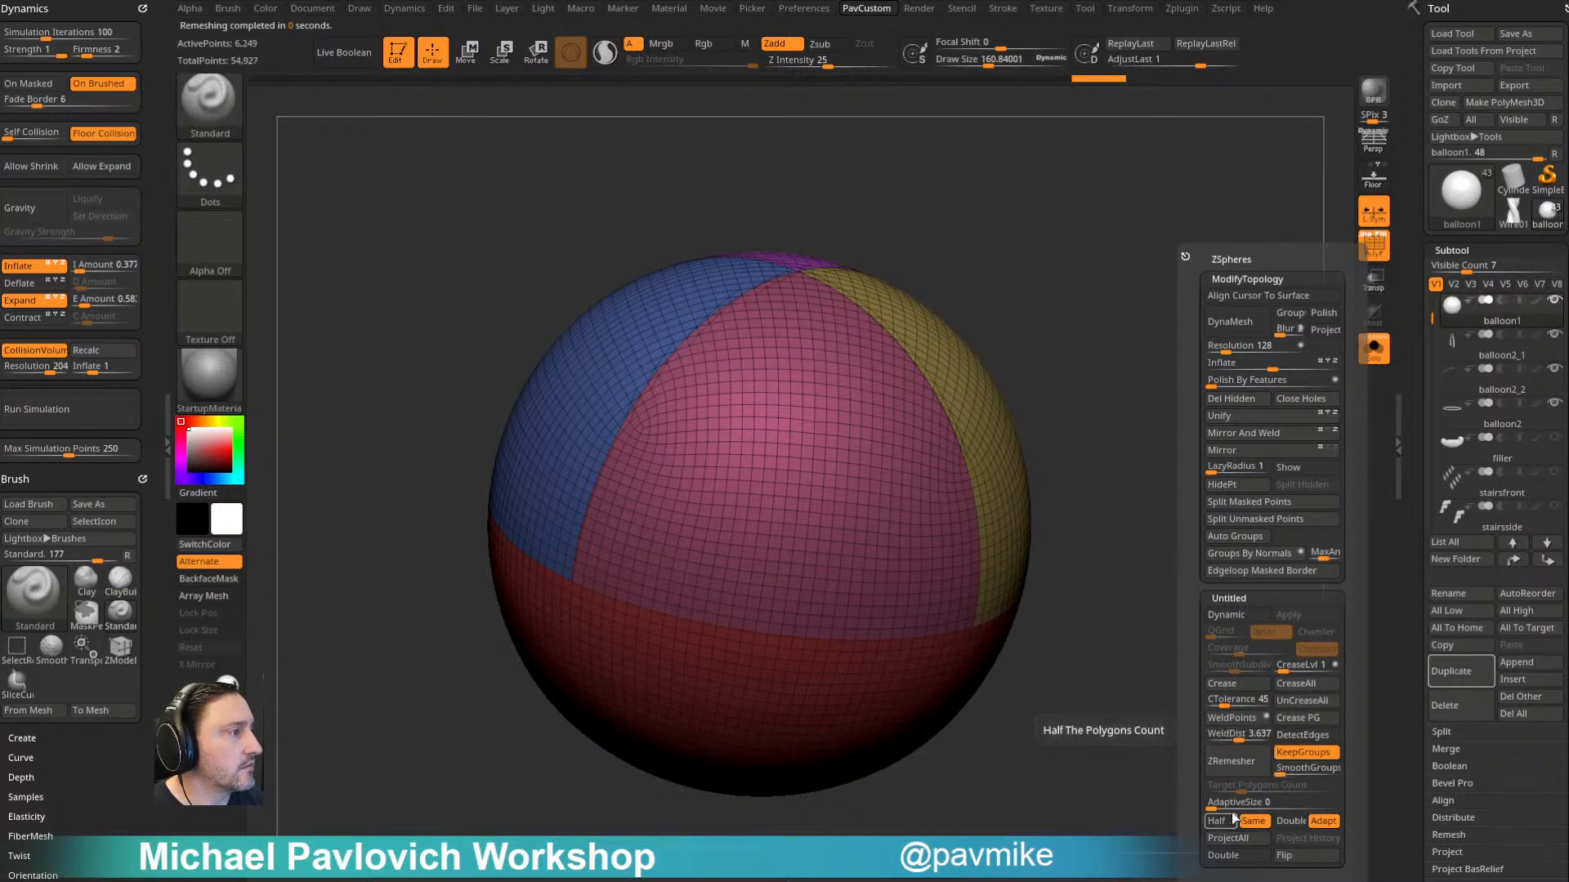
left_click(1248, 768)
left_click_drag(1217, 653, 1247, 616)
key("ctrl+z")
- Collapse the stray edges with ZModeler at the balloon's top, where the four upper polygroups meet
left_click_drag(1158, 256, 1150, 368, "alt")
mouse_move(589, 449)
right_mouse_down("alt")
mouse_move(1152, 351)
mouse_move(1086, 408)
right_mouse_up("alt")
key("s")
left_click_drag(825, 474, 801, 474)
key("b")
key("z")
key("m")
key("space")
left_click(658, 482)
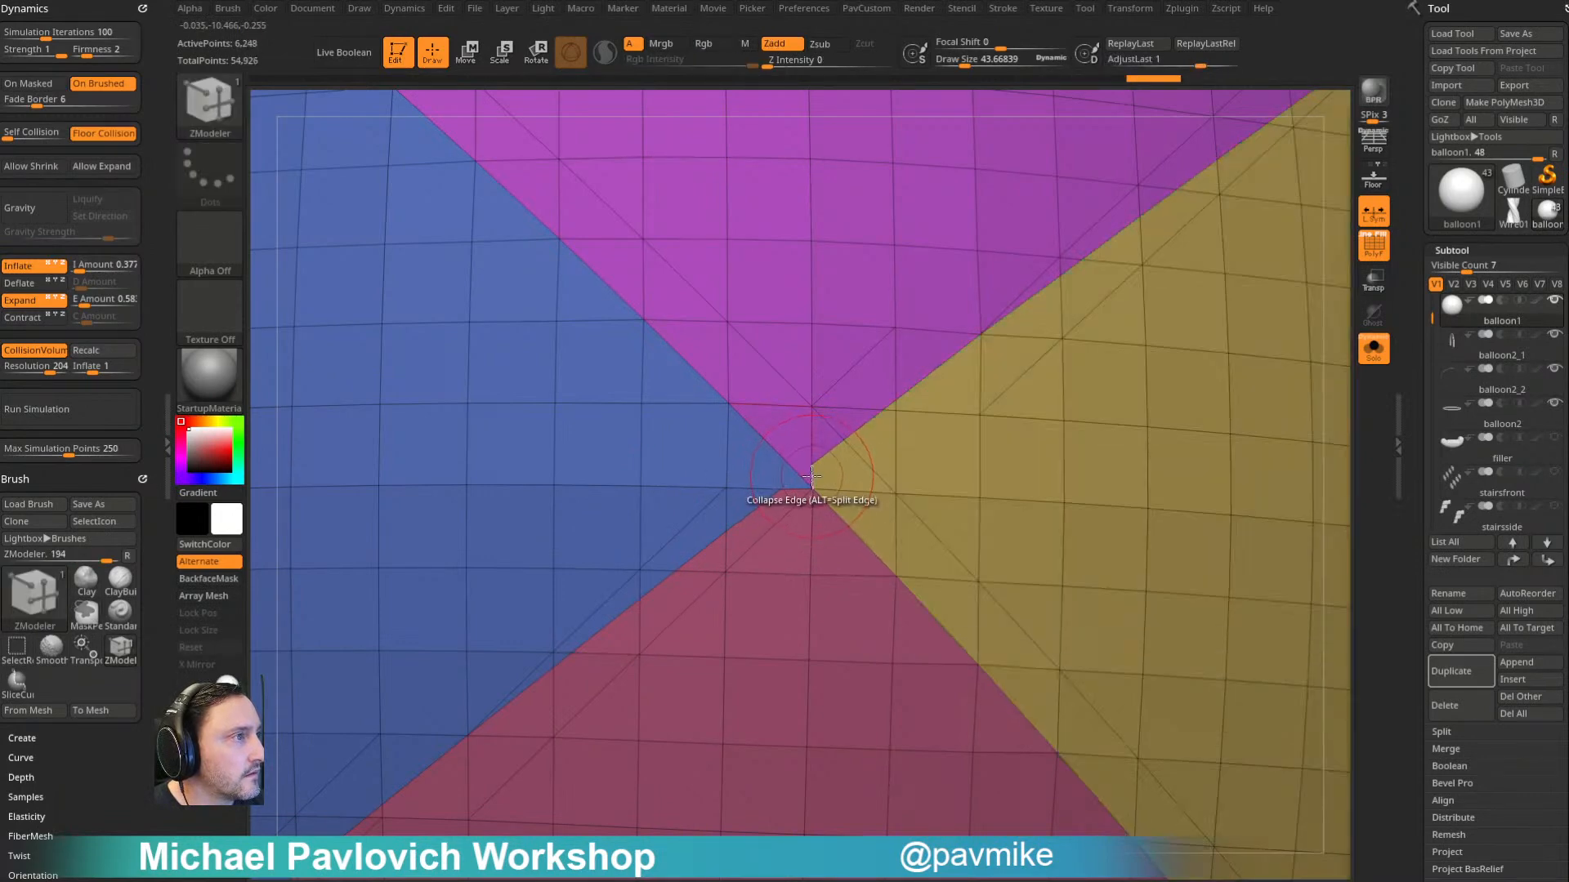
right_click_drag(938, 434, 863, 472, "ctrl")
- ZRemesh the balloon to half its polygon count and return to the Standard brush
key("2")
left_click(1104, 763)
mouse_move(1180, 613)
left_mouse_down()
mouse_move(1239, 539)
mouse_move(1191, 488)
left_mouse_up()
key("b")
key("s")
key("t")
key("s")
left_click_drag(1150, 440, 1131, 440)
mouse_move(1160, 457)
left_mouse_down()
mouse_move(1267, 490)
mouse_move(1201, 336)
mouse_move(1209, 424)
mouse_move(990, 510)
left_mouse_up()
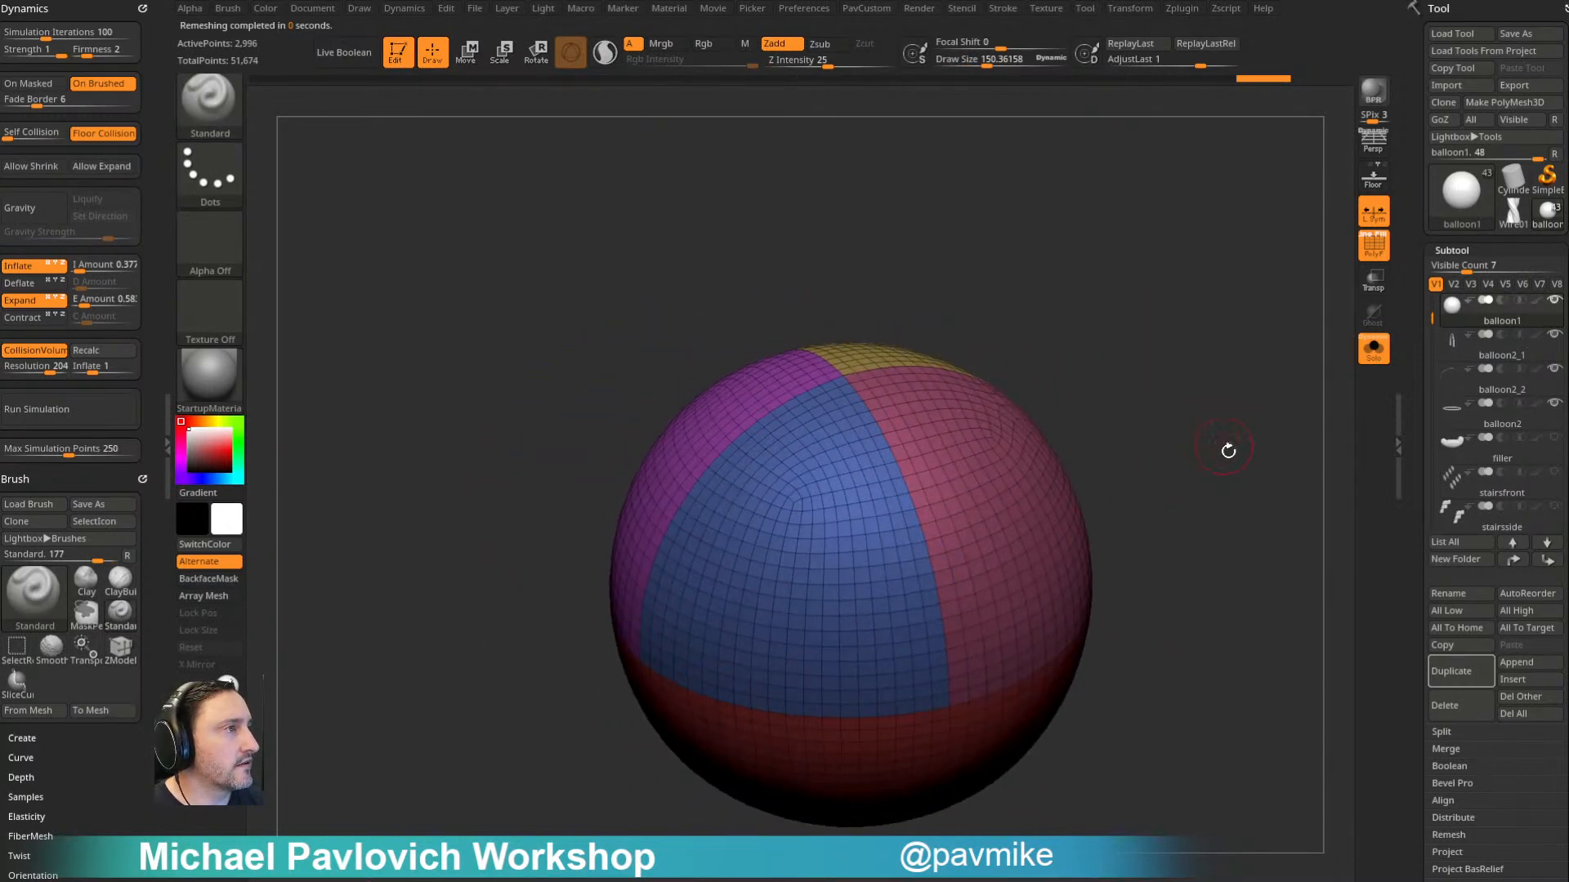
- Mask the balloon's polygroup borders with MaskByFeature using only Groups, leaving the panels between the seams unmasked
left_click_drag(1223, 441, 1188, 398)
scroll(1448, 373, "down", 10)
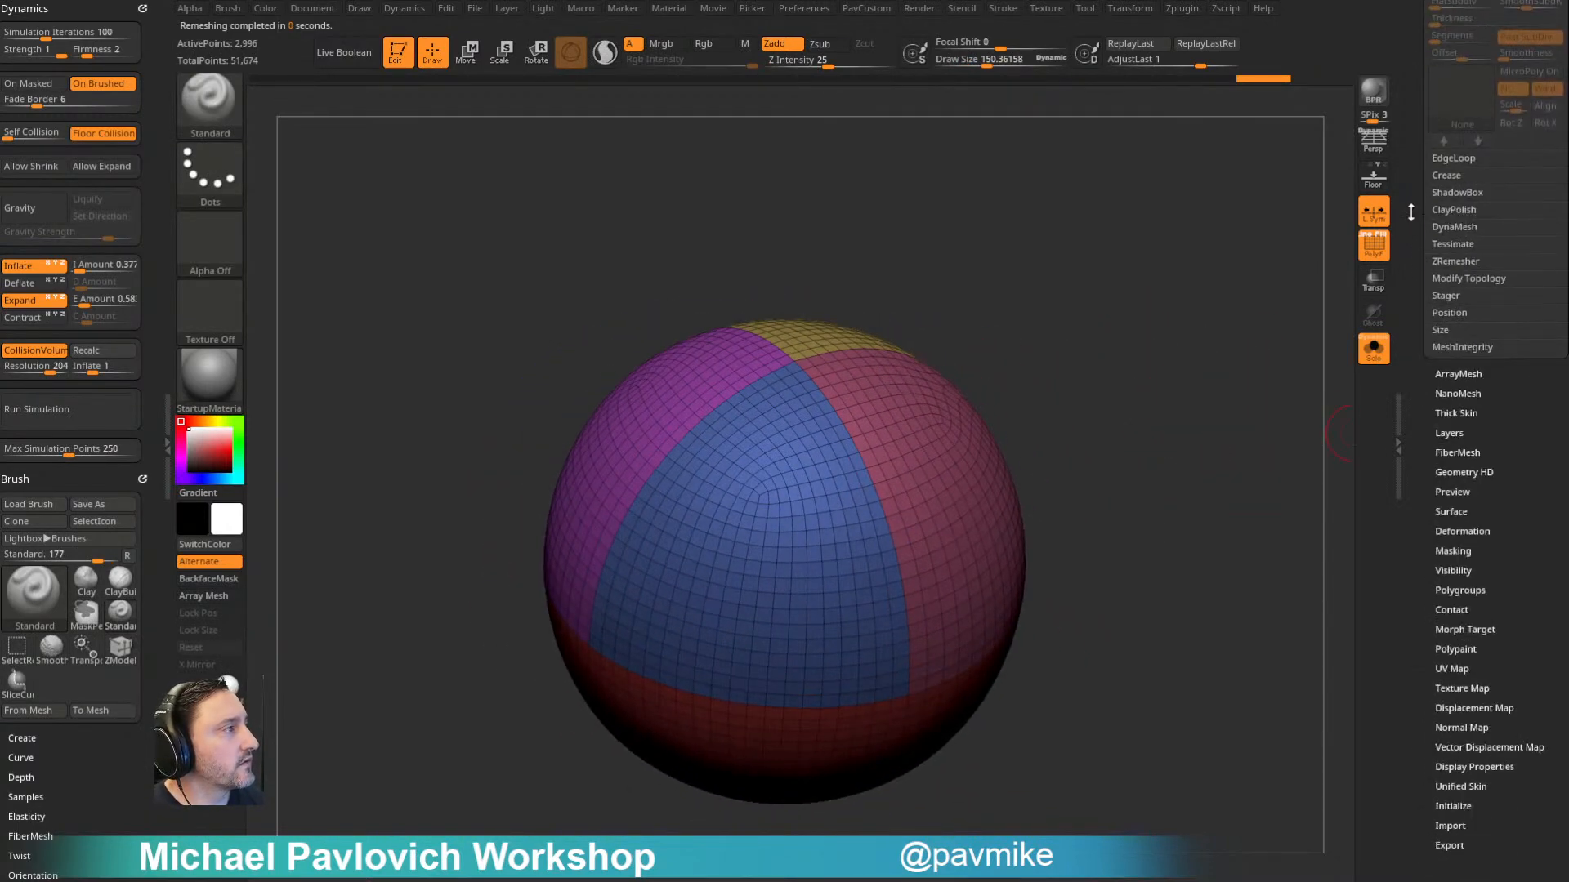
left_click(1451, 442)
left_click_drag(1306, 465, 1006, 611)
left_click(61, 354)
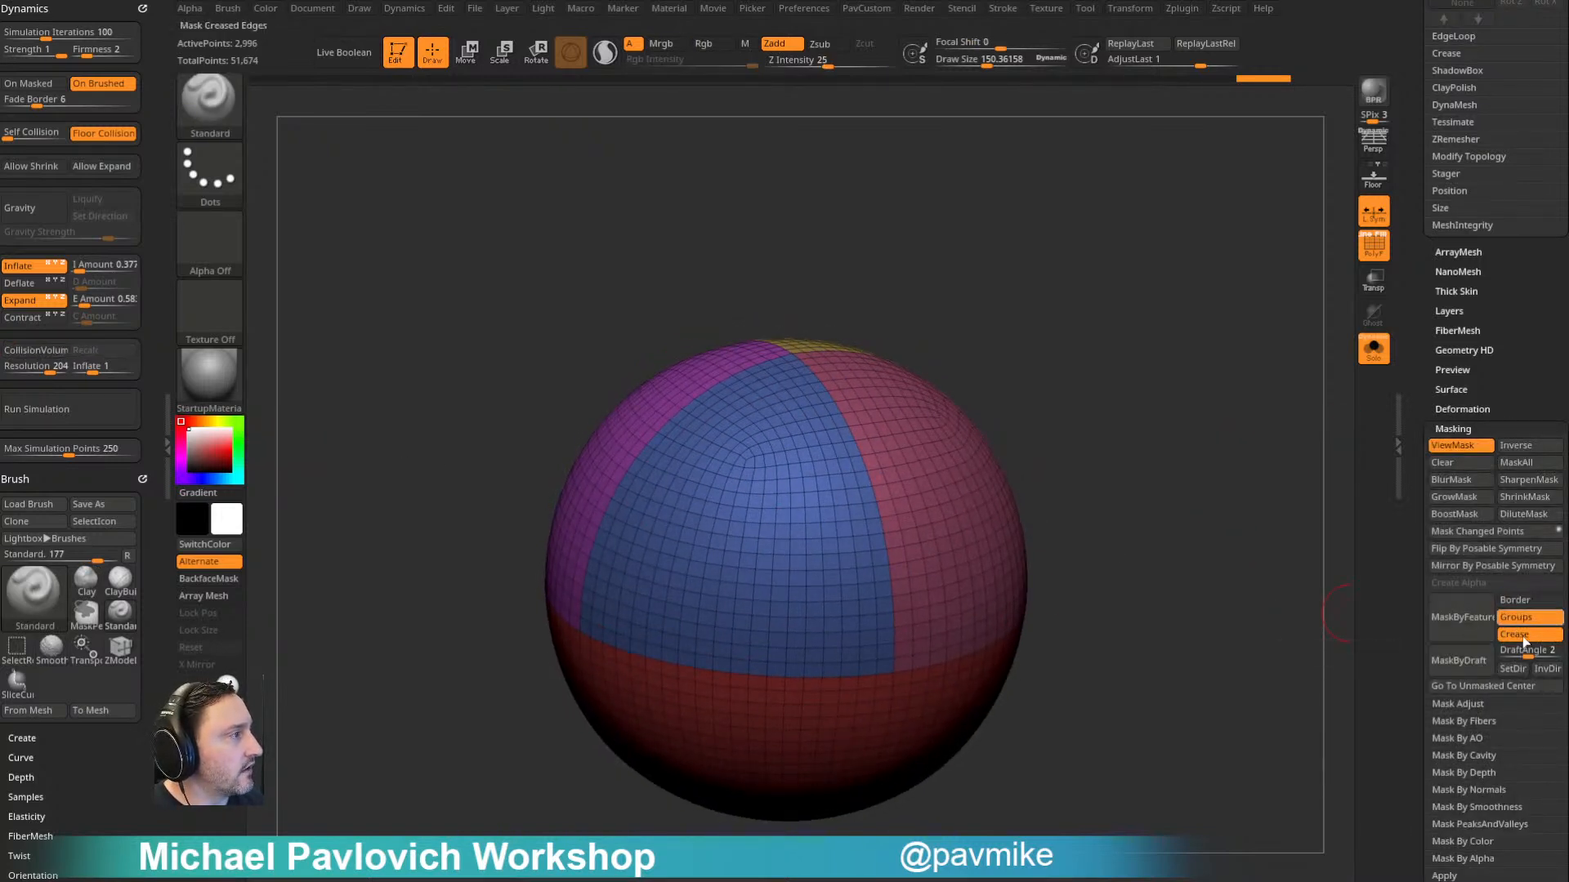
left_click(1516, 634)
left_click(1516, 600)
left_click(1209, 529, "ctrl")
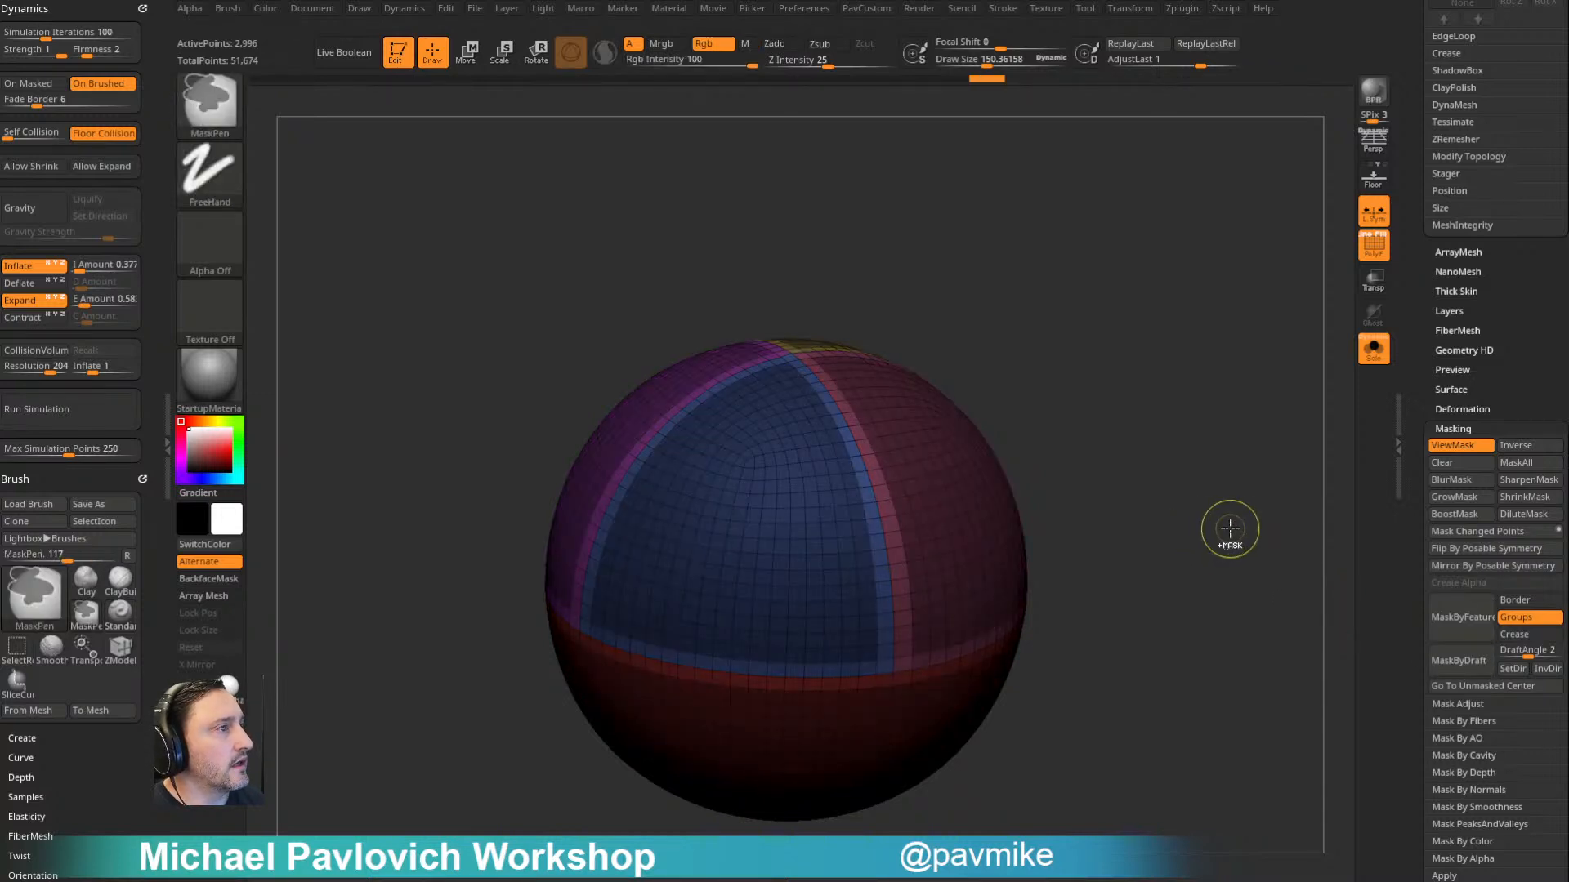
left_click(1231, 532, "ctrl")
key("2")
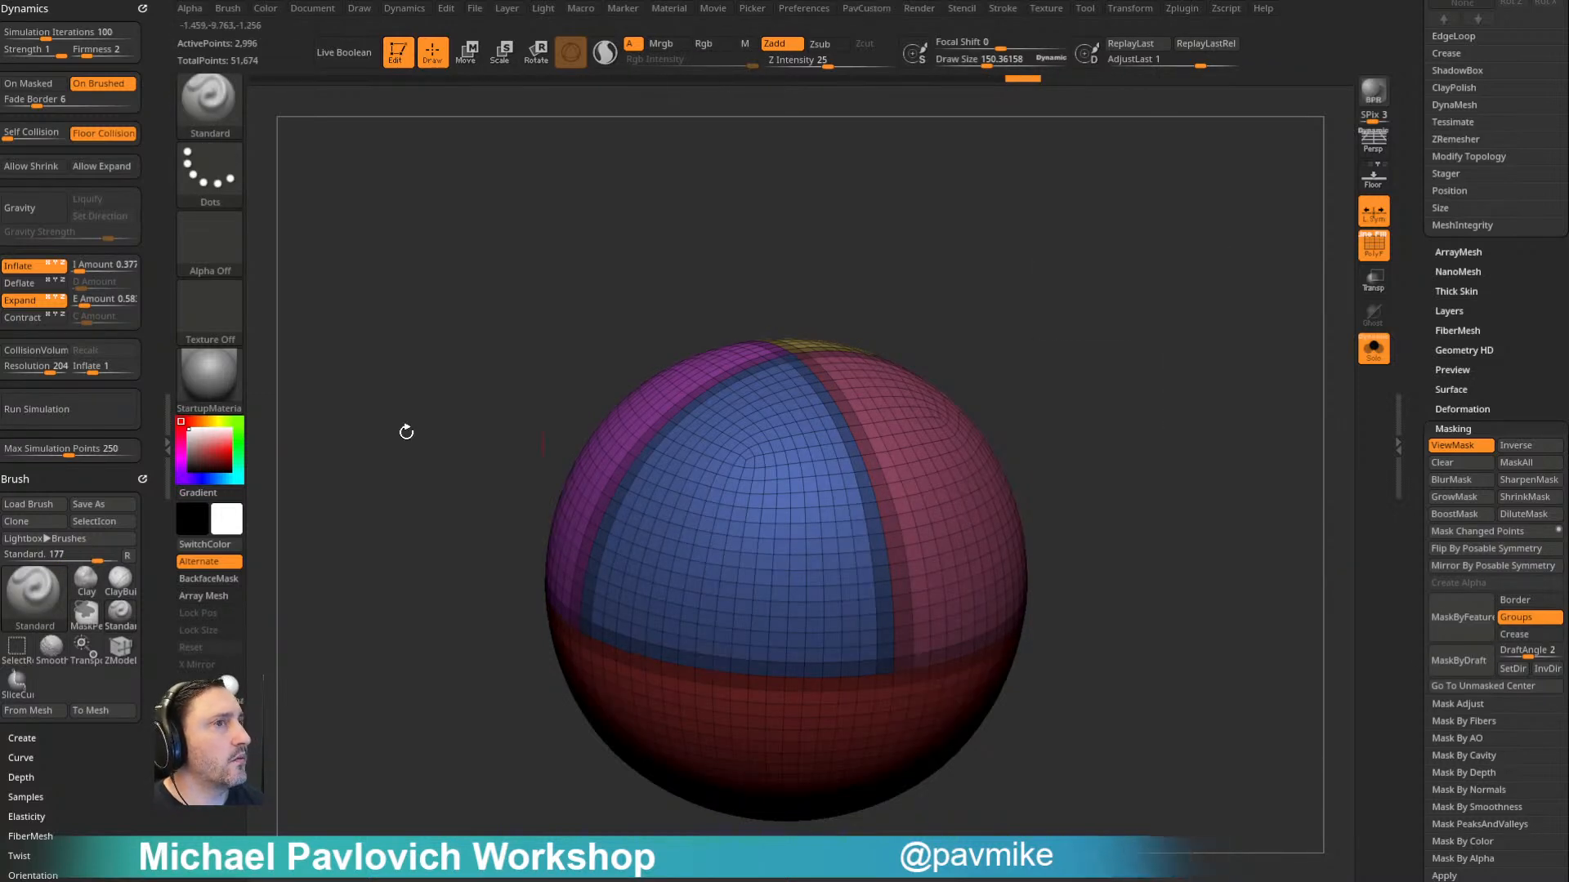
- Try the inflate simulation on the low-resolution masked balloon, view it without the polyframe, and undo it
left_click(72, 403)
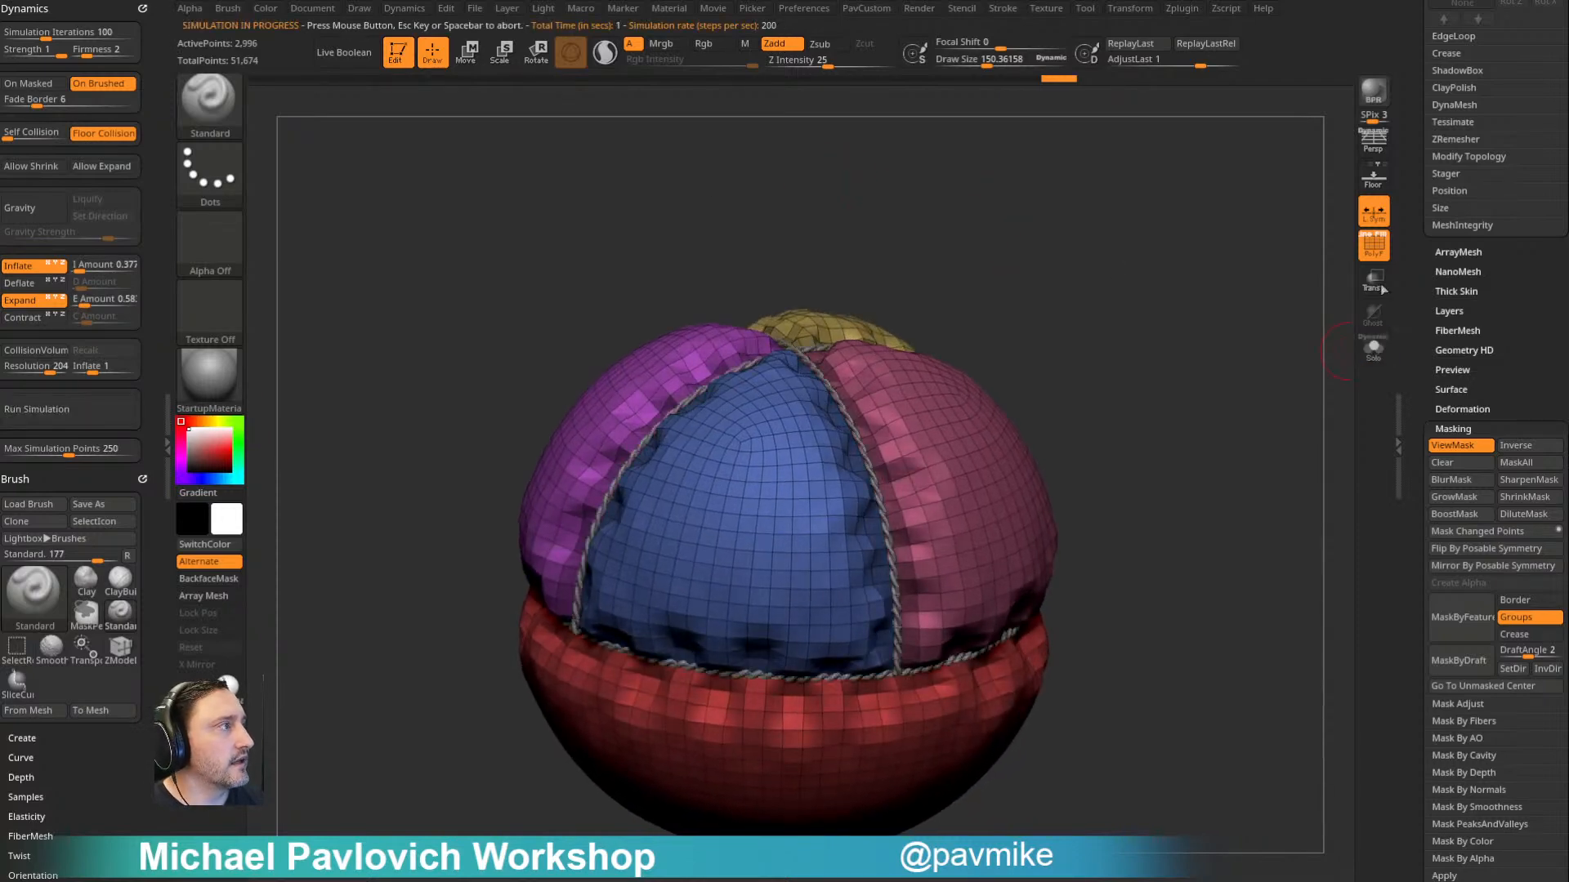
key("shift+f")
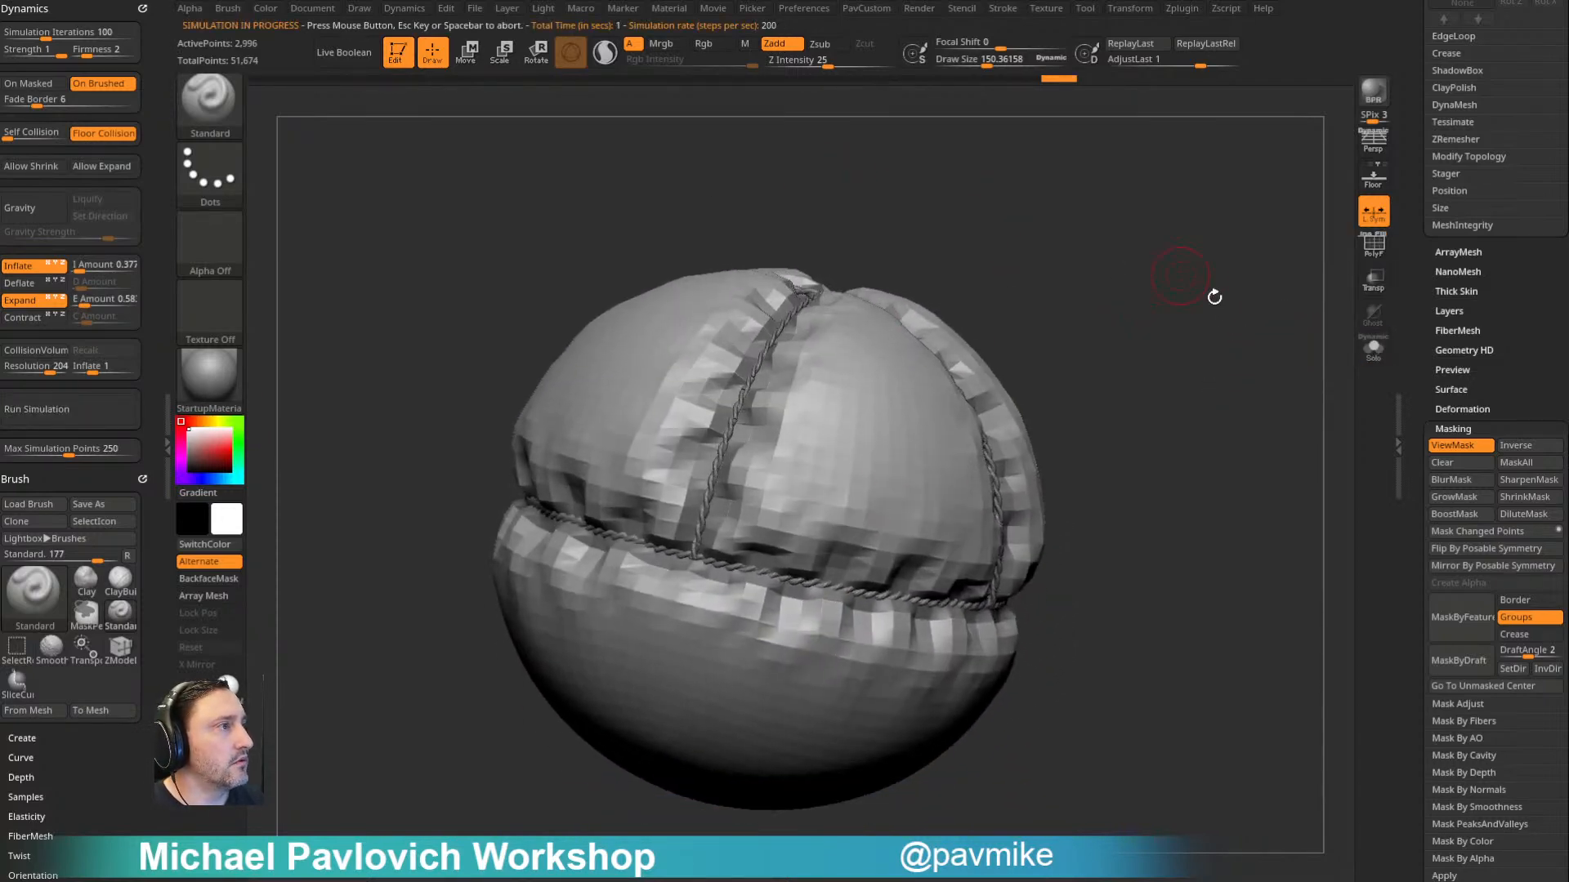
left_click(1214, 314)
key("ctrl+h")
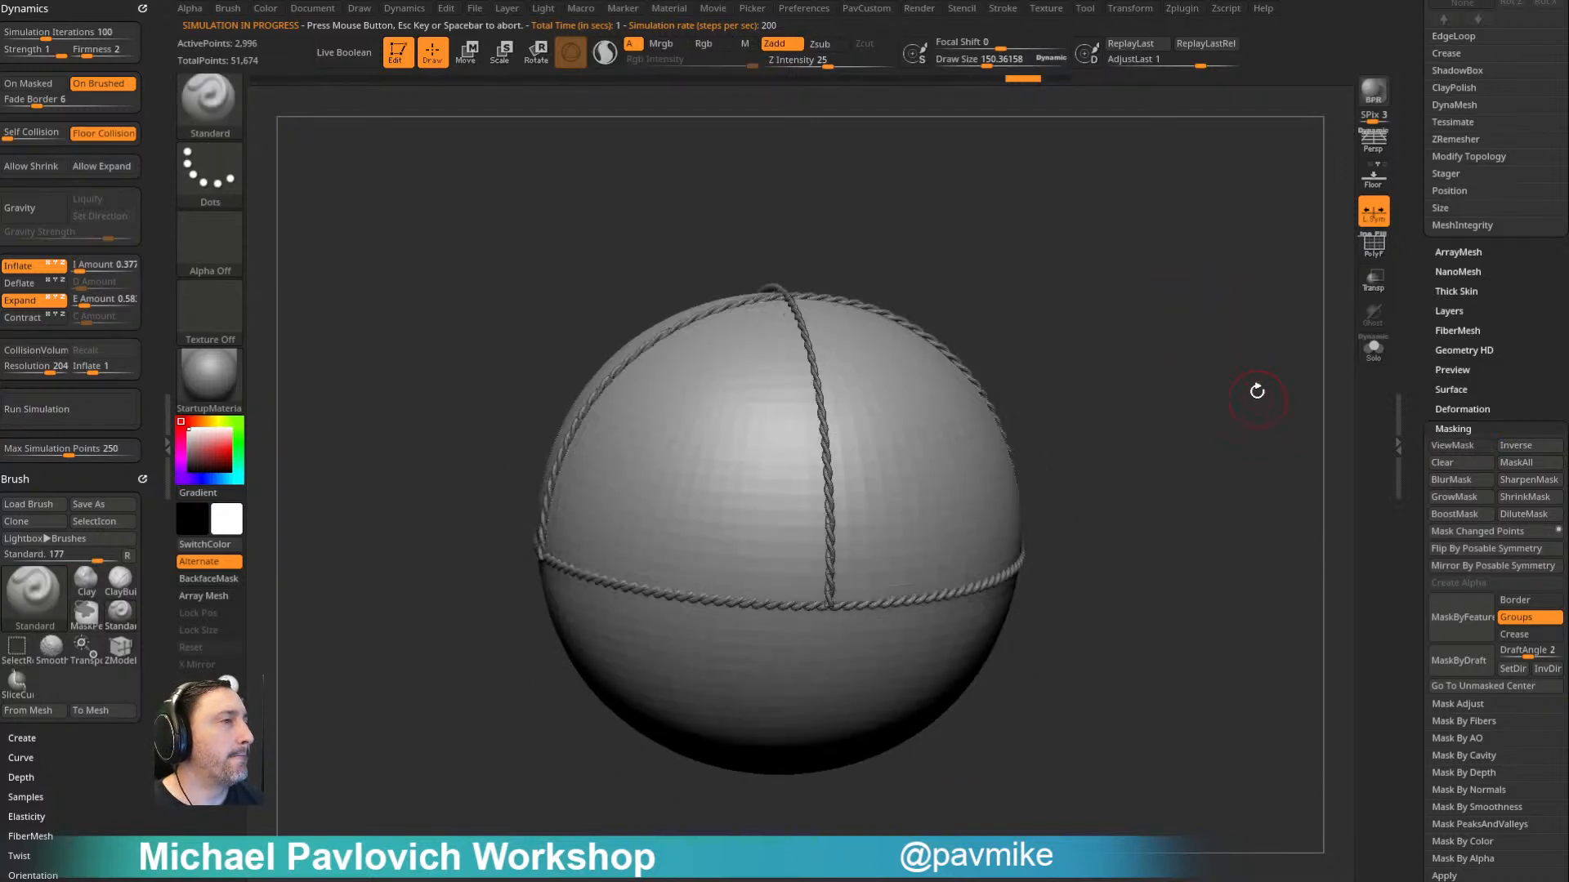
key("shift+f")
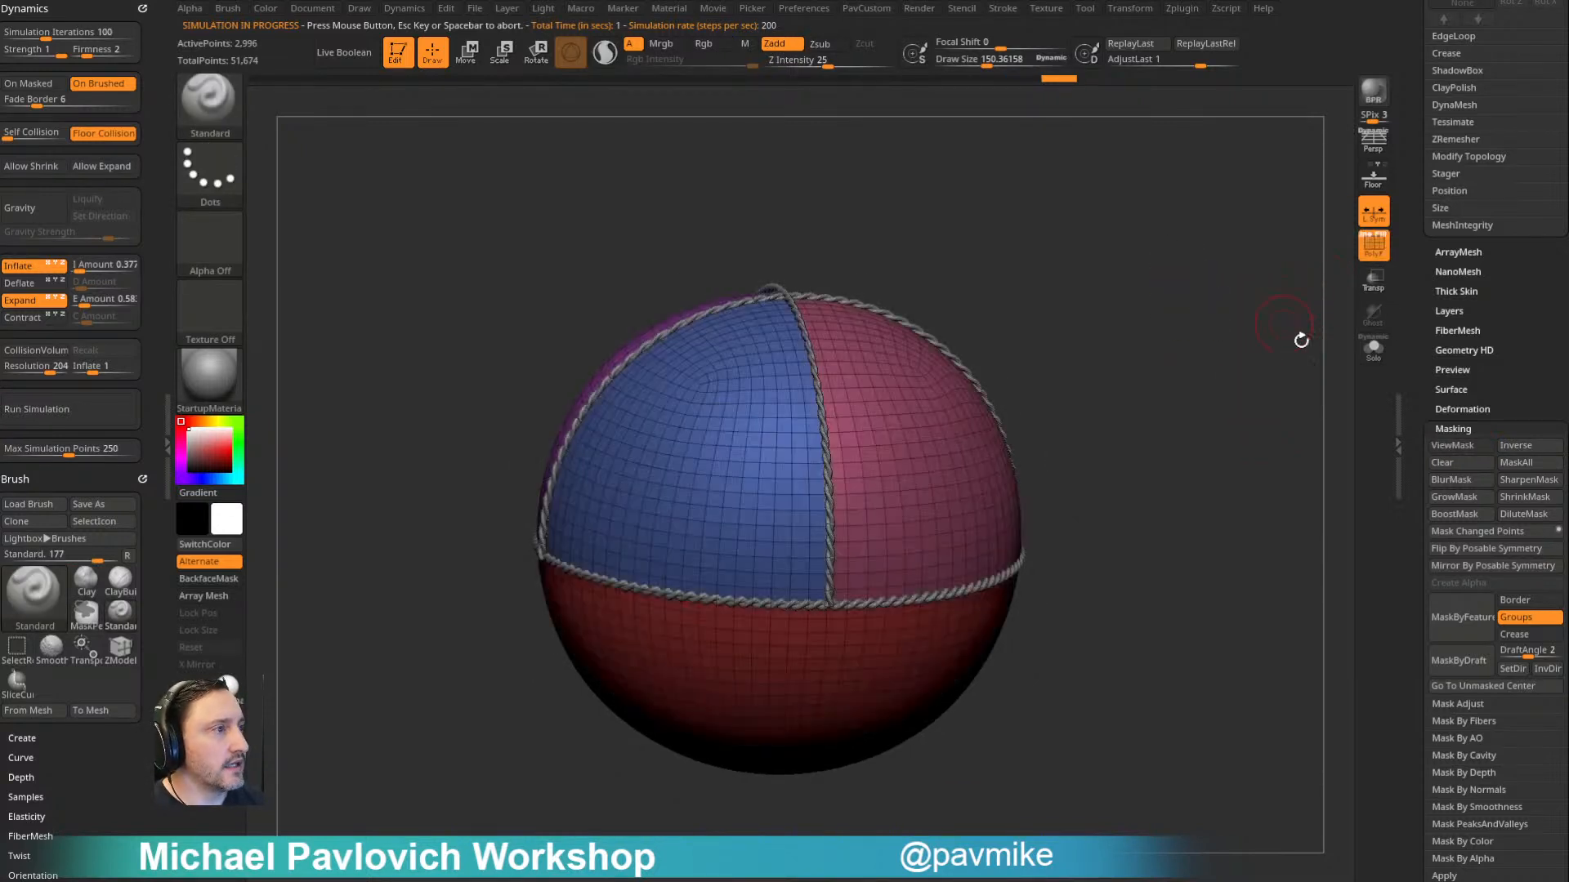
- Enable Dynamic Subdiv on the balloon and try the inflate simulation on it without a mask
left_click_drag(1421, 378, 1419, 528)
left_click(1461, 316)
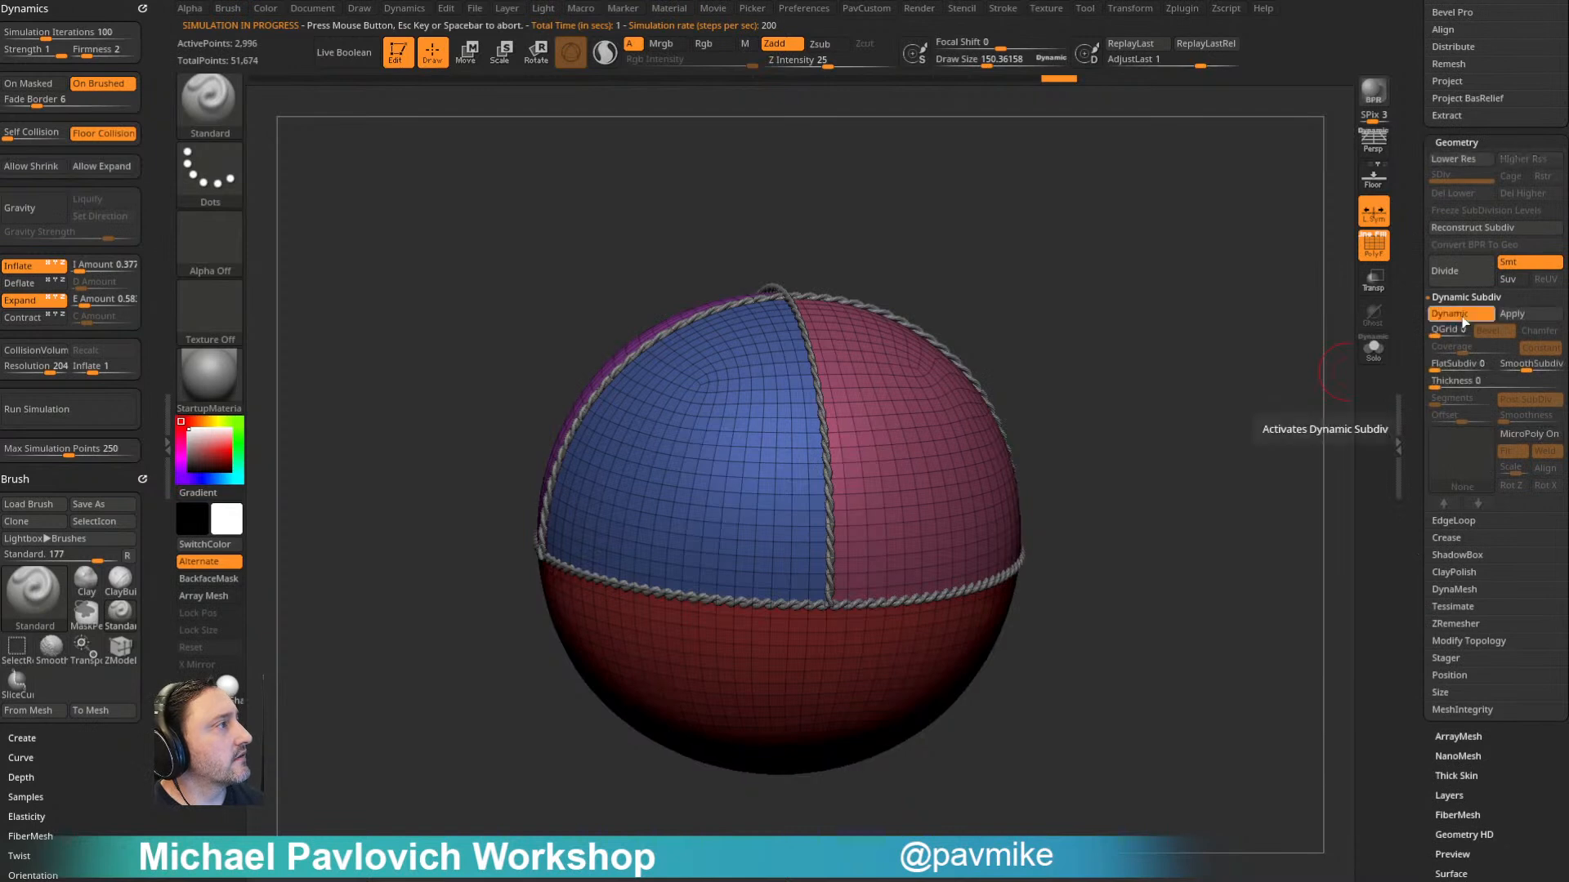
left_click_drag(1218, 350, 1254, 343)
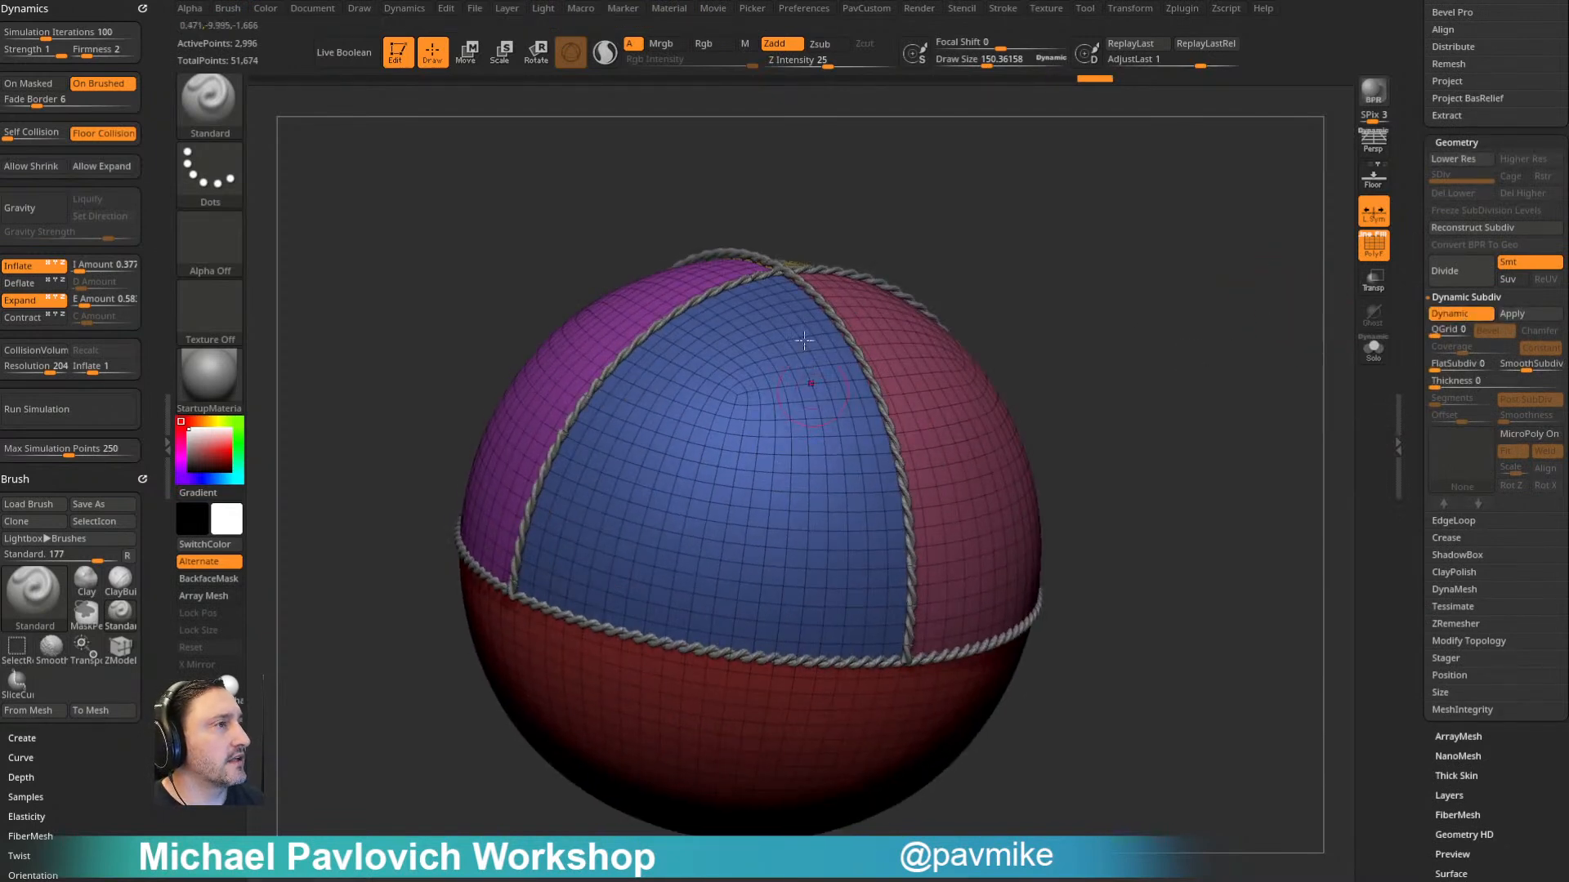
left_click(83, 407)
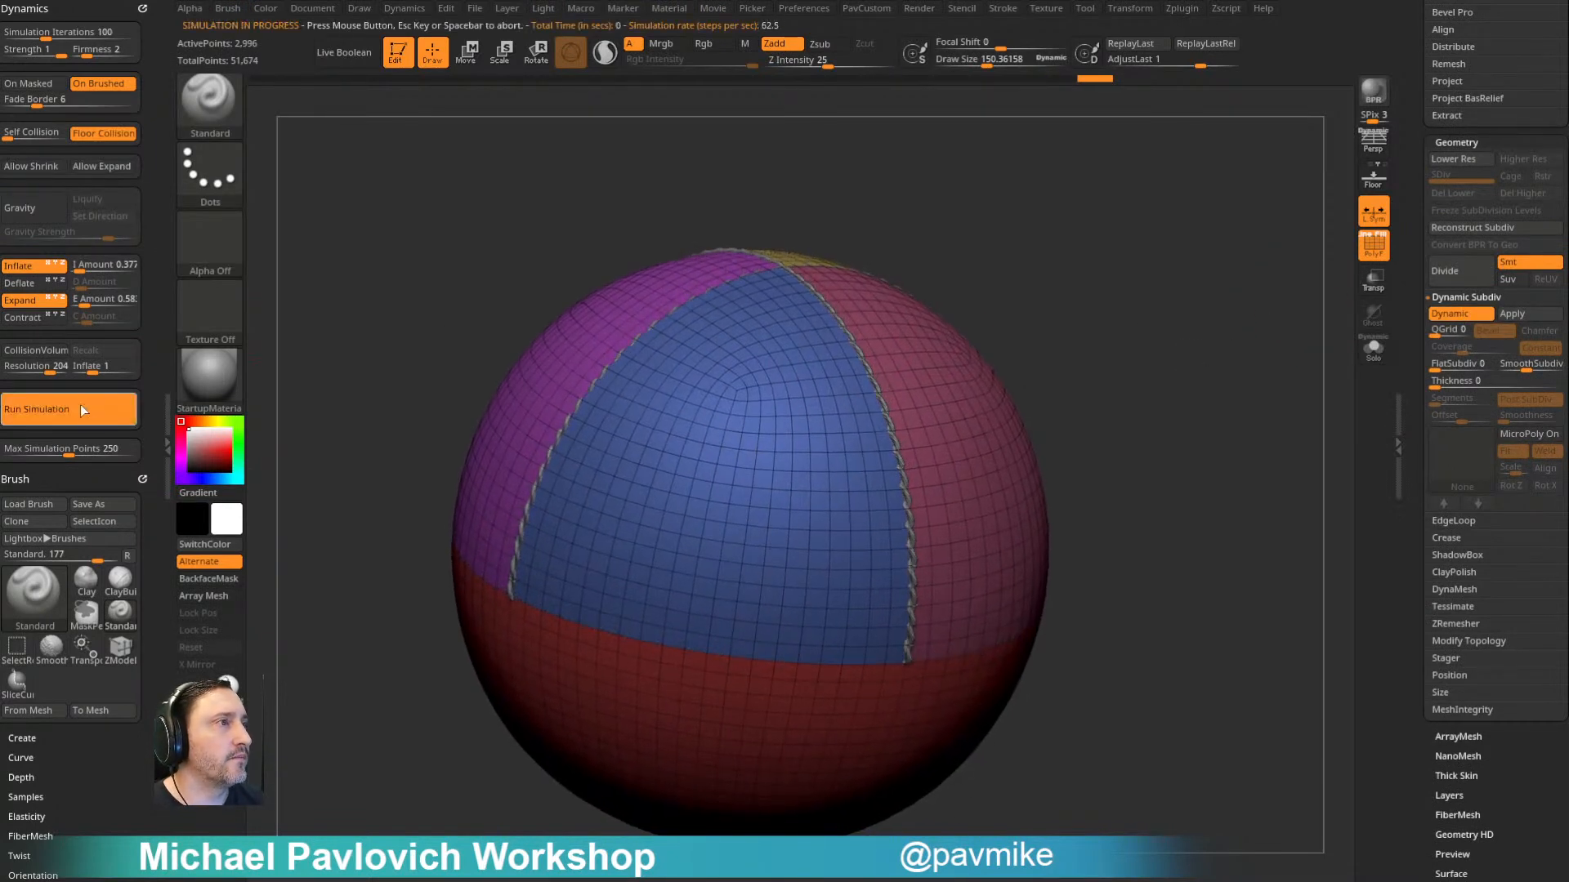
- Mask the smoothed balloon's seams by polygroup borders again, keeping the panels unmasked
mouse_move(1420, 388)
left_mouse_down()
mouse_move(1455, 334)
mouse_move(1457, 348)
left_mouse_up()
left_click(1470, 551)
left_click(1201, 347, "ctrl")
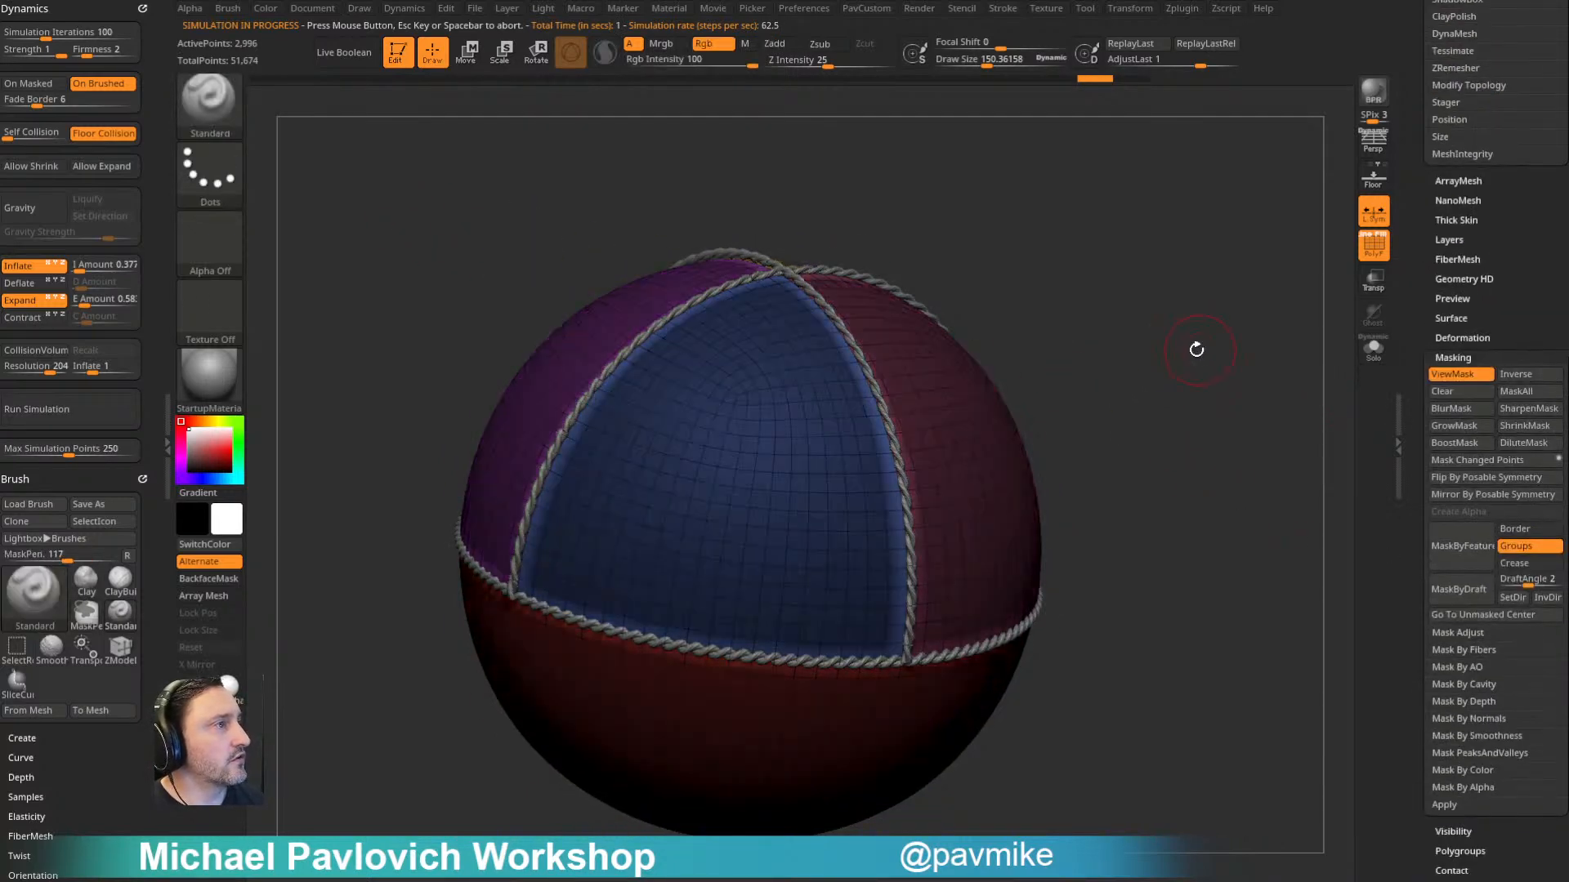
left_click_drag(1201, 347, 1192, 353, "ctrl")
- Run the inflate simulation on the seam-masked smooth balloon and view the puffed panels without the polyframe
left_click(59, 407)
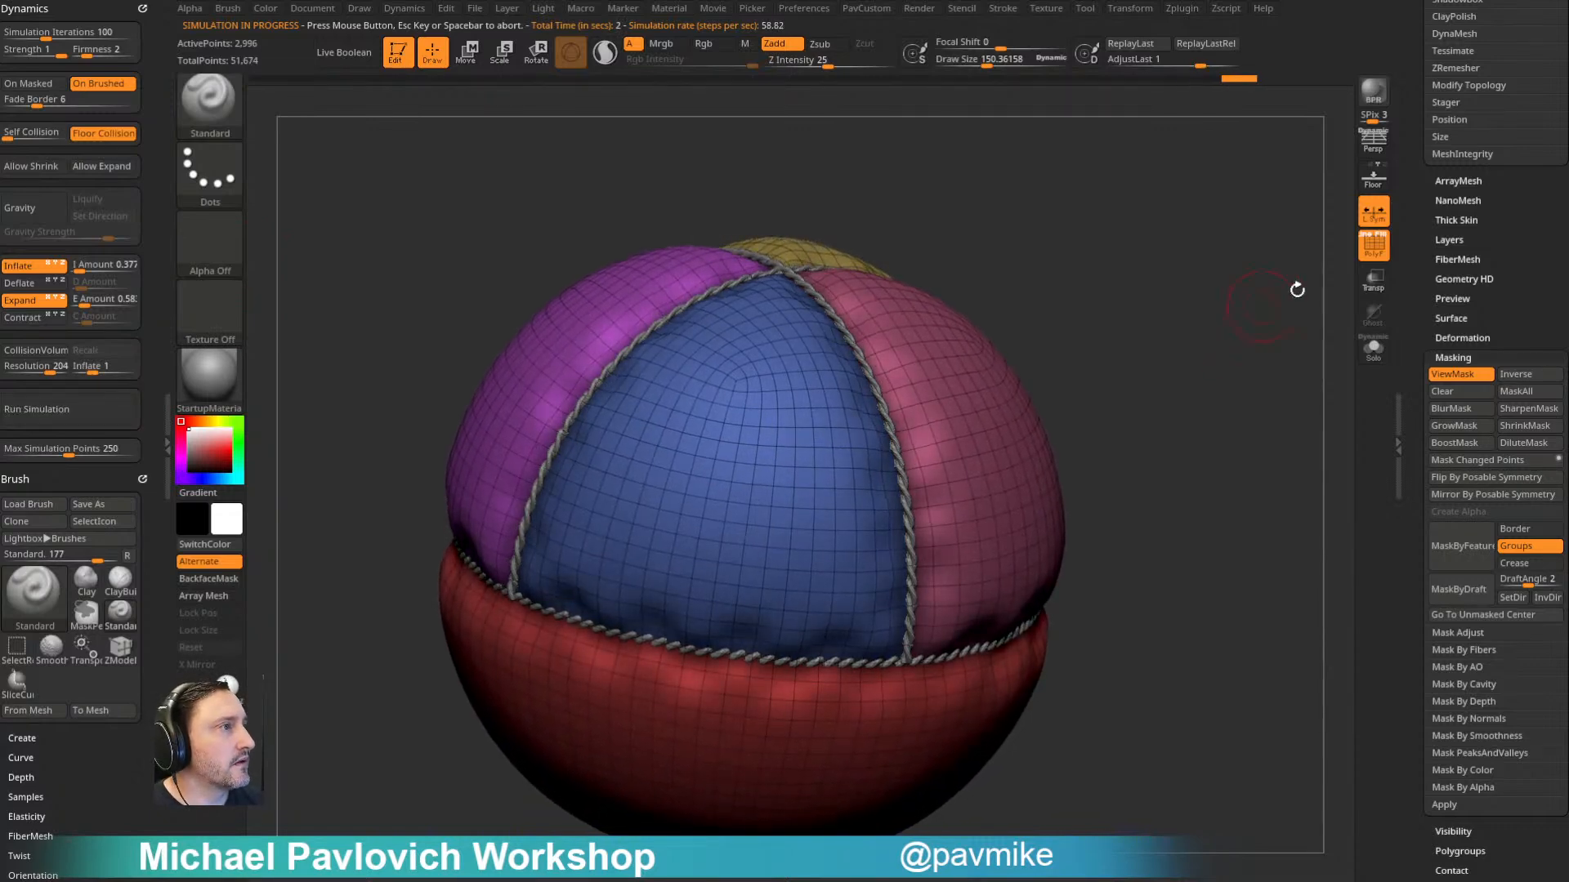
key("shift+f")
mouse_move(1252, 309)
left_mouse_down()
mouse_move(1222, 304)
mouse_move(1197, 335)
mouse_move(1267, 340)
mouse_move(1241, 329)
left_mouse_up()
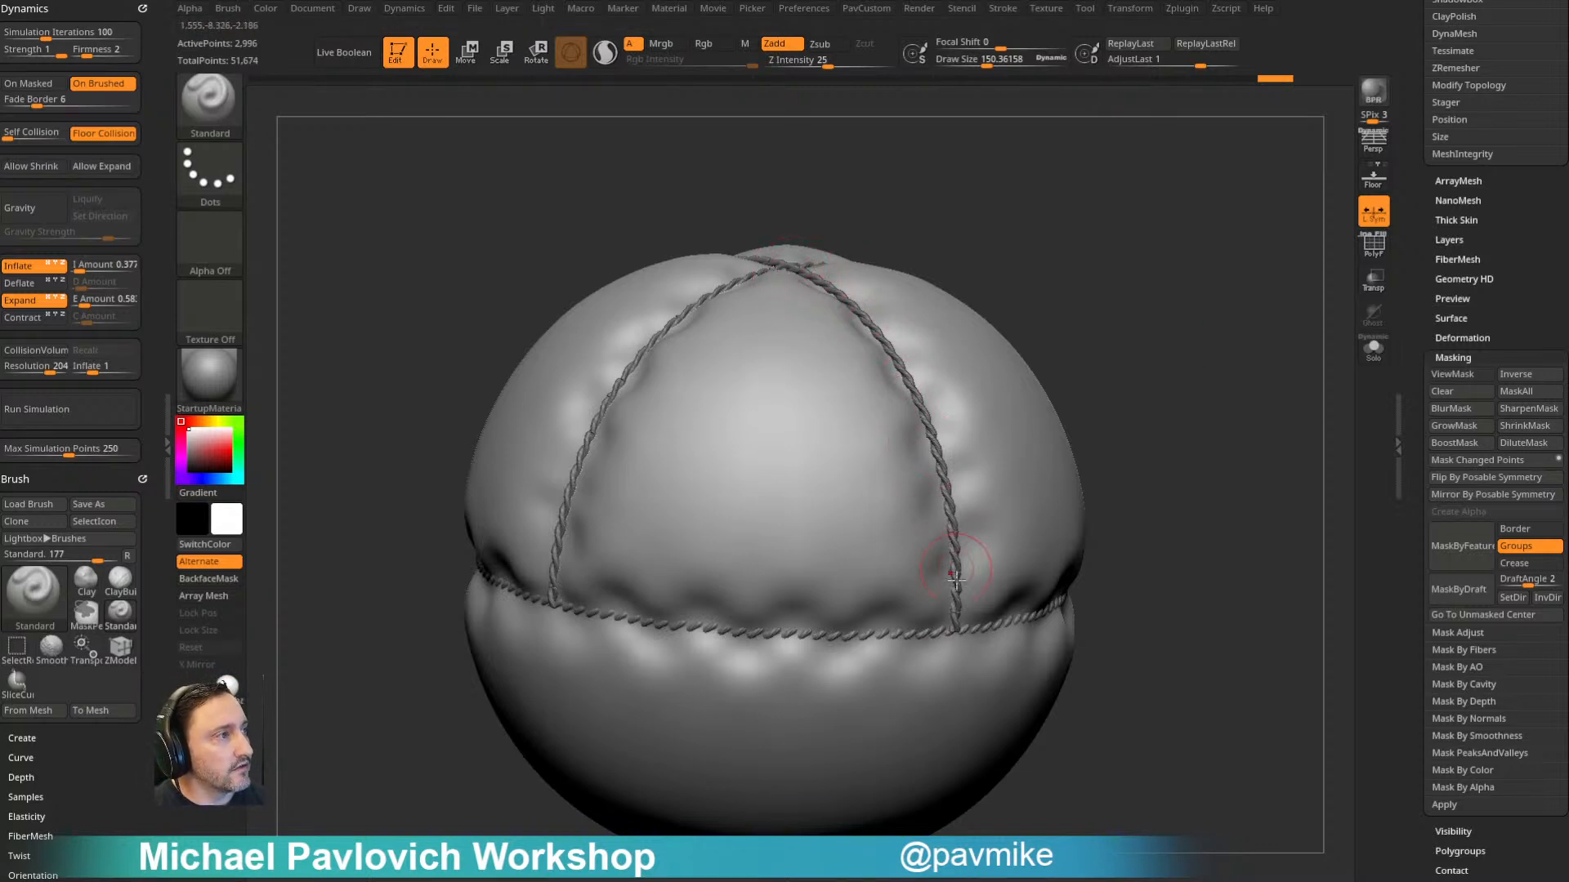
- Select the rope balloon2_1 with a smaller brush size and try adjusting its Inflate amount
key("s")
left_click(1038, 310)
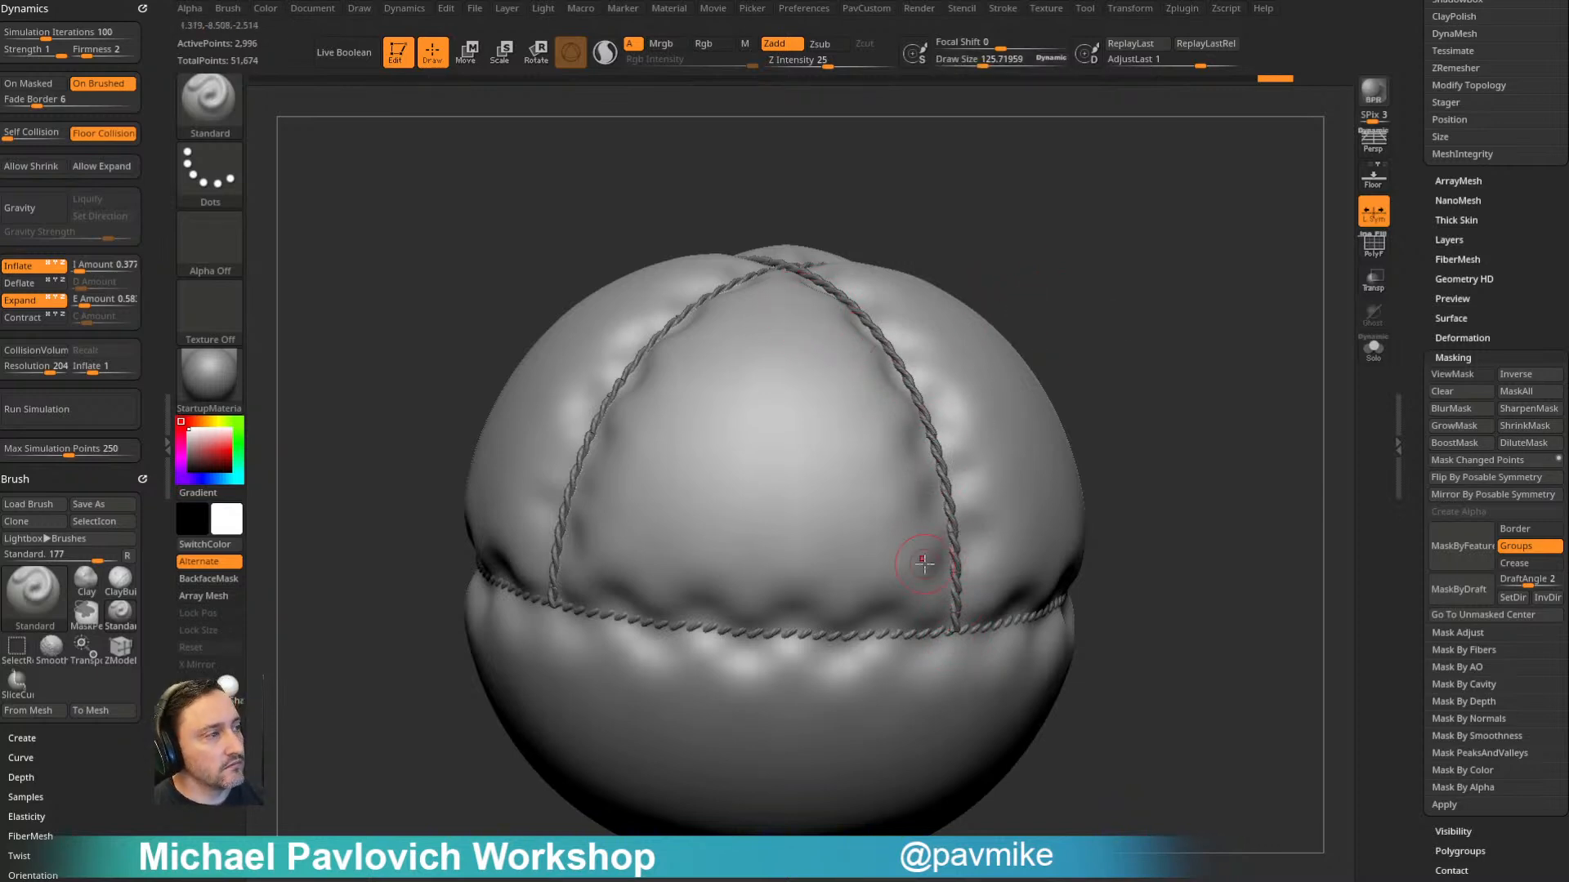
mouse_move(1163, 248)
left_mouse_down()
mouse_move(1166, 214)
mouse_move(1140, 236)
left_mouse_up()
key("s")
left_click(1146, 244)
left_click(906, 415, "alt")
key("space")
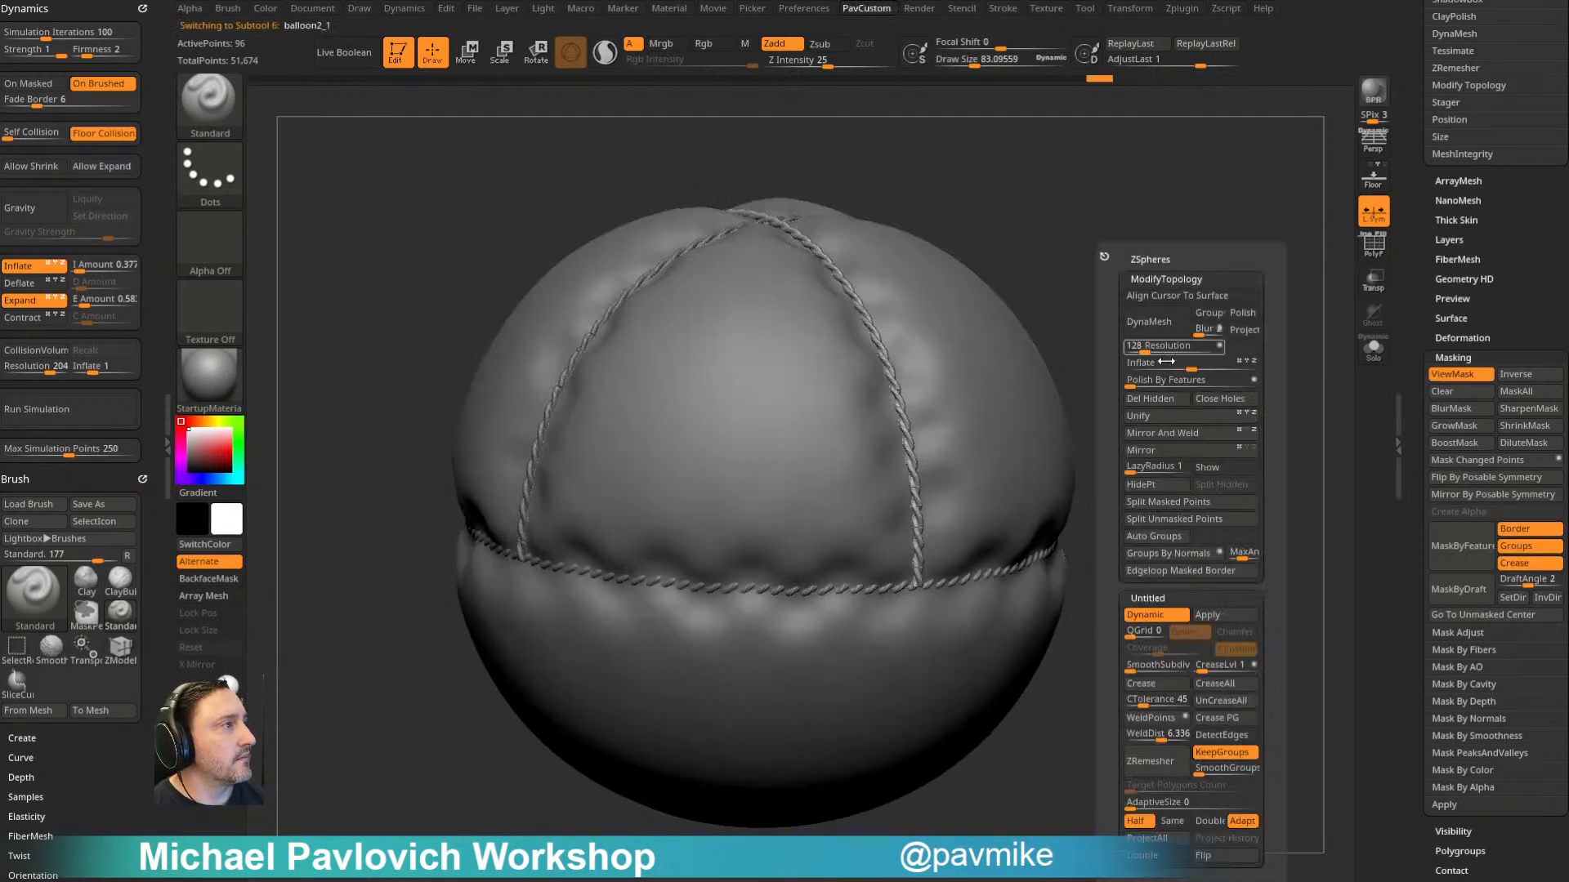
left_click_drag(1194, 367, 1227, 370)
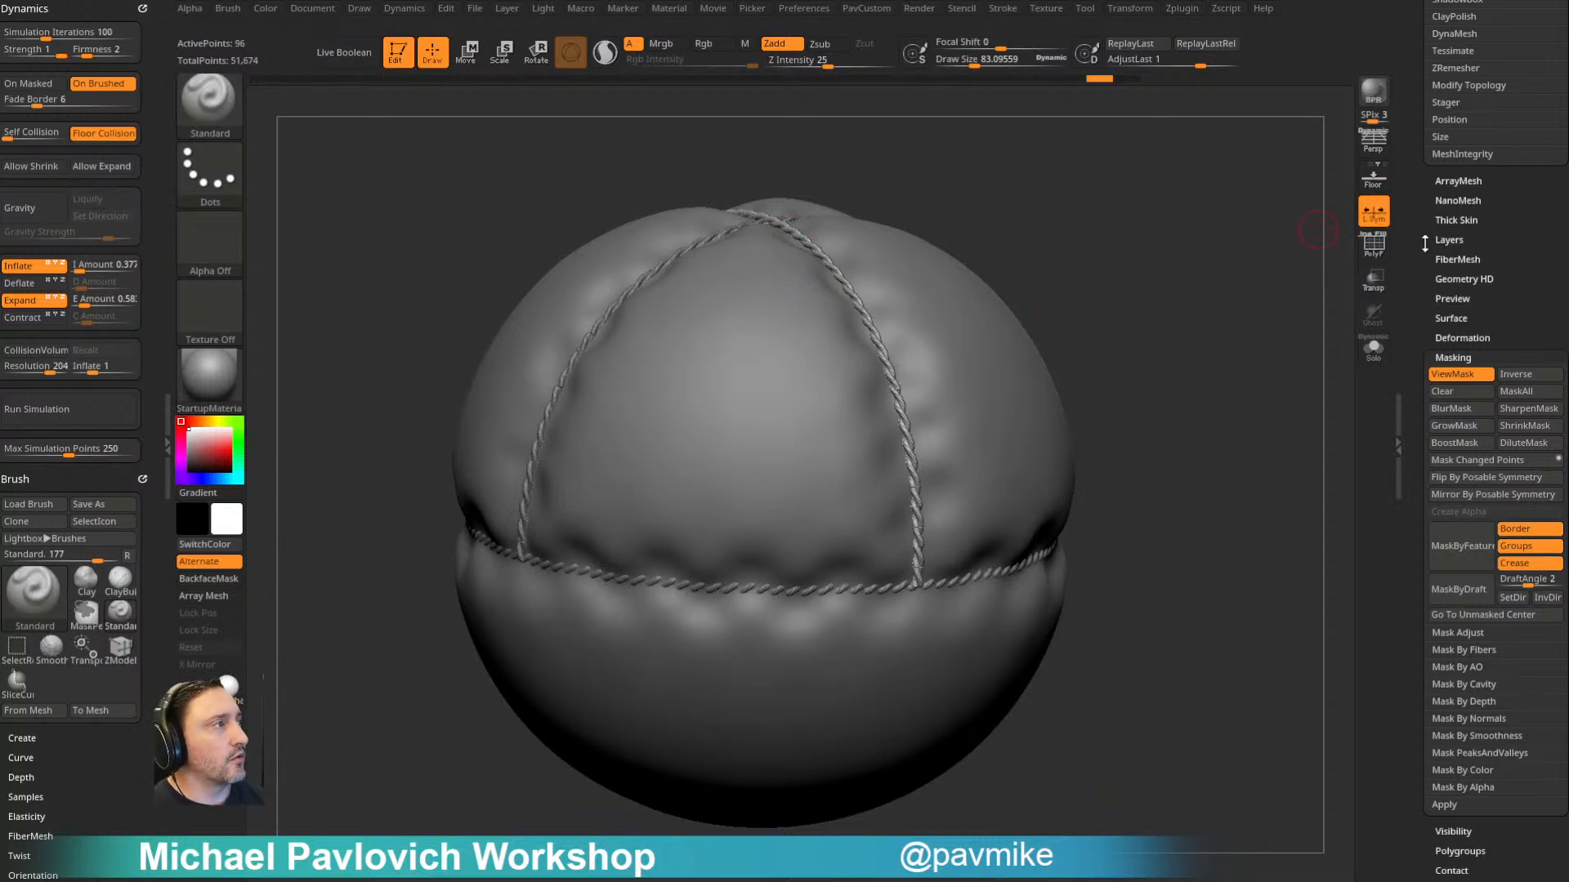
left_click_drag(1418, 247, 1303, 329)
left_click_drag(1167, 322, 1149, 326)
- Reselect balloon1 and undo its inflate simulation
left_click(1013, 398, "alt")
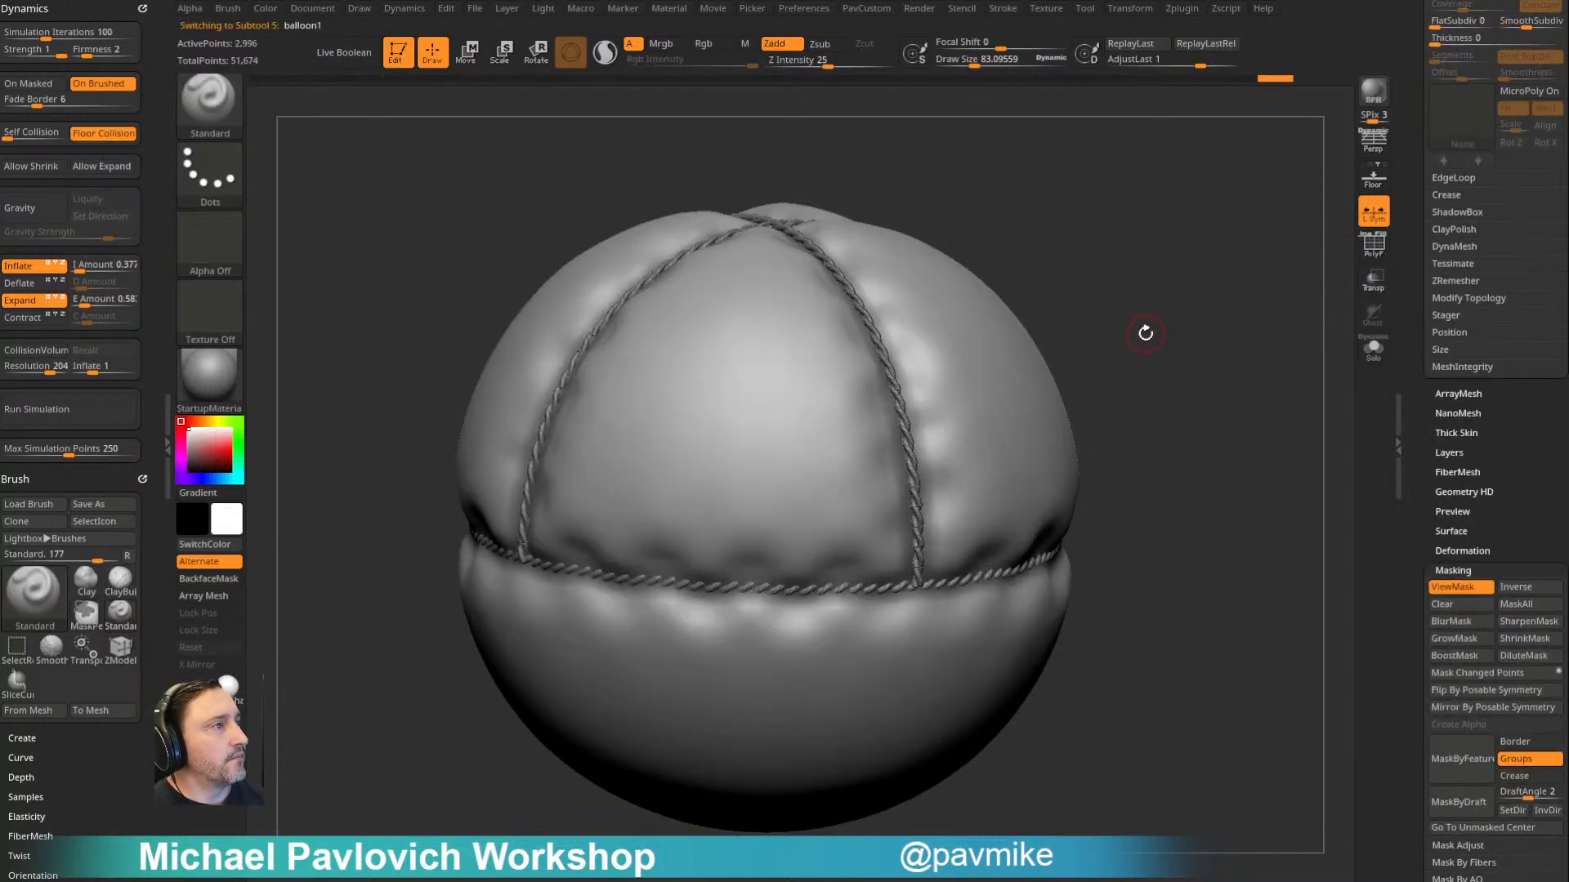
key("ctrl+z")
key("ctrl+h")
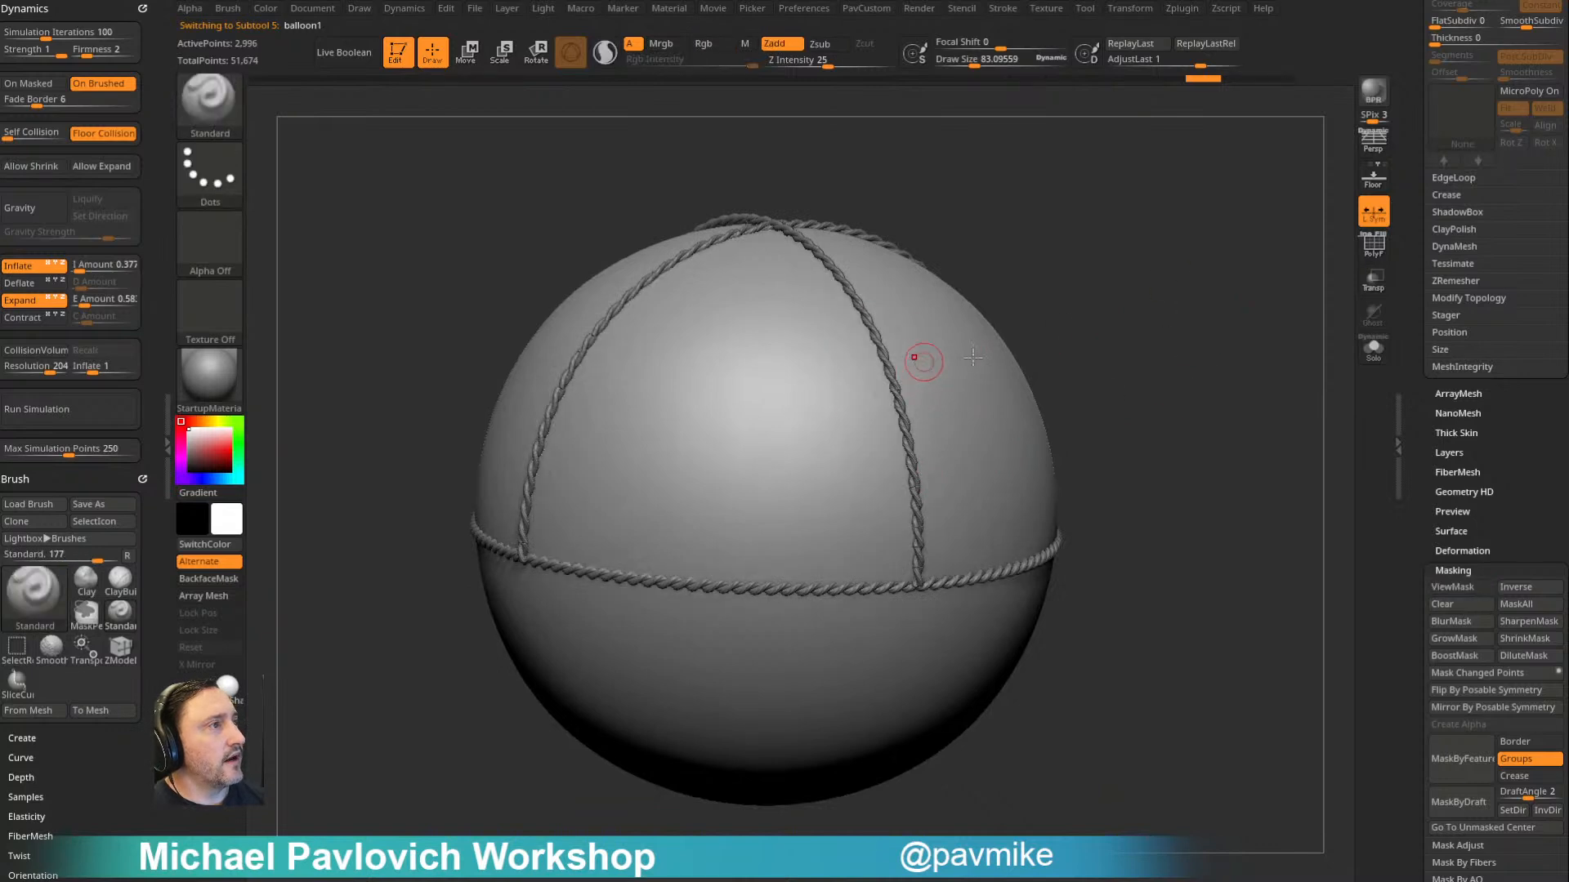
- Duplicate the uninflated balloon balloon1 as a new subtool
scroll(1414, 270, "up", 10)
left_click(1451, 495)
left_click_drag(1120, 382, 1099, 383)
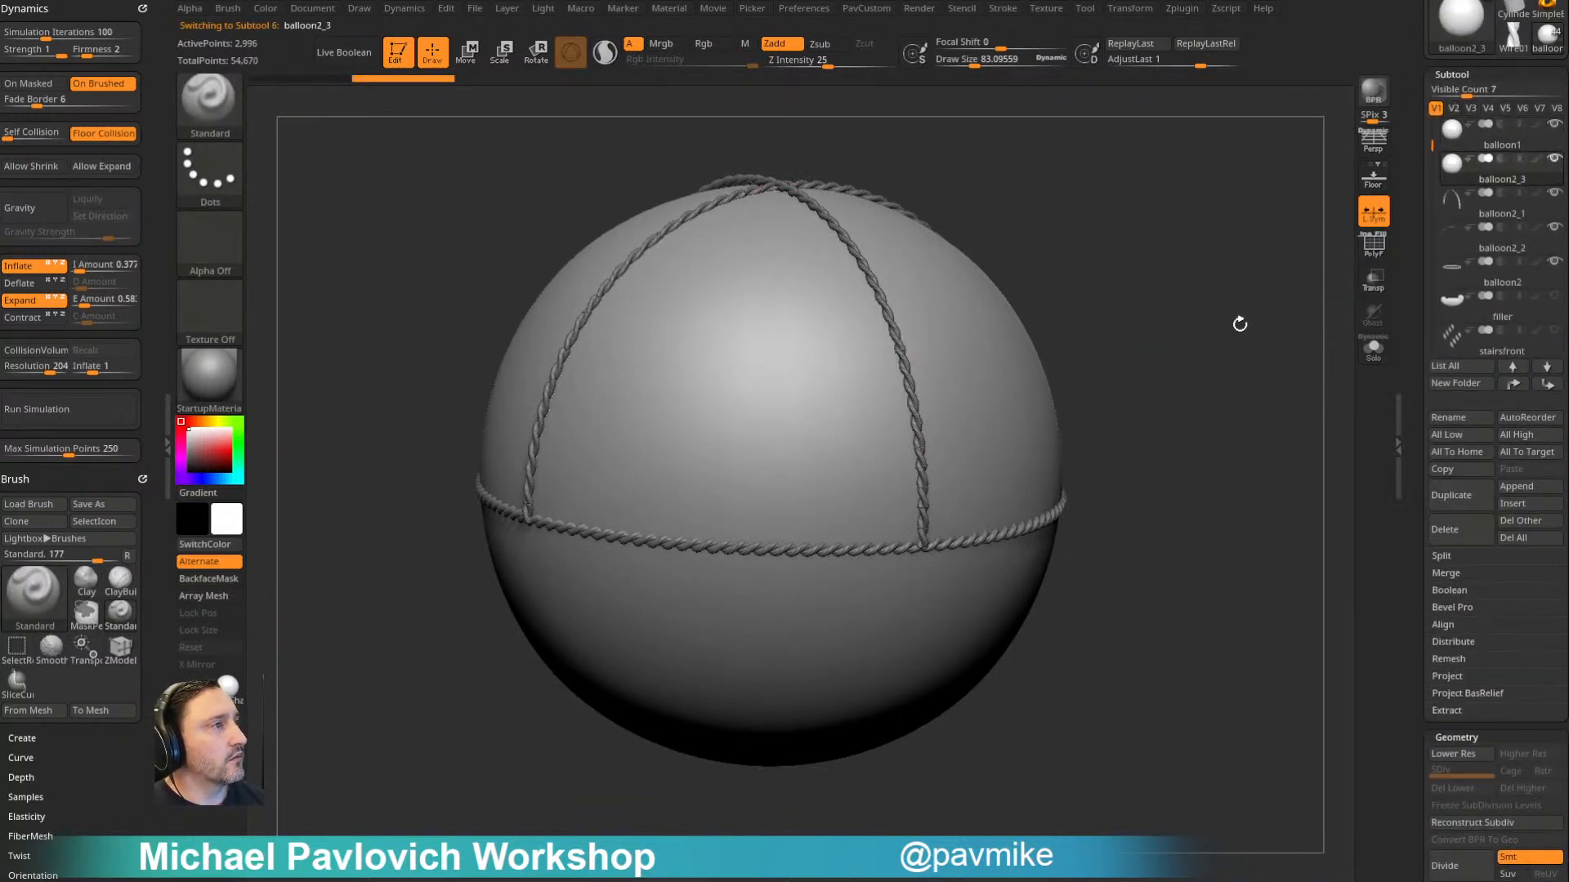
- Show the polyframe on the duplicated balloon balloon2_3 and divide its mesh once
left_click(1372, 358)
left_click(1372, 349)
left_click(1373, 245)
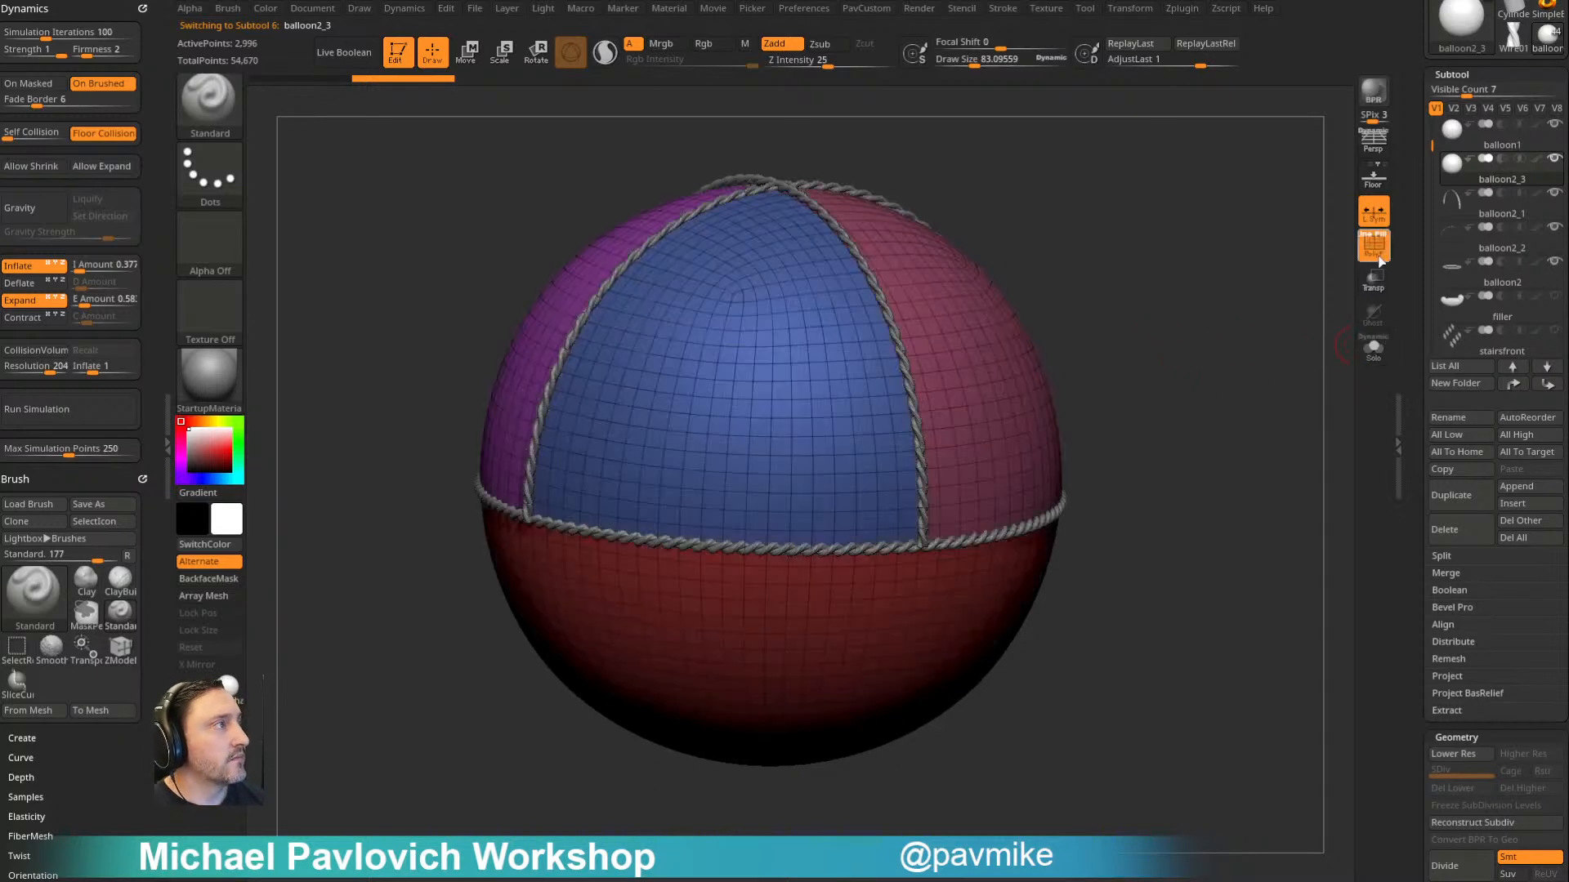
left_click_drag(1154, 262, 1156, 292, "alt")
left_click_drag(1415, 400, 1413, 198)
left_click(1445, 167)
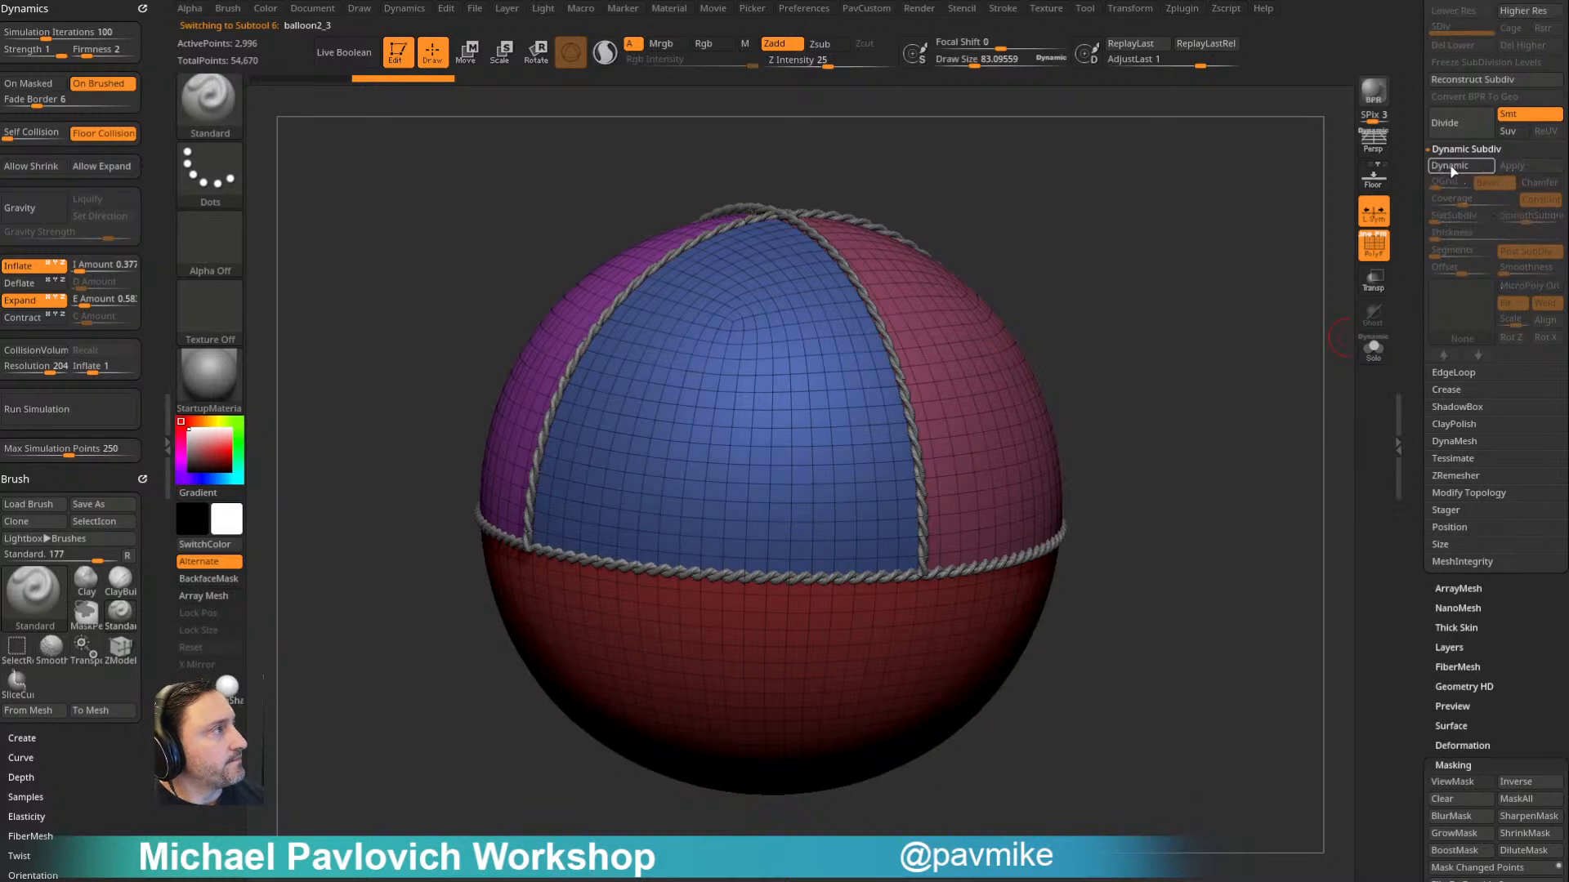
left_click_drag(1232, 266, 1256, 278)
left_click_drag(1418, 213, 1410, 305)
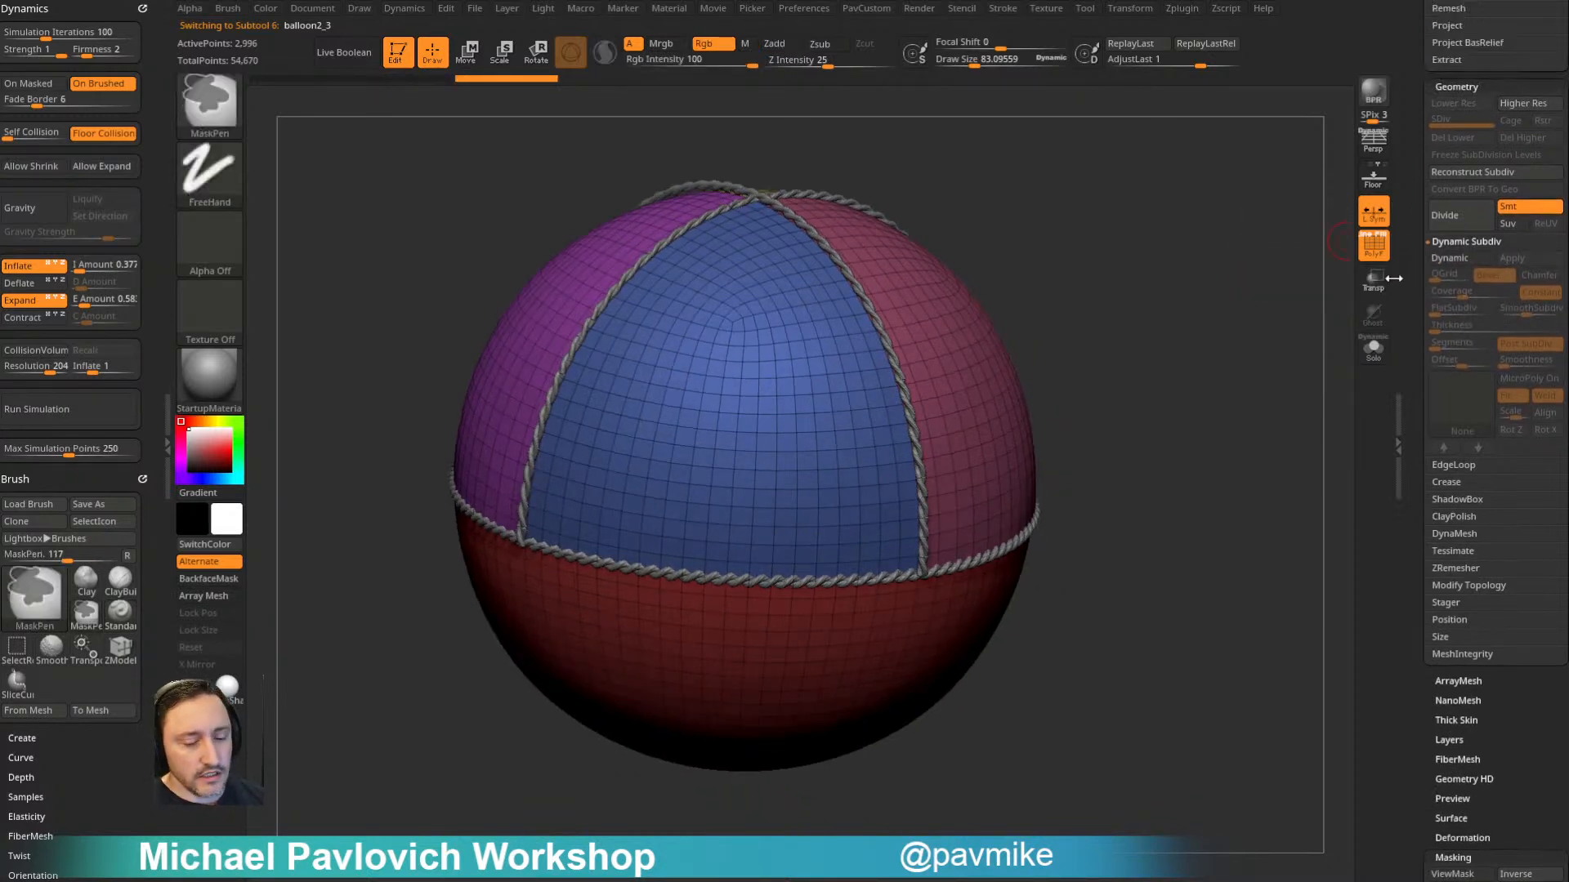
left_click(1470, 223)
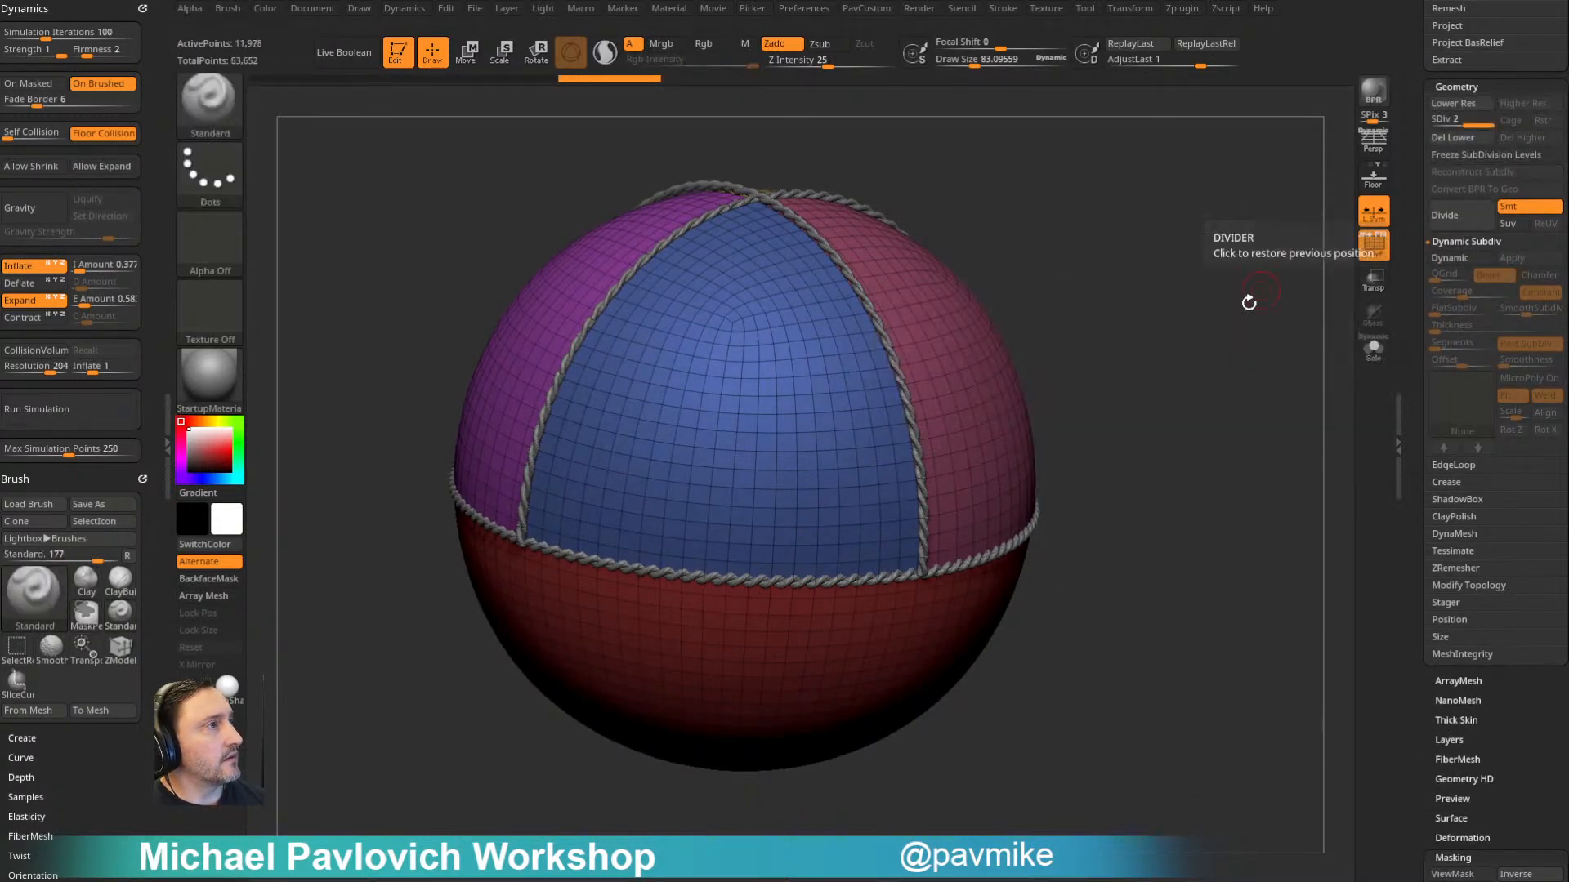
- Mask the divided balloon by its polygroup borders, with the panels masked and the seam edges left clear
left_click_drag(1261, 286, 1228, 267)
left_click(1452, 857)
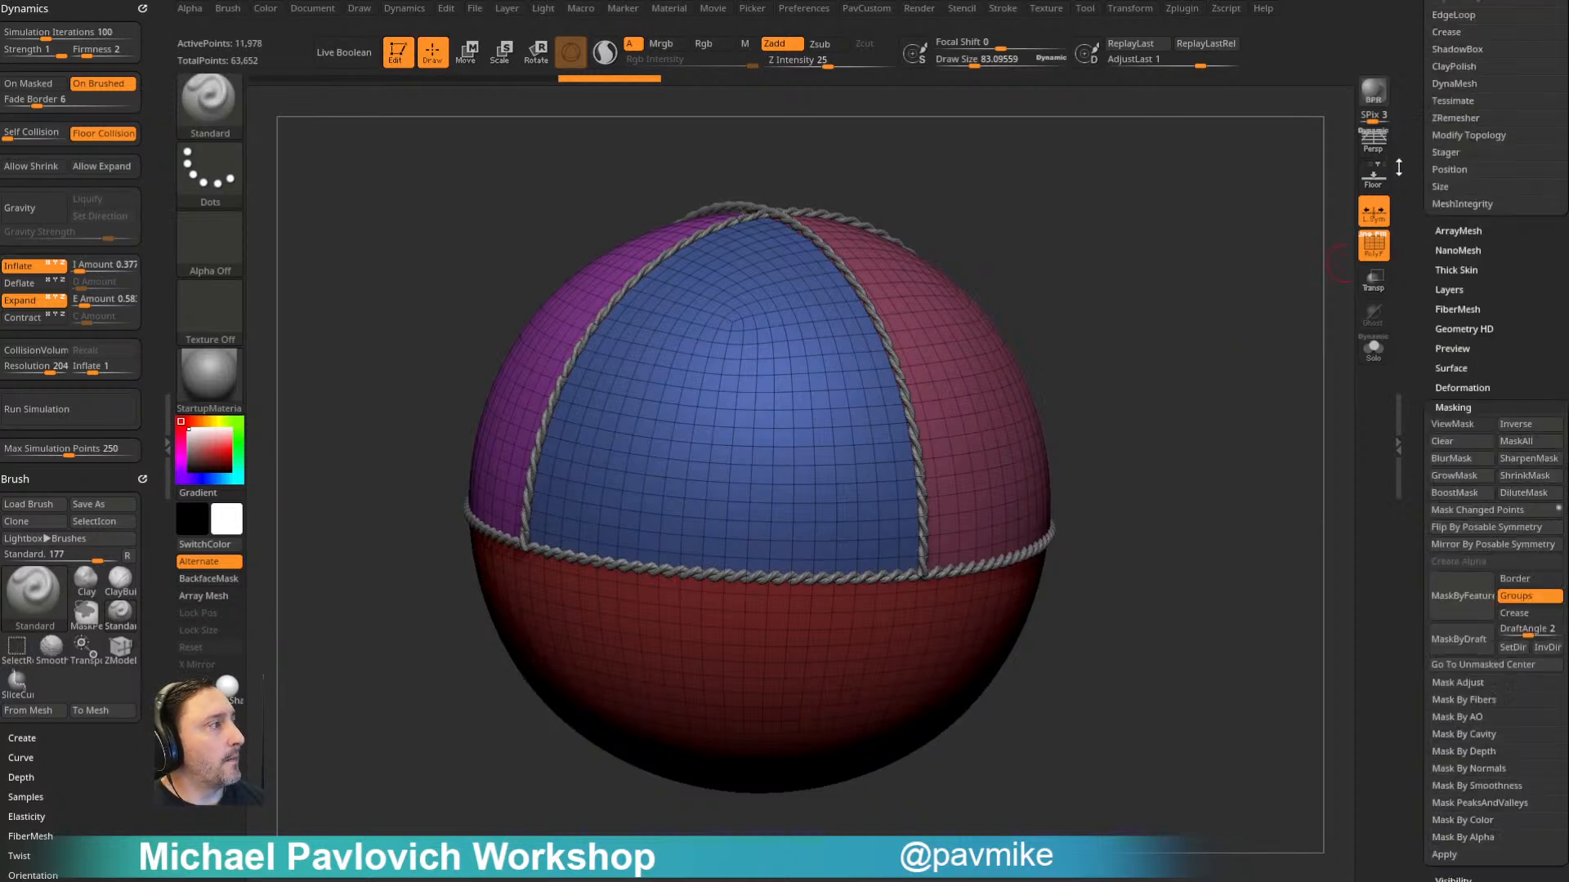
left_click(1240, 323, "ctrl")
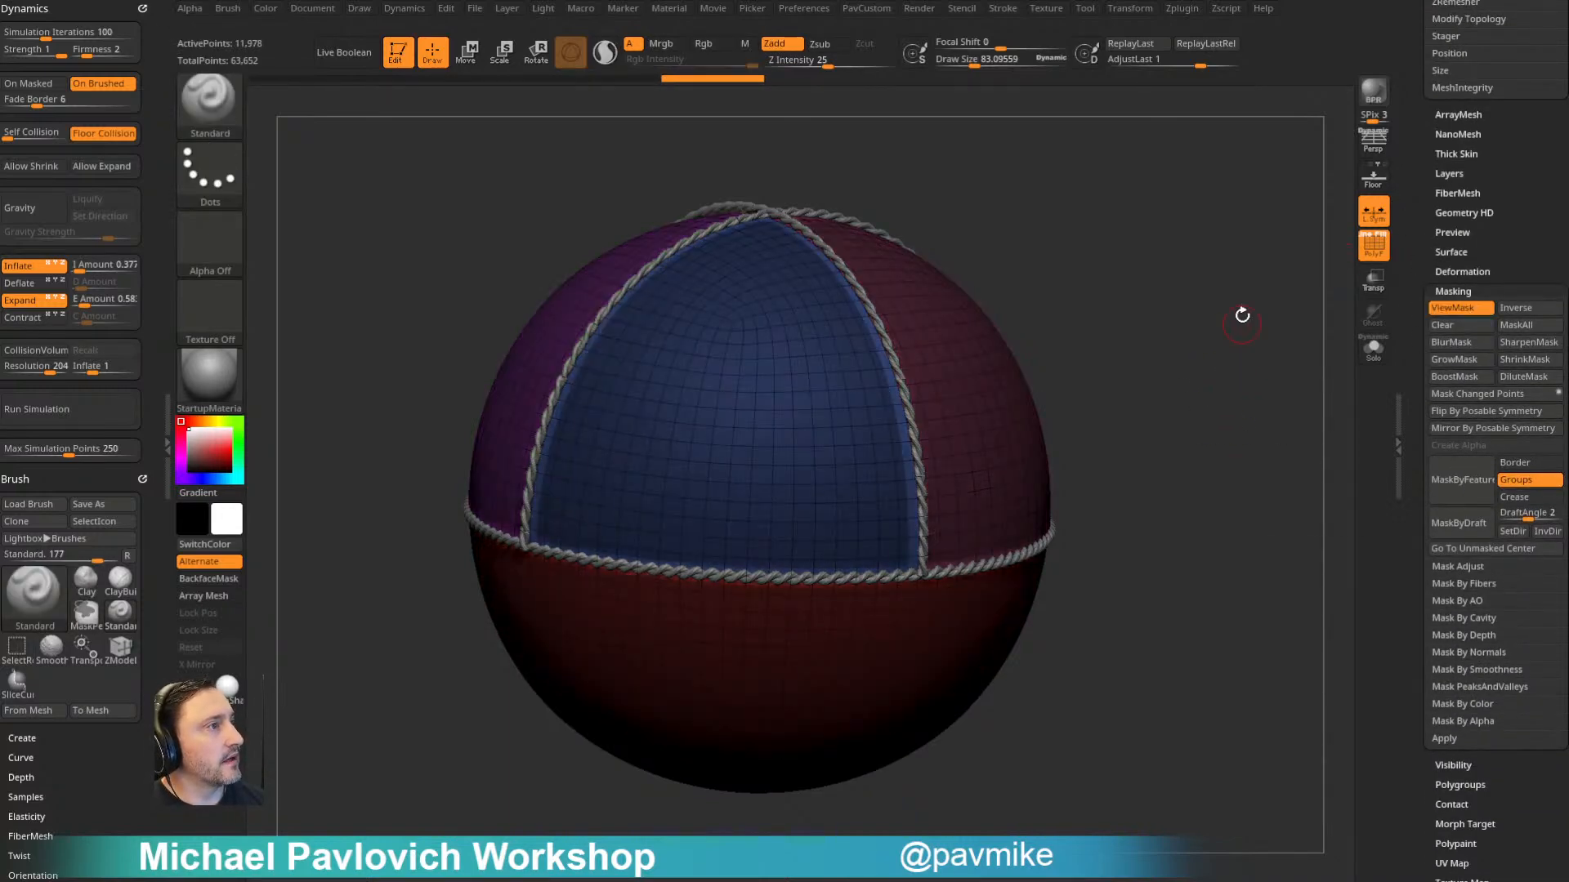
left_click_drag(1239, 322, 1244, 362)
left_click_drag(1147, 343, 1162, 366)
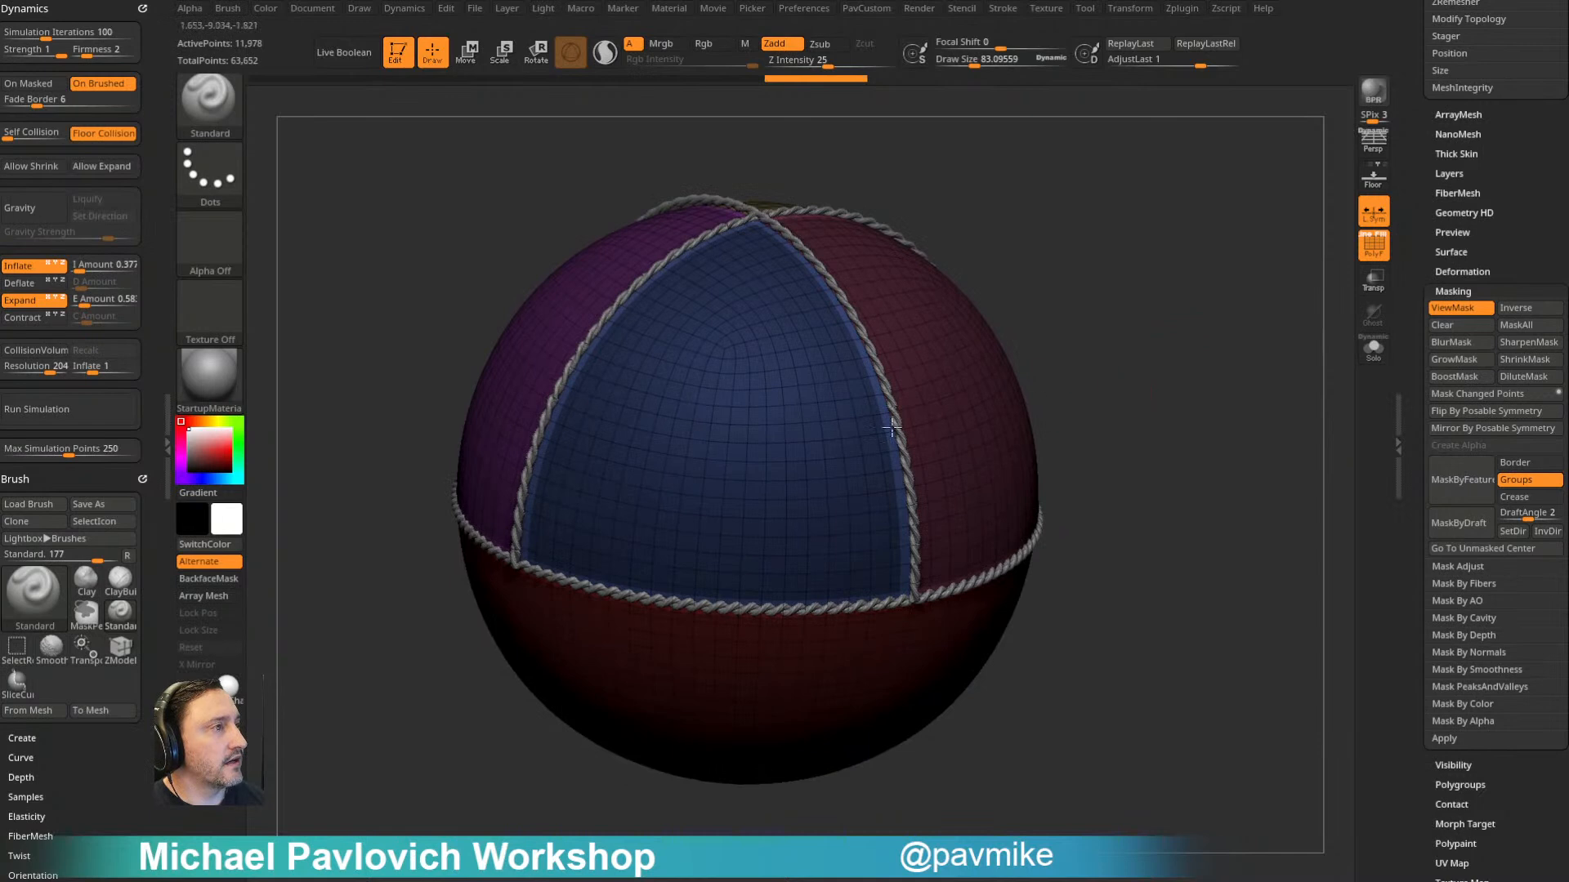
- Invert the mask so the seams are protected, hide the polyframe and run the inflate simulation on the balloon
left_click(1370, 248)
left_click(1218, 266, "ctrl")
left_click_drag(1228, 263, 1200, 239)
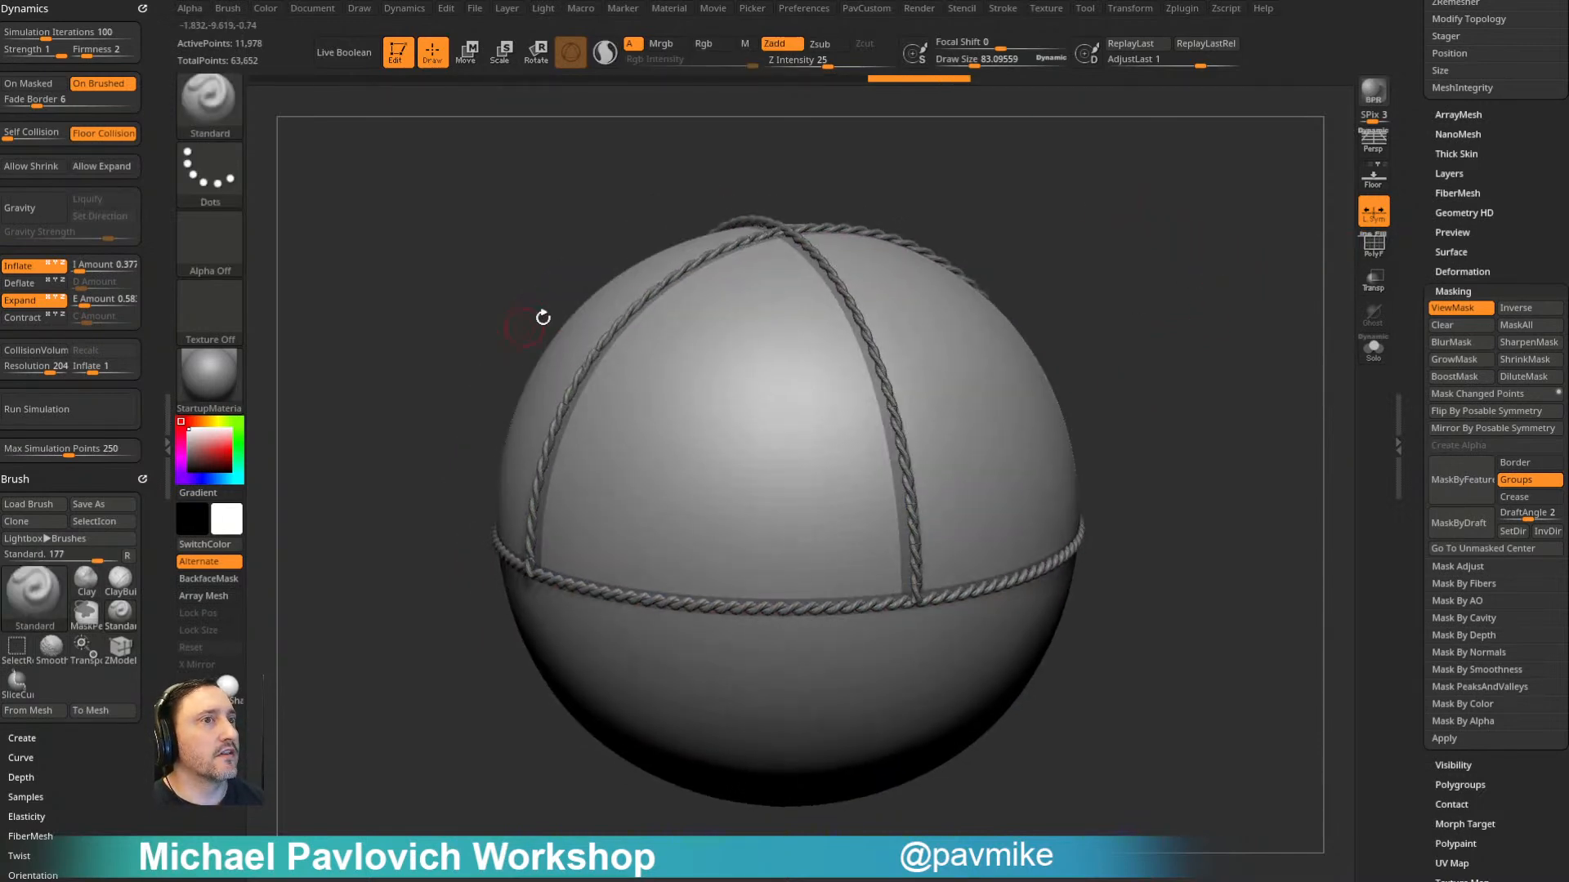
left_click(88, 410)
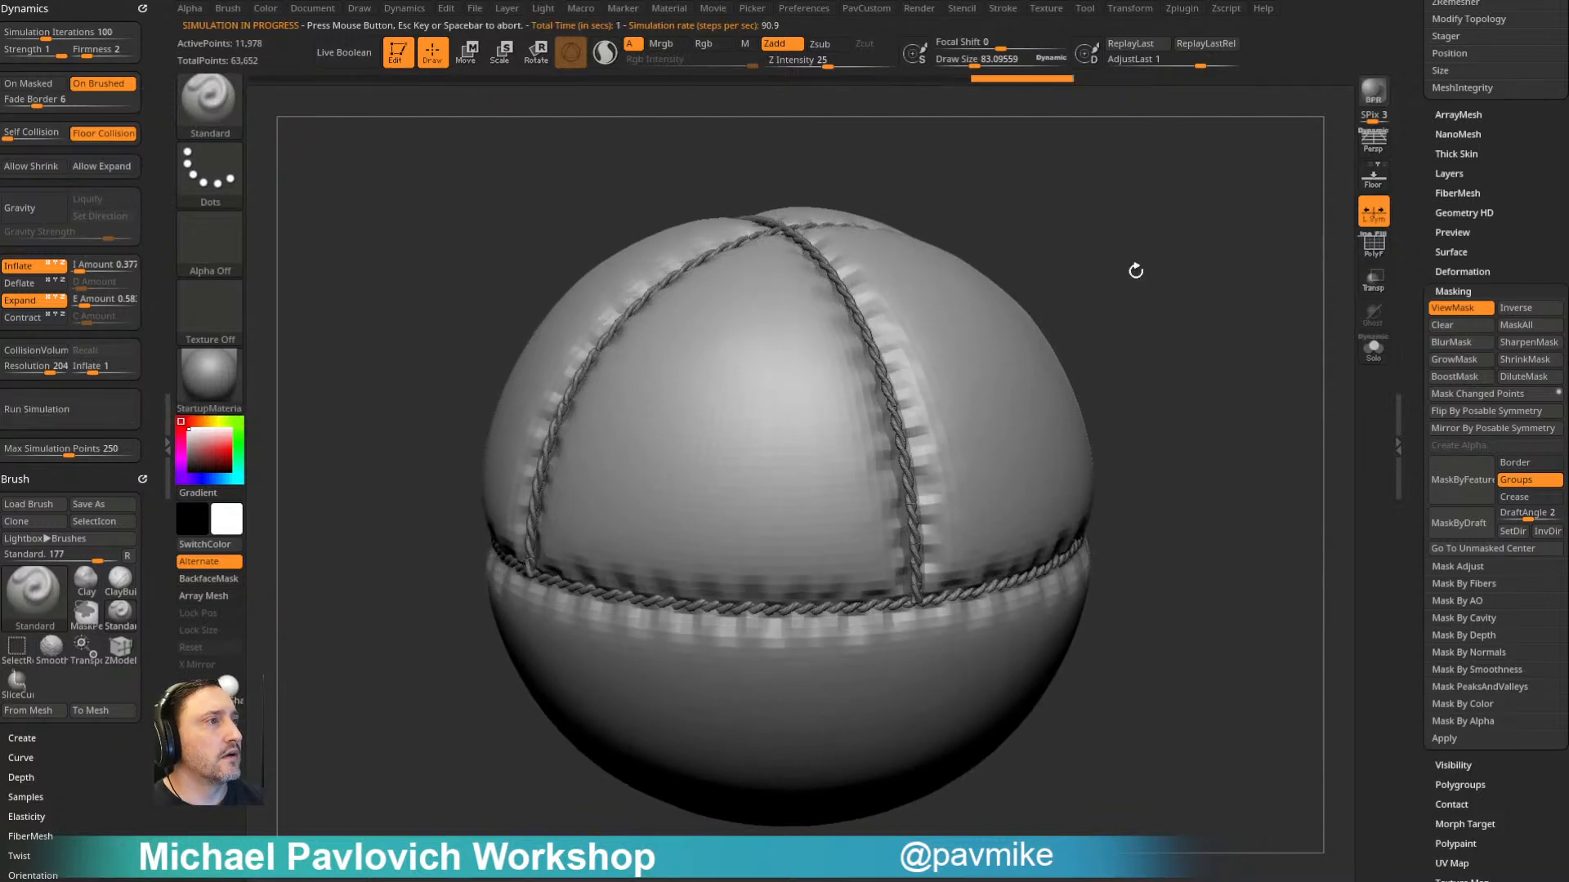
left_click_drag(1224, 278, 1182, 270)
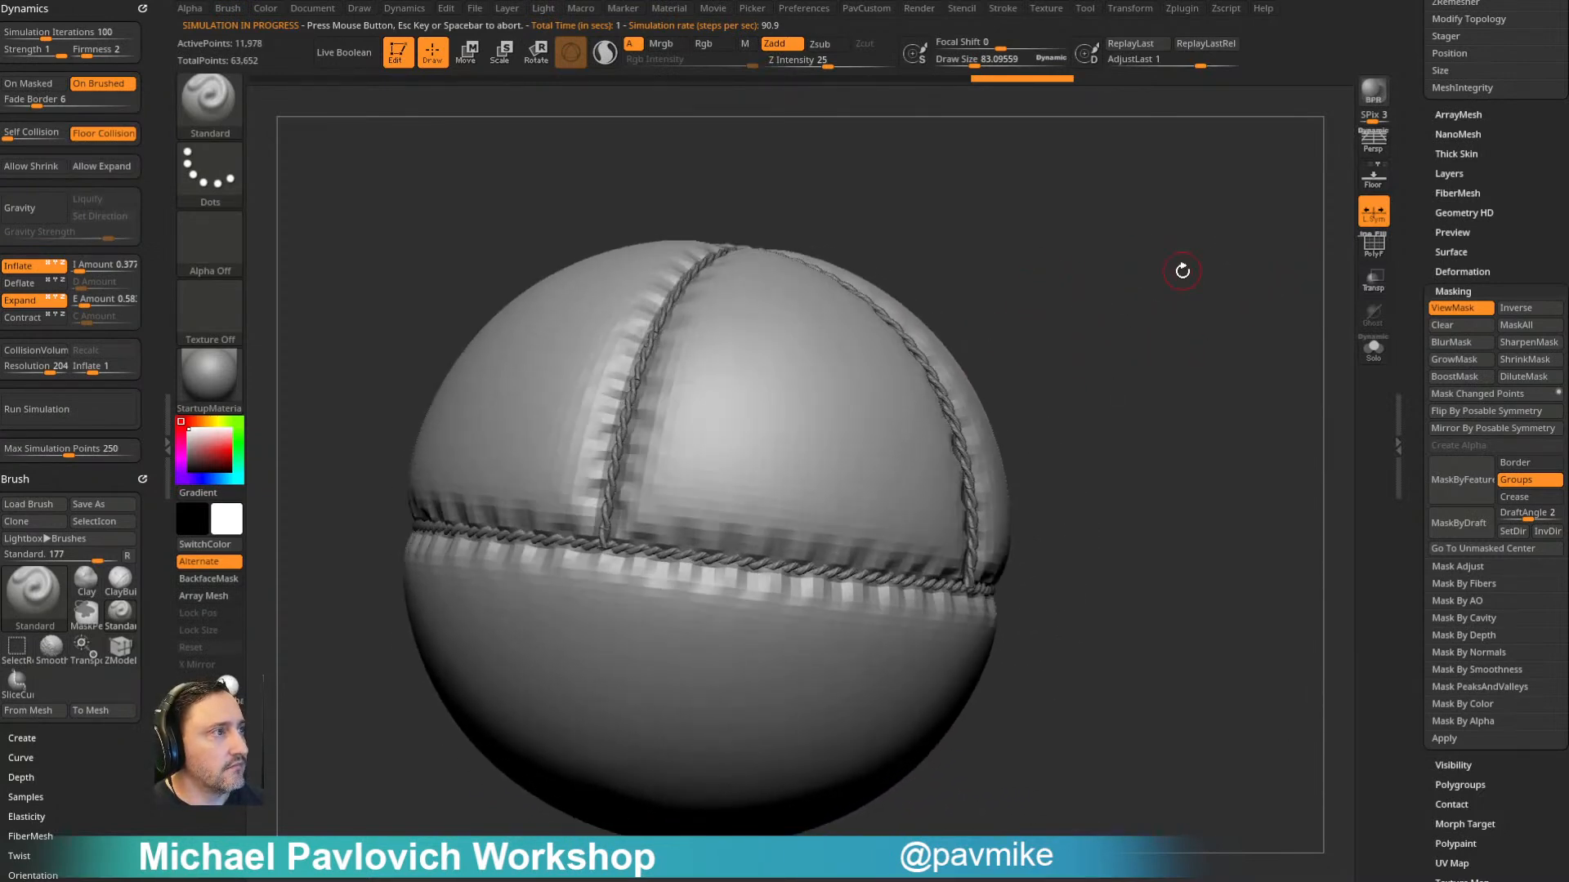
- Enlarge the Standard brush to a draw size of about 145 and sculpt diagonal folds from the rope seams into the upper panels
key("s")
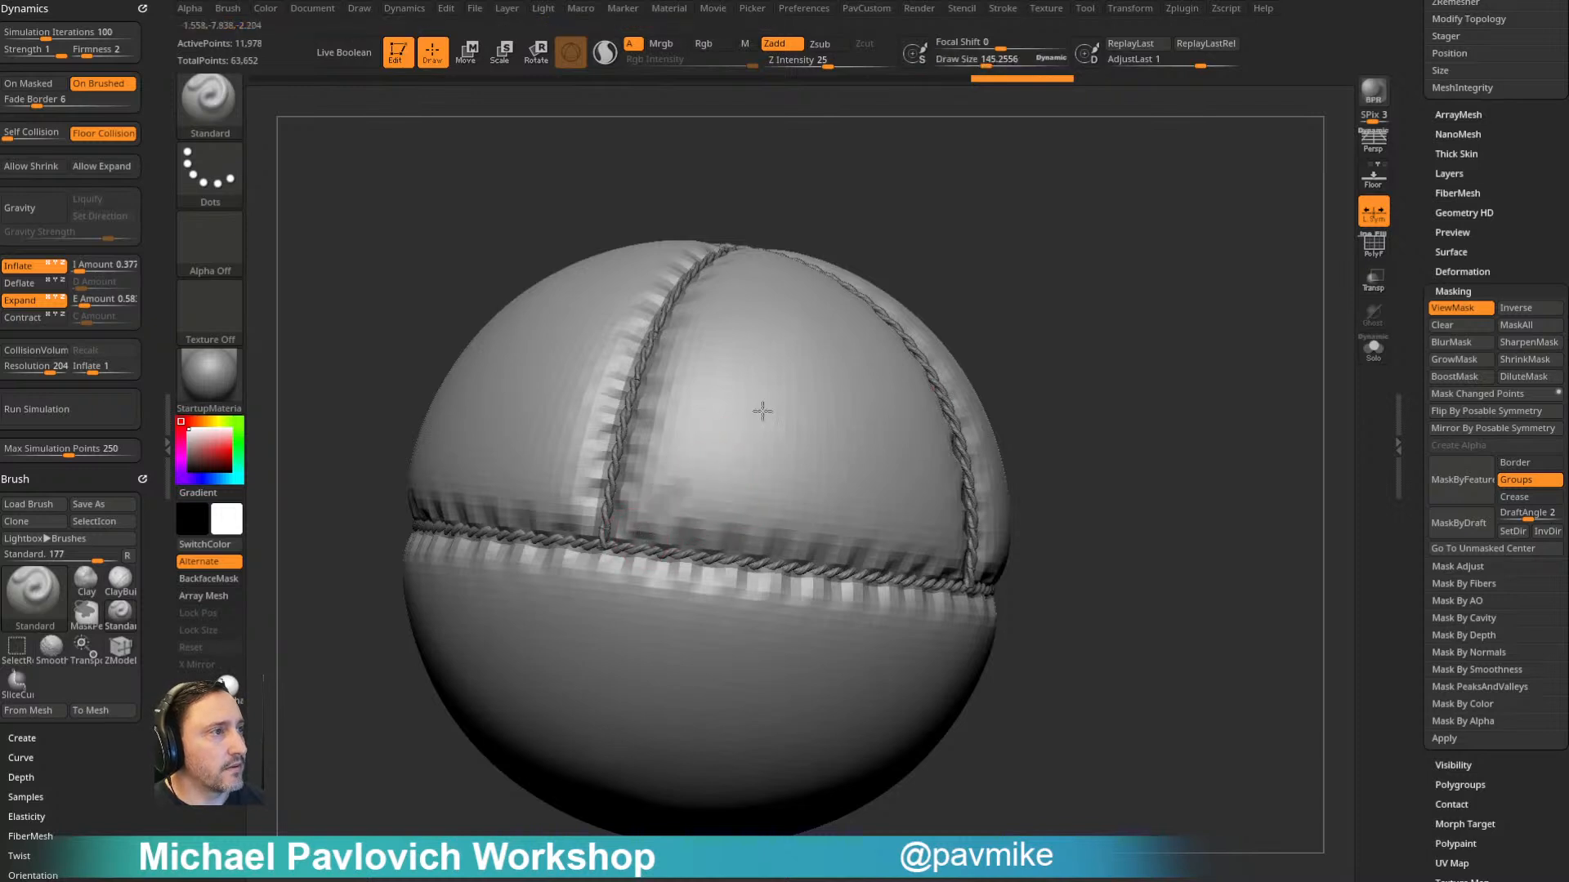
left_click_drag(994, 350, 888, 480)
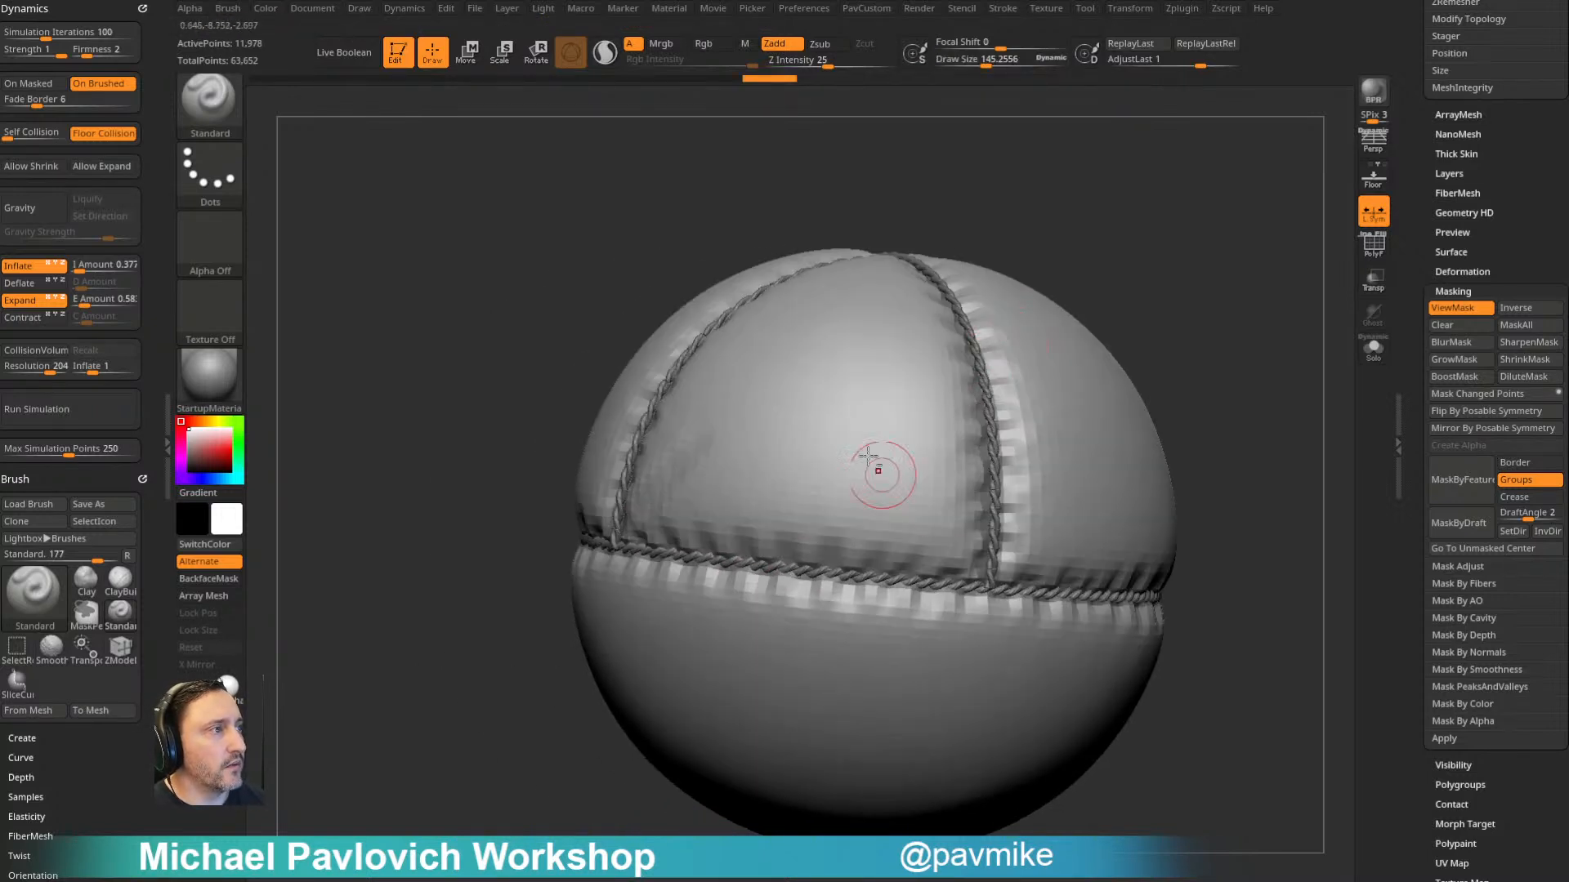
left_click_drag(1240, 410, 1051, 490)
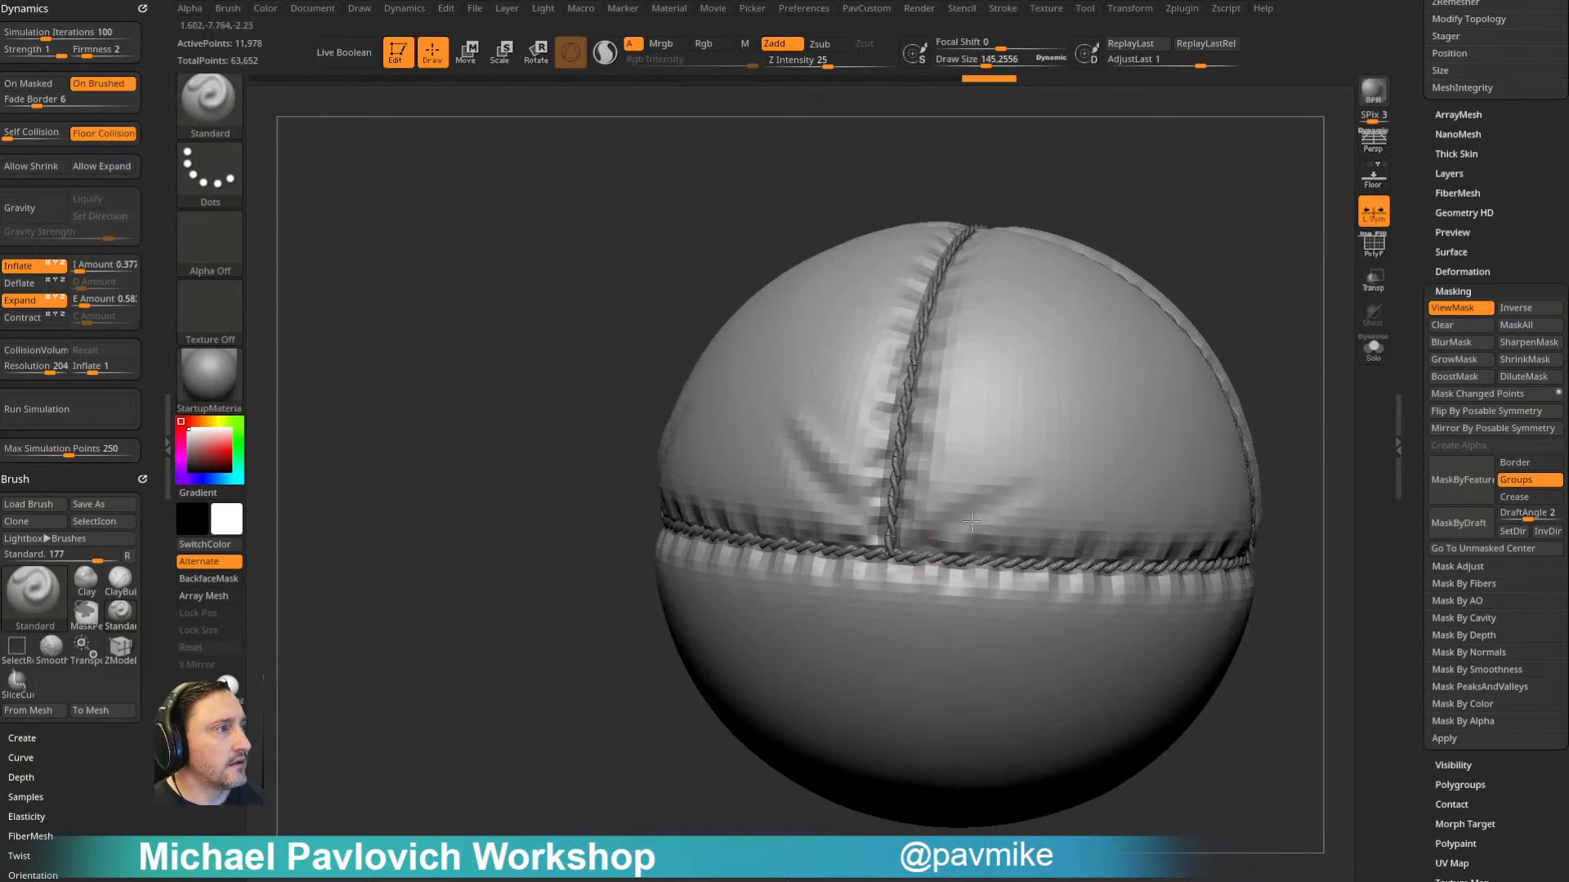
left_click_drag(1243, 294, 1026, 308)
left_click_drag(790, 508, 869, 575)
mouse_move(1213, 213)
left_mouse_down("alt")
mouse_move(1026, 262)
mouse_move(1027, 307)
left_mouse_up("alt")
left_click_drag(716, 307, 817, 441)
mouse_move(1209, 245)
left_mouse_down()
mouse_move(1123, 294)
mouse_move(1031, 302)
left_mouse_up()
left_click_drag(666, 470, 795, 354)
mouse_move(1169, 280)
left_mouse_down()
mouse_move(1000, 297)
mouse_move(939, 271)
left_mouse_up()
mouse_move(674, 446)
left_mouse_down("shift")
mouse_move(911, 456)
mouse_move(821, 438)
left_mouse_up("shift")
left_click_drag(783, 341, 887, 466)
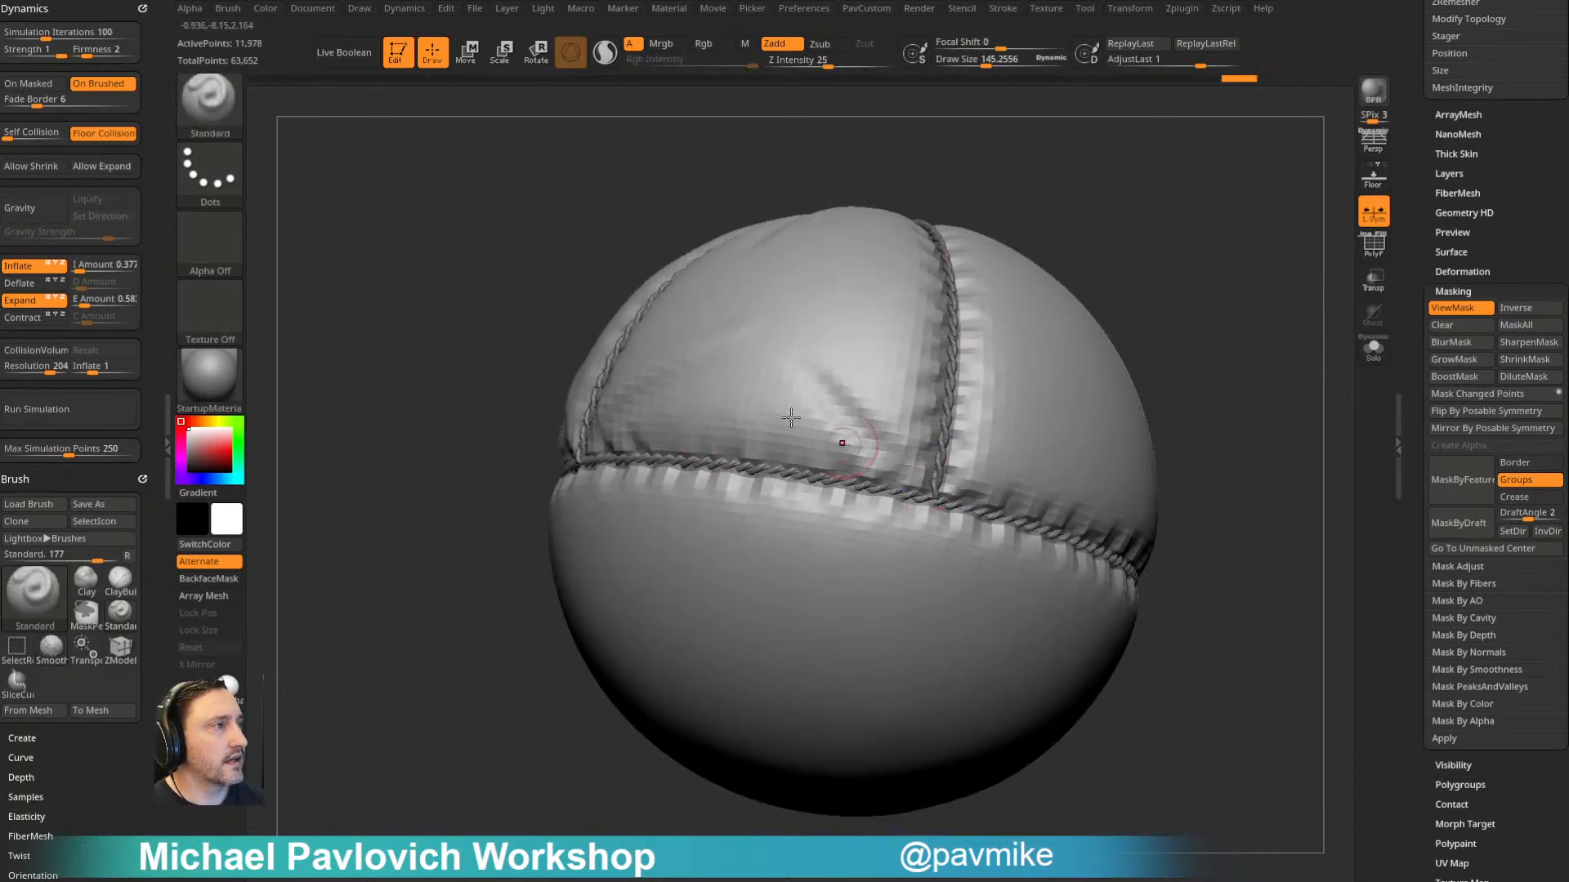
left_click_drag(768, 396, 840, 446)
left_click_drag(1166, 237, 1124, 291, "alt")
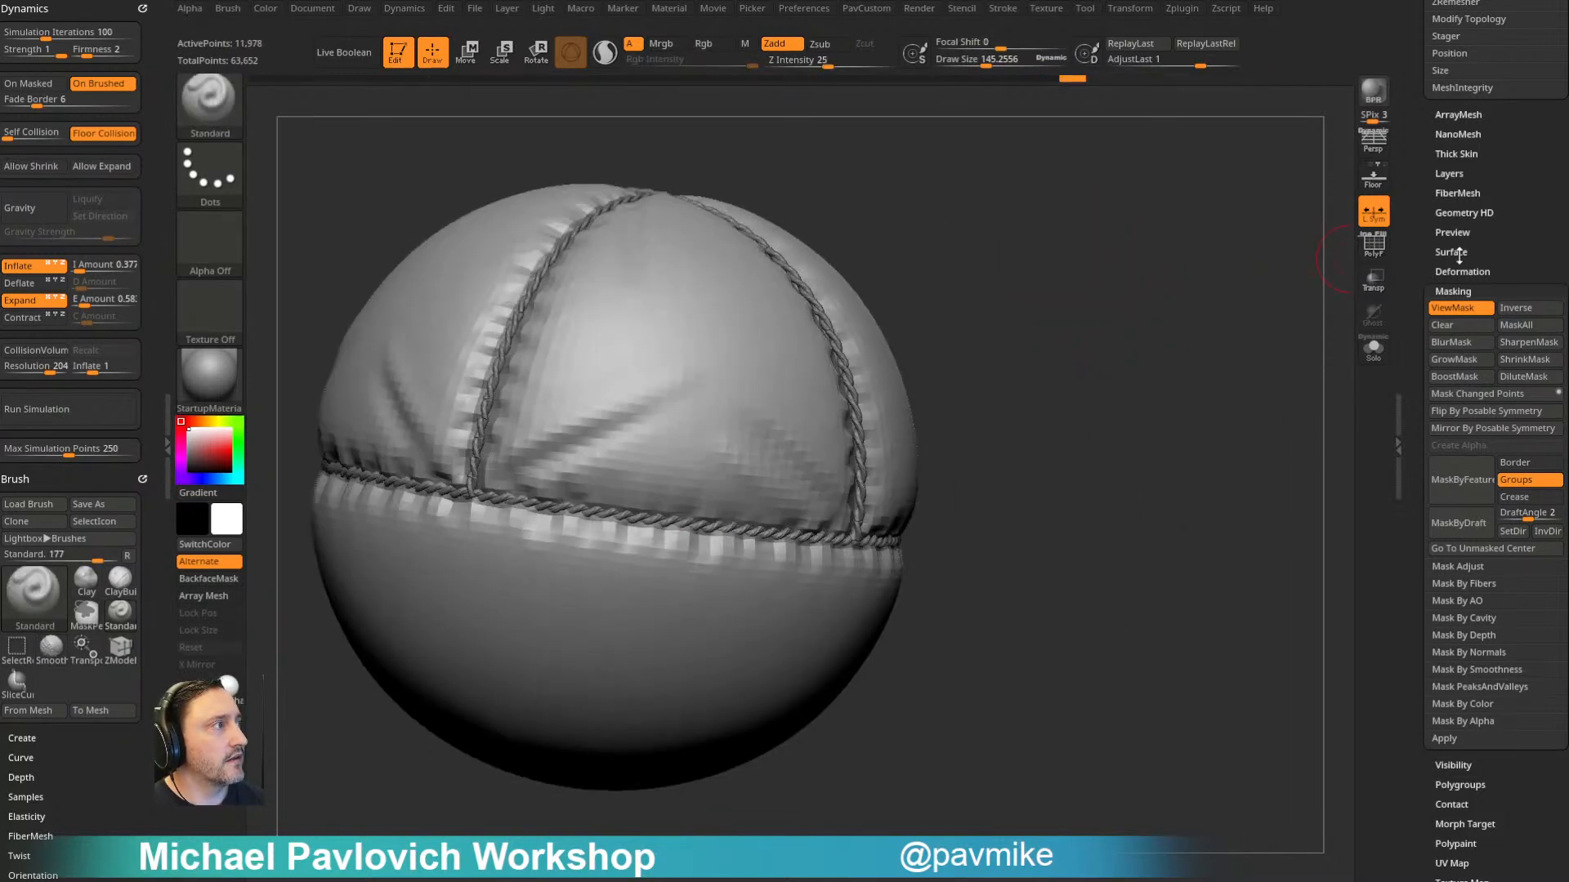
- Turn on Dynamic Subdiv for the inflated balloon
left_click_drag(1421, 206, 1434, 374)
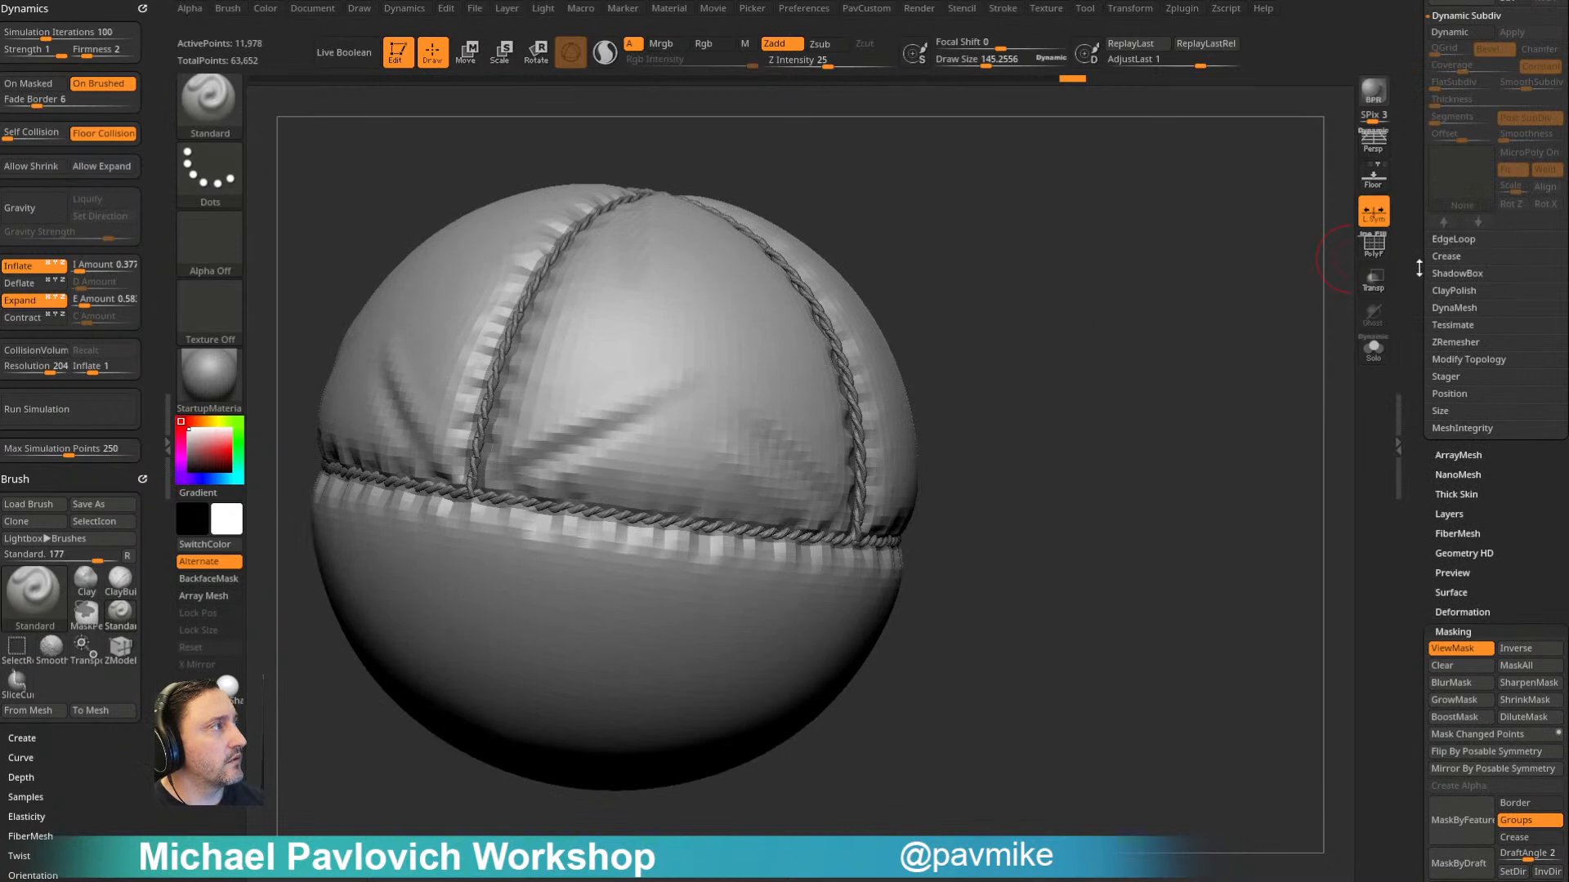
scroll(1422, 267, "up", 5)
left_click(1463, 229)
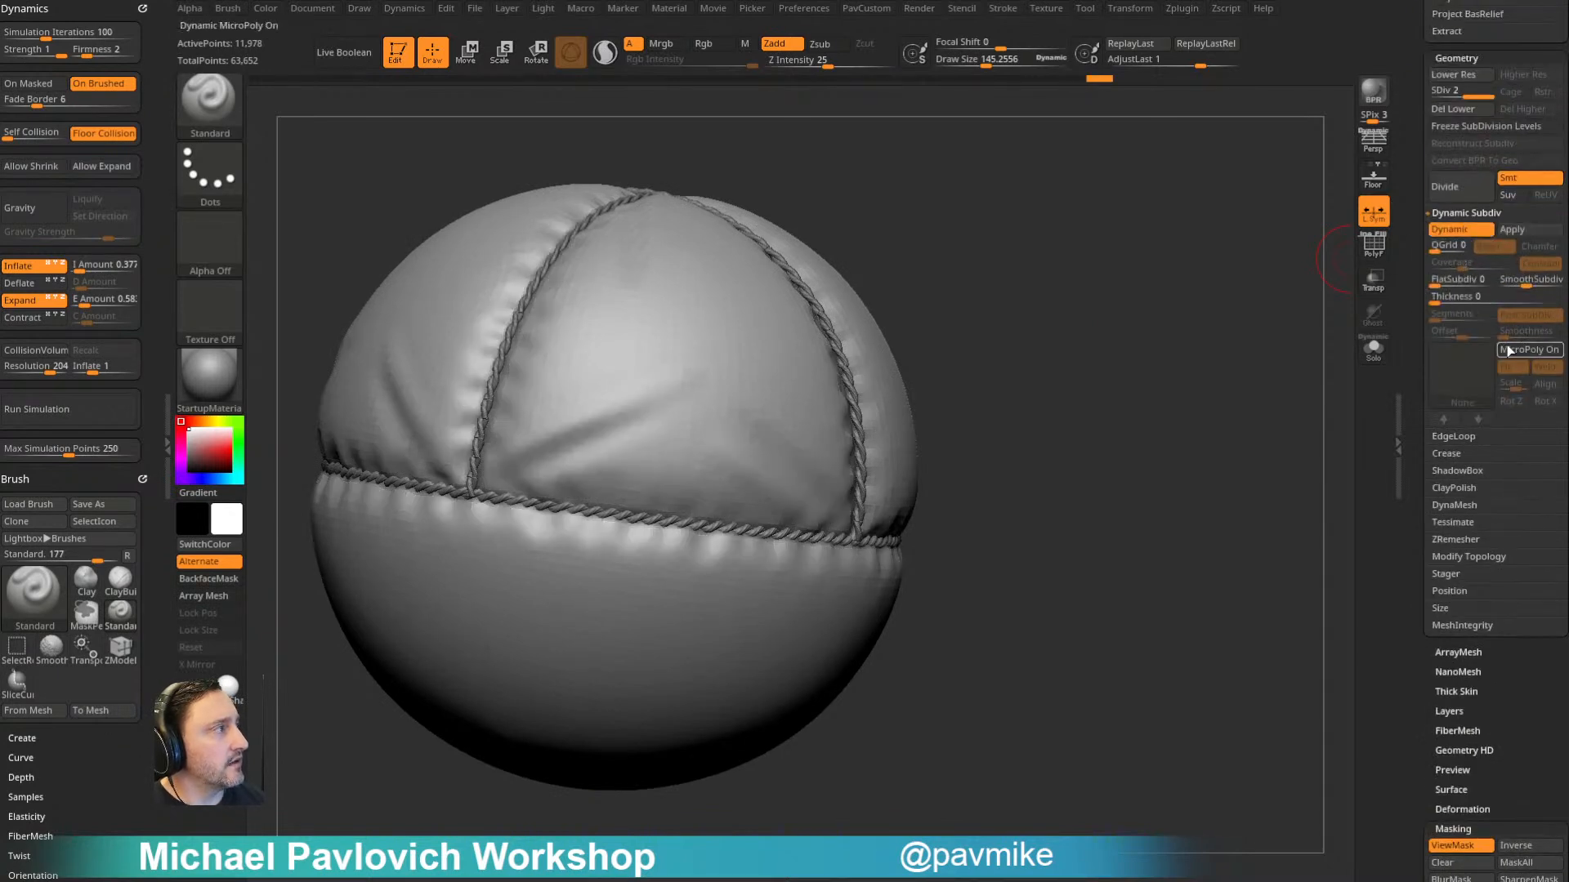
- Sculpt more folds across the upper panels around the rope intersections, raising the brush draw size to about 161
mouse_move(1193, 335)
left_mouse_down()
mouse_move(1214, 365)
mouse_move(812, 424)
left_mouse_up()
left_click_drag(1064, 299, 805, 326, "alt")
left_click_drag(804, 515, 704, 388)
left_click_drag(1124, 388, 1054, 401)
mouse_move(731, 545)
left_mouse_down()
mouse_move(887, 420)
mouse_move(812, 462)
mouse_move(854, 439)
left_mouse_up()
left_click_drag(1099, 304, 1047, 270)
left_click_drag(817, 466, 903, 399, "shift")
mouse_move(1181, 263)
left_mouse_down("alt")
mouse_move(1022, 276)
mouse_move(984, 335)
left_mouse_up("alt")
left_click_drag(633, 513, 683, 463, "shift")
left_click_drag(1168, 295, 1079, 232)
mouse_move(1164, 194)
left_mouse_down("alt")
mouse_move(1055, 191)
mouse_move(752, 350)
left_mouse_up("alt")
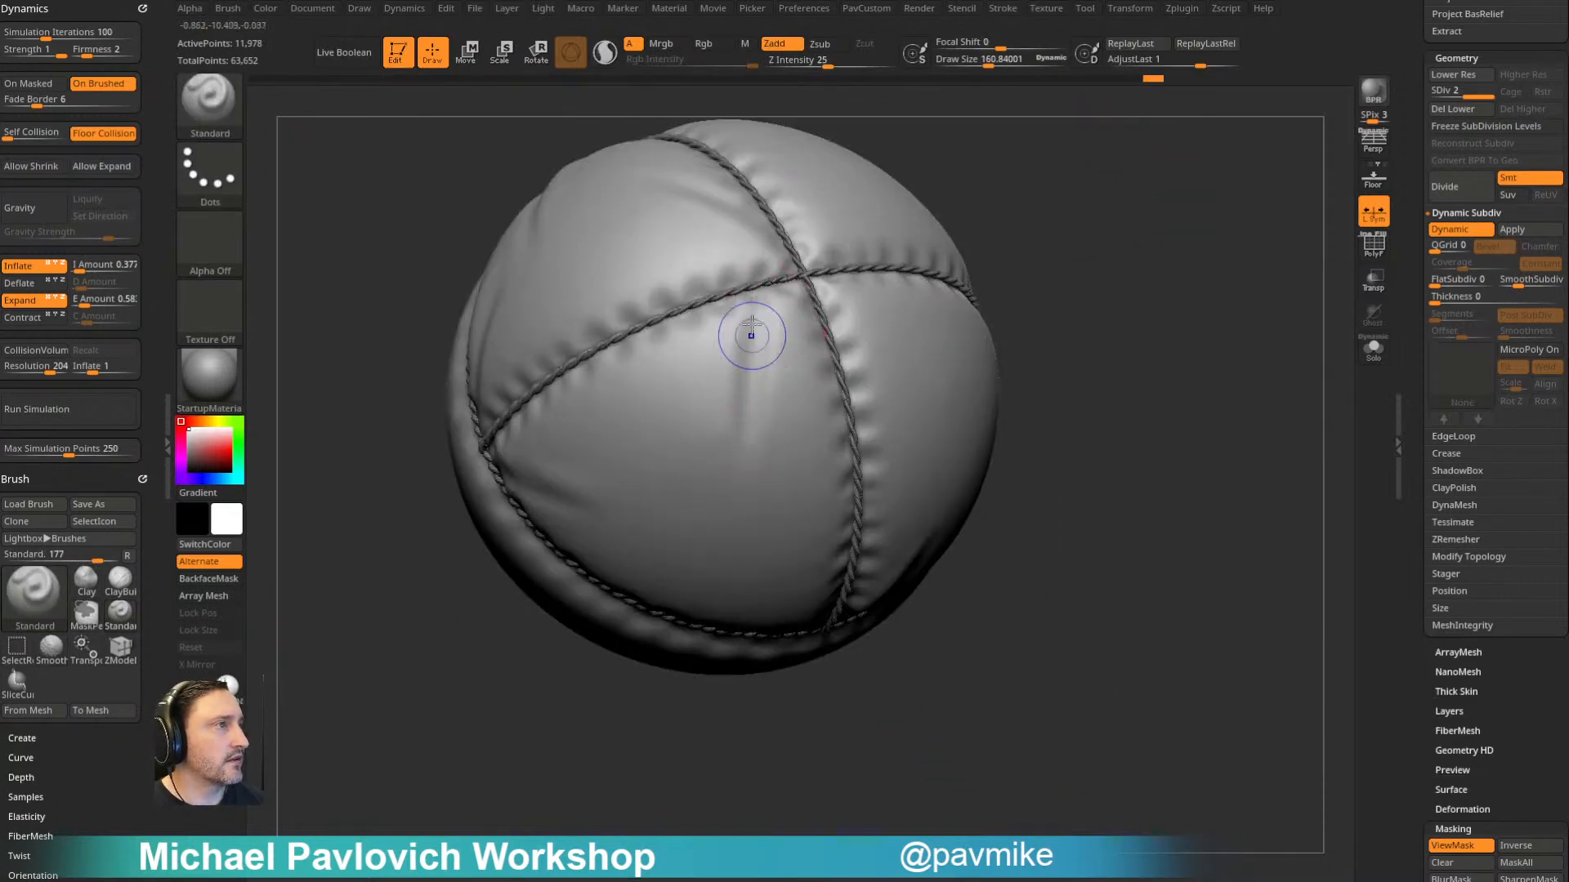
left_click_drag(1177, 237, 932, 314)
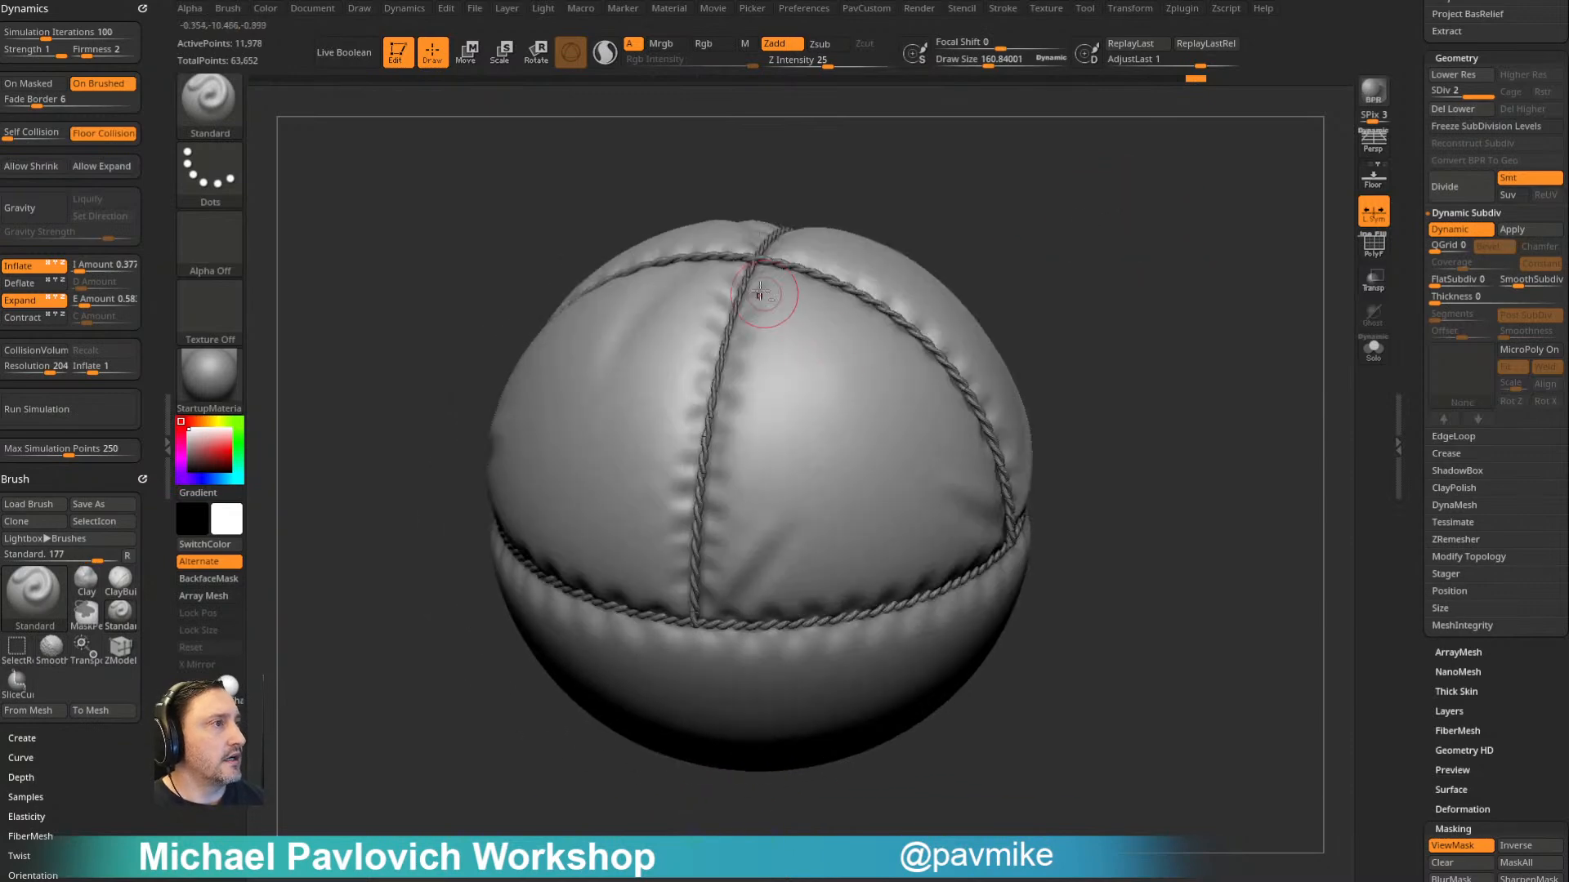
left_click_drag(982, 178, 970, 238)
left_click_drag(770, 303, 875, 434, "alt")
mouse_move(1062, 286)
left_mouse_down()
mouse_move(1173, 242)
mouse_move(1067, 259)
mouse_move(1037, 186)
left_mouse_up()
- Sculpt folds running from the horizontal rope into the balloon's lower half and soften them with the Smooth brush
mouse_move(770, 378)
left_mouse_down("alt")
mouse_move(758, 491)
mouse_move(711, 606)
left_mouse_up("alt")
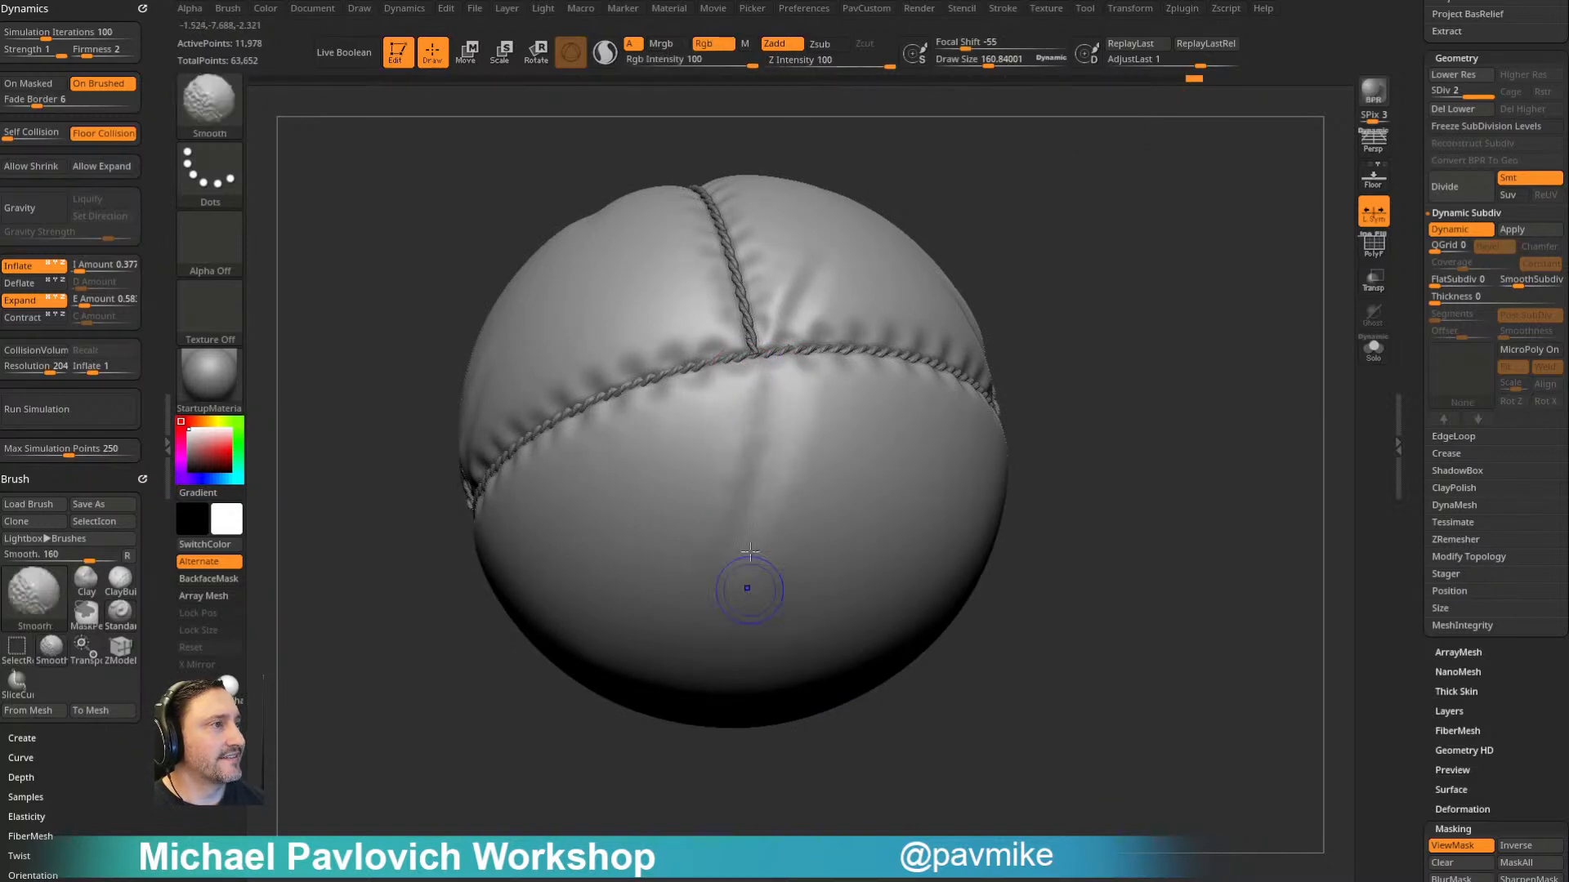
mouse_move(1040, 224)
left_mouse_down("shift")
mouse_move(1057, 255)
mouse_move(1128, 257)
left_mouse_up("shift")
left_click_drag(851, 396, 750, 525, "shift")
mouse_move(1083, 327)
left_mouse_down("alt")
mouse_move(1076, 292)
mouse_move(1159, 245)
mouse_move(1209, 242)
left_mouse_up("alt")
mouse_move(669, 351)
left_mouse_down("alt")
mouse_move(760, 507)
mouse_move(719, 436)
left_mouse_up("alt")
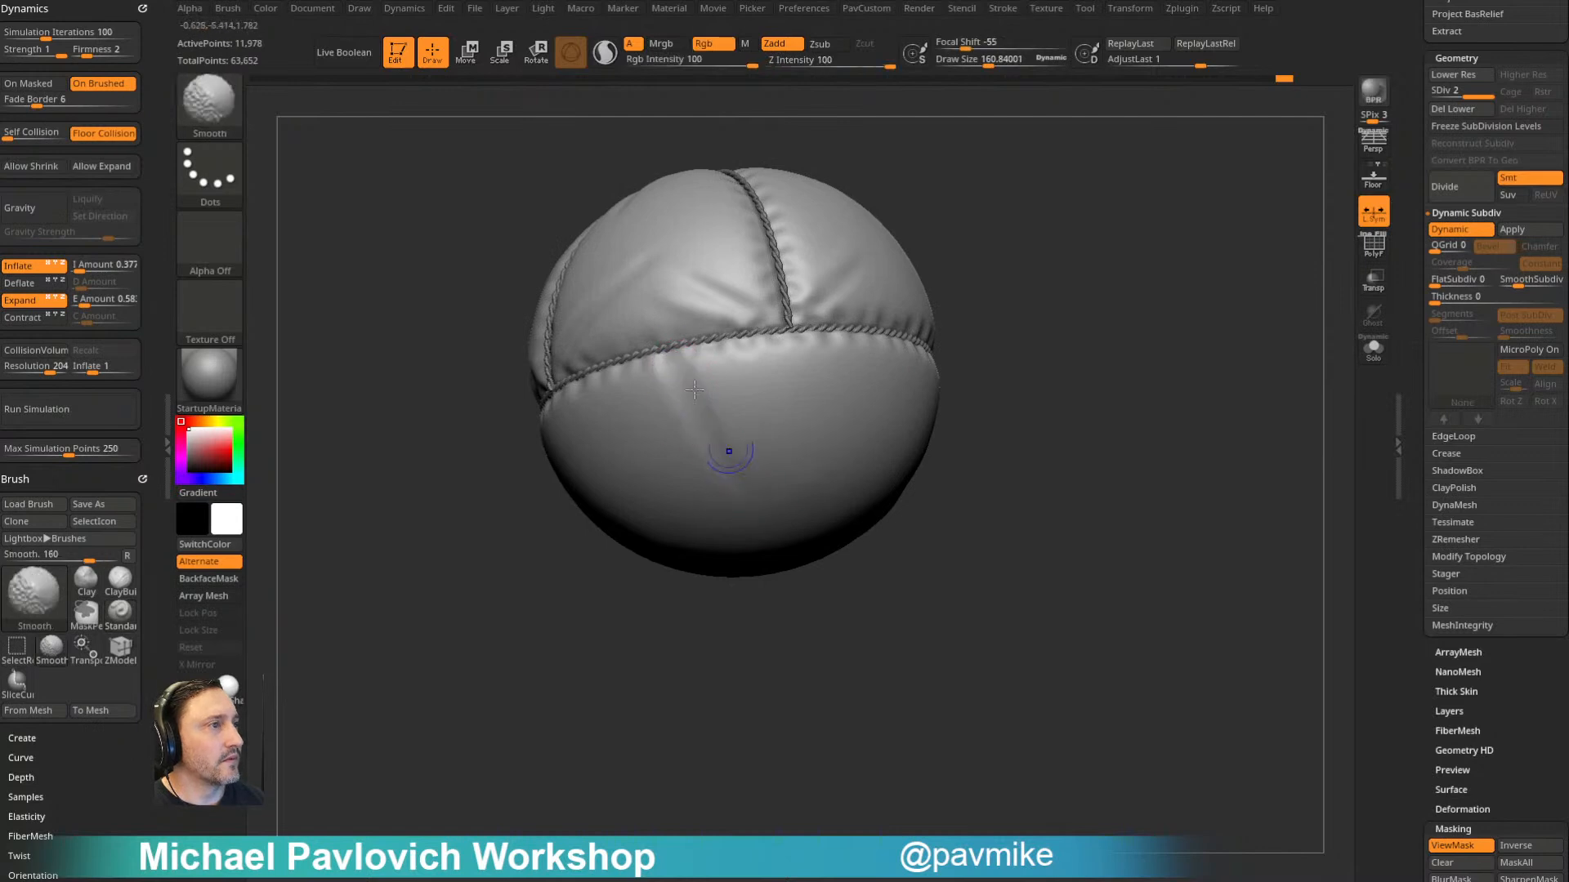
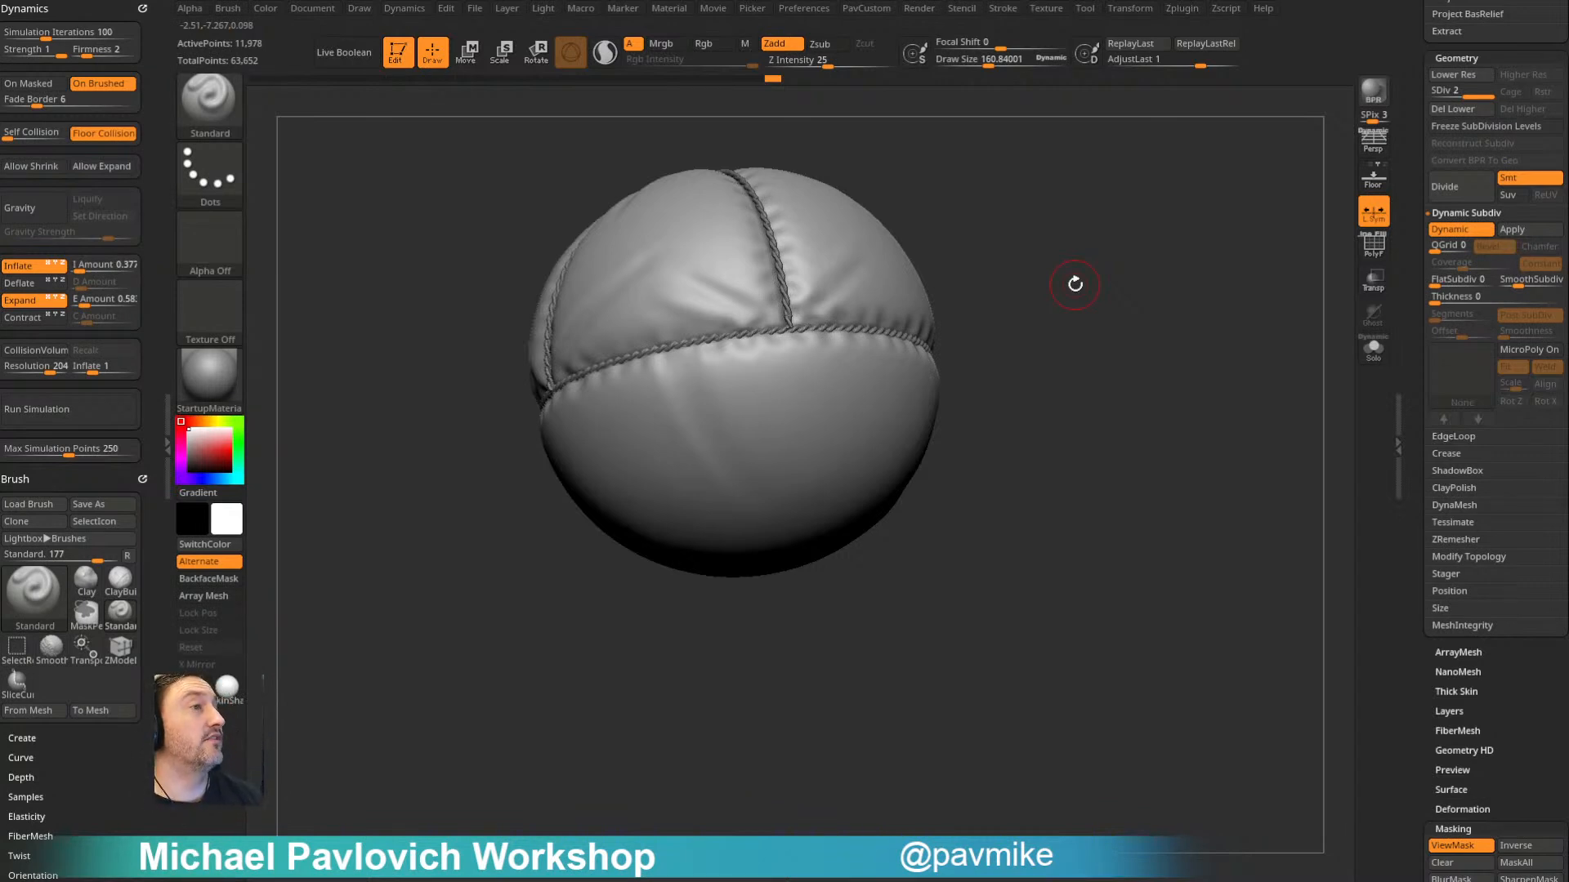
- Sculpt folds from the ropes across the upper panels and down the lower half, softening them with the Smooth brush
left_click_drag(1004, 344, 953, 324)
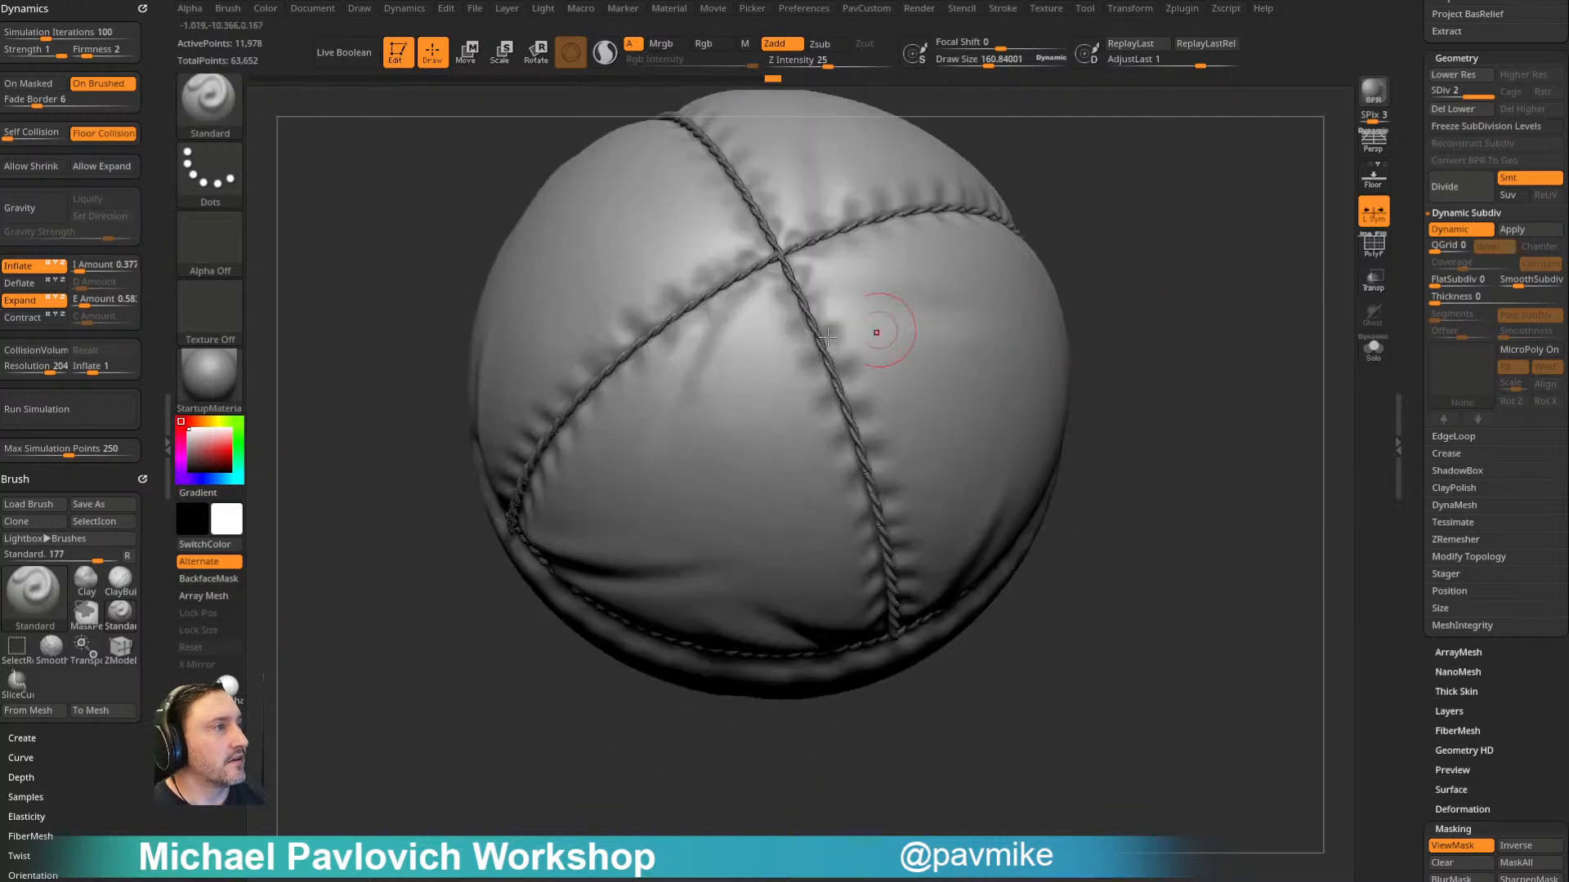
mouse_move(828, 403)
left_mouse_down("alt")
mouse_move(719, 464)
mouse_move(669, 525)
left_mouse_up("alt")
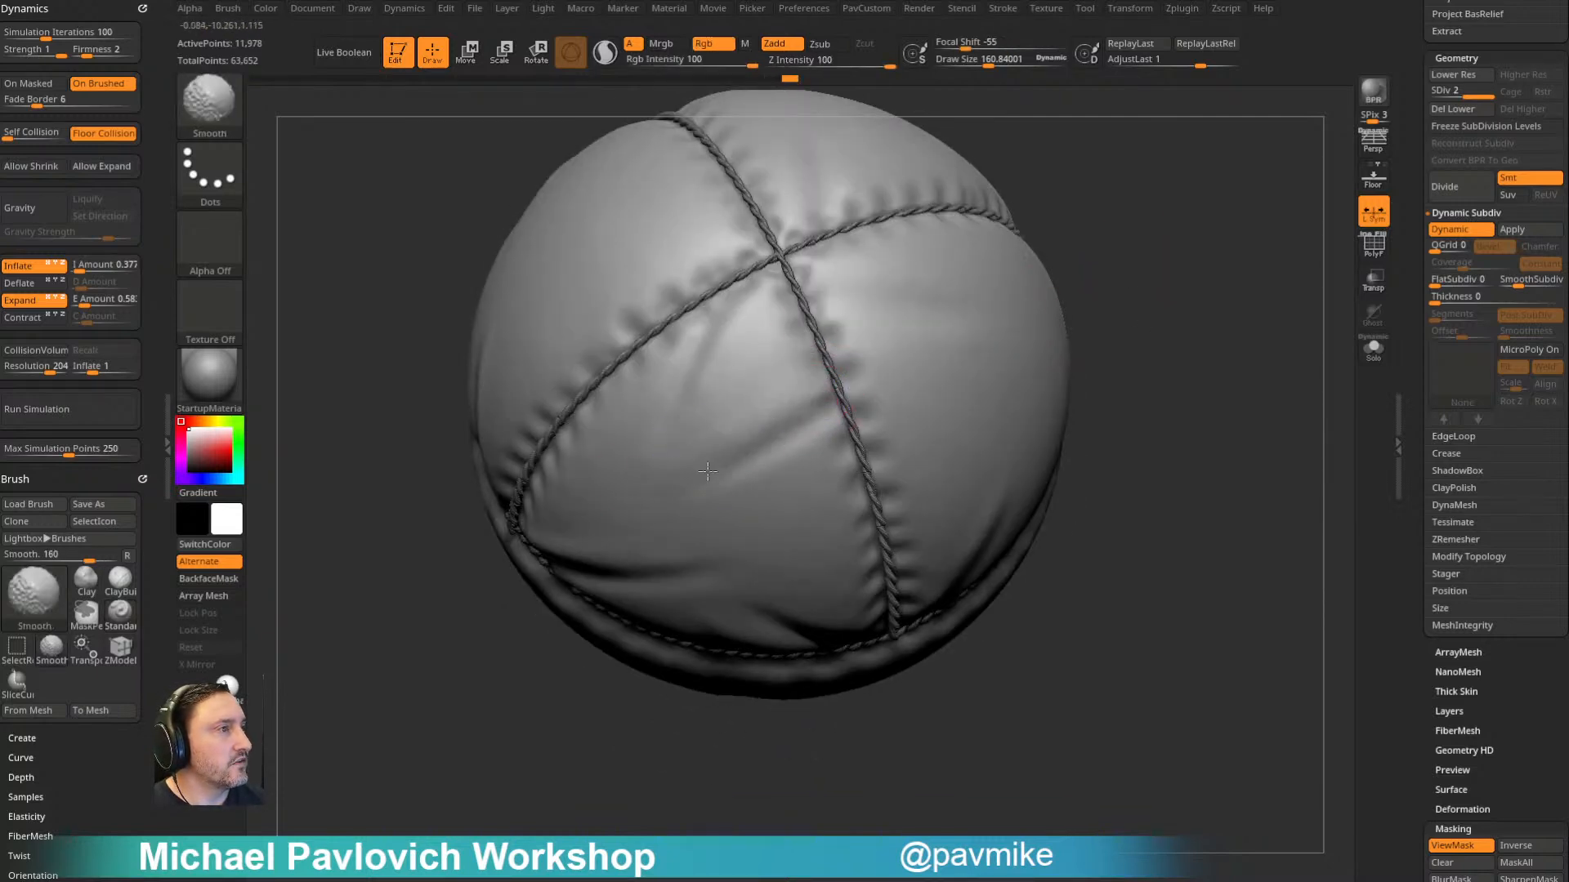
mouse_move(1099, 278)
left_mouse_down()
mouse_move(1218, 171)
mouse_move(1180, 249)
mouse_move(1005, 286)
left_mouse_up()
left_click_drag(654, 359, 641, 325, "shift")
left_click_drag(1054, 135, 1139, 359)
left_click_drag(767, 340, 791, 445, "alt")
left_click_drag(791, 445, 821, 498, "shift")
mouse_move(1140, 368)
left_mouse_down()
mouse_move(1149, 241)
mouse_move(1075, 225)
mouse_move(1054, 254)
left_mouse_up()
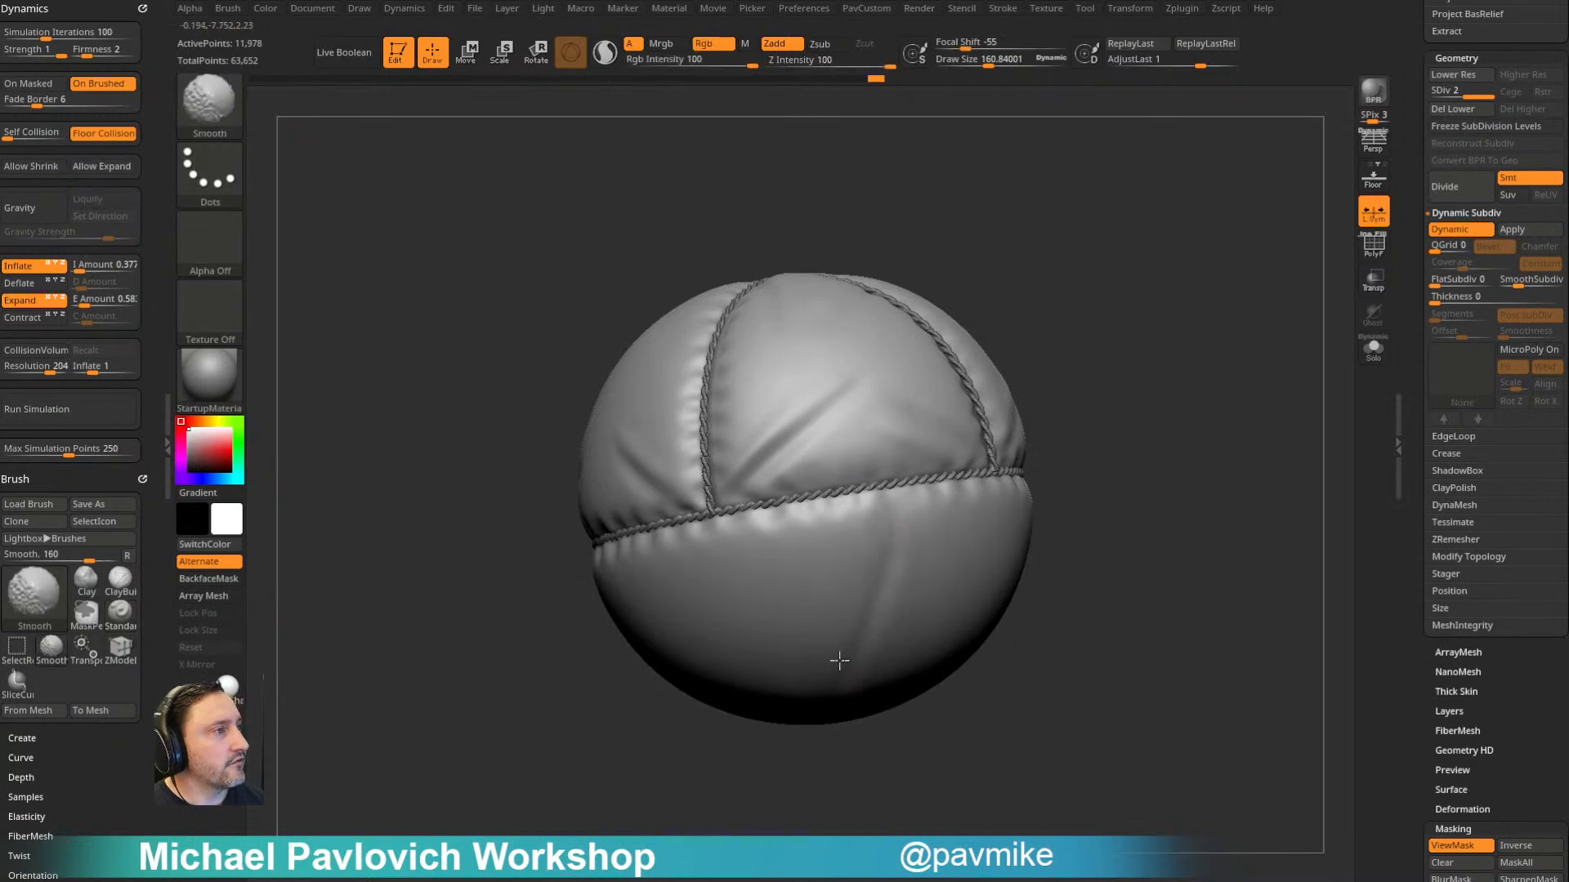
left_click_drag(1131, 525, 742, 582)
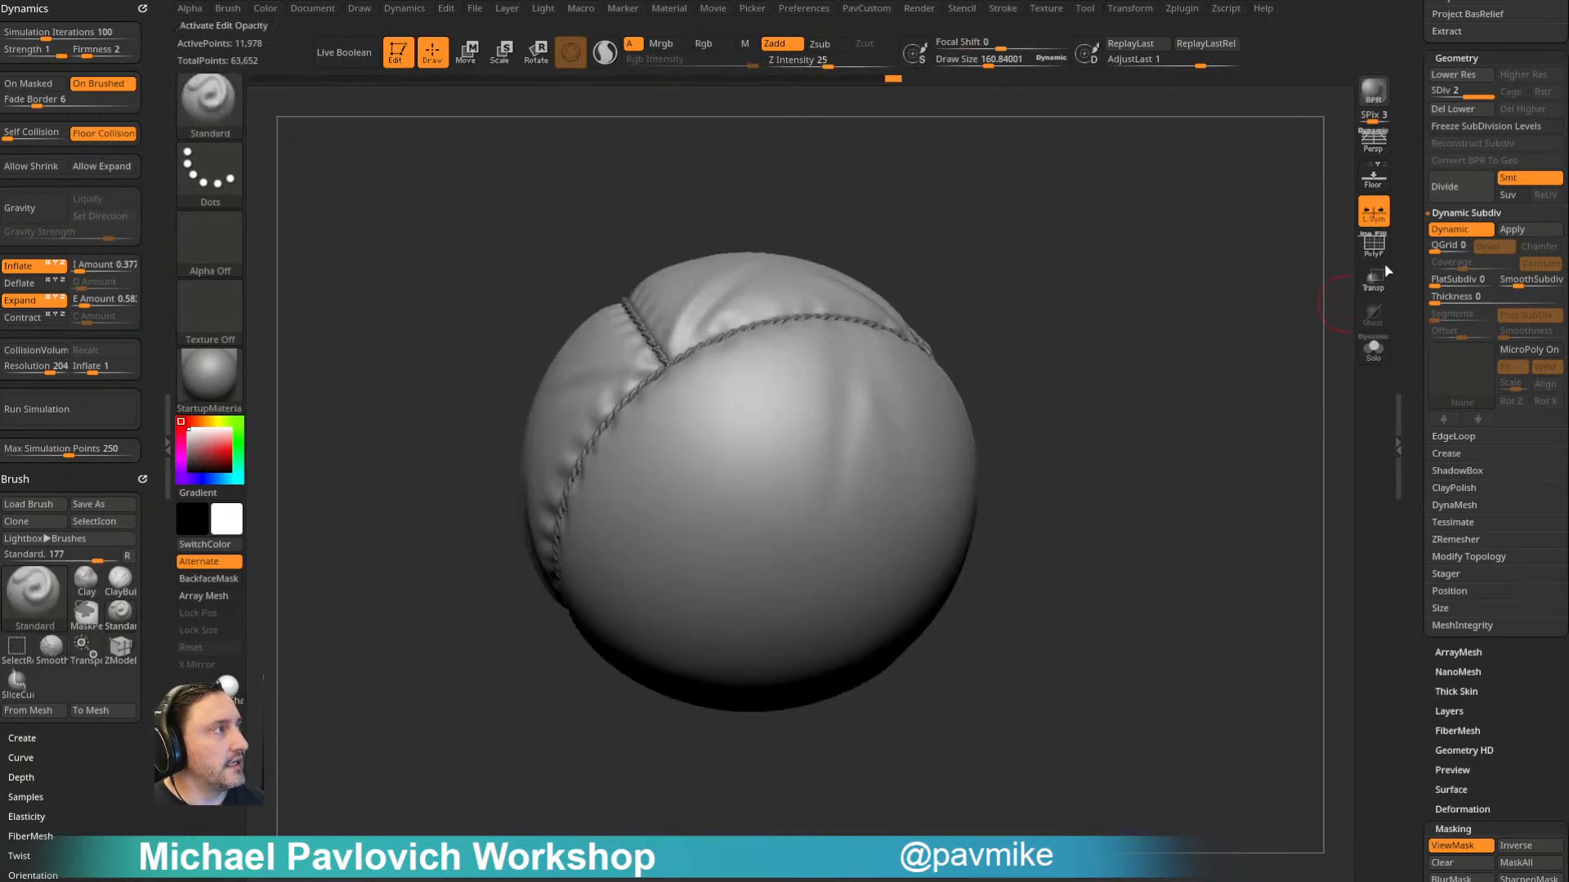
- Check the balloon's wireframe and polygroups, and soften the folds around the upper rope intersection with the Smooth brush
key("shift+f")
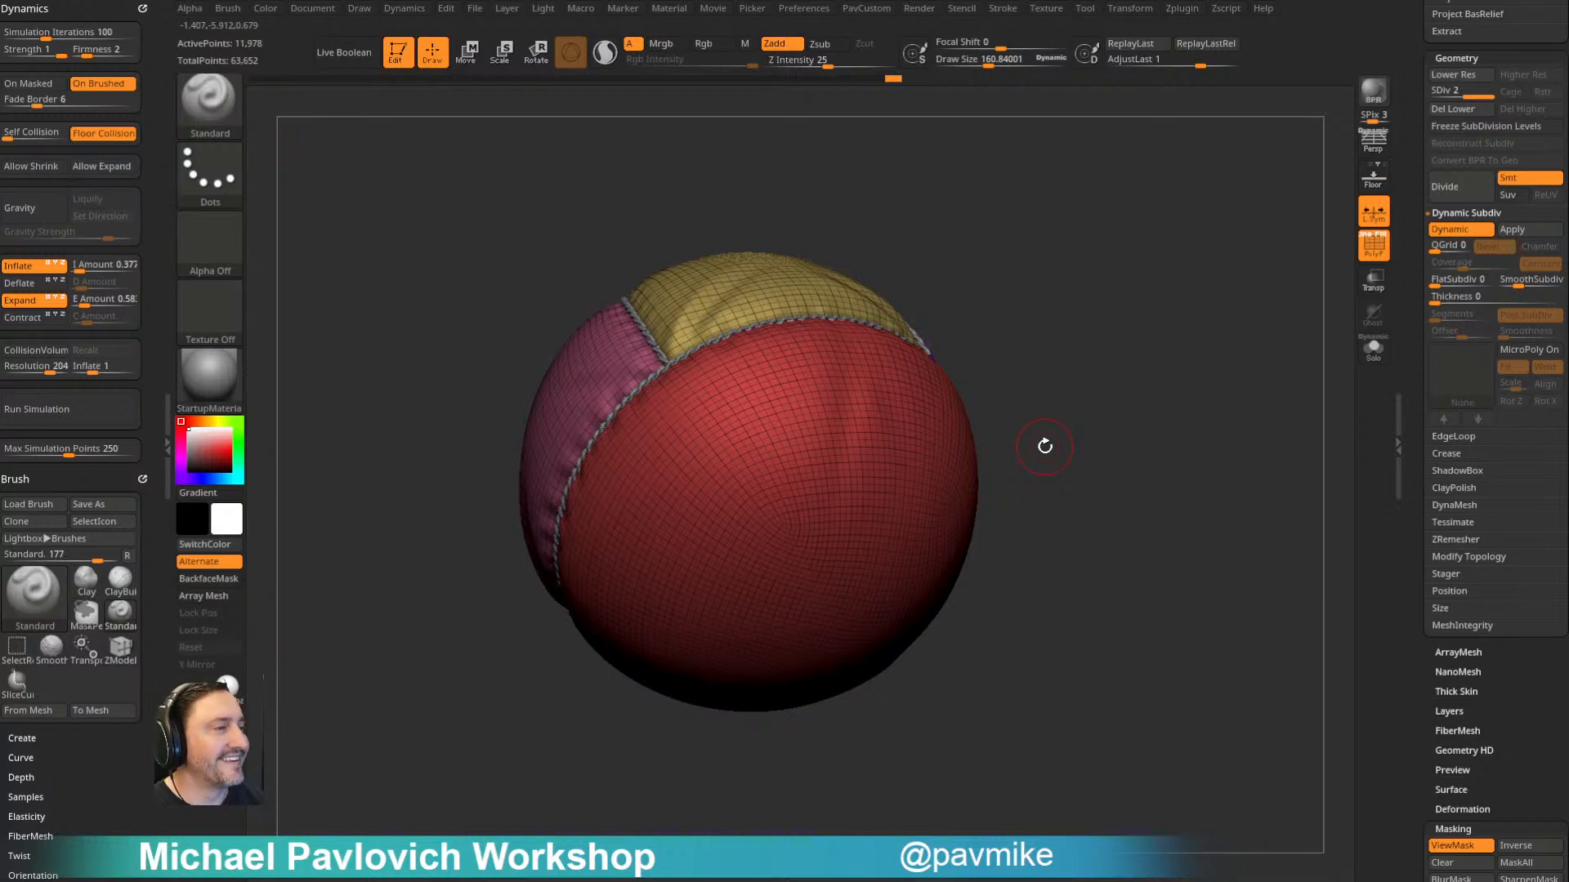
left_click_drag(1046, 559, 707, 450)
key("shift+f")
mouse_move(780, 490)
left_mouse_down()
mouse_move(1081, 286)
mouse_move(1051, 273)
mouse_move(1022, 329)
mouse_move(844, 340)
left_mouse_up()
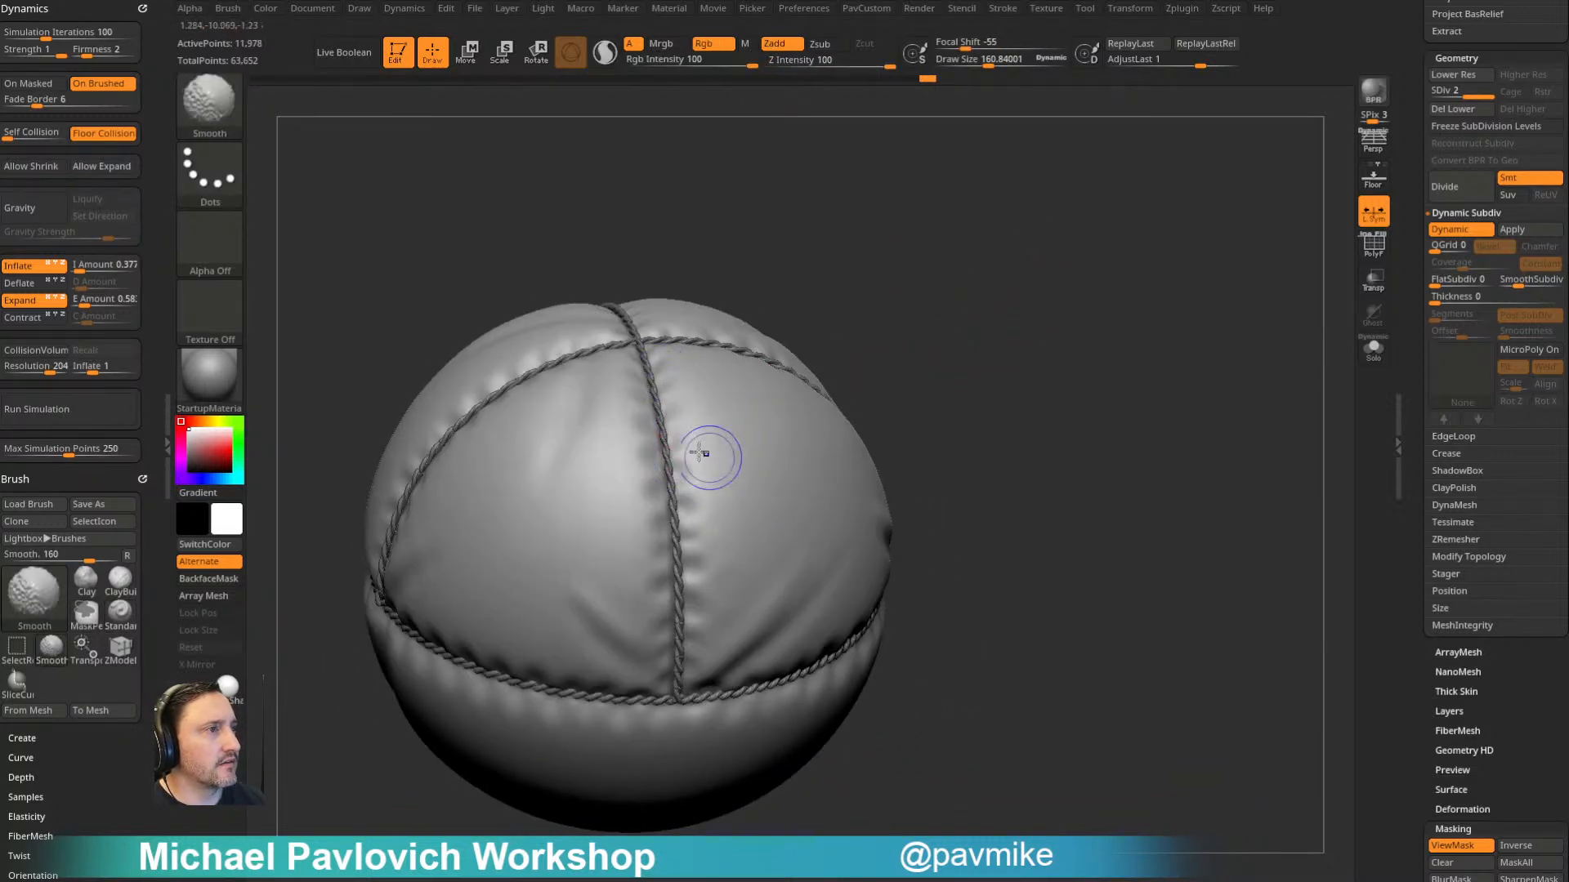
left_click_drag(932, 372, 964, 175)
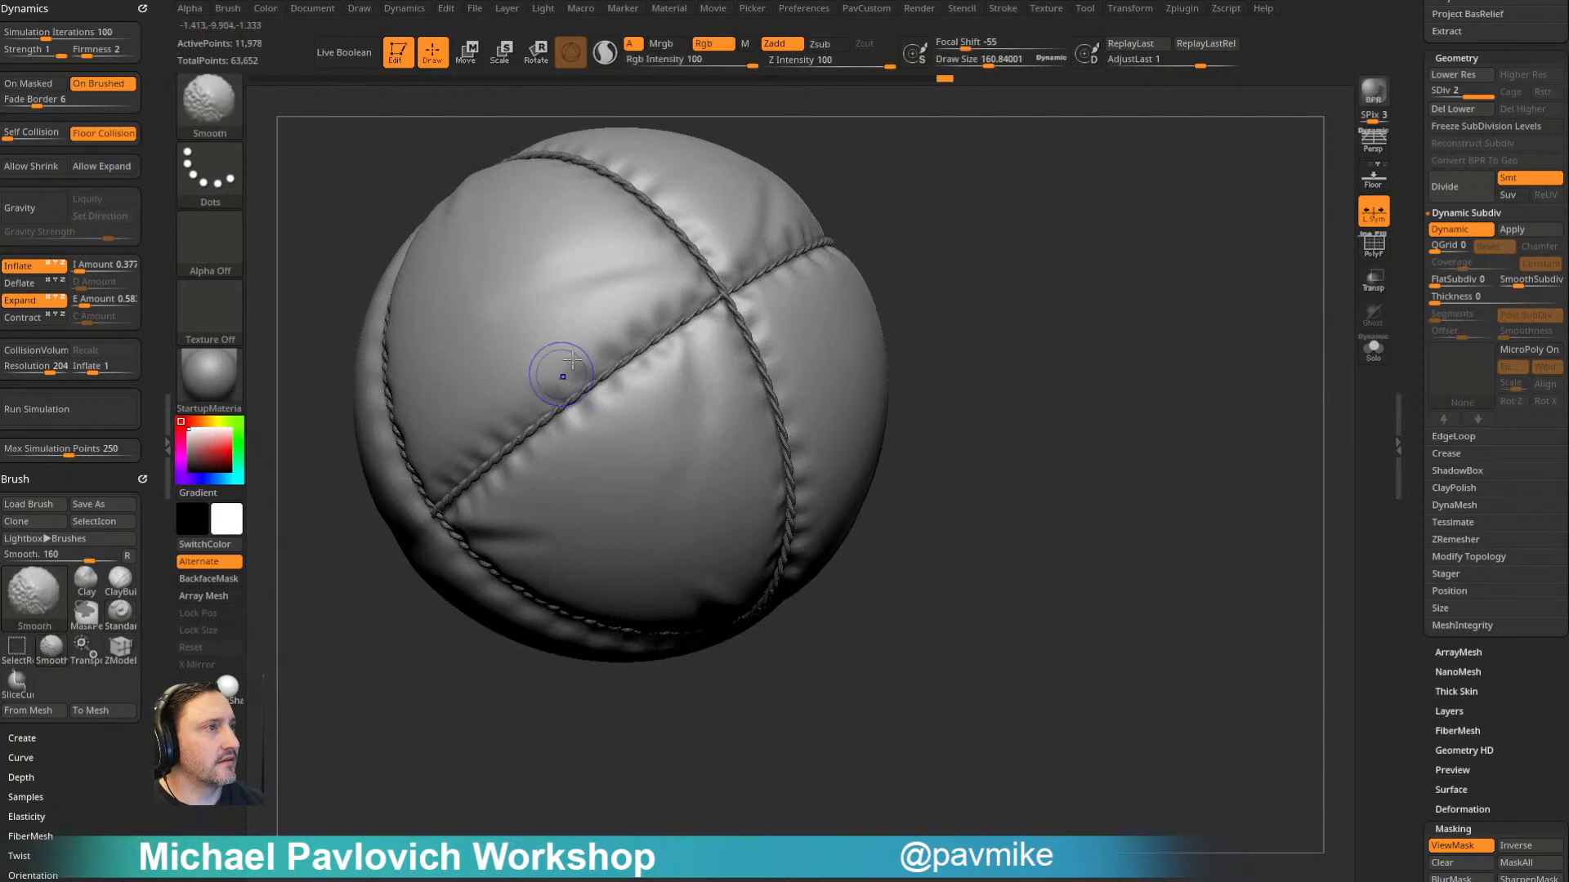
left_click_drag(866, 212, 843, 363)
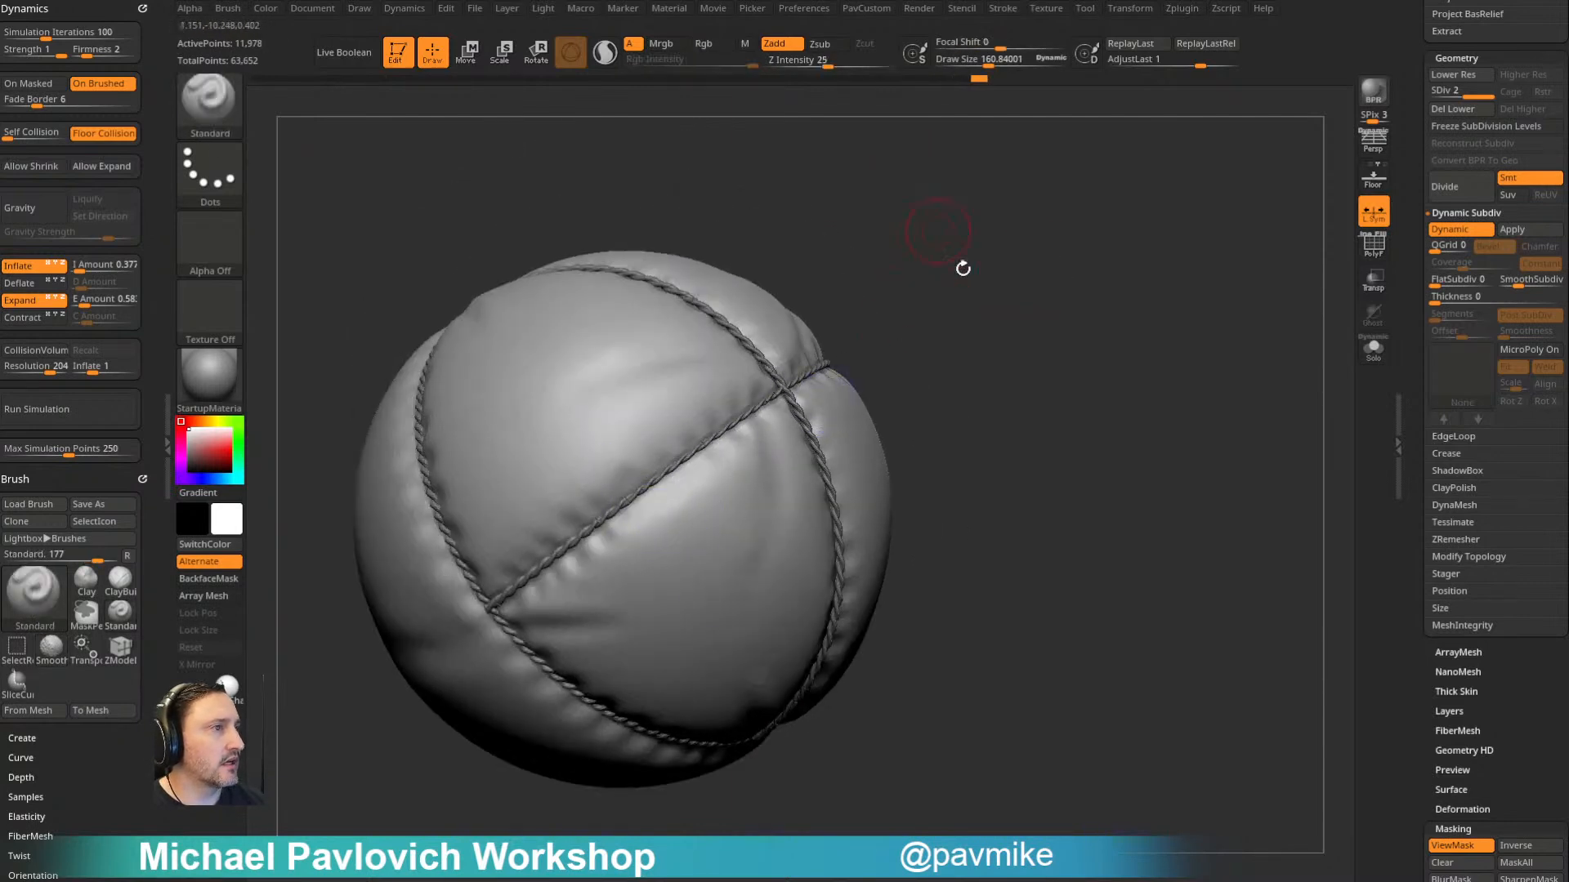
left_click_drag(934, 224, 804, 343)
mouse_move(949, 311)
left_mouse_down()
mouse_move(970, 262)
mouse_move(916, 367)
left_mouse_up()
- Smooth the puckers along the ropes and sculpt diagonal folds beside the rope intersections with the Standard brush
mouse_move(1121, 332)
left_mouse_down()
mouse_move(1180, 168)
mouse_move(610, 425)
left_mouse_up()
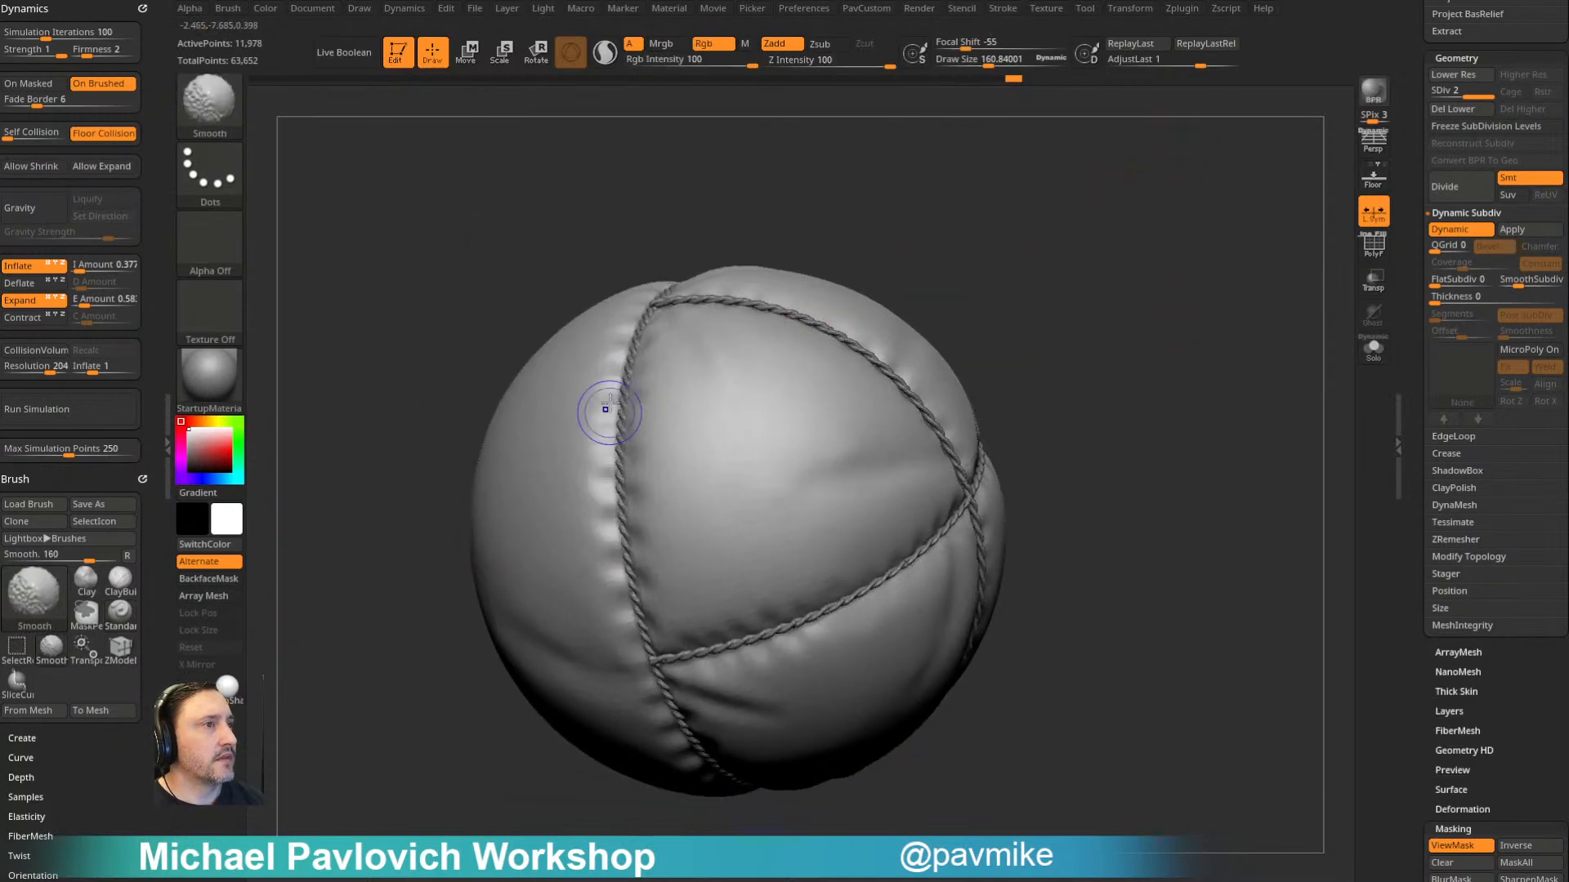
left_click_drag(459, 697, 581, 454)
left_click_drag(750, 658, 622, 575)
right_click_drag(966, 439, 969, 399)
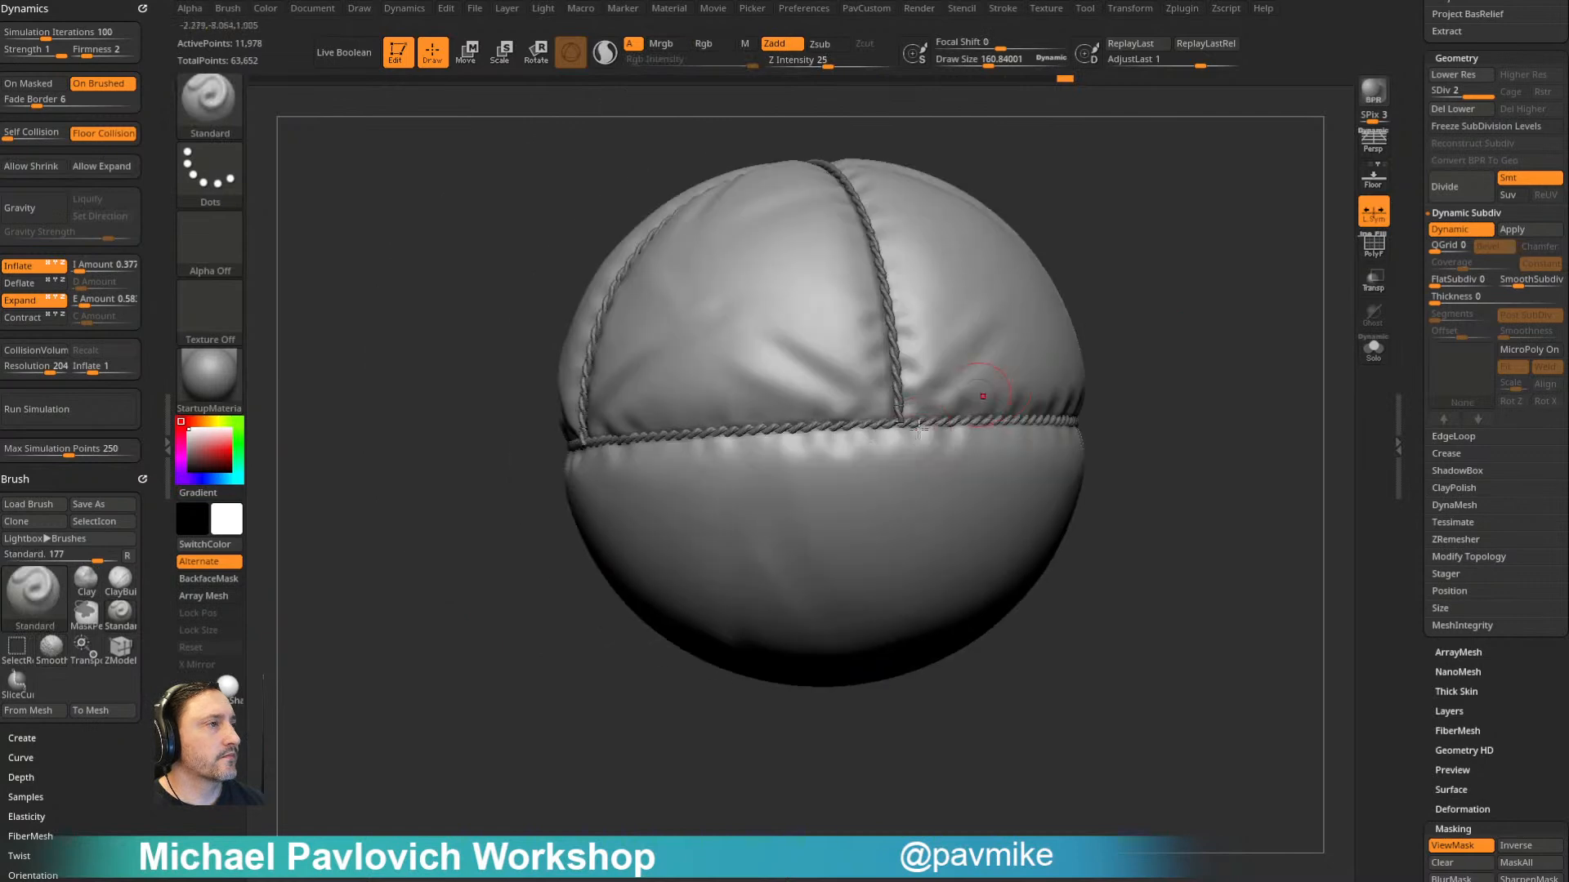
left_click_drag(859, 446, 791, 458, "shift")
mouse_move(805, 453)
right_mouse_down()
mouse_move(1082, 368)
mouse_move(907, 359)
right_mouse_up()
left_click_drag(873, 445, 796, 566, "alt")
mouse_move(795, 598)
right_mouse_down()
mouse_move(1040, 311)
mouse_move(1064, 379)
right_mouse_up()
- Switch to the Pinch brush and open its Elasticity settings
key("b")
key("p")
key("i")
left_click_drag(147, 482, 152, 294)
key("shift")
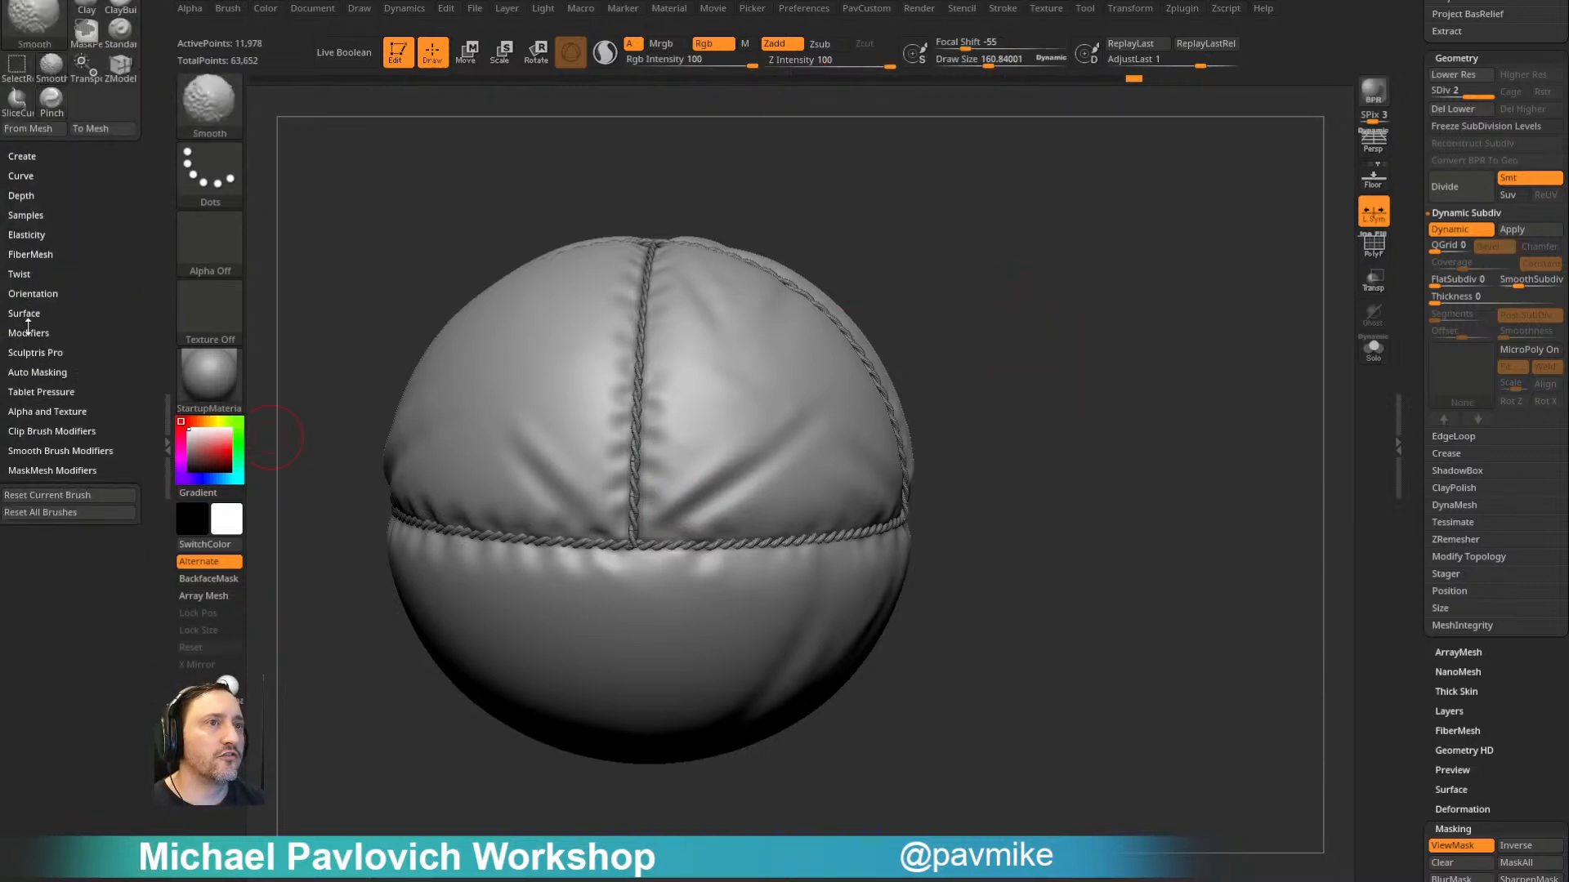
left_click(26, 236)
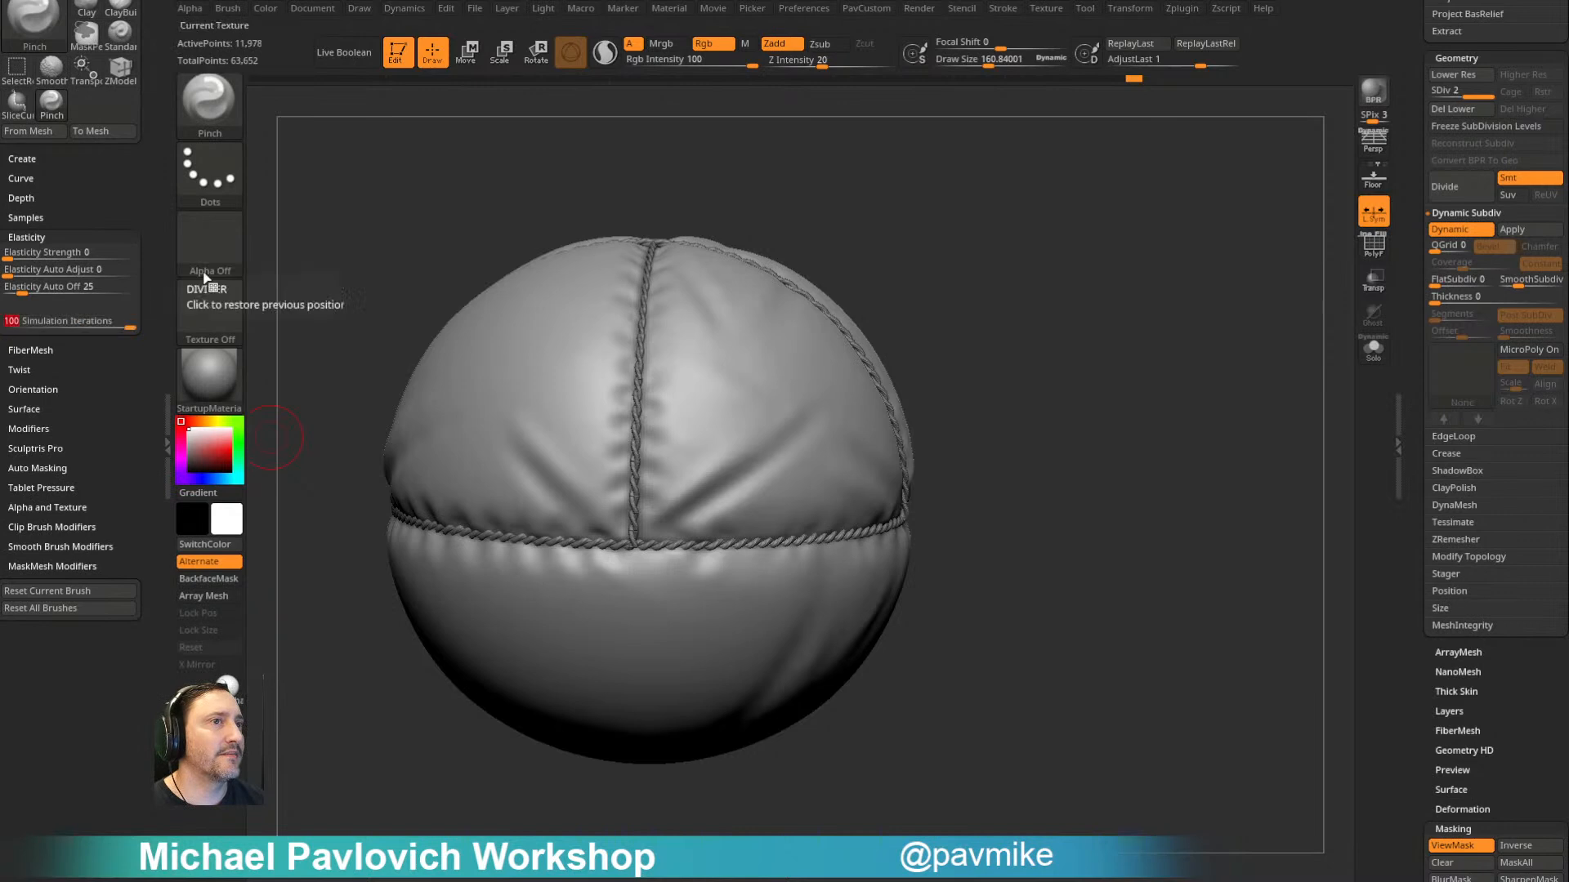
- Try pinching the diagonal folds on both sides of the vertical rope at a draw size of about 345
key("s")
left_click_drag(772, 443, 796, 442)
key("ctrl+z")
left_click_drag(543, 437, 592, 506)
key("ctrl+z")
- Turn off Inflate and Expand in the cloth simulation settings and undo the test pinch on the diagonal fold
left_click_drag(893, 234, 992, 284, "alt")
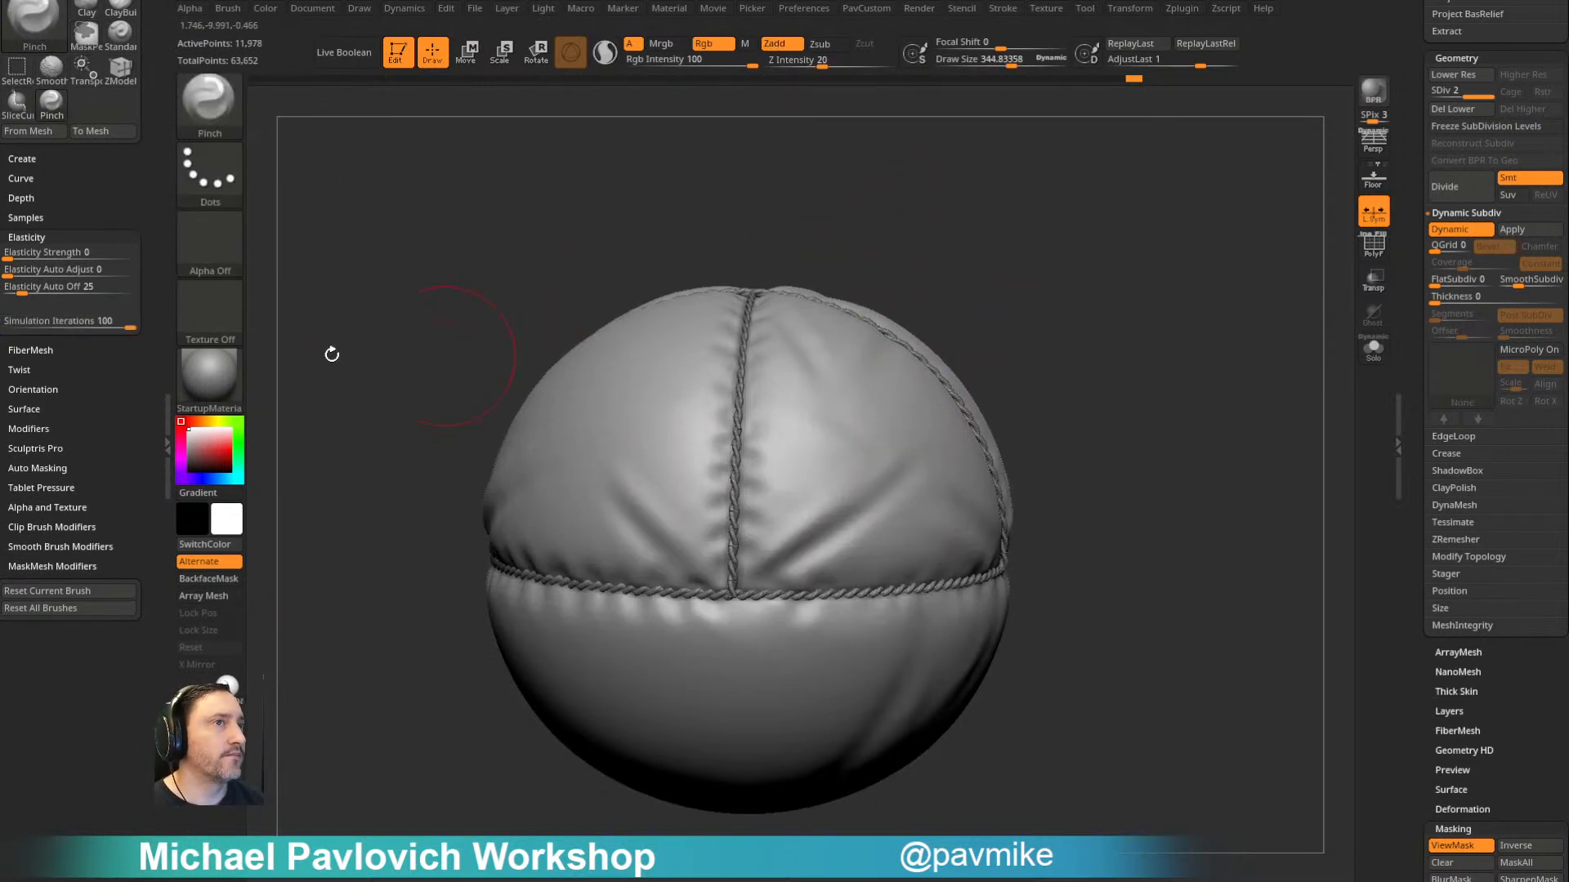
scroll(127, 129, "up", 6)
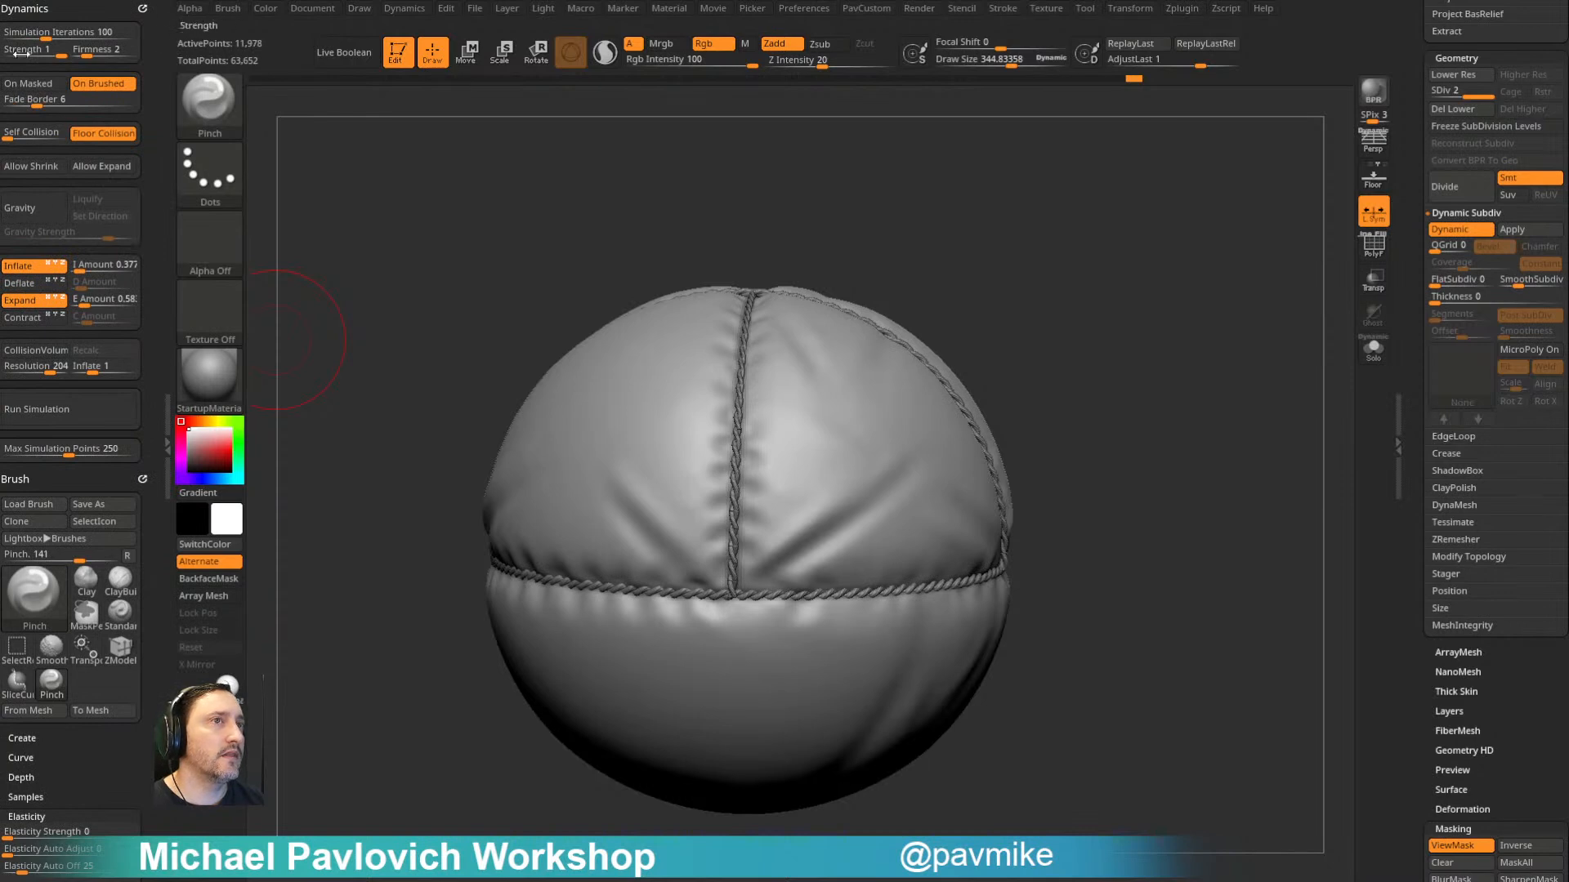
left_click(19, 265)
left_click(19, 300)
key("ctrl+z")
left_click_drag(854, 502, 812, 534)
key("ctrl+z")
- Pinch the folds beside the rope intersections around the balloon with a draw size of about 300
left_click_drag(1119, 339, 1209, 367)
mouse_move(1046, 364)
left_mouse_down()
mouse_move(1011, 338)
mouse_move(850, 343)
left_mouse_up()
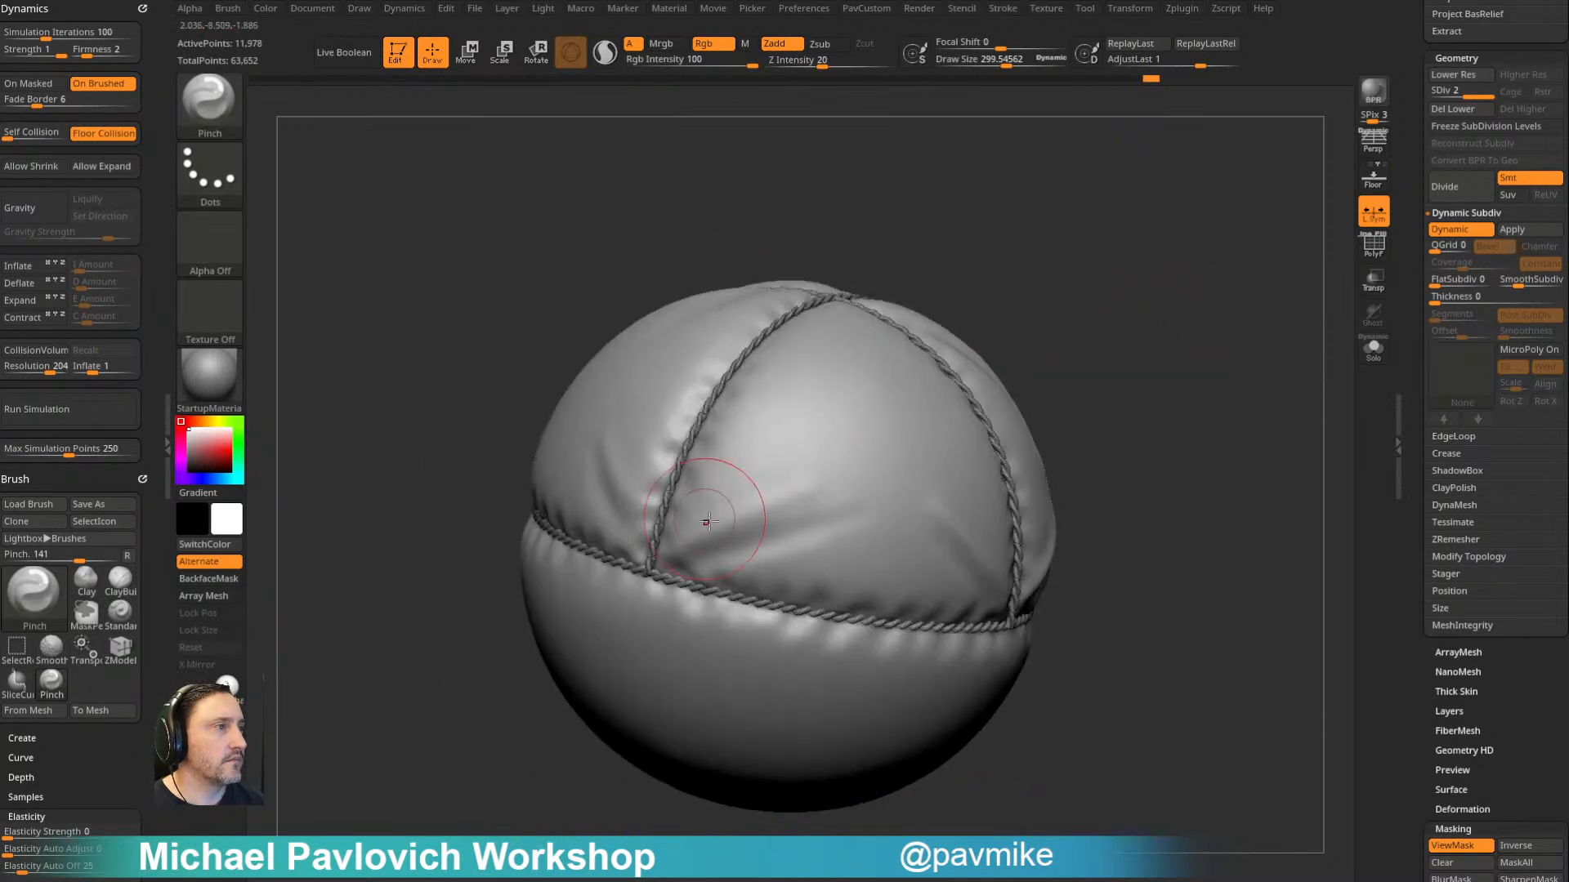
left_click_drag(1005, 238, 1127, 311)
left_click_drag(1250, 351, 1169, 319)
left_click_drag(609, 535, 728, 479)
mouse_move(927, 265)
left_mouse_down()
mouse_move(1026, 312)
mouse_move(964, 282)
left_mouse_up()
left_click_drag(699, 506, 704, 447, "shift")
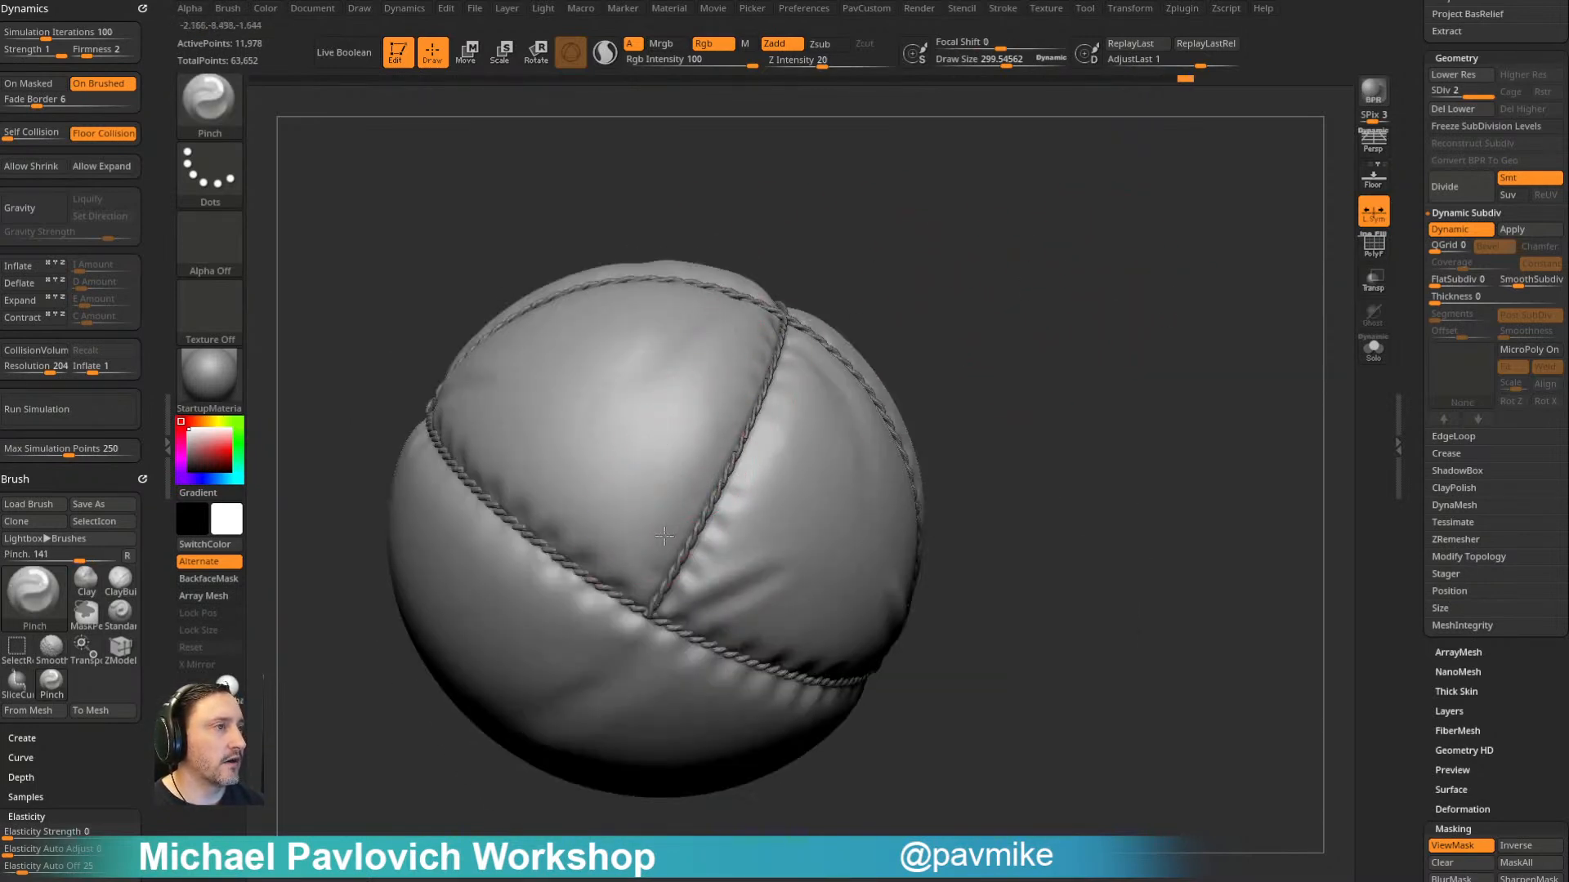
left_click_drag(868, 294, 1012, 291)
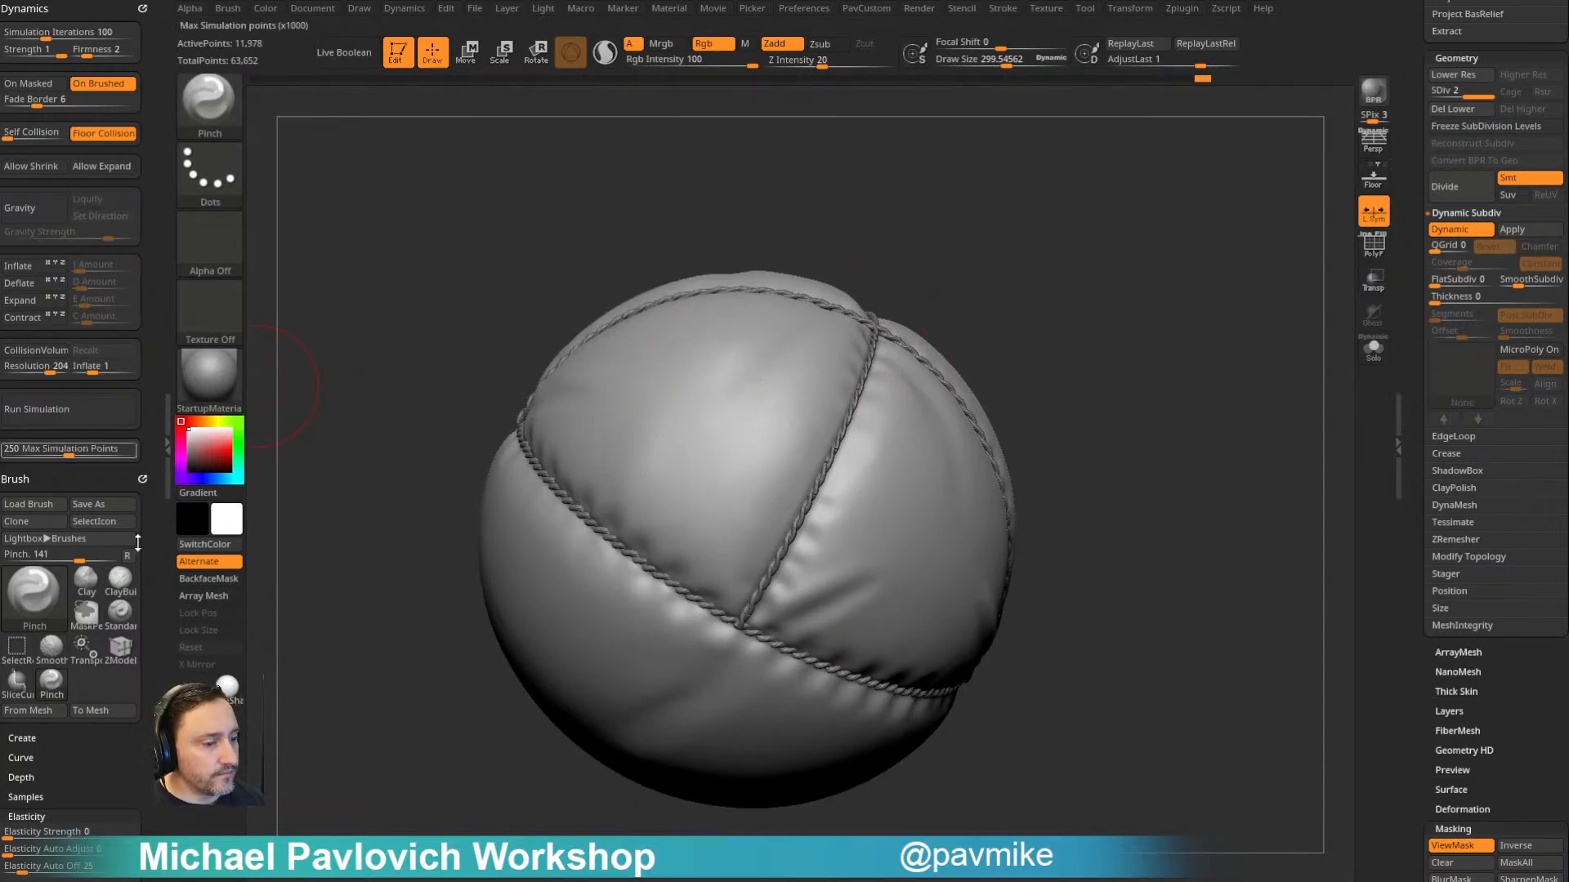
- Switch to the web browser, open the Oogie Boogie Livestream artwork in the ArtStation portfolio, and examine its cloth and seam renders
key("alt+Tab")
scroll(309, 668, "down", 5)
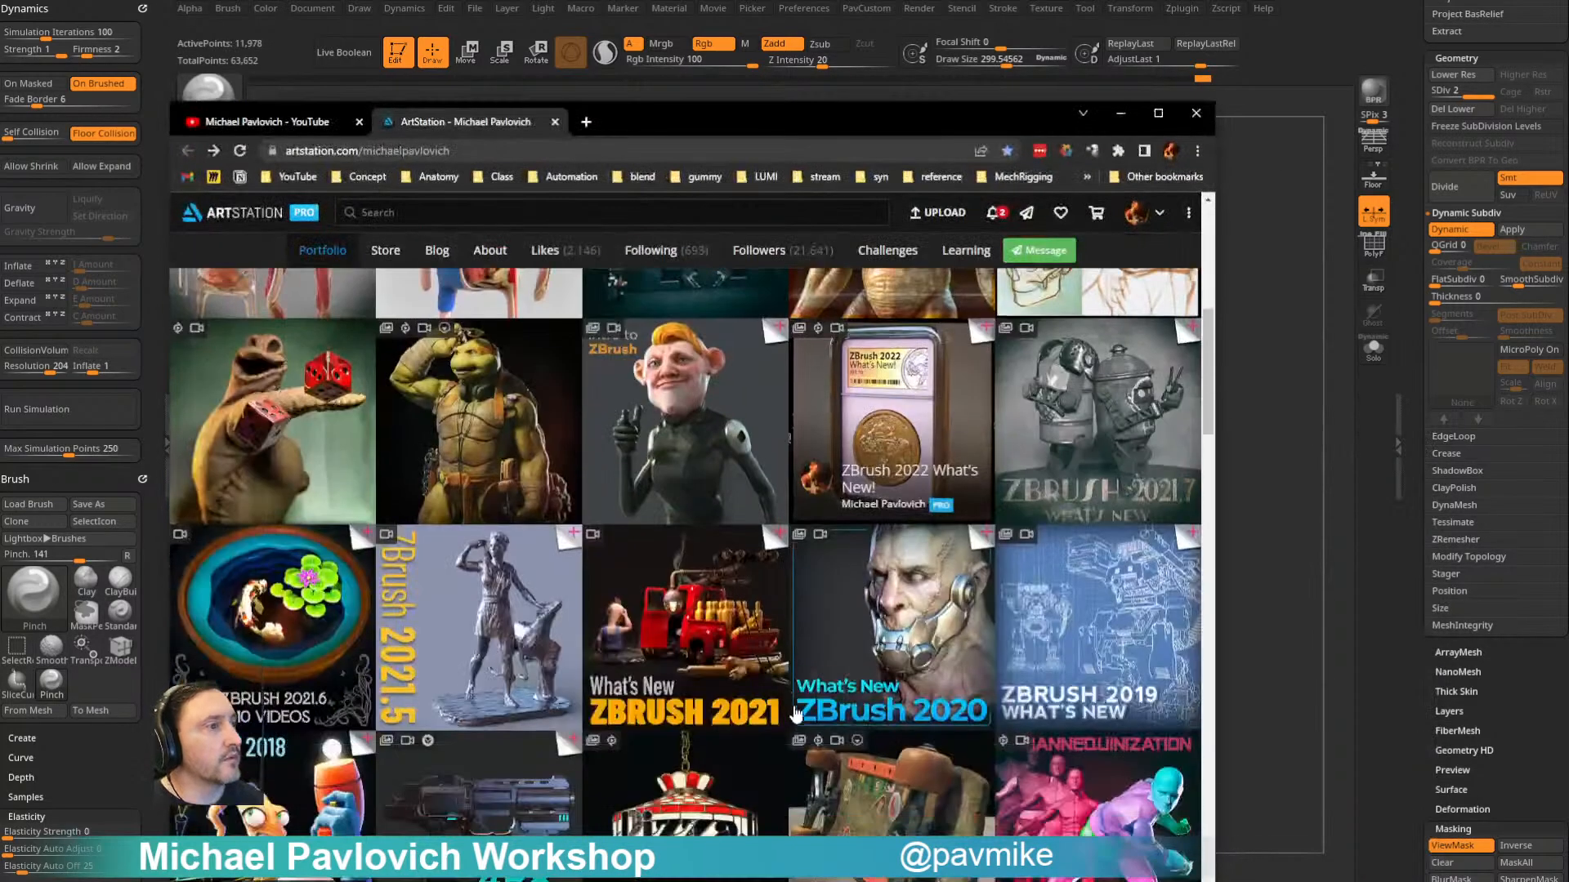
scroll(309, 669, "up", 4)
left_click(309, 668)
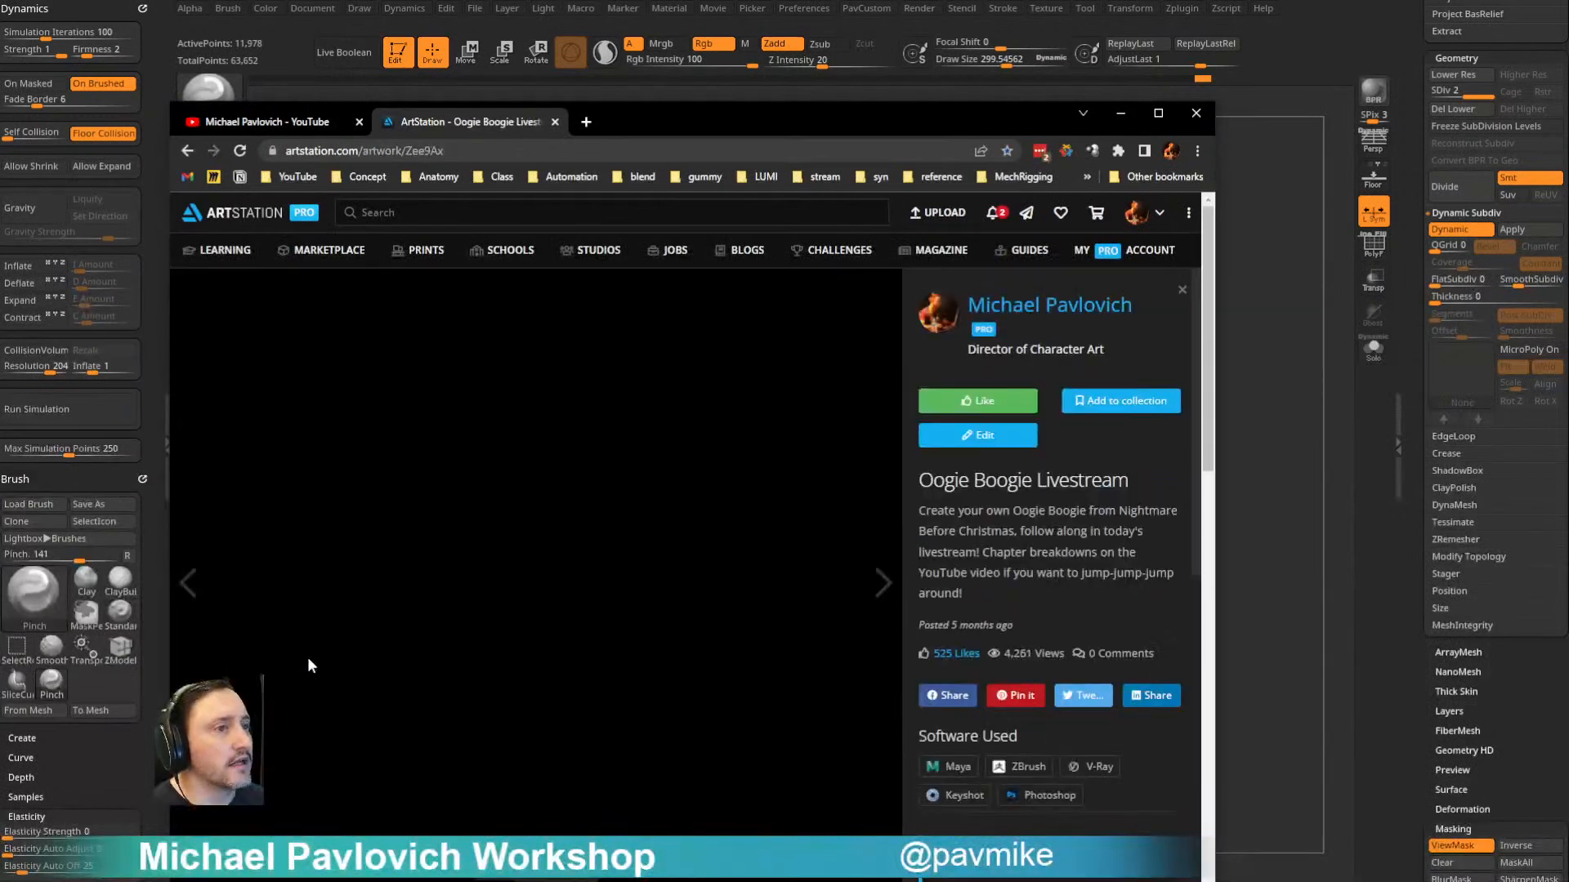
scroll(503, 679, "down", 3)
scroll(490, 653, "down", 8)
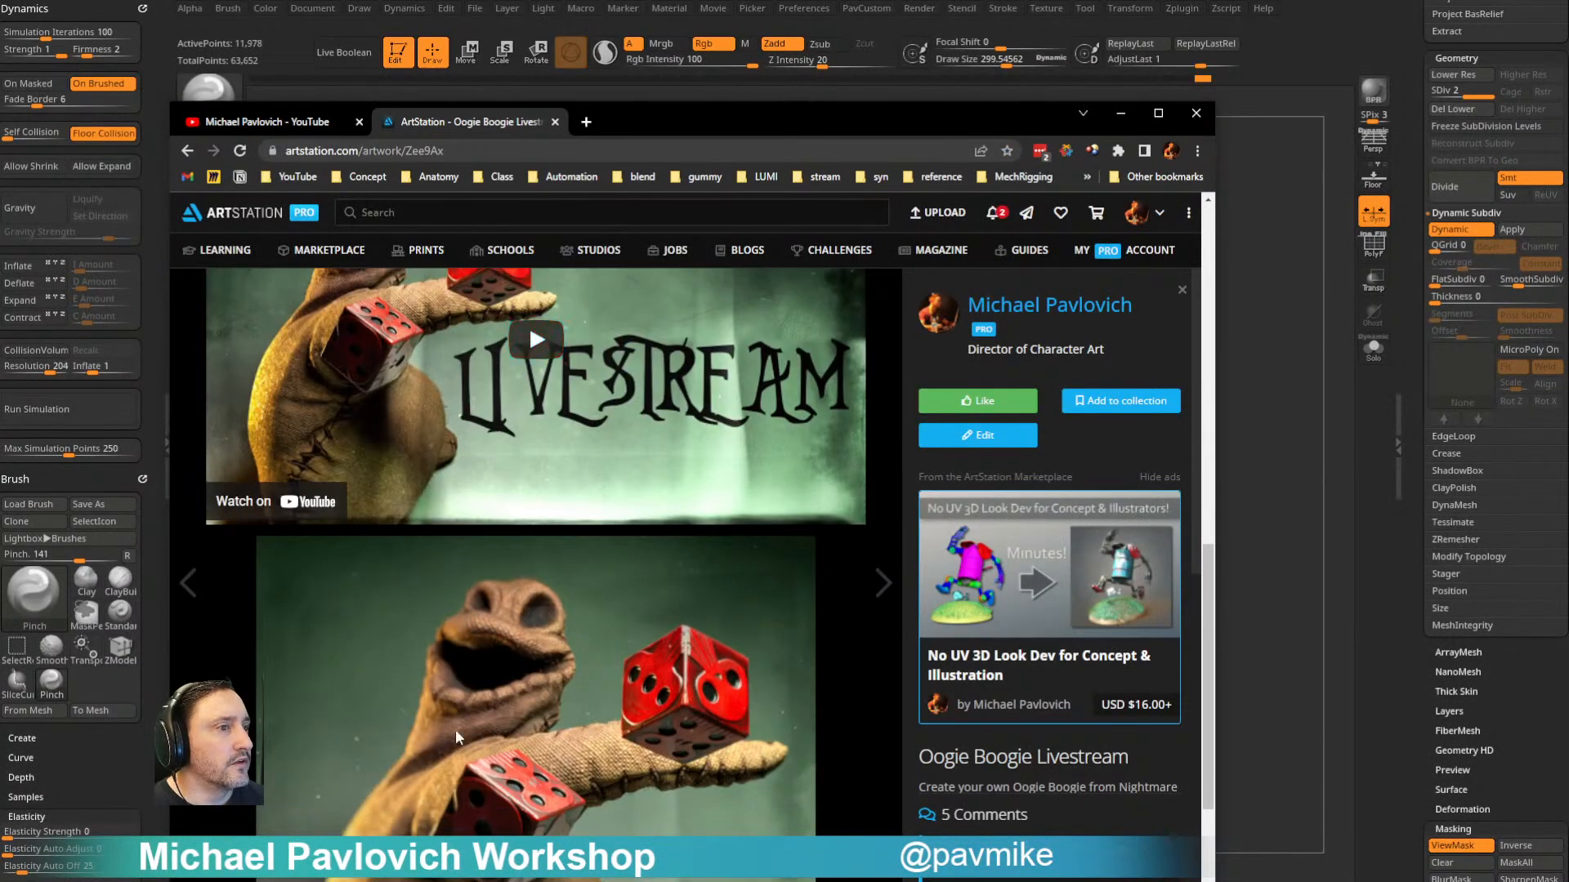
scroll(482, 719, "down", 2)
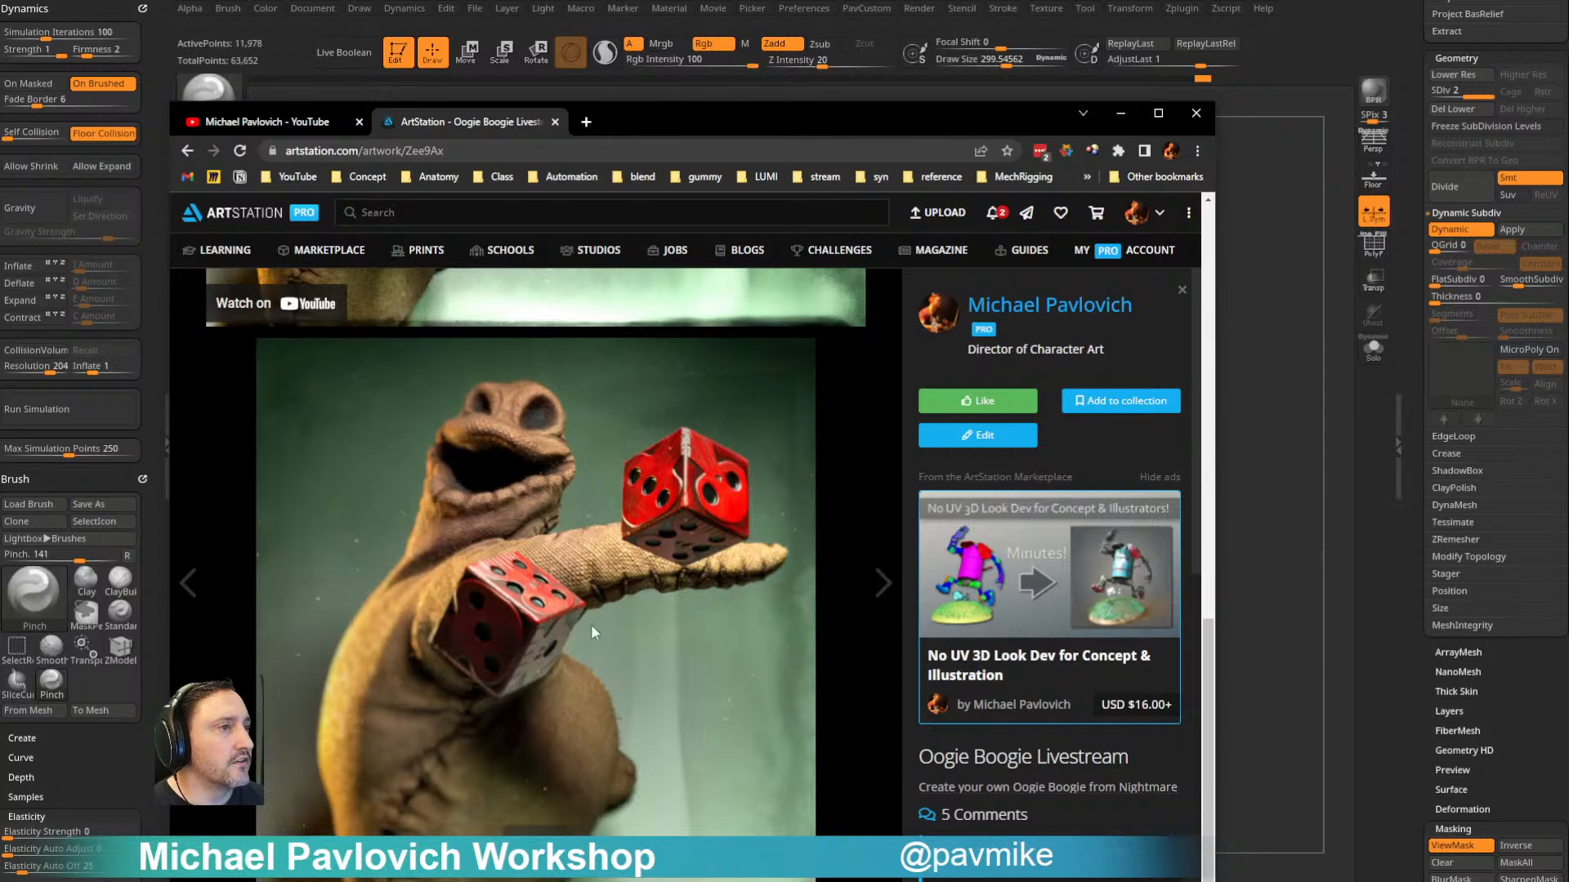
scroll(441, 768, "up", 8)
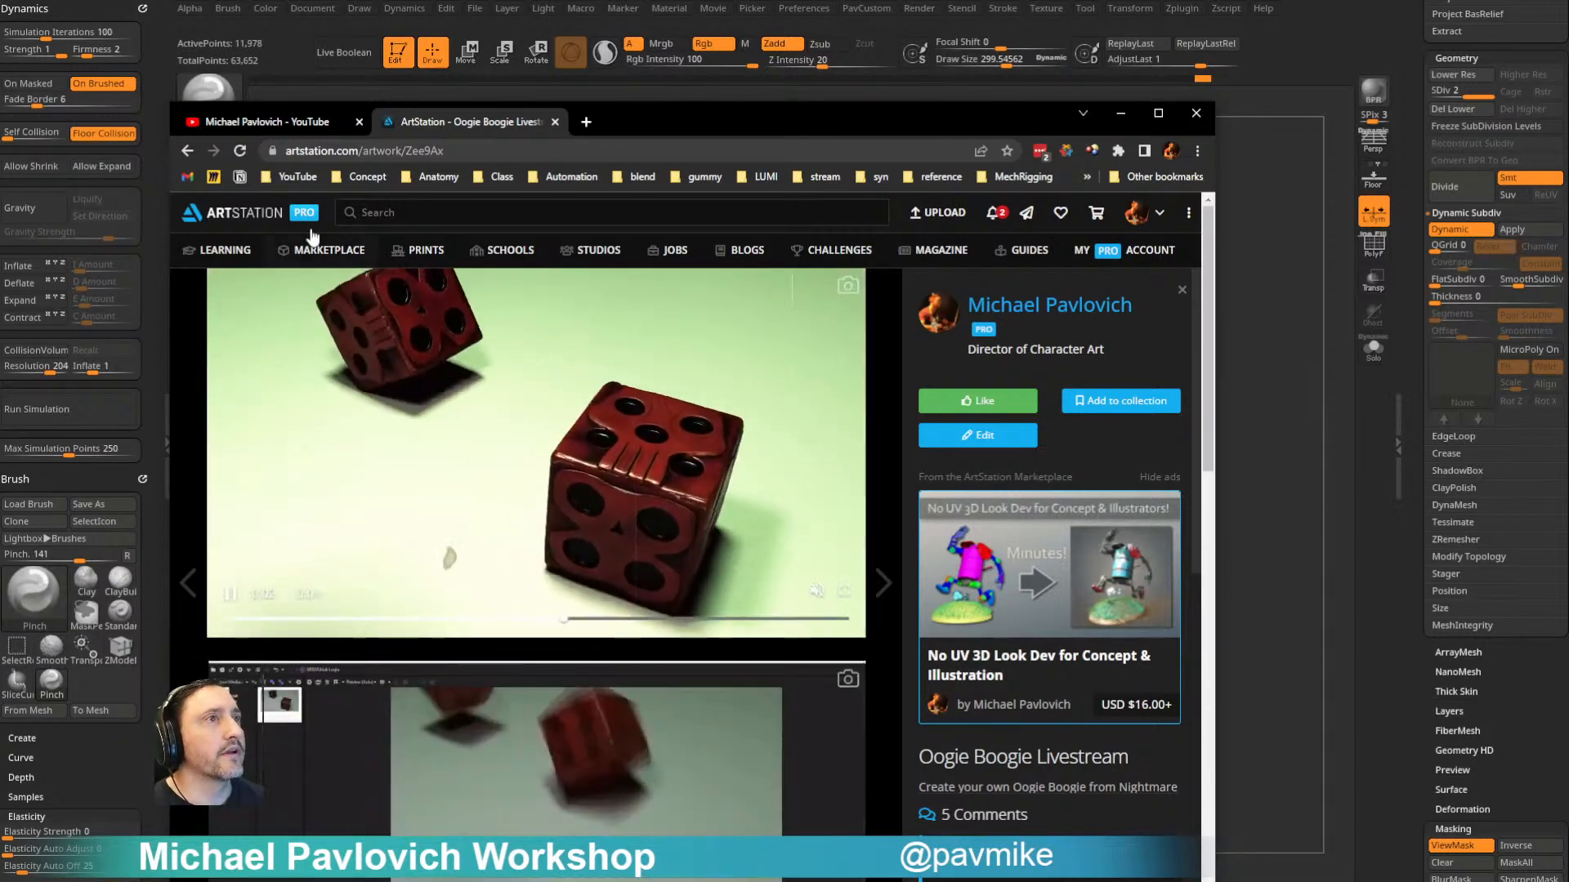
- View the YouTube channel's playlists page and the ArtStation portfolio page, and return to ZBrush
left_click(188, 152)
left_click(248, 119)
left_click(371, 154)
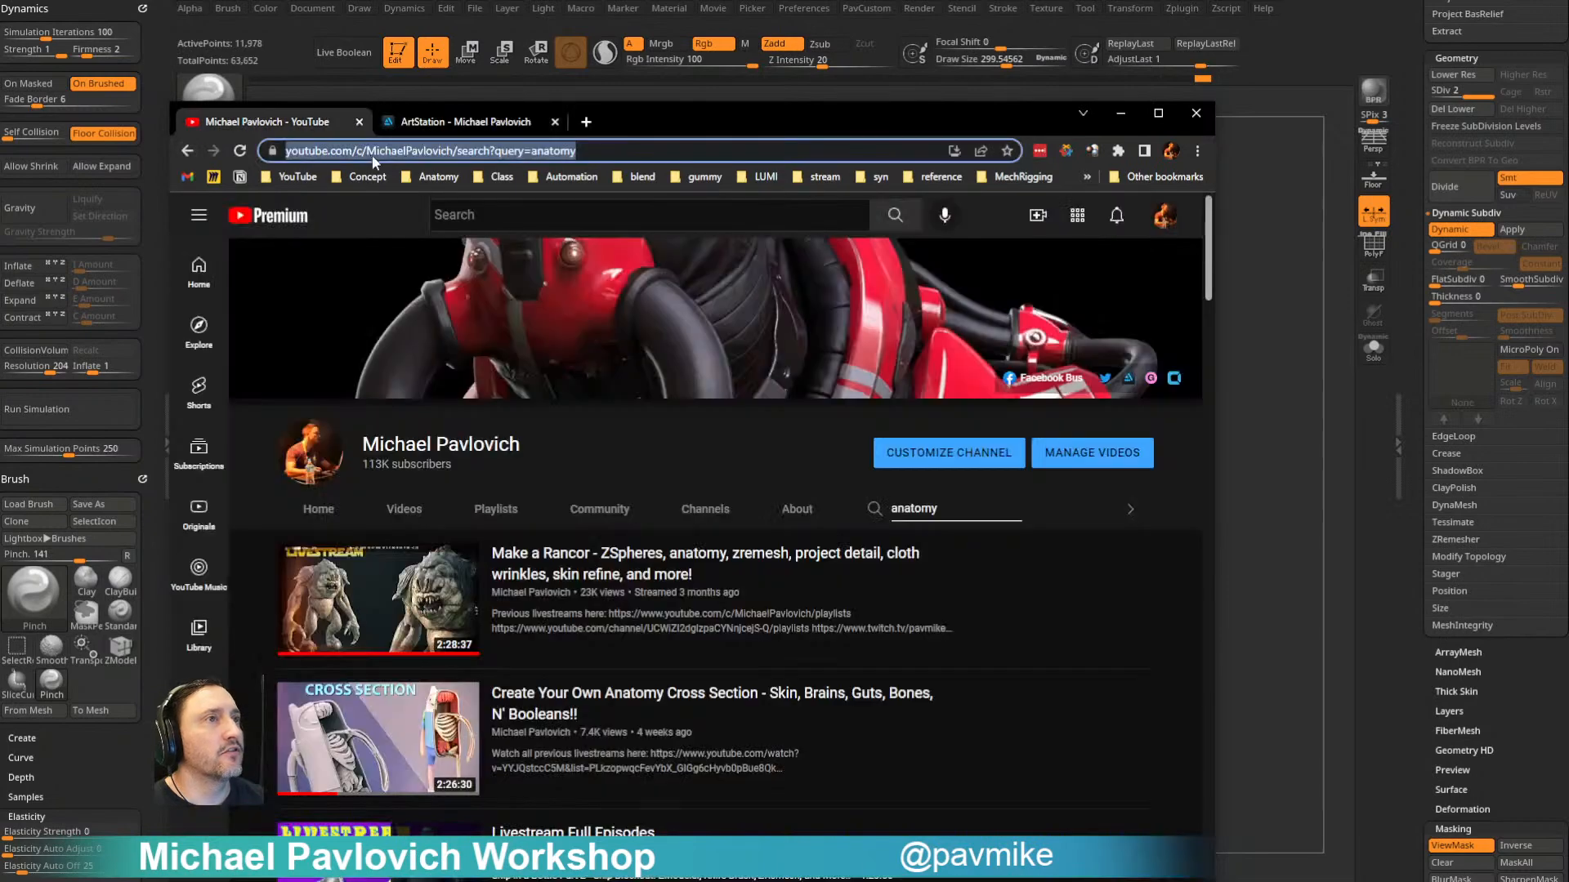
left_click(198, 146)
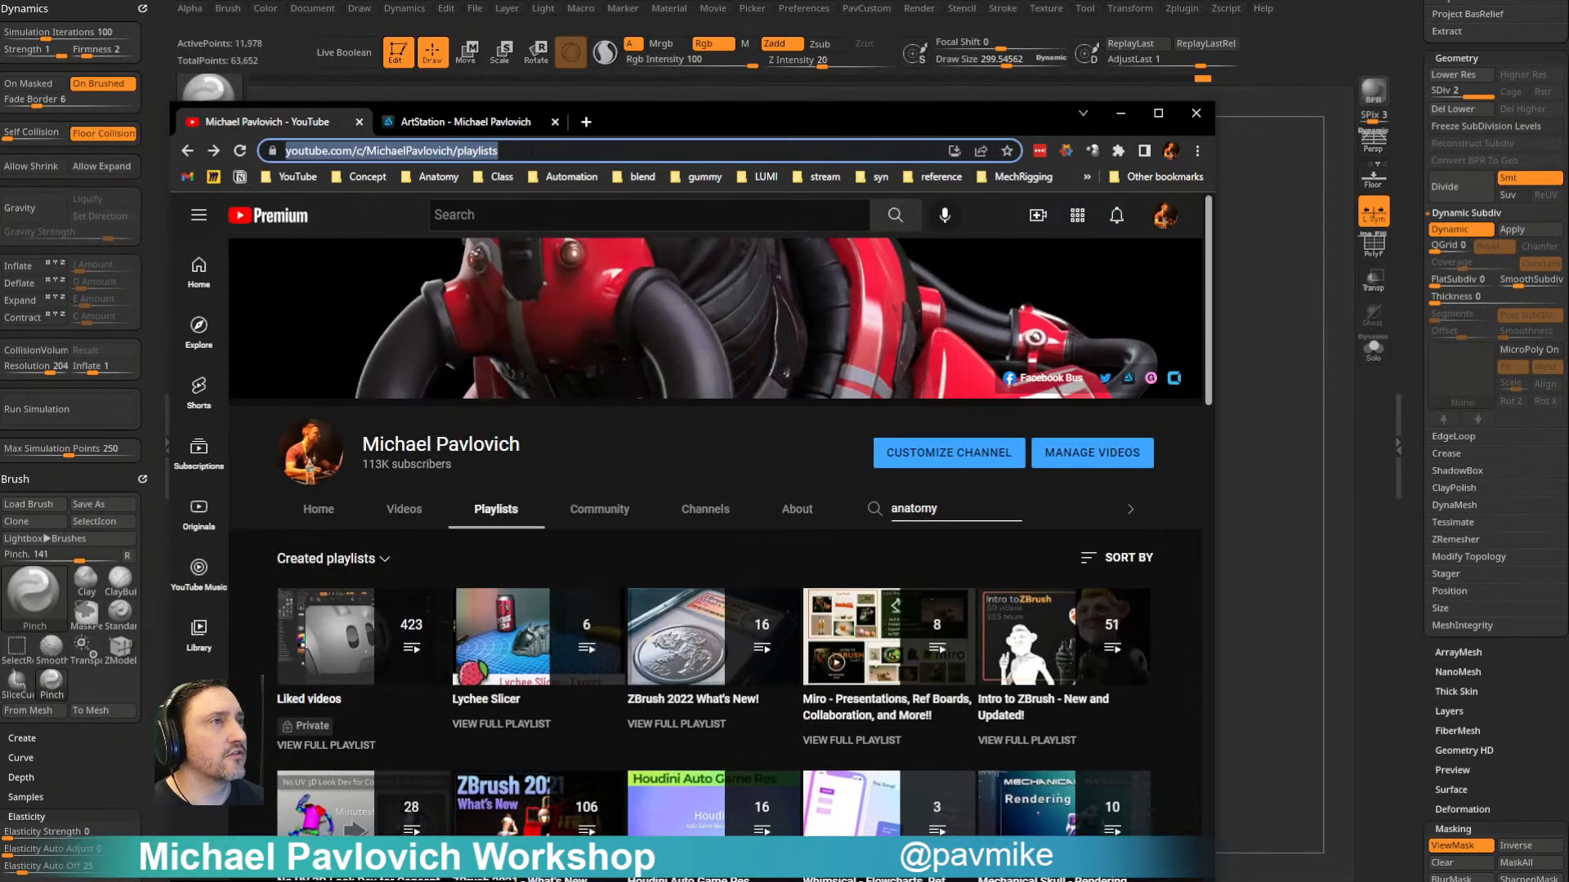
left_click(533, 153)
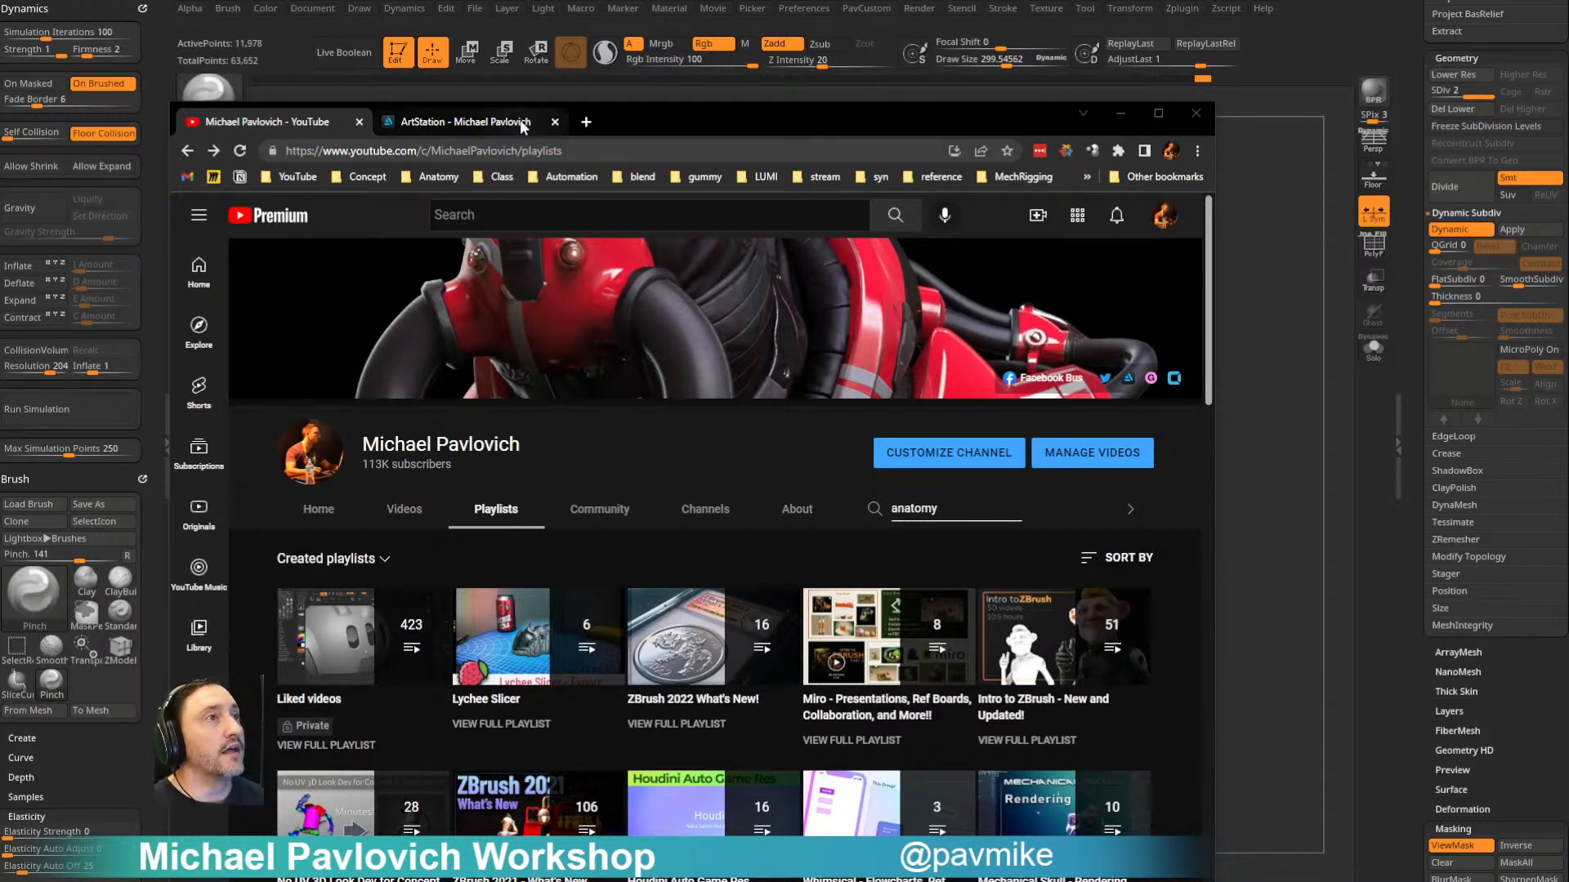
left_click(520, 123)
left_click(506, 151)
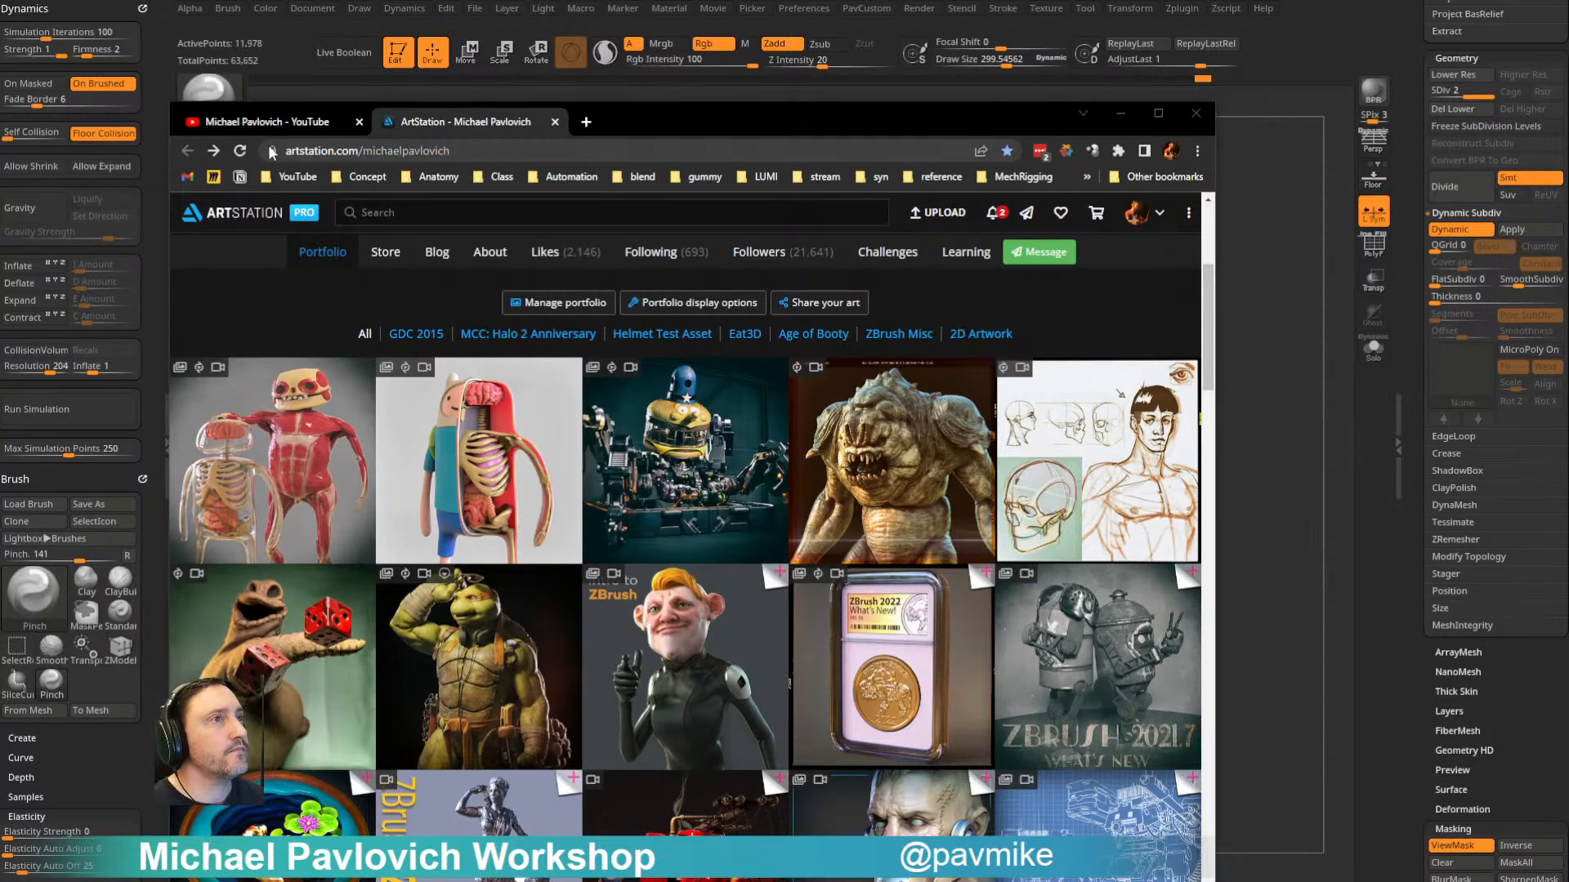
left_click(273, 122)
left_click(1120, 113)
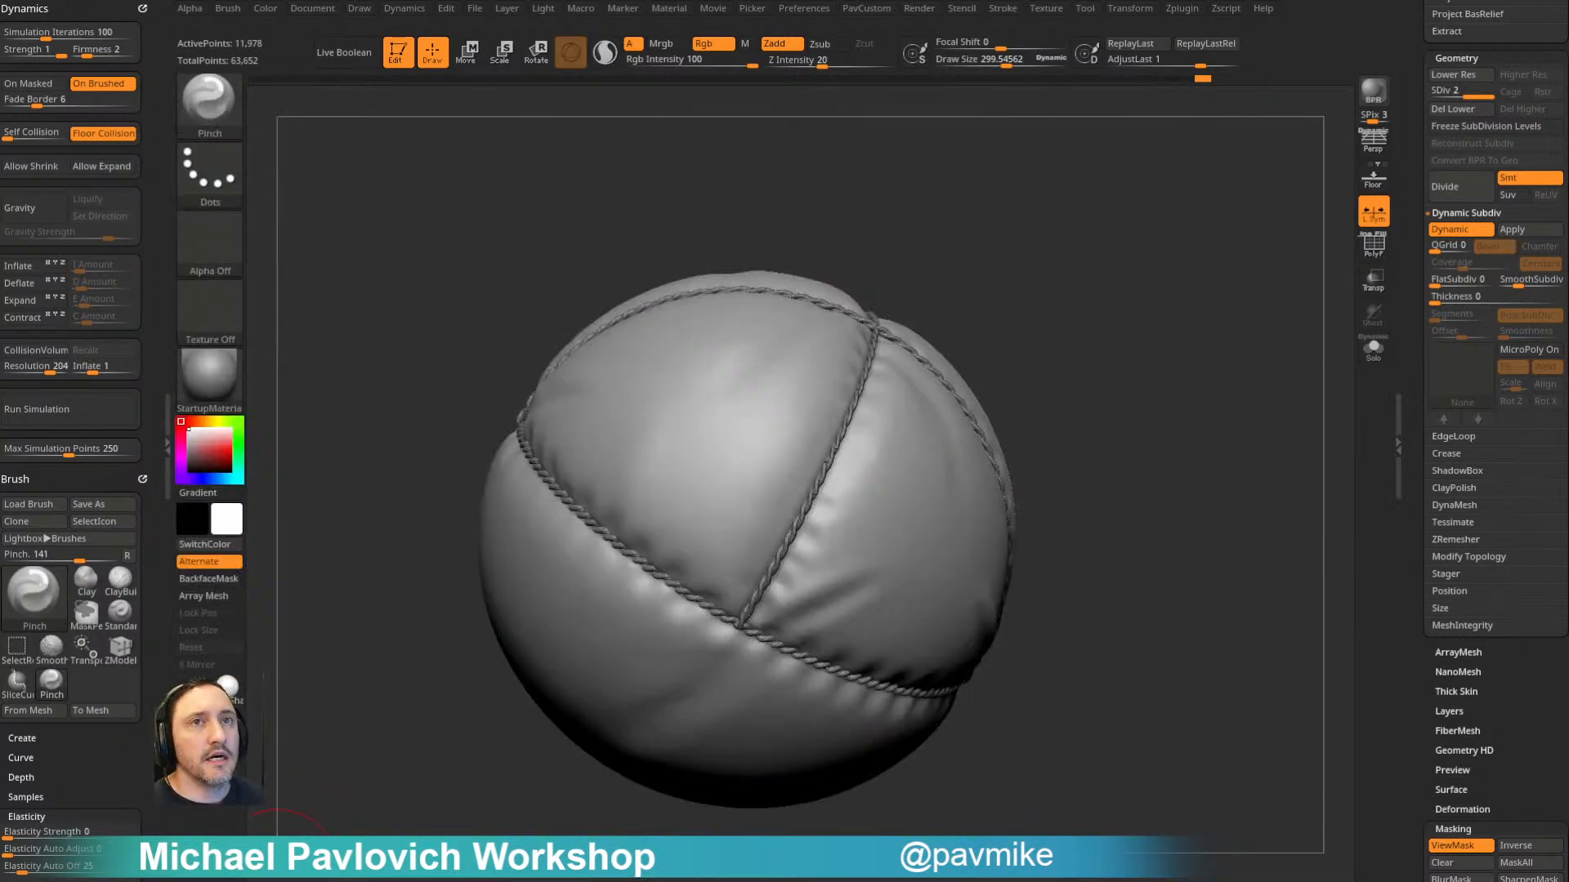
- Switch to the Standard brush with a draw size of about 91 and face the balloon's underside straight on
mouse_move(502, 353)
left_mouse_down()
mouse_move(1218, 133)
mouse_move(1201, 343)
mouse_move(1166, 392)
mouse_move(1106, 248)
mouse_move(1054, 290)
mouse_move(1111, 262)
mouse_move(1101, 286)
mouse_move(1177, 260)
left_mouse_up()
key("b")
key("s")
key("t")
key("s")
key("s")
left_click(1403, 503)
left_click_drag(1225, 523, 1210, 289)
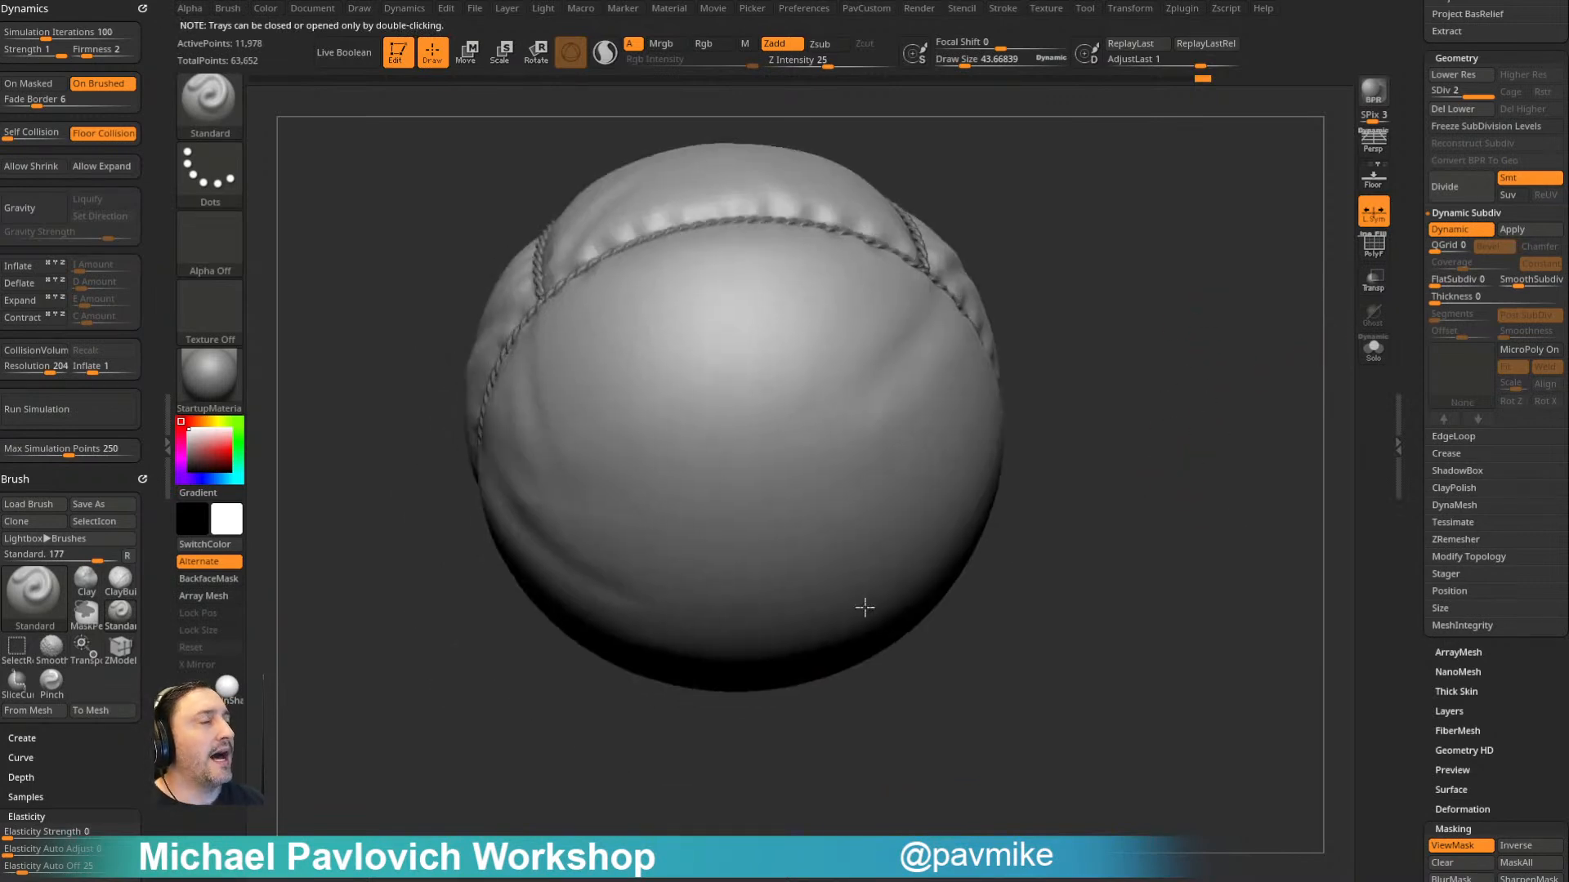
key("s")
left_click_drag(1033, 511, 1042, 508)
left_click_drag(1057, 566, 1048, 470)
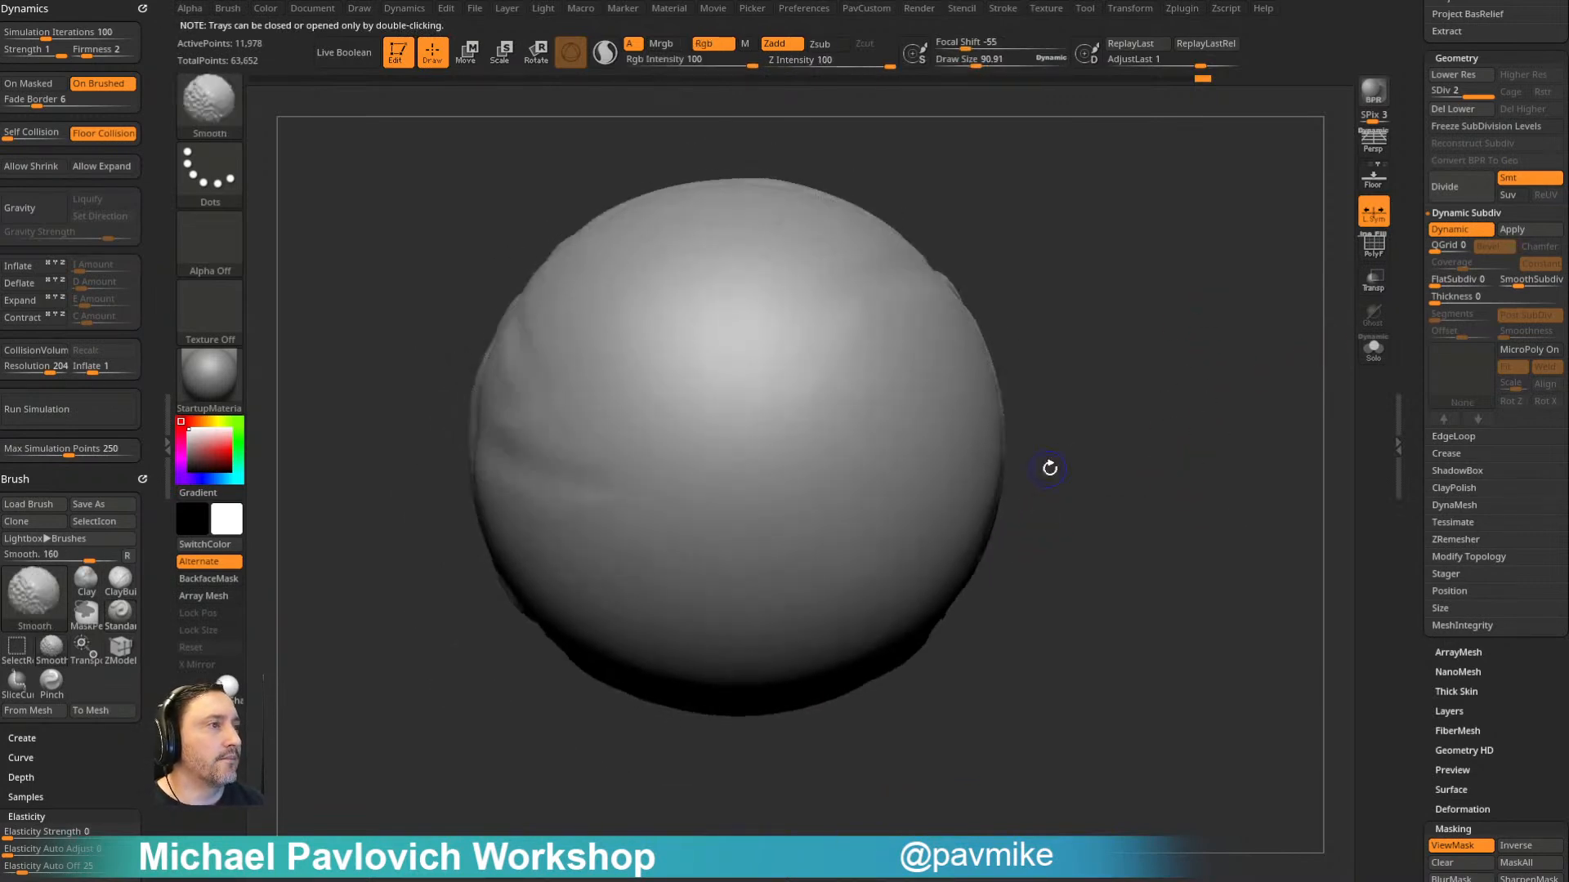
- Freeze the balloon's subdivision levels, show its PolyFrame, and switch to the ZModeler brush
left_click(1460, 131)
left_click(1373, 253)
mouse_move(1244, 328)
left_mouse_down("alt")
mouse_move(1249, 350)
mouse_move(1279, 266)
left_mouse_up("alt")
key("b")
key("z")
key("m")
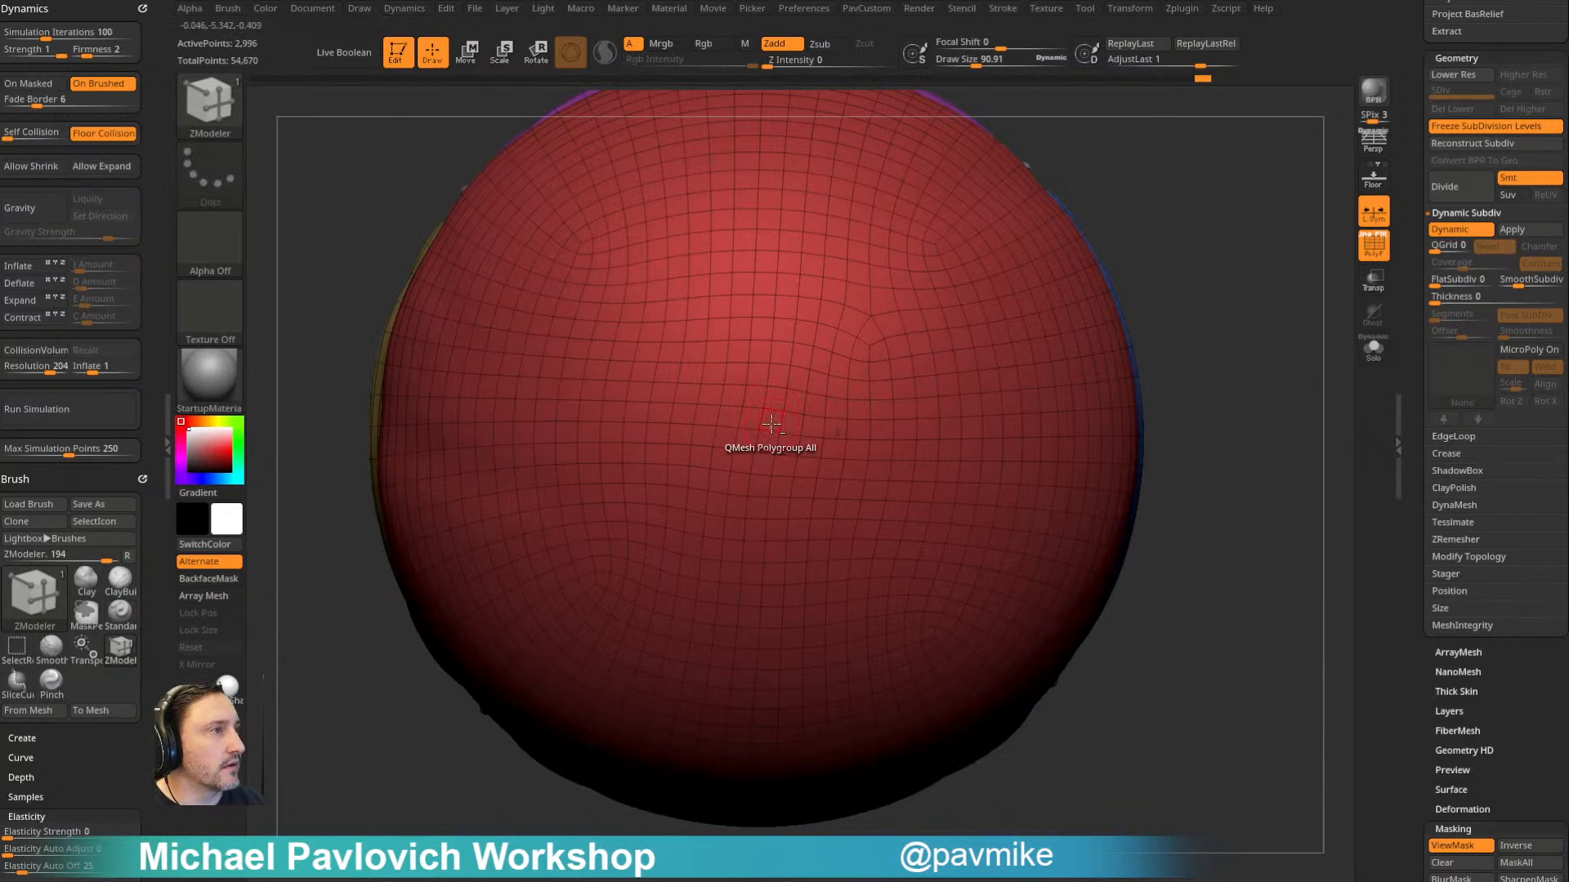
- Mark a small patch of polygons at the underside's centre and extrude it outward with QMesh targeting Polygroup All
left_click_drag(1156, 247, 1267, 245)
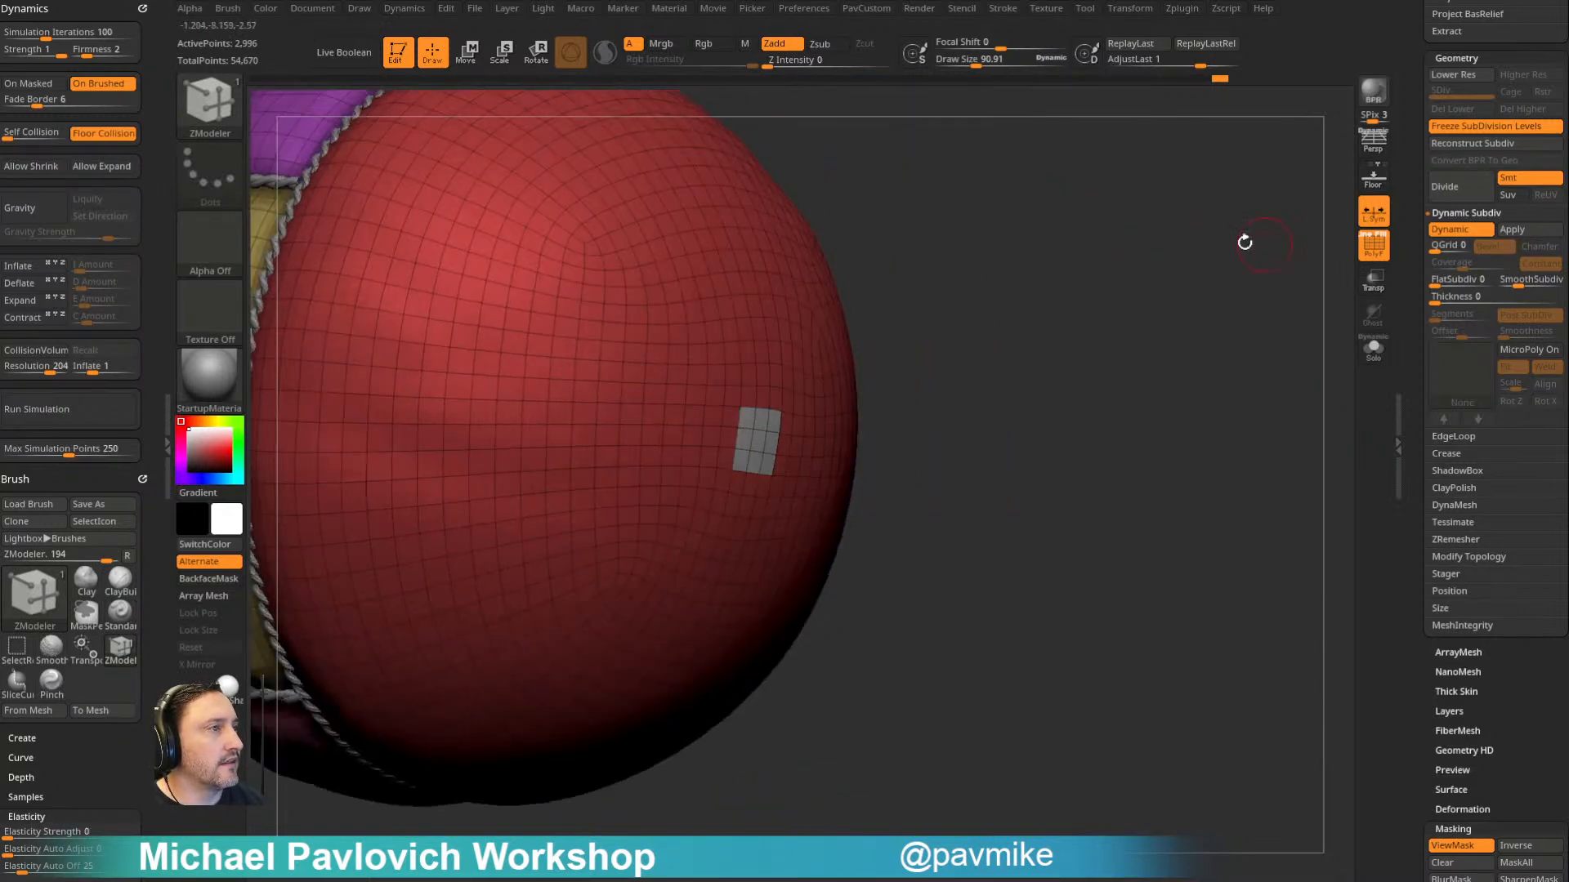
key("space")
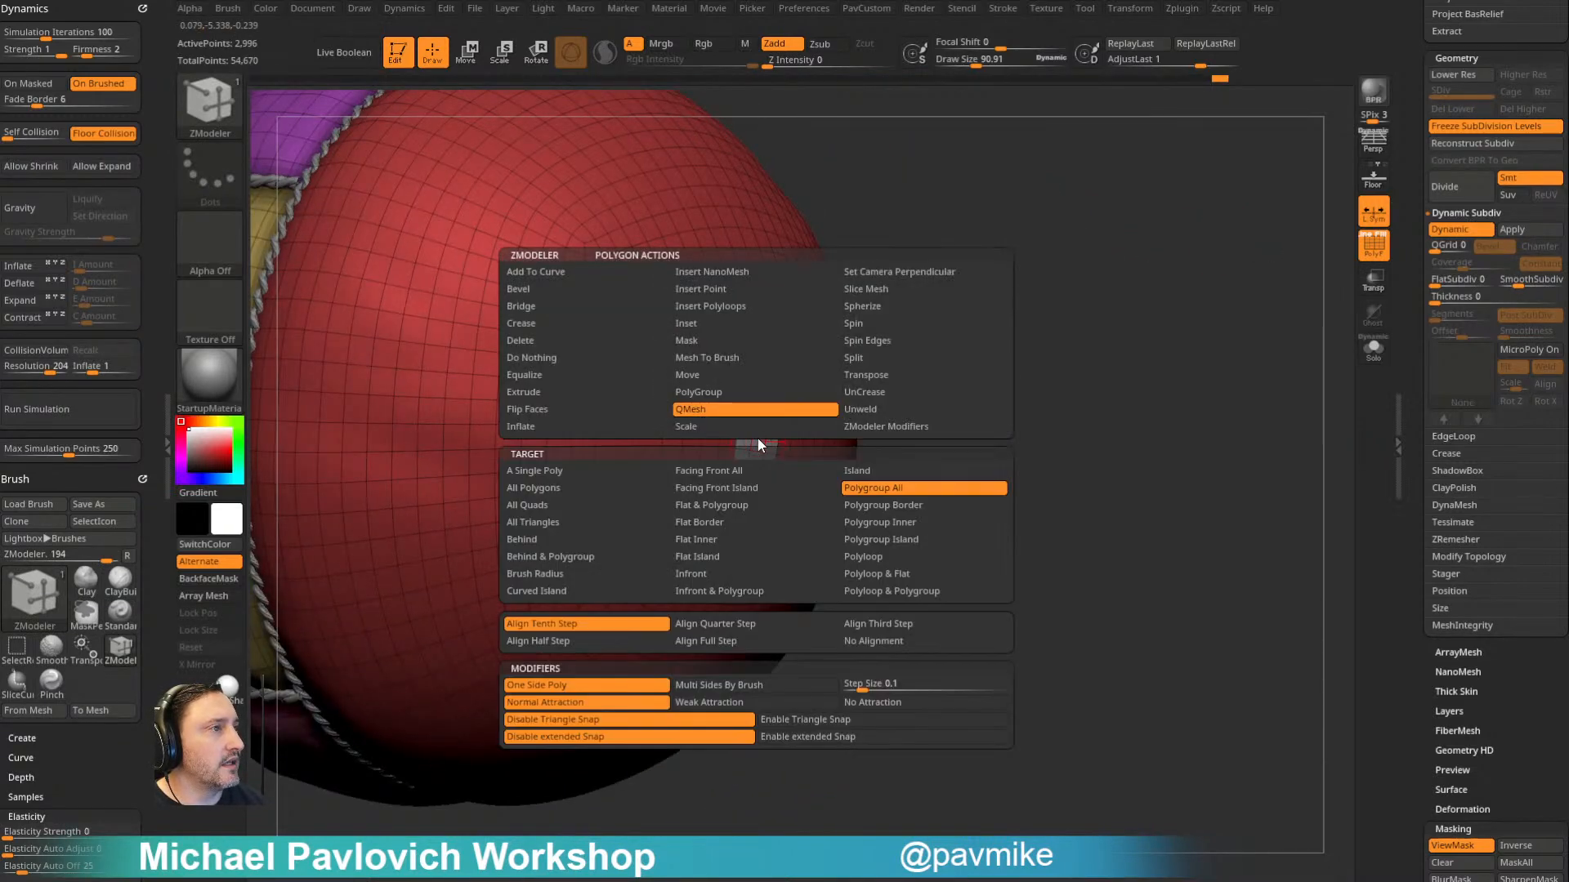
left_click(879, 493)
left_click_drag(758, 446, 796, 420)
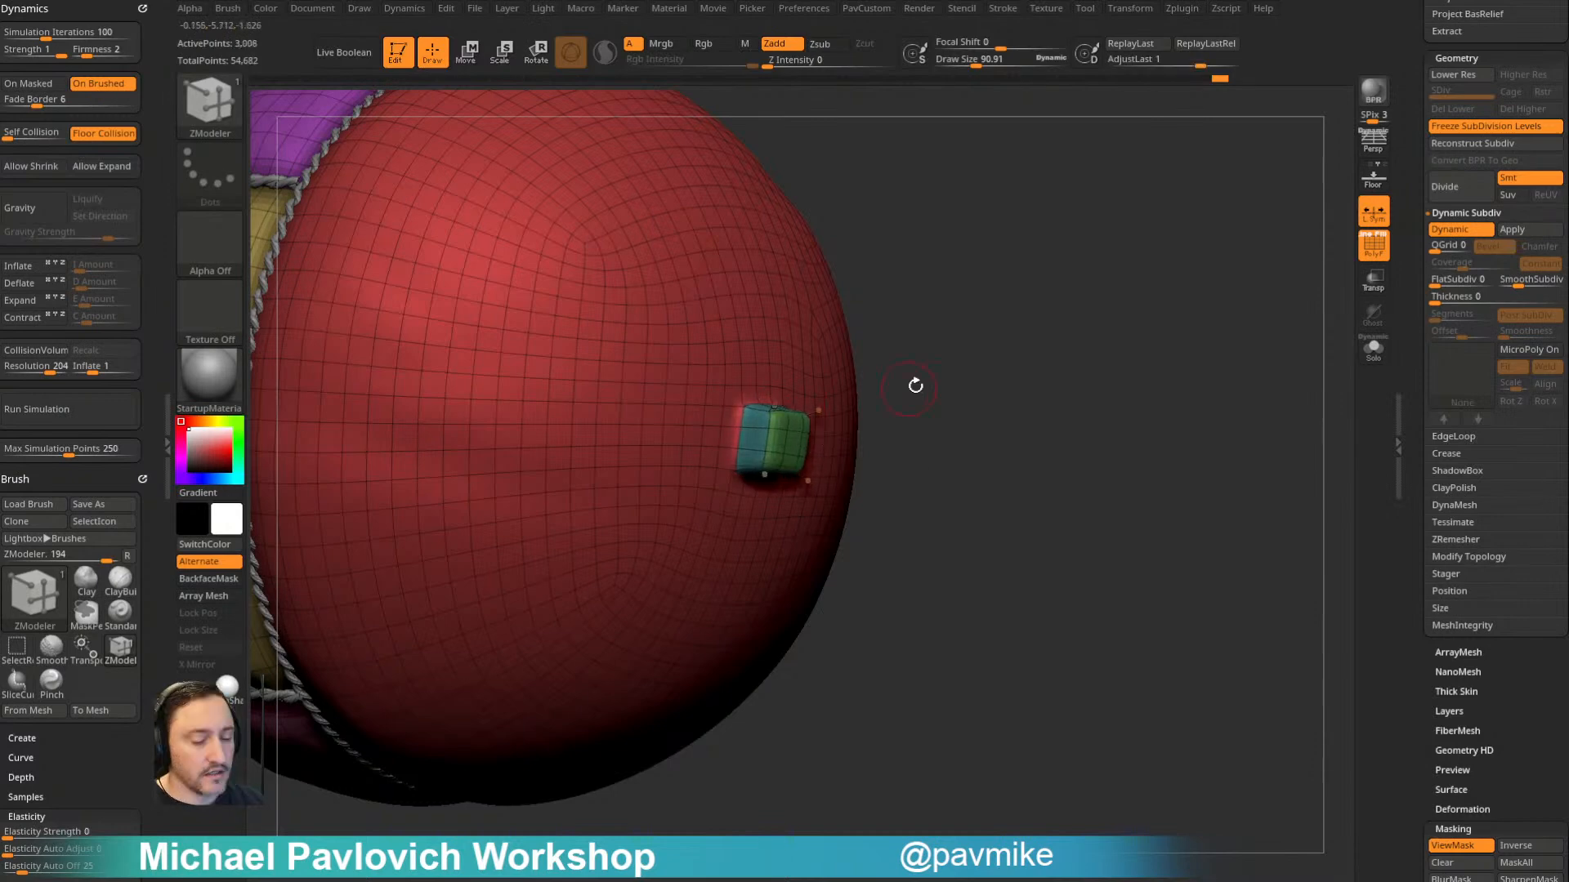
- Inset the outer face of the extruded block with ZModeler's Inset action targeting Polygroup All
key("shift+d")
left_click_drag(1138, 336, 1106, 365, "alt")
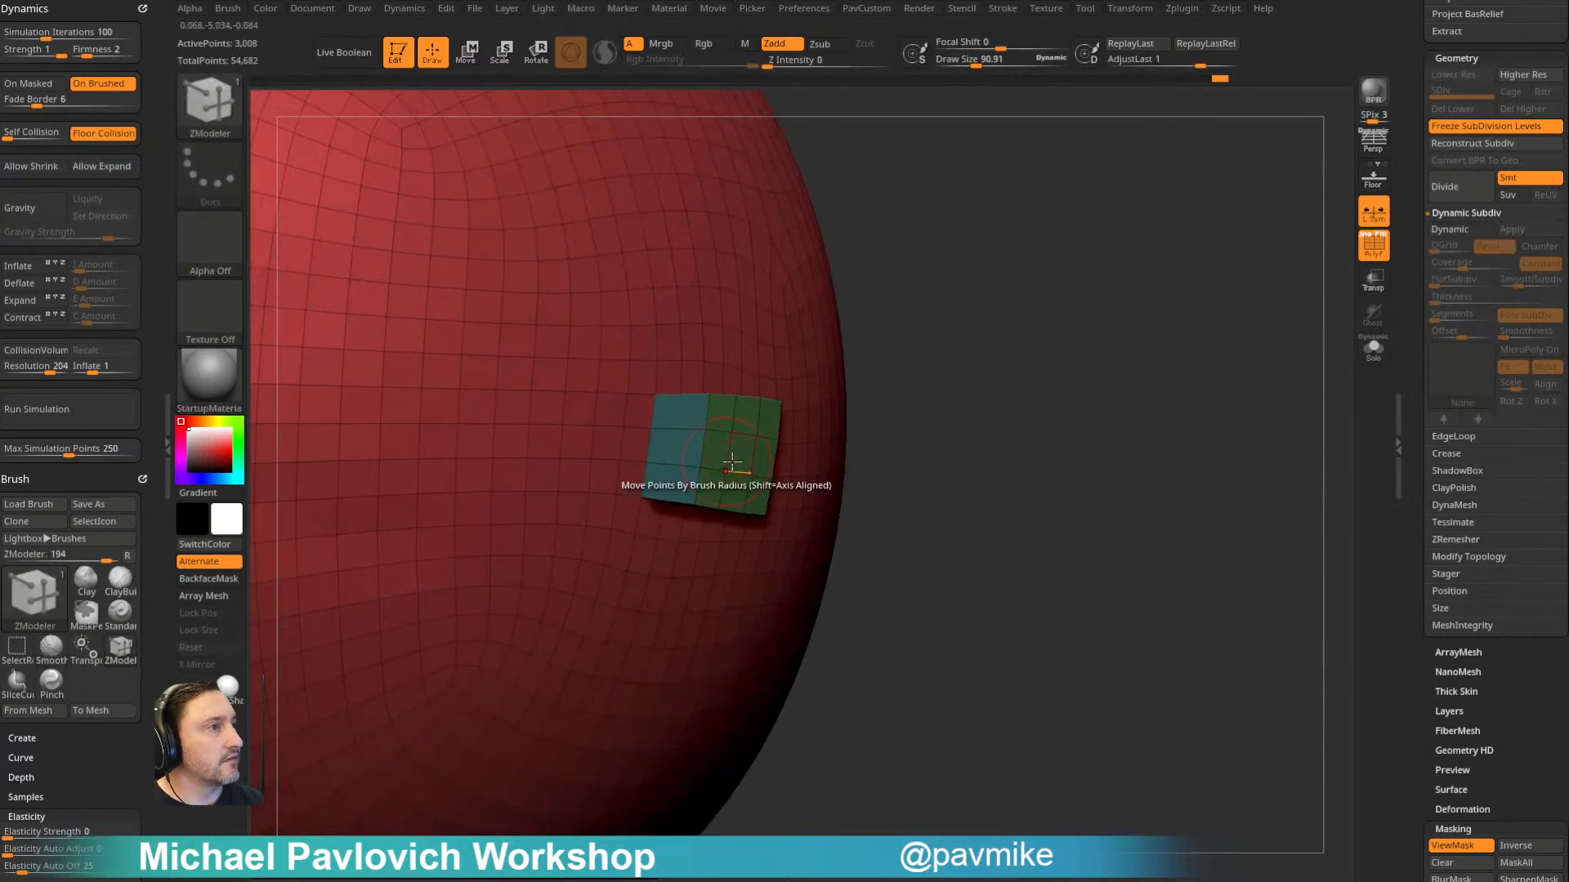
key("space")
left_click(740, 339)
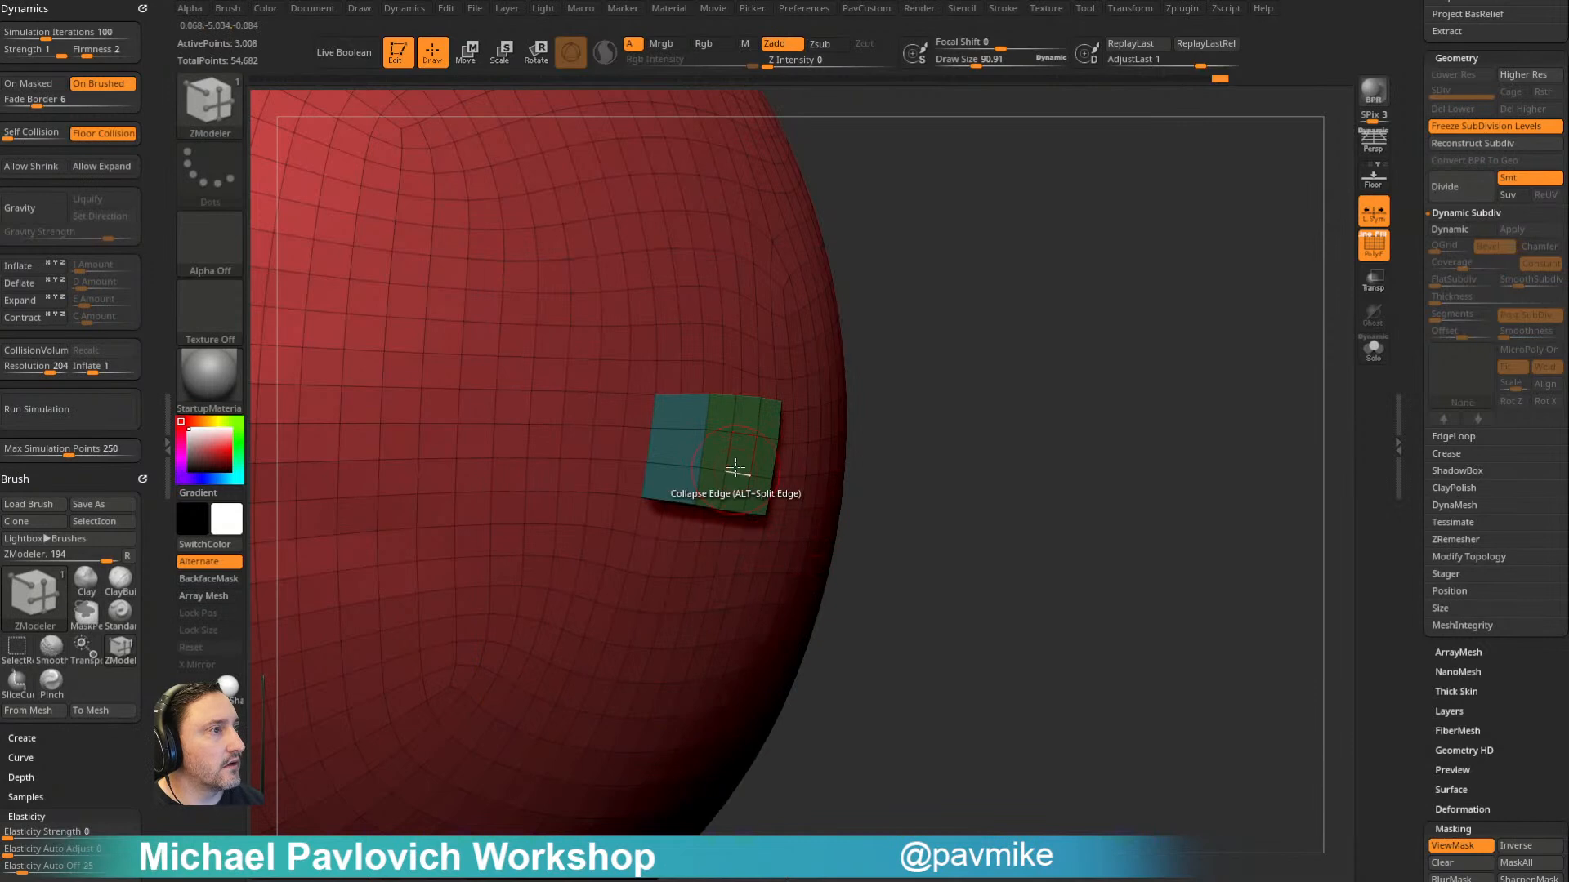
key("d")
key("space")
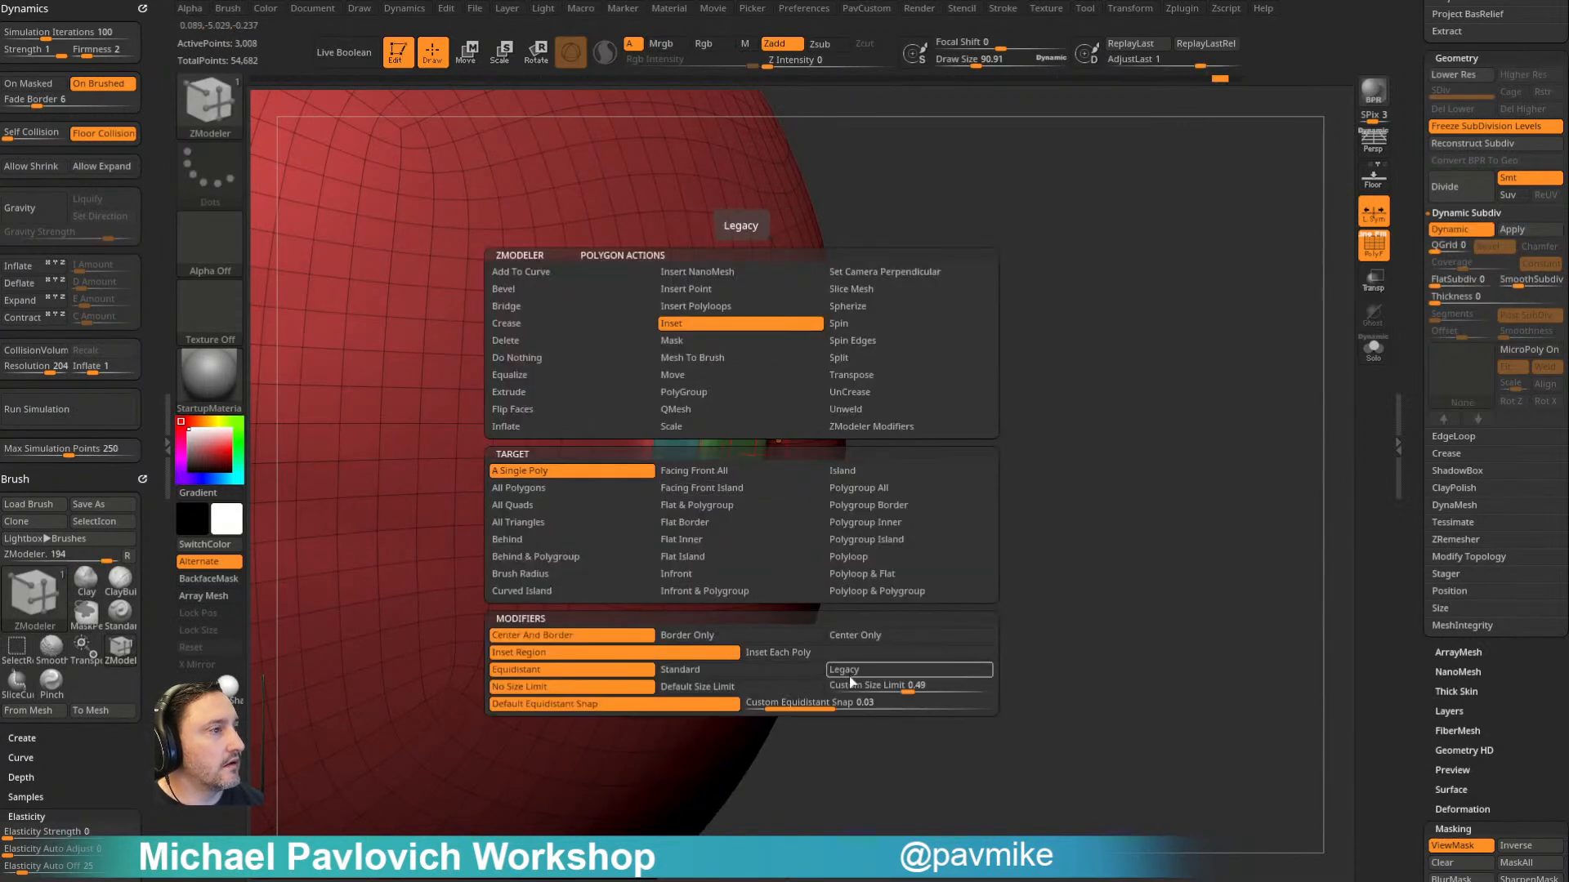
left_click(851, 670)
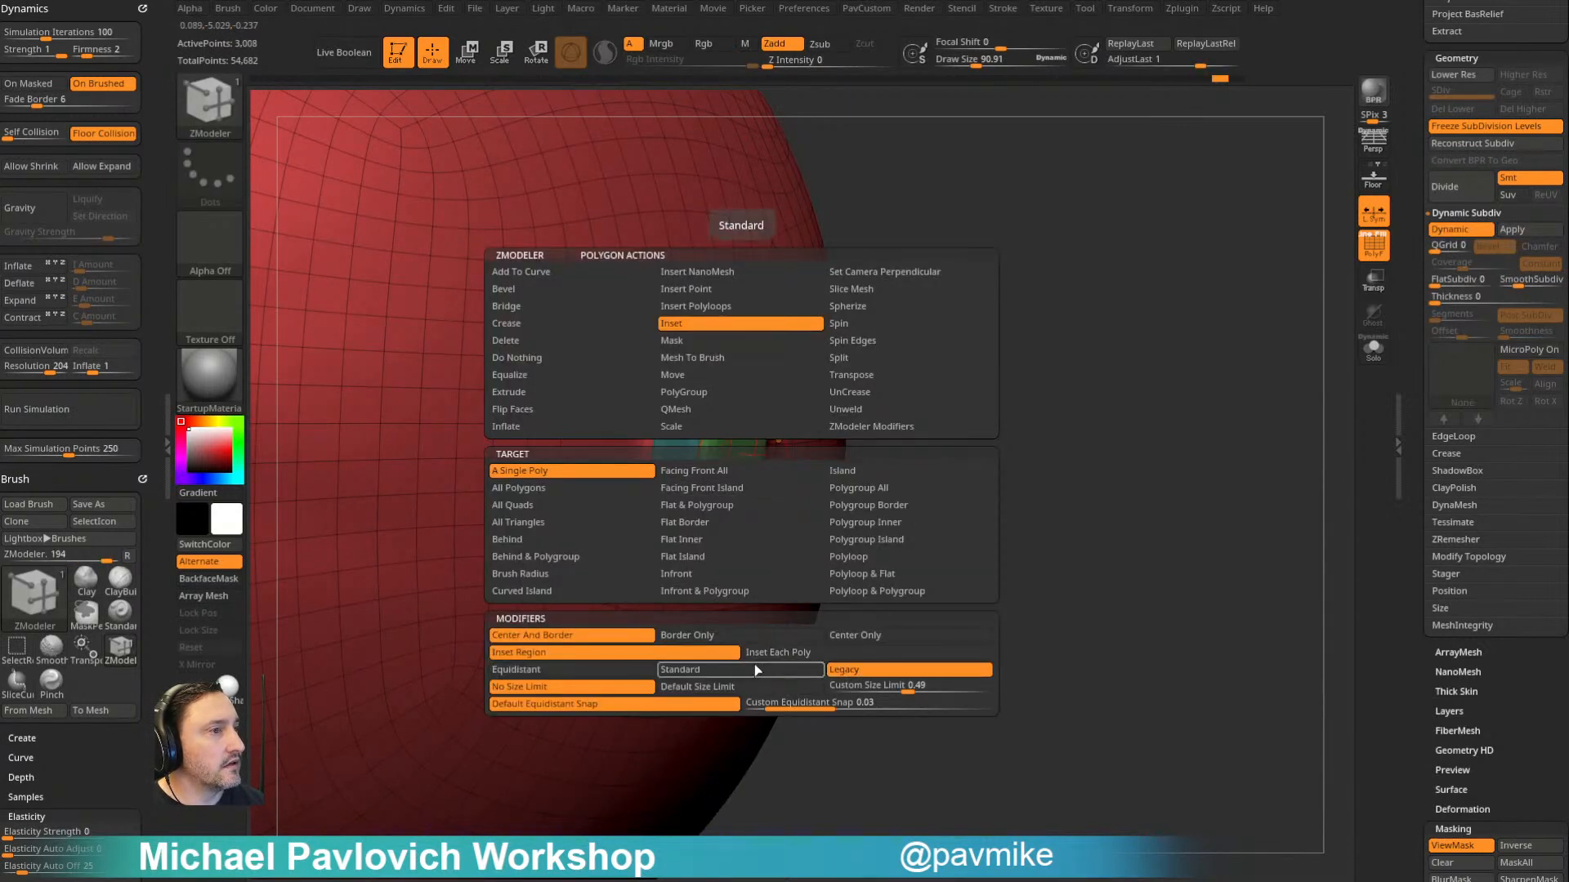
left_click(861, 489)
key("shift")
key("shift+d")
left_click_drag(740, 459, 722, 462)
- Push the inset face into the block with QMesh to form a recess, and preview it with Dynamic Subdiv
key("space")
left_click(750, 410)
left_click_drag(1021, 408, 1033, 372)
key("d")
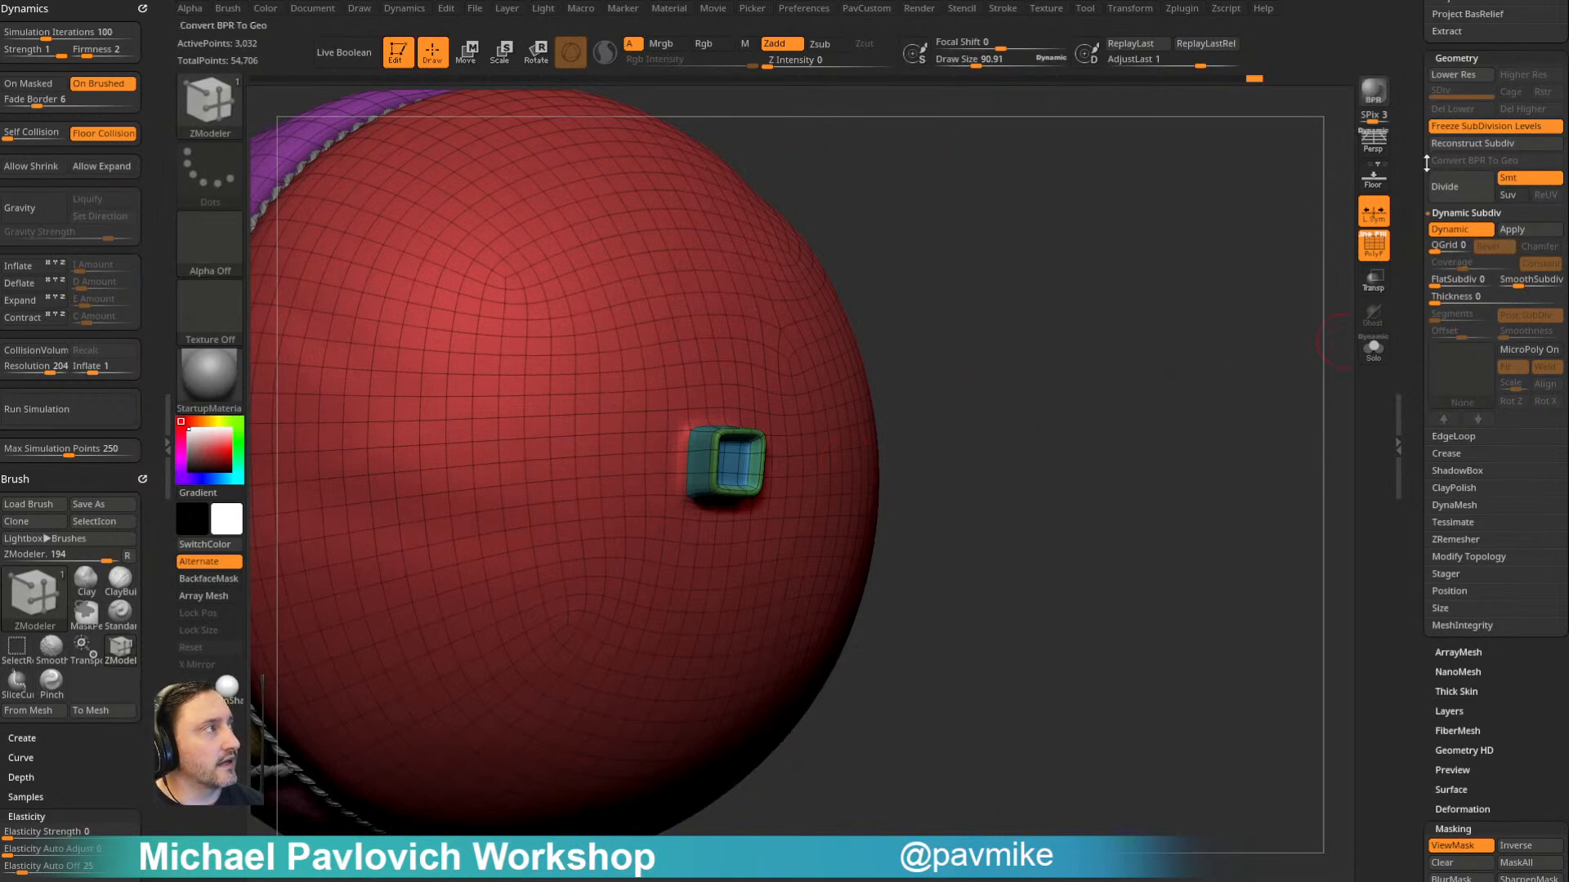
- Unfreeze the balloon's subdivision levels and compare the extruded detail at levels 1 and 2
mouse_move(997, 297)
left_mouse_down()
mouse_move(1008, 273)
mouse_move(1071, 286)
left_mouse_up()
key("ctrl+h")
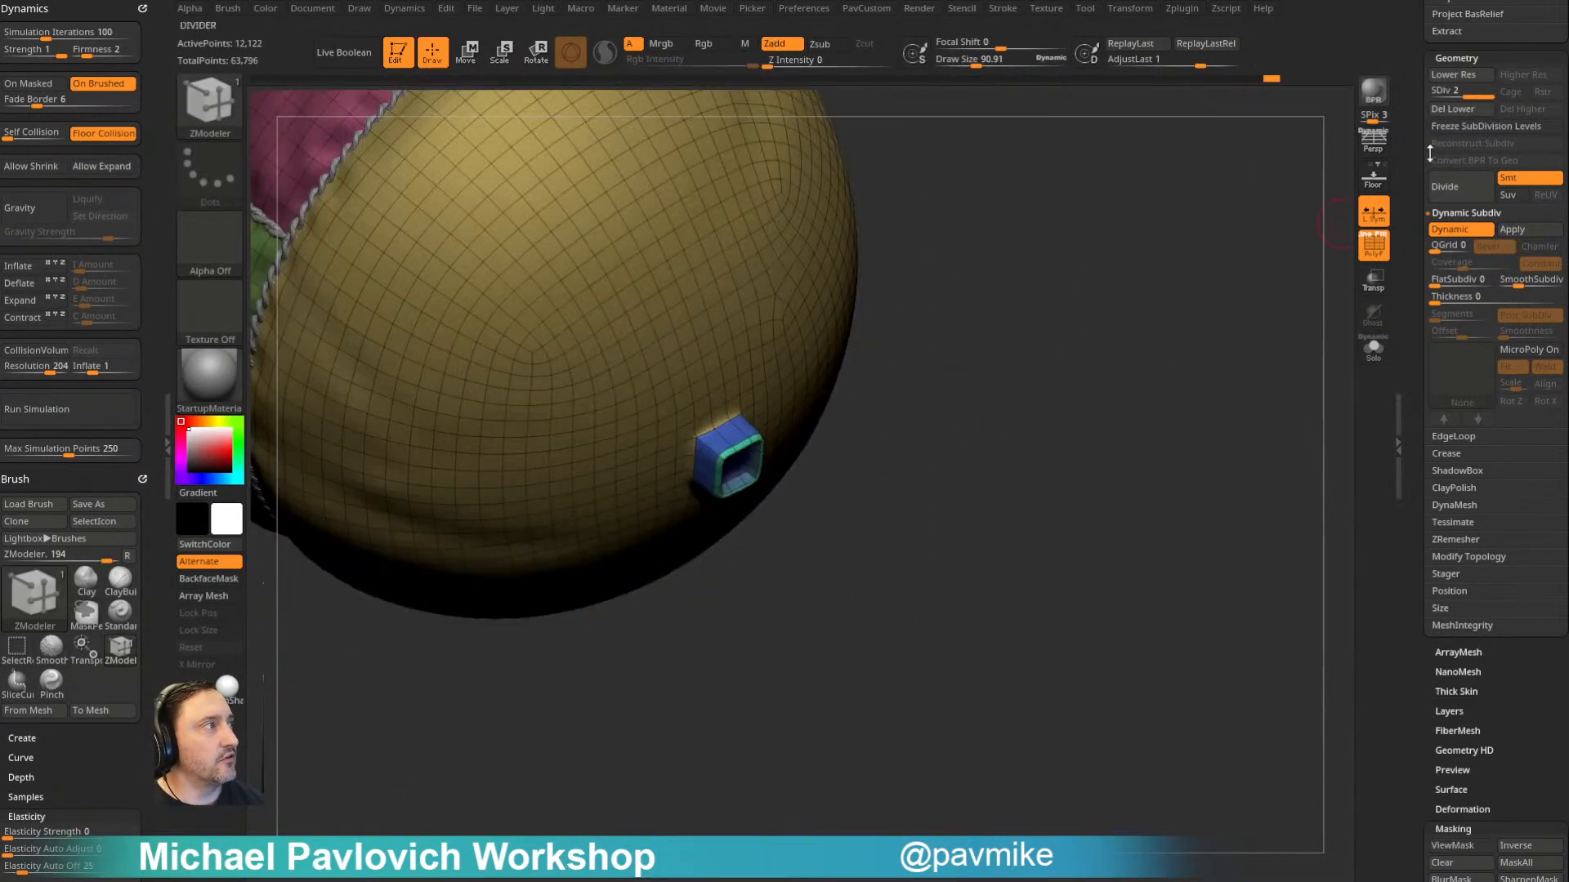
left_click(1474, 93)
left_click_drag(1352, 241, 1359, 209)
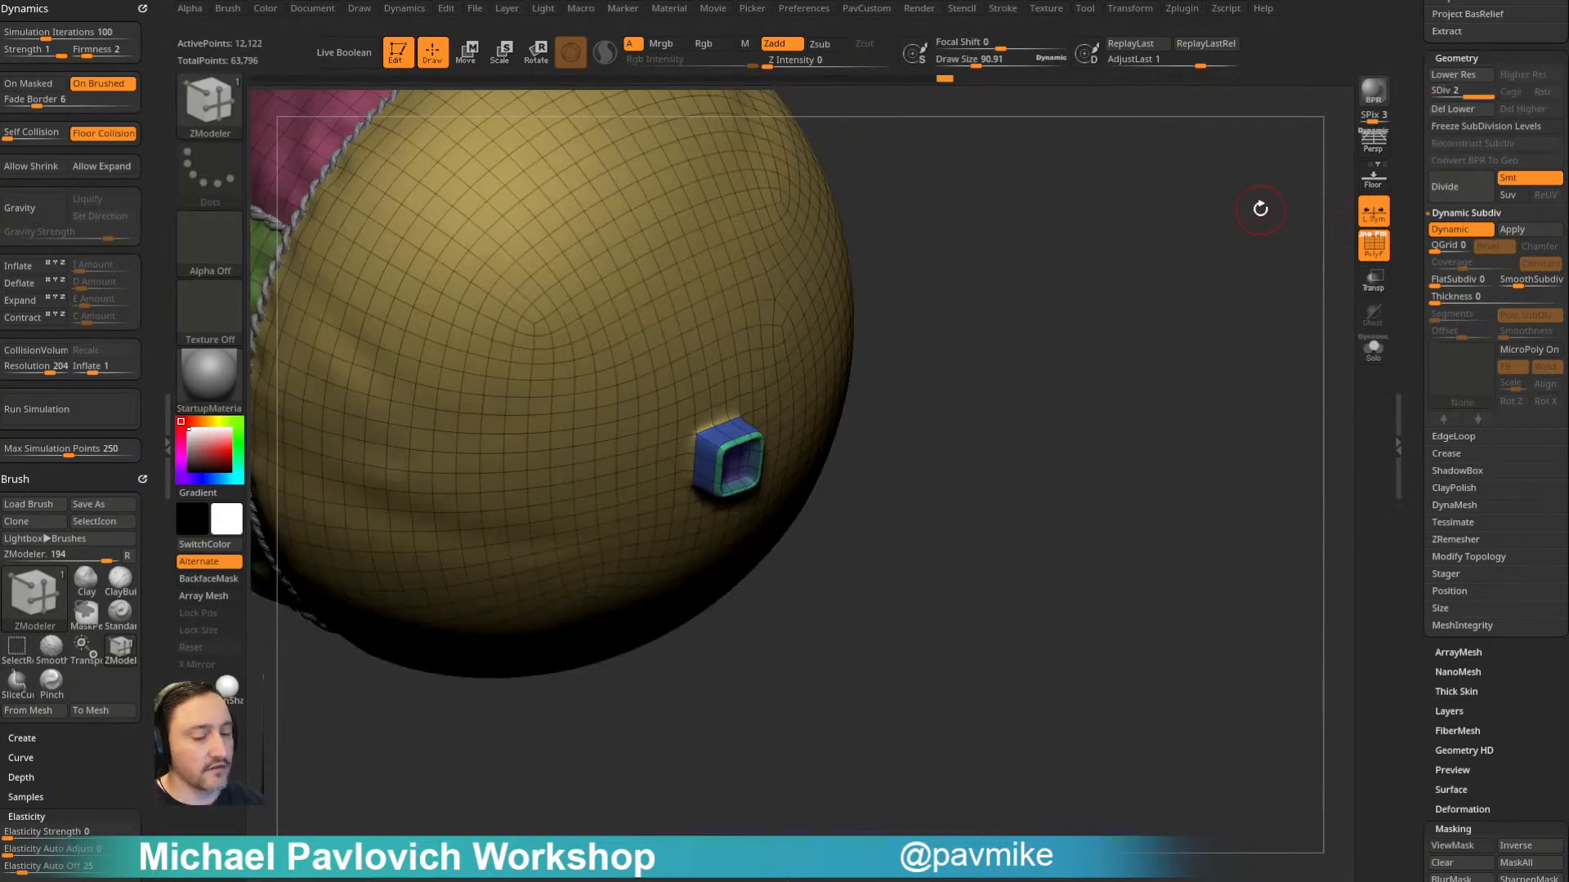
key("shift+d")
left_click_drag(1246, 223, 1291, 192)
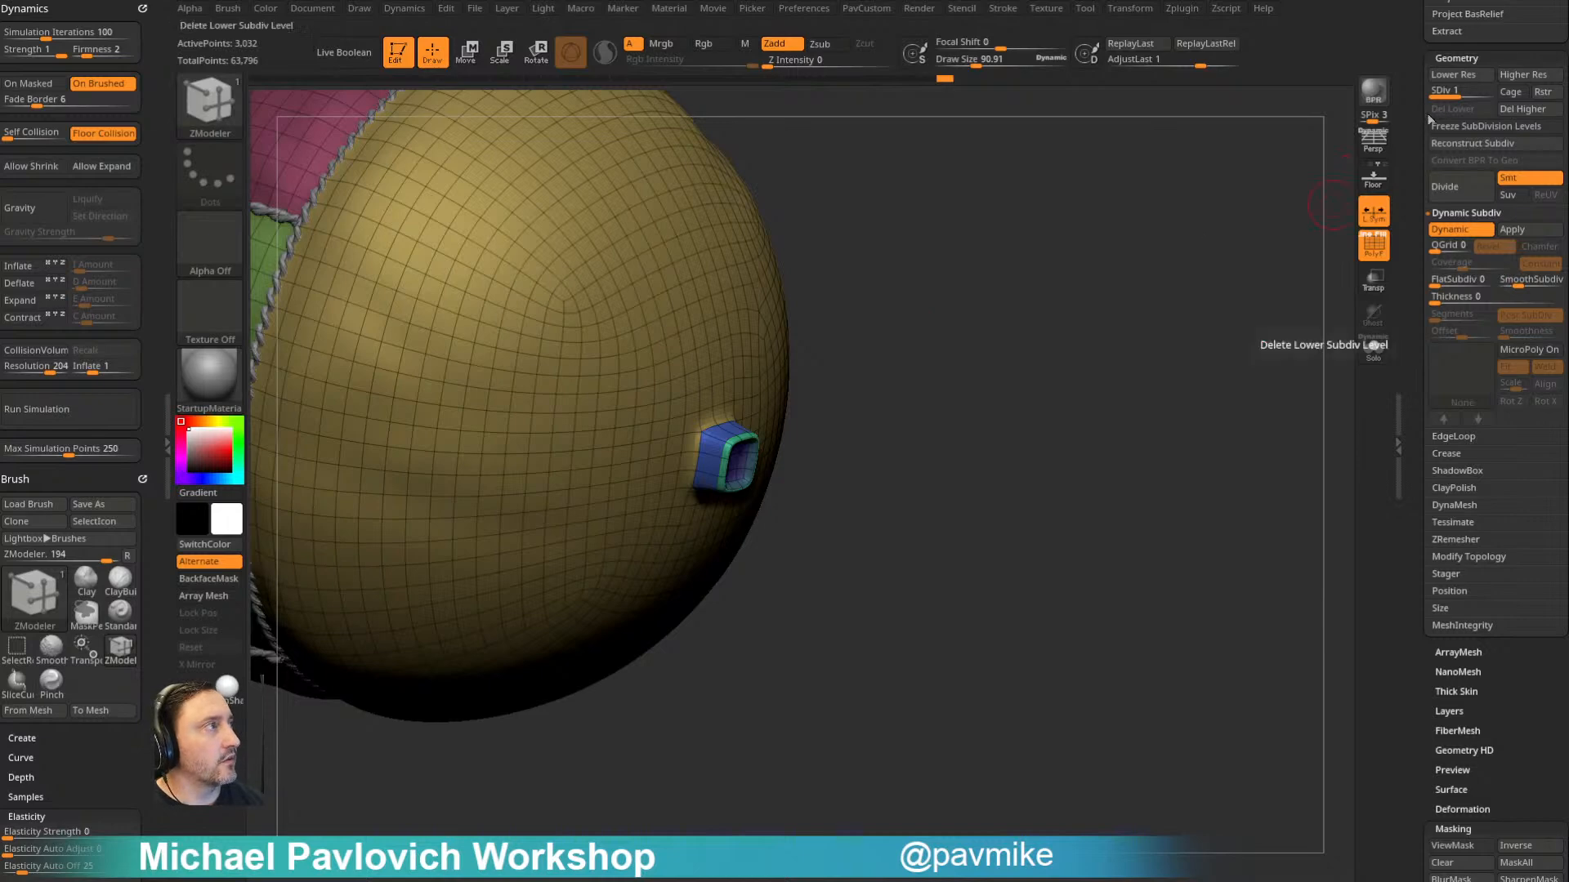
left_click(1114, 268, "ctrl")
- Undo the extruded detail on the balloon's underside and unfreeze the clean balloon's subdivision levels
key("ctrl+z")
key("ctrl+z")
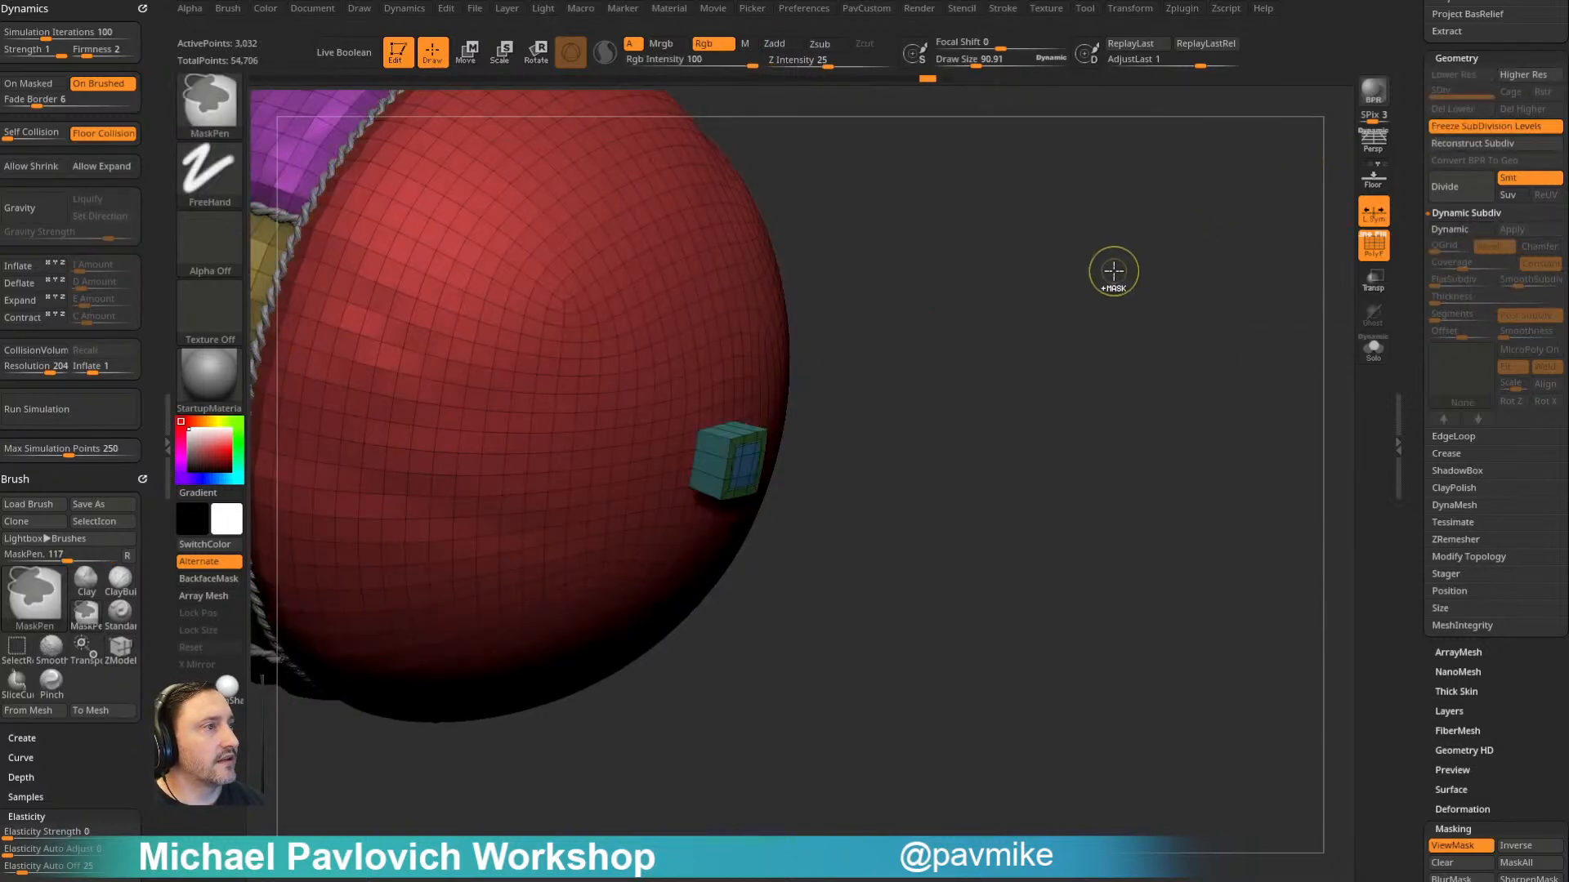
key("ctrl+z")
key("ctrl+z")
left_click_drag(1111, 273, 1216, 255)
left_click(1438, 129)
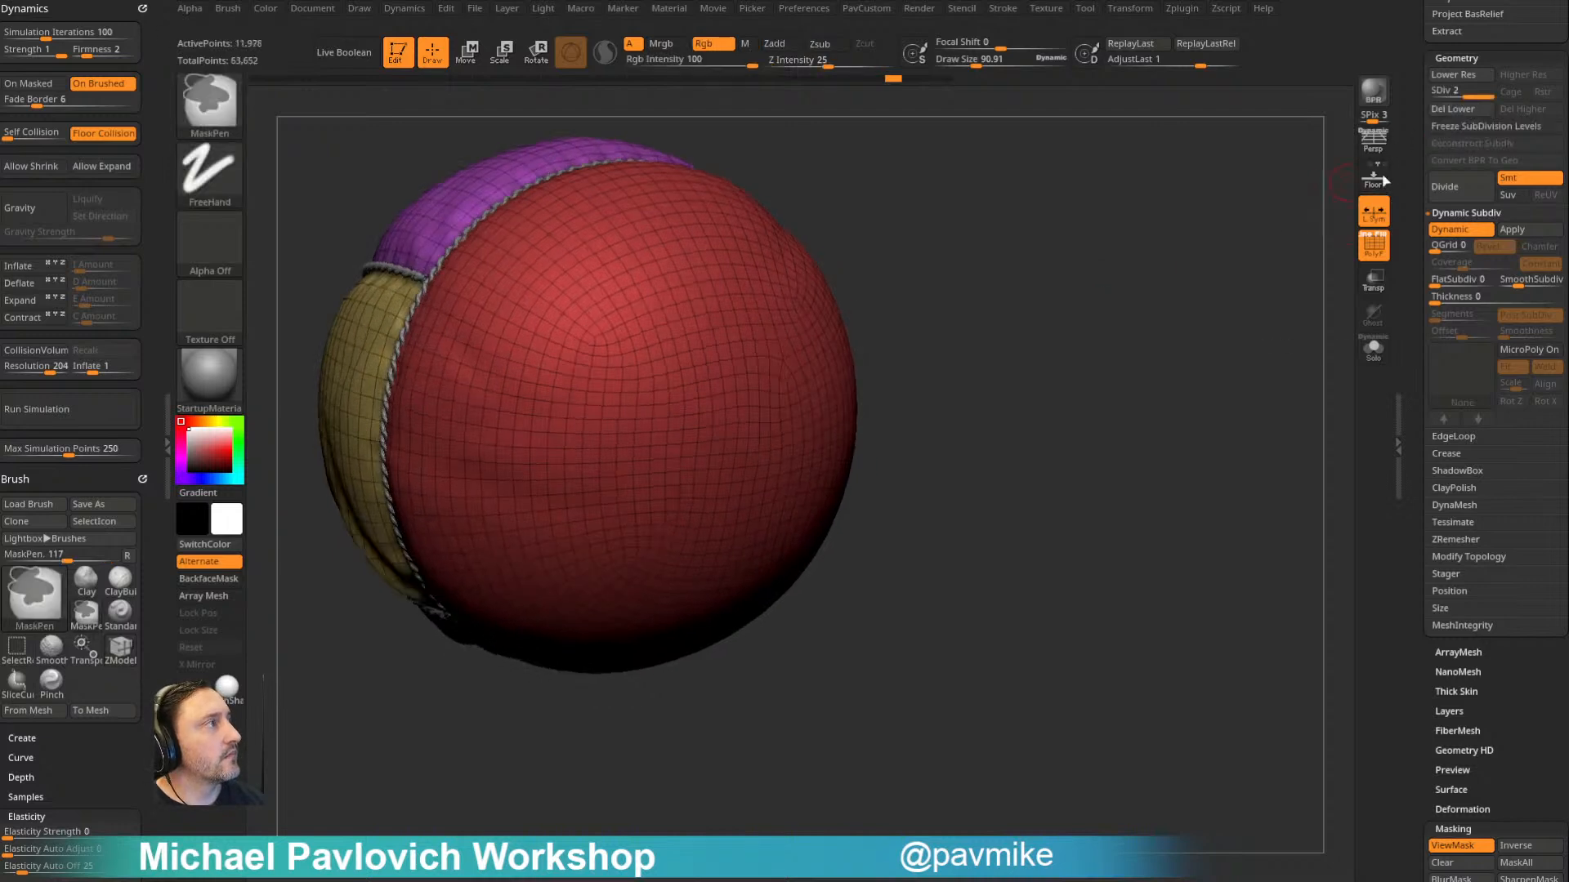
- Switch to the Standard brush and select the AirShip001 subtool at the start of the subtool list
left_click_drag(1159, 196, 1170, 270)
key("b")
key("s")
key("t")
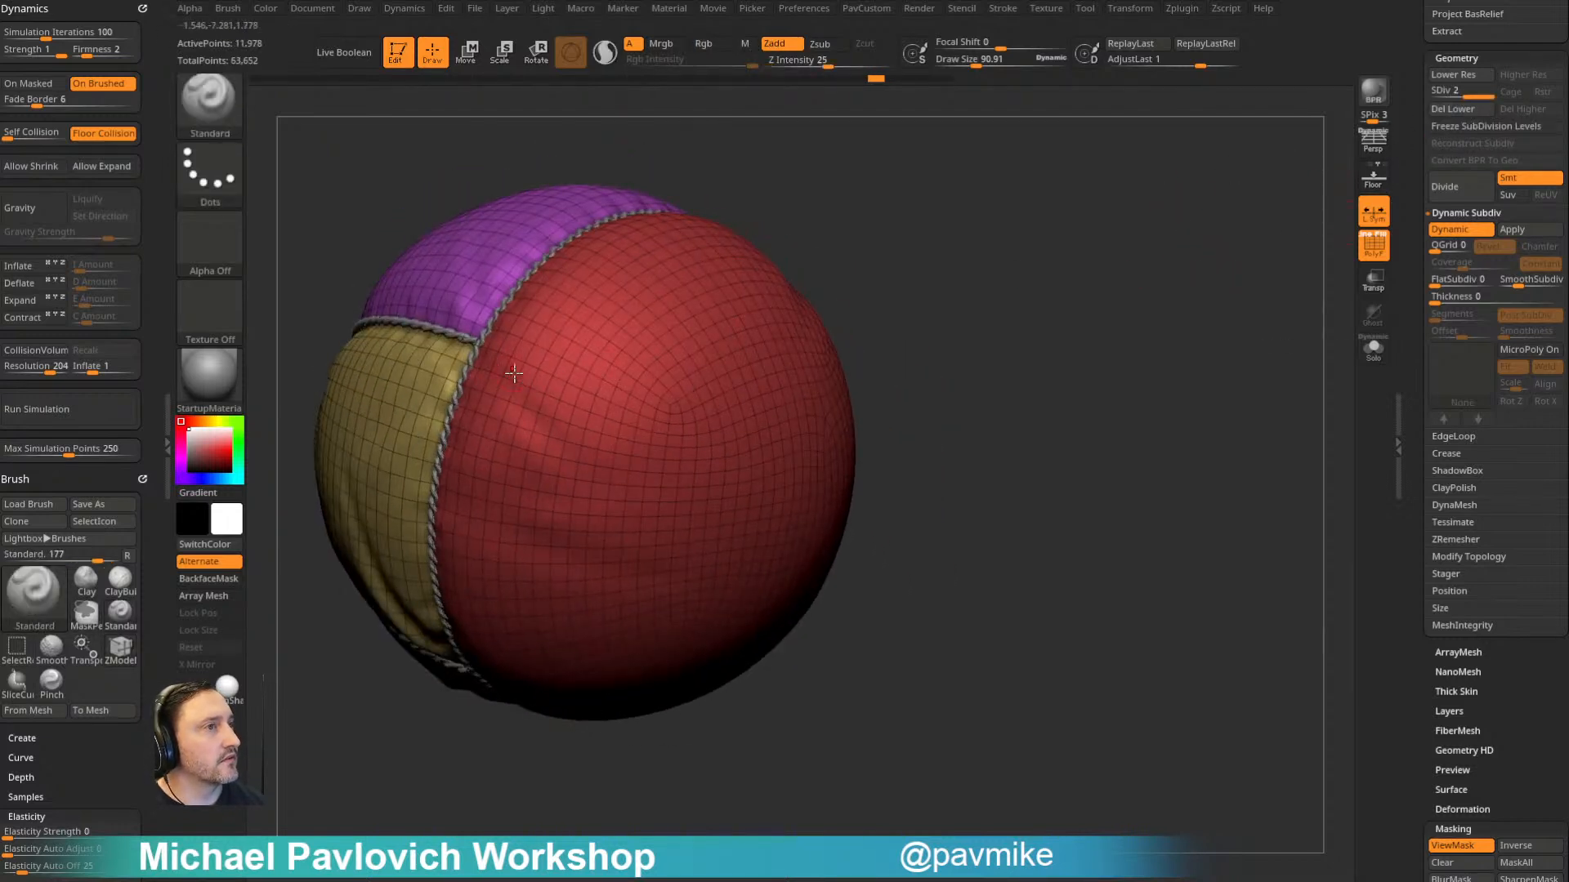
left_click(1415, 442)
scroll(1432, 661, "up", 5)
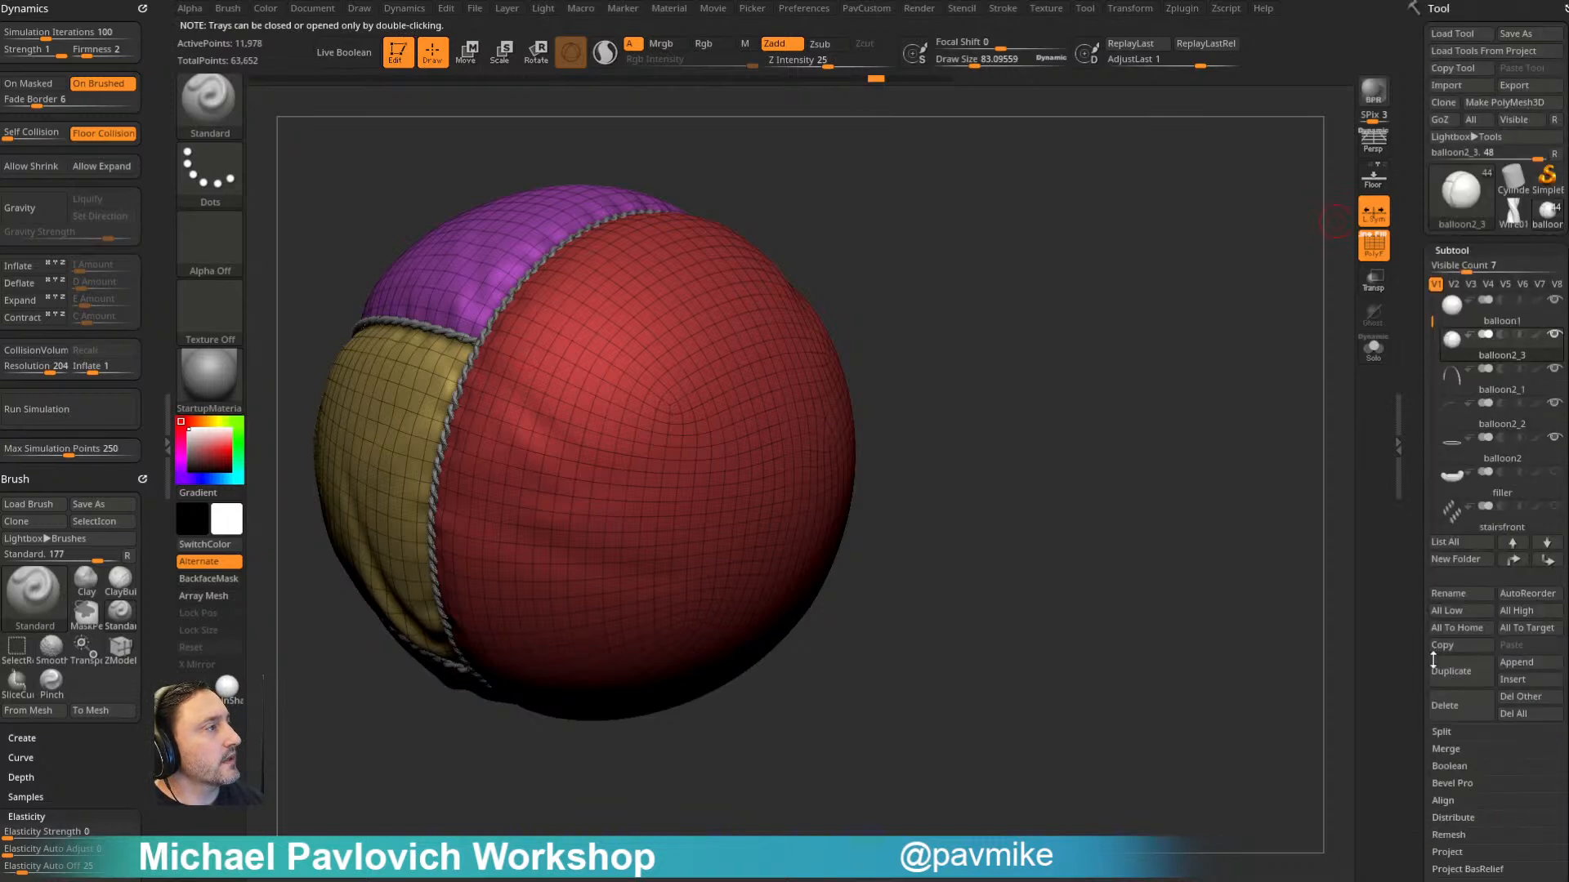
scroll(1471, 327, "up", 4)
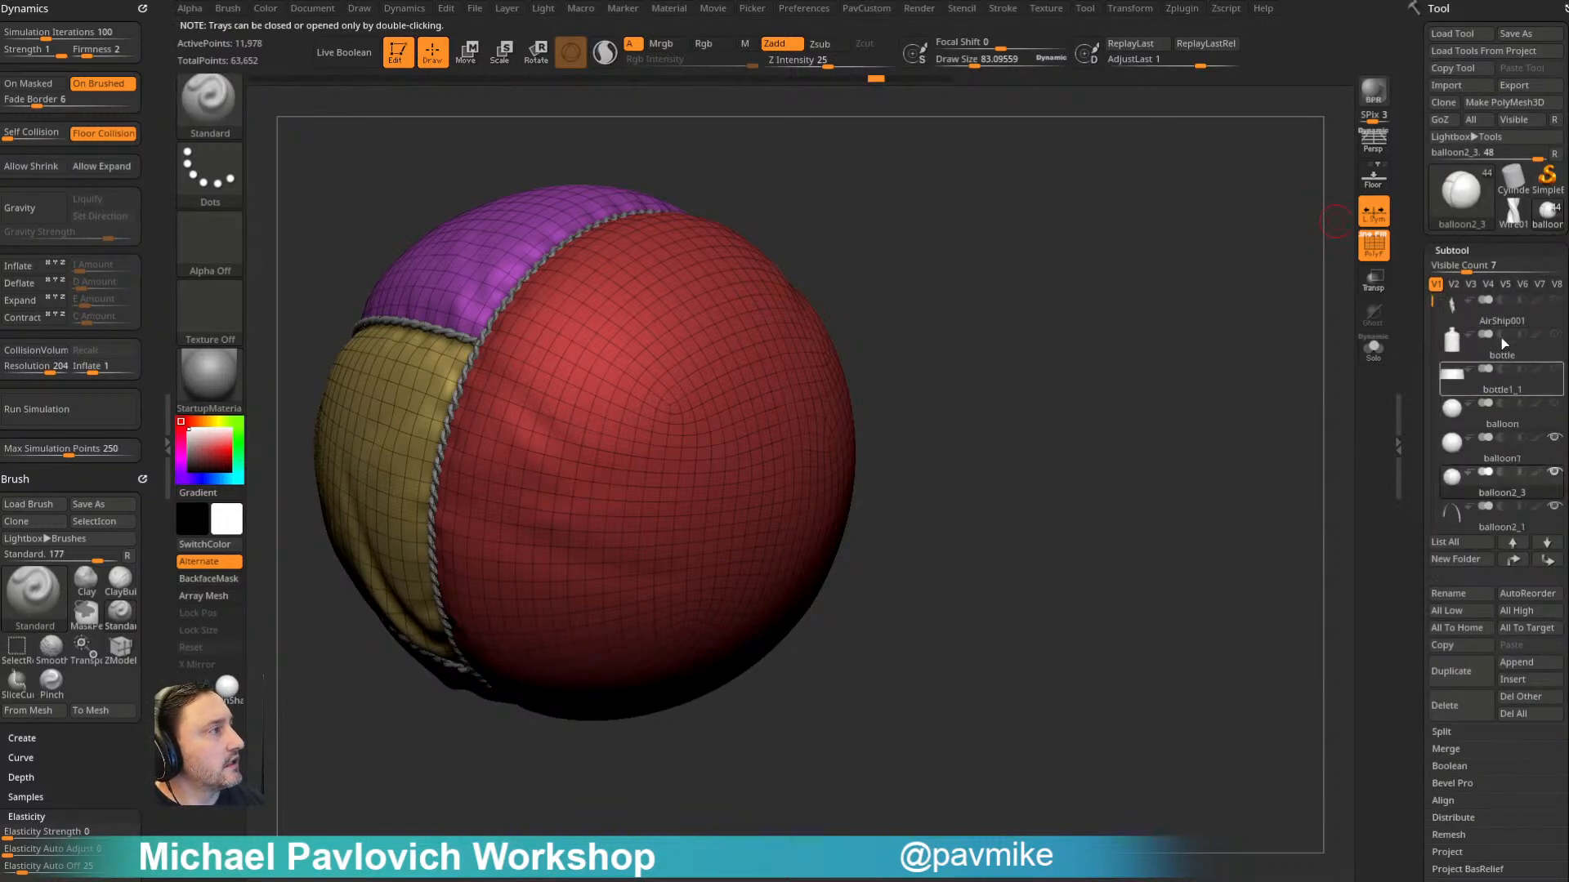
left_click(1493, 321)
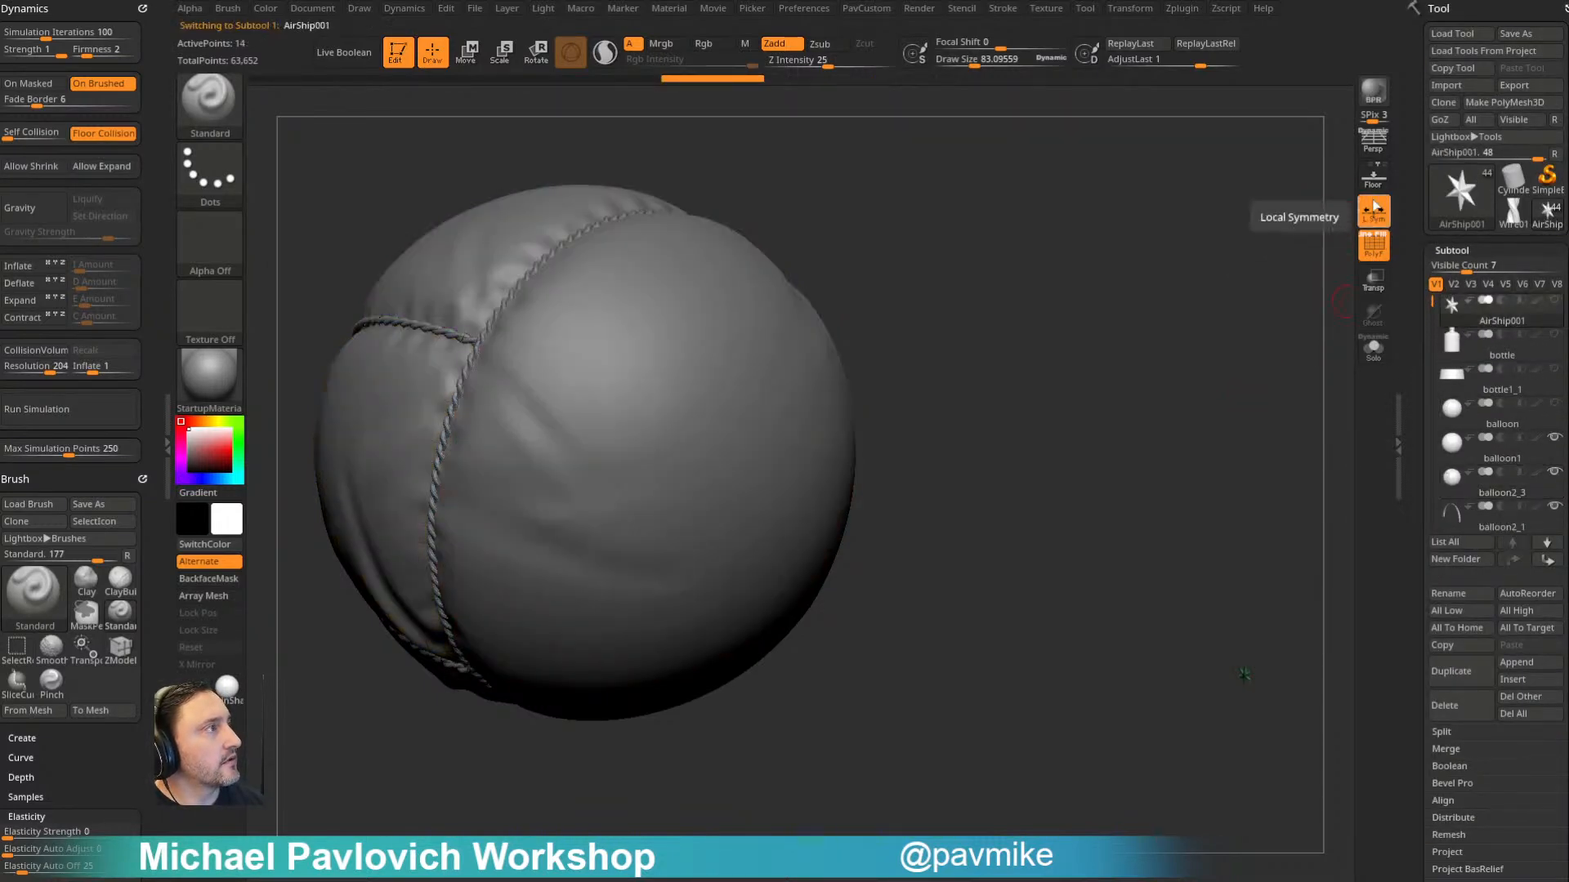
- Choose the Cylinder12 insert mesh of the IMM Base Primitives brush and face the balloon's underside straight on
key("m")
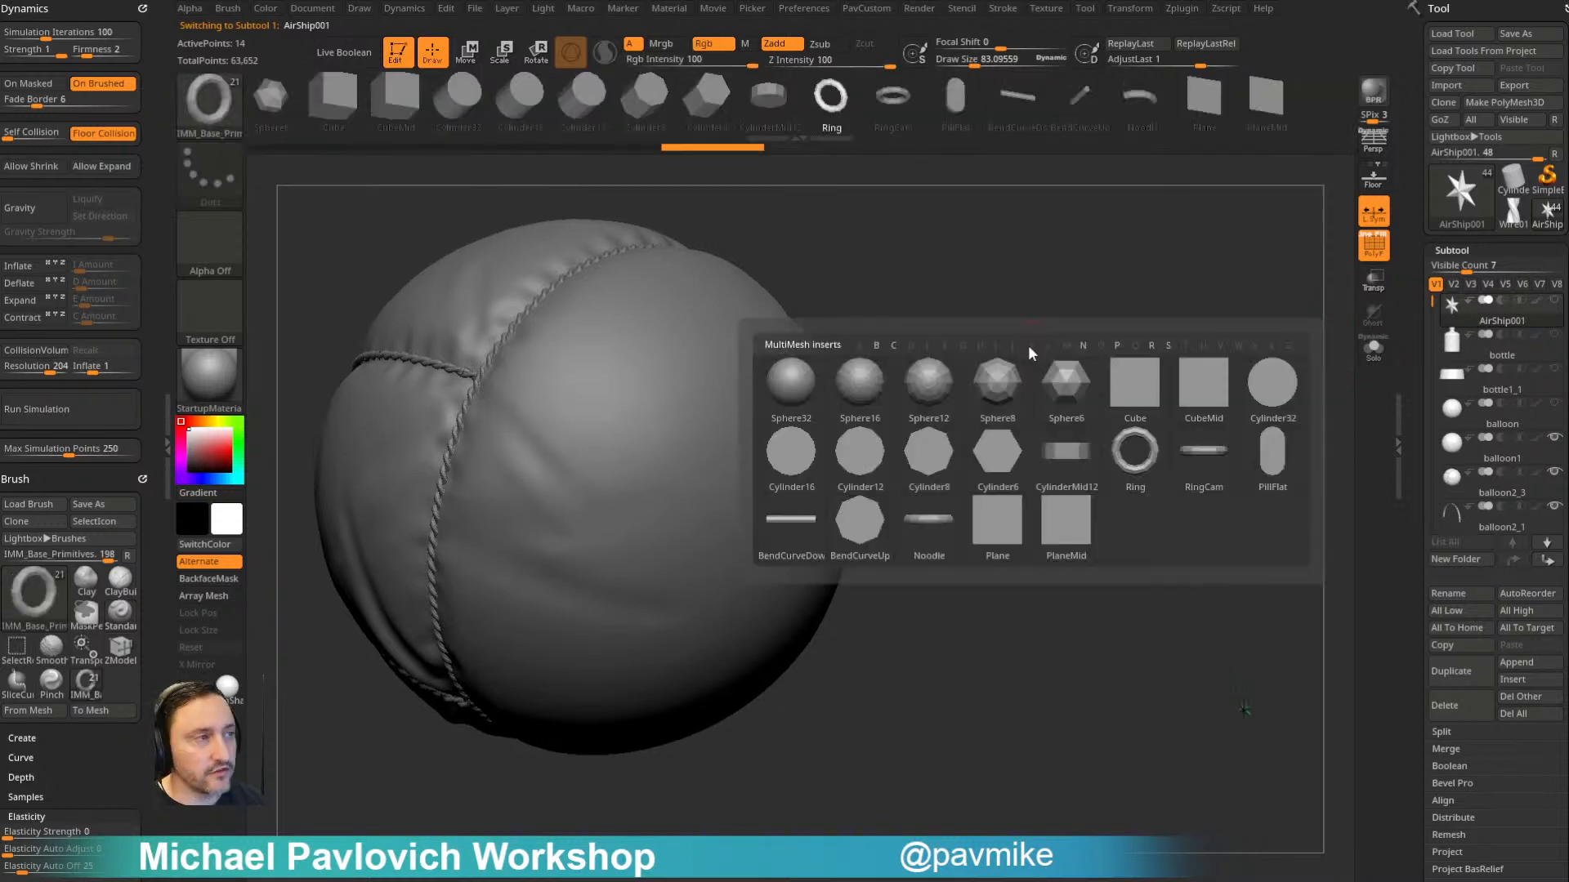
left_click(883, 464)
left_click_drag(1003, 395, 948, 496)
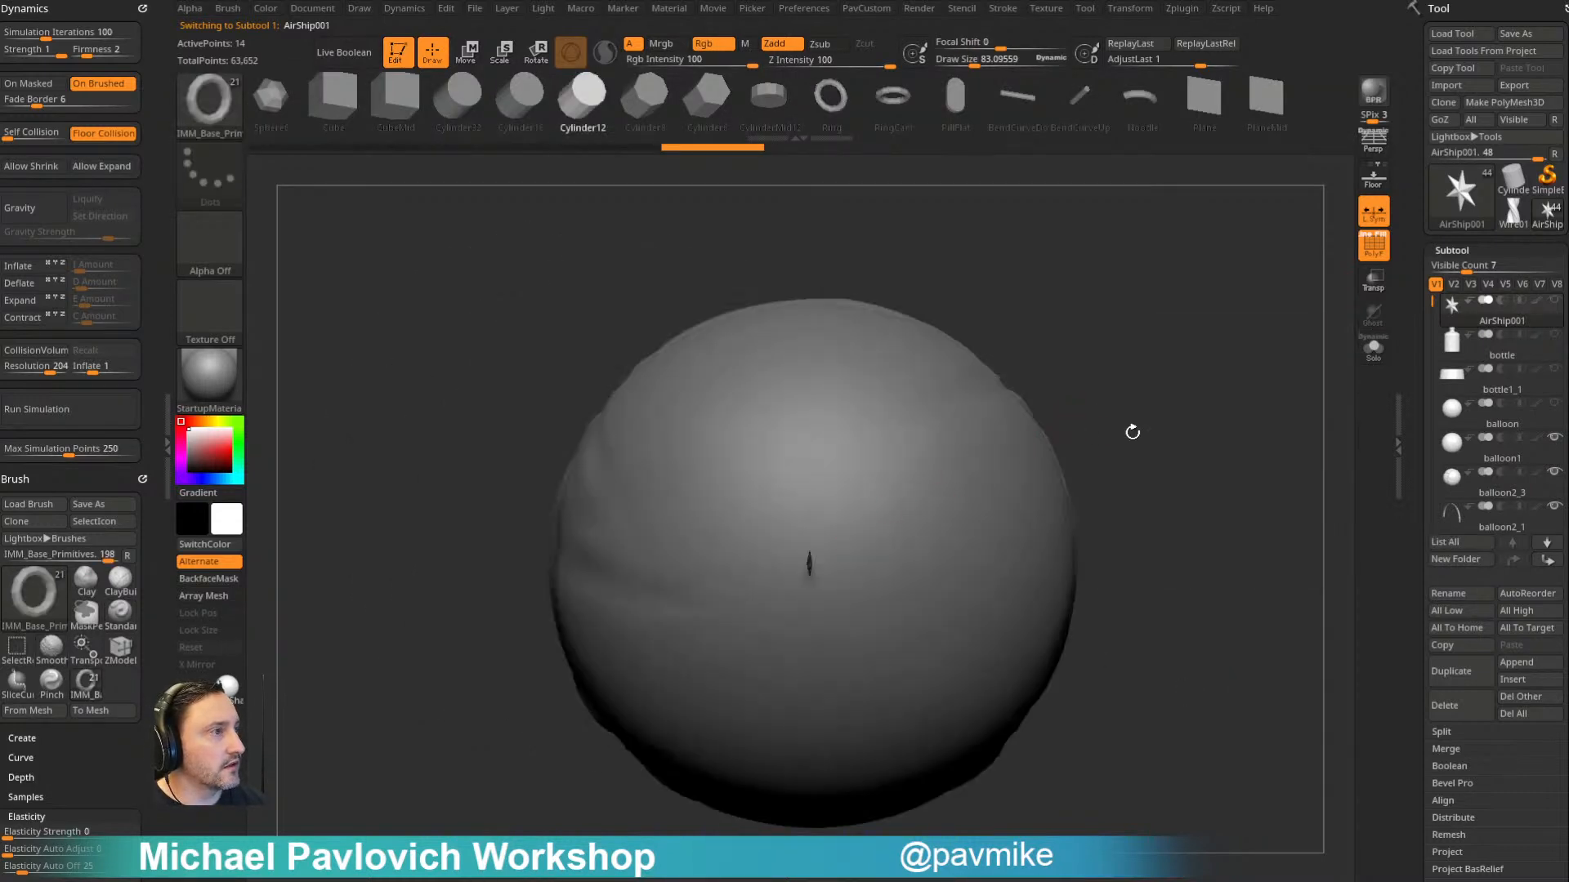
left_click_drag(1088, 435, 1050, 402, "alt")
left_click_drag(1287, 350, 916, 472)
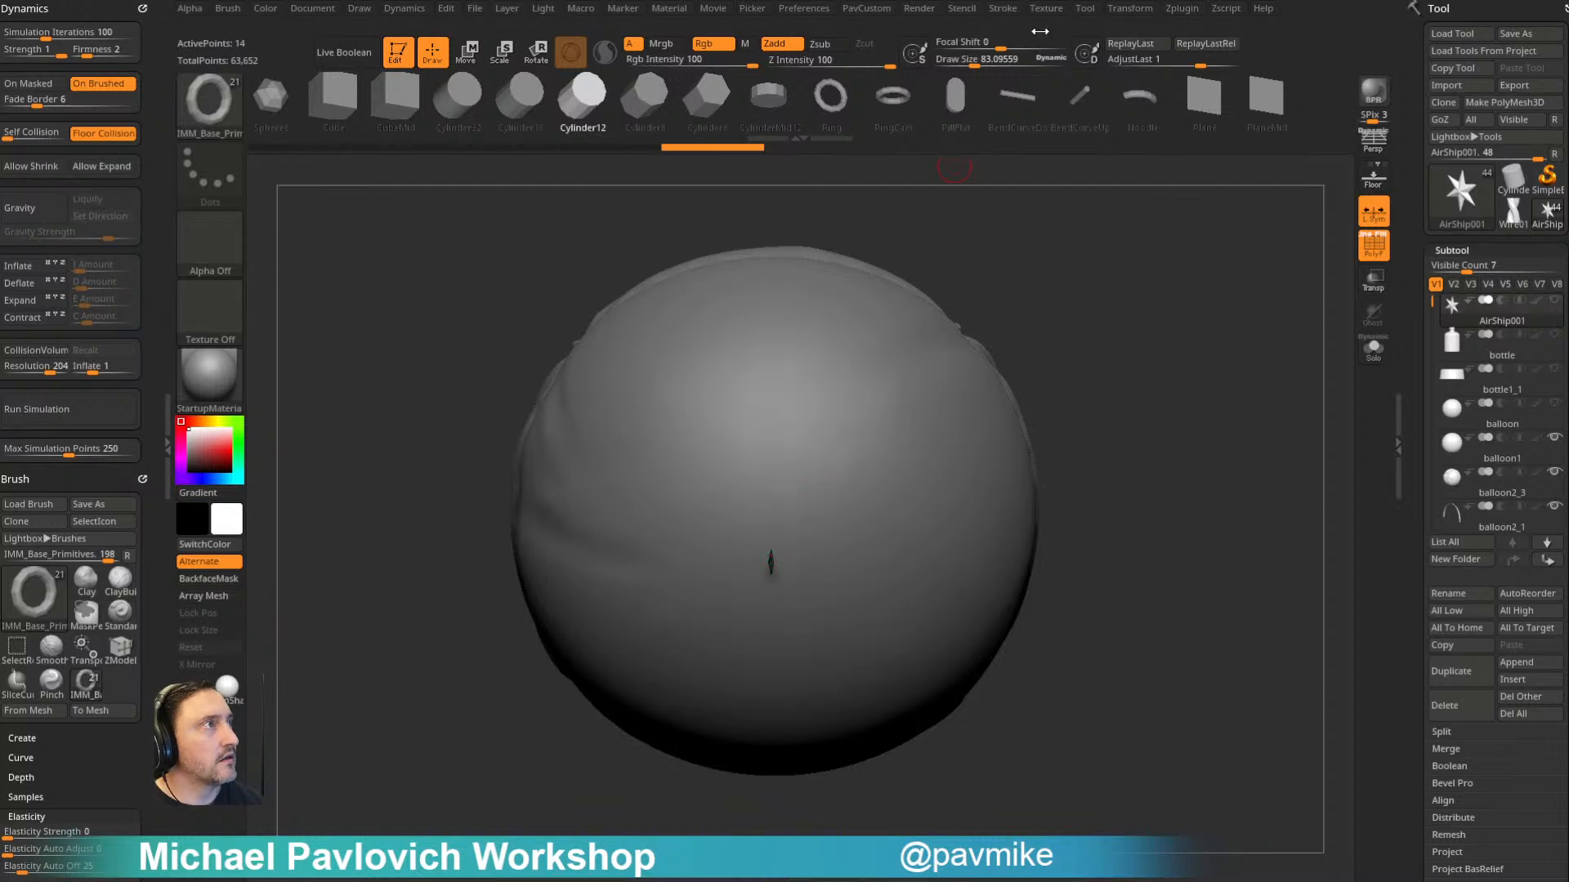
- Activate symmetry and include the Z axis
left_click(1125, 9)
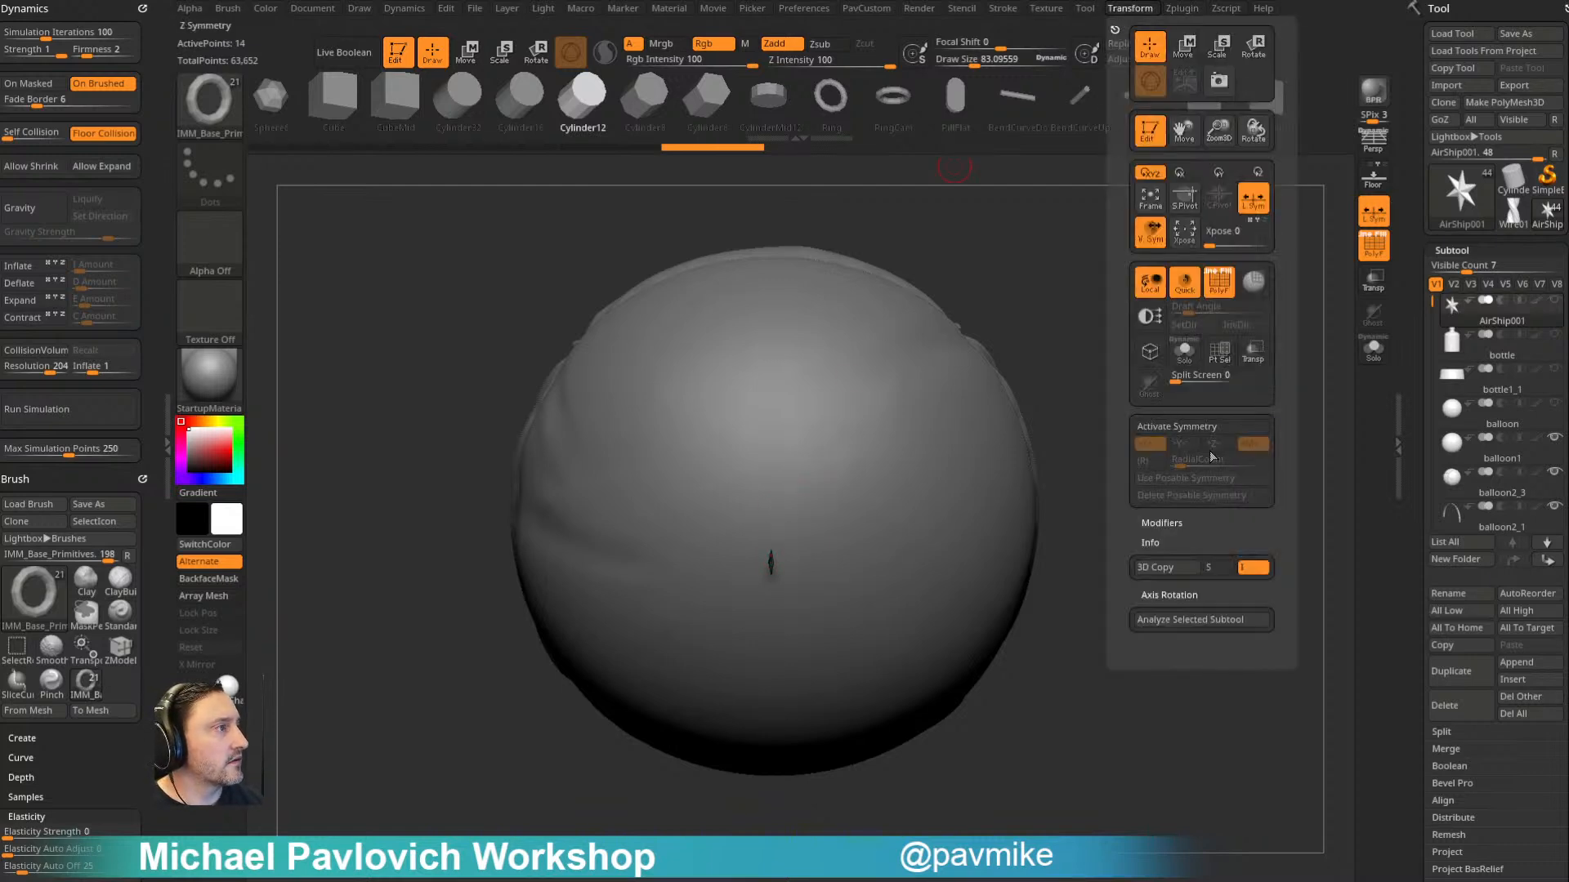
left_click(1199, 428)
left_click(1215, 444)
- Insert a 12-sided cylinder at the centre of the balloon's underside and split it from the star mesh into its own subtool
left_click_drag(1049, 386, 1006, 406)
mouse_move(781, 558)
left_mouse_down()
mouse_move(813, 572)
mouse_move(793, 538)
left_mouse_up()
key("ctrl+z")
left_click_drag(1054, 392, 1206, 368)
key("z")
left_click(1075, 503)
left_click_drag(716, 469, 928, 399, "alt")
left_click_drag(657, 400, 1076, 426, "alt")
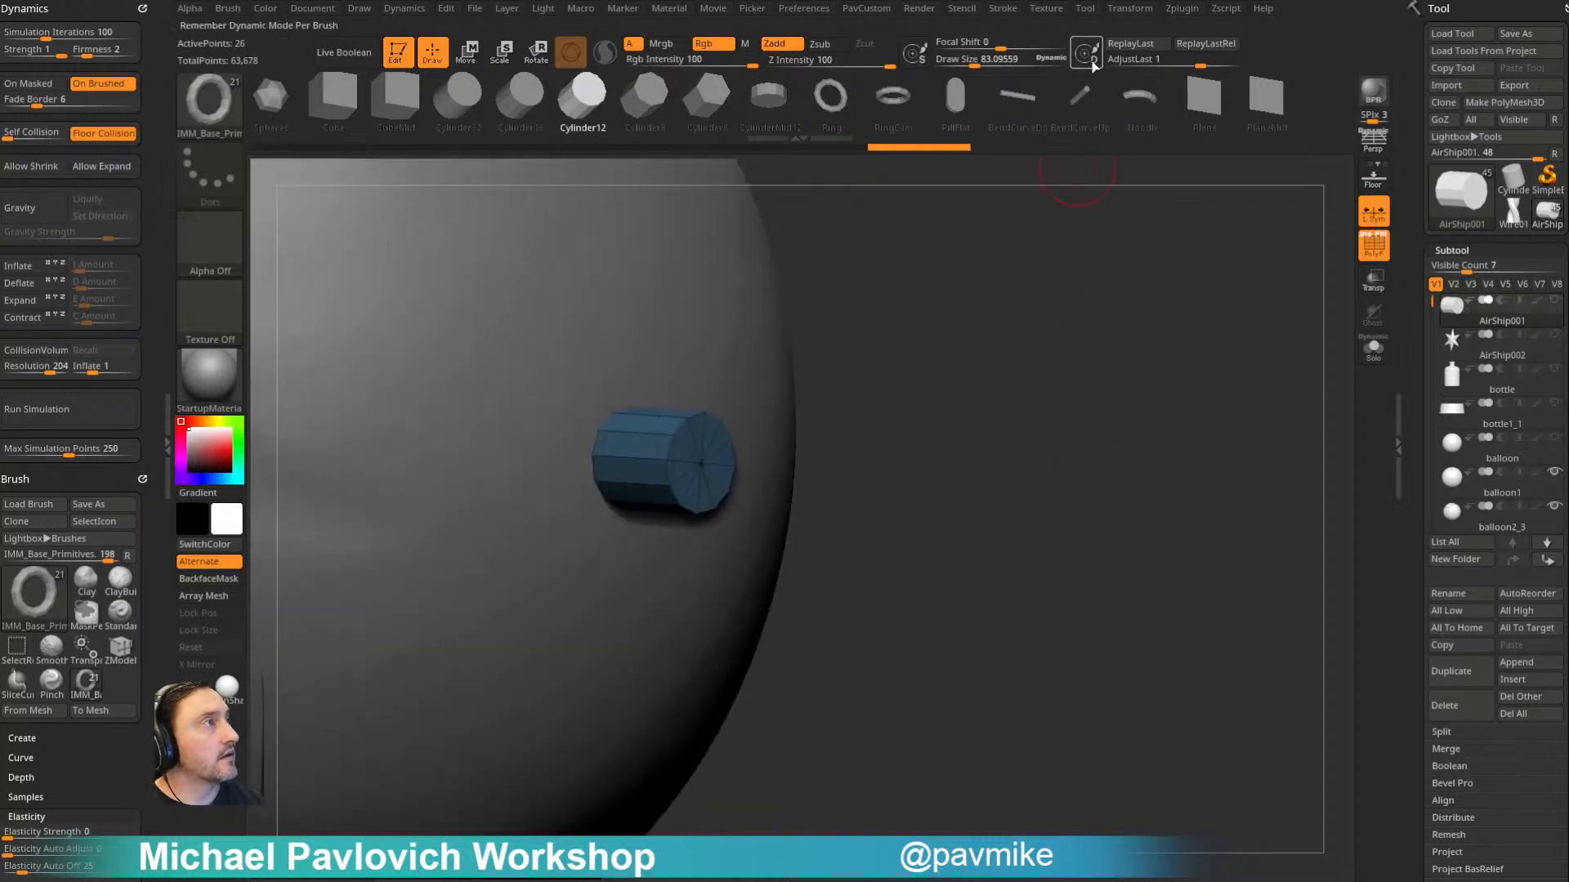
- Mask the cylinder so that only its outer end stays editable, and bring up the transform gizmo
left_click(1126, 9)
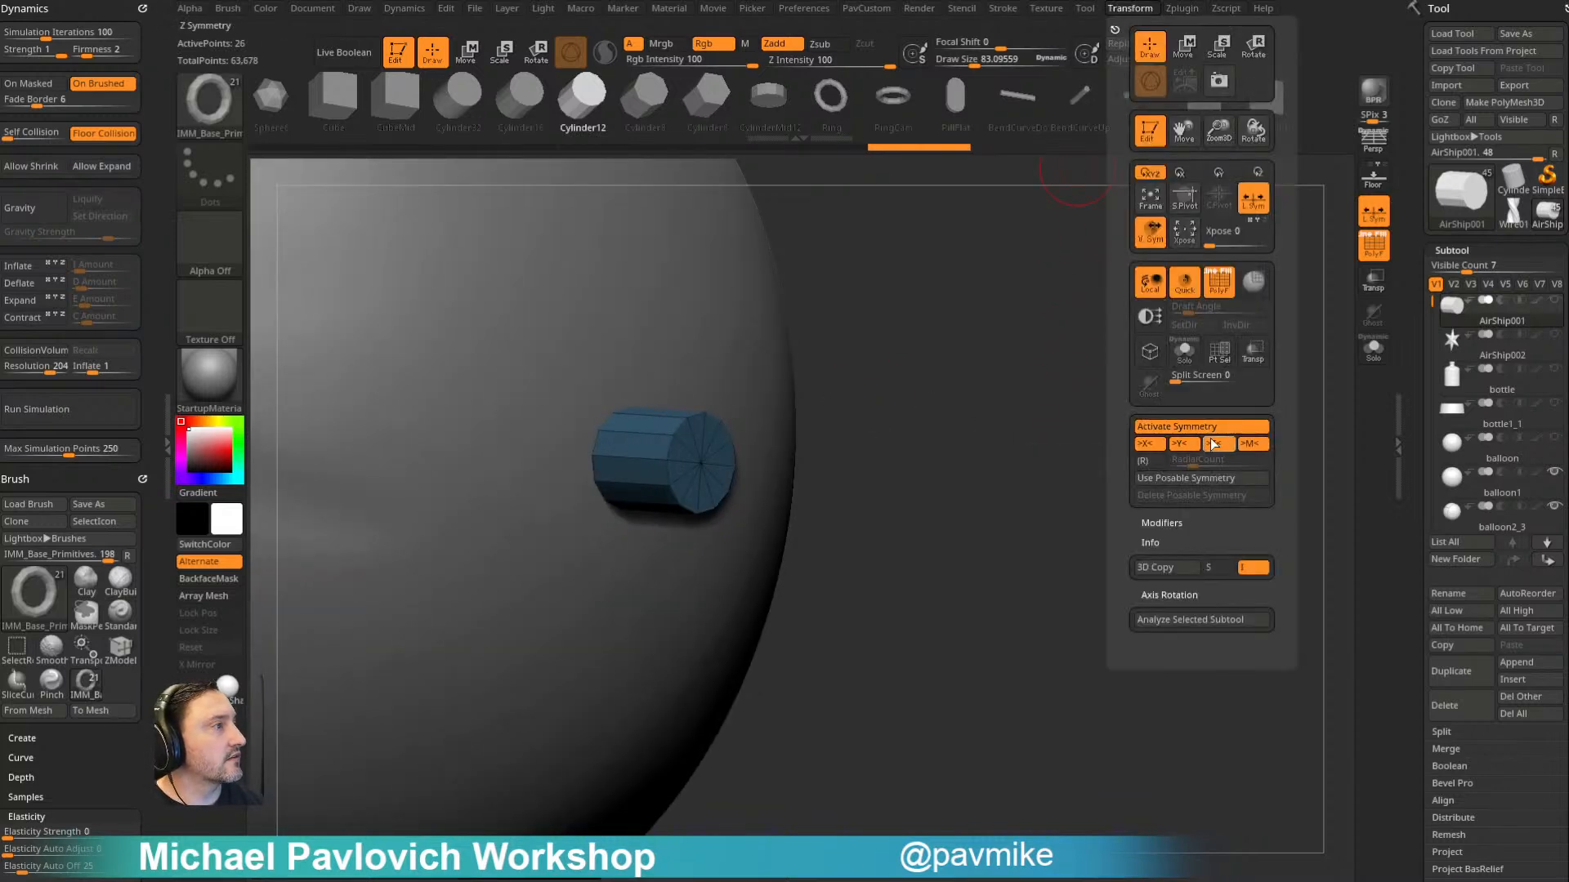
left_click_drag(866, 433, 1184, 396)
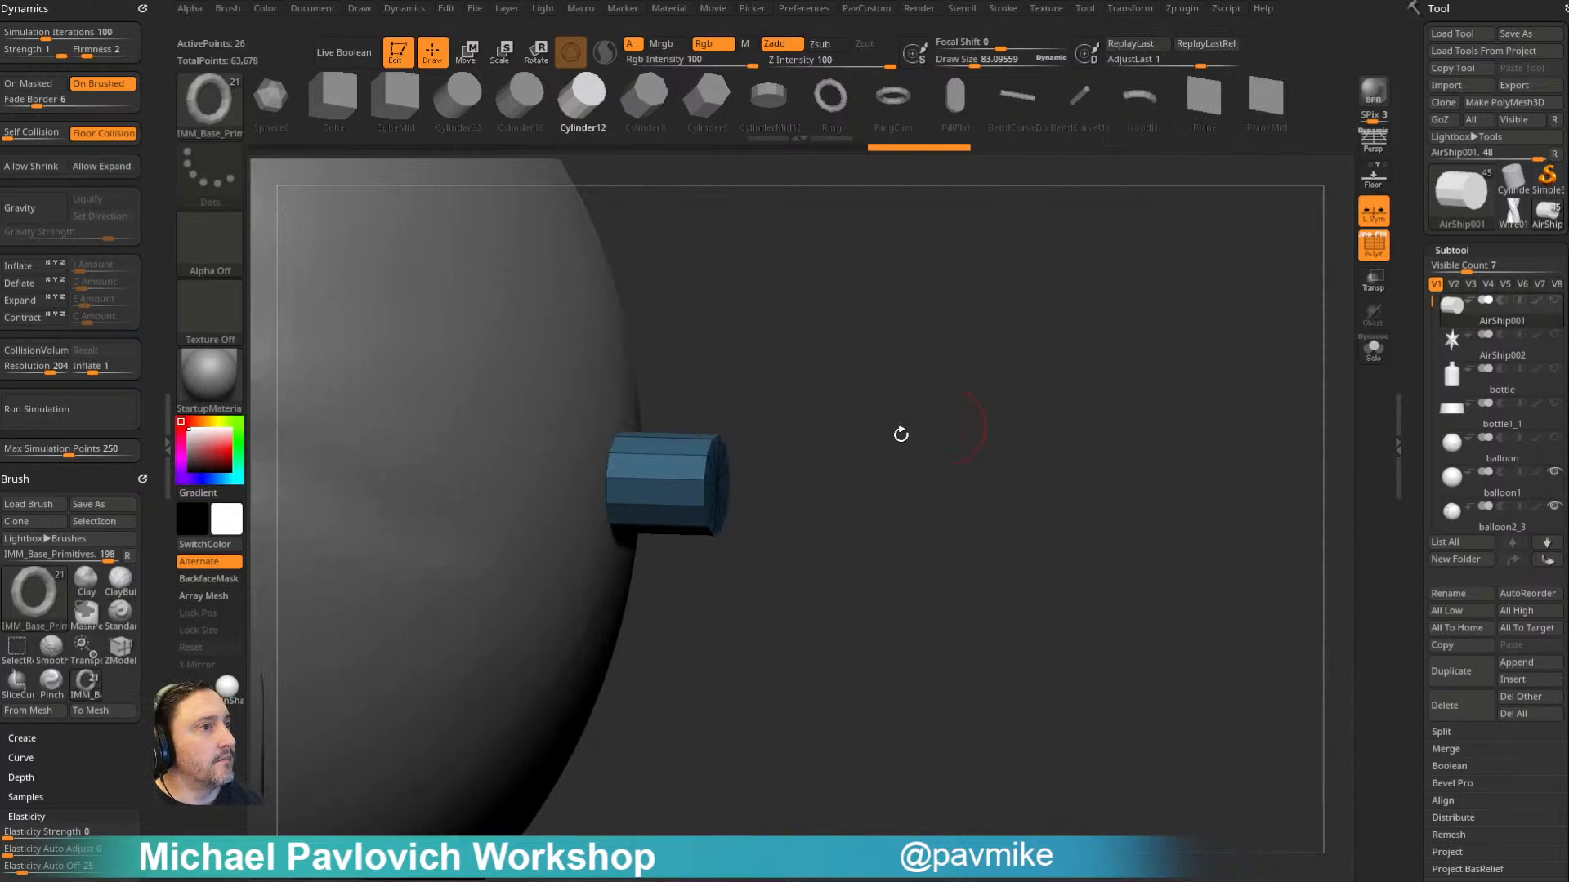
key("w")
key("q")
mouse_move(786, 360)
left_mouse_down("alt")
mouse_move(840, 406)
mouse_move(785, 655)
mouse_move(735, 580)
left_mouse_up("alt")
left_click(891, 484, "ctrl")
key("w")
left_click_drag(896, 480, 833, 477)
- Centre the gizmo on the cylinder's unmasked outer end, scale that end up into a flare, and clear the mask
left_click(637, 358)
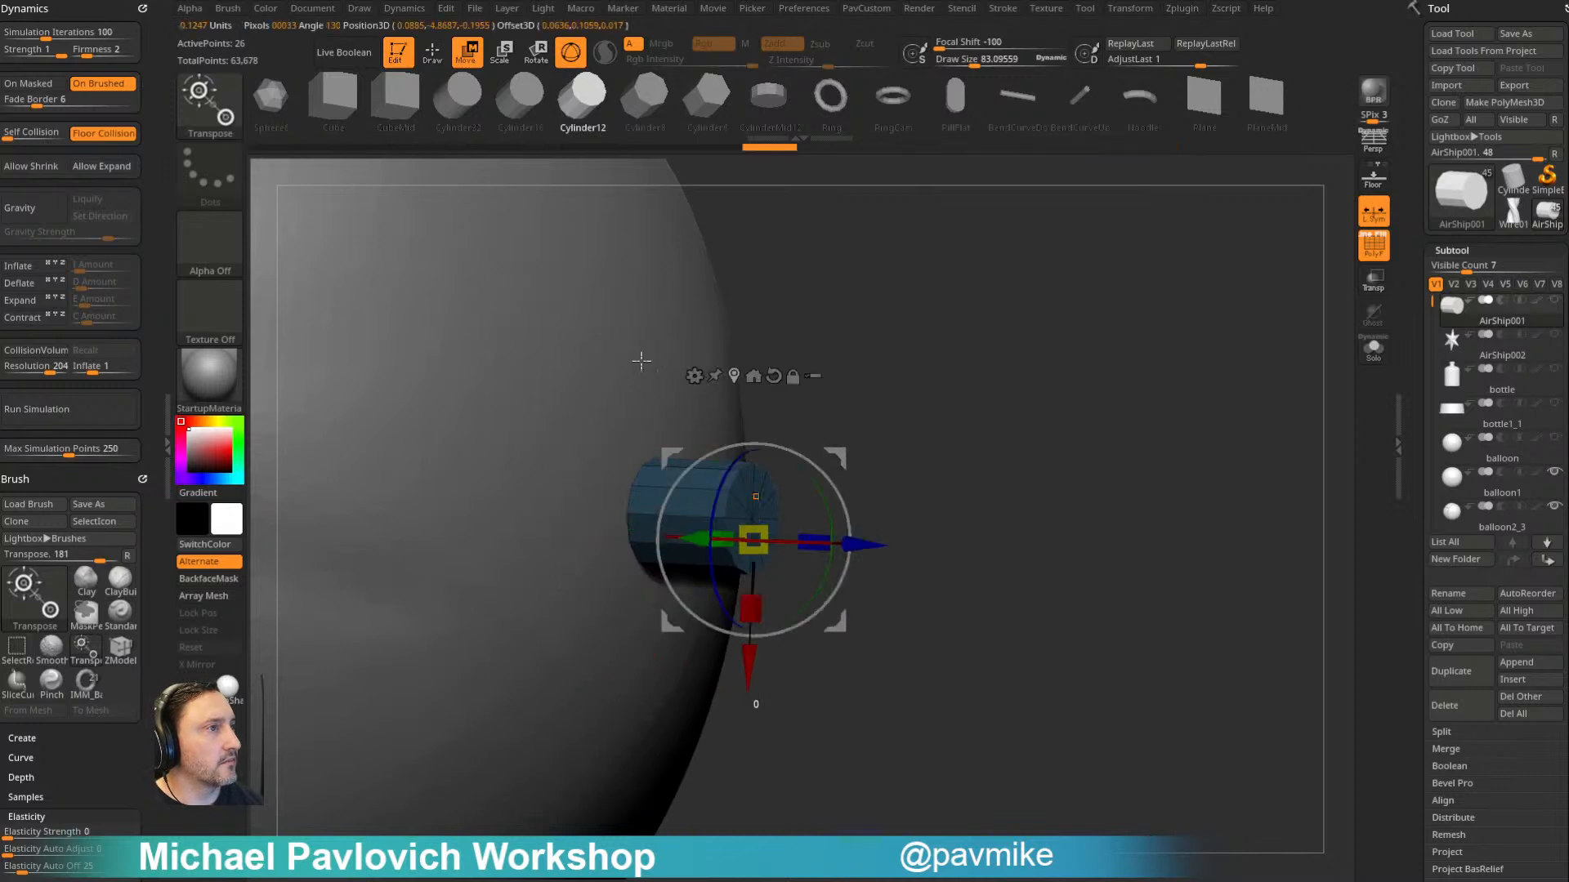
left_click(734, 375)
left_click_drag(770, 511, 795, 499)
mouse_move(1004, 467)
left_mouse_down("alt")
mouse_move(907, 466)
mouse_move(1038, 469)
mouse_move(1006, 403)
mouse_move(1031, 410)
left_mouse_up("alt")
key("q")
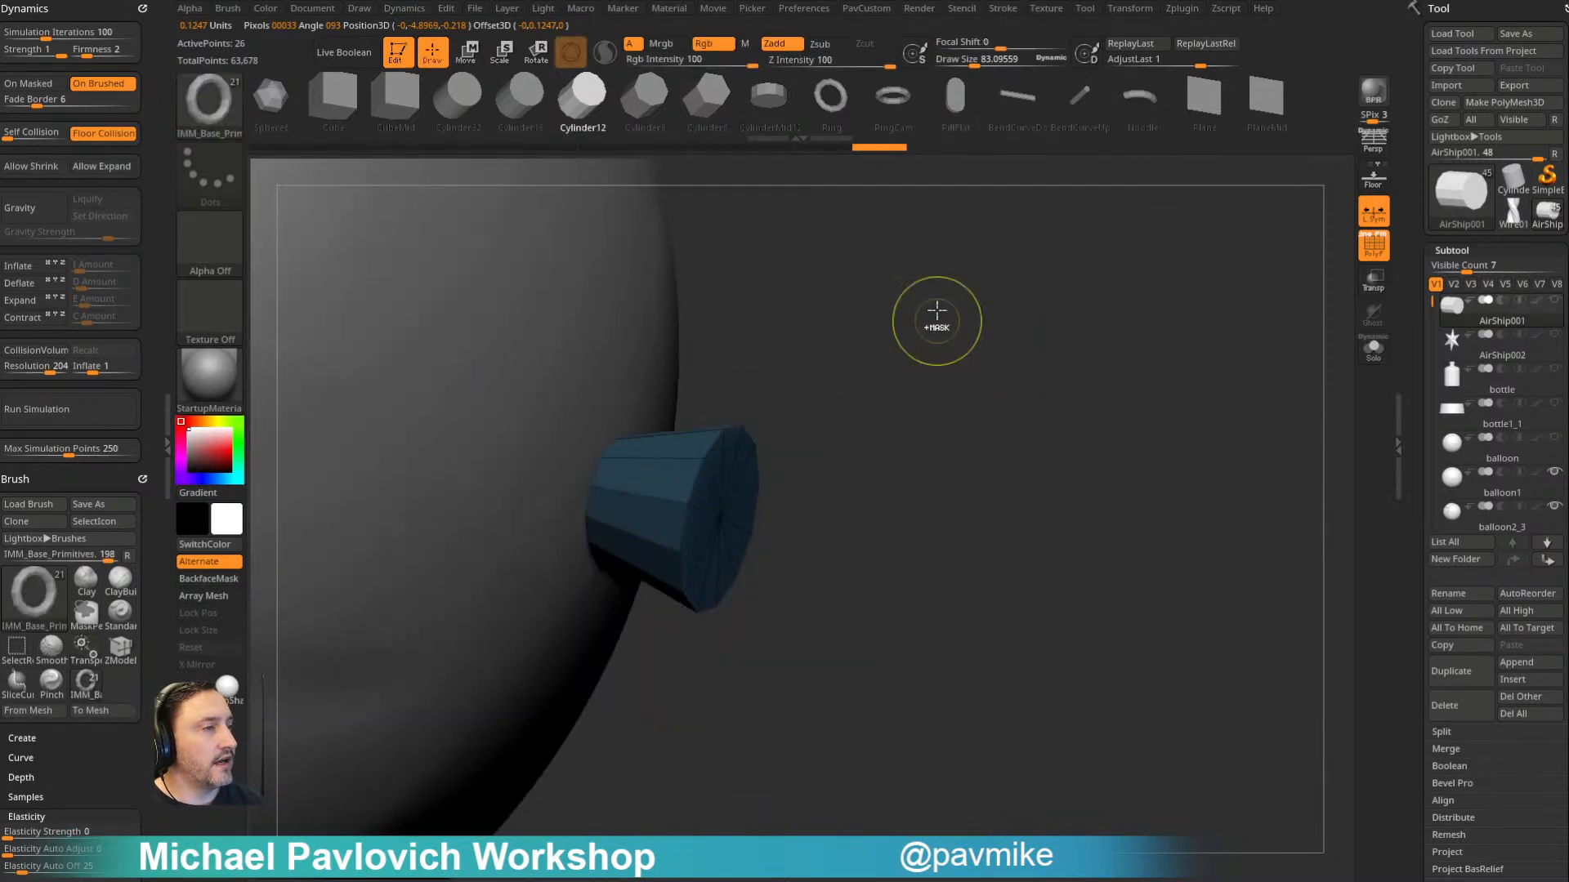
left_click_drag(939, 318, 919, 351, "ctrl")
- Switch to the ZModeler brush and insert one edge loop around the middle of the flared cylinder
key("b")
key("z")
key("m")
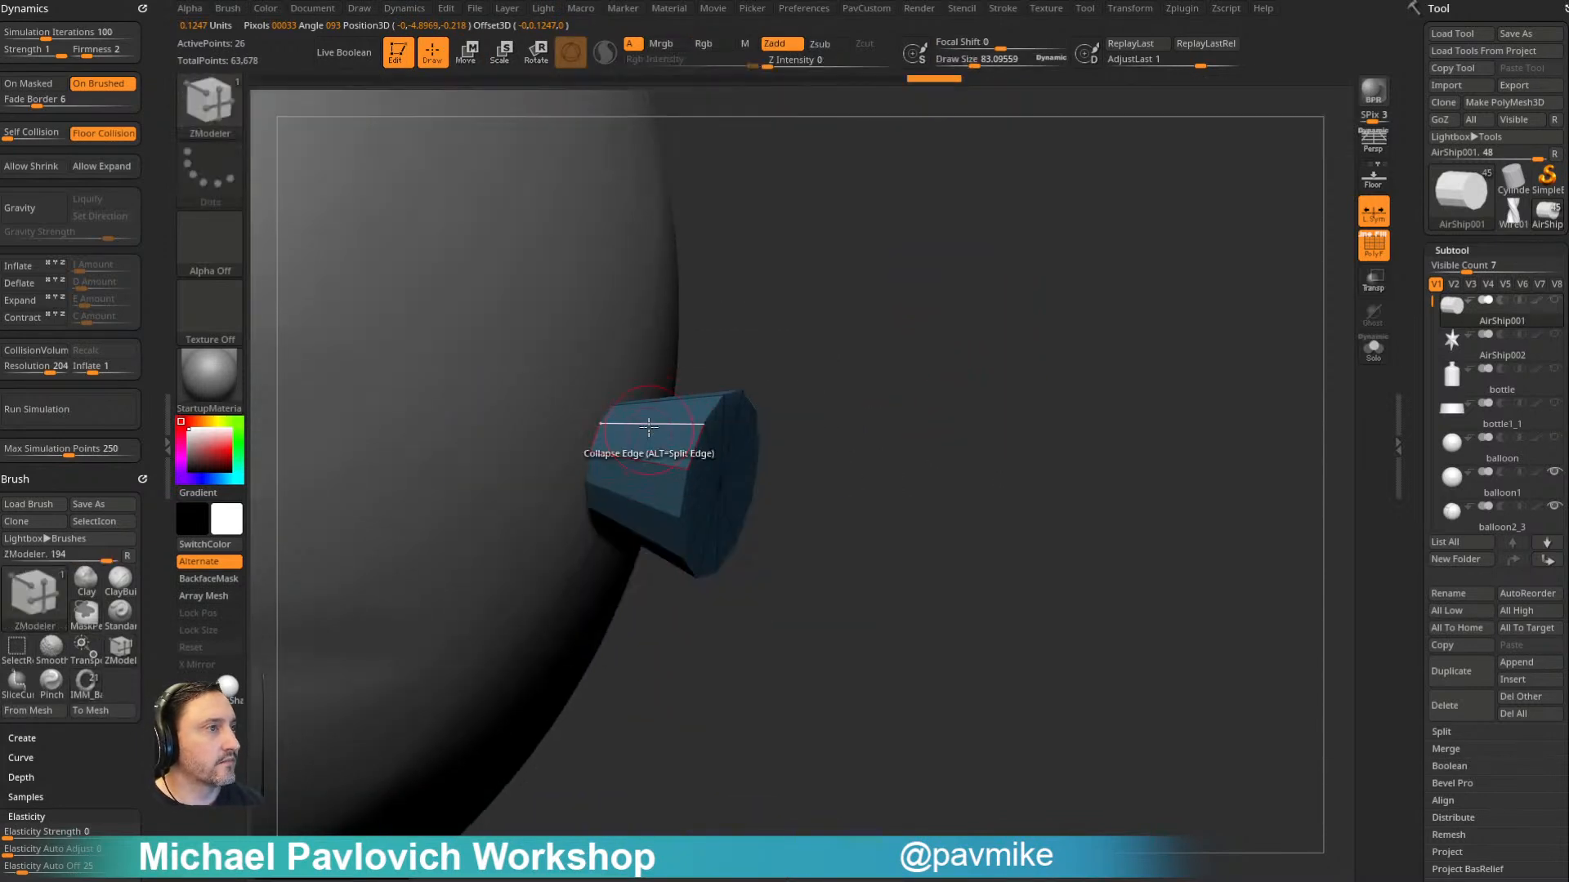
key("space")
left_click(607, 429)
left_click(612, 588)
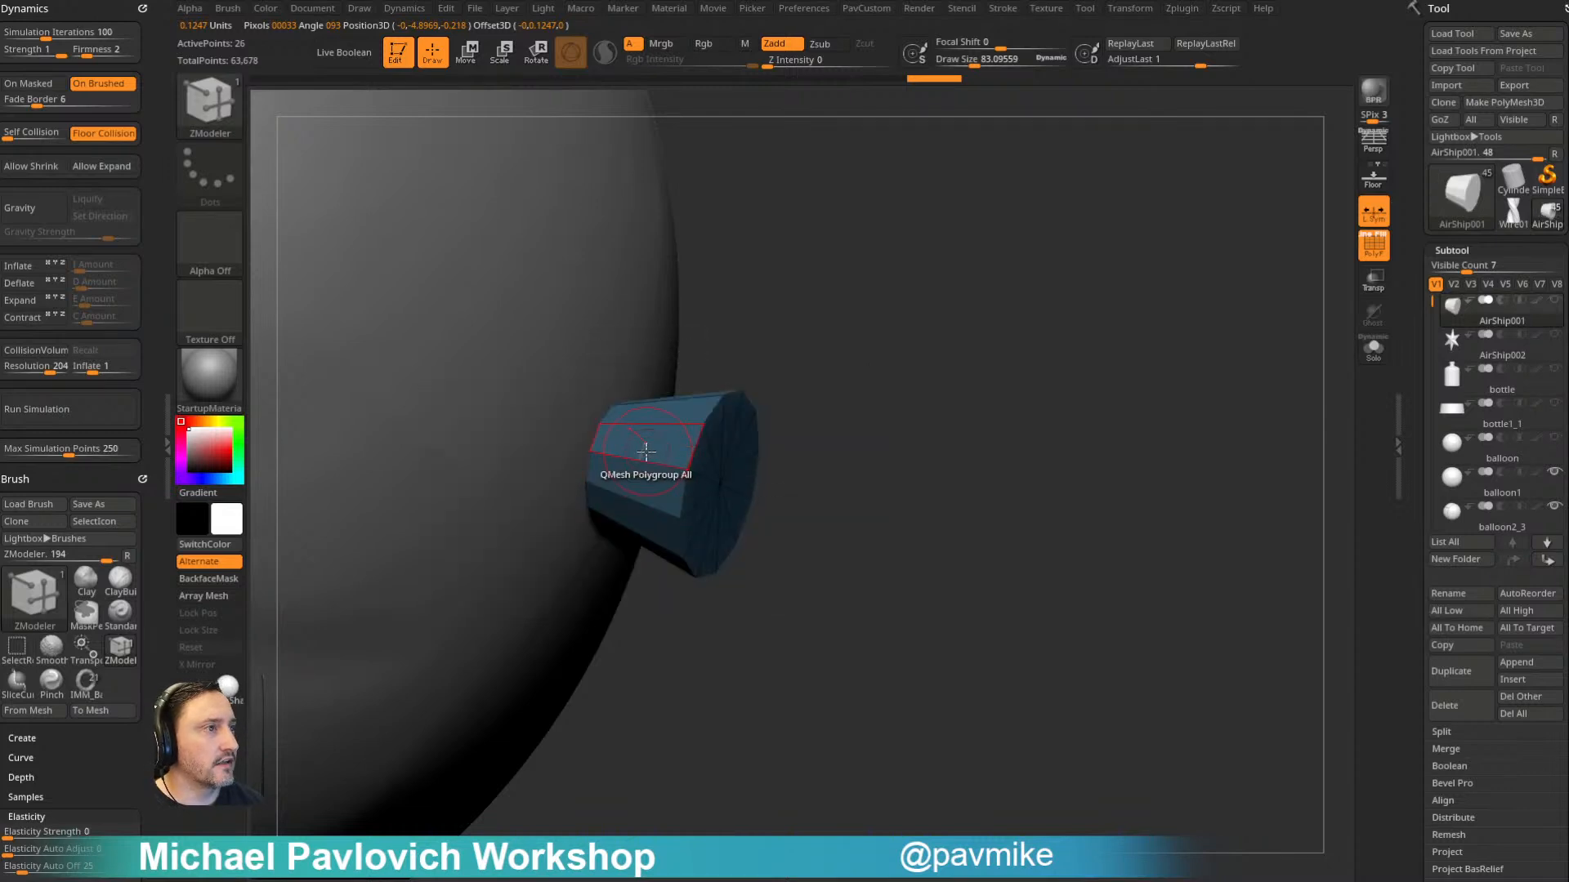
left_click_drag(637, 460, 639, 460)
- Polygroup the flared cylinder by normals, isolate its side wall, and delete the hidden end caps
key("5")
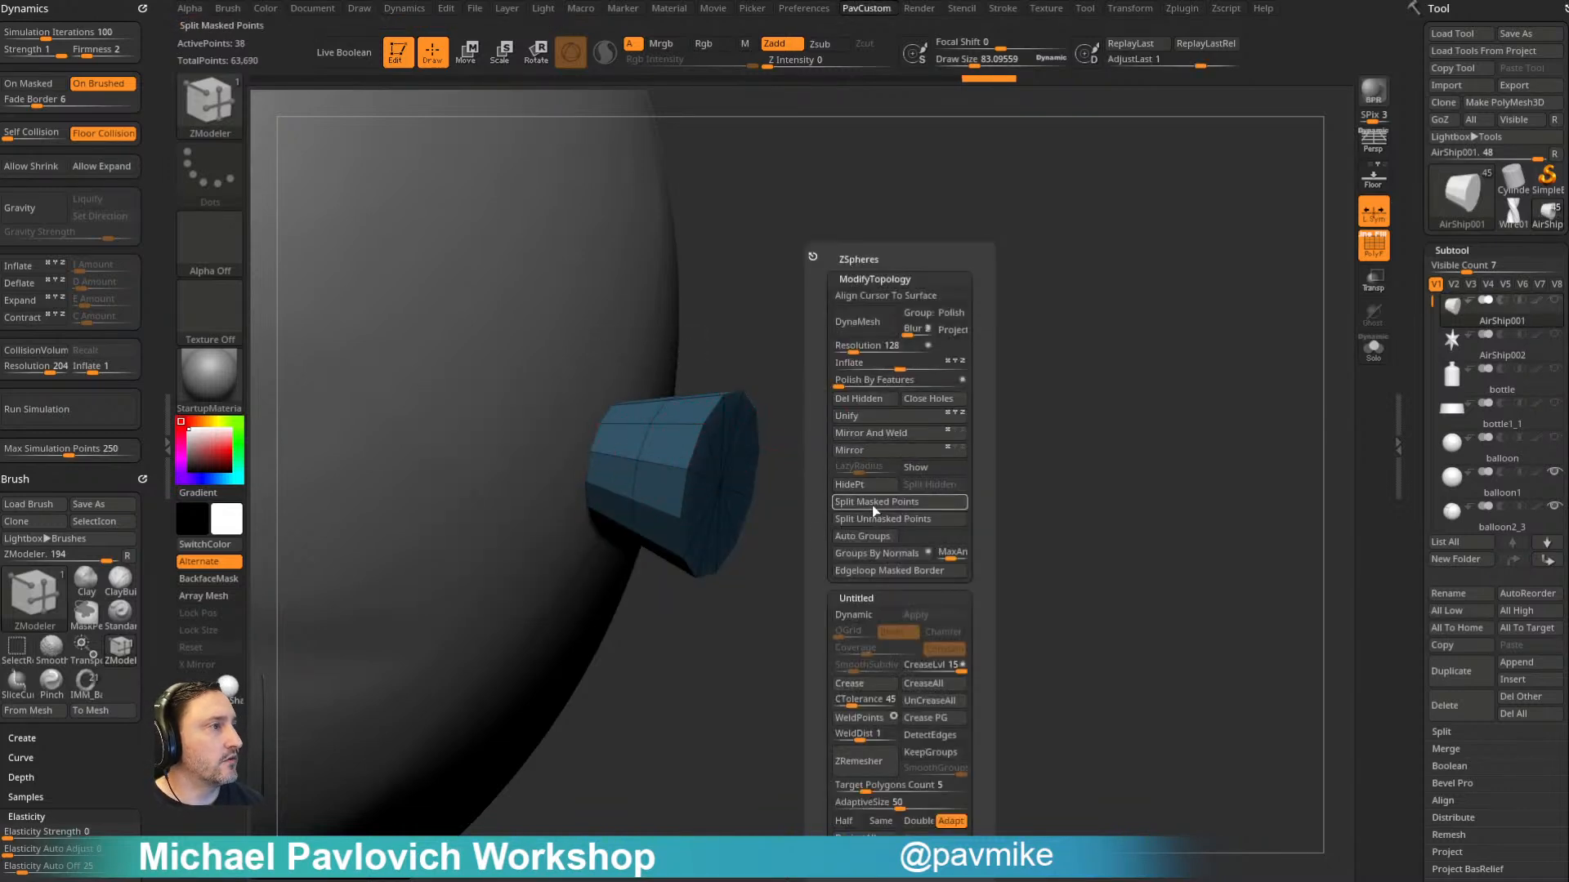
left_click(865, 543)
left_click(638, 441, "ctrl+shift")
key("5")
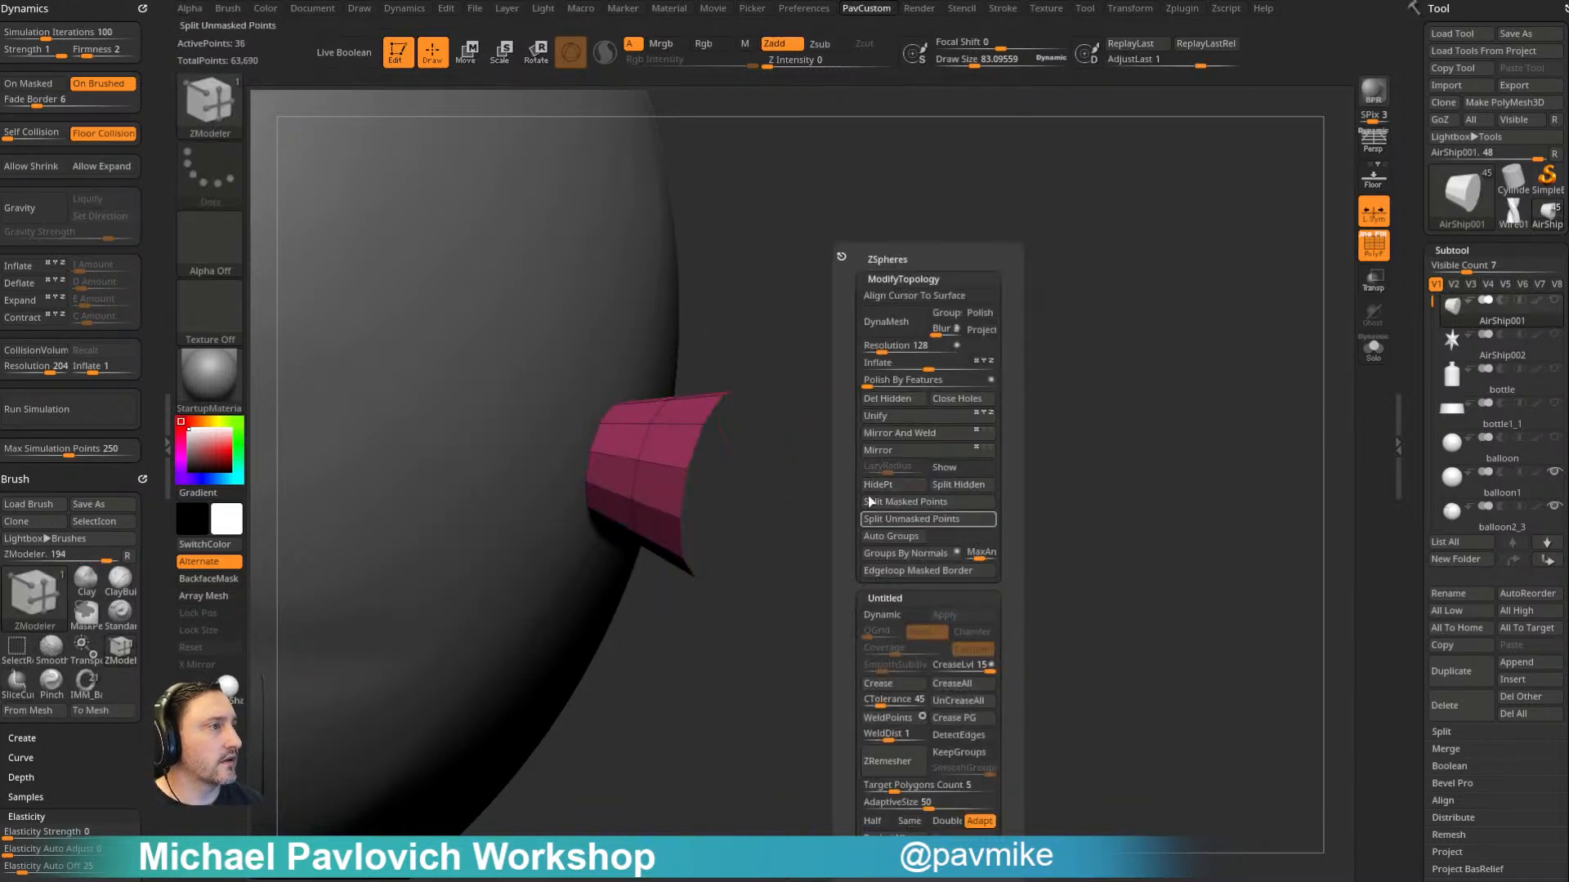
left_click(888, 400)
- Thicken the open flared tube with ZModeler's Extrude action targeting Polygroup All
left_click_drag(817, 491, 858, 431)
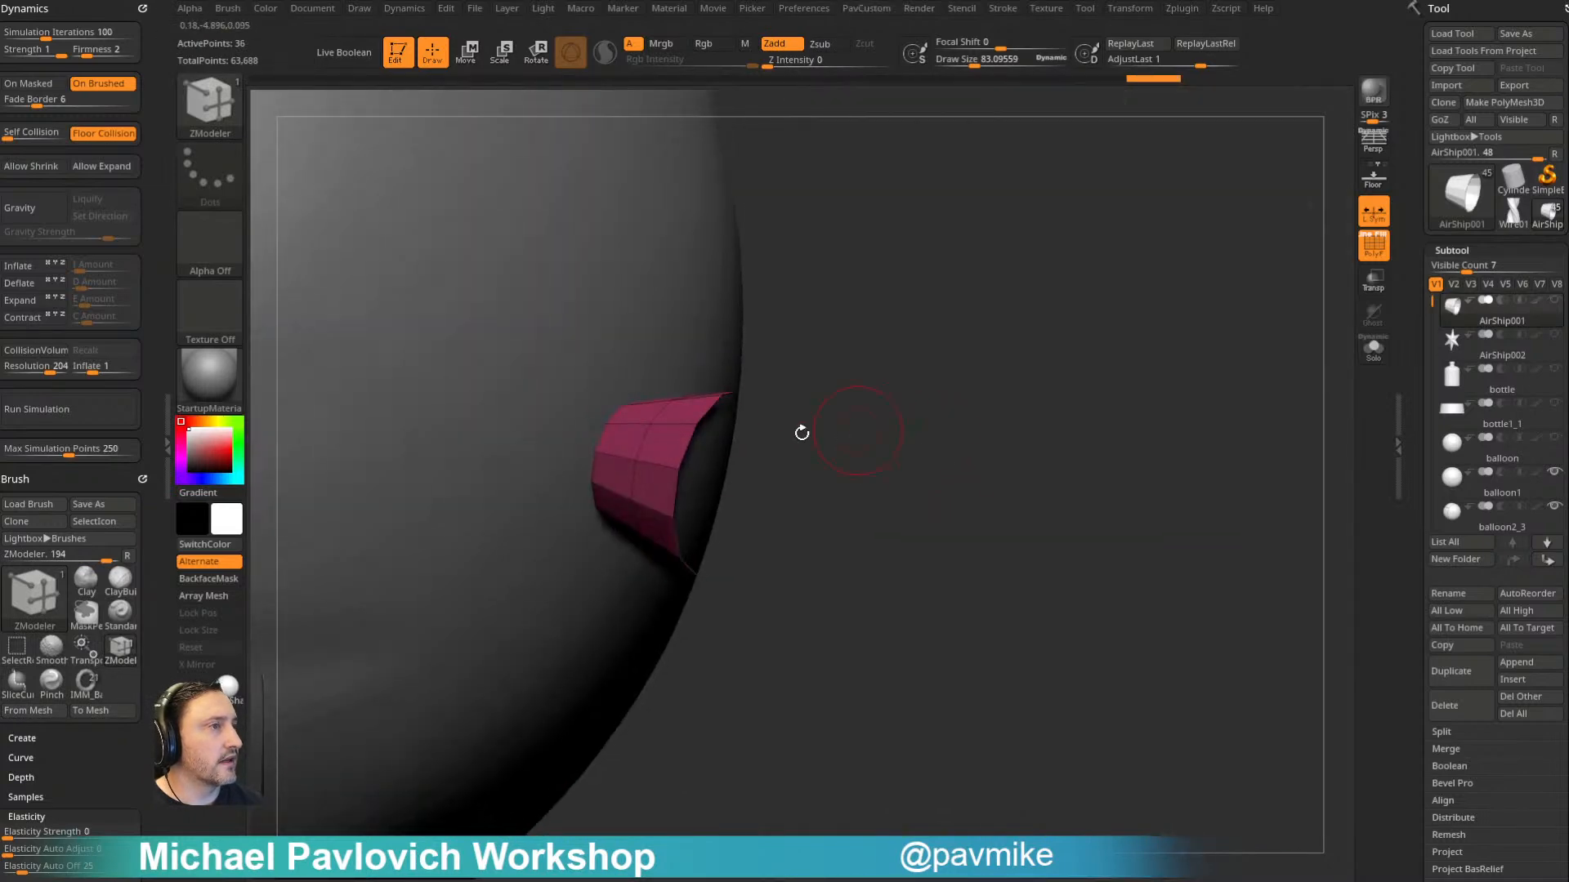
key("space")
left_click(549, 395)
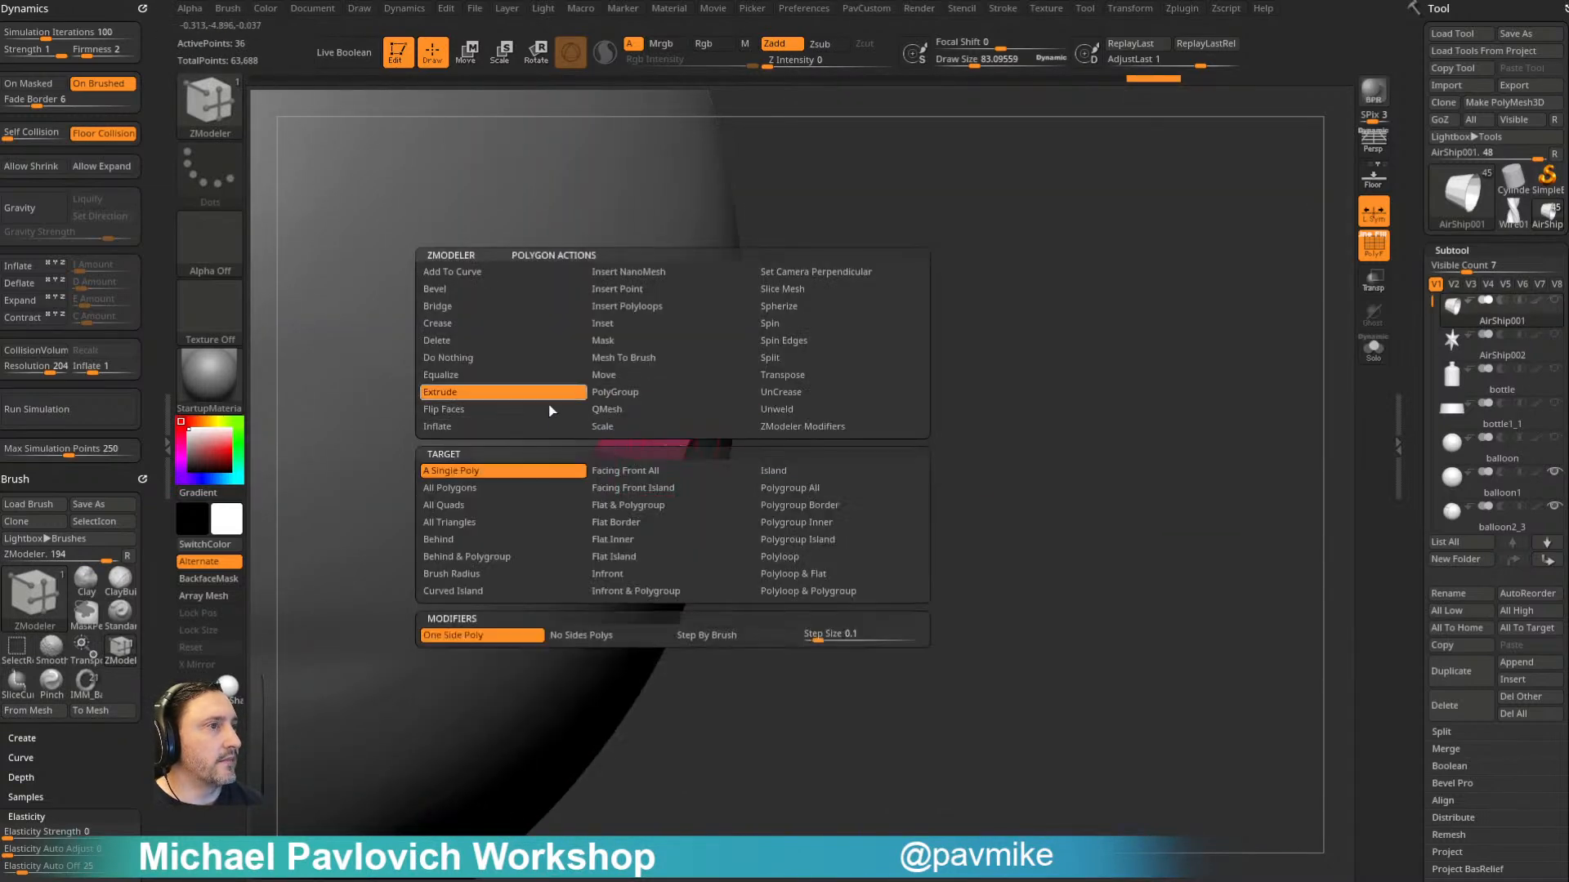
left_click(781, 487)
left_click_drag(678, 502, 722, 446)
left_click_drag(886, 378, 858, 441)
left_click_drag(948, 353, 889, 426)
mouse_move(875, 353)
left_mouse_down()
mouse_move(1118, 483)
mouse_move(872, 365)
left_mouse_up()
- Move the AirShip001 tube subtool down the subtool list to just above balloon1
left_click(813, 411, "alt")
left_click_drag(1047, 385, 1115, 403)
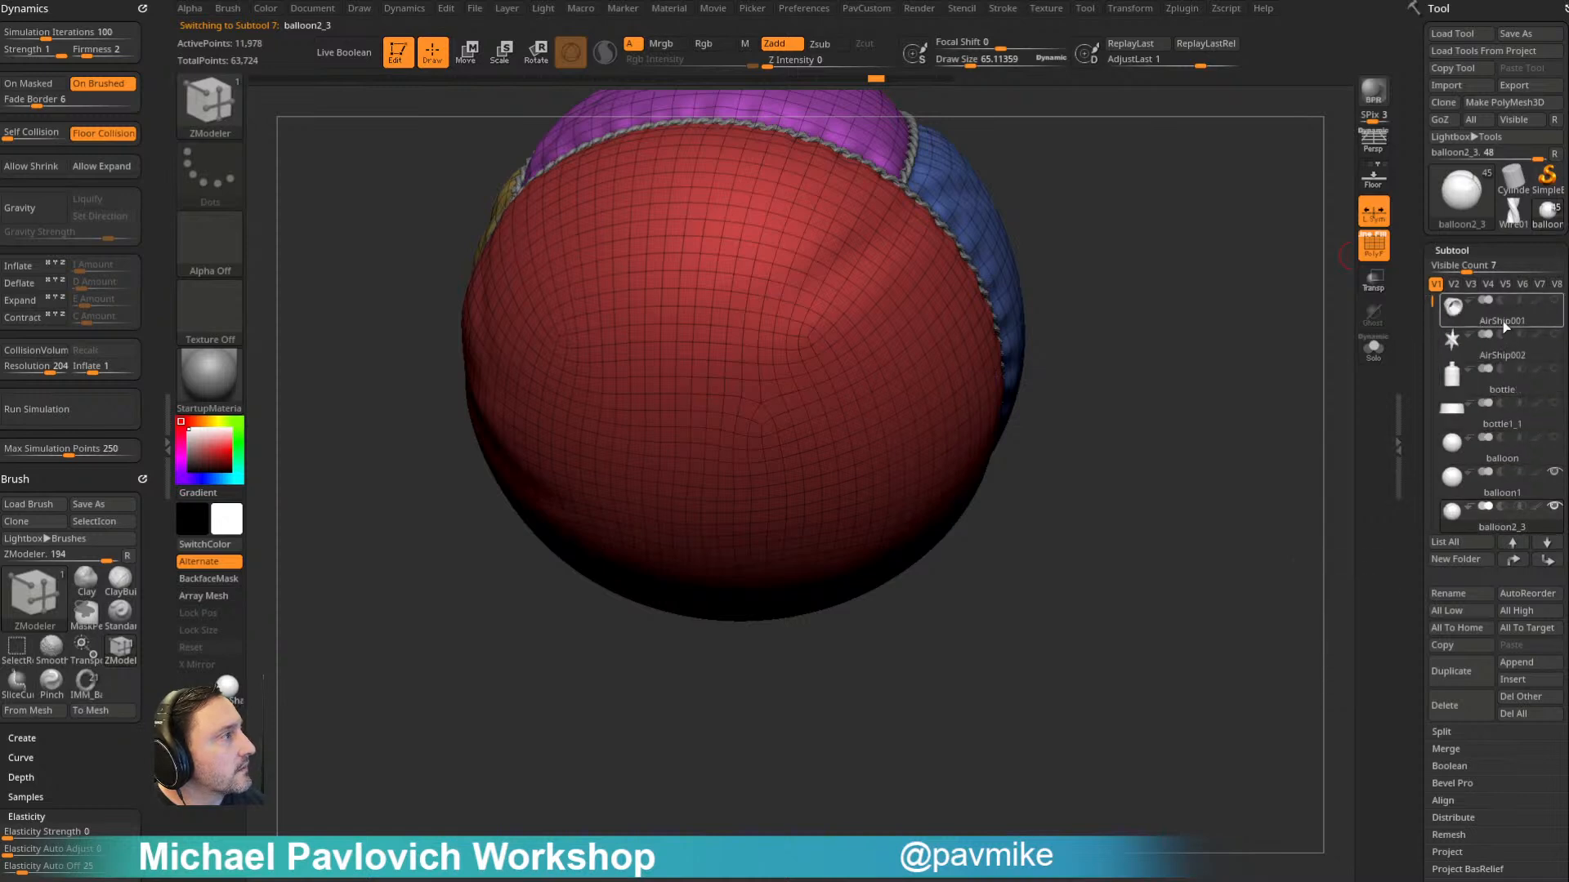
left_click(1502, 322)
left_click(1545, 564)
left_click(1546, 564)
left_click(1546, 563)
left_click(1546, 563)
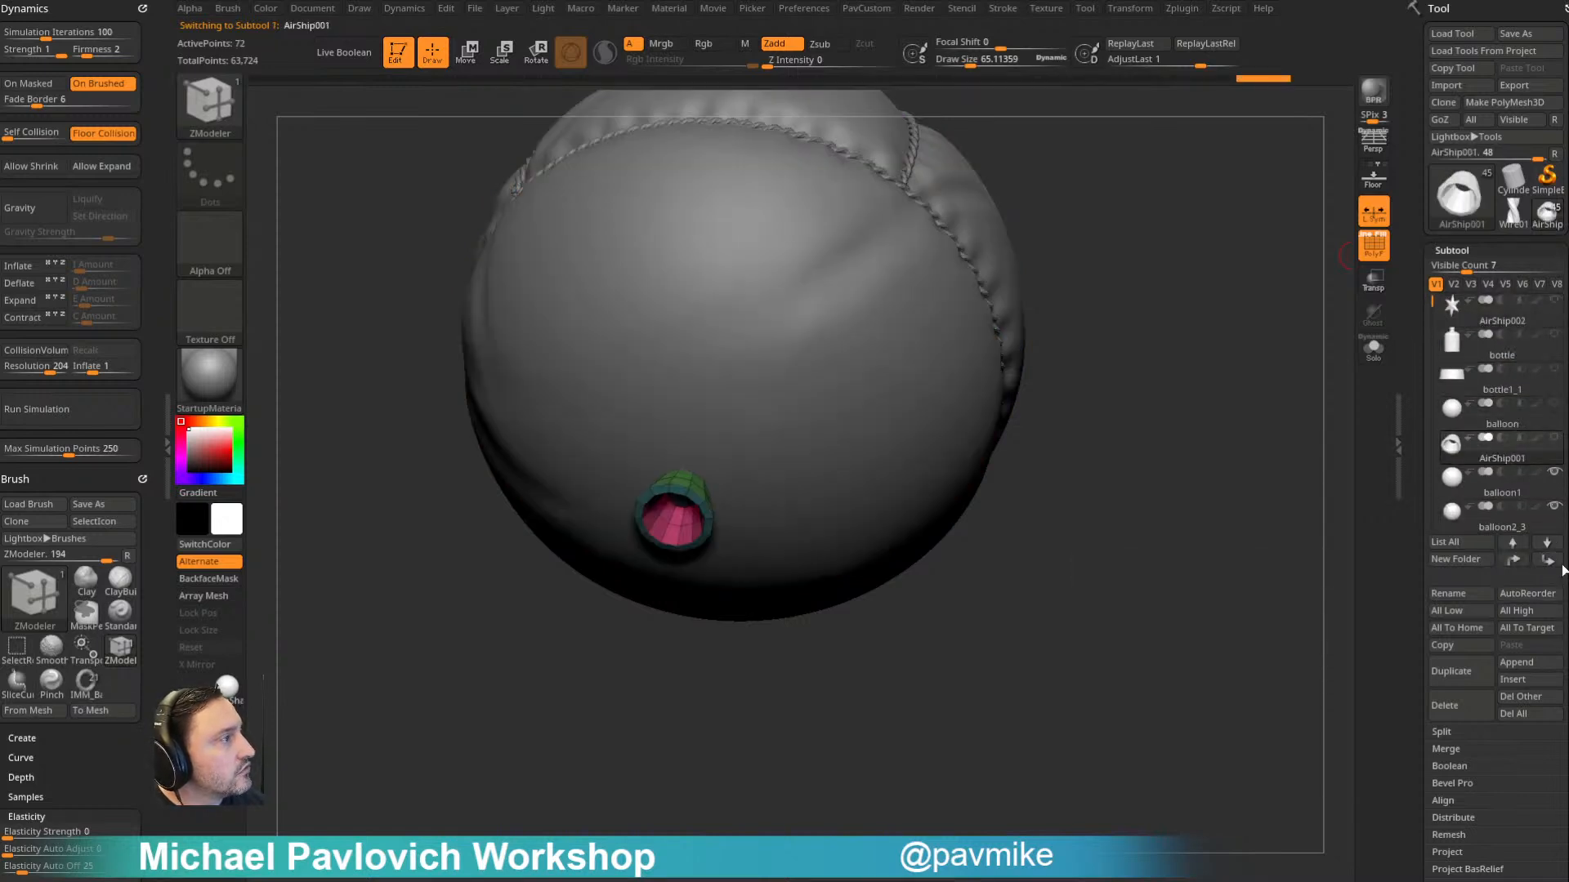
- Select the balloon1 subtool and examine it alone in Solo mode, then show all visible subtools again
left_click_drag(1199, 515, 1233, 560)
left_click_drag(1194, 385, 1281, 413)
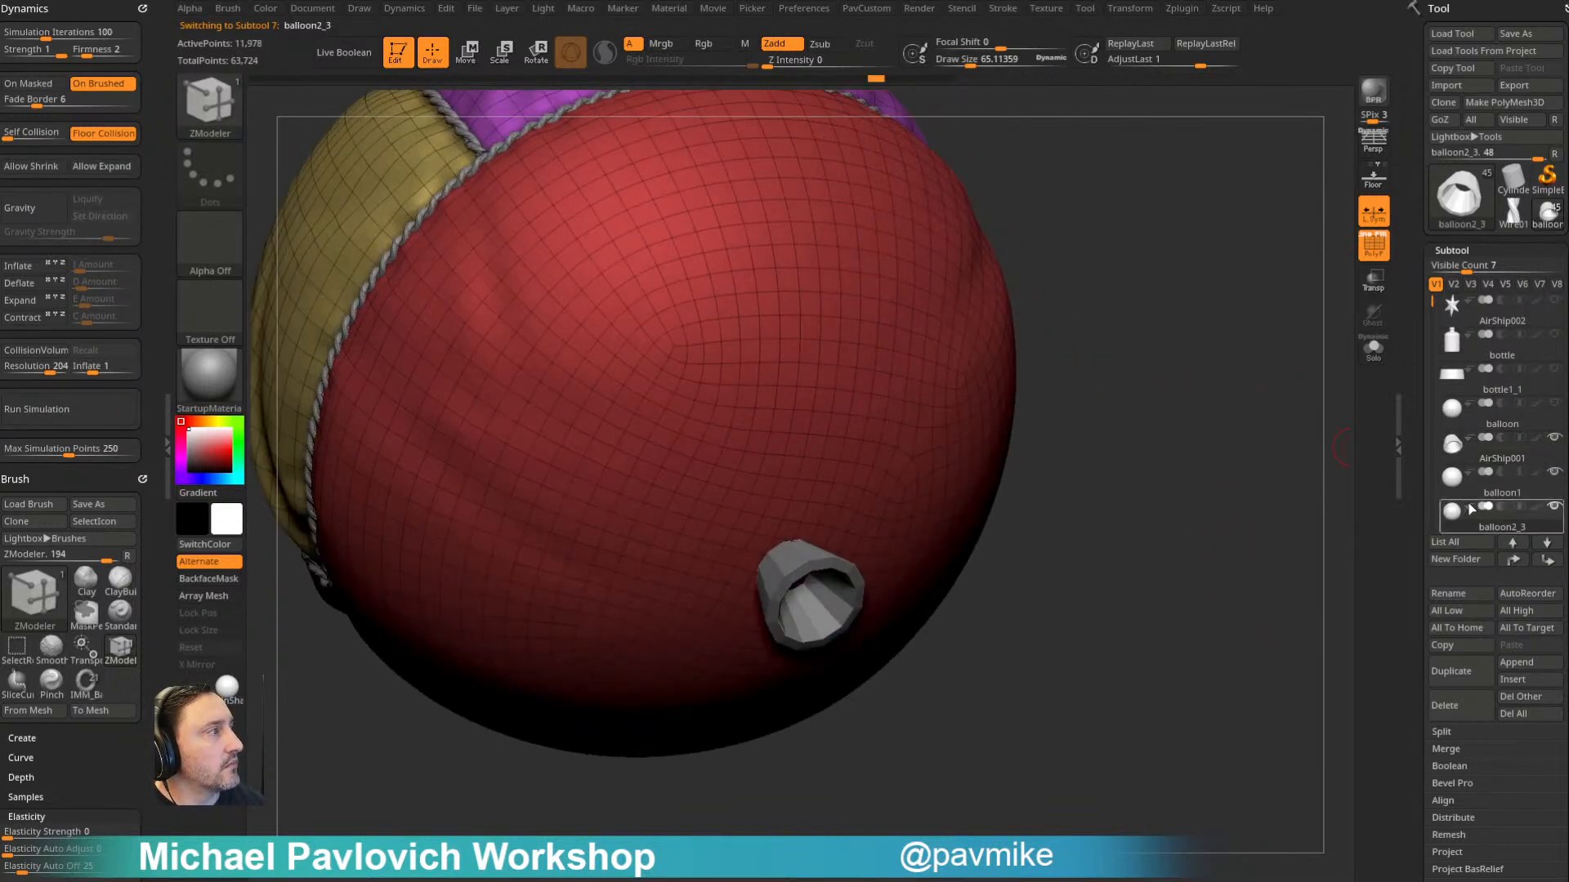
left_click(1552, 483)
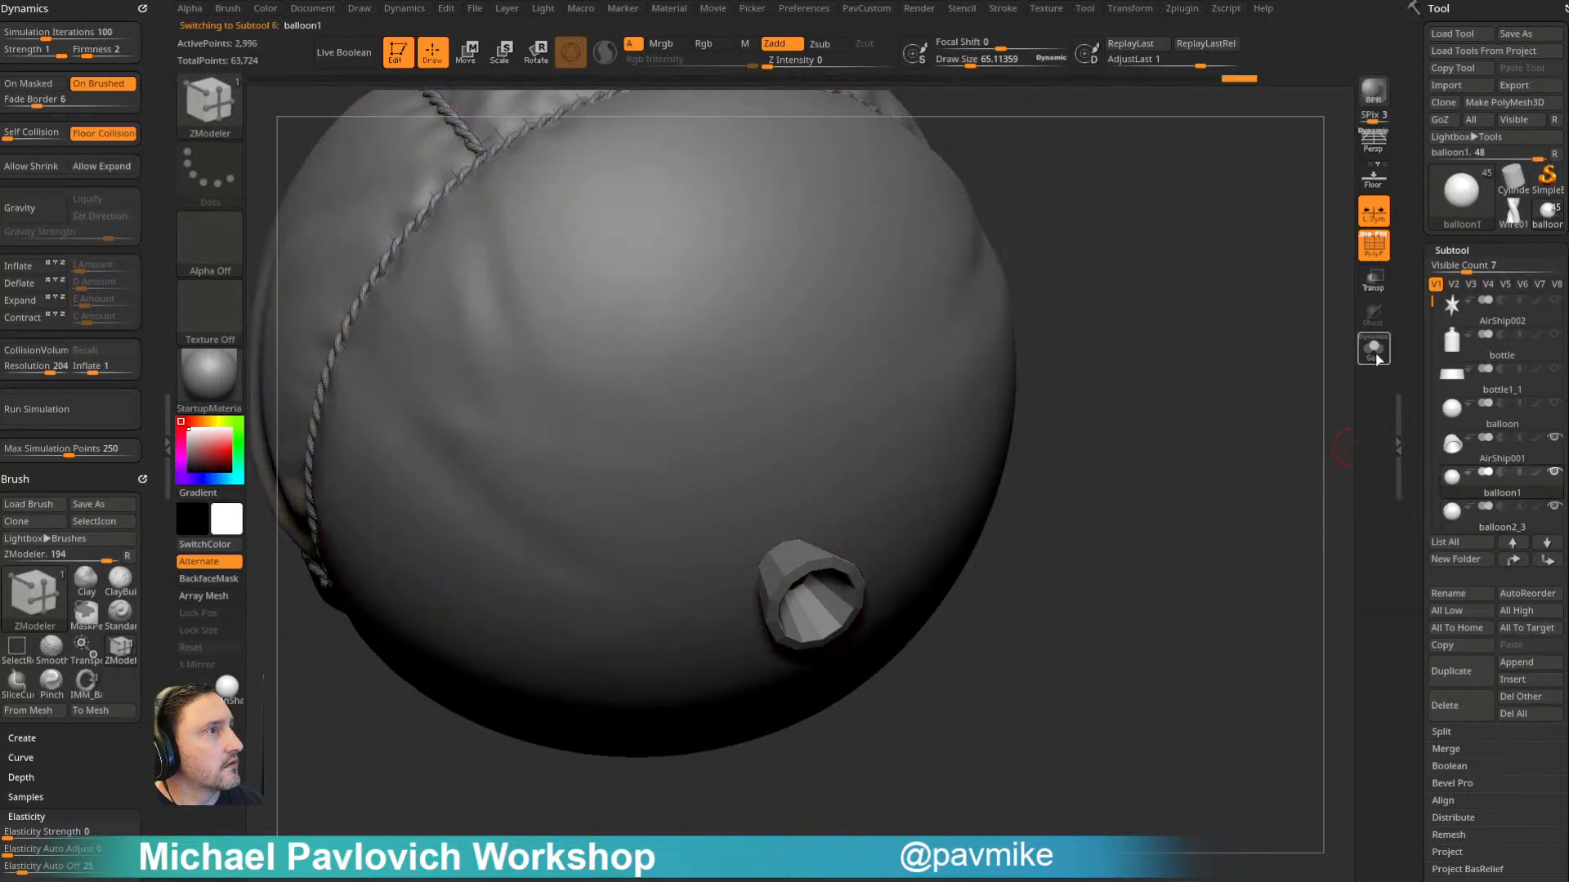
left_click(1373, 350)
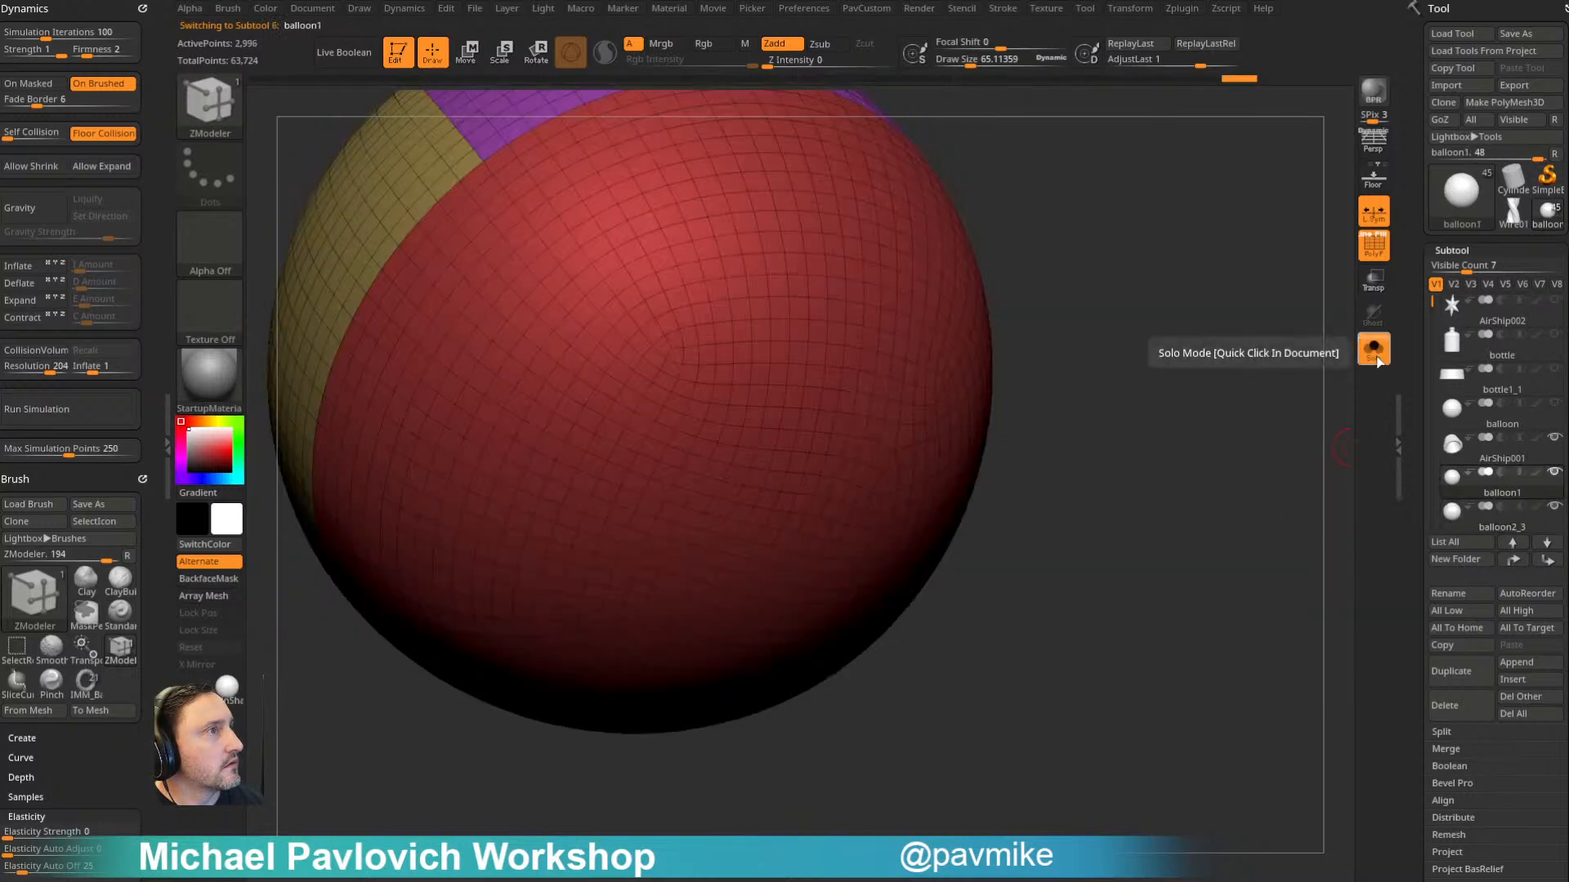
left_click(1374, 349)
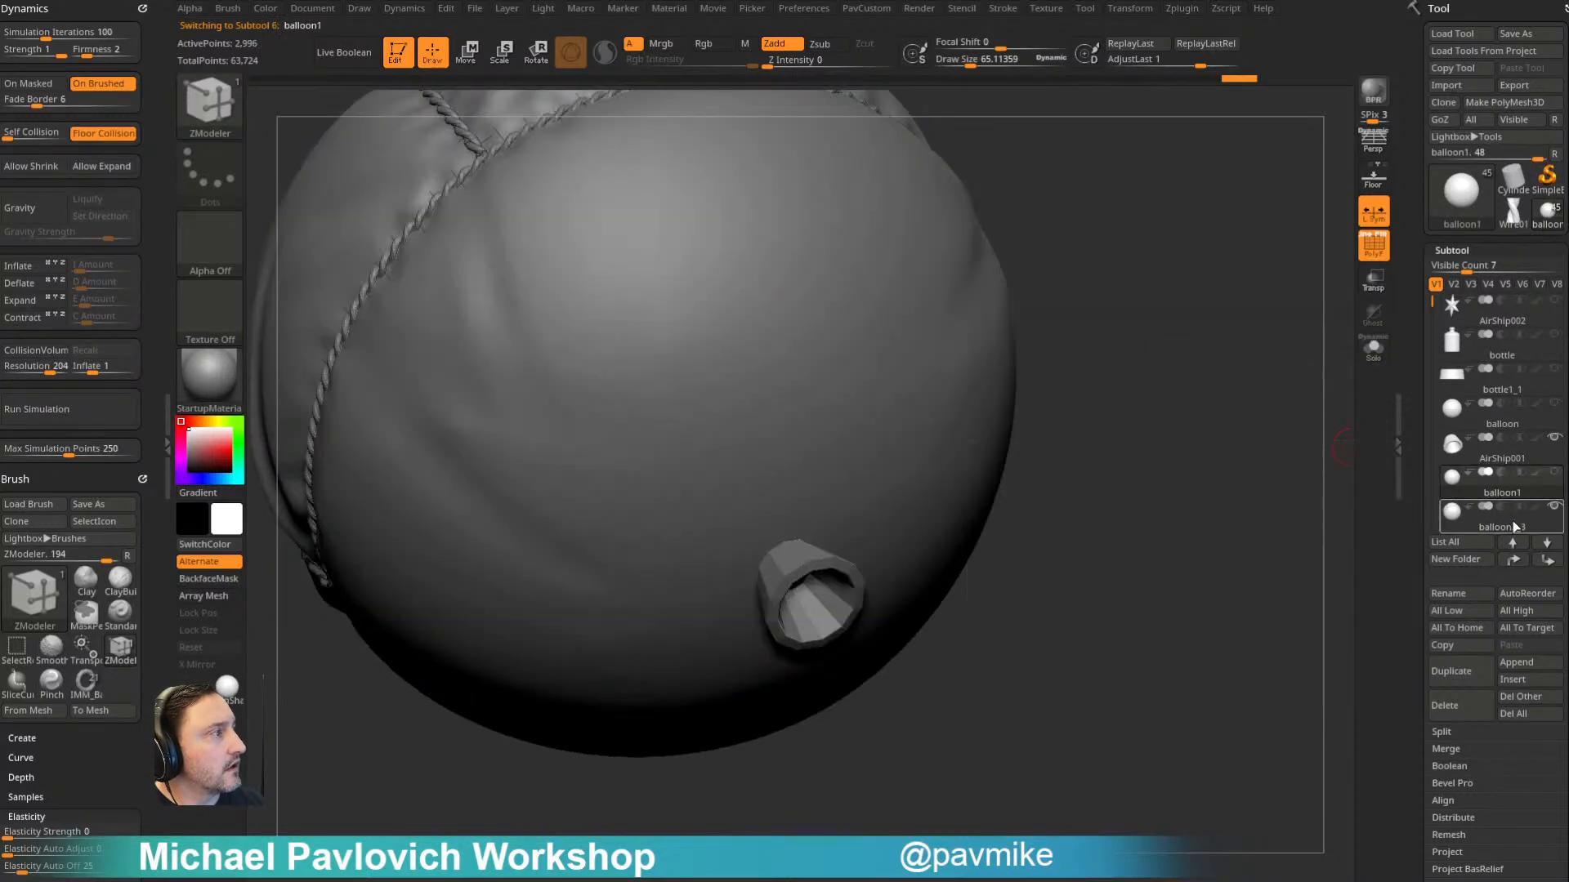
- Select the balloon2_3 subtool, hide its polyframe, and sculpt the first creases radiating from the tube with the Standard brush
left_click(1511, 523)
mouse_move(1222, 527)
left_mouse_down()
mouse_move(1191, 493)
mouse_move(973, 463)
left_mouse_up()
key("b")
key("s")
key("t")
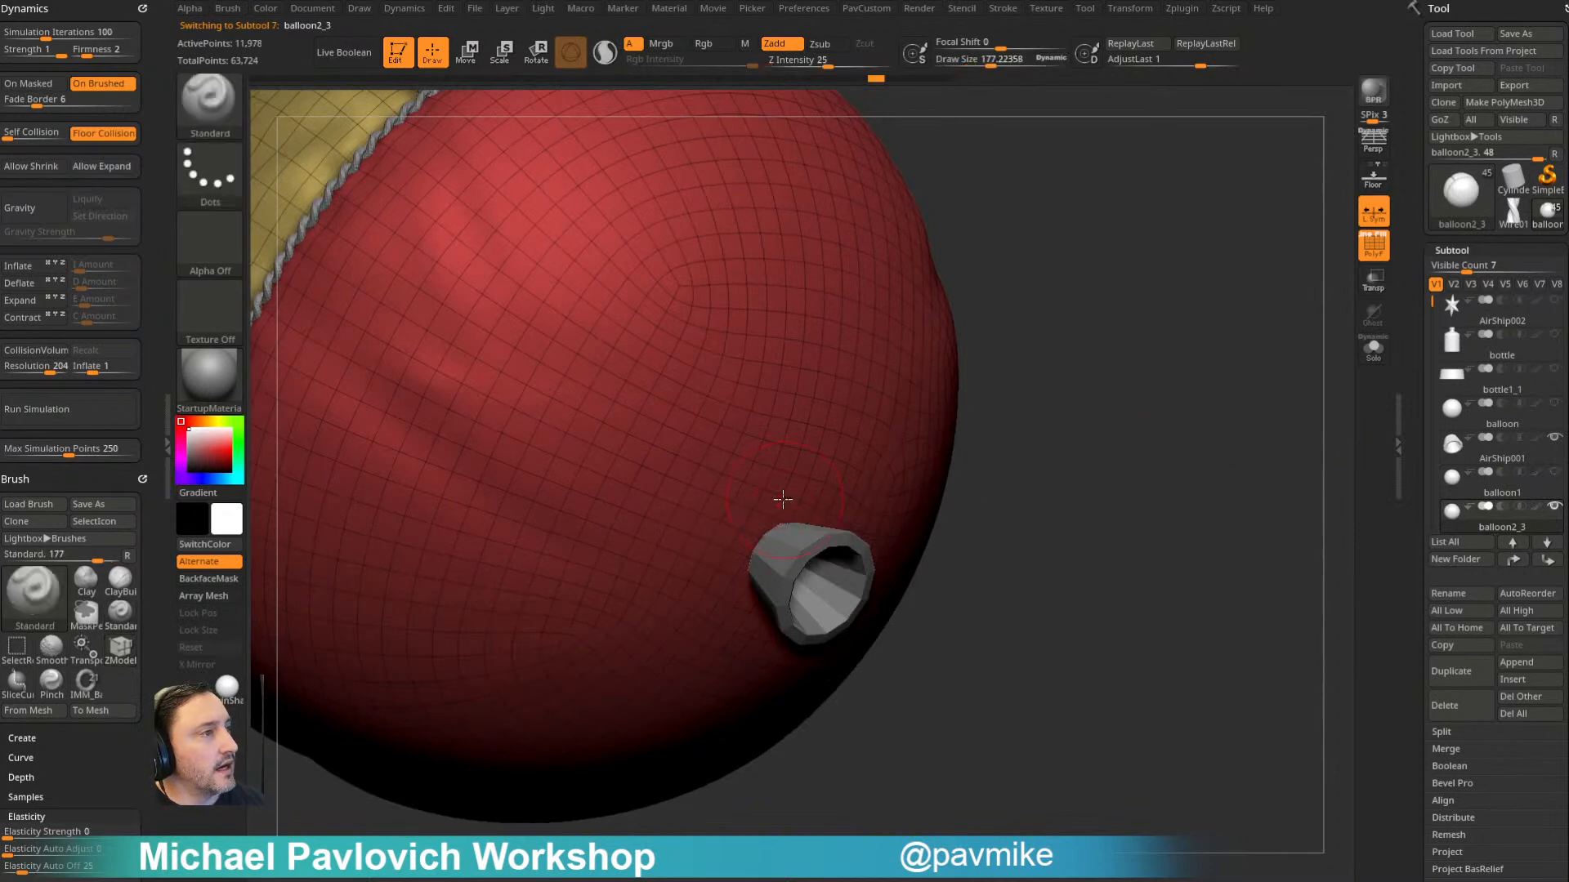
left_click_drag(1027, 307, 1127, 420)
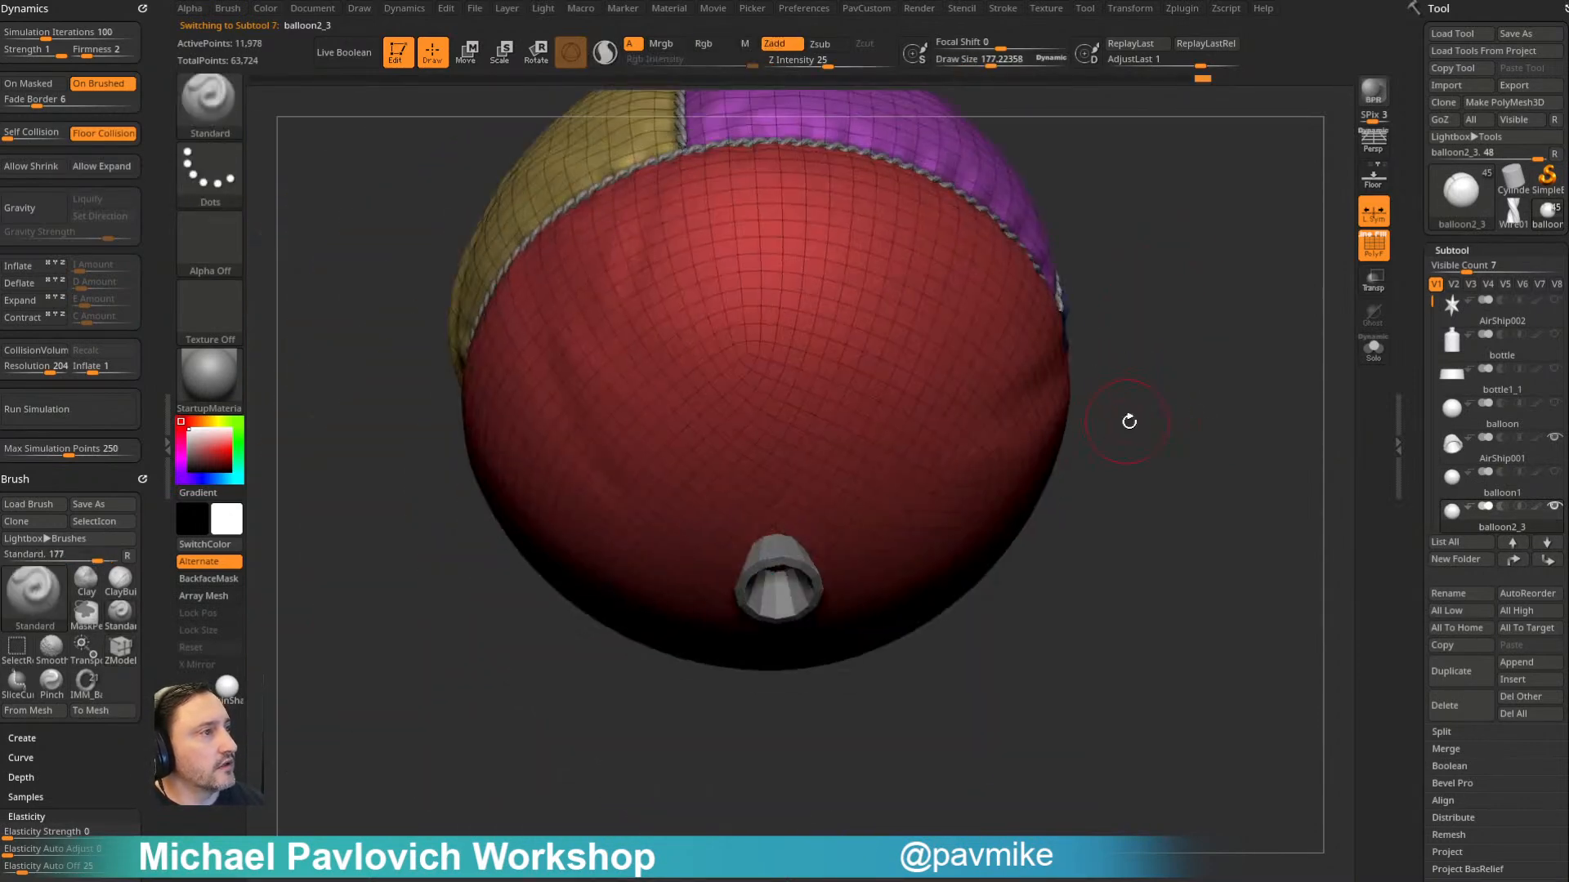
left_click(1373, 245)
left_click_drag(1315, 290, 1254, 352)
scroll(1412, 418, "down", 5)
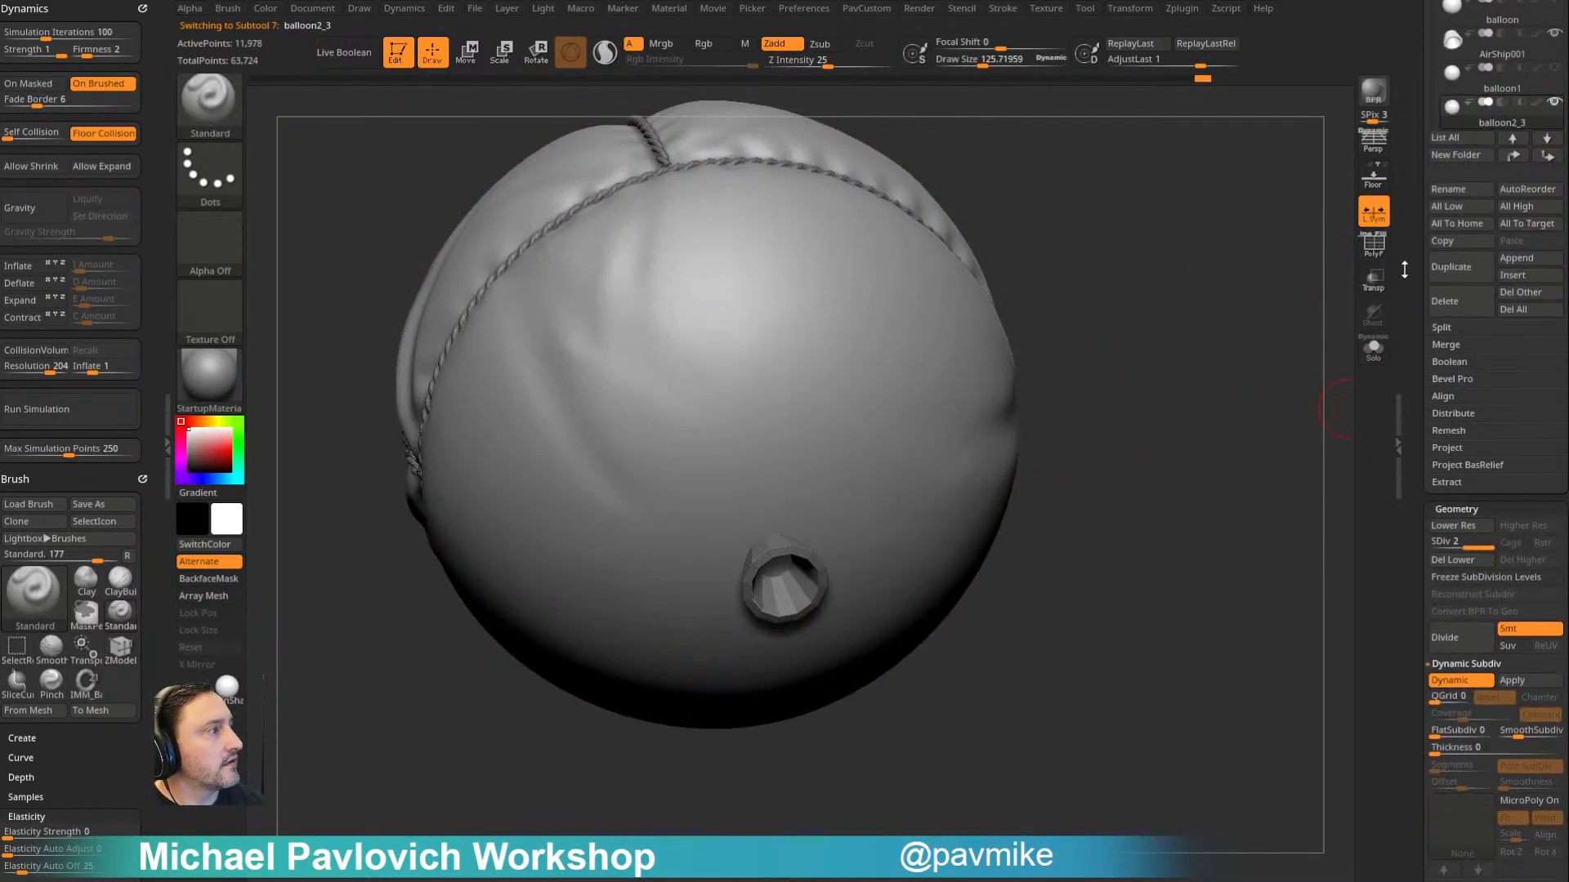
mouse_move(1043, 442)
left_mouse_down()
mouse_move(742, 590)
mouse_move(684, 664)
left_mouse_up()
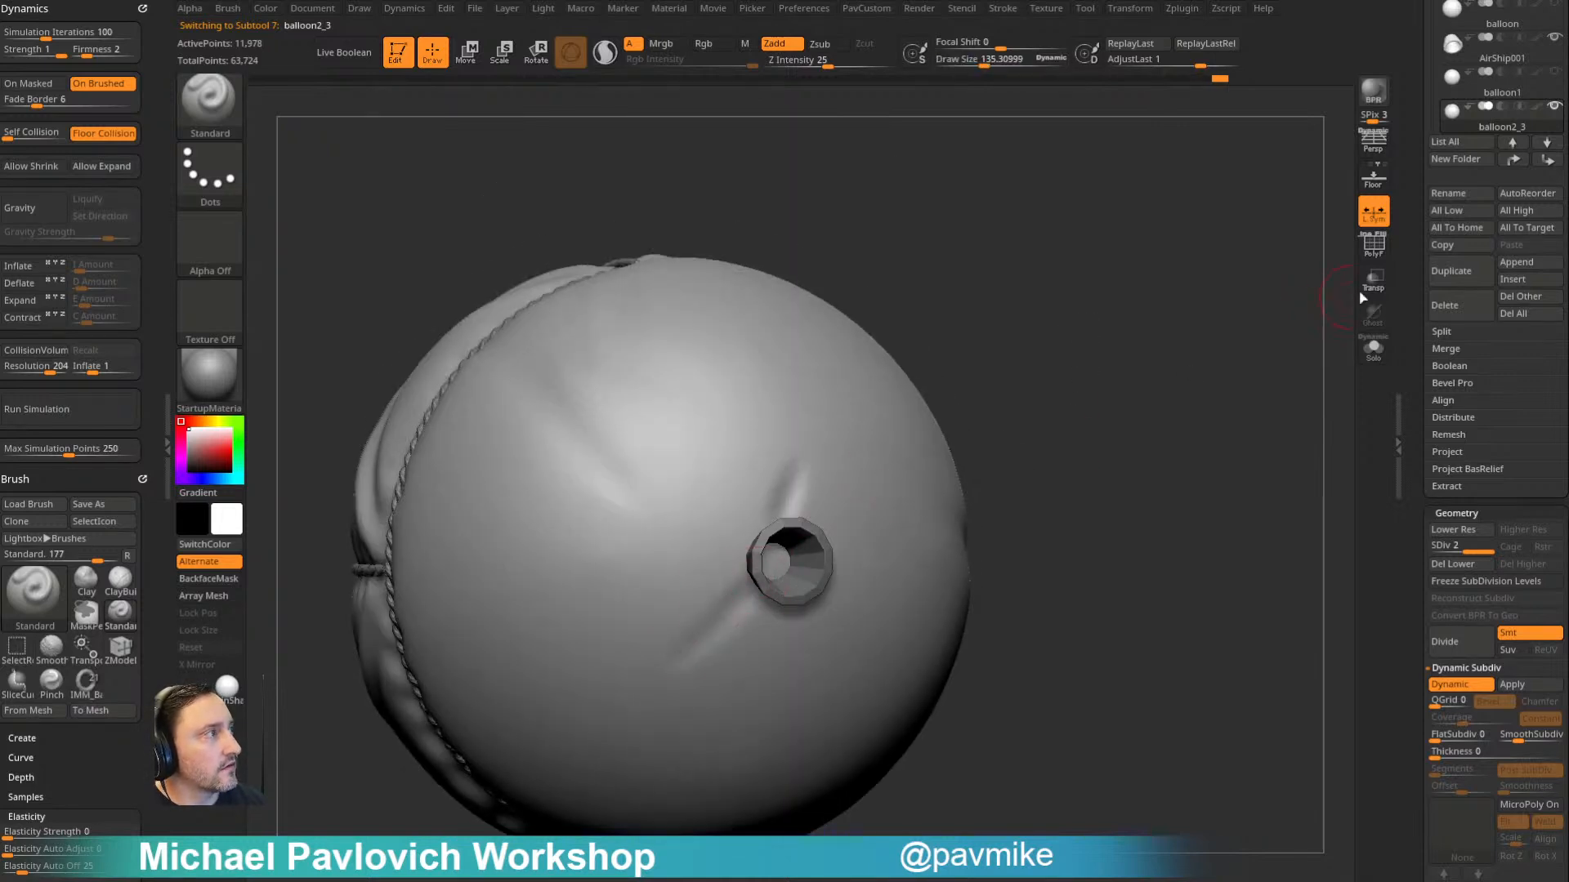
- Turn on ghost transparency, undo the last strokes, and sculpt more radiating folds around the tube's base
left_click(1373, 281)
left_click_drag(1331, 322, 1033, 434)
key("ctrl+z")
key("ctrl+z")
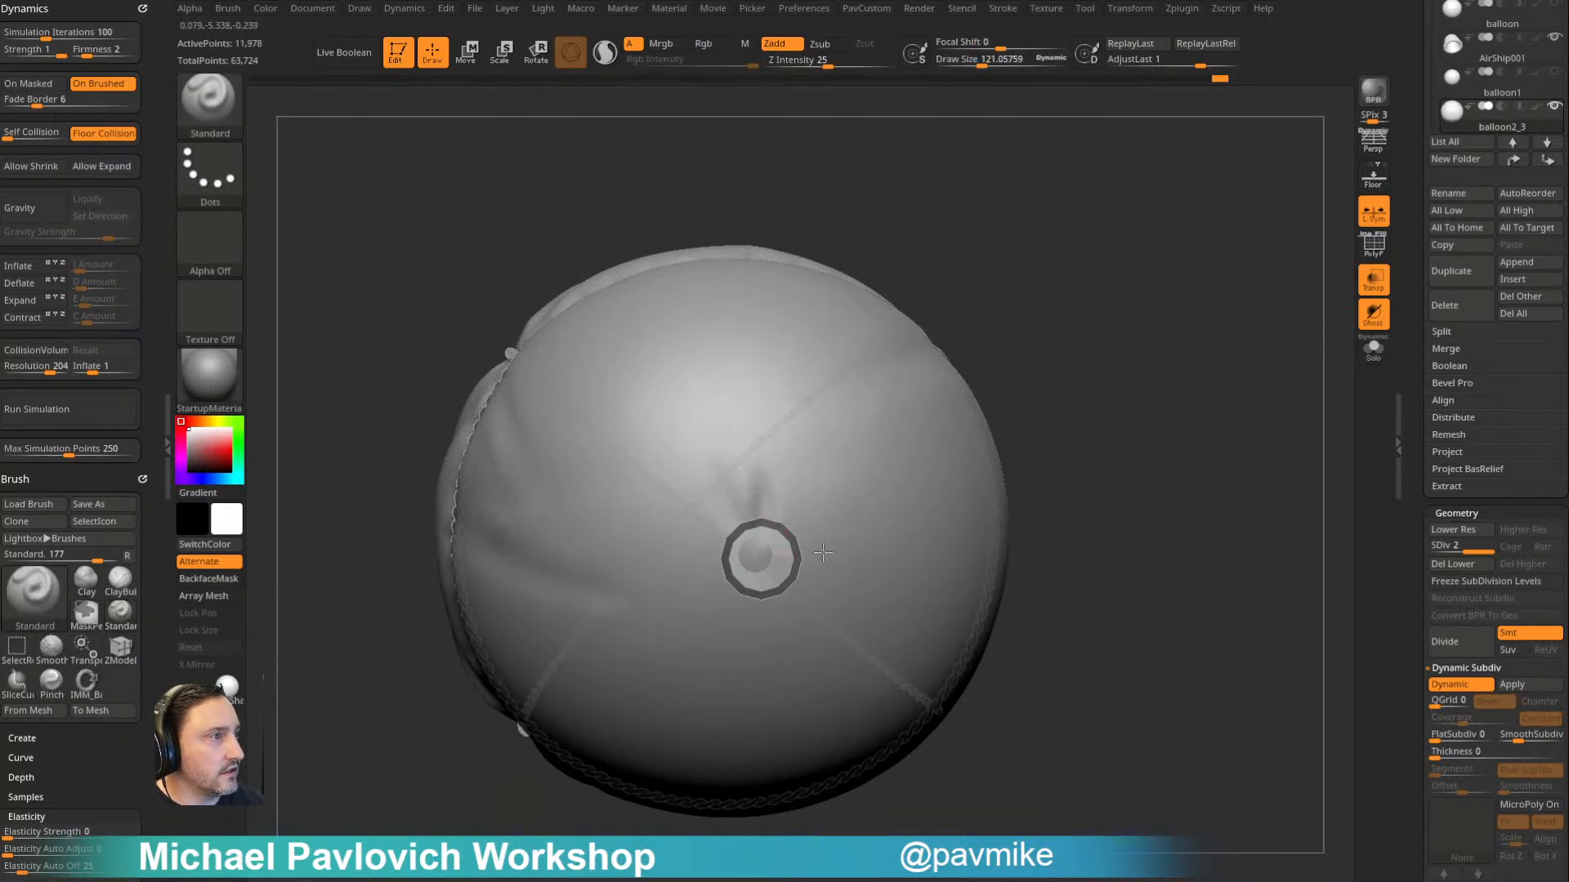
mouse_move(1067, 387)
left_mouse_down()
mouse_move(1145, 322)
mouse_move(1081, 400)
left_mouse_up()
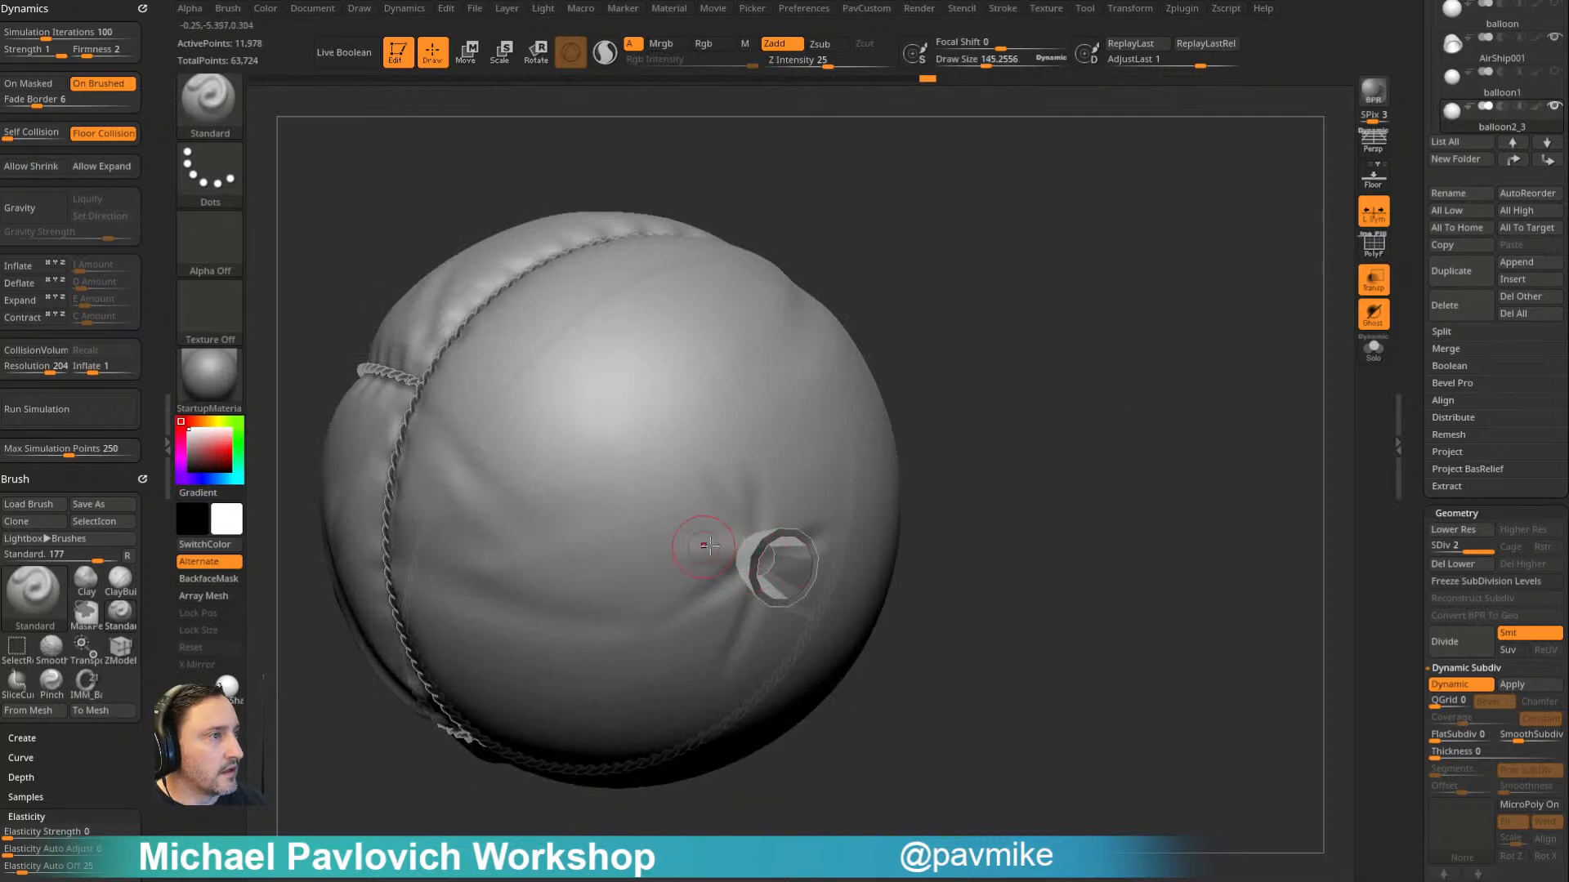
left_click_drag(948, 428, 878, 433)
left_click_drag(785, 517, 794, 527)
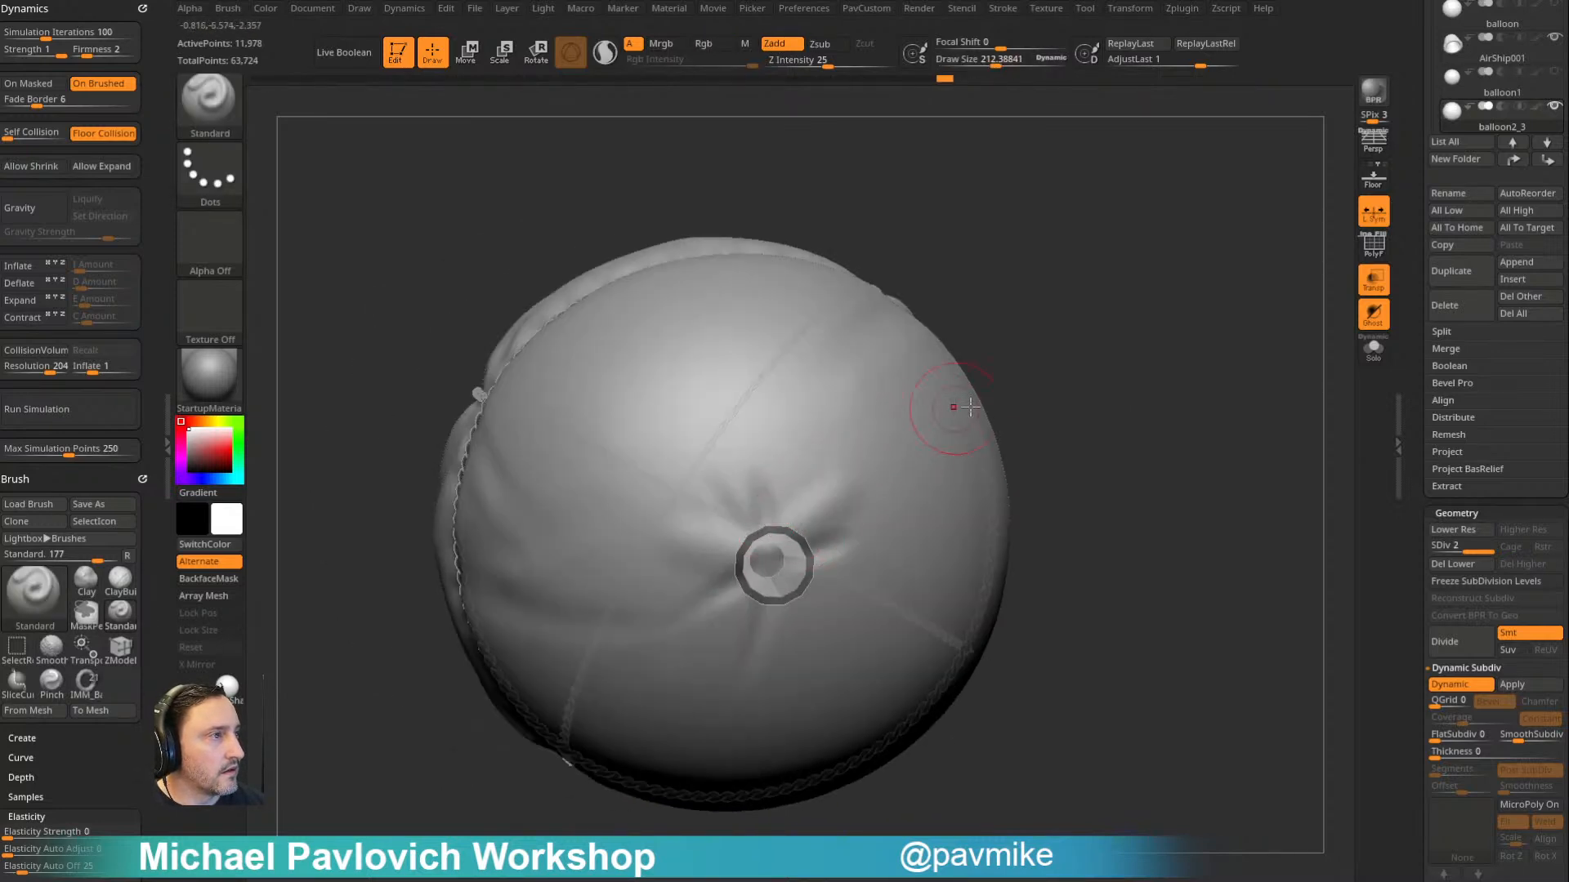
left_click_drag(993, 373, 932, 411, "alt")
left_click_drag(862, 478, 926, 431)
left_click_drag(765, 530, 829, 596)
- Tighten the folds gathered around the tube's base with the Pinch brush
key("b")
key("p")
key("i")
left_click_drag(1111, 287, 1184, 368)
key("s")
left_click_drag(825, 482, 839, 482)
left_click_drag(985, 401, 952, 368)
left_click_drag(1027, 415, 1071, 461)
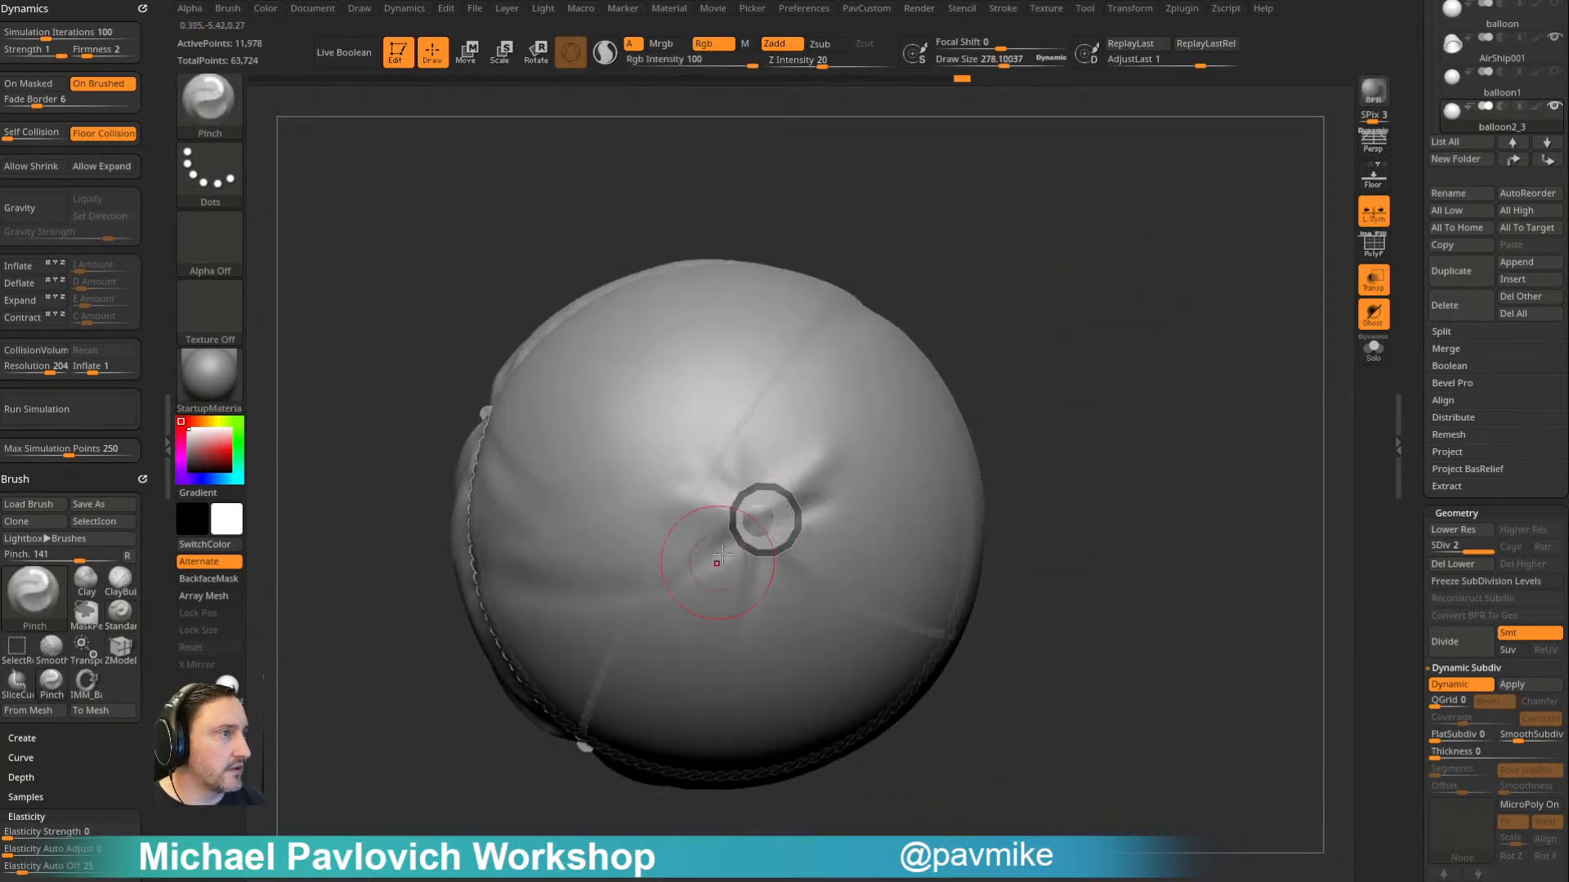
left_click_drag(719, 562, 684, 582, "shift")
left_click_drag(932, 457, 852, 500)
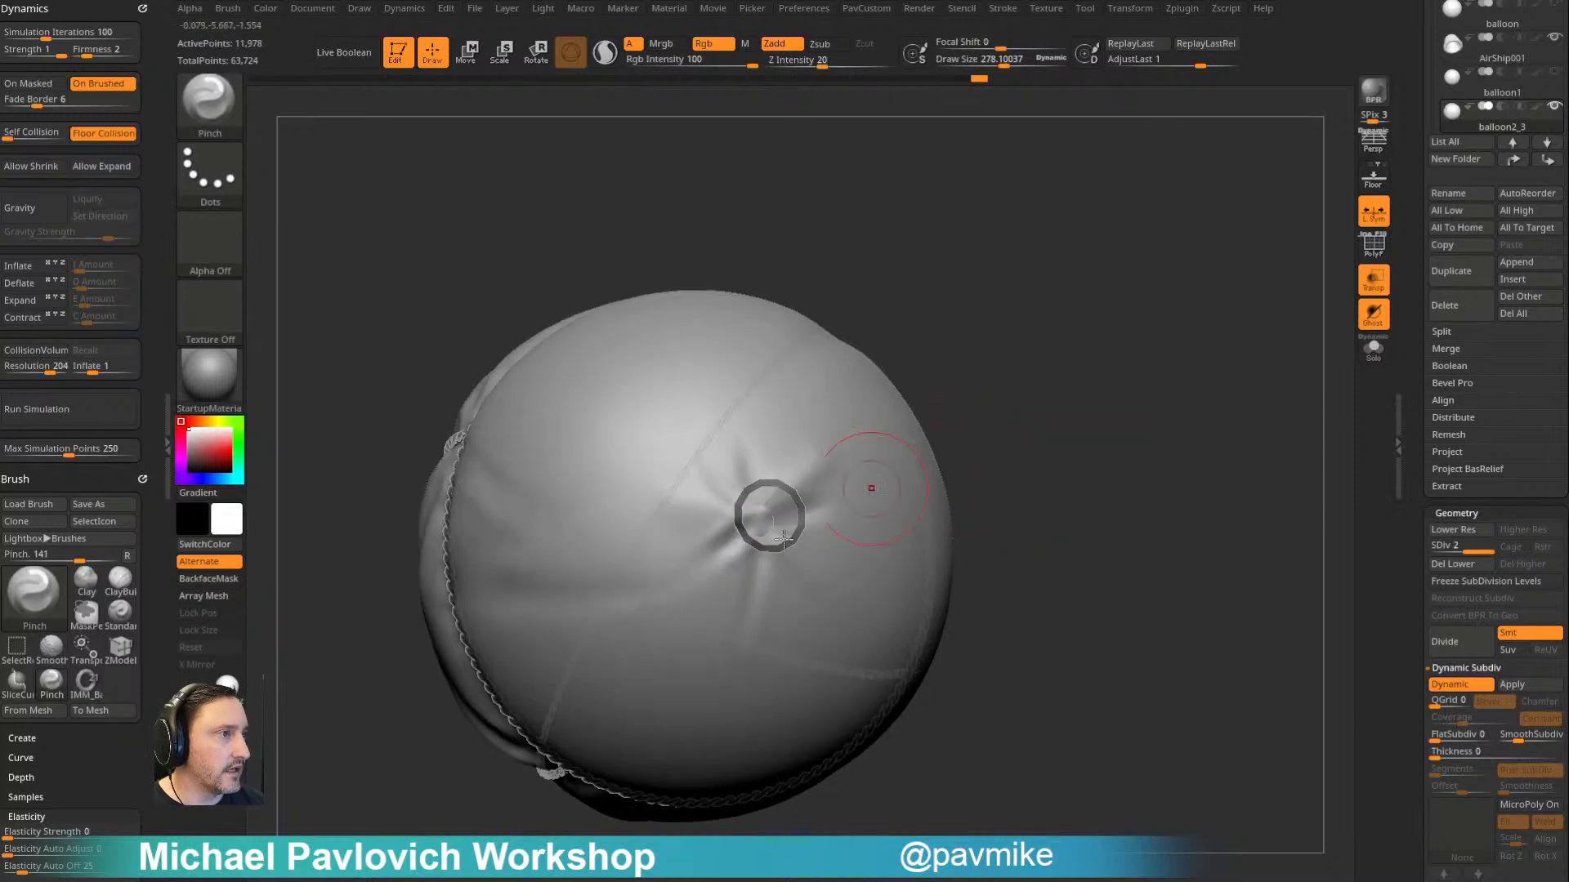
left_click_drag(881, 116, 959, 375)
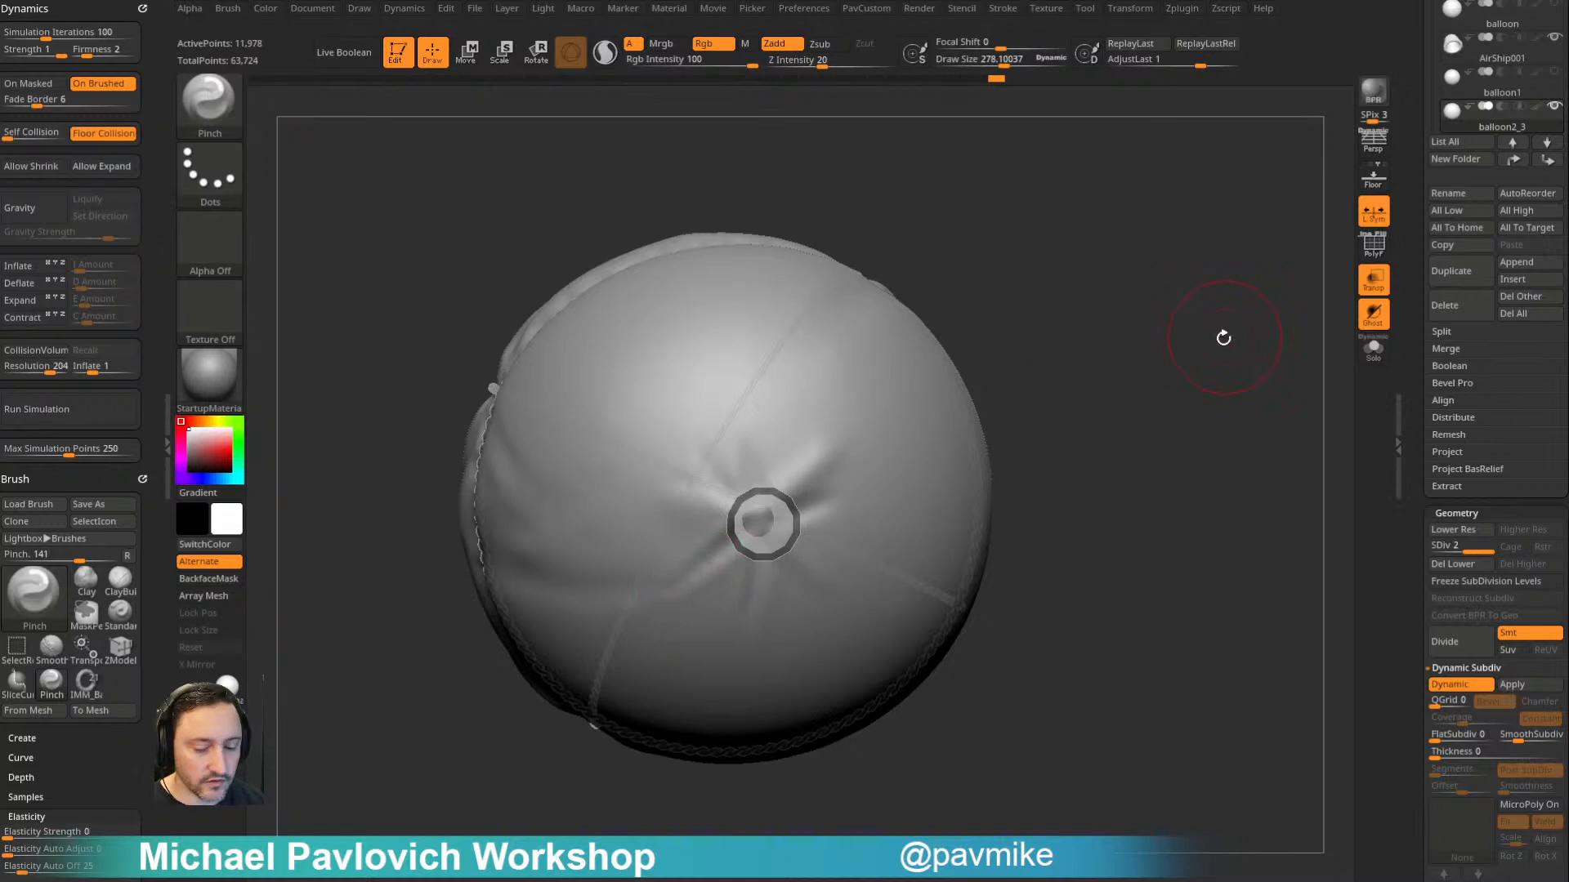
- Turn off dynamic subdivision on balloon2_3 and deepen the folds beside the tube with the Standard brush
key("shift")
left_click(1444, 686)
mouse_move(1197, 353)
left_mouse_down()
mouse_move(1232, 316)
mouse_move(1082, 361)
left_mouse_up()
key("b")
key("s")
key("t")
key("s")
left_click_drag(737, 512, 735, 513)
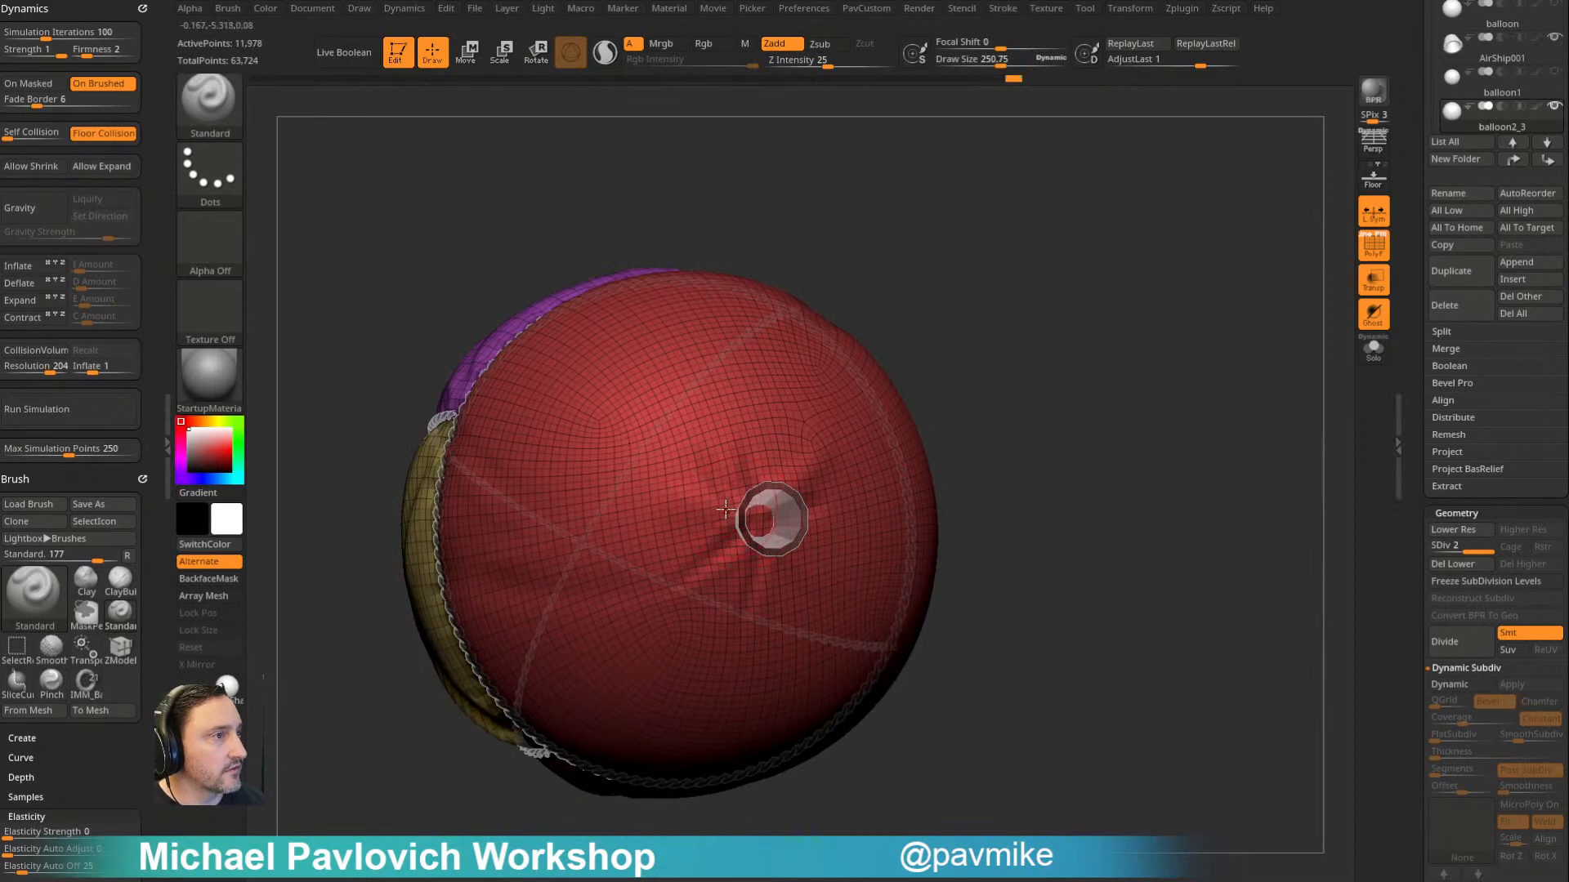
left_click_drag(1094, 416, 1054, 378)
key("s")
left_click_drag(783, 514, 771, 514)
- Select the AirShip001 tube without transparency, set its crease level to 1, and turn on dynamic subdivision
left_click(770, 513, "alt")
mouse_move(1009, 458)
left_mouse_down()
mouse_move(1148, 433)
mouse_move(1102, 393)
mouse_move(1214, 395)
mouse_move(1295, 359)
left_mouse_up()
left_click(1368, 283)
left_click_drag(1078, 343, 1044, 379)
key("space")
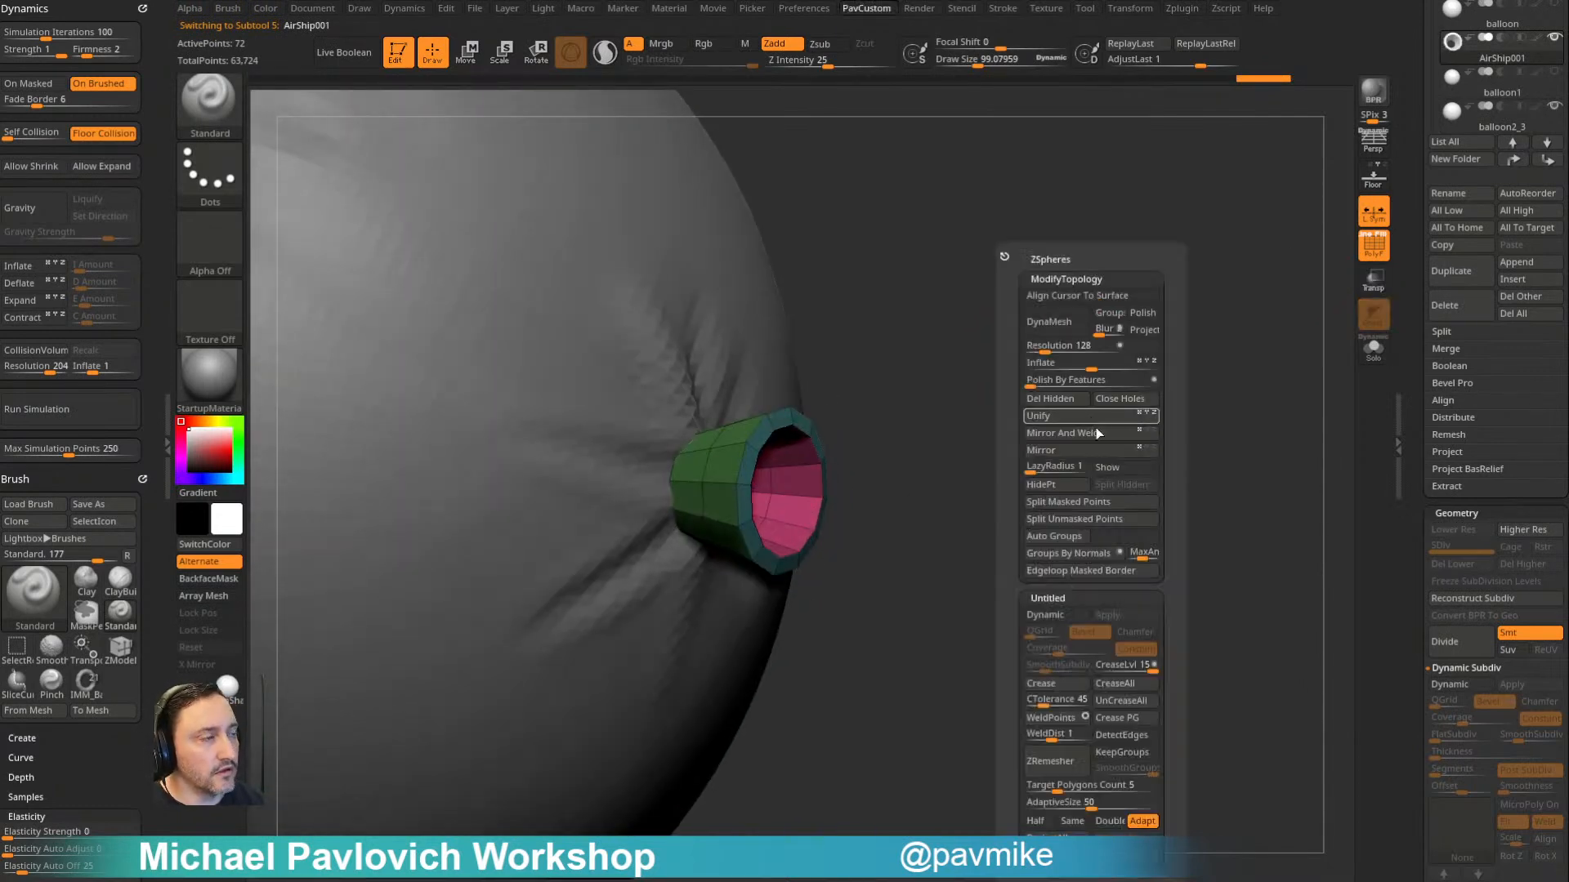
left_click(1103, 671)
left_click(1056, 617)
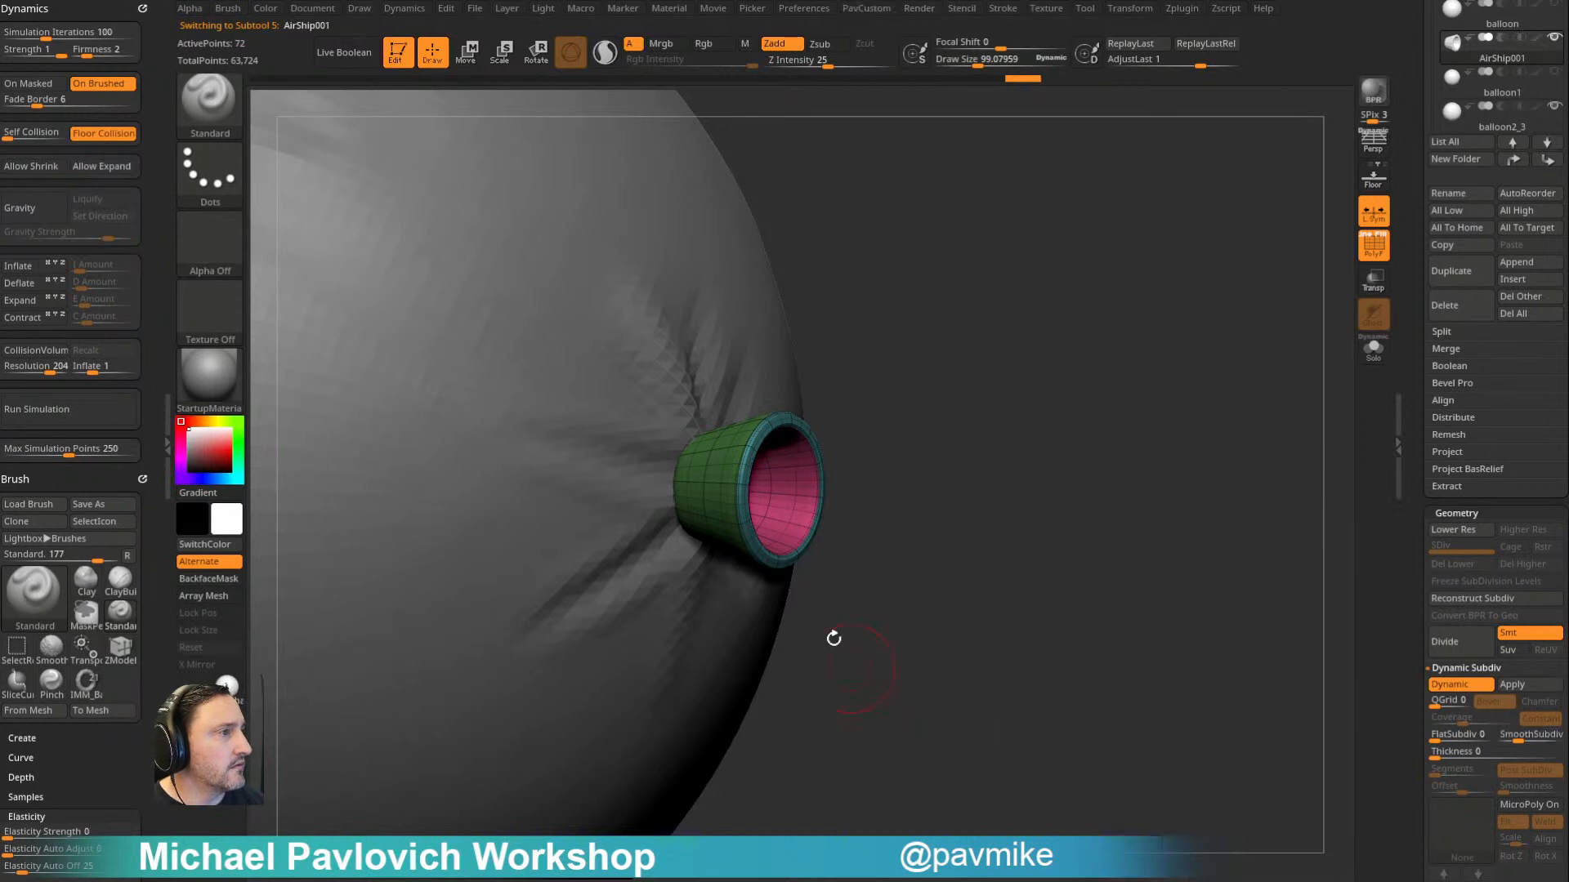
- Replace the tube's dynamic subdivision with real subdivisions by dividing it twice, up to SDiv 3
left_click_drag(1003, 567, 985, 565)
left_click_drag(974, 486, 754, 500)
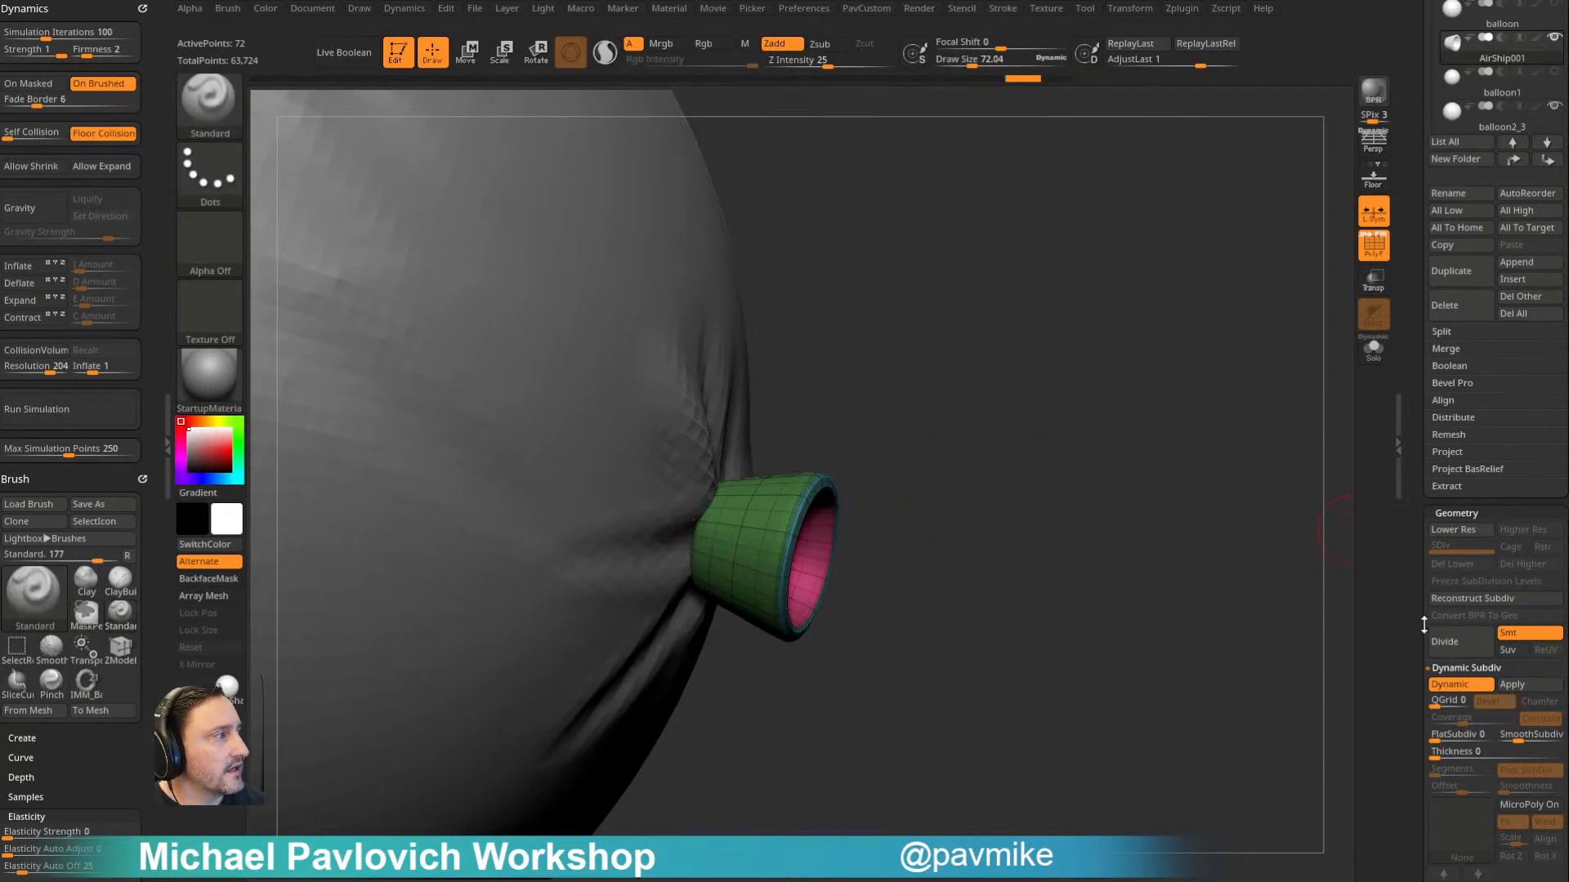
left_click(1461, 645)
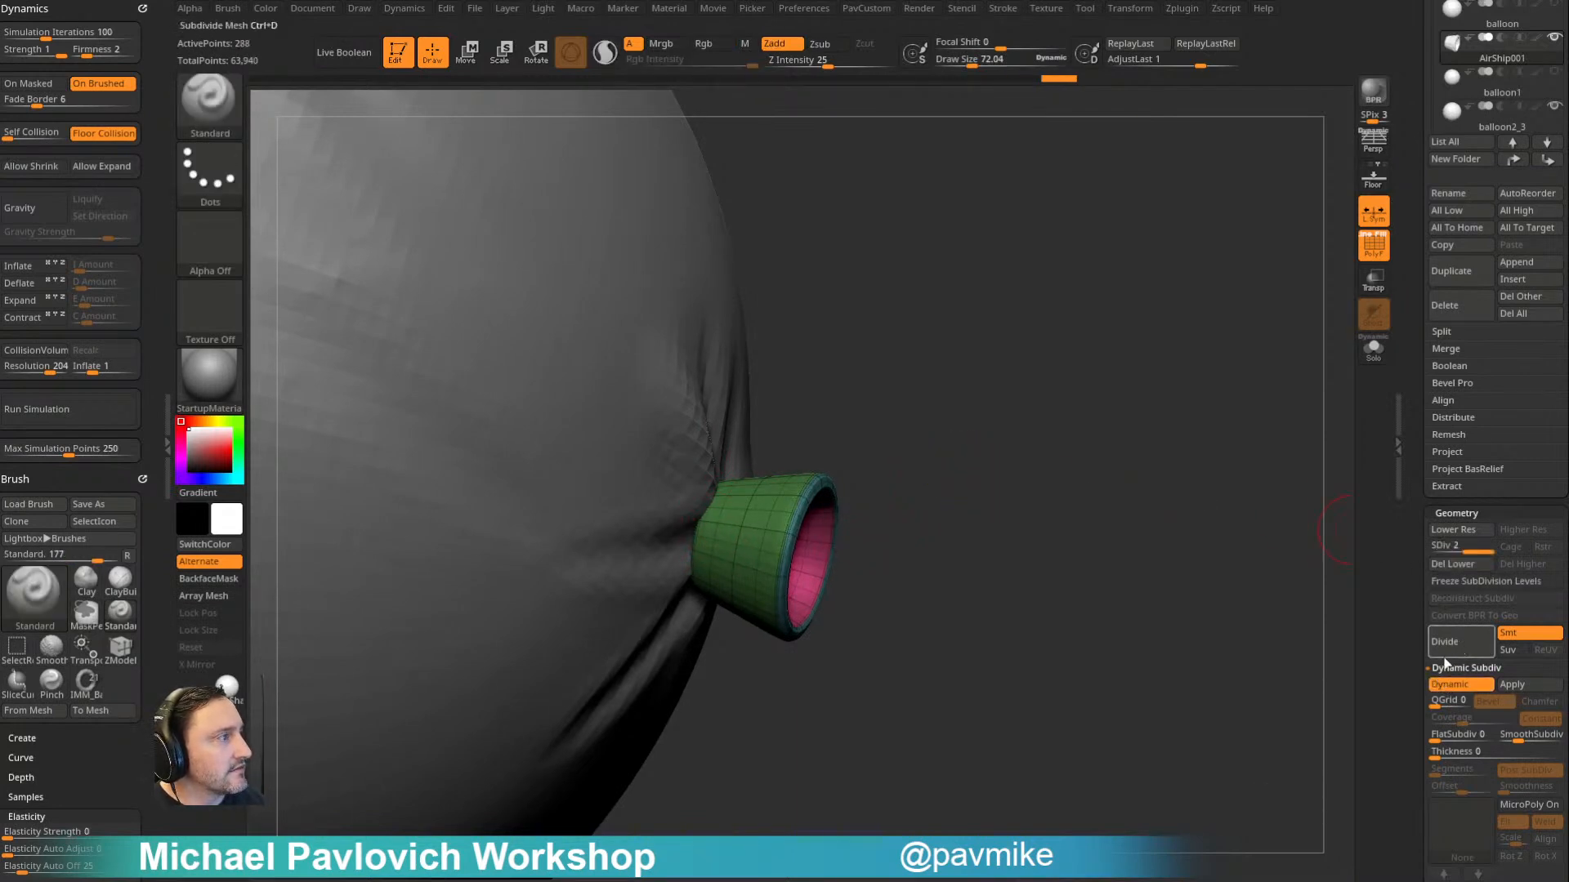
left_click(1479, 684)
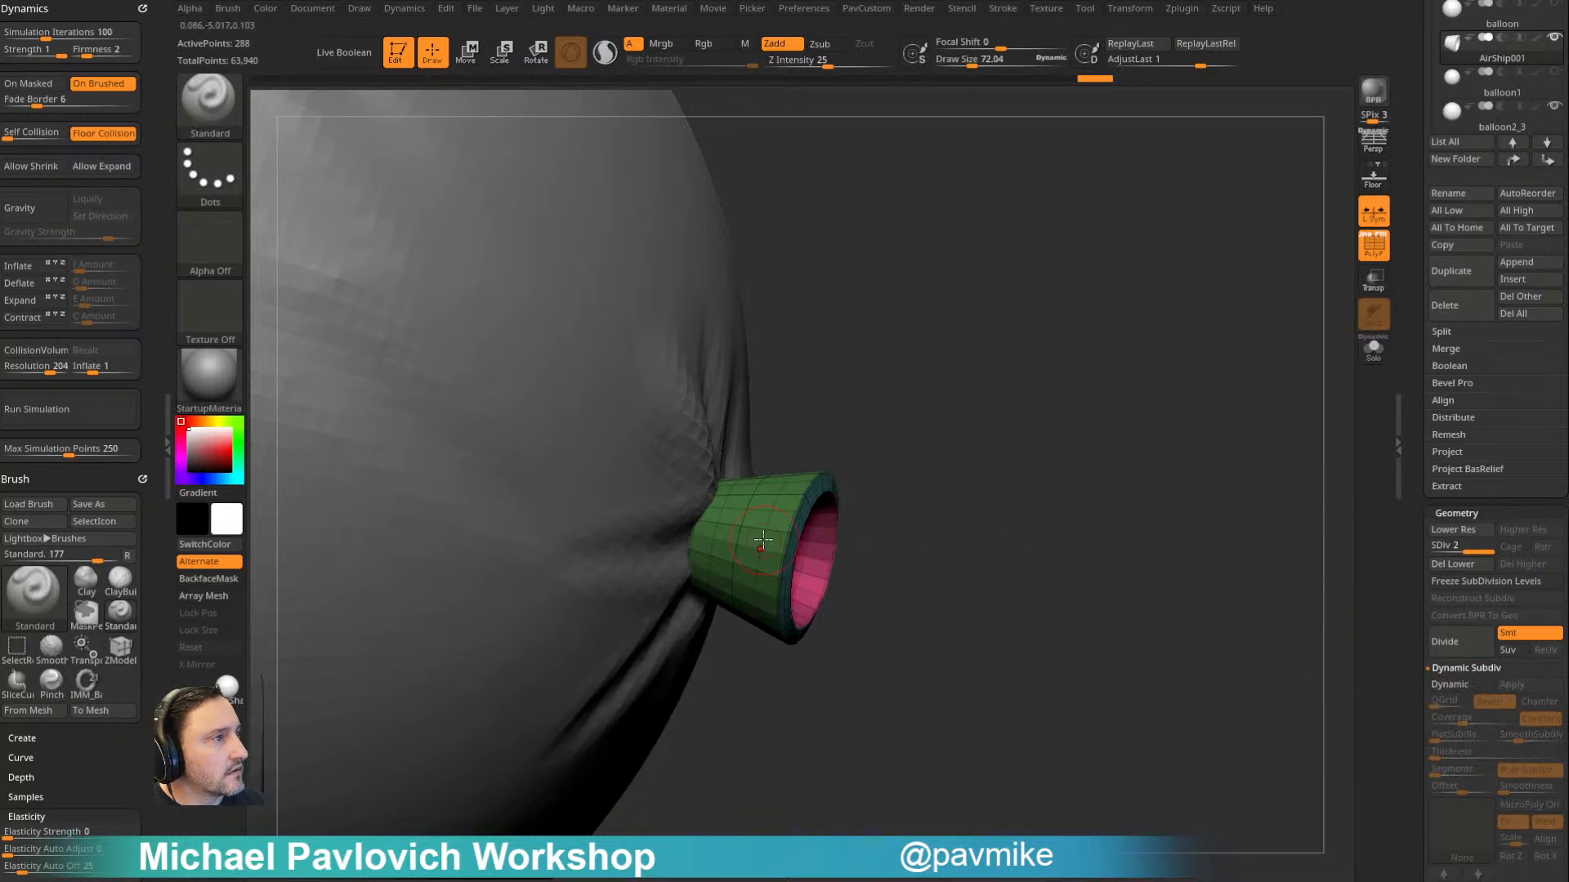
key("ctrl+d")
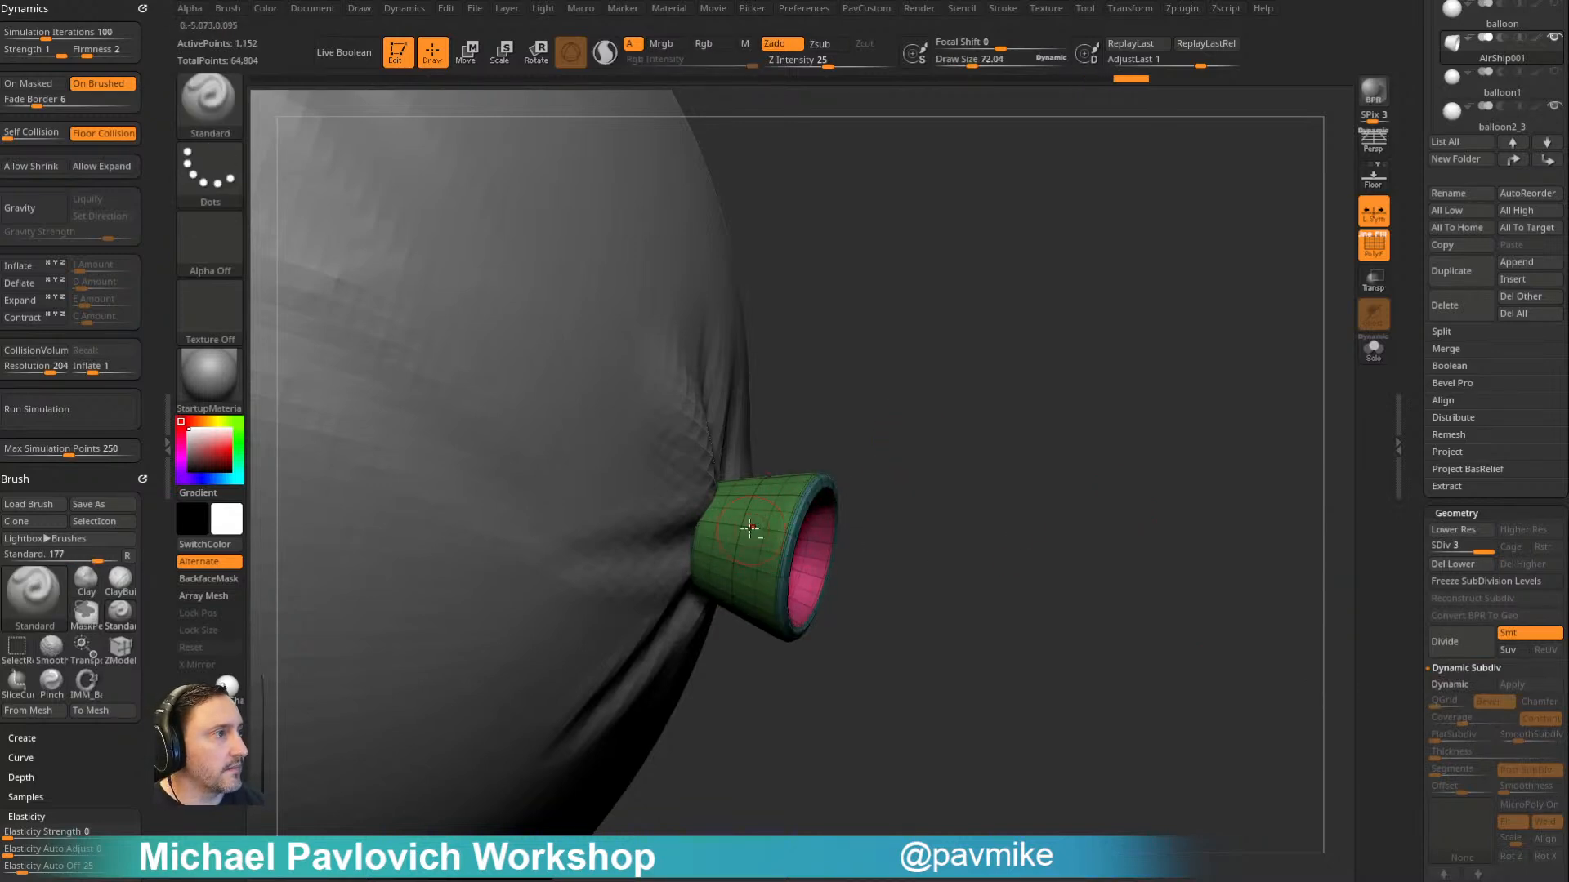
- Sculpt uneven folds into the flared tube's wall and rim with the Standard brush
left_click_drag(942, 502, 981, 495)
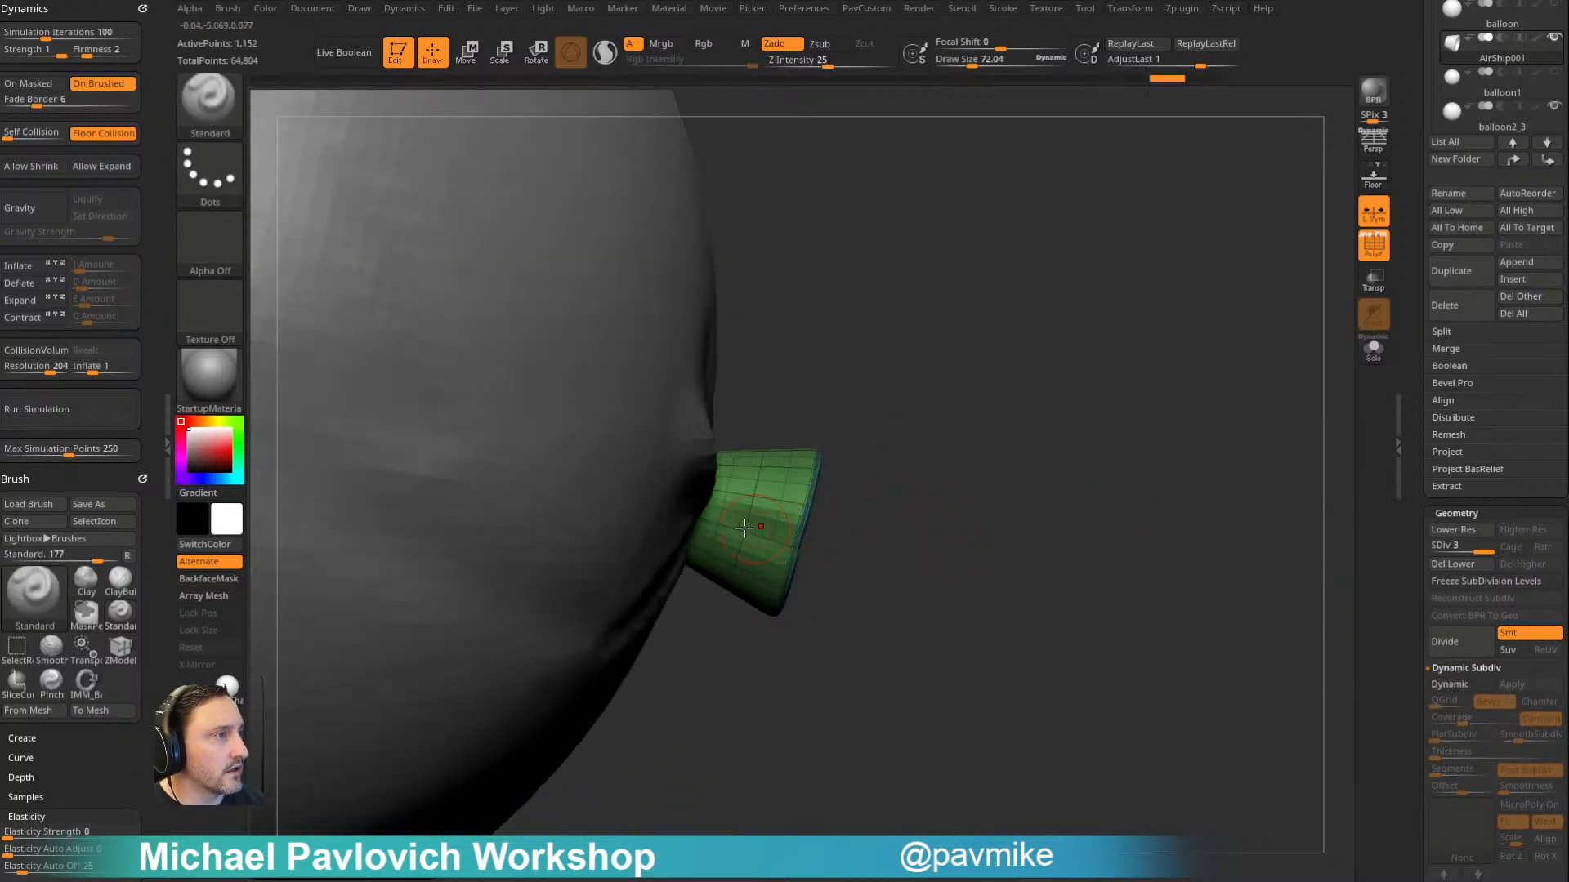
left_click_drag(889, 438, 939, 282)
left_click_drag(1002, 326, 937, 328)
mouse_move(1162, 376)
left_mouse_down()
mouse_move(1159, 316)
mouse_move(1046, 403)
mouse_move(1012, 344)
mouse_move(1324, 360)
left_mouse_up()
- Duplicate the tube subtool, drop the copy to SDiv 1, delete its higher levels, and isolate it in Solo mode
left_click(1413, 401)
scroll(1442, 400, "up", 3)
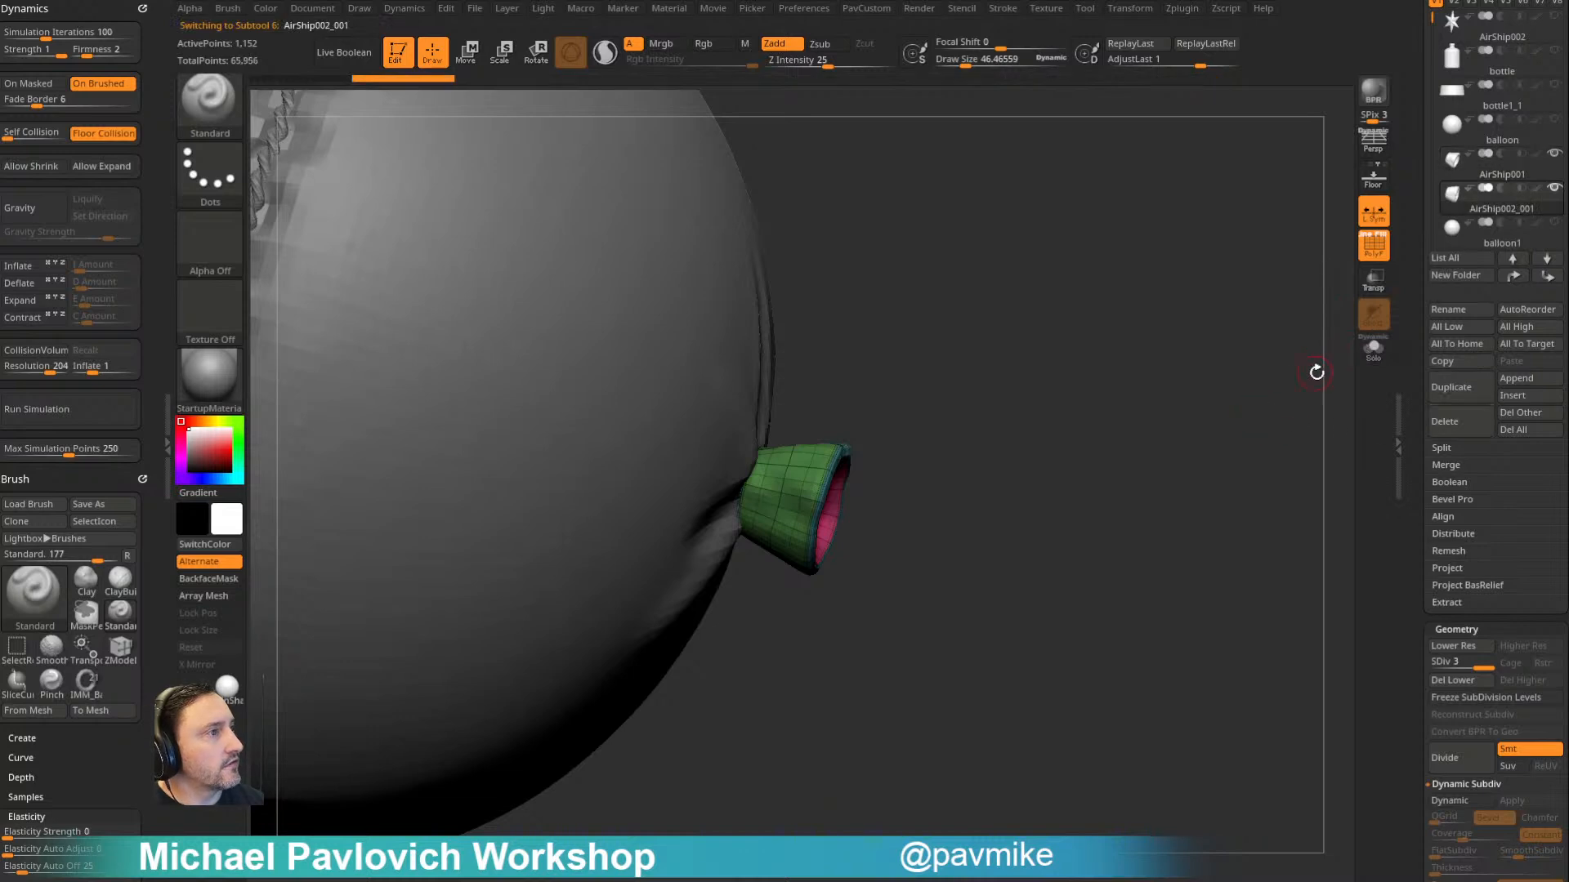
left_click_drag(1438, 662, 1404, 685)
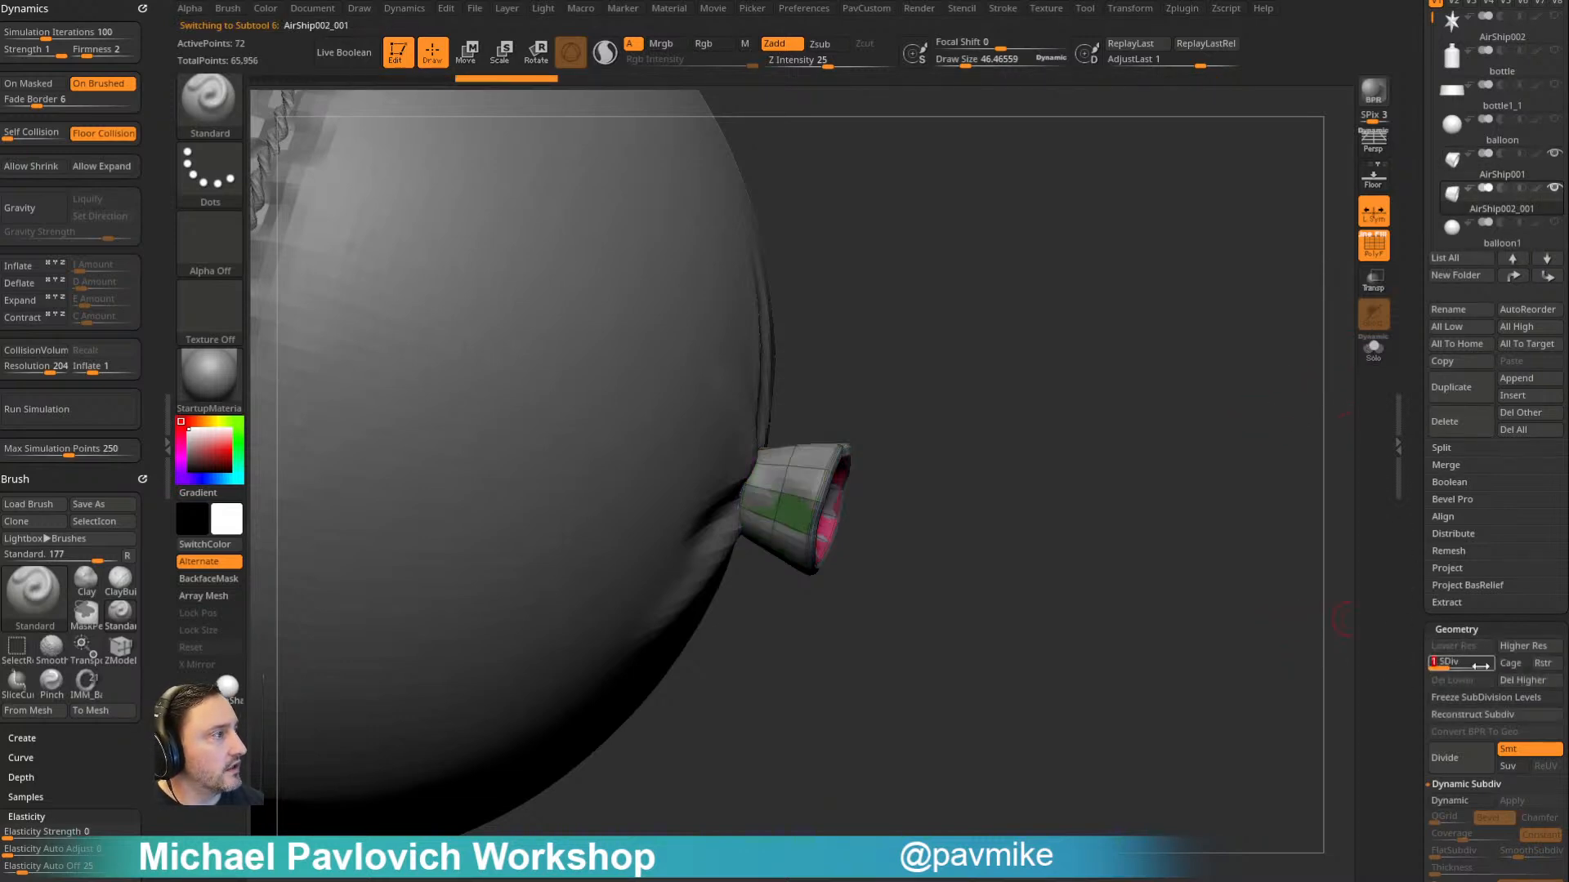
left_click(1522, 680)
left_click(1374, 347)
- Polygroup a single band around the narrow end of the copied tube with ZModeler and delete all other geometry
mouse_move(1193, 438)
left_mouse_down()
mouse_move(1260, 511)
mouse_move(943, 353)
mouse_move(957, 364)
left_mouse_up()
key("b")
key("z")
key("m")
key("space")
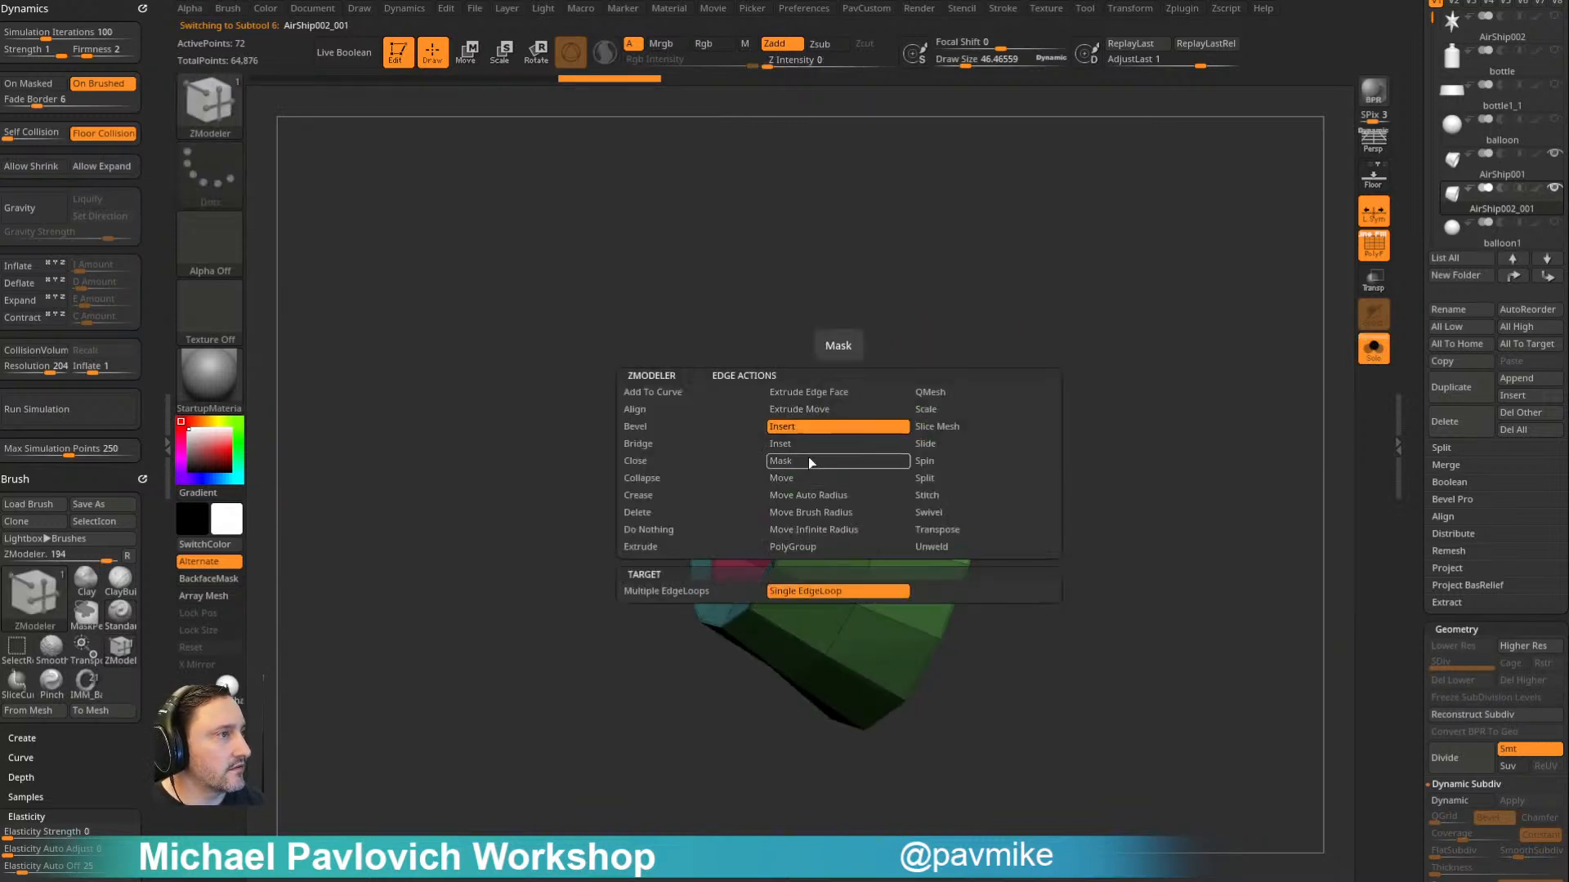
key("space")
left_click(768, 548)
left_click(812, 476)
left_click(831, 478, "ctrl+shift")
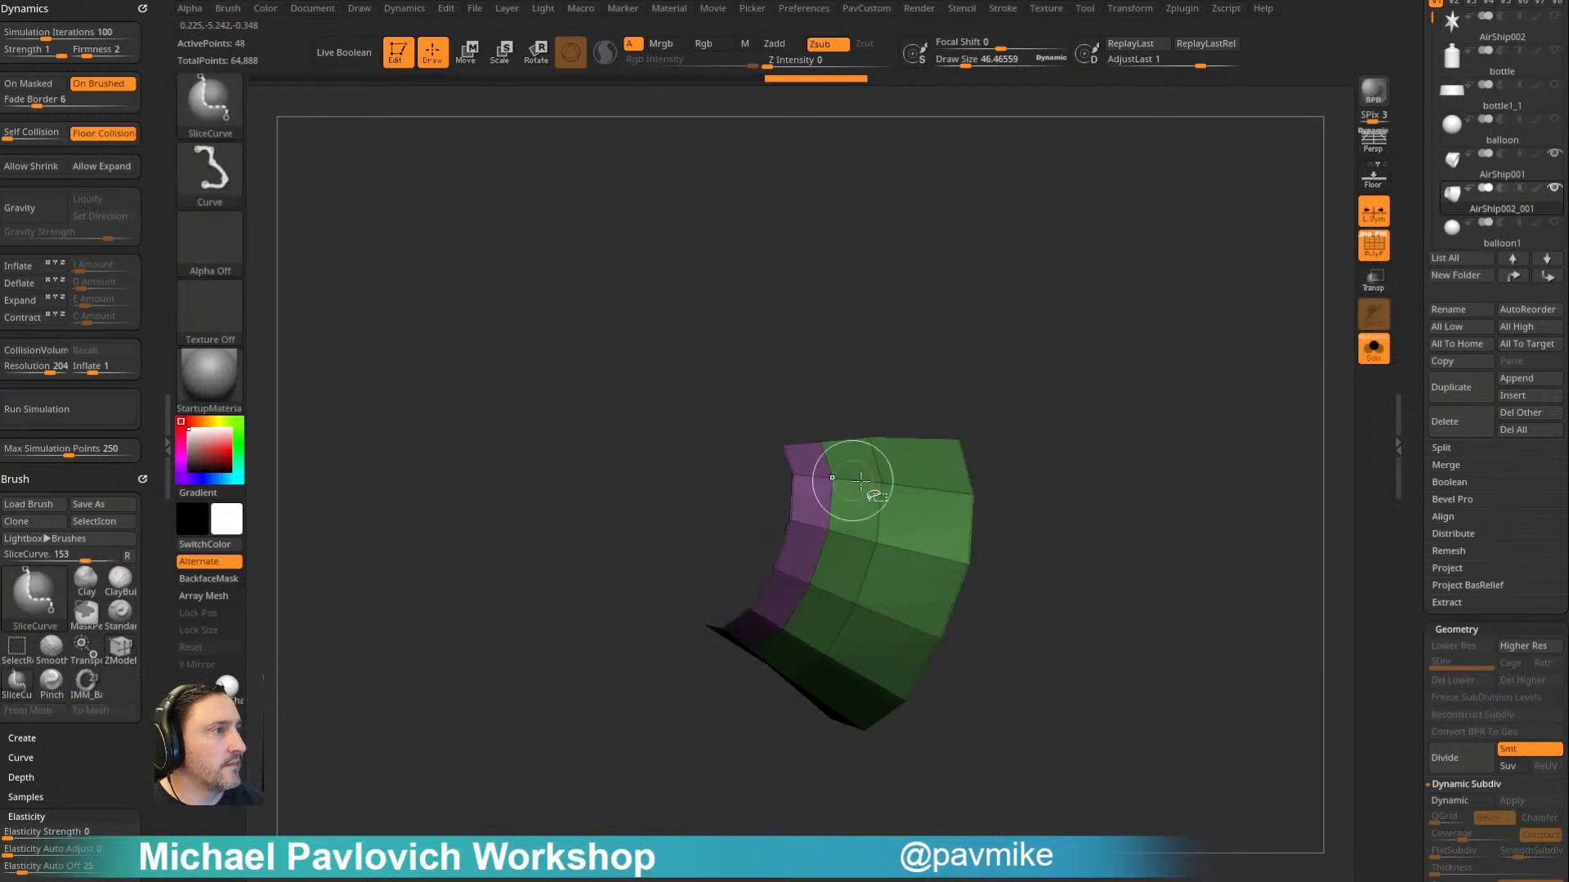
left_click(861, 480, "ctrl+shift")
key("2")
left_click(1036, 409)
- Extrude the band into a solid ring and smooth it by uncreasing all edges and enabling dynamic subdivision
left_click_drag(810, 461, 827, 423)
key("2")
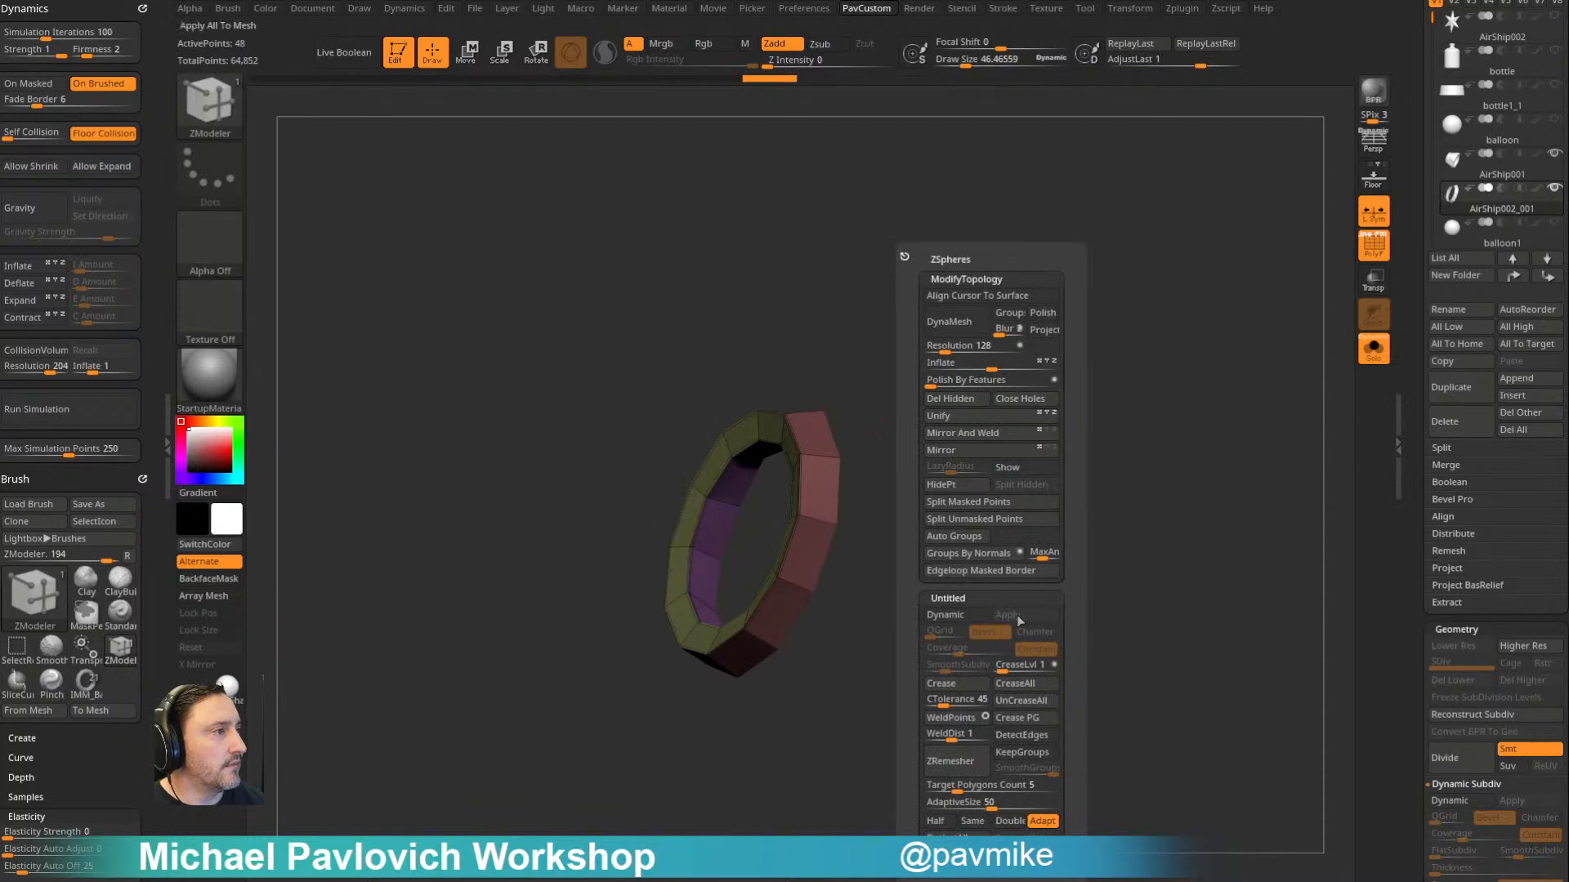
left_click(1017, 703)
left_click_drag(1017, 469, 1049, 445)
key("2")
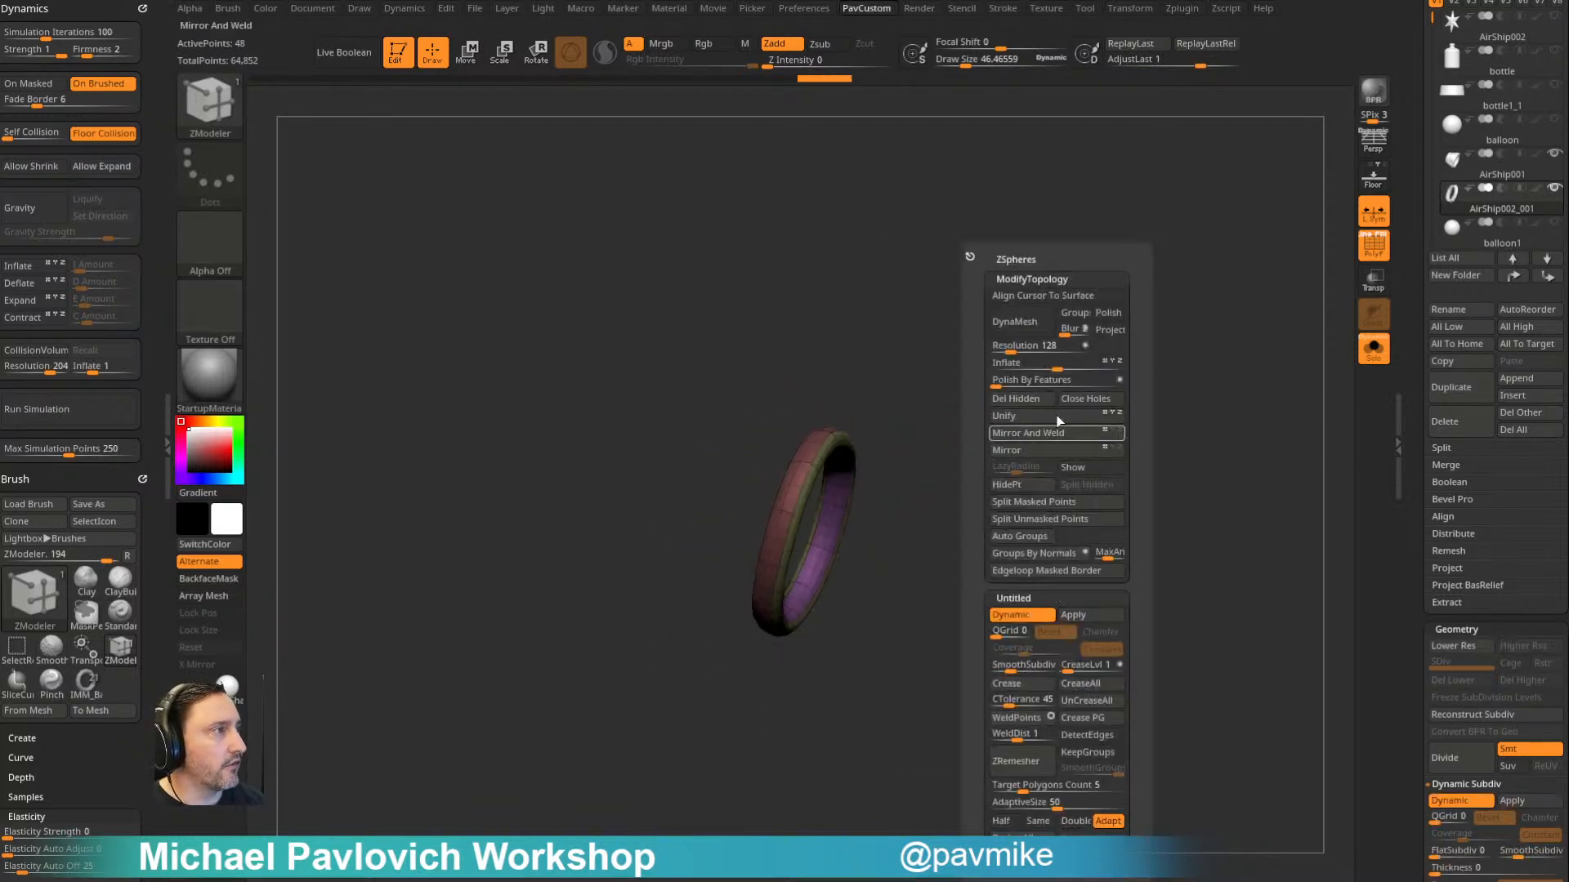
left_click_drag(1058, 365, 1145, 322)
- Show the other subtools again, fit the ring around the tube's neck, and add a second crossing ring with the gizmo
left_click(1373, 349)
key("shift+f")
key("w")
left_click_drag(991, 523, 988, 473)
left_click(919, 397, "alt")
left_click(881, 397, "alt")
left_click_drag(890, 437, 895, 445)
left_click_drag(718, 503, 726, 505)
left_click_drag(875, 438, 876, 439)
key("q")
- Wrap the two crossing rings tightly around the tube's neck with the Move brush
mouse_move(963, 411)
left_mouse_down()
mouse_move(1056, 412)
mouse_move(970, 394)
mouse_move(855, 319)
left_mouse_up()
key("b")
key("m")
key("v")
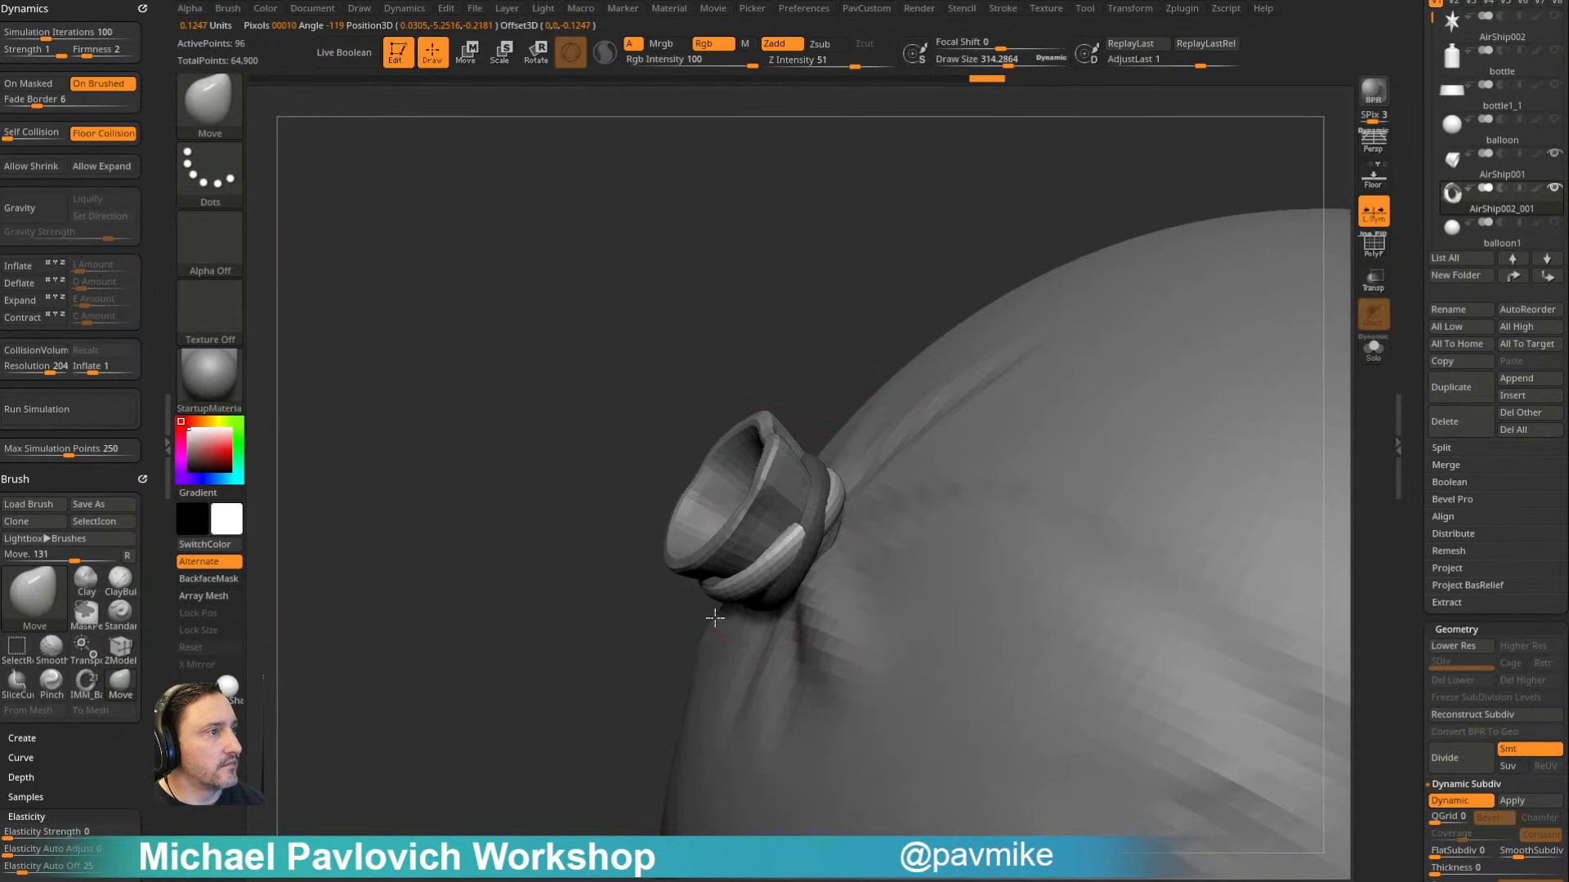
left_click_drag(715, 617, 830, 538)
mouse_move(602, 610)
left_mouse_down()
mouse_move(964, 346)
mouse_move(966, 396)
mouse_move(776, 529)
left_mouse_up()
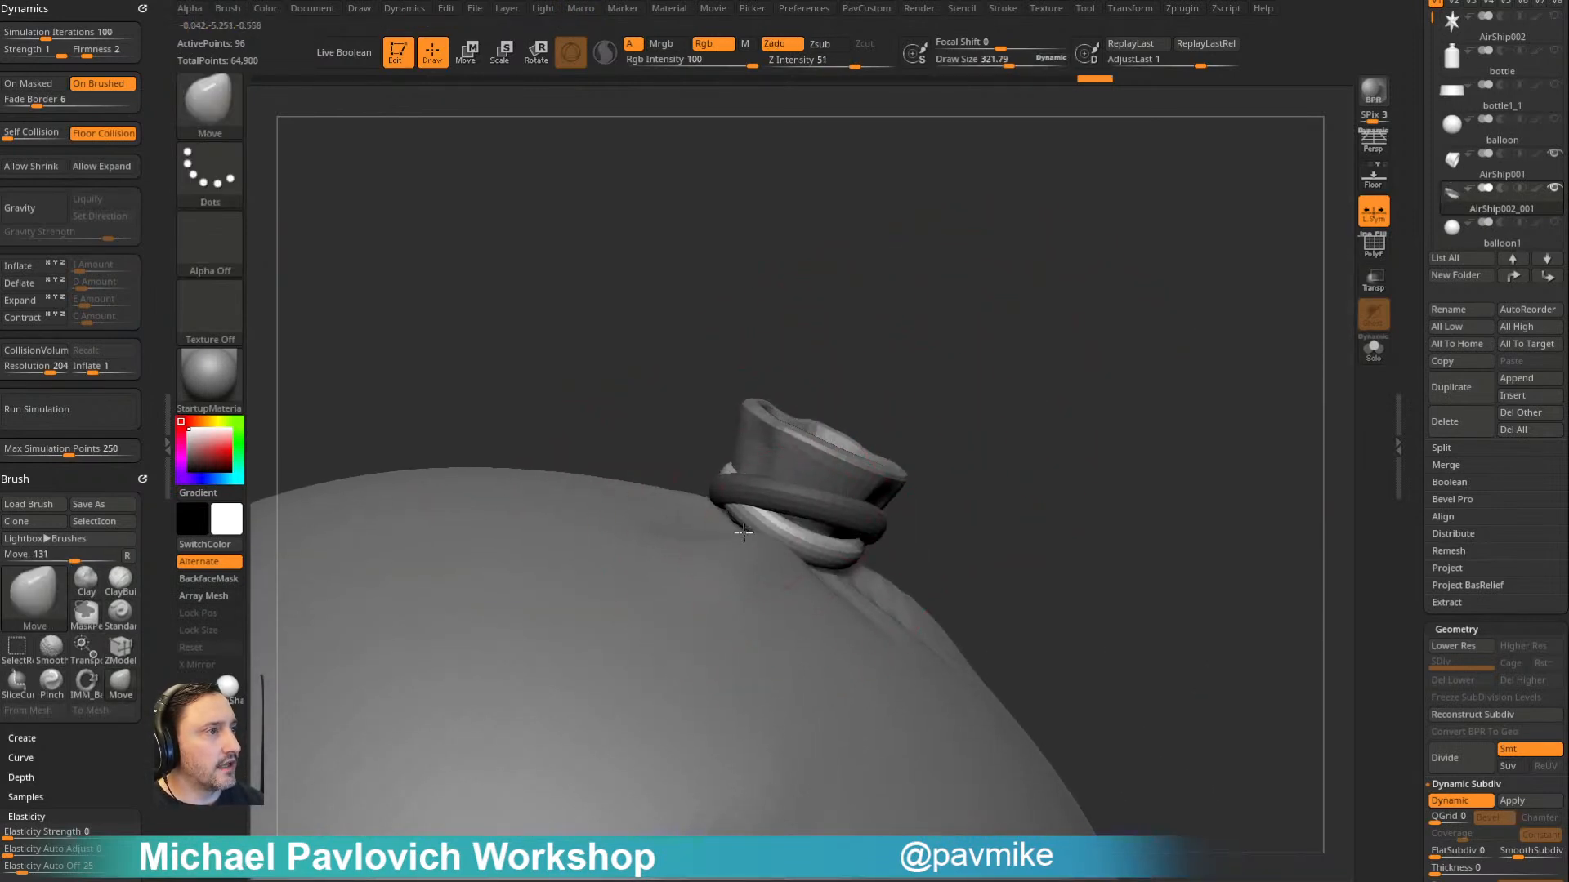
left_click_drag(967, 480, 726, 511)
mouse_move(954, 485)
left_mouse_down()
mouse_move(868, 462)
mouse_move(808, 497)
left_mouse_up()
left_click_drag(916, 456, 866, 480)
left_click_drag(980, 449, 903, 484)
left_click_drag(969, 390, 937, 455)
- Refine the fit of the crossing rings with the Move brush at smaller draw sizes
mouse_move(937, 455)
right_mouse_down()
mouse_move(994, 557)
mouse_move(1173, 564)
mouse_move(1078, 469)
right_mouse_up()
key("1")
key("s")
left_click_drag(1078, 470, 1062, 469)
mouse_move(1013, 467)
right_mouse_down()
mouse_move(1066, 460)
mouse_move(1085, 490)
right_mouse_up()
key("2")
key("s")
left_click_drag(879, 430, 891, 430)
left_click(849, 430, "alt")
key("s")
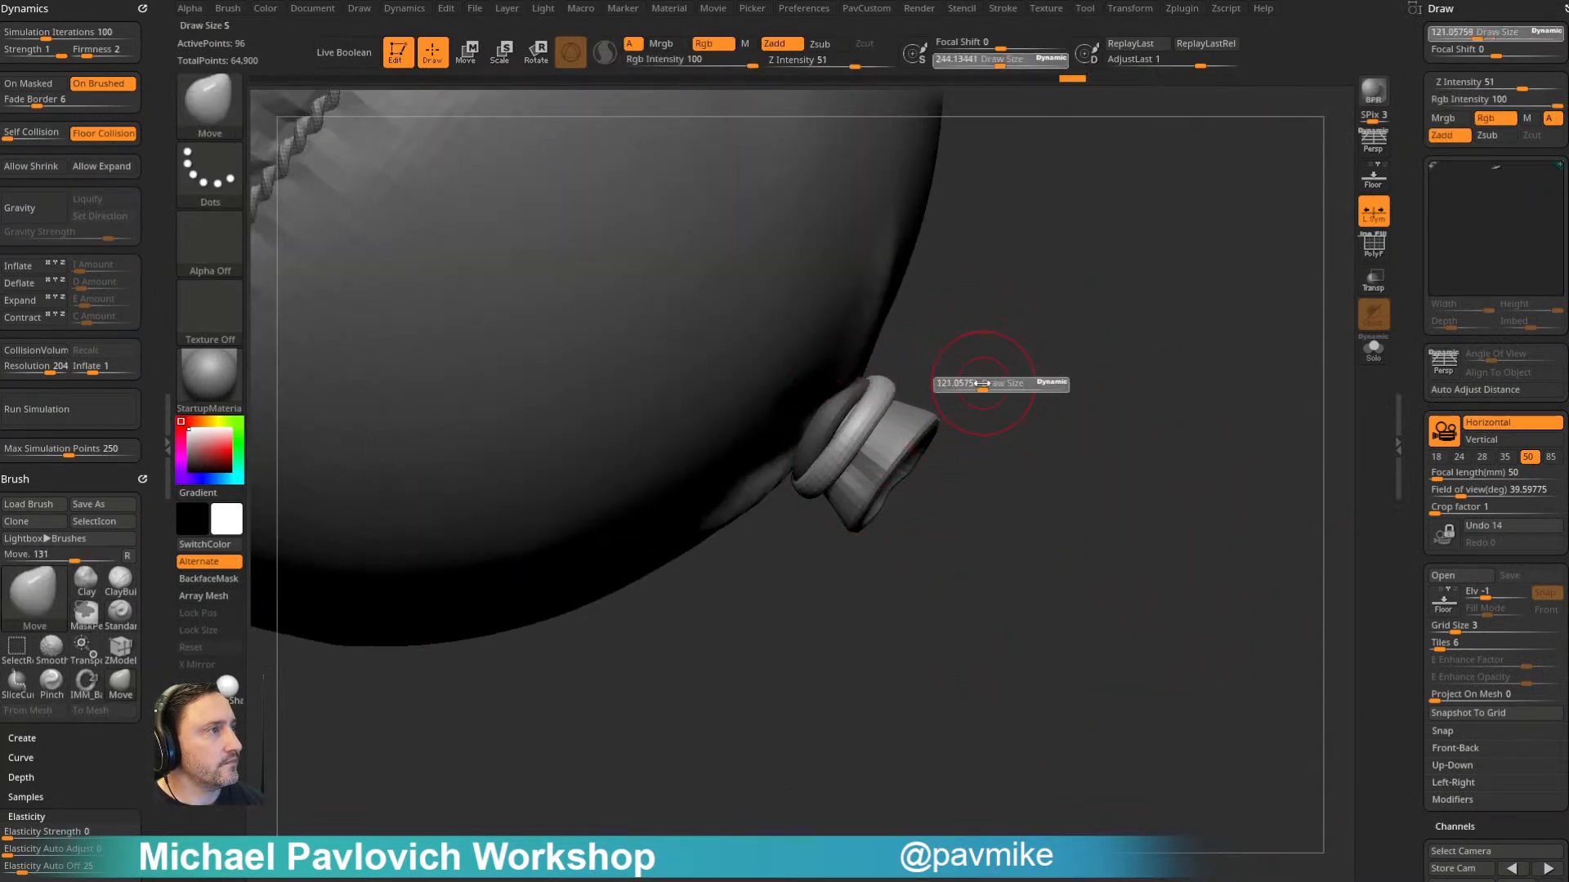
left_click_drag(1000, 384, 991, 384)
right_click_drag(1013, 380, 1291, 225, "ctrl")
left_click(1564, 8)
- Select the balloon2_3 subtool and save the project
mouse_move(1136, 336)
right_mouse_down()
mouse_move(1215, 249)
mouse_move(1186, 245)
right_mouse_up()
right_click_drag(1187, 245, 1194, 192, "ctrl")
right_click_drag(1149, 308, 1154, 233, "shift")
mouse_move(1154, 233)
right_mouse_down("alt")
mouse_move(1086, 441)
mouse_move(952, 441)
right_mouse_up("alt")
key("1")
left_click(906, 460, "alt")
mouse_move(1107, 389)
right_mouse_down()
mouse_move(1131, 301)
mouse_move(1262, 298)
mouse_move(1180, 332)
mouse_move(1145, 328)
right_mouse_up()
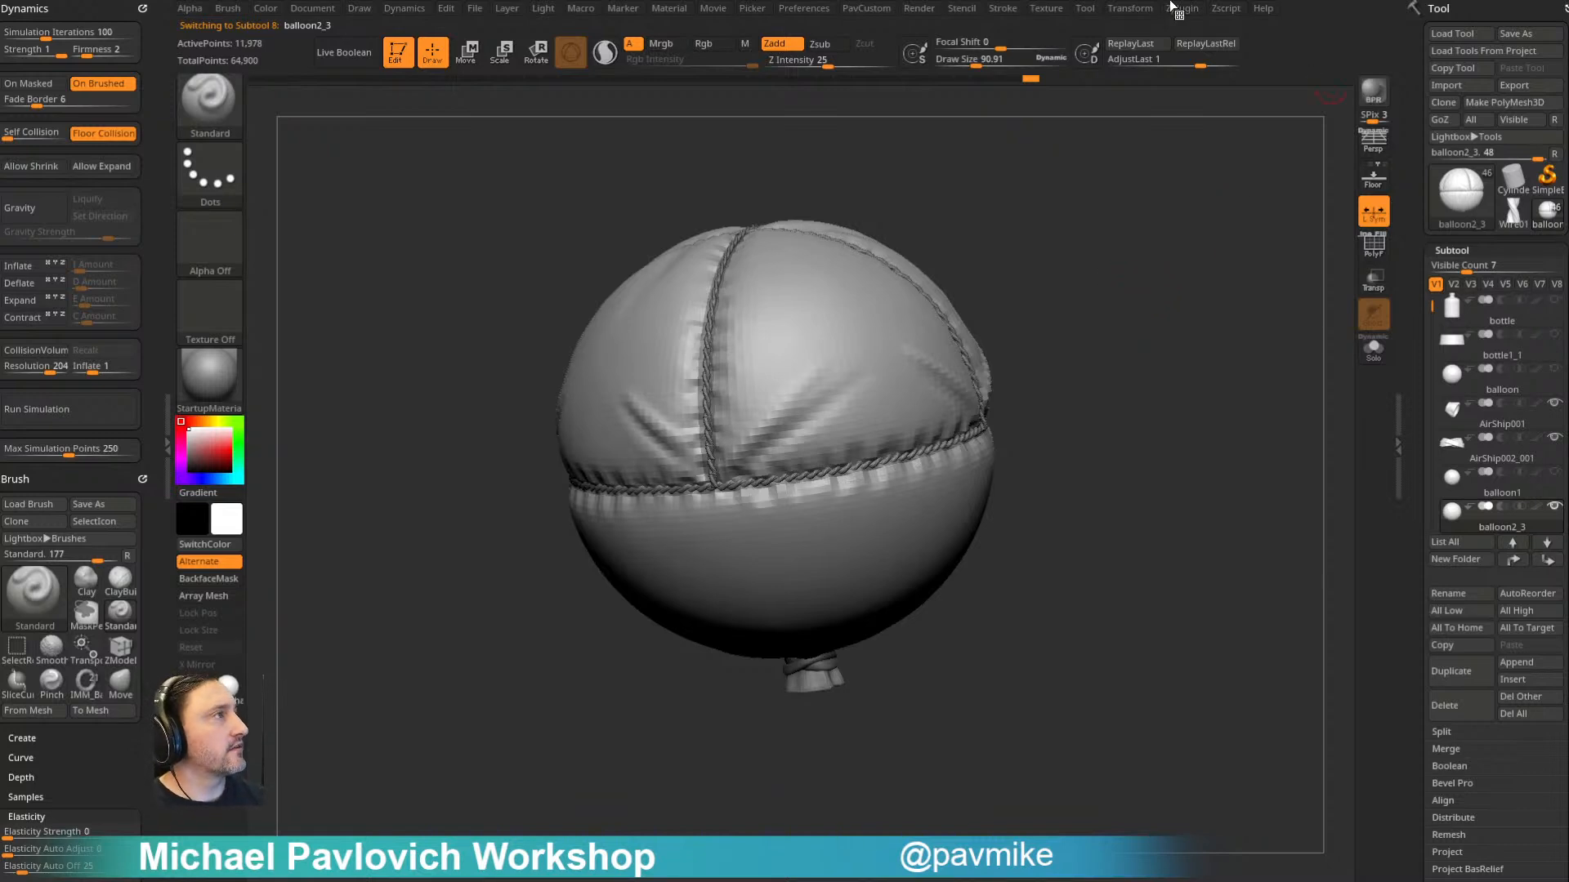
key("ctrl+s")
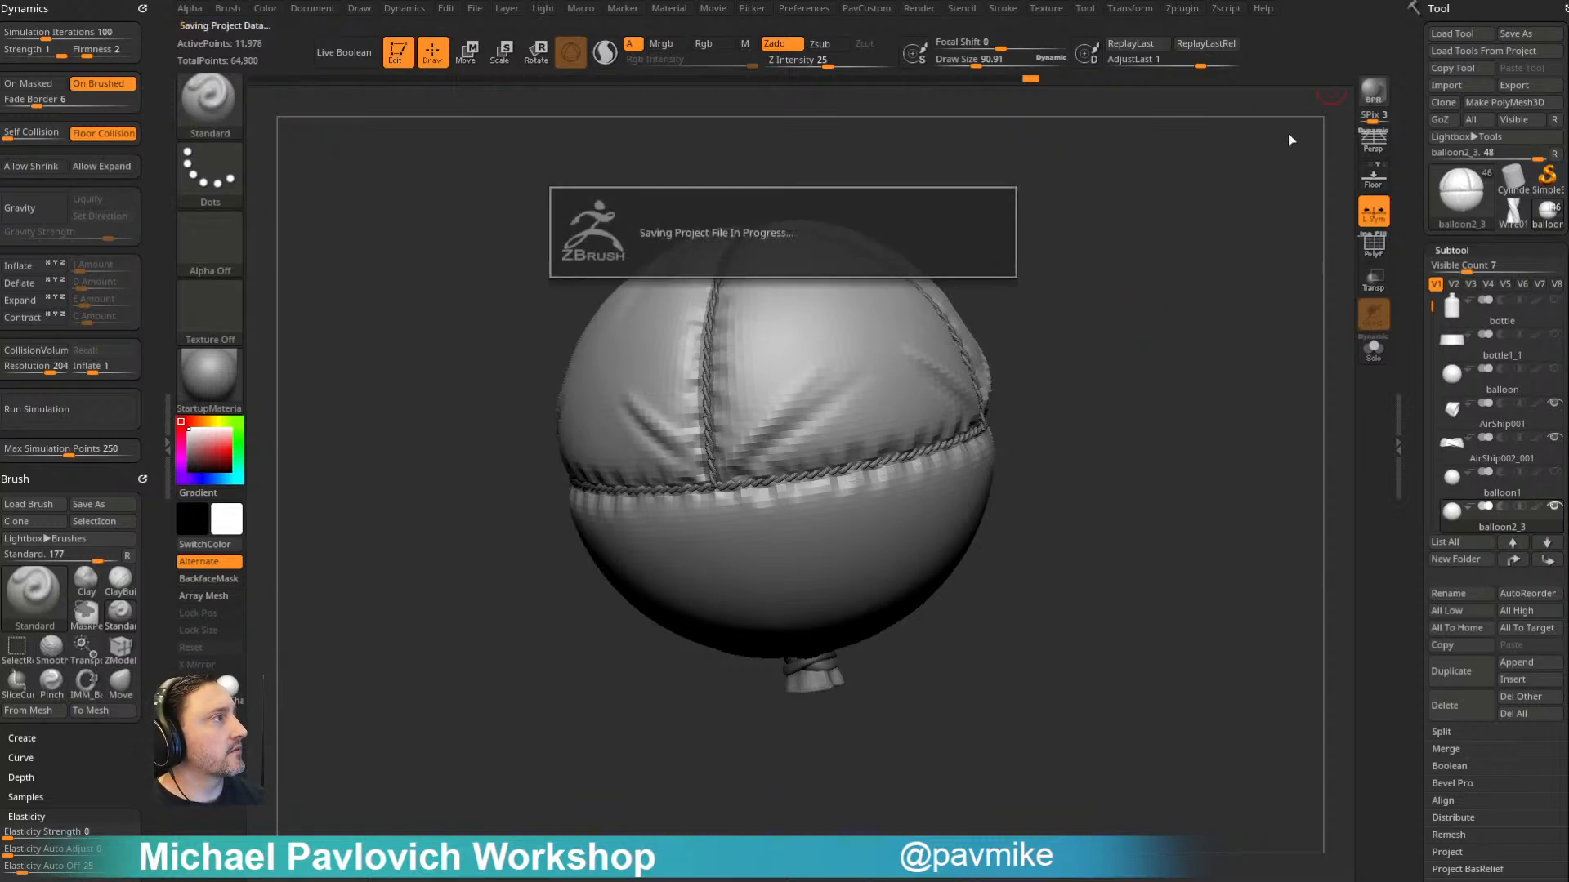
- Switch to the Wire01 rope tool and frame the whole mesh with its polyframe shown
left_click(1510, 219)
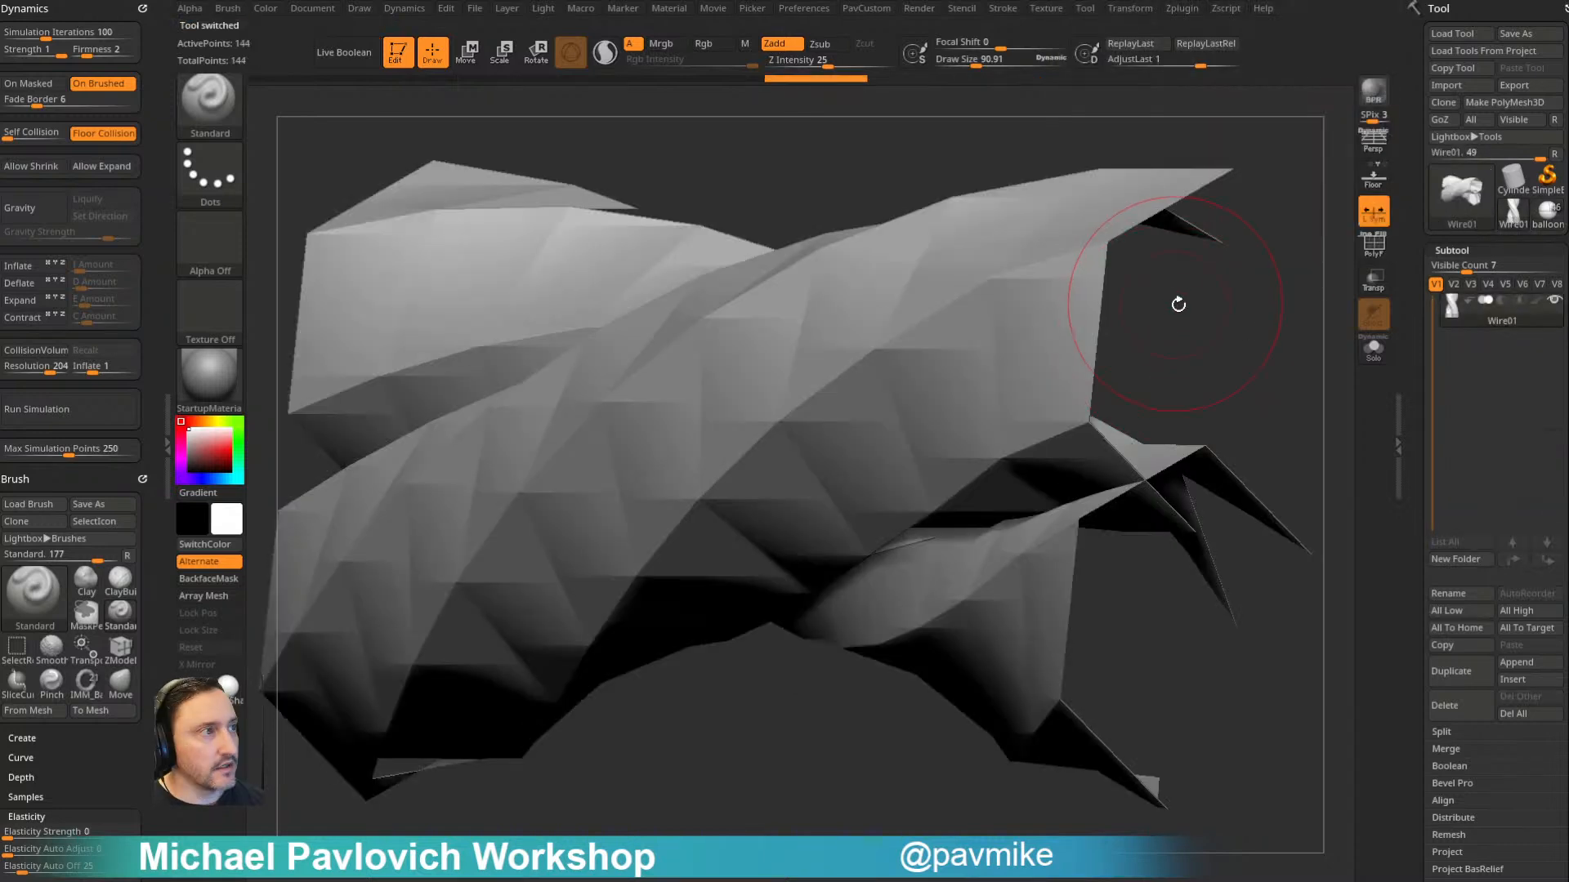
key("f")
left_click(1373, 247)
left_click_drag(1250, 302, 1141, 329)
key("f")
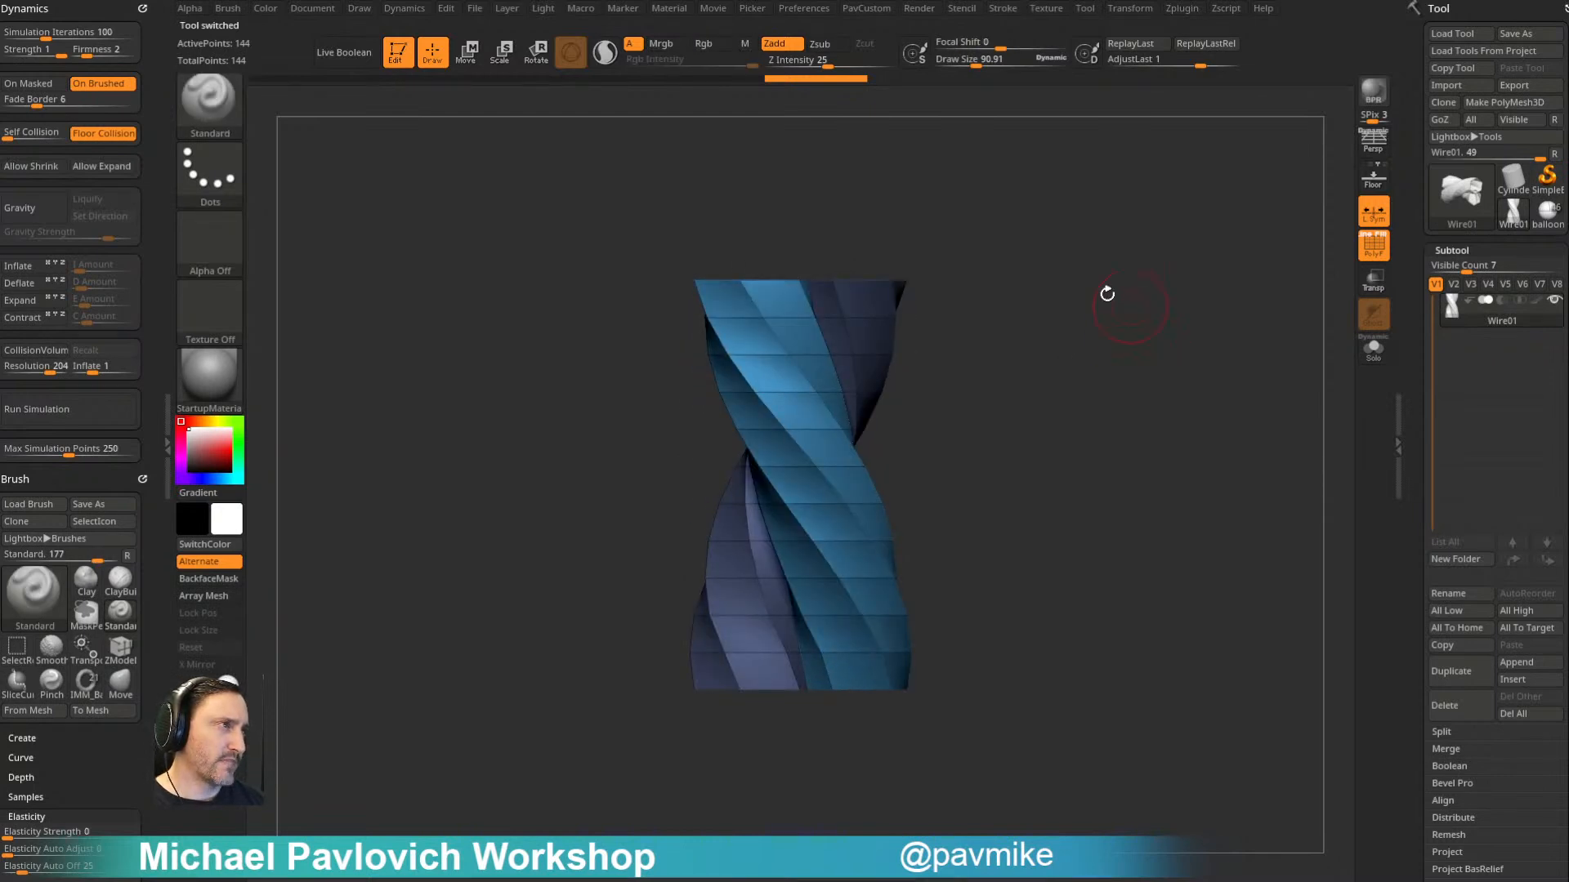
- Remove surplus crosswise edge loops from the twisted strands of Wire01 with ZModeler's single EdgeLoop Insert action
key("b")
key("z")
key("m")
key("space")
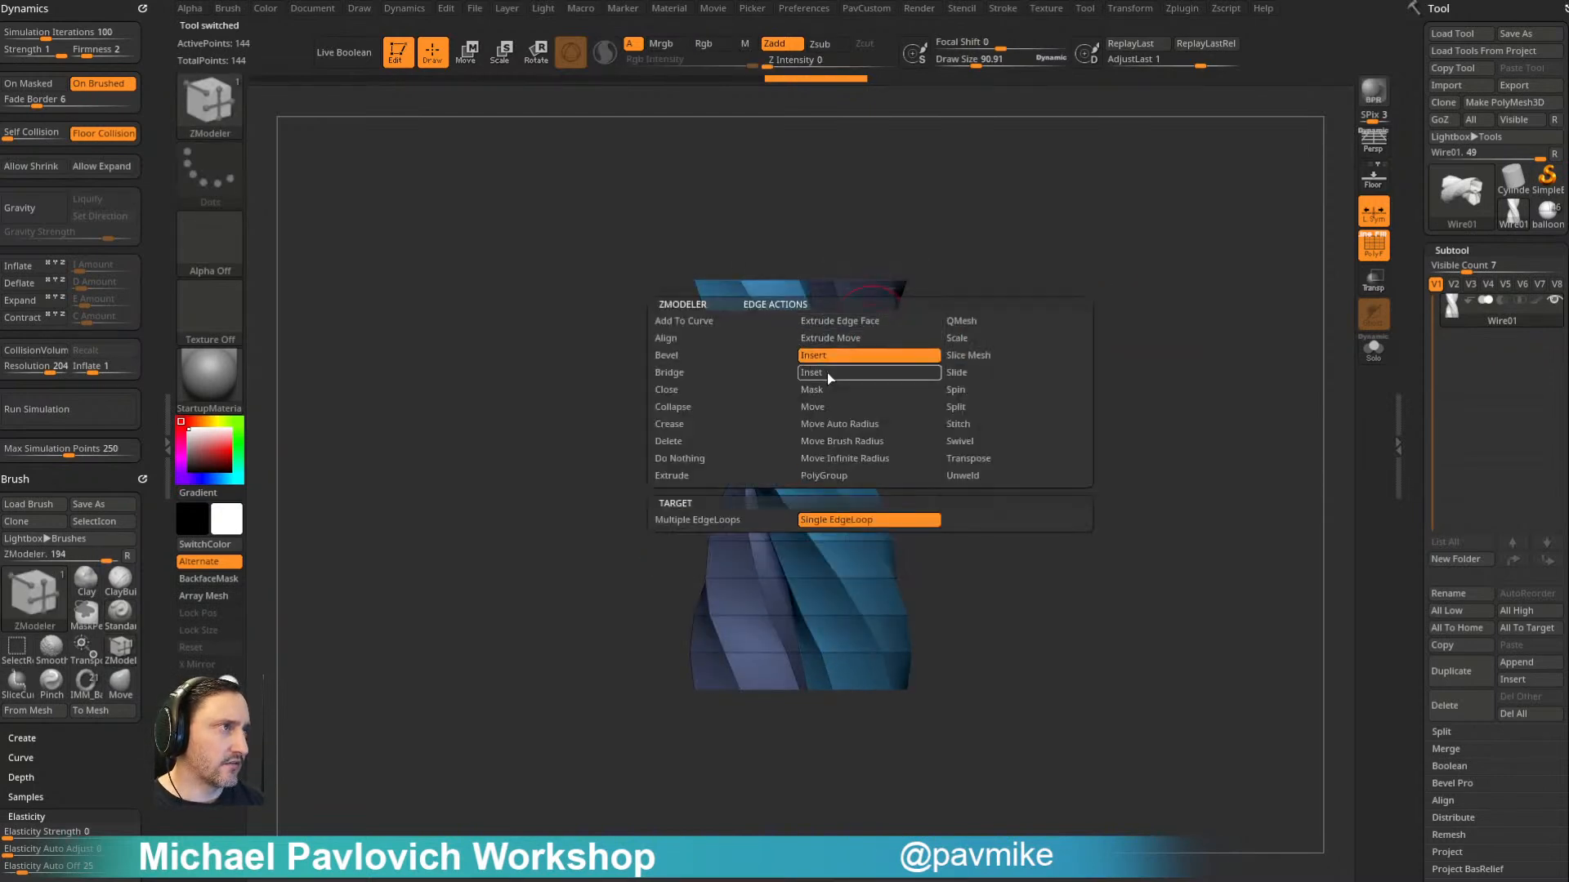
left_click(864, 318, "alt")
left_click(869, 392, "alt")
left_click_drag(1001, 390, 930, 392)
left_click(915, 464, "alt")
left_click_drag(1092, 441, 942, 359, "alt")
left_click_drag(943, 367, 866, 371)
left_click(795, 446, "alt")
left_click_drag(973, 433, 927, 347)
left_click(848, 522, "alt")
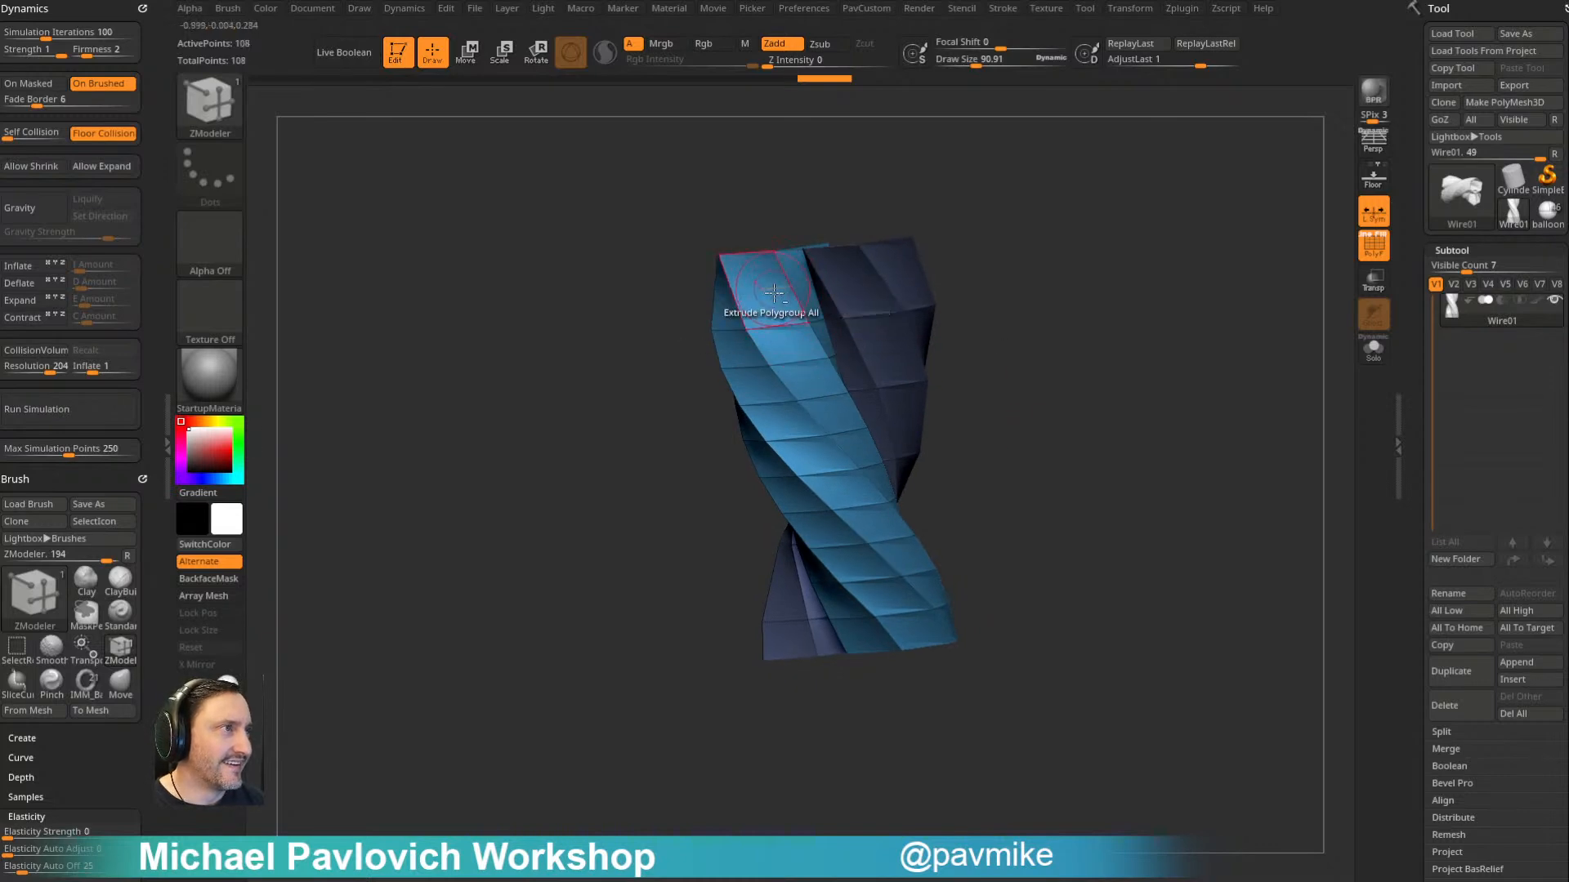
- Remove more of the crosswise edge loops around the Wire01 rope segment, leaving only a few evenly distributed rows
left_click(798, 360, "alt")
left_click(845, 435, "alt")
left_click_drag(1012, 436, 916, 419, "alt")
left_click(798, 481, "alt")
left_click(834, 526, "alt")
left_click_drag(1018, 457, 957, 495)
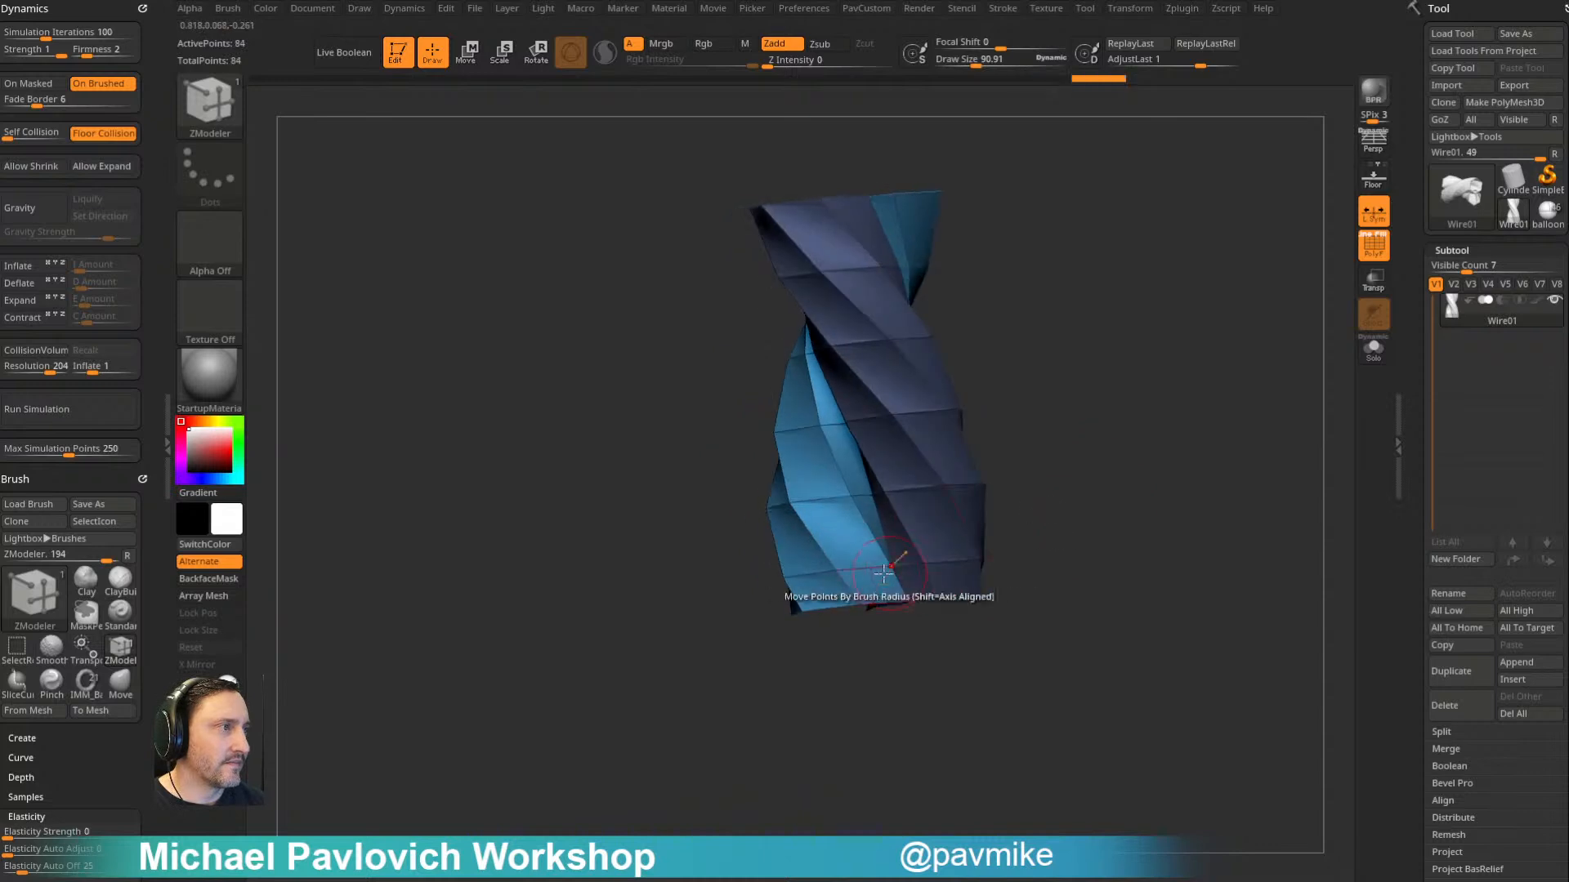
left_click(895, 568, "alt")
- Switch ZModeler's edge action to Slide and even out the spacing of the remaining edge loops along the rope segment
key("space")
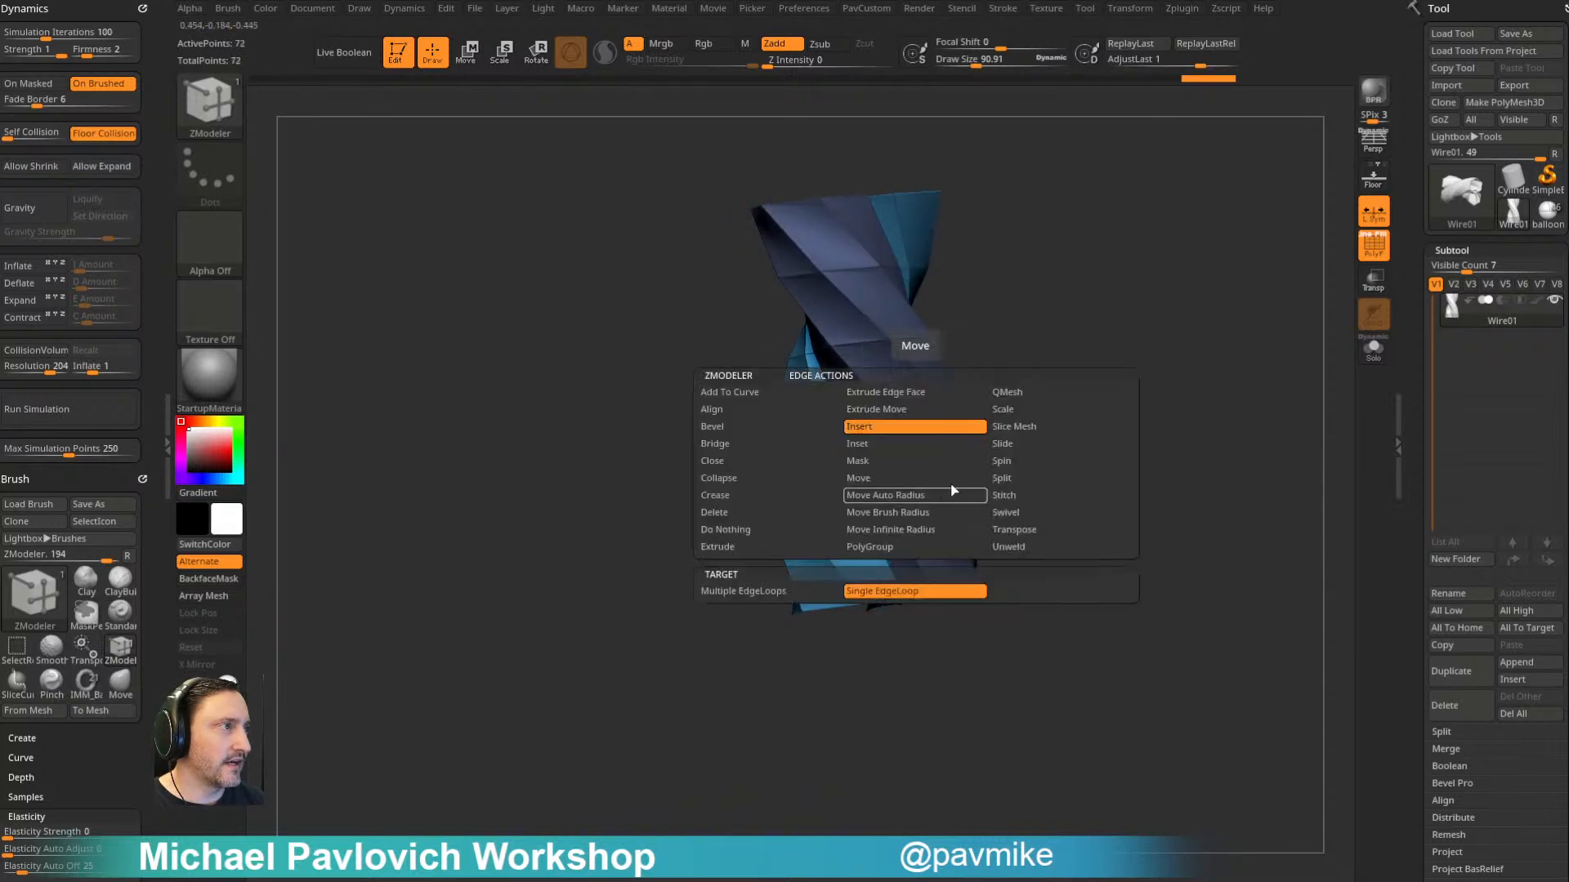
left_click(1012, 444)
key("space")
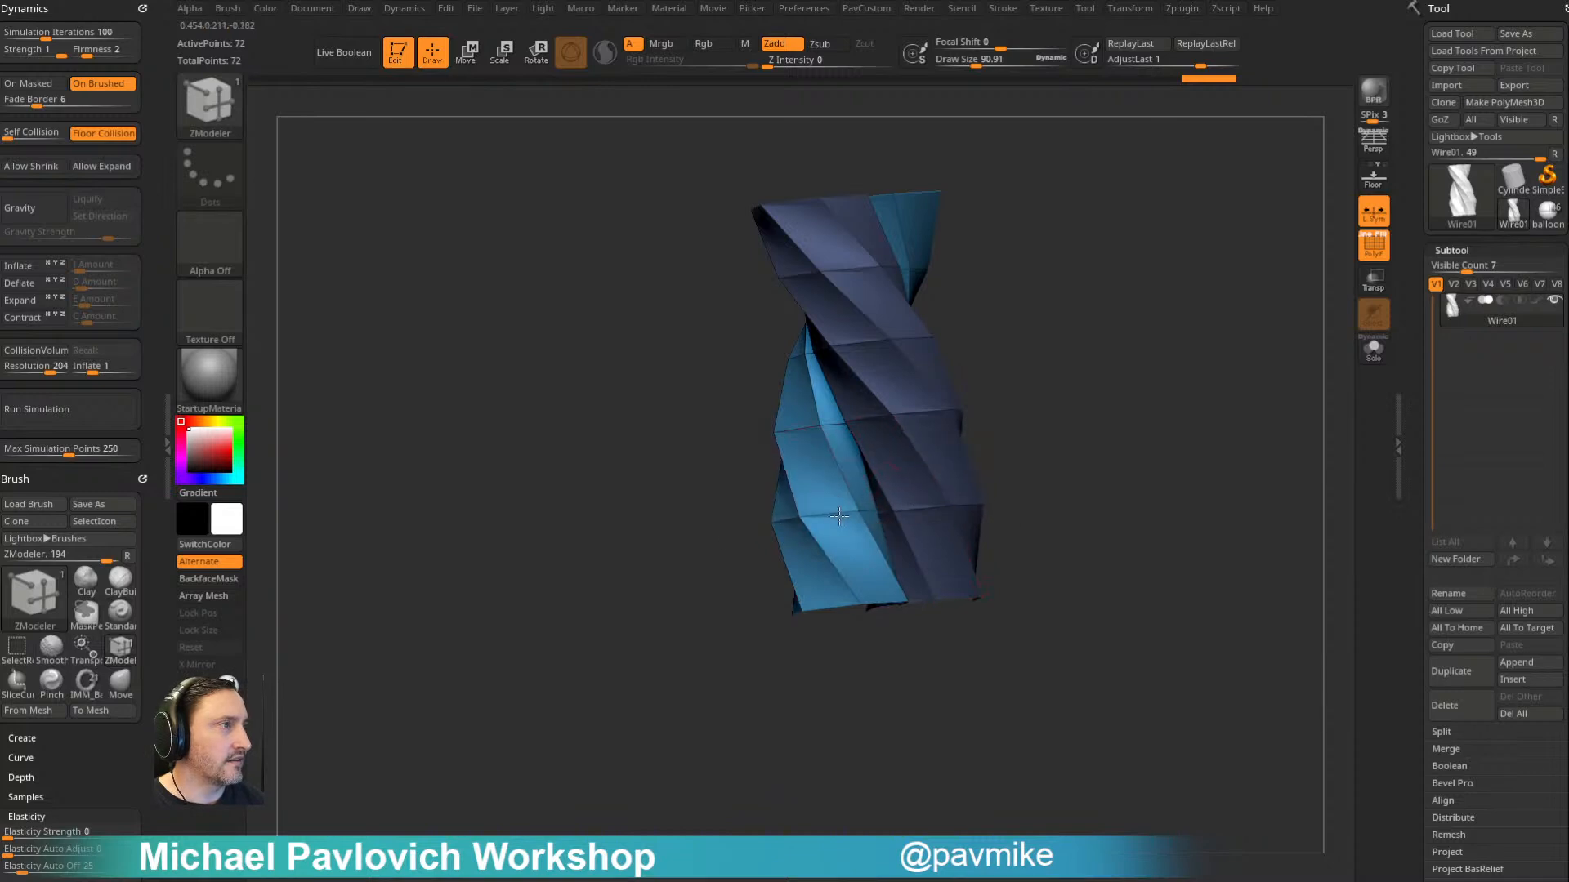
mouse_move(980, 314)
left_mouse_down()
mouse_move(983, 336)
mouse_move(925, 379)
mouse_move(1103, 364)
mouse_move(1029, 392)
left_mouse_up()
left_click(833, 402)
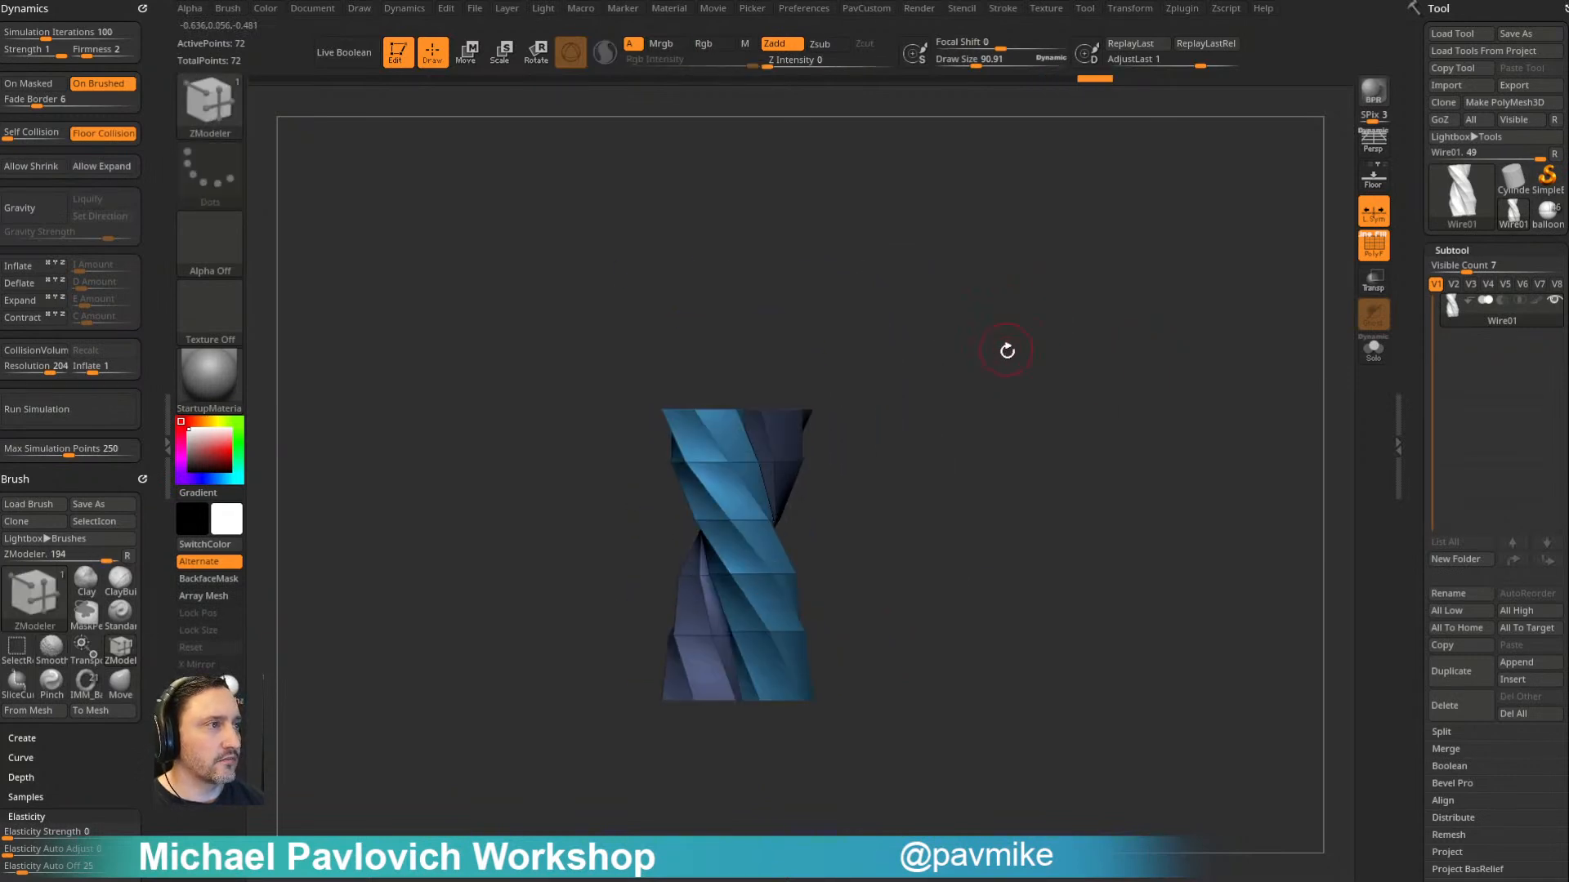
- Assign the whole rope segment a single polygroup and create a new InsertMesh brush from it
key("ctrl+w")
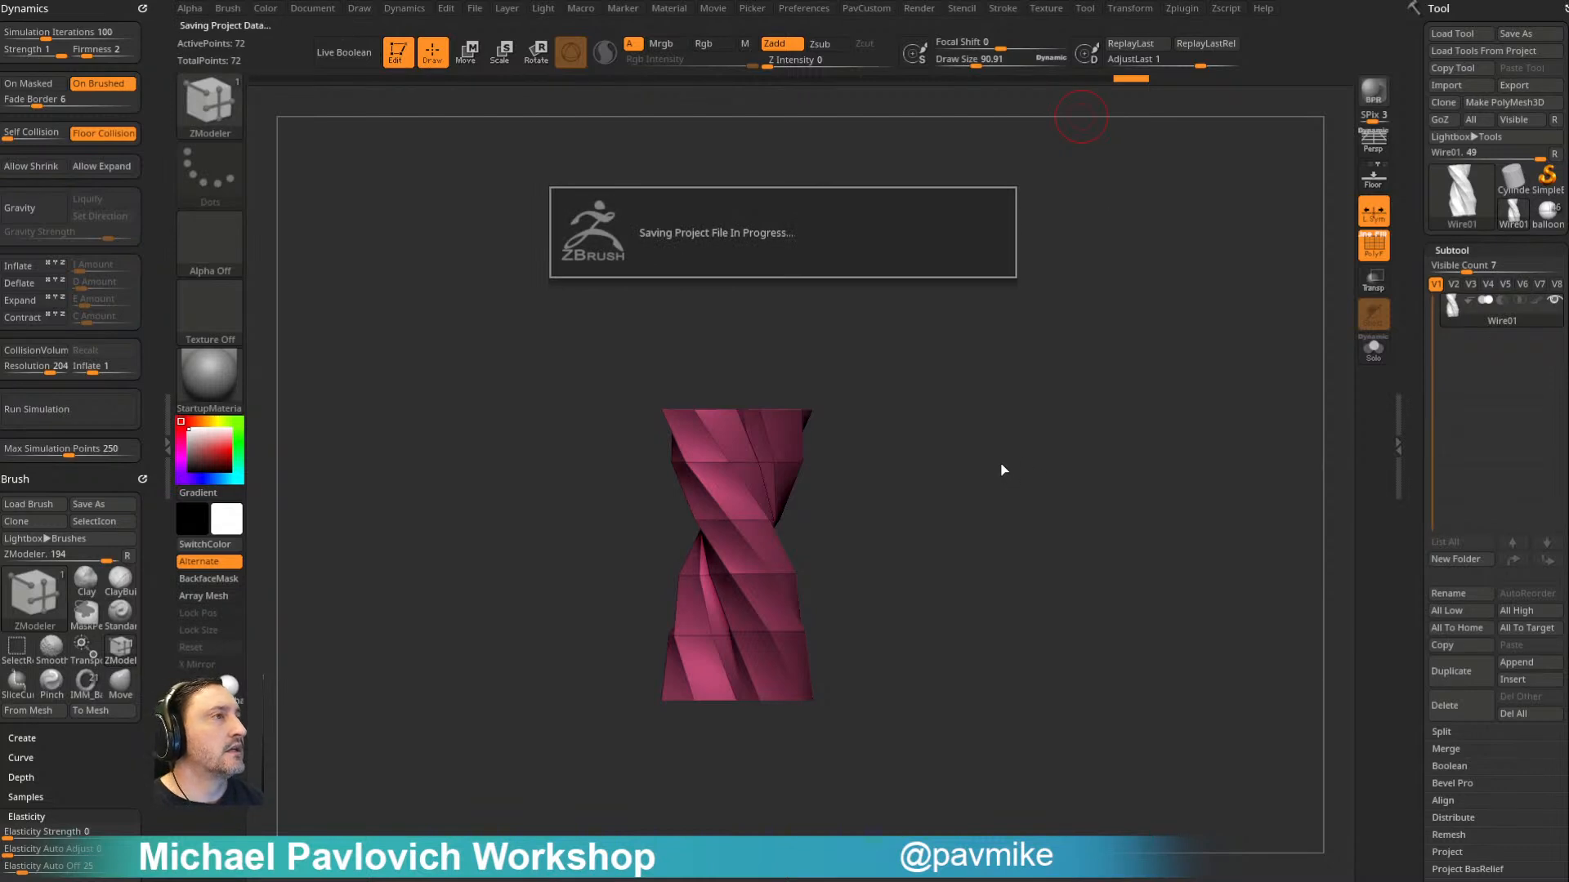
key("b")
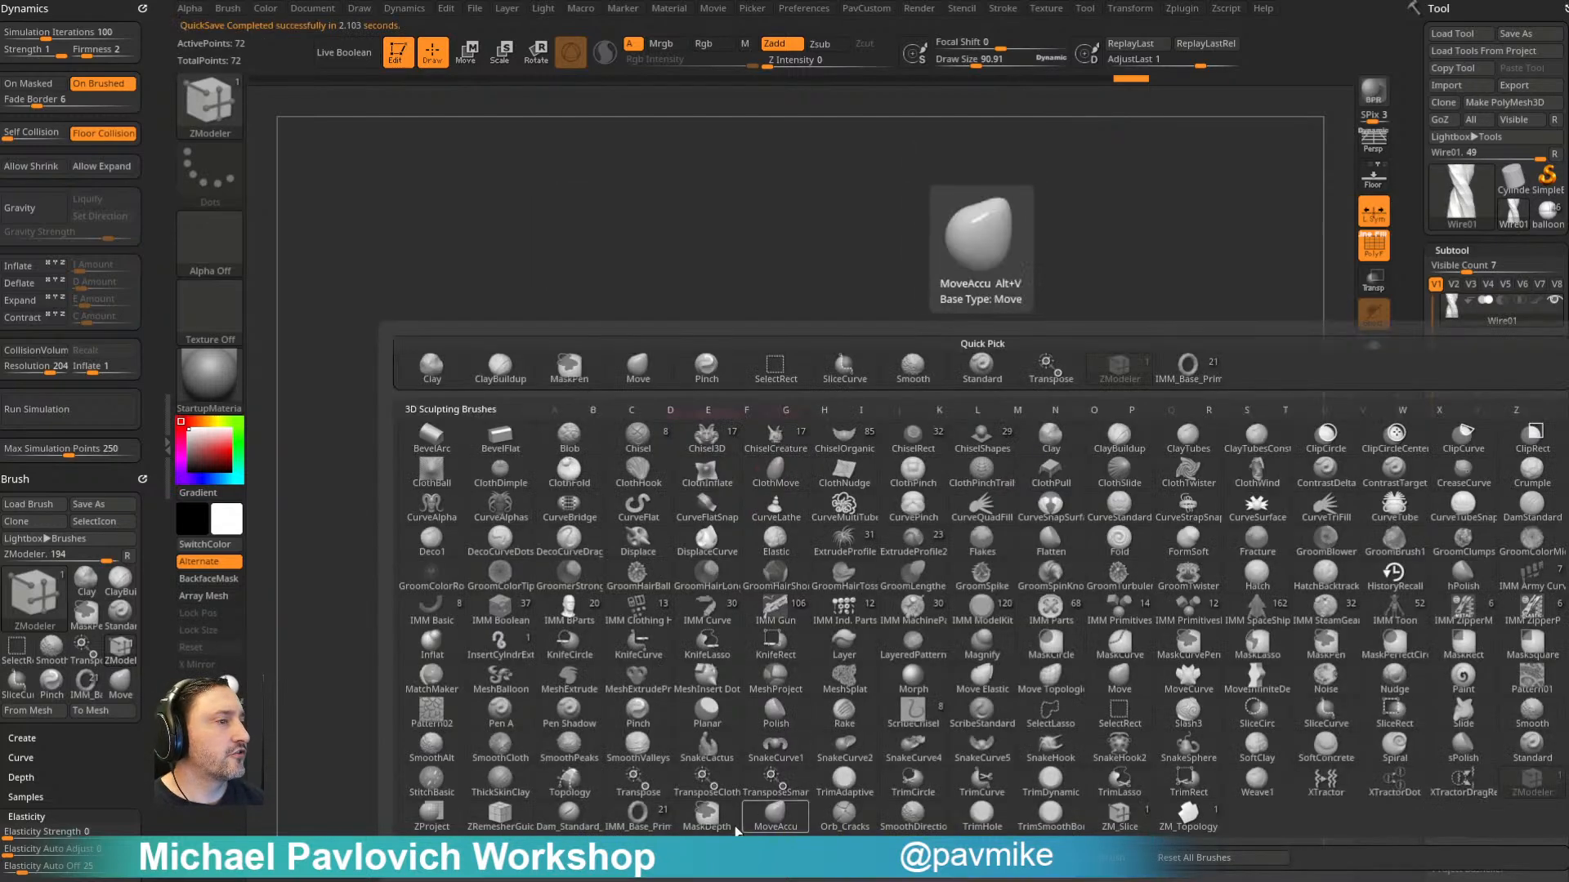
left_click(759, 858)
left_click(711, 278)
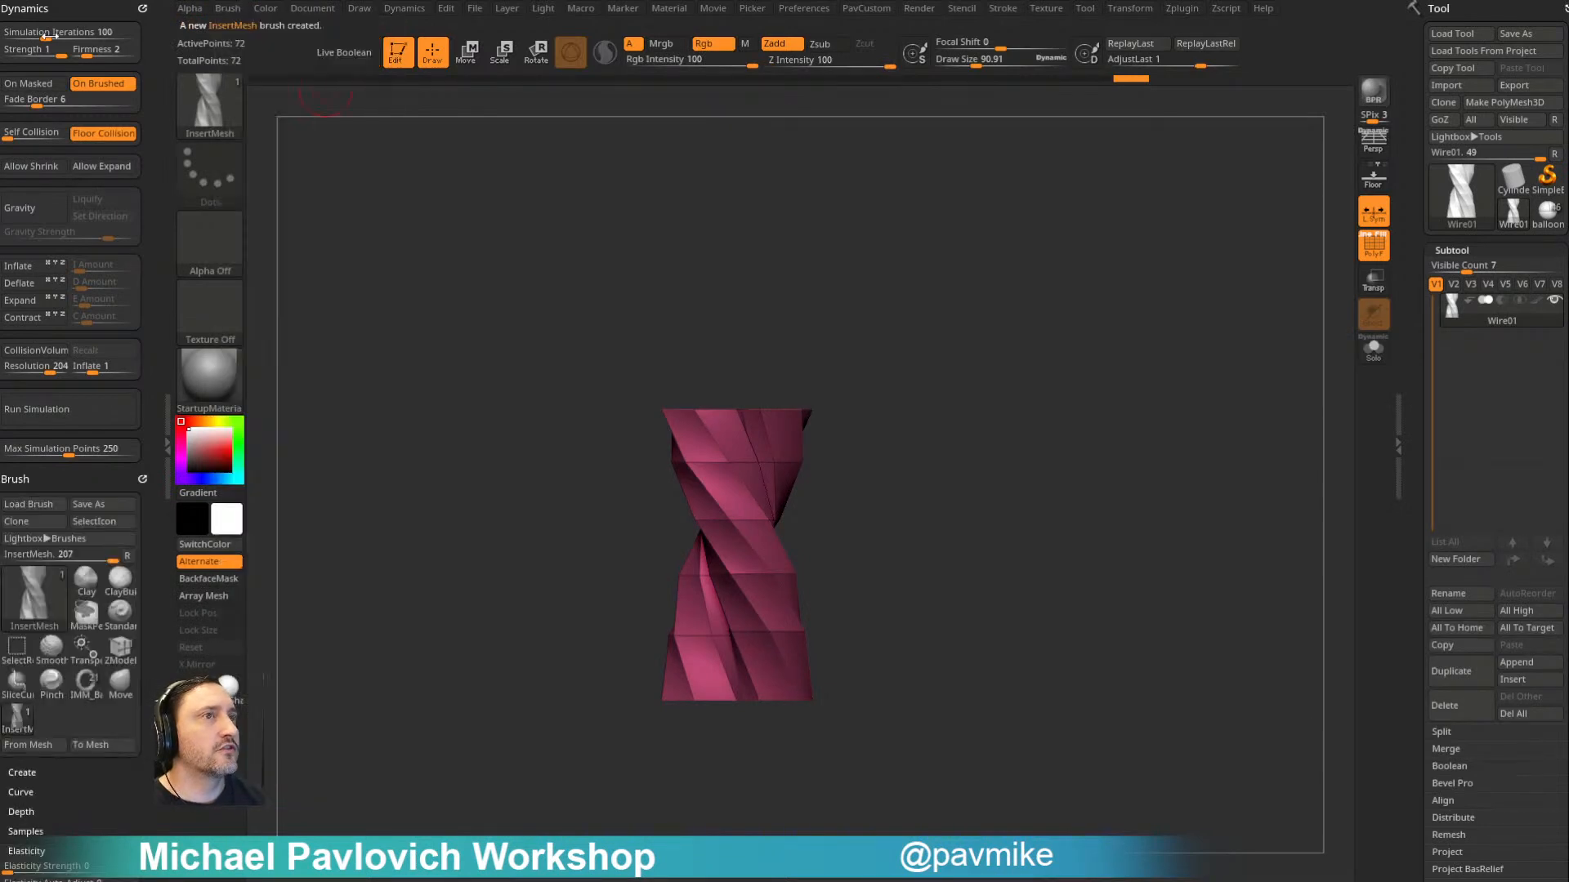
- Dock the Stroke settings and turn on Curve Mode for the new rope insert brush
left_click(230, 8)
left_click(269, 307)
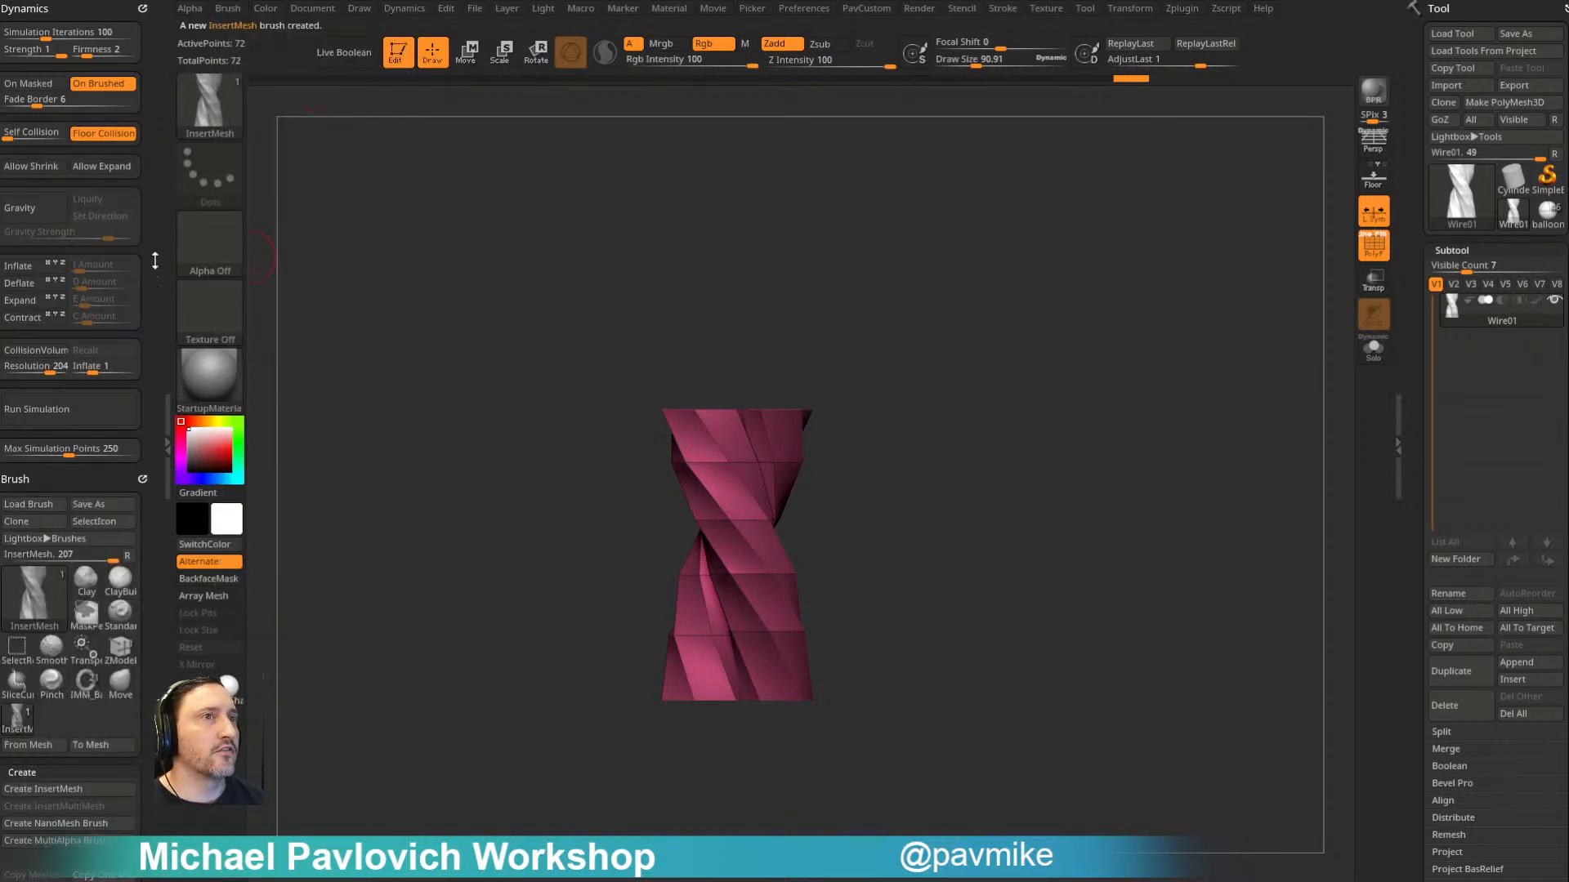
scroll(136, 19, "down", 5)
left_click(141, 8)
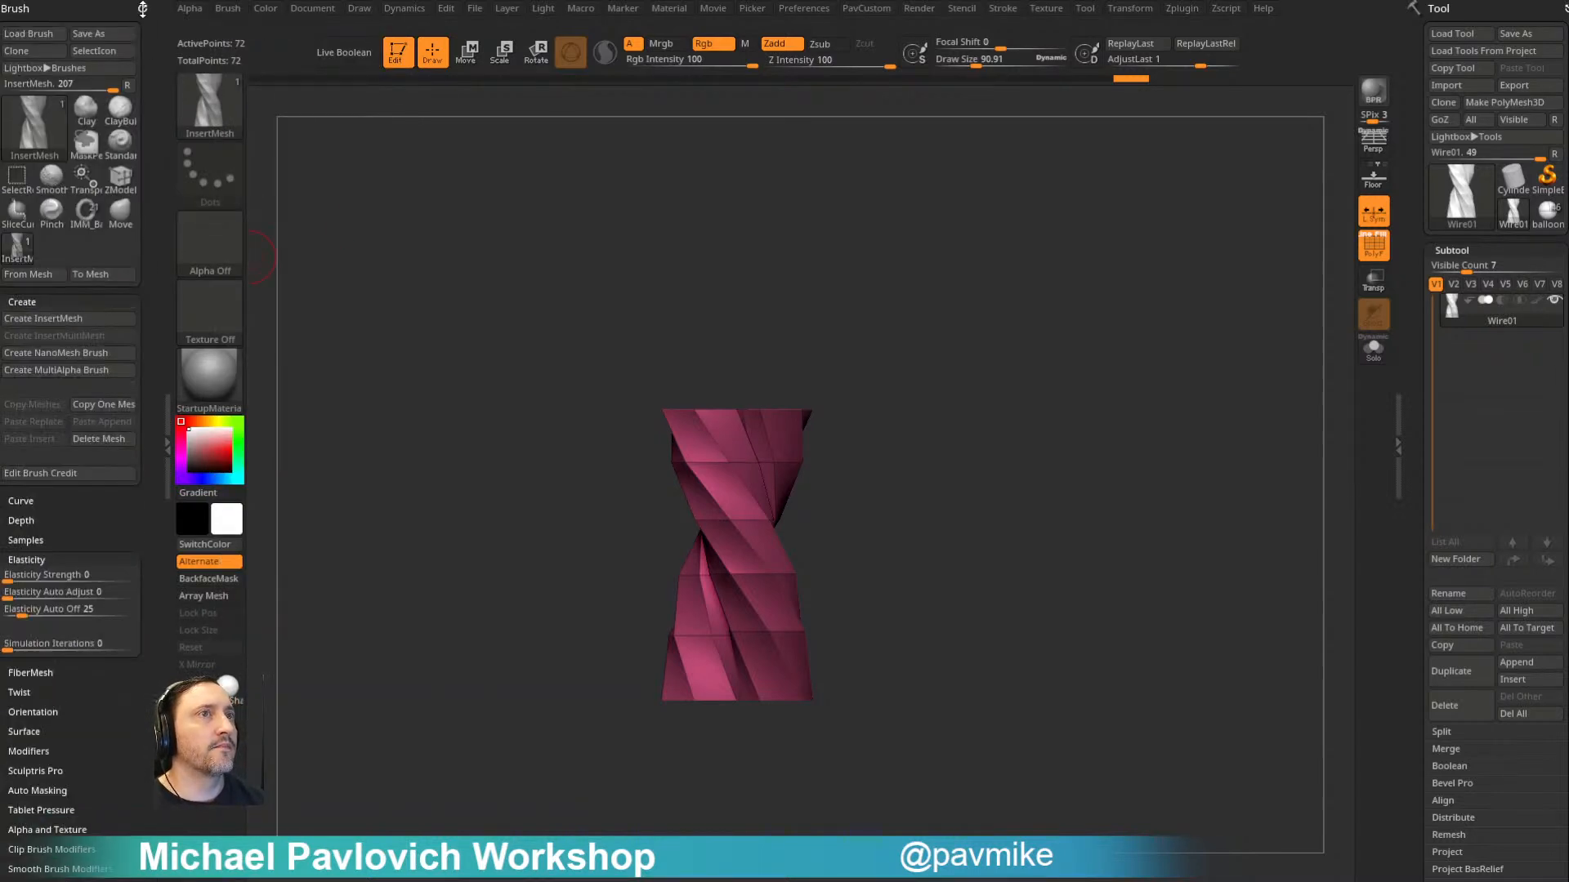
left_click(142, 7)
left_click(998, 8)
left_click_drag(994, 26, 14, 95)
left_click(41, 275, "shift")
left_click(39, 259, "shift")
left_click(55, 276)
left_click_drag(926, 382, 806, 369, "alt")
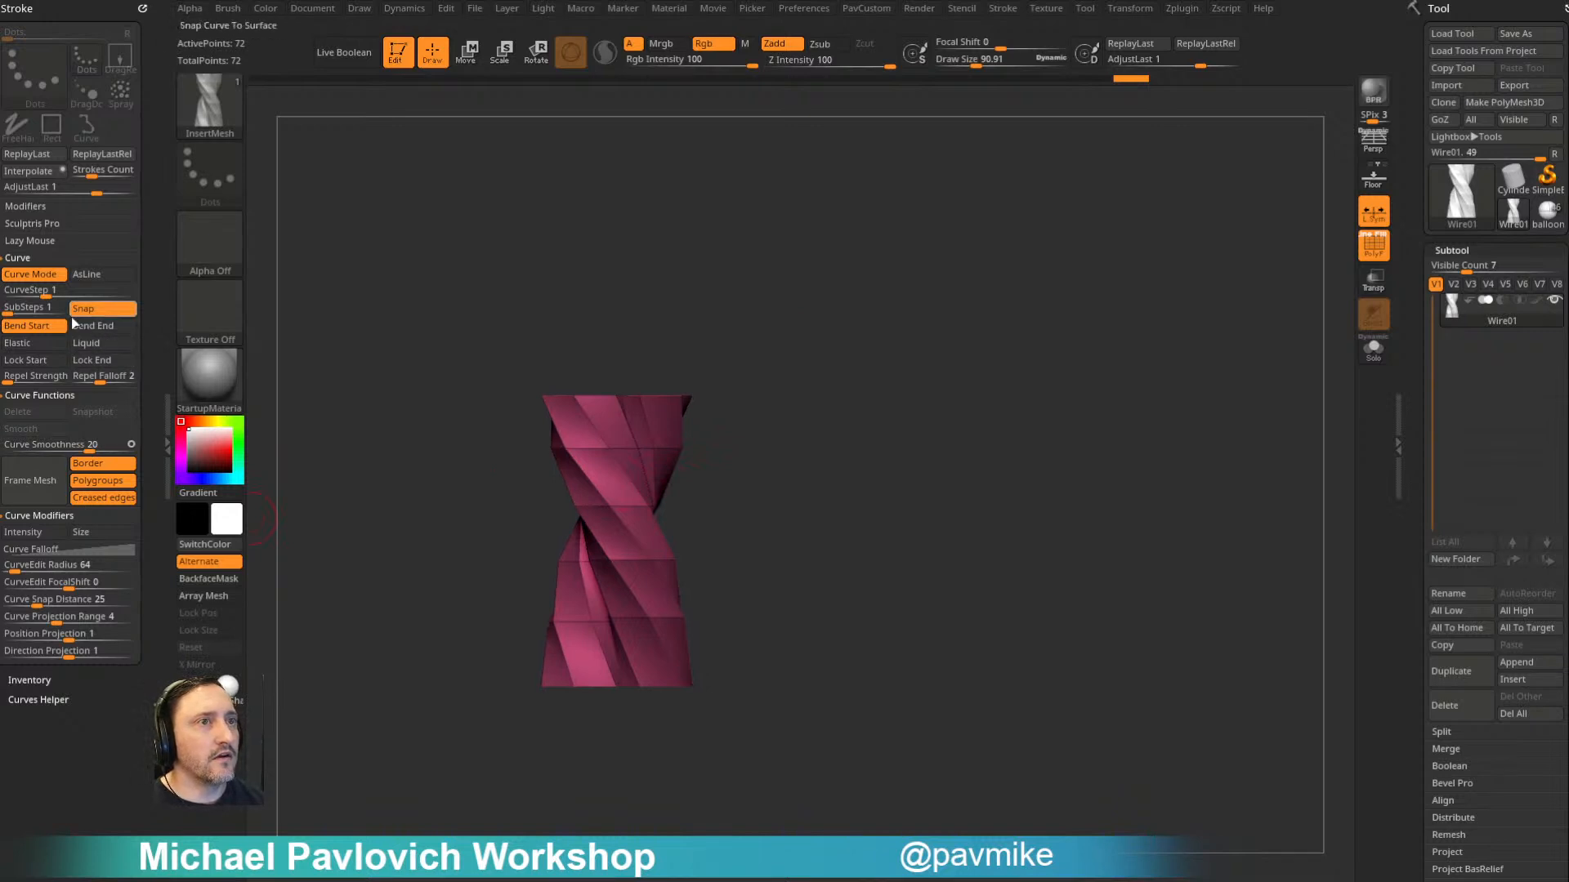
- Enable Weld Points in the rope insert brush's modifiers
left_click(227, 10)
mouse_move(173, 258)
left_mouse_down()
mouse_move(126, 493)
mouse_move(77, 483)
mouse_move(73, 466)
left_mouse_up()
left_click(40, 560, "shift")
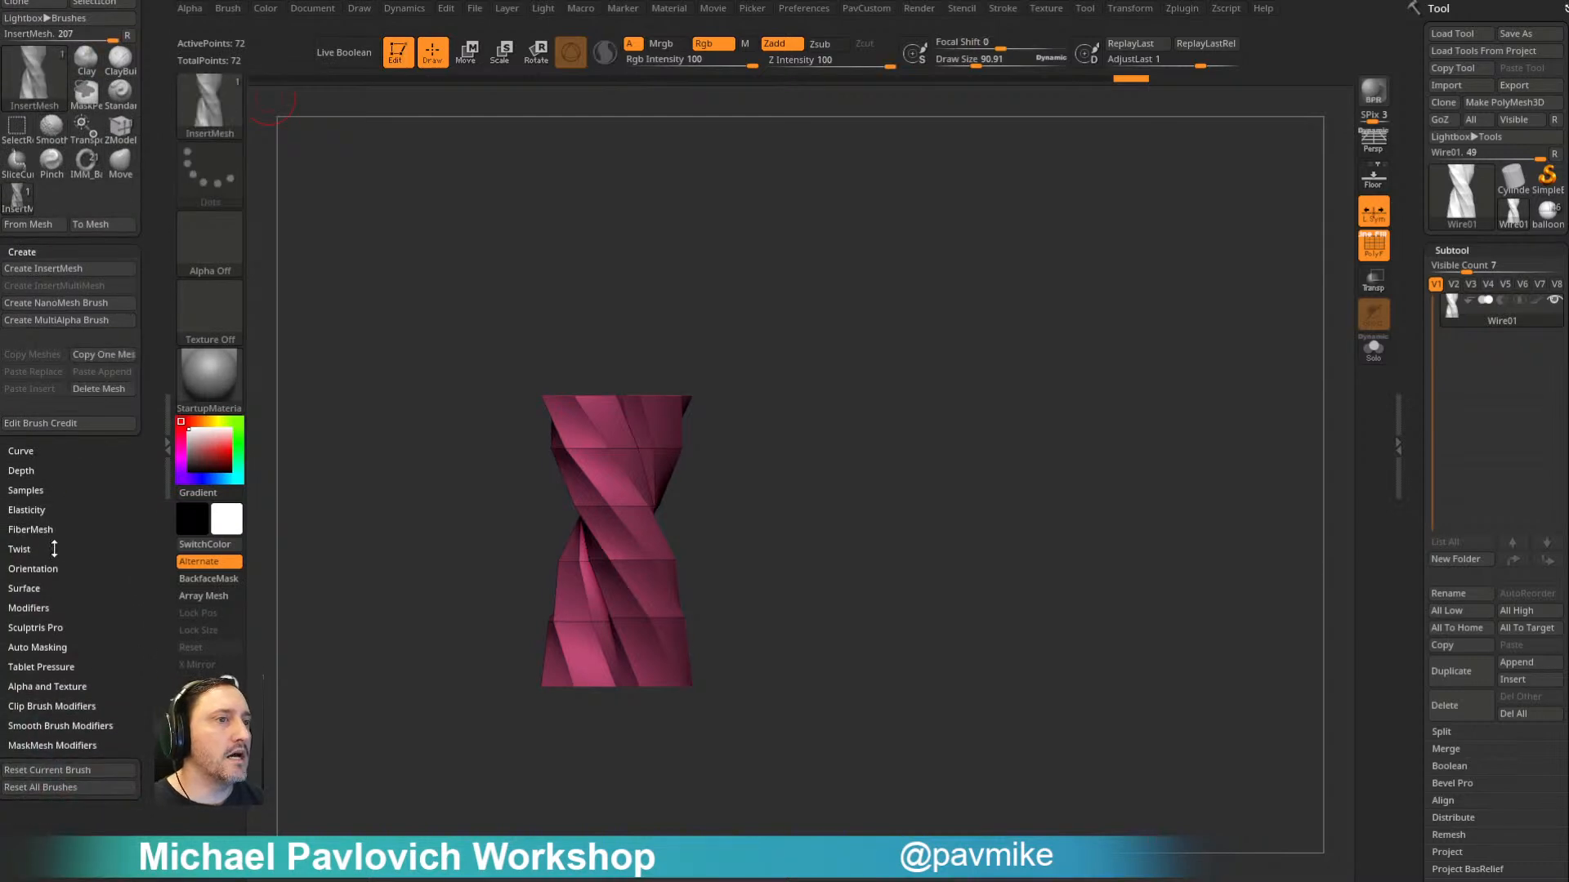
left_click(50, 603)
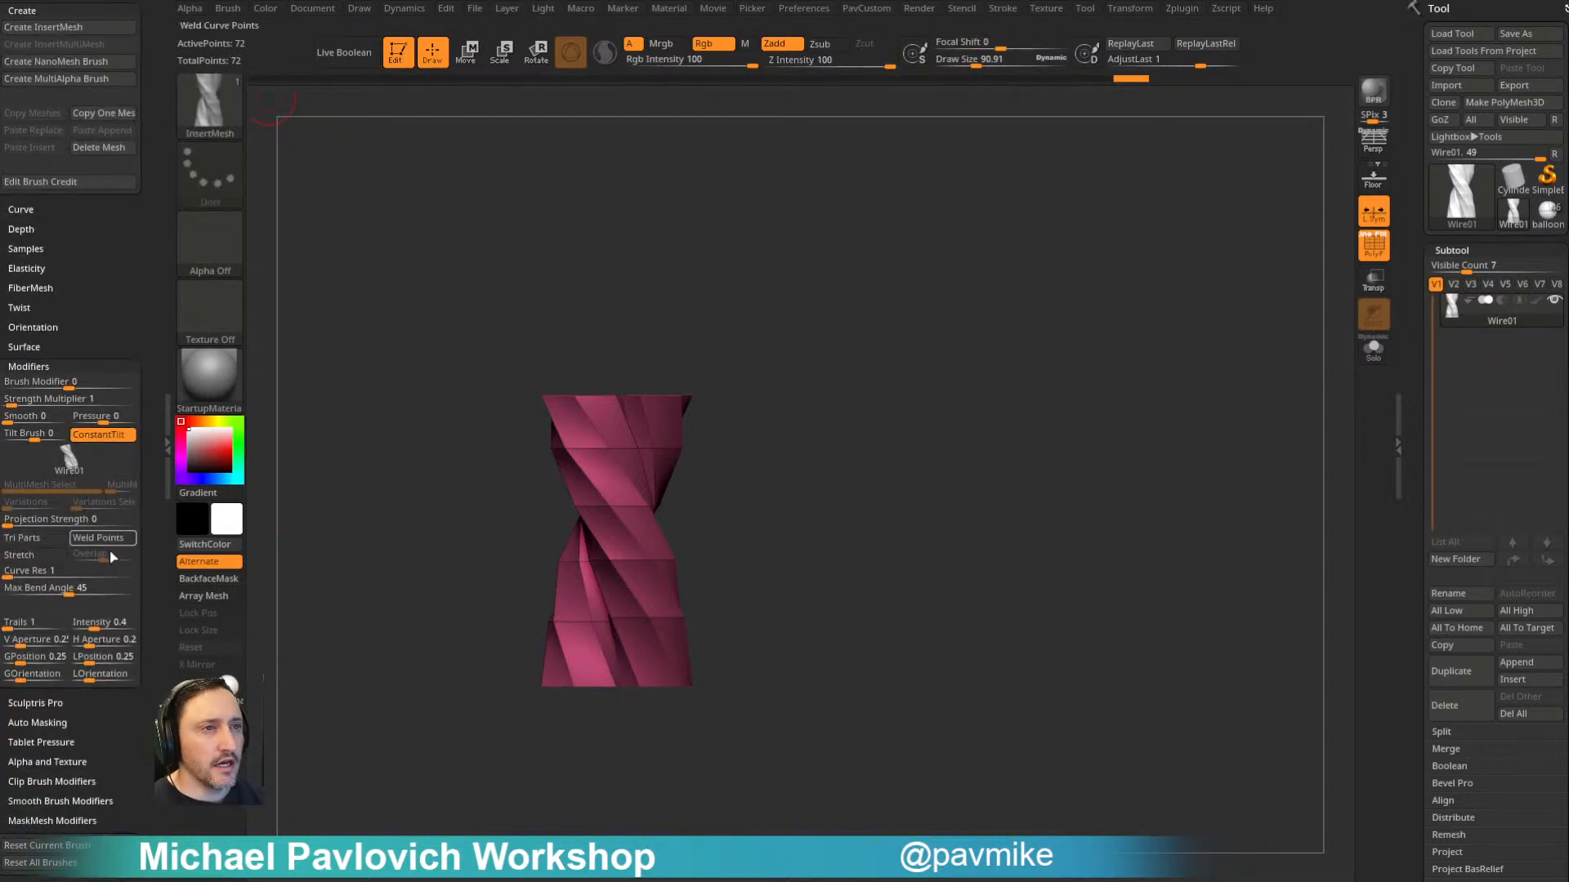
left_click(106, 539)
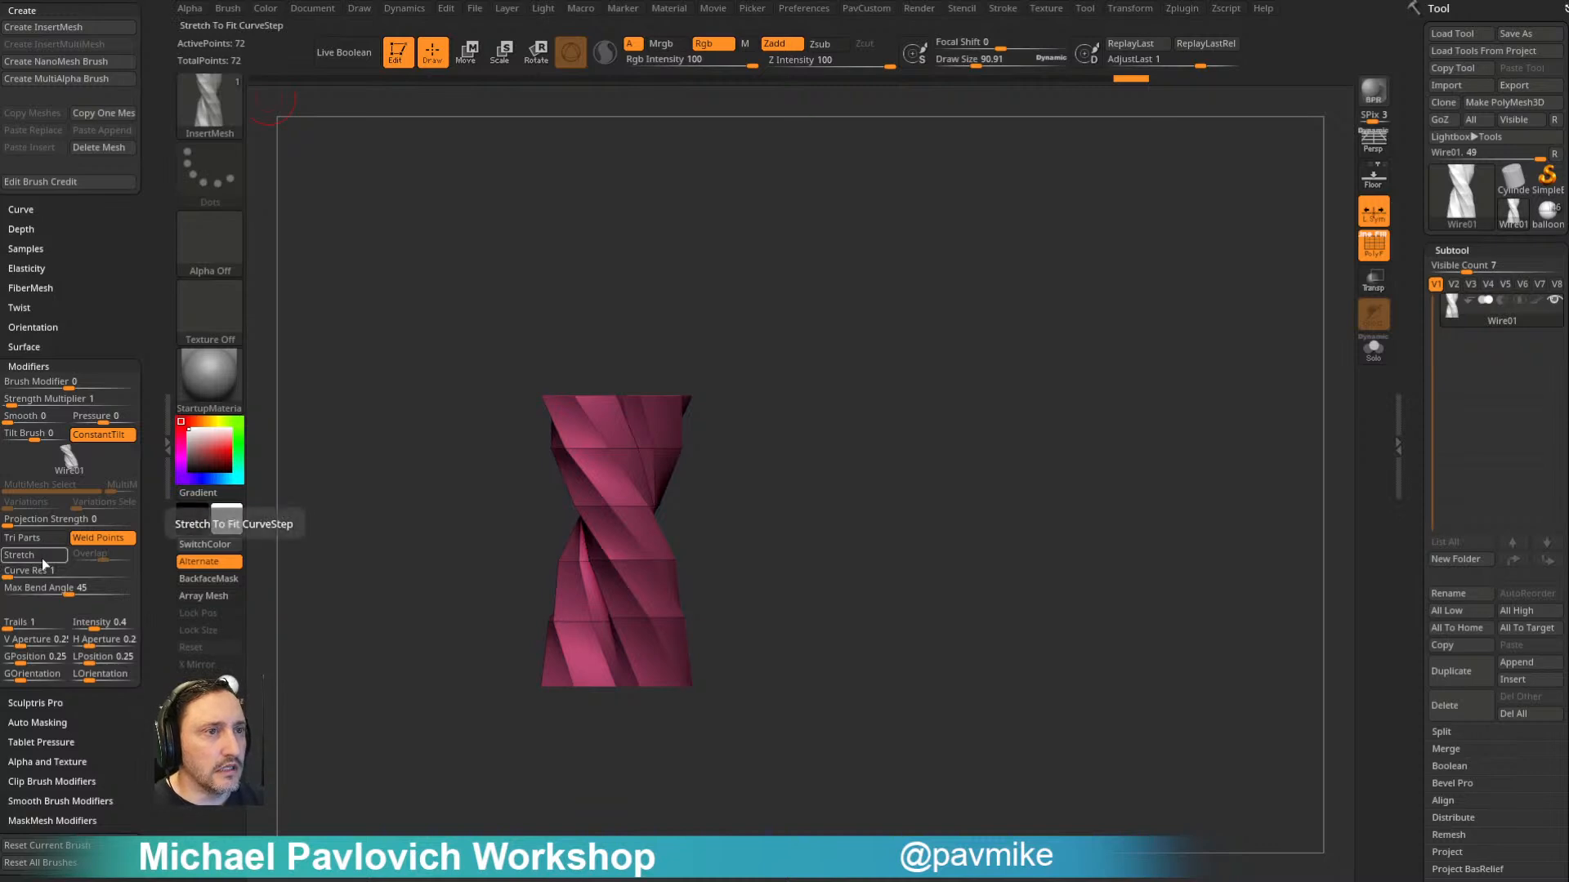
- Draw a test rope curve out from the segment, try a smaller draw size, and undo the test
left_click_drag(647, 521, 986, 232)
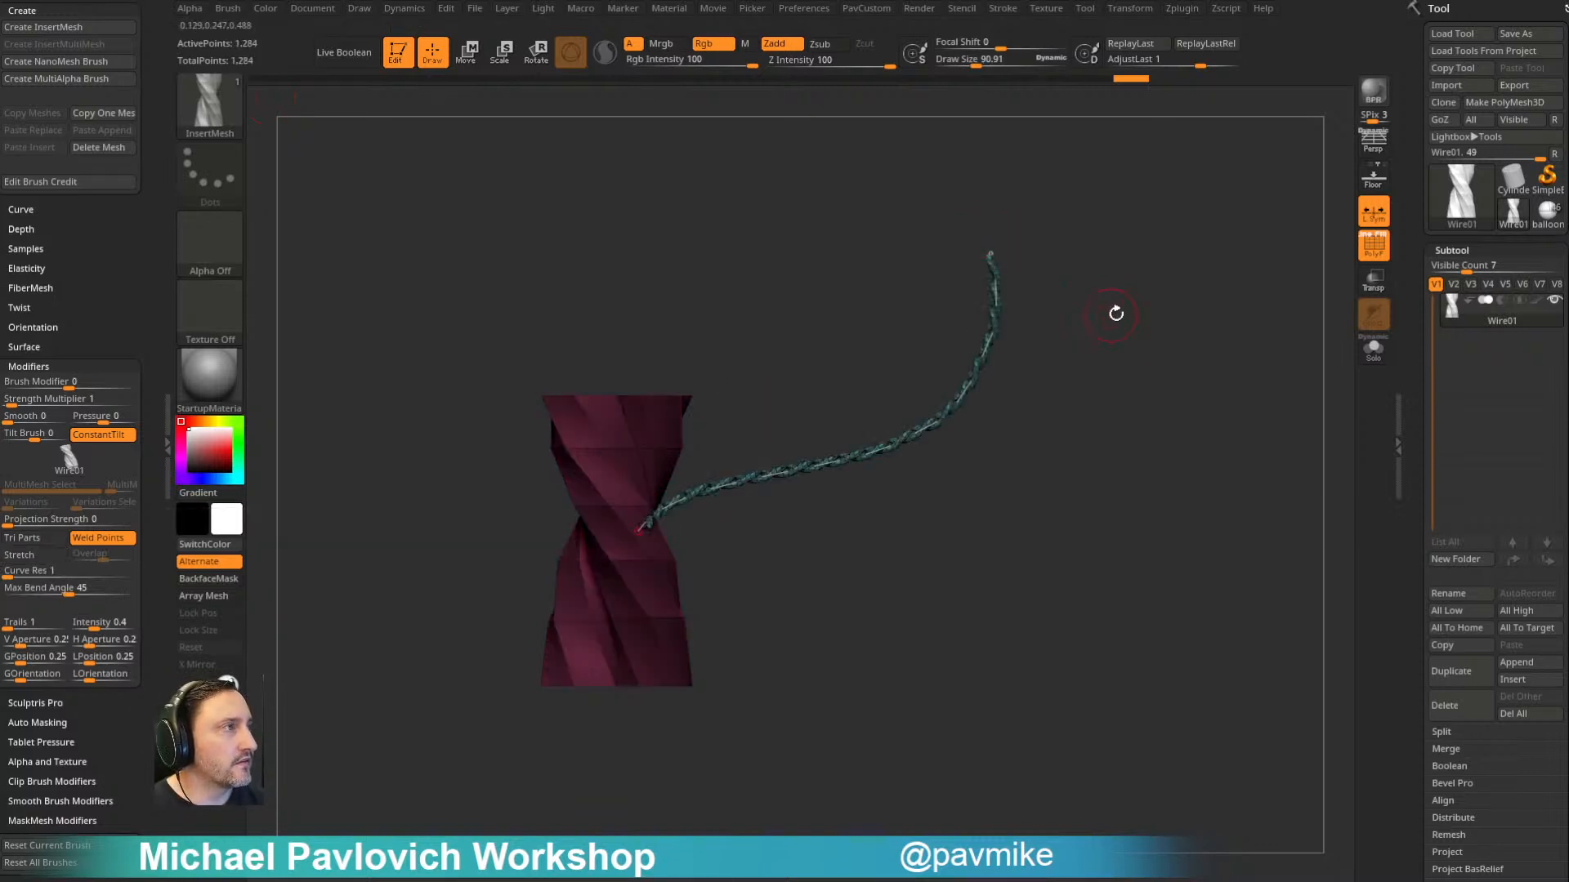
right_click_drag(1106, 316, 1096, 367, "ctrl")
key("s")
mouse_move(1121, 372)
left_mouse_down()
mouse_move(1134, 371)
mouse_move(1047, 349)
mouse_move(1127, 400)
mouse_move(1137, 463)
mouse_move(1113, 512)
mouse_move(1089, 507)
mouse_move(1117, 482)
mouse_move(1116, 426)
mouse_move(1081, 295)
mouse_move(1138, 452)
mouse_move(1114, 365)
mouse_move(1090, 363)
left_mouse_up()
left_click(1078, 332)
left_click(1027, 357)
key("ctrl")
key("ctrl")
key("ctrl+z")
- Try to move a copy of the rope segment upward with the gizmo and undo it
key("s")
mouse_move(1026, 365)
left_mouse_down()
mouse_move(996, 363)
mouse_move(948, 416)
left_mouse_up()
key("w")
left_click_drag(634, 458, 655, 36, "ctrl")
mouse_move(888, 347)
left_mouse_down()
mouse_move(750, 334)
mouse_move(824, 311)
mouse_move(891, 352)
mouse_move(899, 473)
mouse_move(882, 497)
mouse_move(858, 417)
mouse_move(1015, 378)
mouse_move(931, 351)
mouse_move(934, 303)
left_mouse_up()
key("ctrl+z")
key("q")
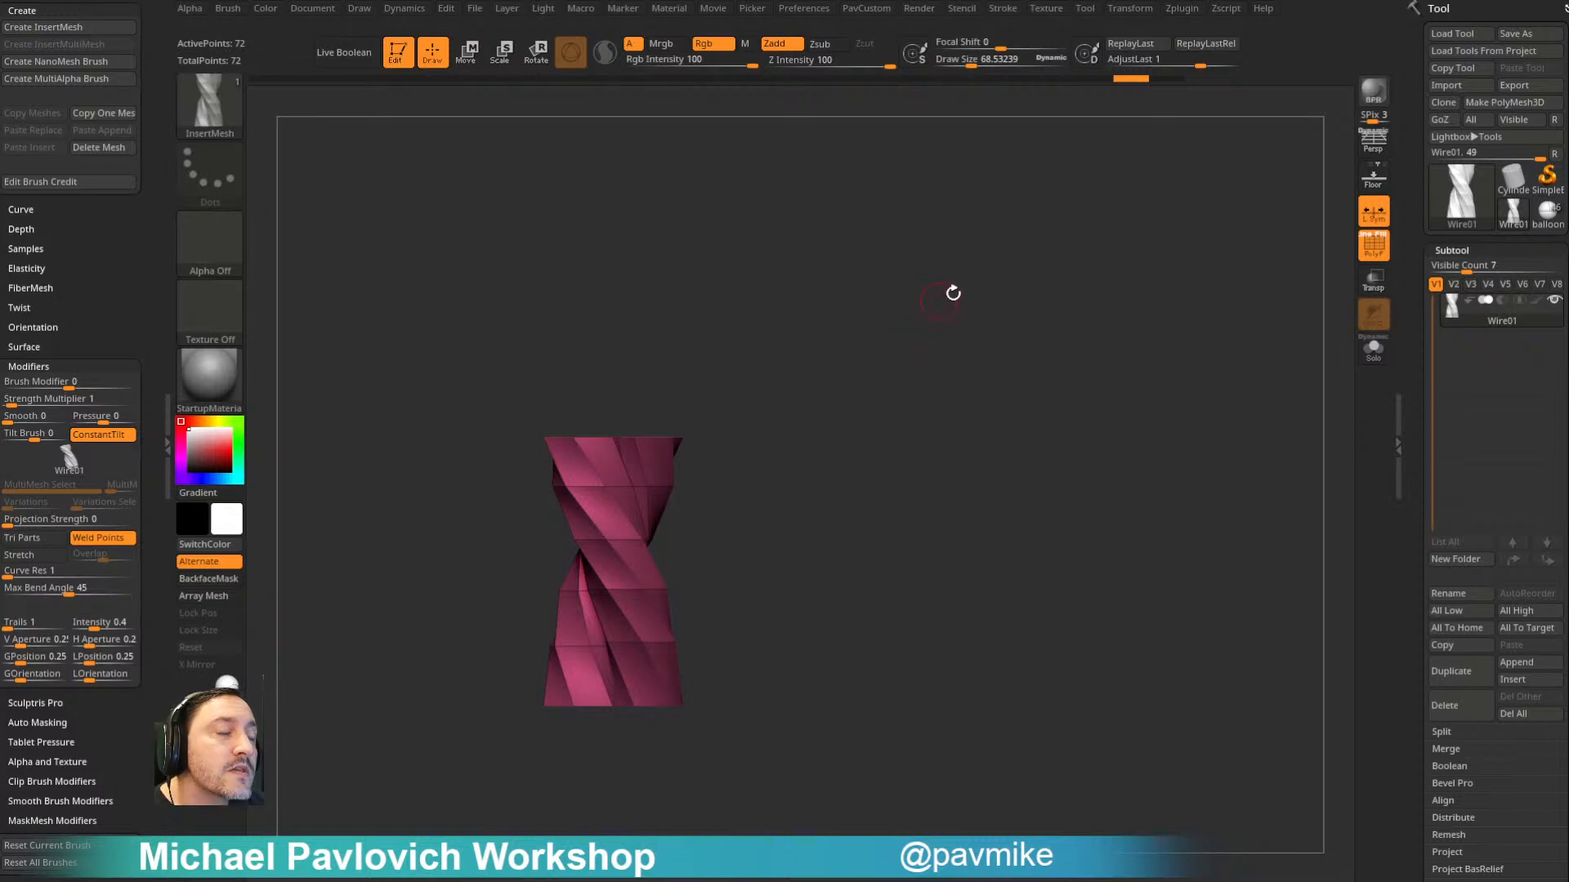
- Duplicate the rope segment twice along its length with the gizmo to stack three segments end to end
key("w")
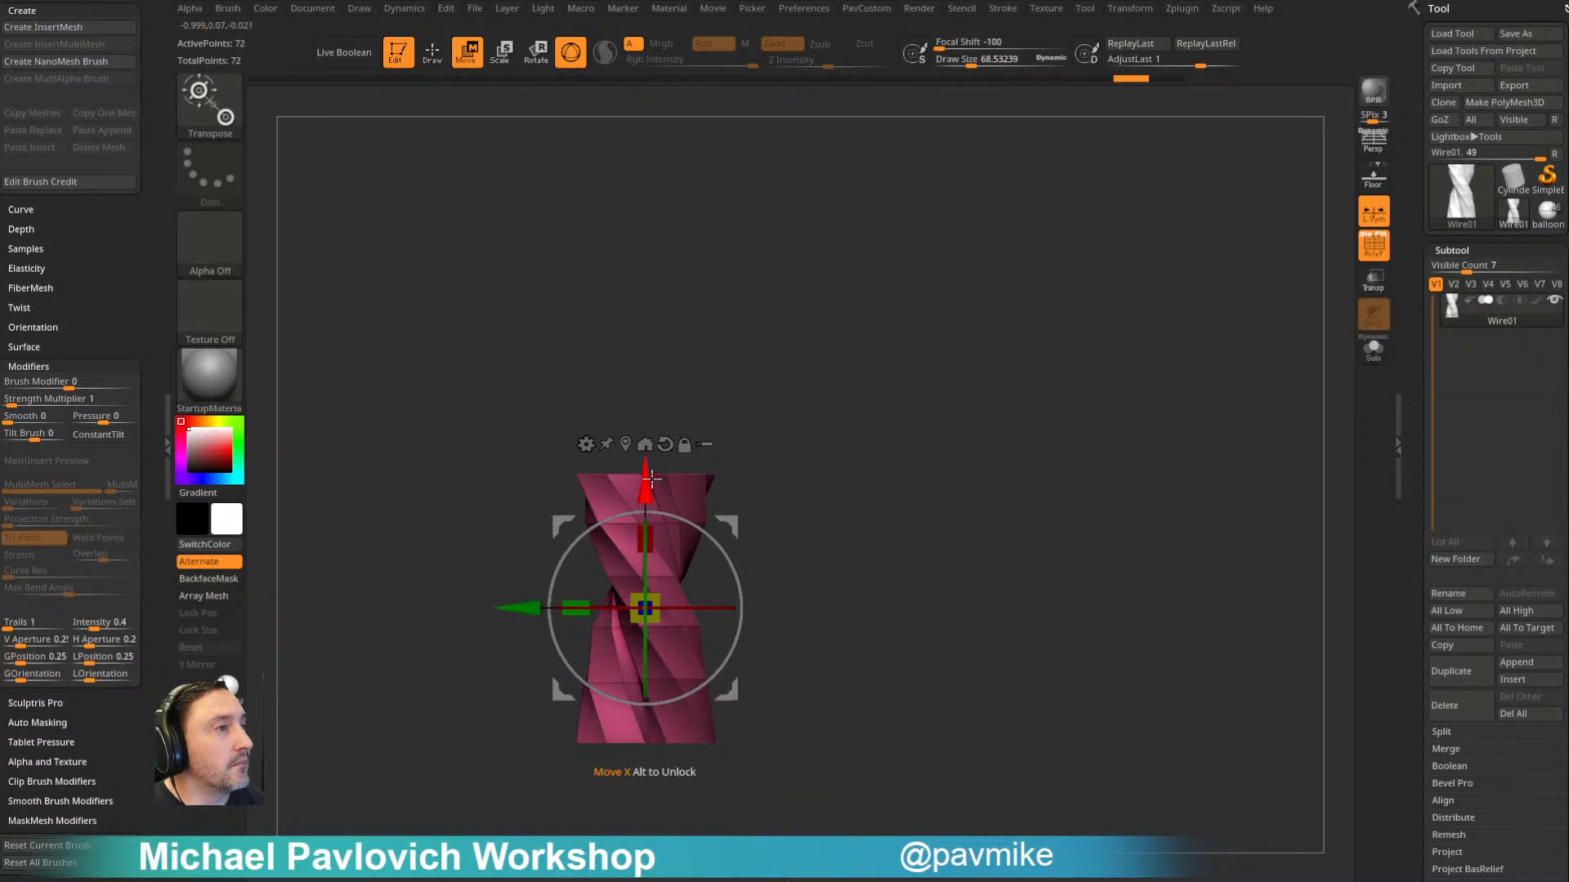
left_click_drag(646, 489, 691, 219, "ctrl")
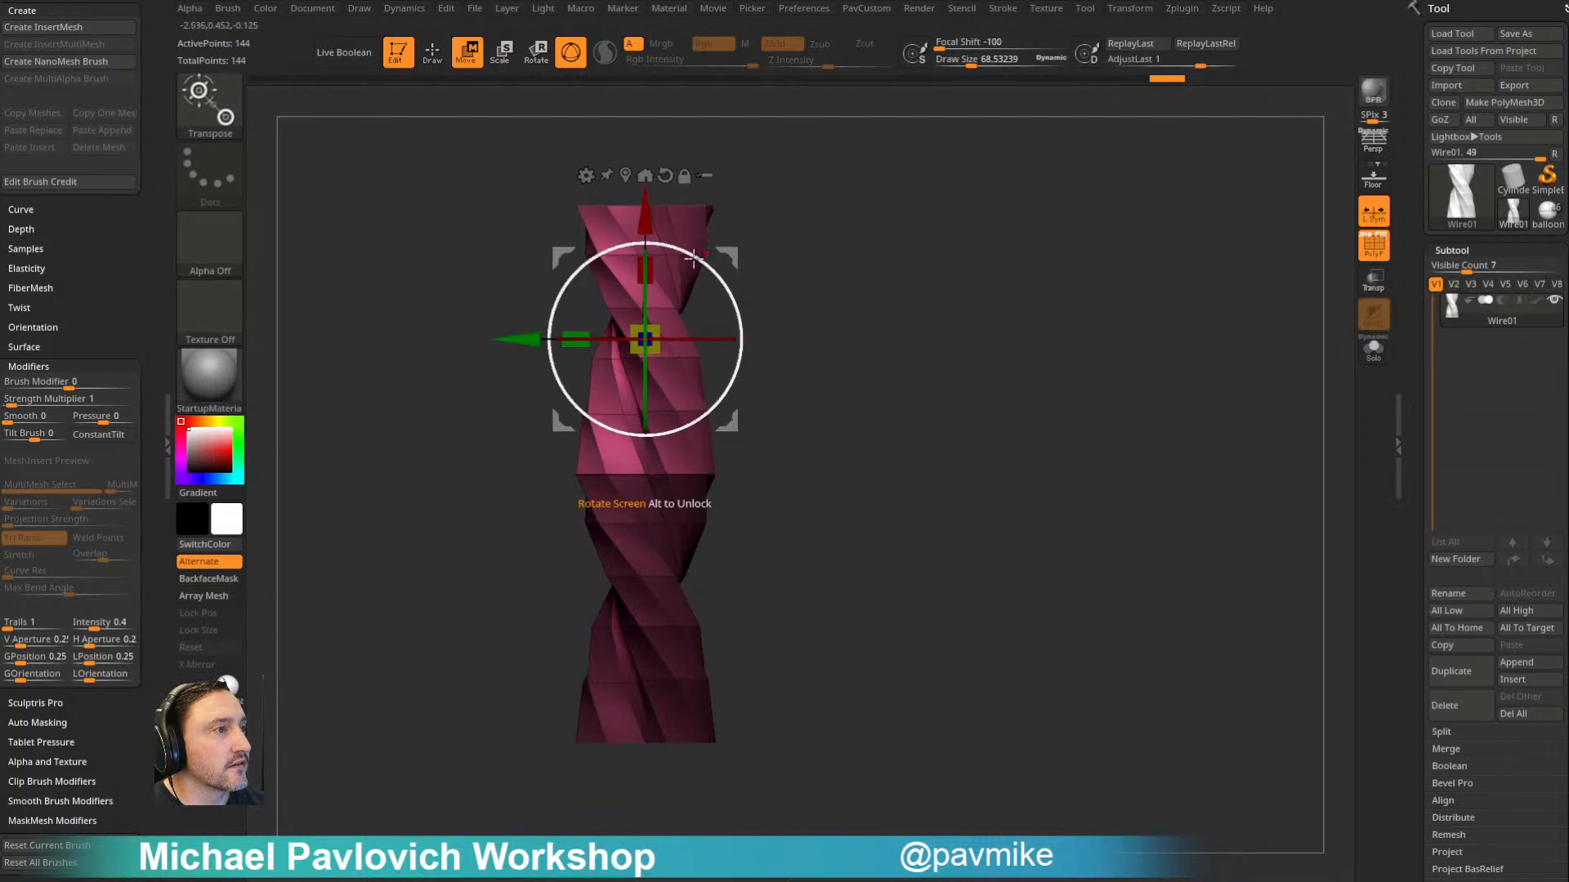
left_click_drag(645, 211, 675, 751, "ctrl")
left_click_drag(858, 578, 863, 175, "alt")
key("ctrl+z")
left_click_drag(850, 273, 854, 490, "alt")
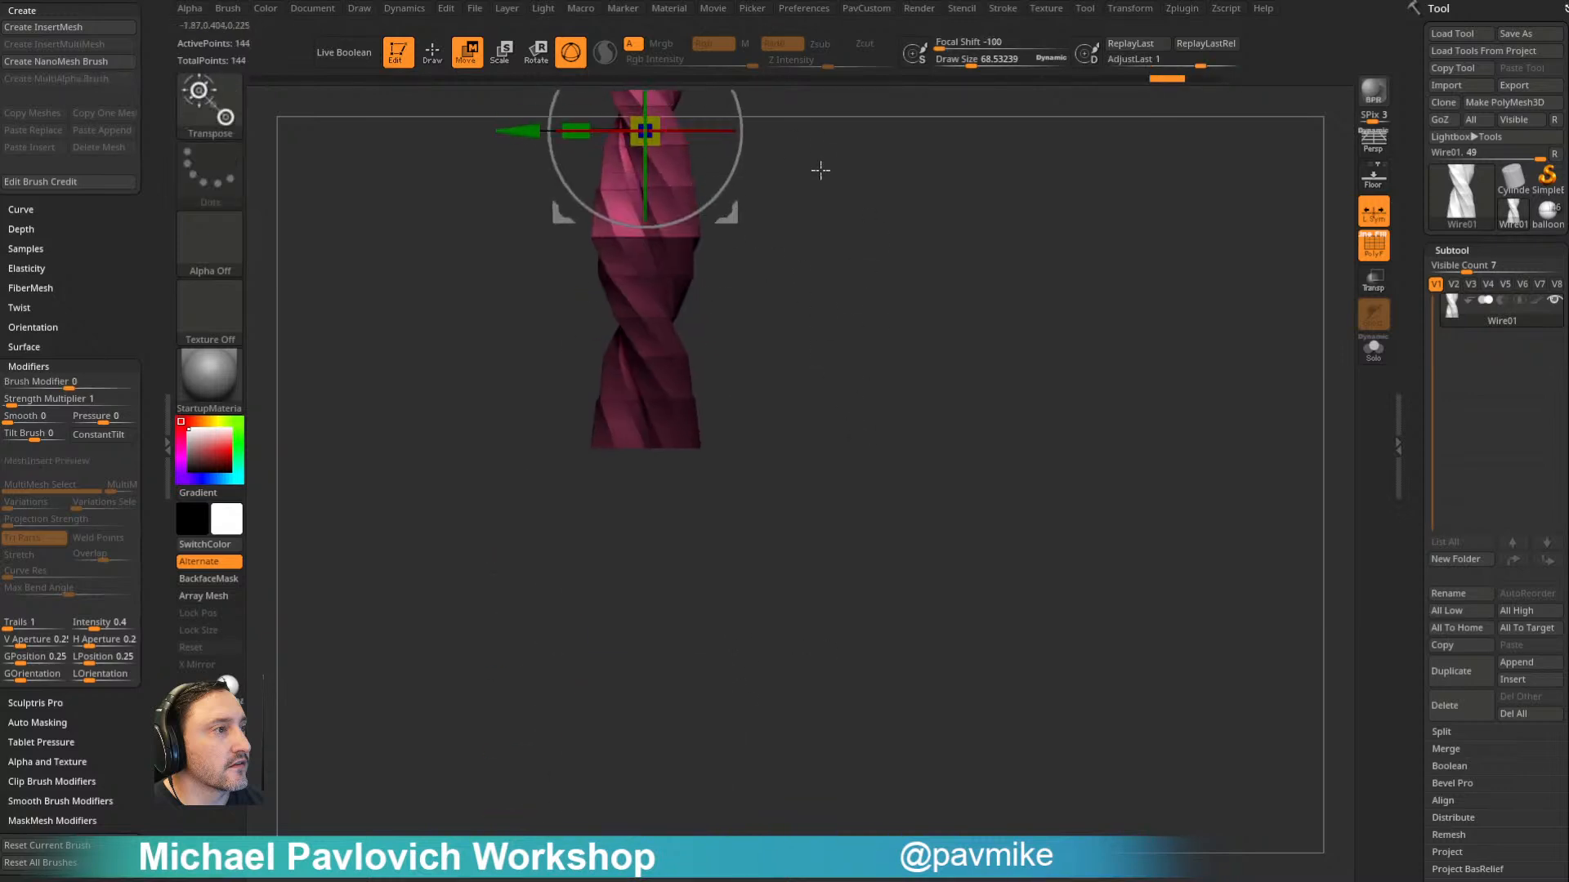
left_click_drag(812, 161, 814, 230, "alt")
mouse_move(653, 97)
left_mouse_down("ctrl")
mouse_move(689, 529)
mouse_move(685, 516)
left_mouse_up("ctrl")
left_click_drag(851, 279, 905, 370, "ctrl")
key("q")
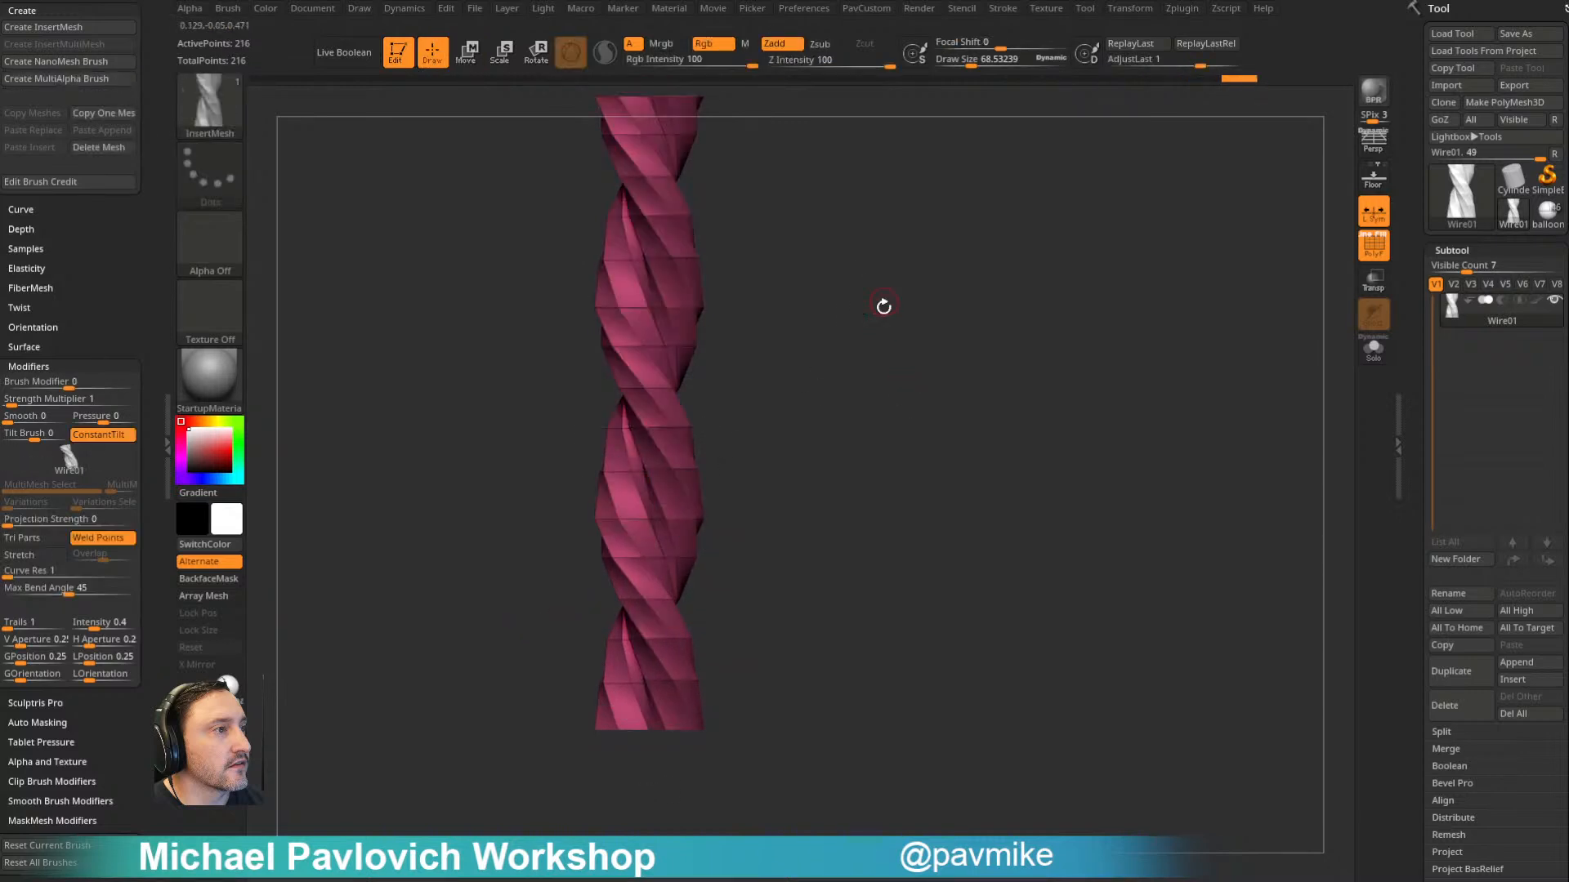
- Separate the stacked rope into auto polygroups and set the selection brush to SelectRect
left_click_drag(883, 303, 888, 380, "alt")
key("3")
left_click_drag(764, 433, 756, 390, "alt")
key("3")
left_click(836, 522)
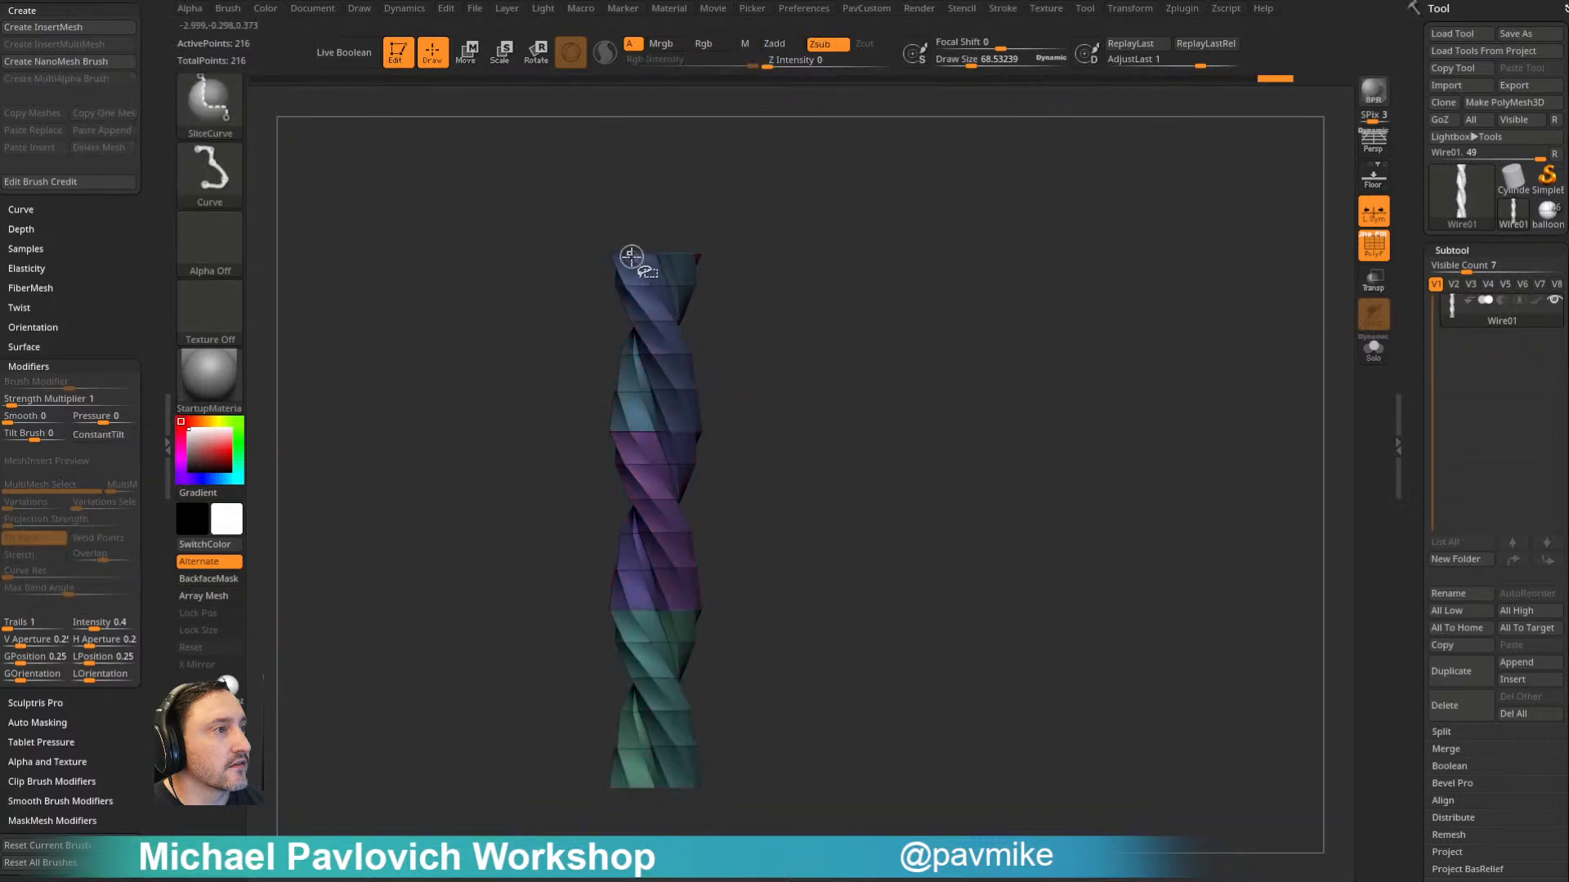
left_click(210, 102, "ctrl+shift")
left_click(304, 118, "ctrl+shift")
- Isolate the upper, lower and middle rope segments in turn, give each its own single polygroup, and show the full mesh
mouse_move(523, 201)
left_mouse_down("ctrl+shift")
mouse_move(853, 313)
mouse_move(854, 335)
left_mouse_up("ctrl+shift")
key("ctrl+shift+a")
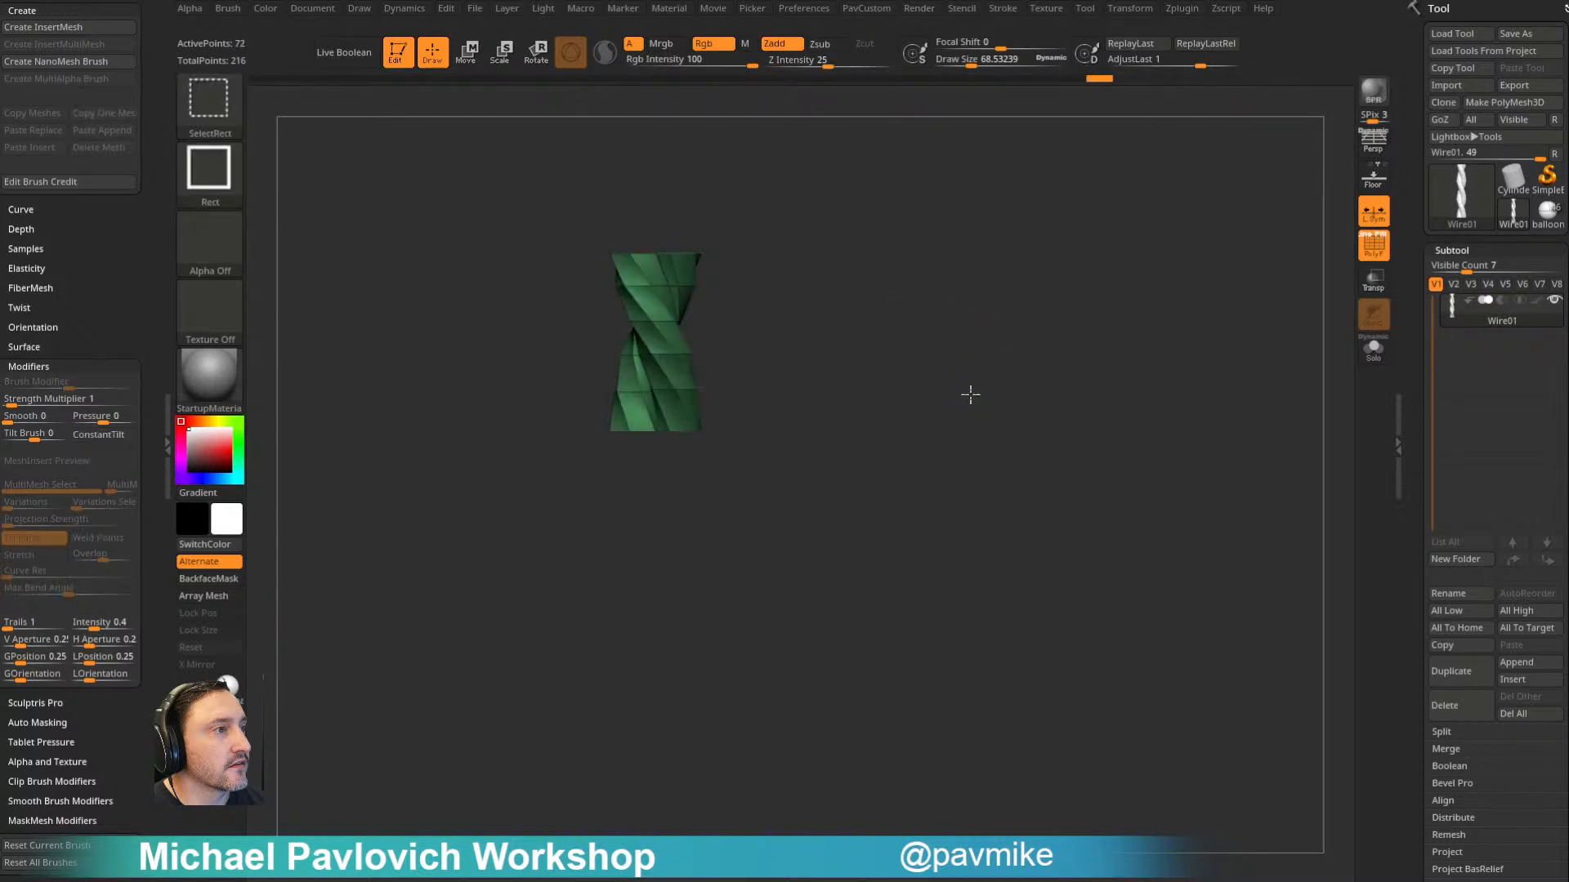
left_click(813, 809, "ctrl+shift")
left_click(658, 621, "ctrl+shift")
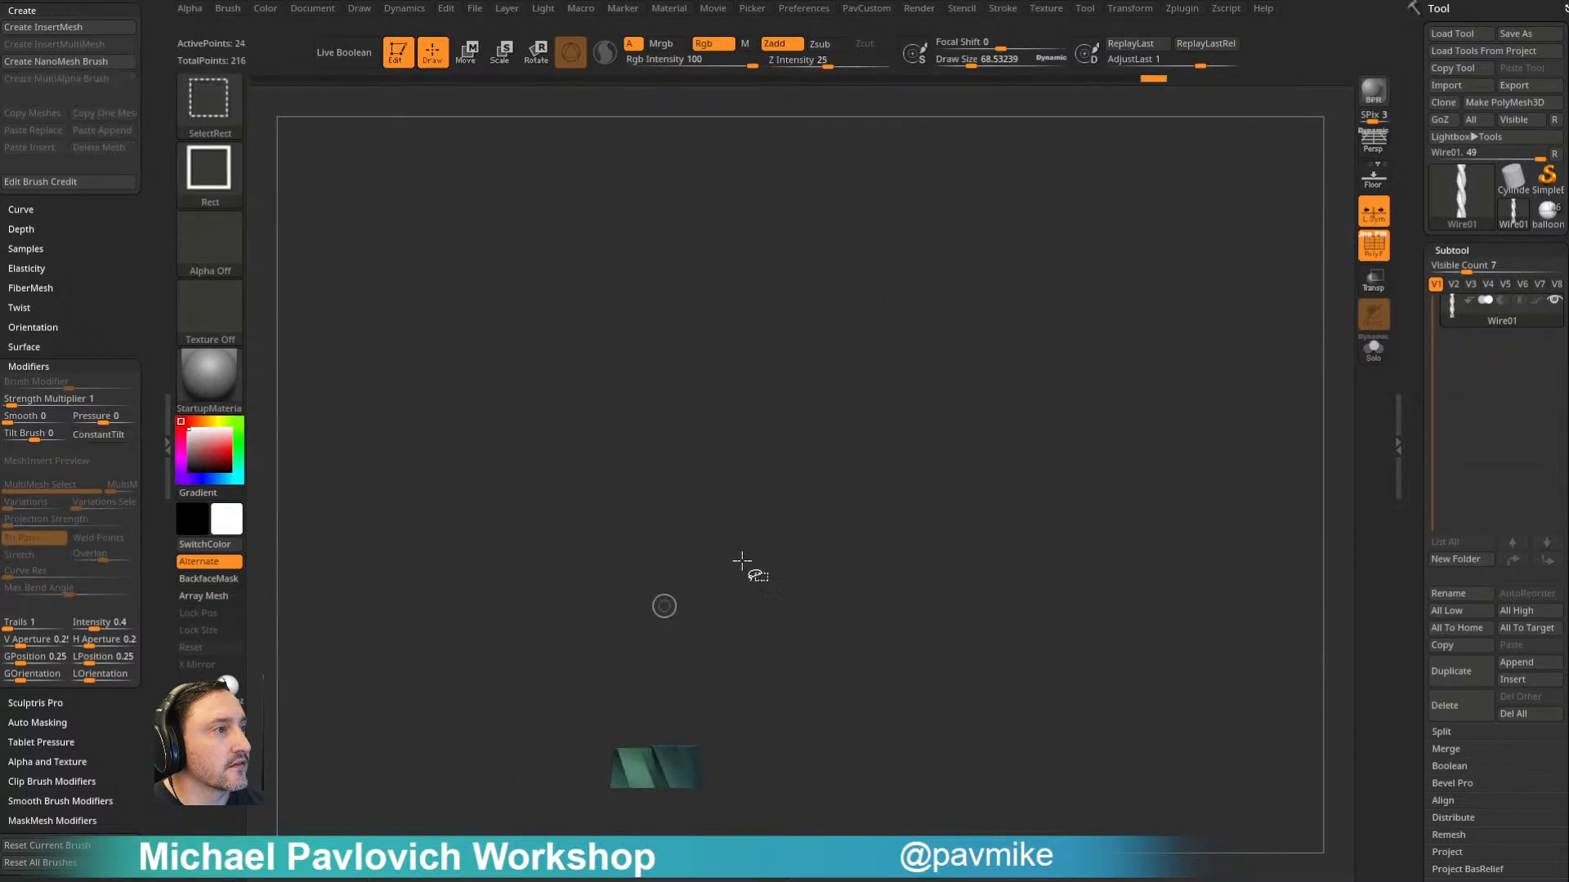
left_click(834, 493, "ctrl+shift")
left_click(661, 490, "ctrl+shift")
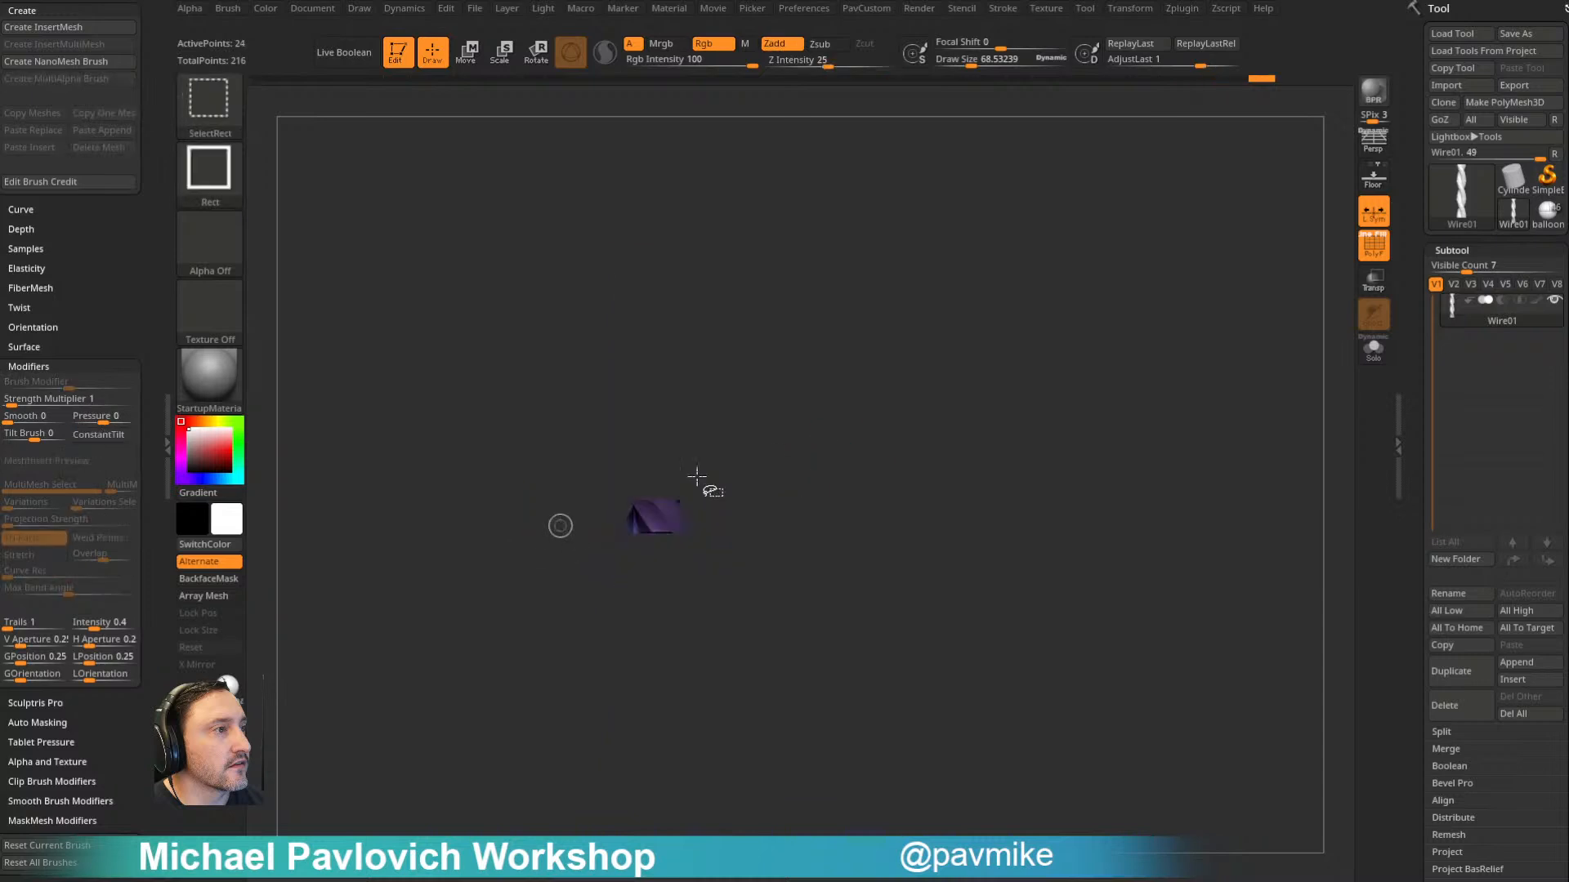
left_click(874, 446, "ctrl+shift")
left_click_drag(913, 420, 935, 392)
- Weld the touching points between the three rope segments, undoing the first attempt and checking the weld distance
key("grave")
left_click(907, 719)
key("ctrl+z")
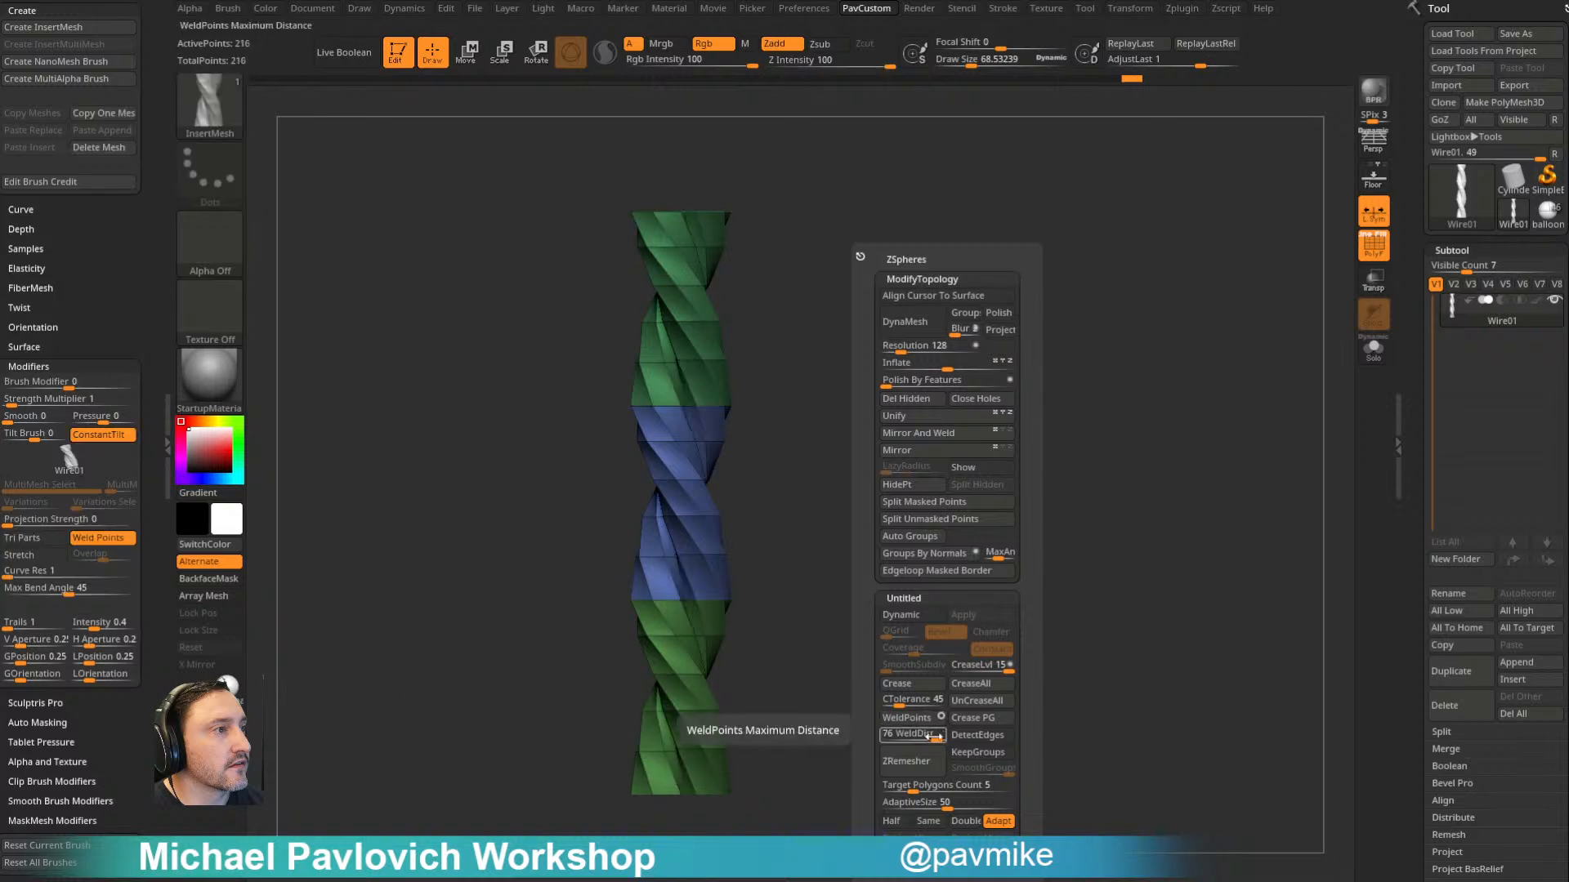
left_click(907, 717)
left_click_drag(730, 656, 872, 535)
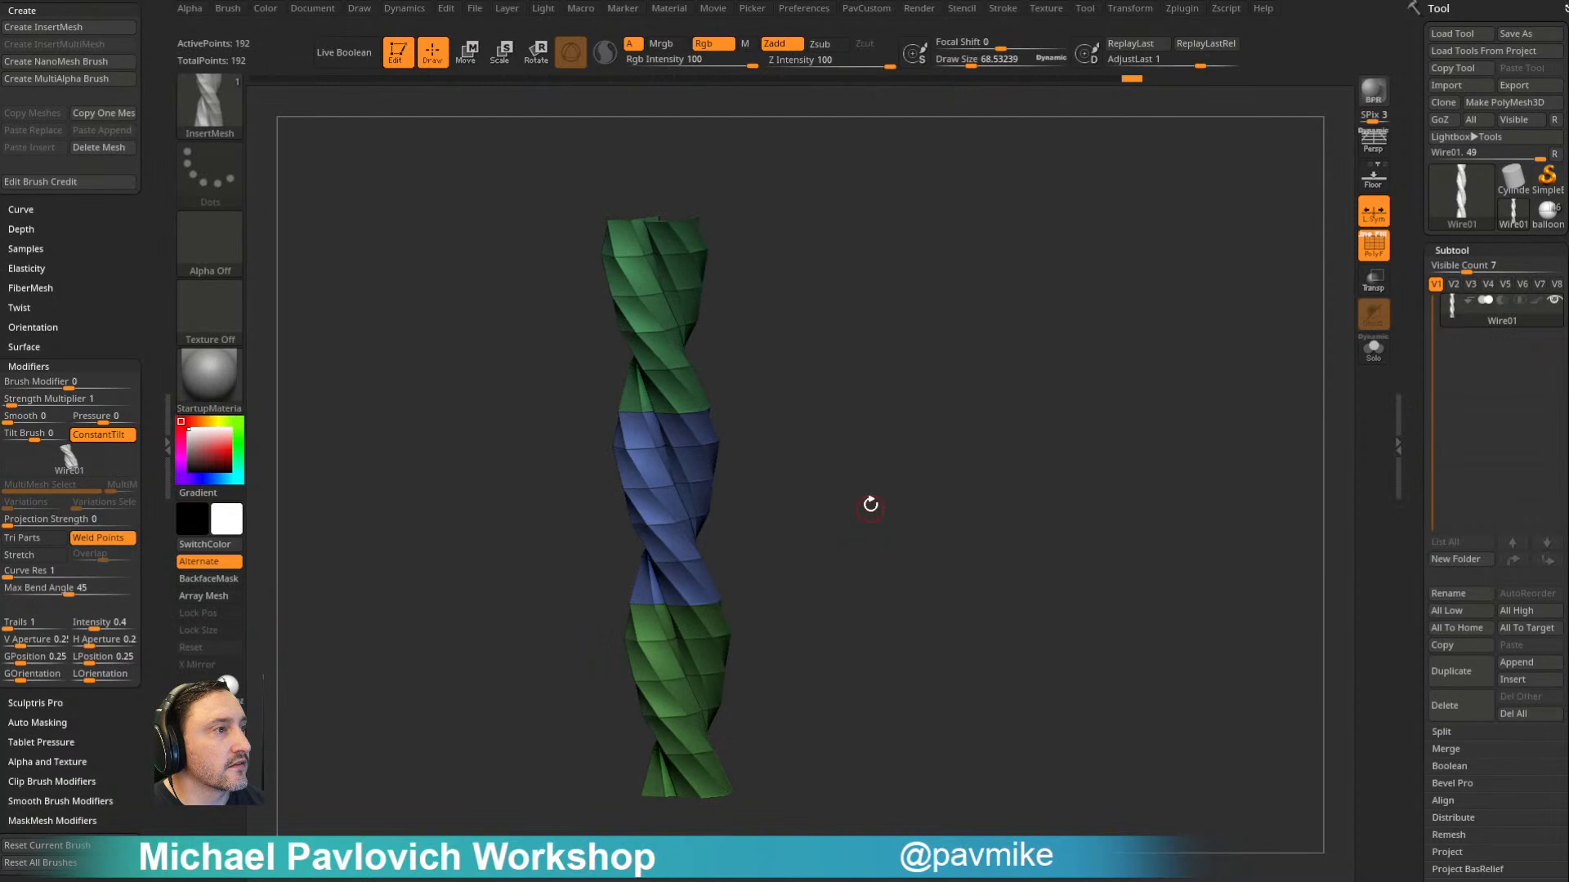
- Preview the welded rope with Dynamic Subdiv smoothing and return to the unsmoothed mesh
key("space")
left_click_drag(1427, 486, 1434, 337)
left_click(1447, 377)
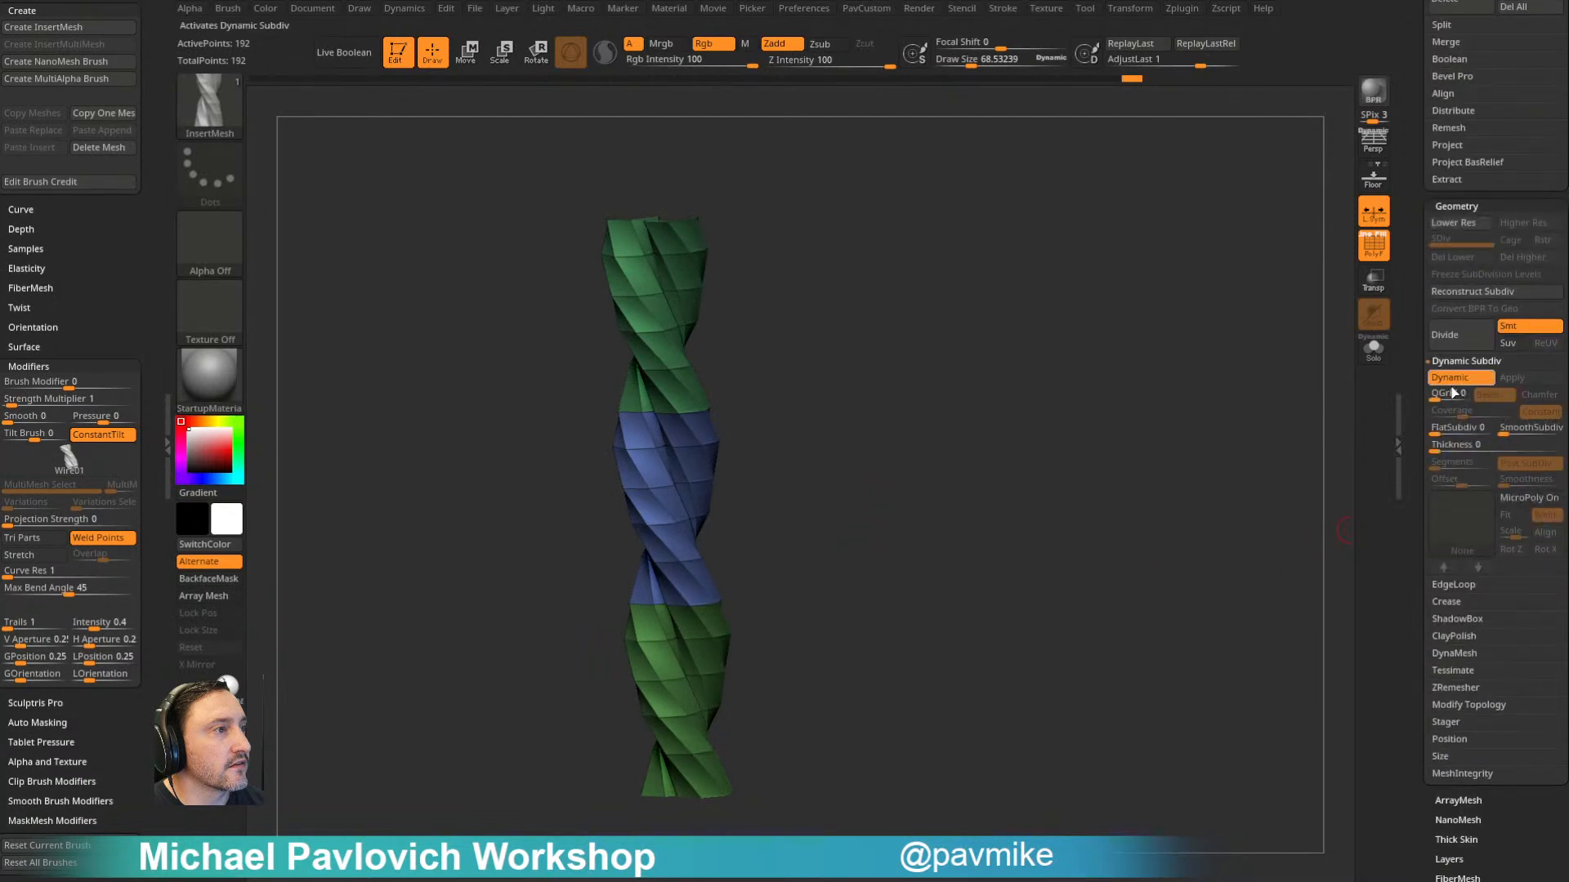
left_click(1520, 429)
left_click_drag(1201, 396, 1237, 406)
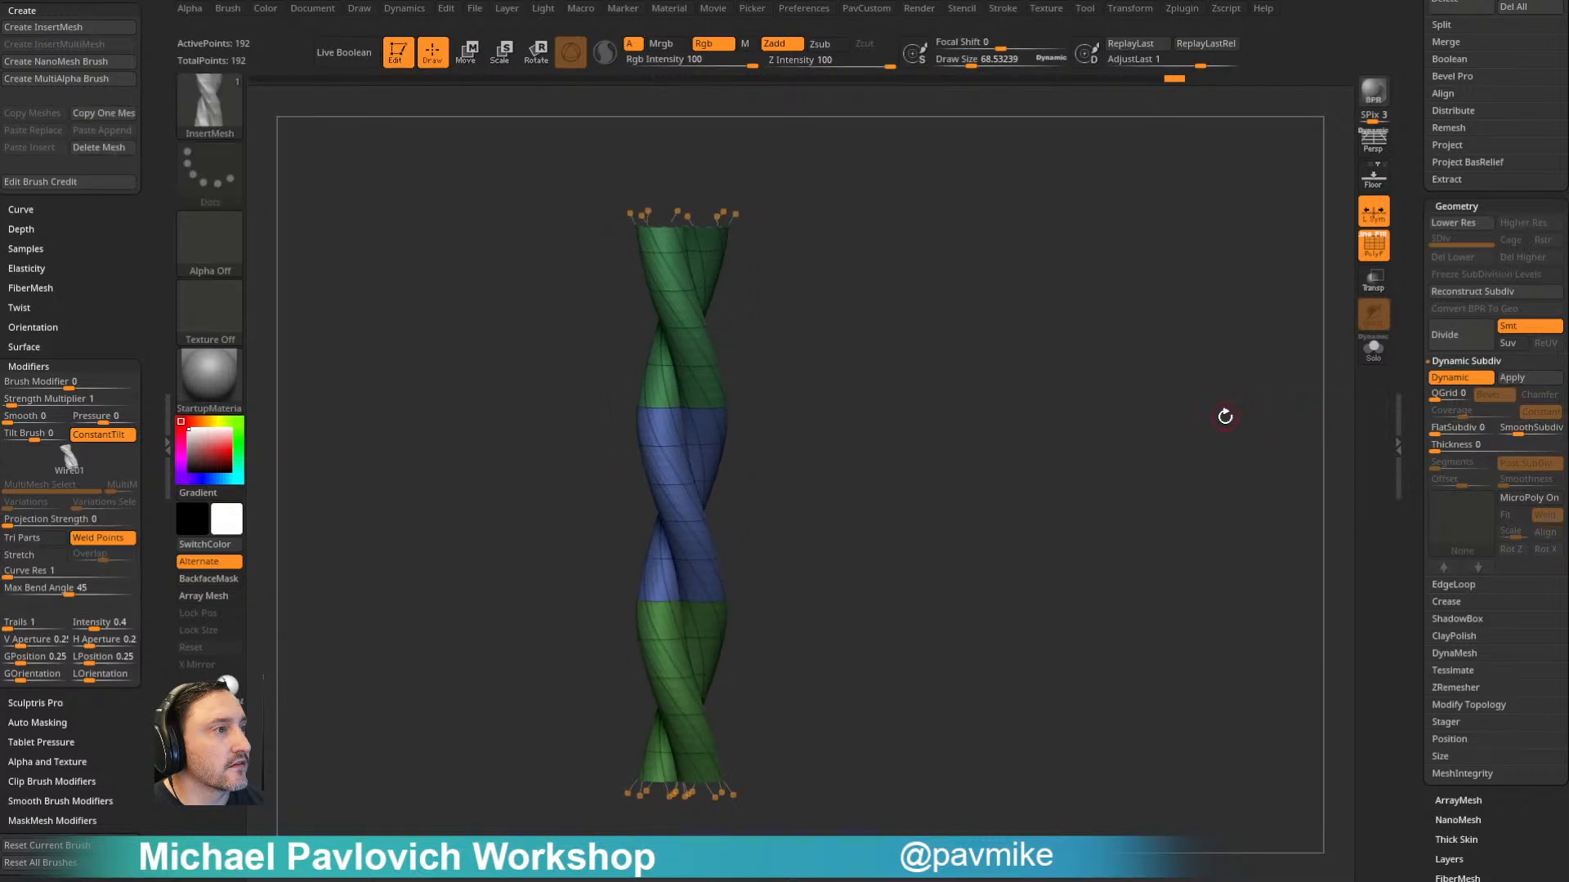
key("shift+d")
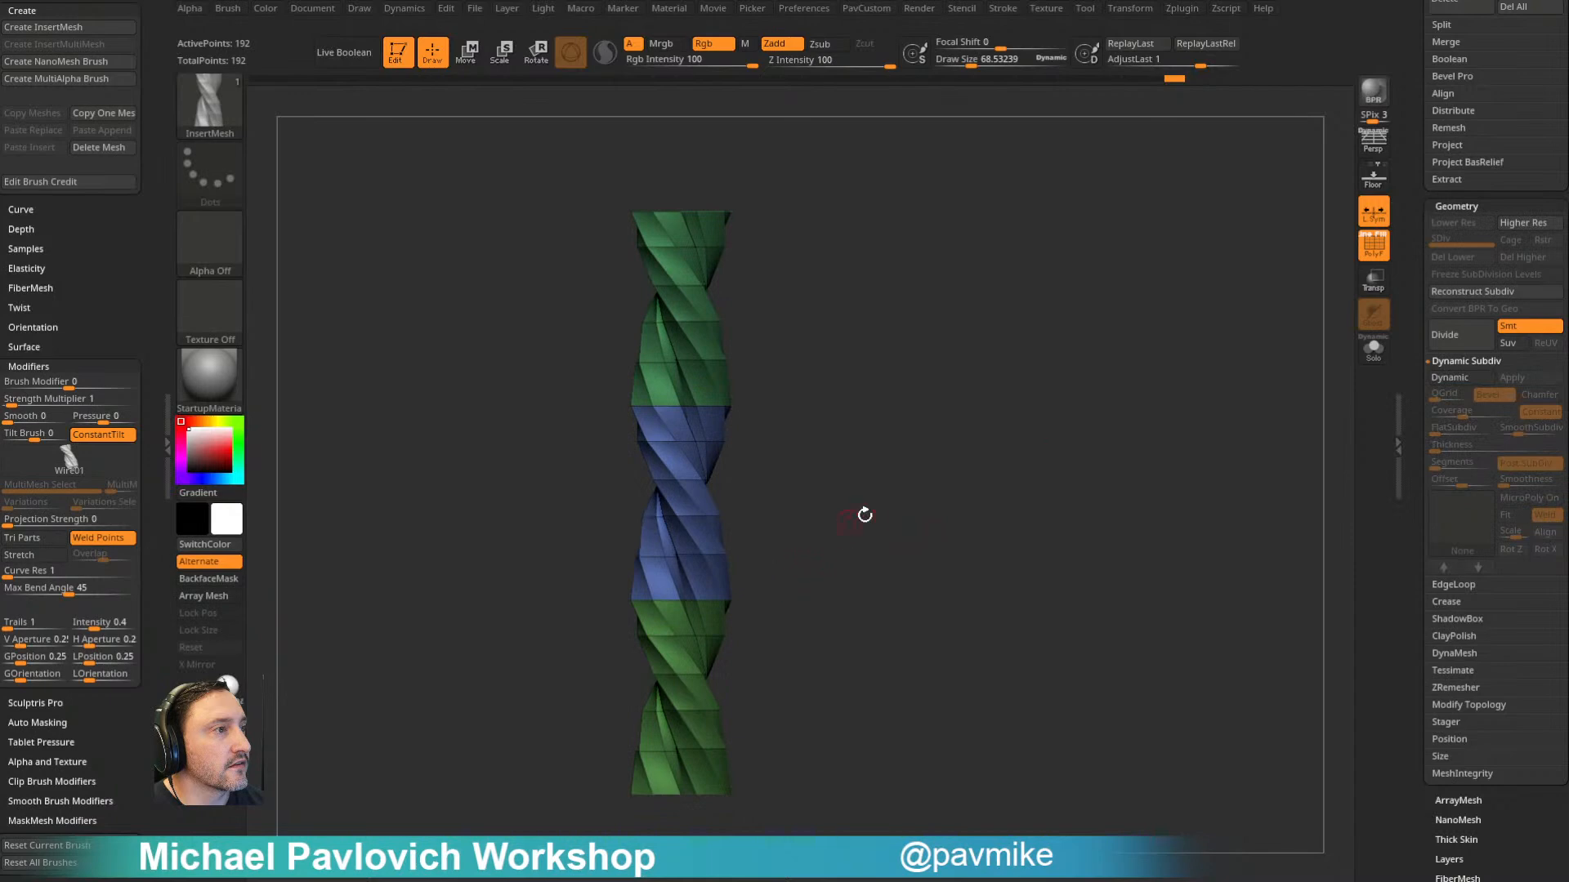
- Create a new InsertMesh brush from the three-part rope and enable its Curve Mode and Weld Points
key("b")
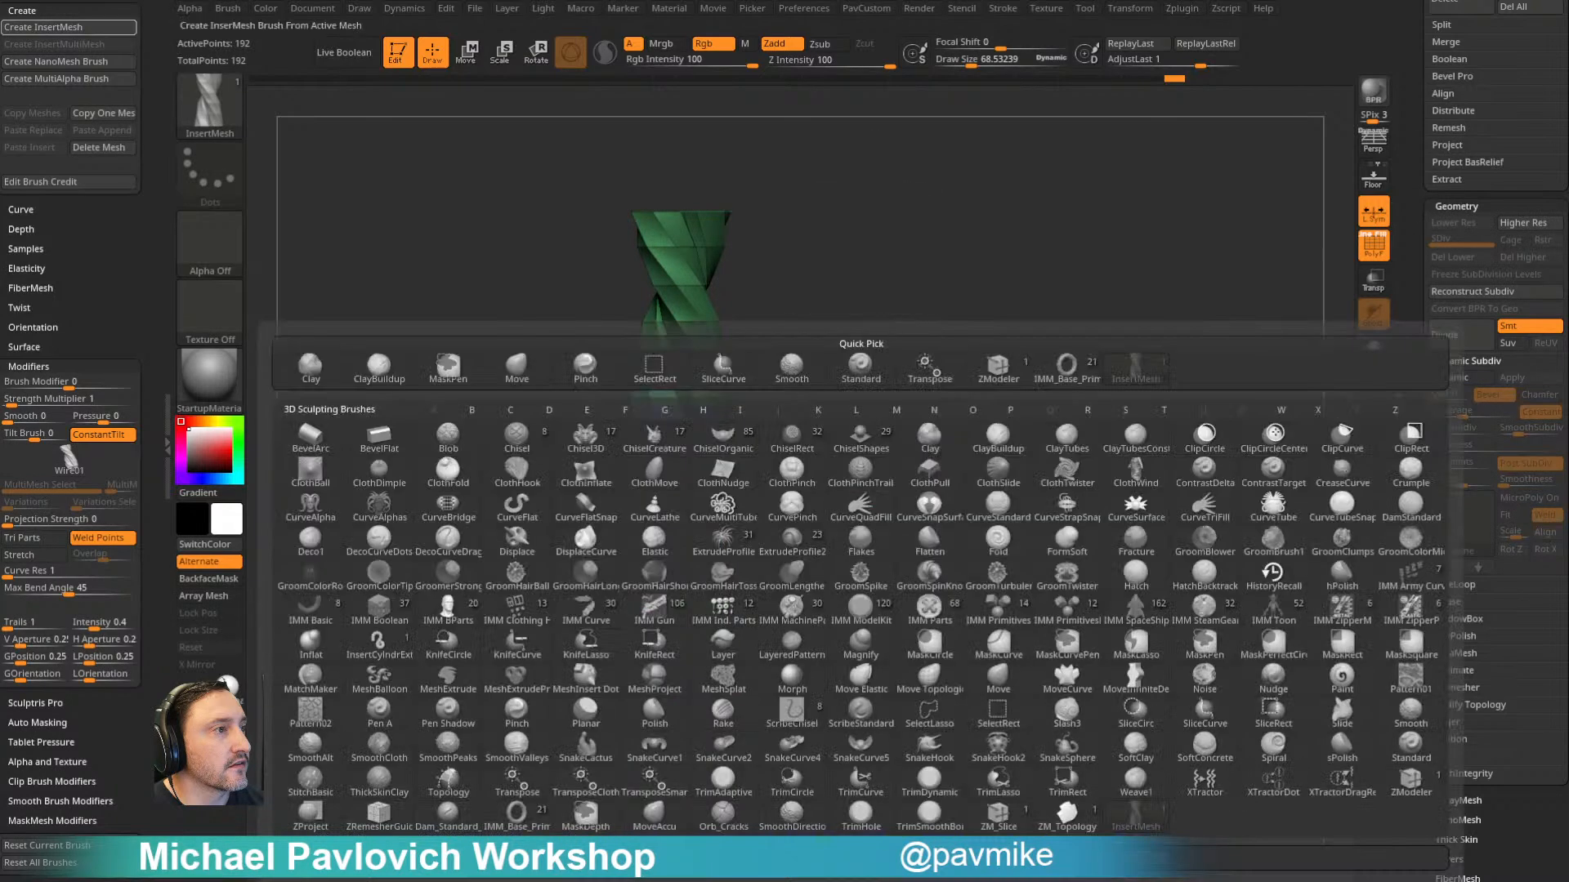
left_click(735, 860)
left_click(711, 279)
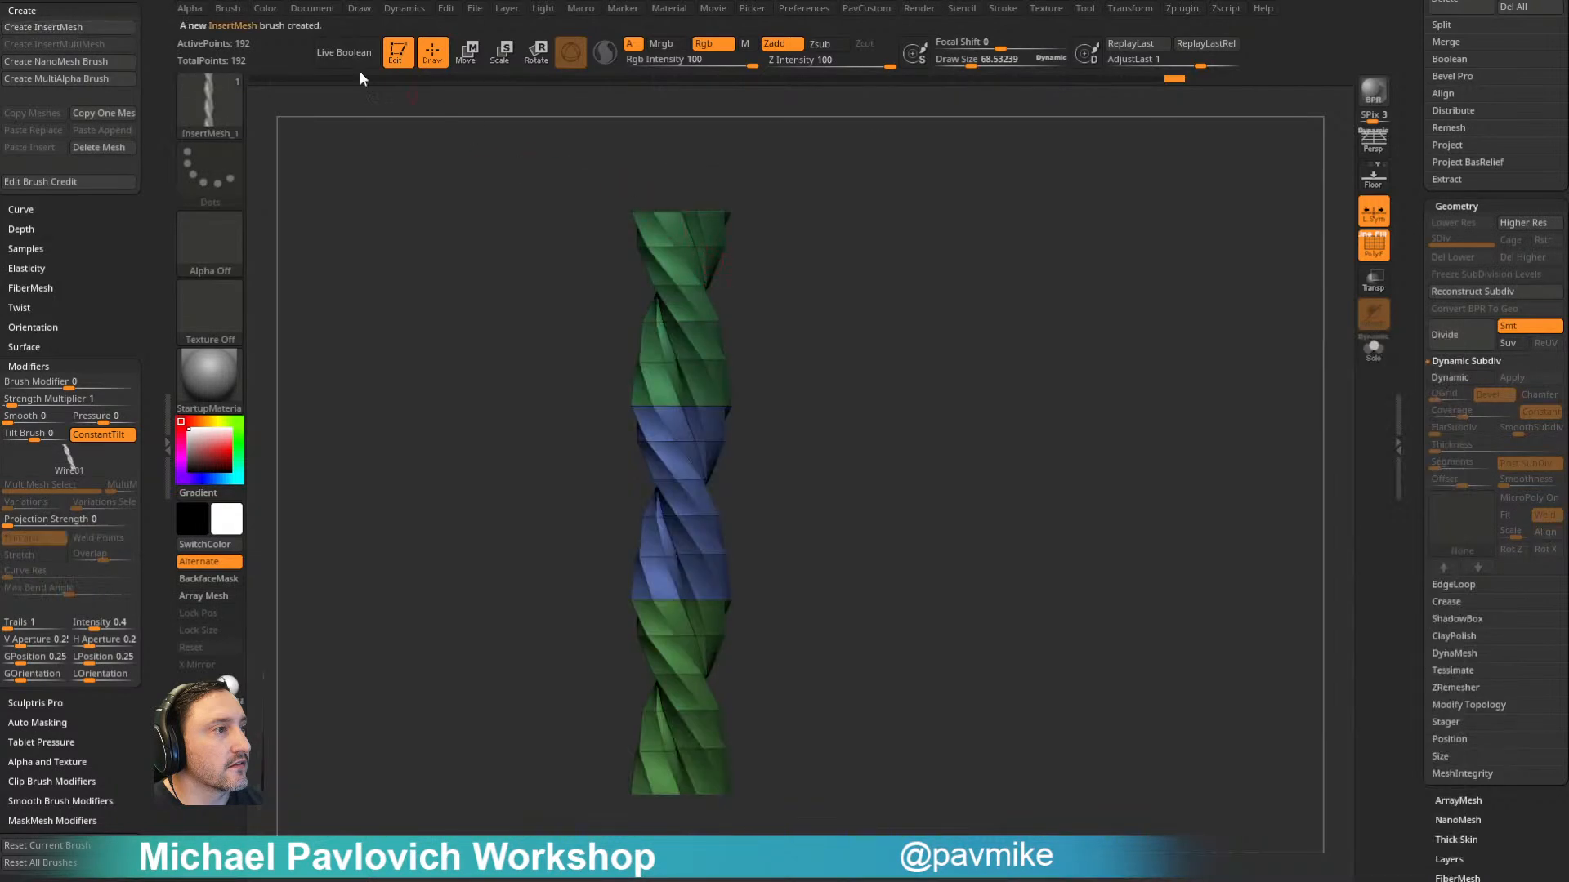
scroll(99, 239, "up", 10)
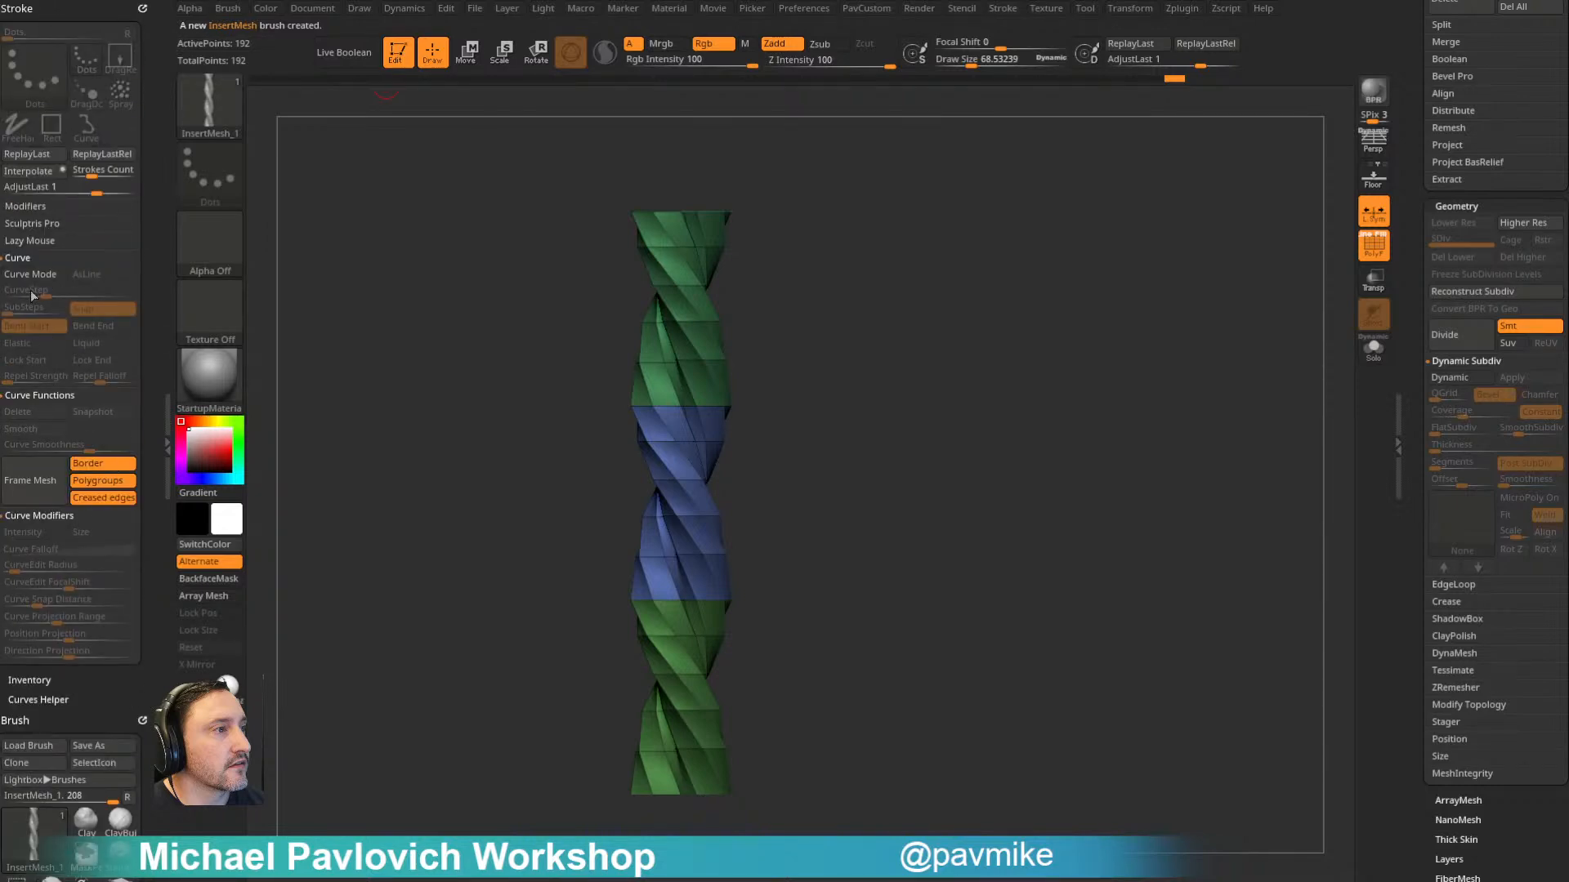
scroll(106, 326, "down", 10)
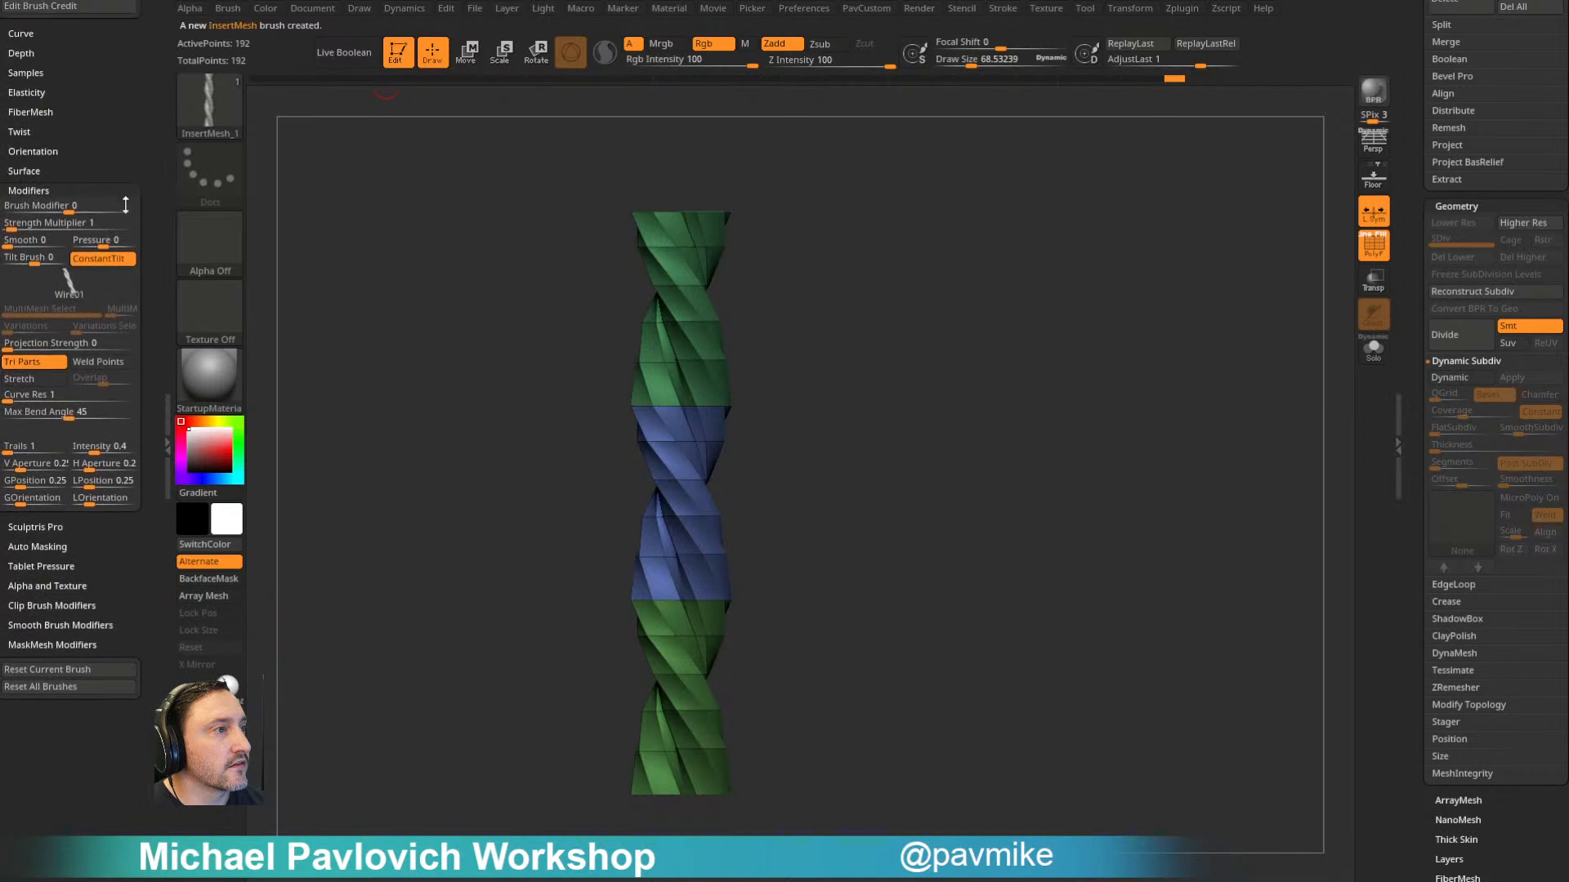
- Draw a test rope curve out from the column with the three-part brush at a draw size of about 46
key("s")
left_click_drag(795, 447, 819, 447)
left_click_drag(940, 437, 1017, 359)
mouse_move(1224, 297)
left_mouse_down("alt")
mouse_move(991, 357)
mouse_move(1165, 507)
mouse_move(1117, 564)
mouse_move(1110, 613)
mouse_move(1125, 528)
mouse_move(1111, 516)
mouse_move(1250, 441)
mouse_move(1179, 438)
mouse_move(1176, 406)
left_mouse_up("alt")
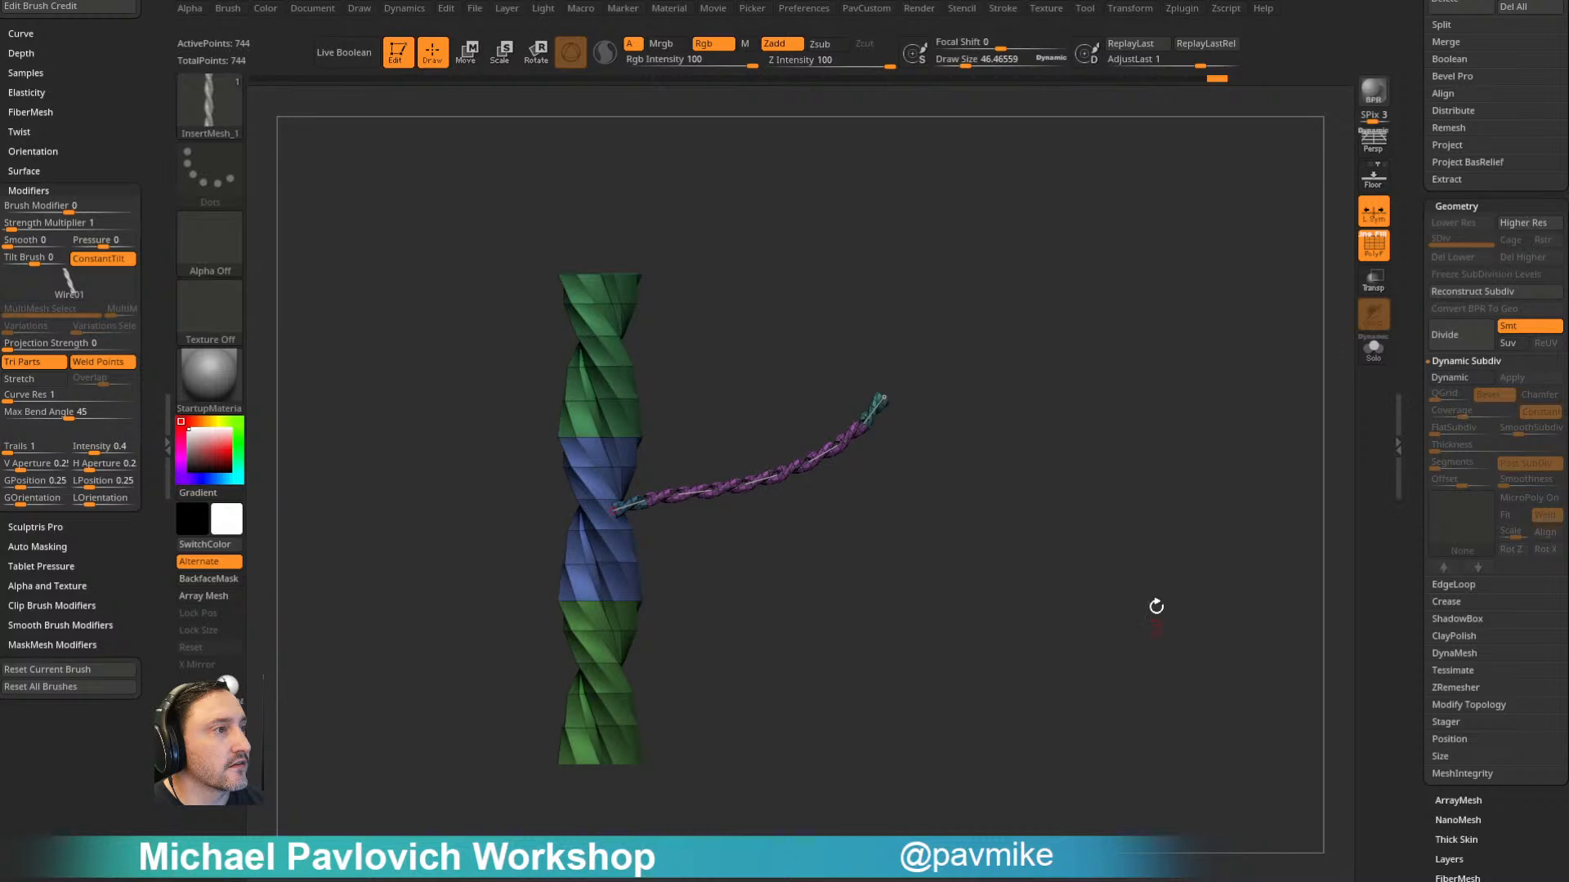
- Delete the Wire01 rope mesh and return to the balloon2_3 tool
left_click_drag(1412, 314, 1412, 647)
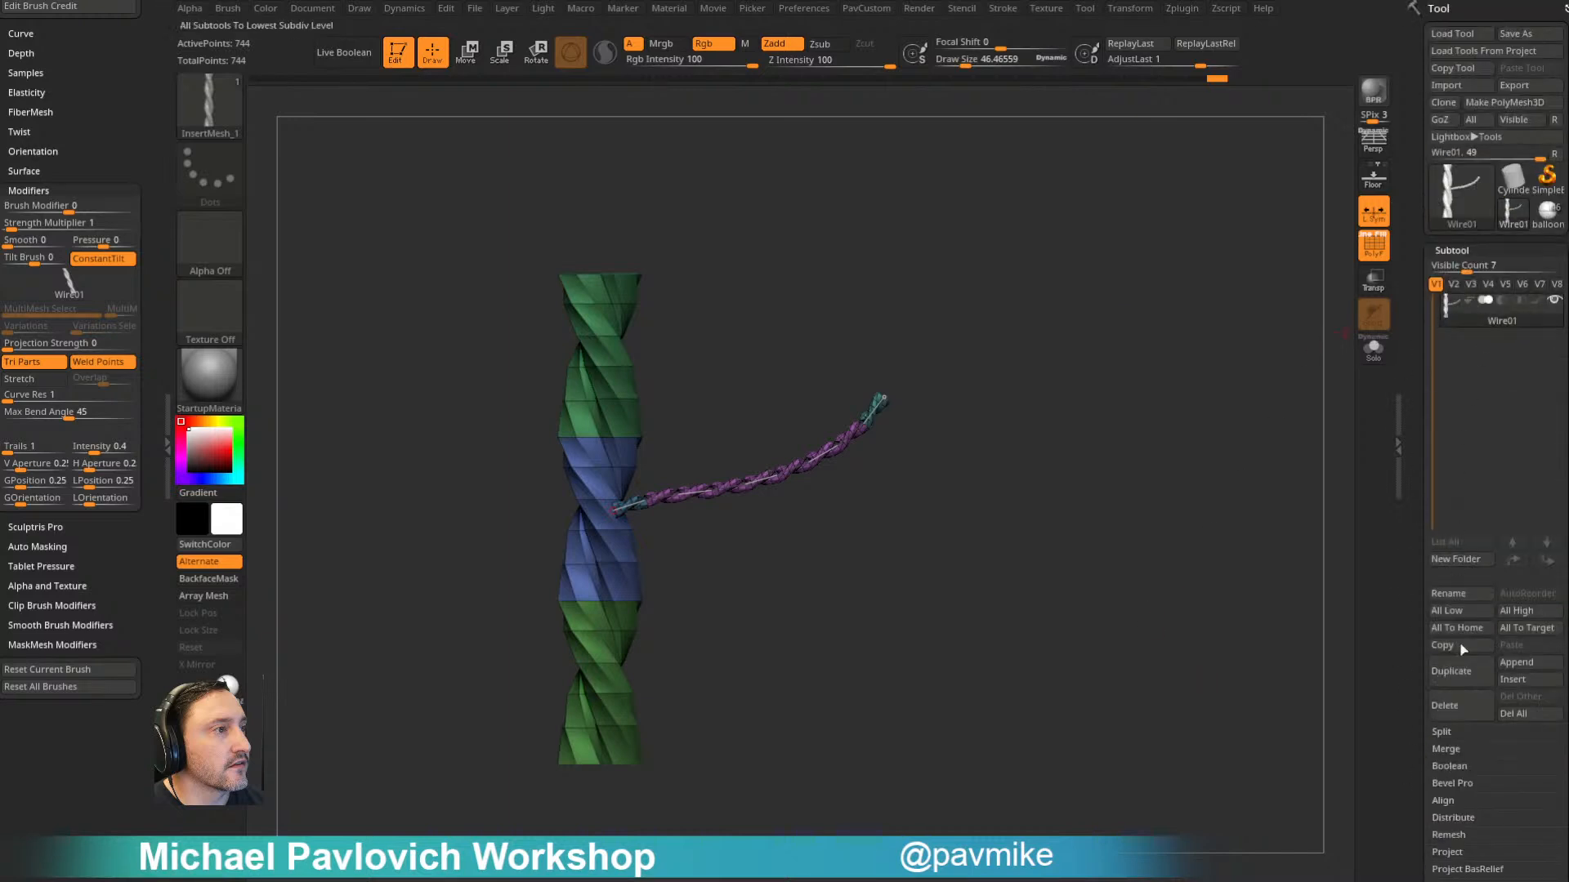
left_click(1456, 703)
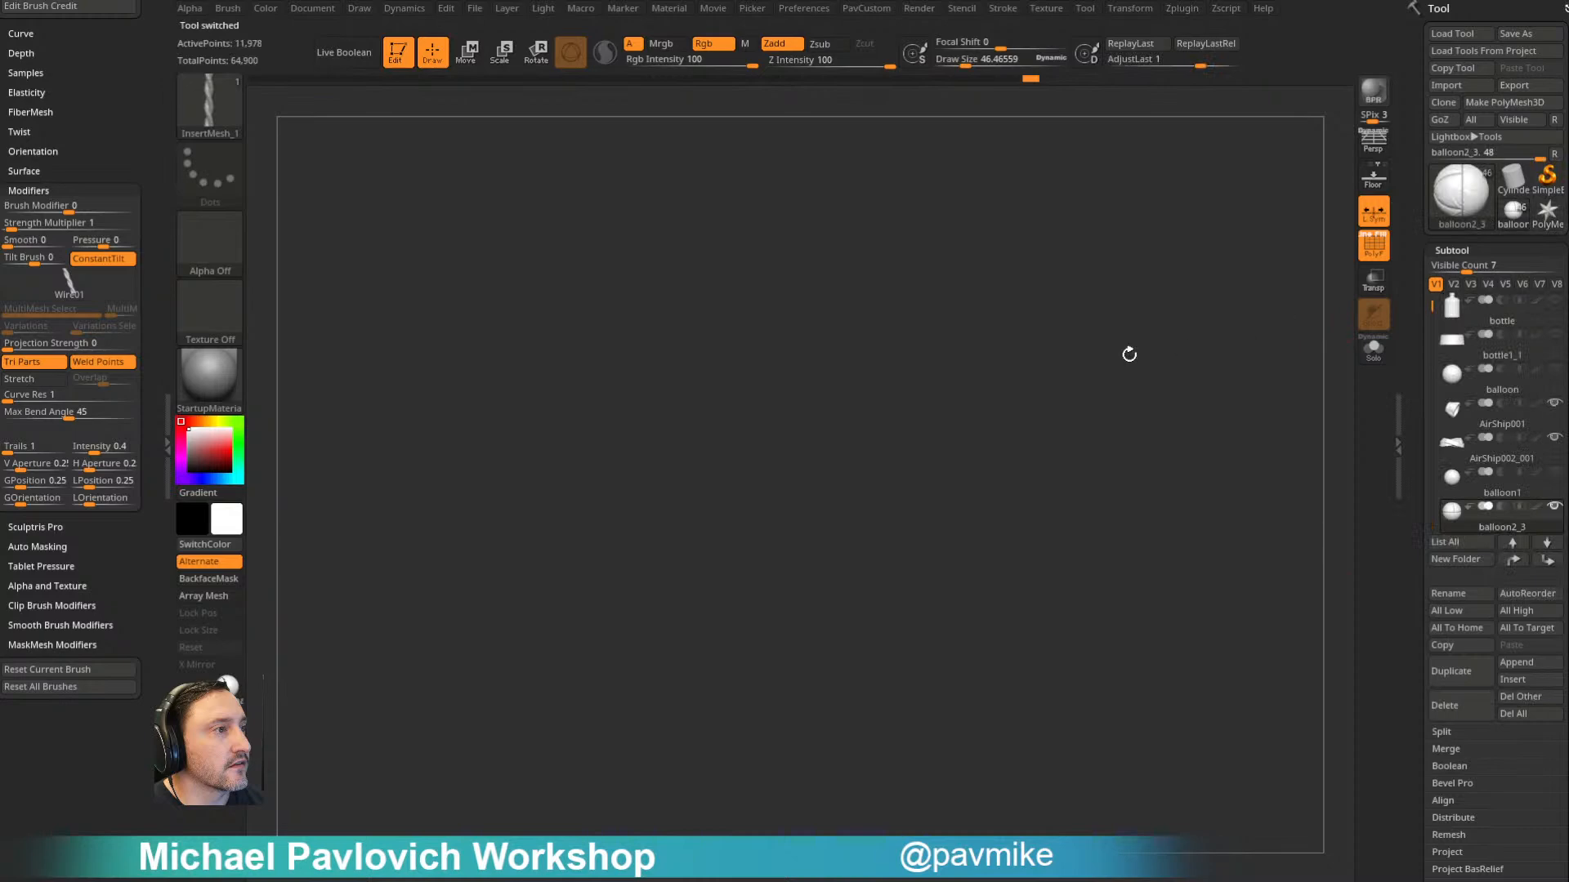
- Isolate the horizontal rope around the balloon's middle and apply its MicroPoly Dynamic Subdiv as real geometry
key("f")
mouse_move(1226, 256)
left_mouse_down("alt")
mouse_move(1212, 235)
mouse_move(1176, 270)
left_mouse_up("alt")
mouse_move(1040, 409)
left_mouse_down()
mouse_move(1222, 350)
mouse_move(1250, 275)
left_mouse_up()
key("f")
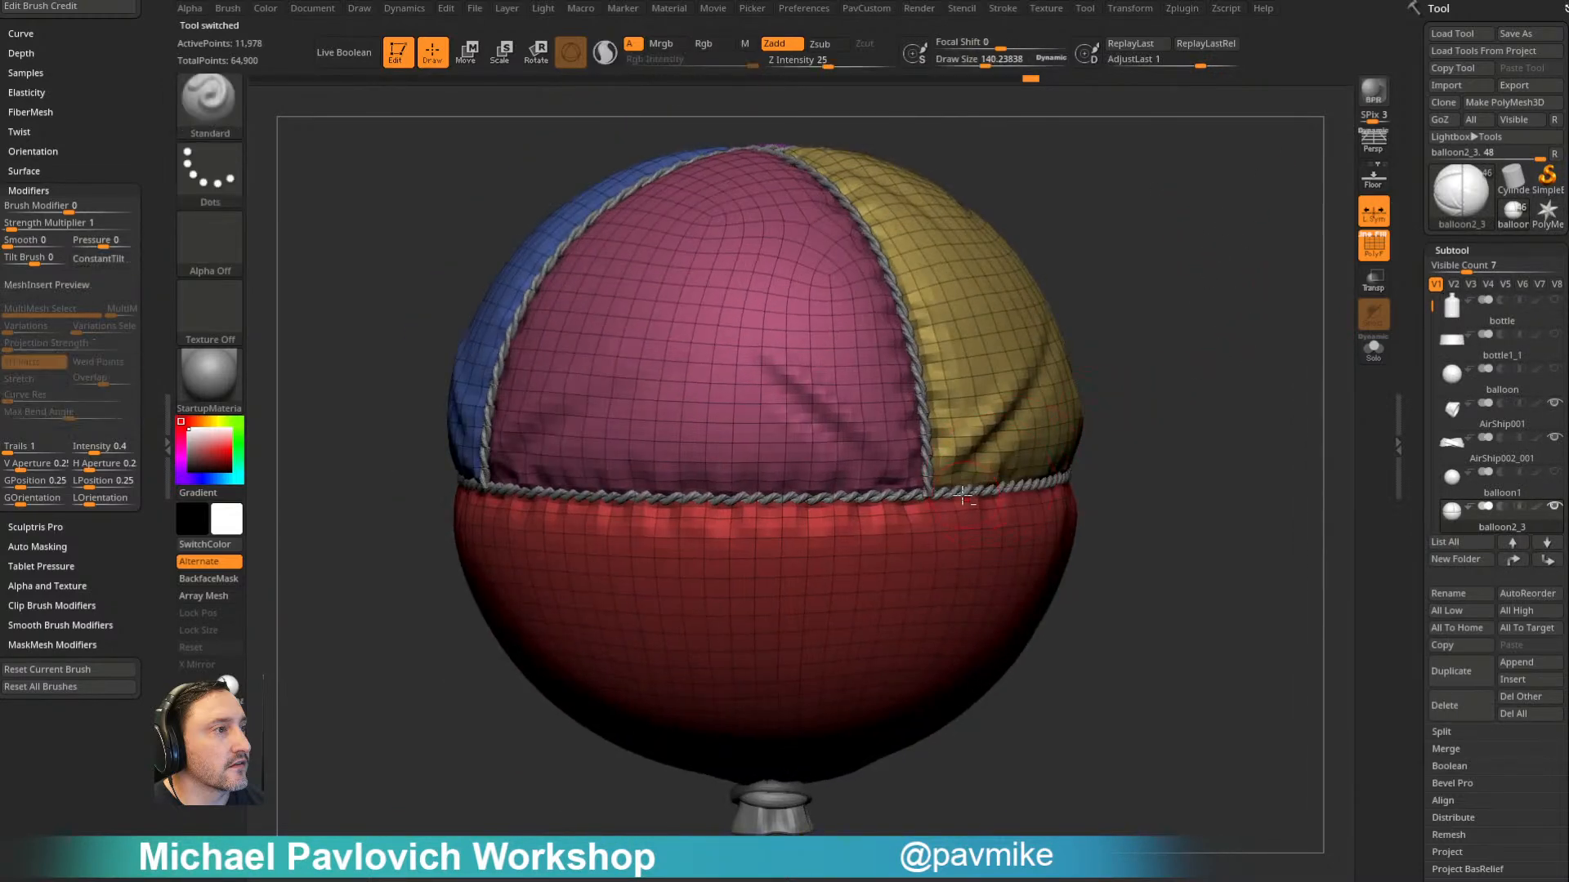
left_click_drag(1189, 428, 1083, 442, "alt")
left_click(971, 477, "alt")
left_click_drag(1183, 414, 1276, 463, "alt")
left_click(1373, 350)
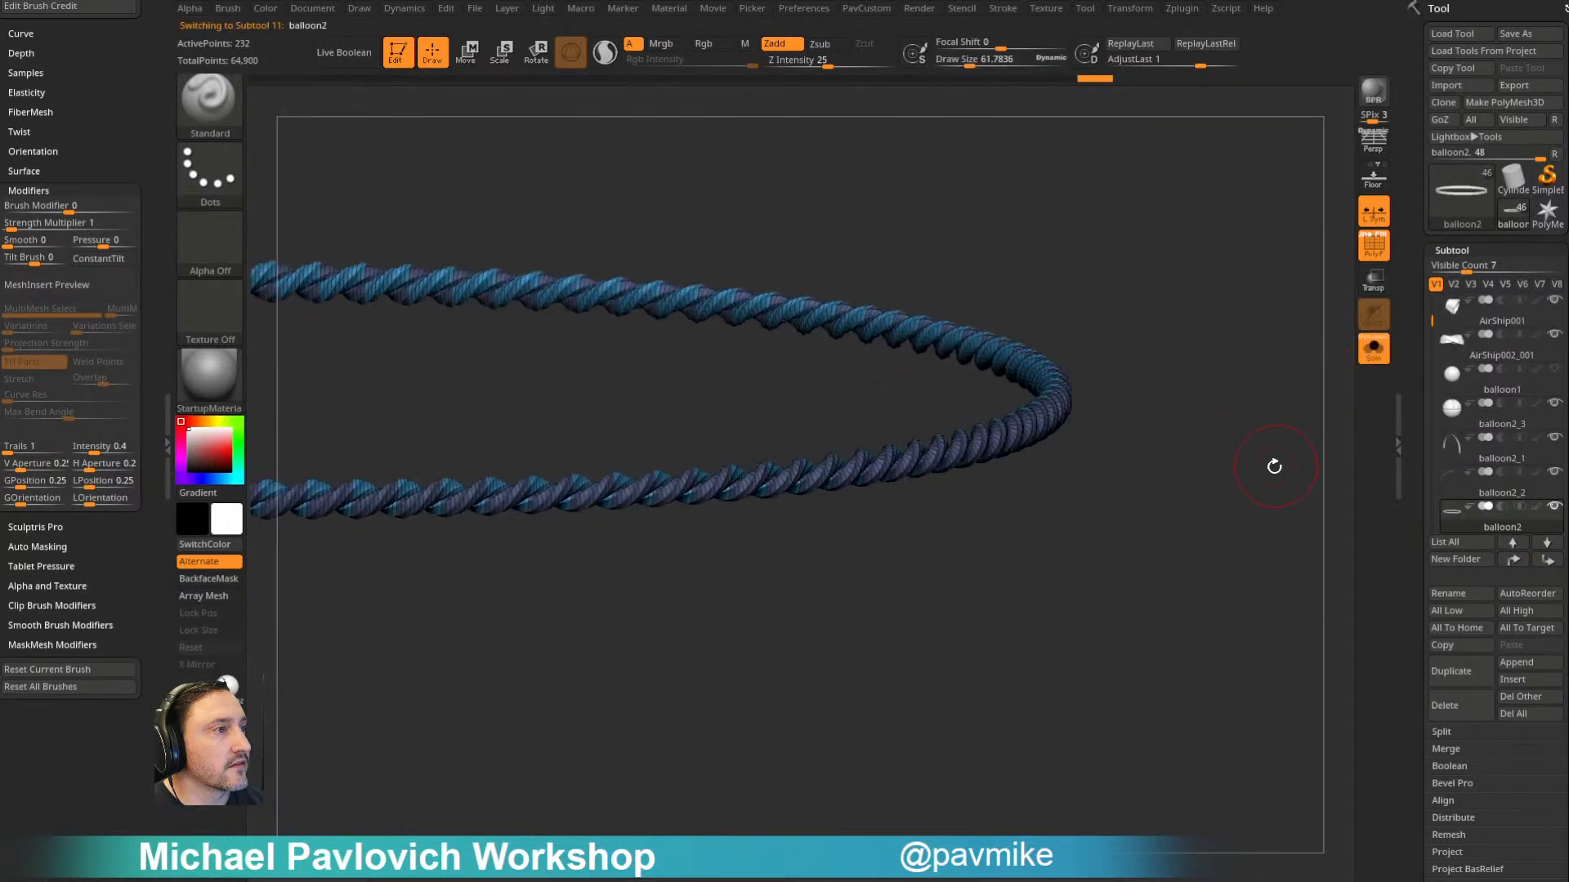
scroll(1444, 362, "down", 6)
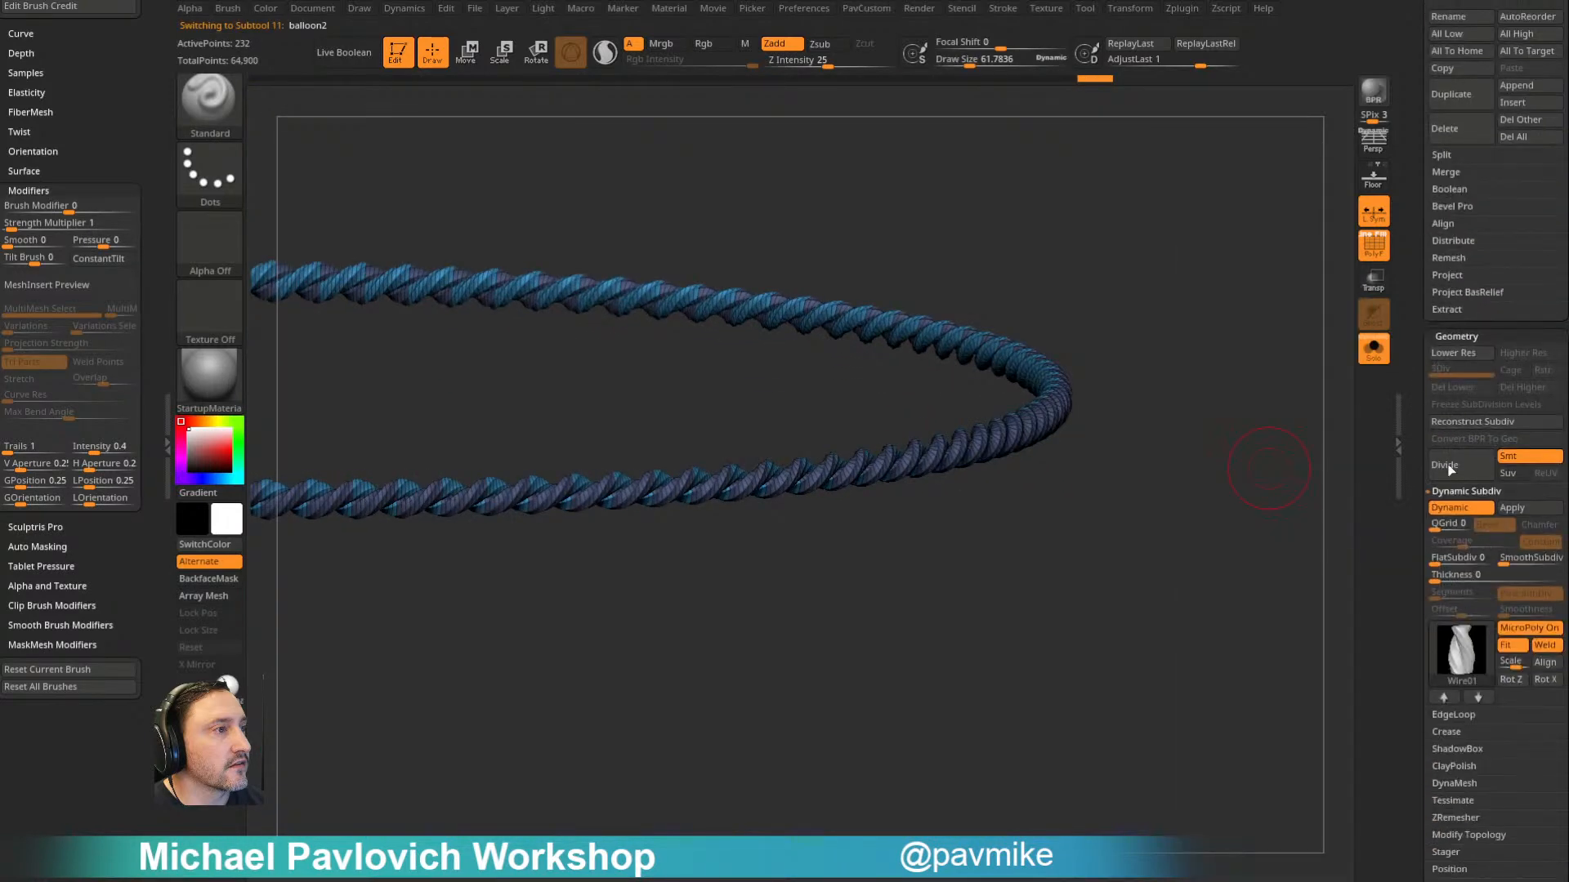
left_click(1508, 508)
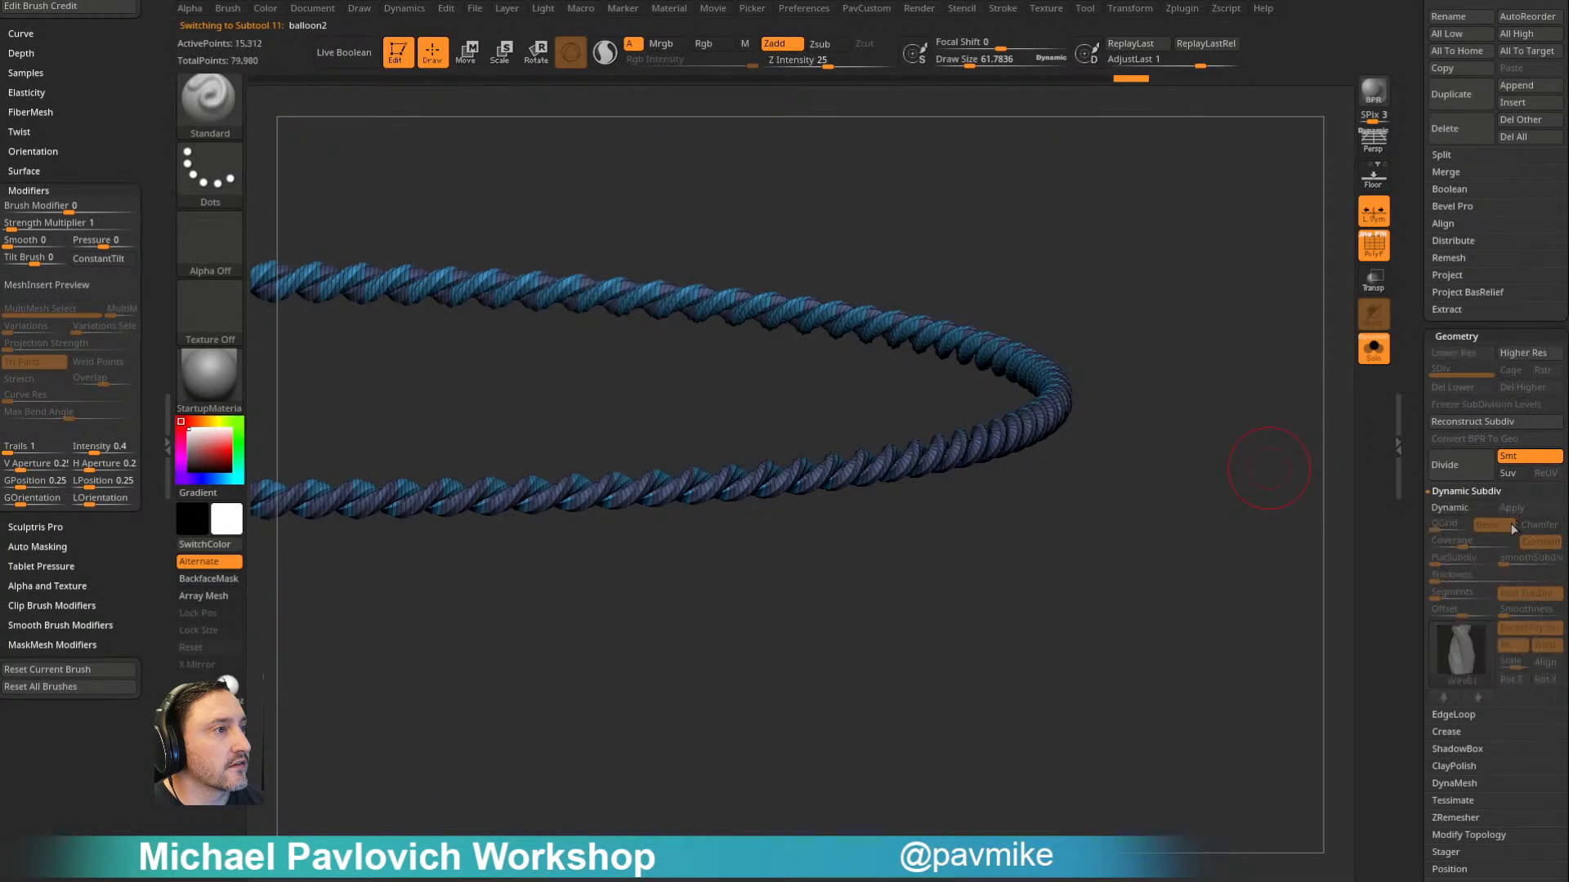
- Enable Dynamic Subdiv on the horizontal rope with MicroPoly off and SmoothSubdiv at 2
left_click(1450, 507)
left_click(1508, 629)
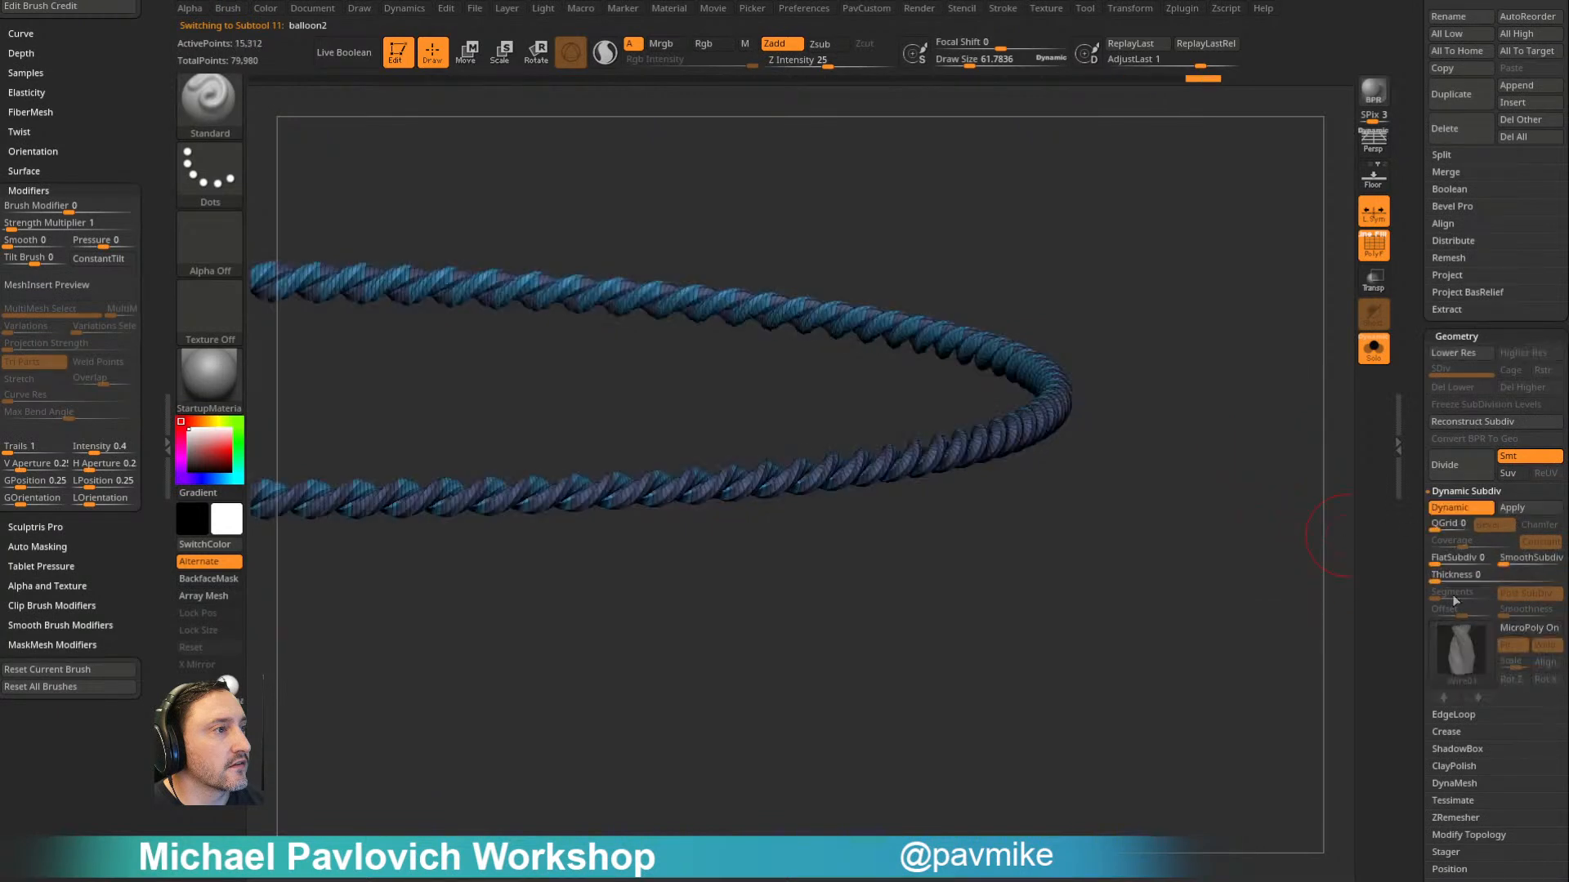
left_click(1518, 561)
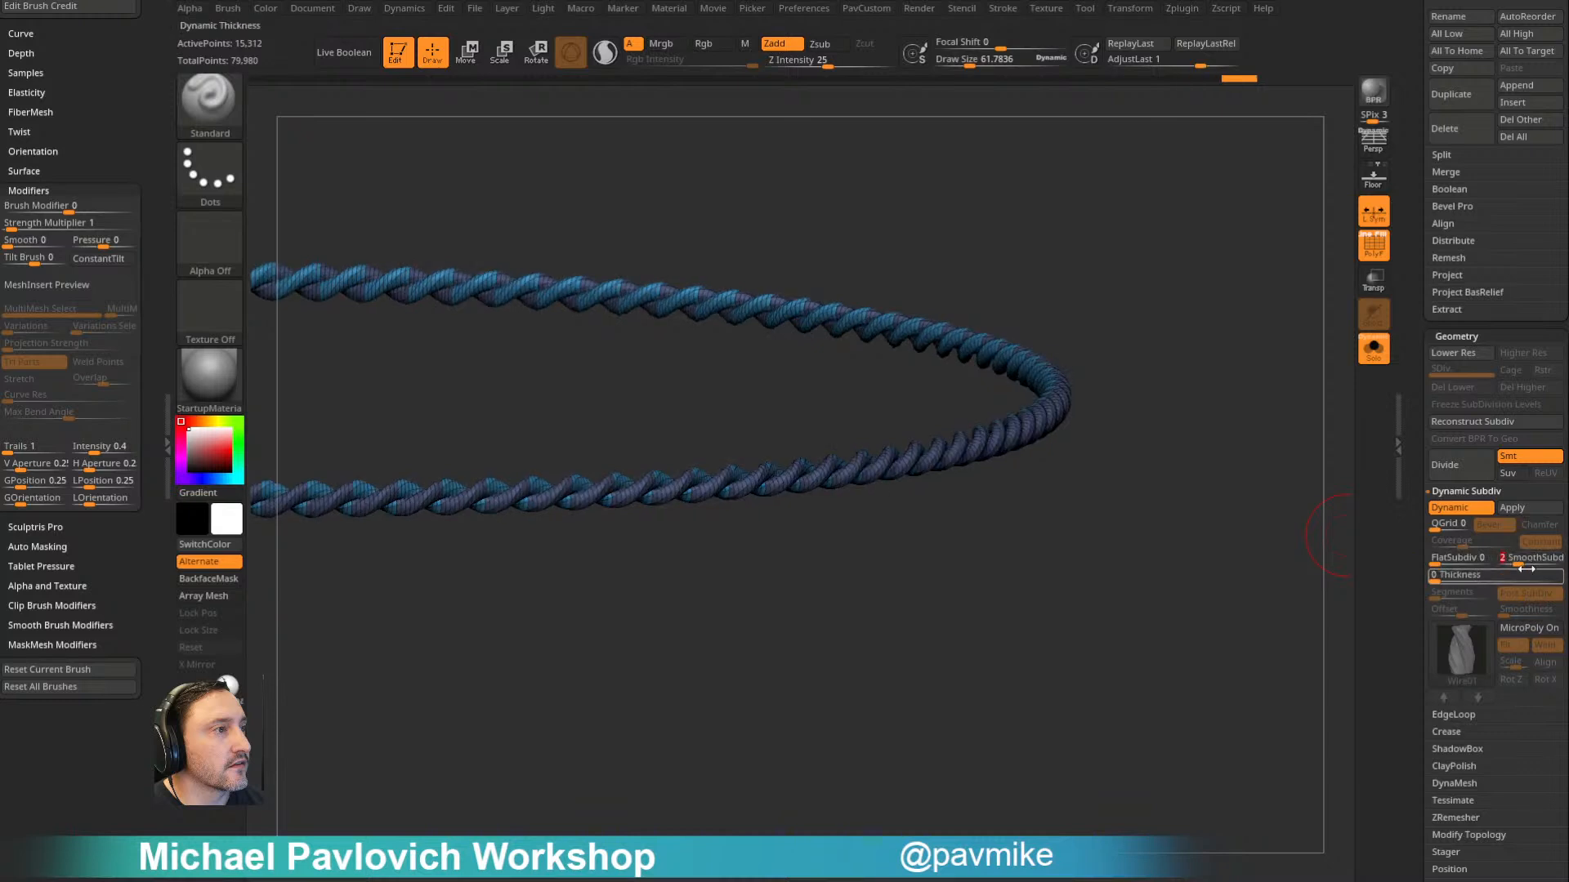
- Inflate the horizontal rope slightly, judging its thickness against the whole balloon with the polyframe hidden
key("2")
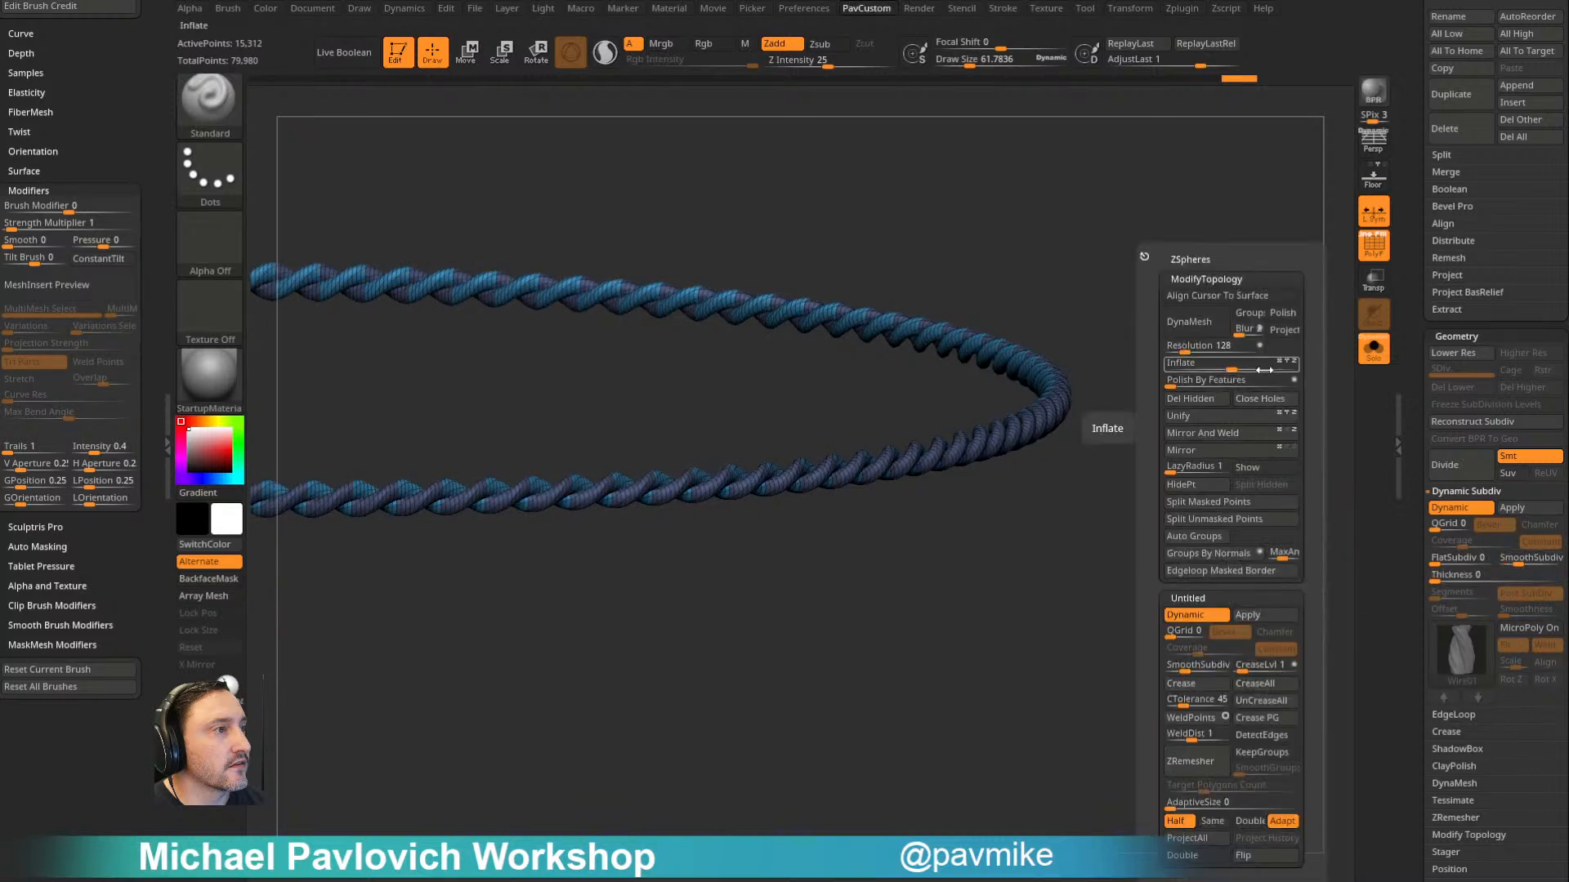
left_click_drag(1239, 368, 1191, 352)
left_click(1375, 258)
left_click(1373, 346)
key("ctrl+z")
key("2")
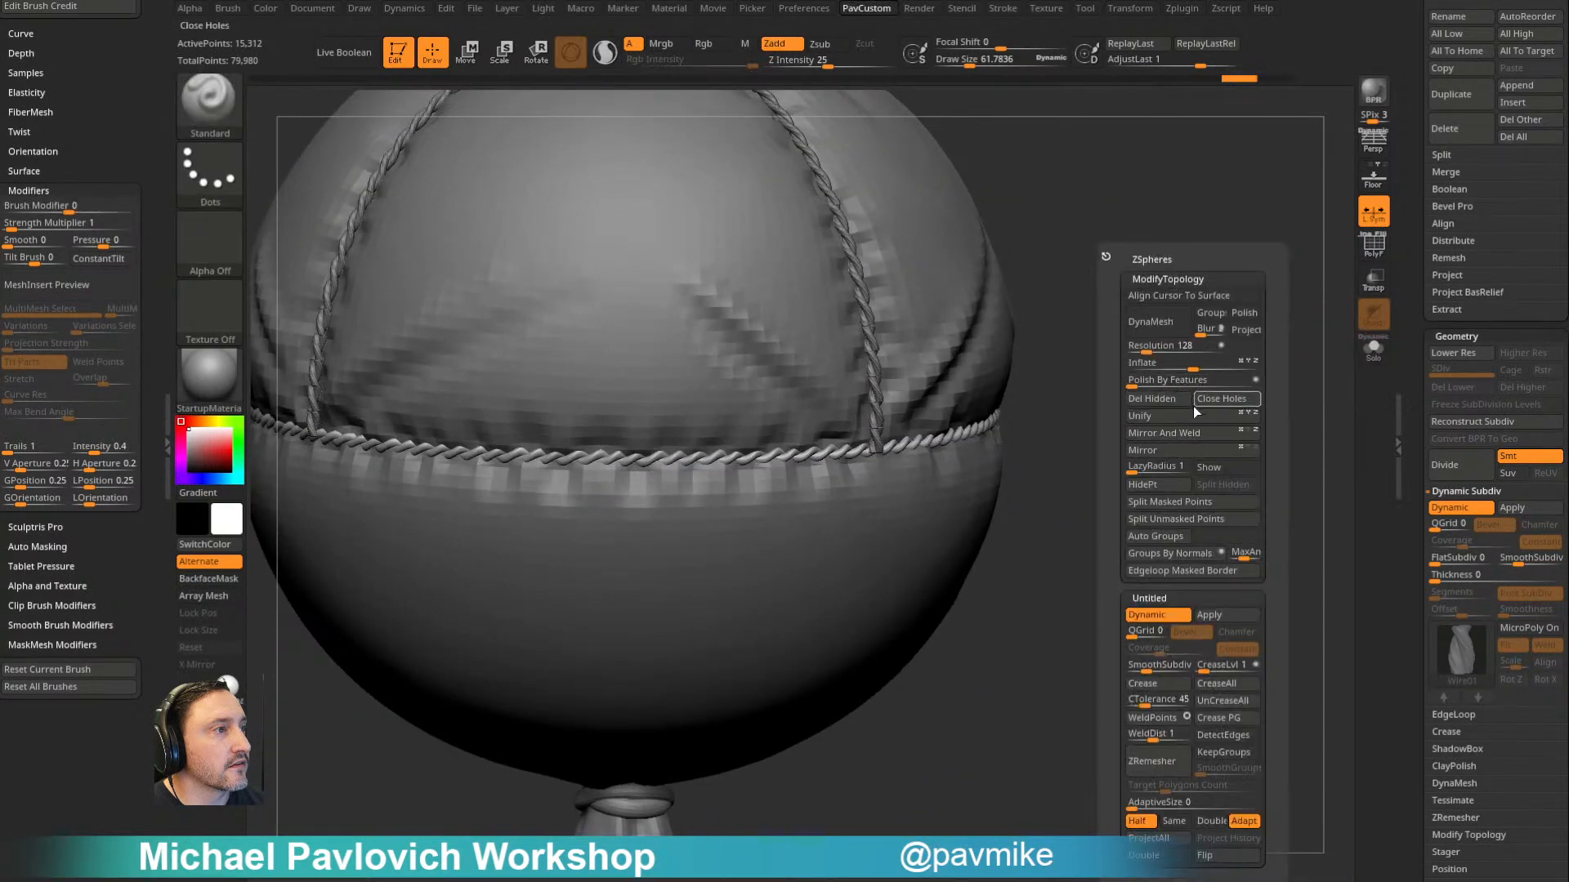
mouse_move(1183, 366)
left_mouse_down()
mouse_move(1213, 368)
mouse_move(1138, 294)
mouse_move(1208, 346)
mouse_move(1033, 405)
left_mouse_up()
key("f")
key("s")
key("s")
left_click_drag(843, 440, 833, 440)
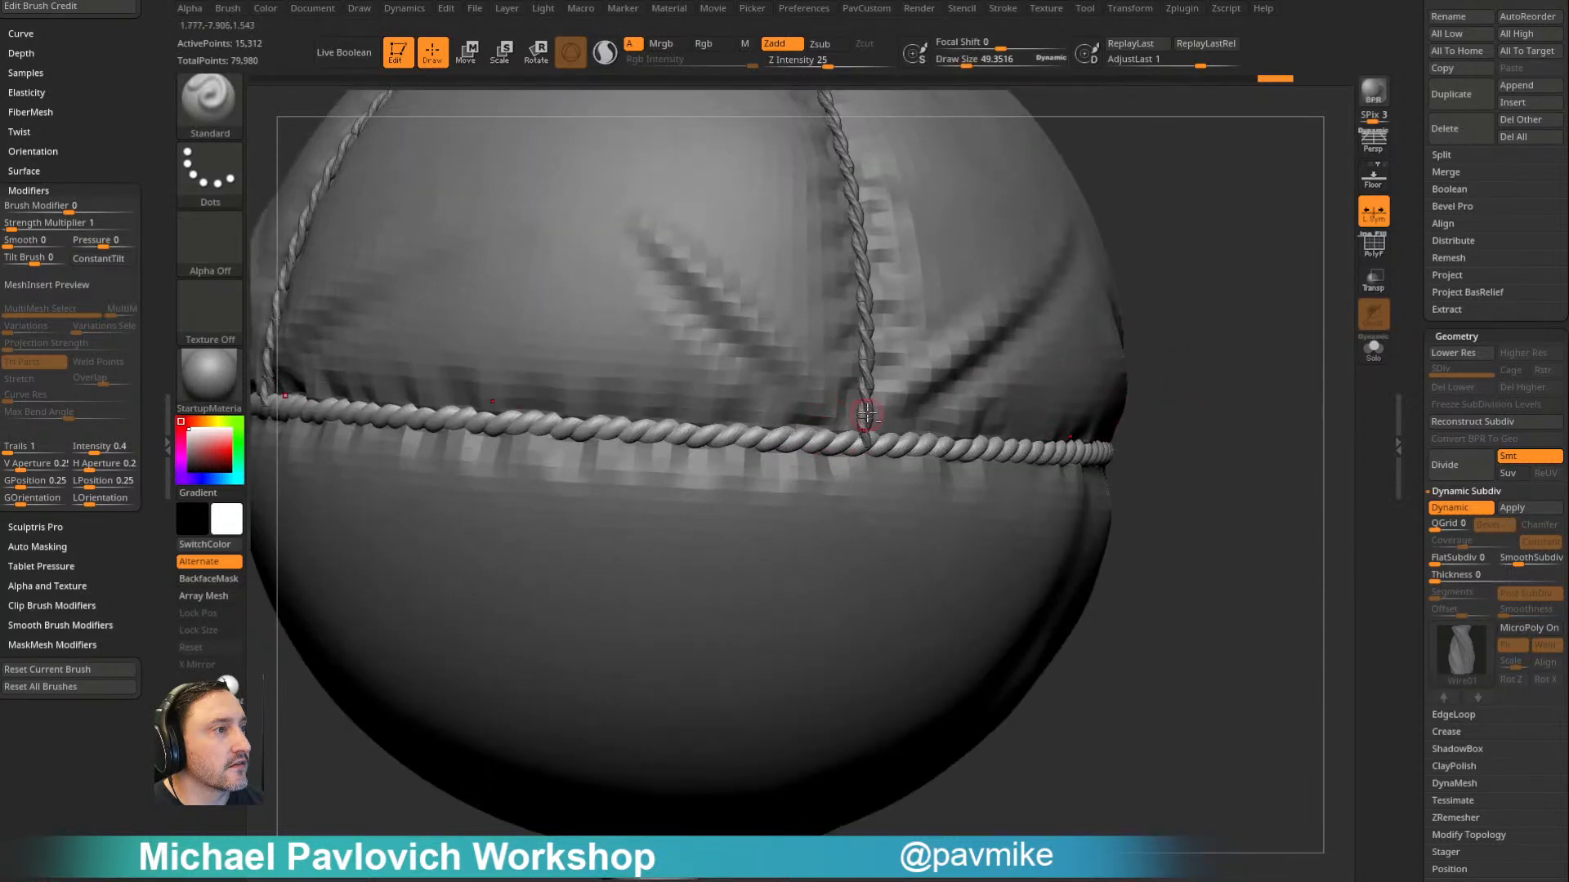
- Select the vertical rope meeting the horizontal one and apply its MicroPoly Dynamic Subdiv as geometry
left_click(865, 417, "alt")
left_click_drag(1265, 289, 1293, 373, "alt")
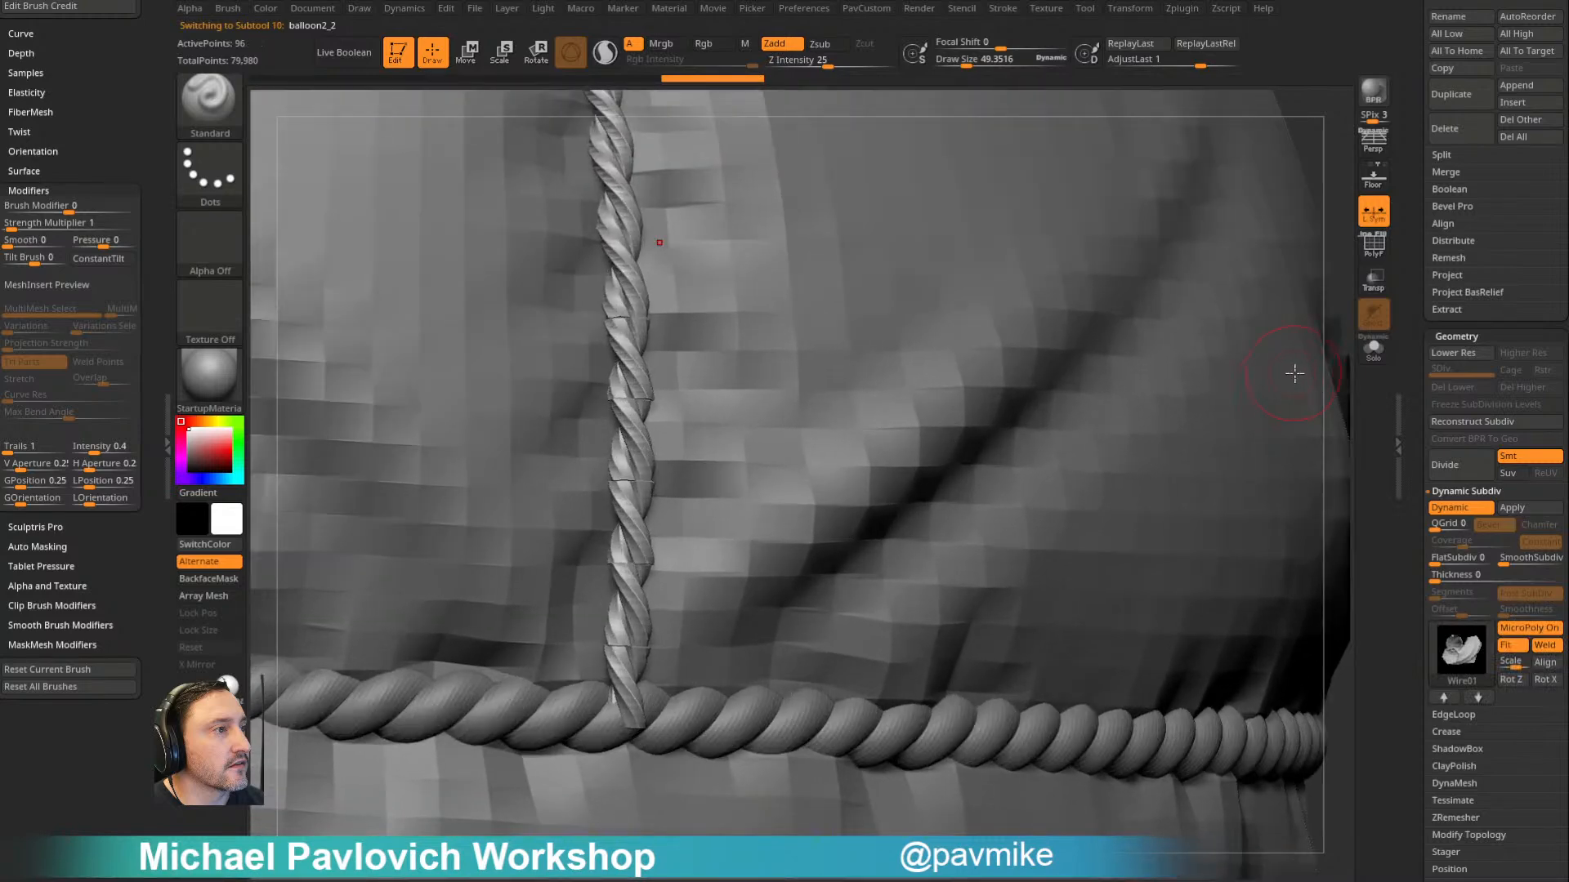
left_click_drag(1345, 270, 1348, 304)
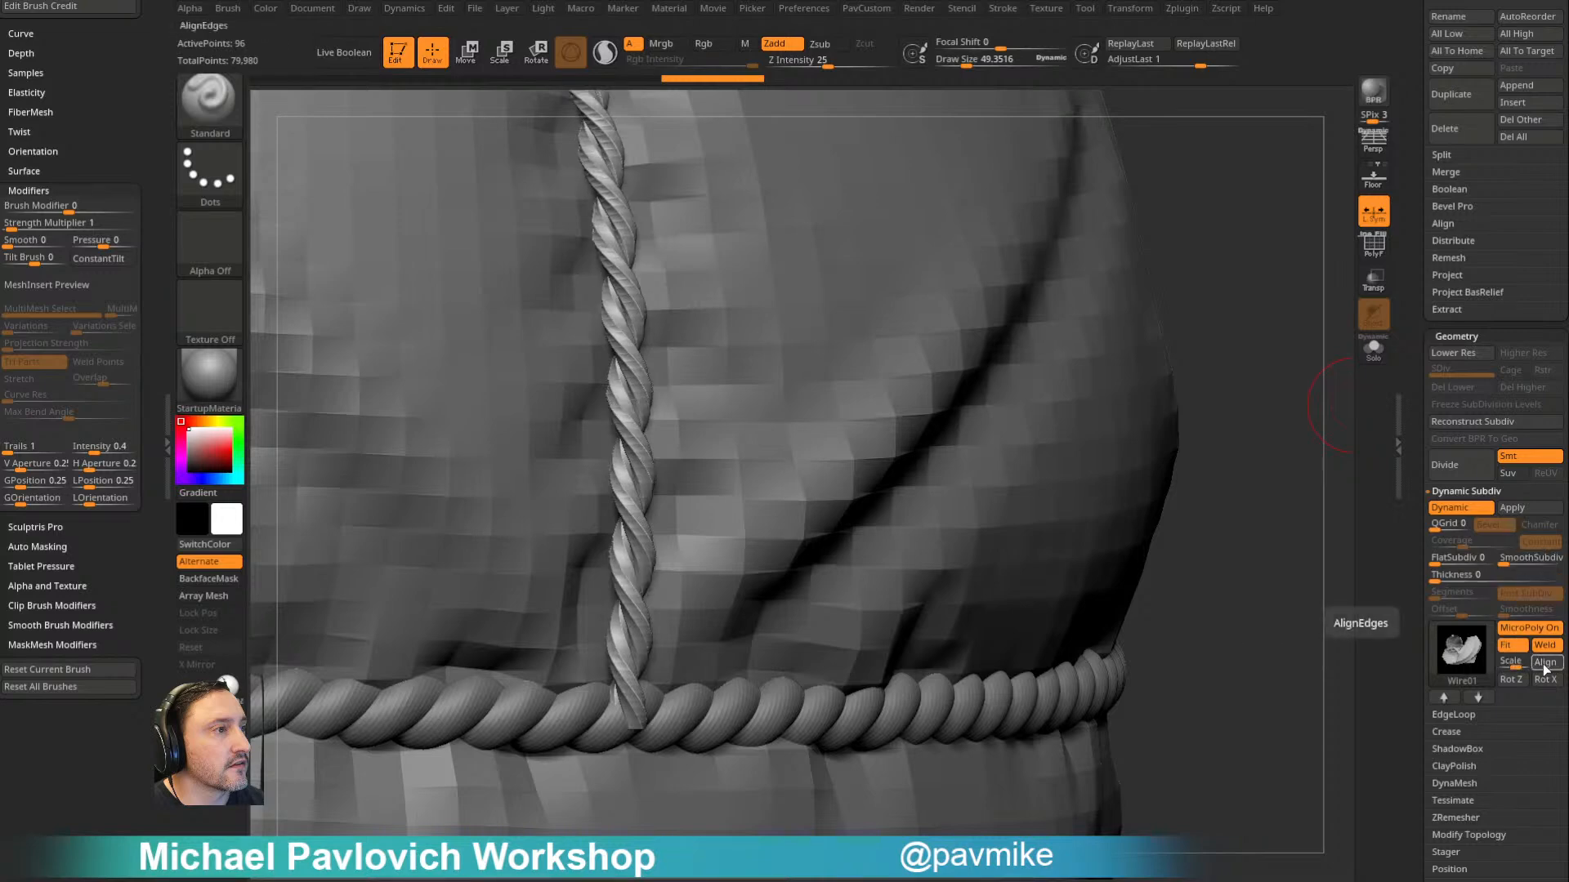
left_click_drag(1289, 455, 1212, 315, "alt")
left_click(1523, 512)
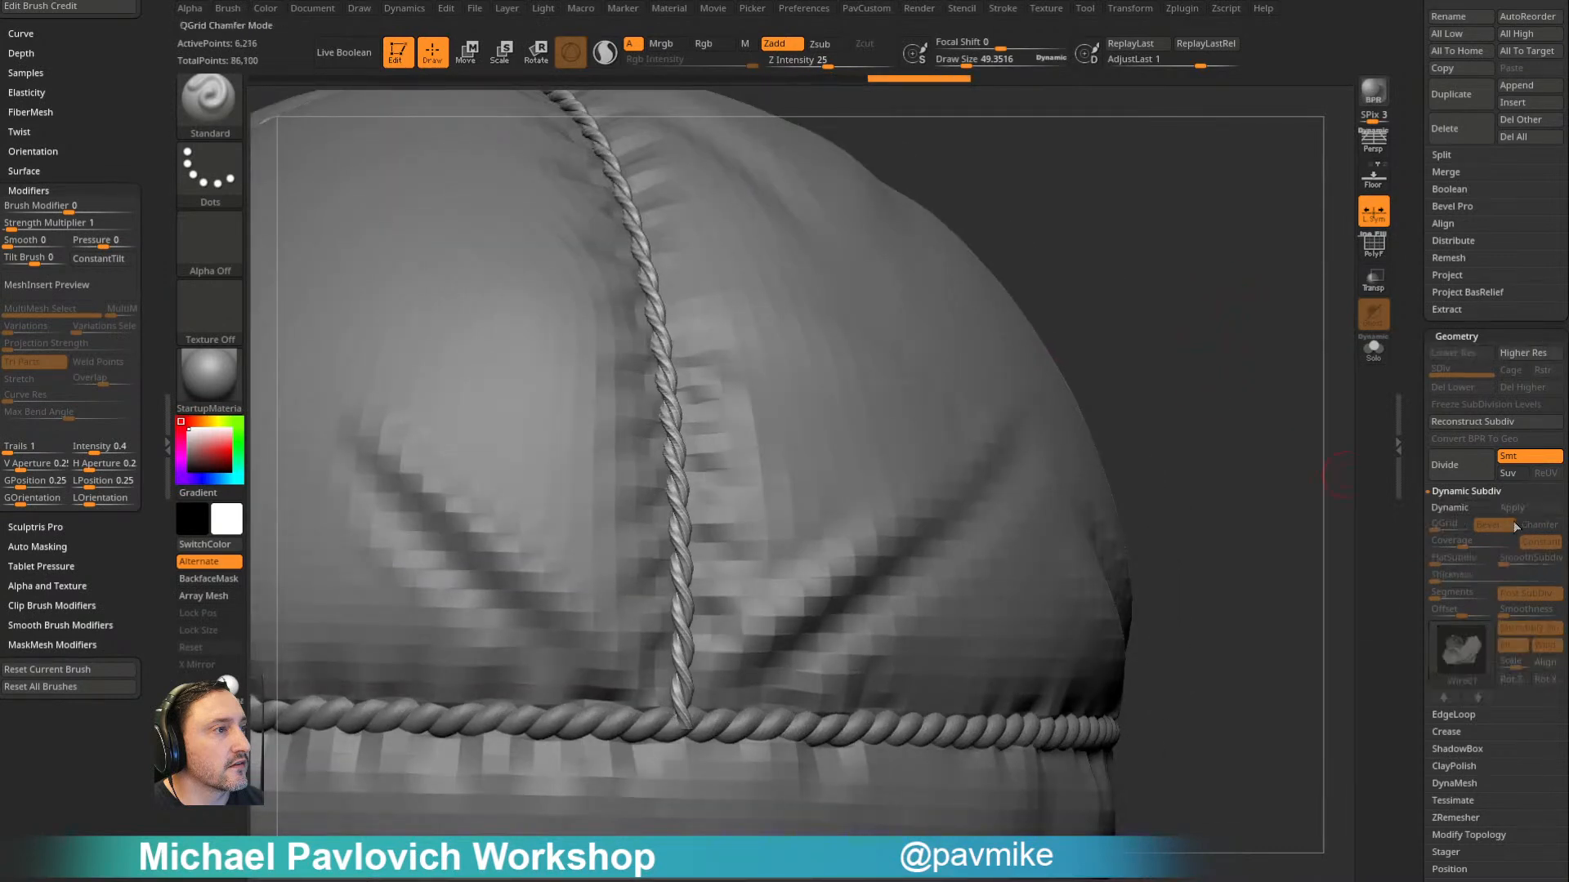
- Smooth the vertical rope using Dynamic Subdiv with SmoothSubdiv at 2 and MicroPoly off, and inflate it slightly
key("space")
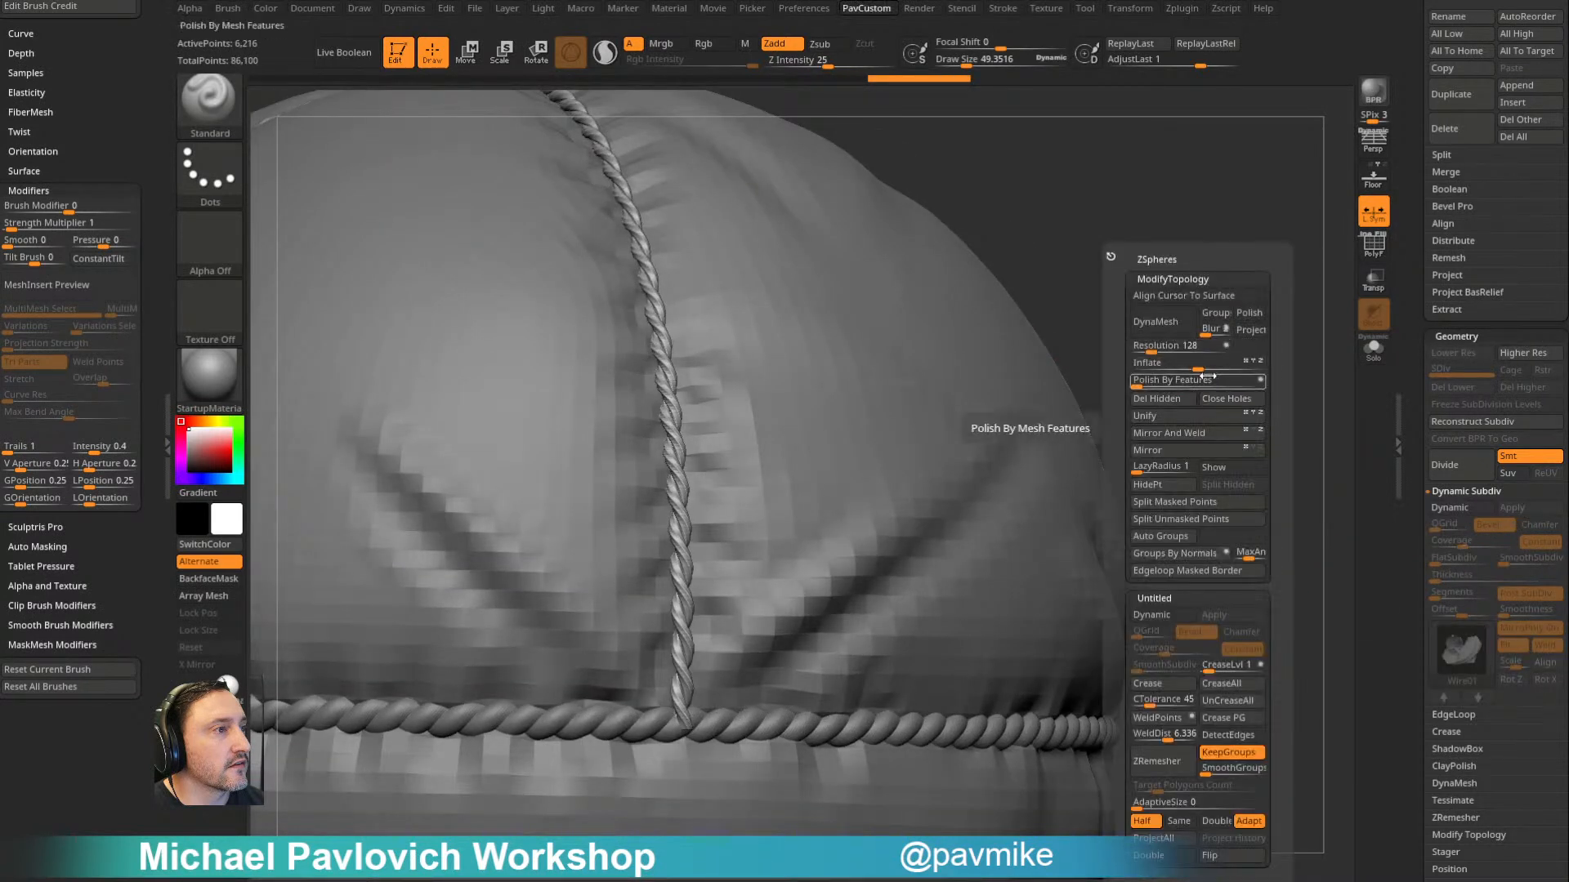
left_click(1449, 508)
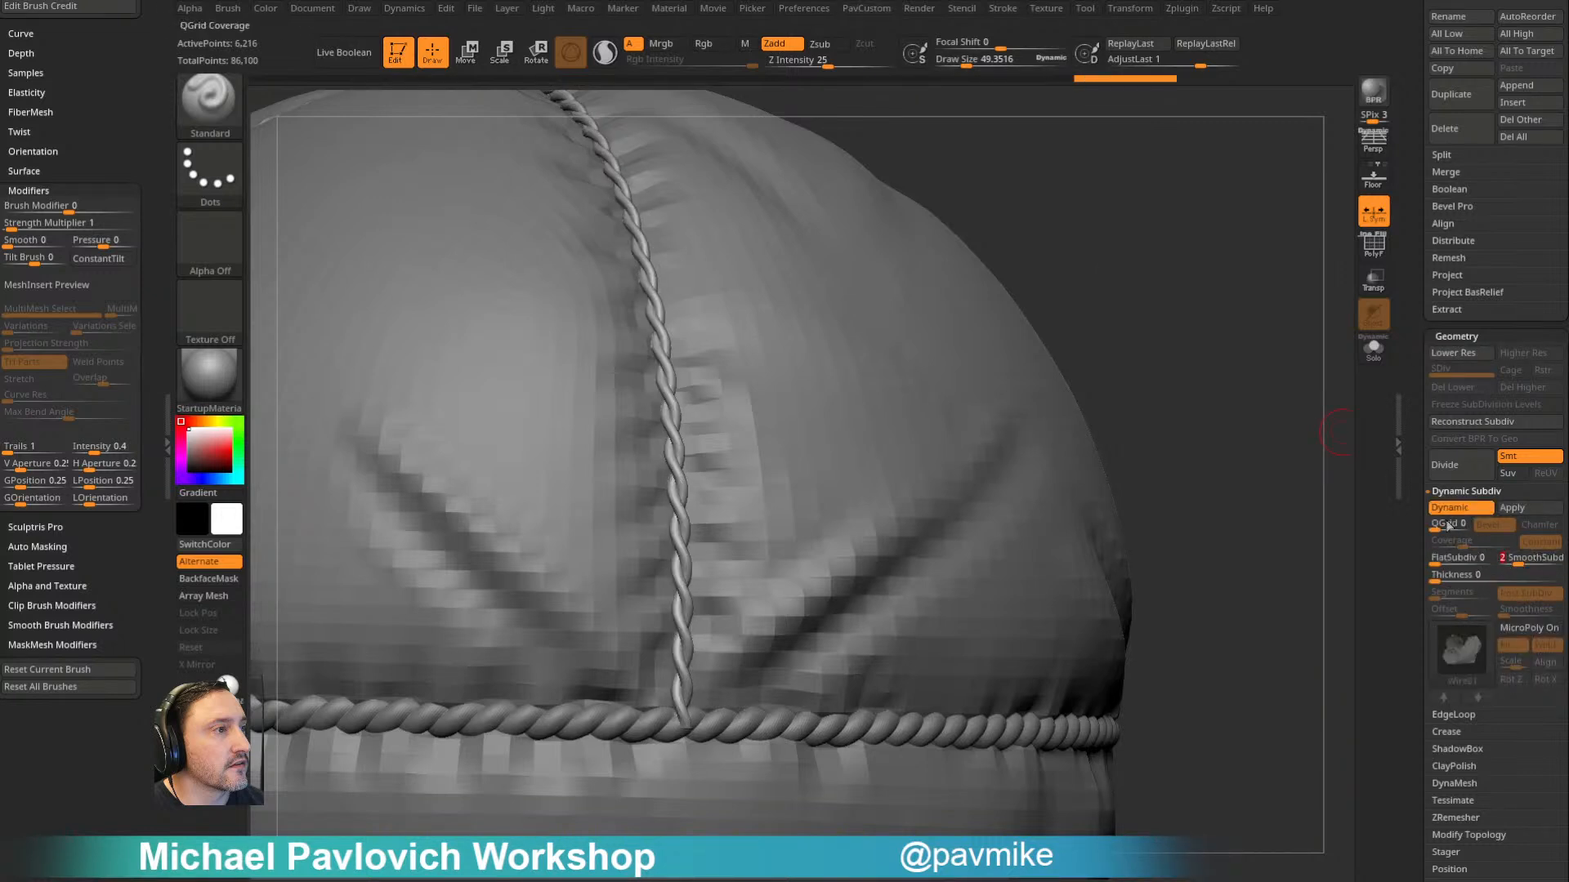
key("space")
left_click_drag(1196, 367, 1214, 367)
mouse_move(1096, 234)
left_mouse_down()
mouse_move(1002, 368)
mouse_move(1125, 263)
mouse_move(1212, 305)
mouse_move(1196, 332)
mouse_move(1155, 316)
left_mouse_up()
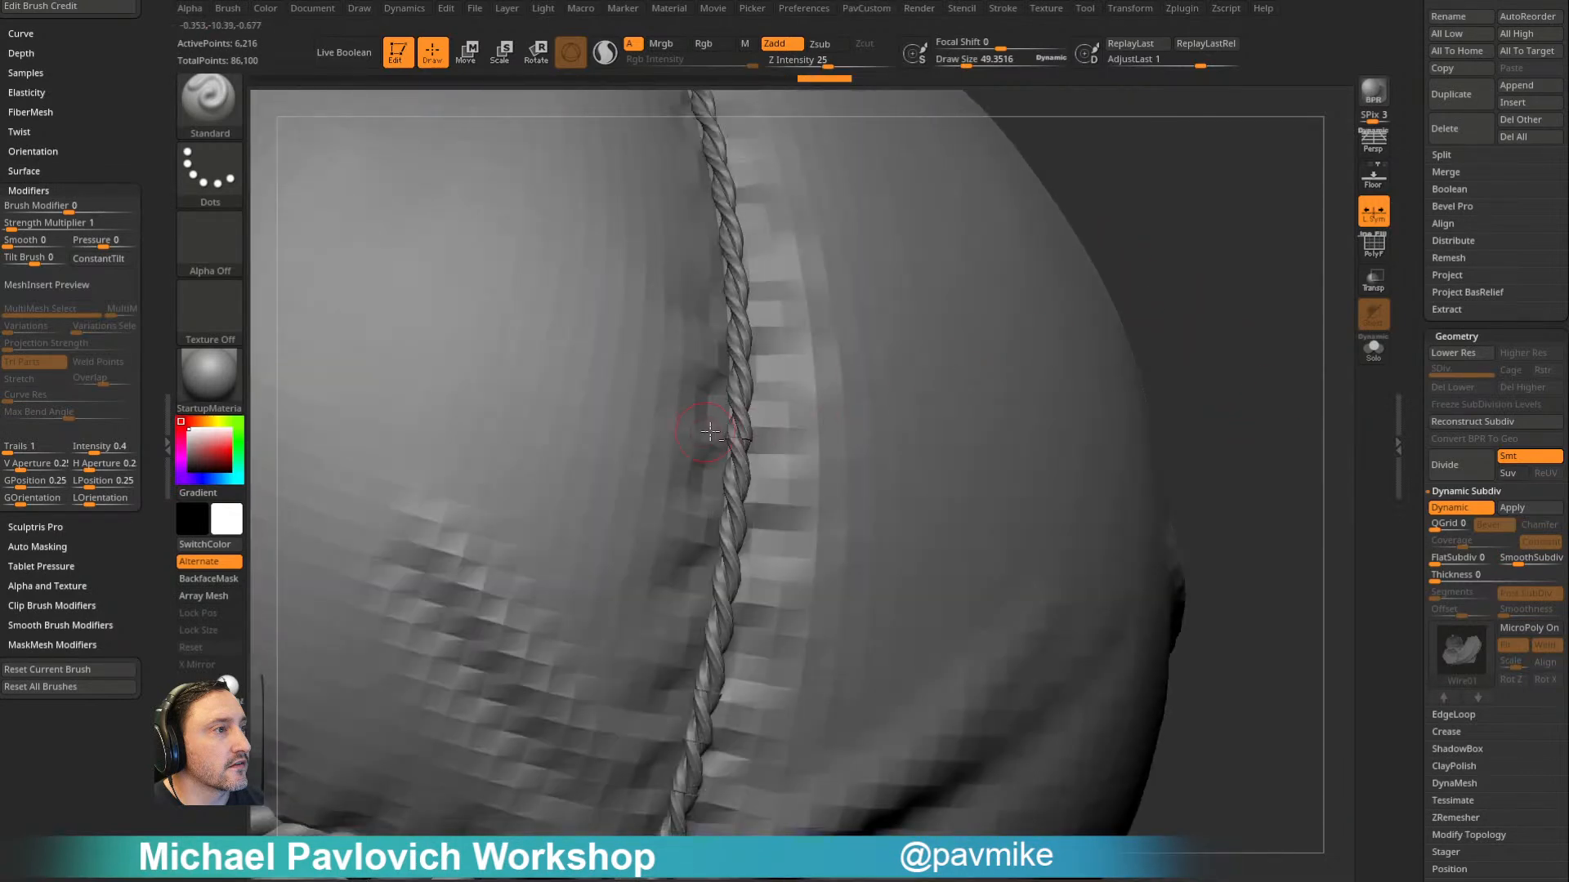
- Apply the MicroPoly geometry of the other vertical rope and smooth it using Dynamic Subdiv with MicroPoly off
left_click(1536, 663)
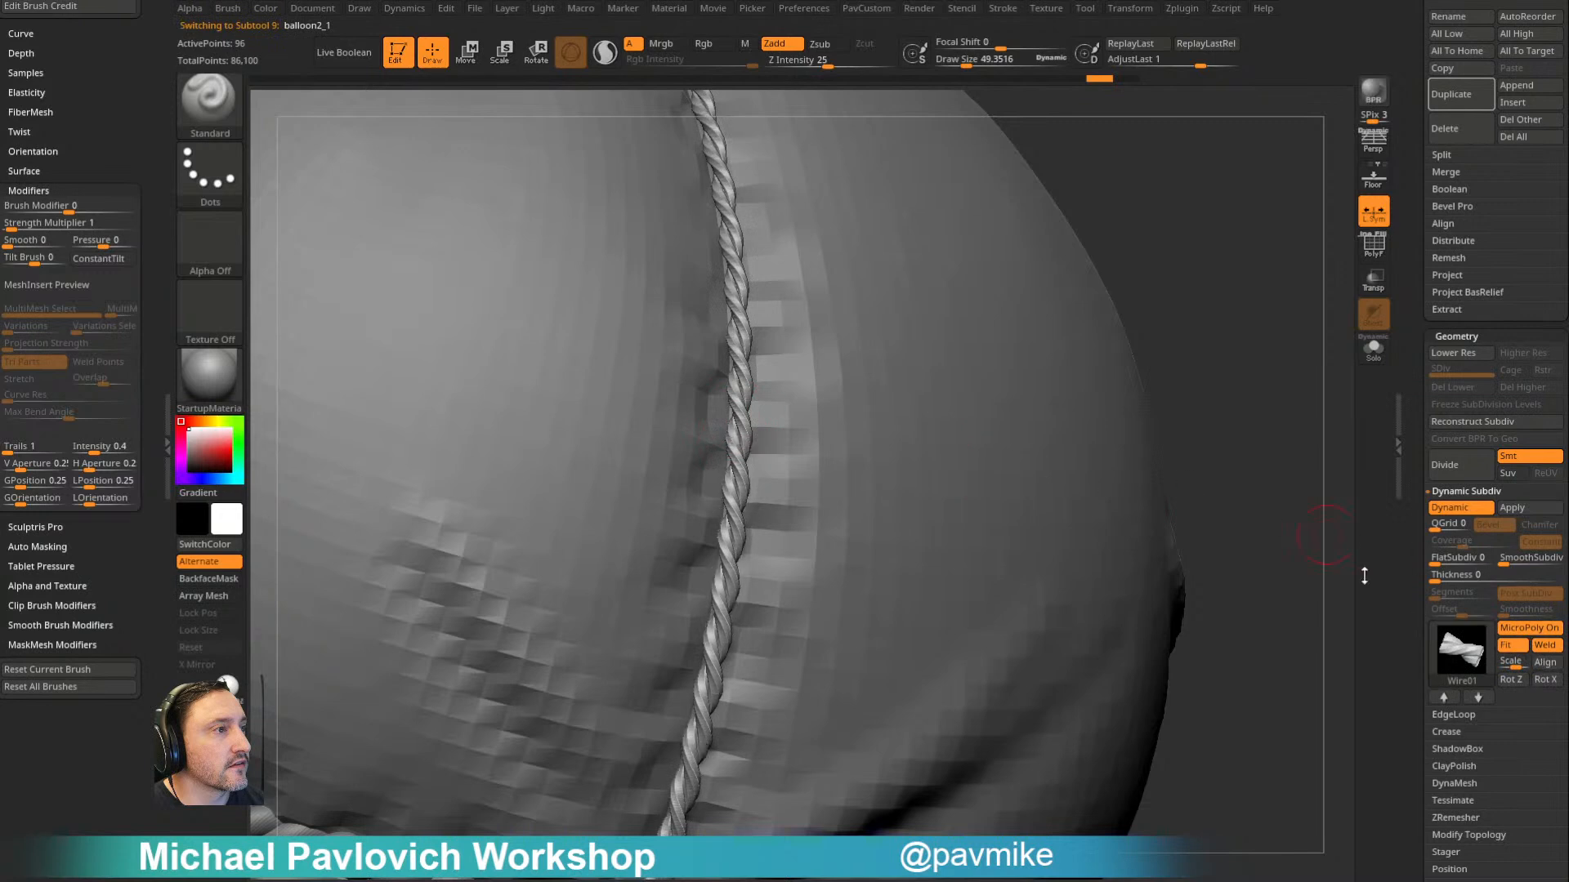
left_click(1522, 506)
left_click(1458, 512)
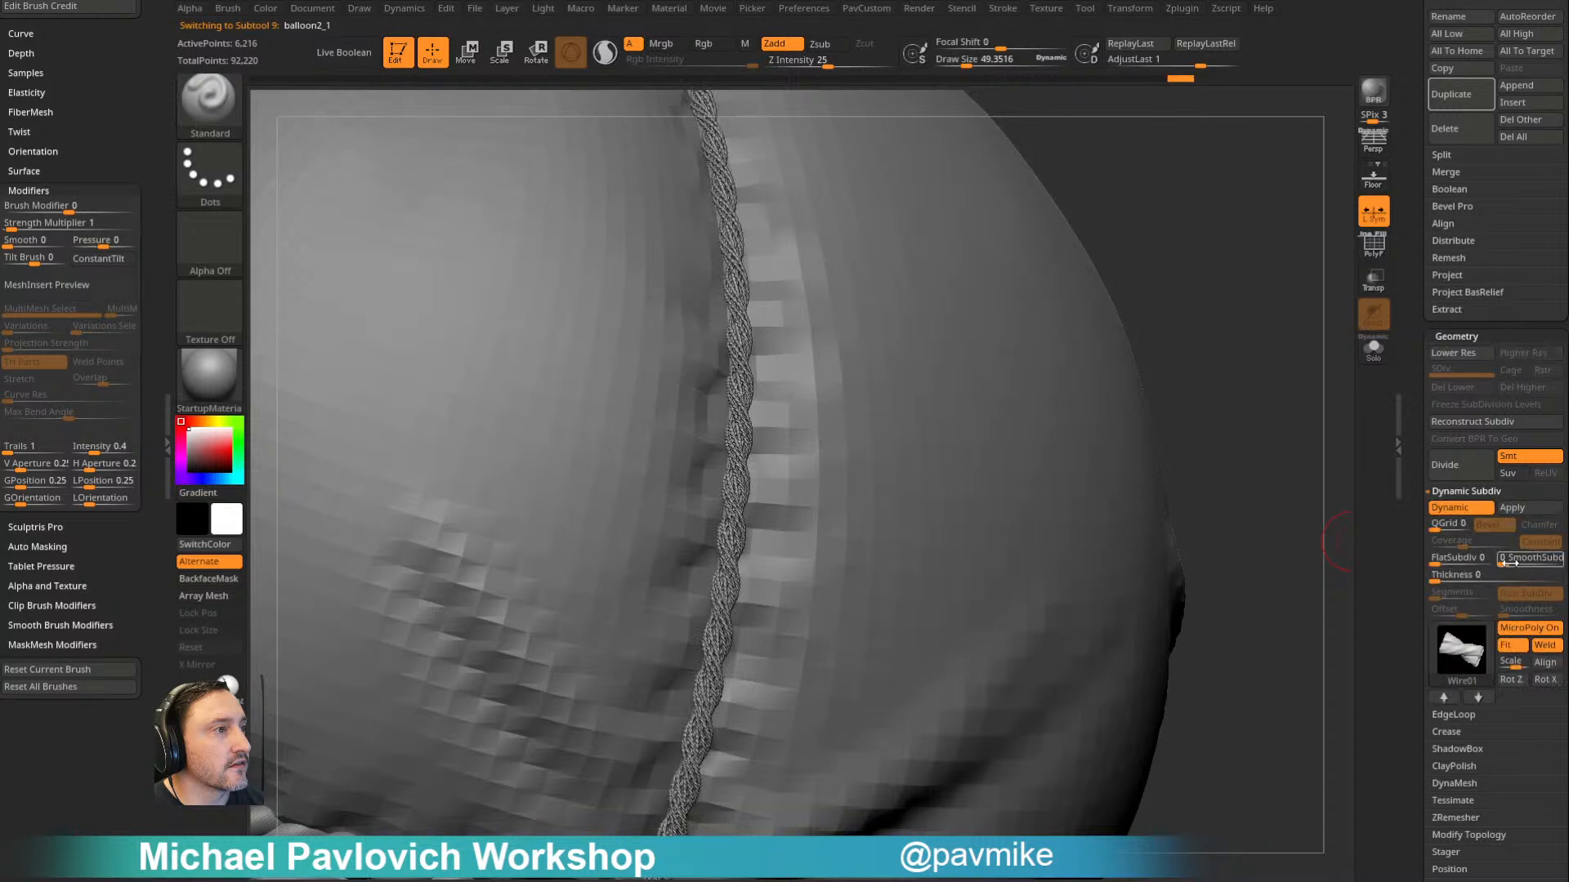
left_click(1510, 628)
left_click_drag(1515, 557, 1521, 557)
- Inflate the other vertical rope slightly and enlarge the brush draw size to about 116
key("grave")
left_click_drag(1283, 362, 1295, 364)
mouse_move(1152, 365)
right_mouse_down("ctrl")
mouse_move(1155, 290)
mouse_move(1247, 445)
mouse_move(1169, 405)
right_mouse_up("ctrl")
key("s")
left_click(1130, 394)
left_click(914, 438, "alt")
right_click_drag(1087, 376, 1221, 392, "alt")
right_click_drag(1197, 245, 1176, 515, "alt")
key("s")
- Select the balloon2_3 cloth body, examine it without the other subtools, and show all subtools again
left_click(1097, 470)
key("space")
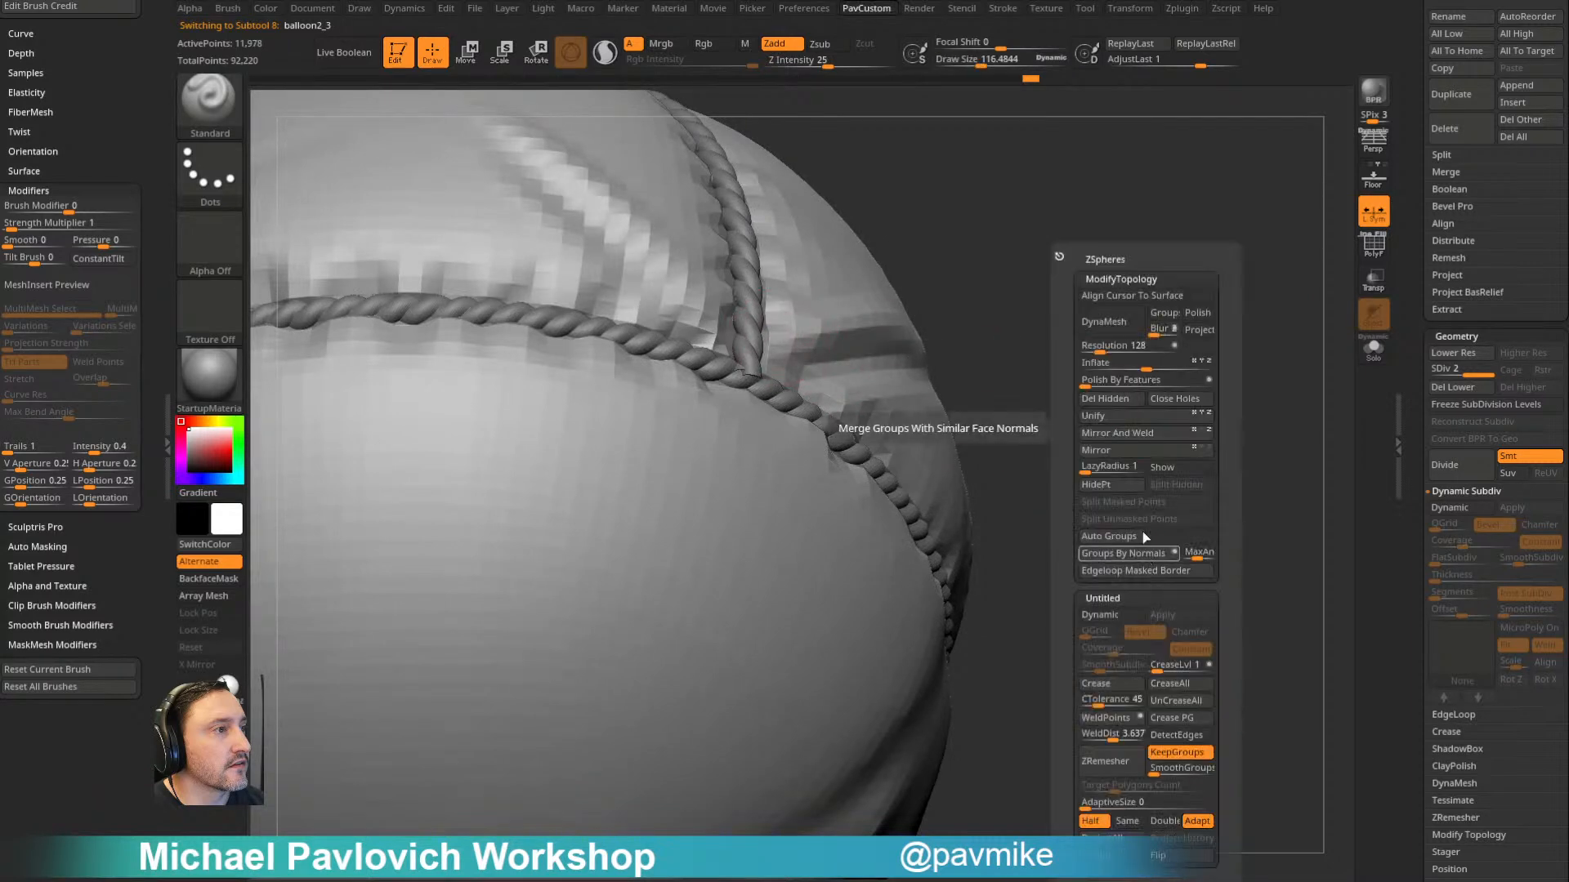
left_click(1163, 399)
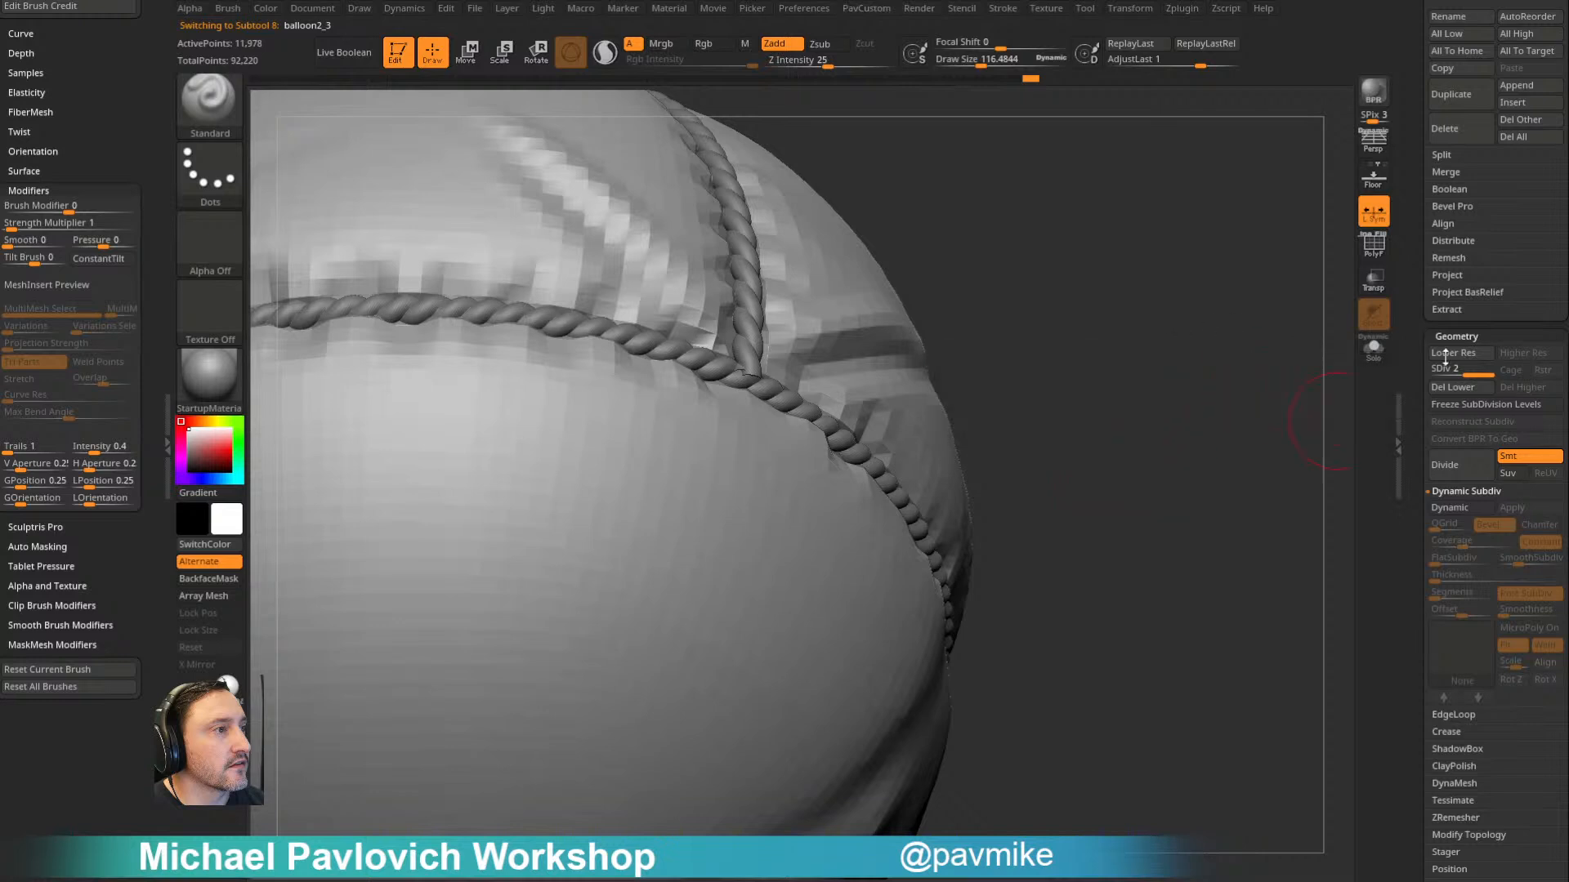
key("f")
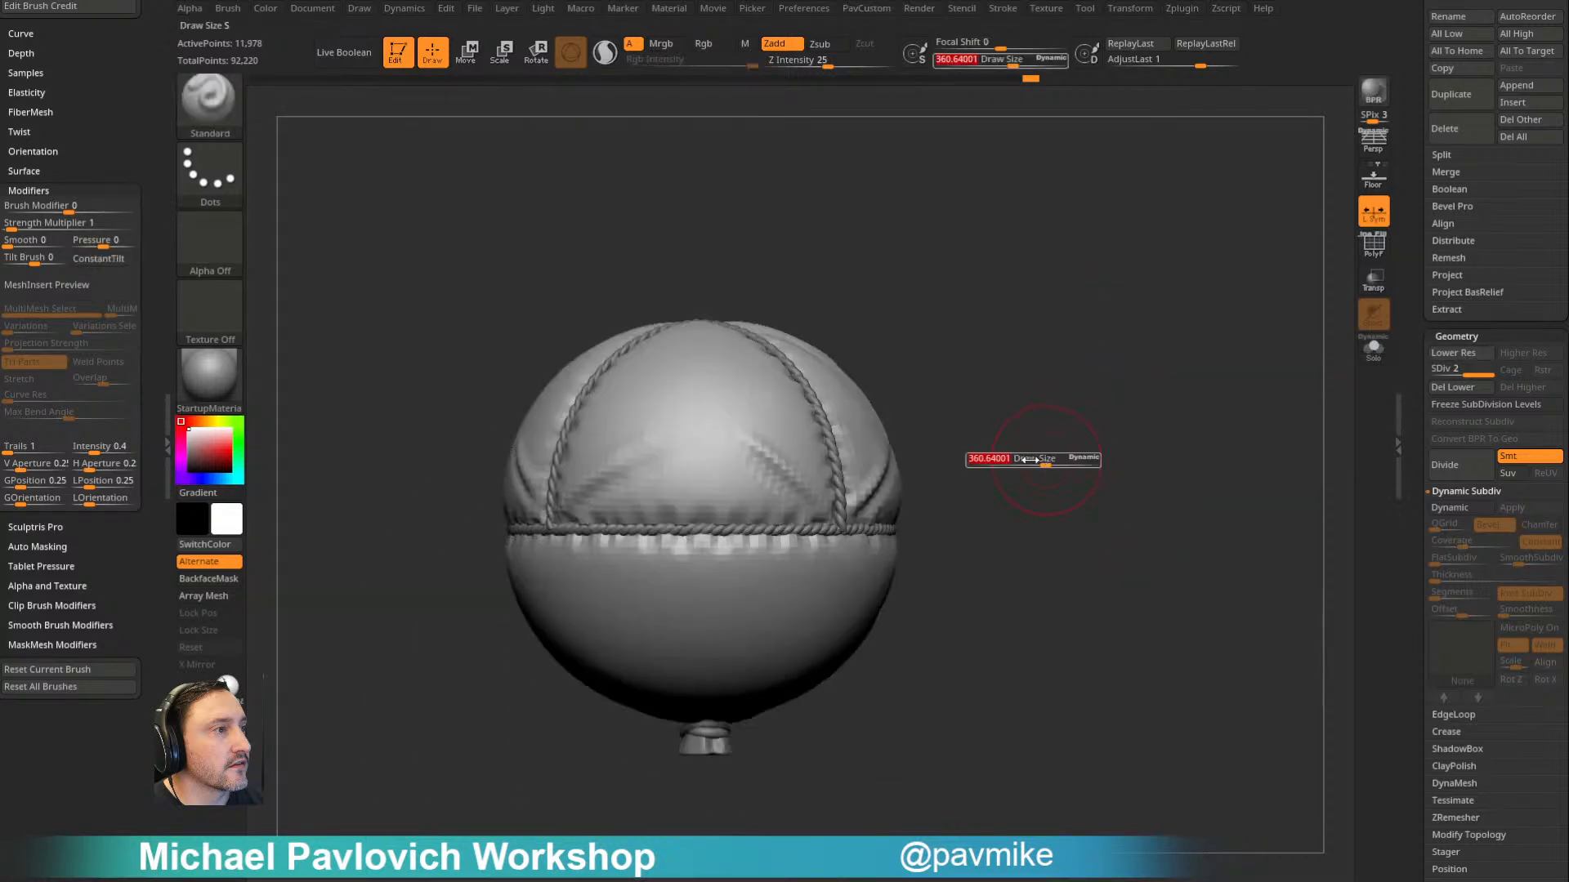
left_click_drag(1417, 357, 1394, 581)
left_click_drag(1157, 496, 1217, 477)
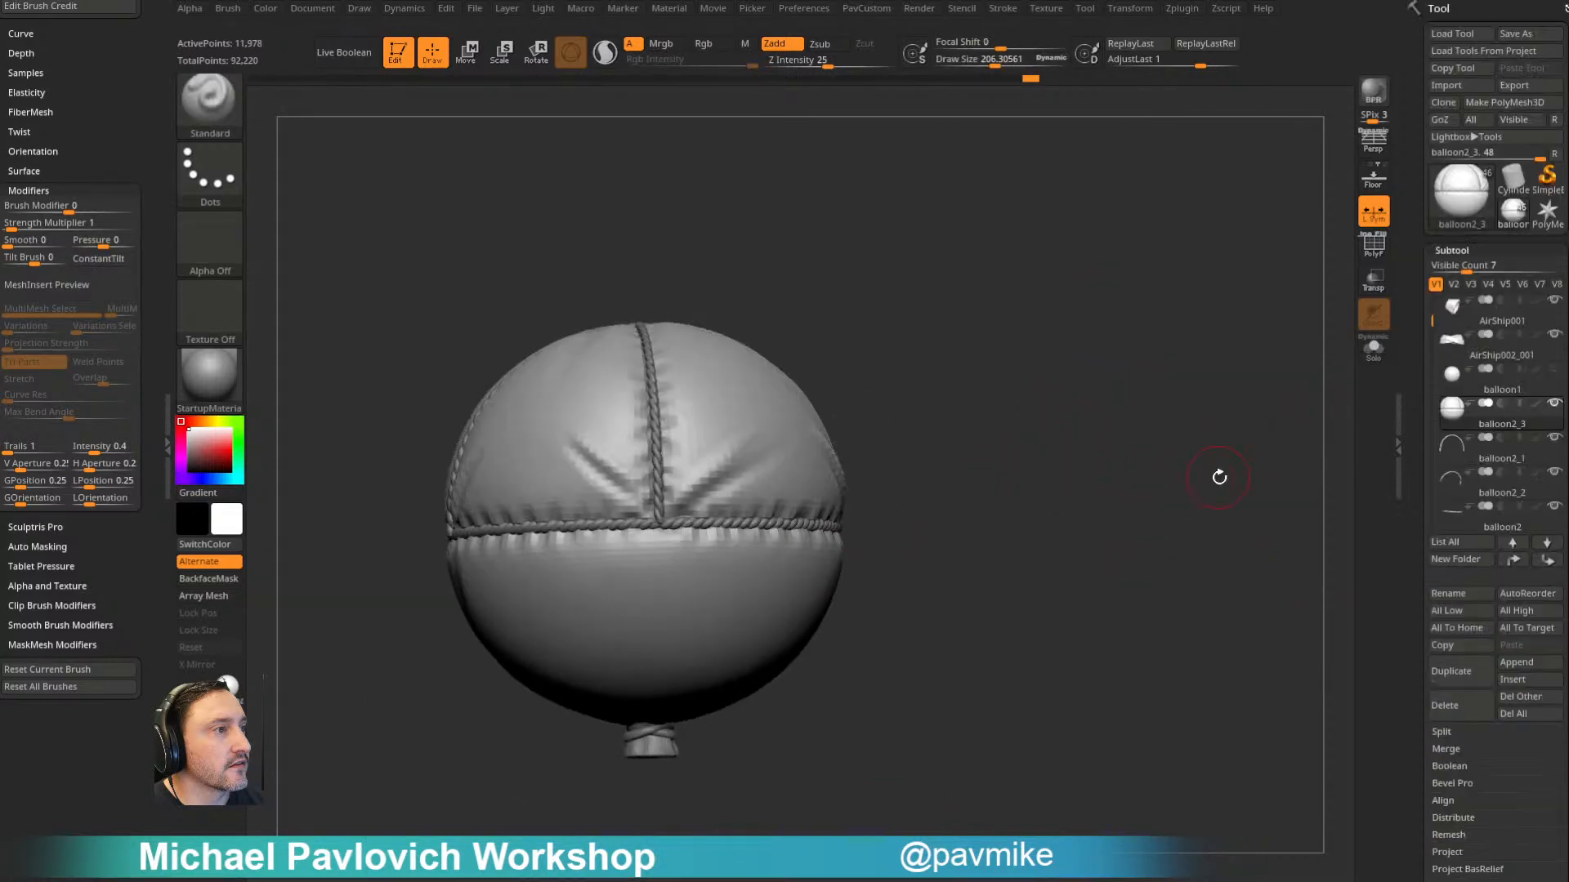
left_click(1554, 405, "shift")
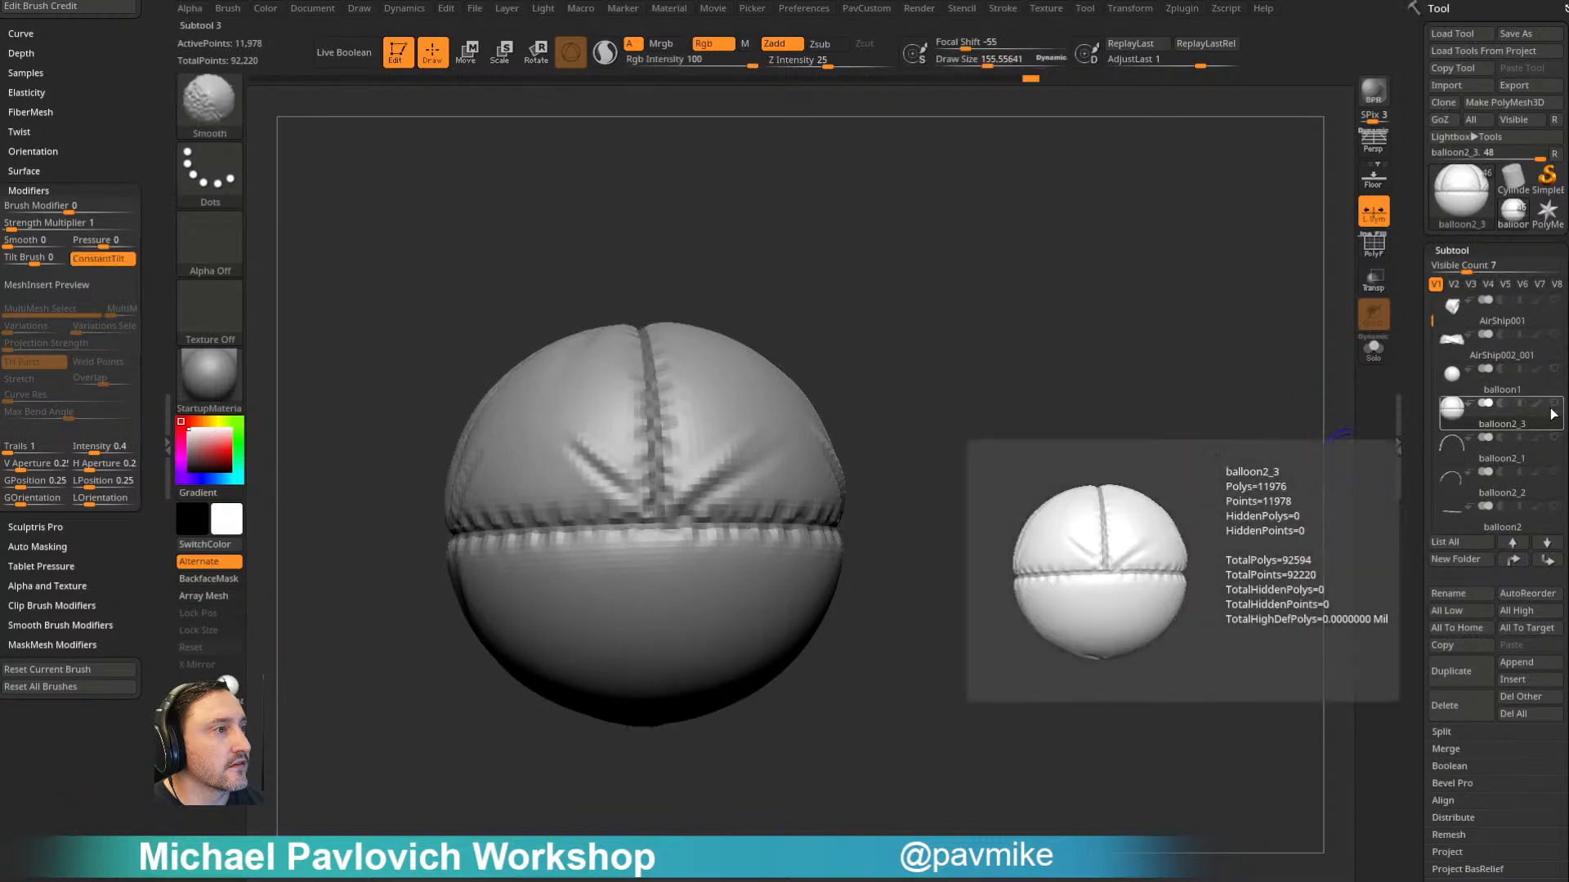
left_click(1554, 405)
mouse_move(1184, 482)
left_mouse_down()
mouse_move(1212, 476)
mouse_move(1229, 427)
mouse_move(1180, 430)
mouse_move(1198, 398)
mouse_move(1176, 424)
mouse_move(918, 367)
left_mouse_up()
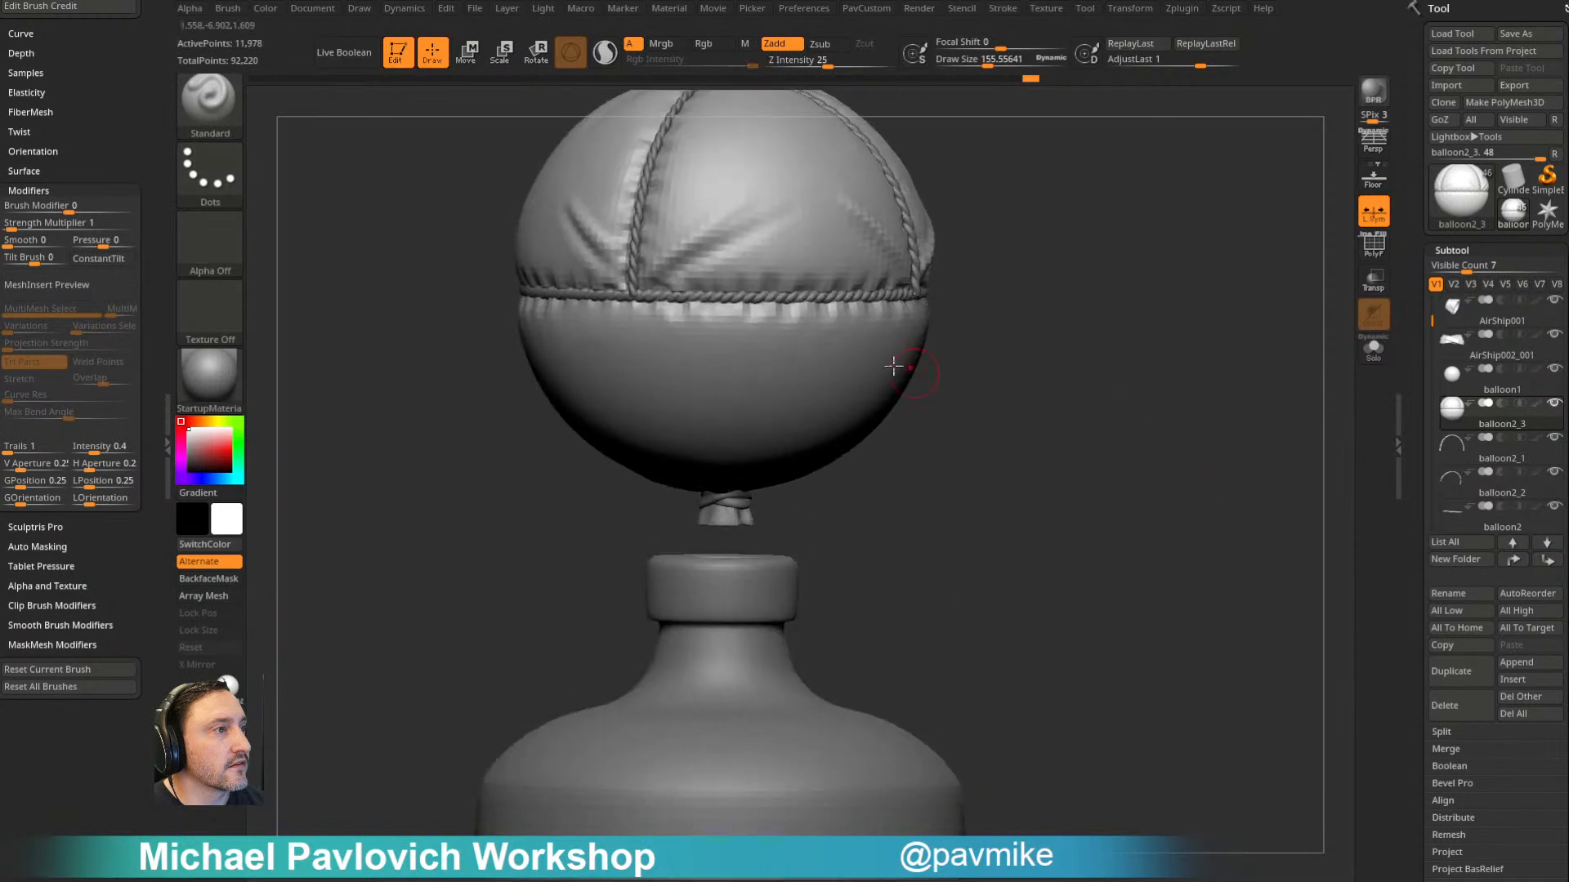
mouse_move(1070, 319)
left_mouse_down("alt")
mouse_move(1079, 365)
mouse_move(1062, 347)
left_mouse_up("alt")
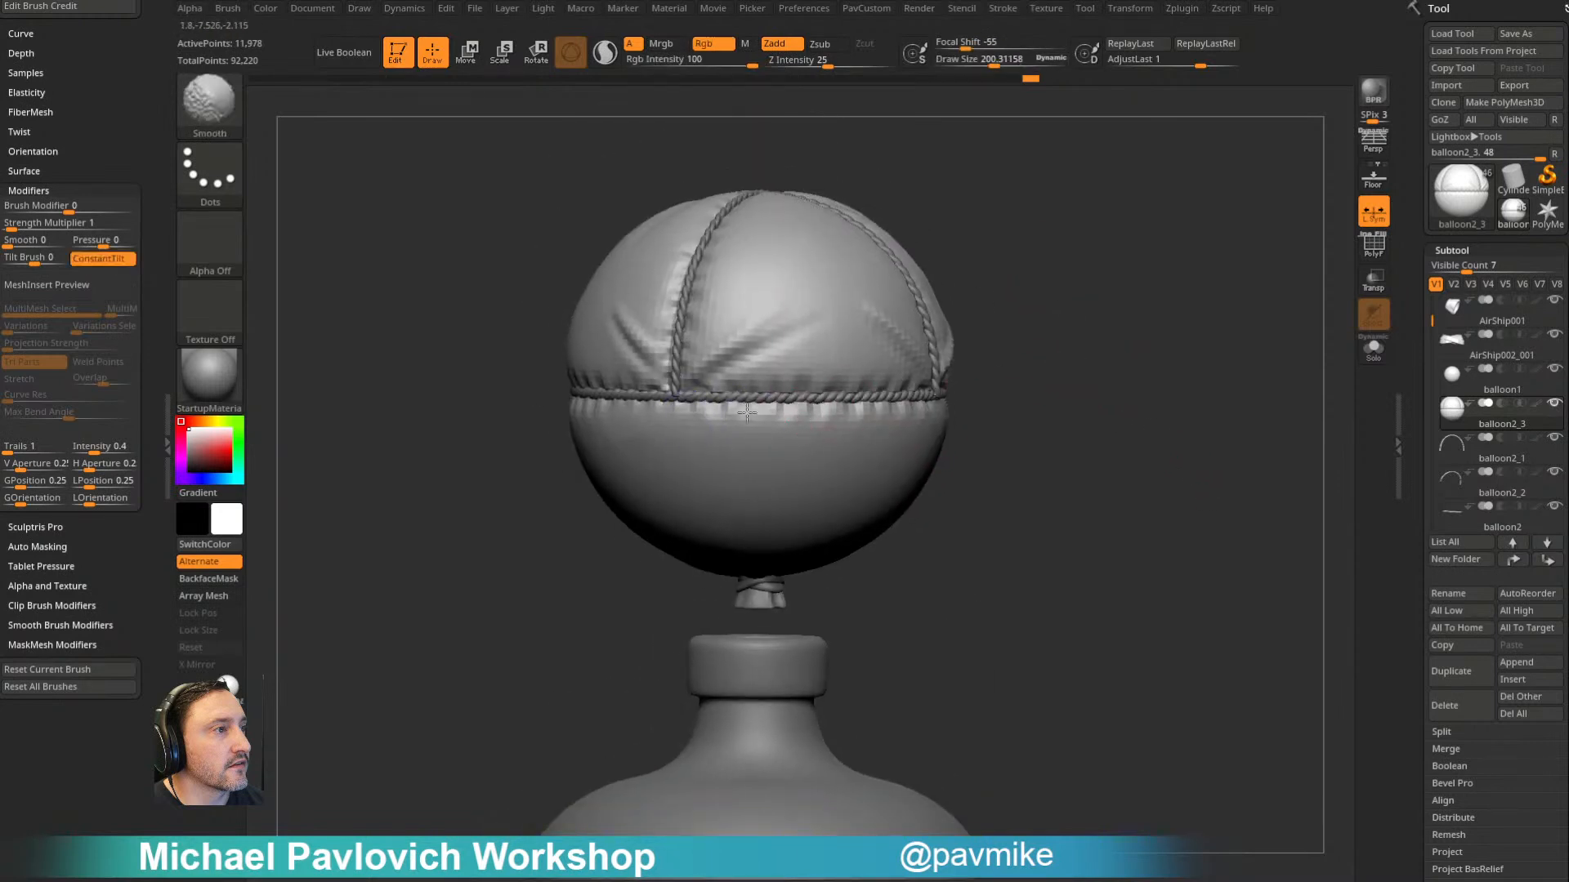
- Soften the gathered cloth folds just below the horizontal rope with the Smooth brush at a draw size of about 200
left_click_drag(690, 415, 948, 423, "shift")
left_click_drag(1035, 429, 1001, 414)
mouse_move(735, 423)
left_mouse_down("shift")
mouse_move(923, 425)
mouse_move(935, 410)
left_mouse_up("shift")
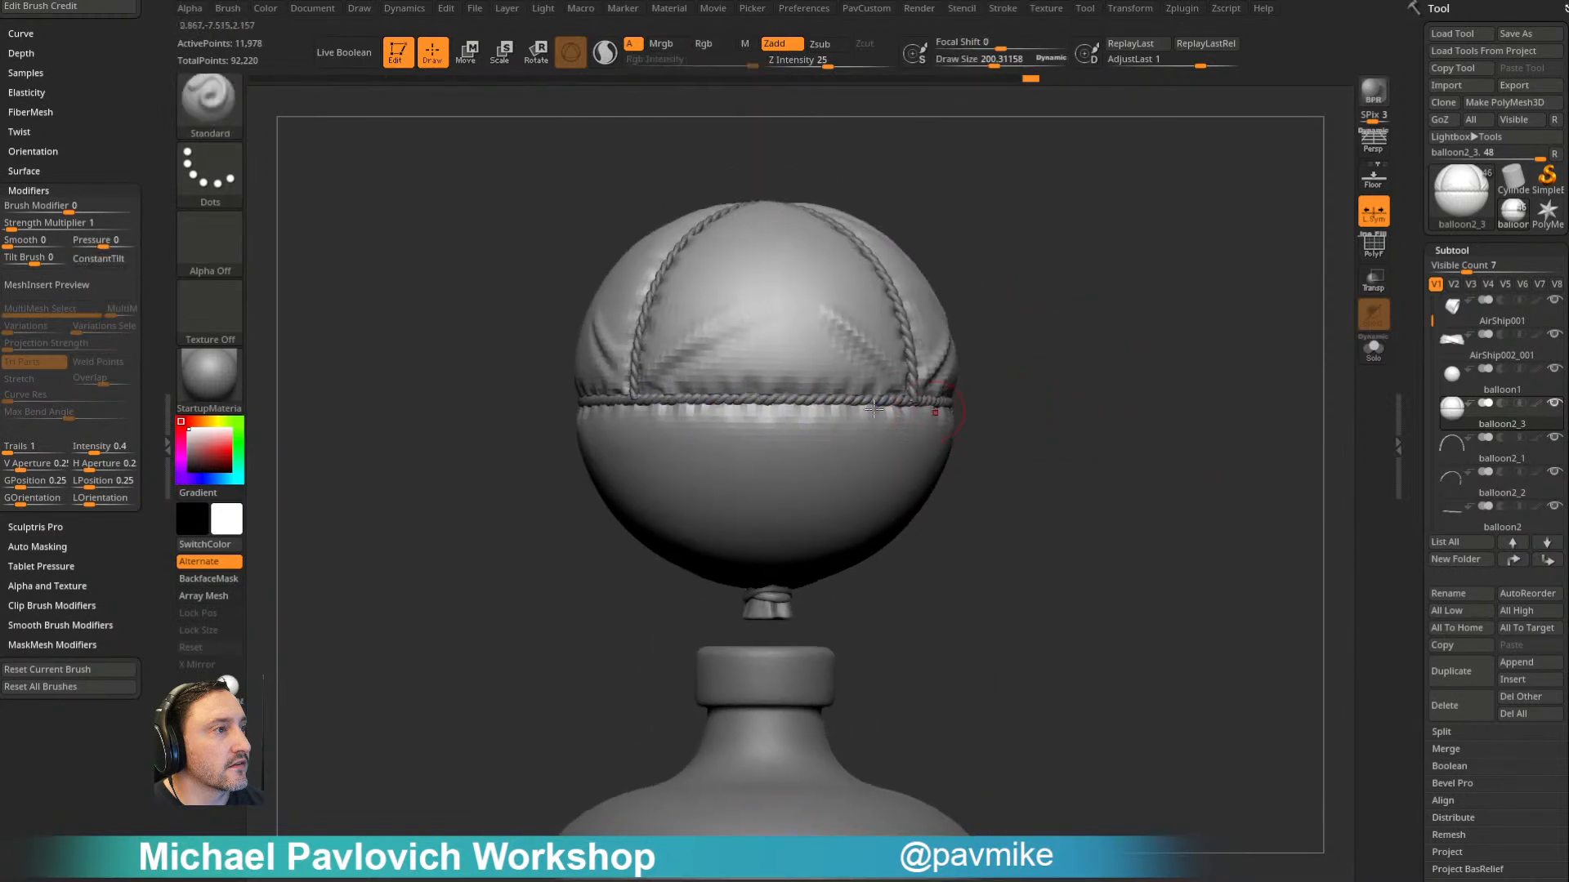
mouse_move(807, 427)
left_mouse_down("shift")
mouse_move(914, 522)
mouse_move(1058, 494)
left_mouse_up("shift")
left_click_drag(1173, 433, 1050, 433)
left_click_drag(694, 421, 1054, 421, "shift")
left_click_drag(858, 406, 969, 410, "shift")
- Sculpt folds above and below the horizontal rope with the Standard brush at a draw size of about 177
mouse_move(1233, 400)
left_mouse_down()
mouse_move(869, 343)
mouse_move(856, 378)
left_mouse_up()
left_click_drag(816, 312, 842, 361)
mouse_move(1106, 402)
left_mouse_down("alt")
mouse_move(954, 380)
mouse_move(970, 433)
left_mouse_up("alt")
left_click_drag(617, 514, 746, 525)
left_click_drag(796, 441, 813, 401, "shift")
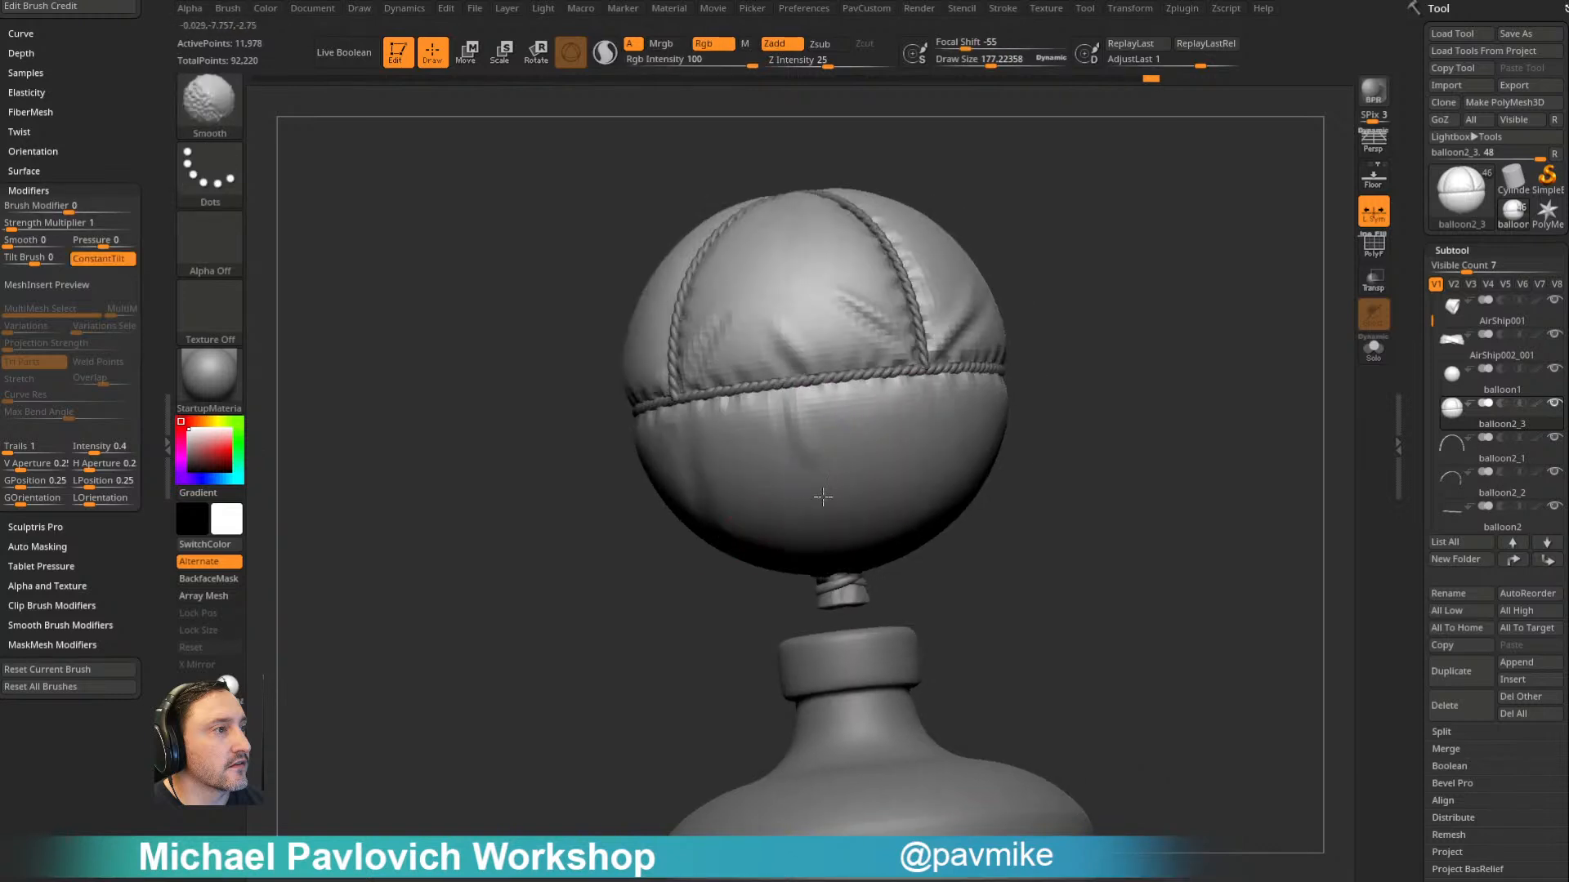
left_click_drag(1081, 375, 1015, 389, "alt")
- Sculpt creases radiating from the tied neck up the balloon's underside, raising the draw size to about 244
left_click_drag(1262, 408, 1131, 360)
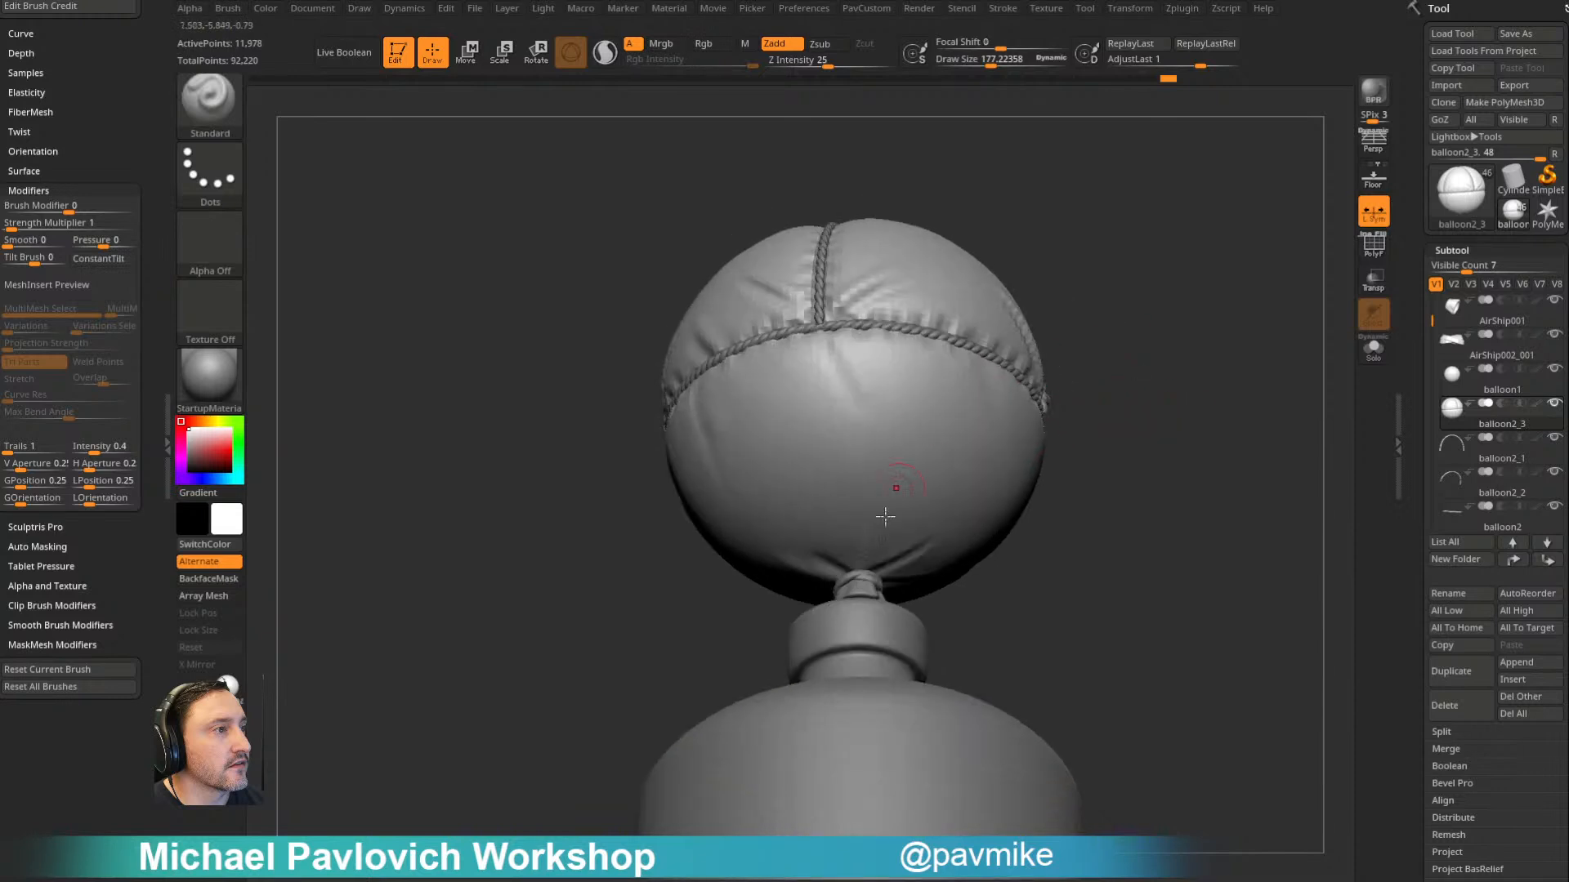
left_click_drag(874, 562, 935, 505)
mouse_move(1072, 472)
left_mouse_down()
mouse_move(1061, 452)
mouse_move(1094, 462)
left_mouse_up()
key("s")
left_click_drag(889, 488, 898, 488)
left_click_drag(760, 564, 719, 531)
left_click_drag(844, 515, 835, 537, "shift")
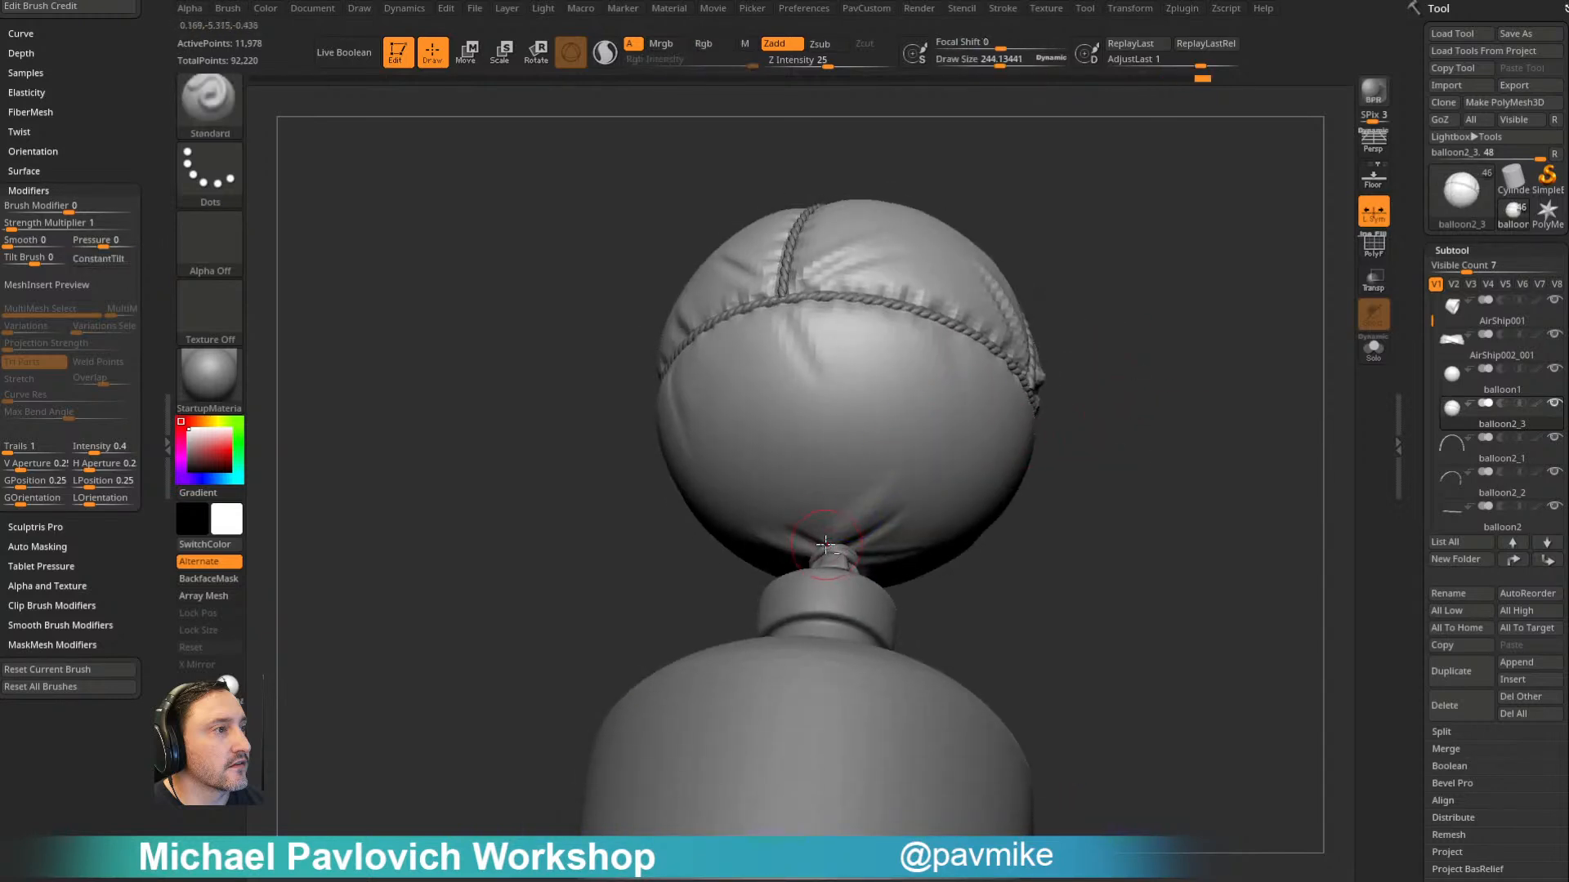
- Add and soften diagonal cloth folds around the upper panels and lower half at a draw size of about 177
mouse_move(1113, 346)
left_mouse_down("shift")
mouse_move(1156, 431)
mouse_move(1099, 512)
left_mouse_up("shift")
left_click_drag(898, 408, 848, 360, "shift")
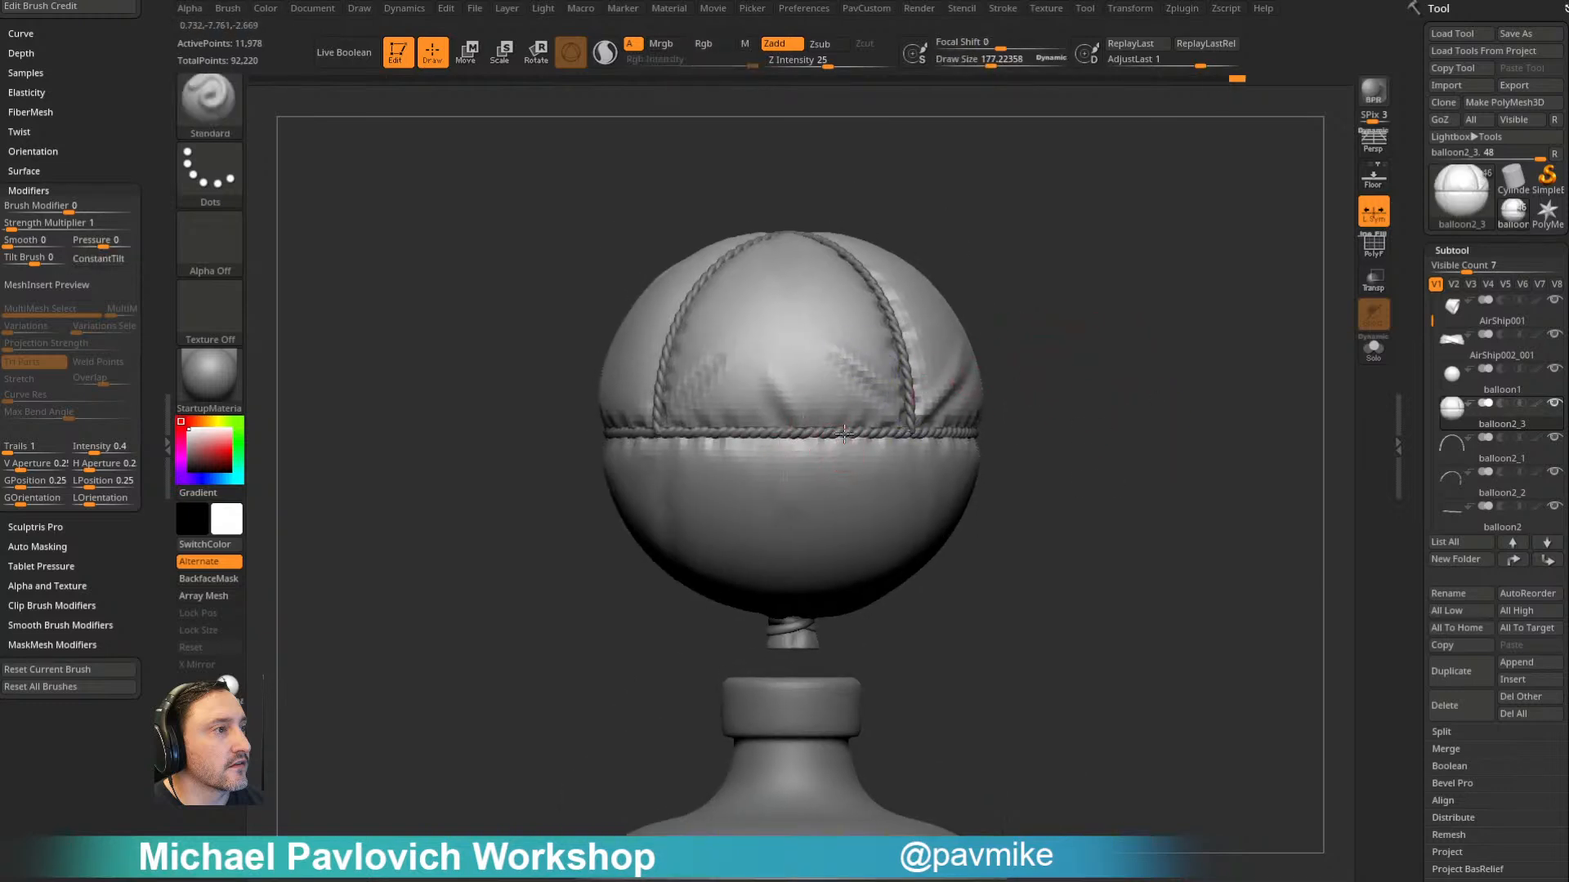
key("shift")
left_click_drag(1038, 421, 1181, 435)
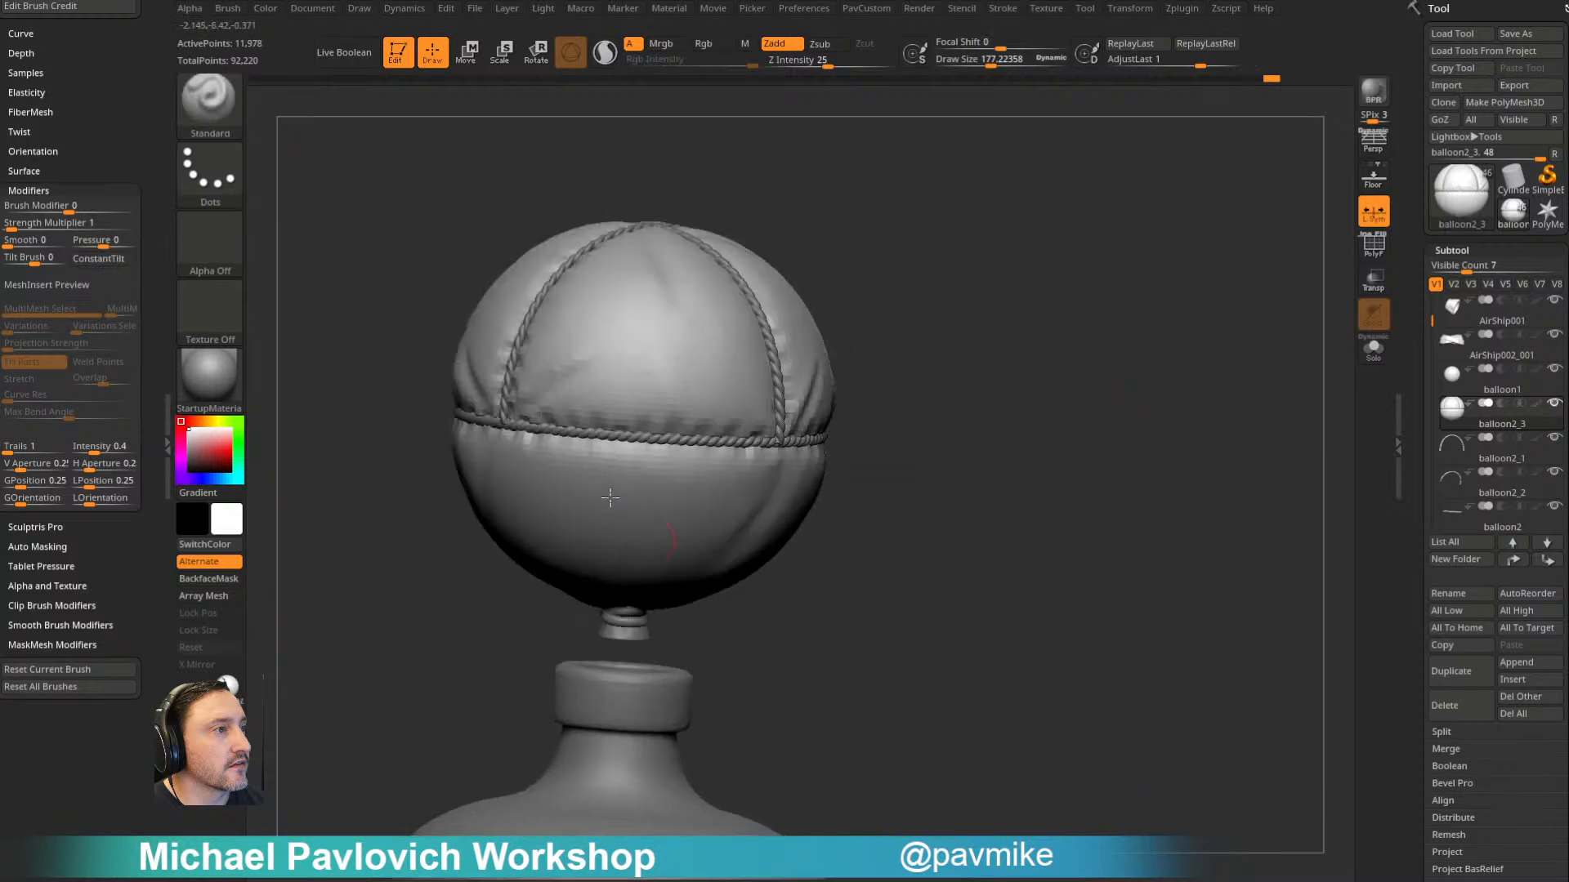
left_click_drag(921, 305, 978, 454)
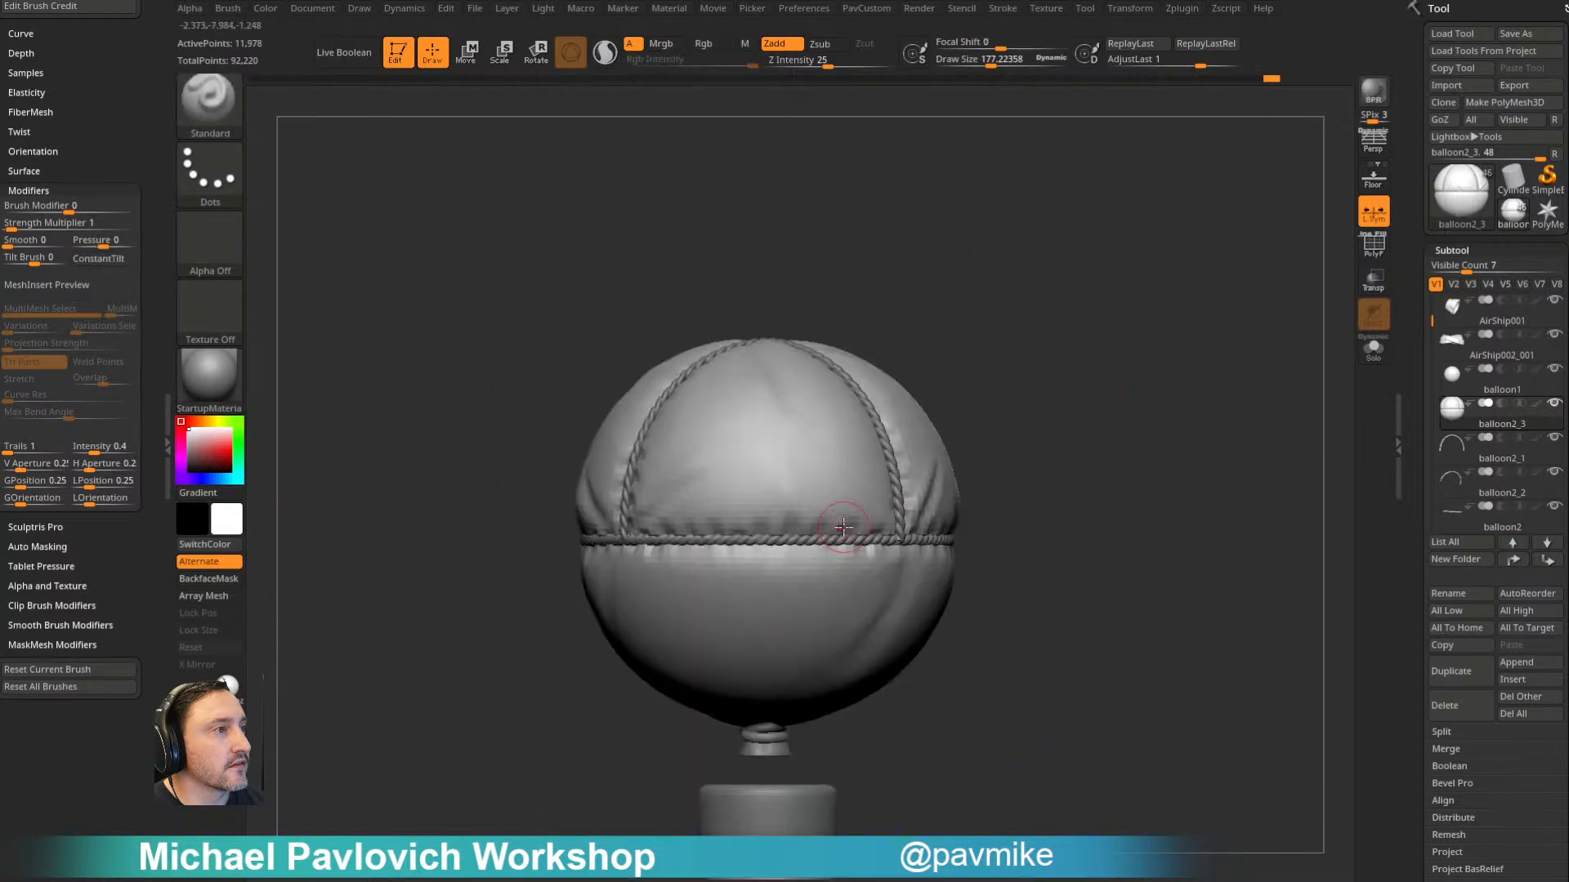
left_click_drag(1111, 359, 1063, 433)
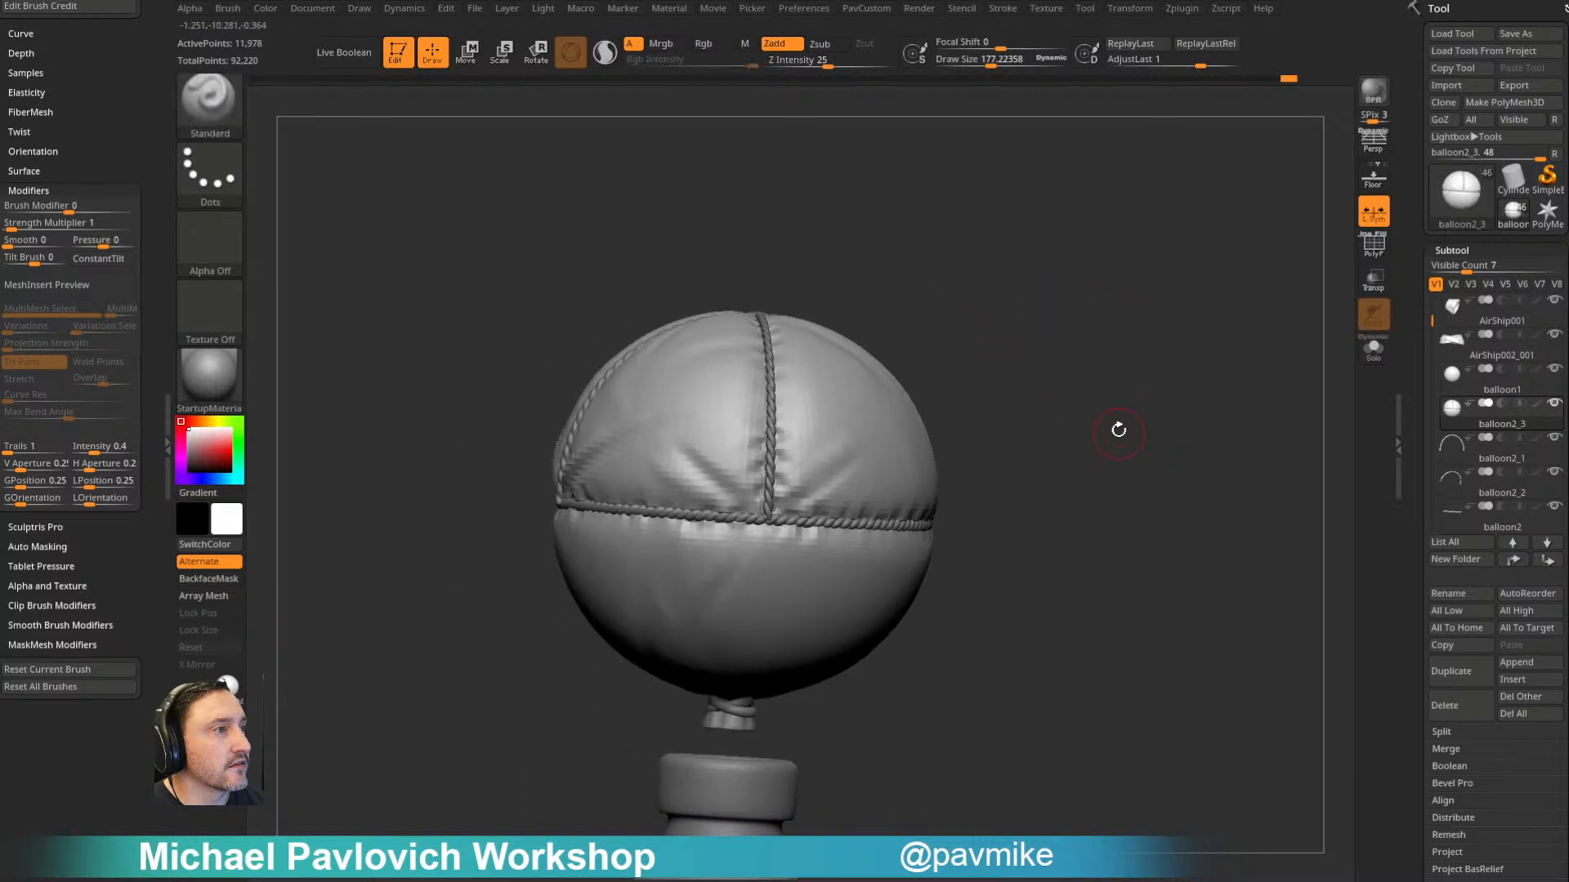
- Duplicate the sculpted balloon2_3 subtool and show the polyframe on the copy
mouse_move(1159, 389)
left_mouse_down()
mouse_move(1106, 357)
mouse_move(1184, 371)
left_mouse_up()
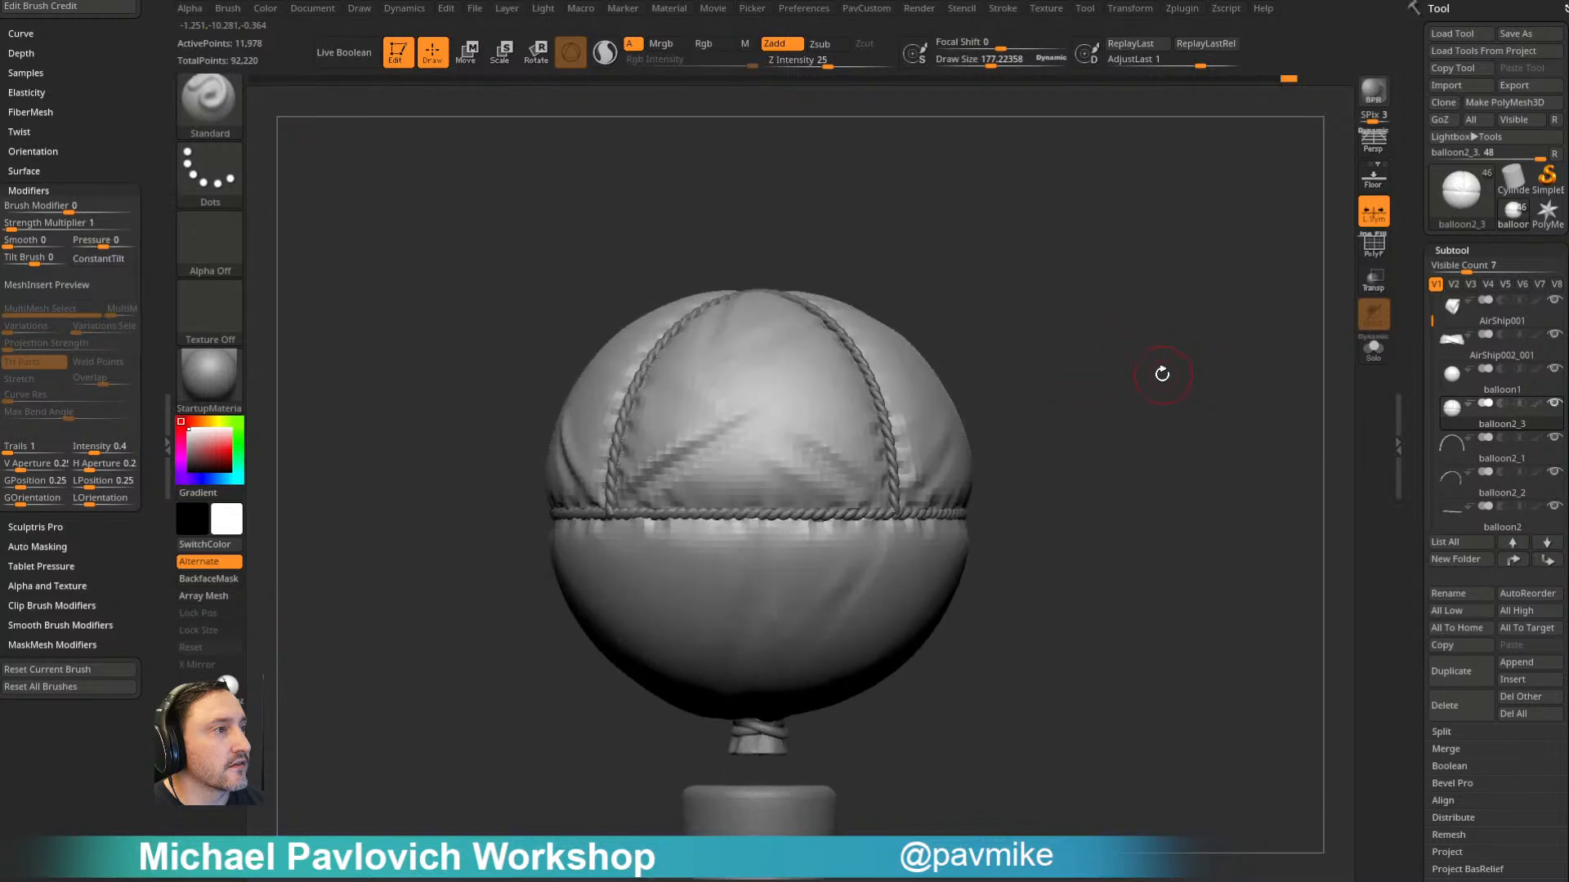
left_click(1451, 669)
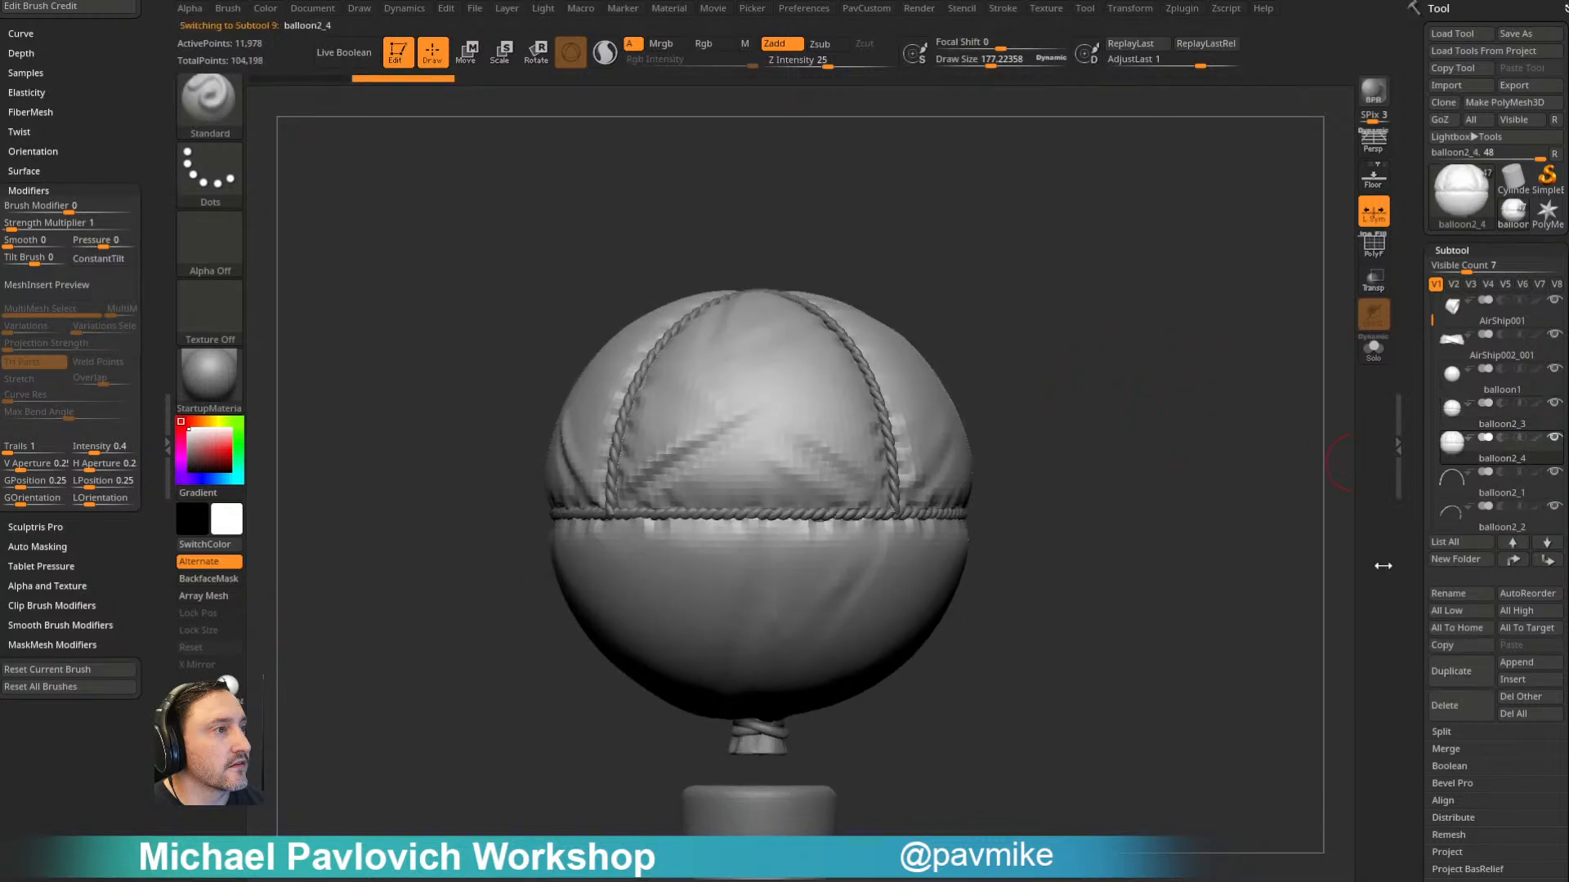
left_click(1379, 257)
left_click_drag(1191, 346, 1207, 357)
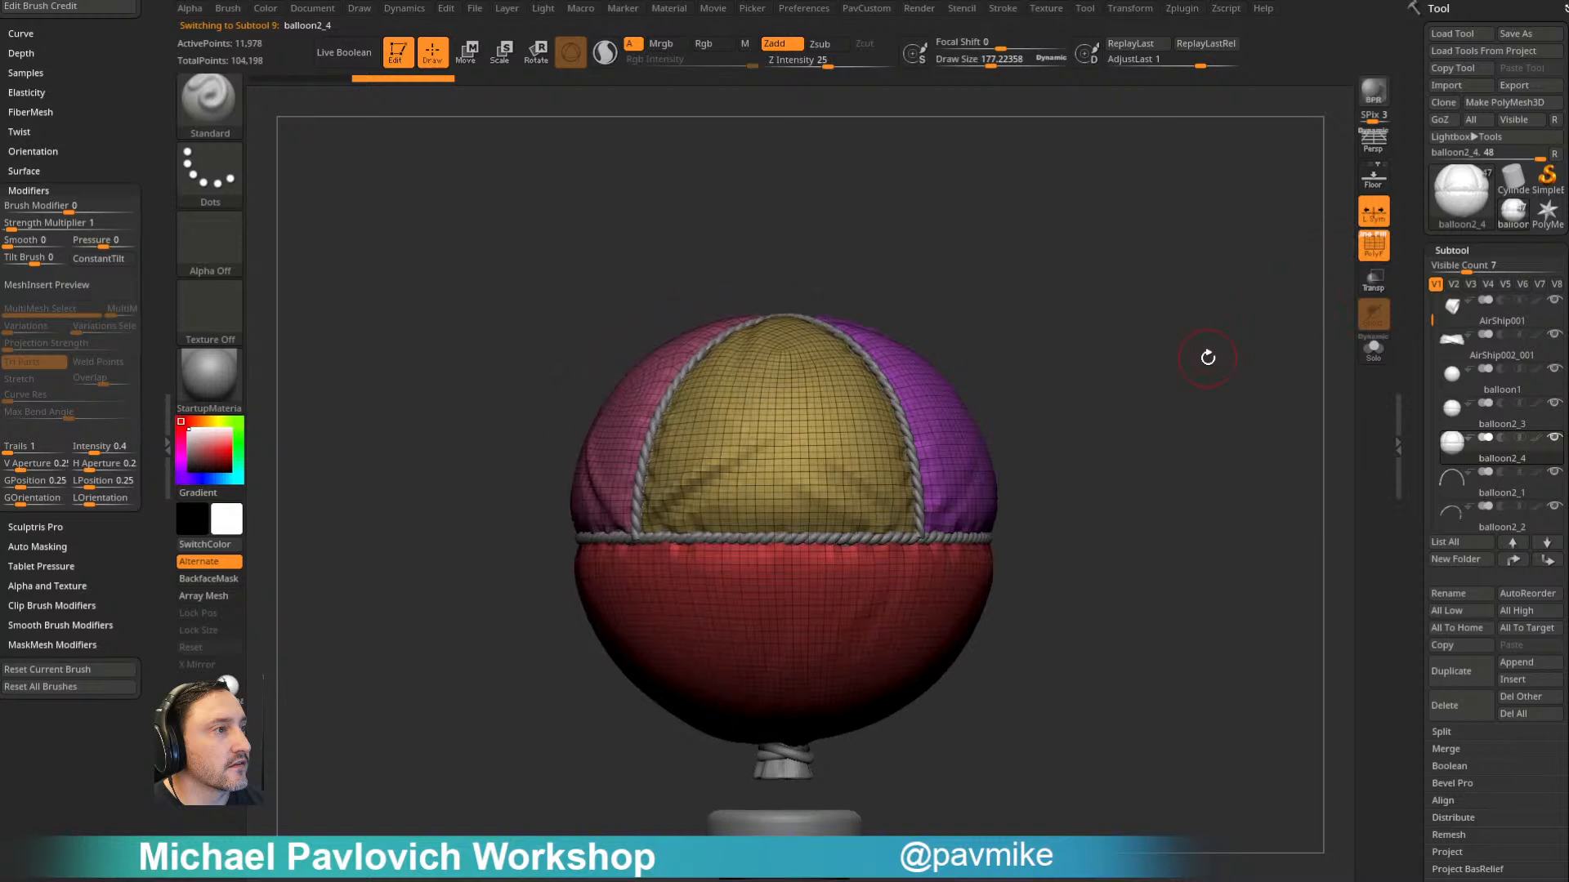
- Unify the balloon copy into one polygroup, isolate it, and try a curved SliceCurve cut across it
key("ctrl+w")
left_click(1371, 356)
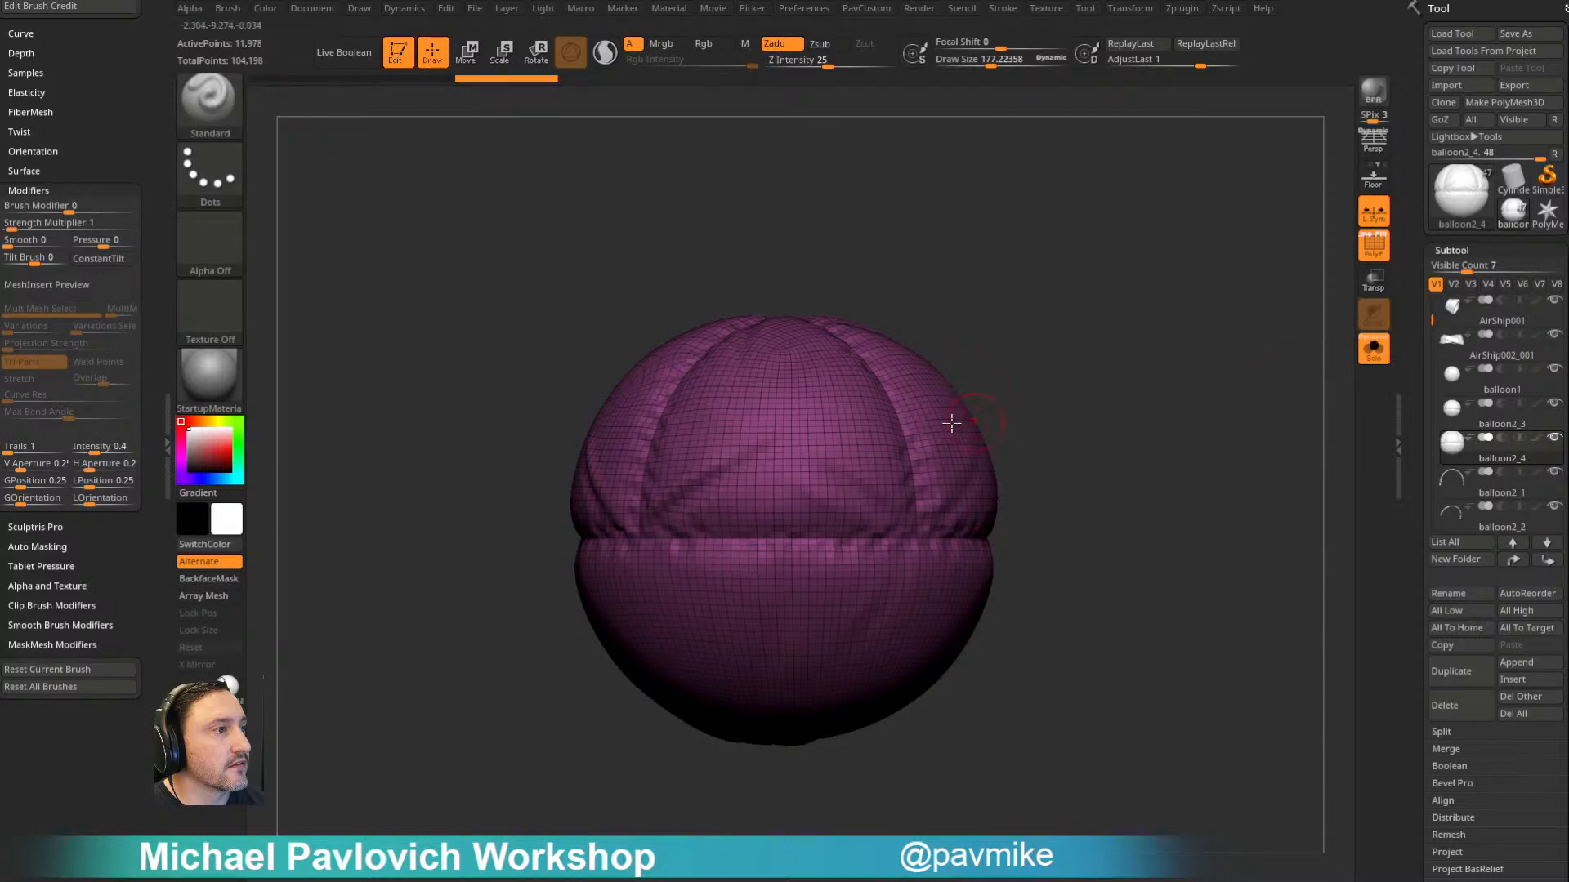
left_click(237, 121, "ctrl+shift")
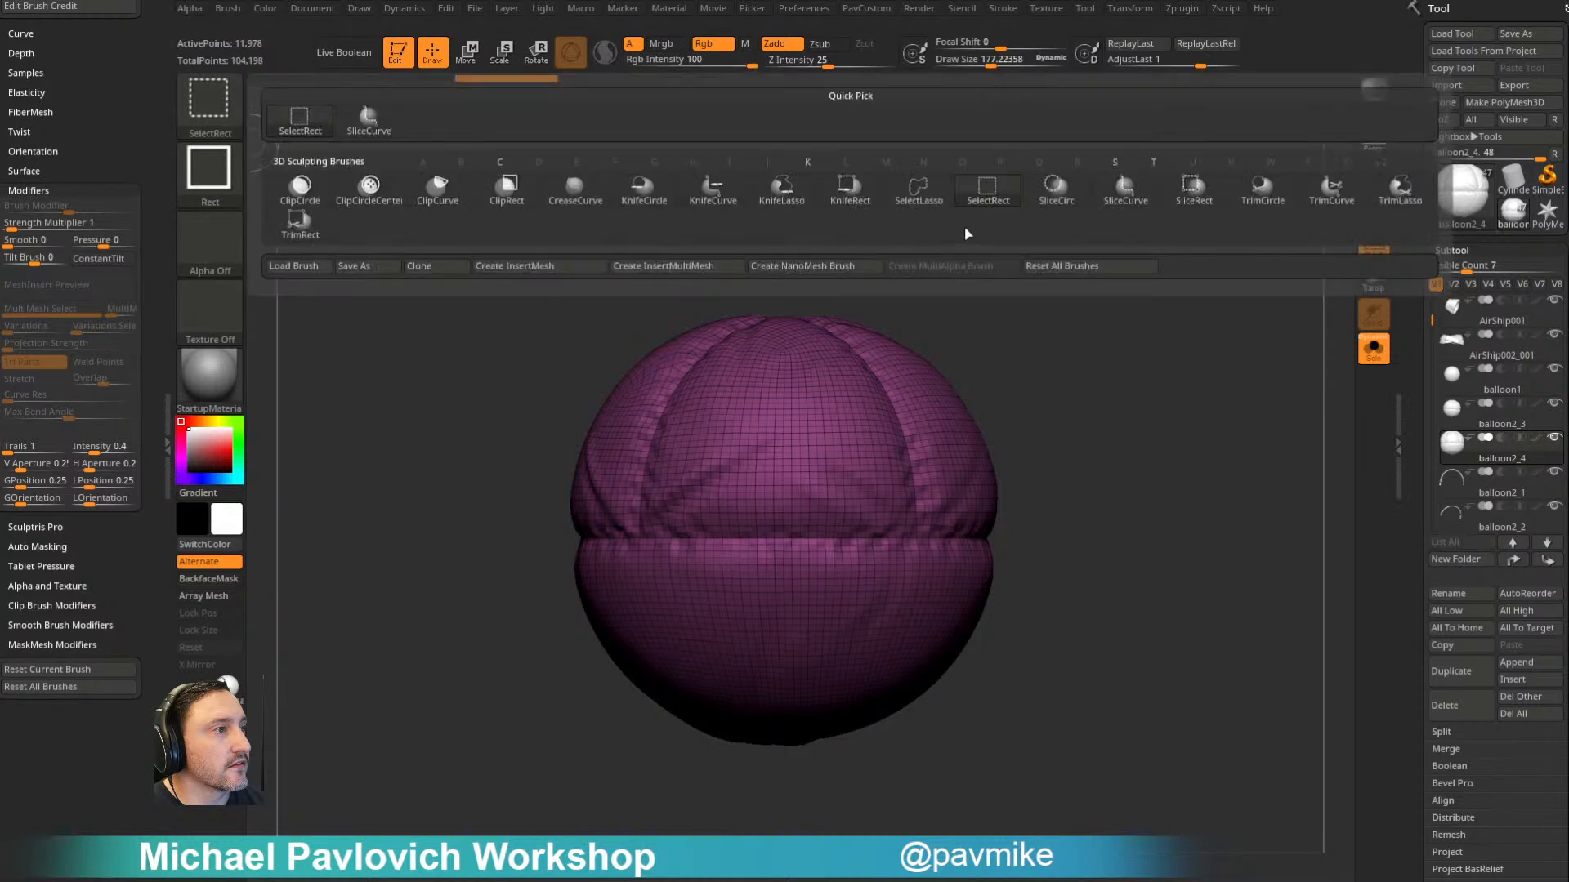
left_click(1104, 200)
mouse_move(490, 763)
left_mouse_down("ctrl+shift")
mouse_move(830, 589)
mouse_move(806, 572)
mouse_move(760, 584)
mouse_move(766, 689)
left_mouse_up("ctrl+shift")
mouse_move(804, 627)
left_mouse_down("ctrl+shift")
mouse_move(841, 298)
mouse_move(841, 420)
mouse_move(669, 109)
left_mouse_up("ctrl+shift")
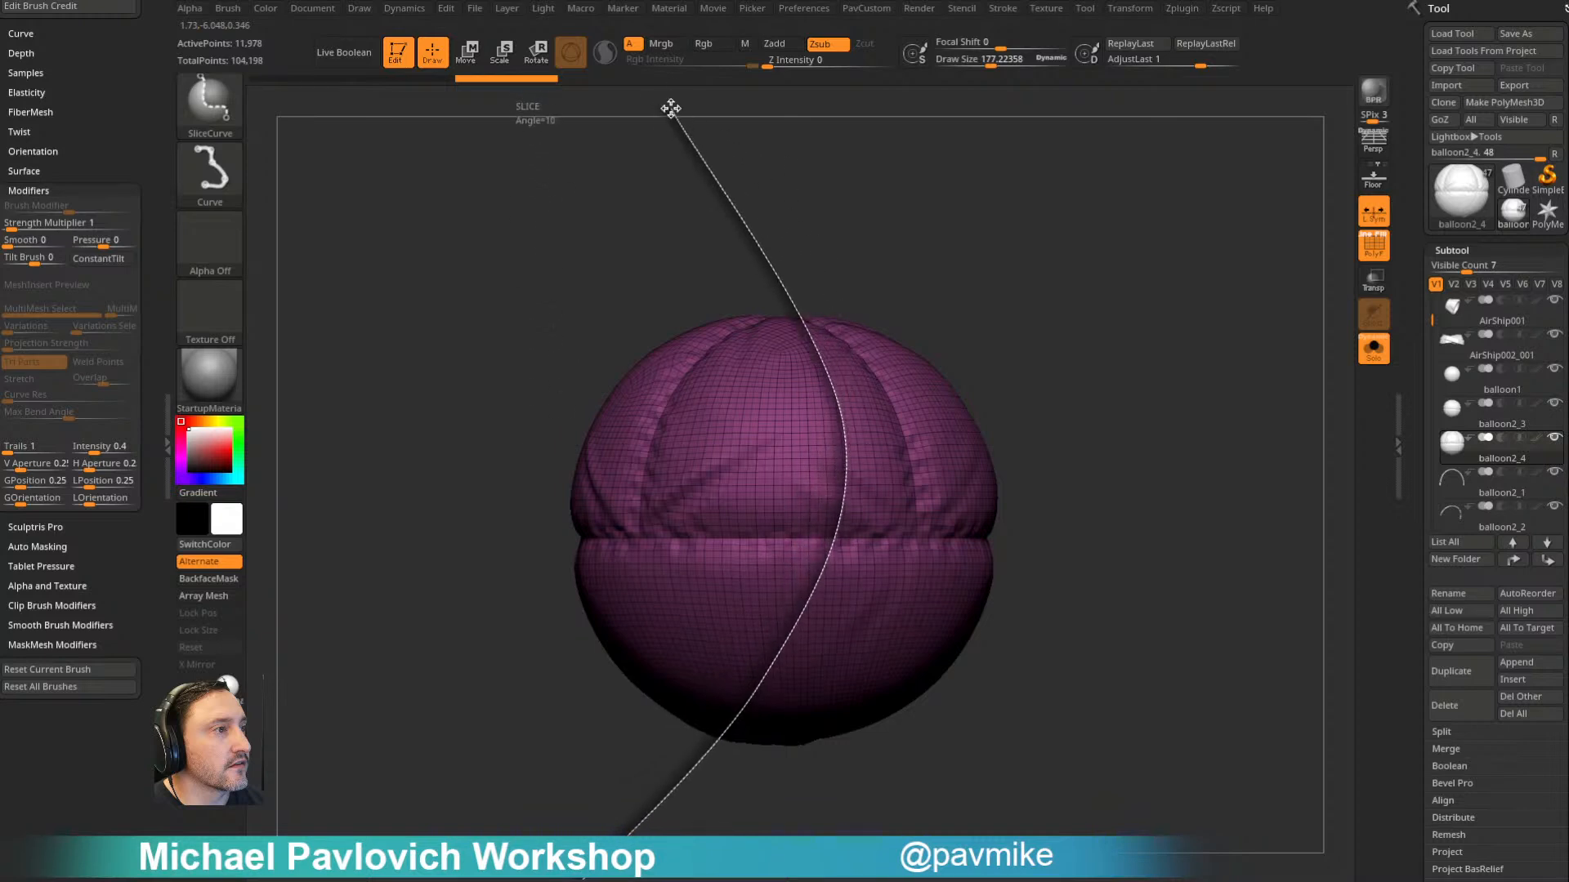
- Remove the balloon copy's subdivision levels, then try a SliceCurve cut across it and undo the cut
left_click_drag(1407, 475, 1414, 318)
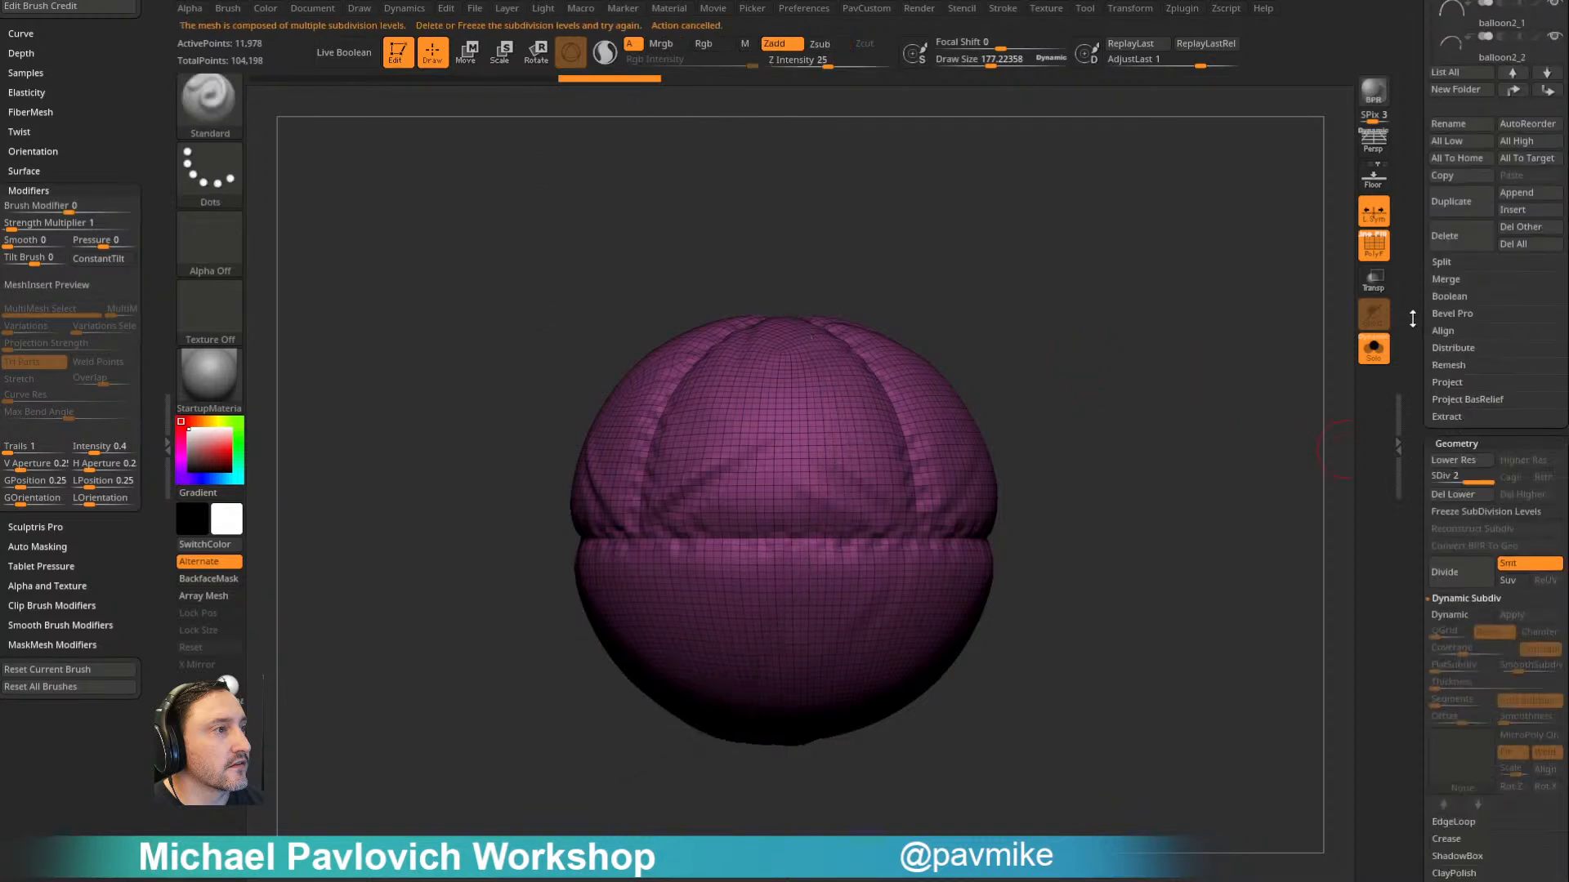
left_click(1435, 477)
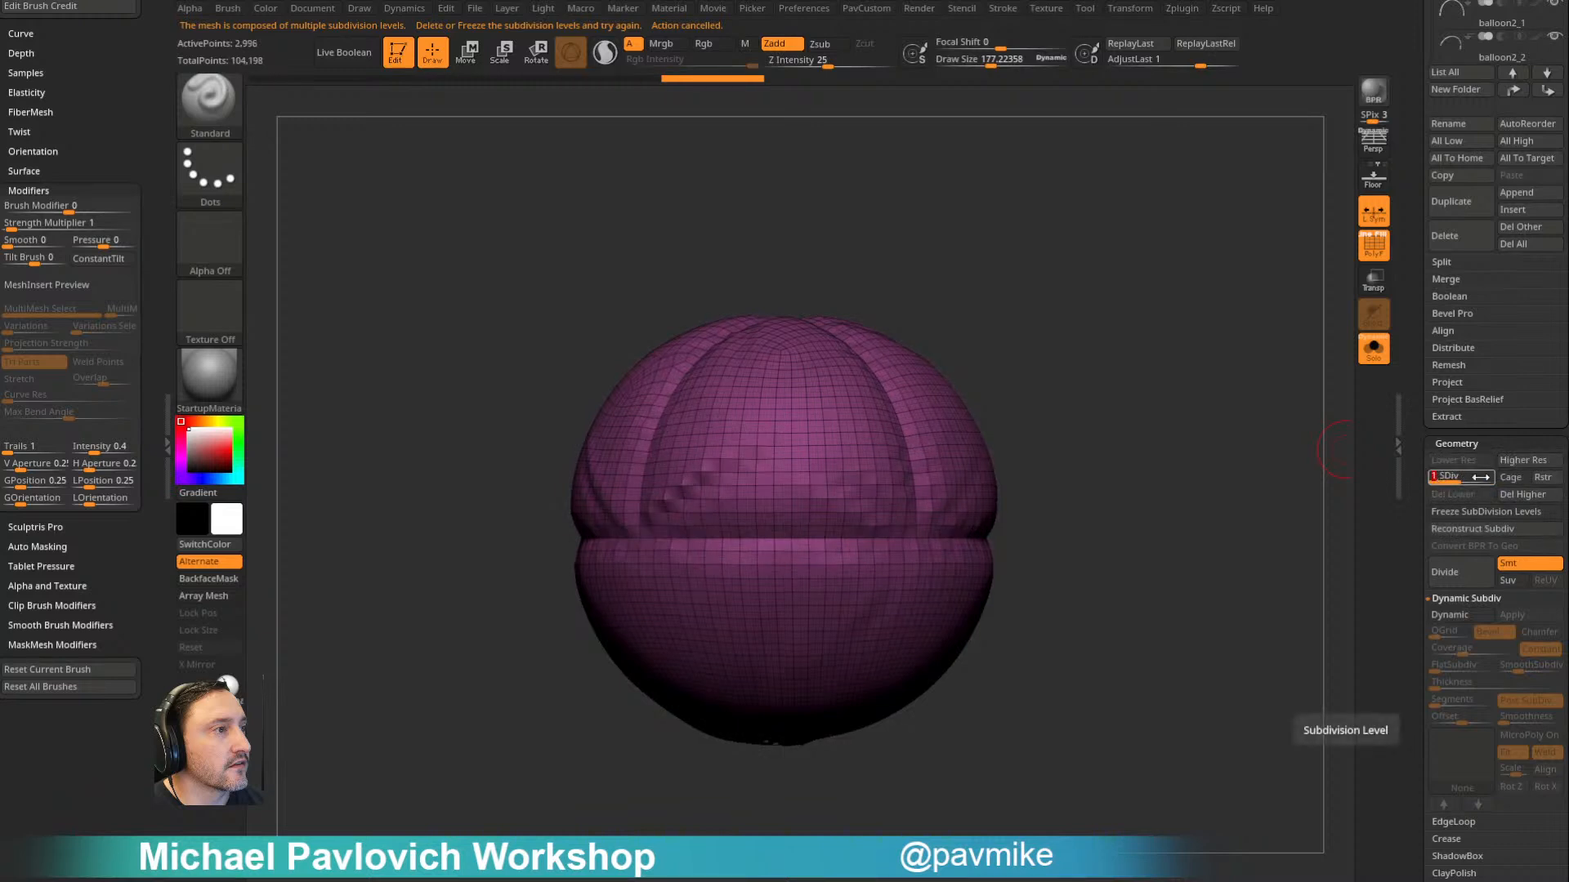
left_click(1491, 512)
mouse_move(605, 829)
left_mouse_down("ctrl+shift")
mouse_move(771, 630)
mouse_move(850, 308)
mouse_move(724, 175)
mouse_move(416, 147)
left_mouse_up("ctrl+shift")
key("ctrl+z")
- Slice a large circular region into the balloon copy with the SliceCirc brush
left_click(221, 110, "ctrl+shift")
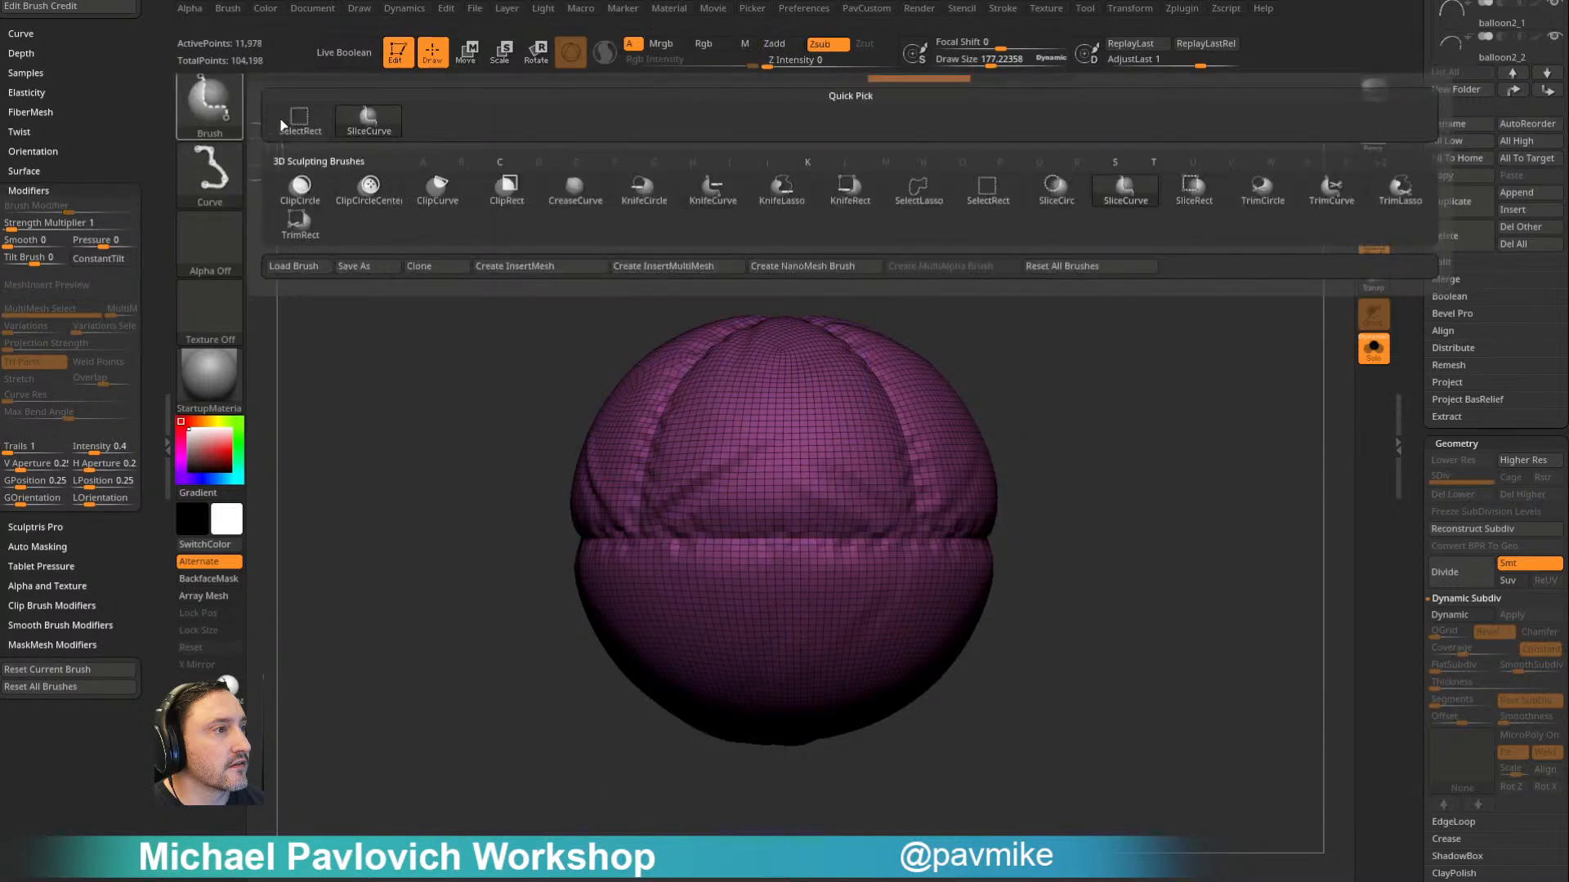
left_click(1065, 200, "ctrl+shift")
left_click_drag(1169, 441, 1092, 385, "alt")
left_click_drag(614, 356, 886, 732, "ctrl+shift")
mouse_move(1096, 402)
left_mouse_down("alt")
mouse_move(1190, 420)
mouse_move(1120, 395)
mouse_move(1164, 394)
mouse_move(1138, 393)
mouse_move(1140, 332)
mouse_move(1148, 409)
mouse_move(1161, 368)
left_mouse_up("alt")
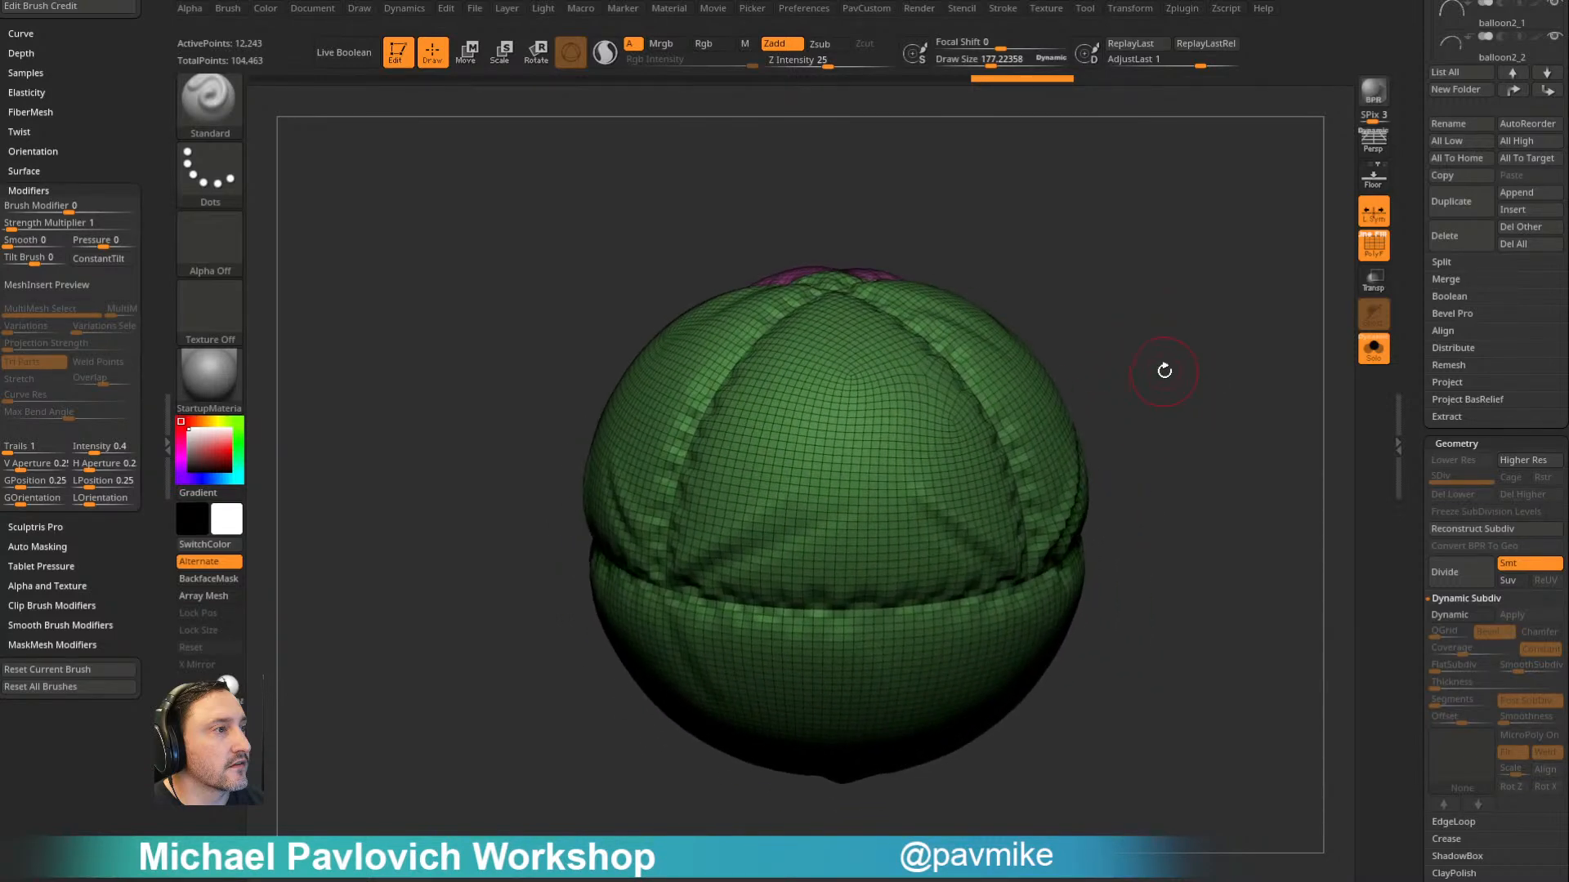
- Slice a square patch into the lower half of the balloon copy with the SliceRect brush
key("ctrl+shift")
left_click(209, 105)
left_click(1193, 190, "ctrl+shift")
left_click_drag(1203, 384, 1163, 420, "alt")
left_click_drag(831, 485, 918, 572, "ctrl+shift")
mouse_move(1232, 389)
left_mouse_down()
mouse_move(1065, 385)
mouse_move(819, 521)
left_mouse_up()
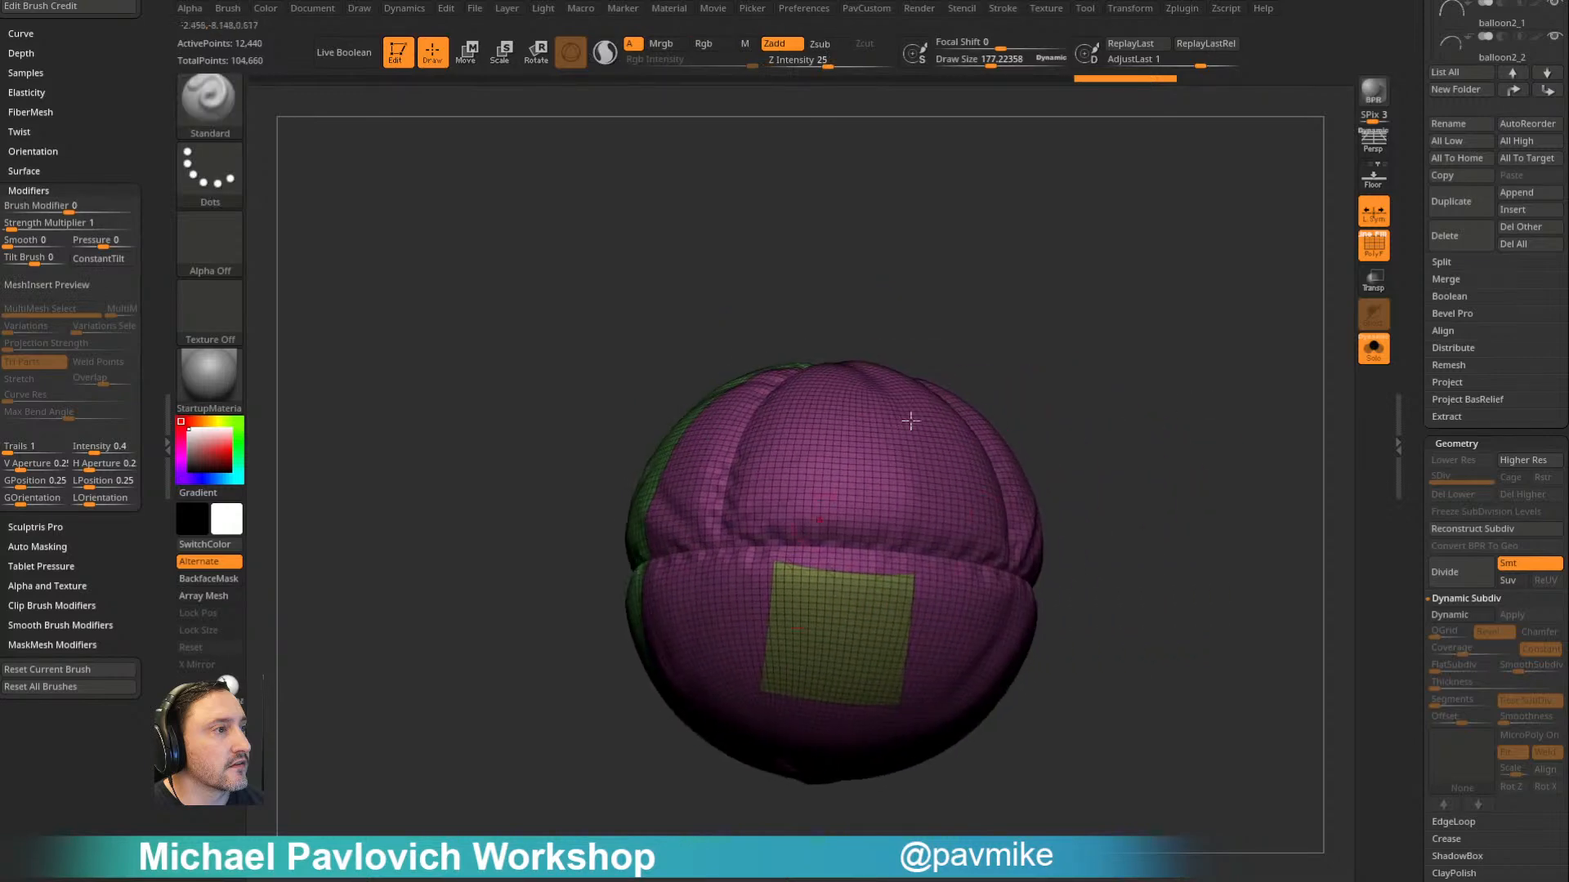
- Undo the square slice and isolate the green polygroup of the circular slice
mouse_move(1062, 344)
left_mouse_down()
mouse_move(1174, 316)
mouse_move(1348, 315)
mouse_move(1250, 365)
mouse_move(1406, 381)
mouse_move(1148, 354)
mouse_move(1369, 375)
mouse_move(1194, 371)
mouse_move(1131, 335)
left_mouse_up()
mouse_move(572, 250)
left_mouse_down()
mouse_move(1008, 259)
mouse_move(1054, 281)
left_mouse_up()
left_click(781, 431, "ctrl+shift")
left_click_drag(920, 278, 993, 254, "alt")
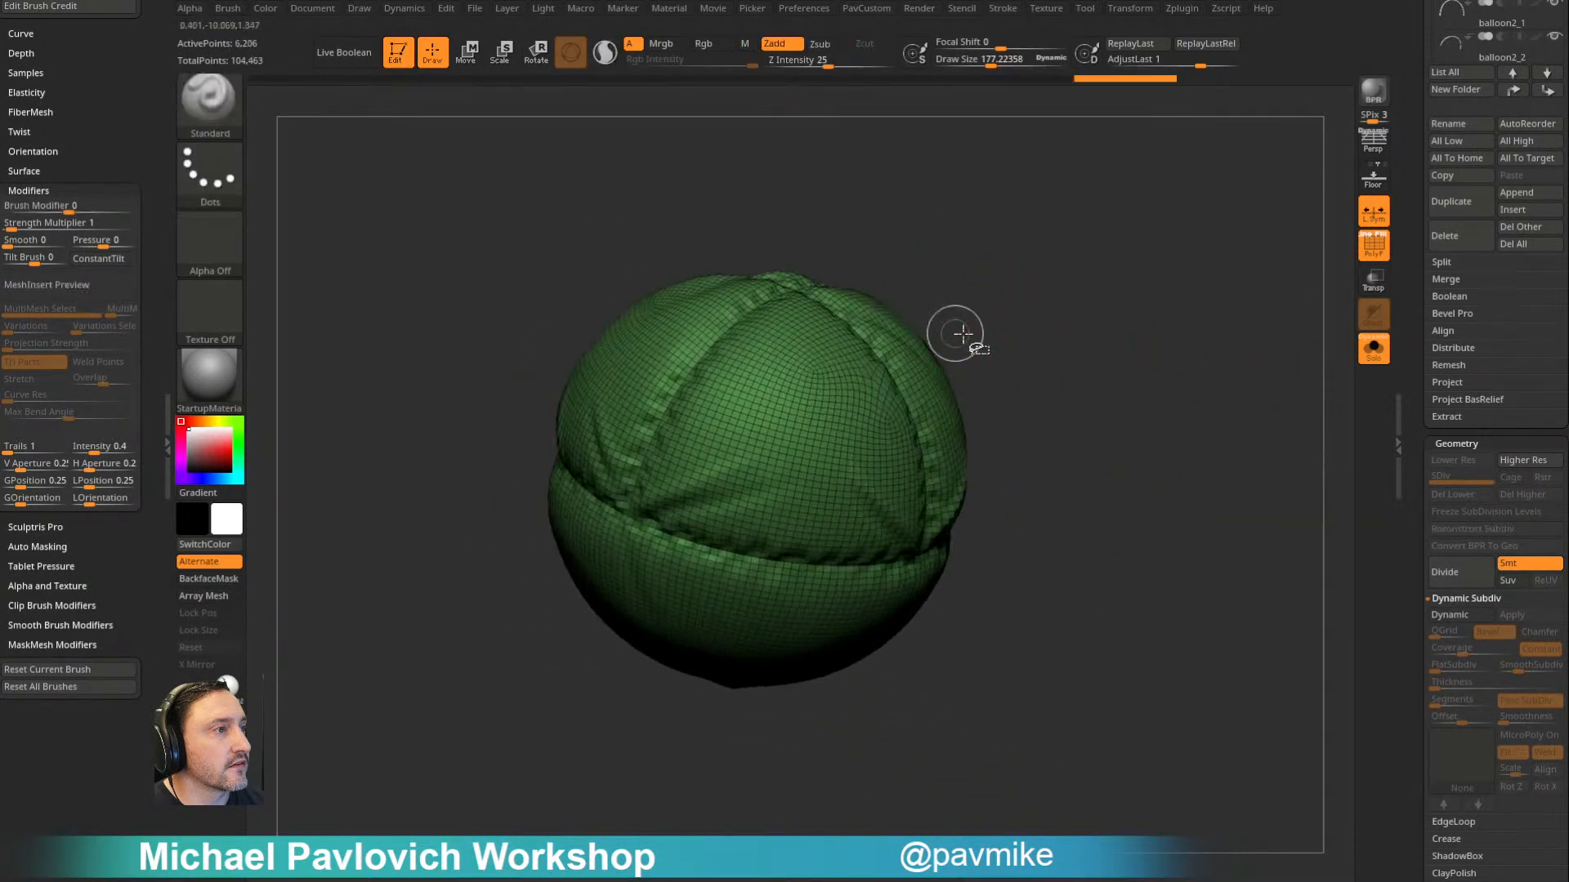
- Show the whole balloon copy again and slice a small patch into its lower half with a draw size of about 103
left_click_drag(999, 400, 848, 507, "ctrl+shift")
left_click_drag(1133, 406, 976, 343)
left_click(1138, 349, "ctrl+shift")
left_click(905, 446, "ctrl+shift")
left_click_drag(1054, 400, 1005, 371)
left_click_drag(756, 477, 882, 605, "ctrl+shift")
left_click(1100, 389, "ctrl+shift")
mouse_move(1099, 388)
left_mouse_down()
mouse_move(1155, 406)
mouse_move(1144, 336)
mouse_move(1184, 402)
mouse_move(1159, 451)
mouse_move(1193, 335)
mouse_move(1193, 365)
mouse_move(1142, 340)
mouse_move(1089, 382)
mouse_move(1106, 395)
mouse_move(1133, 304)
left_mouse_up()
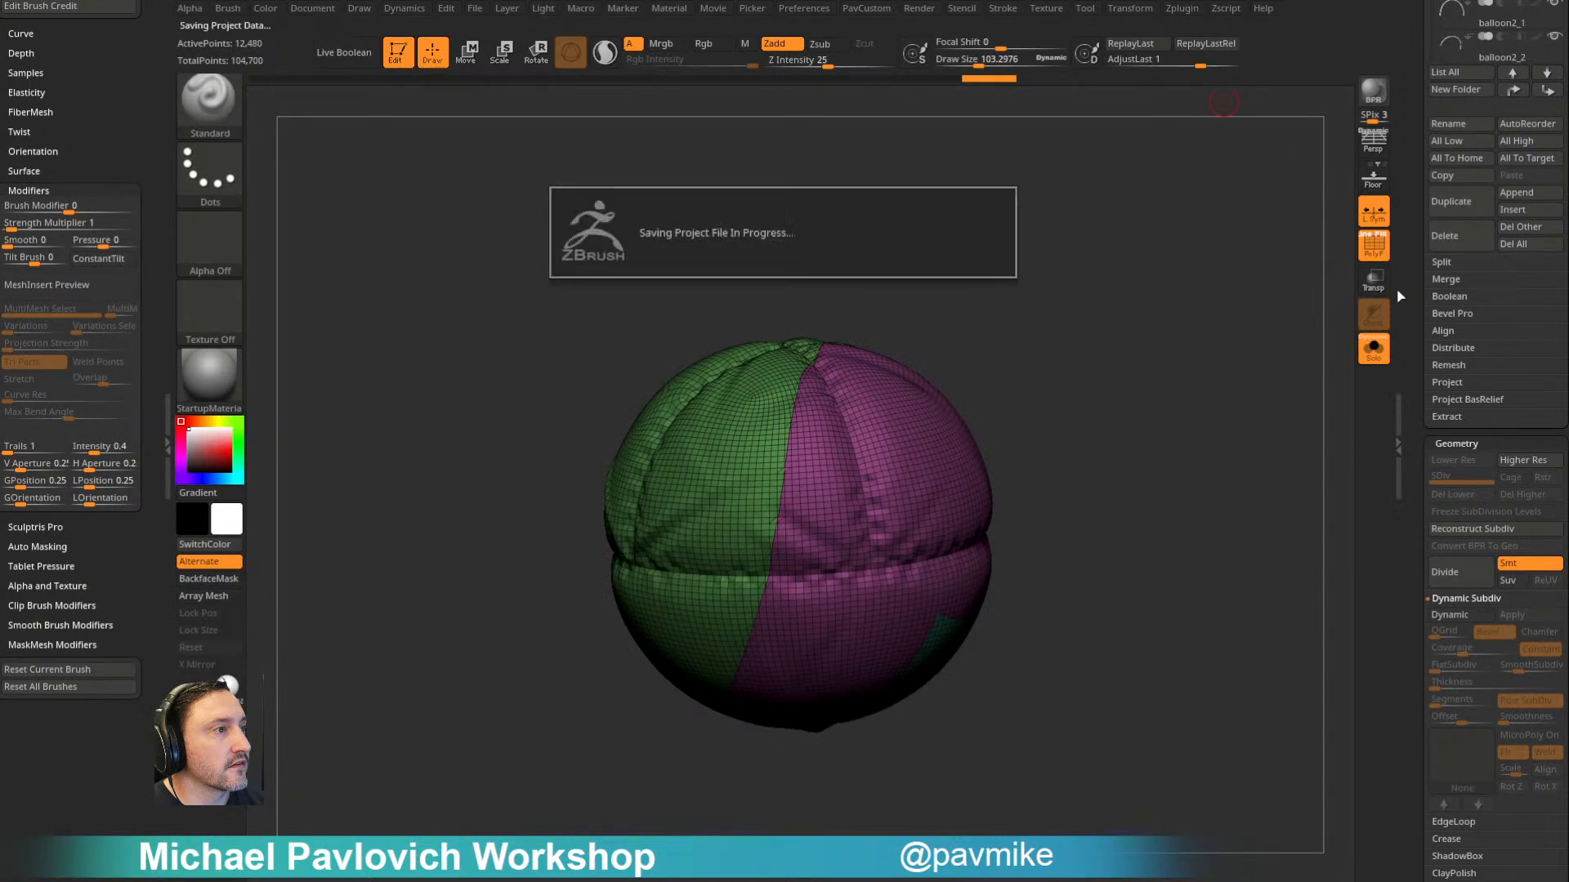
- Leave edit mode, clear the canvas, and place a new PolyMesh3D object in edit mode framed in the view
left_click_drag(1406, 257, 1401, 720)
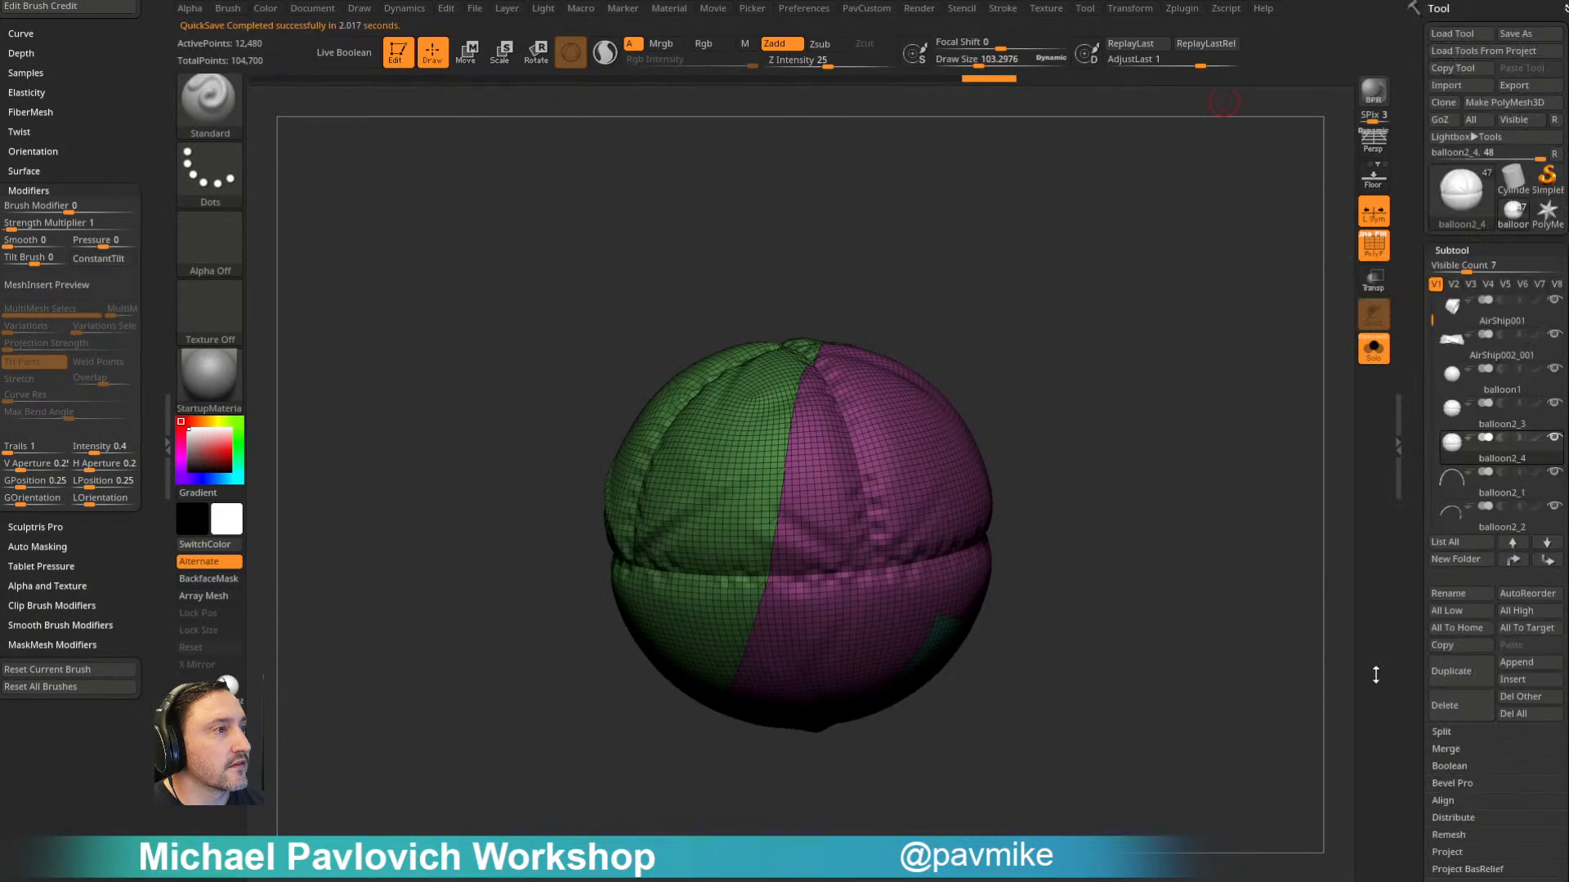
left_click(399, 54)
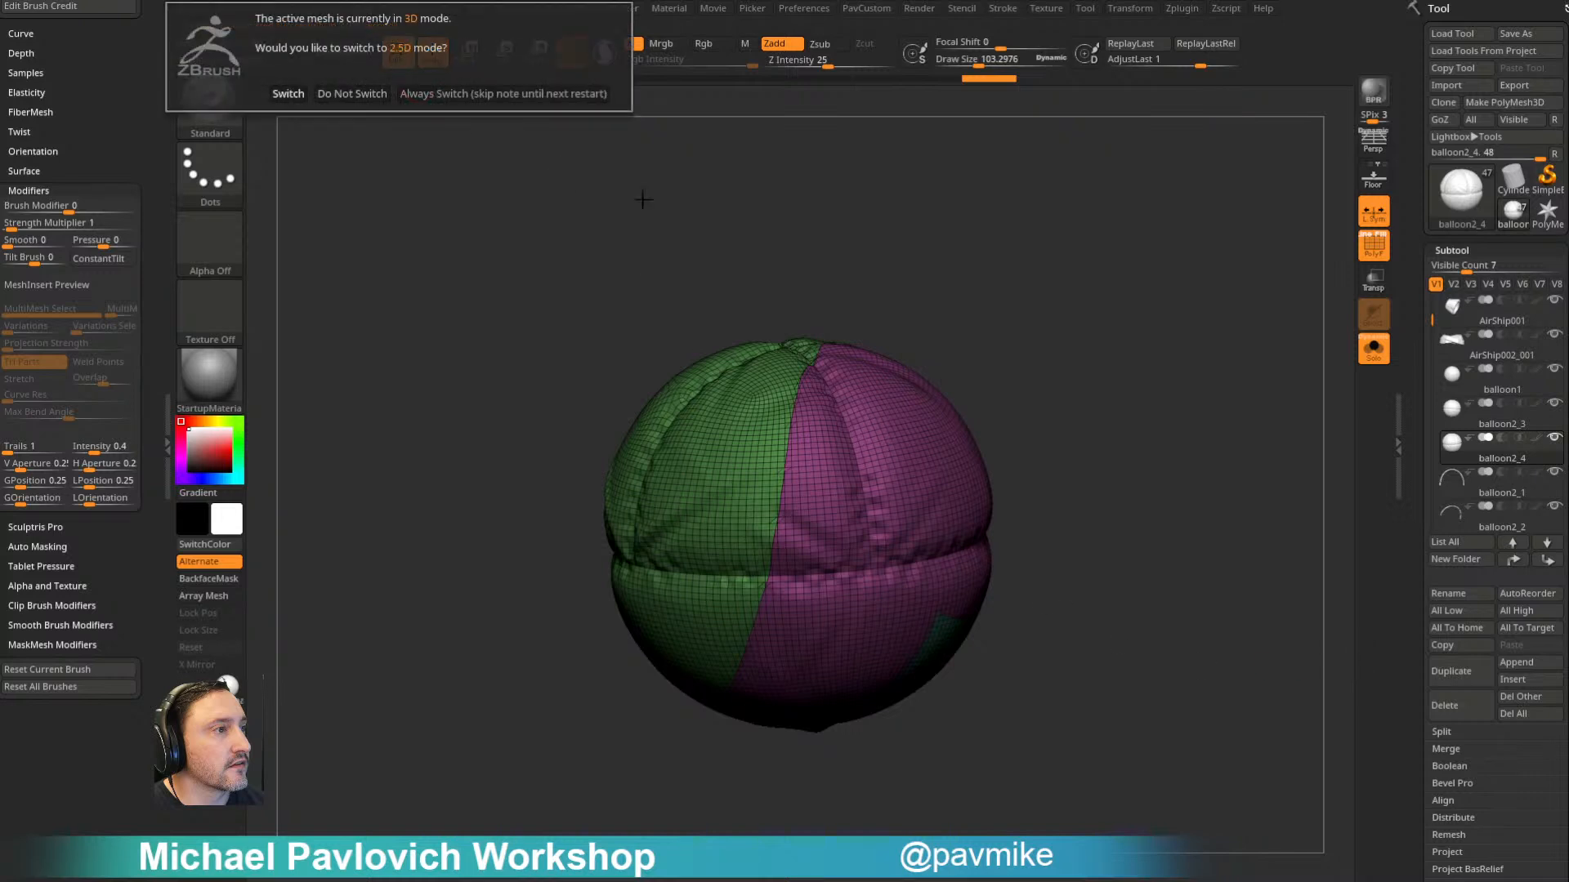
left_click(580, 104)
key("ctrl+n")
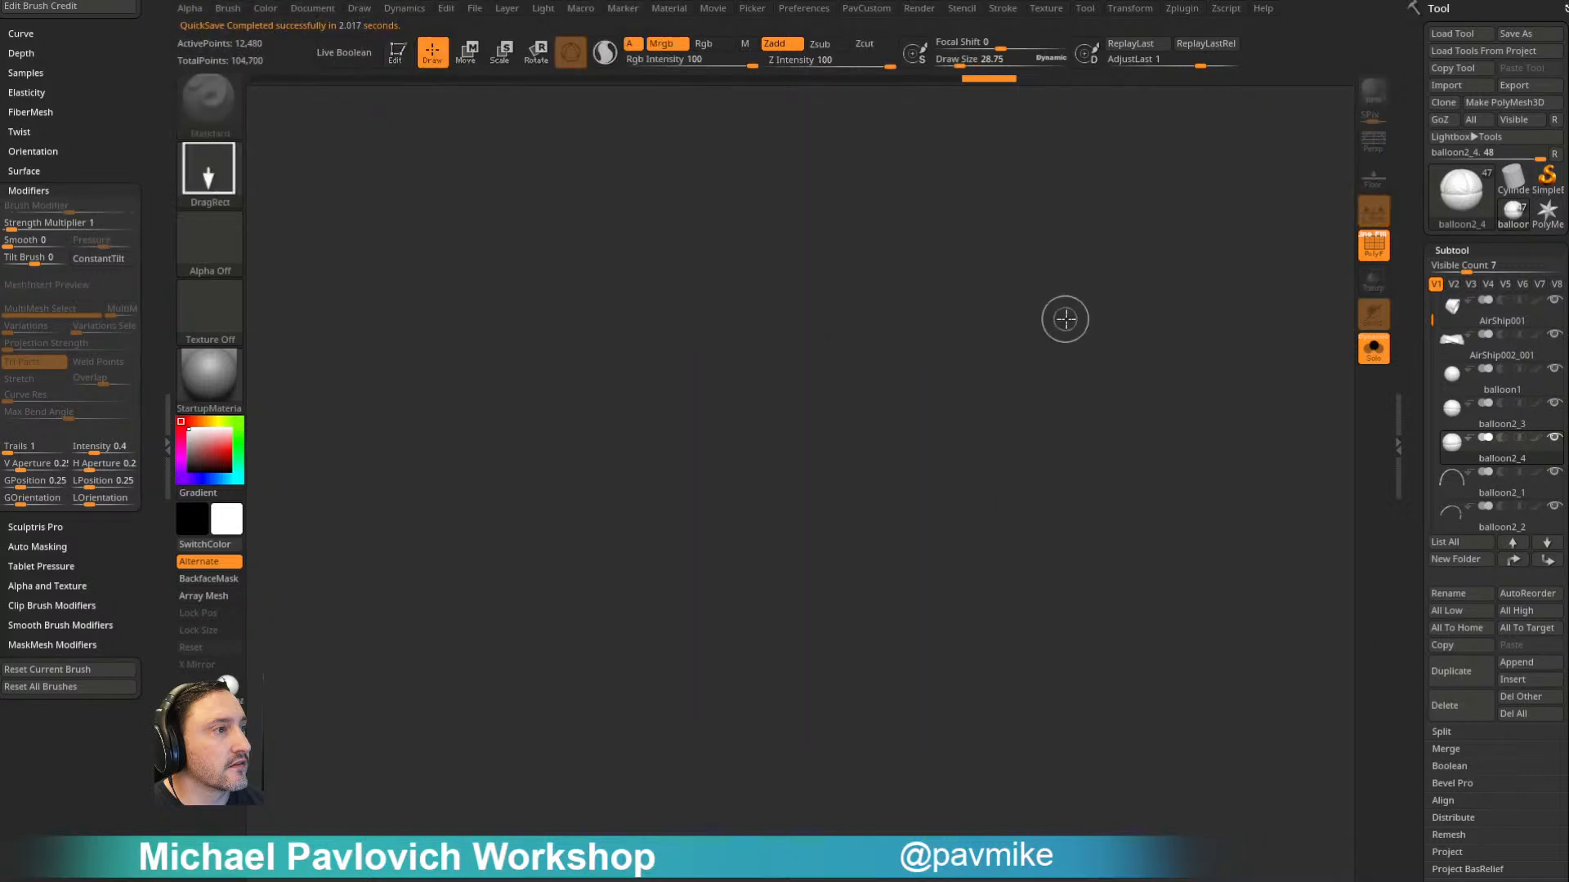
left_click(1458, 211)
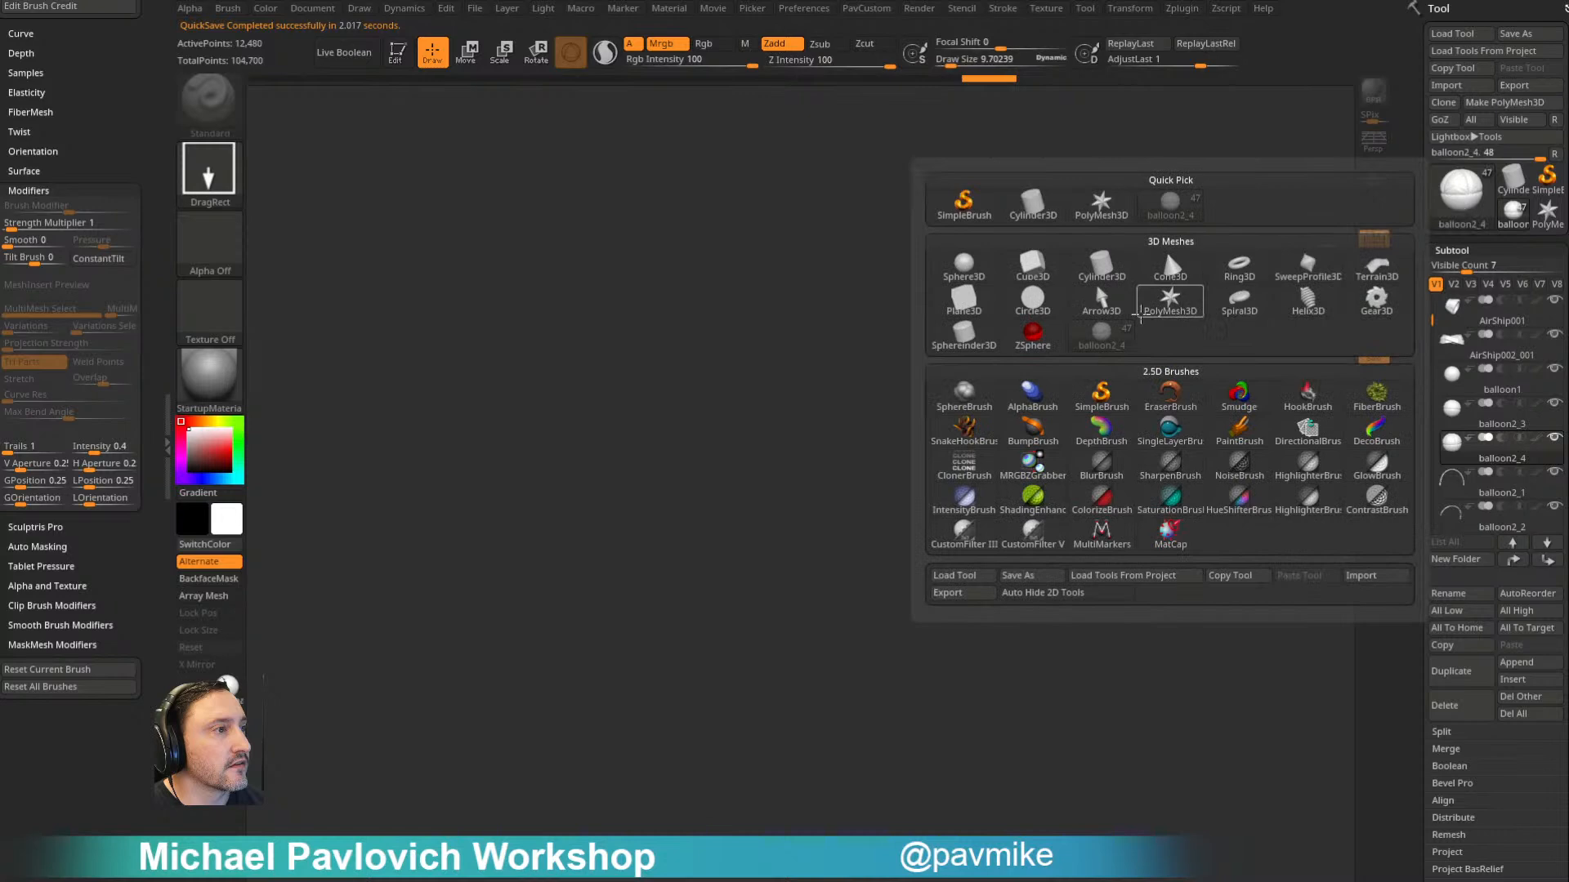
left_click(1163, 247)
left_click(402, 55)
left_click_drag(1059, 347, 1057, 429, "shift")
key("f")
key("w")
- Initialize the mesh as a QCube with a resolution of 2 per axis and scale it into a long, thin bar
left_click_drag(1424, 435, 1409, 90)
left_click(1456, 401)
left_click(1445, 415)
left_click_drag(1096, 346, 1070, 420)
left_click_drag(698, 495, 542, 528)
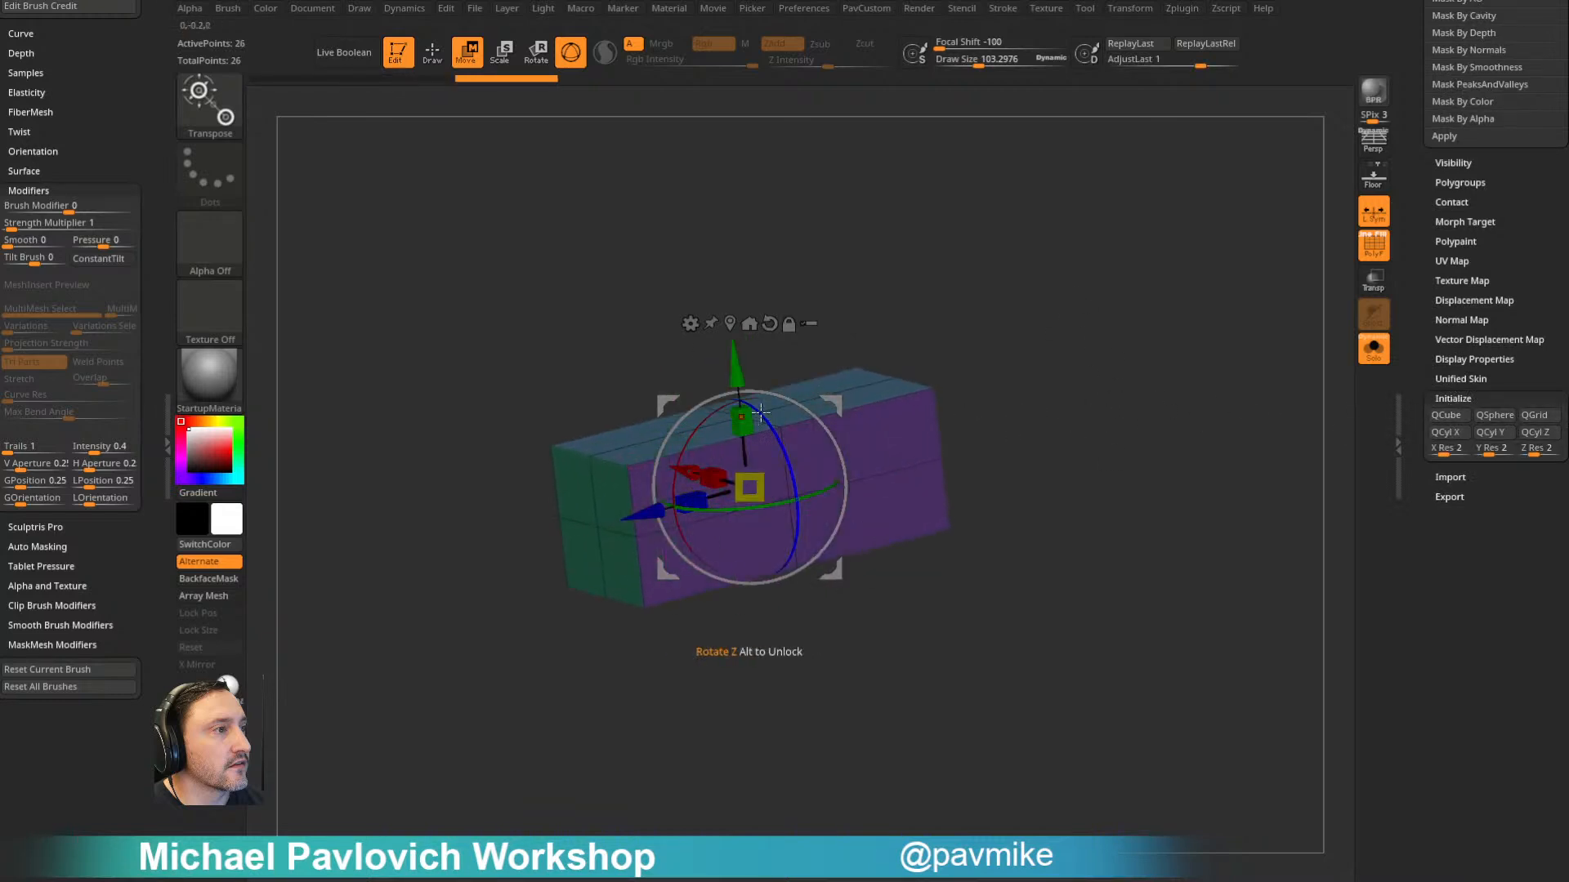
key("q")
mouse_move(918, 326)
left_mouse_down("shift")
mouse_move(815, 361)
mouse_move(764, 443)
mouse_move(756, 492)
left_mouse_up("shift")
key("w")
left_click_drag(759, 428, 739, 519)
- Bevel the bar's middle edge loop with ZModeler to split it lengthwise into three sections
key("q")
left_click_drag(993, 417, 956, 422)
key("space")
left_click(628, 426)
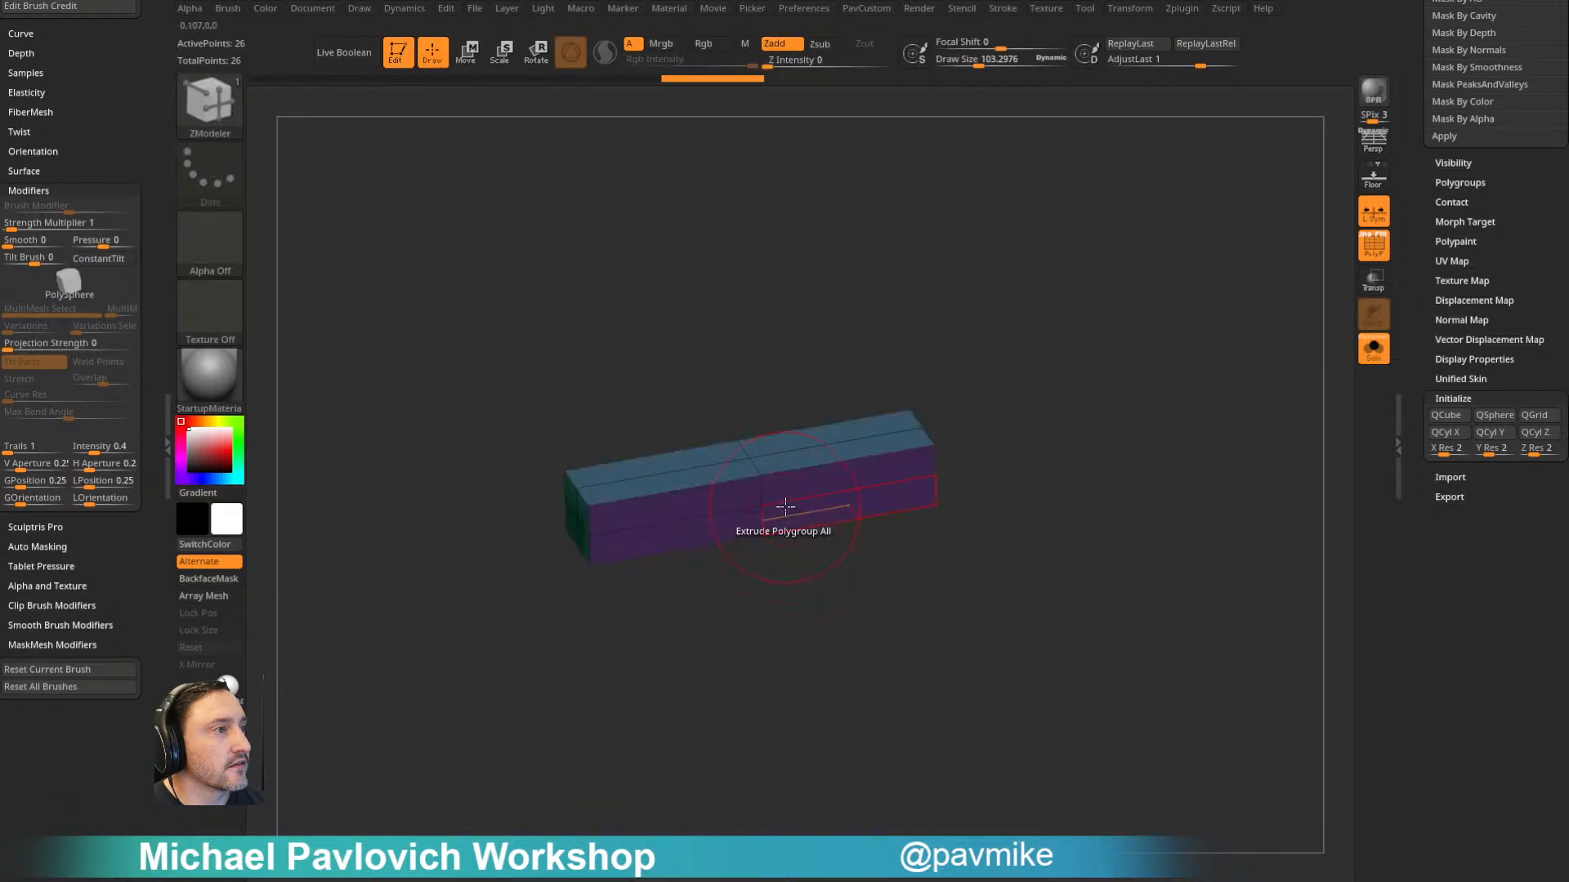
left_click_drag(760, 464, 751, 412)
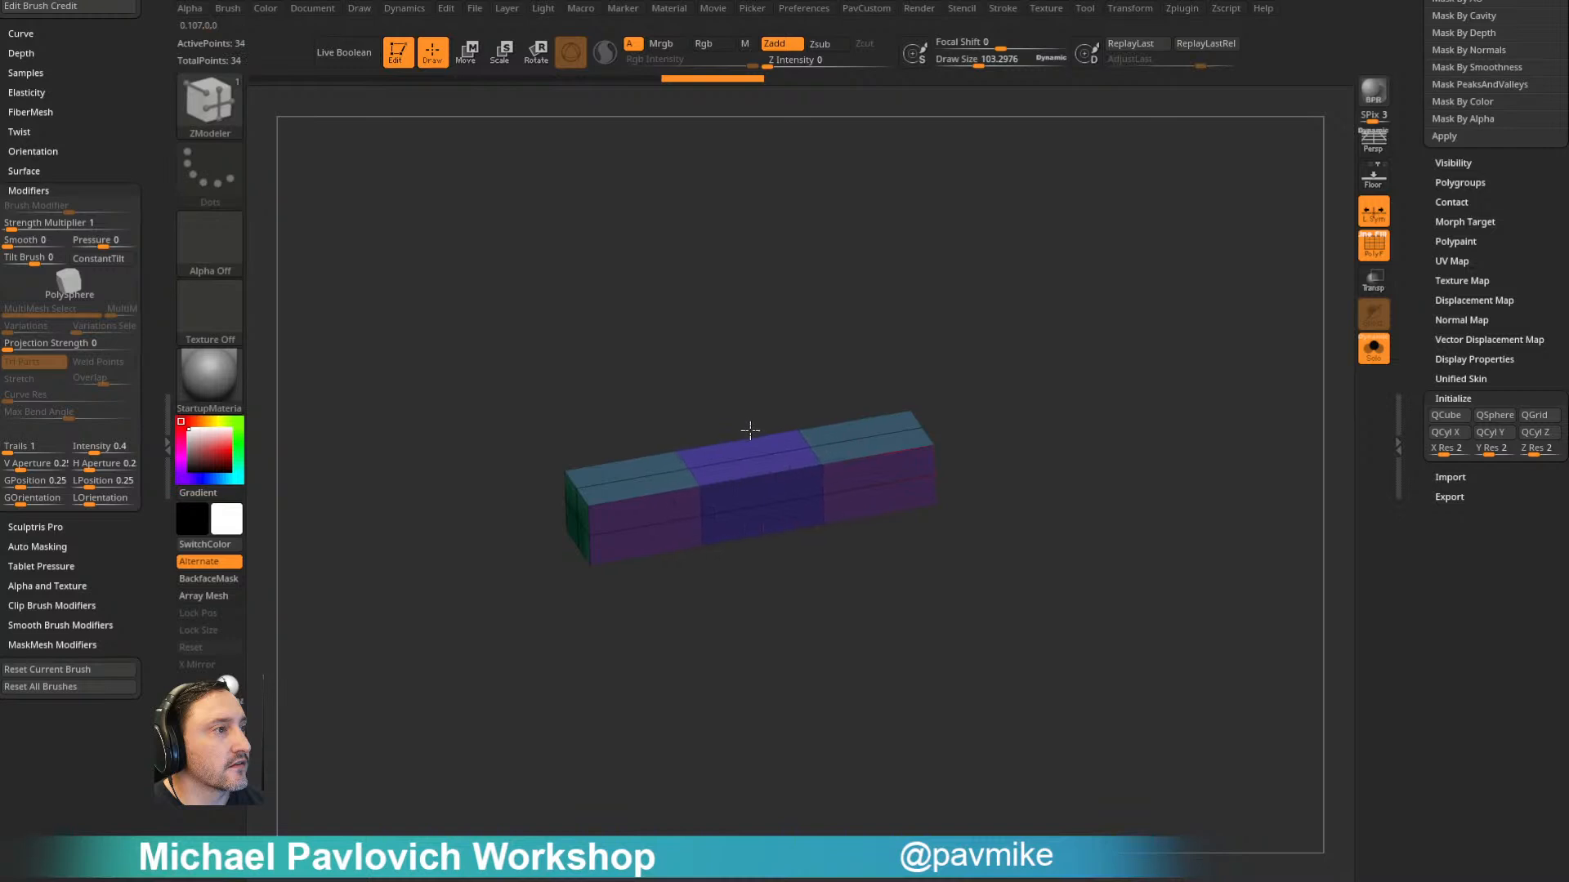
- Mask the ends of the bar and raise its middle section to form an arch
left_click_drag(789, 360, 841, 335, "shift")
mouse_move(652, 371)
left_mouse_down("ctrl")
mouse_move(753, 542)
mouse_move(863, 621)
left_mouse_up("ctrl")
left_click(844, 416, "ctrl")
key("w")
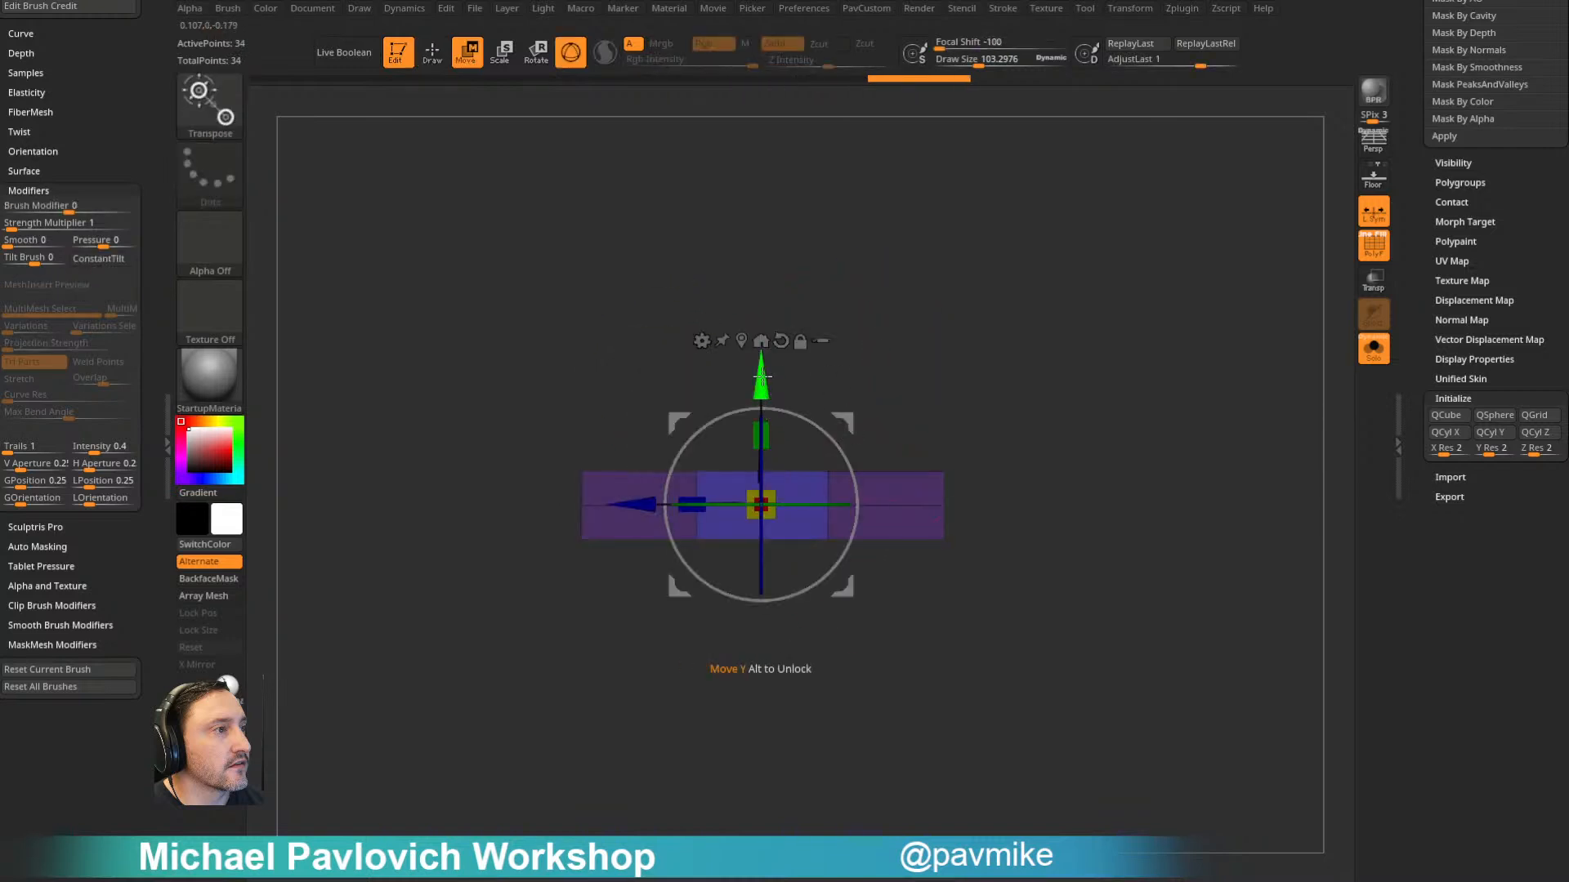
left_click_drag(763, 387, 763, 339)
left_click_drag(988, 385, 1041, 564, "ctrl")
left_click_drag(1022, 395, 906, 598, "ctrl+alt")
left_click_drag(562, 406, 614, 583, "ctrl+alt")
left_click_drag(762, 341, 762, 353)
- Mask the rest of the bar and angle its end faces to follow the arch's curve
left_click_drag(952, 400, 980, 547, "ctrl")
left_click_drag(1003, 410, 882, 640, "ctrl+alt")
left_click(743, 303)
left_click_drag(994, 458, 1023, 444)
left_click_drag(678, 384, 488, 676, "ctrl")
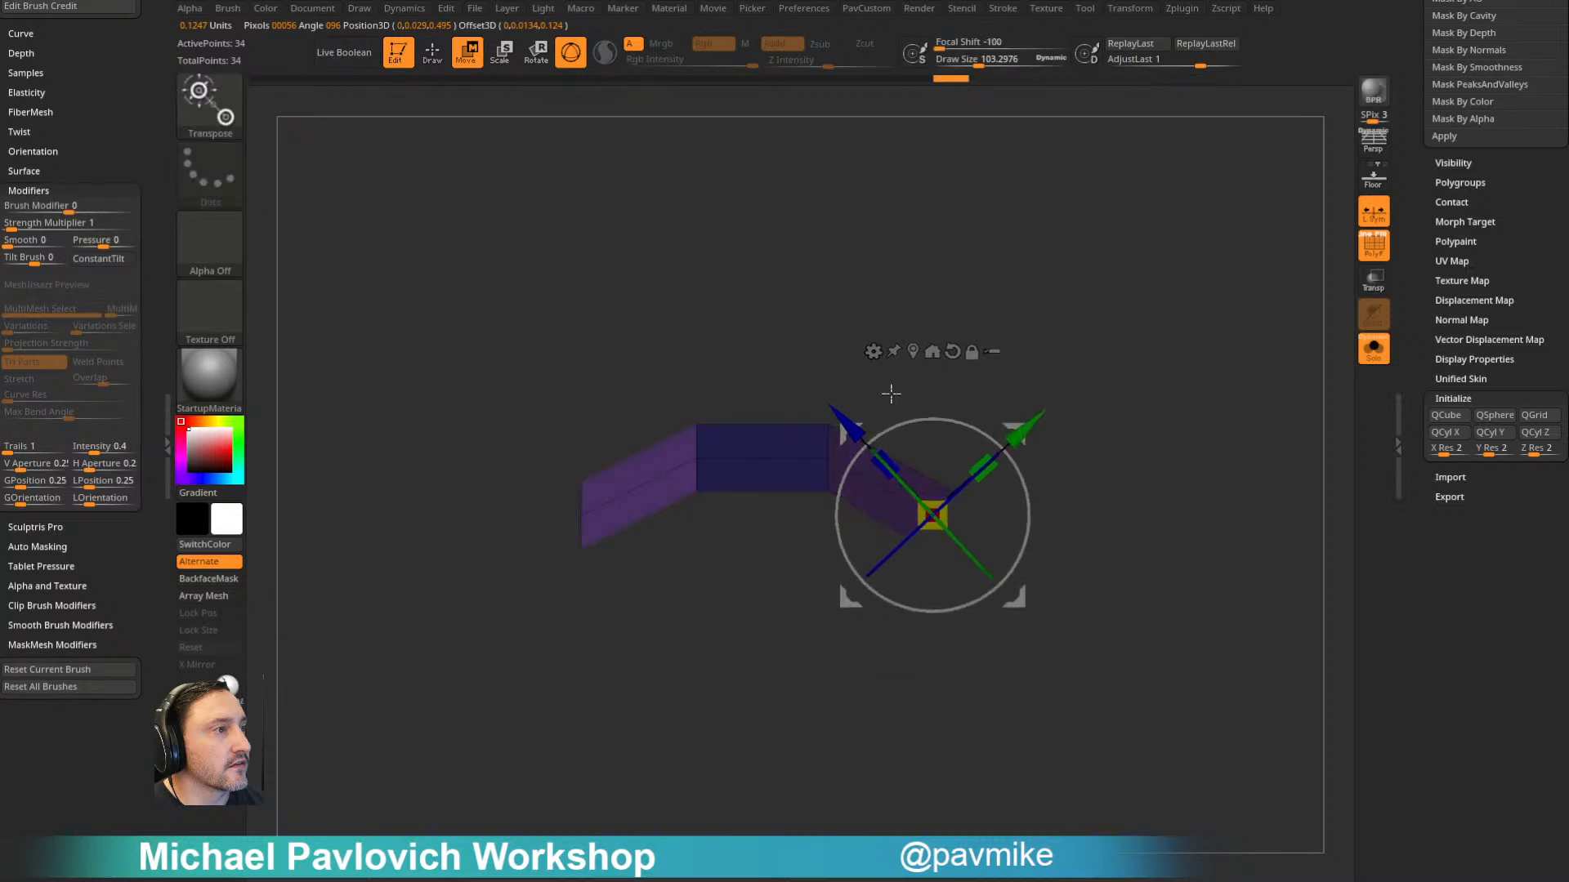
left_click(912, 351)
left_click_drag(669, 480, 623, 415)
left_click_drag(661, 428, 666, 439)
- Unify the arched bar into one polygroup and smooth it with Dynamic Subdivision
key("q")
mouse_move(1057, 424)
left_mouse_down()
mouse_move(1071, 384)
mouse_move(1021, 424)
left_mouse_up()
key("w")
key("ctrl+w")
key("q")
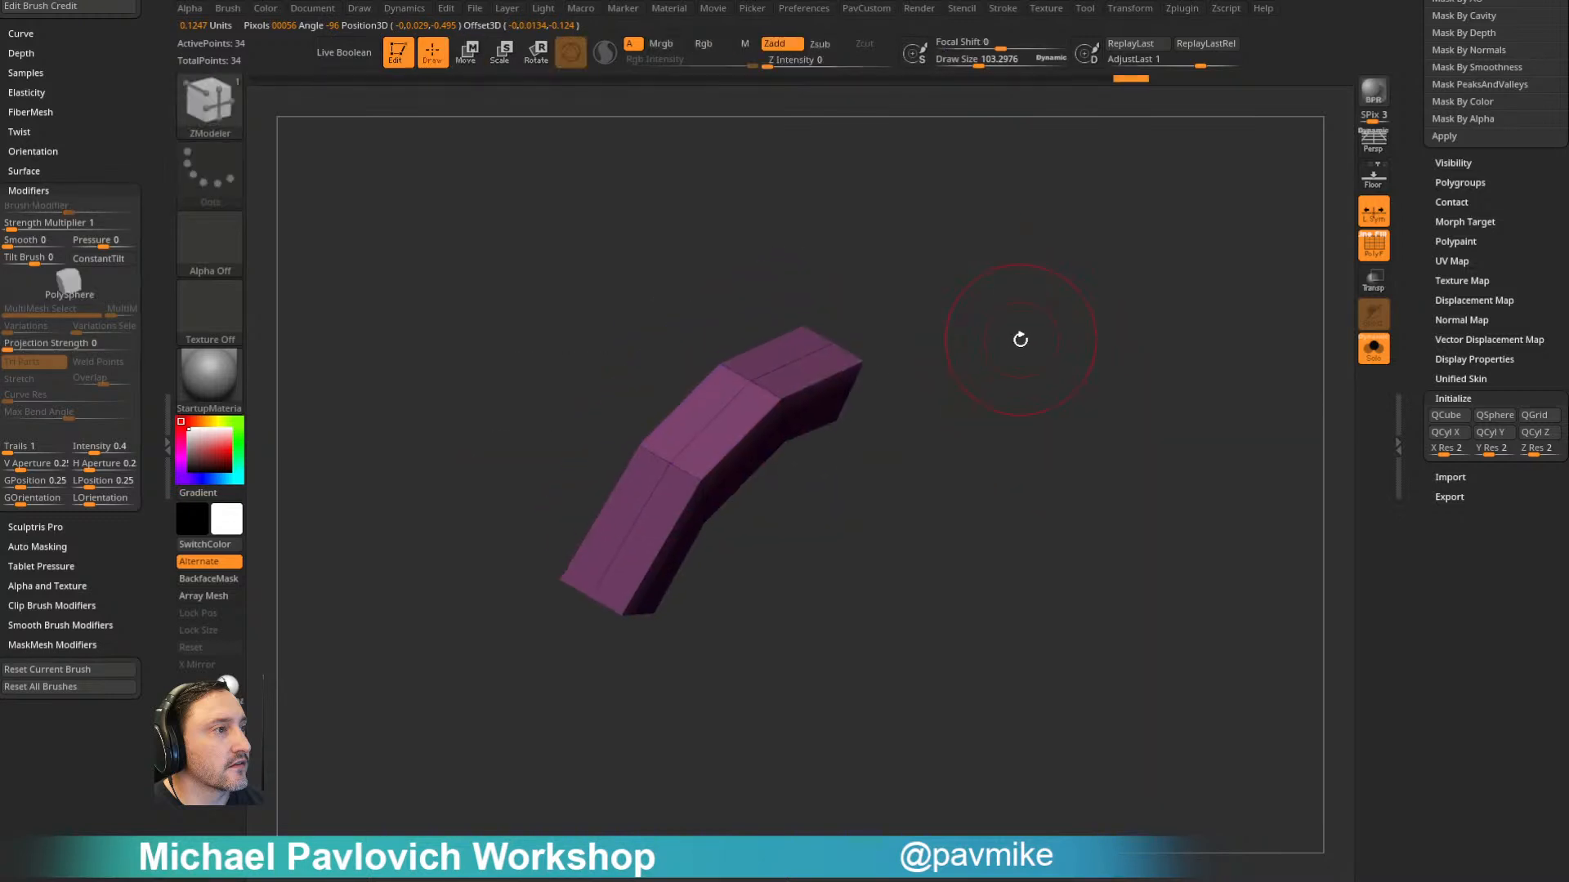
key("d")
left_click_drag(1125, 366, 1043, 364)
- Reshape the smoothed arch with a gizmo deformer and check it from the side and above
key("w")
left_click(604, 431)
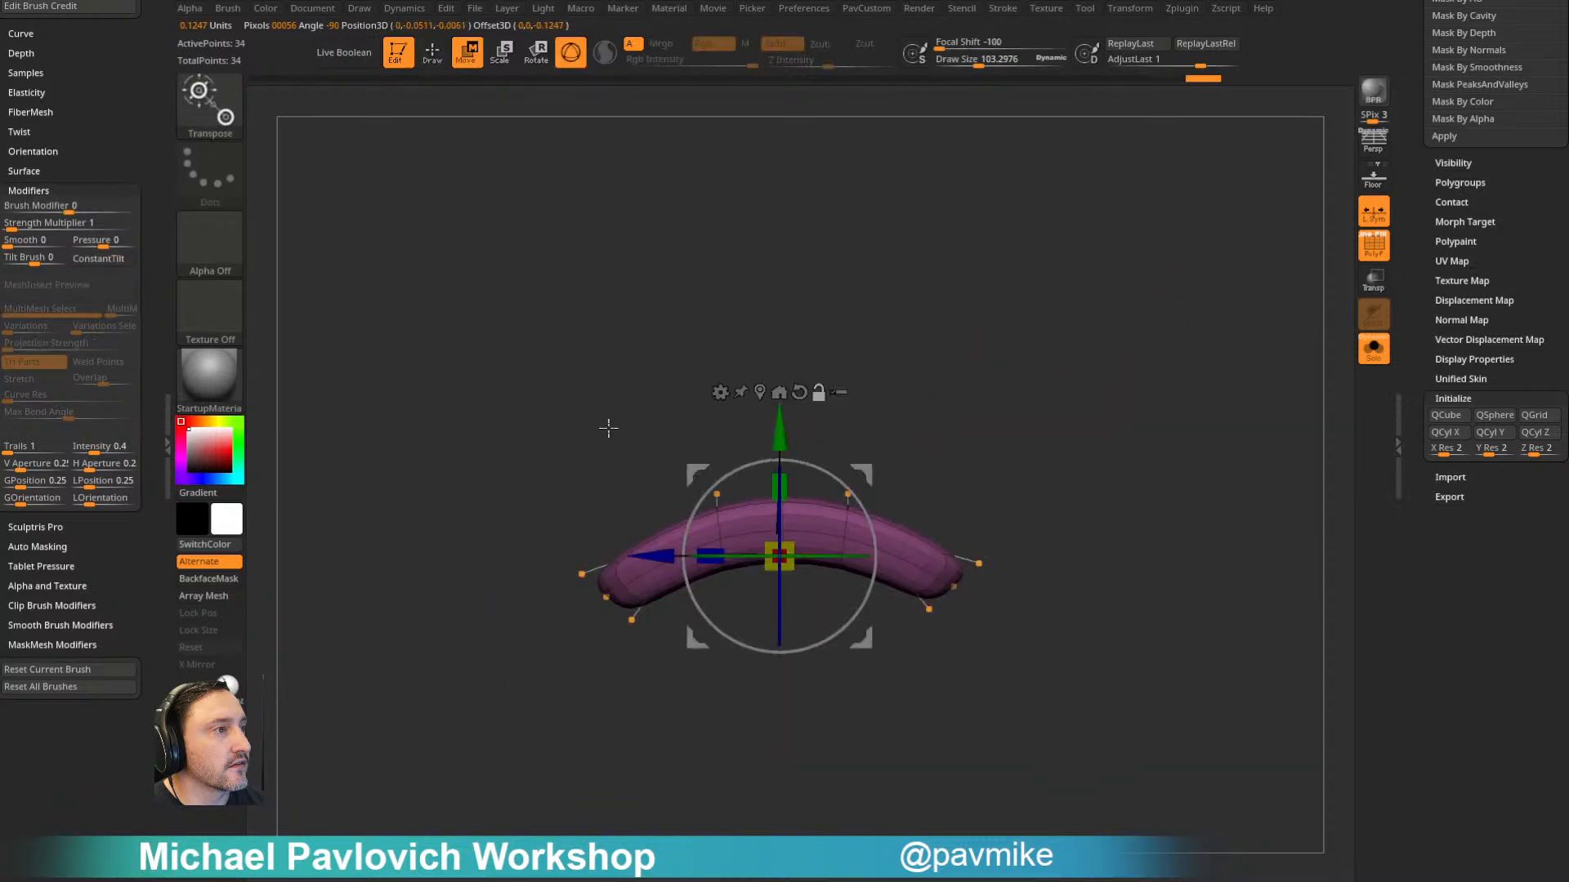
left_click(720, 392)
left_click(802, 438)
left_click_drag(780, 505, 862, 506)
key("q")
mouse_move(956, 368)
left_mouse_down()
mouse_move(1065, 388)
mouse_move(1067, 528)
mouse_move(994, 522)
mouse_move(989, 475)
left_mouse_up()
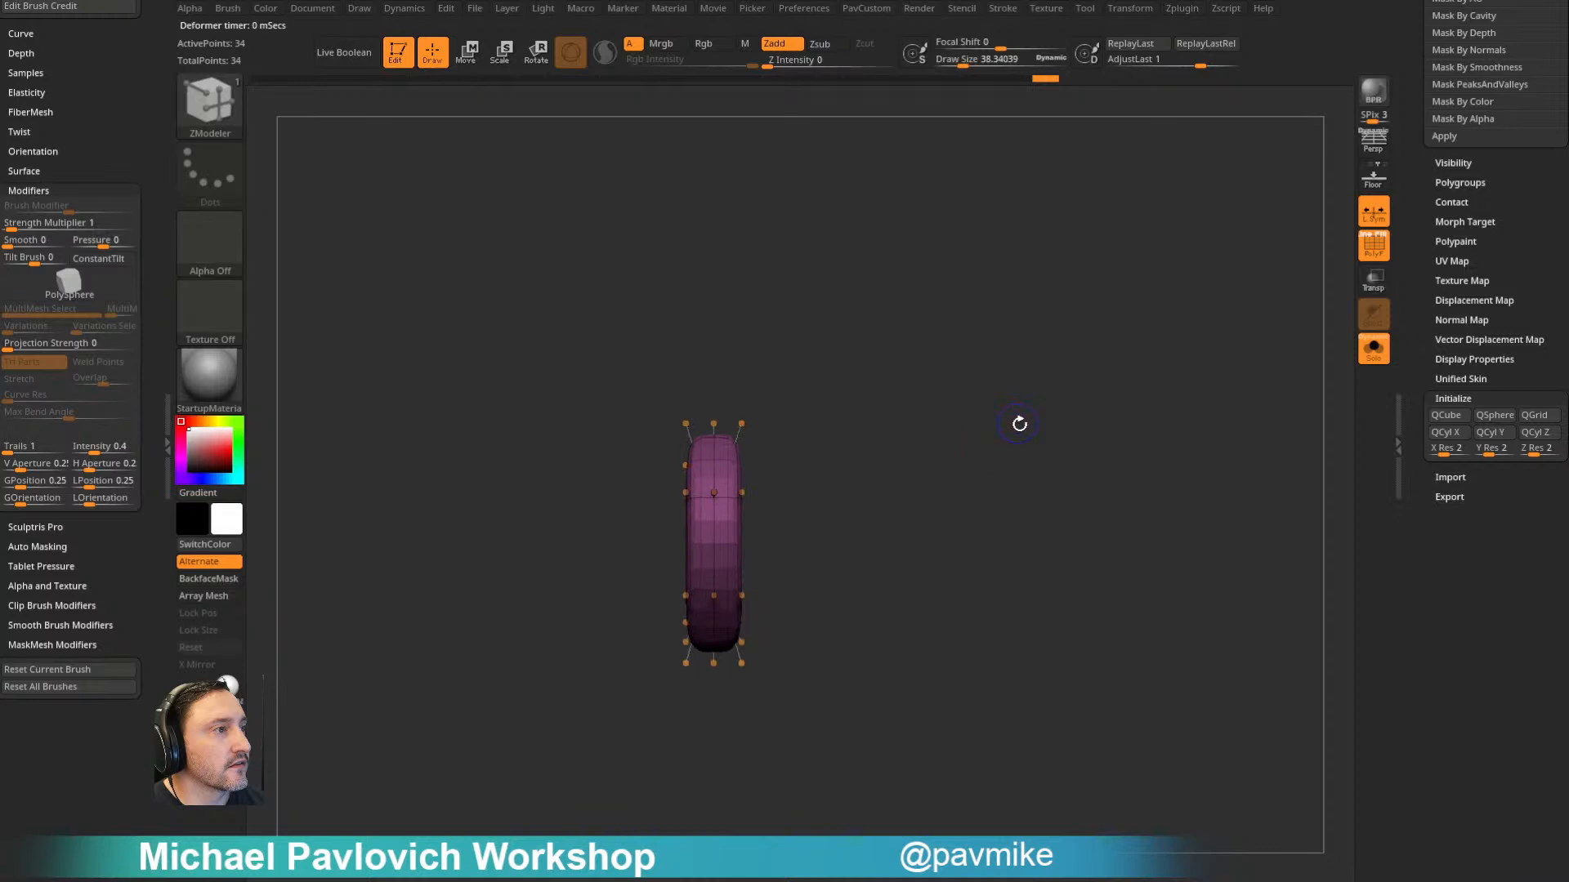
left_click_drag(1019, 422, 1216, 367, "shift")
left_click_drag(1161, 318, 1121, 384)
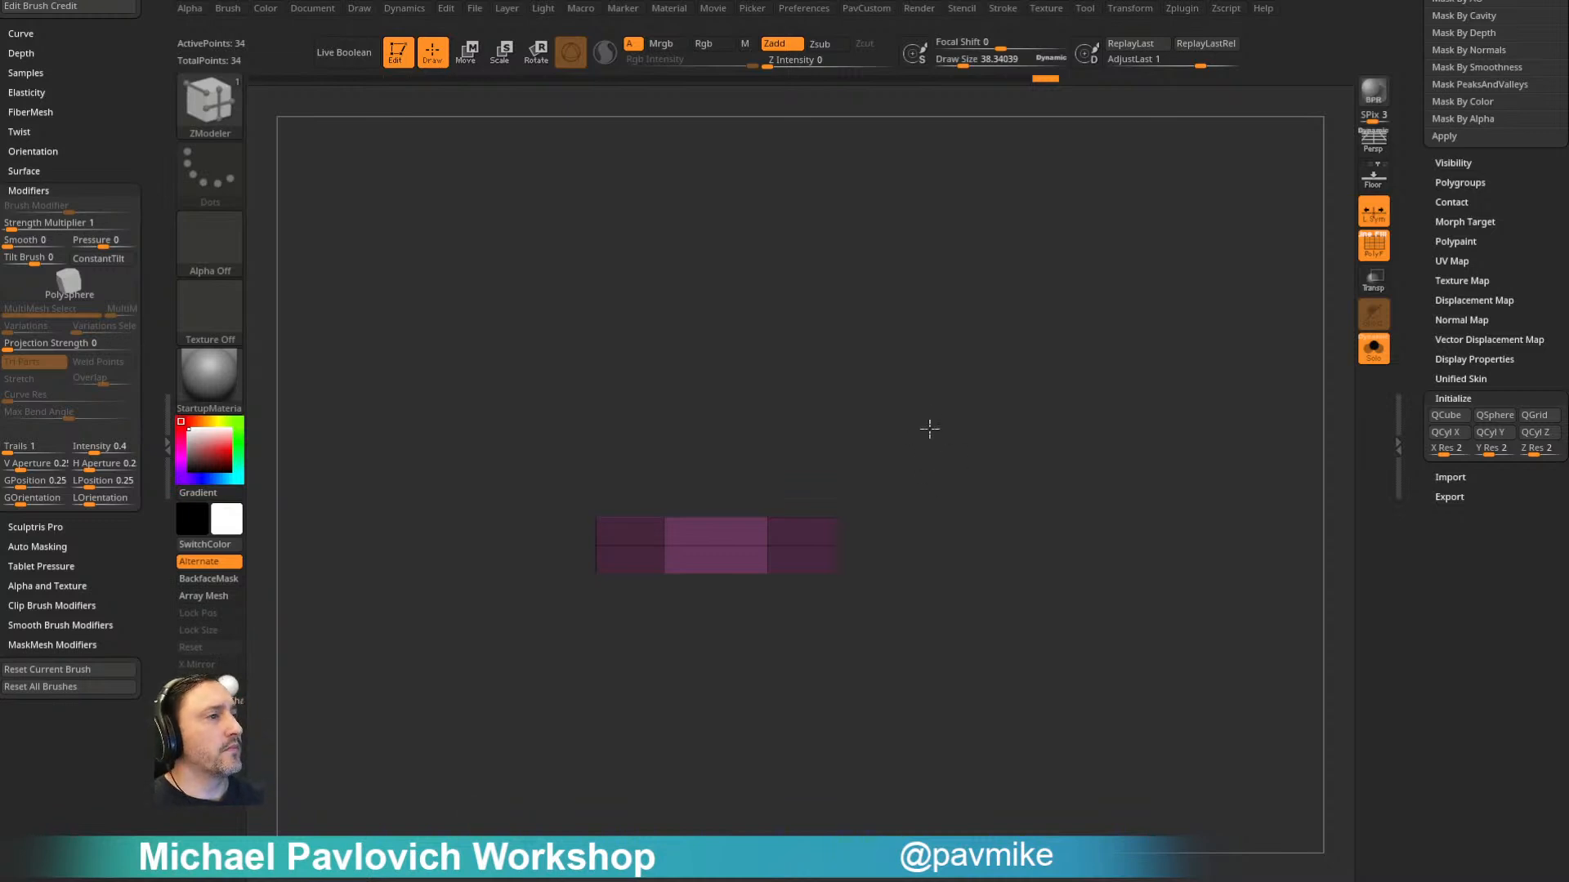
- Apply the SkinShade4 material to the stitch
key("w")
left_click(216, 381)
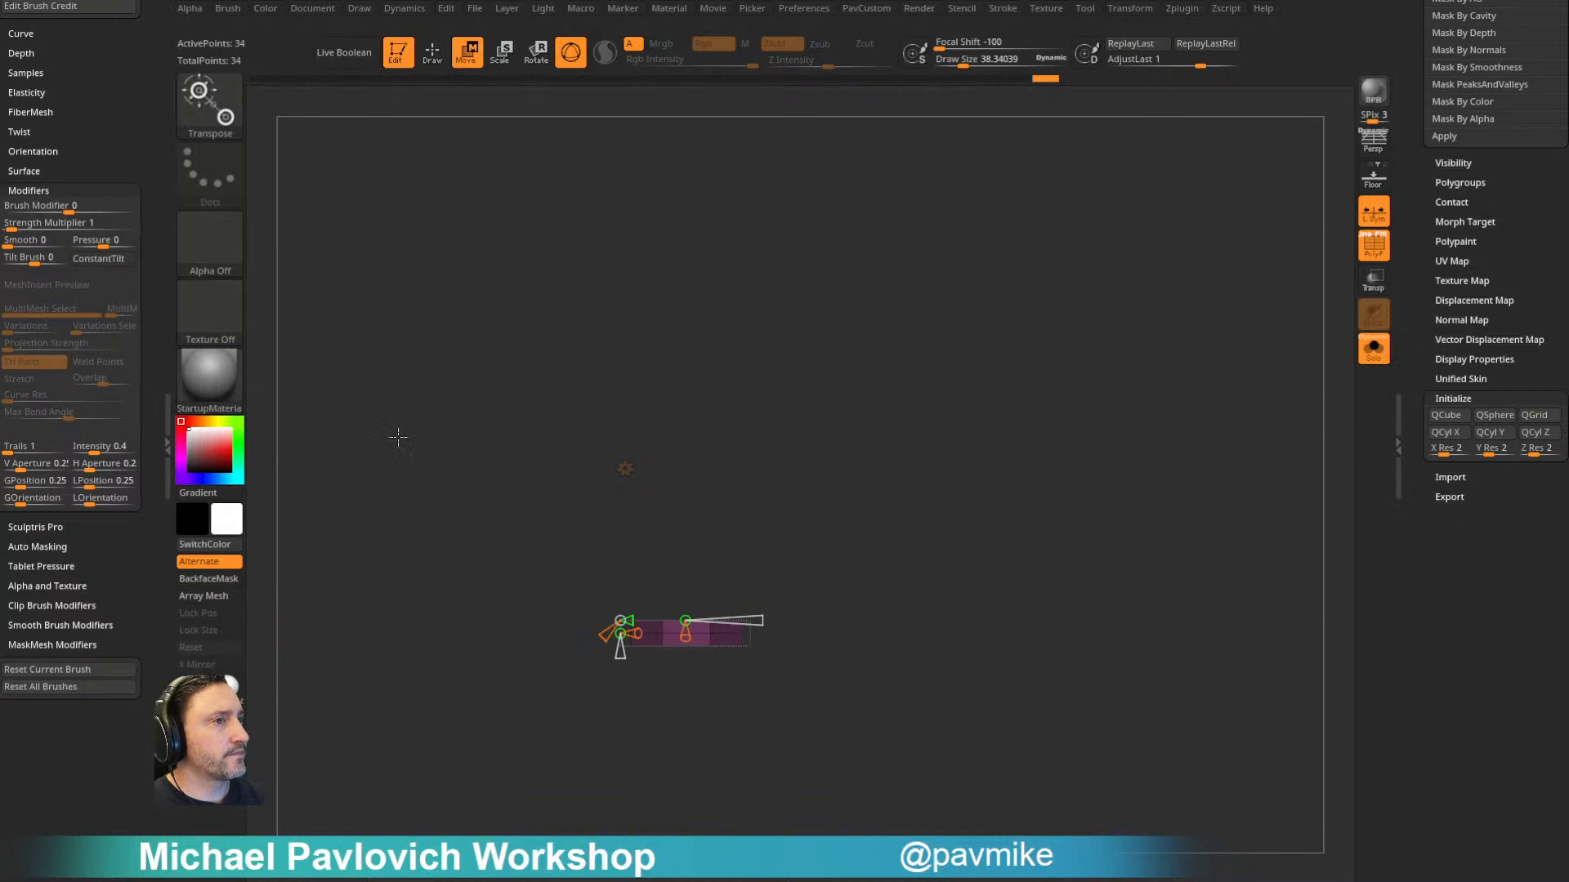
key("m")
left_click(1126, 689)
- Try duplicating the flat stitch upward into an evenly spaced row of ten, then undo the copies
left_click(631, 474)
left_click(642, 472)
left_click_drag(685, 517, 692, 5)
key("q")
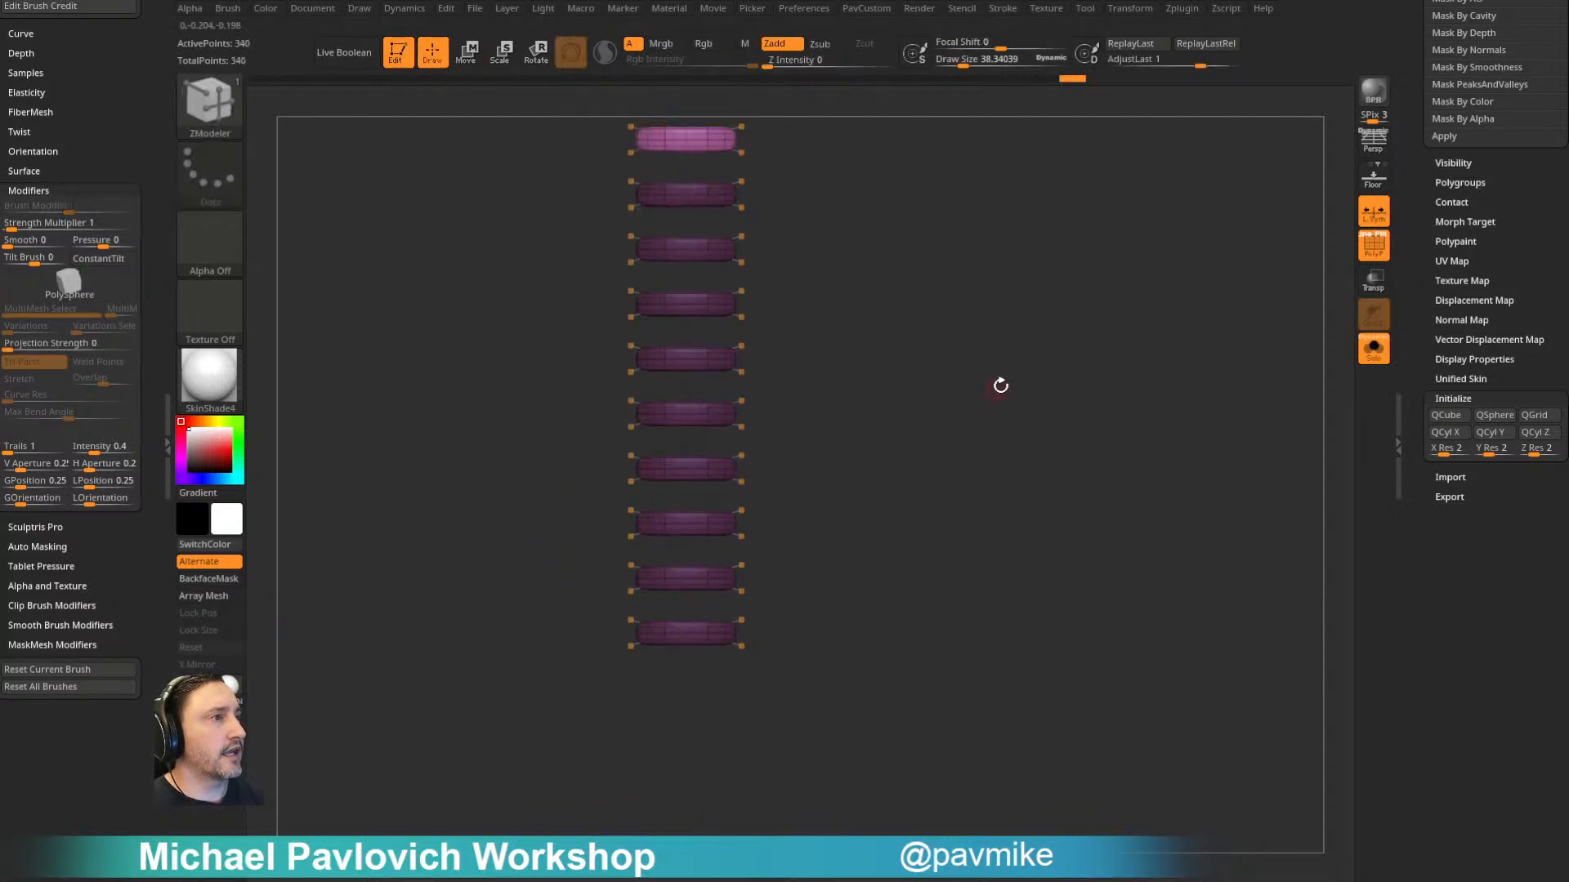
left_click_drag(999, 388, 1006, 481, "alt")
key("ctrl+z")
key("ctrl+z")
key("ctrl+z")
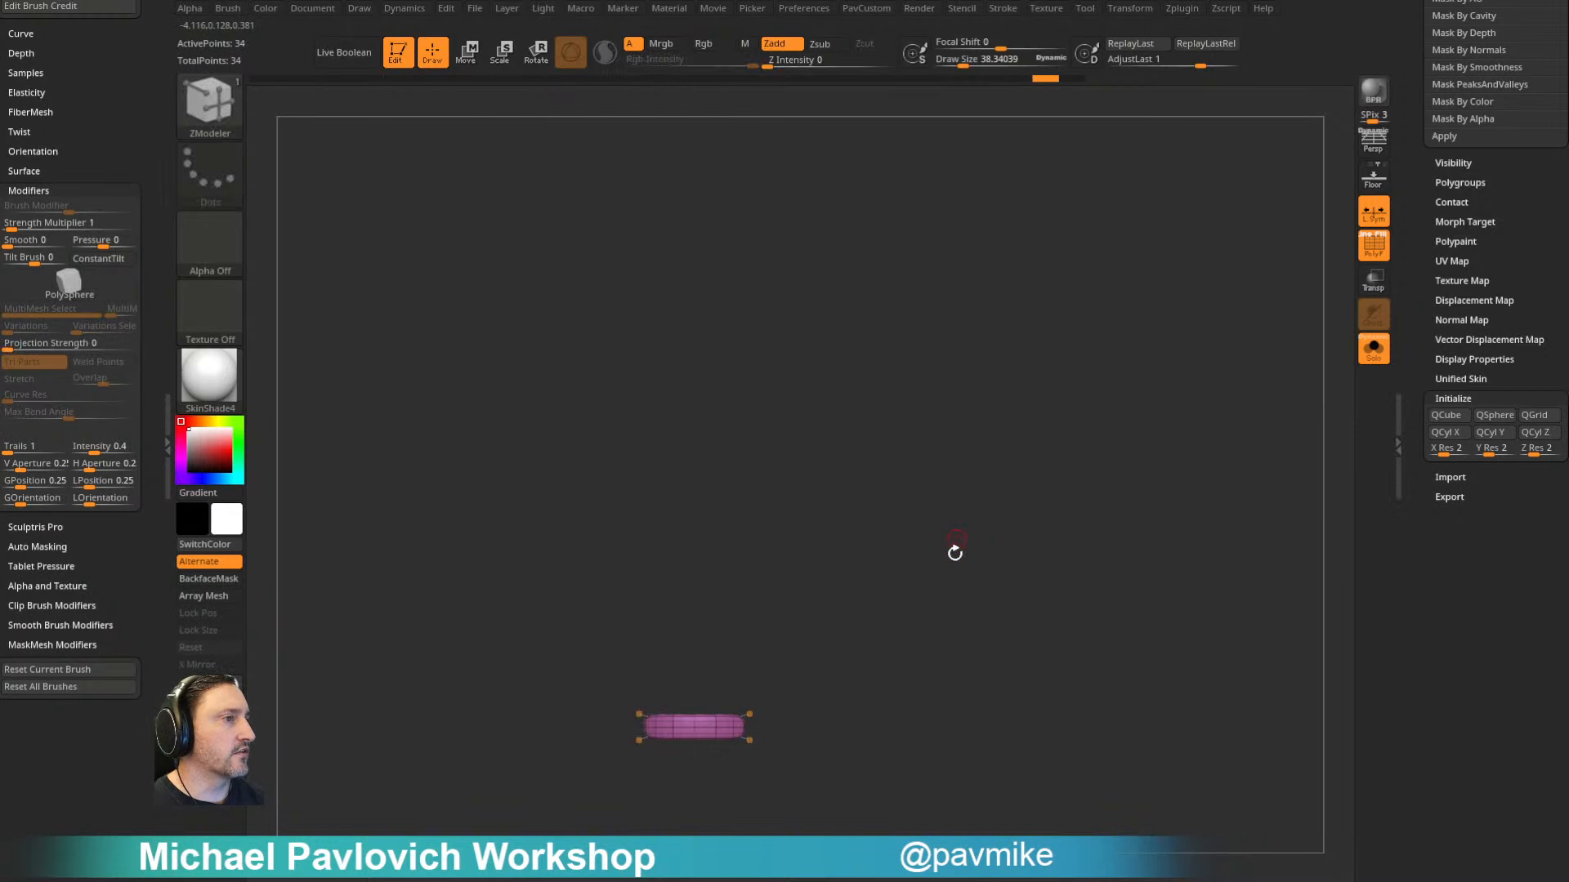
- Rename the stitch subtool as StitchFlat
left_click_drag(1408, 302, 1399, 668)
left_click(1455, 626)
type("StitchFlat")
key("Return")
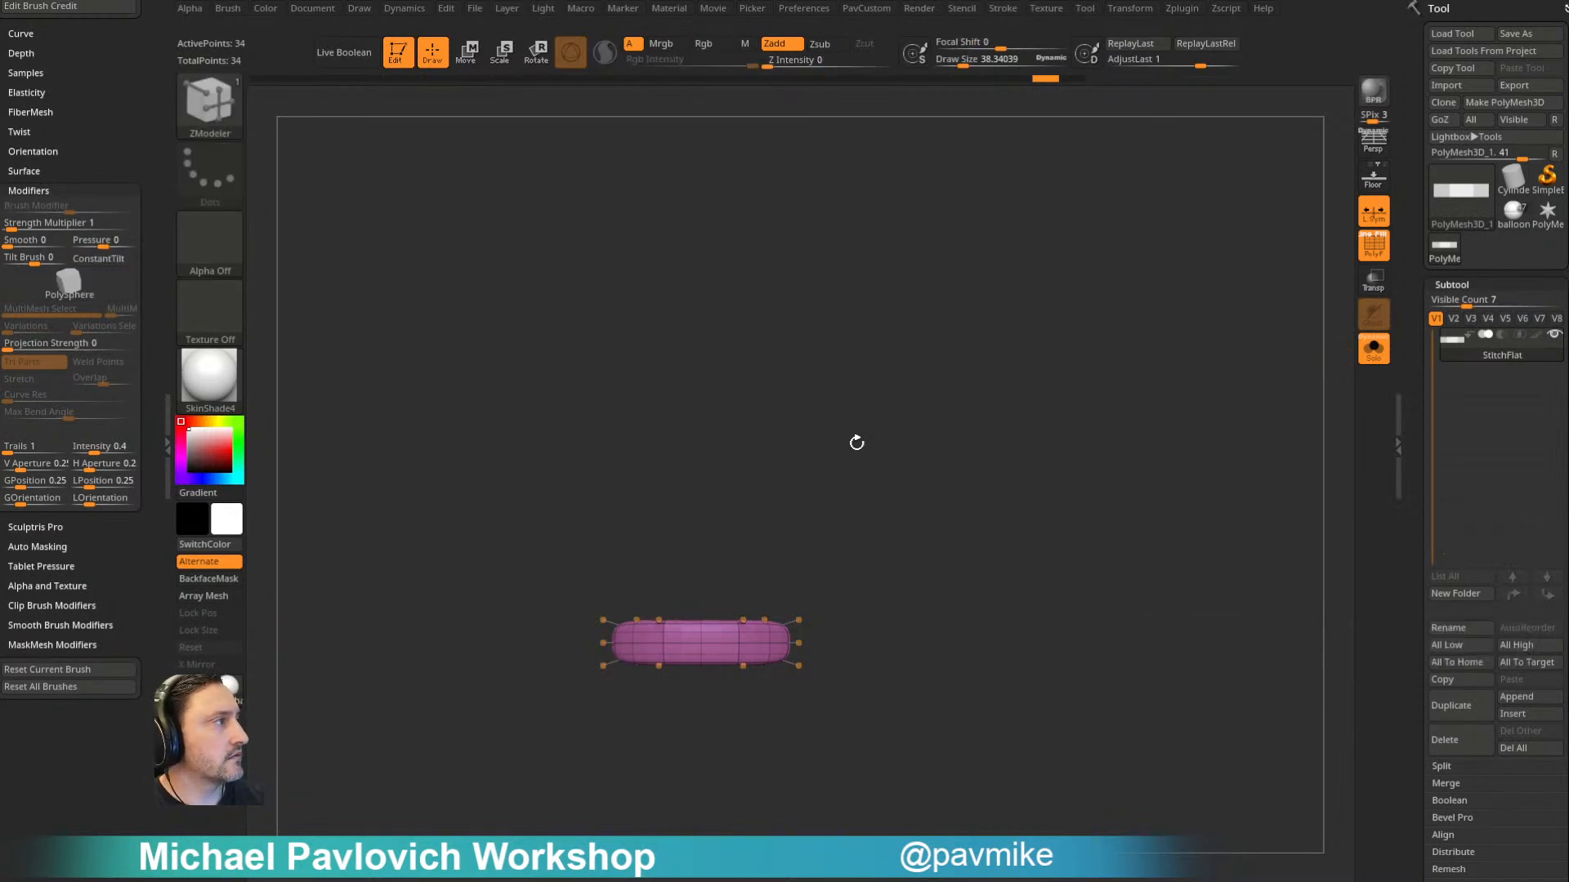
- Duplicate the StitchFlat subtool, turn off Solo, and rotate the copy to a diagonal angle
left_click(1451, 705)
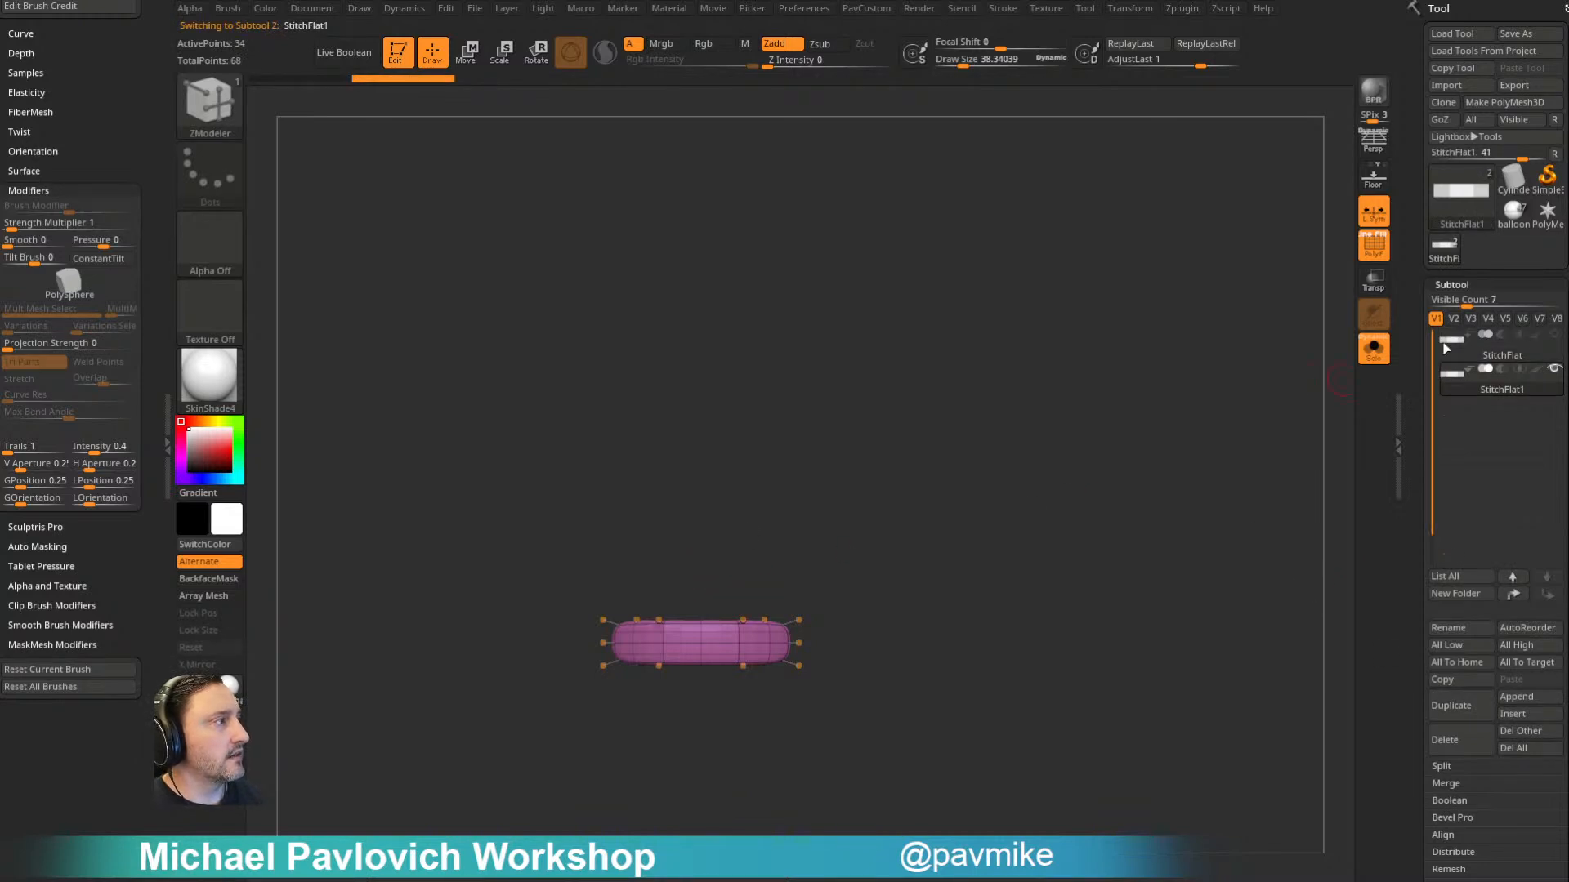
left_click(1374, 348)
key("w")
left_click_drag(798, 640, 806, 627)
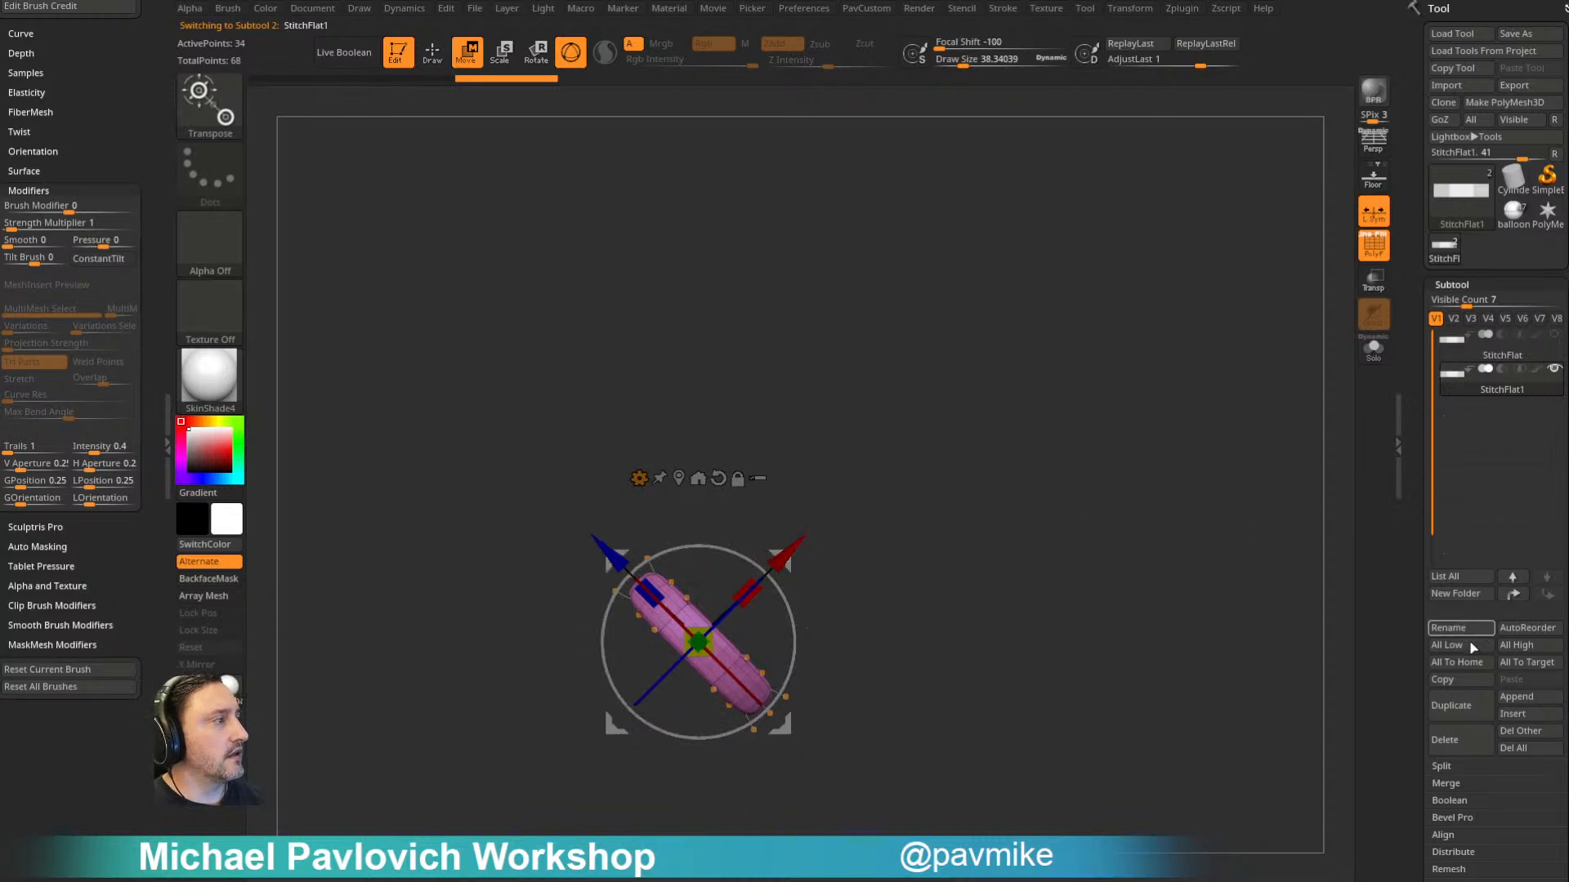
- Duplicate the diagonal stitch and rotate the copy to the opposite diagonal so the two form an X
left_click(1451, 705)
left_click_drag(724, 566, 846, 673)
left_click_drag(795, 627, 795, 629)
key("q")
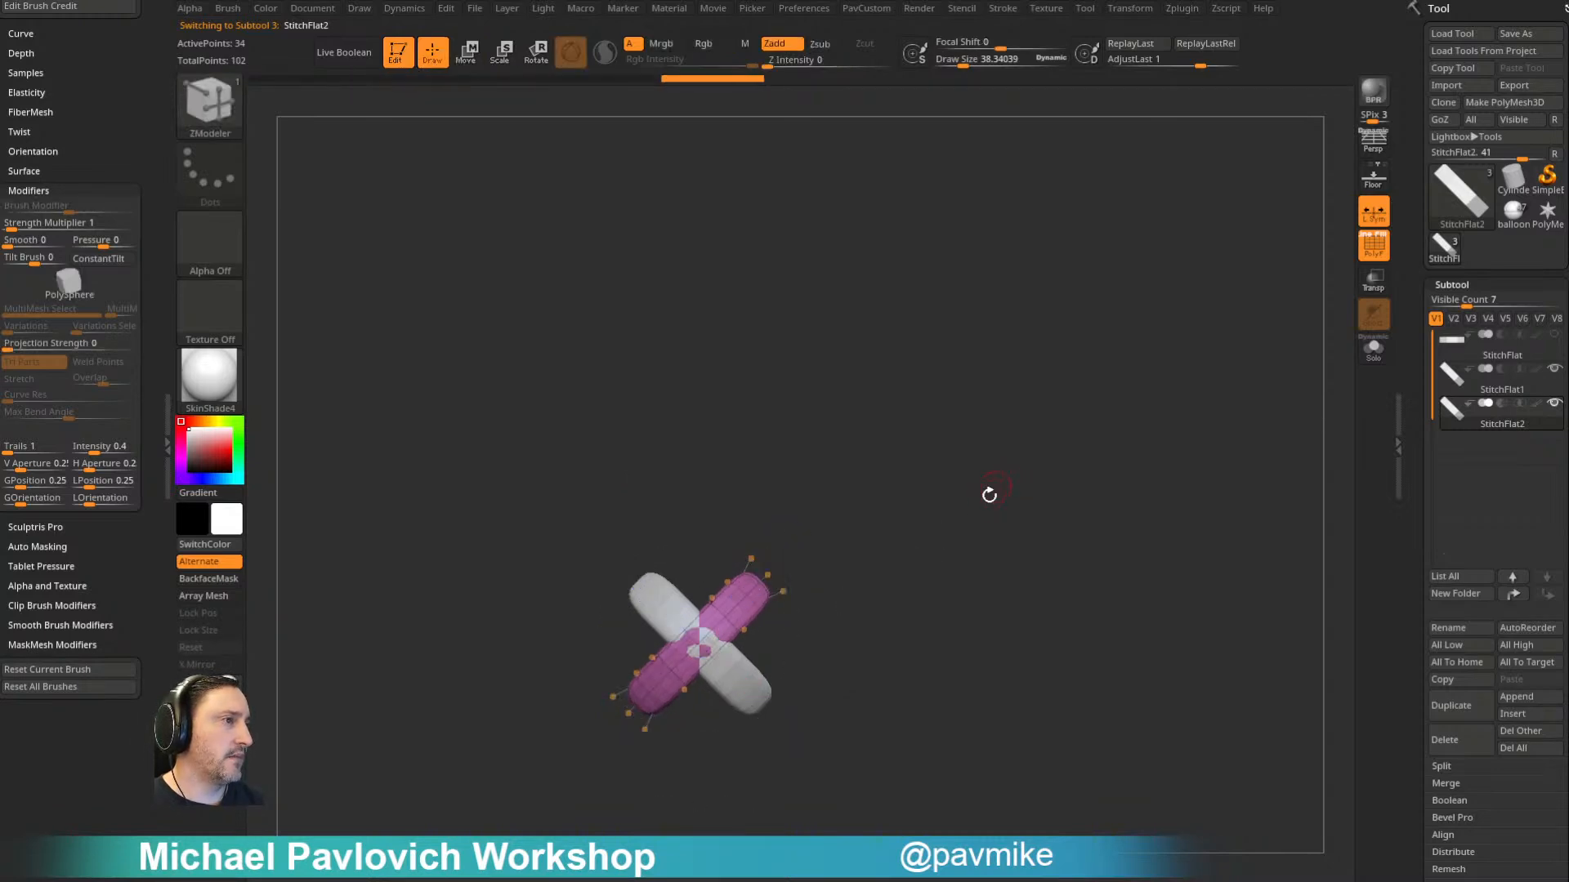
- Pull the middle of StitchFlat2 outward over the other stitch with the Move brush at a draw size of about 307
left_click_drag(958, 500, 988, 530)
key("w")
left_click_drag(795, 622, 813, 609)
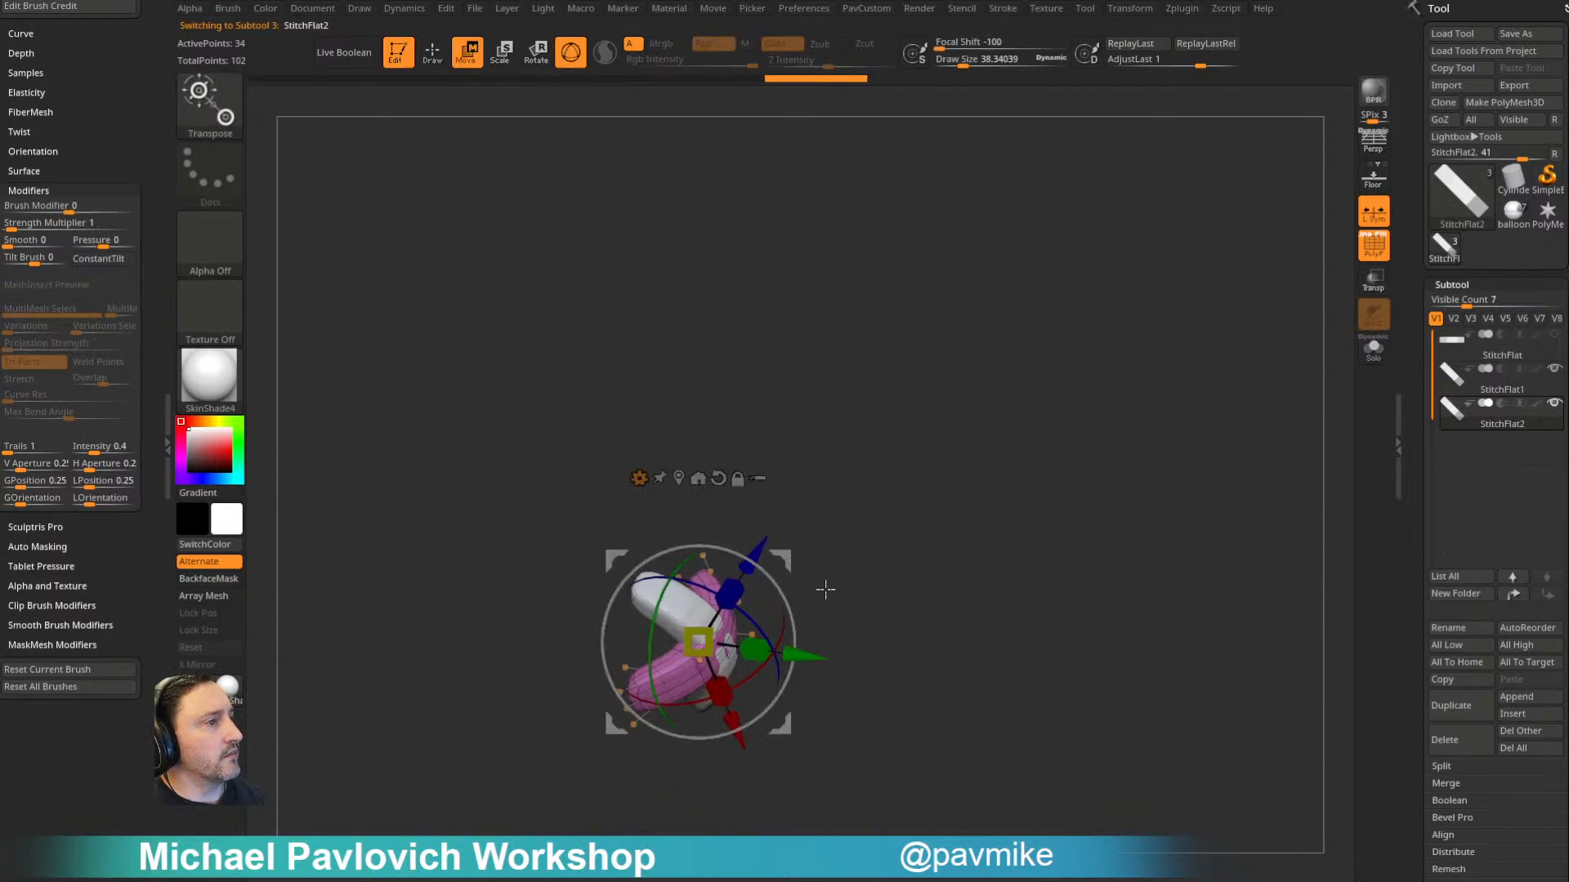
key("q")
key("ctrl+z")
key("s")
left_click(821, 633)
key("b")
key("m")
key("v")
left_click_drag(727, 657, 748, 636)
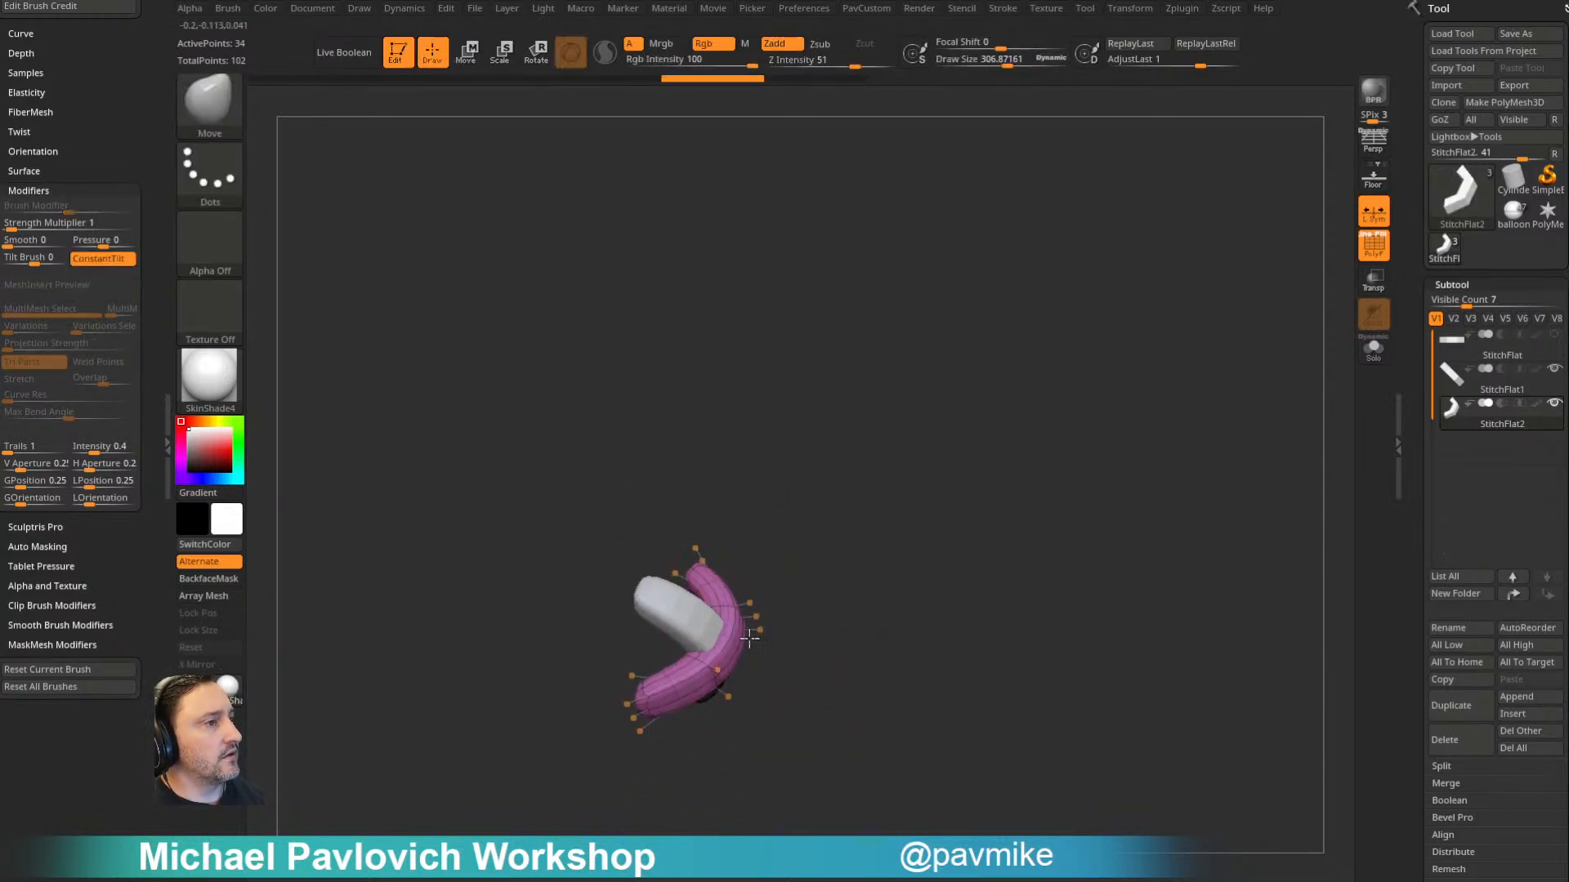
left_click_drag(869, 589, 840, 584, "shift")
- Merge StitchFlat1 with StitchFlat2 below it and unify the crossed stitches into one polygroup
left_click(1471, 377)
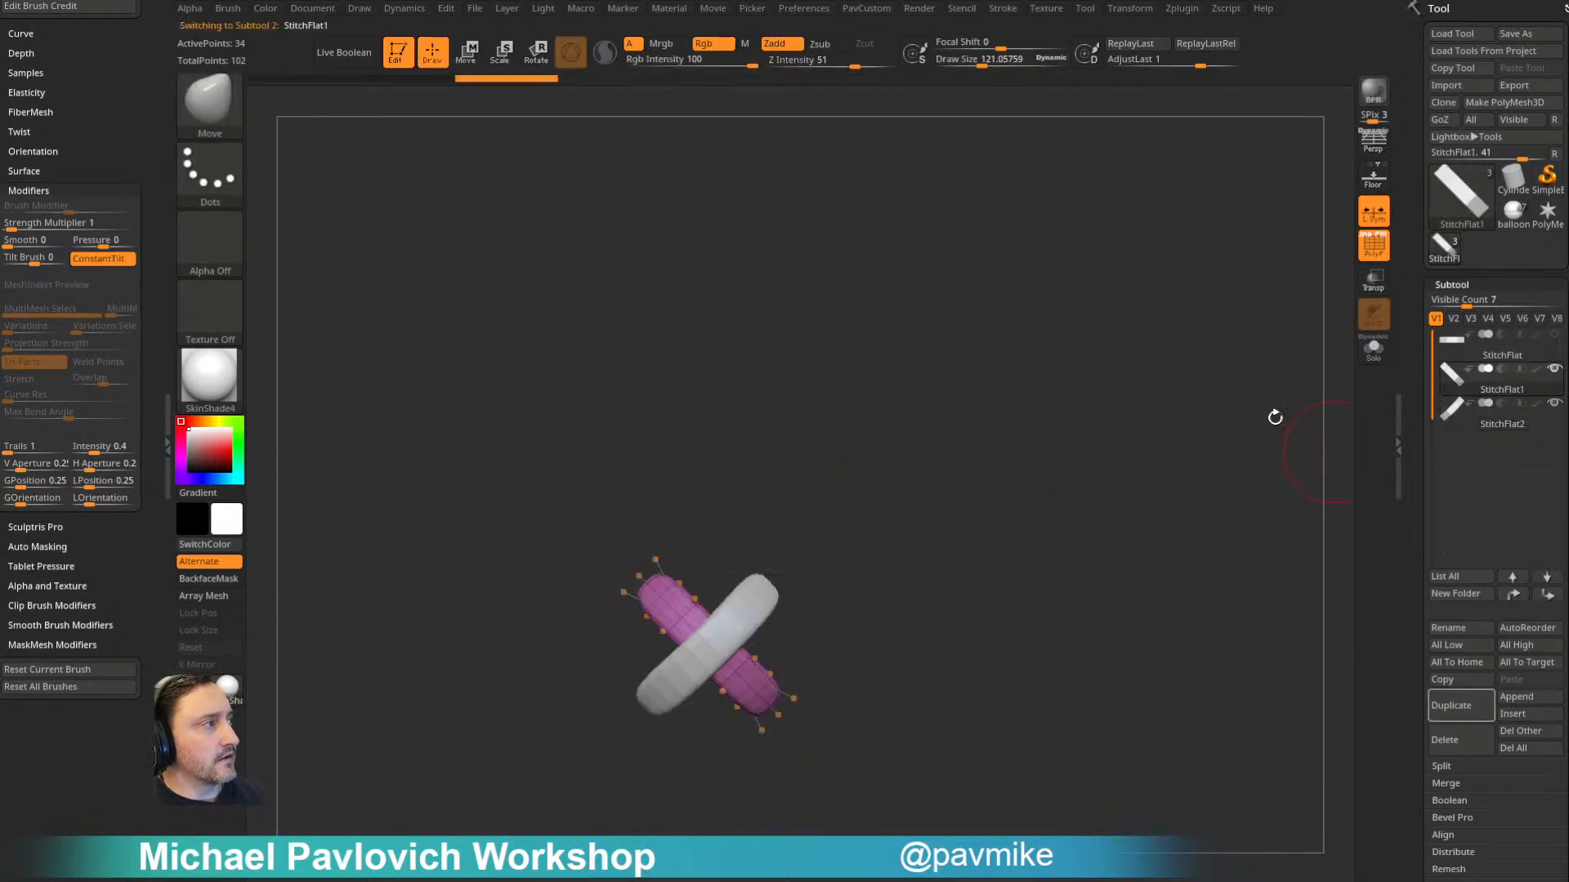
key("ctrl+shift+d")
left_click(1107, 527)
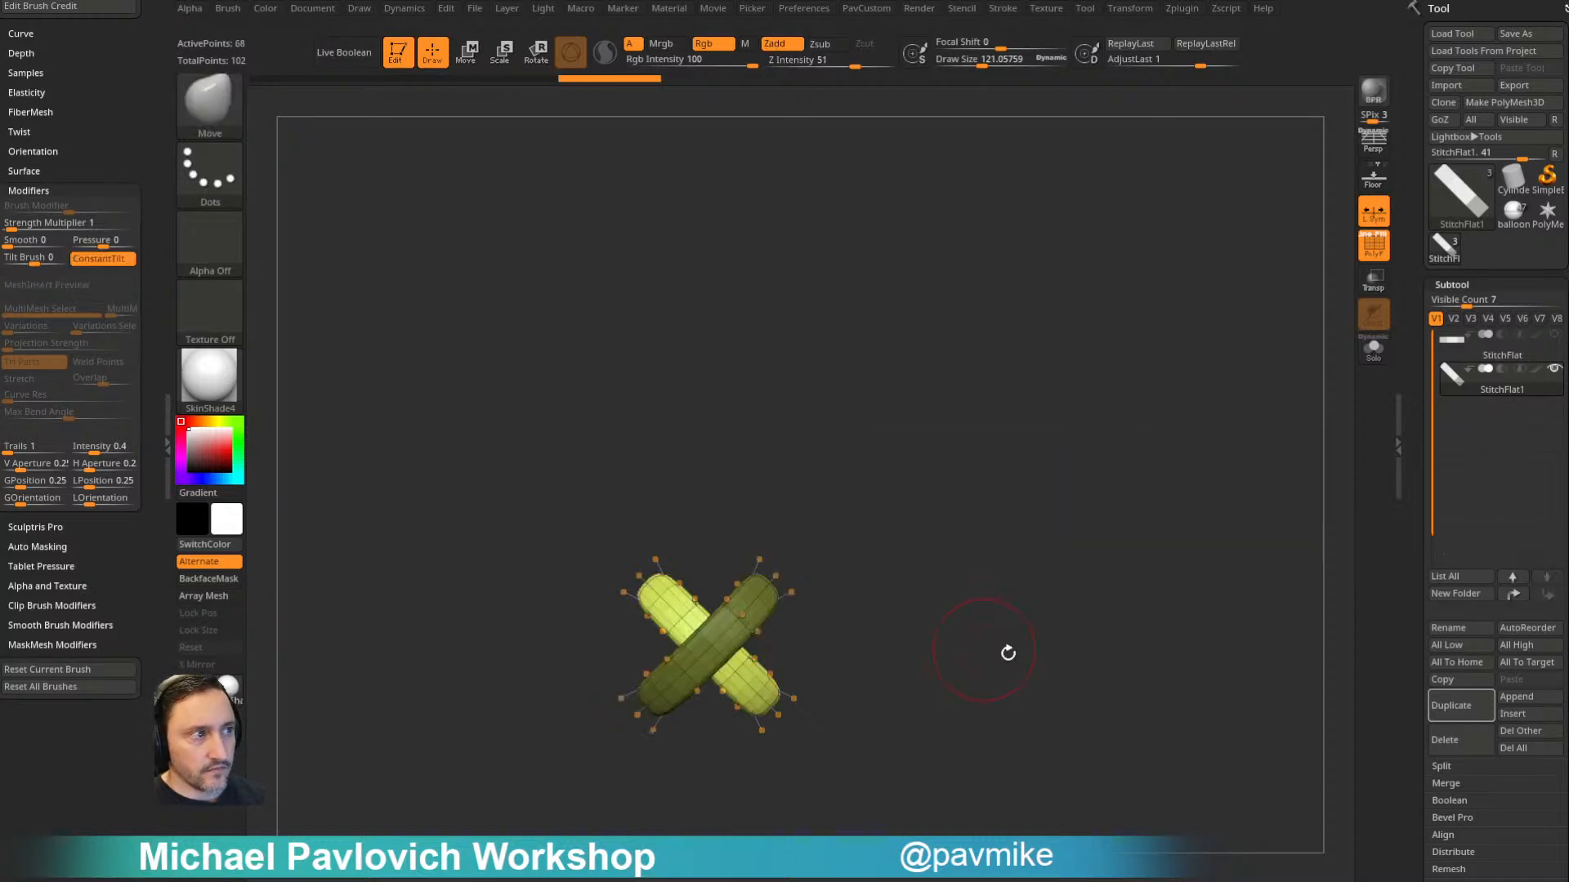
key("ctrl+w")
- Duplicate the X-shaped stitch upward into an evenly spaced column of five
key("s")
left_click_drag(1064, 520, 1045, 520)
right_click_drag(1050, 518, 1046, 465, "ctrl")
key("w")
left_click(731, 461)
left_click_drag(711, 468, 707, 3, "ctrl")
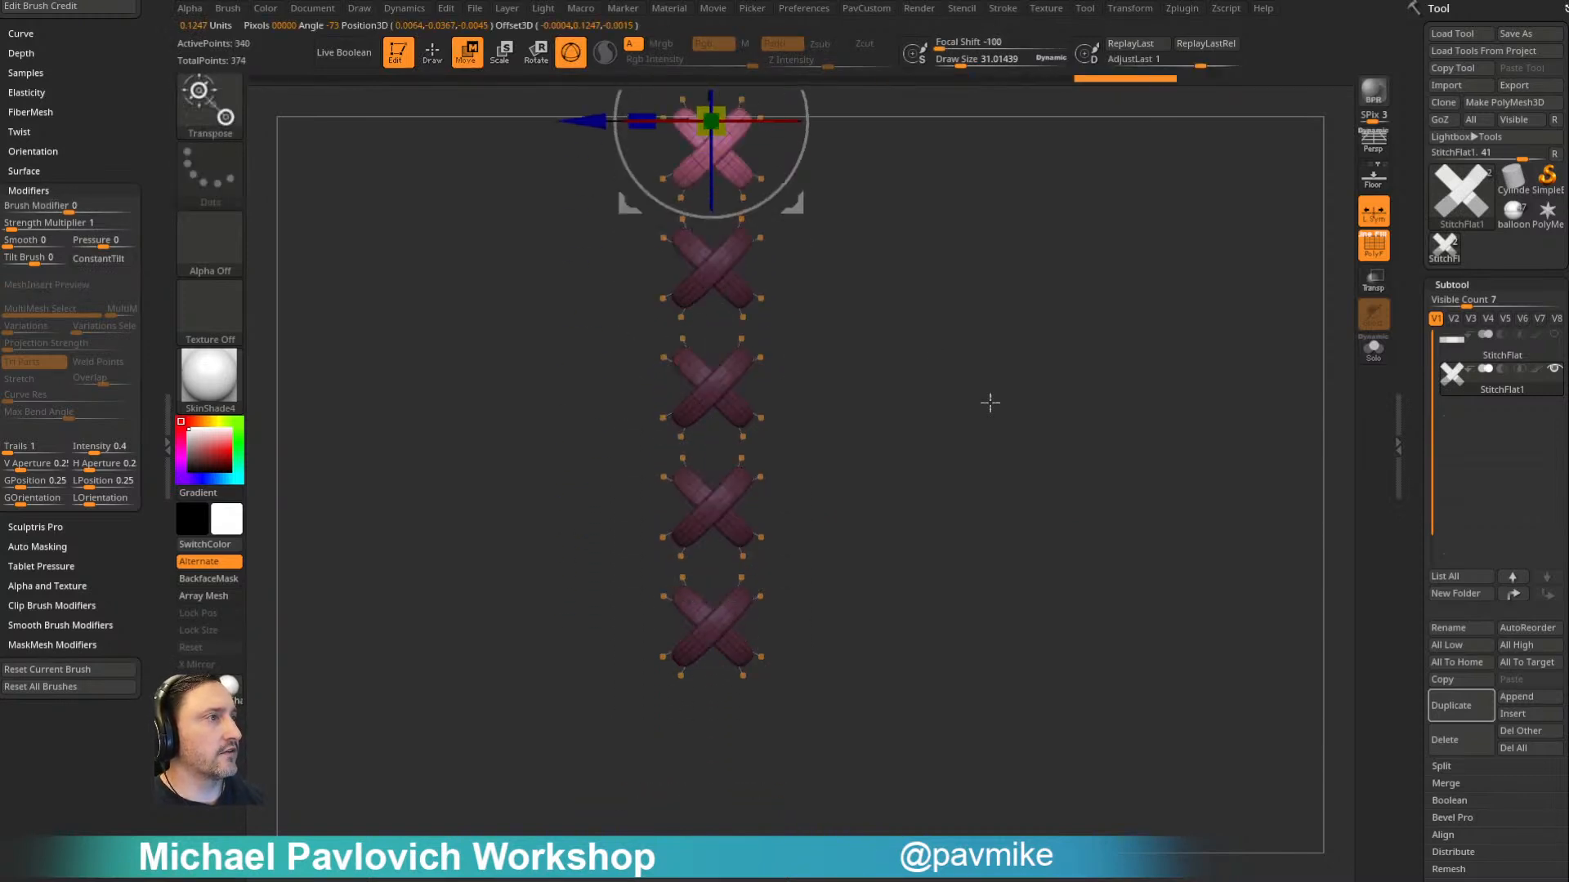
- Undo the column of duplicated crossed stitches and rename the remaining X-shaped subtool as StitchCross
key("ctrl+z")
key("q")
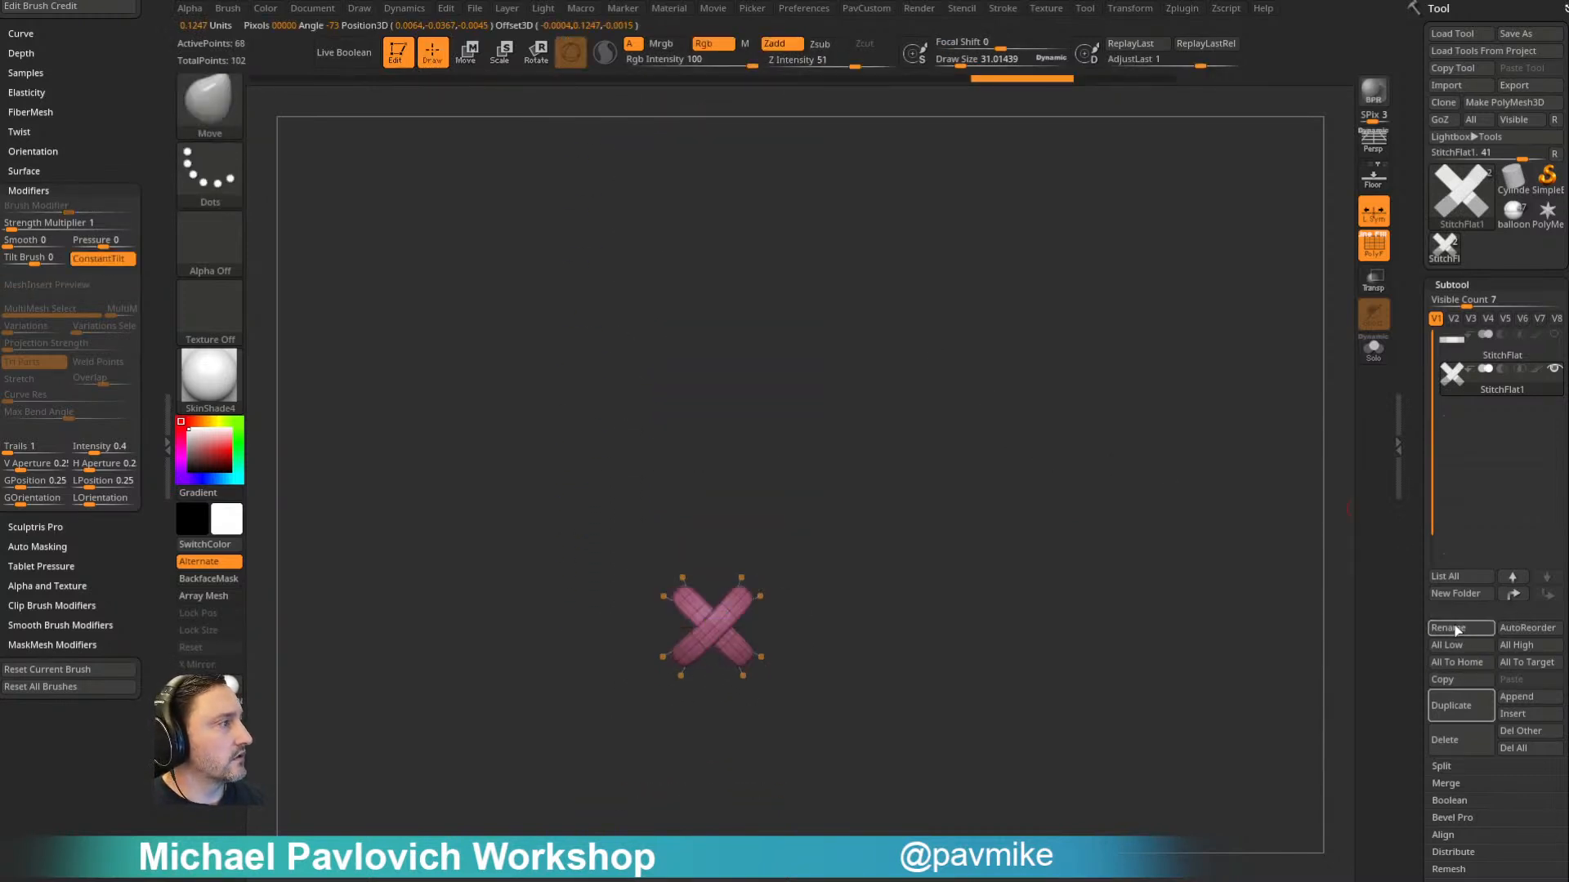
left_click(1459, 627)
type("StitchCross")
key("Return")
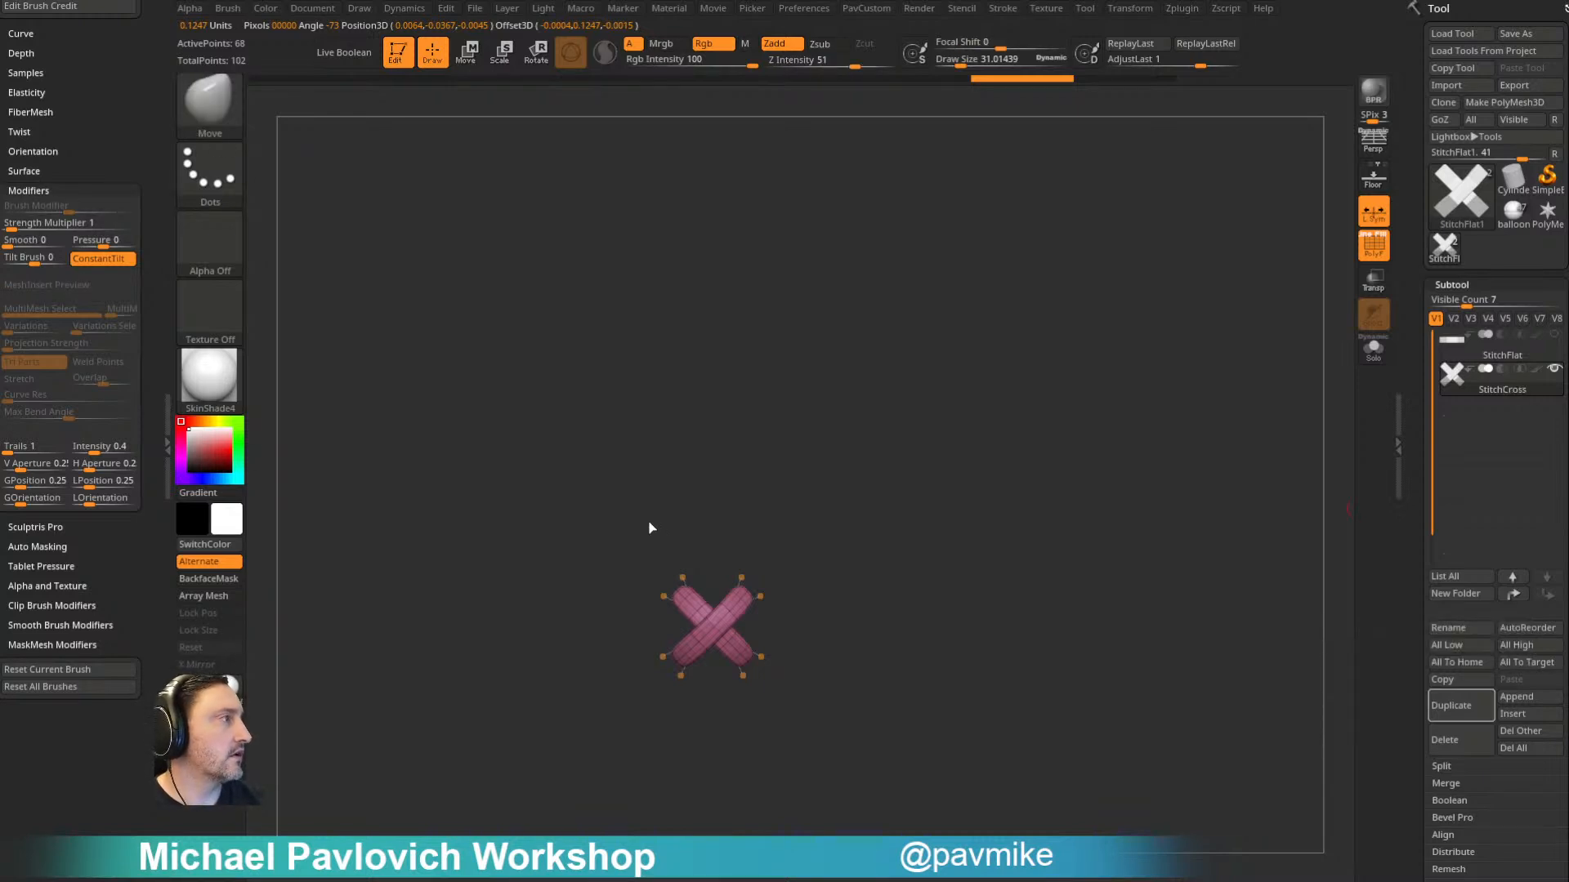
- Duplicate StitchFlat, hide the crossed stitch, and rotate the copy diagonally by about -38 degrees
left_click(1502, 351)
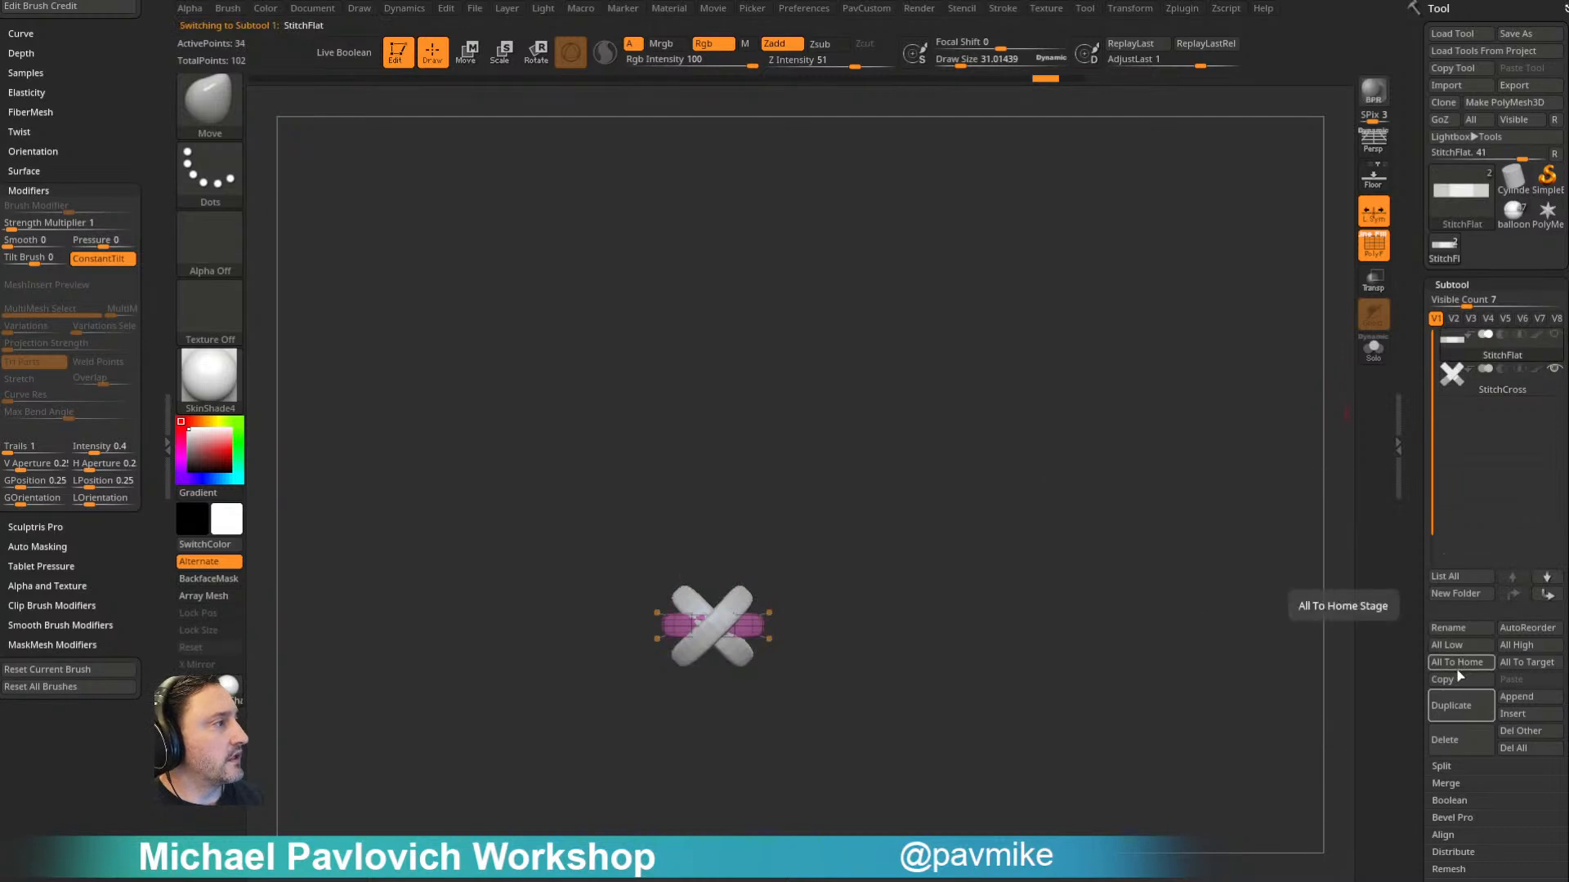
left_click(1456, 709)
left_click_drag(905, 508, 992, 446, "alt")
left_click(1554, 403)
key("w")
left_click_drag(825, 508, 811, 595, "alt")
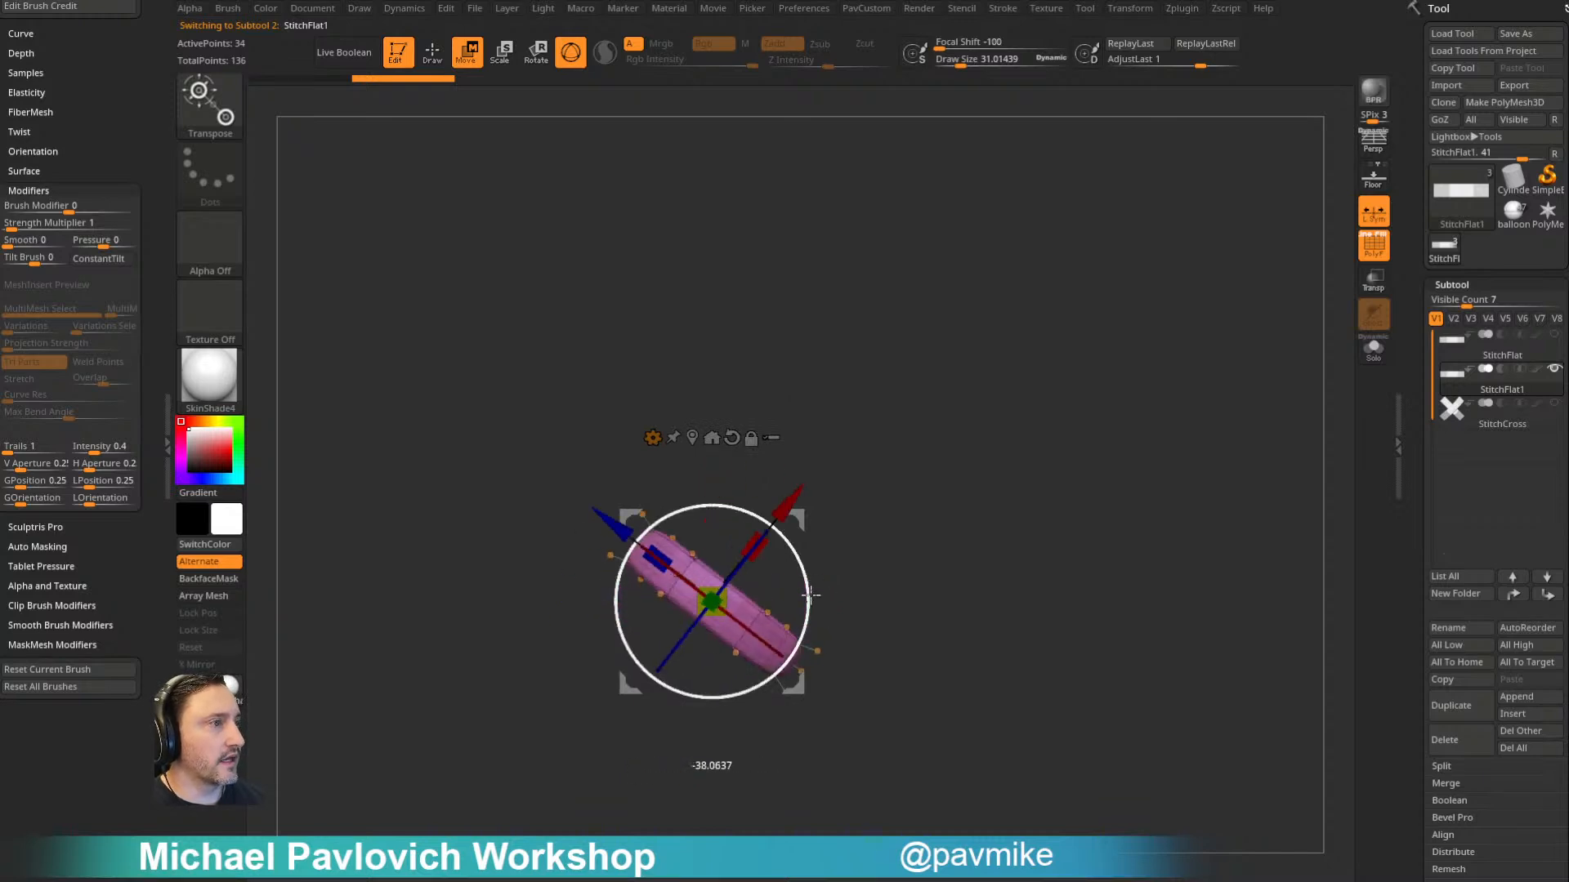
key("q")
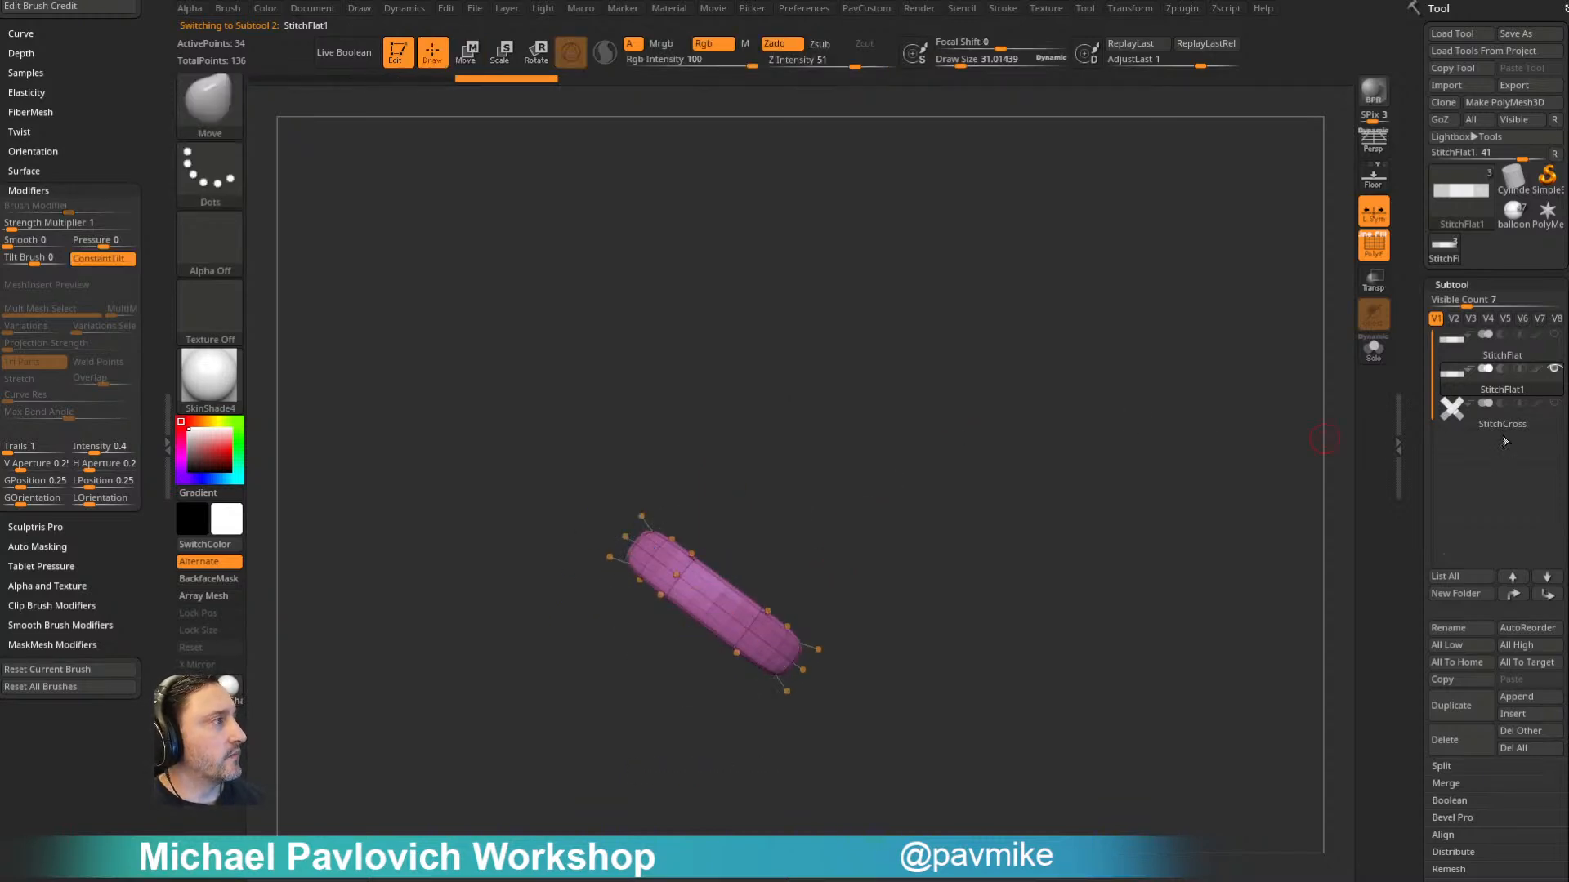
- Rename the diagonal stitch subtool as StitchR
left_click(1457, 636)
type("Sti")
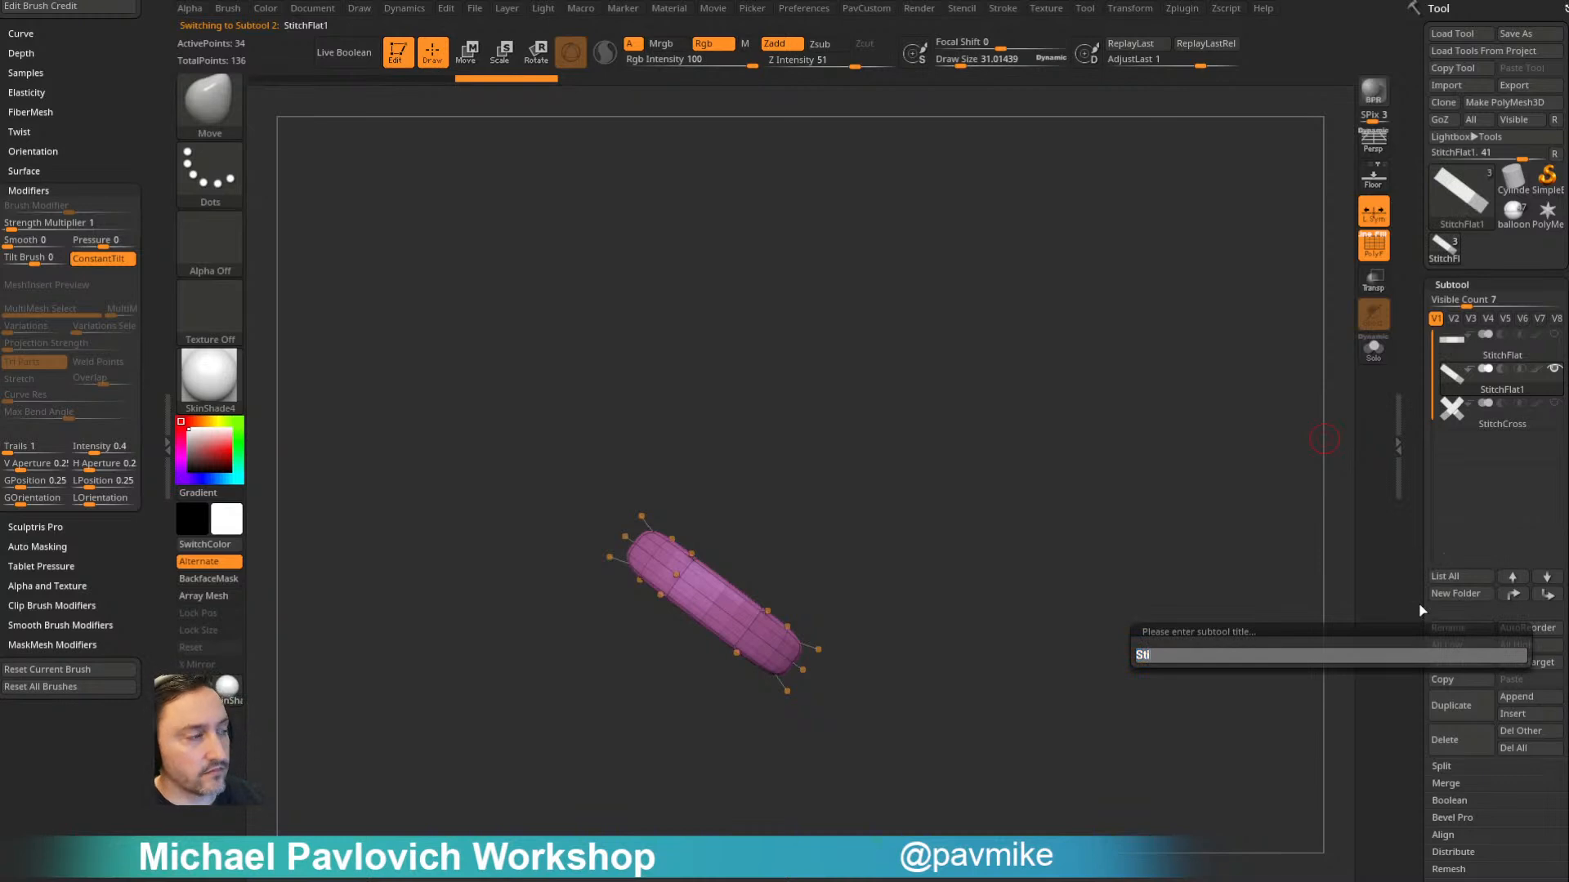
type("tchS")
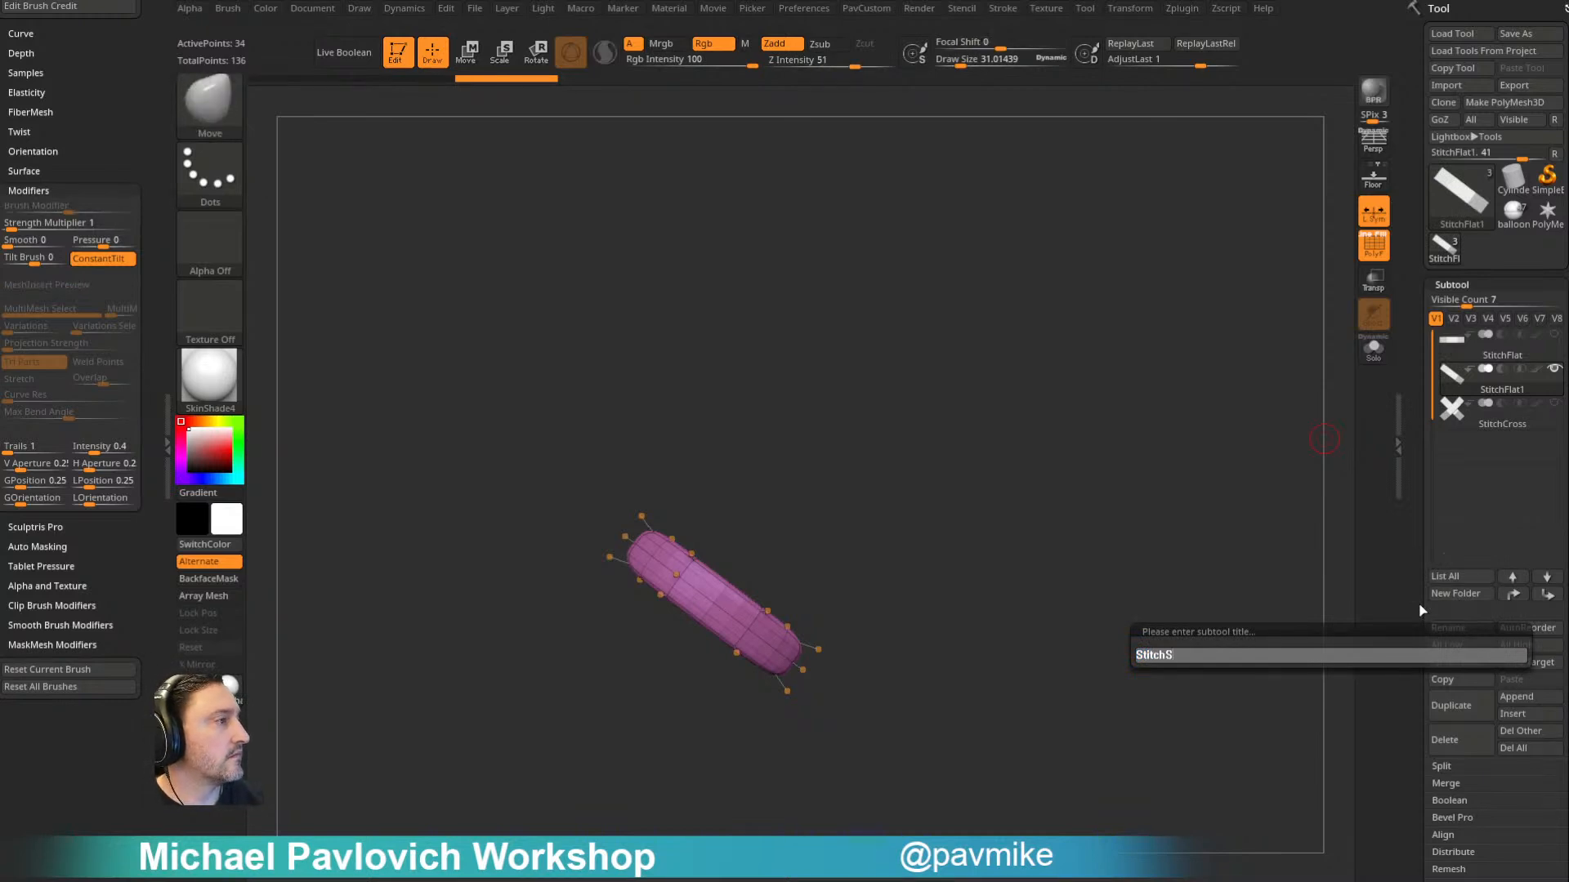
type("R")
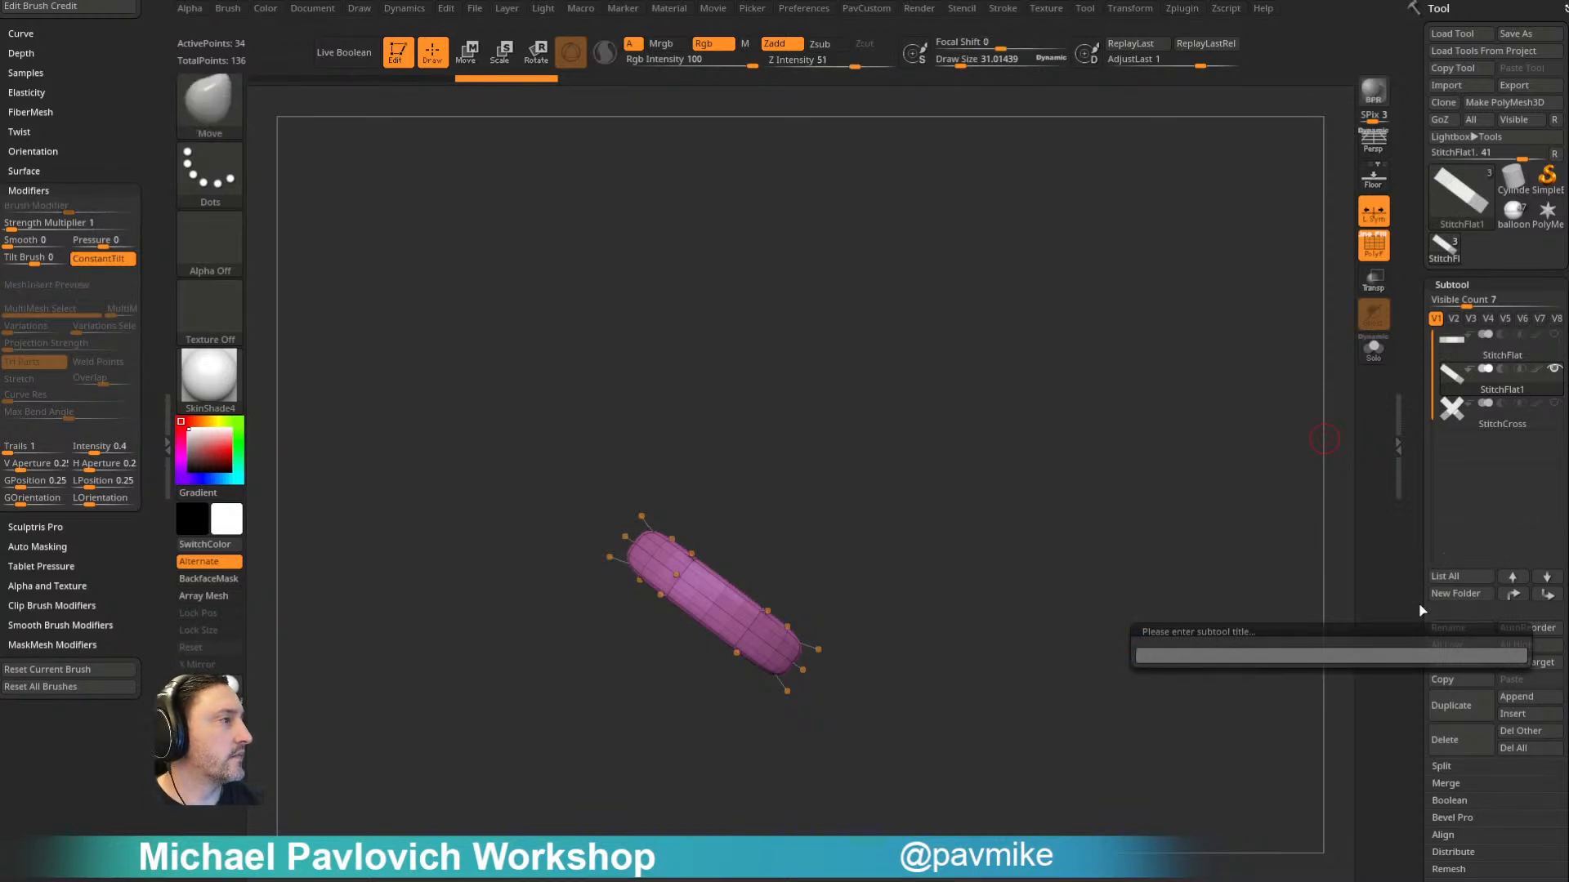
key("Return")
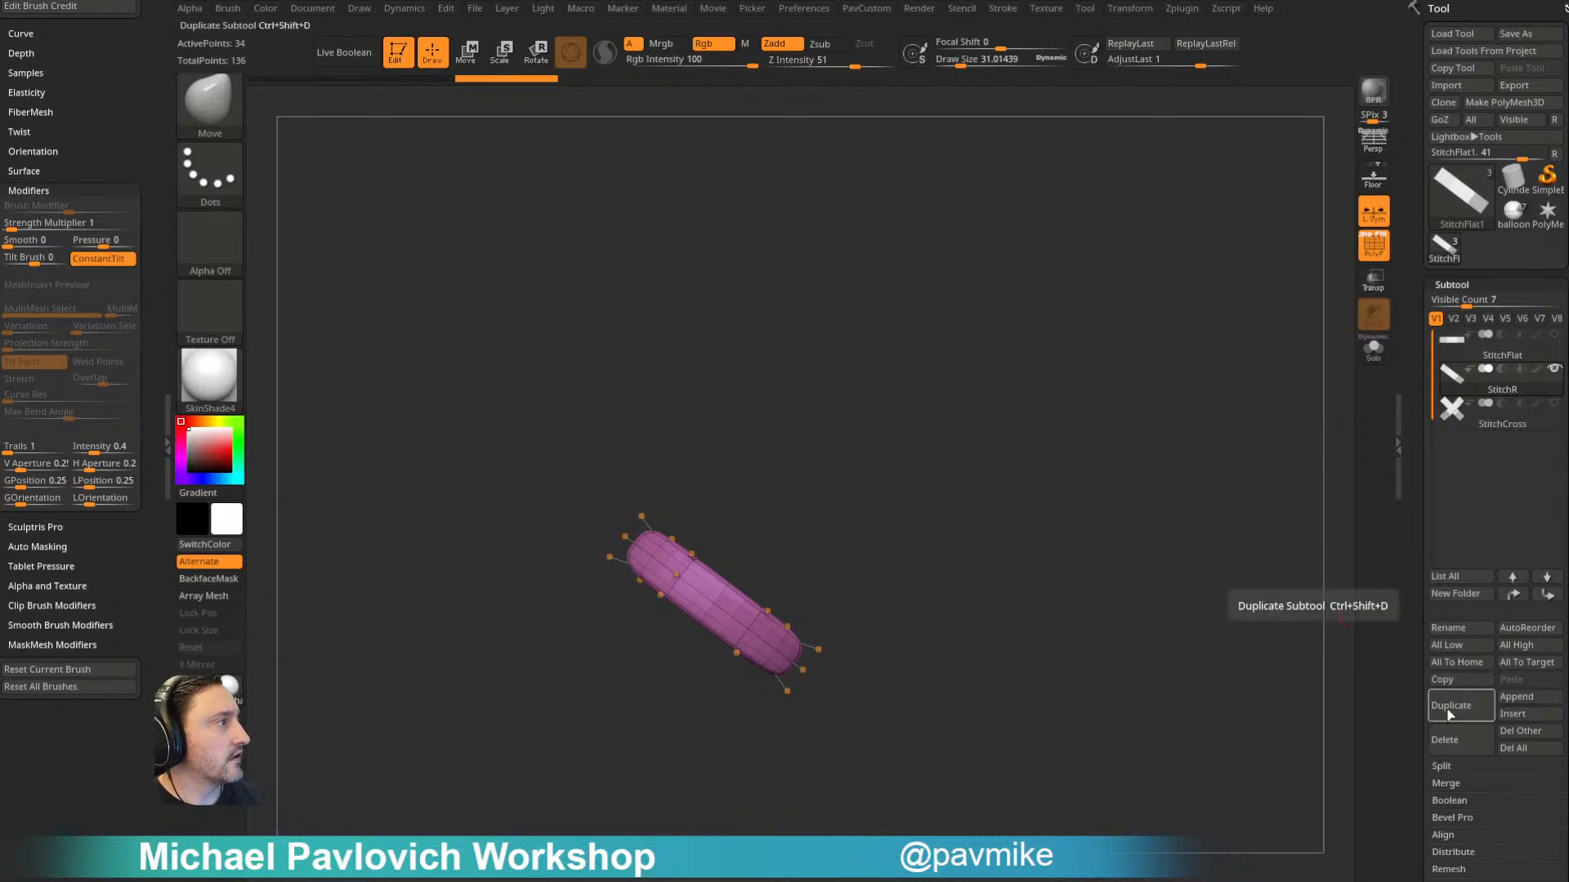
- Duplicate StitchFlat again and rotate the copy to the diagonal opposite StitchR
left_click(1512, 577)
left_click(1458, 706)
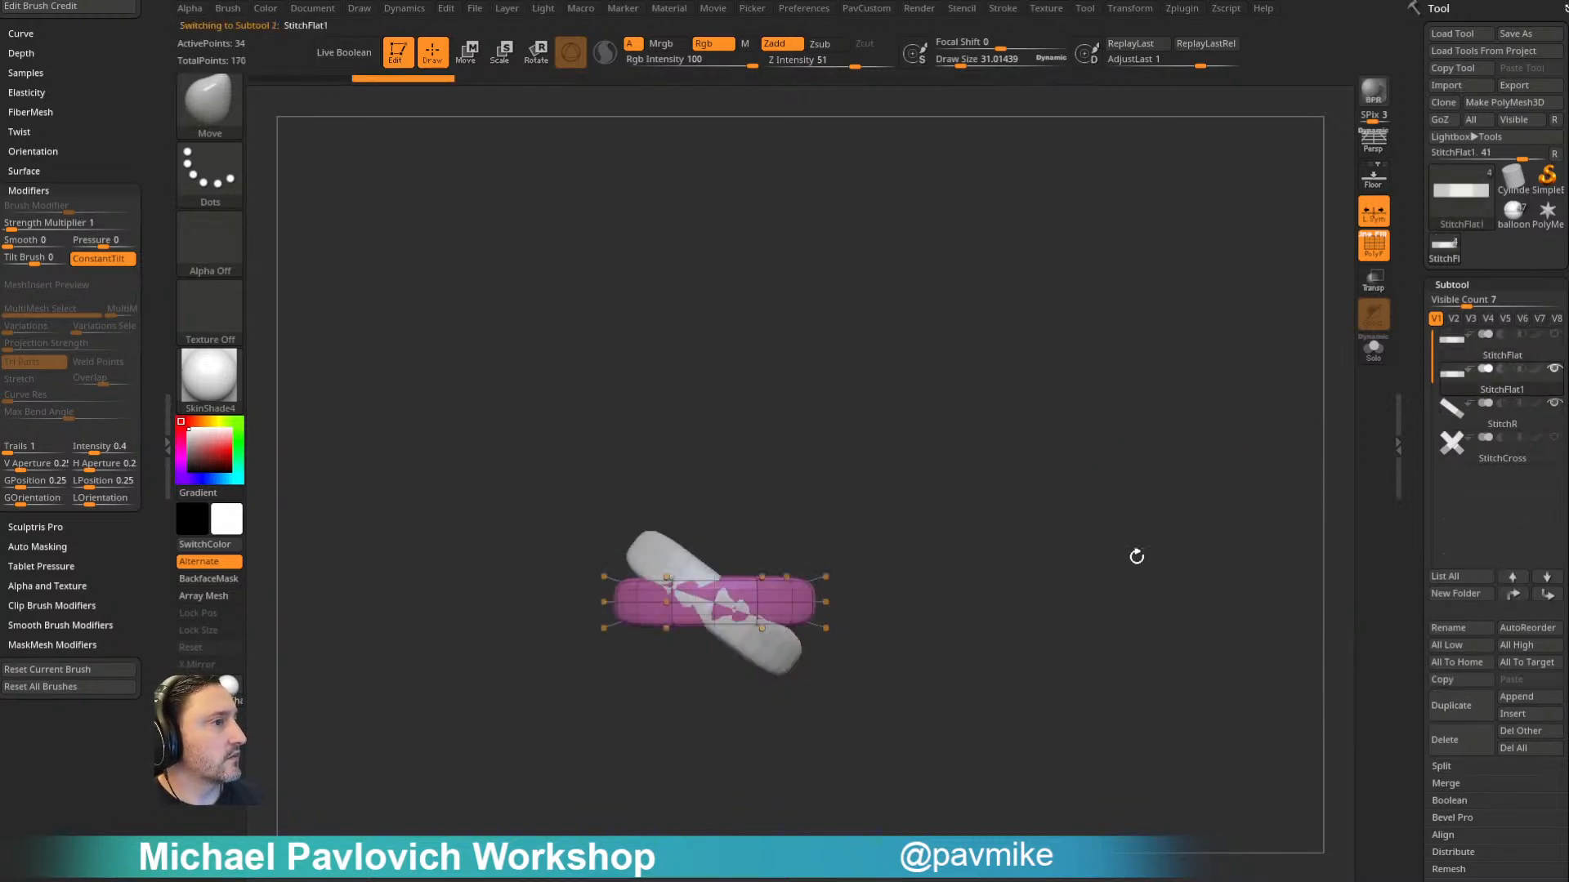
key("w")
left_click_drag(792, 544, 728, 466)
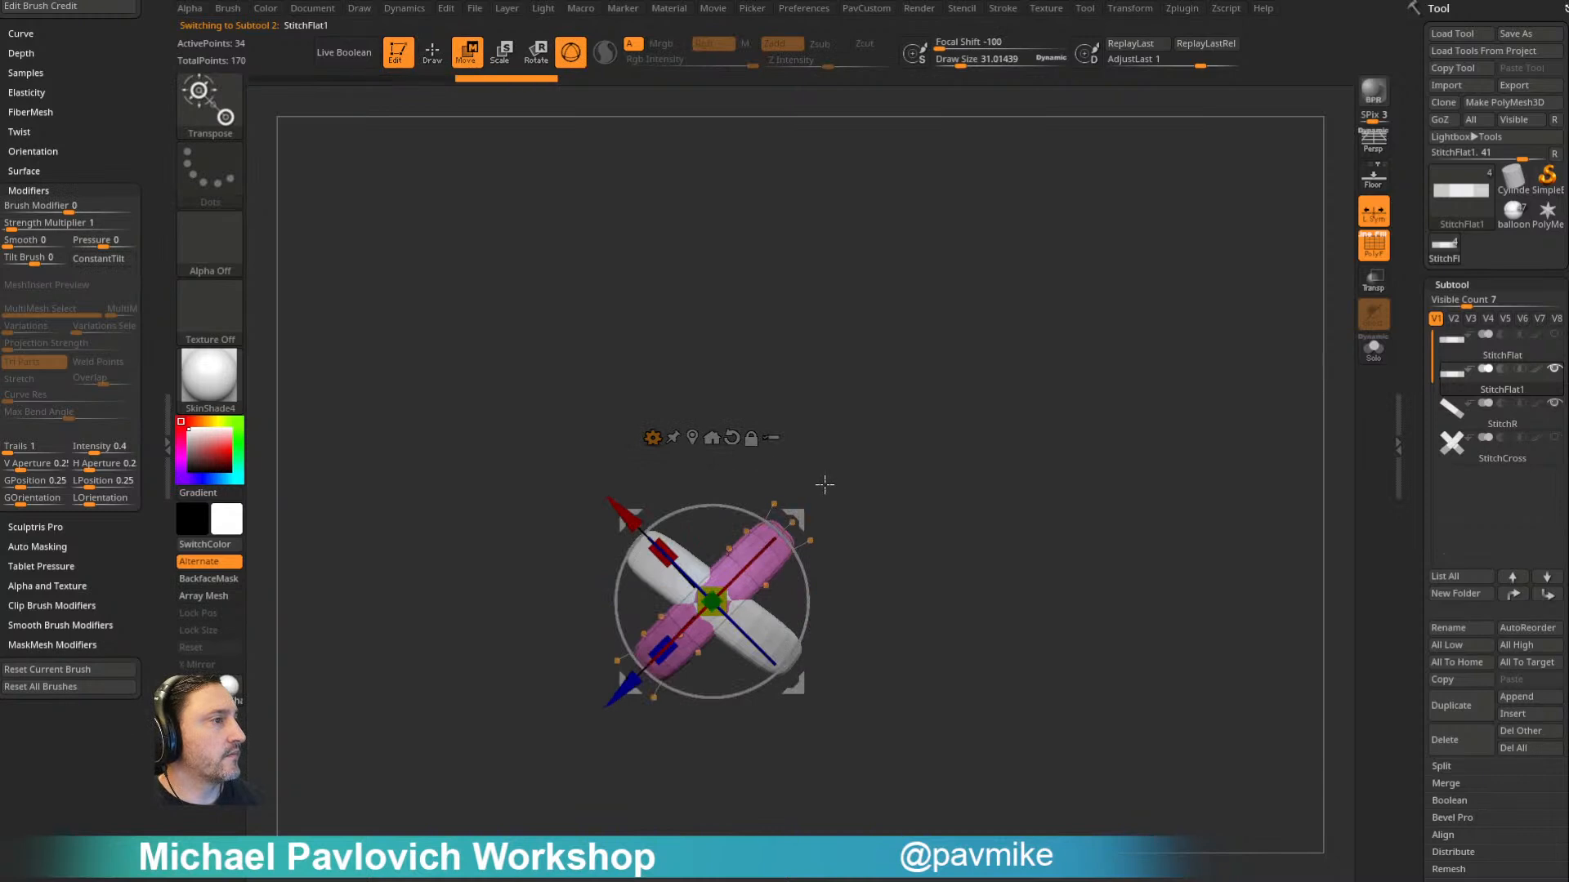
- Rename the oppositely rotated stitch subtool as StitchL
left_click(1449, 628)
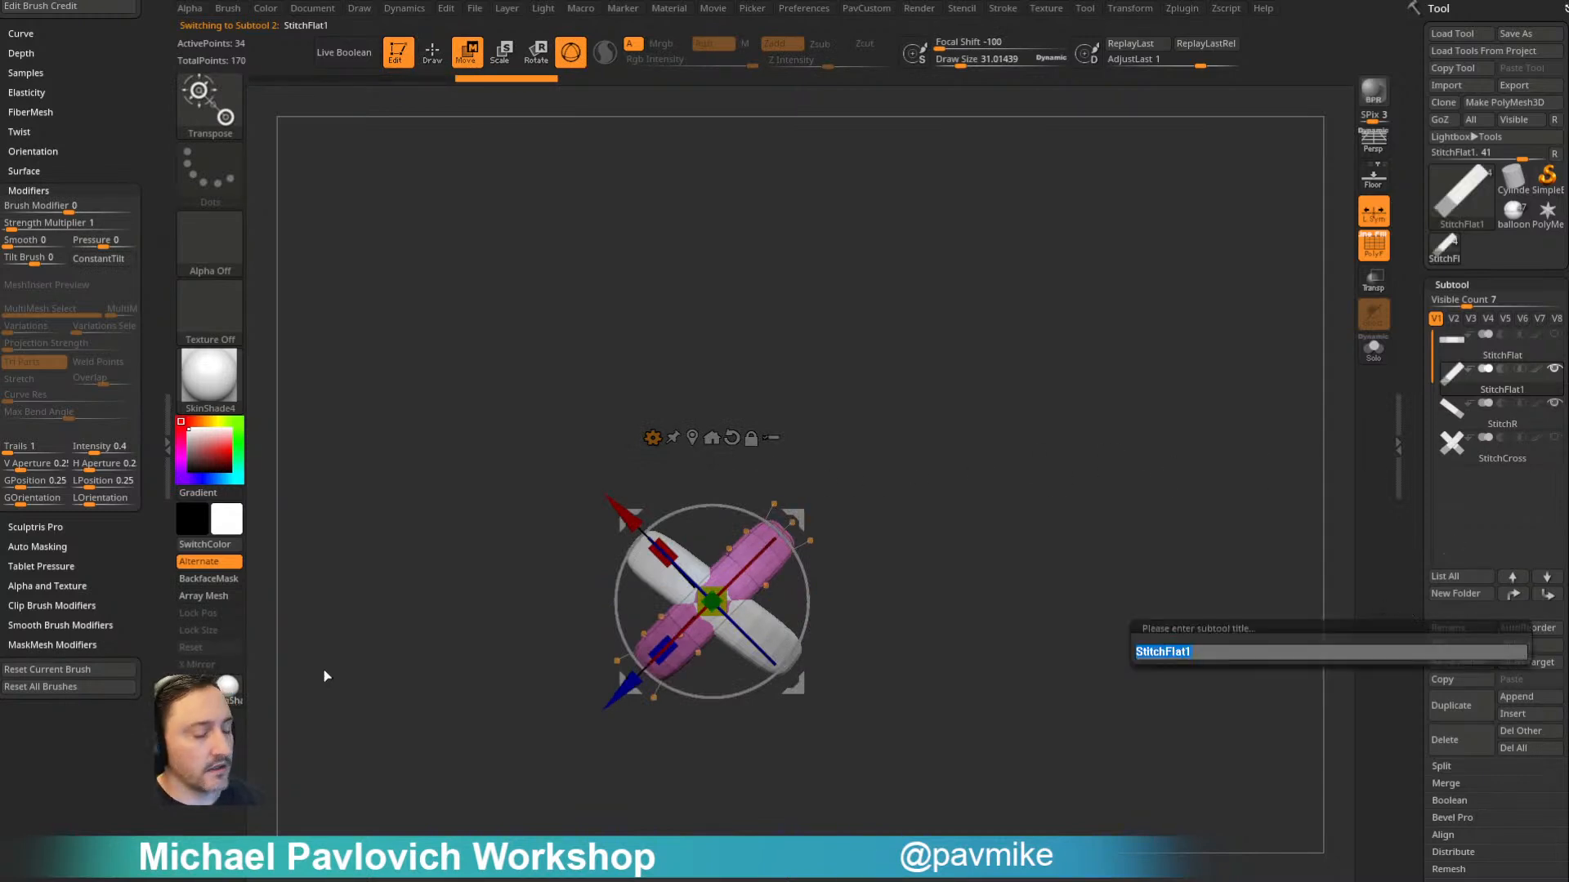
type("StitchL")
key("Return")
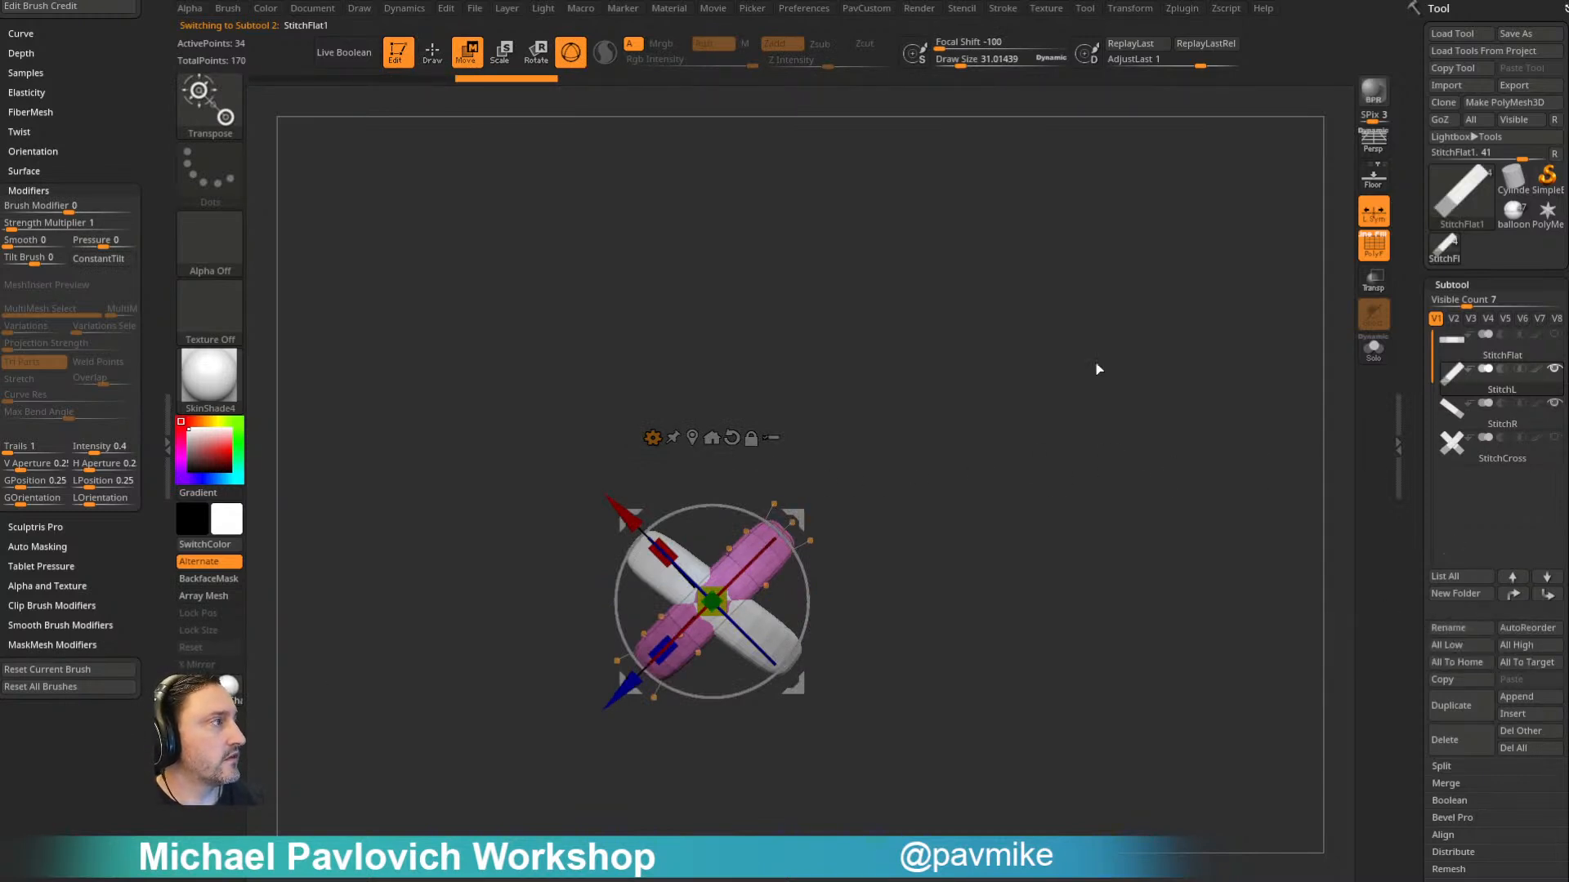
key("q")
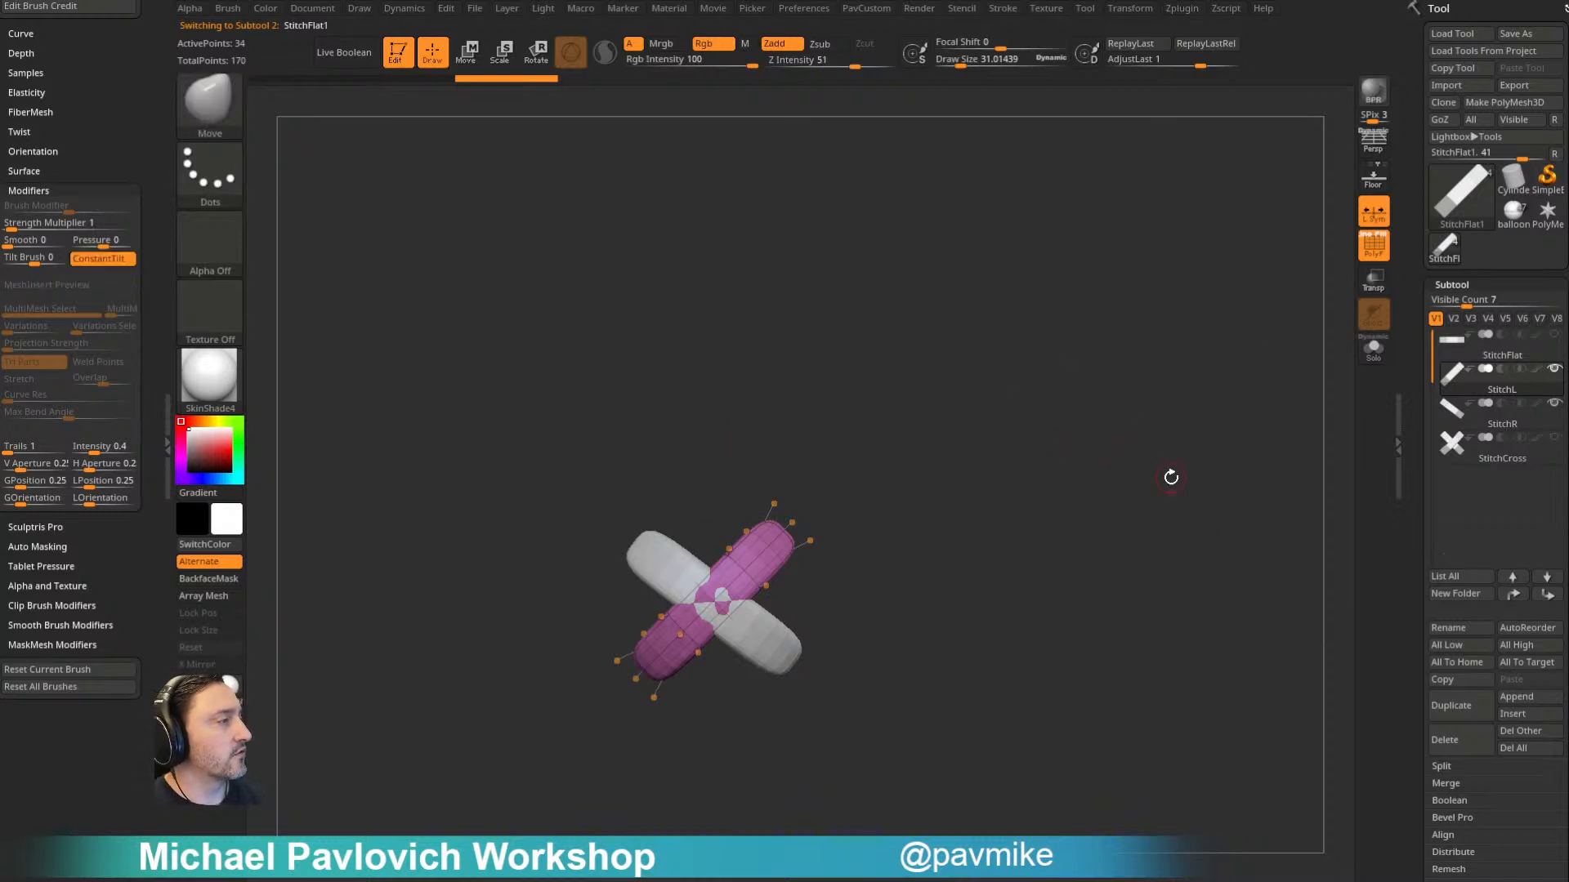
- Show all four stitch subtools and create an InsertMultiMesh brush from them
left_click(1555, 370)
left_click(1555, 370)
left_click_drag(1004, 442, 1049, 441, "alt")
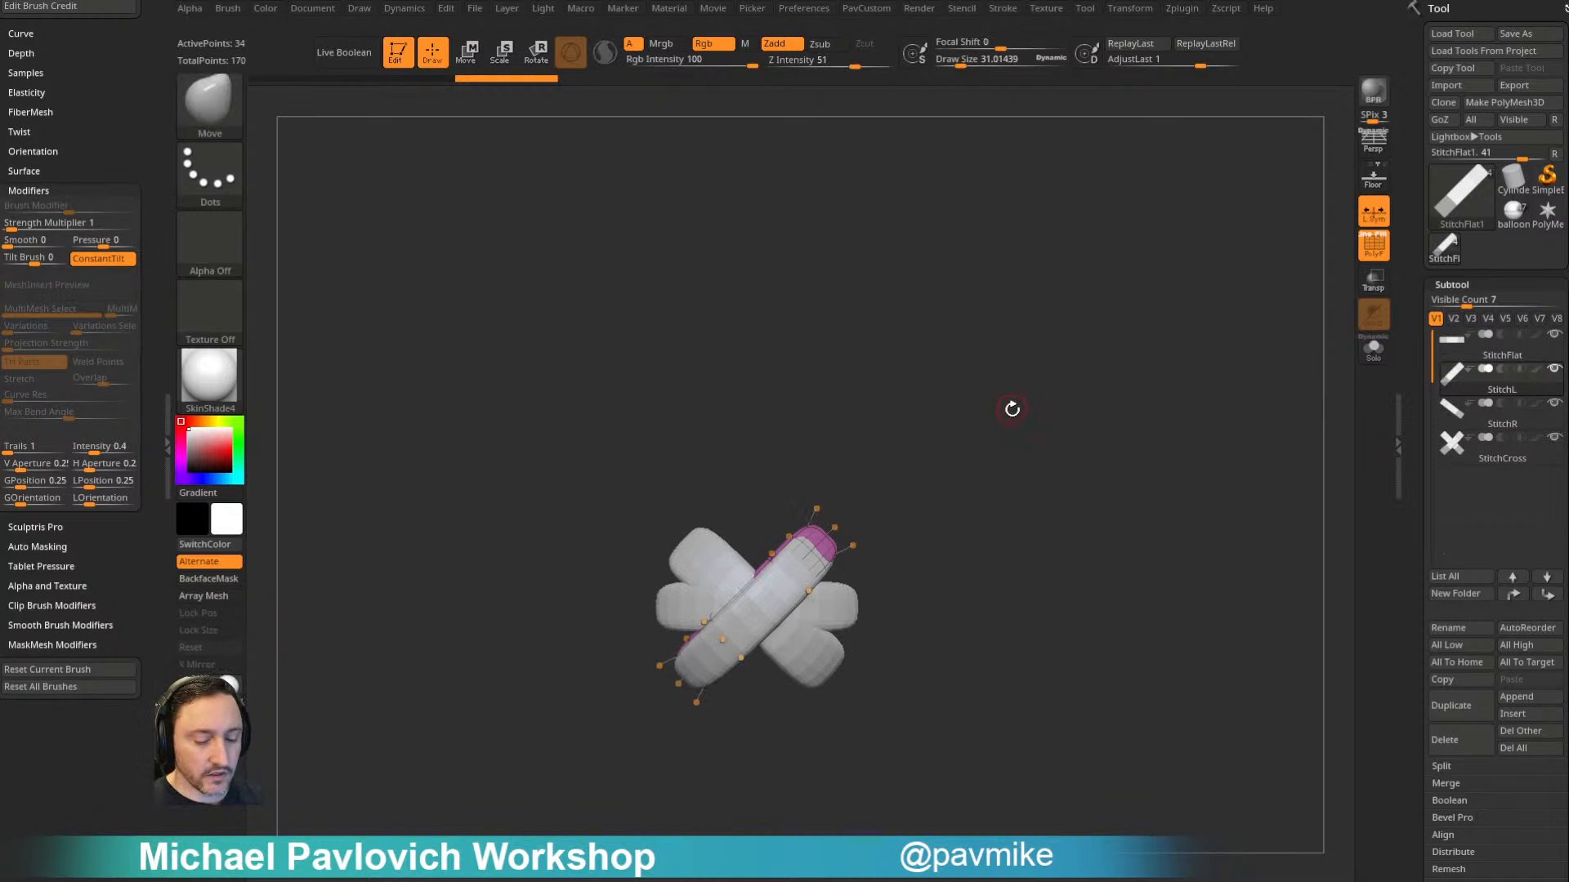
key("b")
left_click(884, 840)
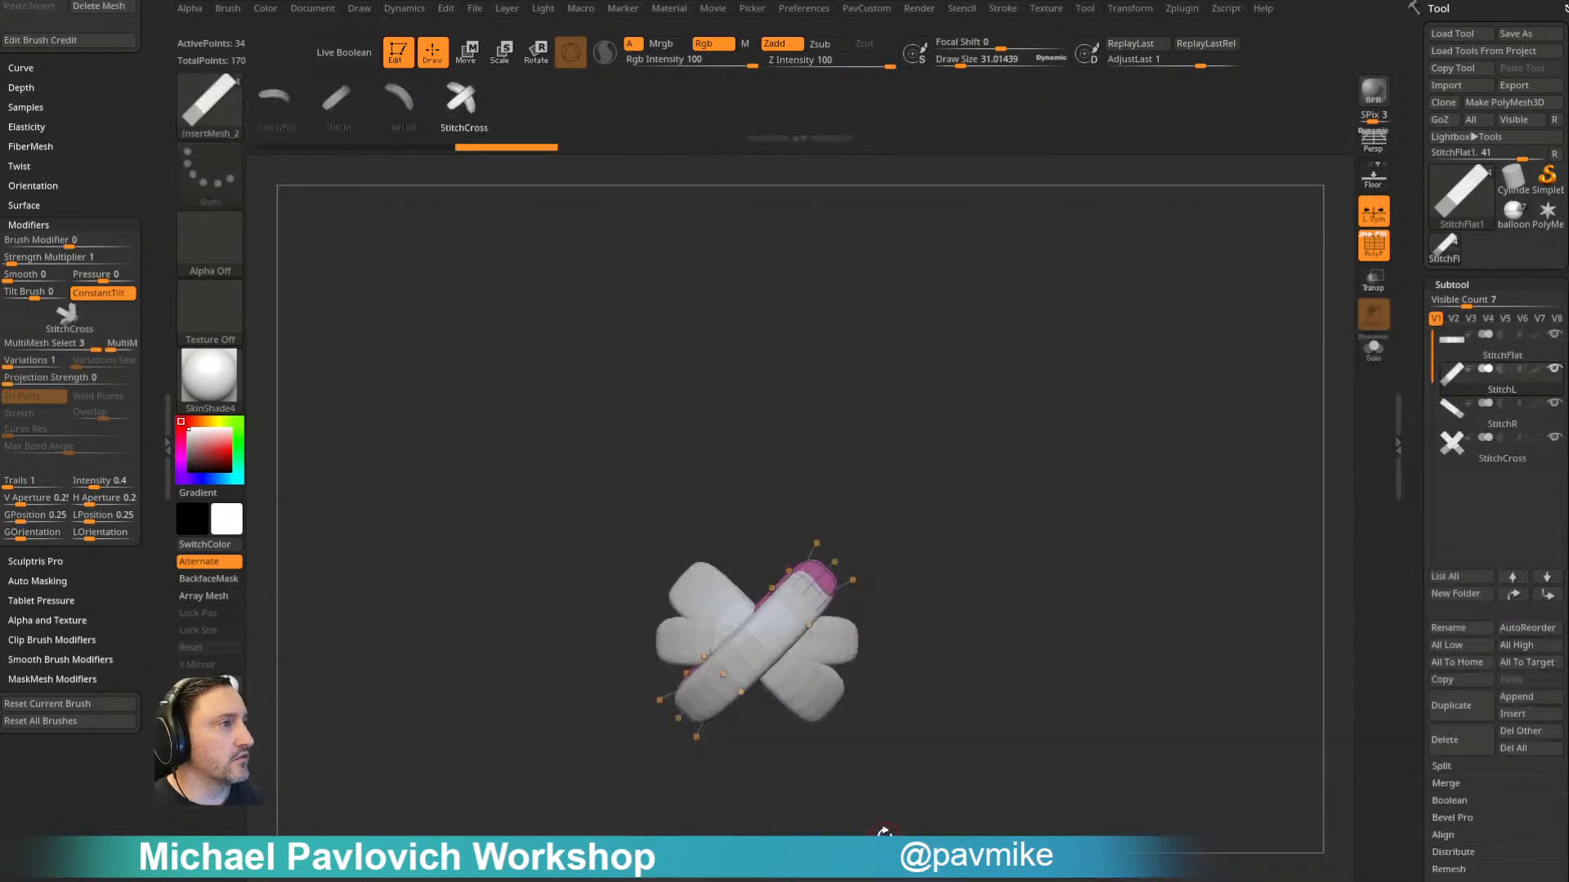
- Turn on Curve Mode for the stitch brush and draw a test curve of StitchCross at a draw size of about 59
left_click_drag(972, 472, 936, 463, "alt")
left_click_drag(97, 113, 93, 209)
left_click(32, 372, "shift")
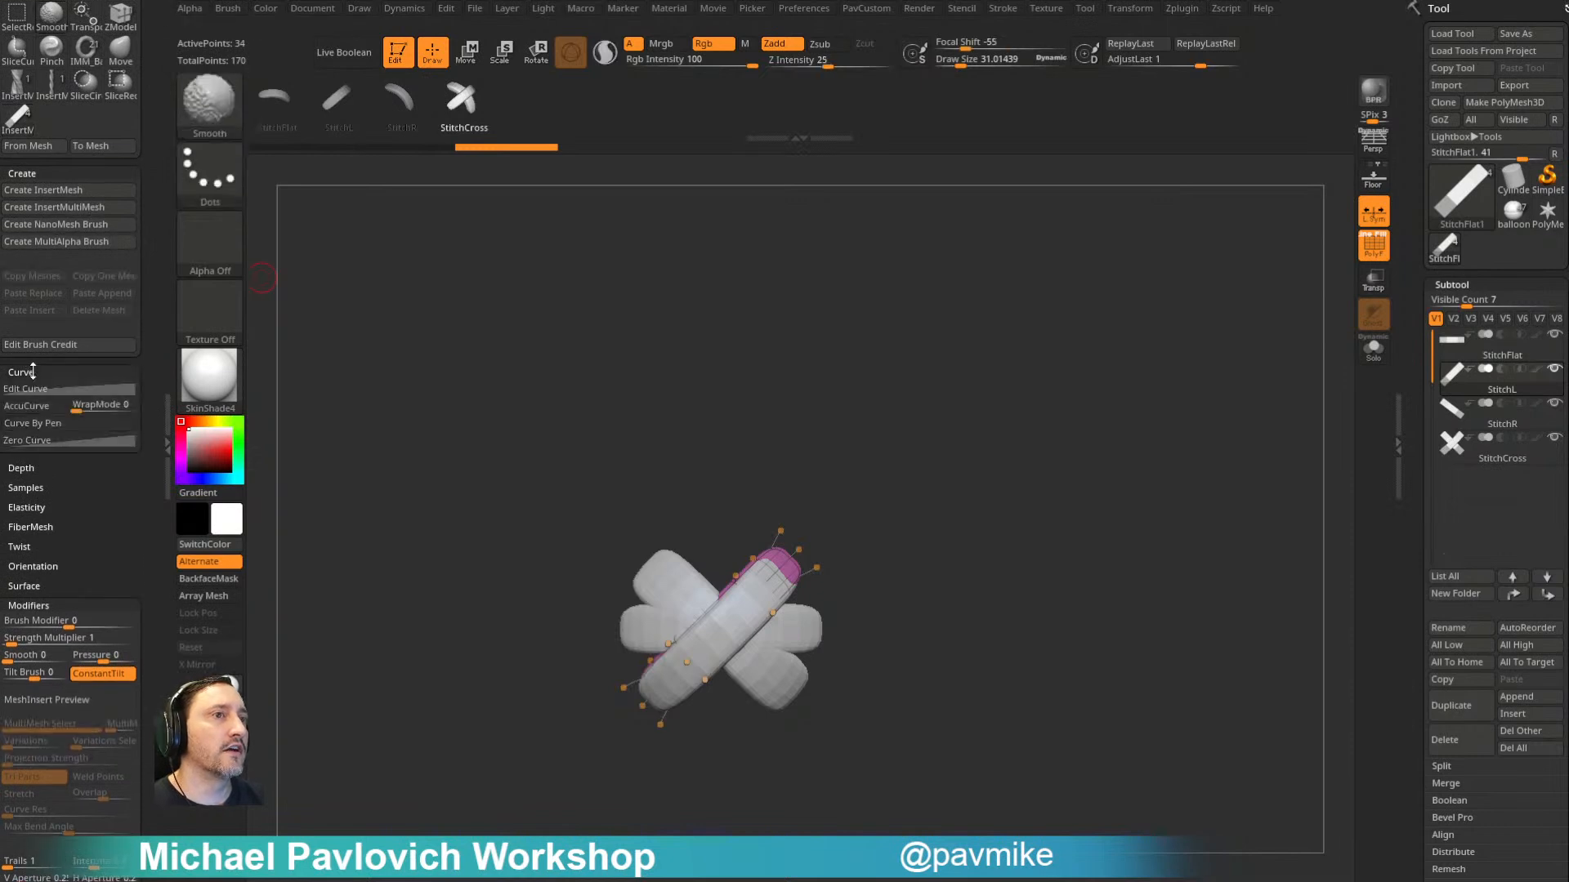
left_click(41, 371, "shift")
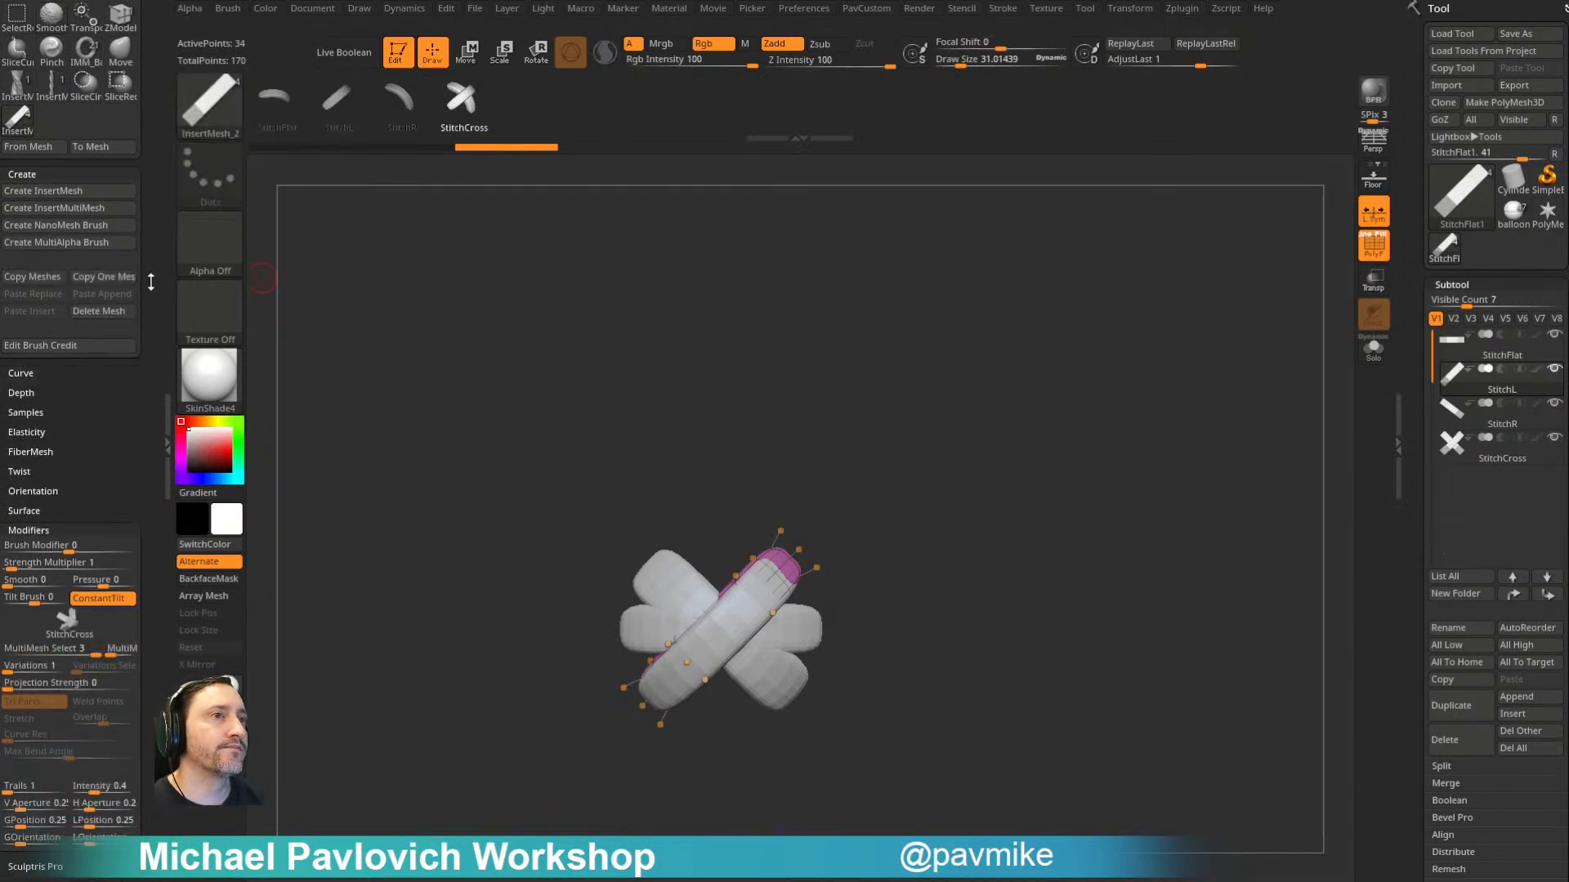
left_click_drag(151, 265, 157, 490)
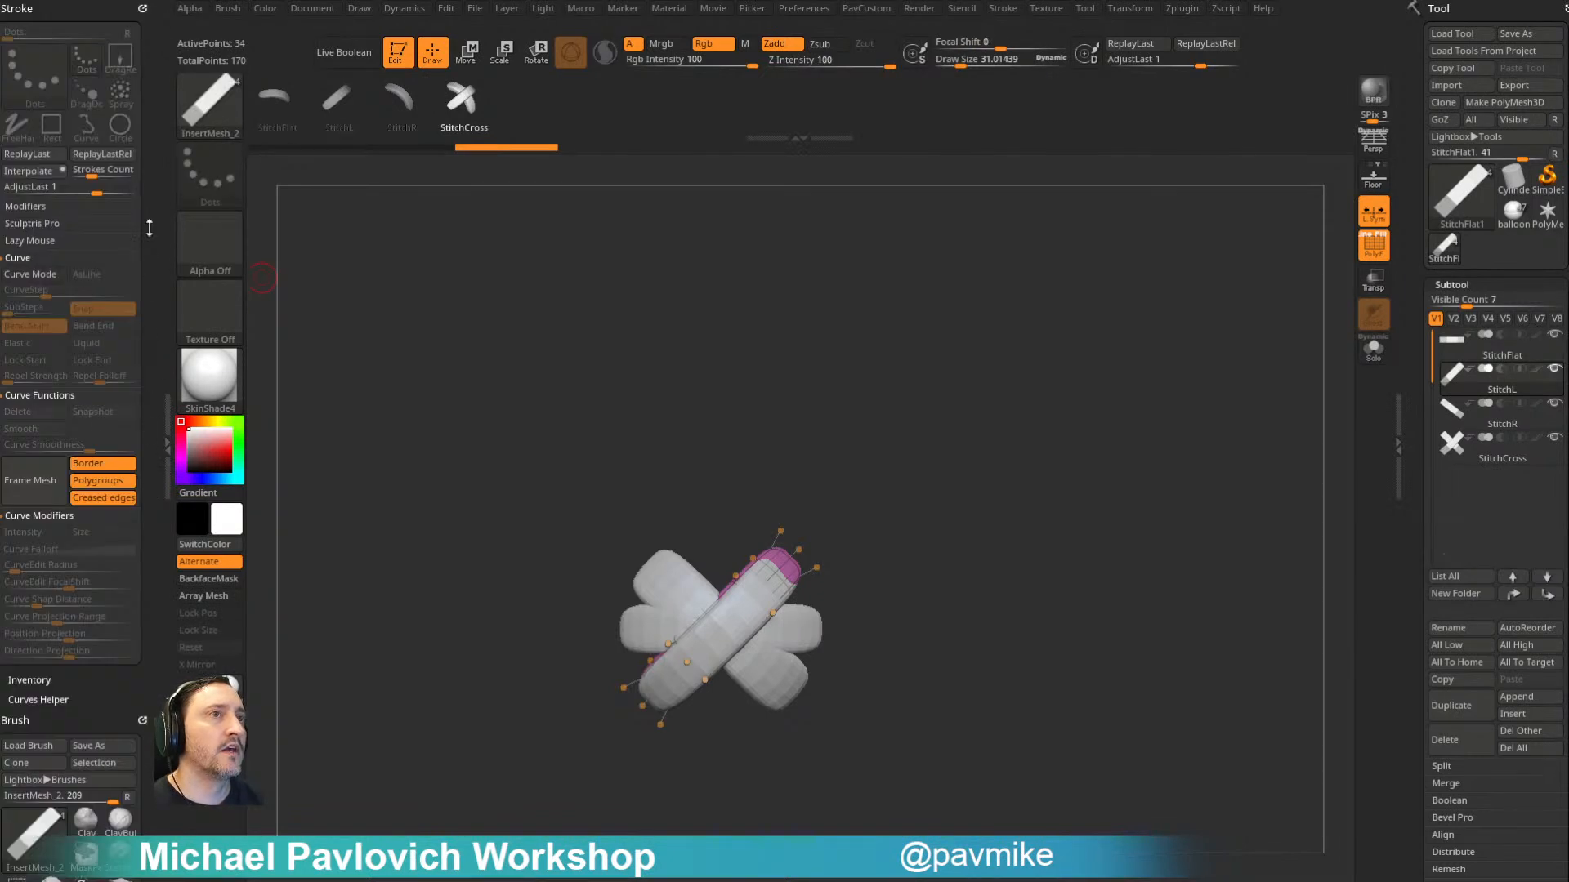
left_click(30, 274)
mouse_move(1053, 535)
left_mouse_down("alt")
mouse_move(911, 483)
mouse_move(973, 511)
mouse_move(915, 522)
left_mouse_up("alt")
key("s")
left_click_drag(610, 604, 992, 296)
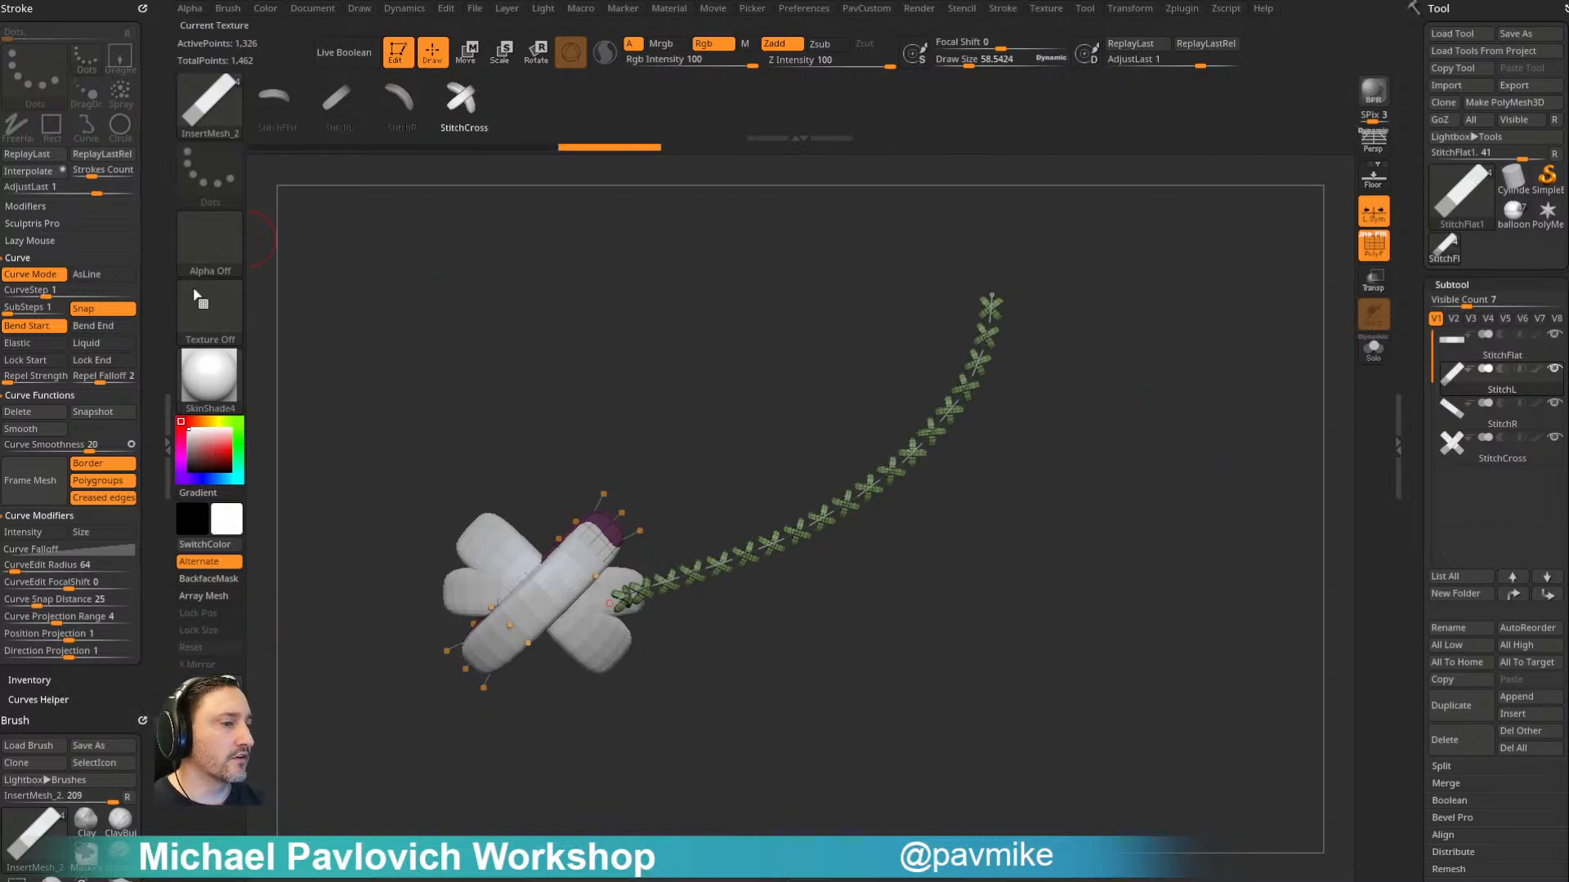
- Set CurveStep to 2 and redraw the test curve of crossed stitches
left_click(50, 292)
type("2")
key("Return")
mouse_move(698, 280)
left_mouse_down()
mouse_move(725, 252)
mouse_move(704, 291)
left_mouse_up()
key("ctrl+z")
left_click_drag(556, 554, 1094, 354)
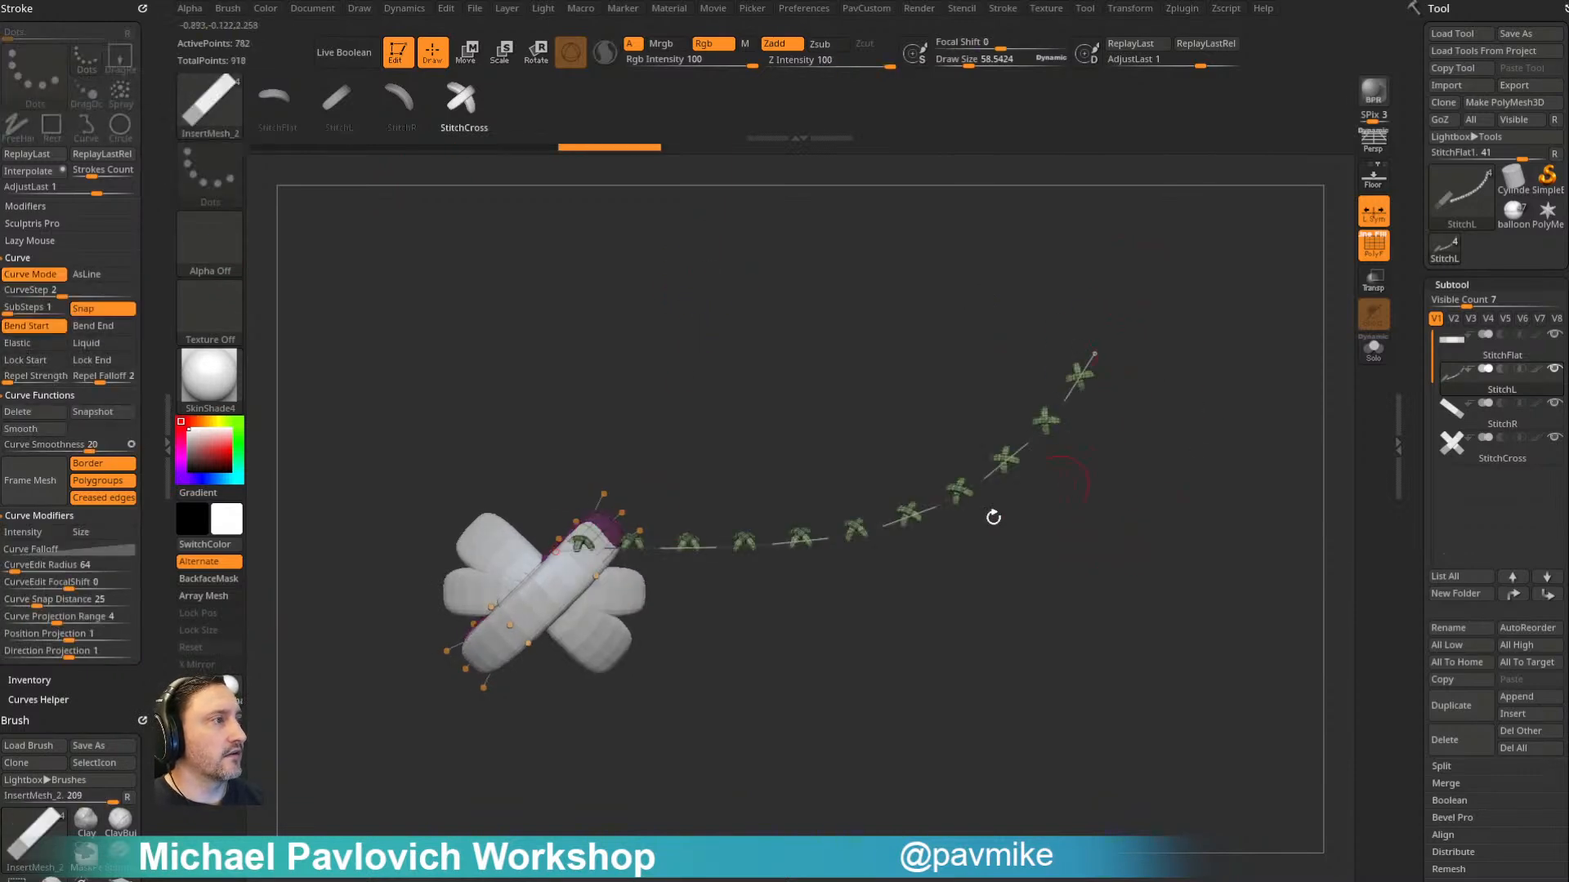
- Set CurveStep to 3 and draw a new crossed-stitch test curve in place of the last one
key("ctrl+z")
left_click(62, 294)
type("3")
key("Return")
mouse_move(600, 563)
left_mouse_down()
mouse_move(963, 422)
mouse_move(1167, 450)
left_mouse_up()
right_click_drag(1167, 450, 1153, 446, "ctrl")
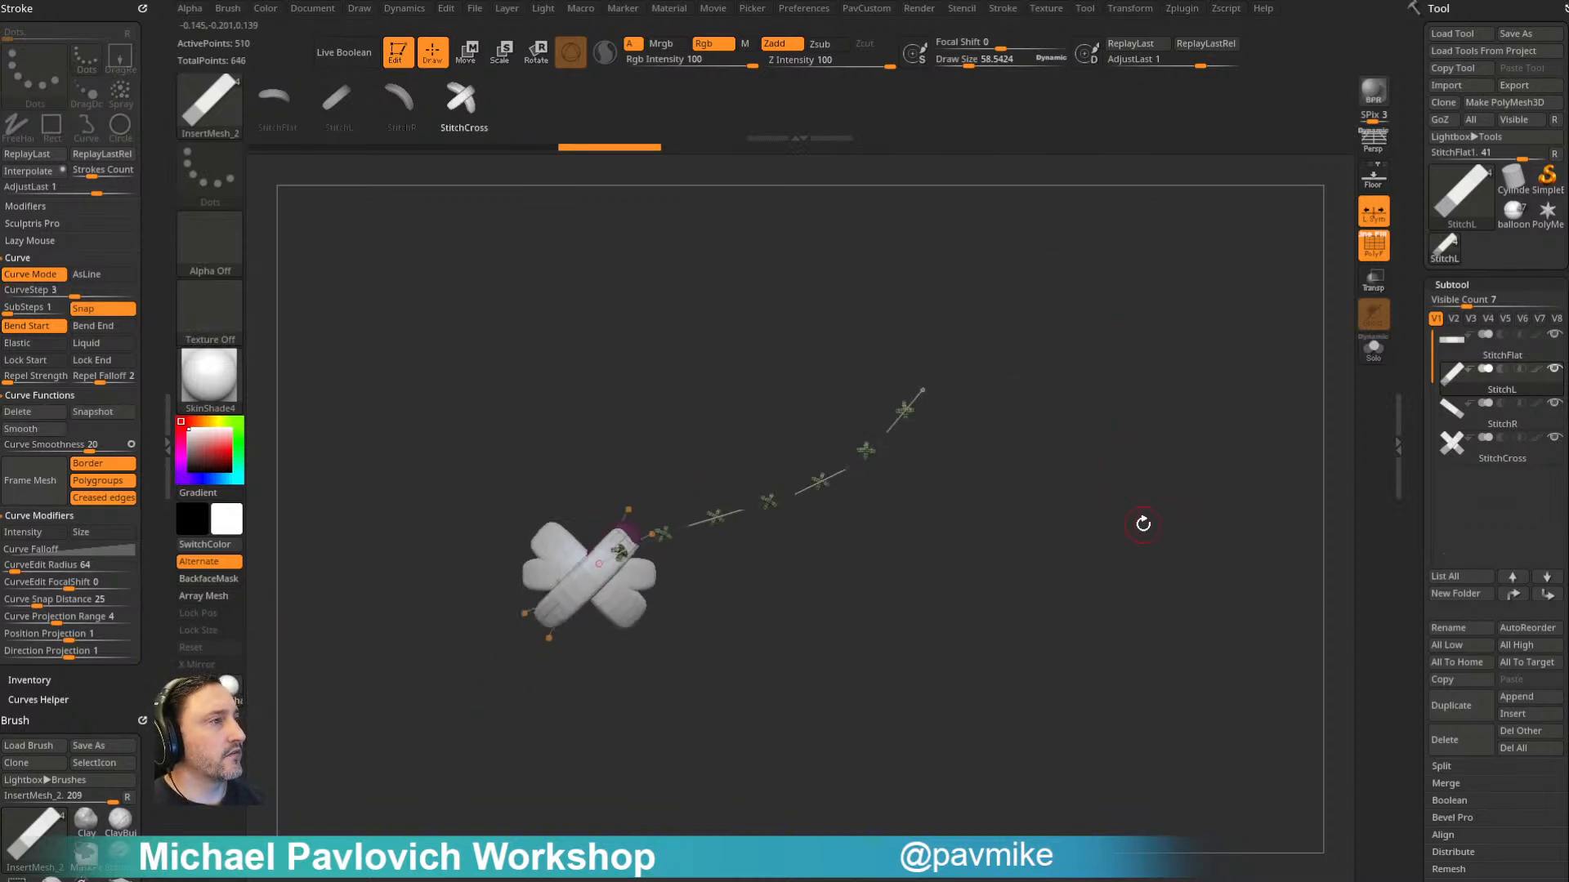
- Switch back to the balloon airship tool and isolate its patched cloth mesh with Solo
left_click(1512, 214)
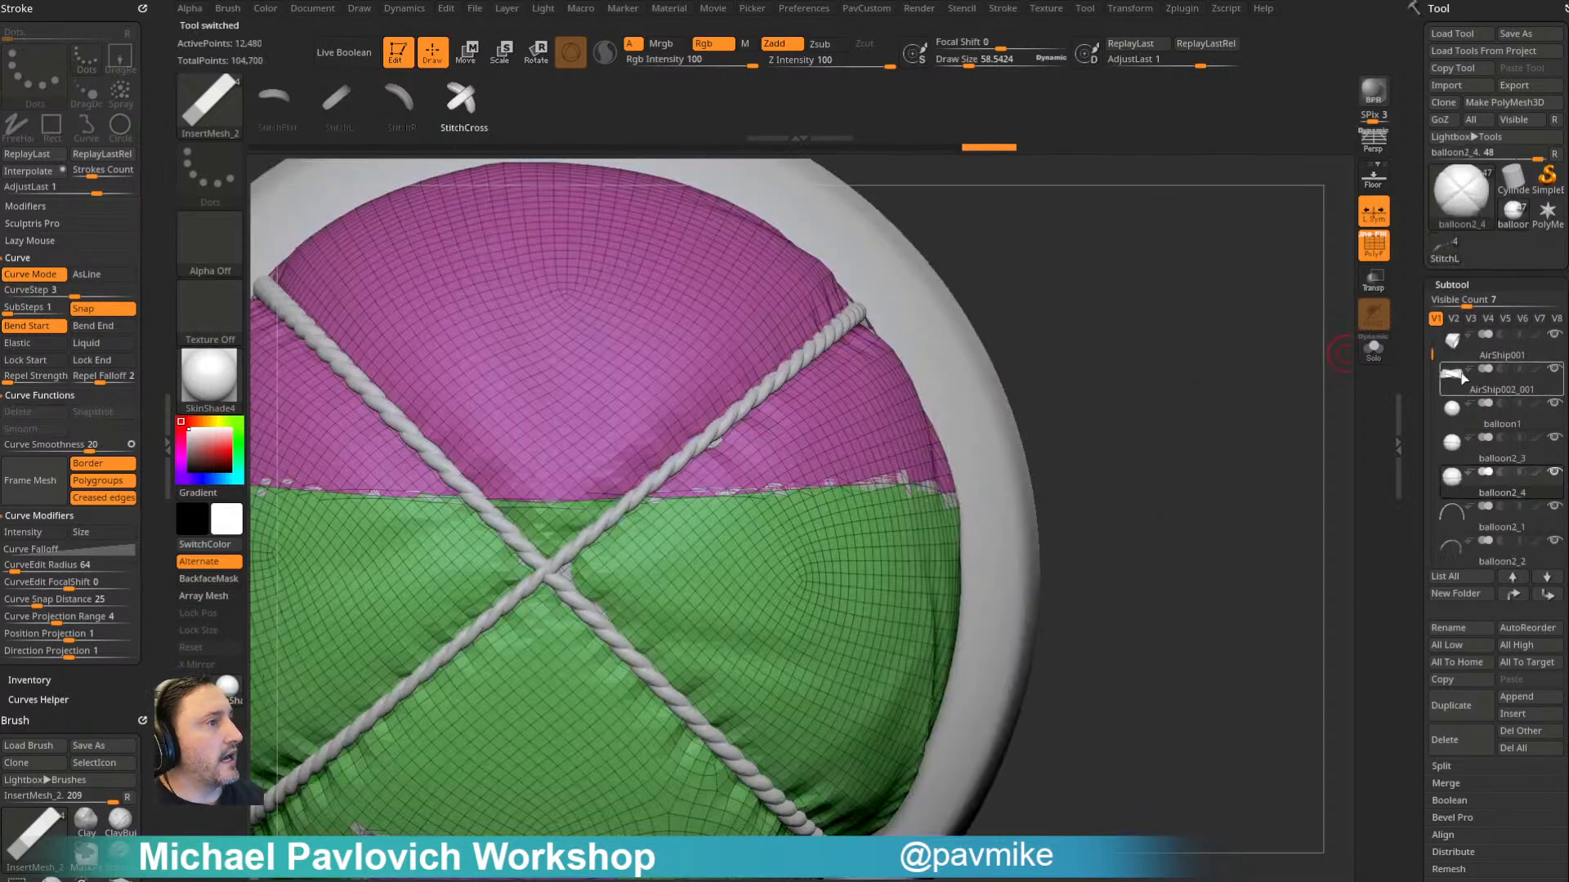
right_click_drag(1115, 449, 1248, 660)
right_click_drag(1086, 259, 1144, 318, "ctrl")
left_click(1477, 377)
left_click_drag(1430, 352, 1428, 359)
left_click(1373, 355)
- Select the ZModeler brush for working up close on the seam between the magenta and green cloth patches
left_click_drag(1125, 406, 1295, 398)
left_click_drag(1304, 309, 1178, 425)
left_click_drag(1185, 492, 1208, 438)
left_click_drag(1415, 528, 1418, 278)
left_click_drag(1256, 374, 1291, 416, "alt")
right_click_drag(1193, 423, 1197, 466, "ctrl")
mouse_move(990, 576)
right_mouse_down("alt")
mouse_move(1040, 352)
mouse_move(1028, 366)
mouse_move(1006, 312)
mouse_move(1123, 331)
mouse_move(1046, 339)
mouse_move(899, 506)
mouse_move(831, 662)
mouse_move(628, 457)
mouse_move(656, 532)
right_mouse_up("alt")
mouse_move(601, 472)
right_mouse_down("alt")
mouse_move(670, 482)
mouse_move(752, 563)
right_mouse_up("alt")
key("b")
key("z")
key("m")
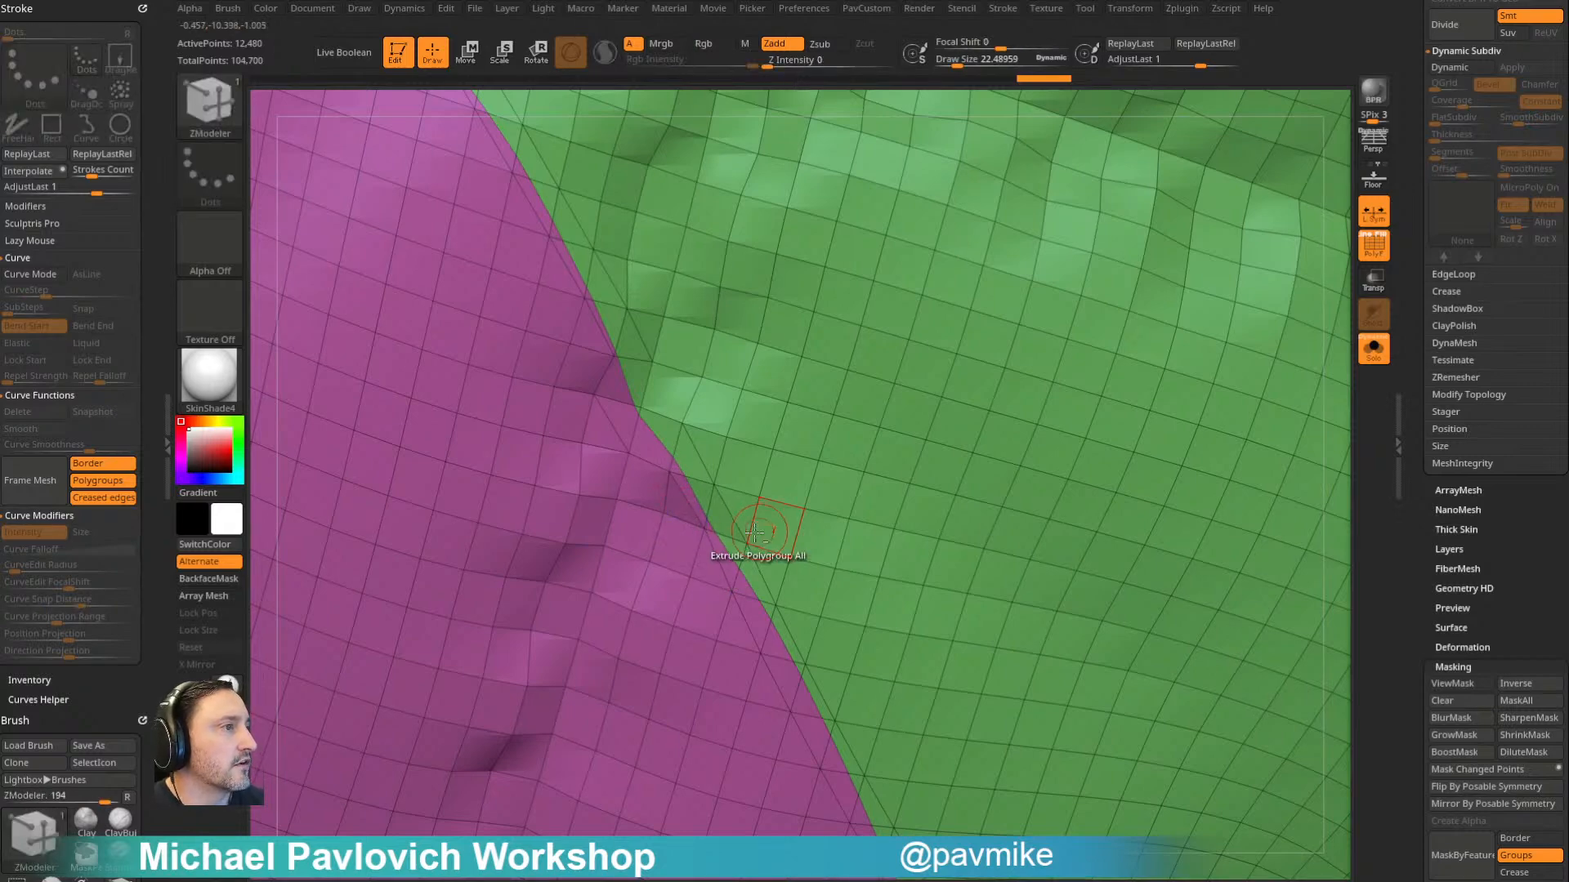
- Clean up the first jagged spots on the magenta and green seam by reassigning stray polygons to the neighbouring polygroup
right_click_drag(762, 530, 617, 458, "ctrl")
right_click_drag(605, 368, 772, 614, "alt")
right_click_drag(767, 531, 790, 712, "ctrl")
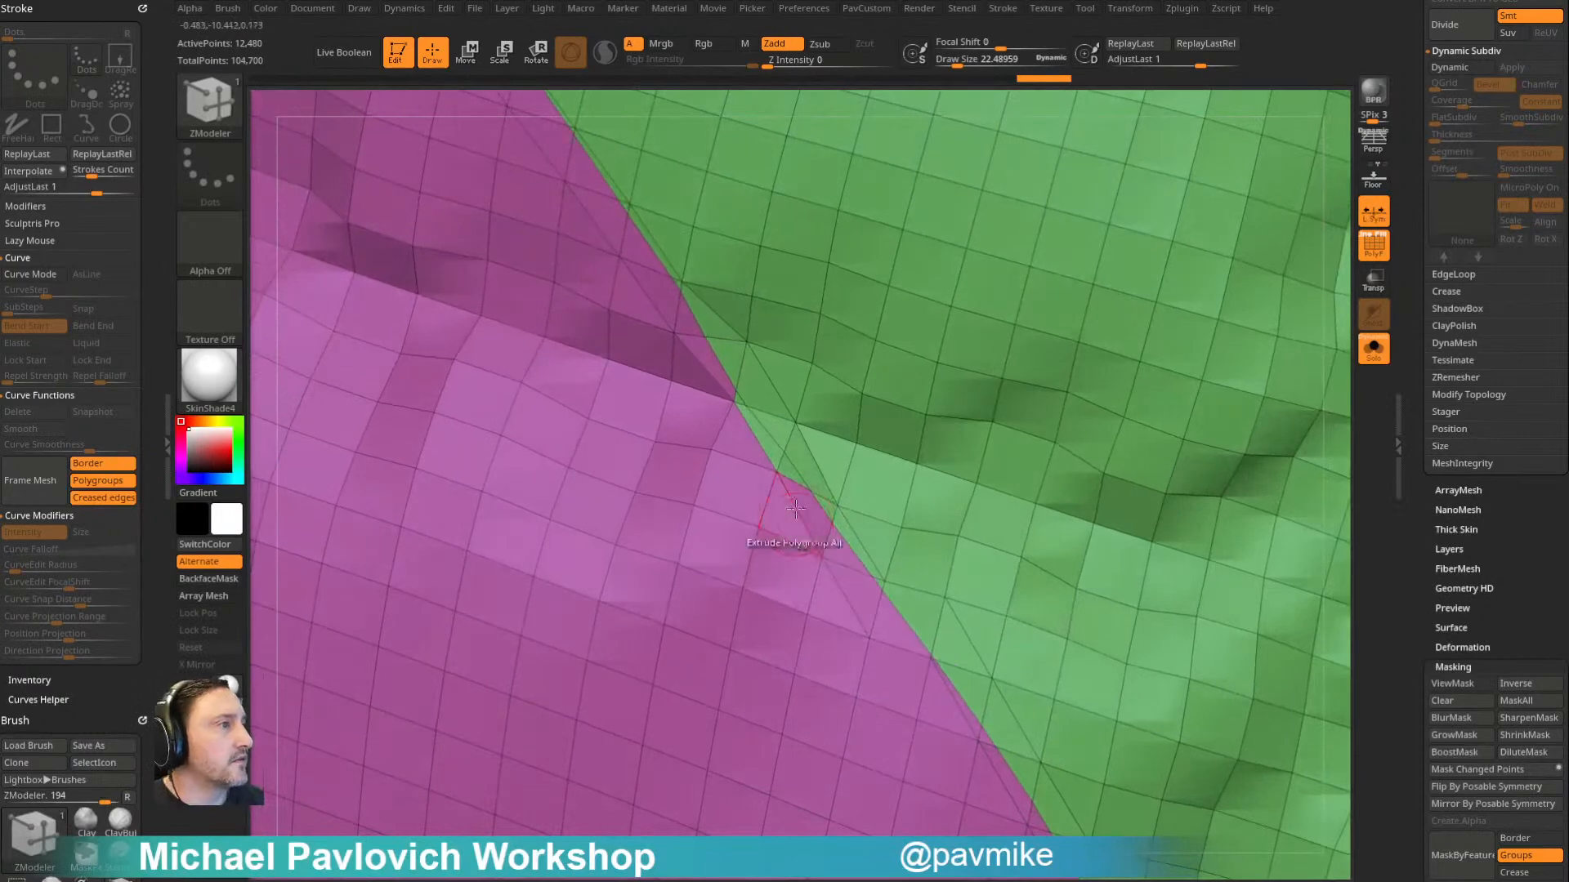
left_click(795, 501)
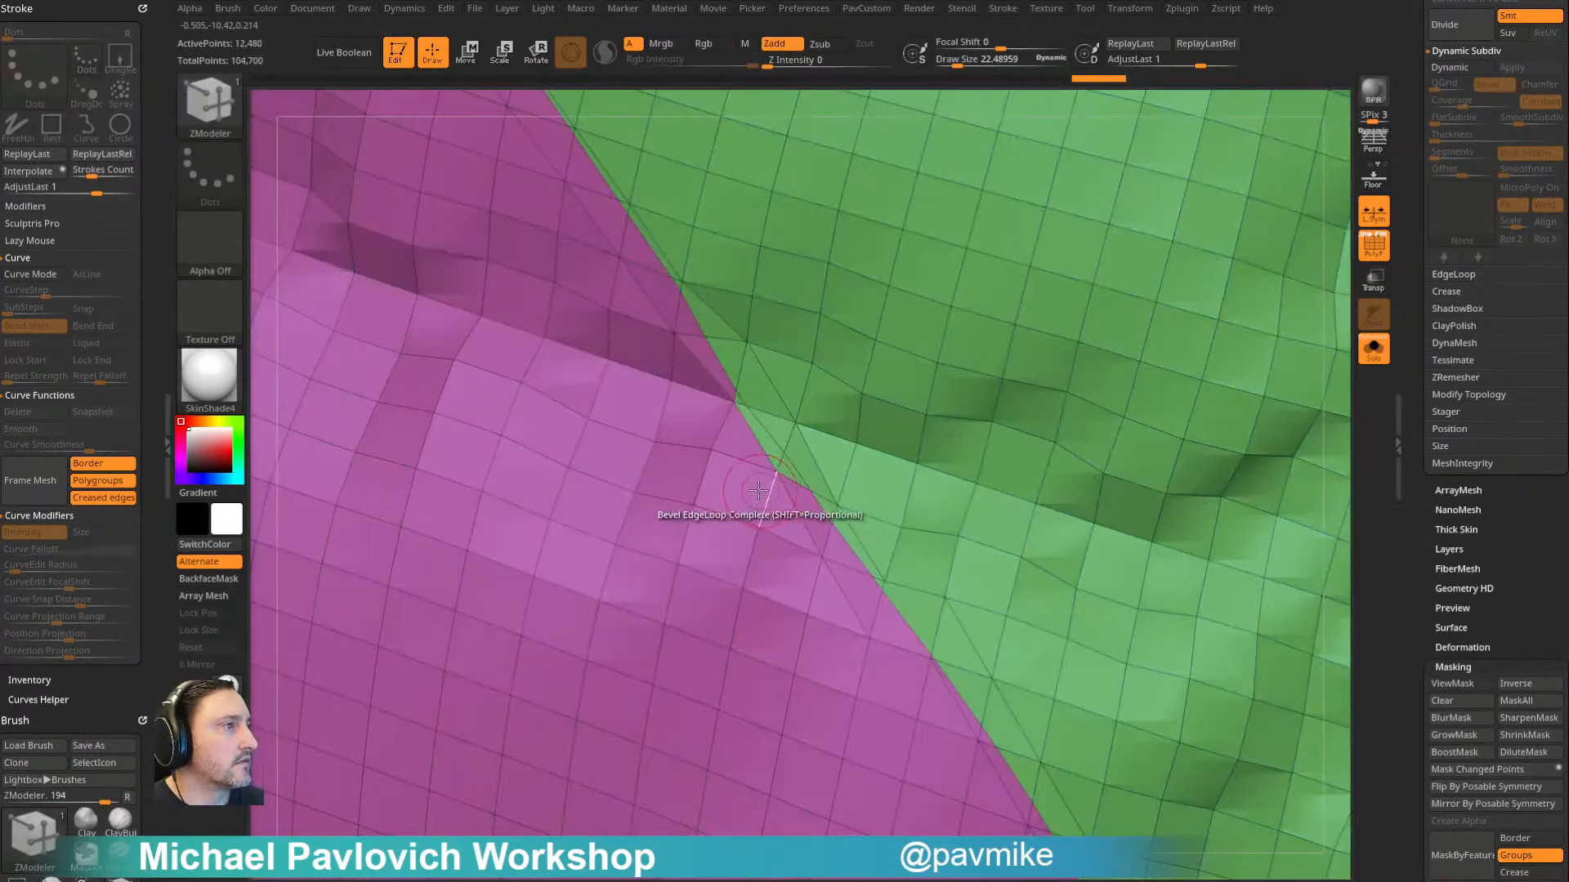
left_click_drag(699, 415, 799, 413, "alt")
right_click_drag(759, 441, 700, 373, "ctrl")
right_click_drag(700, 372, 813, 455, "alt")
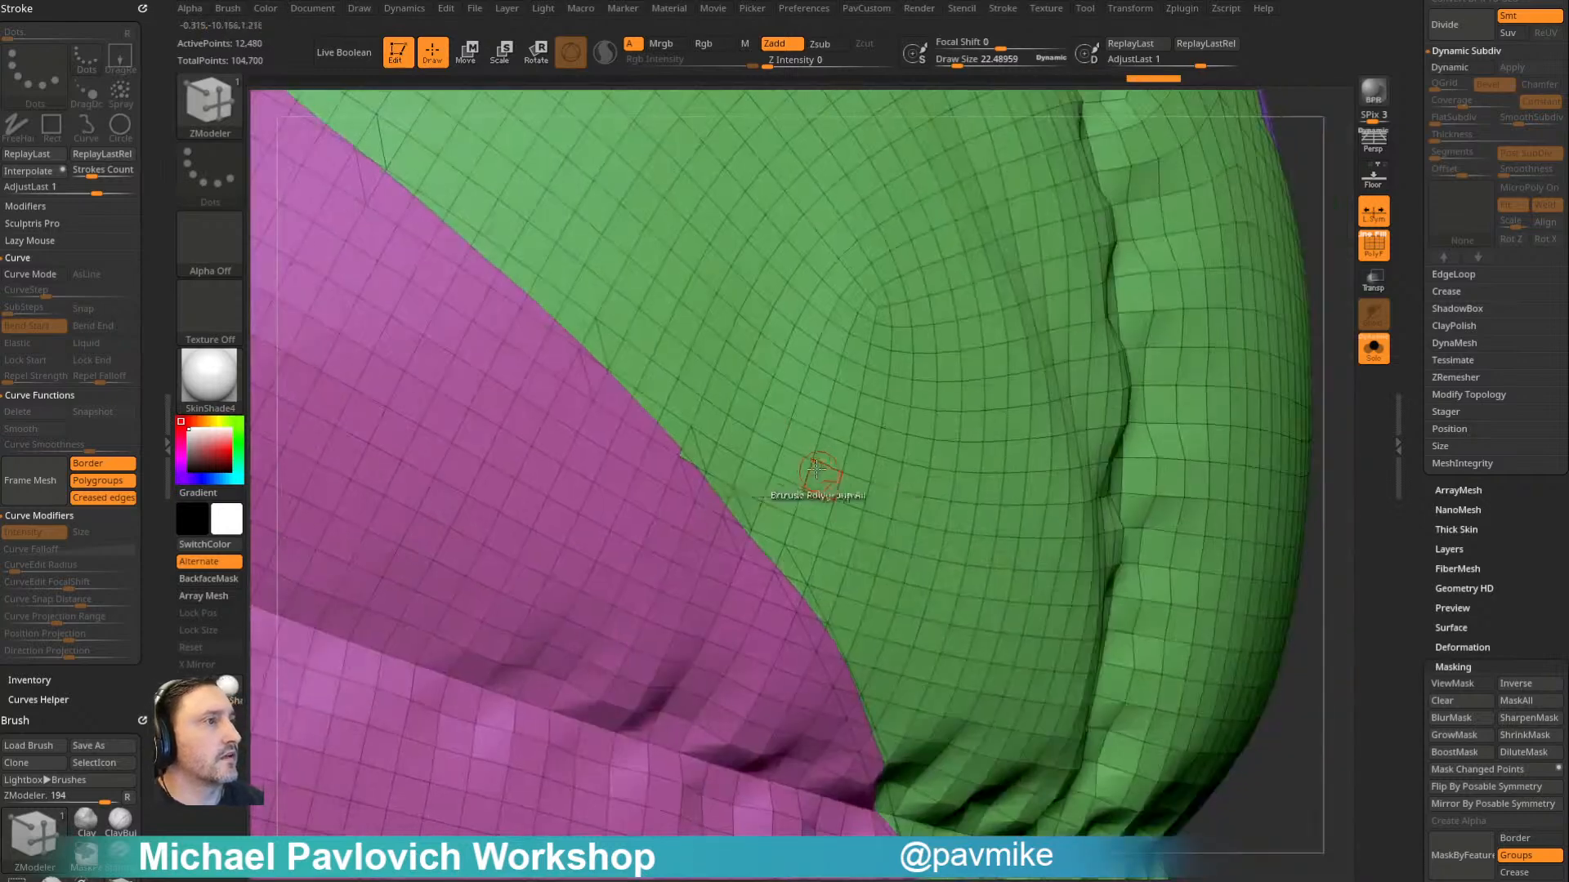
left_click_drag(683, 458, 680, 452)
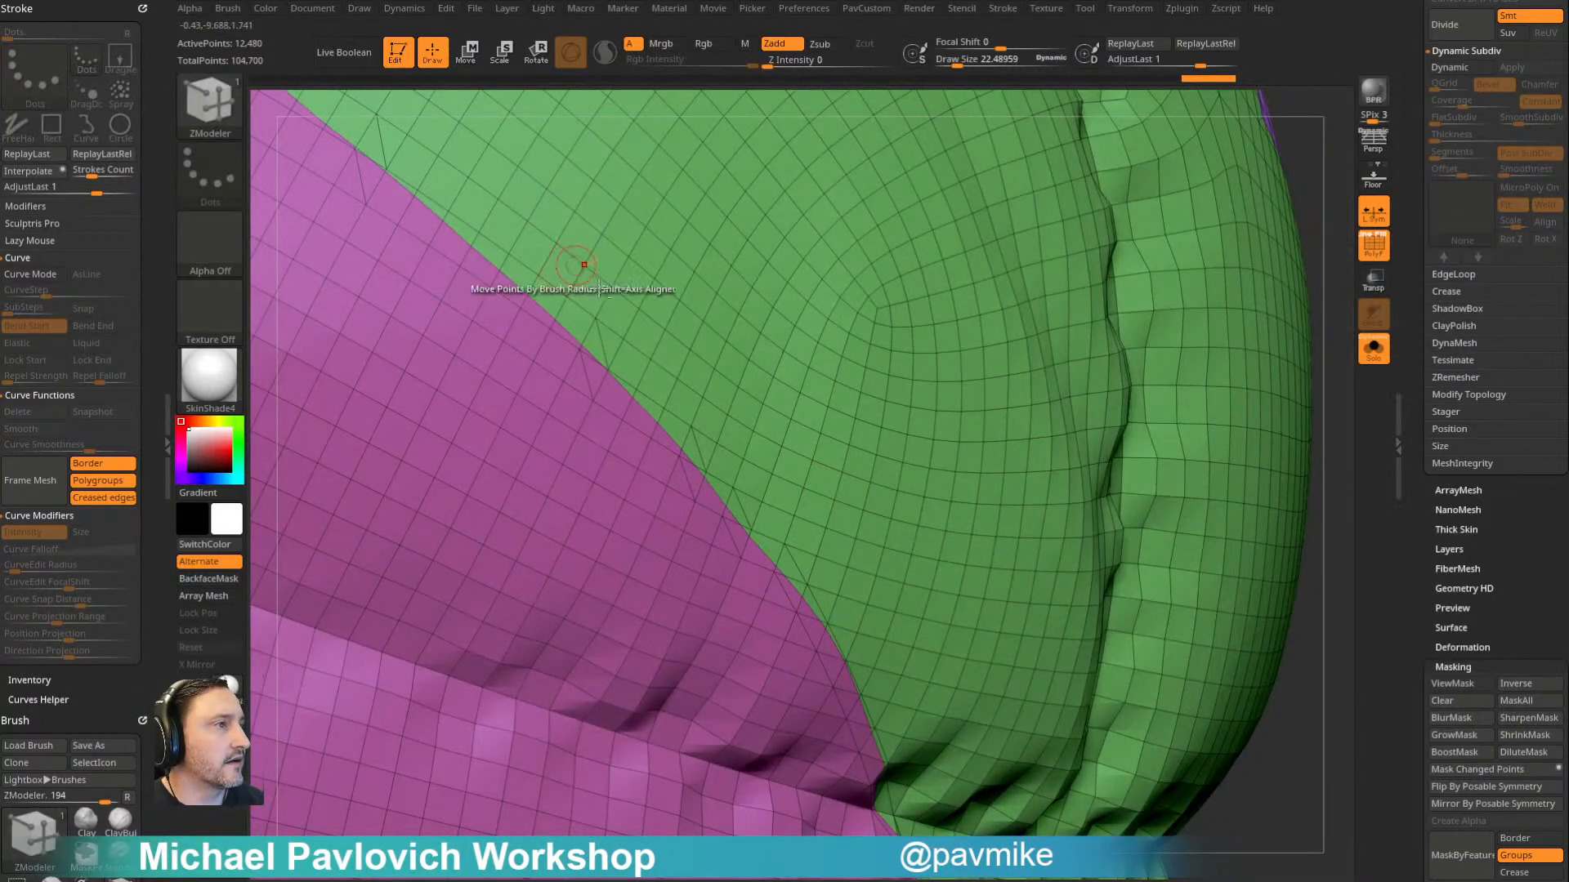
- Follow the seam across the cloth folds and reassign its notched polygons so the two polygroups meet in a smooth line
right_click_drag(564, 259, 924, 487, "alt")
right_click_drag(704, 319, 850, 503, "alt")
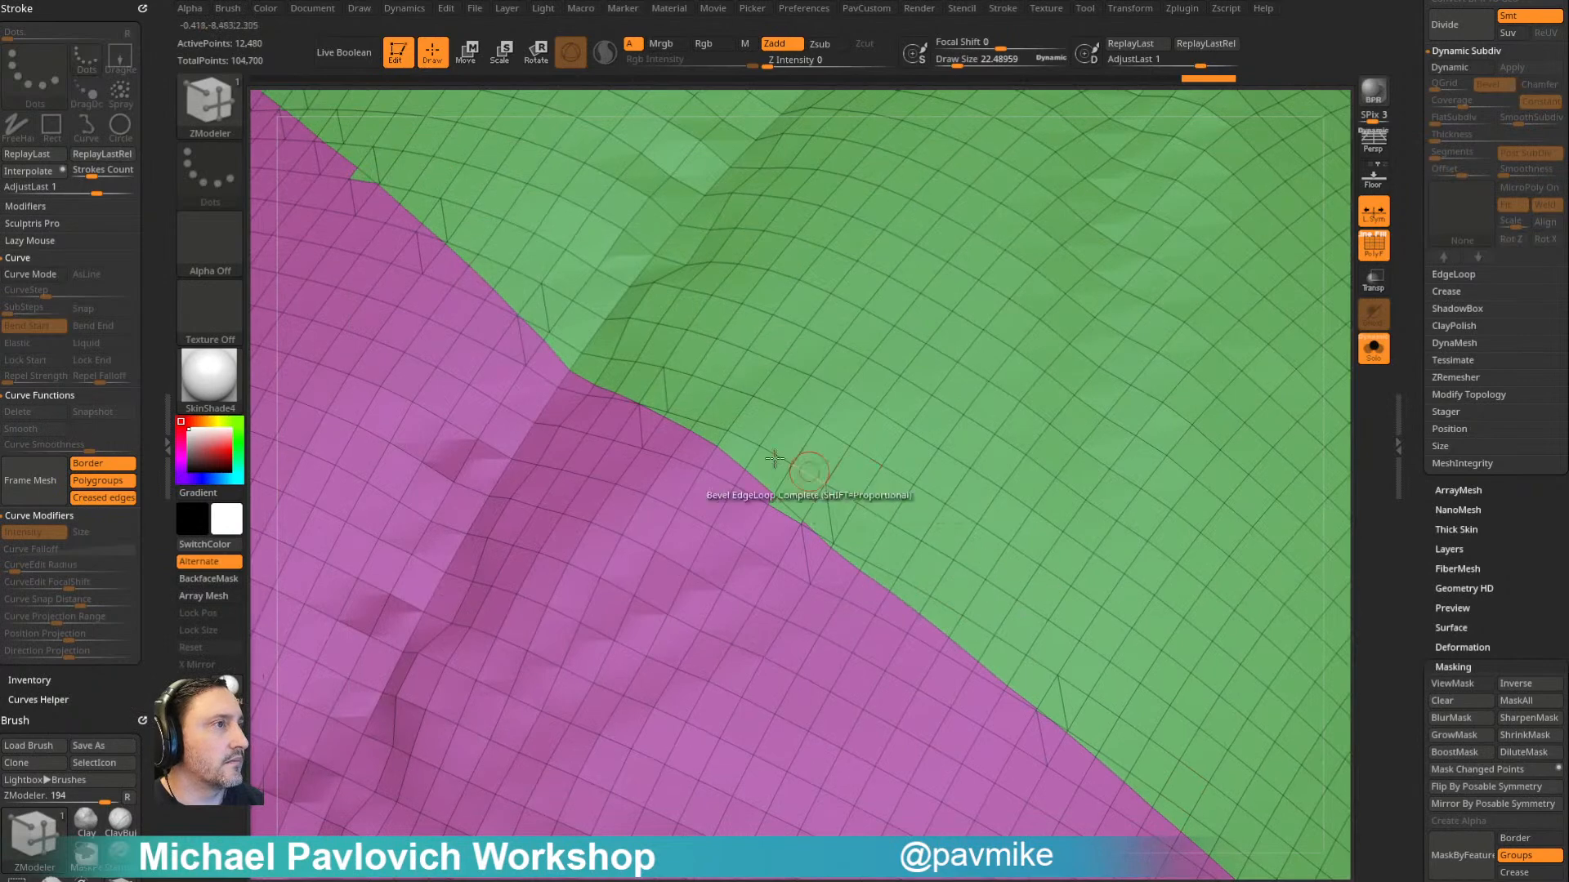
mouse_move(672, 317)
right_mouse_down("alt")
mouse_move(861, 438)
mouse_move(837, 470)
right_mouse_up("alt")
right_click_drag(719, 416, 811, 477, "alt")
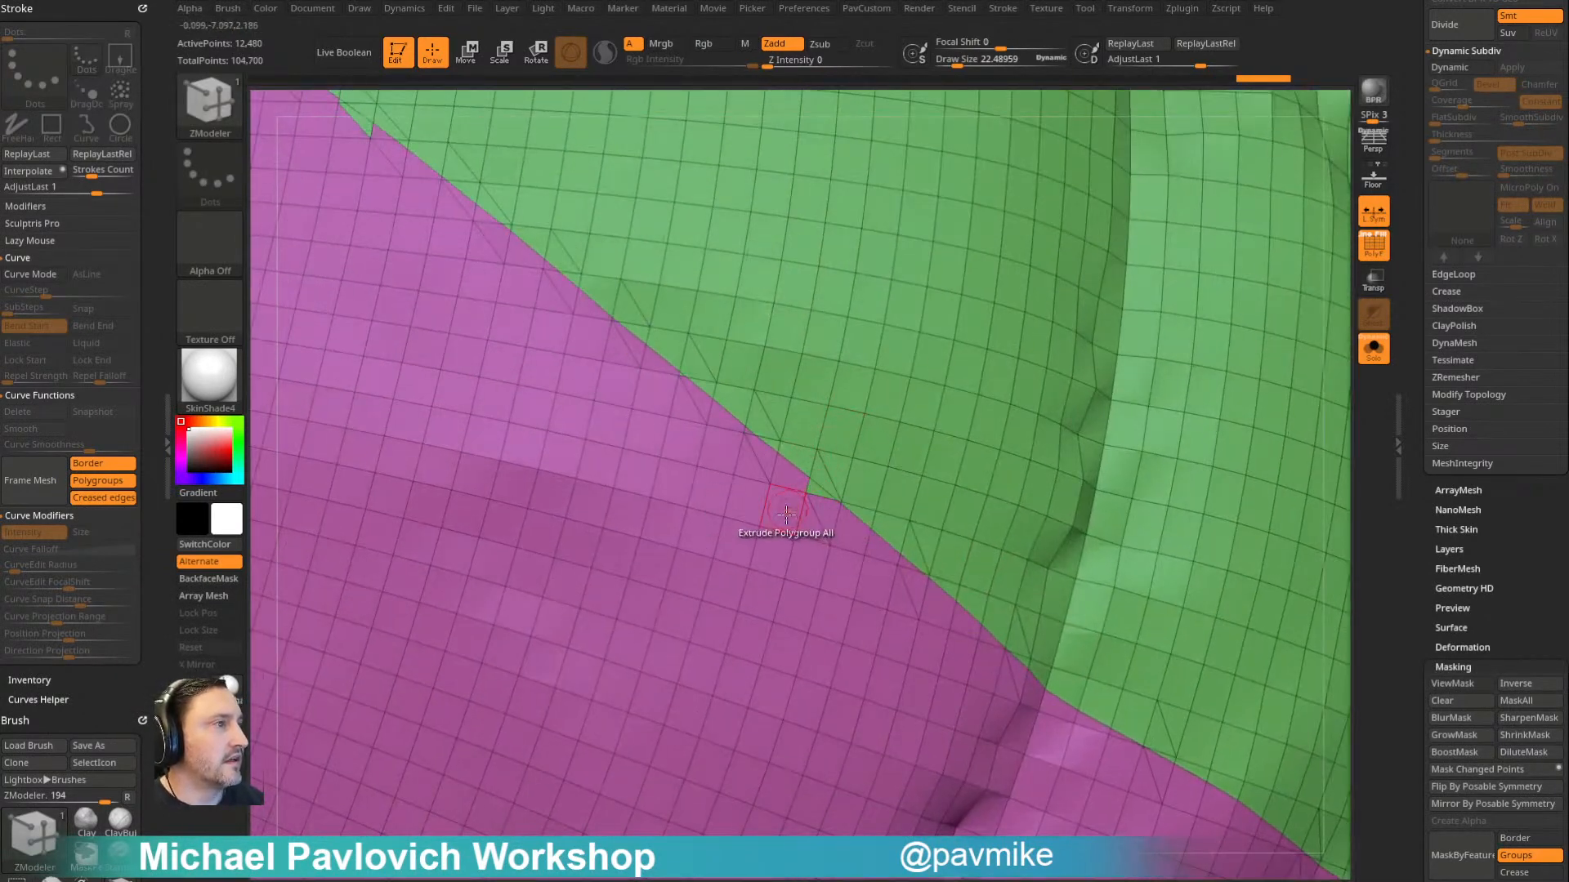
right_click_drag(641, 262, 775, 441)
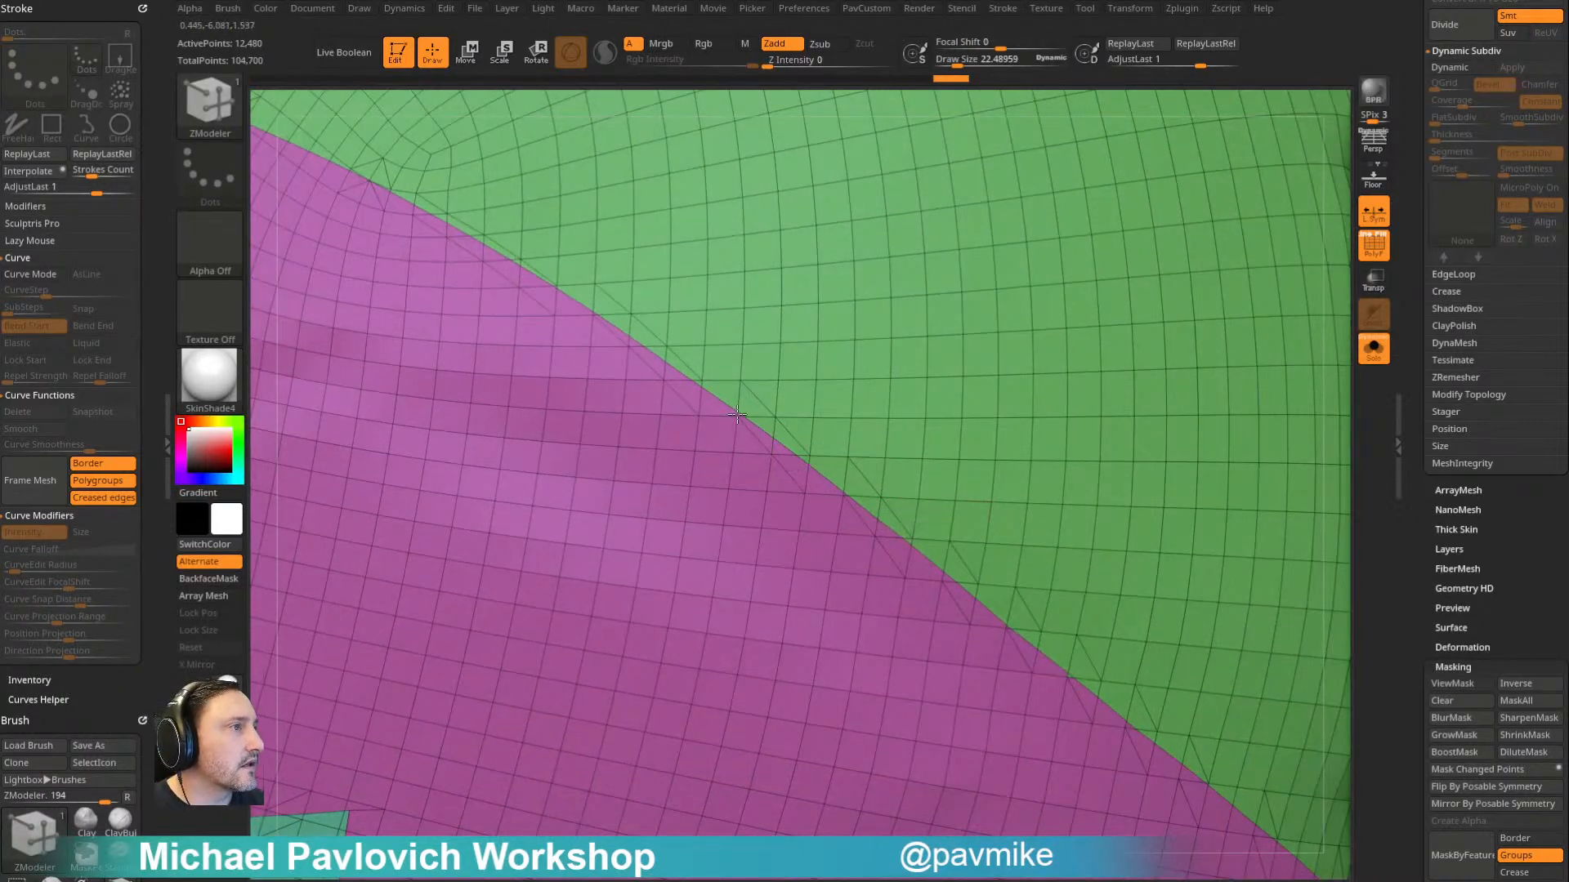
right_click_drag(572, 406, 850, 441)
right_click_drag(577, 373, 845, 514, "alt")
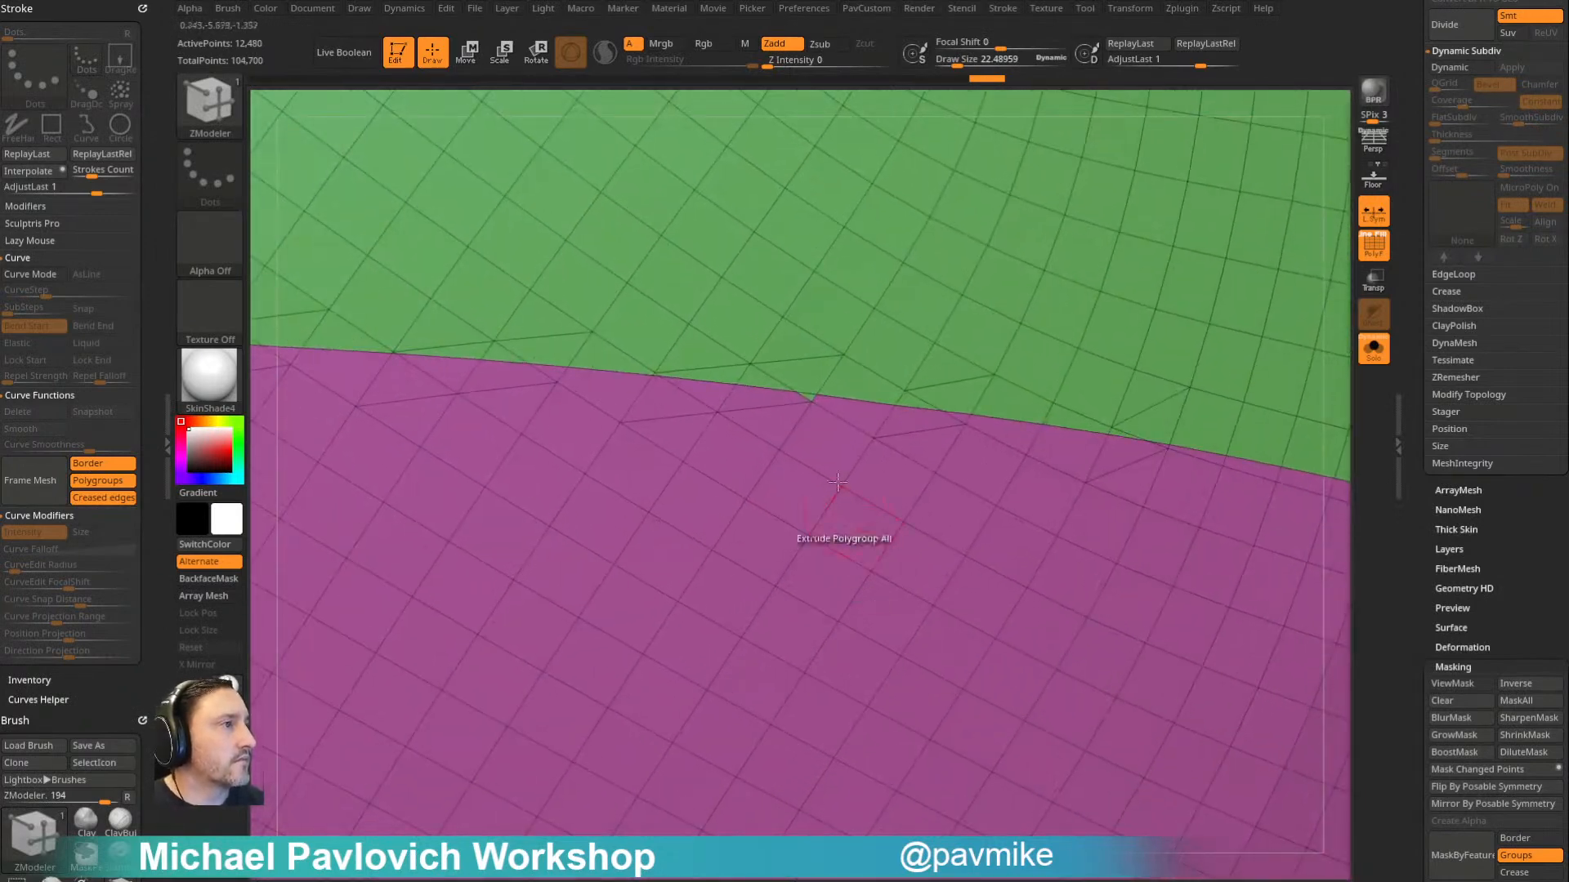
- Straighten the polygroup border along the flatter stretch of the seam by regrouping its stray triangles
key("ctrl+shift+z")
mouse_move(812, 372)
right_mouse_down()
mouse_move(773, 287)
mouse_move(1026, 413)
right_mouse_up()
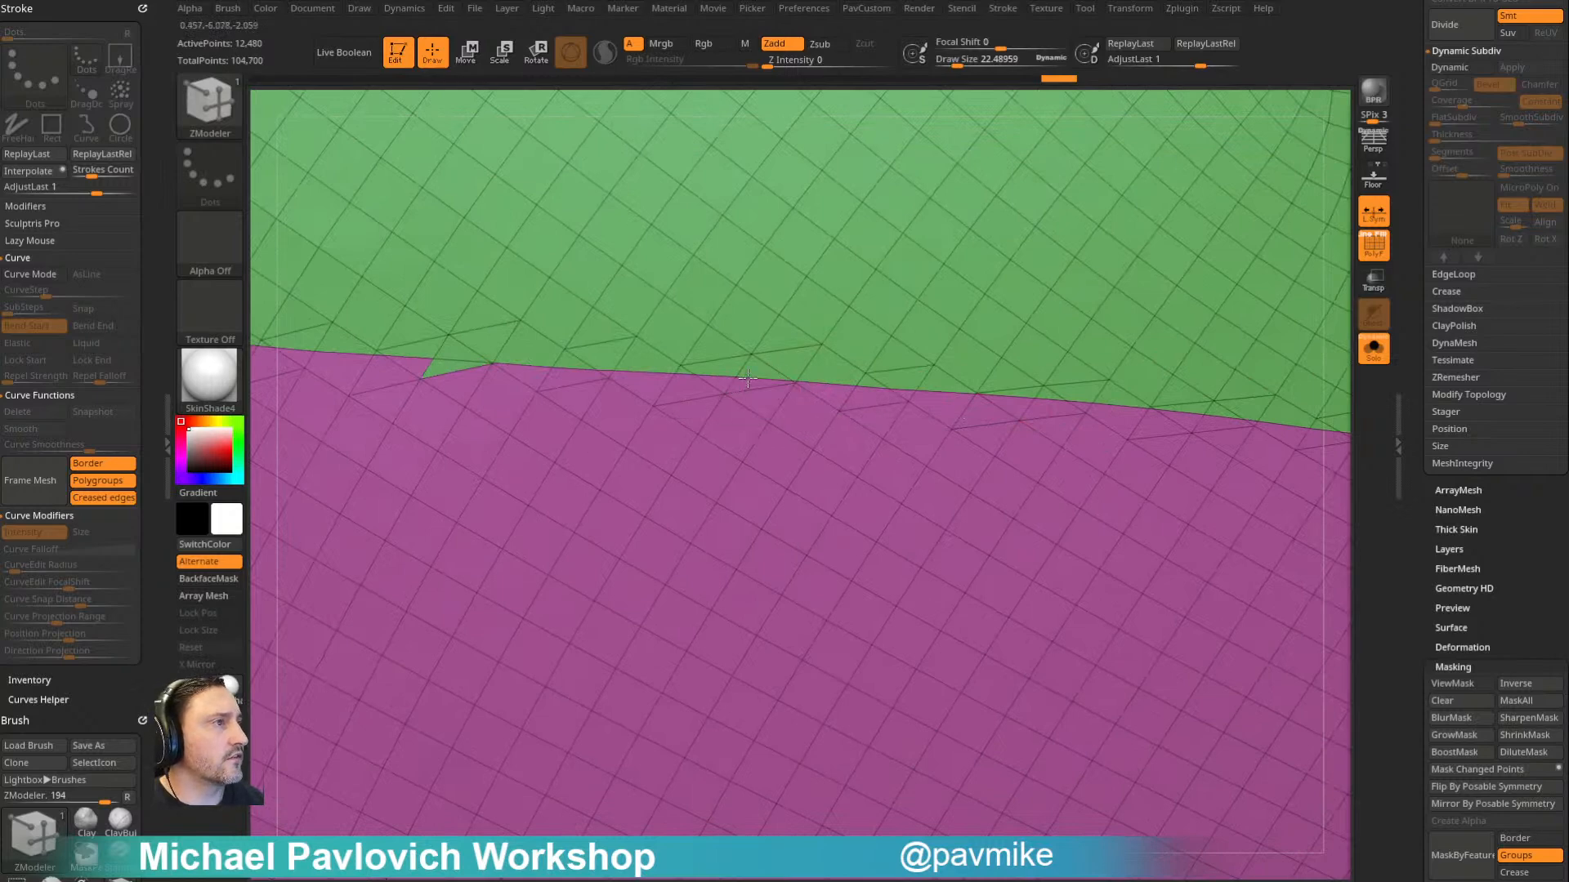
right_click_drag(746, 382, 1171, 433, "alt")
key("ctrl+shift+z")
right_click_drag(697, 364, 937, 464, "alt")
left_click(938, 465, "alt")
left_click_drag(949, 428, 934, 420, "shift")
right_click_drag(934, 420, 968, 437)
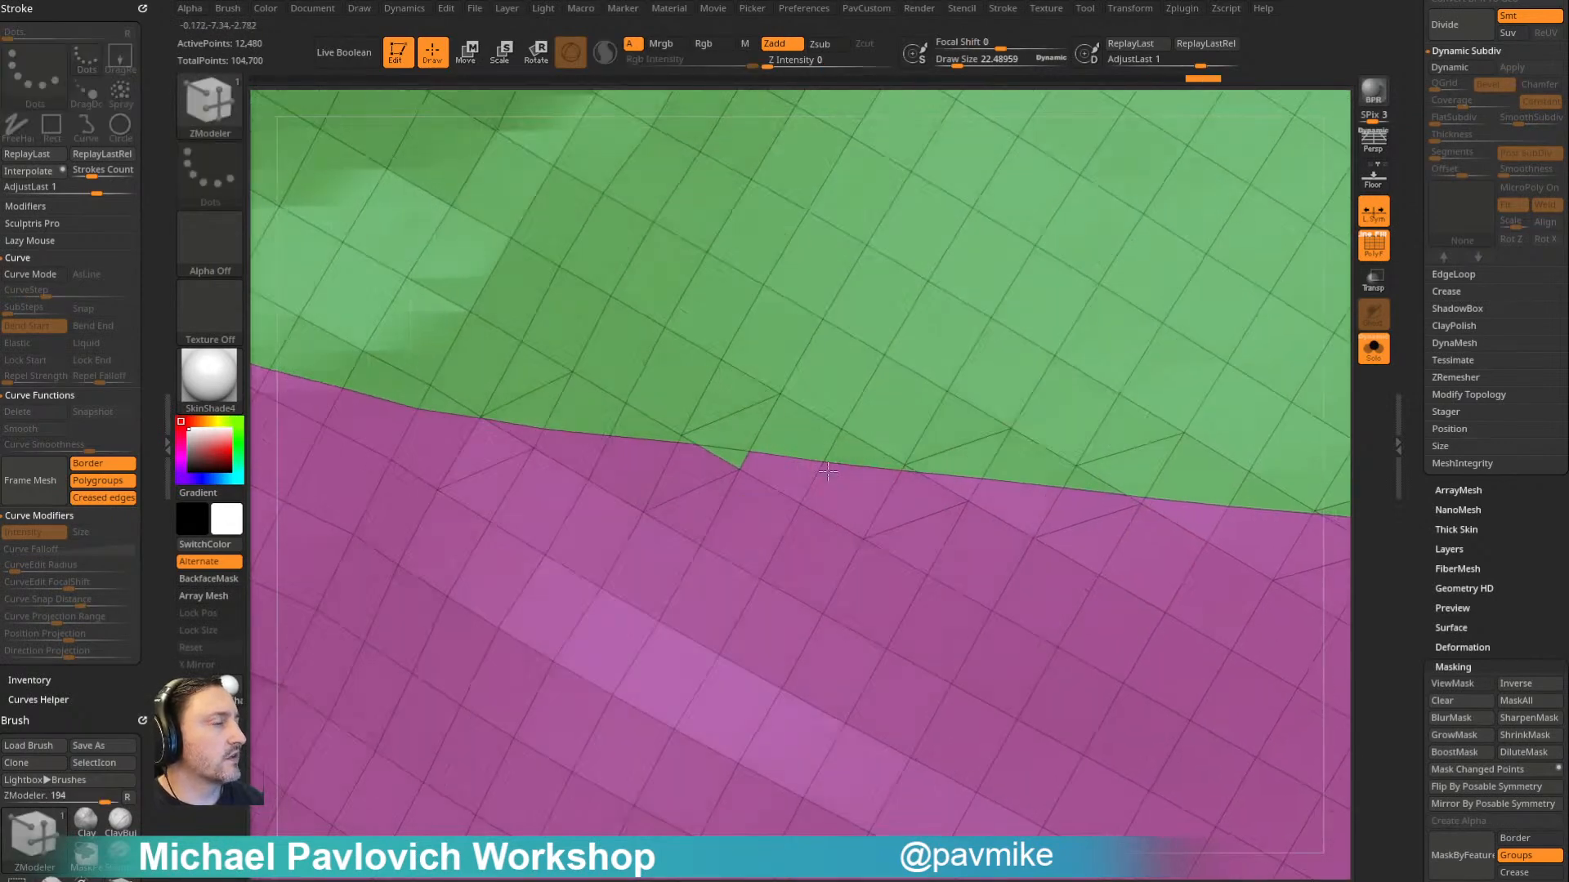
- Regroup the remaining notched polygons along the magenta and green seam so its border runs smoothly around the balloon
right_click_drag(572, 441, 906, 490, "alt")
left_click(815, 464)
mouse_move(816, 464)
right_mouse_down("alt")
mouse_move(1136, 507)
mouse_move(1143, 523)
right_mouse_up("alt")
left_click_drag(949, 537, 920, 470, "shift")
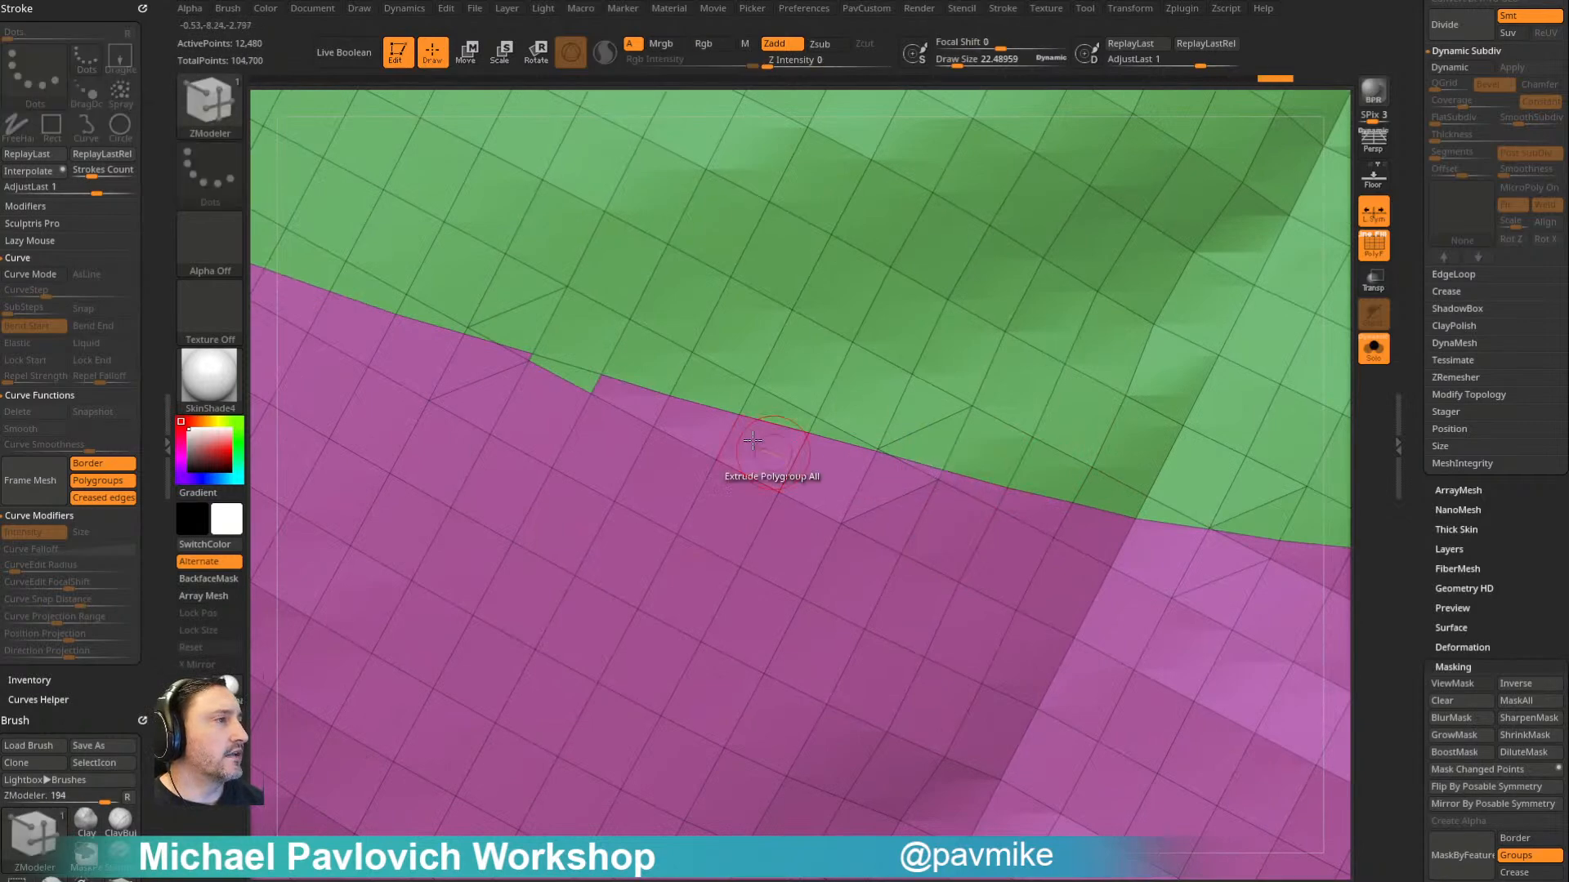
right_click_drag(558, 419, 849, 507, "alt")
left_click(884, 512, "alt")
left_click_drag(884, 512, 823, 437, "shift")
mouse_move(572, 392)
right_mouse_down("alt")
mouse_move(952, 543)
mouse_move(945, 505)
mouse_move(1176, 549)
mouse_move(1176, 466)
right_mouse_up("alt")
right_click_drag(703, 450, 885, 139, "alt")
right_click_drag(886, 139, 918, 427)
right_click_drag(1150, 363, 1108, 310, "alt")
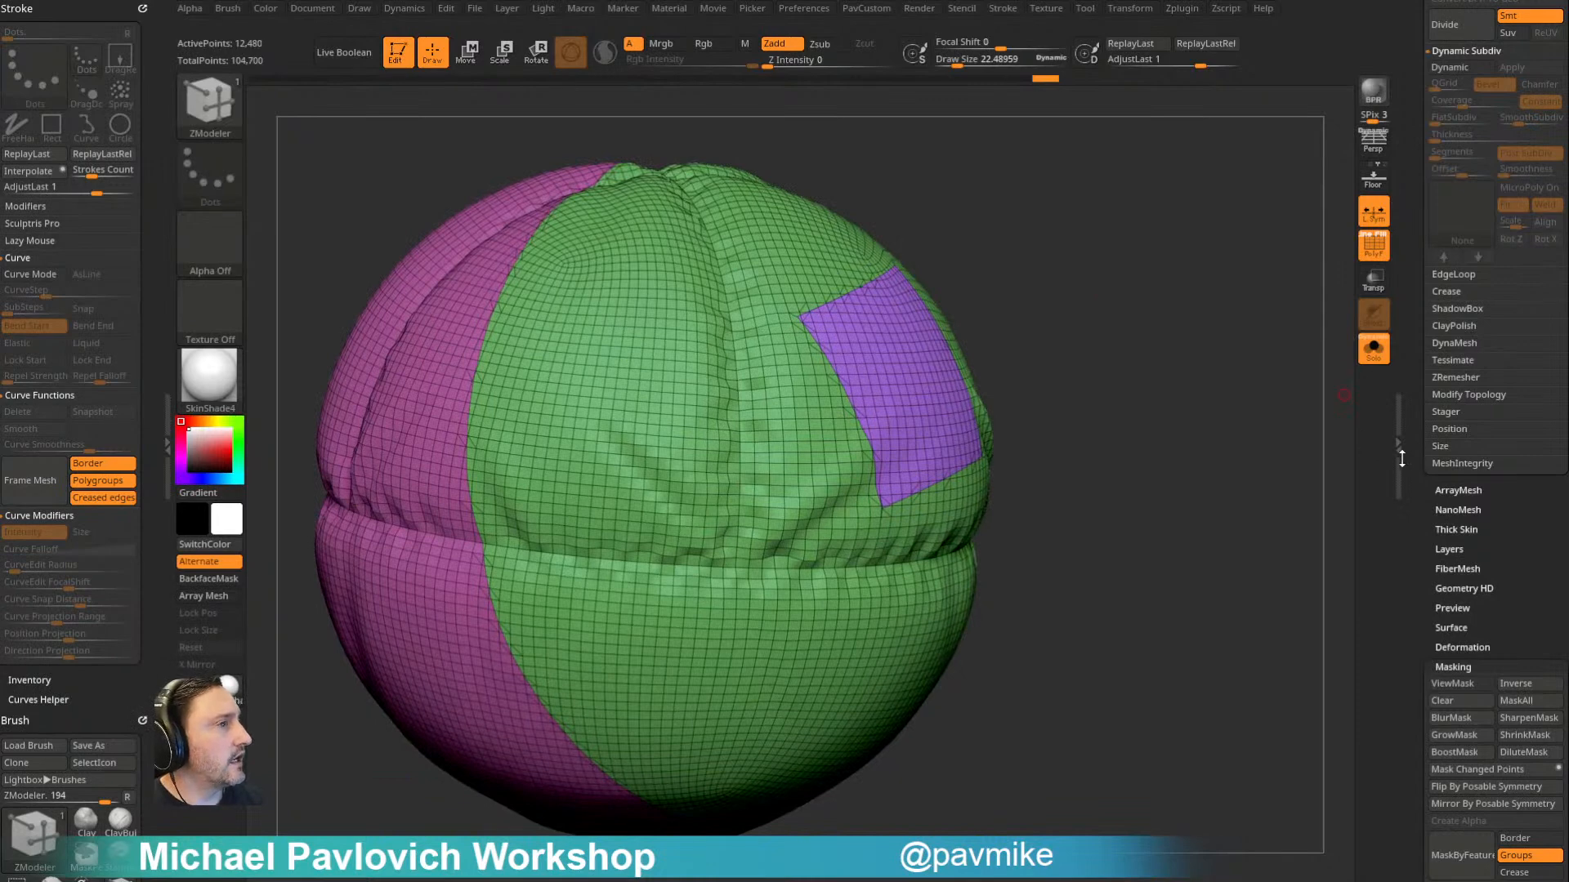
- Try remeshing the balloon with ZRemesher while keeping its polygroups
key("2")
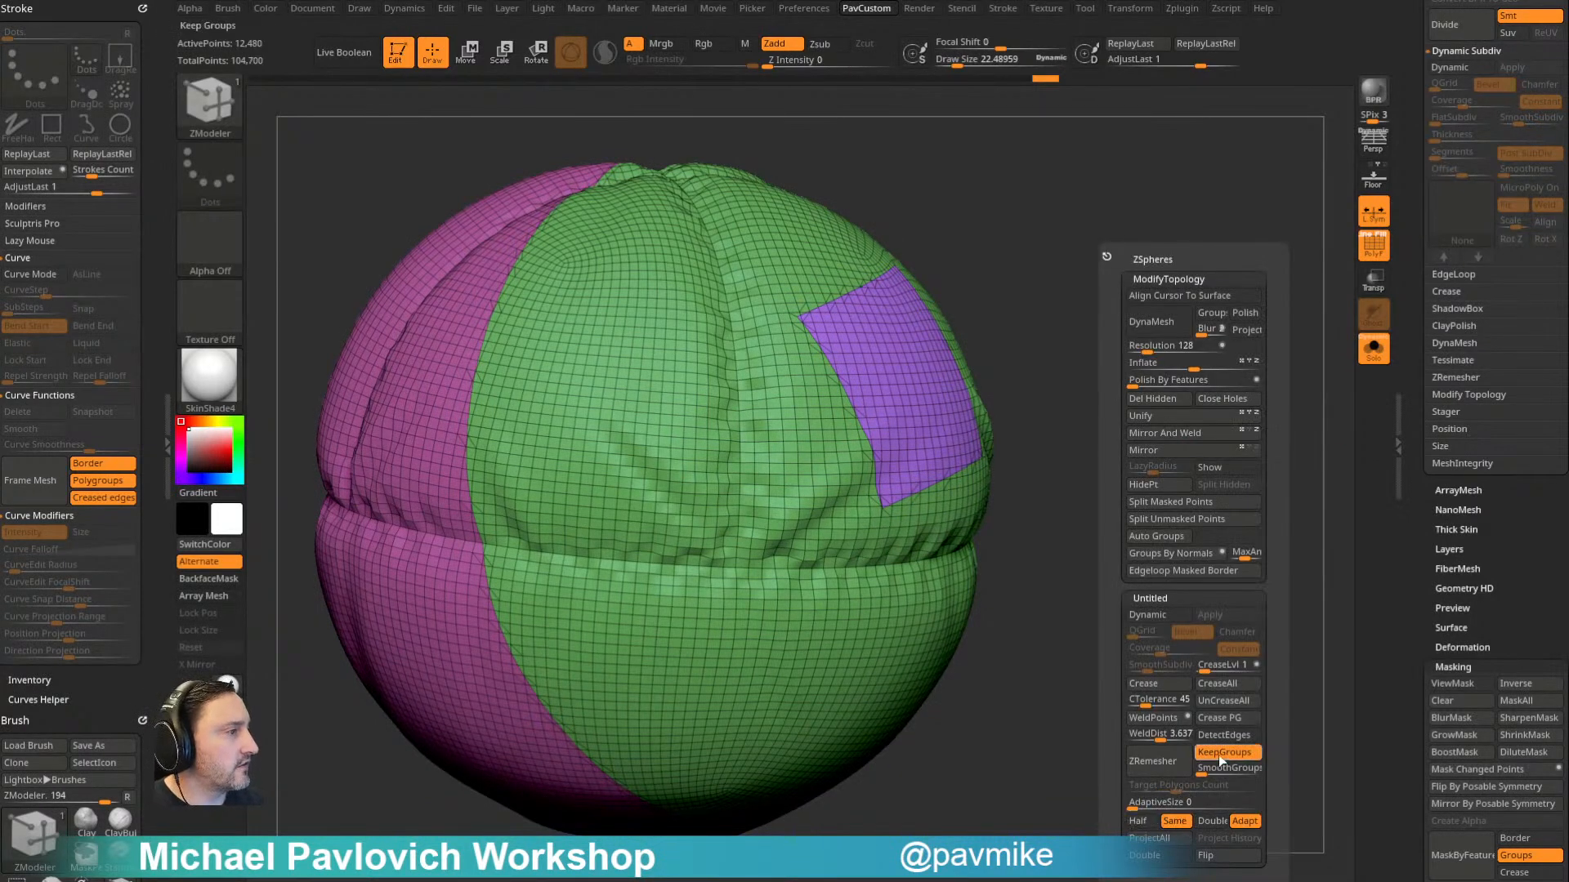
left_click(1183, 766)
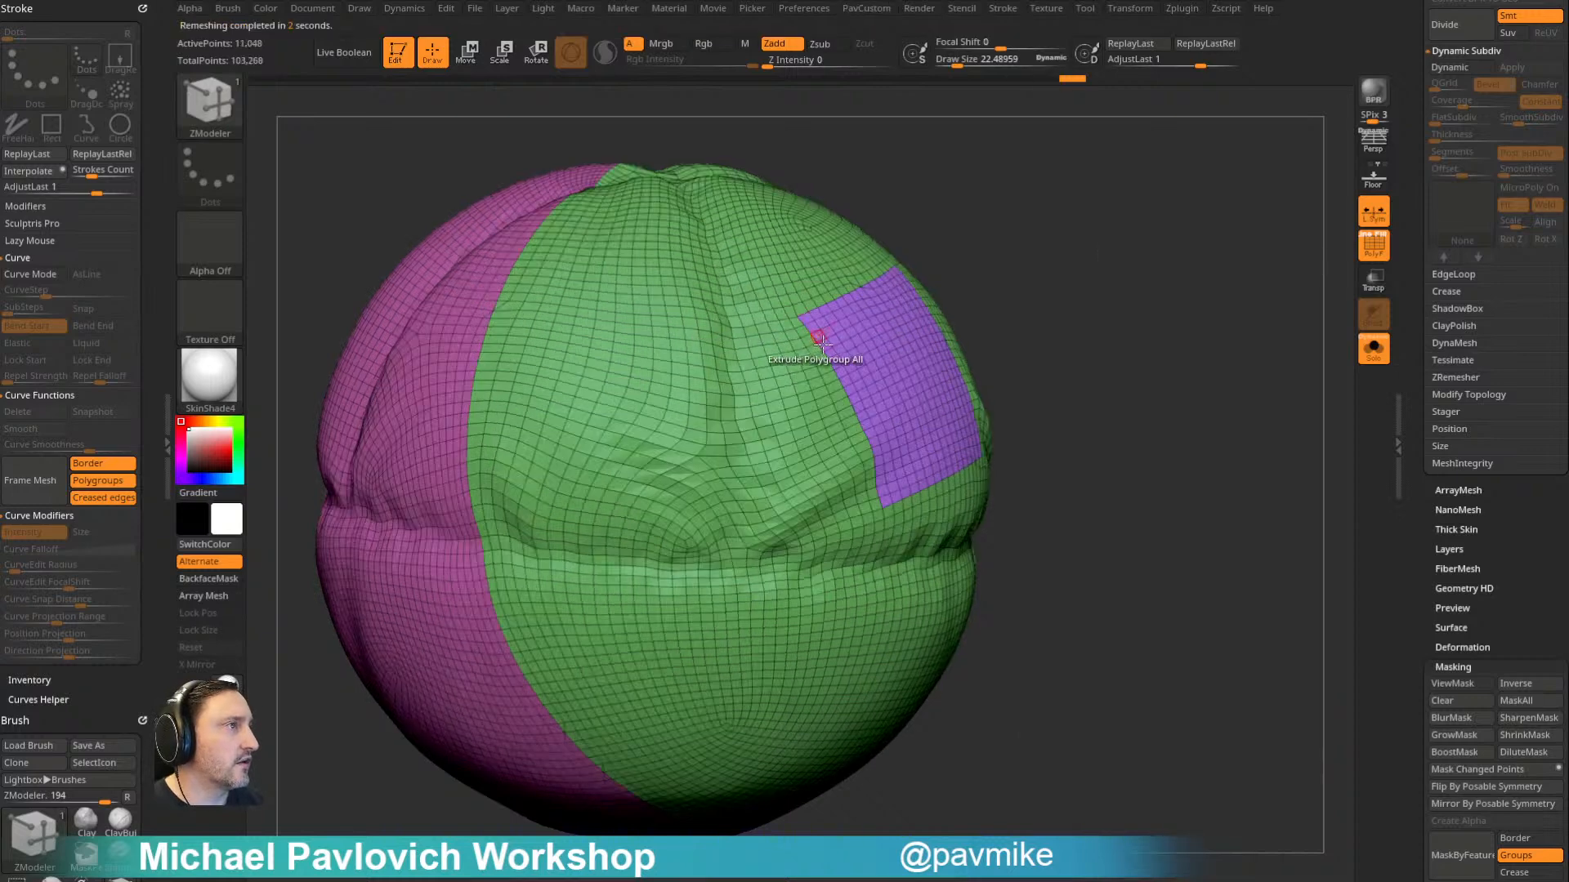
mouse_move(1015, 317)
left_mouse_down()
mouse_move(1051, 347)
mouse_move(1007, 292)
mouse_move(1027, 343)
left_mouse_up()
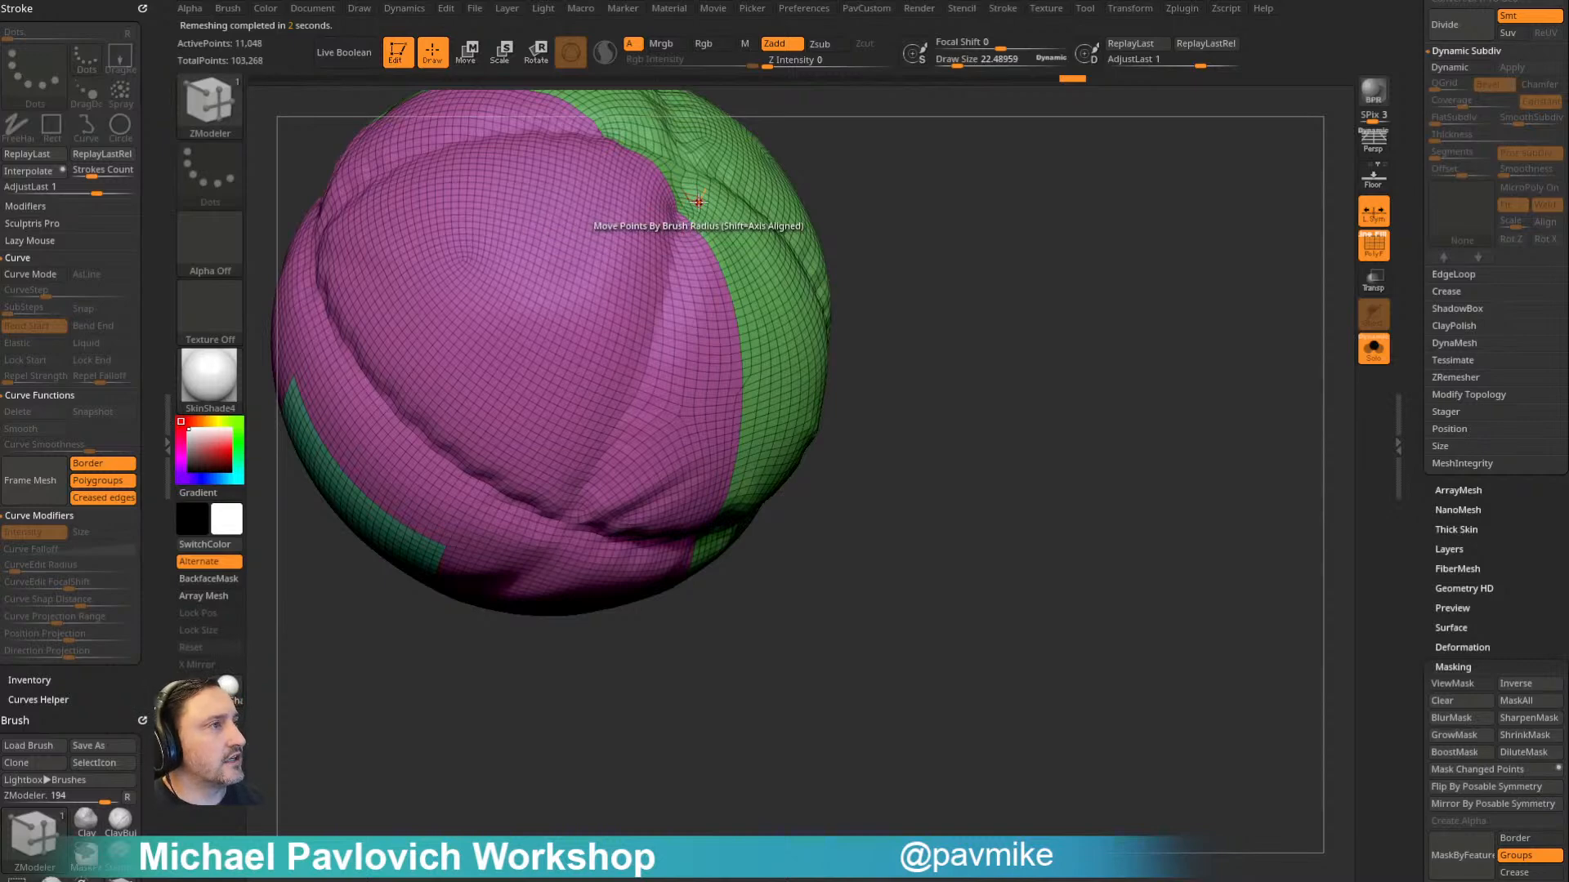
left_click_drag(850, 286, 1227, 360)
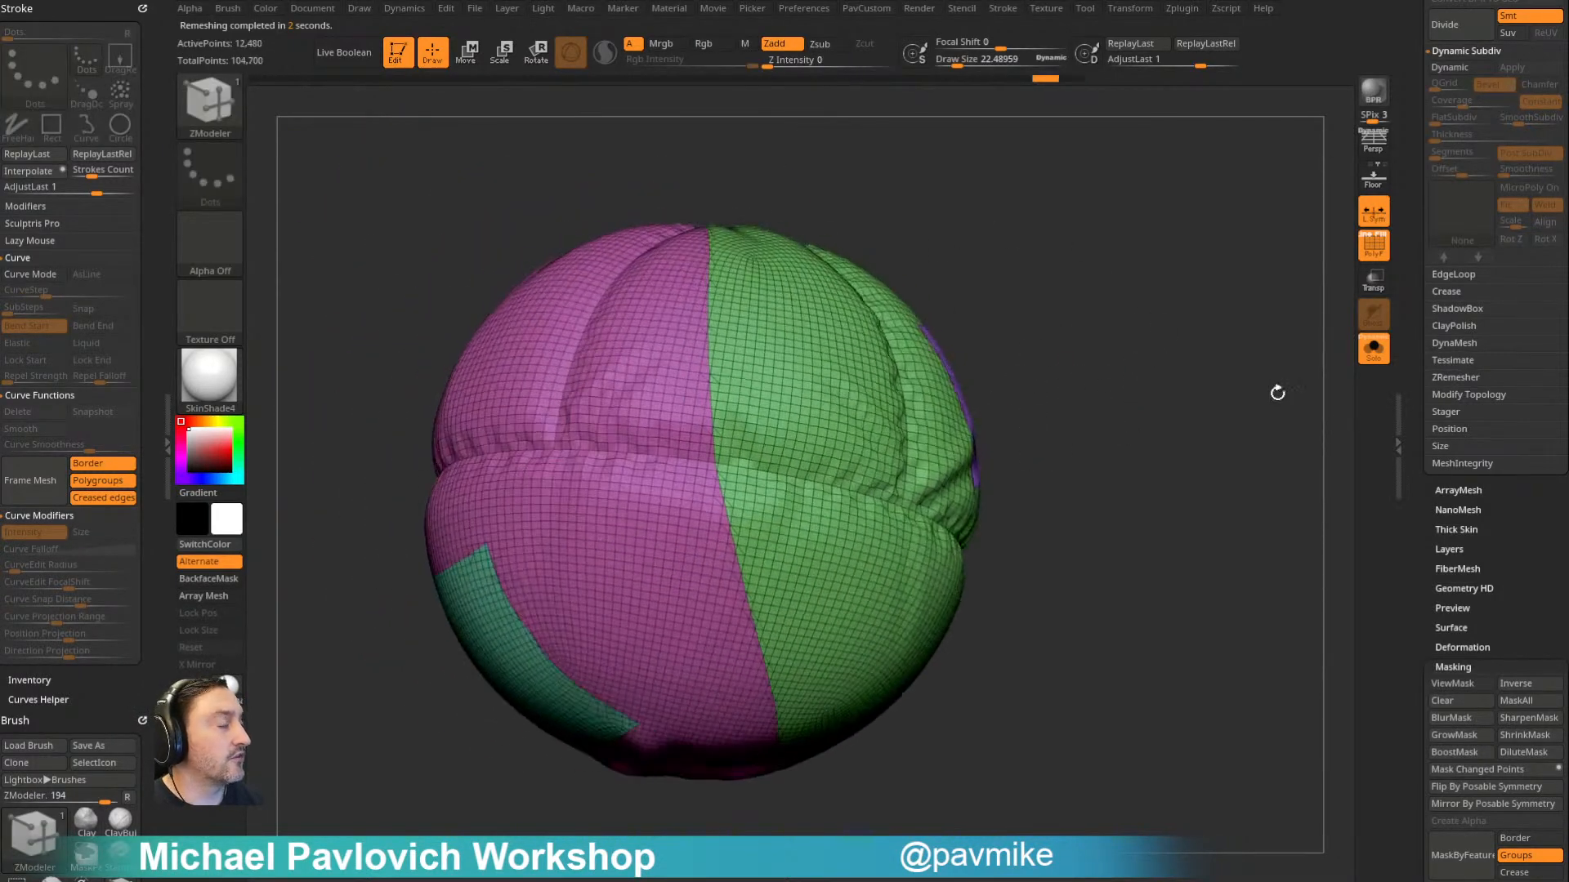
- Weld the balloon's coincident points with WeldPoints
left_click_drag(1421, 531, 1425, 330)
key("space")
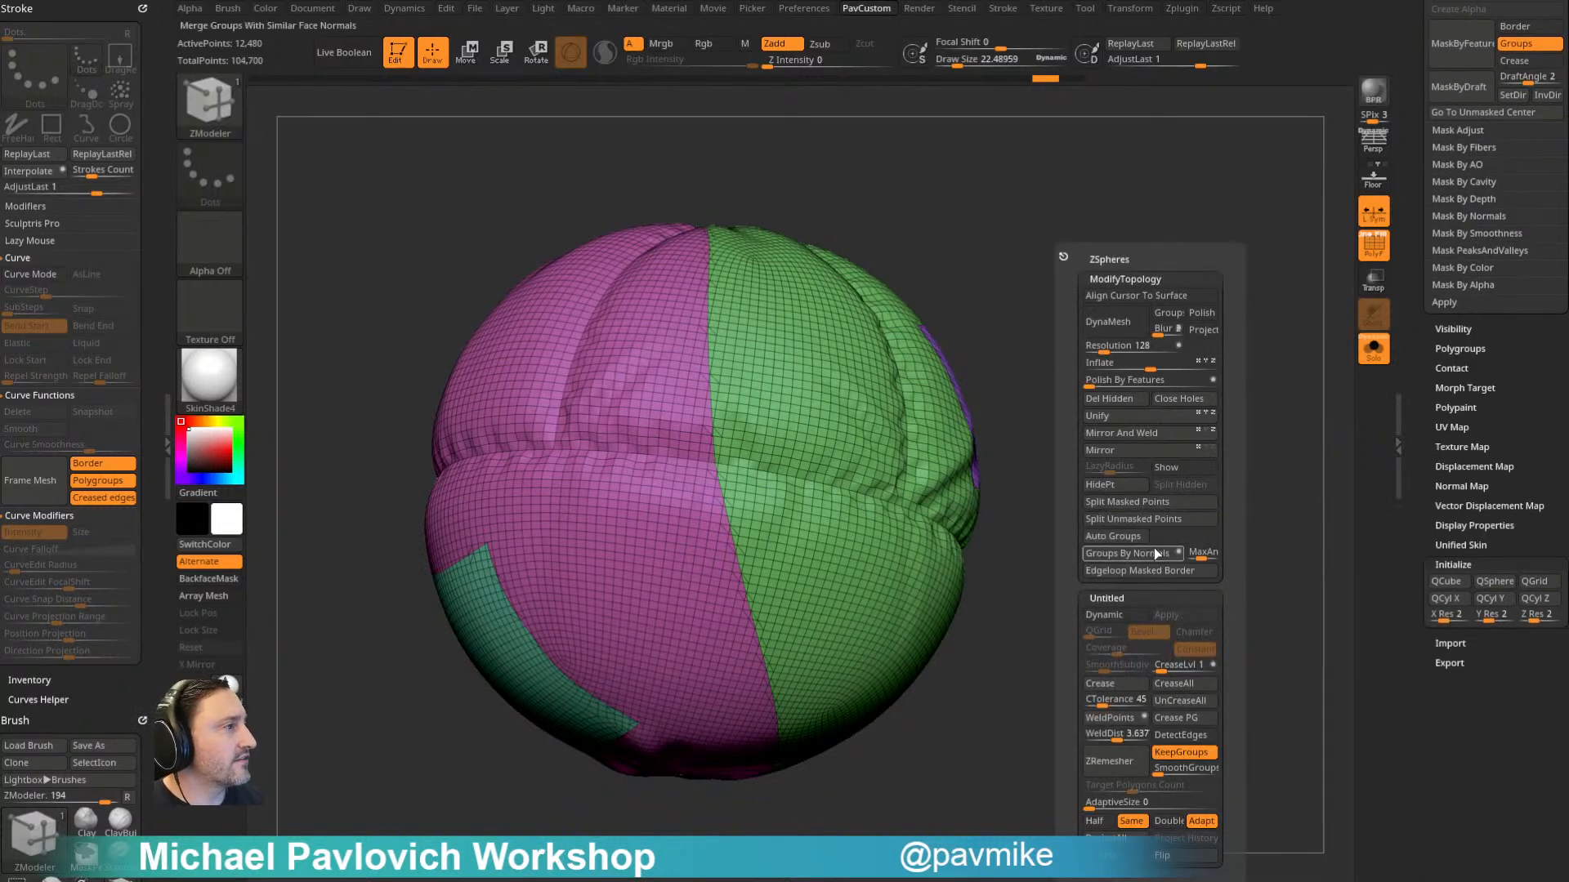
left_click(1112, 718)
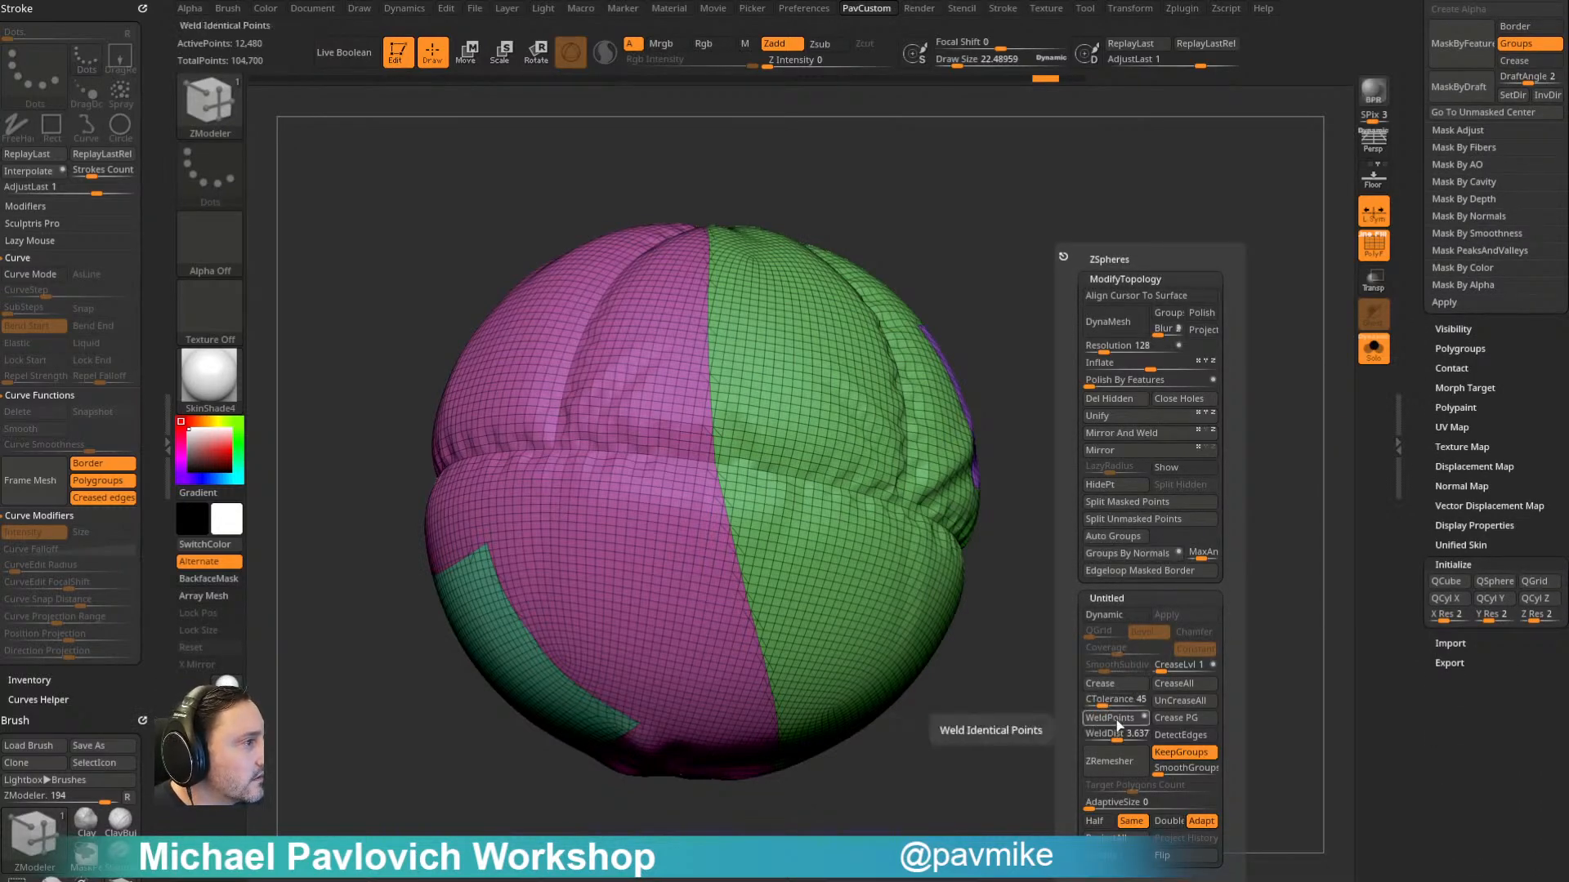
mouse_move(998, 518)
left_mouse_down()
mouse_move(1096, 490)
mouse_move(981, 519)
left_mouse_up()
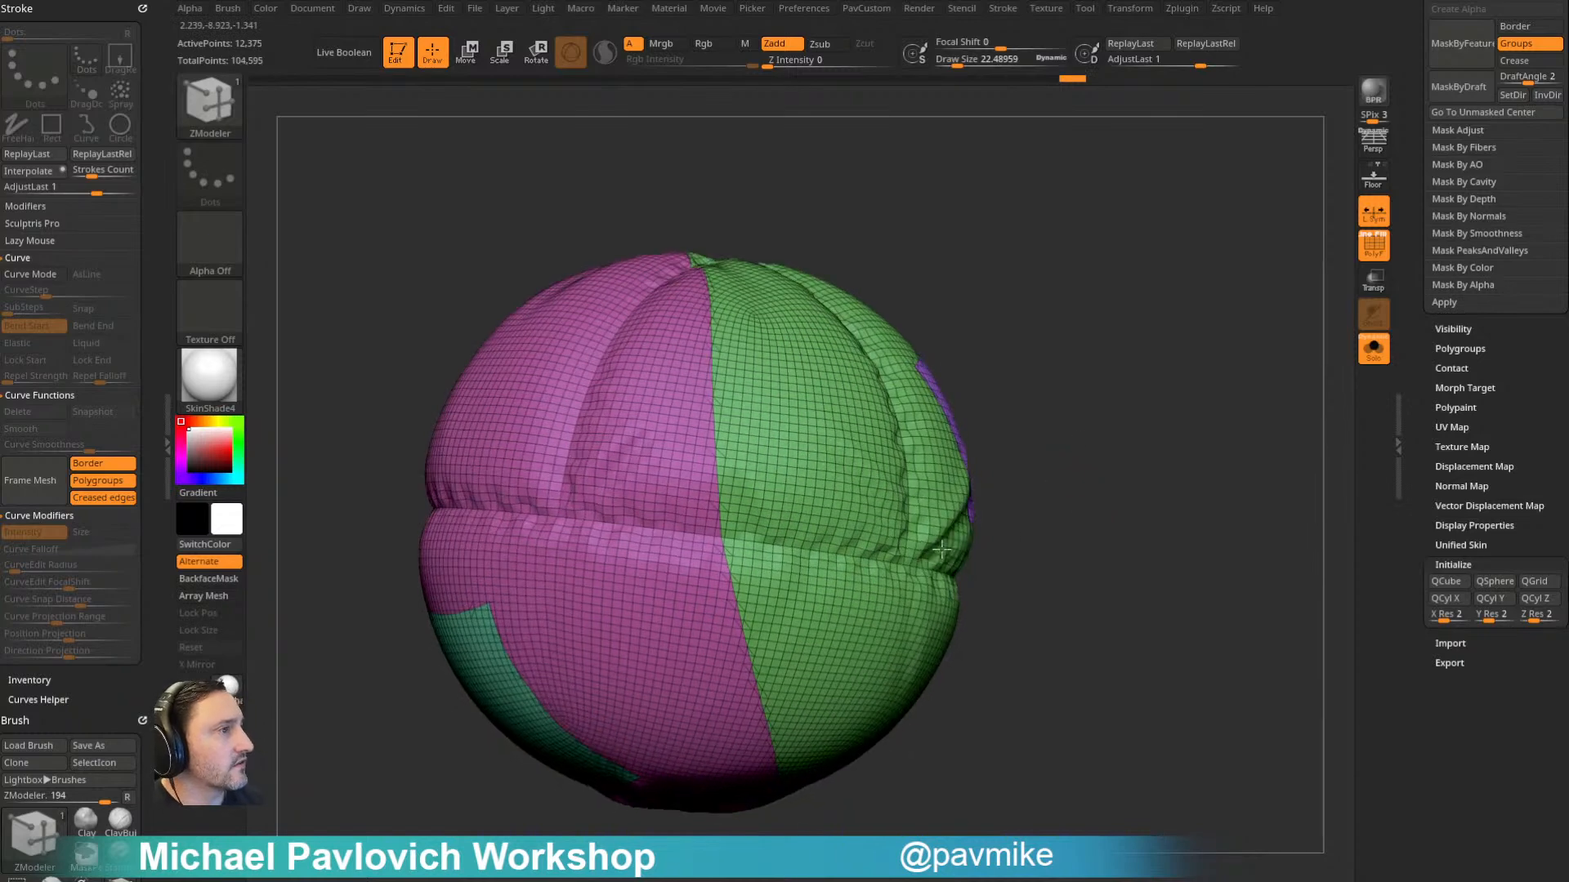
- Frame the balloon mesh with curves along its polygroup boundaries only, excluding open borders and creased edges
scroll(1422, 455, "up", 3)
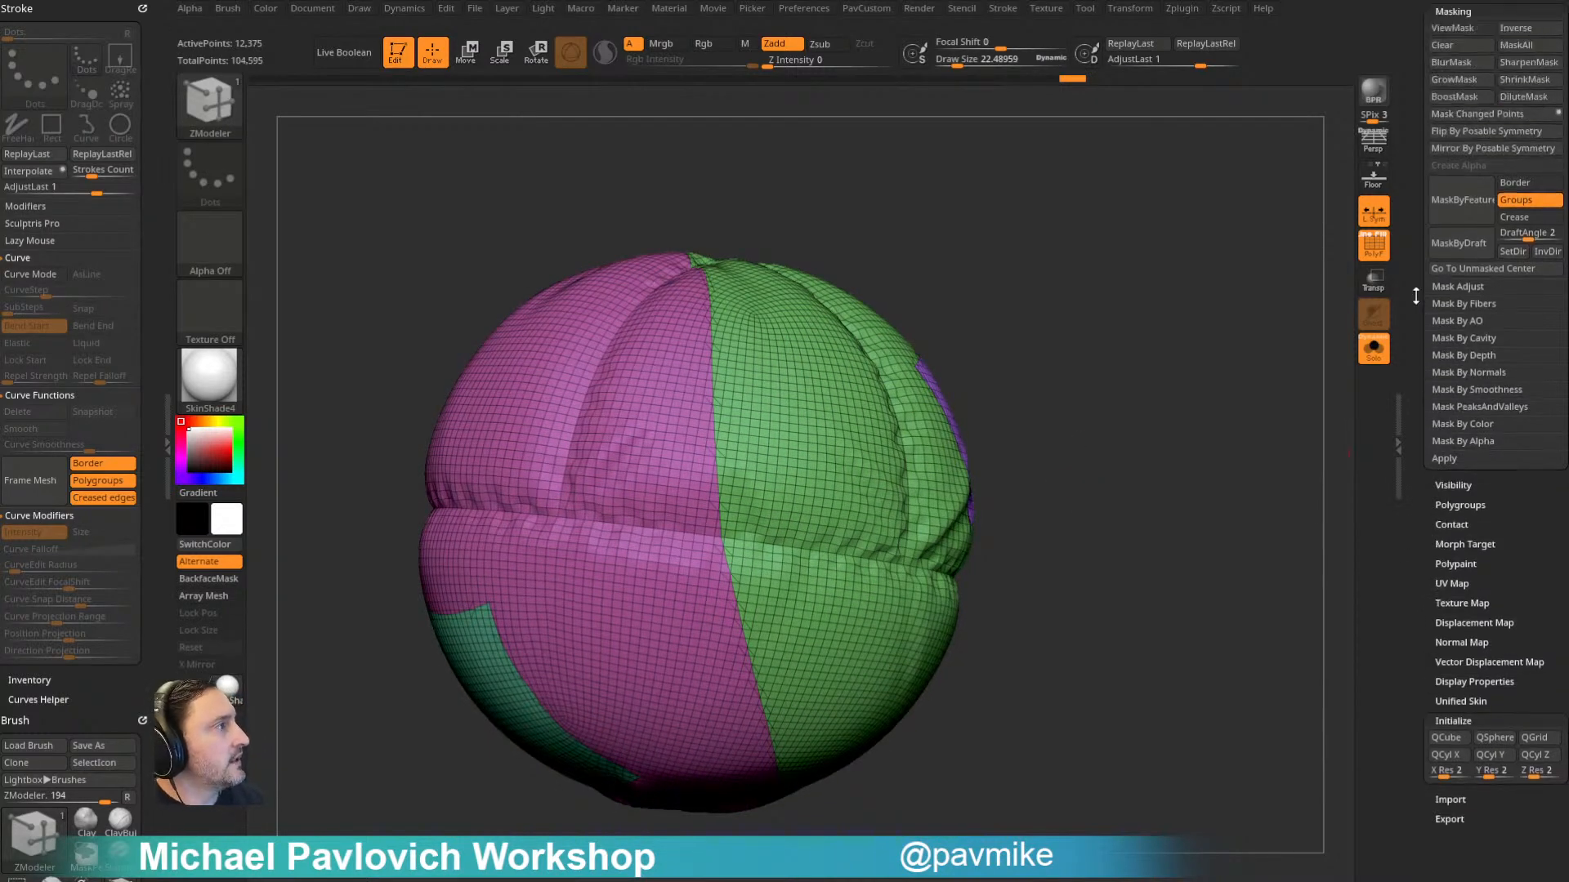
scroll(1418, 298, "up", 6)
key("shift")
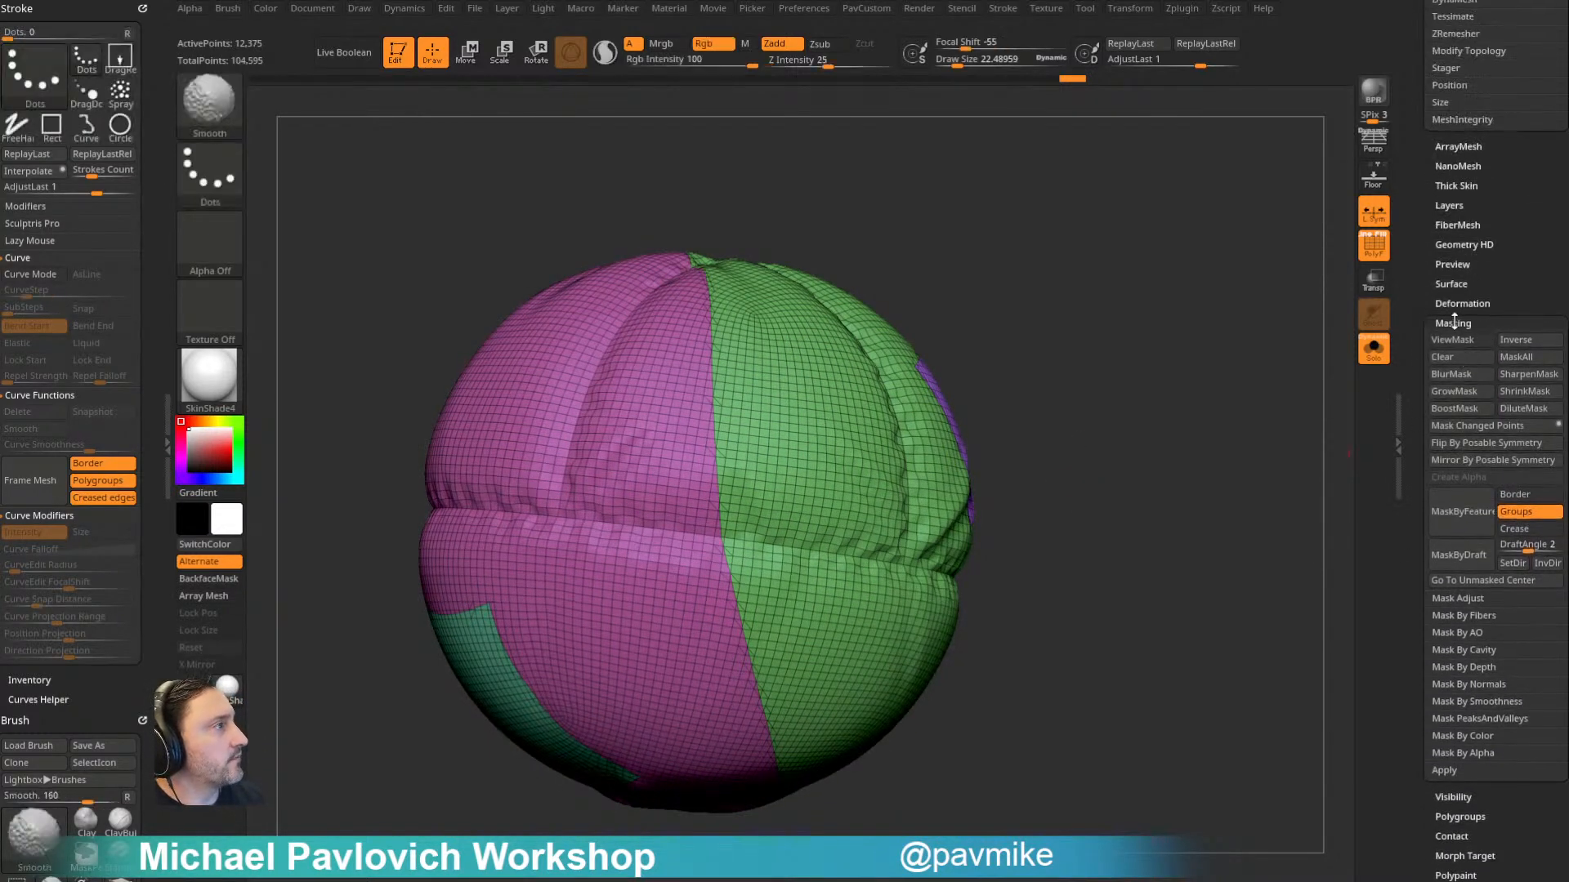
left_click(1454, 323)
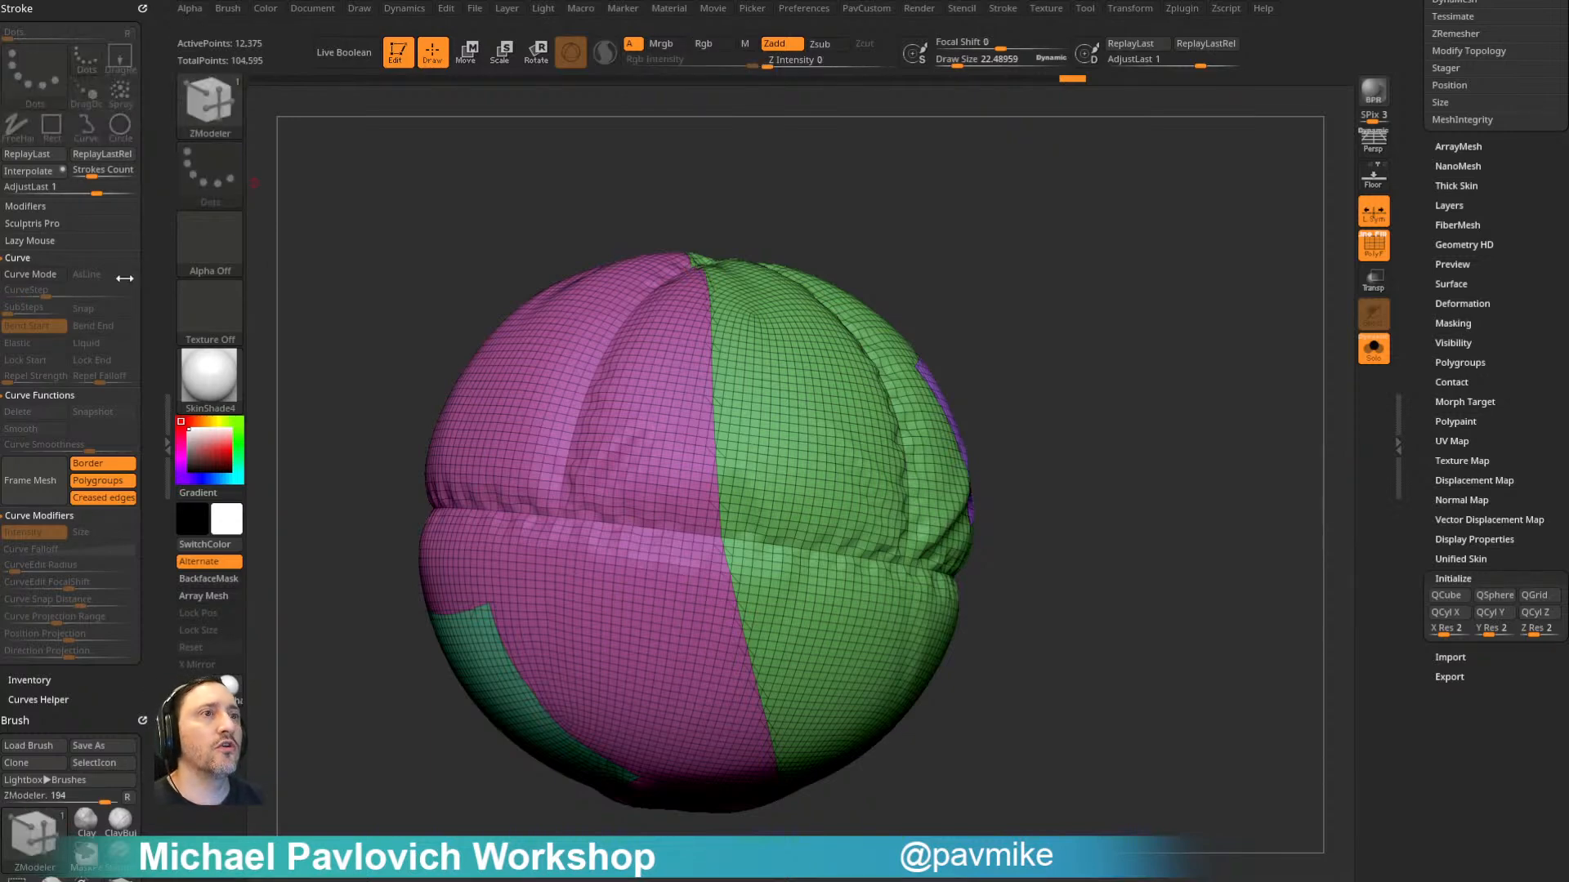
left_click(98, 463)
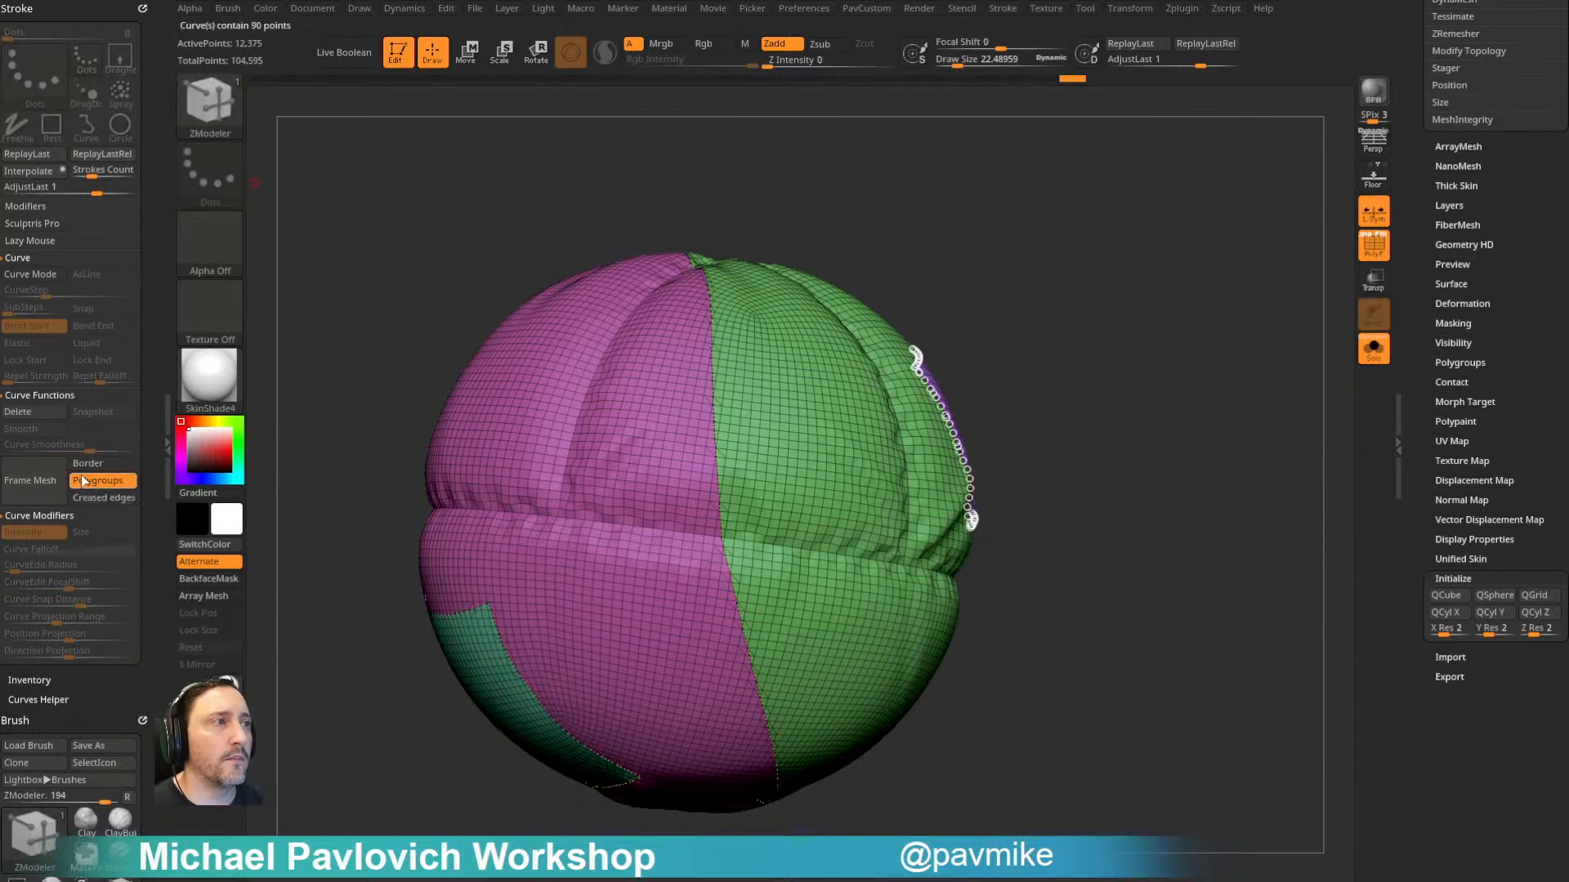
mouse_move(1095, 268)
left_mouse_down()
mouse_move(1074, 312)
mouse_move(1076, 295)
mouse_move(1095, 336)
mouse_move(1033, 300)
mouse_move(1061, 262)
mouse_move(1028, 277)
mouse_move(998, 245)
mouse_move(1076, 278)
left_mouse_up()
- Save the project and choose the StitchFlat mesh of the InsertMesh_2 brush
key("b")
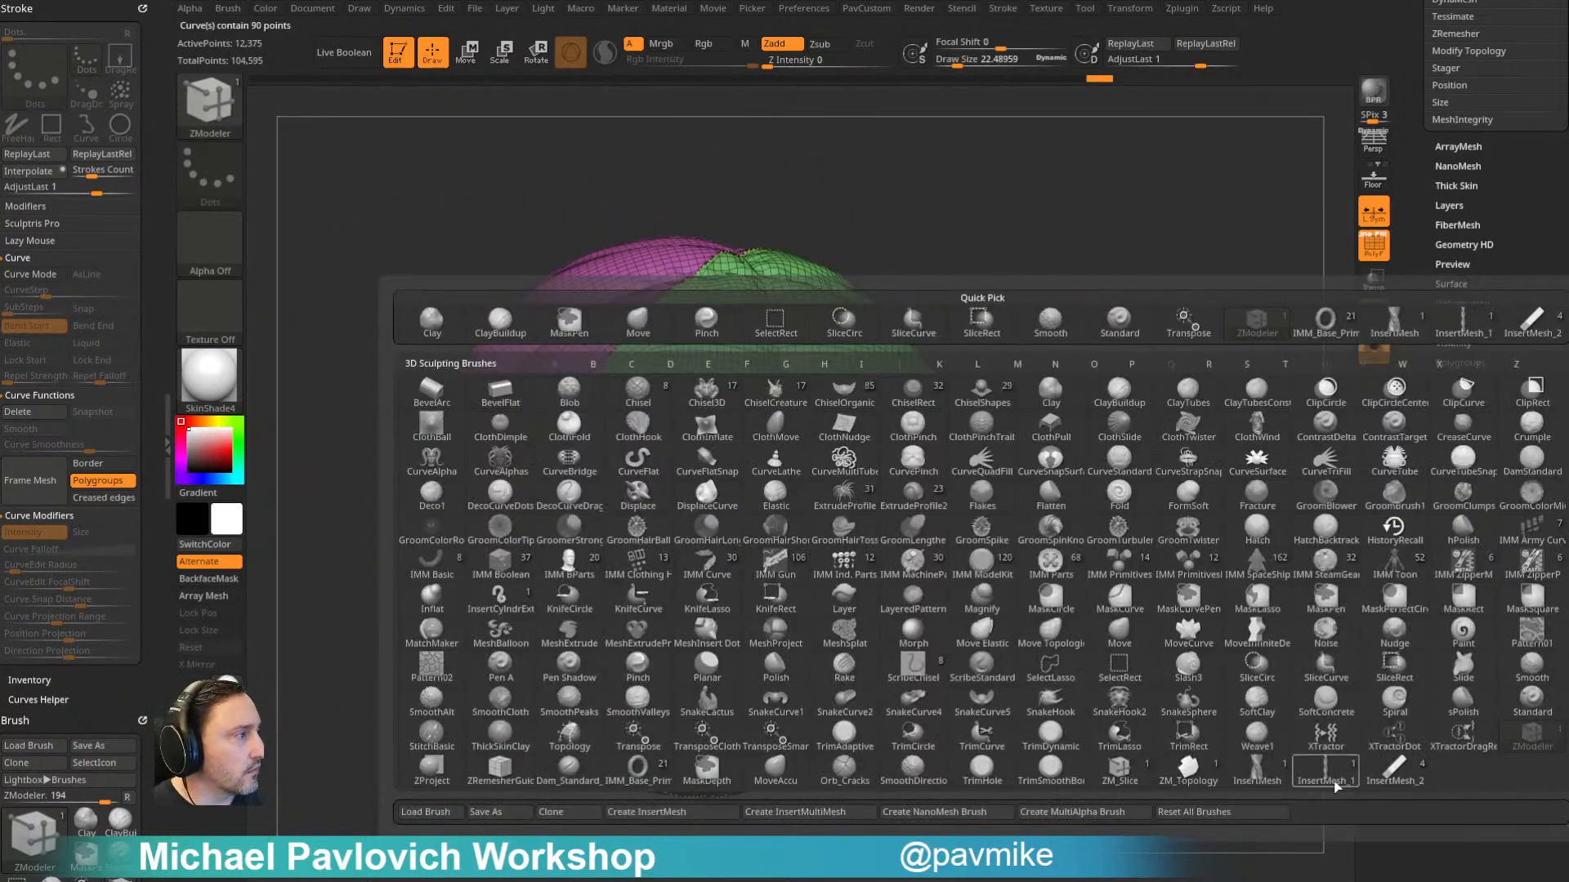
left_click(1384, 781)
key("ctrl+s")
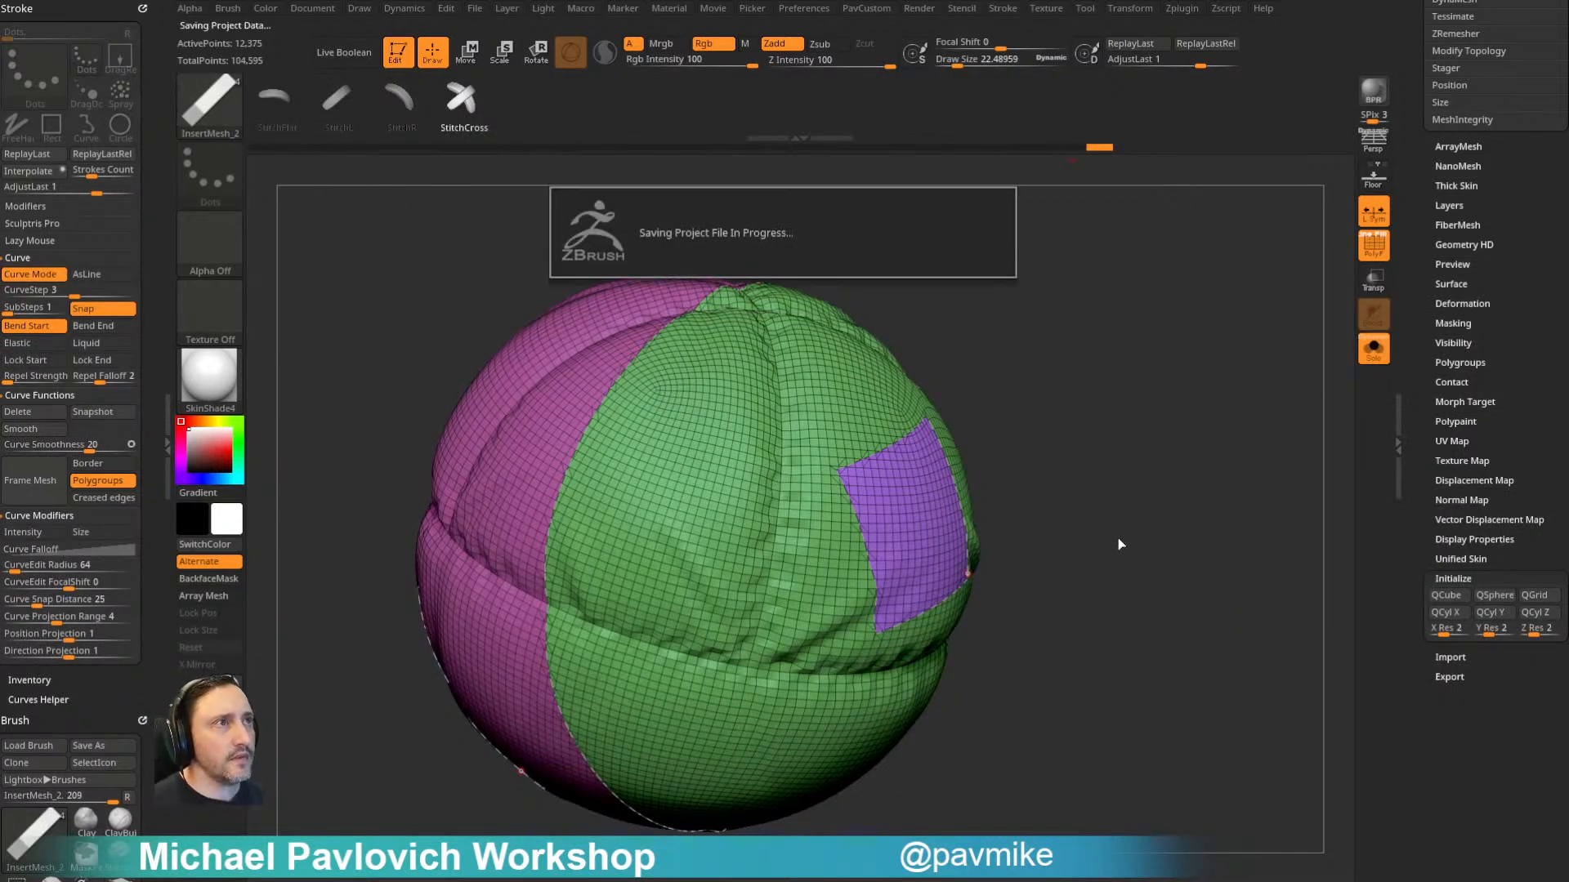
key("m")
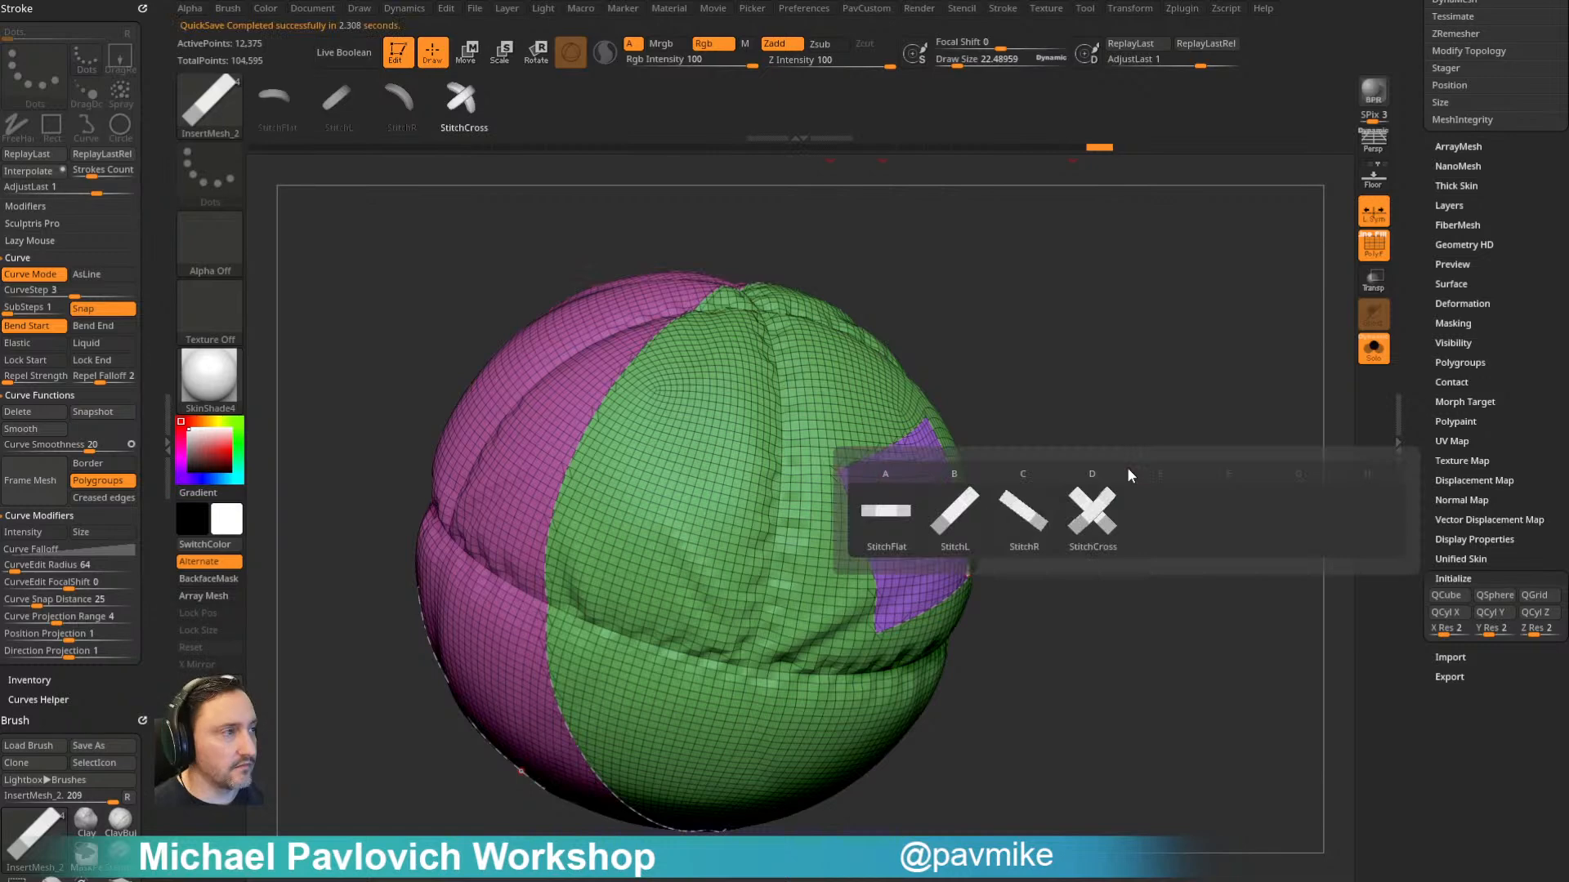
left_click(894, 520)
- Try flat stitches on the framed curves with a curve step of 1, then undo them
left_click_drag(1064, 458, 1135, 433, "alt")
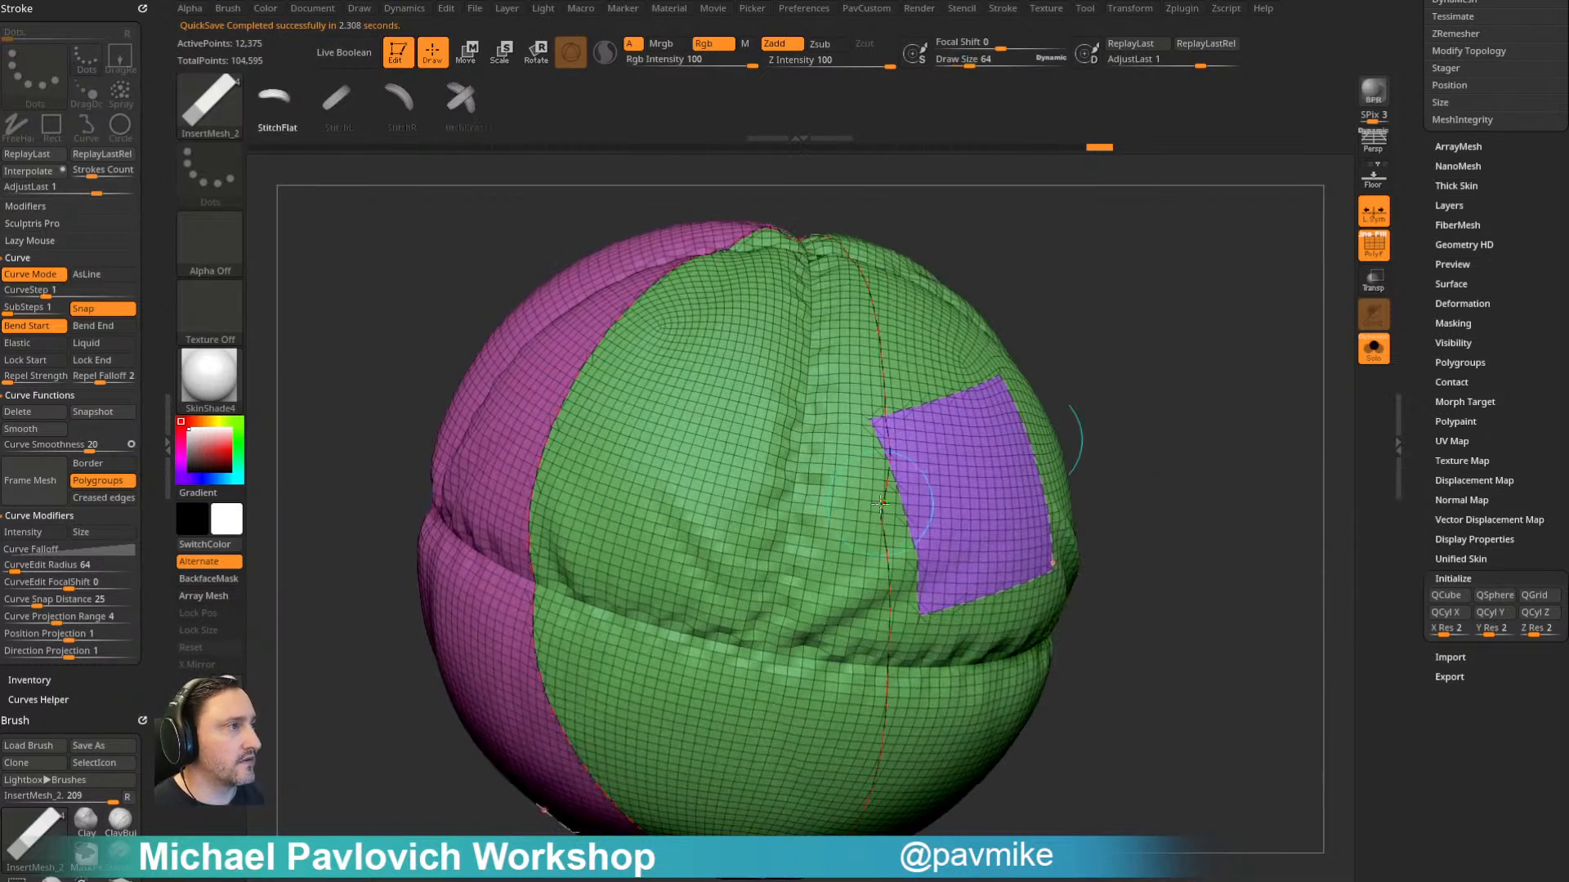
left_click(903, 494)
left_click_drag(1267, 406, 1215, 376)
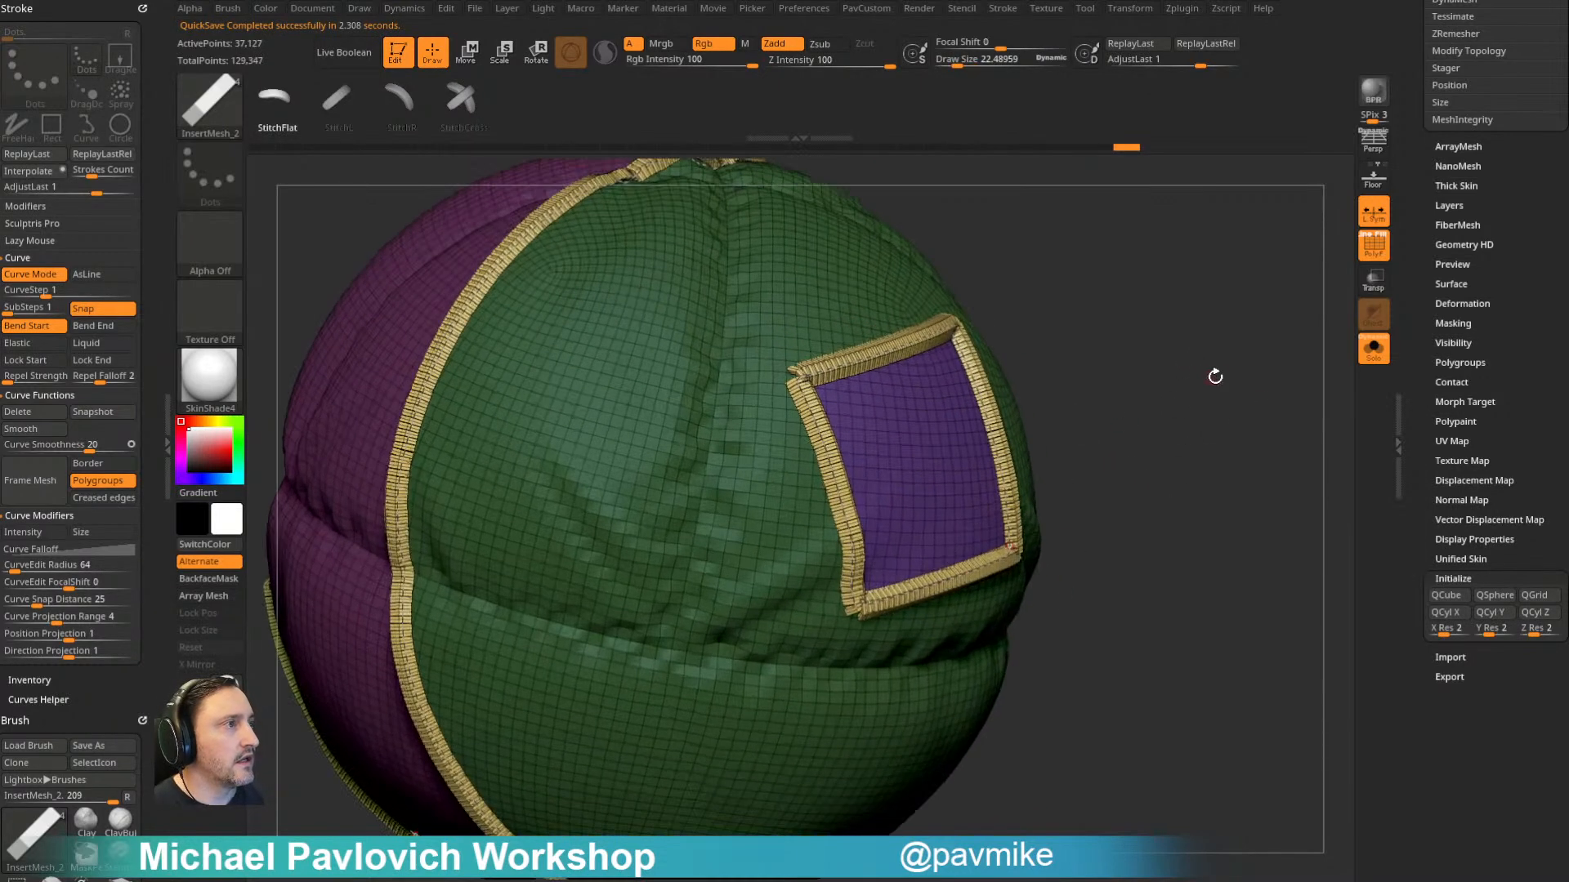
key("ctrl+z")
- Try wider stitch spacing on the framed curves with a curve step of 3, then undo it
left_click(40, 291)
type("3")
key("Return")
left_click_drag(1198, 291, 1199, 210)
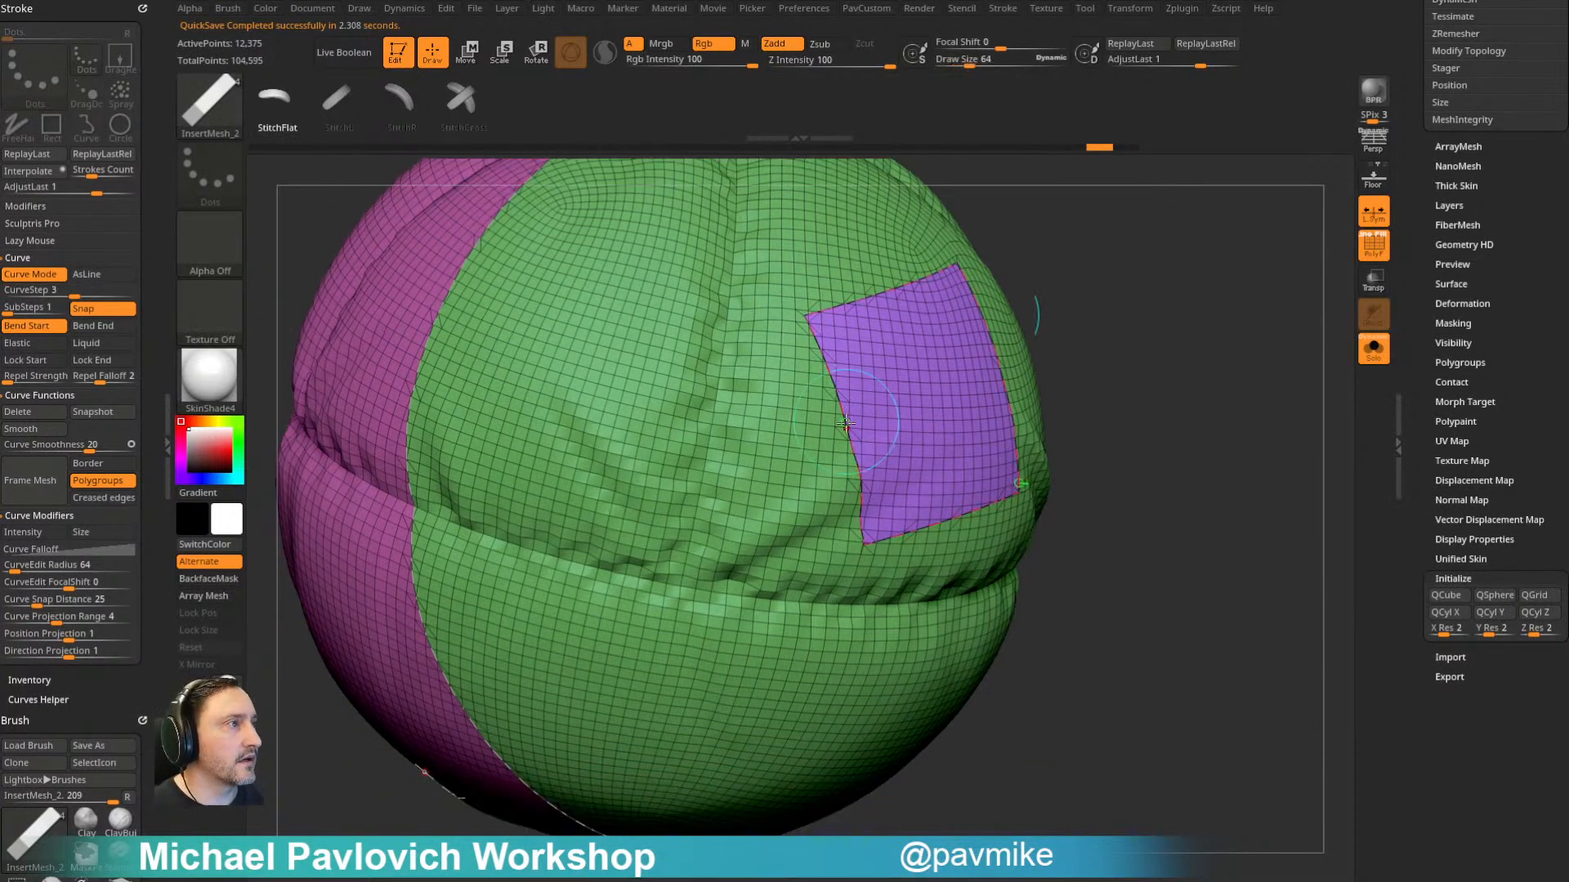
left_click(845, 423)
left_click_drag(1095, 332, 1116, 304, "alt")
key("ctrl+z")
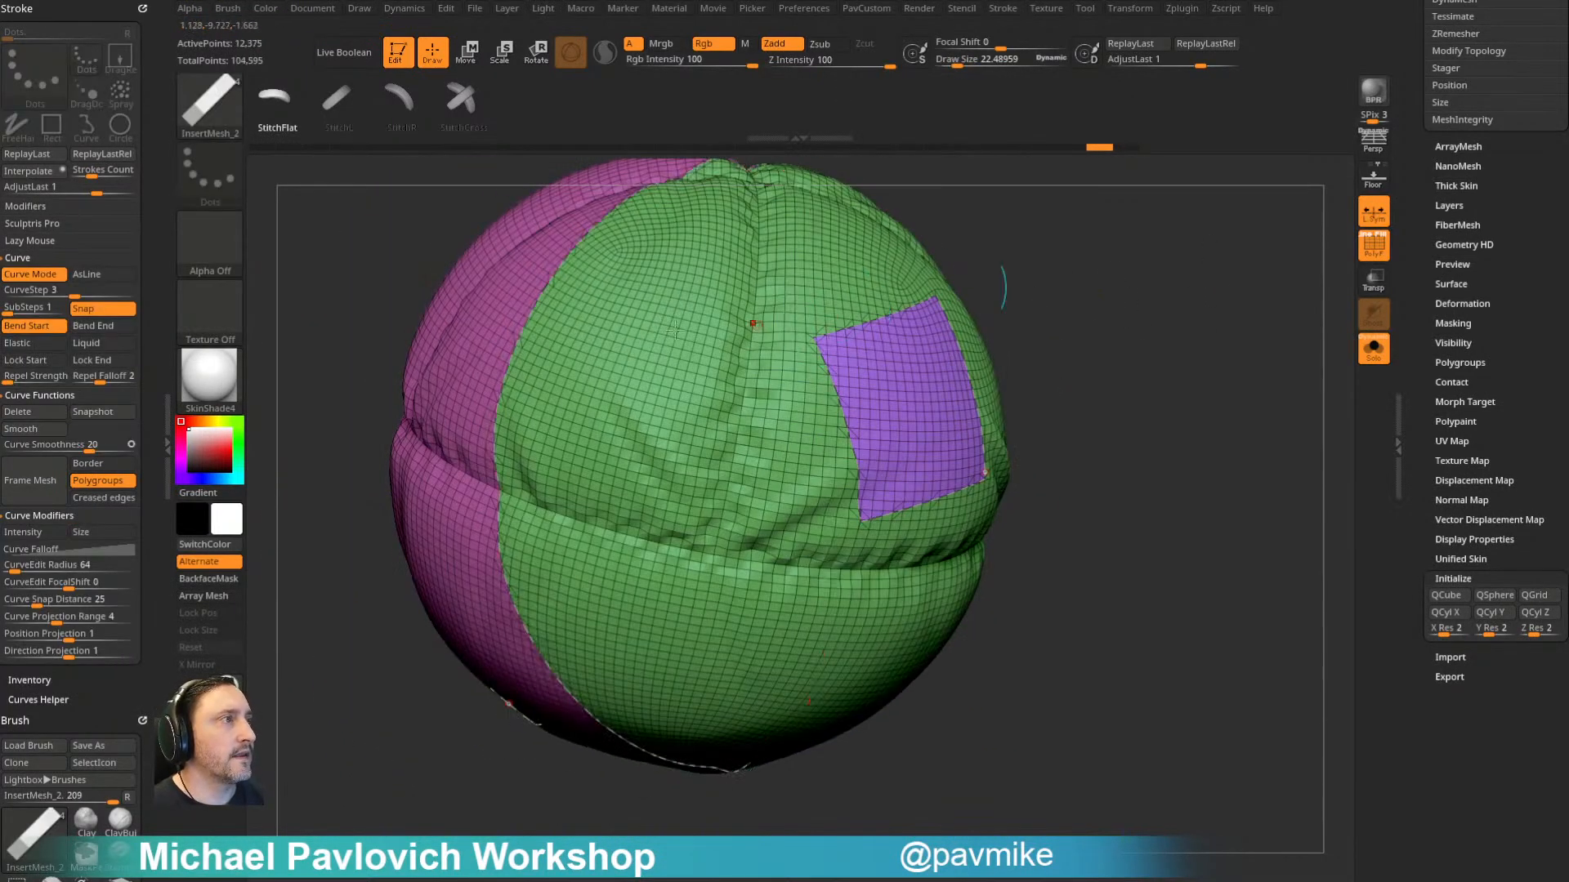
- Test the stitches on the seam and patch curves with a curve step of 5, then undo them
left_click(72, 290)
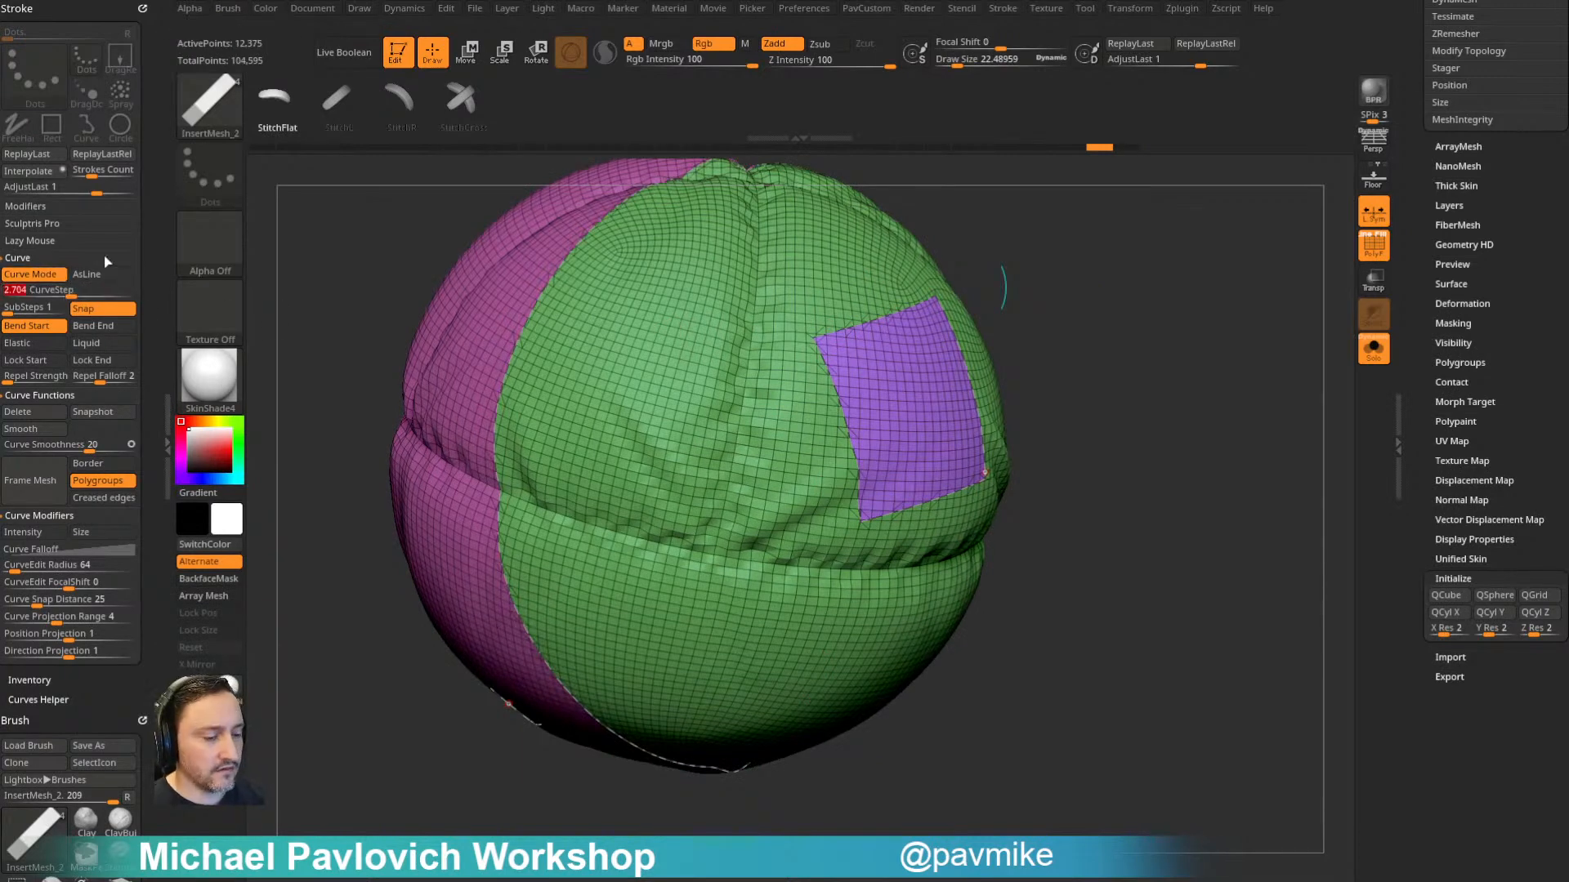
key("Return")
left_click_drag(1080, 283, 956, 358, "alt")
left_click(816, 468)
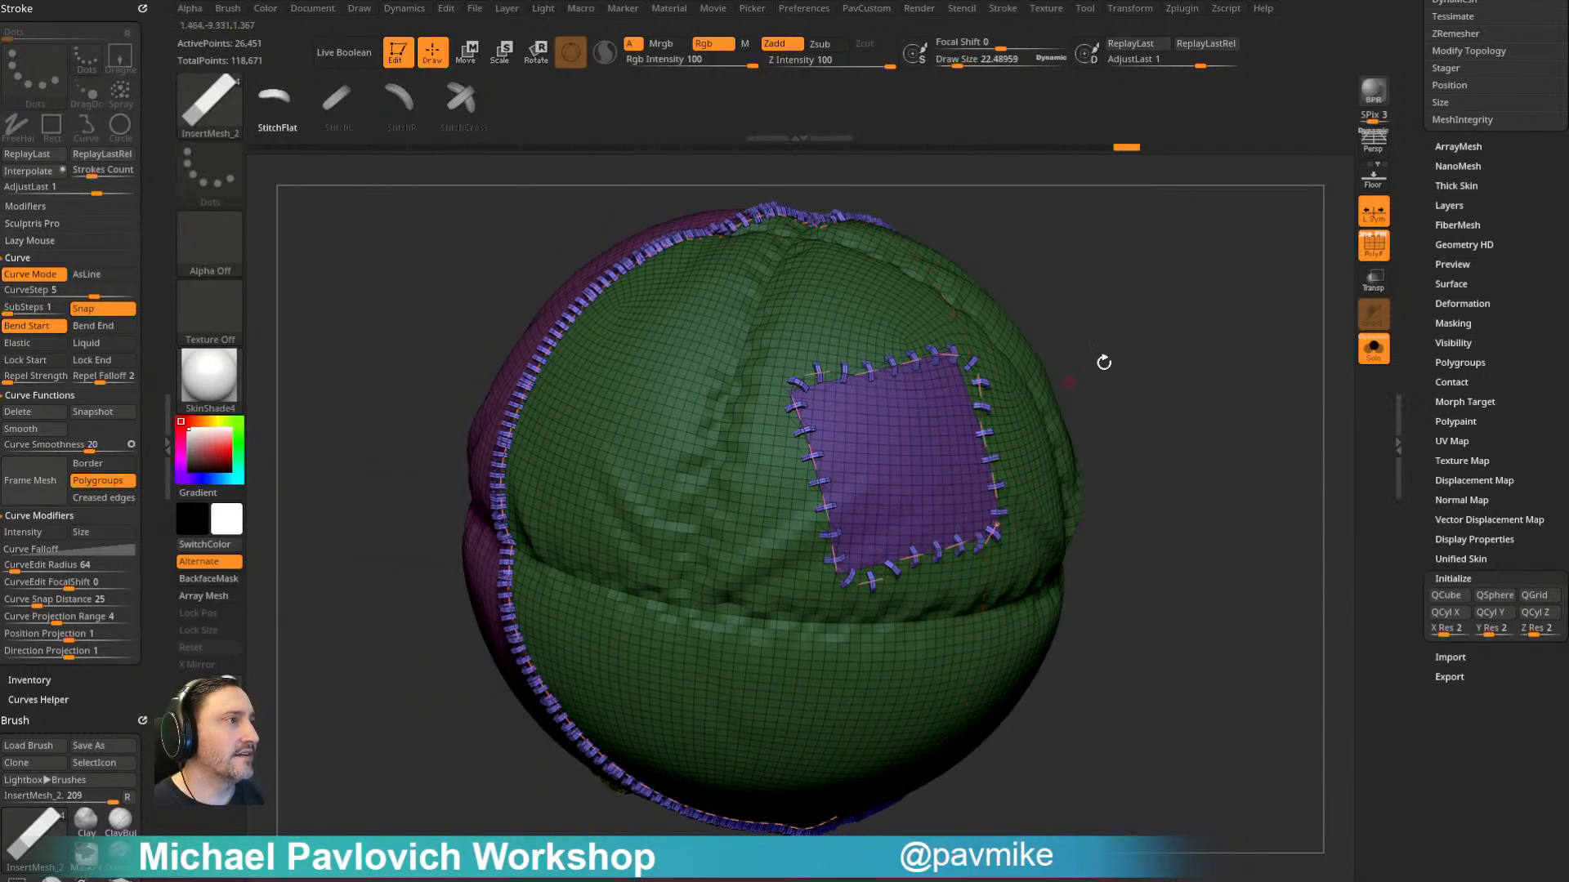
left_click_drag(1055, 389, 1145, 323)
key("ctrl+z")
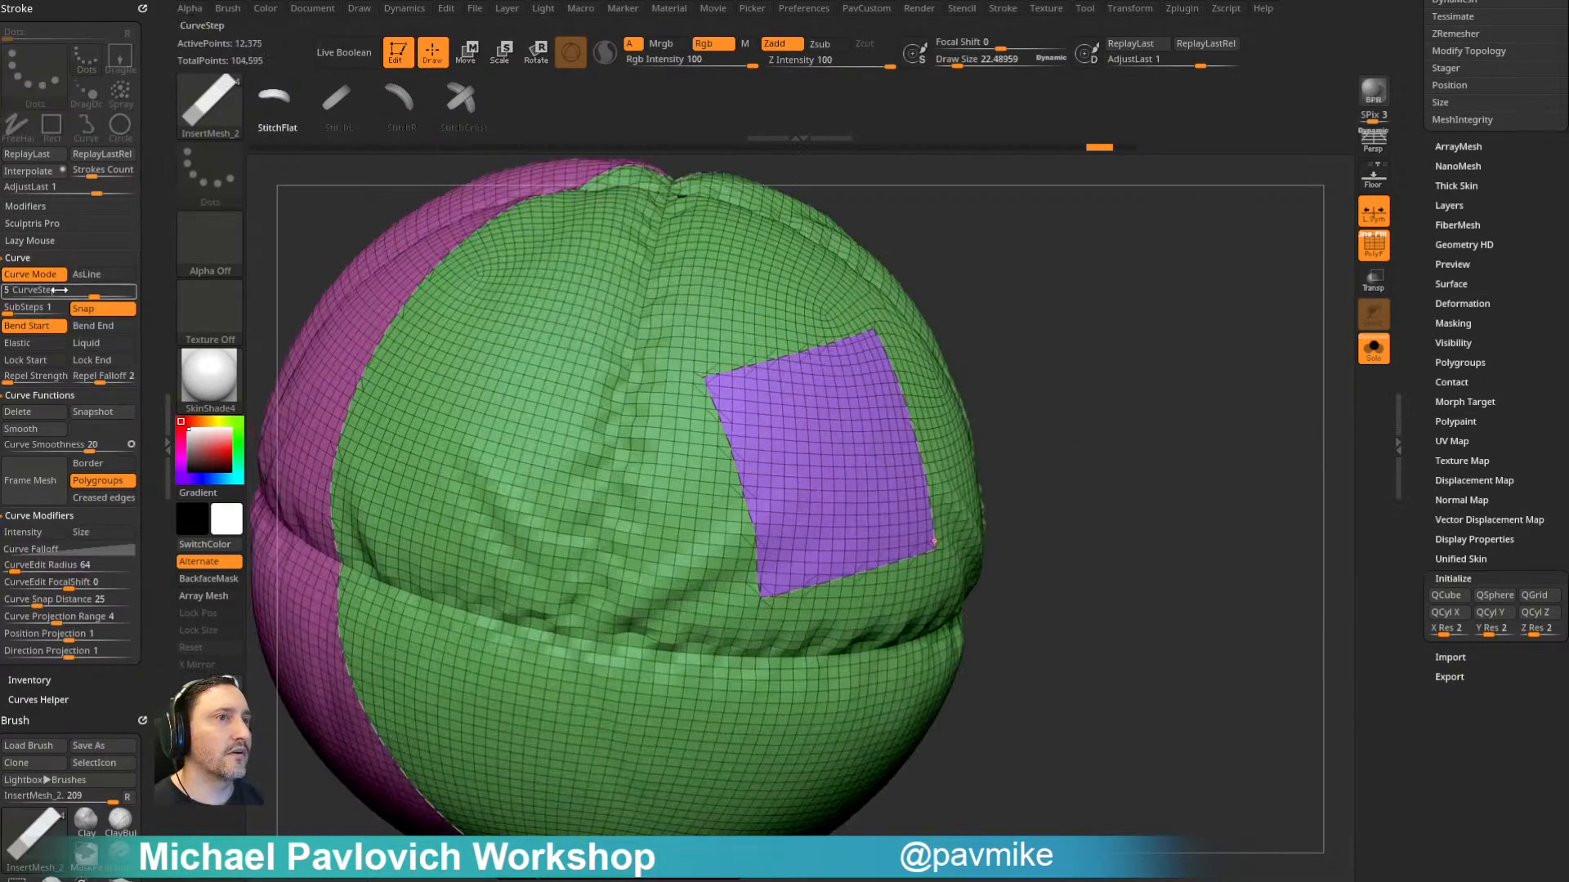
- Set the curve step to 2 and apply flat stitches along the main seam and both patch outlines
left_click(969, 62)
left_click_drag(963, 196, 947, 253)
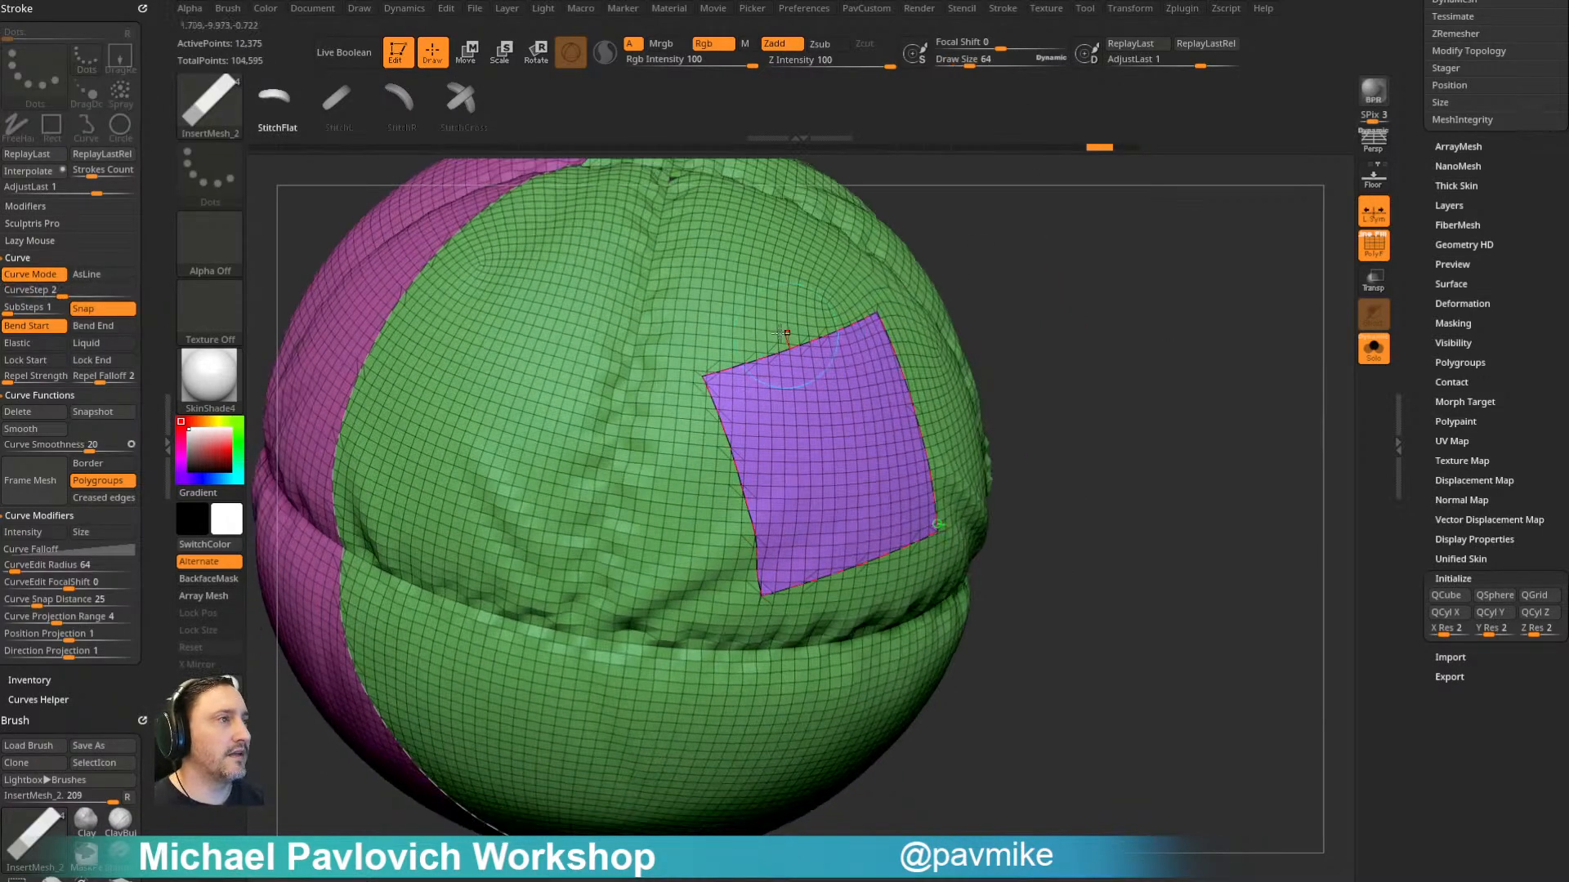
left_click(778, 351)
mouse_move(1120, 268)
left_mouse_down()
mouse_move(1092, 267)
mouse_move(1117, 283)
mouse_move(1133, 243)
mouse_move(1197, 237)
mouse_move(1233, 193)
mouse_move(1207, 237)
left_mouse_up()
left_click_drag(1039, 264, 947, 457, "alt")
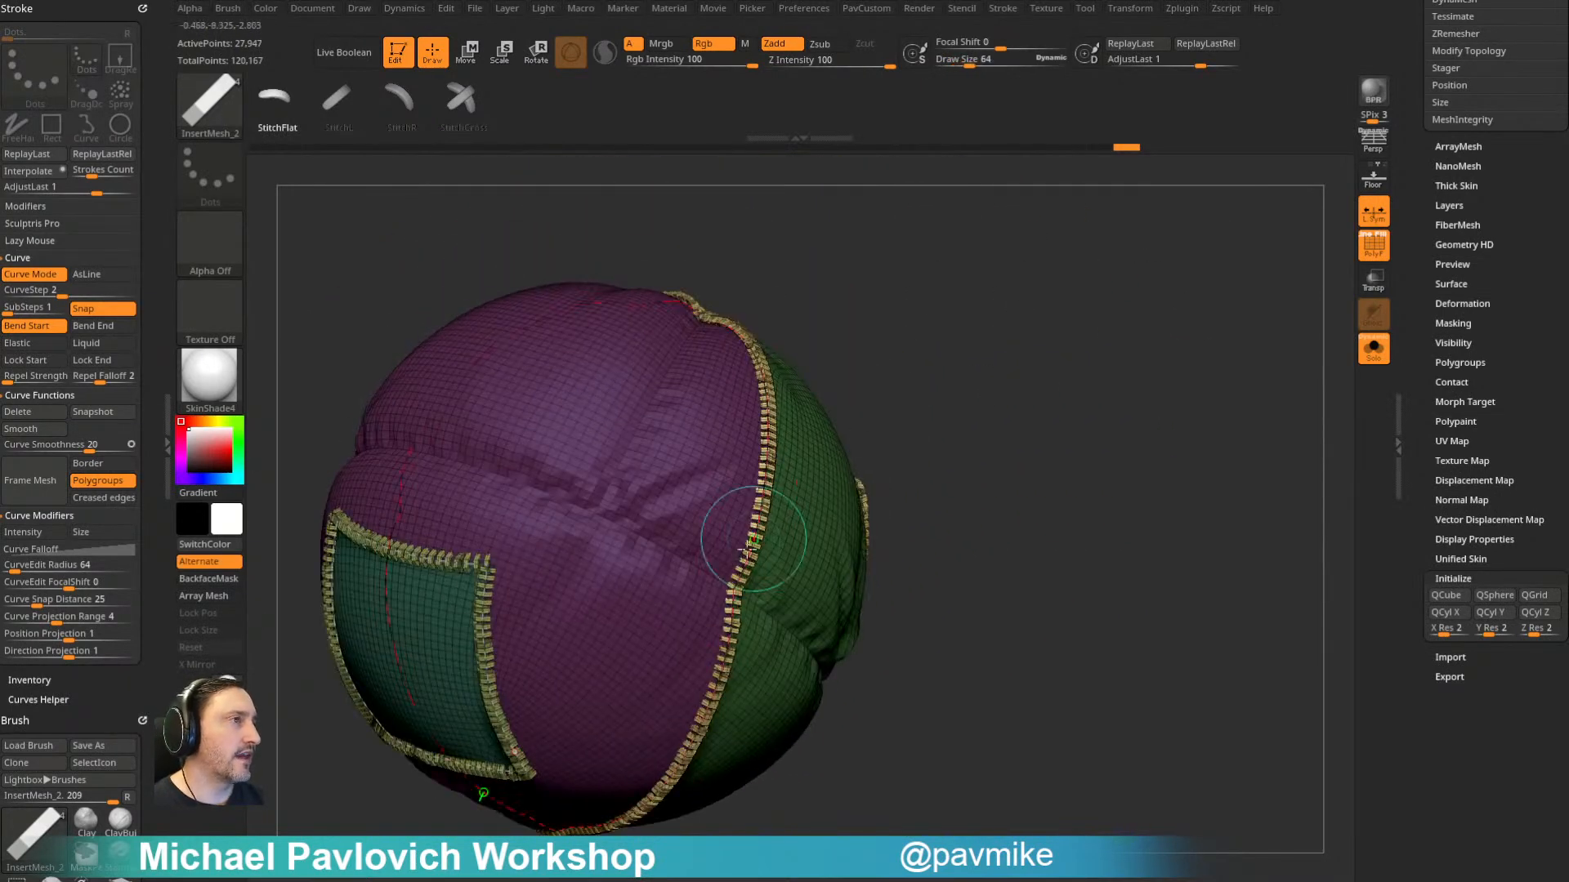
left_click(460, 469)
mouse_move(902, 271)
left_mouse_down()
mouse_move(991, 316)
mouse_move(1062, 403)
mouse_move(1061, 360)
mouse_move(1101, 370)
mouse_move(1061, 375)
mouse_move(1149, 280)
mouse_move(1086, 294)
mouse_move(1120, 287)
mouse_move(1068, 262)
mouse_move(1142, 256)
mouse_move(1095, 376)
mouse_move(1120, 333)
mouse_move(811, 436)
left_mouse_up()
left_click(651, 467)
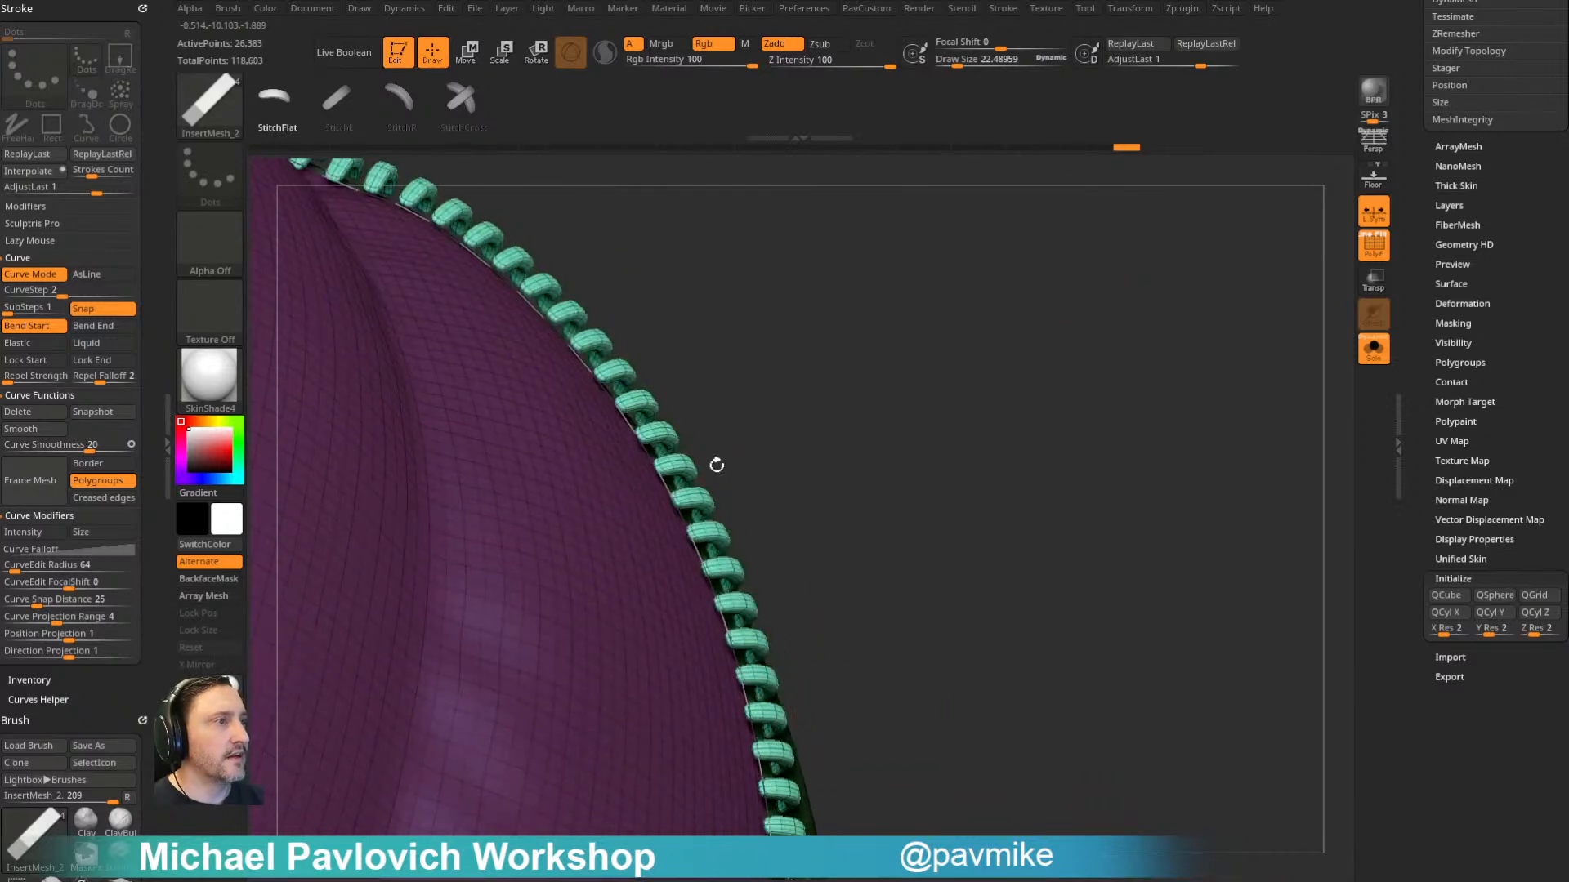
- Set the stitch brush's imbed depth to 0 and update the stitches so they sit into the cloth
scroll(51, 549, "down", 8)
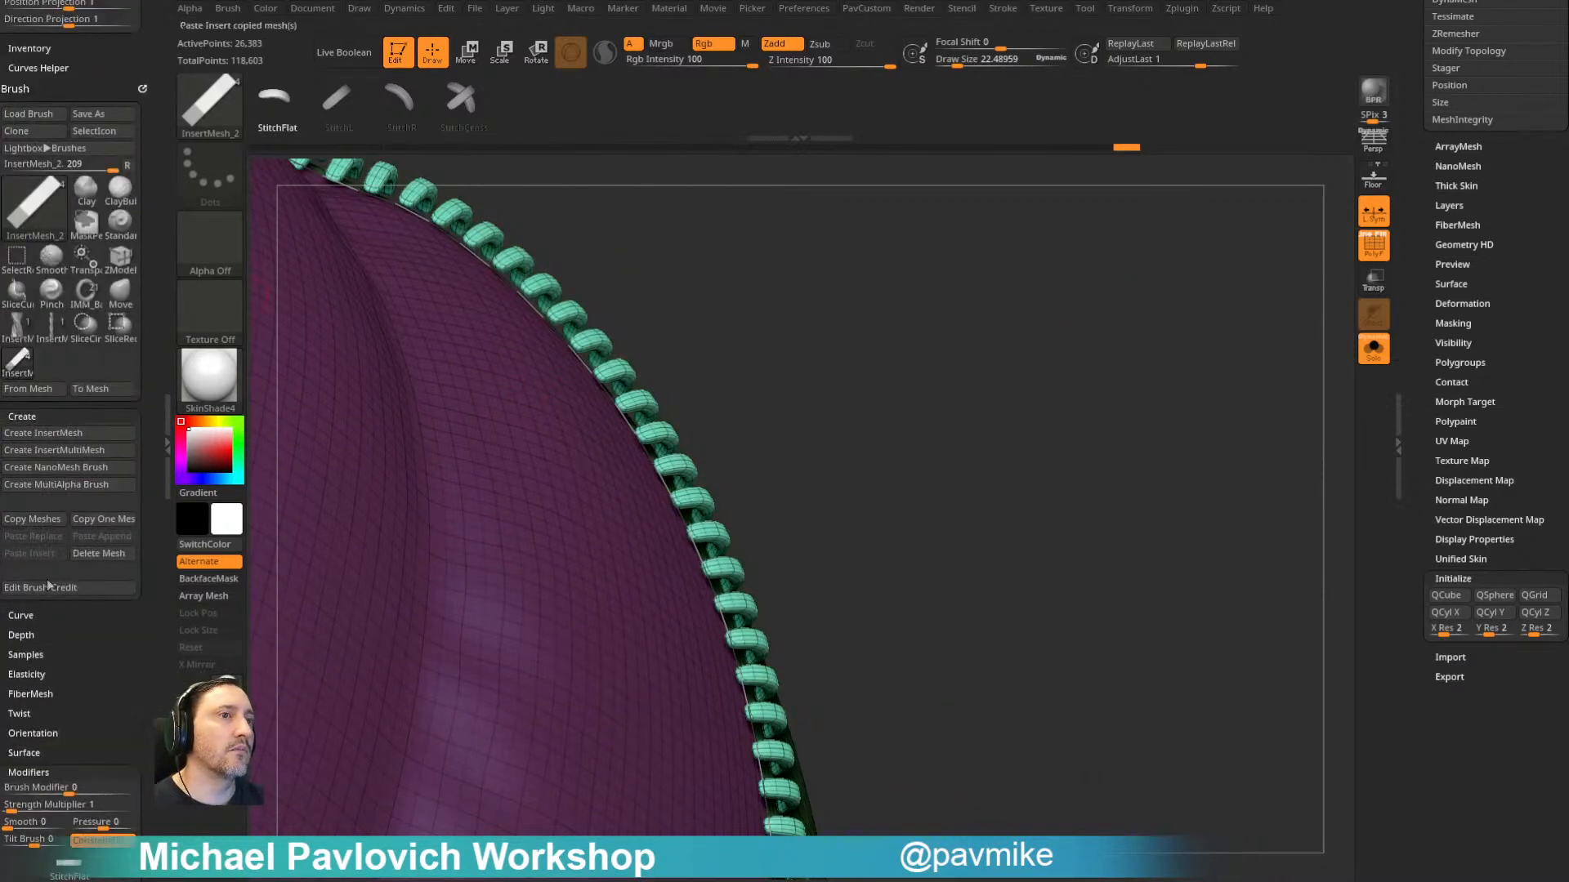
left_click(54, 620)
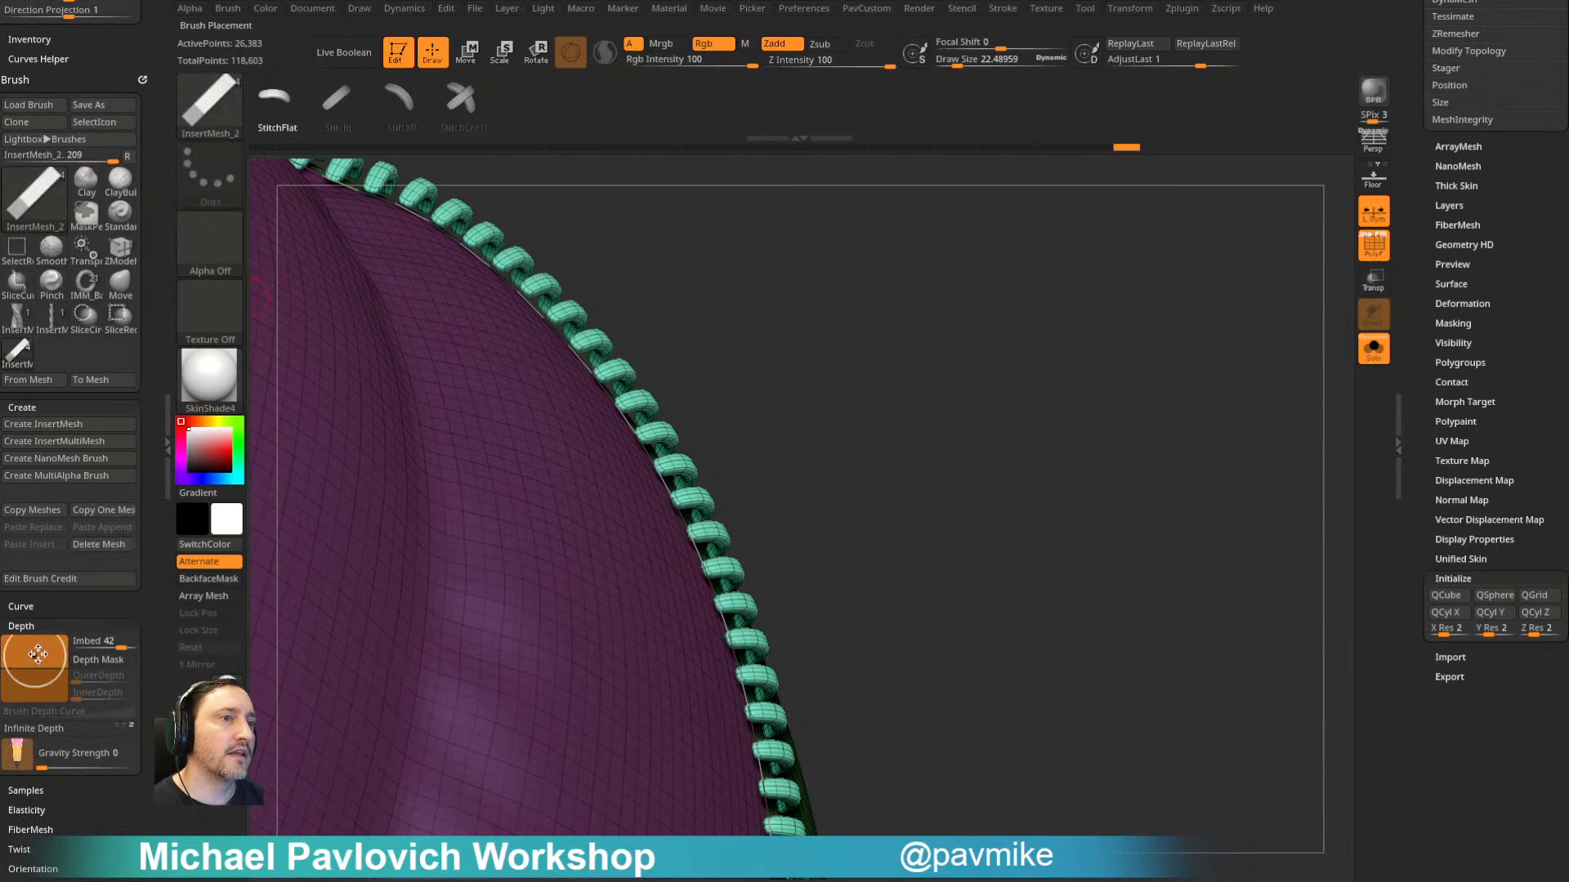
left_click_drag(815, 444, 875, 323)
left_click_drag(1116, 235, 1185, 299, "alt")
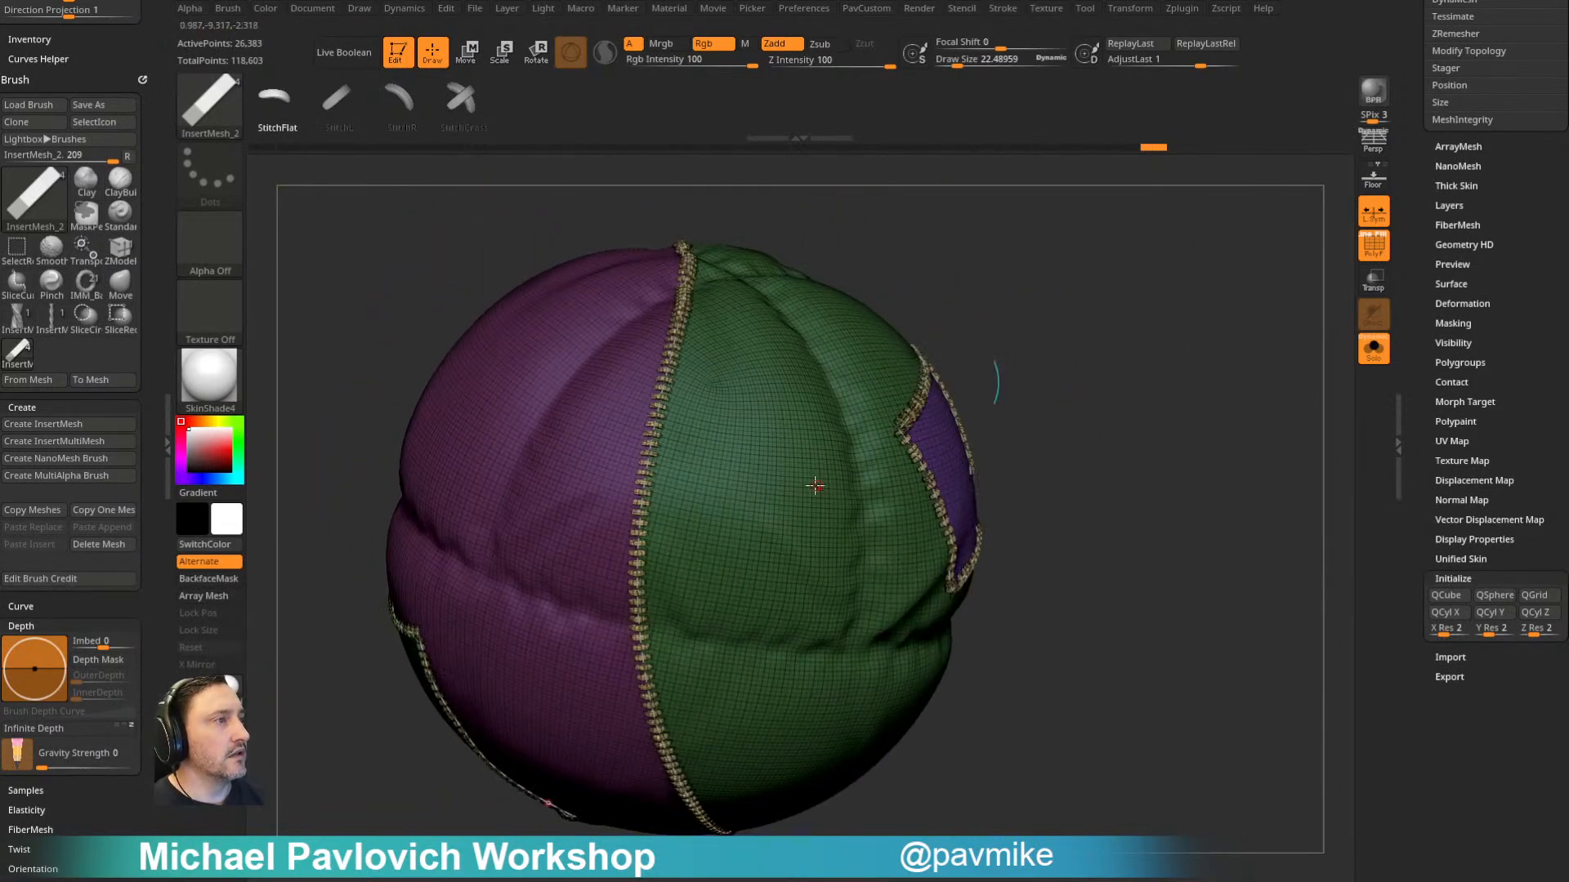
left_click_drag(1072, 344, 1126, 314, "alt")
- Split the stitches from the balloon into their own subtool and make that subtool active
key("2")
left_click(1143, 433)
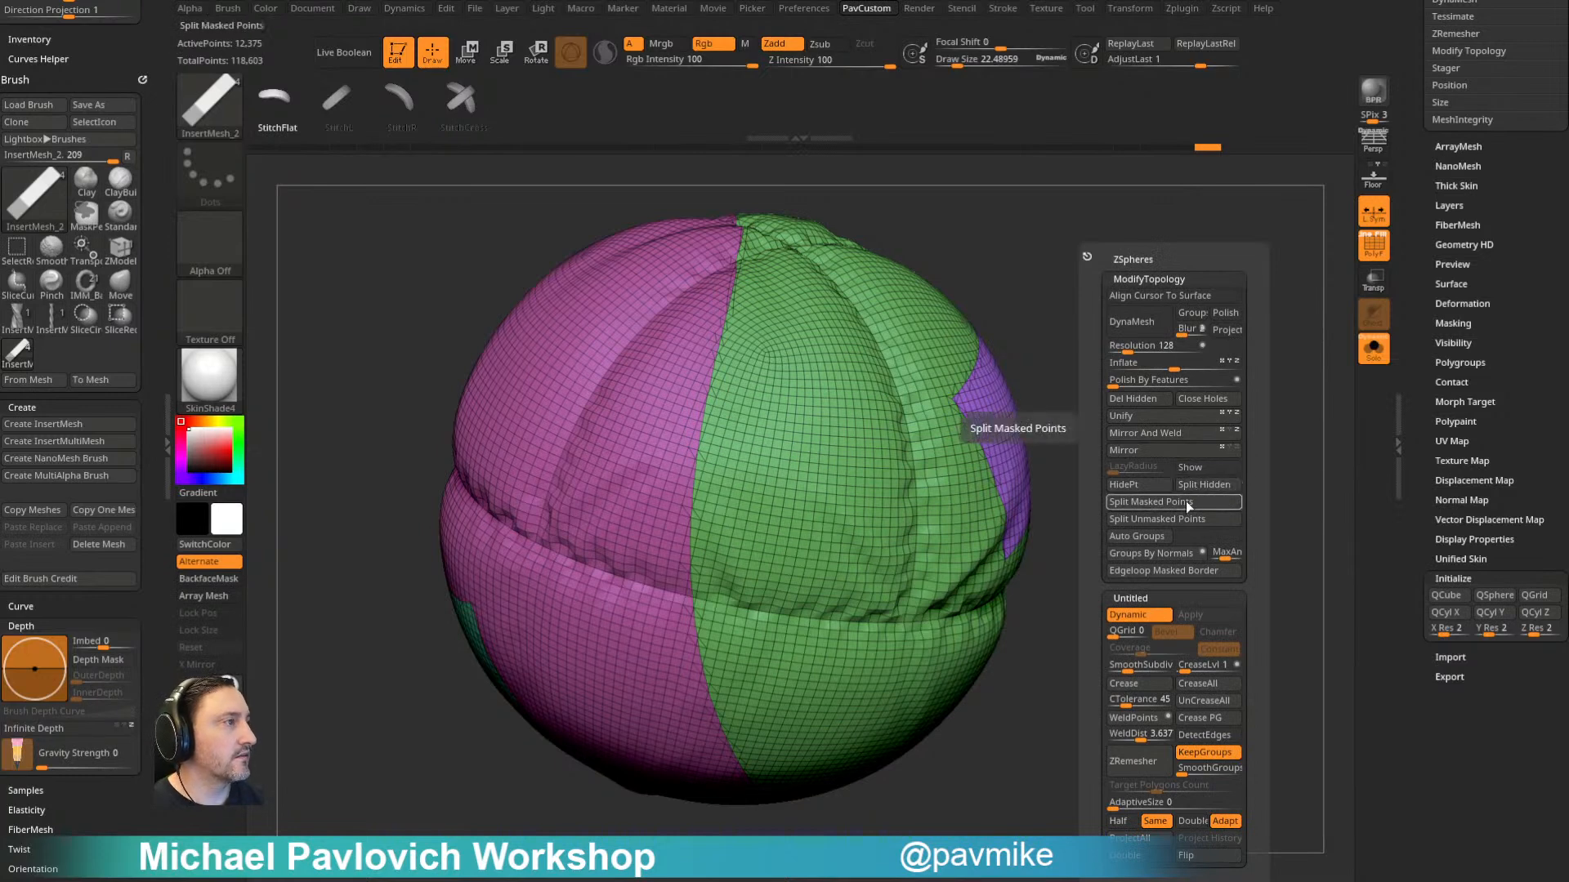
mouse_move(1086, 336)
left_mouse_down()
mouse_move(1120, 340)
mouse_move(1166, 427)
left_mouse_up()
left_click(209, 102, "ctrl+shift")
left_click(300, 122, "ctrl+shift")
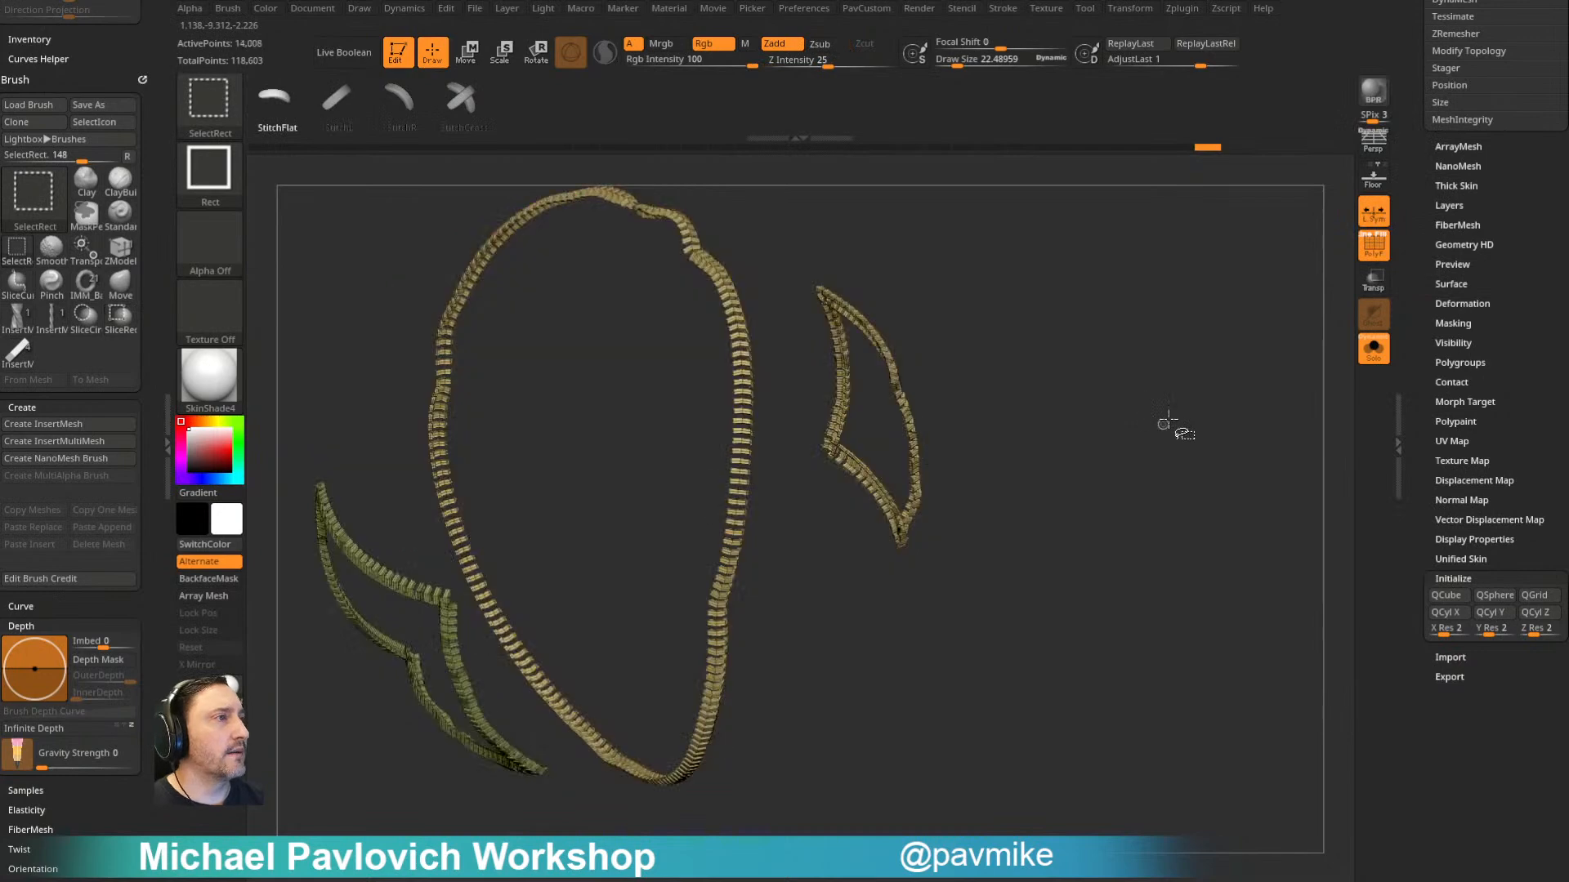
key("2")
left_click(1132, 449)
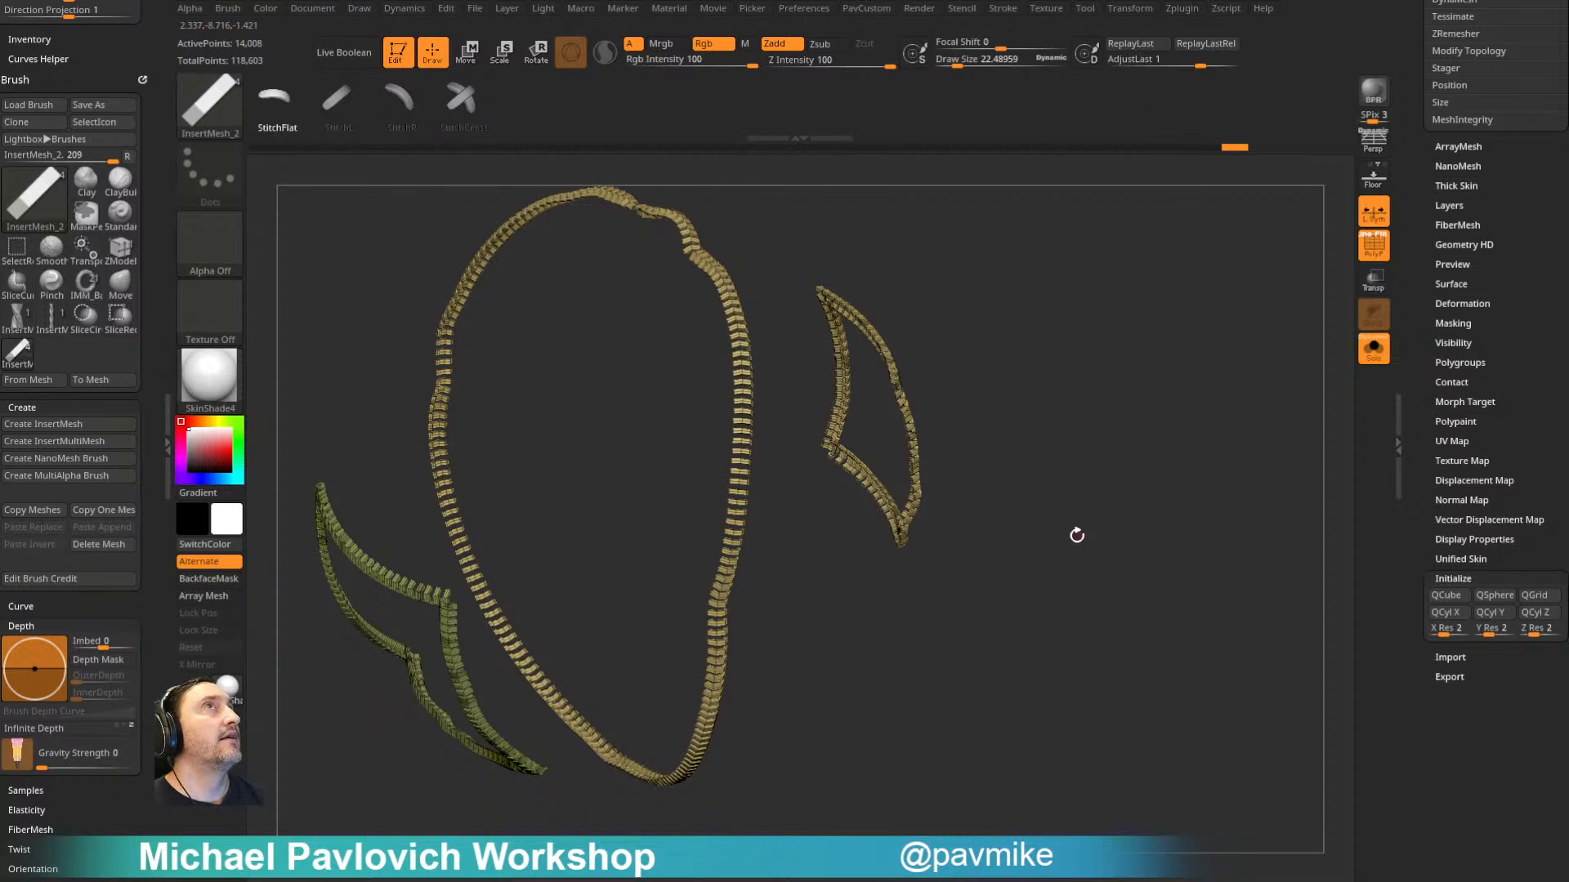
- Save the airship tool as a ZTL file in the ShipInABottle folder, basing its name on AirShip001.ztl
left_click(1412, 244)
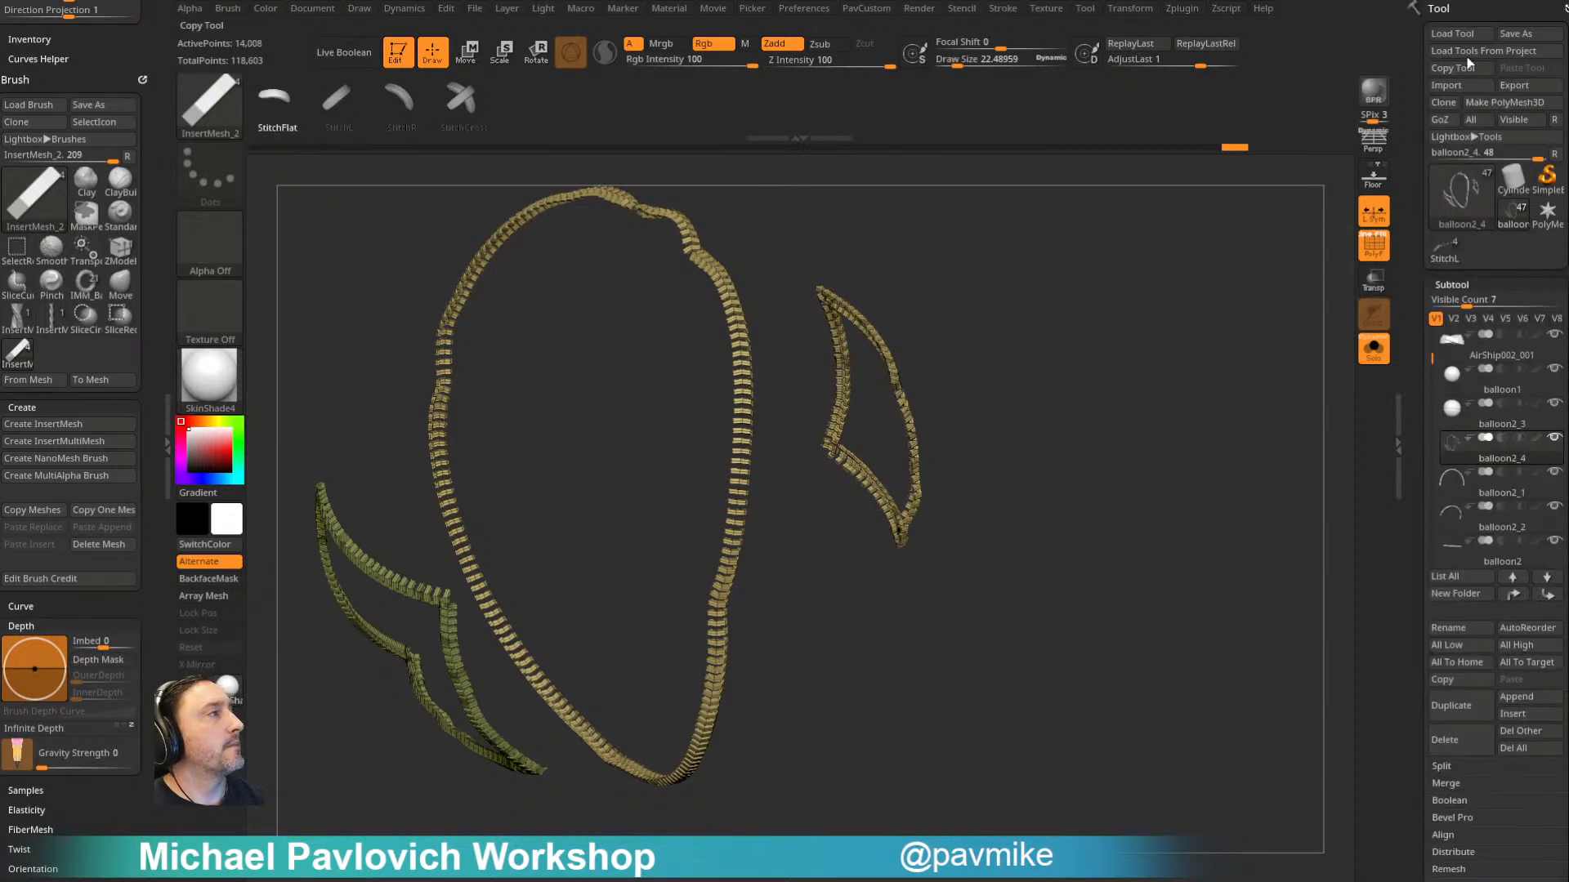
left_click(1511, 34)
left_click(351, 187)
left_click(263, 794)
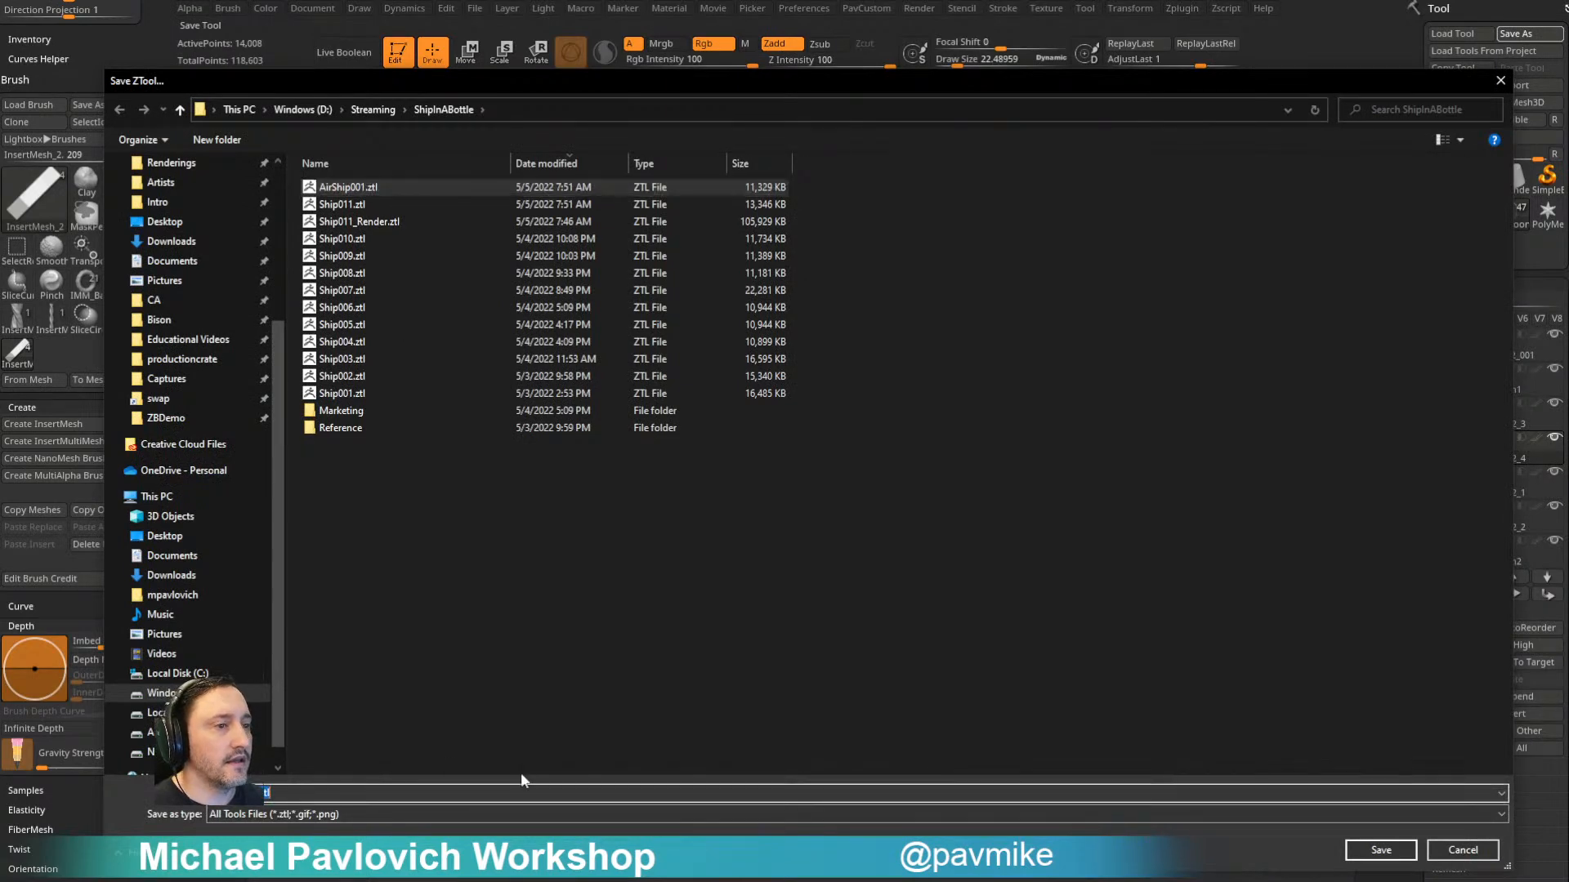
left_click(1381, 850)
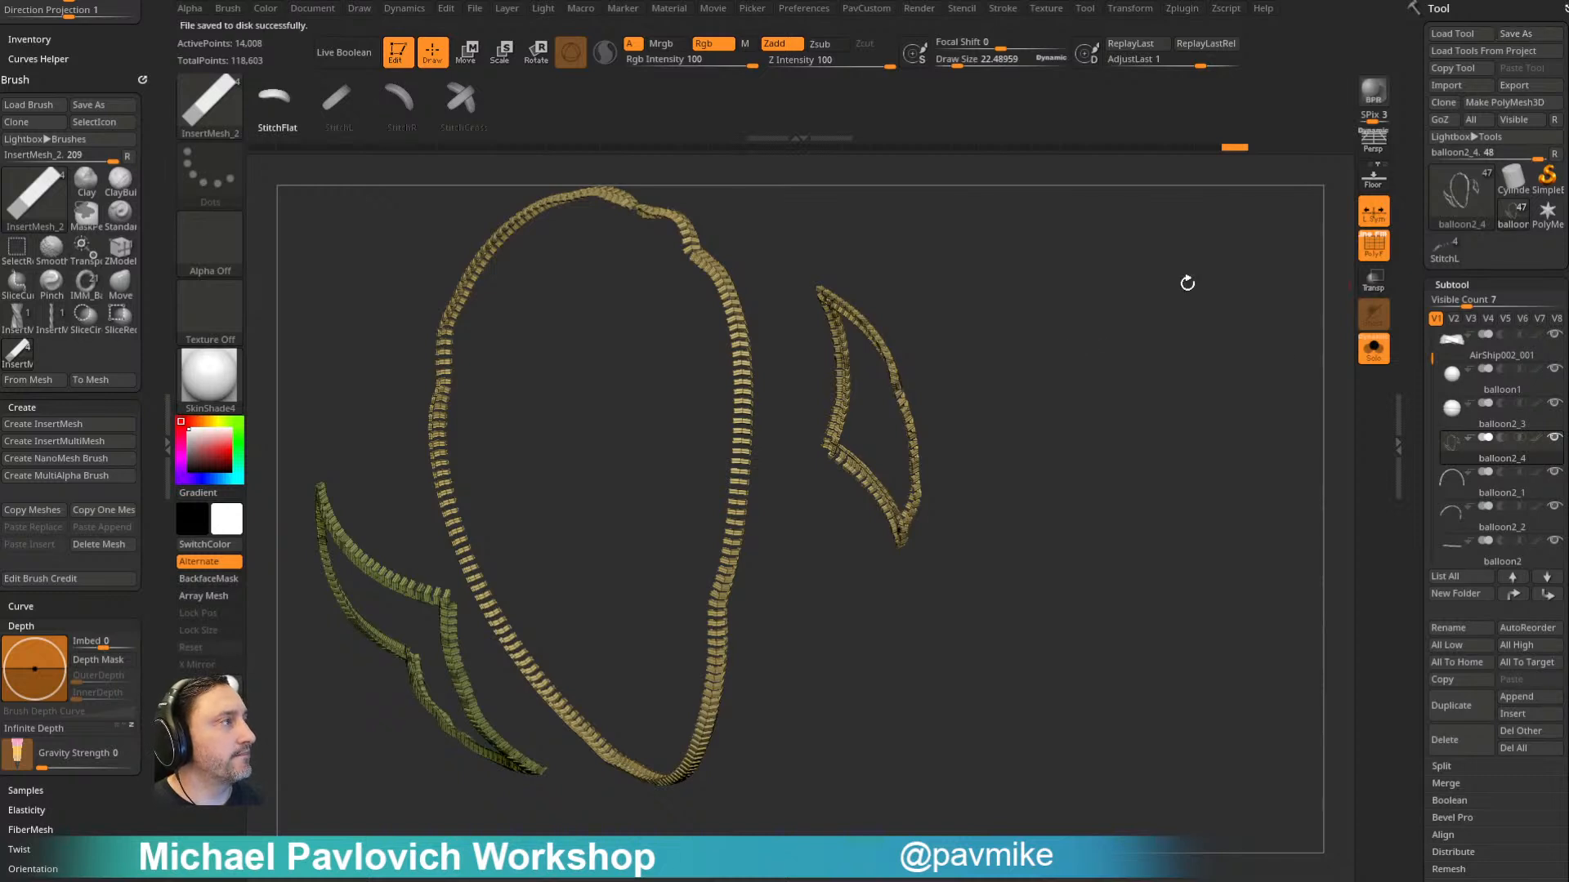
- Delete the stitch subtool's hidden geometry and give each separate stitch its own polygroup
left_click_drag(1196, 435, 1050, 420)
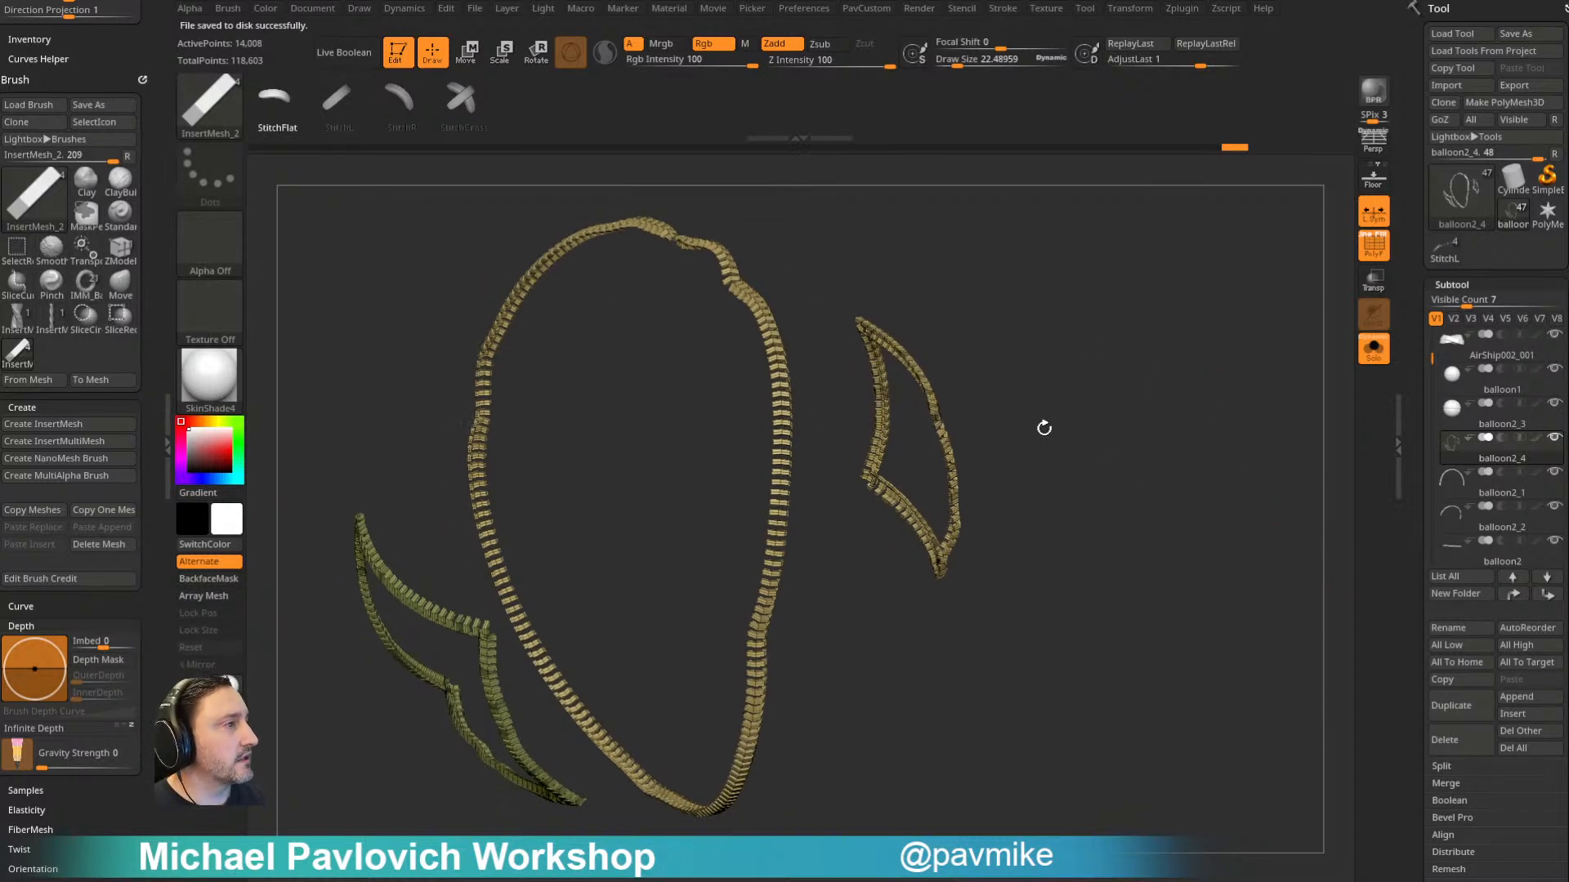
left_click_drag(1414, 530, 1411, 506)
key("space")
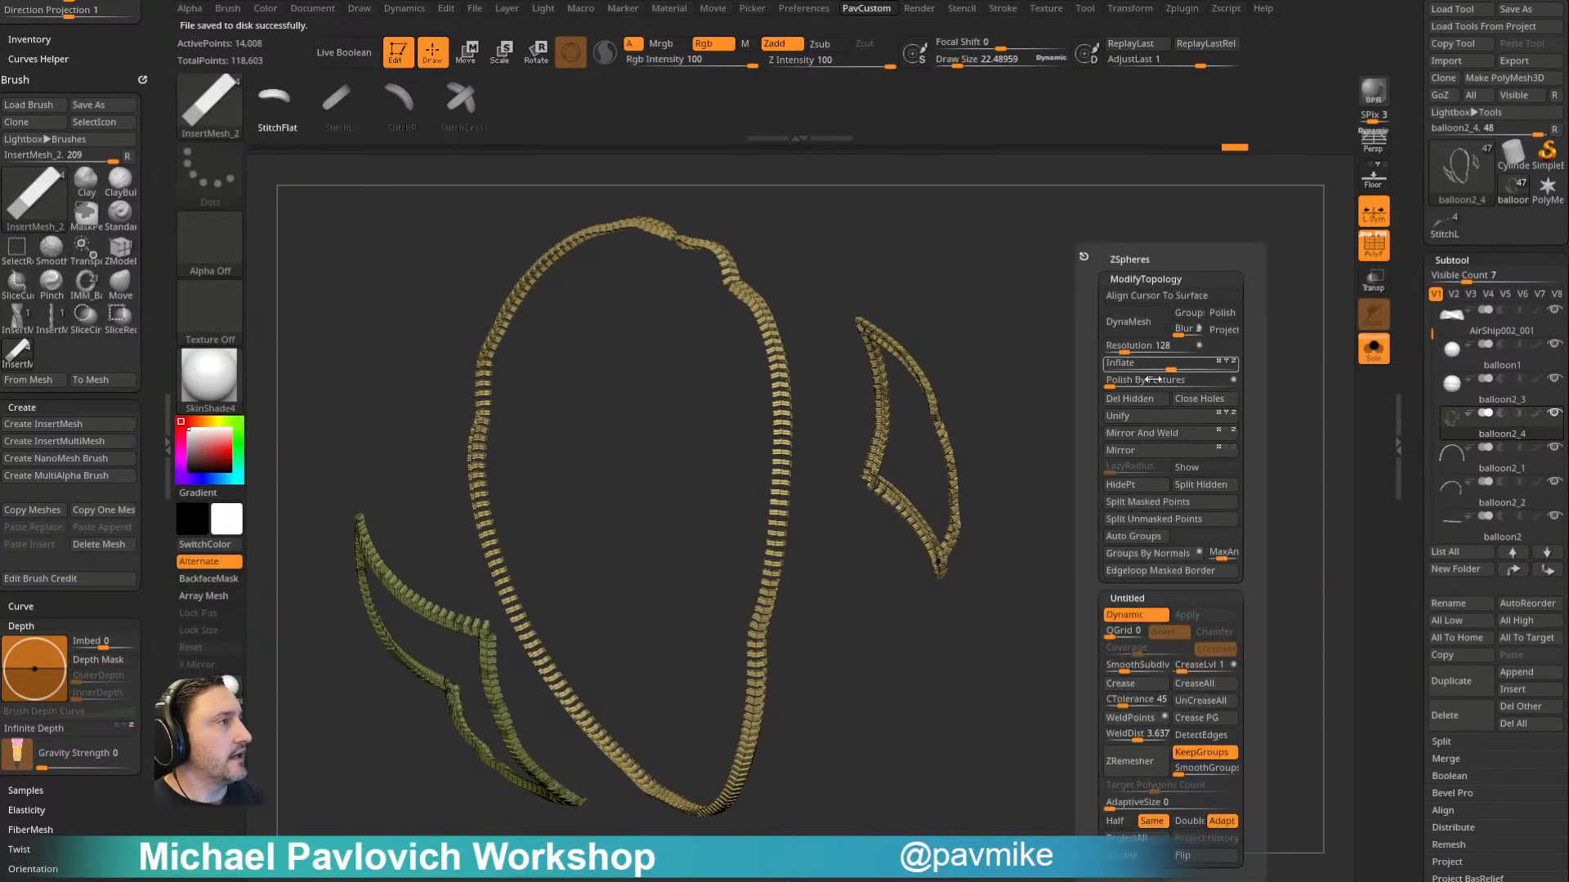
left_click(1137, 397)
key("space")
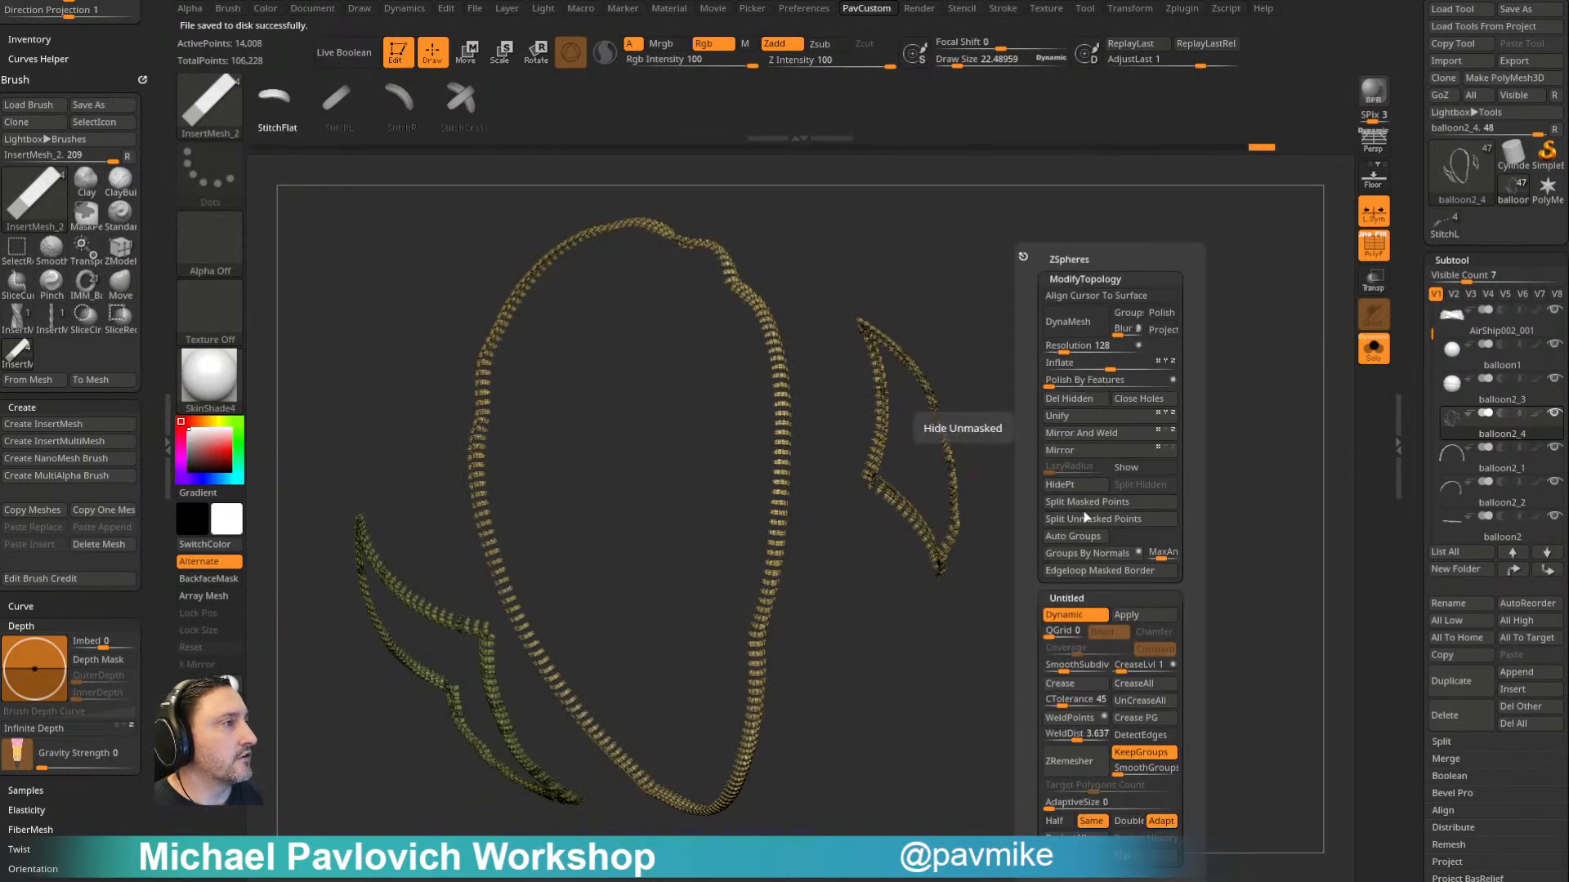
left_click(1069, 556)
left_click_drag(887, 613, 1335, 350)
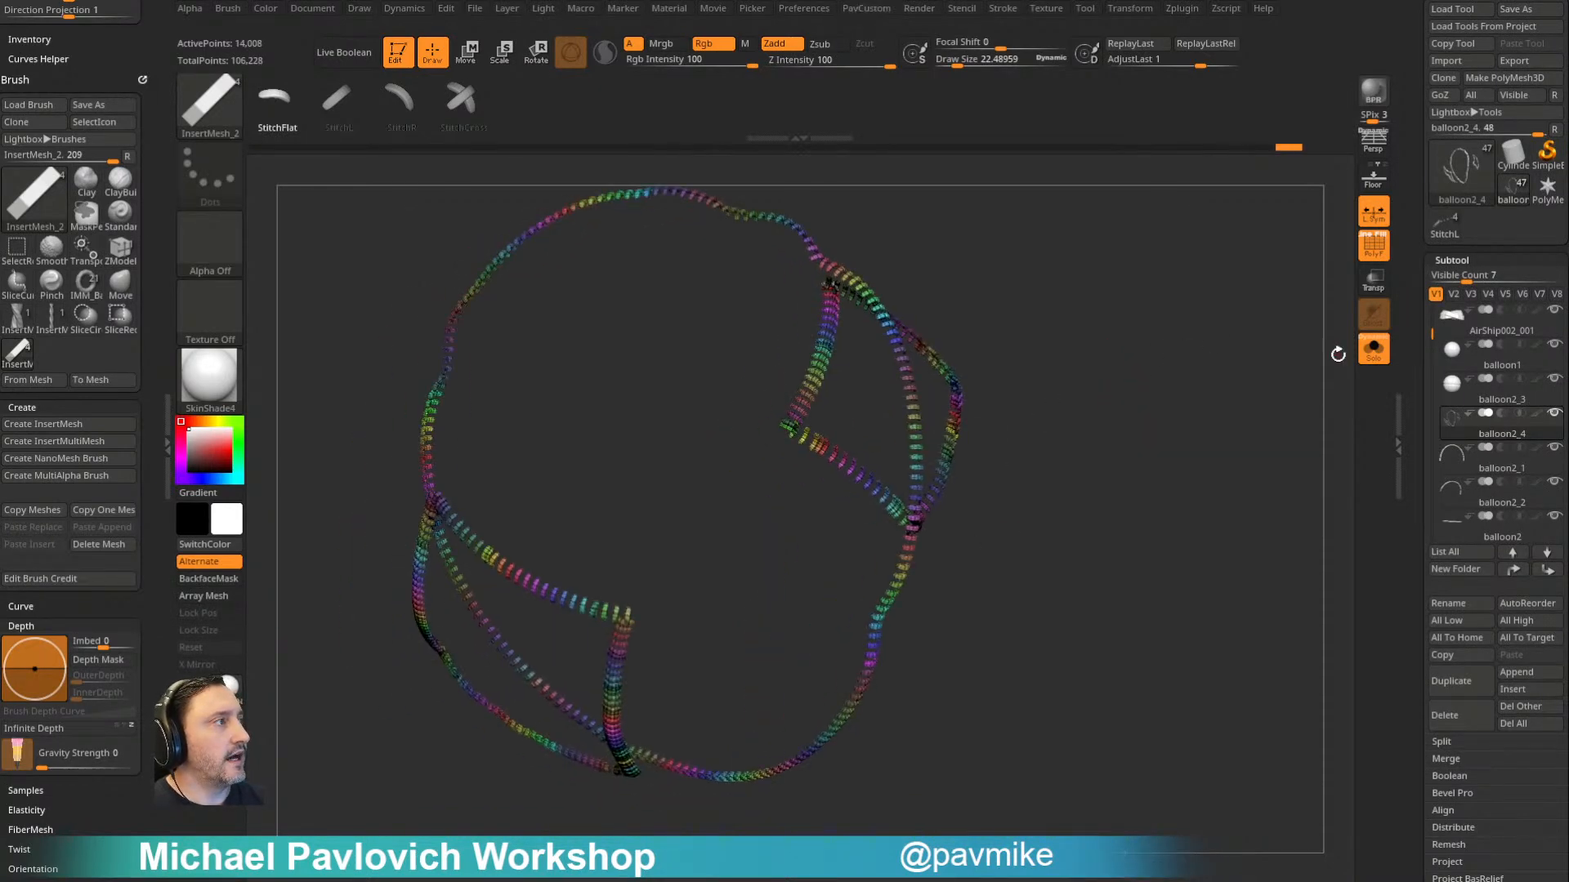
- Turn off Solo mode to bring back the whole airship, and make the balloon cloth the active subtool
left_click(1373, 347)
left_click_drag(1223, 316, 1010, 414)
left_click(1010, 414, "alt")
key("shift+f")
left_click_drag(1107, 413, 1229, 354)
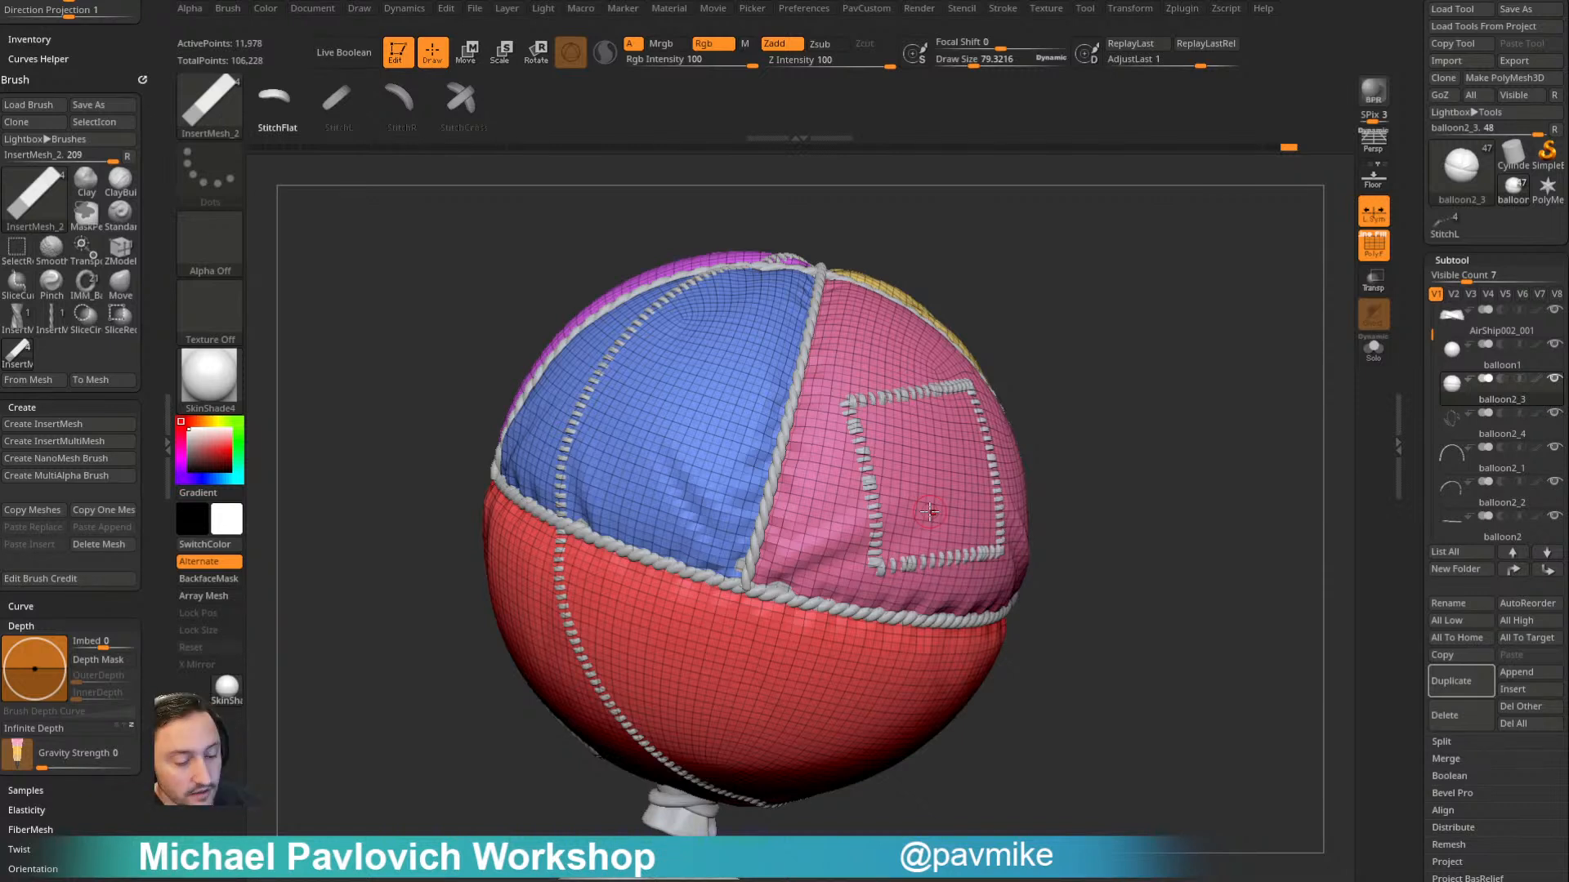
- Load the AirShip002.ztl tool from the ShipInABottle folder
left_click(1446, 13)
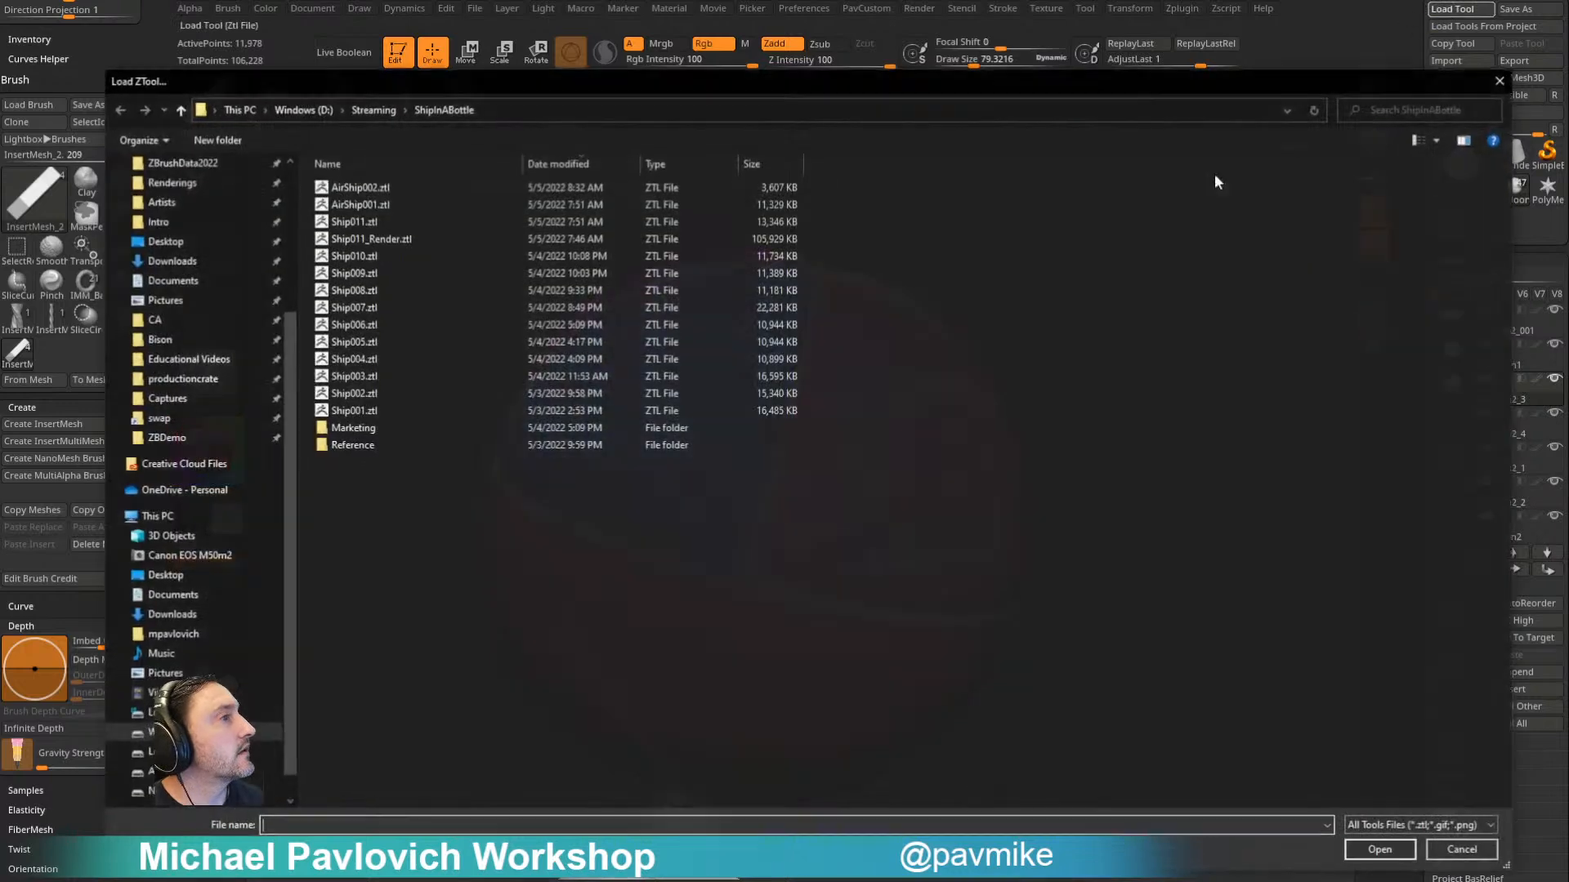
double_click(424, 185)
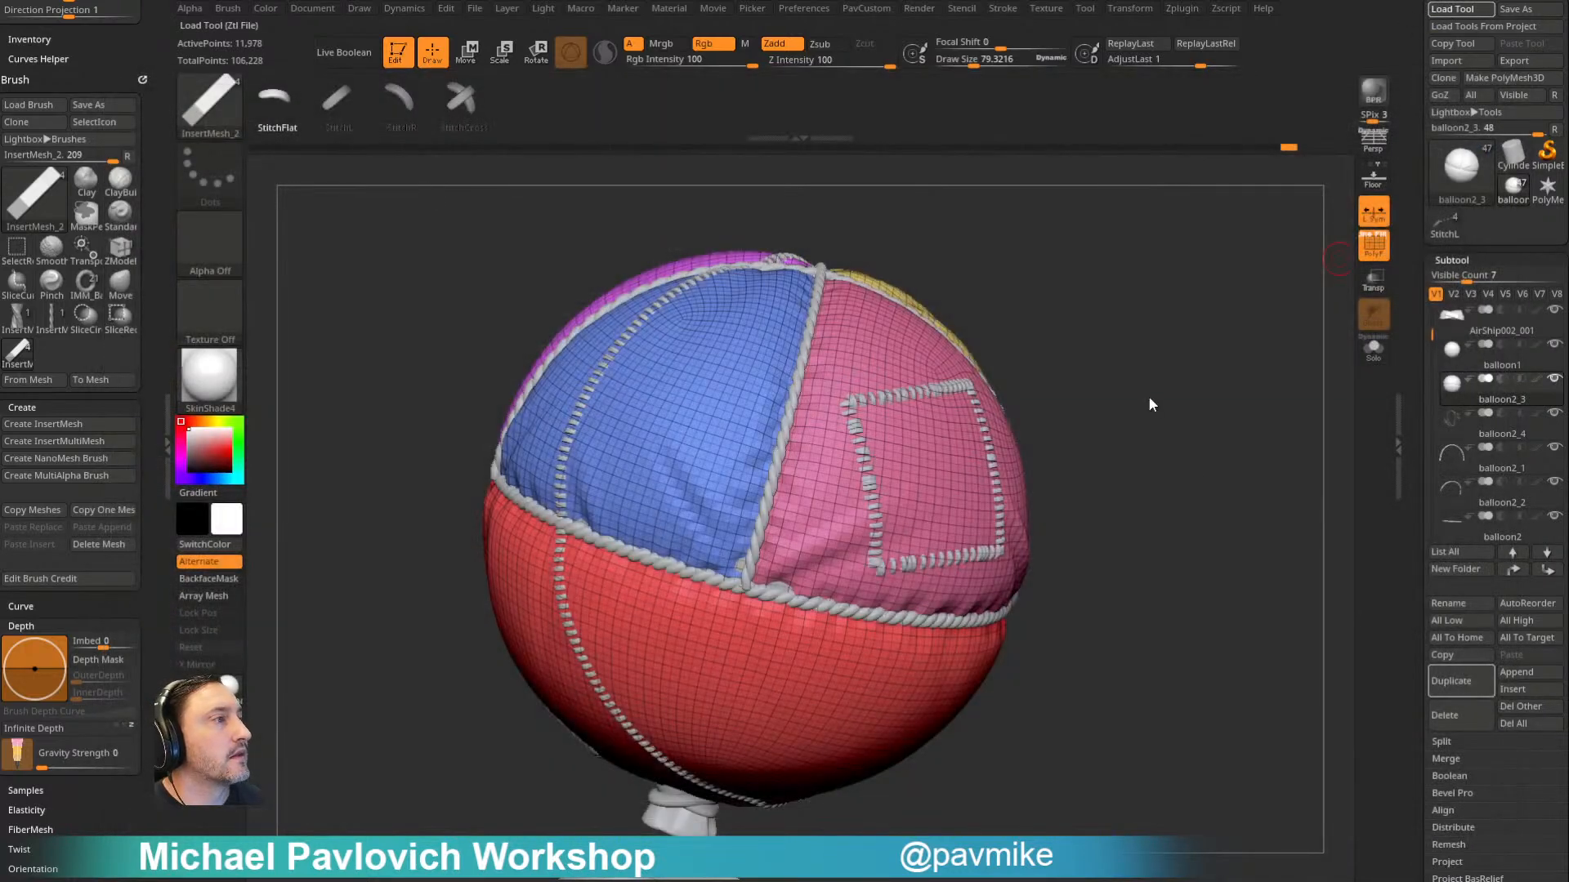
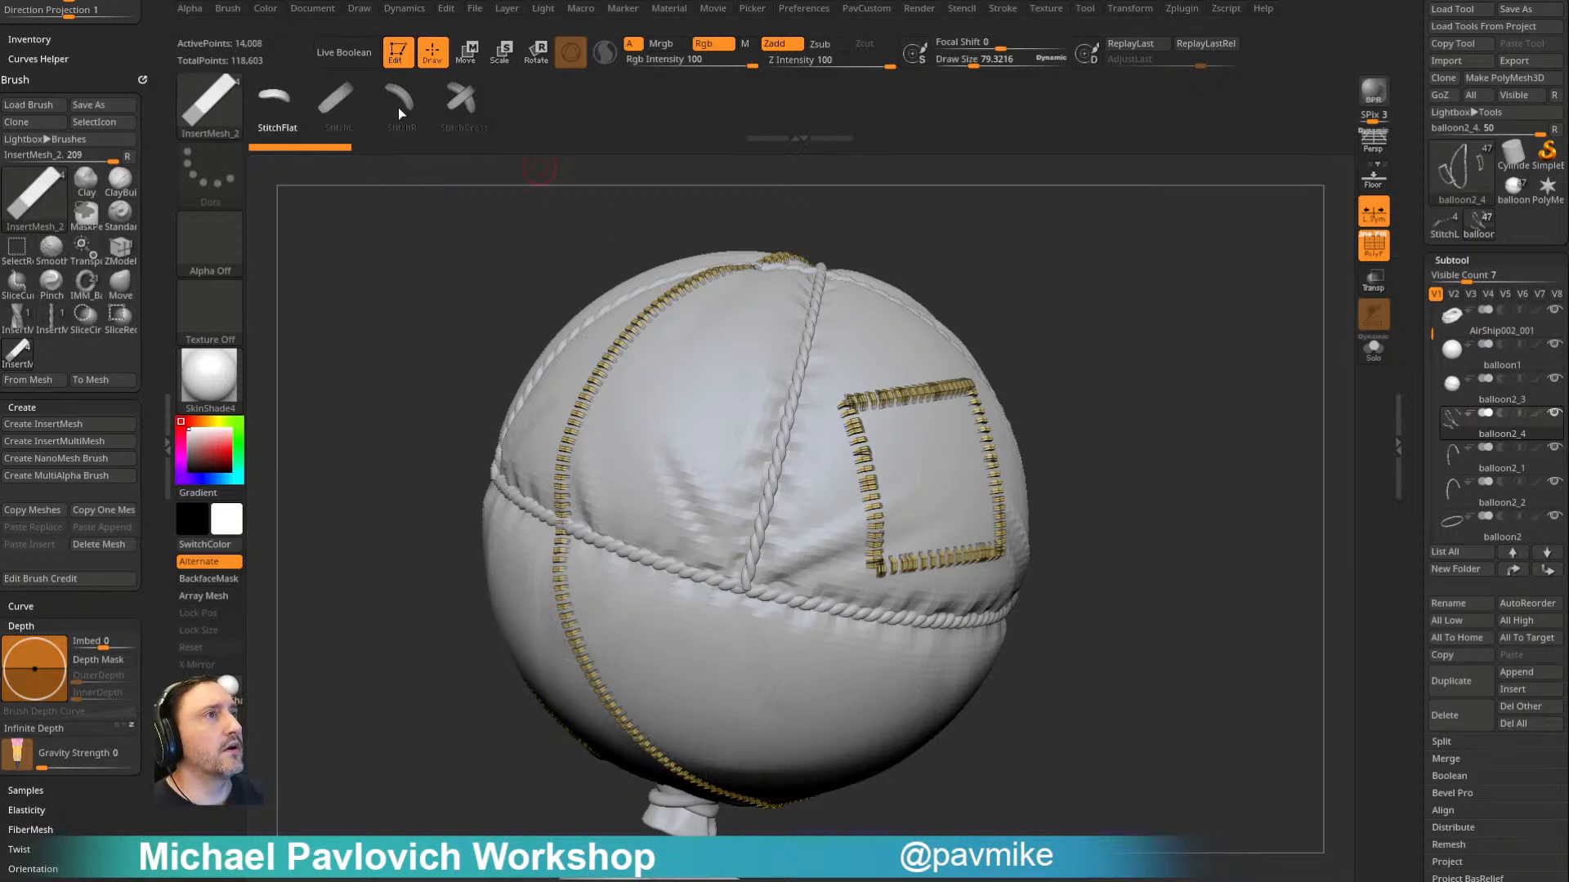
- Clear the canvas and open the DemoAnimeHead project without saving the current project's changes
left_click(399, 53)
key("ctrl+n")
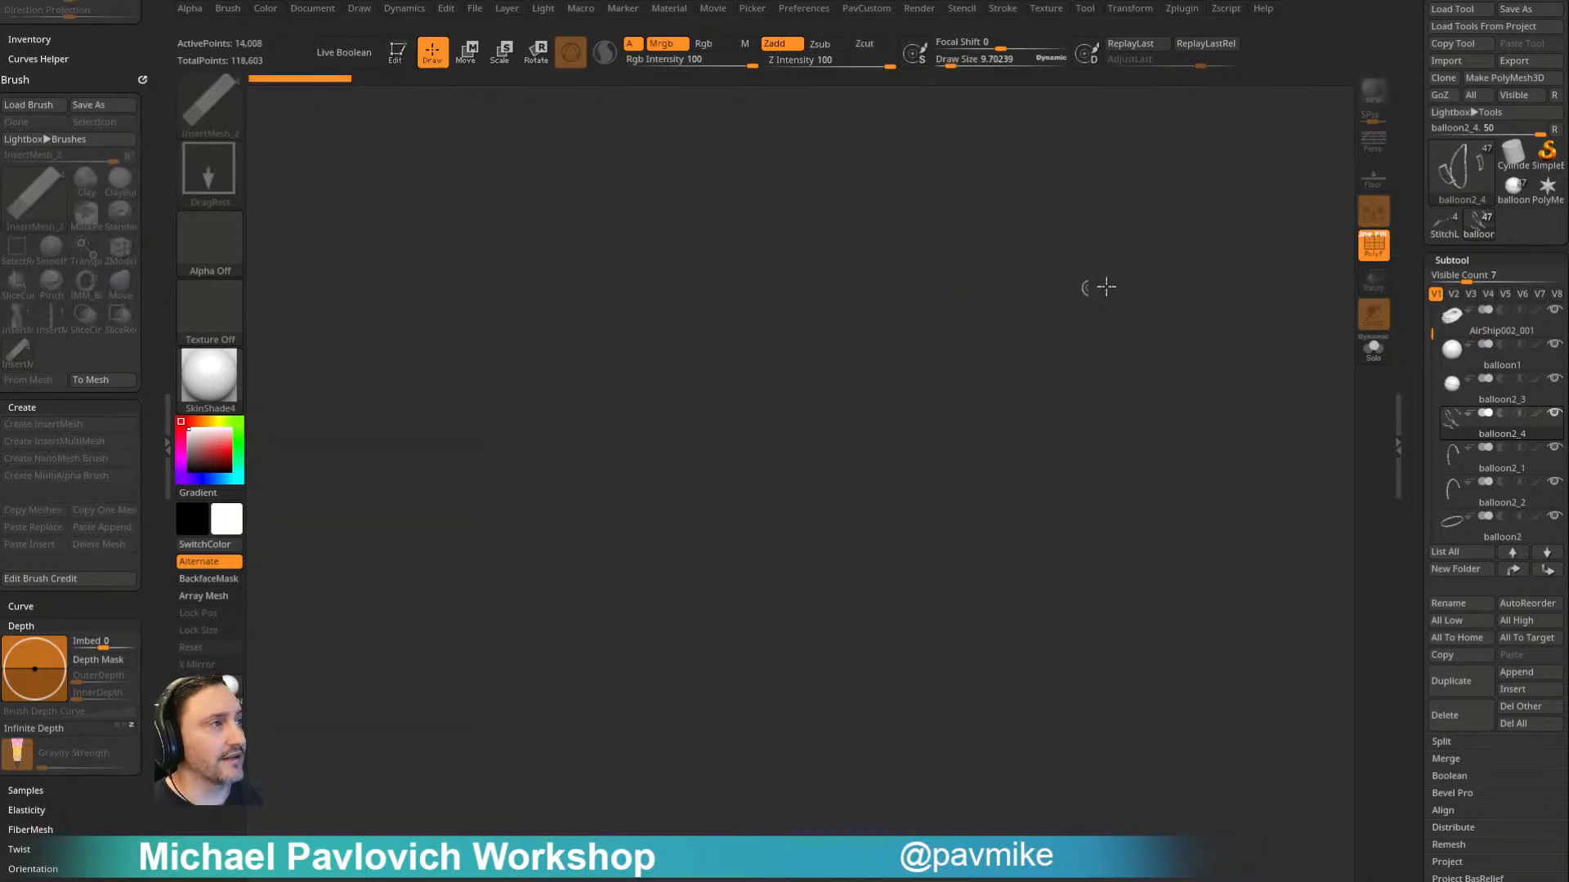
left_click_drag(1170, 287, 1166, 304)
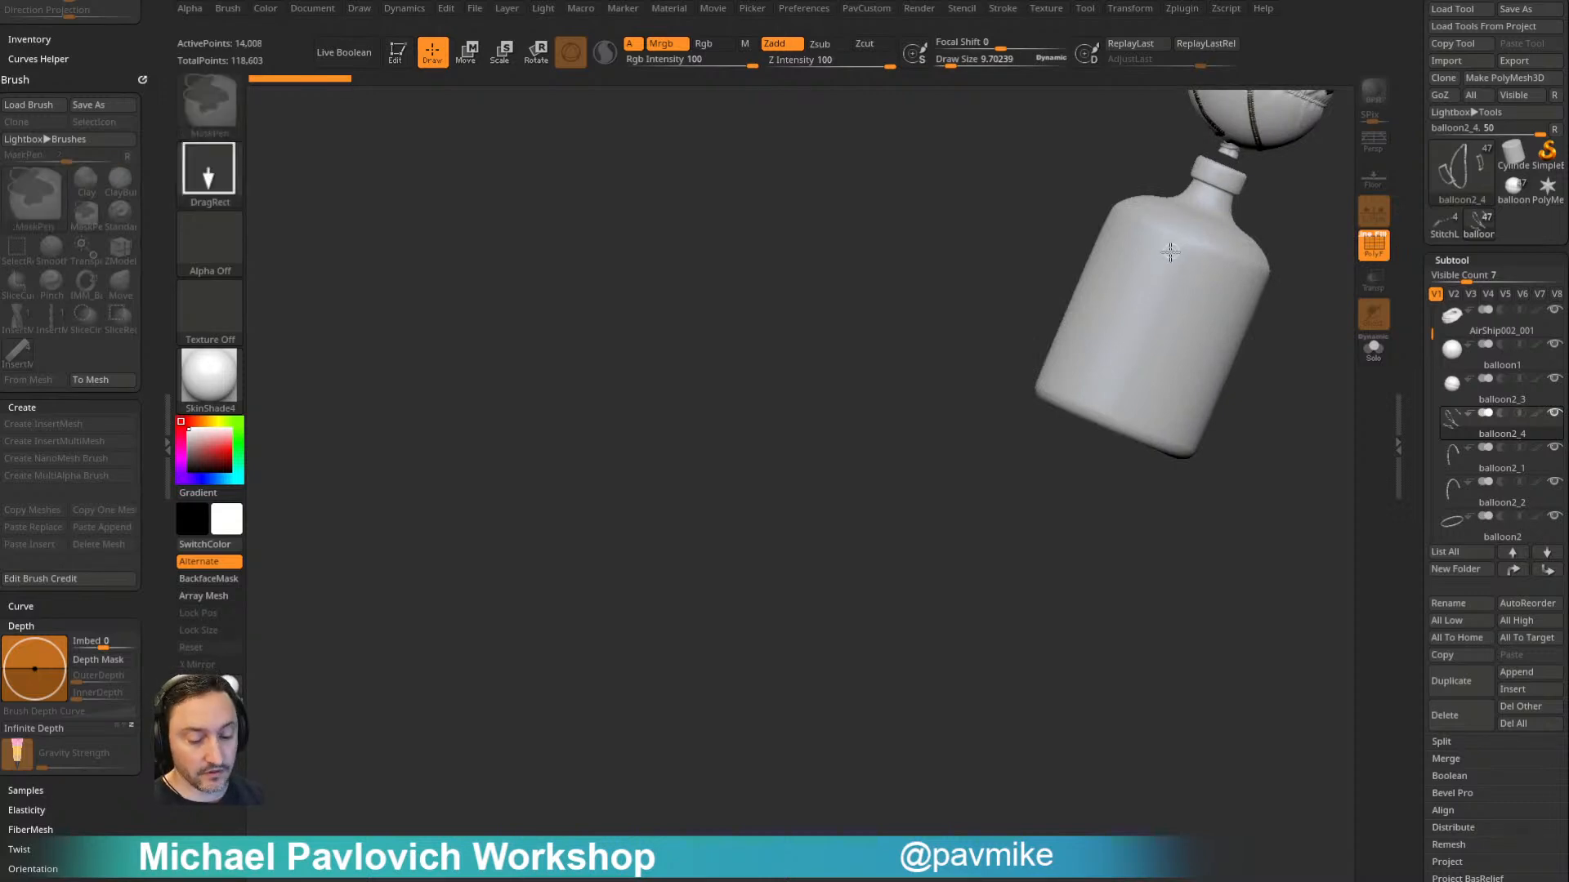
key("ctrl+n")
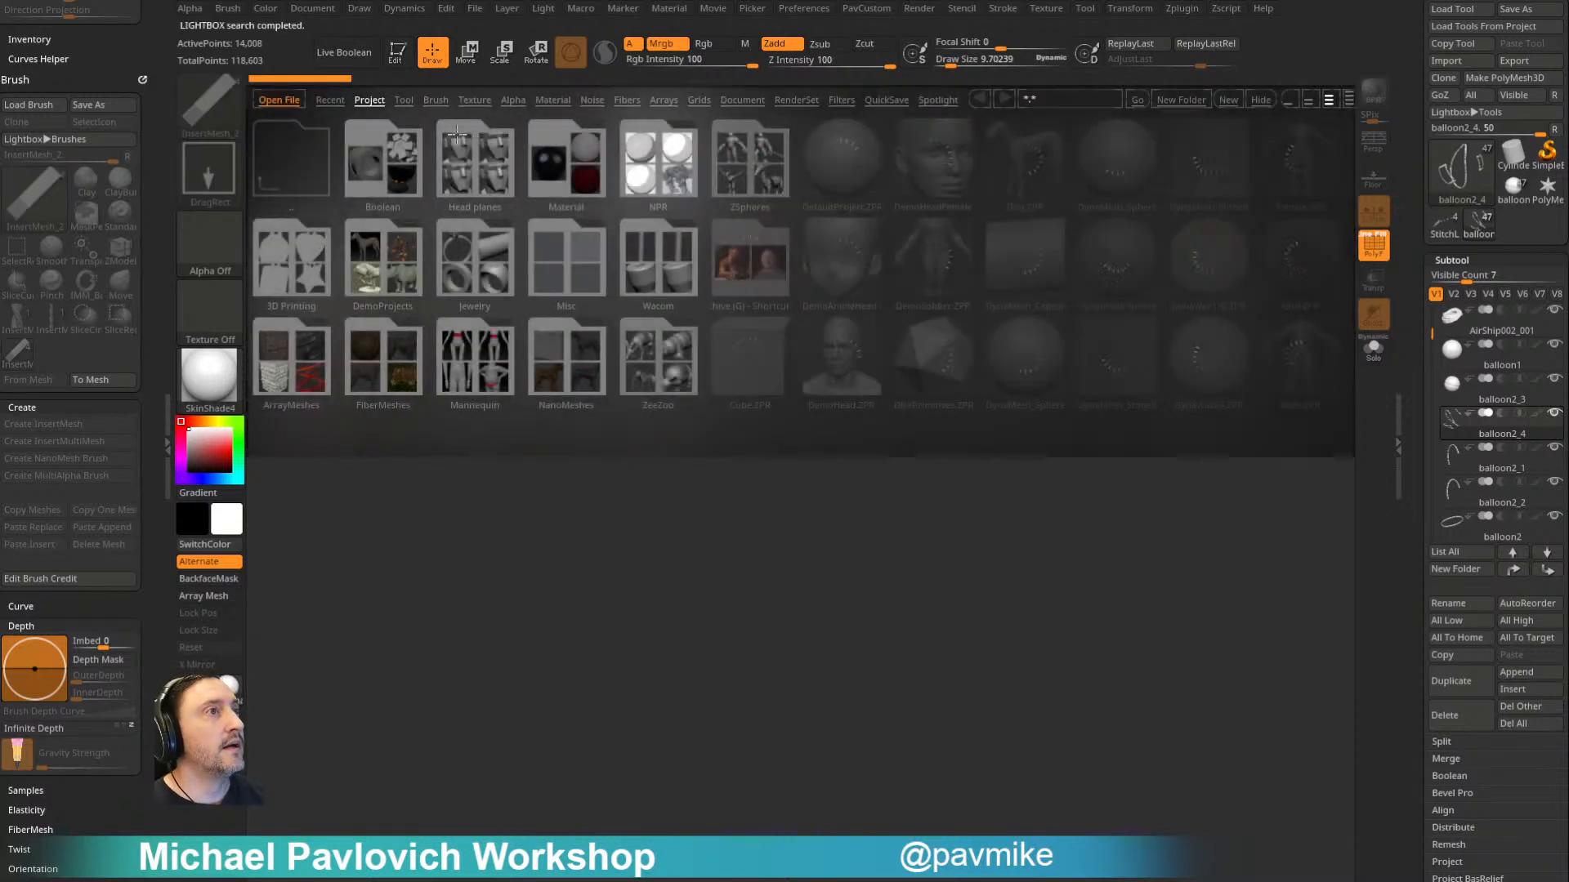
double_click(841, 273)
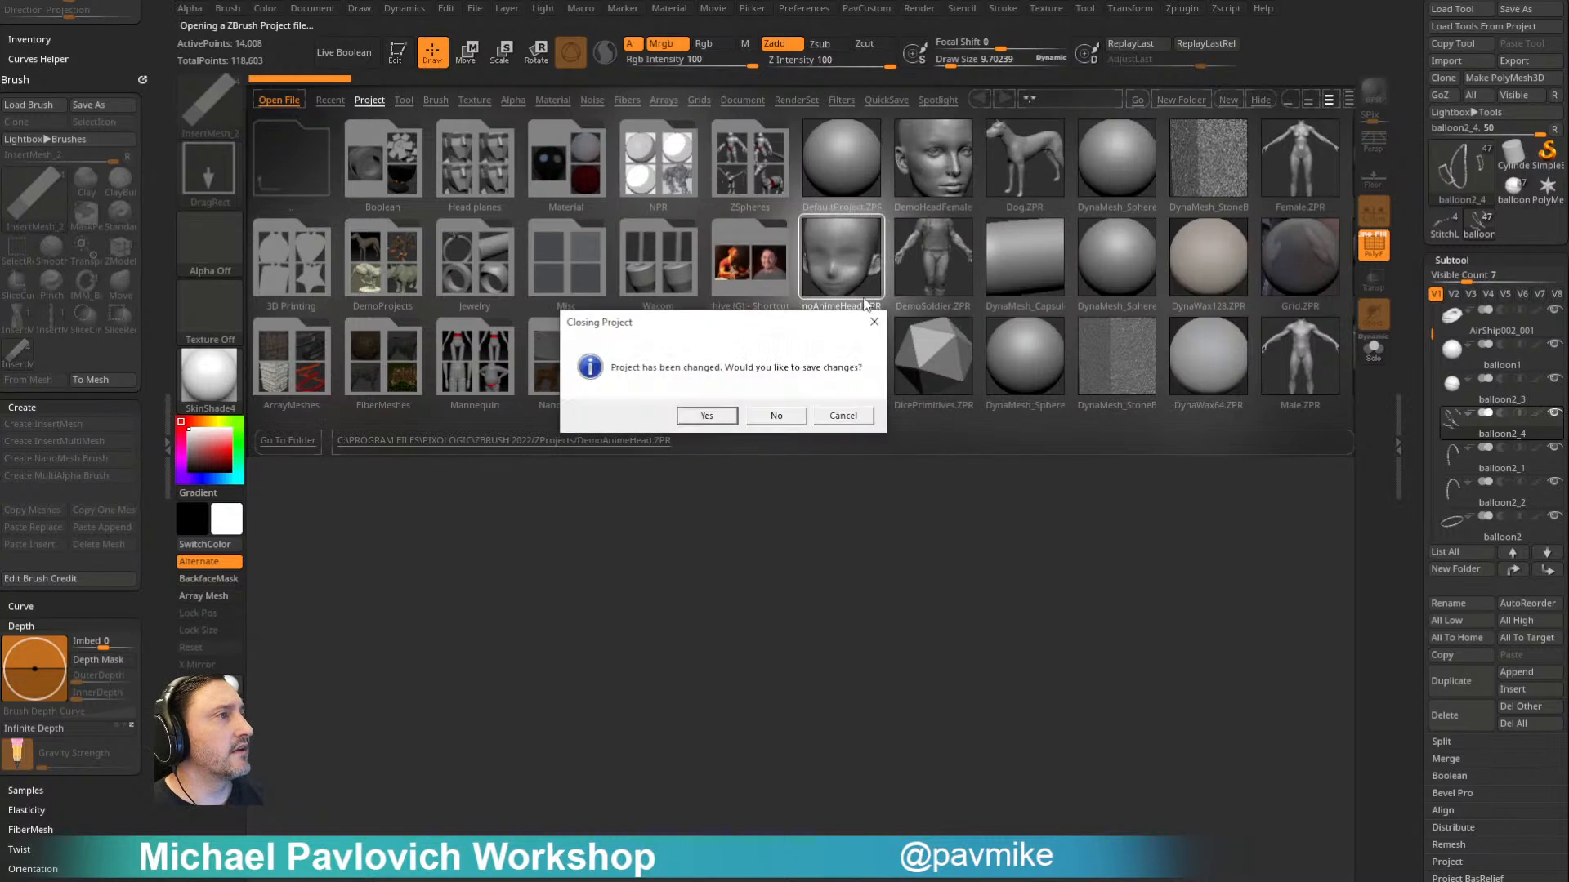
left_click(764, 414)
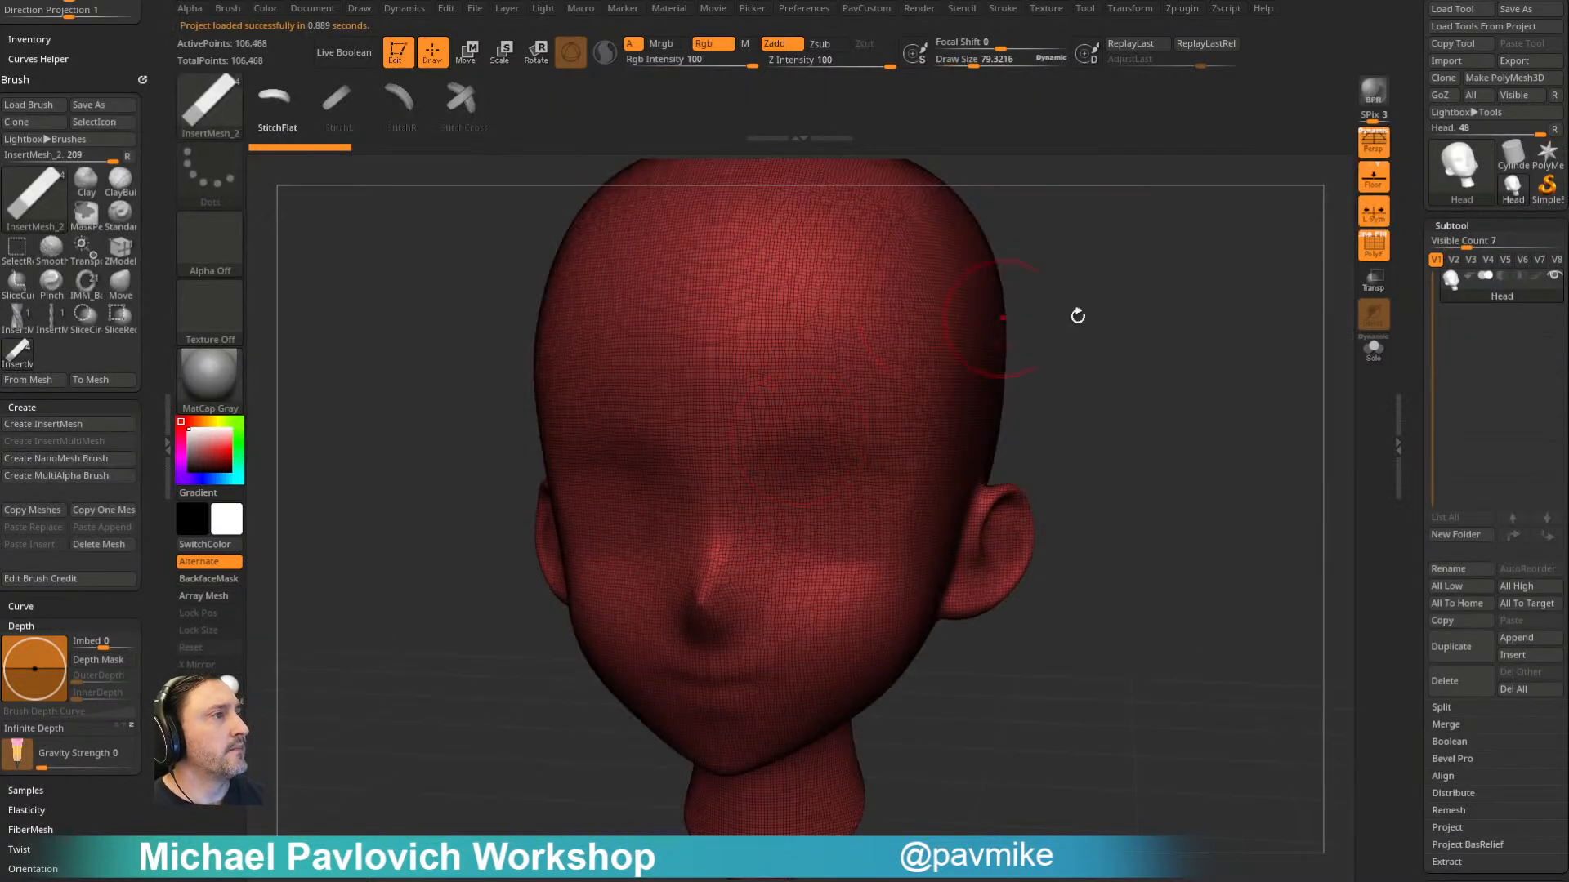
- Hide the head's polyframe and choose the Standard brush
left_click(1373, 245)
mouse_move(1176, 331)
left_mouse_down()
mouse_move(1145, 343)
mouse_move(997, 300)
left_mouse_up()
key("b")
key("s")
key("t")
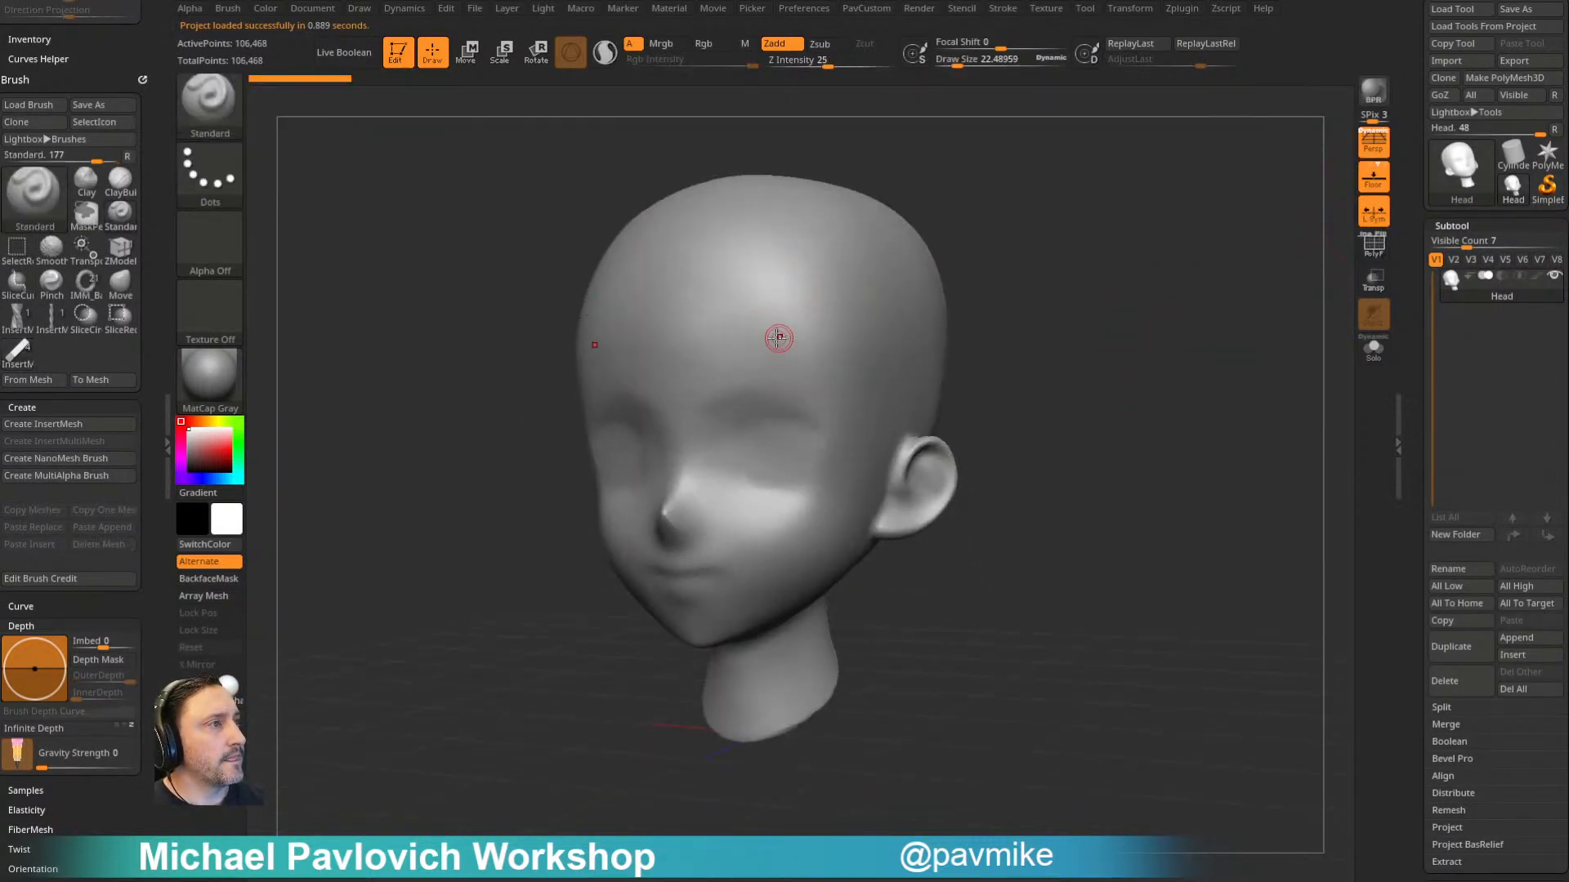
- Sculpt symmetrical raised rings on the forehead and over the eyes, plus a raised lower lip, with the Standard brush
mouse_move(739, 327)
left_mouse_down("alt")
mouse_move(742, 353)
mouse_move(758, 309)
mouse_move(723, 328)
left_mouse_up("alt")
left_click_drag(972, 265, 1035, 272)
mouse_move(746, 449)
left_mouse_down("alt")
mouse_move(767, 456)
mouse_move(734, 468)
left_mouse_up("alt")
mouse_move(656, 574)
left_mouse_down("alt")
mouse_move(700, 559)
mouse_move(660, 587)
left_mouse_up("alt")
left_click_drag(1050, 317, 1042, 324)
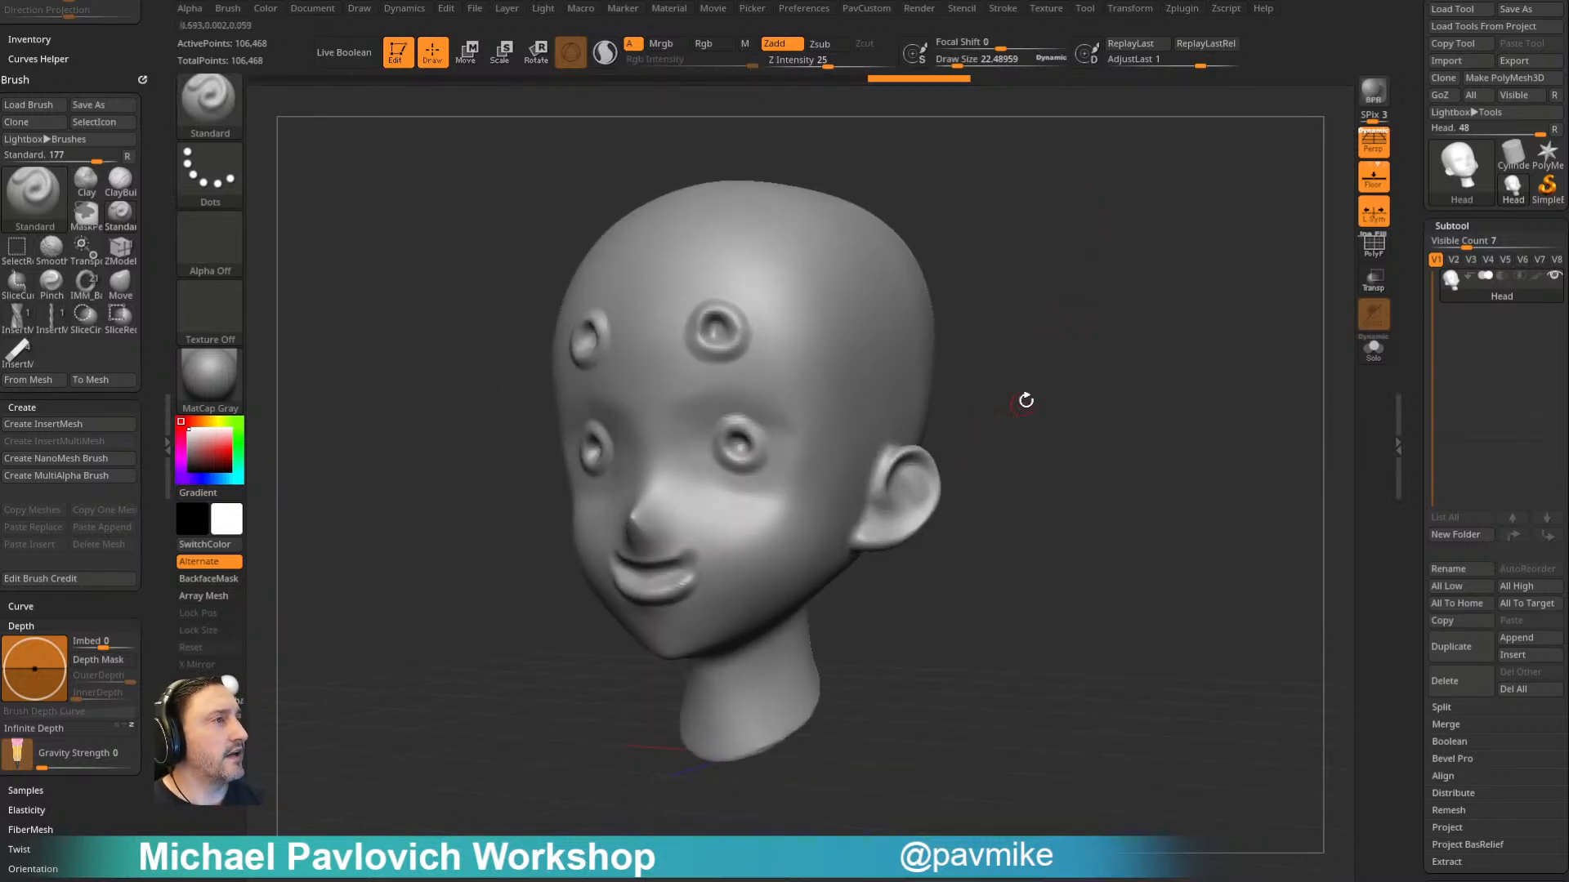
- Set AdaptiveSize to 5 and run ZRemesher on the sculpted head with a target polygon count of 5
left_click_drag(967, 327, 1040, 371)
key("space")
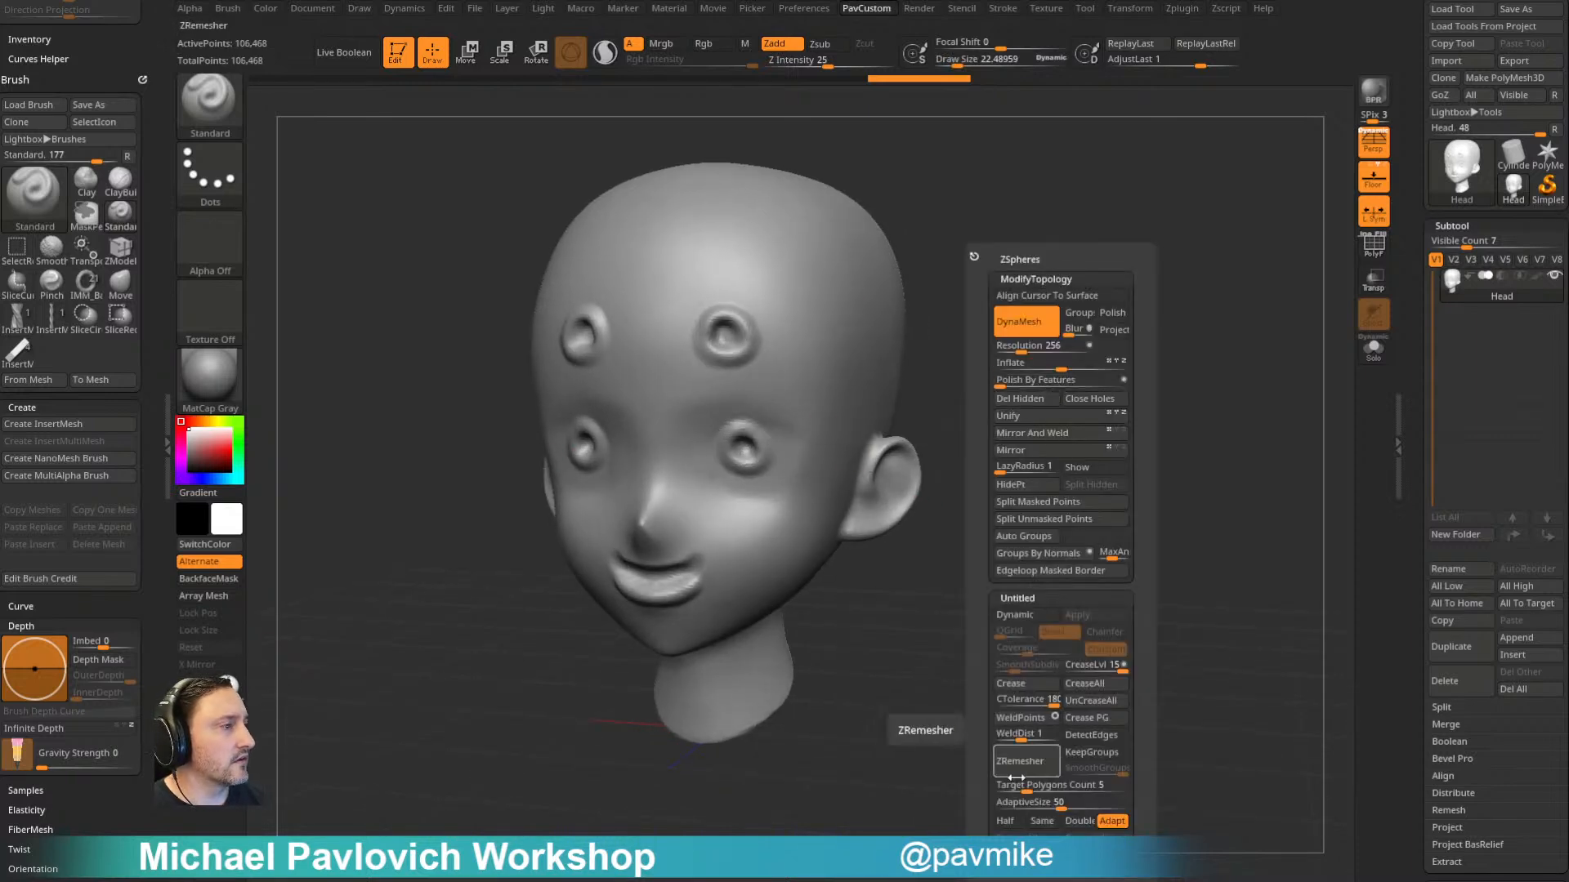
left_click(1005, 805)
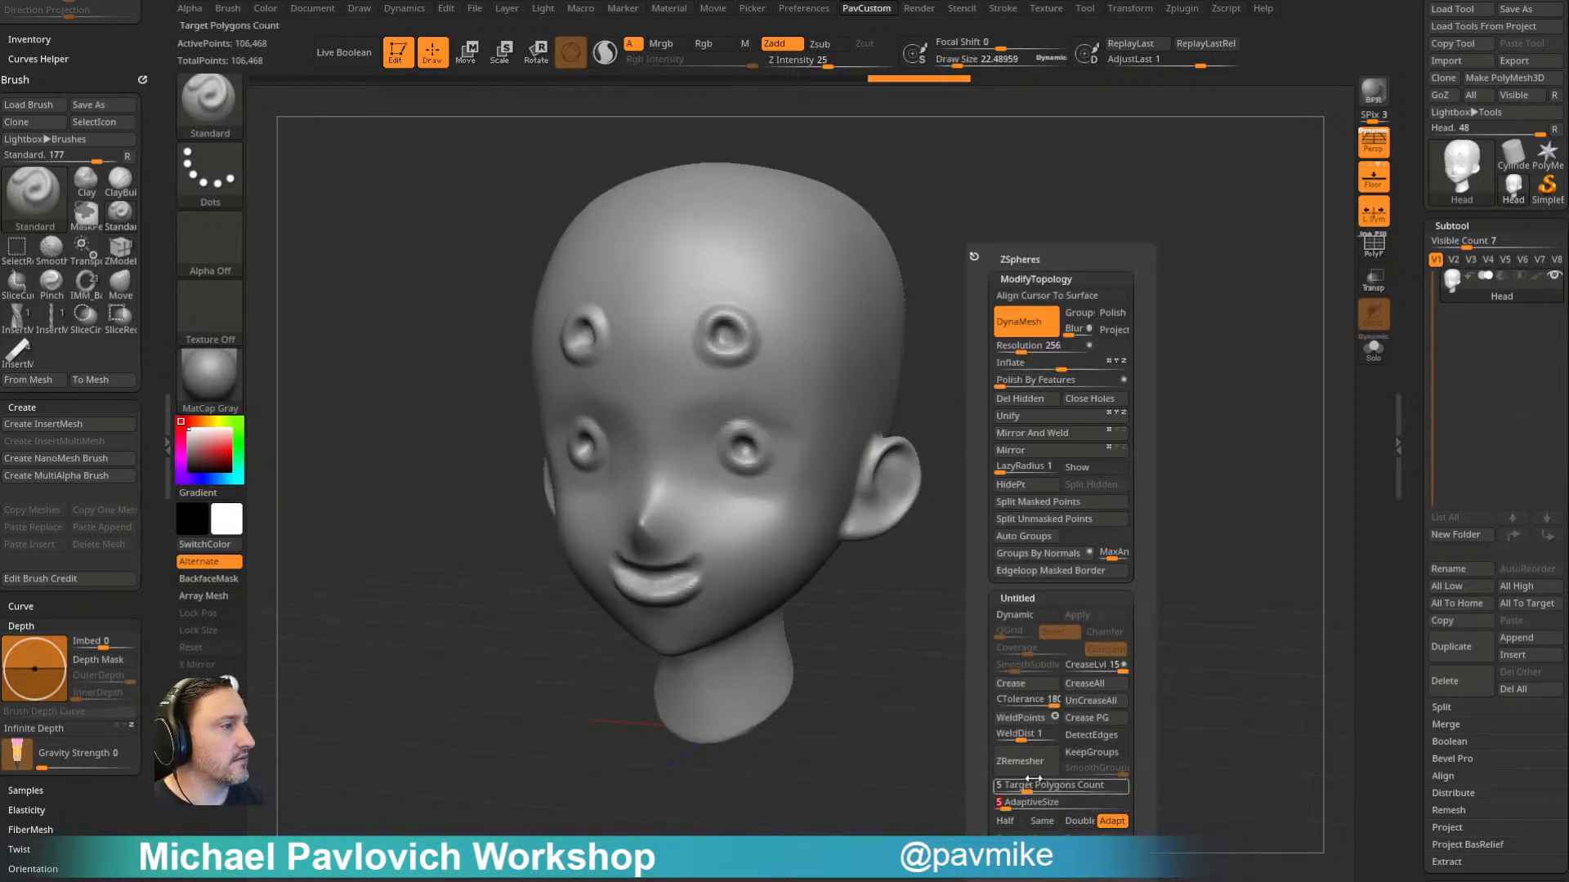
left_click(1034, 770)
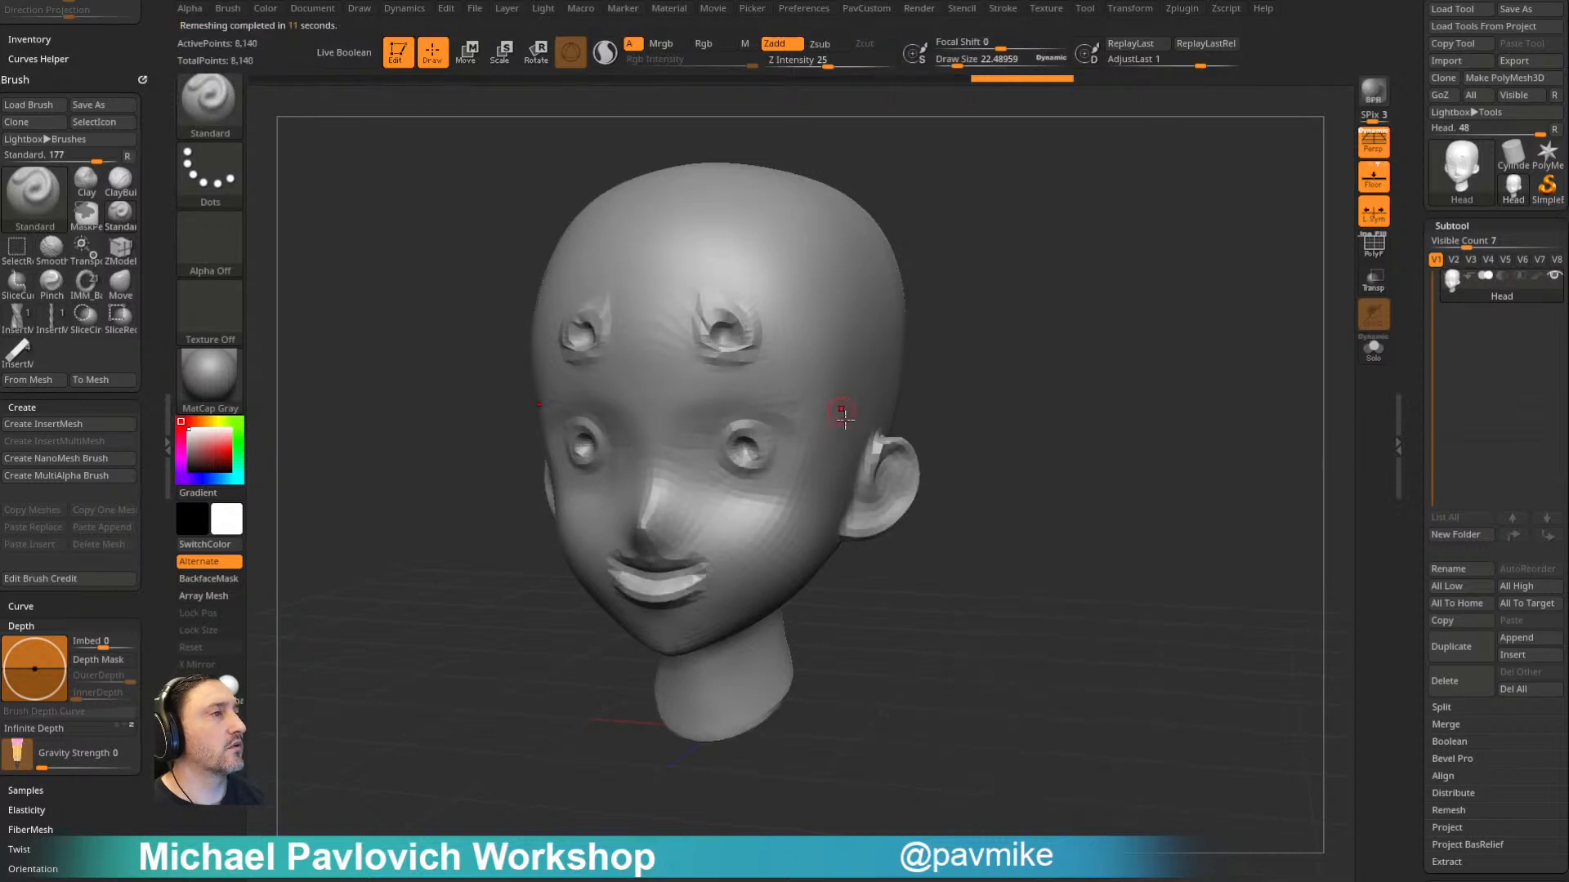
- Run ZRemesher on the head again and enable the Half option
left_click_drag(1042, 366, 1060, 372)
key("space")
left_click(1024, 761)
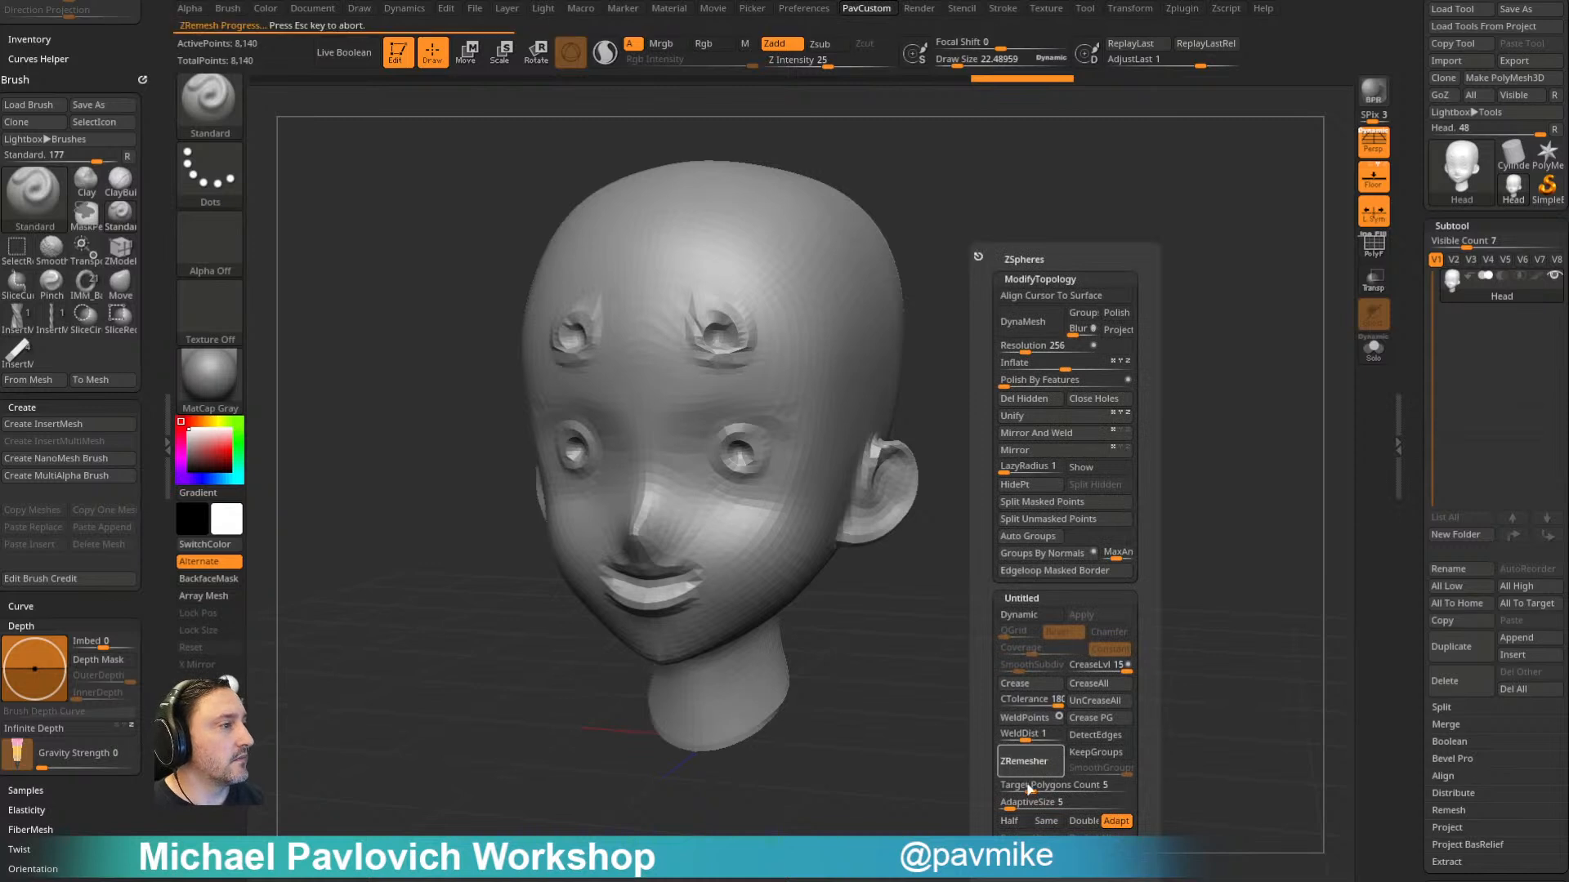
left_click(1010, 821)
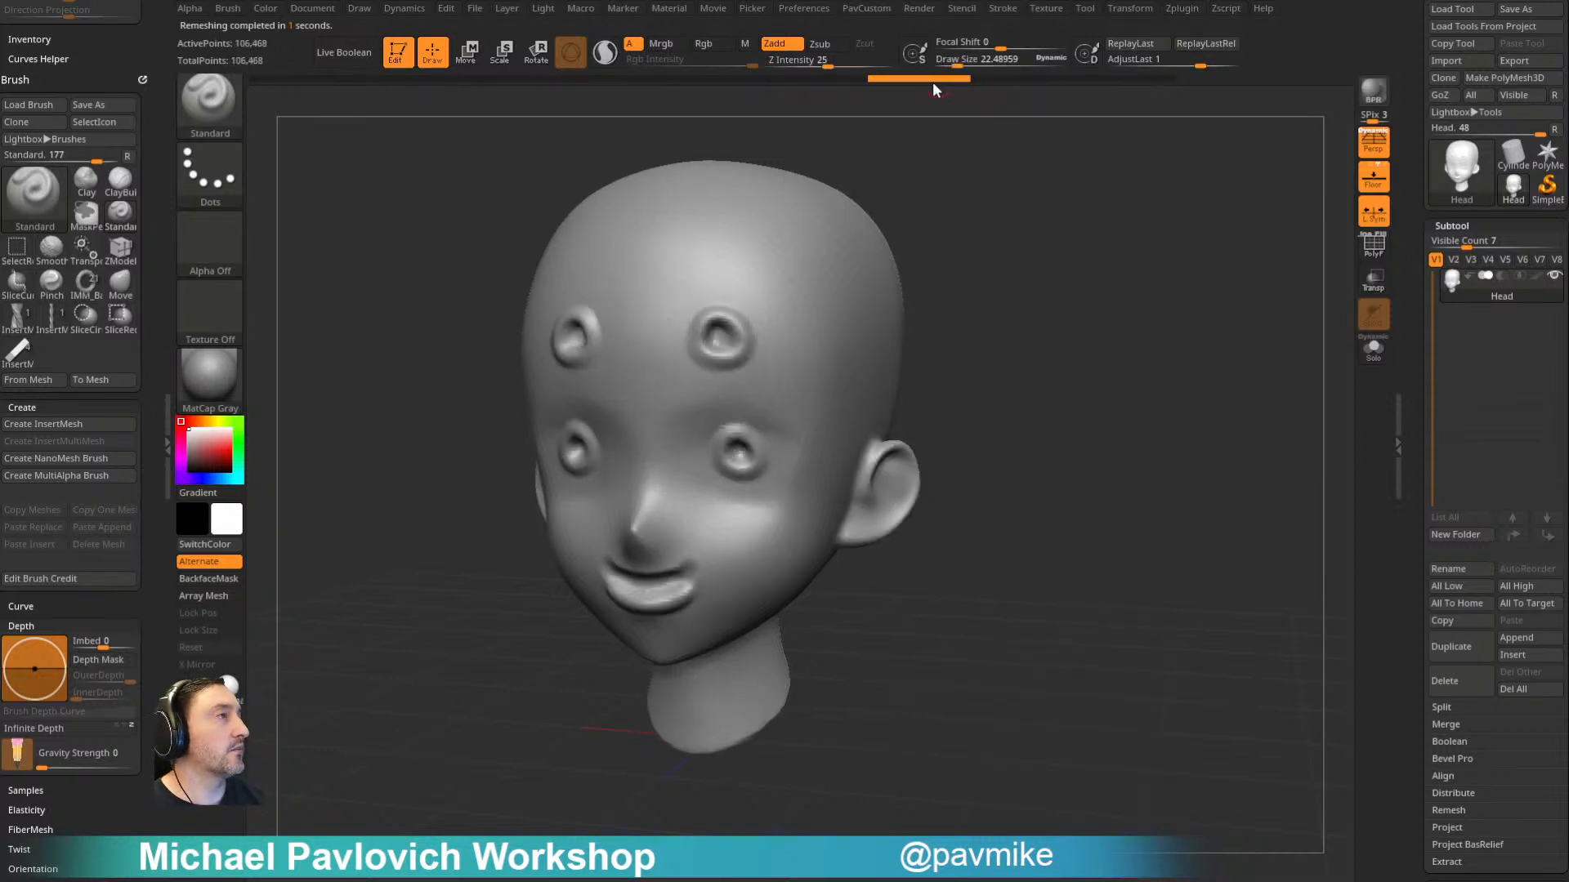
- Browse the undo history between the unsculpted and sculpted head, and mark a late sculpted state as the history source
mouse_move(905, 74)
left_mouse_down()
mouse_move(459, 86)
mouse_move(337, 110)
left_mouse_up()
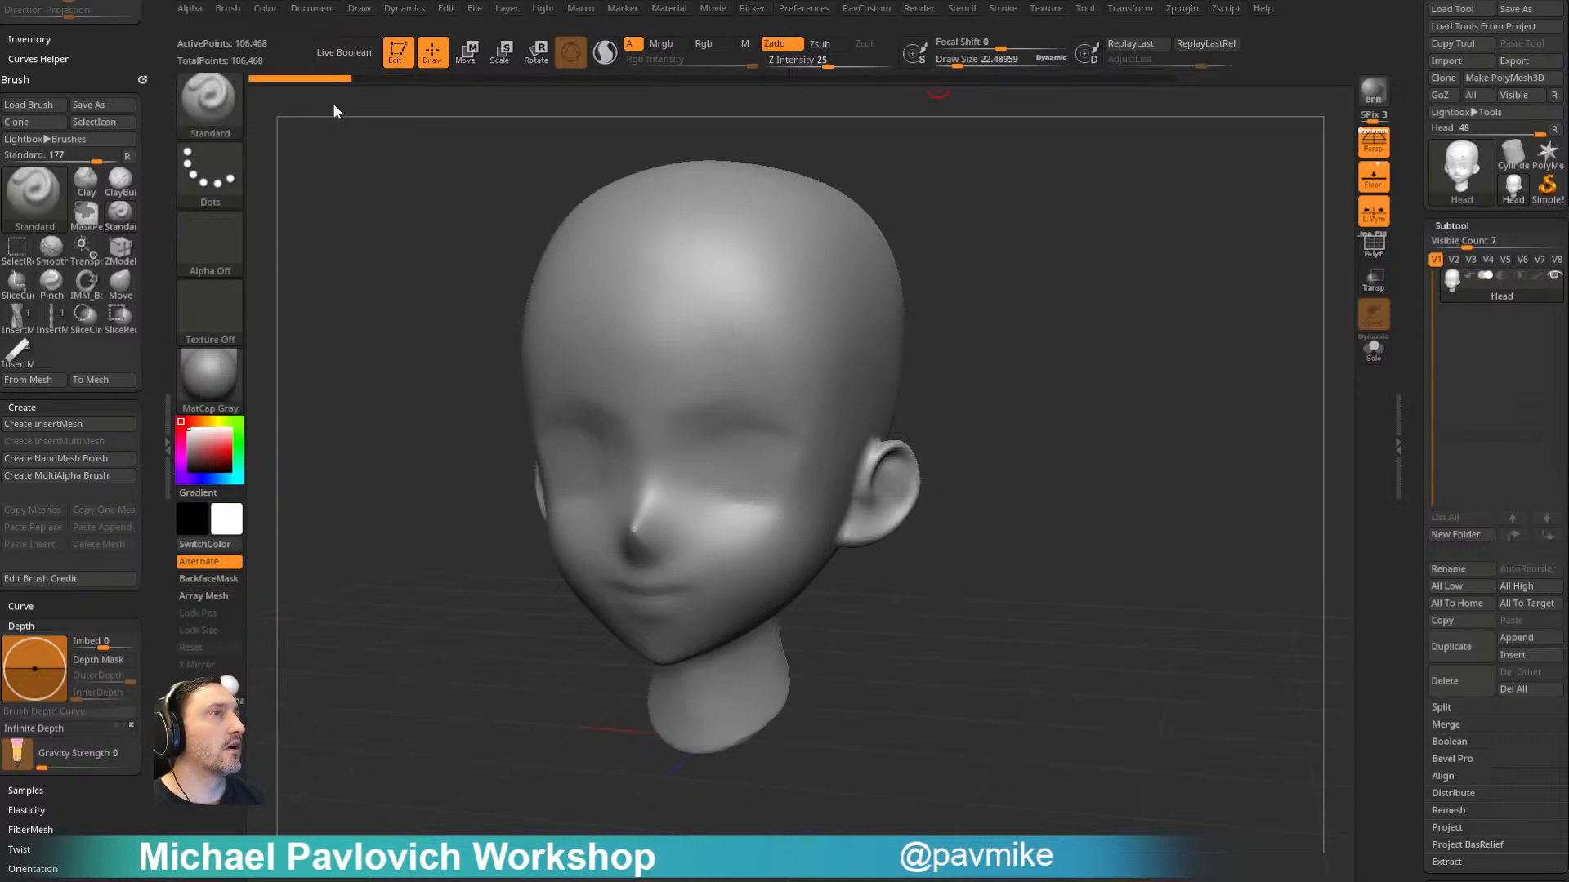
mouse_move(839, 80)
left_mouse_down()
mouse_move(987, 89)
mouse_move(907, 82)
left_mouse_up()
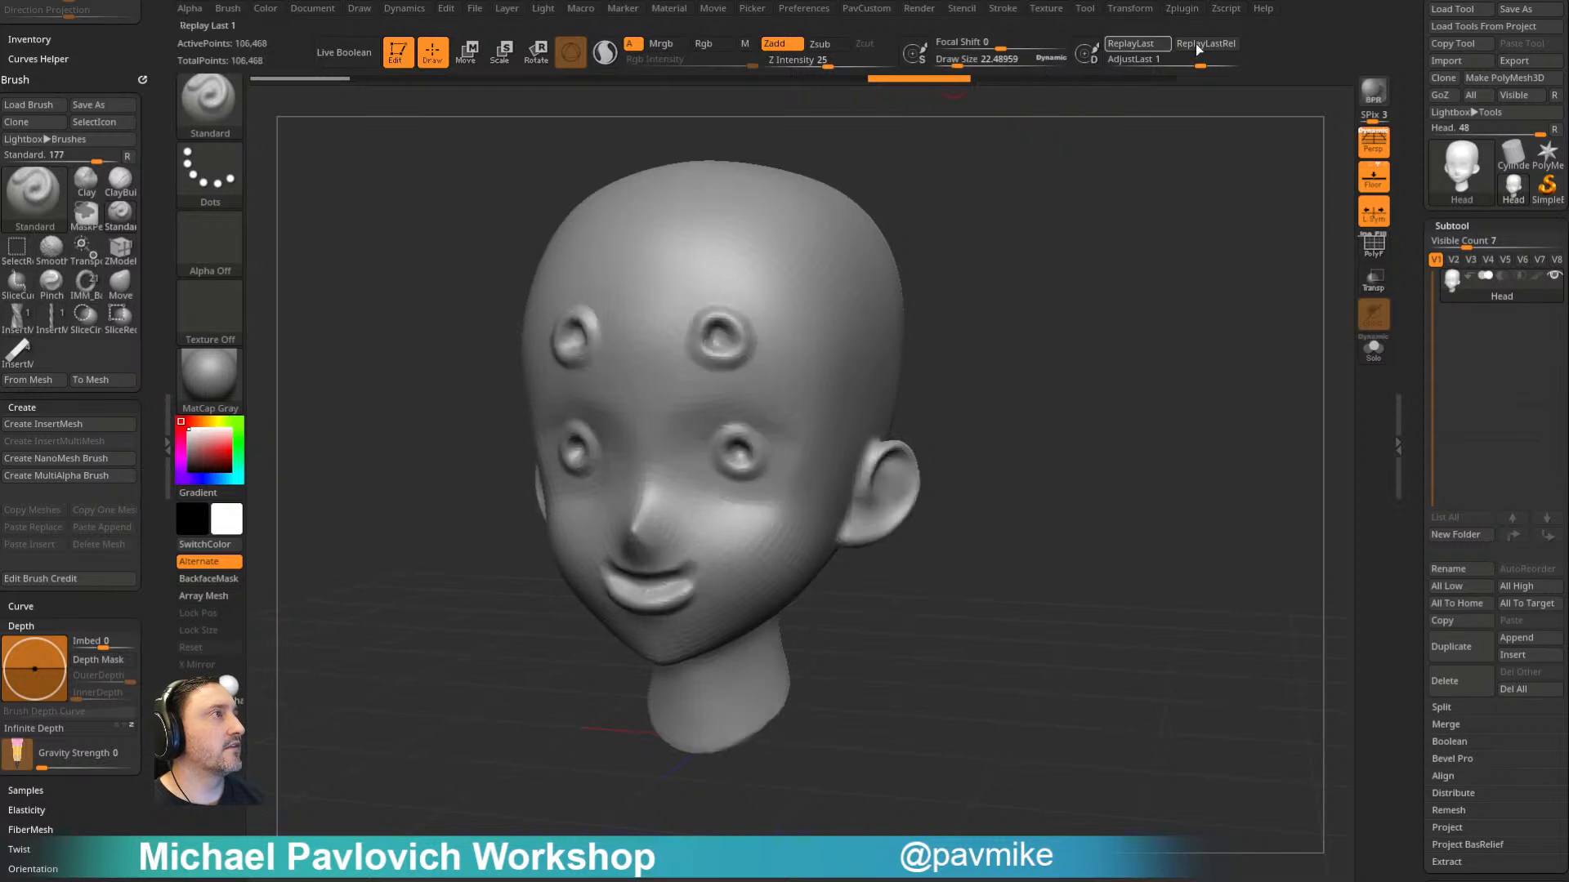
mouse_move(1189, 60)
left_mouse_down()
mouse_move(1112, 64)
mouse_move(1237, 67)
mouse_move(1198, 68)
left_mouse_up()
key("ctrl+z")
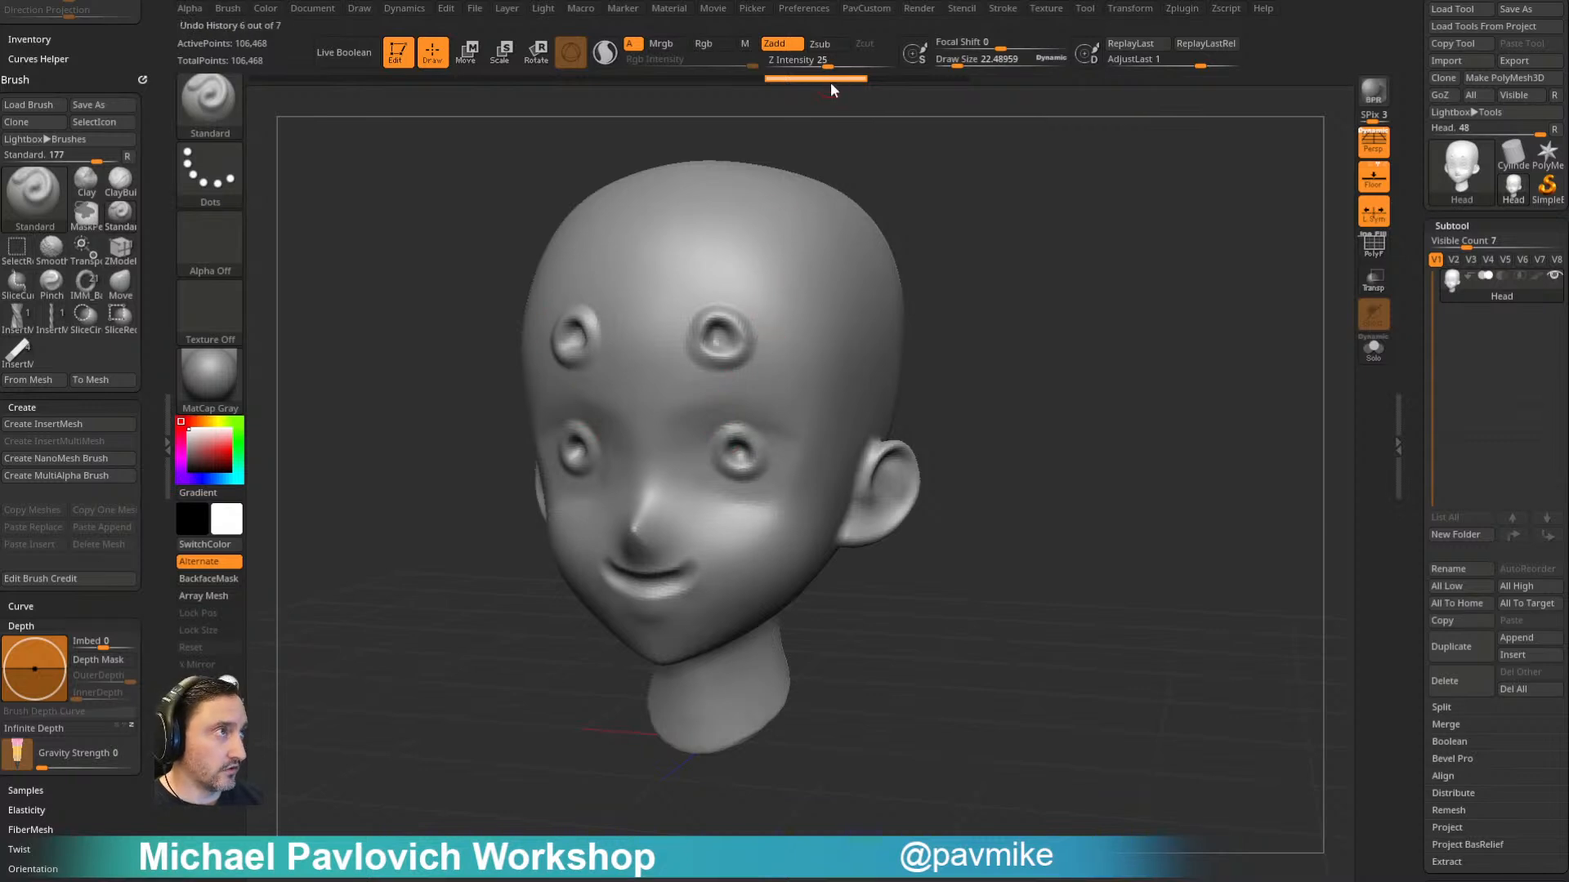
left_click(947, 79)
key("space")
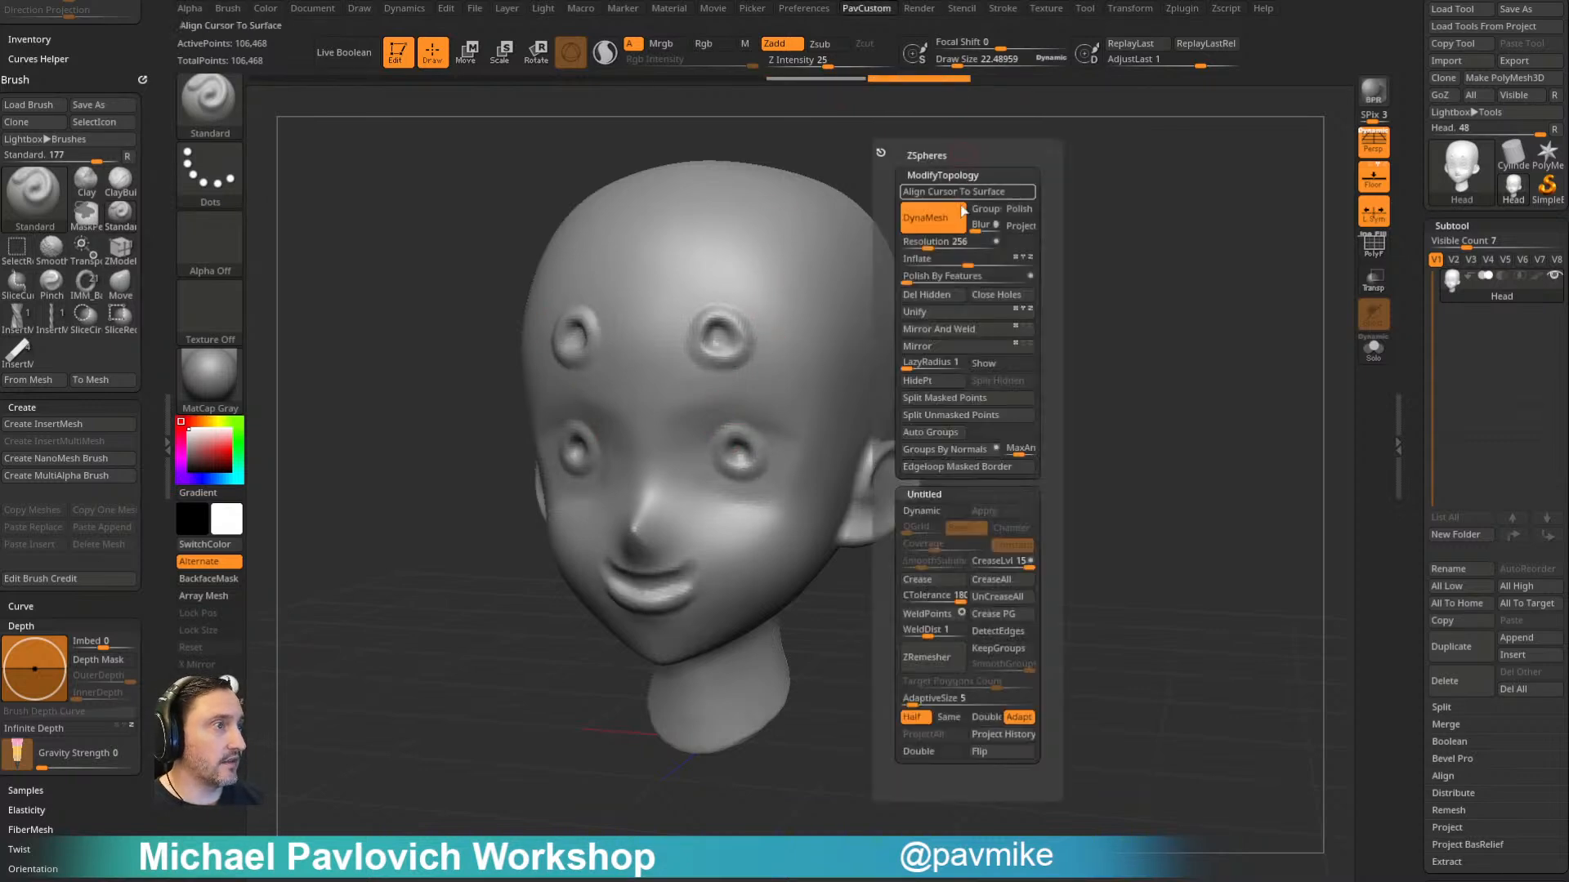
left_click(940, 663)
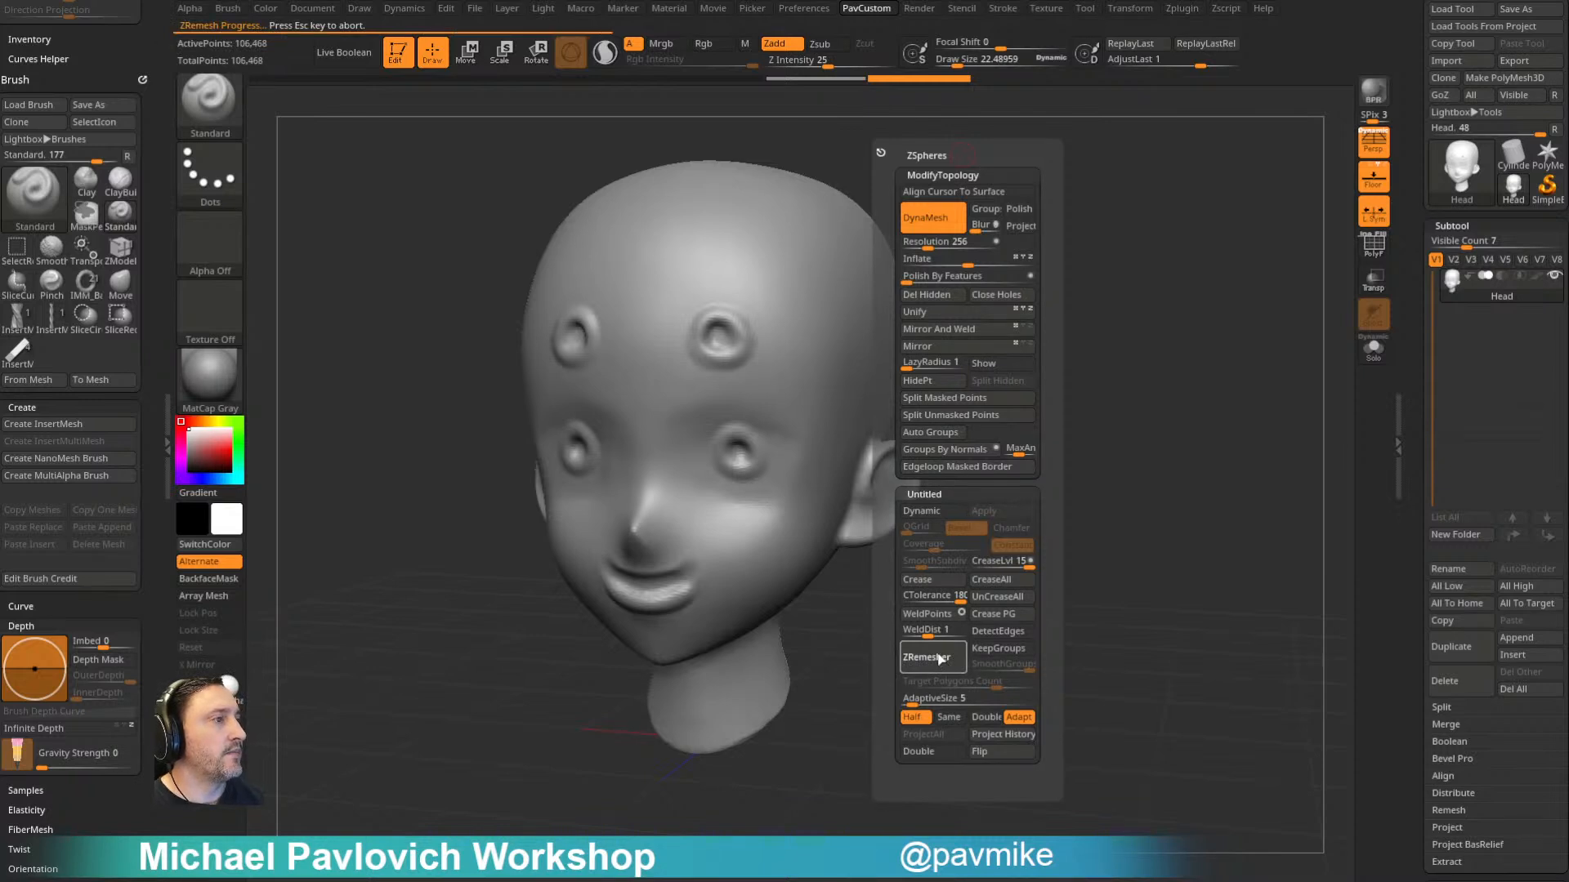
key("Escape")
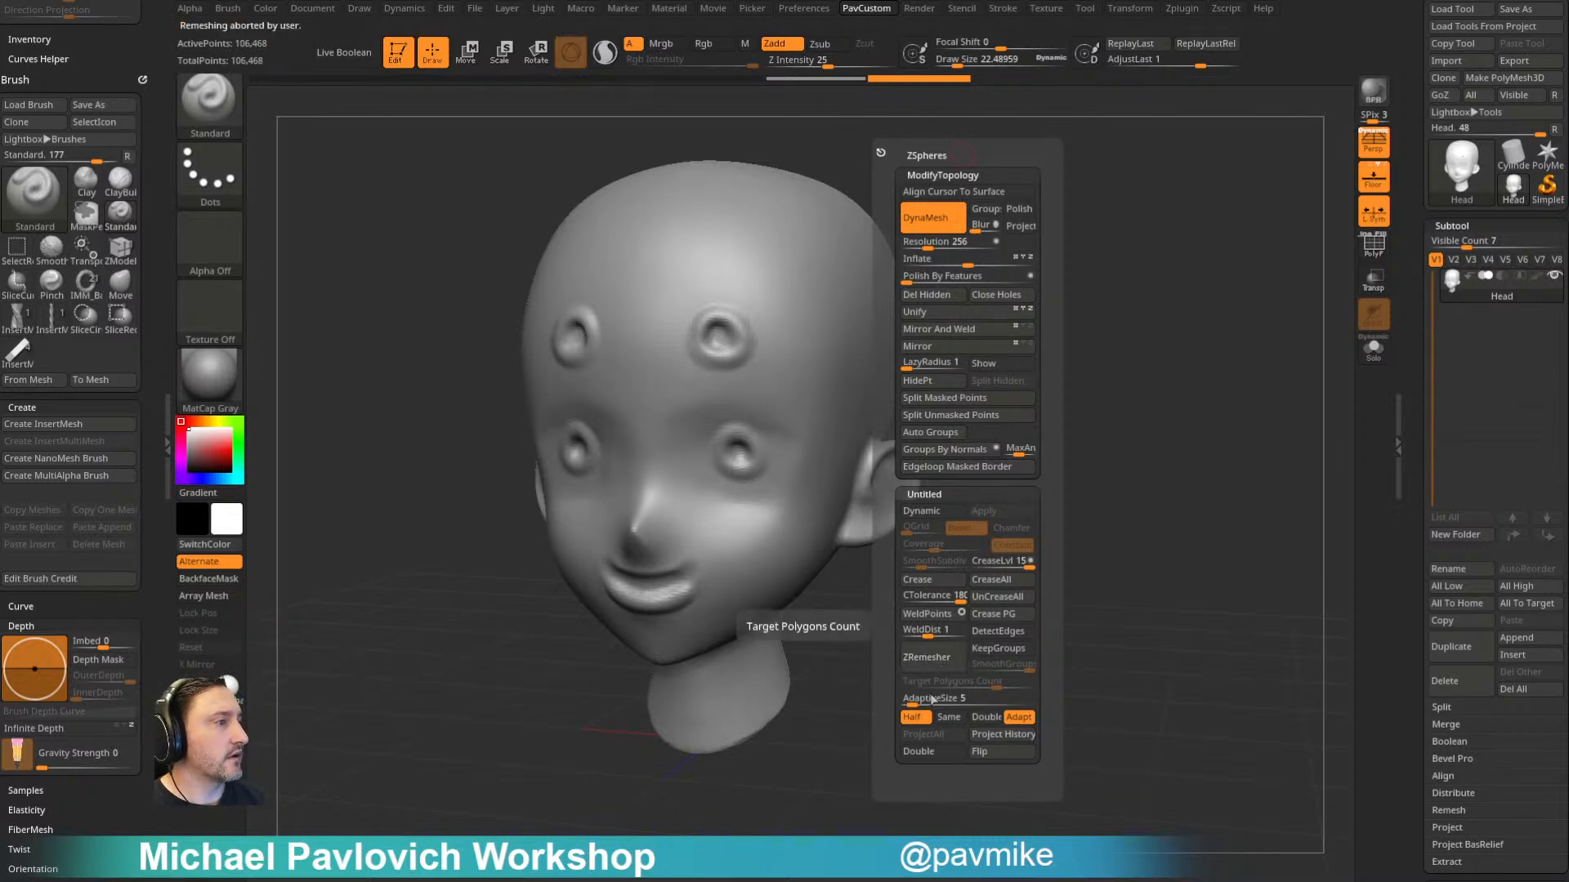
- Turn off Half, lower the Target Polygons Count and ZRemesh the sculpted head
left_click(911, 717)
left_click_drag(936, 685, 906, 685)
left_click(959, 668)
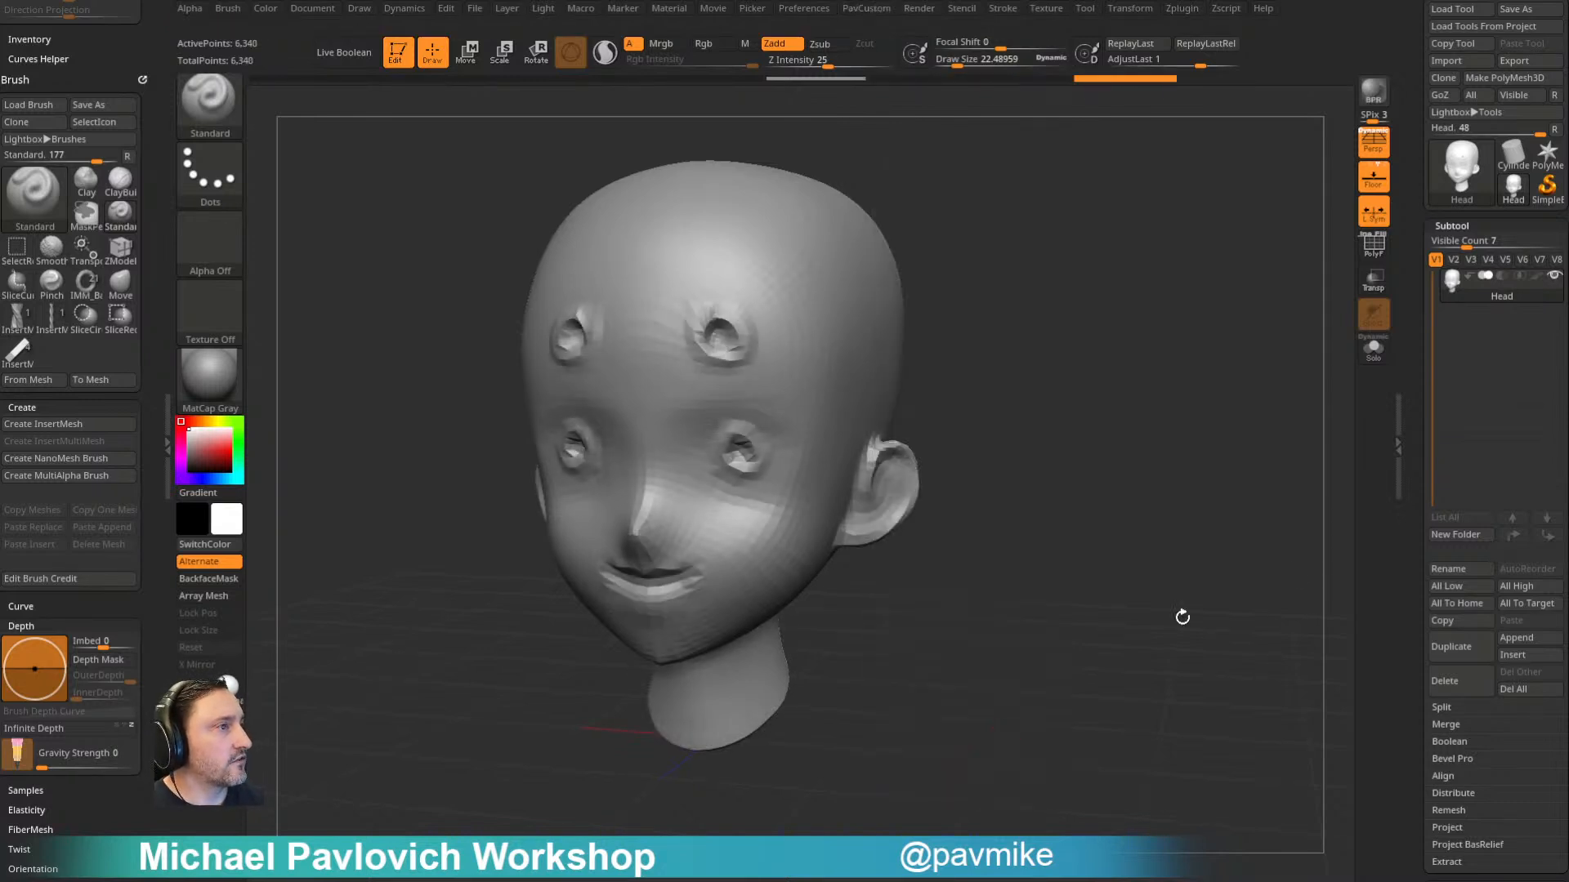
- Open the Project settings of the head subtool
scroll(1413, 490, "down", 5)
key("shift")
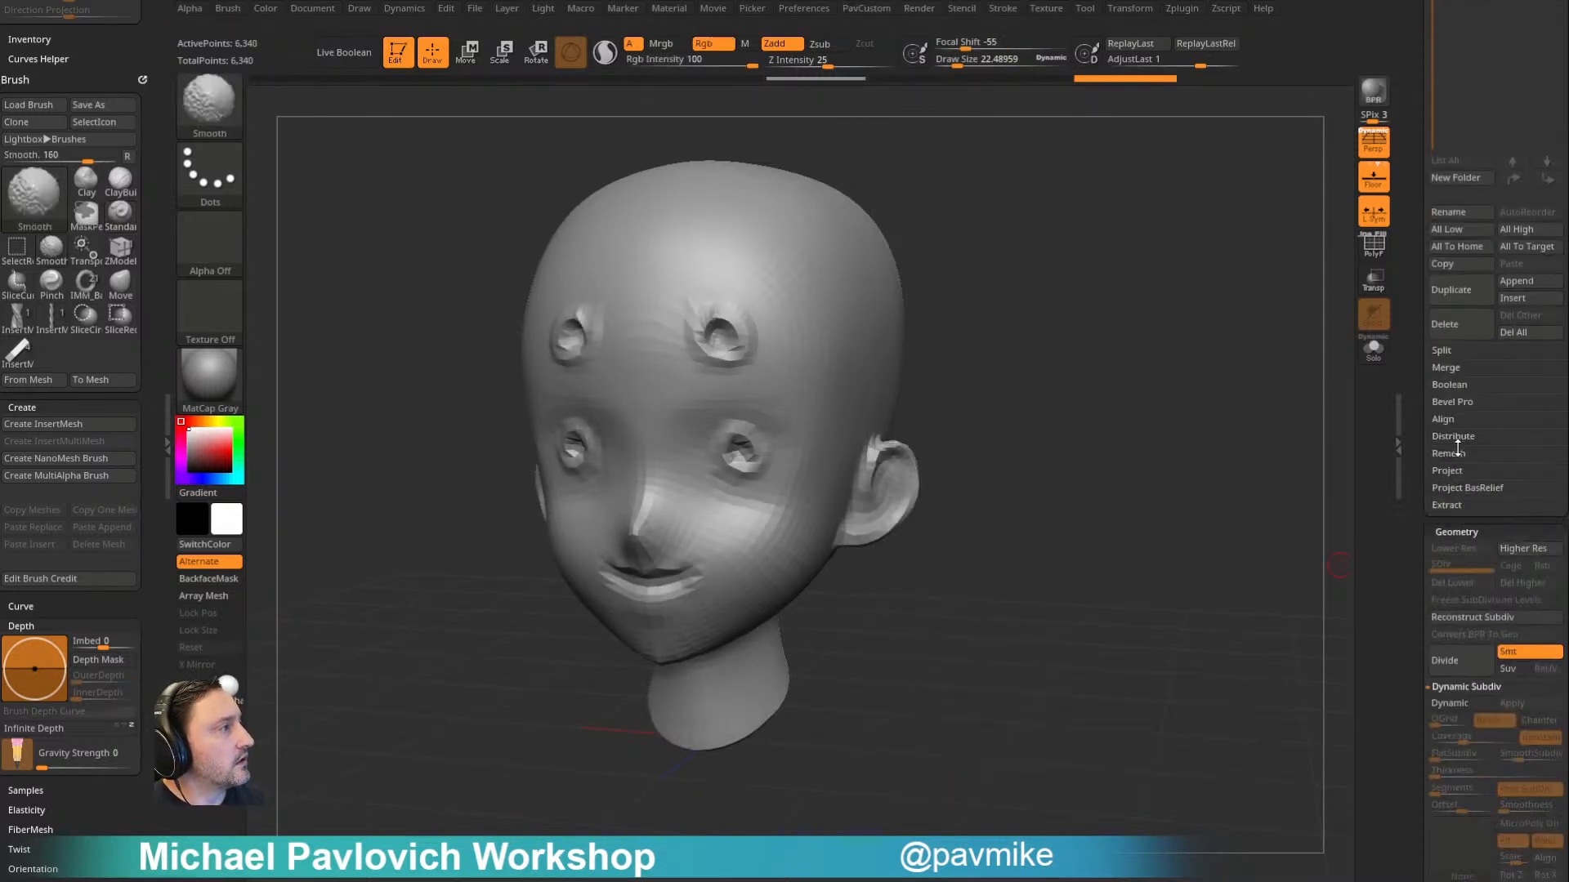
left_click(1447, 470)
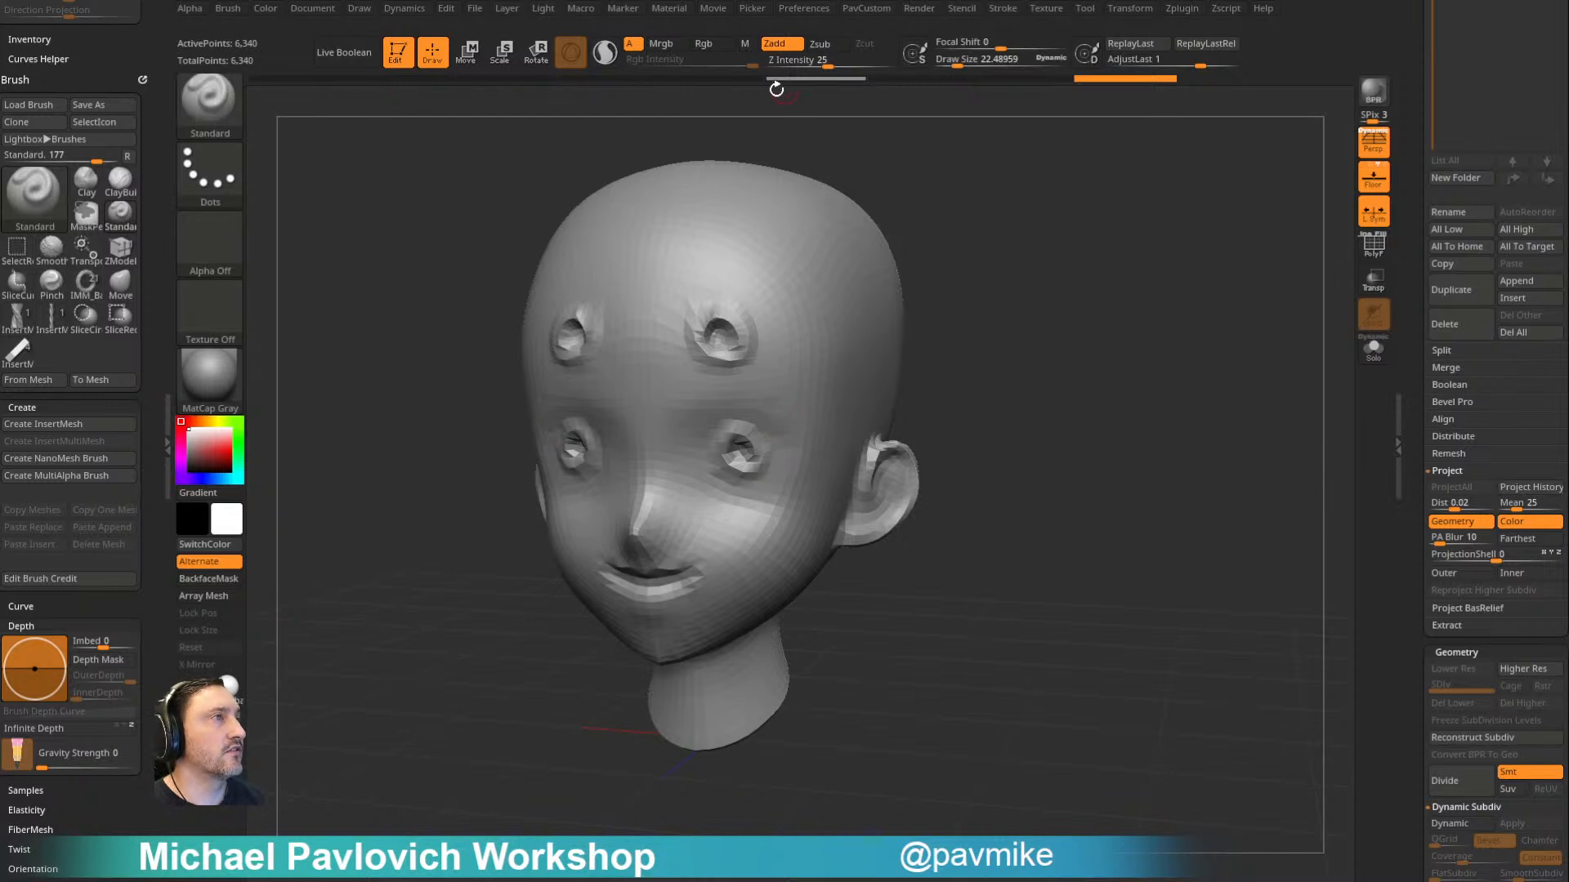
- Enable Half and run ZRemesher on the head to reduce its polygons further
mouse_move(810, 119)
left_mouse_down()
mouse_move(992, 260)
mouse_move(1082, 230)
left_mouse_up()
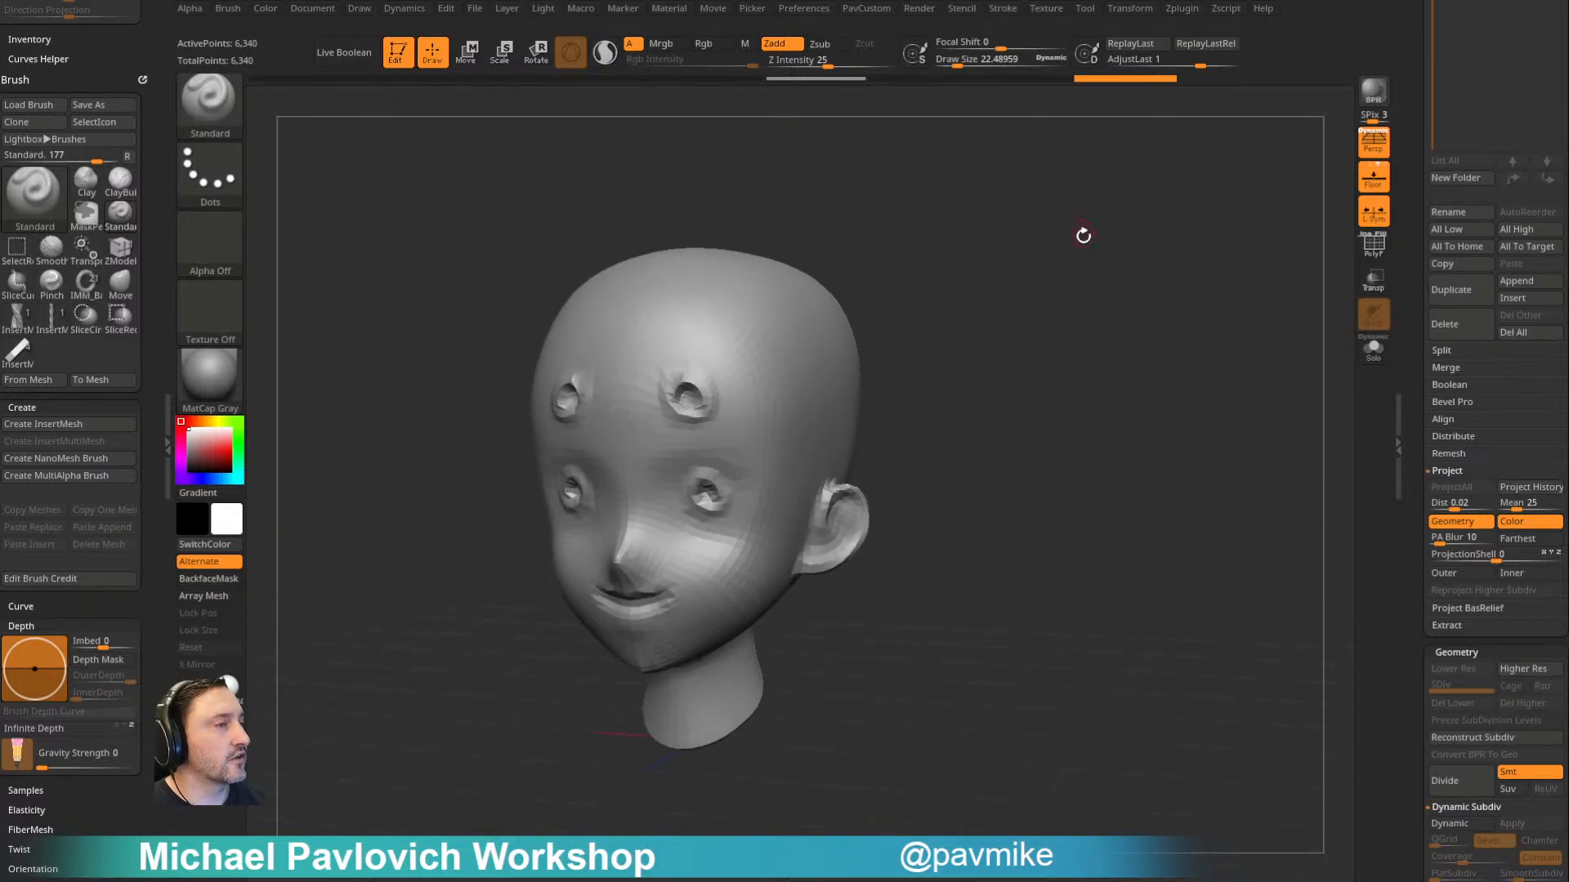
key("space")
left_click(1057, 820)
left_click(1076, 770)
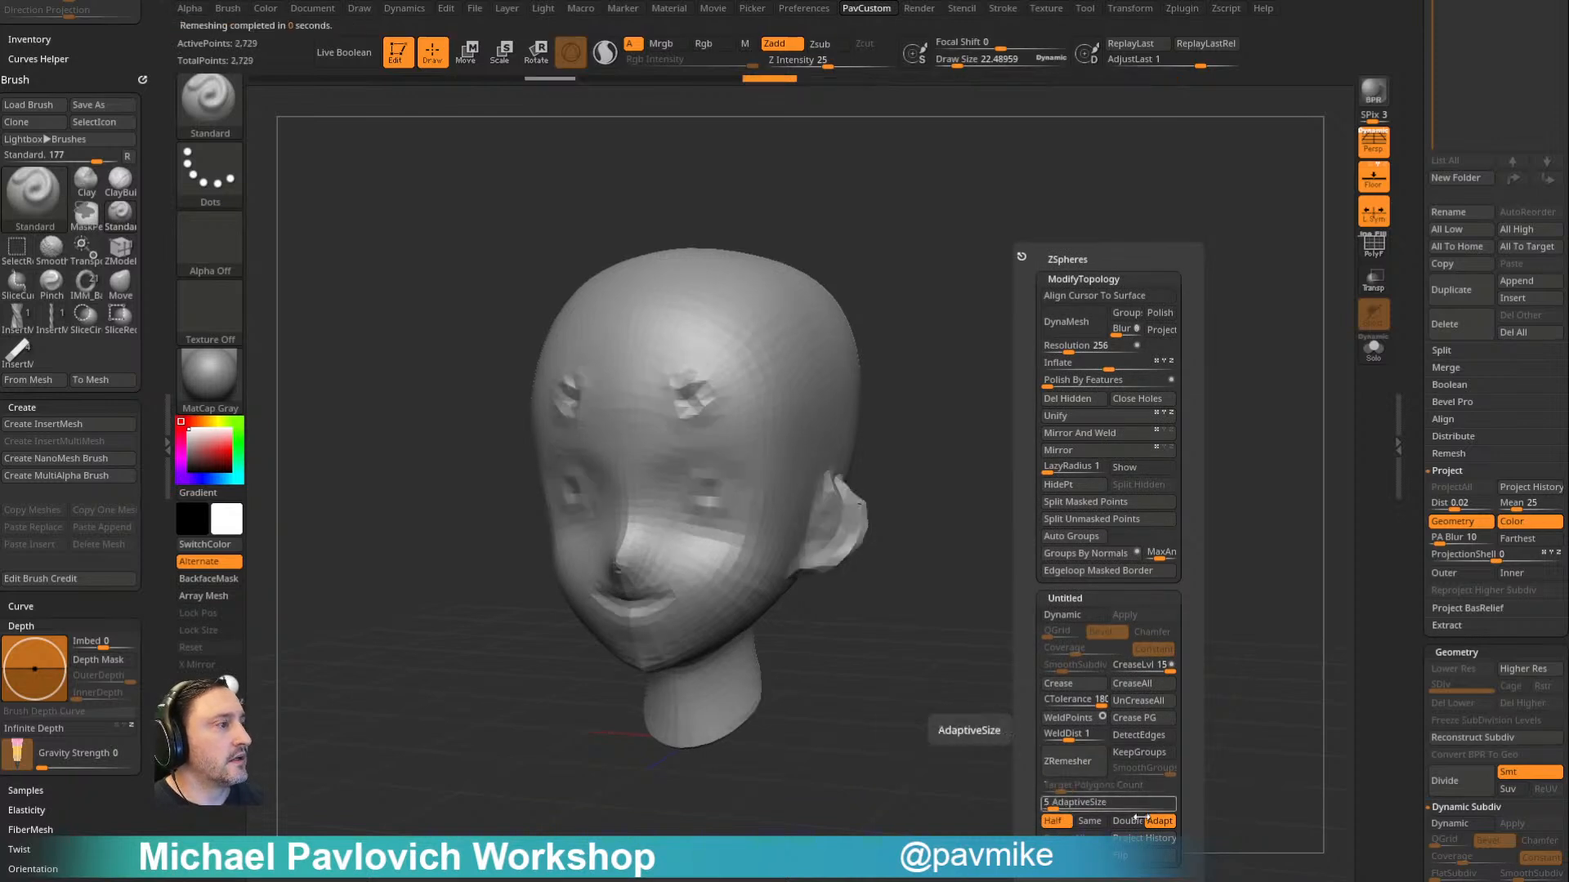
- Subdivide the remeshed head to level 2 and project the undo history's sculpted detail onto it
mouse_move(1096, 701)
left_mouse_down()
mouse_move(890, 686)
mouse_move(1110, 518)
mouse_move(1096, 514)
left_mouse_up()
key("ctrl+d")
key("space")
left_click(1283, 840)
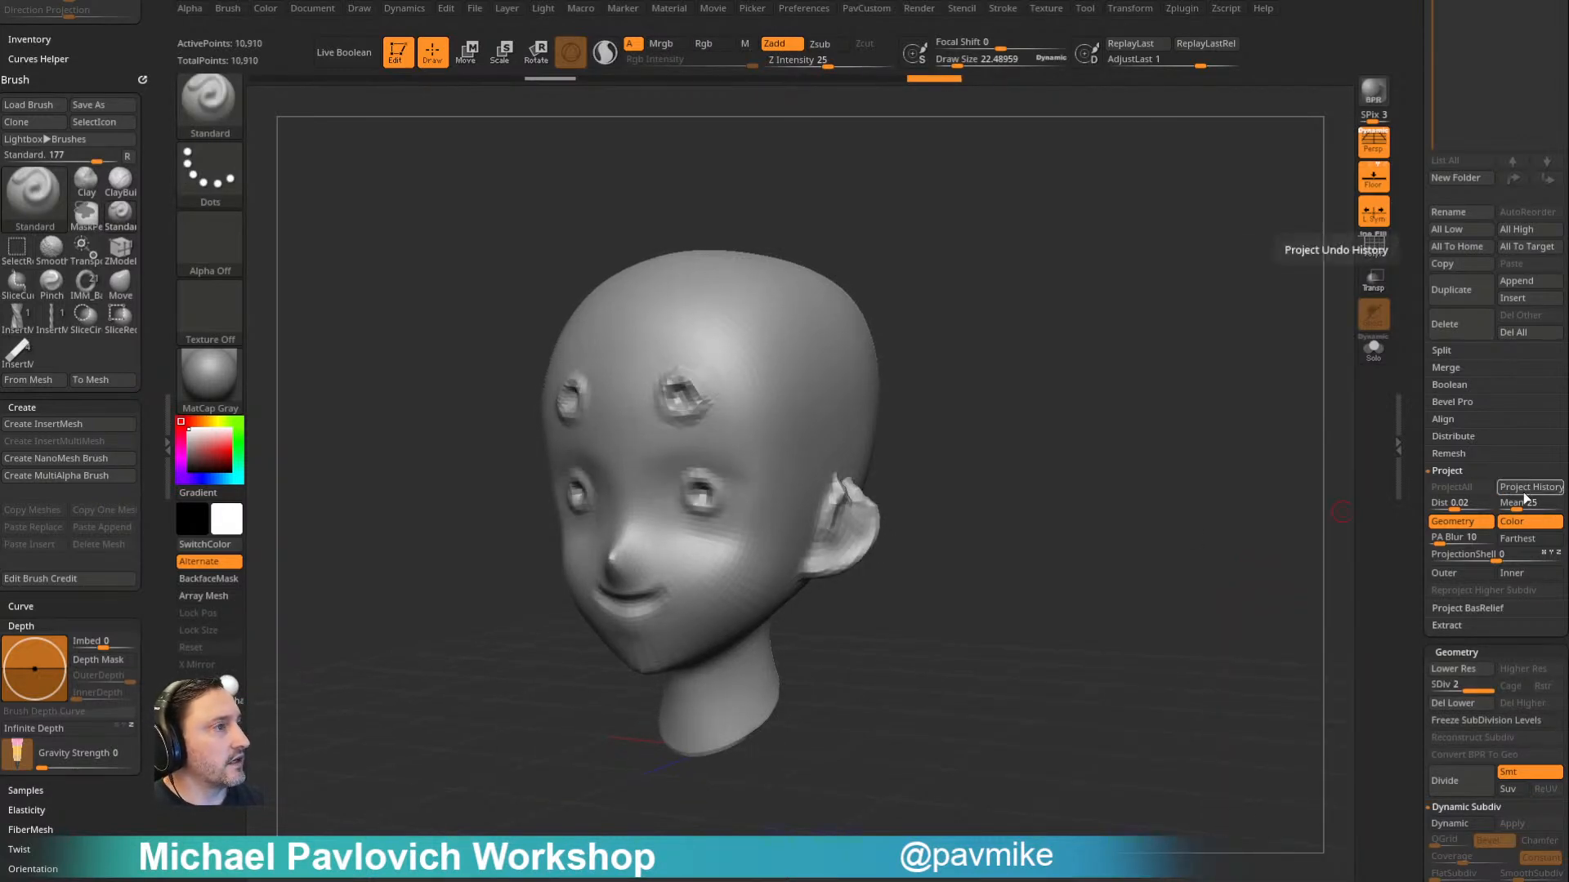
- Subdivide the head to level 3 and smooth out the rings on the forehead and eyes
key("ctrl+d")
mouse_move(1160, 490)
left_mouse_down("shift")
mouse_move(1094, 490)
mouse_move(1176, 490)
left_mouse_up("shift")
mouse_move(843, 367)
left_mouse_down("shift")
mouse_move(804, 351)
mouse_move(847, 429)
left_mouse_up("shift")
mouse_move(1083, 306)
left_mouse_down()
mouse_move(1016, 333)
mouse_move(1028, 345)
left_mouse_up()
mouse_move(776, 376)
left_mouse_down("shift")
mouse_move(757, 339)
mouse_move(769, 528)
mouse_move(760, 428)
left_mouse_up("shift")
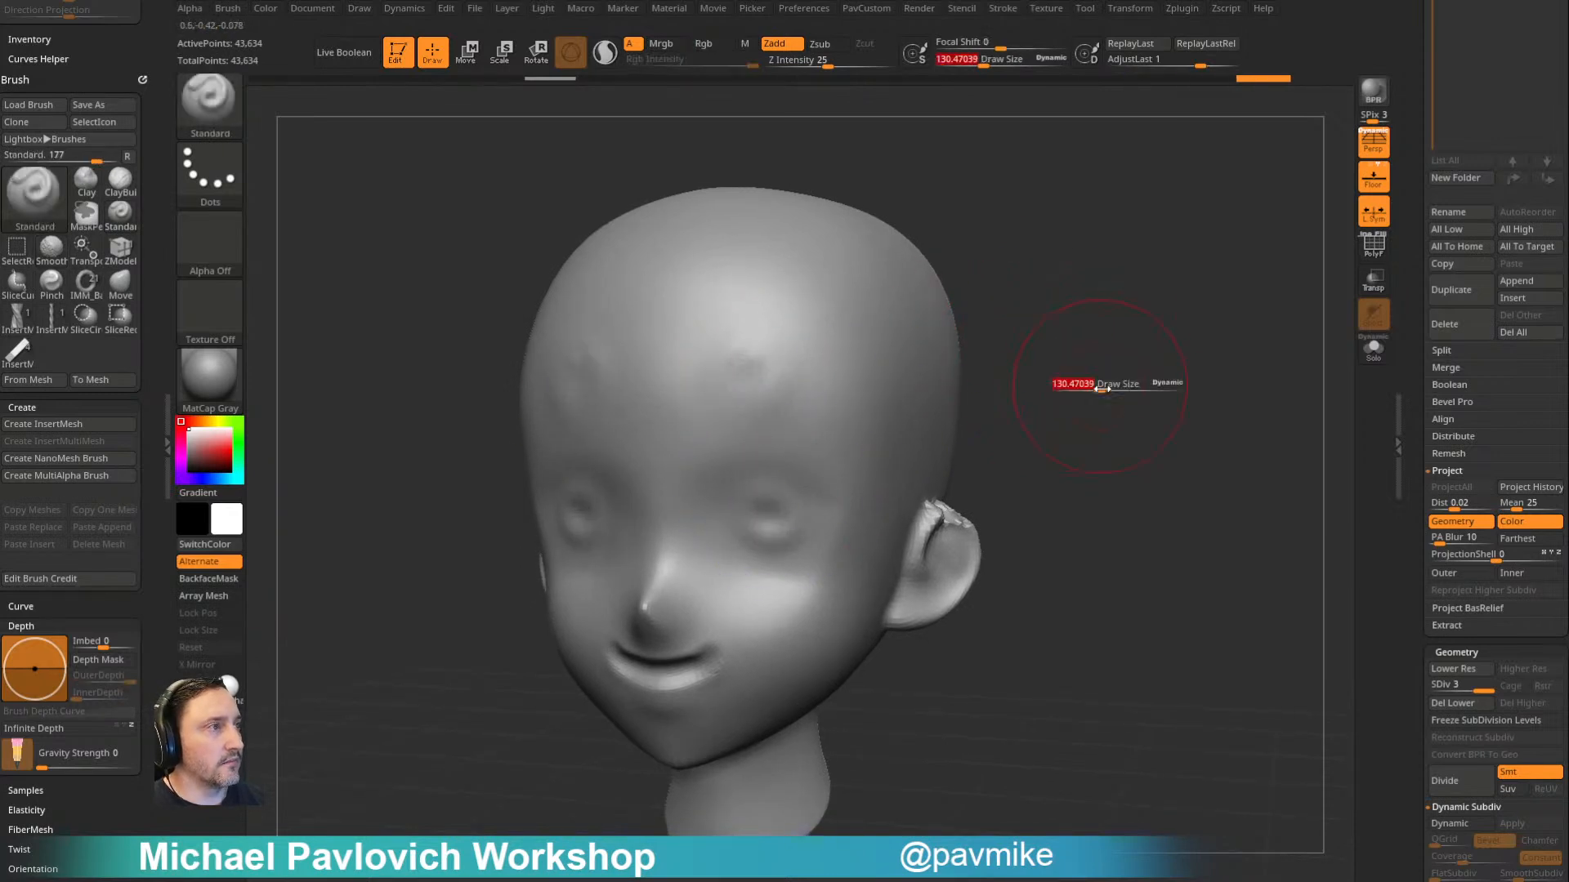
left_click_drag(1099, 378, 1096, 353)
key("b")
key("p")
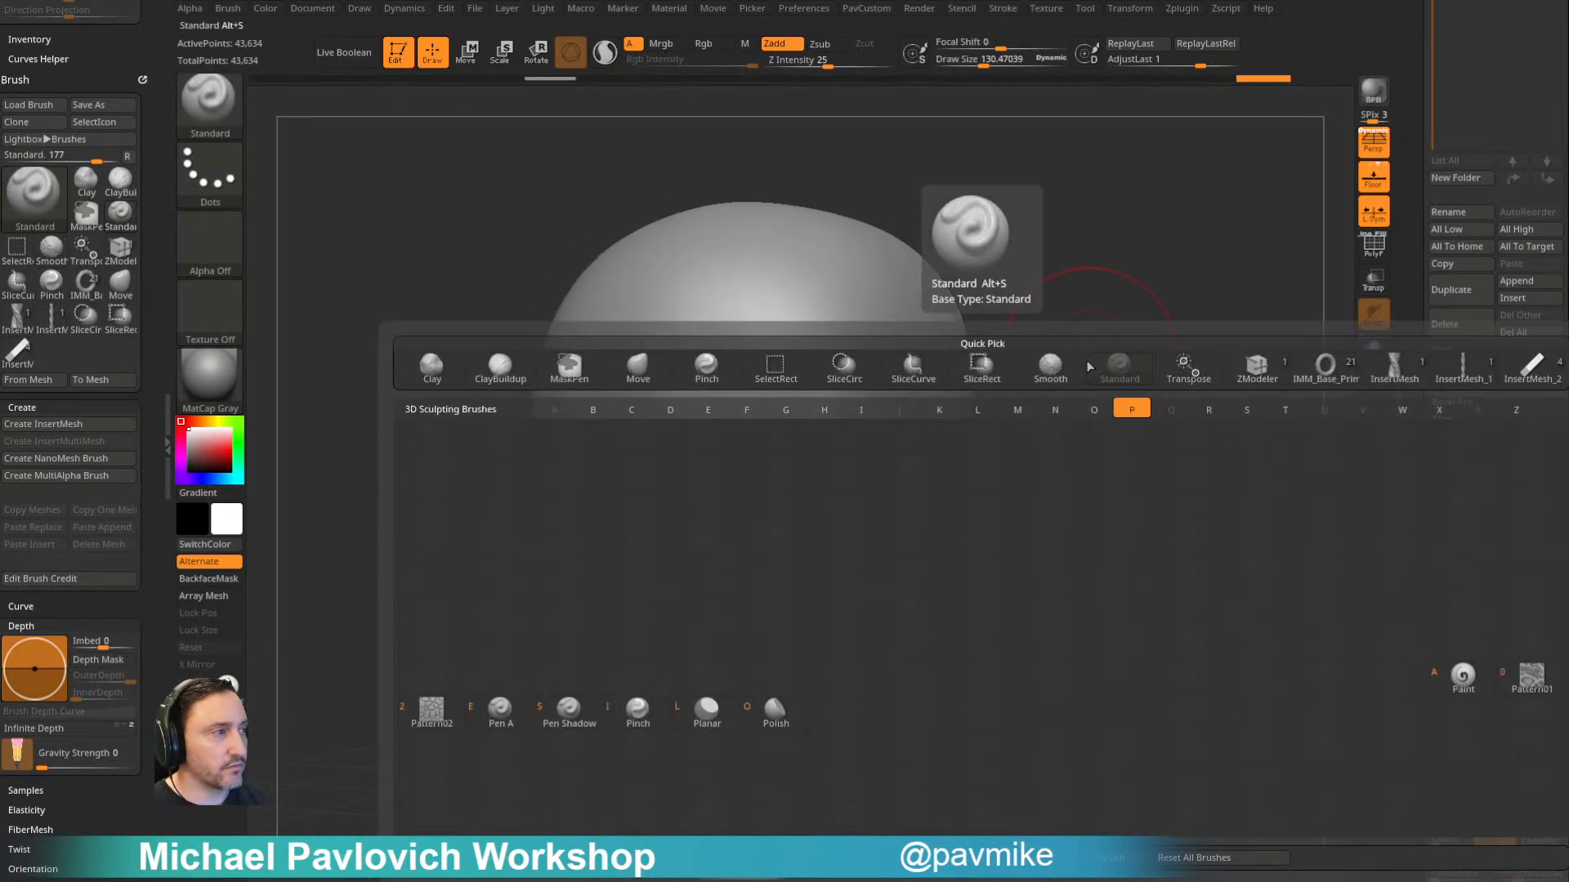
key("b")
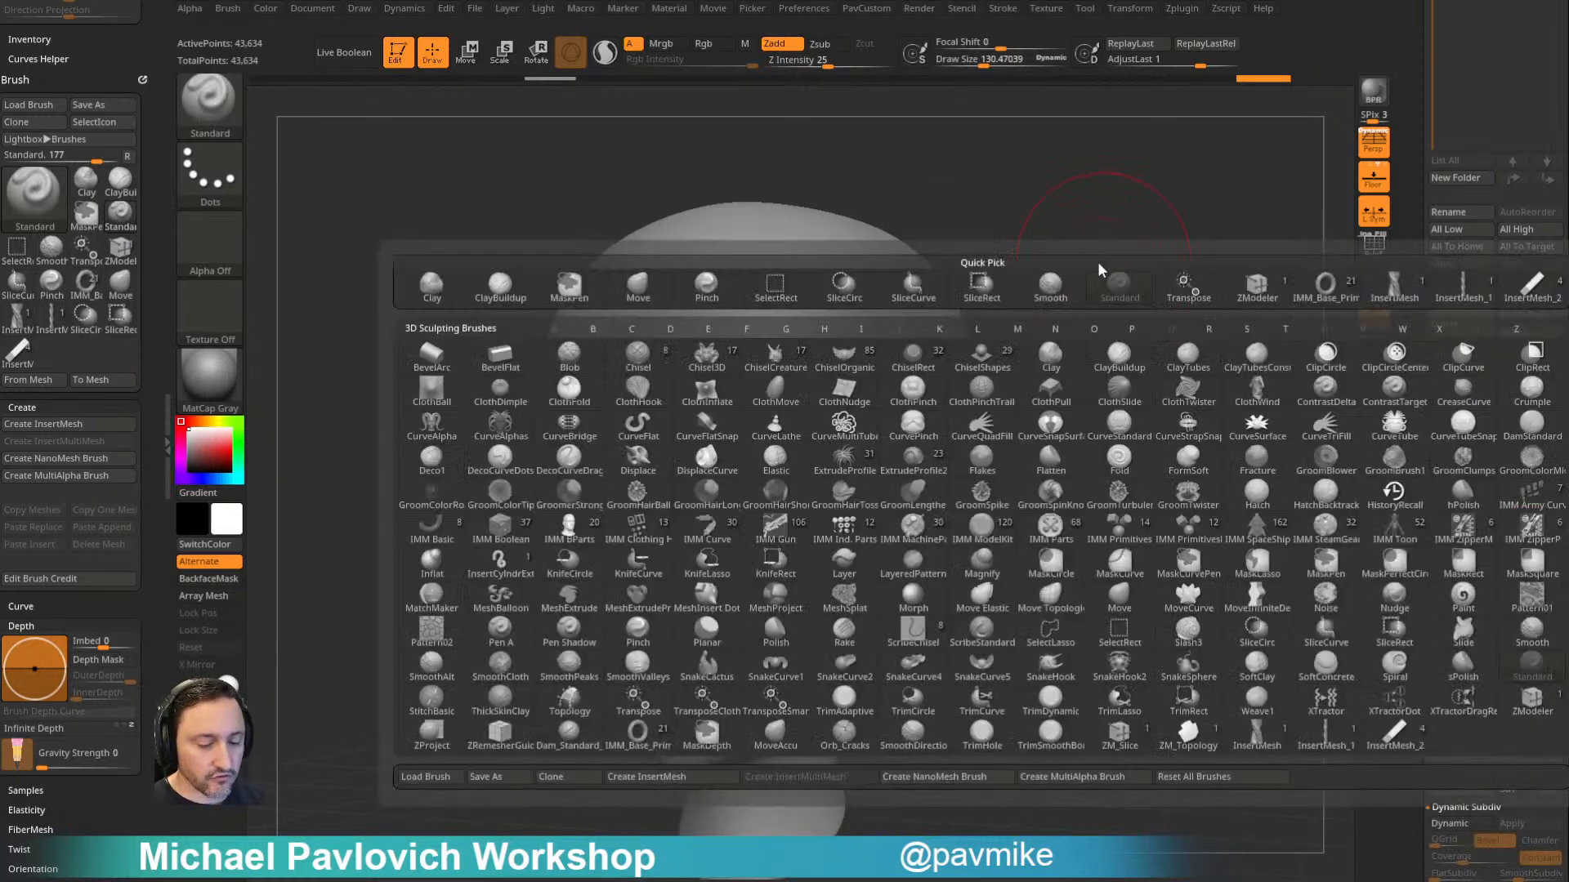
key("r")
key("a")
key("b")
key("r")
key("a")
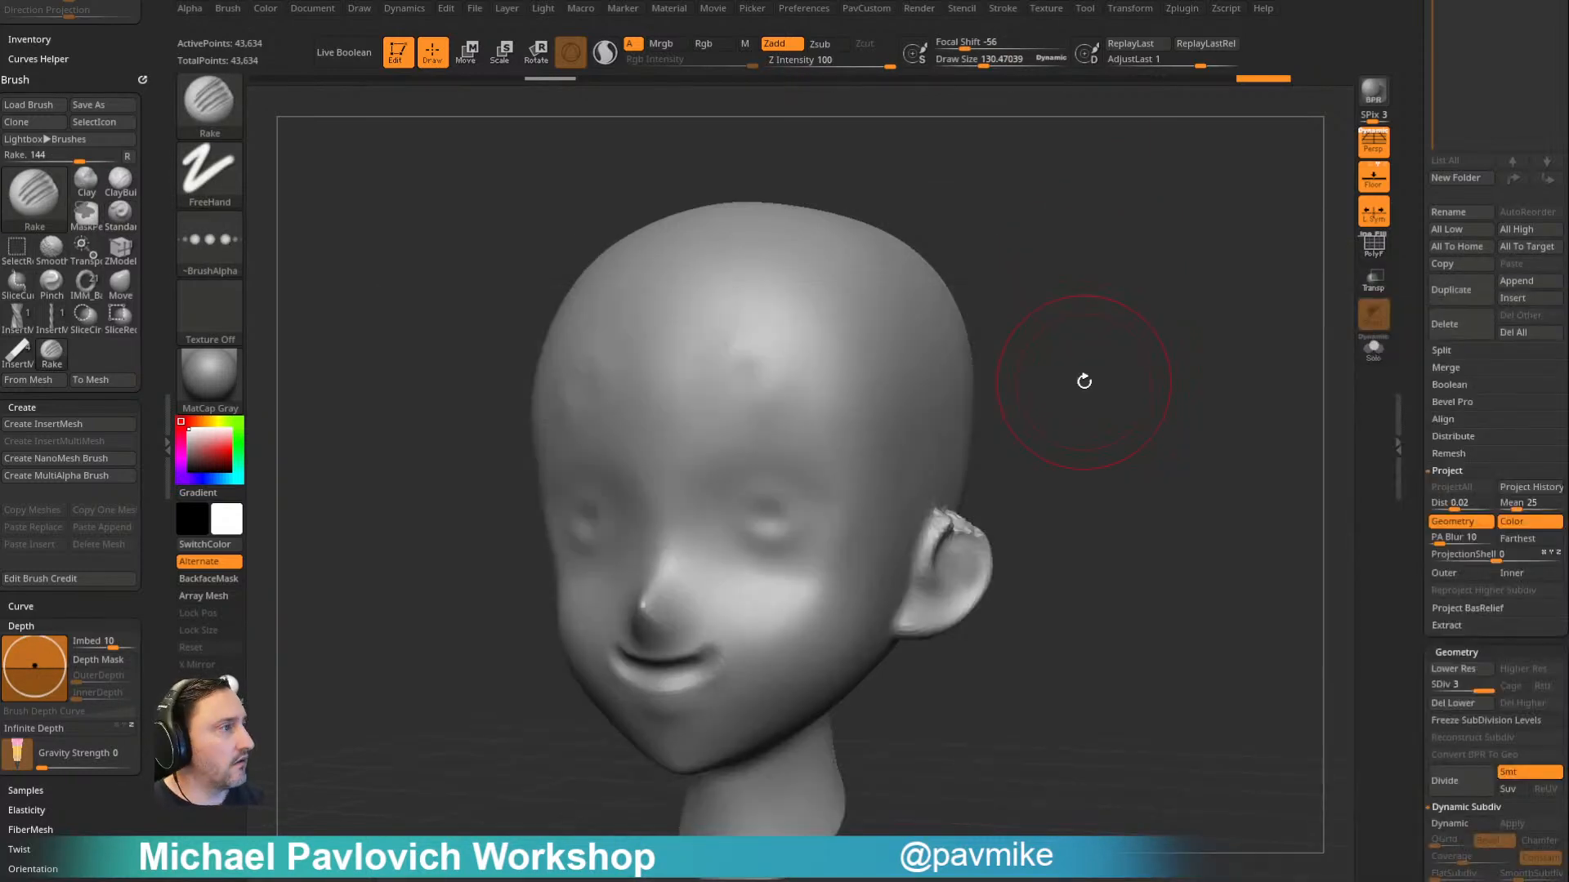
- Choose the HistoryRecall brush, reduce its draw size and try to restore the eye ring with symmetry active
key("b")
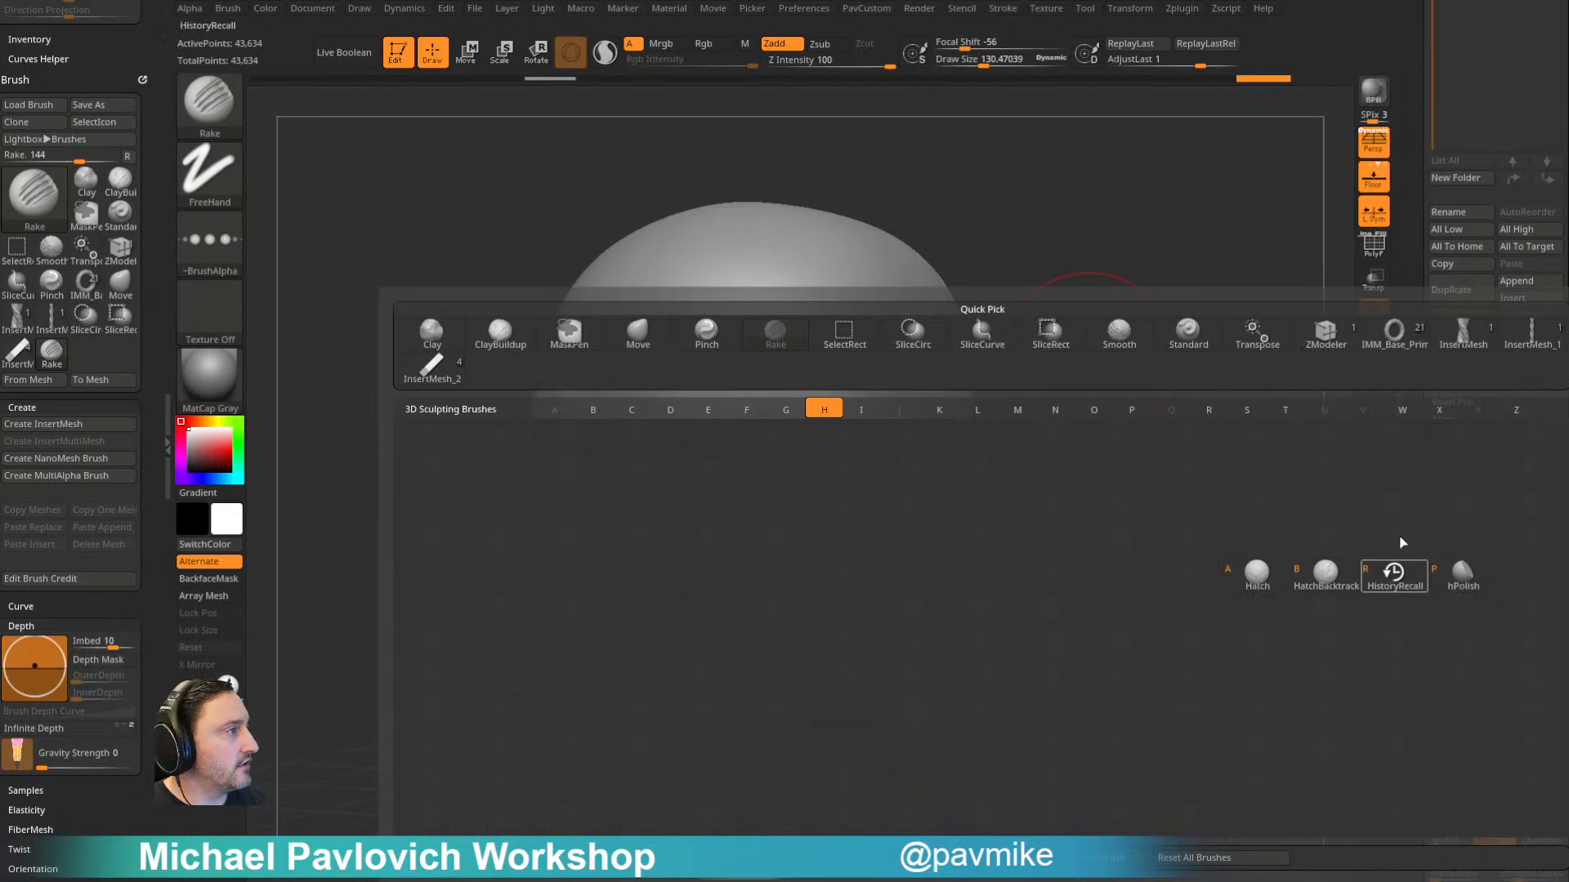
left_click(1398, 571)
key("bracketleft")
left_click(768, 502)
left_click(774, 504)
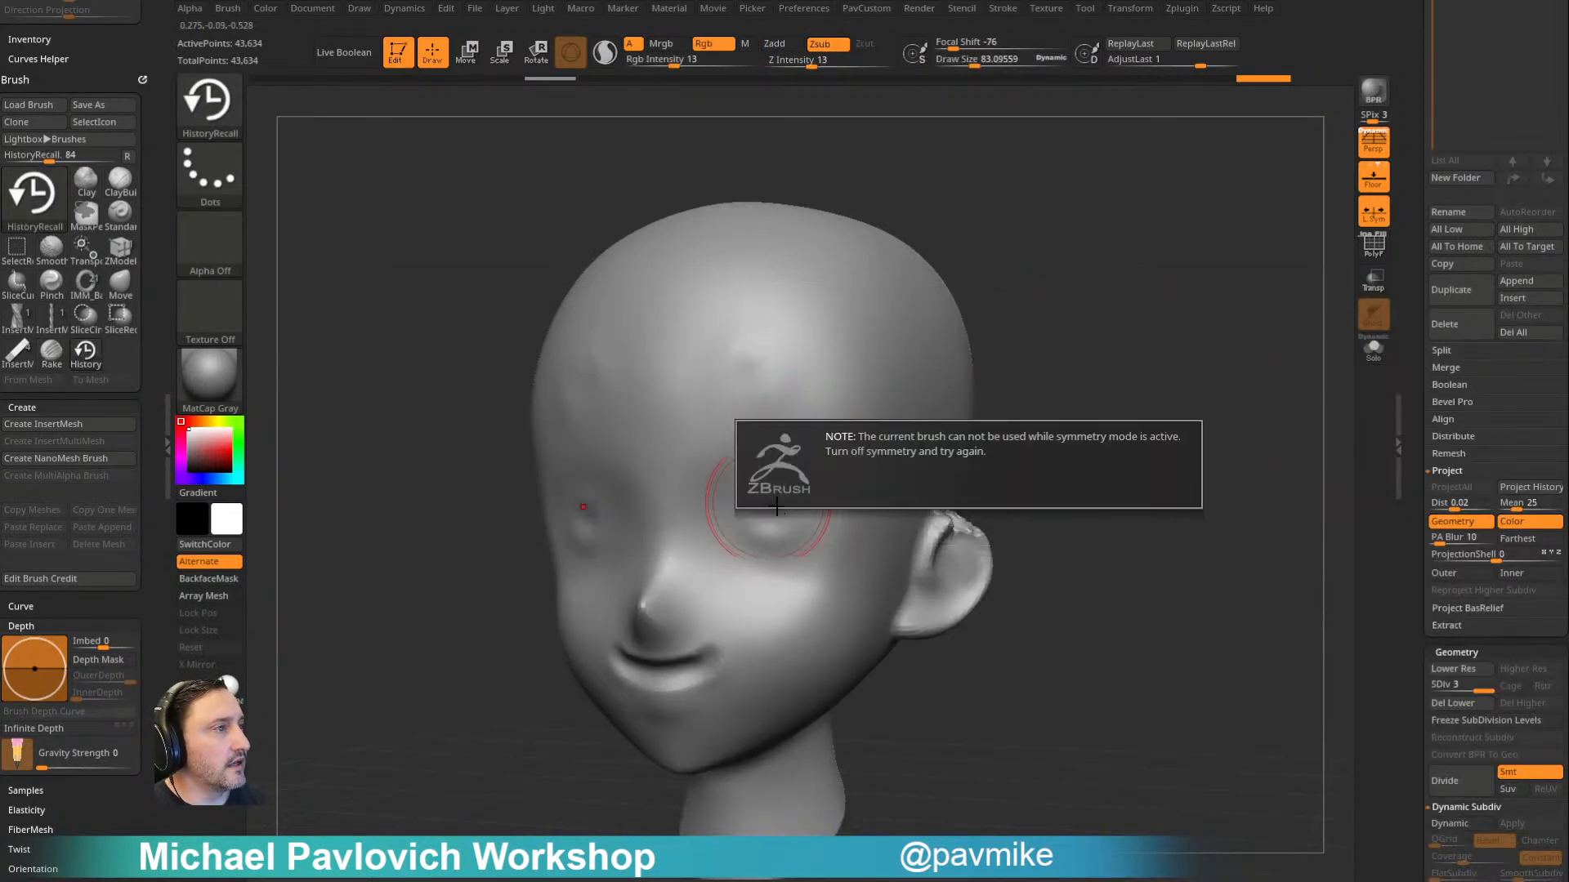
- Turn off symmetry and restore the forehead and eye rings on one side with HistoryRecall, reducing the draw size to 28.75
key("s")
left_click_drag(766, 470, 762, 471)
mouse_move(765, 521)
left_mouse_down()
mouse_move(781, 519)
mouse_move(770, 511)
left_mouse_up()
mouse_move(760, 370)
left_mouse_down()
mouse_move(741, 381)
mouse_move(768, 361)
left_mouse_up()
mouse_move(775, 540)
left_mouse_down()
mouse_move(766, 510)
mouse_move(773, 535)
left_mouse_up()
key("s")
left_click_drag(776, 530, 764, 529)
- Show the polyframe, turn off perspective and mask the half of the head that has the restored rings
mouse_move(1066, 368)
left_mouse_down()
mouse_move(1042, 372)
mouse_move(1078, 352)
left_mouse_up()
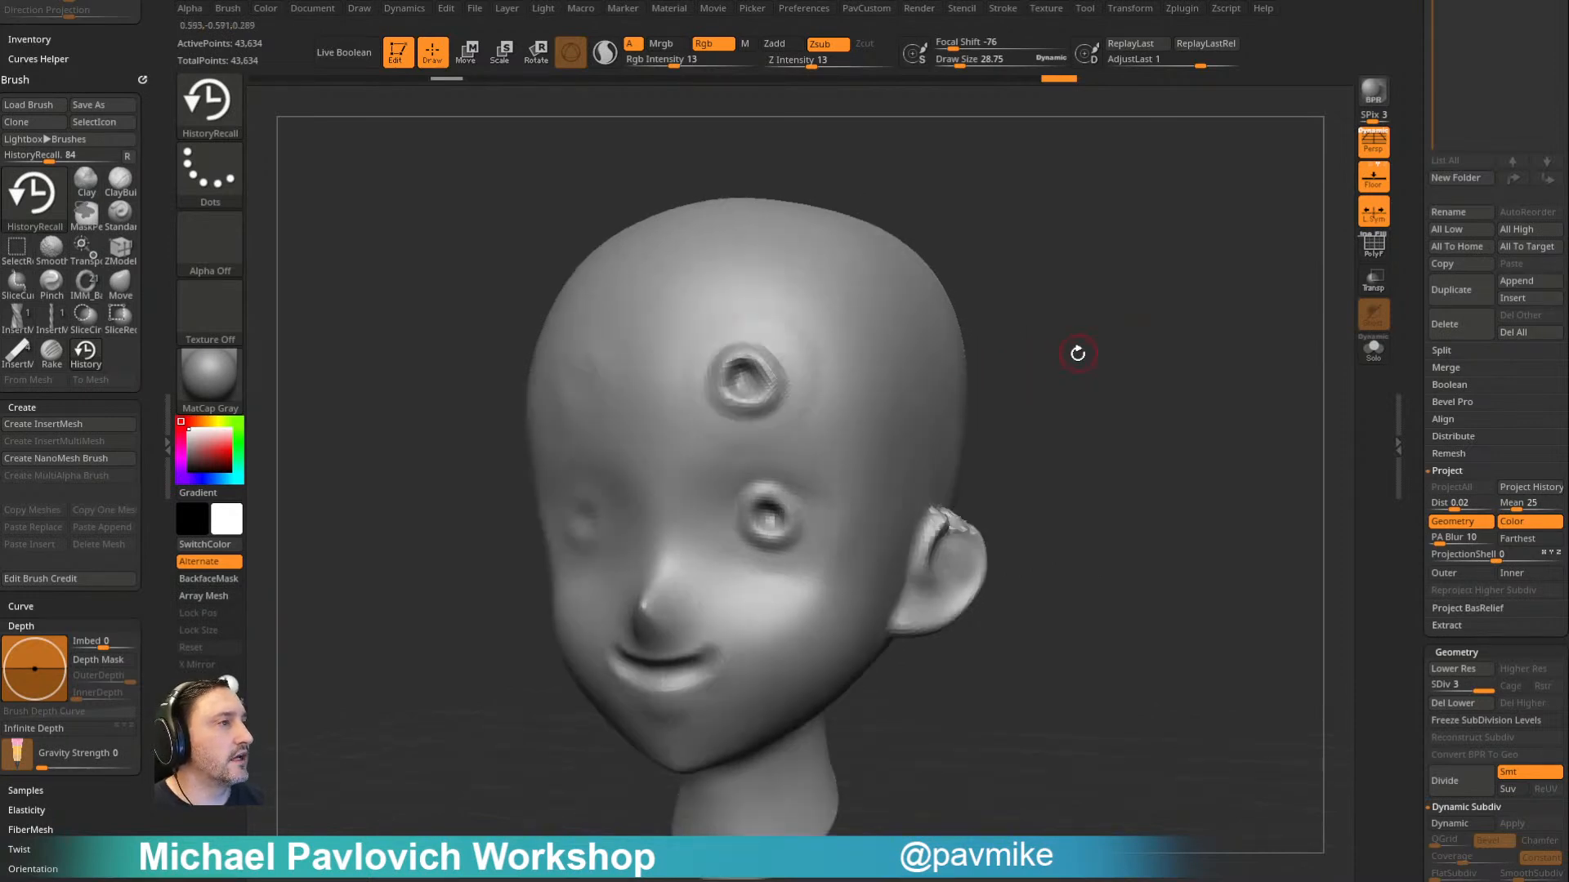
left_click(1374, 250)
left_click_drag(1217, 328, 1177, 337, "shift")
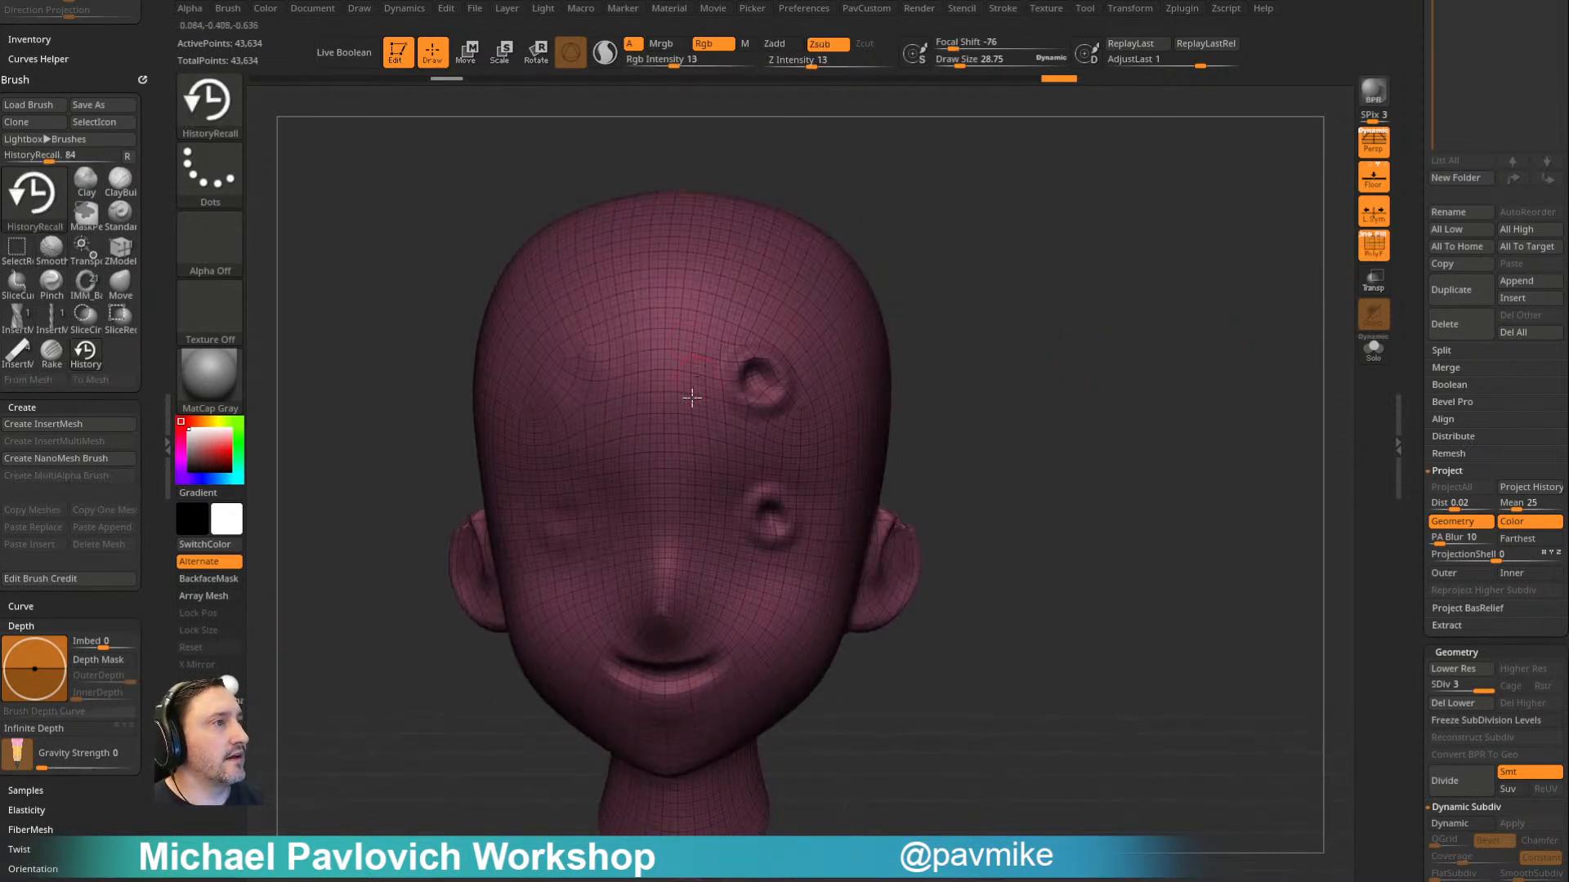
left_click_drag(982, 393, 931, 364, "alt")
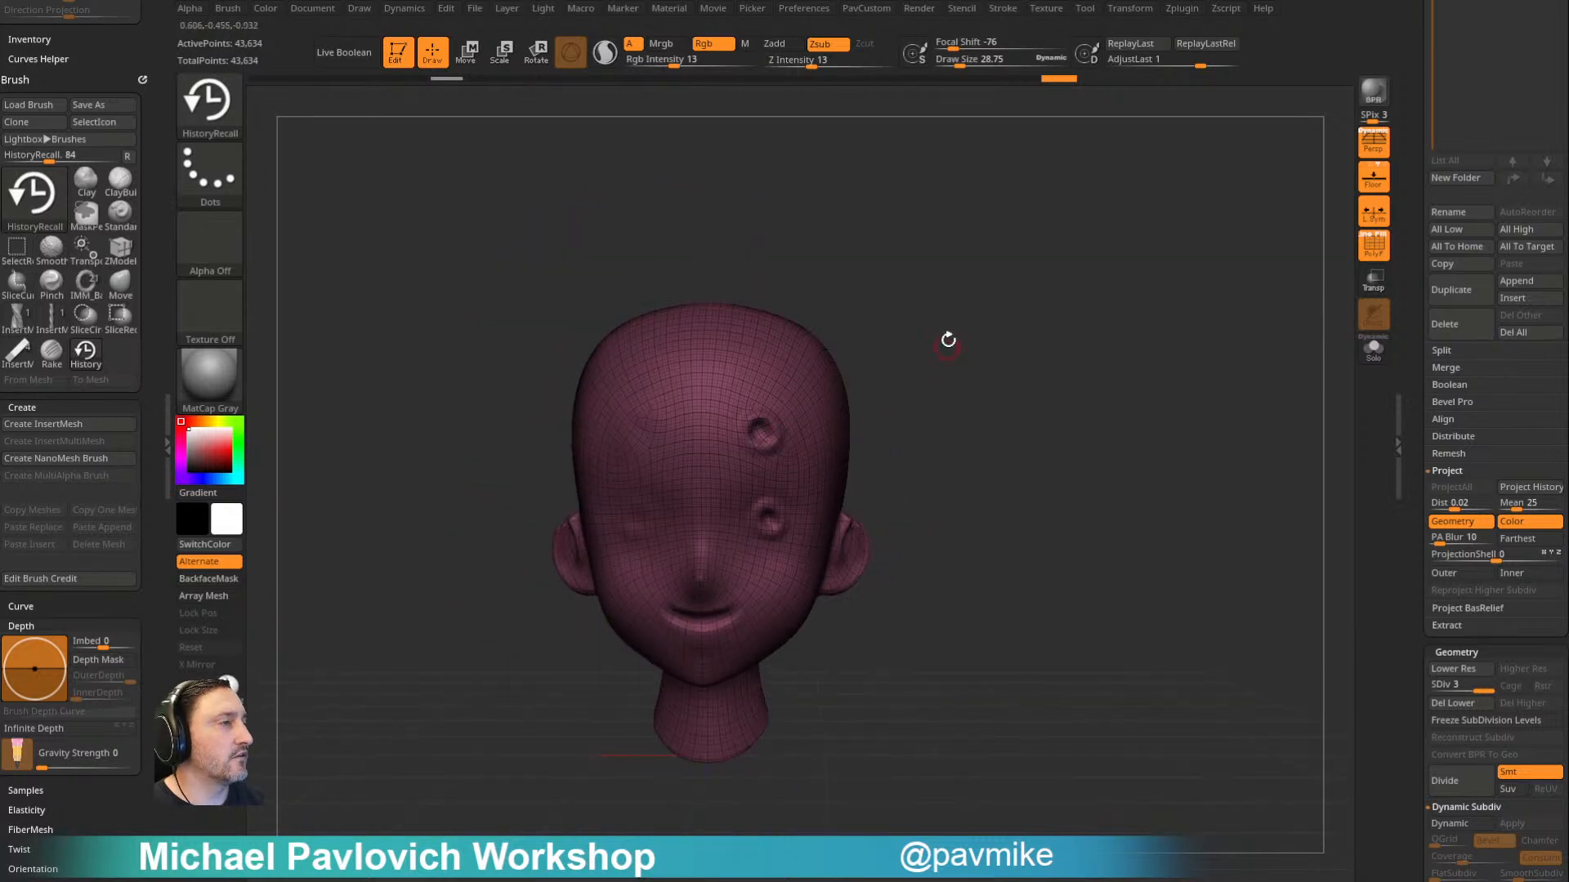
key("ctrl")
key("p")
left_click_drag(1038, 339, 710, 841, "ctrl")
- Apply the Smart ReSym deformation to copy the masked half's rings to the other side of the head
left_click_drag(1417, 527, 1429, 163)
left_click(1462, 223)
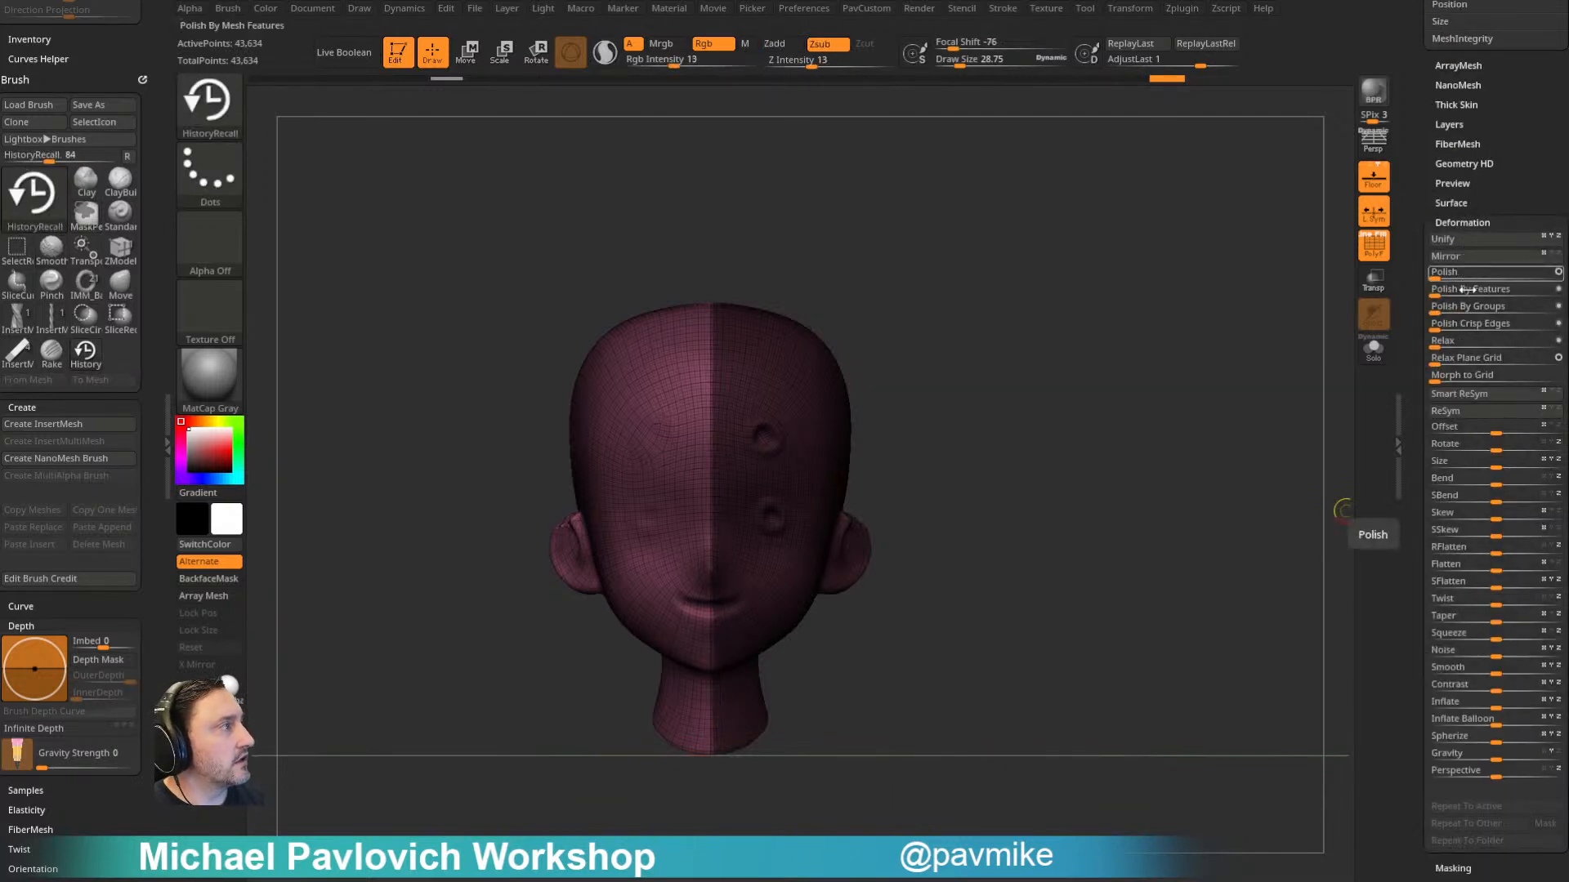
left_click(1471, 397)
left_click_drag(973, 308, 1080, 324, "ctrl")
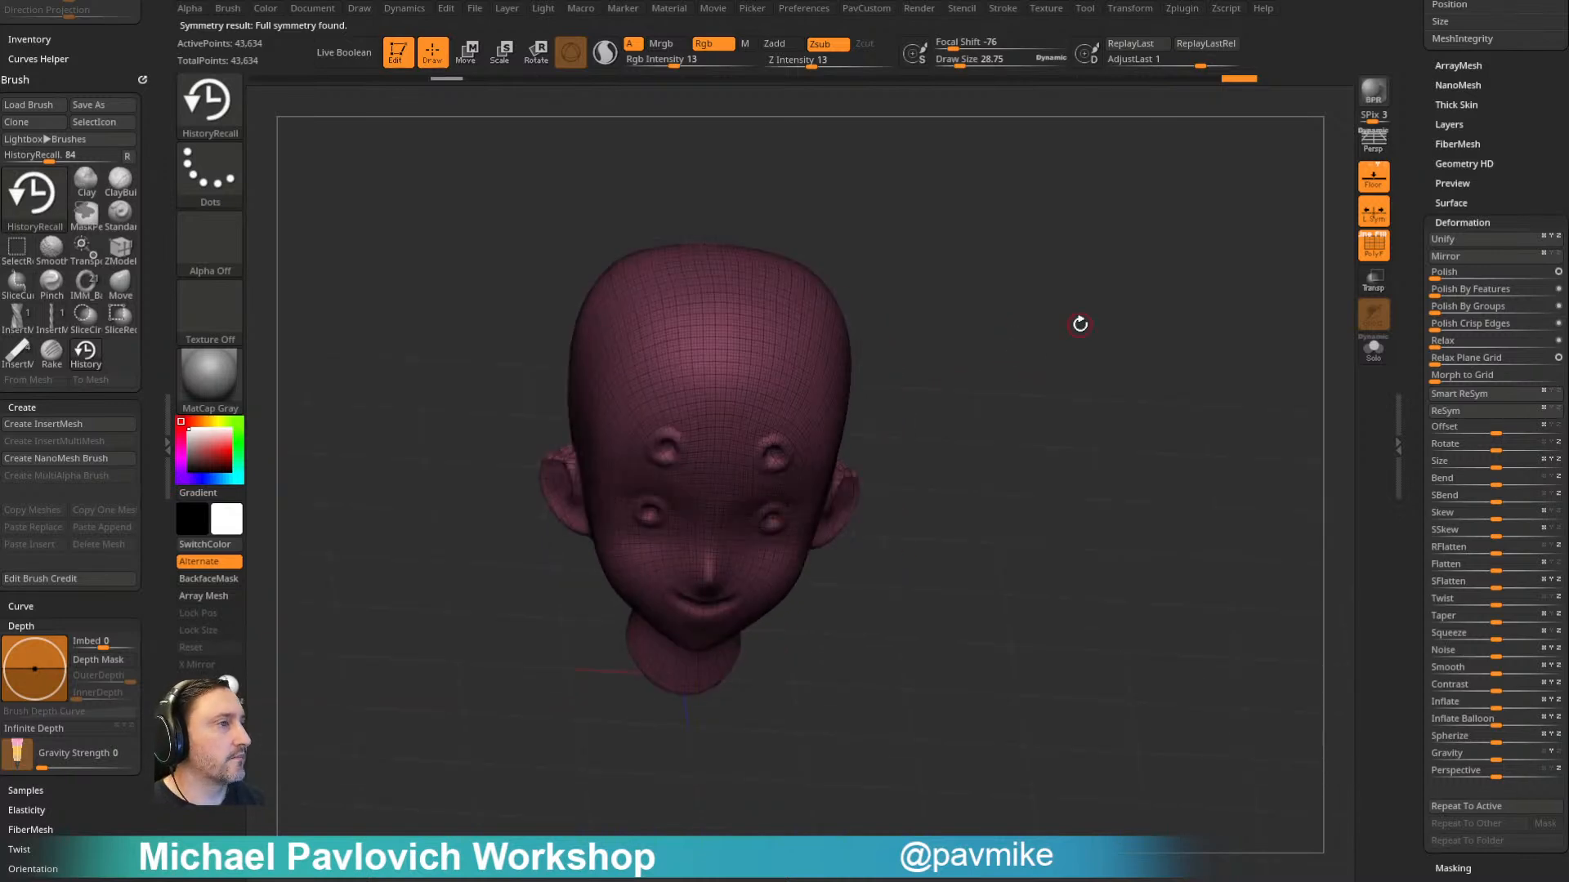
- Hide the polyframe and examine the mirrored eye and forehead rings on the head
left_click(1379, 254)
left_click_drag(1417, 243, 1419, 629)
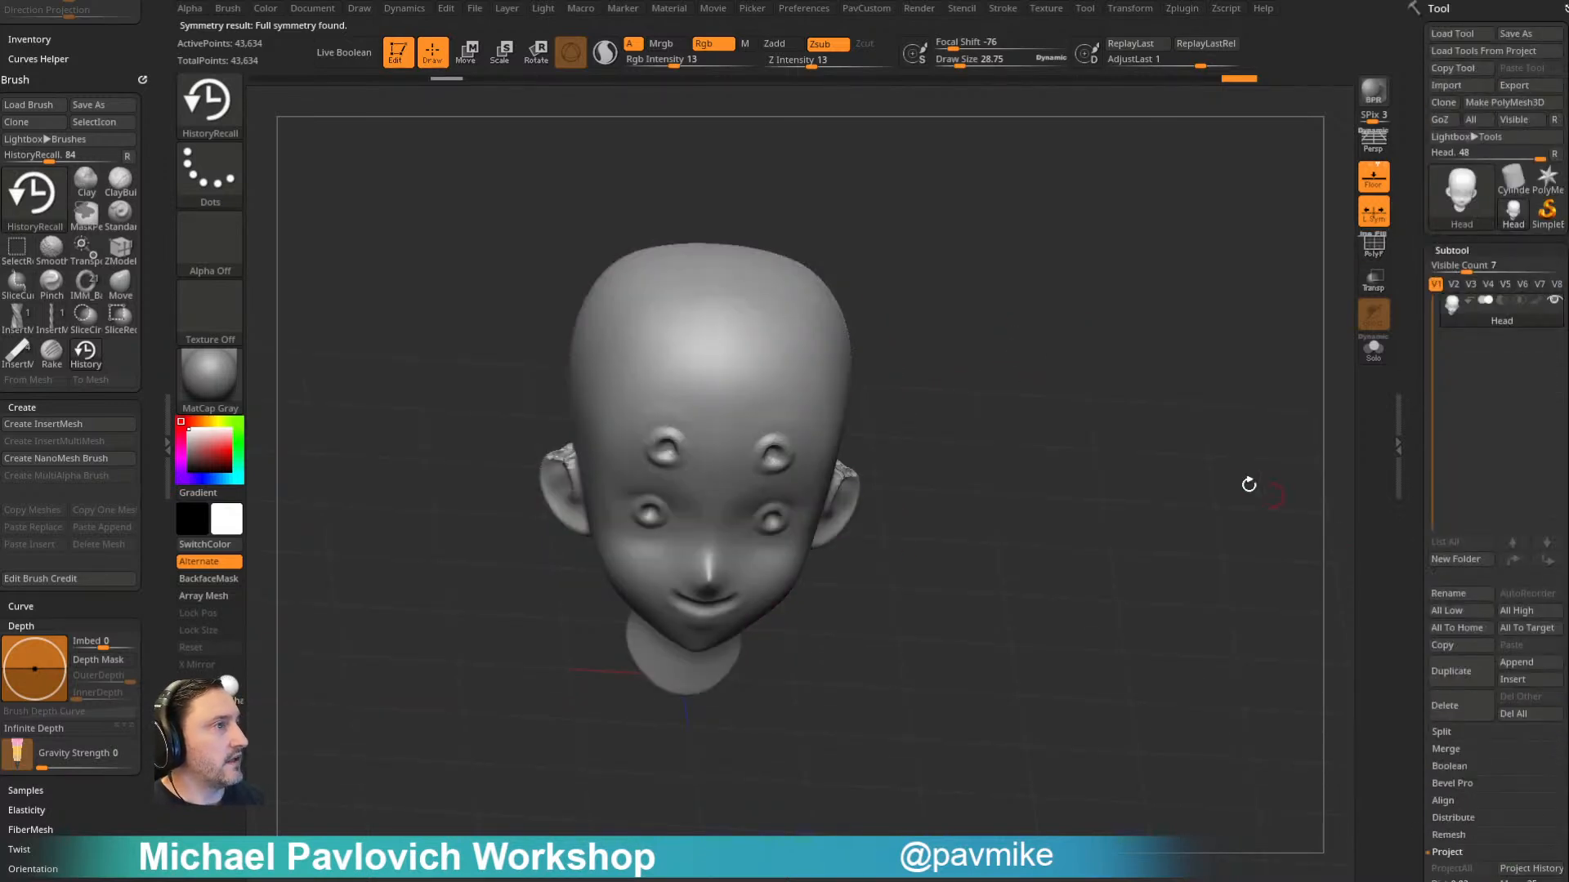
left_click_drag(1282, 499, 1240, 445, "shift")
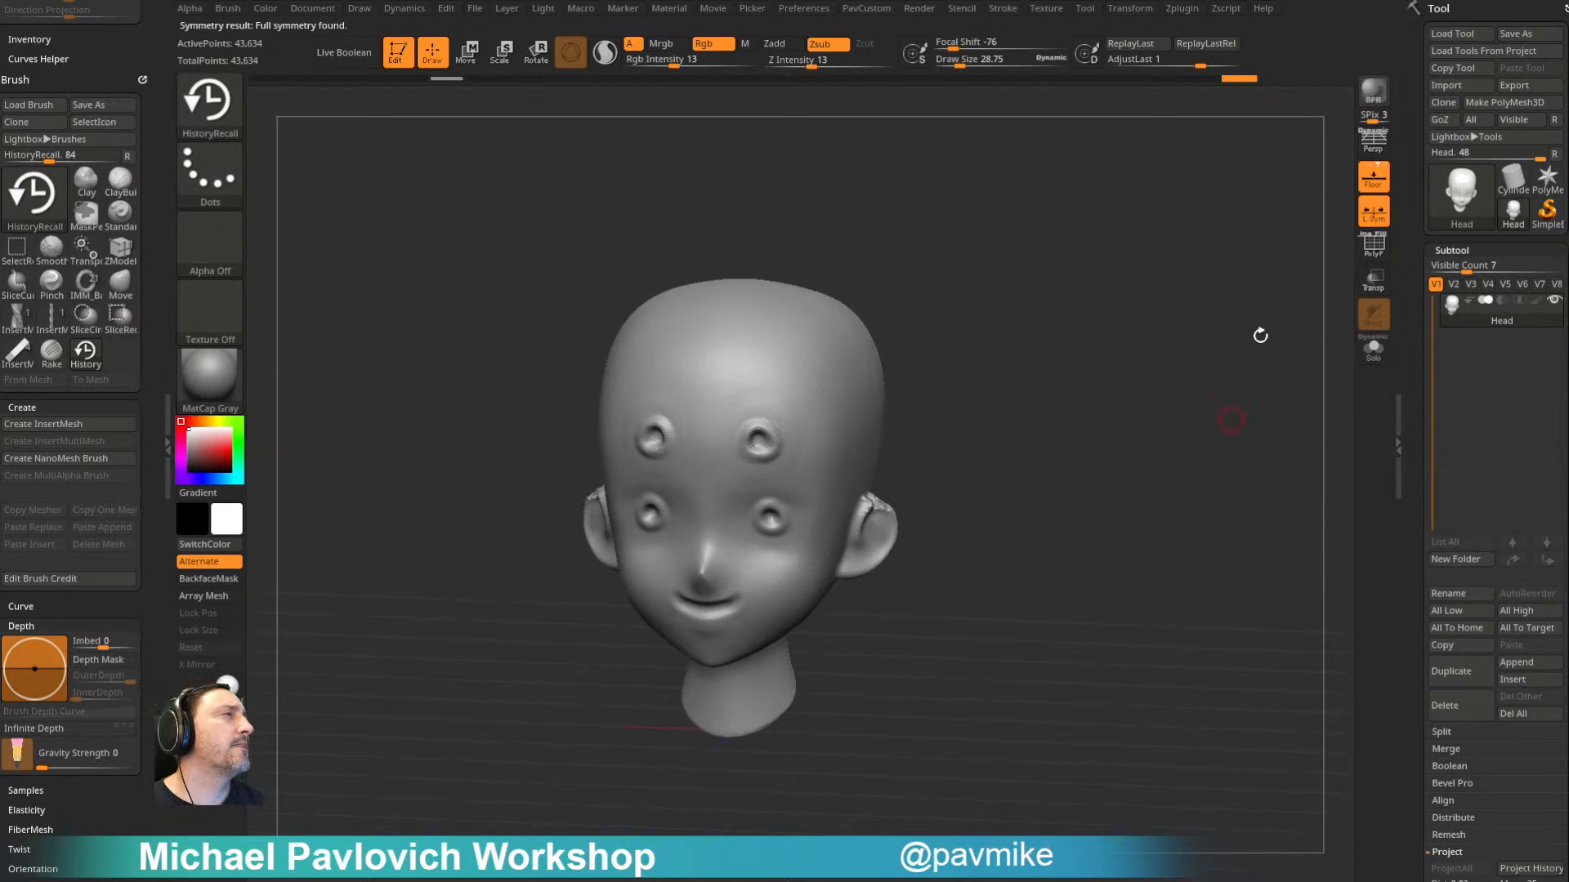
- Delete all of the head's subtools and restart ZBrush with an empty session
left_click(1515, 713)
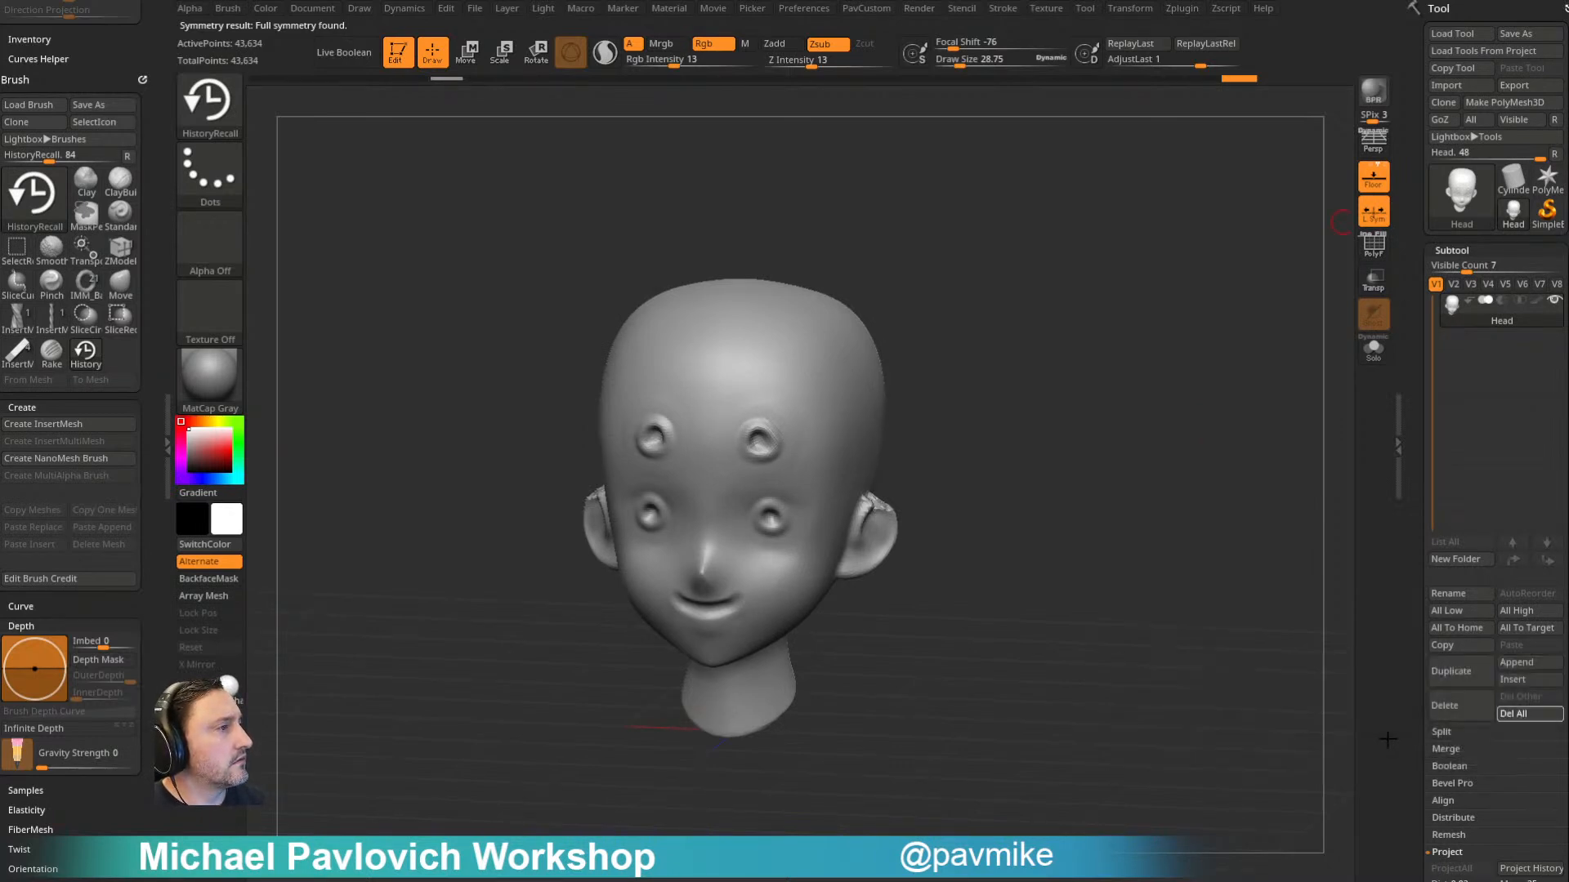
left_click(1562, 3)
left_click(757, 419)
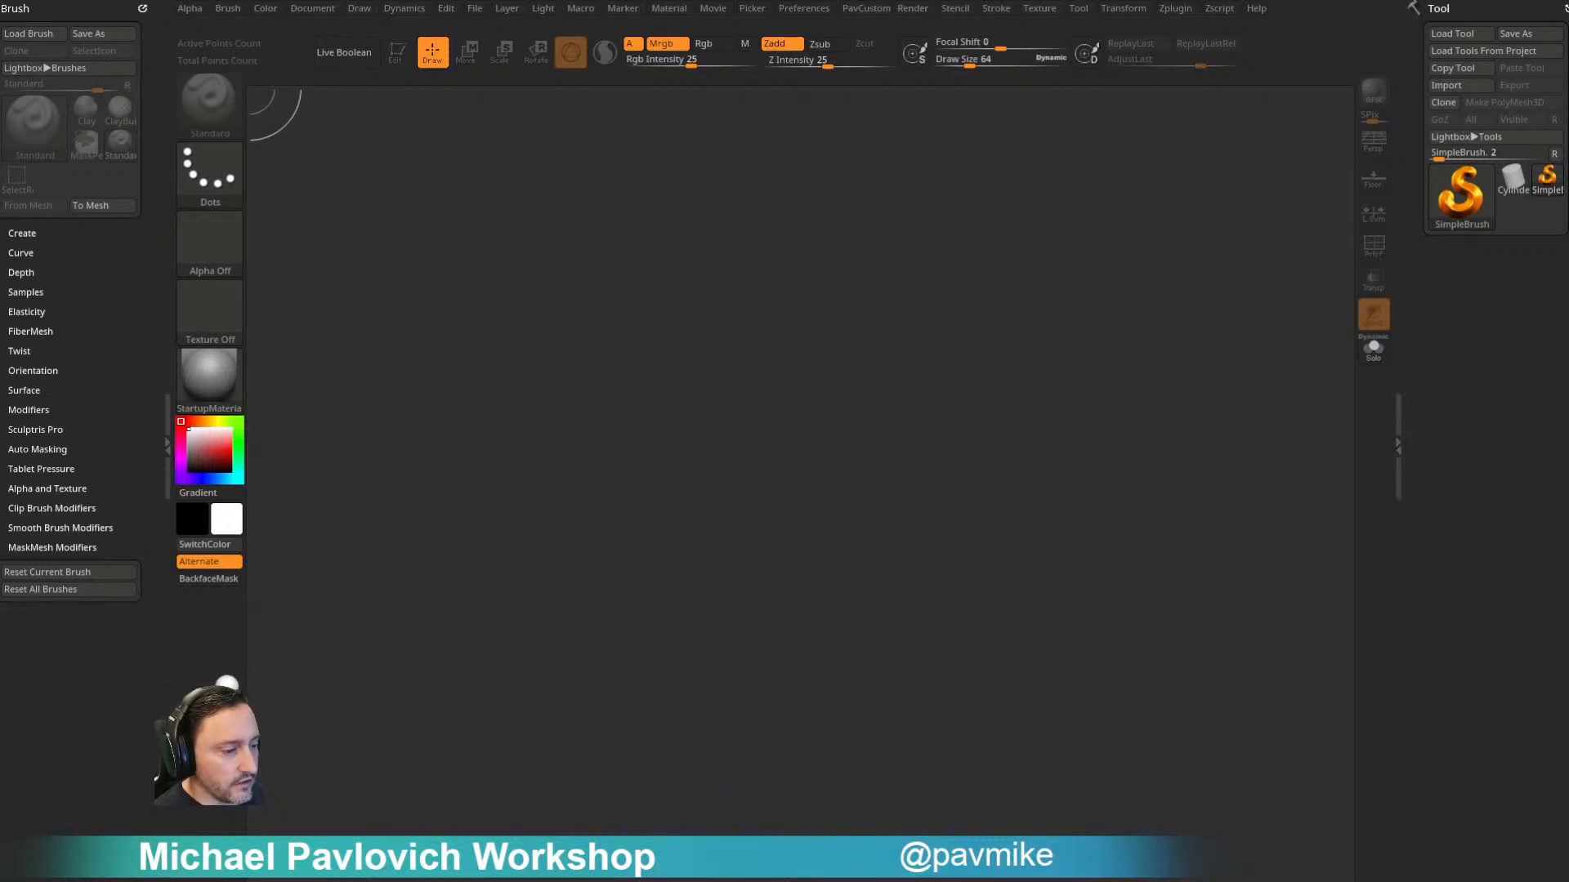
- Switch to the browser and look through the YouTube channel's uploaded videos
left_click_drag(866, 880, 800, 46)
scroll(700, 397, "down", 6)
scroll(653, 359, "up", 5)
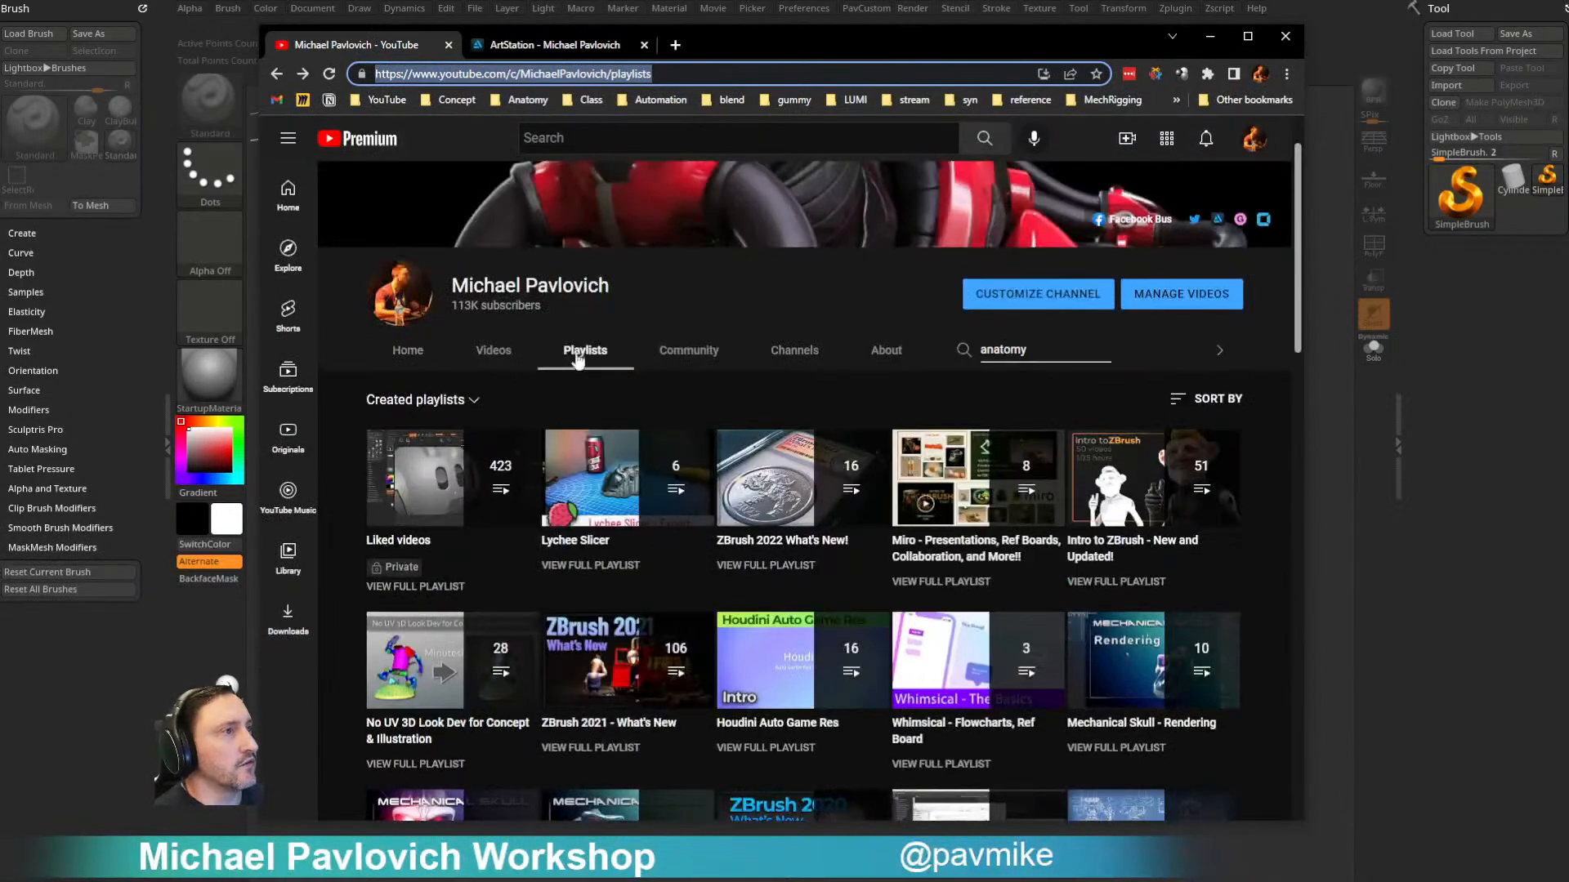
left_click(493, 350)
scroll(510, 354, "down", 3)
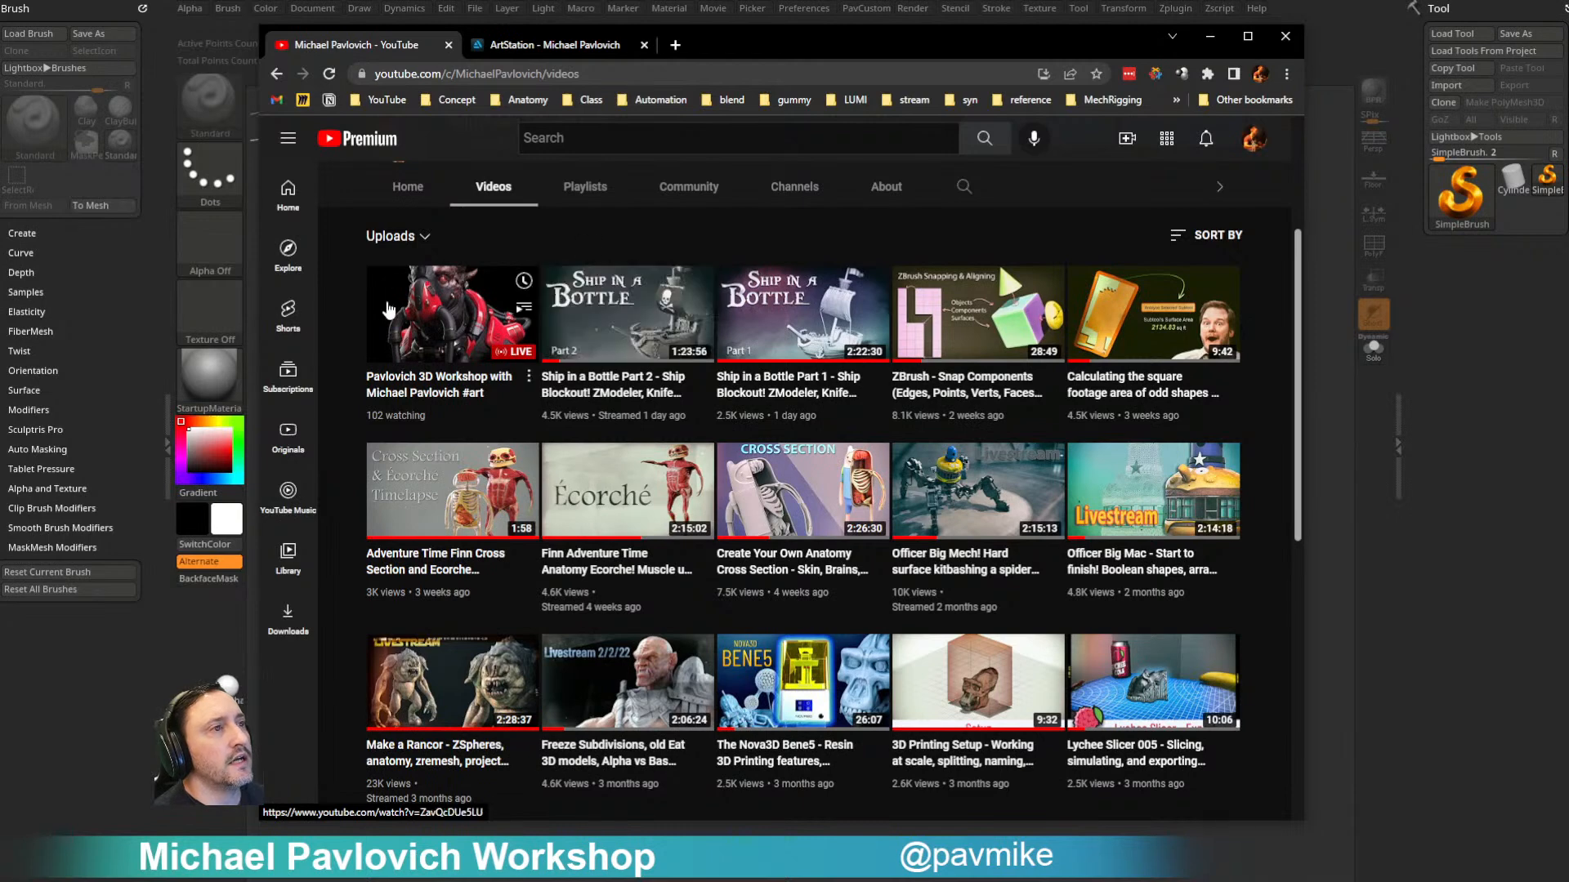
key("alt+Tab")
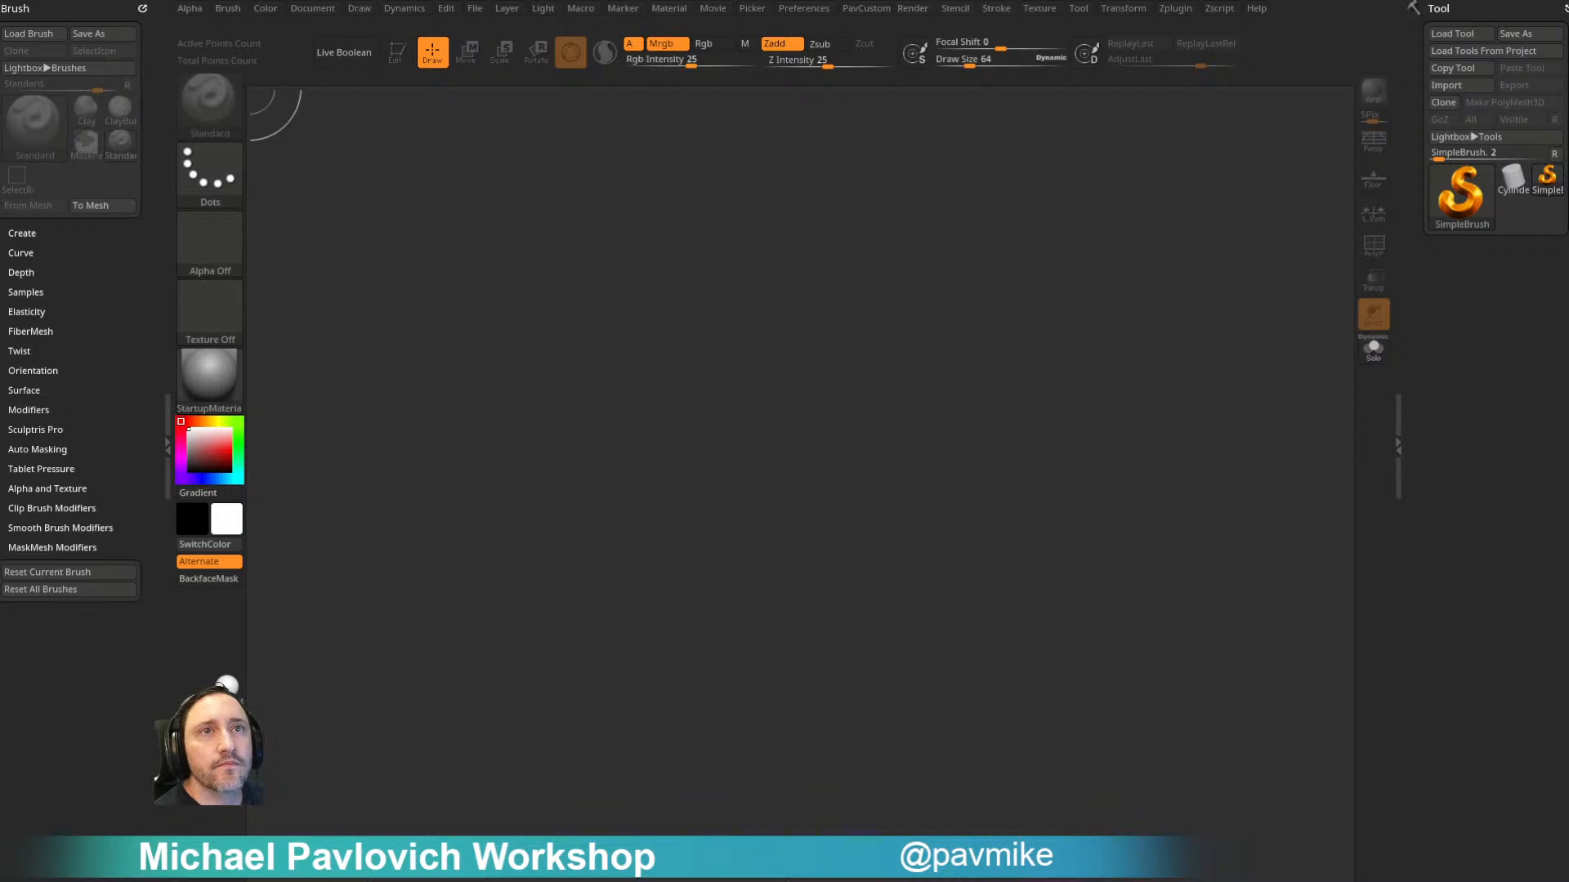
- Search the YouTube channel in the browser for "history project" and look through the results
left_click_drag(621, 881, 664, 77)
left_click(909, 221)
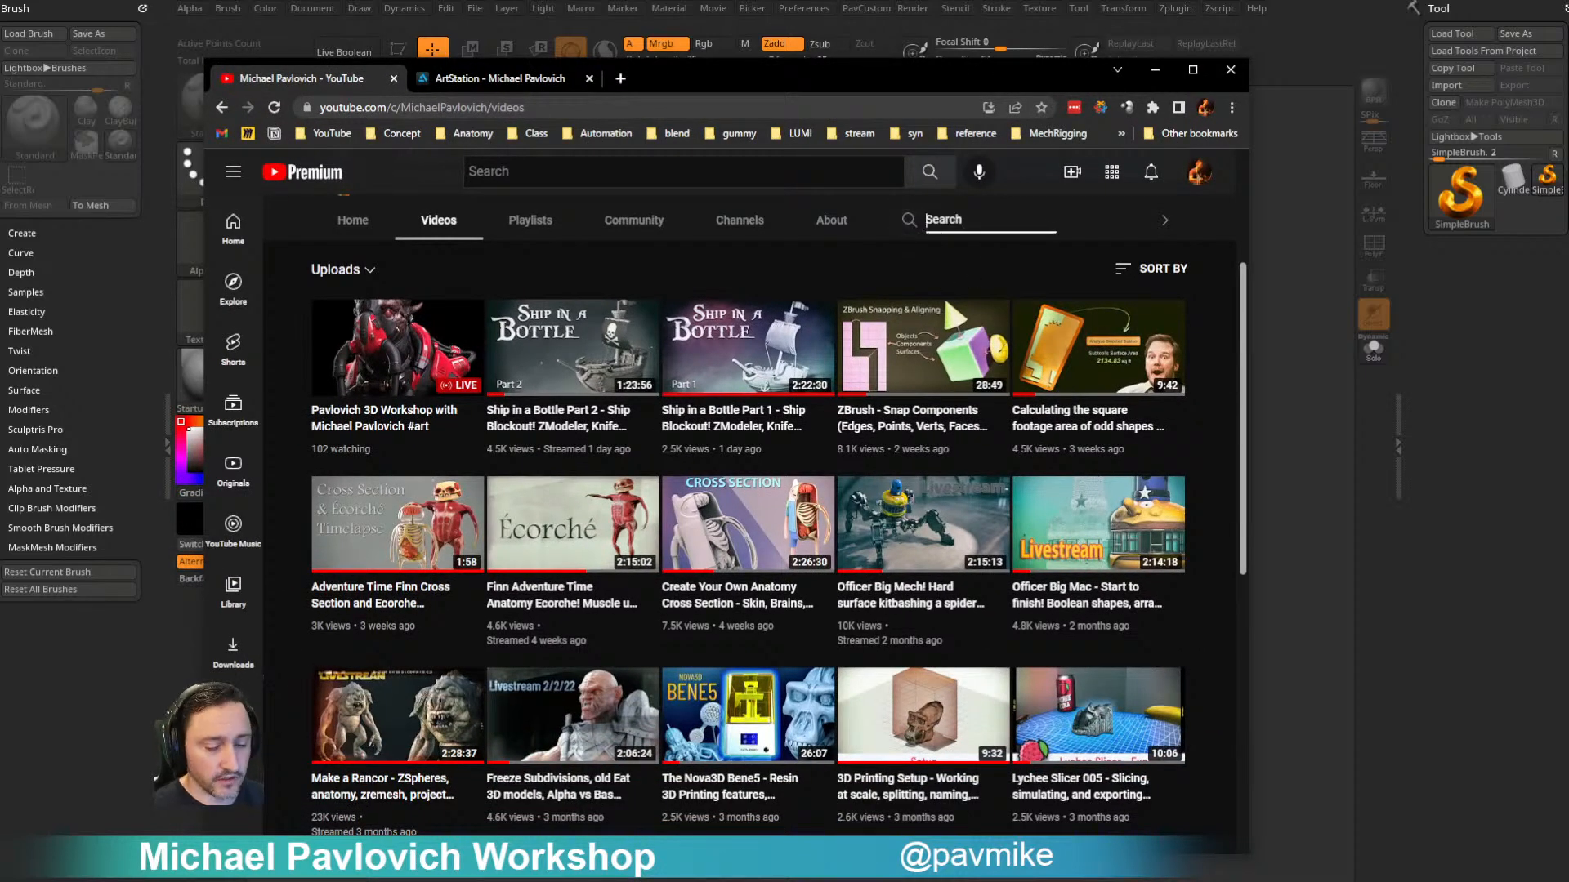
type("history project")
key("Return")
scroll(670, 608, "down", 4)
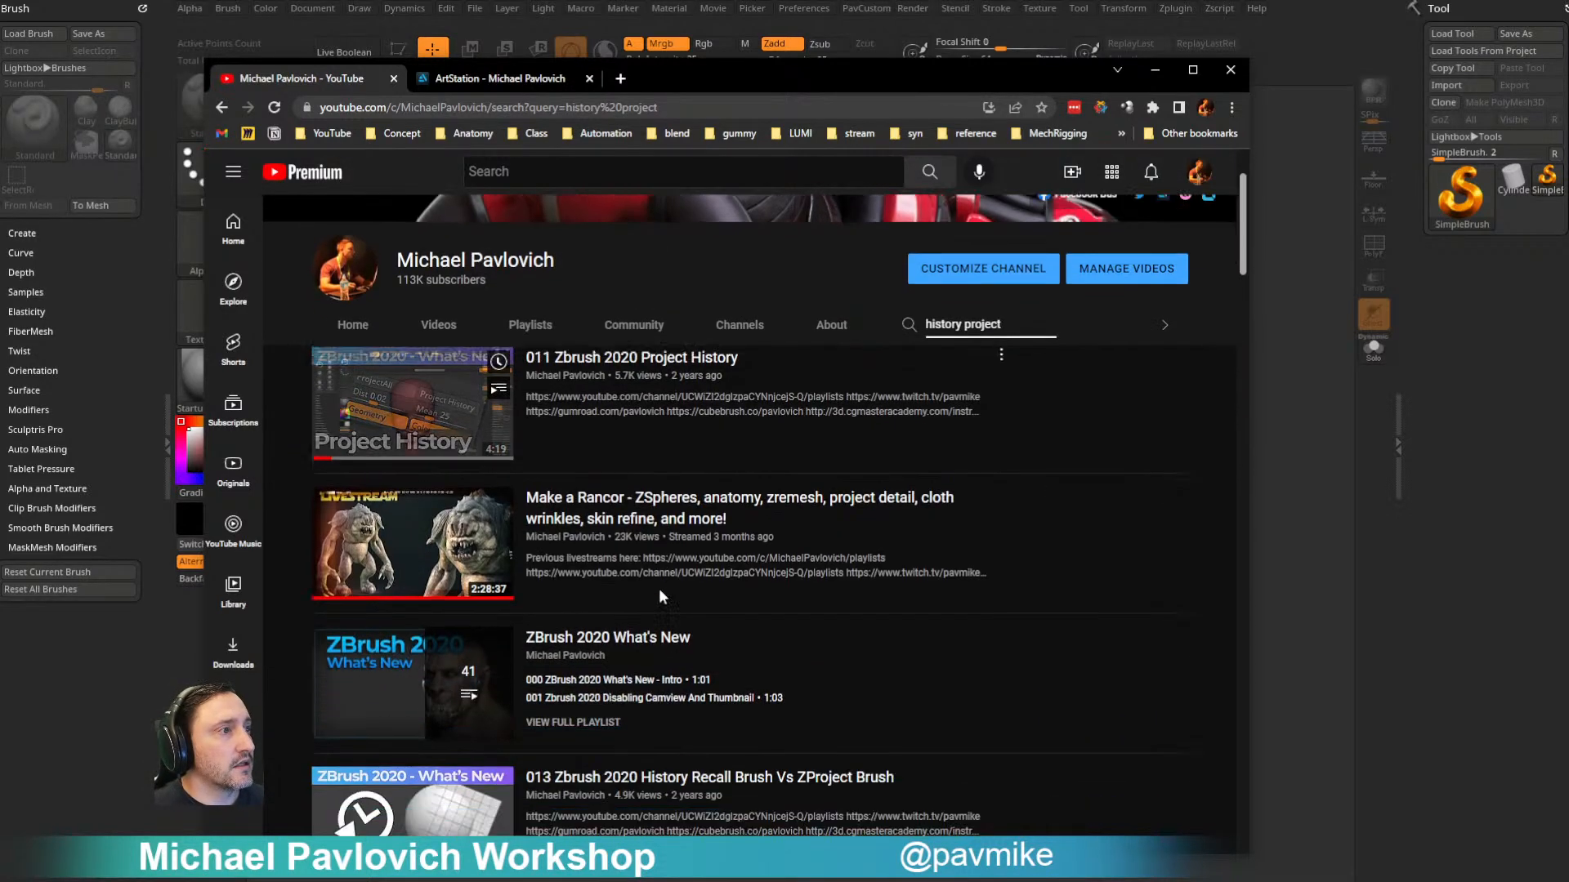
scroll(645, 739, "up", 3)
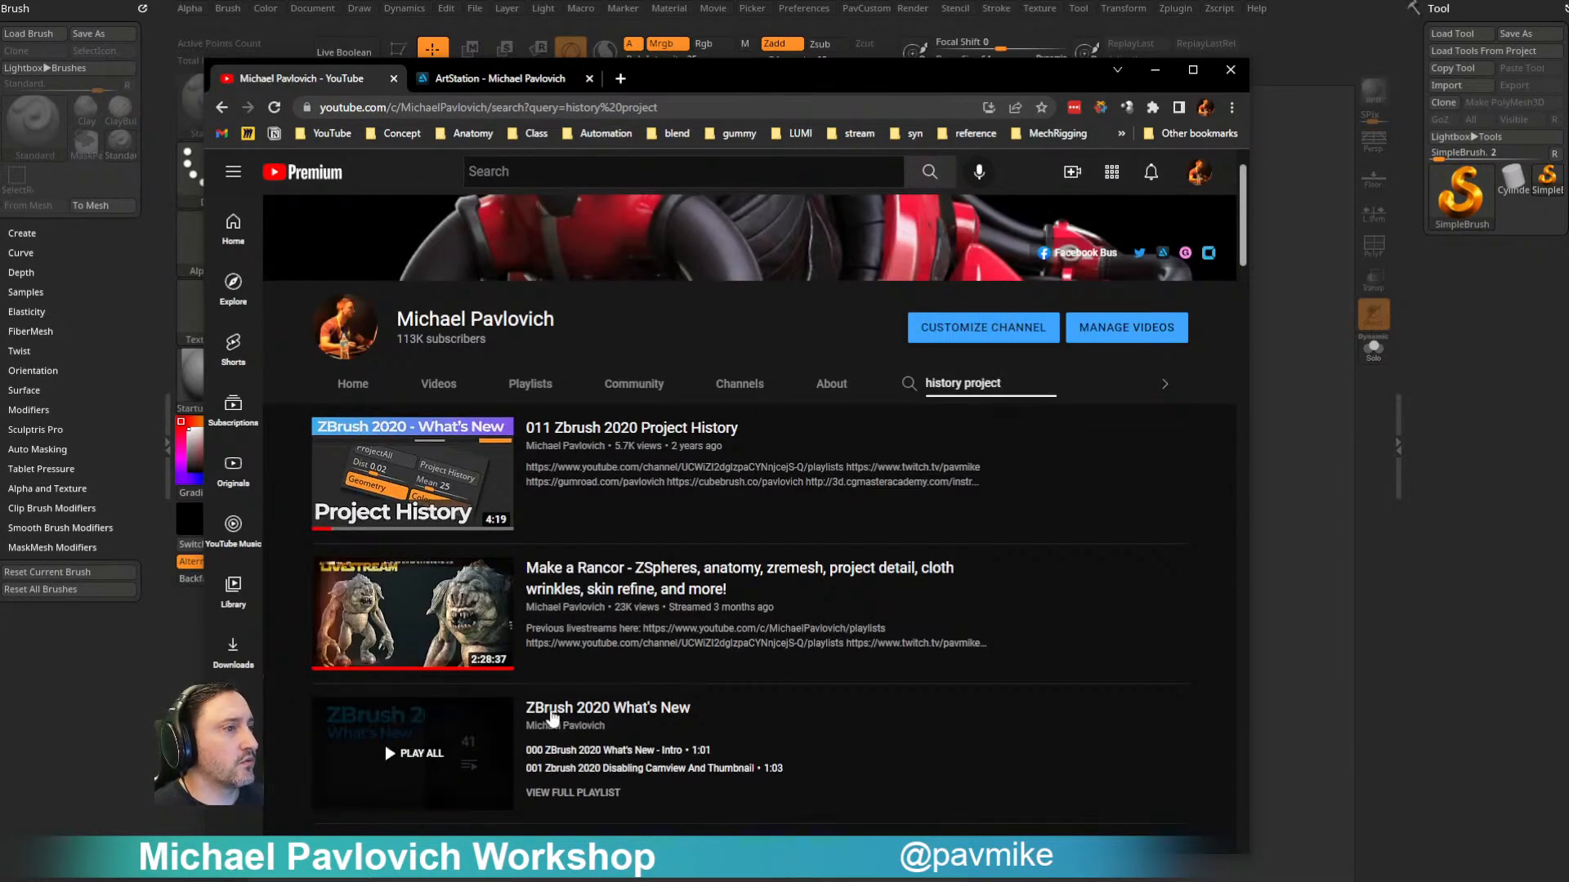
- Open the full ZBrush 2020 What's New playlist from the channel's search results
left_click(569, 708)
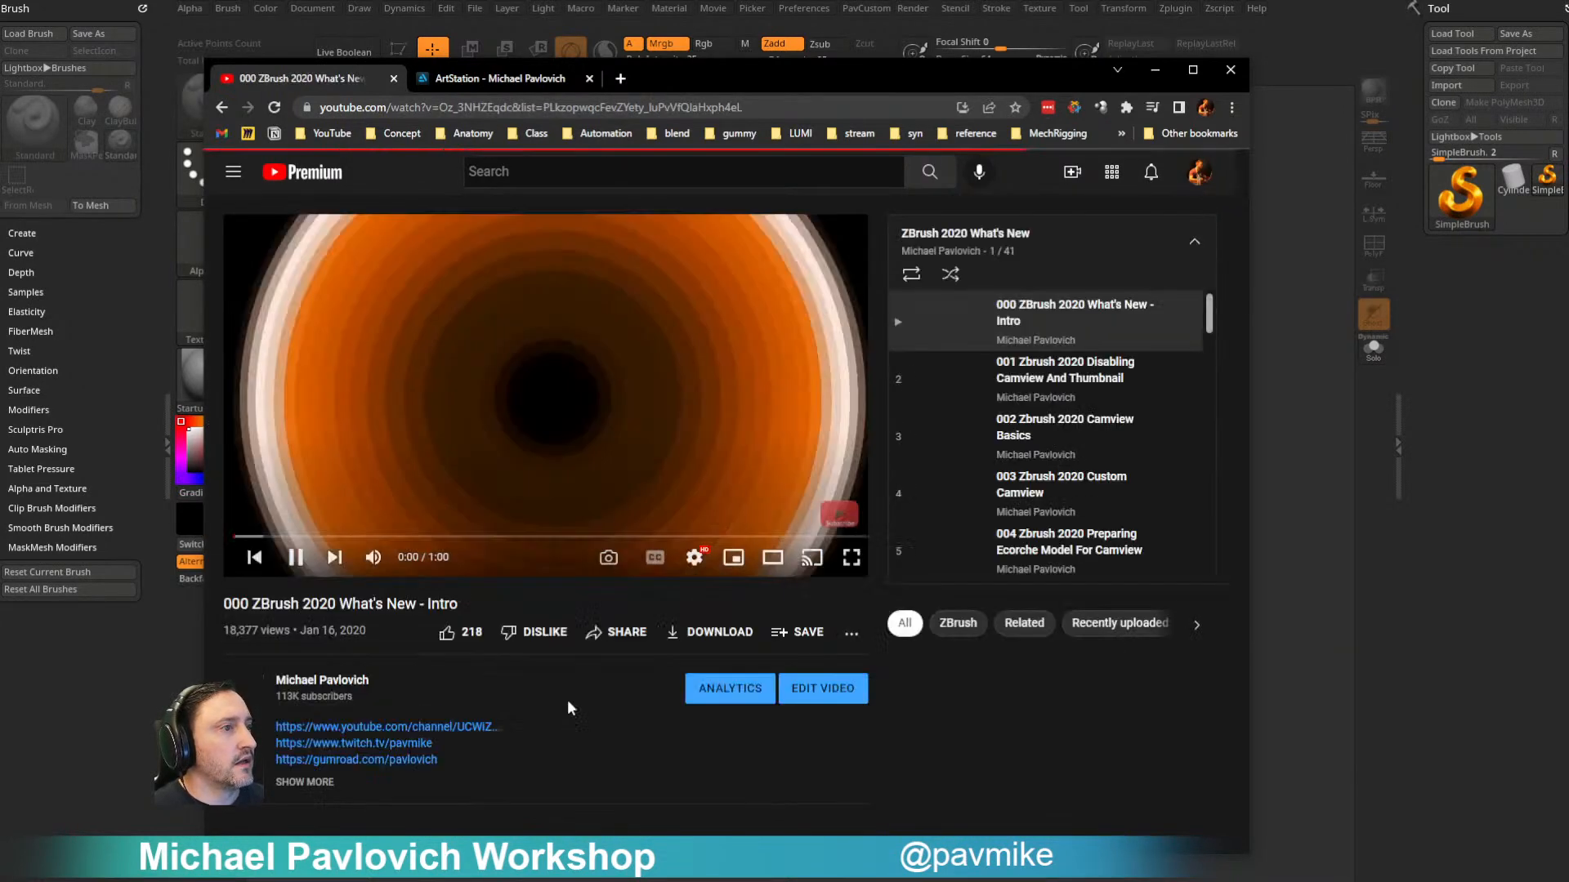
left_click(221, 107)
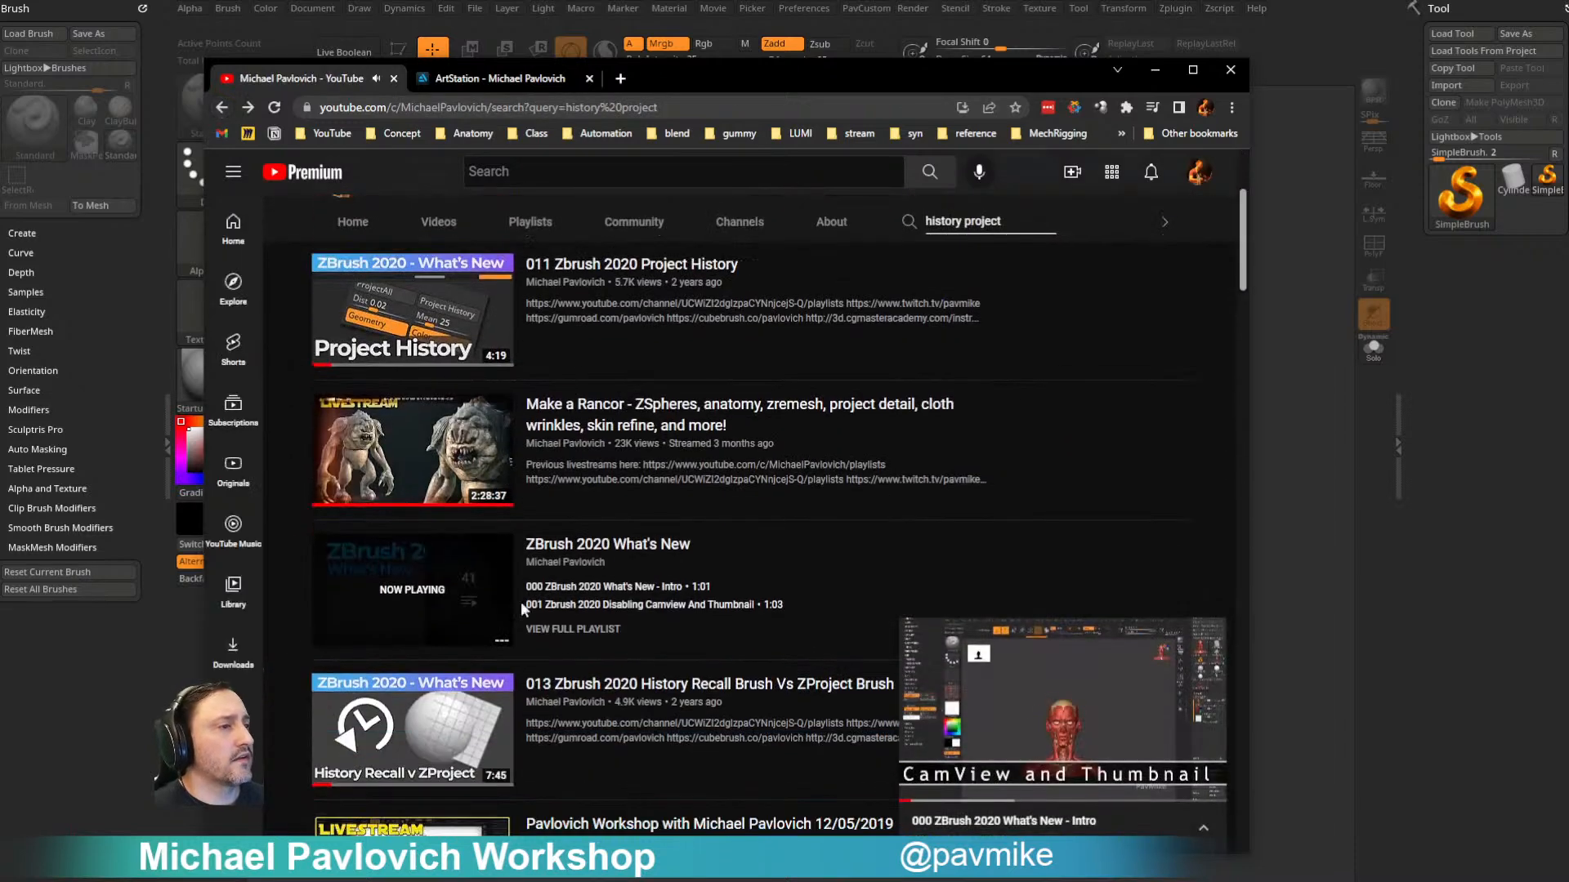
left_click(1210, 634)
left_click(573, 629)
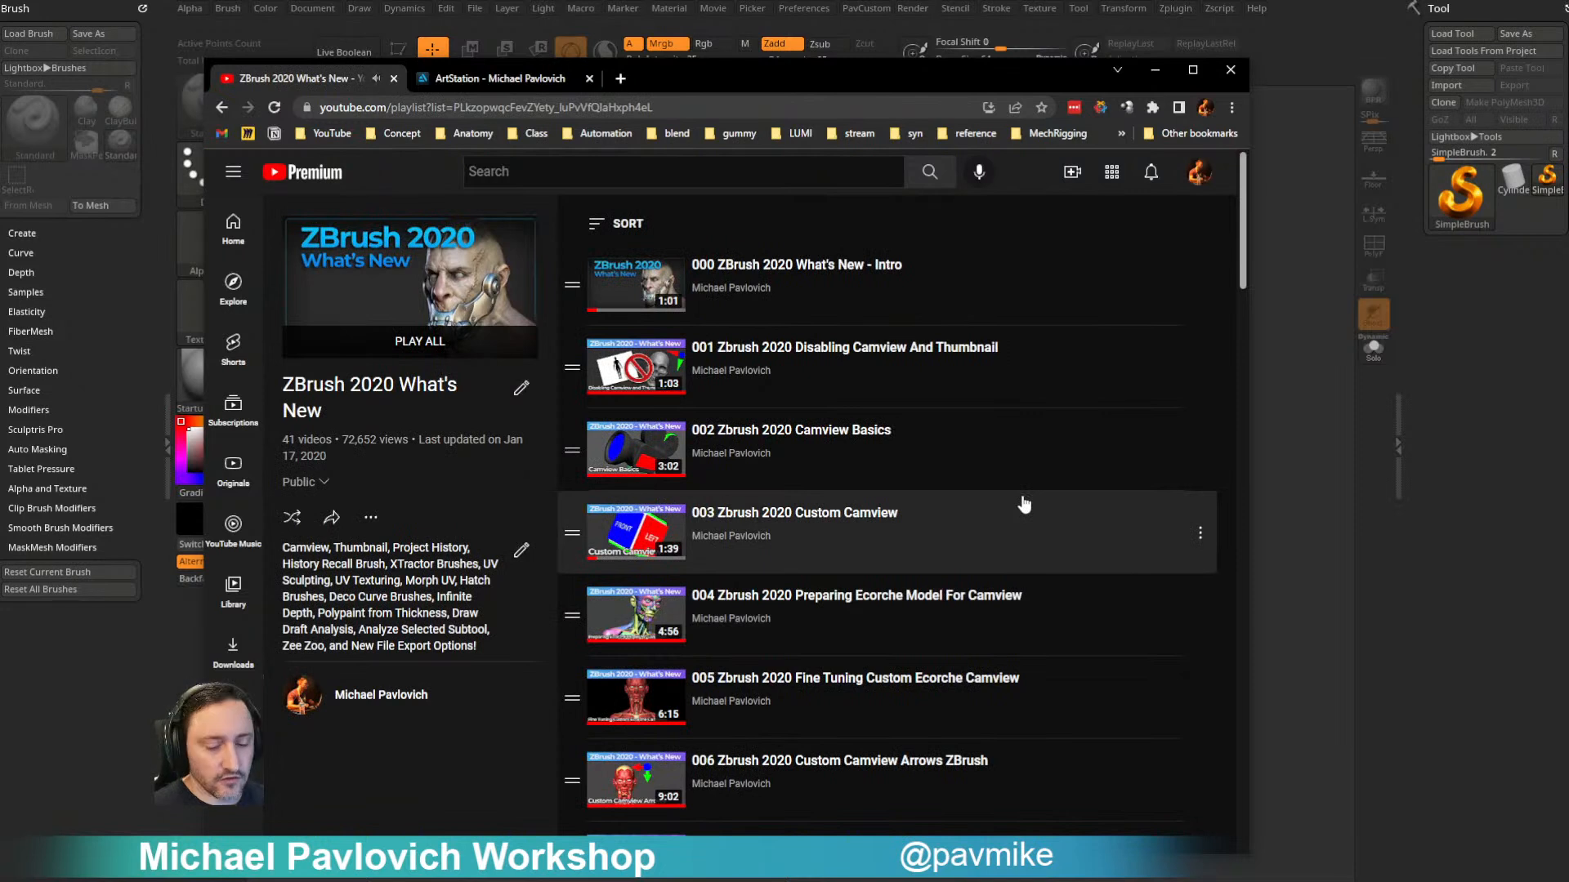
- Find "history" on the playlist page and look through the matching History Recall and Project History videos
key("ctrl+f")
type("history")
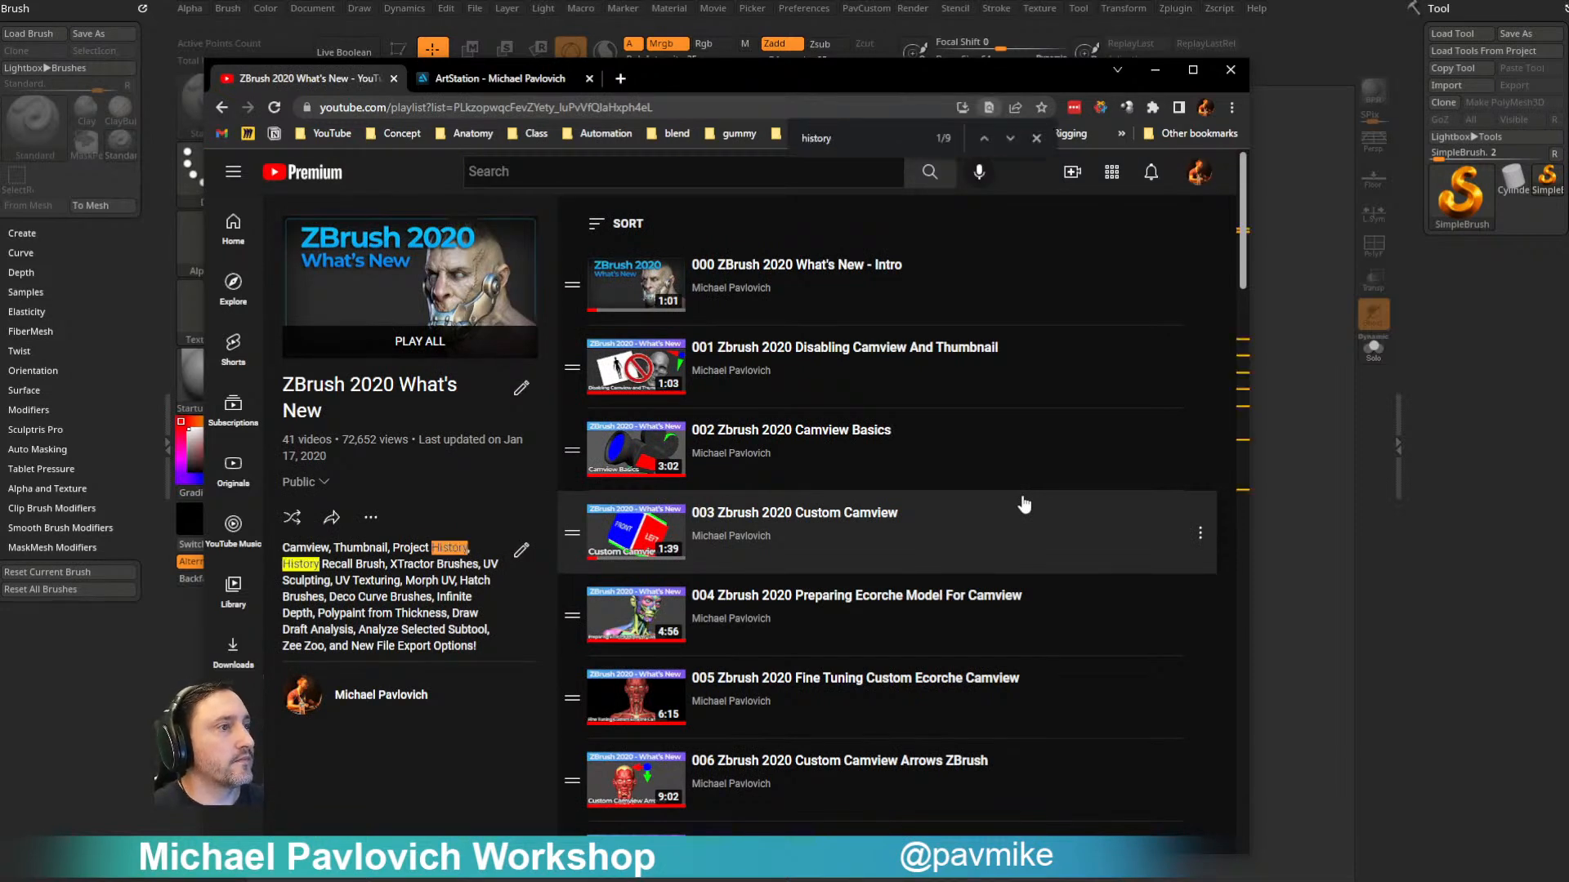
left_click(1011, 139)
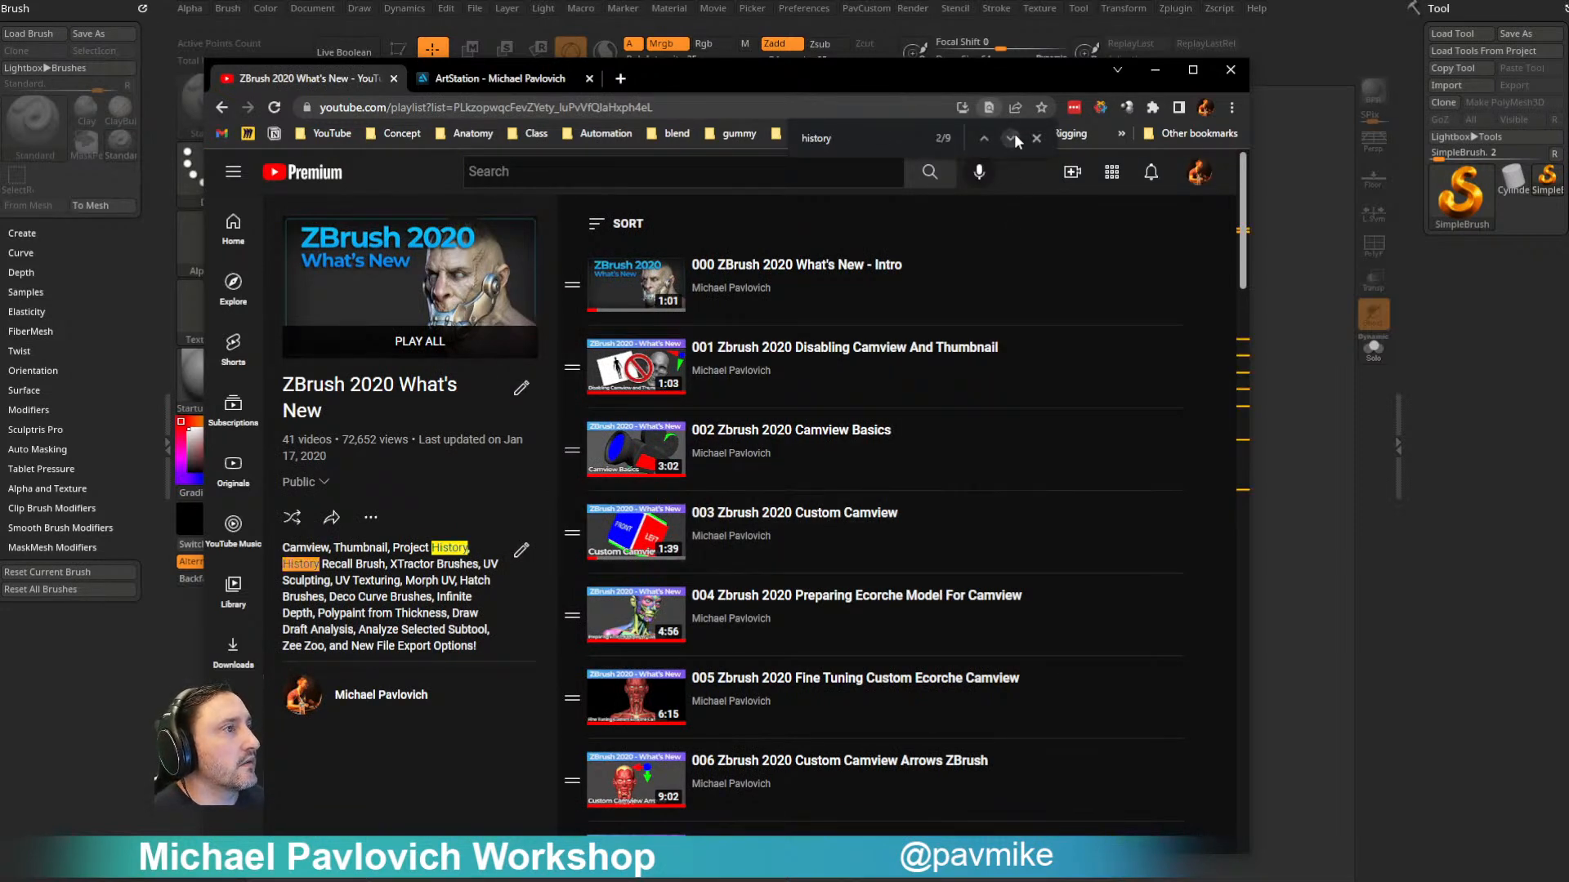
left_click(1012, 138)
scroll(892, 500, "down", 2)
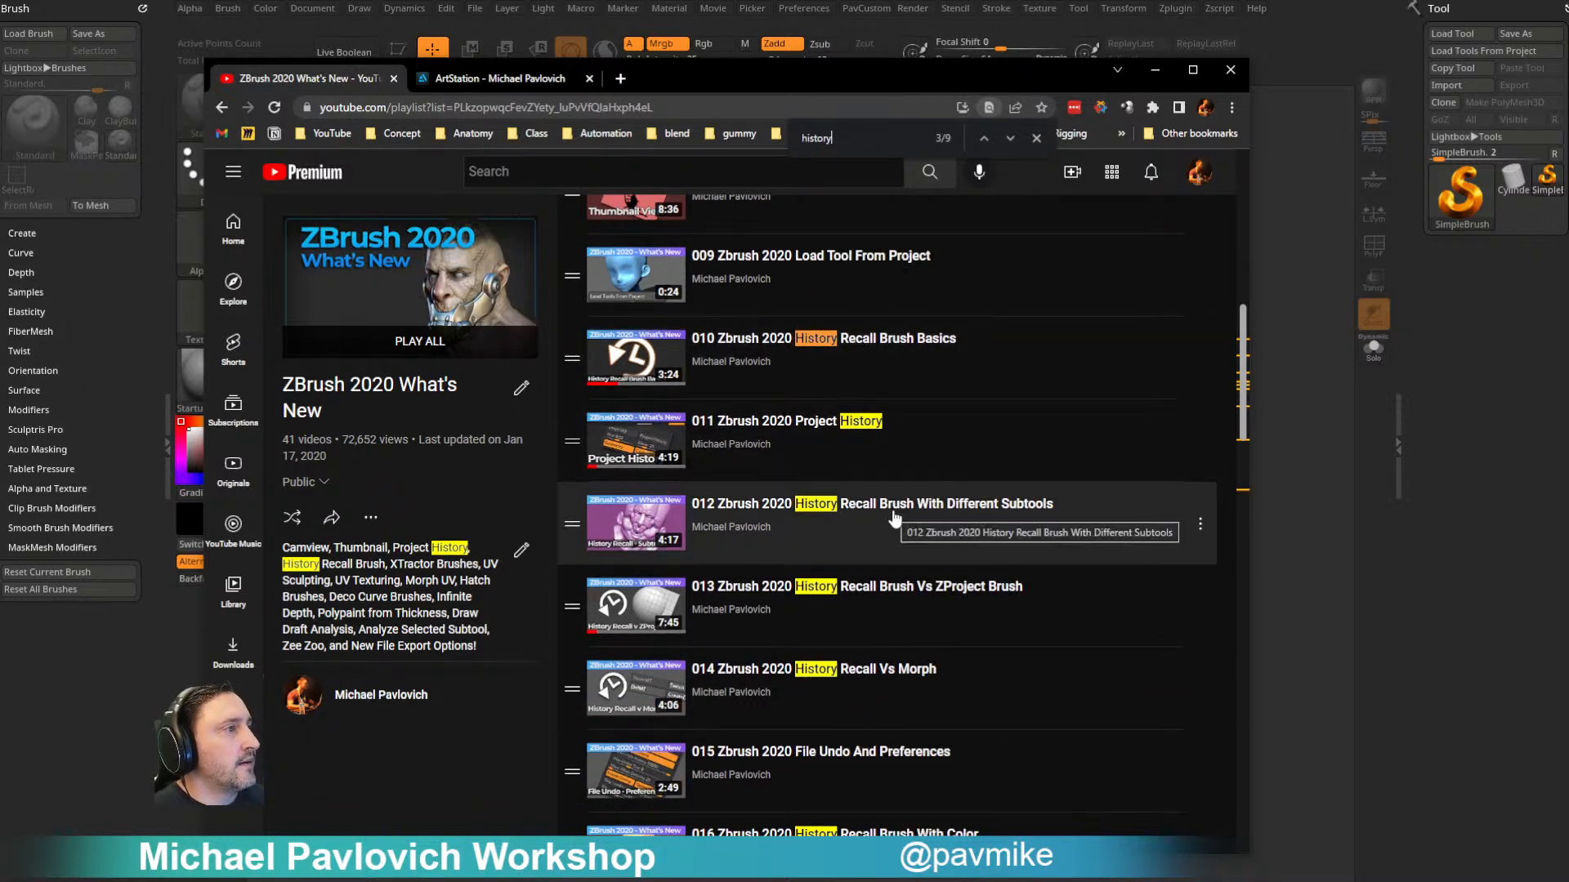
scroll(940, 523, "down", 2)
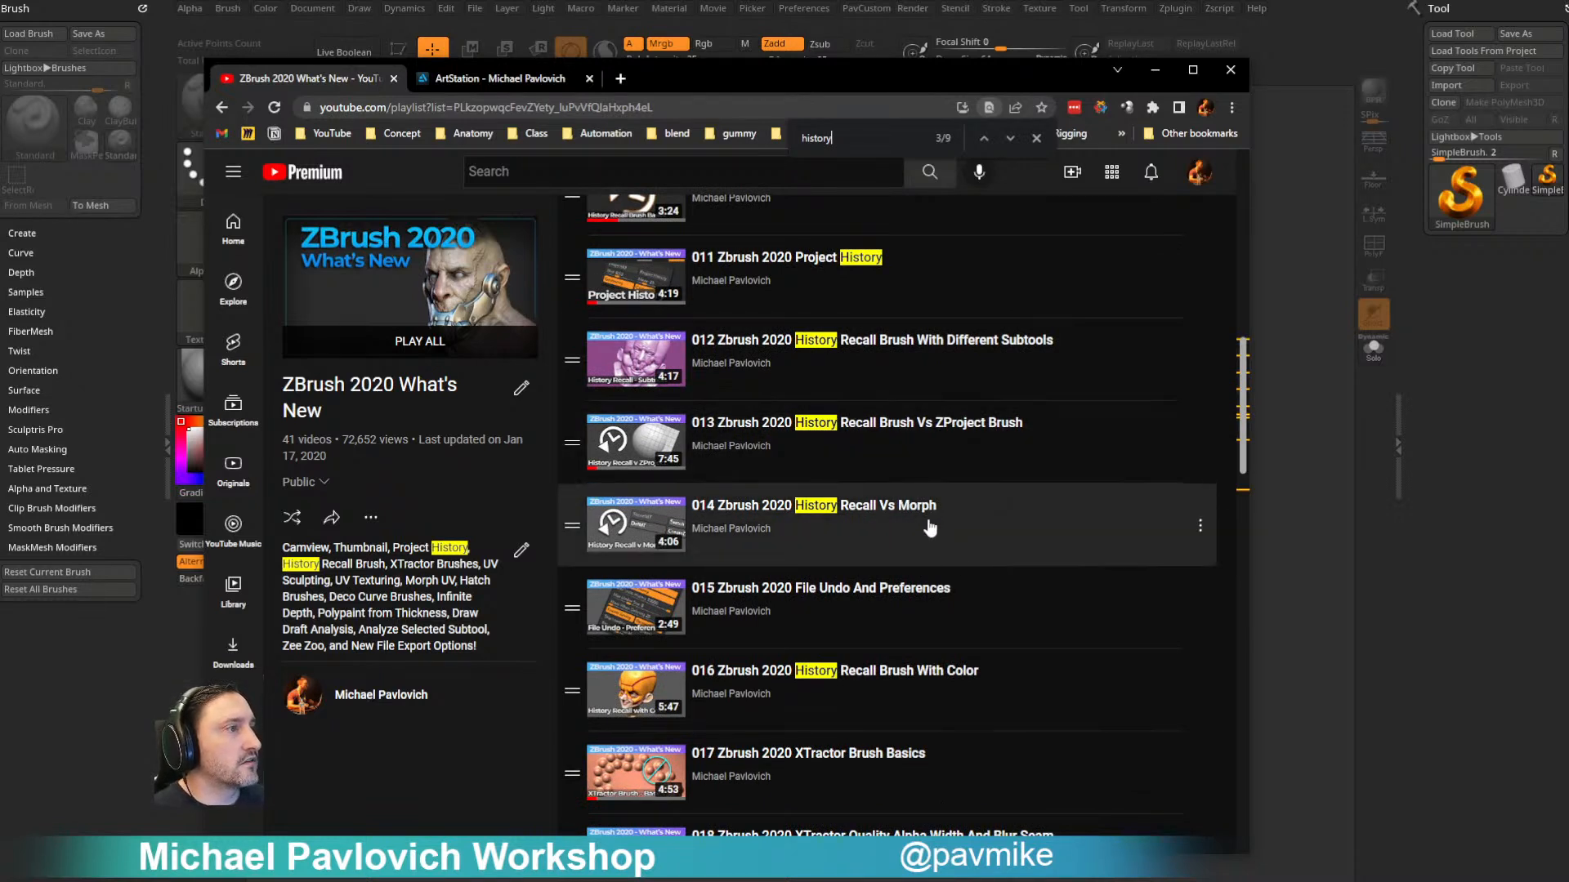
- Select the playlist's web address for sharing and return to ZBrush
left_click(702, 113)
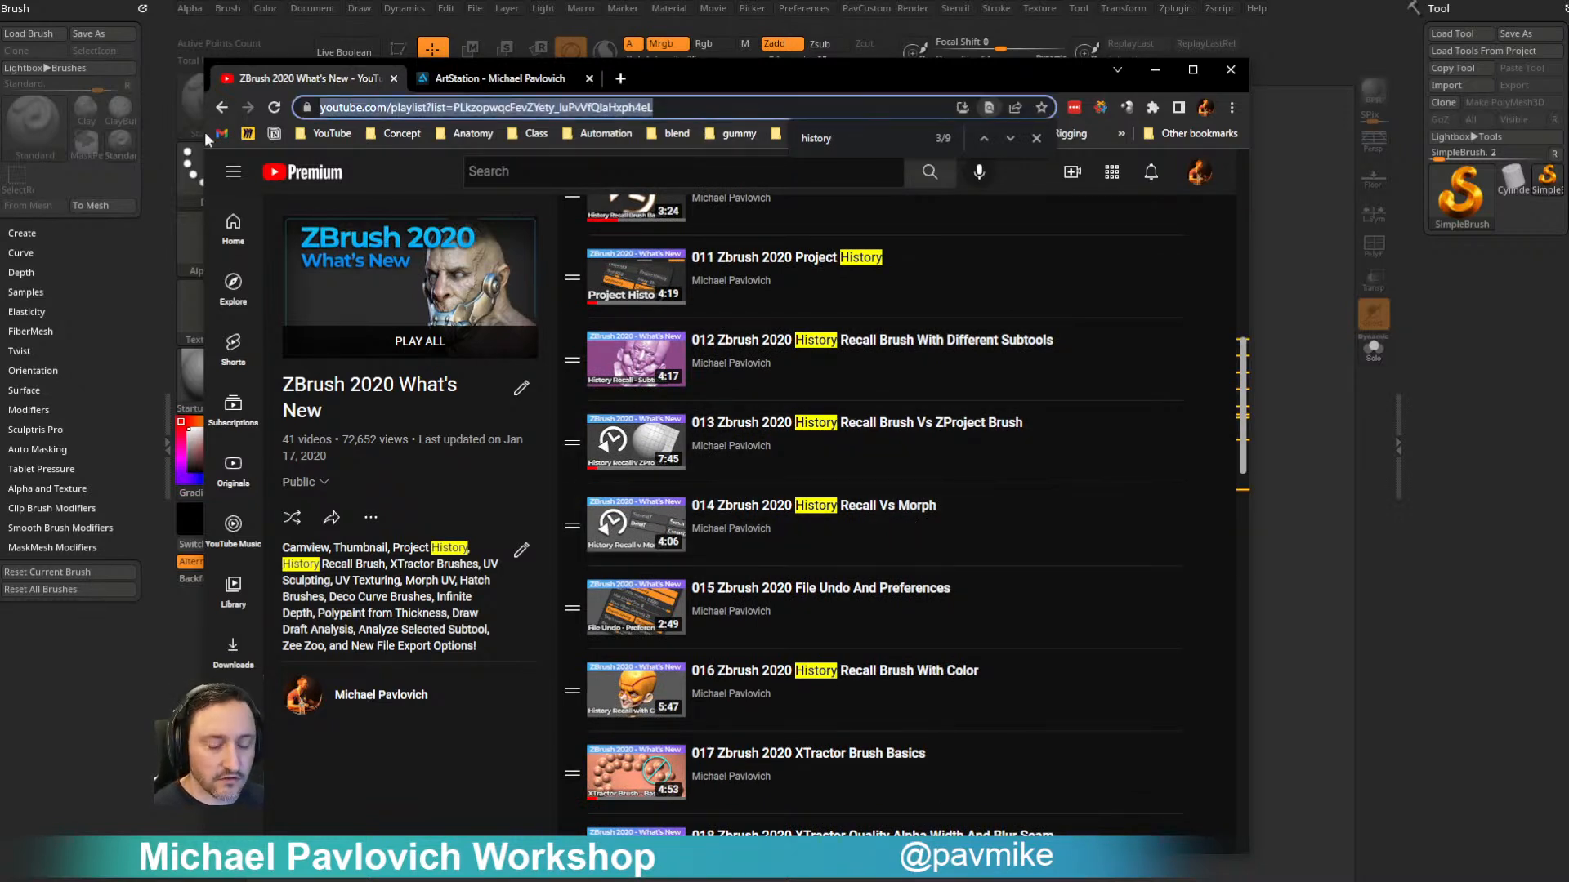
key("alt+Tab")
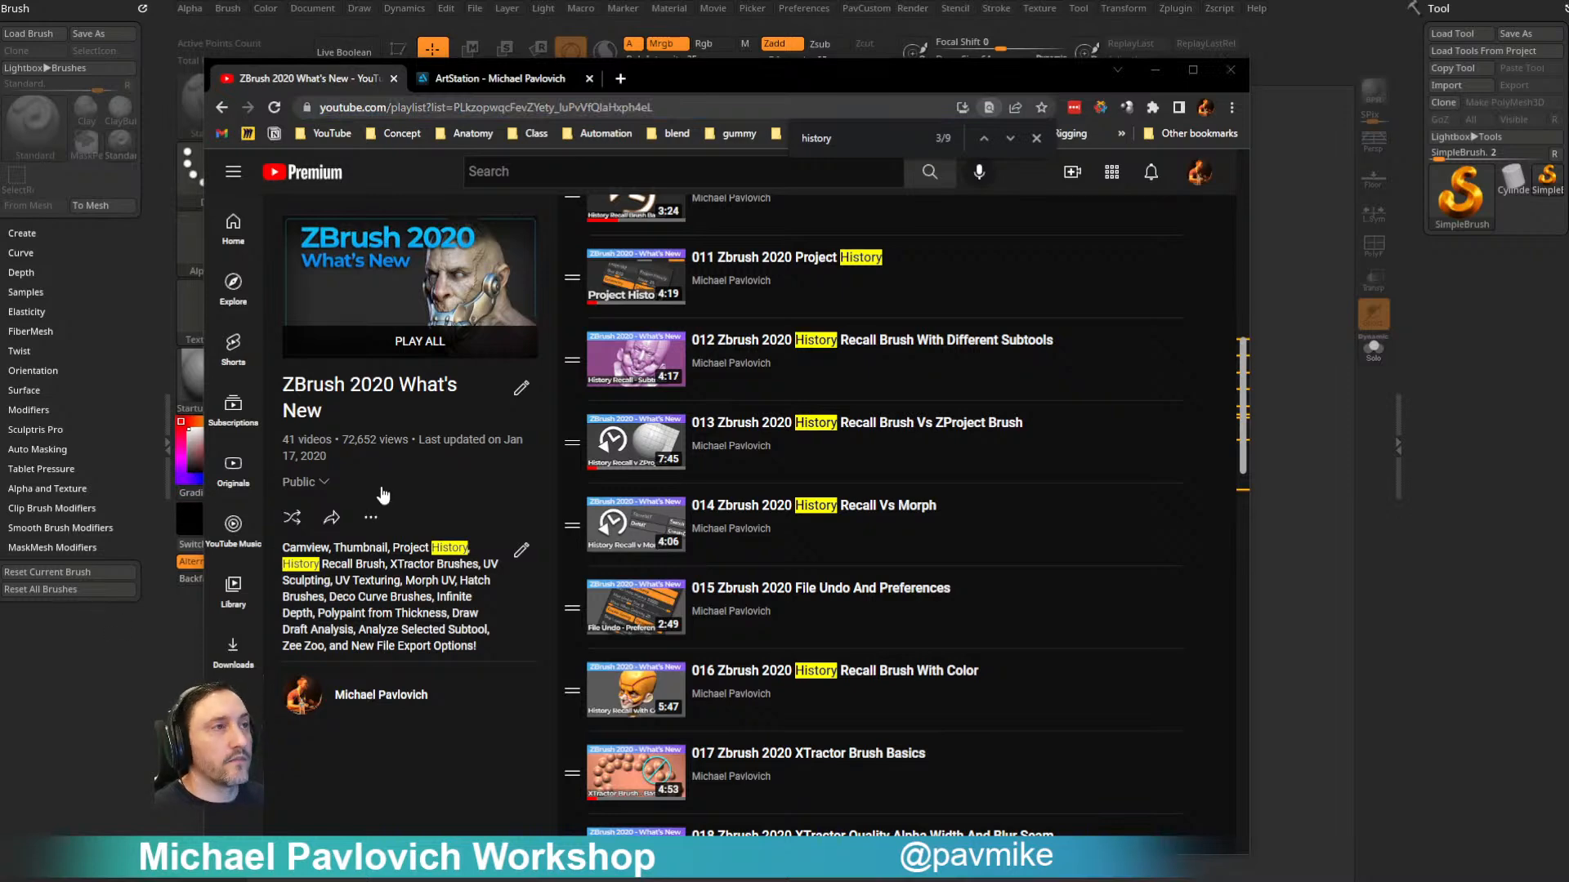
left_click(222, 109)
key("alt+Tab")
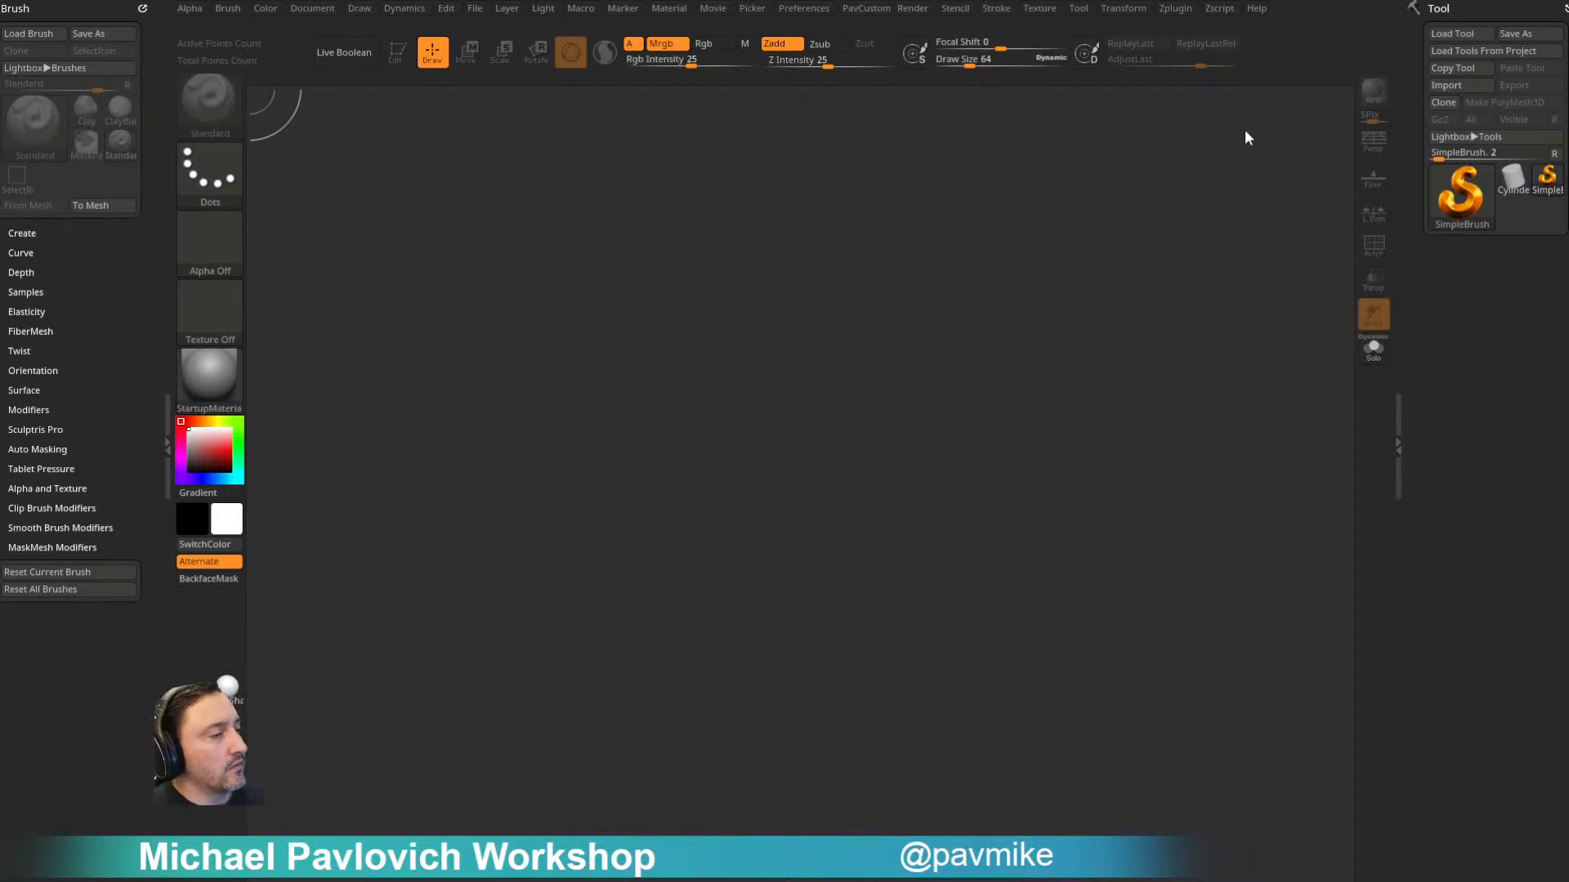
- Load the AirShip002.ztl tool, place it on the canvas and enter edit mode
left_click(1458, 33)
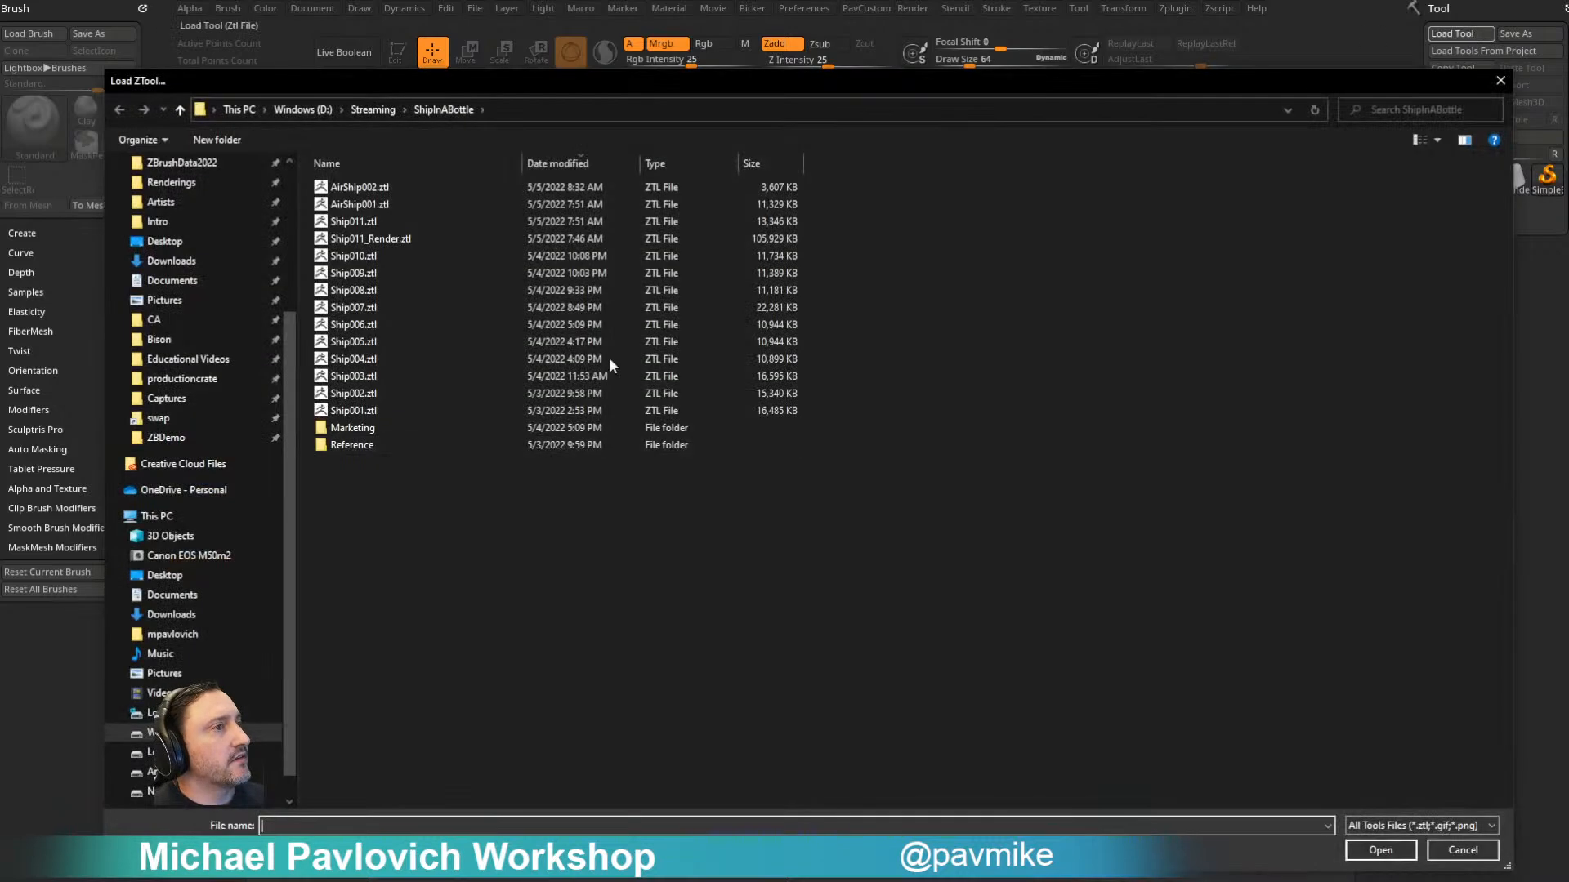
double_click(408, 188)
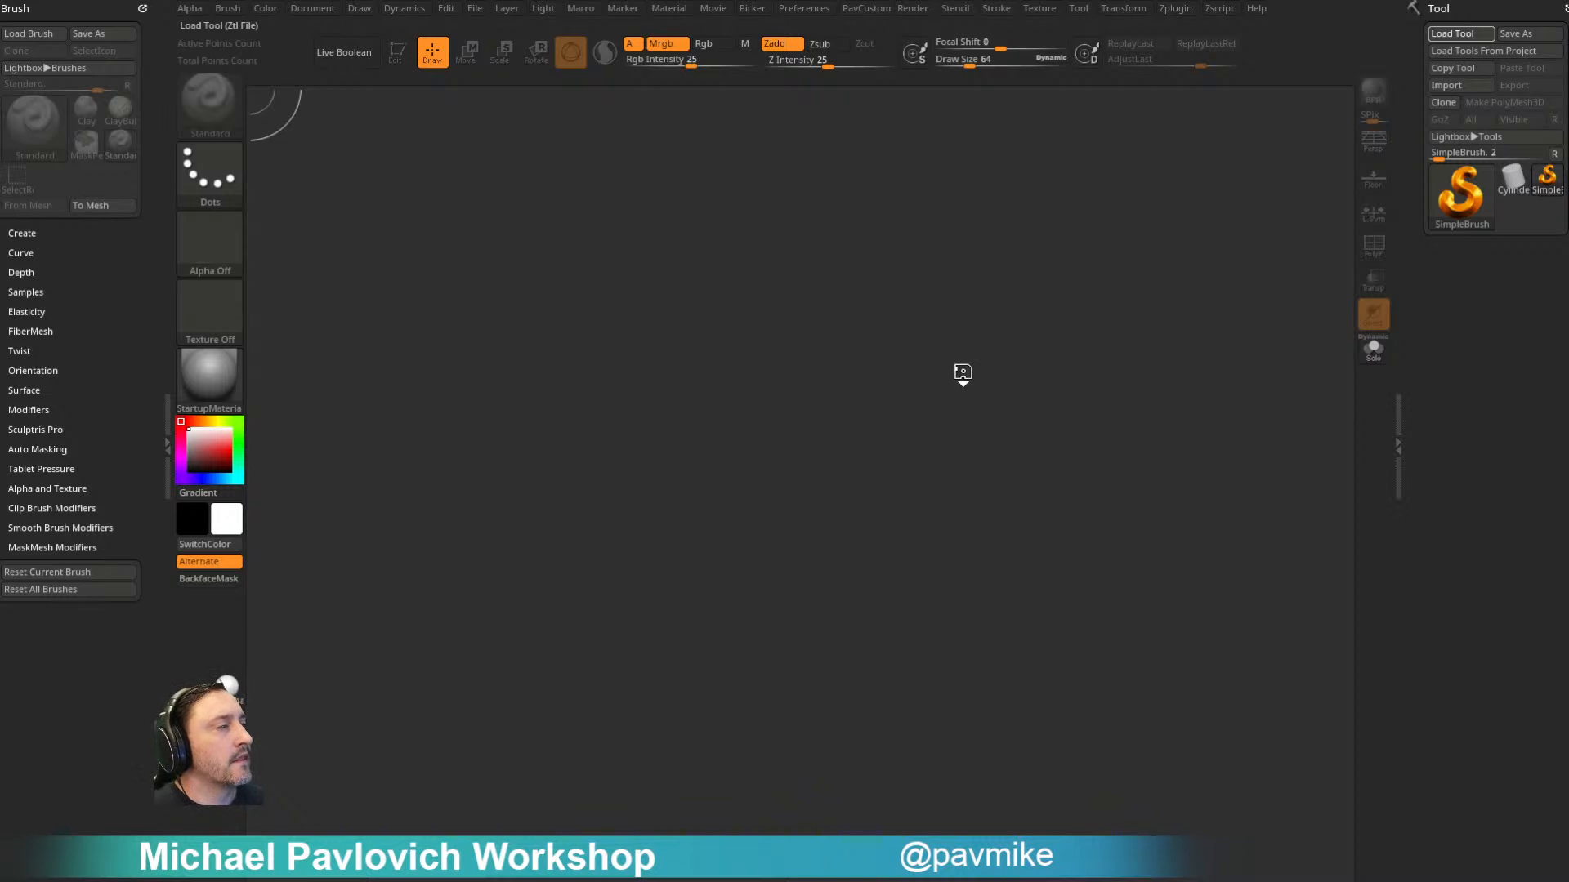
left_click_drag(796, 527, 399, 84)
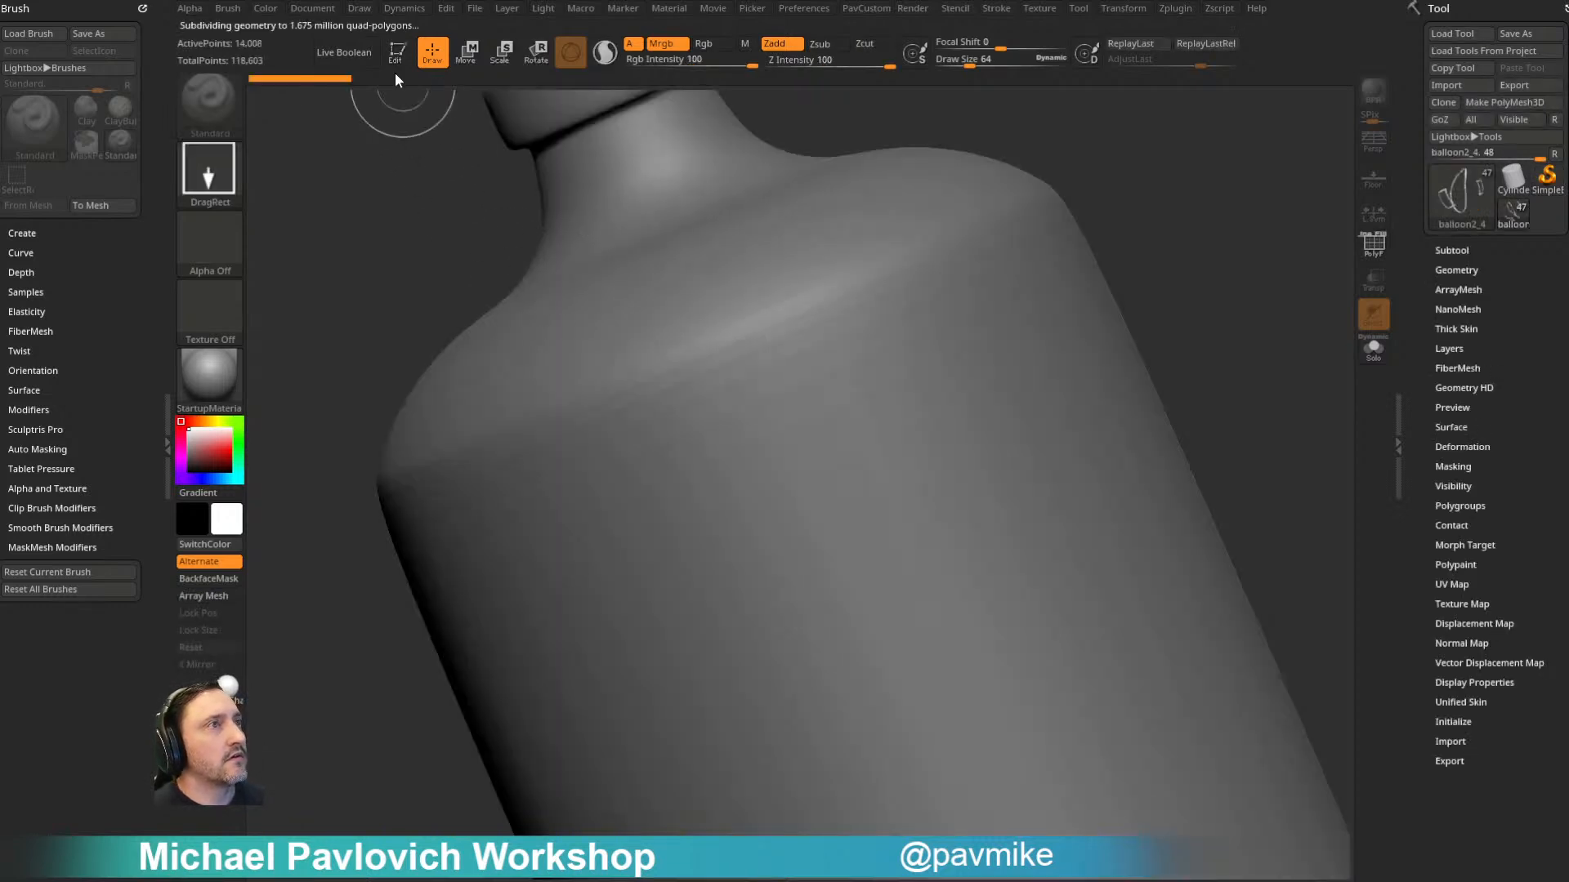
left_click(398, 52)
mouse_move(1340, 317)
right_mouse_down("ctrl")
mouse_move(1275, 229)
mouse_move(1219, 296)
mouse_move(1218, 414)
mouse_move(1180, 418)
right_mouse_up("ctrl")
- Show only the stitched balloon subtools balloon2, balloon2_1, balloon2_2, balloon2_3 and balloon2_4, hiding the rest of the airship
left_click(1455, 251)
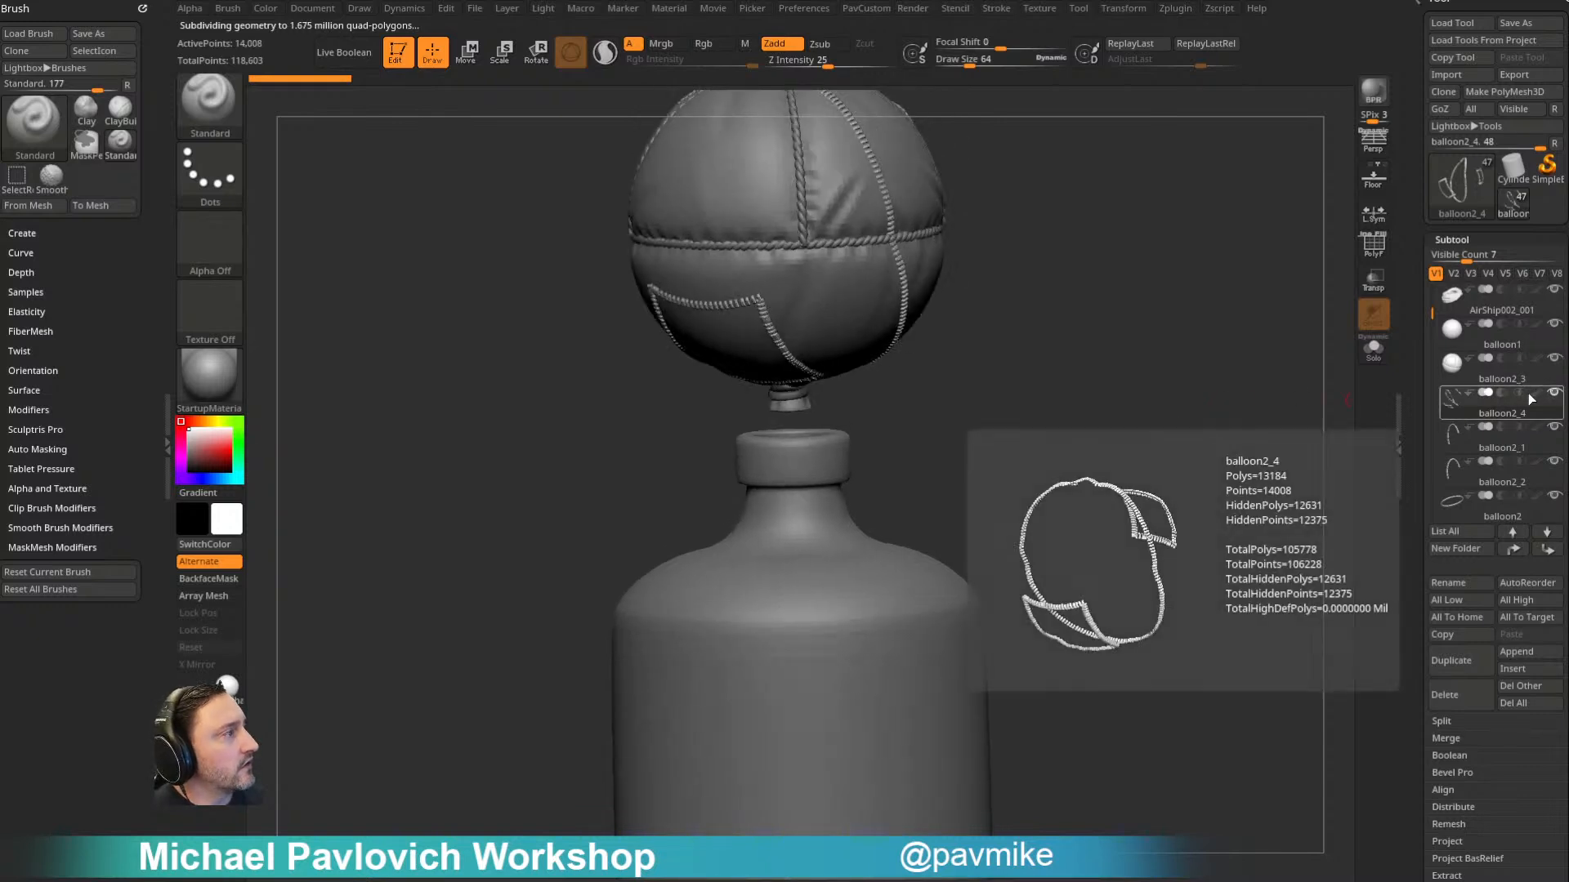
left_click(1554, 393)
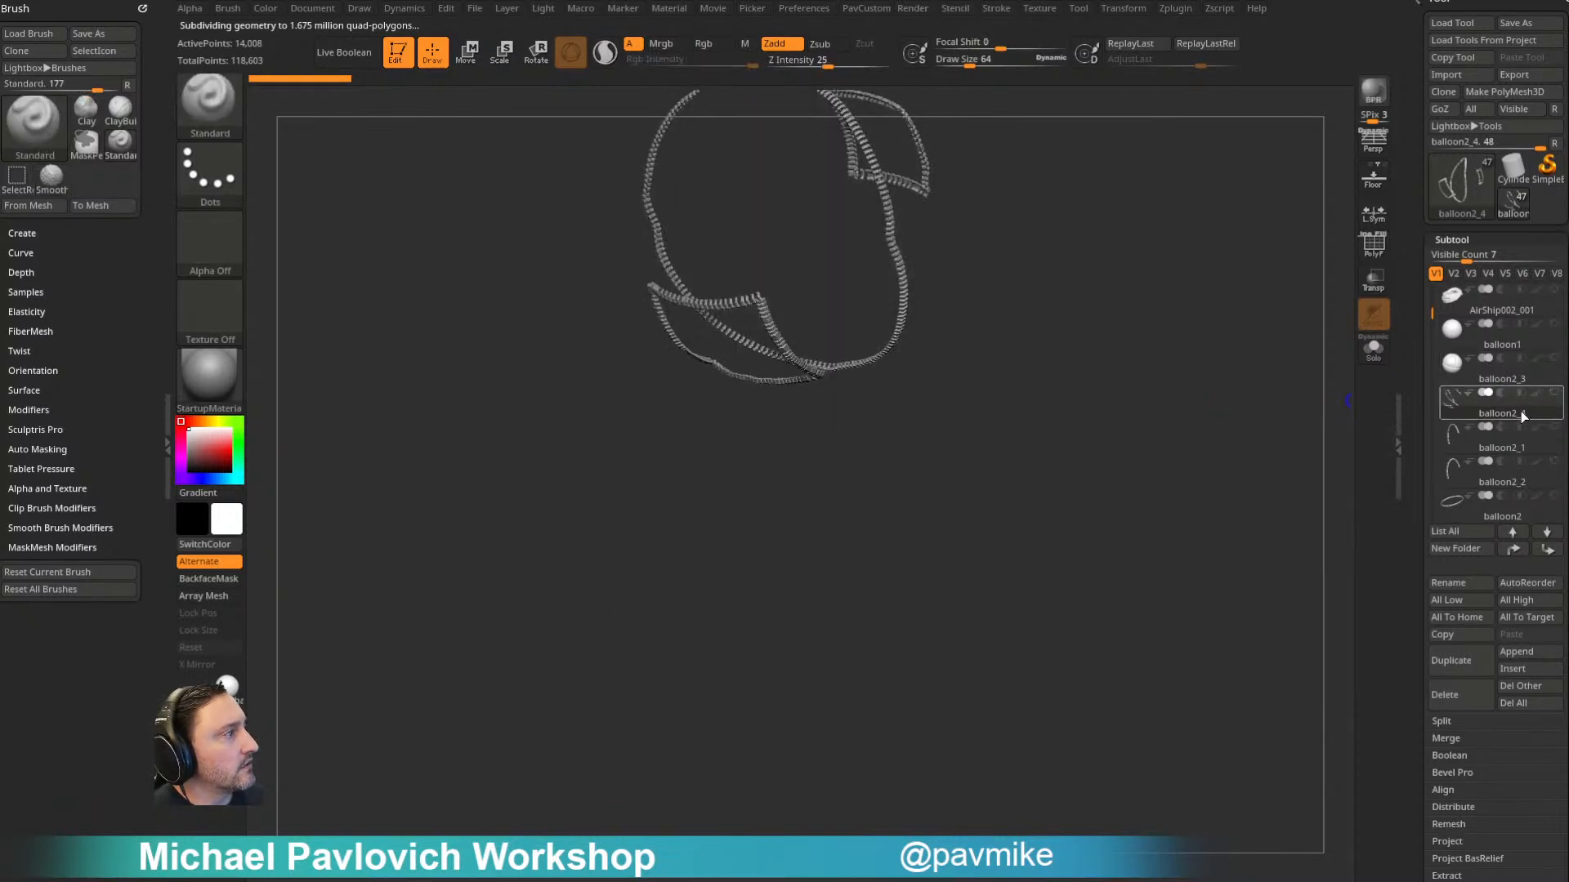
left_click(1555, 427)
left_click(1555, 462)
left_click(1555, 496)
left_click(1555, 359)
- Select the balloon2_3 subtool, frame it in the view and turn on its polyframe
left_click_drag(1169, 395, 1101, 491, "alt")
left_click(913, 302, "alt")
left_click_drag(1217, 323, 1210, 438, "alt")
key("f")
key("shift+f")
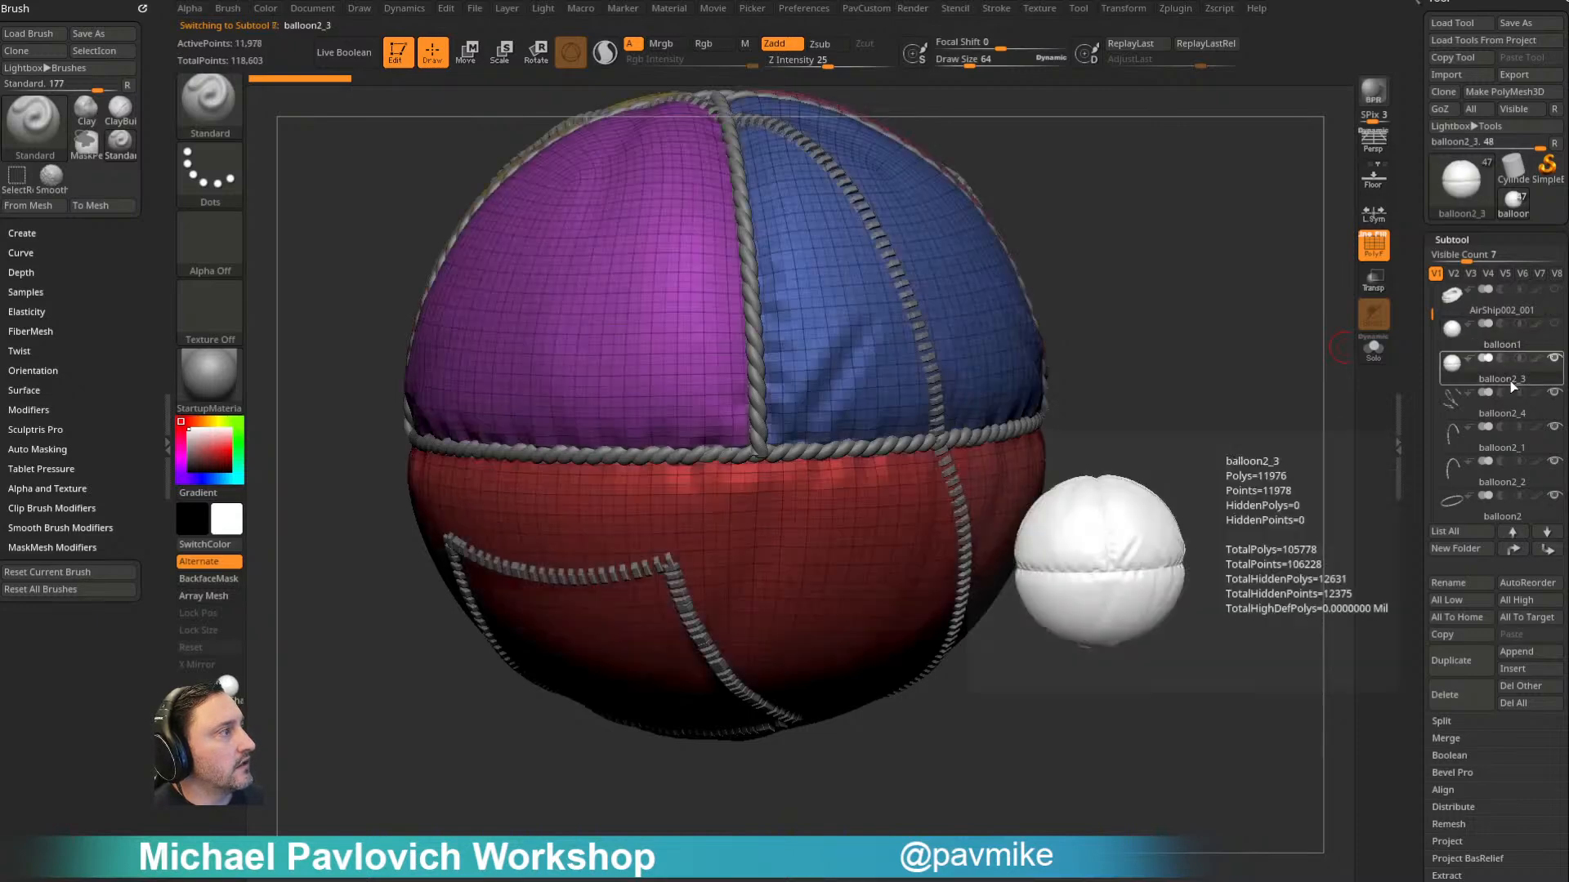
- Duplicate the balloon2_3 subtool and hide the original
left_click_drag(1217, 465, 1114, 462)
left_click_drag(1071, 820, 811, 842)
left_click_drag(1130, 704, 1144, 730)
mouse_move(1432, 314)
left_mouse_down()
mouse_move(1427, 291)
mouse_move(1426, 318)
left_mouse_up()
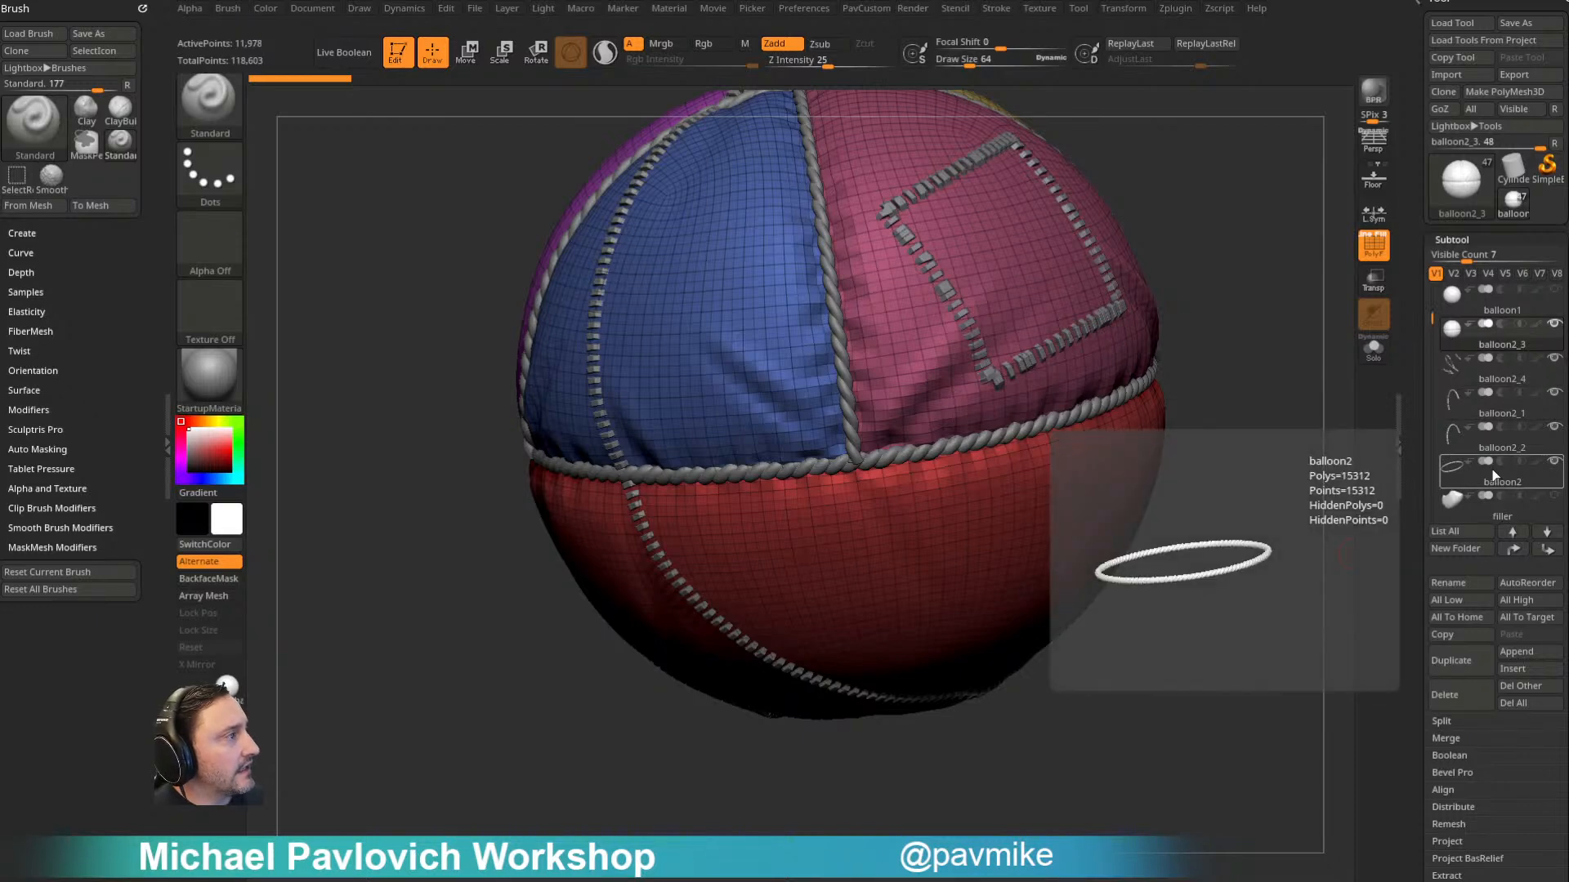
mouse_move(1475, 313)
left_click_drag(1291, 392, 1147, 349)
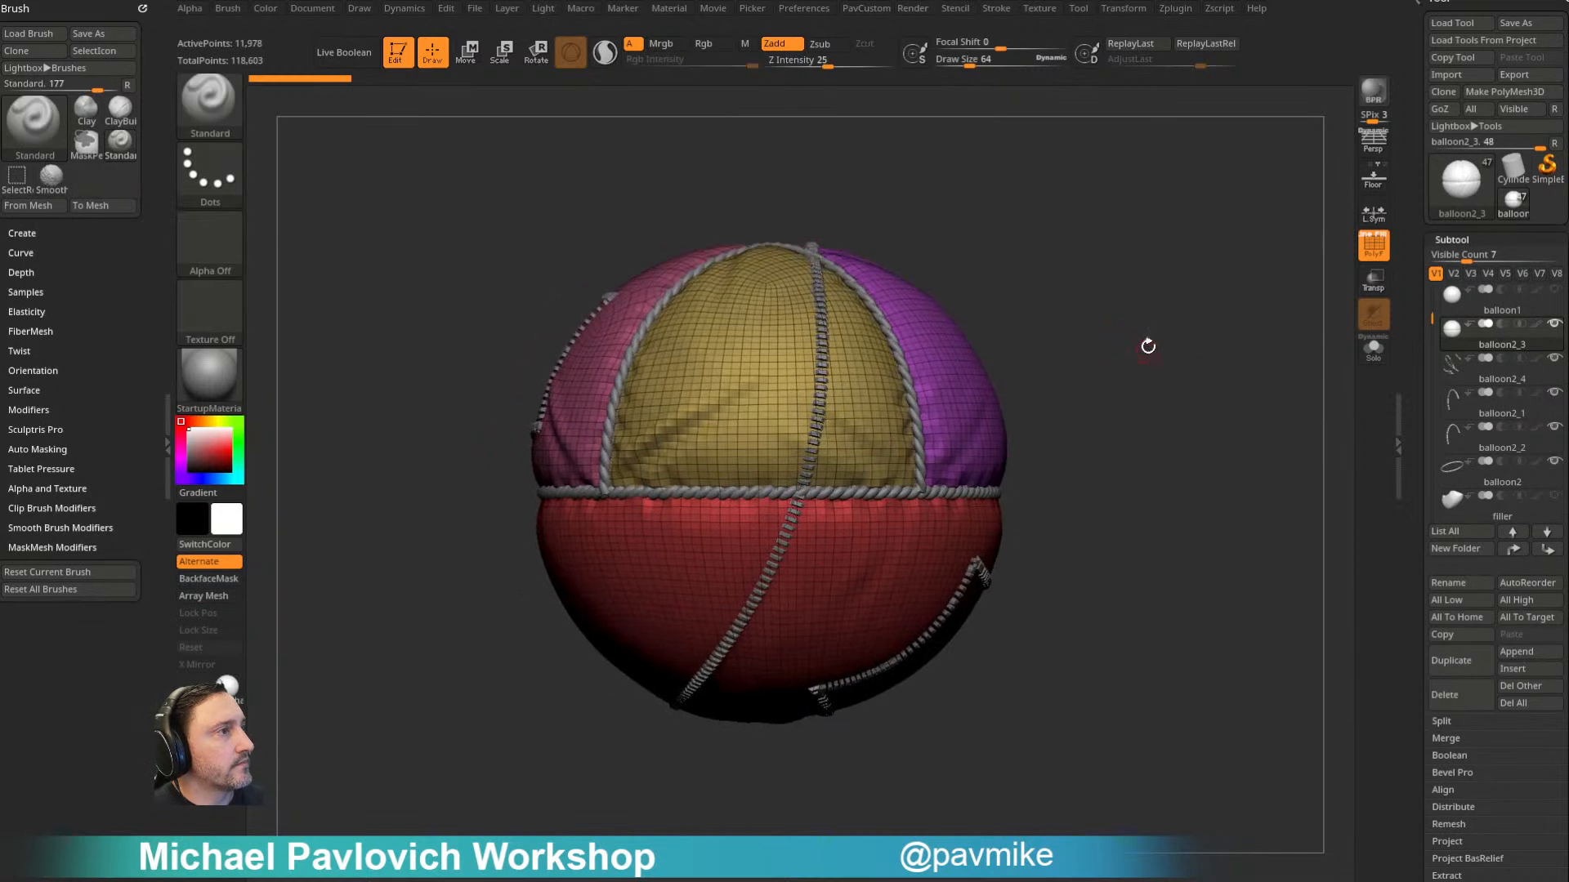
left_click(1451, 660)
left_click_drag(1408, 598, 1414, 461)
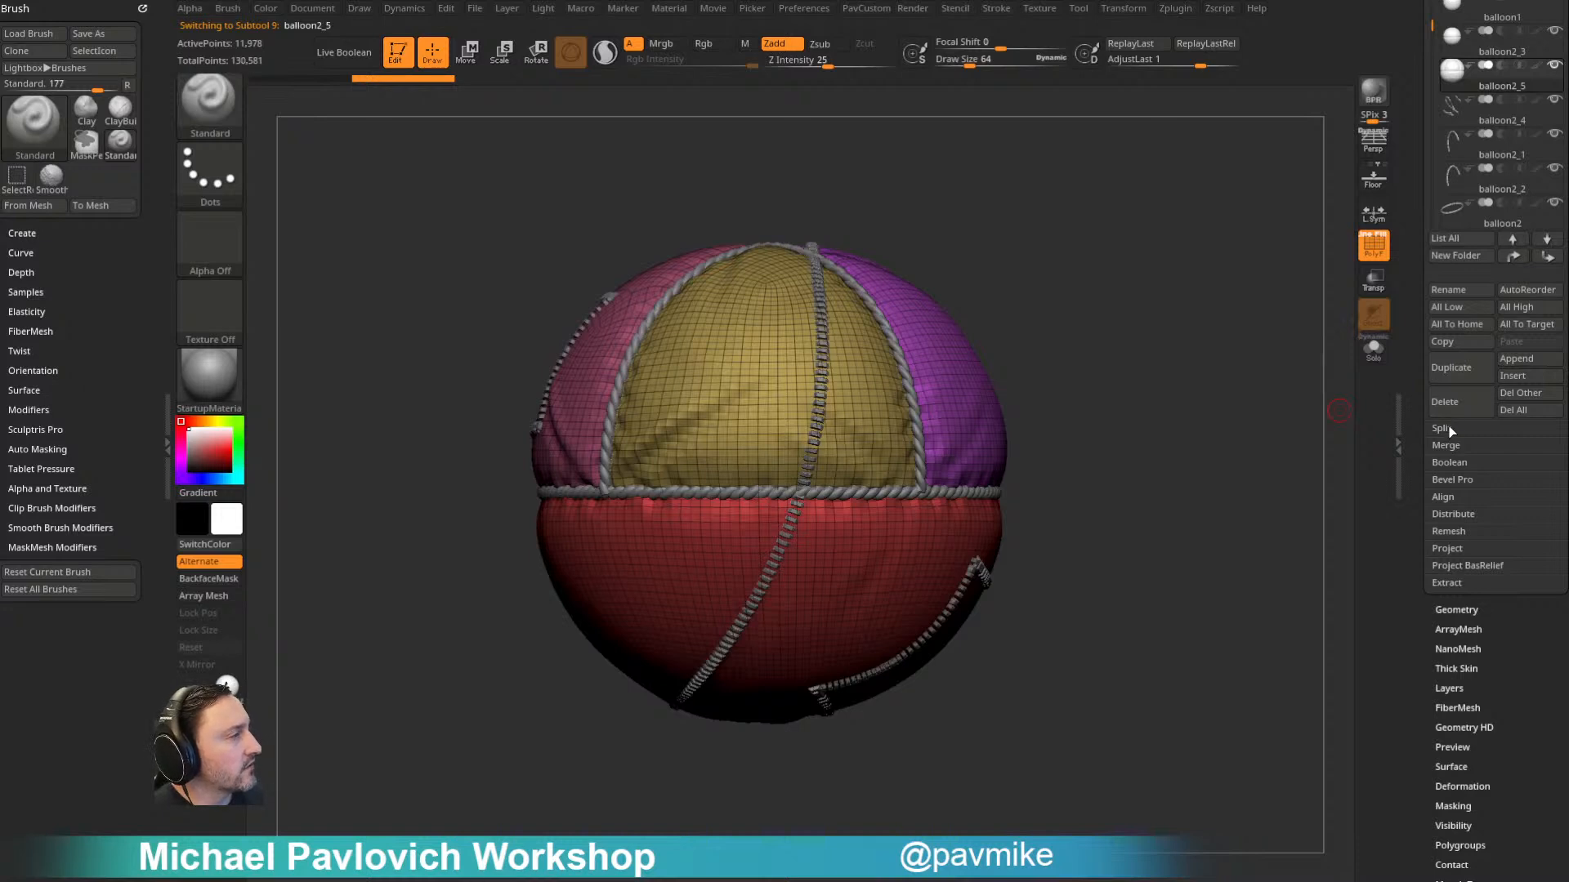
left_click(1451, 610)
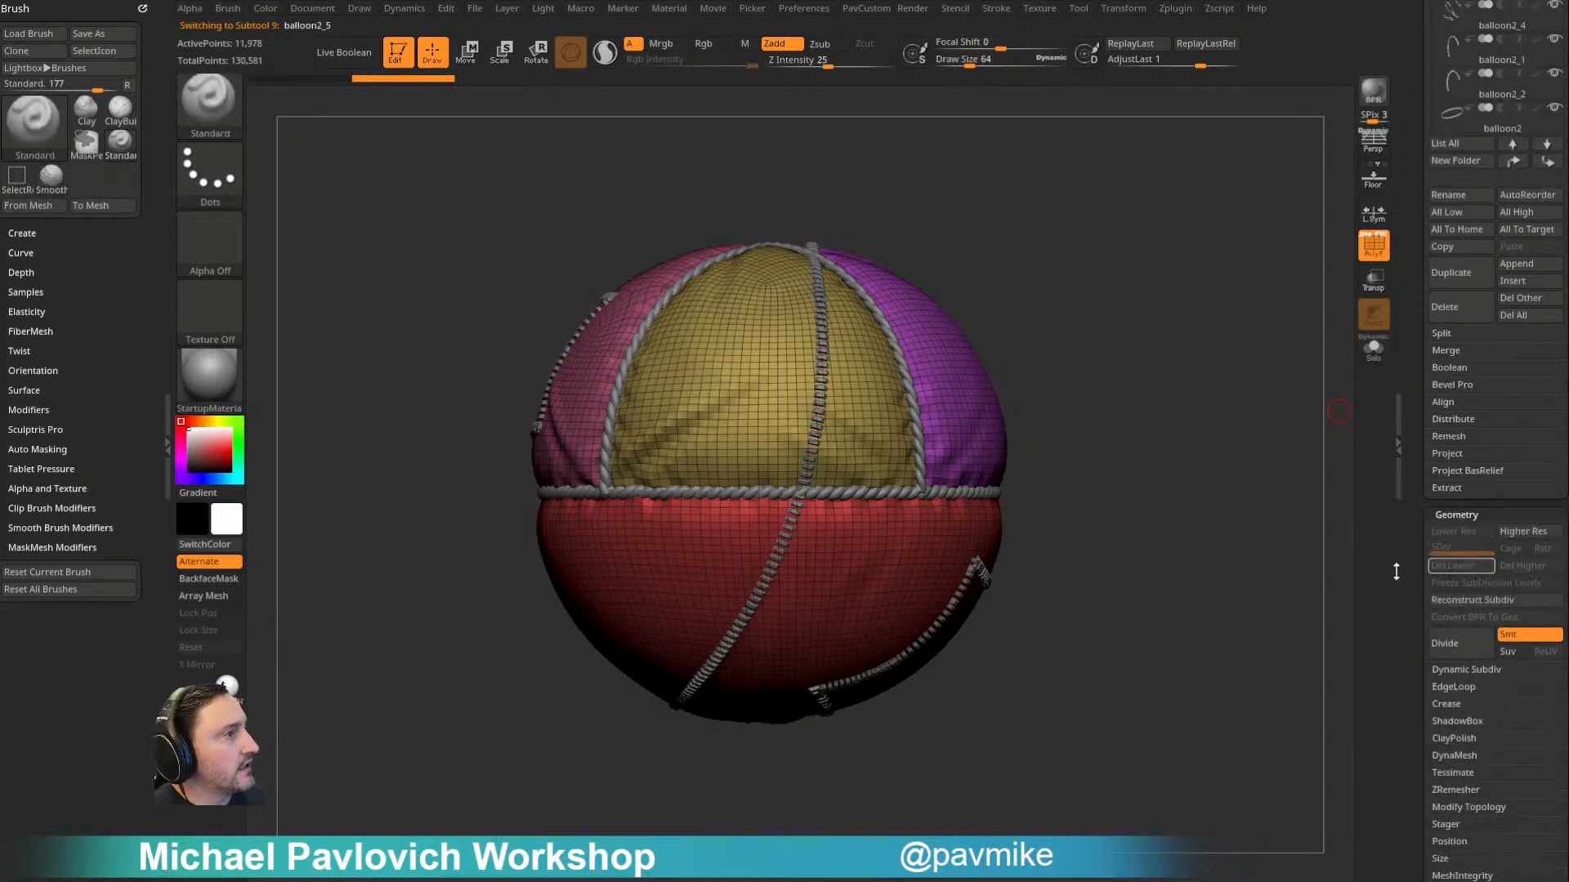
left_click_drag(1319, 478, 1348, 452)
left_click_drag(1424, 280, 1456, 374)
left_click(1549, 337)
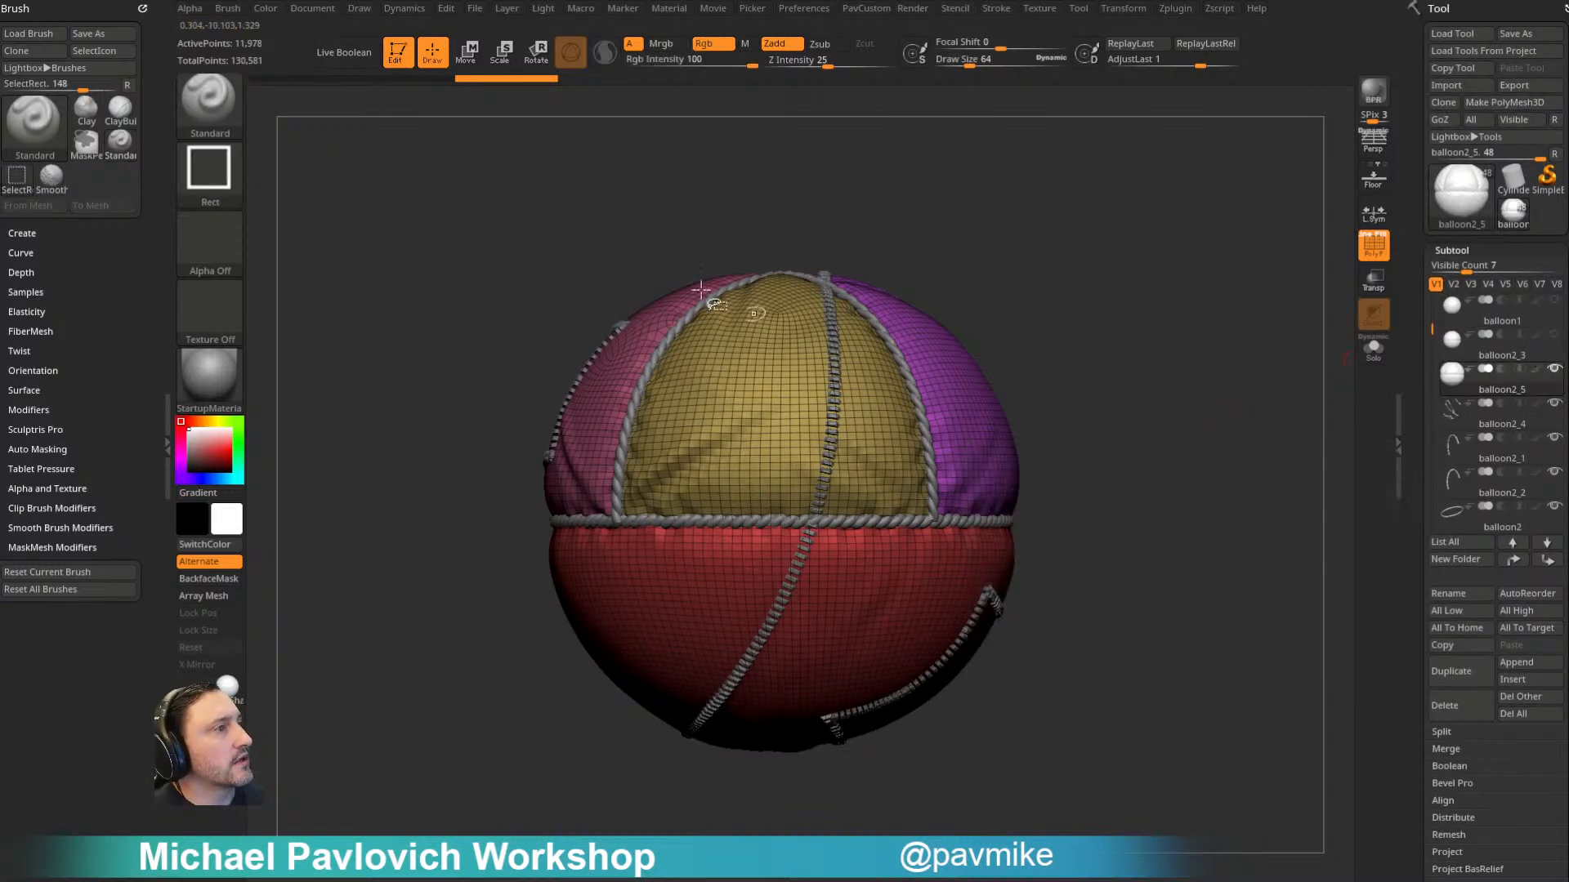
- Slice the duplicate balloon with the SliceCirc brush along the curved stitch line crossing its yellow and red panels
left_click(214, 109, "ctrl+shift")
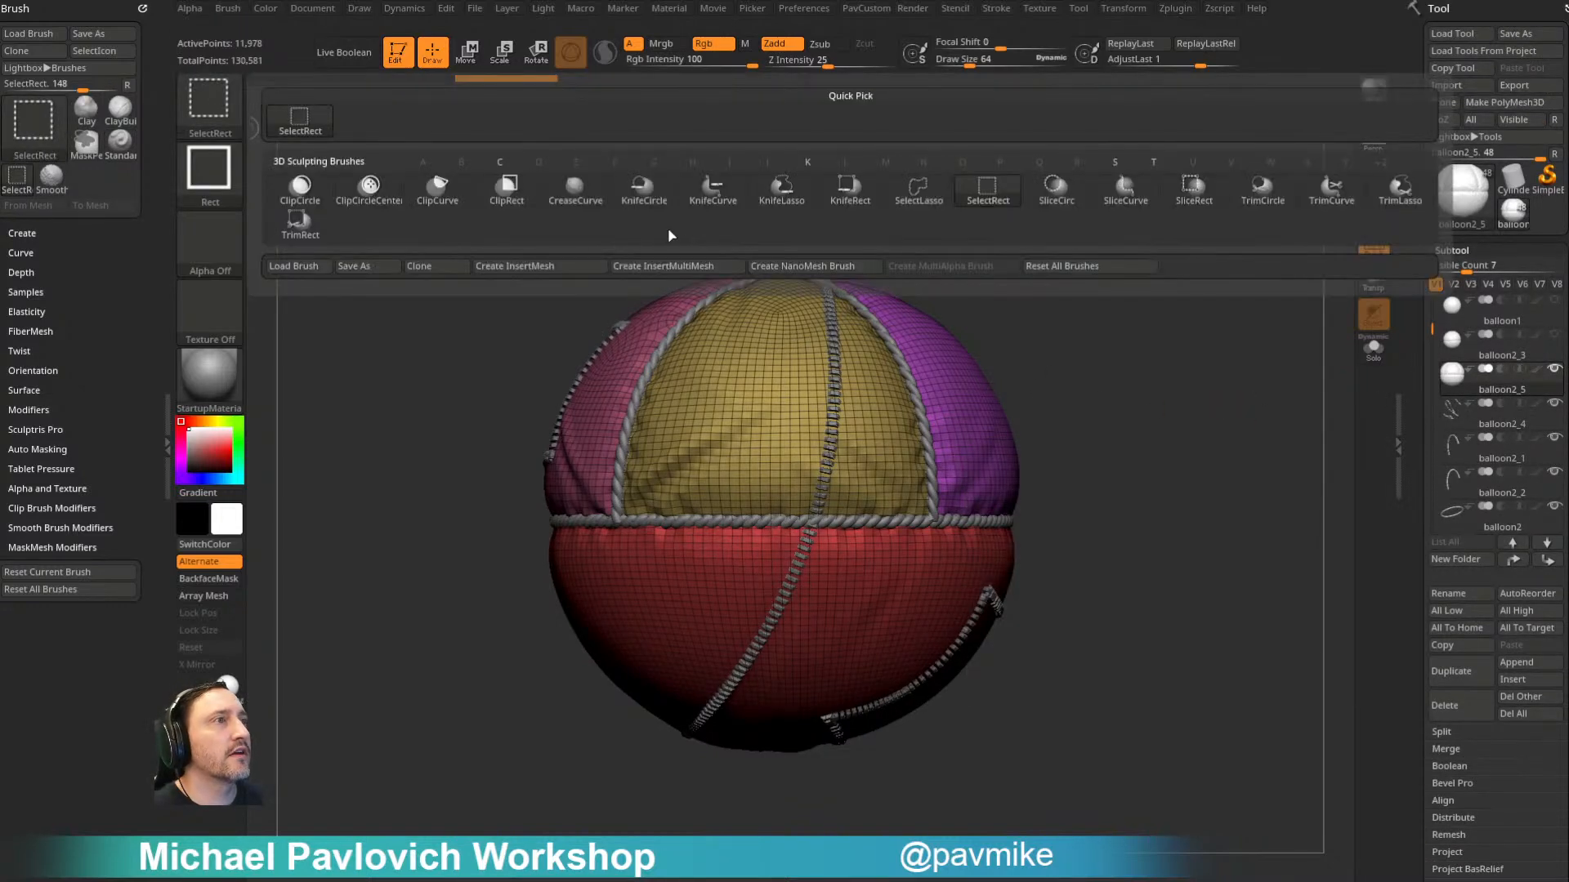
left_click(1055, 199, "ctrl+shift")
left_click_drag(1141, 406, 1123, 348, "alt")
mouse_move(498, 301)
left_mouse_down("ctrl+shift")
mouse_move(799, 623)
mouse_move(822, 750)
left_mouse_up("ctrl+shift")
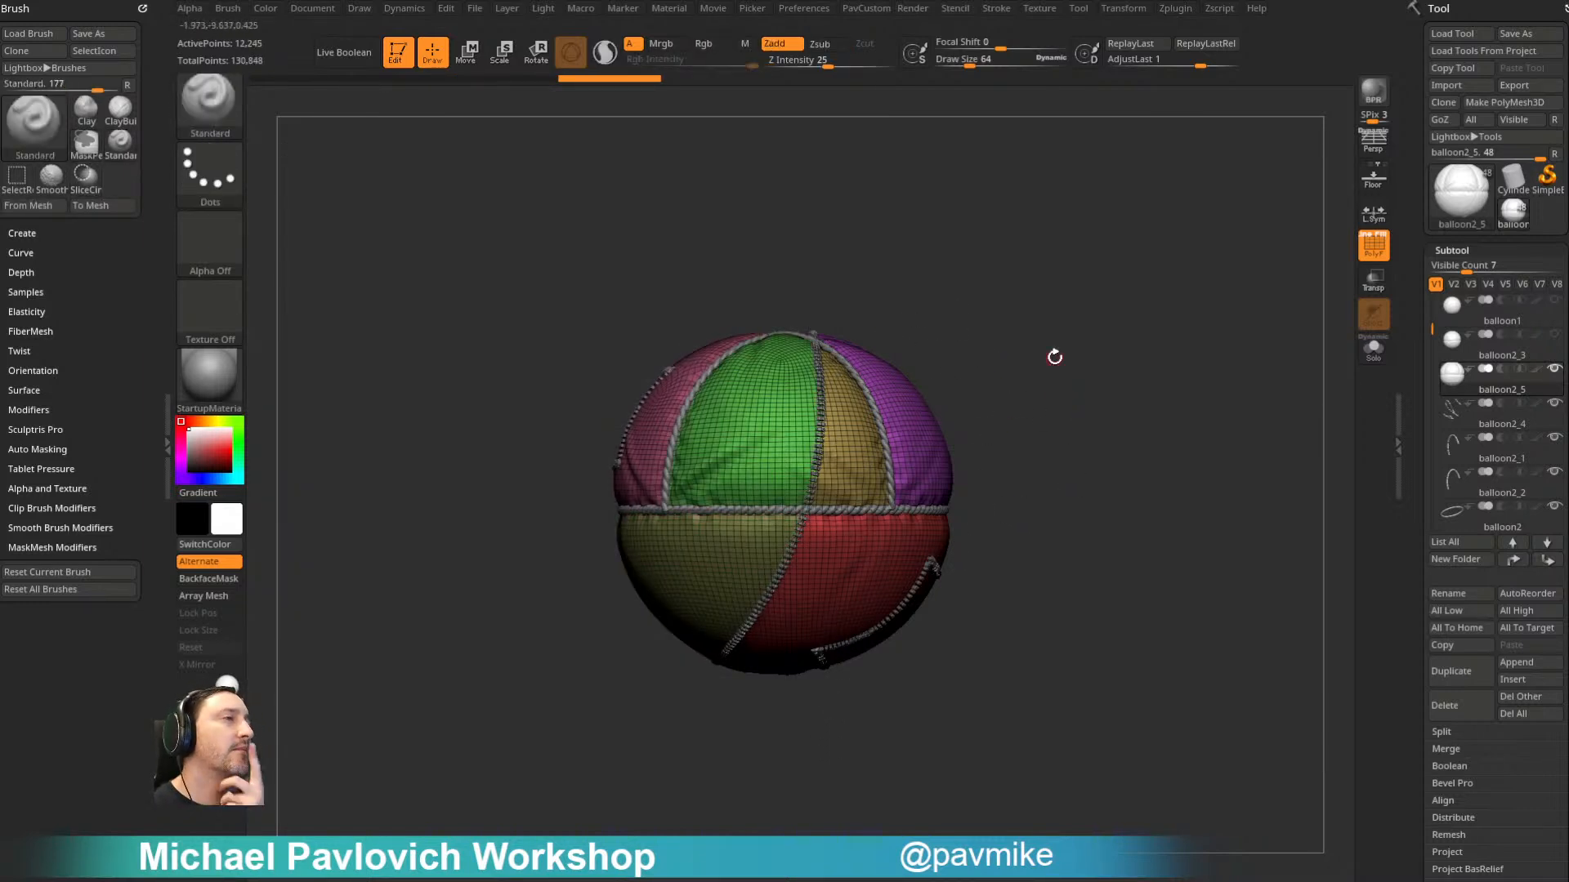
- Isolate the balloon's pink panel and slice a square patch along its stitching with the SliceRect brush
left_click_drag(1041, 318, 1155, 332, "shift")
left_click(982, 407, "ctrl+shift")
mouse_move(1176, 269)
left_mouse_down("alt")
mouse_move(1100, 288)
mouse_move(1141, 340)
mouse_move(1155, 294)
mouse_move(1148, 327)
mouse_move(1233, 399)
left_mouse_up("alt")
left_click(210, 102, "ctrl+shift")
left_click(1189, 202, "ctrl+shift")
mouse_move(828, 466)
left_mouse_down("ctrl+shift")
mouse_move(904, 537)
mouse_move(857, 494)
mouse_move(875, 550)
mouse_move(905, 562)
mouse_move(409, 463)
left_mouse_up("ctrl+shift")
mouse_move(1123, 336)
left_mouse_down()
mouse_move(1219, 335)
mouse_move(1247, 389)
mouse_move(860, 357)
mouse_move(921, 347)
mouse_move(981, 308)
mouse_move(935, 318)
mouse_move(933, 366)
mouse_move(910, 353)
mouse_move(939, 370)
mouse_move(928, 349)
mouse_move(903, 371)
mouse_move(1022, 500)
mouse_move(556, 516)
left_mouse_up()
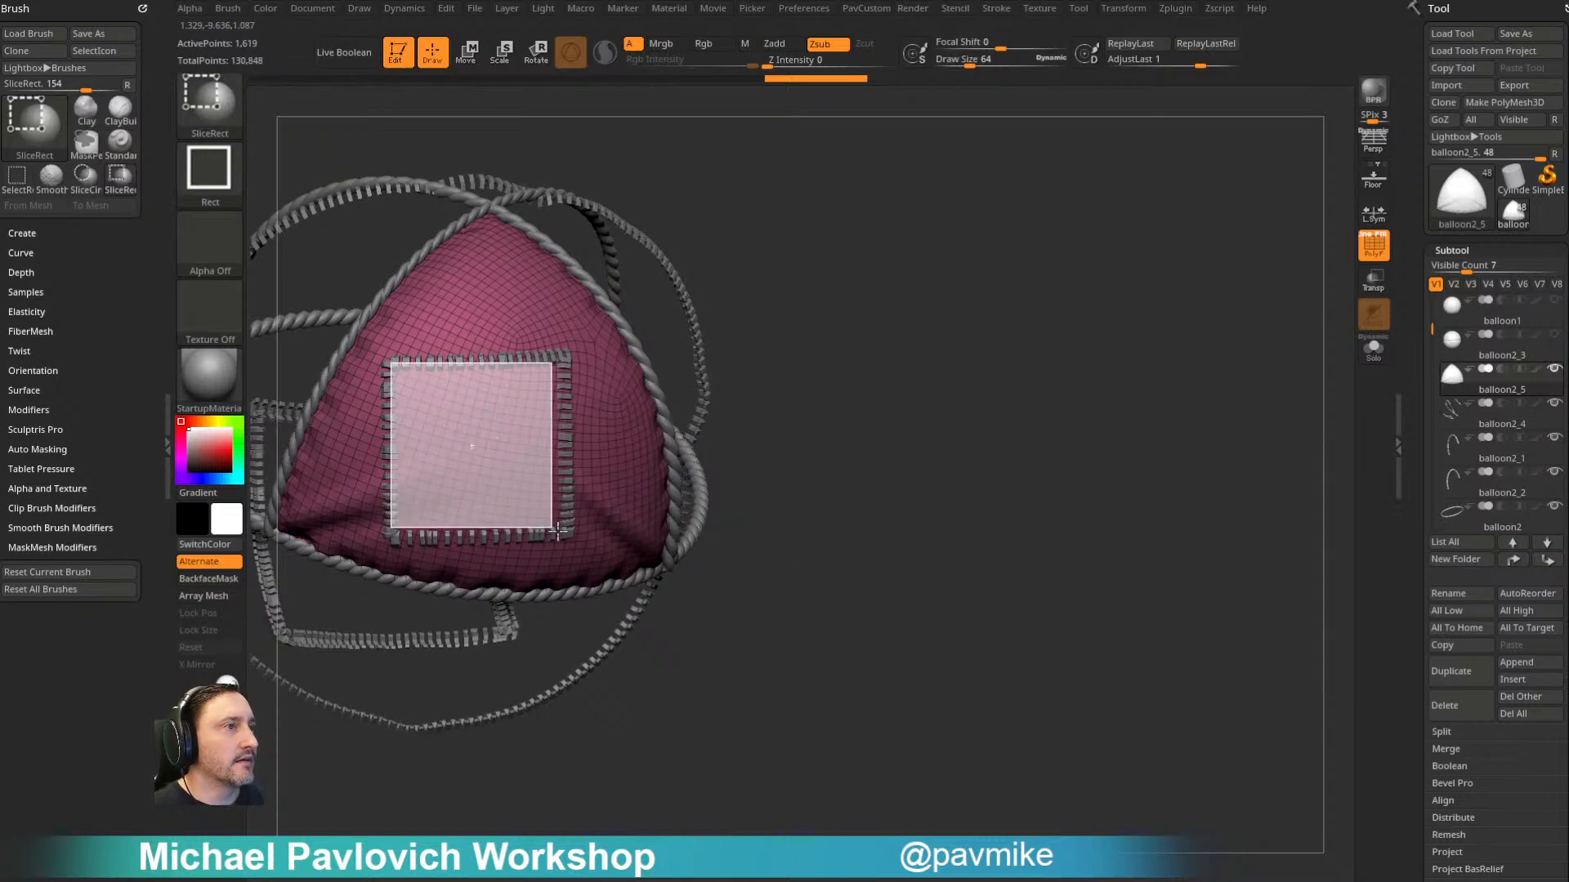
left_click_drag(566, 537, 566, 537, "ctrl+shift")
- Reveal the balloon's hidden panels and turn to the stitched patch on its red lower half
left_click_drag(1135, 408, 1001, 376)
left_click(1160, 349, "ctrl+shift")
left_click_drag(1165, 347, 939, 409)
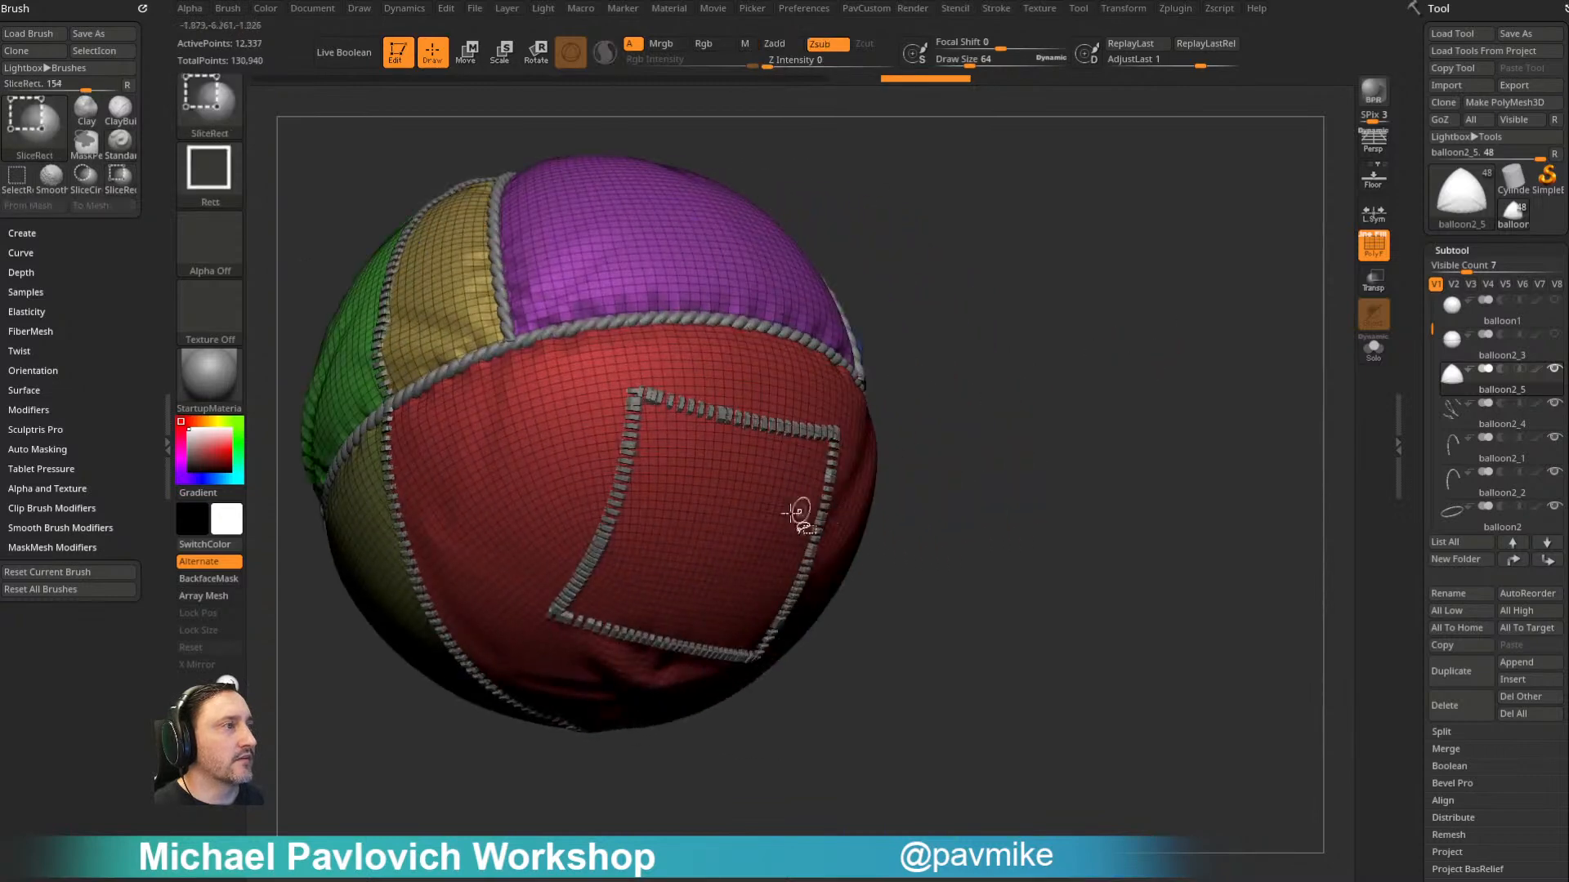
- Isolate the balloon's red lower panel, slice a square patch along its stitching with the SliceRect brush, and reveal the other panels
left_click(813, 502, "ctrl+shift")
left_click_drag(1047, 368, 1009, 204)
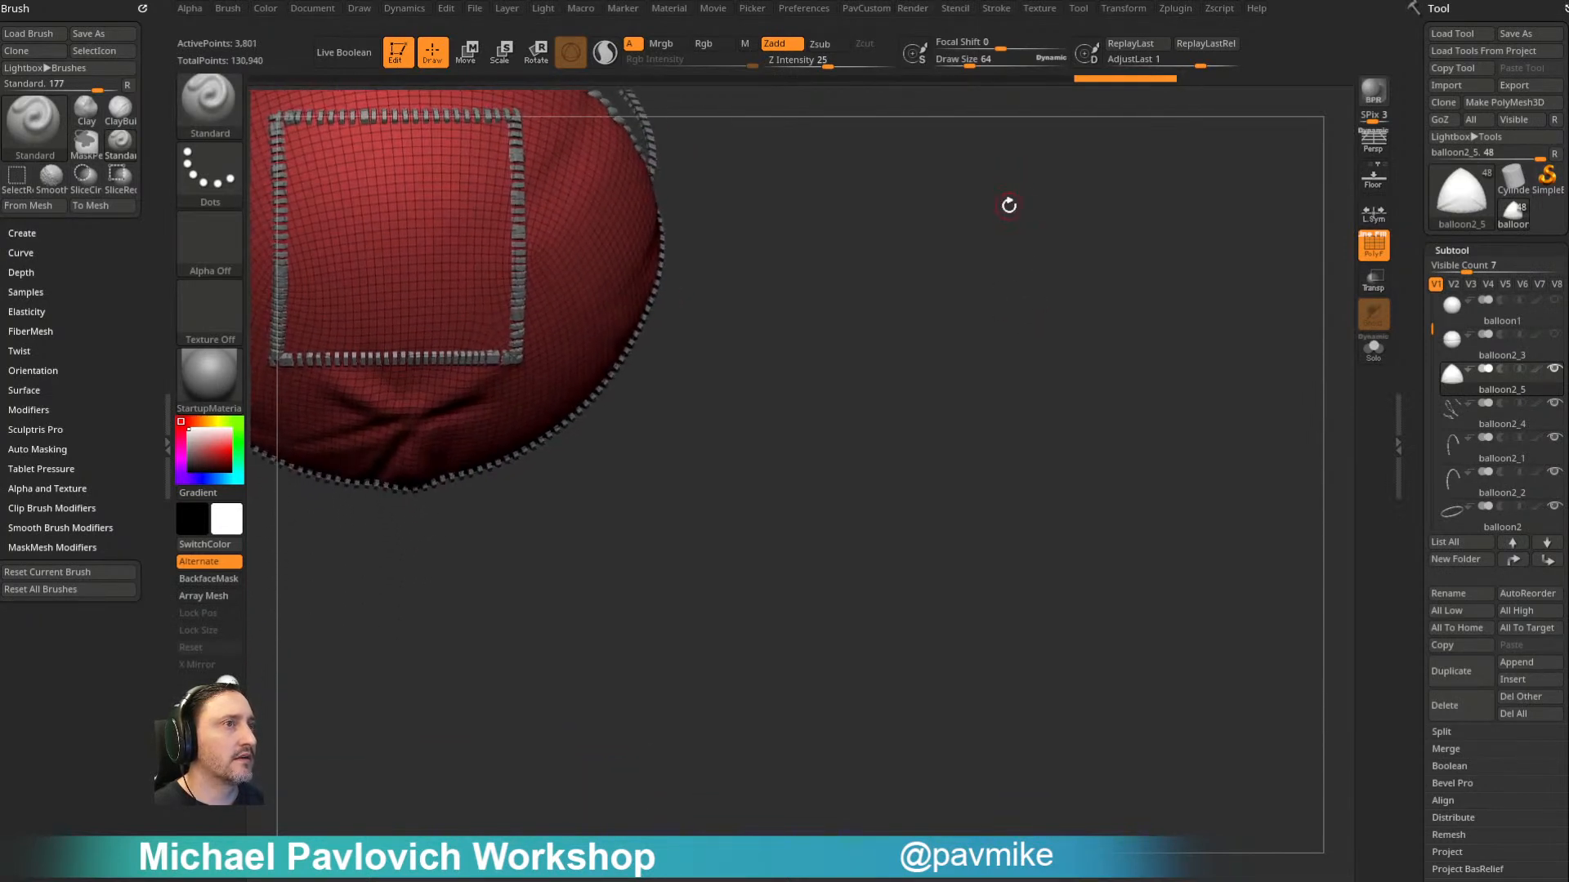
key("f")
mouse_move(984, 277)
left_mouse_down("ctrl+shift")
mouse_move(1091, 414)
mouse_move(560, 401)
mouse_move(652, 496)
left_mouse_up("ctrl+shift")
left_click(1129, 319, "ctrl+shift")
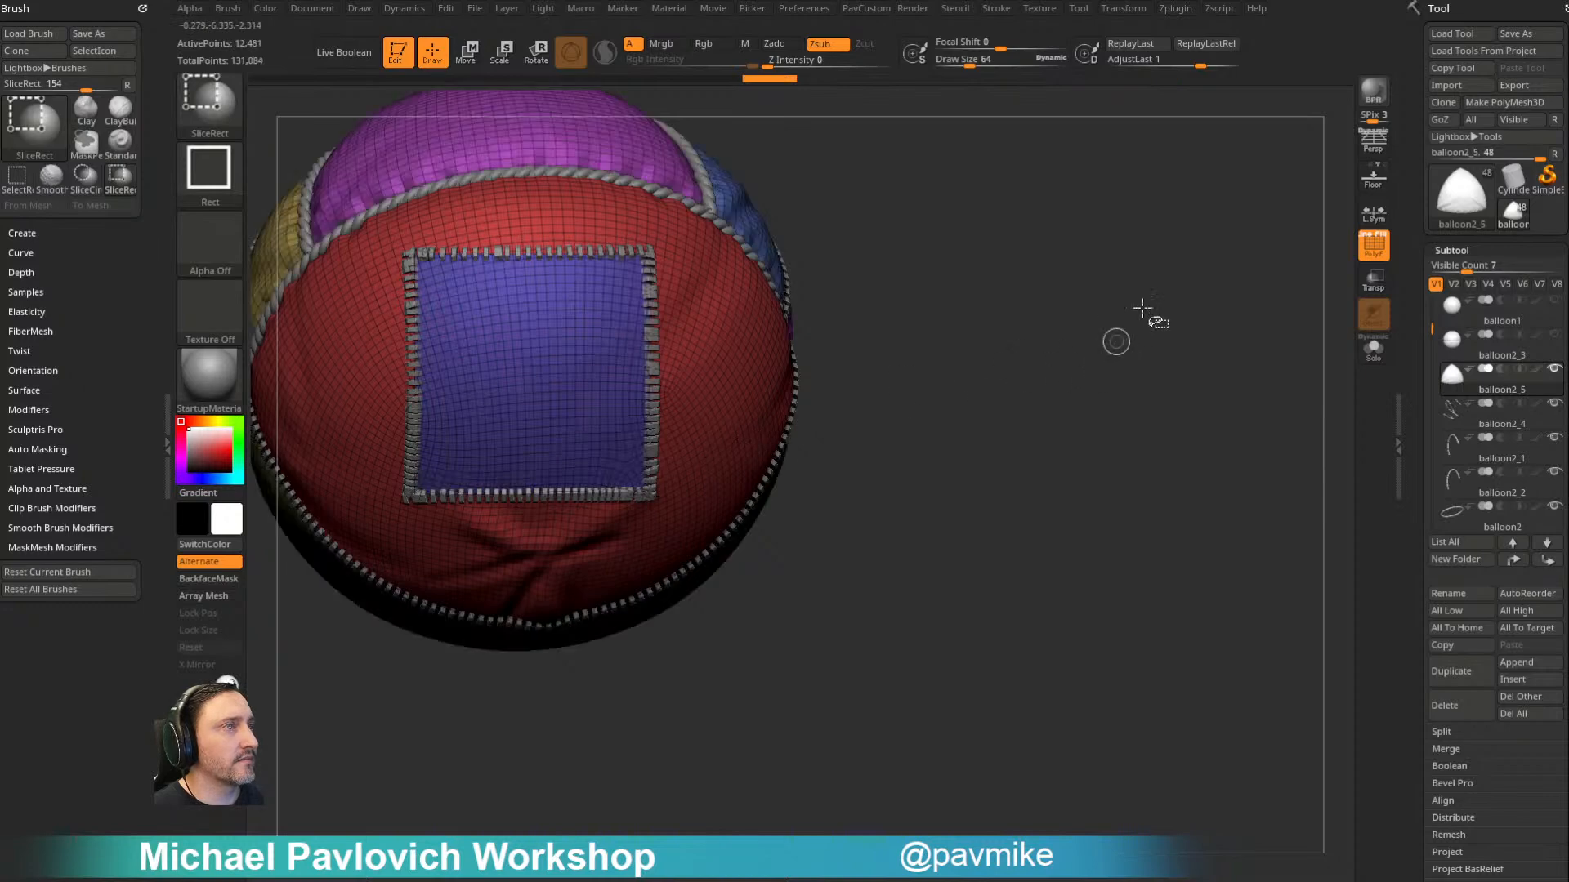
- Select the stitching subtool balloon2_4 and check it briefly in Solo mode
key("f")
mouse_move(1019, 273)
left_mouse_down()
mouse_move(1201, 433)
mouse_move(1086, 332)
left_mouse_up()
left_click(691, 317, "alt")
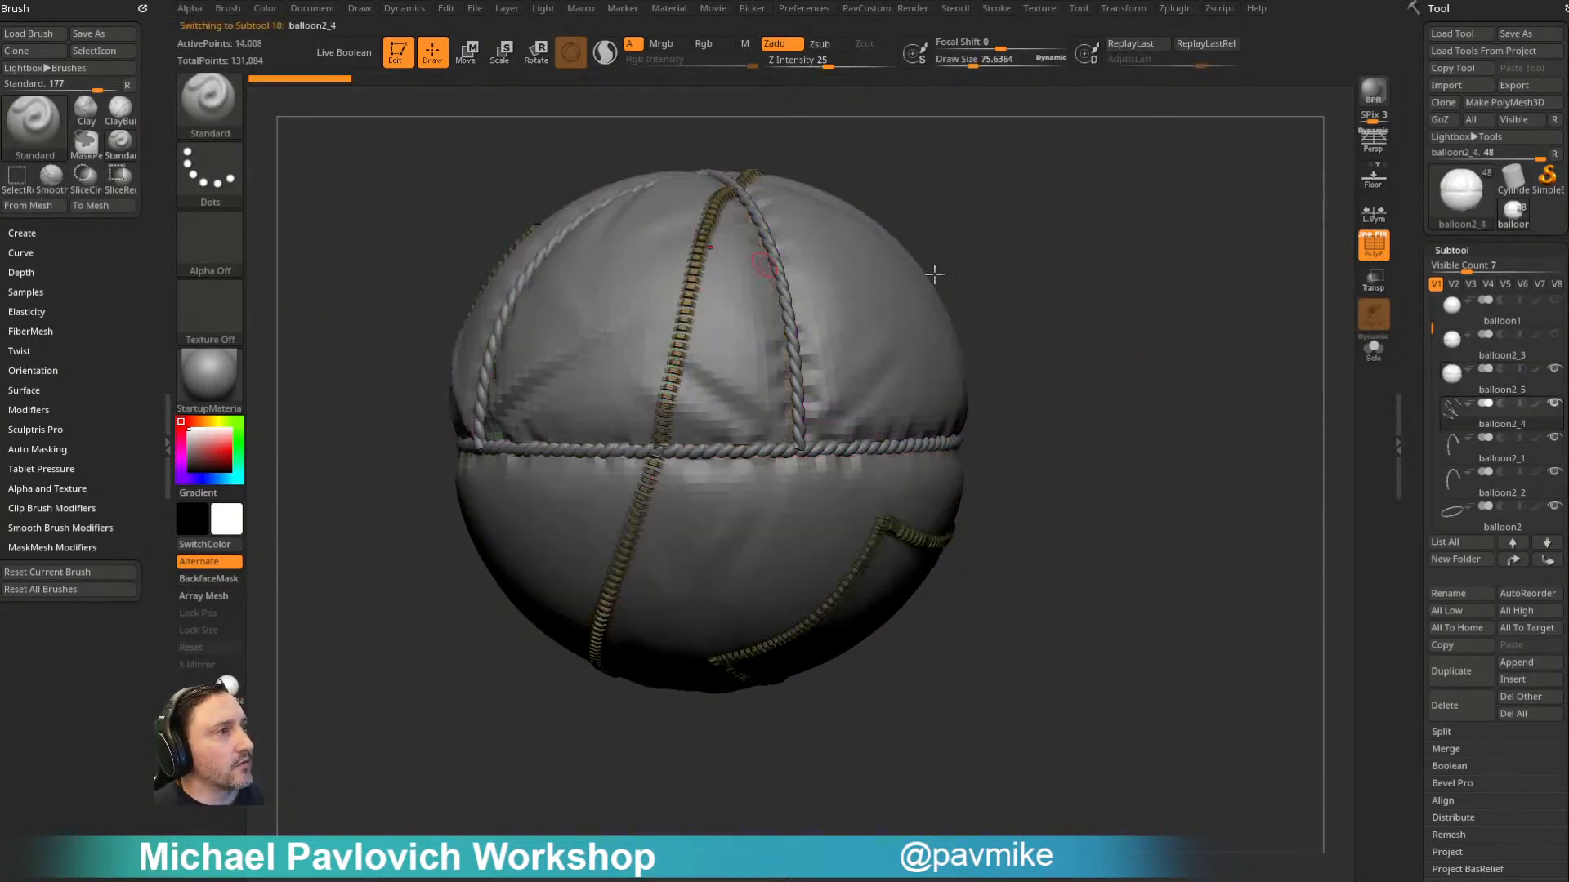
key("f")
left_click_drag(1190, 297, 1203, 299)
left_click(1374, 350)
left_click_drag(1274, 358, 1342, 341)
left_click(1374, 350)
left_click_drag(1225, 349, 1093, 348)
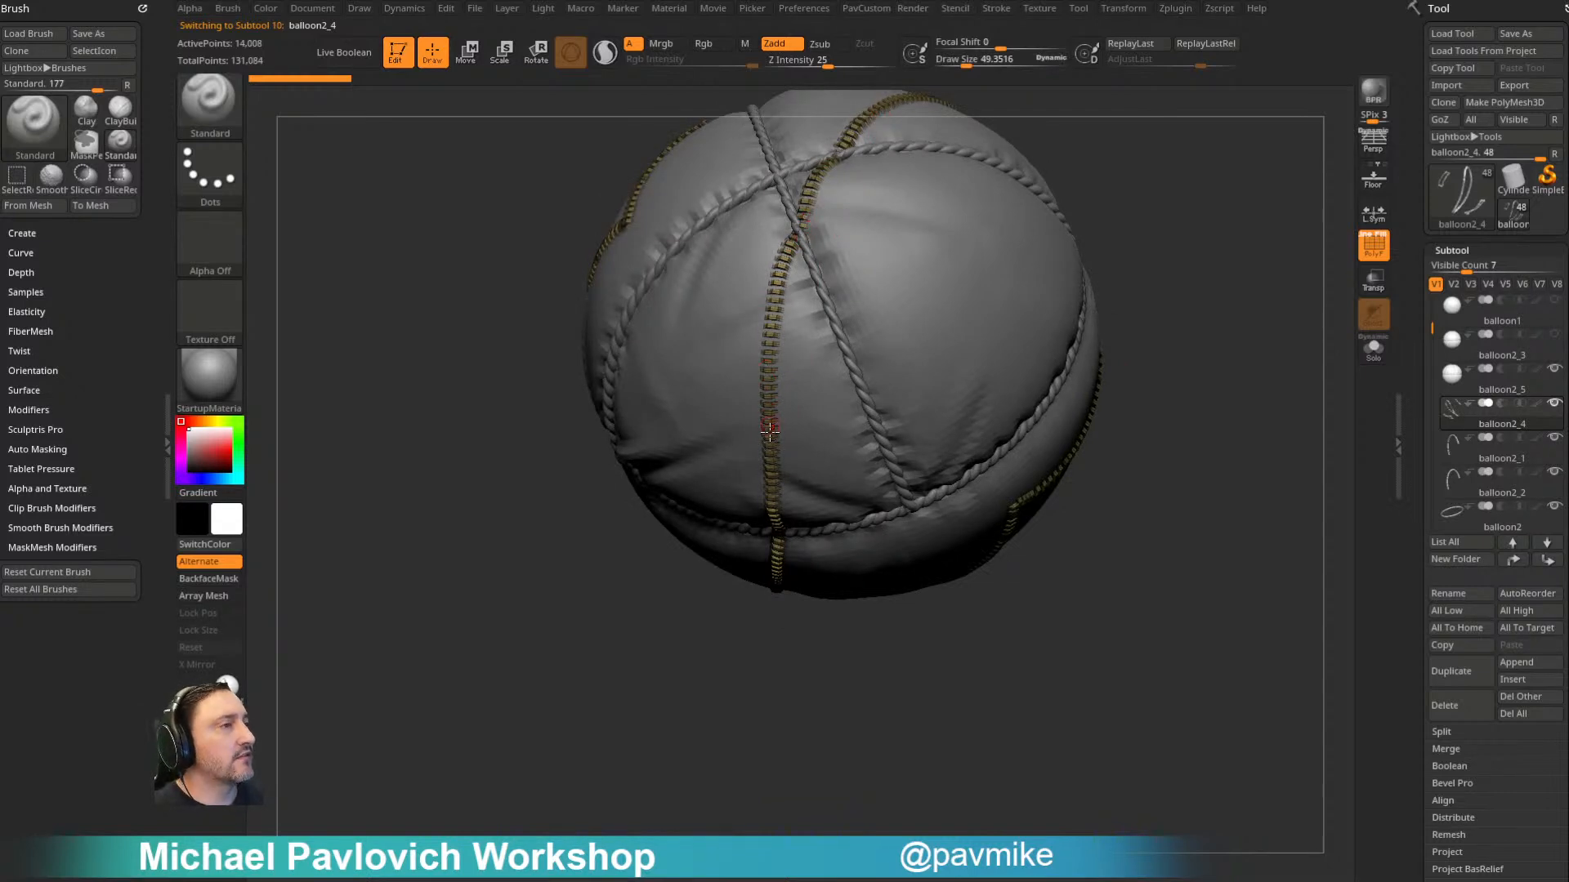
- Auto-group the balloon2_4 stitching so that each individual stitch gets its own polygroup
left_click_drag(1163, 504, 1118, 418)
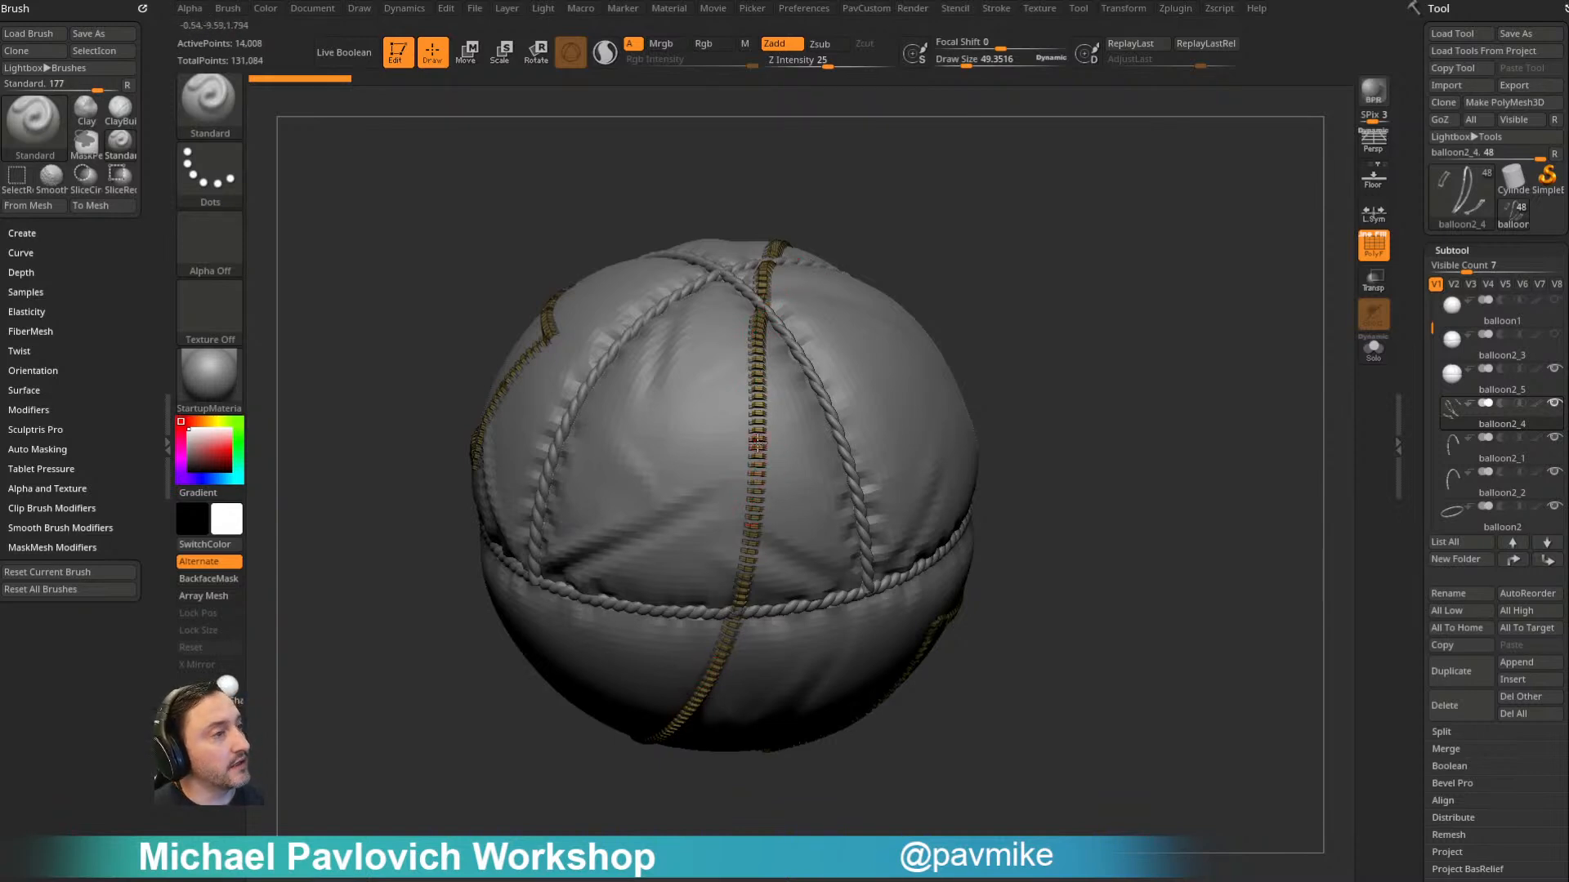
mouse_move(947, 195)
left_mouse_down()
mouse_move(768, 382)
mouse_move(811, 423)
left_mouse_up()
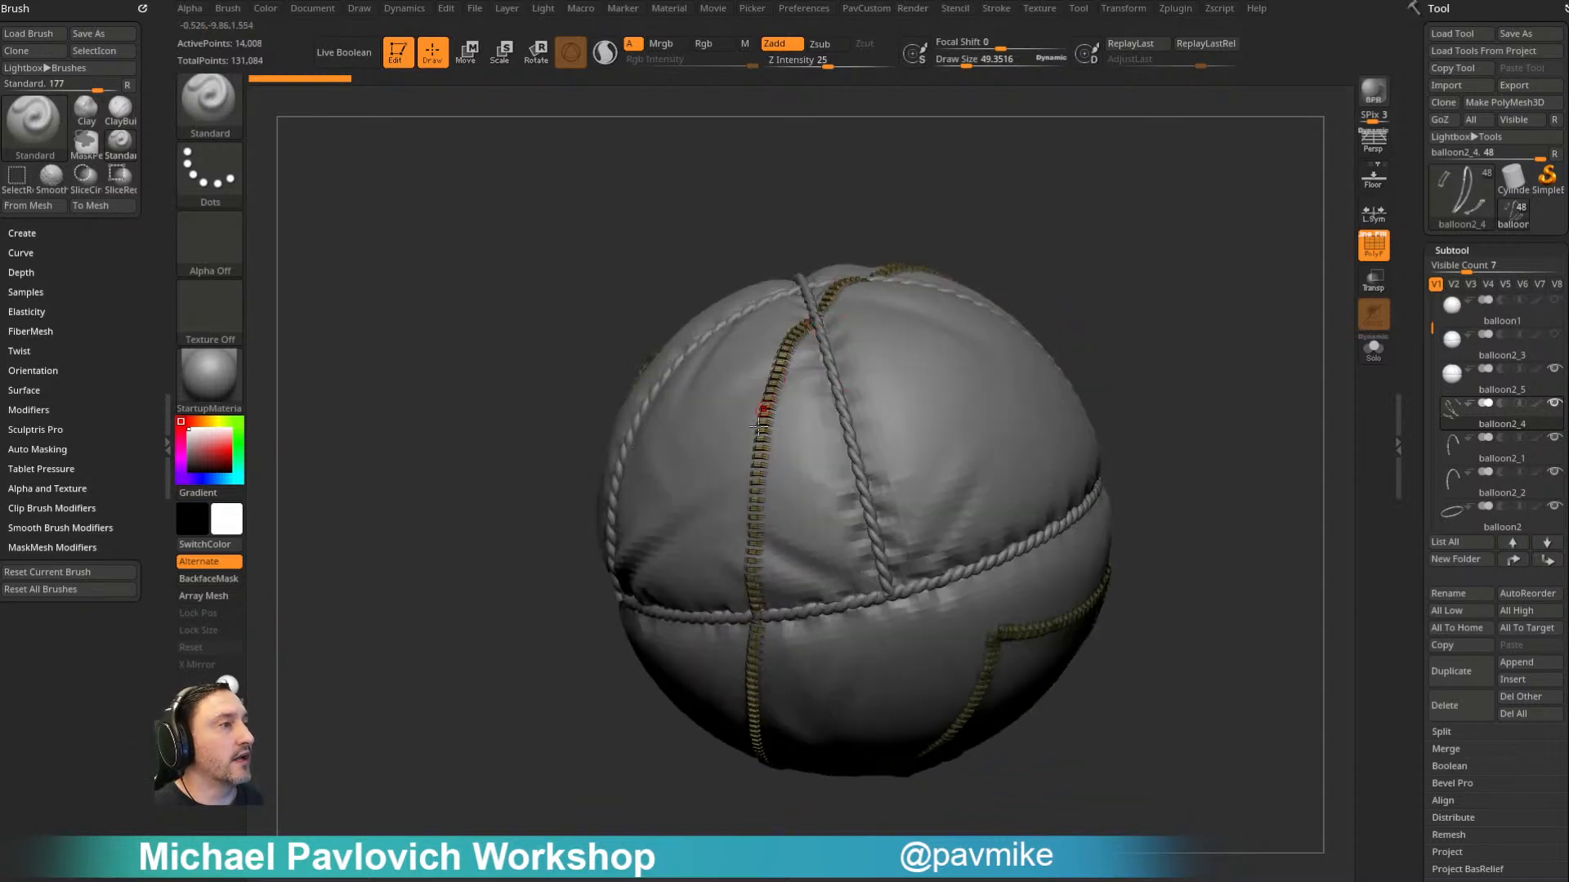
left_click_drag(1143, 273, 1180, 468)
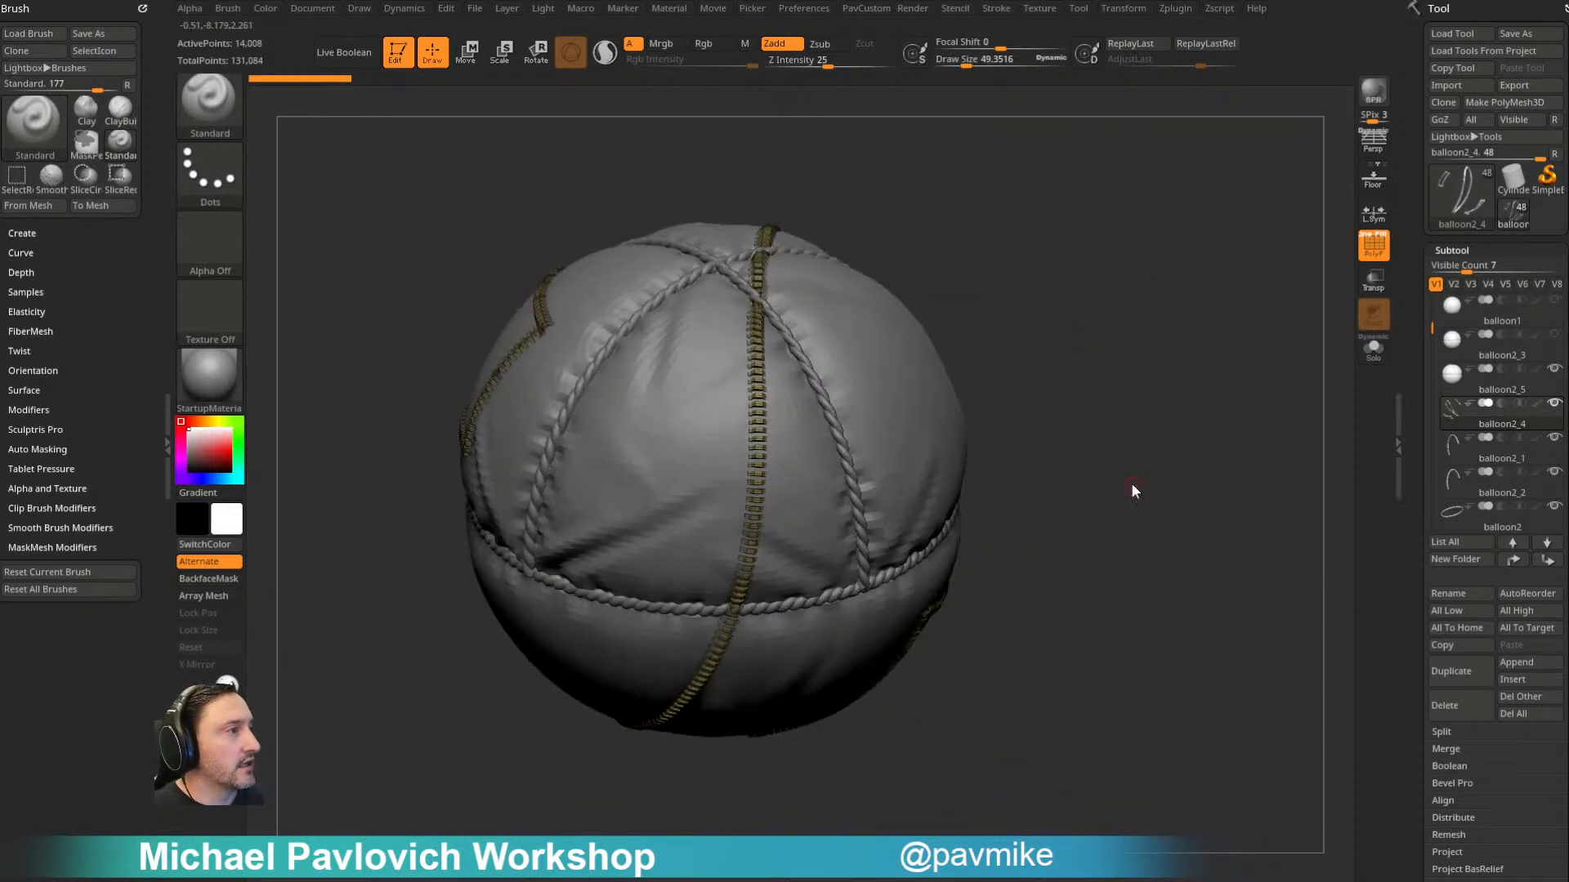
key("grave")
left_click(1113, 539)
left_click_drag(1134, 465, 1194, 441, "alt")
- Isolate a single stitch with the SelectRect brush, invert the visibility, and reveal the whole balloon2_4 subtool including its balloon body
left_click(210, 107, "ctrl+shift")
left_click_drag(1218, 368, 1129, 263, "alt")
left_click(717, 458, "ctrl+shift")
left_click_drag(1043, 232, 1103, 339, "ctrl+shift")
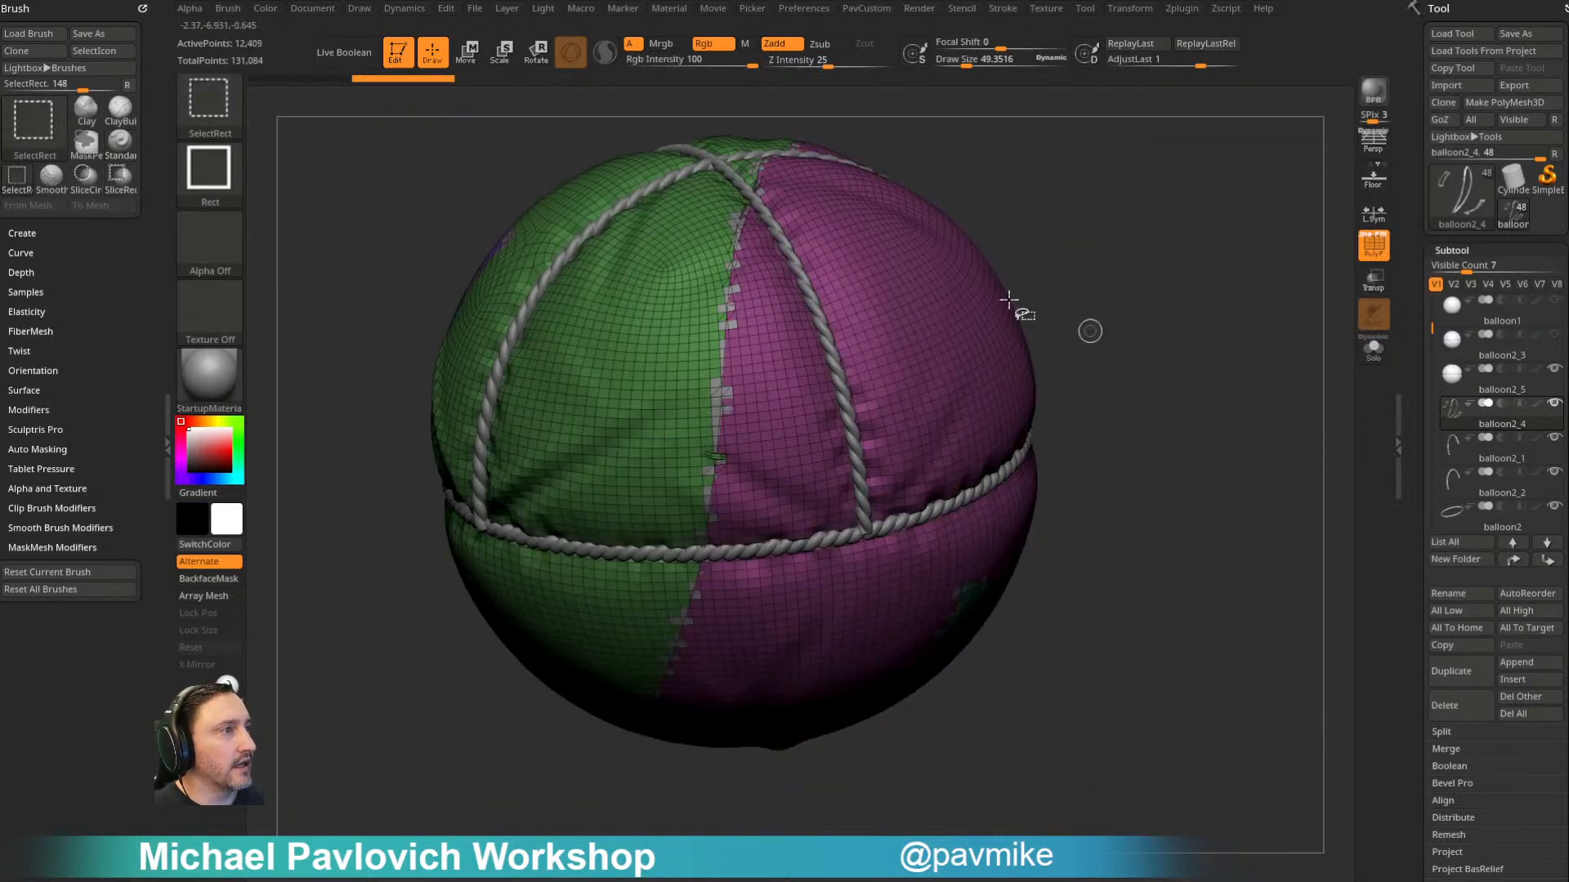
left_click(992, 216, "ctrl+shift")
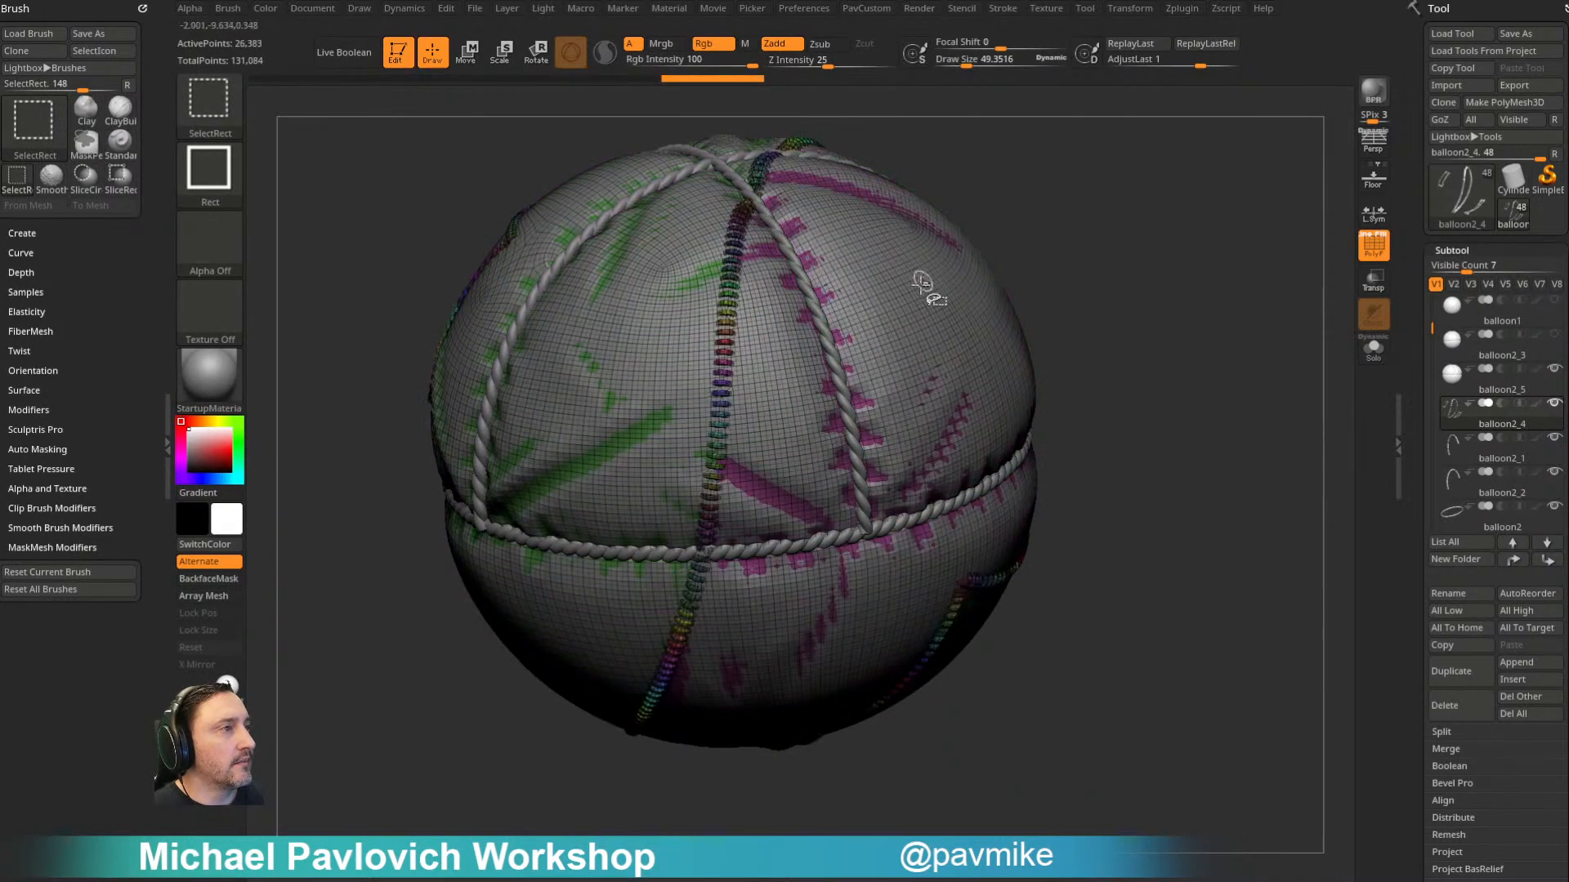
- Turn off the polyframe lines and hide the balloon2_5 subtool
left_click(1375, 245)
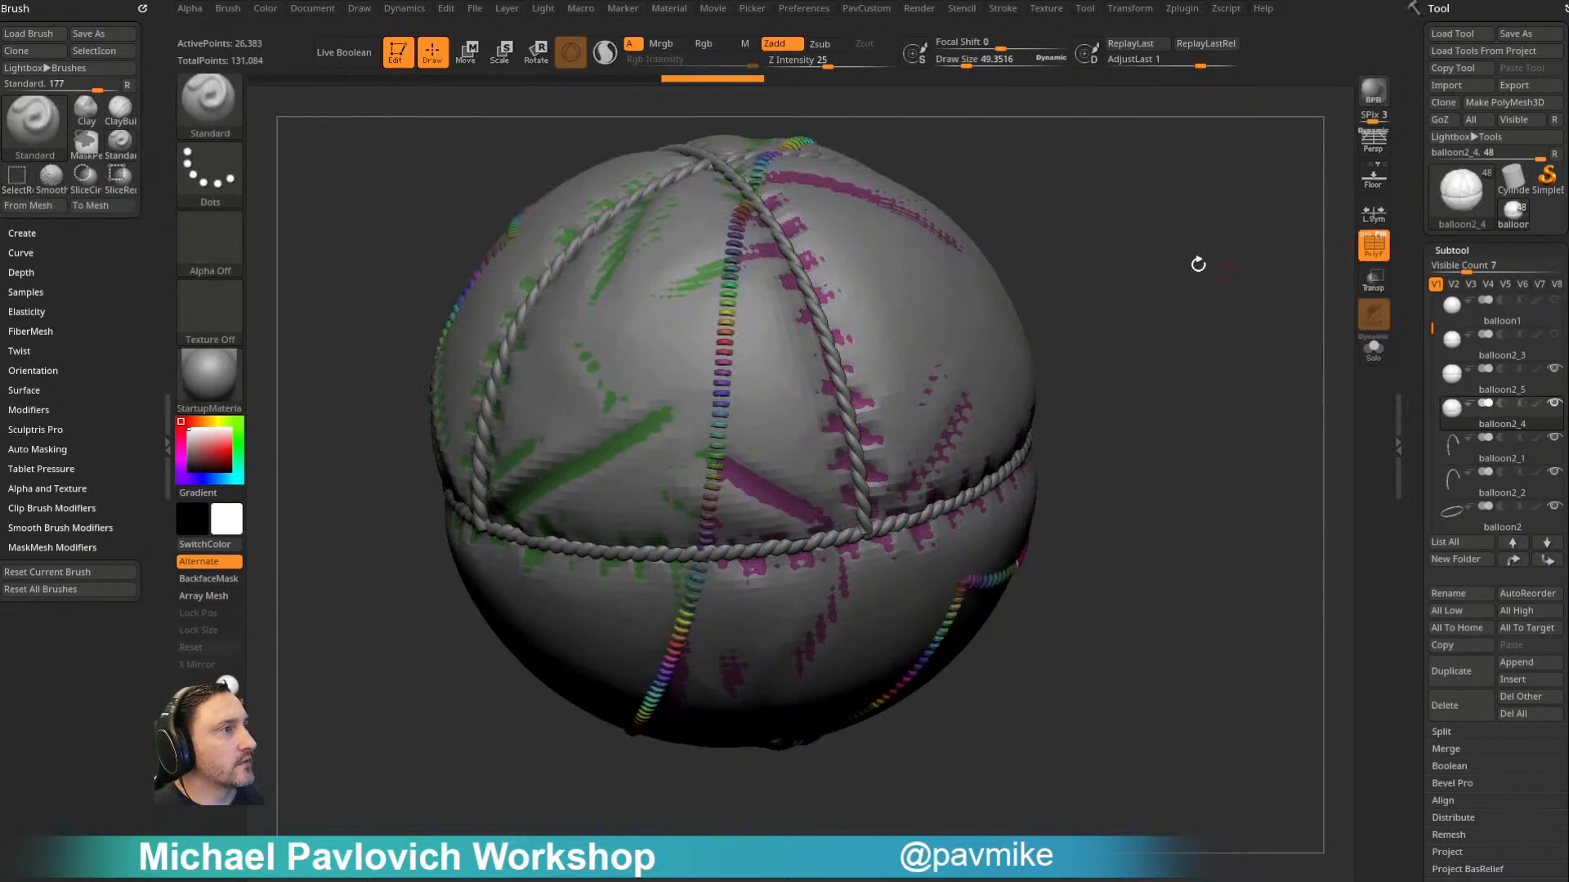
left_click_drag(1215, 268, 1179, 261)
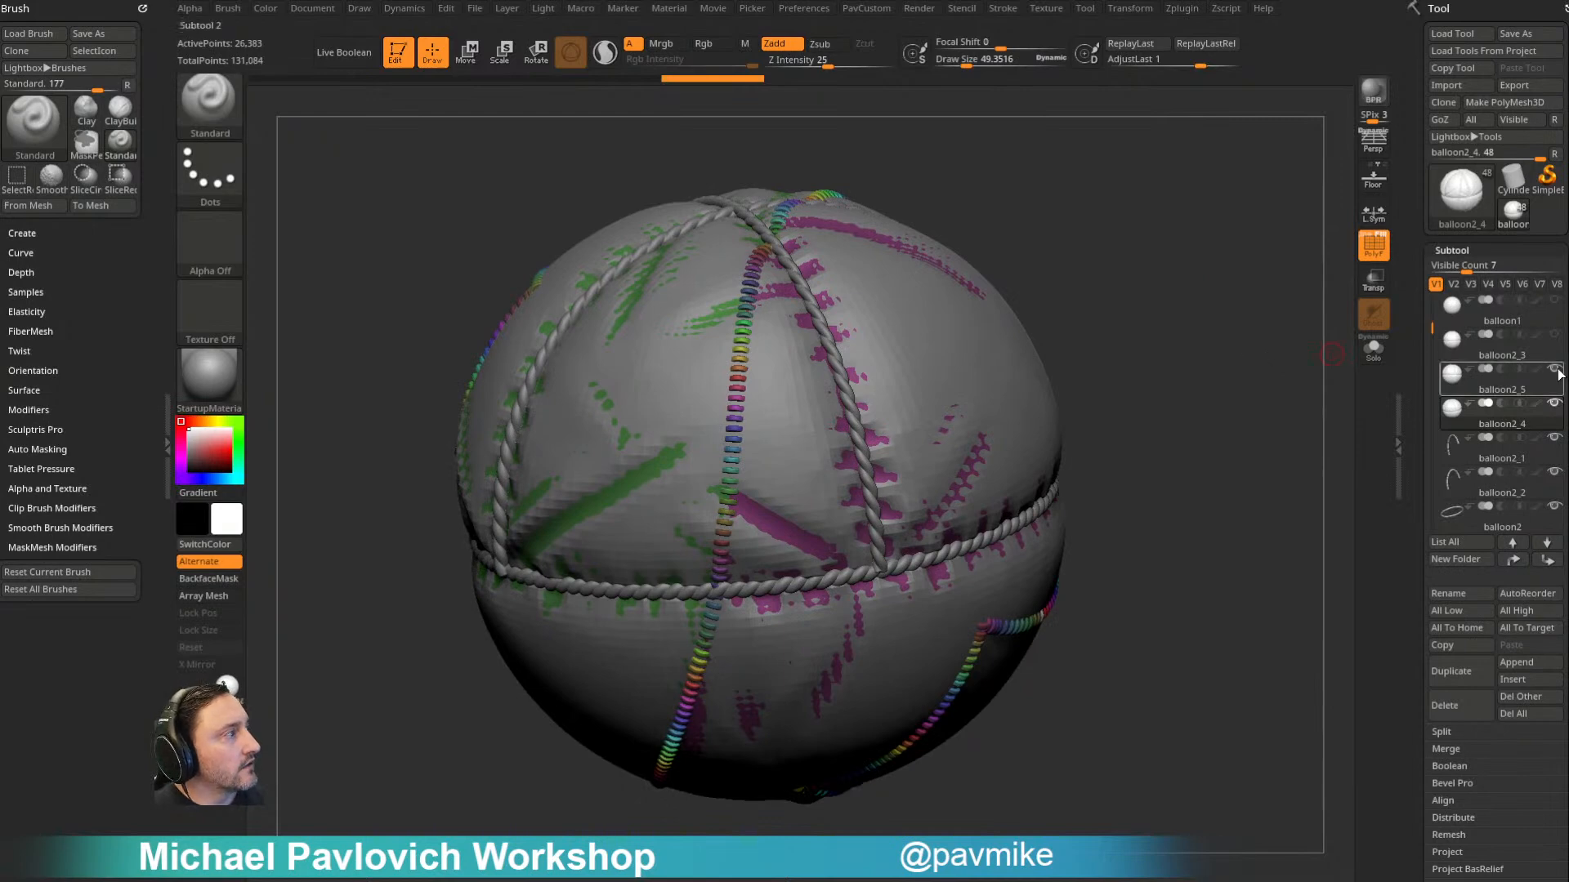
left_click_drag(1255, 373, 1274, 420)
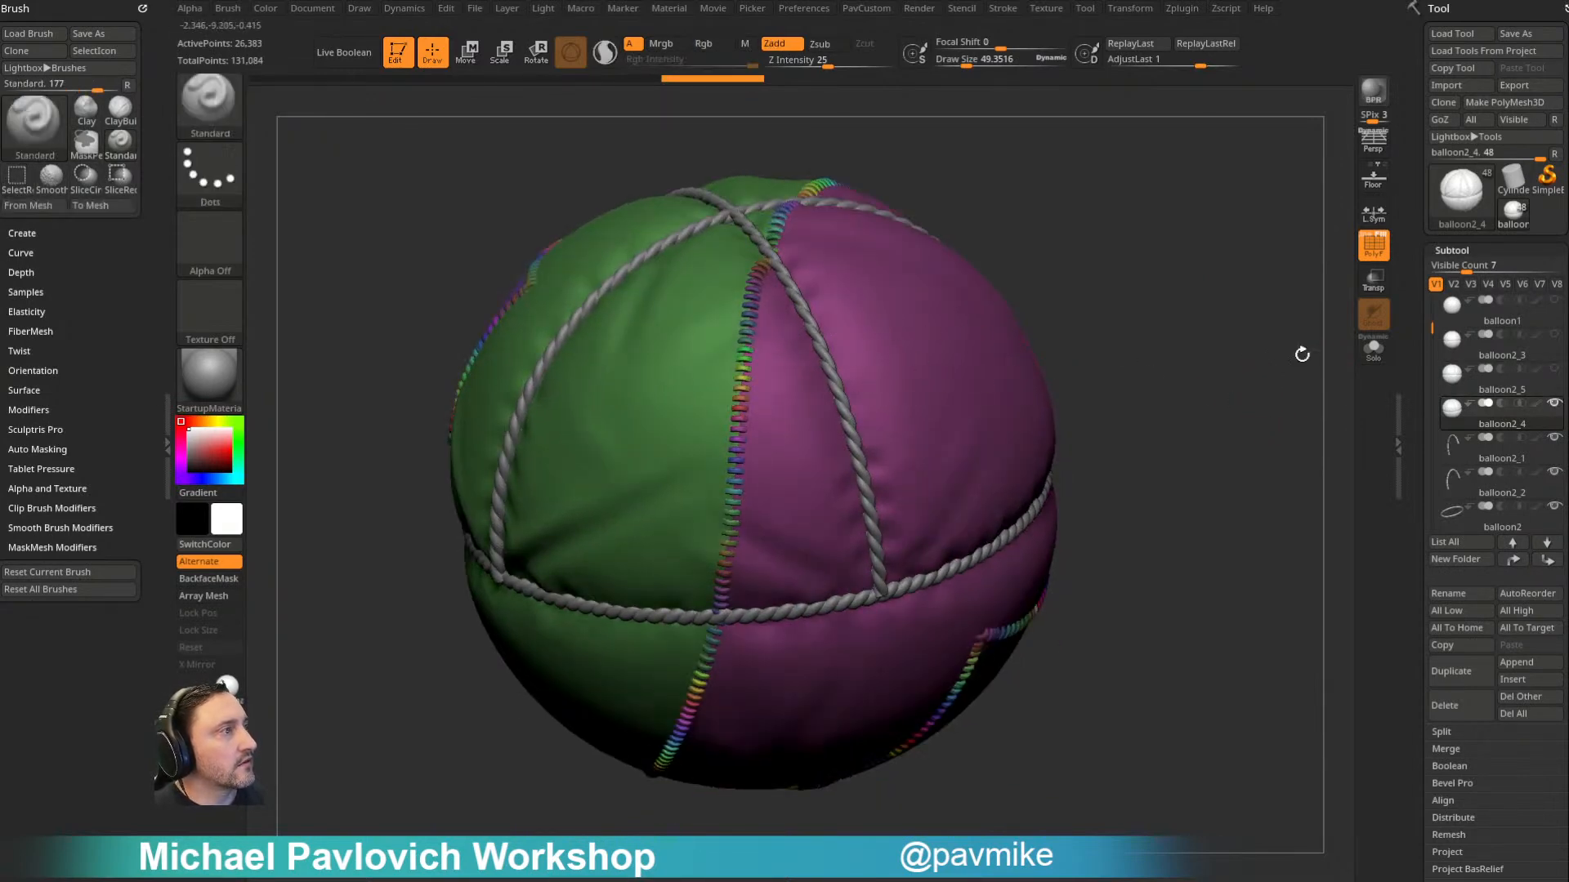
- Compare the polygroups of the balloon2_5, balloon2_3 and balloon2_4 subtools, examining the balloon bodies in Solo mode
left_click(1516, 392)
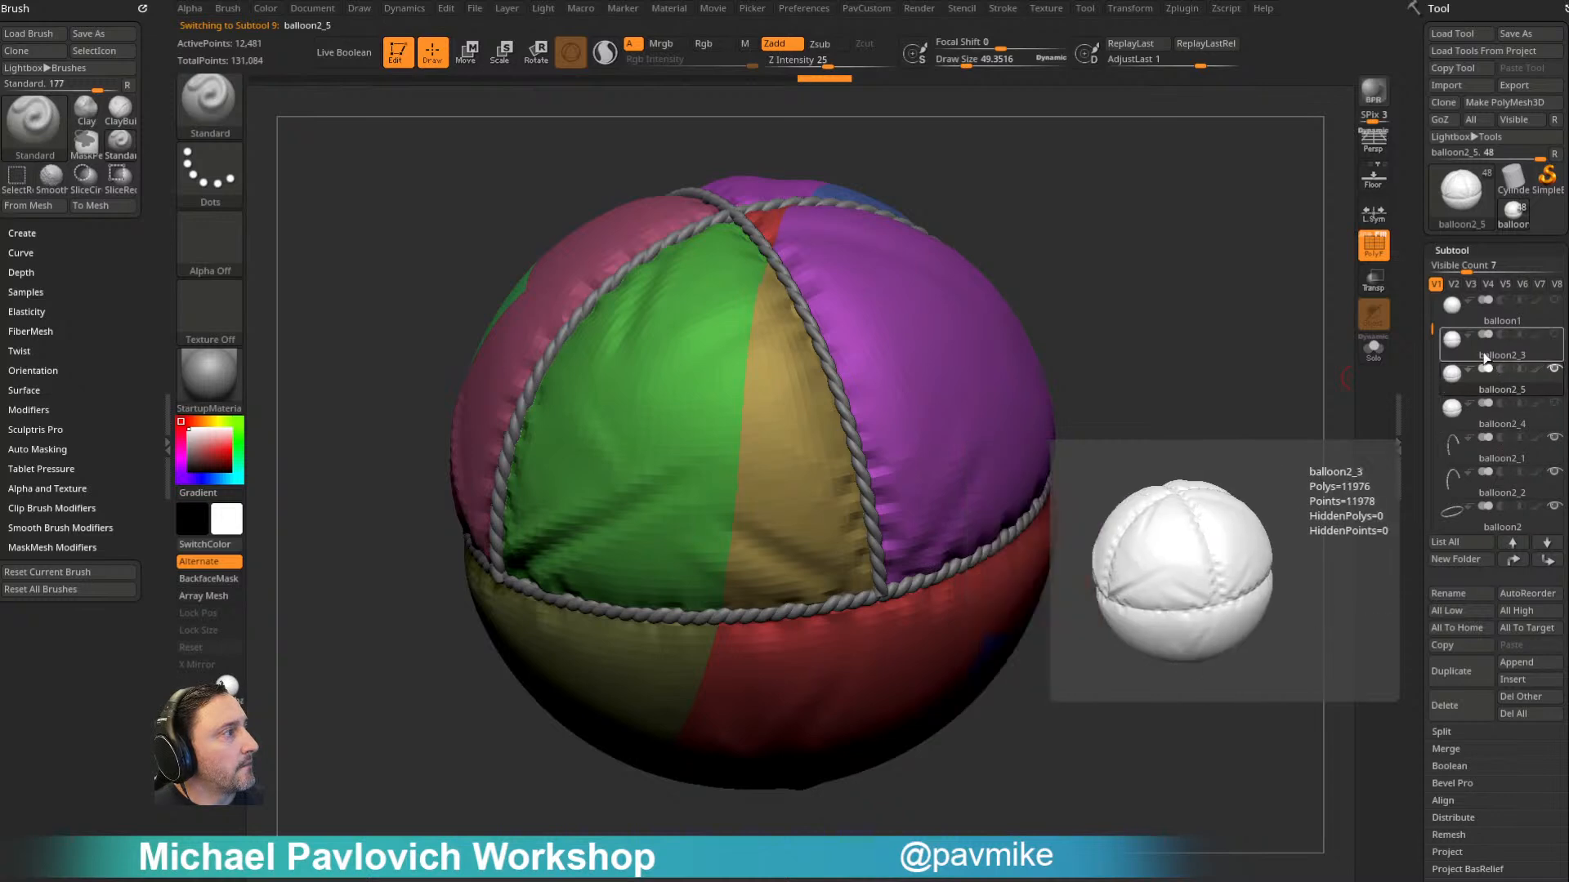
mouse_move(1429, 326)
left_mouse_down()
mouse_move(1428, 340)
mouse_move(1427, 317)
left_mouse_up()
key("ctrl+shift")
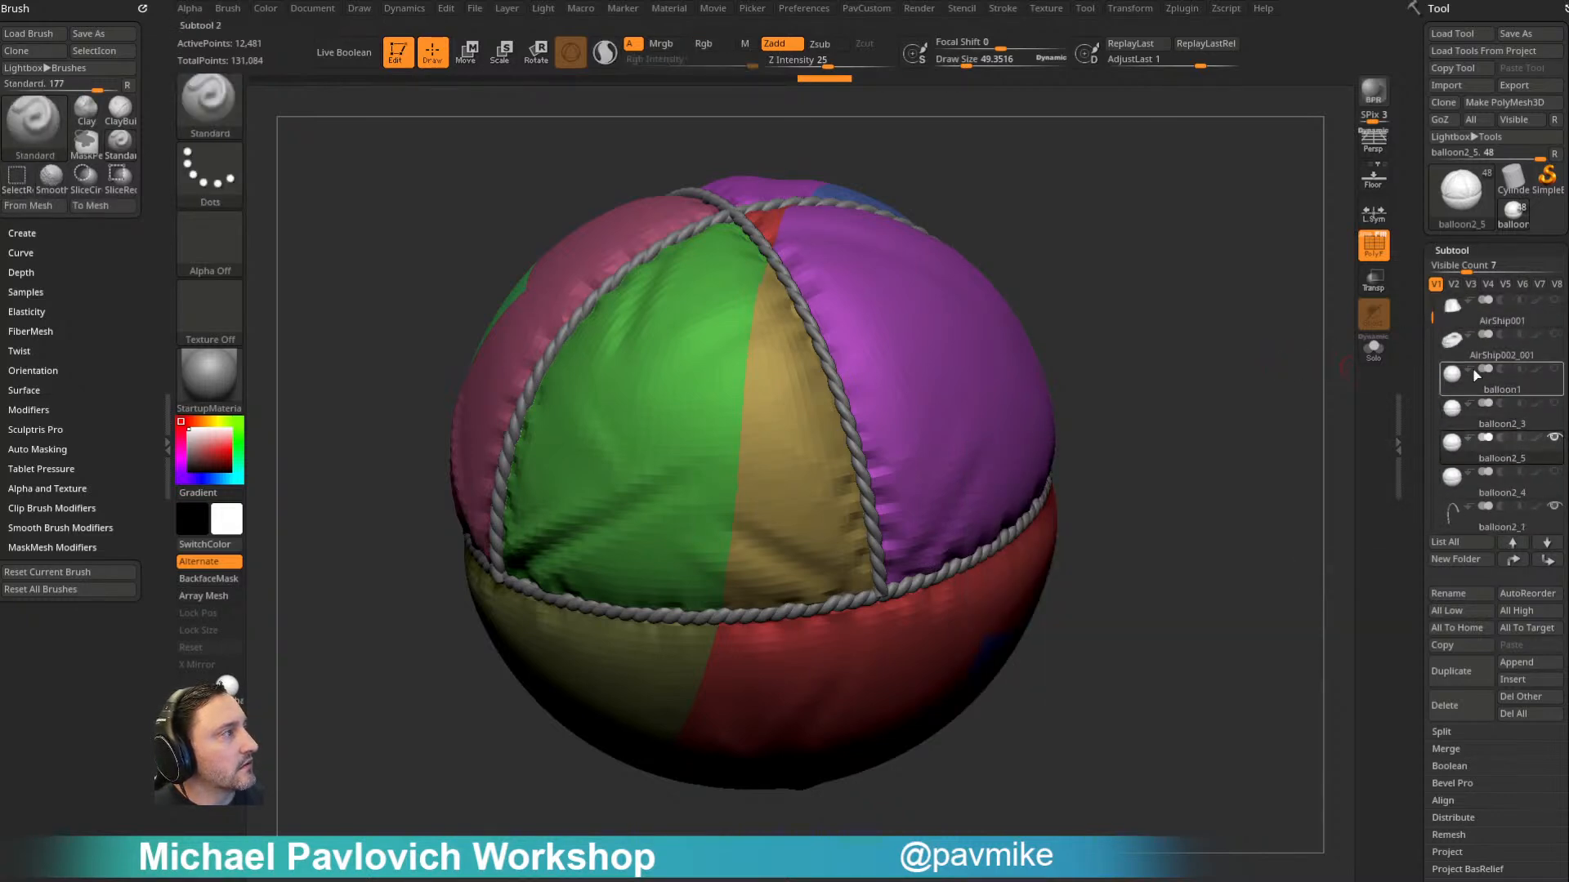
key("ctrl+shift")
left_click_drag(1428, 318, 1429, 338)
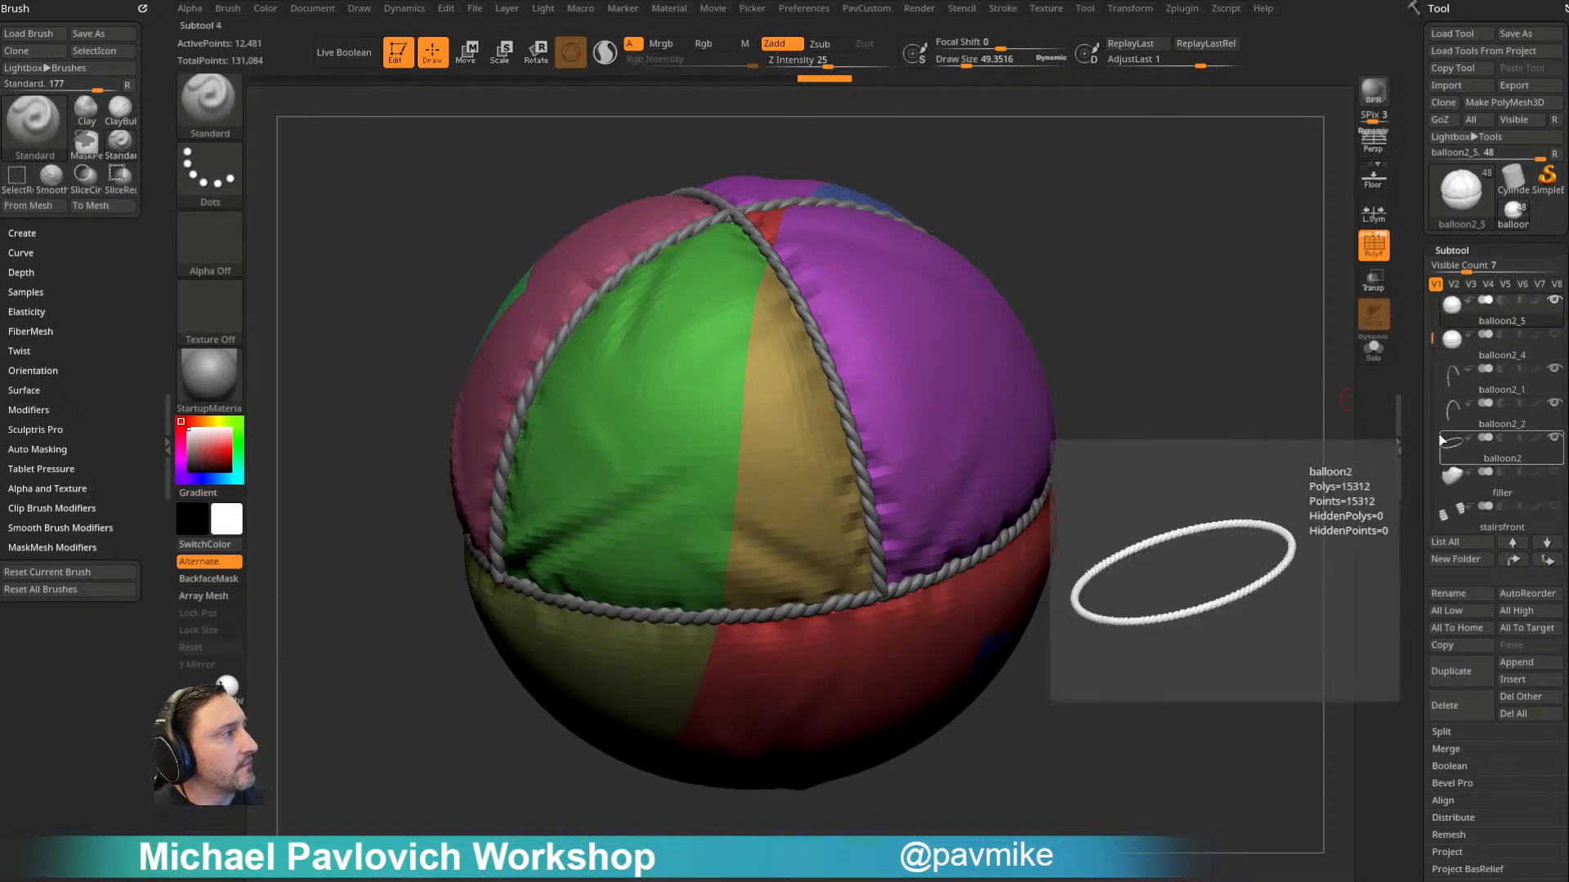
key("ctrl+shift")
scroll(1442, 347, "up", 3)
mouse_move(1533, 400)
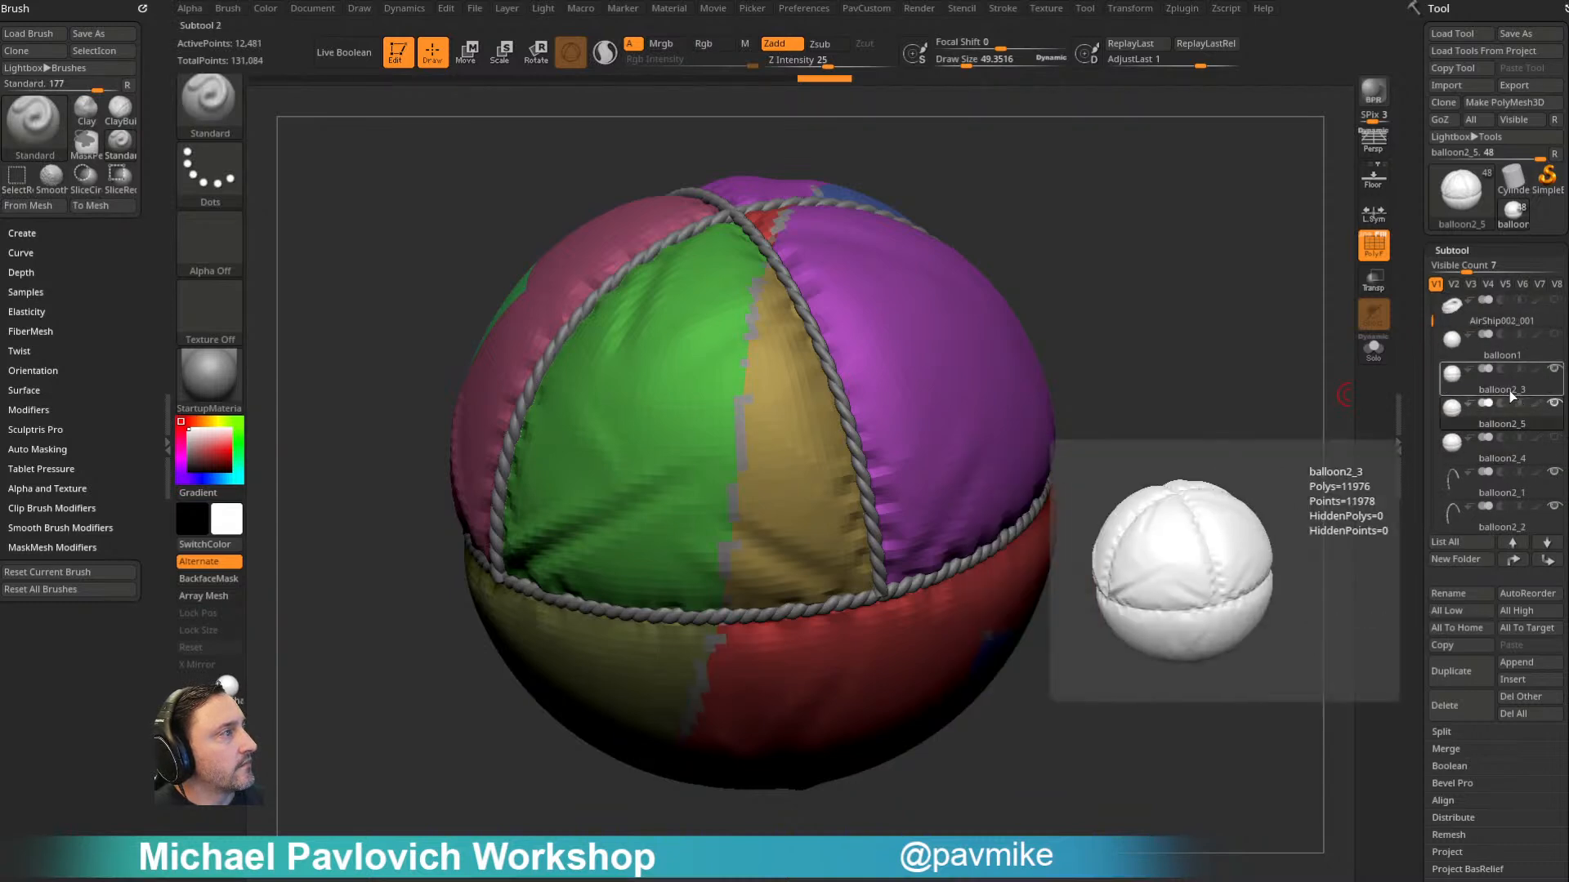
left_click(1509, 391)
left_click(1373, 360)
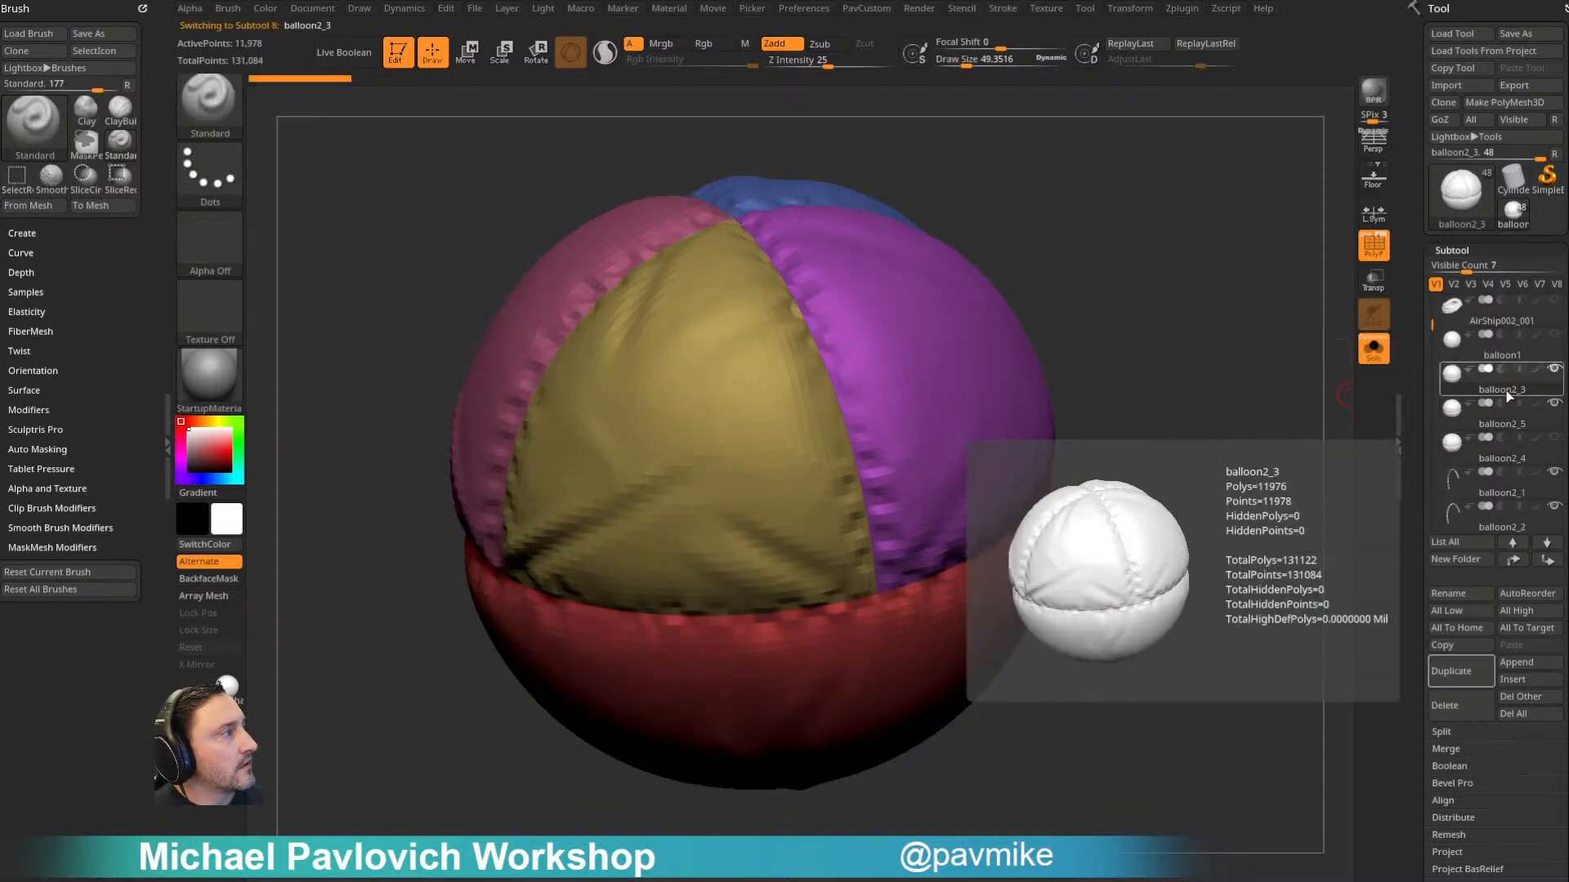
left_click(1507, 423)
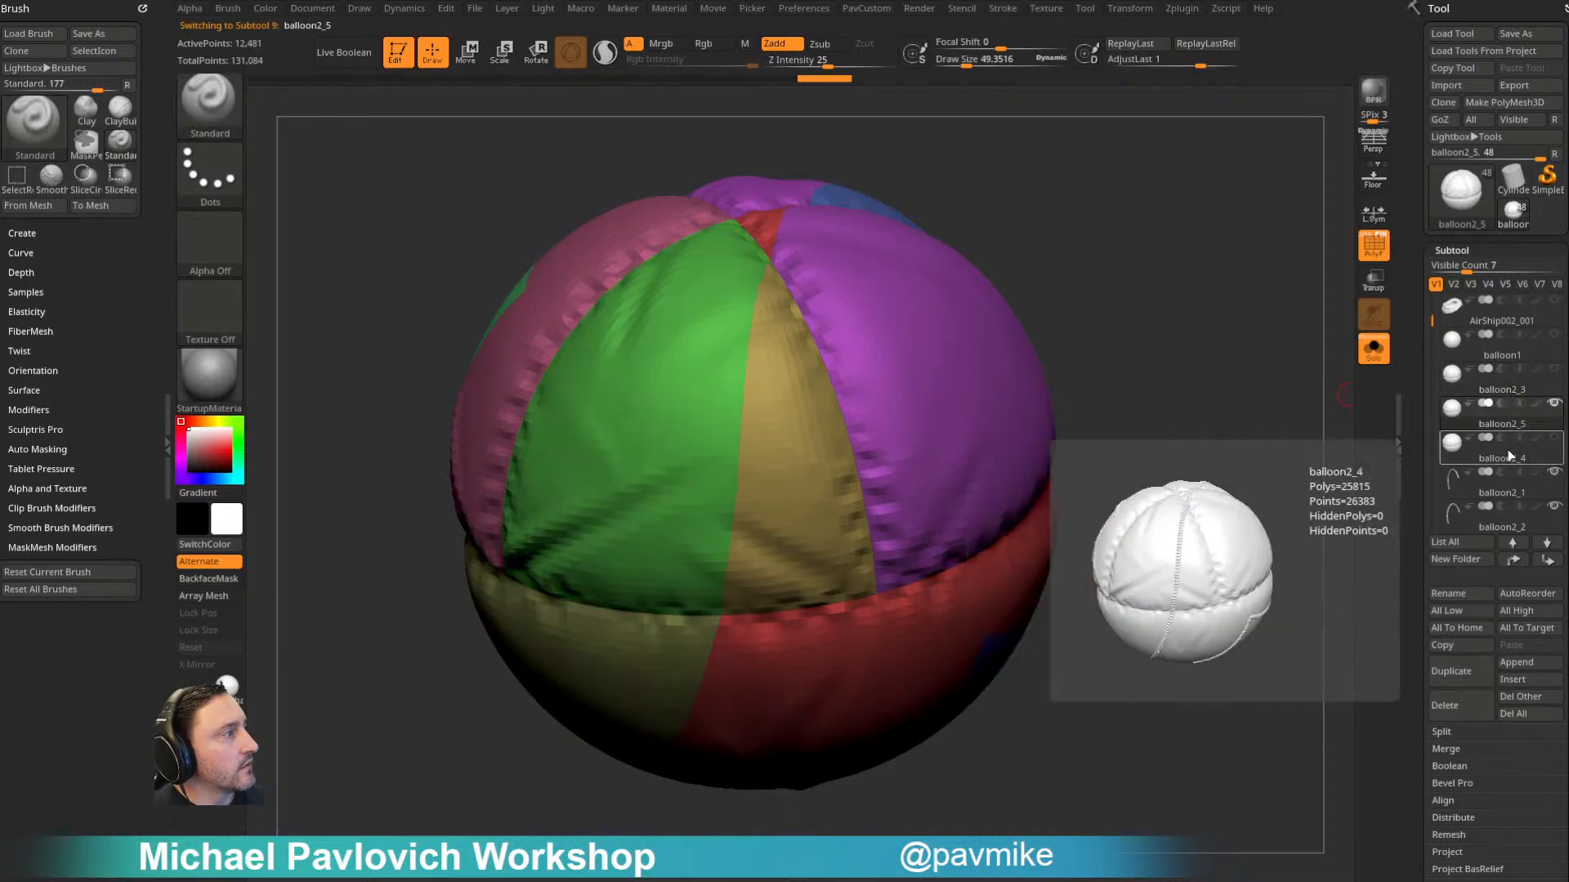
left_click(1507, 456)
mouse_move(1506, 459)
left_click_drag(1345, 444, 1241, 431)
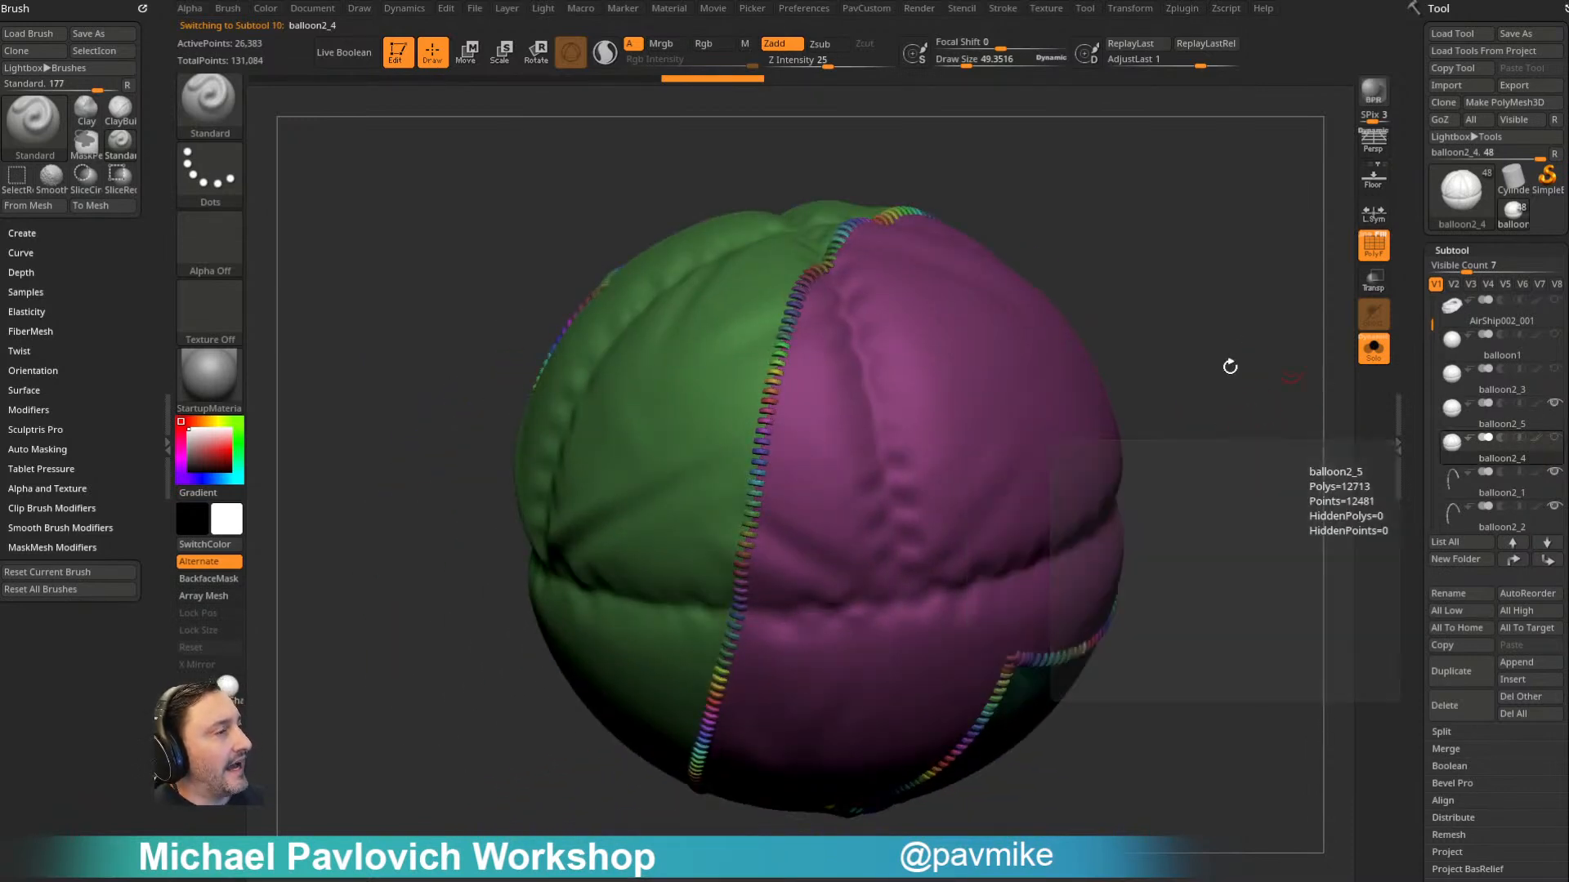
left_click(1040, 409, "ctrl+shift")
left_click(1217, 382, "ctrl+shift")
left_click(1036, 445, "ctrl+shift")
left_click(1208, 308, "ctrl+shift")
left_click(1085, 385, "ctrl+shift")
left_click(1072, 395, "ctrl+shift")
key("ctrl+shift+a")
left_click_drag(1209, 305, 1236, 352, "ctrl+shift")
left_click(1209, 425, "ctrl+shift")
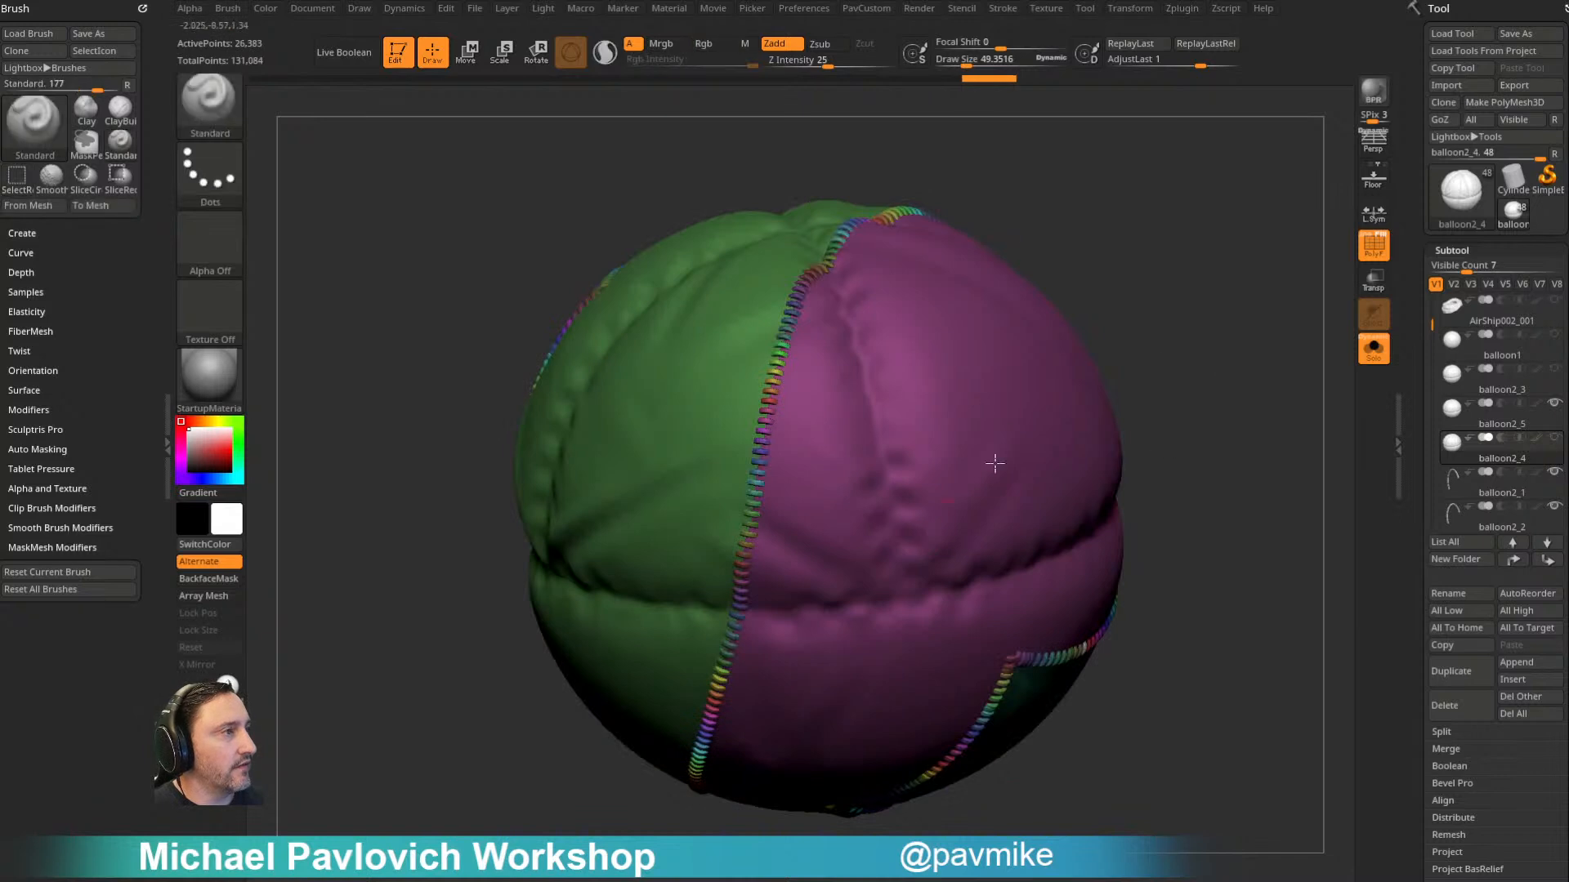
- Hide the balloon body in balloon2_4 so only the stitches show, and split the hidden part into its own subtool
left_click(1106, 392, "ctrl+shift")
left_click(1223, 288, "ctrl+shift")
left_click_drag(1224, 287, 1243, 338, "ctrl+shift")
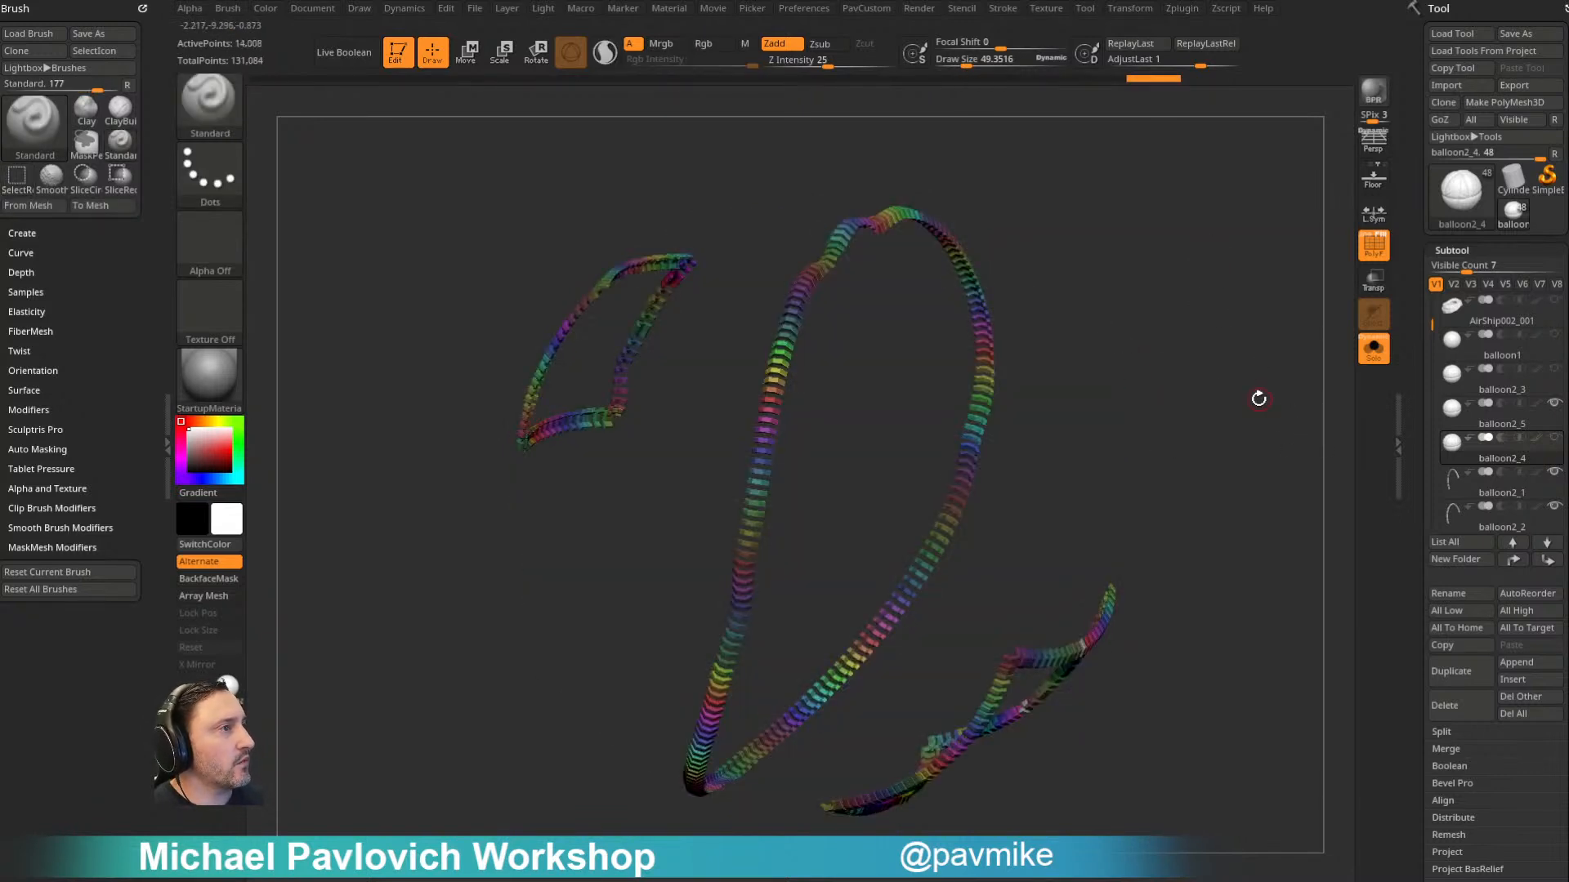
key("space")
left_click(1374, 350)
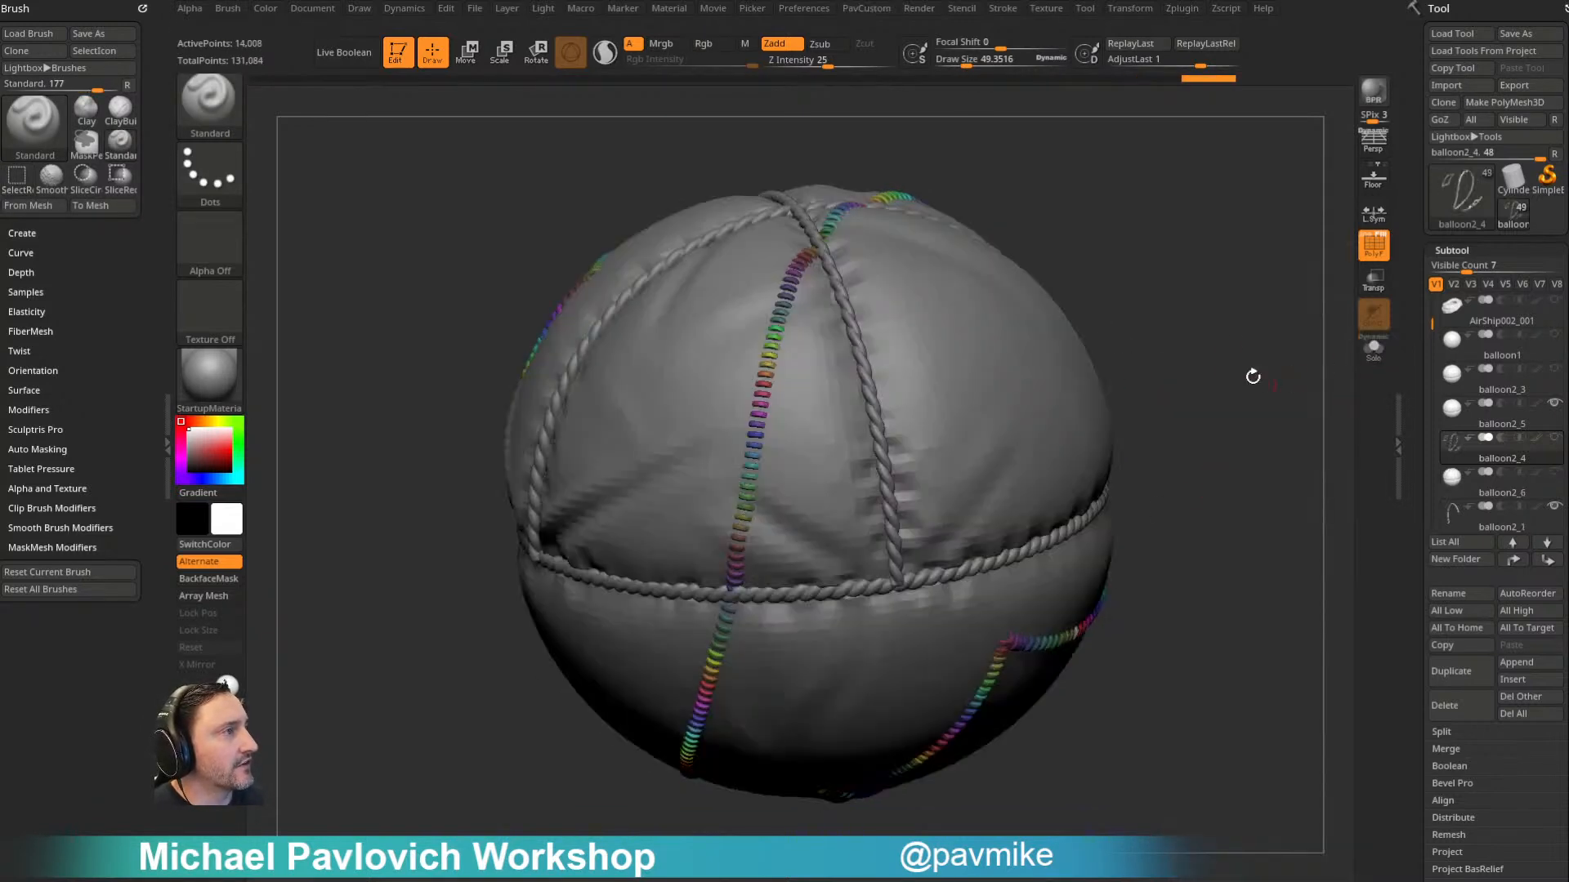
- Reduce the draw size to about 33 and hide a single stitch of the long seam just above the horizontal rope
mouse_move(1160, 222)
left_mouse_down()
mouse_move(1140, 232)
mouse_move(1205, 228)
mouse_move(1188, 177)
left_mouse_up()
key("s")
left_click(1167, 239)
left_click(719, 541, "ctrl+shift")
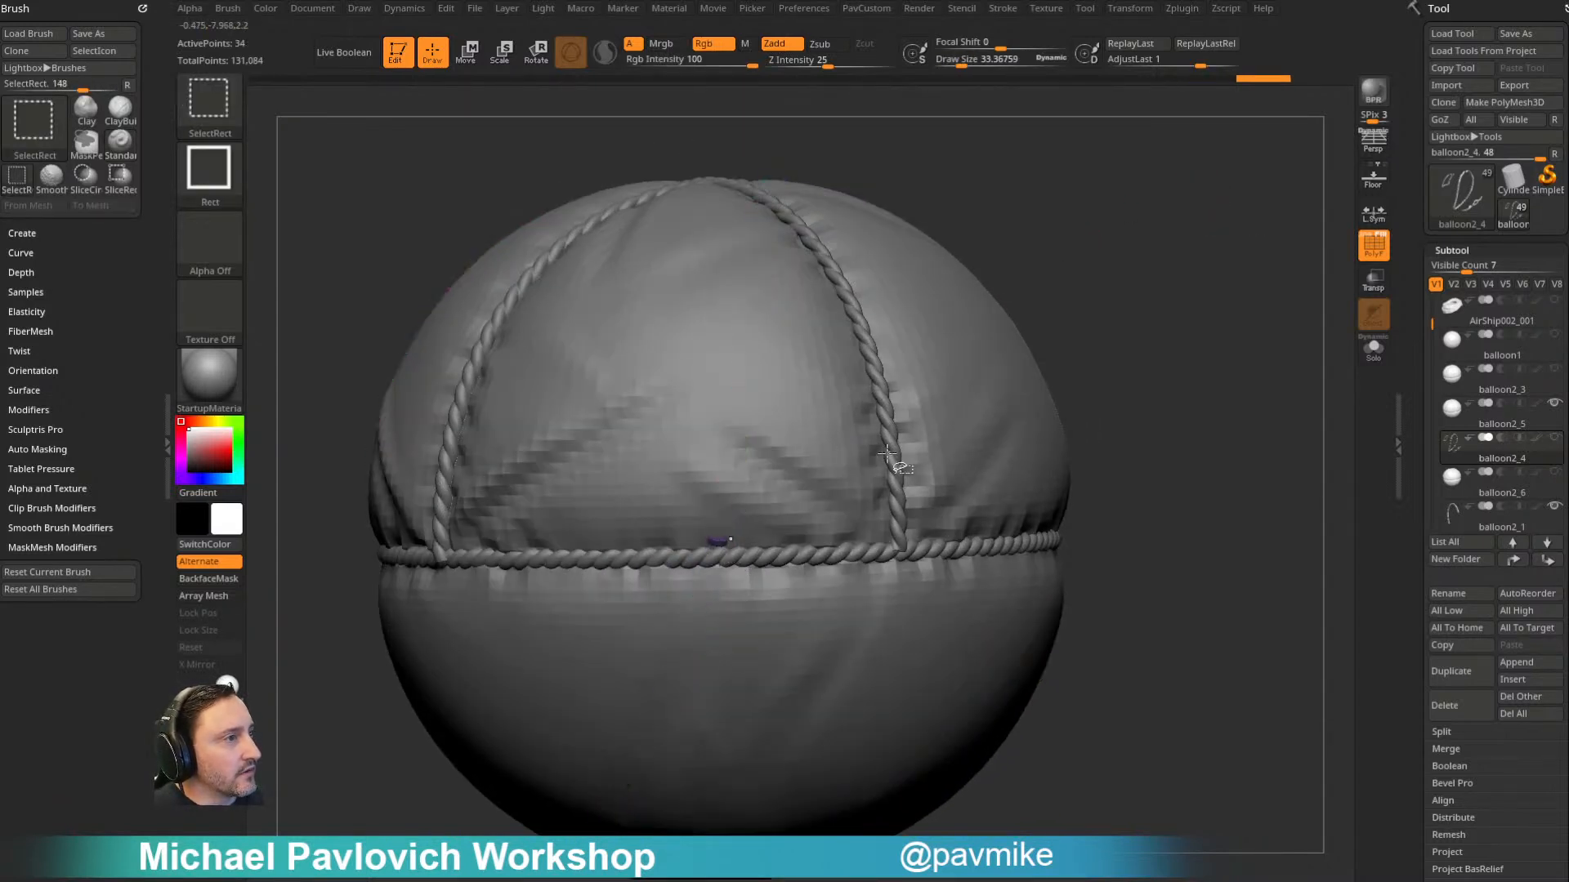
left_click(1212, 322, "ctrl+shift")
left_click_drag(1212, 322, 1155, 319)
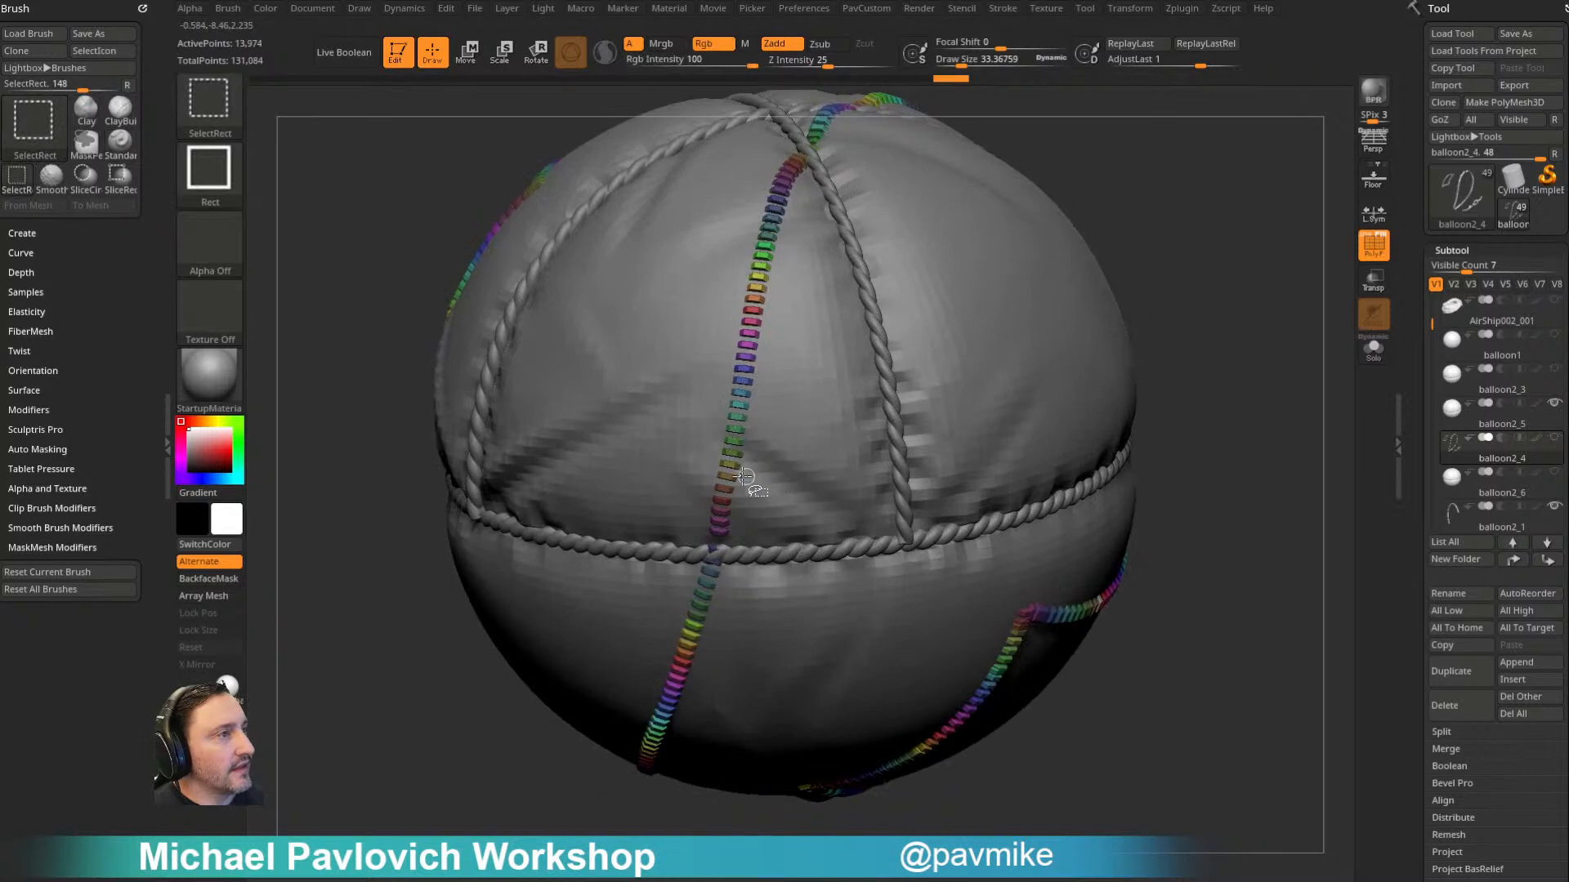
- Hide scattered single stitches along the long seam, from the front panel up to the crossing ropes on the balloon's crown
left_click(735, 406, "ctrl+alt+shift")
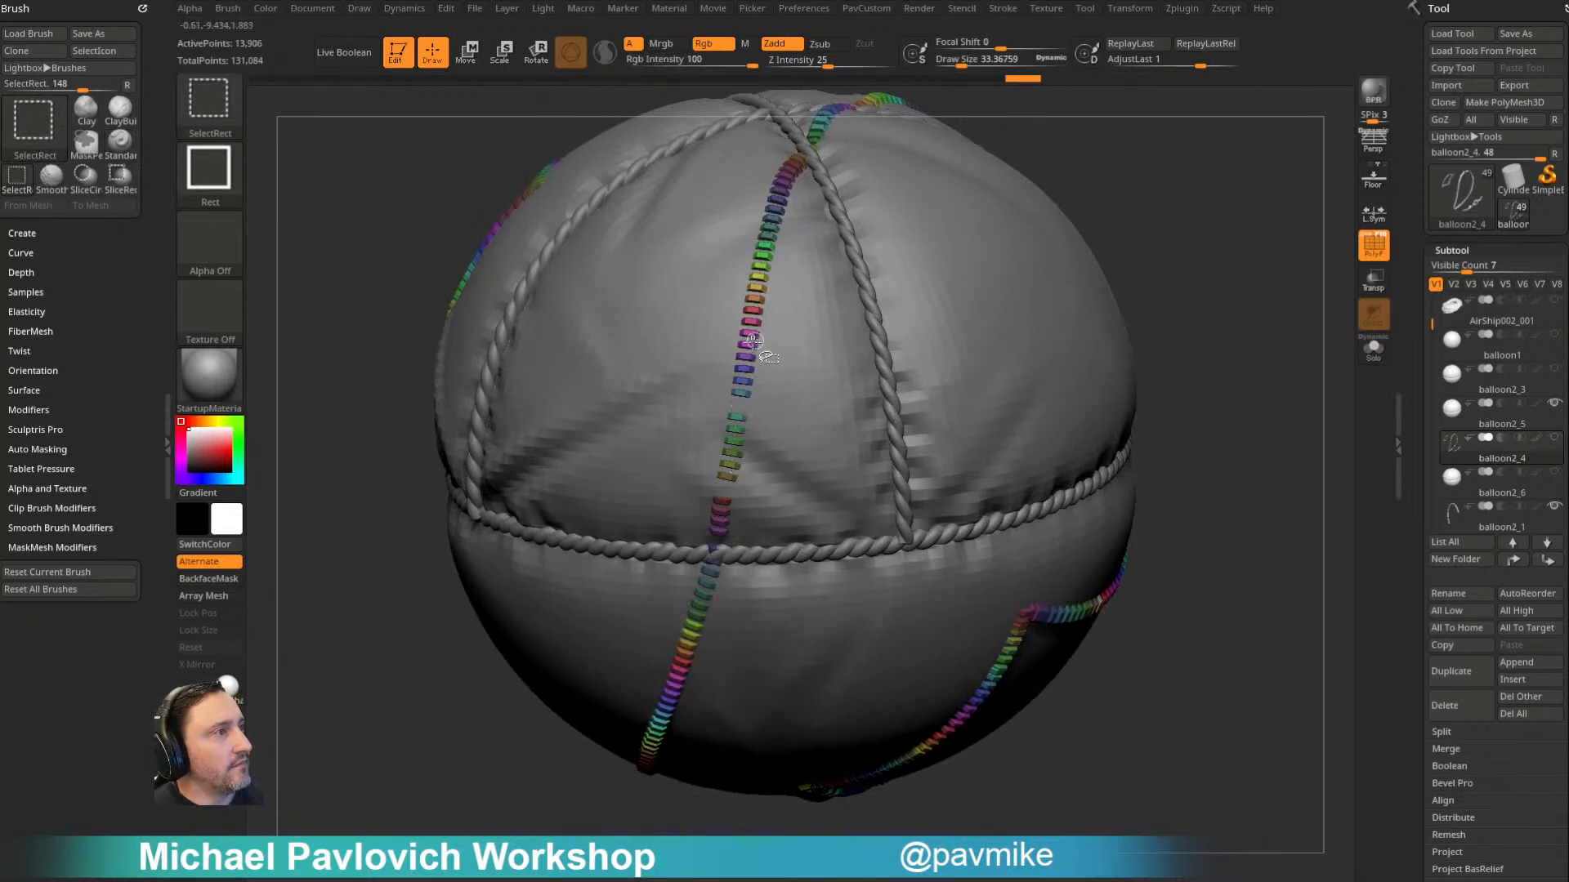
left_click(753, 331, "ctrl+shift")
left_click_drag(1090, 123, 1064, 314, "alt")
left_click(726, 449, "ctrl+shift")
left_click(740, 385, "ctrl+shift")
left_click_drag(1086, 175, 1067, 265)
left_click(714, 442, "ctrl+shift")
left_click_drag(1058, 210, 1345, 288)
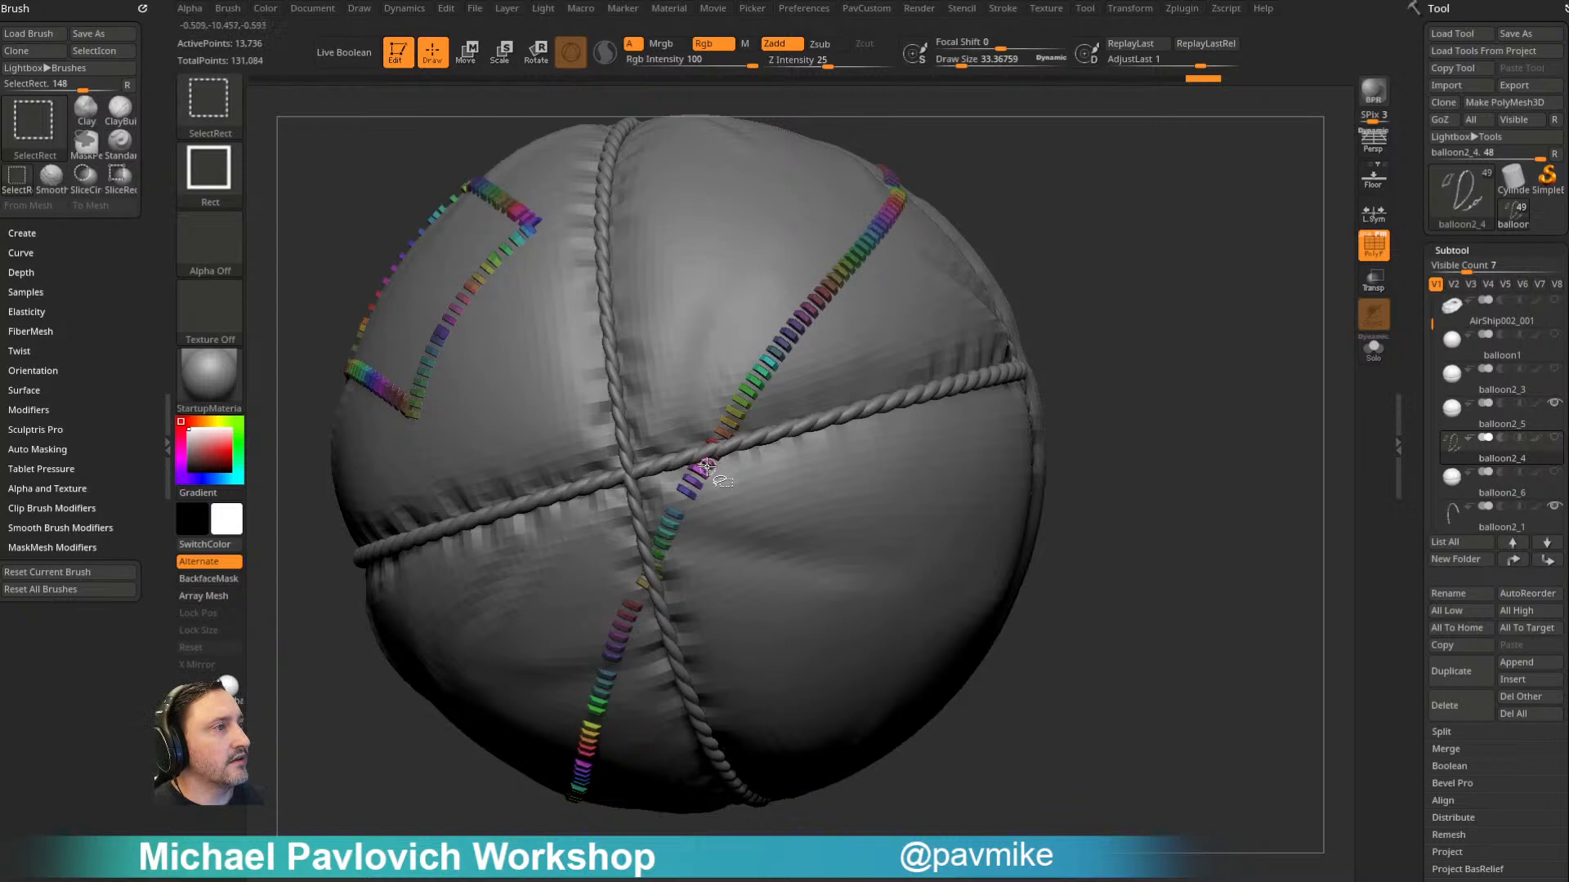
- Hide more single stitches at irregular gaps along the long seam past the rope crossing and across the far upper panel
left_click_drag(1044, 196, 1003, 286)
left_click(668, 537, "ctrl+shift")
left_click(739, 443, "ctrl+shift")
left_click(771, 398, "ctrl+shift")
left_click_drag(1036, 182, 999, 274)
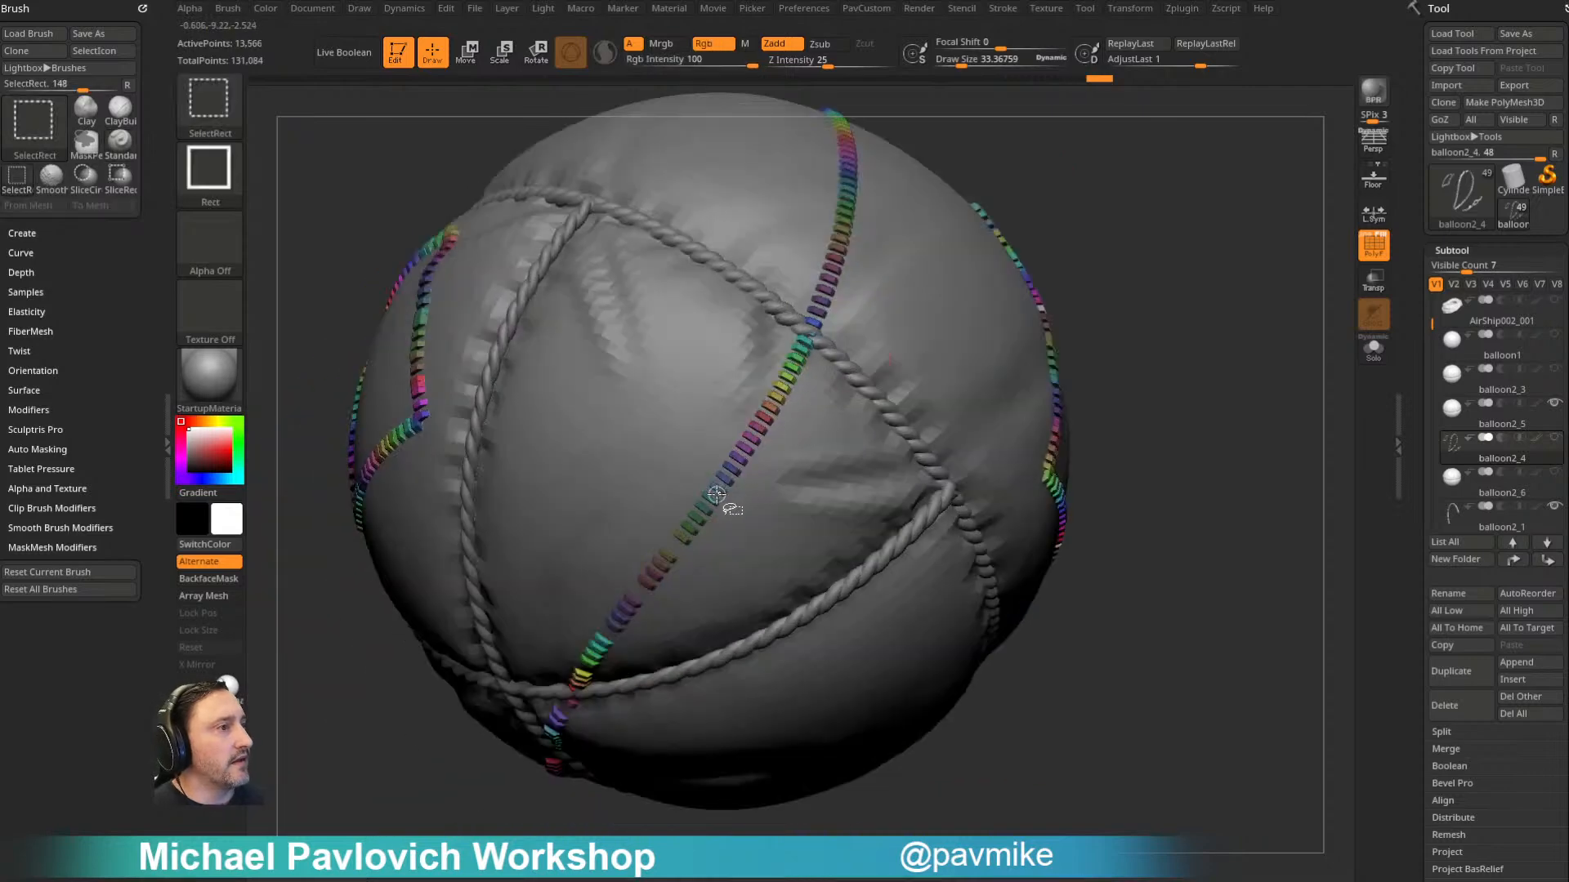
left_click_drag(1031, 180, 1001, 274)
left_click(763, 436, "ctrl+shift")
- Hide several single stitches where the long seam passes the far side of the horizontal rope onto the balloon's lower half
left_click_drag(1056, 214, 1032, 318)
left_click(730, 569, "ctrl+shift")
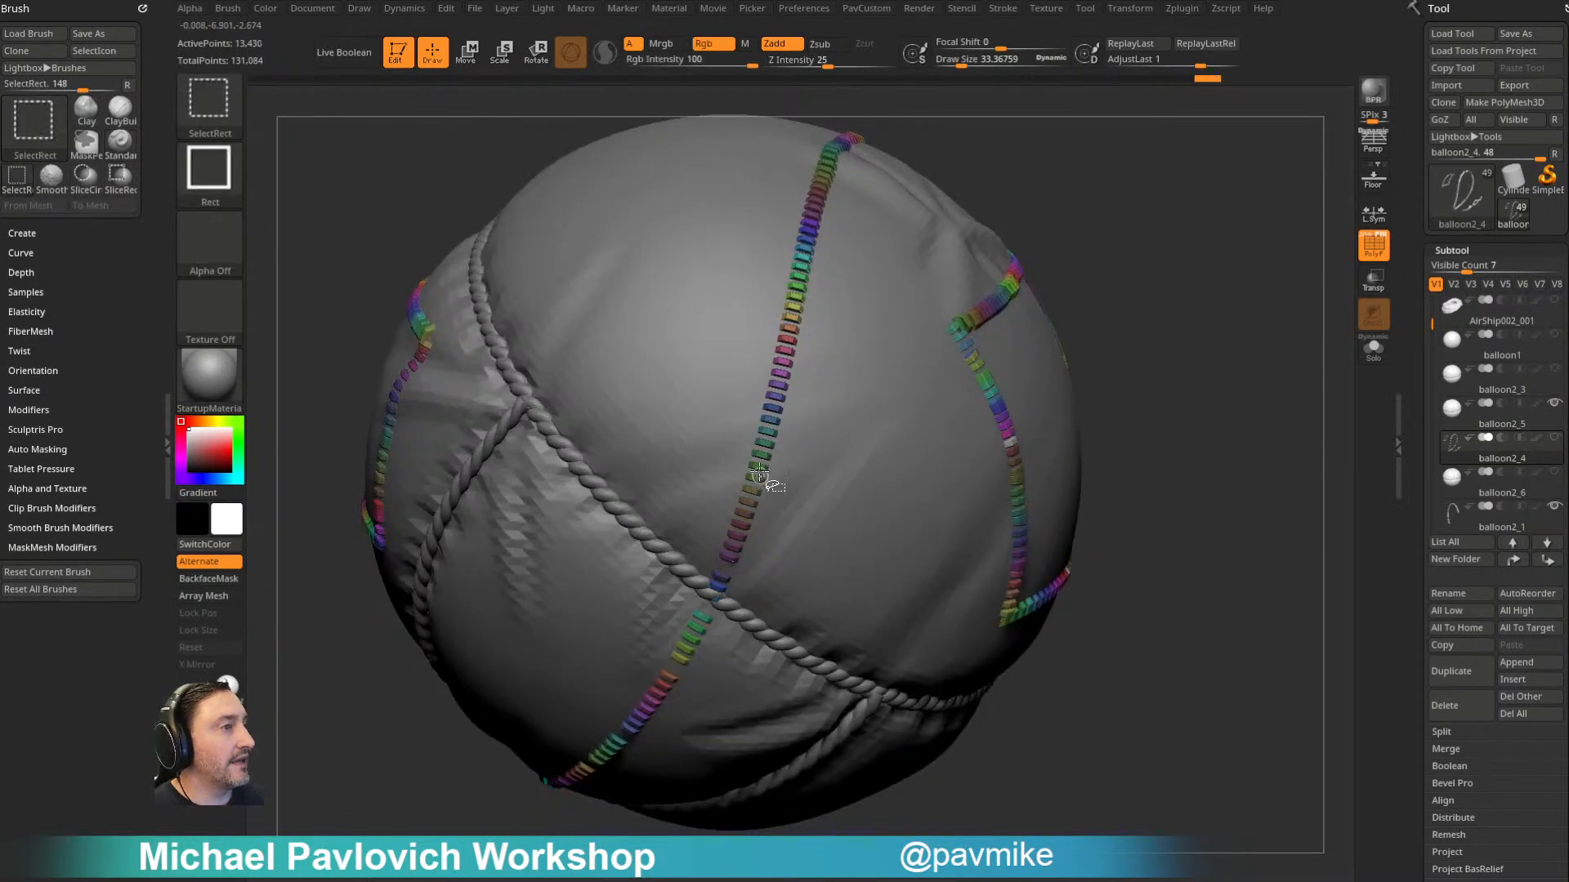
left_click(777, 405, "ctrl+shift")
left_click_drag(1031, 190, 756, 476)
left_click(755, 391, "ctrl+shift")
- Hide single stitches of the long seam across the balloon's underside and back up to the front horizontal rope
left_click_drag(974, 219, 857, 417)
left_click(726, 531, "ctrl+shift")
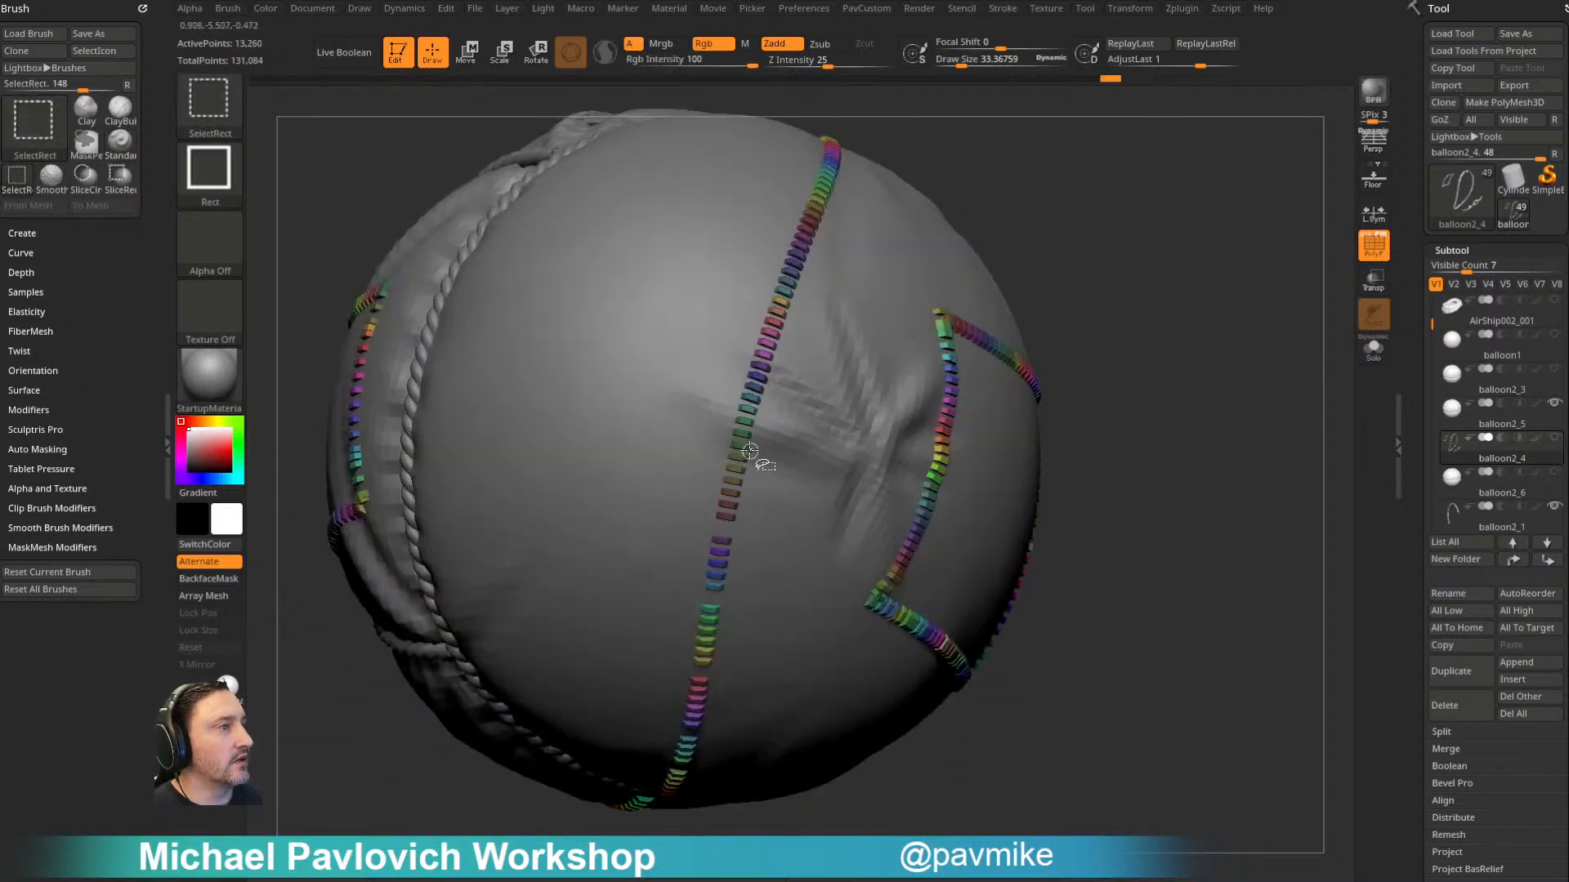
left_click(761, 378, "ctrl+shift")
left_click_drag(1026, 164, 776, 457)
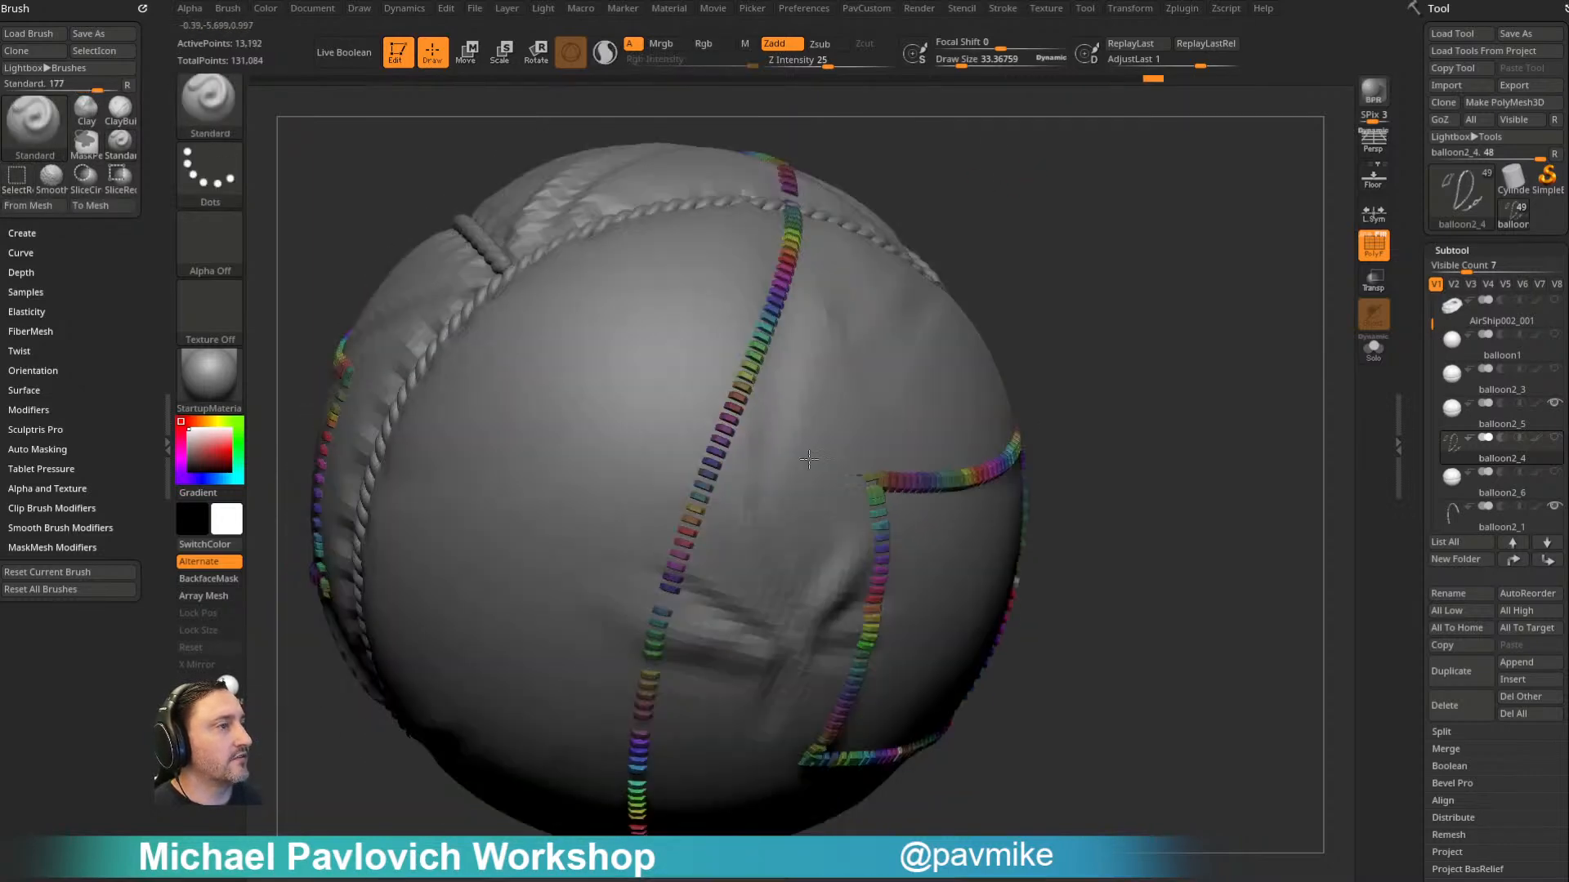
left_click(748, 412, "ctrl+shift")
left_click_drag(1021, 188, 722, 493)
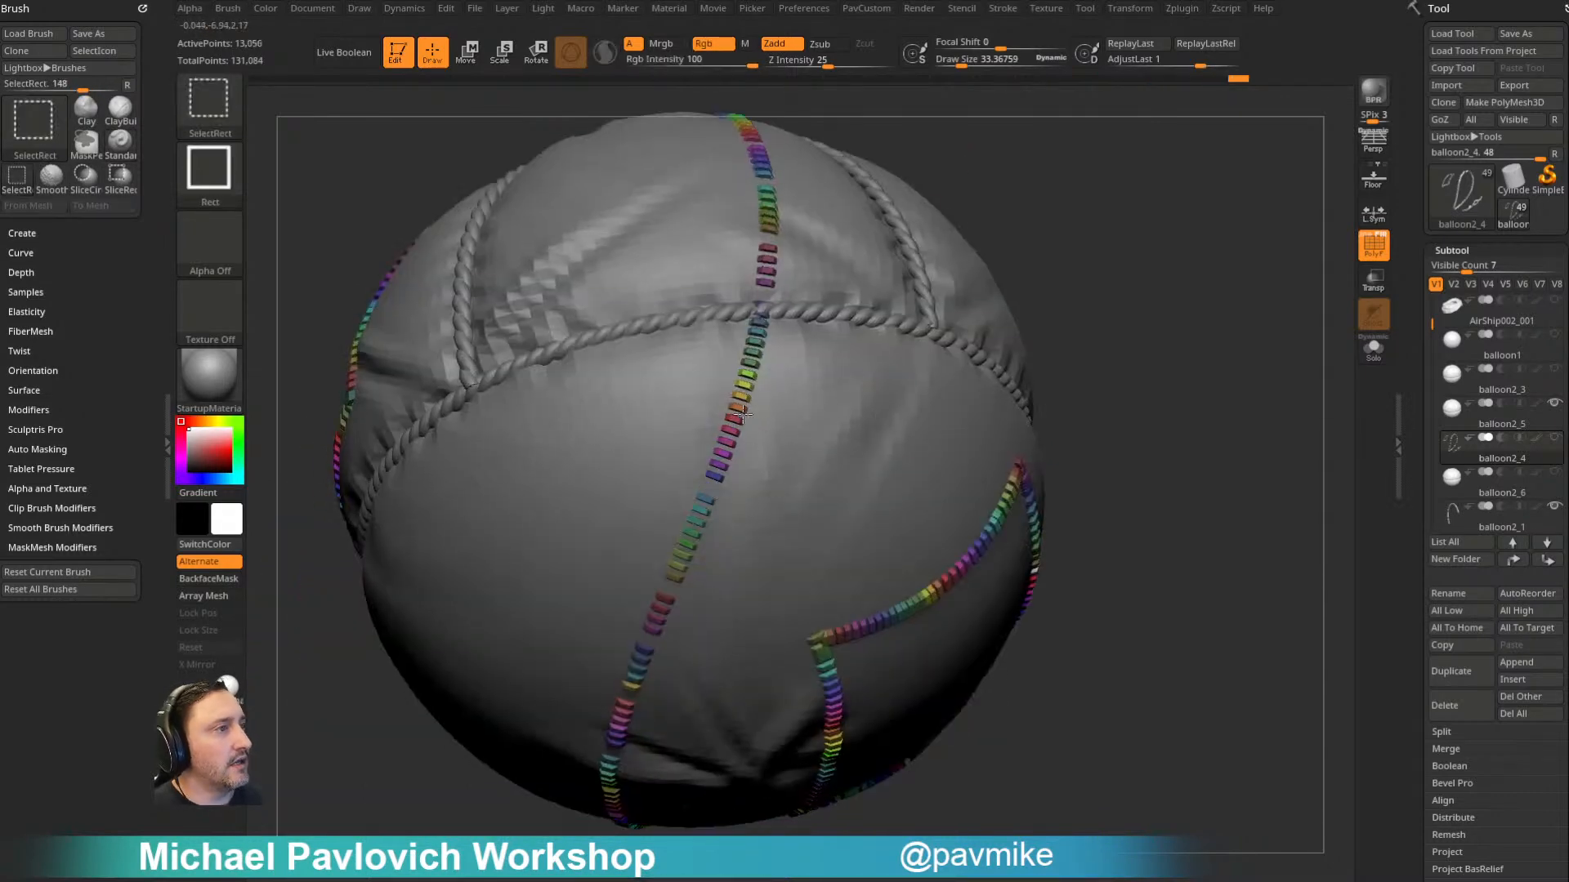
left_click(758, 353, "ctrl+shift")
- Hide scattered stitches along the upper edge and upper-right corner of the square patch on the upper panel
mouse_move(1008, 158)
left_mouse_down()
mouse_move(1046, 241)
mouse_move(1345, 299)
mouse_move(1236, 280)
mouse_move(1236, 242)
mouse_move(1234, 277)
left_mouse_up()
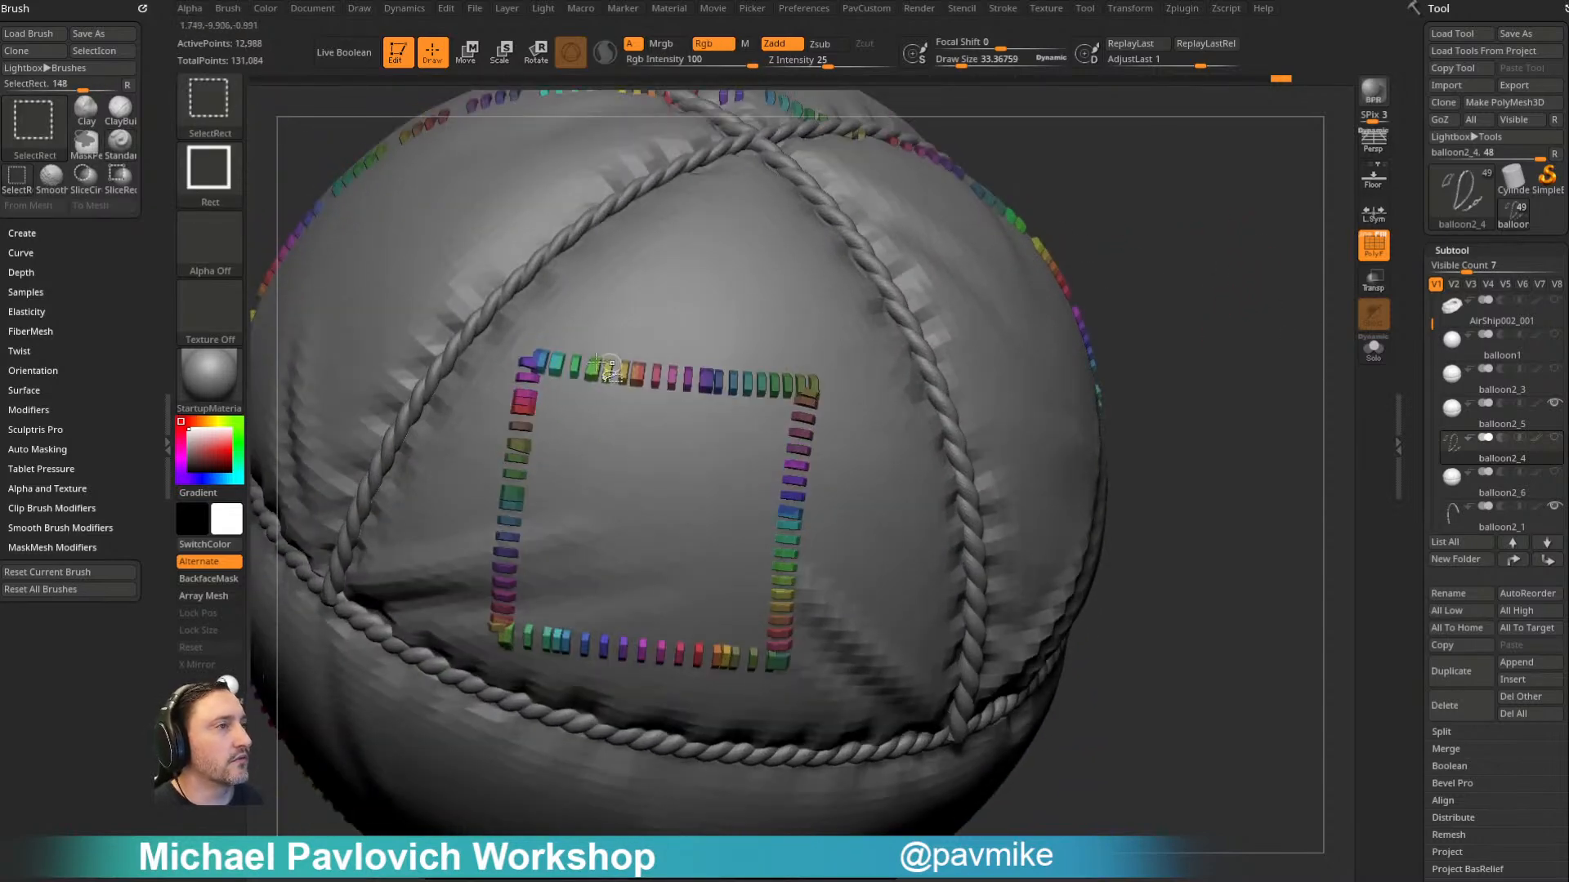
left_click(555, 360, "ctrl+shift")
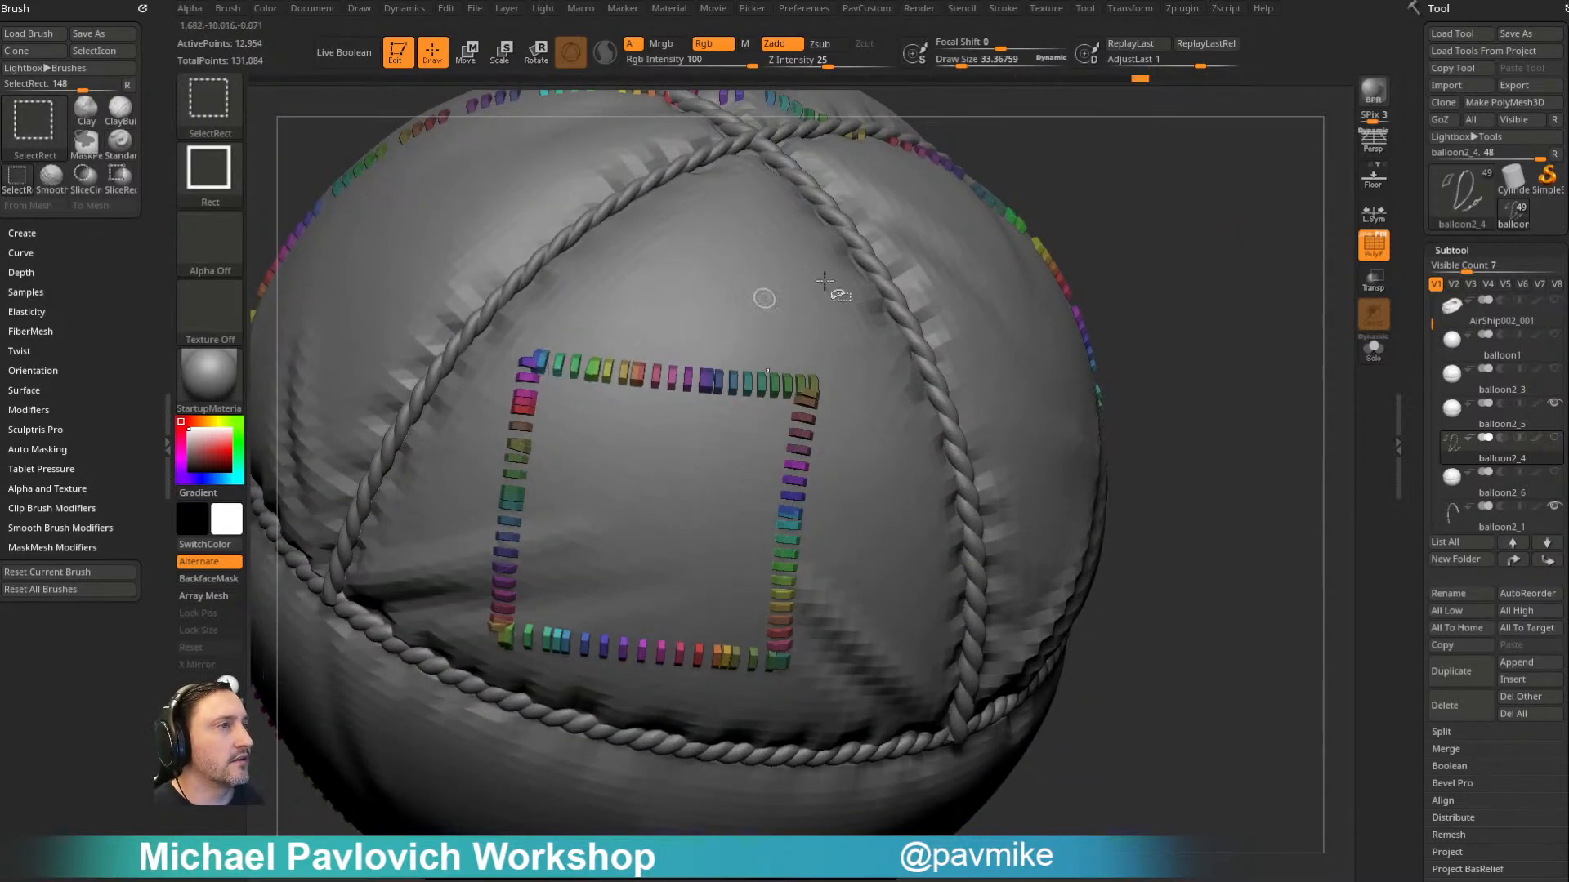
left_click(629, 370, "ctrl+shift")
left_click(695, 374, "ctrl+shift")
left_click(749, 384, "ctrl+shift")
left_click(800, 381, "ctrl+shift")
left_click(808, 401, "ctrl+shift")
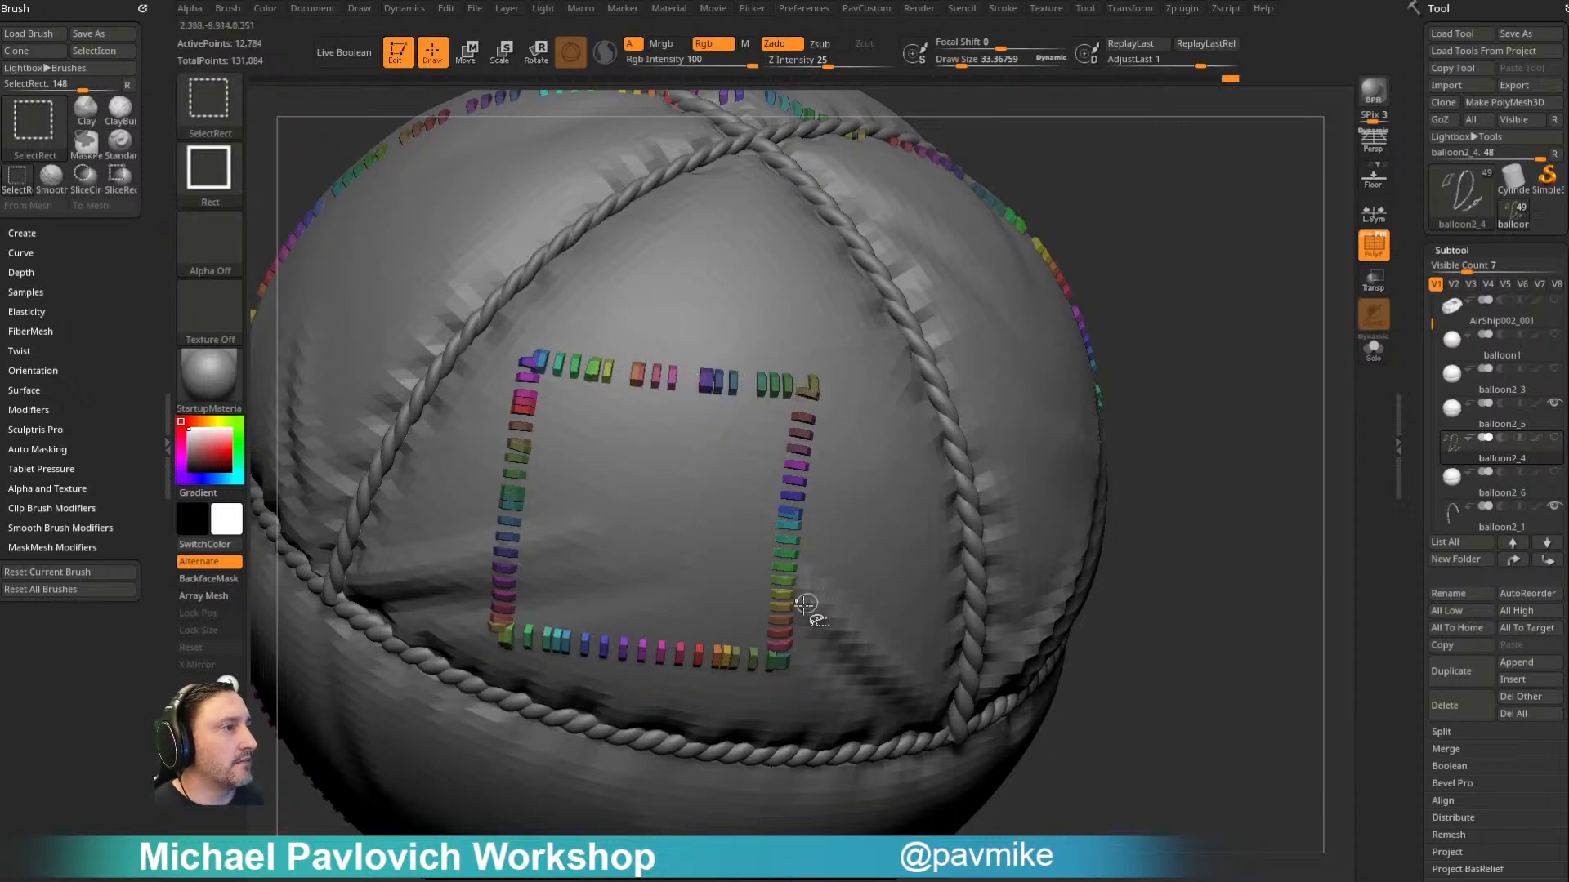
- Hide a few irregularly spaced stitches down the right edge of the square patch to its lower corner
left_click(792, 518, "ctrl+shift")
left_click_drag(1089, 439, 846, 533)
left_click(789, 551, "ctrl+shift")
left_click(786, 602, "ctrl+shift")
left_click(784, 643, "ctrl+shift")
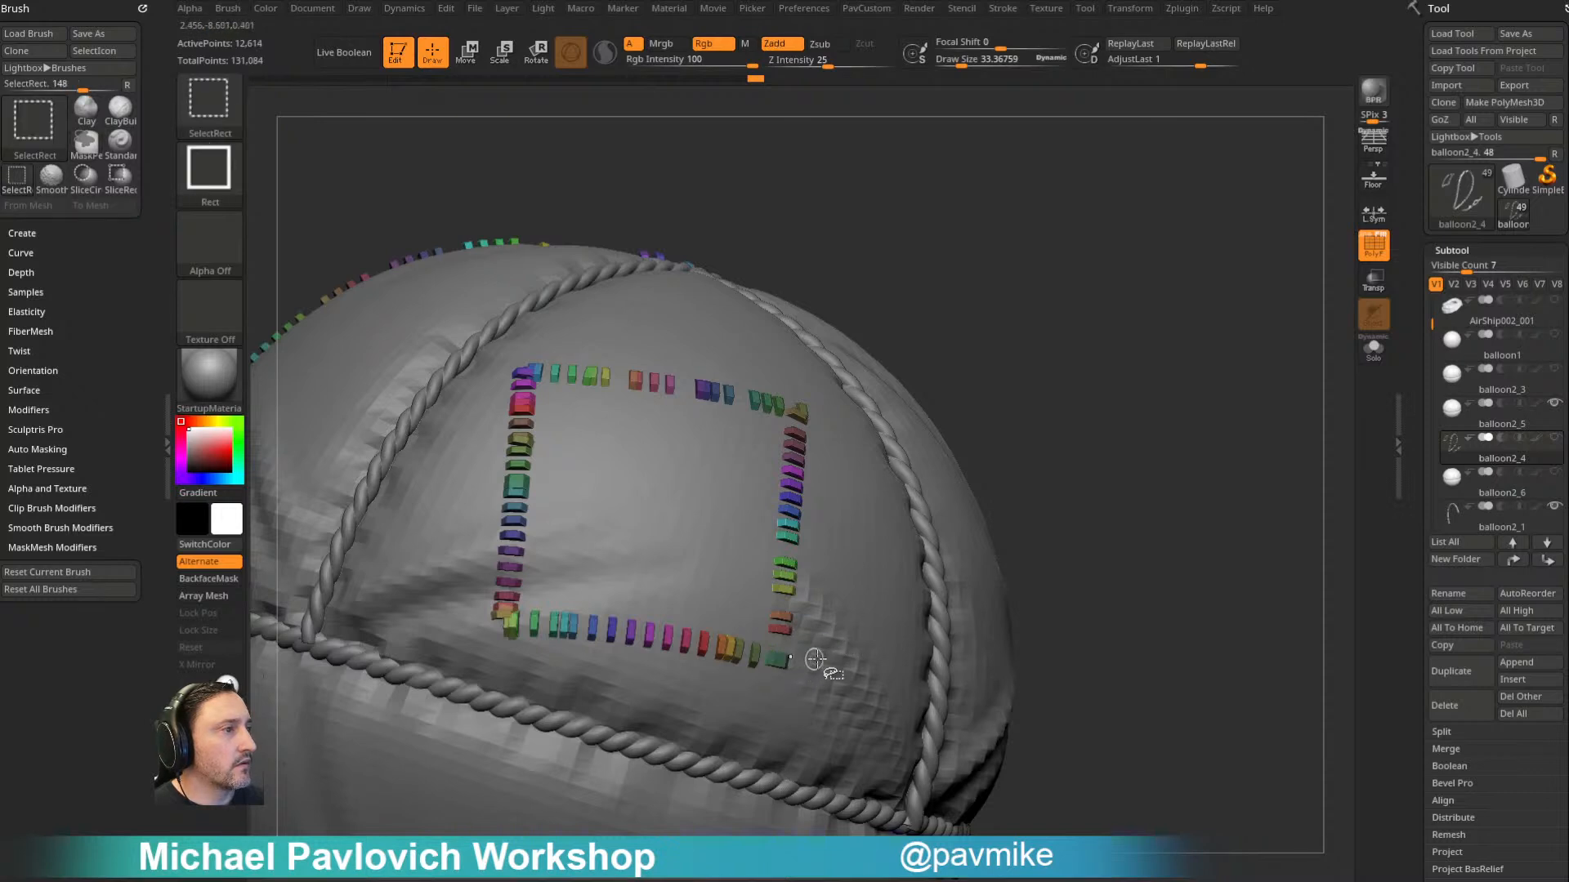
- Hide scattered single stitches along the lower and left edges of the square patch on the upper panel
left_click(683, 631, "ctrl+shift")
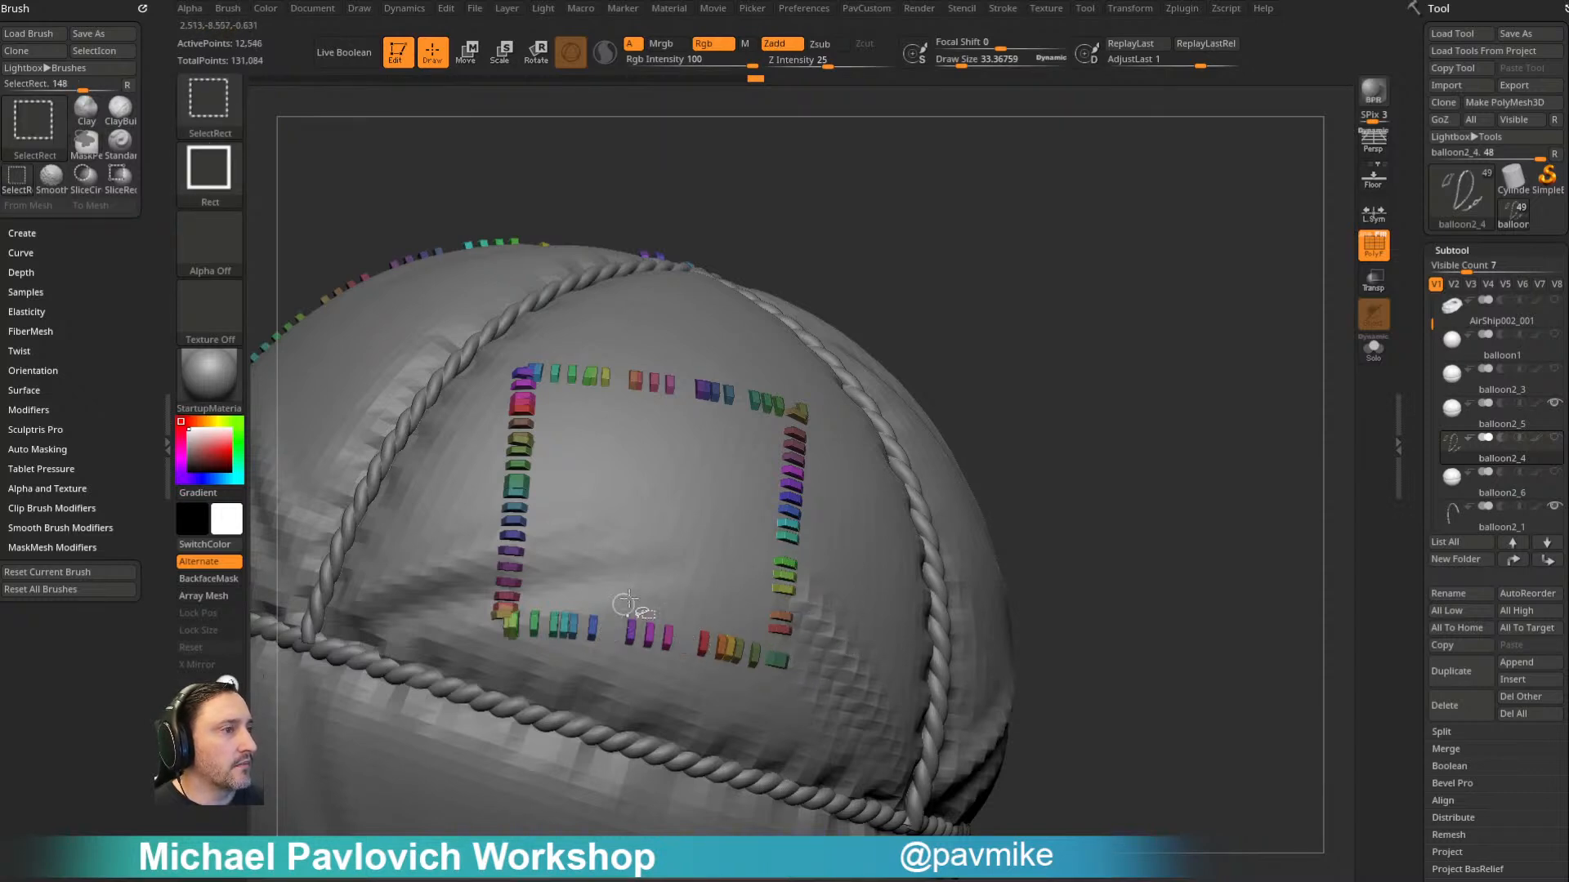
key("ctrl+z")
left_click(498, 618, "ctrl+shift")
left_click(508, 564, "ctrl+shift")
left_click(523, 489, "ctrl+shift")
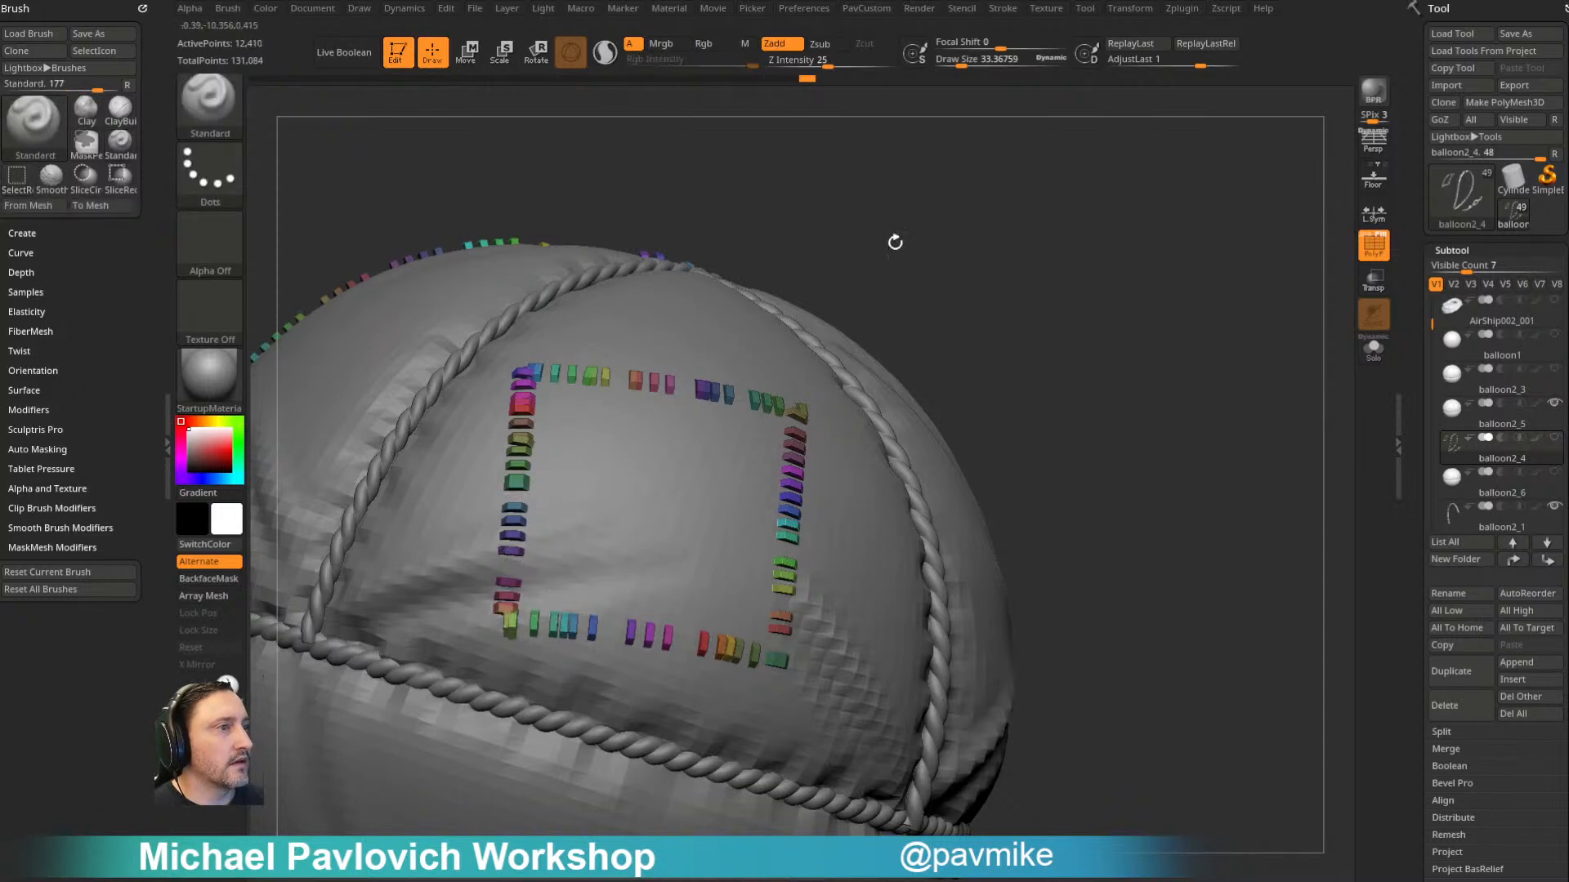
left_click_drag(847, 273, 883, 327)
left_click(527, 426, "ctrl+shift")
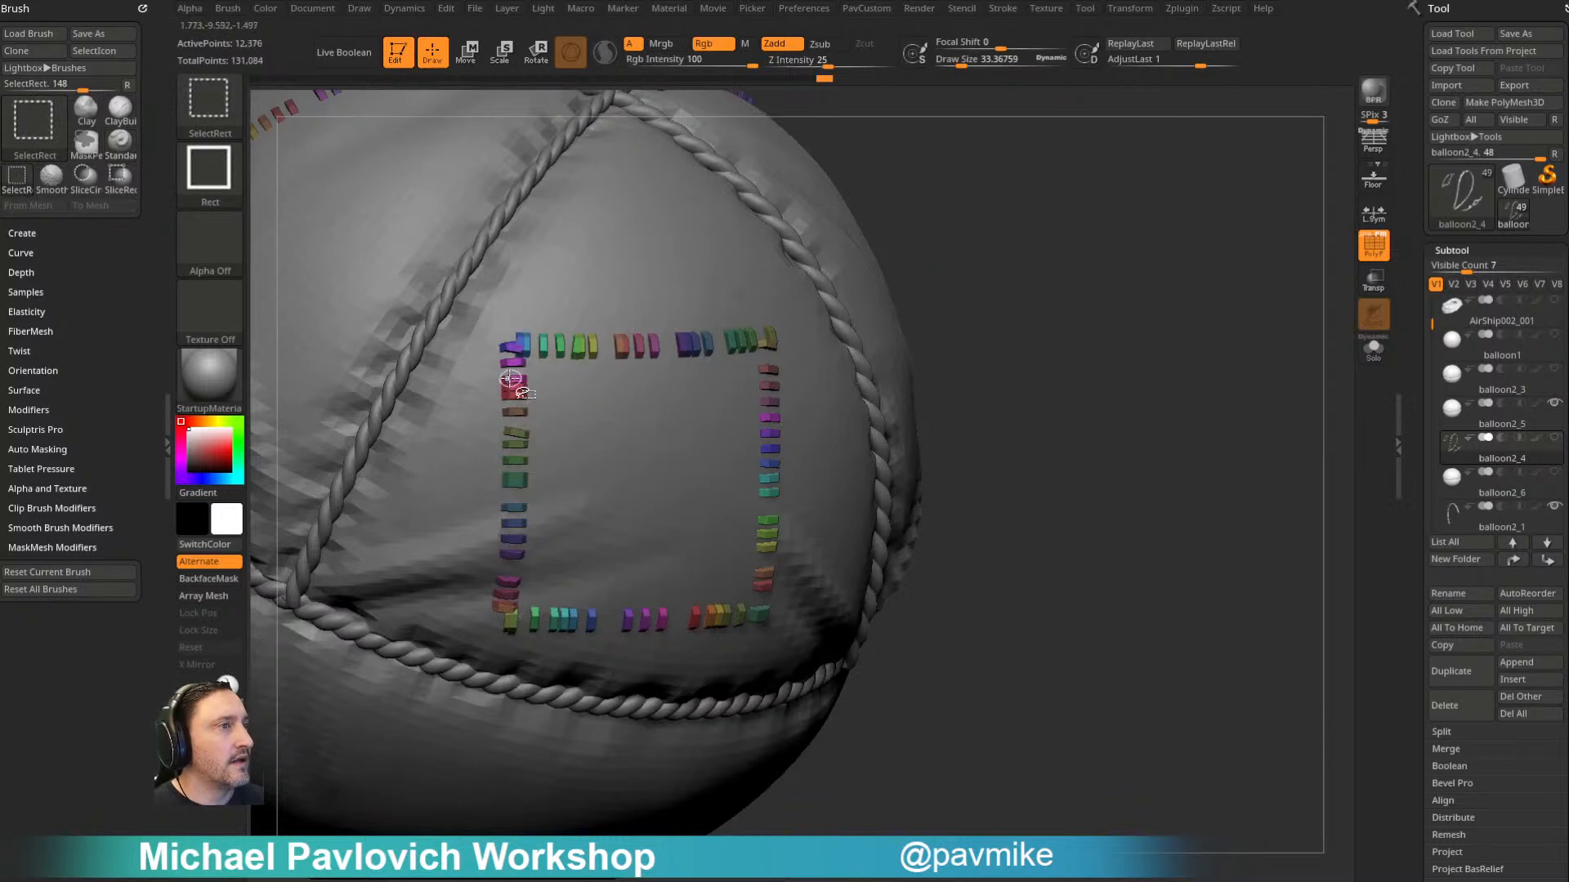
left_click(527, 340, "ctrl+shift")
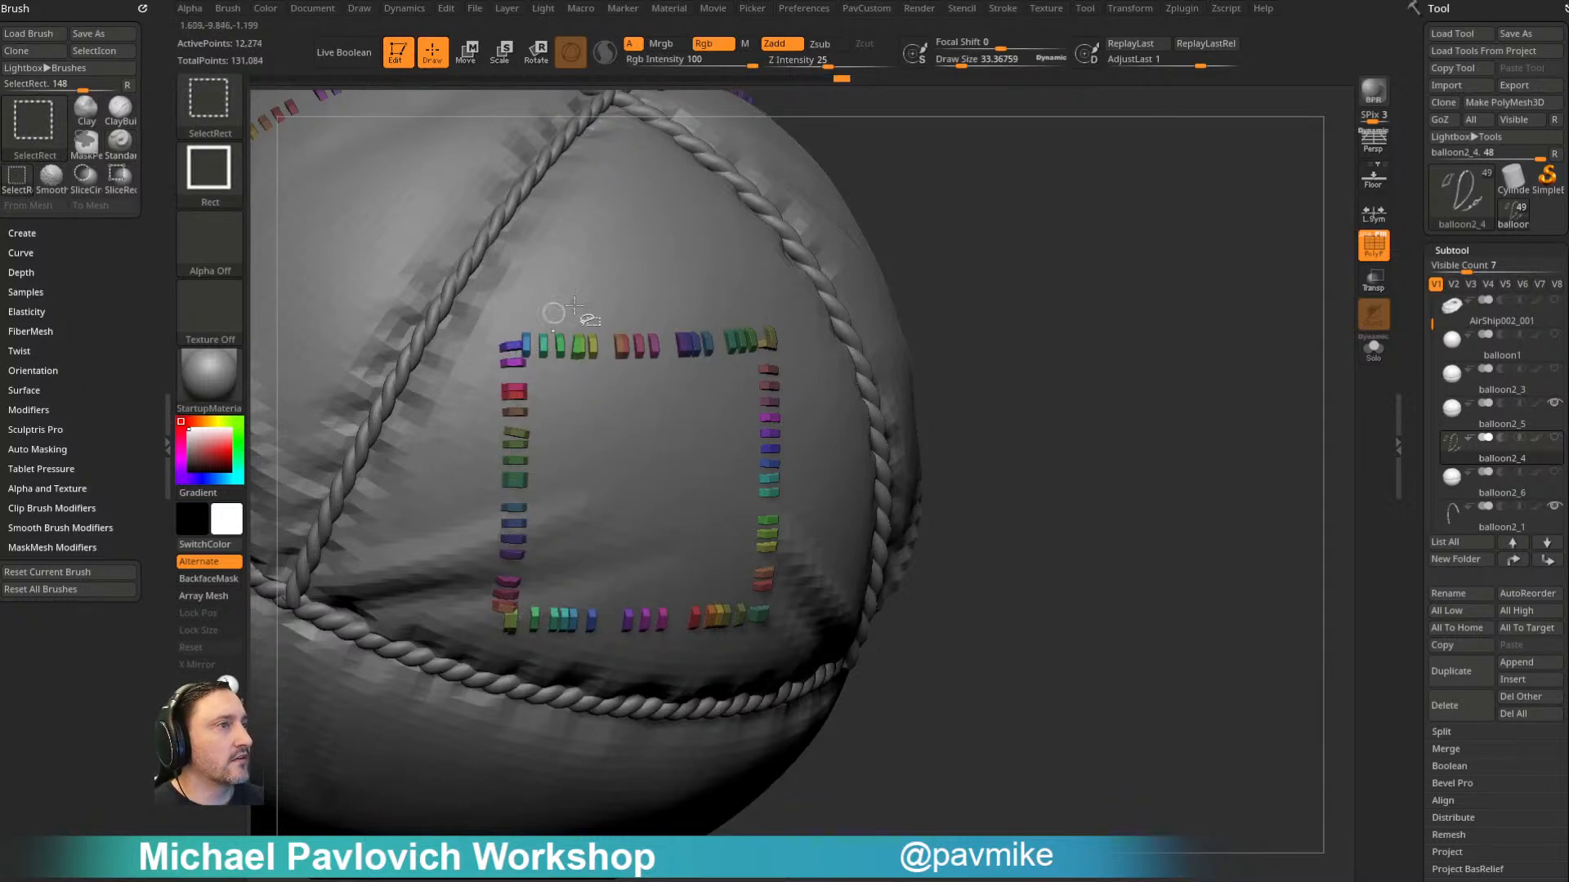
- Hide a few spaced-out stitches down the left edge of the second, larger square patch
mouse_move(1052, 326)
left_mouse_down()
mouse_move(956, 259)
mouse_move(1183, 287)
mouse_move(1111, 304)
mouse_move(1131, 239)
mouse_move(801, 270)
left_mouse_up()
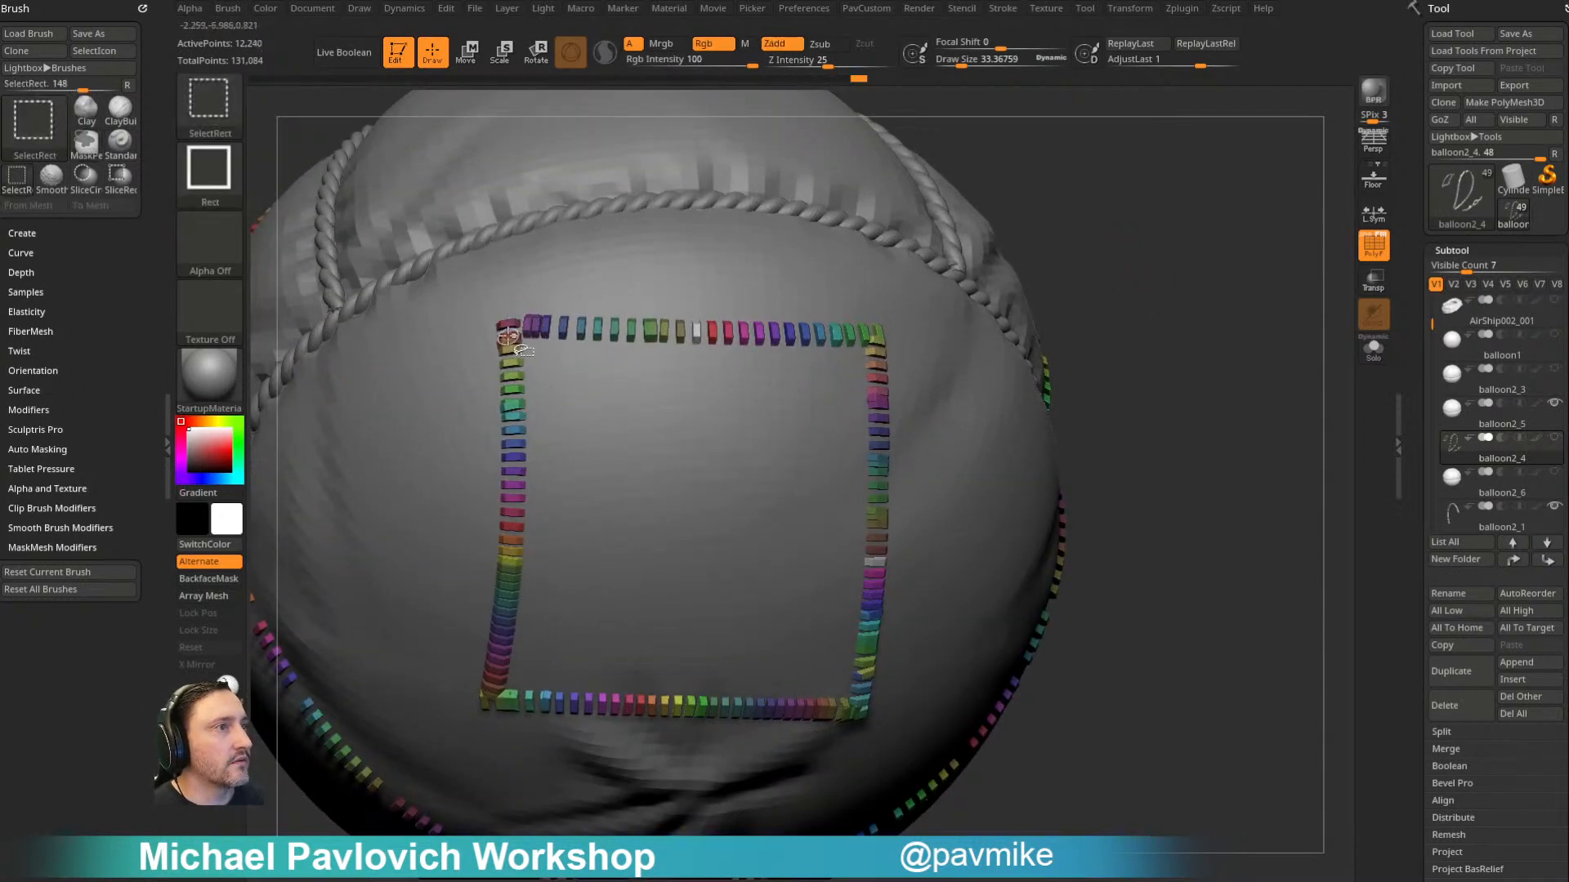
left_click(515, 419, "ctrl+shift")
left_click(516, 528, "ctrl+shift")
left_click(508, 624, "ctrl+shift")
- Hide irregularly spaced stitches along the lower edge of the larger square patch, from its lower-left corner to the lower-right one
mouse_move(1213, 318)
left_mouse_down()
mouse_move(1219, 387)
mouse_move(1245, 333)
left_mouse_up()
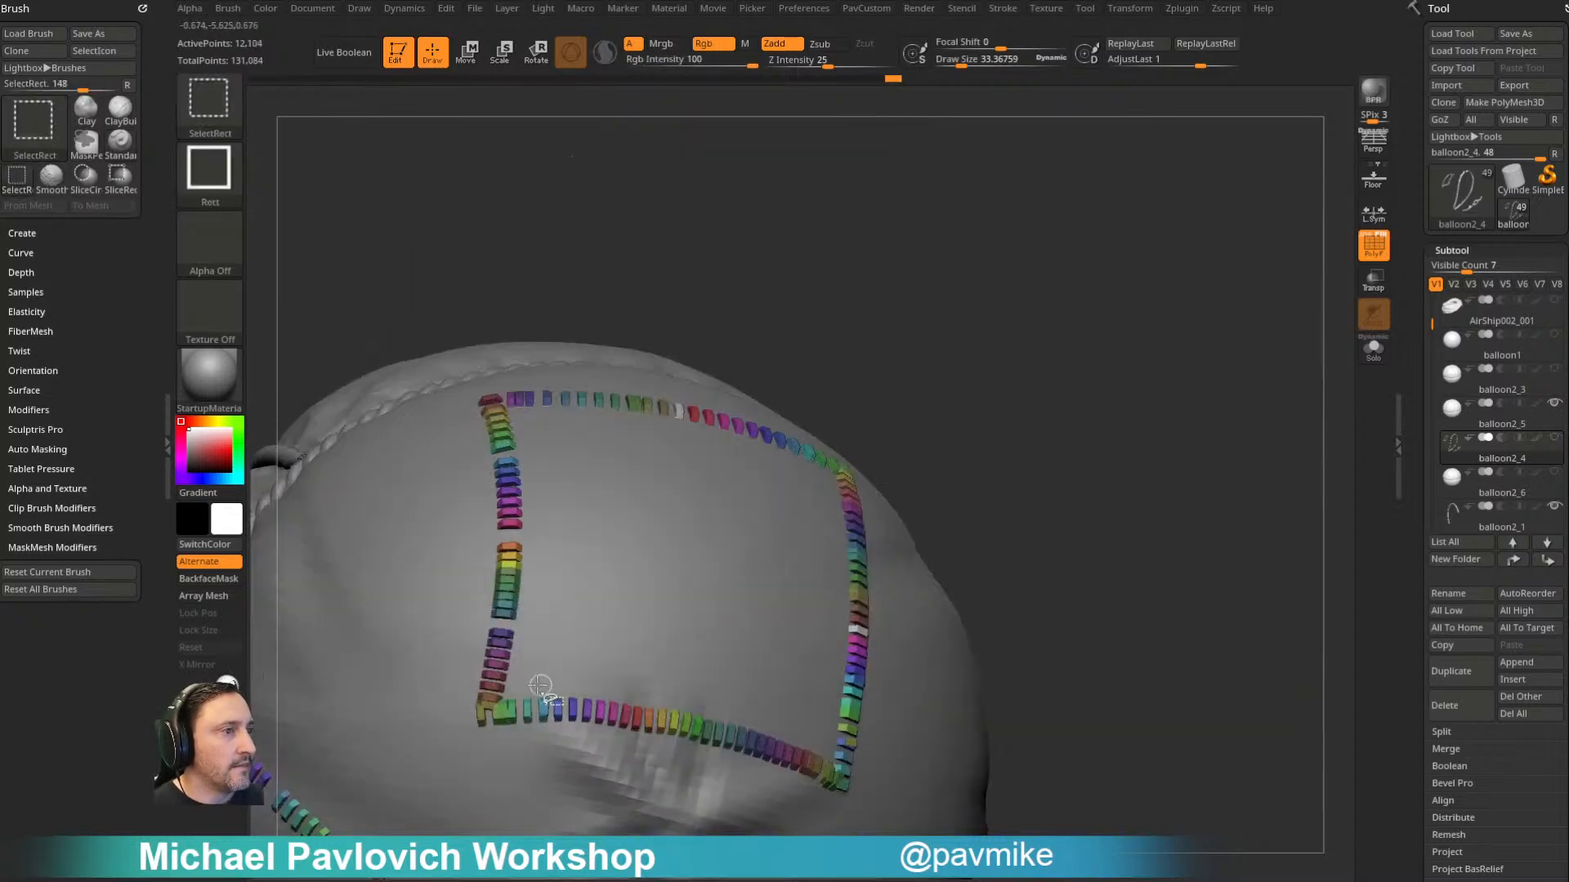
left_click(496, 713, "ctrl+shift")
left_click_drag(1103, 409, 1132, 360)
left_click(491, 609, "ctrl+shift")
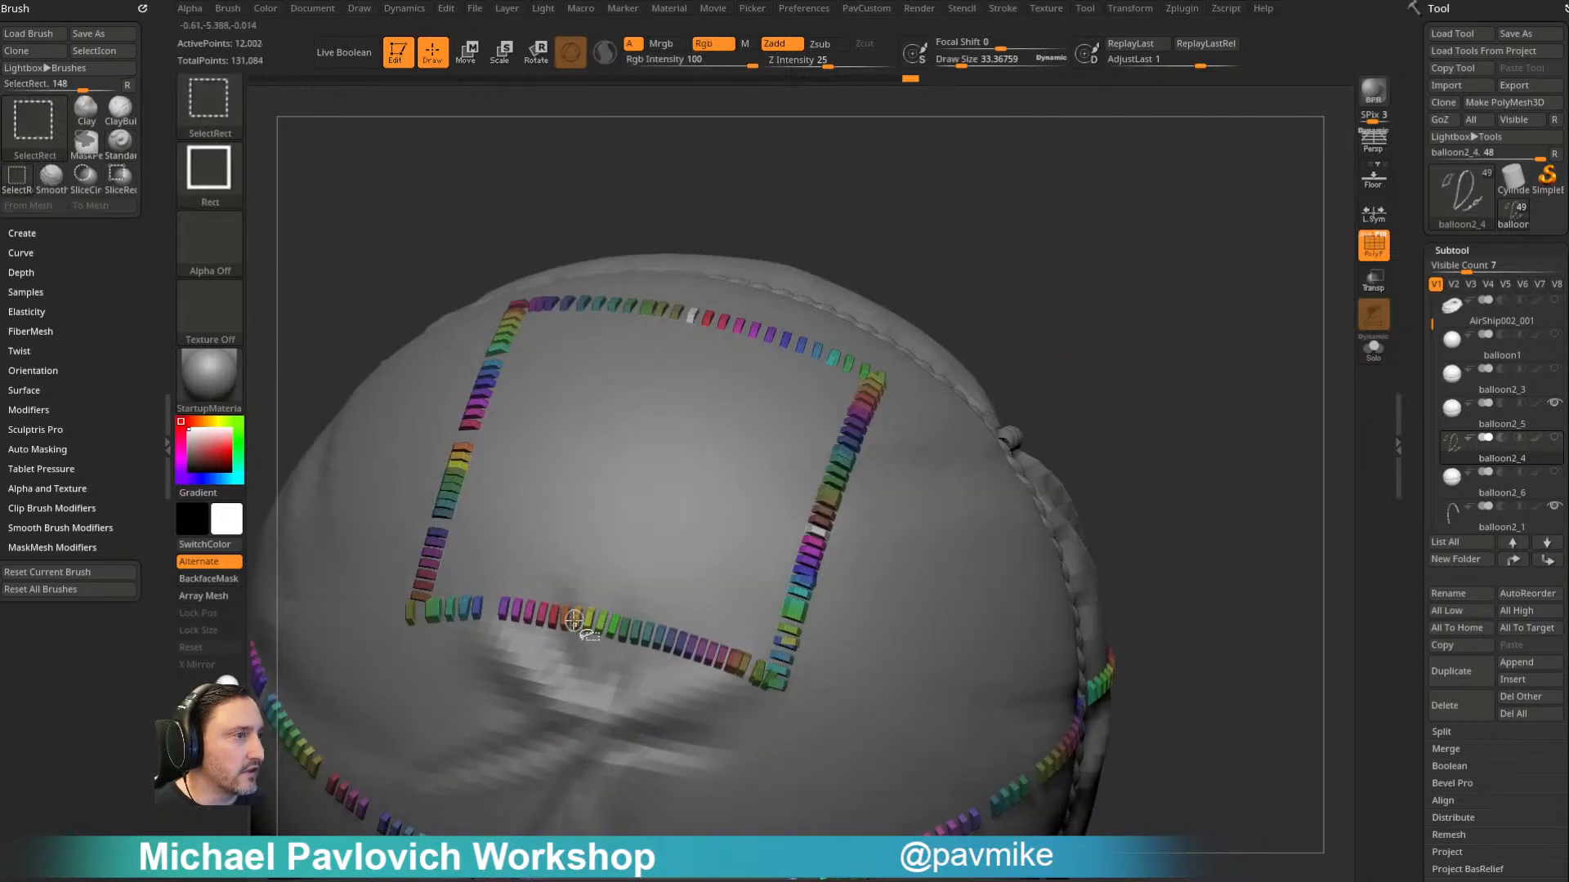
left_click(663, 641, "ctrl+shift")
left_click_drag(1109, 450, 1048, 414)
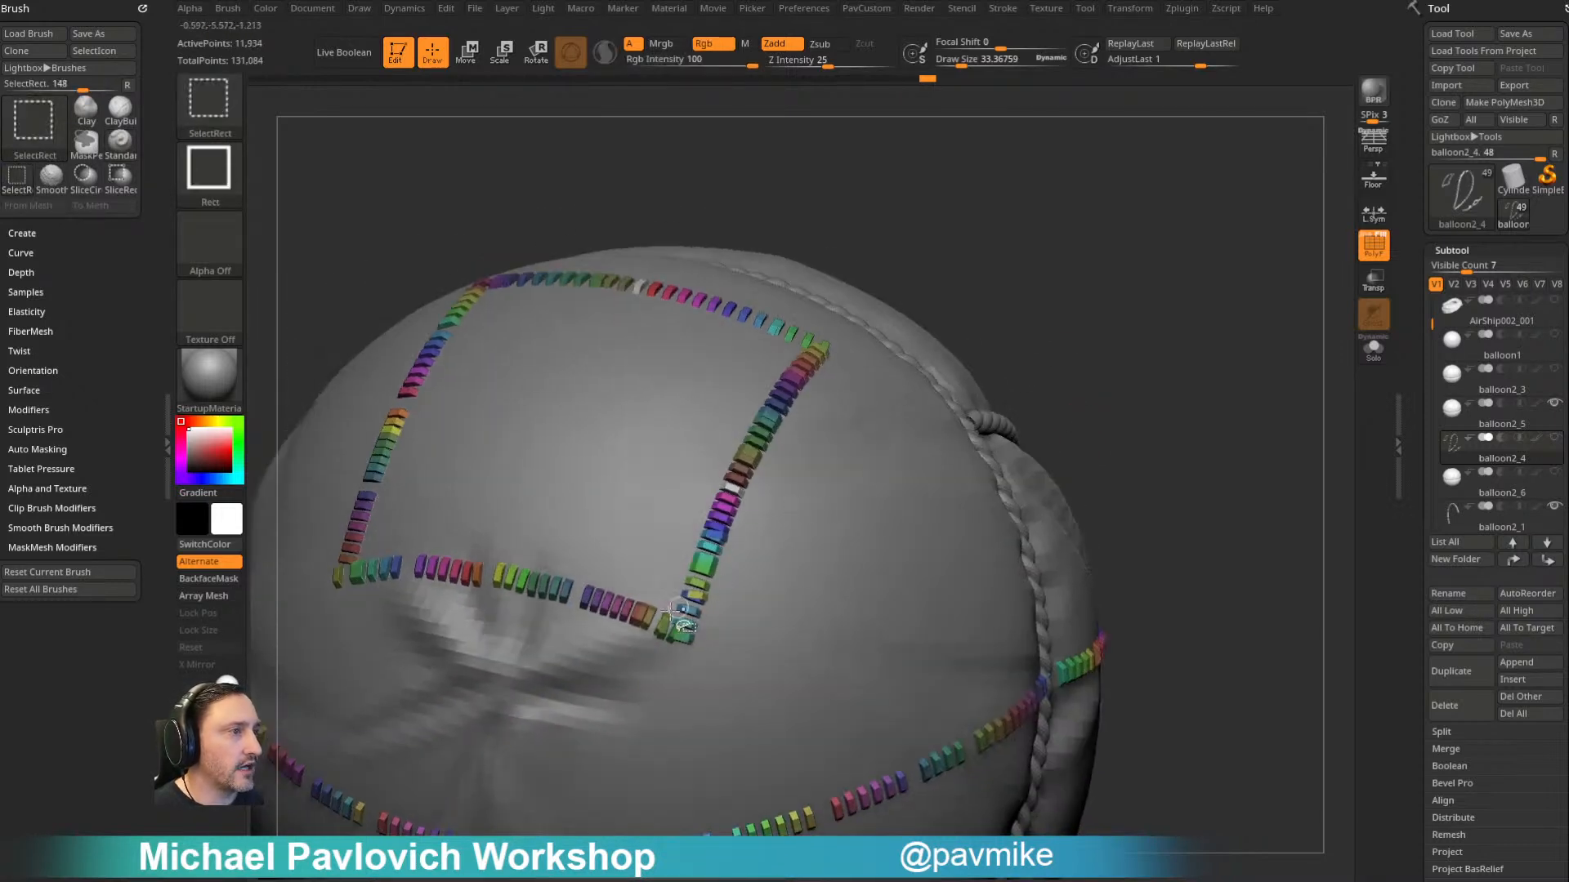
left_click(644, 623, "ctrl+shift")
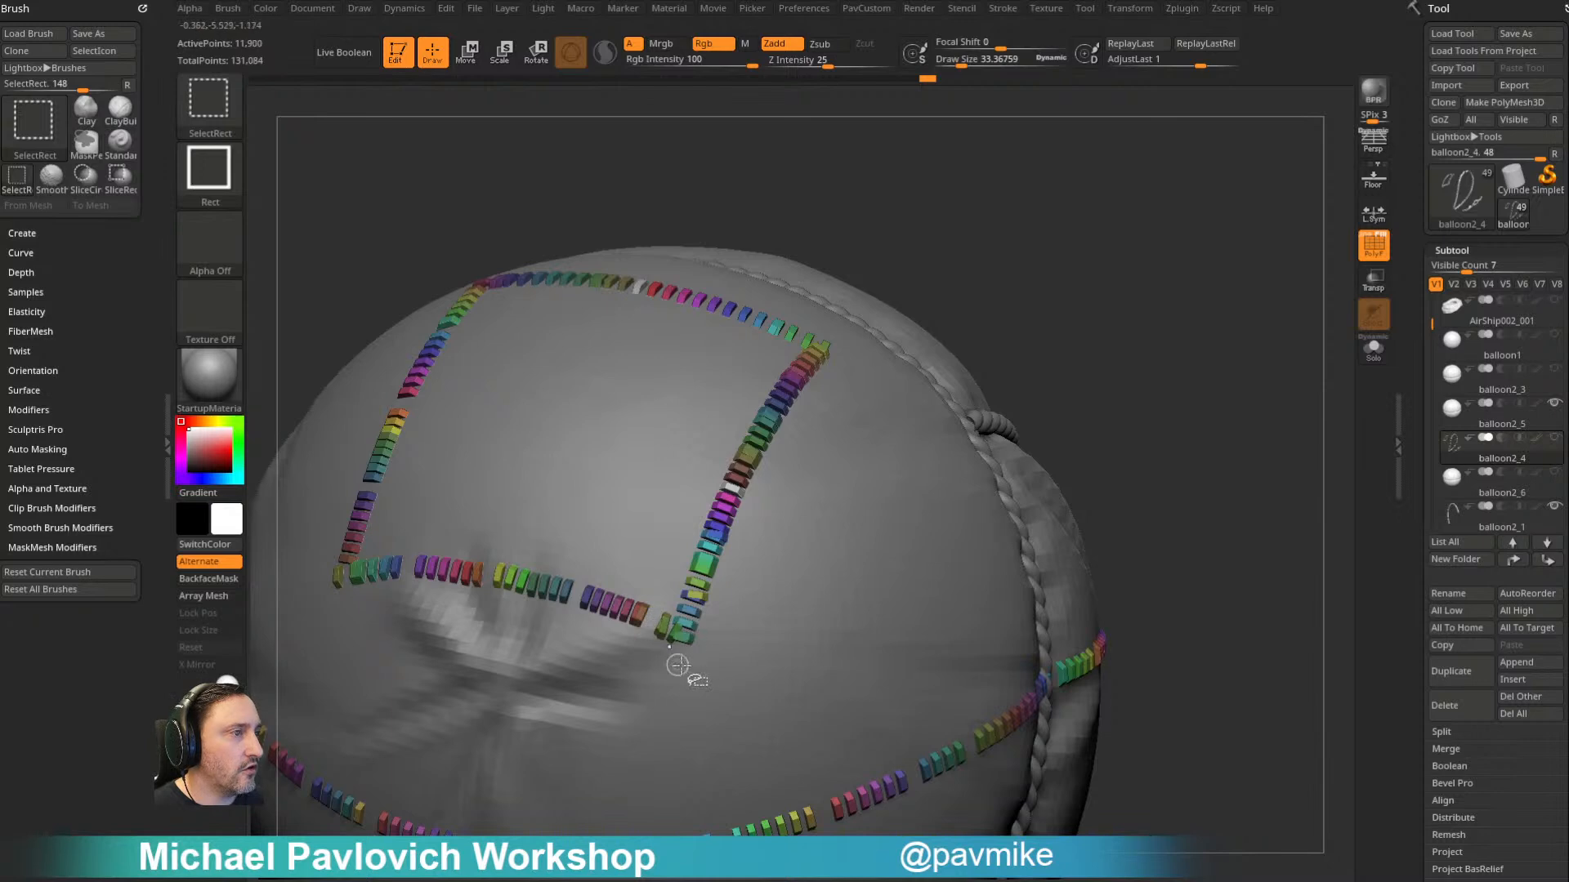
- Hide scattered single stitches up the right edge of the larger square patch, starting at its lower corner
left_click(695, 626, "ctrl+shift")
left_click_drag(1127, 321, 1076, 365)
left_click(665, 651, "ctrl+shift")
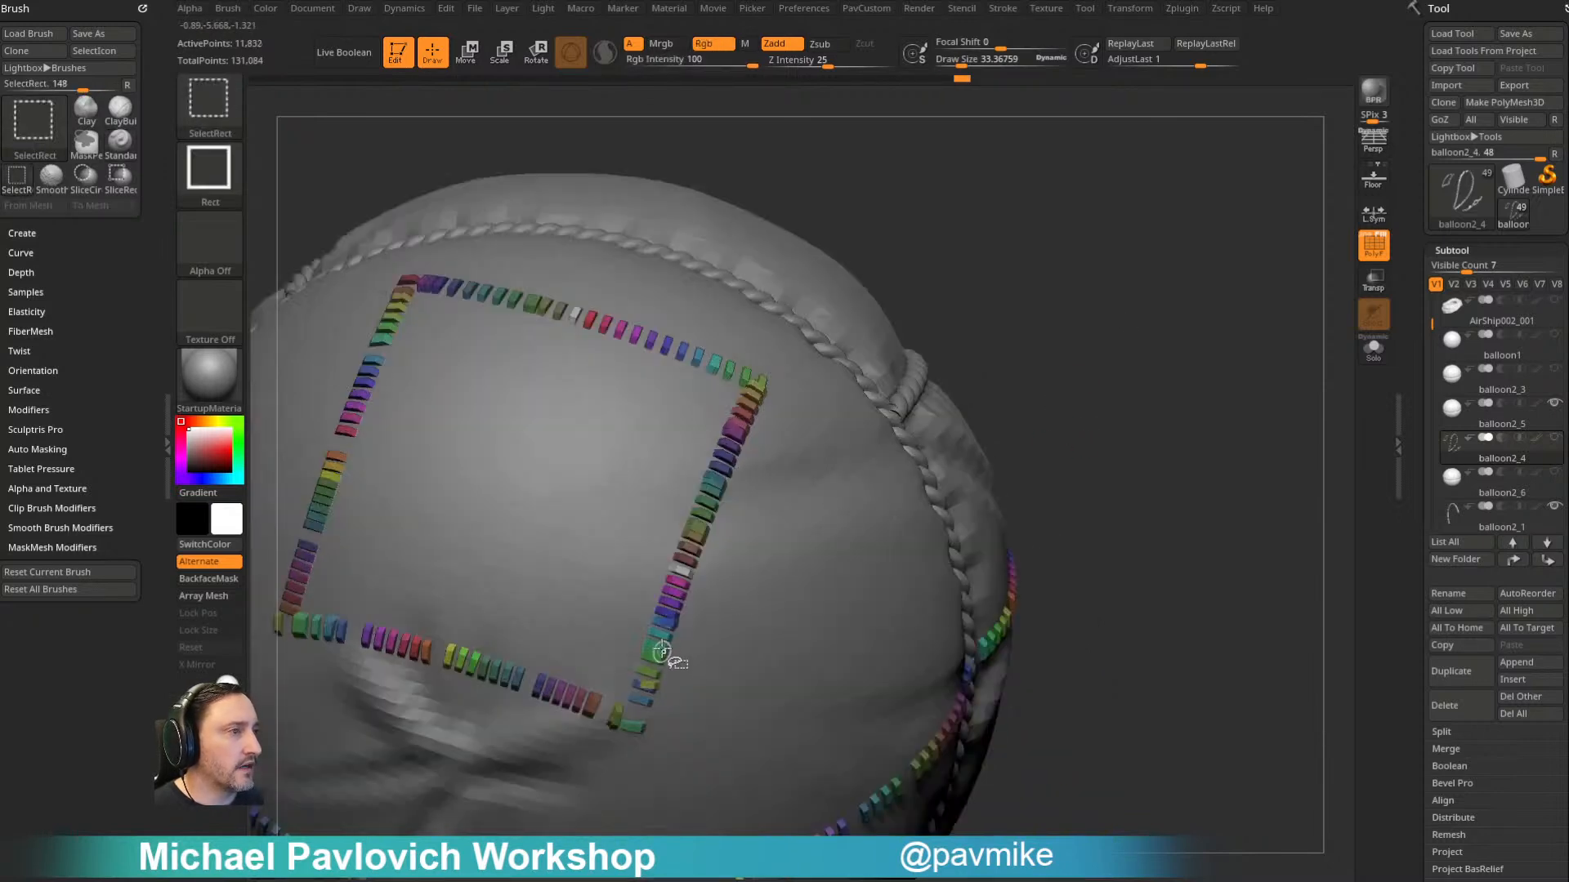
left_click(712, 582, "ctrl+shift")
left_click(705, 529, "ctrl+shift")
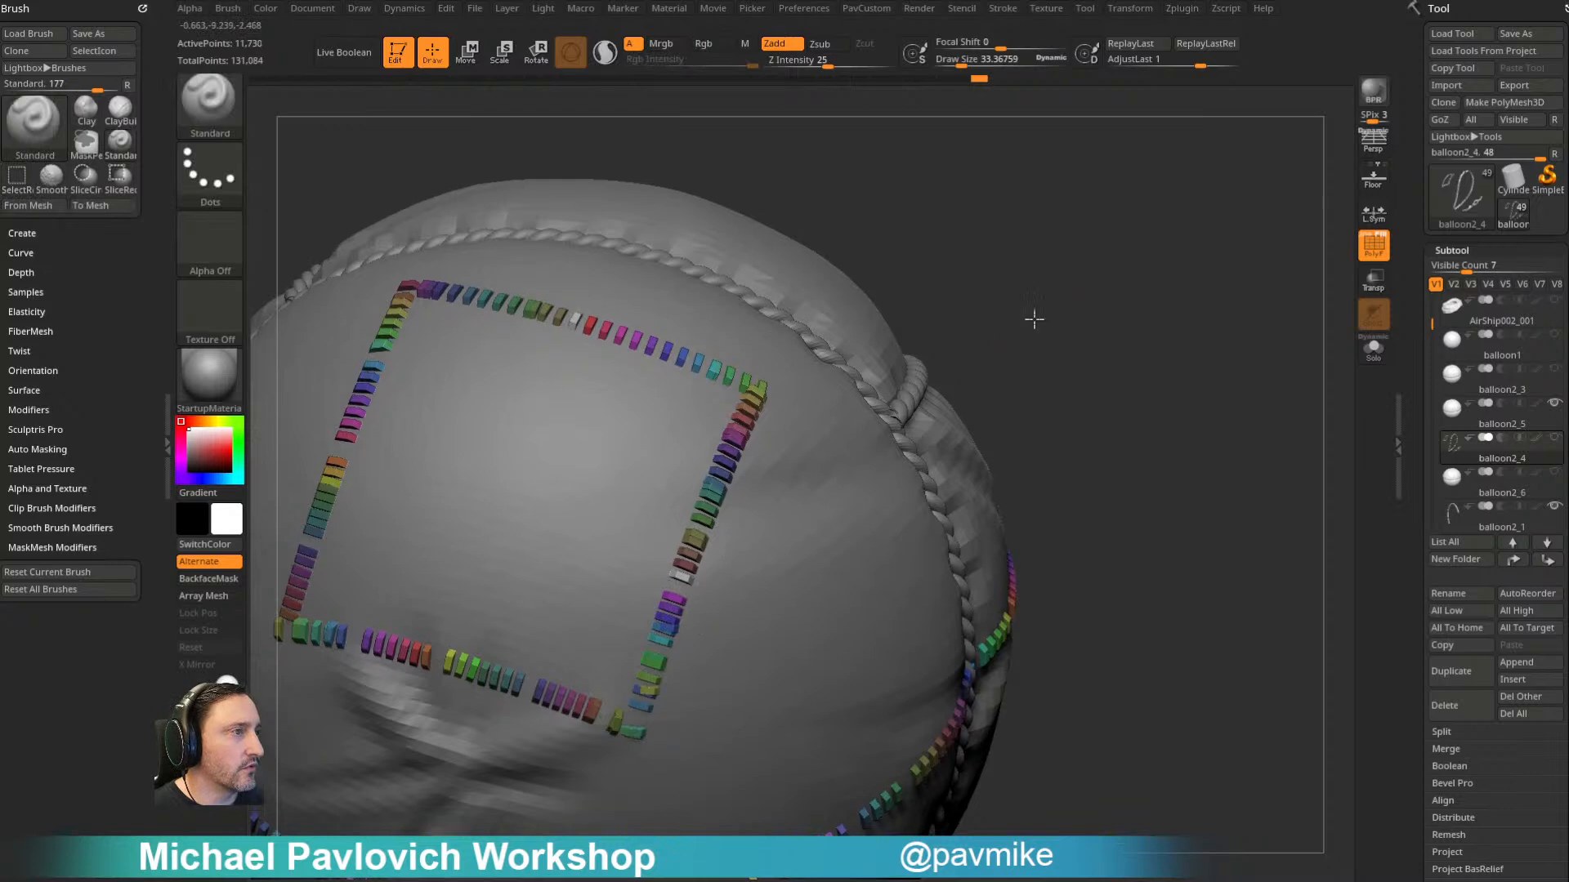
left_click_drag(1036, 297, 1031, 355)
left_click(725, 542, "ctrl+shift")
- Hide the stitch at the larger patch's upper-right corner and several single stitches along its upper edge
left_click_drag(1184, 288, 1144, 319)
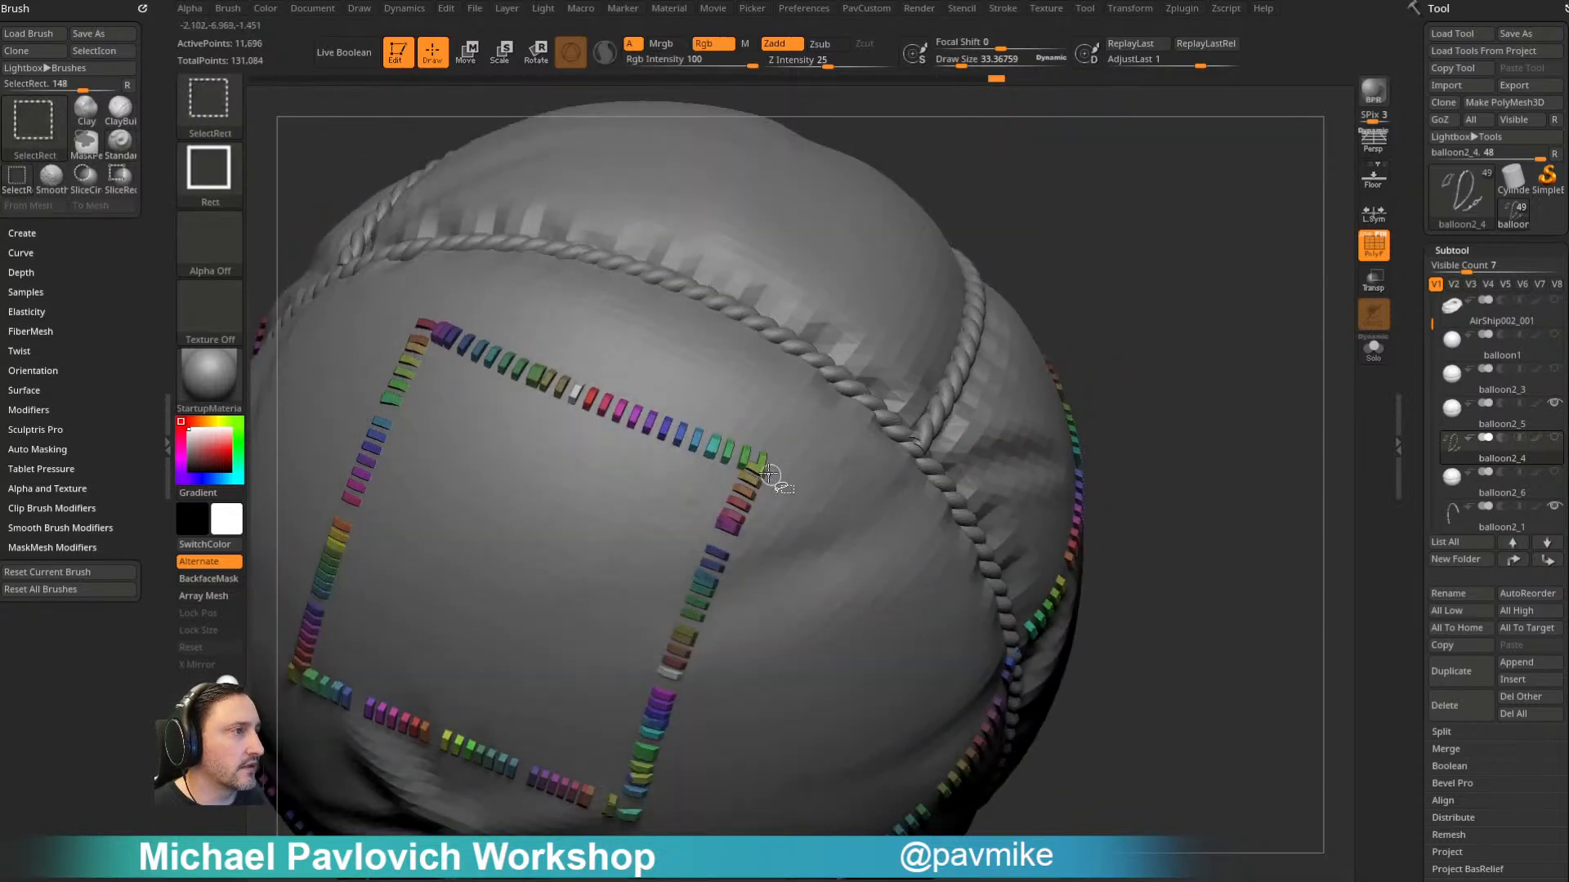
left_click(772, 466, "ctrl+shift")
left_click(711, 438, "ctrl+shift")
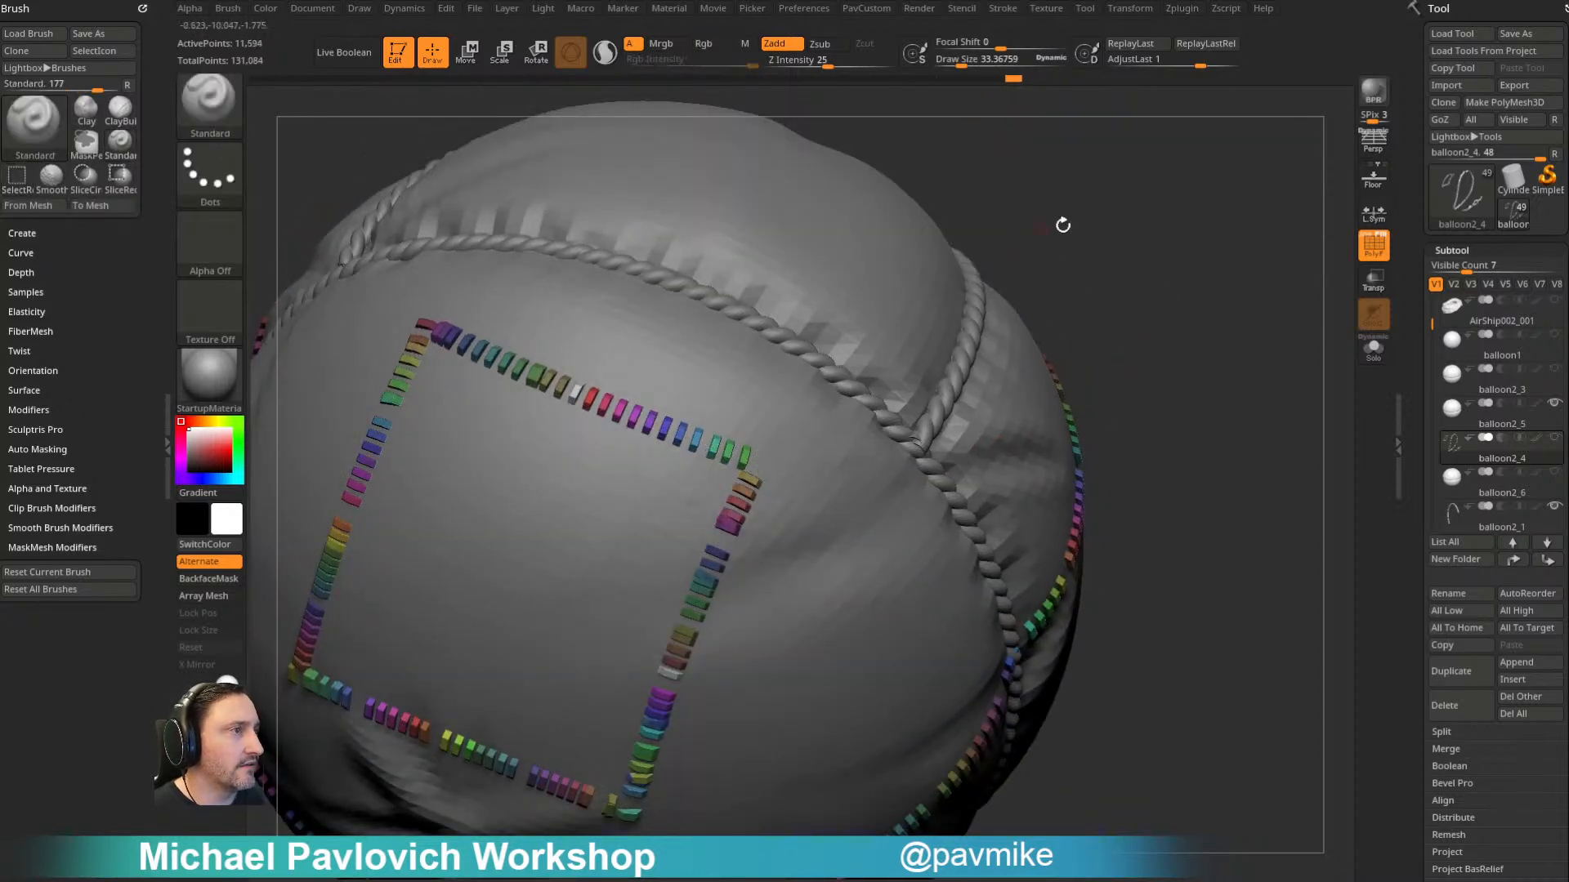
left_click_drag(1042, 227, 1072, 211)
left_click(643, 407, "ctrl+shift")
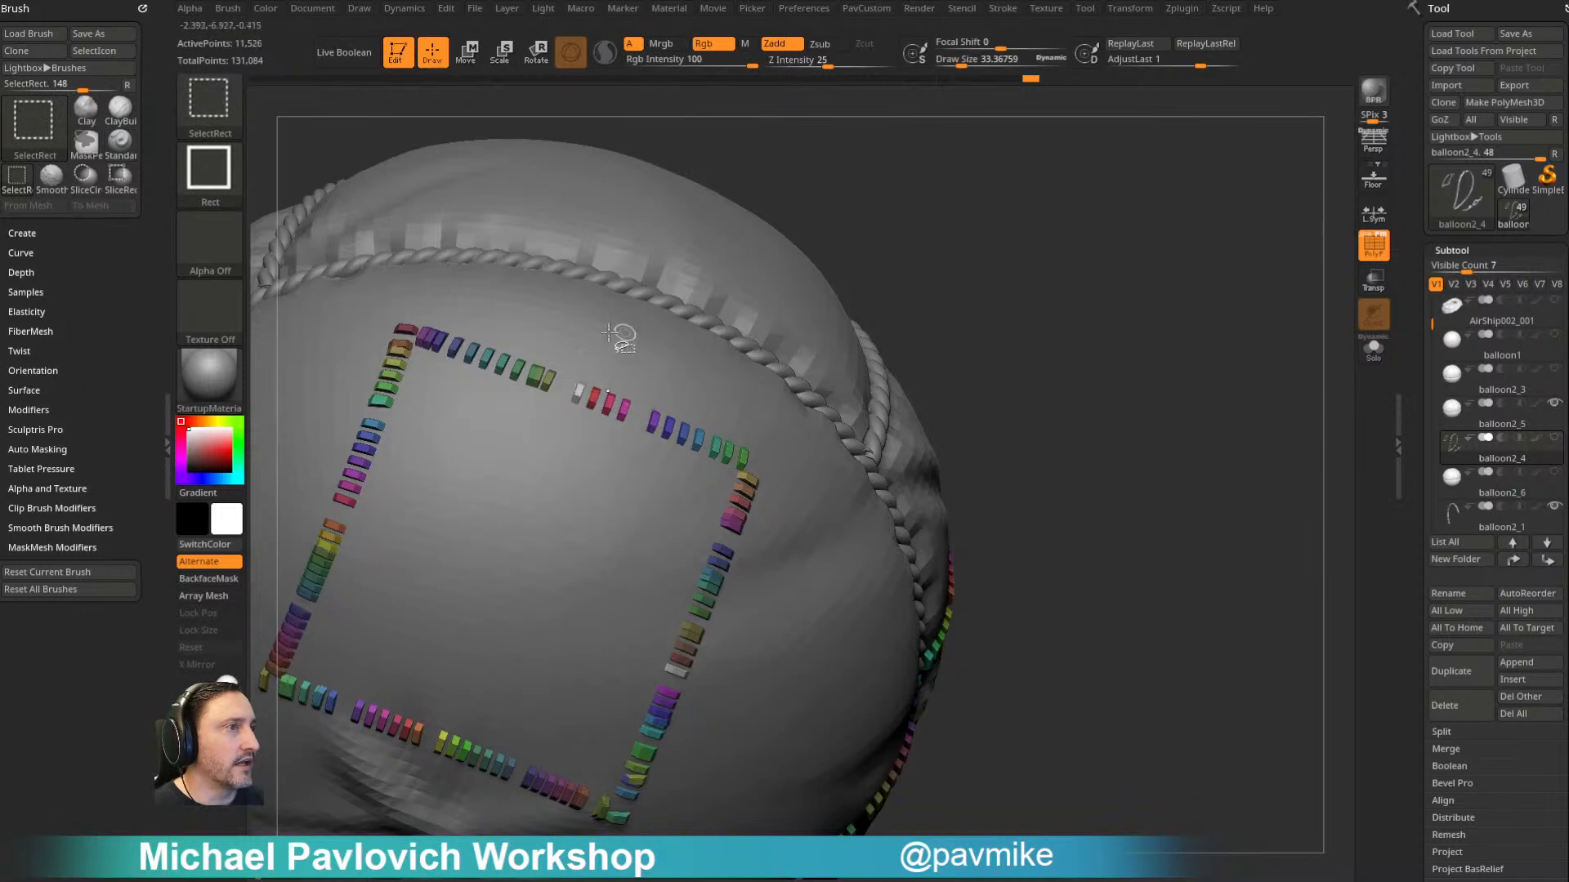
left_click(513, 362, "ctrl+shift")
- Invert the stitch visibility to show only the scattered single stitches, and delete the hidden ones
mouse_move(826, 238)
left_mouse_down()
mouse_move(1051, 182)
mouse_move(1105, 258)
mouse_move(1100, 220)
mouse_move(1180, 308)
left_mouse_up()
mouse_move(1271, 340)
left_mouse_down("alt")
mouse_move(1285, 283)
mouse_move(1200, 272)
mouse_move(1218, 228)
mouse_move(1141, 272)
mouse_move(1171, 222)
mouse_move(1040, 133)
mouse_move(1095, 262)
mouse_move(984, 231)
mouse_move(1089, 283)
mouse_move(1135, 249)
left_mouse_up("alt")
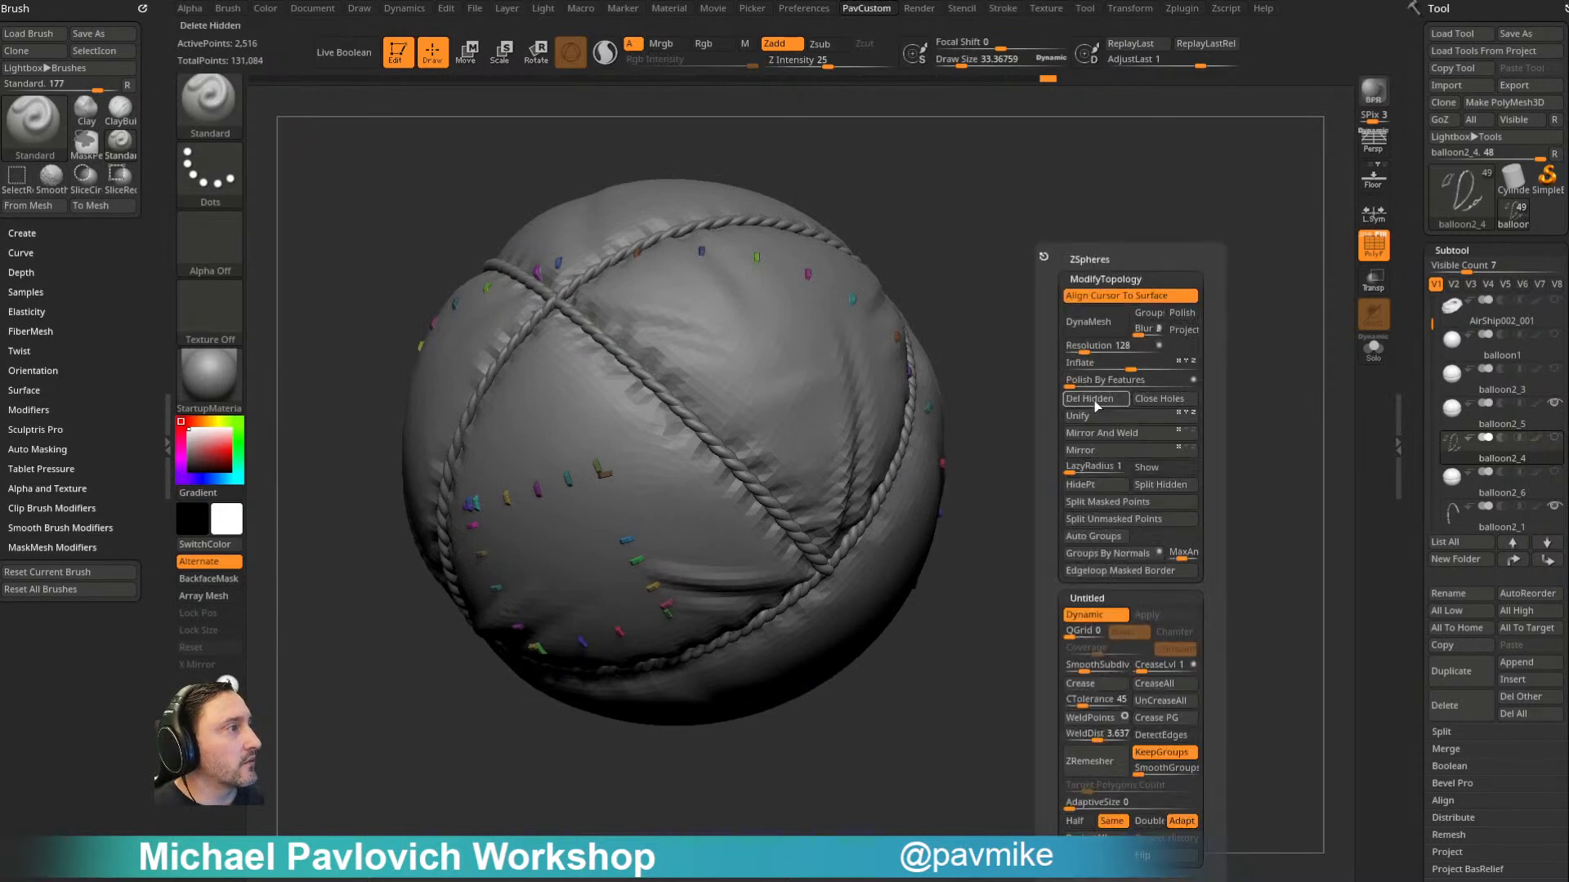
mouse_move(1049, 397)
left_mouse_down()
mouse_move(1271, 193)
mouse_move(1128, 333)
mouse_move(1130, 316)
mouse_move(1238, 326)
left_mouse_up()
- Switch to the balloon2_6 subtool and isolate it in Solo mode
key("Down")
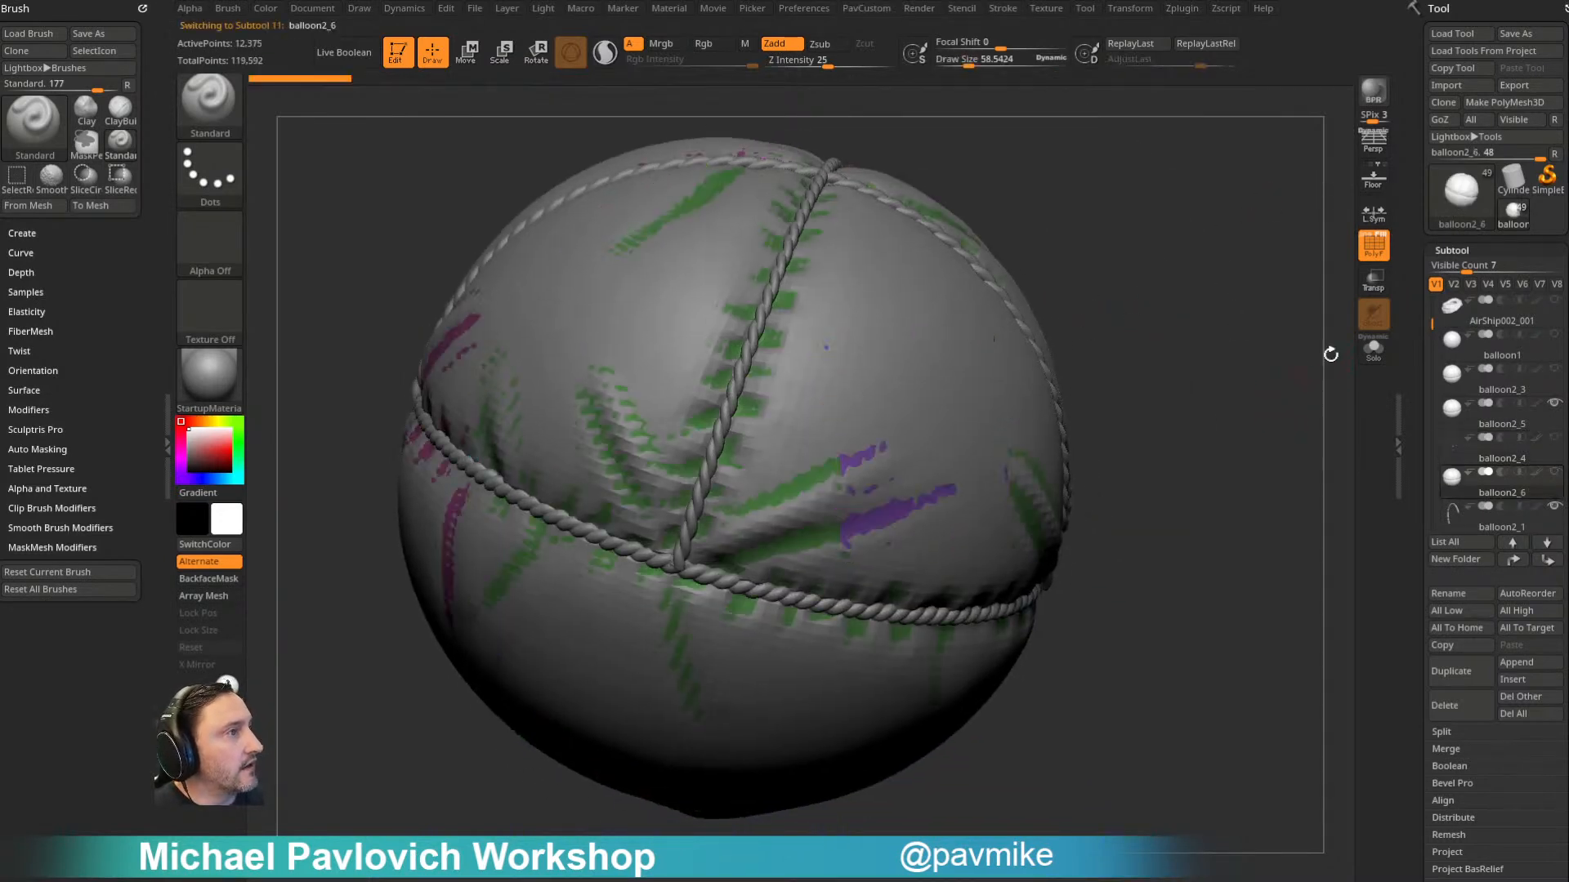
left_click(1374, 347)
left_click_drag(1278, 392, 1273, 455)
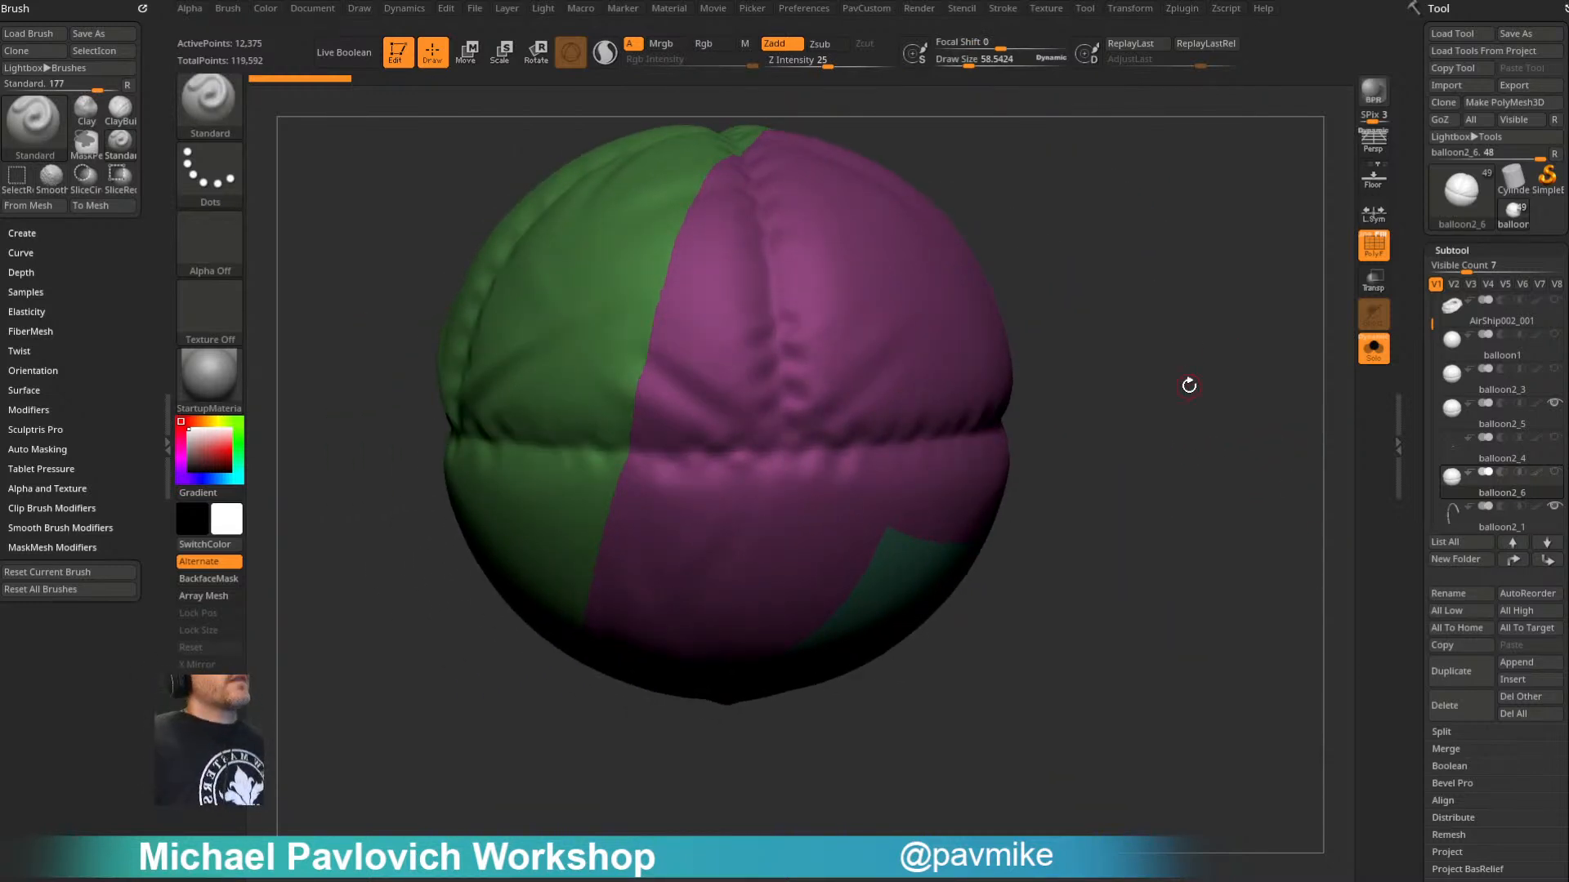
left_click_drag(1108, 187, 1114, 257)
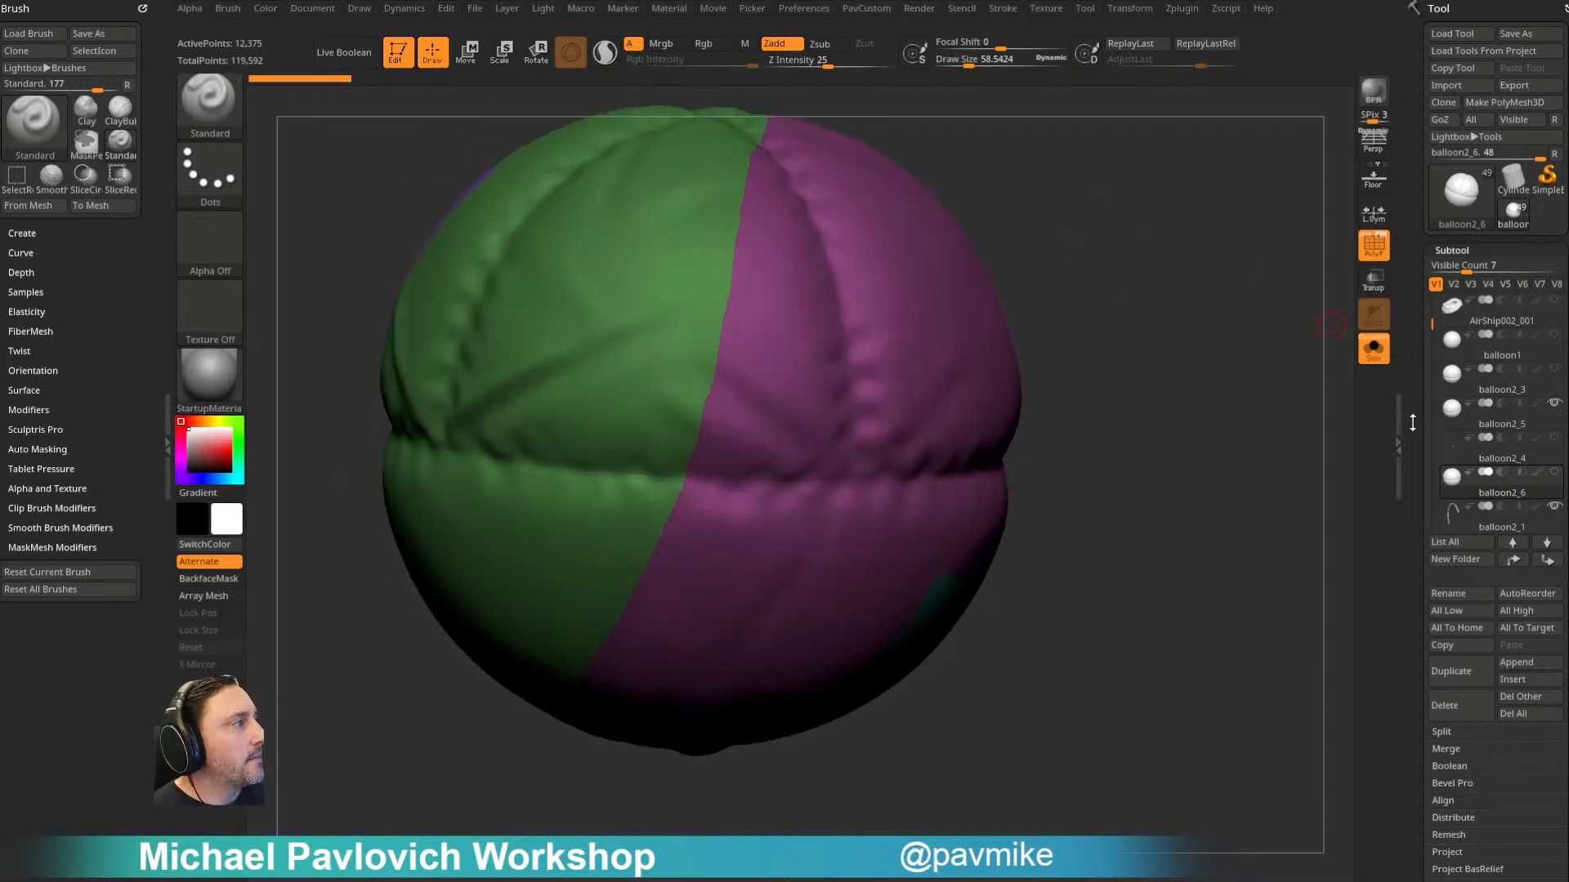
- Set the Smooth brush's Weighted Smooth Mode to 6 for smoothing group borders
left_click_drag(1411, 420, 1415, 286)
left_click_drag(1274, 381, 1261, 433)
key("shift")
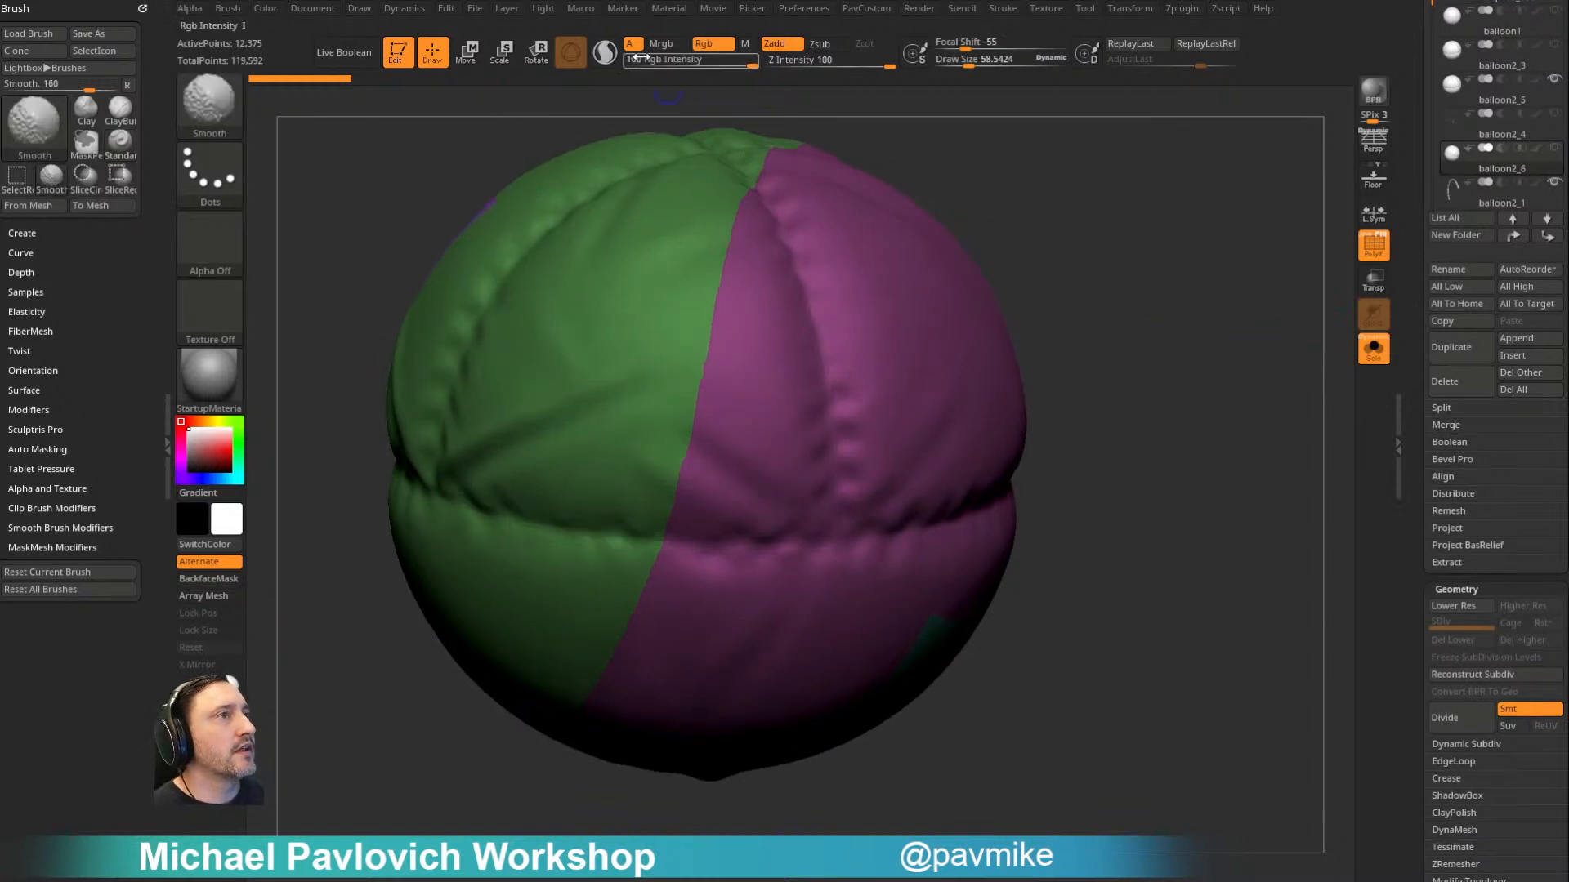
left_click(47, 528)
left_click_drag(30, 563, 68, 562)
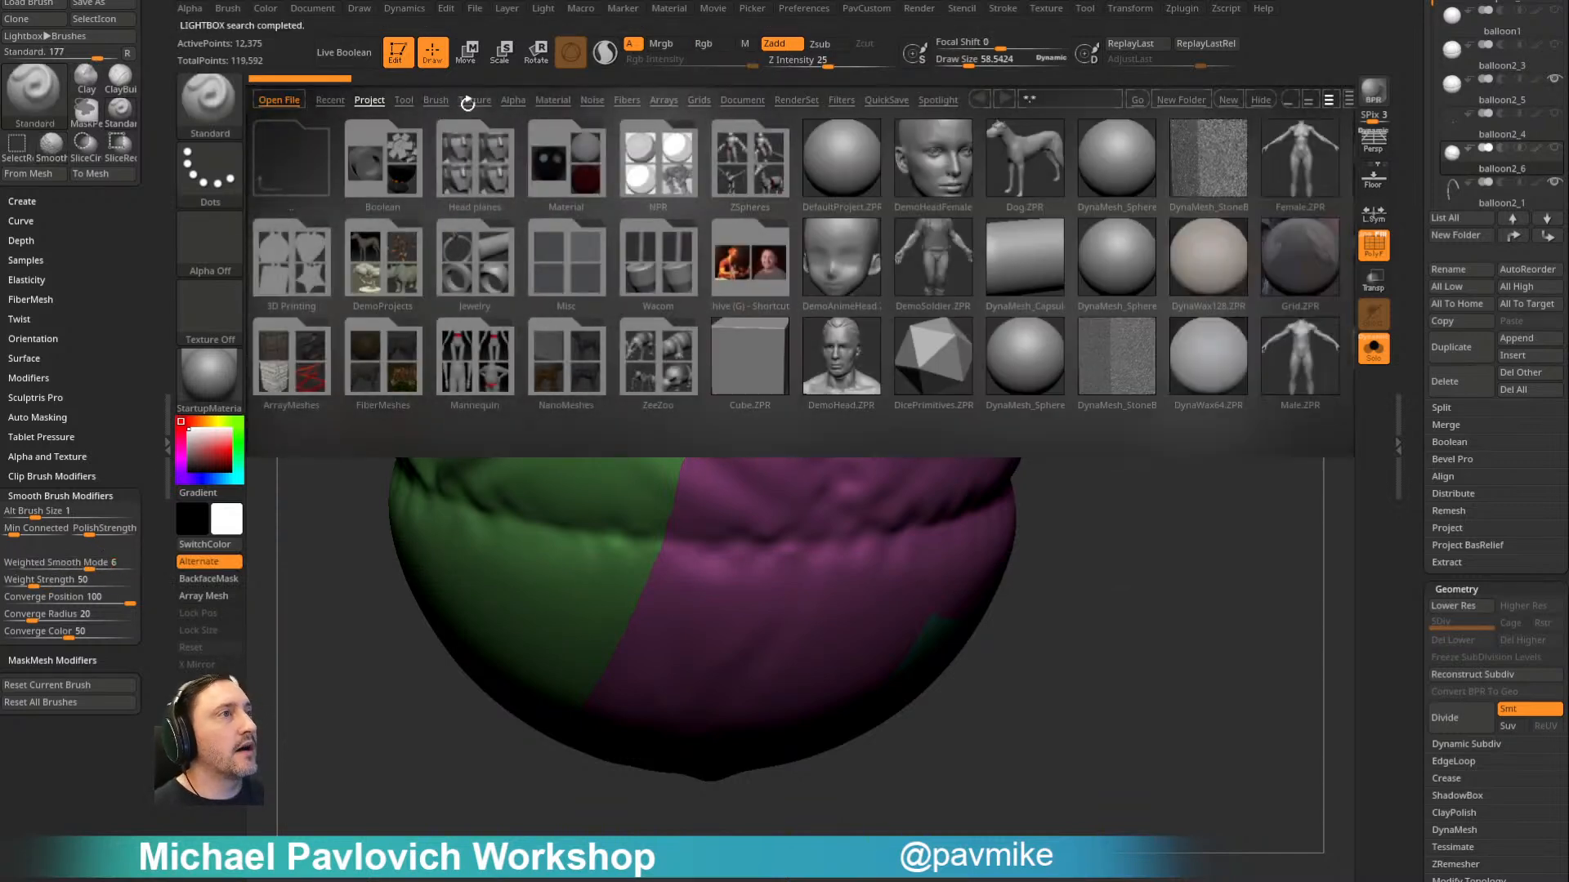
- Browse the LightBox brush library and look inside its Smooth folder
left_click(456, 101)
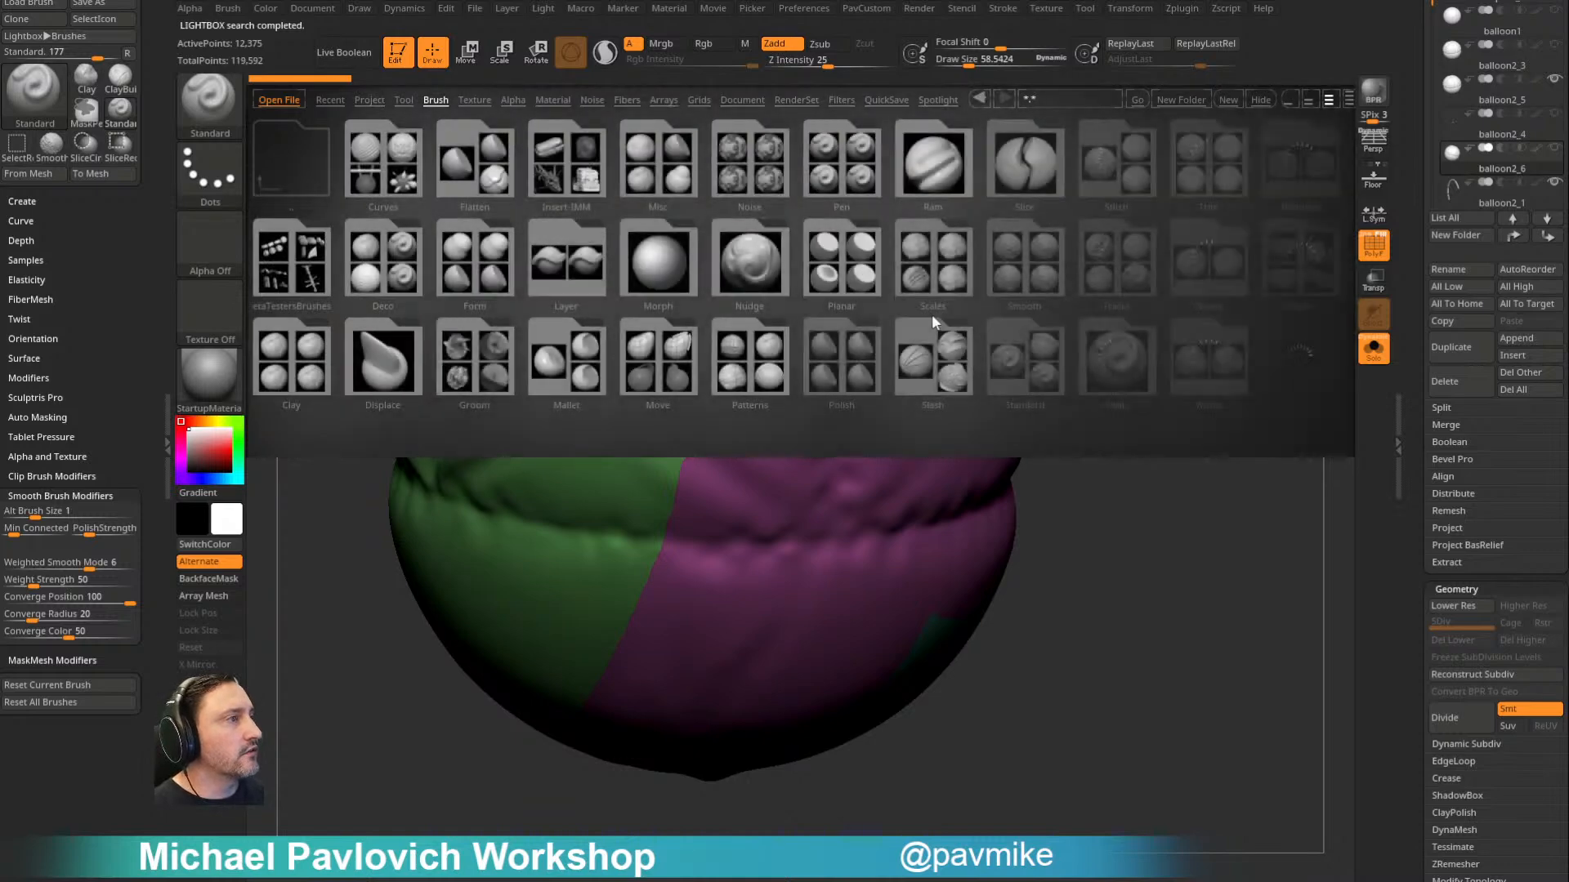
left_click_drag(958, 282, 921, 277)
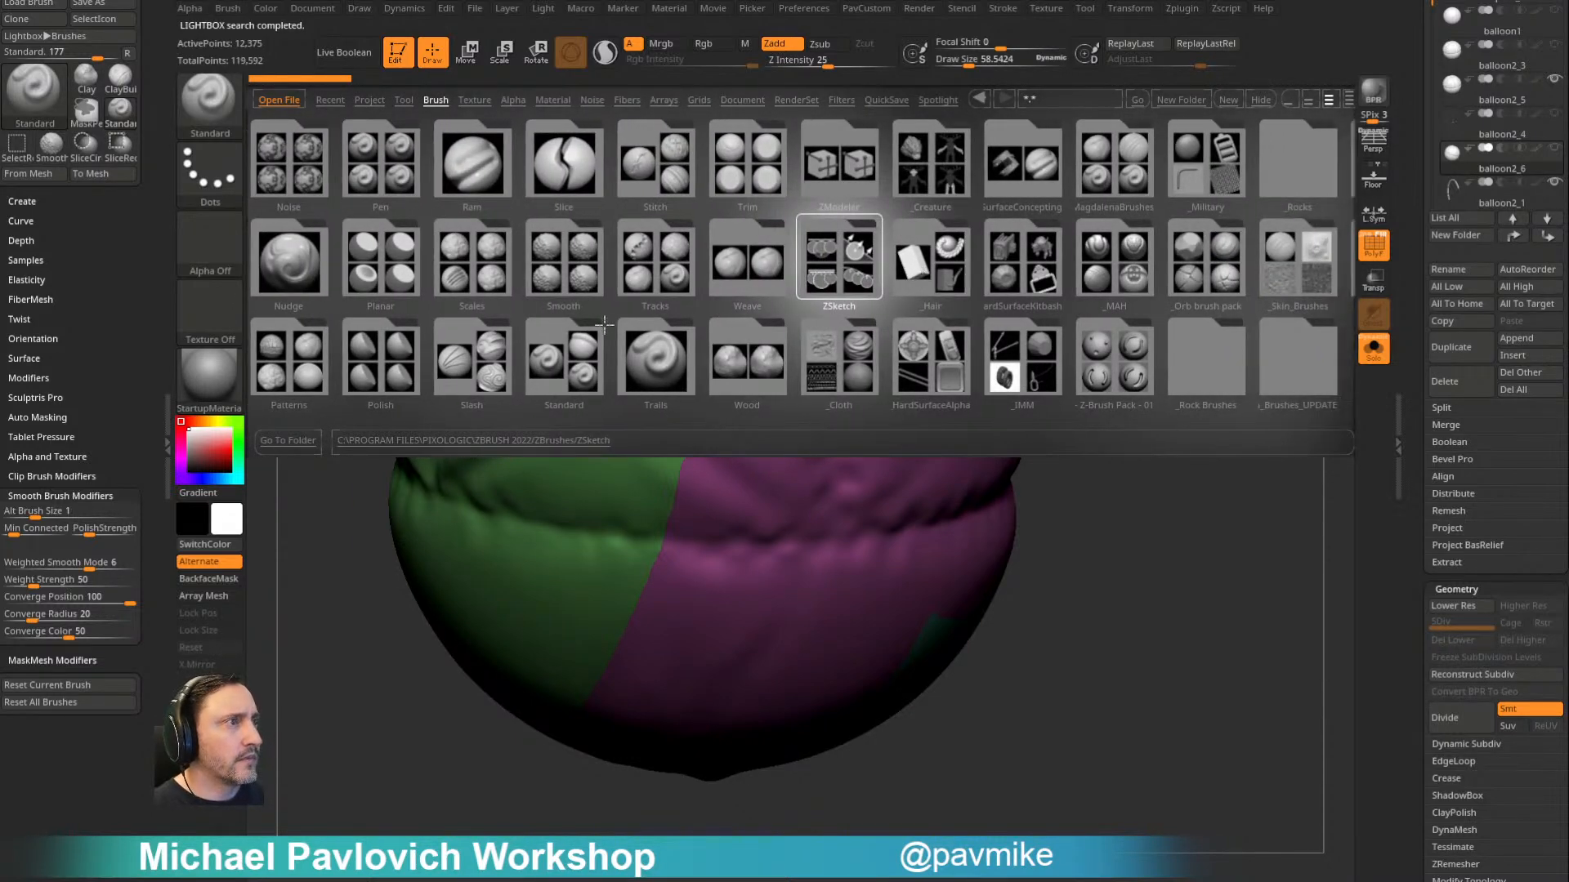
left_click_drag(625, 282, 768, 279)
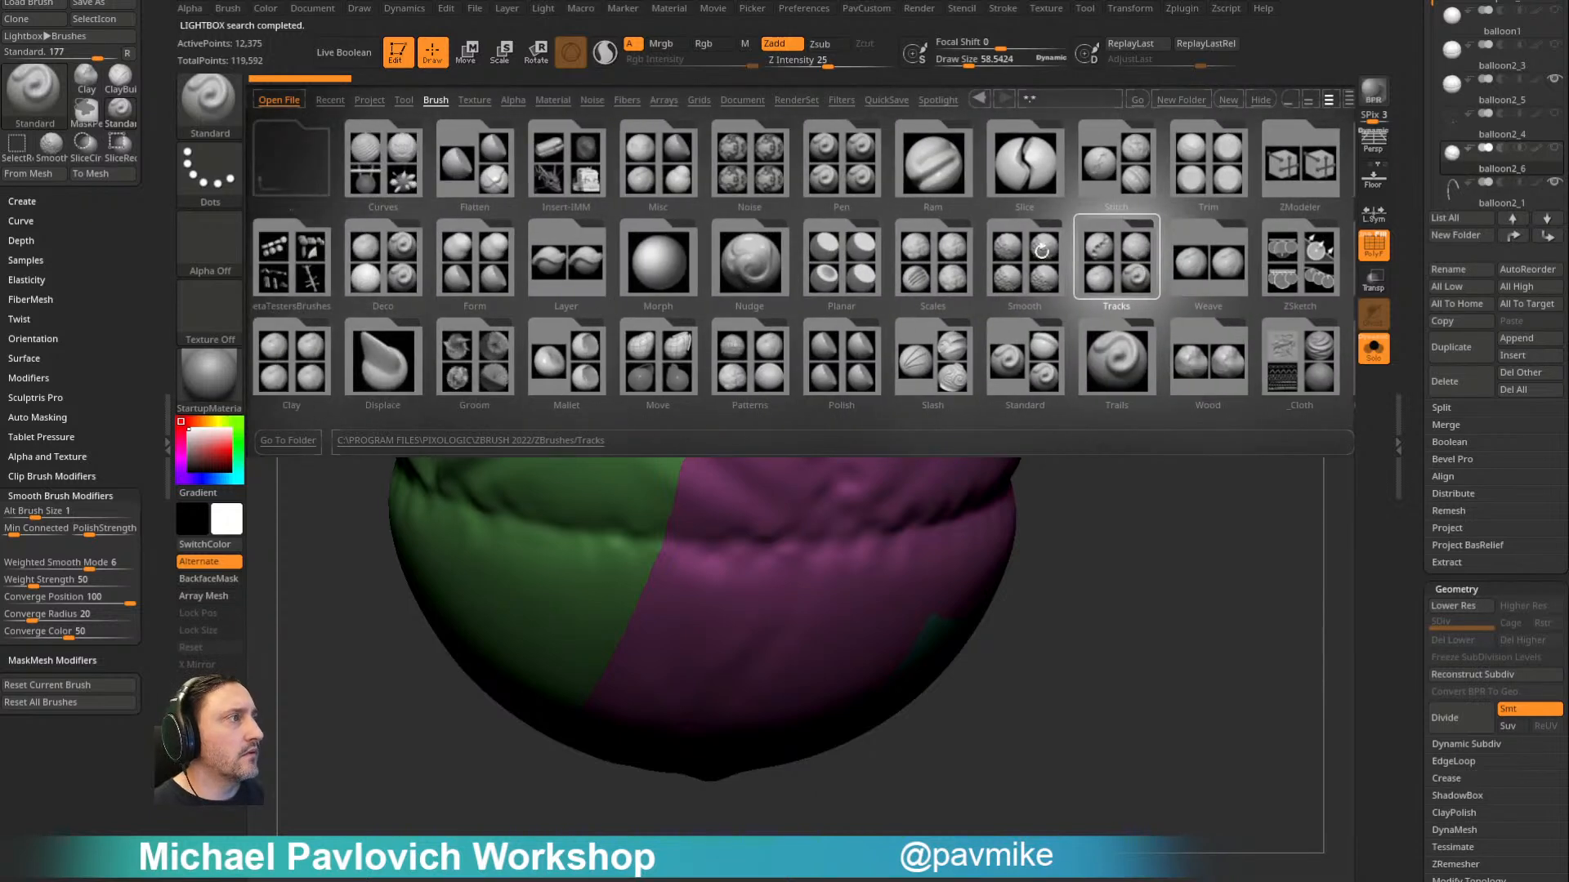
left_click(1052, 251)
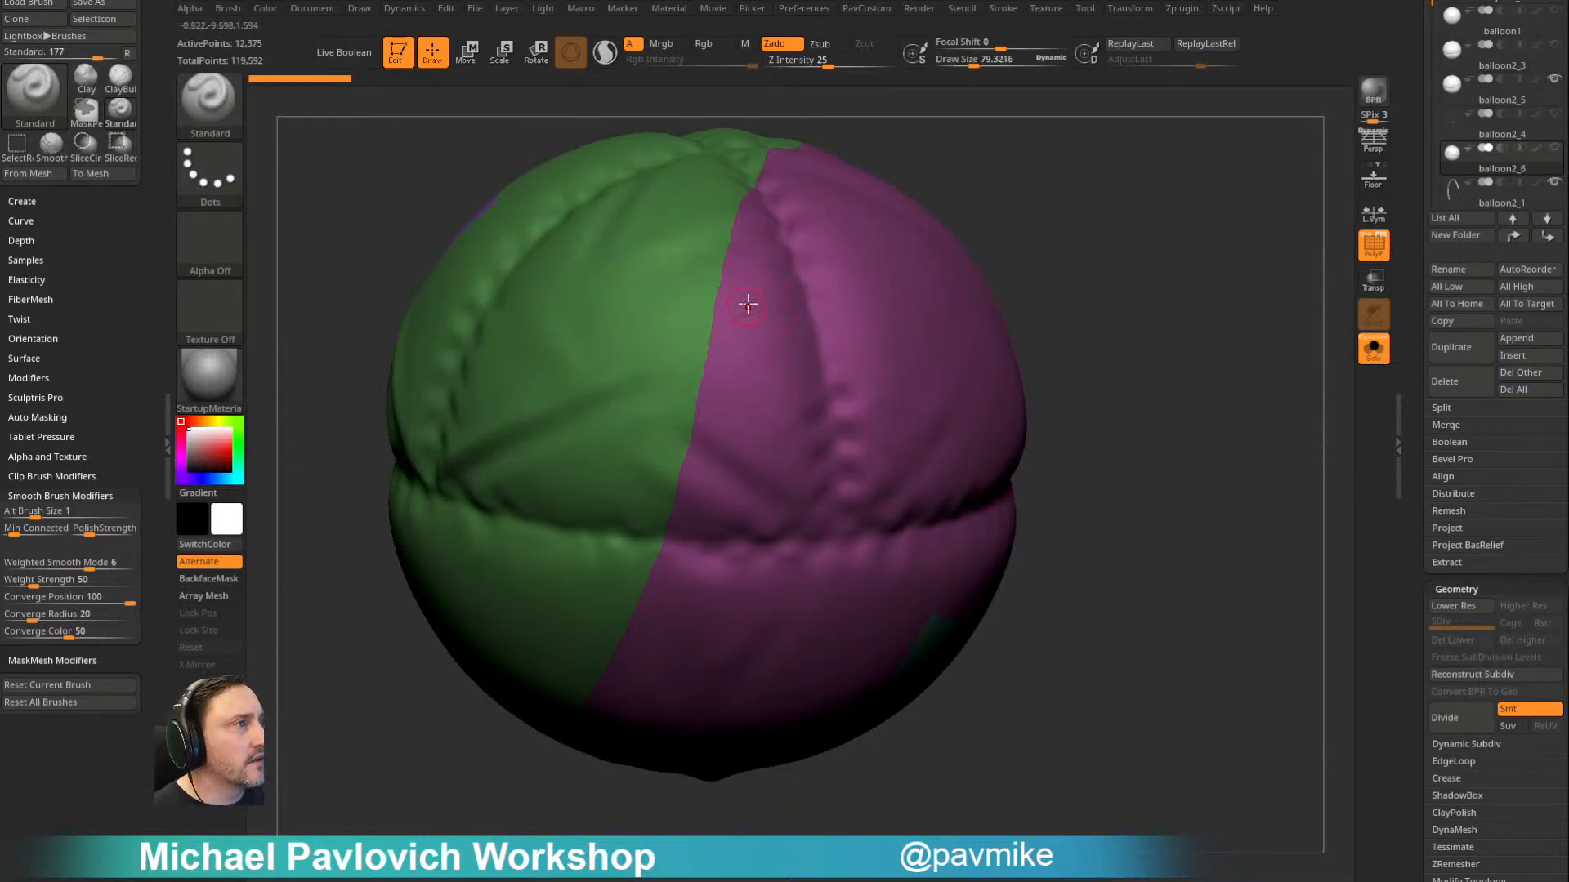
- Smooth the jagged polygroup border between the green and magenta panels, and undo the last stroke
key("shift")
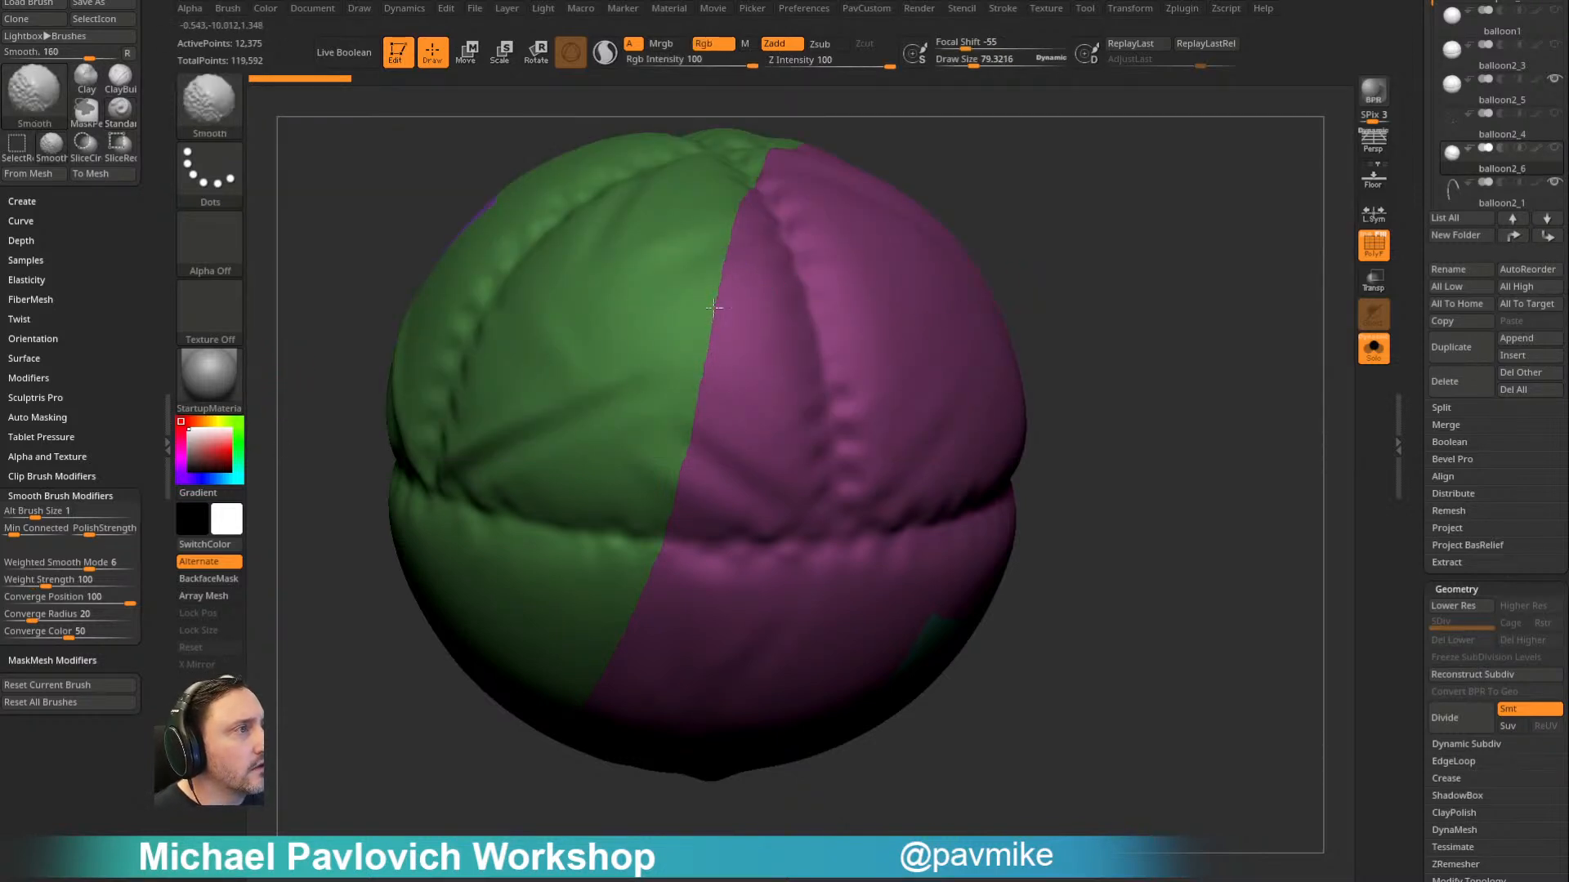
left_click_drag(699, 382, 797, 214, "shift")
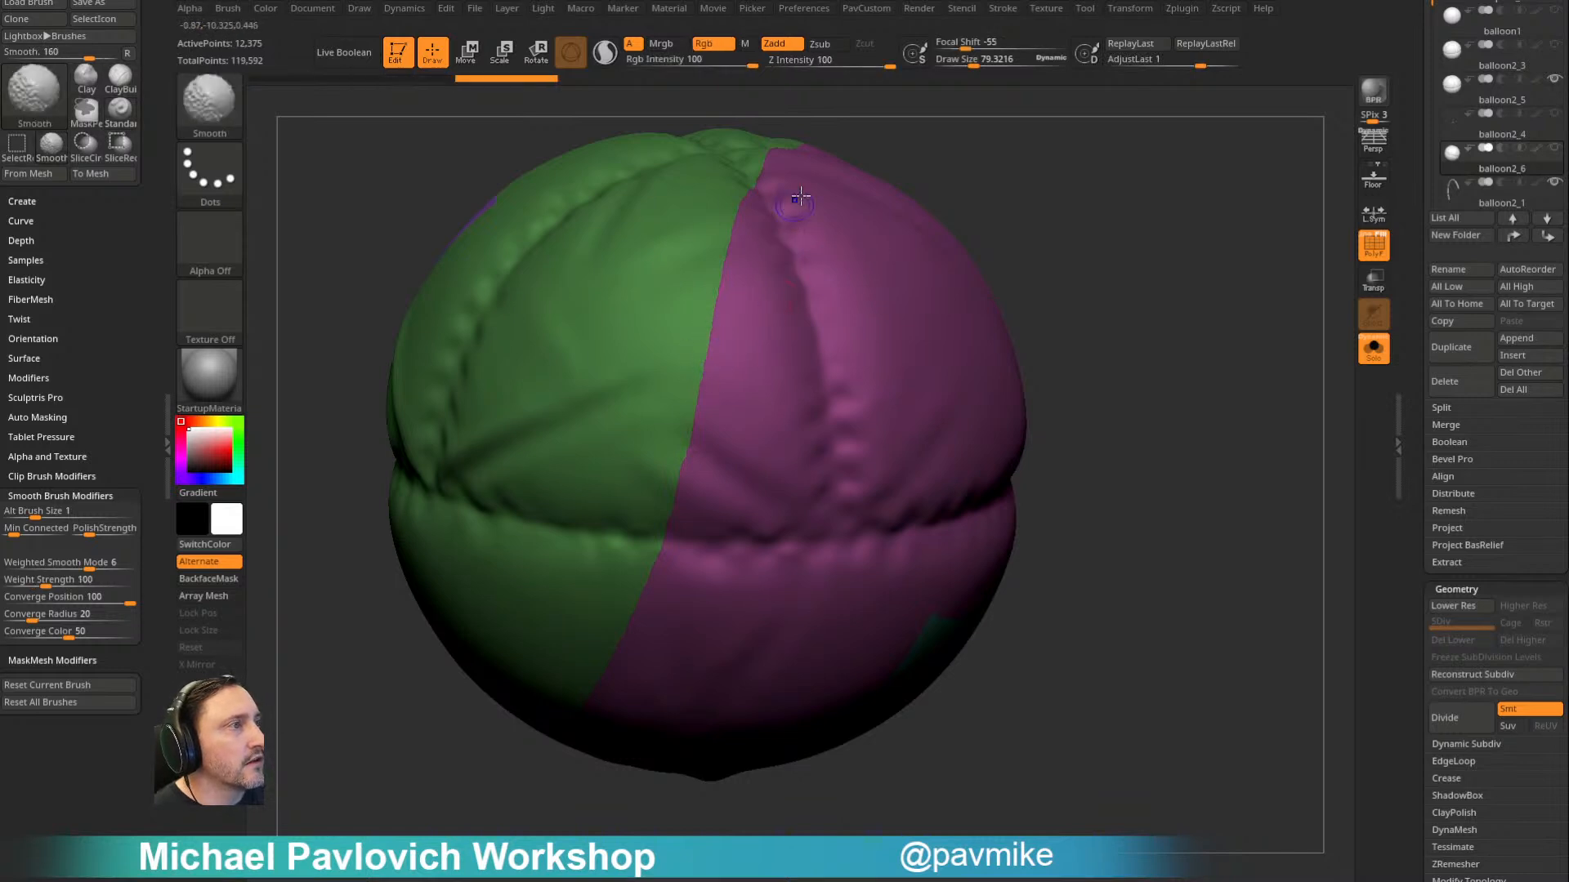
mouse_move(1079, 226)
left_mouse_down("alt")
mouse_move(1149, 189)
mouse_move(1116, 292)
left_mouse_up("alt")
mouse_move(726, 550)
left_mouse_down("shift")
mouse_move(709, 521)
mouse_move(709, 539)
left_mouse_up("shift")
left_click_drag(1168, 312, 1191, 317, "alt")
key("ctrl+z")
- Turn off Dynamic Subdiv for the balloon2_6 mesh
left_click(1442, 748)
left_click(1451, 763)
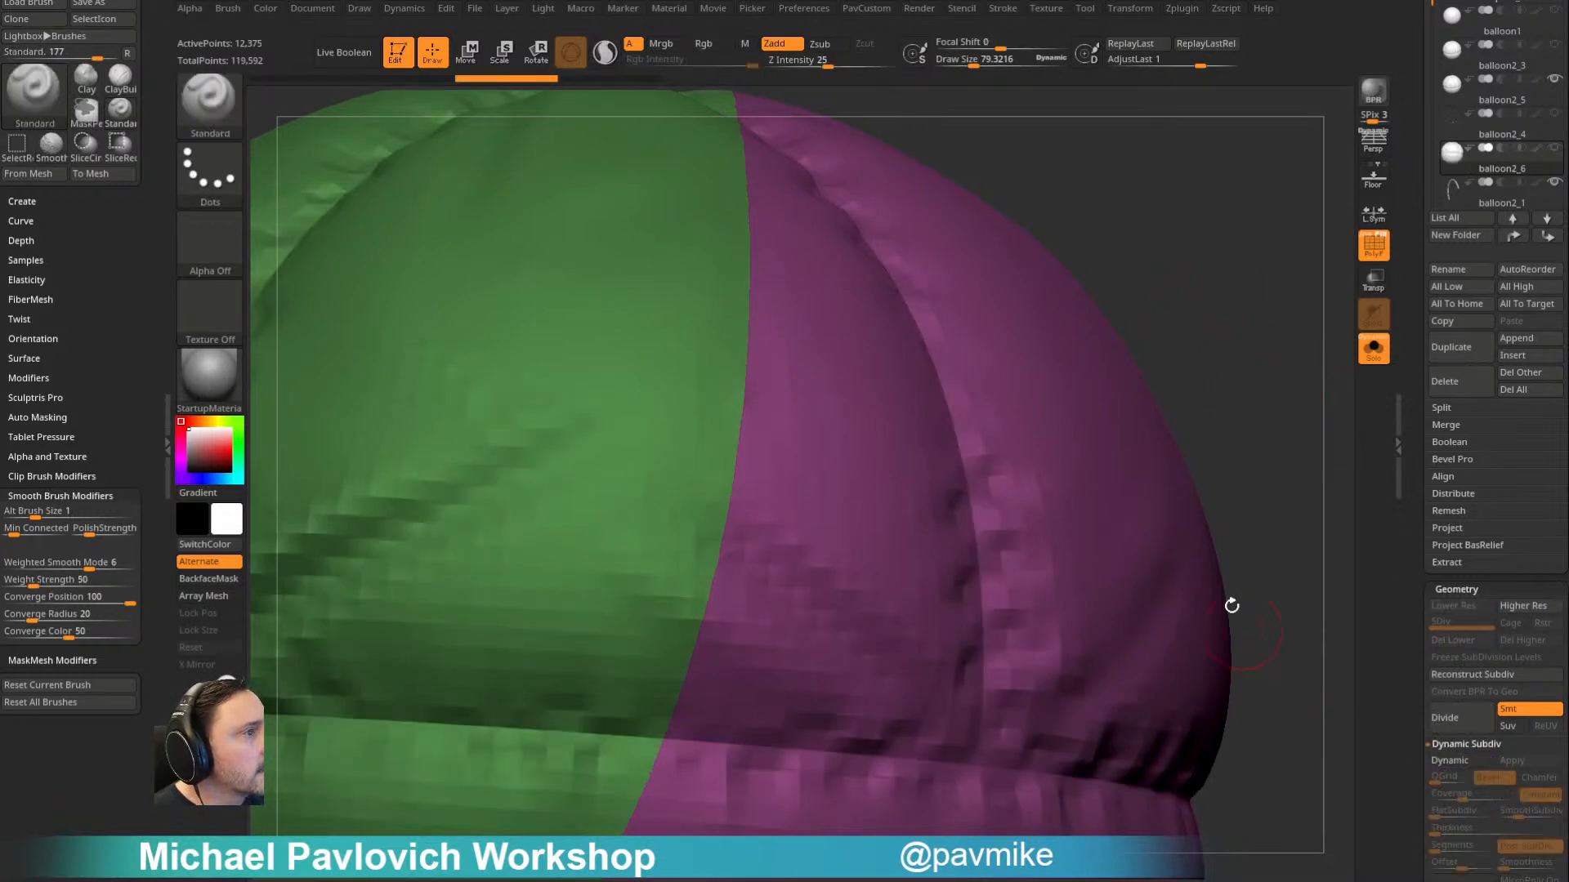
left_click_drag(1284, 598, 1318, 436, "alt")
mouse_move(1313, 521)
left_mouse_down("alt")
mouse_move(1277, 511)
mouse_move(1182, 690)
mouse_move(1240, 400)
mouse_move(1215, 634)
mouse_move(1270, 263)
mouse_move(1253, 381)
mouse_move(1169, 245)
mouse_move(662, 504)
left_mouse_up("alt")
mouse_move(1003, 192)
left_mouse_down()
mouse_move(1099, 209)
mouse_move(869, 273)
mouse_move(1208, 291)
mouse_move(1242, 339)
mouse_move(1246, 222)
mouse_move(1272, 199)
left_mouse_up()
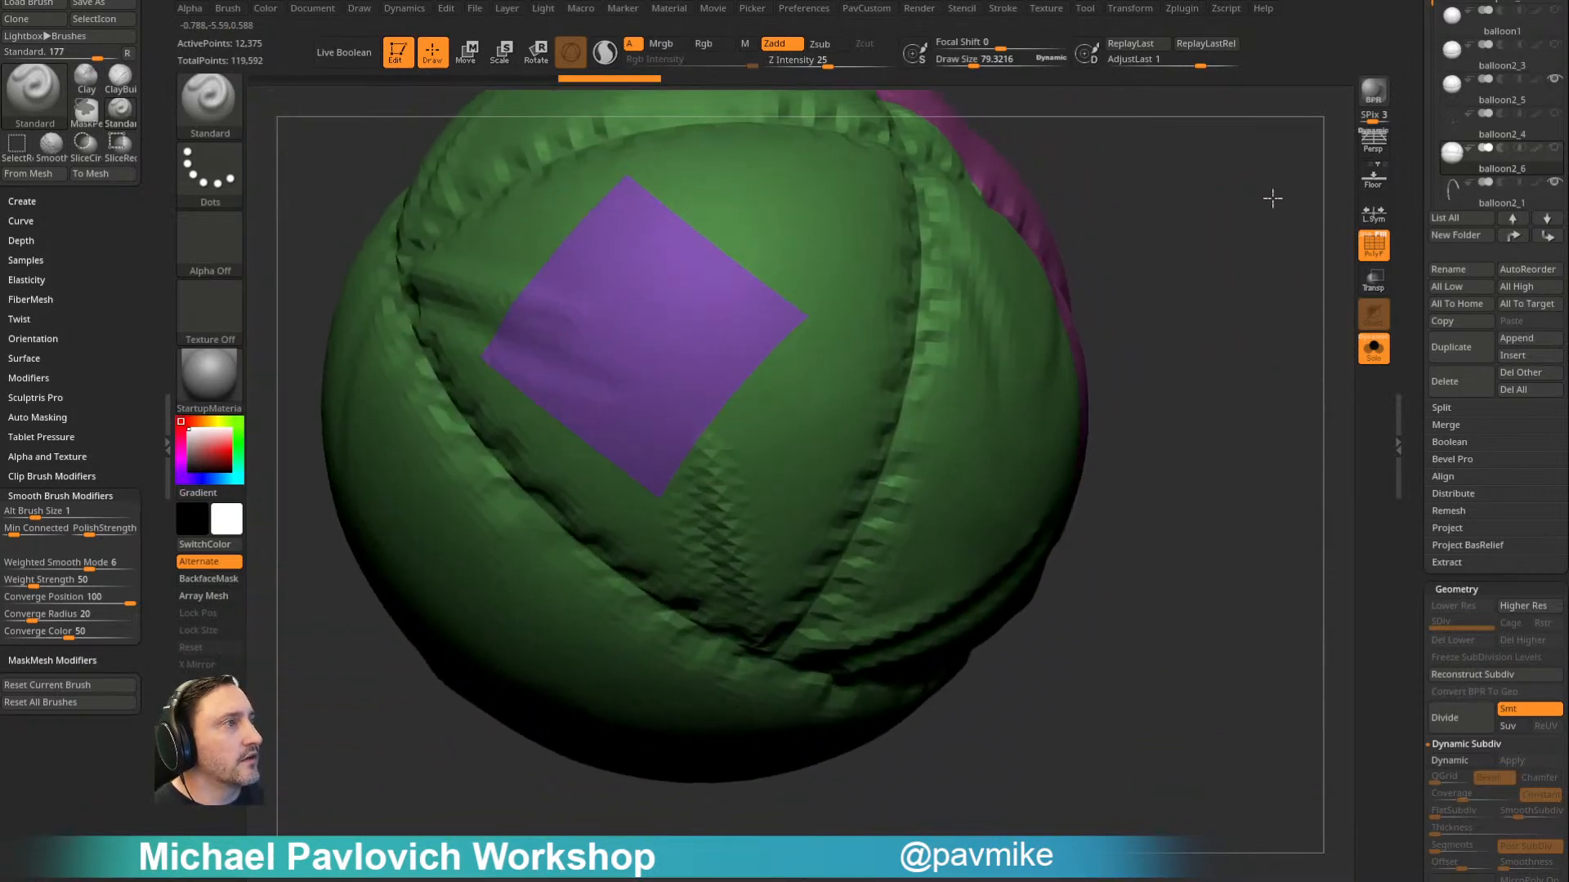
left_click_drag(1003, 254, 1120, 253)
- Examine the balloon's polygroup borders and topology from several sides, toggling the polyframe display to compare with the plain surface
key("shift")
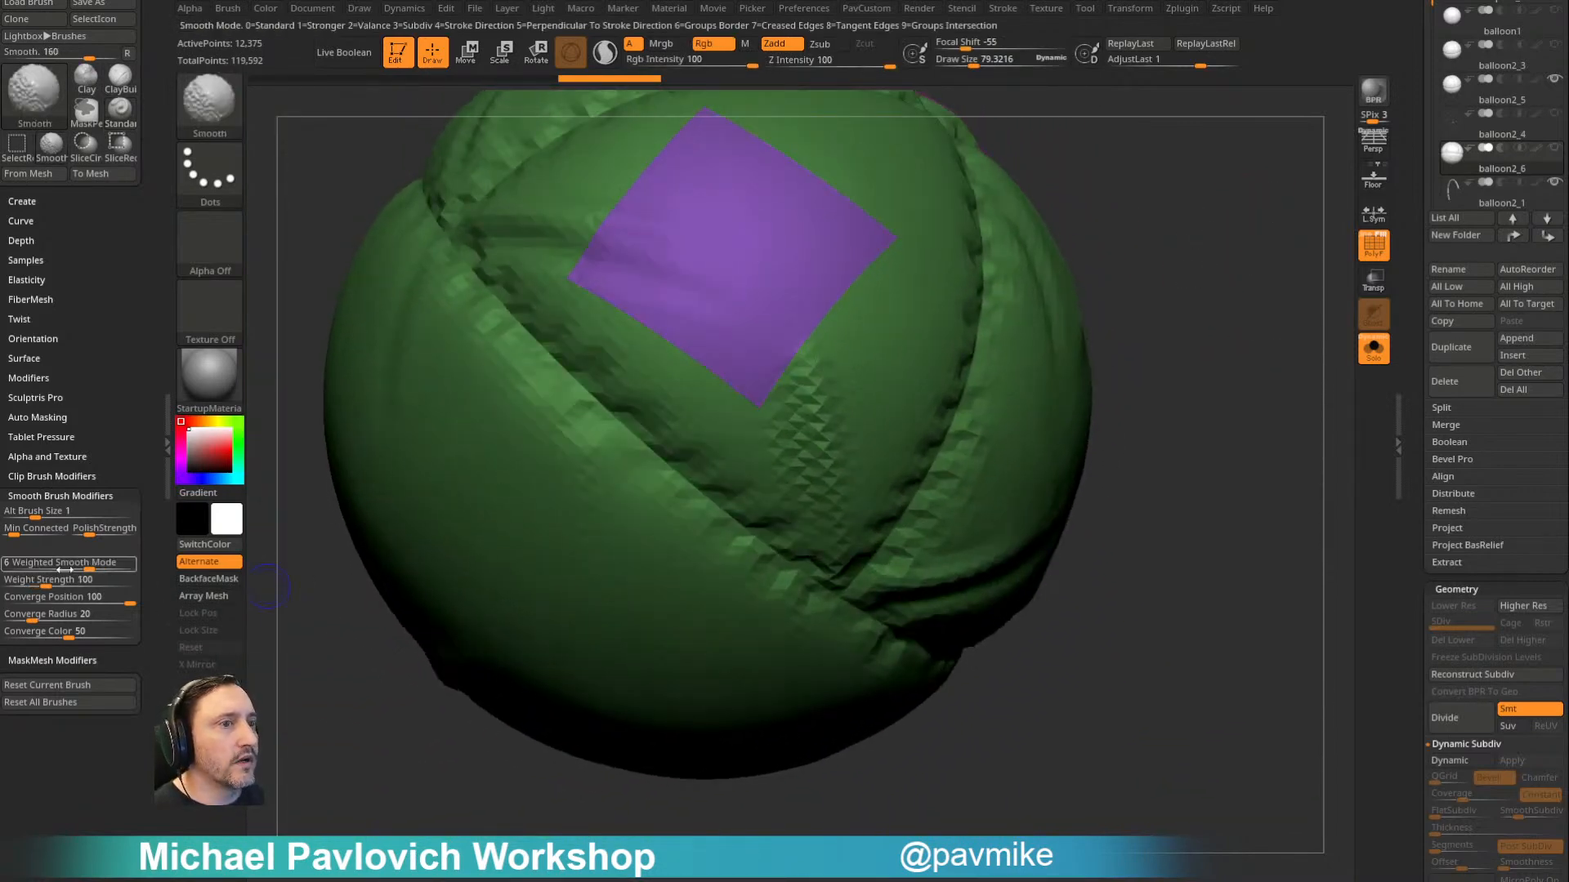
mouse_move(1144, 401)
left_mouse_down("alt")
mouse_move(1149, 326)
mouse_move(1093, 300)
left_mouse_up("alt")
mouse_move(1190, 285)
left_mouse_down()
mouse_move(1091, 241)
mouse_move(1274, 255)
left_mouse_up()
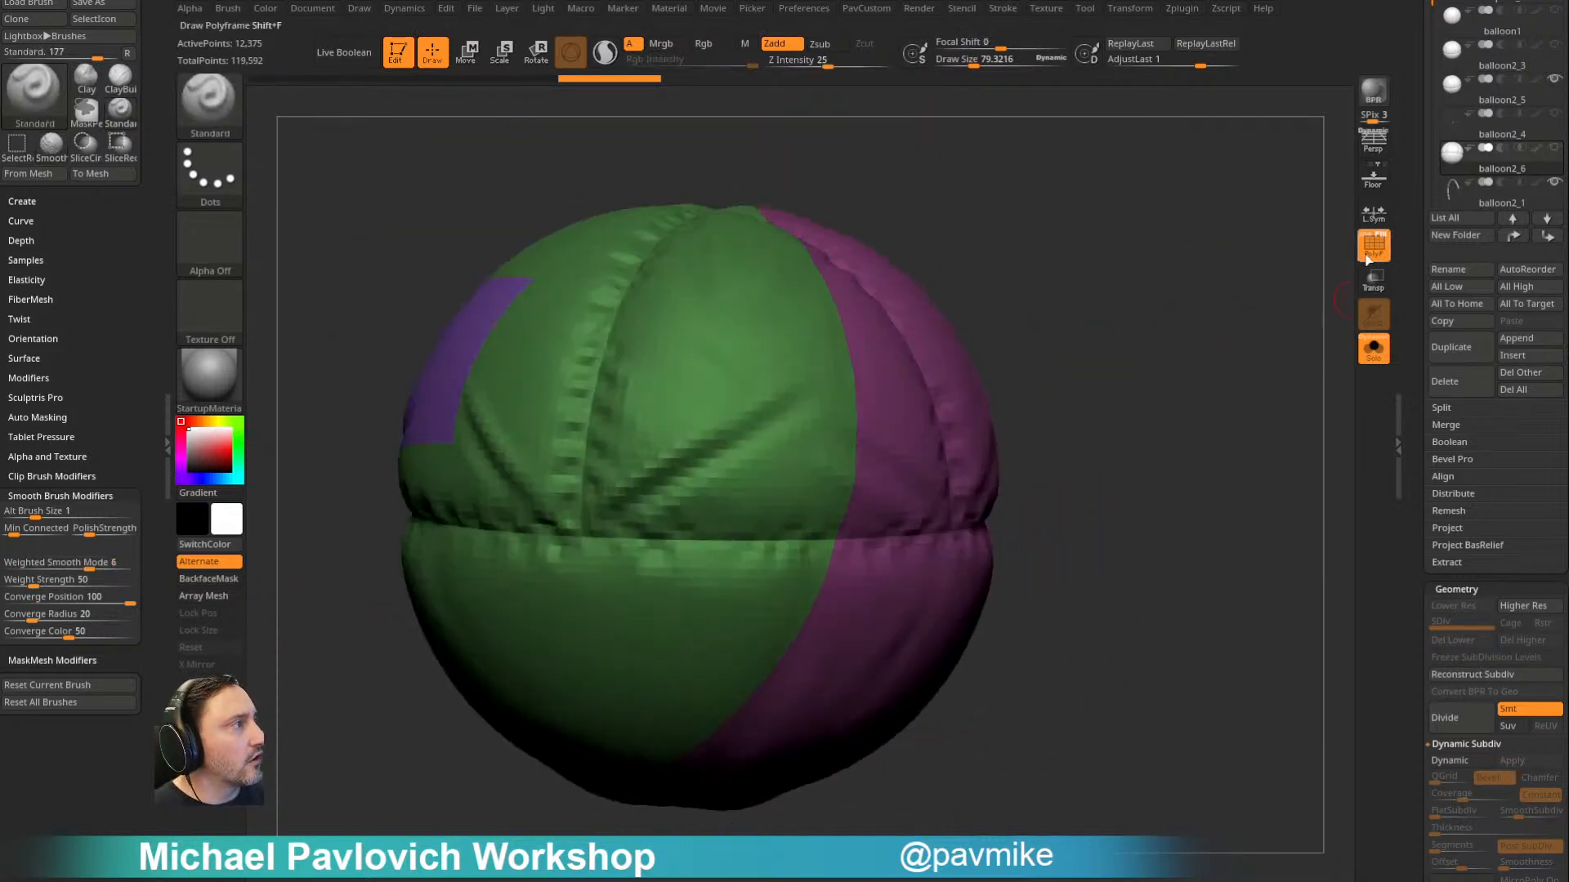
left_click(1373, 253)
left_click_drag(1164, 282, 1202, 284)
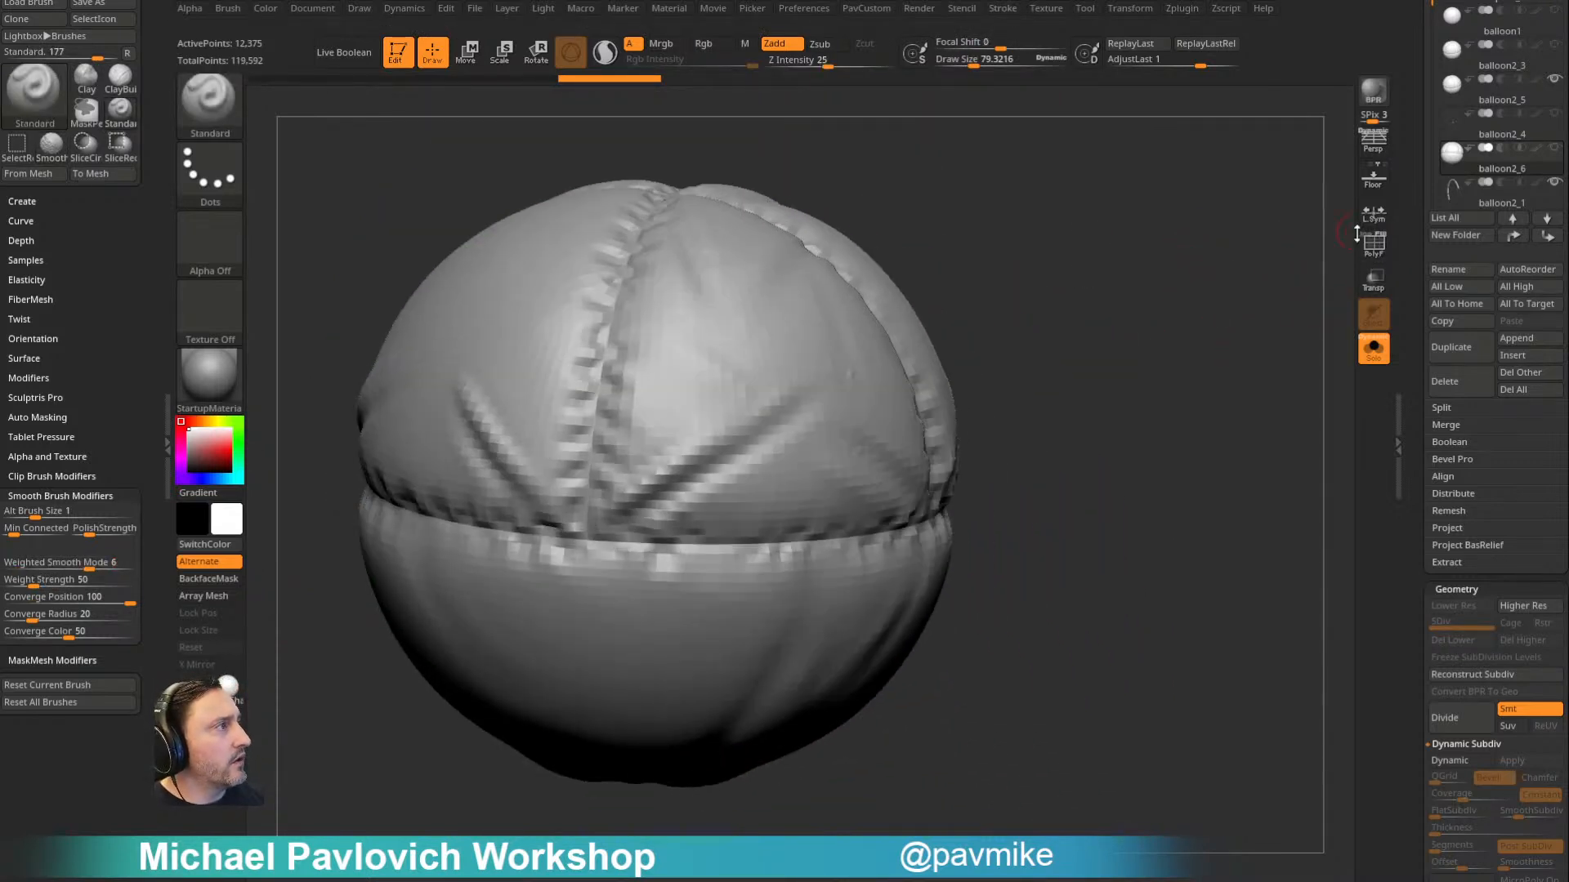
left_click_drag(1213, 284, 1149, 311)
left_click(1373, 247)
left_click_drag(1279, 273, 923, 326, "alt")
left_click_drag(923, 327, 1209, 339, "alt")
left_click_drag(1300, 263, 1186, 221, "alt")
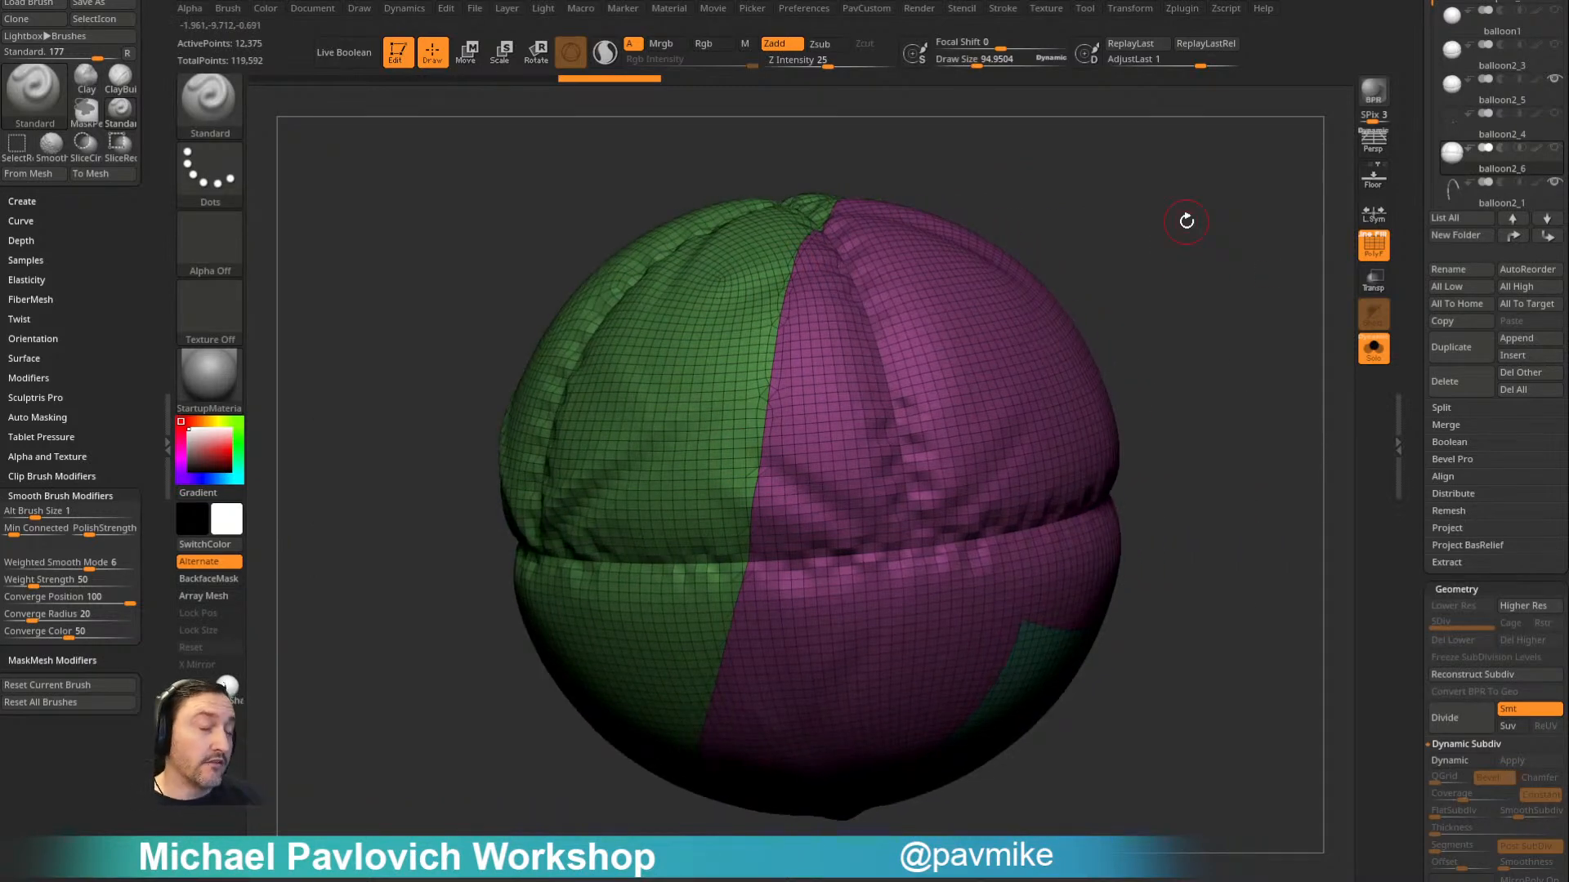
left_click_drag(1110, 256, 1143, 250)
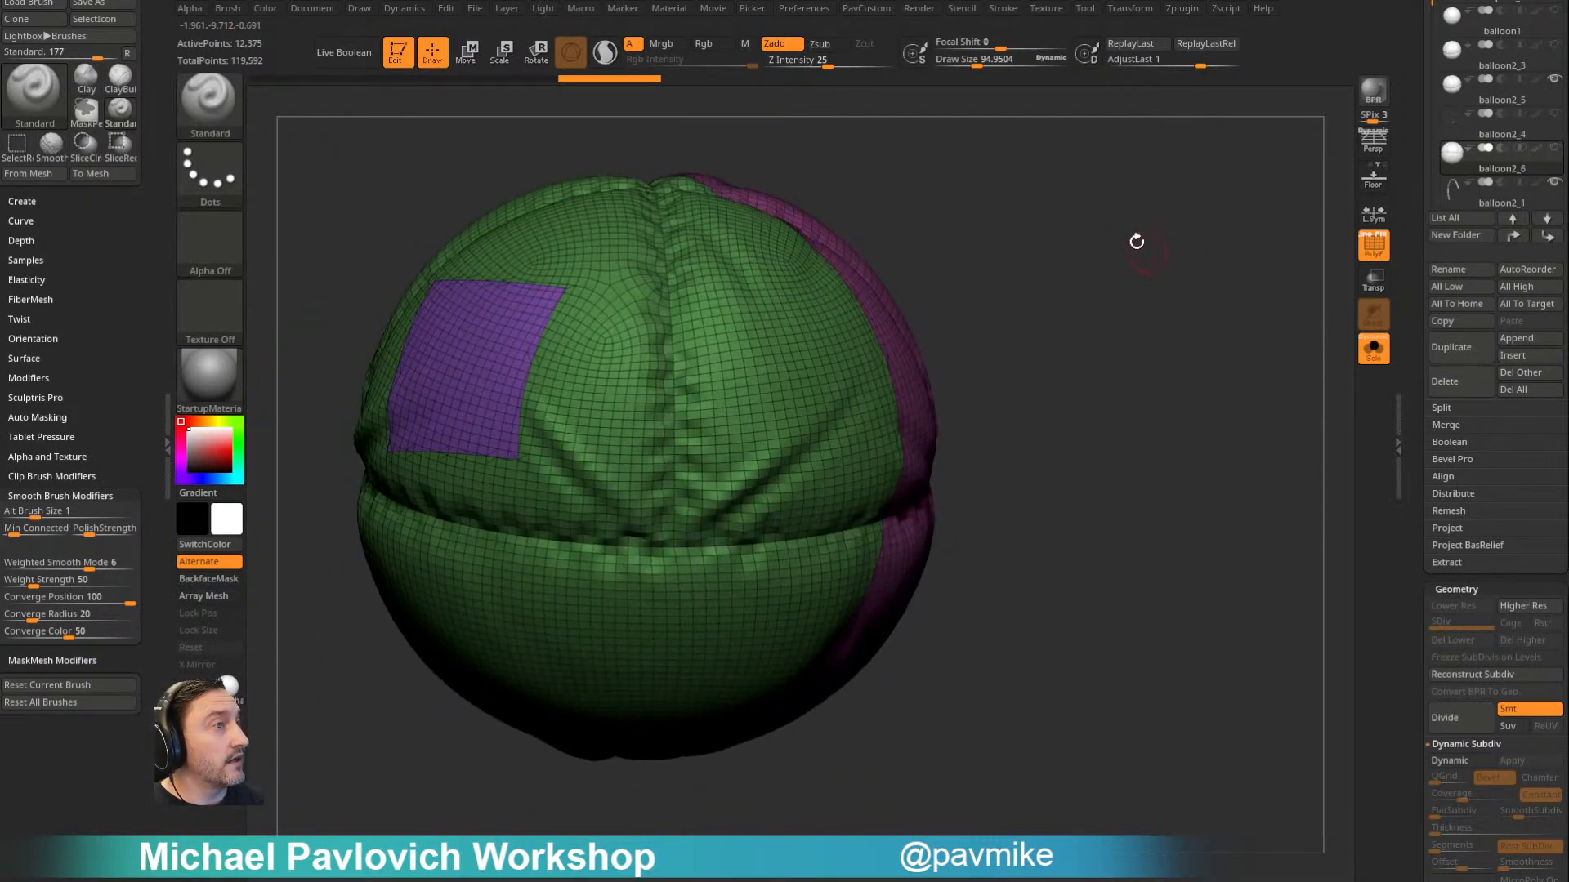
- Run ZRemesher on the balloon with KeepGroups on and the Same polygon count
left_click_drag(1089, 350, 1065, 318)
key("3")
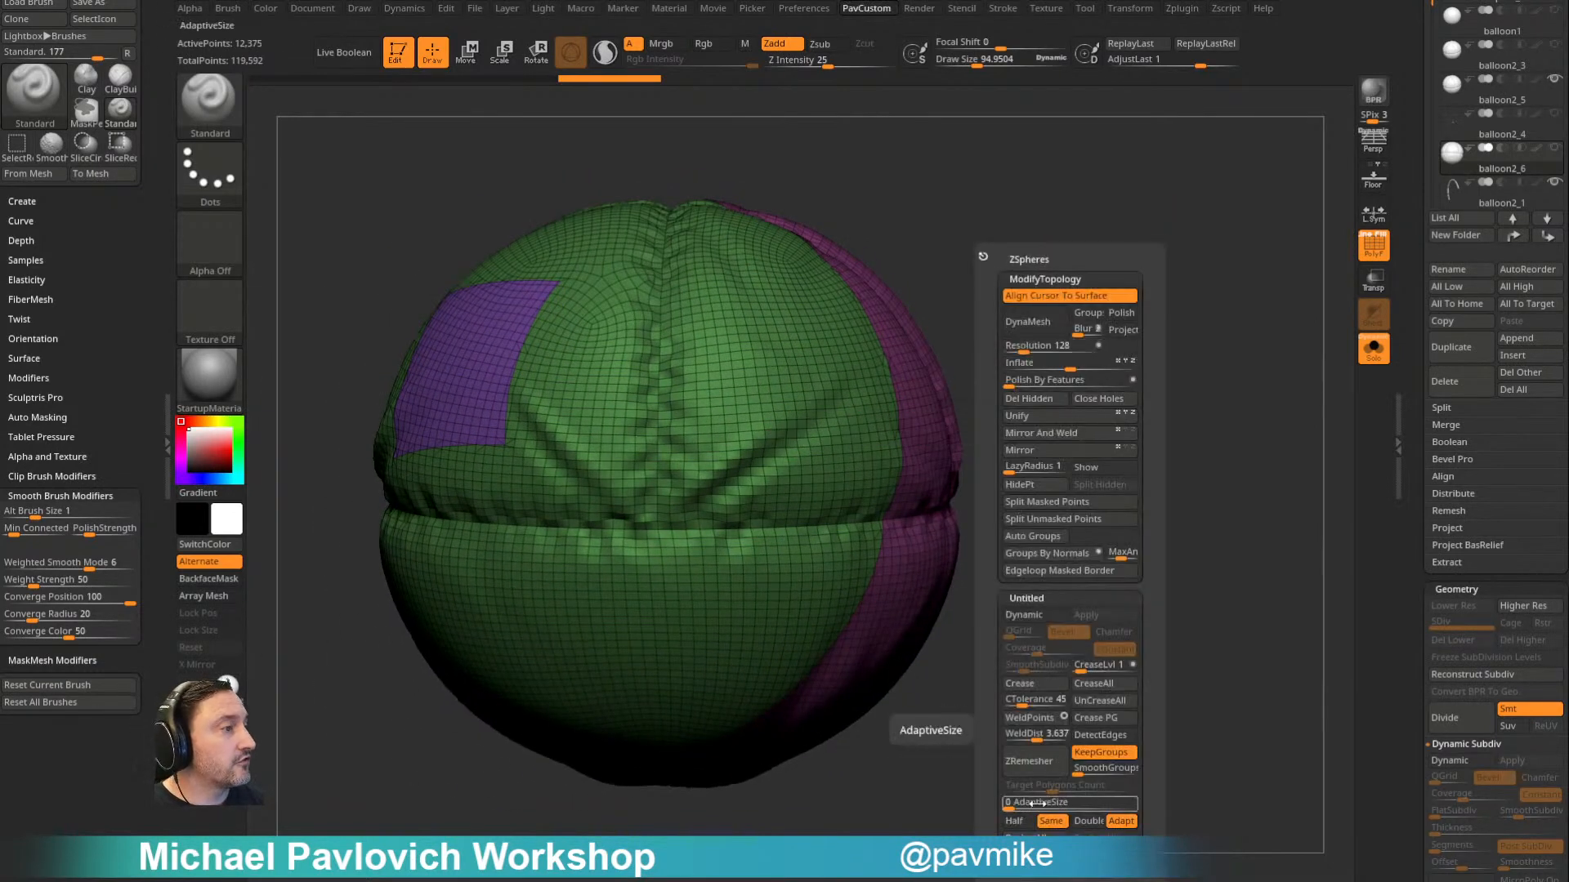
left_click(1060, 772)
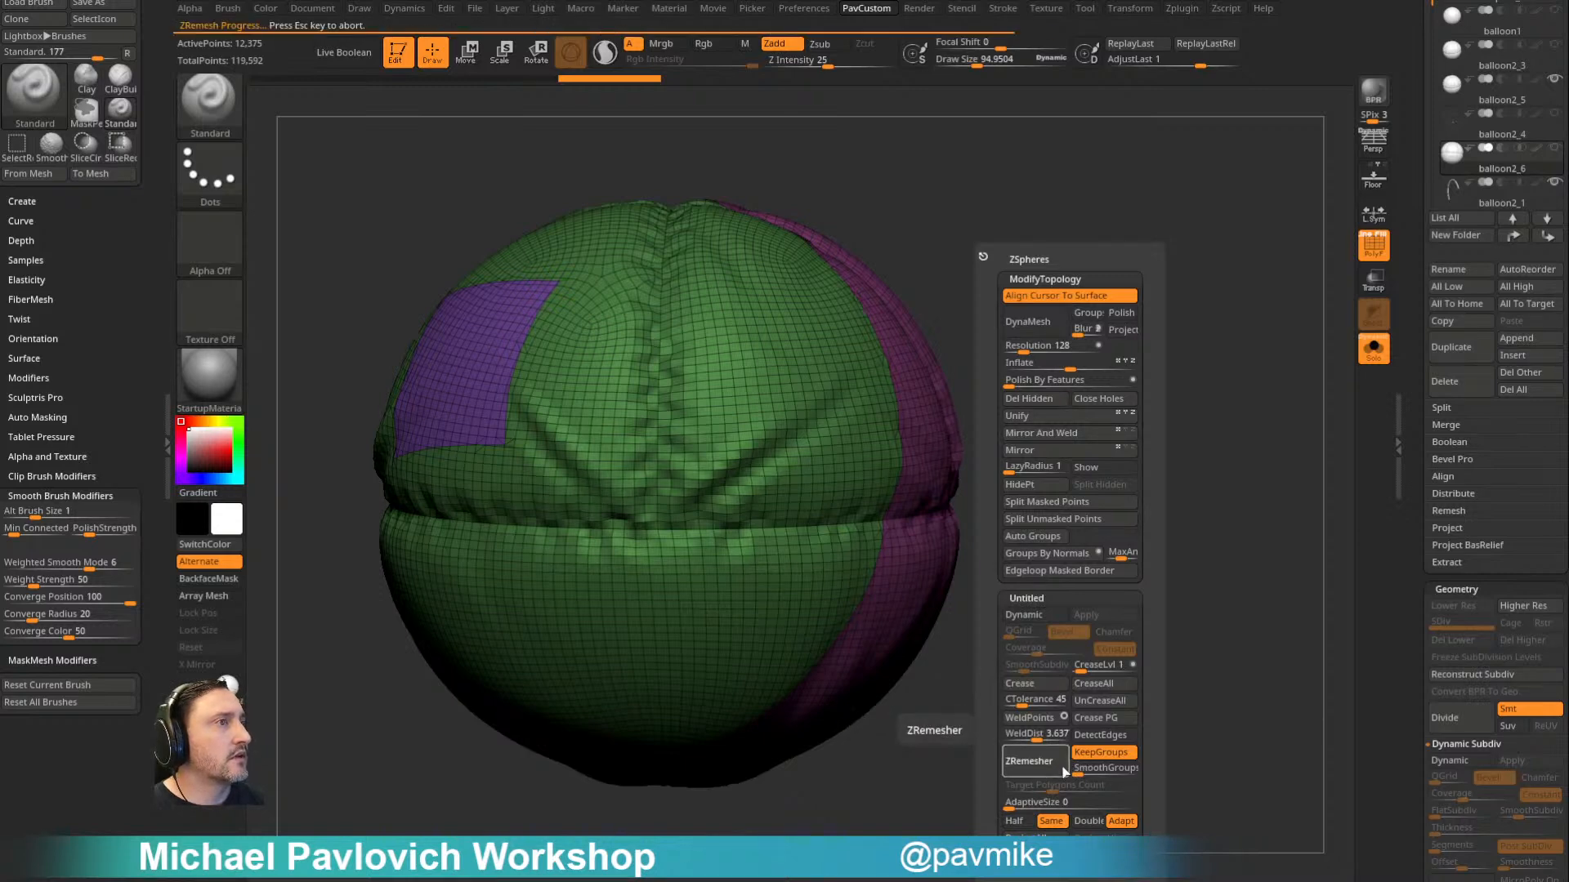
- Undo the last remesh and rerun ZRemesher on the balloon with KeepGroups on and the Double polygon count
left_click_drag(1150, 645, 792, 703)
left_click_drag(792, 703, 1159, 617, "alt")
key("ctrl+z")
key("space")
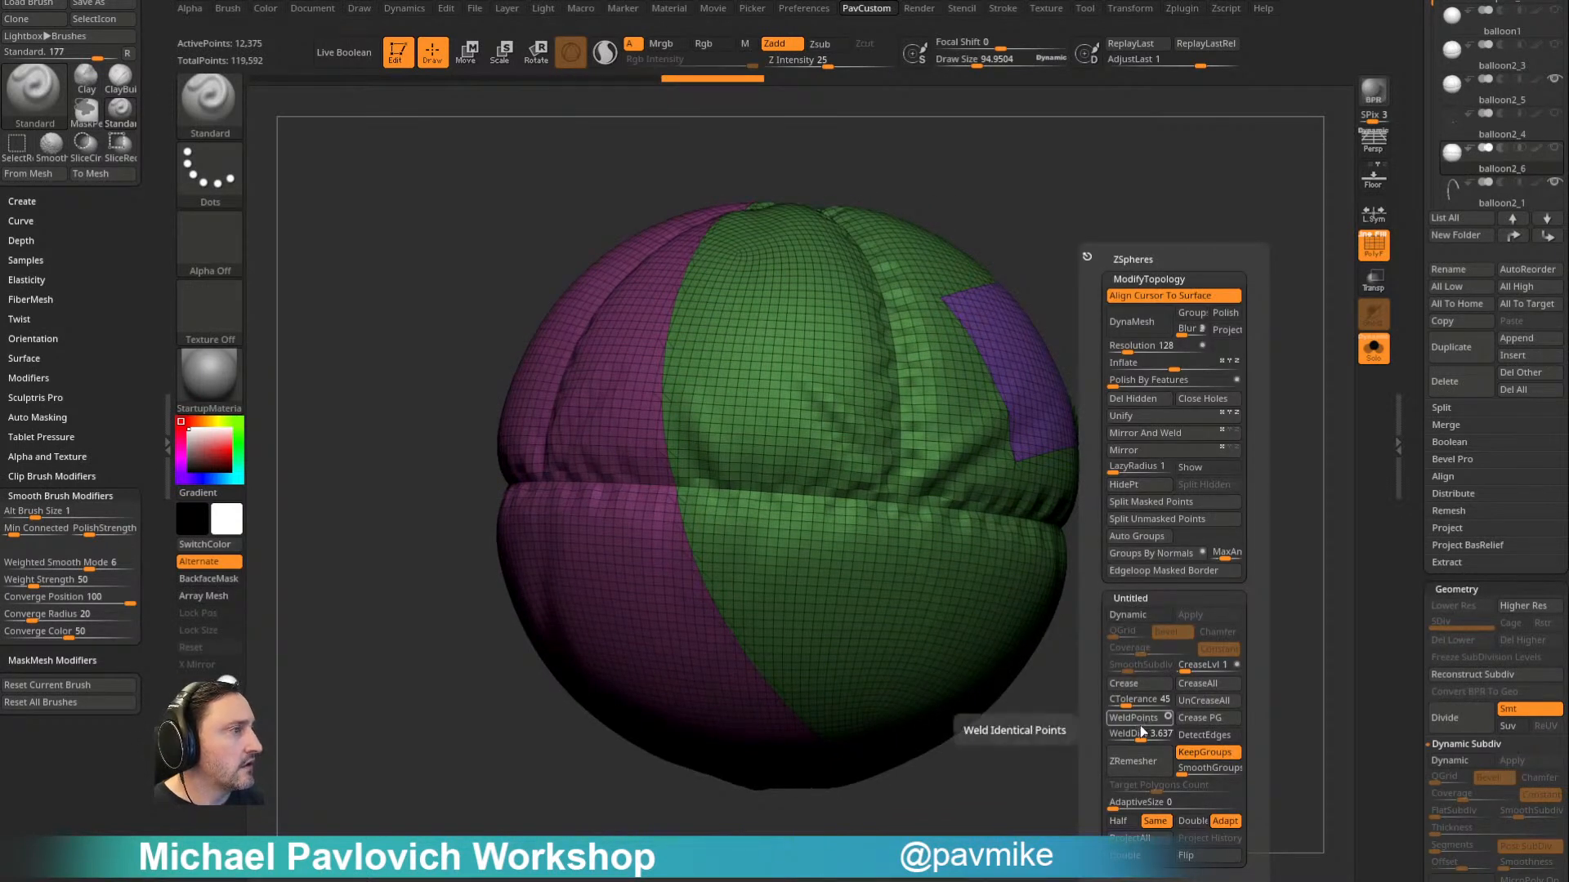
left_click(1191, 822)
left_click(1156, 768)
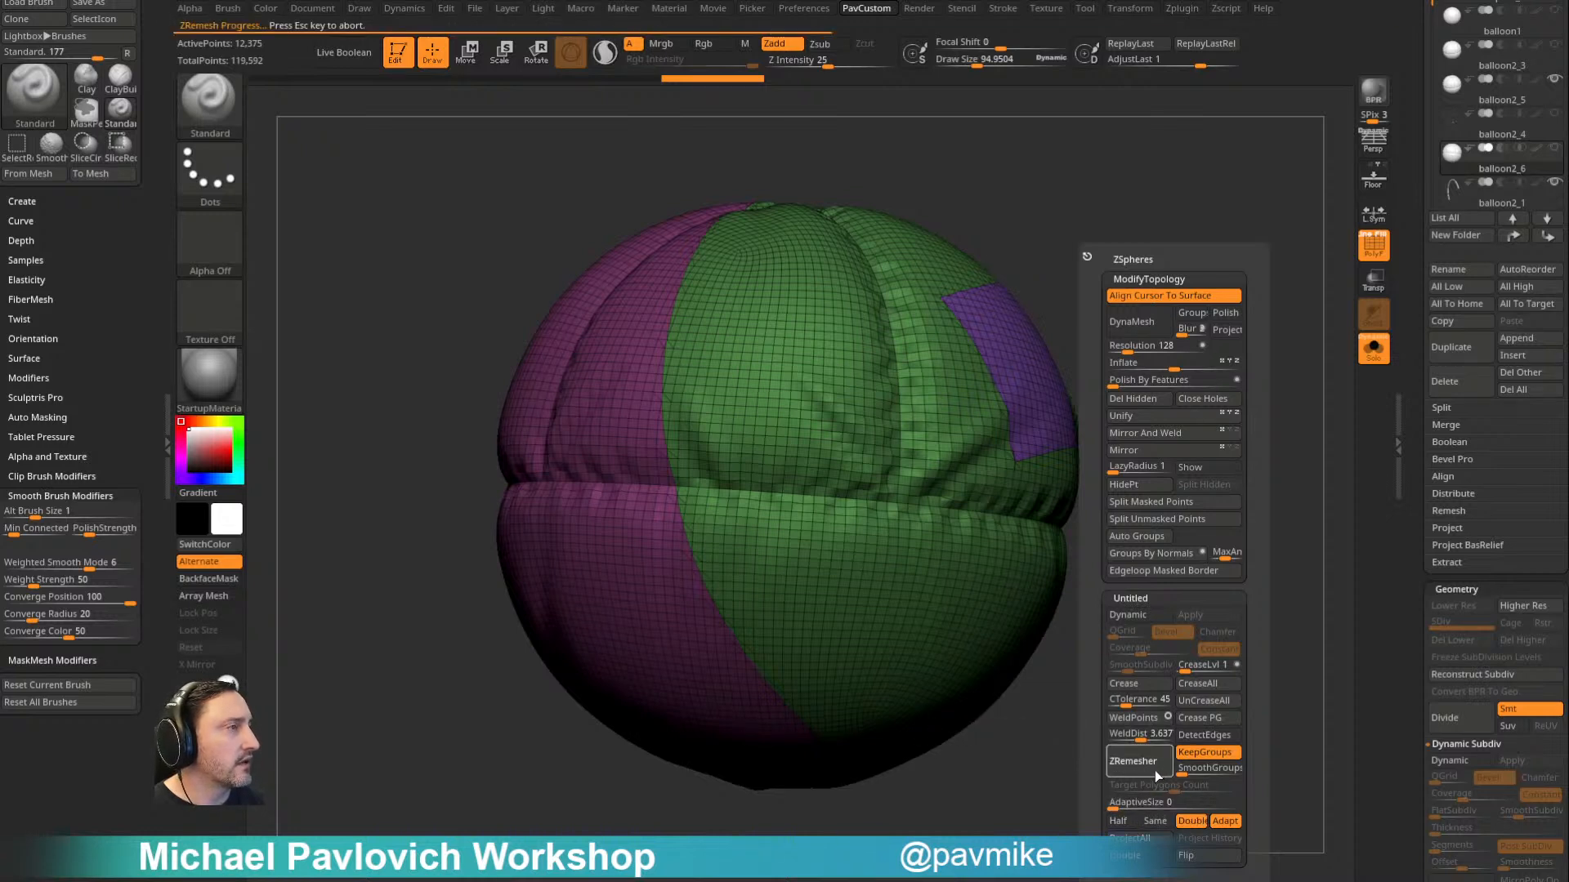
left_click_drag(1084, 760, 1120, 647)
left_click_drag(1168, 279, 1307, 359)
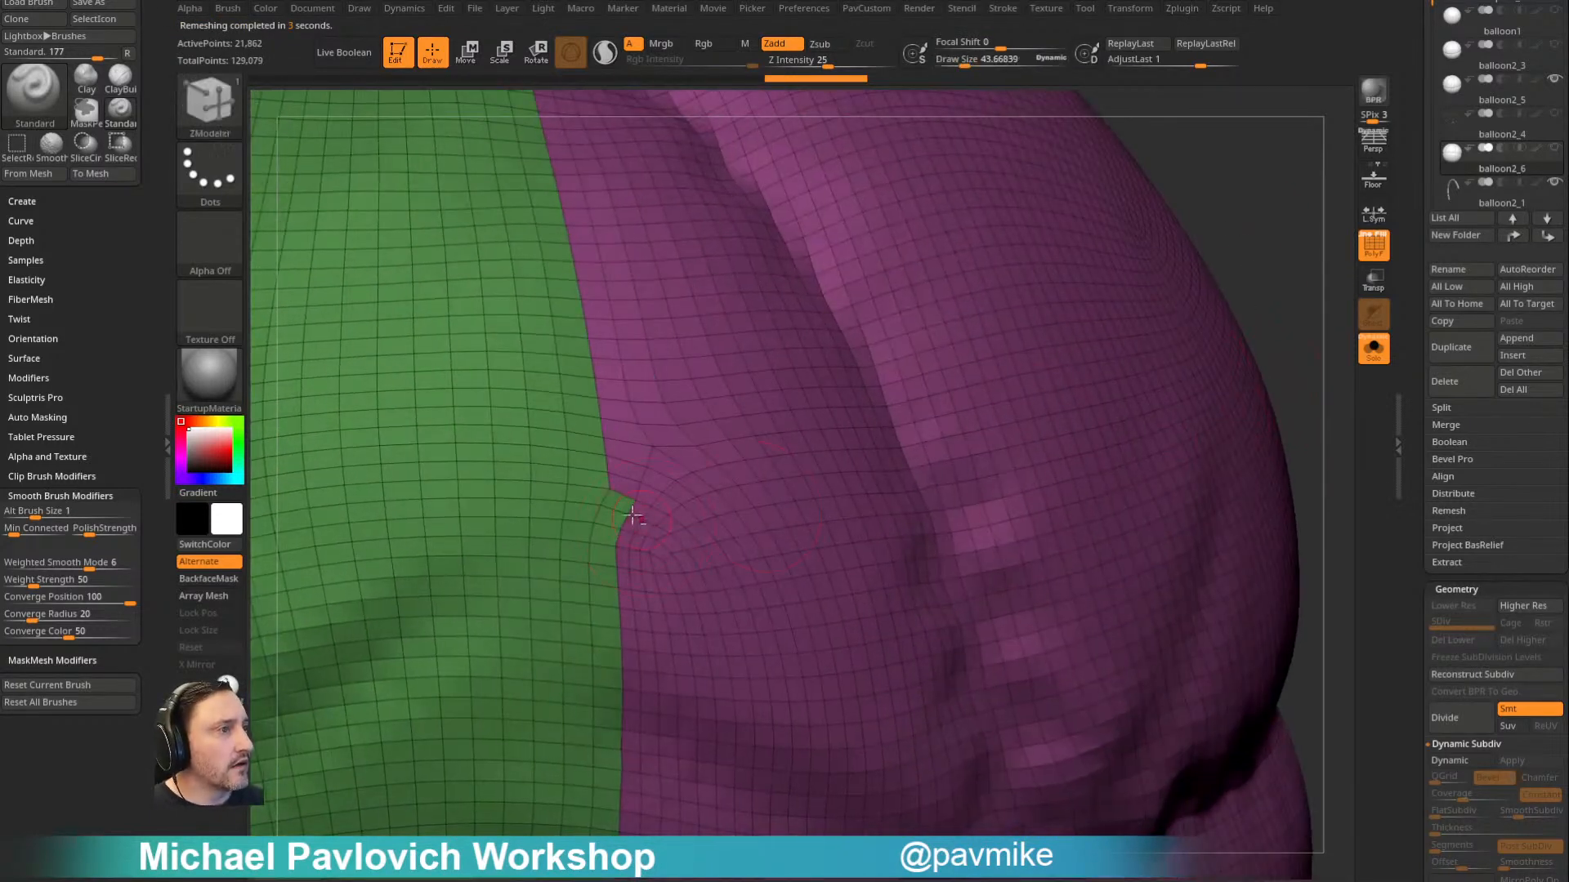
- Slice an edge across the notch in the green-magenta border with the ZM_Slice brush and fill the sliver with the magenta polygroup
key("b")
key("z")
key("m")
key("b")
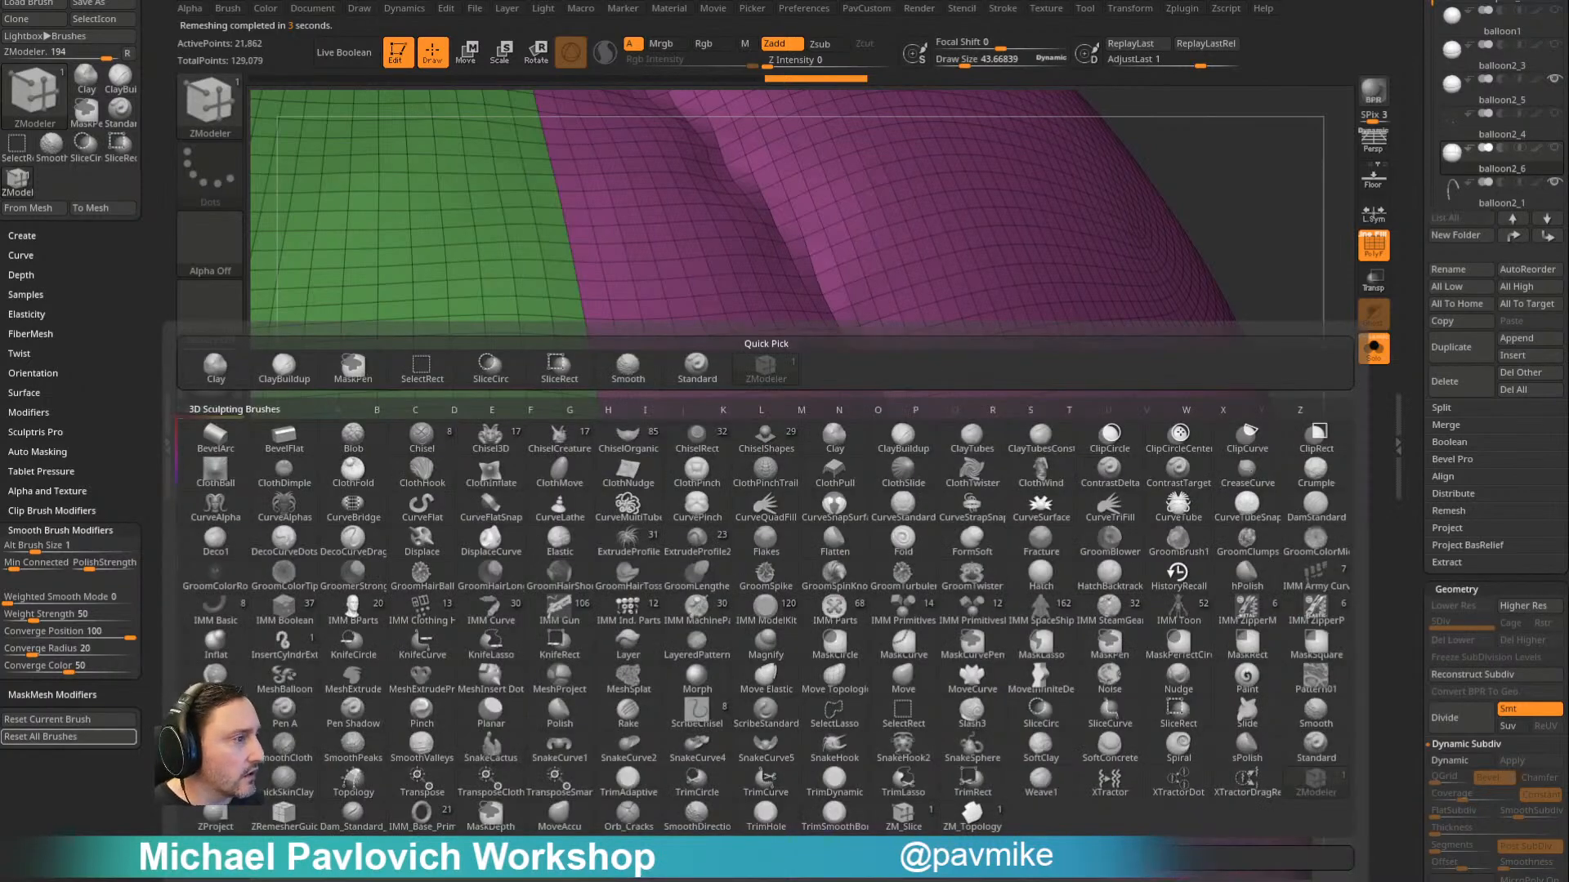
left_click(903, 815)
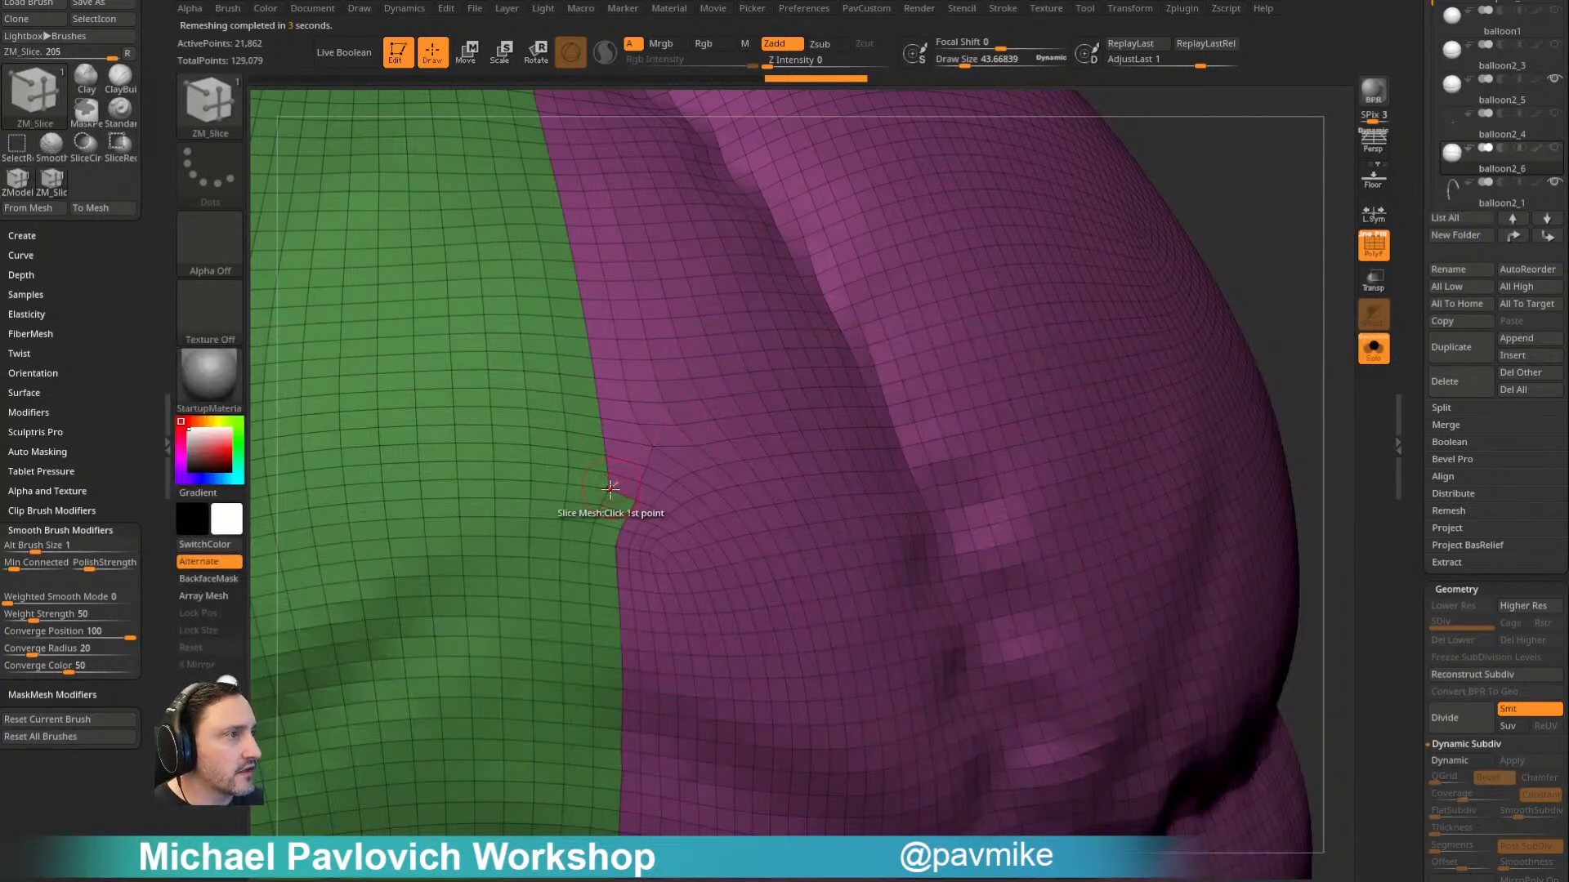
left_click(620, 540)
key("ctrl+z")
left_click(611, 495)
left_click(618, 544)
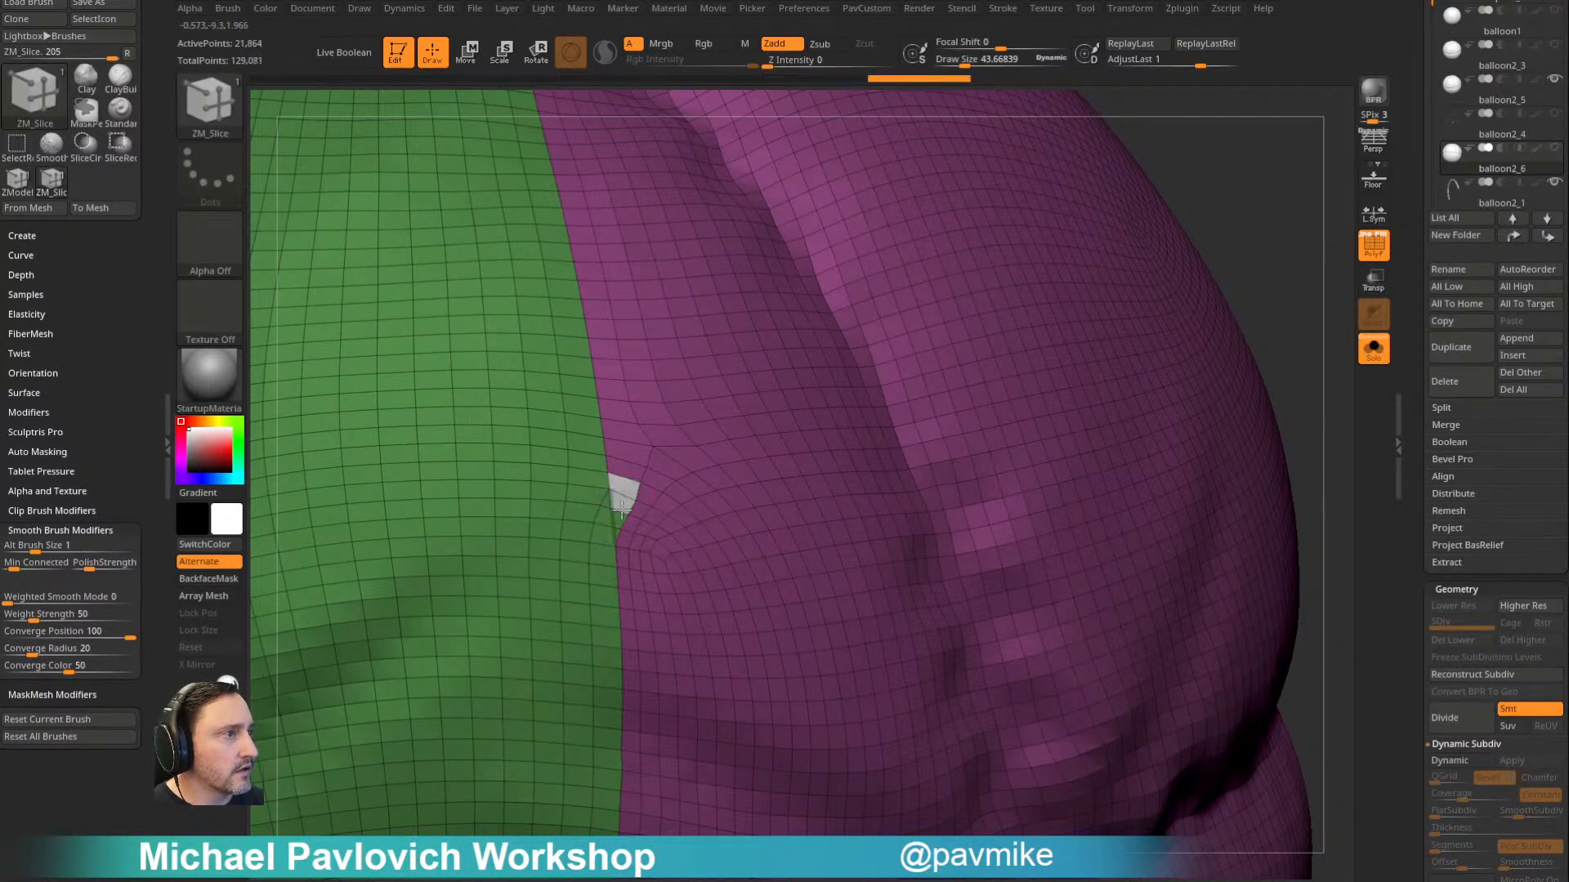
left_click(643, 509)
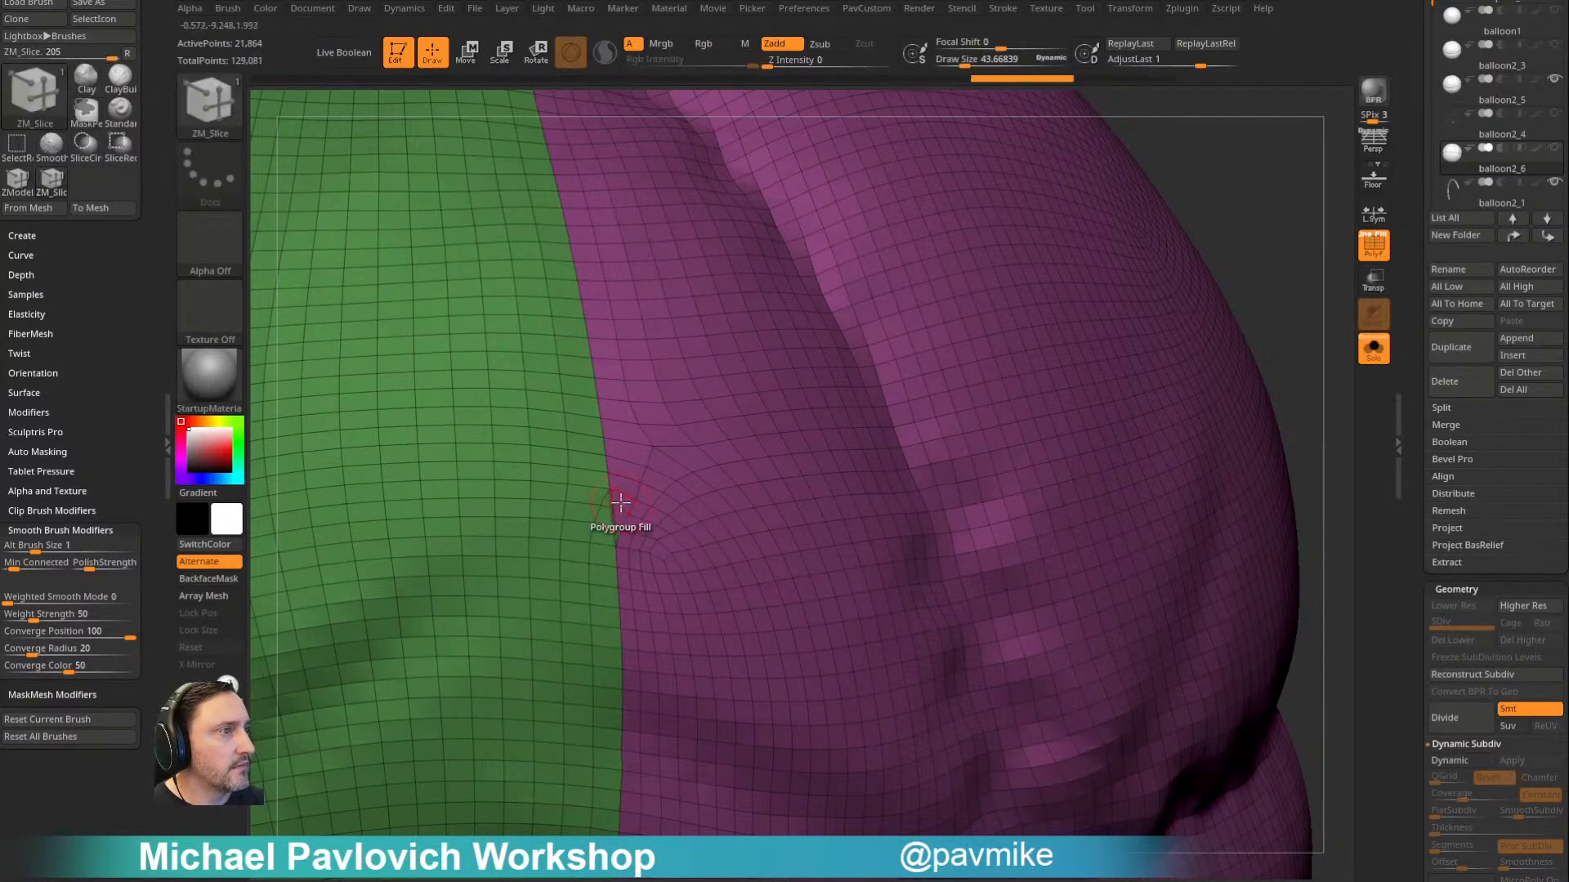
- Try to straighten the pinched vertices on the green-magenta border using slice edits and the Move brush
mouse_move(1177, 326)
left_mouse_down()
mouse_move(1226, 262)
mouse_move(1155, 200)
mouse_move(1261, 336)
mouse_move(1211, 316)
mouse_move(1264, 187)
mouse_move(1241, 245)
left_mouse_up()
mouse_move(623, 467)
right_mouse_down("ctrl")
mouse_move(711, 599)
mouse_move(728, 430)
mouse_move(713, 470)
right_mouse_up("ctrl")
left_click_drag(577, 563, 605, 547, "shift")
key("ctrl+z")
key("ctrl+z")
key("b")
key("m")
key("v")
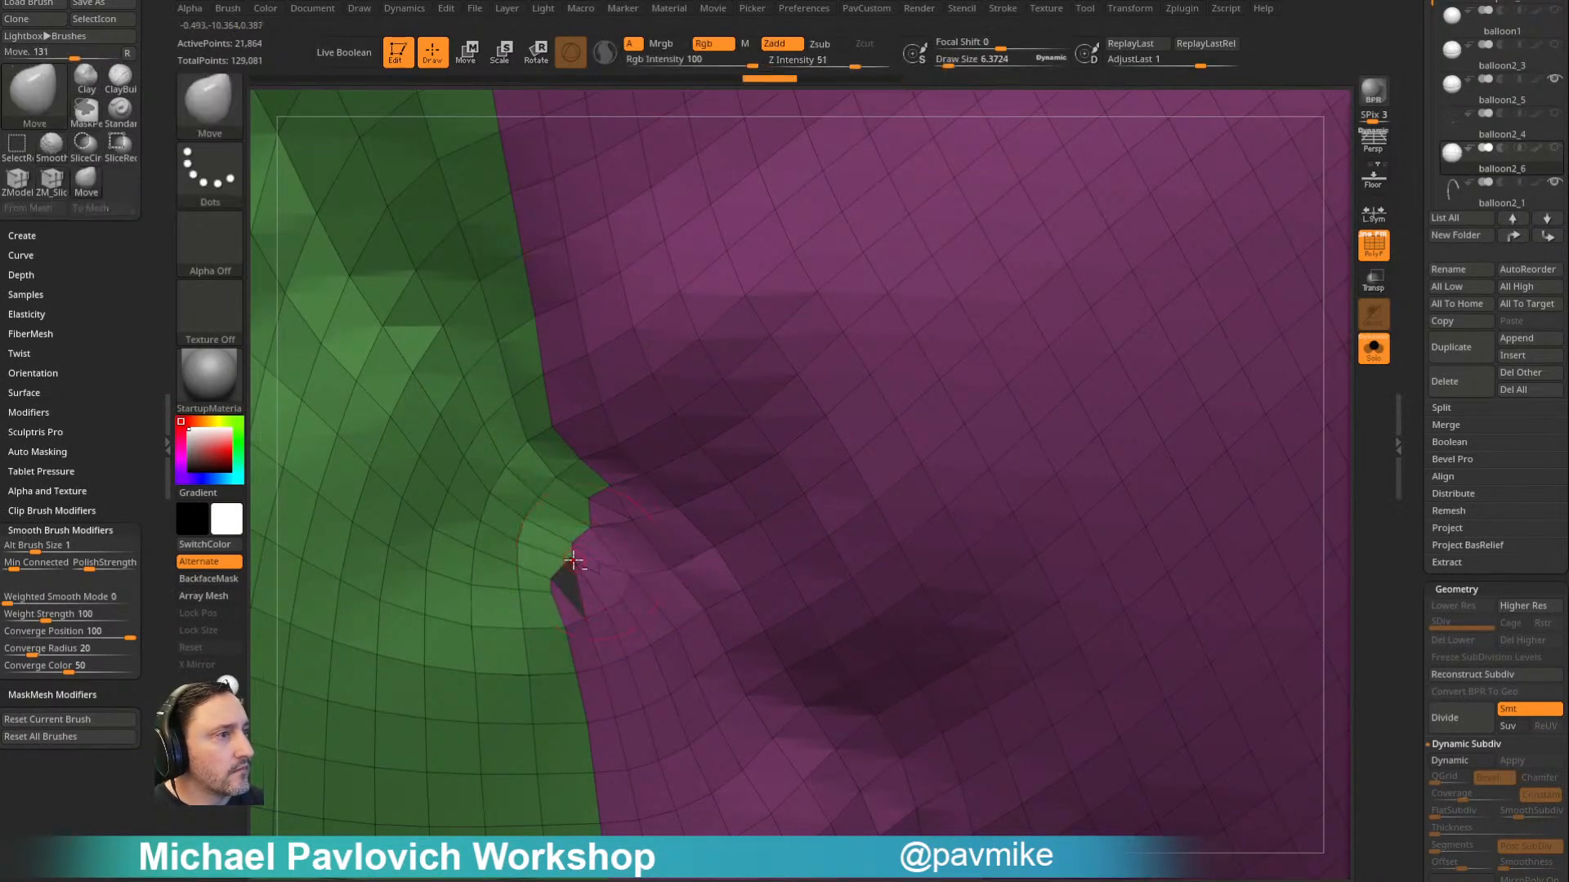
key("shift")
key("ctrl+shift+z")
key("ctrl+shift+z")
mouse_move(627, 548)
right_mouse_down("ctrl")
mouse_move(694, 458)
mouse_move(760, 490)
mouse_move(834, 474)
mouse_move(878, 372)
right_mouse_up("ctrl")
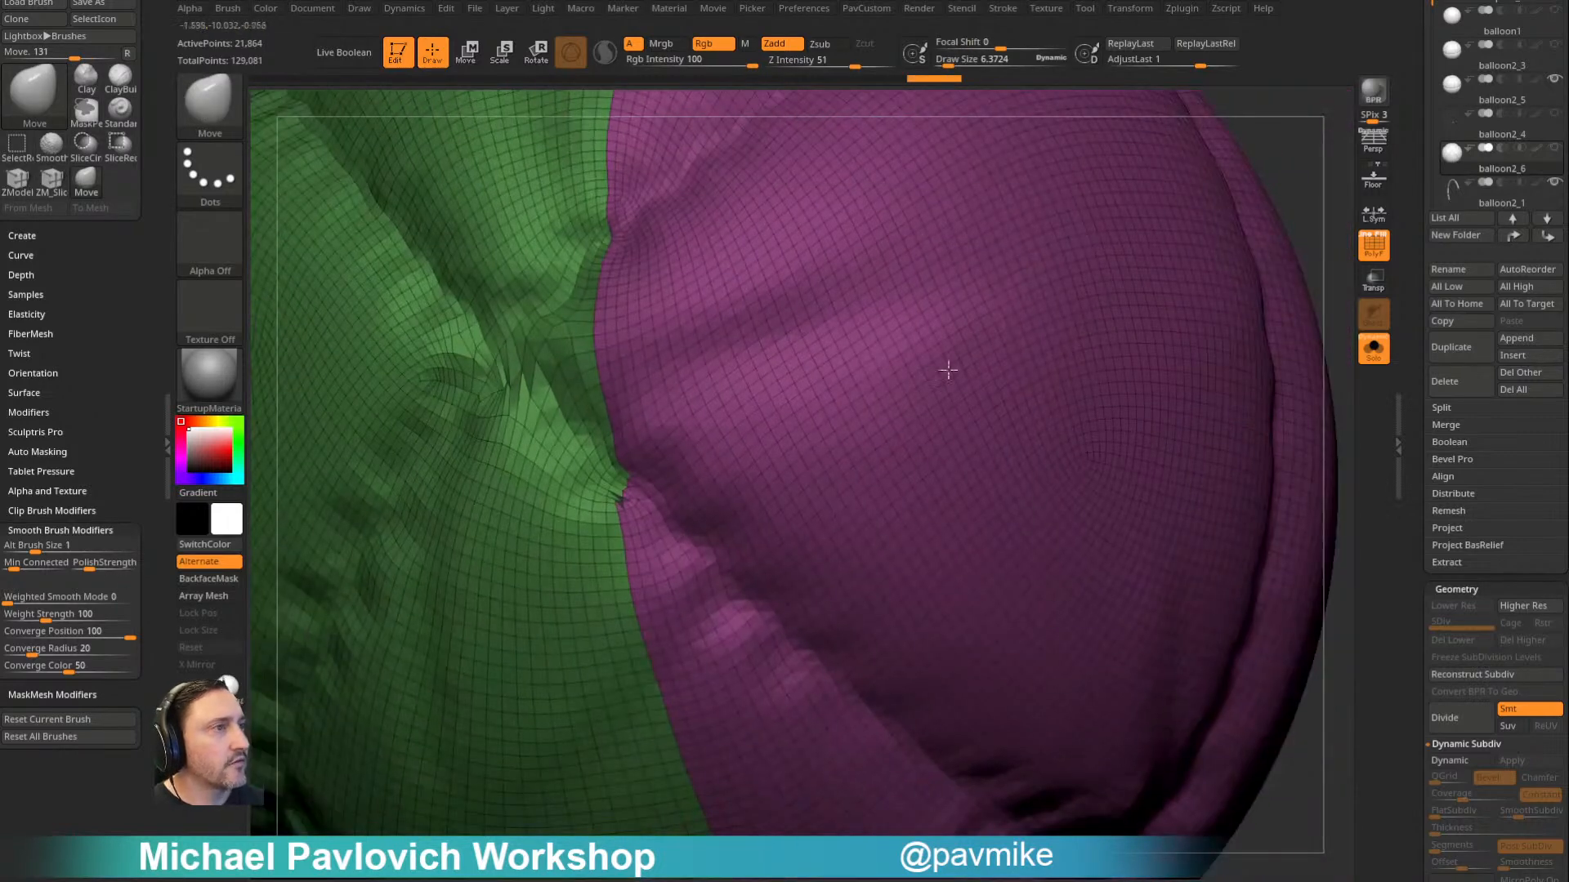
- Undo the border edits and the doubled remesh, and switch back to the Standard brush
right_click_drag(1275, 177, 1257, 205)
key("ctrl")
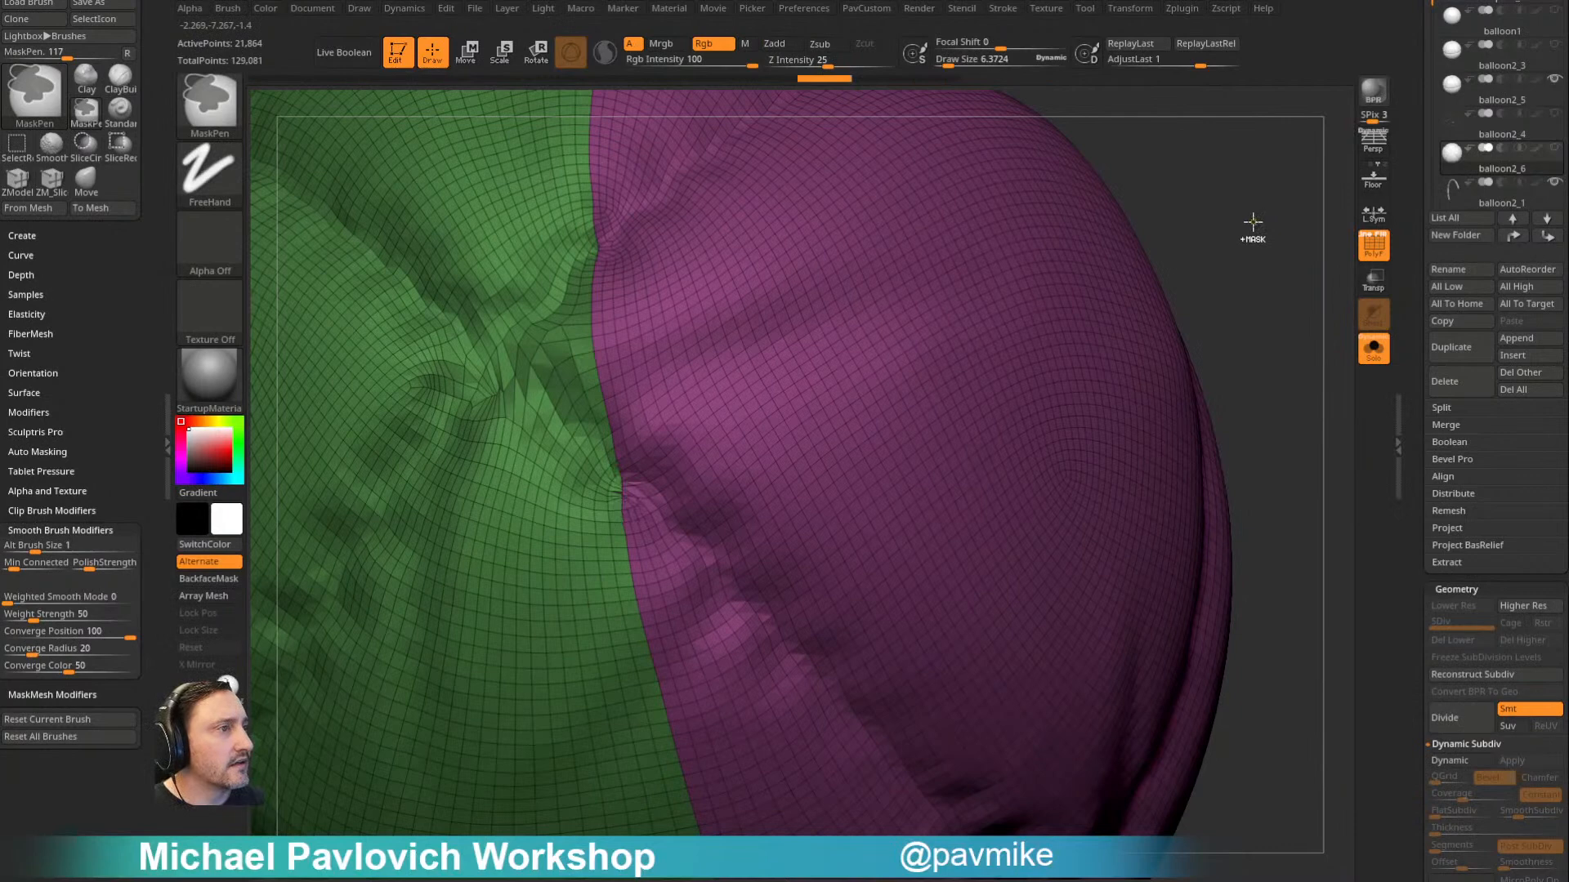
left_click_drag(1251, 219, 1248, 218, "ctrl")
mouse_move(1248, 219)
right_mouse_down()
mouse_move(1253, 199)
mouse_move(1271, 409)
right_mouse_up()
mouse_move(967, 385)
right_mouse_down()
mouse_move(952, 406)
mouse_move(966, 410)
mouse_move(989, 364)
right_mouse_up()
right_click_drag(1123, 392, 712, 266, "ctrl")
mouse_move(1258, 242)
right_mouse_down()
mouse_move(1120, 252)
mouse_move(1139, 251)
right_mouse_up()
key("b")
key("s")
key("t")
key("s")
left_click_drag(1172, 286, 1128, 292)
mouse_move(1152, 359)
right_mouse_down("alt")
mouse_move(1092, 200)
mouse_move(1229, 238)
mouse_move(1232, 256)
mouse_move(1122, 332)
right_mouse_up("alt")
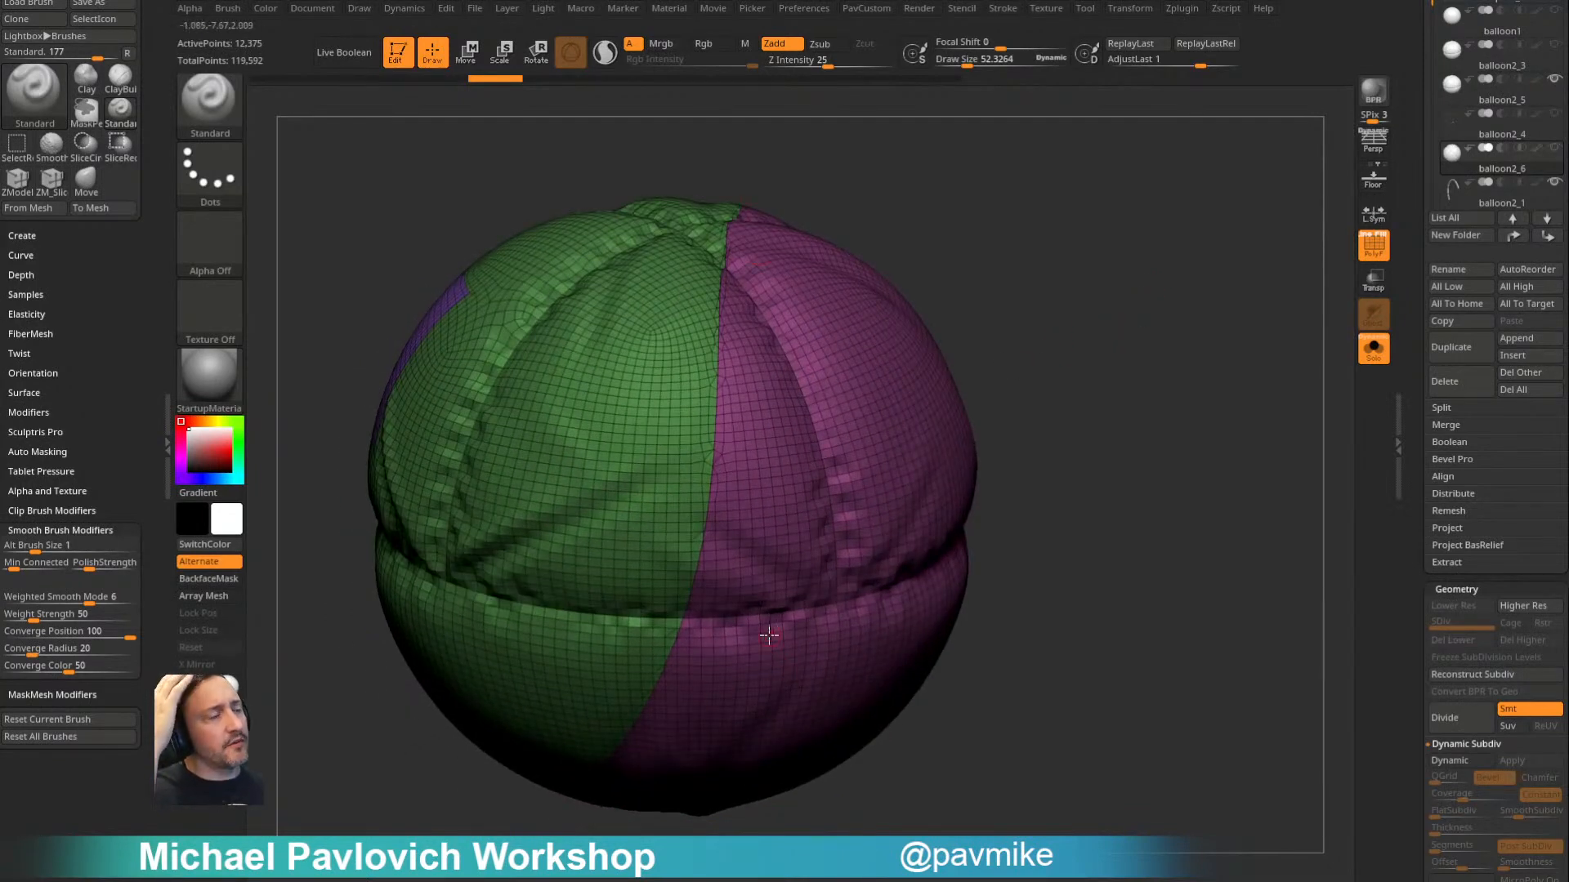
- Isolate the purple and teal patch polygroups of balloon2_6 and delete all the hidden geometry
mouse_move(1027, 272)
right_mouse_down()
mouse_move(1082, 305)
mouse_move(1032, 246)
right_mouse_up()
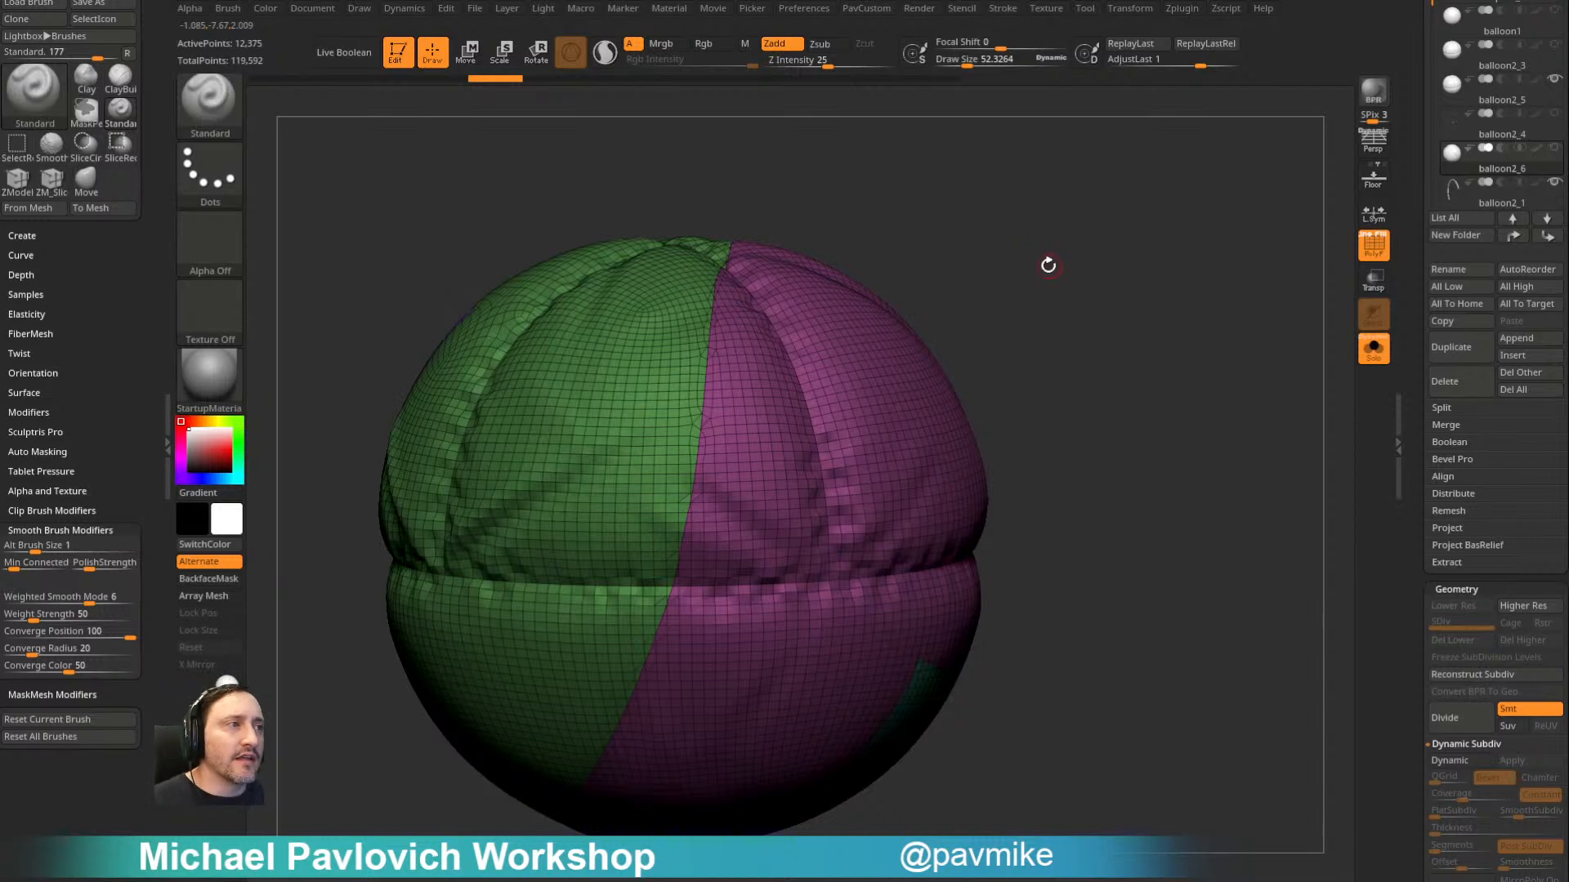
right_click_drag(1031, 284, 822, 470)
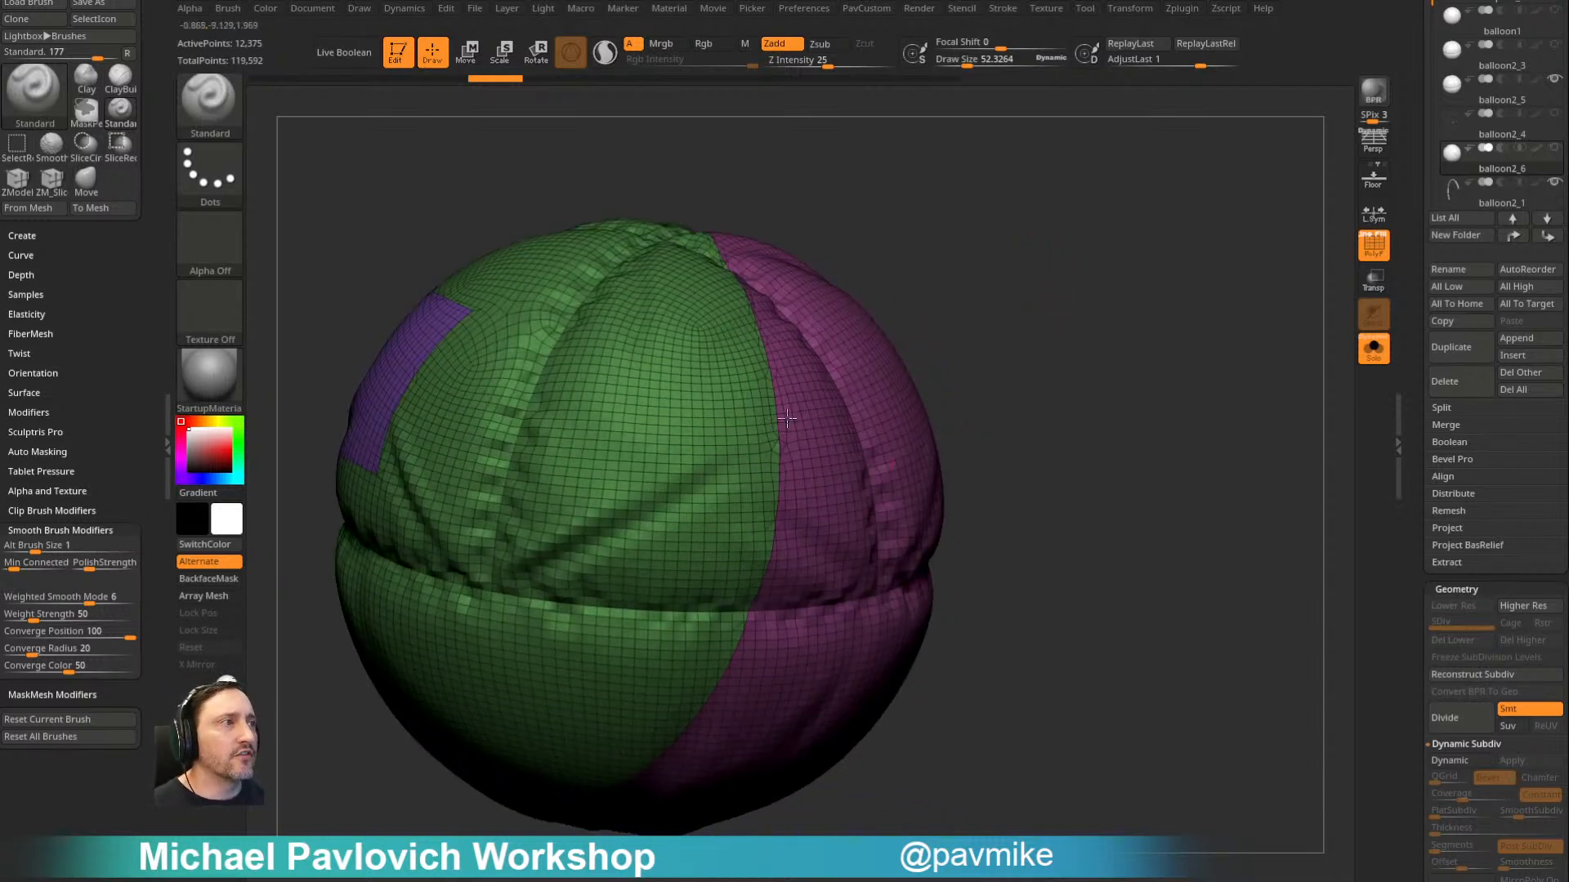
right_click_drag(1015, 272, 819, 366)
left_click(483, 434, "ctrl+shift")
left_click(934, 266, "ctrl+shift")
right_click_drag(934, 266, 1014, 335)
left_click(636, 621, "ctrl+shift")
left_click_drag(1079, 238, 1174, 418, "ctrl+shift")
key("3")
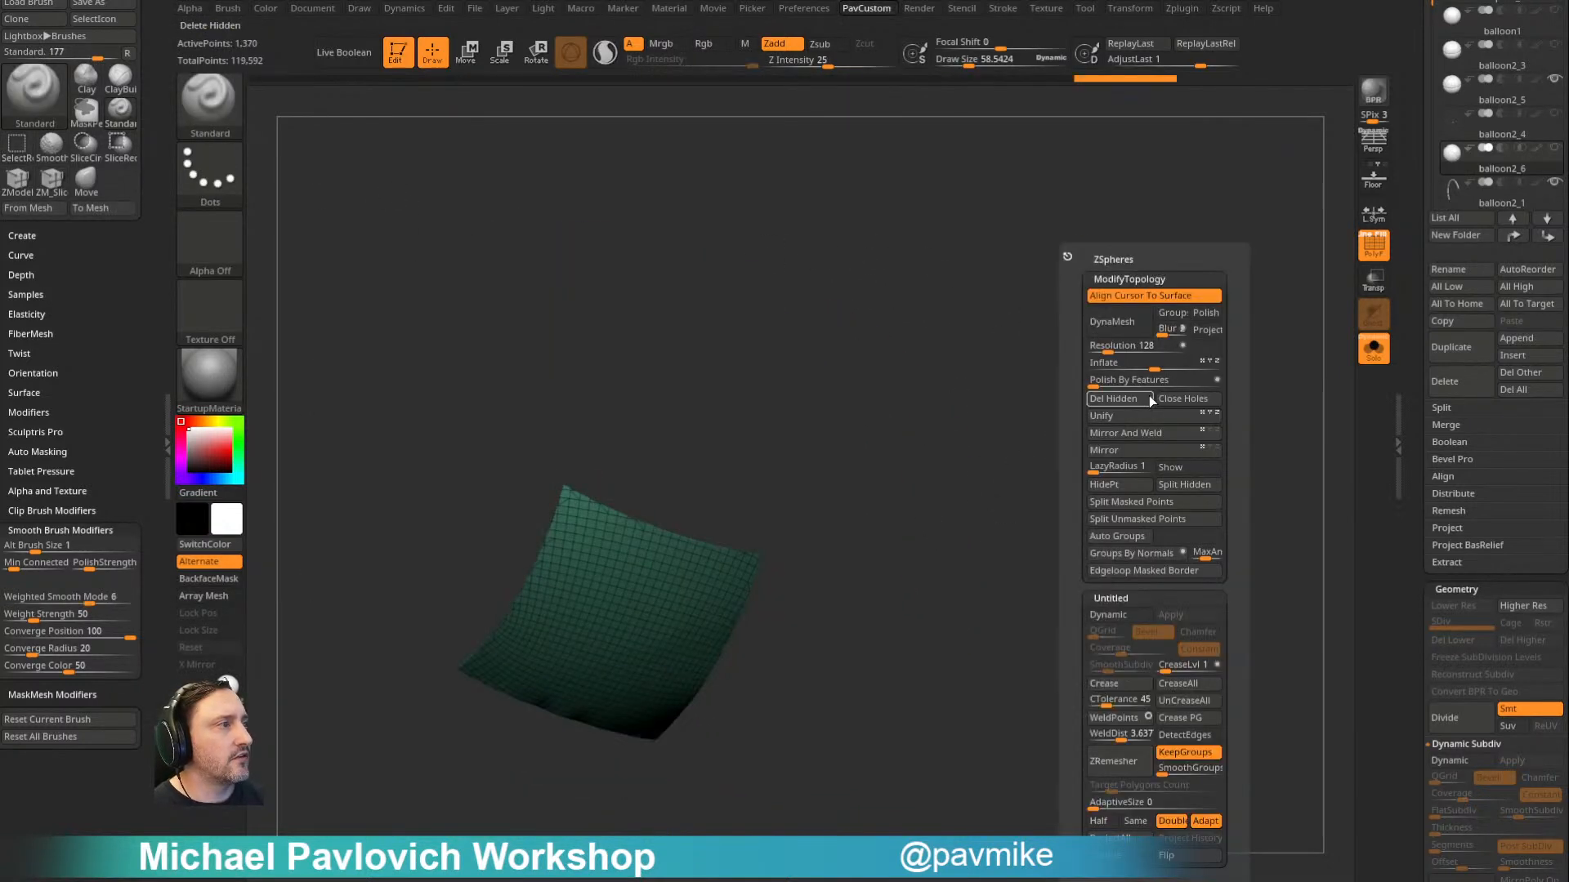
left_click(1132, 400)
- Remesh the two patches twice with ZRemesher at Half the polygon count, turning KeepGroups off for the second pass
right_click_drag(1132, 400, 1070, 343)
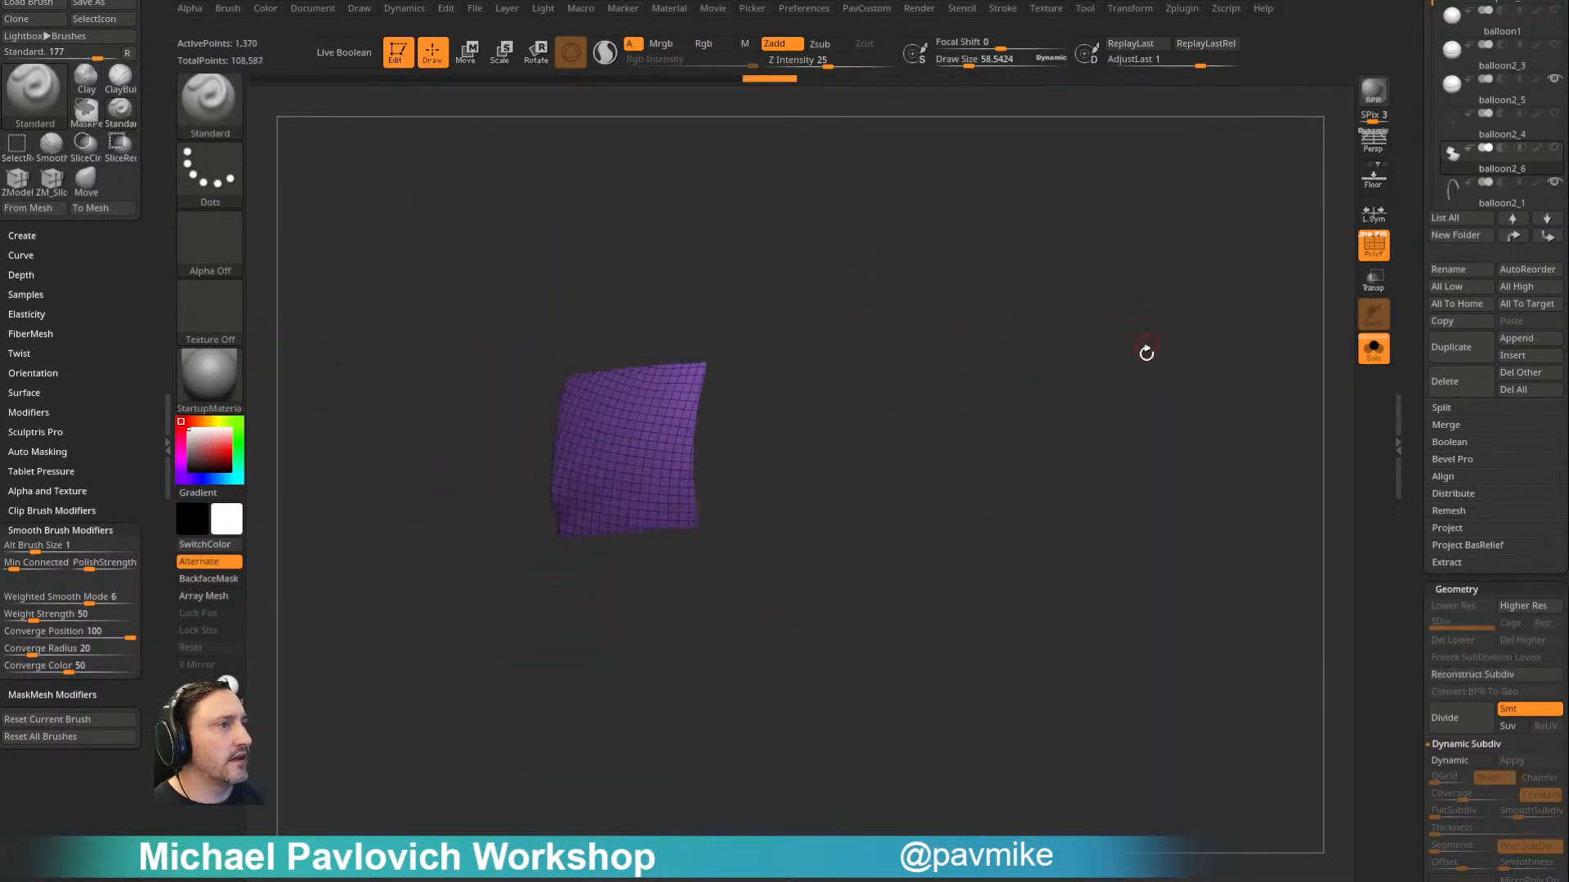
key("3")
left_click(1093, 820)
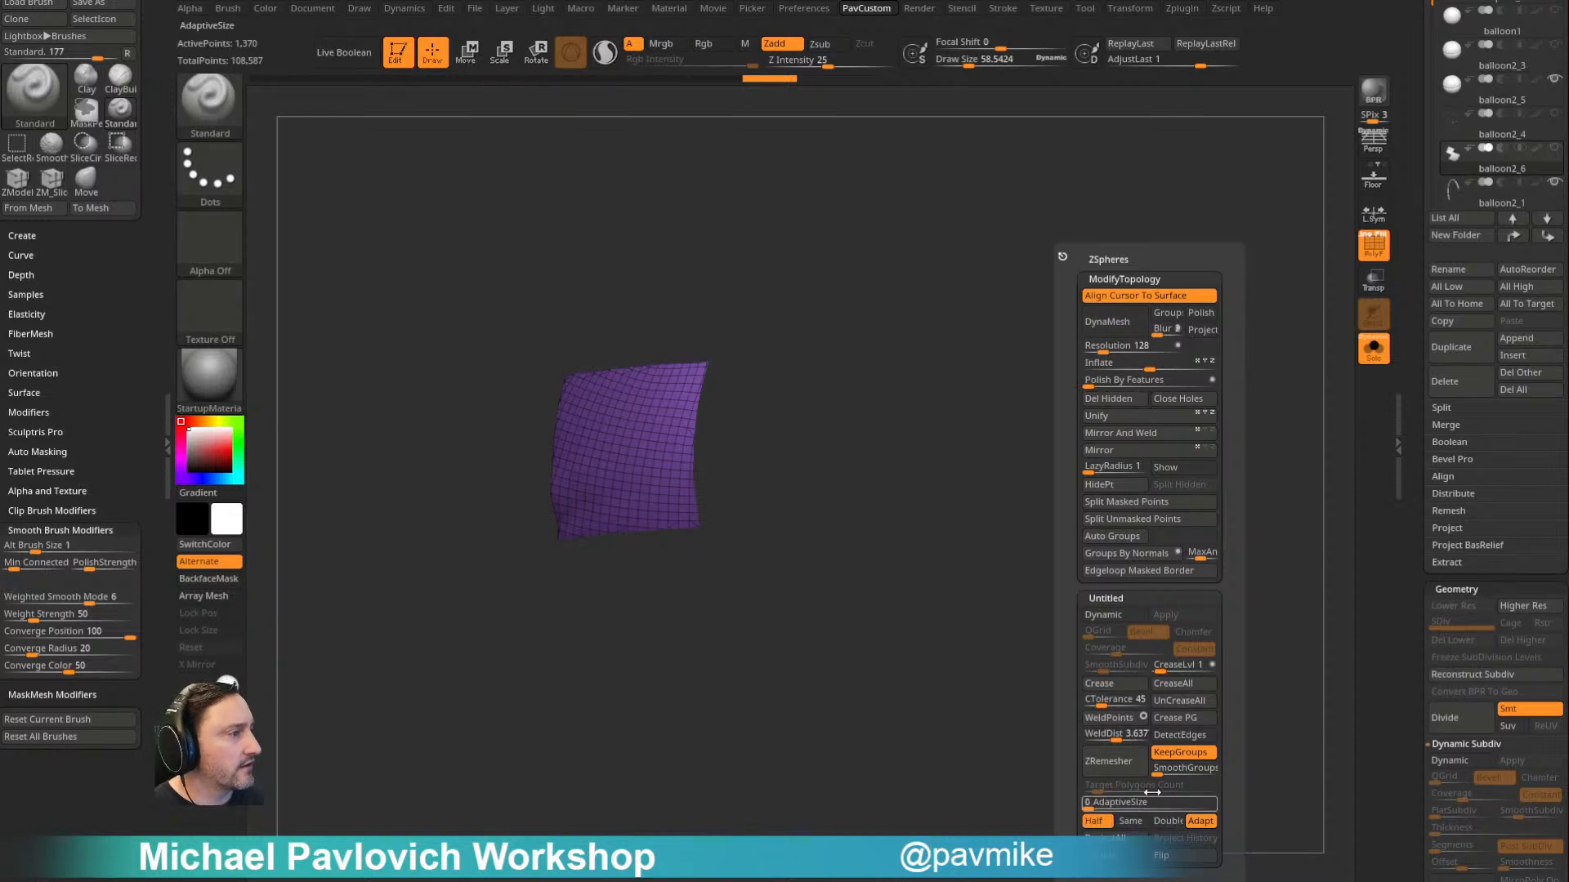
left_click(1132, 768)
right_click_drag(1048, 386, 1005, 294)
key("3")
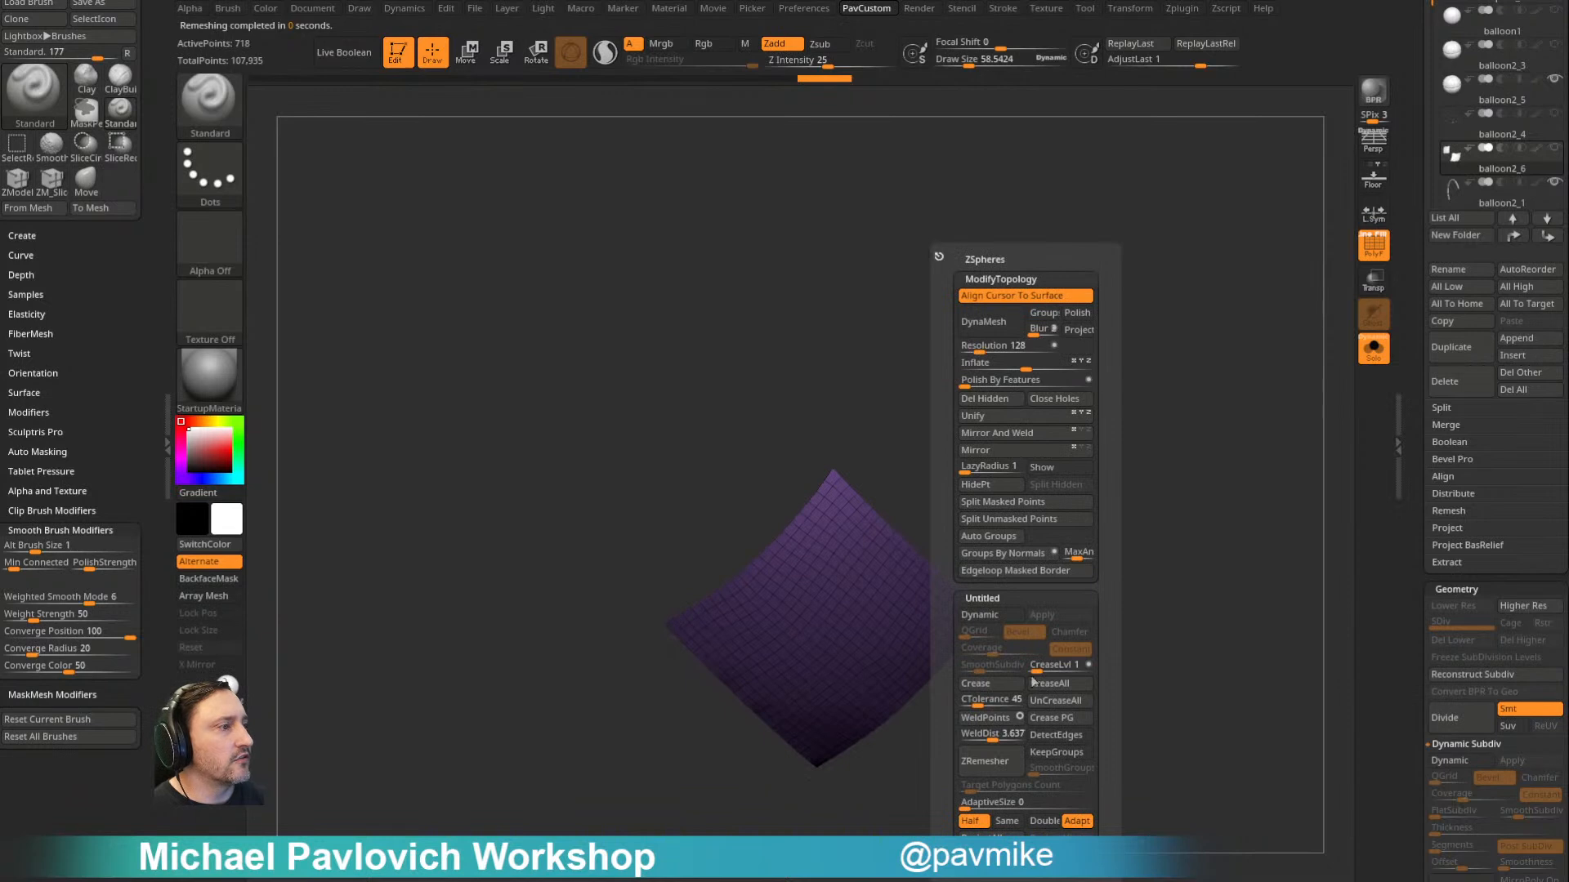
left_click(995, 768)
- Turn off Solo and show the balloon2_4 stitches around the remeshed patches
right_click_drag(1185, 531, 1148, 404)
left_click(1368, 357)
left_click_drag(1404, 326, 1404, 646)
right_click_drag(1275, 458, 1193, 390)
right_click_drag(1261, 196, 1190, 470, "alt")
right_click_drag(1183, 398, 1291, 317)
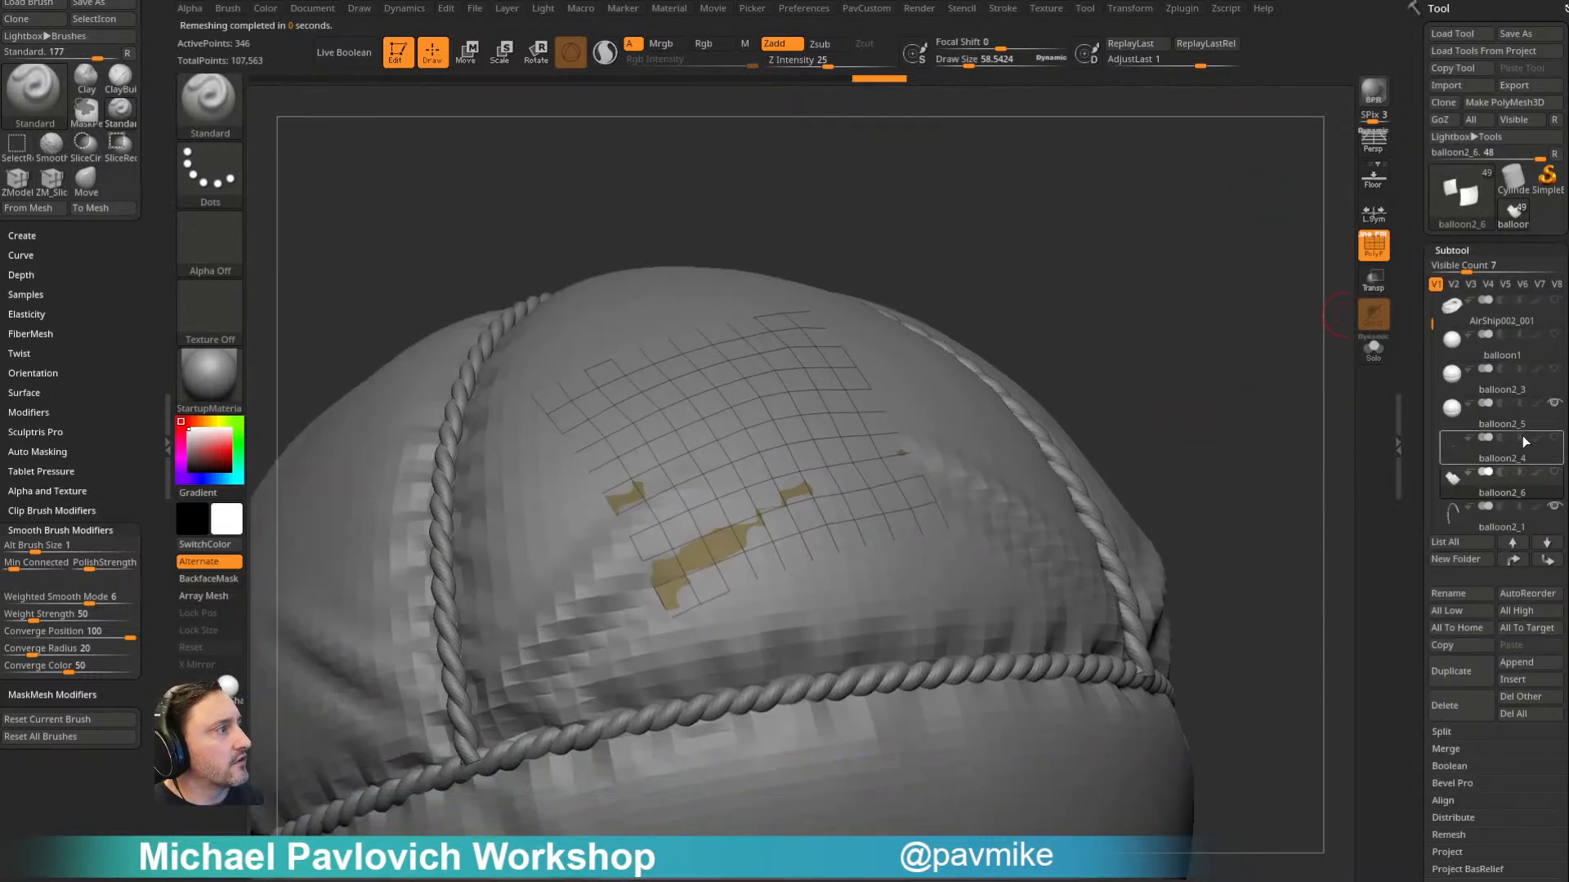
left_click(1554, 439)
right_click_drag(1250, 378, 1211, 371)
- Extrude the balloon2_6 patches with ZModeler, using the Extrude polygon action with the Polygroup All target
key("b")
key("z")
key("m")
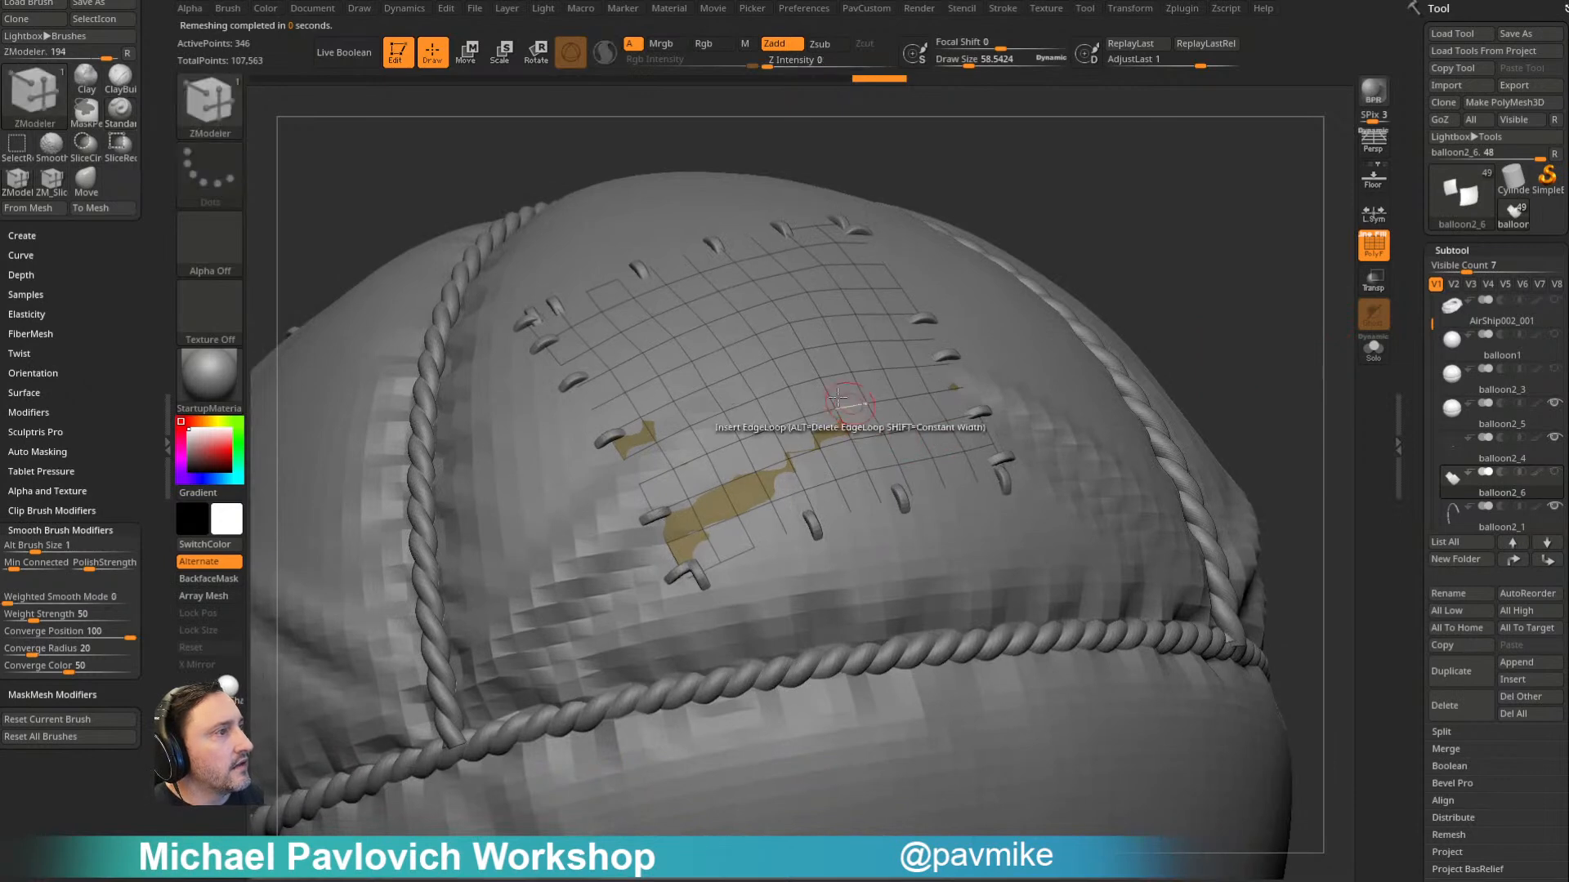
key("space")
left_click(927, 487)
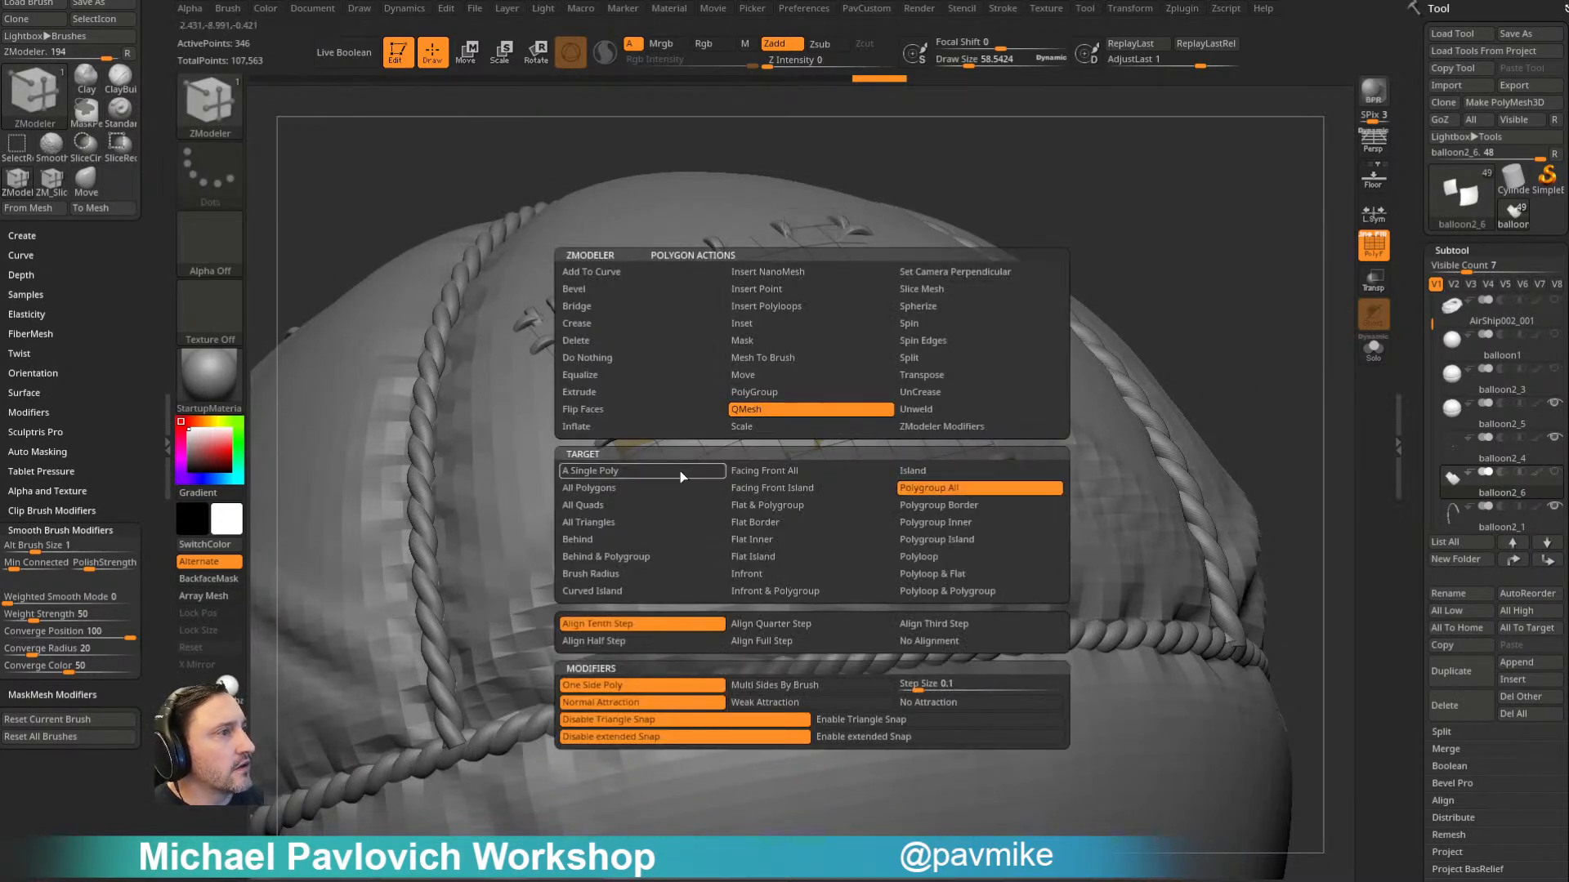
left_click(662, 393)
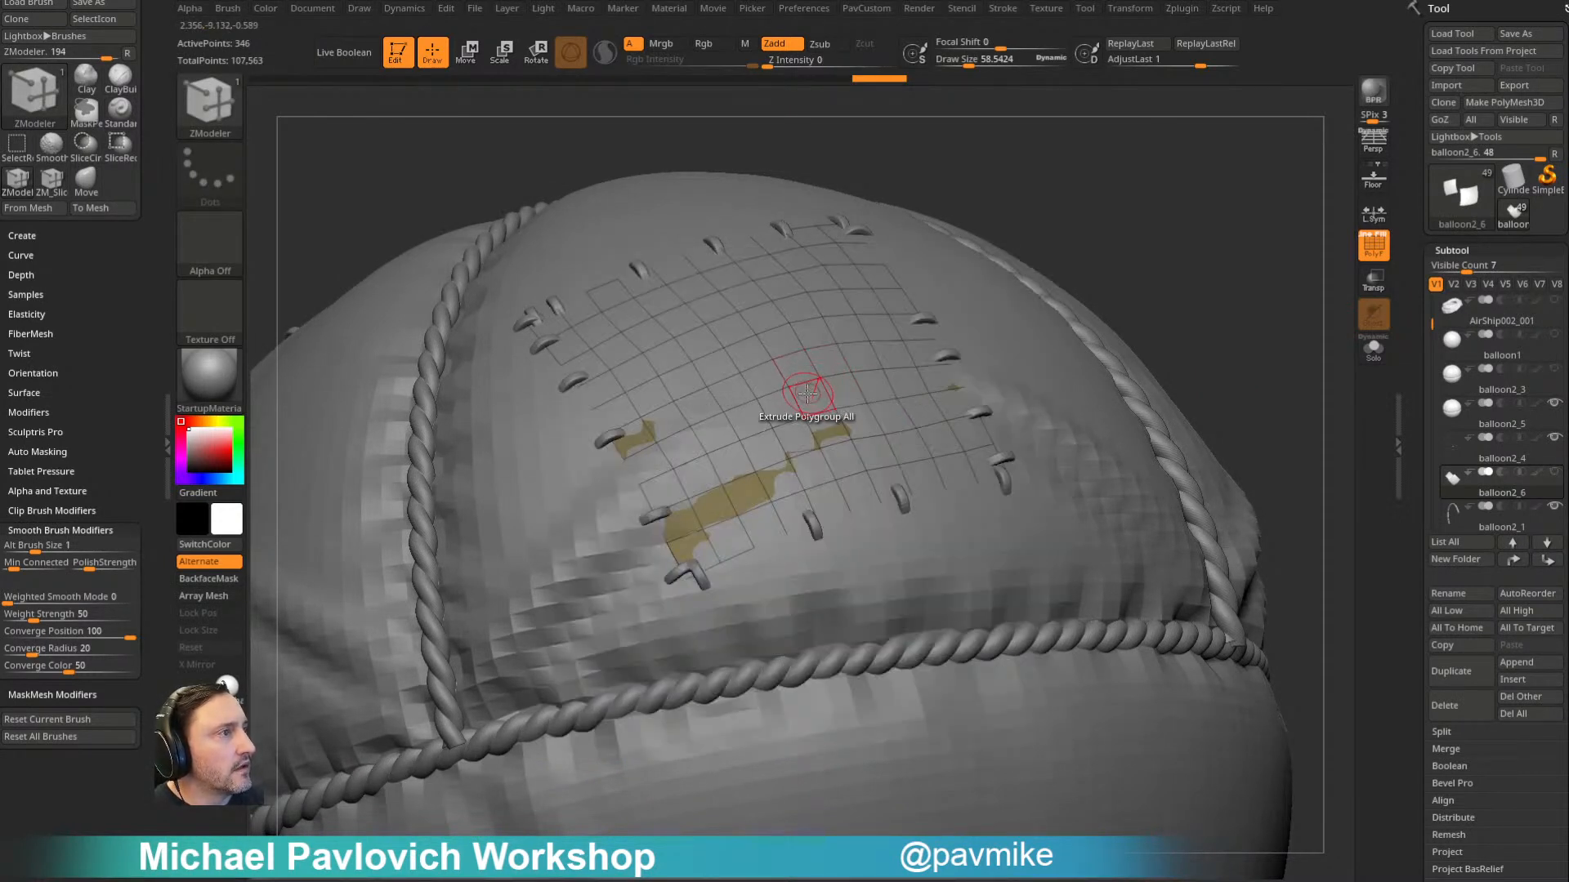
left_click(812, 387)
right_click_drag(1132, 269, 1056, 266, "ctrl")
right_click_drag(1307, 308, 1089, 304, "alt")
mouse_move(1187, 311)
right_mouse_down()
mouse_move(1100, 232)
mouse_move(1194, 291)
mouse_move(1212, 326)
mouse_move(1229, 286)
mouse_move(1200, 329)
mouse_move(1150, 275)
right_mouse_up()
right_click_drag(1149, 275, 1187, 375, "ctrl")
- Switch to the balloon2_3 mesh and show the balloon2_6 patches together with it
left_click(825, 452, "alt")
mouse_move(1176, 299)
right_mouse_down("ctrl")
mouse_move(1189, 336)
mouse_move(1229, 291)
mouse_move(1135, 294)
mouse_move(1183, 294)
right_mouse_up("ctrl")
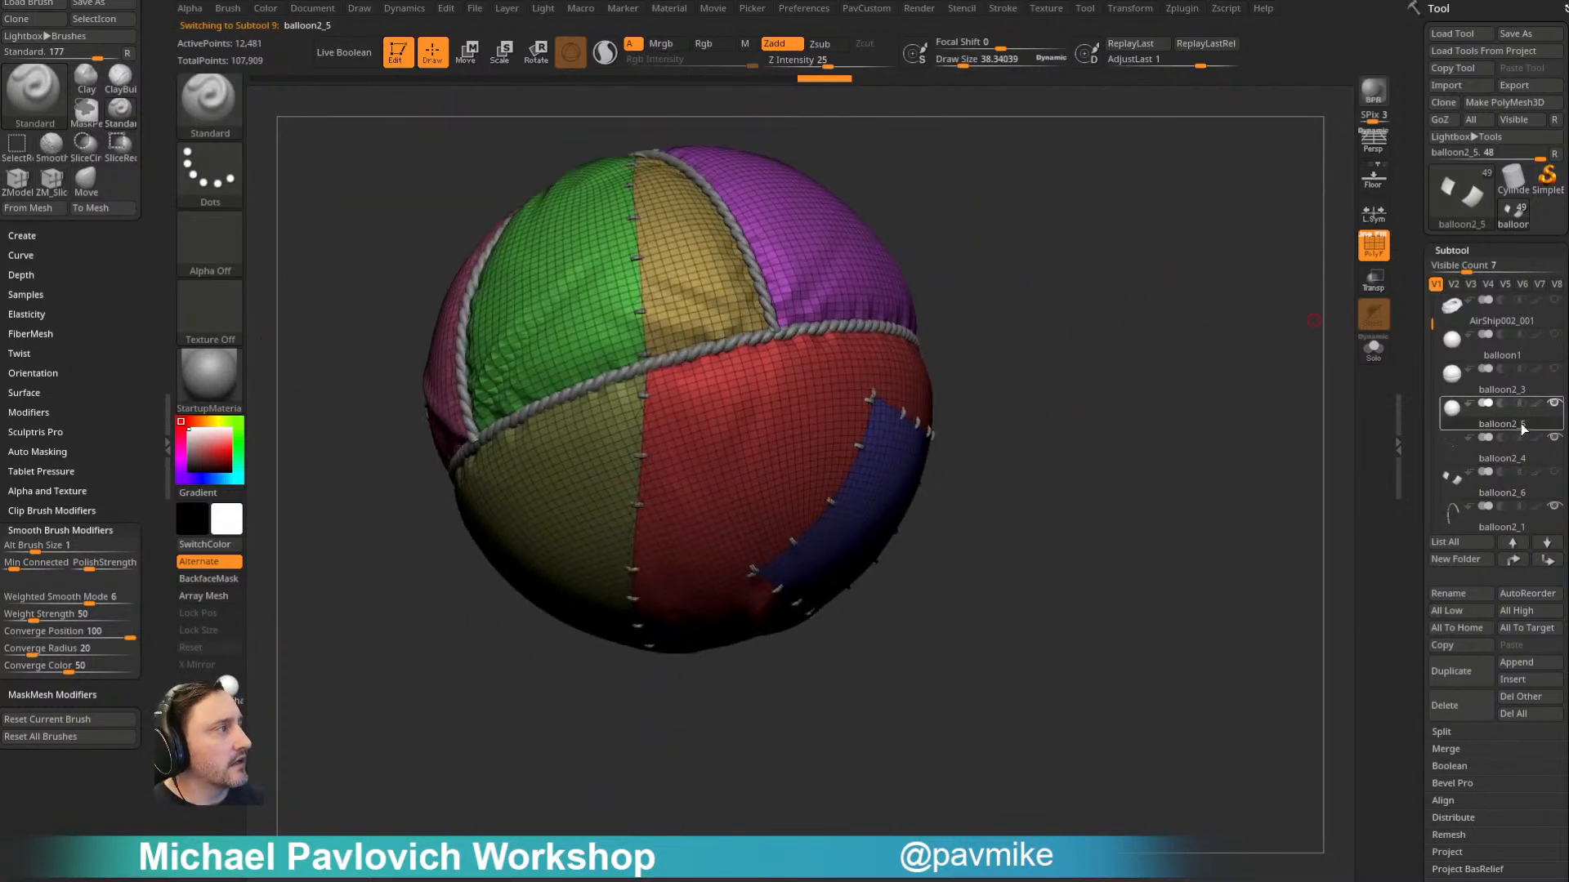
left_click(1509, 378)
right_click_drag(1289, 406, 1076, 429)
scroll(1428, 431, "down", 3)
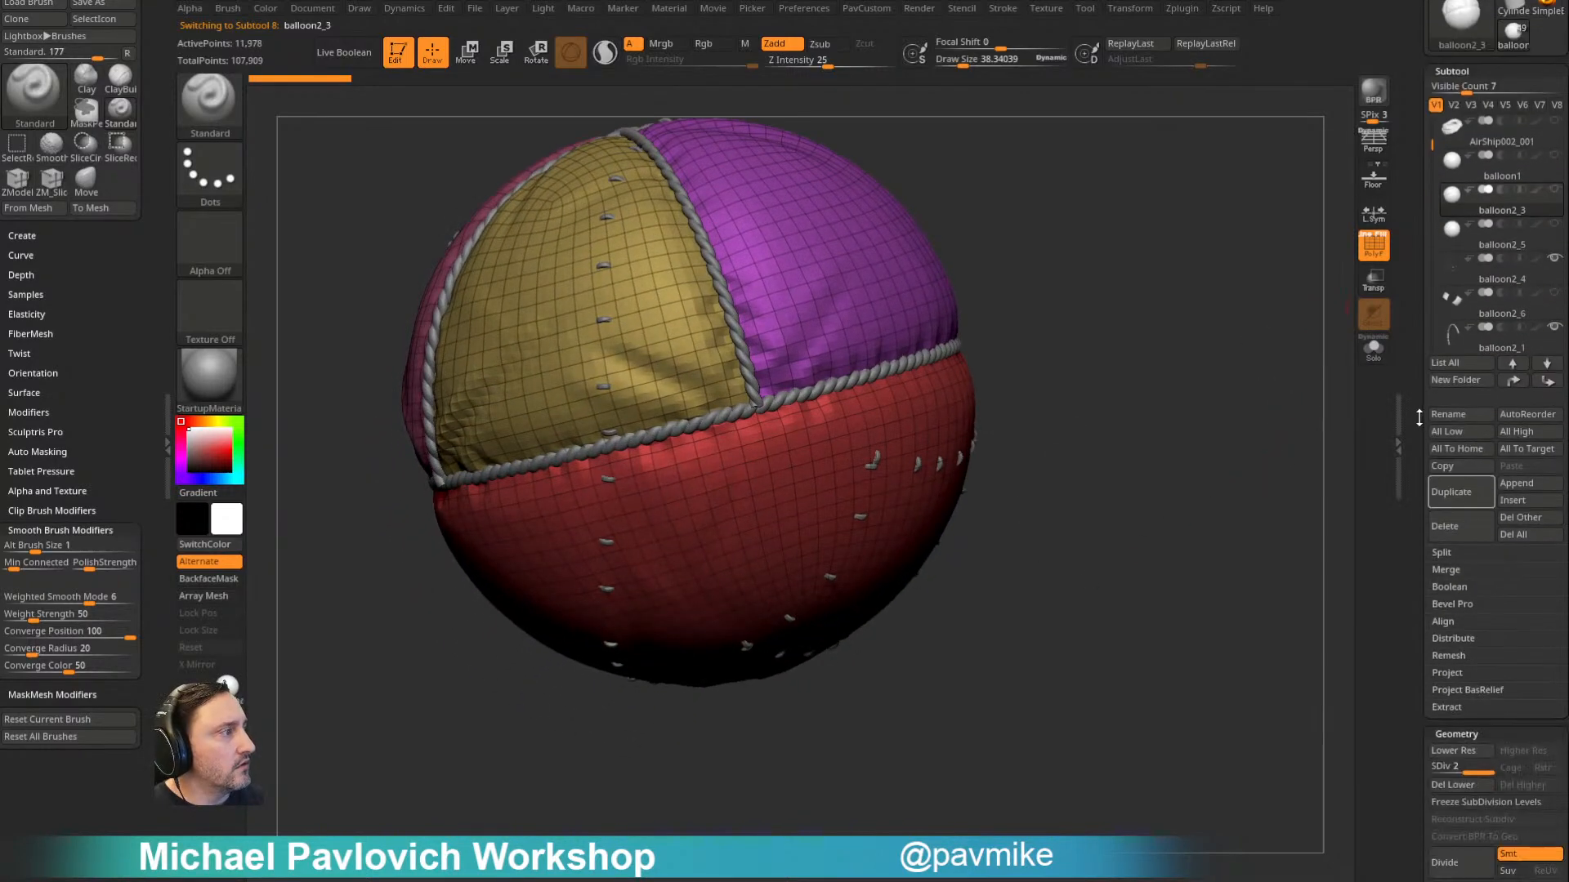
mouse_move(1195, 417)
right_mouse_down()
mouse_move(1184, 389)
mouse_move(1215, 407)
right_mouse_up()
right_click_drag(1242, 326, 1237, 293)
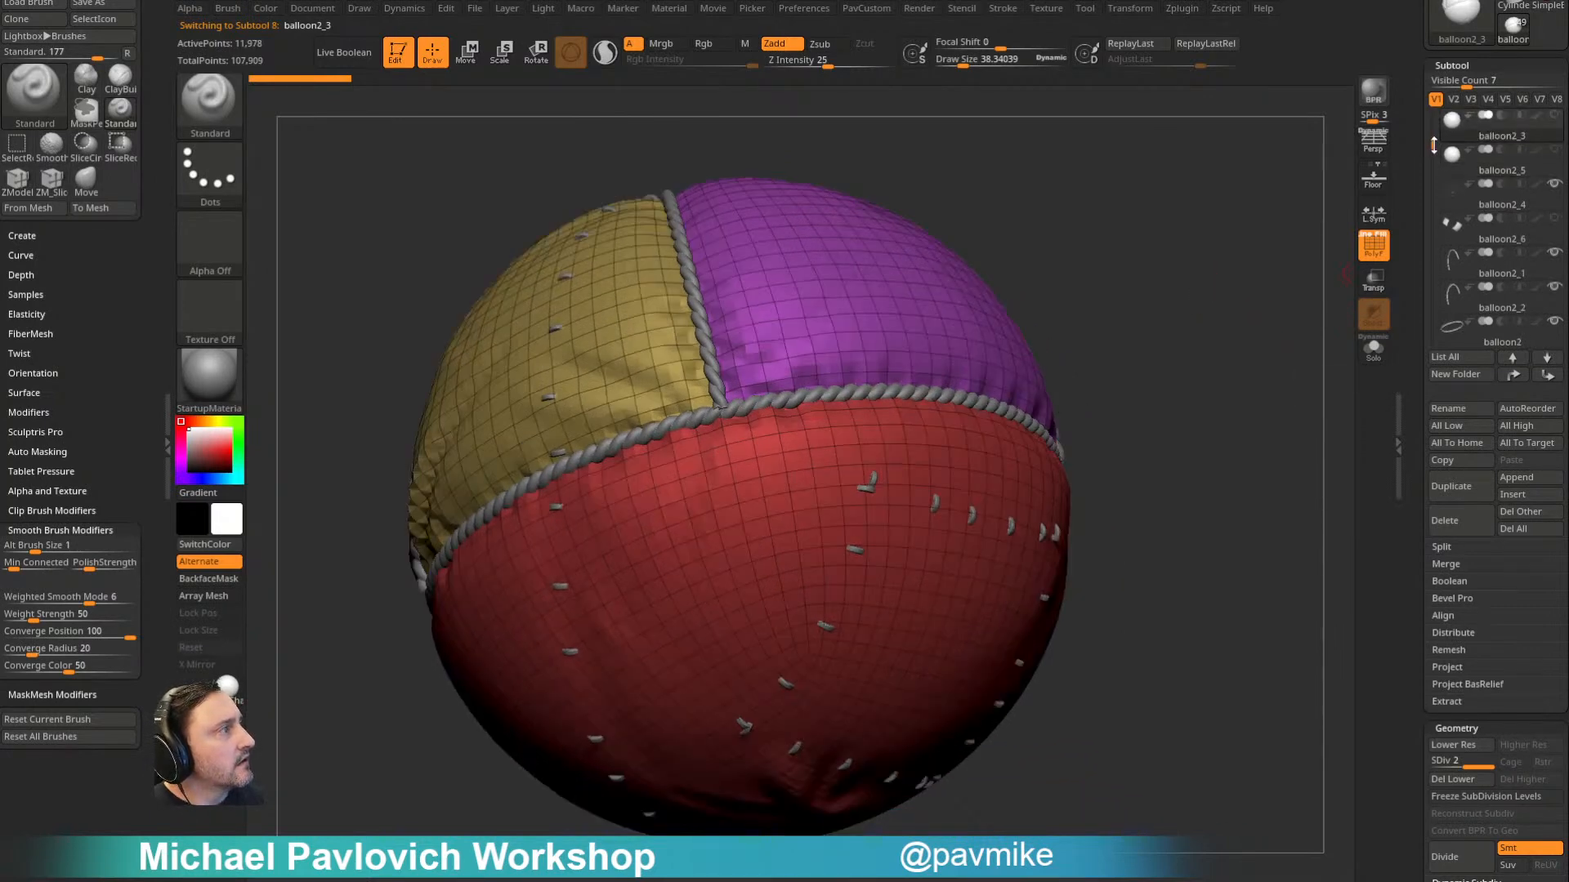
left_click(1553, 291)
right_click_drag(1218, 277, 1174, 289)
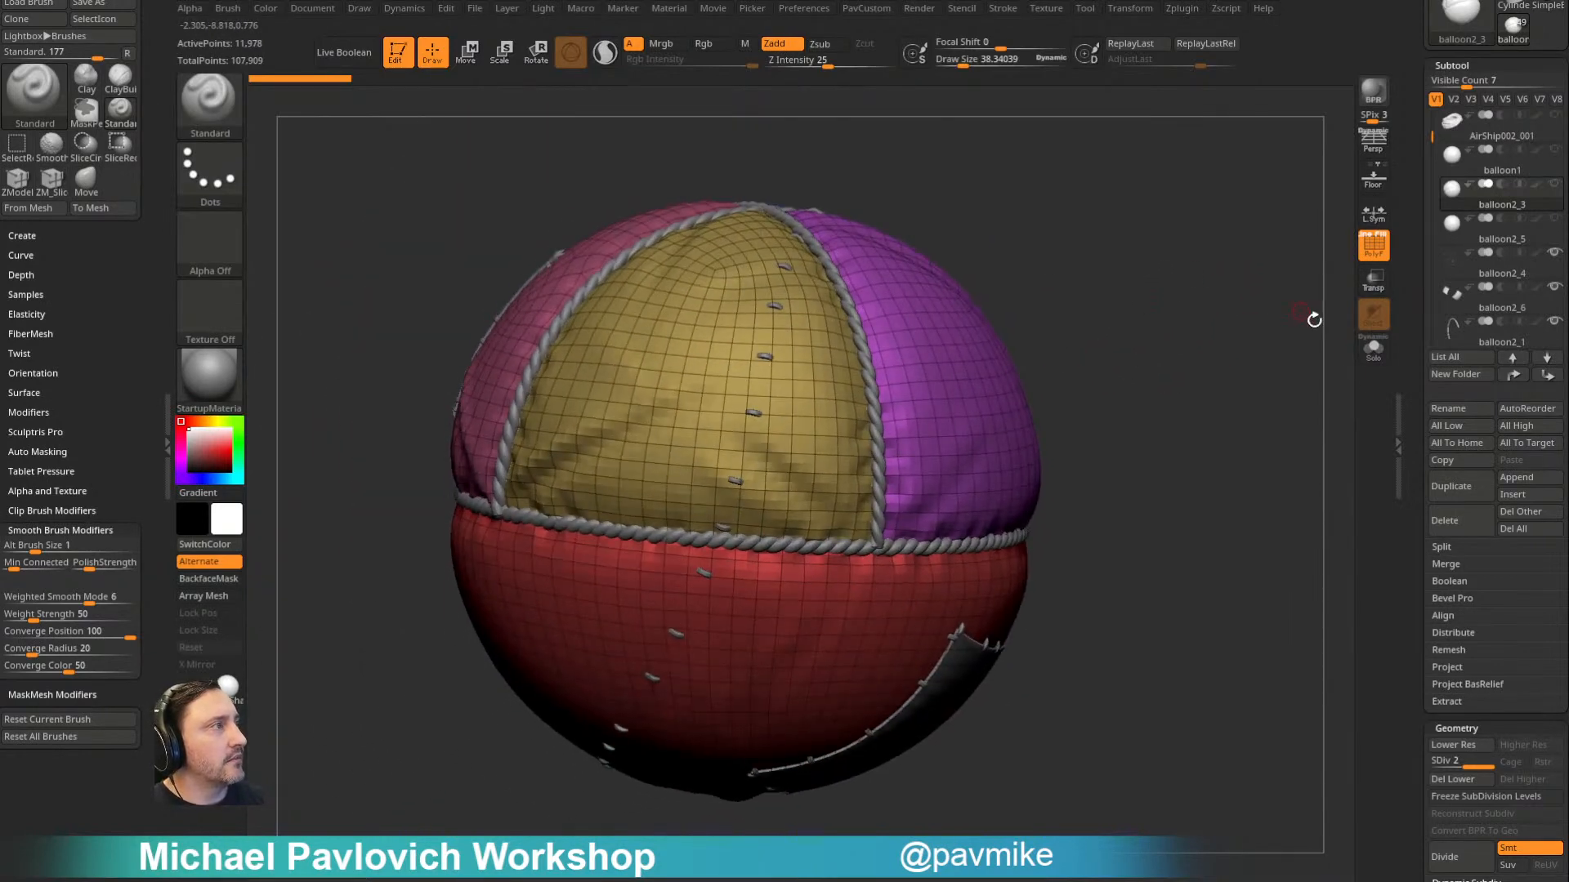
- Examine the balloon's panels, rope seams, stitches and patches from several sides
left_click_drag(1411, 412, 1411, 283)
right_click_drag(1198, 343, 1177, 389)
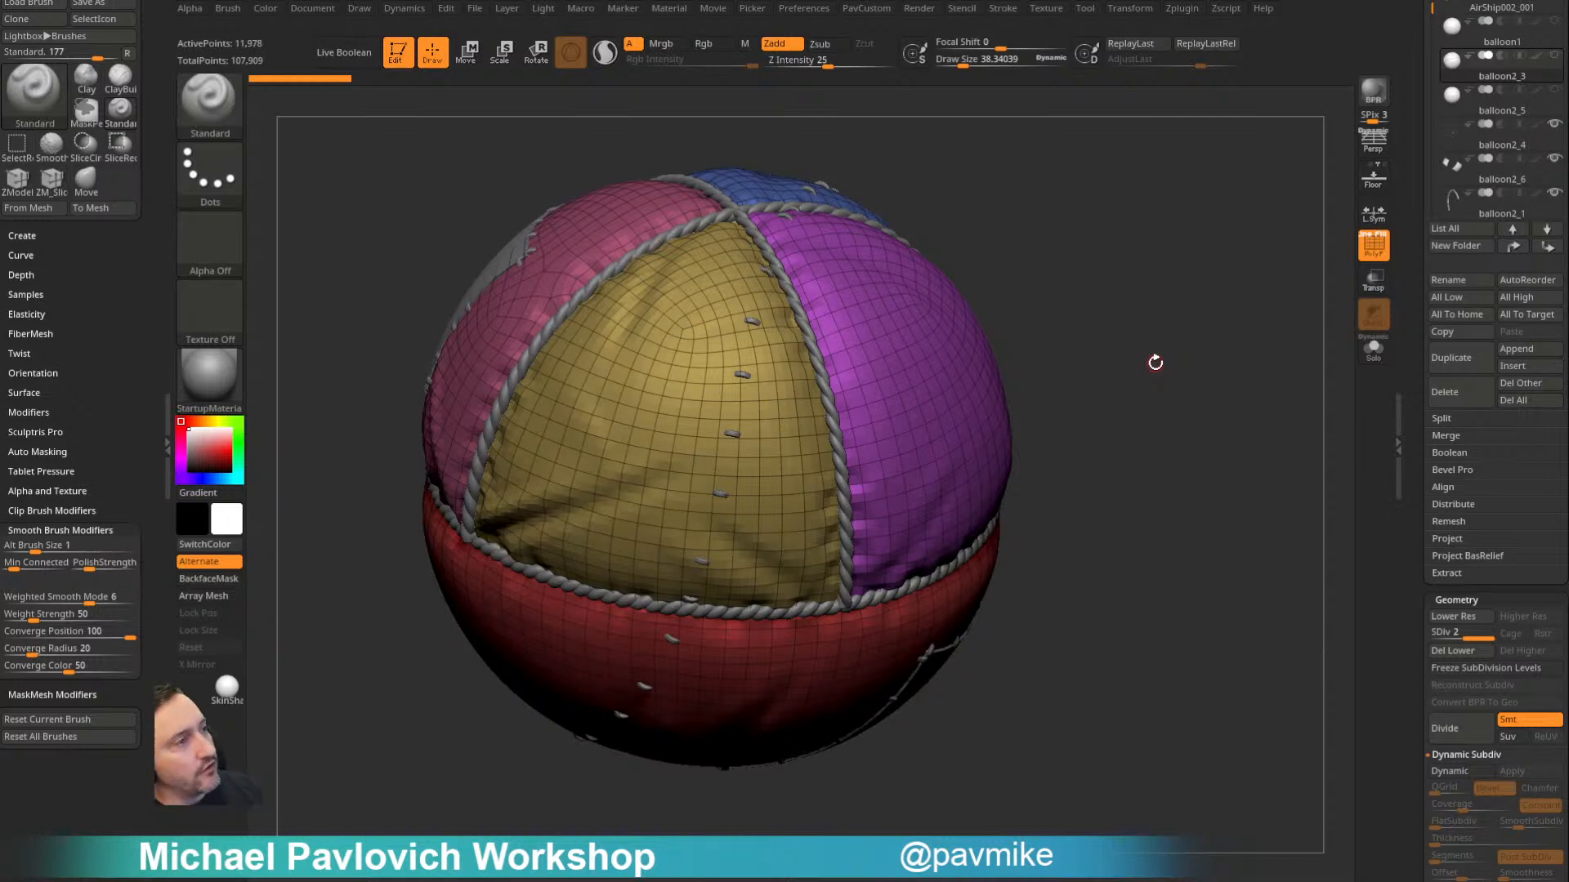
left_click_drag(1216, 378, 1229, 408)
left_click_drag(1077, 459, 1141, 420)
left_click_drag(1062, 434, 1071, 434)
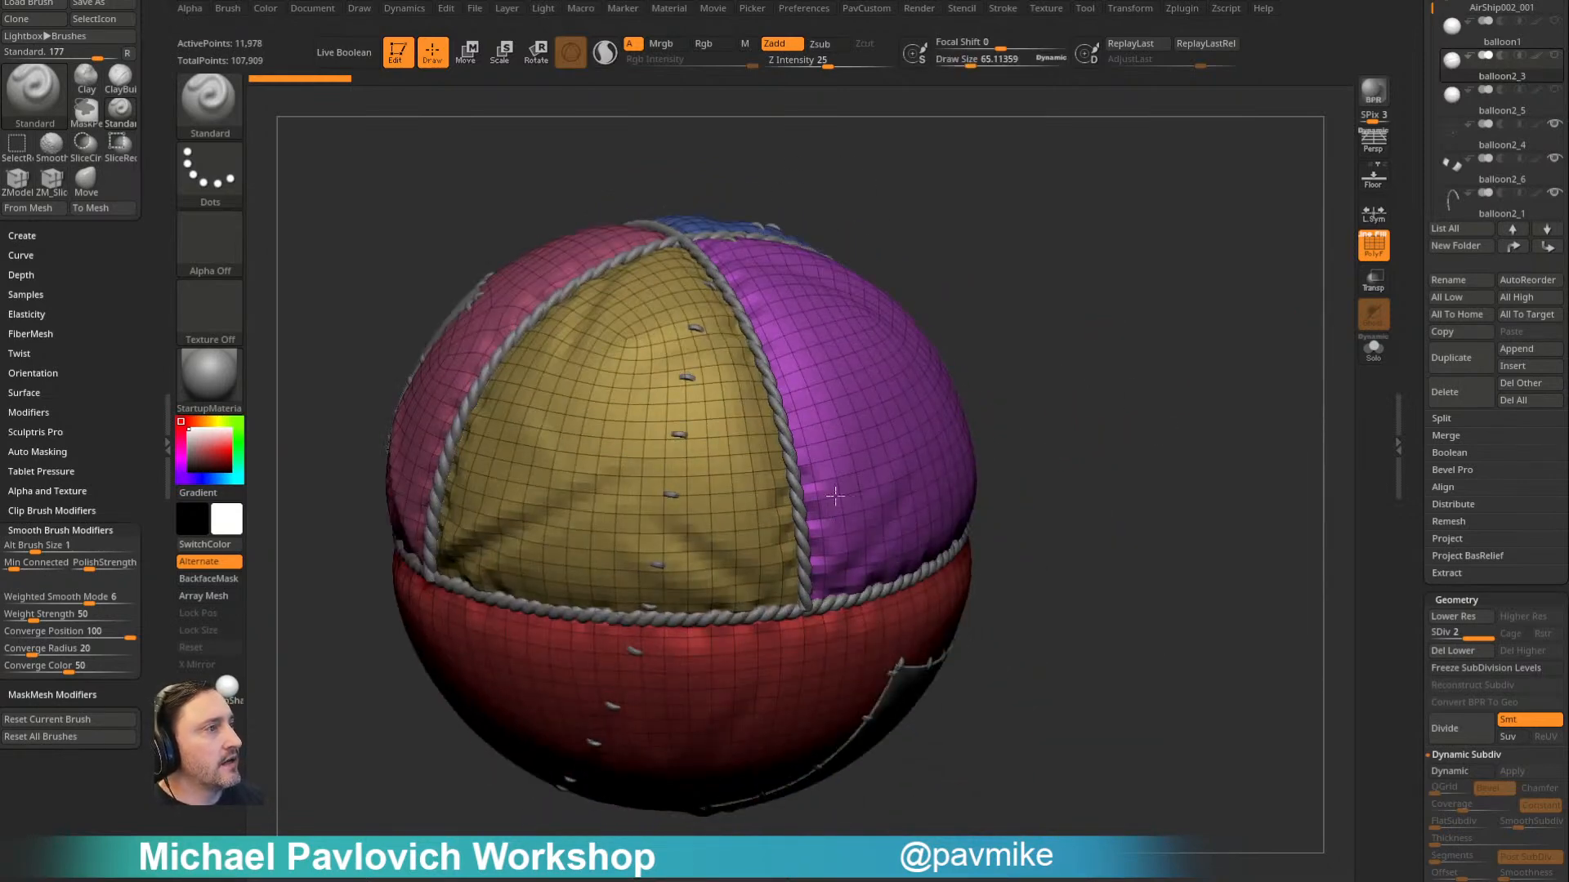
left_click_drag(1242, 302, 1264, 282)
left_click_drag(1411, 282, 1412, 384)
- Turn on Solo and compare the balloon1, balloon2_3, balloon2_5 and balloon2_4 subtools one after another
left_click(1497, 357)
mouse_move(1268, 399)
left_mouse_down("alt")
mouse_move(1285, 376)
mouse_move(1266, 414)
mouse_move(1219, 415)
left_mouse_up("alt")
left_click(1374, 353)
left_click(212, 104, "ctrl+shift")
left_click(444, 130, "ctrl+shift")
left_click(1511, 325)
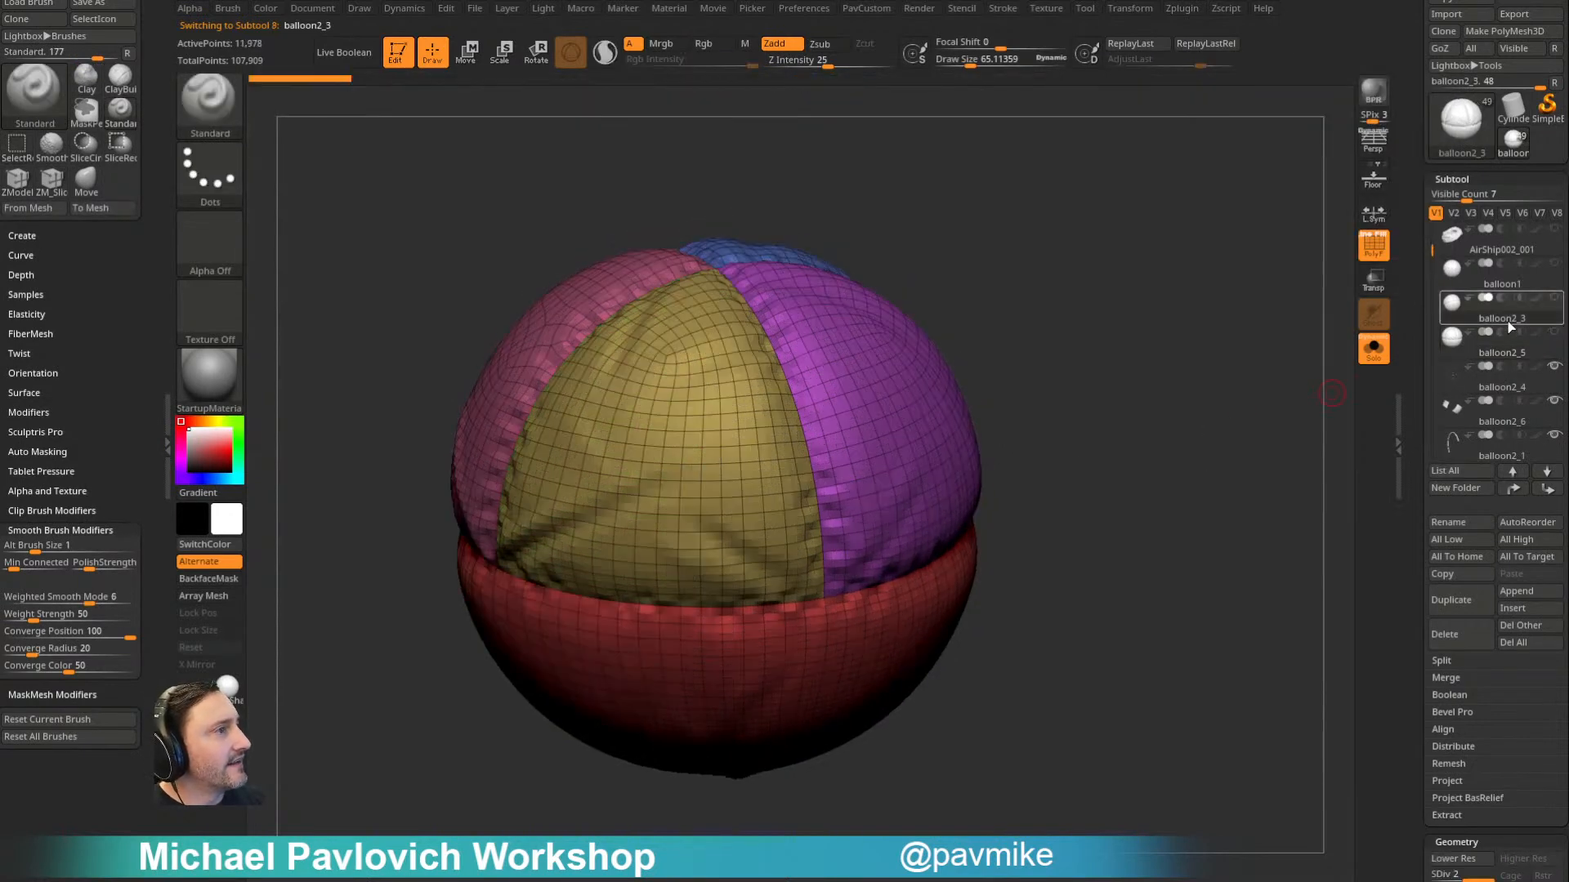
left_click(1498, 388)
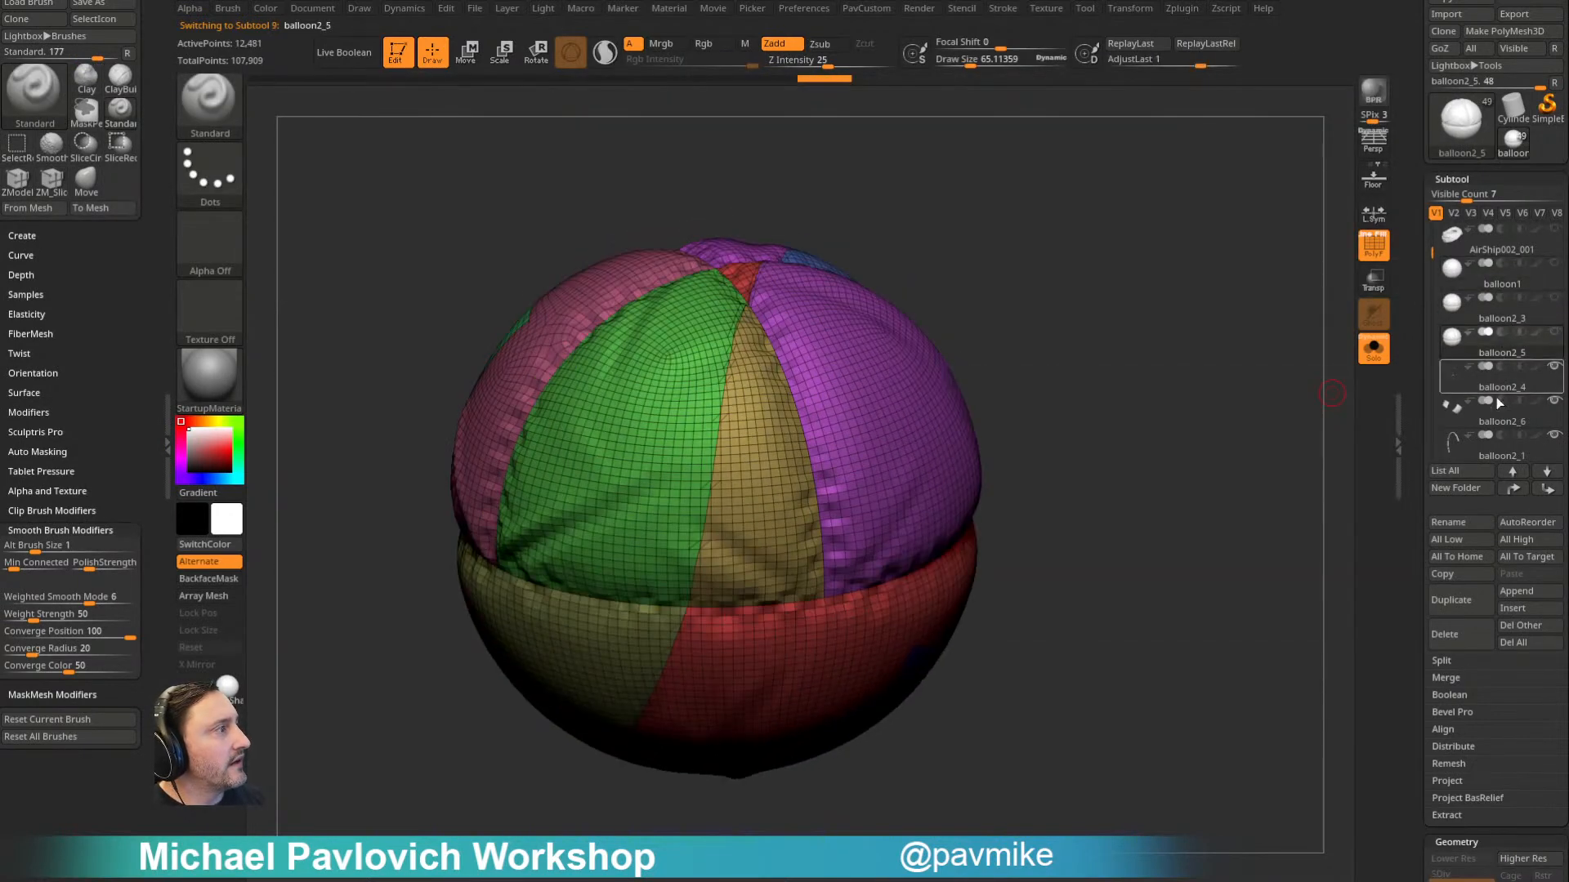
left_click(1494, 276)
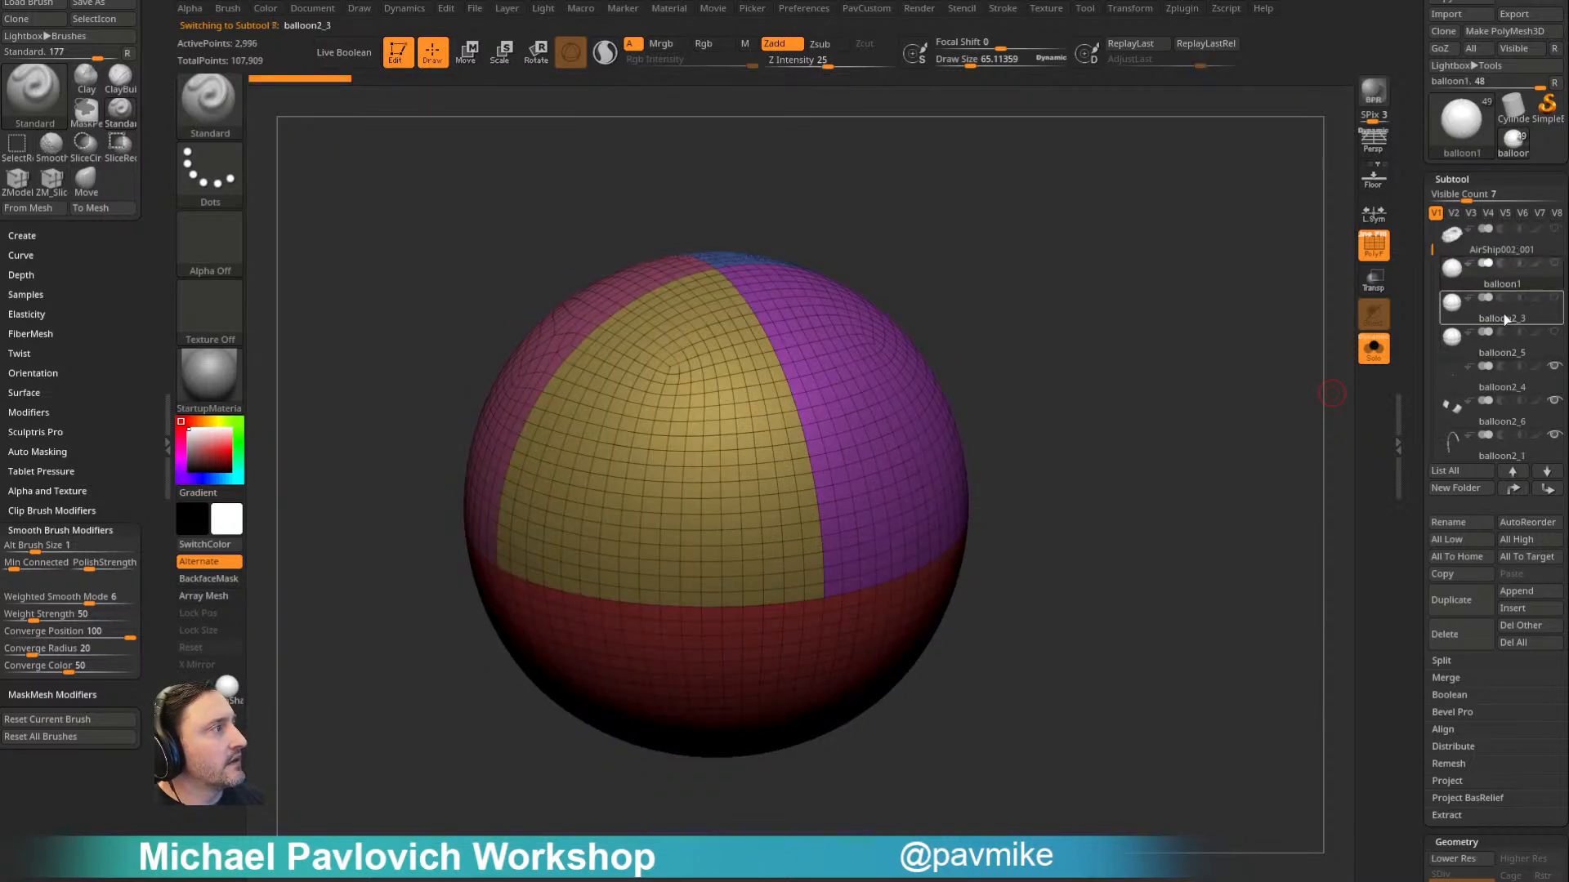
left_click(1507, 350)
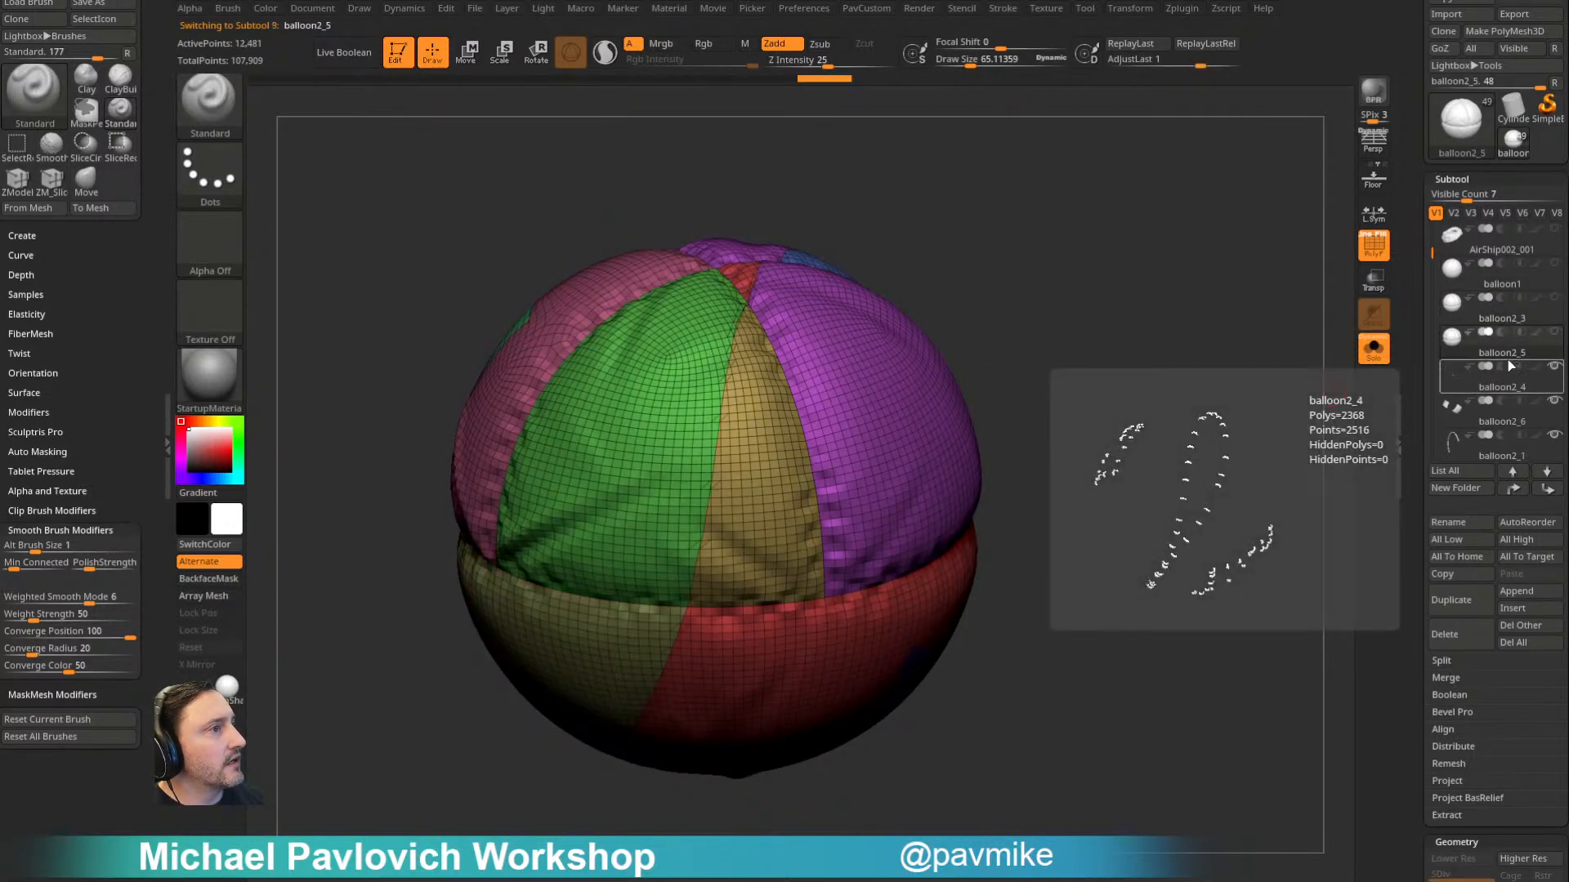
left_click(1490, 383)
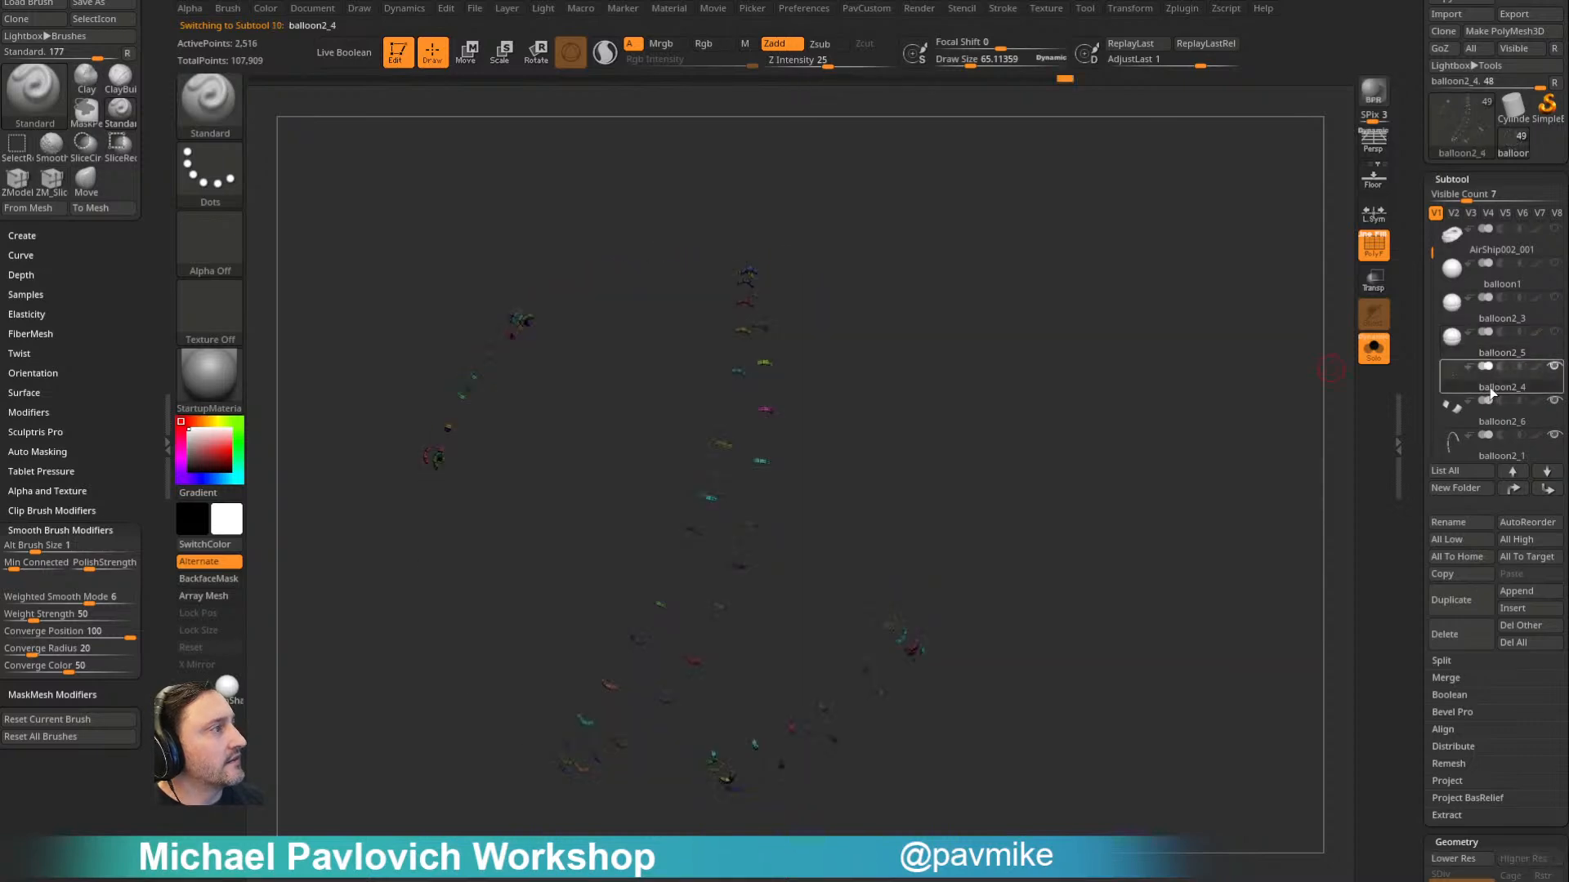
scroll(1426, 266, "down", 2)
scroll(1427, 267, "up", 2)
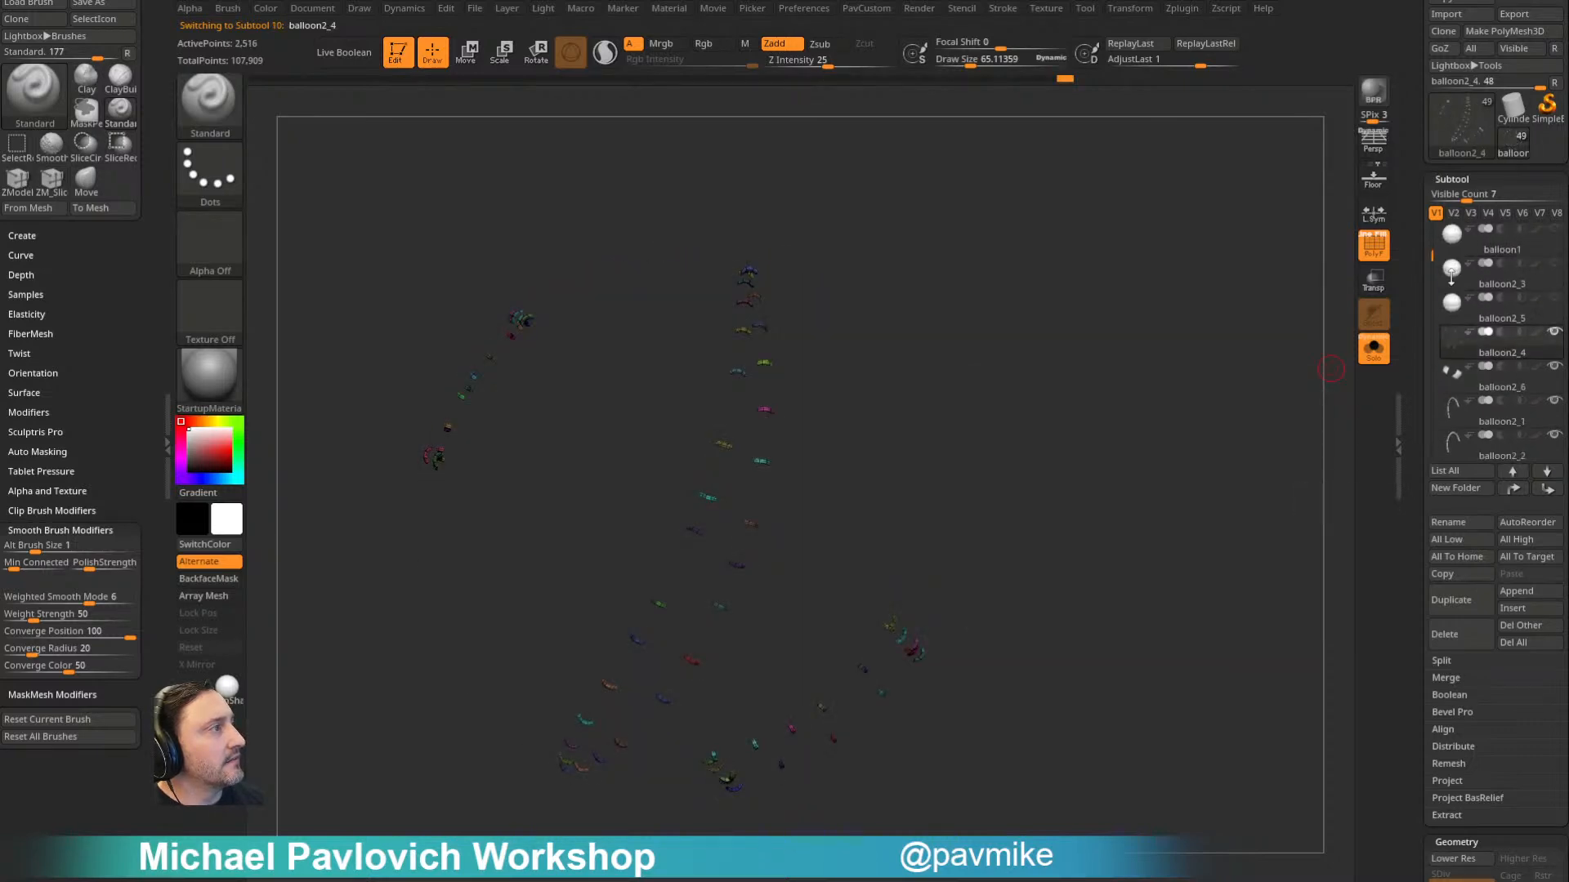
- Select balloon2_5 and isolate one side of the balloon along its diagonal seam with the SelectLasso brush
left_click(1496, 307)
mouse_move(1281, 386)
left_mouse_down()
mouse_move(1187, 410)
mouse_move(1018, 380)
mouse_move(1037, 354)
mouse_move(1041, 265)
mouse_move(1044, 354)
left_mouse_up()
left_click(228, 131, "ctrl+shift")
left_click(225, 127, "ctrl+shift")
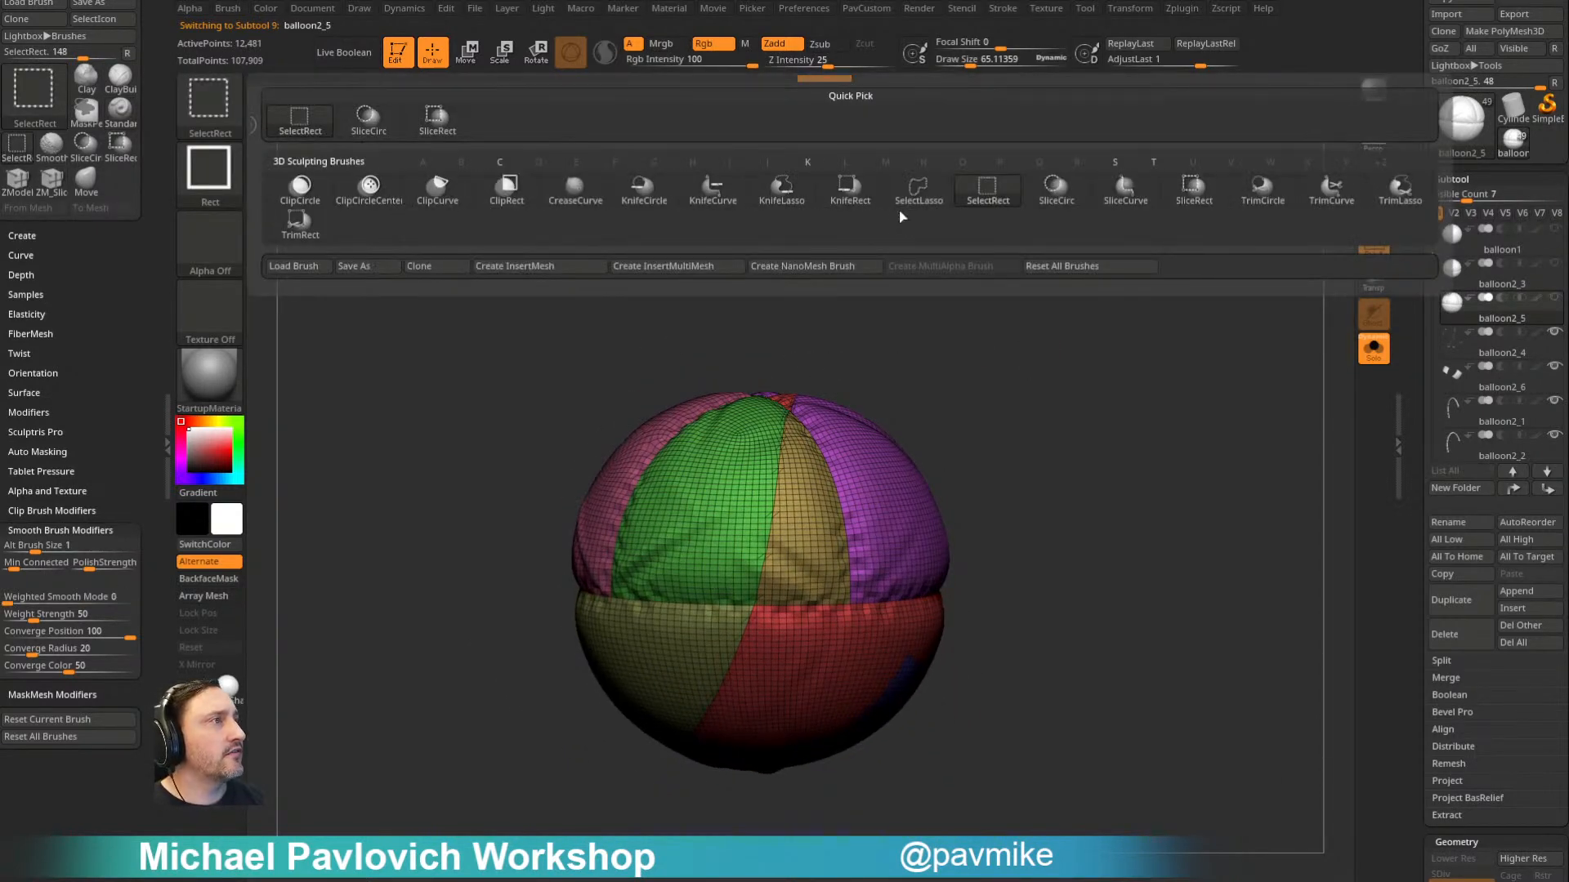
left_click(917, 189)
mouse_move(1033, 630)
left_mouse_down("ctrl+shift")
mouse_move(855, 302)
mouse_move(768, 781)
left_mouse_up("ctrl+shift")
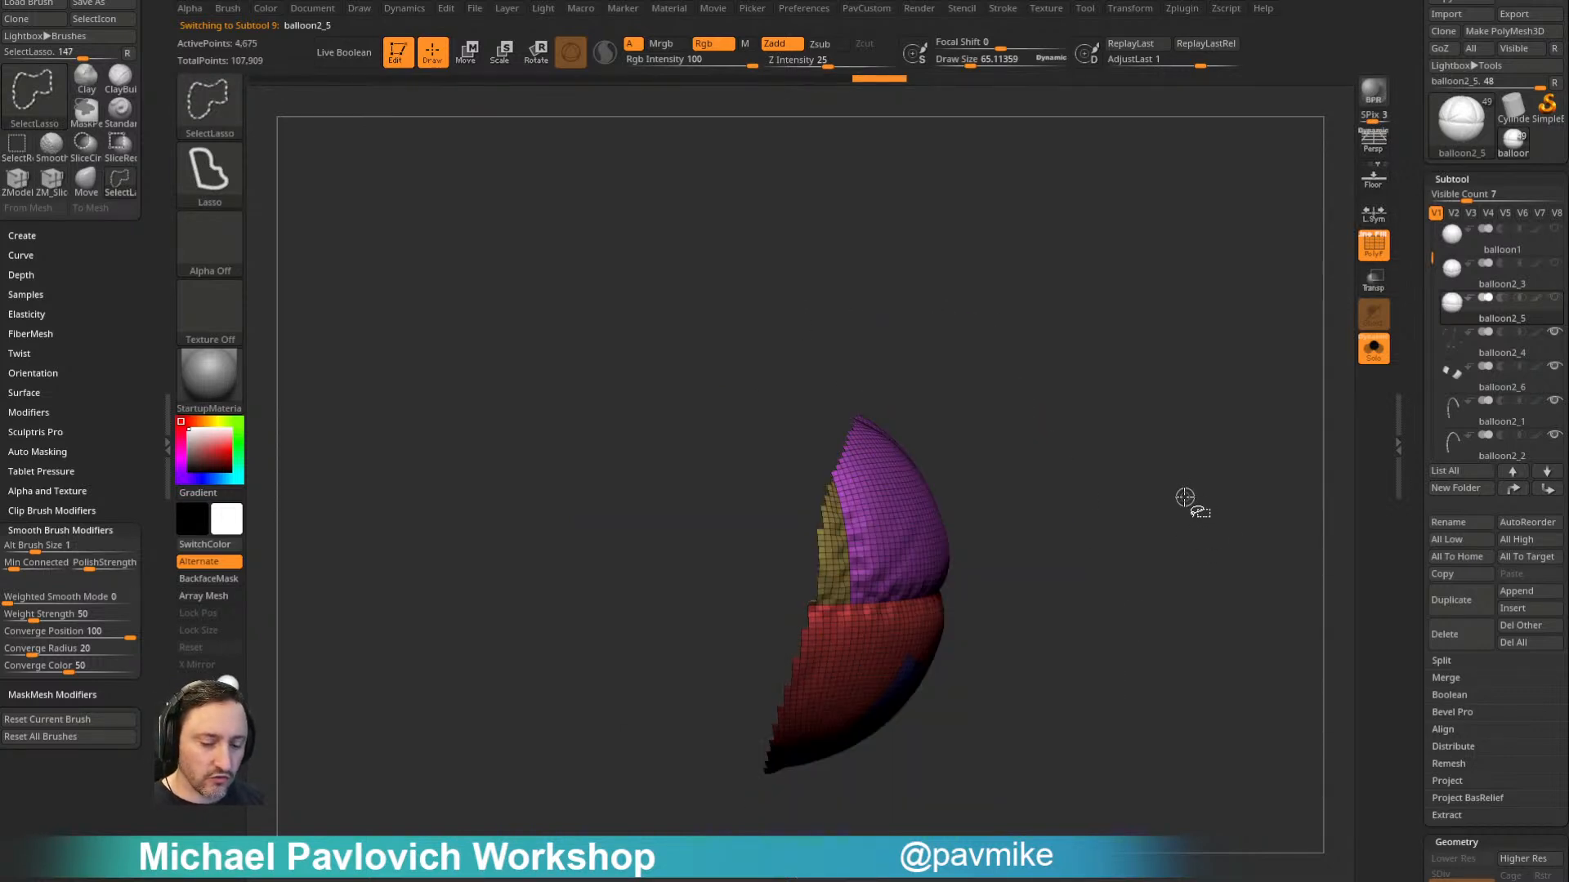
- Assign separate polygroups to the two sides of balloon2_5 along its diagonal seam and show the whole mesh
left_click(1185, 496, "ctrl+shift")
mouse_move(1184, 491)
left_mouse_down()
mouse_move(1156, 497)
mouse_move(1164, 599)
mouse_move(1062, 641)
mouse_move(870, 553)
mouse_move(890, 519)
left_mouse_up()
left_click(1058, 685, "ctrl+shift")
left_click(1127, 531, "ctrl+shift")
mouse_move(1077, 536)
left_mouse_down("ctrl+shift")
mouse_move(1051, 340)
mouse_move(1122, 470)
mouse_move(1120, 368)
mouse_move(1027, 355)
left_mouse_up("ctrl+shift")
key("ctrl+shift+a")
mouse_move(1140, 391)
left_mouse_down()
mouse_move(1138, 360)
mouse_move(1275, 406)
left_mouse_up()
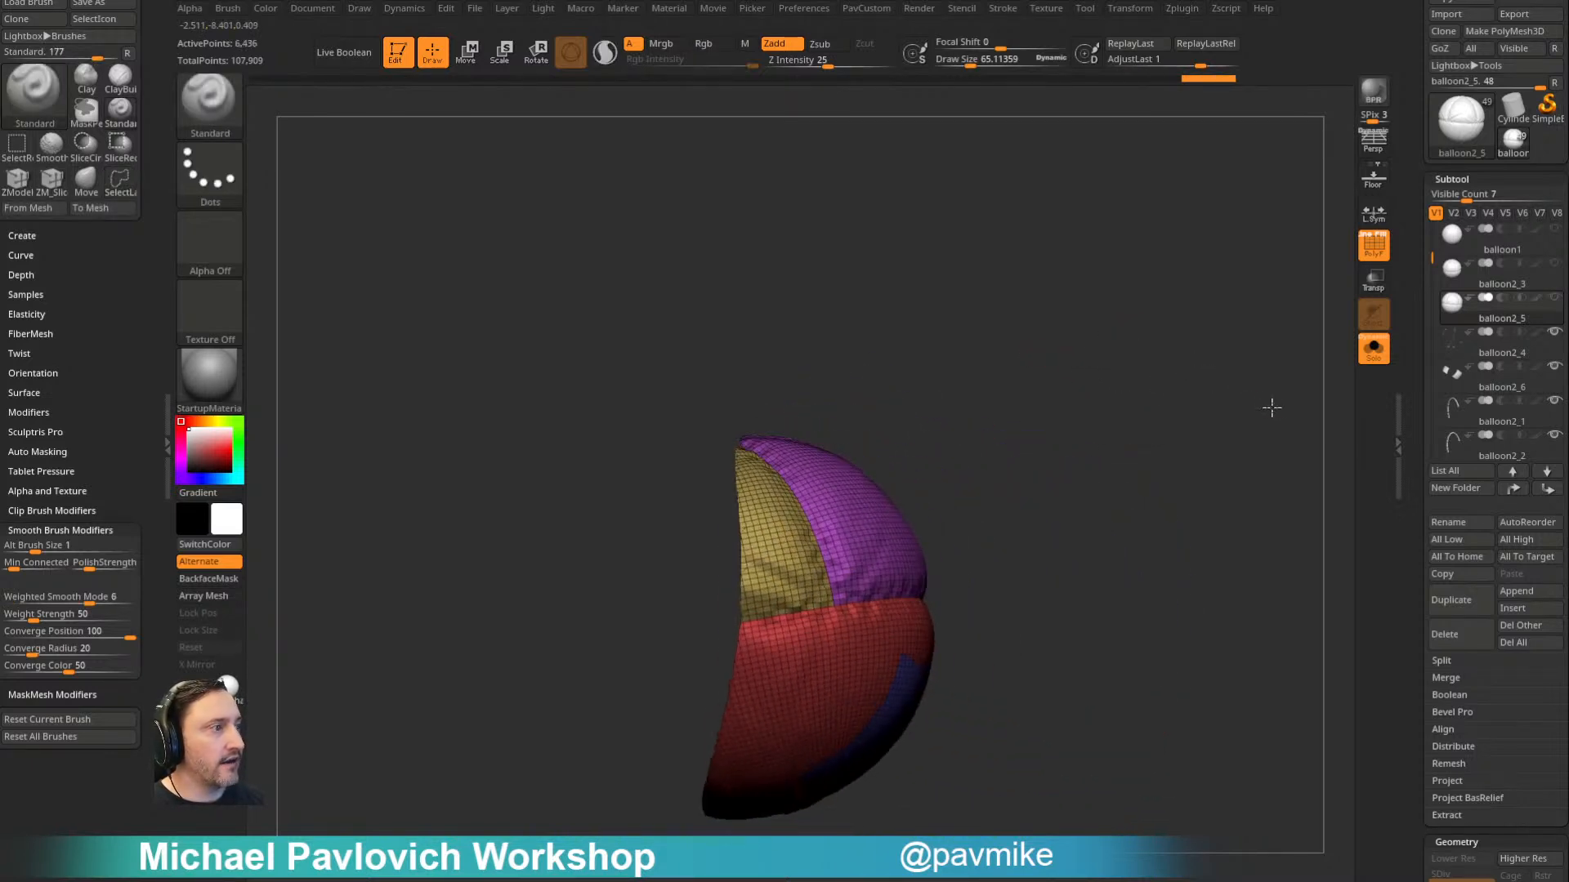
left_click(1180, 518, "ctrl+shift")
left_click_drag(1138, 406, 1051, 532)
left_click_drag(1070, 390, 1149, 281)
left_click_drag(1140, 392, 1145, 438, "alt")
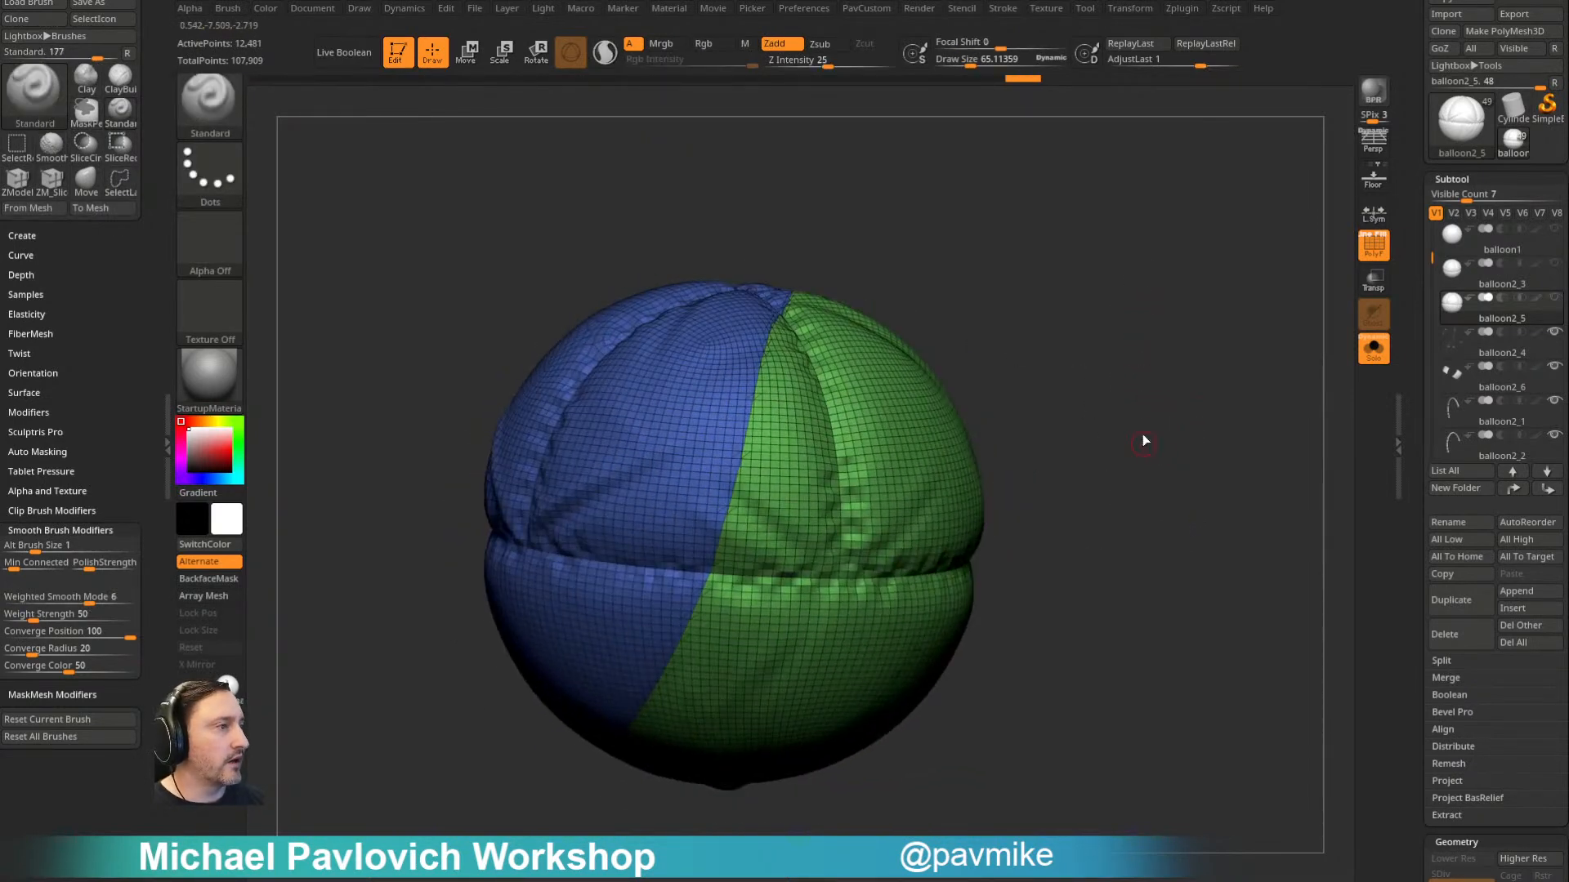
- ZRemesh balloon2_5 with KeepGroups on, first at Same and again at Half polygon count
key("space")
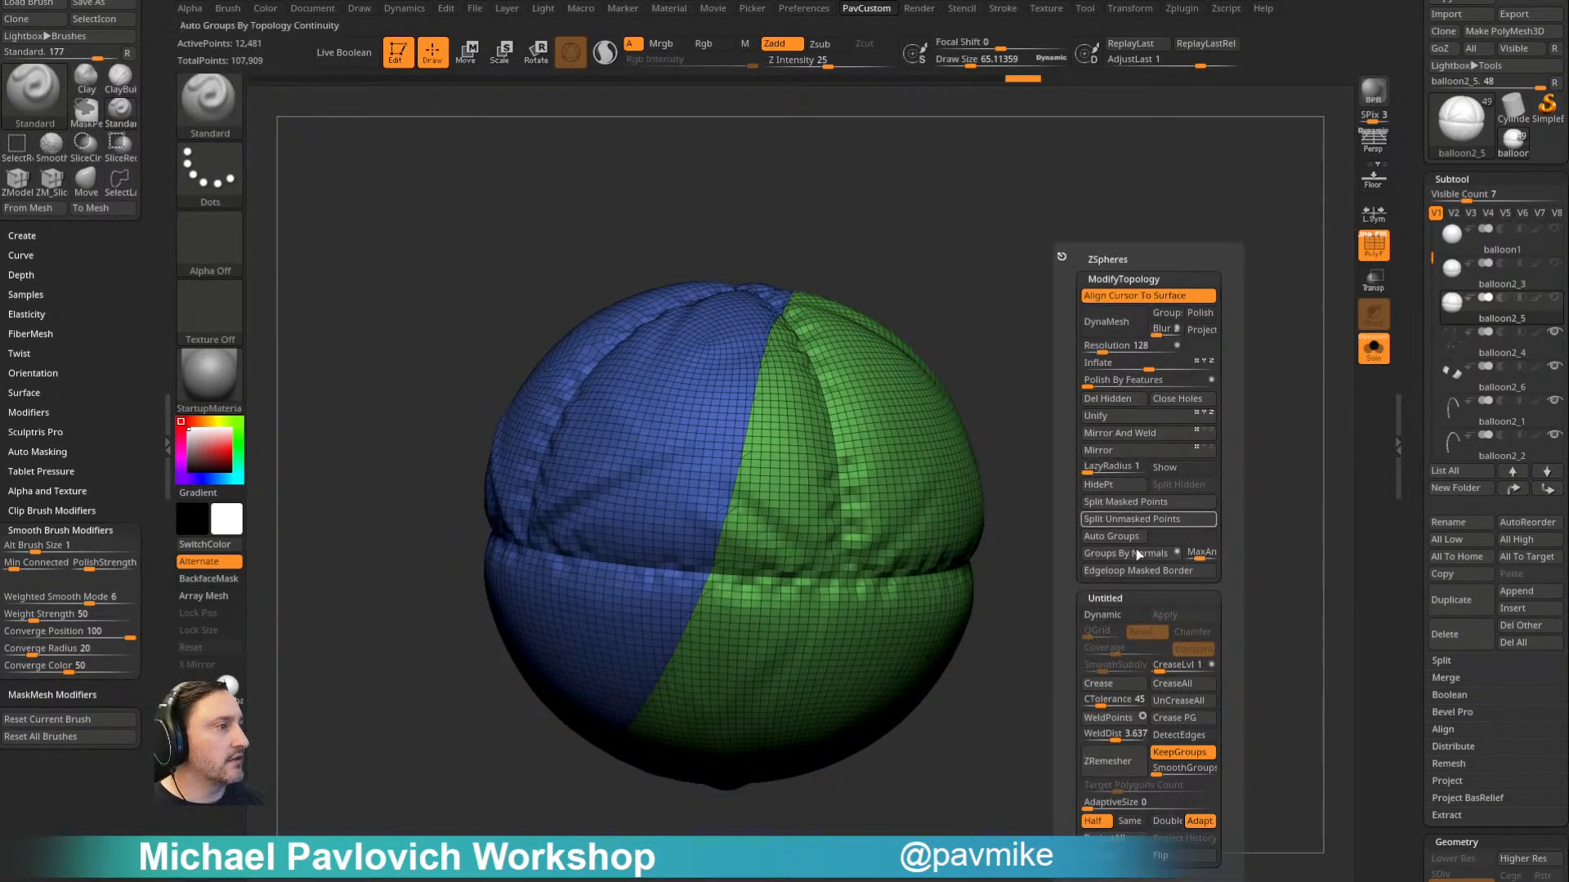
left_click(1130, 822)
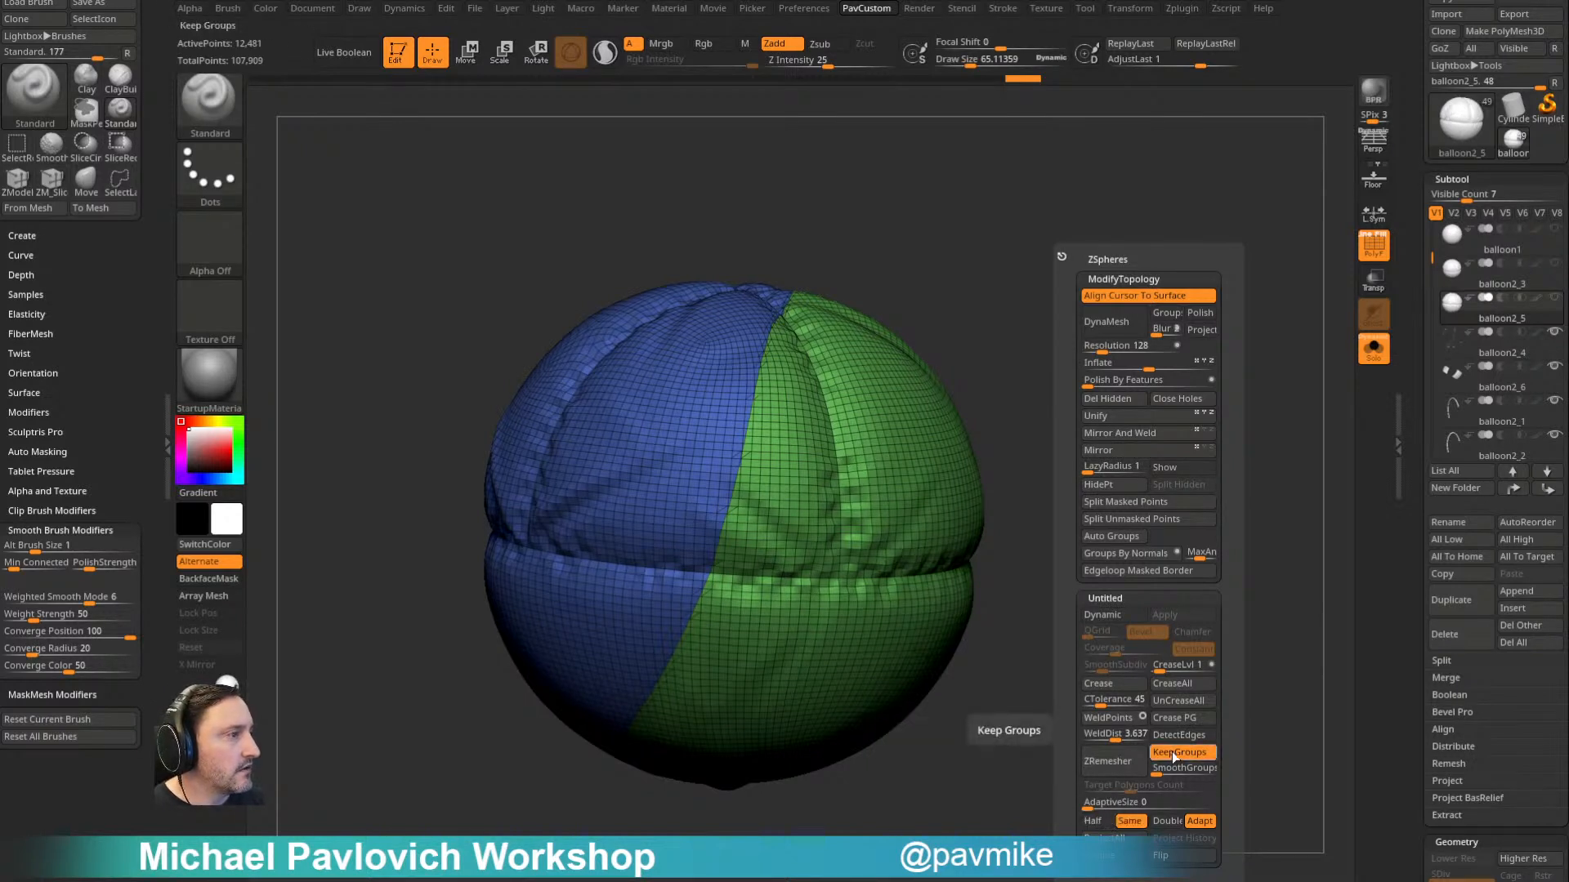
left_click(1133, 762)
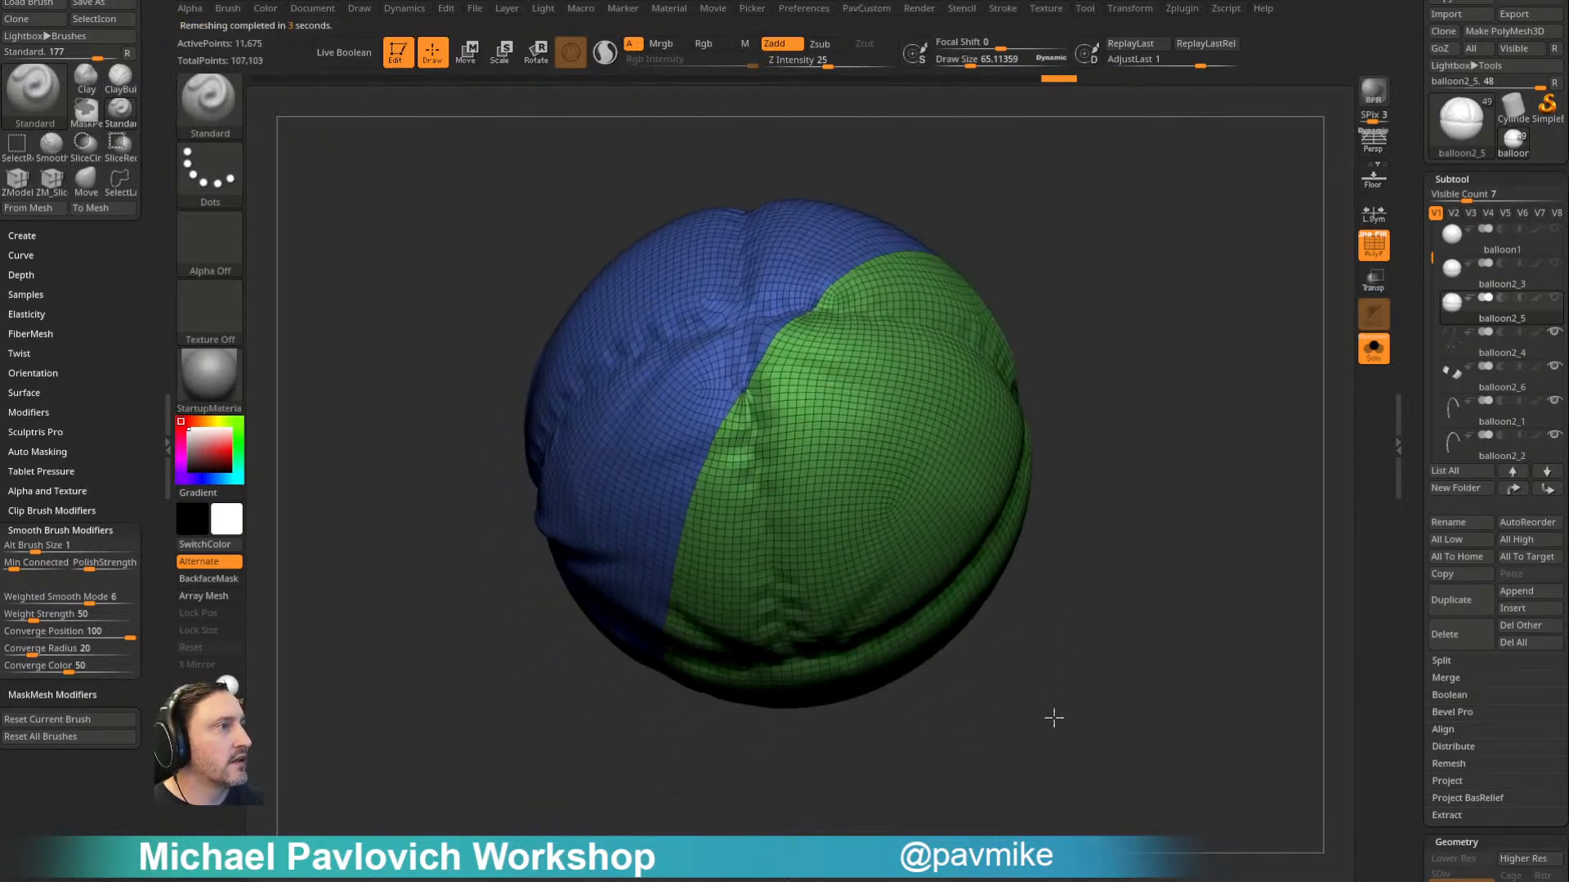
key("2")
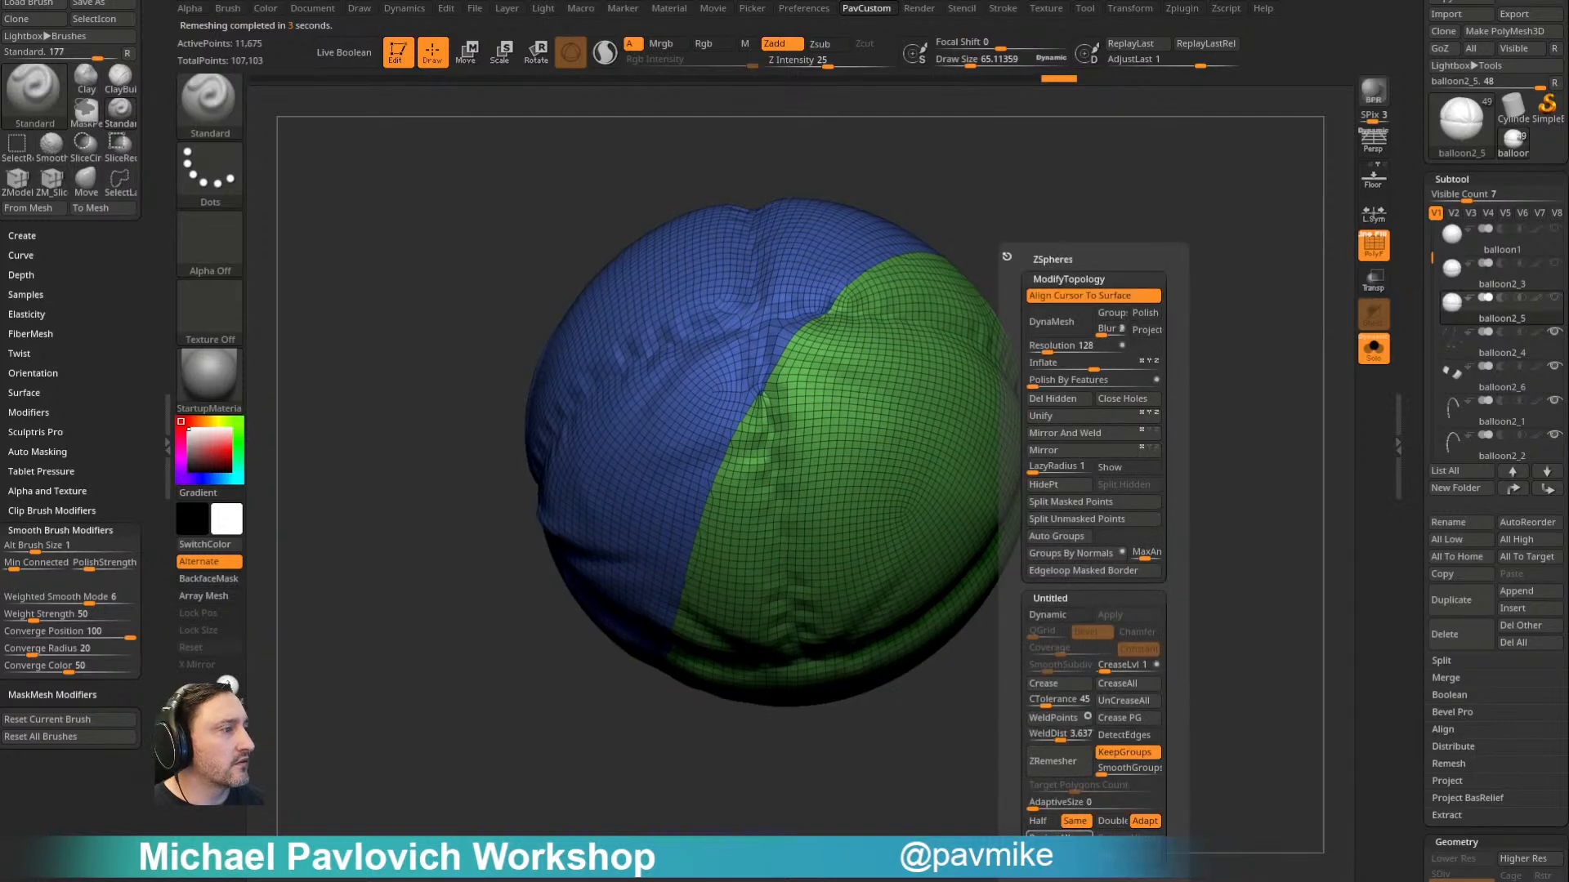
left_click(1053, 762)
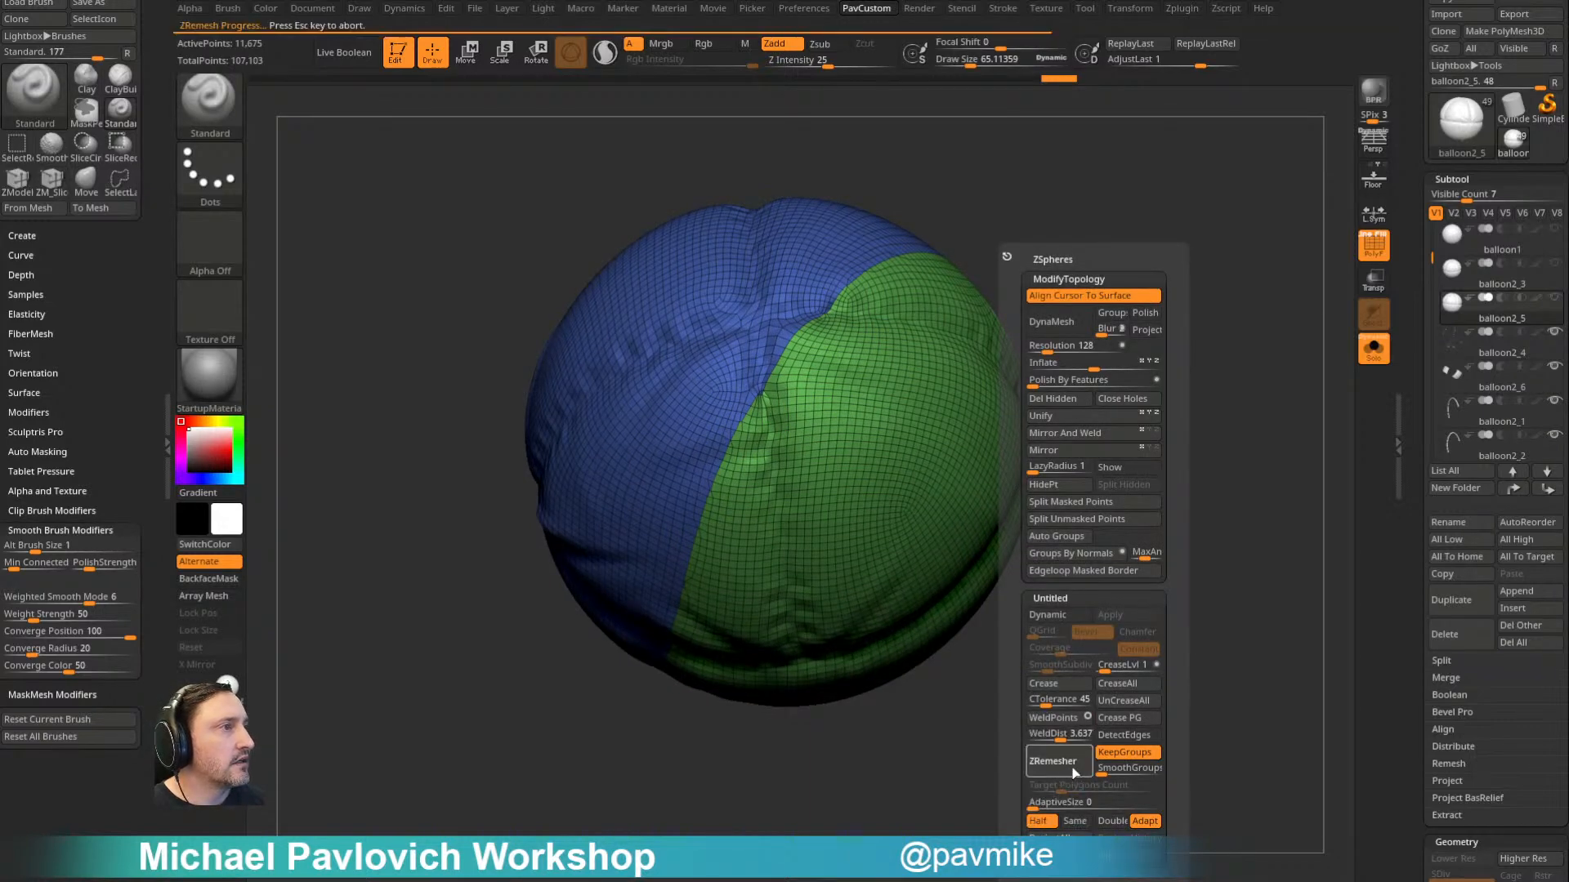
- Smooth the creases and the diagonal polygroup border on the remeshed balloon with a larger Smooth brush
left_click_drag(945, 812, 973, 795)
mouse_move(1141, 619)
left_mouse_down("alt")
mouse_move(1120, 678)
mouse_move(1163, 614)
left_mouse_up("alt")
key("shift")
left_click_drag(34, 599, 47, 599)
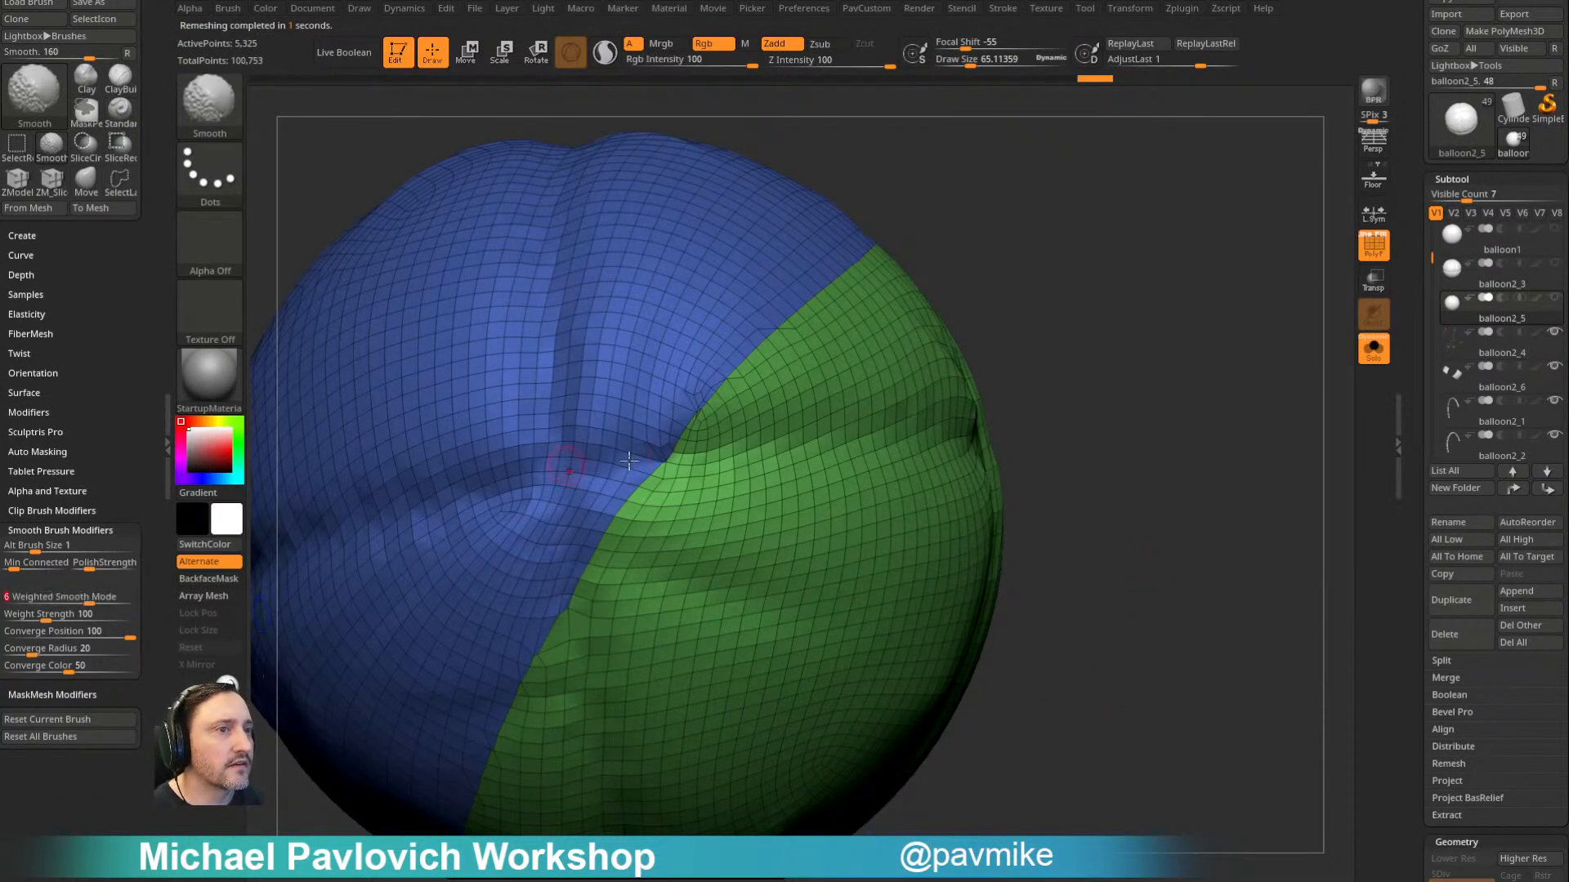
key("s")
mouse_move(690, 457)
left_mouse_down()
mouse_move(709, 458)
mouse_move(726, 413)
left_mouse_up()
left_click_drag(1086, 371, 1091, 334)
left_click_drag(723, 392, 748, 363, "shift")
mouse_move(1132, 274)
left_mouse_down()
mouse_move(1120, 253)
mouse_move(1082, 260)
left_mouse_up()
mouse_move(1144, 343)
left_mouse_down()
mouse_move(1176, 247)
mouse_move(1201, 228)
mouse_move(1247, 280)
mouse_move(1316, 182)
mouse_move(1074, 600)
mouse_move(929, 400)
mouse_move(866, 352)
left_mouse_up()
key("shift")
left_click_drag(1184, 282, 983, 393)
left_click_drag(809, 462, 890, 445, "shift")
left_click_drag(1149, 427, 1205, 335)
- ZRemesh the smoothed balloon at Half with its two polygroups kept, and check the resulting topology
key("4")
left_click(1193, 767)
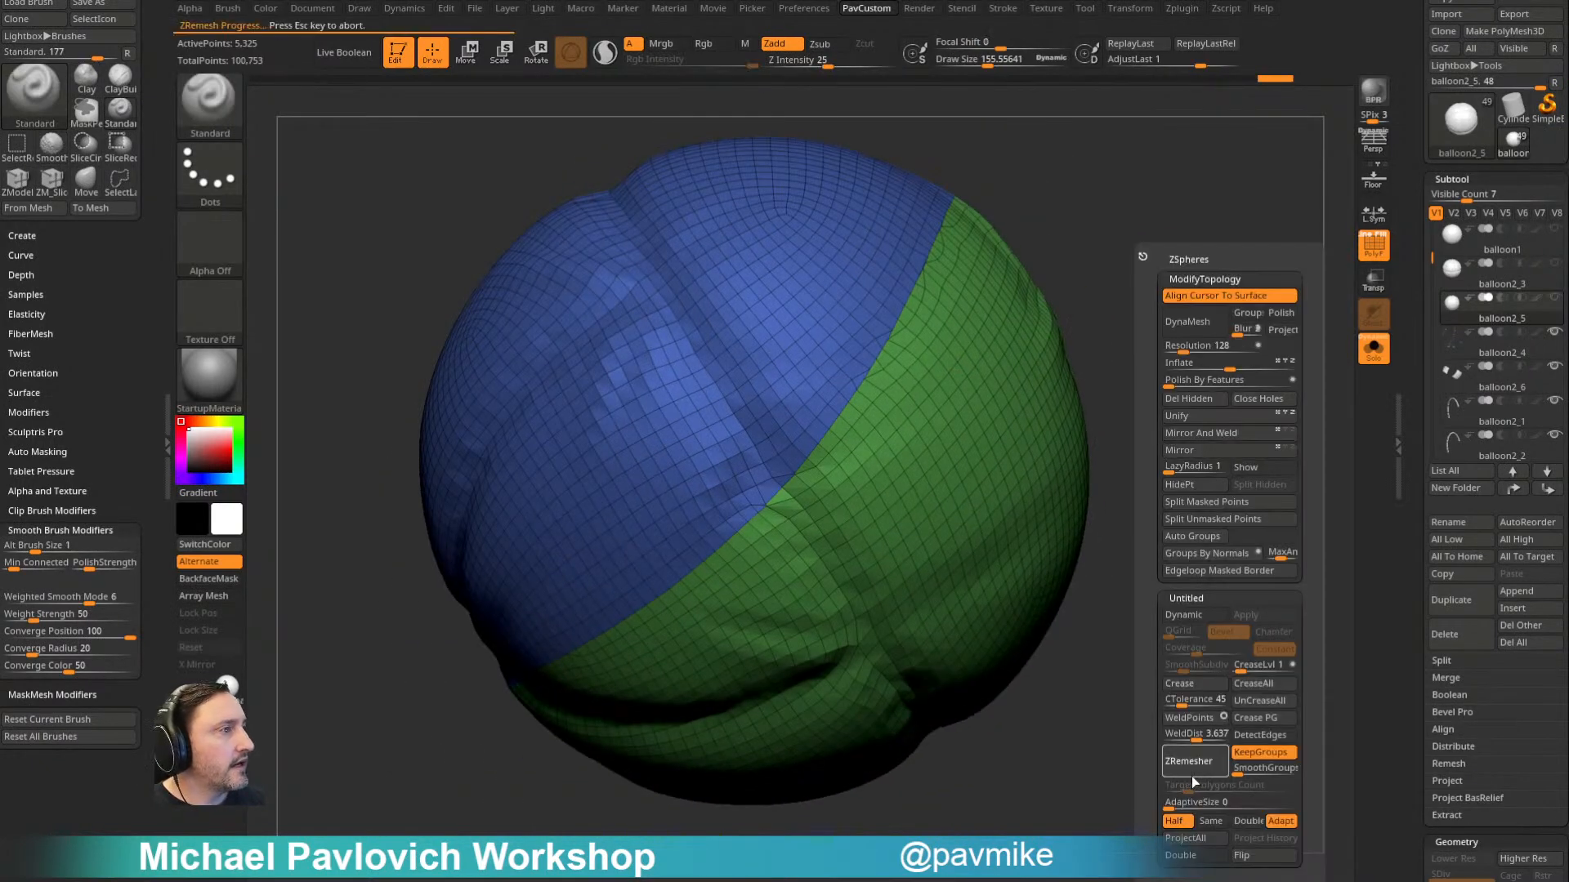
mouse_move(1179, 251)
left_mouse_down()
mouse_move(1219, 383)
mouse_move(1054, 624)
mouse_move(1229, 476)
mouse_move(1218, 455)
mouse_move(1191, 512)
mouse_move(1160, 470)
mouse_move(1173, 462)
mouse_move(1155, 462)
mouse_move(1160, 491)
left_mouse_up()
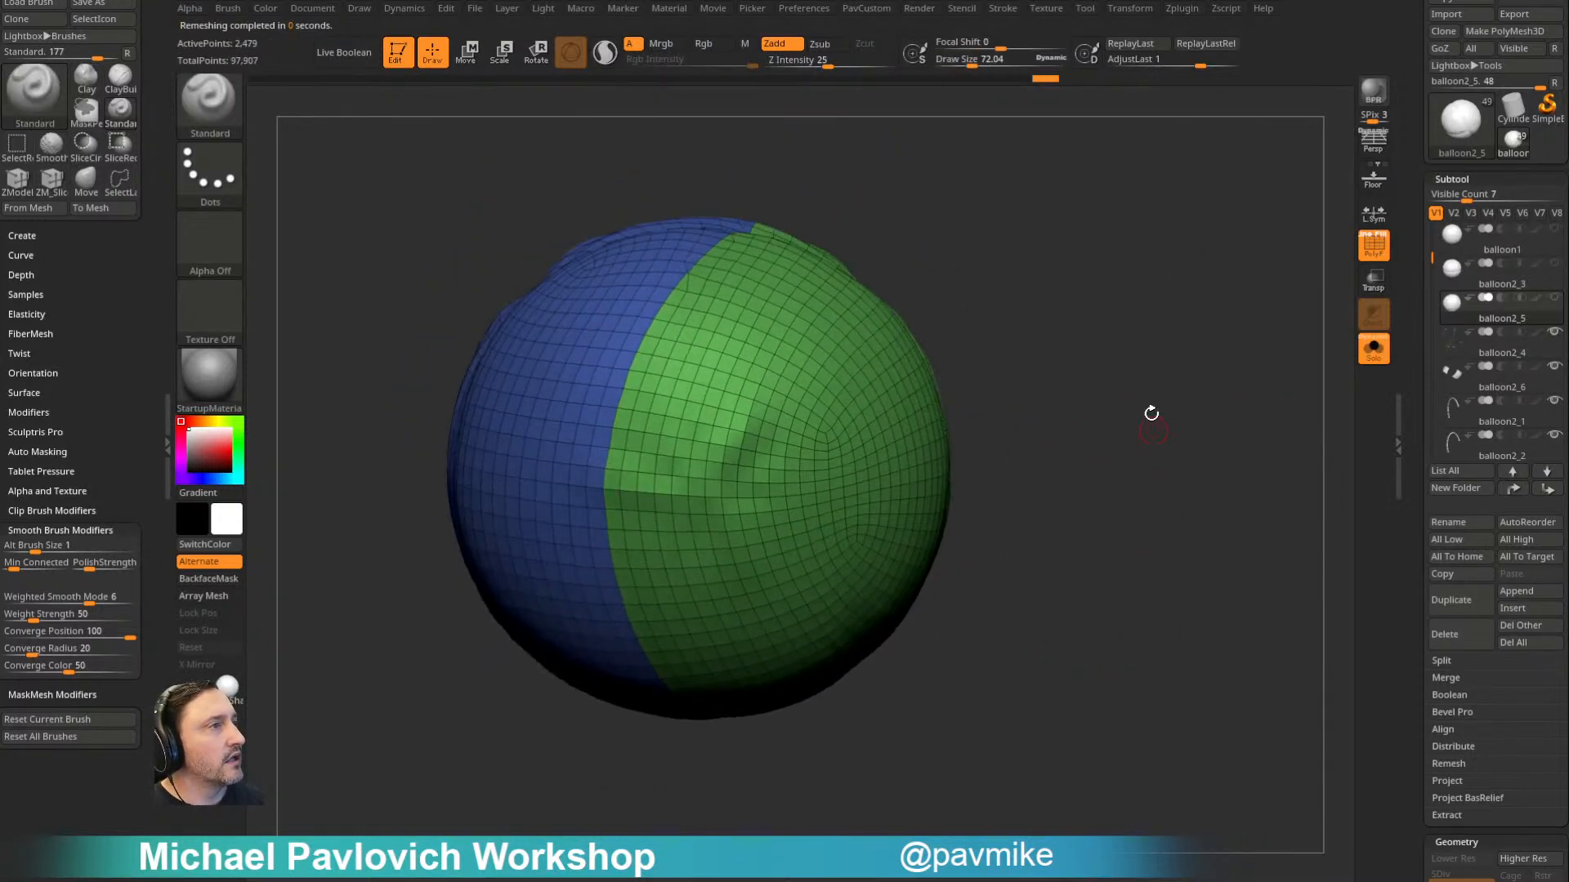
- Review the detailed multi-panel balloon in balloon2_5's undo history and return to the latest two-group remesh
left_click_drag(1043, 77, 272, 122)
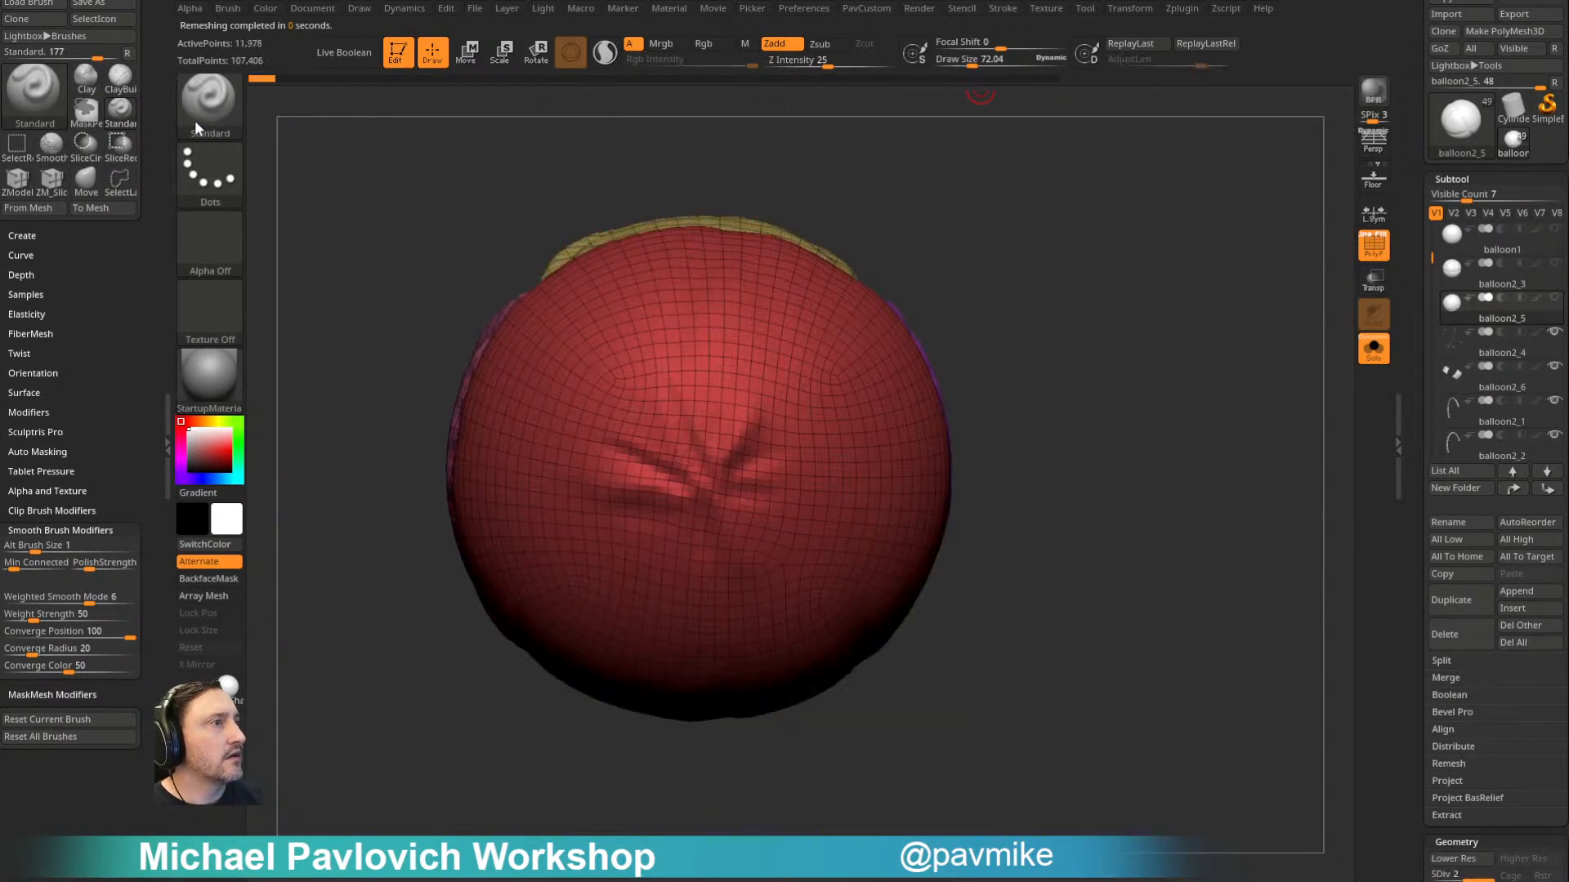
left_click_drag(348, 166, 334, 359)
left_click_drag(964, 287, 1107, 172, "alt")
key("ctrl+d")
left_click(1091, 366)
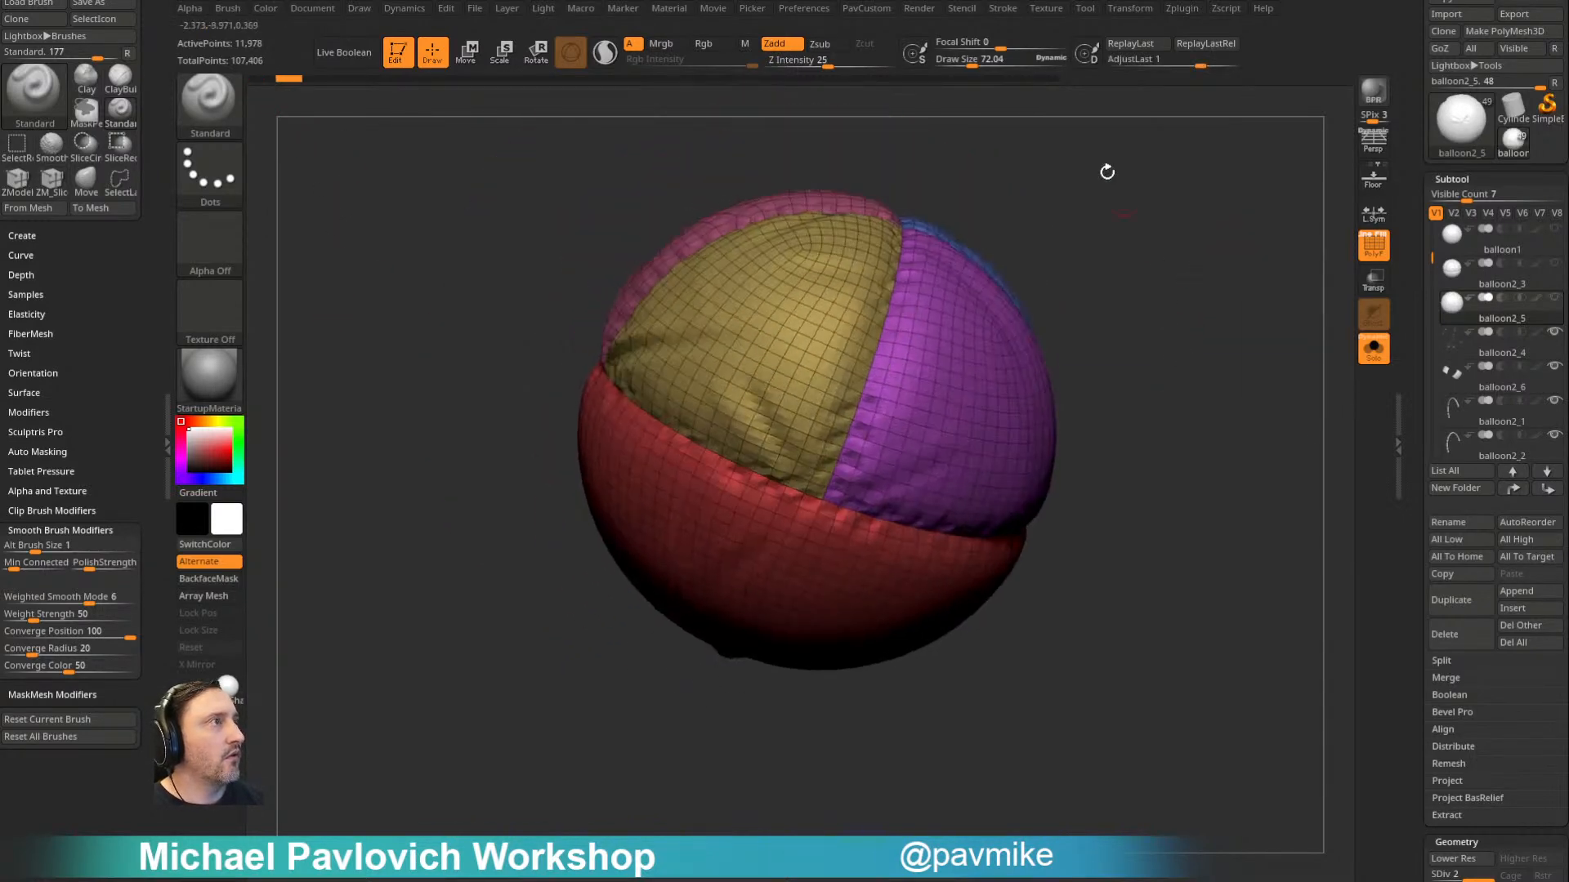
left_click(1046, 78)
left_click_drag(1183, 281, 1107, 331, "alt")
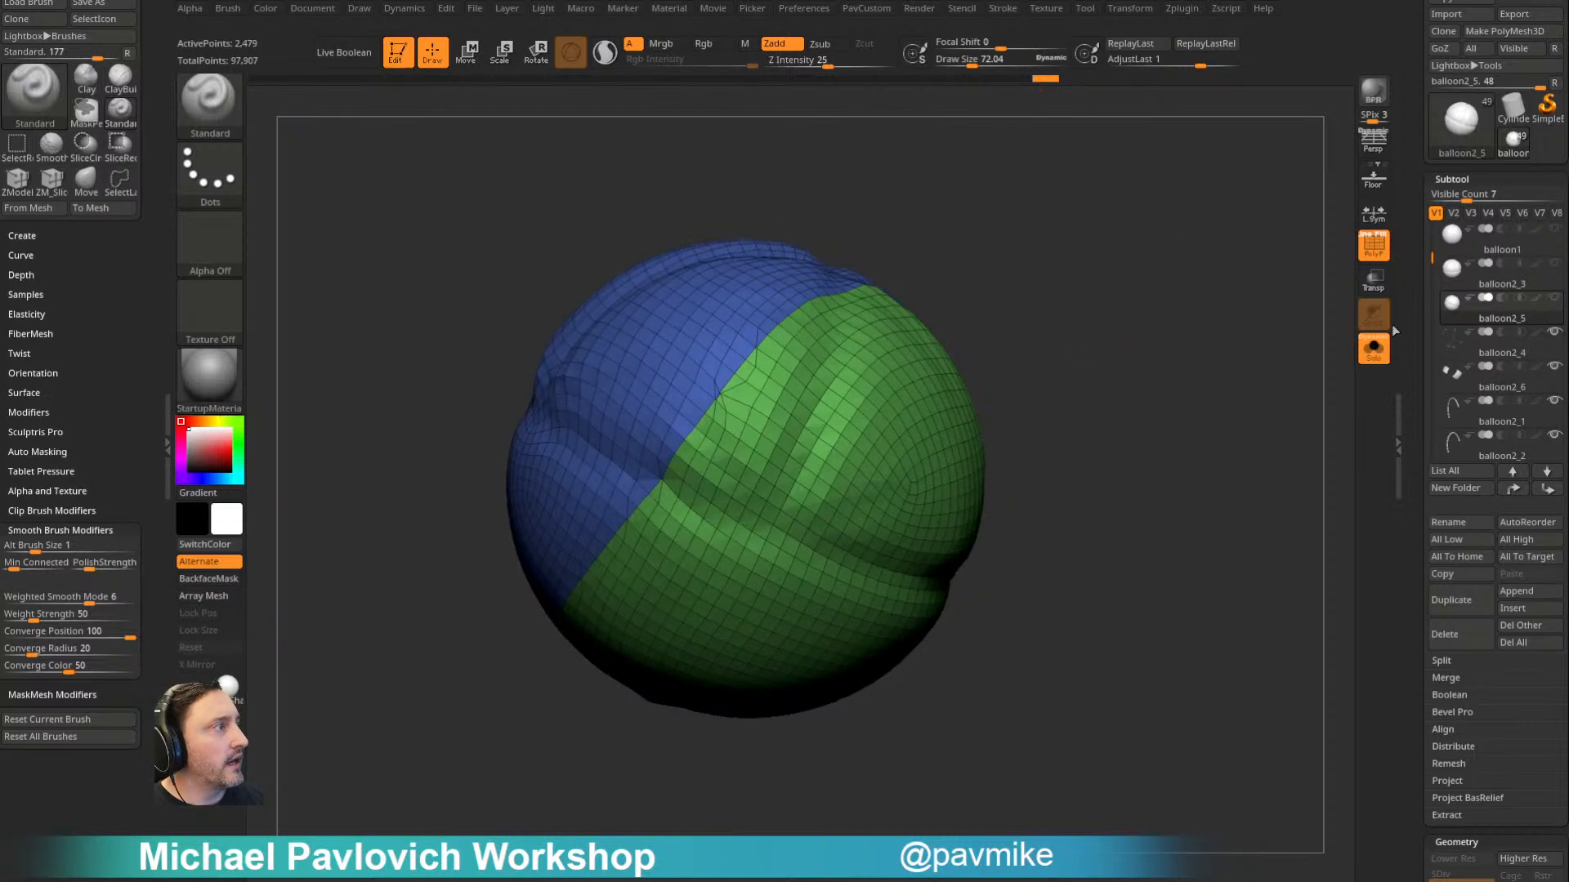
- Compare balloon2_5 with balloon2_3 and balloon1, and mark balloon2_5's earliest detailed undo-history state as the projection source
left_click(1507, 287)
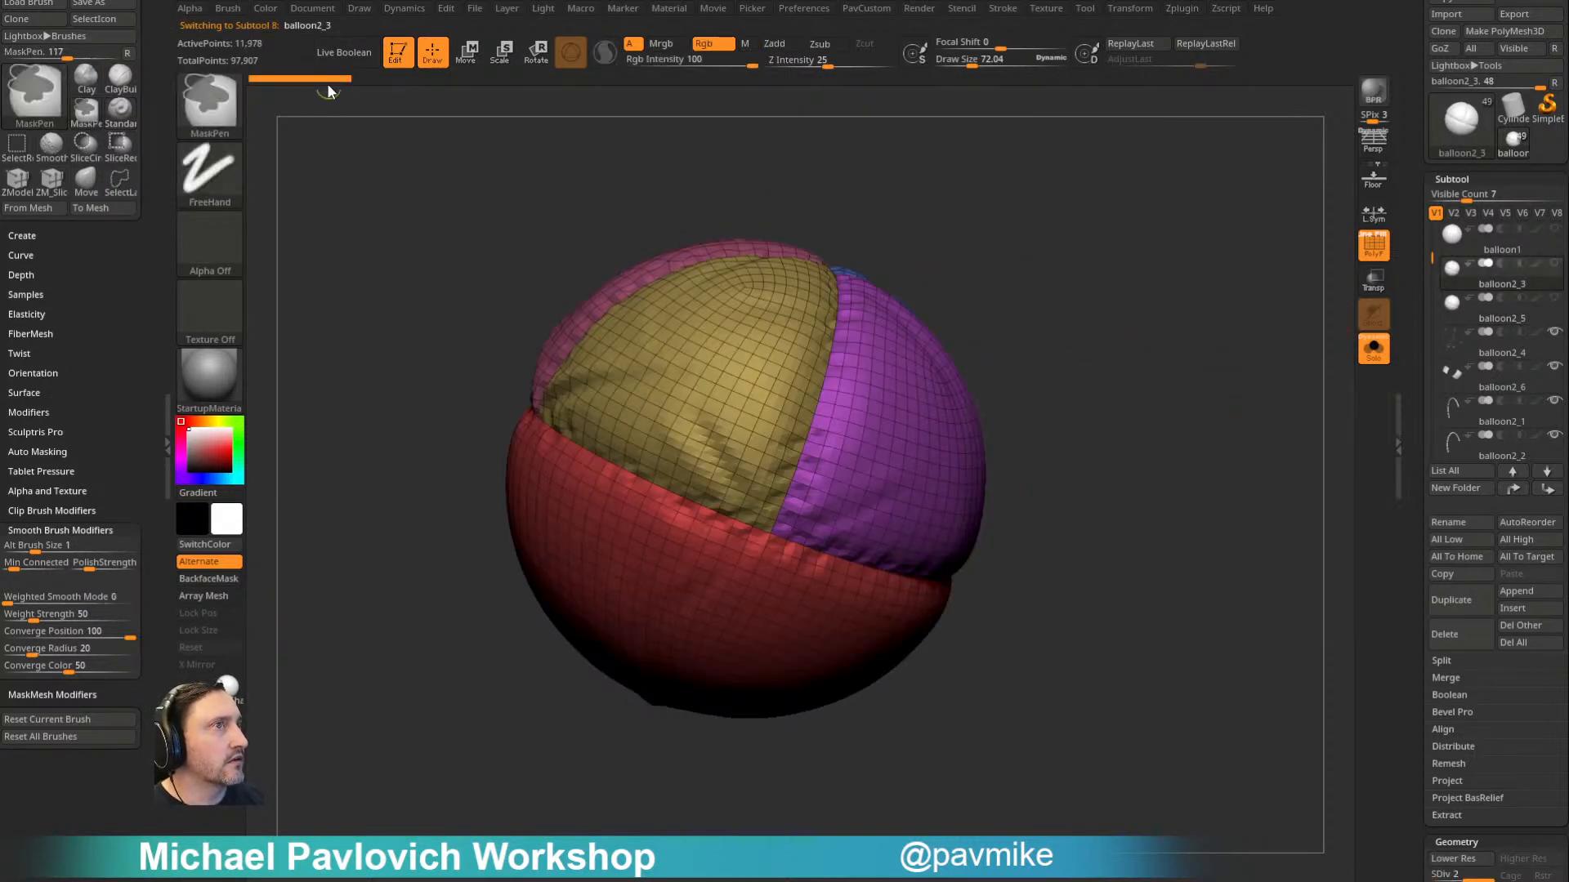
left_click(1495, 319)
left_click_drag(1160, 429, 1148, 440)
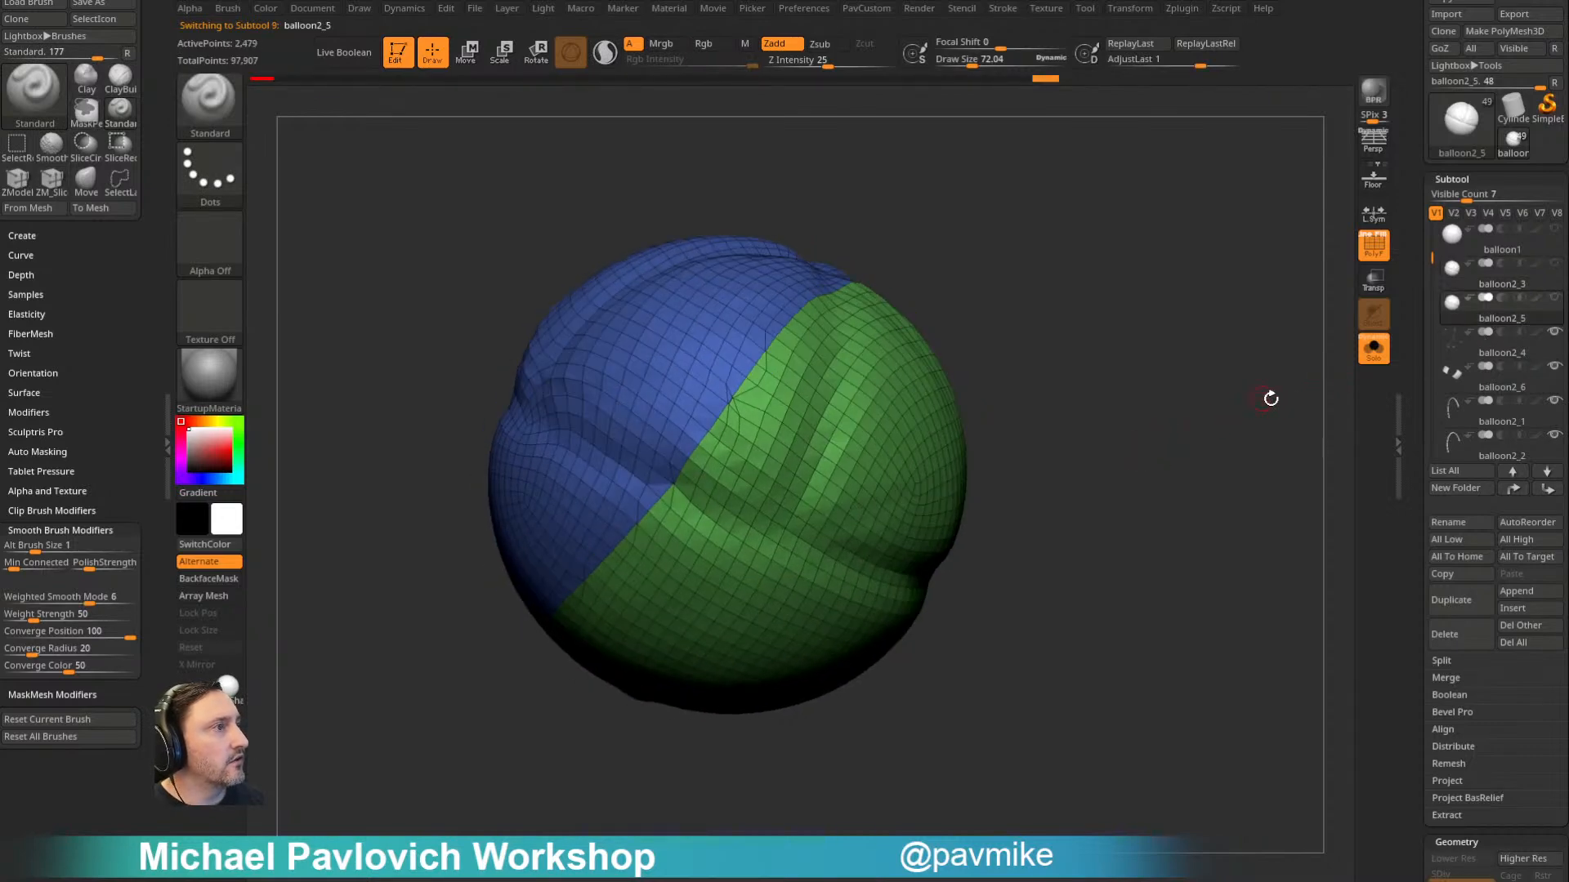
left_click(1508, 291)
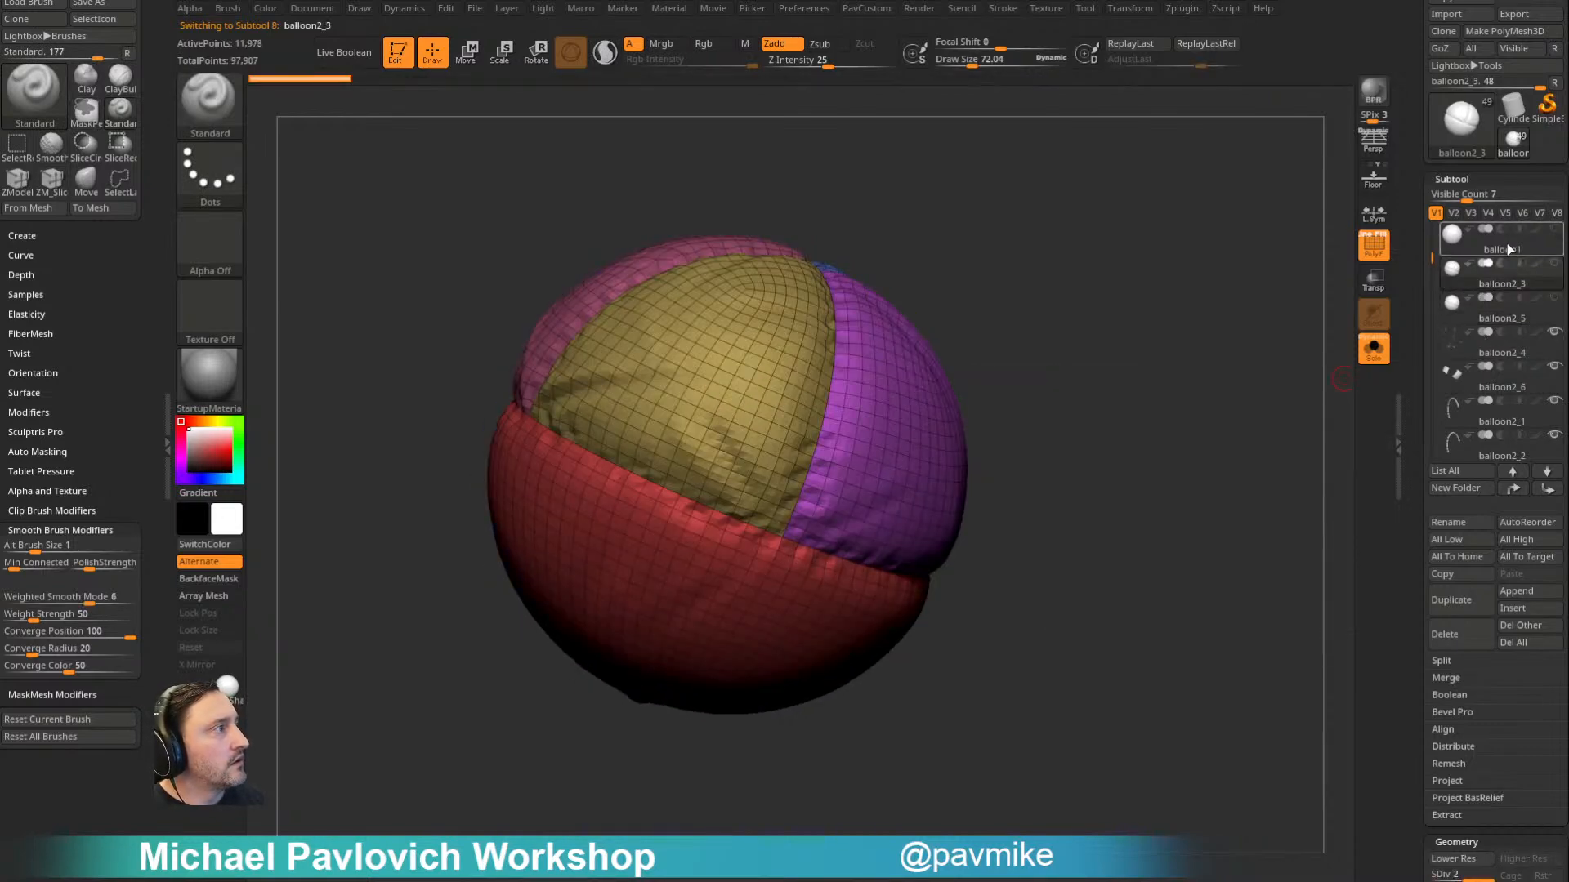
left_click(1508, 243)
left_click(1507, 317)
- ZRemesh balloon2_5 at Half again and project the marked history detail onto the new topology
left_click_drag(1219, 400, 1189, 409)
key("s")
mouse_move(1105, 419)
left_mouse_down()
mouse_move(1174, 382)
mouse_move(1240, 400)
mouse_move(1233, 375)
mouse_move(1217, 417)
left_mouse_up()
key("shift")
left_click_drag(1140, 339, 1183, 360, "alt")
key("2")
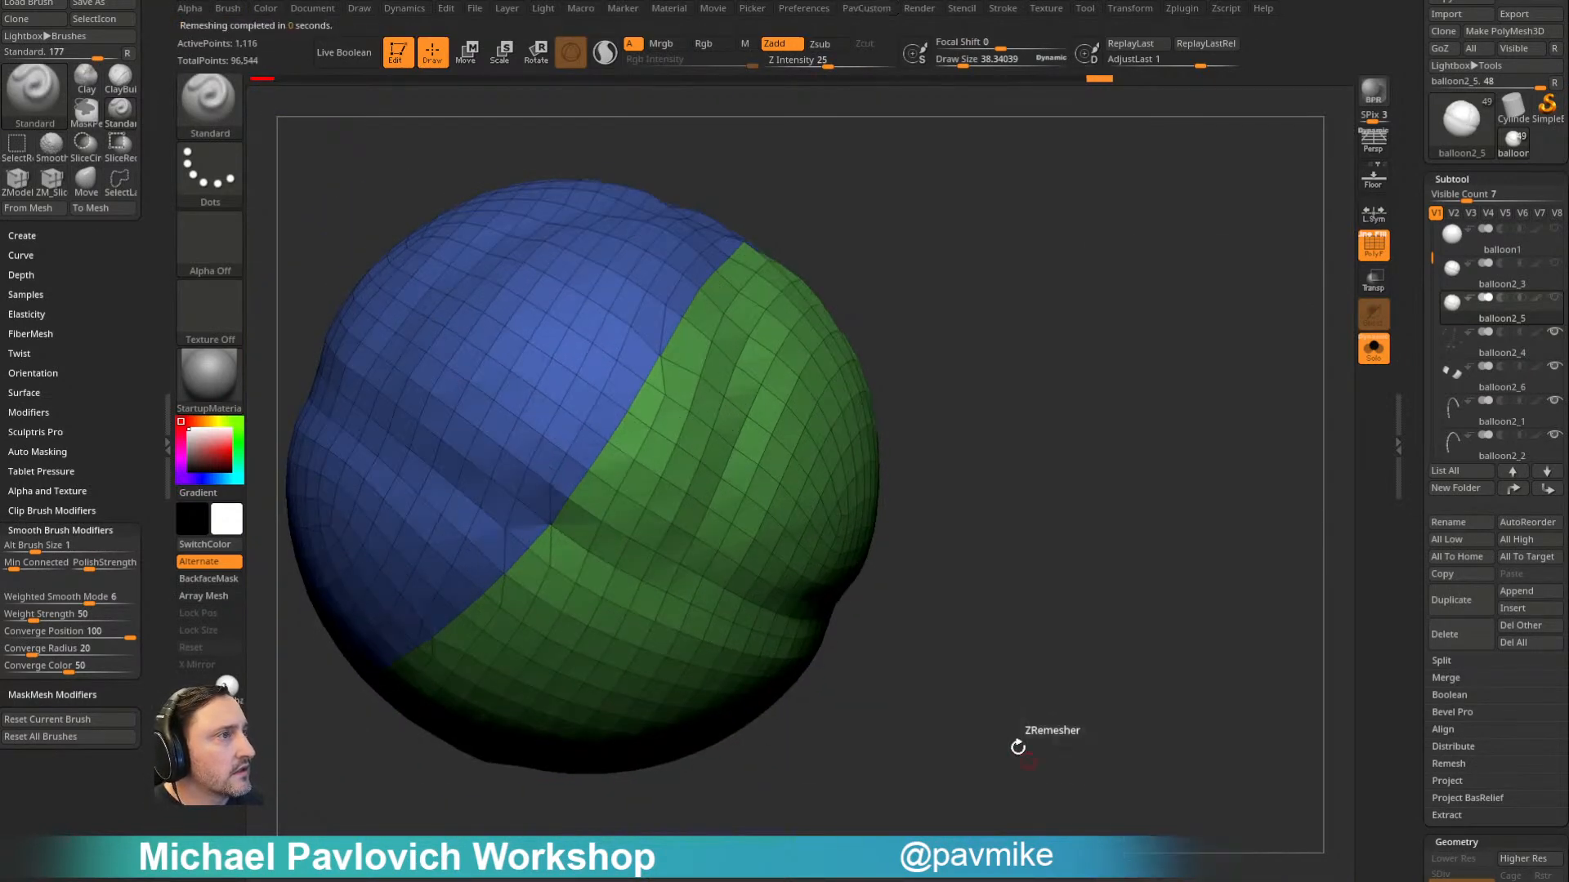
left_click_drag(985, 766, 1081, 609)
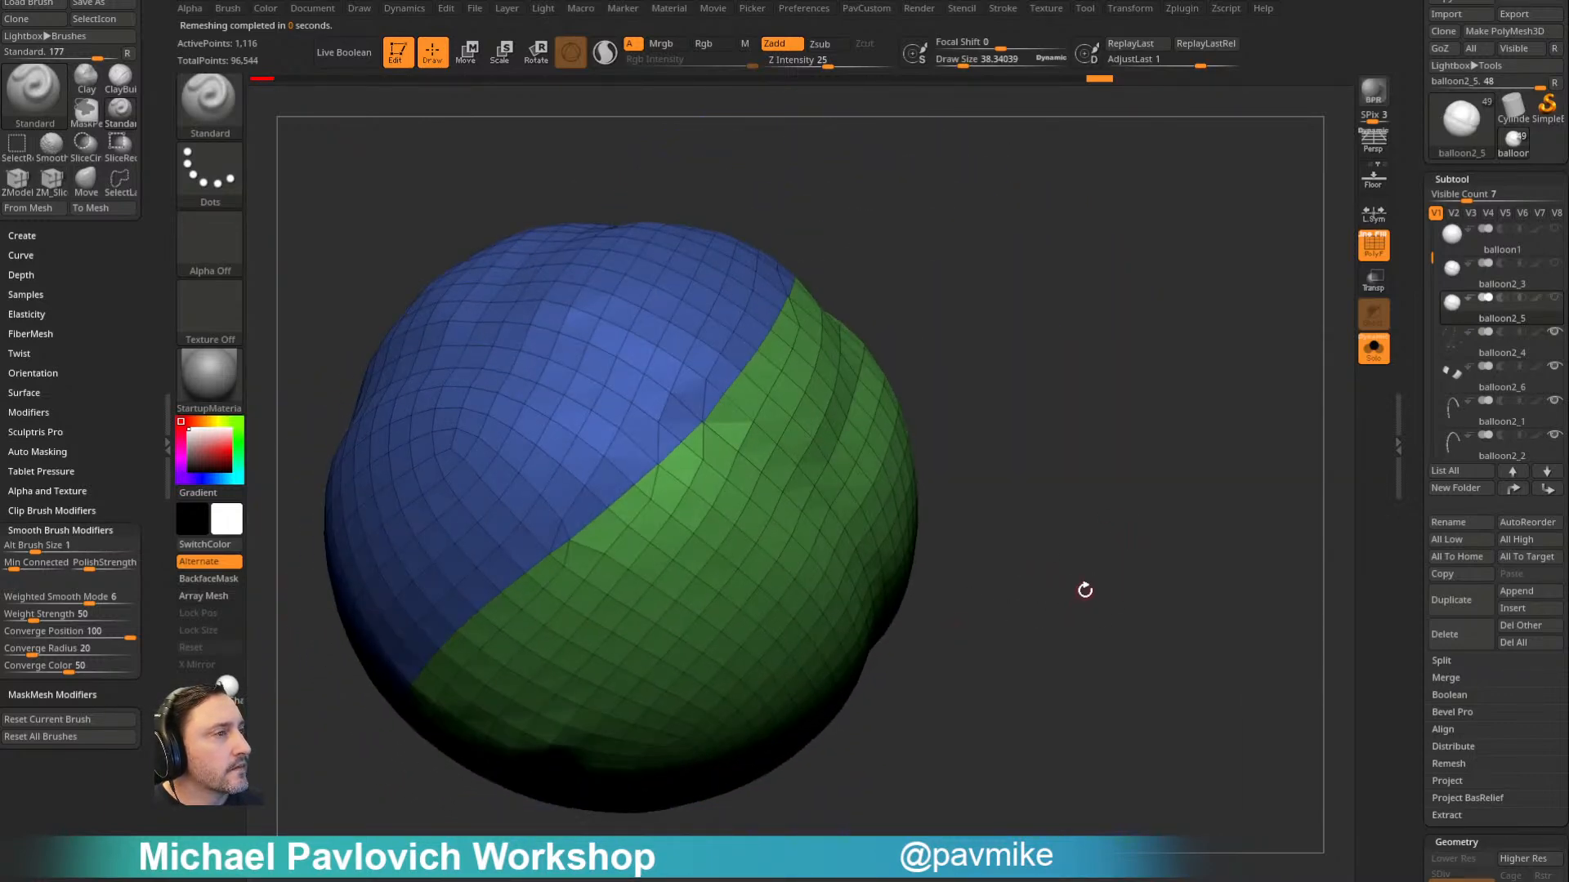
key("grave")
left_click(1162, 839)
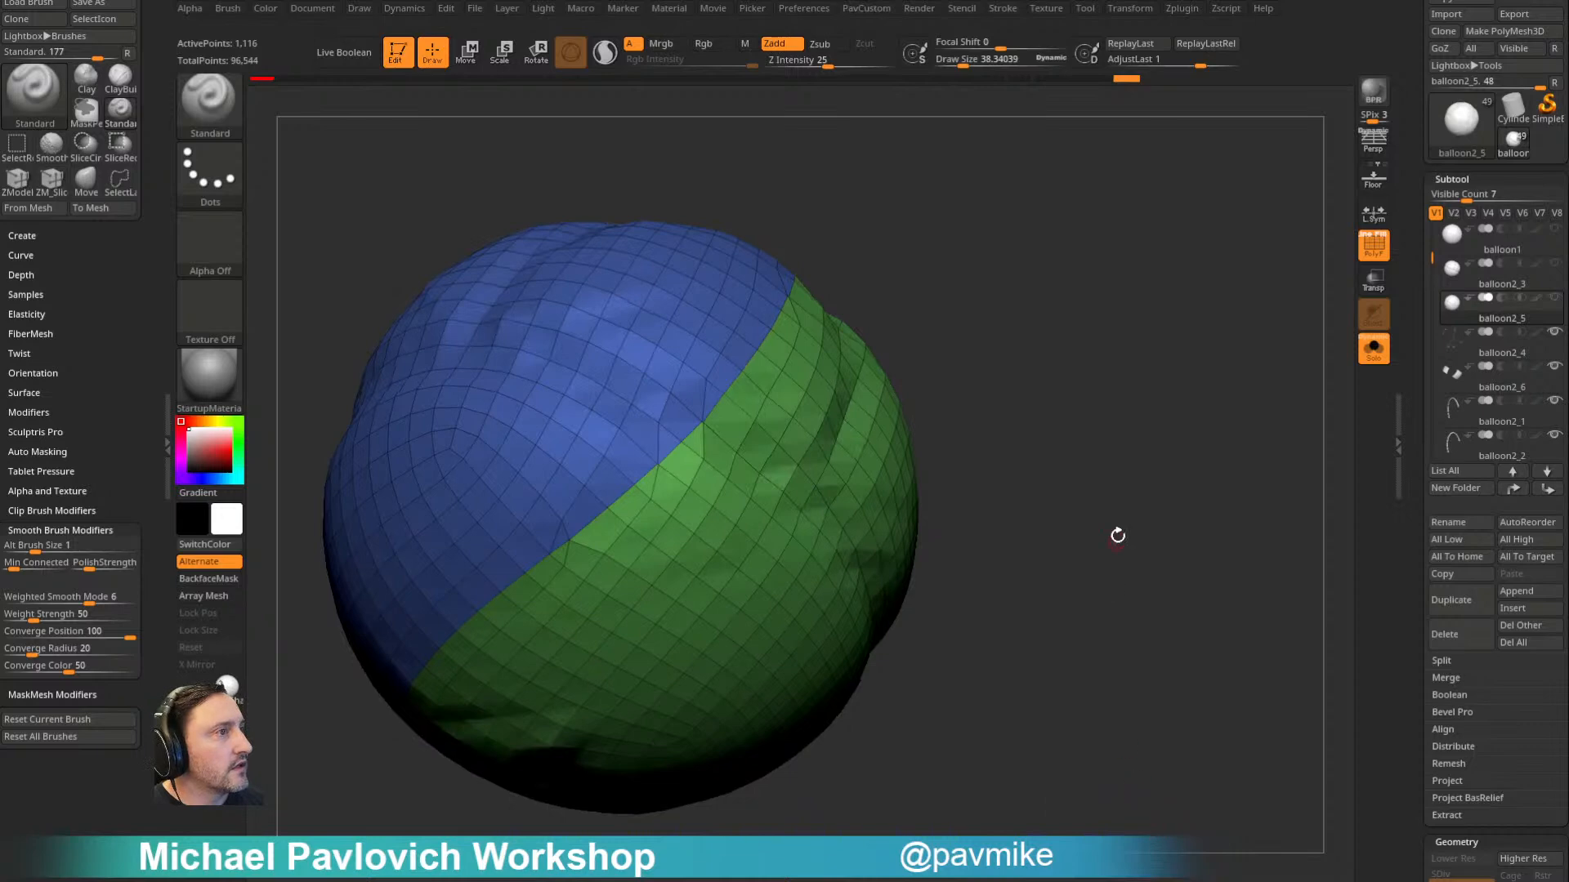
- Repeat the Half ZRemesh twice on balloon2_5, projecting the marked history after each pass
key("grave")
left_click(1116, 766)
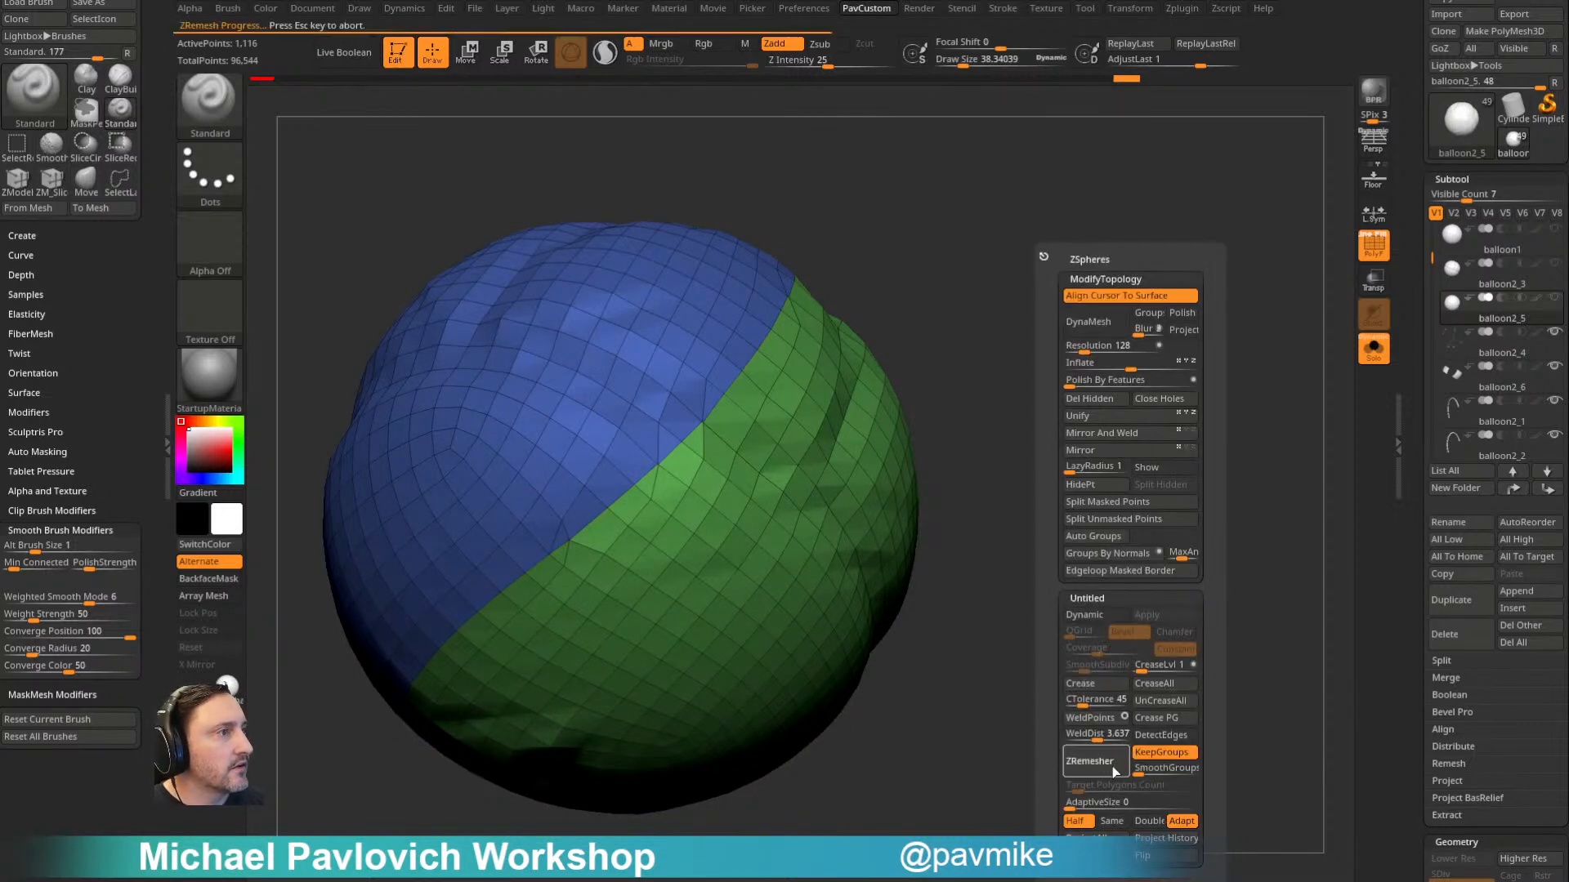
key("grave")
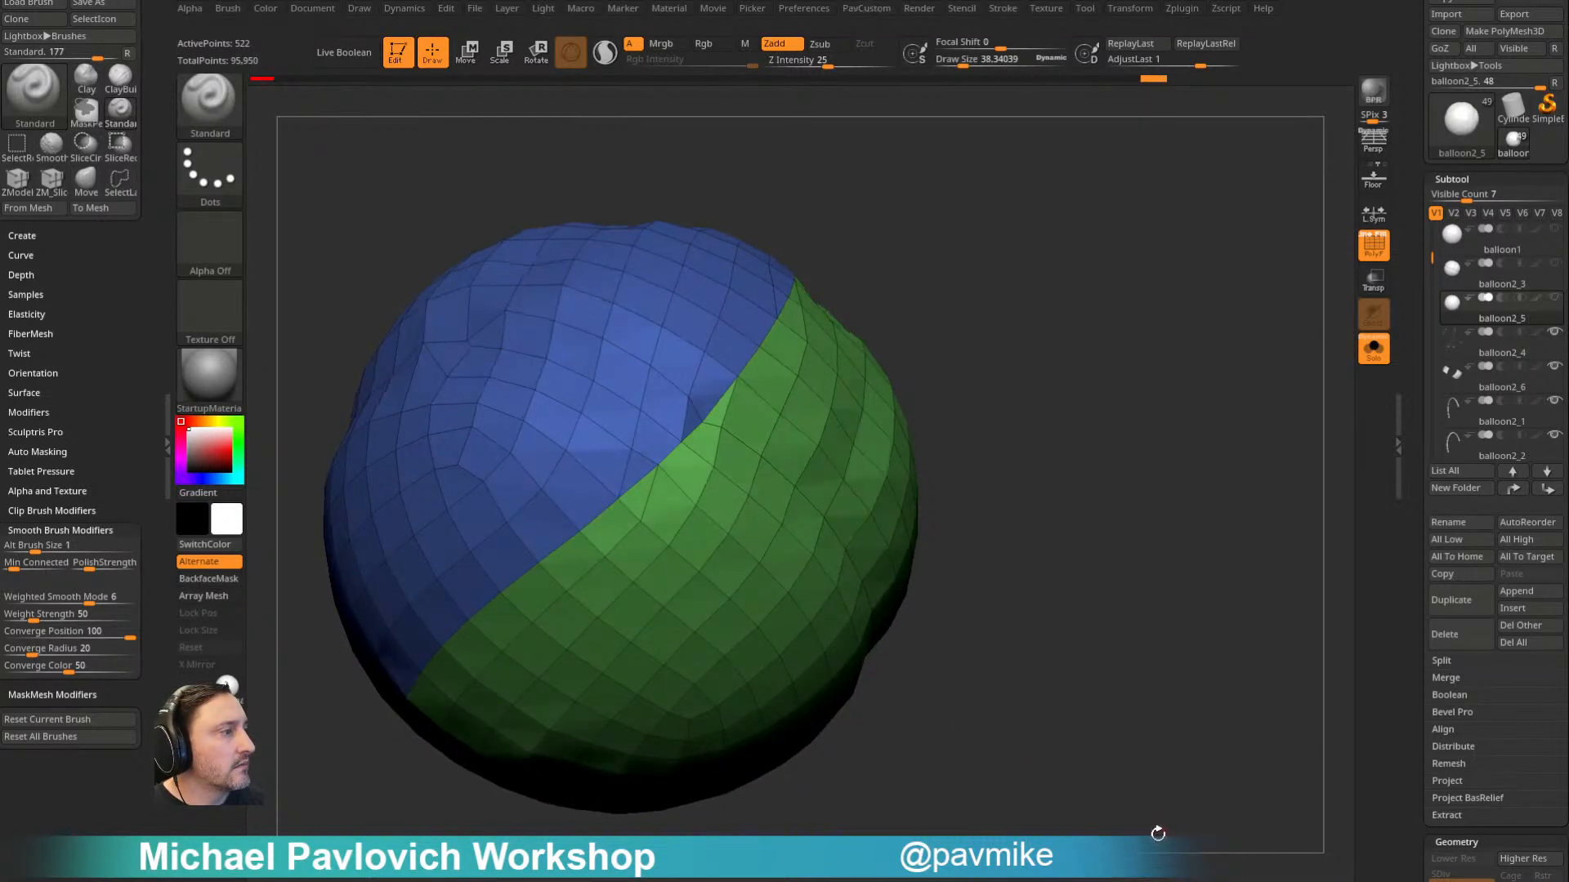
key("grave")
left_click(1111, 762)
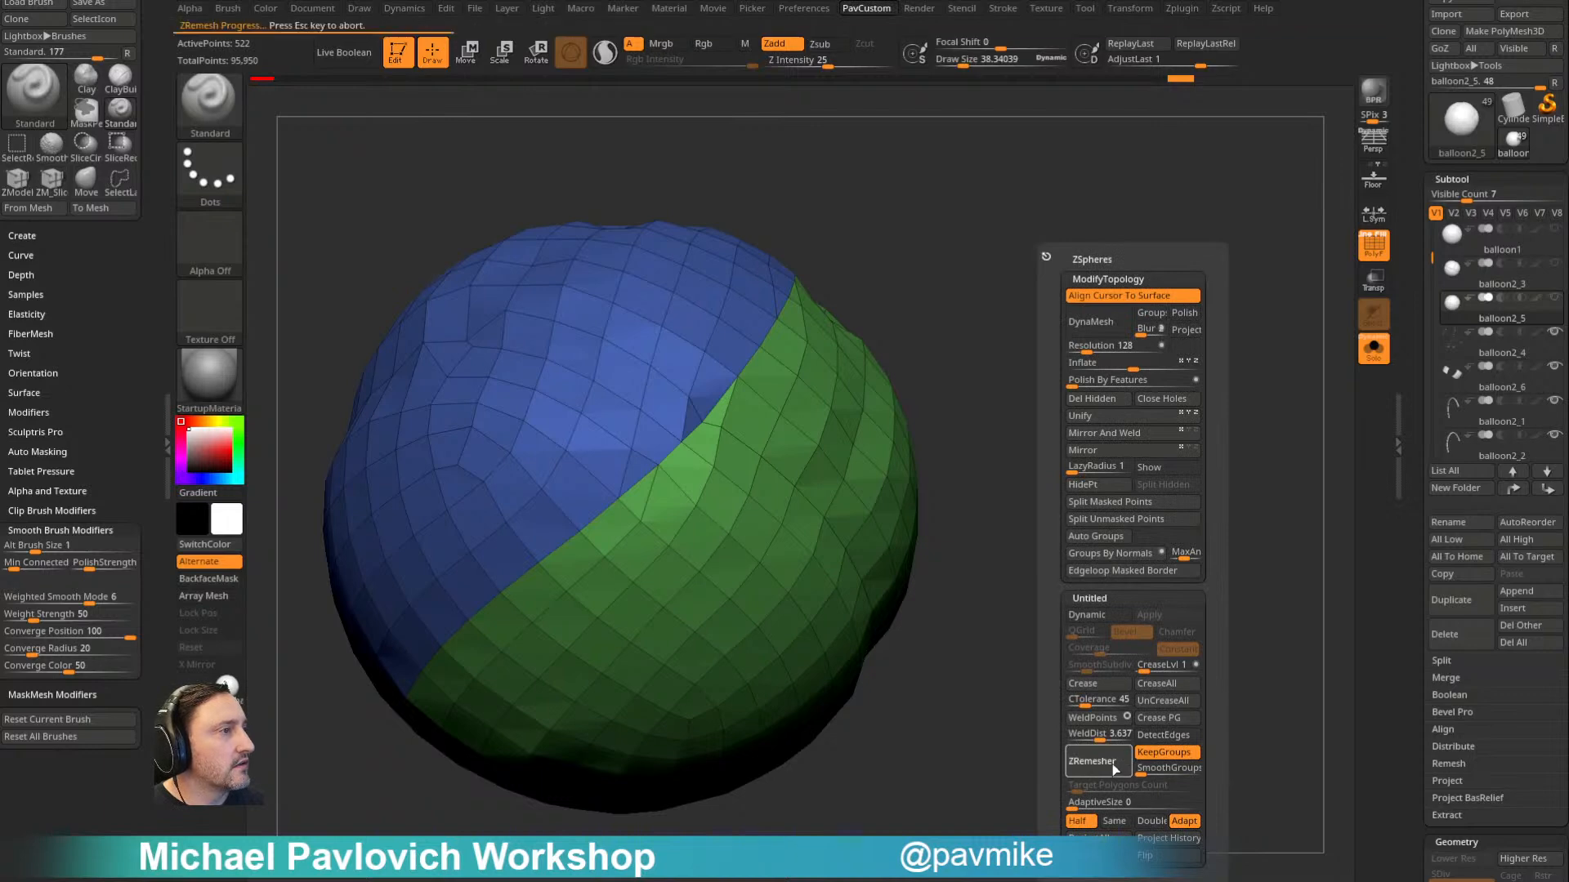
left_click_drag(974, 776, 1155, 550, "alt")
key("grave")
key("grave")
- Divide balloon2_5 up to subdivision level 5, projecting the marked history detail at each level
left_click_drag(1074, 497, 1037, 585, "alt")
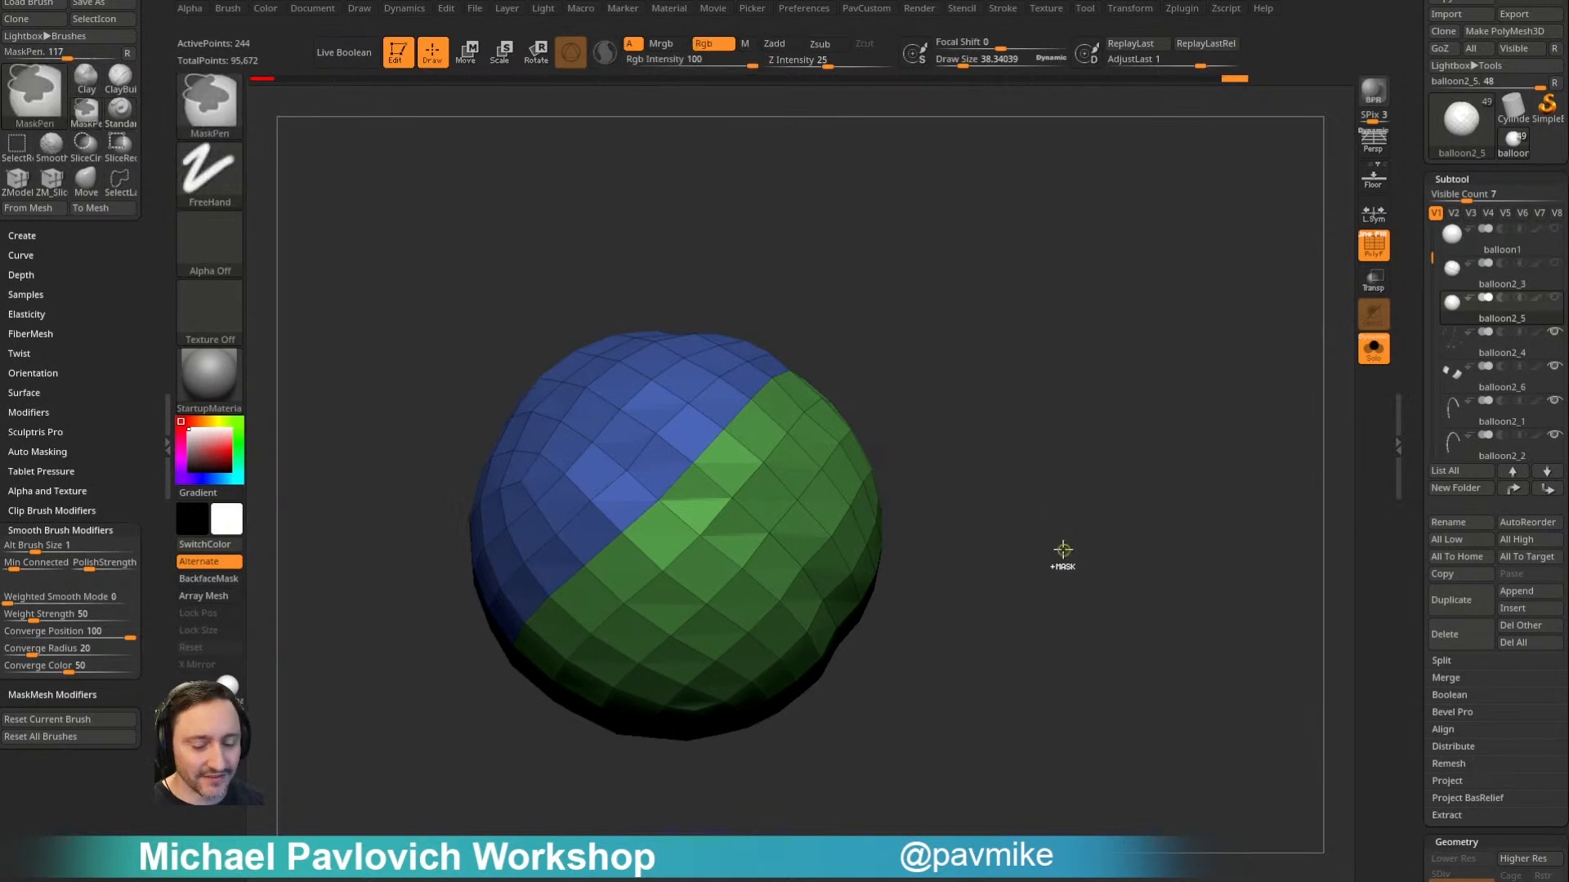
key("ctrl+d")
key("grave")
key("grave")
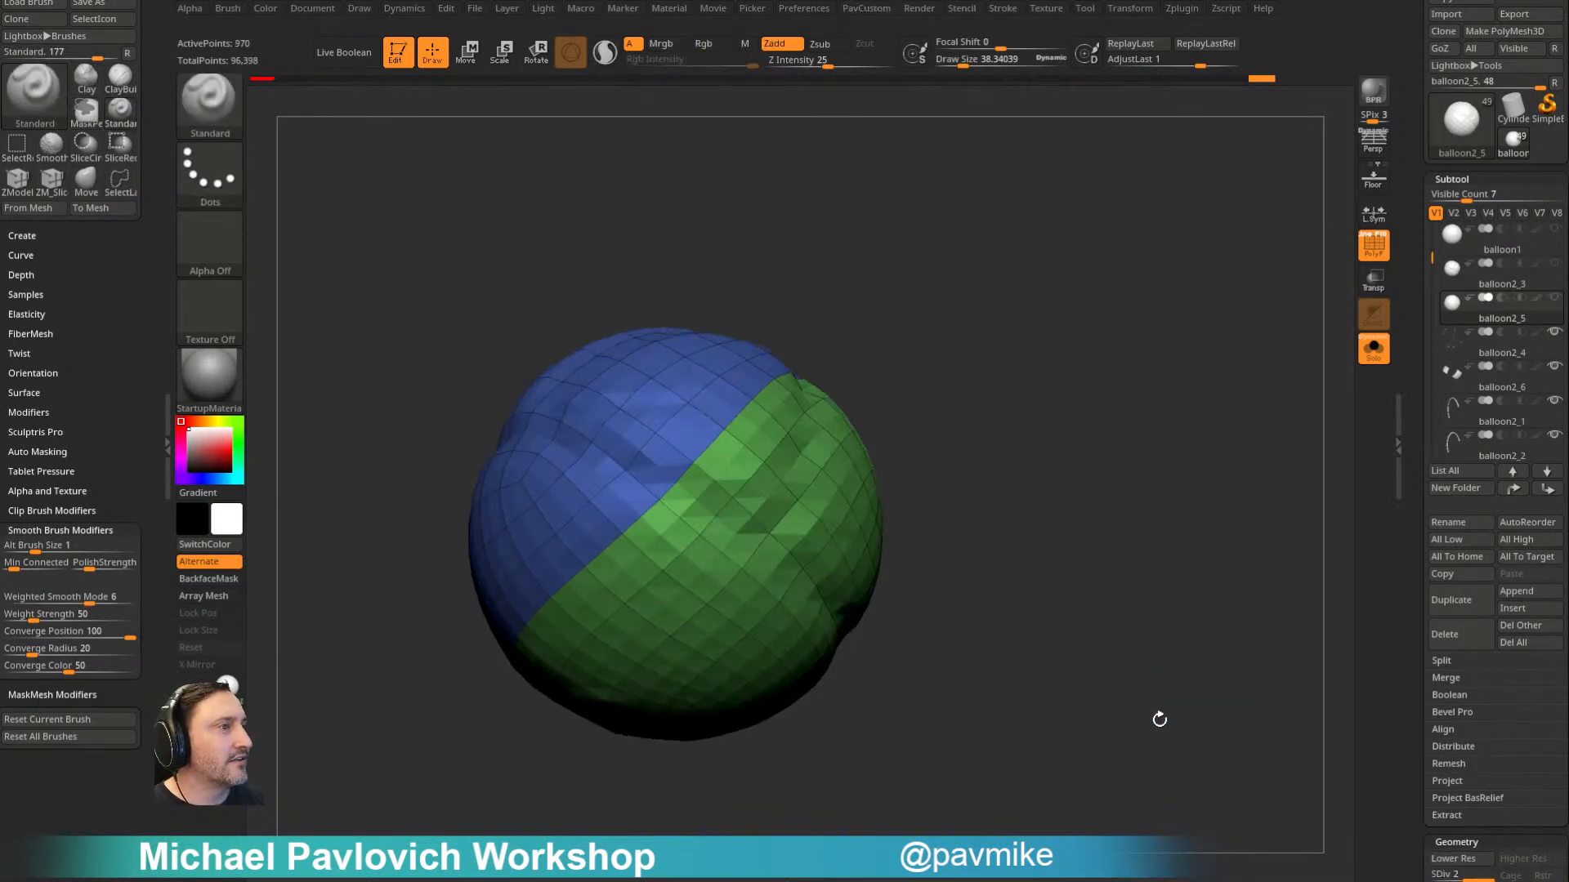
key("ctrl+d")
key("grave")
left_click(1132, 762)
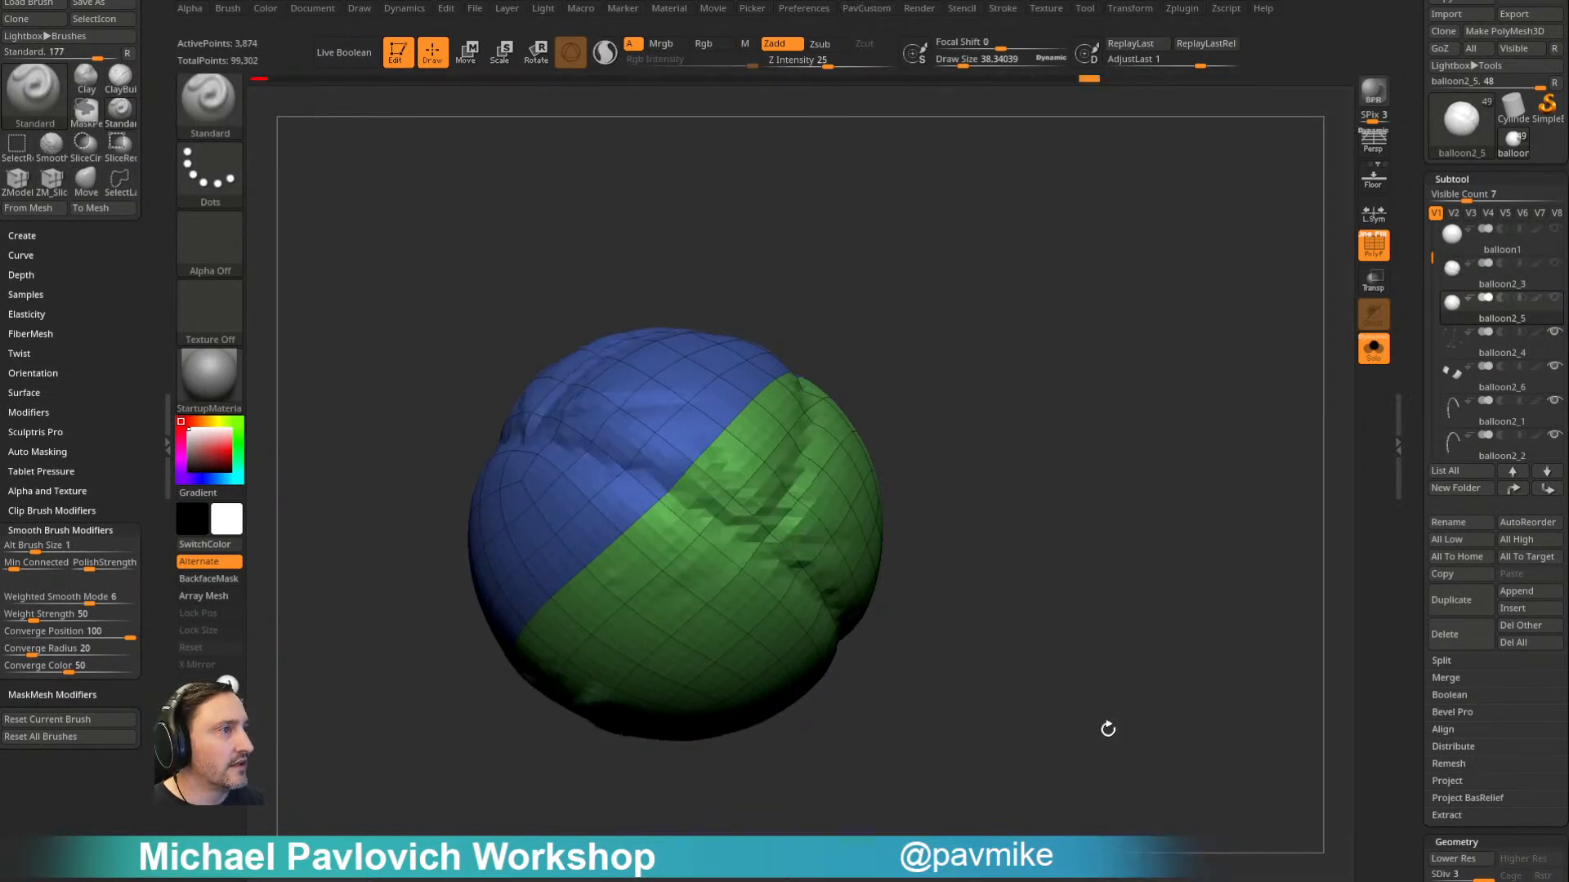
key("grave")
key("grave")
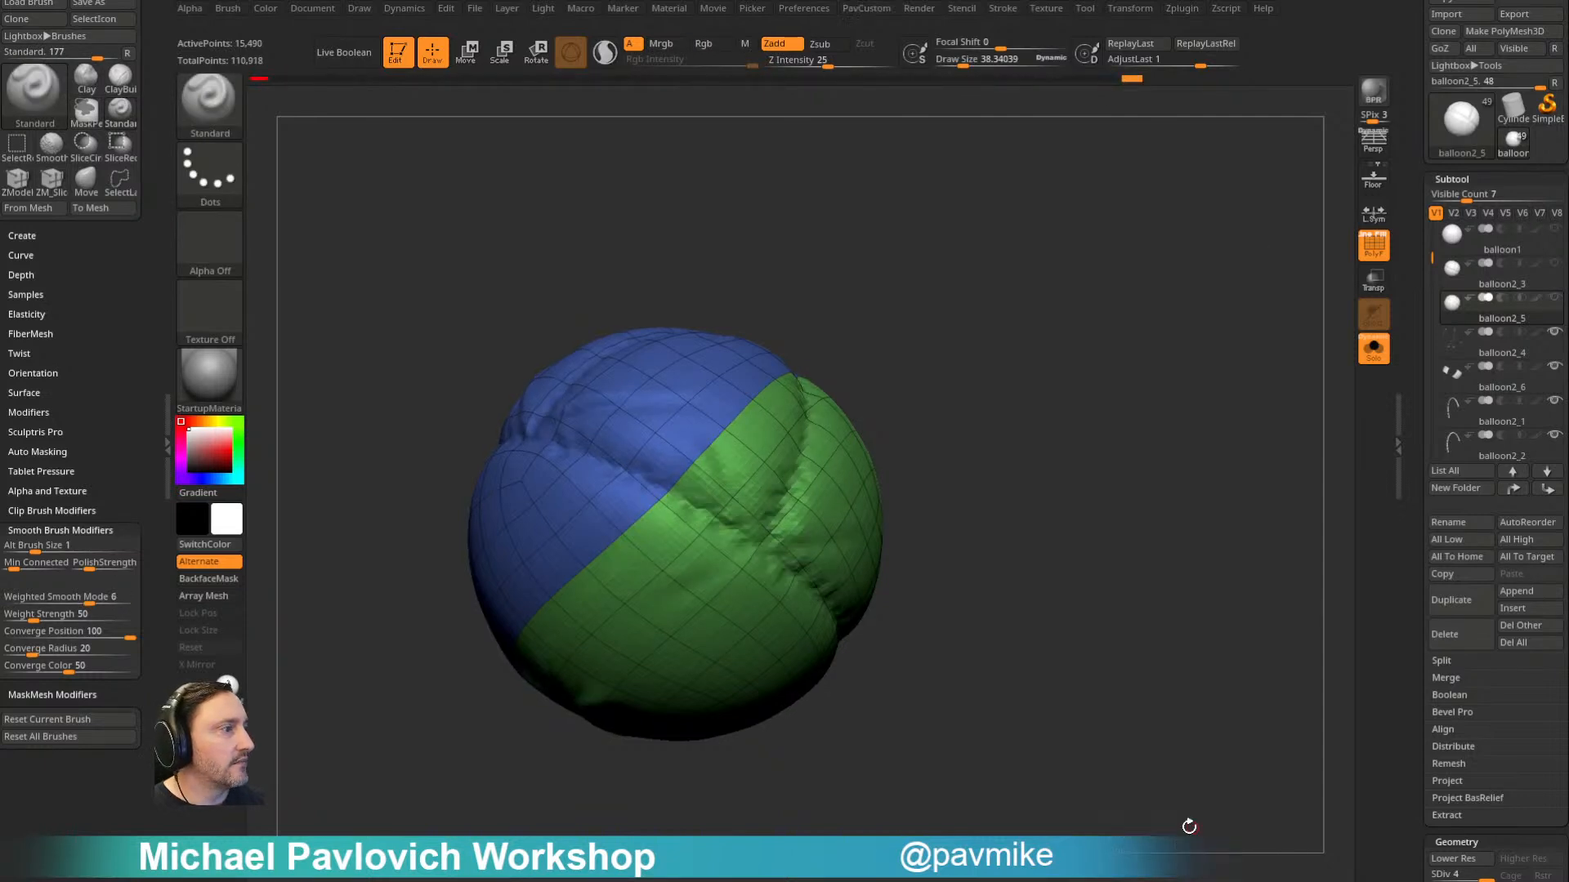
key("ctrl+d")
key("grave")
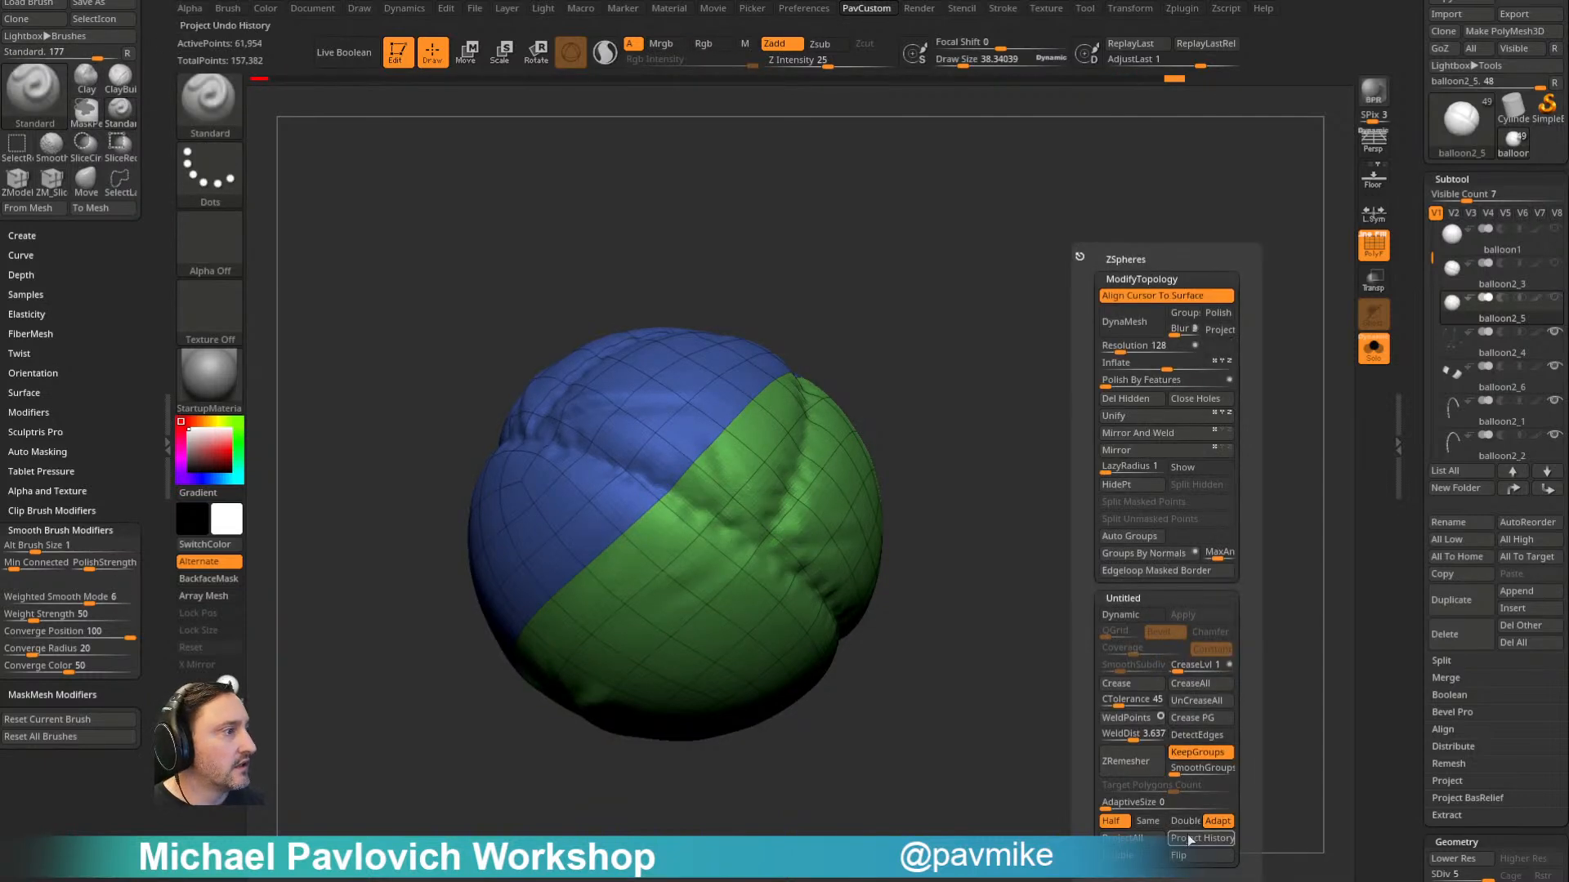
- Check the projected wrinkles on balloon2_5 and turn off Solo to show its ropes and stitches
left_click_drag(1050, 383, 962, 503)
mouse_move(980, 292)
left_mouse_down("alt")
mouse_move(1113, 441)
mouse_move(1077, 421)
left_mouse_up("alt")
key("s")
left_click_drag(964, 420, 985, 419)
left_click_drag(1128, 367, 1336, 304)
left_click(1375, 353)
- Mask balloon2_5 by features using Groups and invert the mask so only the diagonal polygroup border stays unmasked
left_click_drag(1421, 500, 1413, 290)
left_click(1459, 357)
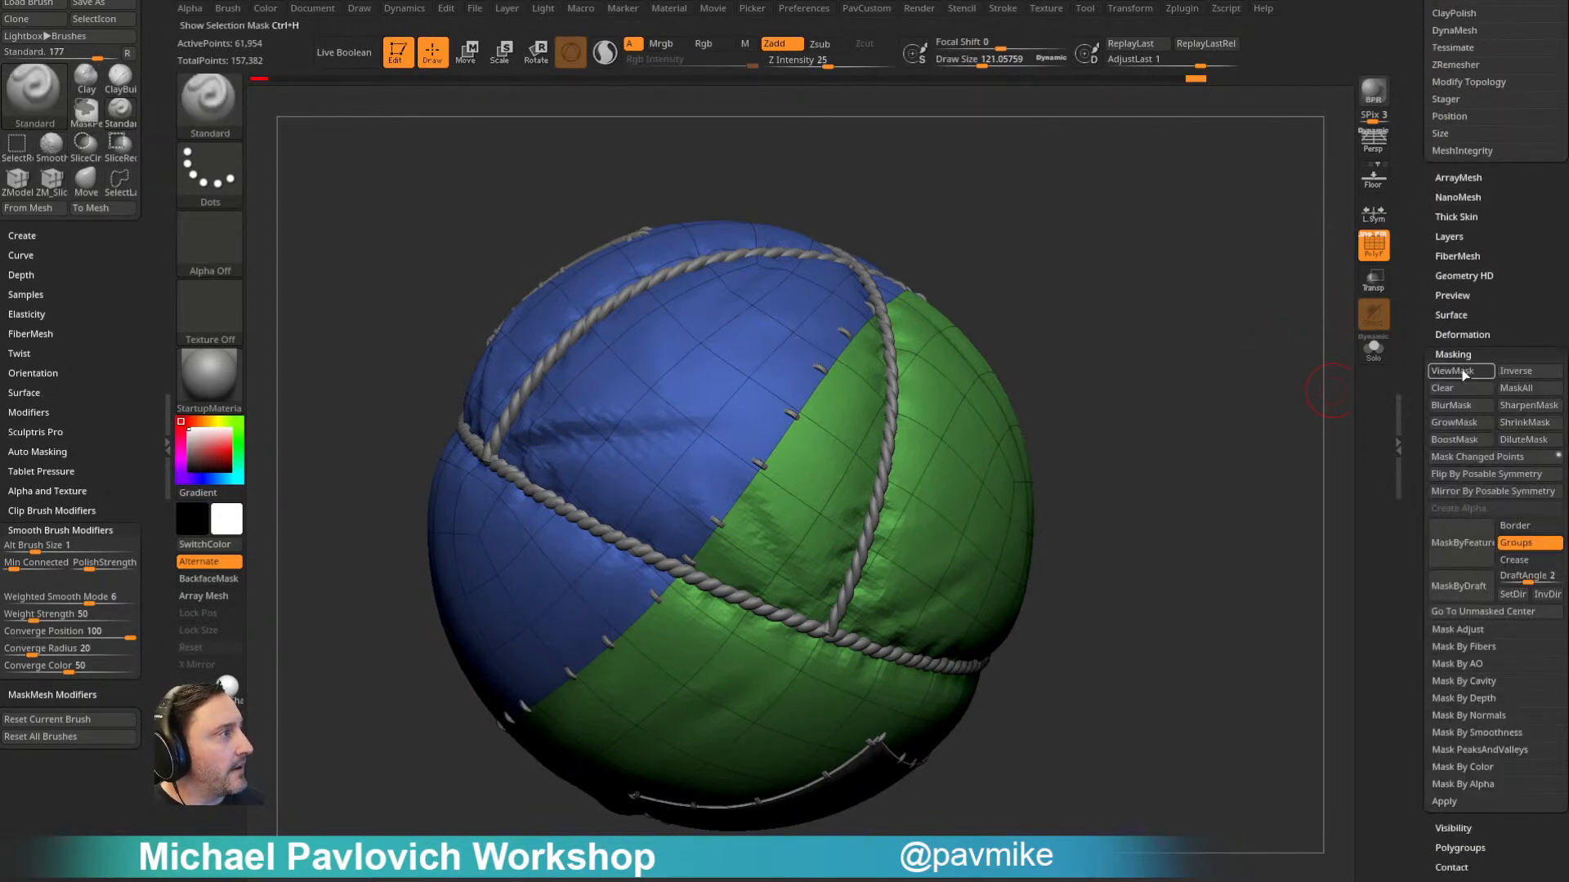
left_click(1459, 544)
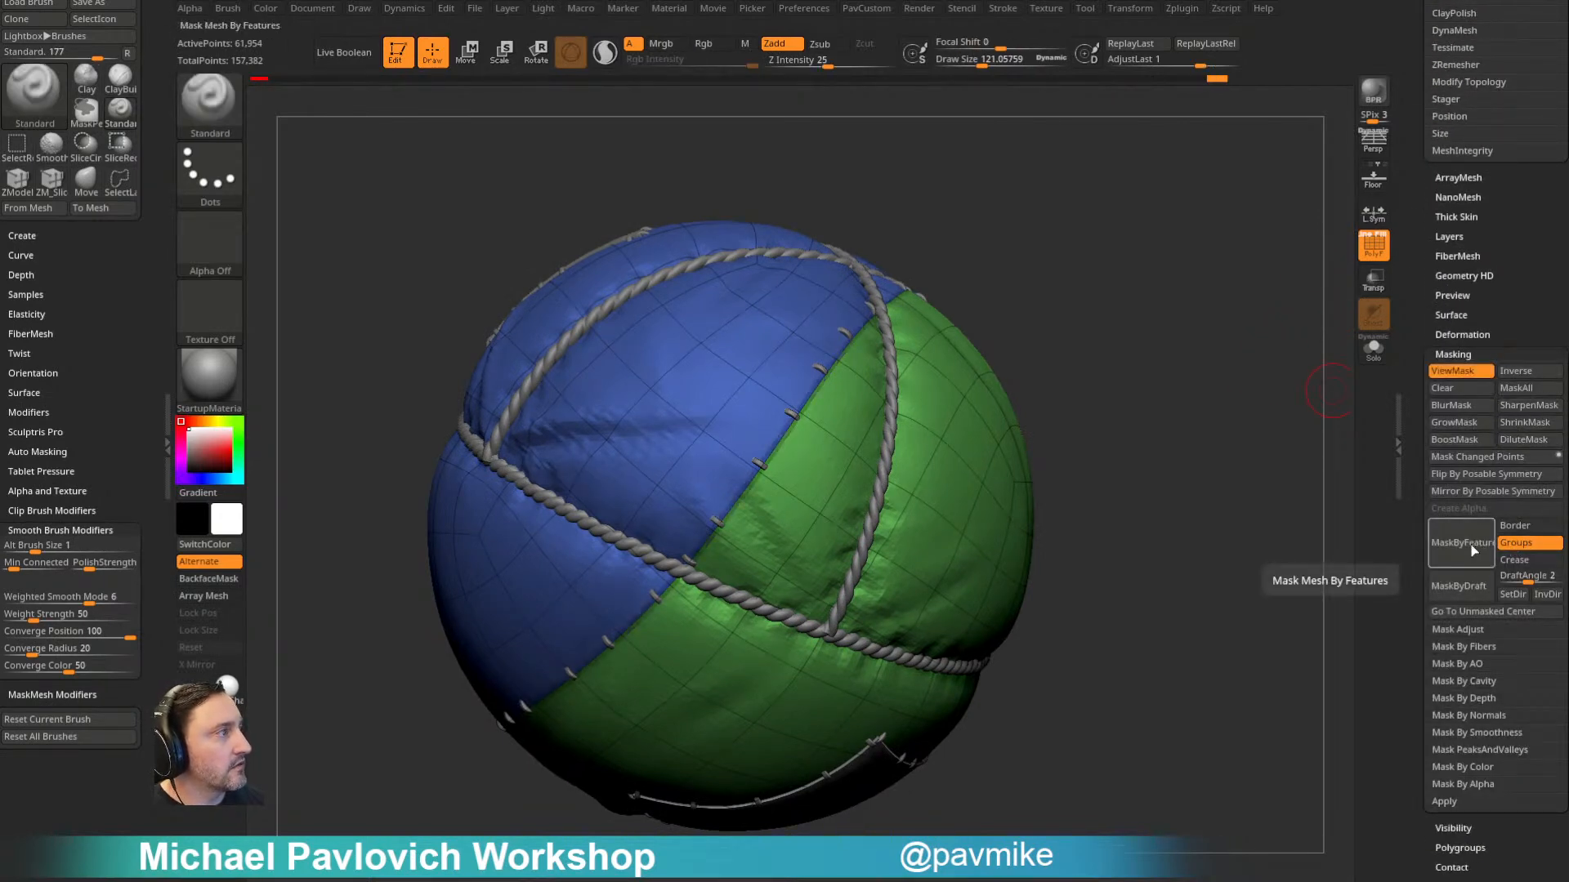
left_click_drag(1254, 421, 1264, 452, "alt")
left_click(1257, 435, "ctrl")
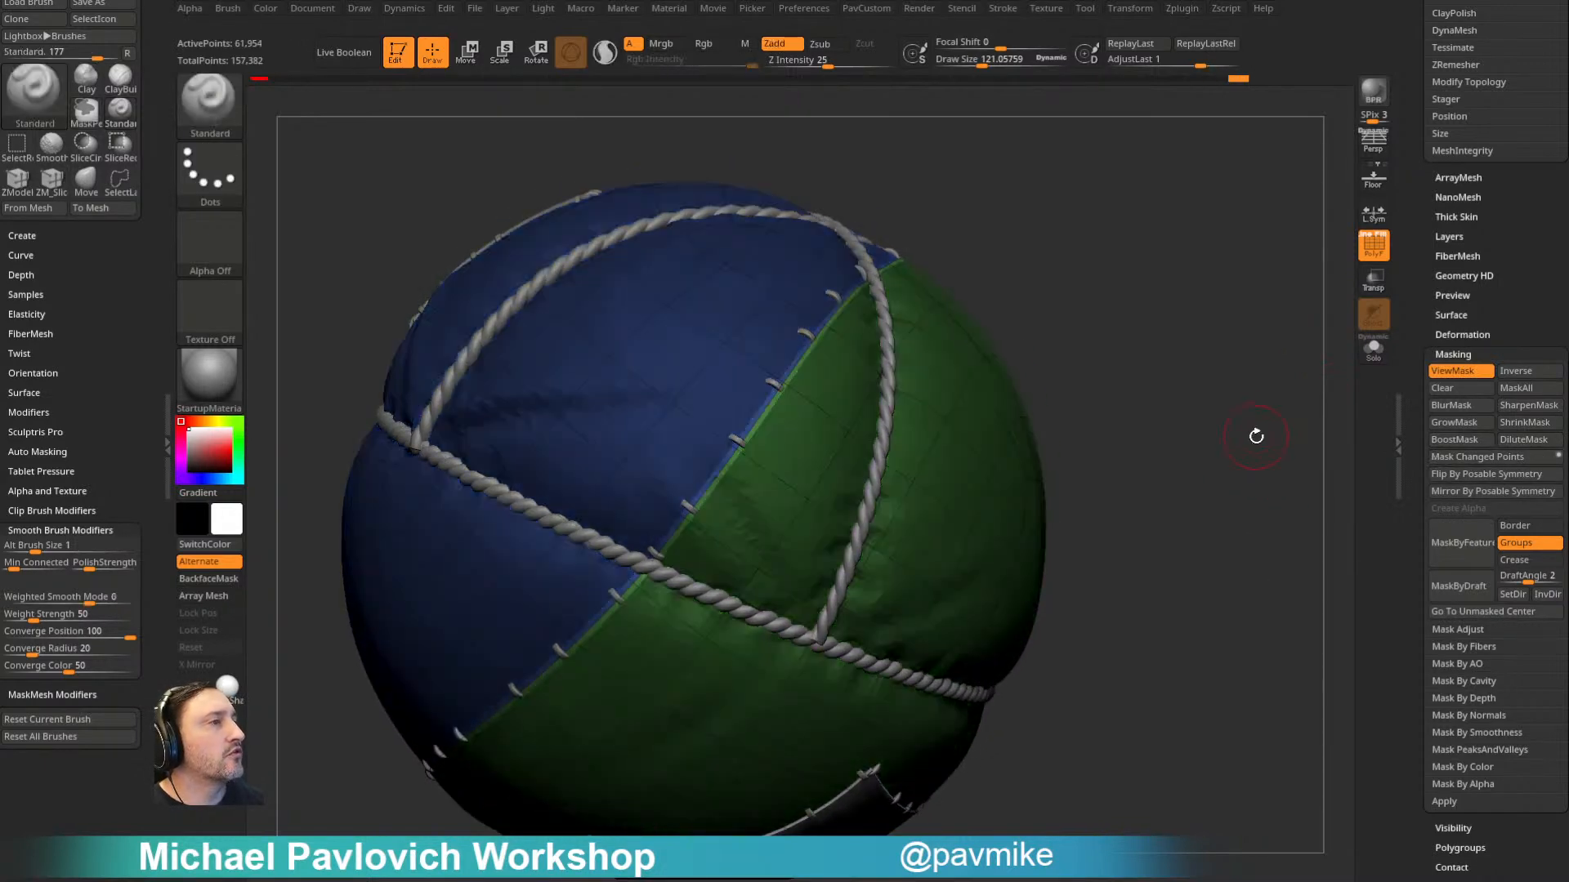
- Reset the gizmo's orientation, scale the unmasked seam slightly inward under the stitches, and hide the PolyFrame and mask display
key("space")
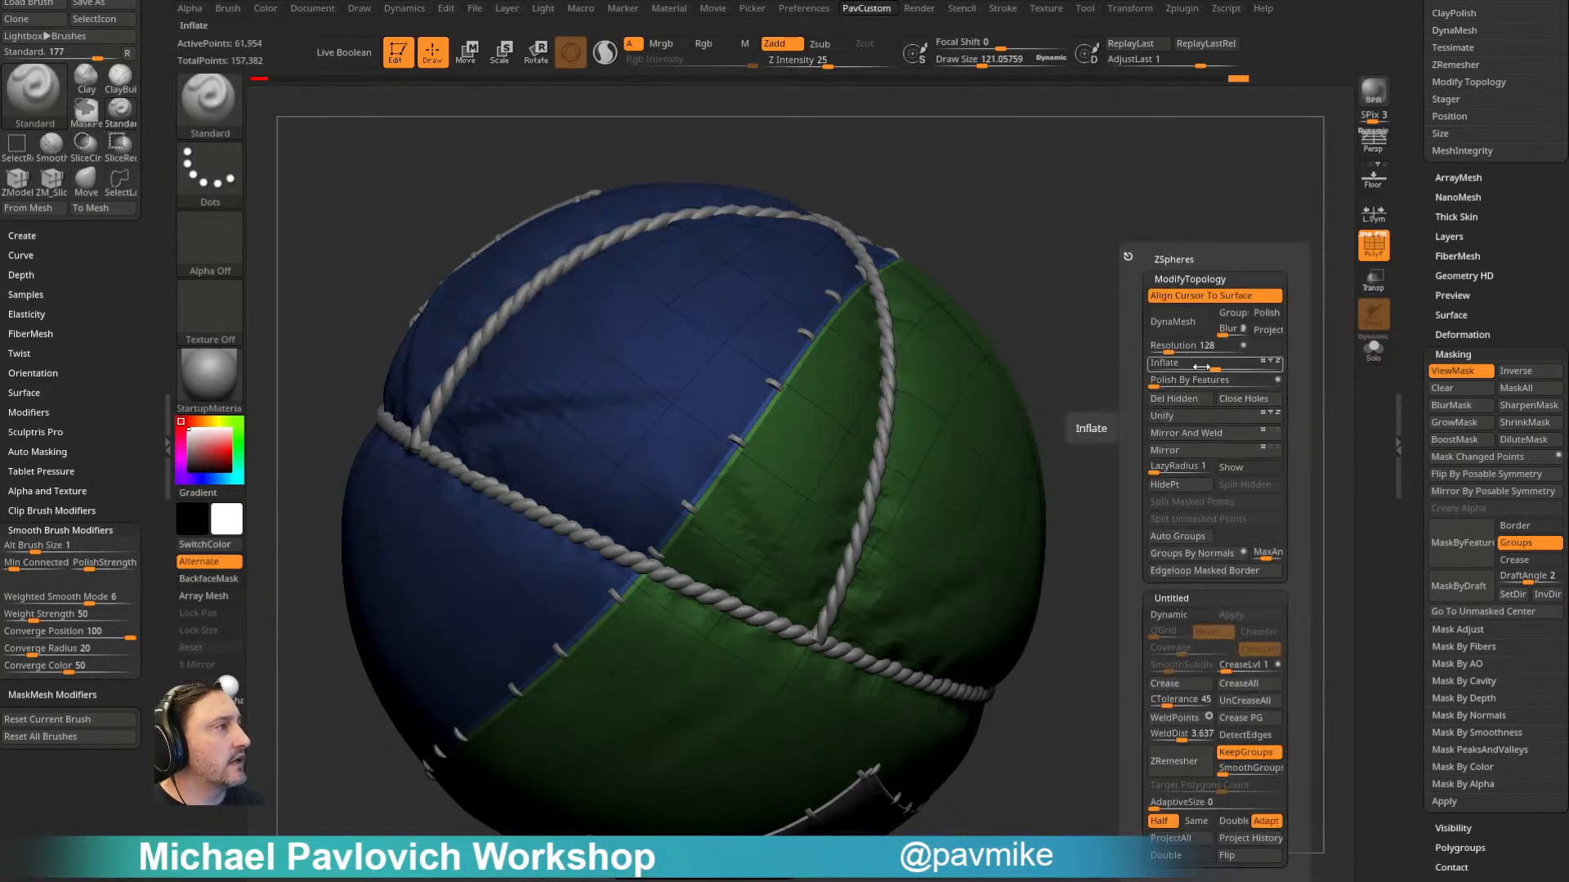
key("w")
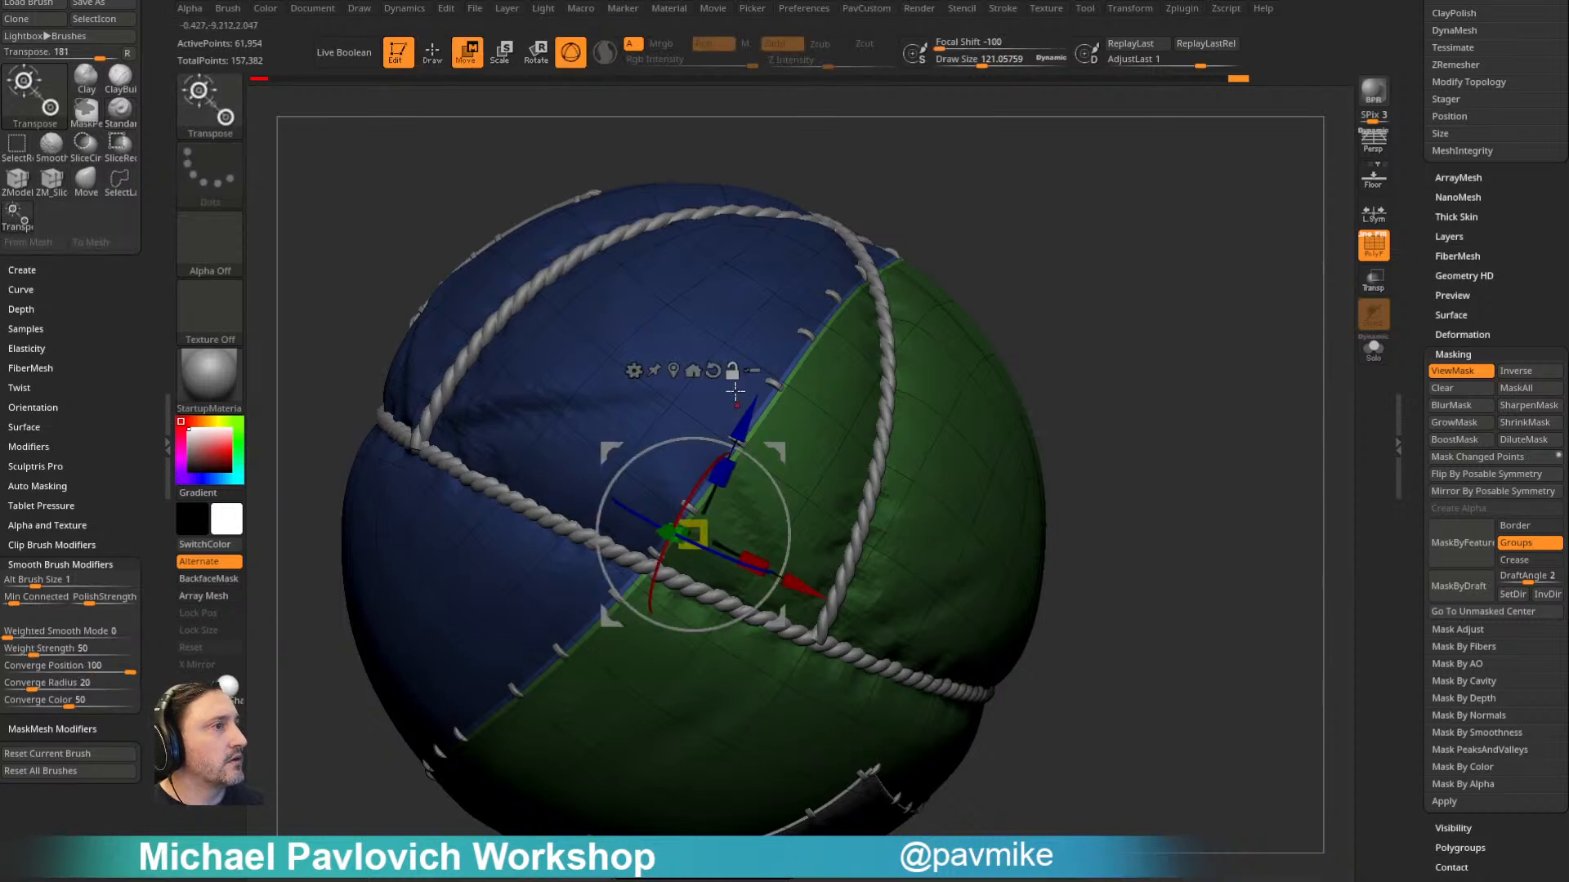
left_click(714, 371, "alt")
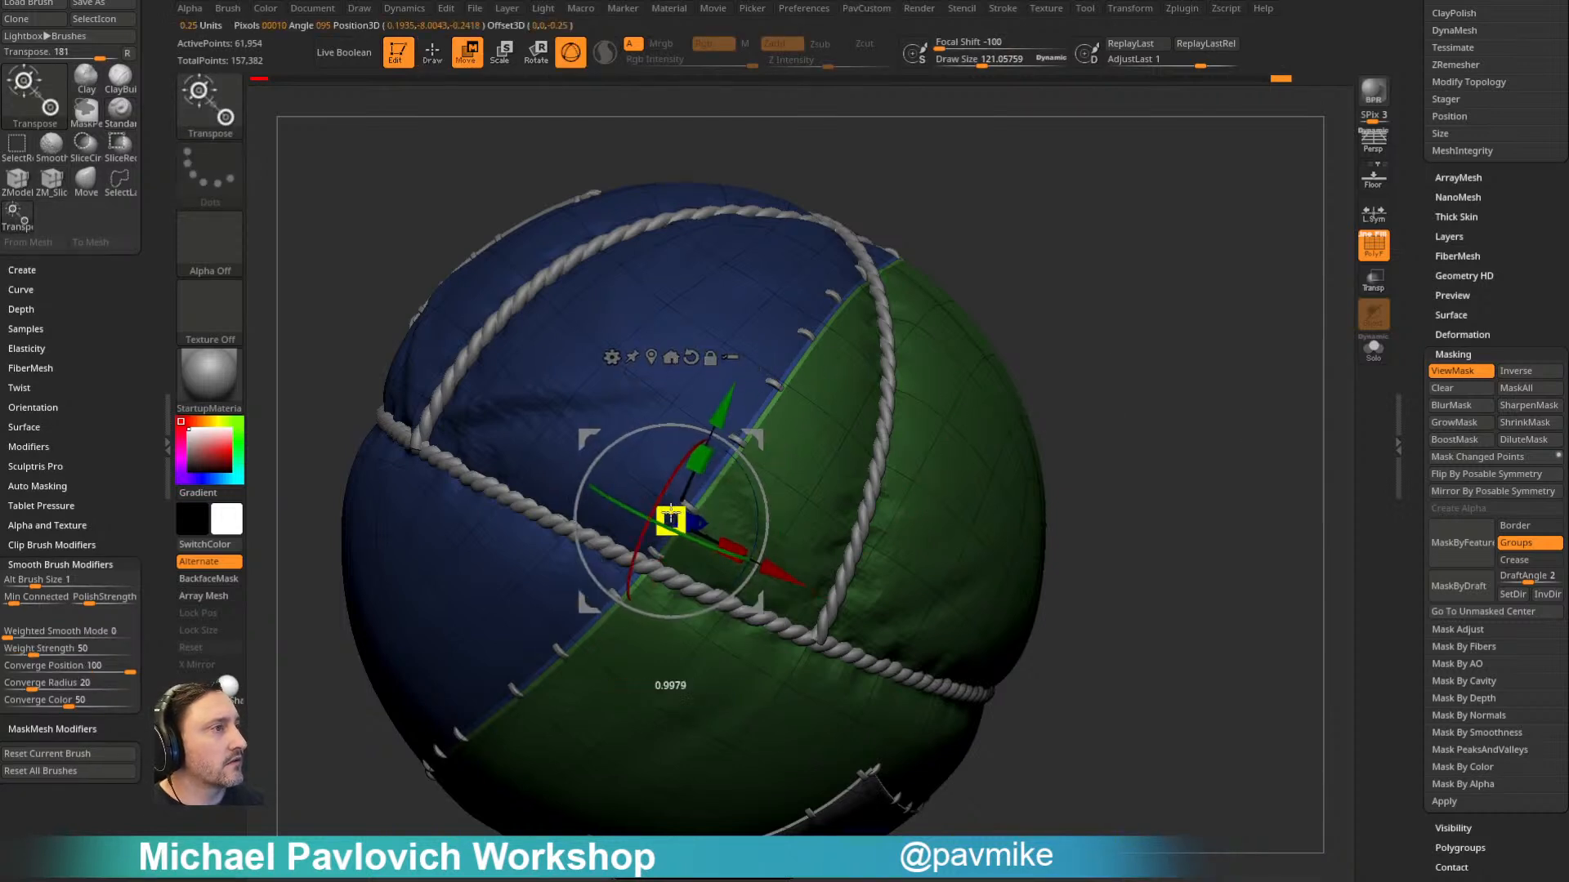
key("q")
key("shift+f")
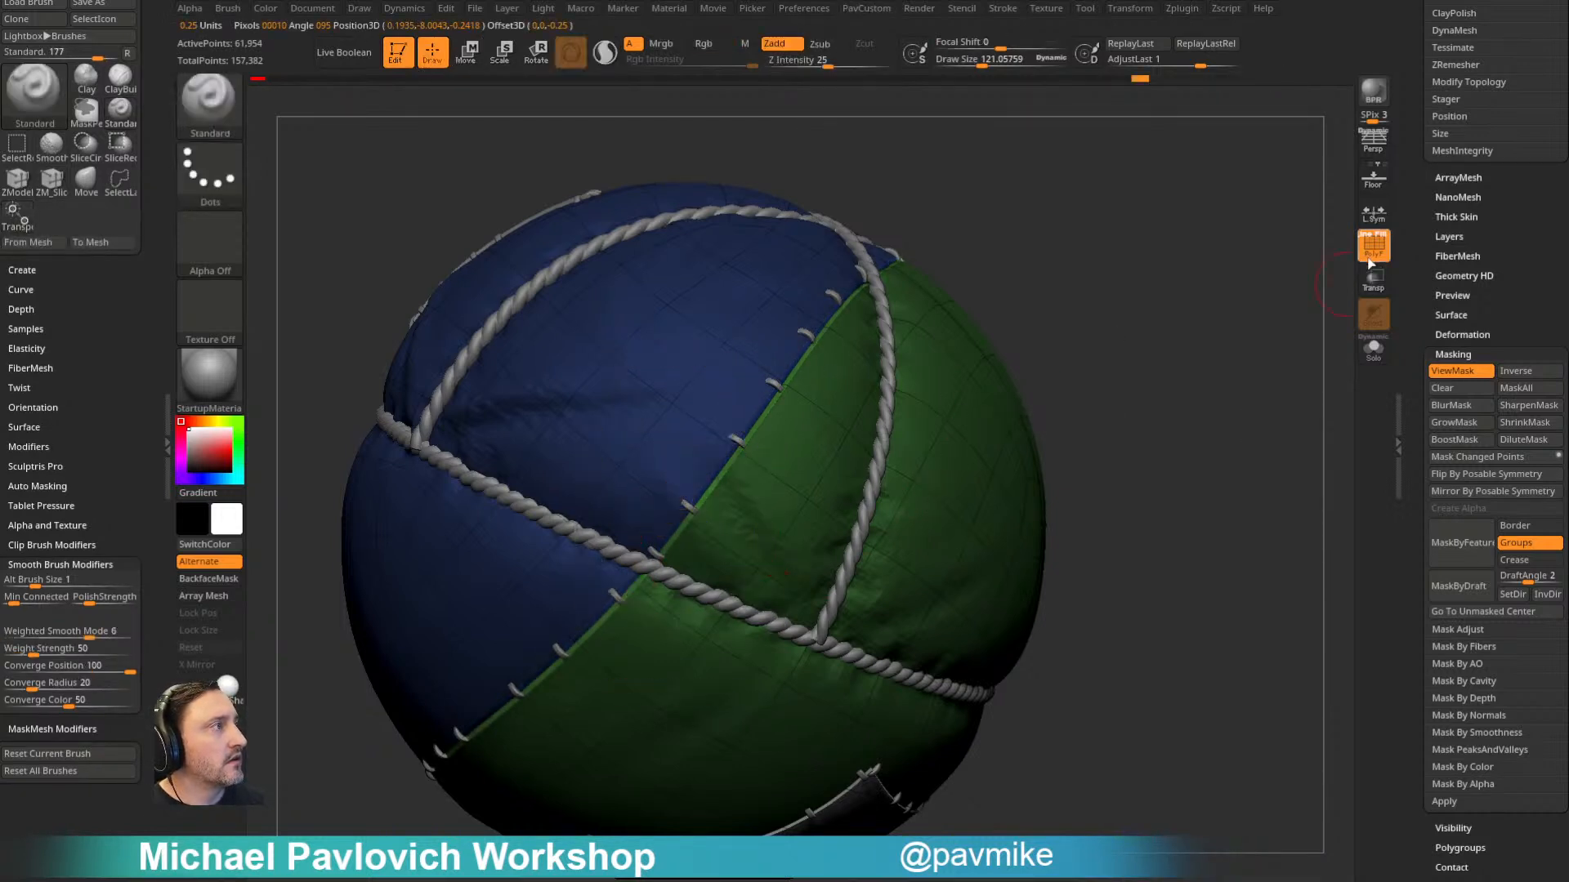
mouse_move(1198, 272)
left_mouse_down("ctrl")
mouse_move(1242, 332)
mouse_move(1124, 374)
mouse_move(1206, 345)
left_mouse_up("ctrl")
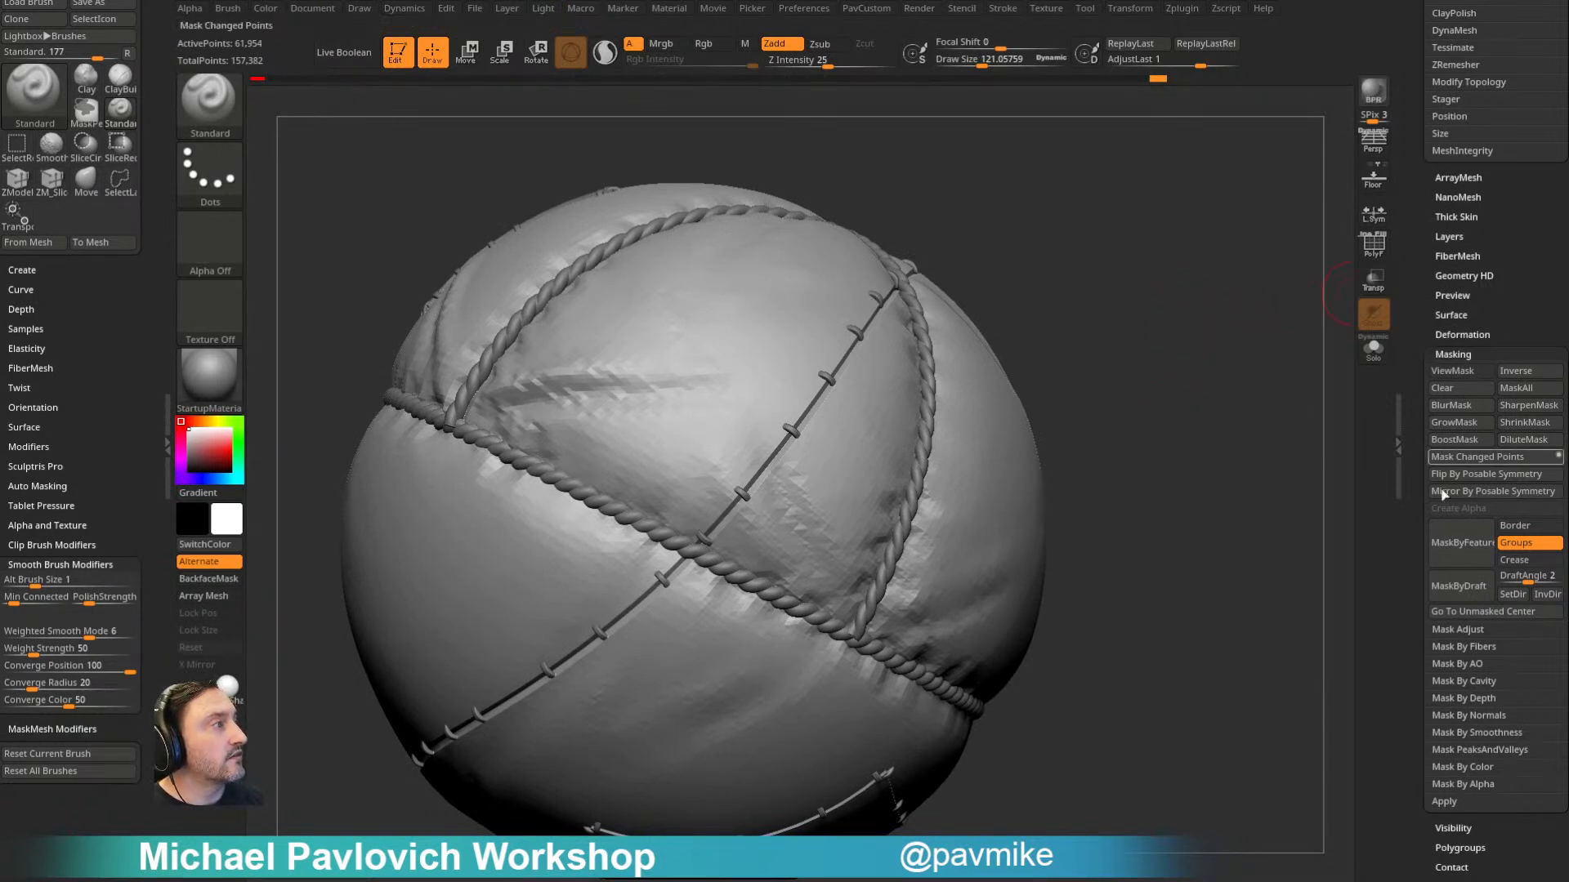
- Mask balloon2_5 by its polygroup borders, blur the mask, and invert it so only a soft band along the diagonal seam stays unmasked
left_click(1456, 554)
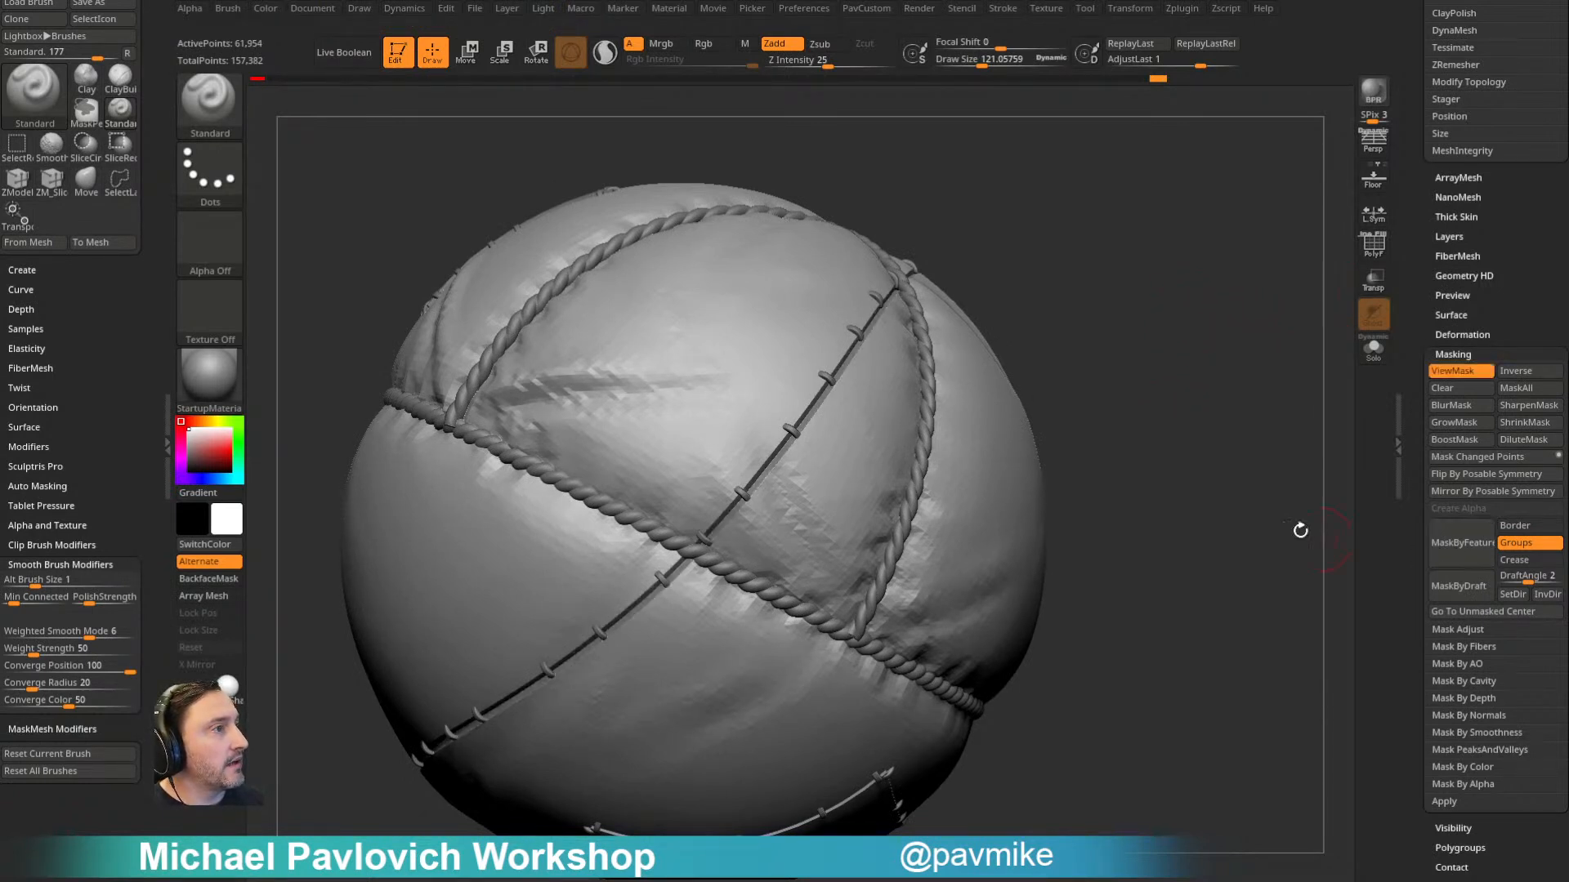
left_click(1460, 410)
left_click(1456, 439)
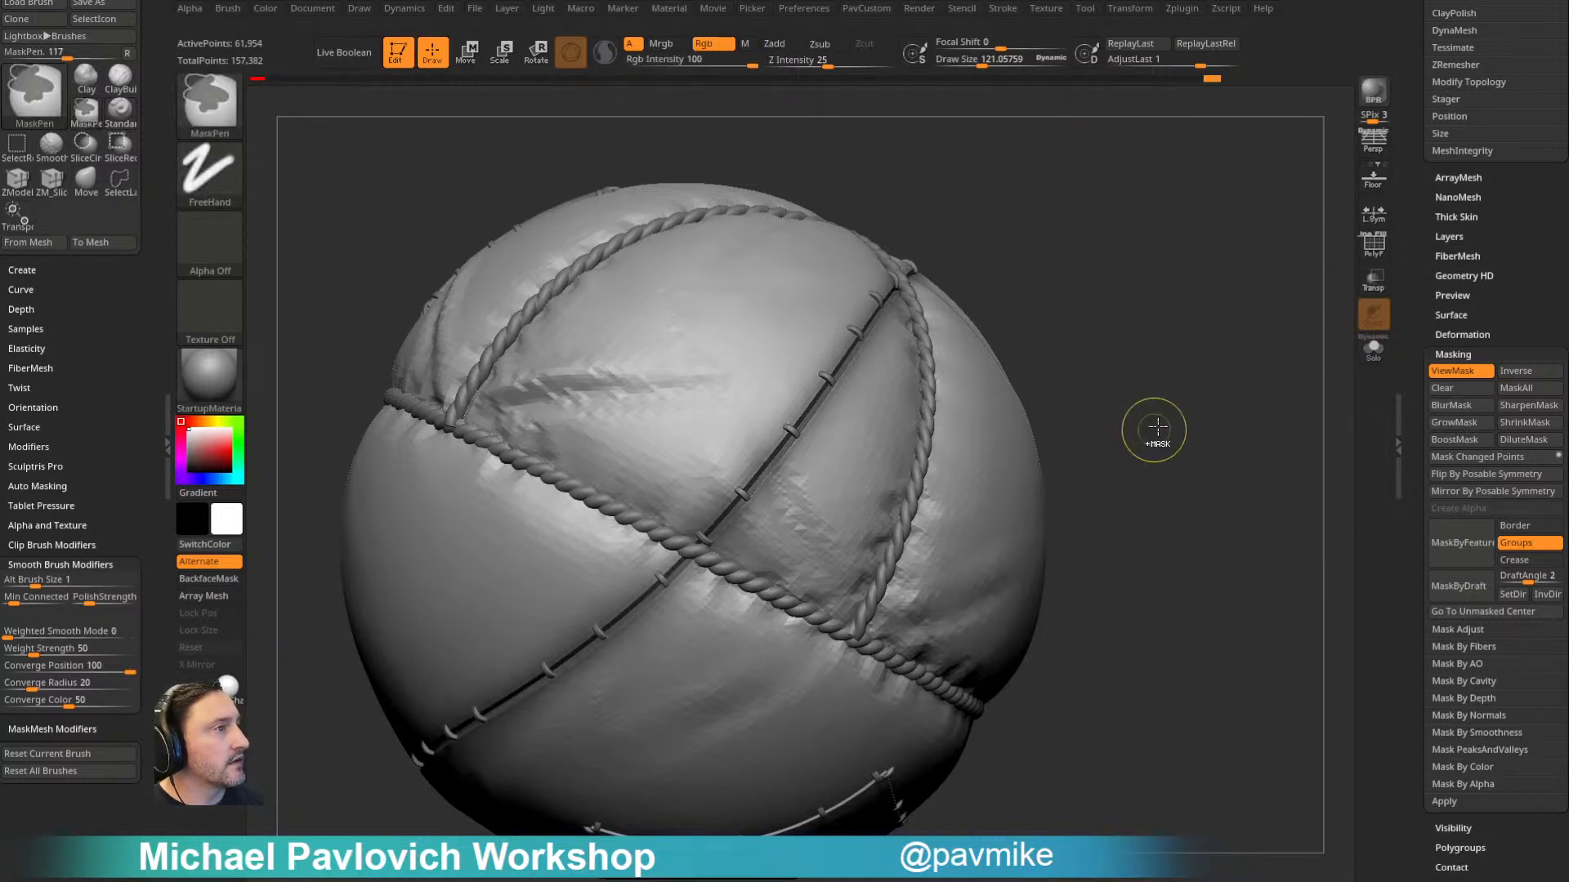
left_click(1186, 423, "ctrl")
left_click_drag(1155, 392, 1144, 441, "alt")
left_click(1468, 552)
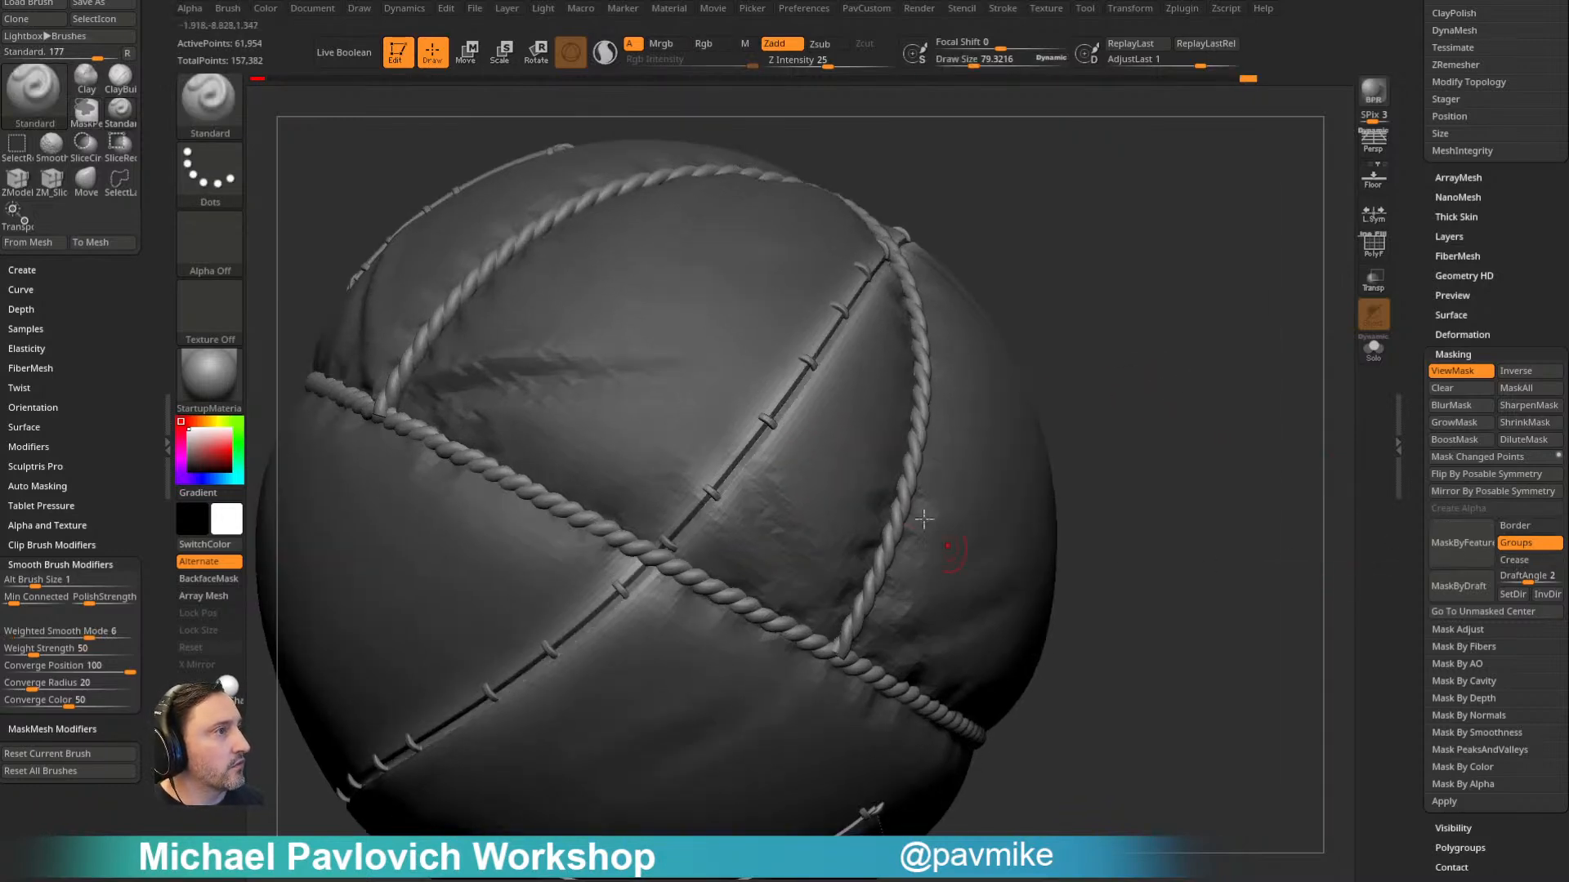
- Slightly adjust Inflate on the unmasked seam band beneath the stitches and clear the mask
mouse_move(1055, 217)
left_mouse_down()
mouse_move(1031, 216)
mouse_move(1043, 289)
mouse_move(1172, 295)
left_mouse_up()
left_click(927, 373, "ctrl+alt")
key("2")
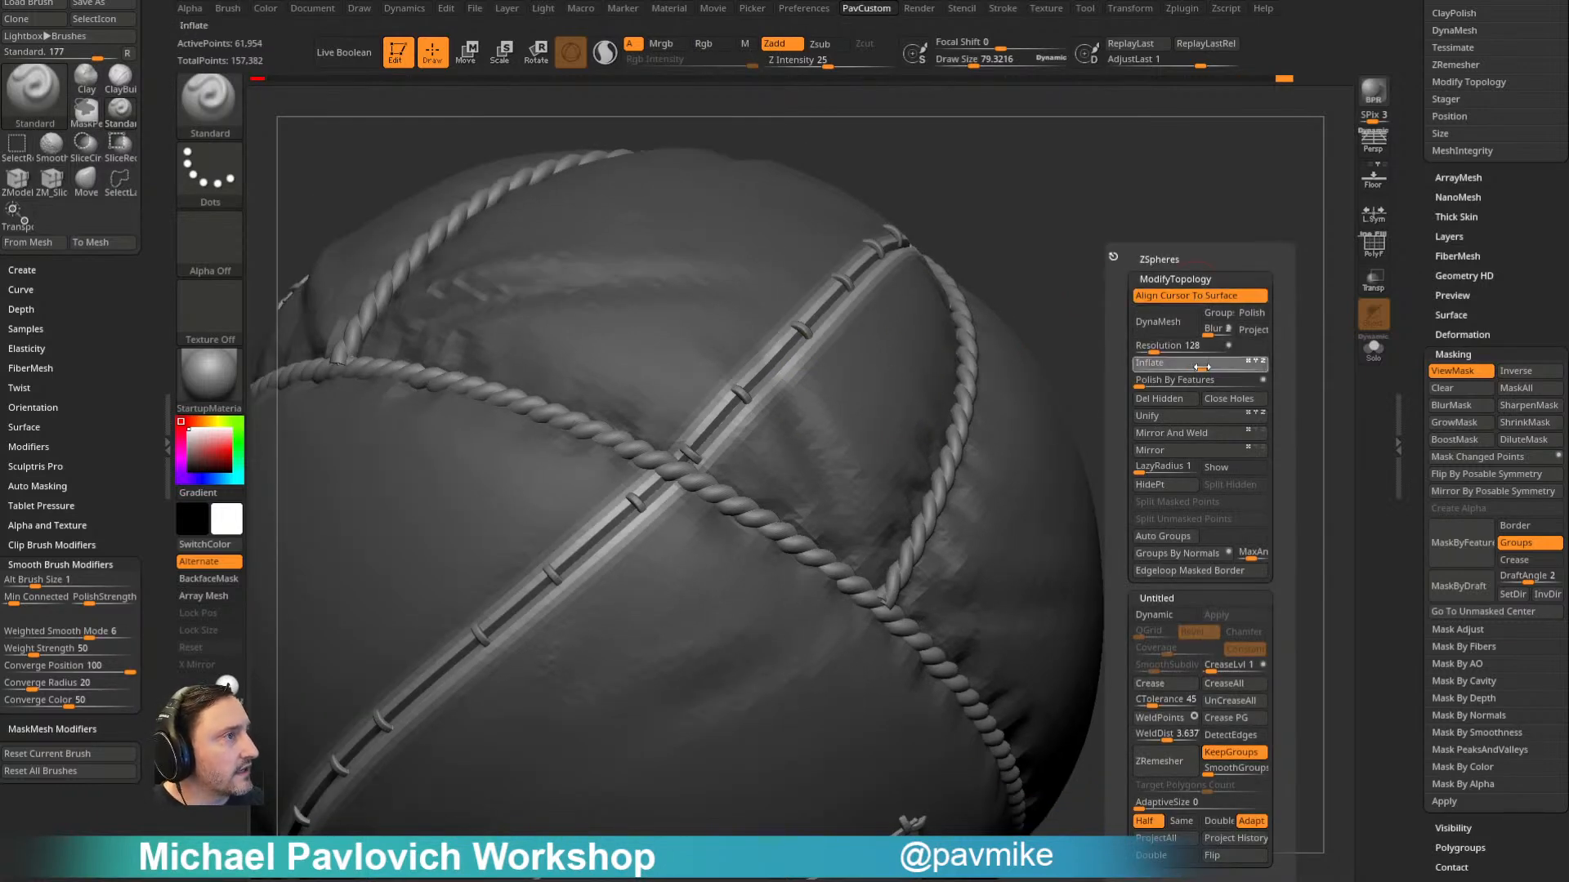
left_click_drag(1205, 368, 1212, 368)
left_click_drag(1100, 273, 1123, 295, "ctrl")
left_click_drag(1144, 286, 1192, 275, "alt")
- Examine balloon2_5's polygroups and wireframe with PolyFrame and check its subdivision level, then hide PolyFrame
left_click(1374, 246)
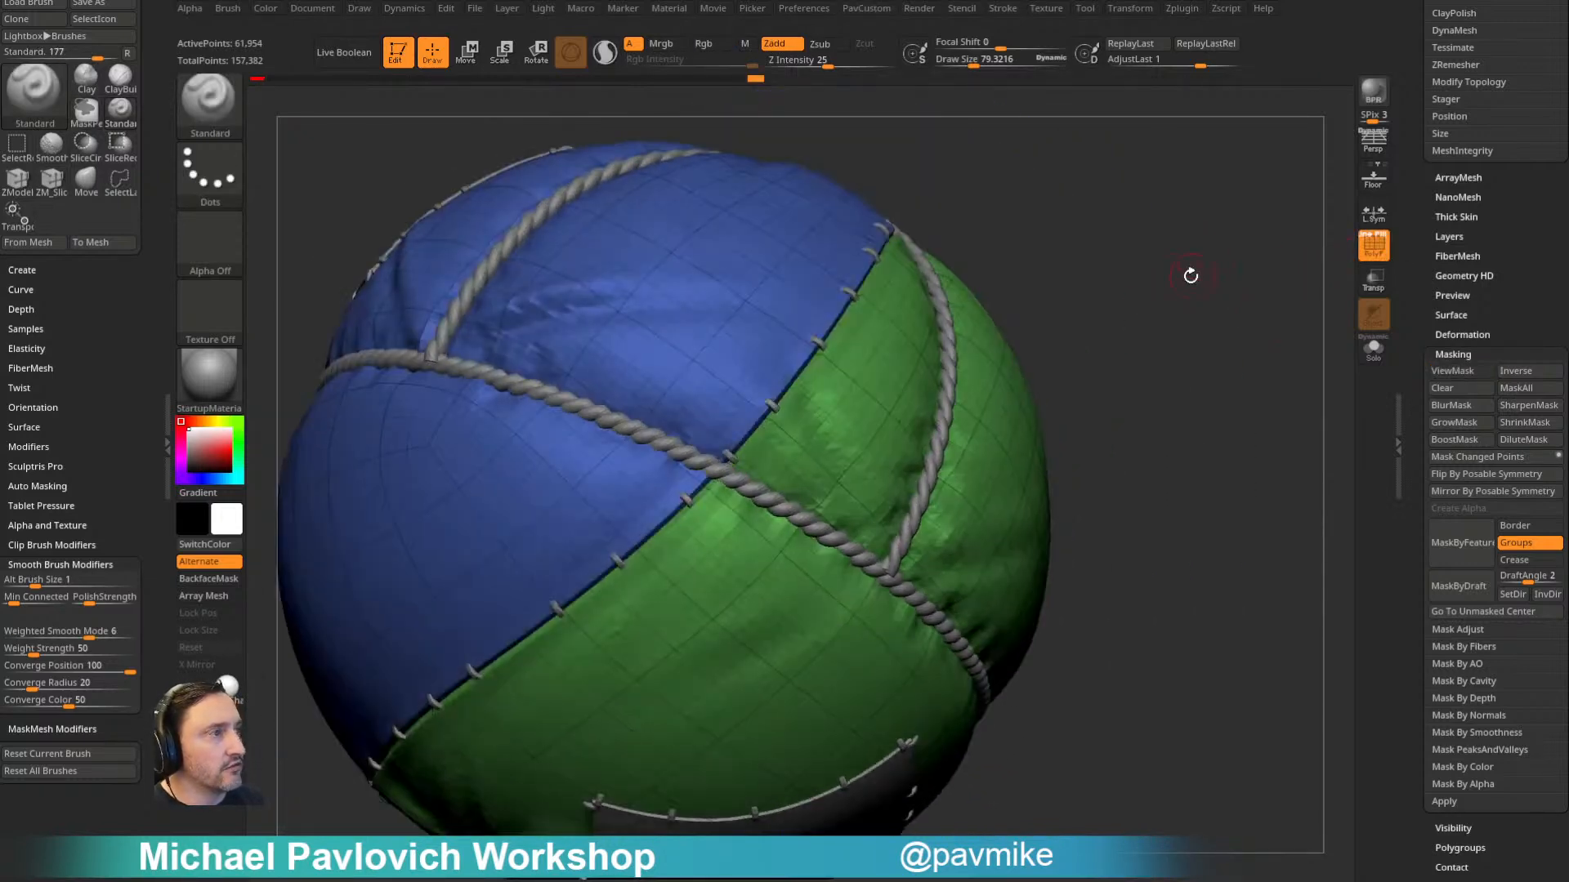
left_click_drag(1433, 223, 1421, 616)
left_click_drag(1420, 315, 1420, 441)
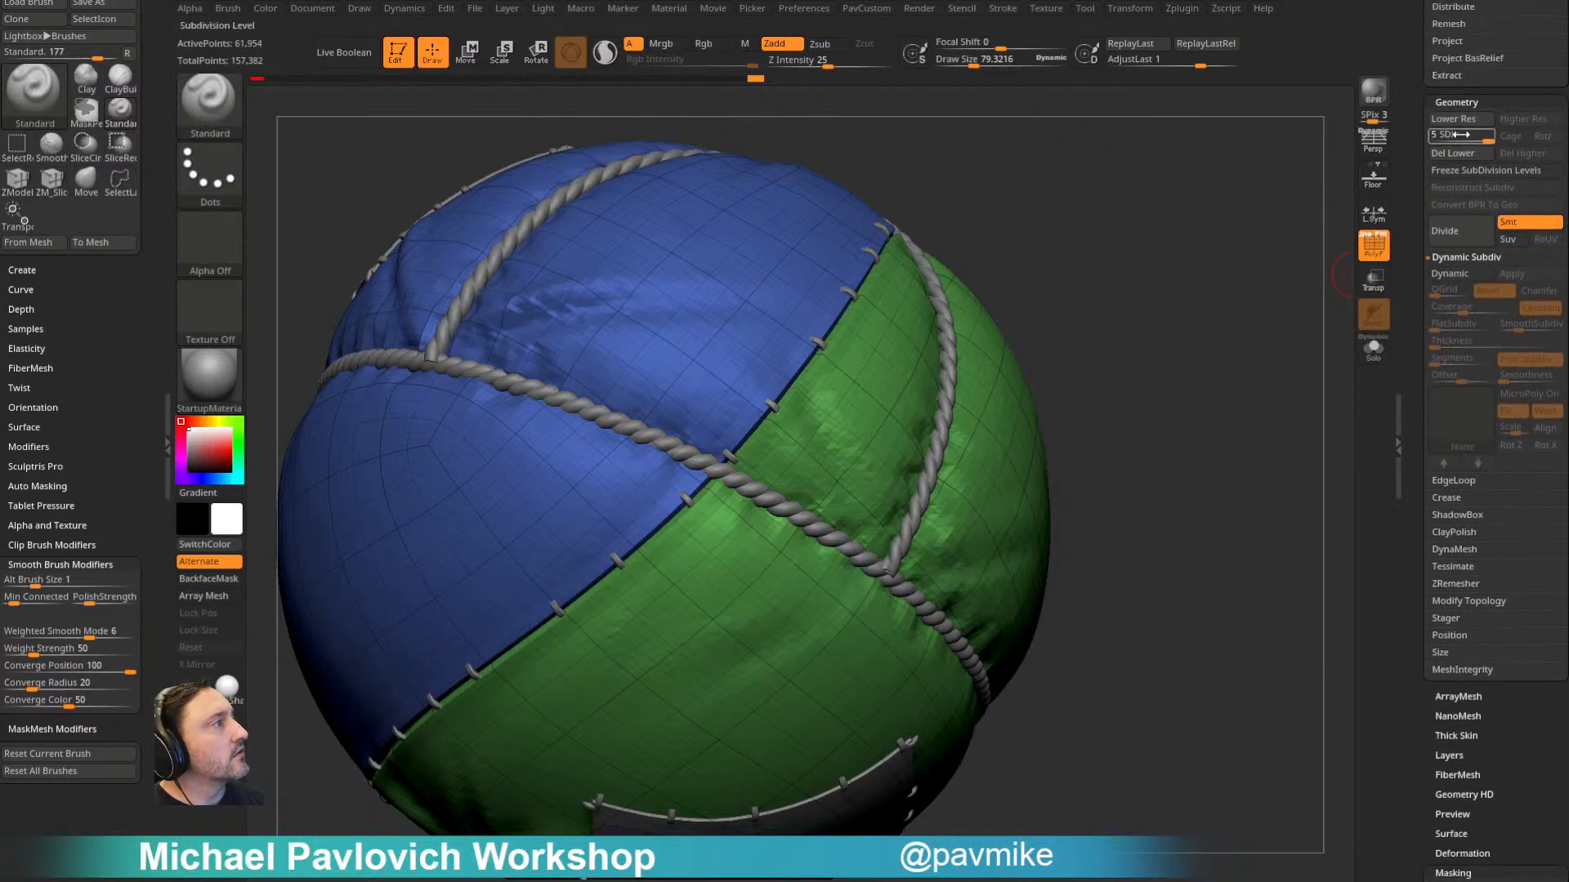
mouse_move(1250, 313)
left_mouse_down()
mouse_move(1205, 280)
mouse_move(1160, 302)
left_mouse_up()
left_click(1373, 244)
- Switch to the Pinch brush with a draw size of about 212 and open the brush's Elasticity settings
key("b")
key("p")
key("i")
key("s")
left_click_drag(826, 390, 848, 391)
key("shift")
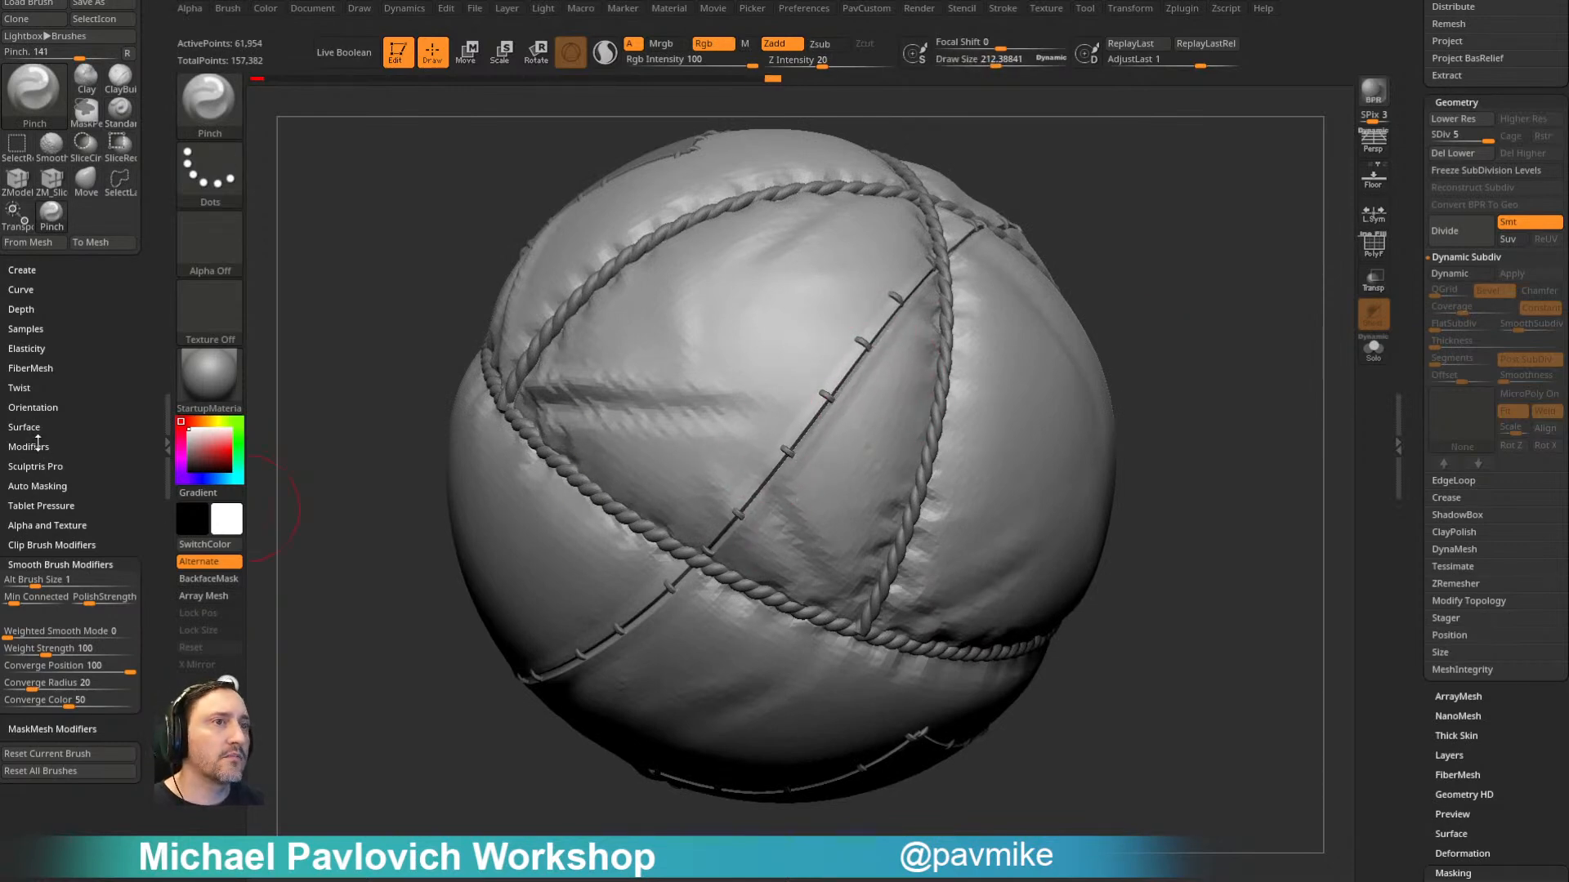
left_click(36, 349)
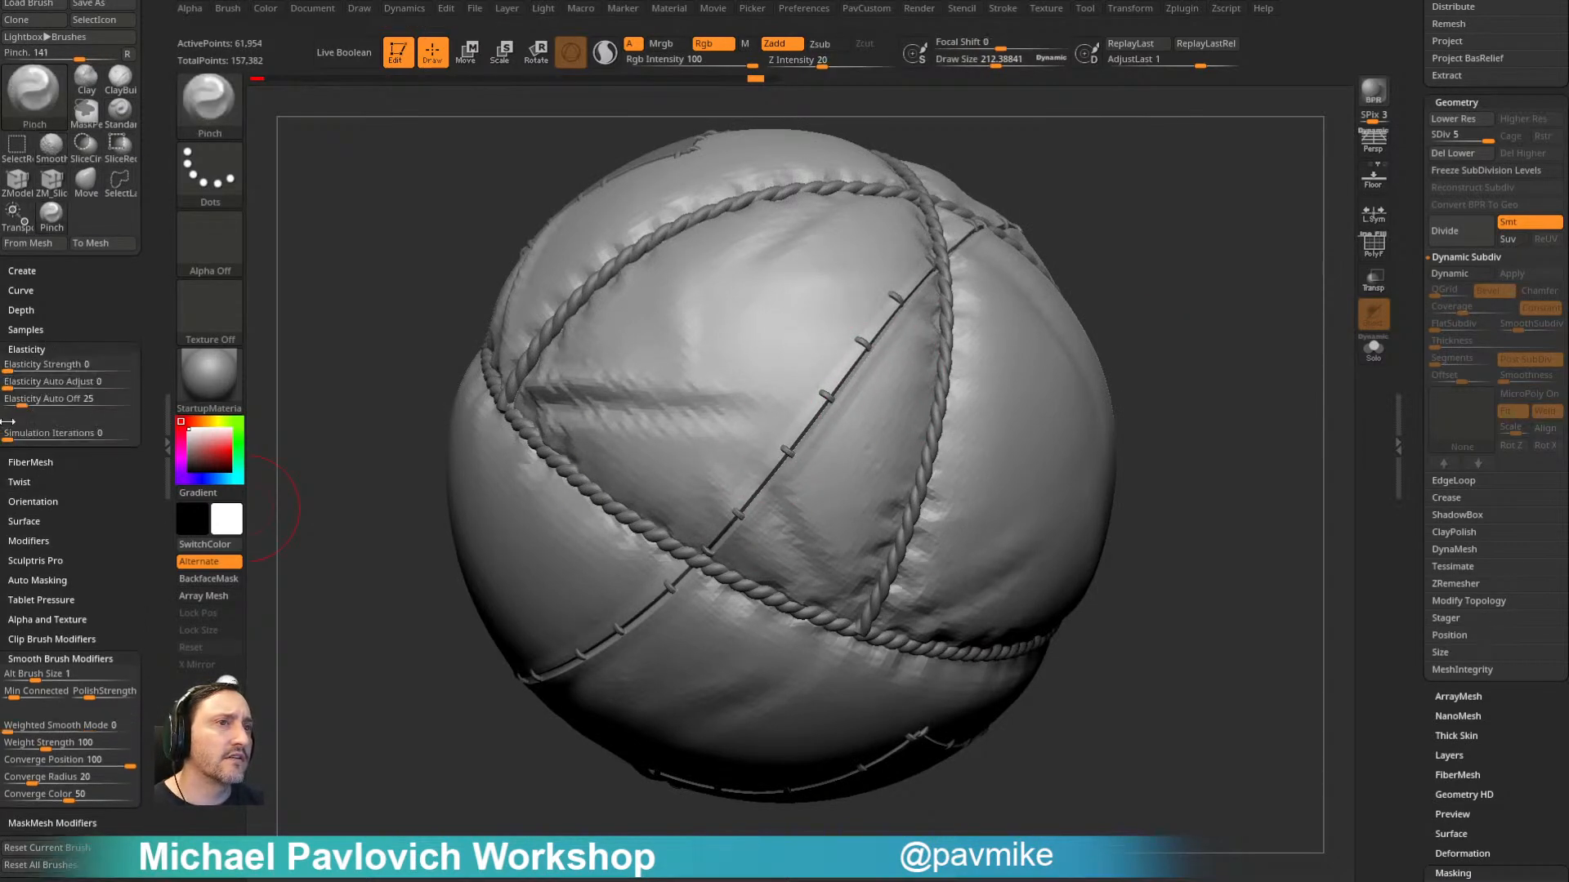
- Pinch balloon2_5's surface all along the diagonal stitched seam around the balloon
left_click_drag(1134, 311, 1192, 266)
left_click_drag(1177, 318, 835, 433)
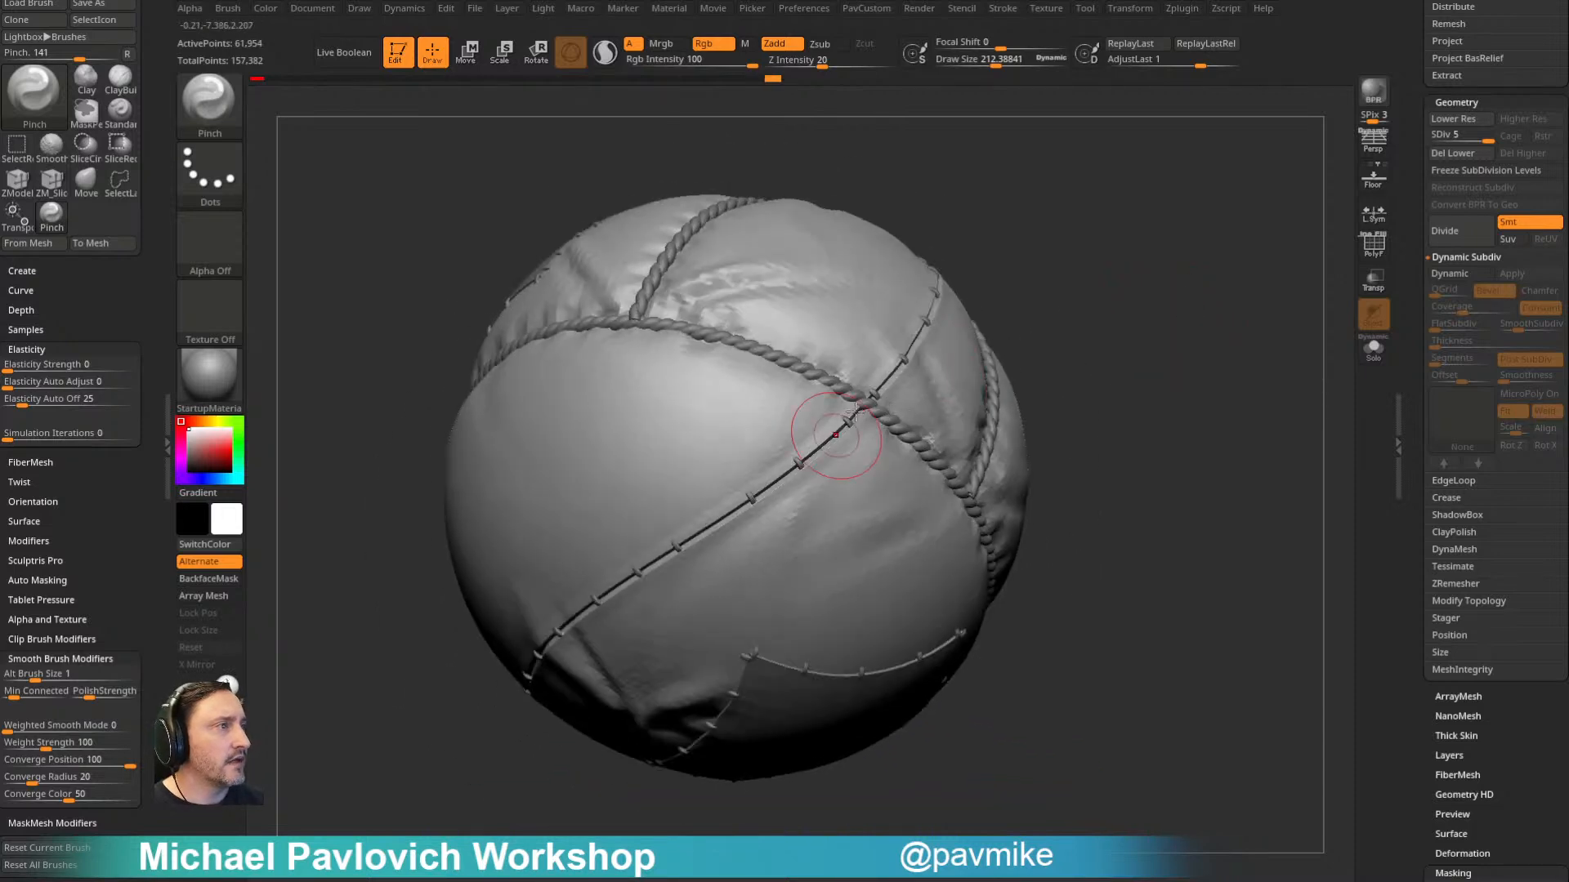
left_click_drag(1029, 409, 852, 449)
left_click_drag(1045, 360, 1122, 299)
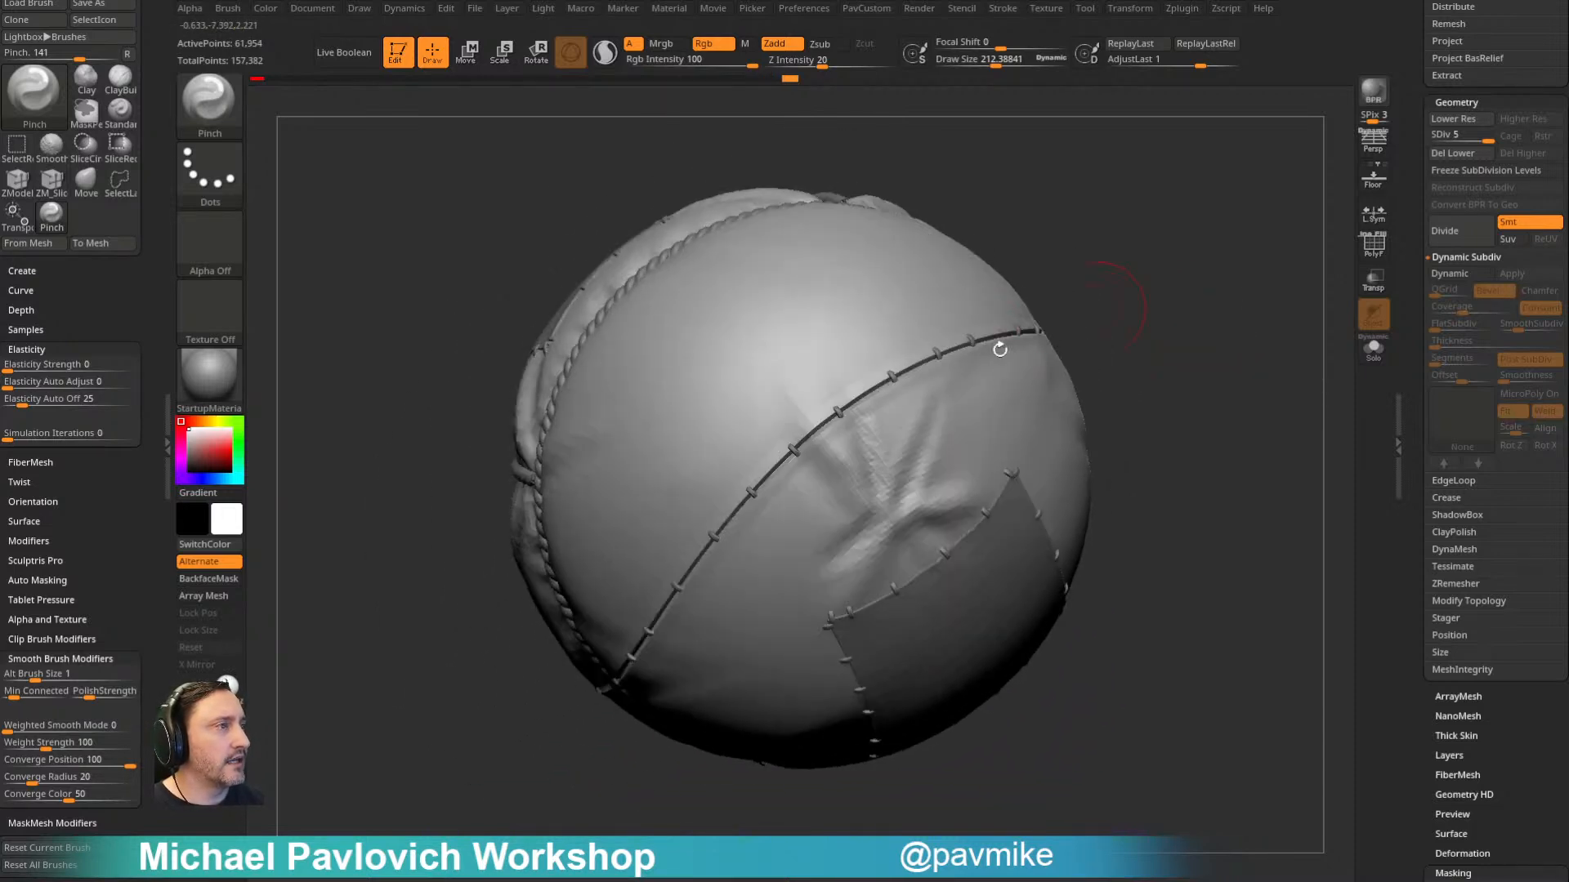
mouse_move(1121, 354)
left_mouse_down()
mouse_move(1215, 316)
mouse_move(903, 321)
left_mouse_up()
mouse_move(1228, 260)
left_mouse_down()
mouse_move(1201, 333)
mouse_move(1257, 279)
mouse_move(1017, 370)
left_mouse_up()
mouse_move(1236, 316)
left_mouse_down()
mouse_move(1179, 343)
mouse_move(1111, 323)
mouse_move(1160, 282)
mouse_move(1184, 311)
mouse_move(789, 534)
mouse_move(756, 578)
left_mouse_up()
mouse_move(1128, 400)
left_mouse_down()
mouse_move(1208, 329)
mouse_move(1176, 311)
left_mouse_up()
left_click_drag(821, 506, 727, 596)
left_click_drag(1120, 368, 1164, 290)
left_click_drag(1078, 343, 1116, 272)
left_click_drag(684, 666, 650, 712)
- Switch to the Standard brush at a draw size of about 130, select the stitch subtool balloon2_4 and isolate it
mouse_move(1144, 392)
left_mouse_down()
mouse_move(1177, 504)
mouse_move(1040, 654)
mouse_move(1103, 523)
left_mouse_up()
key("s")
mouse_move(1125, 492)
left_mouse_down()
mouse_move(1241, 419)
mouse_move(1177, 483)
left_mouse_up()
key("1")
left_click(703, 371, "alt")
mouse_move(1152, 327)
left_mouse_down()
mouse_move(1223, 272)
mouse_move(1226, 318)
mouse_move(1307, 339)
left_mouse_up()
left_click(1373, 350)
left_click_drag(1414, 256, 1413, 382)
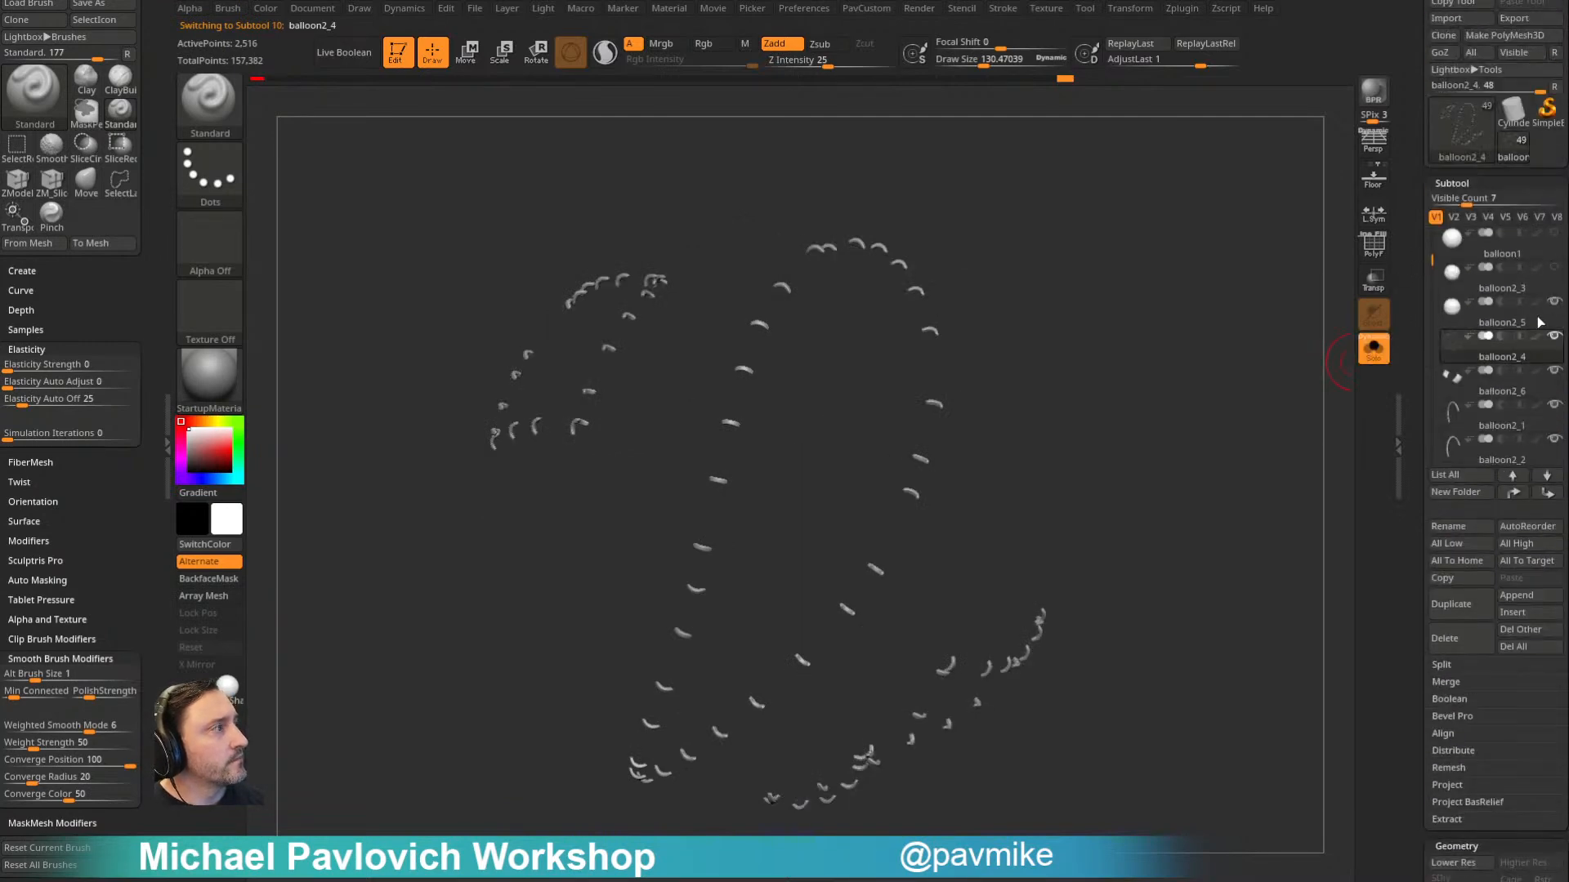
- Exit Solo, show and select balloon2_3, and isolate it with PolyFrame on to examine its polygroups
left_click(1379, 351)
left_click_drag(1232, 354, 813, 414)
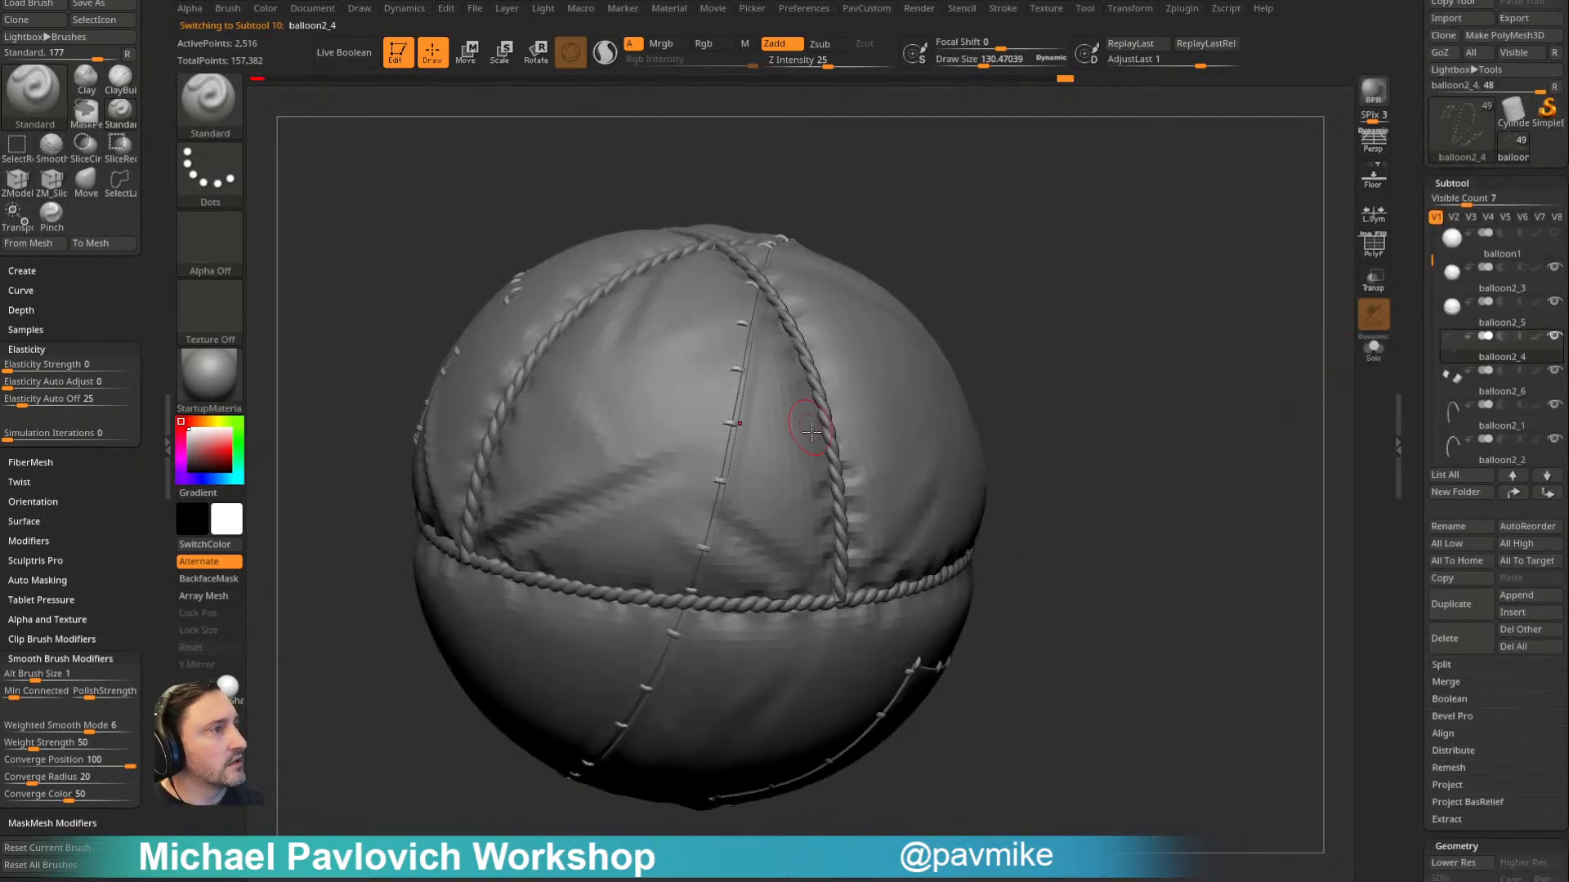
left_click(821, 413, "alt")
left_click(1374, 349)
mouse_move(1233, 392)
left_mouse_down()
mouse_move(1273, 330)
mouse_move(1216, 419)
left_mouse_up()
left_click(1374, 246)
left_click_drag(1075, 493, 1010, 502)
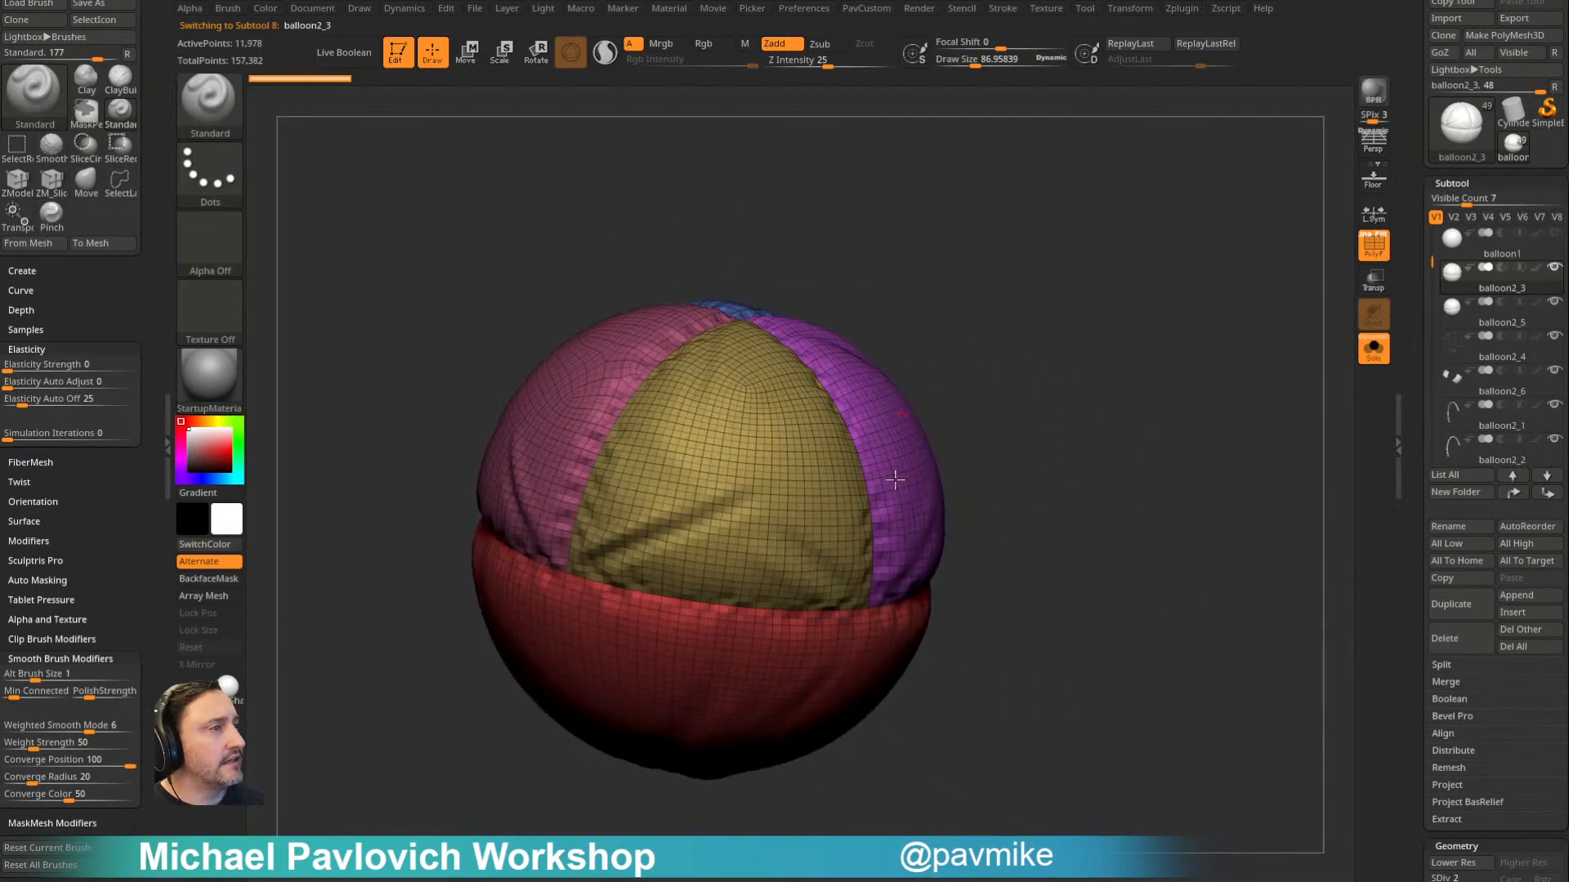
- Move balloon2_3 to the end of the subtool list and select balloon2_5
left_click(1547, 495)
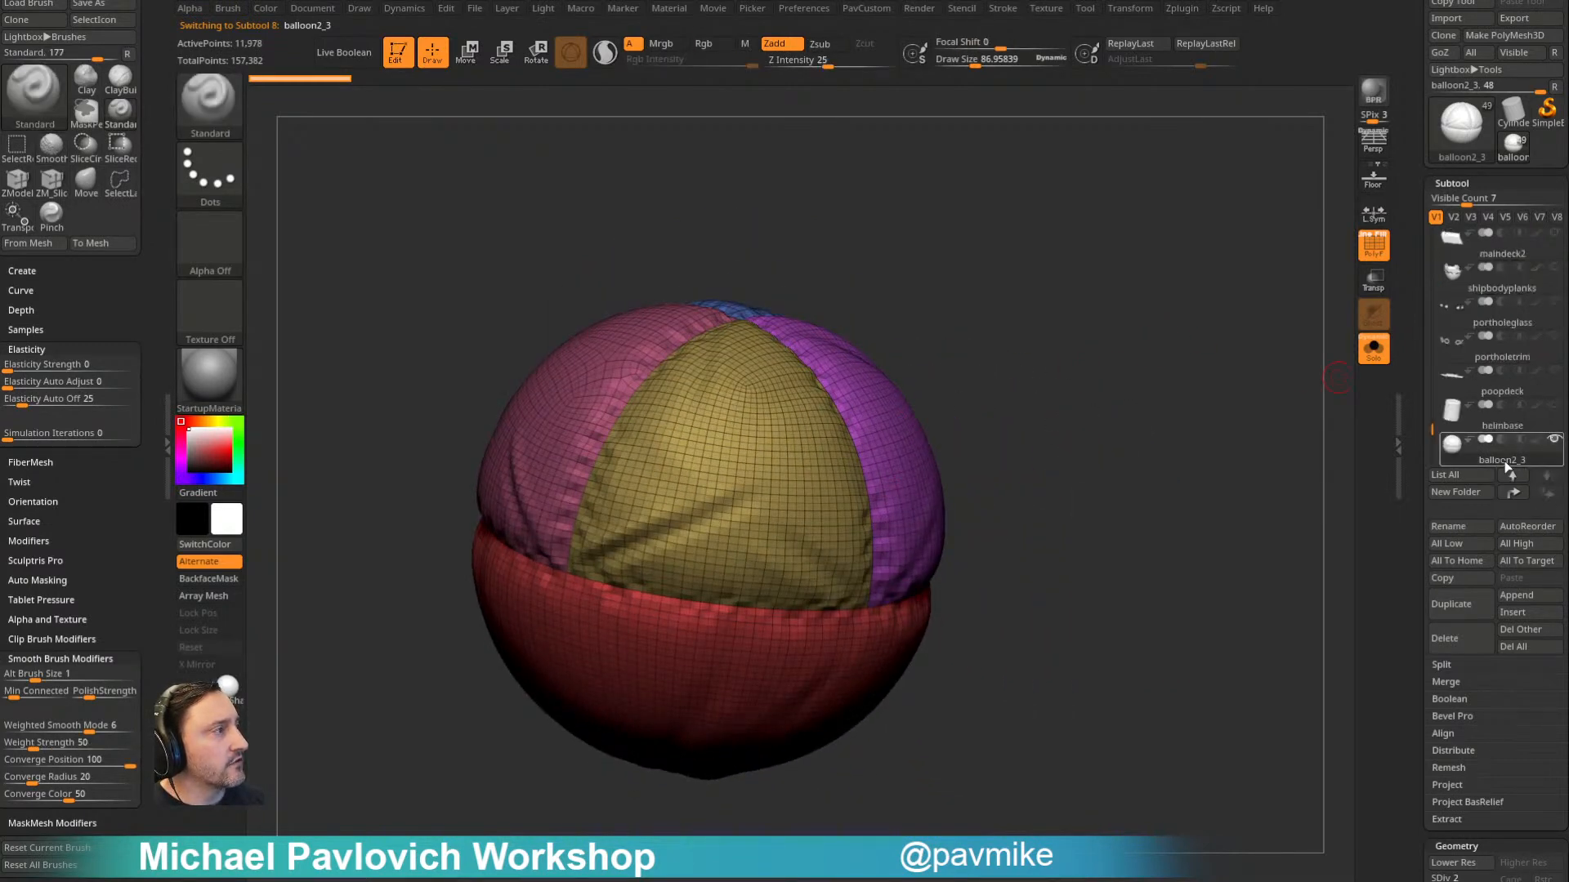
left_click_drag(1431, 417, 1429, 261)
left_click(1505, 289)
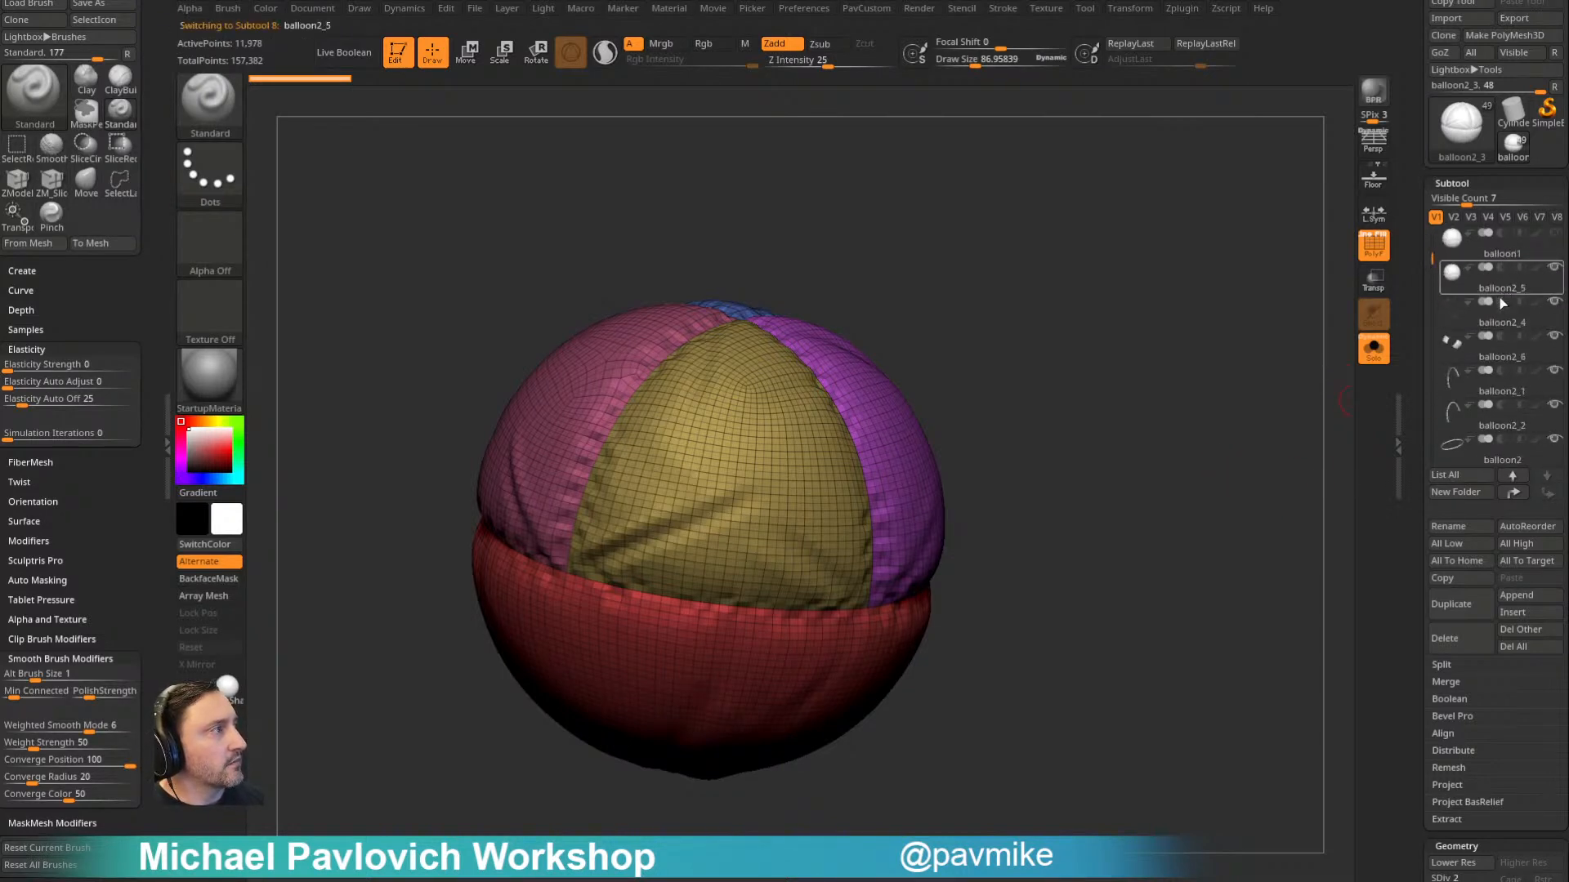
- Delete the balloon1 subtool, accepting the non-undoable operation
mouse_move(1216, 404)
left_mouse_down("alt")
mouse_move(1226, 419)
mouse_move(1054, 458)
mouse_move(1194, 364)
mouse_move(1179, 501)
mouse_move(1126, 364)
left_mouse_up("alt")
key("s")
mouse_move(1068, 424)
left_mouse_down()
mouse_move(1257, 321)
mouse_move(1242, 414)
mouse_move(1201, 449)
mouse_move(1130, 375)
mouse_move(1155, 367)
left_mouse_up()
left_click(1504, 250)
left_click(1452, 634)
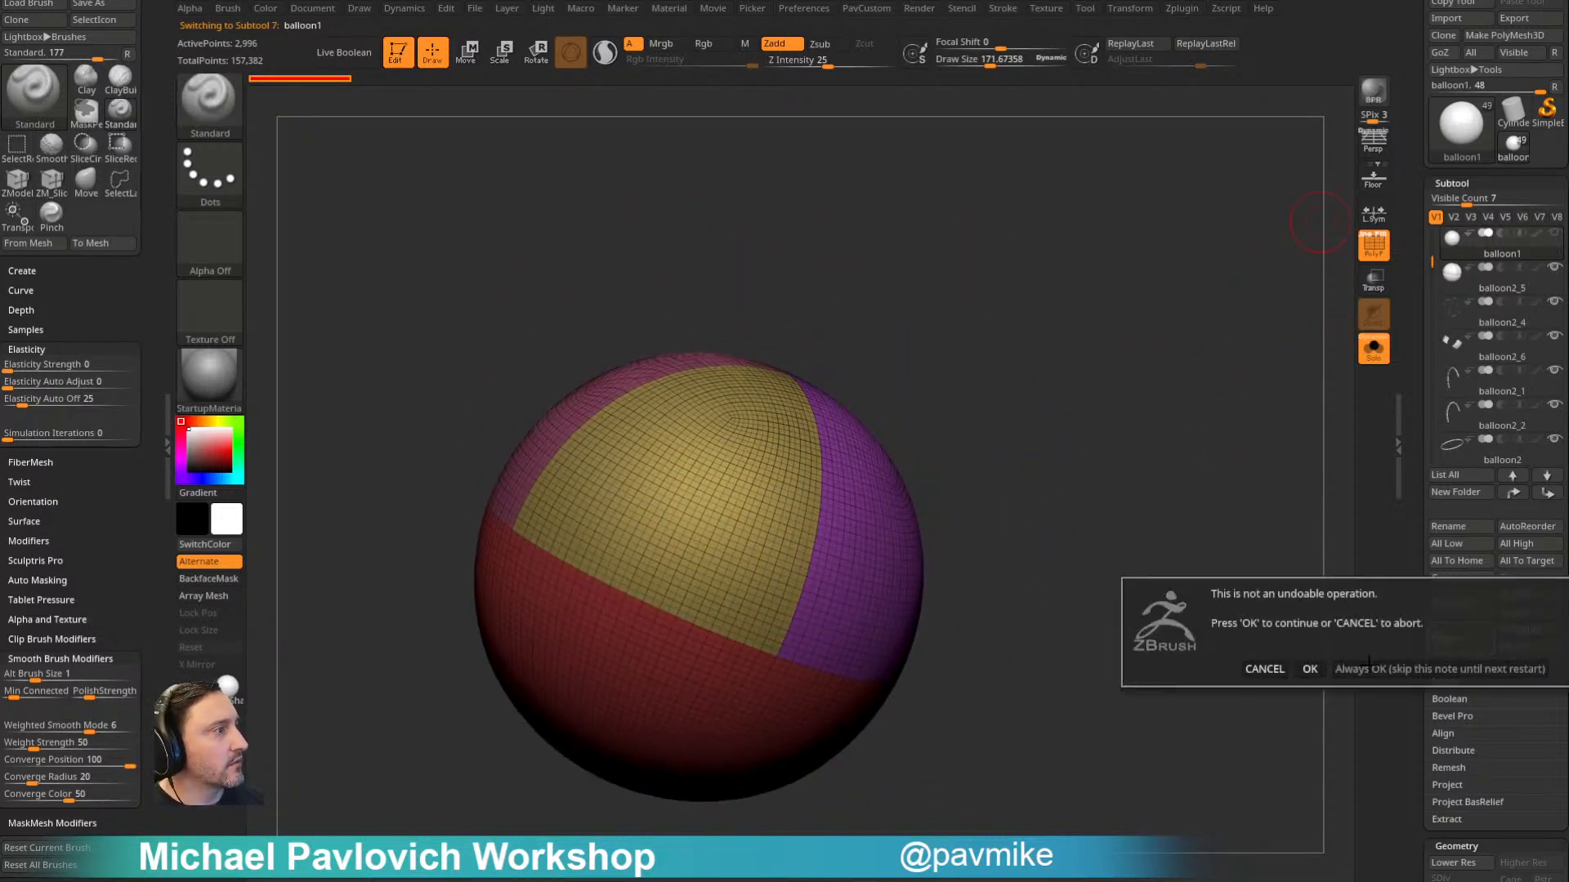
left_click(1439, 664)
left_click_drag(1196, 385, 1347, 391)
- Turn off Solo to show the whole balloon and select the stitch subtool balloon2_4
left_click(1377, 360)
left_click_drag(1242, 383, 1215, 403)
left_click(866, 437, "alt")
left_click_drag(1175, 325, 1182, 361, "alt")
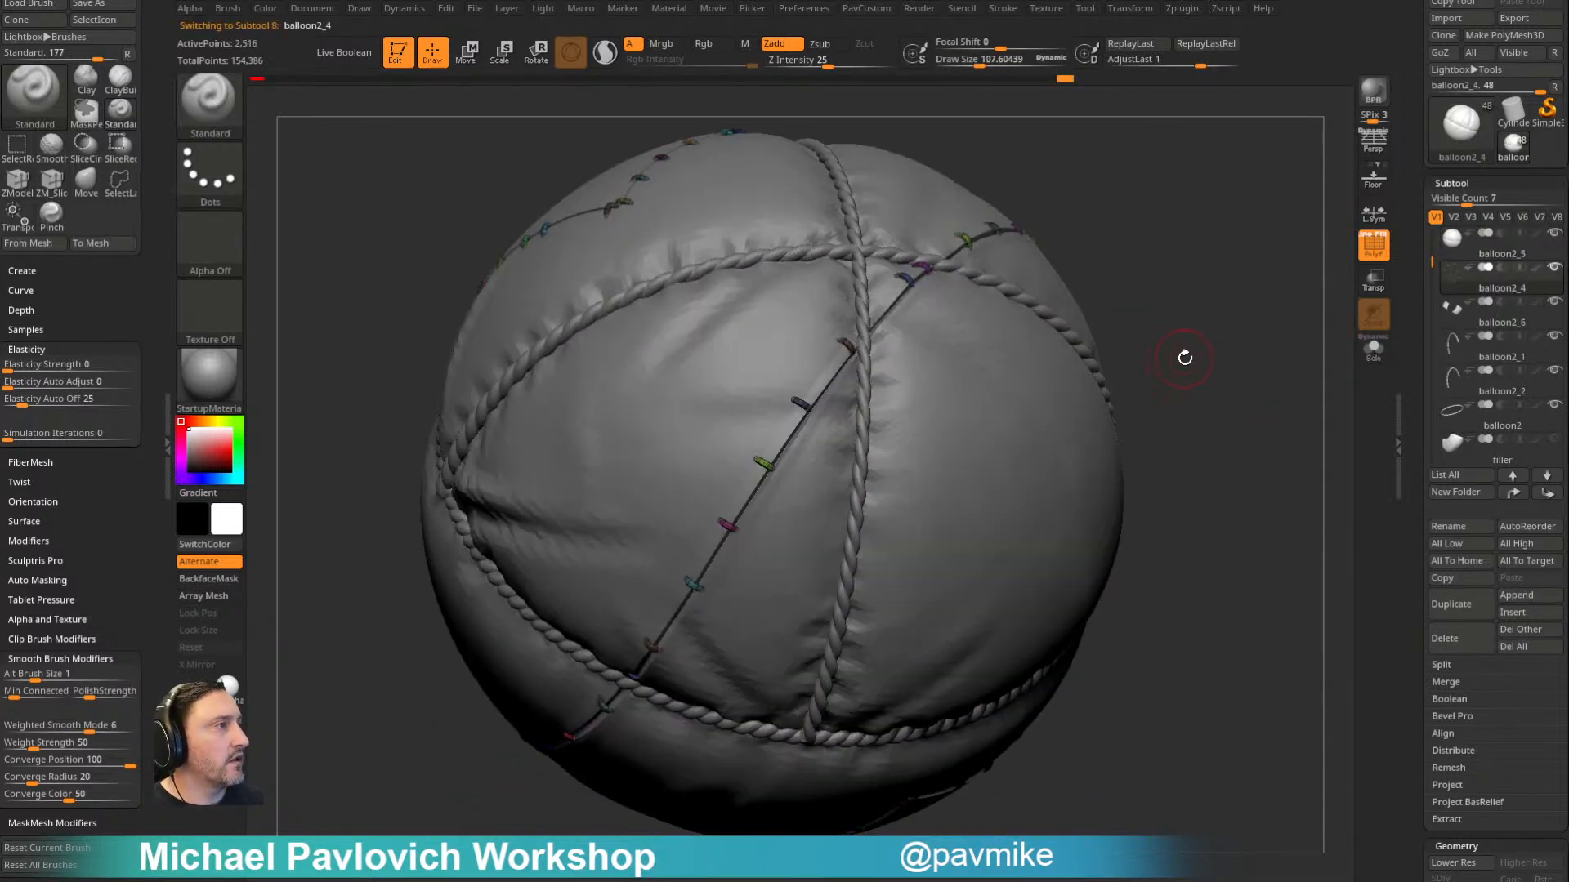
- Set the brush draw size to 1 and enable Topological auto masking for editing individual stitches
type("s")
type("1")
key("Return")
left_click_drag(1087, 381, 1108, 352)
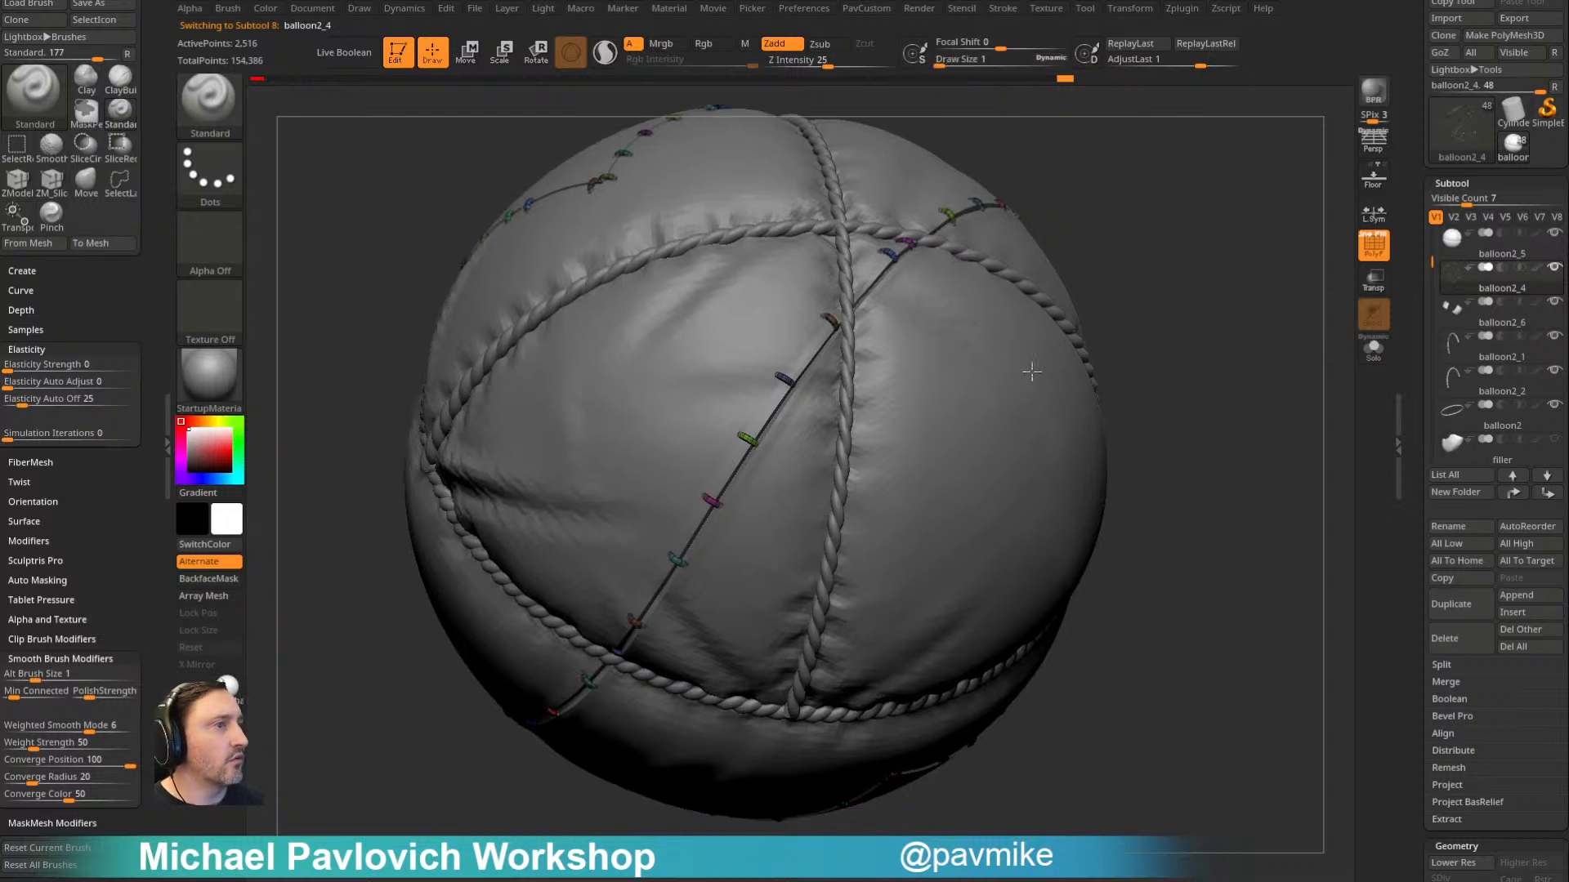
left_click_drag(111, 500, 110, 173)
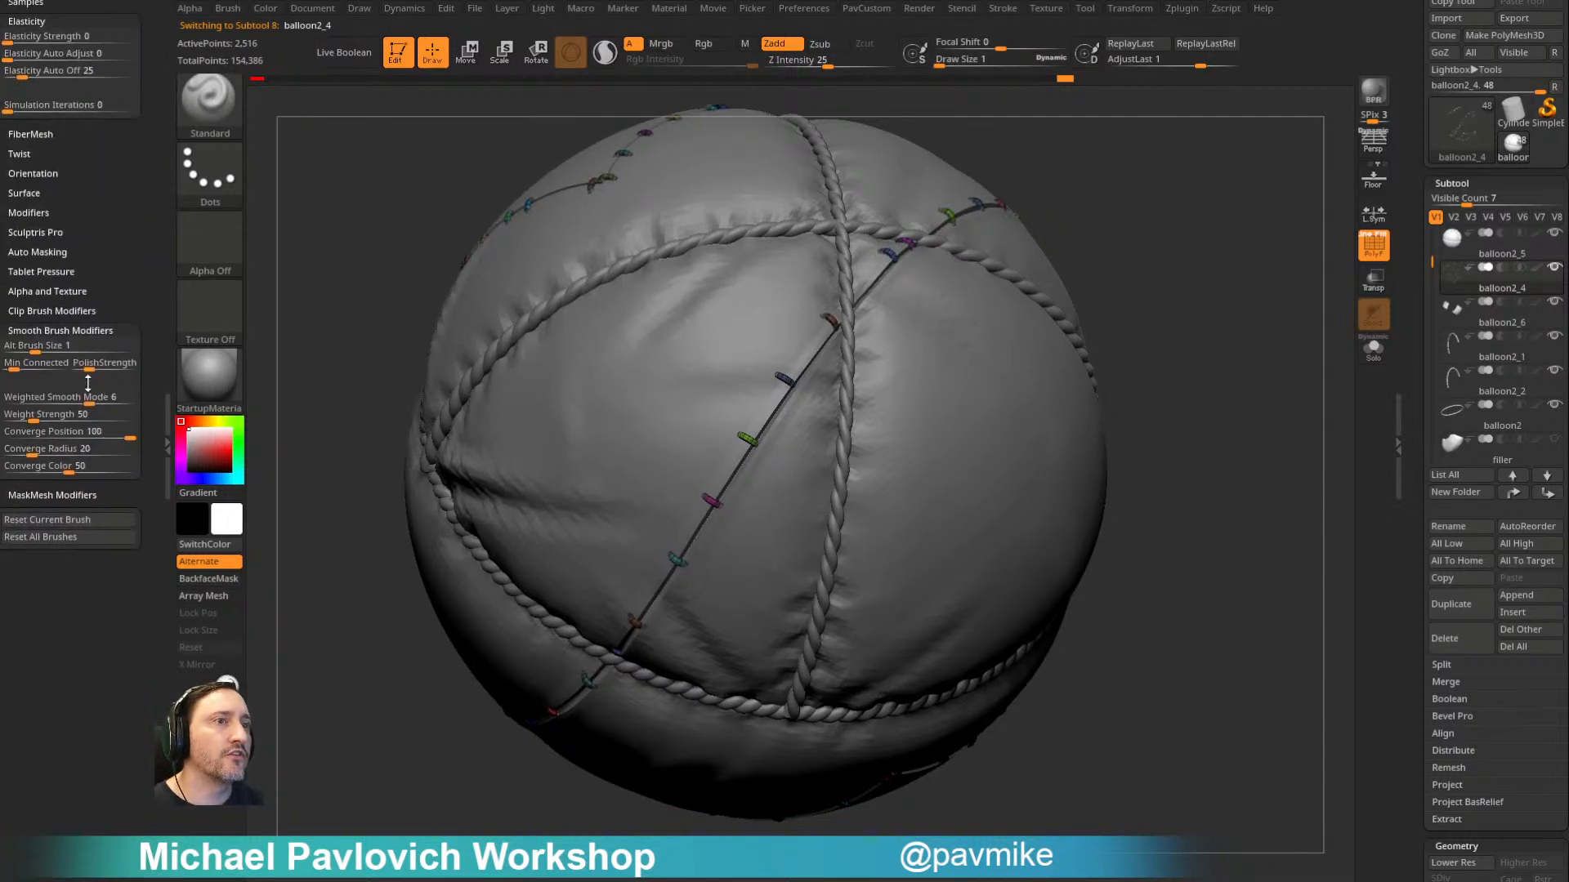
left_click(37, 252)
left_click(43, 596)
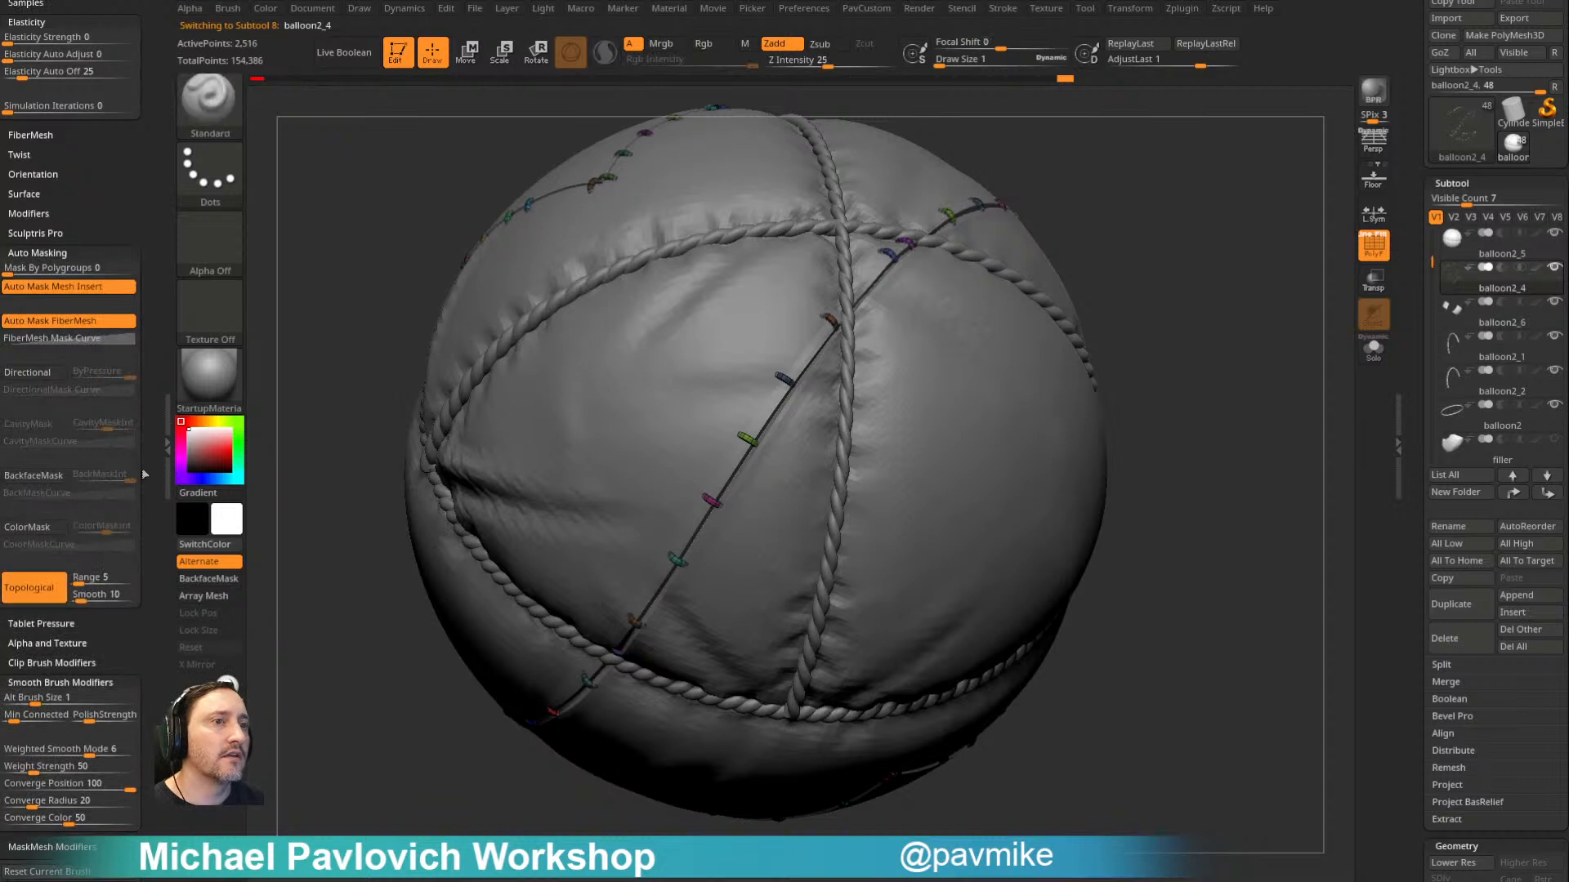
left_click_drag(1180, 373, 1123, 368)
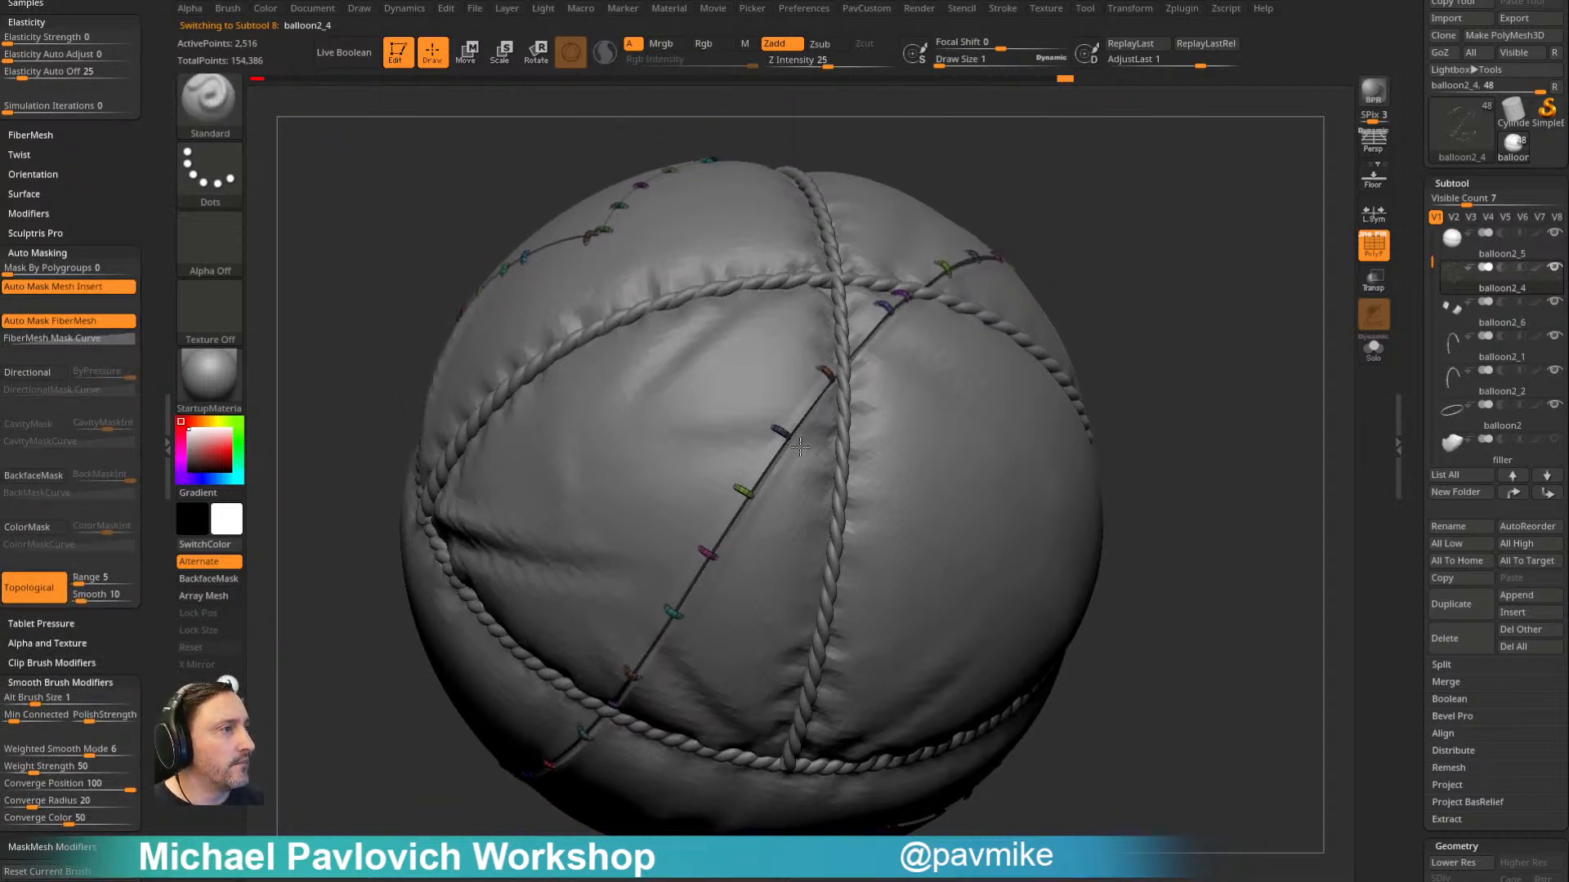
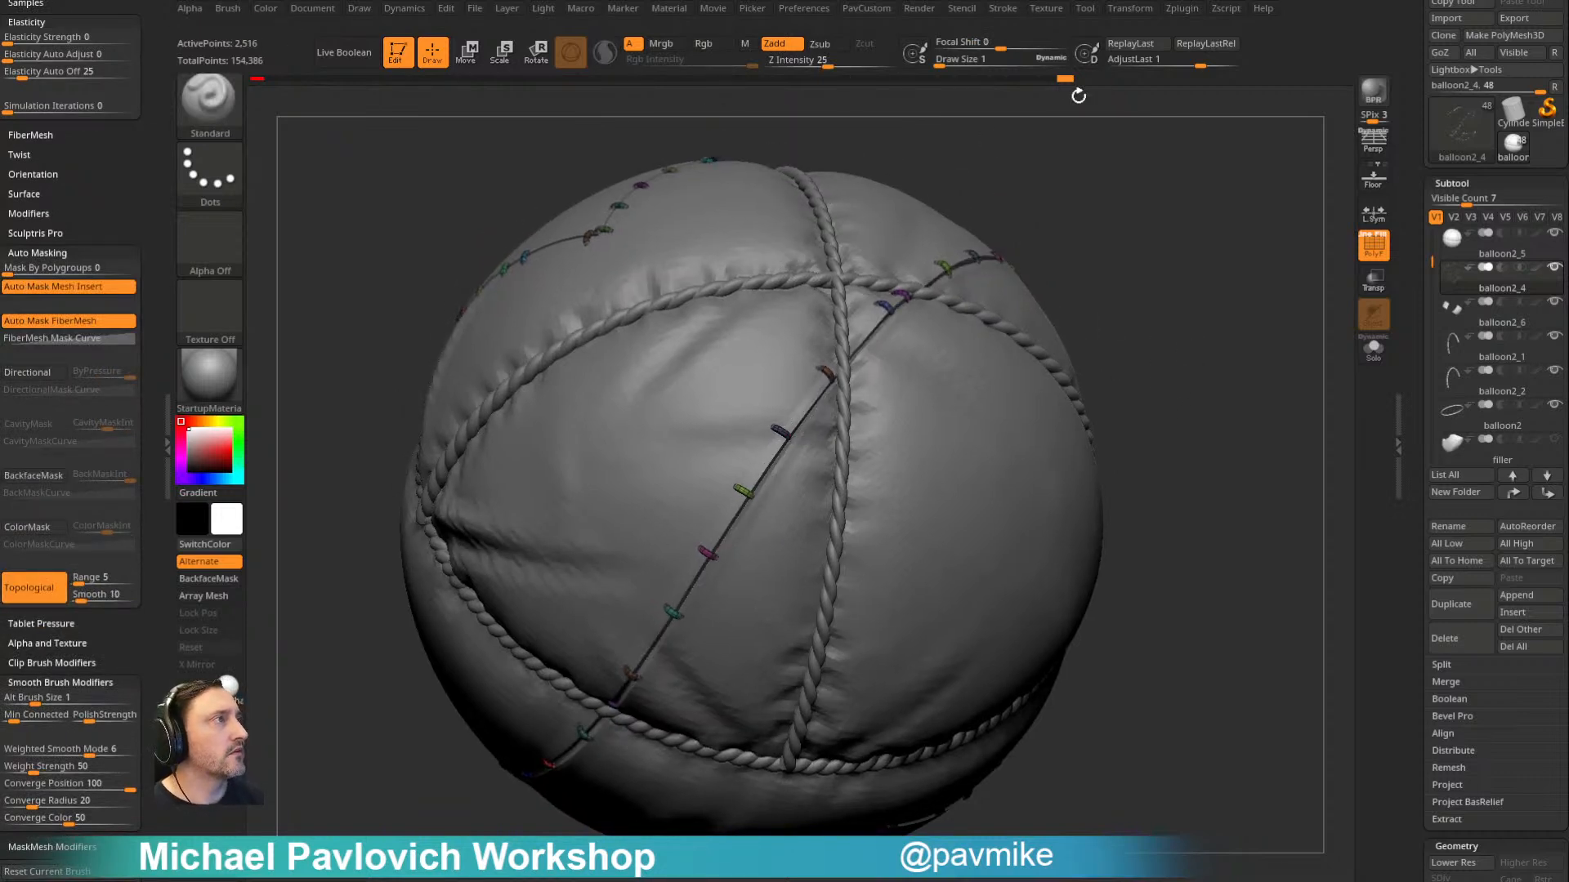
- Switch to the Move brush and enable Topological auto masking for it
key("ctrl")
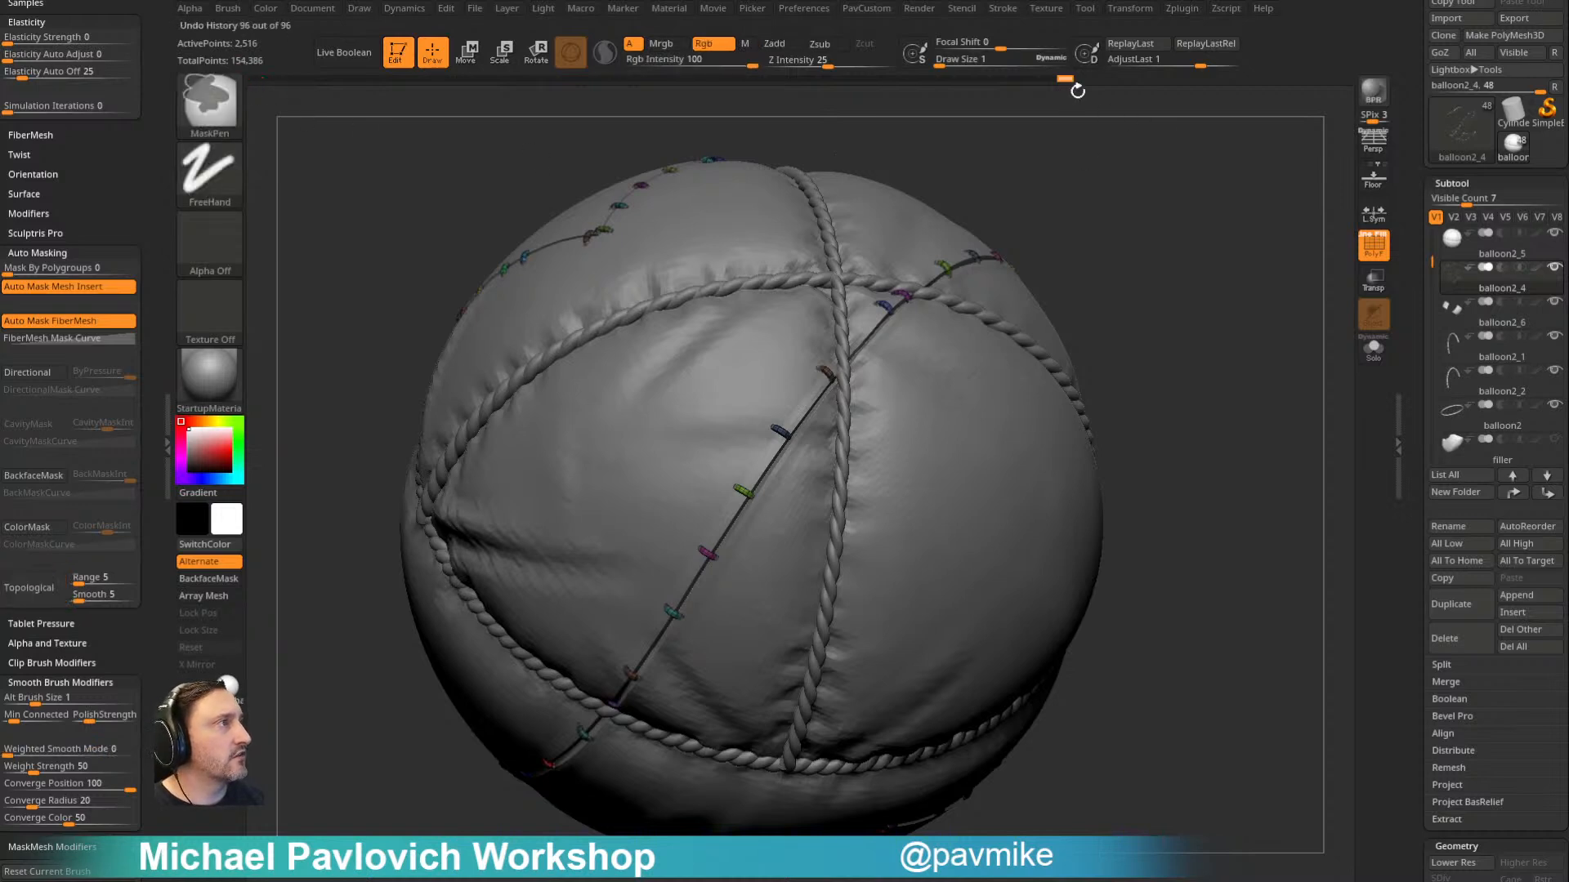
key("shift+1")
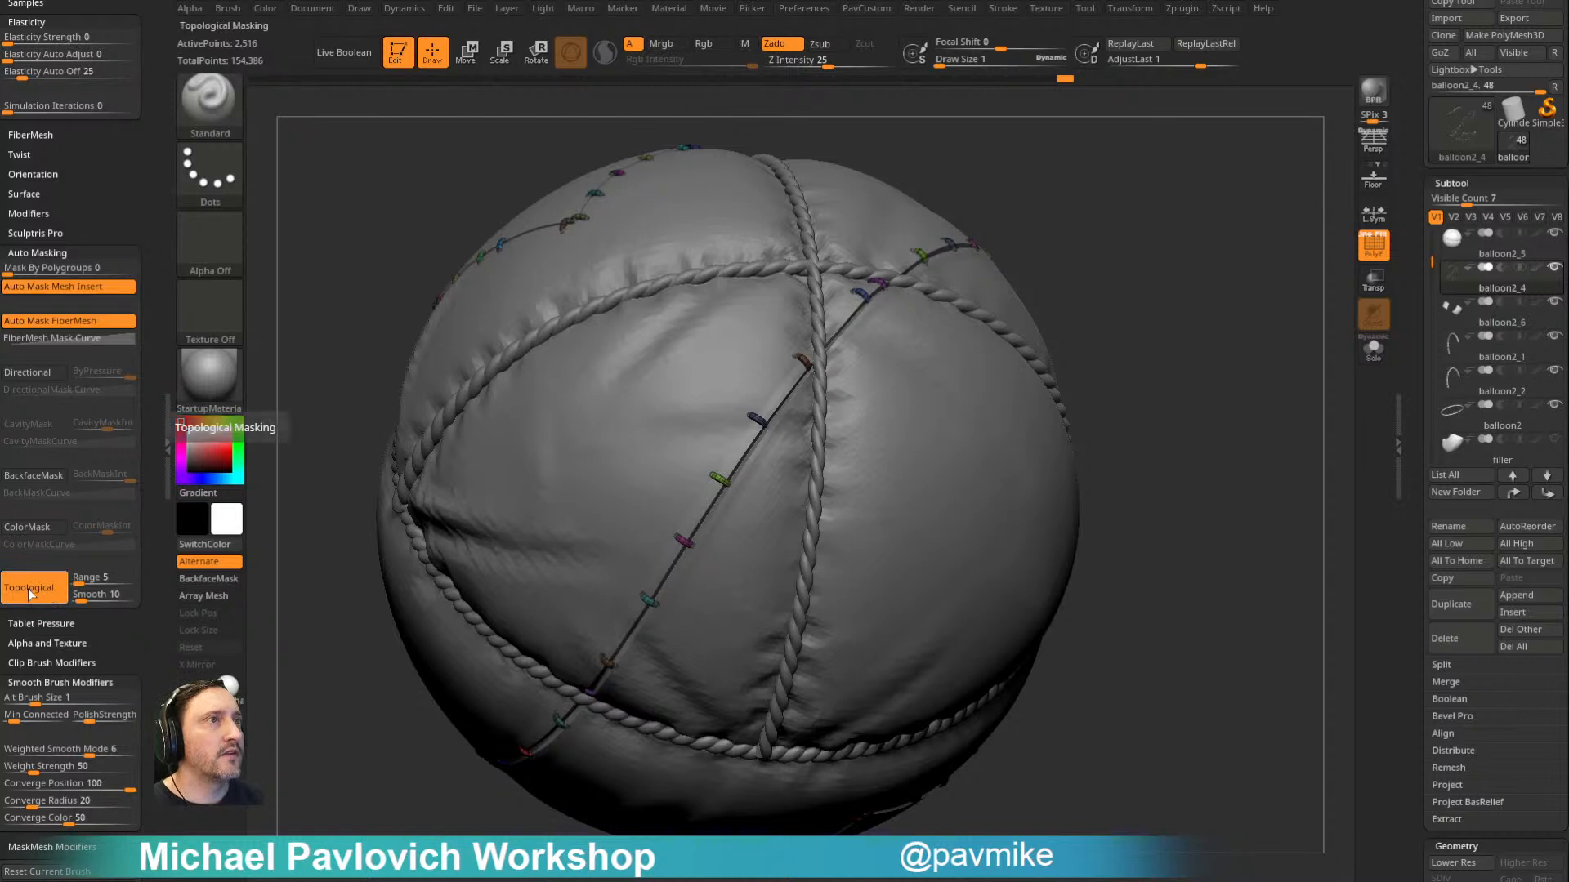
left_click(61, 601)
key("b")
key("m")
key("v")
left_click(60, 602)
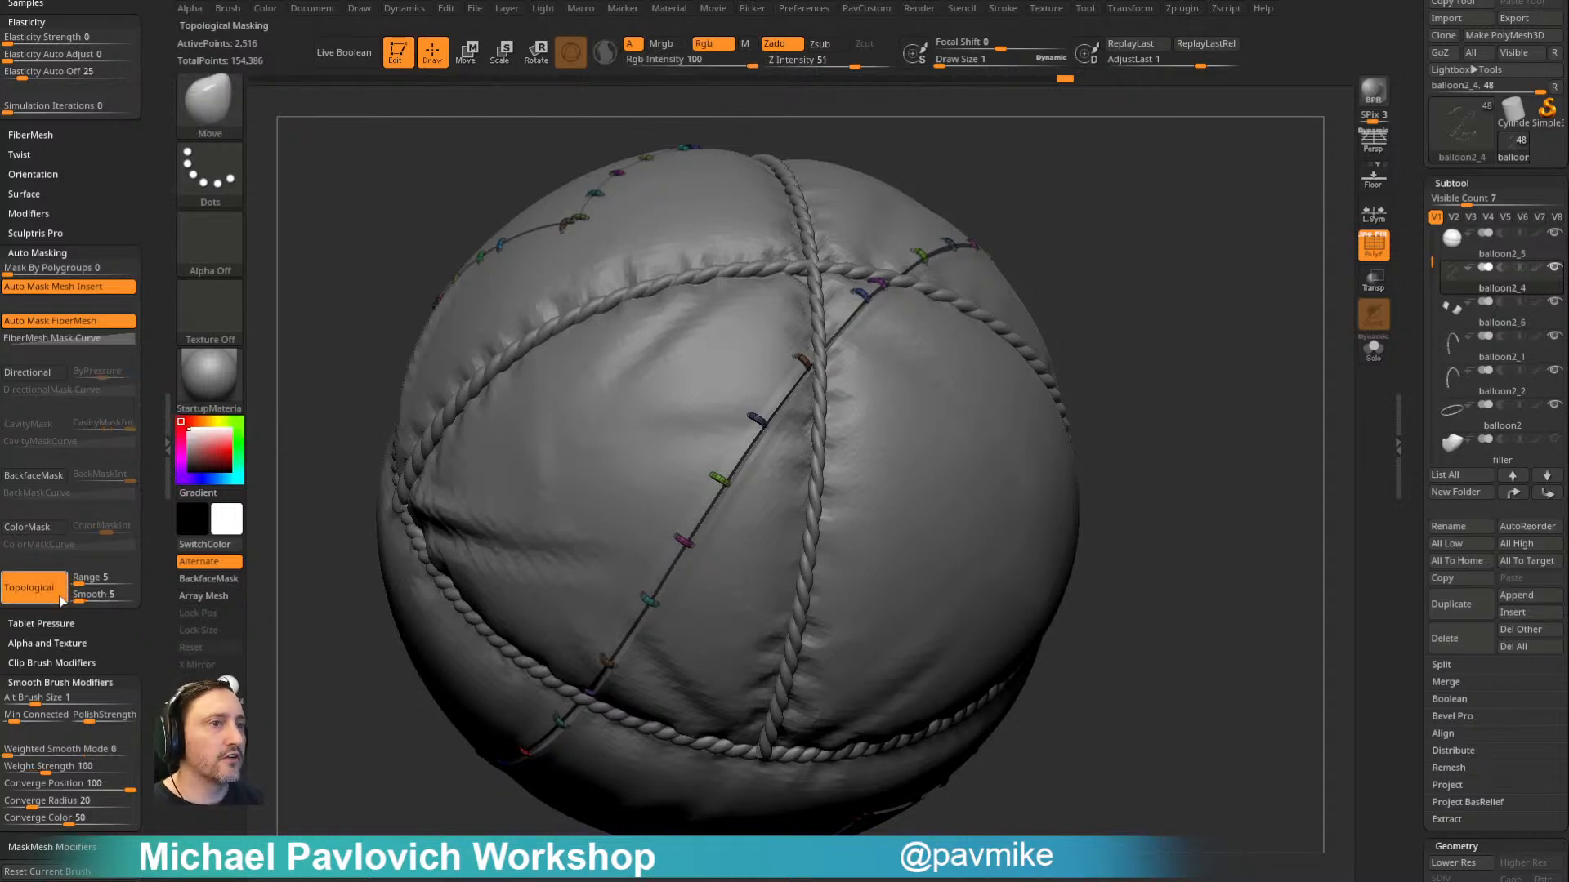
- Reposition individual stitches along the long diagonal seam with the Move brush so their spacing is irregular
right_click_drag(897, 342, 942, 300, "alt")
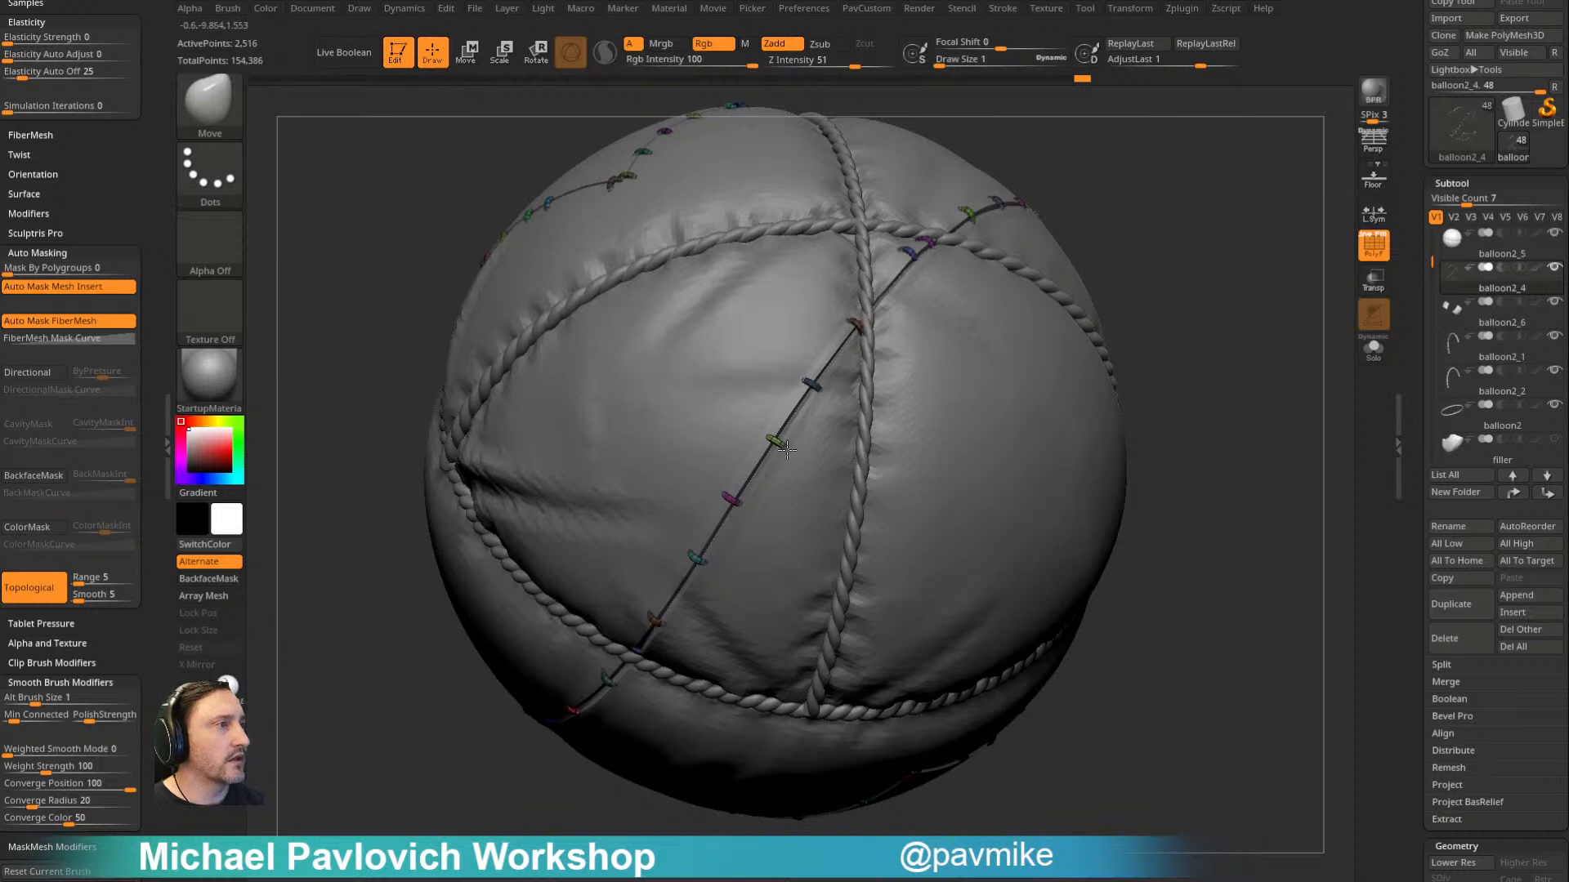
left_click_drag(1117, 300, 922, 318)
left_click_drag(1125, 326, 826, 357)
left_click_drag(1177, 302, 1233, 143)
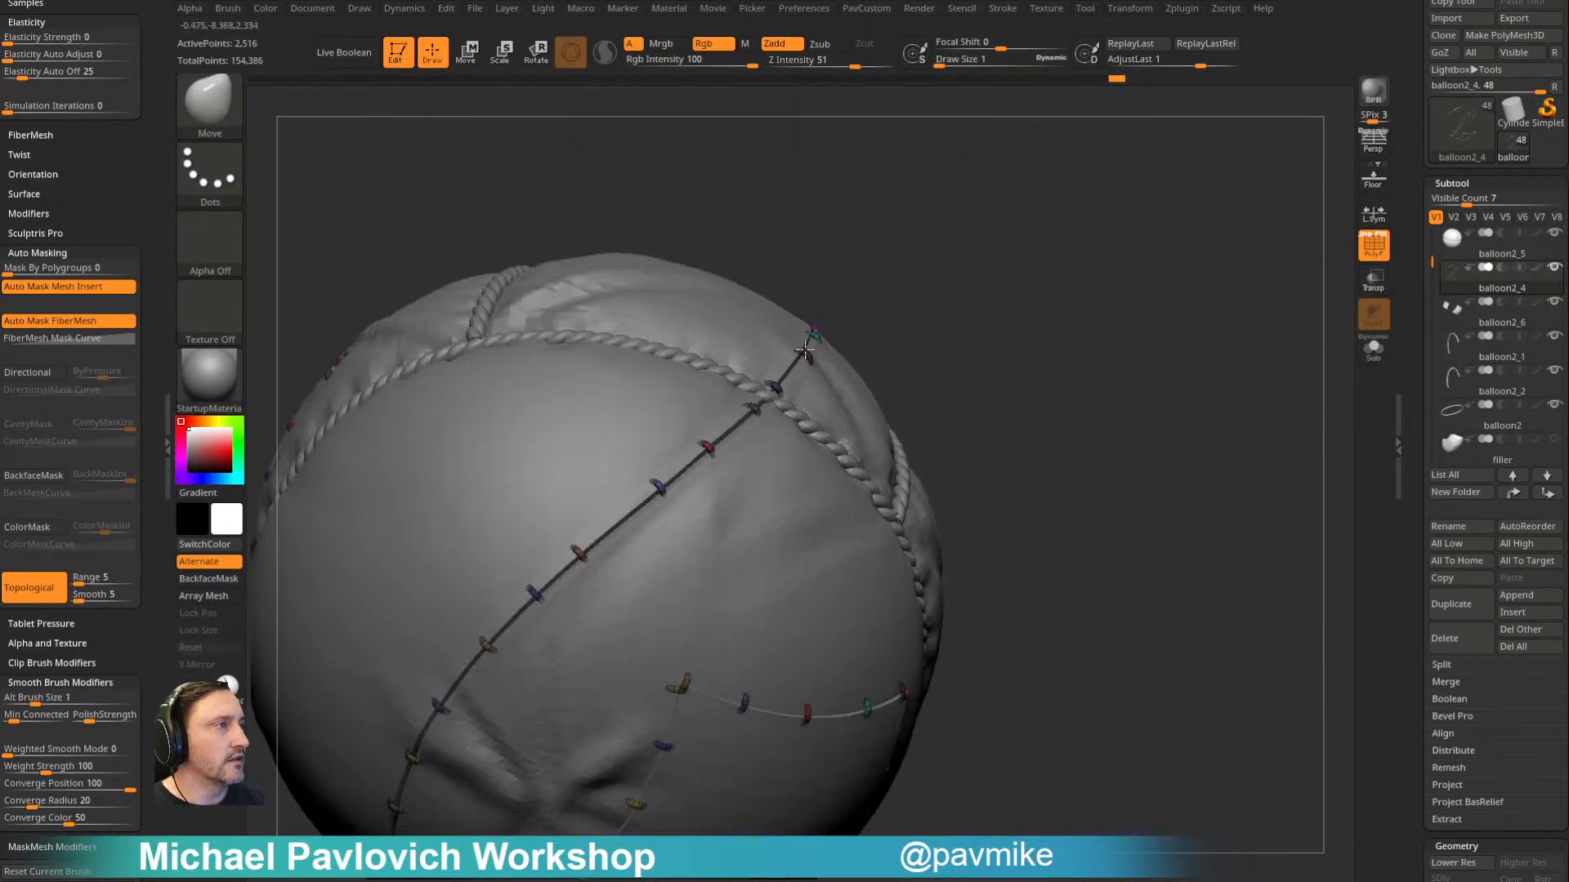
left_click_drag(956, 310, 1062, 177)
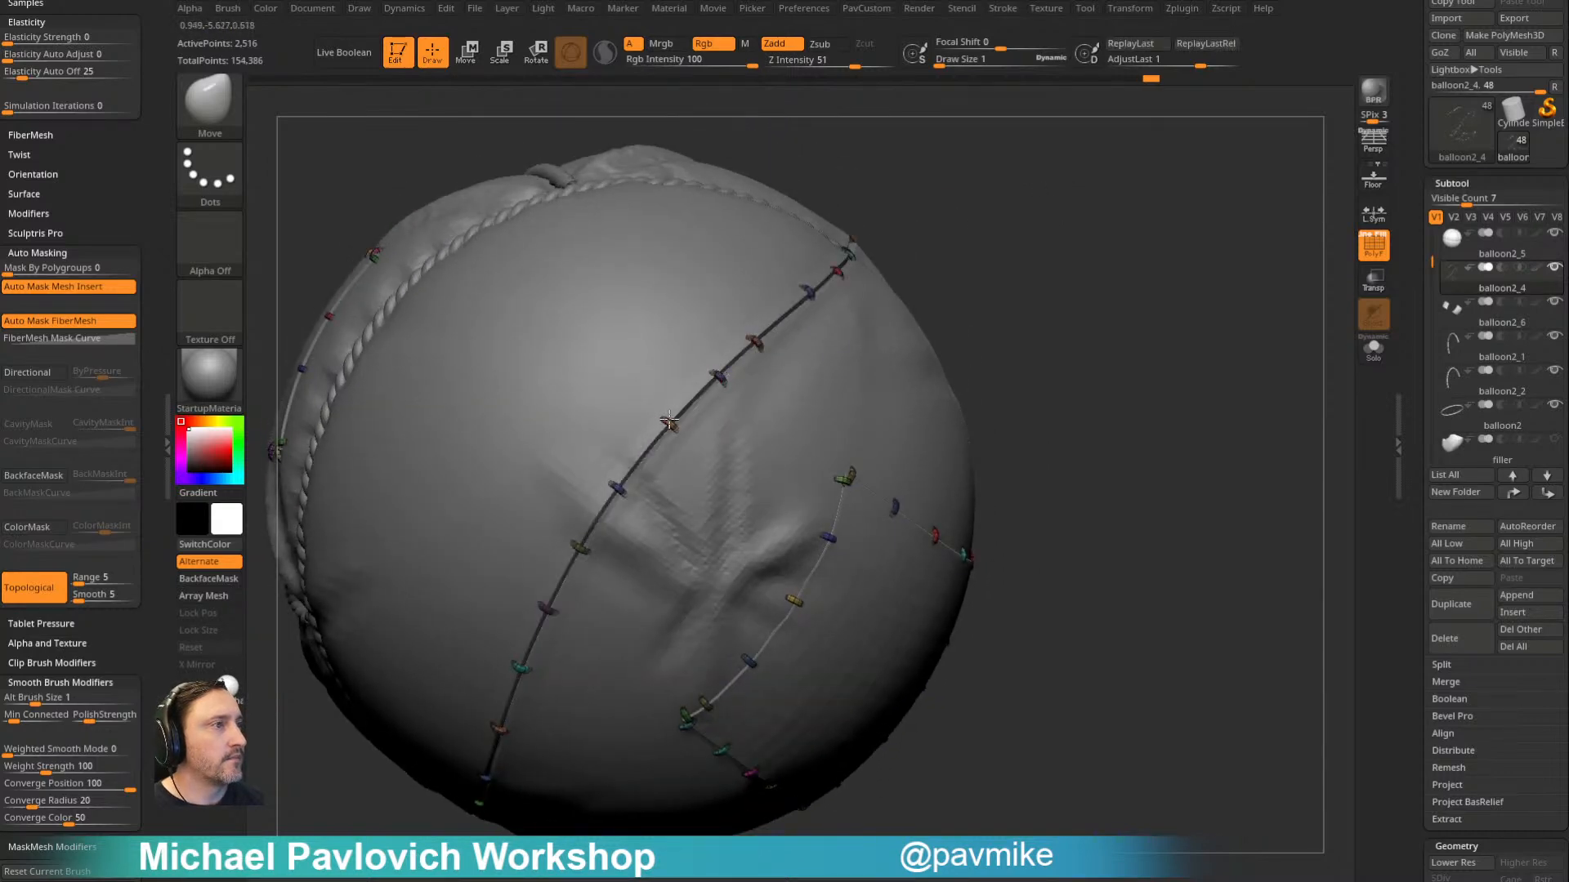
- Inflate the balloon2_4 stitches by about 12 to thicken them
left_click_drag(930, 274, 990, 230)
left_click_drag(1177, 258, 1162, 322)
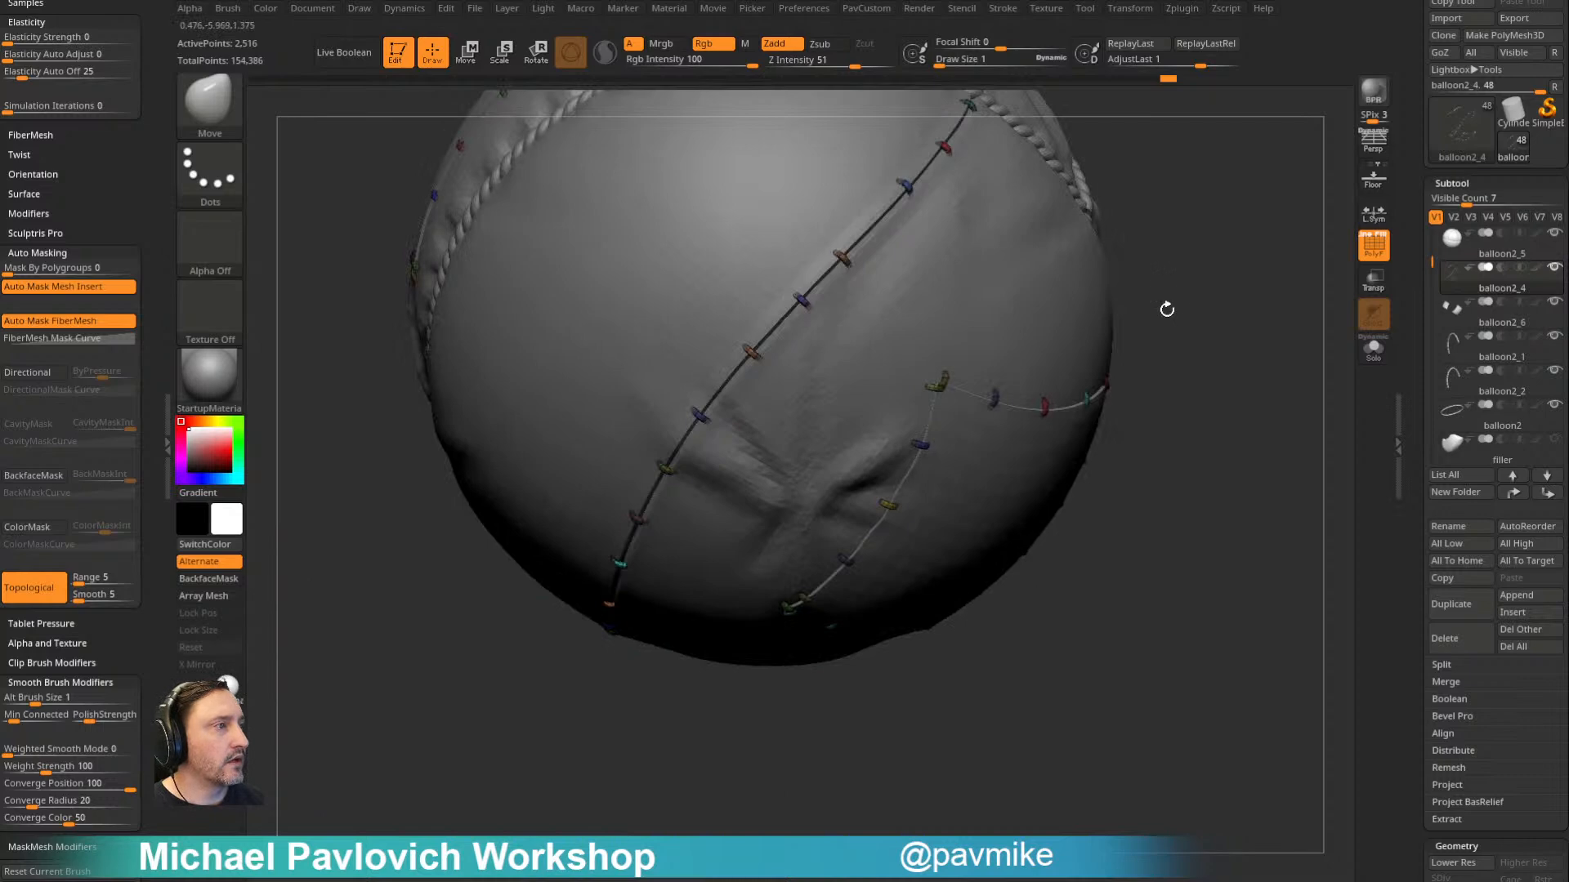
key("space")
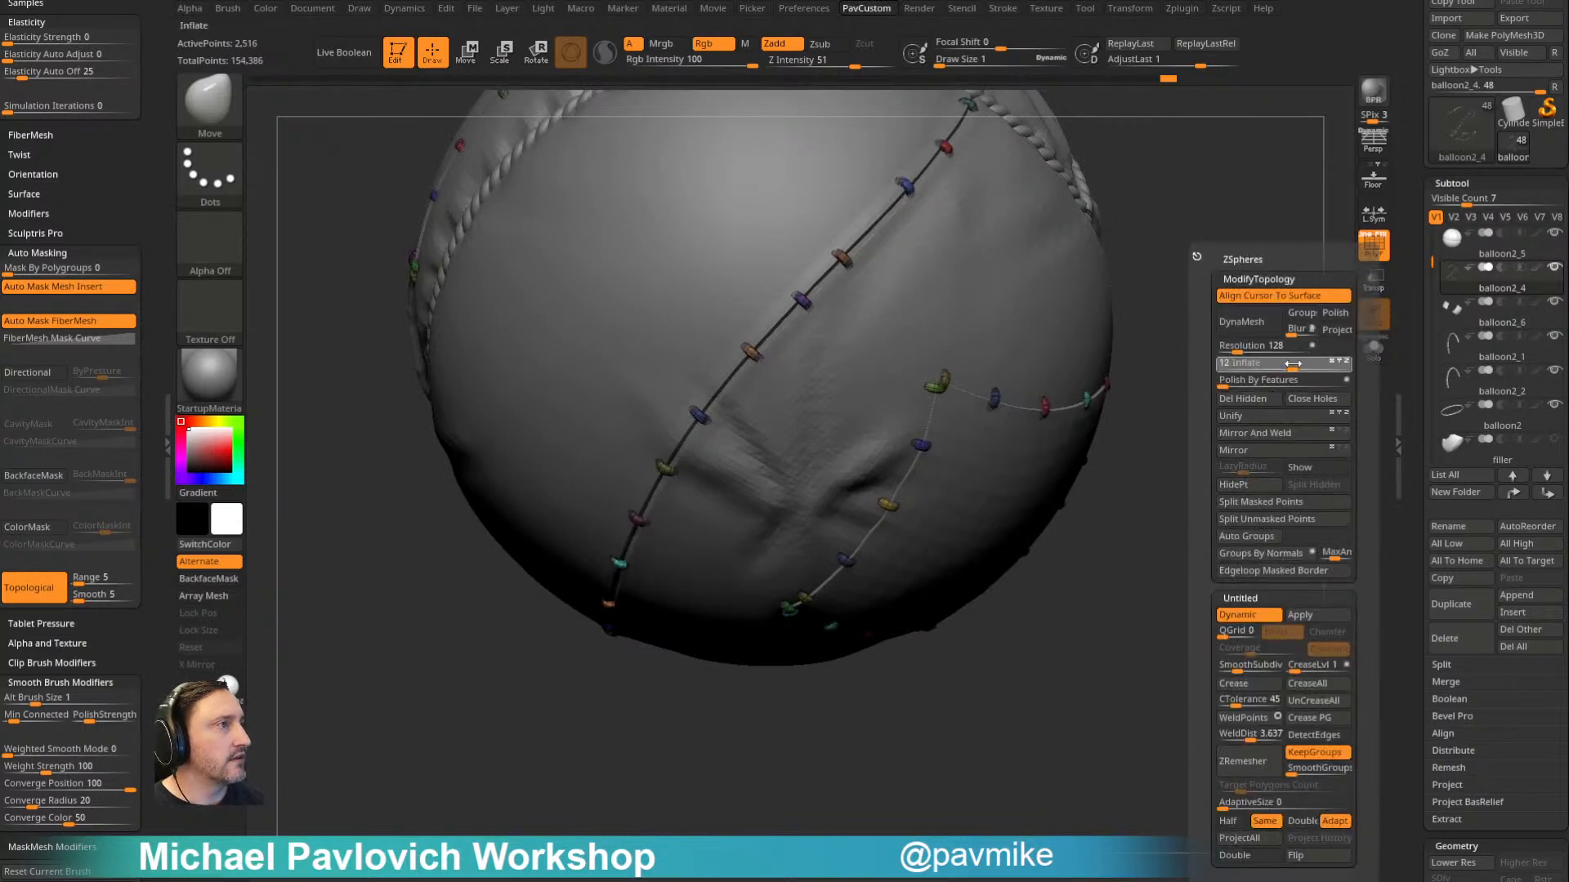
mouse_move(1176, 364)
left_mouse_down()
mouse_move(1145, 350)
mouse_move(1256, 377)
mouse_move(1313, 448)
mouse_move(1194, 360)
mouse_move(1171, 378)
mouse_move(1215, 371)
left_mouse_up()
- Select the patch subtool balloon2_6 and return to the Standard brush with a larger draw size of about 38
key("s")
key("Down")
key("s")
key("2")
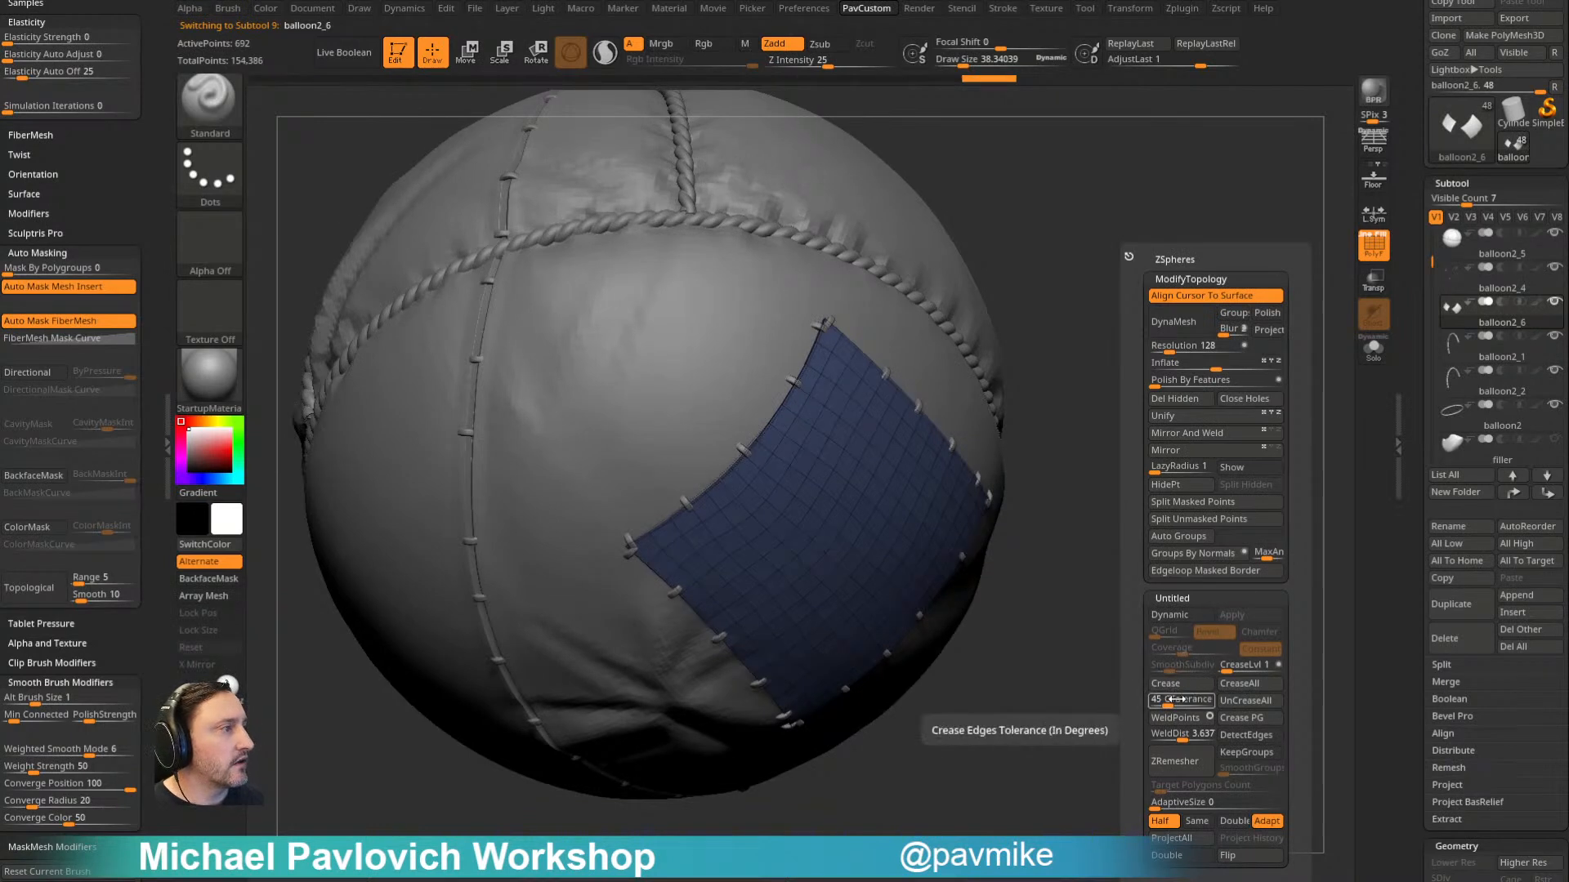
left_click_drag(1119, 517, 1168, 519)
- Enable Dynamic Subdiv on the patches and hide the polyframe display to check their edges up close
key("space")
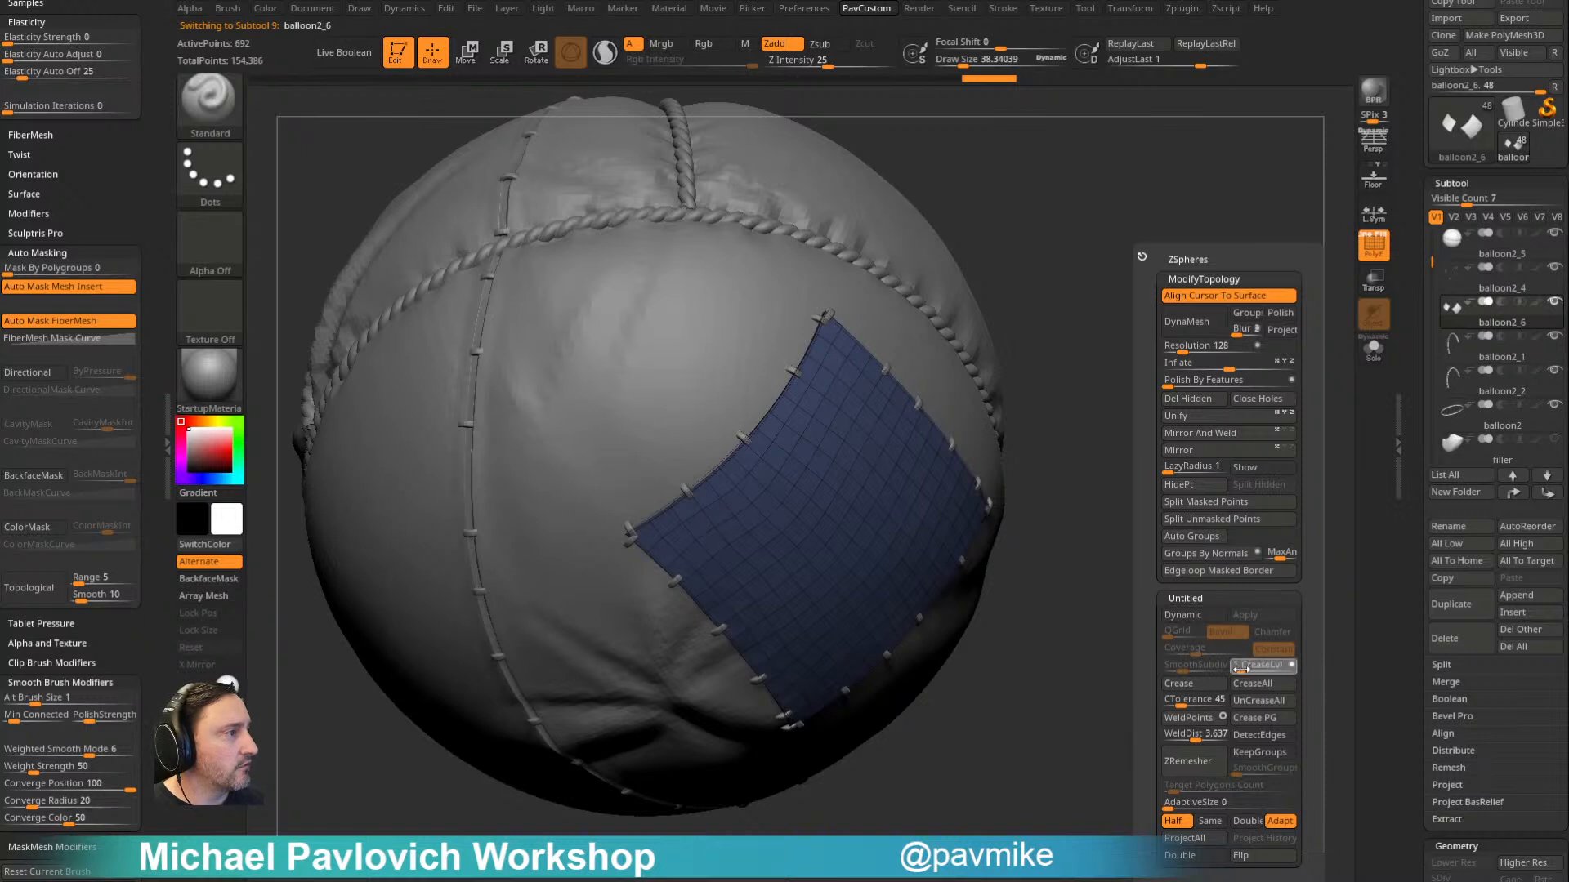
left_click(1208, 600)
left_click(1204, 599)
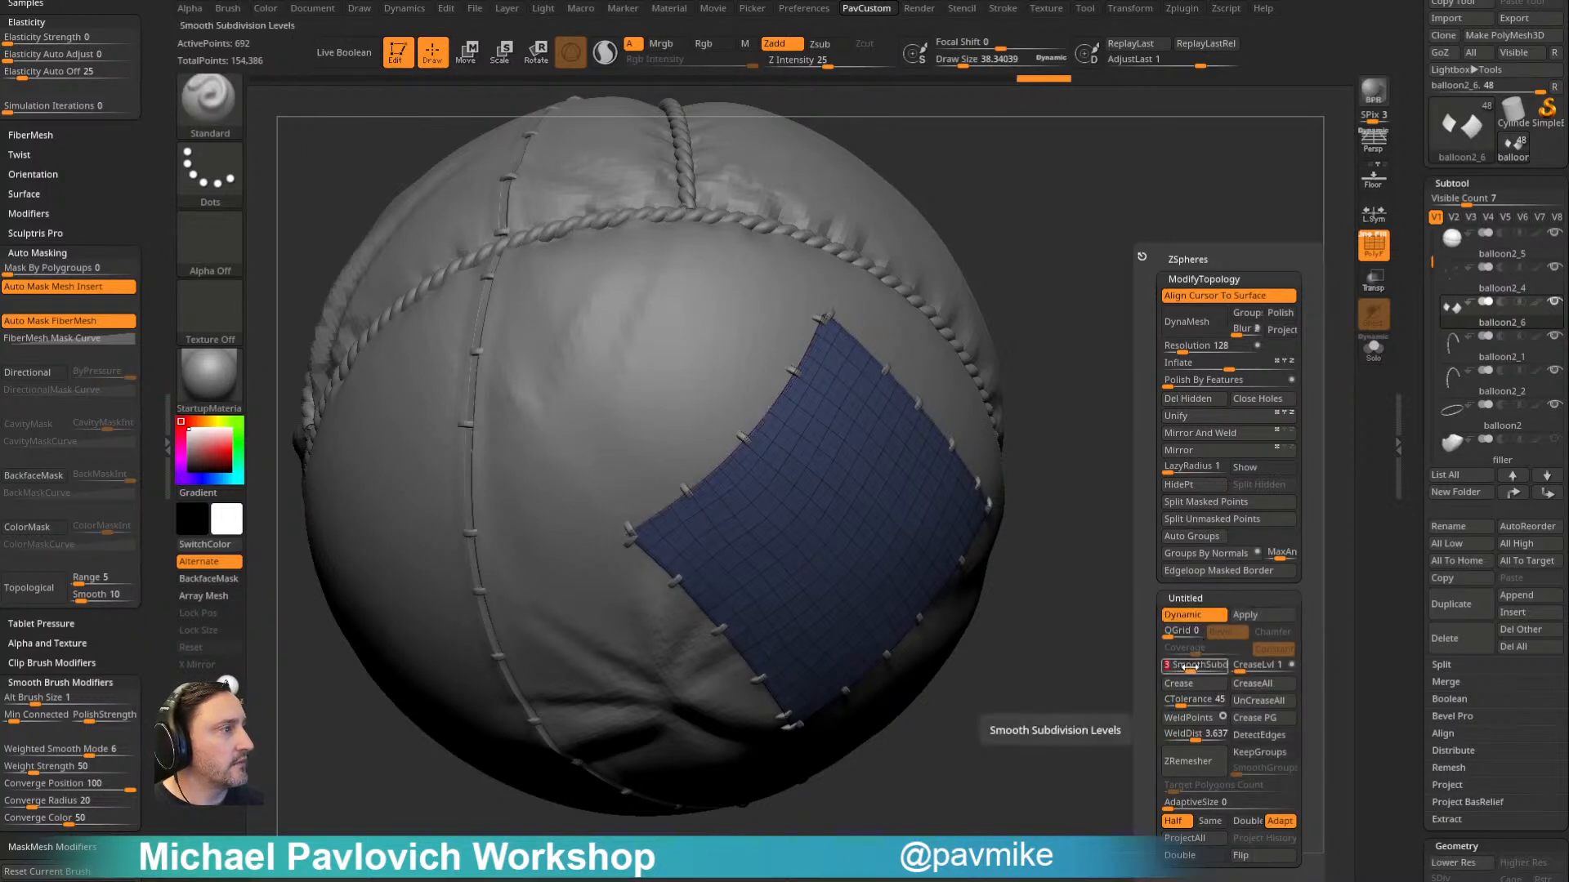
left_click(1373, 245)
mouse_move(1211, 418)
left_mouse_down()
mouse_move(1208, 395)
mouse_move(1239, 522)
left_mouse_up()
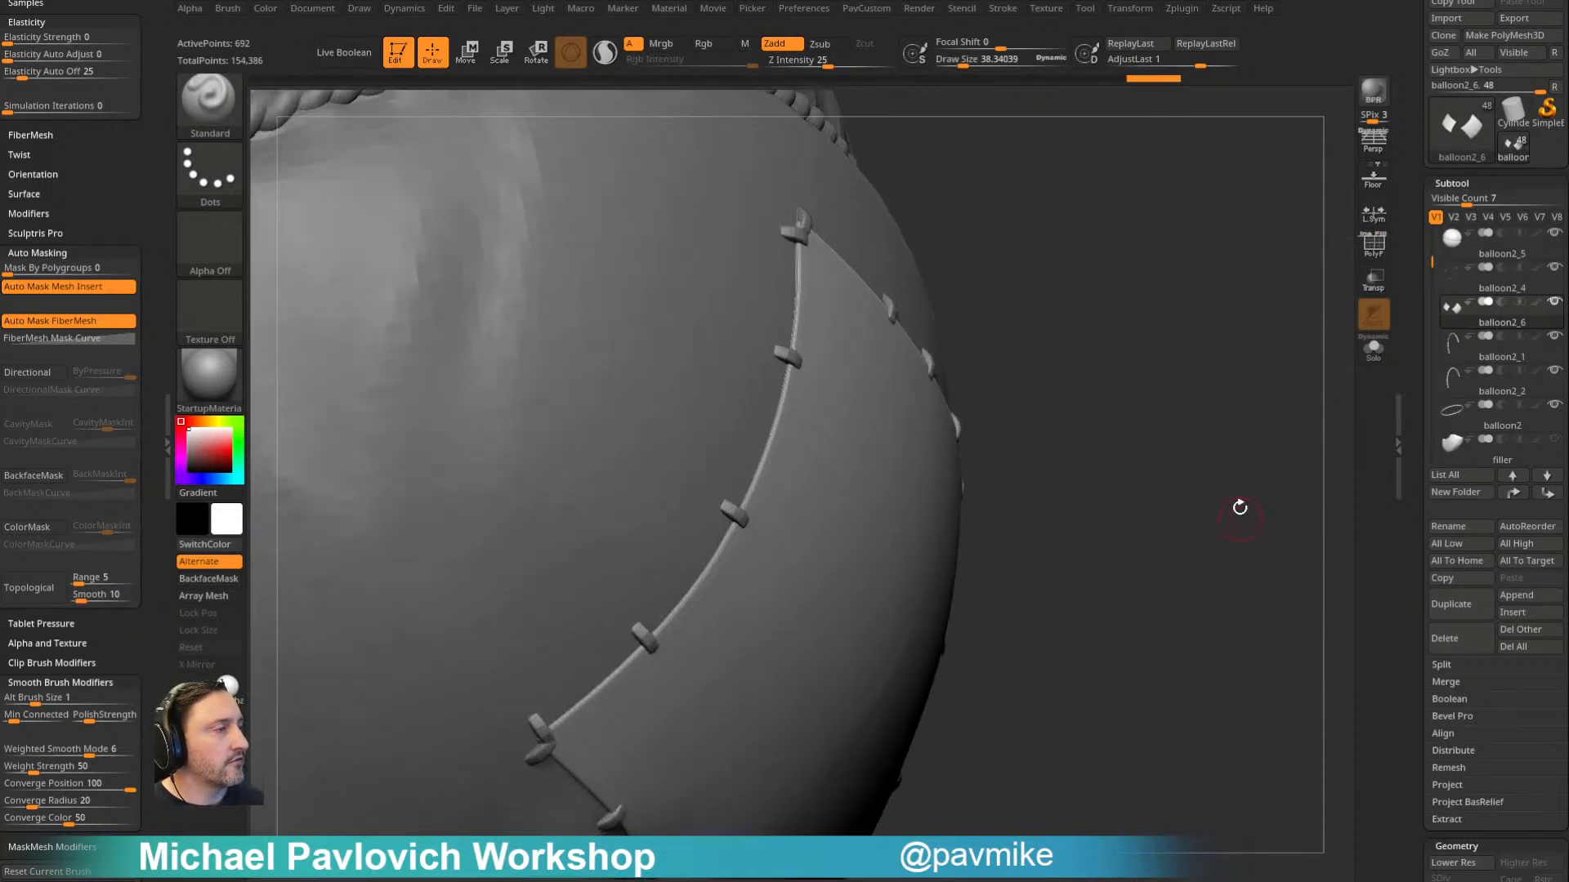
- Work on the thin side edge of the patch with the ZModeler brush and repeat the action
key("b")
key("z")
key("m")
left_click_drag(898, 494, 904, 497)
left_click_drag(1160, 456, 1082, 406, "alt")
left_click_drag(913, 449, 1135, 761, "alt")
mouse_move(1235, 374)
left_mouse_down("alt")
mouse_move(1218, 357)
mouse_move(1208, 483)
mouse_move(1261, 326)
mouse_move(1260, 381)
mouse_move(1250, 326)
mouse_move(1230, 367)
left_mouse_up("alt")
left_click_drag(1231, 367, 1224, 440, "alt")
key("1")
- Apply the patch's dynamic subdivision to convert it into real subdivision levels
left_click_drag(1170, 317, 1181, 372)
left_click_drag(1415, 559, 1415, 326)
left_click(1506, 389)
- Set the Standard brush draw size to about 44 and sculpt small puckers from the stitches along the patch's upper edge
mouse_move(1211, 408)
left_mouse_down()
mouse_move(1239, 385)
mouse_move(1266, 391)
left_mouse_up()
key("s")
left_click_drag(678, 472, 722, 436)
key("s")
mouse_move(1157, 322)
left_mouse_down()
mouse_move(1110, 316)
mouse_move(1053, 343)
left_mouse_up()
key("bracketleft")
left_click_drag(873, 458, 880, 435)
left_click_drag(885, 440, 874, 451)
right_click_drag(866, 441, 774, 495)
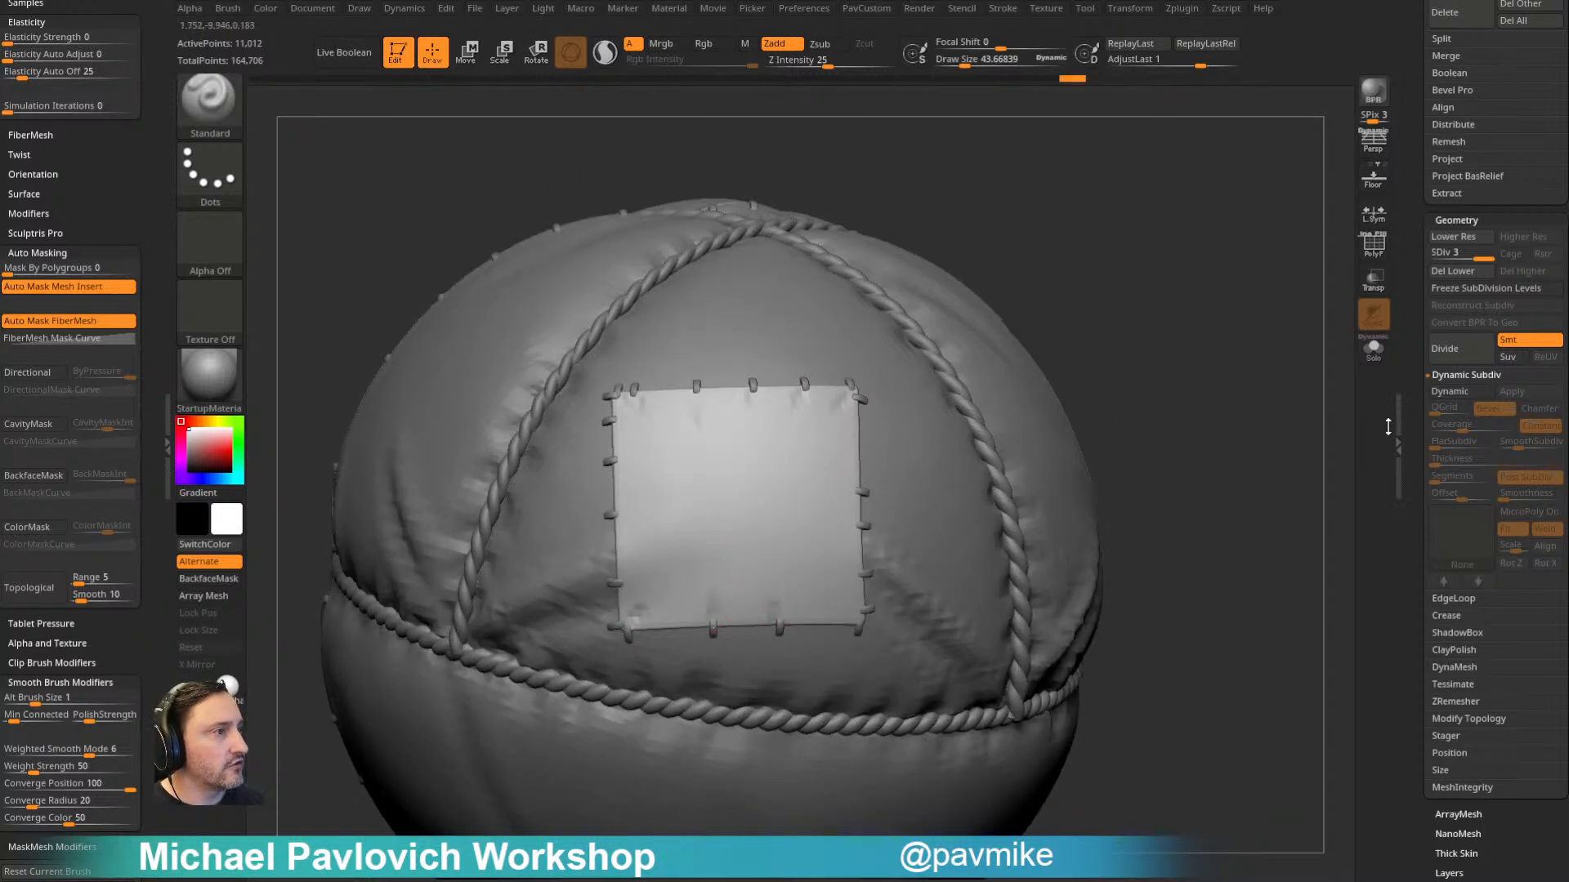
- Turn on Dynamic Subdiv for the patch and sculpt tension folds inward from the stitches along its side edge
left_click(1451, 393)
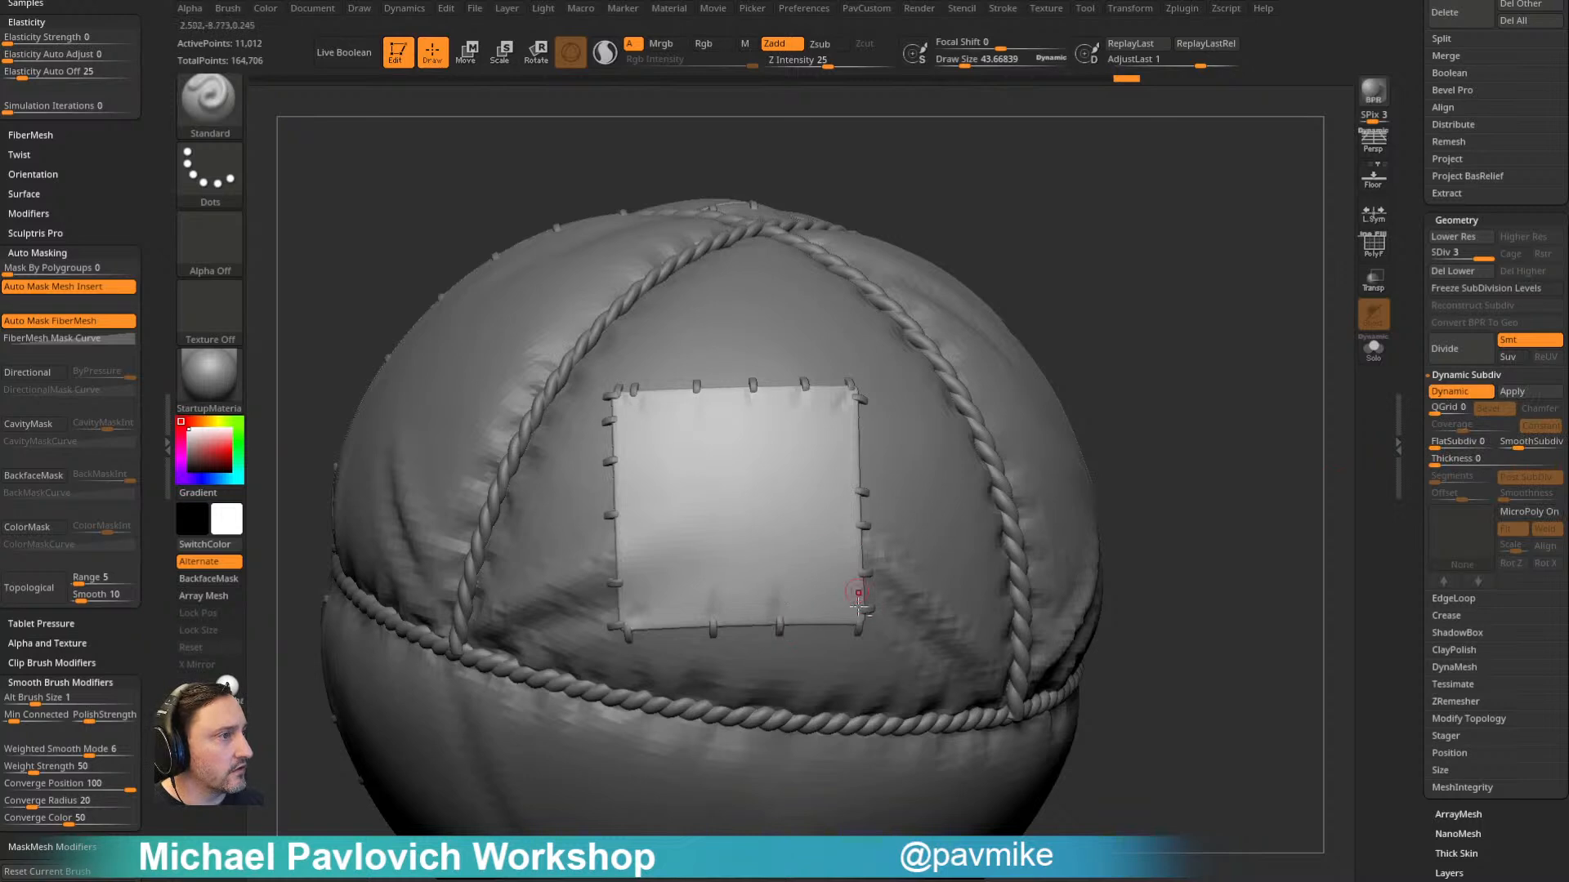
right_click_drag(863, 489, 828, 414)
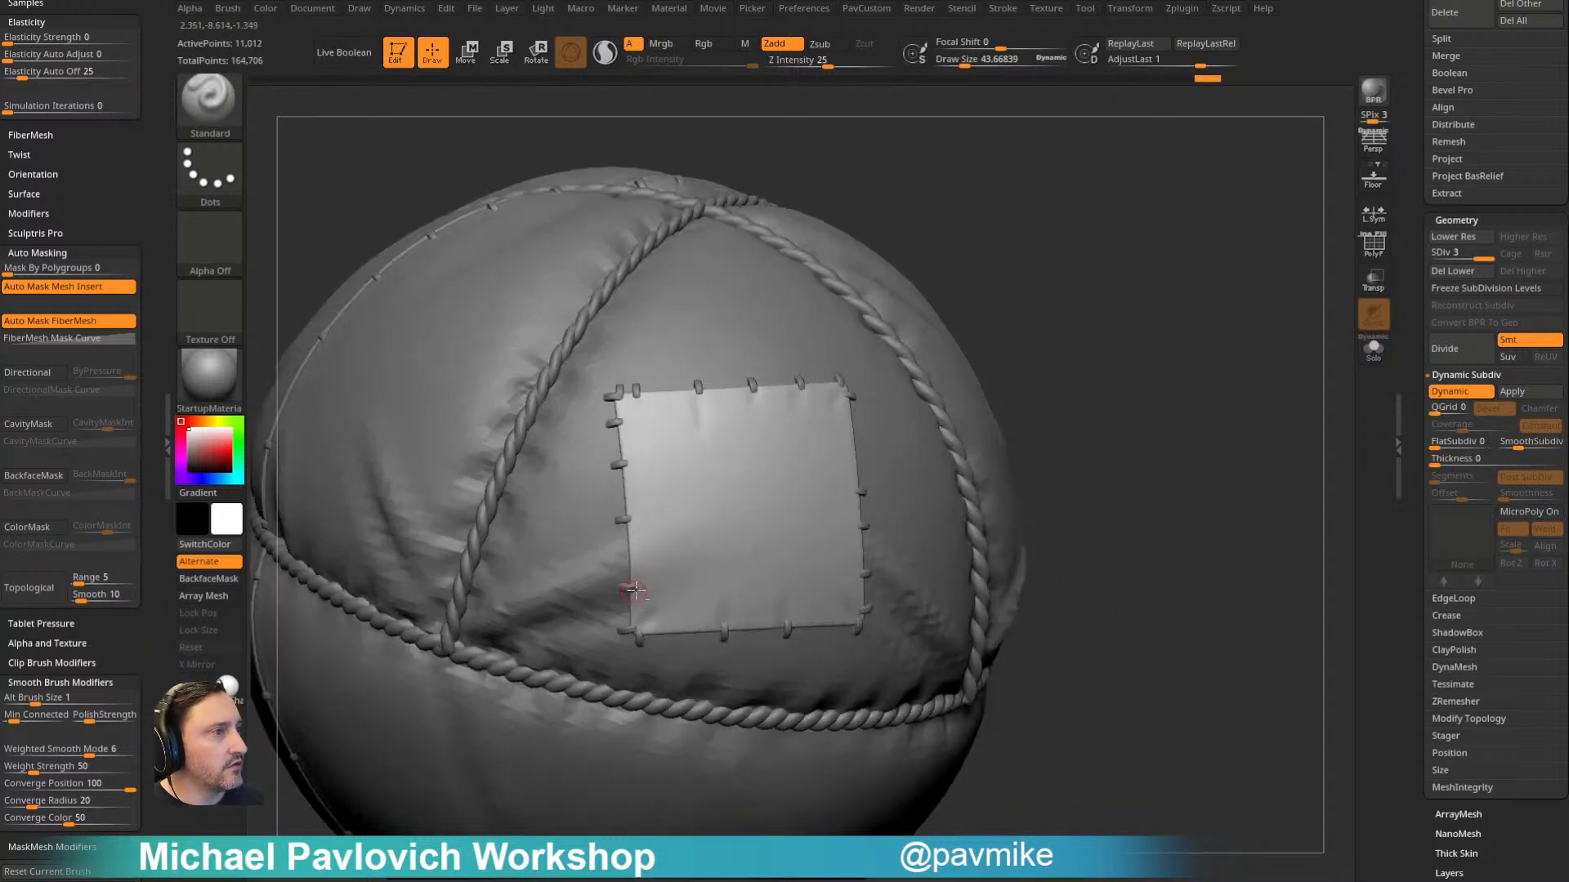
key("s")
left_click_drag(639, 536, 645, 536)
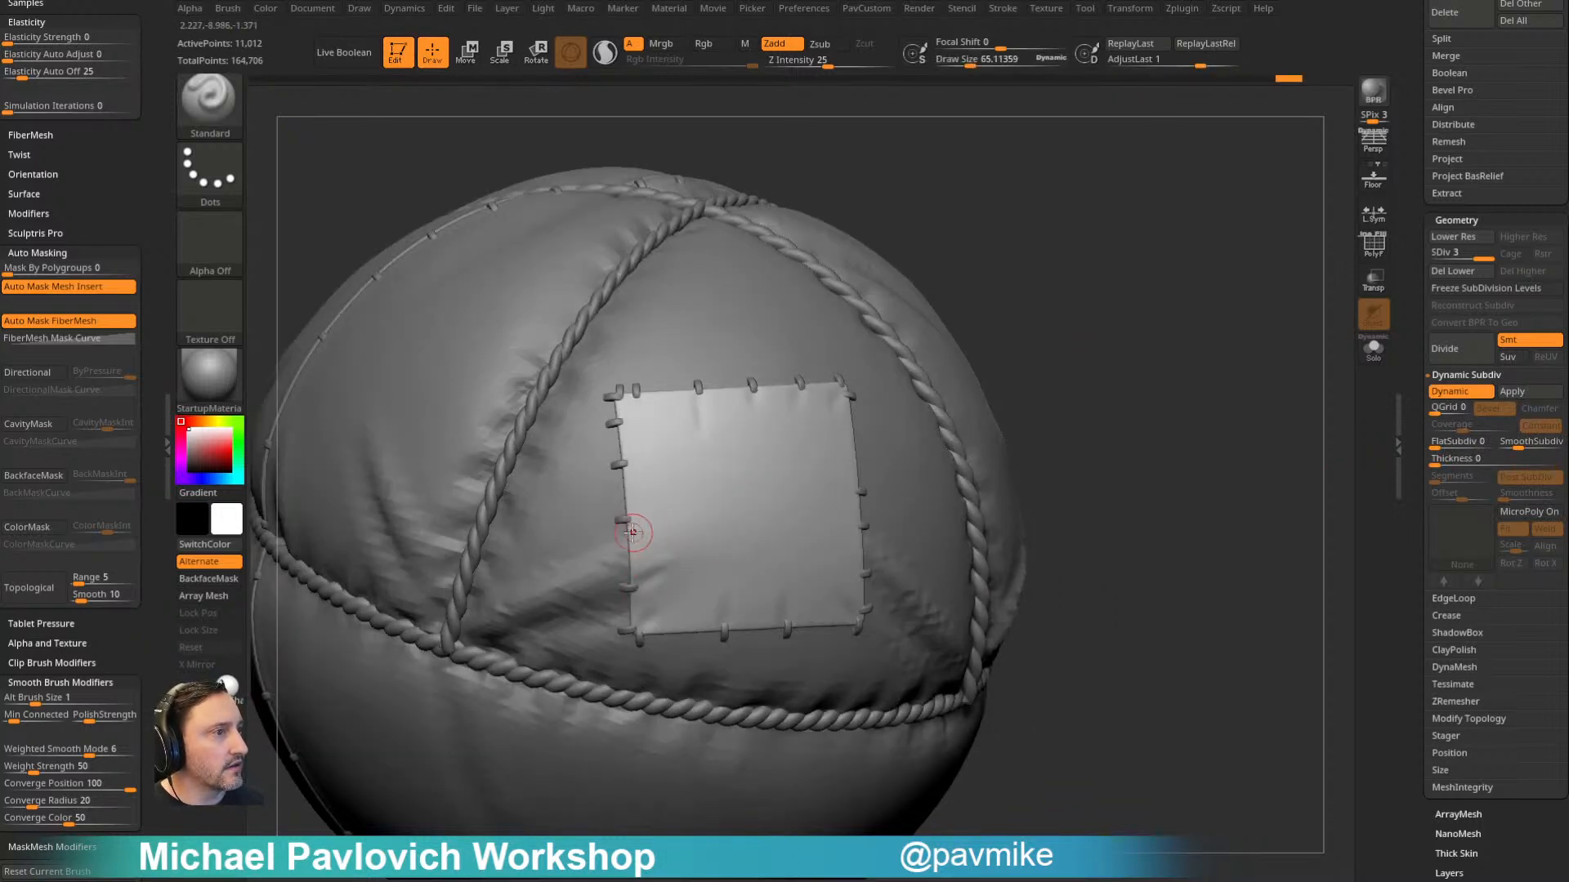
mouse_move(907, 399)
right_mouse_down()
mouse_move(1106, 274)
mouse_move(787, 459)
mouse_move(708, 531)
right_mouse_up()
right_click_drag(835, 429, 891, 378)
key("s")
left_click_drag(653, 511, 649, 511)
left_click_drag(648, 509, 708, 496, "alt")
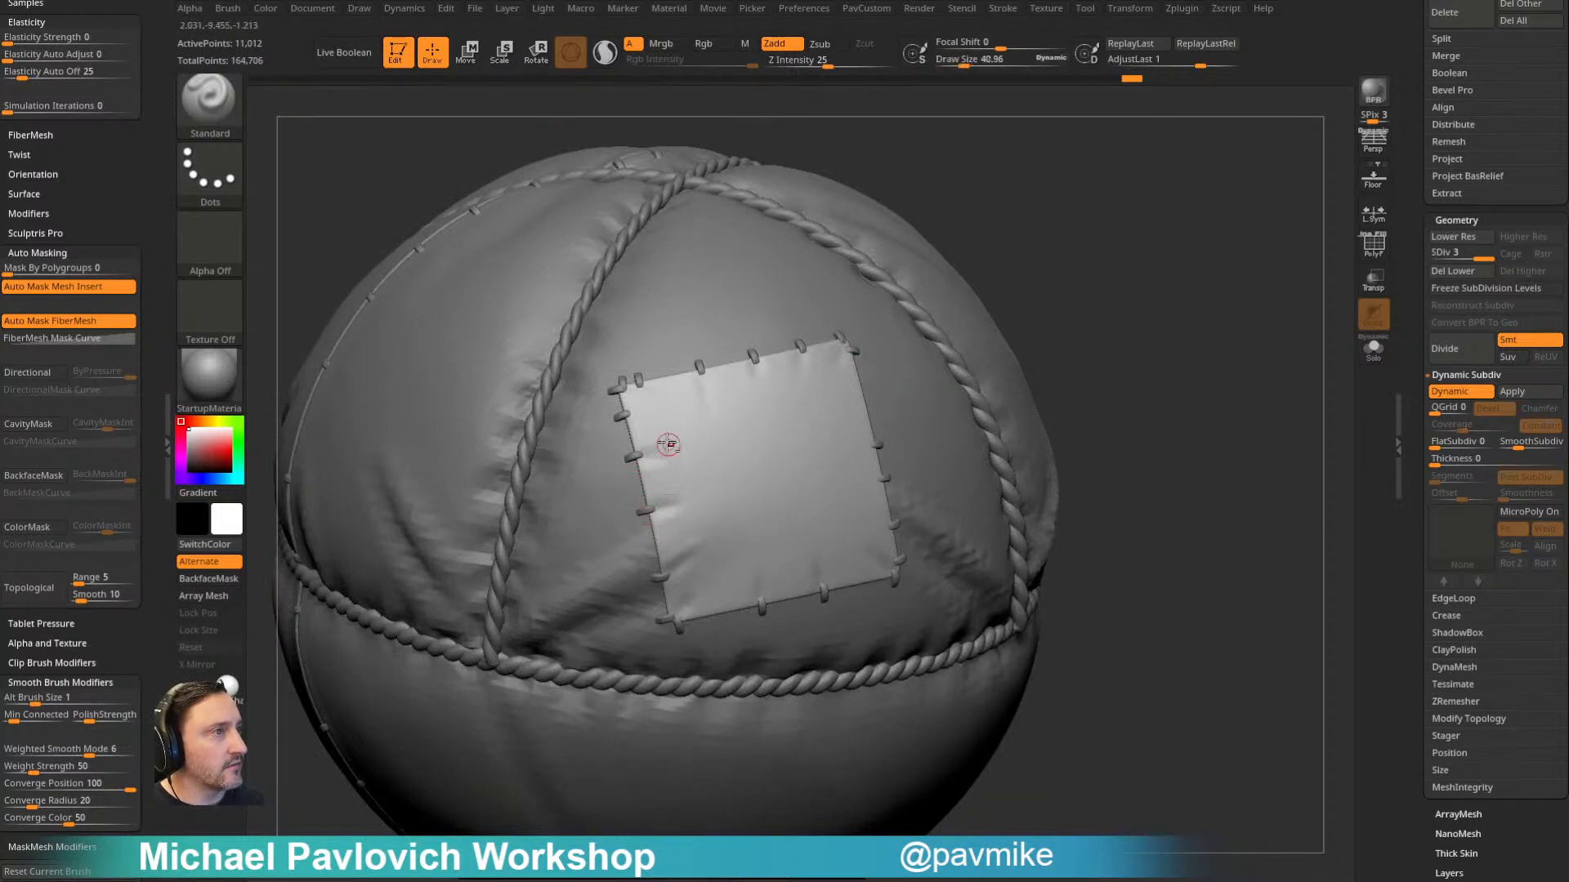
mouse_move(668, 410)
right_mouse_down()
mouse_move(1040, 315)
mouse_move(806, 460)
right_mouse_up()
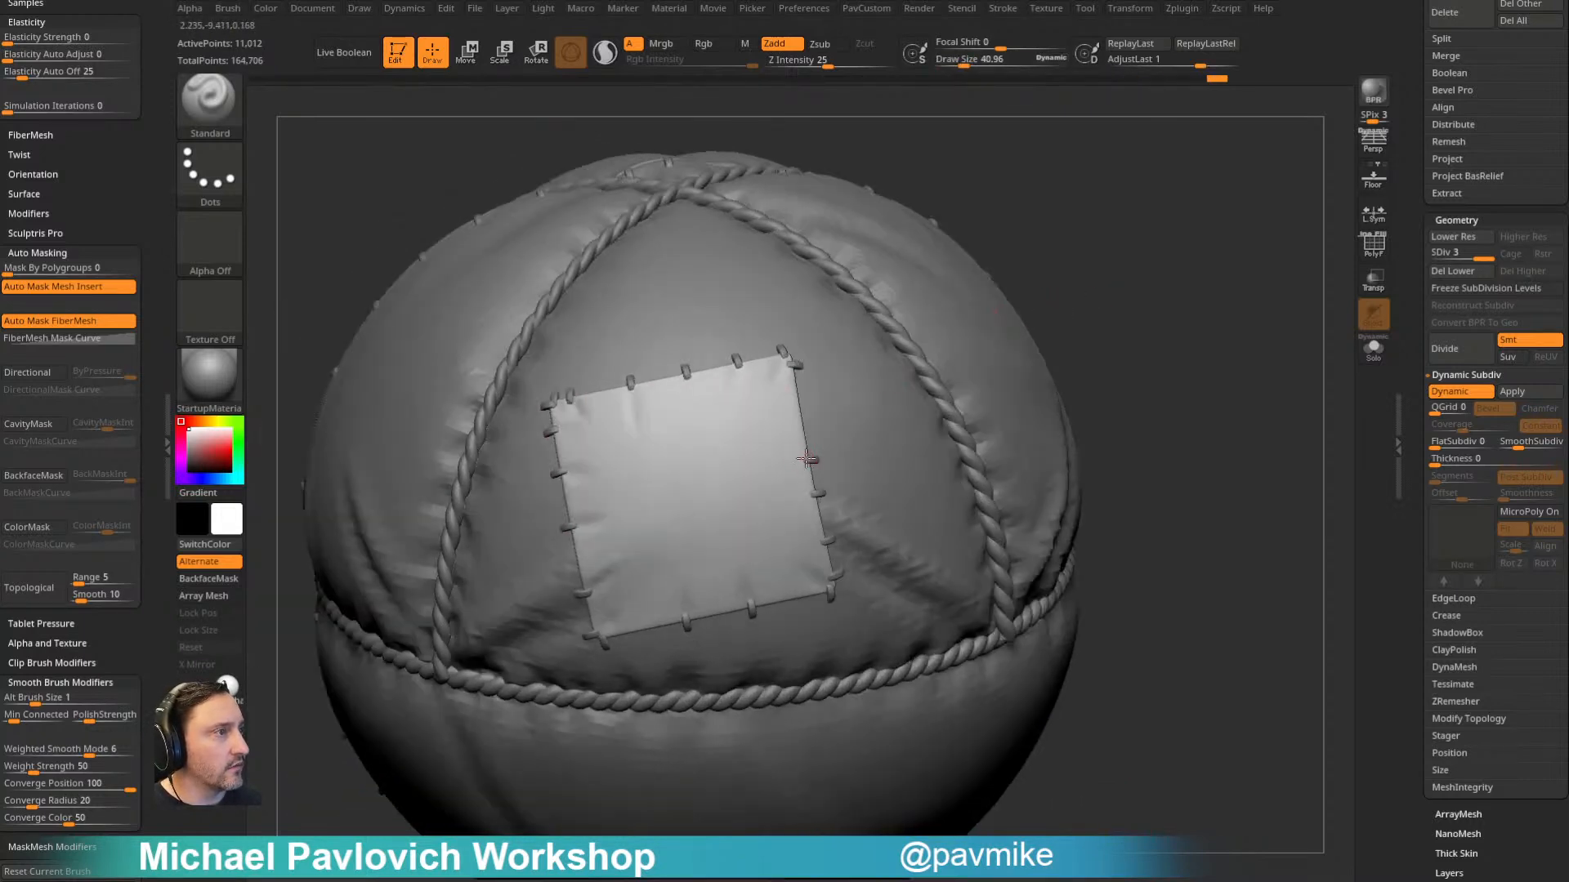
- Sculpt broader folds from the lower stitches of the patch with draw sizes of about 95 and 212
key("s")
left_click_drag(781, 569, 801, 574)
key("s")
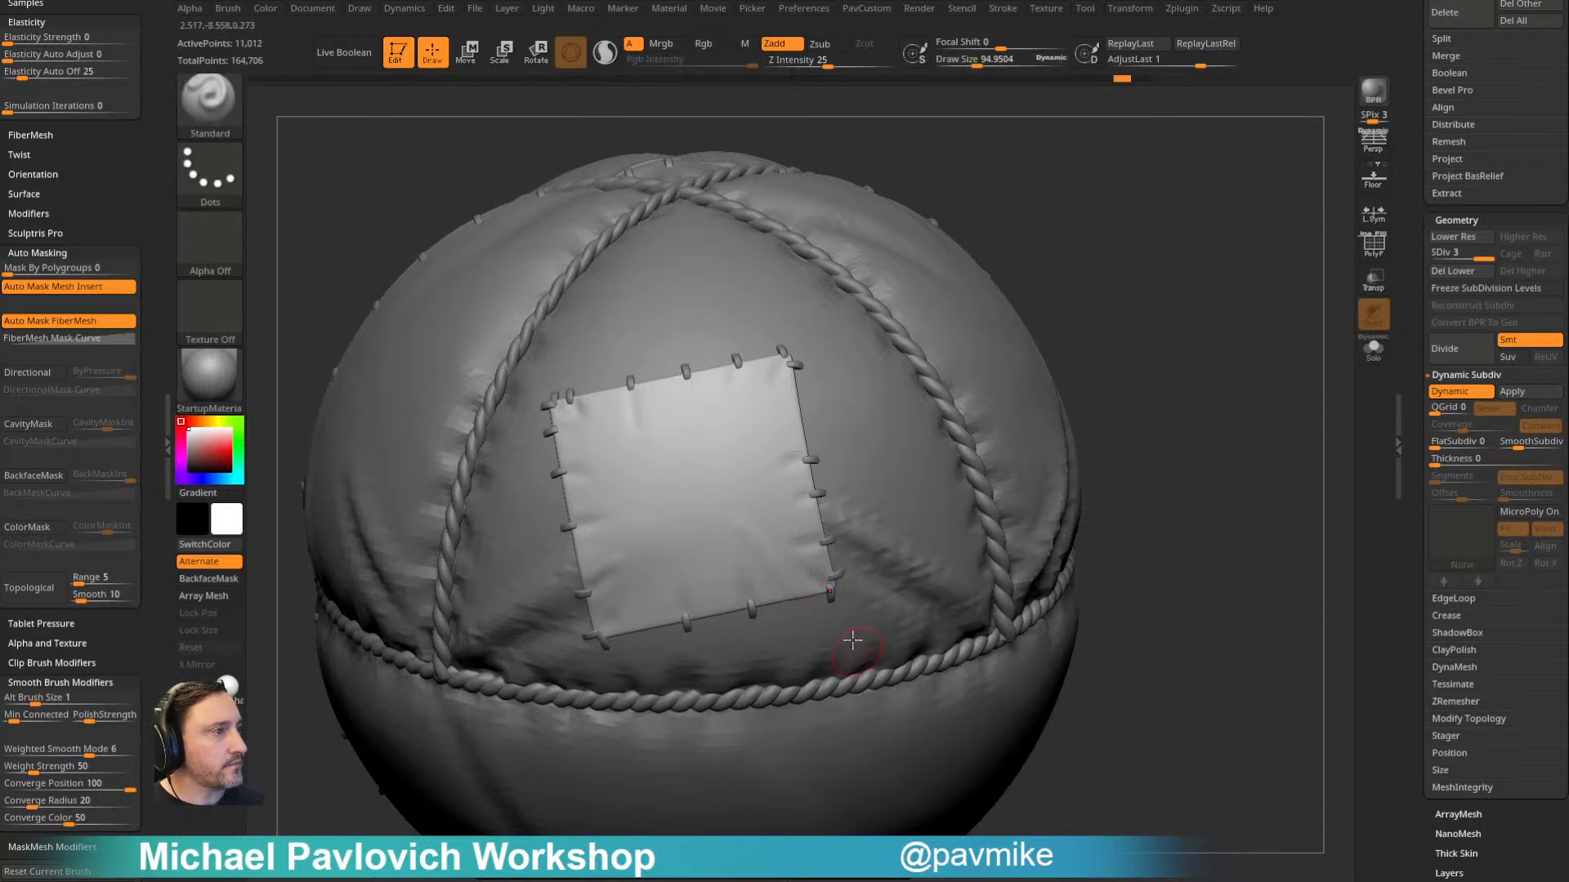
left_click_drag(1133, 459, 1168, 368)
key("s")
left_click_drag(782, 582, 802, 583)
left_click_drag(1074, 471, 742, 550)
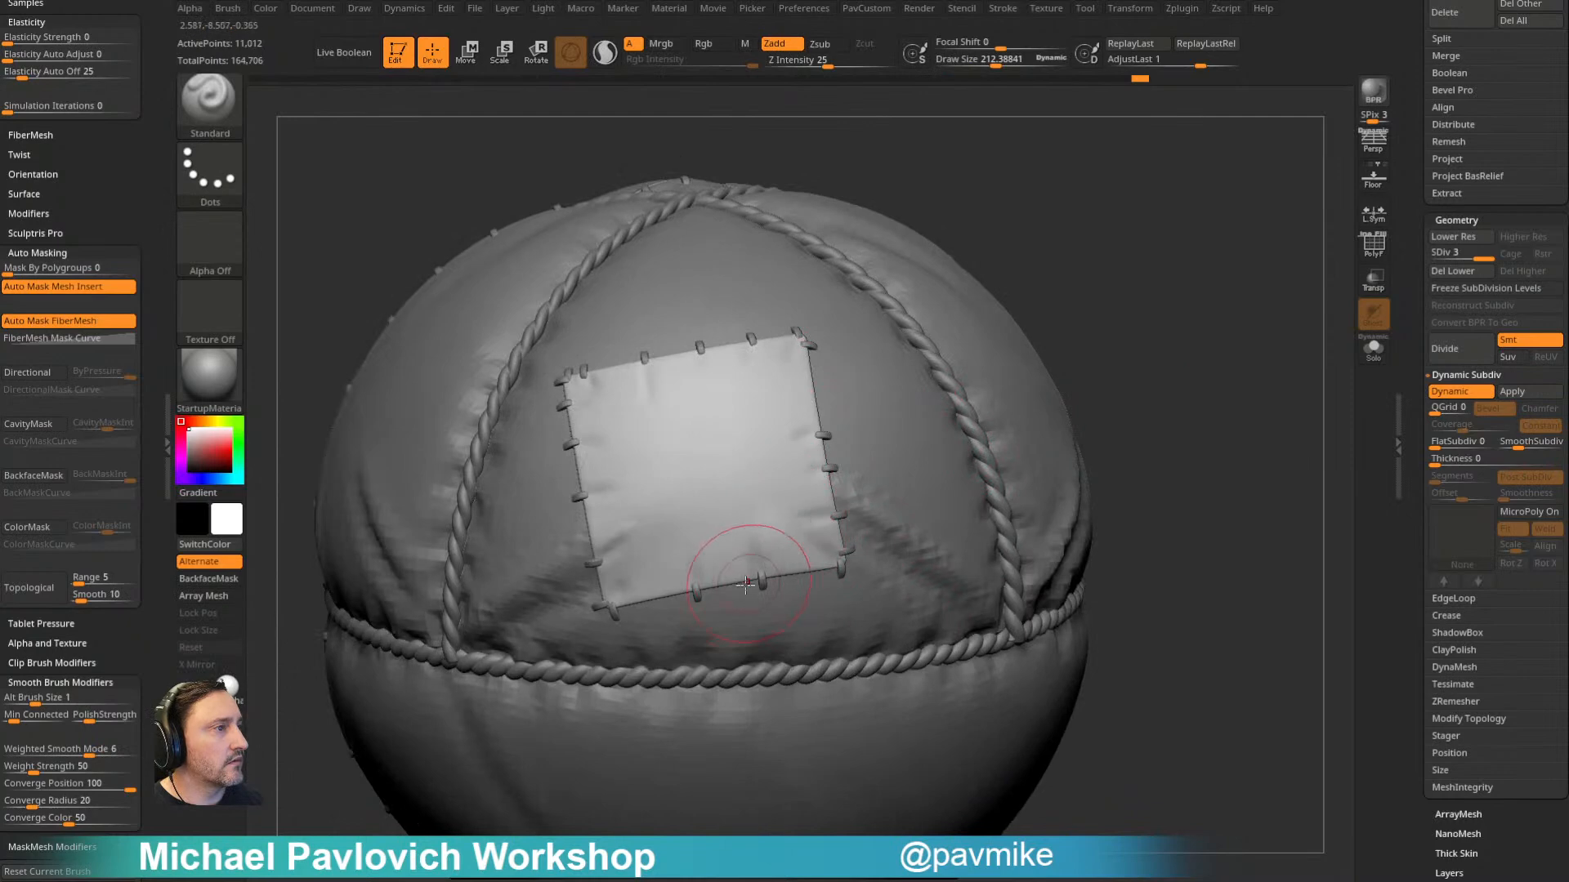
- Vary the brush size down to about 121 and sculpt more puckers around the patch's corner and border stitches
left_click_drag(1160, 286, 1143, 343, "alt")
key("s")
left_click_drag(808, 544, 792, 543)
mouse_move(1054, 351)
left_mouse_down()
mouse_move(1152, 371)
mouse_move(1073, 419)
mouse_move(1071, 305)
mouse_move(1062, 393)
left_mouse_up()
key("s")
left_click_drag(794, 495, 805, 495)
left_click_drag(820, 488, 751, 518)
key("bracketleft")
mouse_move(679, 440)
left_mouse_down()
mouse_move(713, 464)
mouse_move(670, 485)
mouse_move(688, 503)
left_mouse_up()
left_click_drag(1062, 269, 1099, 249)
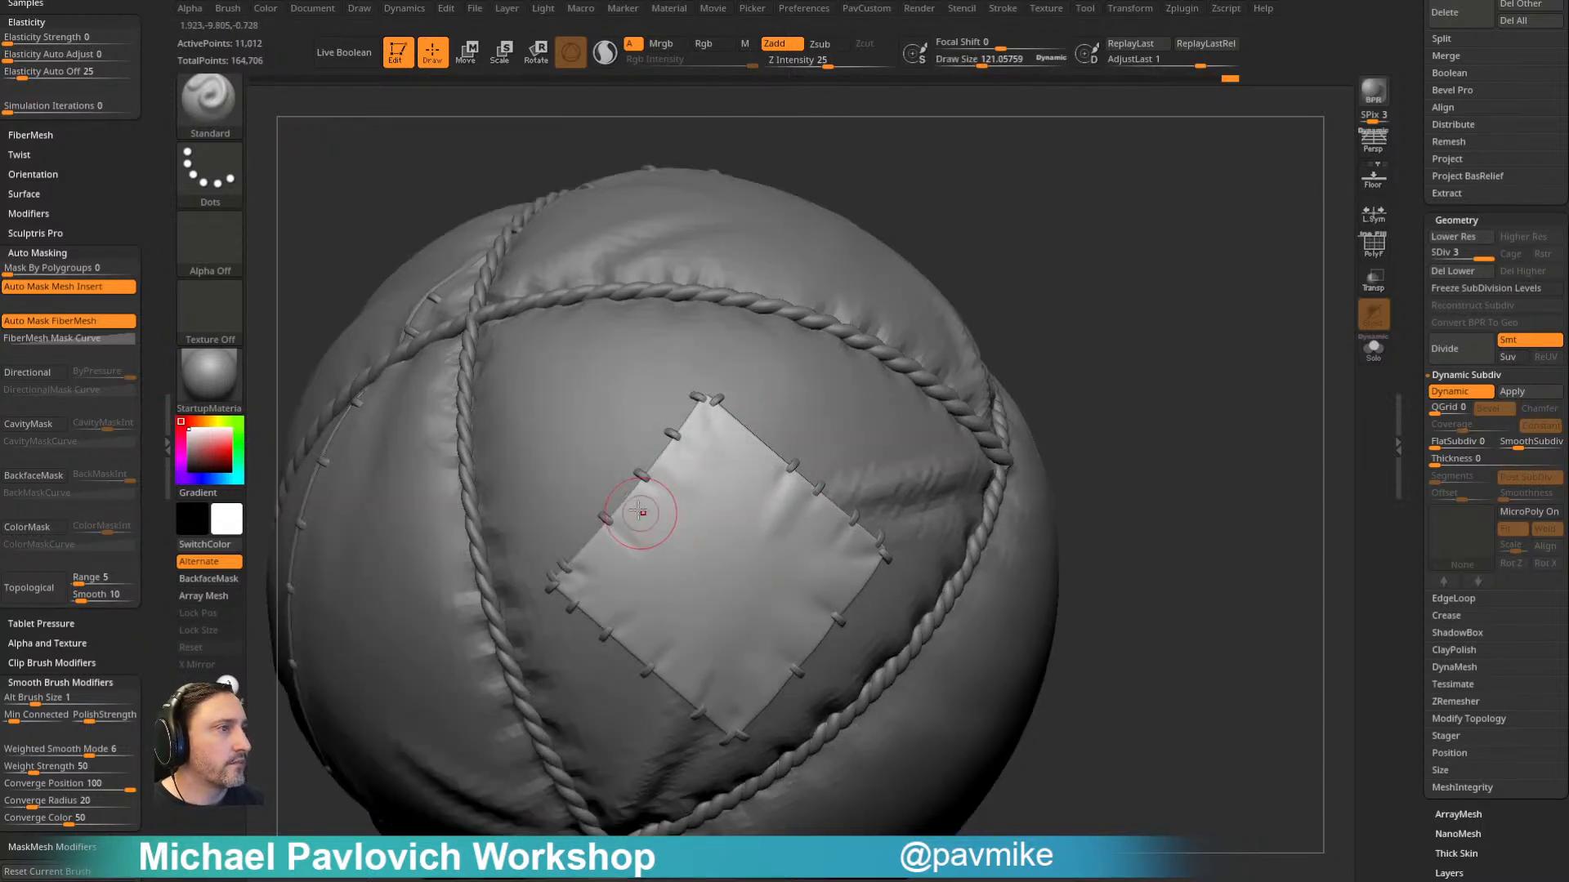
- Enlarge the brush and add a soft fold inward from the patch's side stitches
key("bracketright")
key("bracketright")
key("bracketright")
left_click_drag(602, 531, 658, 543)
- Select the balloon body subtool balloon2_5, compare its lower subdivision level and set SDiv back to 5
mouse_move(1128, 389)
left_mouse_down()
mouse_move(1155, 333)
mouse_move(853, 400)
left_mouse_up()
left_click(624, 404, "alt")
mouse_move(972, 245)
left_mouse_down()
mouse_move(1099, 185)
mouse_move(1103, 258)
mouse_move(1088, 273)
mouse_move(1103, 270)
left_mouse_up()
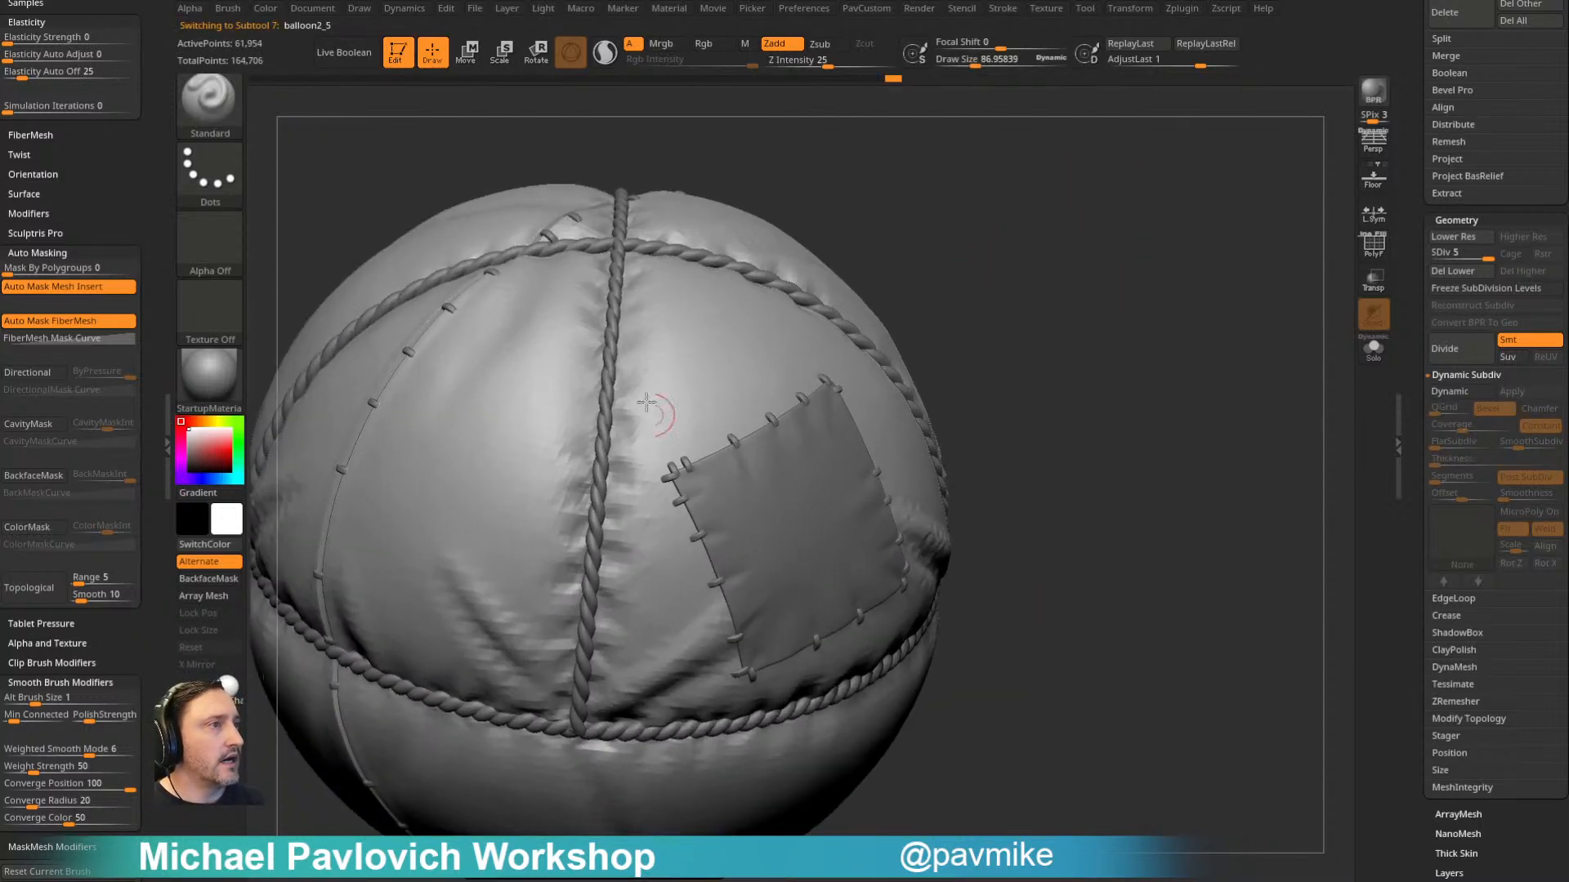
left_click_drag(1479, 254, 1488, 257)
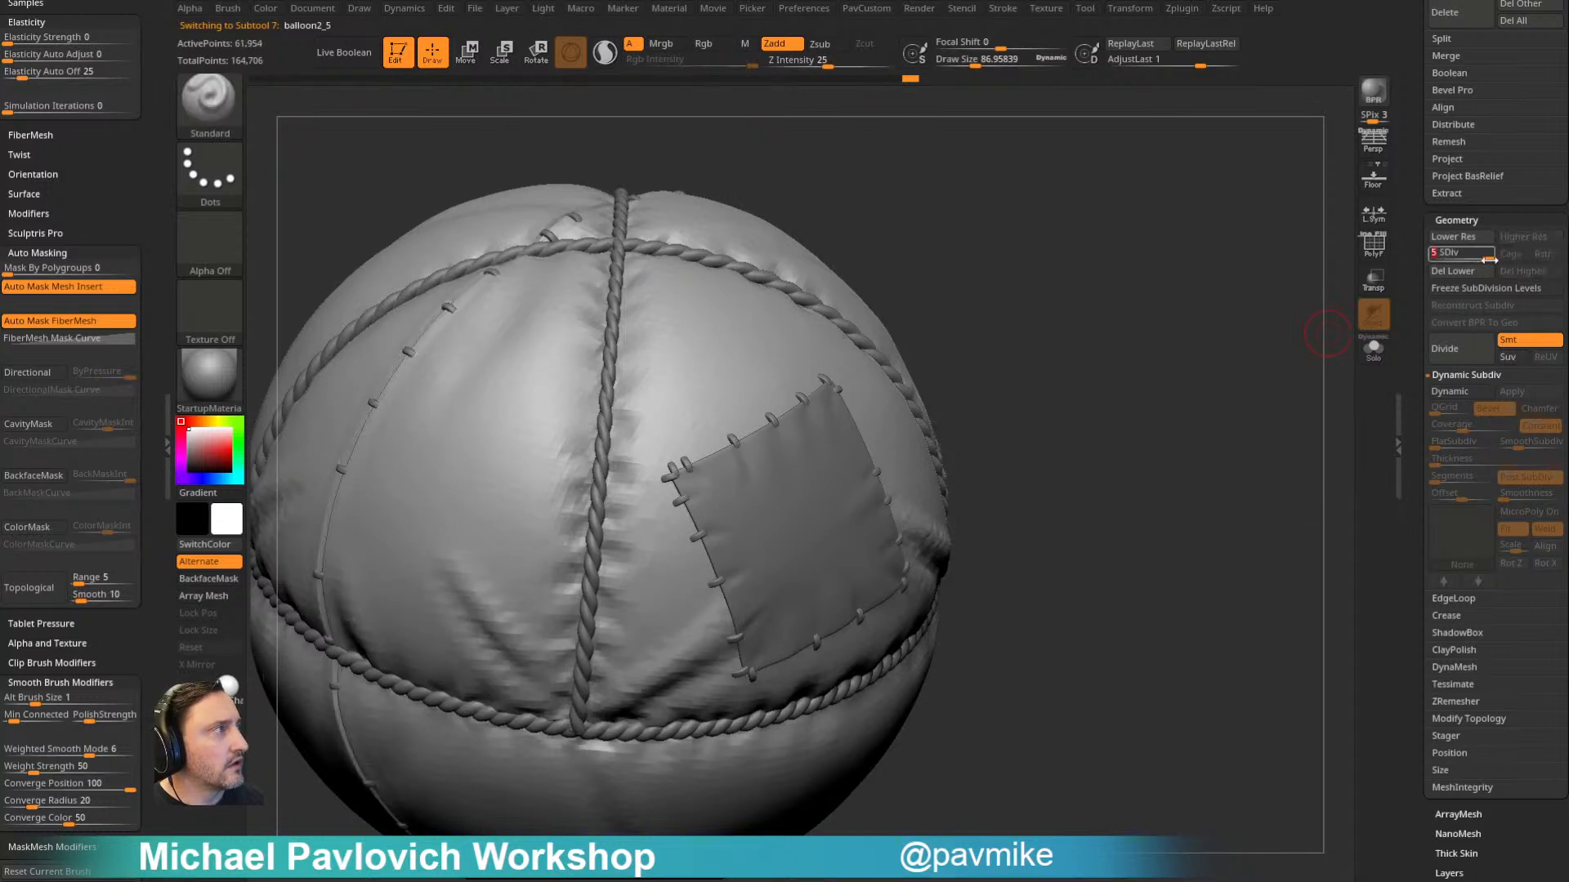
mouse_move(1301, 335)
left_mouse_down()
mouse_move(1288, 360)
mouse_move(1203, 335)
mouse_move(1293, 316)
left_mouse_up()
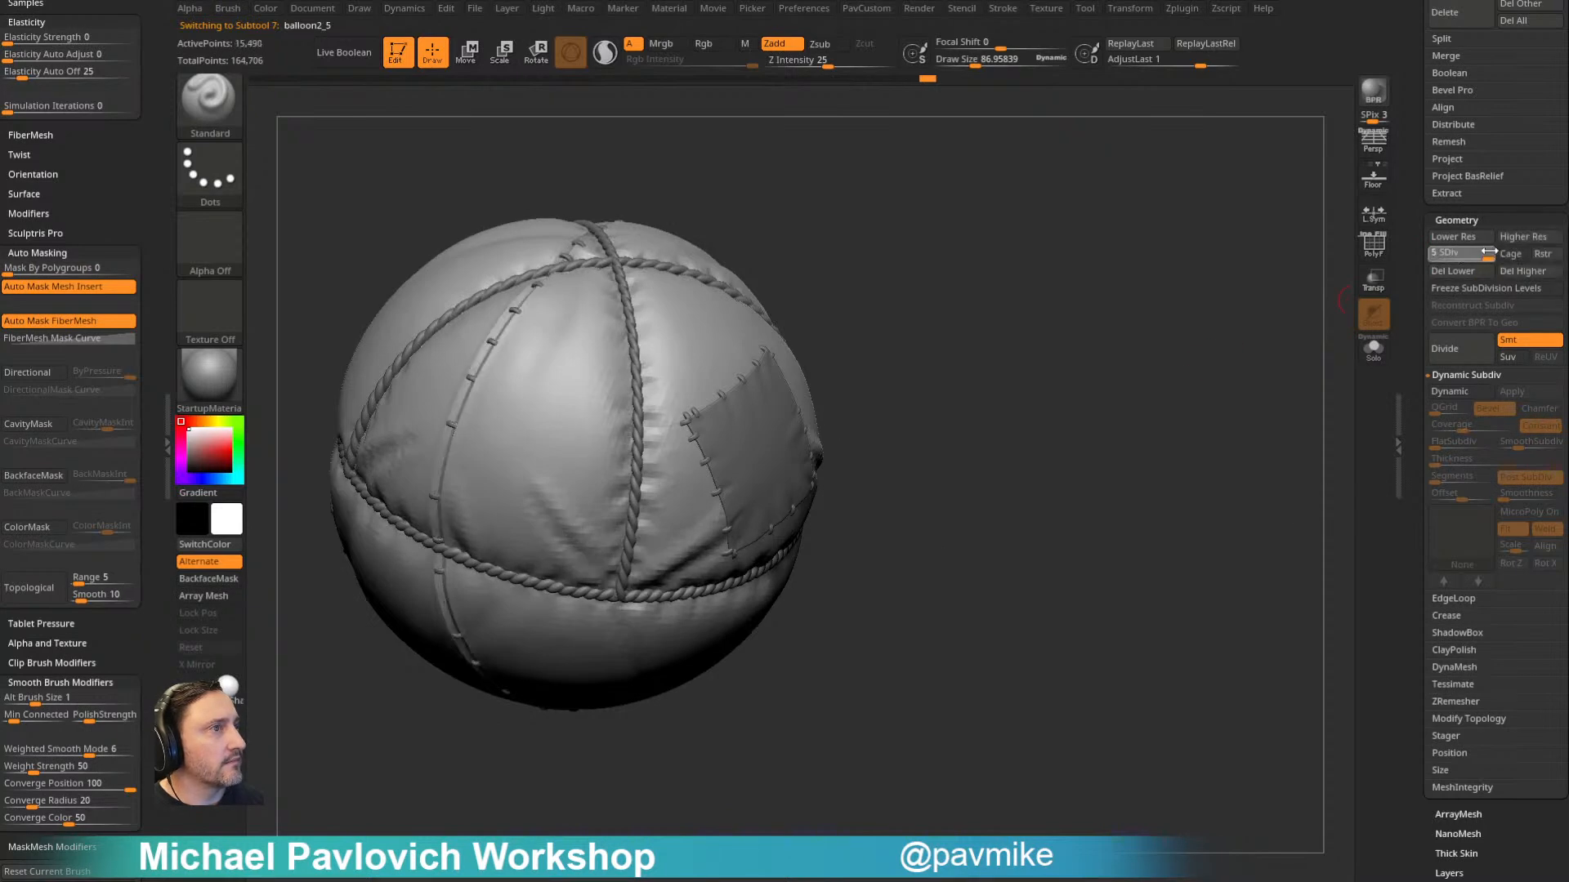
left_click_drag(1324, 351, 1158, 351)
- Set the Smooth brush to Weighted Smooth Mode 1 with a Z Intensity of 100
key("shift")
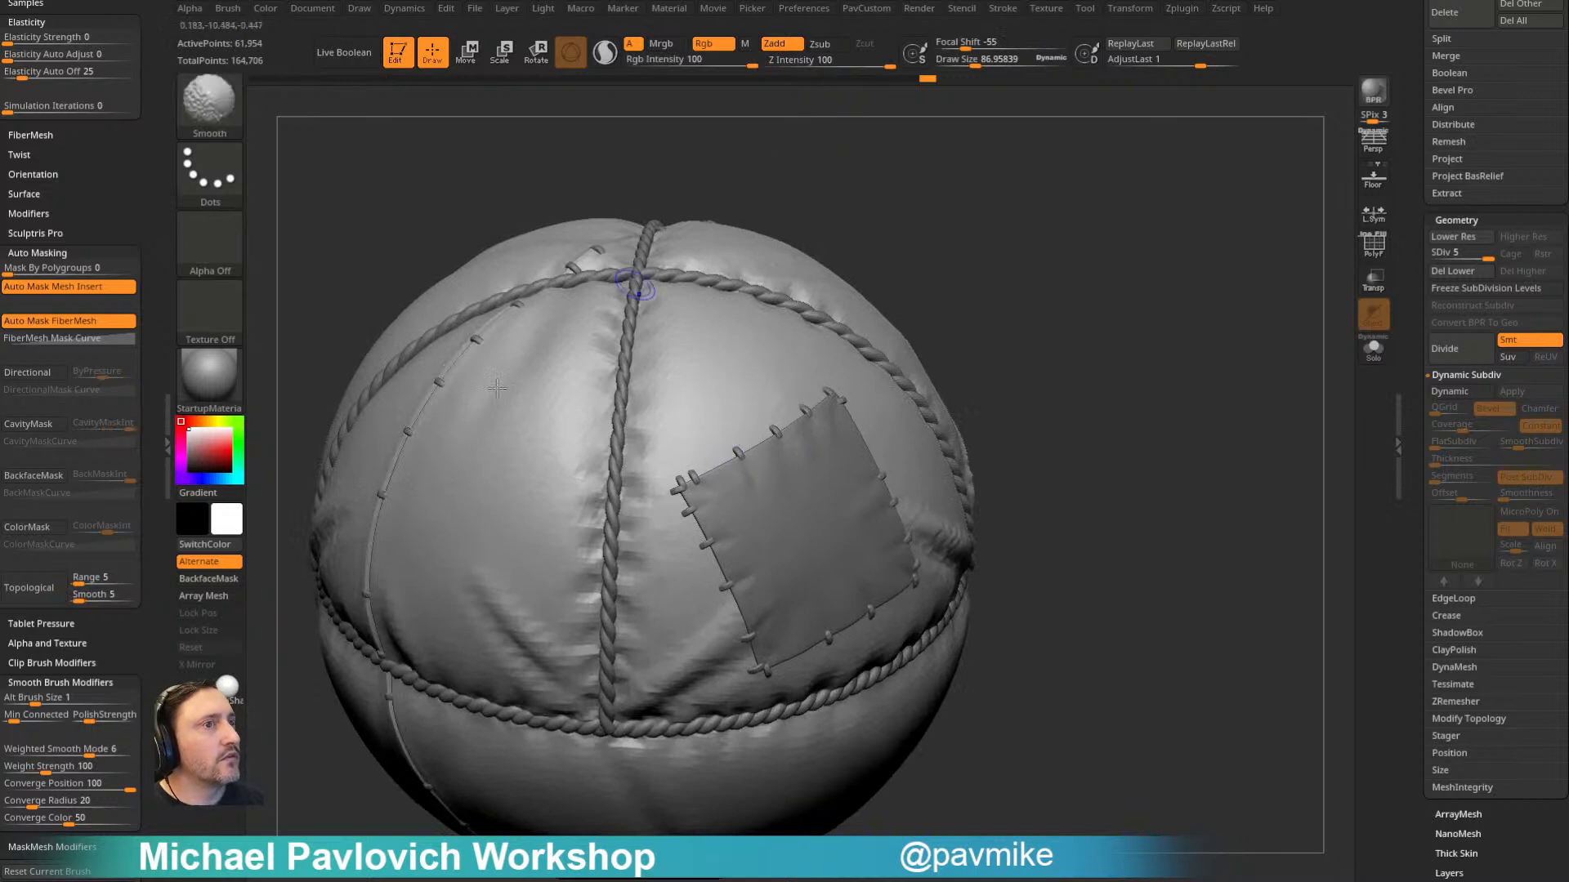
left_click_drag(96, 637, 98, 482, "shift")
left_click(25, 593, "shift")
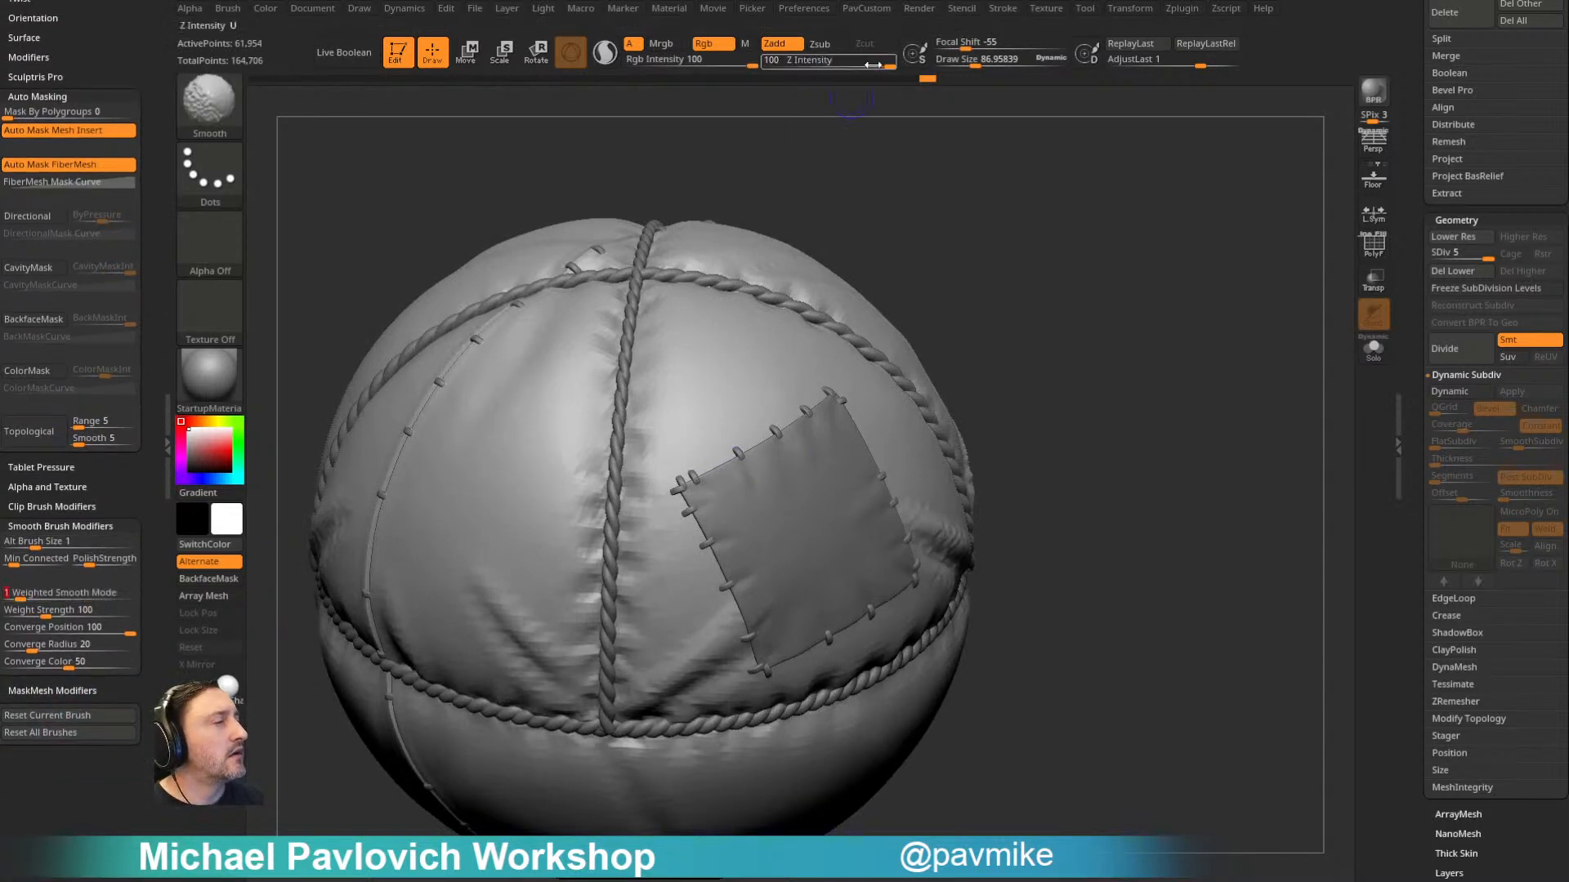
left_click_drag(858, 64, 901, 68, "shift")
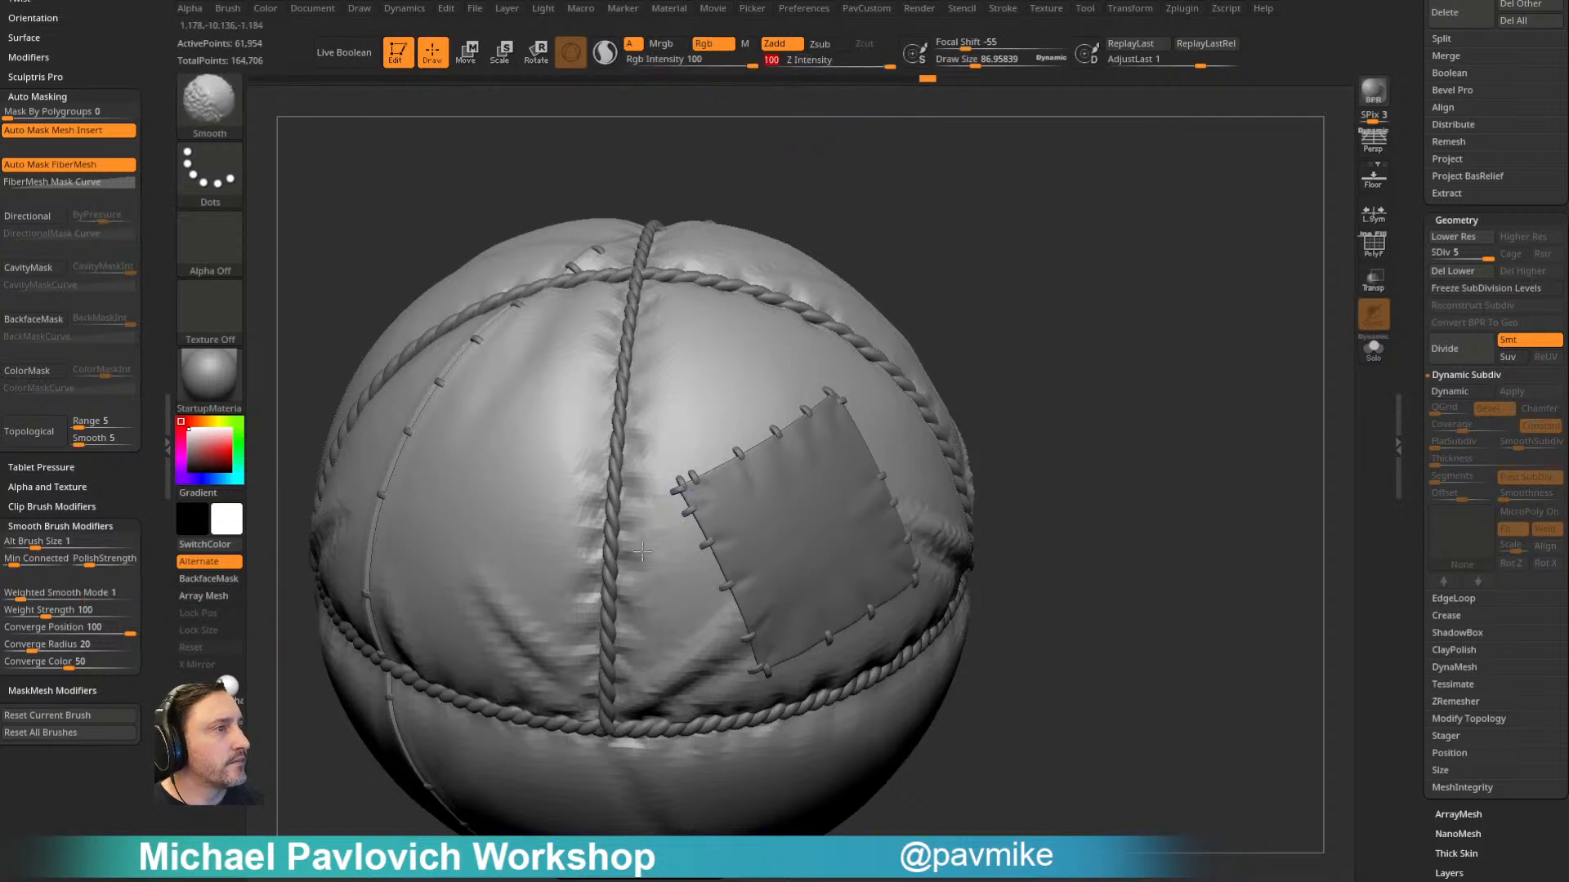
- Smooth the jagged pinches beside the vertical rope seam between the patch and the stitched panel
mouse_move(977, 331)
left_mouse_down()
mouse_move(1086, 253)
mouse_move(1223, 319)
mouse_move(1191, 367)
left_mouse_up()
key("shift")
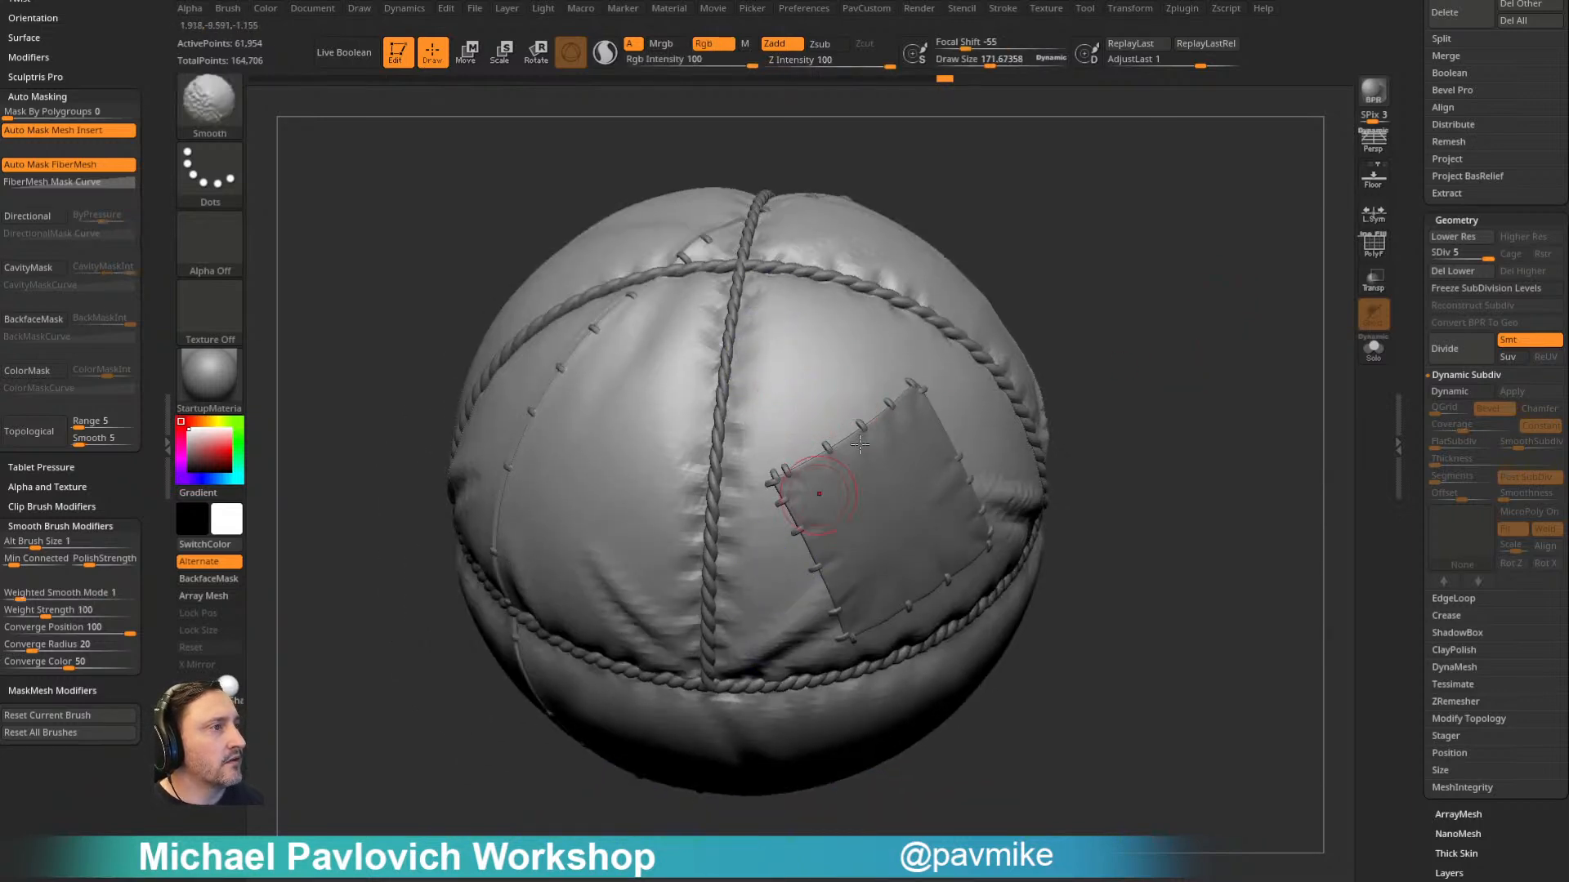
left_click_drag(1080, 282, 1012, 308)
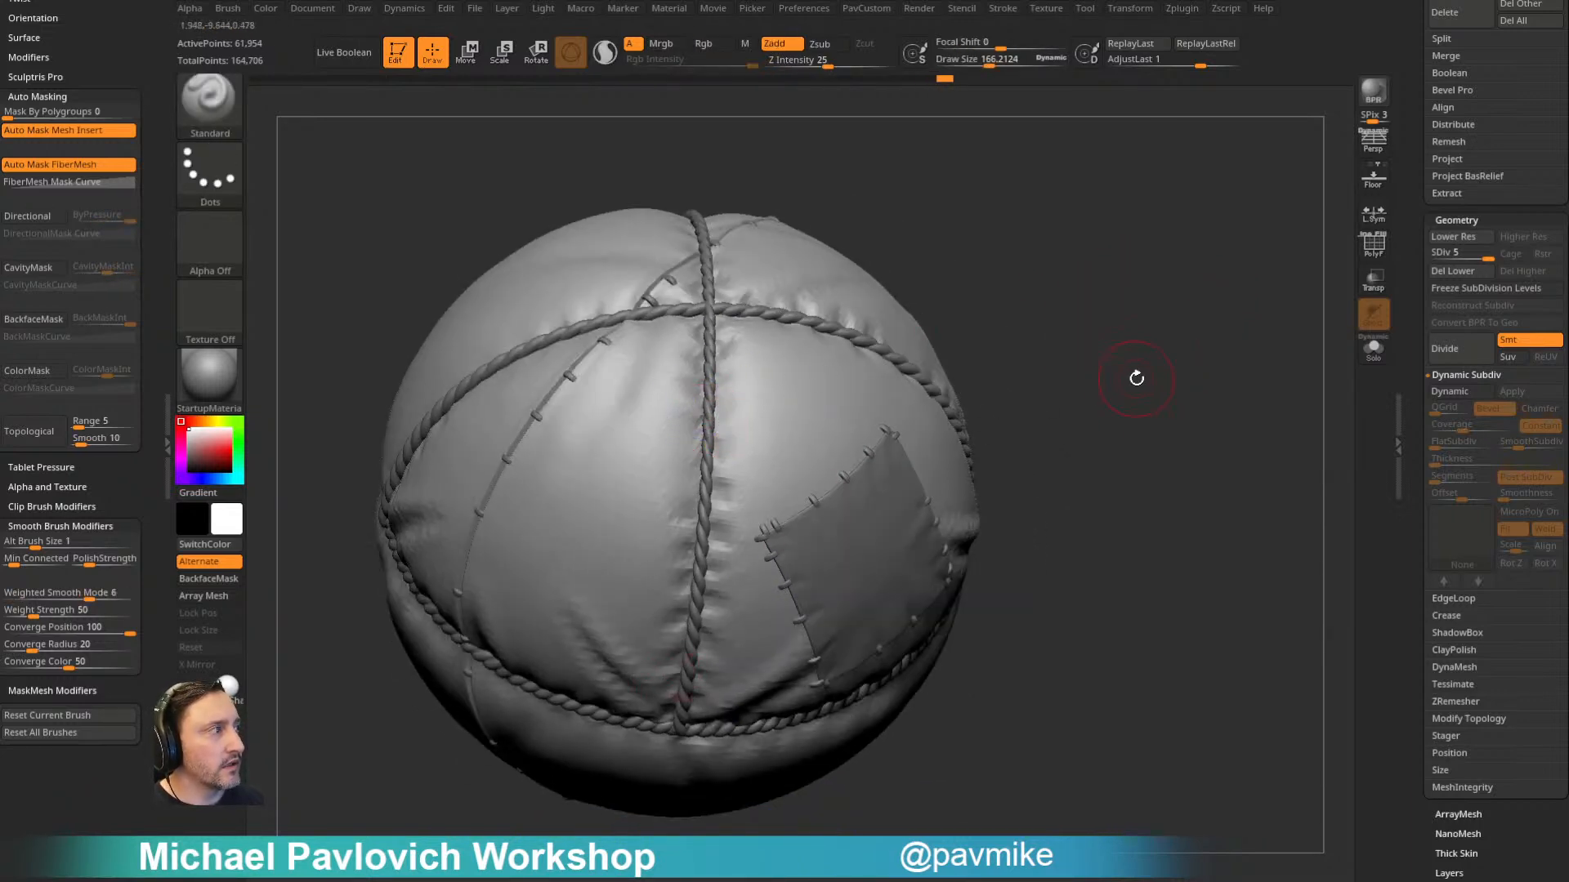
- Divide the balloon body once more to reach subdivision level 6
key("ctrl")
key("ctrl+d")
left_click_drag(1130, 357, 1136, 278)
- Smooth the stepped folds on the panels around the patch, adjusting the draw size to about 130
key("shift")
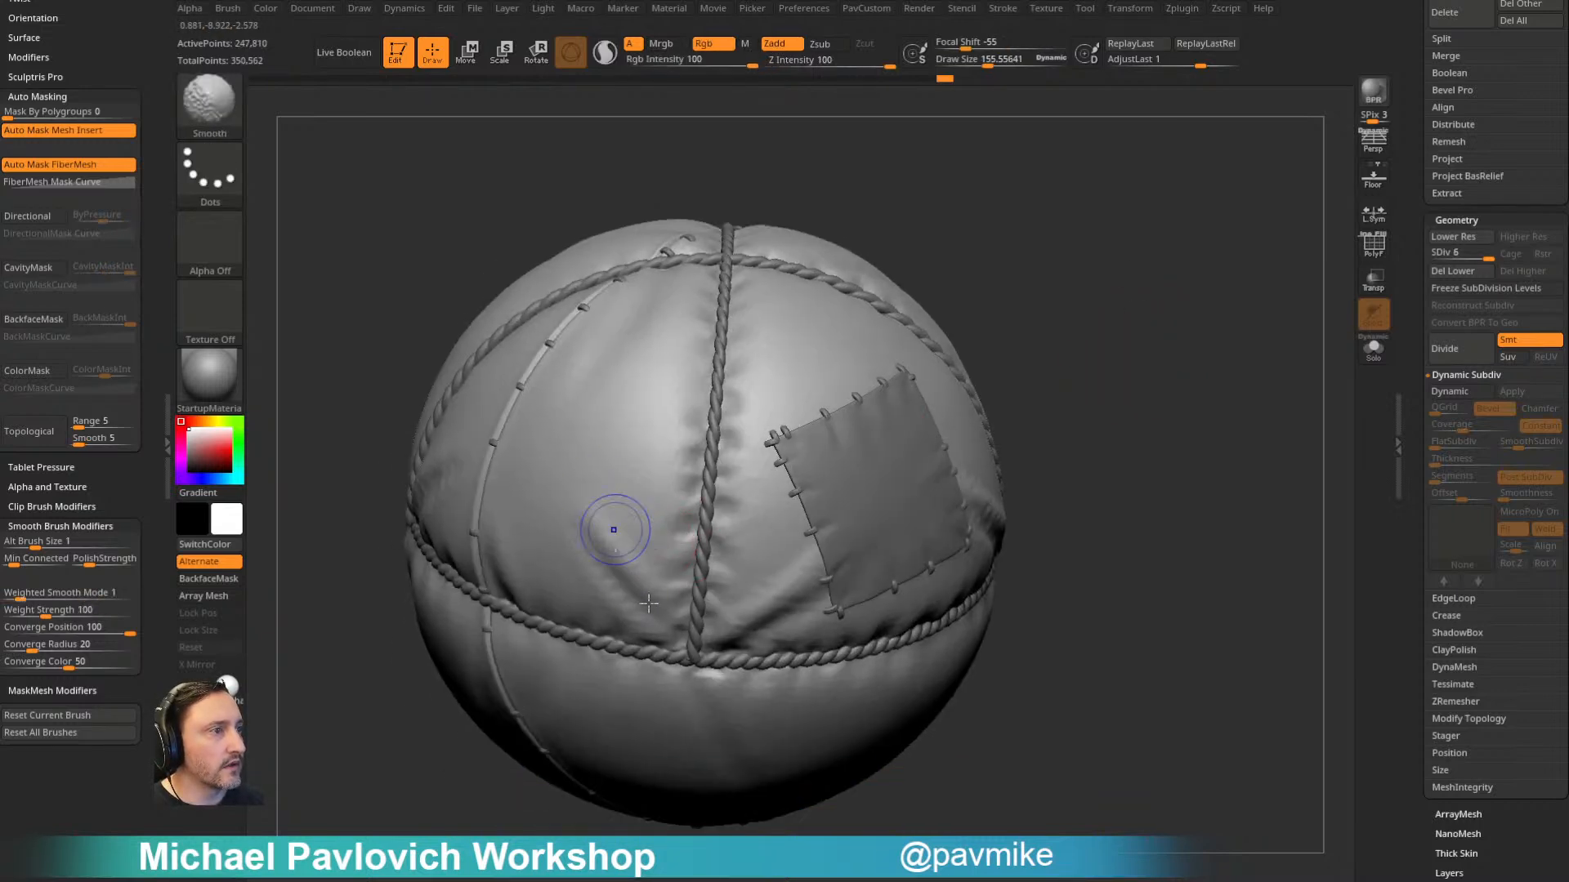
left_click_drag(1095, 349, 1109, 329)
key("s")
left_click(768, 588)
key("shift")
left_click_drag(1120, 421, 907, 503, "alt")
left_click_drag(752, 511, 783, 521, "shift")
mouse_move(1160, 244)
left_mouse_down("alt")
mouse_move(1076, 341)
mouse_move(768, 462)
left_mouse_up("alt")
key("shift")
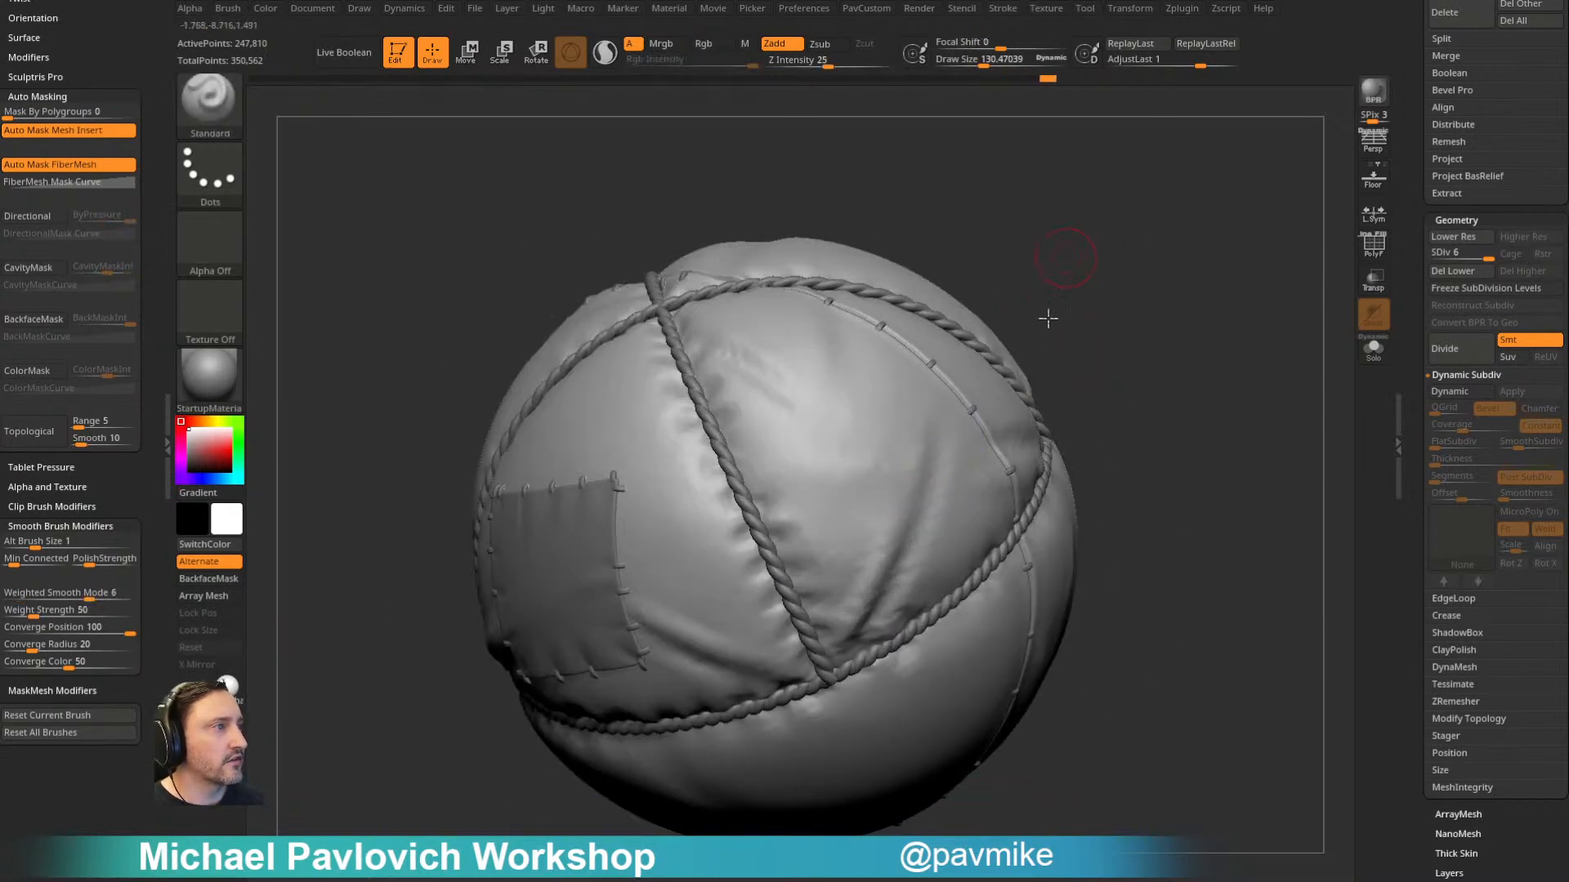
- Smooth the rough wrinkles beside the rope seams on the opposite side of the balloon
left_click_drag(1062, 259, 739, 491)
left_click_drag(1085, 333, 1121, 336)
left_click_drag(646, 450, 666, 492, "shift")
left_click_drag(1037, 303, 1316, 304, "alt")
left_click_drag(784, 439, 596, 520, "shift")
mouse_move(1116, 325)
left_mouse_down("alt")
mouse_move(1222, 283)
mouse_move(974, 325)
left_mouse_up("alt")
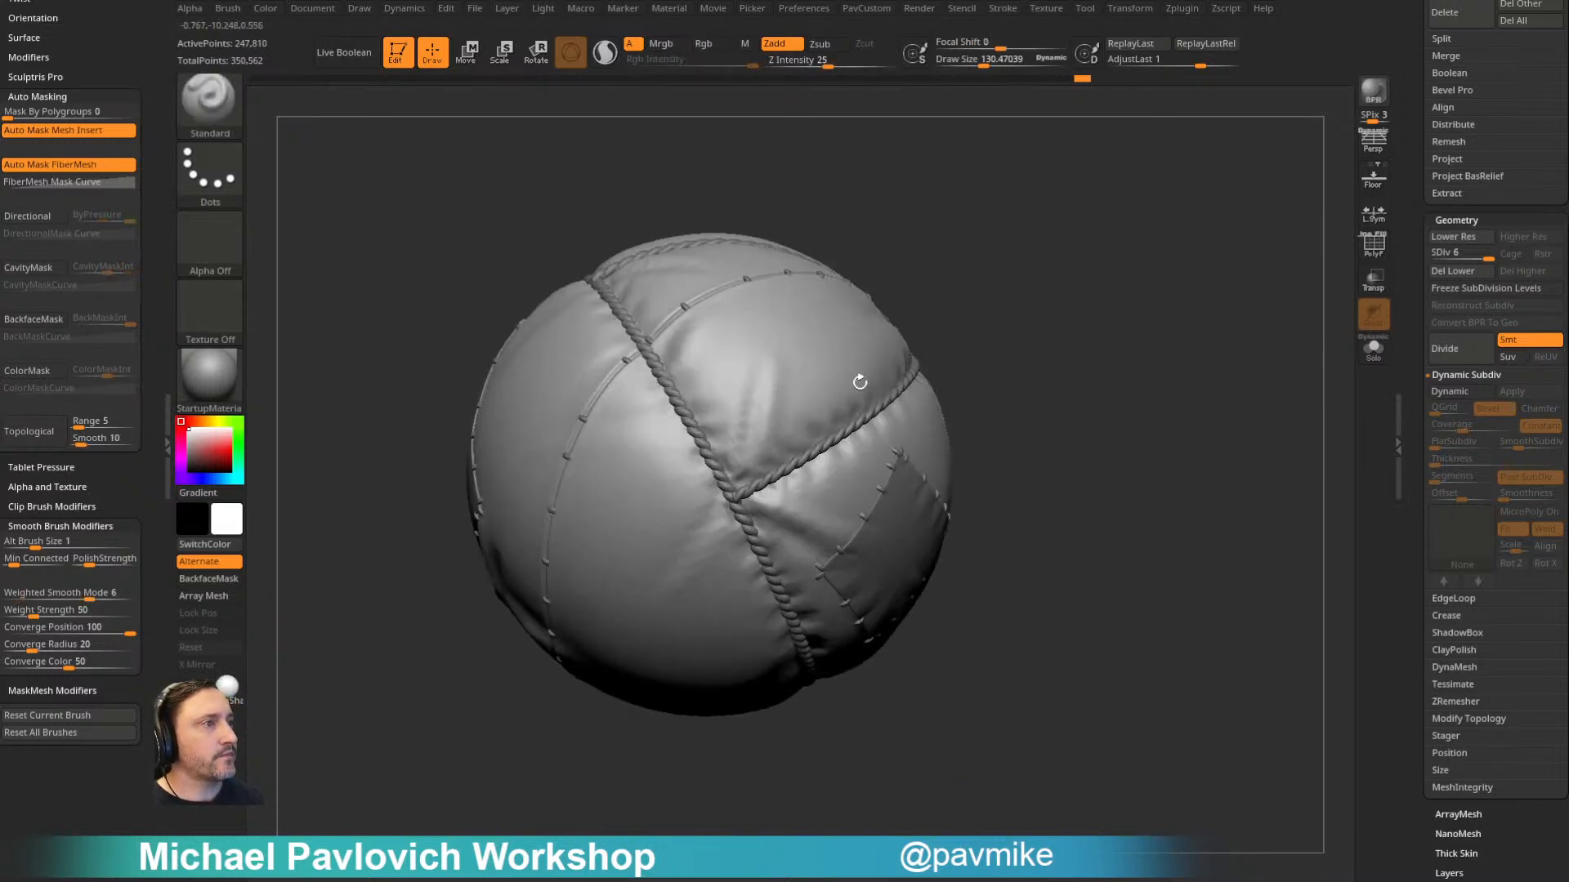
left_click_drag(728, 364, 729, 460, "shift")
- Smooth the remaining faceted creases where the rope seams meet around the balloon's underside and back panels
mouse_move(996, 253)
left_mouse_down()
mouse_move(1022, 271)
mouse_move(1042, 335)
left_mouse_up()
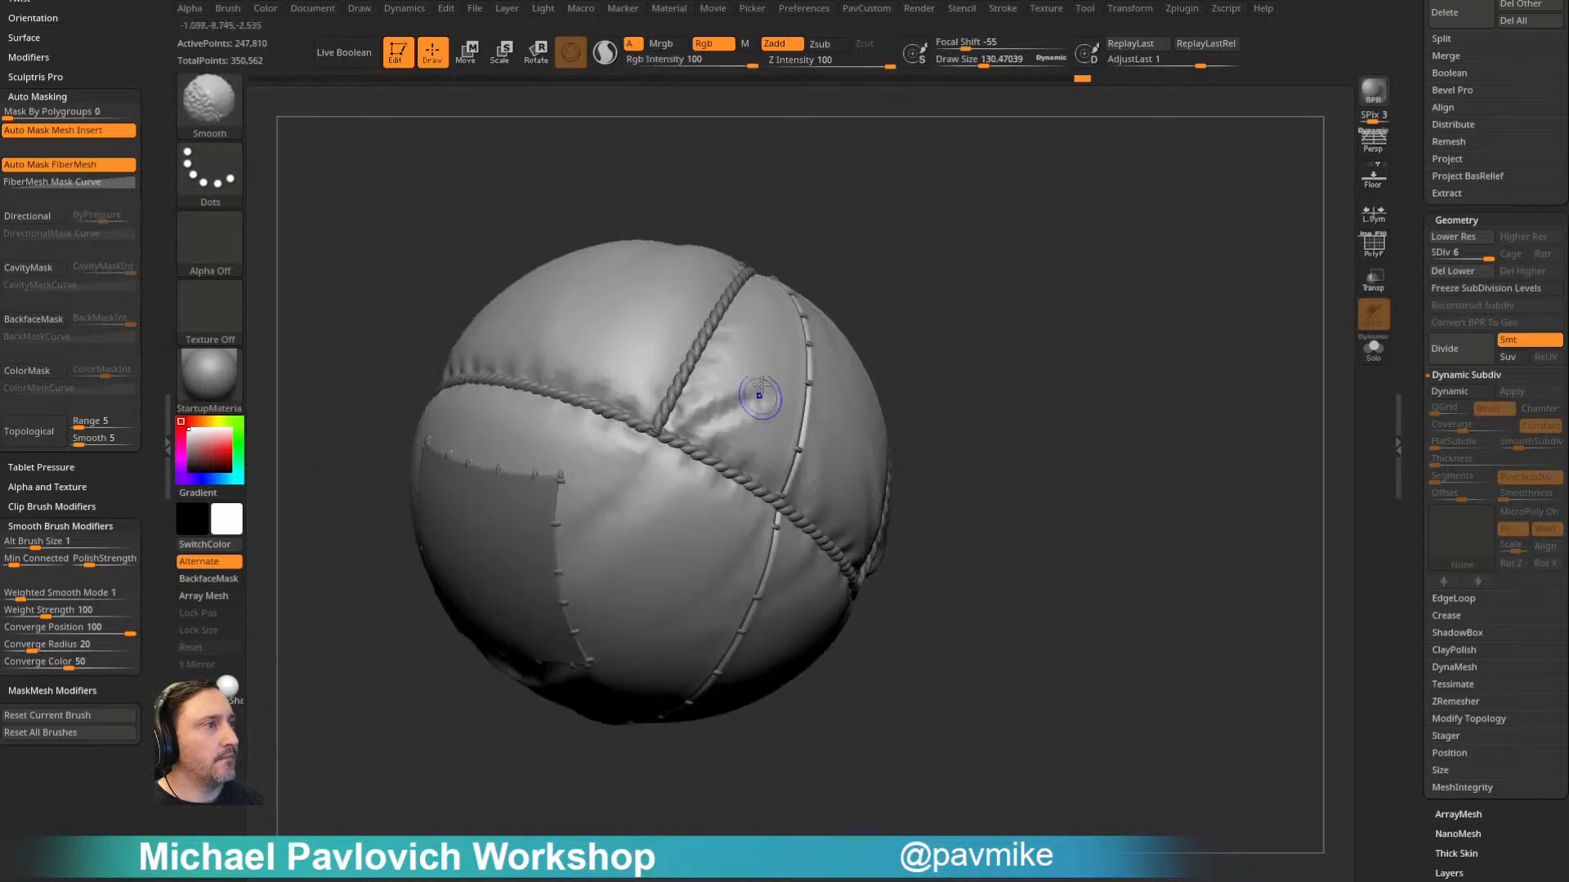
left_click_drag(1006, 234, 1100, 335, "alt")
left_click_drag(1100, 335, 883, 395)
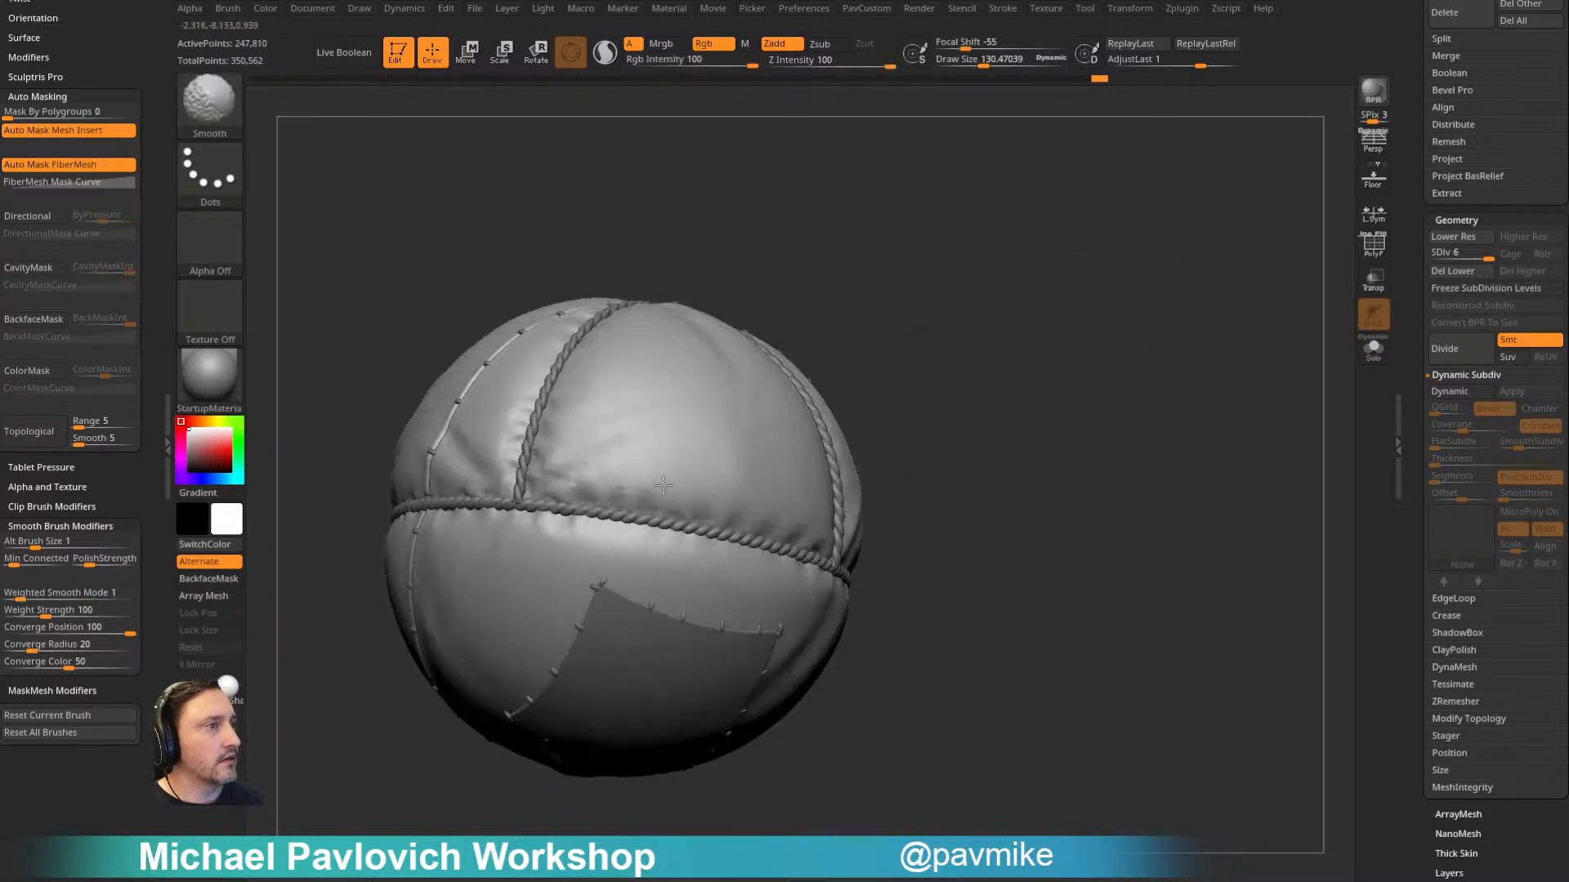
left_click_drag(883, 269, 1003, 319, "alt")
left_click_drag(1003, 318, 1103, 315)
left_click_drag(612, 393, 569, 421, "shift")
left_click_drag(921, 291, 1062, 302)
left_click_drag(825, 286, 995, 375)
- Select the patch subtool balloon2_6, set the draw size to about 95 and switch to the Pinch brush
left_click(635, 515, "alt")
mouse_move(995, 271)
left_mouse_down("alt")
mouse_move(1099, 240)
mouse_move(1099, 311)
left_mouse_up("alt")
key("s")
left_click_drag(717, 467, 693, 469)
left_click_drag(1086, 287, 1124, 268)
key("b")
key("p")
key("i")
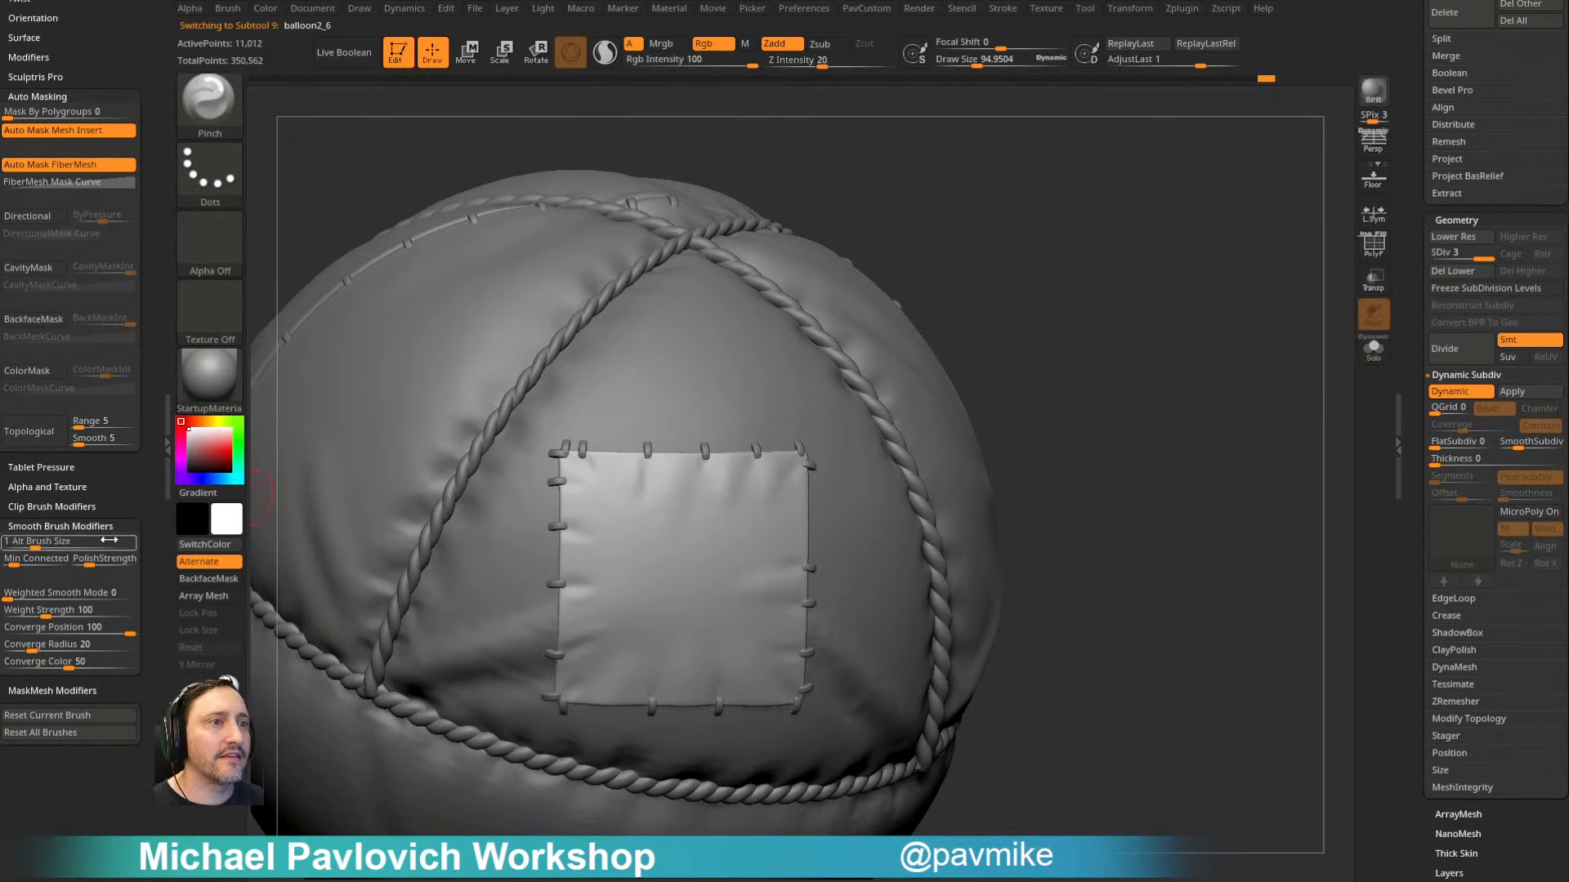
- Set the Pinch brush's simulation iterations to 100 and pinch cloth wrinkles inward from the stitches on the patch, with draw size about 116
scroll(135, 496, "up", 5)
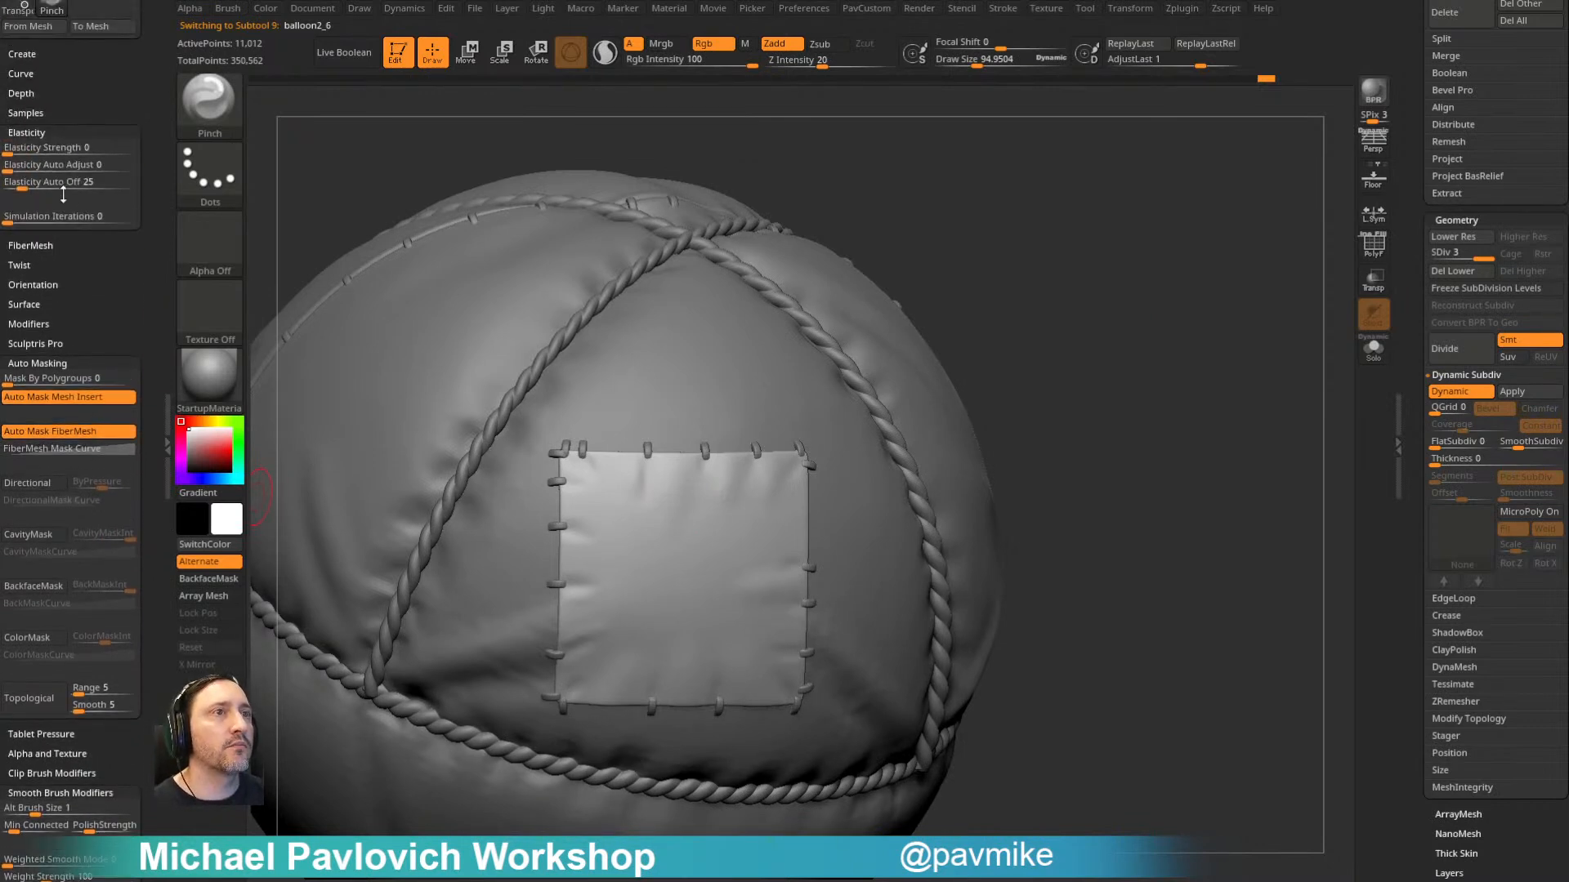
left_click_drag(145, 217, 159, 216)
left_click_drag(841, 228, 853, 201, "alt")
key("s")
left_click_drag(708, 494, 716, 492)
left_click_drag(659, 439, 659, 478)
left_click_drag(663, 660, 675, 624)
mouse_move(1097, 362)
left_mouse_down("alt")
mouse_move(1096, 332)
mouse_move(1069, 331)
left_mouse_up("alt")
mouse_move(584, 525)
left_mouse_down()
mouse_move(633, 522)
mouse_move(629, 493)
left_mouse_up()
key("s")
mouse_move(813, 406)
left_mouse_down()
mouse_move(783, 446)
mouse_move(804, 456)
left_mouse_up()
key("s")
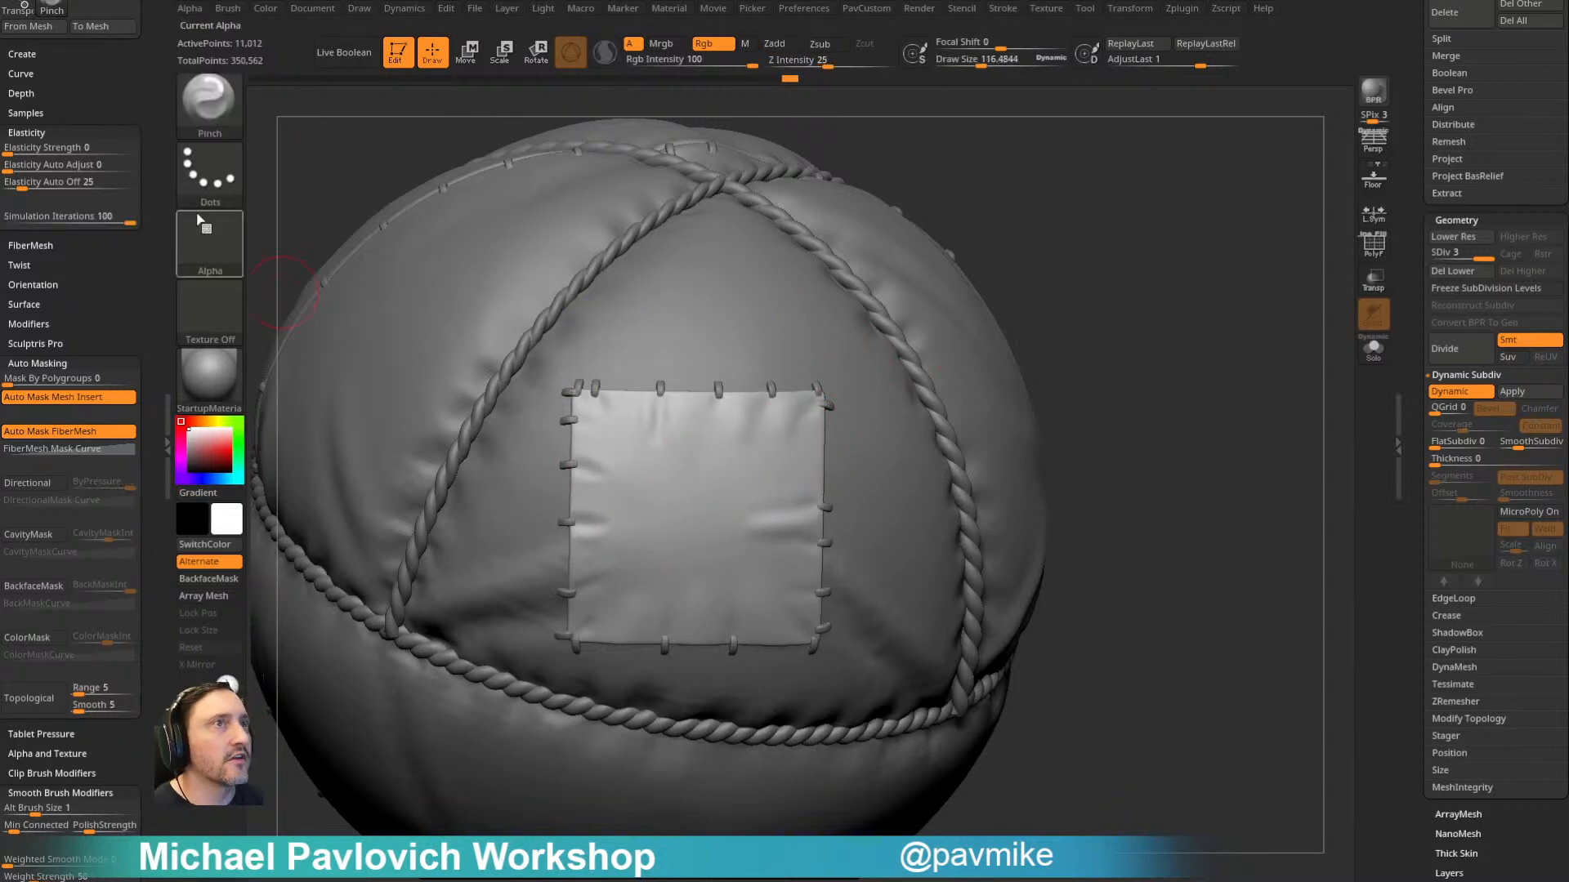
- Review the dynamics settings, turn off Dynamic Subdiv on the patch and divide it to subdivision level 4
left_click_drag(129, 101, 129, 350)
left_click(404, 9)
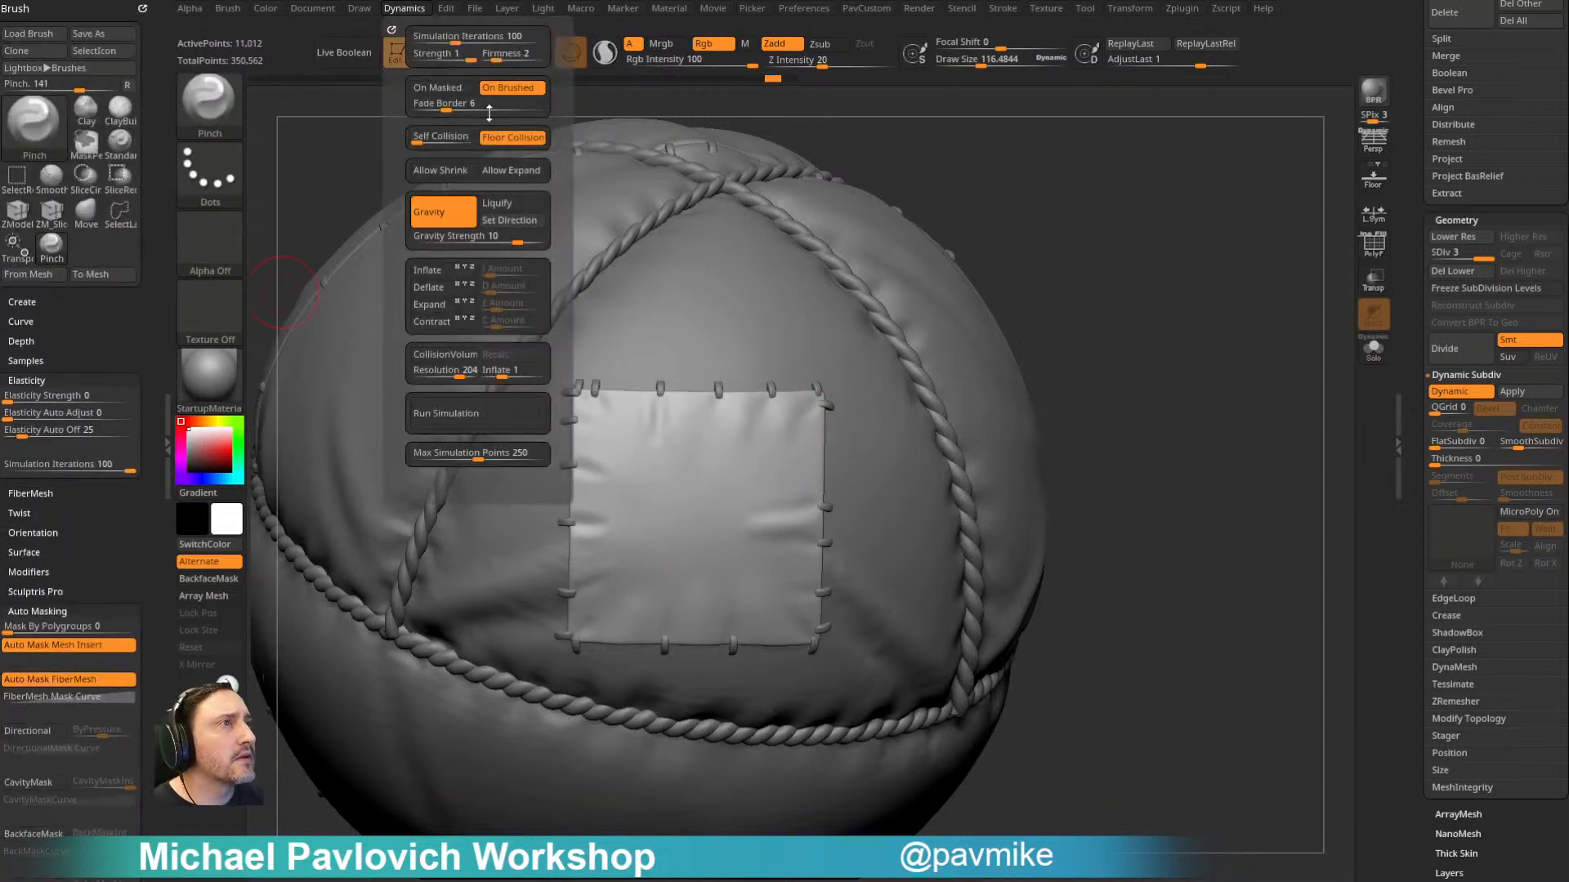
left_click_drag(1086, 278, 1171, 279)
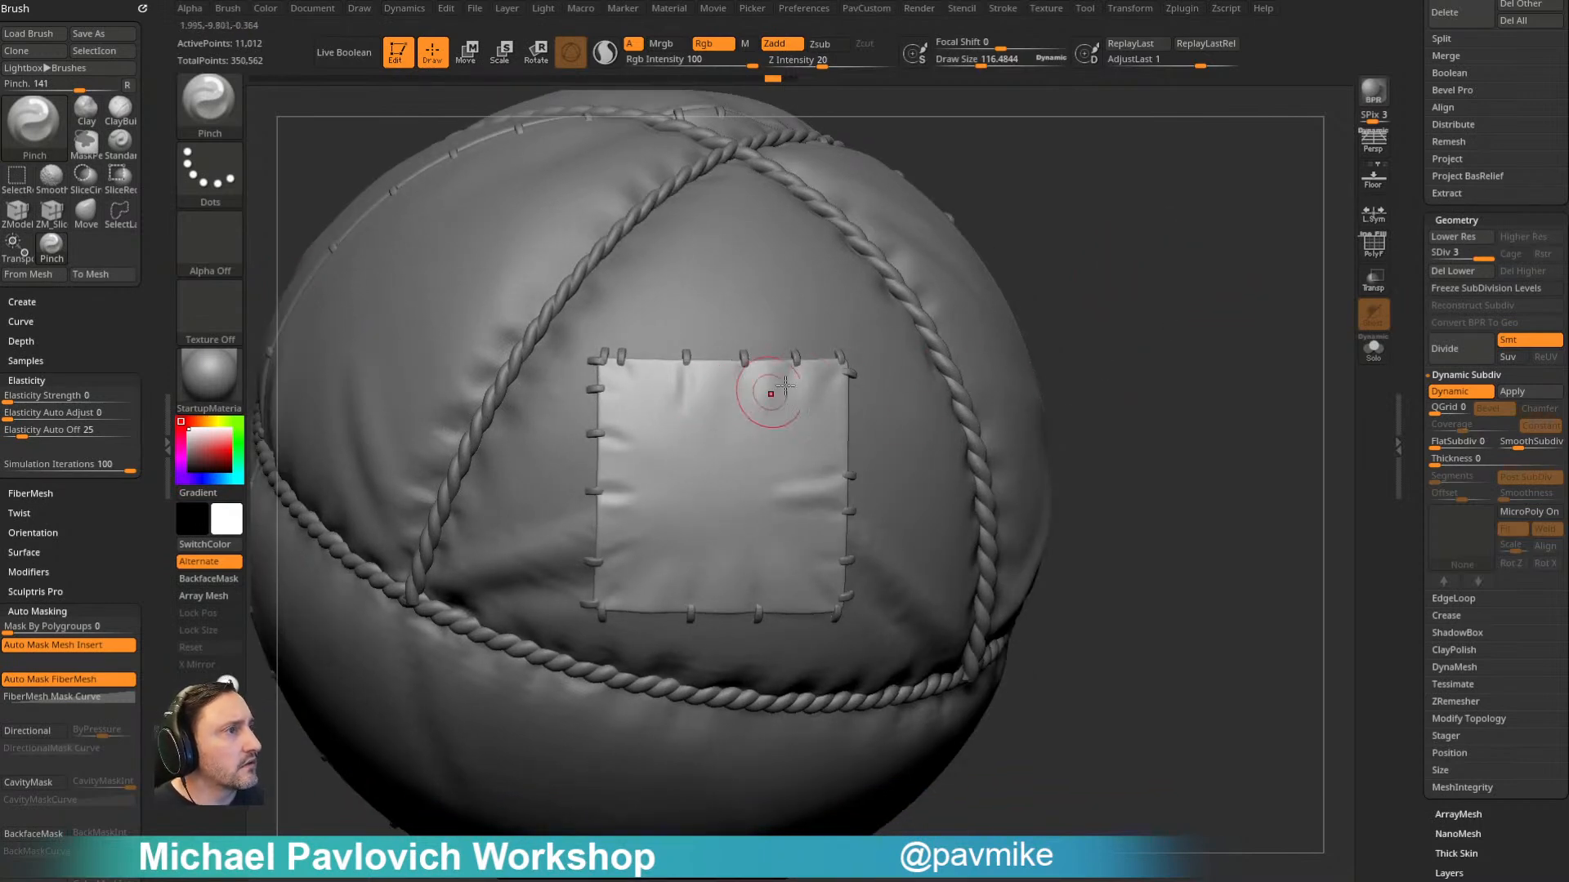
left_click(1432, 391)
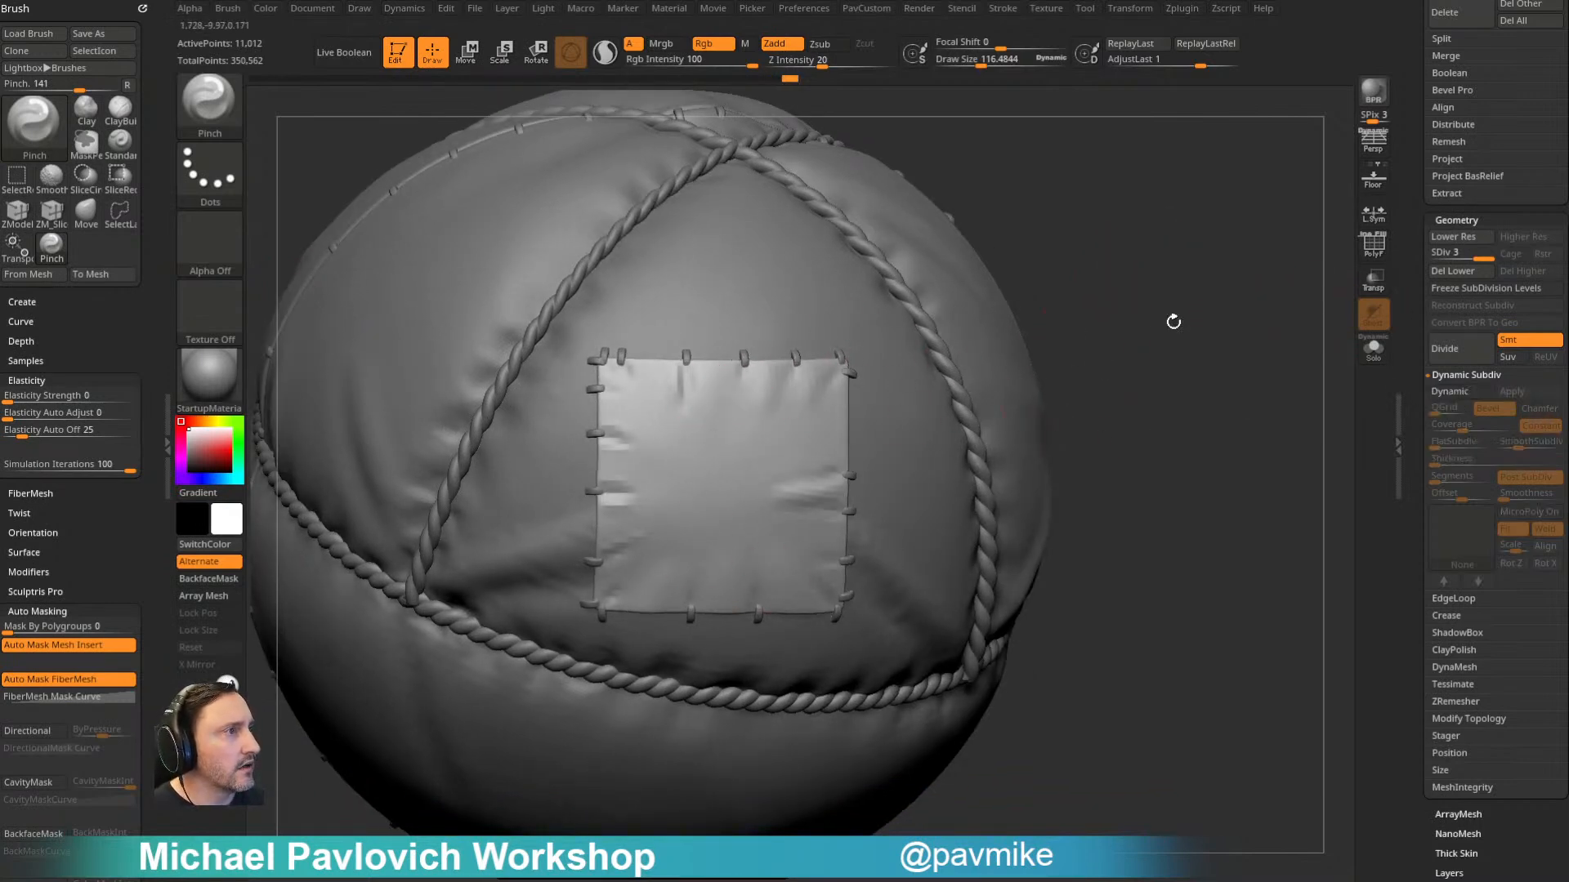
key("ctrl+d")
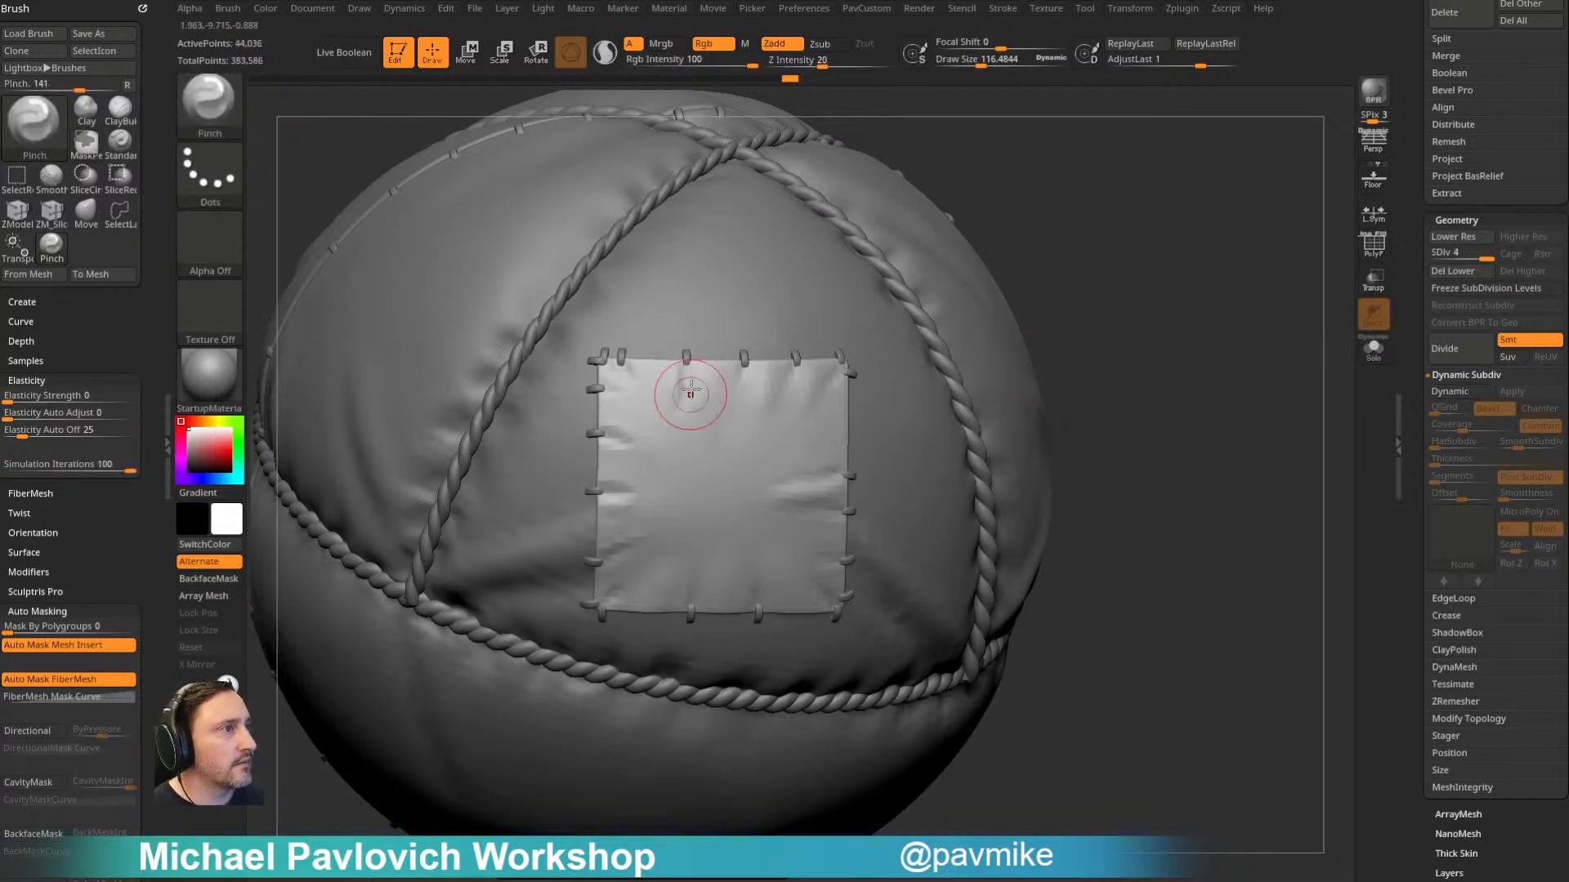
- Pinch finer wrinkles along the stitched edges of the subdivided patch, raising the draw size to about 212 and undoing unwanted strokes
key("ctrl+z")
mouse_move(795, 366)
left_mouse_down()
mouse_move(794, 435)
mouse_move(772, 459)
left_mouse_up()
key("ctrl+z")
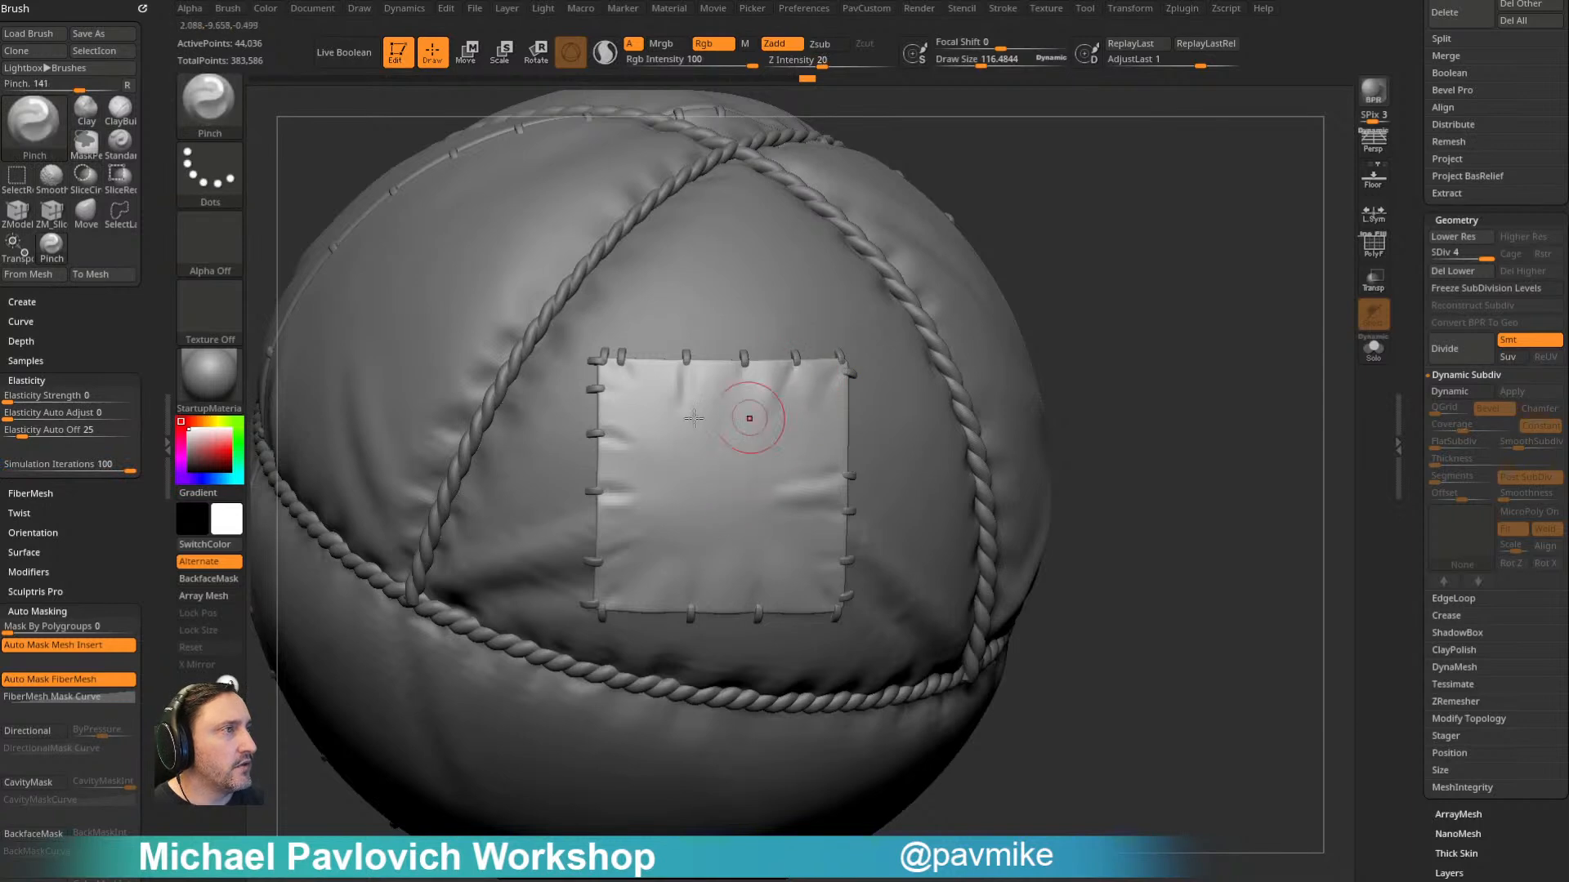
left_click(404, 9)
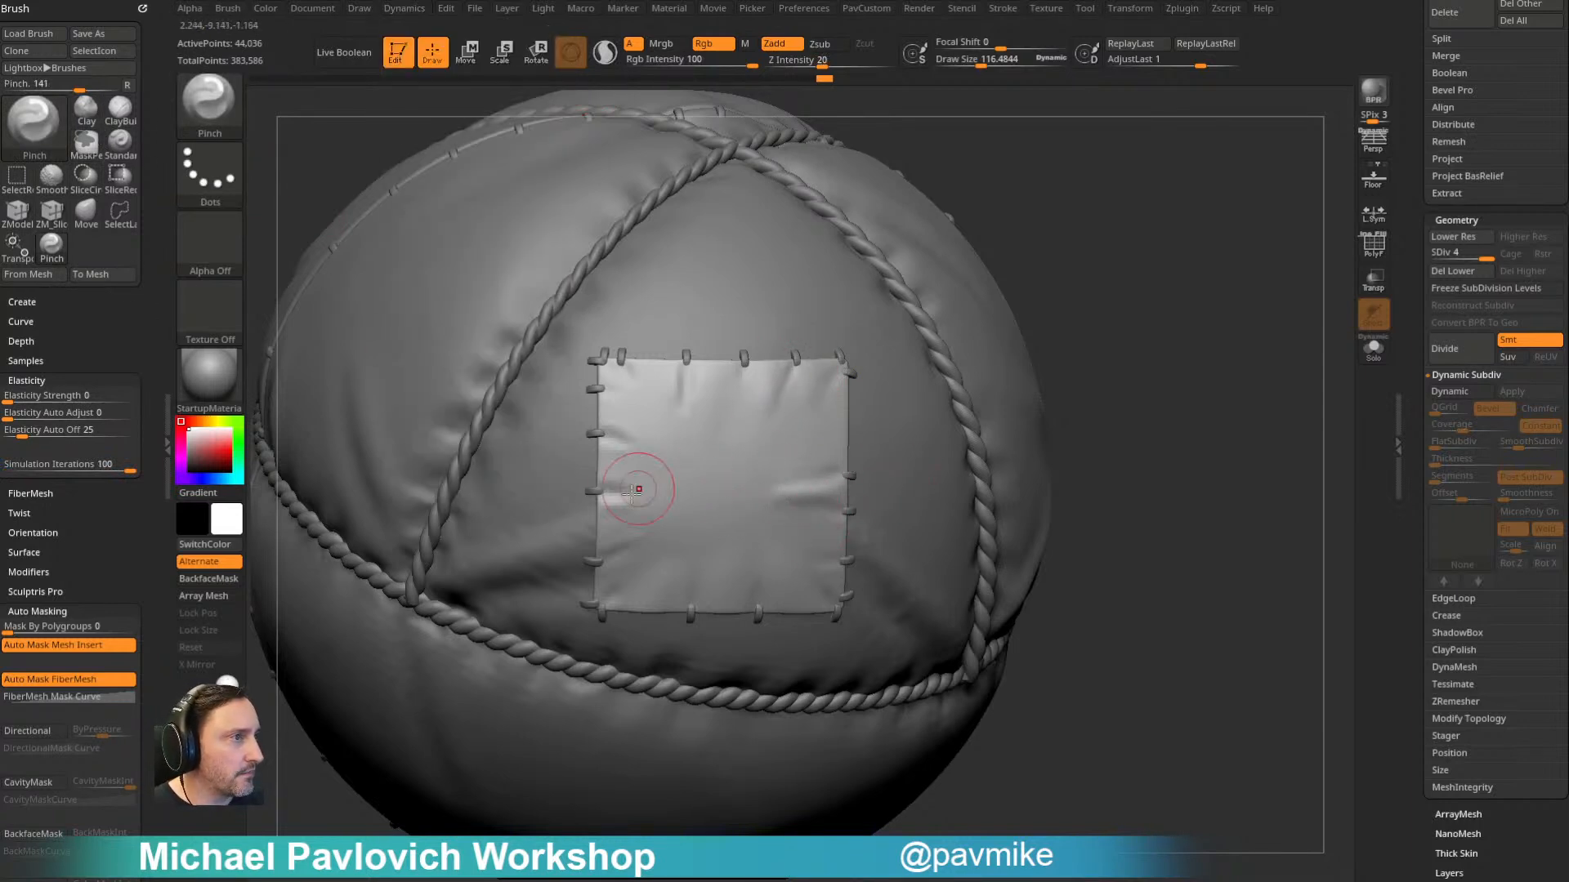
key("s")
left_click_drag(642, 551, 659, 539)
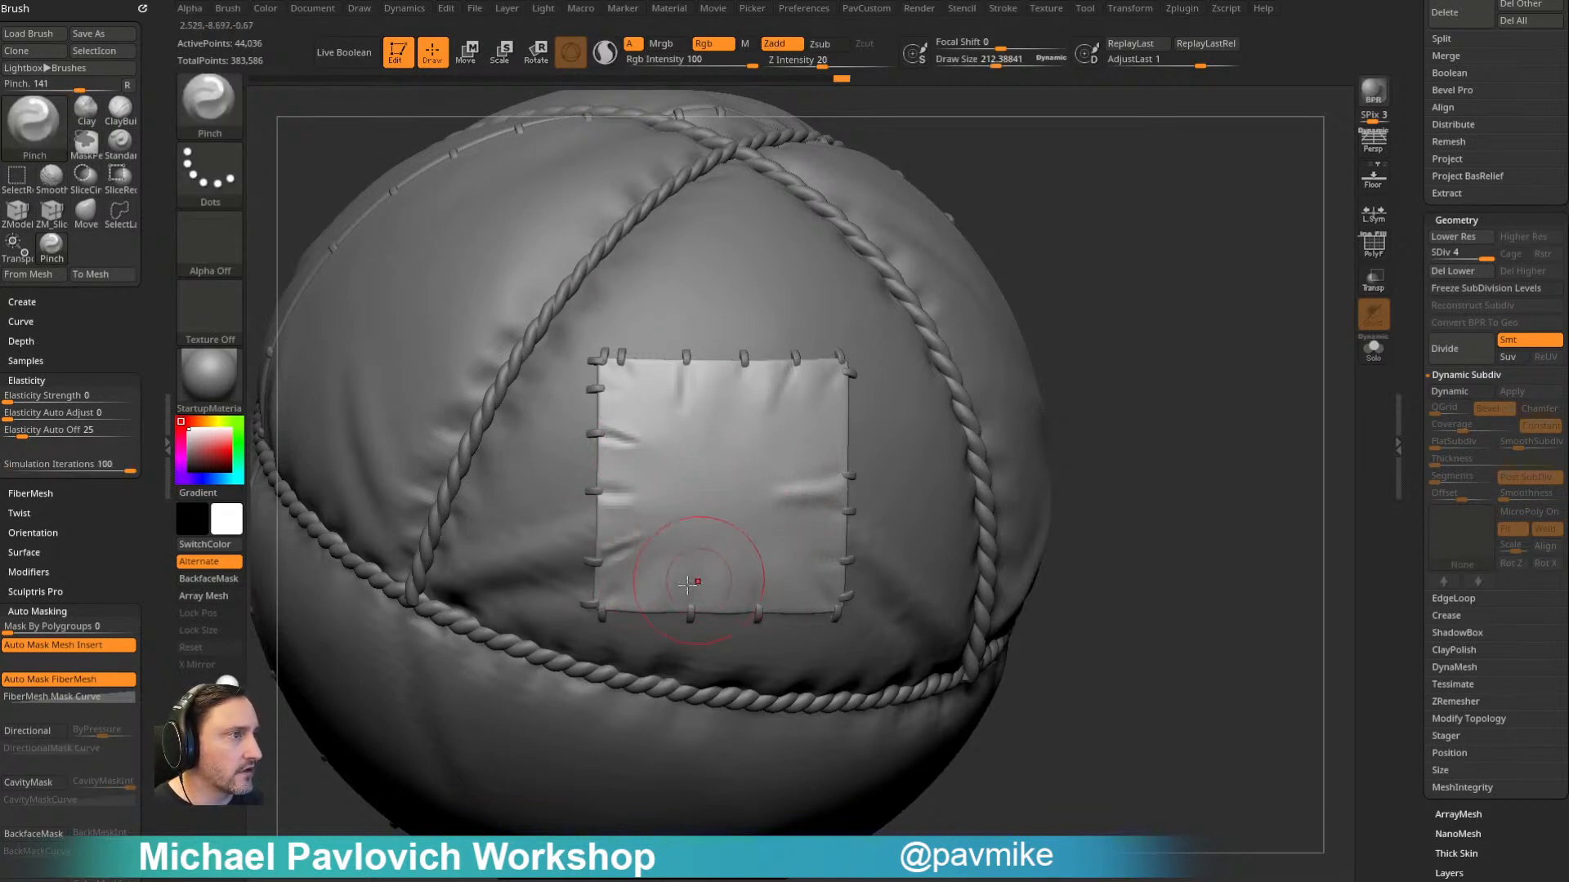
key("ctrl+z")
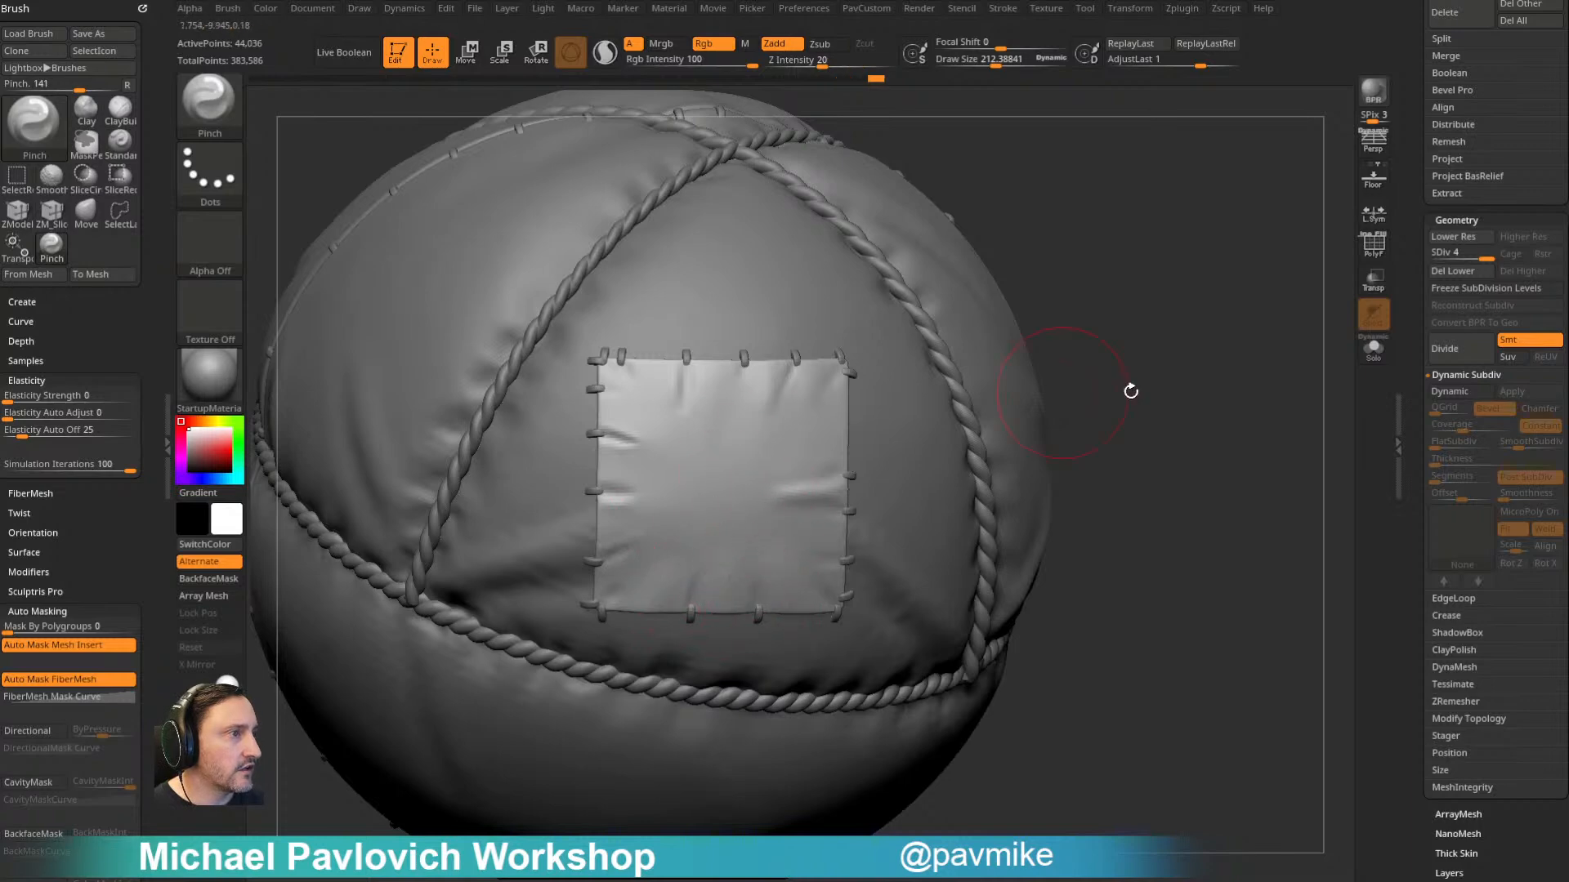
- Select the balloon subtool balloon2_5 and switch to the Standard brush with a draw size of about 62
left_click_drag(1062, 392, 1037, 319, "alt")
key("b")
key("s")
key("t")
key("s")
left_click_drag(812, 429, 805, 430)
left_click(794, 400, "alt")
mouse_move(986, 252)
left_mouse_down("alt")
mouse_move(985, 351)
mouse_move(935, 359)
left_mouse_up("alt")
key("s")
mouse_move(1013, 294)
left_mouse_down("alt")
mouse_move(1033, 264)
mouse_move(1039, 310)
mouse_move(946, 324)
left_mouse_up("alt")
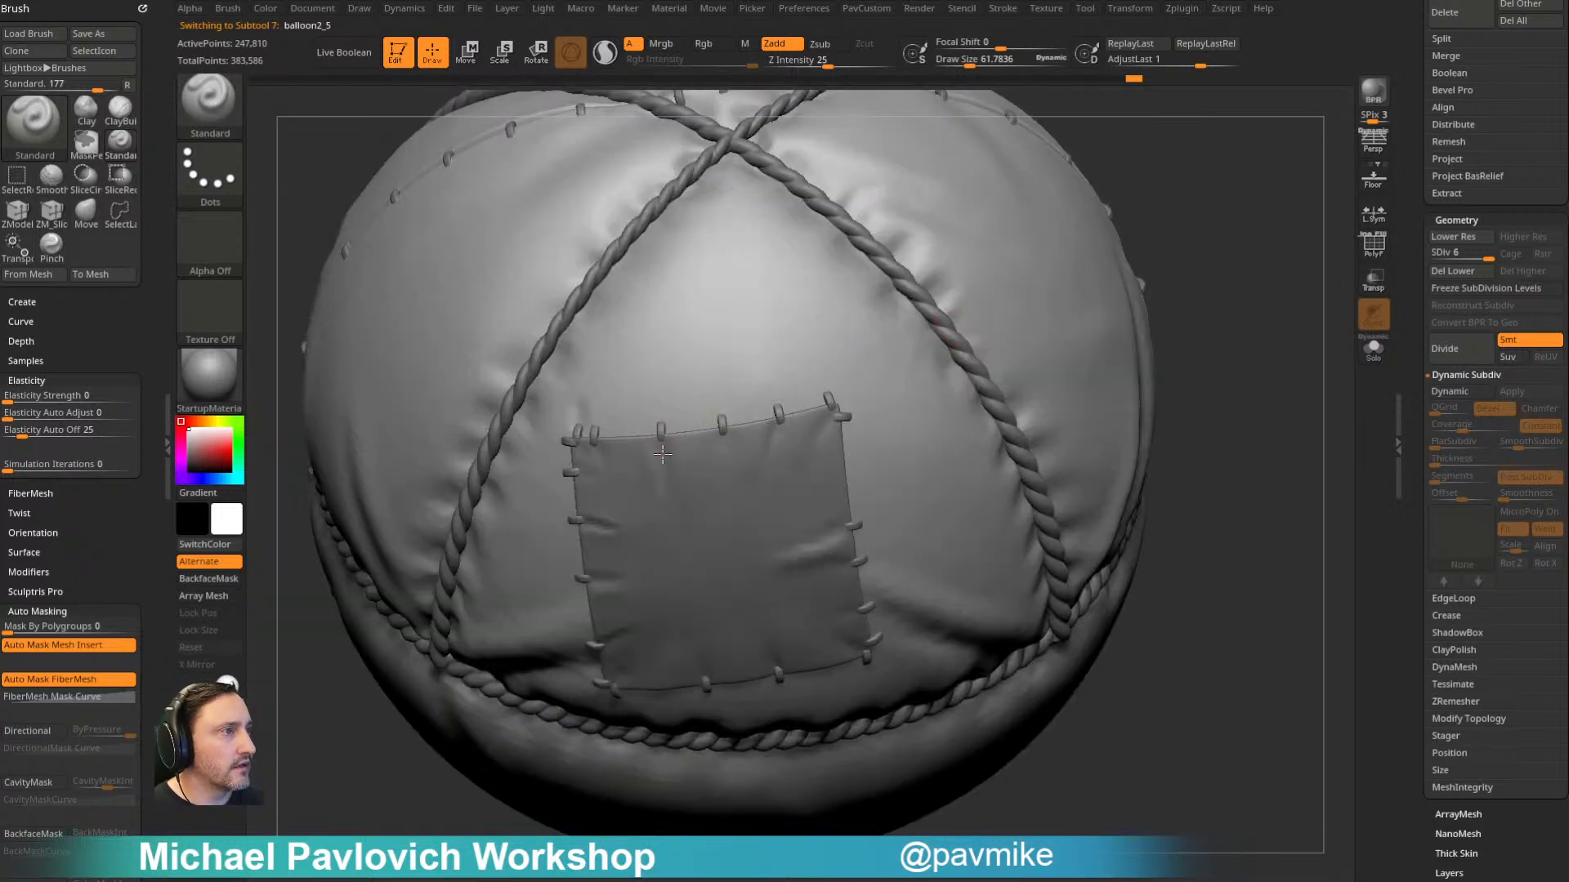
- Turn on ghosted transparency and sculpt small folds into the balloon at the stitches along the patch's right edge
left_click(1371, 286)
right_click_drag(939, 263, 913, 282)
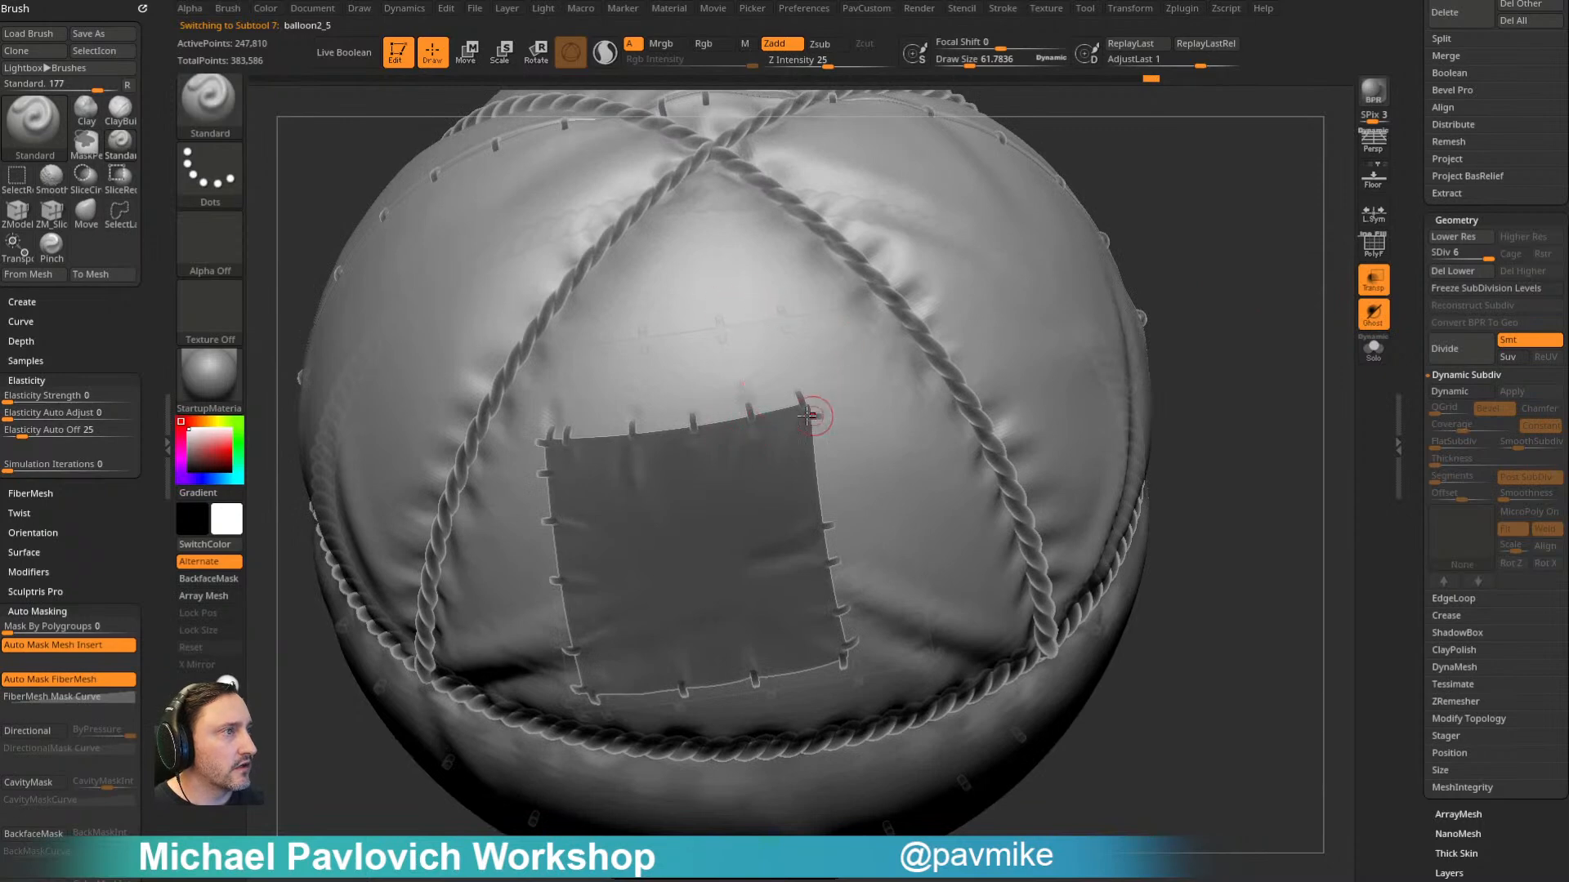
right_click_drag(914, 408, 913, 346, "alt")
left_click_drag(1223, 292, 1213, 250)
left_click_drag(1226, 446, 1228, 331)
left_click_drag(882, 445, 850, 441)
left_click_drag(1262, 420, 1276, 367)
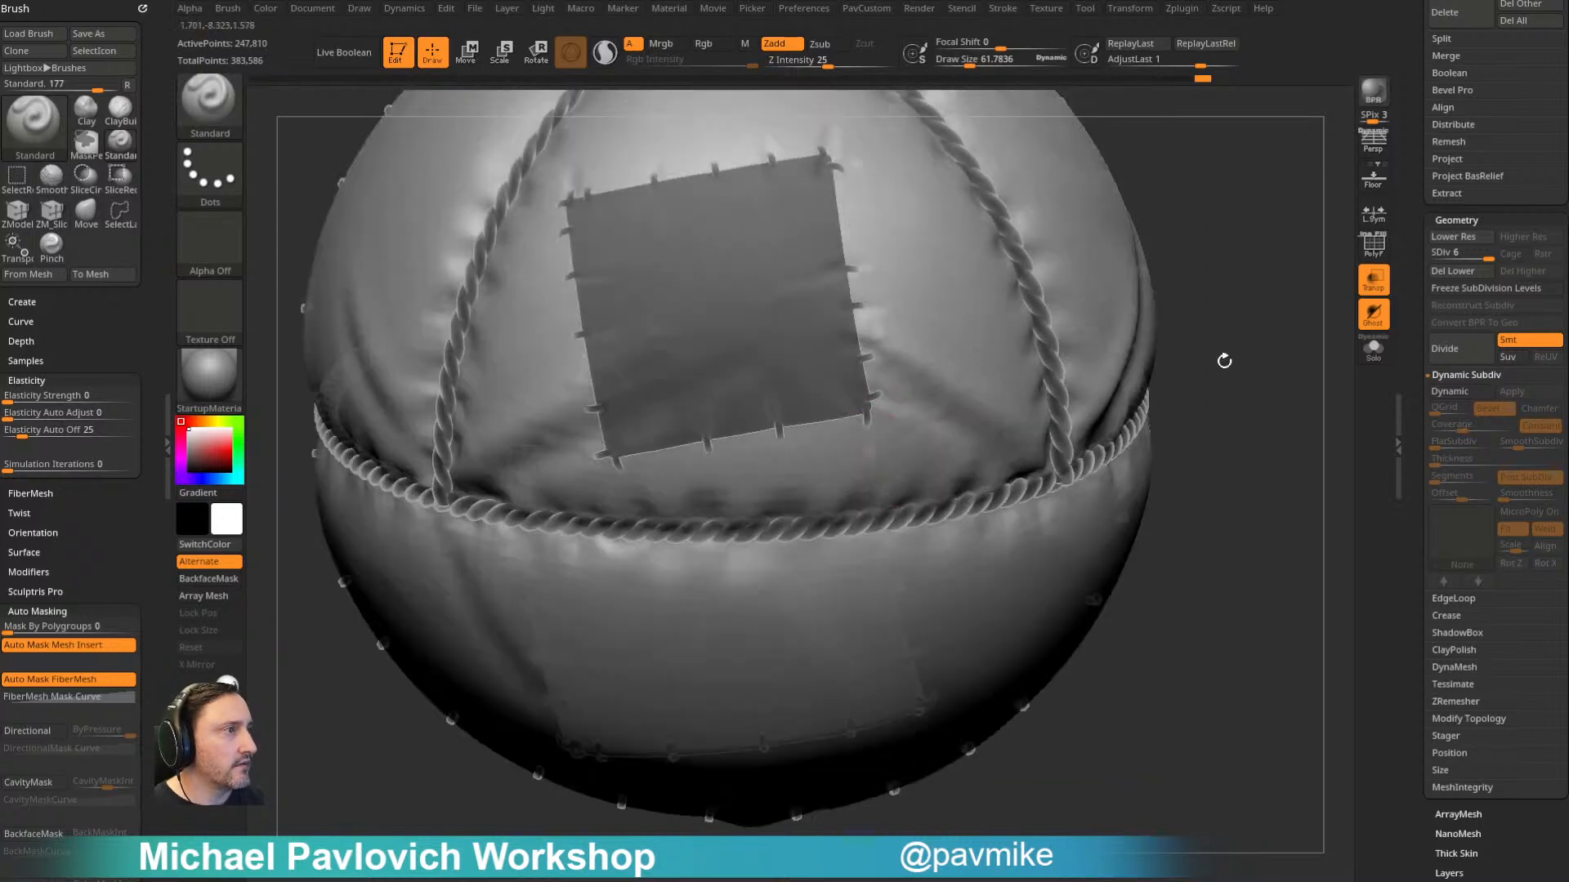
left_click_drag(1167, 368, 1199, 331)
left_click_drag(875, 442, 872, 435)
- Sculpt small tension folds into the balloon beside the stitches on the patch's lower and left edges
mouse_move(1138, 305)
left_mouse_down()
mouse_move(1185, 314)
mouse_move(1194, 359)
left_mouse_up()
left_click_drag(805, 445, 788, 446)
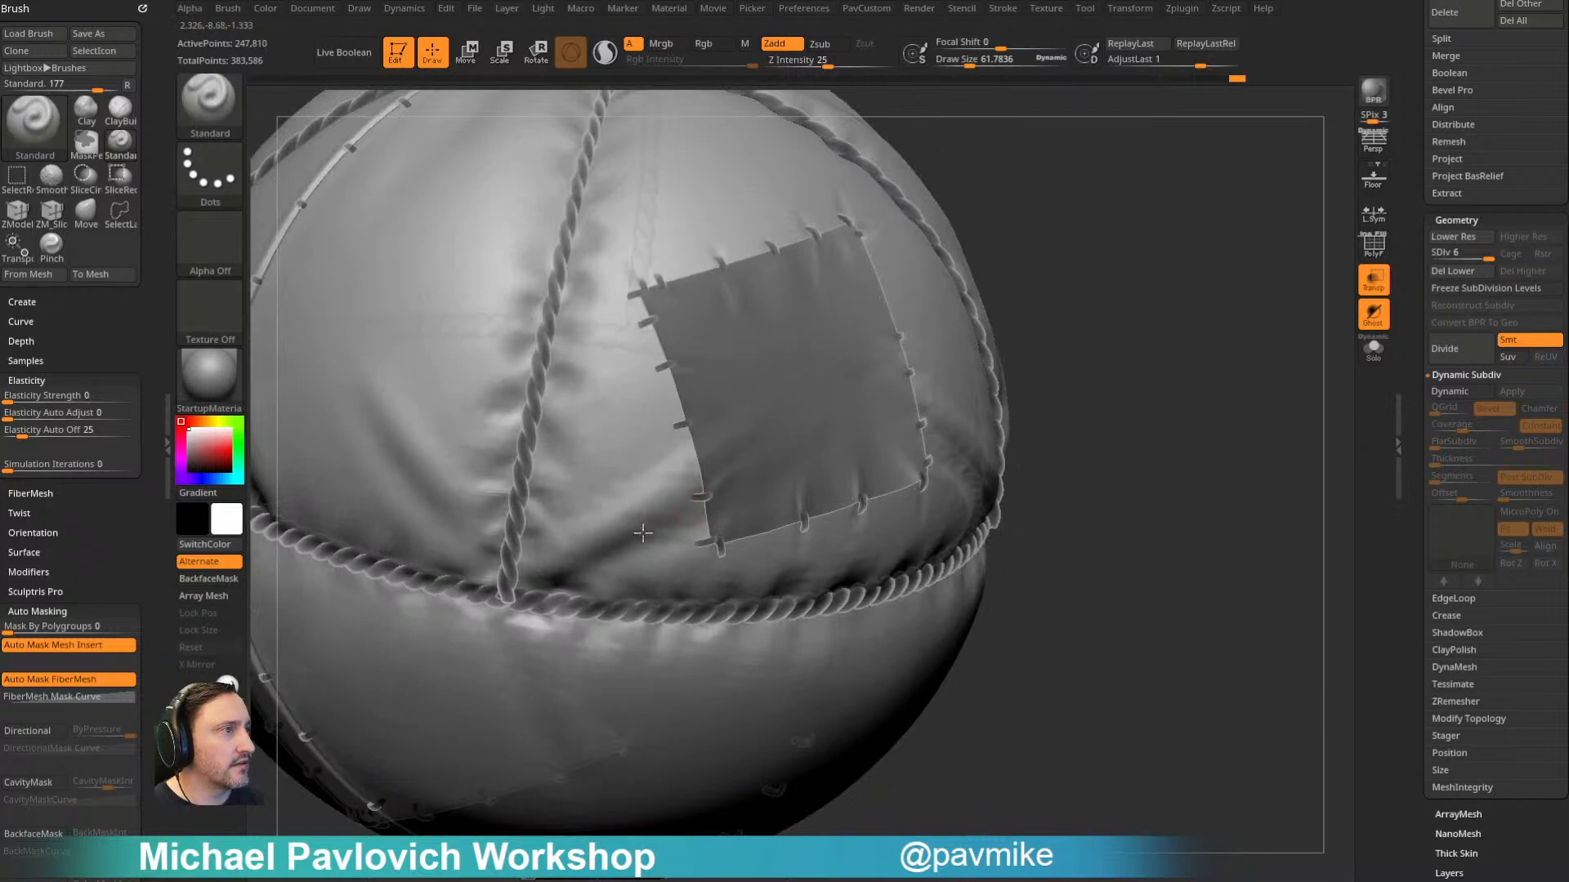
left_click_drag(655, 363, 662, 365, "alt")
left_click_drag(1040, 203, 1056, 237)
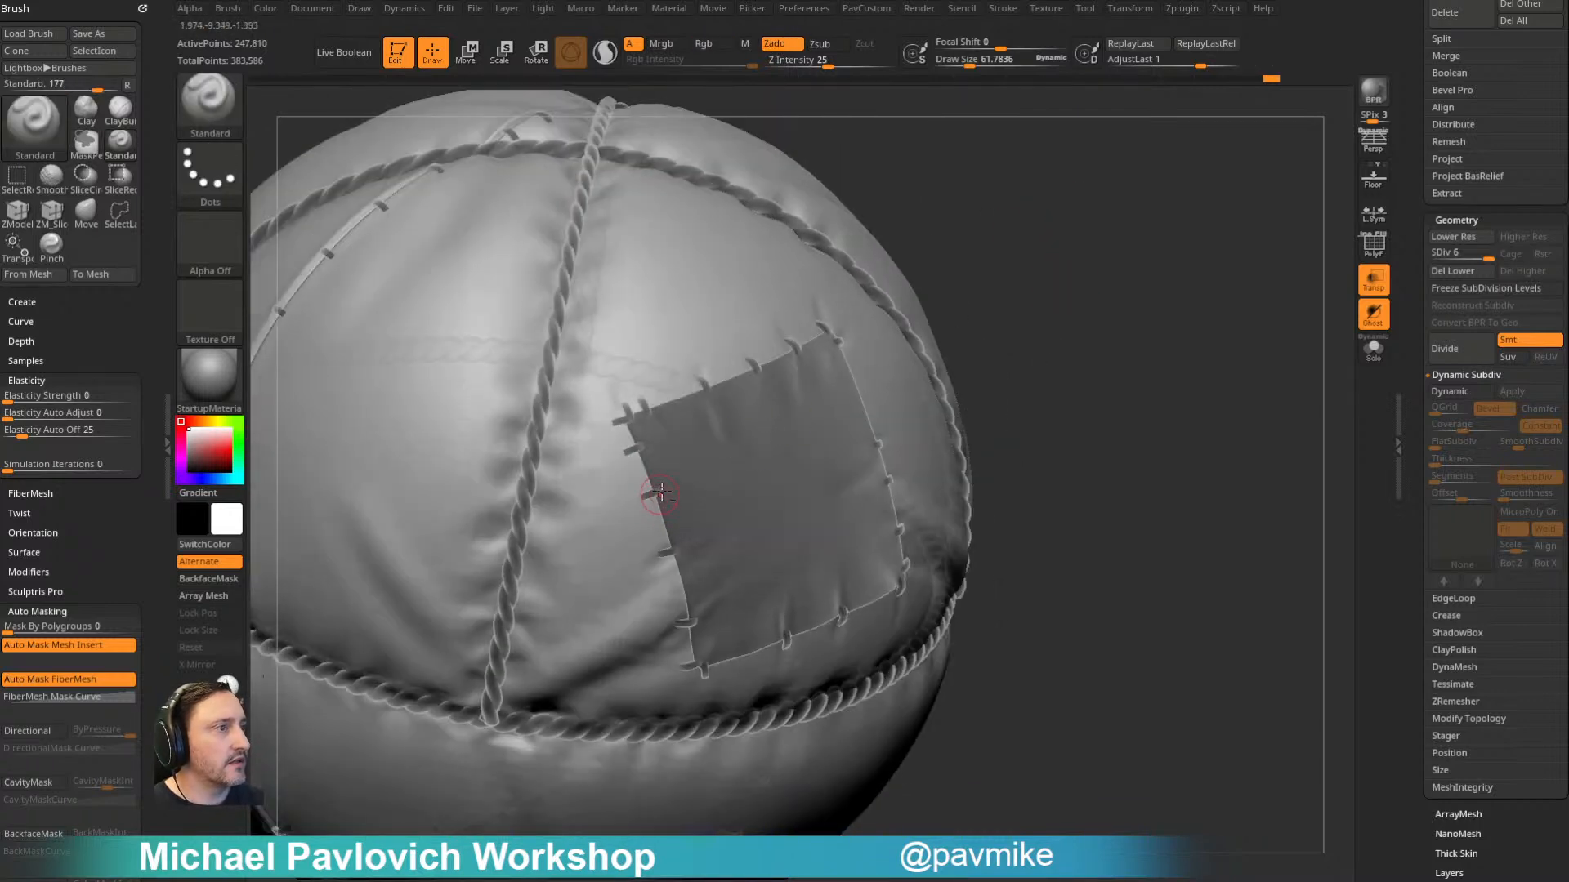
left_click_drag(651, 411, 655, 402, "alt")
left_click_drag(1070, 368, 1067, 326, "alt")
left_click_drag(645, 482, 654, 480)
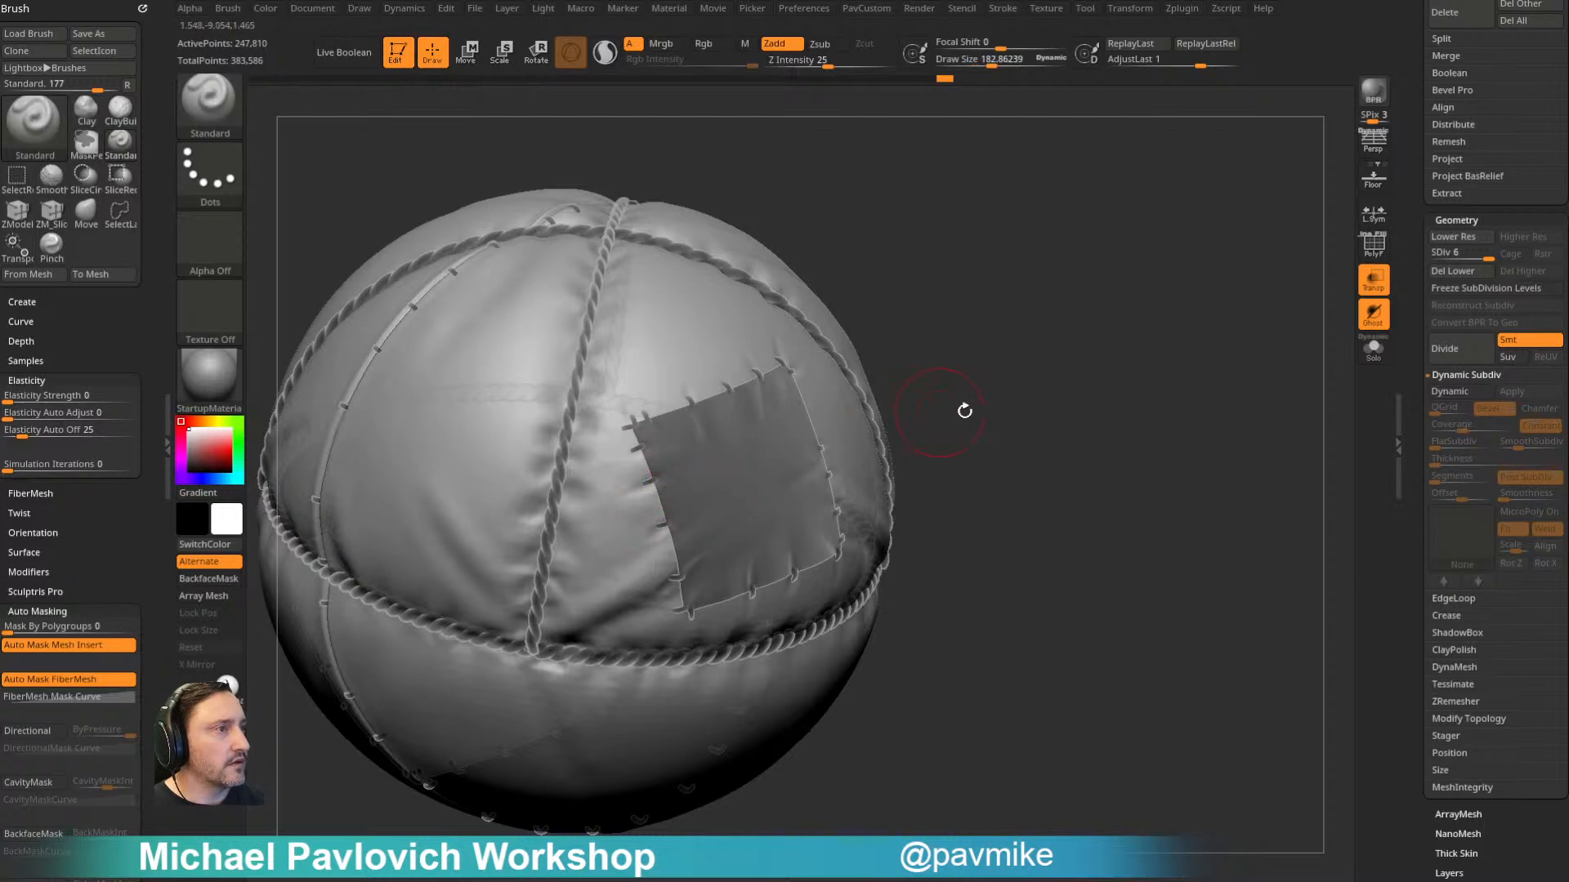
- Sculpt broader folds into the balloon around the patch with draw size about 183, and turn off transparency
left_click_drag(939, 411, 689, 398)
left_click_drag(1062, 339, 981, 335)
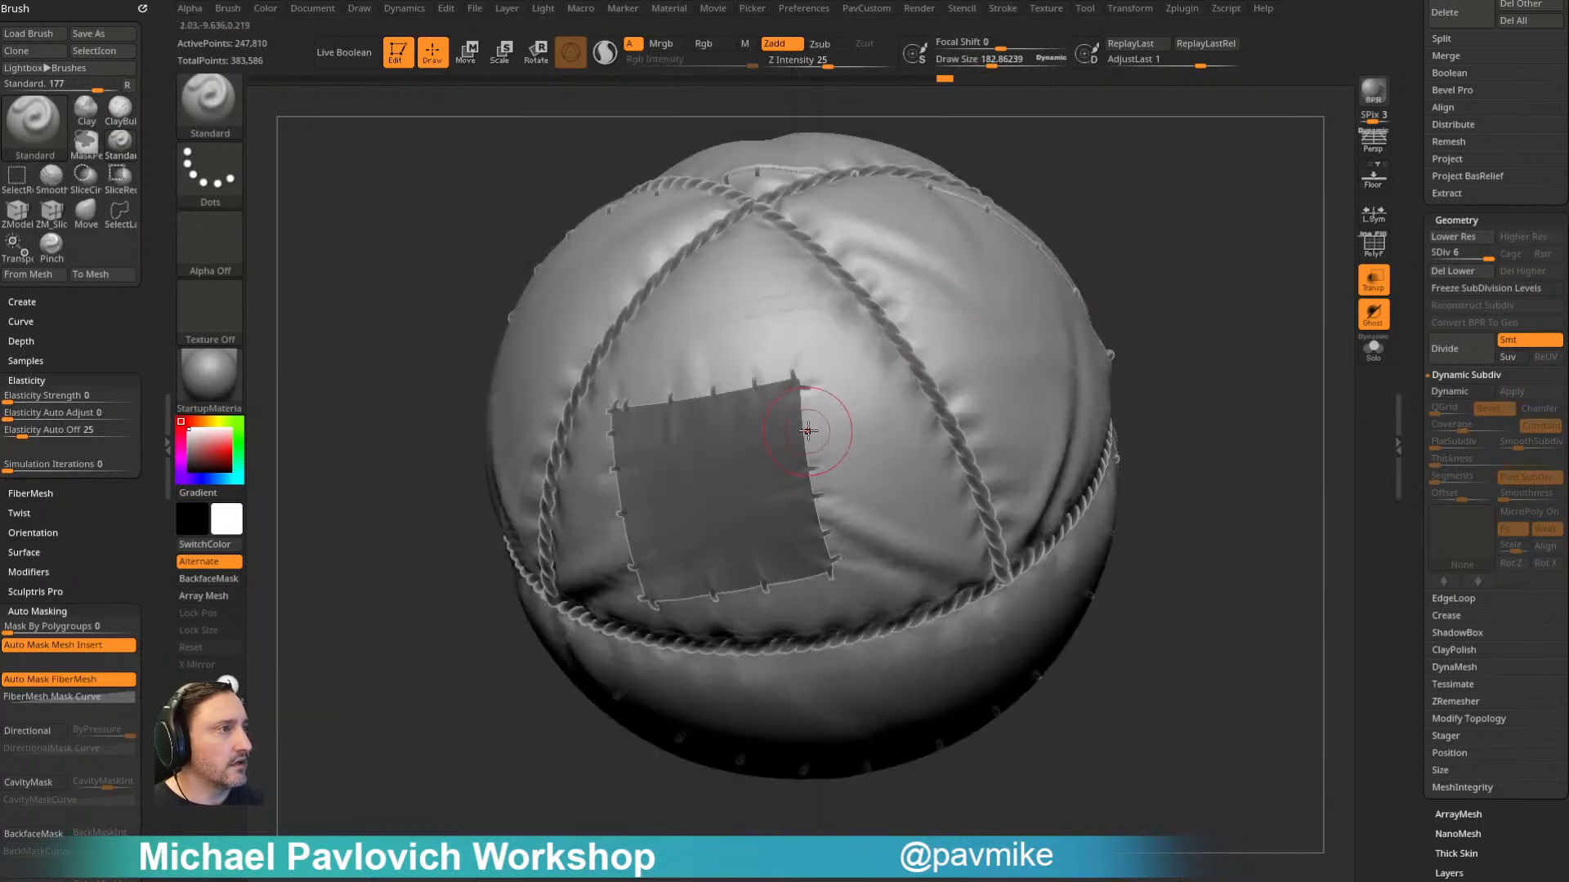
left_click_drag(1132, 418, 1116, 367)
left_click_drag(850, 501, 830, 520)
mouse_move(1140, 470)
left_mouse_down()
mouse_move(1144, 371)
mouse_move(1173, 356)
mouse_move(1180, 282)
mouse_move(1060, 283)
mouse_move(1078, 308)
mouse_move(986, 388)
left_mouse_up()
left_click(1373, 282)
- Switch to the Pinch brush with draw size about 161 and isolate the part of the balloon surface surrounding the patch
key("5")
key("4")
mouse_move(1234, 296)
left_mouse_down("alt")
mouse_move(1130, 294)
mouse_move(1165, 296)
left_mouse_up("alt")
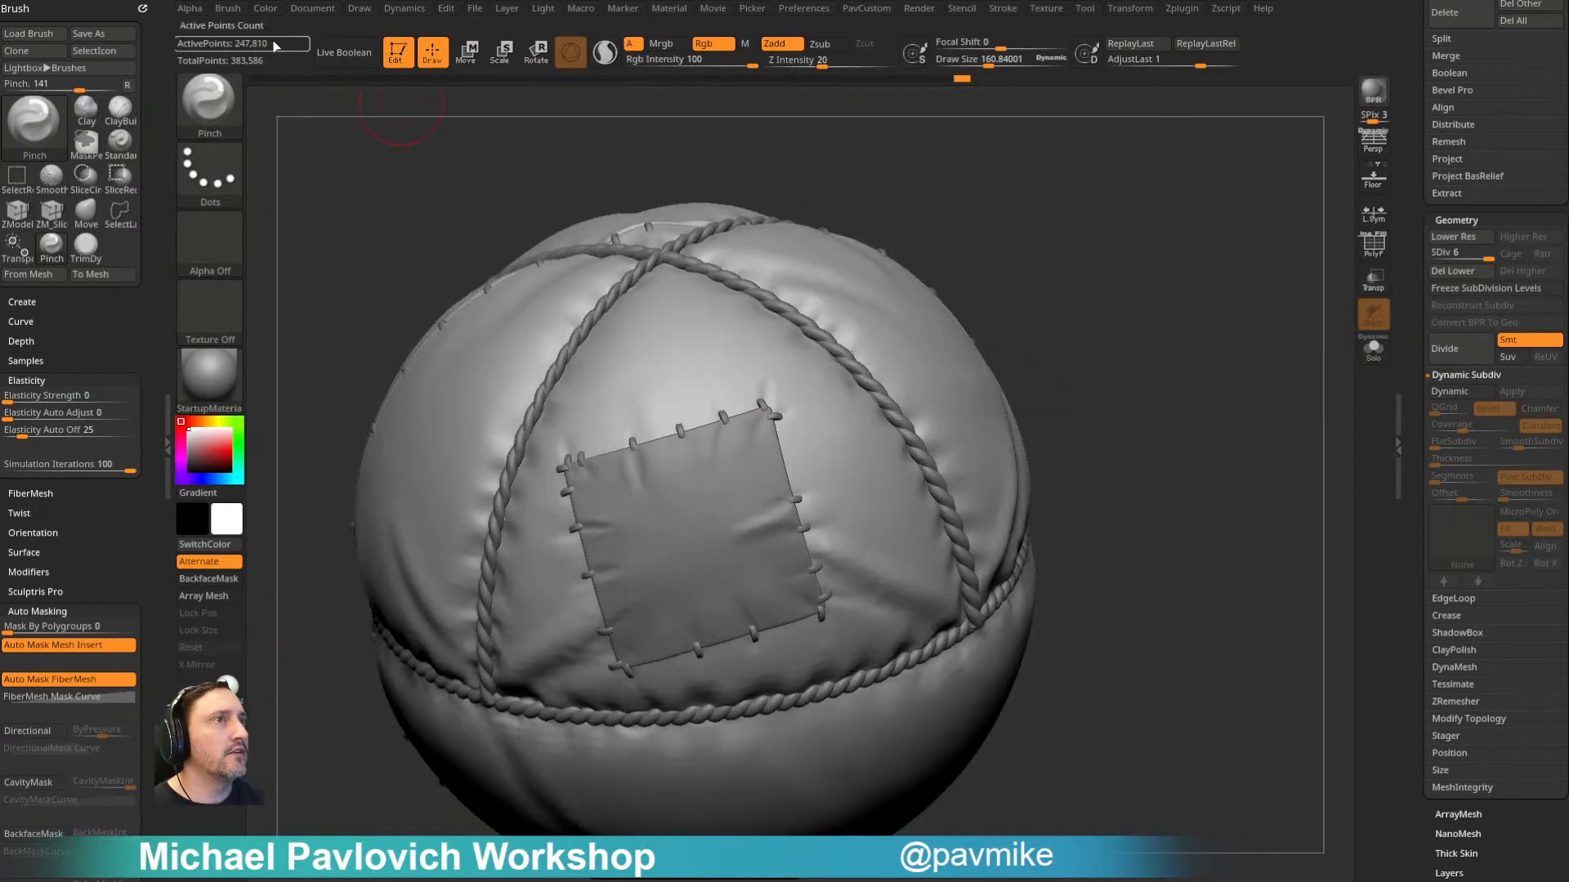
mouse_move(1005, 351)
left_mouse_down()
mouse_move(1102, 333)
mouse_move(1075, 318)
left_mouse_up()
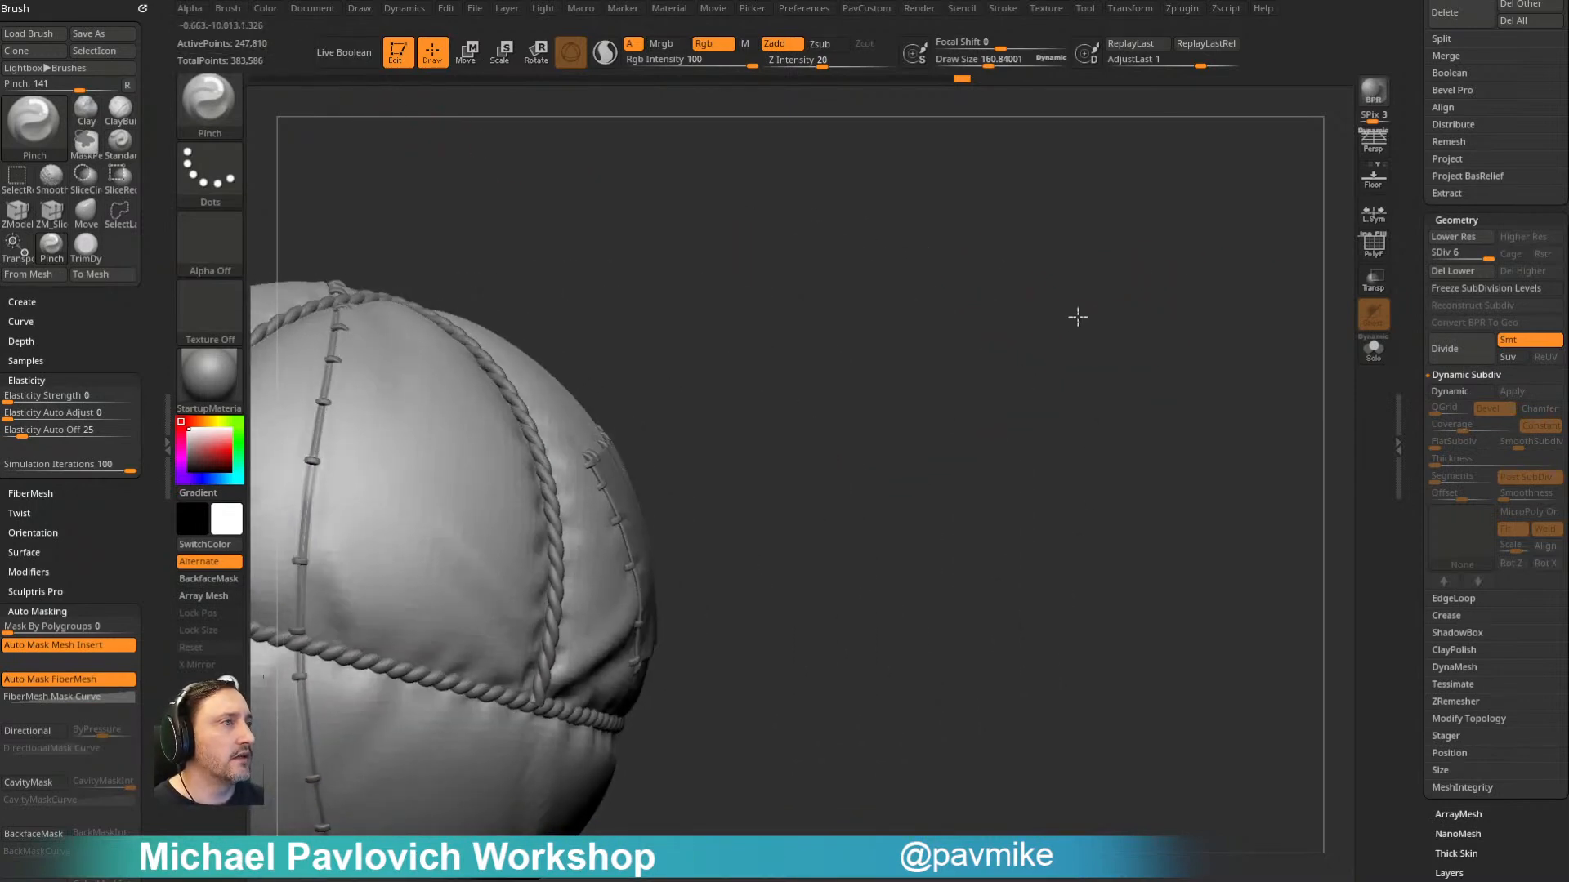
key("ctrl+shift")
mouse_move(780, 403)
left_mouse_down("ctrl+shift")
mouse_move(533, 335)
mouse_move(825, 764)
left_mouse_up("ctrl+shift")
mouse_move(980, 427)
left_mouse_down()
mouse_move(854, 379)
mouse_move(828, 302)
left_mouse_up()
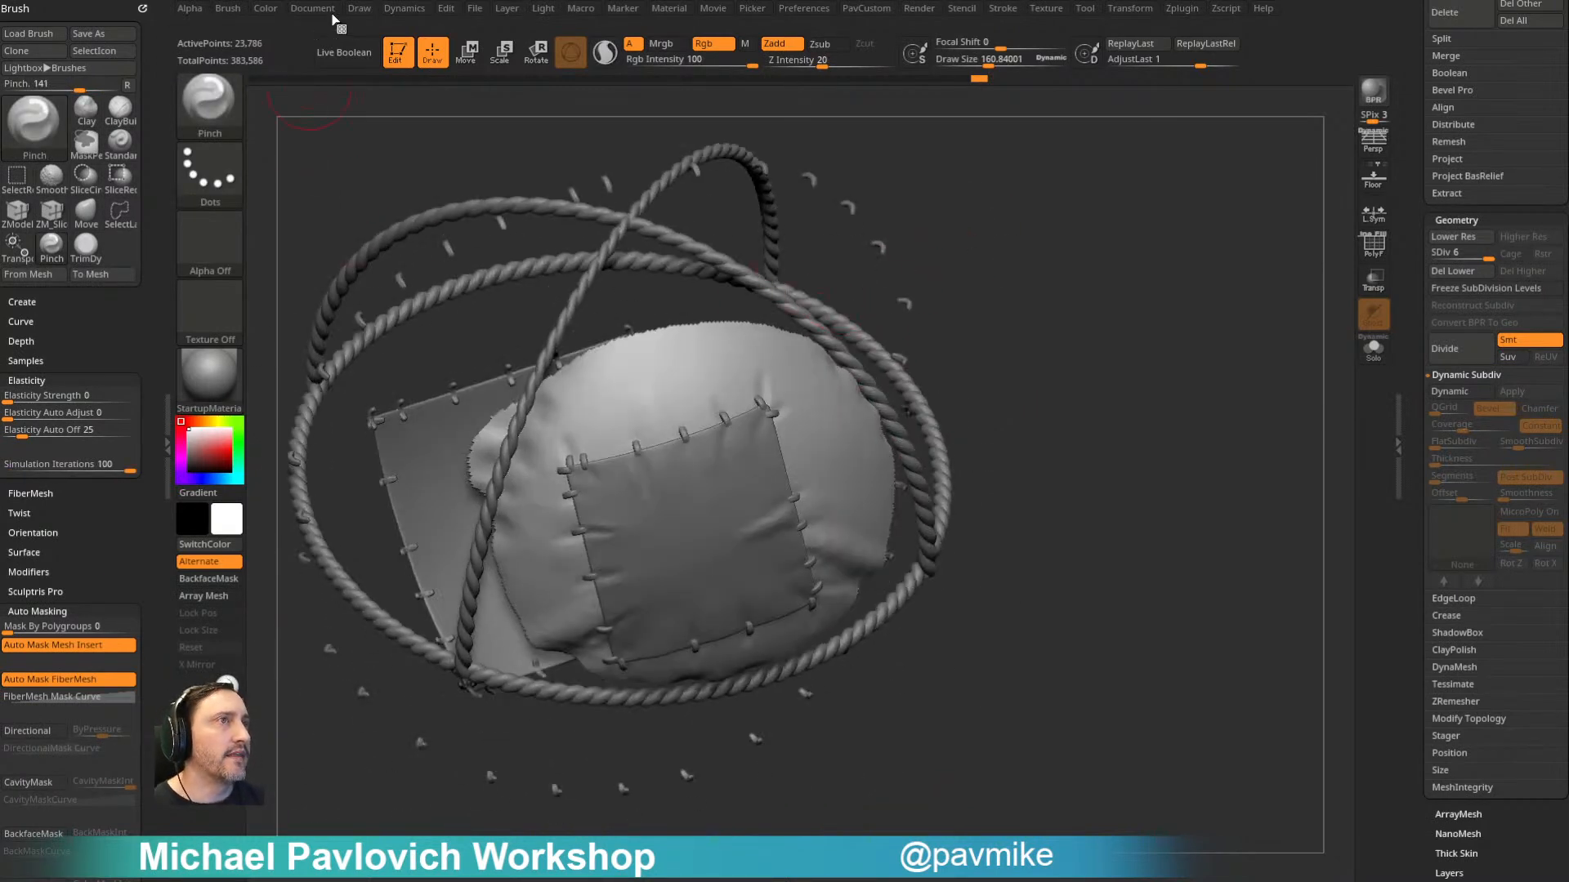
- Set the simulation iterations to 100, lower the balloon to subdivision level 5 and pinch wrinkles into the isolated surface around the patch
left_click(404, 9)
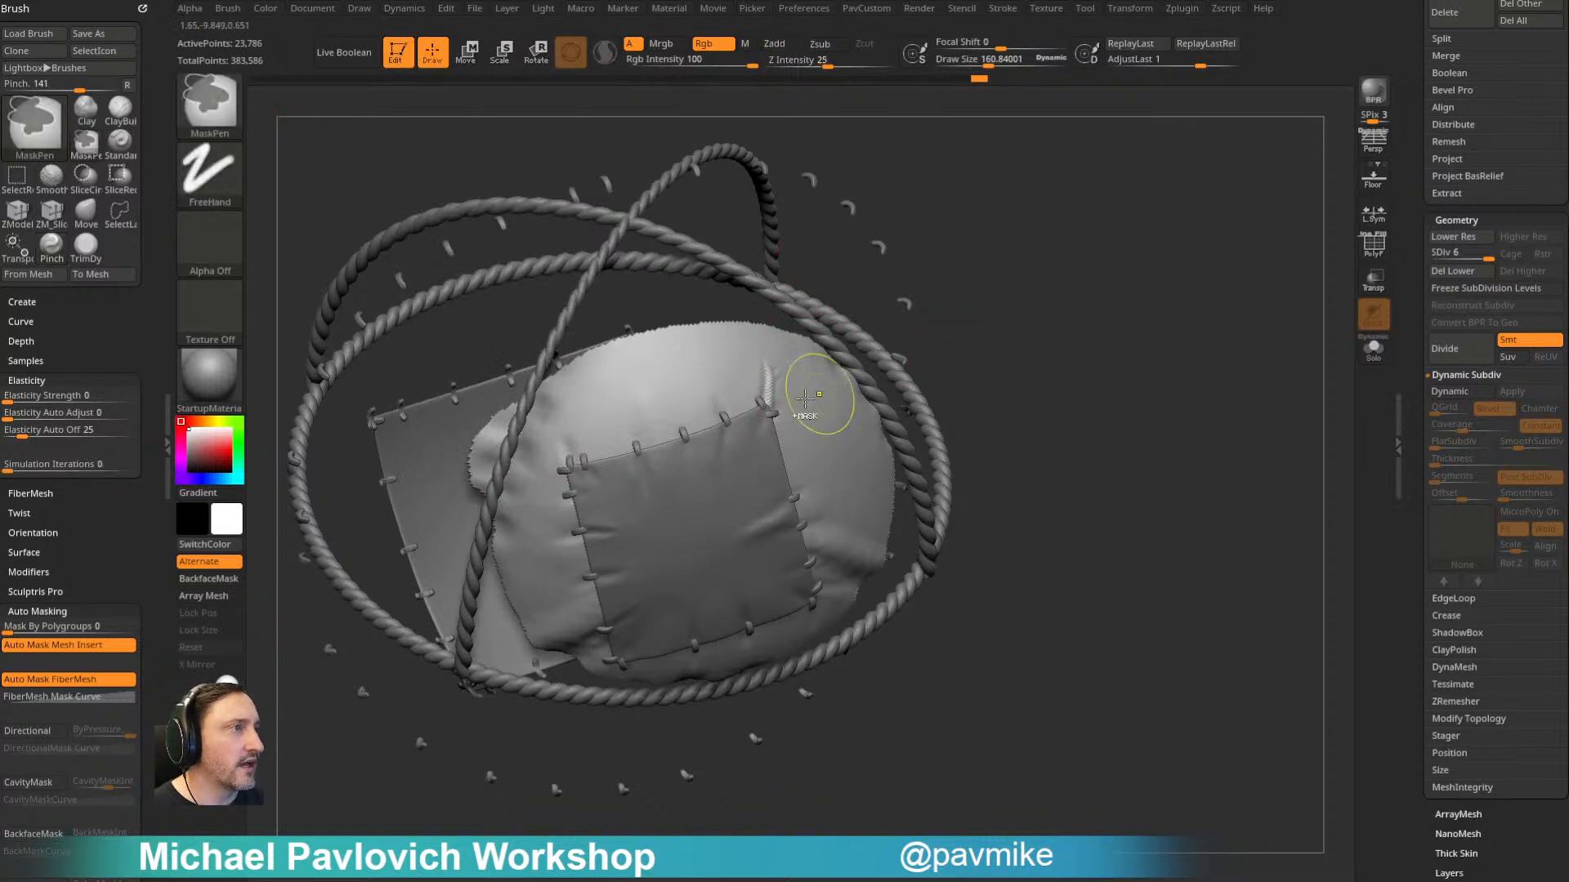
left_click_drag(980, 314, 1017, 343, "alt")
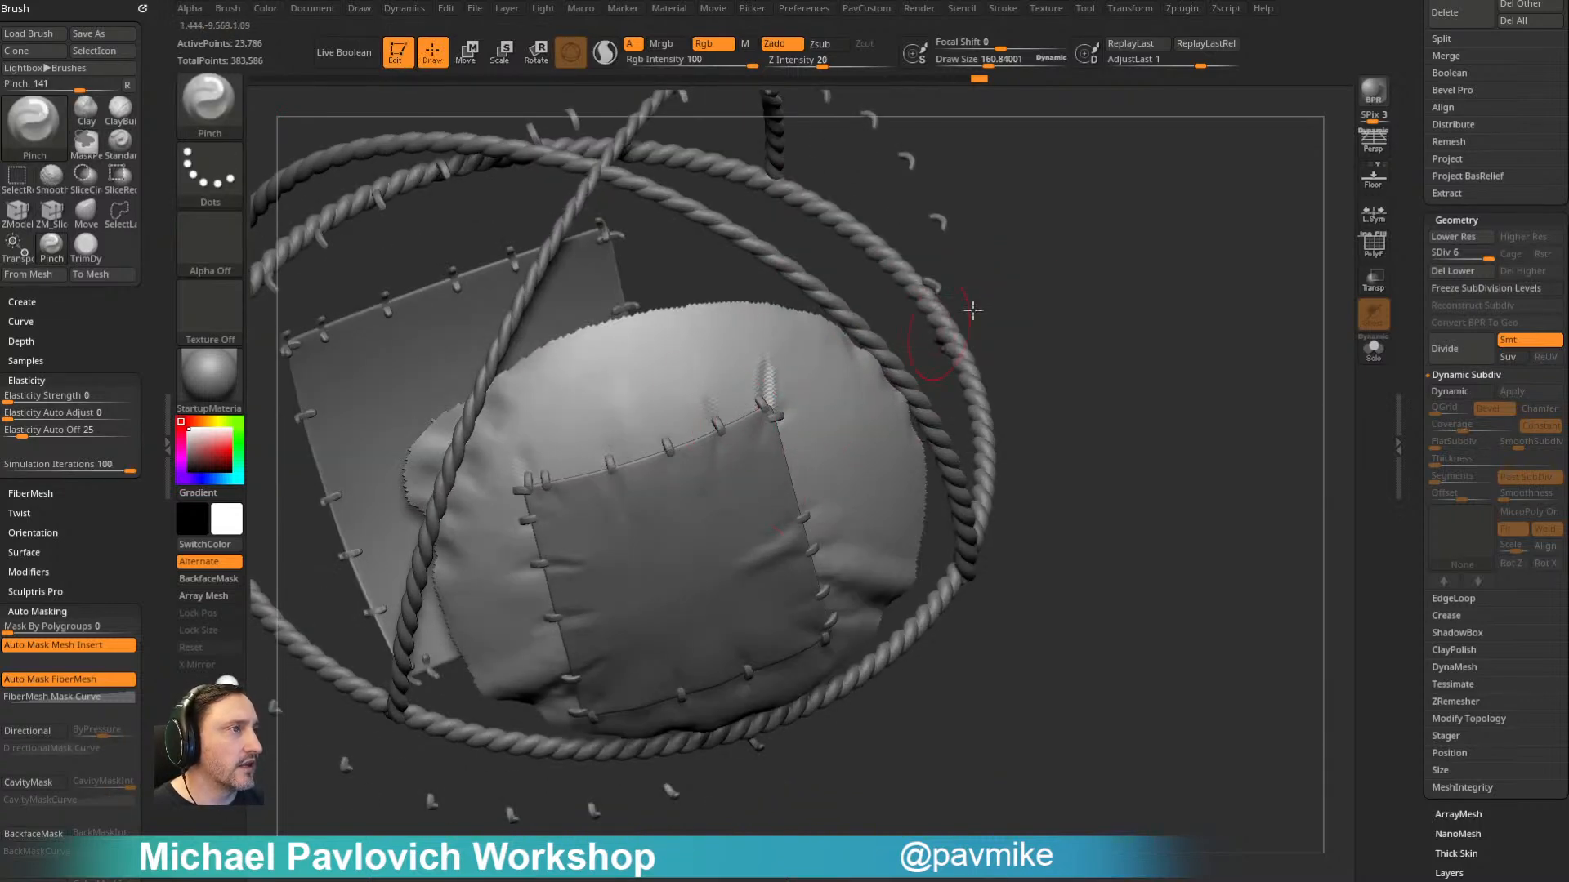
left_click_drag(1131, 315, 1159, 262)
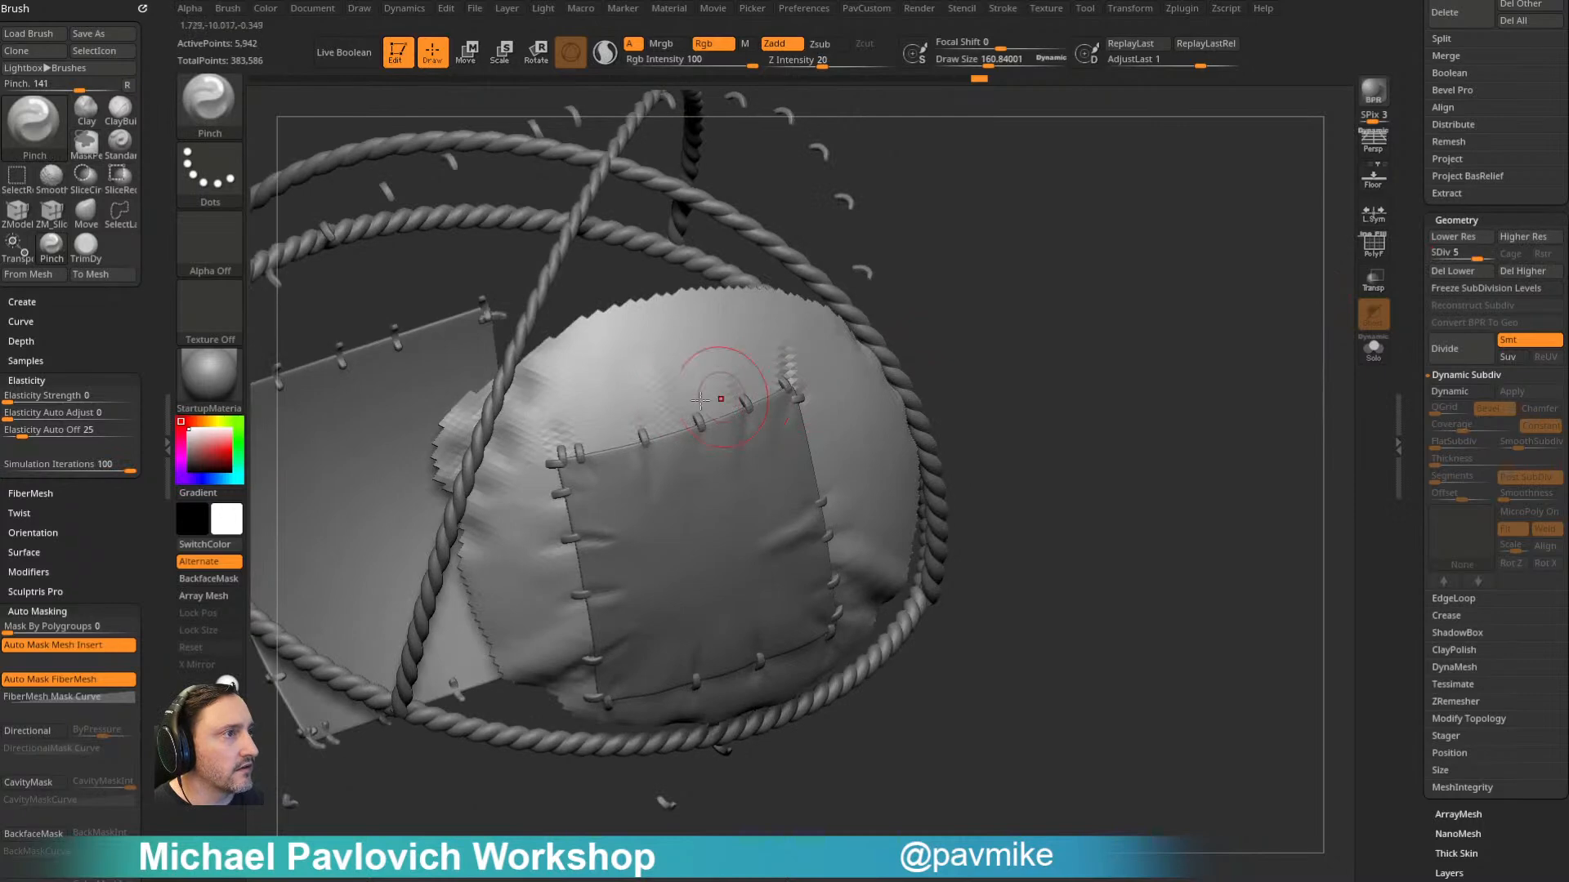
left_click_drag(1087, 384, 1124, 333)
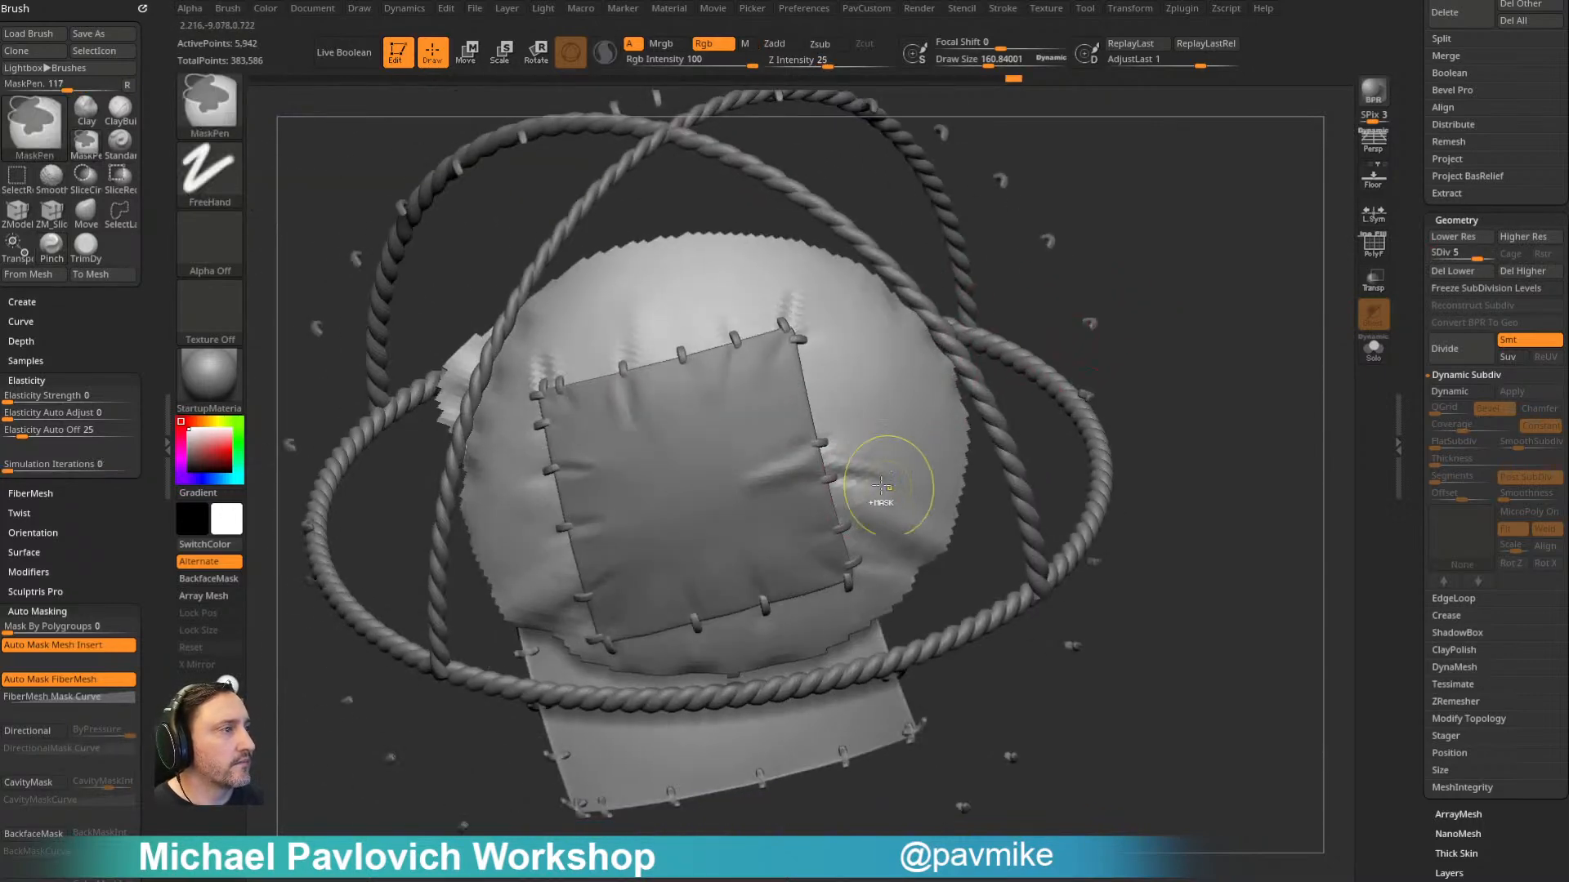
left_click_drag(1011, 448, 795, 424)
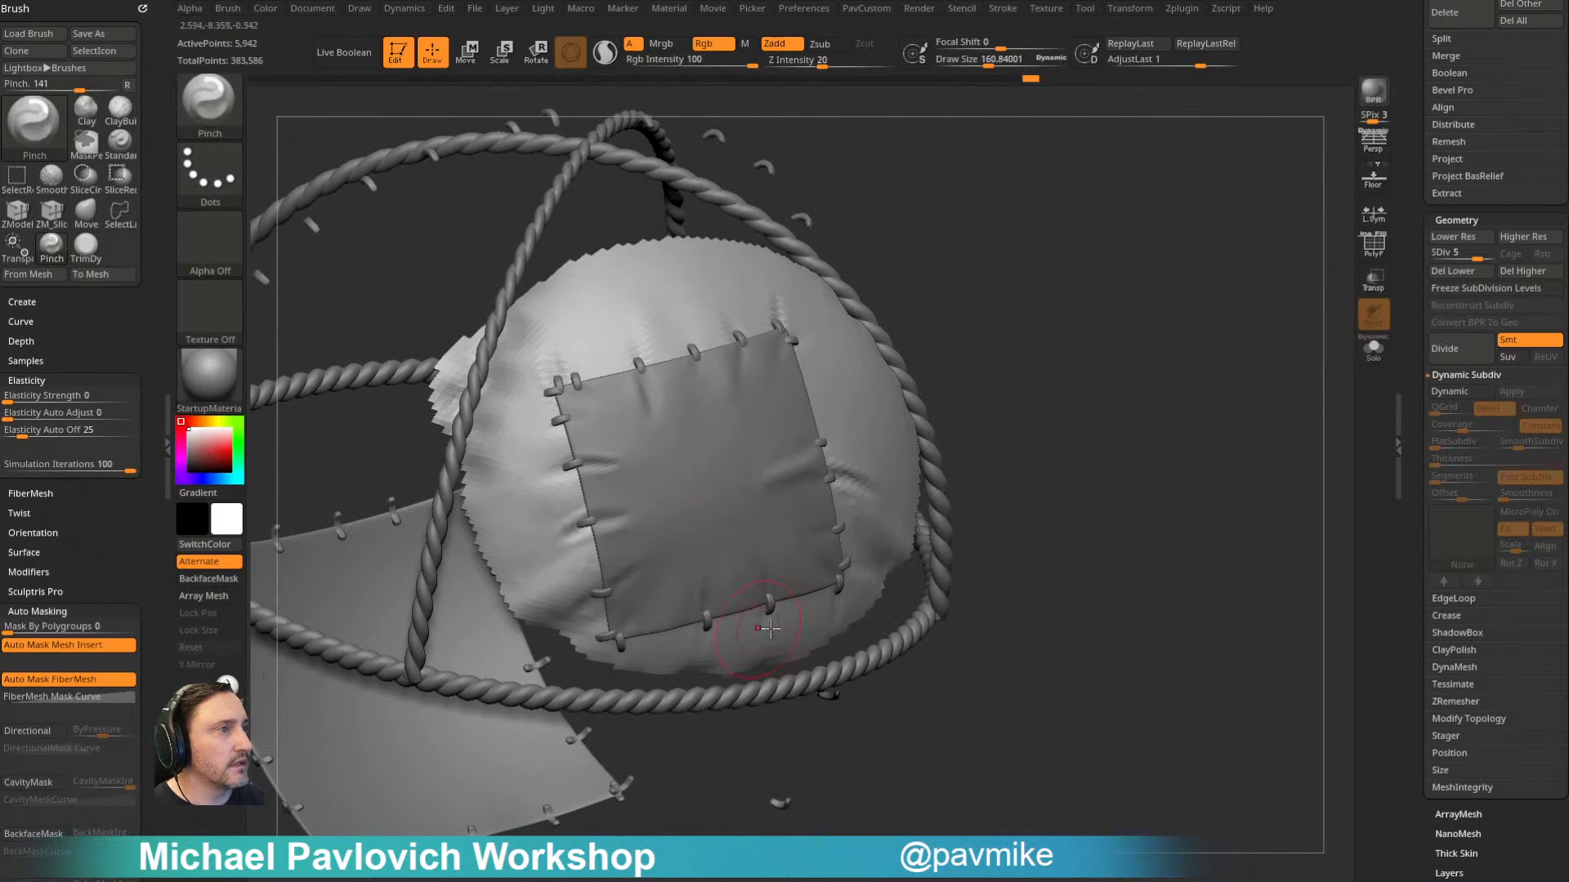
left_click_drag(1018, 469, 778, 625)
- Unhide the rest of the balloon and return it to subdivision level 6
mouse_move(1138, 357)
left_mouse_down()
mouse_move(1194, 343)
mouse_move(1166, 351)
left_mouse_up()
left_click(1487, 257)
left_click_drag(1013, 408, 1096, 306)
mouse_move(1096, 306)
left_mouse_down("shift")
mouse_move(1174, 305)
mouse_move(1119, 311)
left_mouse_up("shift")
left_click_drag(1119, 311, 1261, 348, "alt")
- Toggle the visibility of balloon2_5 to compare the overlapping balloon meshes, and select the subtool balloon2_3
left_click_drag(1414, 326, 1417, 866)
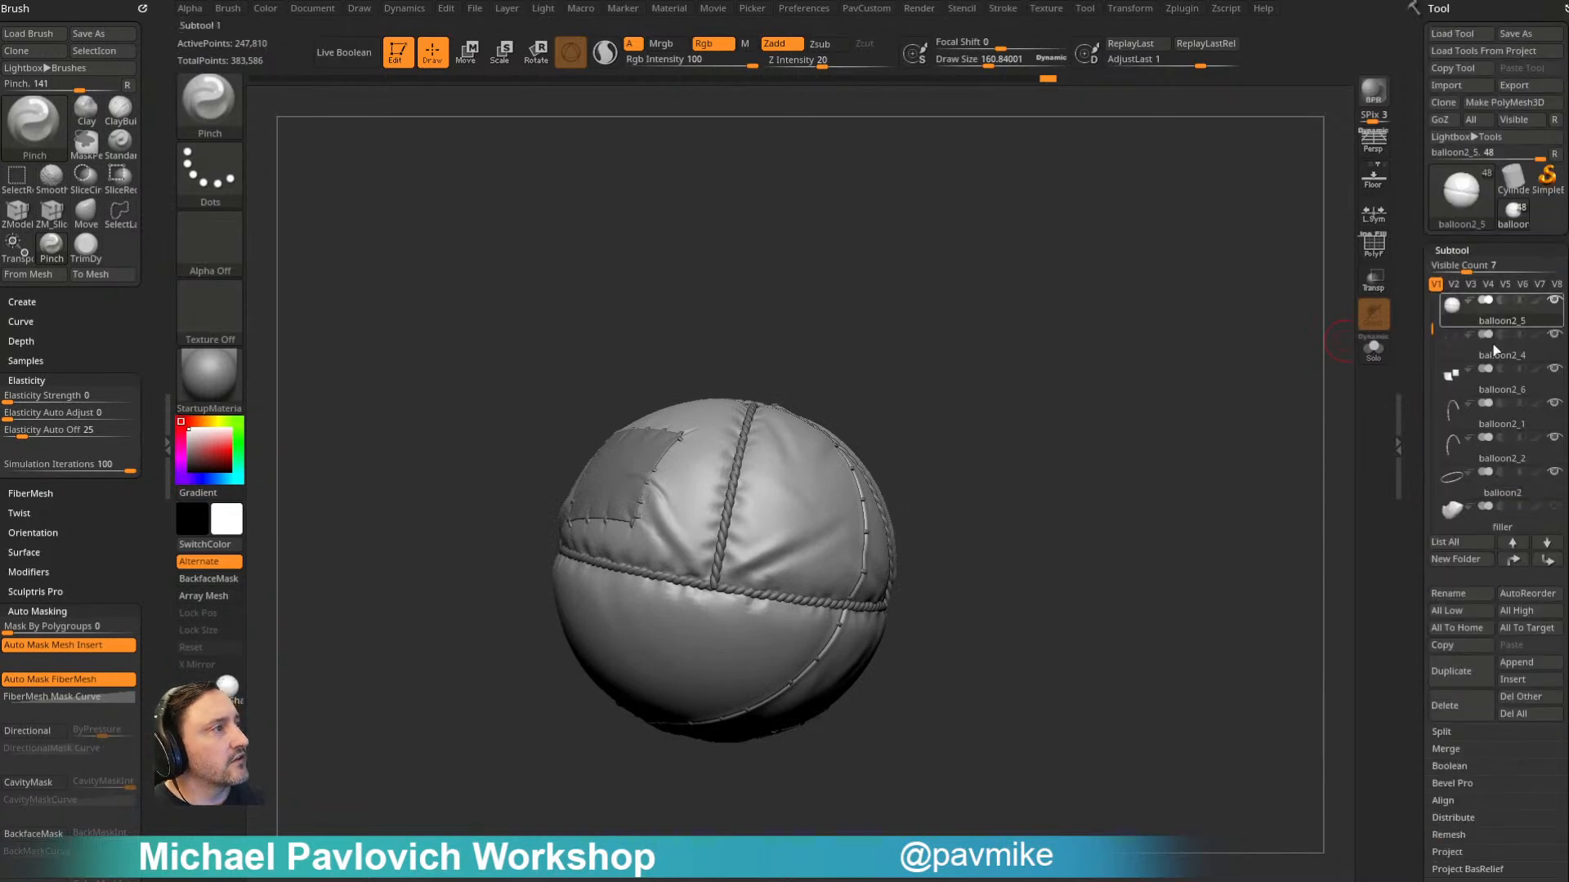
left_click(1554, 301, "shift")
left_click(1554, 301, "shift")
left_click_drag(1203, 381, 1132, 411)
mouse_move(1131, 411)
left_mouse_down("shift")
mouse_move(1106, 418)
mouse_move(1209, 424)
left_mouse_up("shift")
left_click_drag(1434, 330, 1439, 505)
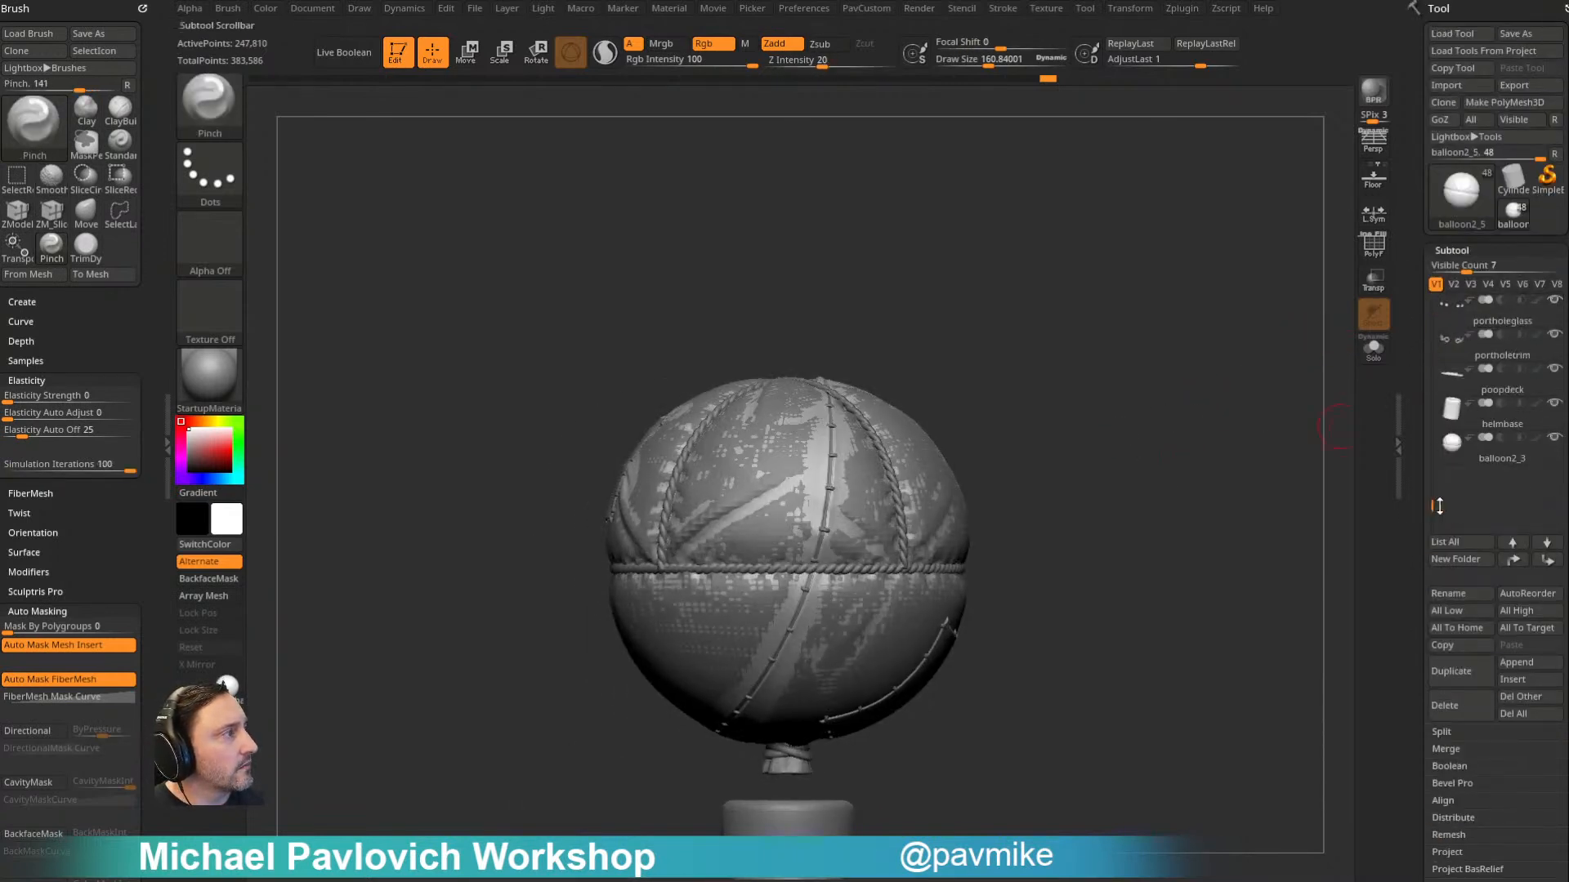
left_click(1501, 457)
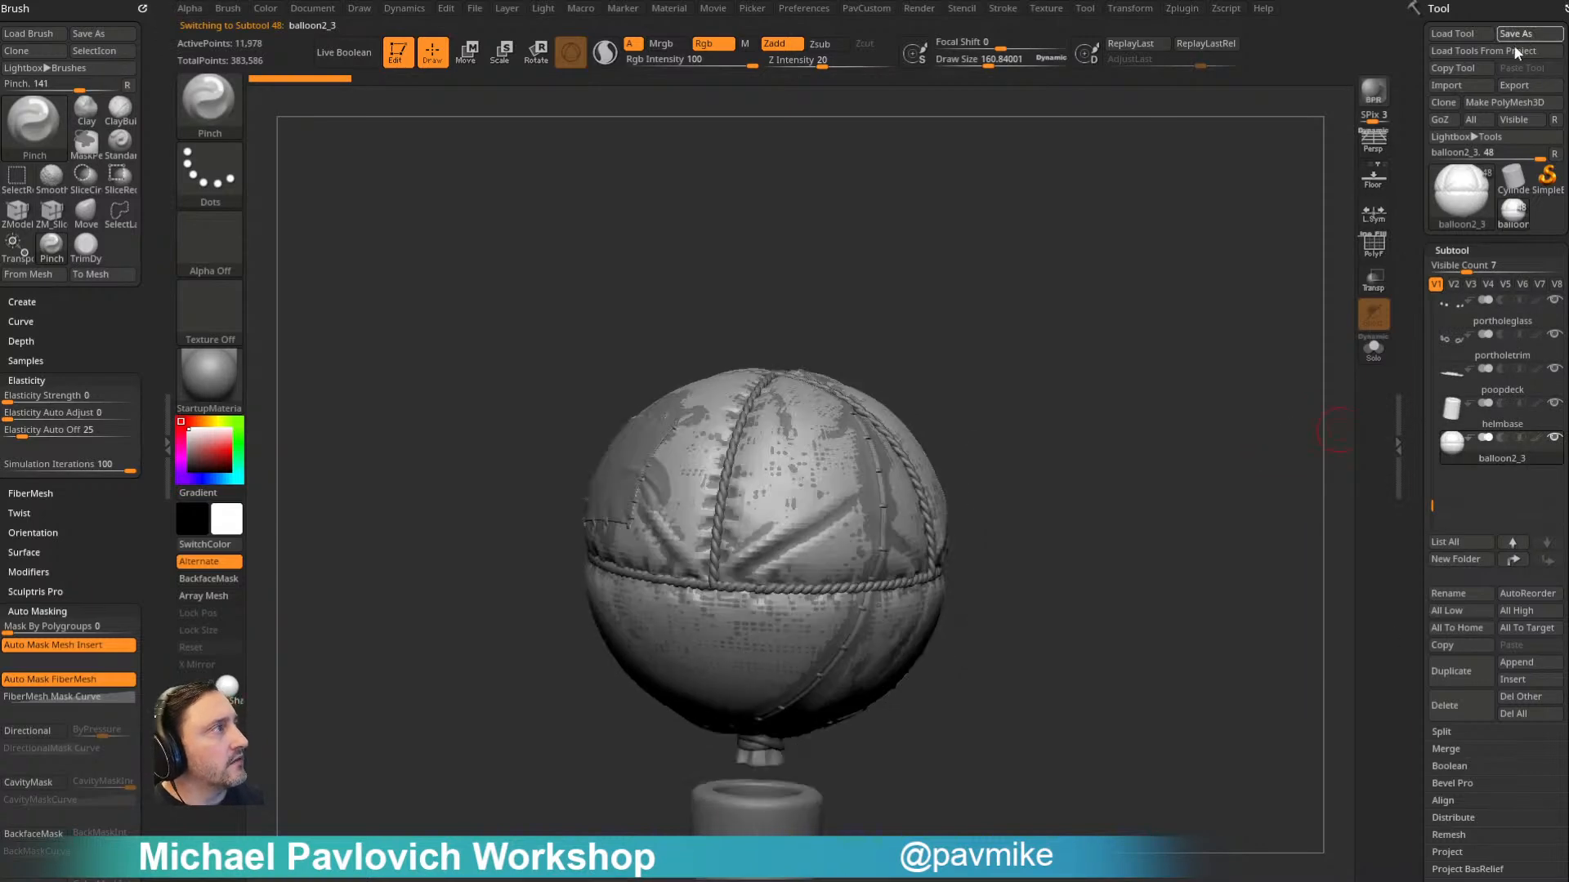
- Save the tool as AirShip003.ztl in the ShipInABottle folder
left_click(1518, 36)
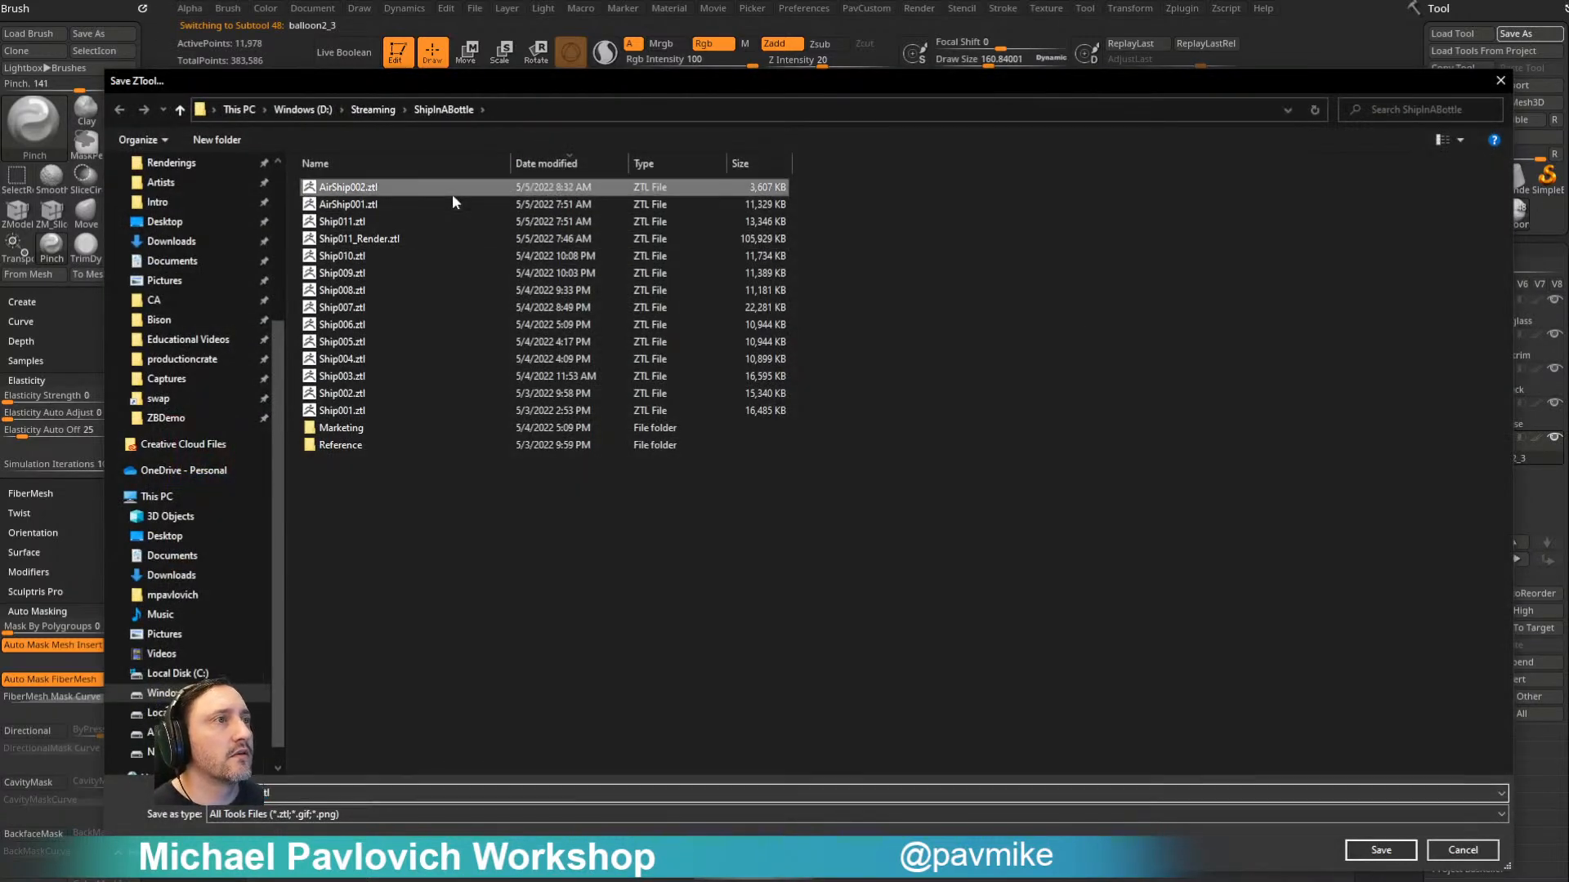
left_click(255, 794)
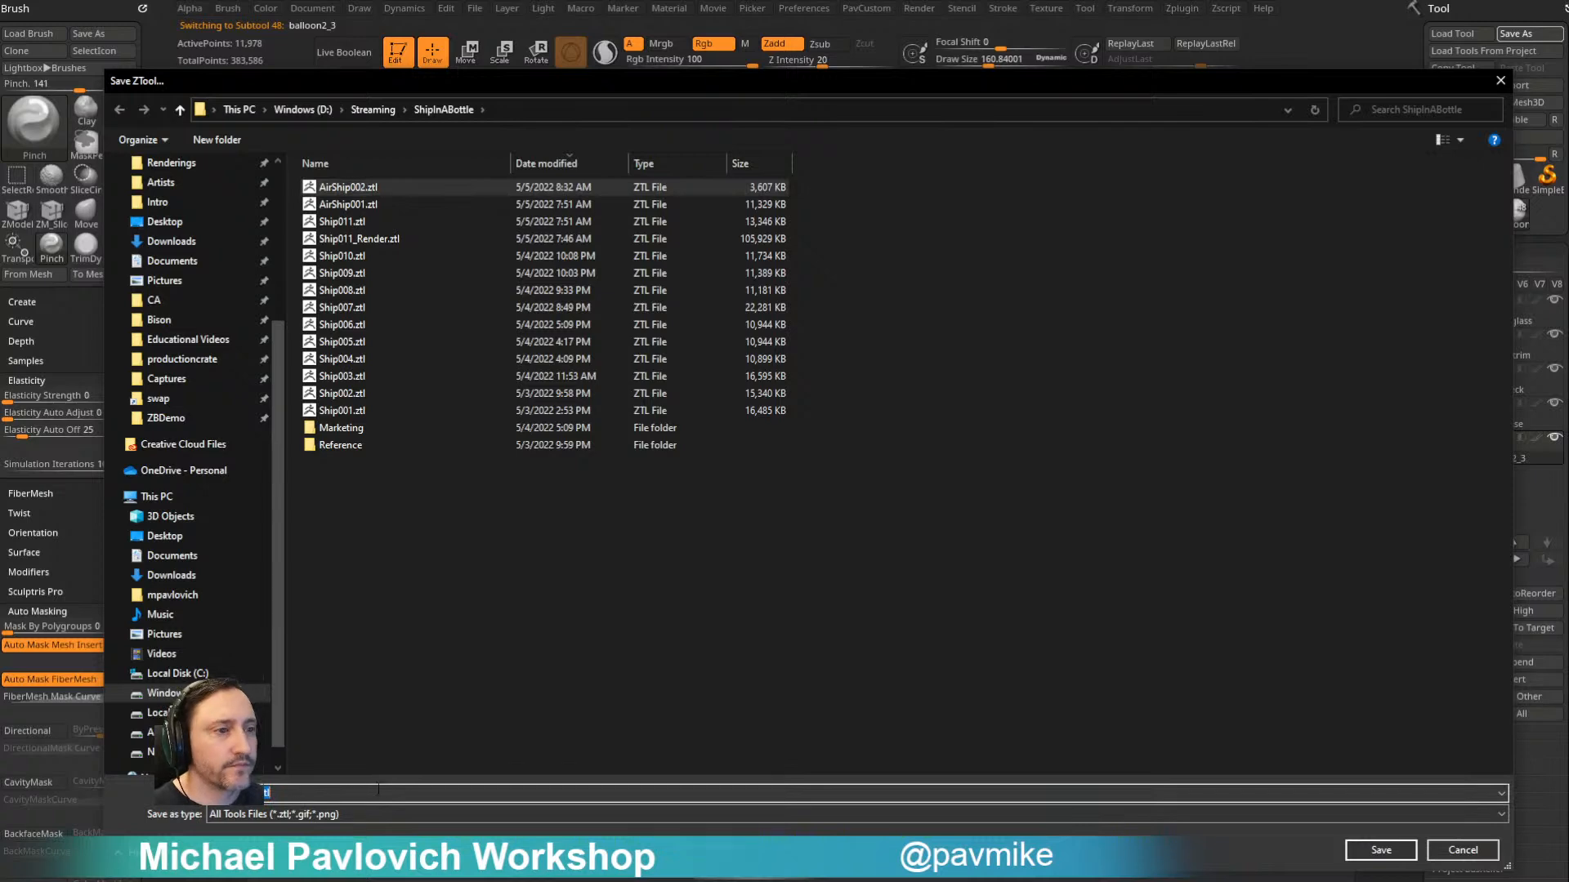
type("3")
left_click(1354, 852)
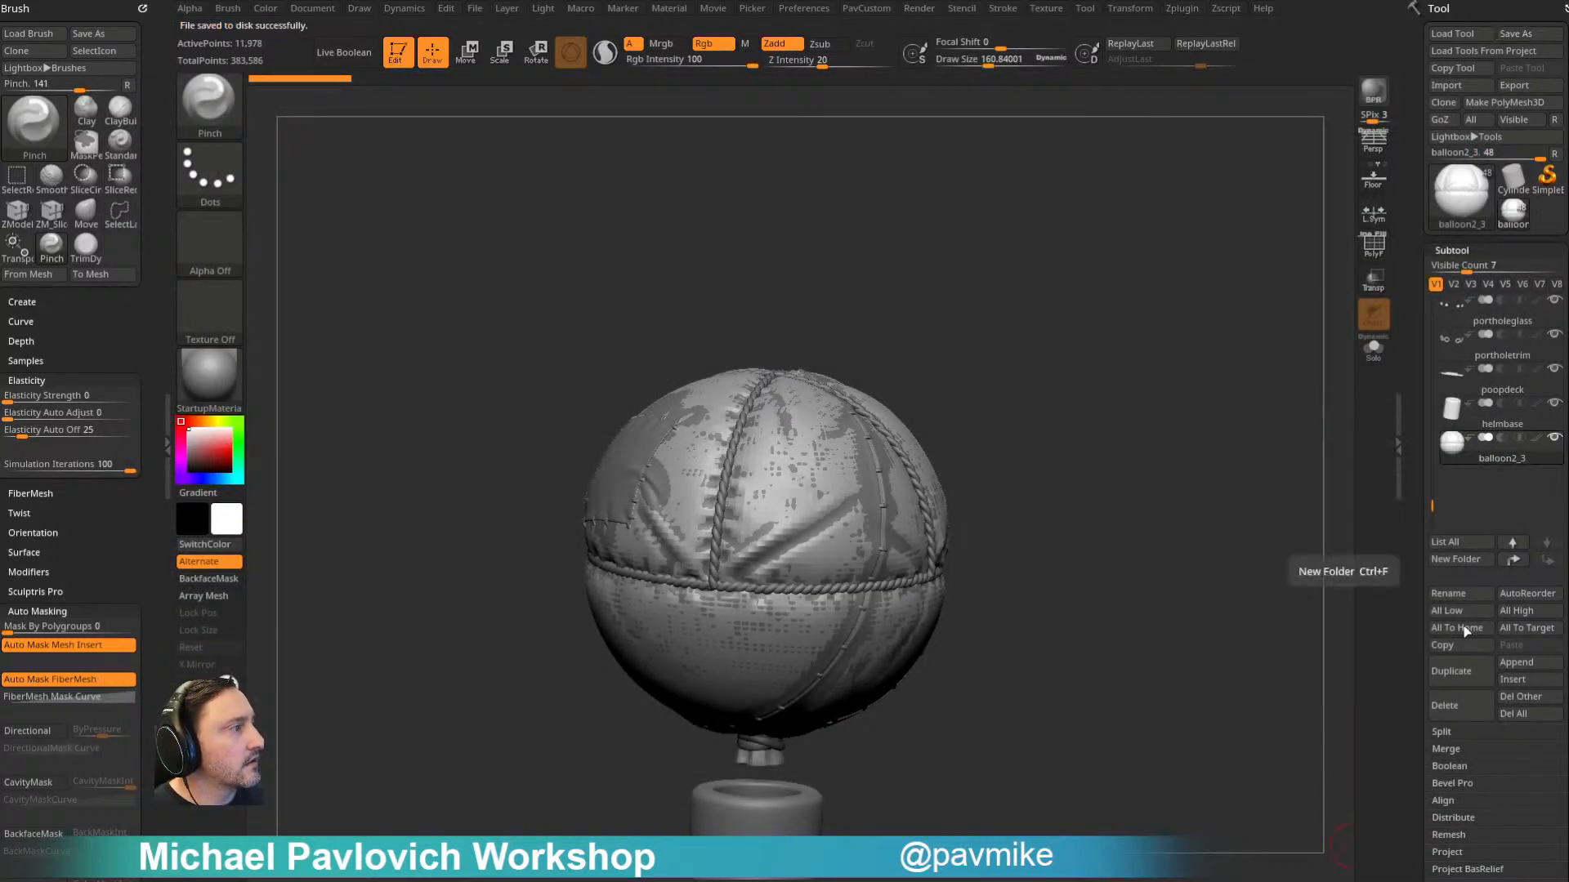
- Delete the duplicate balloon subtool balloon2_3
left_click(1440, 704)
left_click_drag(1141, 455, 1094, 292, "alt")
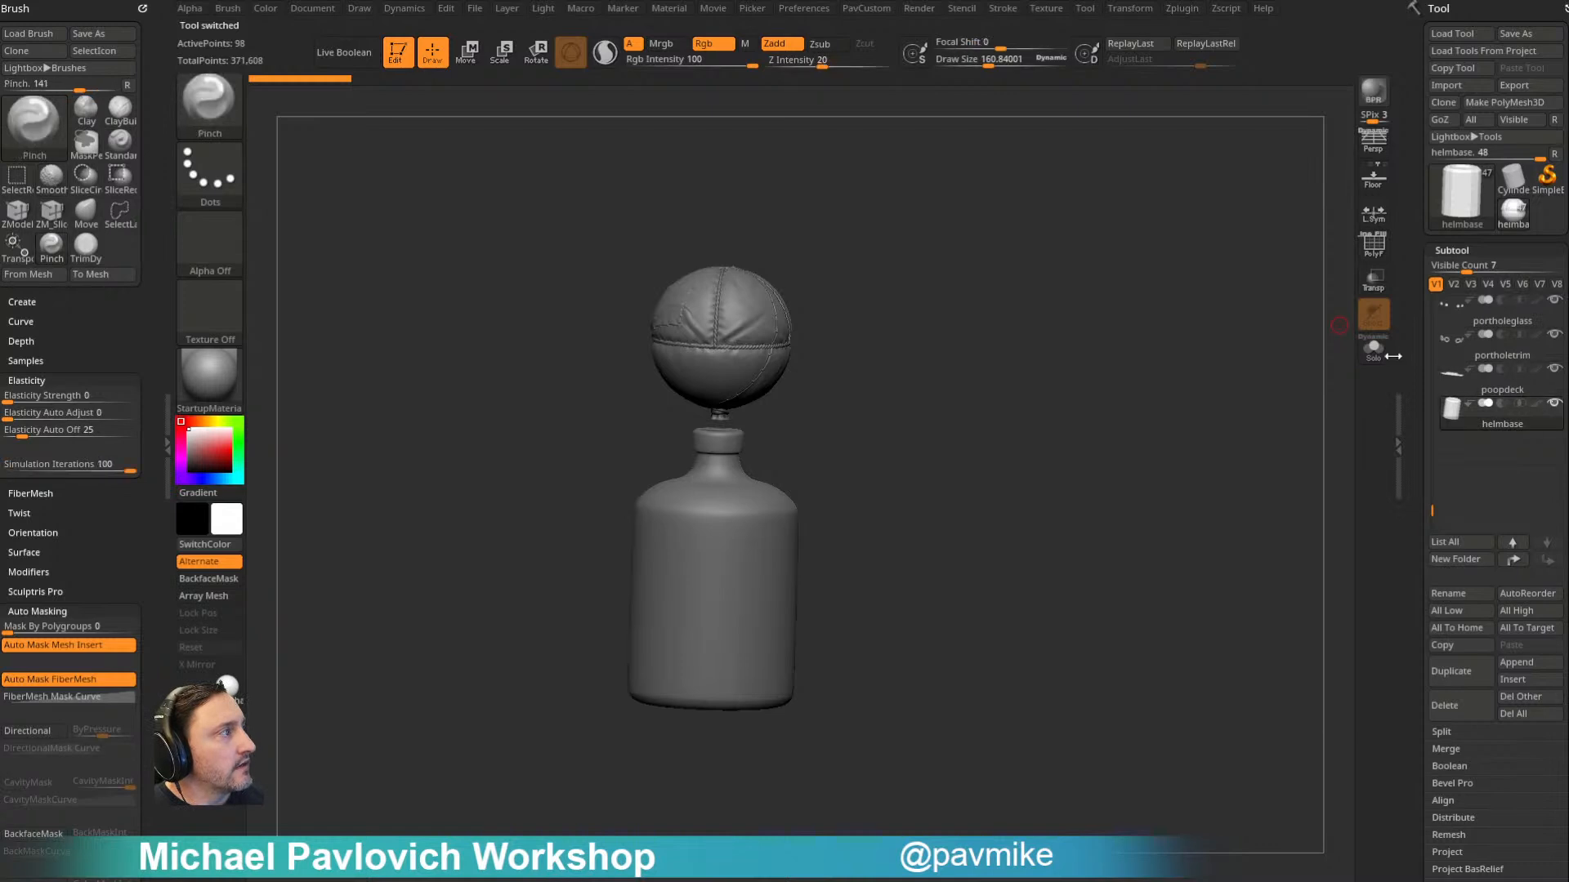
- Select the bottle neck ring subtool bottle1_1 and hide the bottle subtool
left_click_drag(1433, 504, 1419, 286)
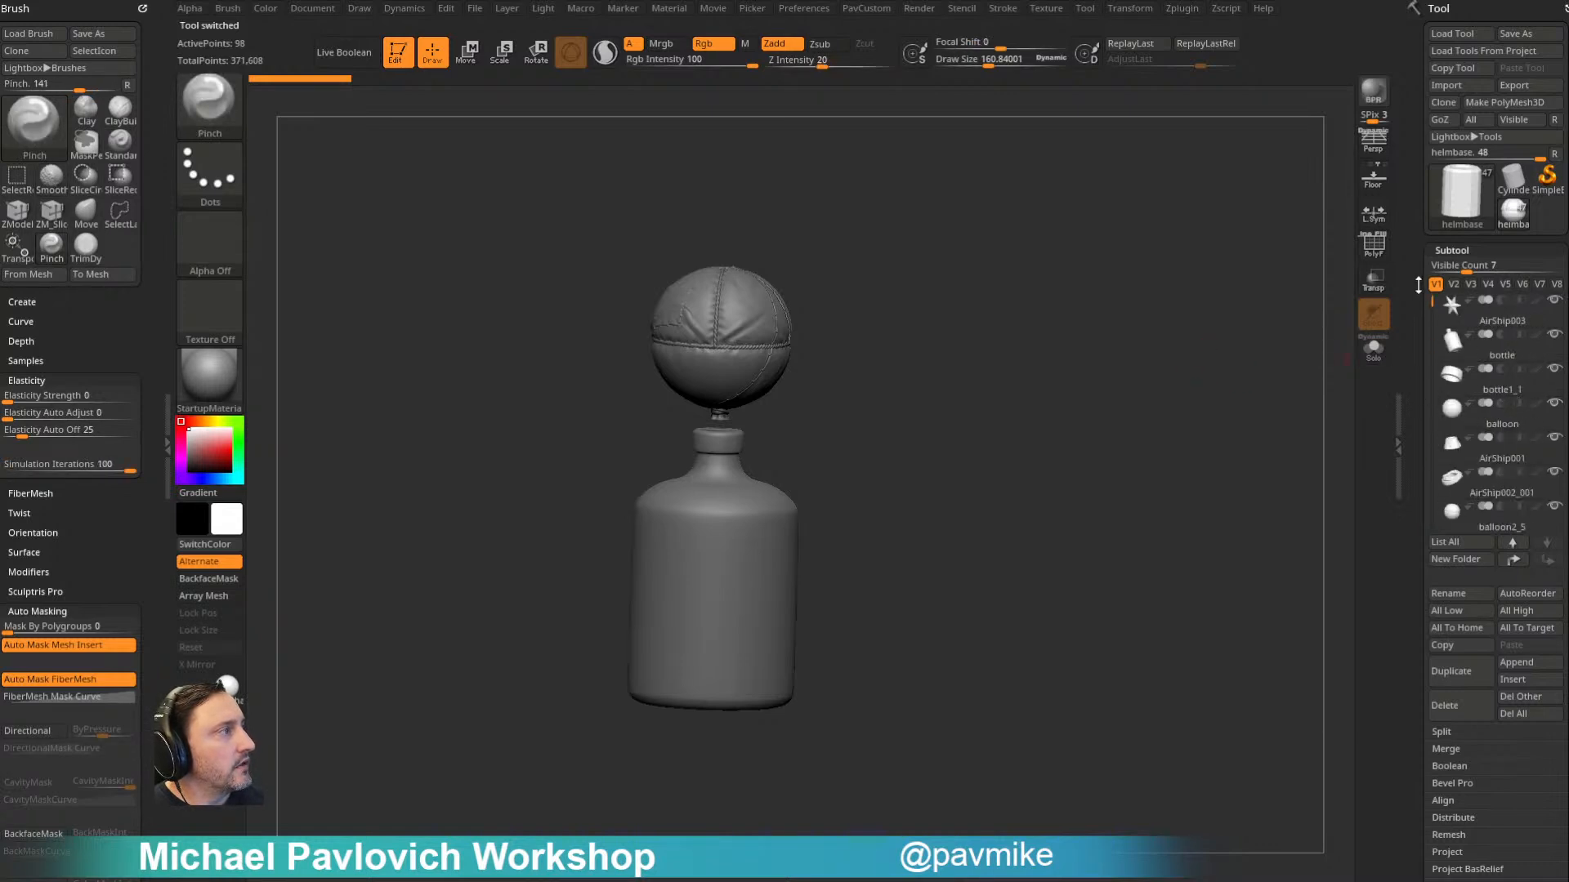
left_click(1507, 366)
key("f")
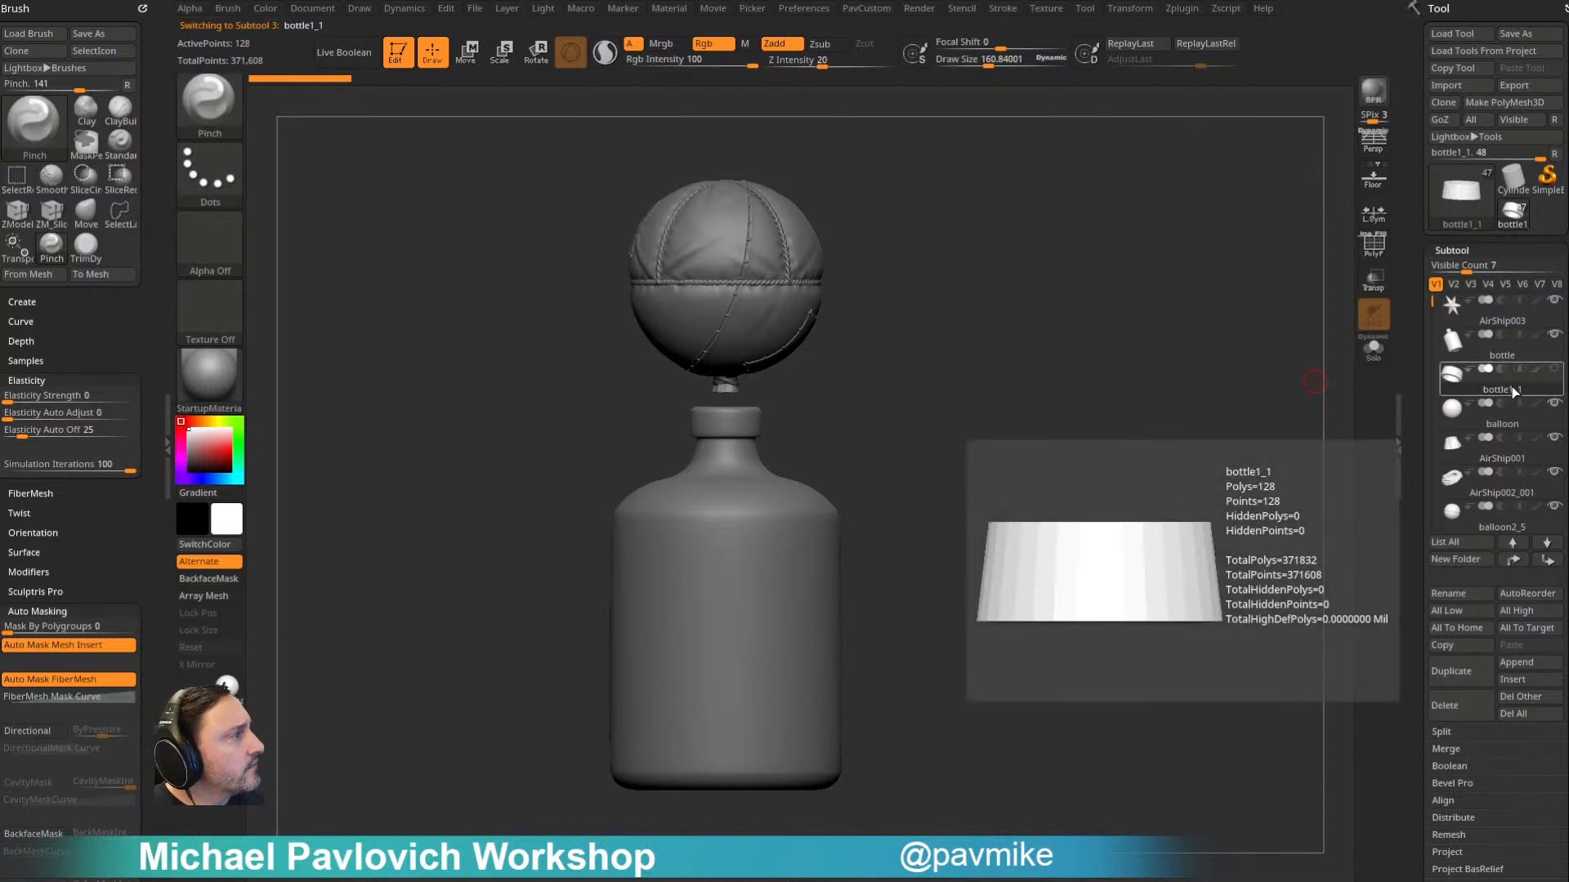
left_click(1503, 427)
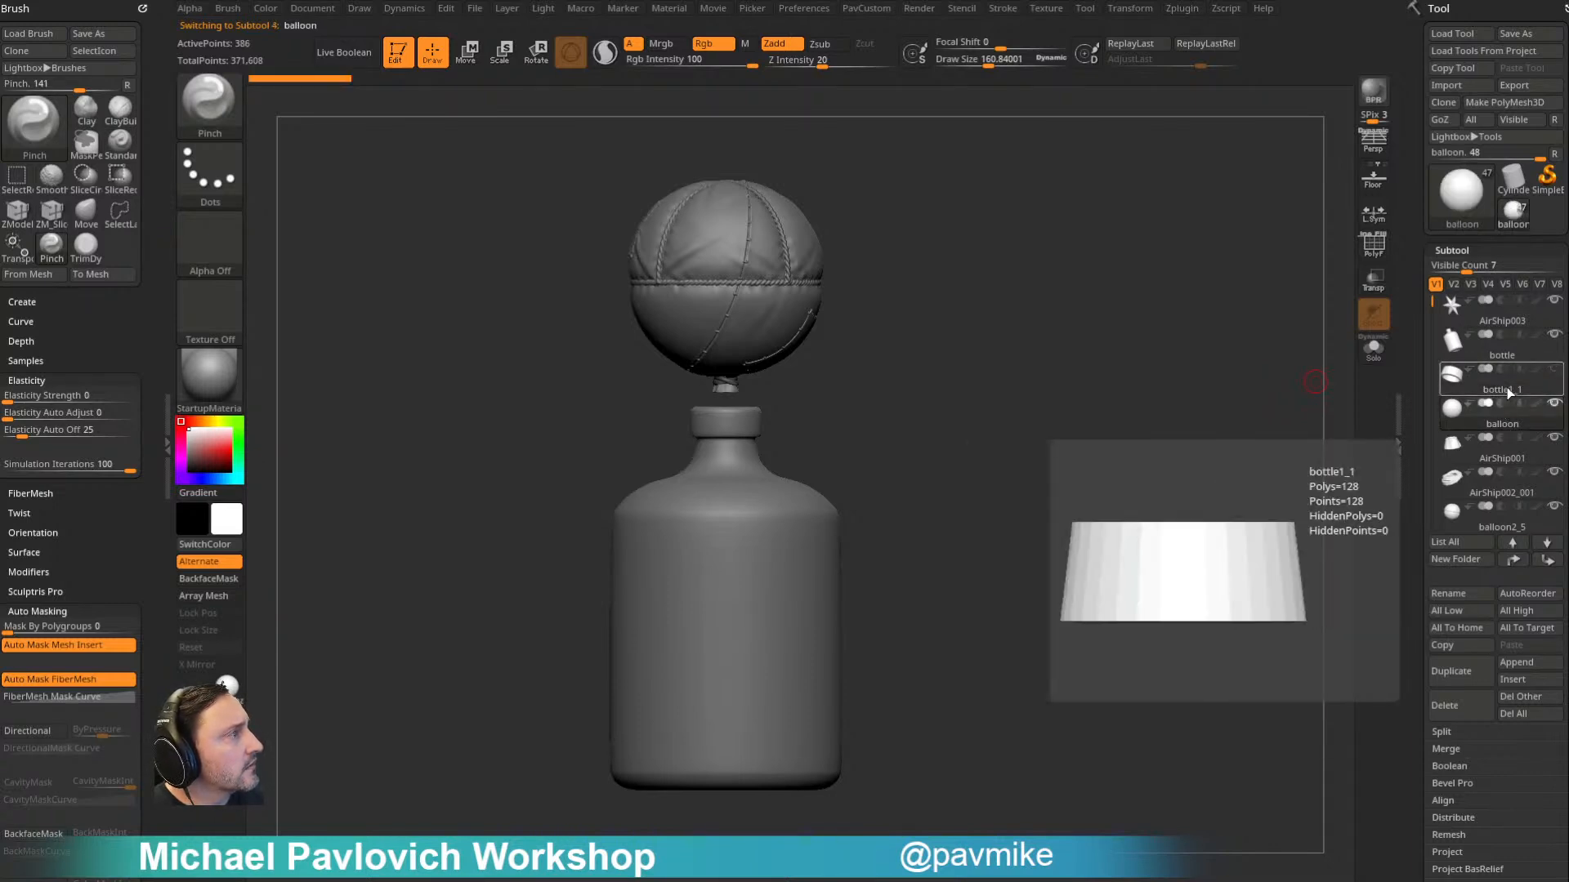
left_click(1507, 396)
left_click(1554, 336)
- Set the draw size to about 46 and check the space between the balloon, the neck ring and the ship
mouse_move(981, 433)
left_mouse_down("alt")
mouse_move(998, 392)
mouse_move(1106, 462)
mouse_move(1040, 488)
mouse_move(1062, 310)
left_mouse_up("alt")
key("s")
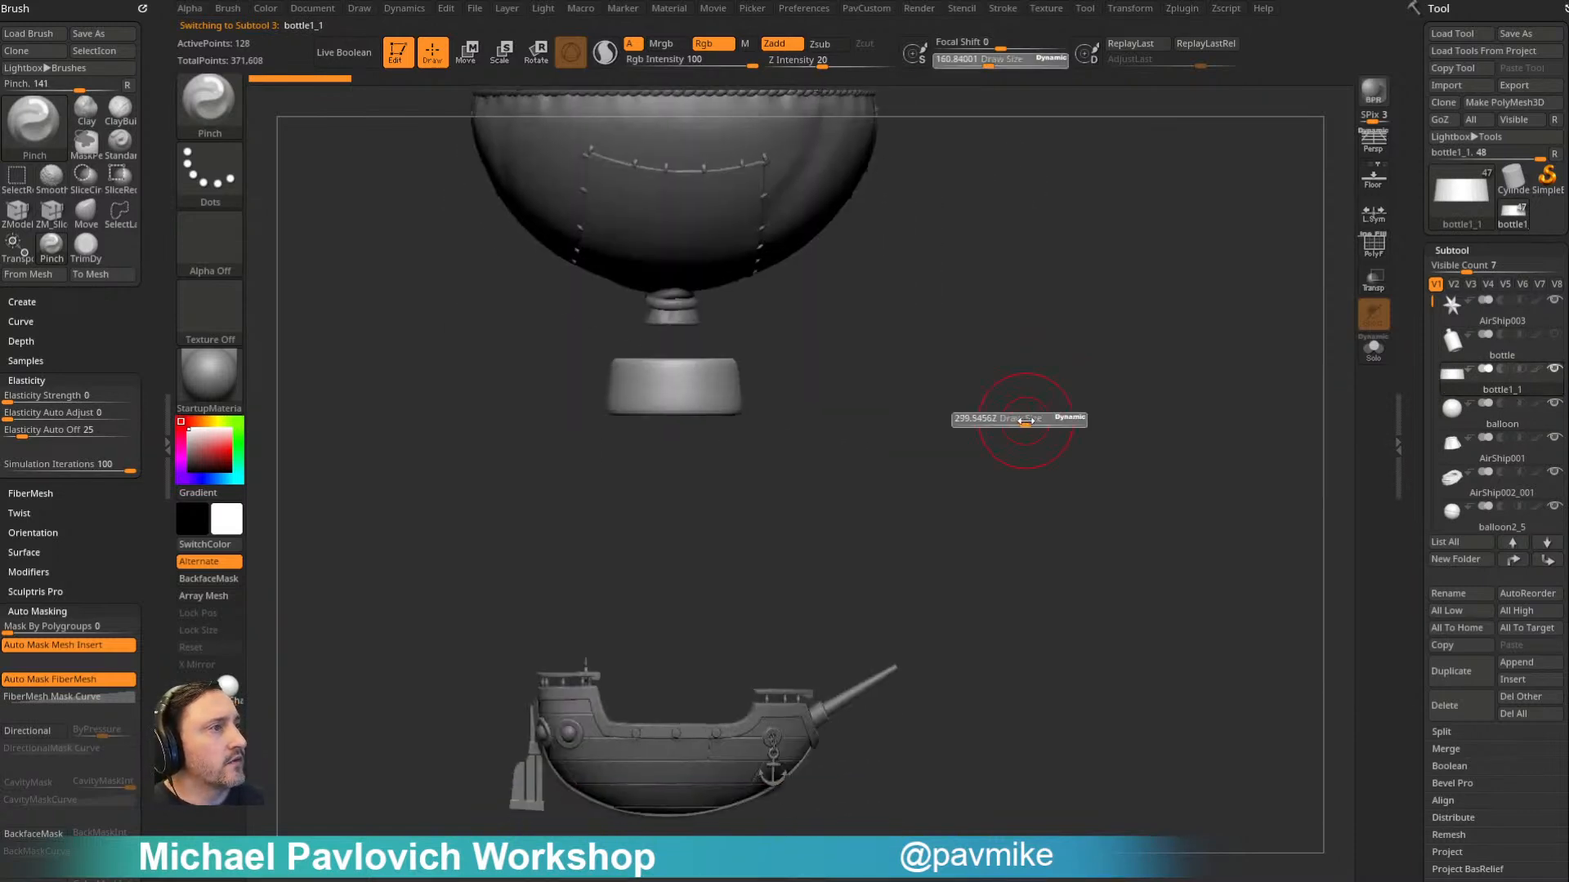
mouse_move(872, 386)
left_mouse_down("alt")
mouse_move(891, 326)
mouse_move(915, 384)
left_mouse_up("alt")
left_click_drag(1021, 360, 858, 381)
key("s")
left_click(846, 381)
left_click_drag(678, 461, 750, 484)
left_click_drag(601, 544, 672, 563)
left_click_drag(765, 434, 802, 571)
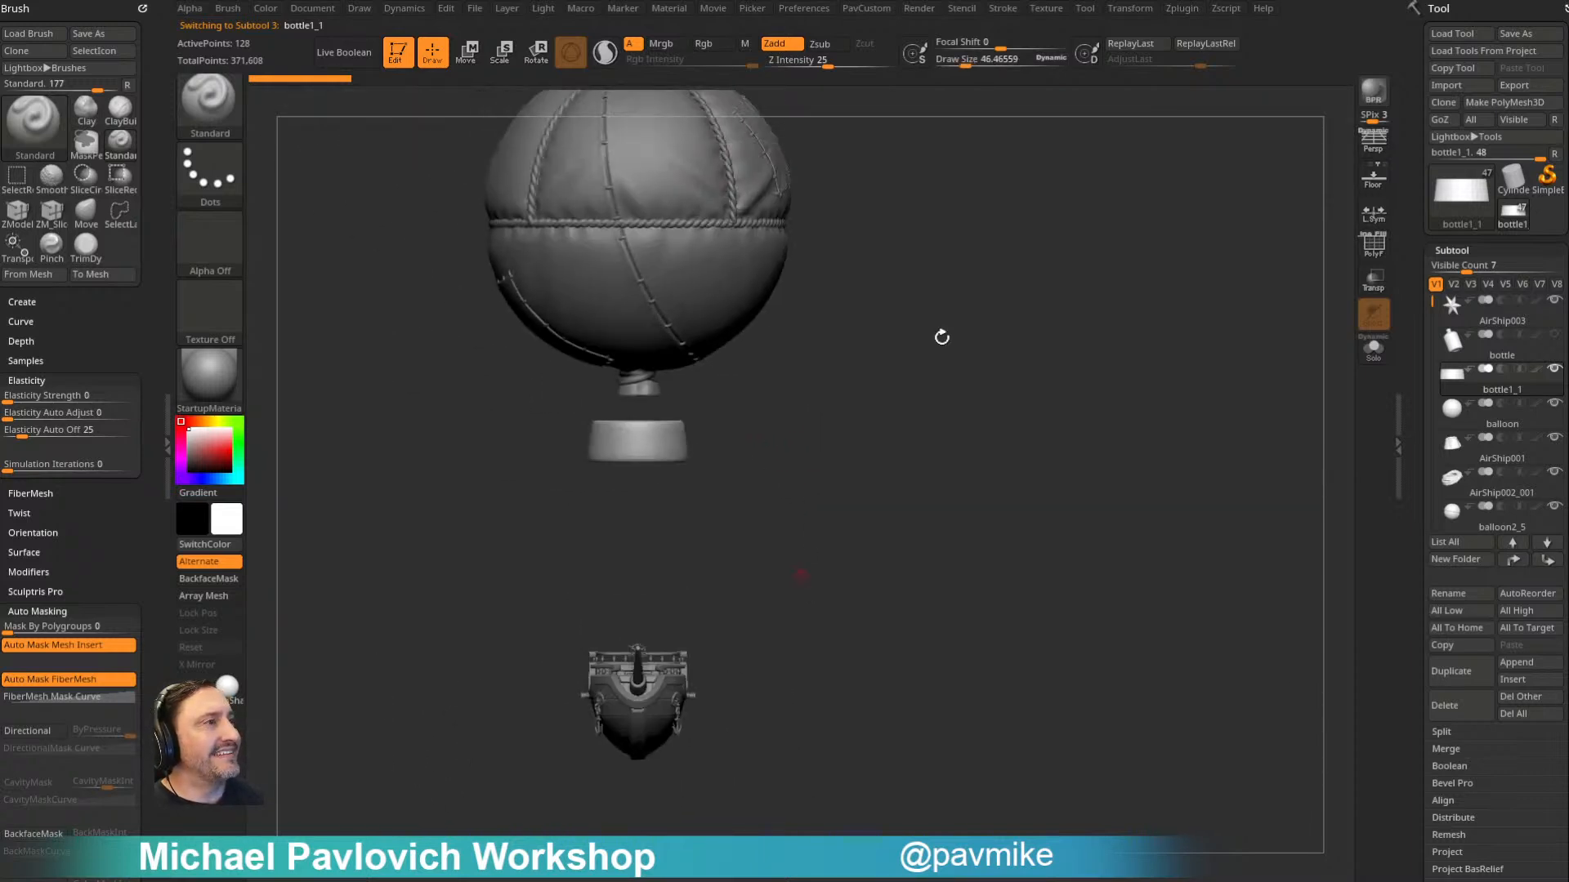
- Insert a ZSphere as a new subtool below bottle1_1 and turn on ghosted transparency
left_click(1510, 668)
left_click(1105, 647)
left_click(1381, 287)
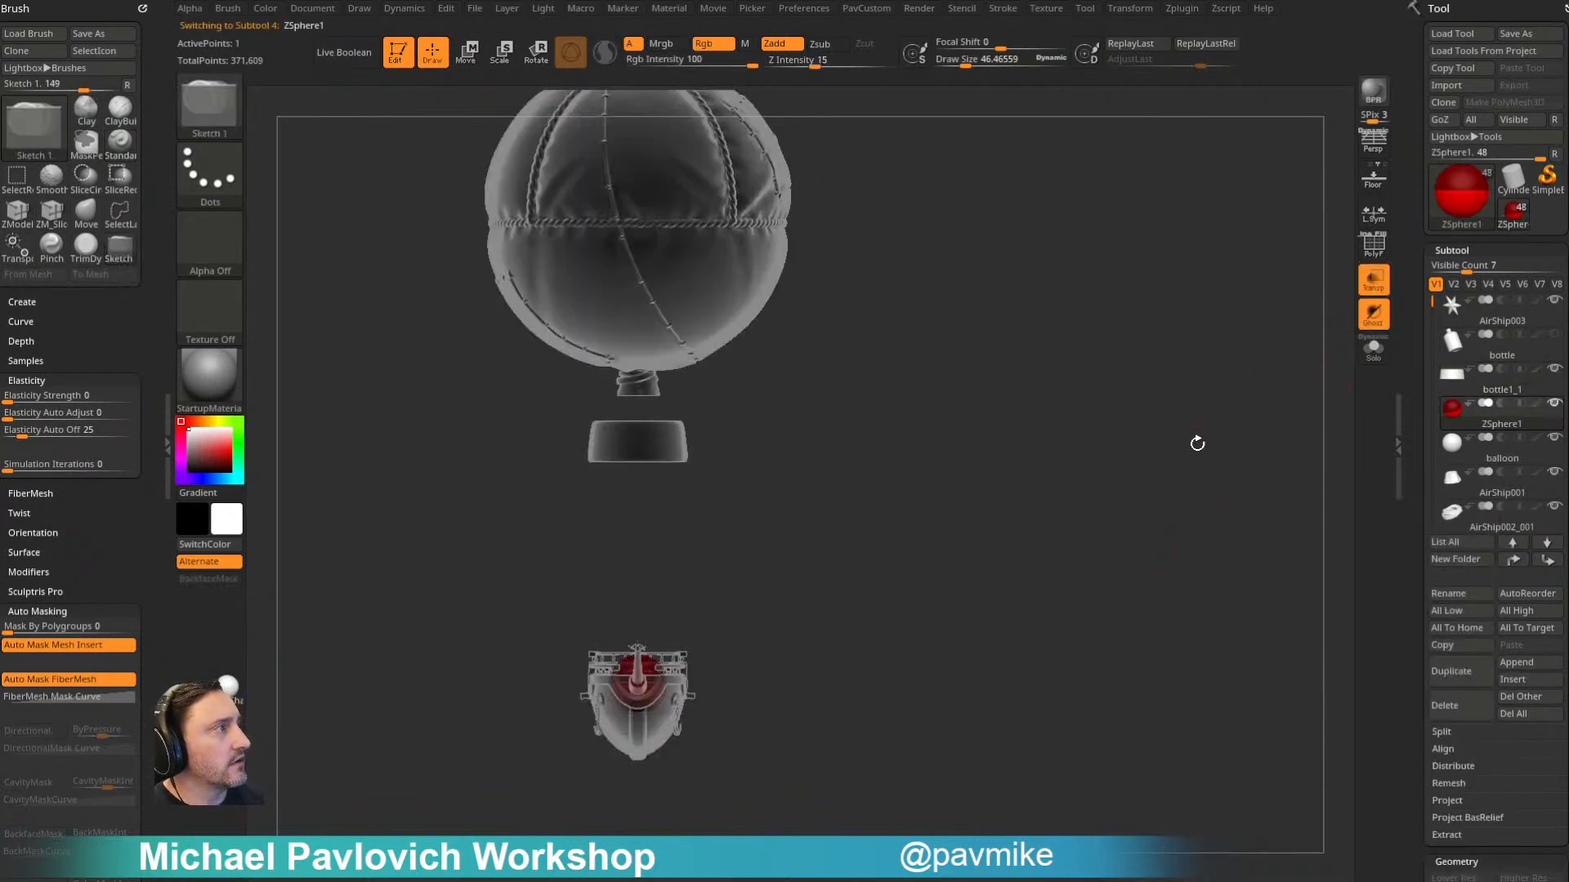
- Move the ZSphere from the ship up to the tied knot under the balloon, checking it from front and side
left_click_drag(1194, 437, 1042, 466, "alt")
key("w")
left_click_drag(675, 599, 647, 469)
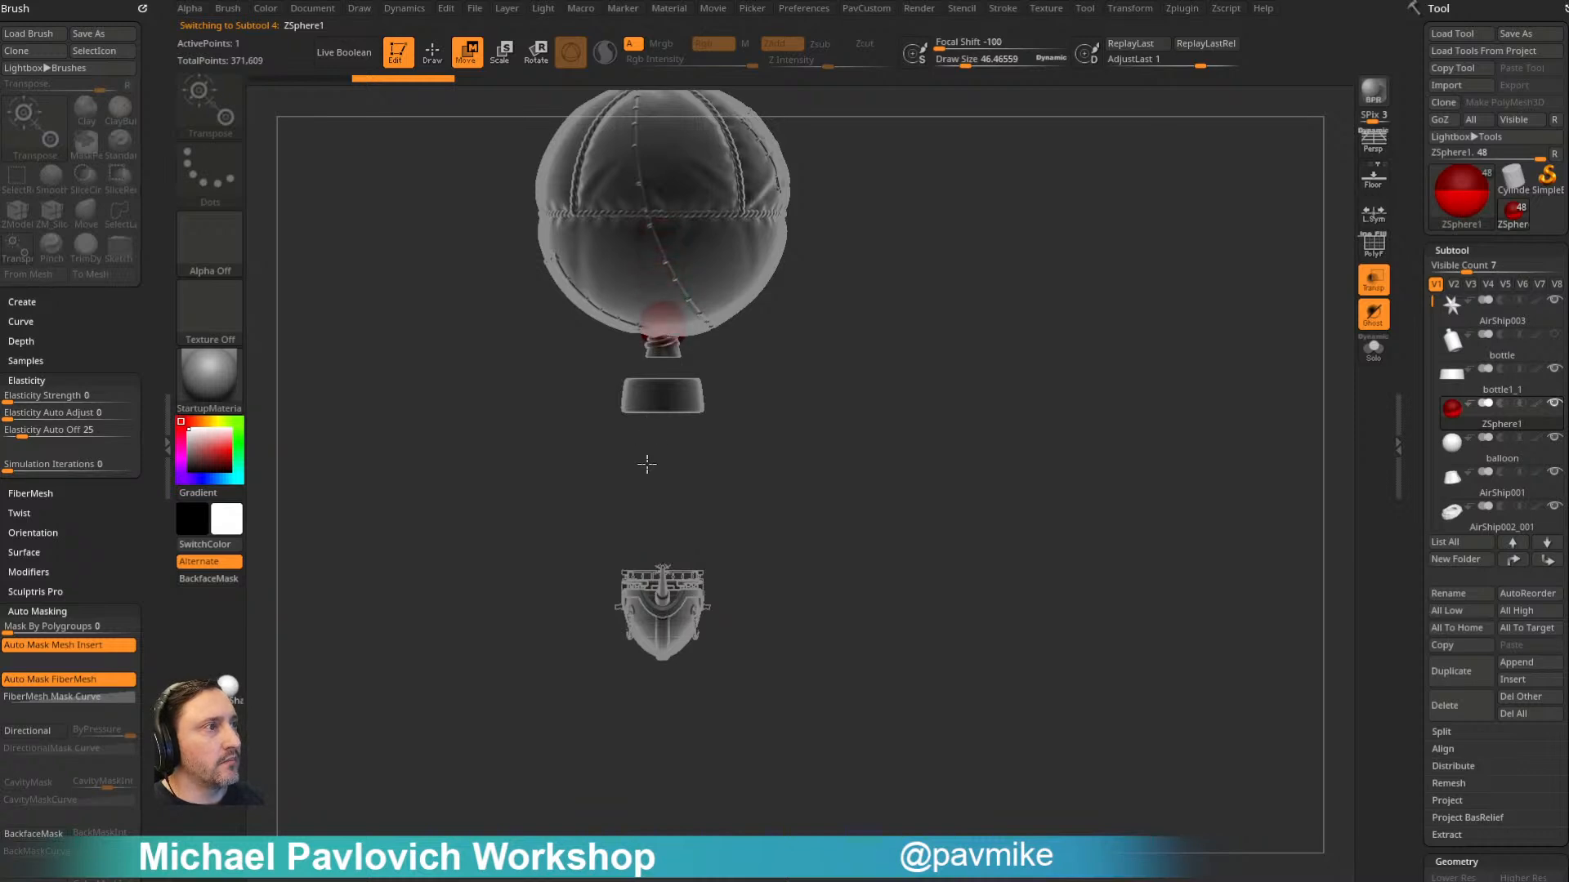
left_click_drag(840, 441, 924, 441)
left_click_drag(720, 303, 714, 299)
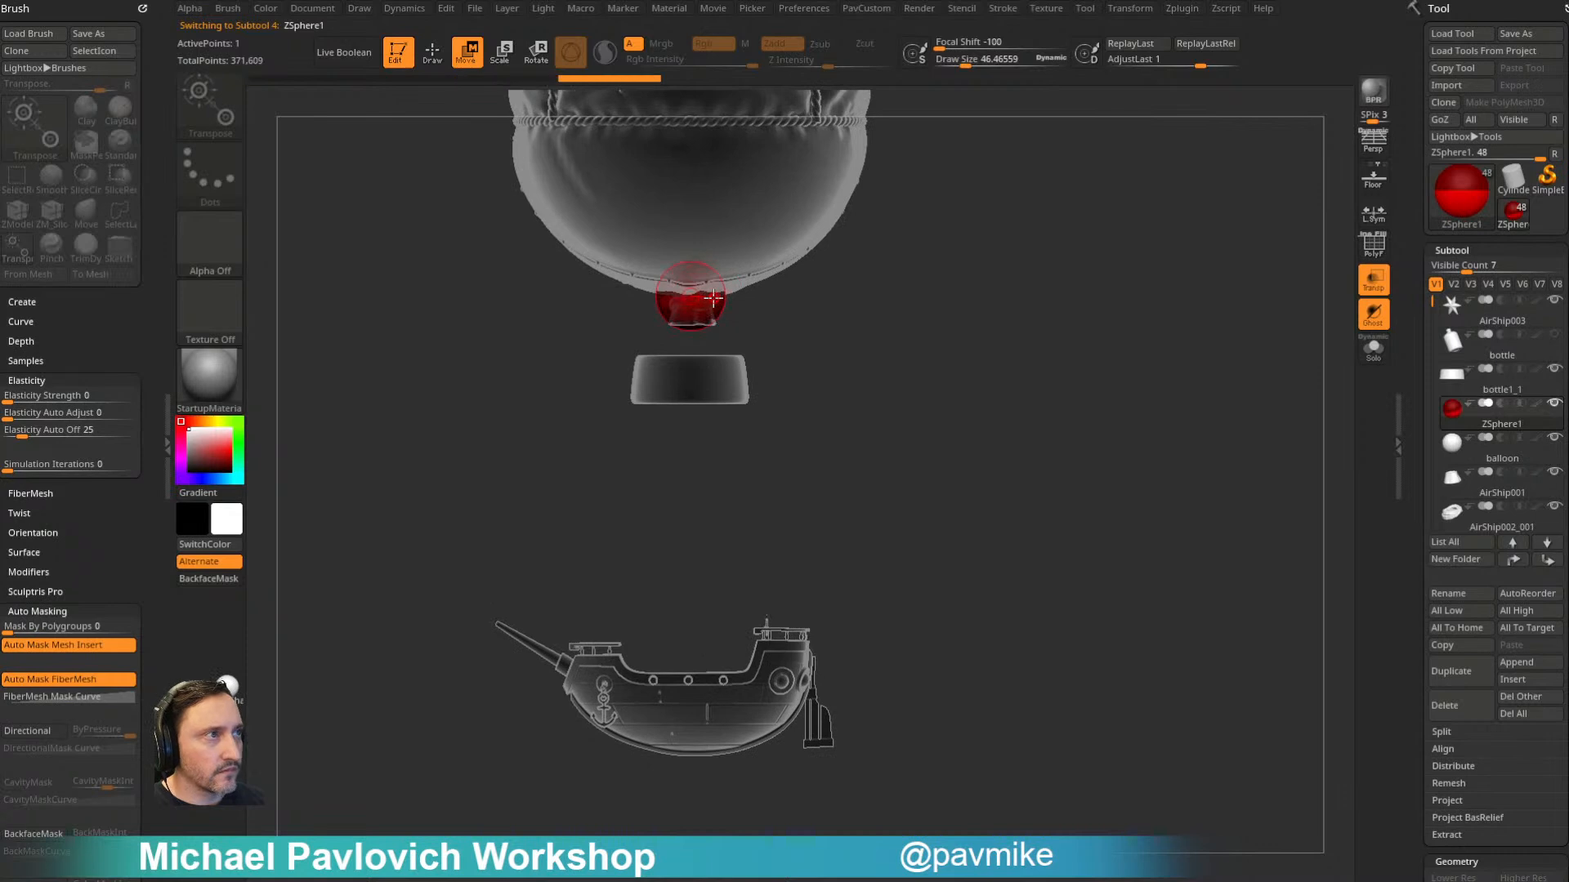
- Scale the ZSphere down to fit inside the balloon's knot and set the draw size to about 31
key("e")
key("q")
mouse_move(882, 297)
left_mouse_down()
mouse_move(904, 311)
mouse_move(901, 268)
mouse_move(899, 293)
left_mouse_up()
left_click_drag(835, 247, 868, 357, "alt")
key("s")
mouse_move(868, 357)
left_mouse_down()
mouse_move(784, 343)
mouse_move(829, 330)
left_mouse_up()
- Add a mirrored pair of child ZSpheres to the root ZSphere and position them inside the balloon's knot
left_click(734, 322)
key("w")
left_click_drag(683, 315, 658, 325)
left_click_drag(835, 449, 693, 318, "alt")
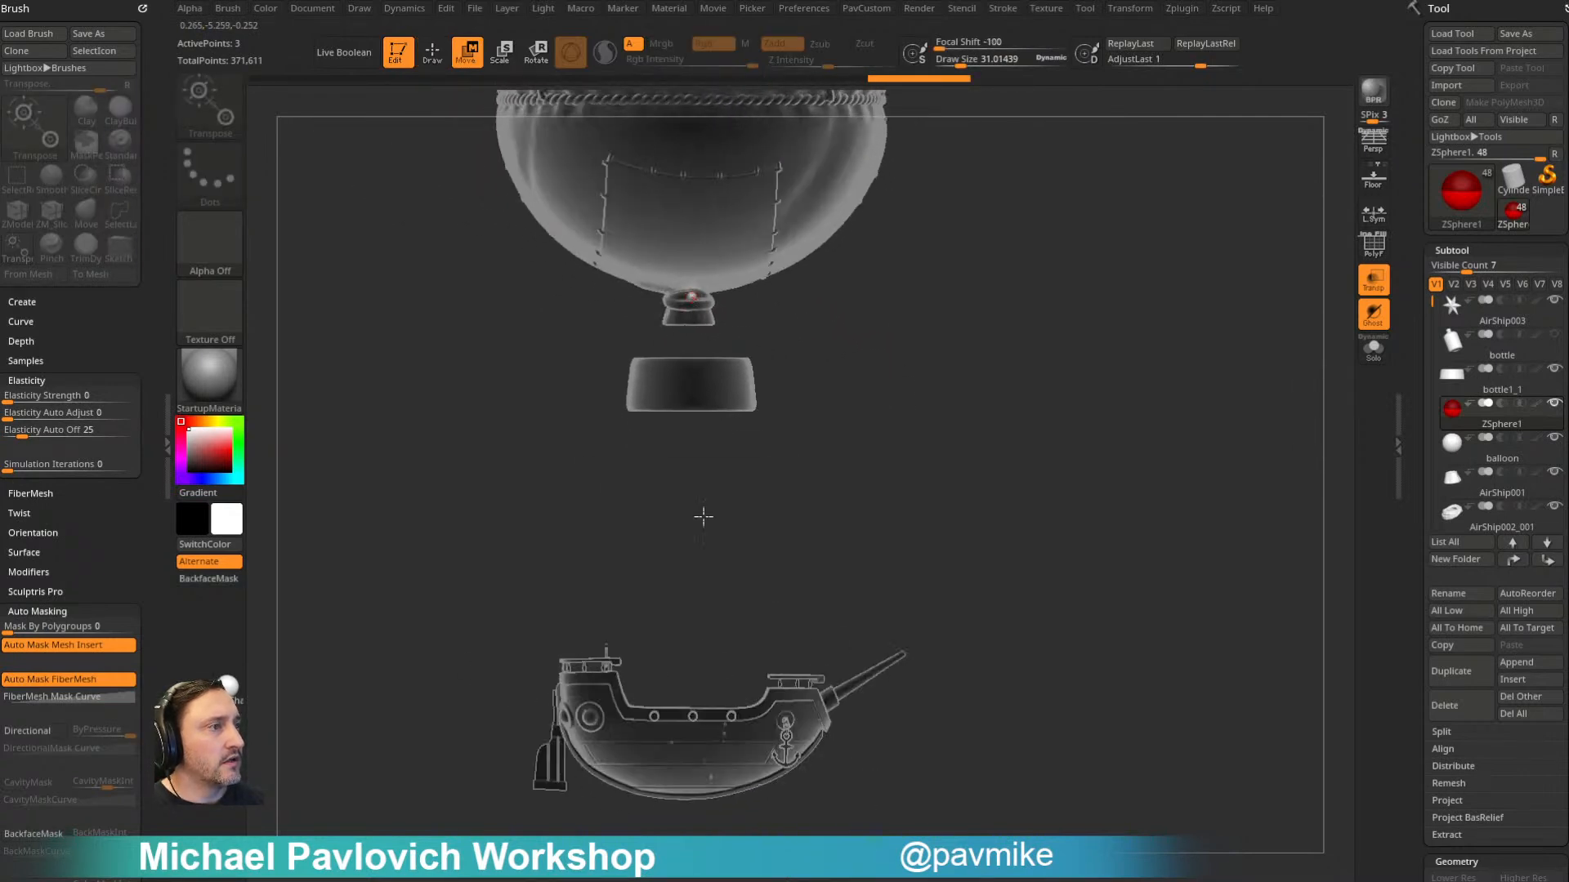
left_click_drag(1083, 510, 914, 490)
left_click_drag(734, 650, 693, 401)
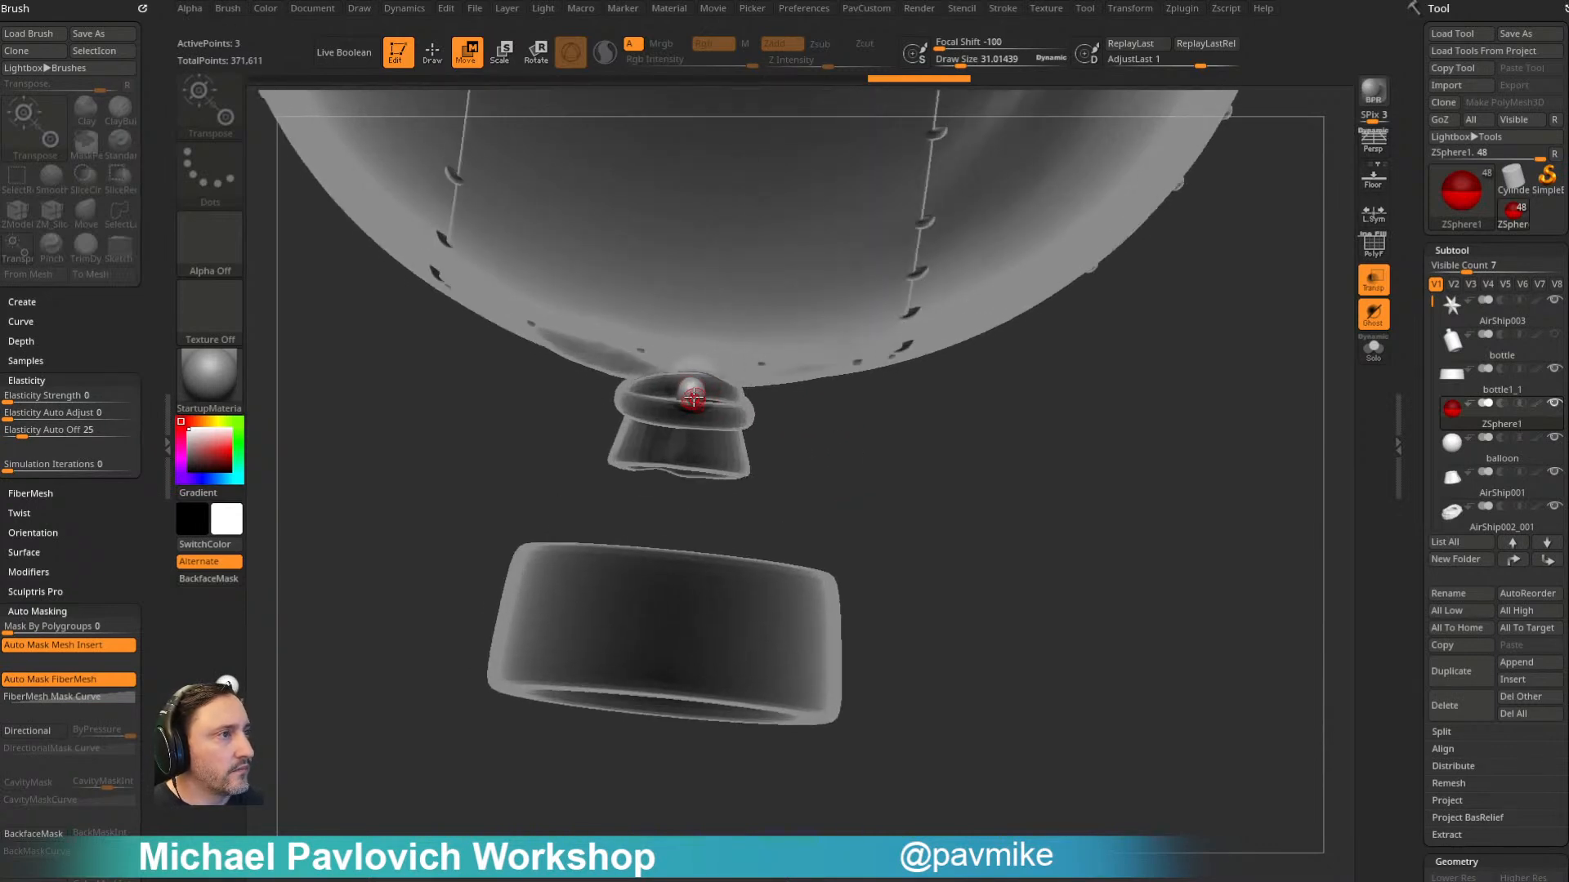
- Add two more mirrored pairs of ZSpheres around the balloon's knot as starting points for the ropes
key("q")
right_click_drag(668, 401, 689, 400)
left_click(678, 402, "shift")
key("w")
left_click_drag(689, 401, 710, 395)
mouse_move(710, 395)
right_mouse_down()
mouse_move(788, 414)
mouse_move(668, 398)
mouse_move(784, 490)
mouse_move(668, 401)
right_mouse_up()
key("q")
key("w")
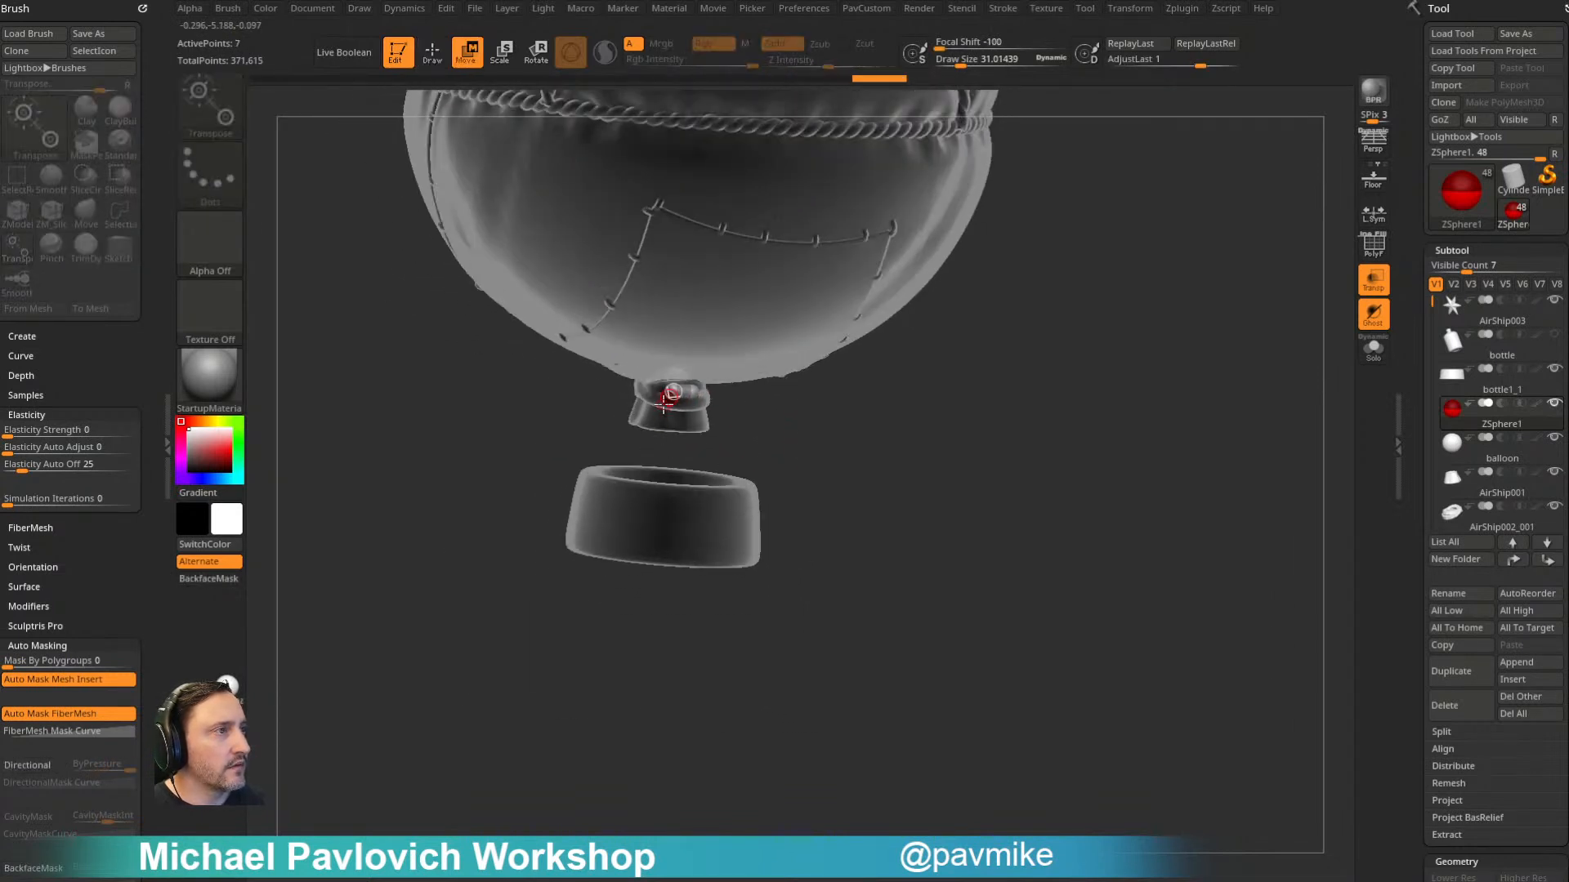
- Pull one mirrored ZSphere pair down to the rear round fittings on the ship's sides, forming the first pair of ropes
left_click_drag(662, 493, 643, 854)
right_click_drag(907, 699, 877, 380, "alt")
left_click_drag(688, 563, 647, 680)
right_click_drag(716, 582, 680, 660)
left_click_drag(683, 660, 707, 664)
right_click_drag(706, 663, 868, 553, "shift")
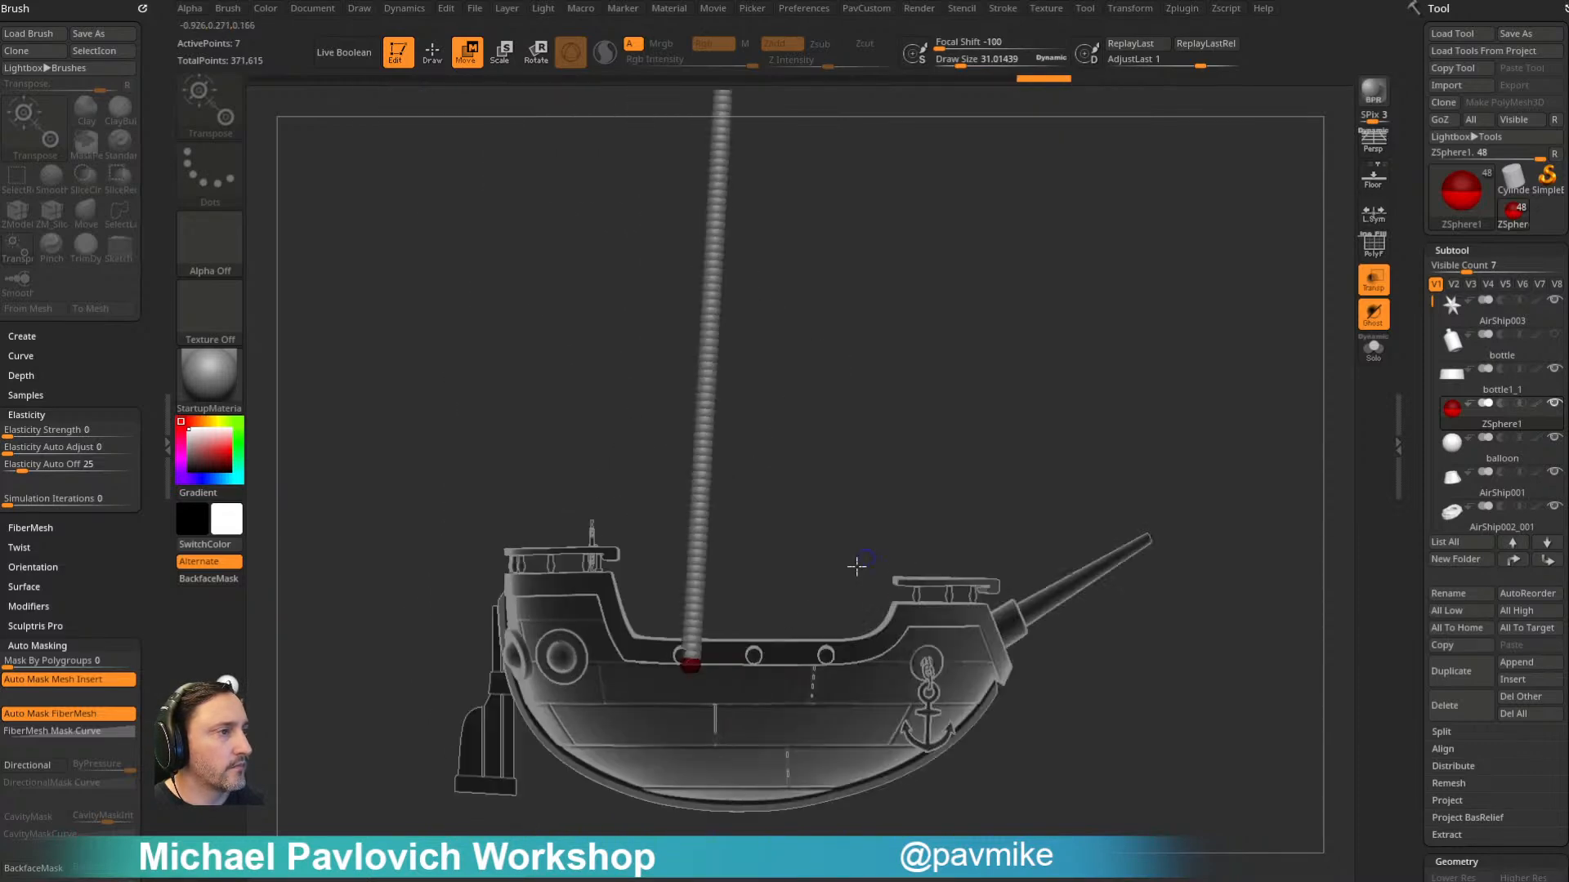
left_click_drag(691, 666, 681, 659)
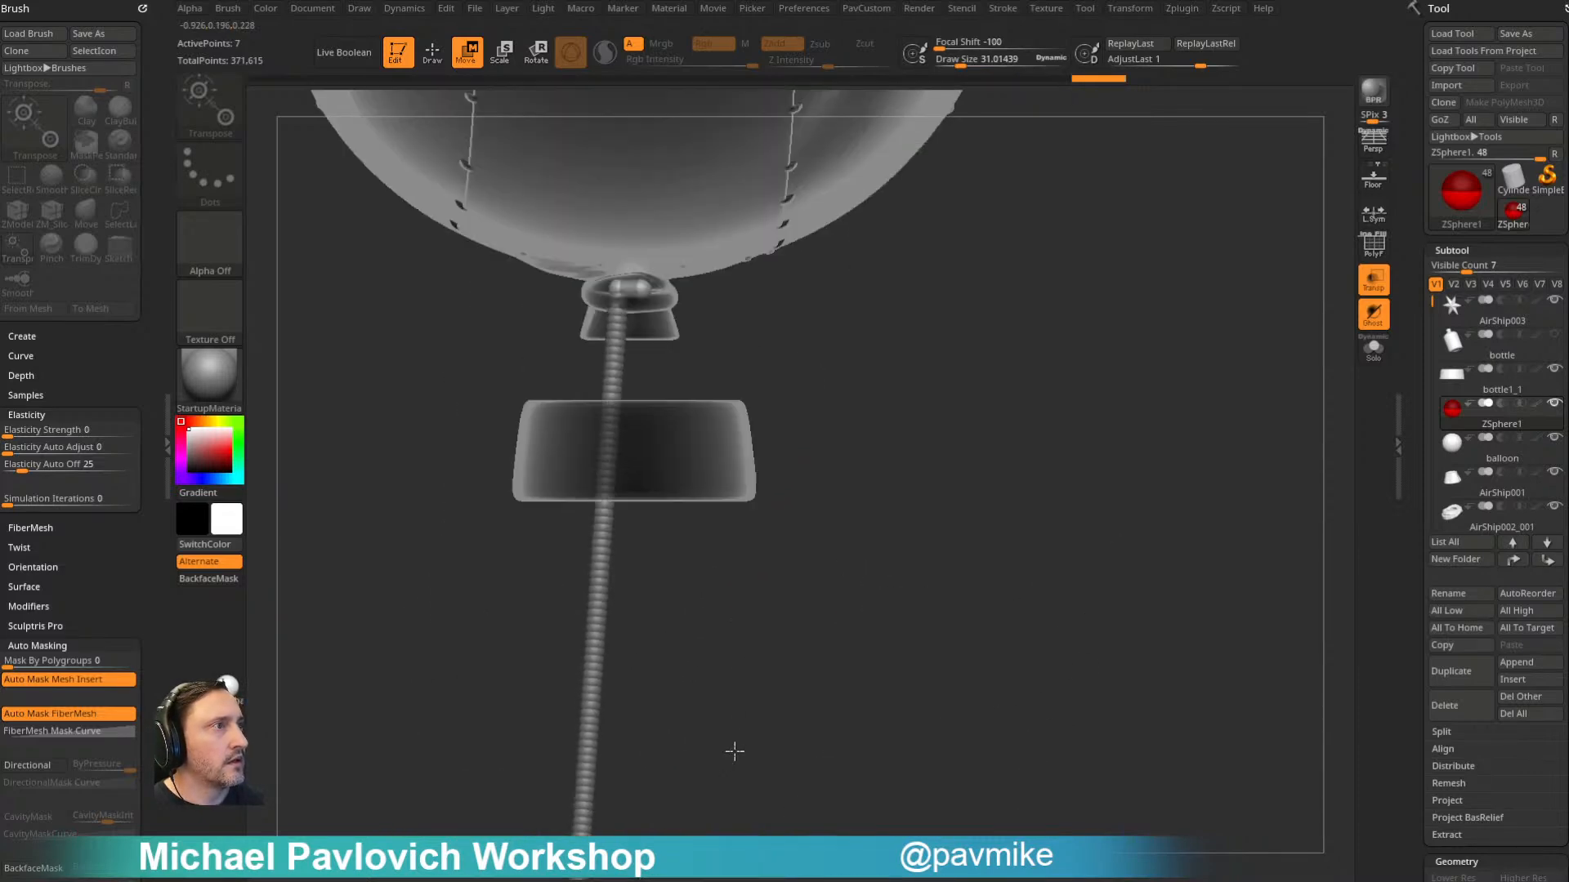
- Add another mirrored ZSphere pair at the balloon's knot and pull it down to the forward round fittings on the ship's sides
mouse_move(735, 753)
right_mouse_down()
mouse_move(911, 410)
mouse_move(658, 348)
mouse_move(689, 367)
right_mouse_up()
left_click(659, 319)
key("w")
left_click_drag(651, 317, 655, 641)
right_click_drag(923, 511, 695, 339, "alt")
left_click_drag(686, 457, 711, 617)
right_click_drag(922, 398, 837, 523)
left_click_drag(840, 635, 801, 652)
right_click_drag(1081, 473, 1120, 419, "shift")
left_click_drag(833, 640, 841, 629)
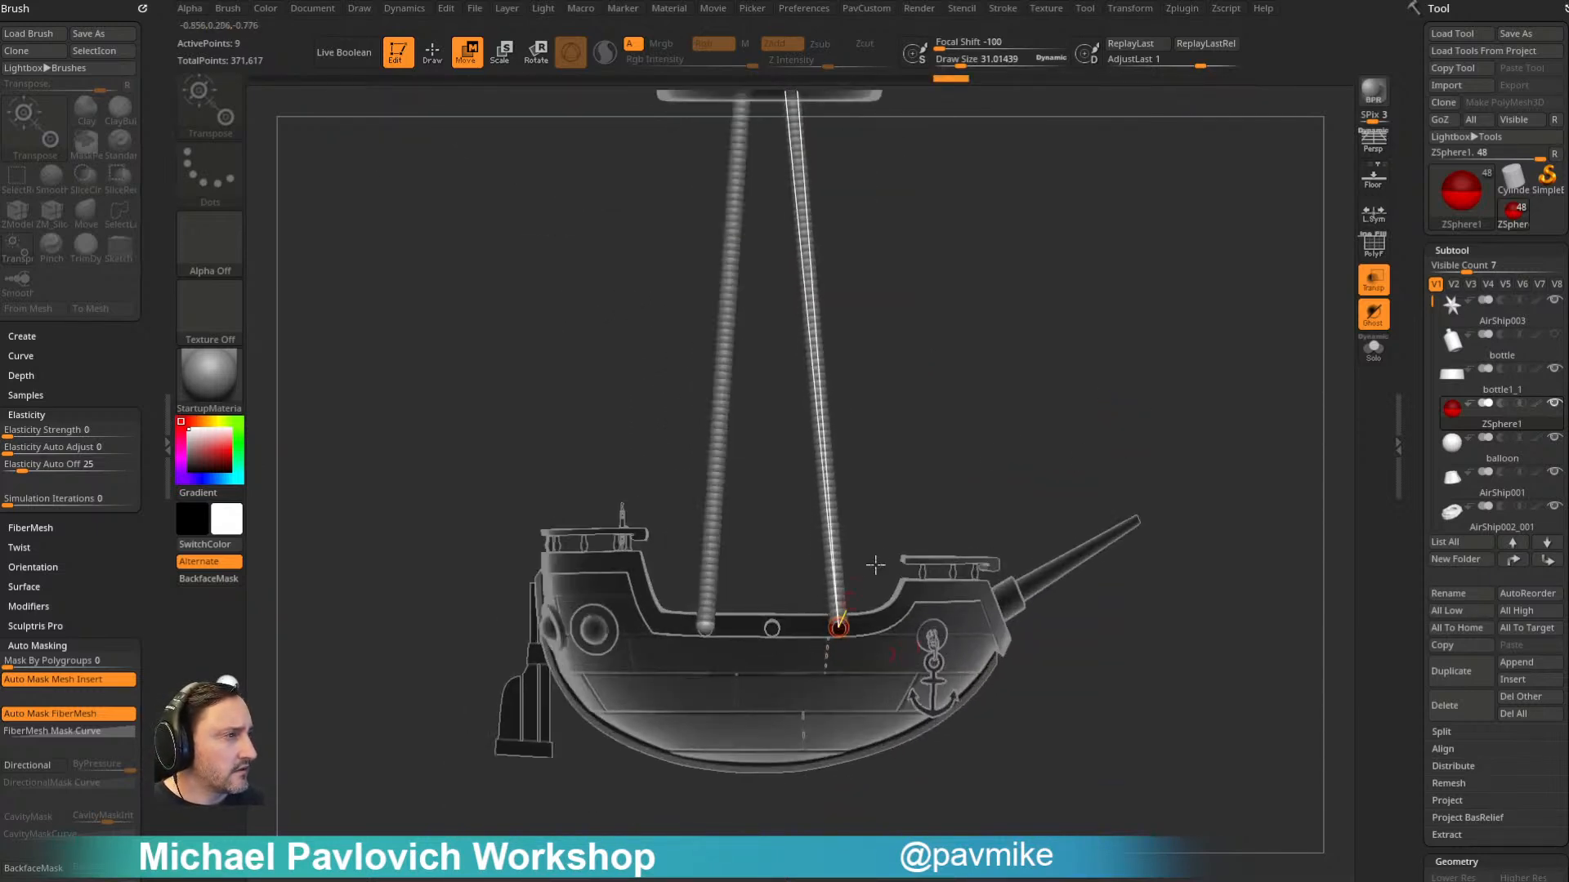
- Turn off transparency and examine the four ropes running from the balloon's knot to the ship
right_click_drag(1045, 425, 983, 555, "alt")
left_click(1365, 291)
right_click_drag(1250, 315, 1032, 437)
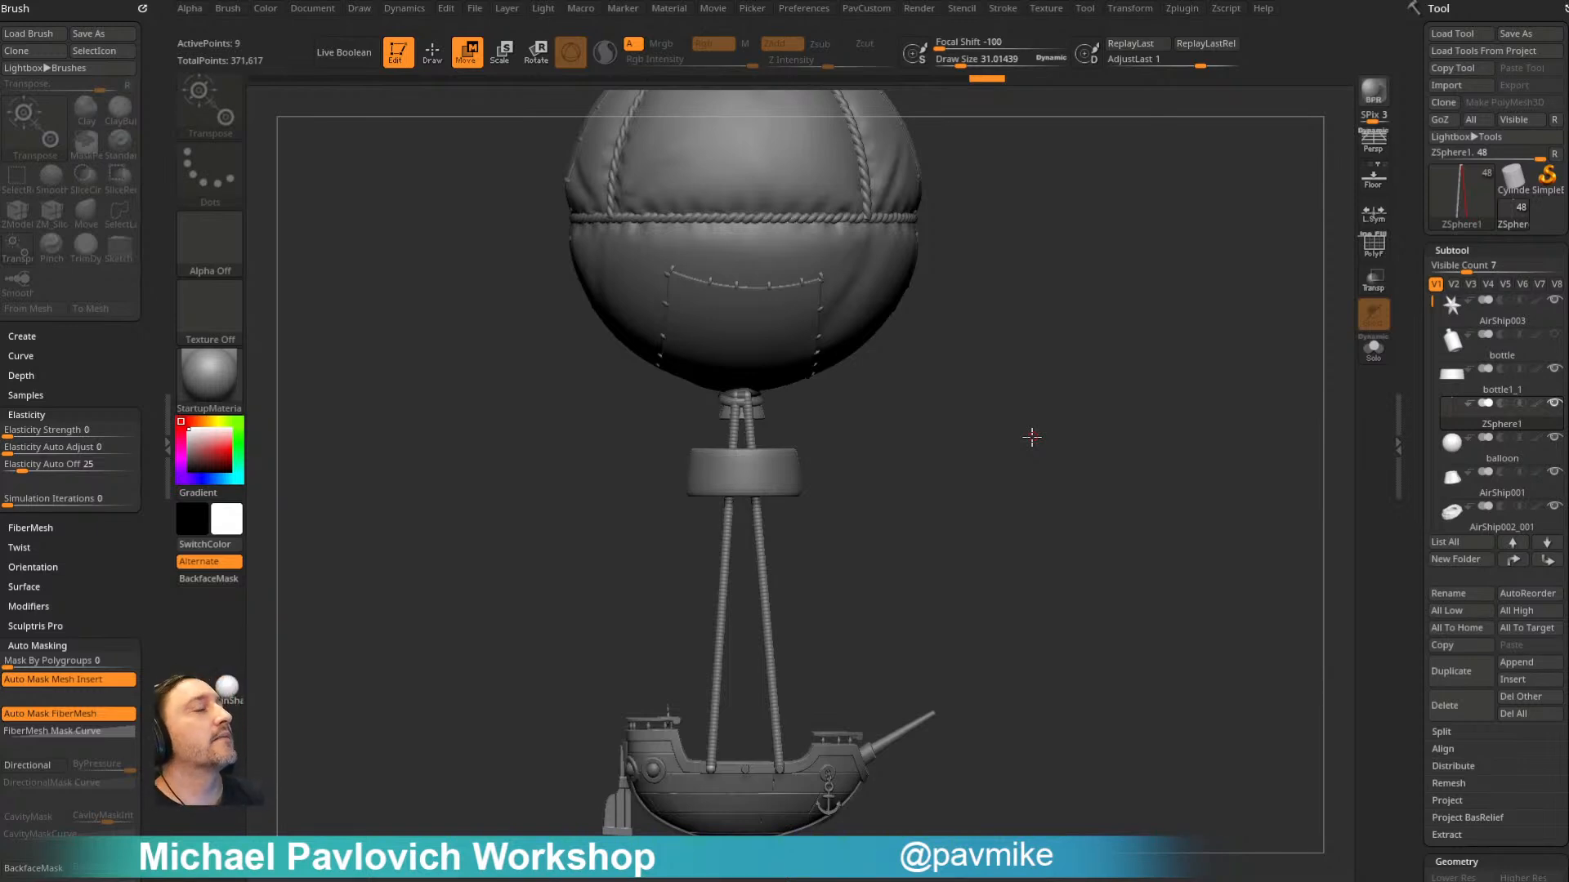
mouse_move(1007, 445)
left_mouse_down()
mouse_move(988, 308)
mouse_move(971, 327)
mouse_move(983, 415)
mouse_move(1055, 404)
mouse_move(904, 623)
mouse_move(1039, 281)
mouse_move(1078, 347)
mouse_move(1061, 526)
mouse_move(1010, 299)
left_mouse_up()
key("q")
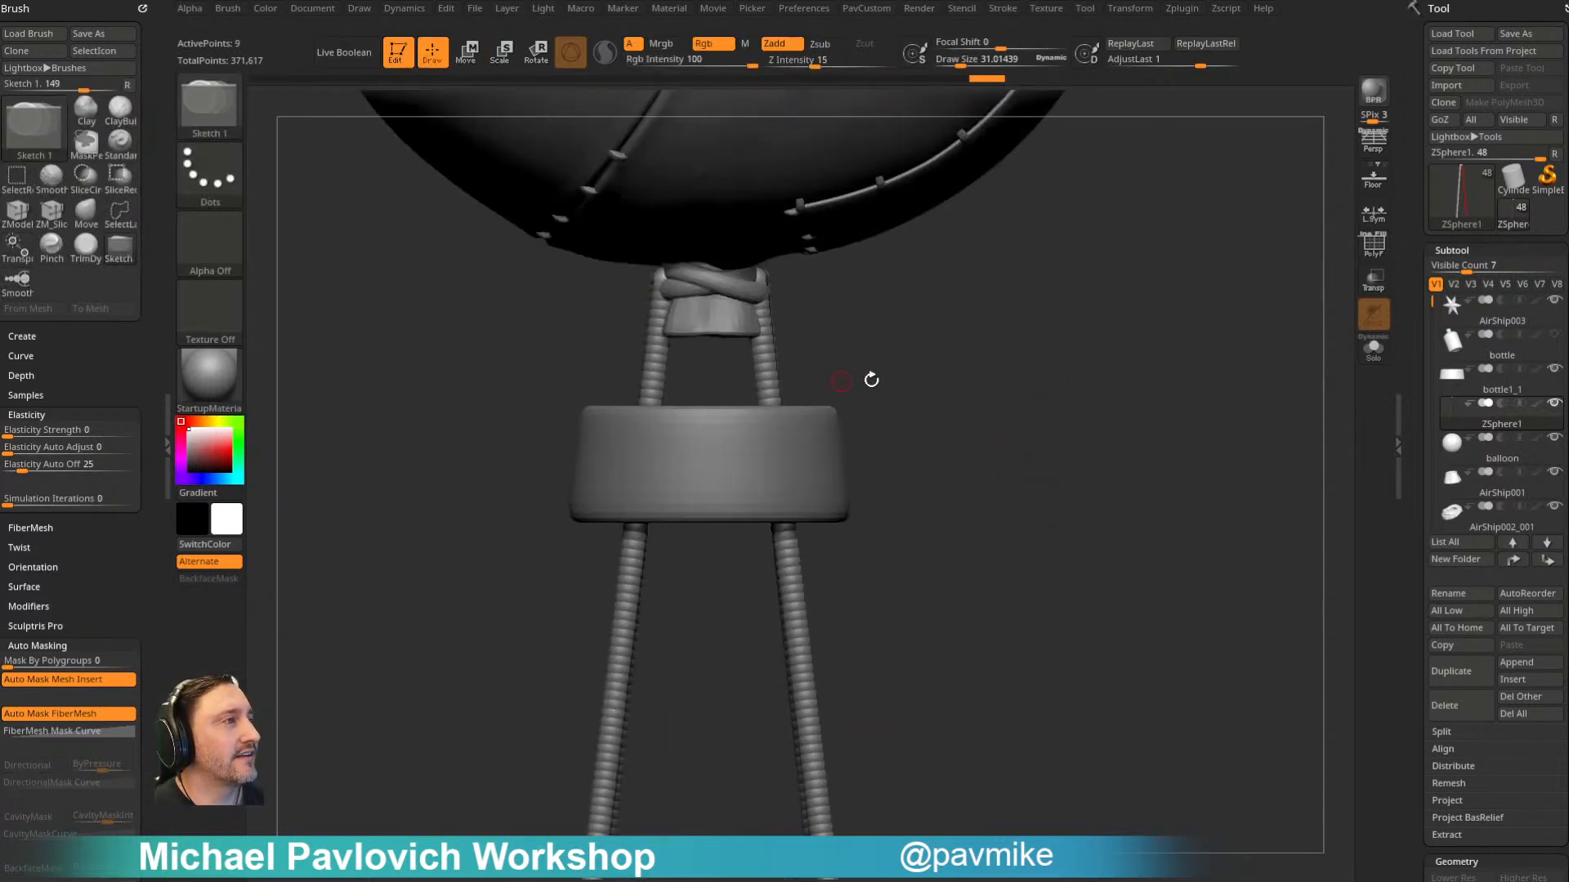
- Try to bend a rope pair inward at the neck ring with an added ZSphere pair, then undo it
left_click(1374, 287)
left_click(775, 448)
key("w")
left_click_drag(775, 448, 749, 449)
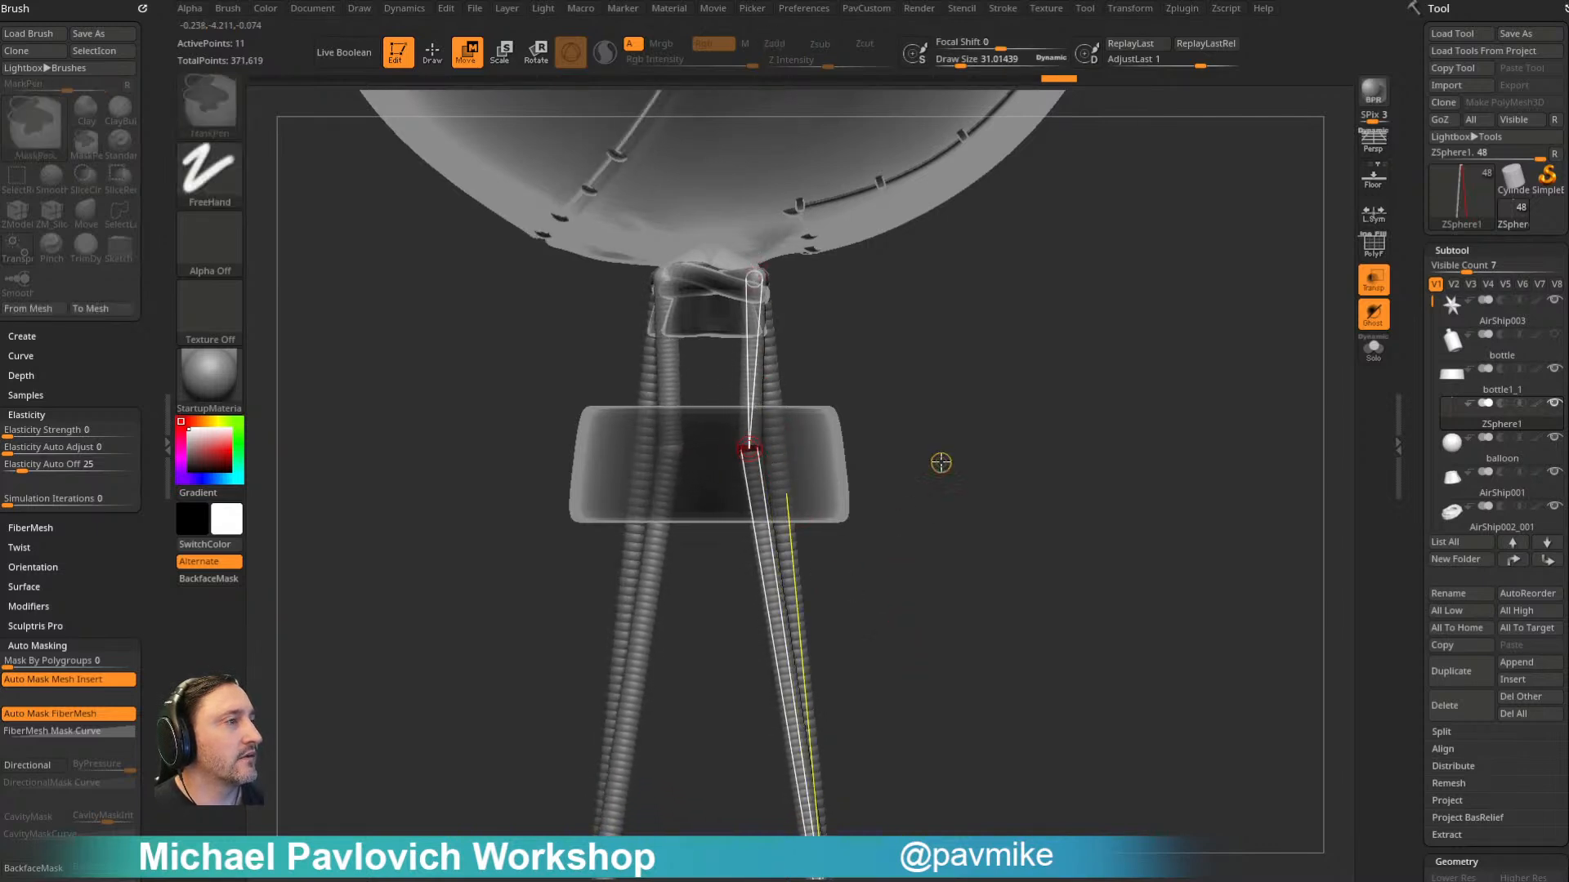
key("ctrl+z")
mouse_move(920, 409)
right_mouse_down()
mouse_move(954, 382)
mouse_move(1040, 469)
mouse_move(959, 326)
mouse_move(962, 356)
right_mouse_up()
key("ctrl+z")
- Examine the Curves Helper options for copying ZSphere chains, scaling ZSpheres to the draw size and creating curves, comparing them with the ropes
key("q")
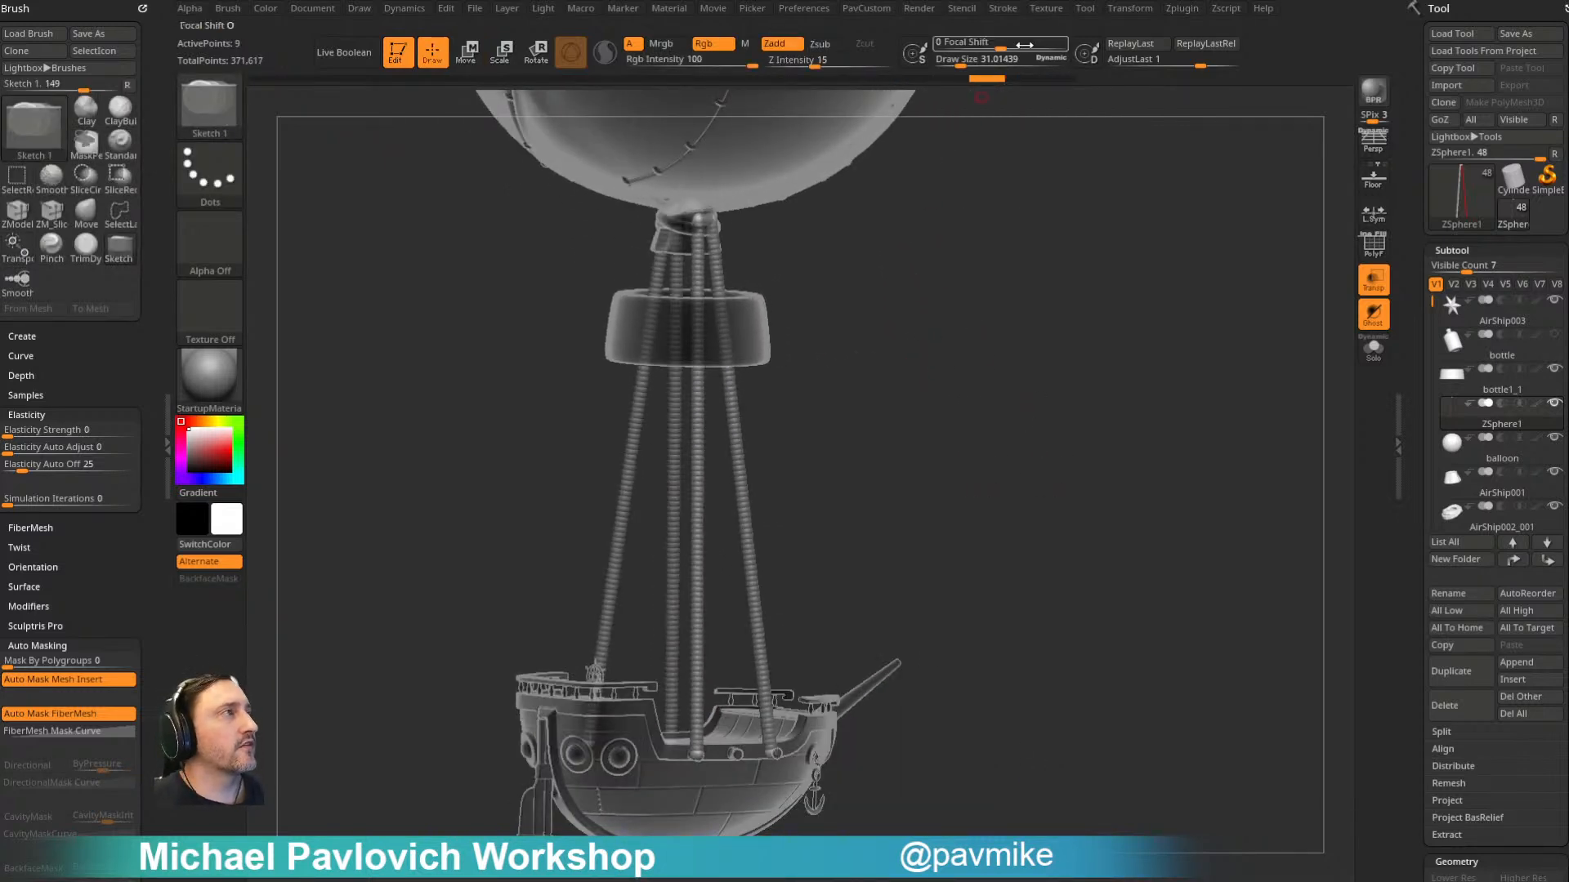
left_click(1125, 10)
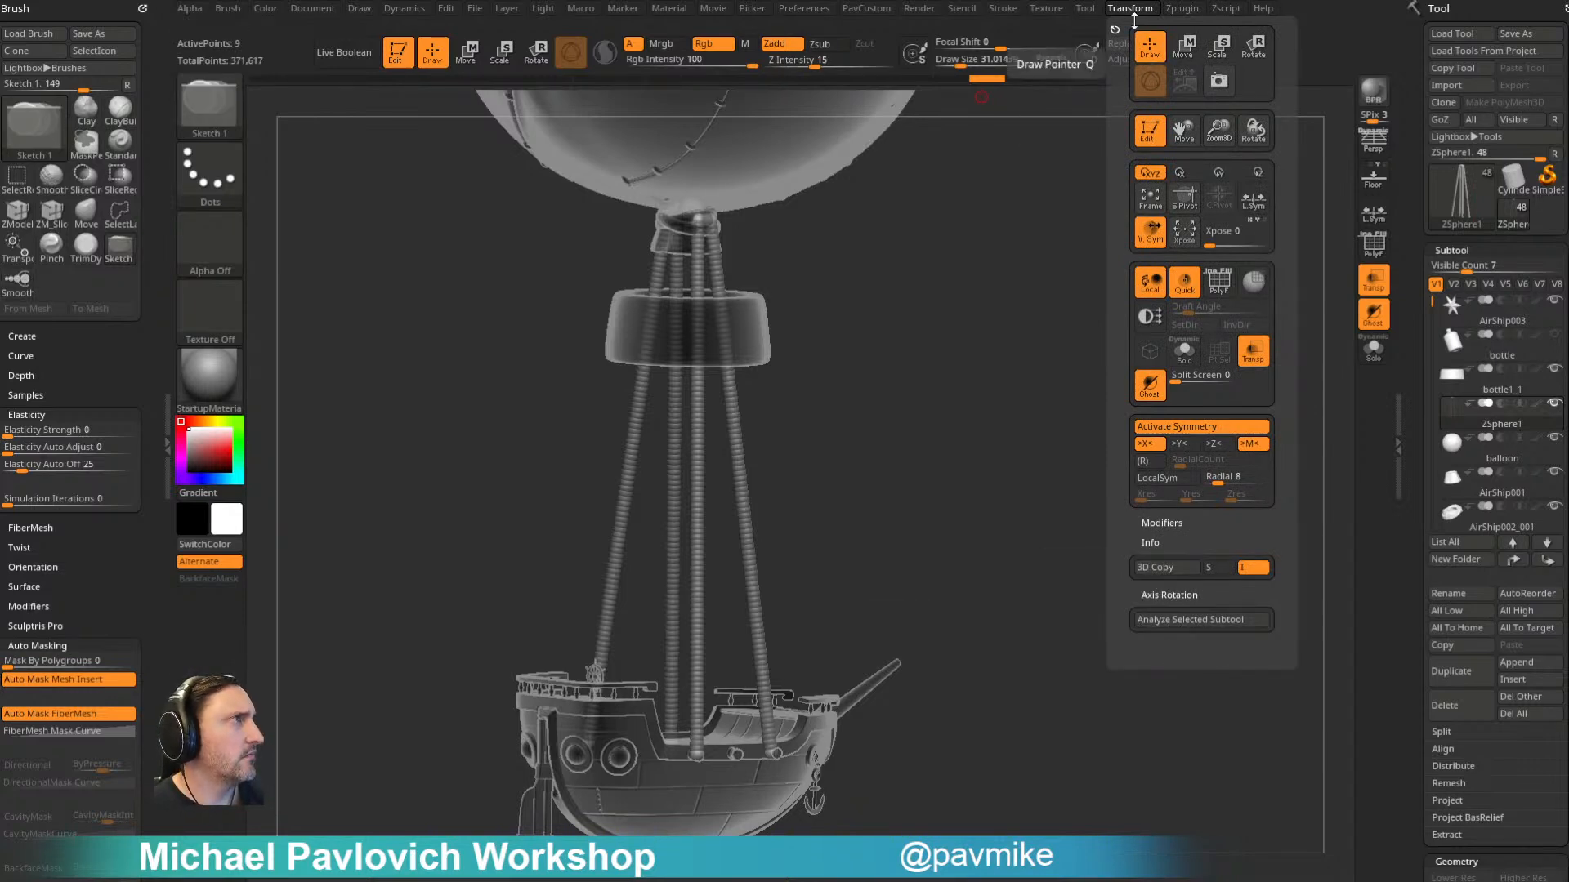
left_click(1010, 10)
left_click(1052, 343)
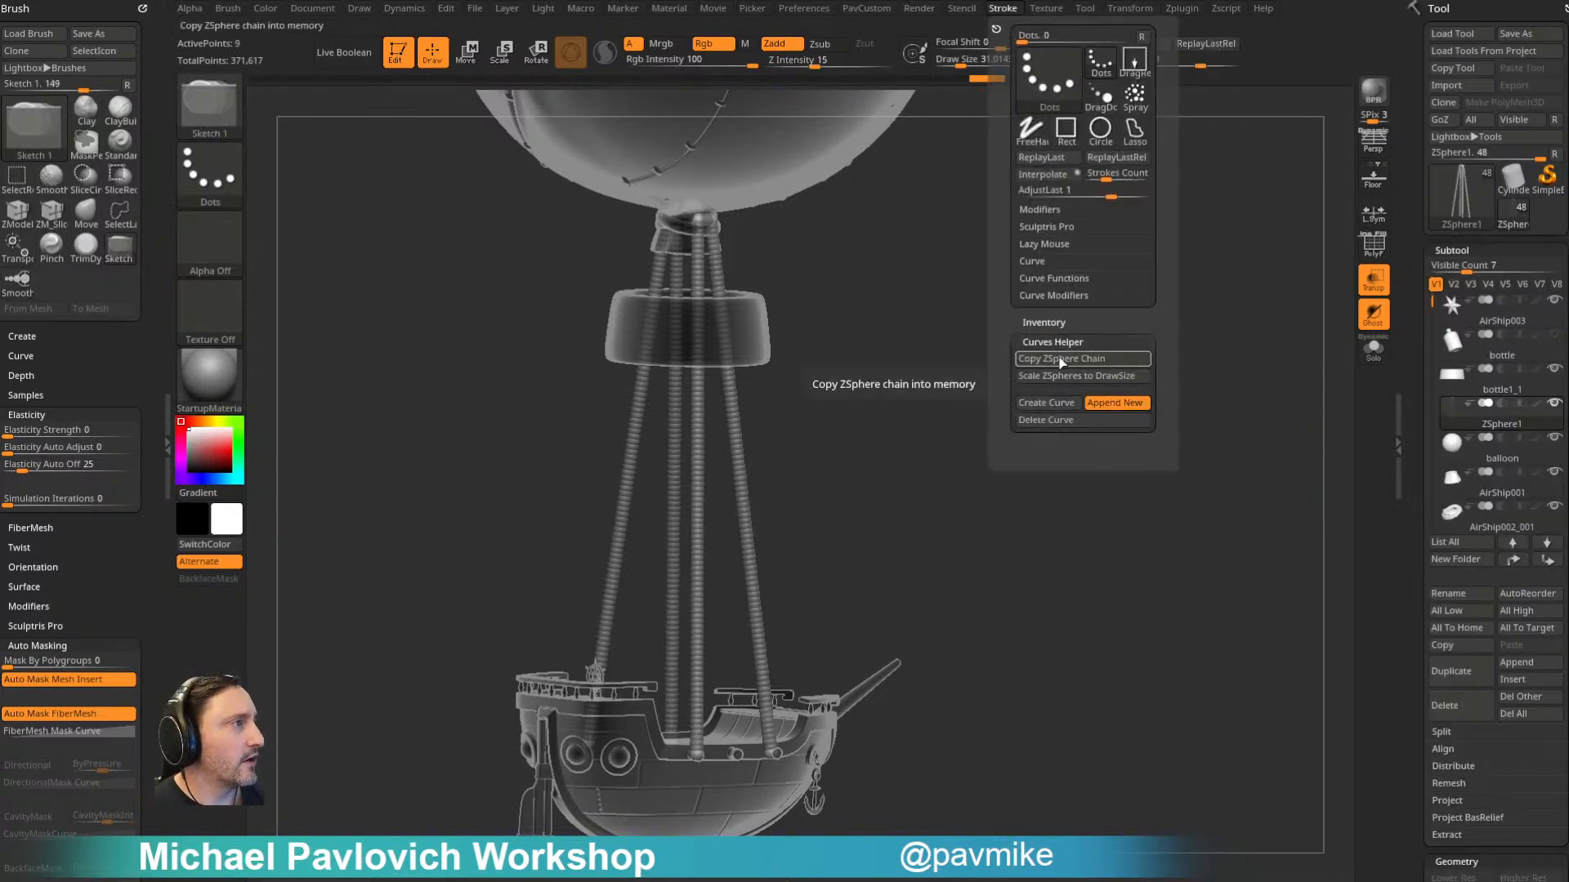
left_click(1066, 377)
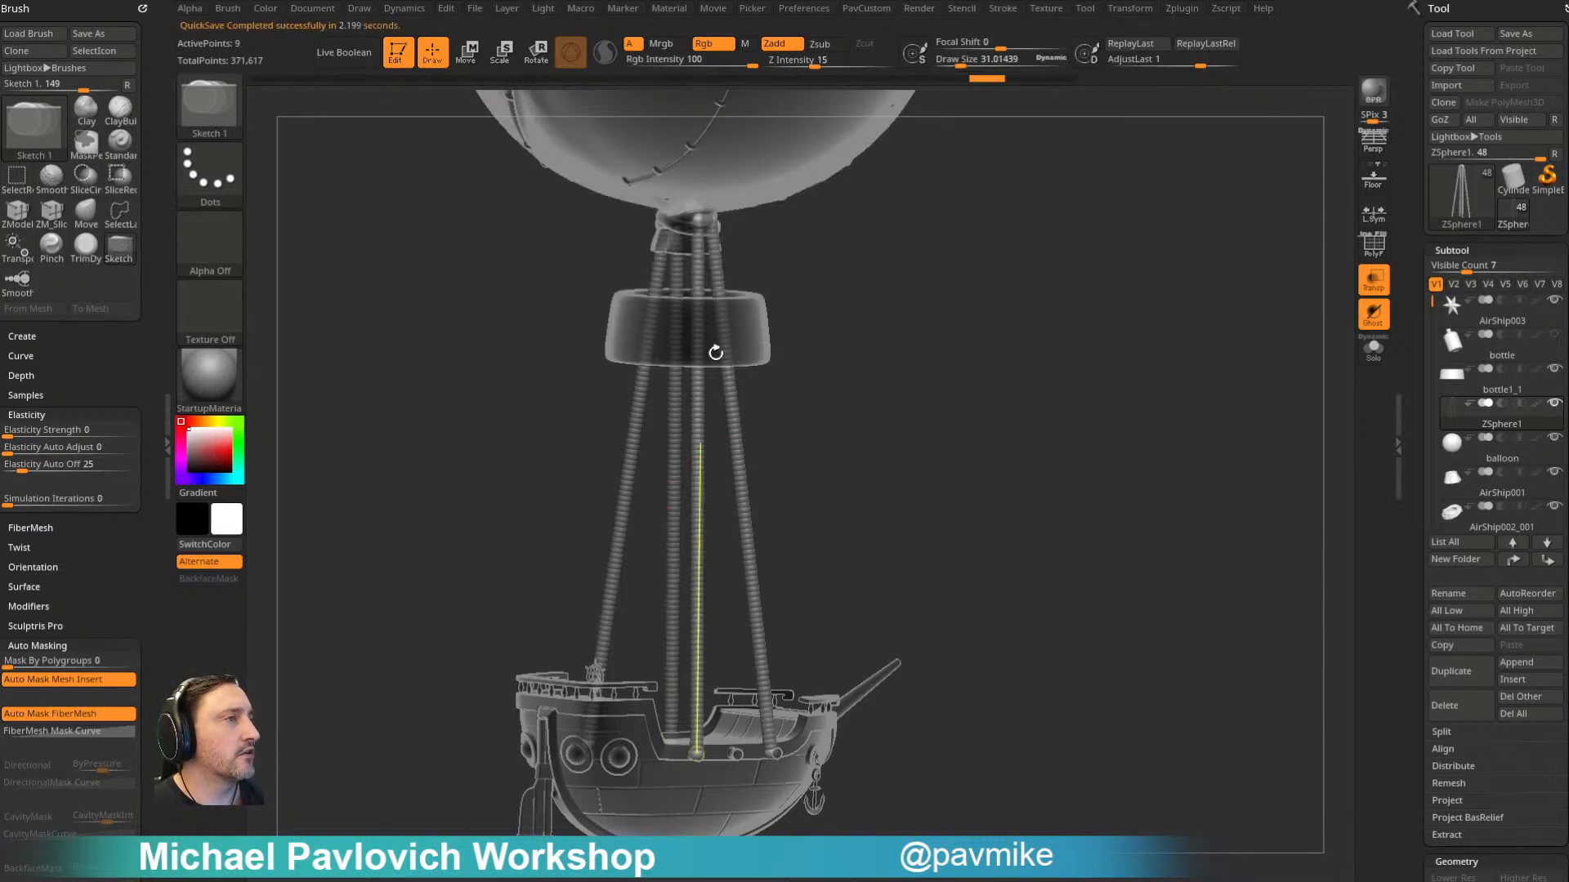
key("s")
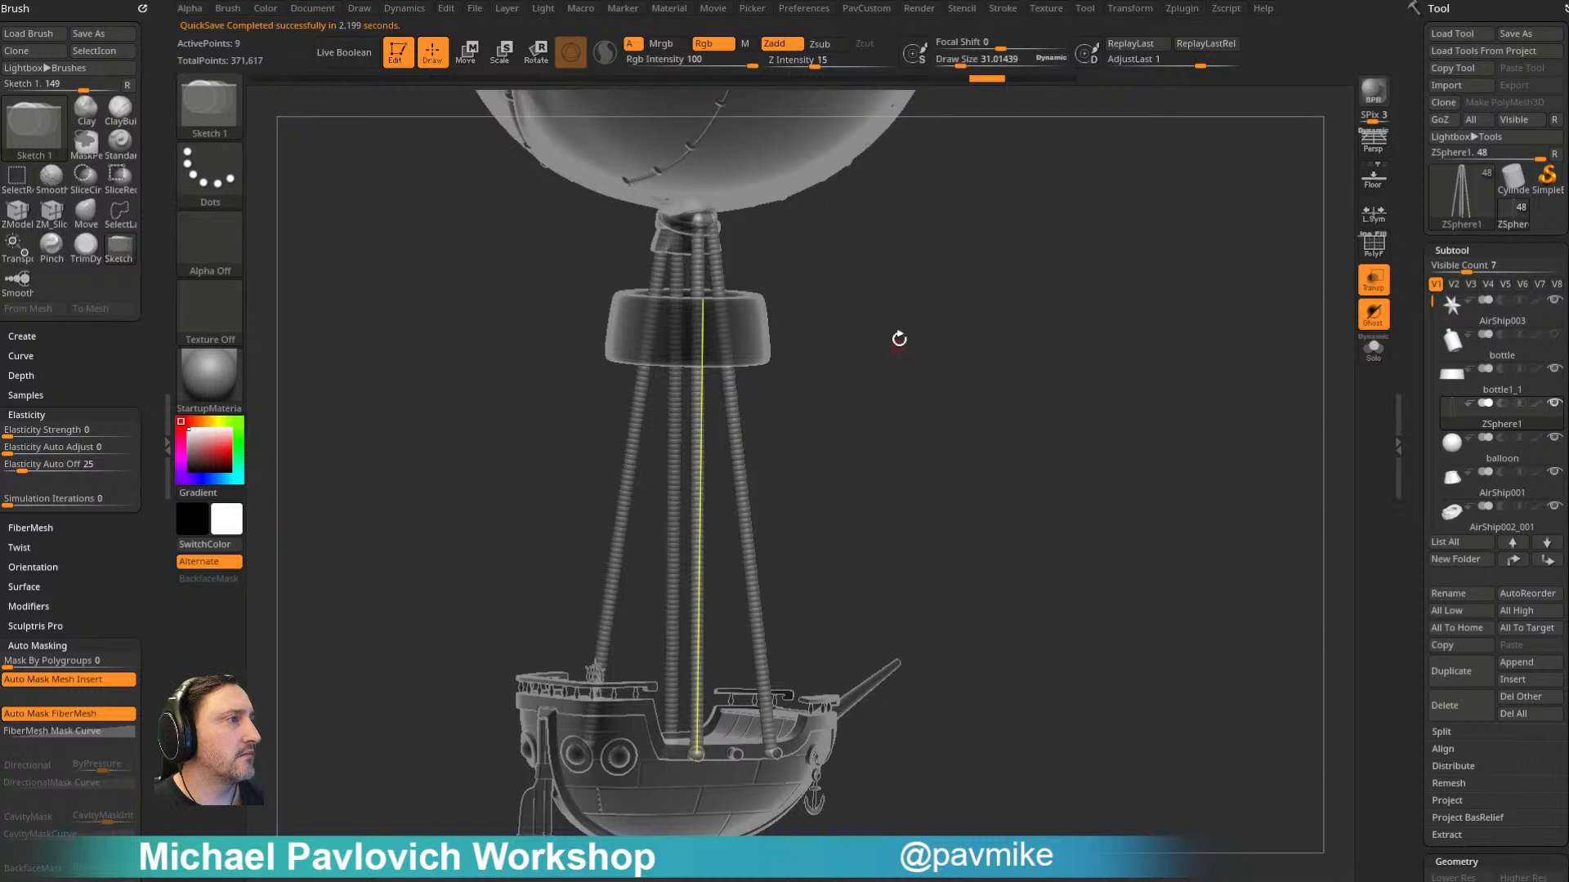
left_click(1002, 9)
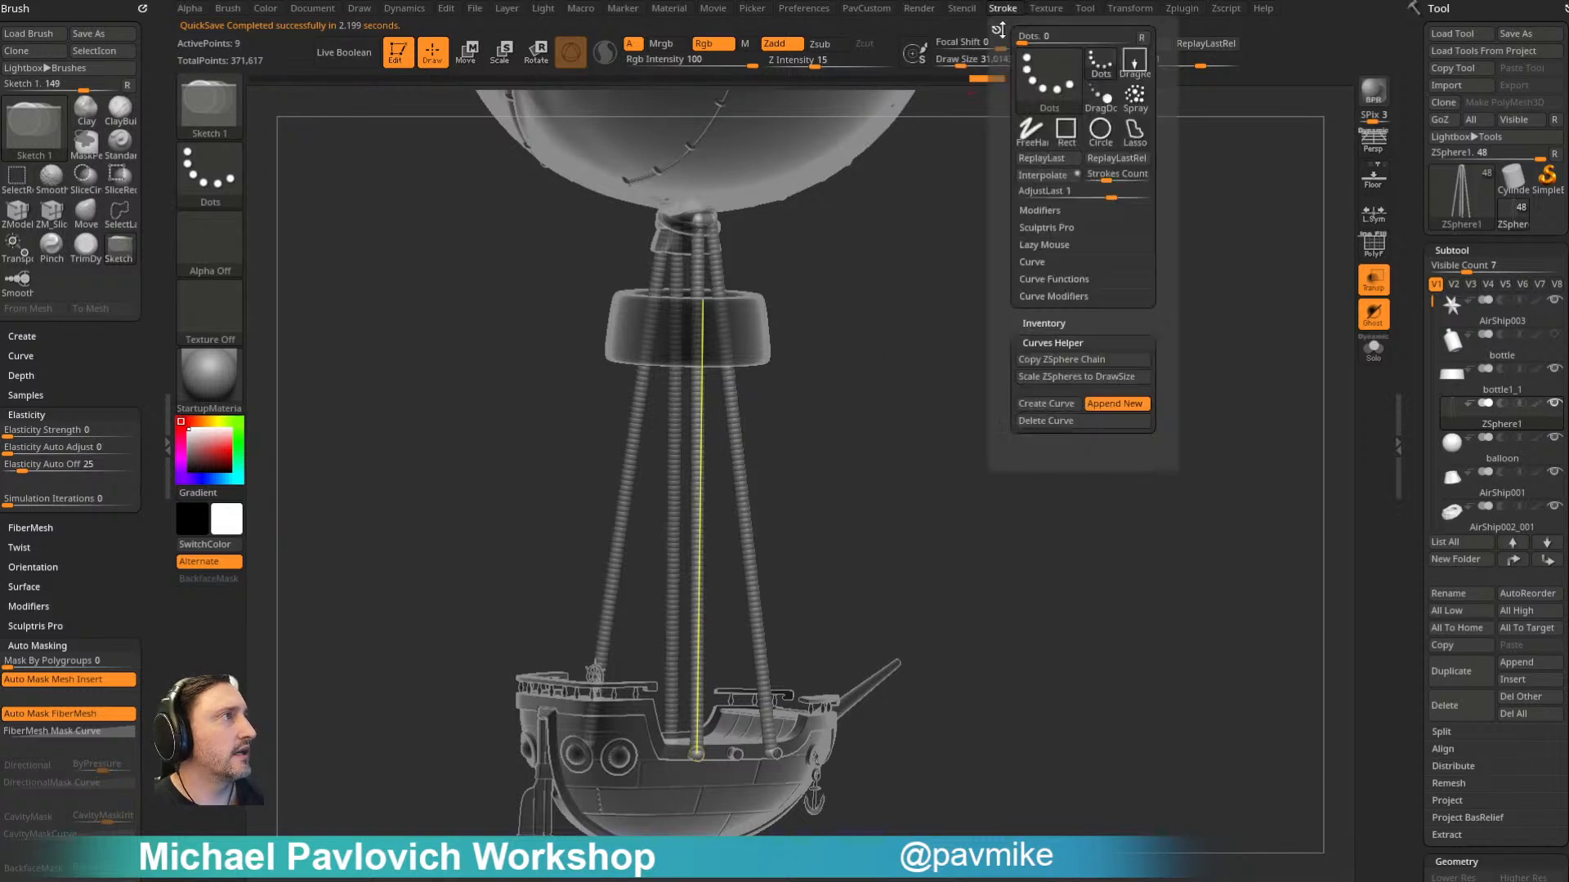
left_click(1043, 382)
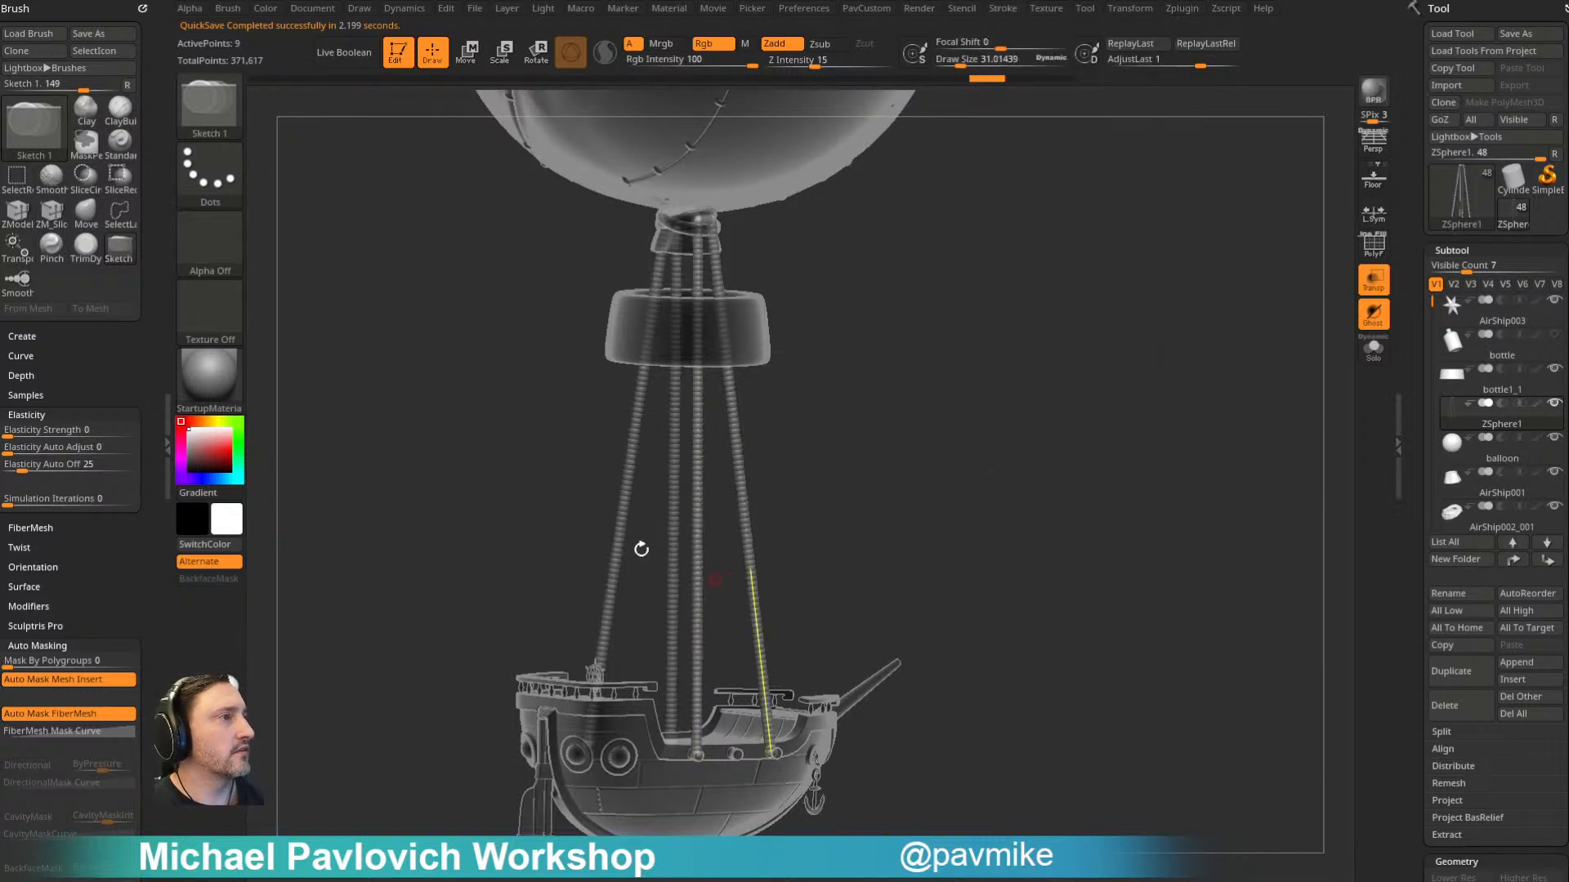
left_click_drag(1022, 387, 955, 381, "shift")
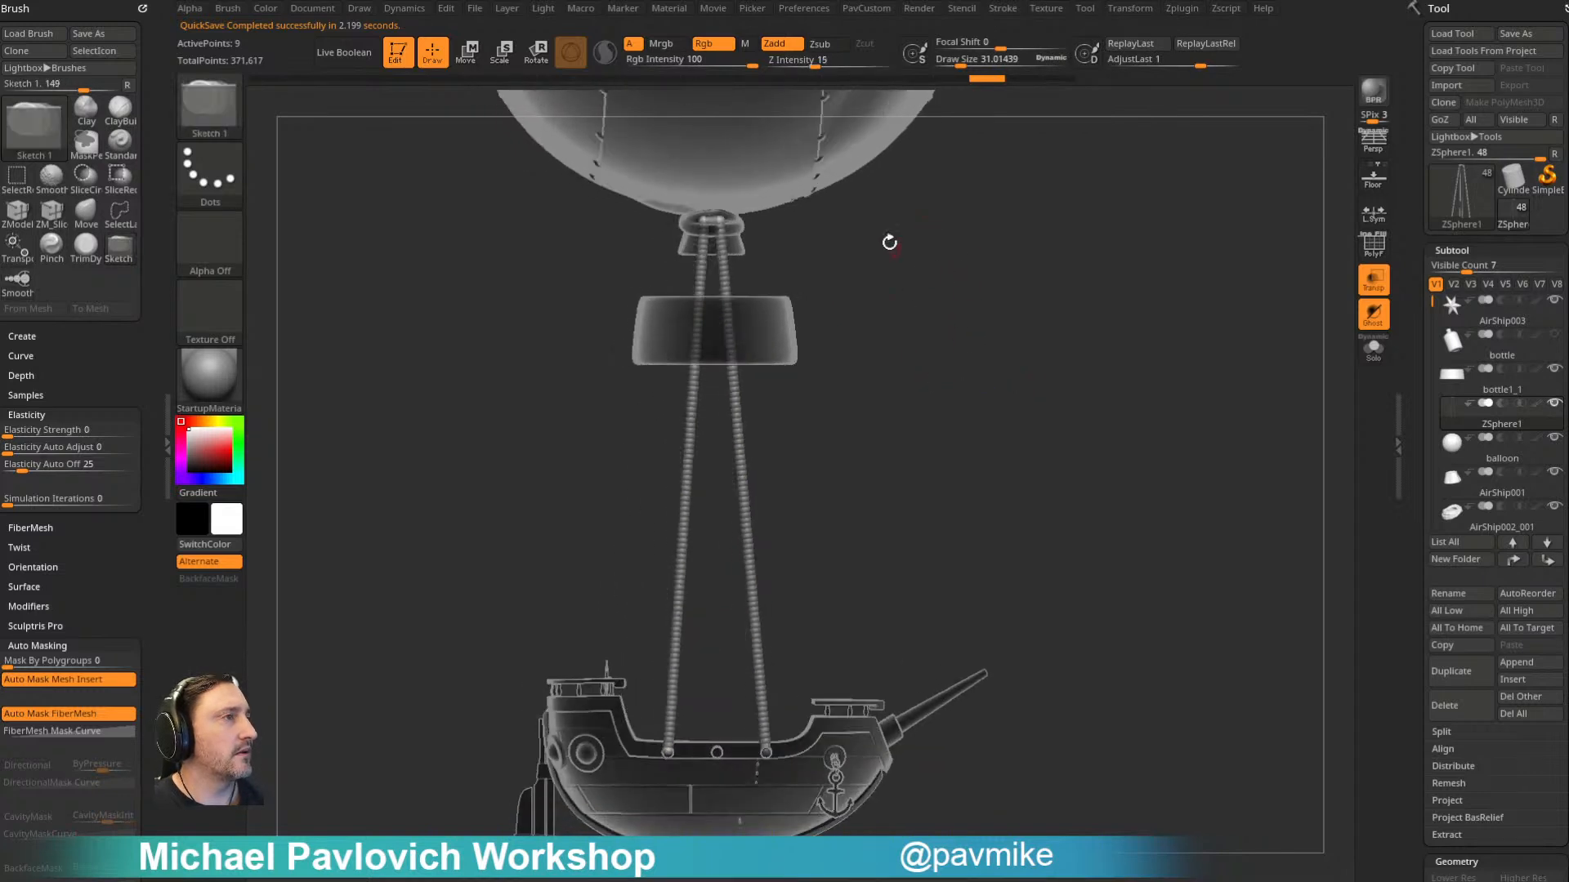
left_click_drag(907, 260, 967, 294)
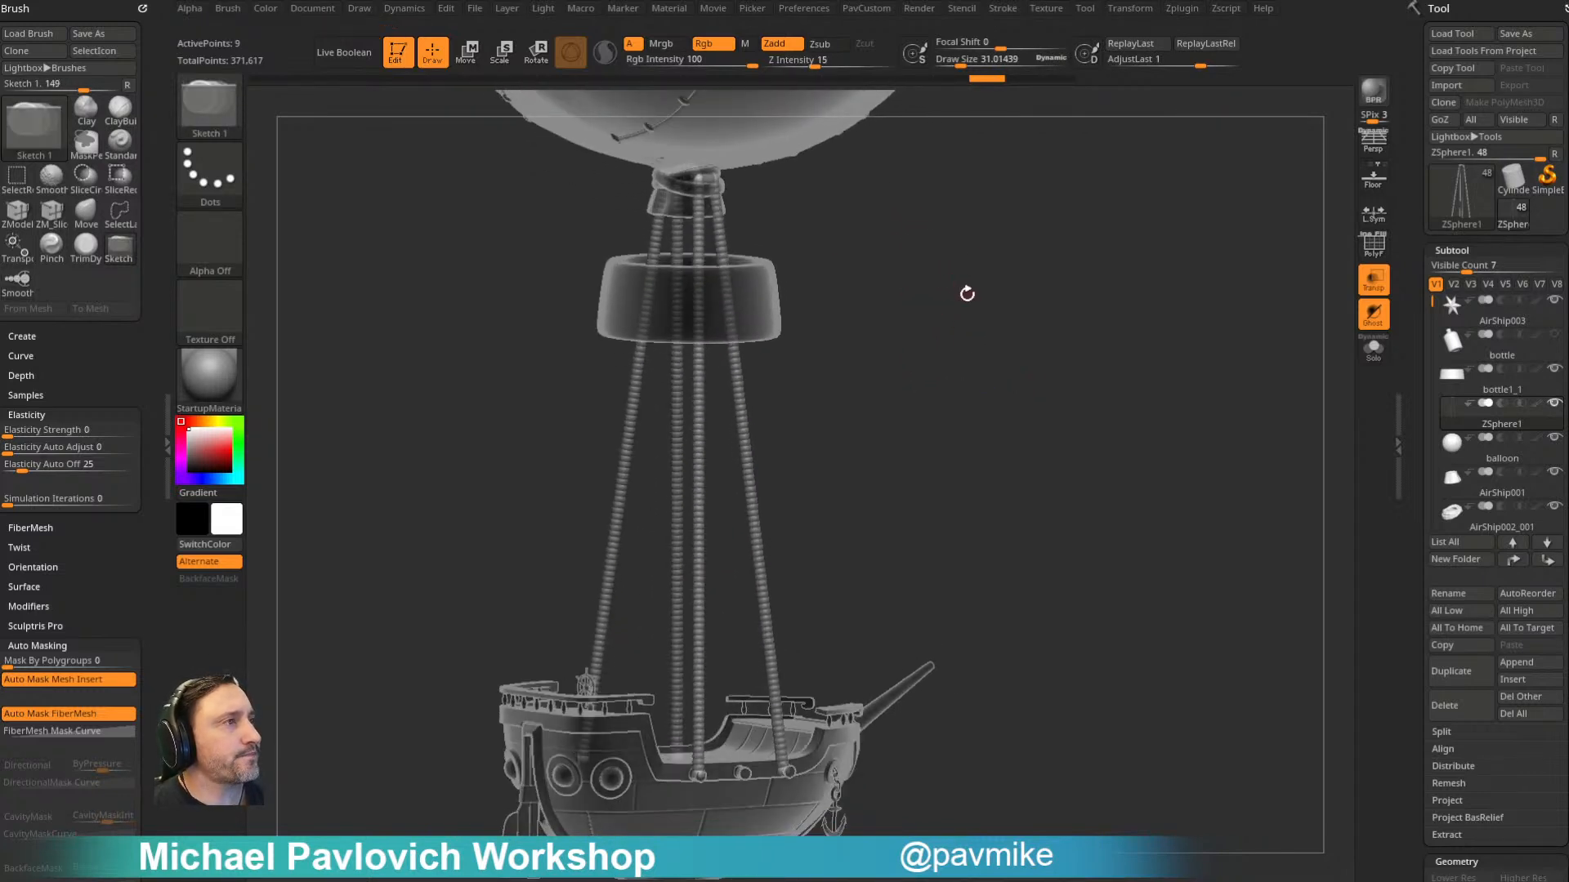
left_click(1003, 9)
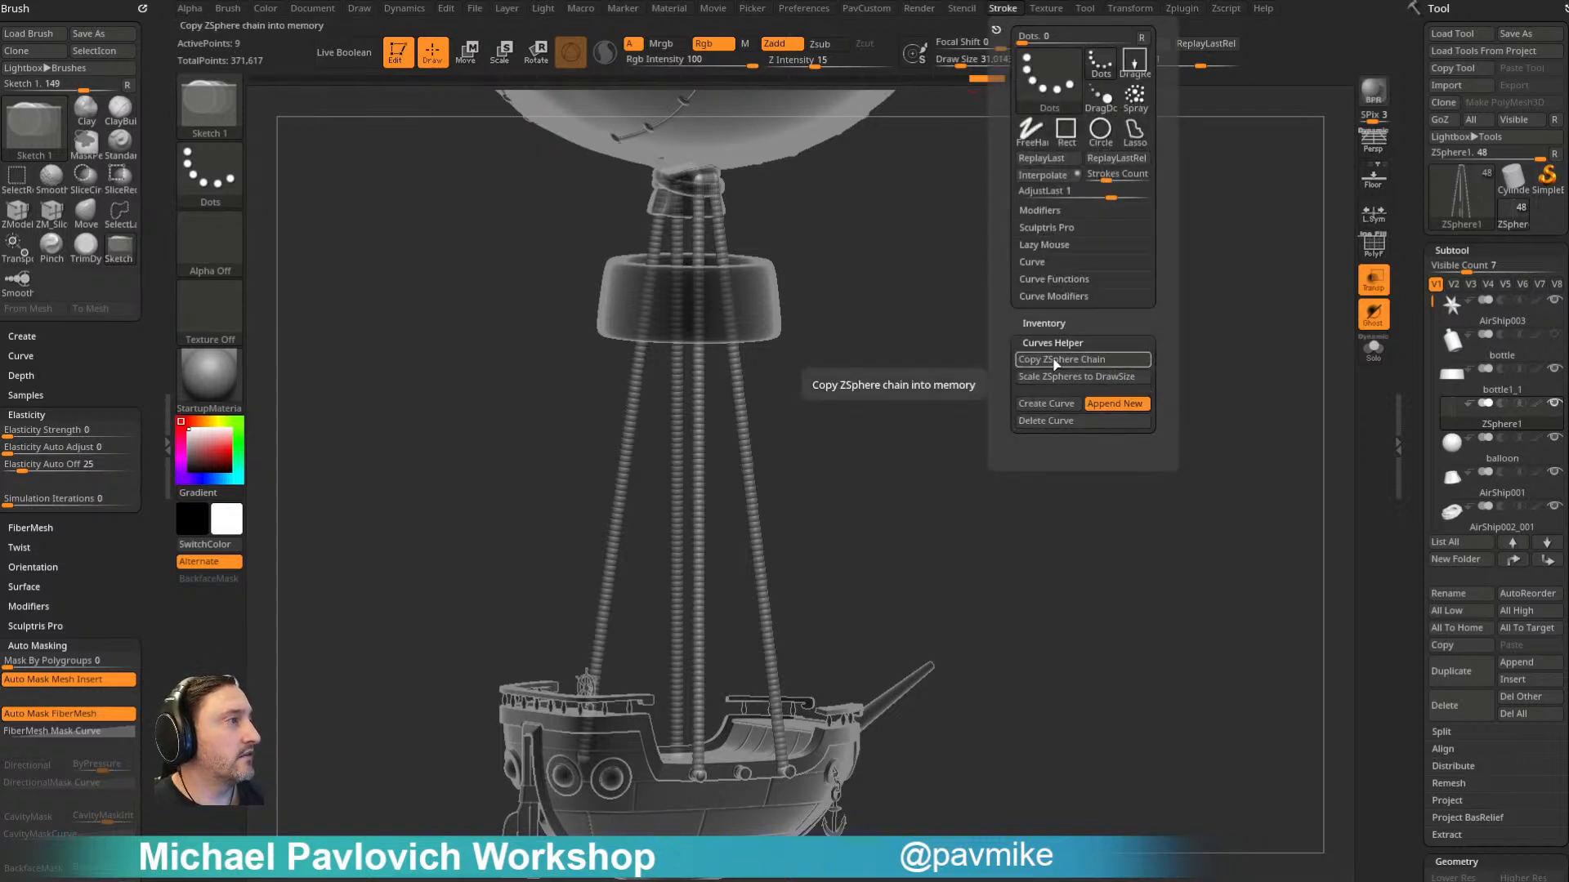
left_click(1017, 404)
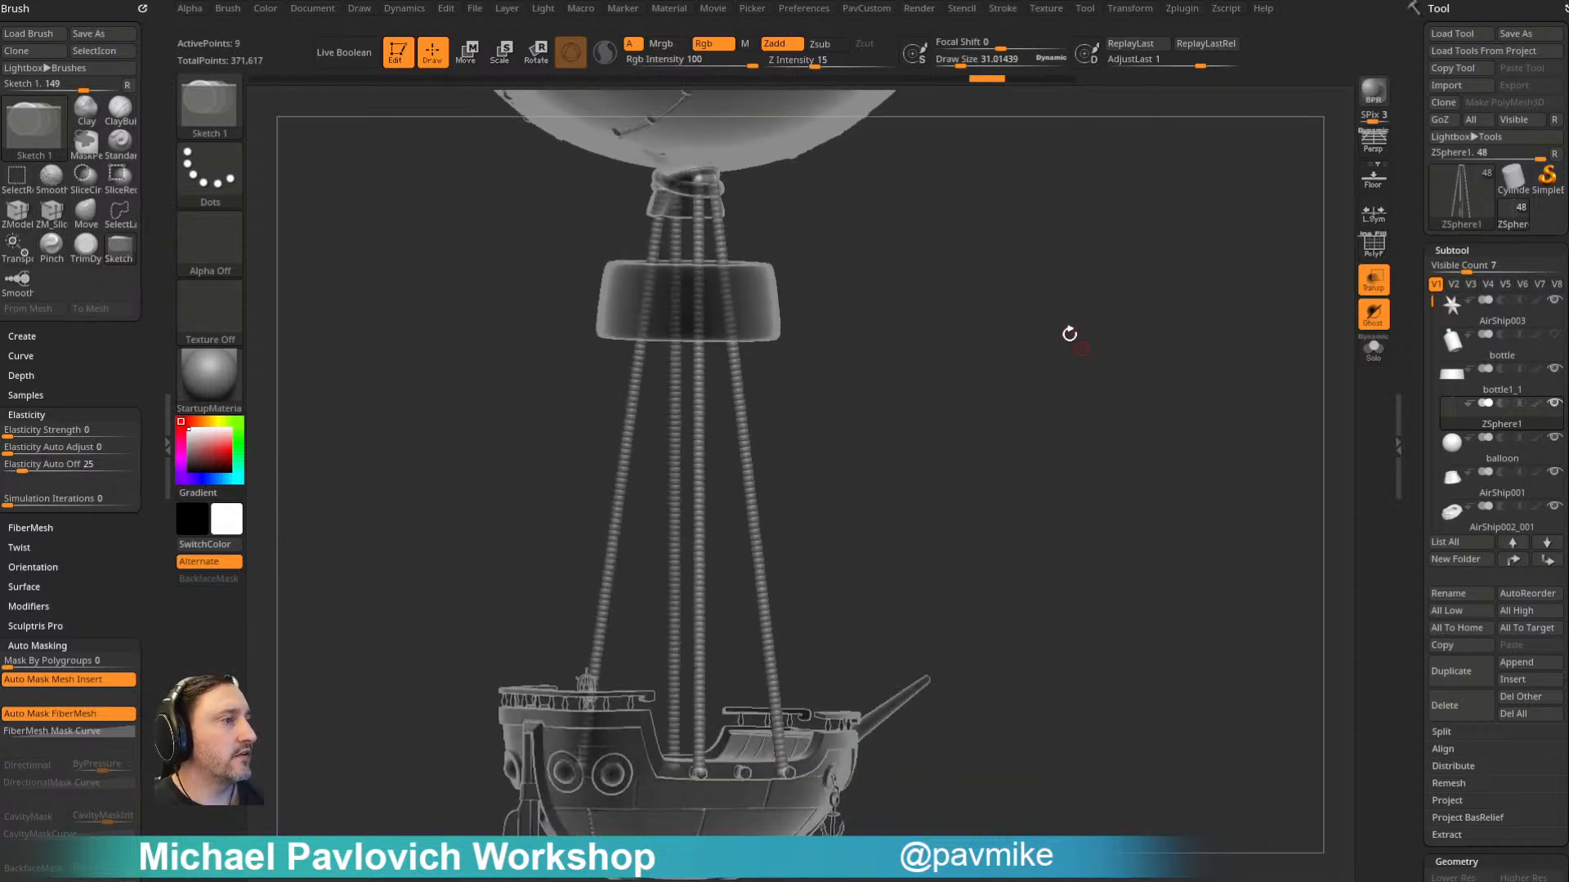
- Set the adaptive skin's DynaMesh Resolution to 0 and preview the ropes as a mesh
scroll(1406, 406, "down", 10)
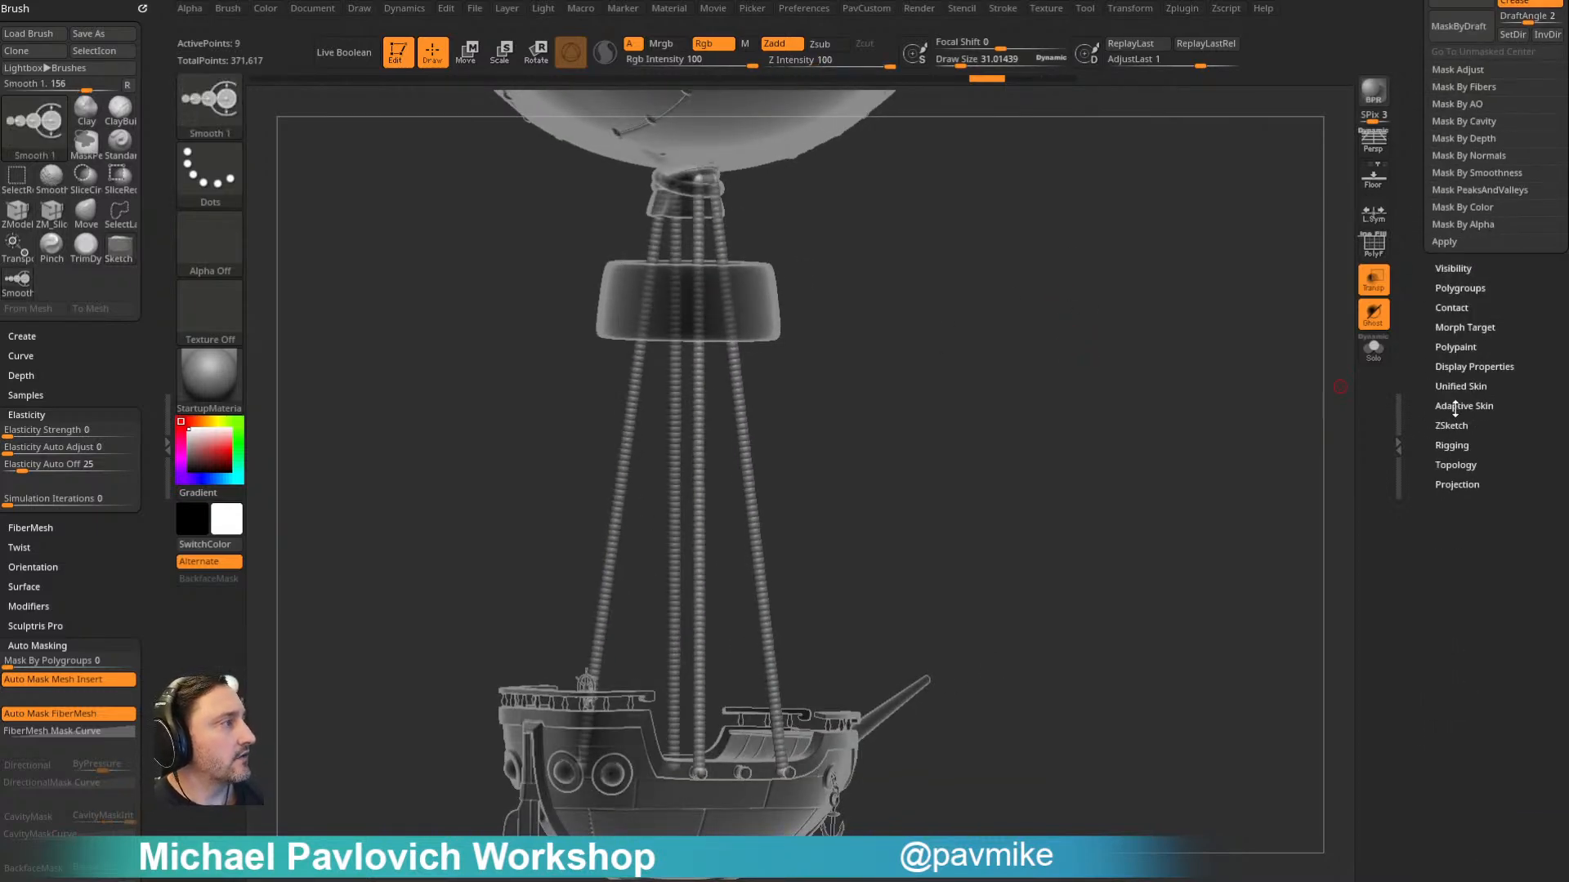
left_click(1462, 406)
left_click_drag(1515, 426, 1419, 457)
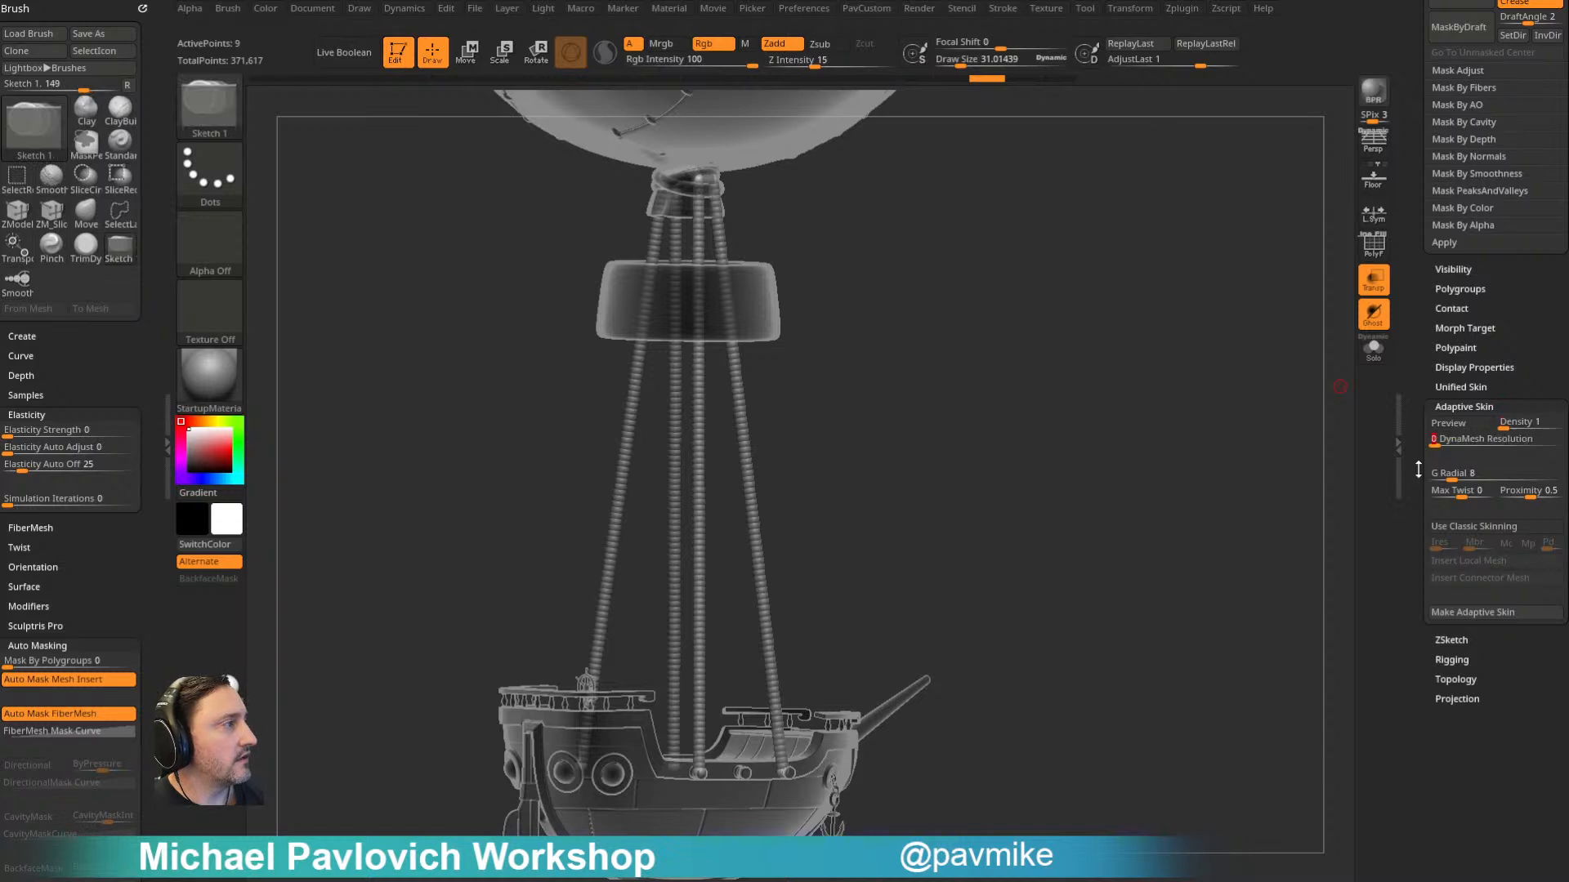
key("a")
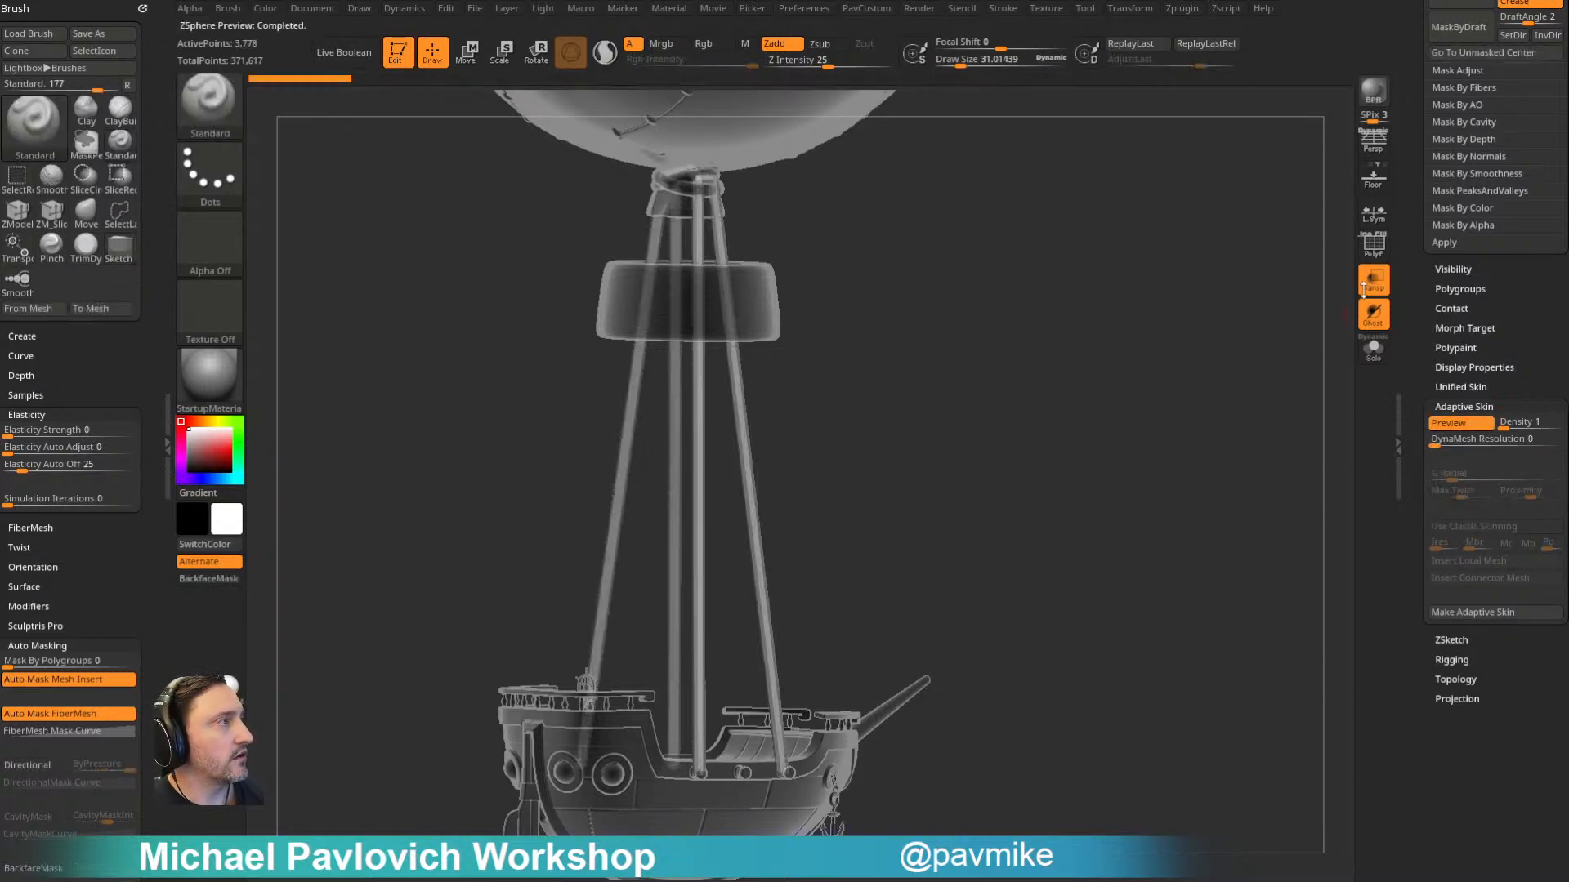
- Display the polyframe and examine the topology and polygroups of the previewed ropes from several angles
key("shift+f")
left_click_drag(1097, 338, 1009, 447)
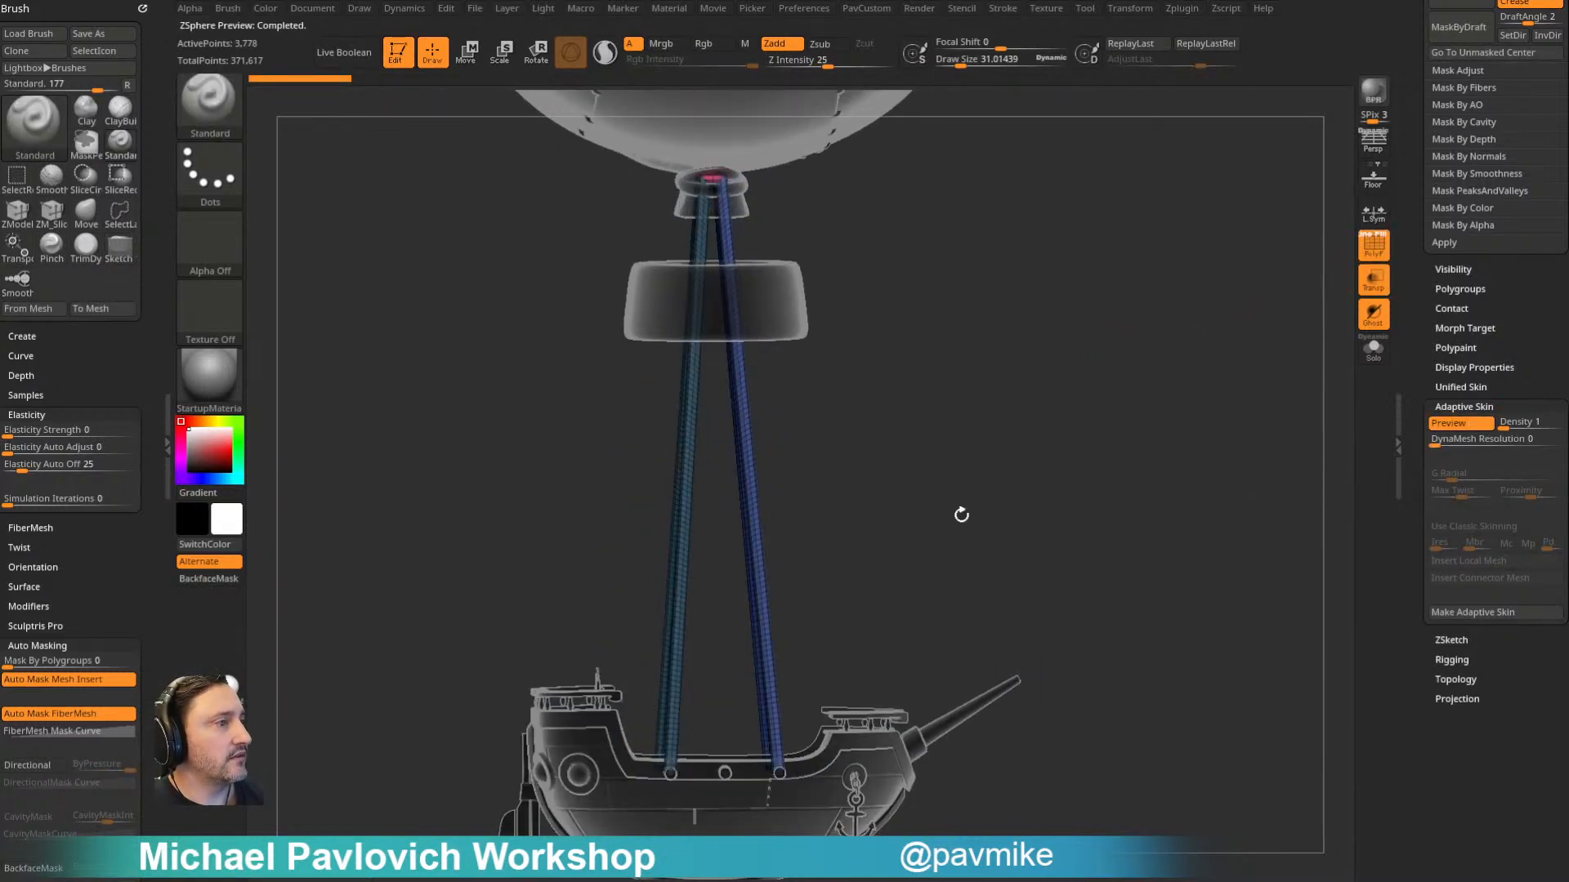
left_click_drag(1025, 373, 1068, 384)
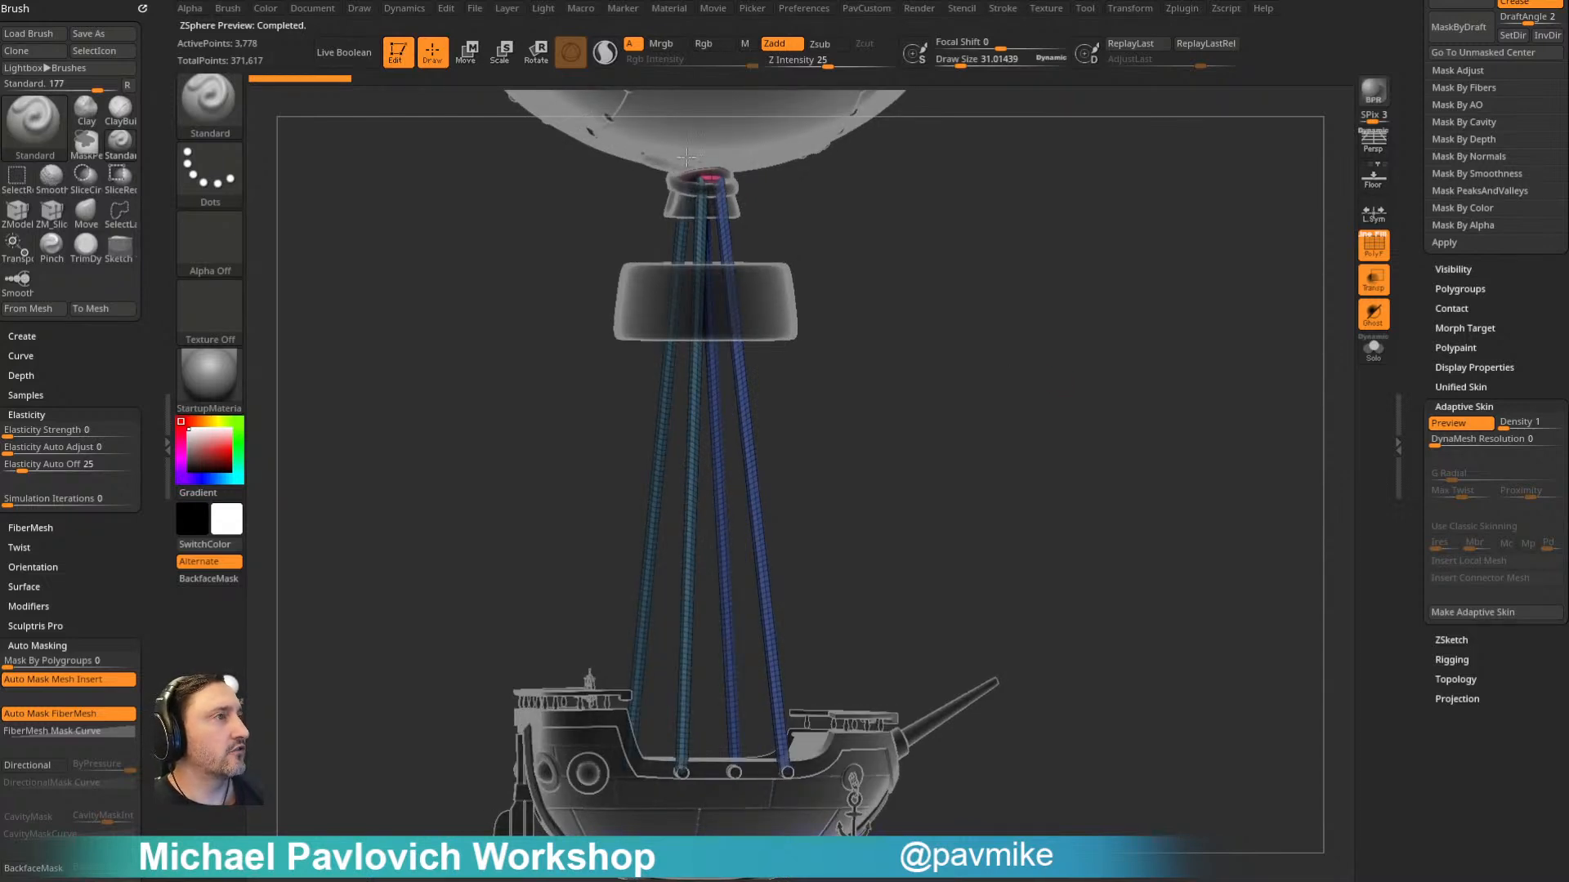
mouse_move(1021, 372)
left_mouse_down("alt")
mouse_move(988, 302)
mouse_move(988, 451)
mouse_move(939, 354)
mouse_move(984, 410)
mouse_move(973, 431)
mouse_move(945, 329)
mouse_move(945, 354)
mouse_move(1010, 353)
left_mouse_up("alt")
left_click_drag(950, 415, 923, 408)
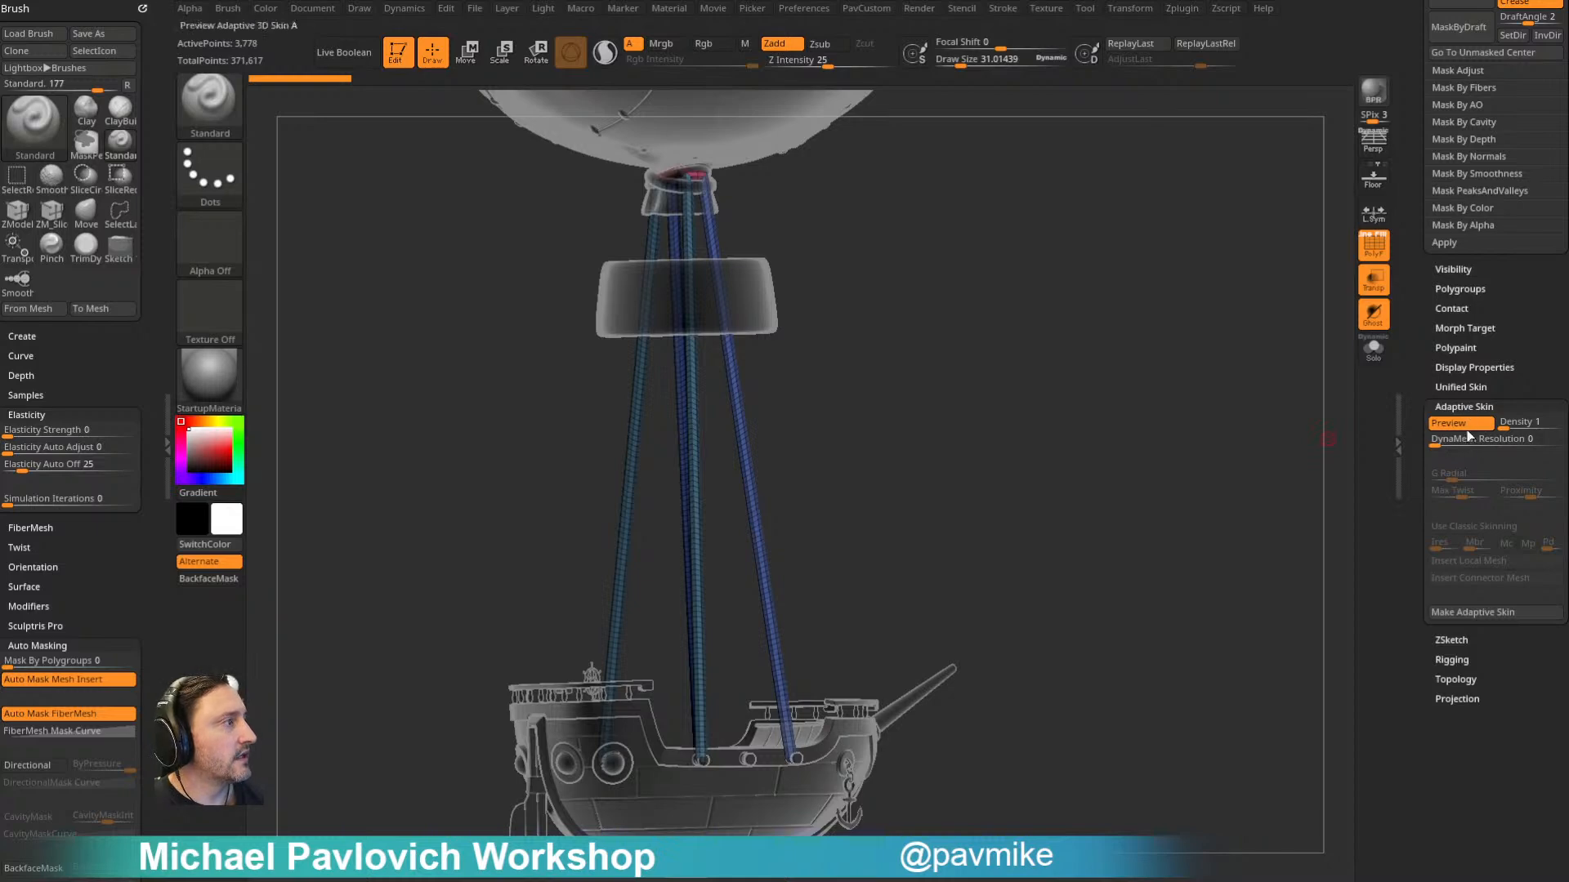
- Generate an adaptive skin mesh from the rope ZSpheres
left_click(1472, 614)
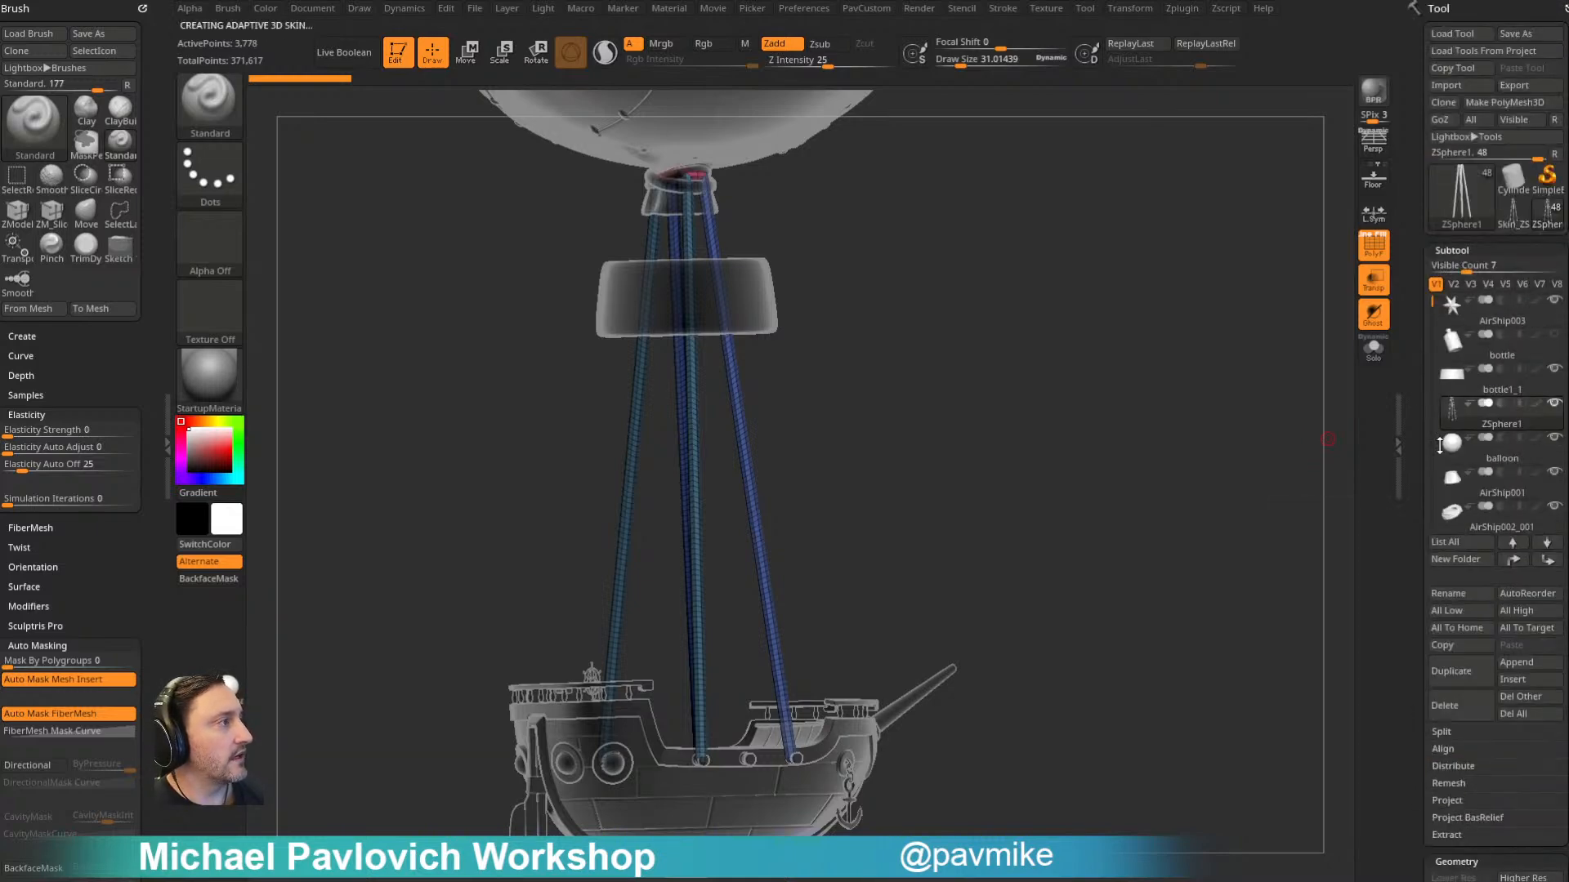
left_click_drag(1210, 490, 1346, 405)
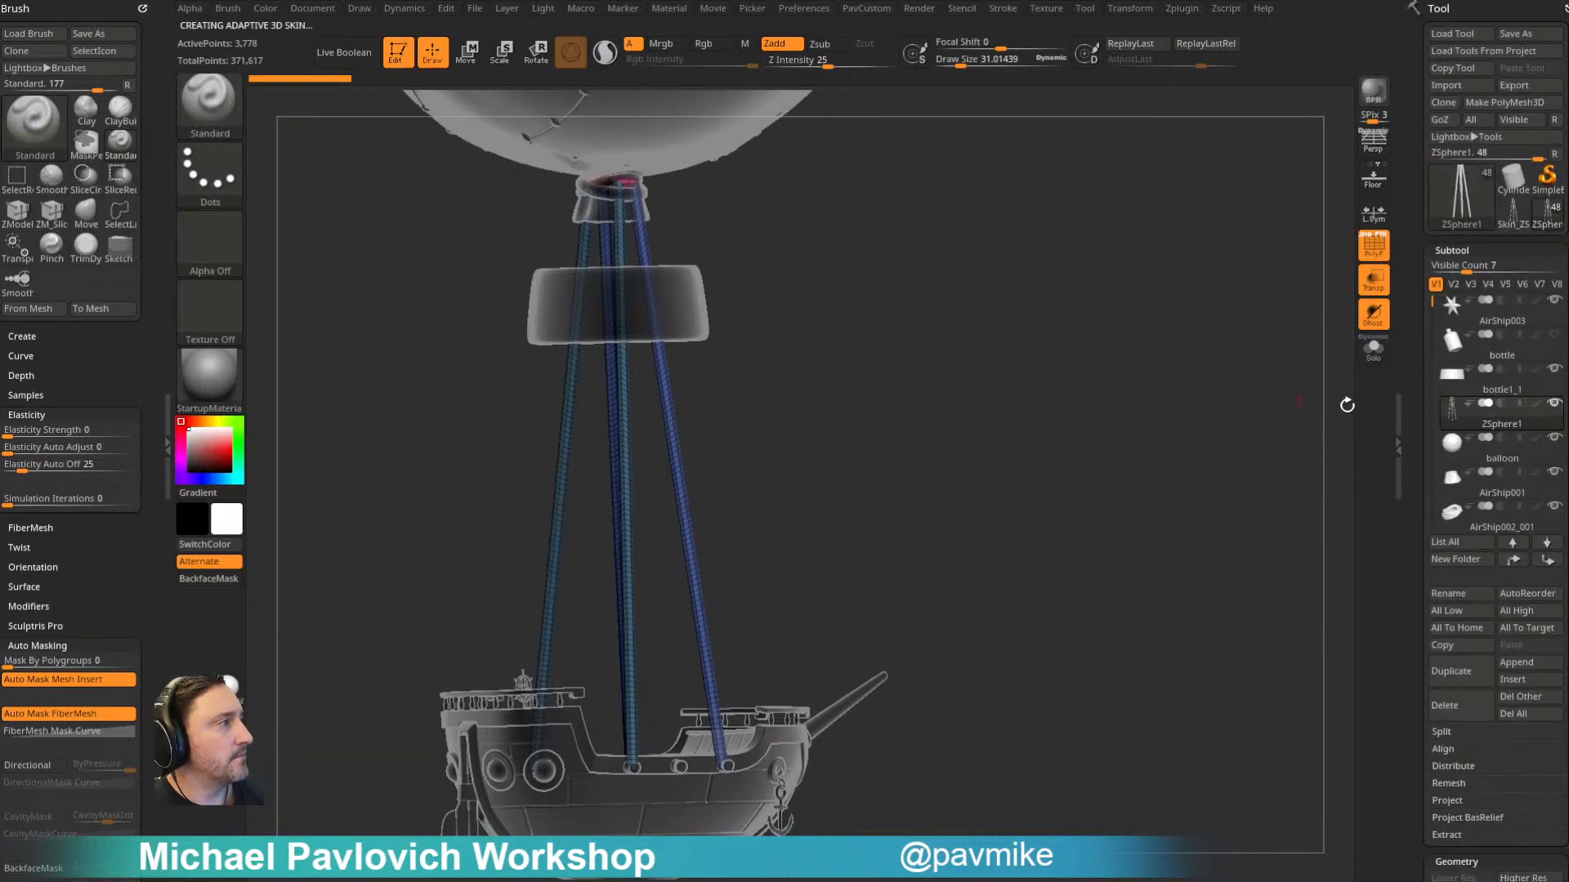
- Insert the generated rope skin mesh as a subtool and delete the original rope ZSphere subtool
left_click(1512, 677)
left_click(1095, 630)
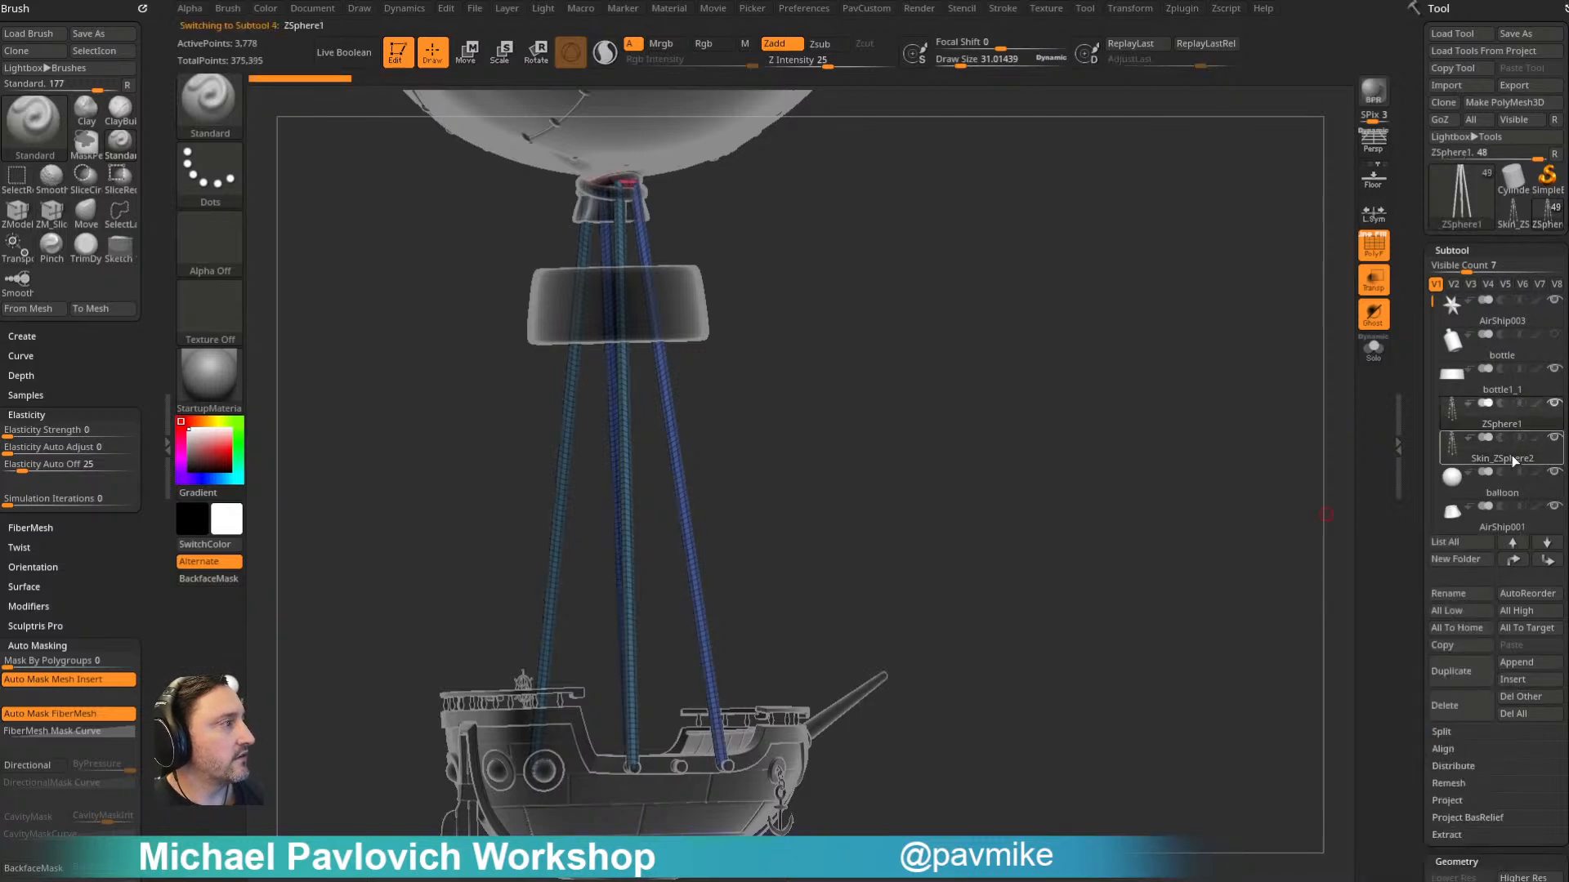
left_click(1461, 701)
- Hide the small polygroup at the ropes' upper ends near the balloon neck and delete the hidden geometry
left_click_drag(938, 351, 883, 357)
left_click(209, 106, "ctrl+shift")
left_click(365, 122, "ctrl+shift")
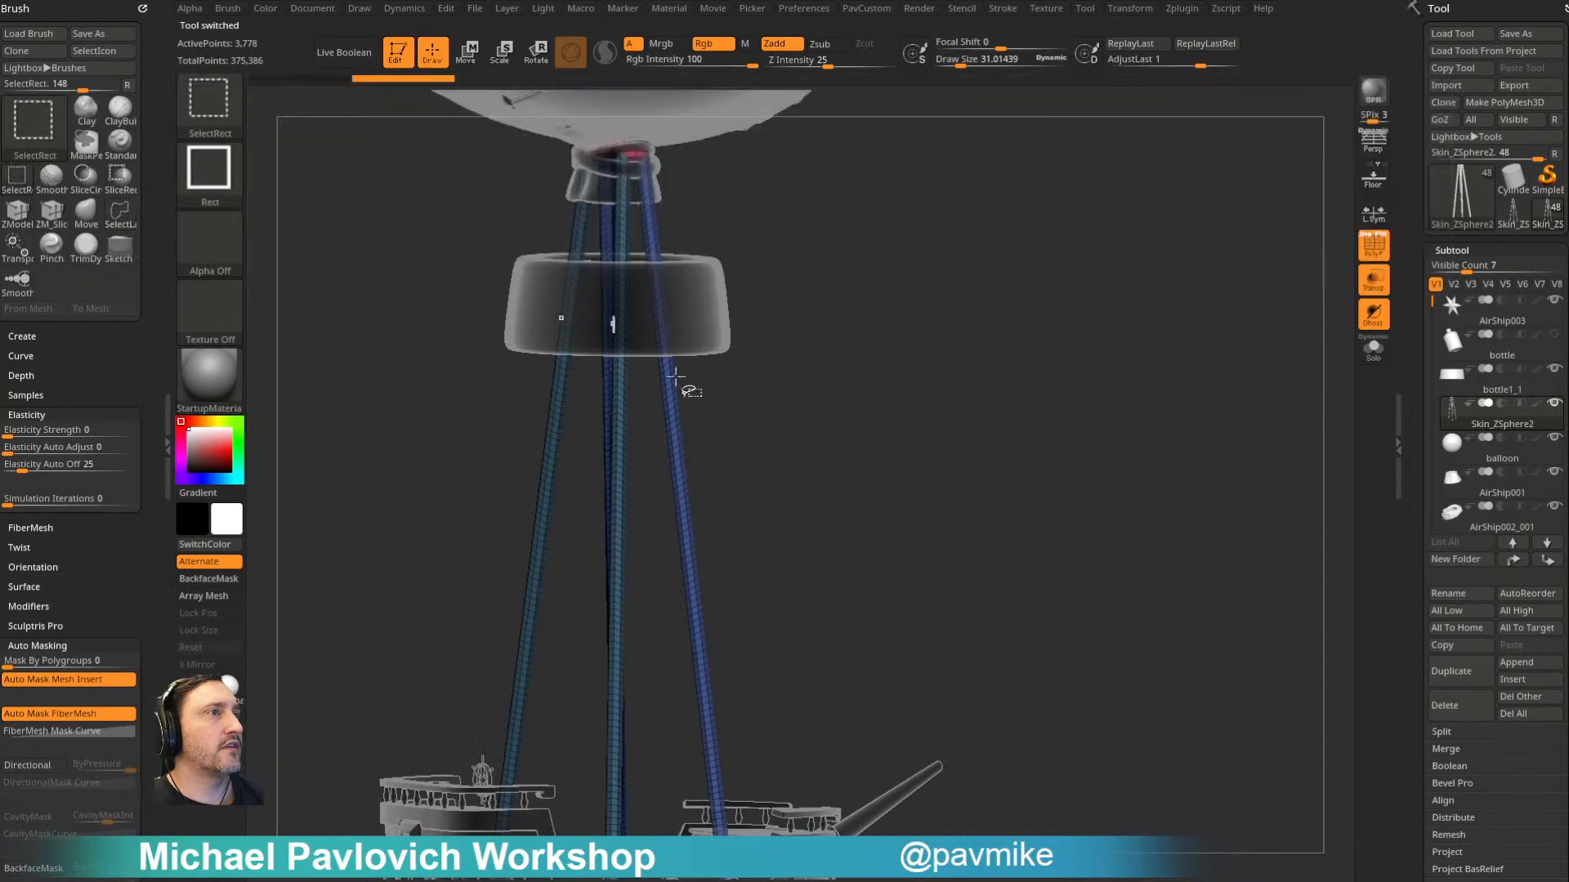
left_click(684, 454, "ctrl+shift")
left_click(615, 482, "ctrl+shift")
left_click(1042, 360, "ctrl+shift")
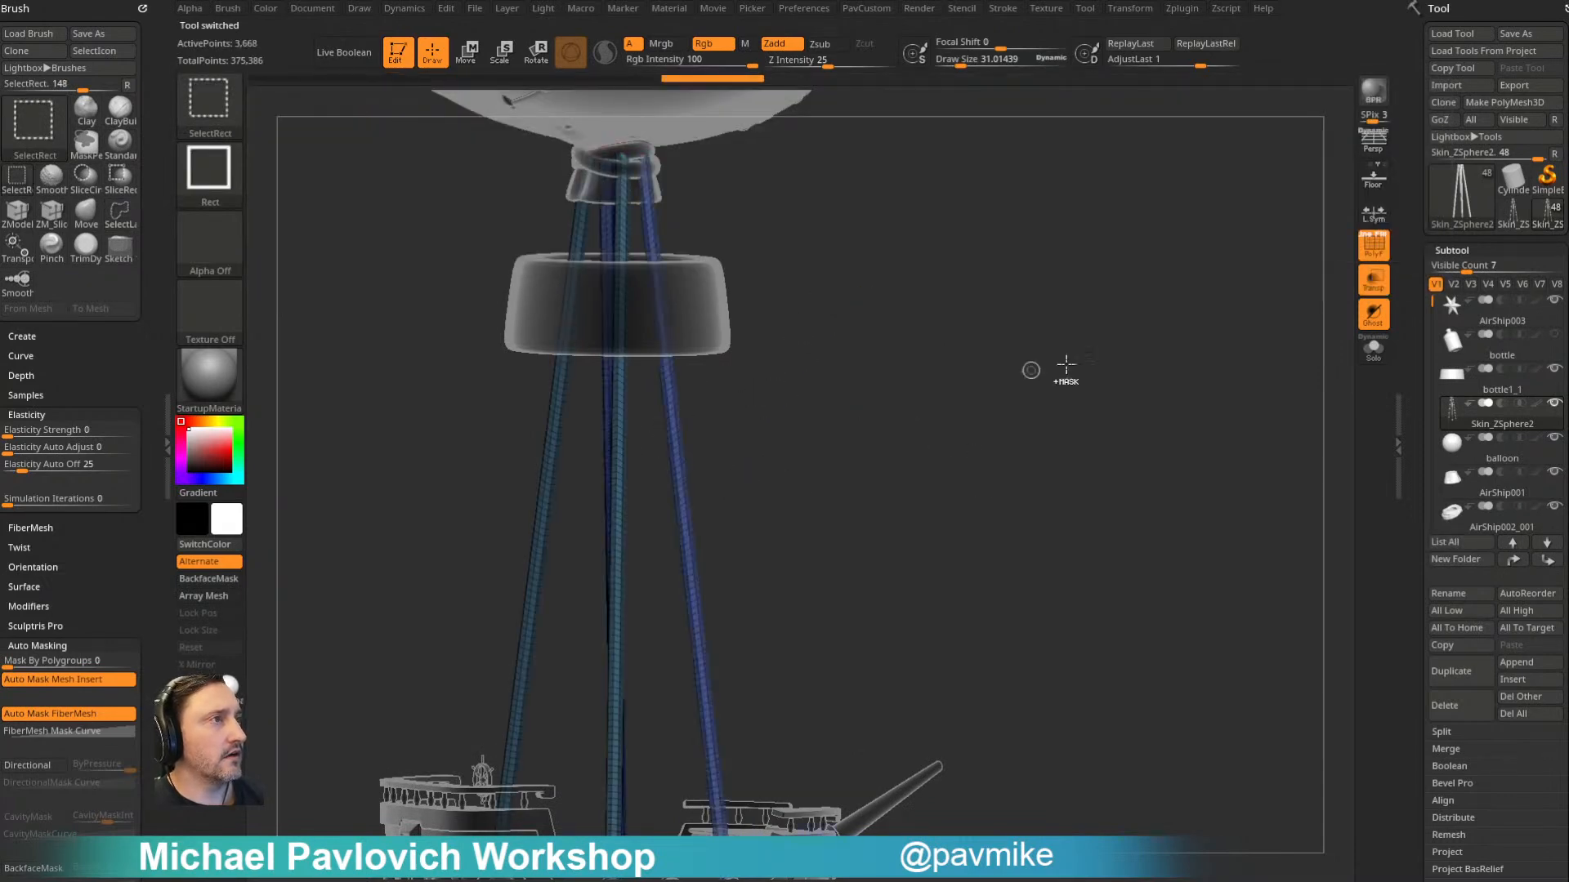
key("2")
left_click(1020, 399)
- ZRemesh the ropes at Half density with AdaptiveSize 0
left_click_drag(919, 505, 924, 427, "alt")
key("2")
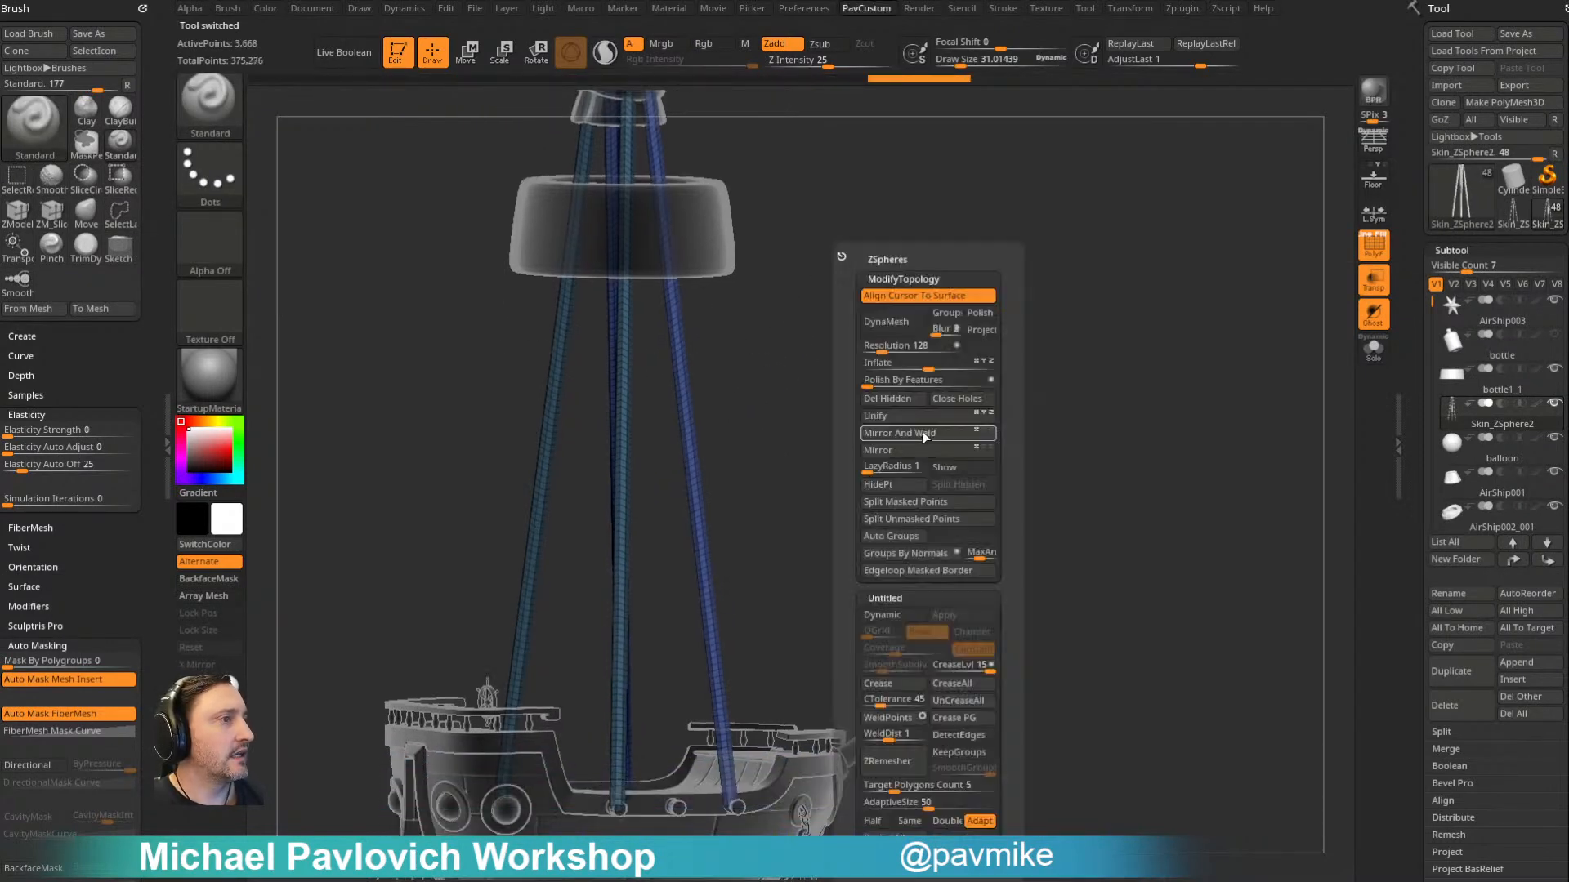
left_click(907, 763)
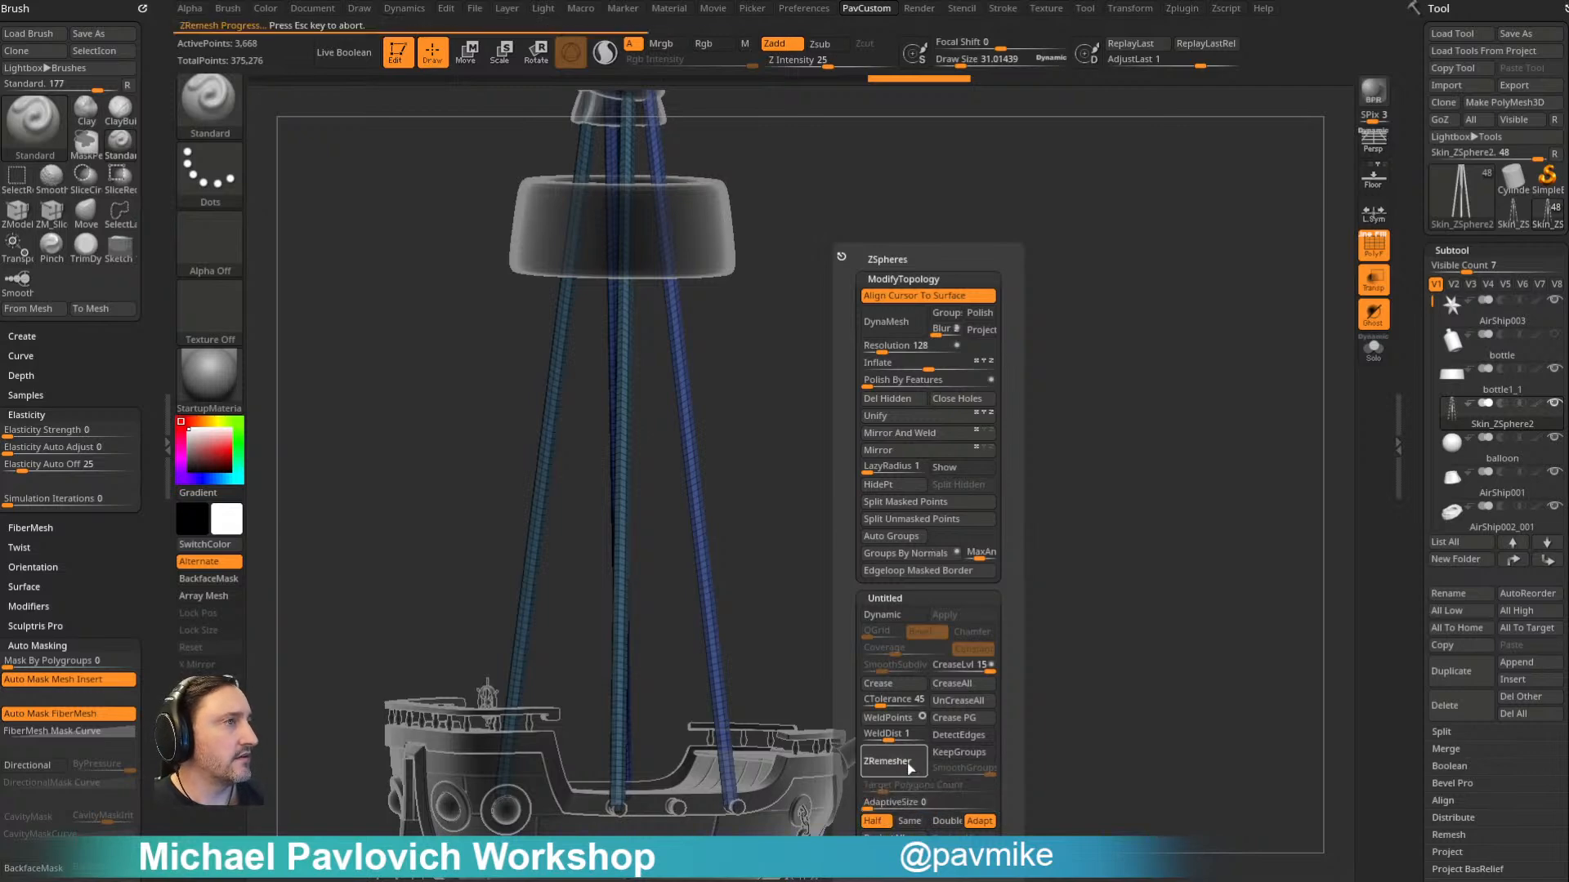
- Assign a new polygroup to polygon strips running along the length of the ropes with the ZModeler PolyGroup edge action
mouse_move(658, 634)
left_mouse_down()
mouse_move(952, 406)
mouse_move(939, 438)
mouse_move(1012, 463)
mouse_move(1045, 446)
mouse_move(1012, 445)
mouse_move(921, 203)
mouse_move(969, 311)
mouse_move(945, 452)
mouse_move(945, 406)
mouse_move(858, 413)
mouse_move(953, 414)
mouse_move(966, 378)
mouse_move(956, 311)
mouse_move(981, 305)
mouse_move(952, 287)
left_mouse_up()
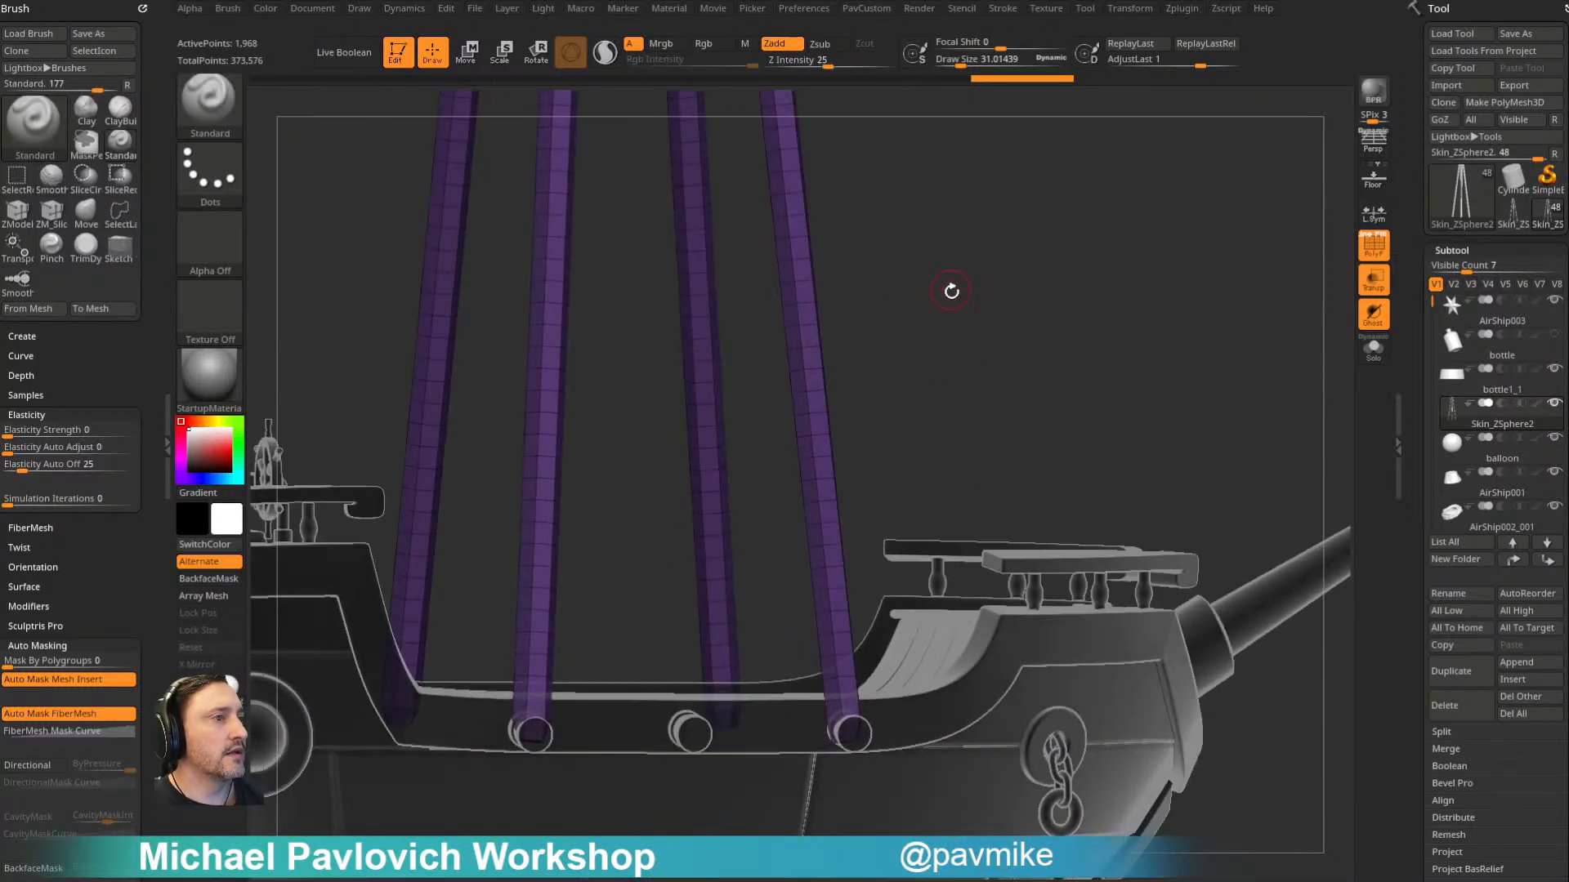
key("b")
key("z")
key("m")
key("space")
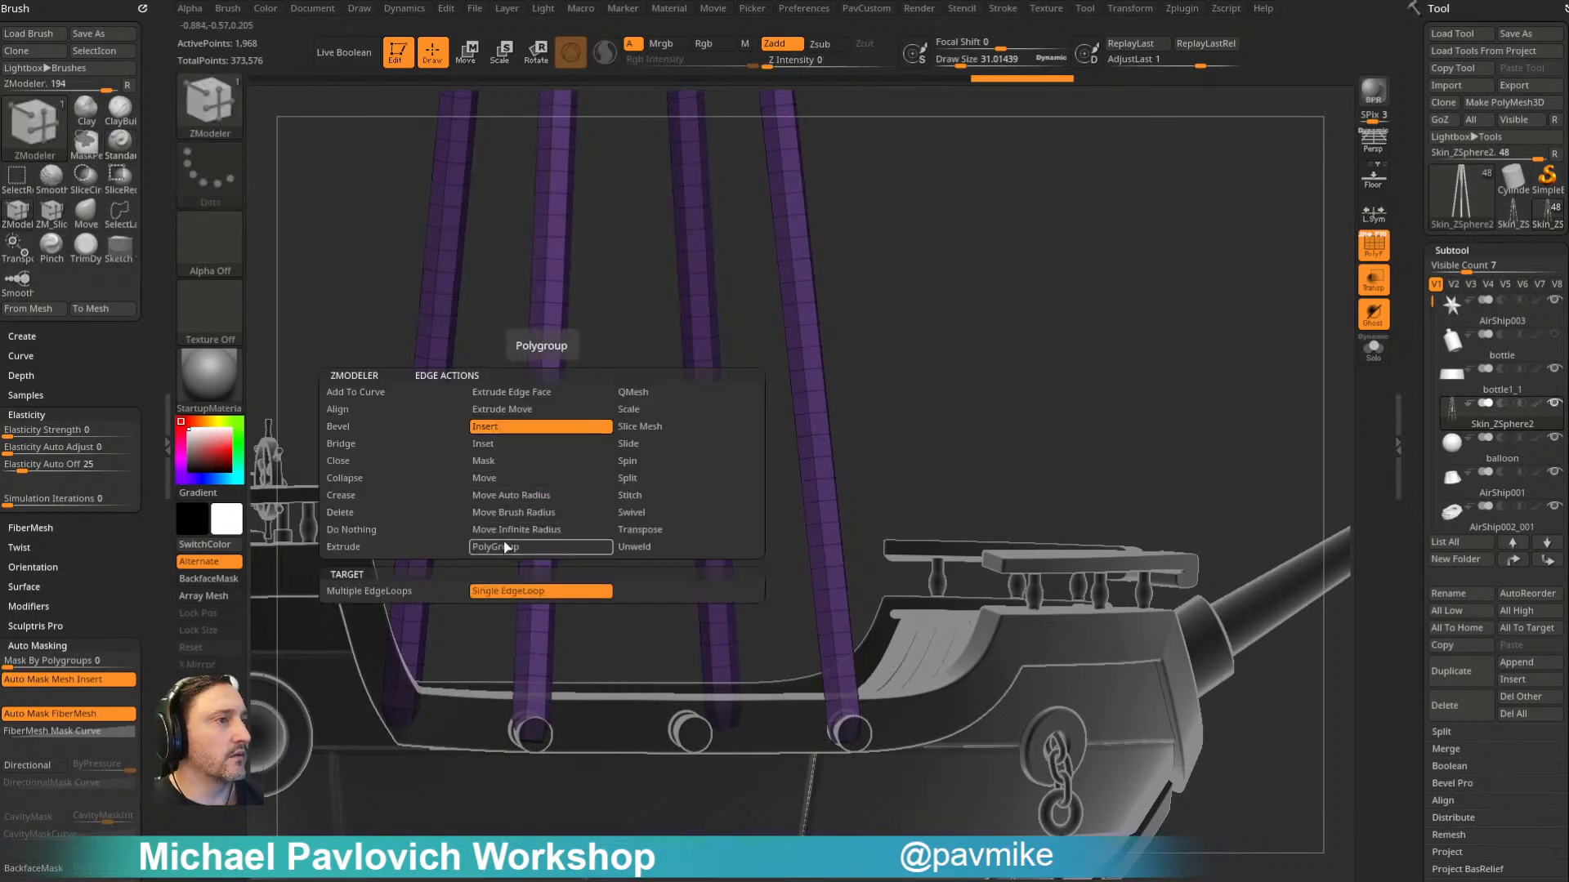
left_click(508, 546)
left_click(548, 480)
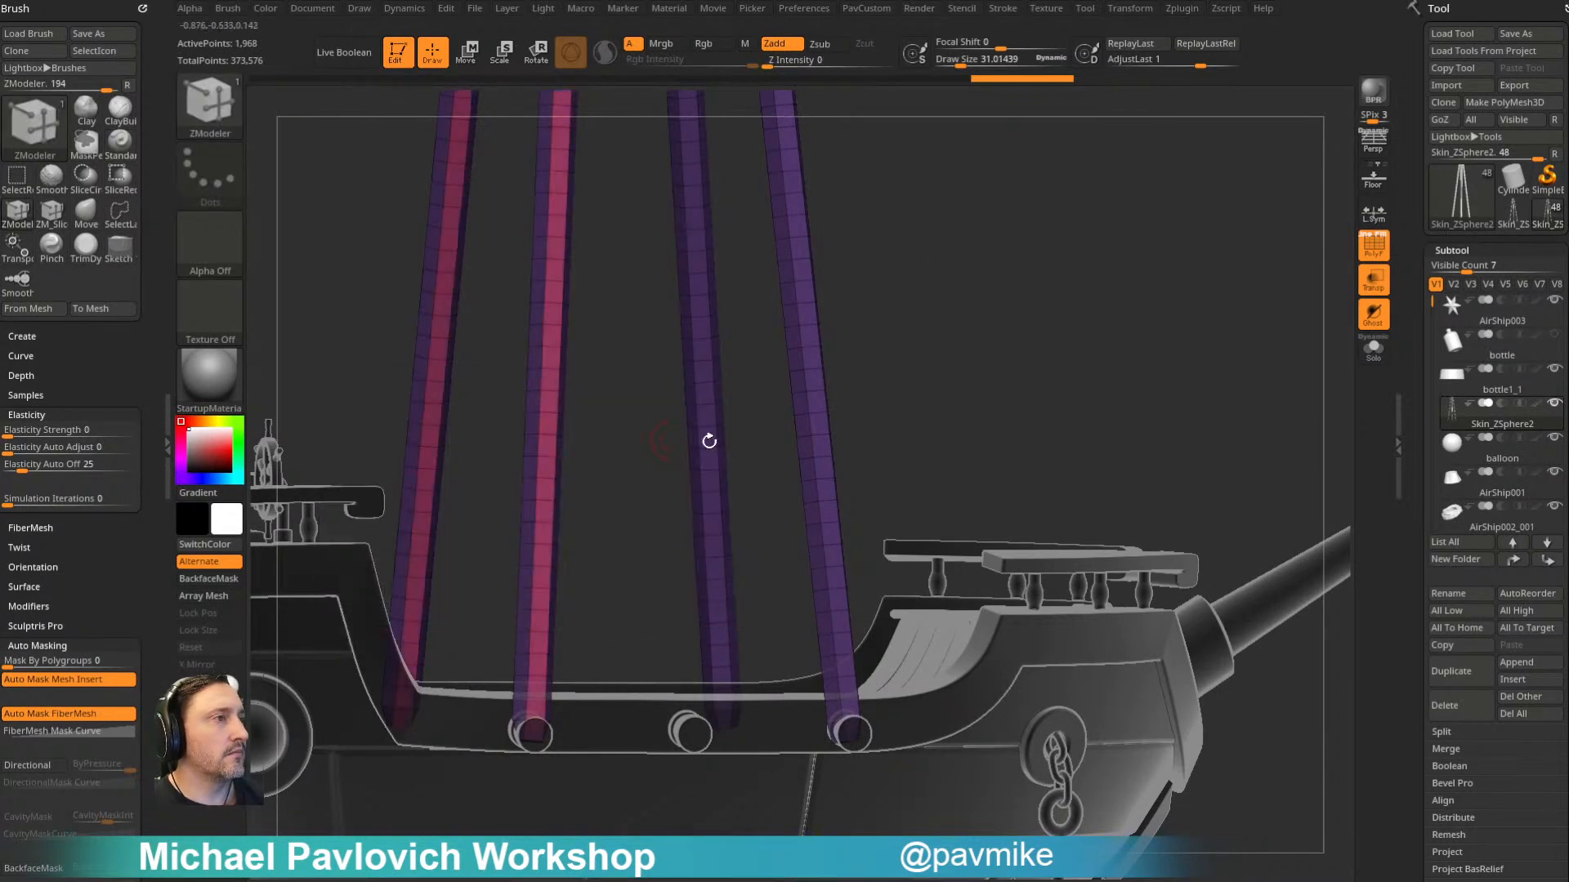
left_click_drag(672, 441, 898, 413)
left_click(833, 457)
- Isolate the newly grouped strips on the ropes and delete the hidden polygons
left_click(829, 448, "ctrl+shift")
key("2")
left_click(948, 400)
- Turn on Dynamic Subdiv for the rope strips and apply the Wire01 MicroPoly
left_click_drag(931, 409, 960, 345)
scroll(1411, 308, "down", 10)
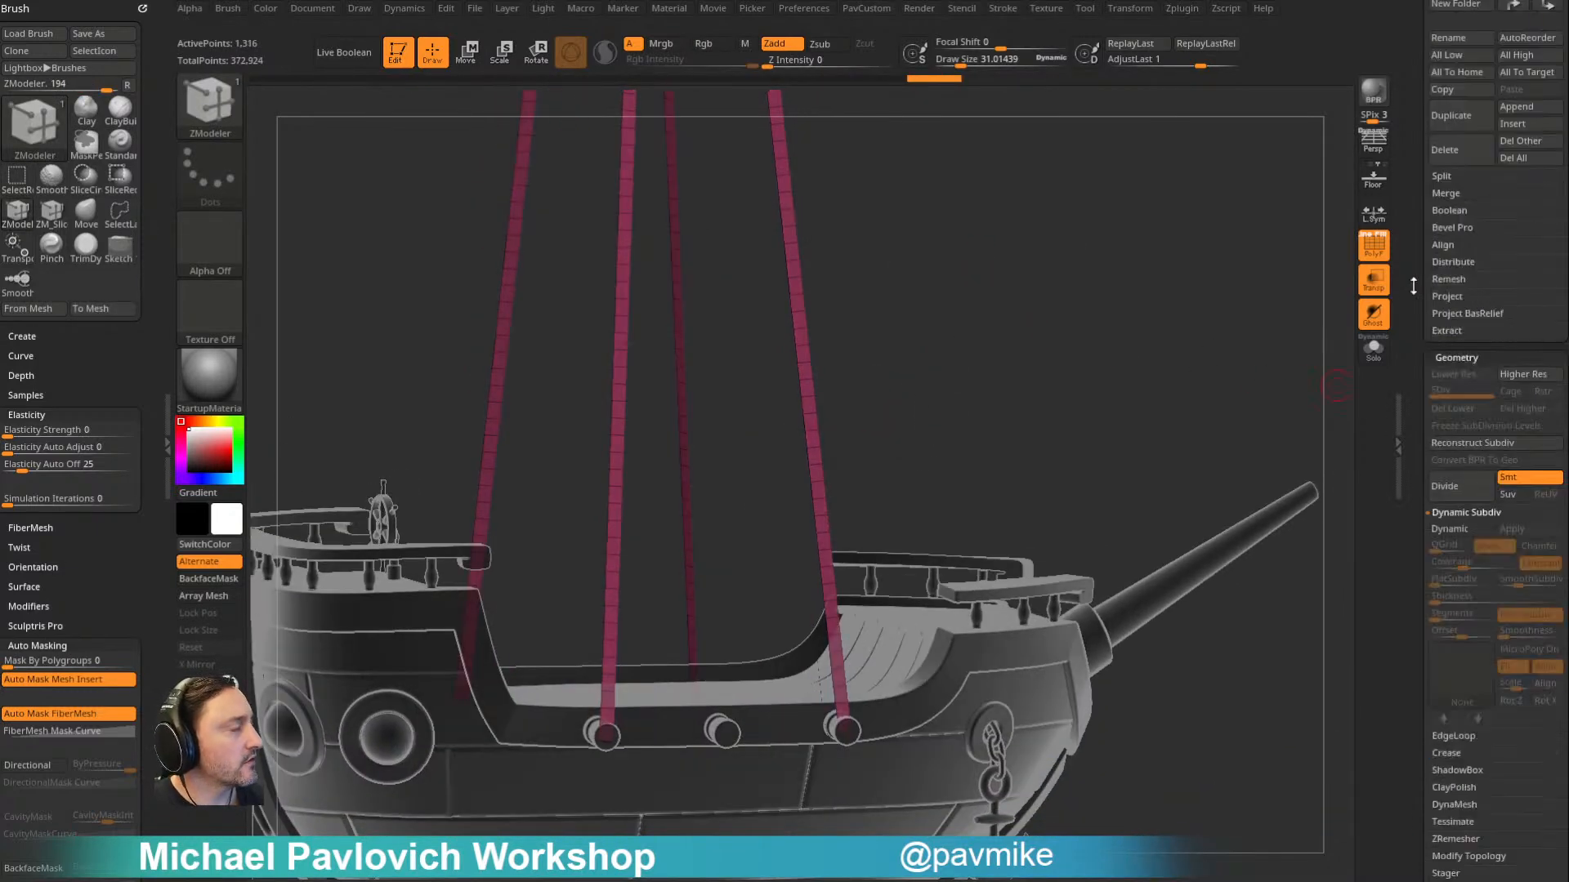
key("d")
left_click(1516, 398)
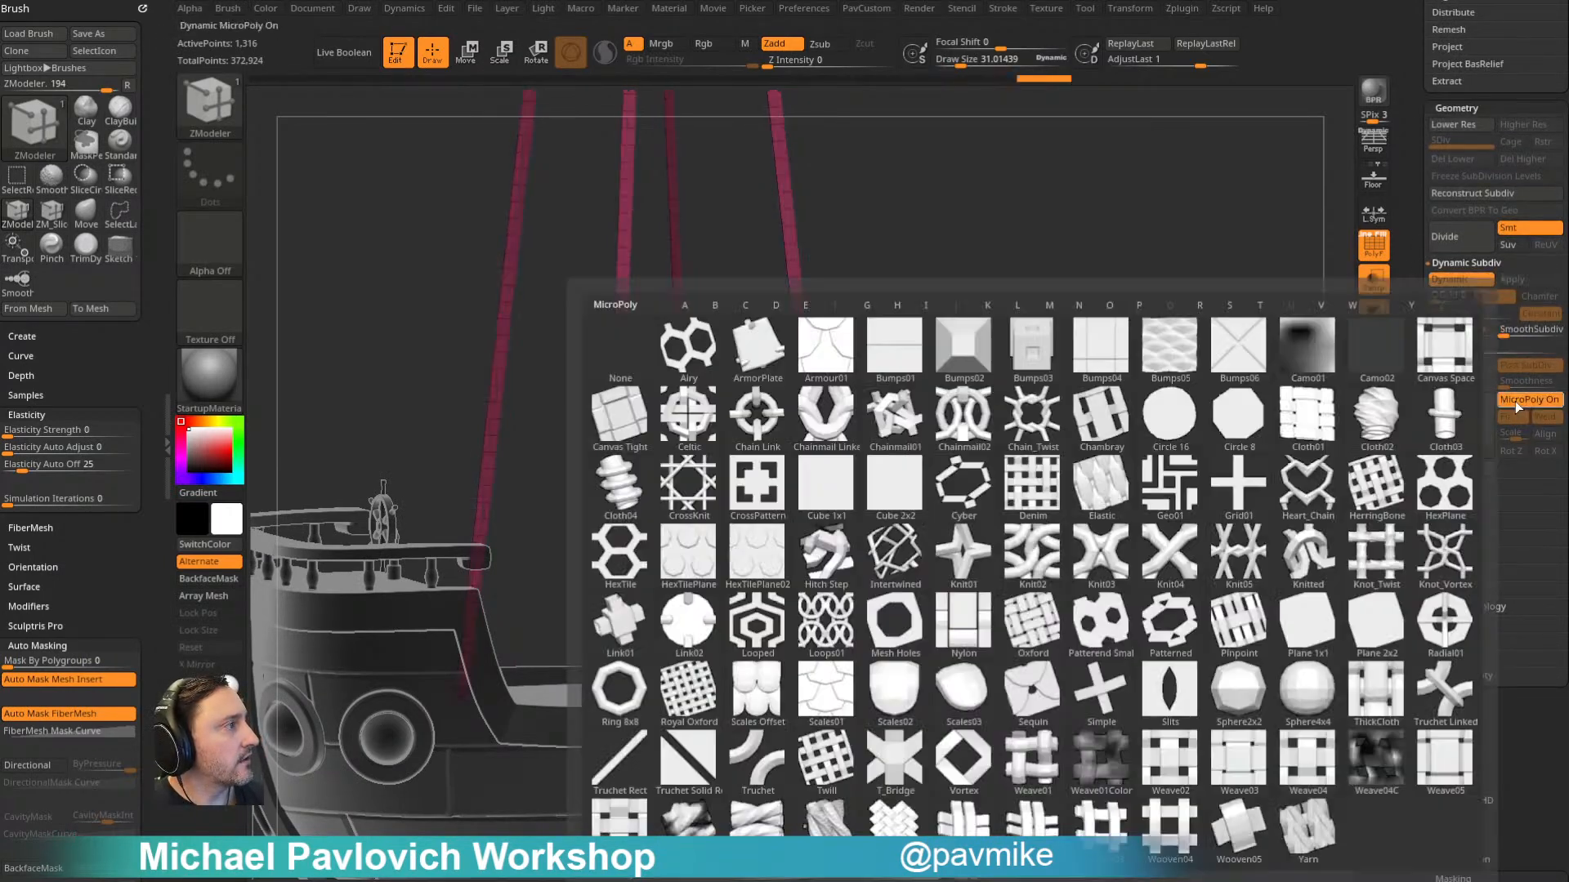
left_click(775, 814)
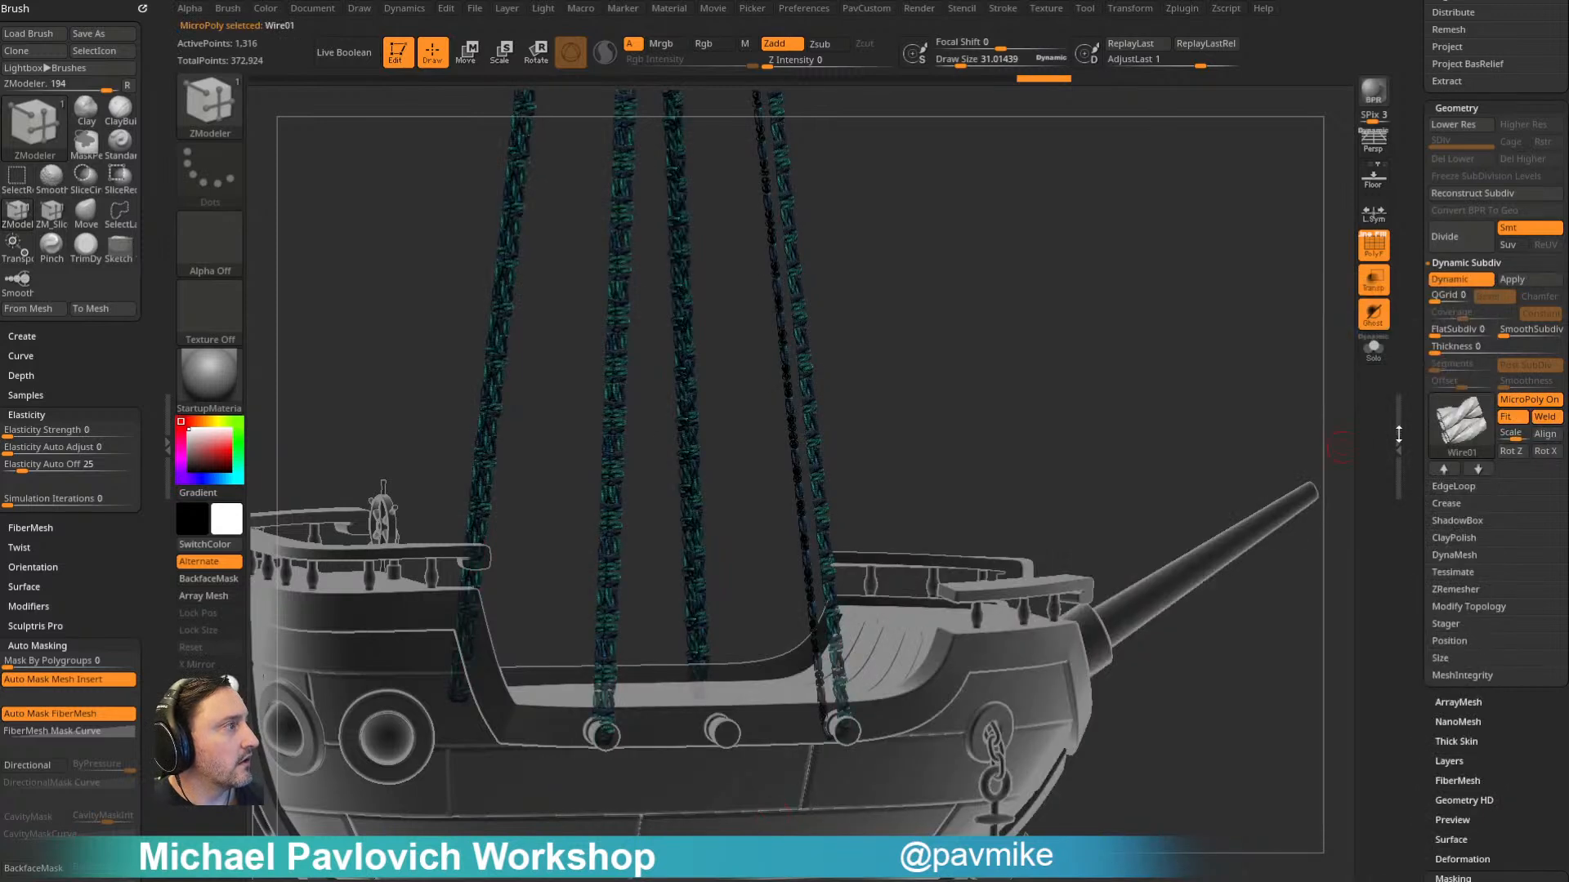
- Rotate the Wire01 MicroPoly about Z so the twisted strands follow the length of the ropes
left_click(1460, 428, "shift")
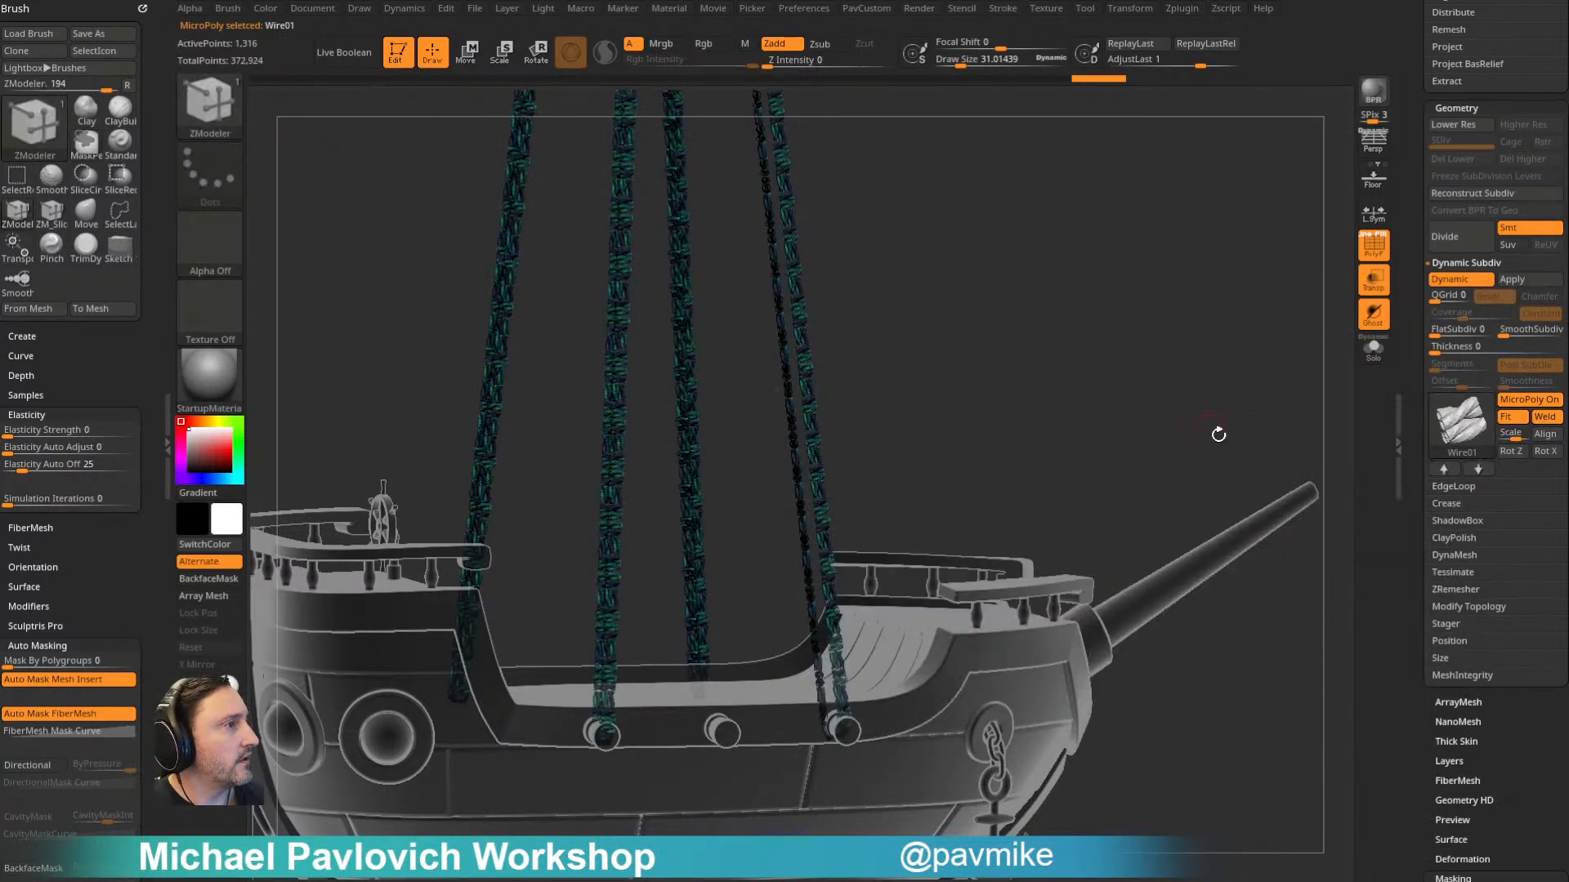
left_click_drag(1204, 425, 1269, 349)
left_click(1512, 451)
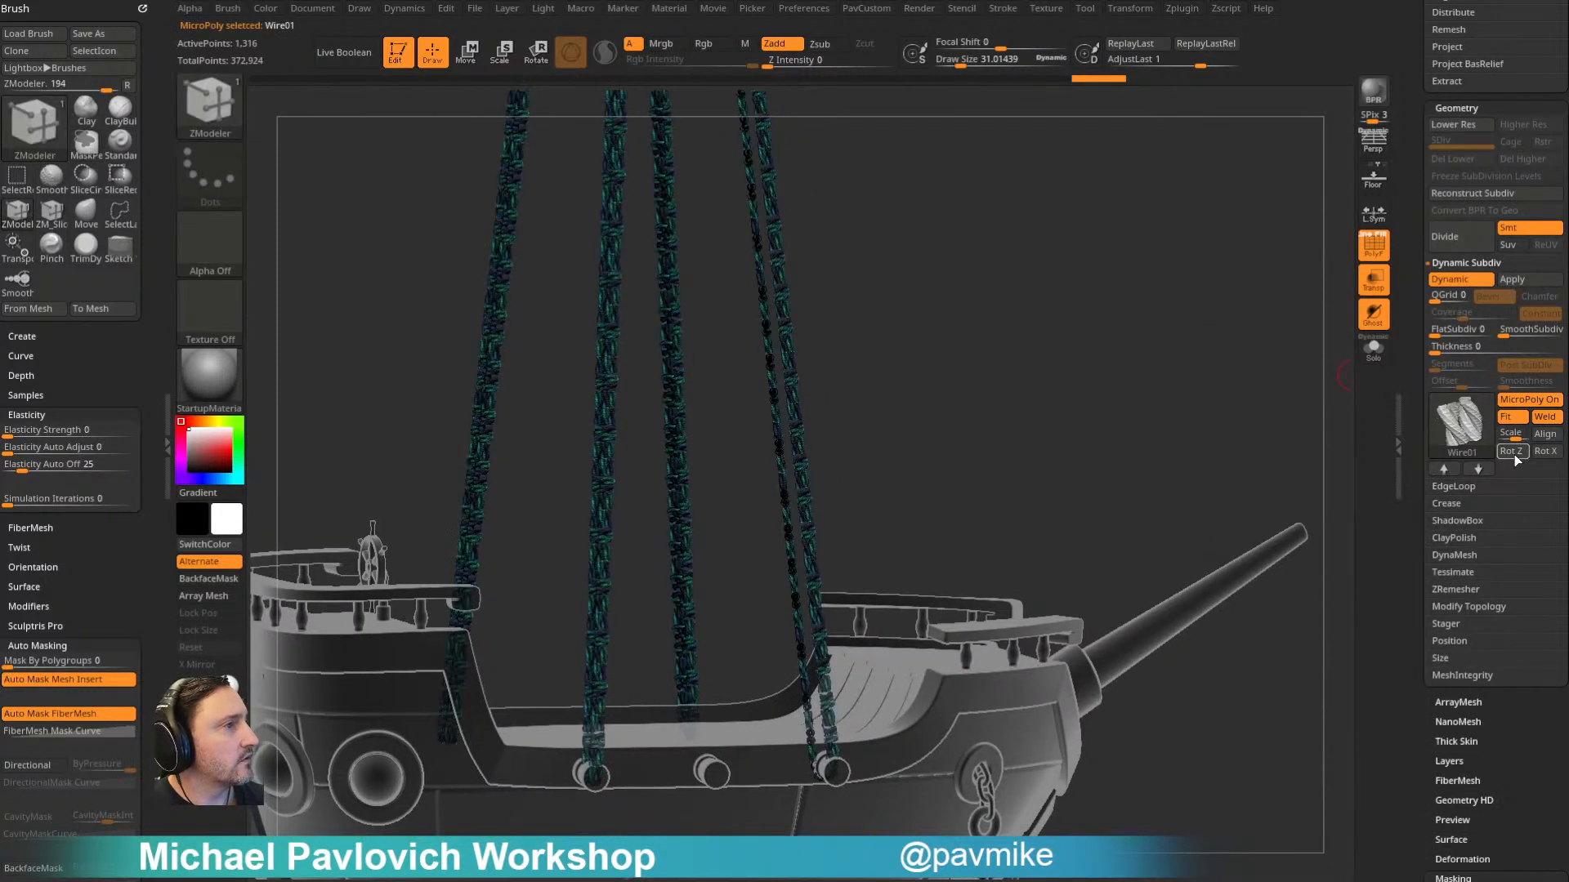
left_click(1517, 450)
left_click(1518, 450)
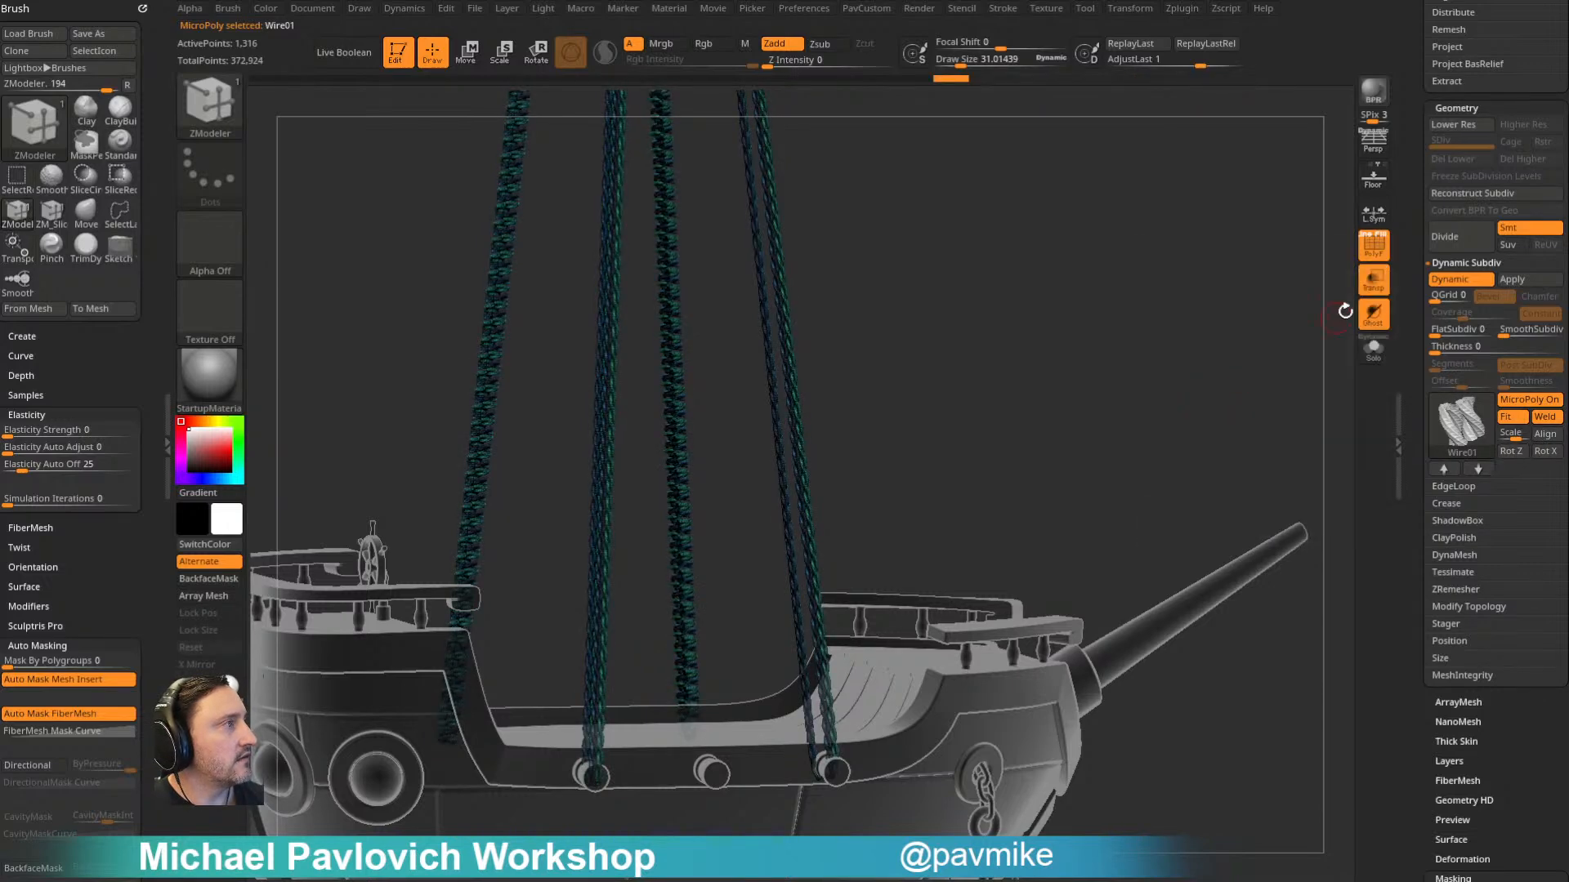
- Solo the ropes without polyframe and examine the wire pattern from several angles
left_click(1374, 249)
mouse_move(1259, 327)
left_mouse_down()
mouse_move(1241, 331)
mouse_move(1327, 326)
mouse_move(1157, 341)
mouse_move(1268, 335)
left_mouse_up()
left_click(1373, 346)
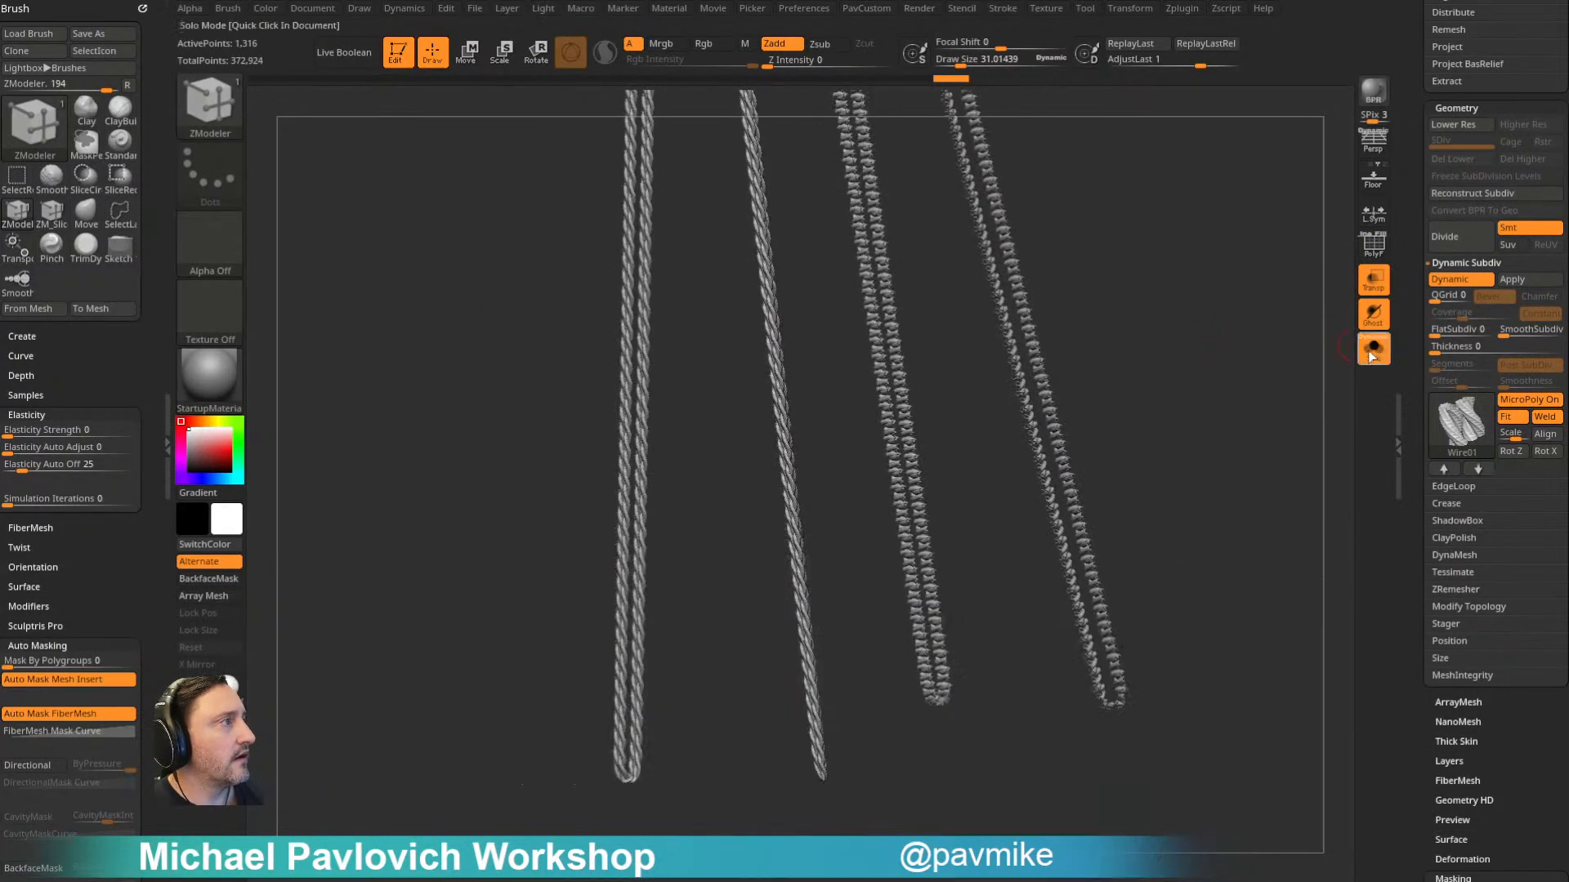
left_click_drag(1214, 381, 934, 551)
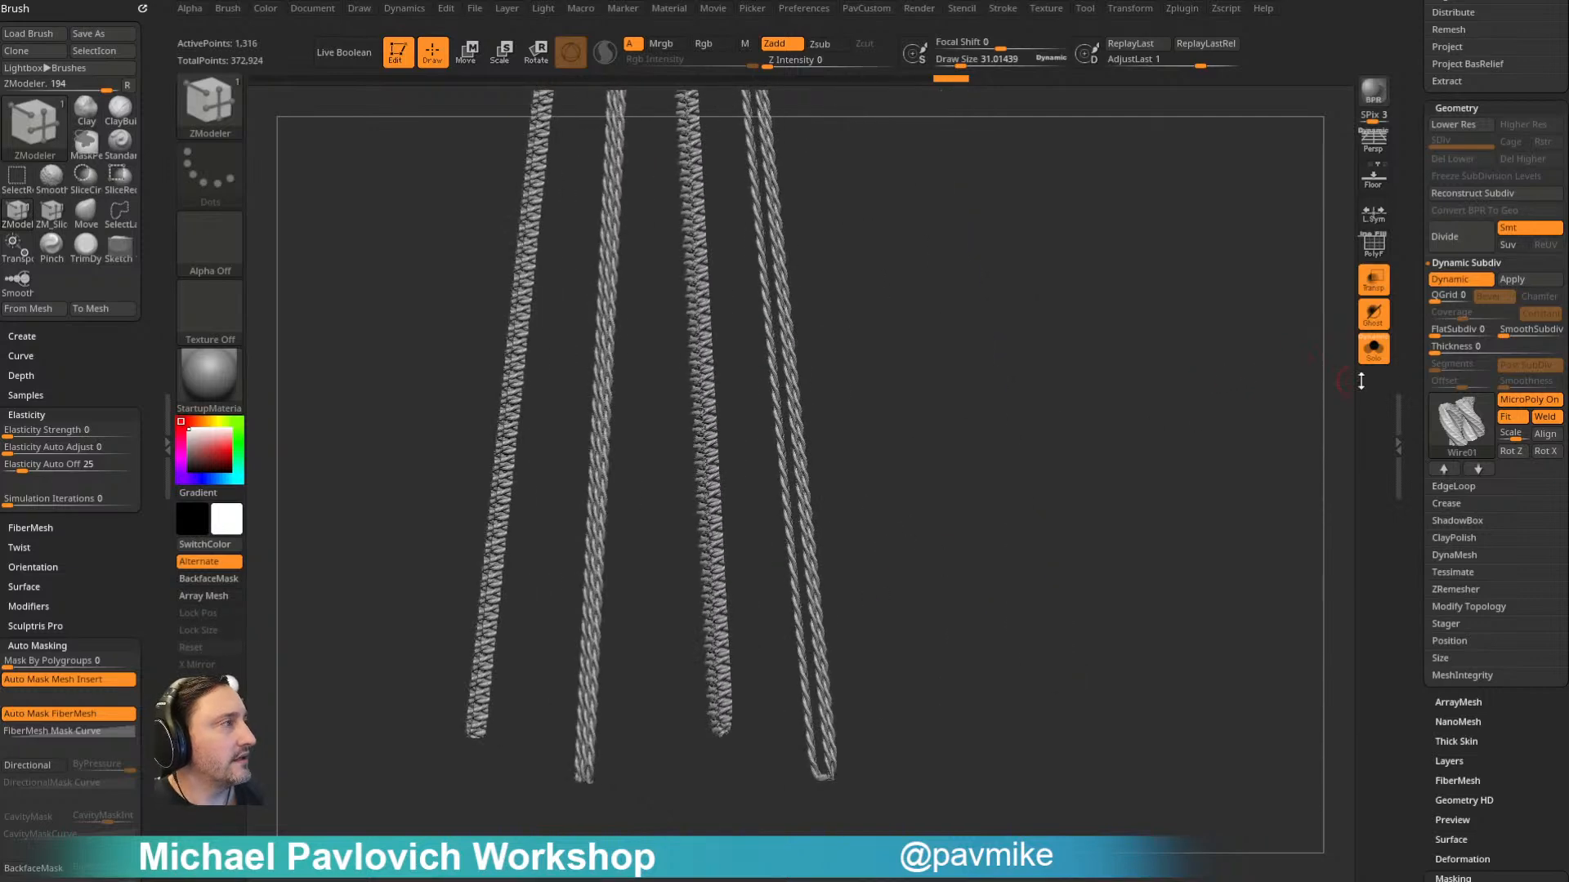
- Turn off Dynamic Subdiv, display the polyframe and remove the extra geometry at the ropes' lower ends with ZModeler
key("shift+d")
left_click_drag(1240, 368, 902, 398)
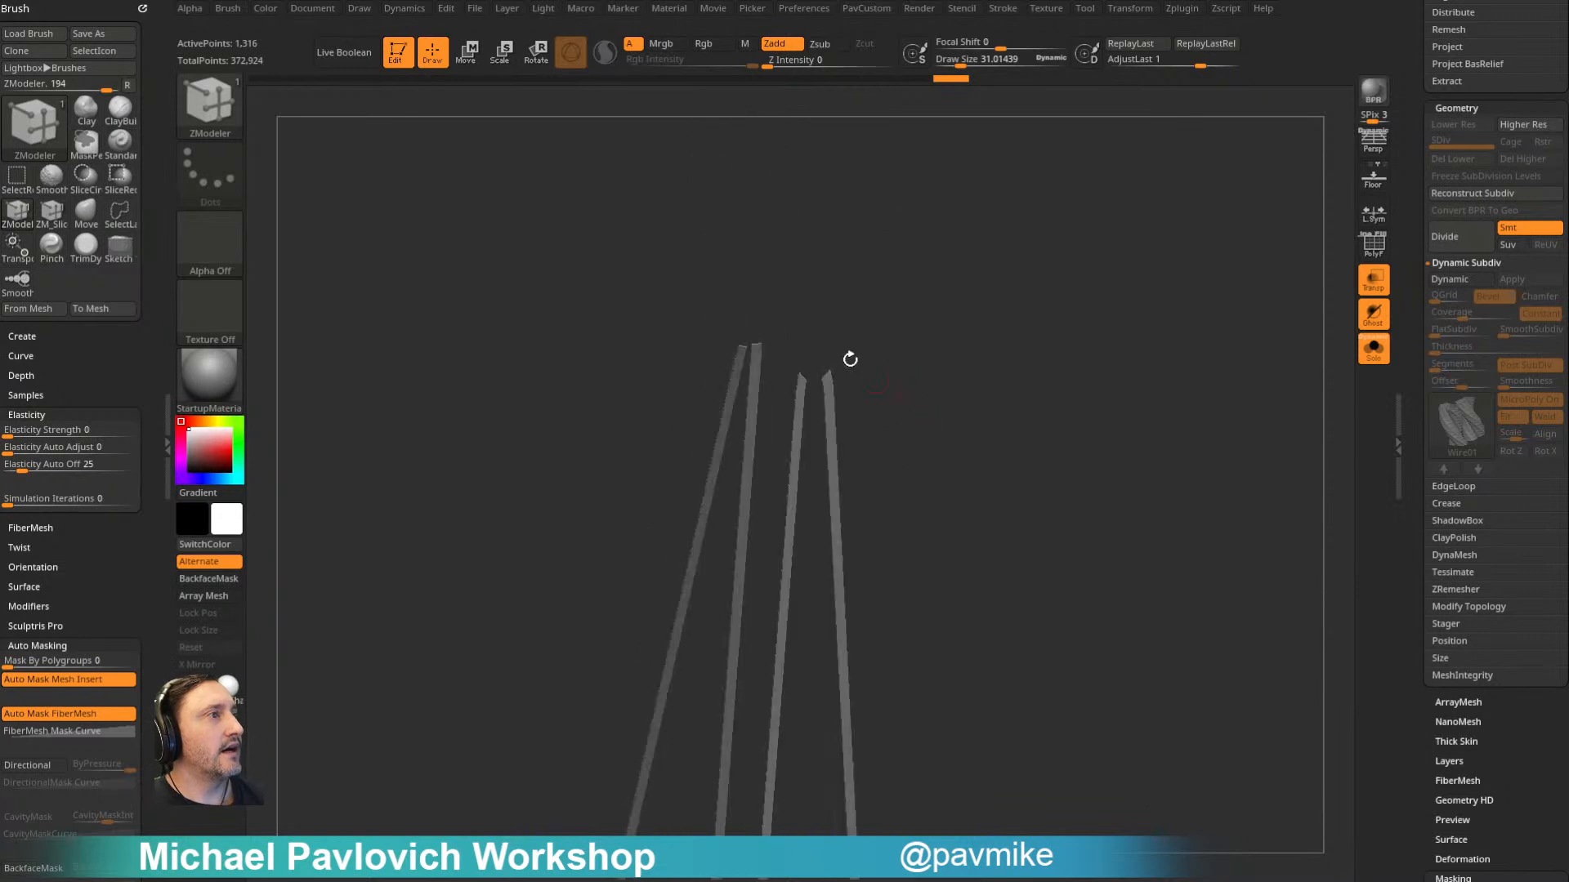
left_click_drag(1046, 632, 1354, 225)
left_click(1374, 244)
left_click_drag(1174, 336, 846, 618)
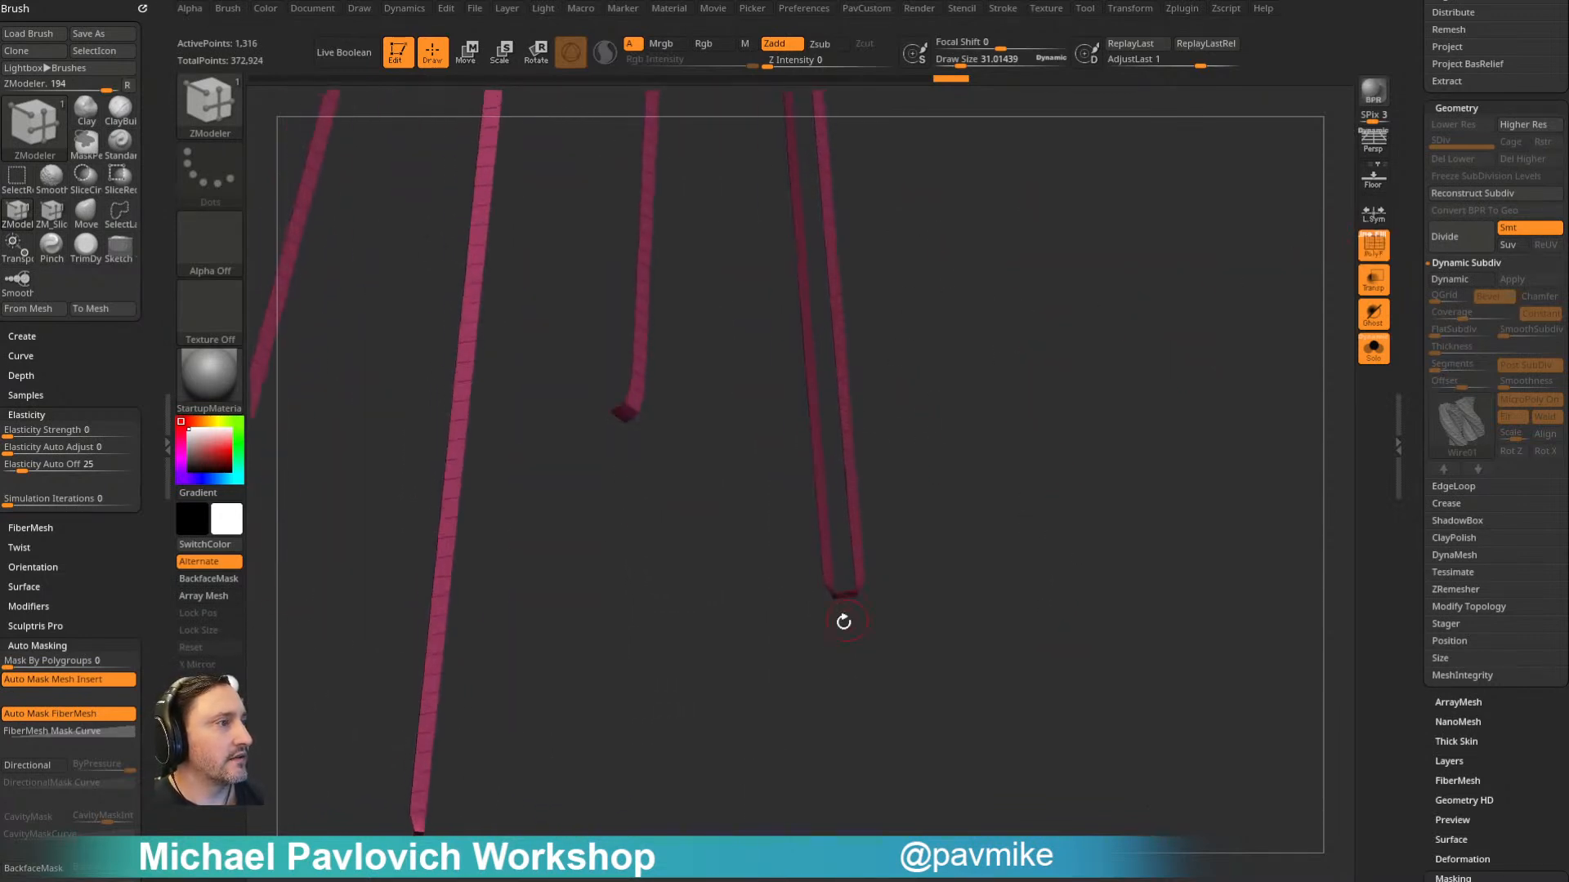
left_click_drag(615, 459, 688, 446)
key("space")
left_click(490, 354)
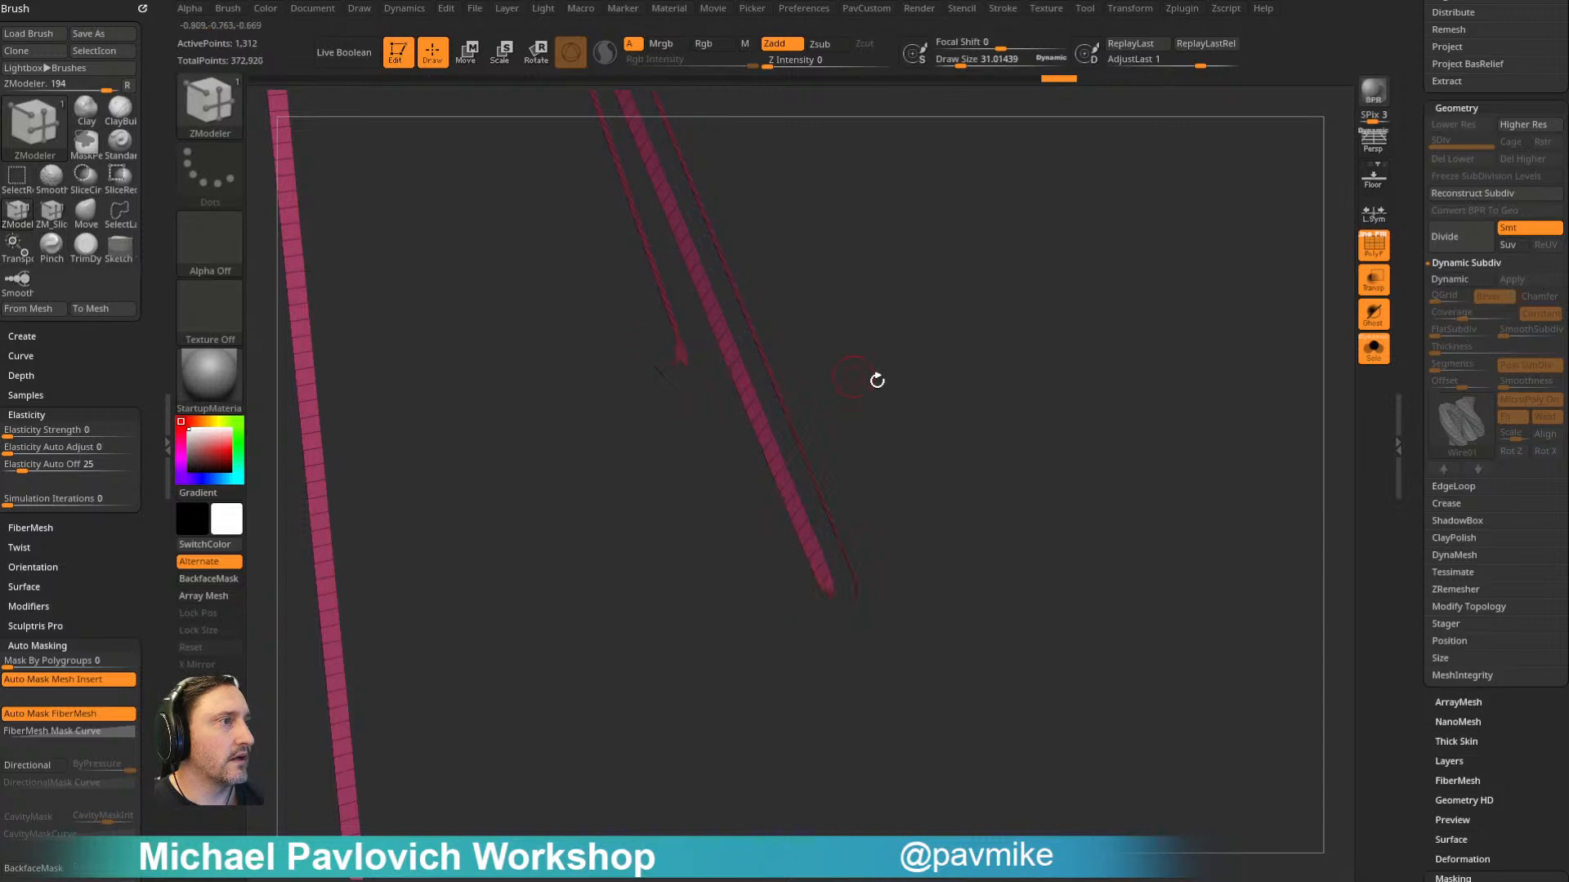
- Try to thin out the ropes by hiding part of their polygons and deleting the hidden geometry
key("space")
right_click_drag(820, 564, 846, 685)
left_click_drag(849, 592, 828, 500, "ctrl+shift")
left_click_drag(1051, 288, 1093, 338, "ctrl+shift")
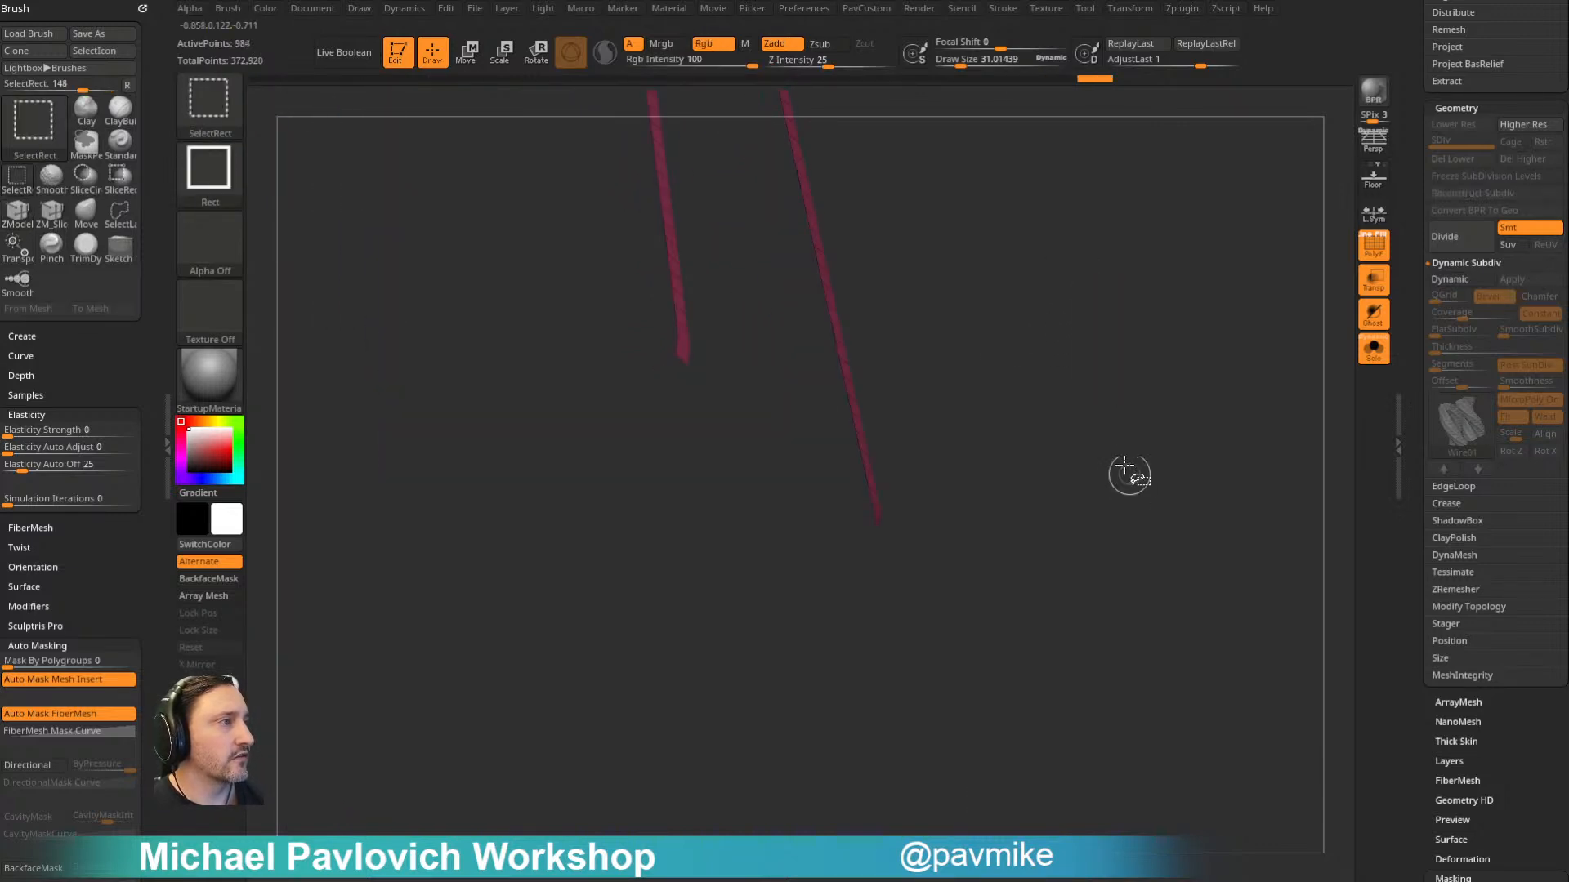
key("space")
left_click(1054, 400)
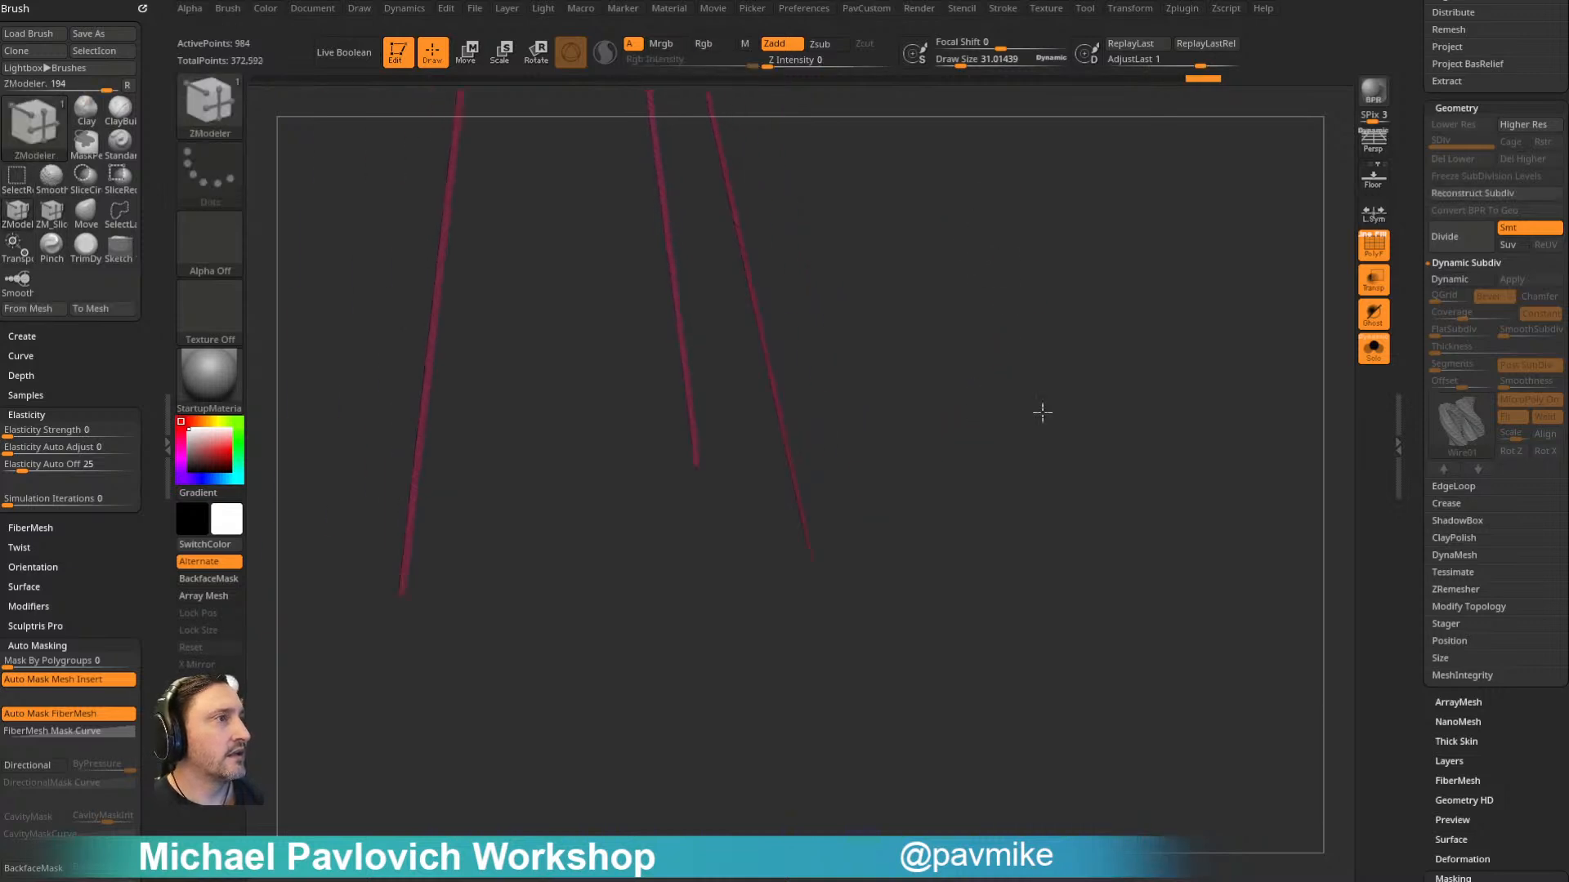
left_click_drag(1032, 346, 932, 404)
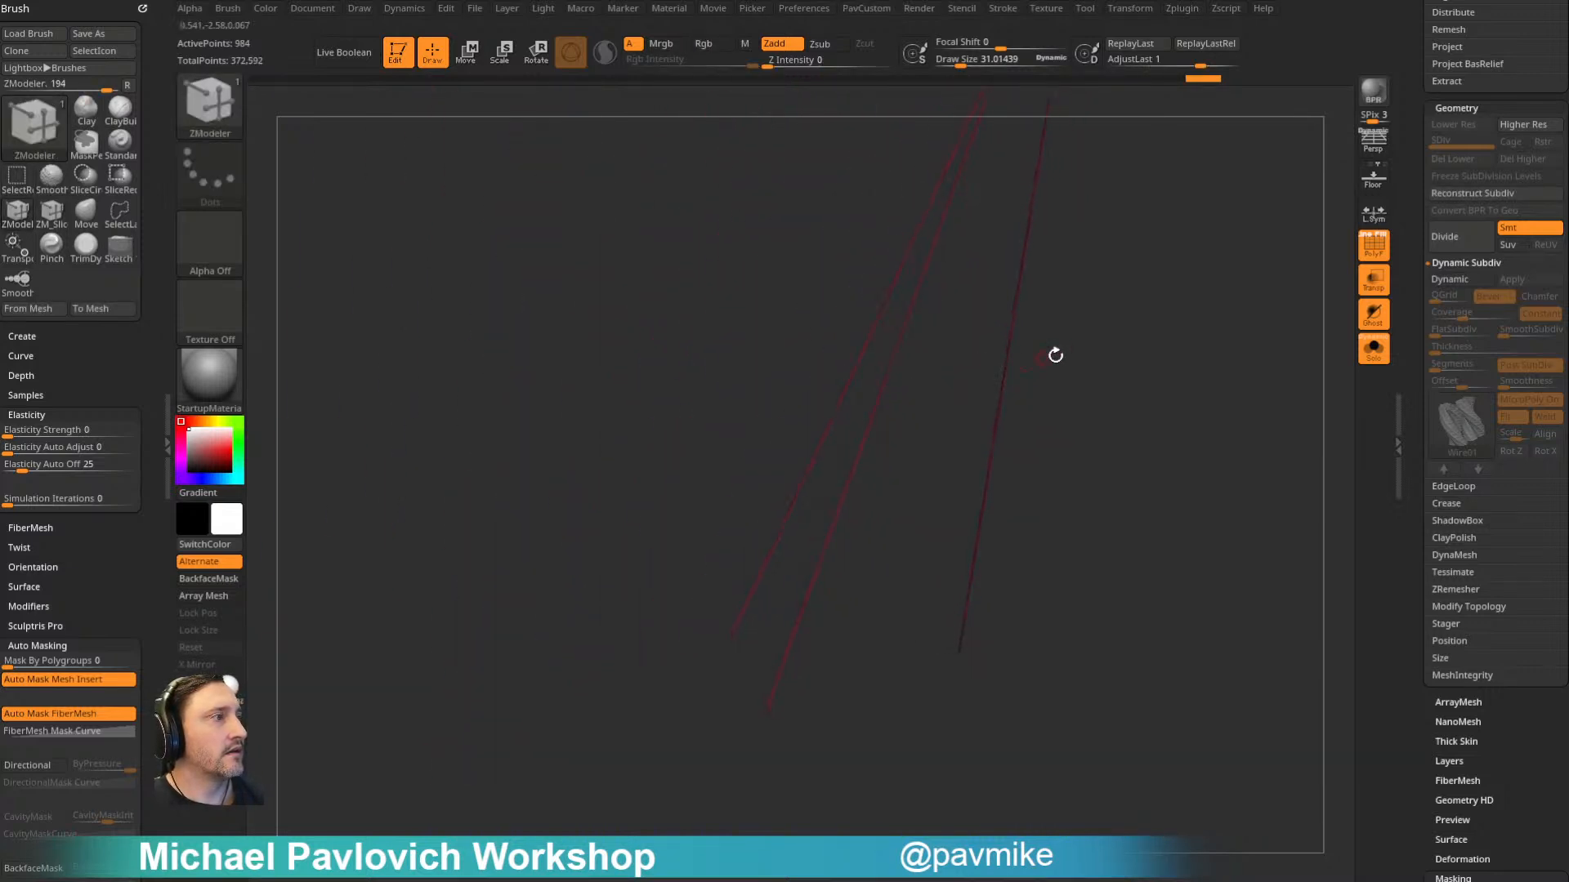
- Undo the deletion of the hidden rope polygons and the edits leading up to it
key("ctrl+z")
mouse_move(1131, 365)
left_mouse_down()
mouse_move(1113, 348)
mouse_move(1167, 358)
mouse_move(1093, 363)
left_mouse_up()
key("ctrl+z")
key("ctrl+z")
key("ctrl+z")
key("ctrl+z")
key("ctrl+z")
key("ctrl+z")
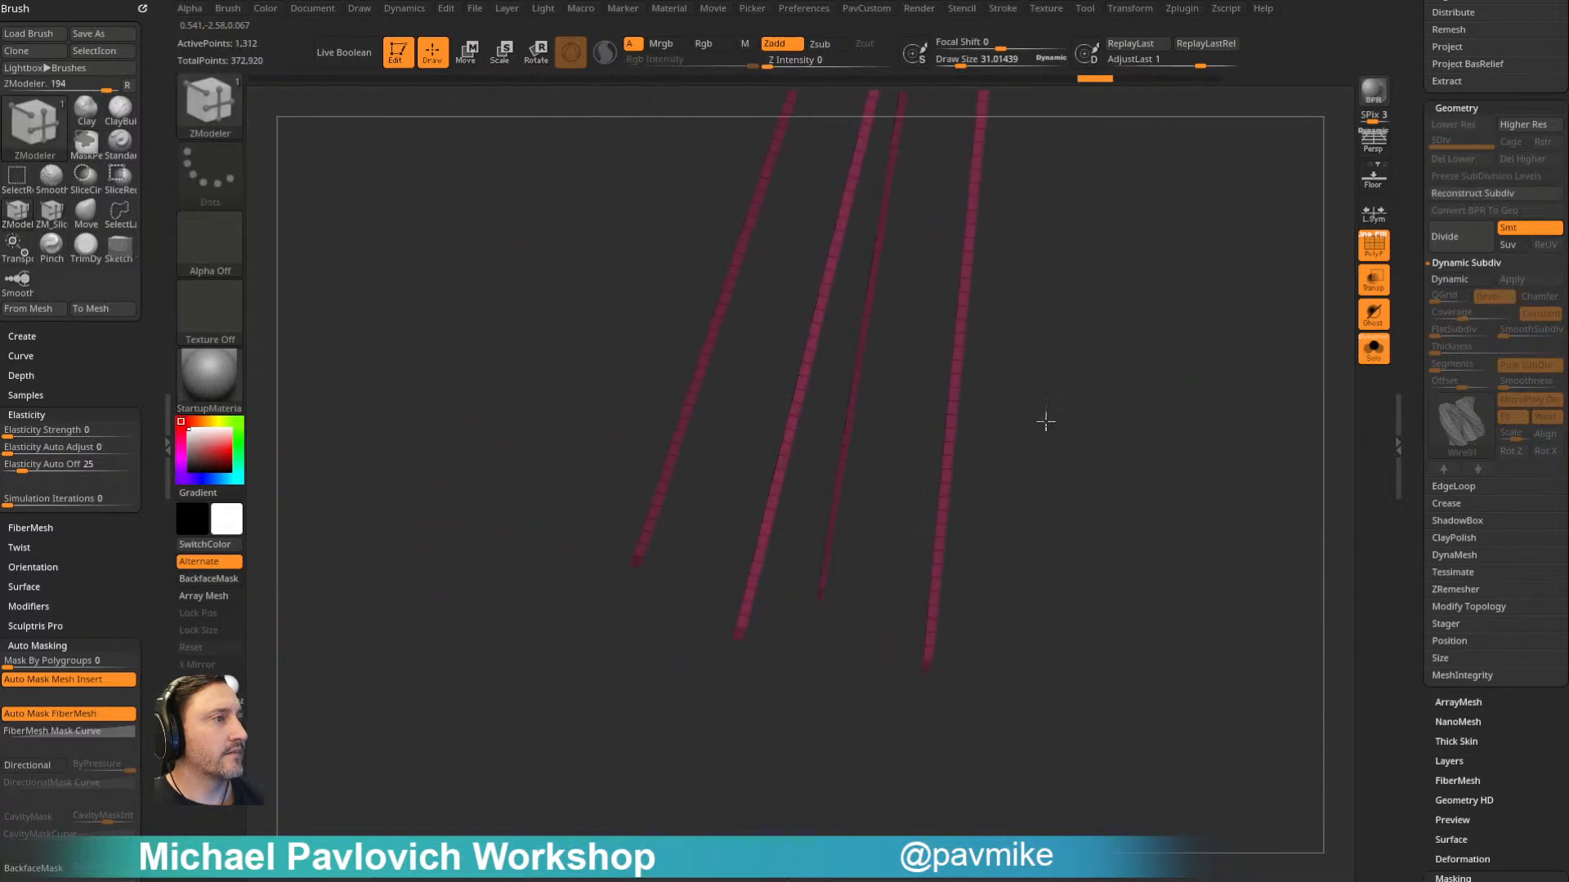
key("ctrl+z")
mouse_move(1058, 428)
left_mouse_down()
mouse_move(1084, 425)
mouse_move(1088, 402)
left_mouse_up()
- Assign new polygroups to single polygon strips along the ropes
key("2")
key("ctrl+shift+z")
mouse_move(994, 434)
left_mouse_down()
mouse_move(1001, 399)
mouse_move(1064, 435)
mouse_move(1056, 459)
mouse_move(1043, 445)
mouse_move(1061, 284)
mouse_move(1002, 343)
mouse_move(1006, 372)
left_mouse_up()
key("2")
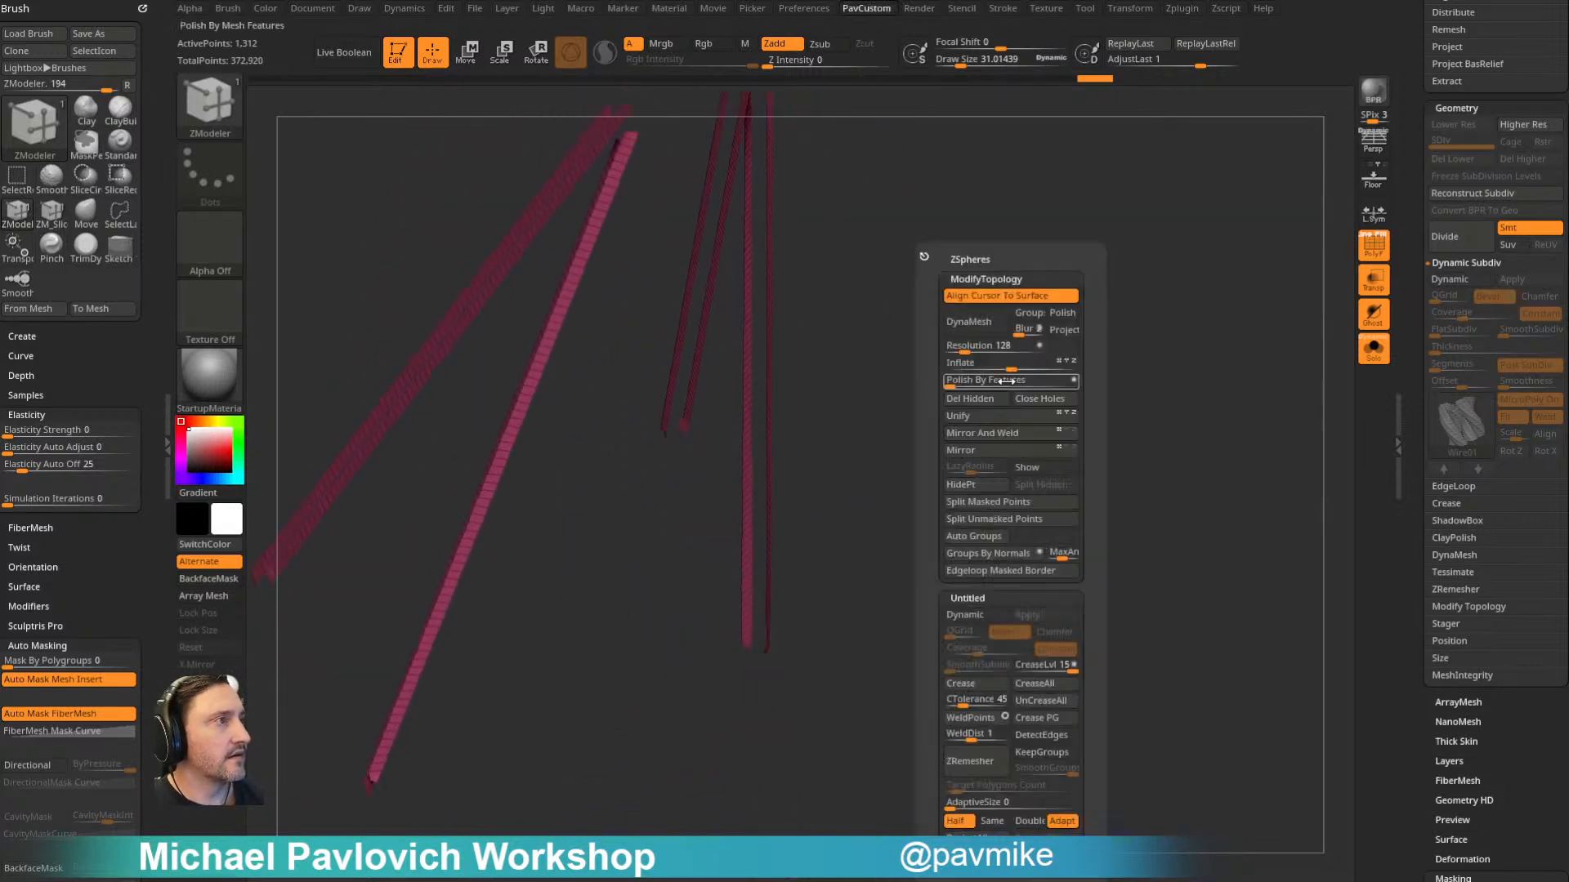
left_click(935, 520)
mouse_move(935, 520)
left_mouse_down()
mouse_move(979, 500)
mouse_move(977, 365)
mouse_move(920, 424)
left_mouse_up()
left_click(725, 399, "ctrl+shift")
left_click_drag(782, 389, 935, 422, "ctrl+shift")
left_click(817, 395, "ctrl+alt+shift")
mouse_move(890, 332)
left_mouse_down()
mouse_move(875, 406)
mouse_move(798, 406)
left_mouse_up()
- Delete the extra polygons so each rope keeps one flat strip, and show the rest of the airship again
mouse_move(1114, 311)
left_mouse_down()
mouse_move(974, 287)
mouse_move(956, 364)
mouse_move(964, 350)
mouse_move(994, 438)
mouse_move(1059, 420)
mouse_move(1033, 438)
left_mouse_up()
key("1")
left_click(1002, 400)
left_click(1013, 457)
left_click(1015, 437)
left_click_drag(907, 439, 993, 433)
left_click(1372, 350)
left_click_drag(1117, 382, 1155, 311)
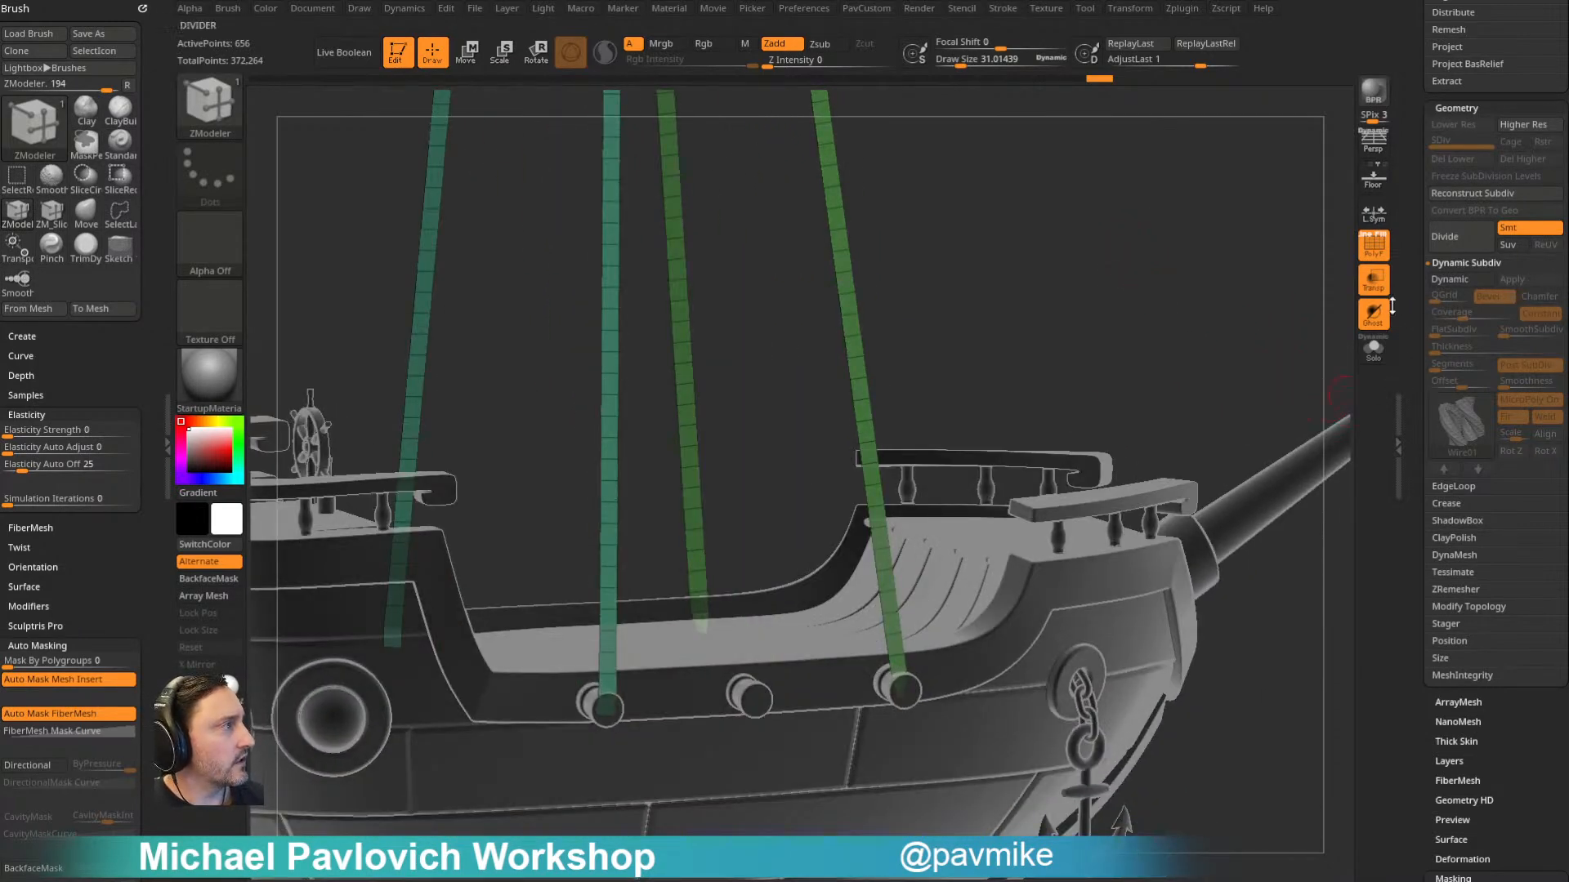
- Turn Dynamic Subdiv back on for the single strips and adjust the Wire01 MicroPoly along the ropes
left_click(1460, 279)
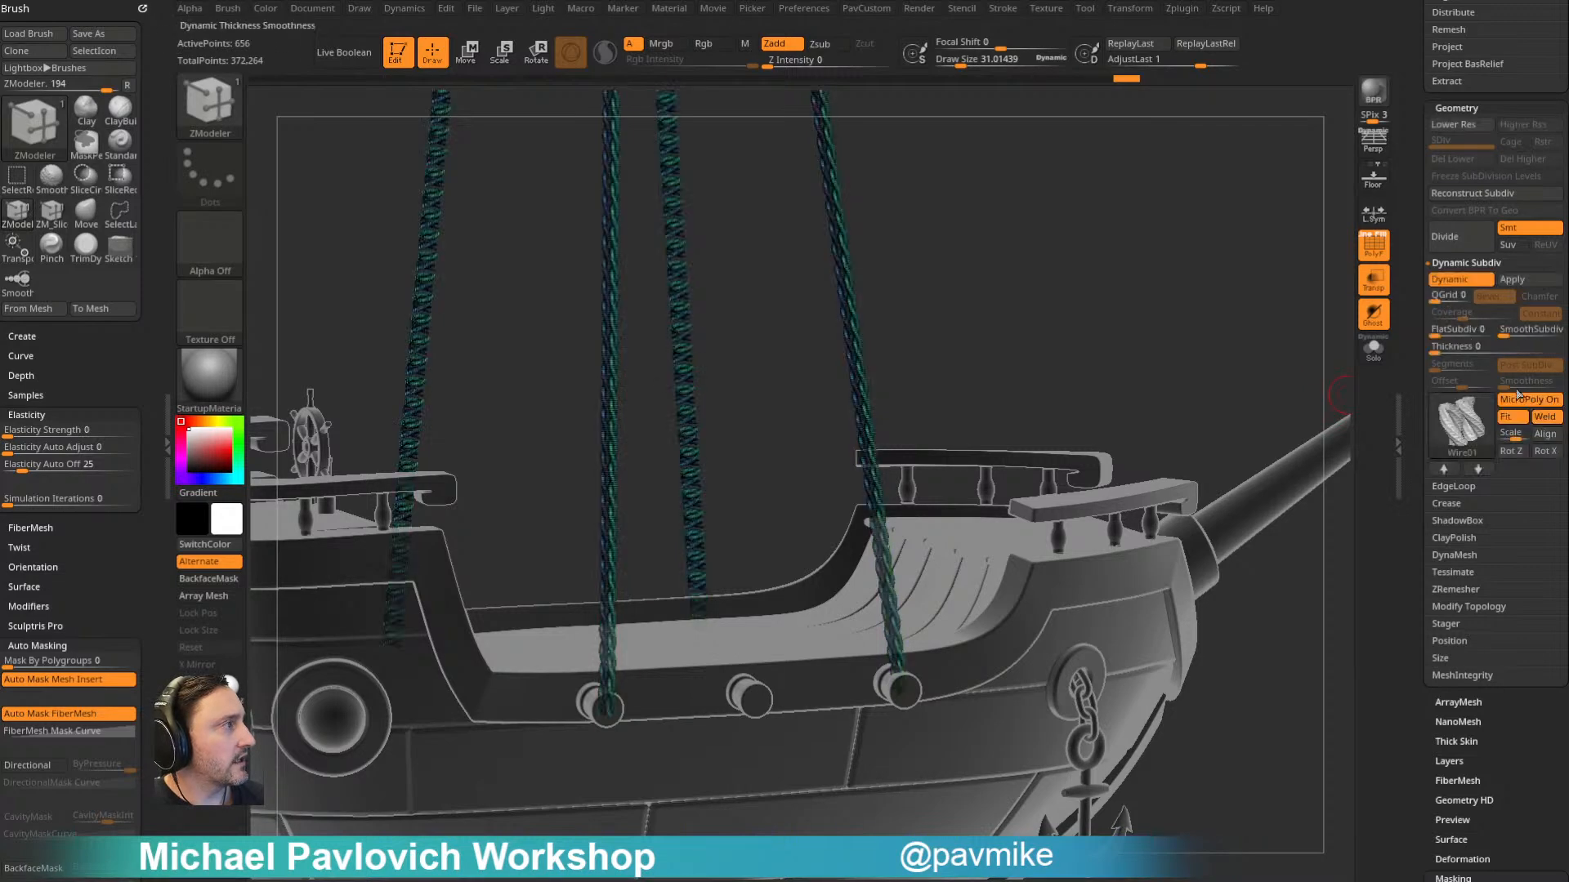
left_click(1468, 433, "ctrl")
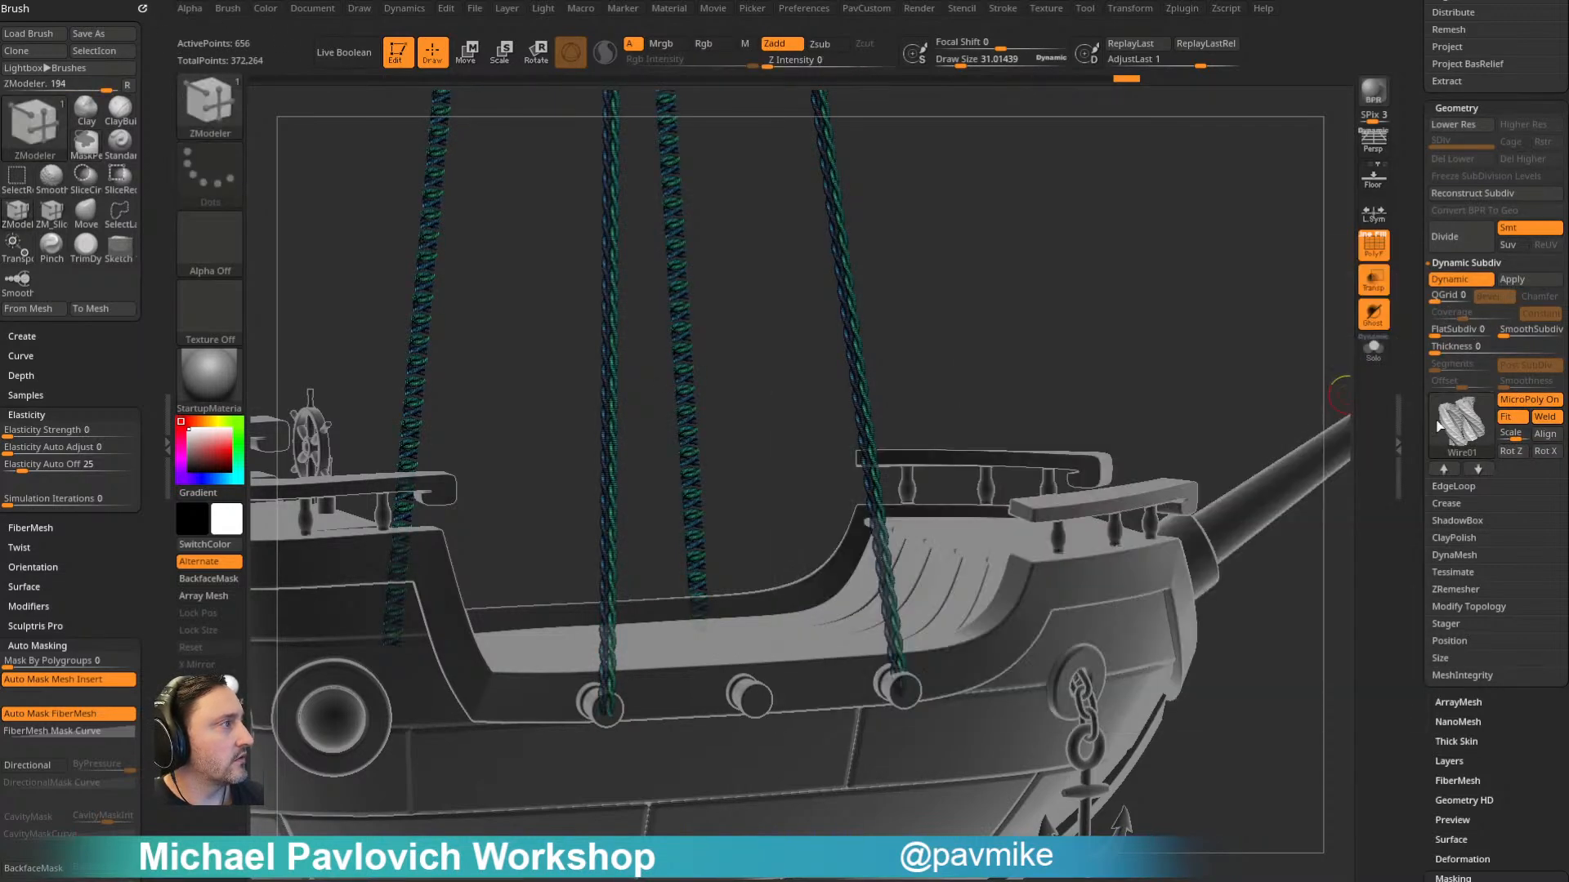
scroll(1463, 408, "up", 5)
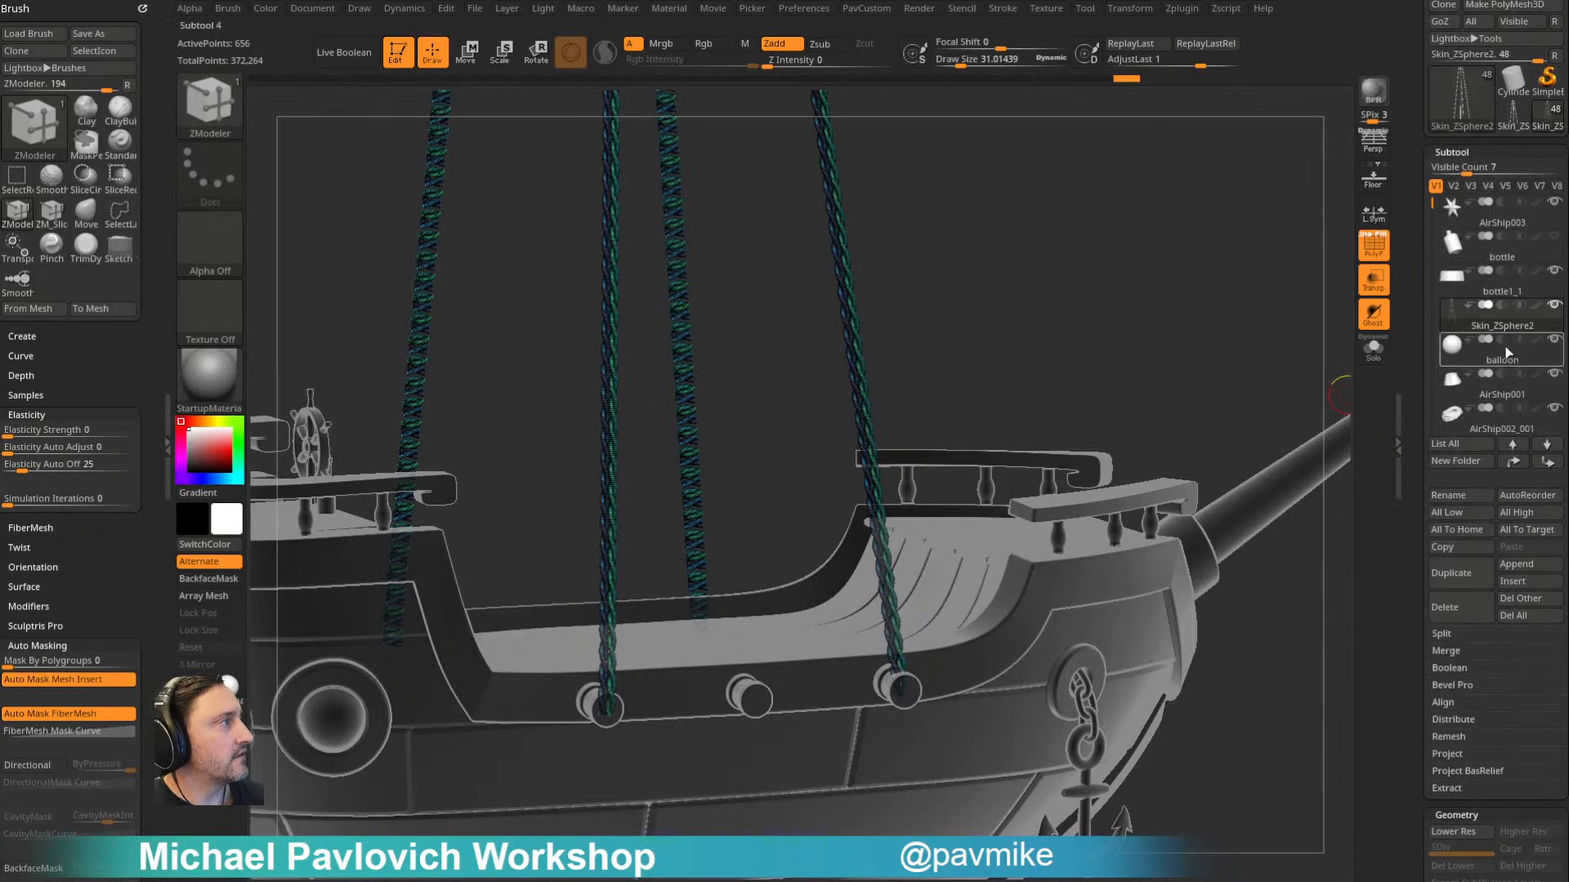
left_click_drag(1436, 203, 1393, 37)
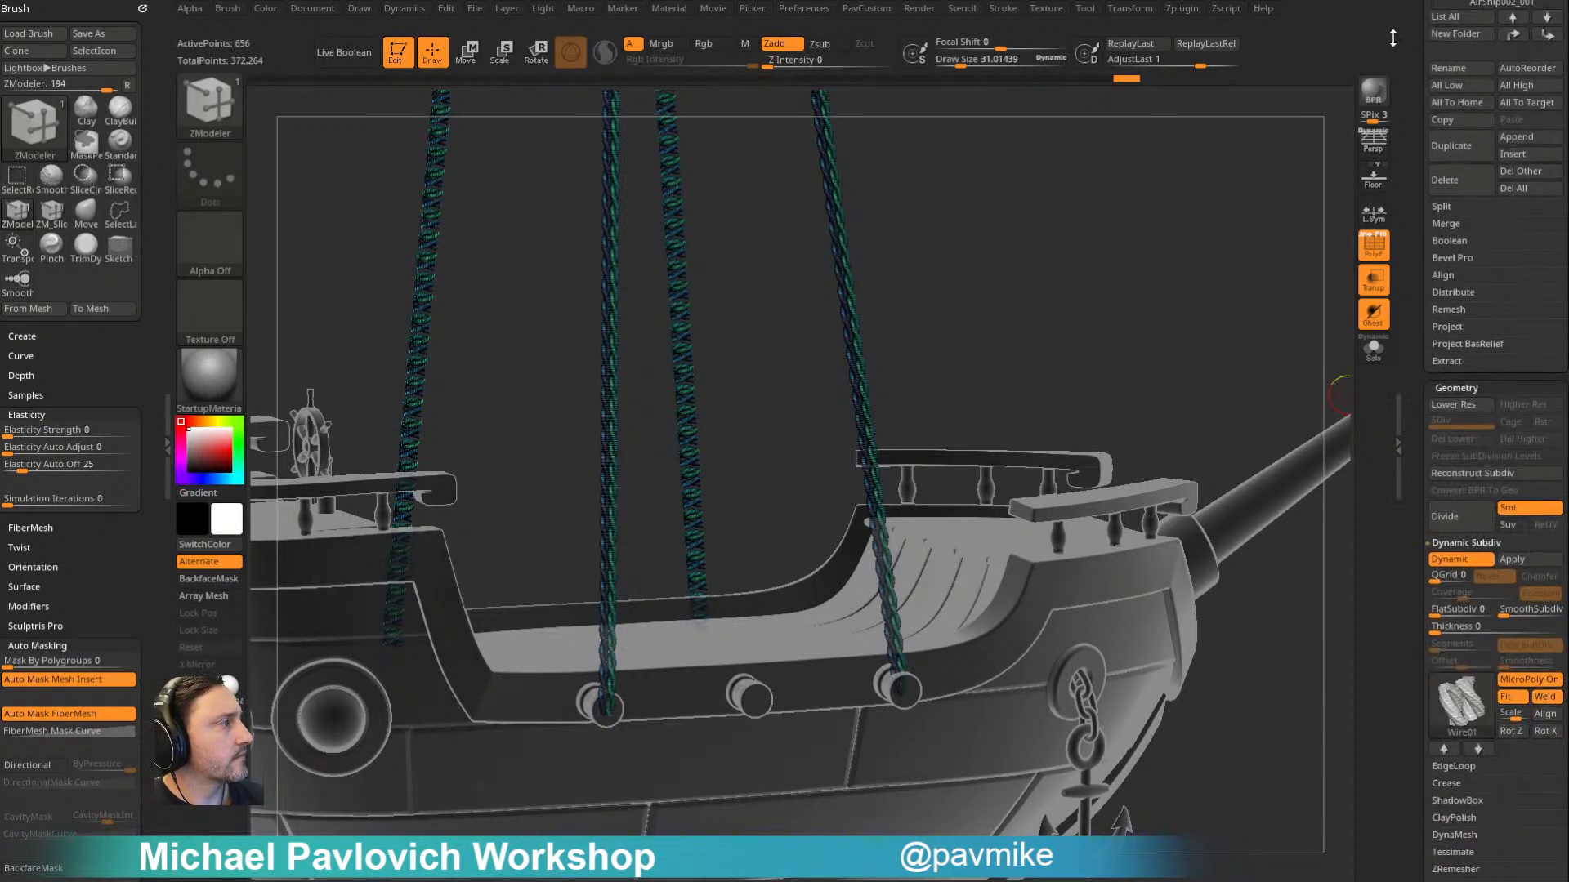
- Reselect the Wire01 MicroPoly, switch to its mesh as the active tool and frame it
left_click(1453, 686)
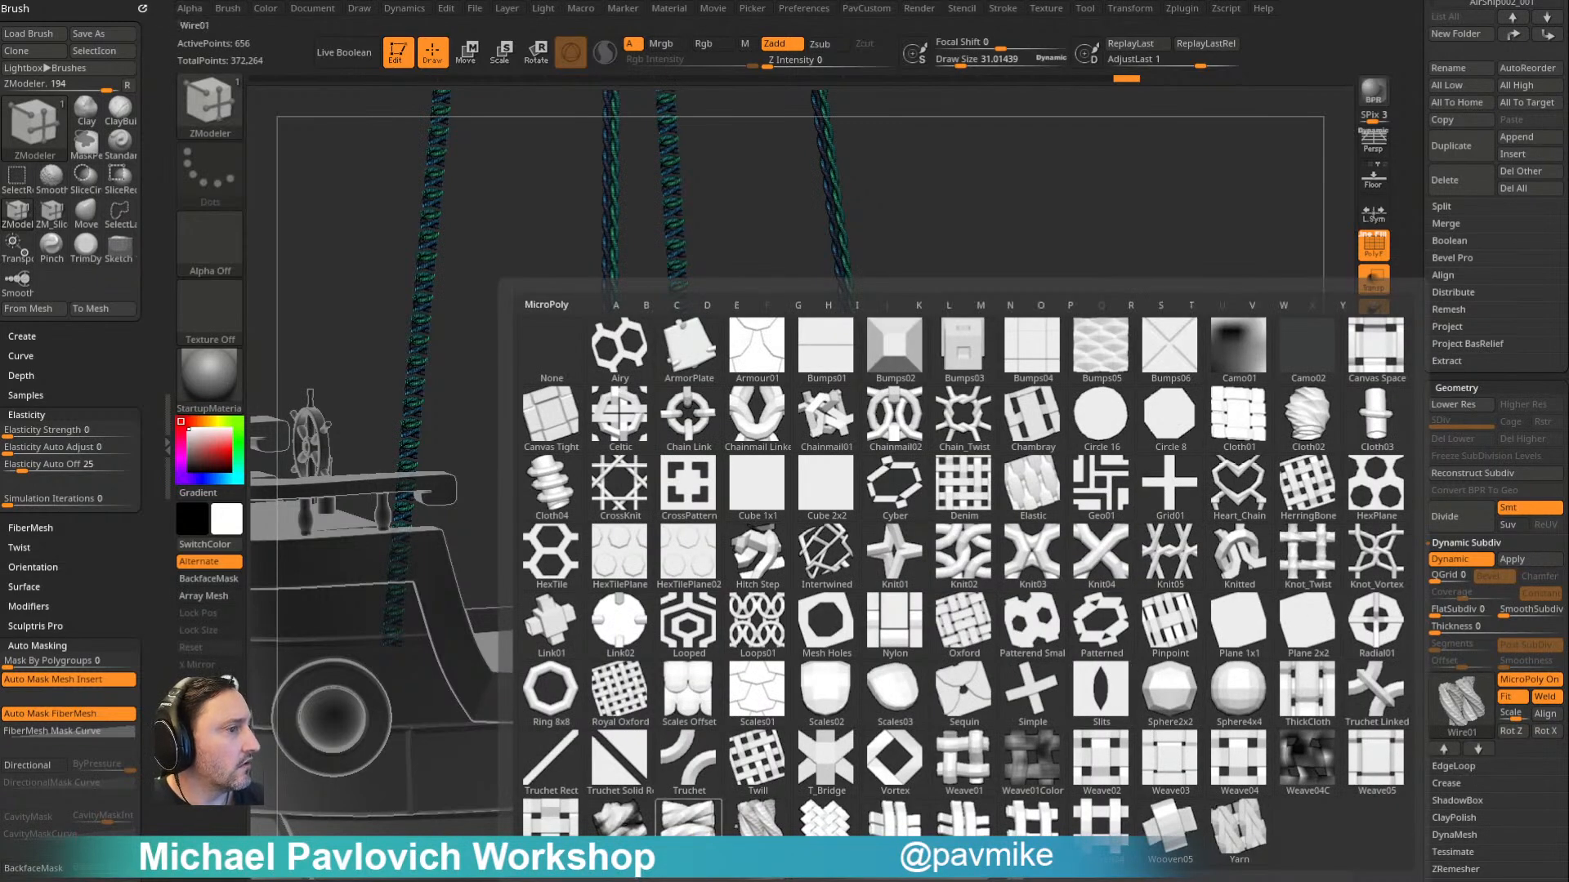
left_click(690, 821)
left_click_drag(1416, 262, 1422, 427)
left_click(1545, 214)
left_click_drag(1267, 322, 1195, 480)
key("f")
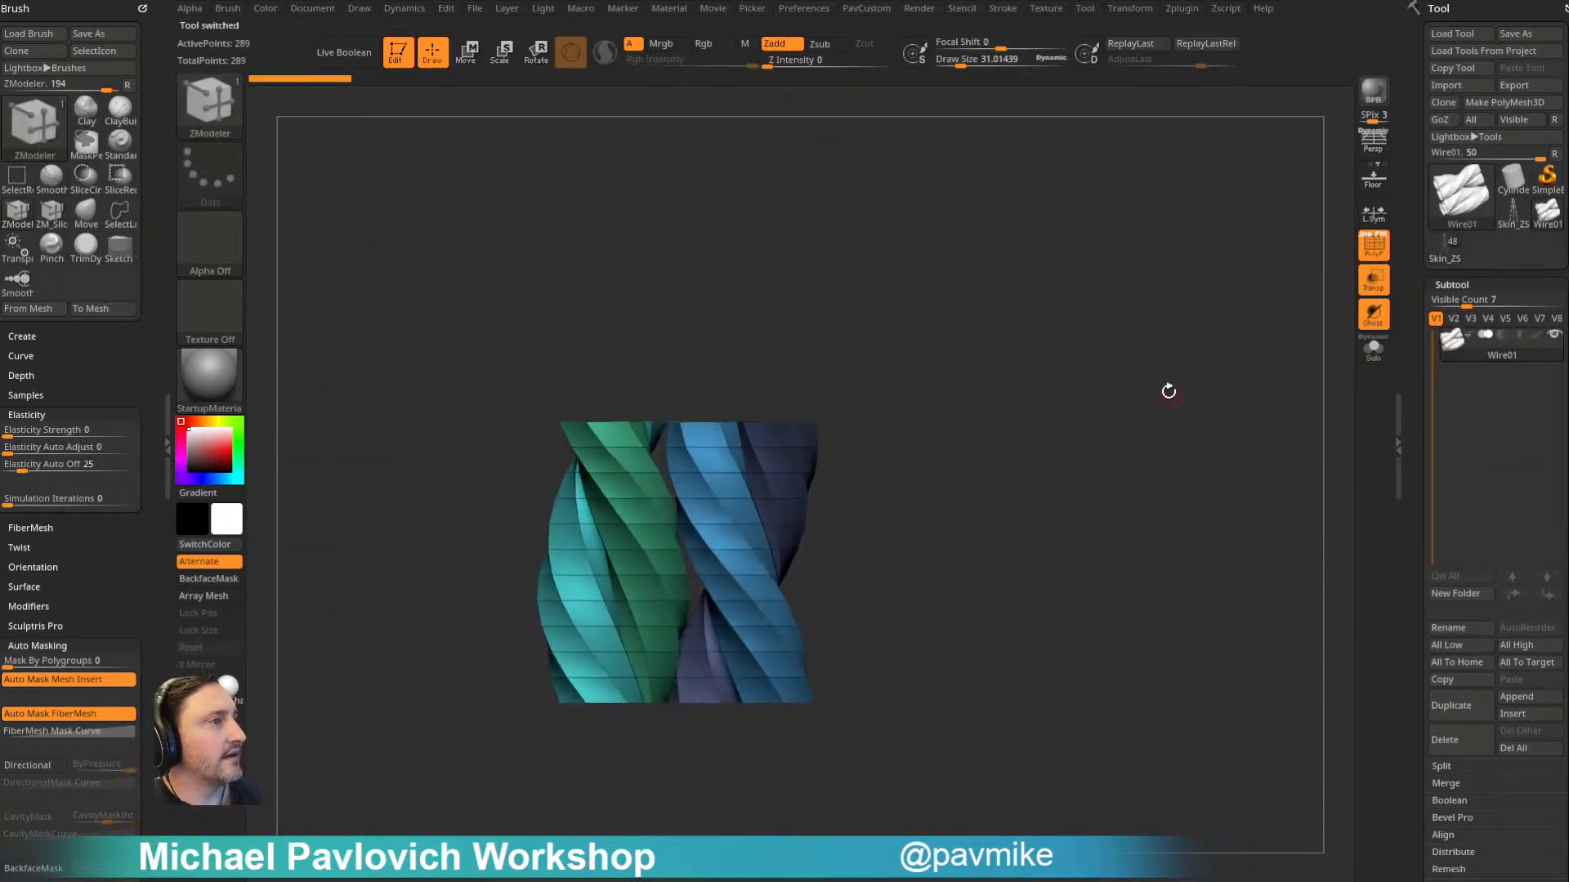
- Isolate the green and cyan strands of the Wire01 mesh and delete the hidden blue and purple strands
key("w")
left_click_drag(866, 389, 735, 459, "ctrl+shift")
left_click(1124, 413, "ctrl+shift")
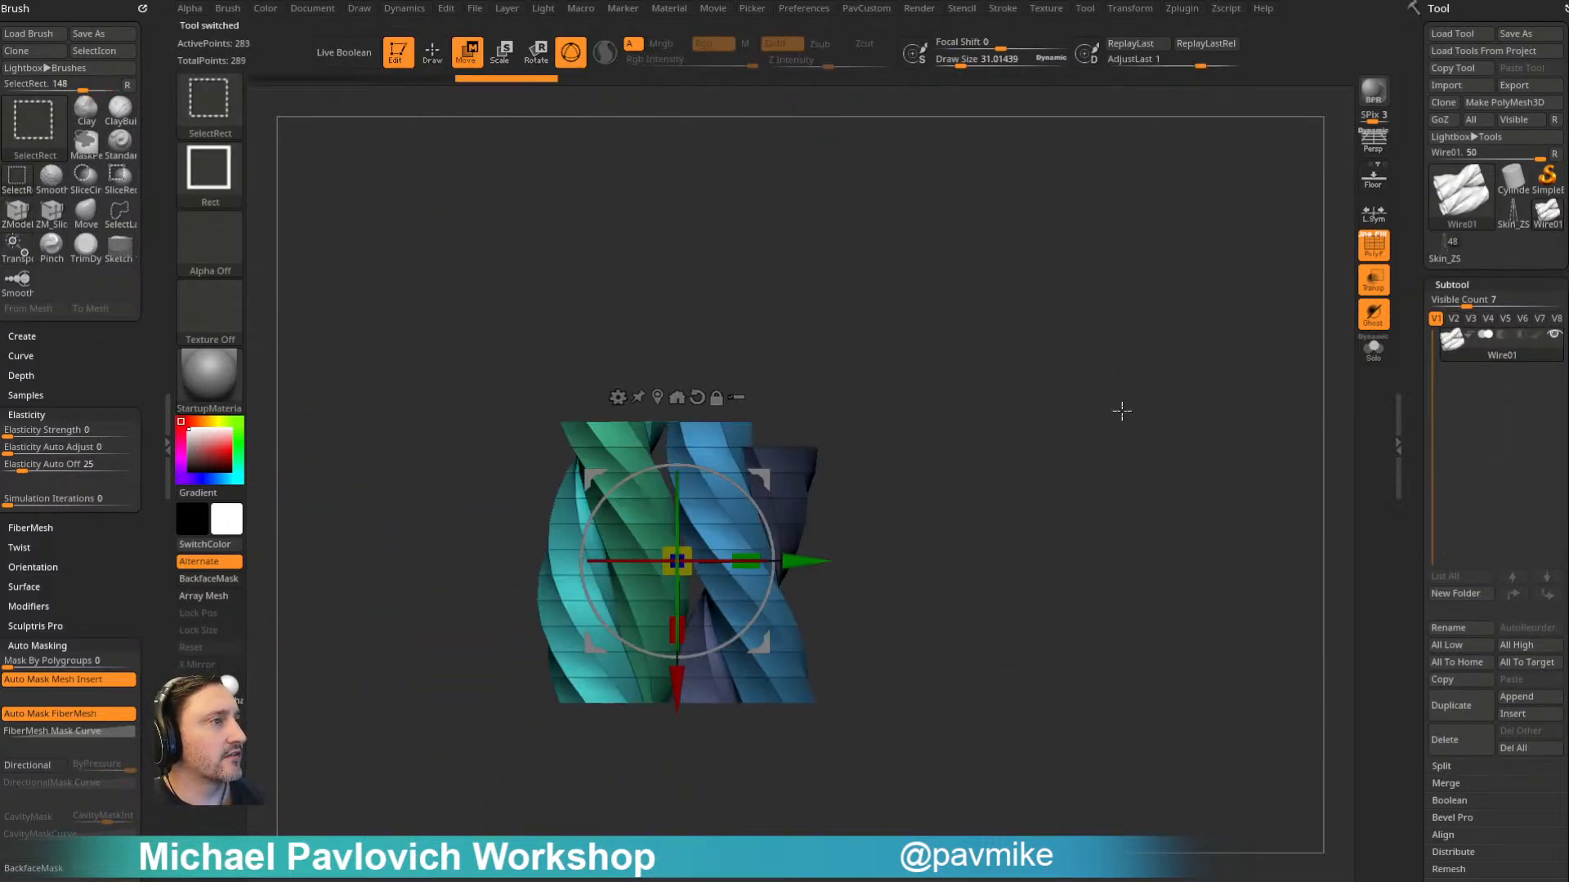
left_click_drag(872, 374, 711, 482, "ctrl+shift")
key("ctrl+shift+a")
left_click_drag(1138, 298, 1196, 437, "ctrl+shift")
key("grave")
left_click(1155, 400)
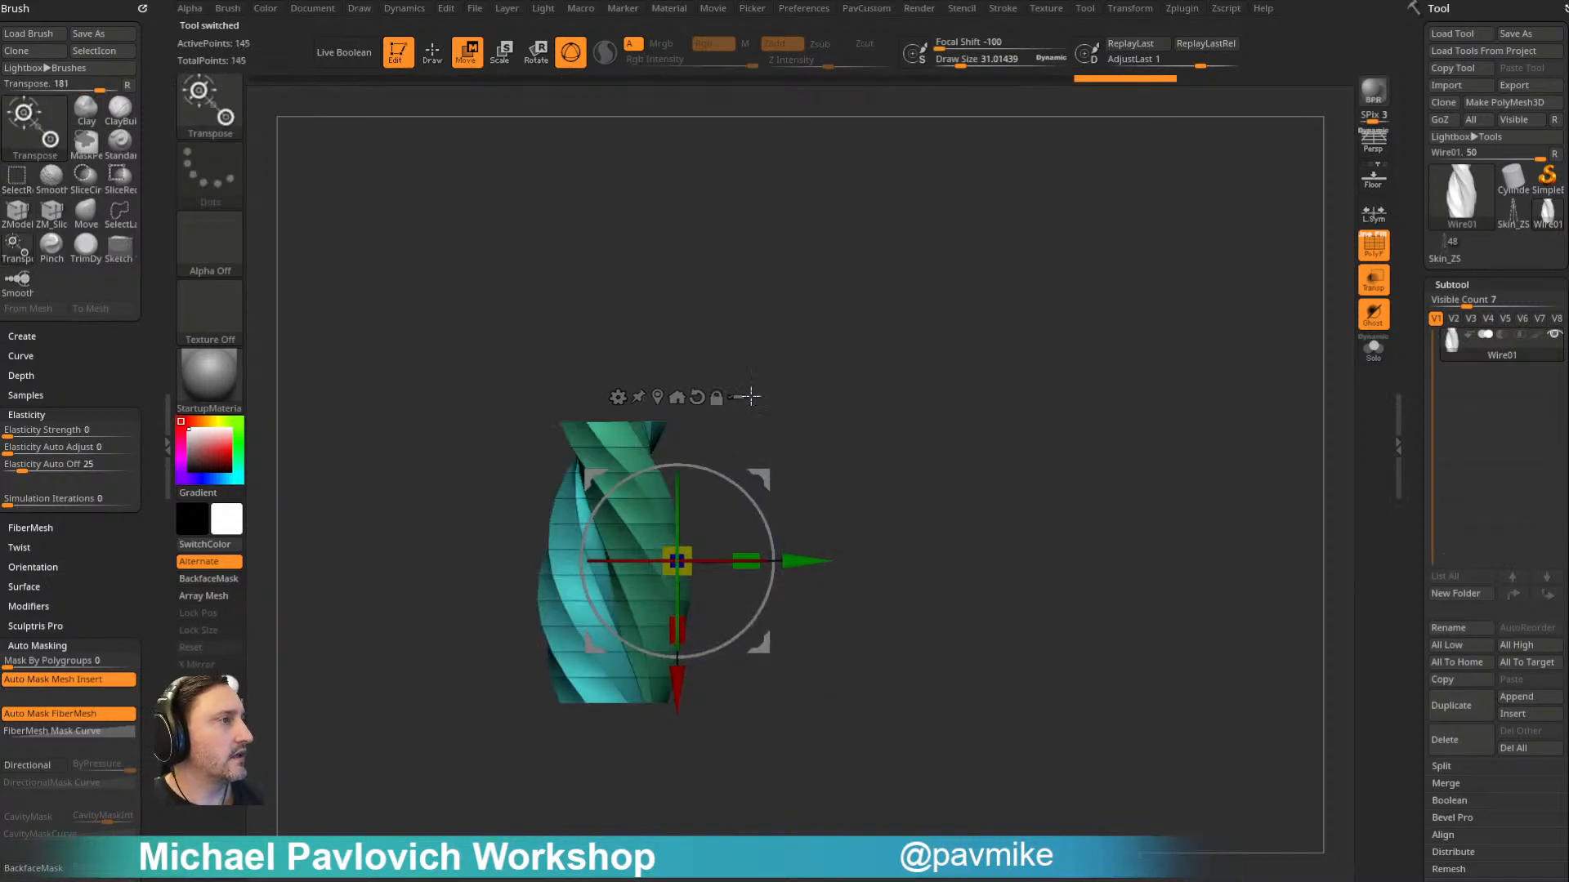
- Center the gizmo on the remaining strands, move the mesh to the world origin and return to the ZModeler brush
left_click(677, 398)
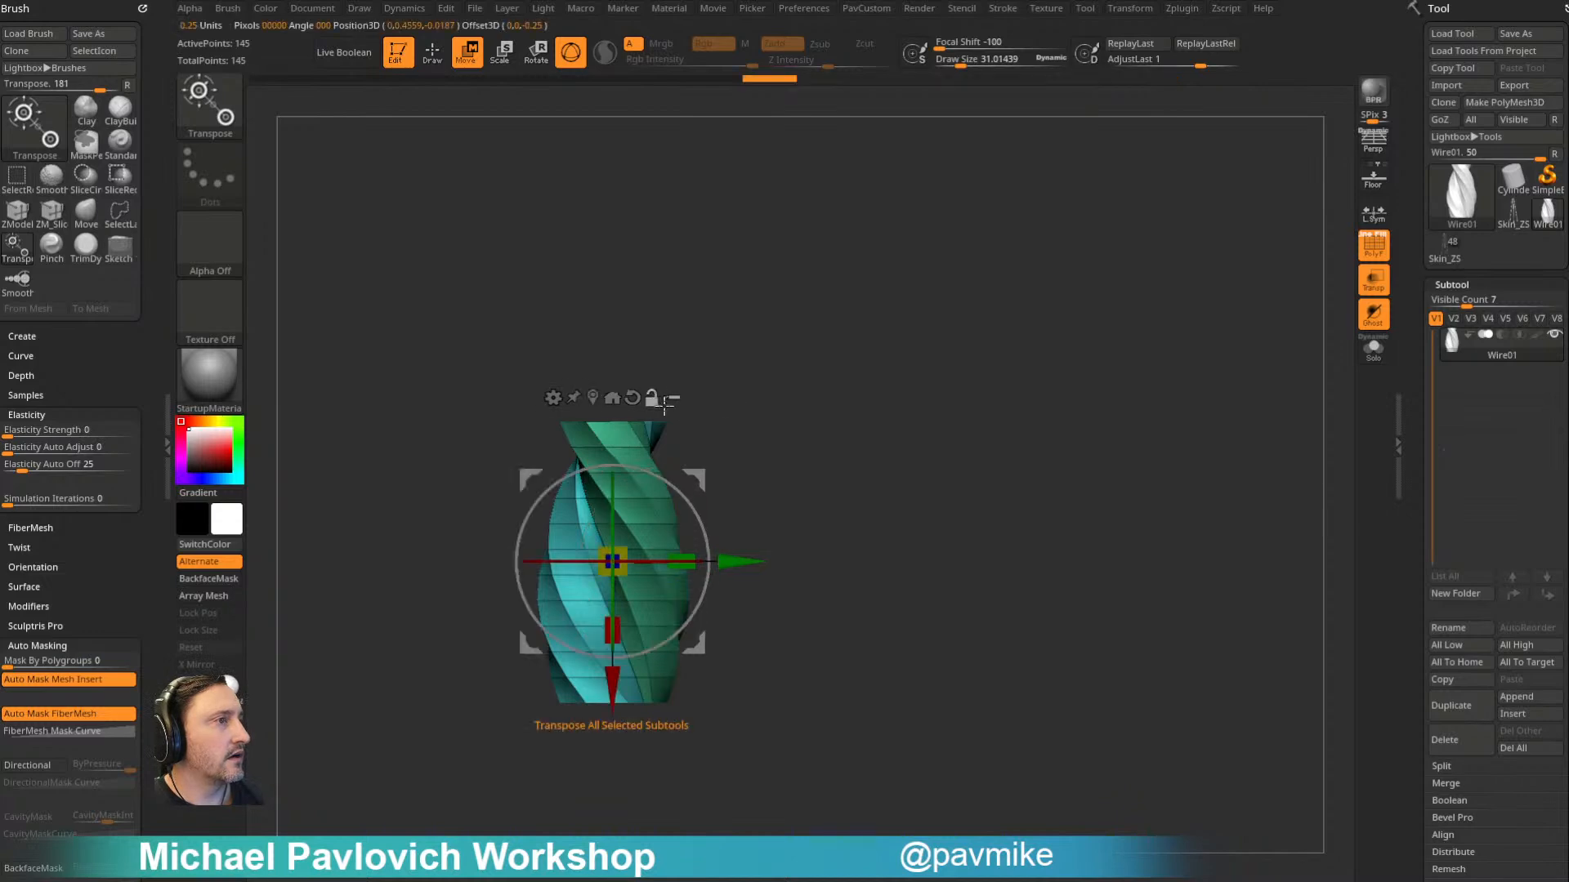
left_click(613, 397)
key("b")
key("z")
key("m")
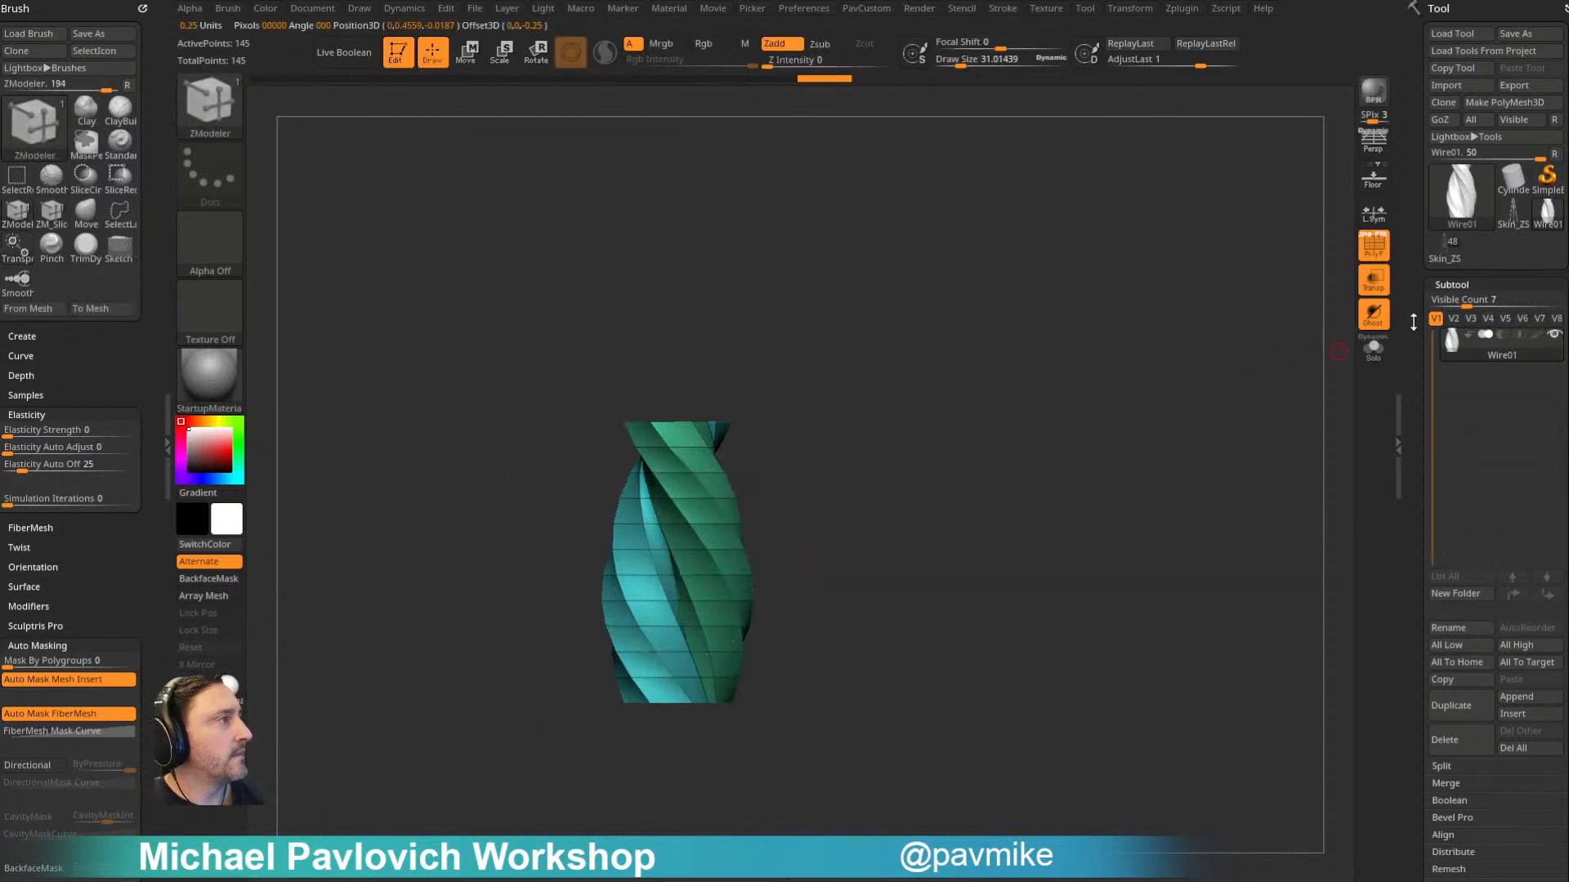
- Switch back to the airship rope tool, turn off the PolyFrame display and bring up its Dynamic Subdiv settings
left_click(1463, 260)
left_click_drag(1226, 392, 1379, 265)
left_click(1376, 255)
left_click_drag(1164, 327, 1268, 327)
left_click_drag(1415, 460, 1412, 262)
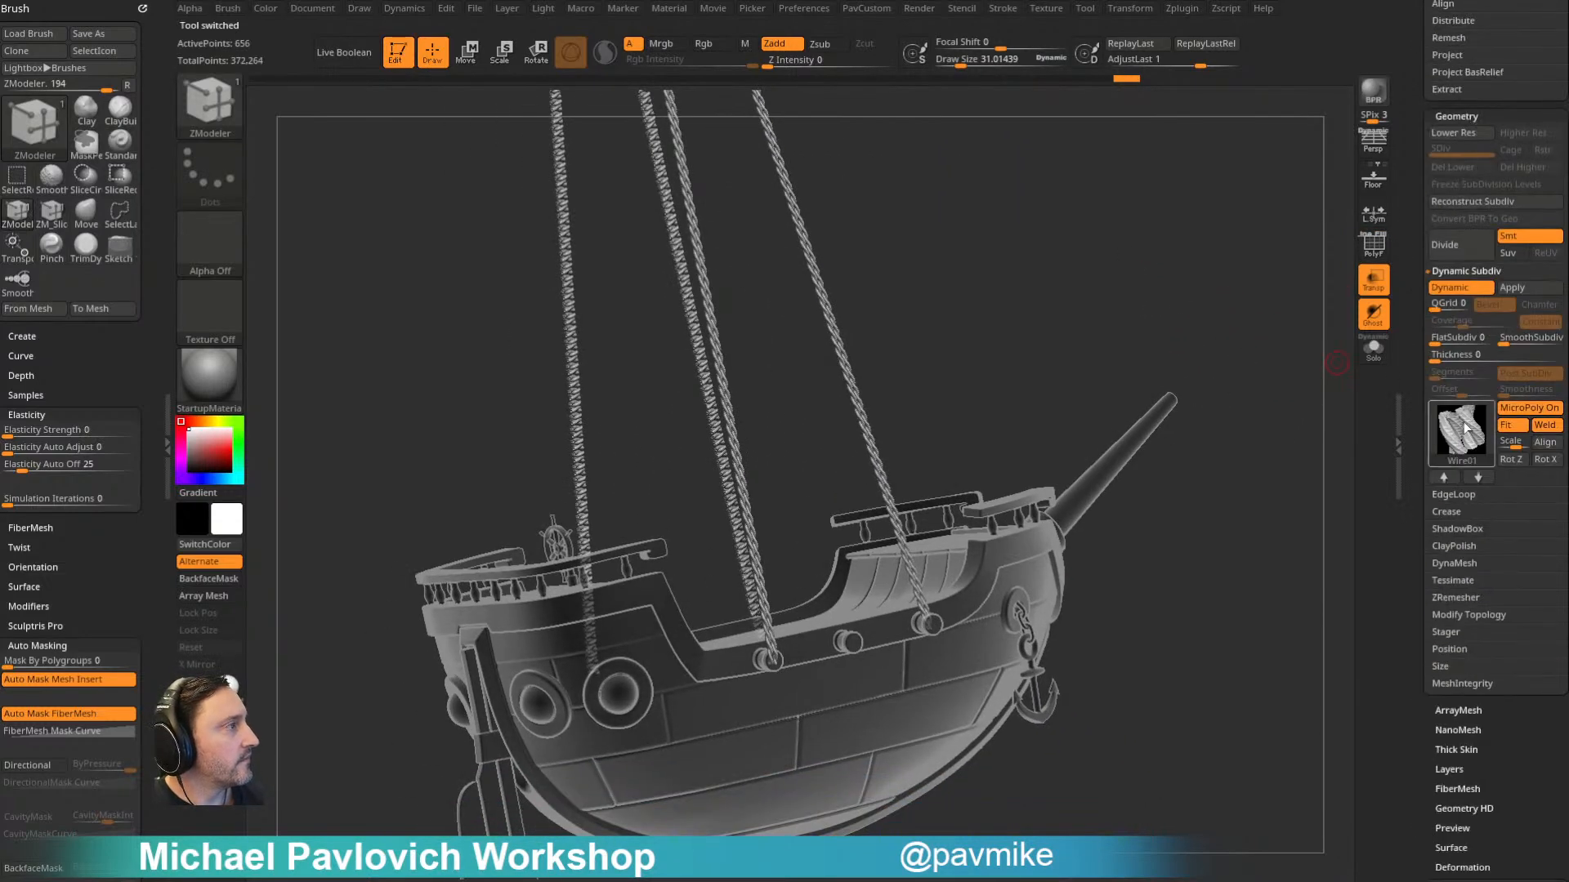
- Assign the trimmed Wire01 mesh as the MicroPoly for the rope strips and rotate it once around Z
key("ctrl")
left_click(1465, 433)
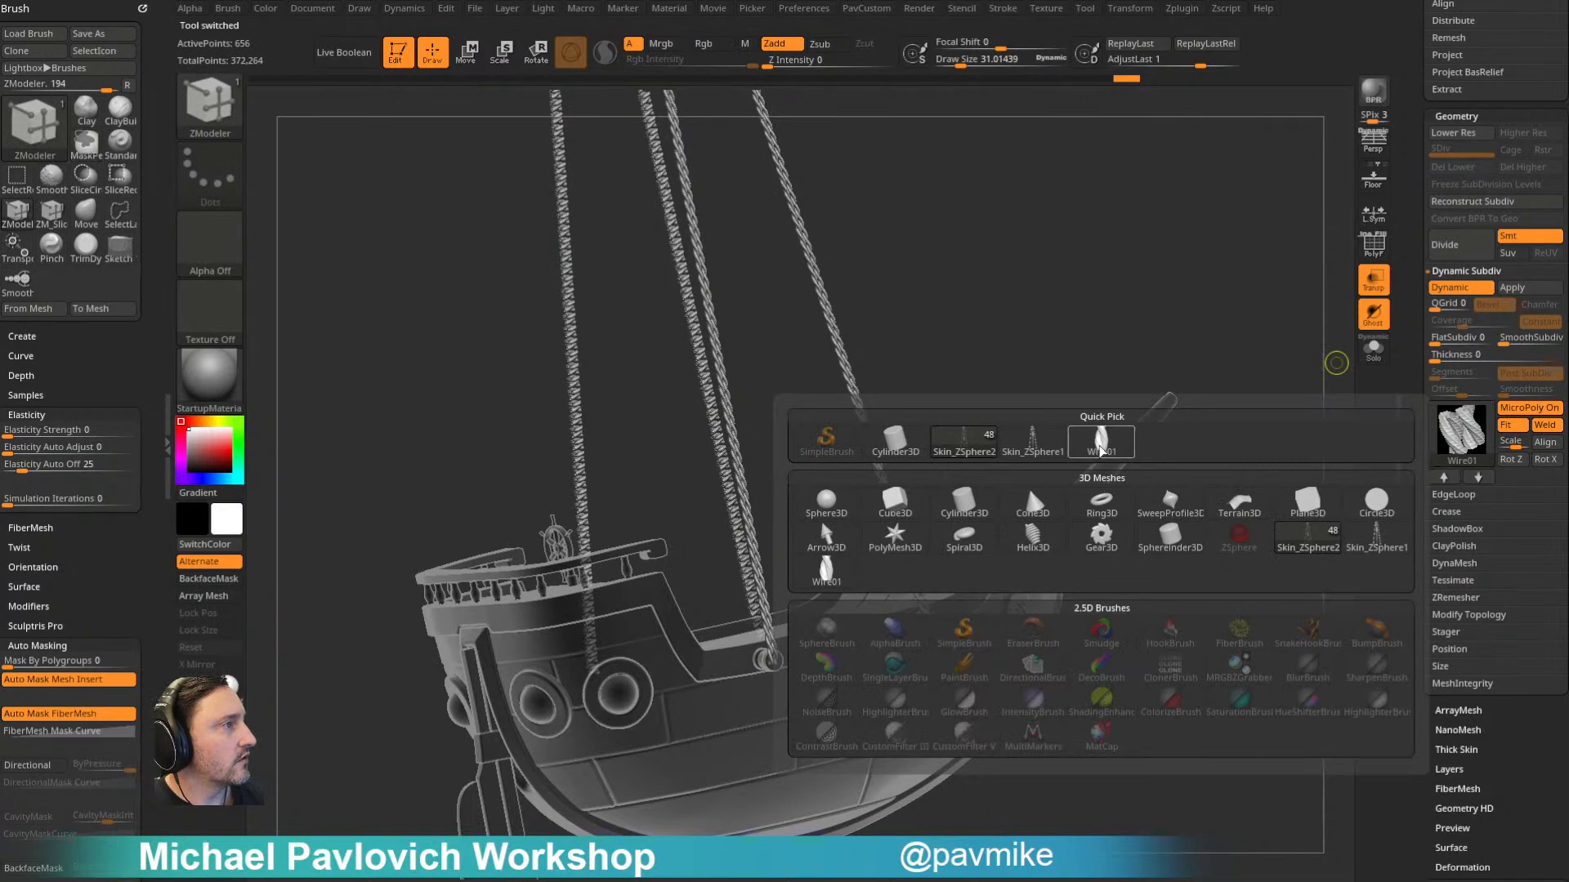
left_click(1118, 454)
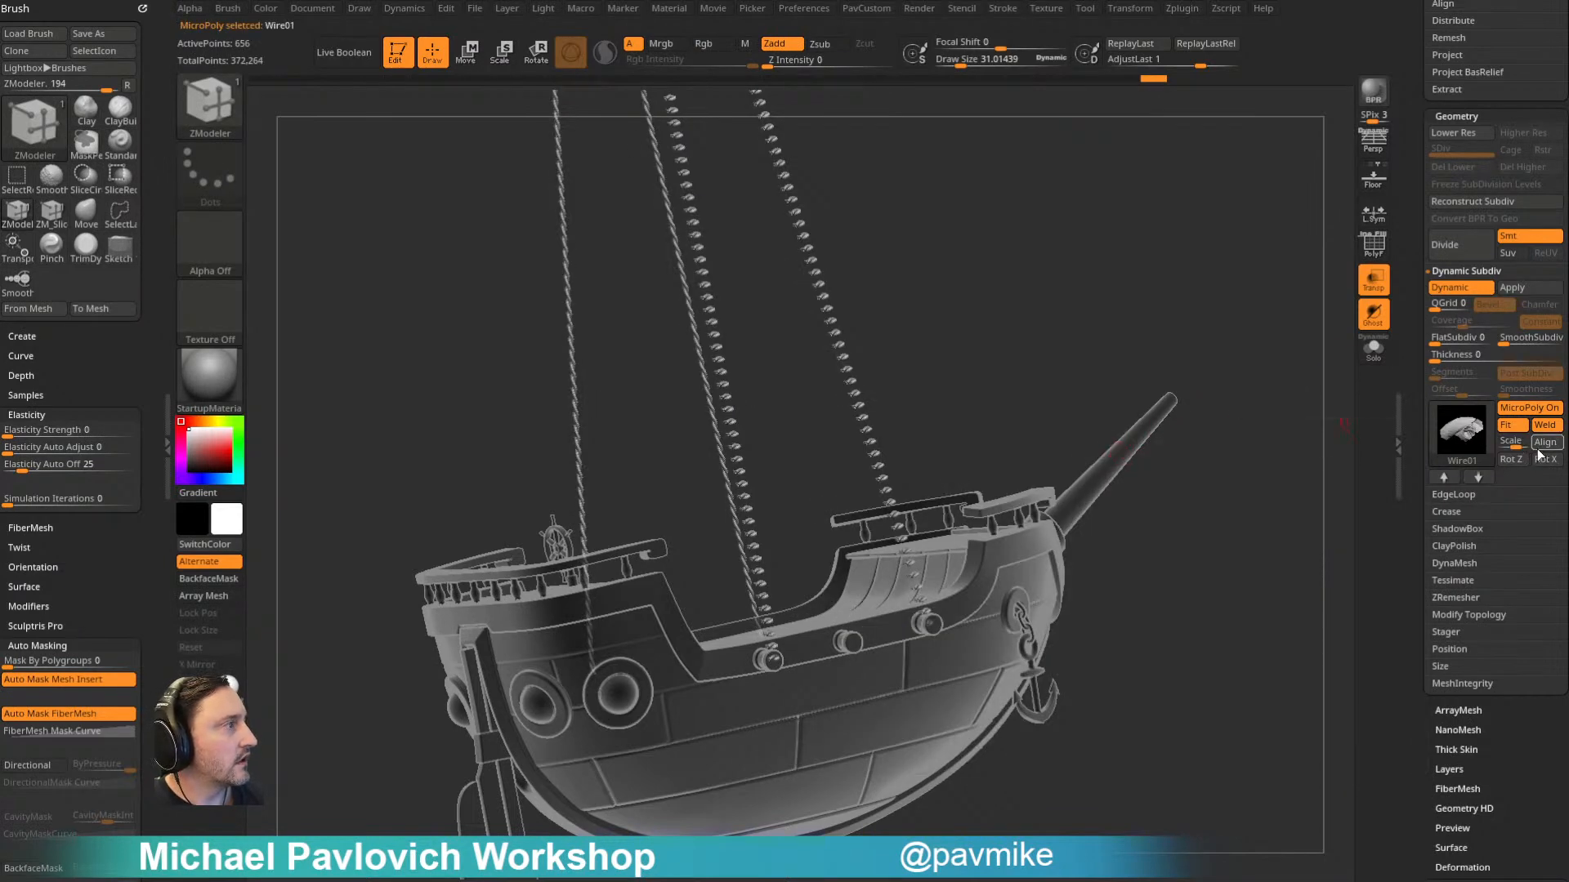
left_click(1512, 459)
left_click_drag(1282, 501, 1219, 444)
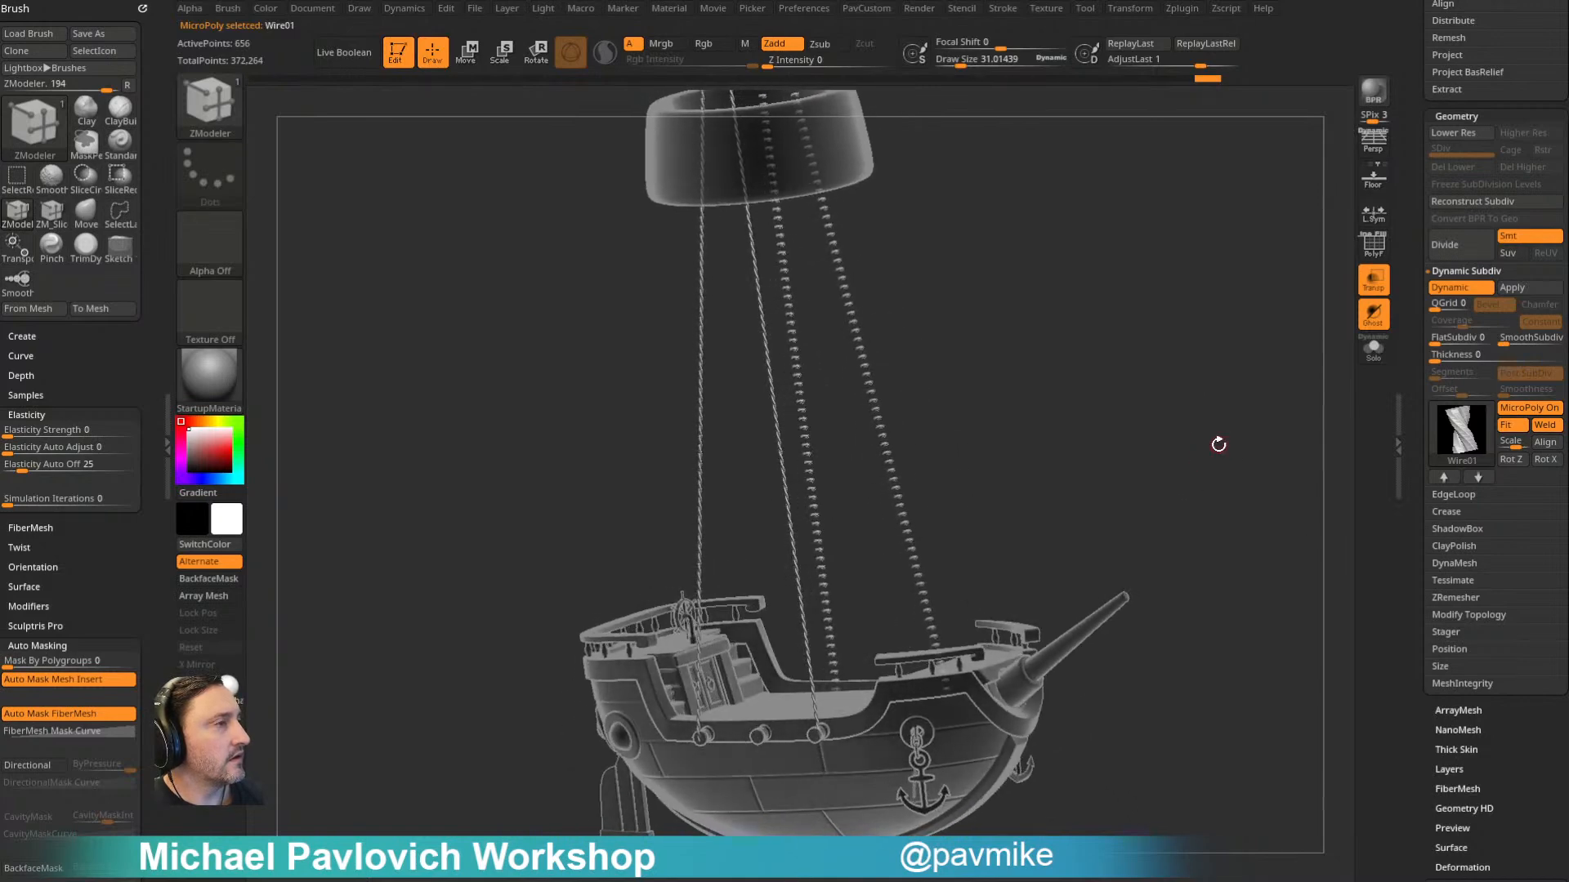
- Delete the rope strips on one side of the ship and turn Dynamic Subdiv back on for the remaining pair
key("space")
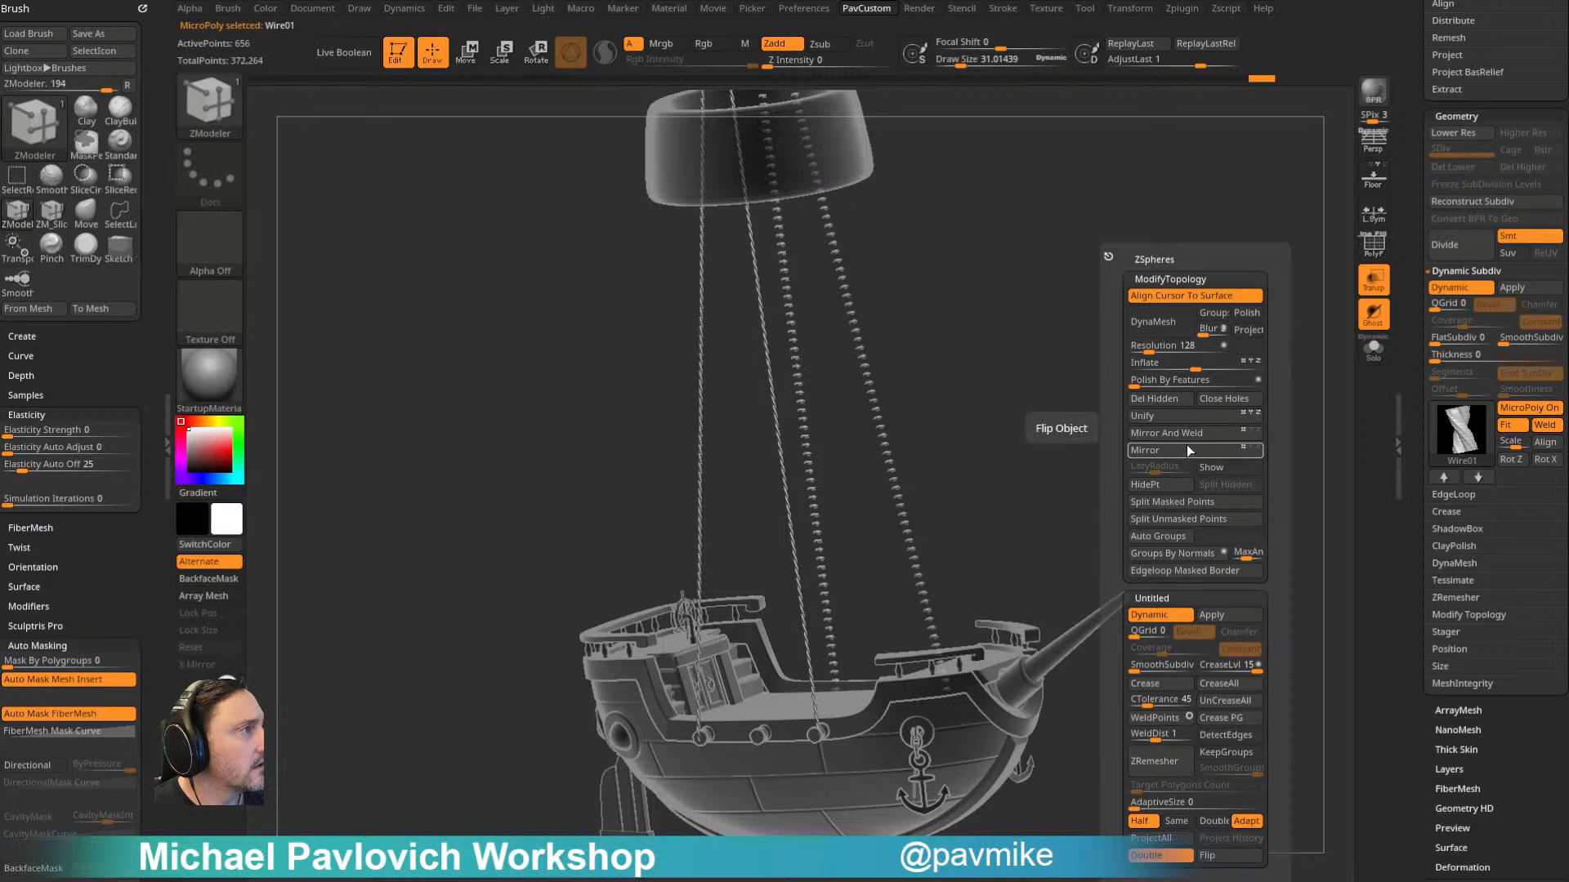
left_click_drag(1078, 396, 1069, 386)
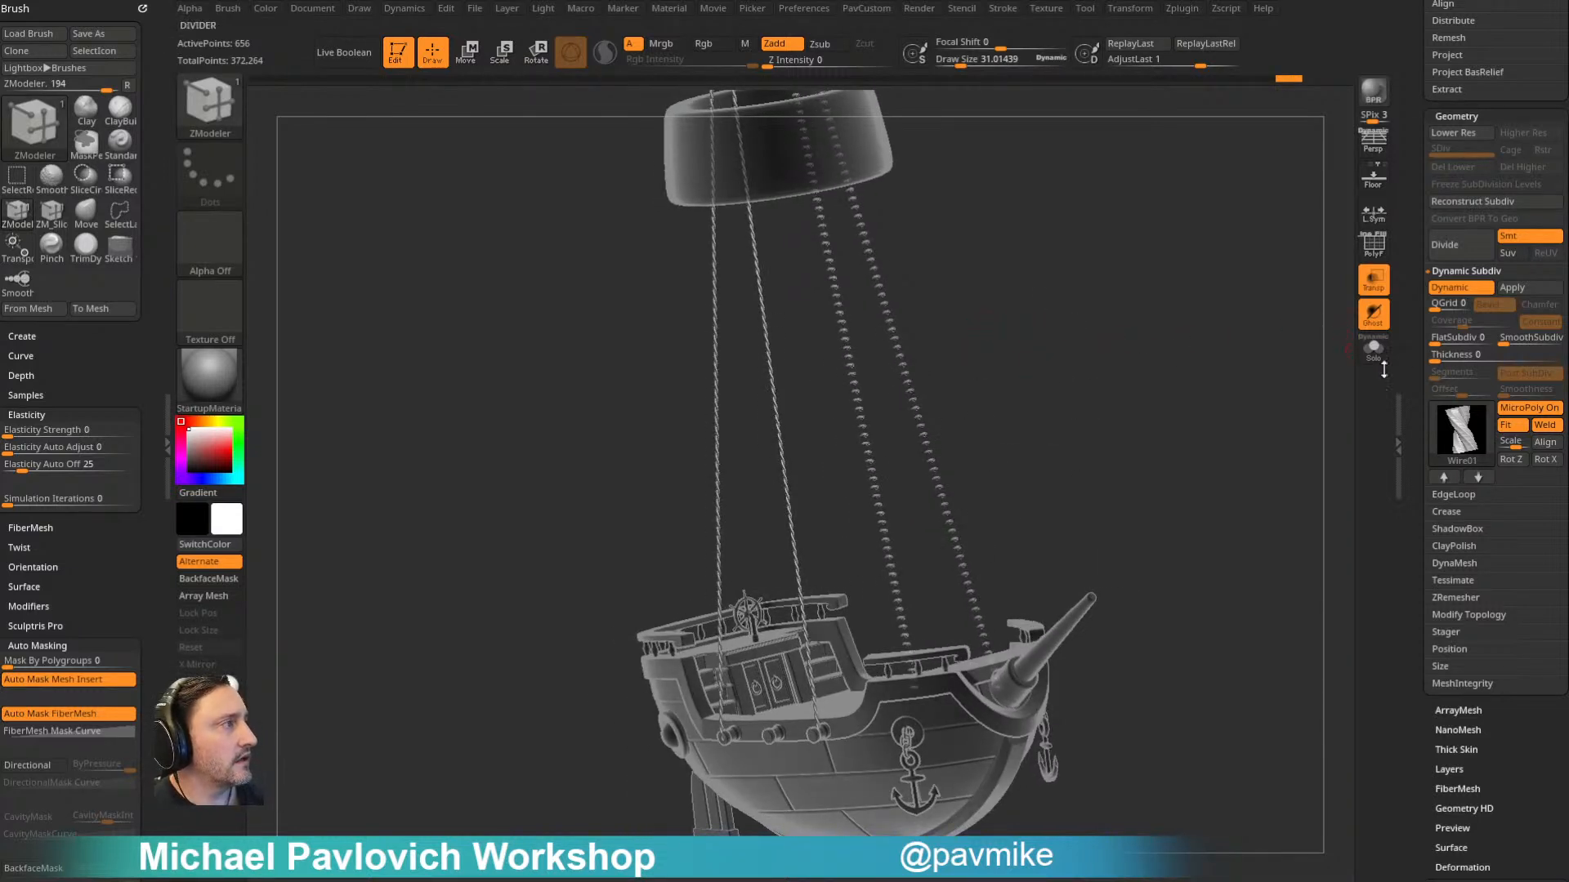
key("shift+d")
left_click_drag(1040, 317, 858, 447, "ctrl+shift")
left_click(1151, 299, "ctrl+shift")
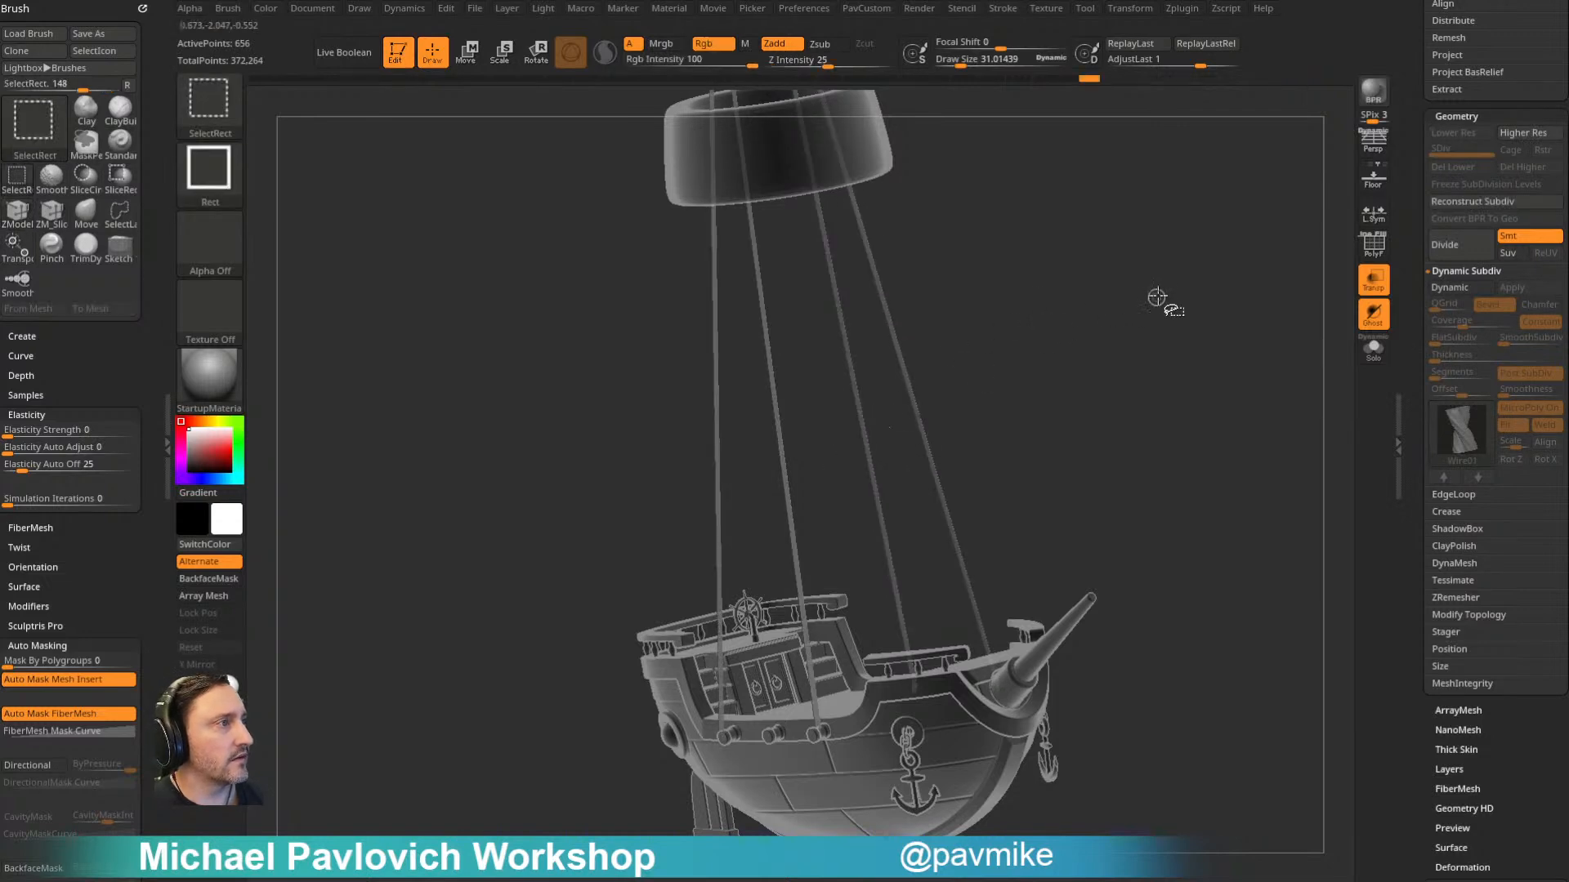
left_click_drag(1012, 314, 840, 446, "ctrl+shift")
left_click_drag(1183, 269, 1221, 336, "ctrl+shift")
key("space")
left_click(1218, 398)
mouse_move(1226, 394)
left_mouse_down()
mouse_move(1288, 389)
mouse_move(1203, 405)
left_mouse_up()
left_click(1449, 288)
left_click_drag(1272, 322, 1272, 599)
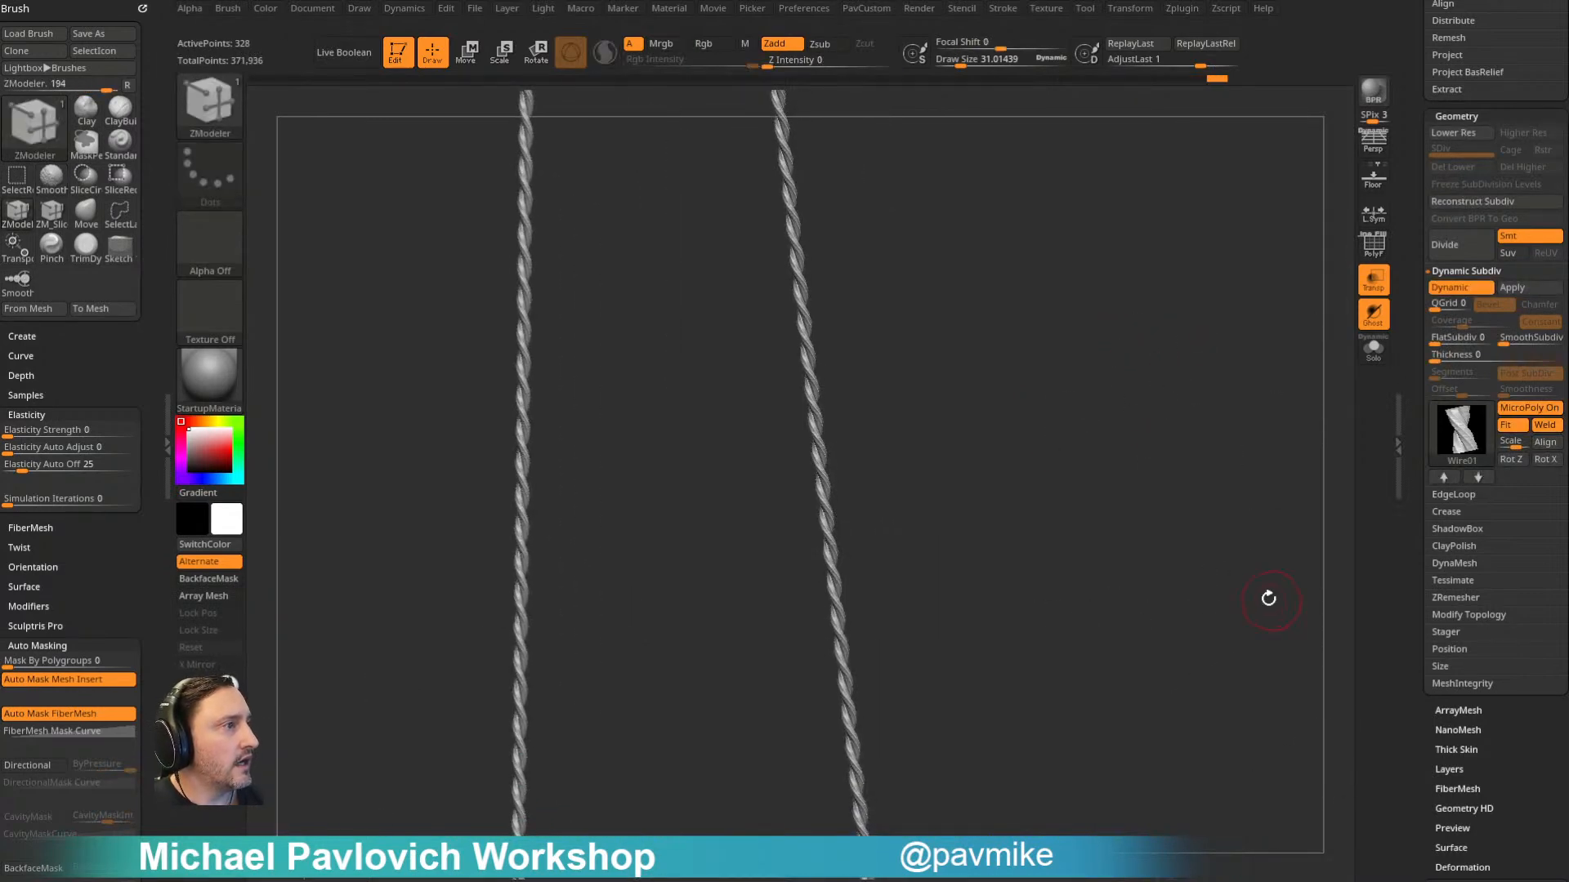
- Try removing edge loops from the lower part of the green strip with ZModeler, previewing the rope with Dynamic Subdiv
left_click_drag(1219, 480, 939, 654, "alt")
key("shift+d")
left_click(1381, 250)
key("space")
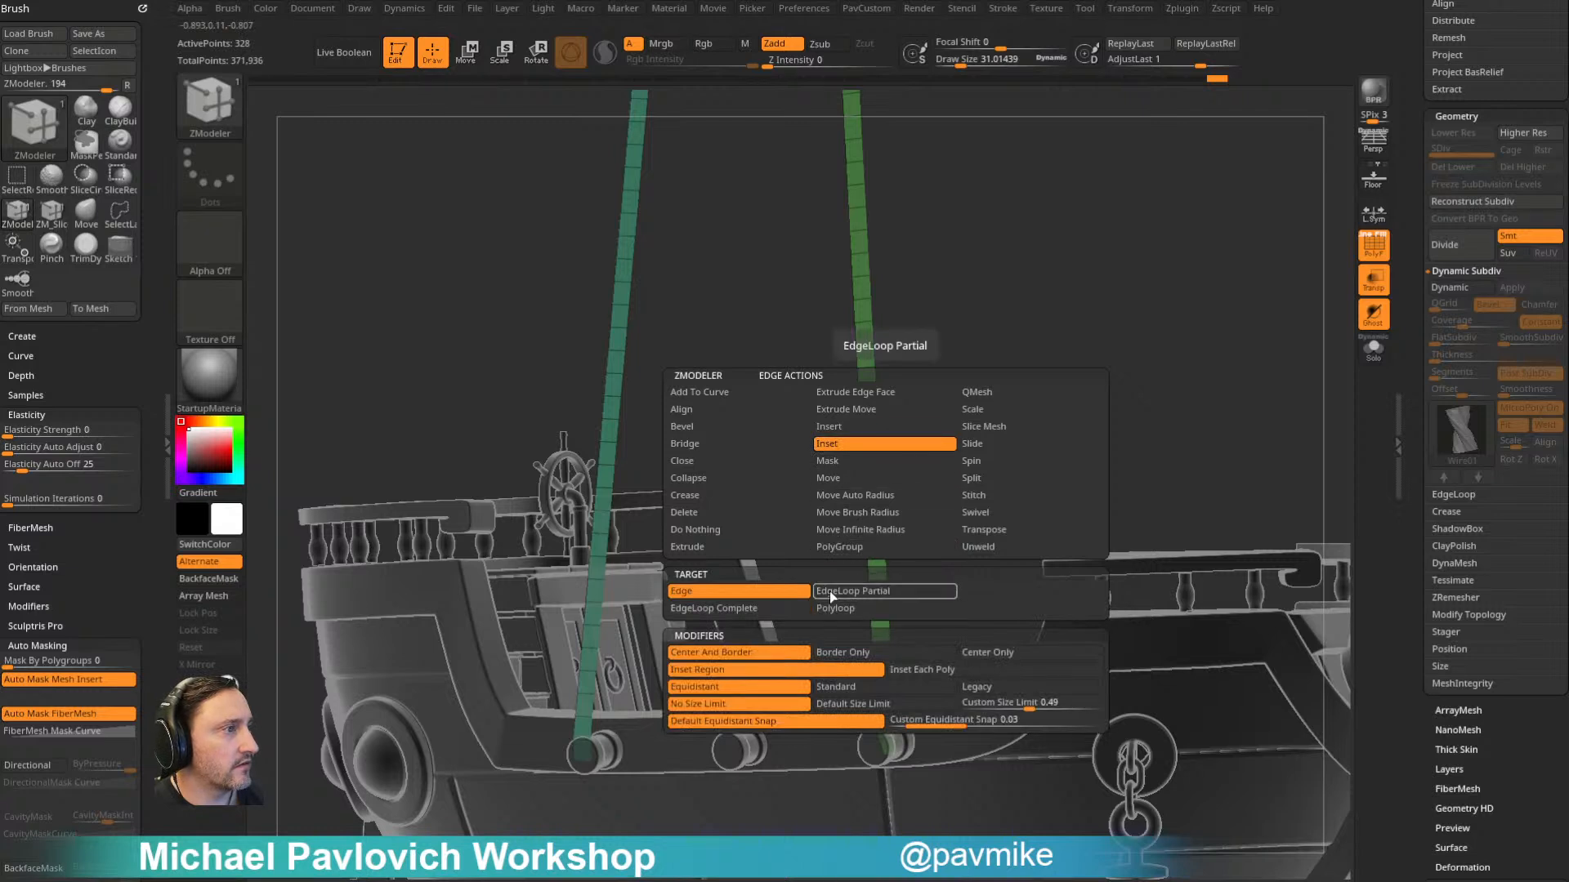
left_click(854, 427)
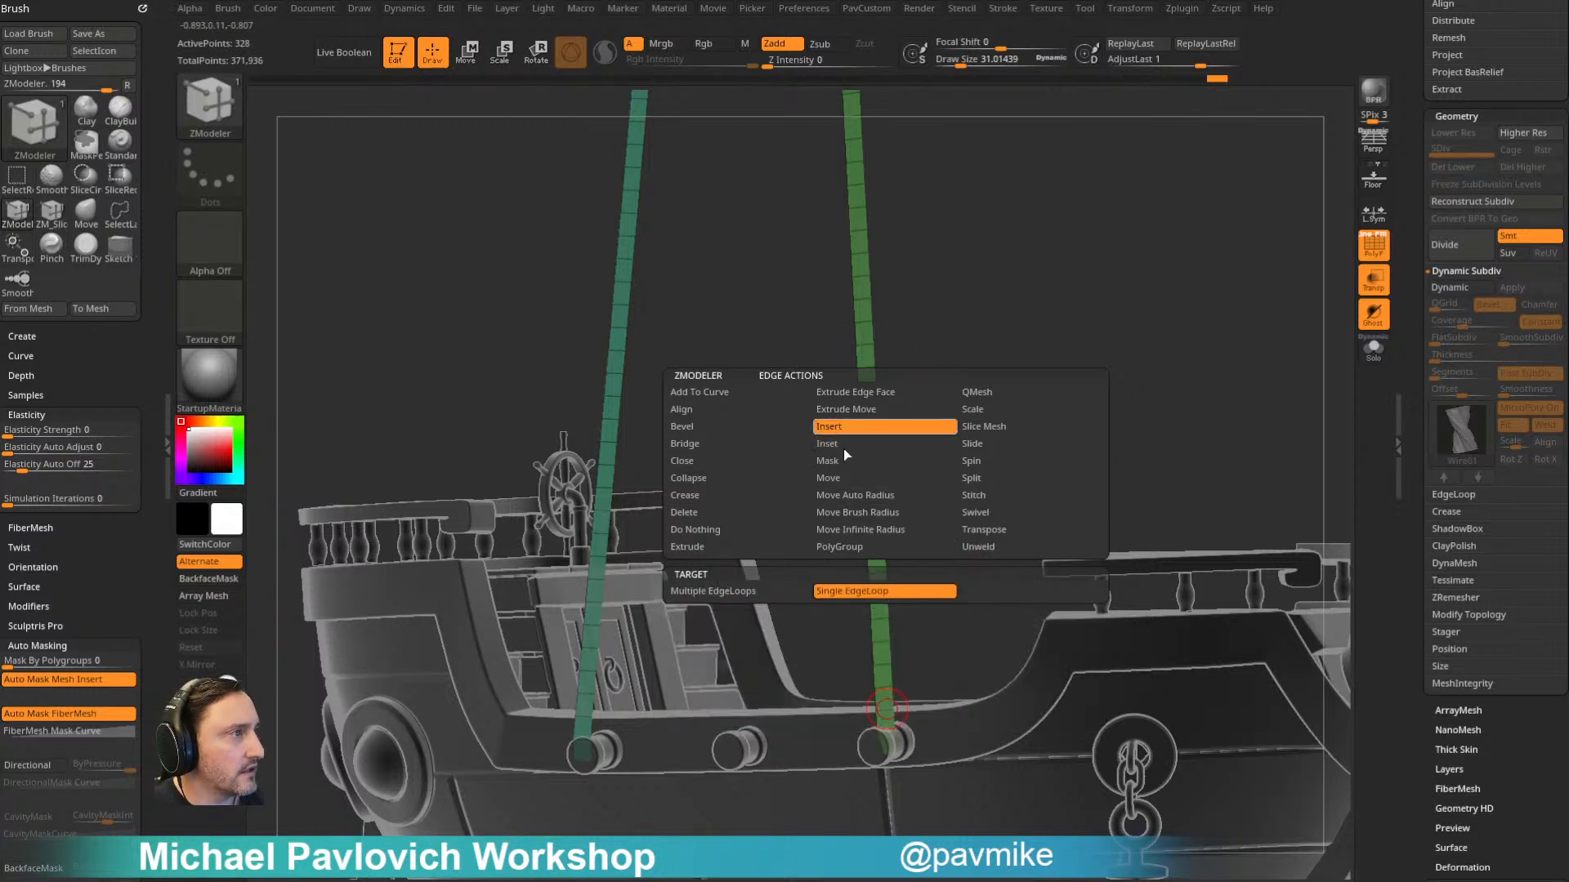
left_click(884, 665, "alt")
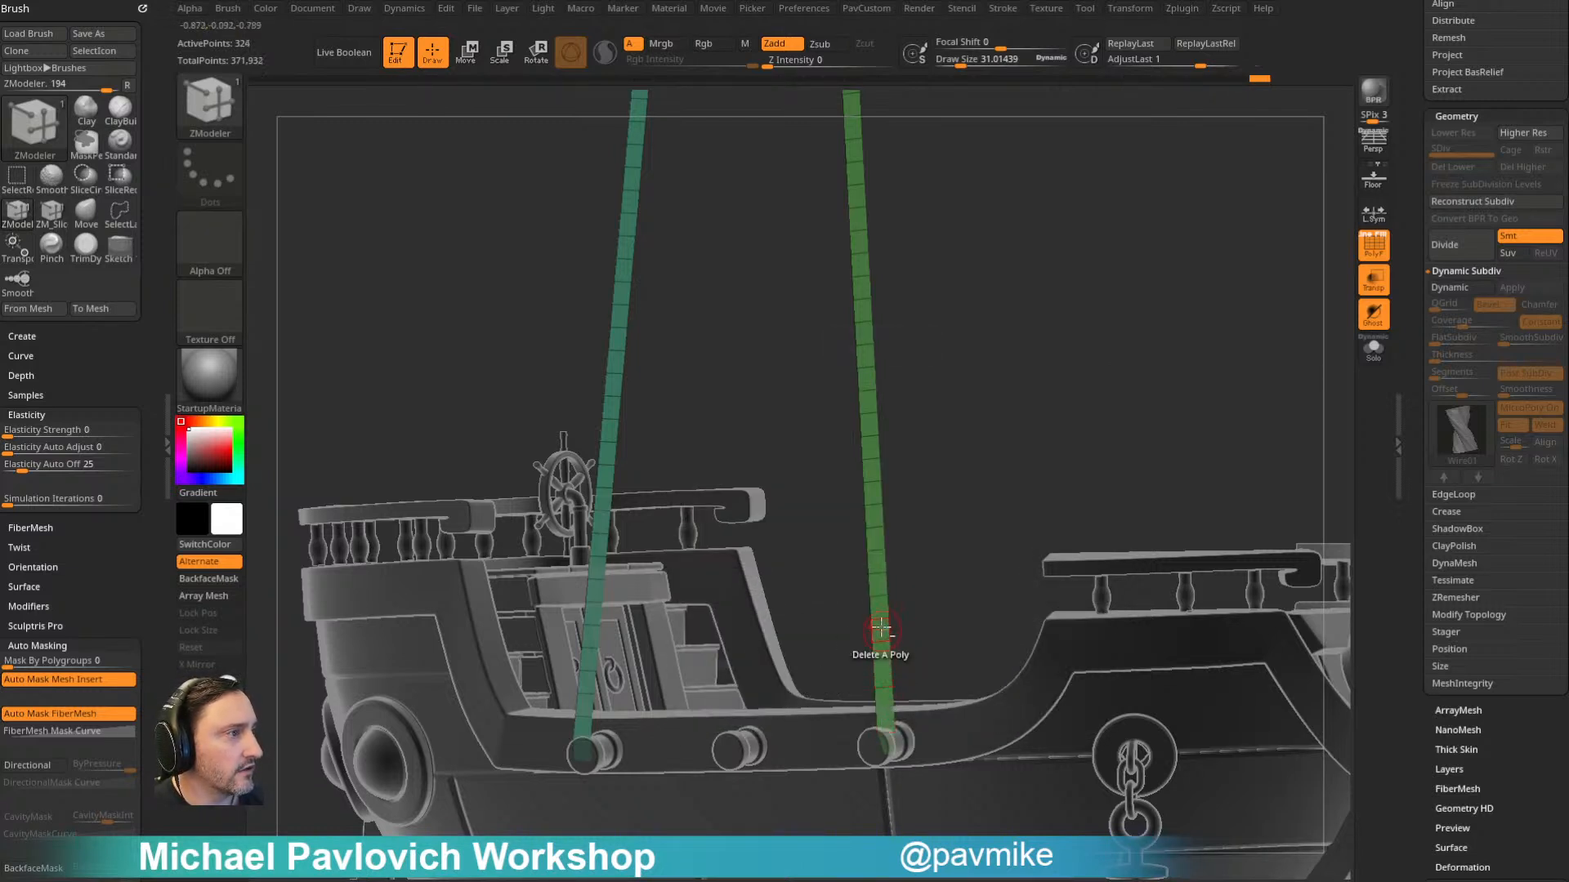
left_click_drag(912, 561, 1030, 414)
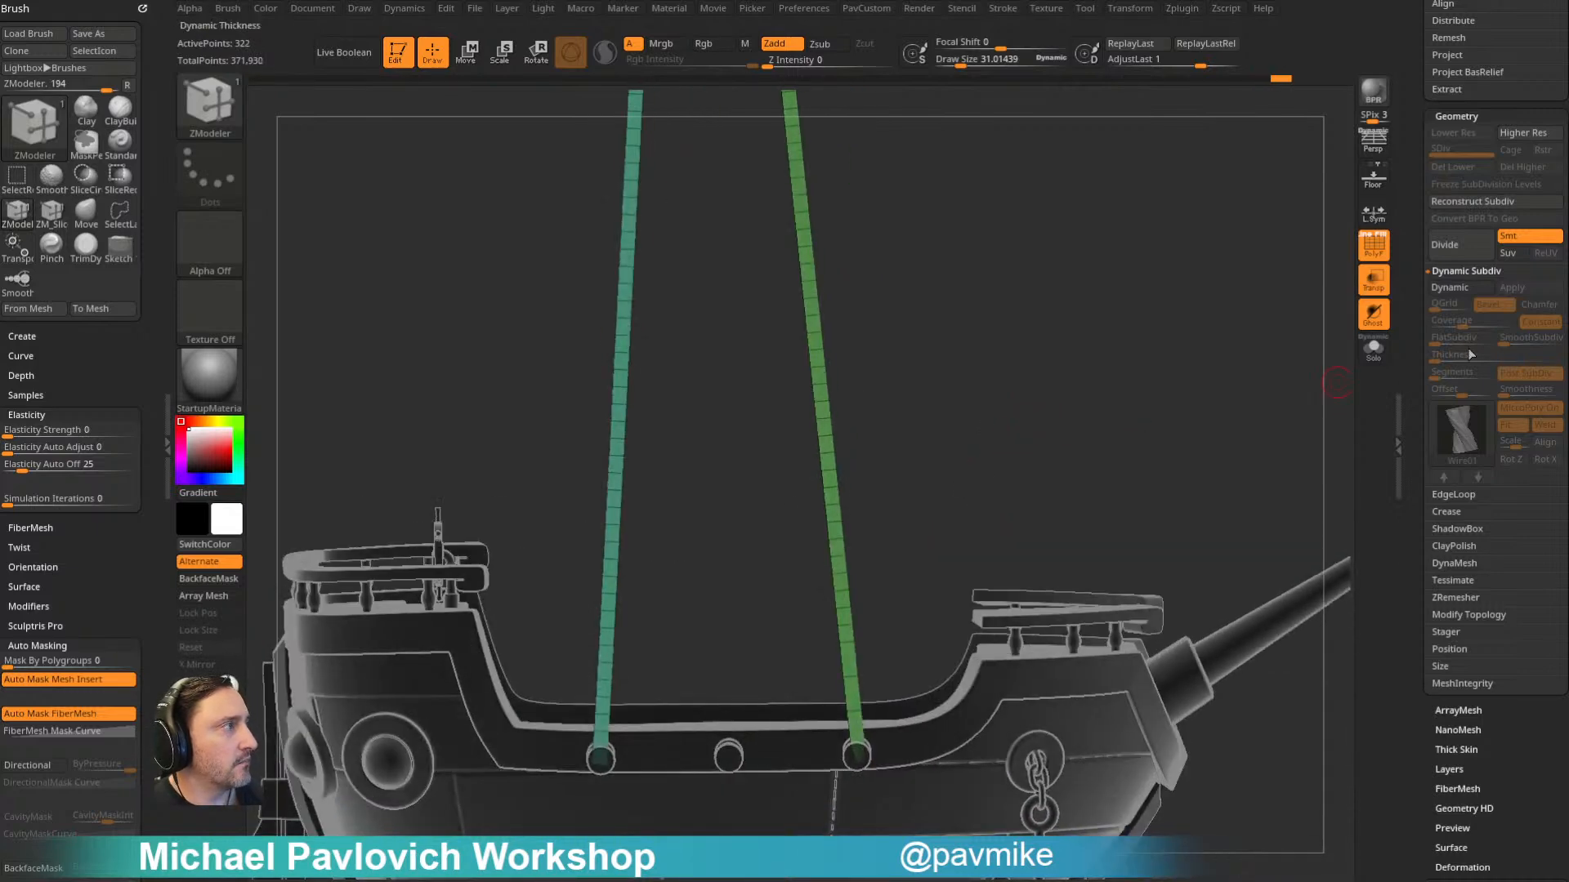
left_click(1452, 286)
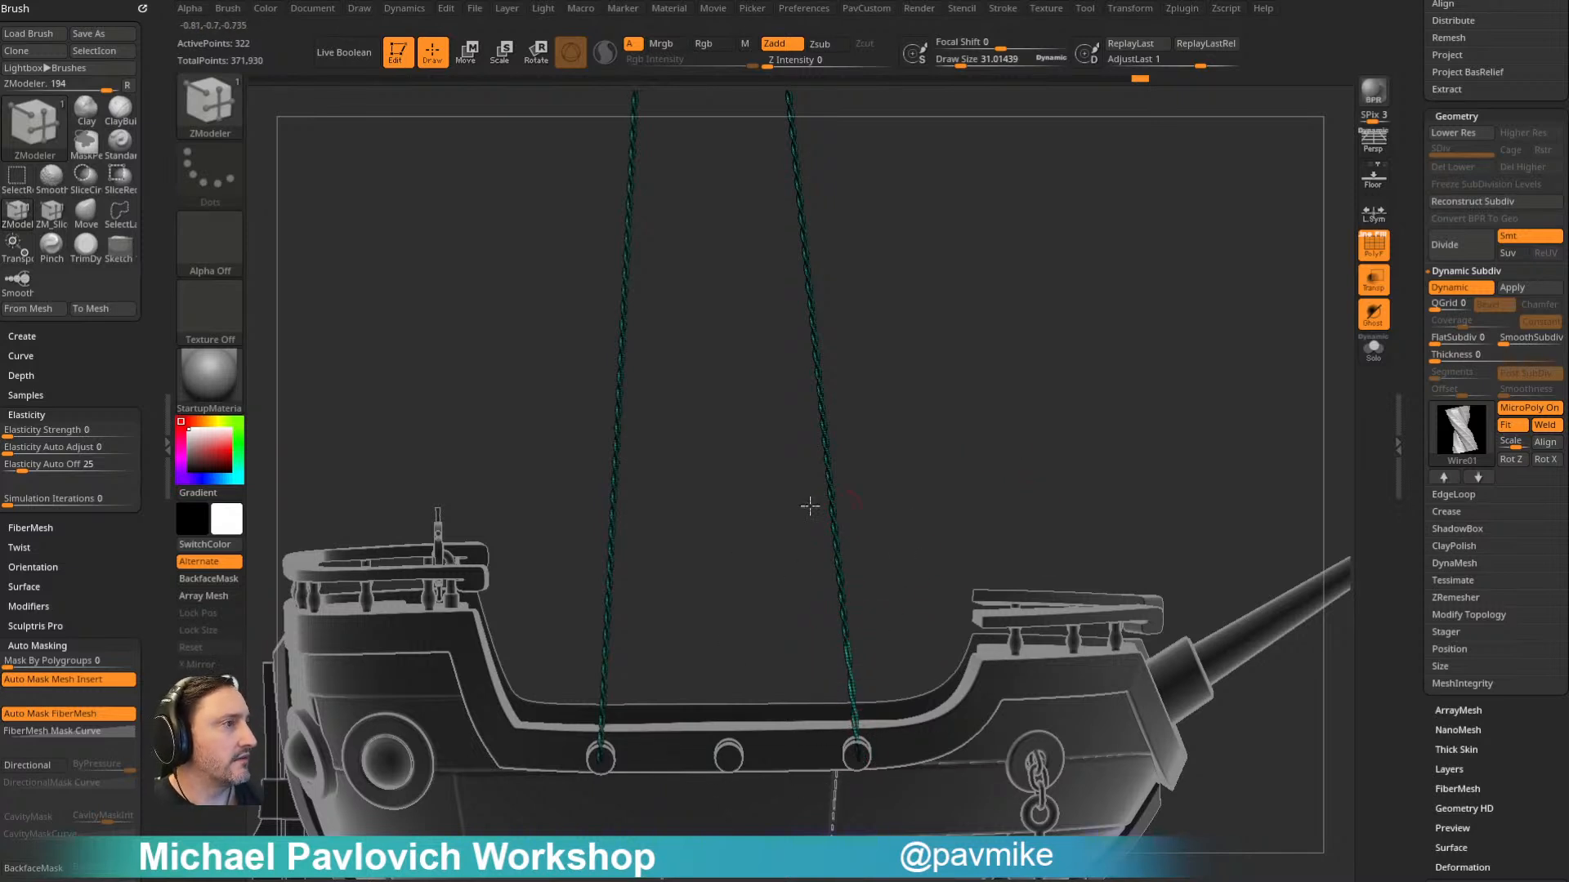
- Undo the edge loop removals on the strip, restore the Dynamic Subdiv preview and turn off PolyFrame
key("shift+d")
left_click_drag(1119, 292, 1099, 317)
key("ctrl+z")
key("ctrl+z")
key("d")
key("ctrl+z")
left_click(1366, 252)
left_click_drag(1235, 419, 1228, 386)
- Apply Dynamic Subdiv to turn the MicroPoly ropes into real geometry, and enable Dynamic smoothing on the result
key("space")
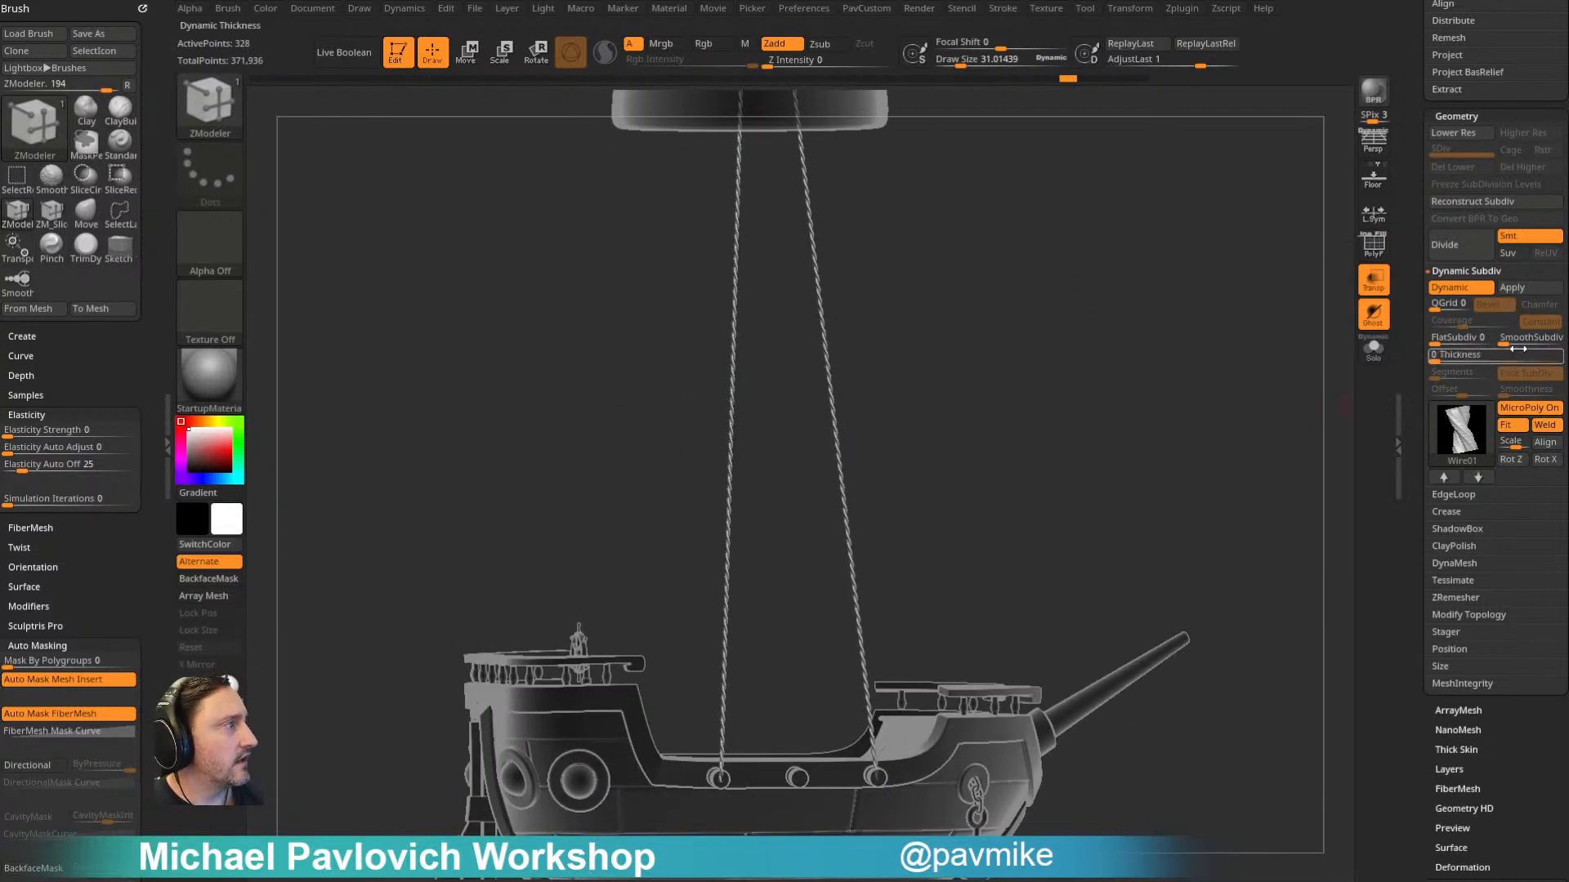
left_click(1522, 289)
left_click(1468, 290)
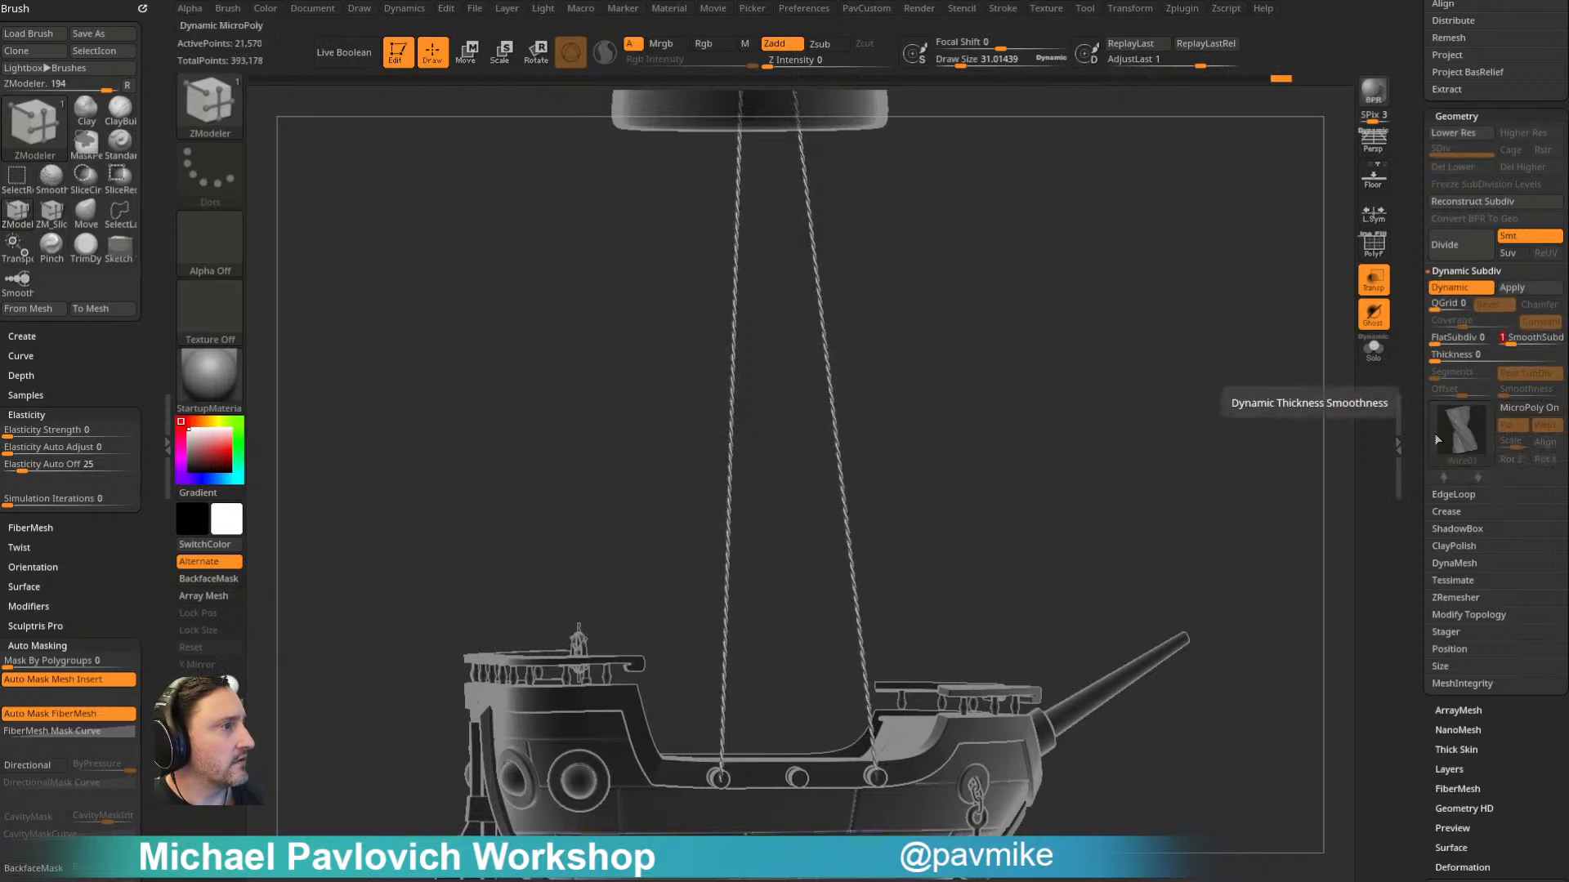
right_click_drag(1159, 422, 1316, 654)
right_click_drag(1120, 213, 1130, 549, "alt")
- Set the weld distance to 1.950 and weld the points of the rope segments
key("space")
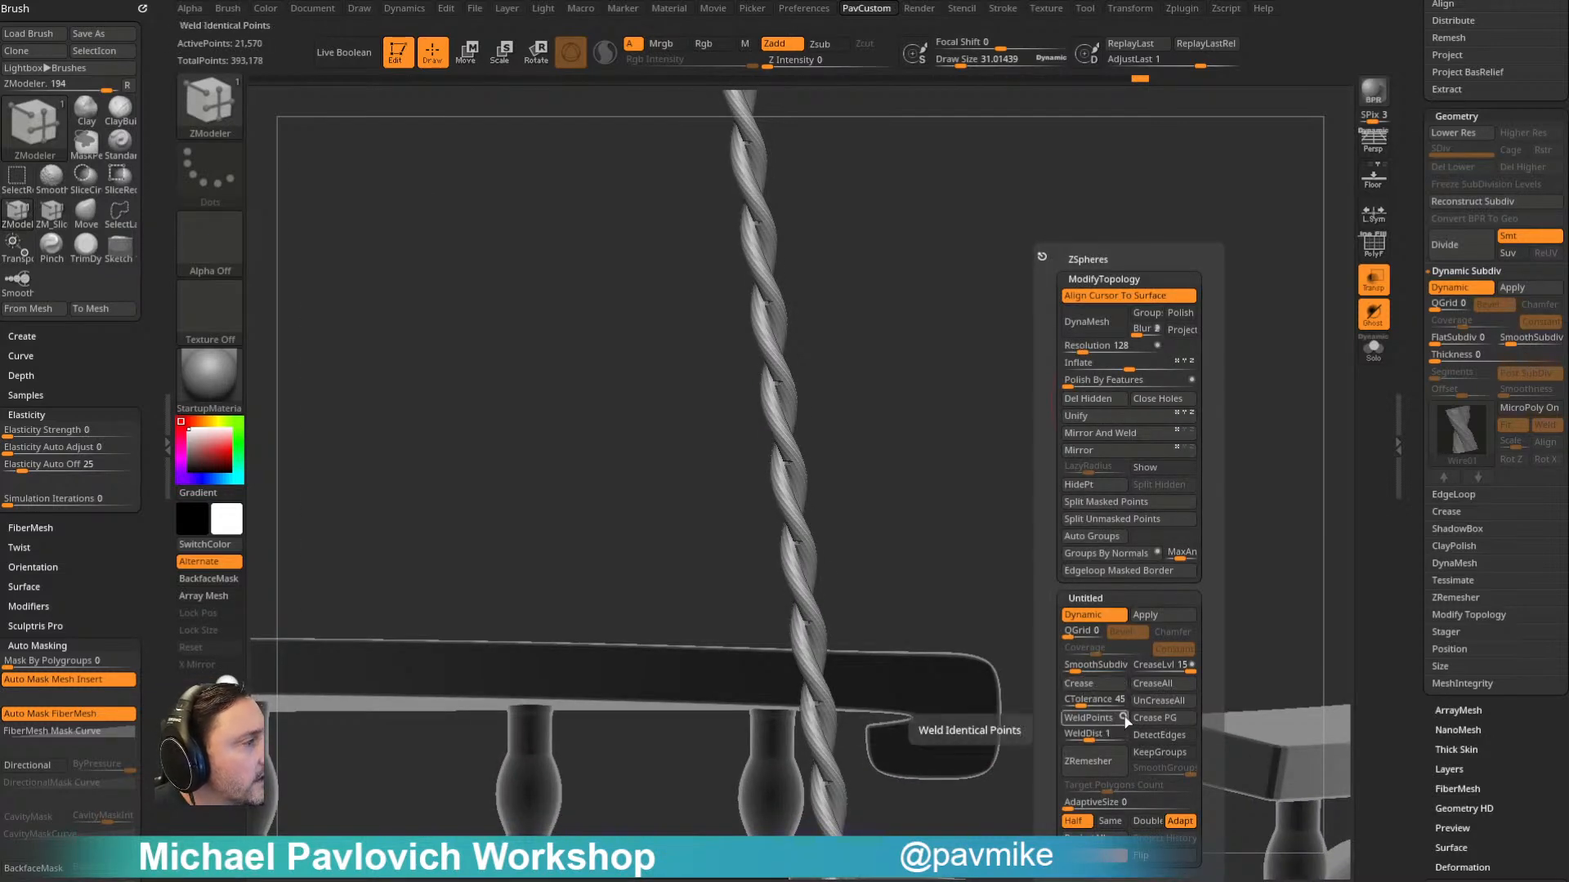
left_click(1099, 736)
left_click(1094, 740)
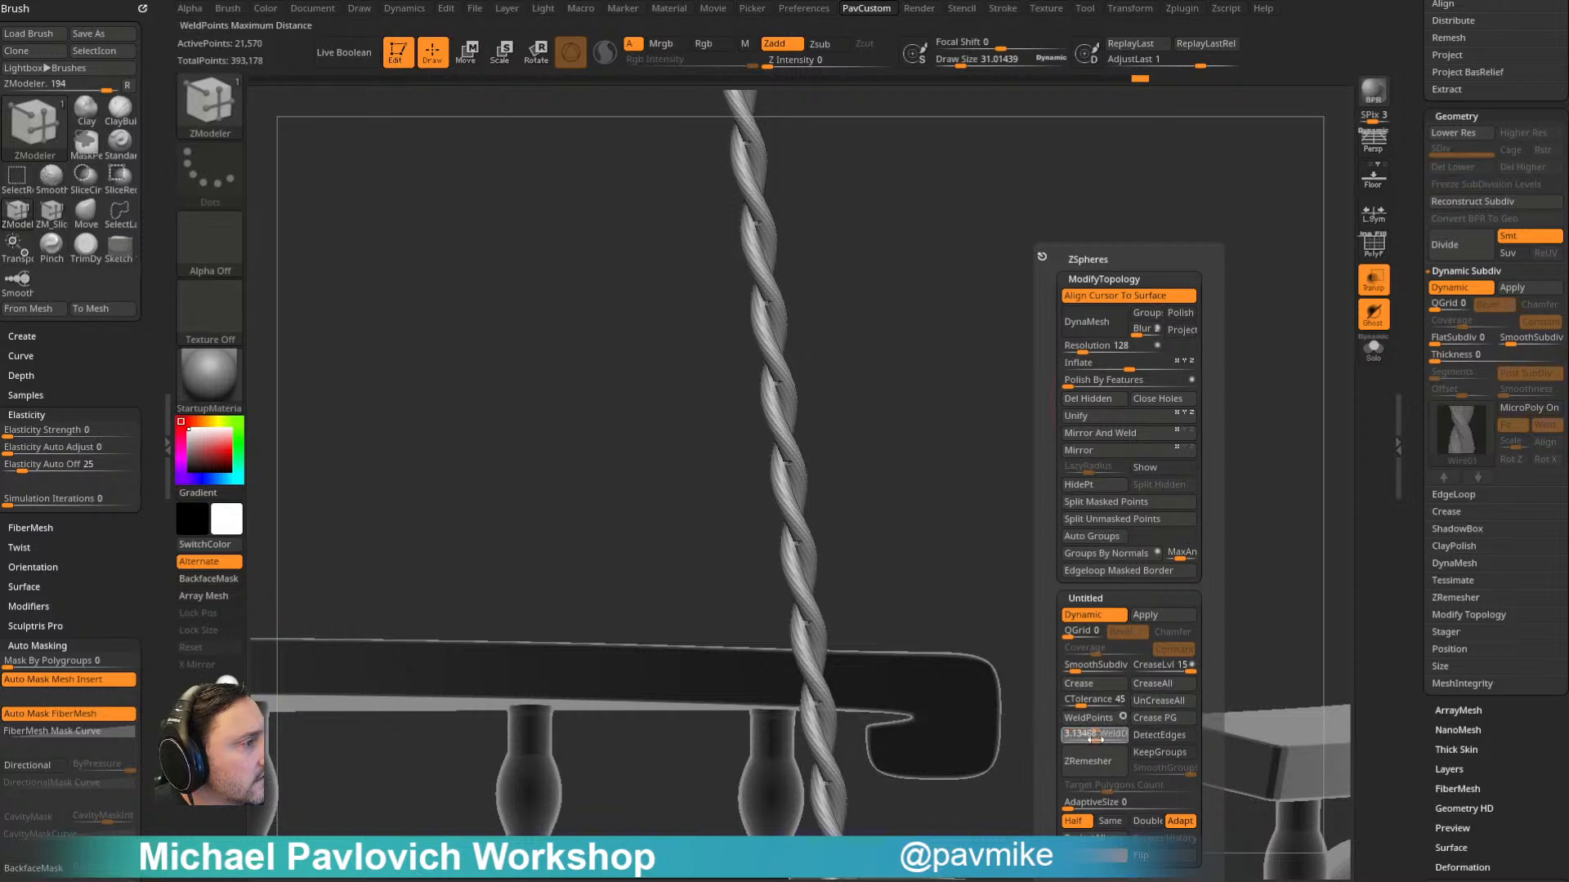
key("Return")
left_click(1099, 724)
right_click_drag(968, 490, 1019, 400, "ctrl")
- Inflate the two ropes slightly and mirror and weld them to the other side of the ship
key("5")
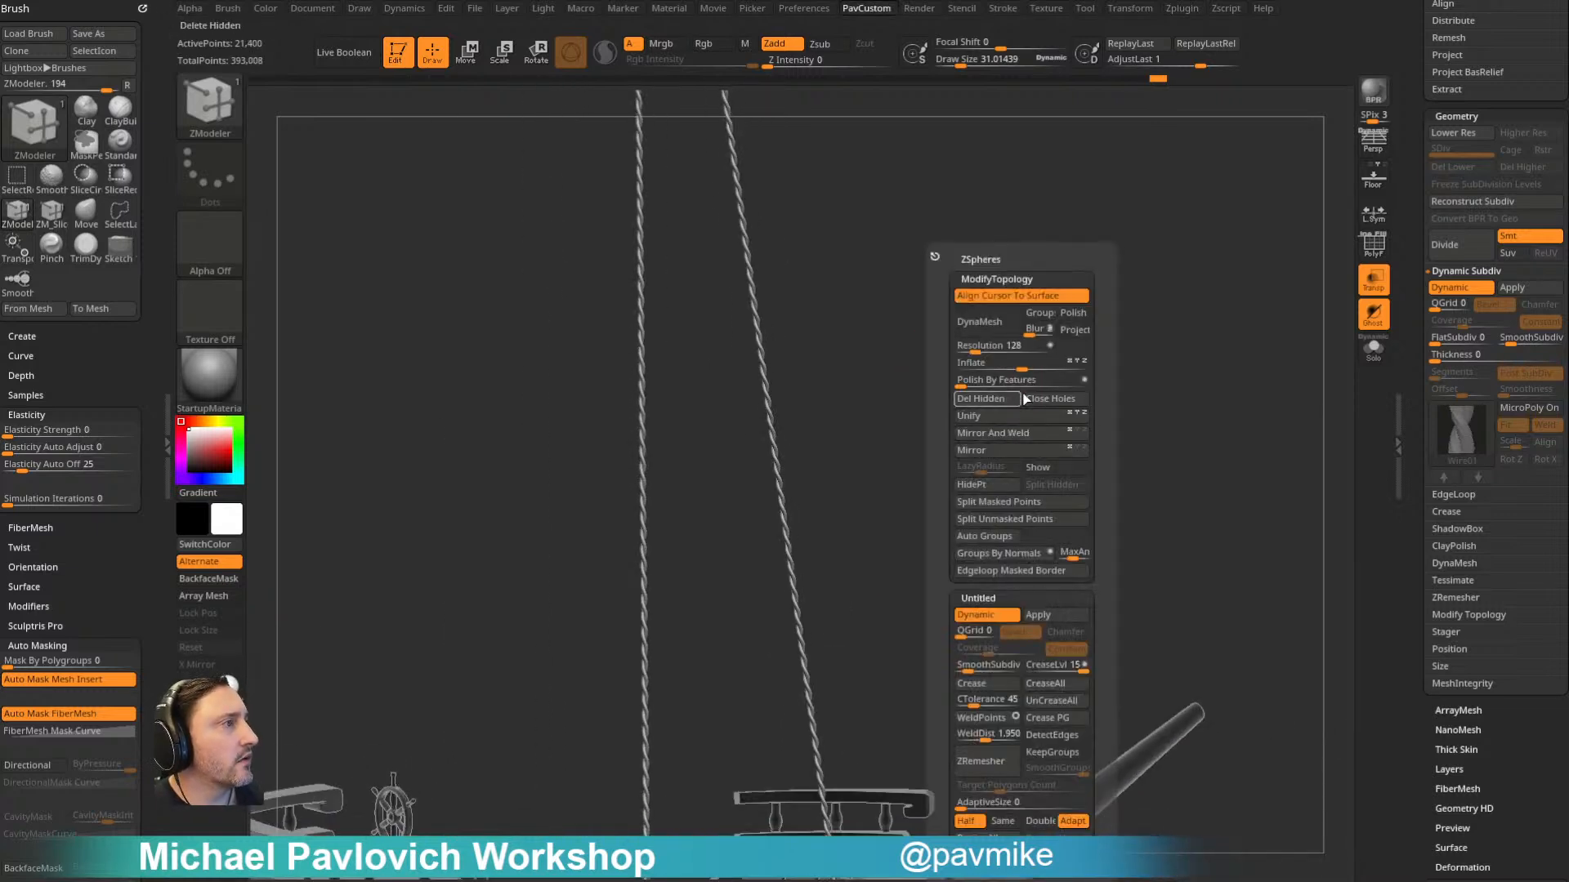
left_click_drag(1024, 366, 1032, 367)
right_click_drag(909, 424, 1054, 353, "ctrl")
key("5")
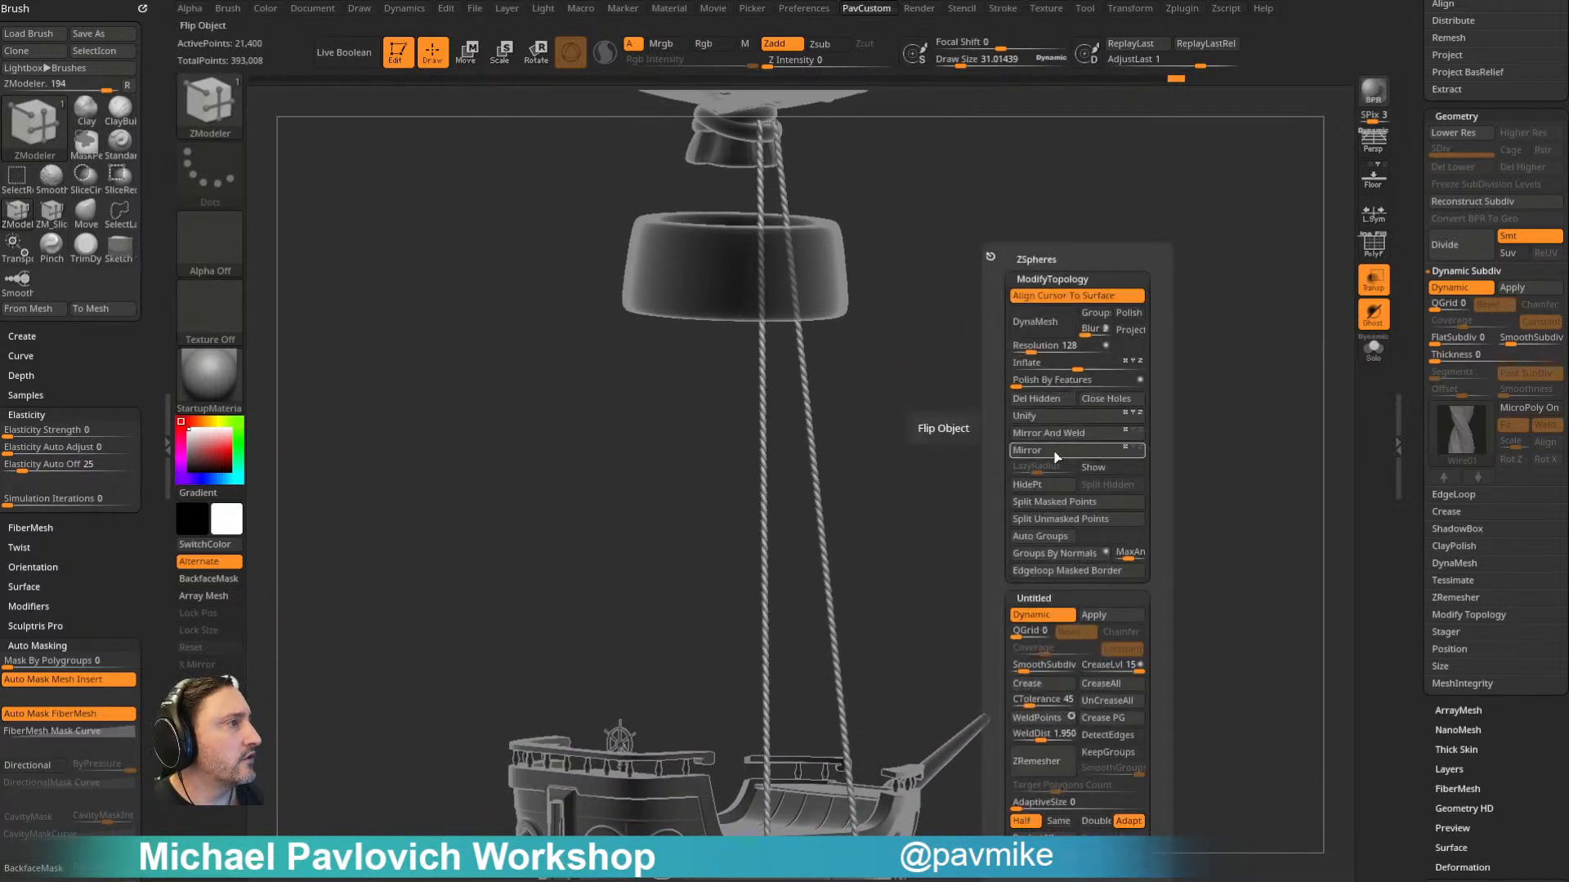
left_click(1062, 434)
right_click_drag(1062, 436, 1189, 417)
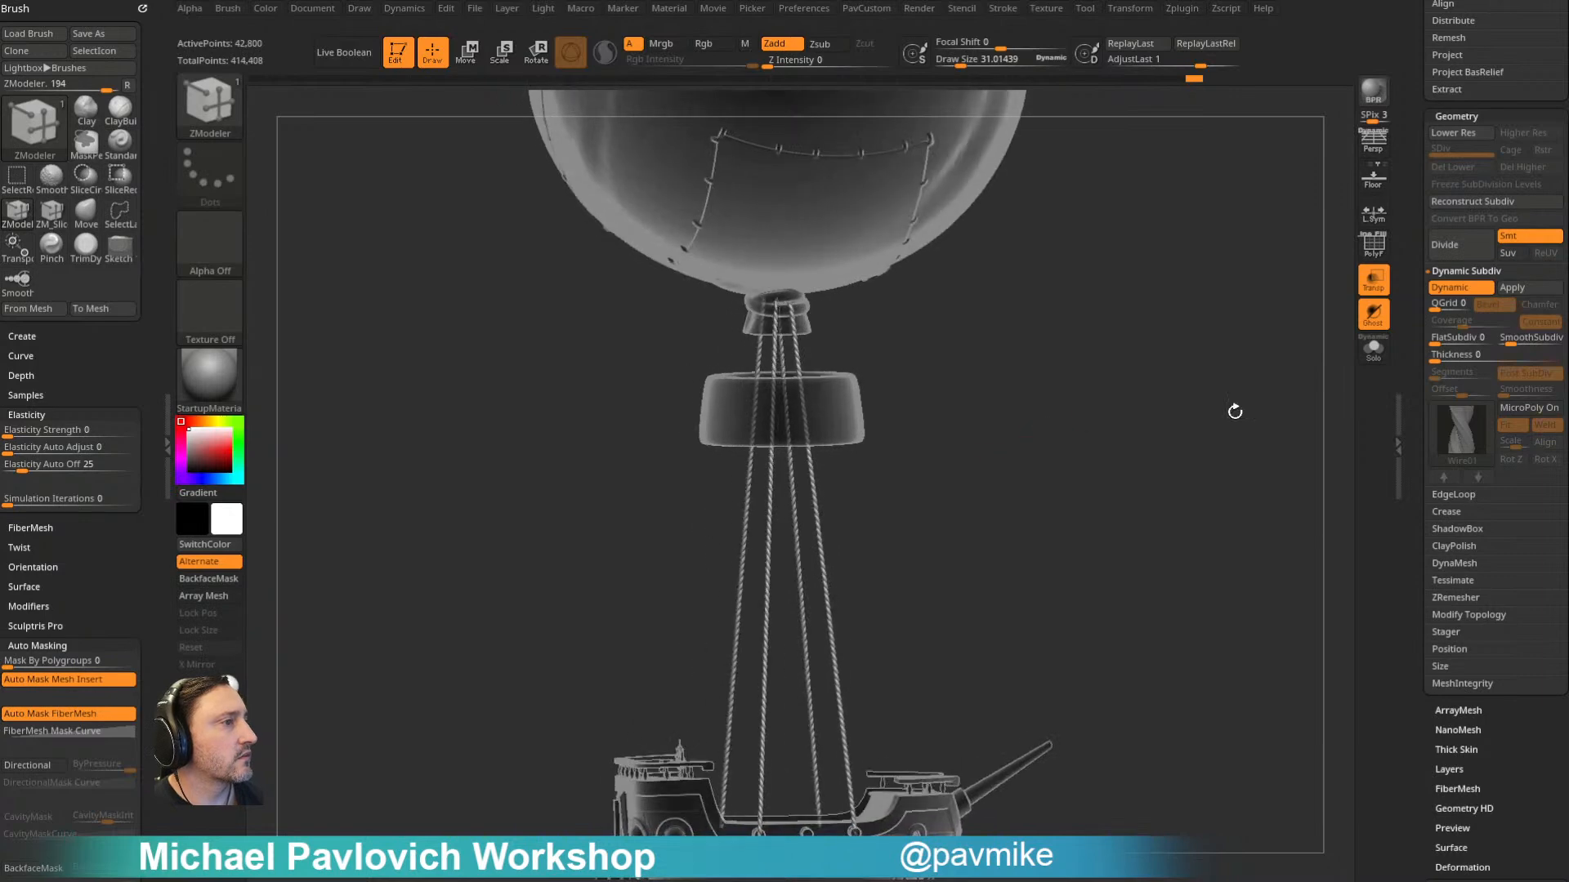
- Inflate all four ropes by 5 to thicken them between the balloon and the ship
left_click_drag(1400, 321, 1396, 560)
right_click_drag(1178, 392, 1214, 379)
right_click_drag(1161, 506, 1173, 406, "ctrl")
key("5")
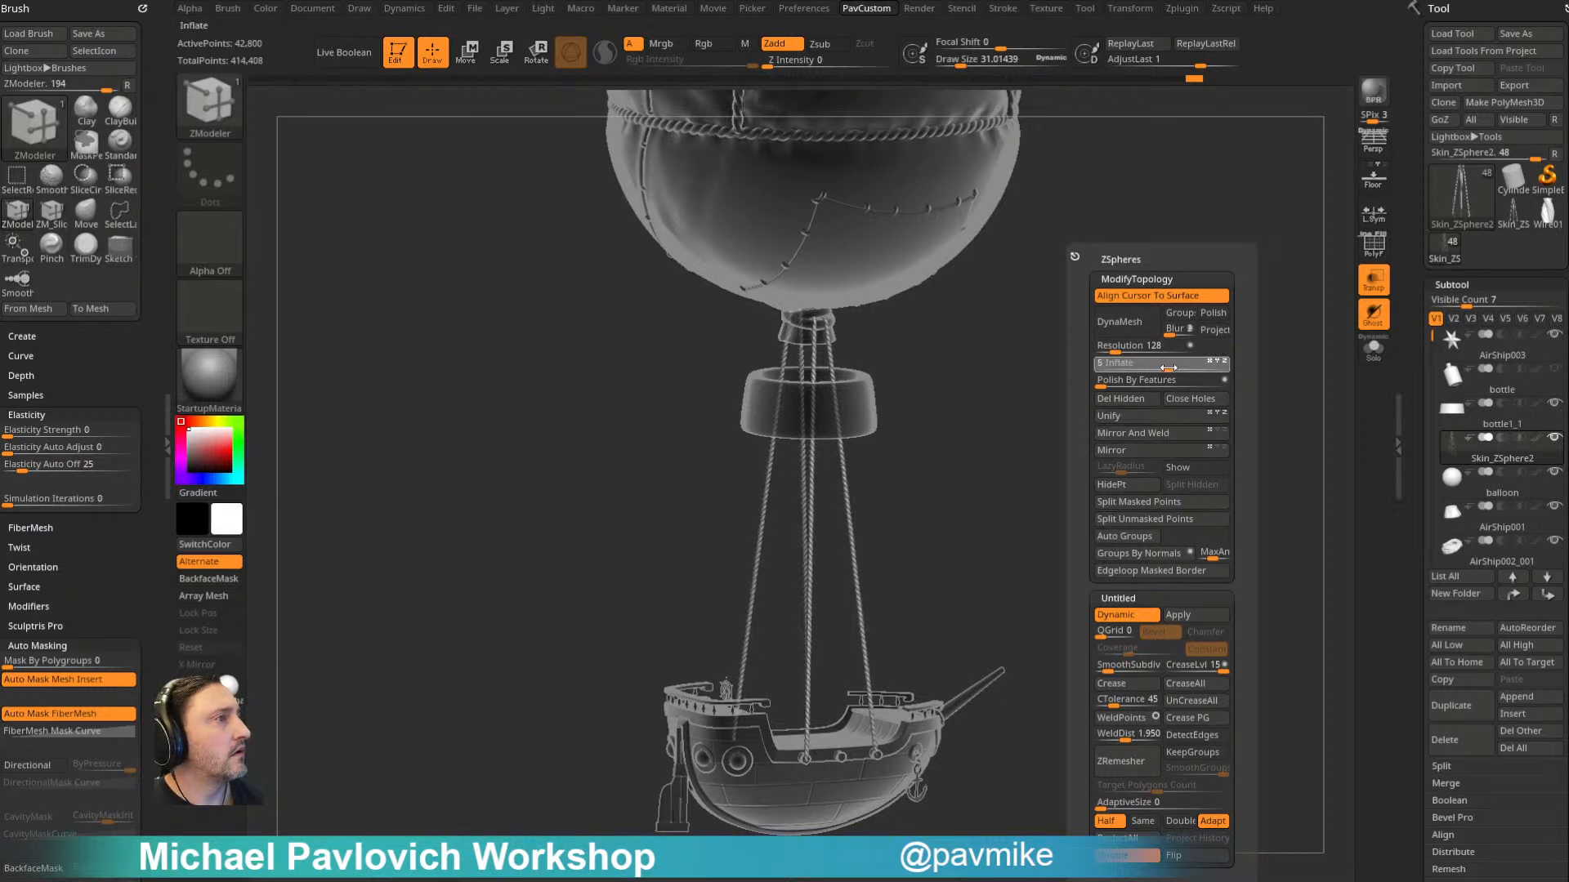
key("Return")
right_click_drag(1002, 469, 1019, 451)
- Select the AirShip002_001 wrap around the balloon's neck and deflate it to make it thinner
left_click(830, 329, "alt")
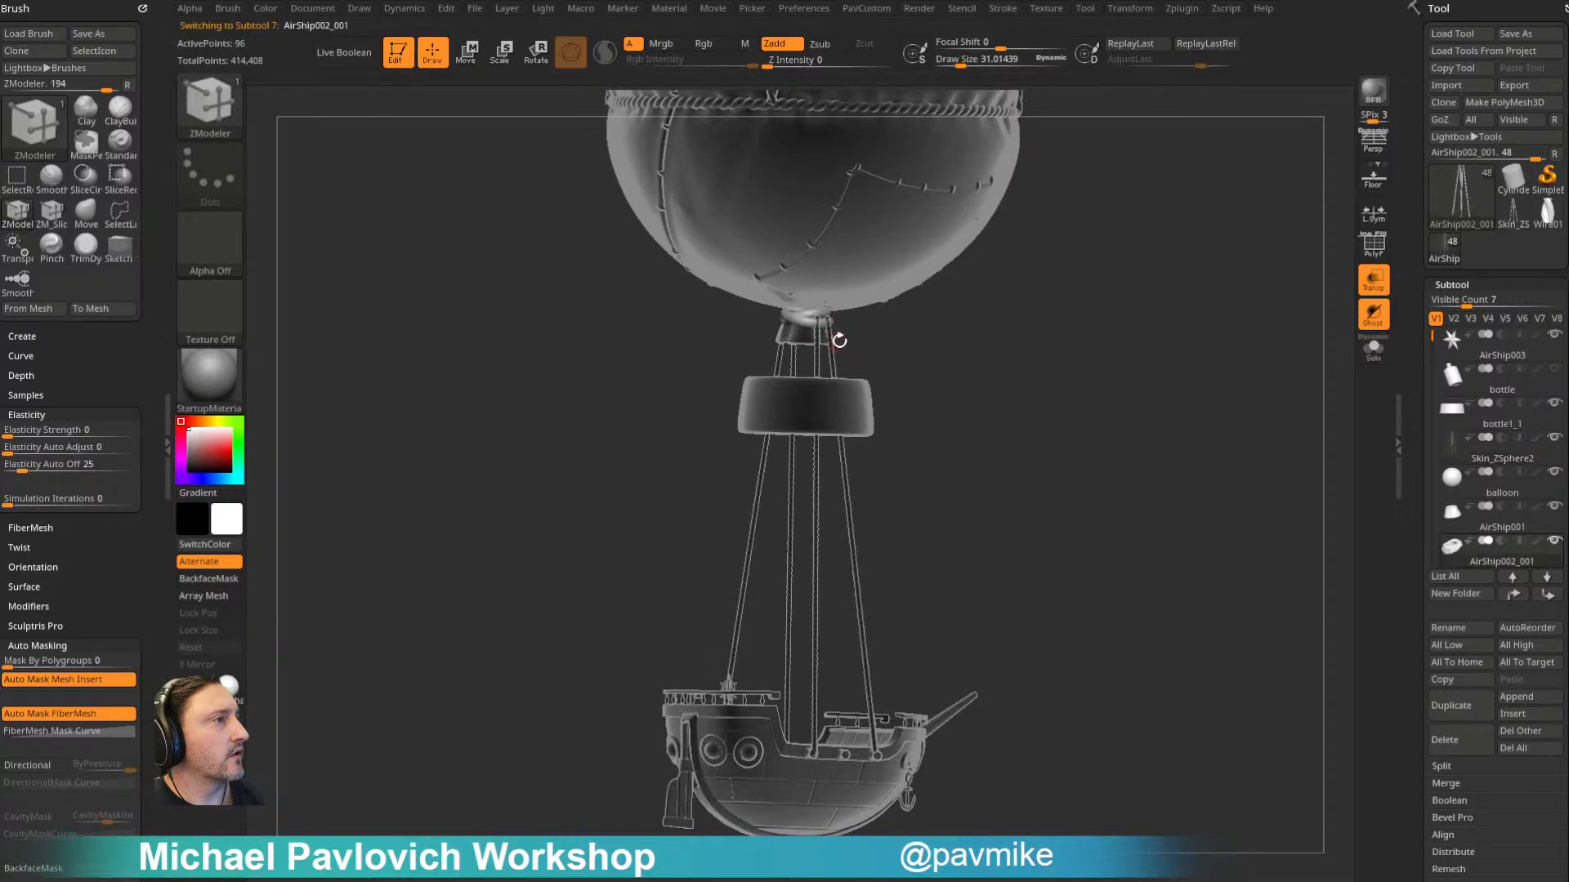
key("s")
left_click_drag(865, 349, 898, 345)
mouse_move(956, 295)
right_mouse_down("ctrl")
mouse_move(980, 494)
mouse_move(1015, 474)
right_mouse_up("ctrl")
key("grave")
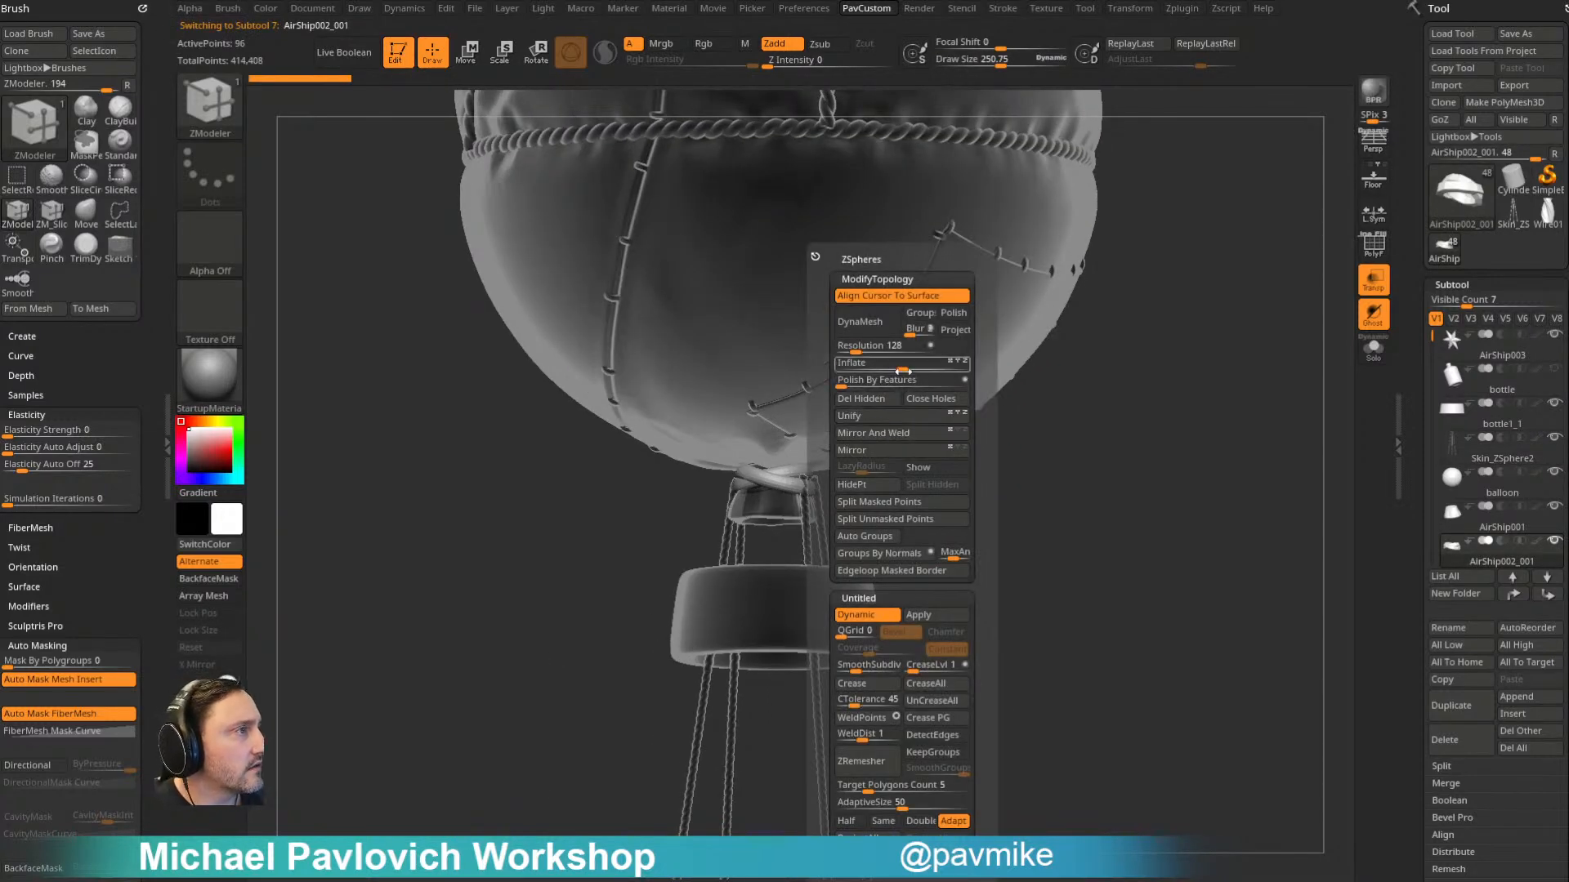
left_click_drag(886, 366, 885, 366)
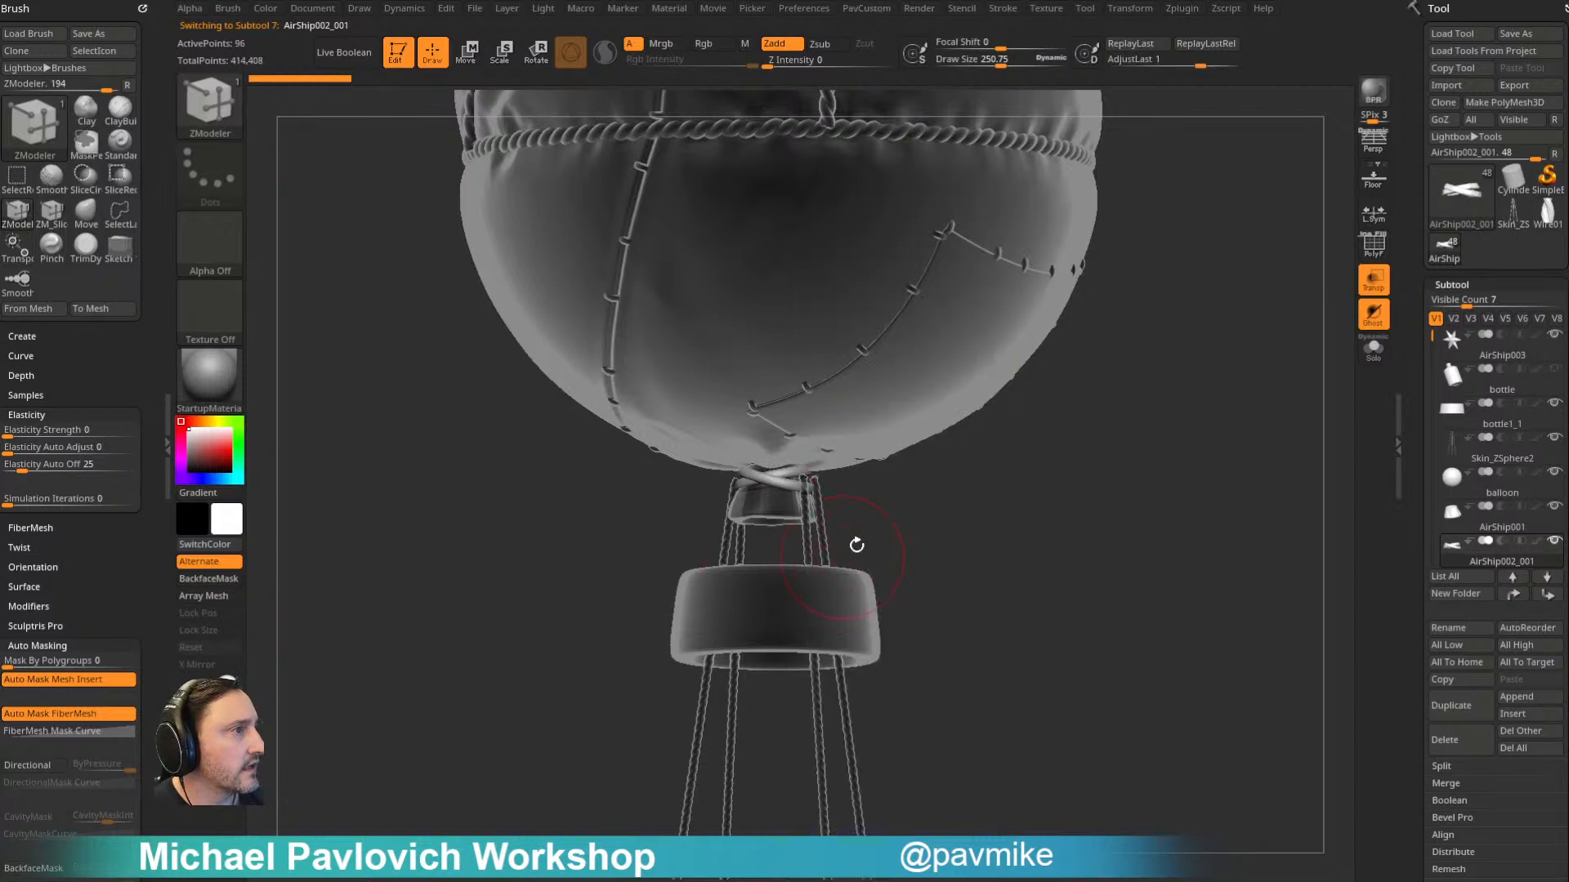
right_click_drag(844, 554, 942, 546, "ctrl")
right_click_drag(907, 382, 944, 511, "alt")
- Activate the Move brush on the rope subtool, set Draw Size to about 419 and toggle Topological auto masking
key("s")
key("b")
key("m")
key("v")
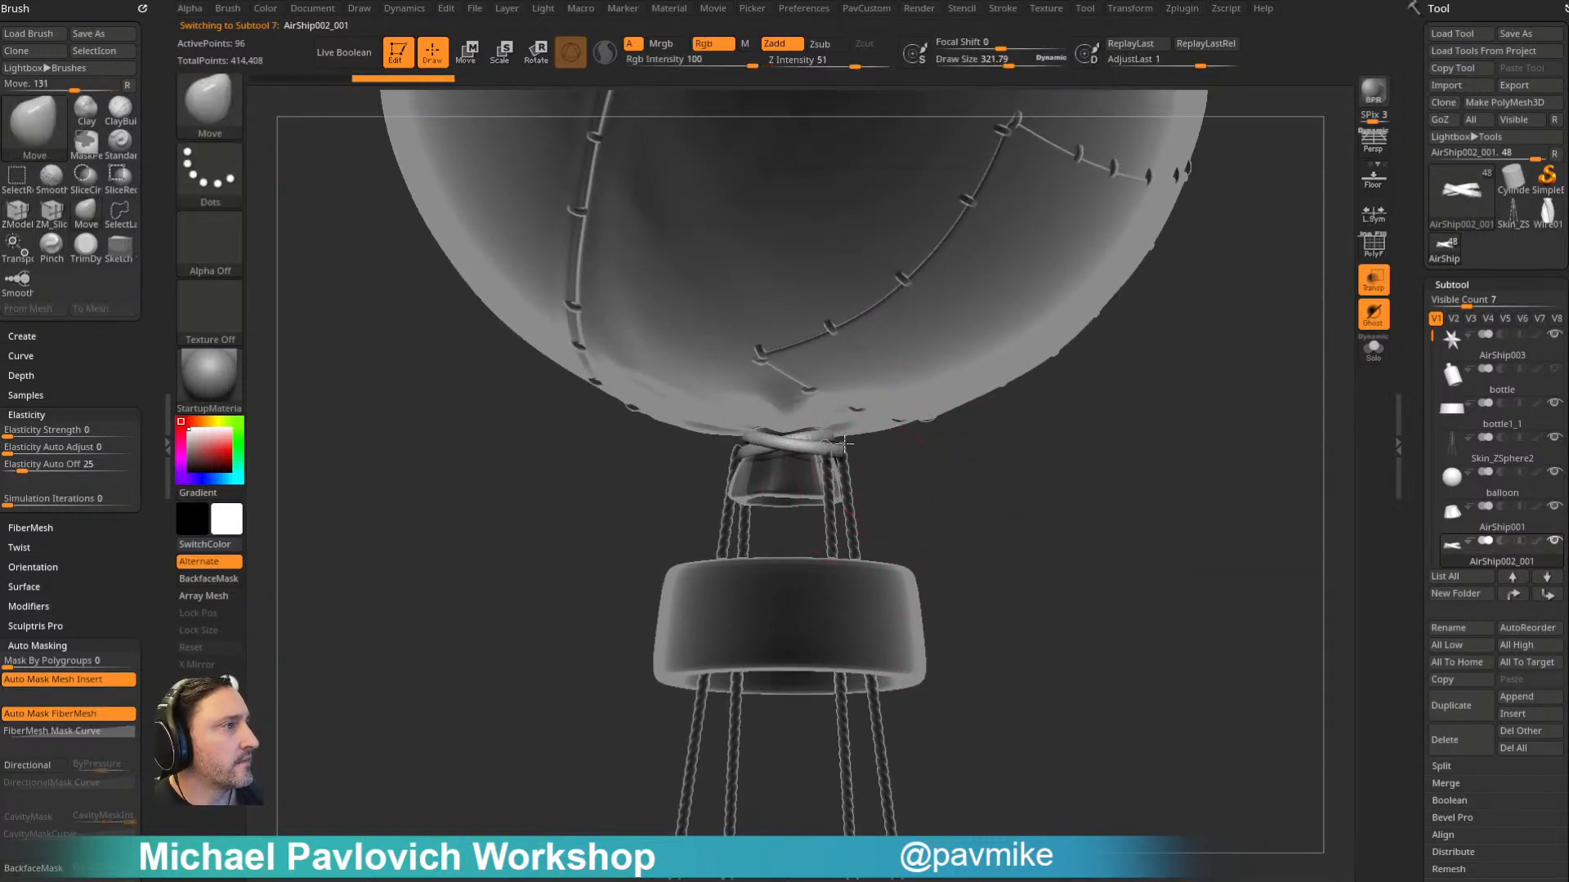
left_click(841, 448, "alt")
mouse_move(843, 449)
right_mouse_down()
mouse_move(864, 460)
mouse_move(1167, 367)
right_mouse_up()
key("s")
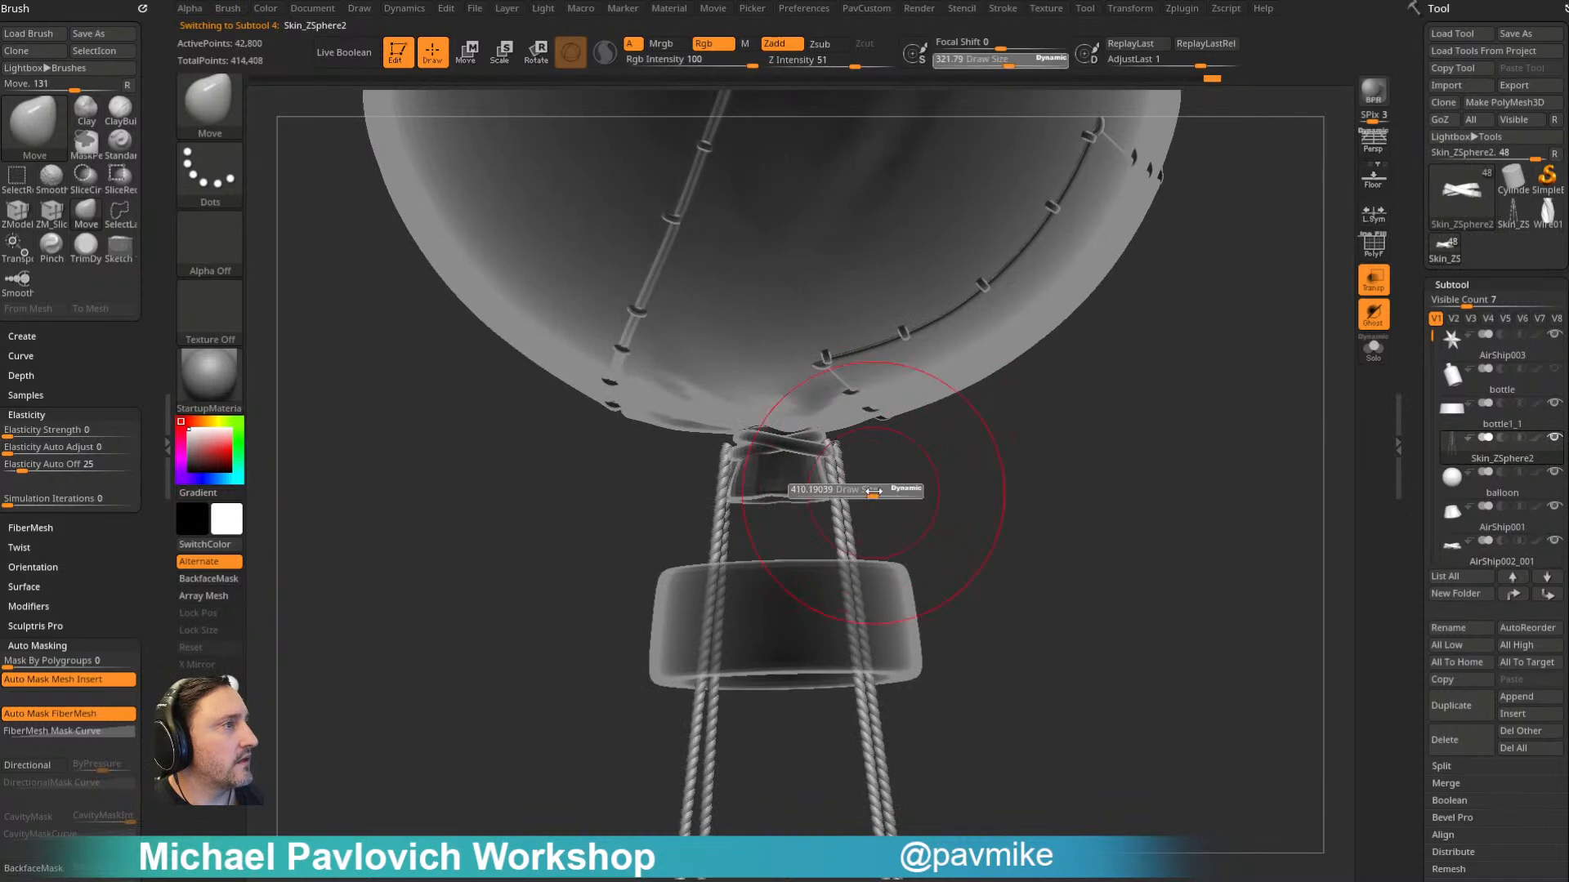
left_click_drag(865, 492, 875, 492)
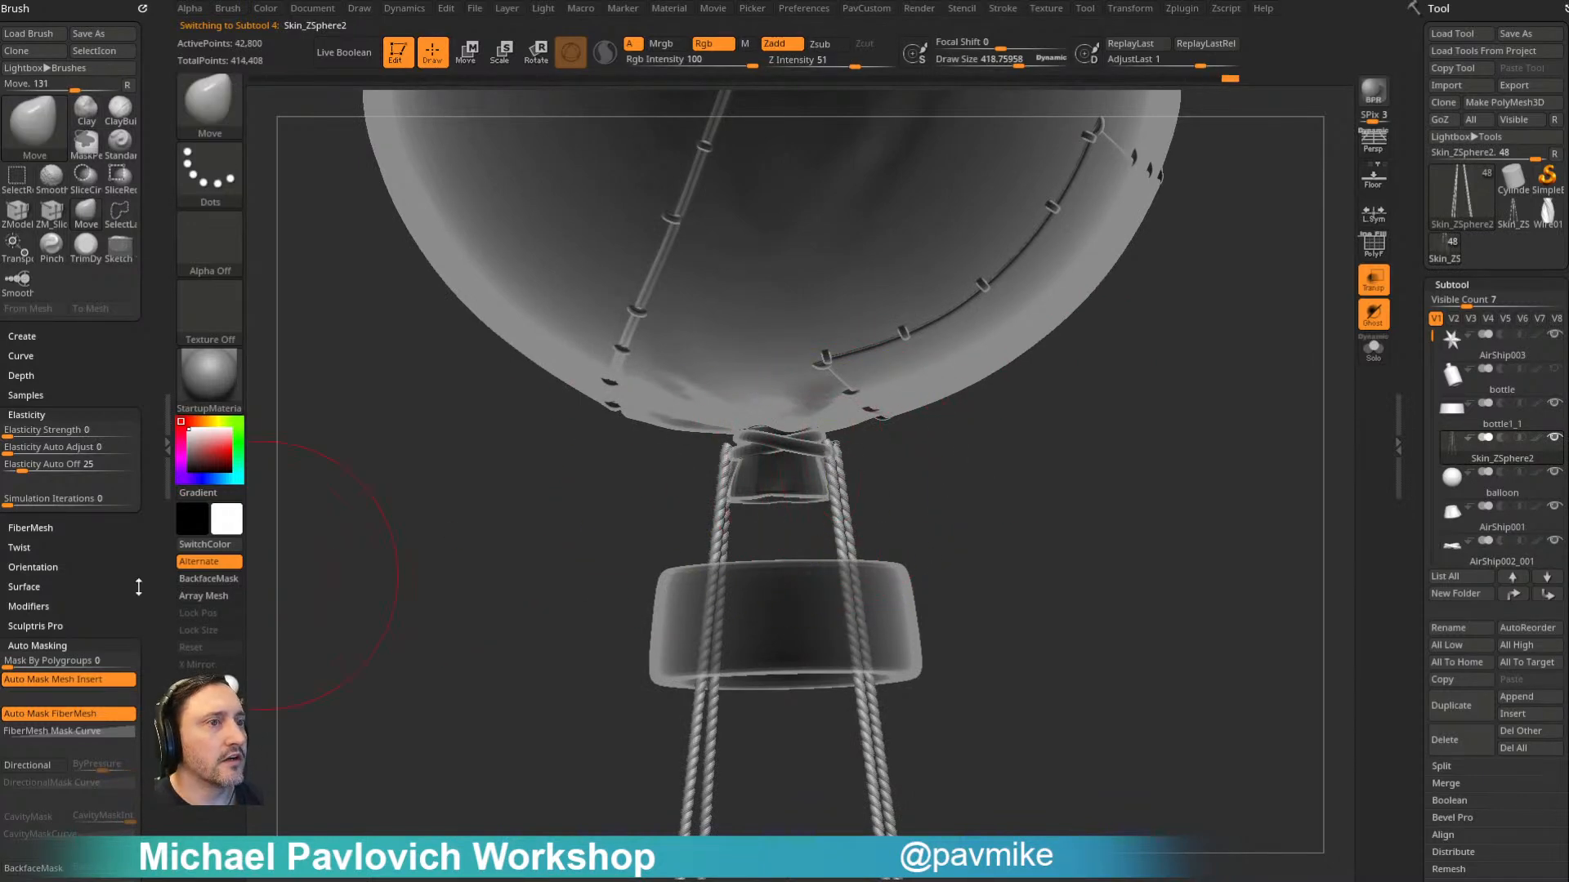
left_click_drag(143, 588, 123, 385)
left_click(49, 280)
- Shift the ropes' upper ends at the balloon's neck with a Draw Size of about 548, and turn off transparency
right_click_drag(1089, 408, 905, 417)
key("]")
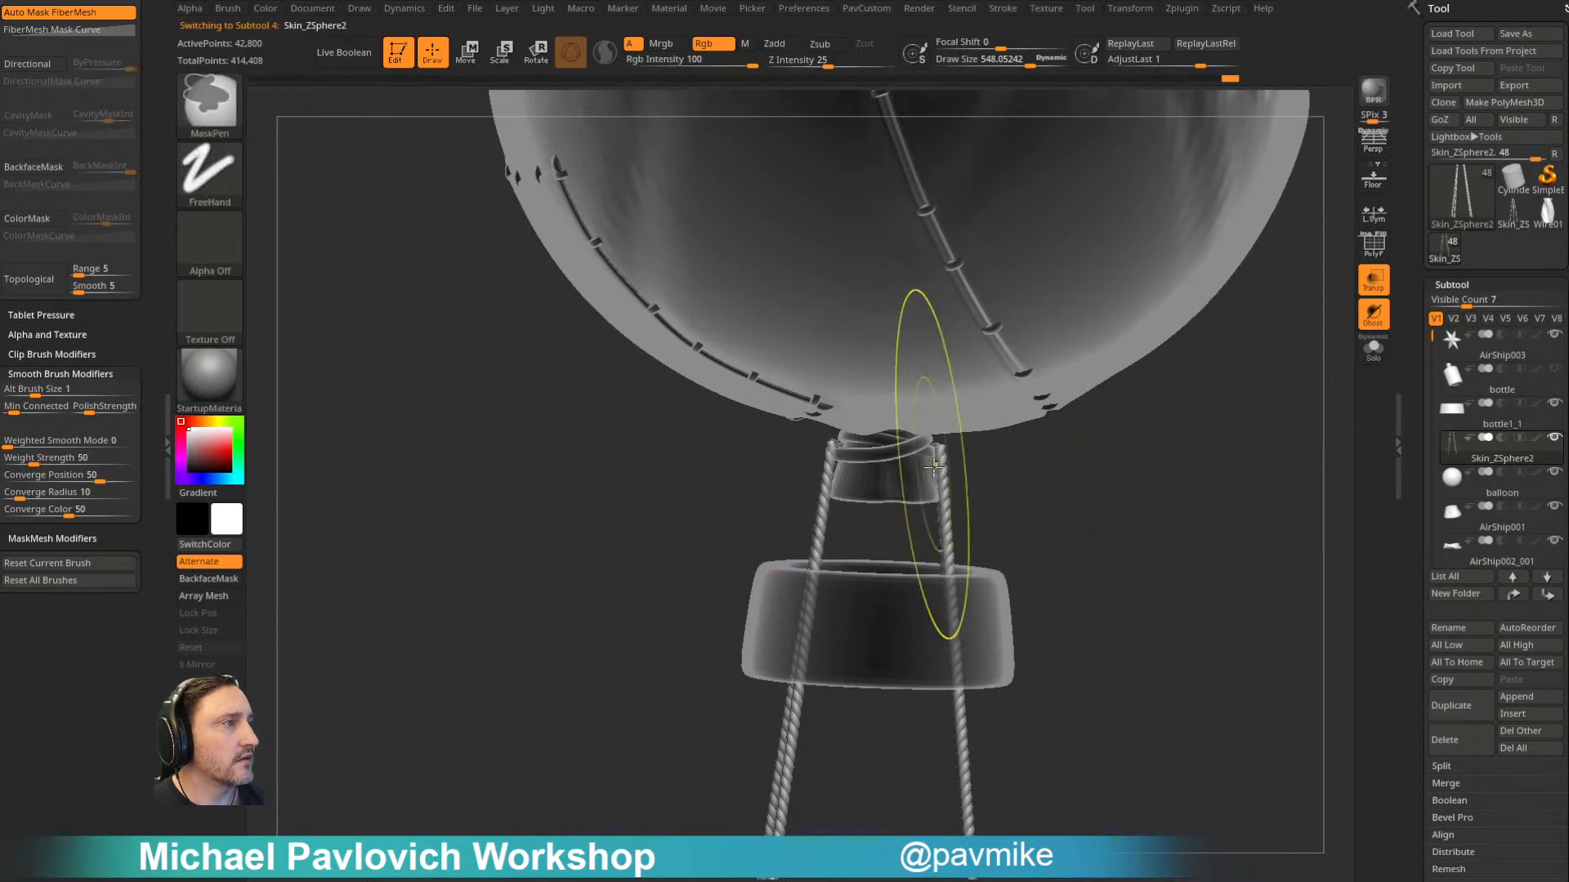
right_click(1012, 454)
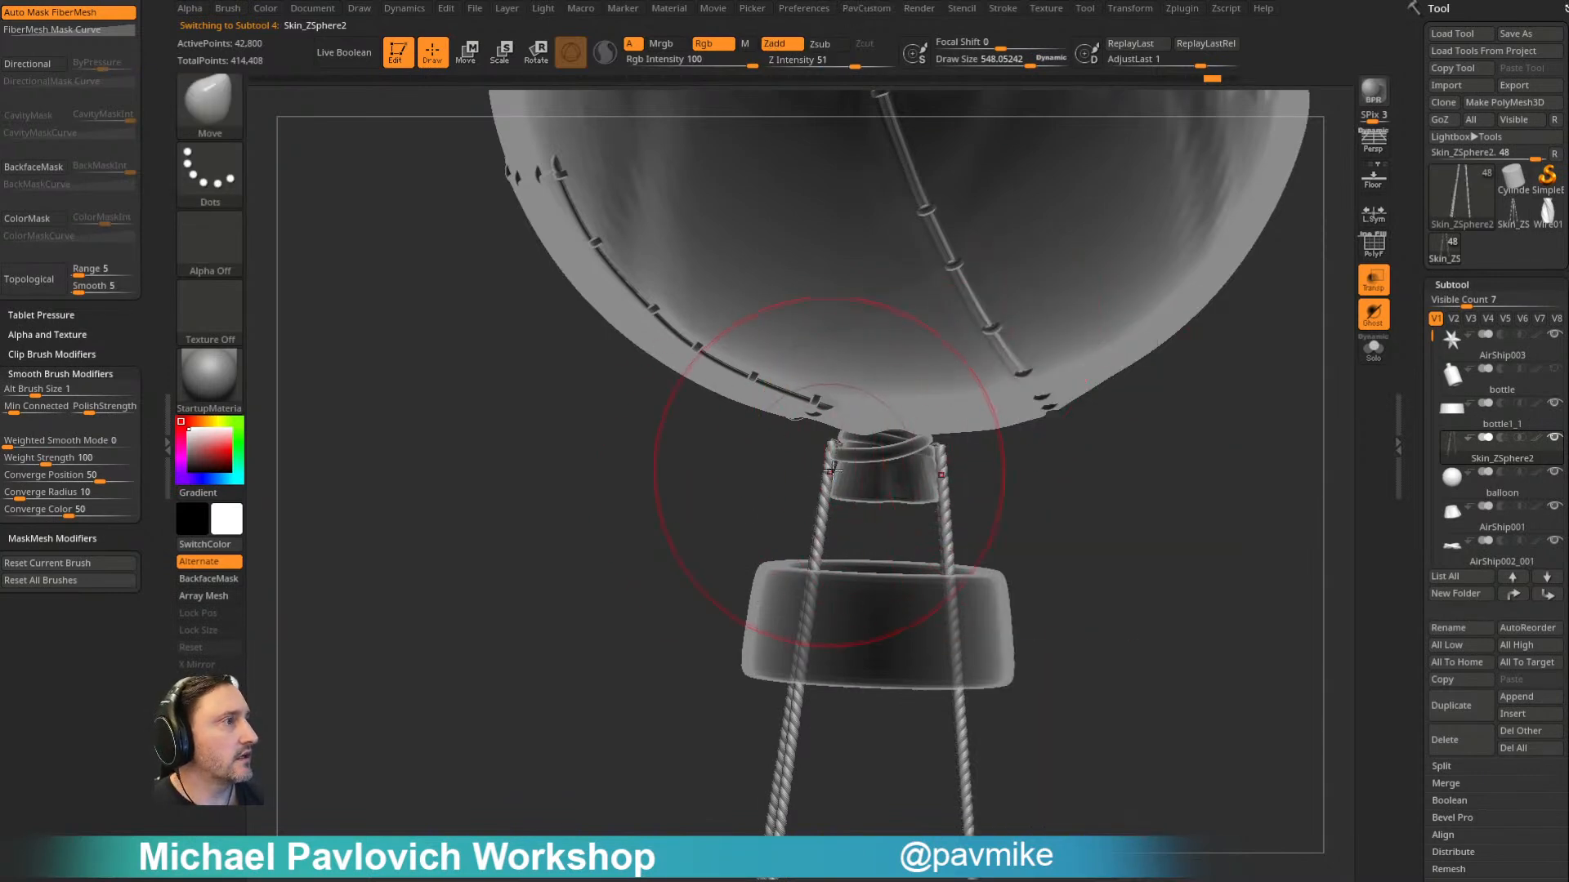
mouse_move(833, 445)
right_mouse_down()
mouse_move(801, 443)
mouse_move(883, 434)
mouse_move(1081, 462)
mouse_move(1101, 379)
mouse_move(1012, 392)
mouse_move(1058, 424)
mouse_move(1097, 193)
mouse_move(980, 459)
right_mouse_up()
left_click(1373, 283)
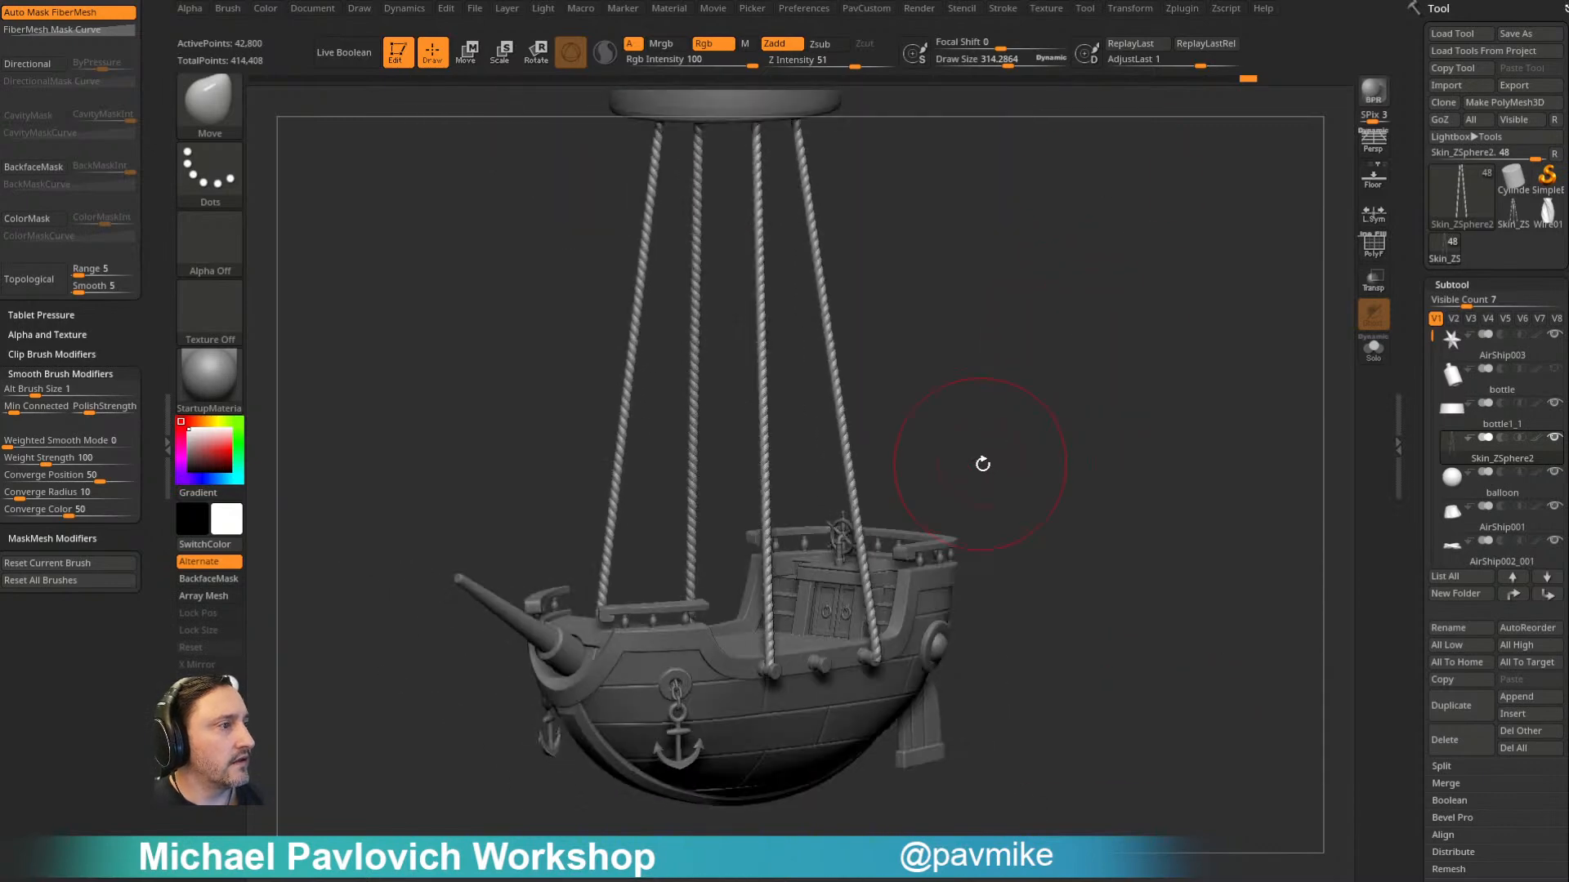
key("b")
key("s")
key("t")
mouse_move(956, 553)
right_mouse_down("ctrl")
mouse_move(1124, 424)
mouse_move(845, 512)
mouse_move(914, 460)
mouse_move(857, 534)
right_mouse_up("ctrl")
left_click(809, 503, "alt")
- Use the Move brush at Draw Size 1000 to pull the ropes' lower ends inward onto the pegs on the hull
key("b")
key("m")
key("v")
key("s")
mouse_move(857, 534)
left_mouse_down()
mouse_move(884, 528)
mouse_move(801, 527)
left_mouse_up()
mouse_move(874, 438)
right_mouse_down()
mouse_move(938, 403)
mouse_move(918, 362)
mouse_move(977, 446)
mouse_move(869, 449)
mouse_move(910, 406)
mouse_move(861, 578)
right_mouse_up()
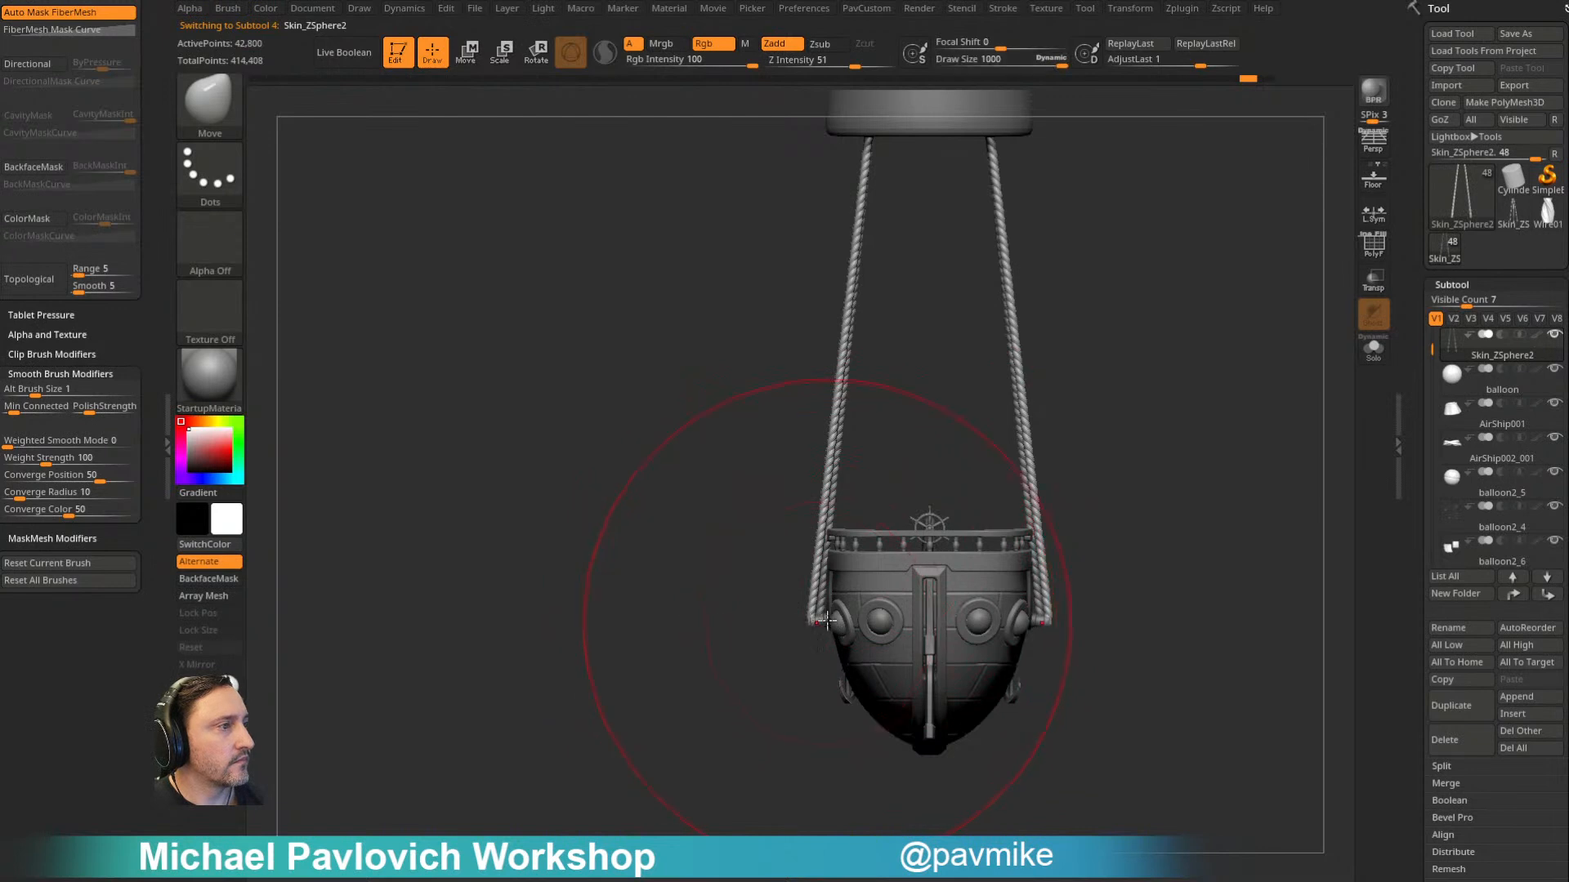
left_click_drag(807, 623, 818, 624)
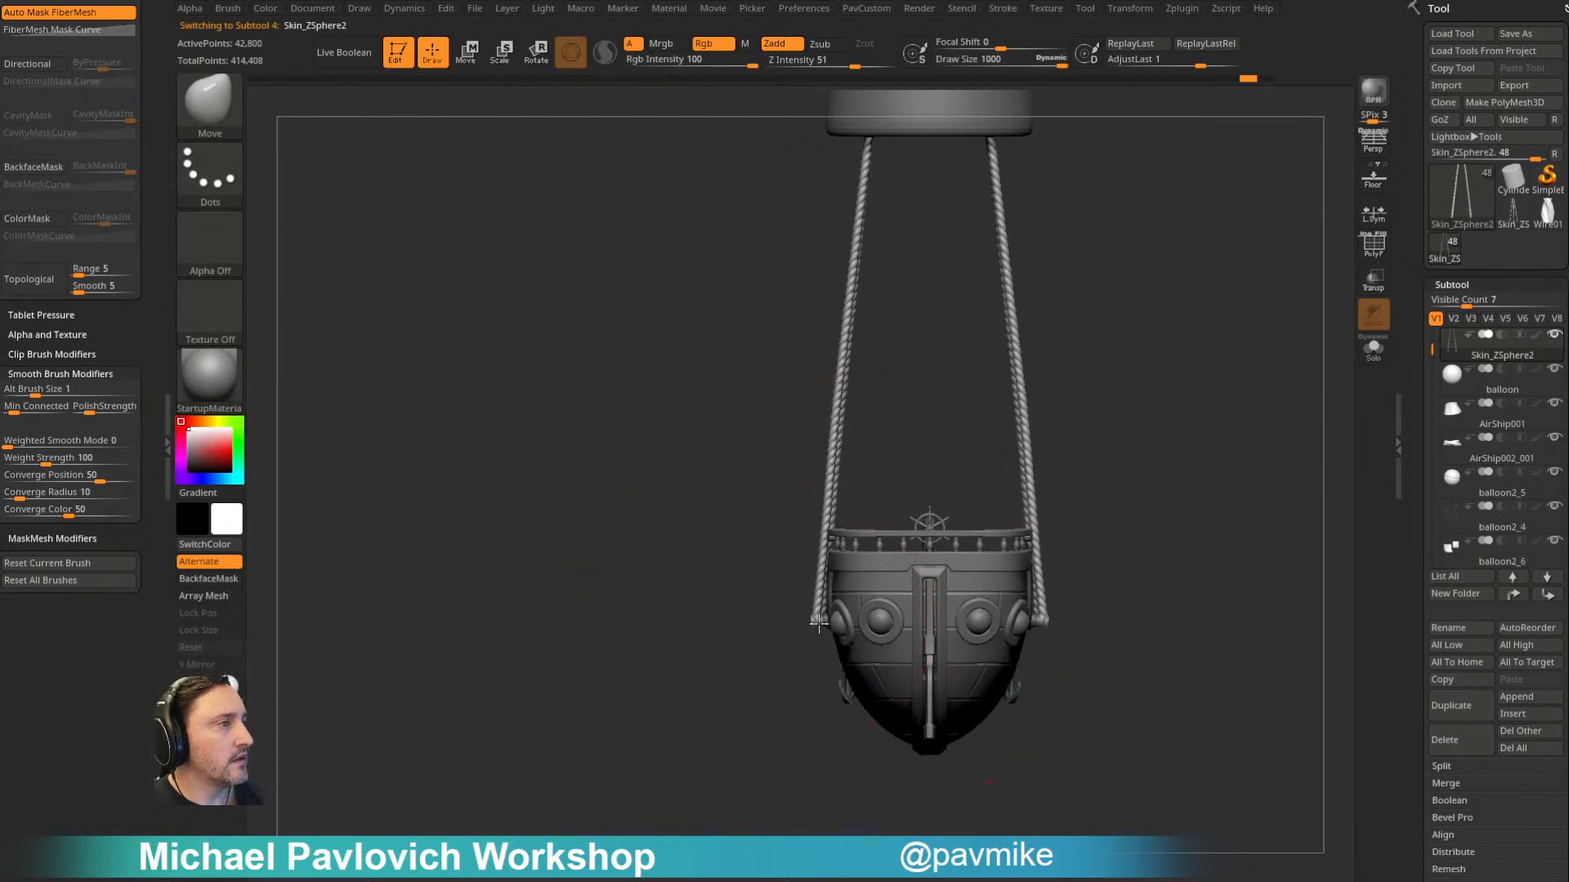
left_click_drag(917, 369, 868, 388)
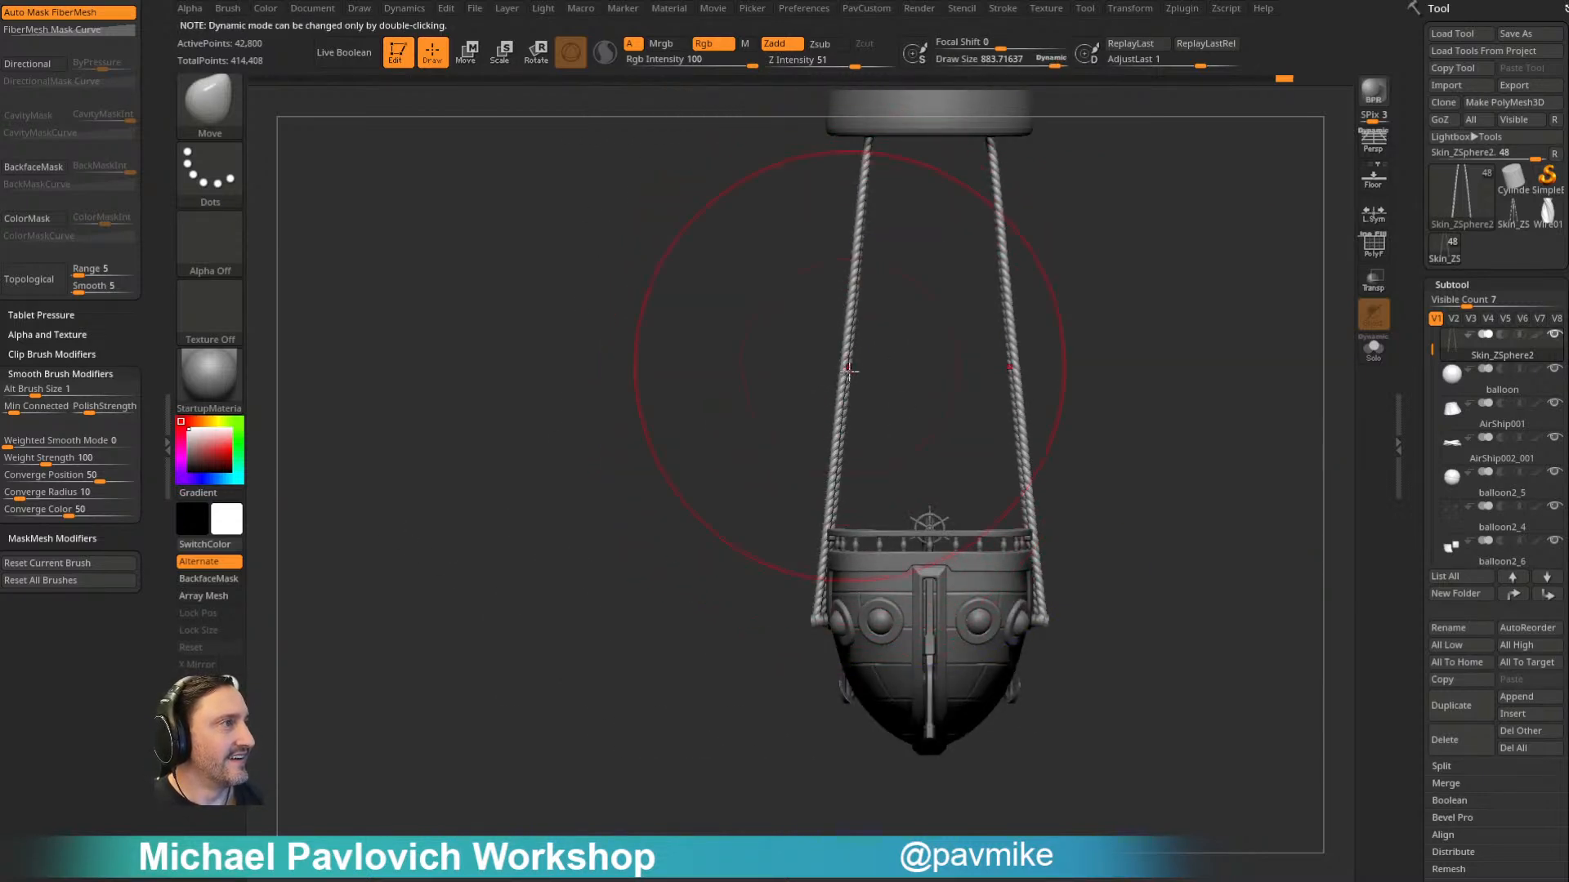
mouse_move(746, 482)
left_mouse_down()
mouse_move(952, 496)
mouse_move(894, 499)
left_mouse_up()
- Select the rigging pegs on the hull, duplicate the subtool and turn off Dynamic Subdiv on the copy
key("s")
mouse_move(1016, 531)
left_mouse_down("alt")
mouse_move(969, 462)
mouse_move(1022, 532)
mouse_move(852, 614)
left_mouse_up("alt")
mouse_move(919, 641)
left_mouse_down("alt")
mouse_move(900, 508)
mouse_move(924, 572)
left_mouse_up("alt")
left_click(755, 638, "alt")
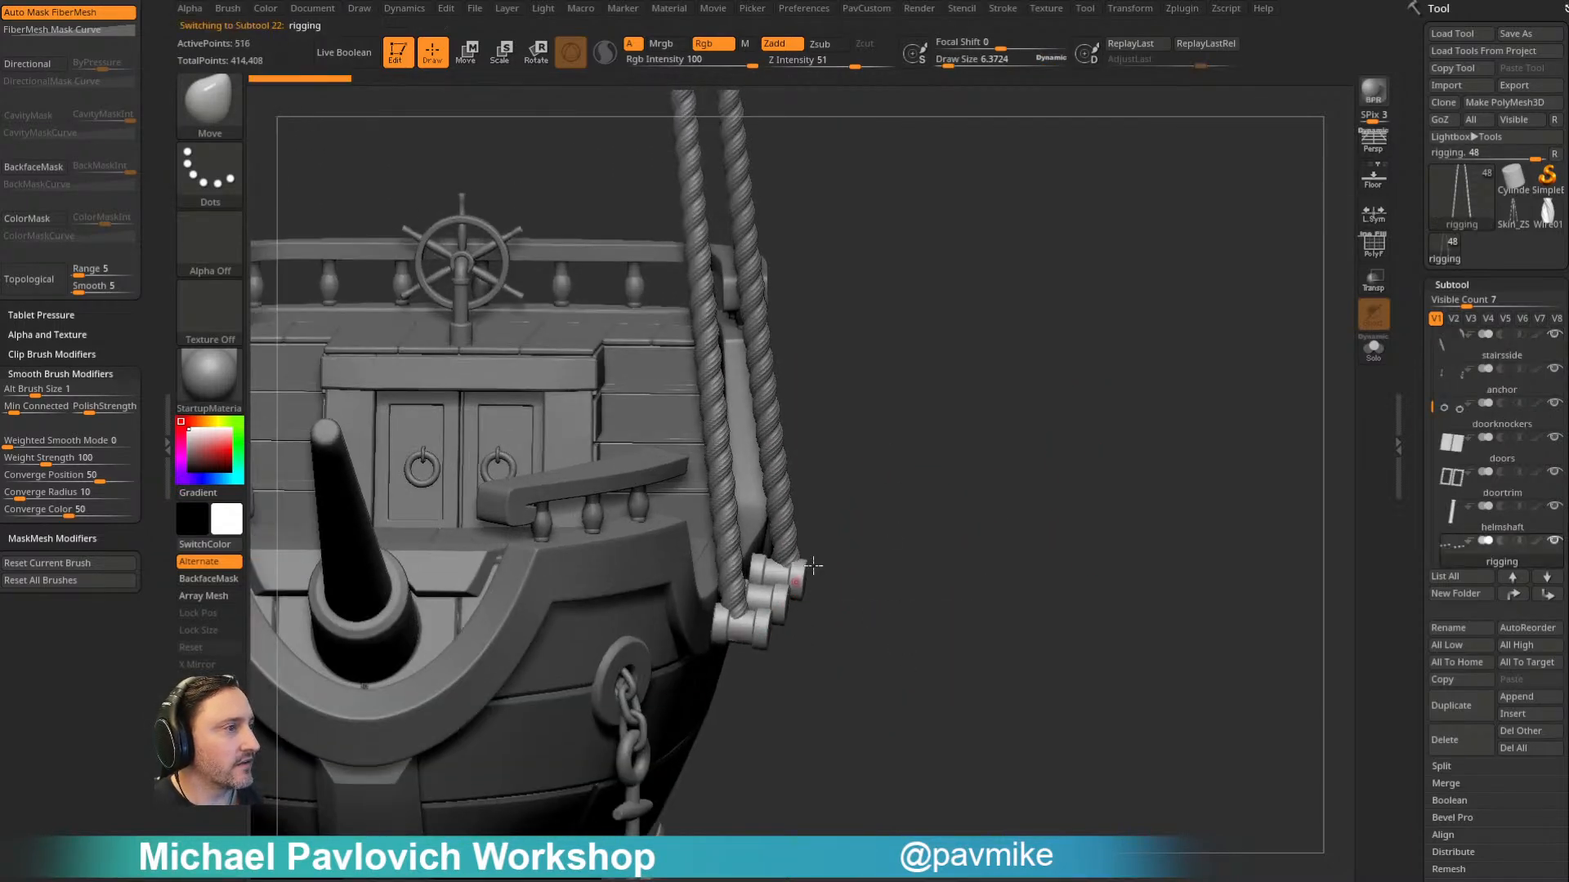
left_click_drag(1424, 606, 1424, 495)
left_click(1440, 608)
key("shift+d")
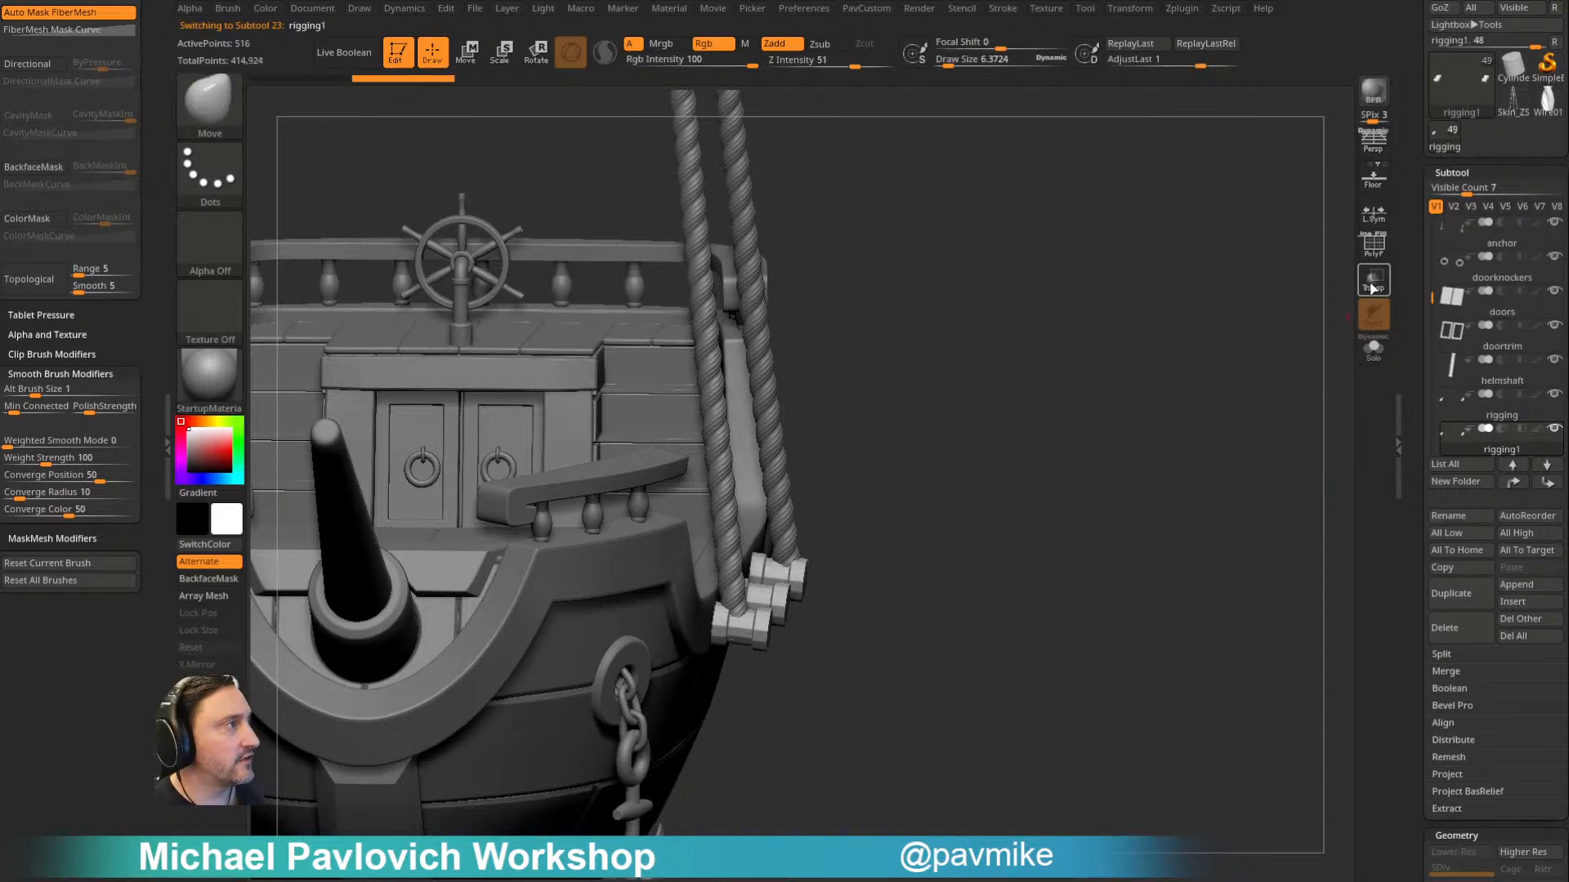
- Show polyframes, isolate the middle bands of the duplicated rigging pegs and delete the hidden geometry
left_click(1373, 246)
left_click_drag(1130, 507, 1074, 446, "alt")
left_click(843, 330, "ctrl+shift")
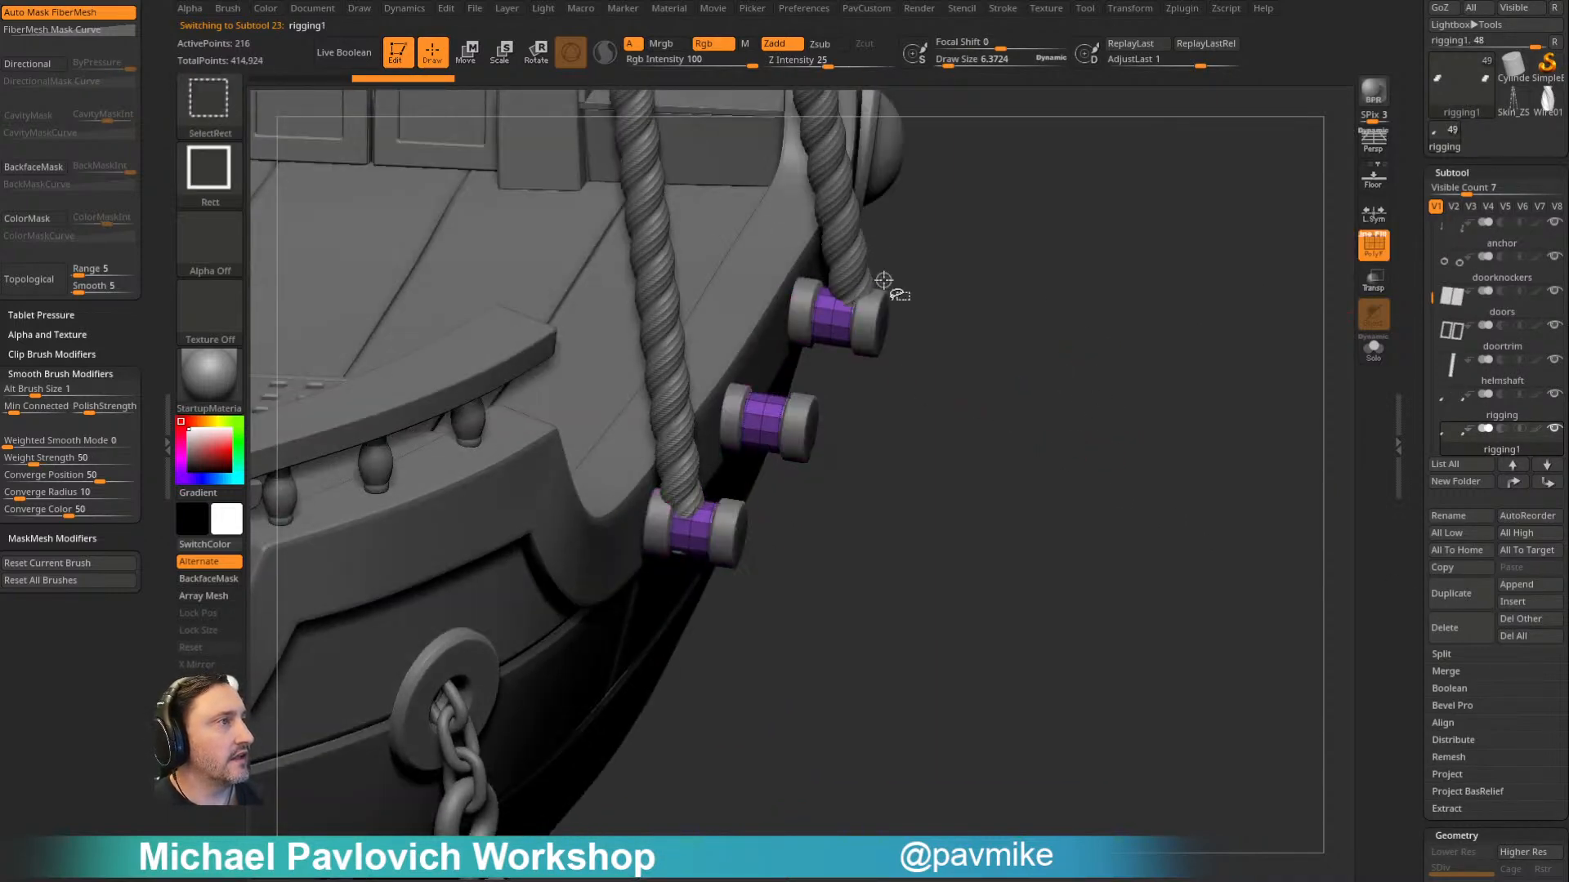
key("5")
left_click(1126, 401)
- Apply Auto Groups to the peg bands, then hide the unroped middle peg's band and delete it
left_click_drag(990, 360, 985, 433, "alt")
key("5")
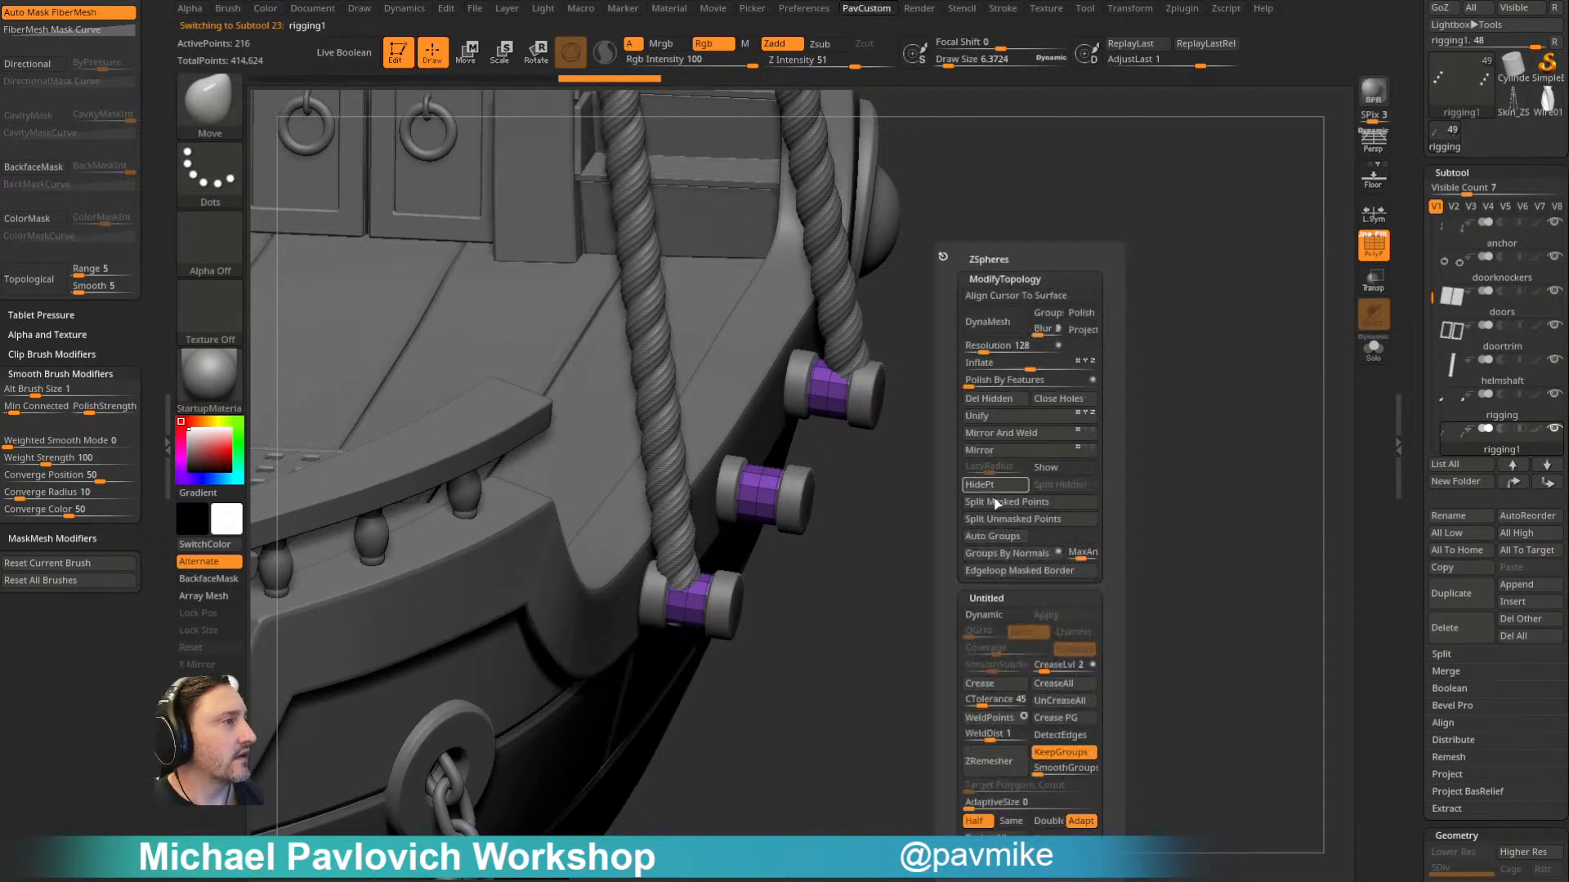
left_click(995, 535)
key("5")
left_click(1023, 438)
key("ctrl+shift")
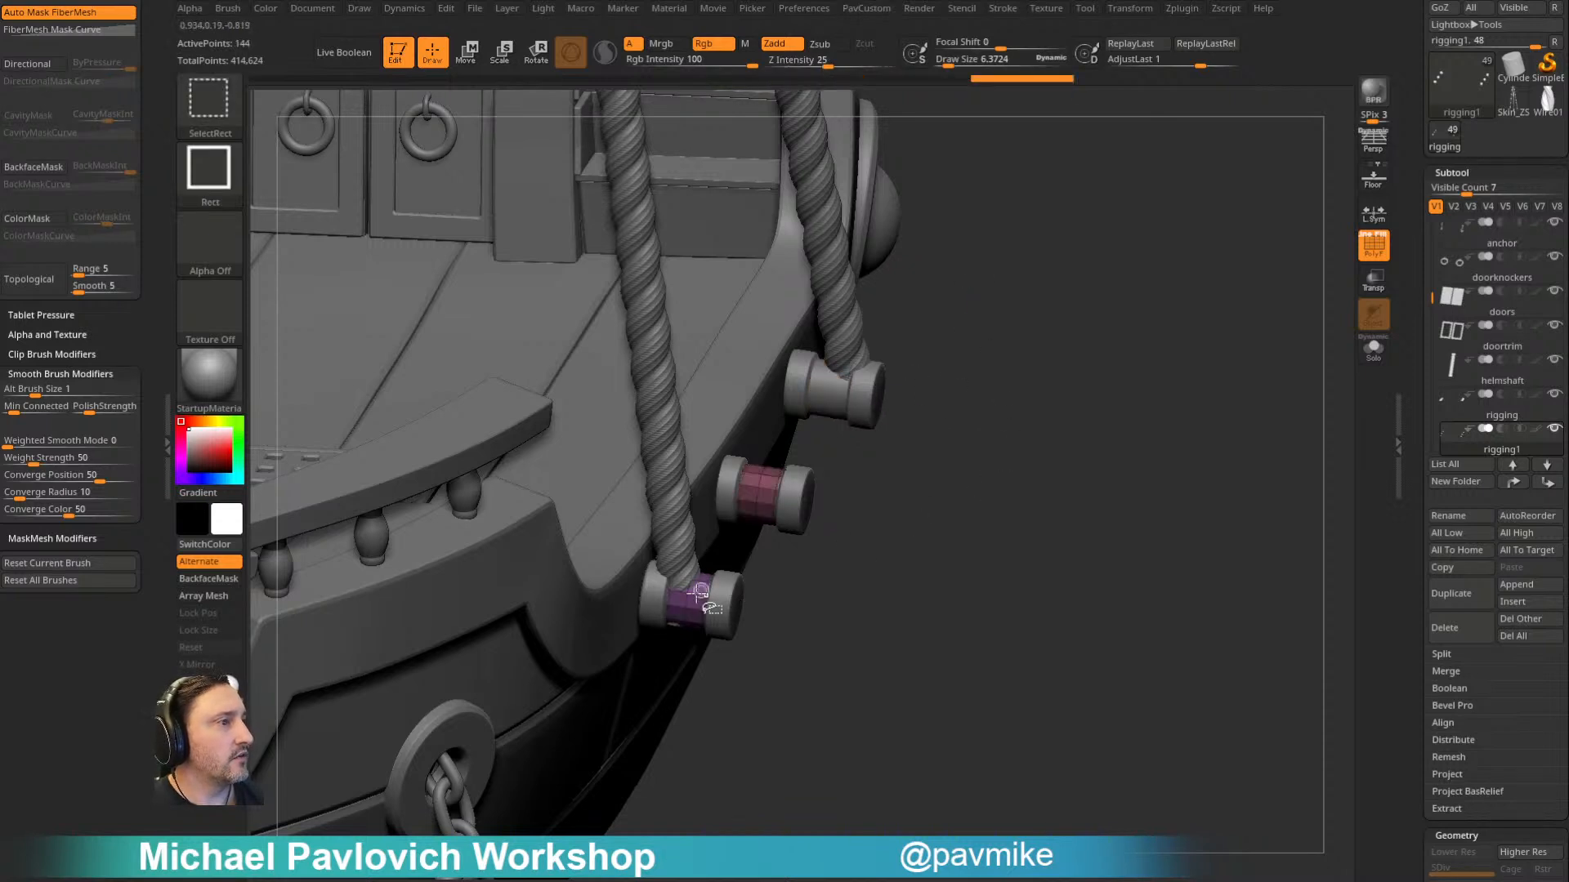
left_click_drag(975, 351, 1031, 391, "ctrl+shift")
key("5")
left_click(1078, 401)
left_click_drag(976, 441, 984, 386, "alt")
- Use ZModeler to bevel the centre edge loops of the bands on the two roped pegs
key("b")
key("z")
key("m")
key("space")
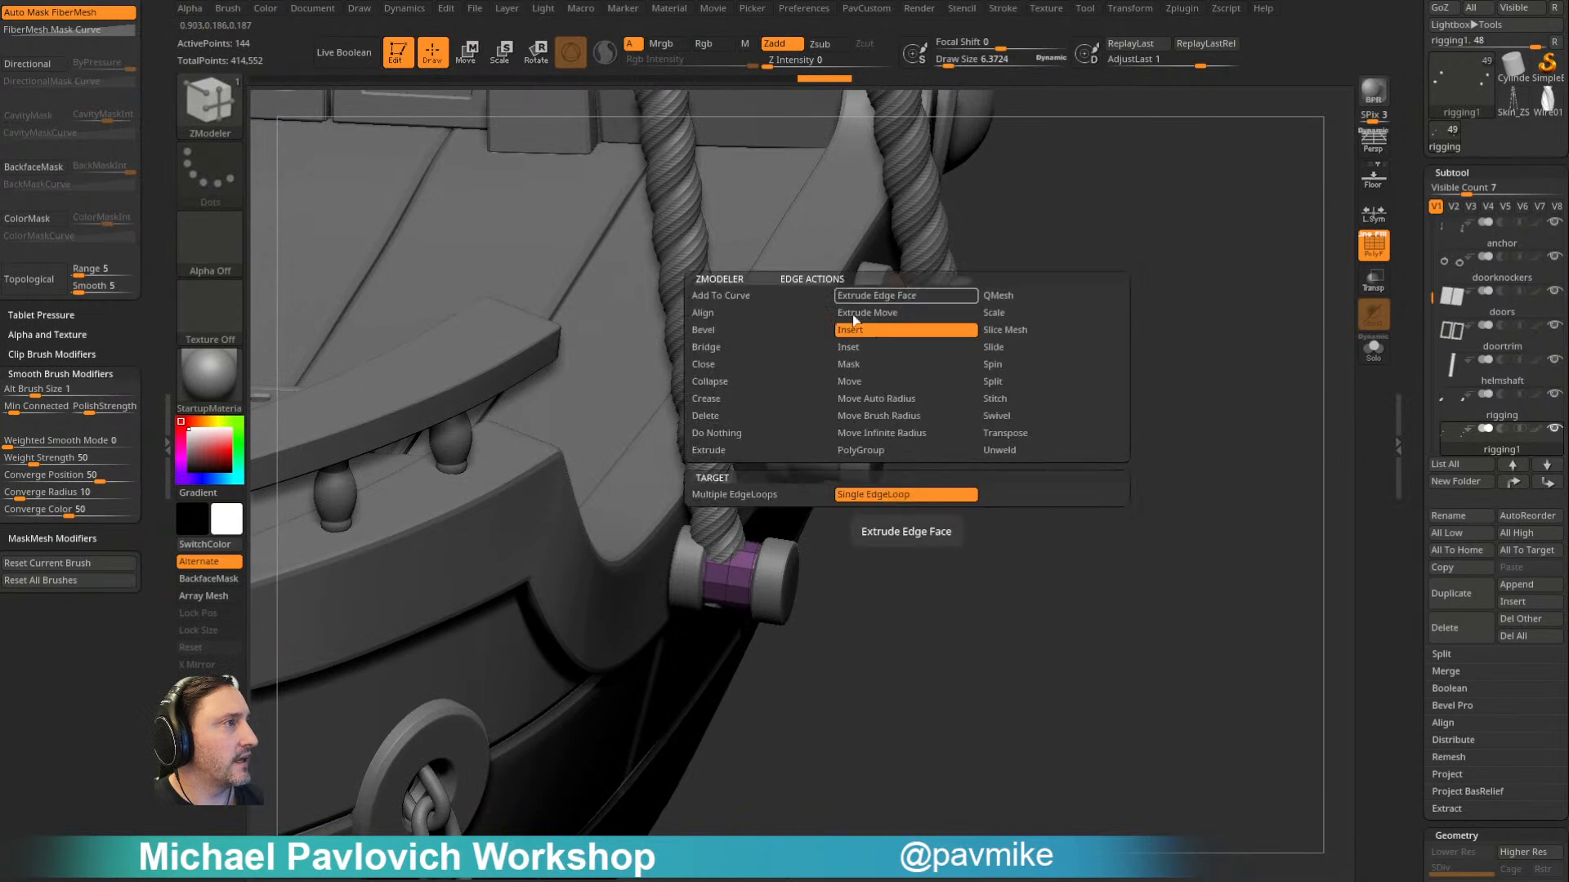
left_click(756, 345)
left_click(791, 494)
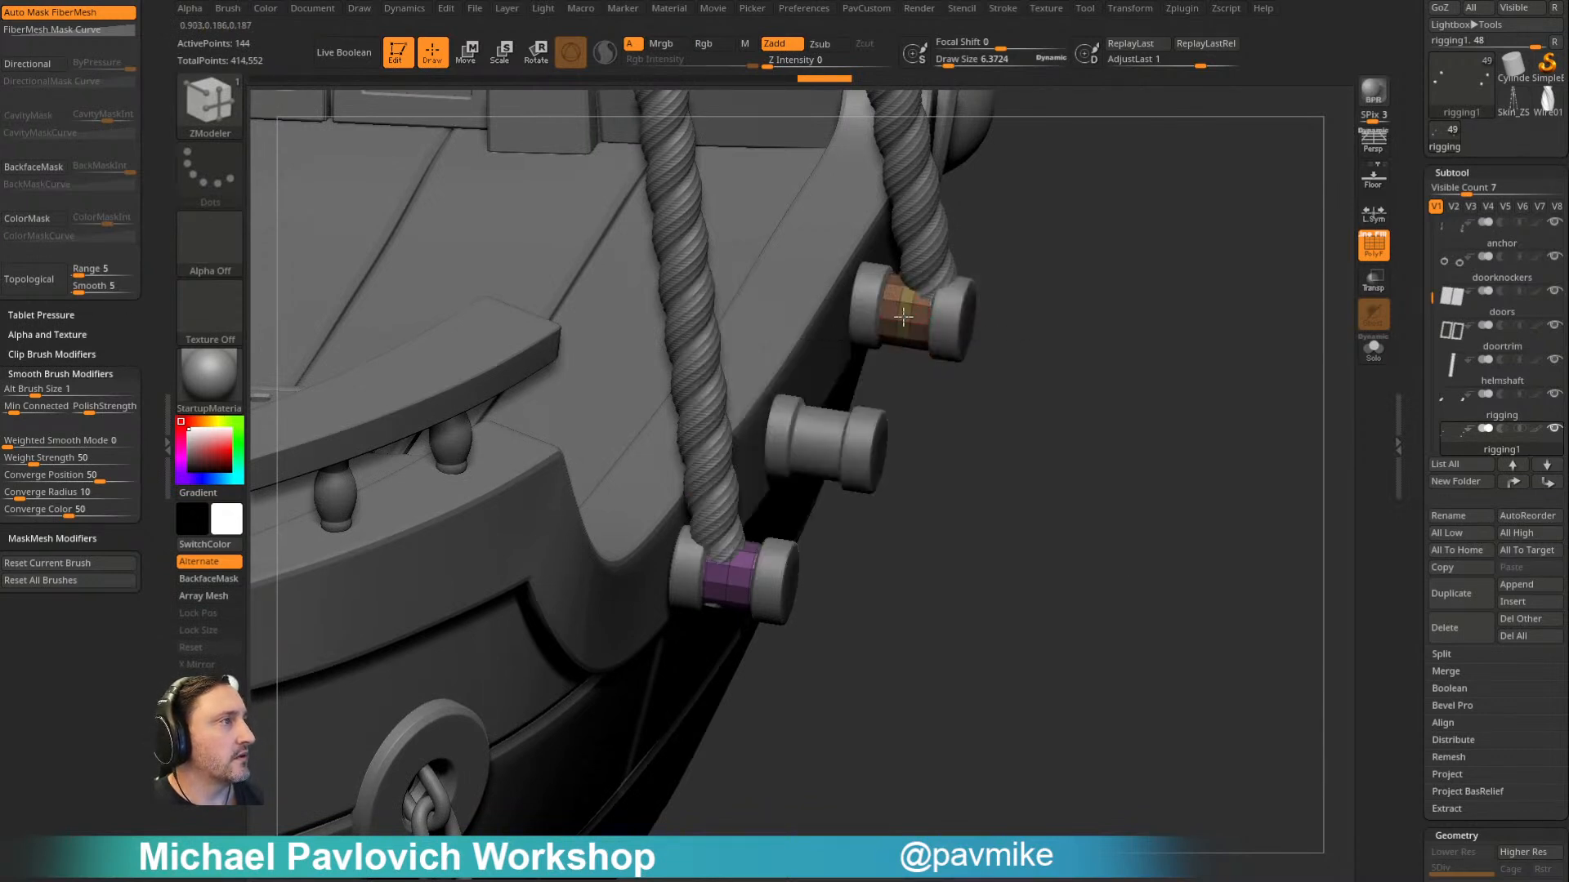
- Hide the narrow centre strips of both bands and delete them, leaving two separate rings per peg
key("ctrl+shift")
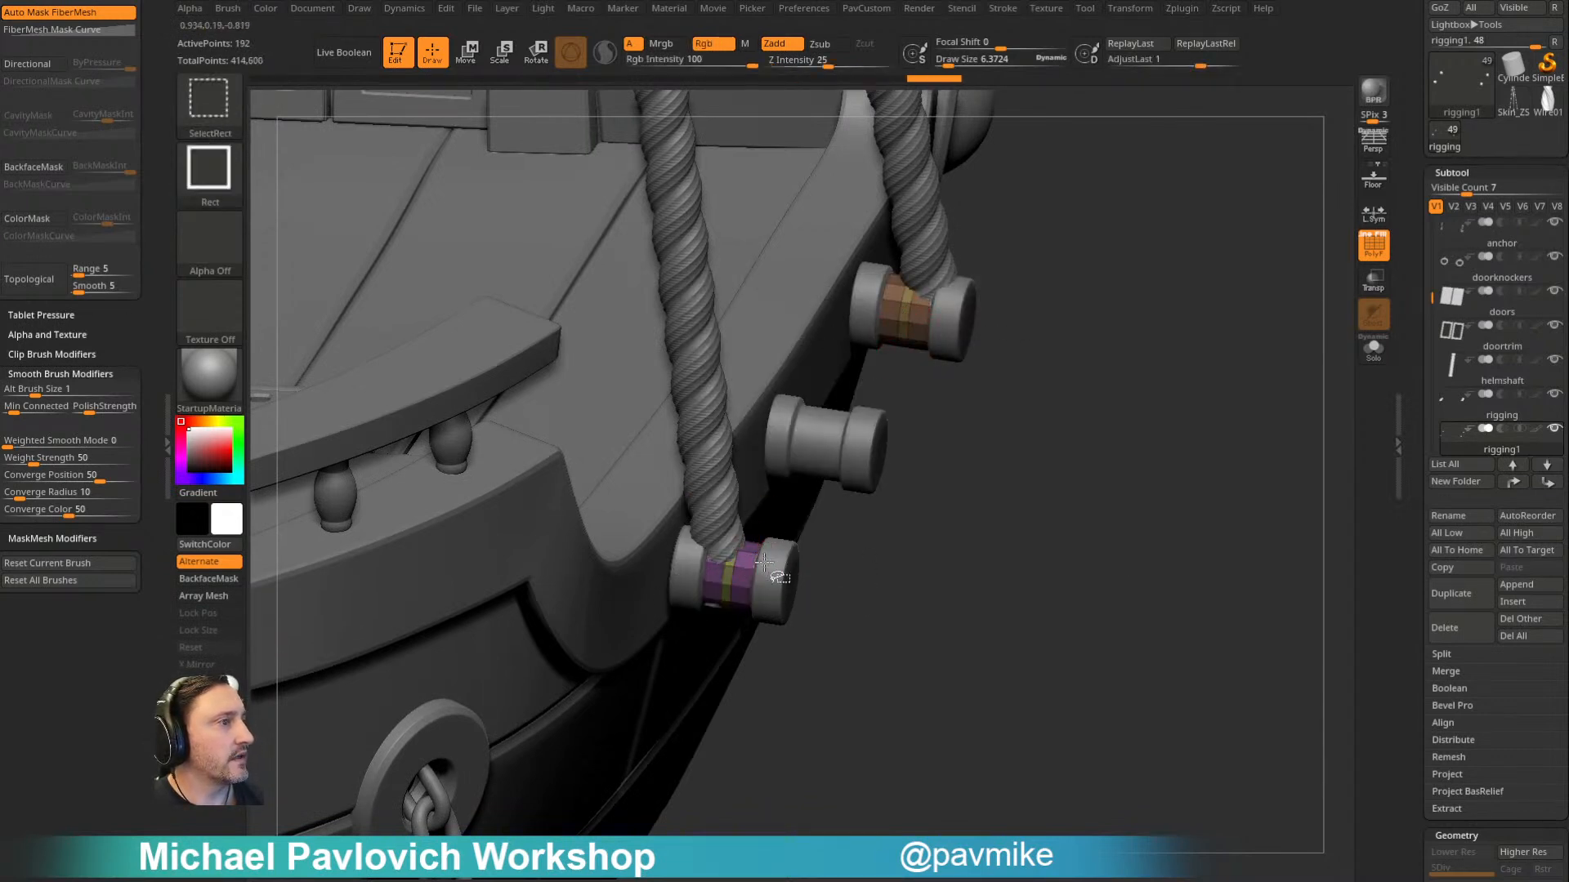
left_click(887, 302, "ctrl+shift")
left_click_drag(1127, 261, 1140, 314, "ctrl+shift")
key("3")
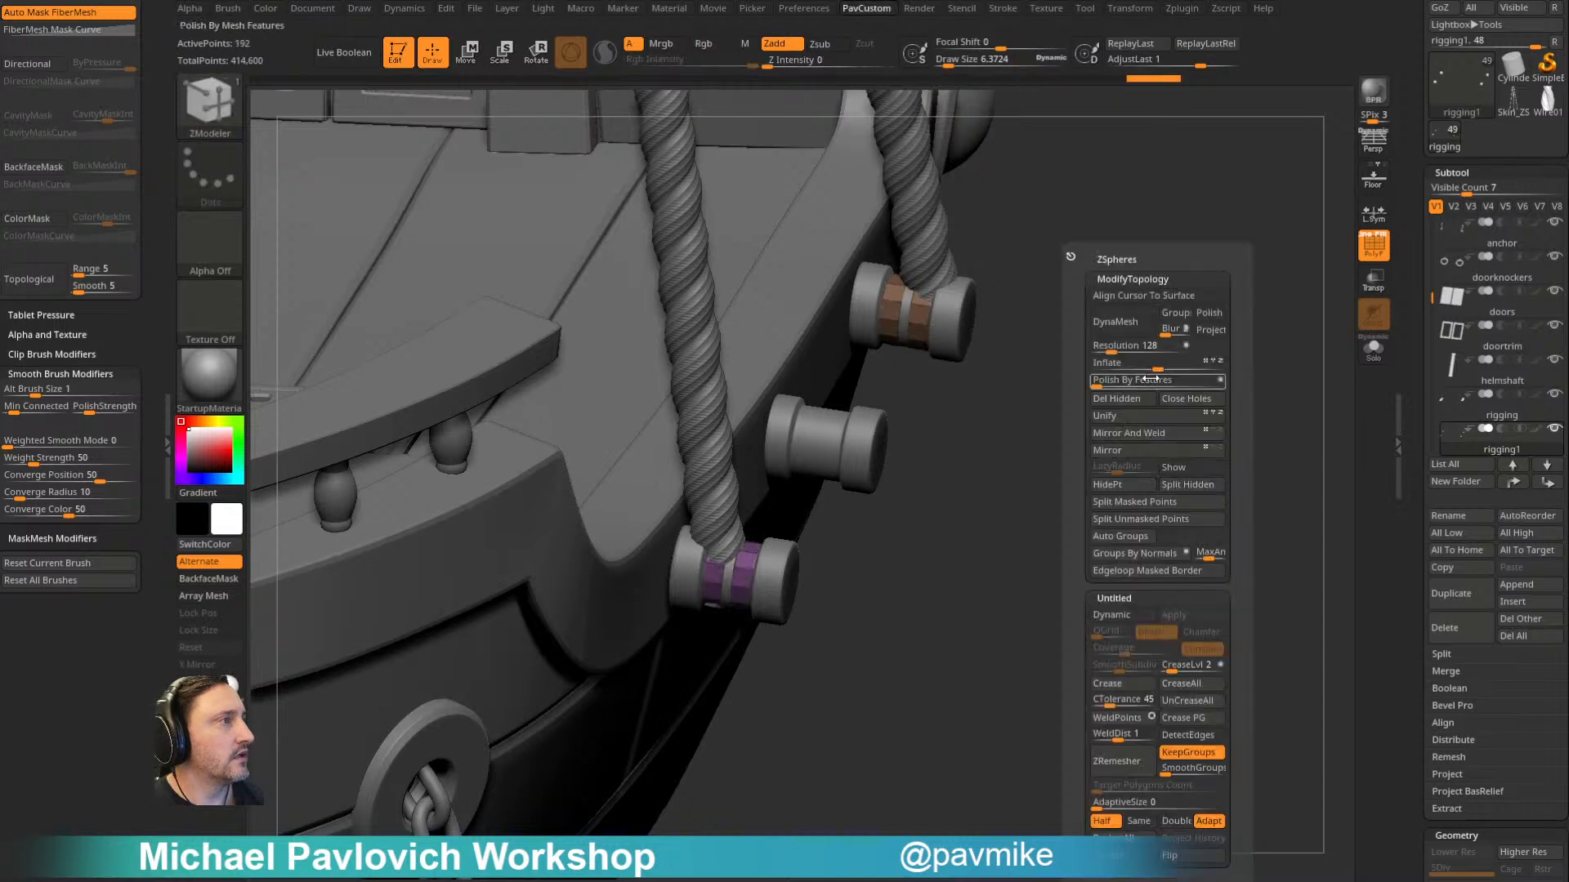
left_click(1125, 396)
- Extrude the ring polygons outward on both roped pegs with the ZModeler brush
key("space")
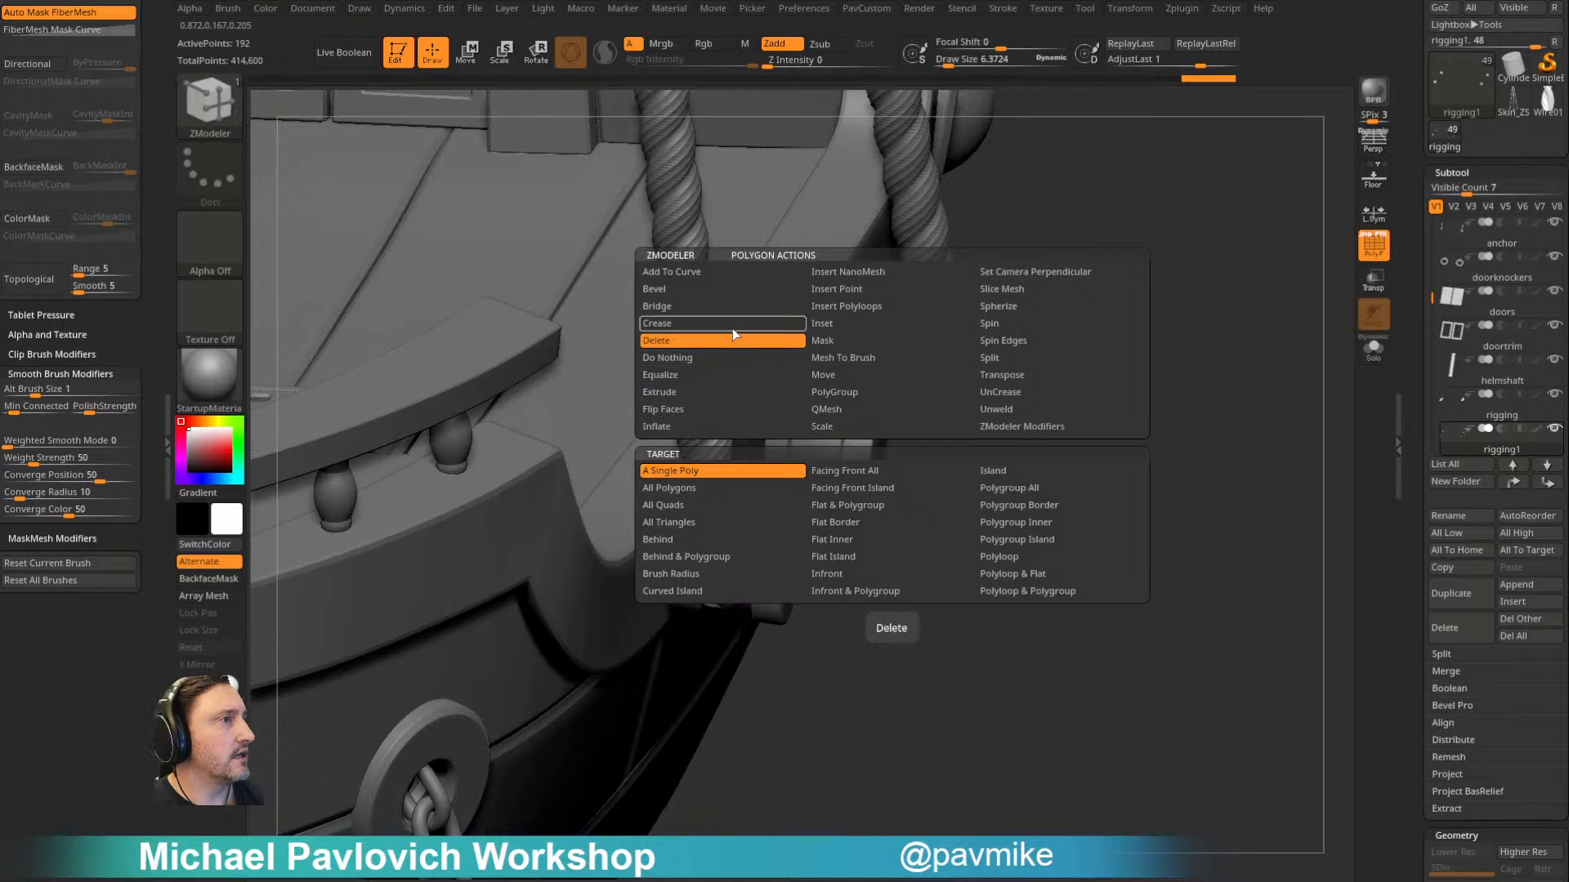
left_click(719, 376)
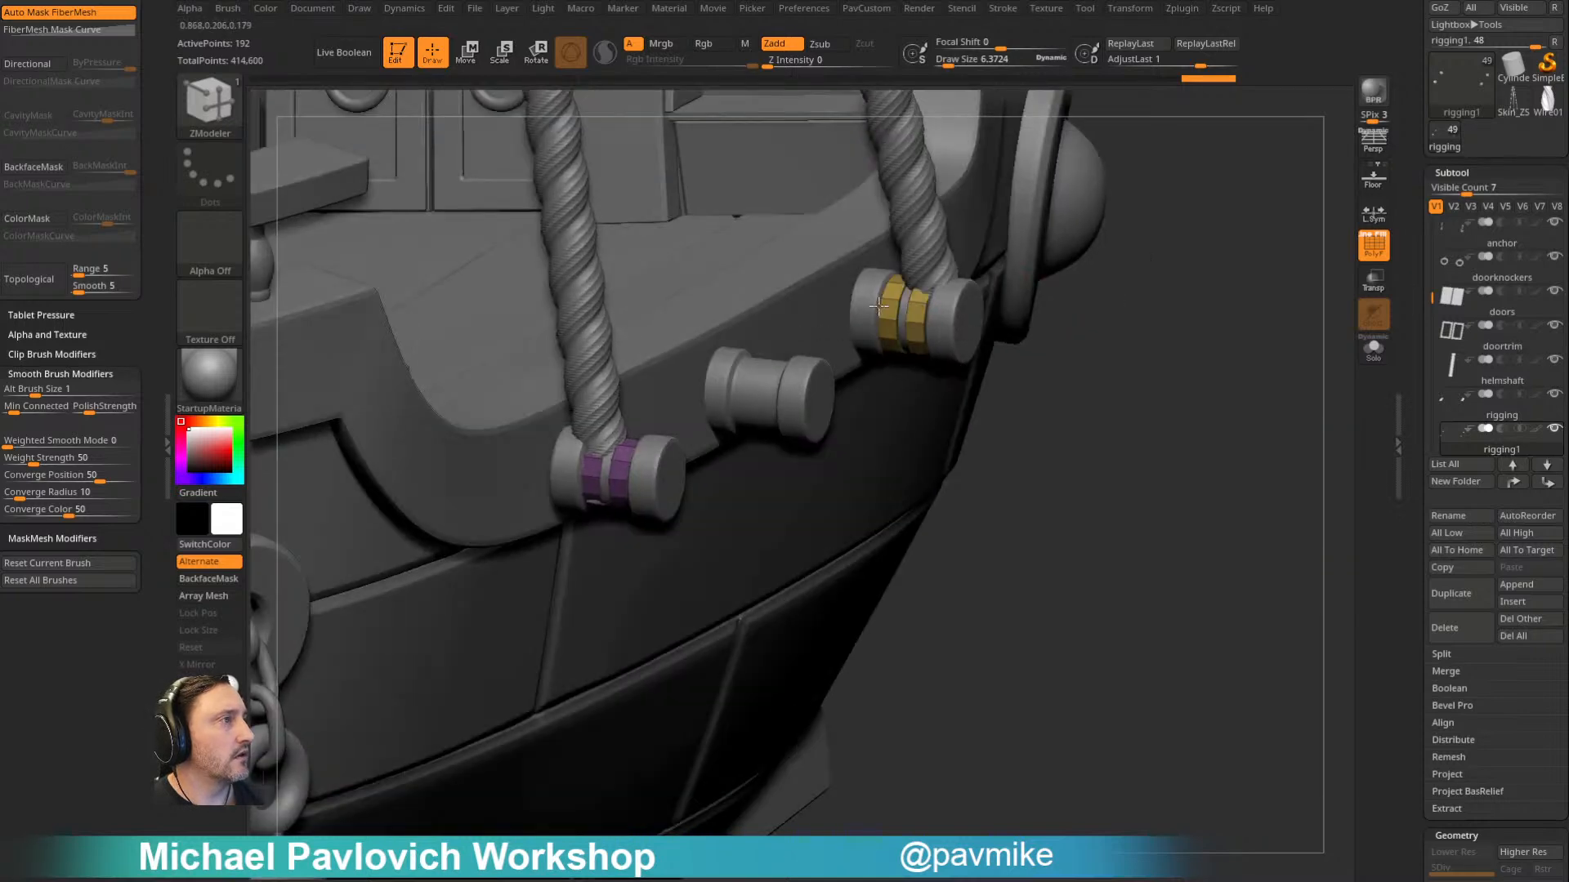
left_click(585, 467)
left_click_drag(1085, 446, 1168, 415)
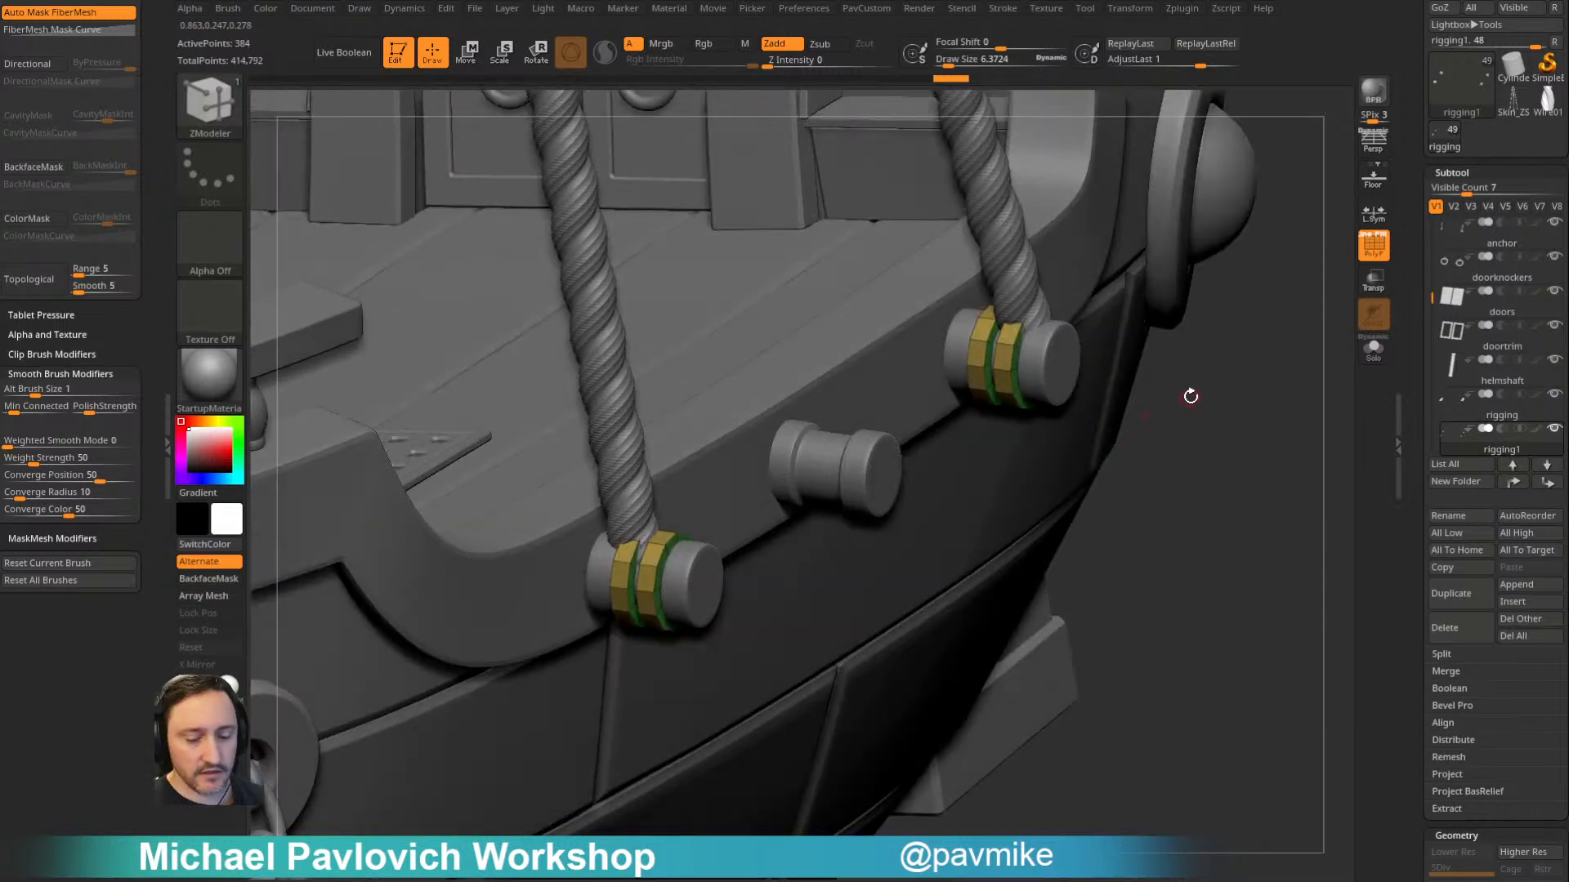
- Turn on Dynamic Subdiv for the extruded rings, inspect them around the pegs and hide the polyframe
key("d")
left_click(863, 280)
left_click_drag(1328, 358, 983, 424)
left_click_drag(745, 570, 724, 575)
left_click_drag(933, 500, 441, 392, "alt")
left_click_drag(1142, 332, 1119, 337)
left_click_drag(1257, 329, 1033, 267, "alt")
key("d")
left_click(1374, 349)
key("shift+f")
left_click_drag(1254, 331, 1220, 367)
key("space")
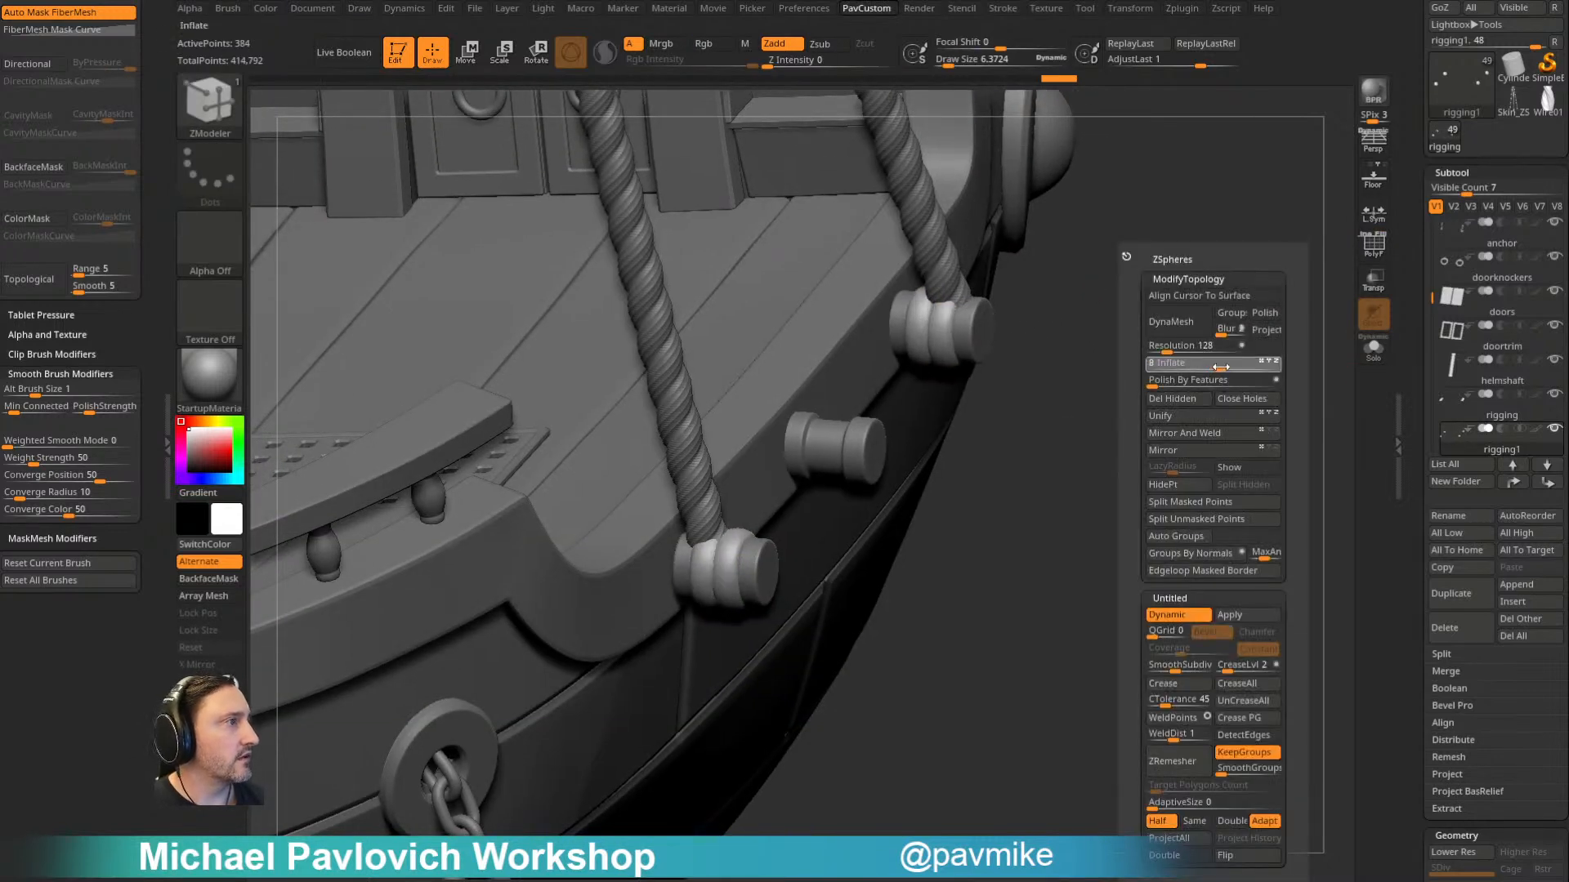
left_click_drag(1043, 455, 1106, 364)
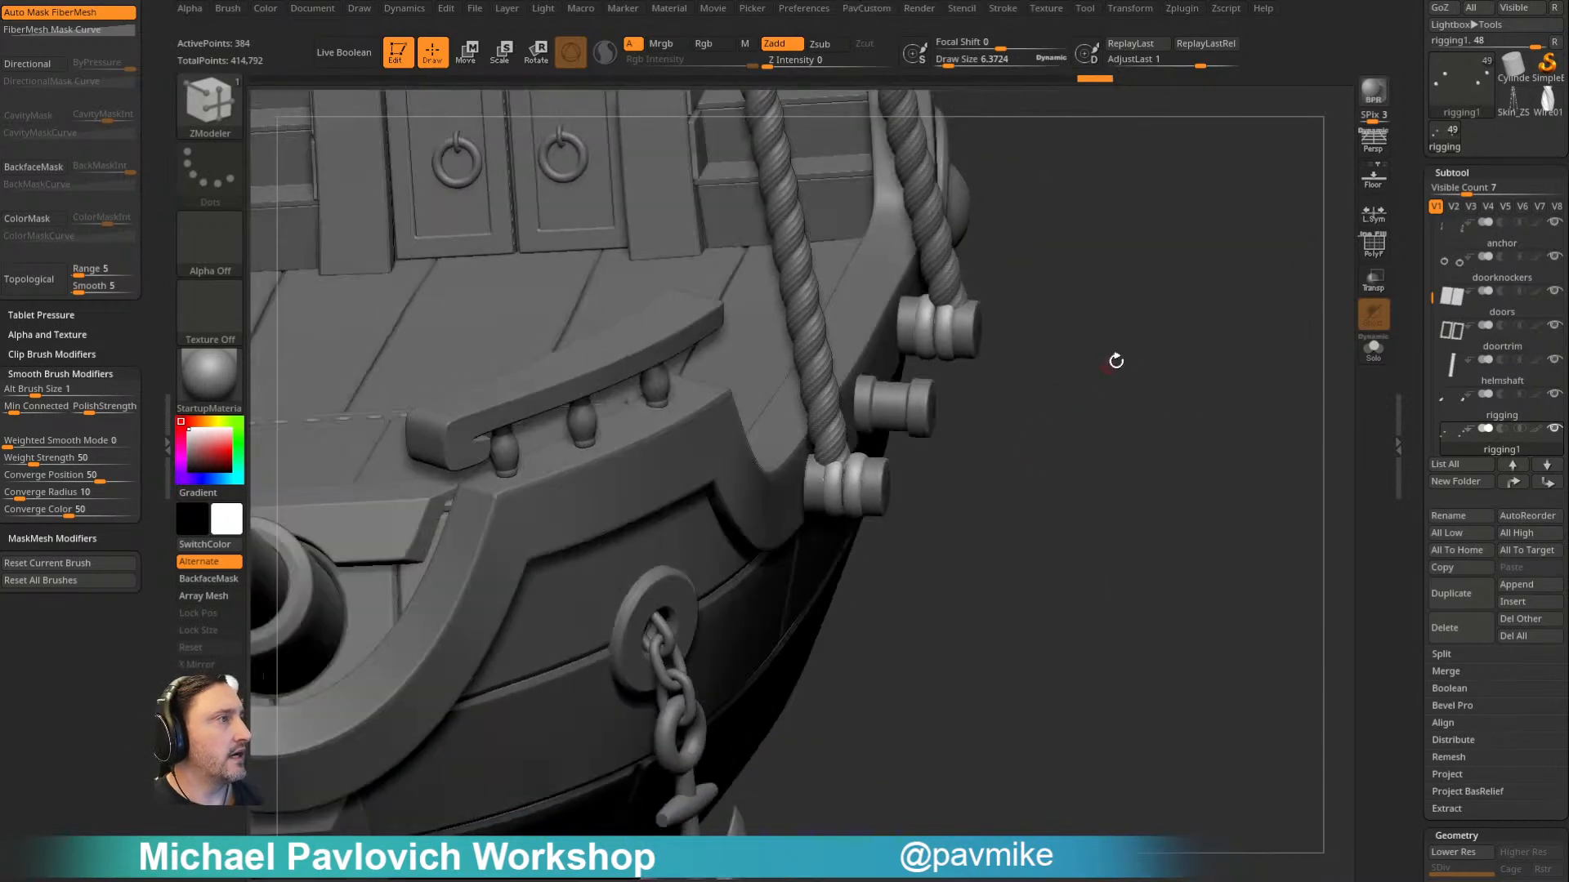
key("space")
key("space")
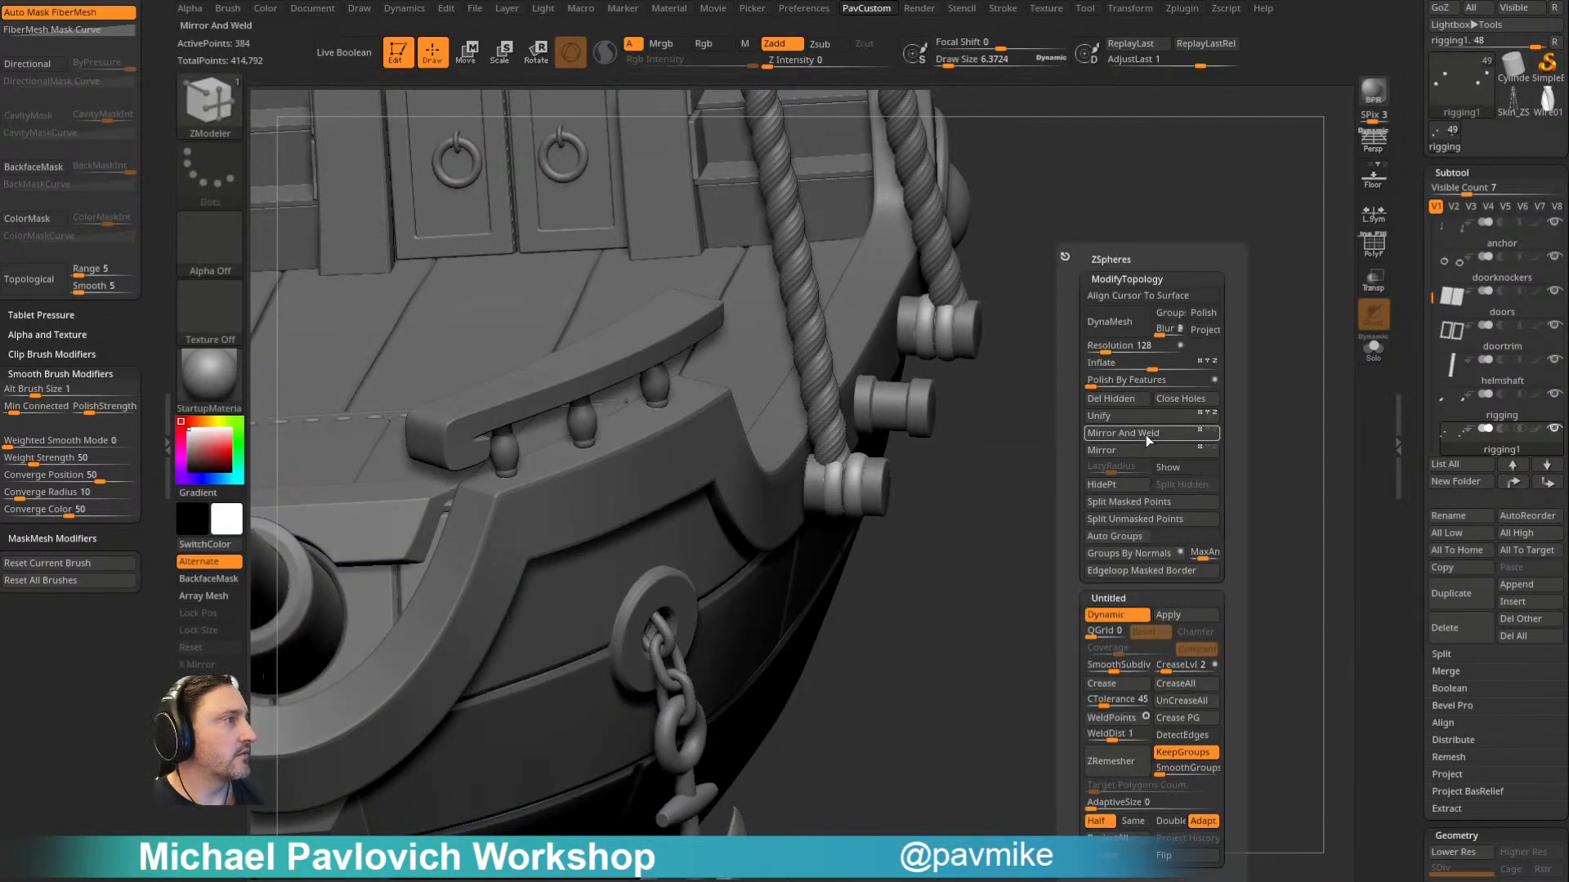
left_click_drag(939, 501, 1028, 381)
- Place the transform gizmo on the rings around the rear roped peg and adjust their fit
key("w")
left_click(899, 437, "ctrl")
right_click_drag(939, 425, 983, 382)
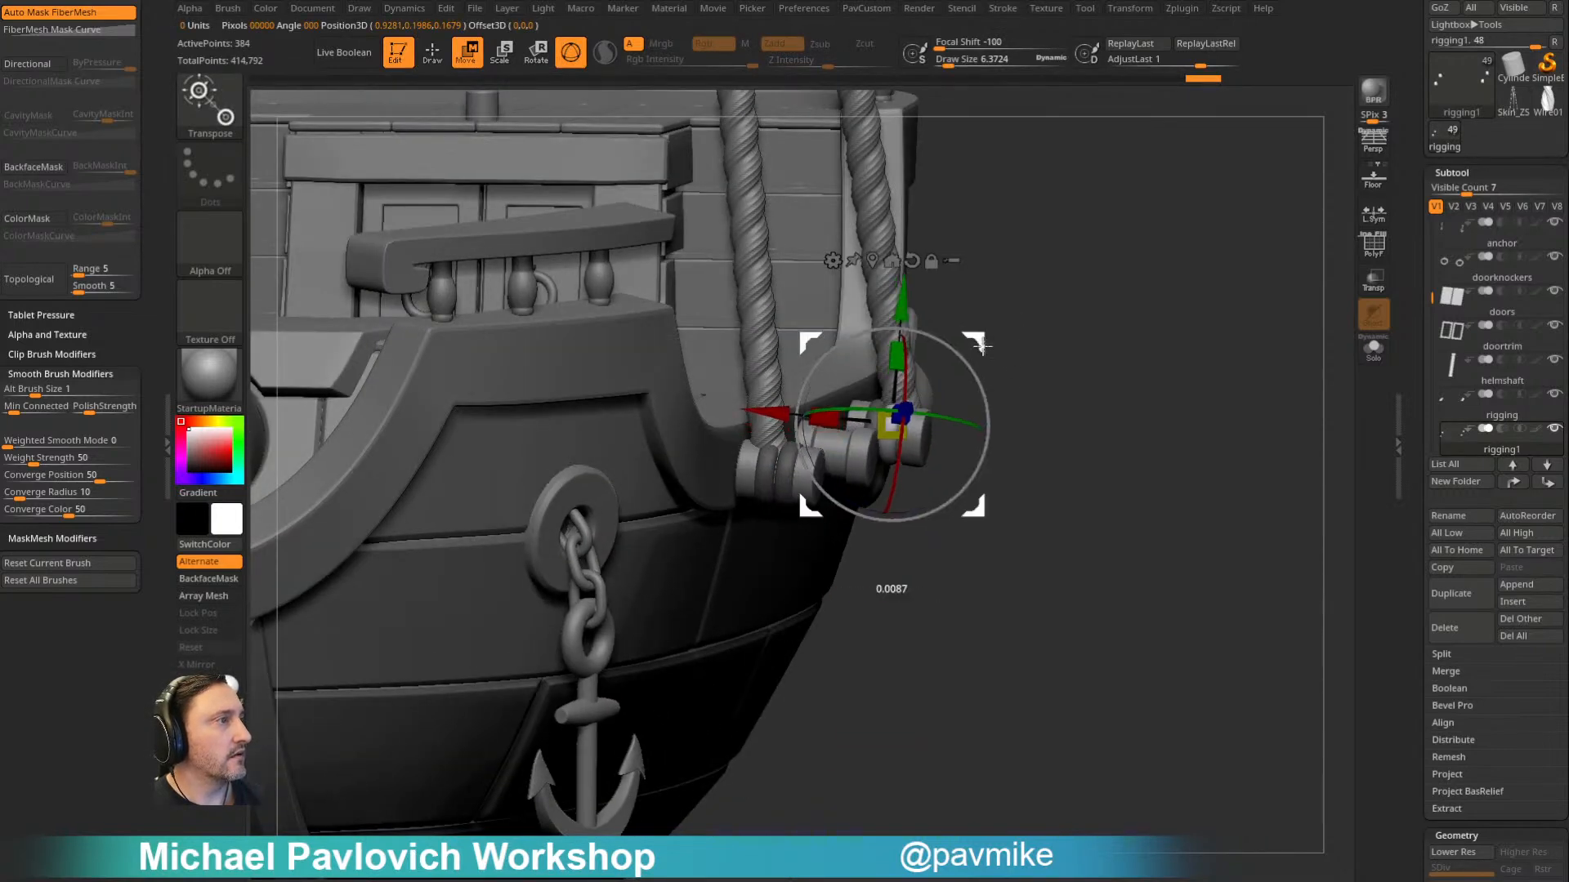
key("q")
left_click(968, 379, "ctrl")
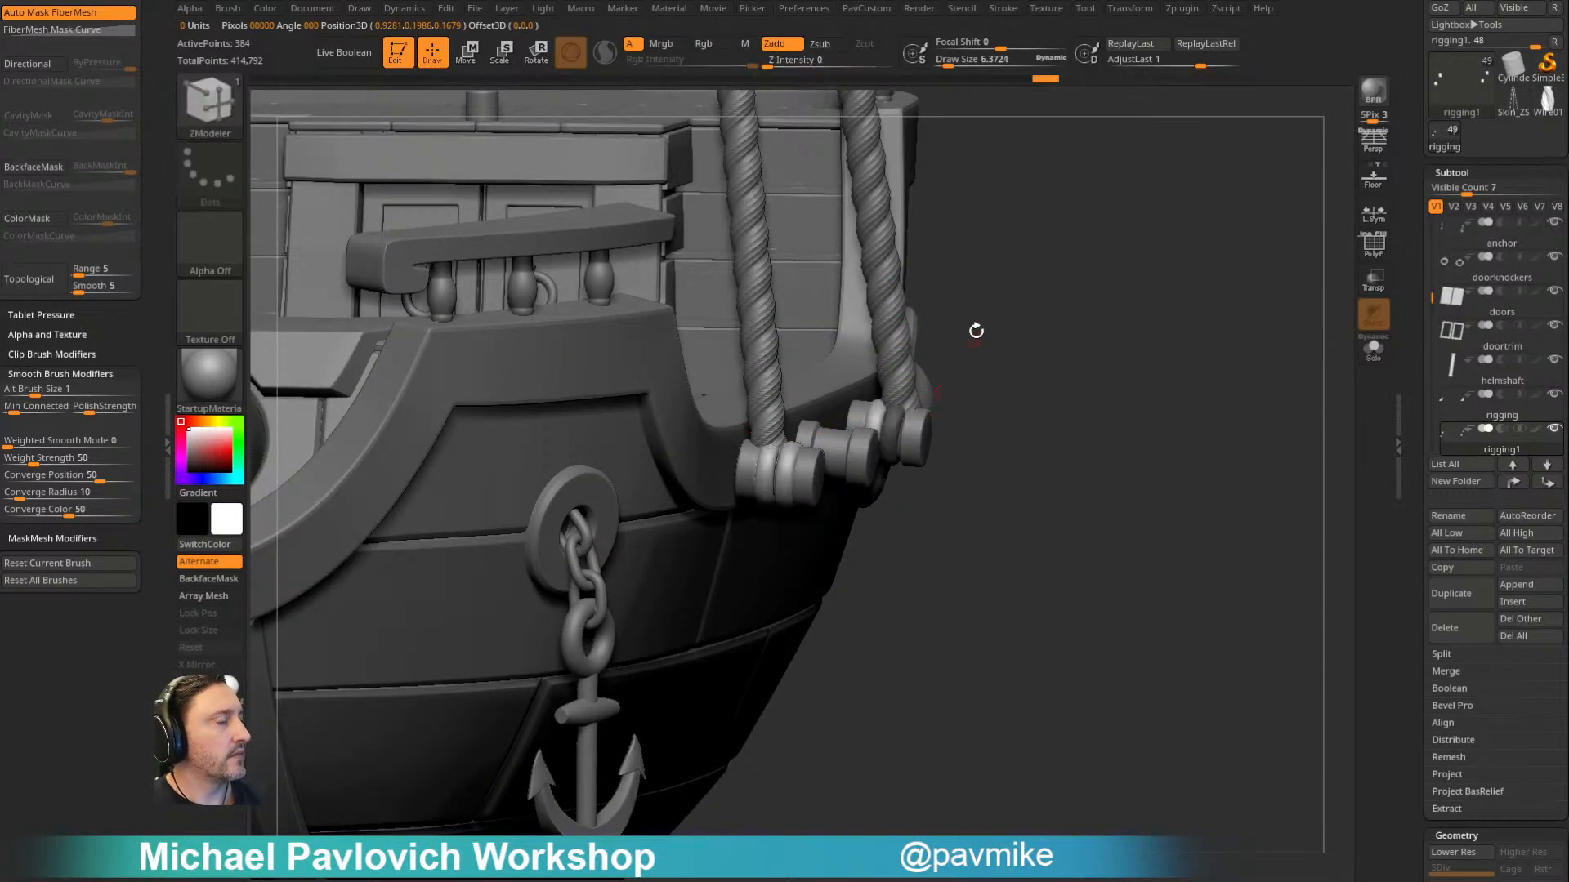
right_click_drag(973, 339, 879, 422)
key("w")
left_click_drag(999, 361, 1017, 384, "ctrl")
left_click(869, 435, "ctrl")
right_click_drag(1003, 392, 1015, 325)
left_click_drag(959, 382, 1015, 389)
left_click(948, 366, "alt")
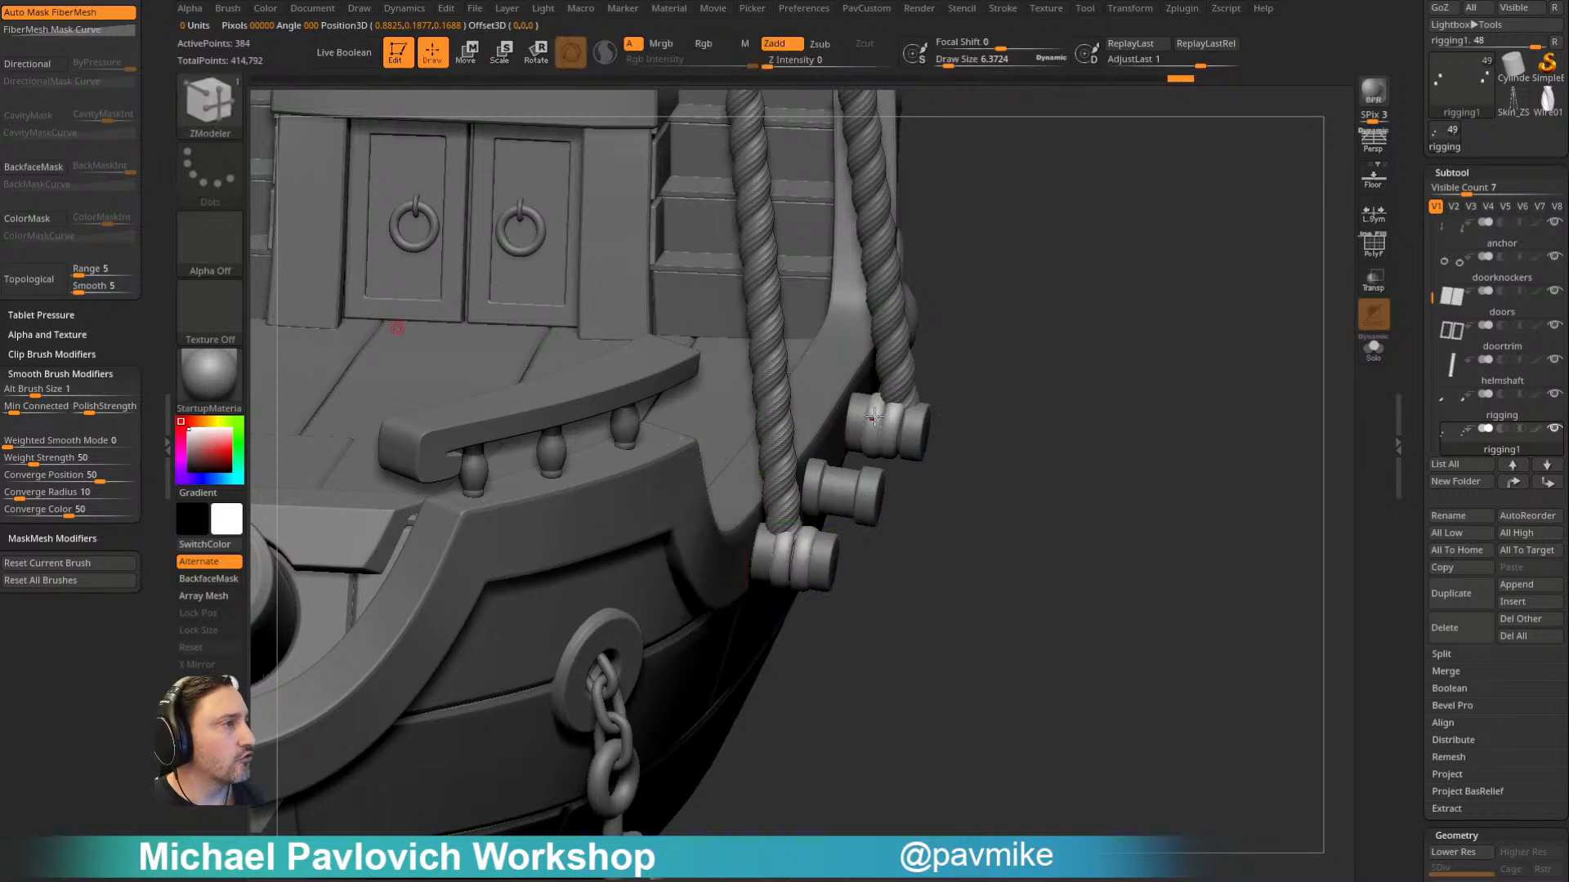
- Isolate the rings in Solo mode, recentre the gizmo on them, adjust their fit and show the ship again
mouse_move(938, 350)
right_mouse_down()
mouse_move(945, 389)
mouse_move(1008, 325)
mouse_move(1004, 344)
mouse_move(1285, 354)
right_mouse_up()
key("q")
left_click(1371, 352)
key("w")
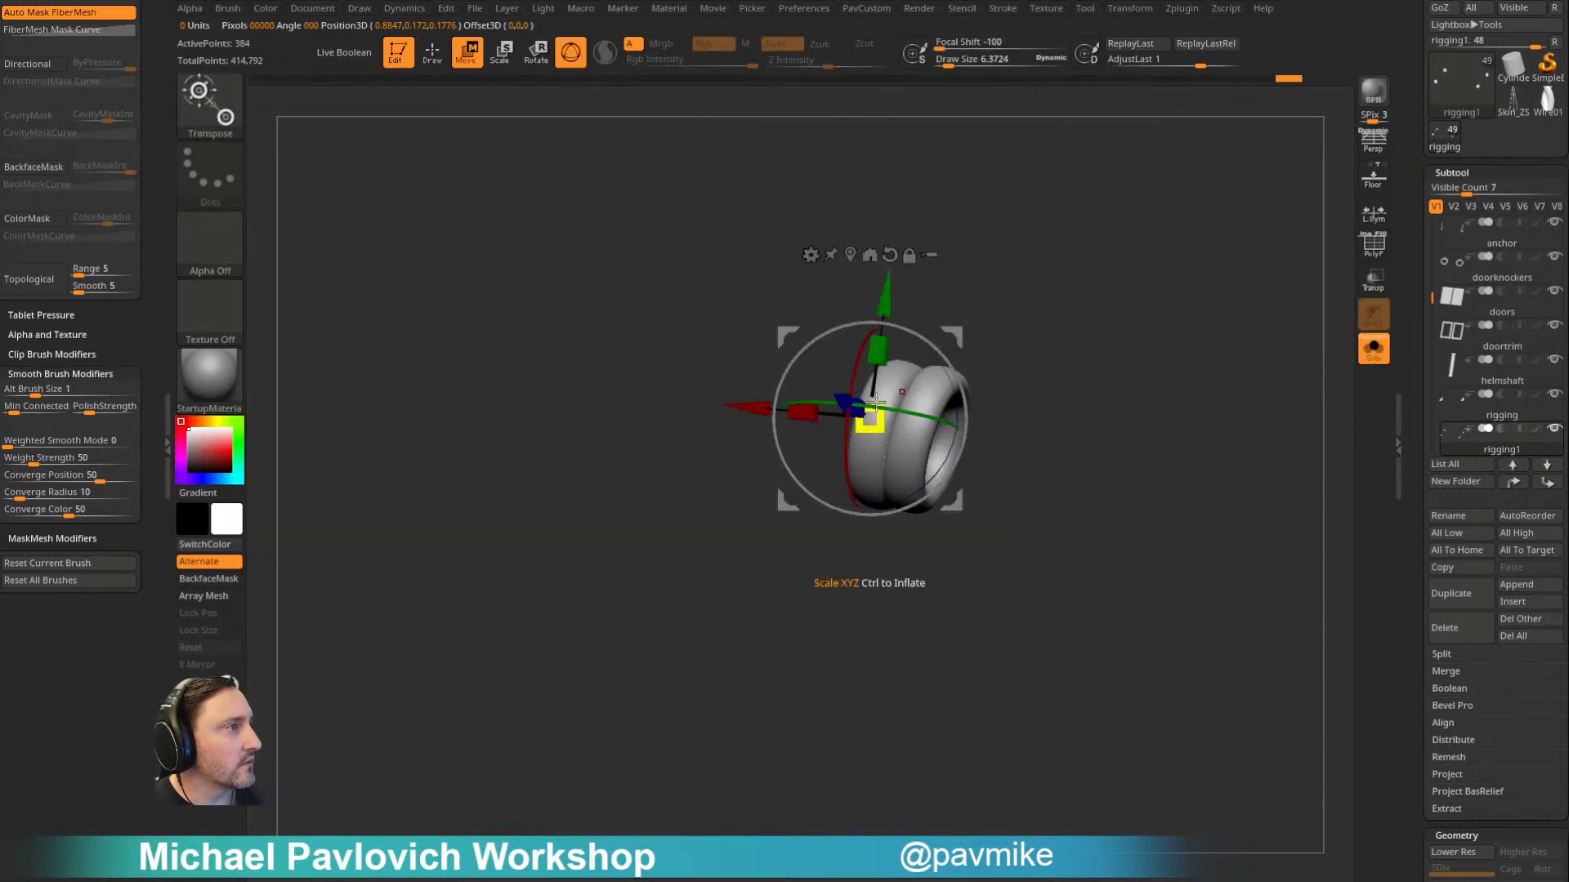
left_click(852, 256)
left_click(1373, 247)
left_click(1375, 249)
left_click(877, 384, "ctrl")
right_click_drag(879, 383, 1075, 271, "ctrl")
left_click(897, 220, "alt")
left_click(1376, 356)
left_click(858, 220, "alt")
left_click_drag(949, 338, 968, 326)
- Switch to the Standard brush with a Draw Size of about 79 and review the ropes and rings along the hull
key("q")
right_click_drag(1253, 329, 1238, 282, "ctrl")
mouse_move(1238, 281)
right_mouse_down()
mouse_move(1170, 333)
mouse_move(1233, 379)
mouse_move(1152, 207)
mouse_move(1047, 406)
right_mouse_up()
key("s")
left_click_drag(1040, 398, 1055, 394)
mouse_move(1055, 395)
right_mouse_down()
mouse_move(1076, 433)
mouse_move(1077, 378)
mouse_move(1078, 403)
right_mouse_up()
key("s")
left_click_drag(1079, 403, 1089, 404)
key("b")
key("s")
key("t")
mouse_move(1098, 407)
right_mouse_down()
mouse_move(1070, 405)
mouse_move(989, 323)
right_mouse_up()
right_click_drag(988, 324, 1046, 525, "ctrl")
right_click_drag(1046, 526, 953, 462, "alt")
right_click_drag(953, 461, 966, 511, "ctrl")
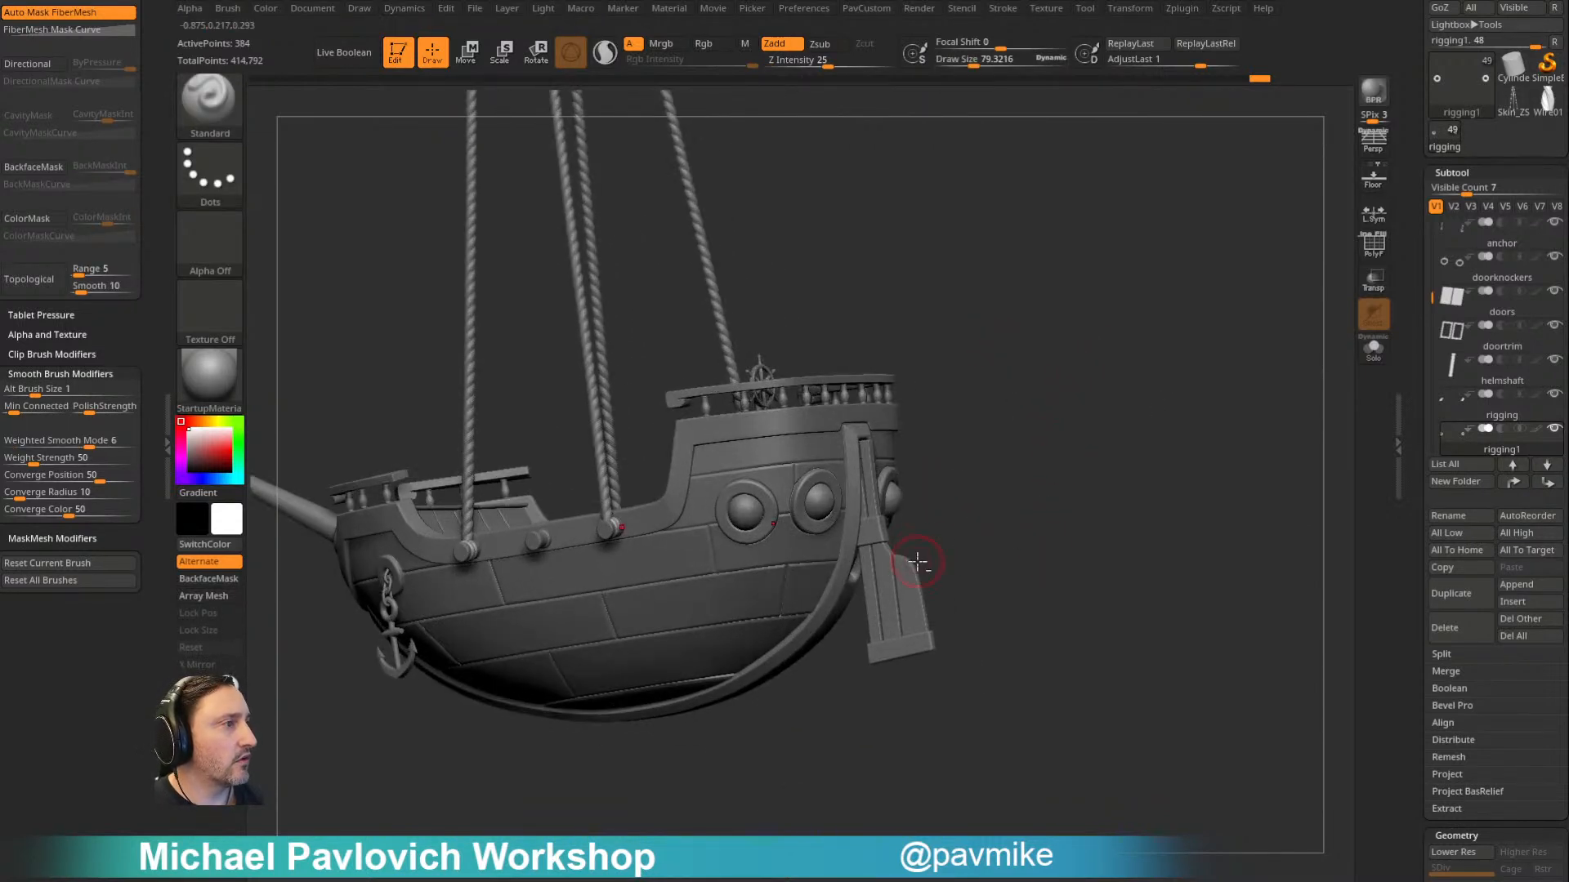
- Select the rudder at the stern and delete both the rudder and ruddertrim subtools
left_click(917, 561, "alt")
right_click_drag(1045, 472, 1098, 483)
right_click_drag(1098, 484, 1051, 500, "alt")
key("s")
left_click_drag(1051, 500, 1042, 502)
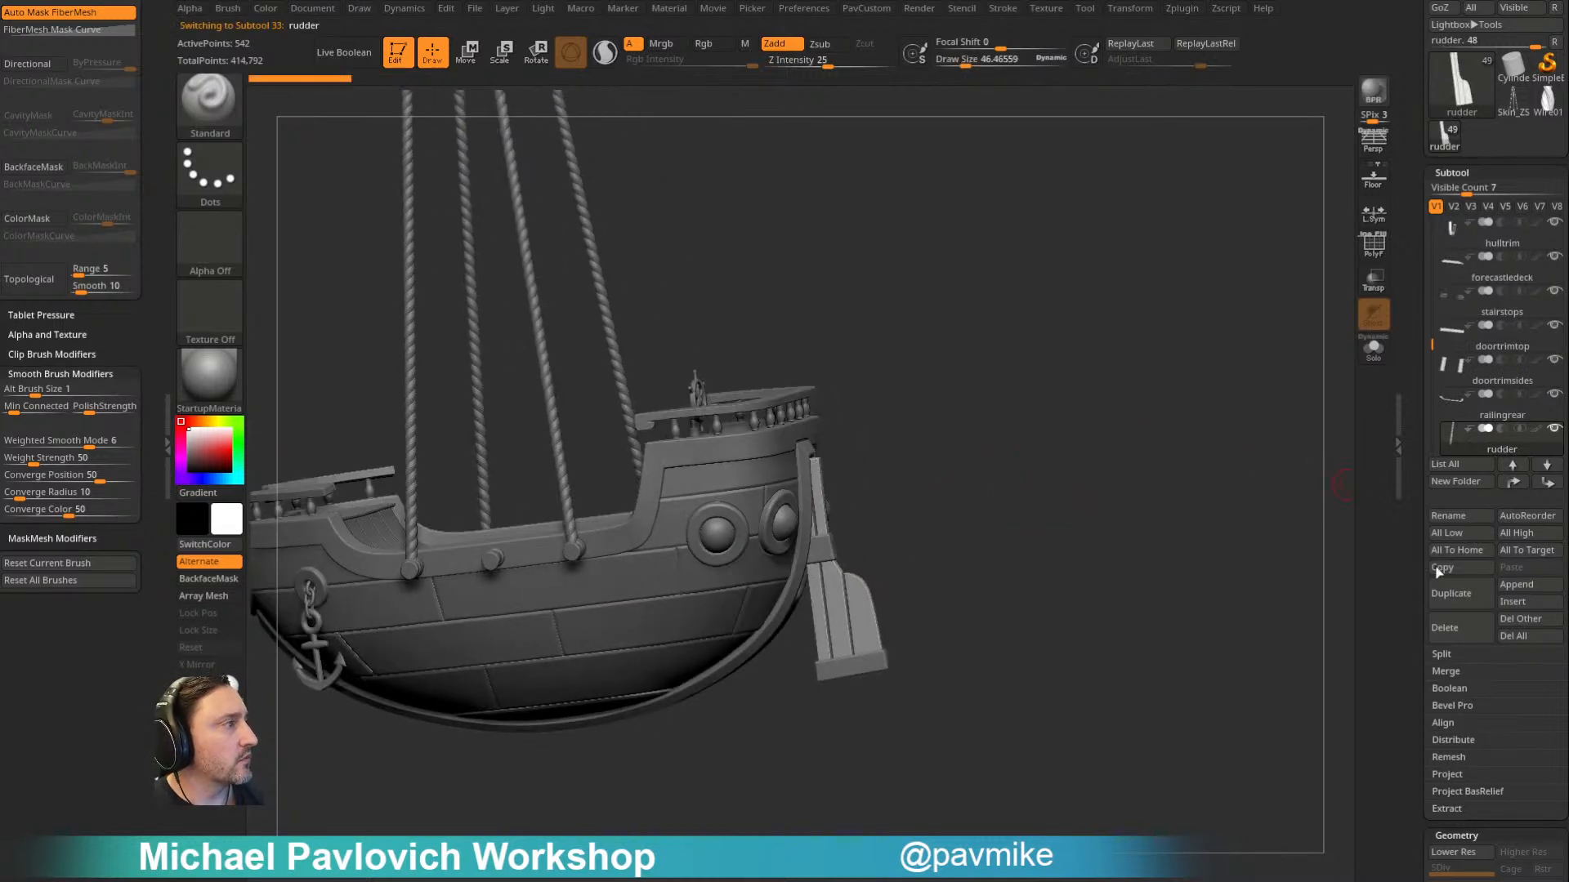
left_click(1454, 636)
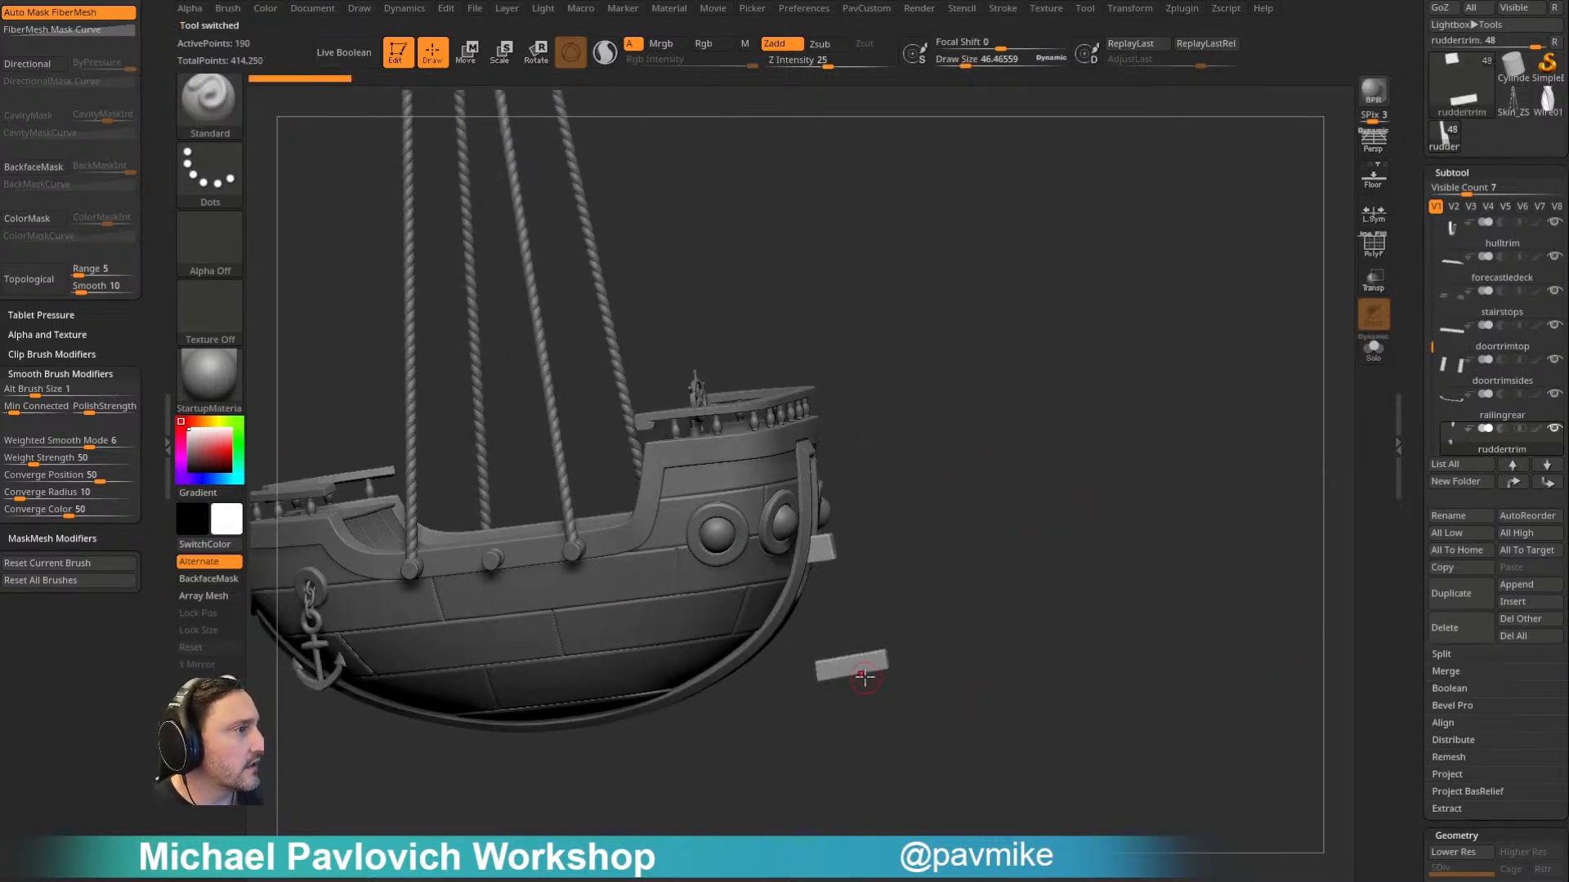
left_click(1455, 641)
- Insert a PolyMesh3D star as a new subtool
right_click_drag(1106, 501, 1321, 468)
left_click_drag(1411, 505, 1405, 421)
left_click(1518, 444)
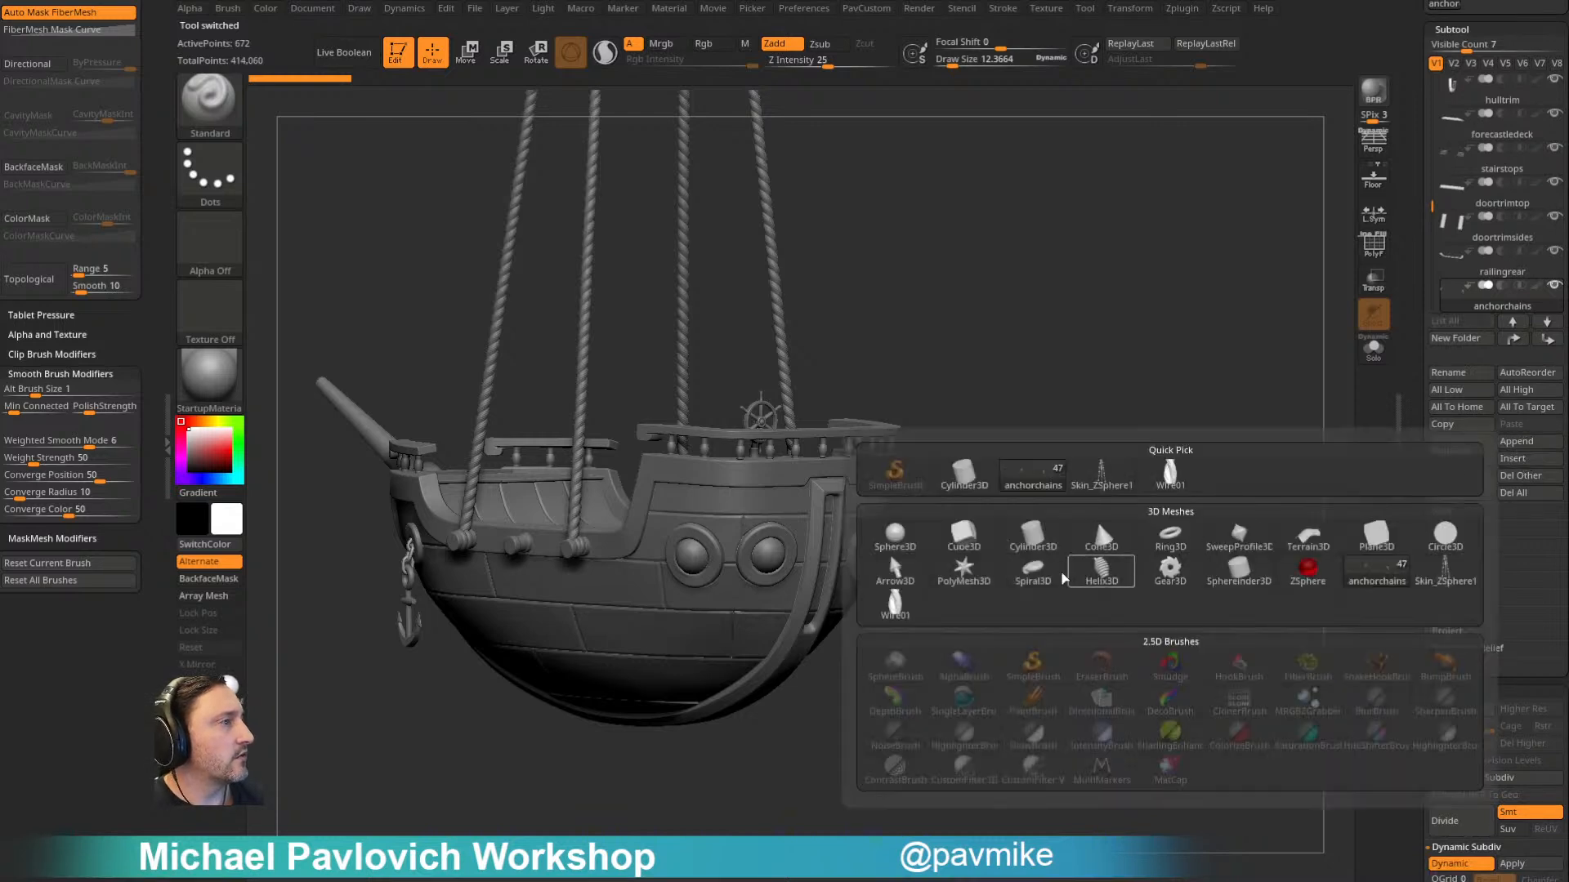
left_click(964, 567)
right_click_drag(1160, 499, 1151, 421, "ctrl")
key("w")
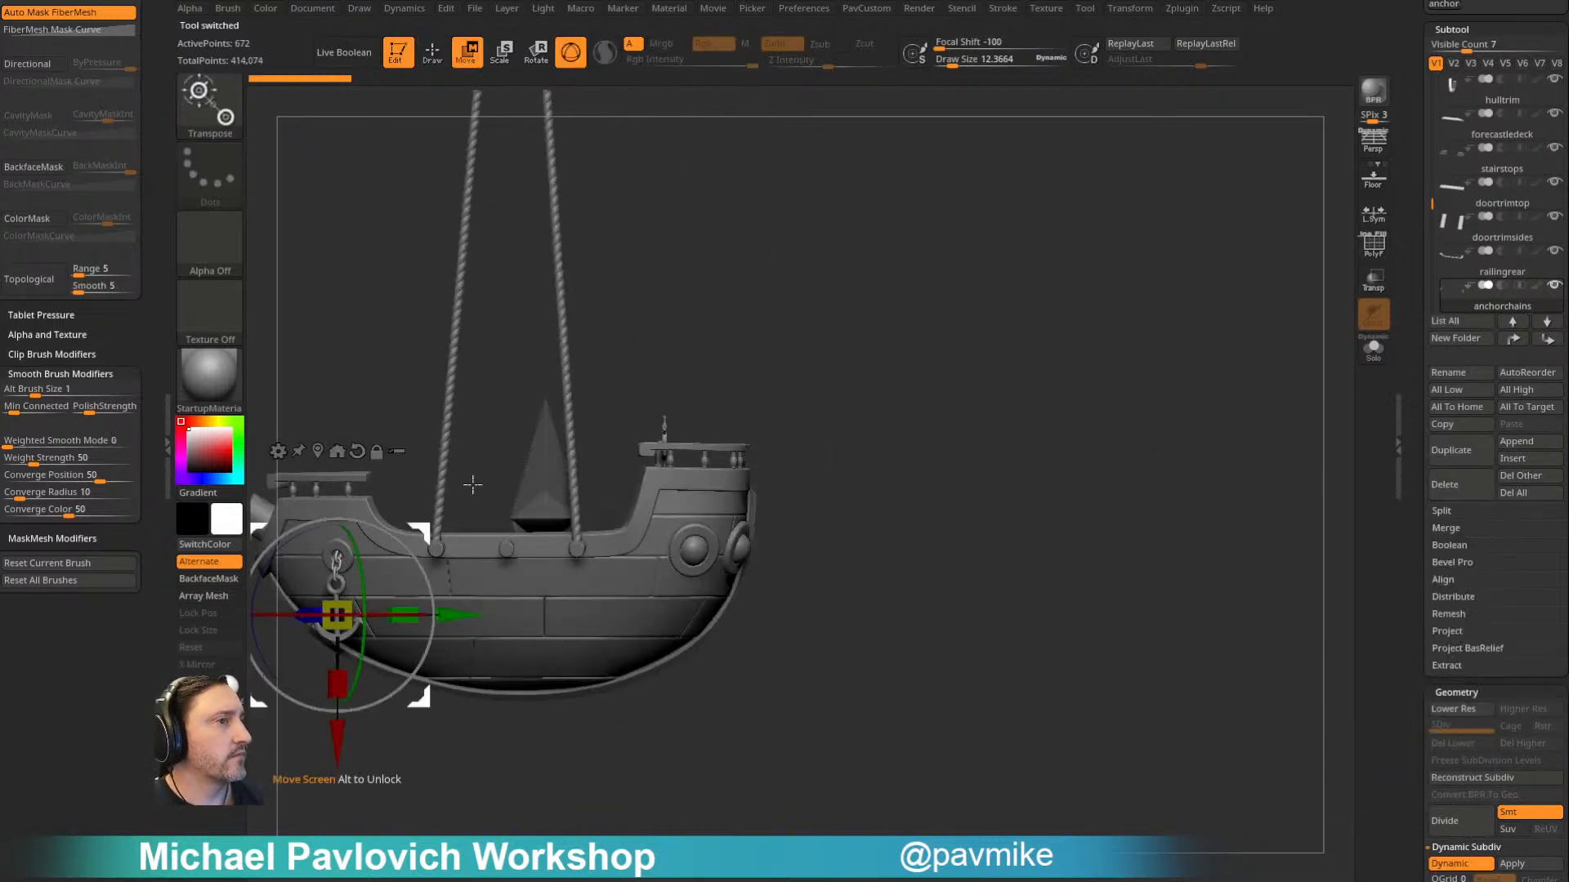
left_click(357, 456, "alt")
left_click_drag(268, 565, 392, 564)
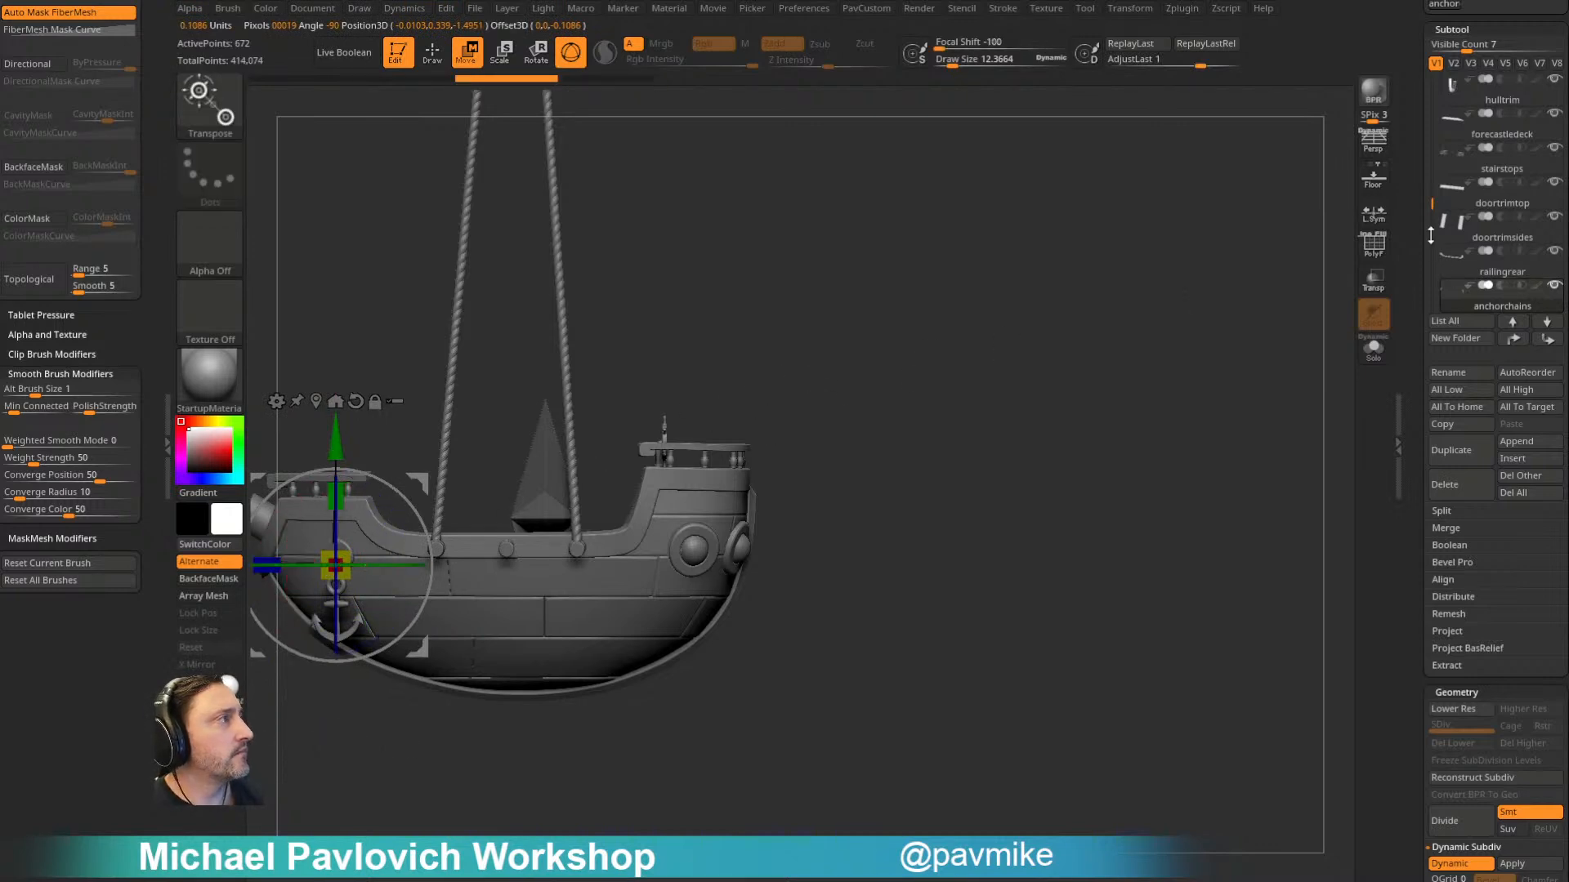
key("ctrl+z")
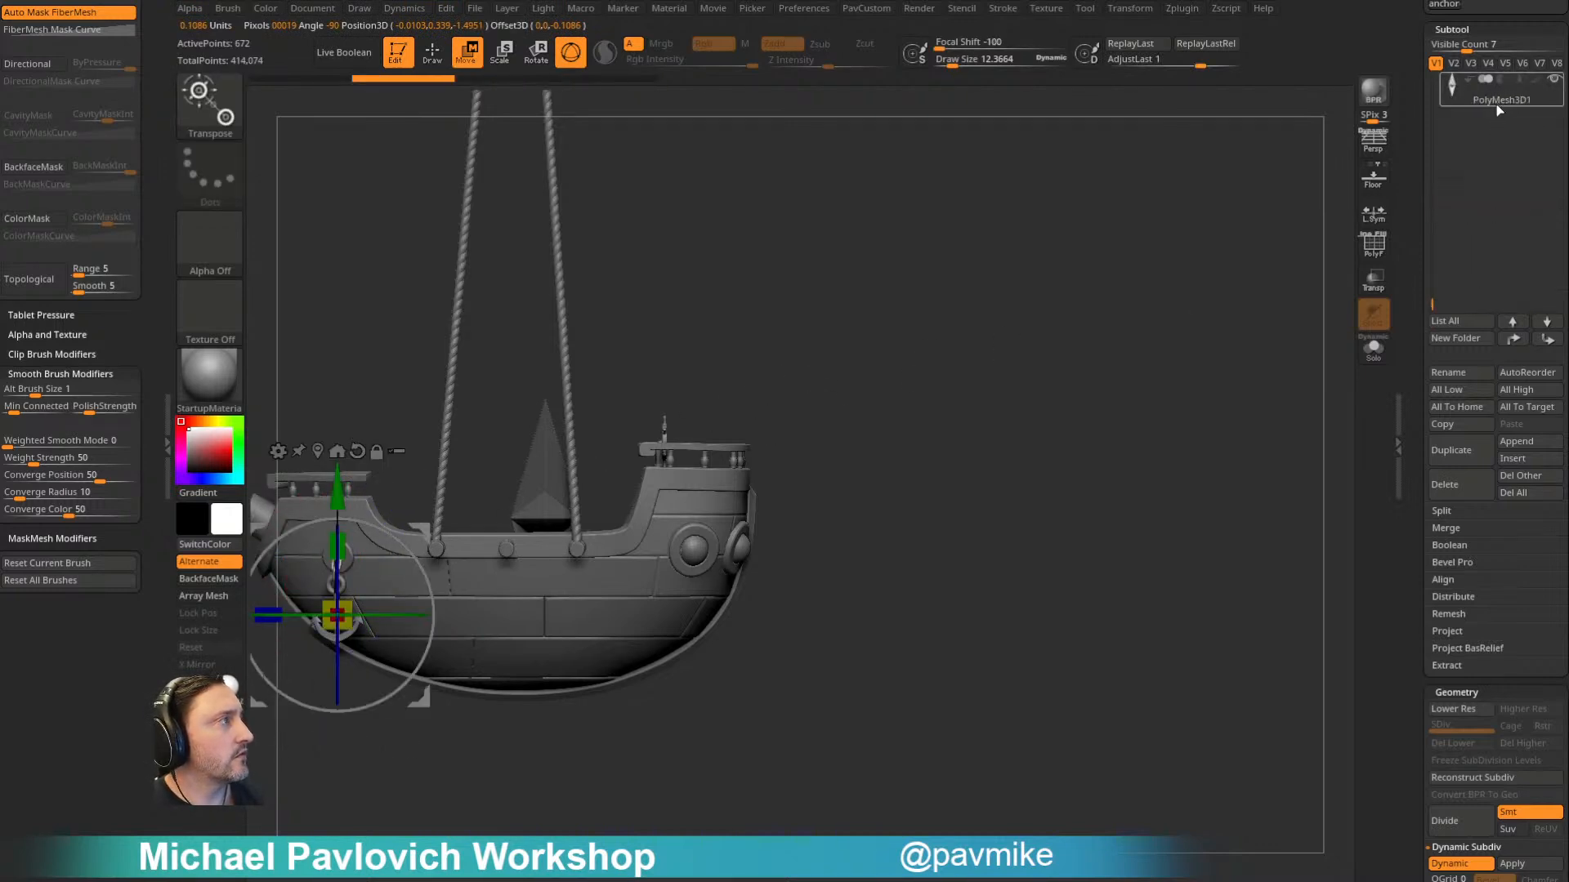
- Select the inserted PolyMesh3D star and move it back to the ship's stern
left_click(536, 468, "alt")
left_click_drag(433, 513, 663, 514)
key("q")
left_click_drag(1033, 400, 1061, 400)
- Convert the star into a Cylinder 3D primitive, show its polyframe and adjust it with its control handle
key("w")
left_click(715, 355)
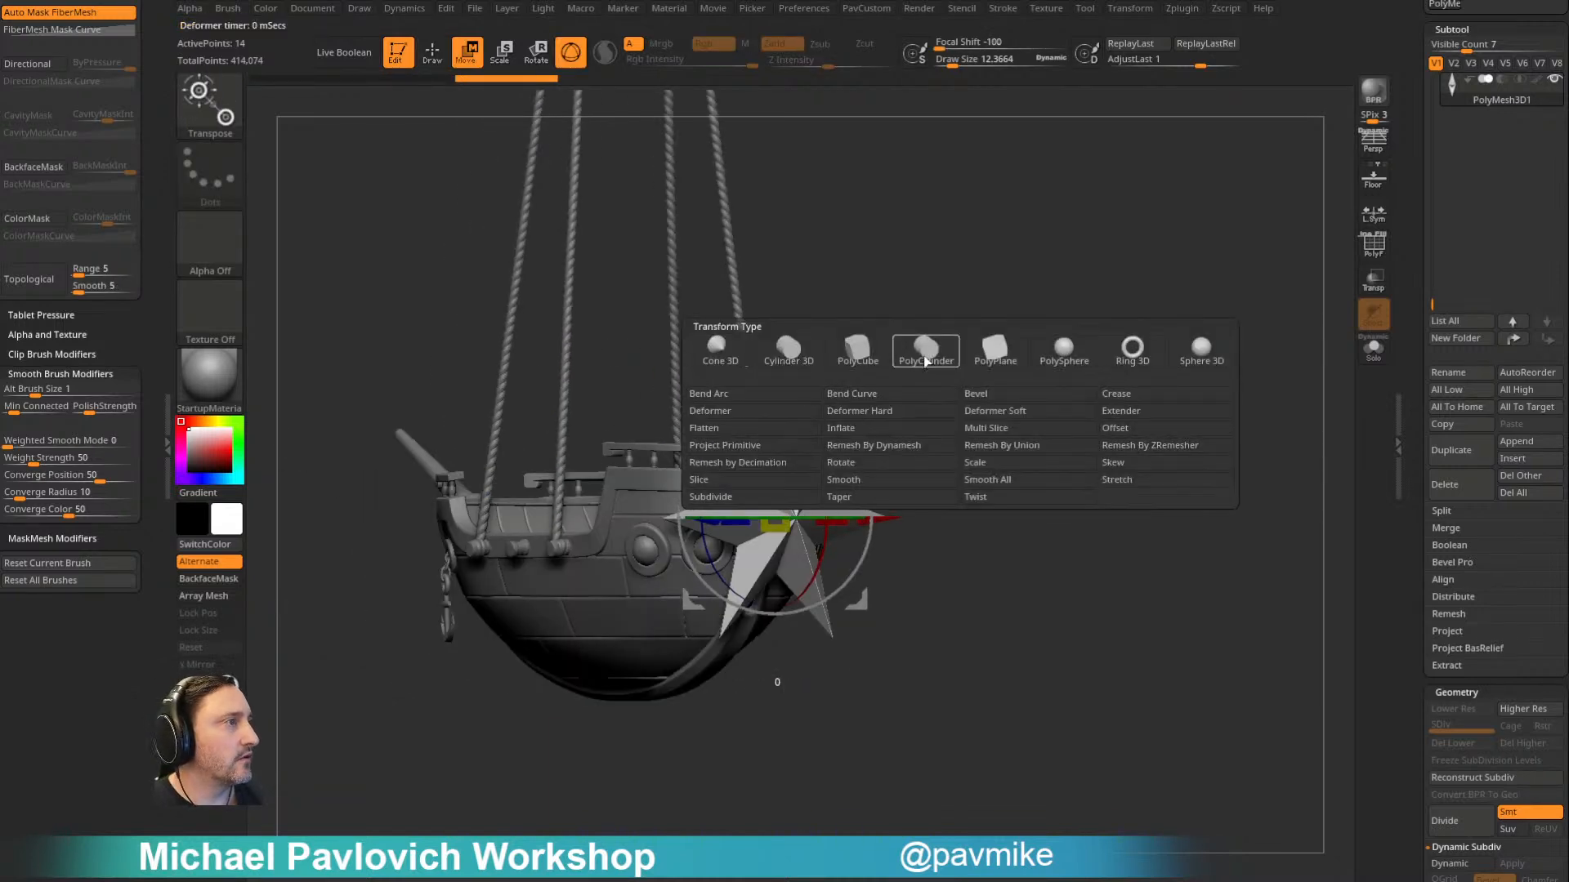
left_click(789, 349)
left_click_drag(1016, 375, 1288, 315)
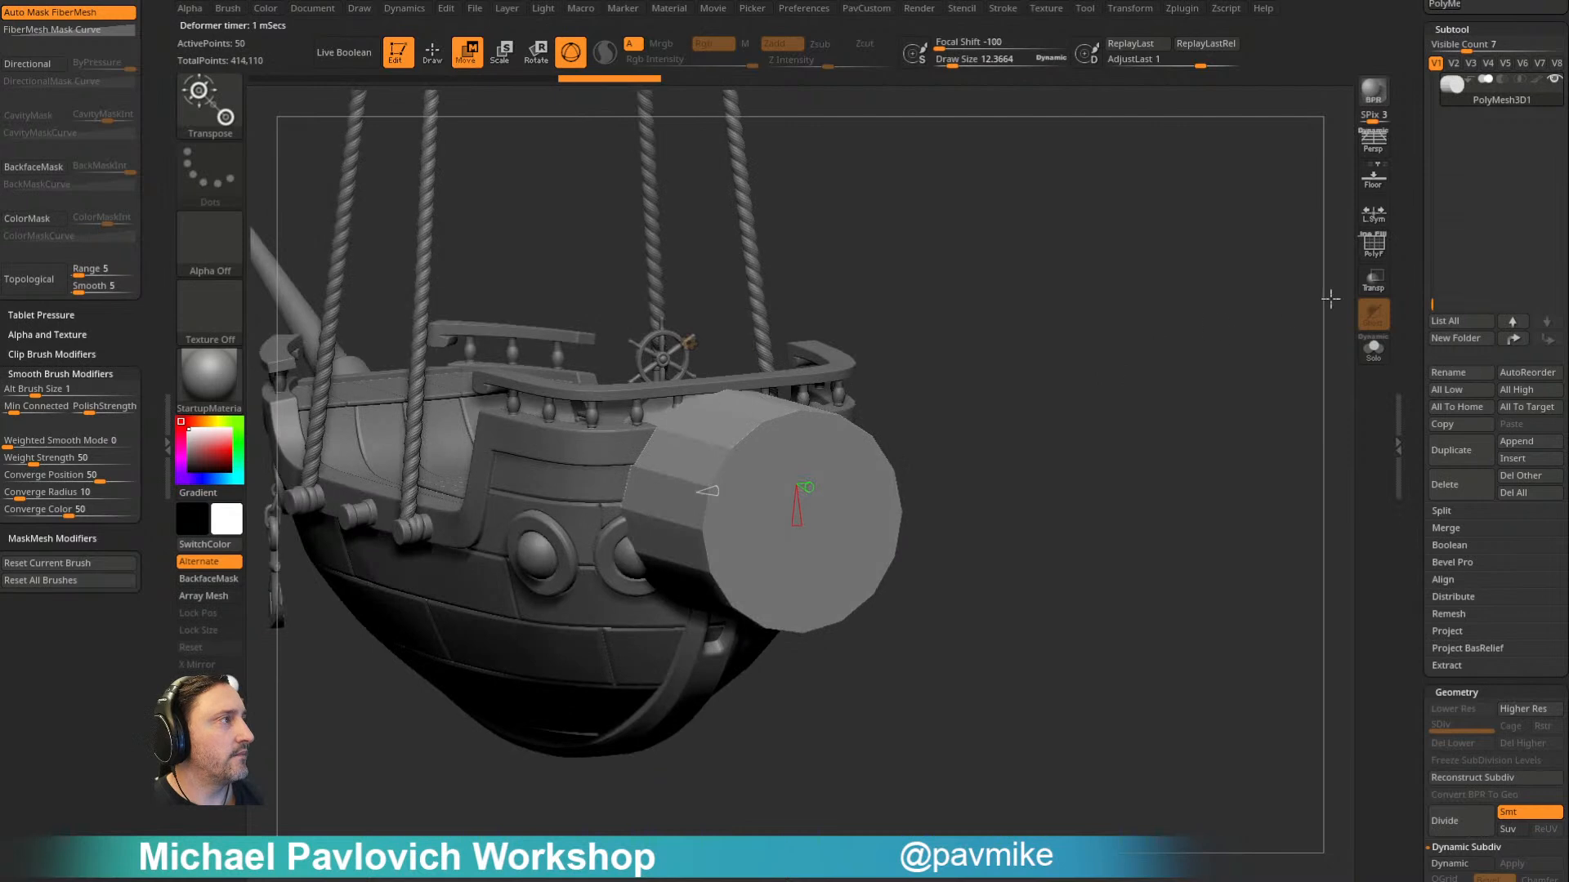
key("shift+f")
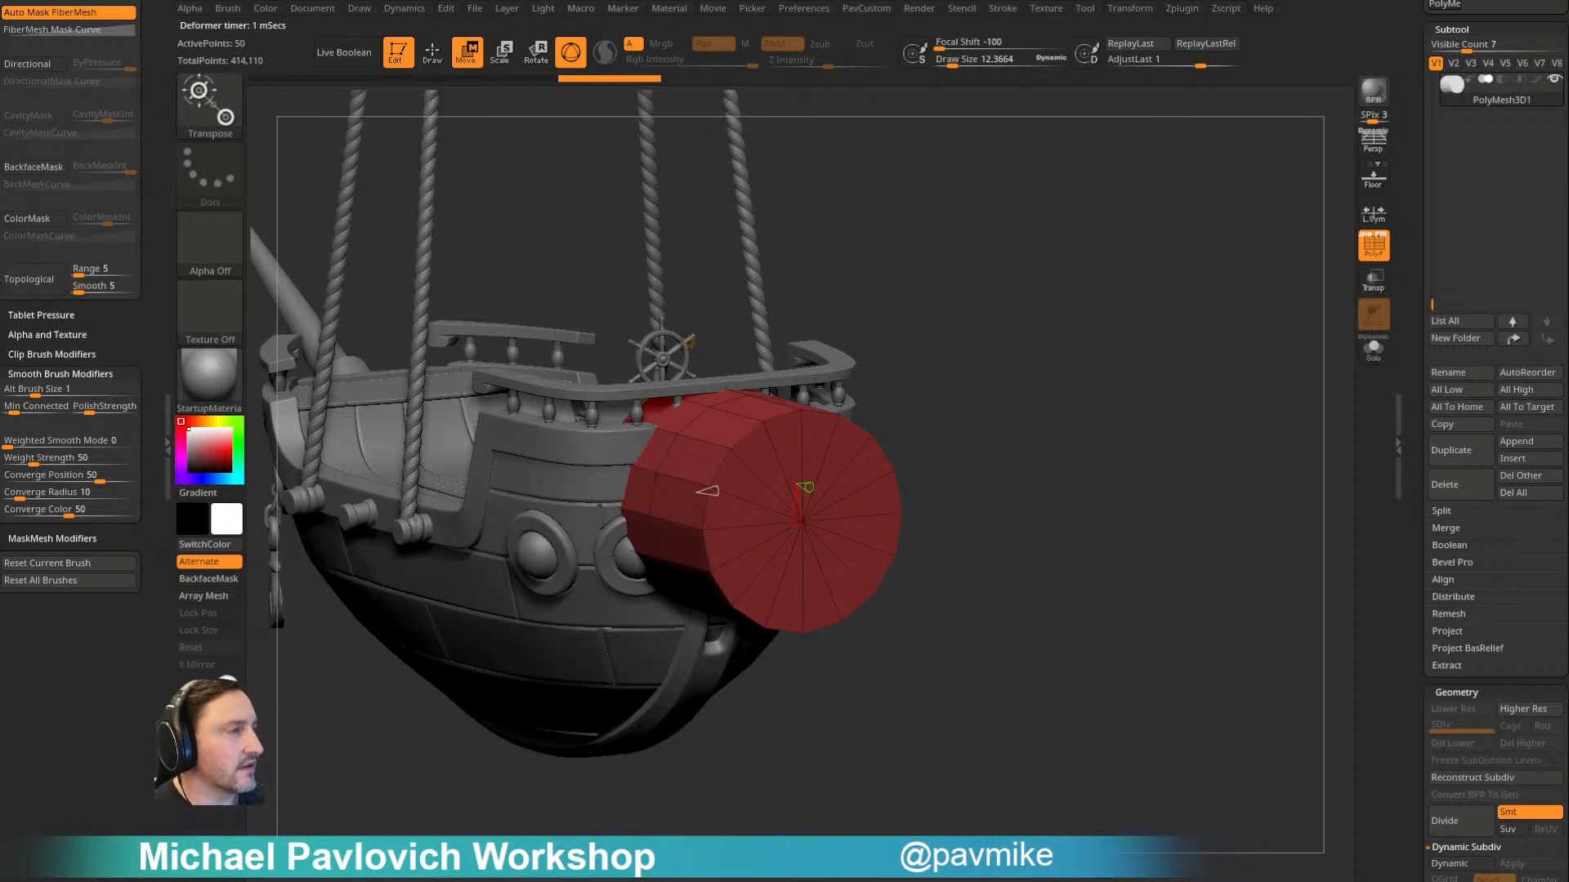
left_click_drag(969, 358, 925, 455)
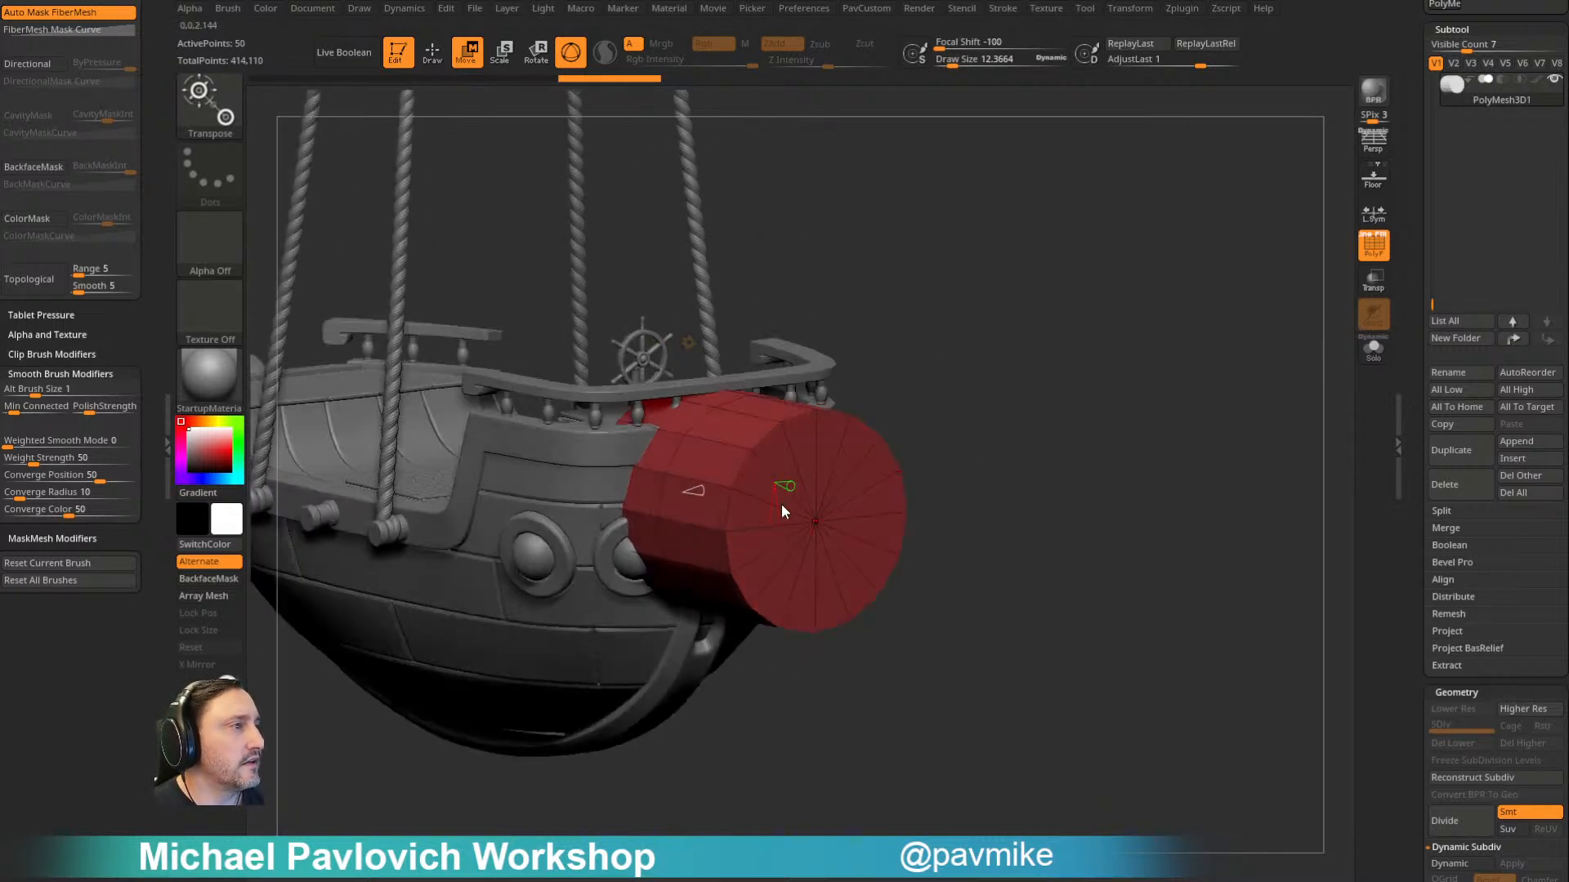
left_click_drag(773, 518, 776, 516)
mouse_move(1041, 331)
left_mouse_down()
mouse_move(1006, 338)
mouse_move(1075, 371)
left_mouse_up()
- Switch to the ZModeler brush and split the cylinder's caps and sides into separate polygroups by normals
key("q")
key("b")
key("z")
key("m")
key("space")
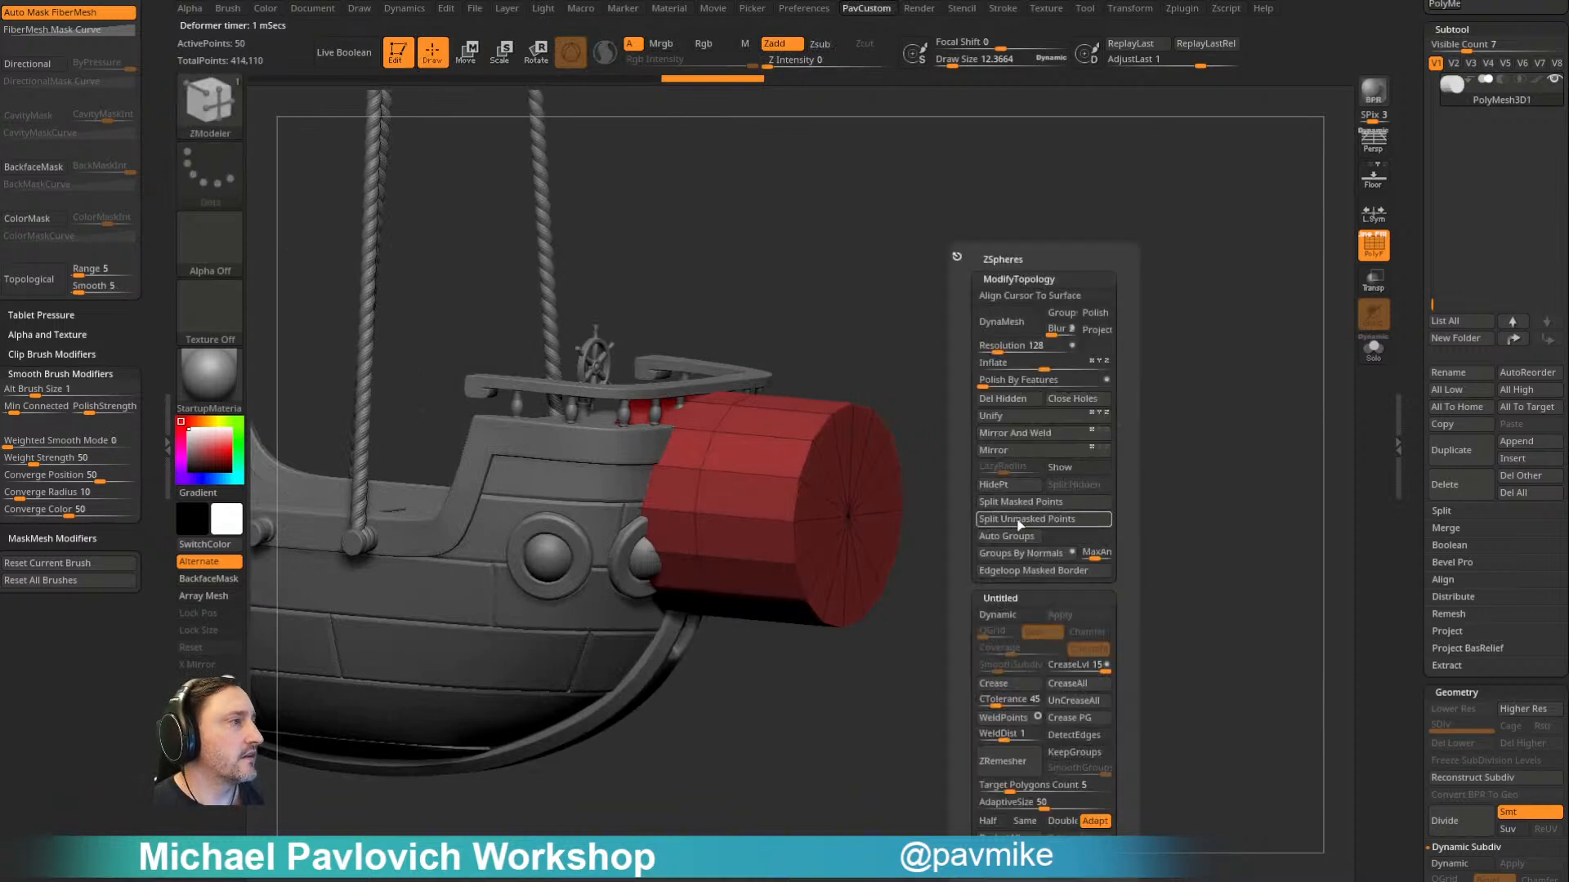
left_click(1013, 535)
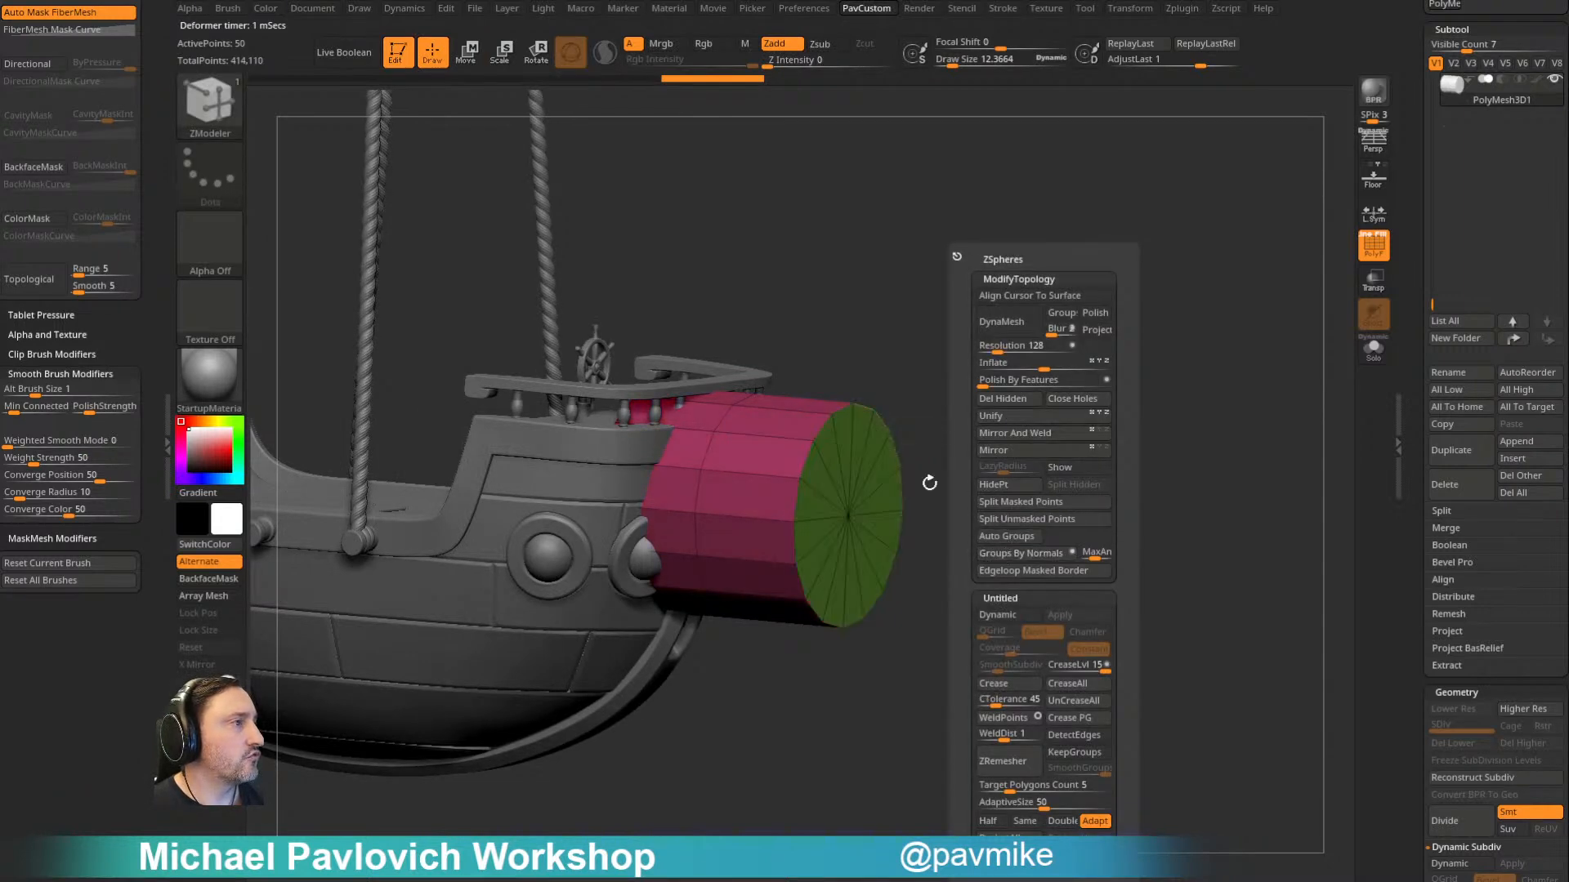
- Isolate the cylinder's rear-facing cap and delete the rest of the cylinder
left_click(851, 518, "ctrl+shift")
key("space")
left_click(1002, 402)
mouse_move(979, 401)
left_mouse_down("alt")
mouse_move(920, 396)
mouse_move(948, 429)
left_mouse_up("alt")
mouse_move(1020, 407)
left_mouse_down()
mouse_move(966, 404)
mouse_move(978, 410)
left_mouse_up()
- Set Draw Size to about 15 and inset the cap with ZModeler's Inset action targeting Polygroup All
key("s")
left_click(1000, 406)
key("space")
left_click(839, 326)
left_click(972, 472)
left_click_drag(842, 458, 783, 525)
- Hide the cap's inner disc and delete it, leaving a flat ring with a central hole
left_click(820, 443, "ctrl+shift")
key("4")
left_click(1004, 400)
mouse_move(1065, 357)
left_mouse_down()
mouse_move(1038, 366)
mouse_move(1187, 273)
mouse_move(945, 302)
mouse_move(1038, 374)
left_mouse_up()
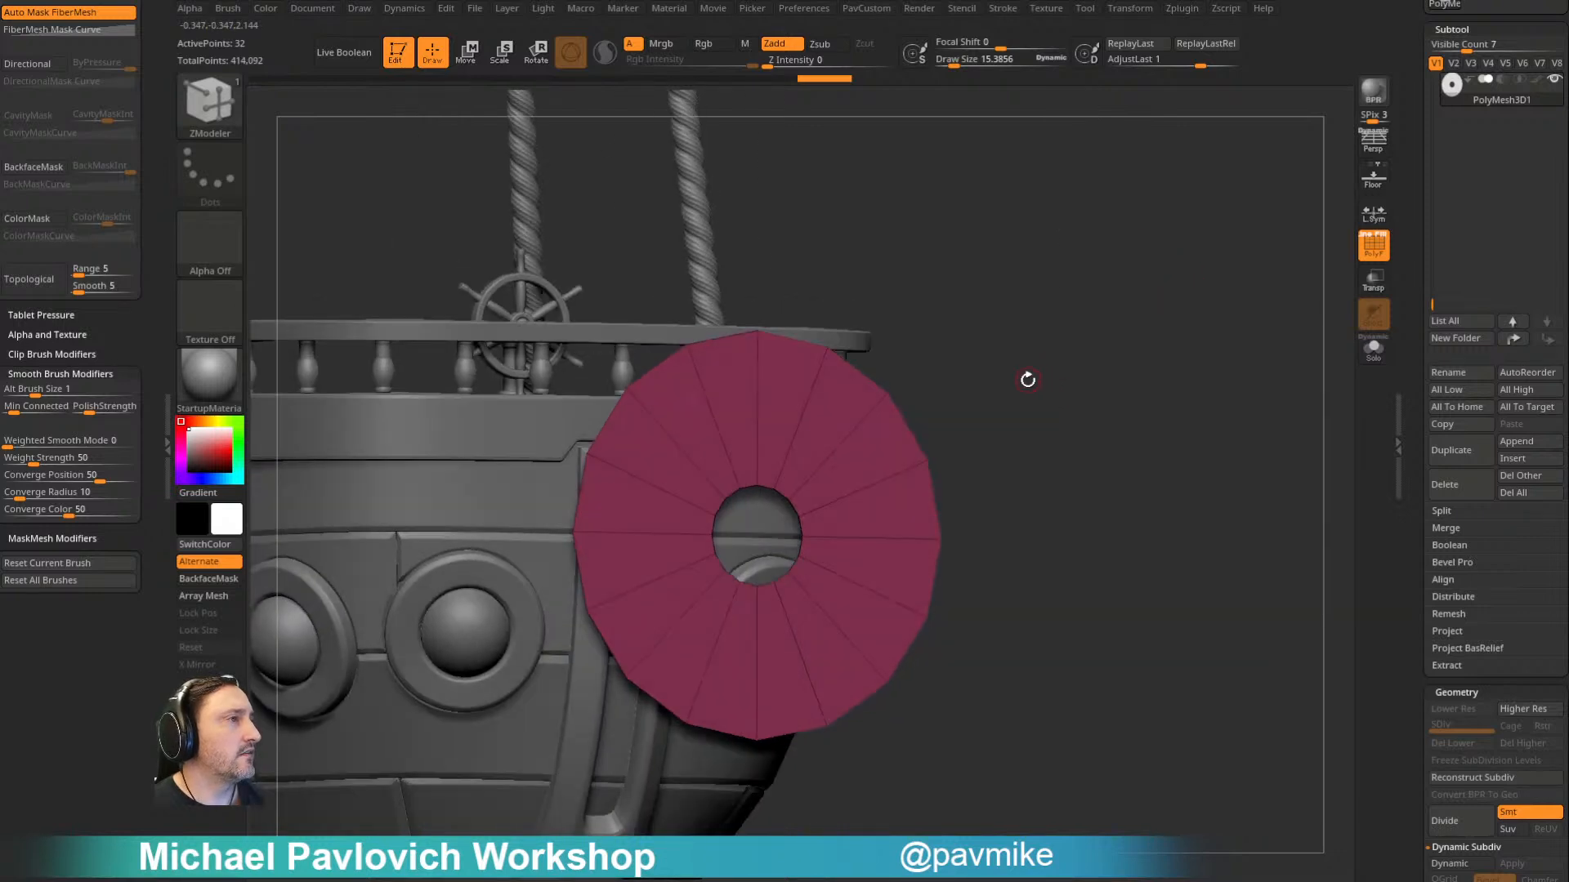
- Mark four alternating wedges around one half of the flat ring as a temporary polygroup selection
left_click(838, 406)
left_click(892, 505)
left_click(870, 608)
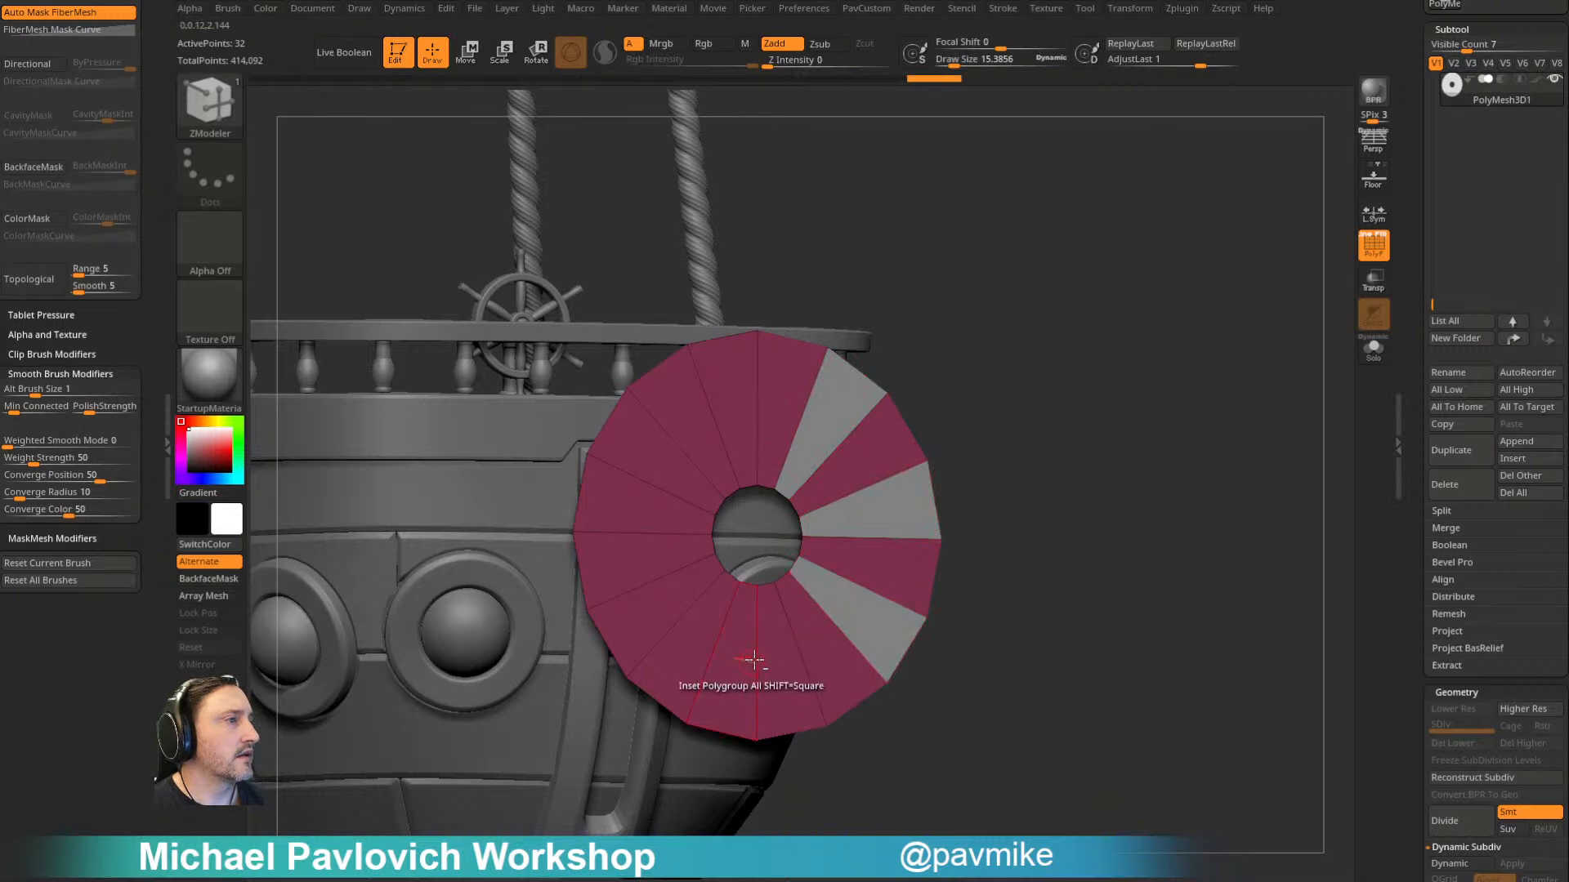
left_click(786, 662)
left_click(645, 609)
left_click(638, 498)
left_click(676, 412)
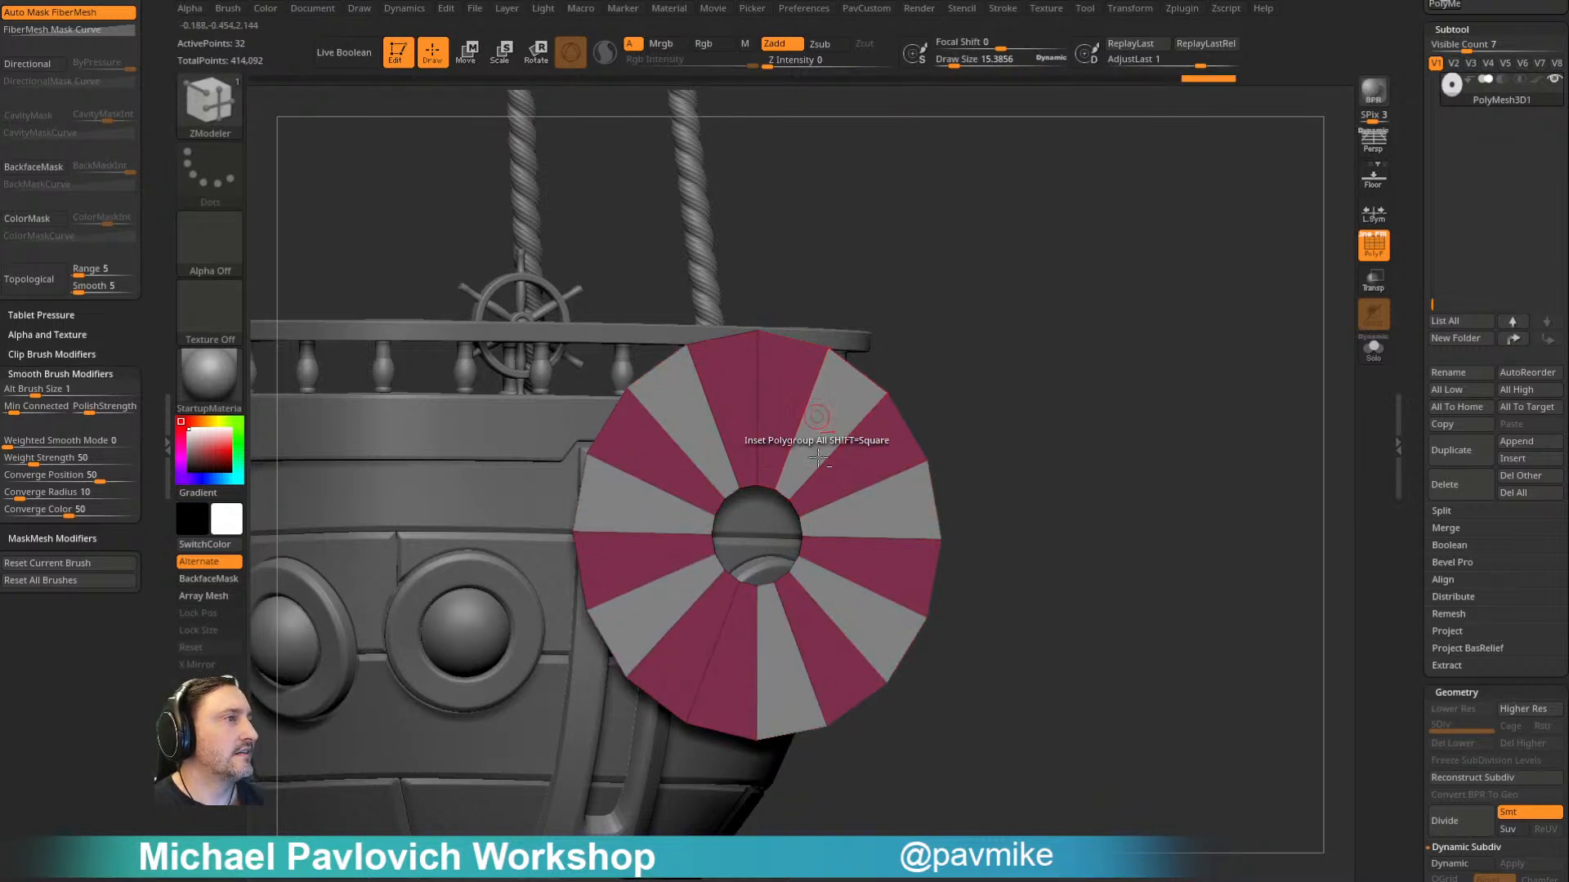
key("ctrl+z")
key("ctrl+z")
key("ctrl+z")
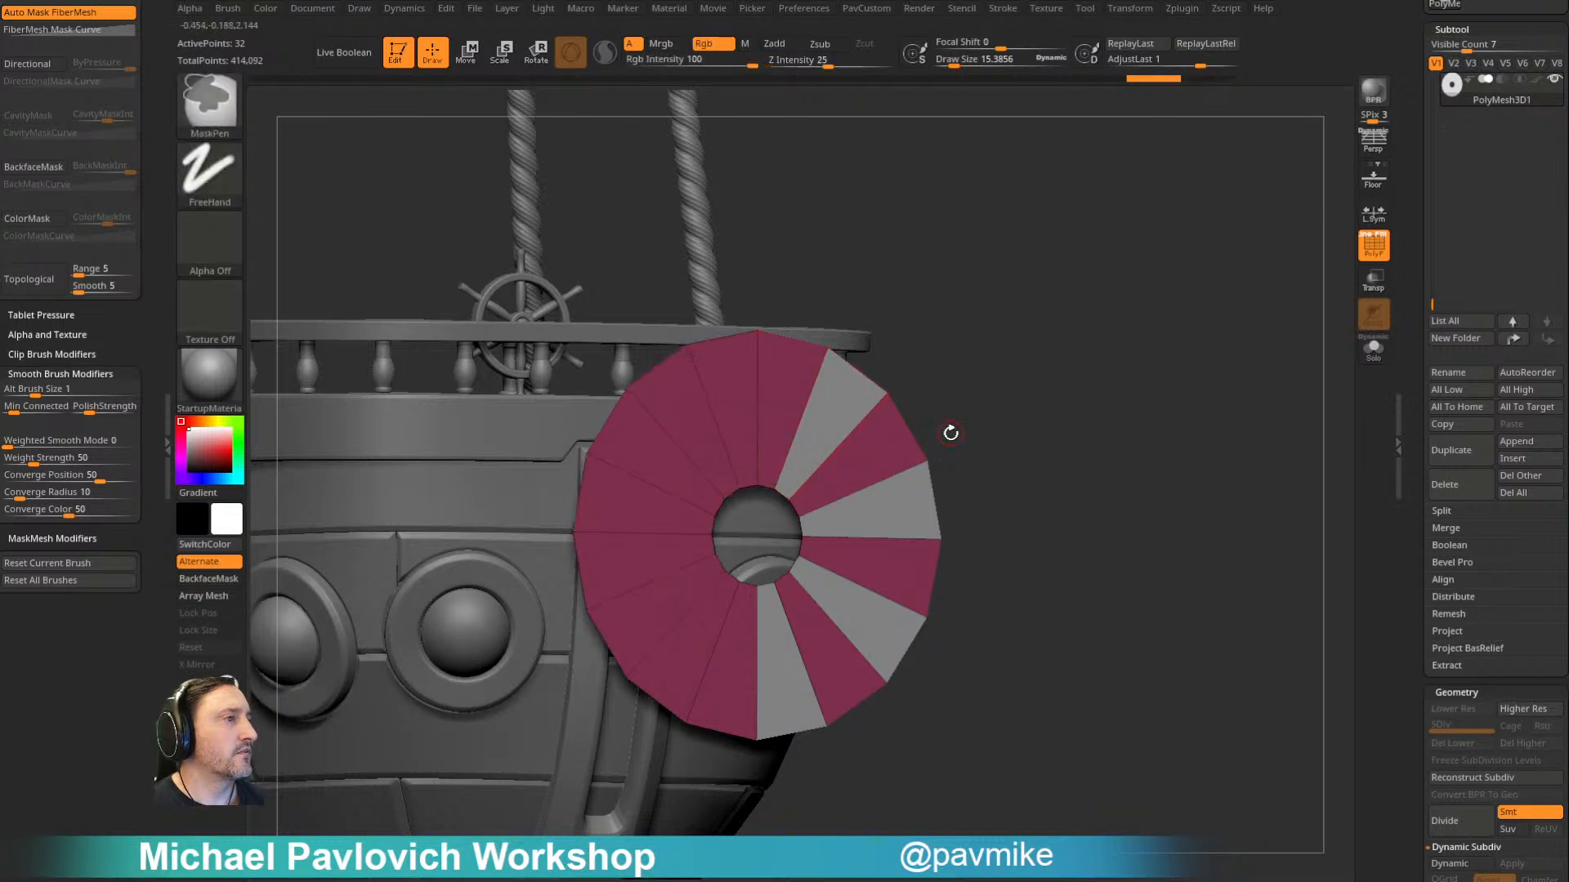
- Mark the remaining alternating wedges of the flat ring and delete the marked group with ZModeler's polygon Delete action
left_click(696, 650)
left_click(630, 572)
left_click(637, 451)
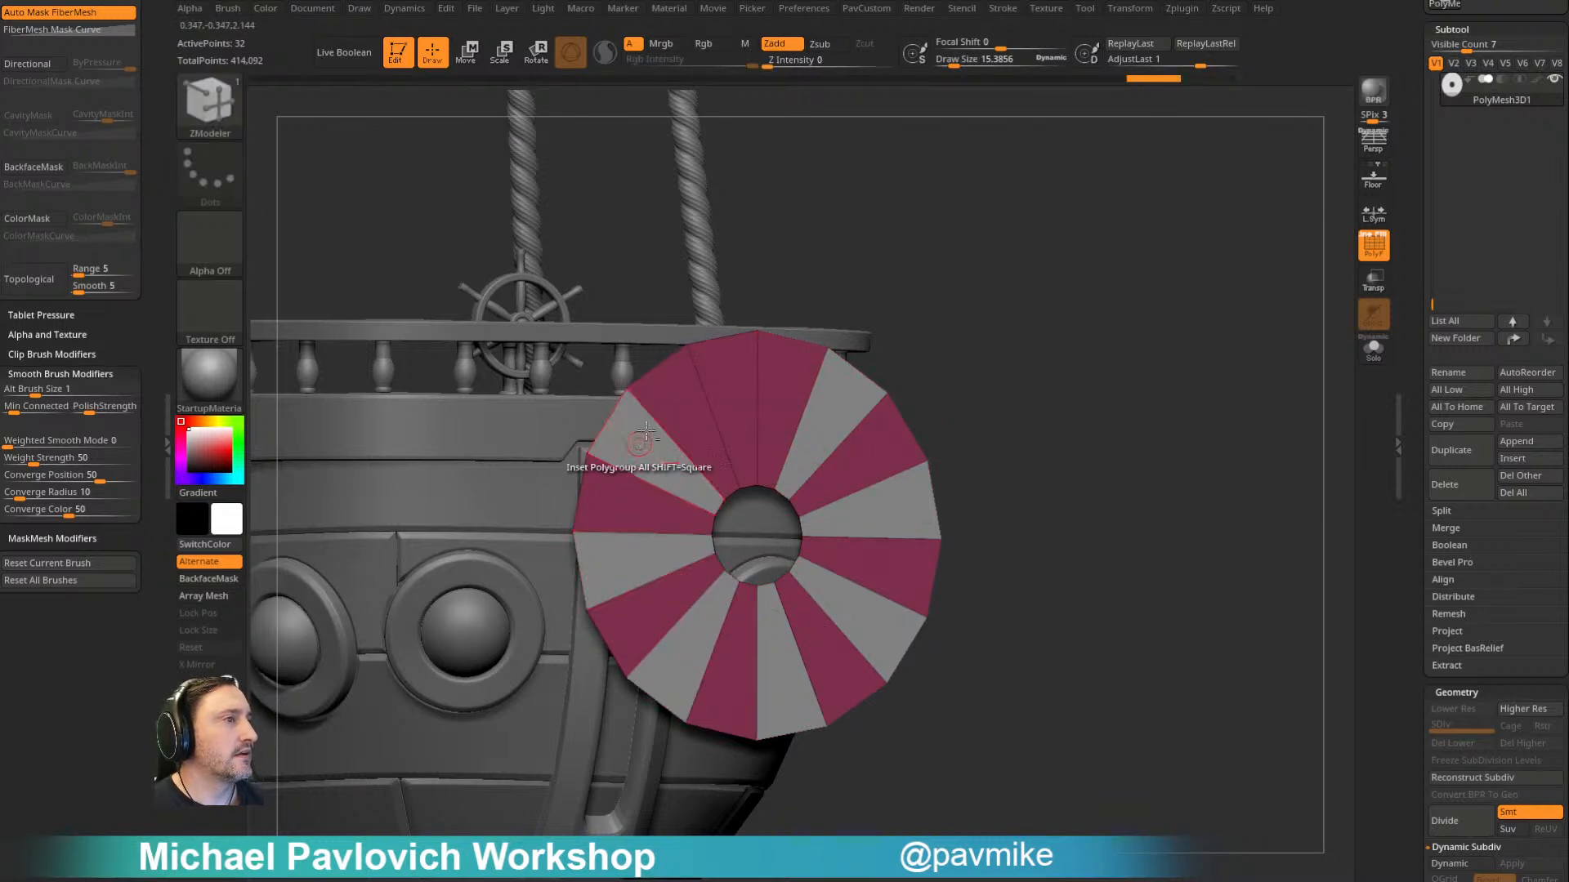
left_click(718, 342)
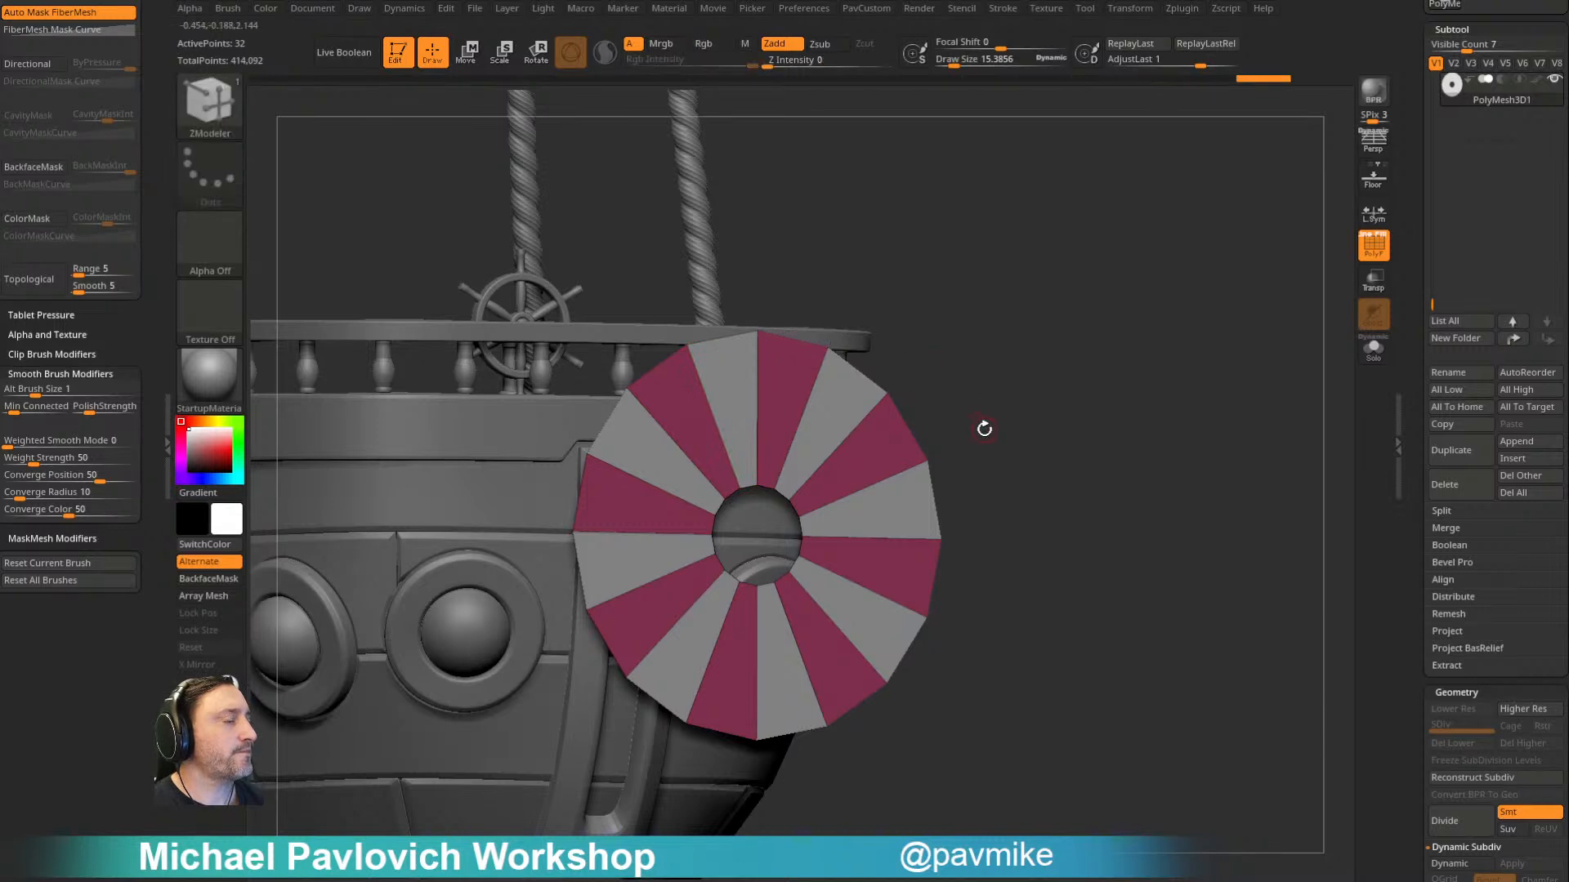
key("space")
left_click(660, 342)
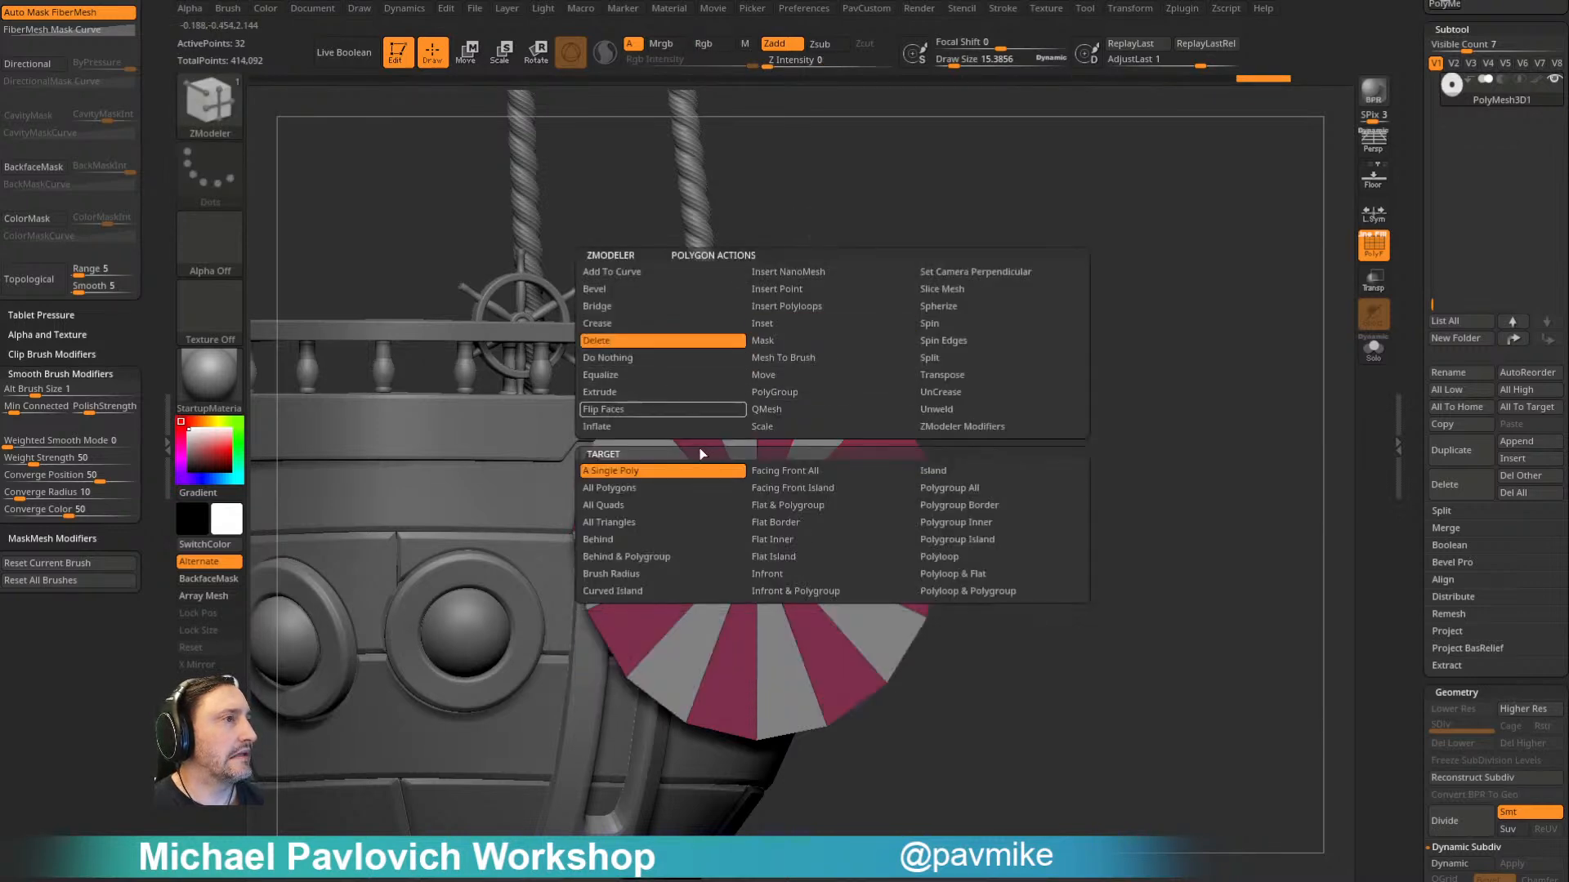
left_click(837, 421)
left_click_drag(949, 354, 791, 378)
- Extrude the eight remaining wedges into thick blades with ZModeler's Extrude action targeting Polygroup All
key("space")
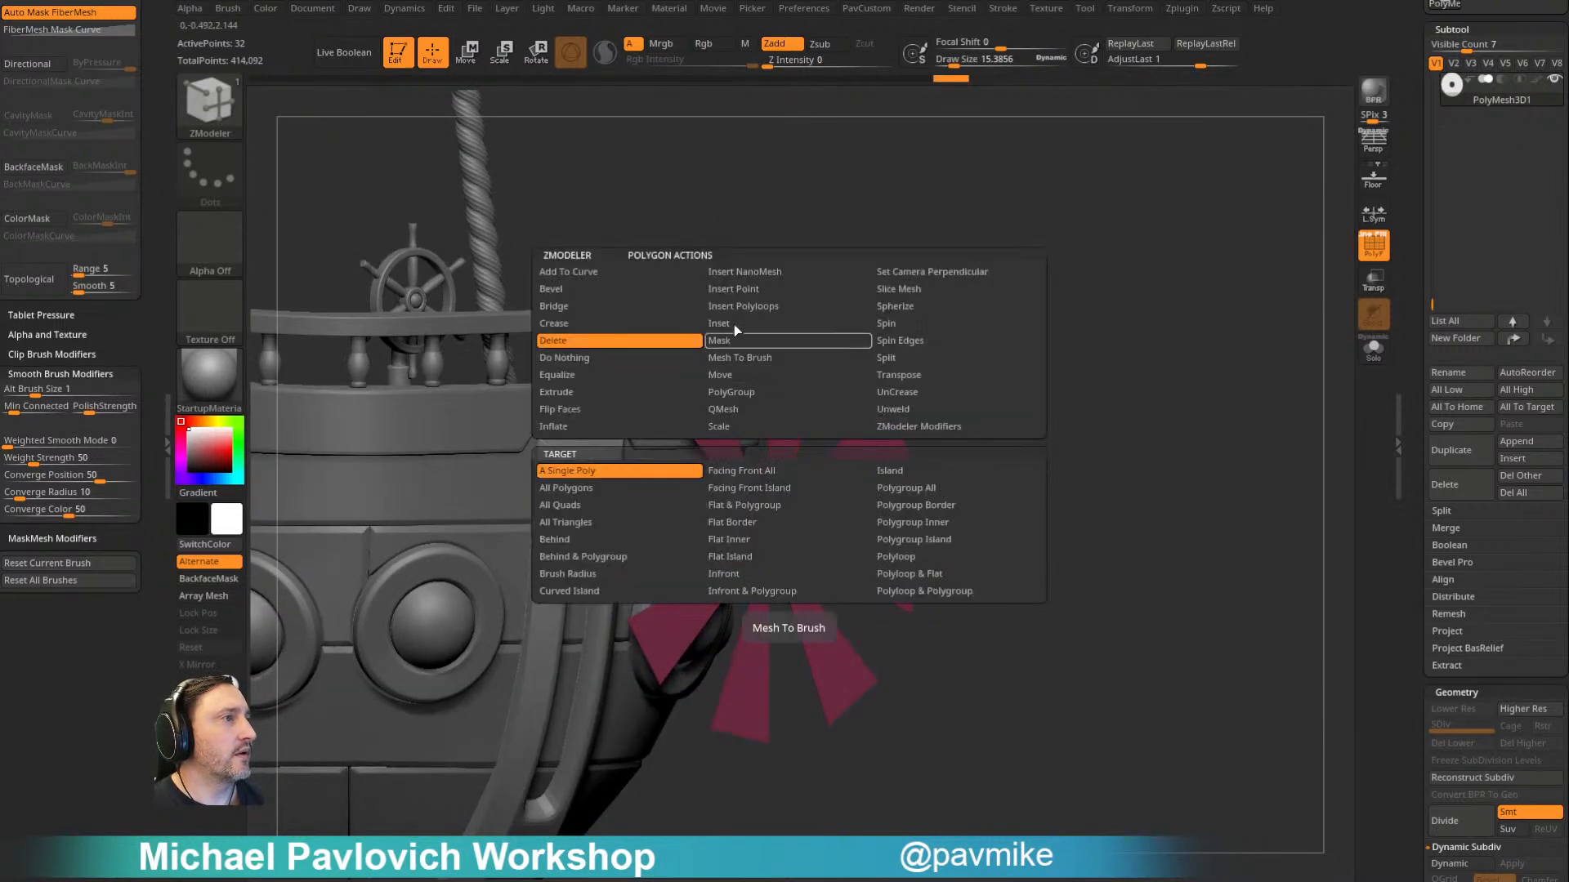
left_click(645, 393)
left_click(914, 488)
left_click_drag(795, 416, 799, 358)
left_click_drag(1038, 341, 987, 416)
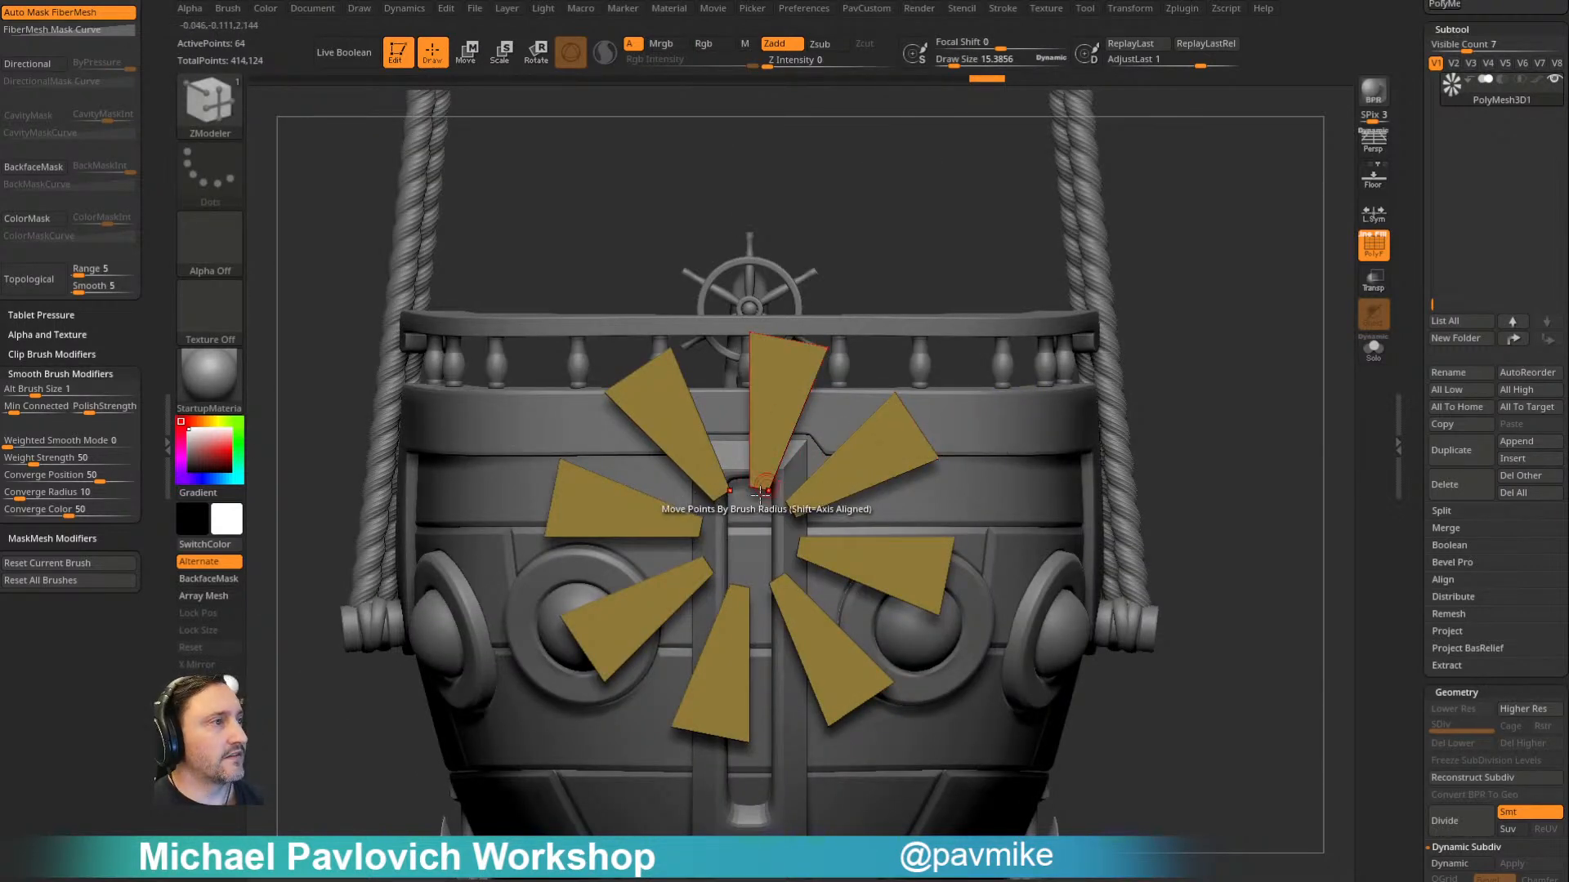
- Switch the blades' symmetry to radial symmetry around the Z axis
left_click(1130, 8)
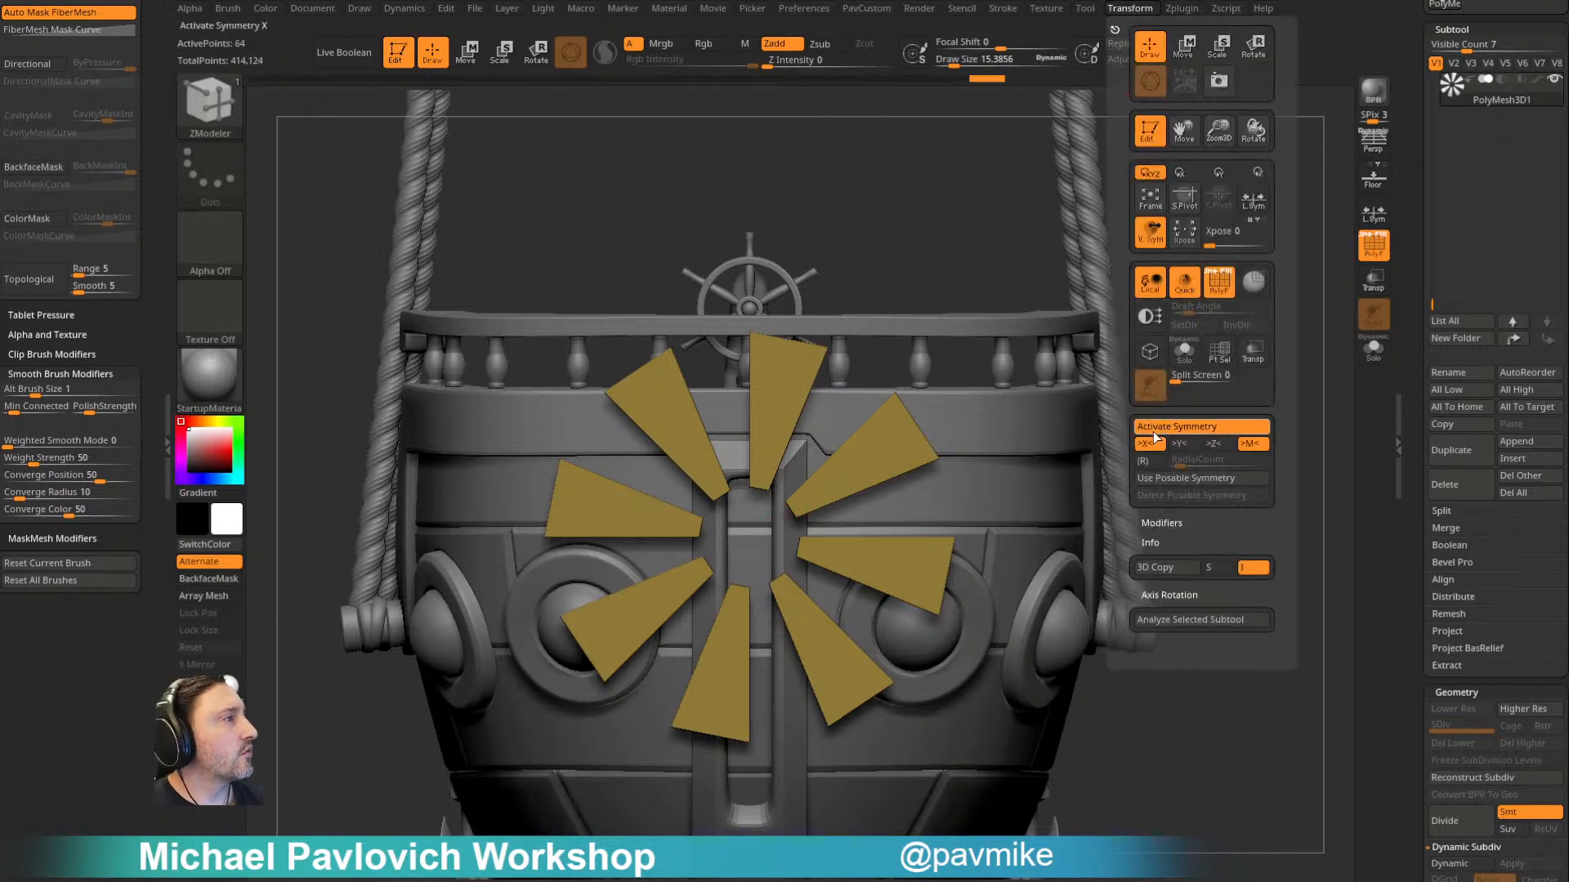
left_click(1215, 445)
left_click(1148, 462)
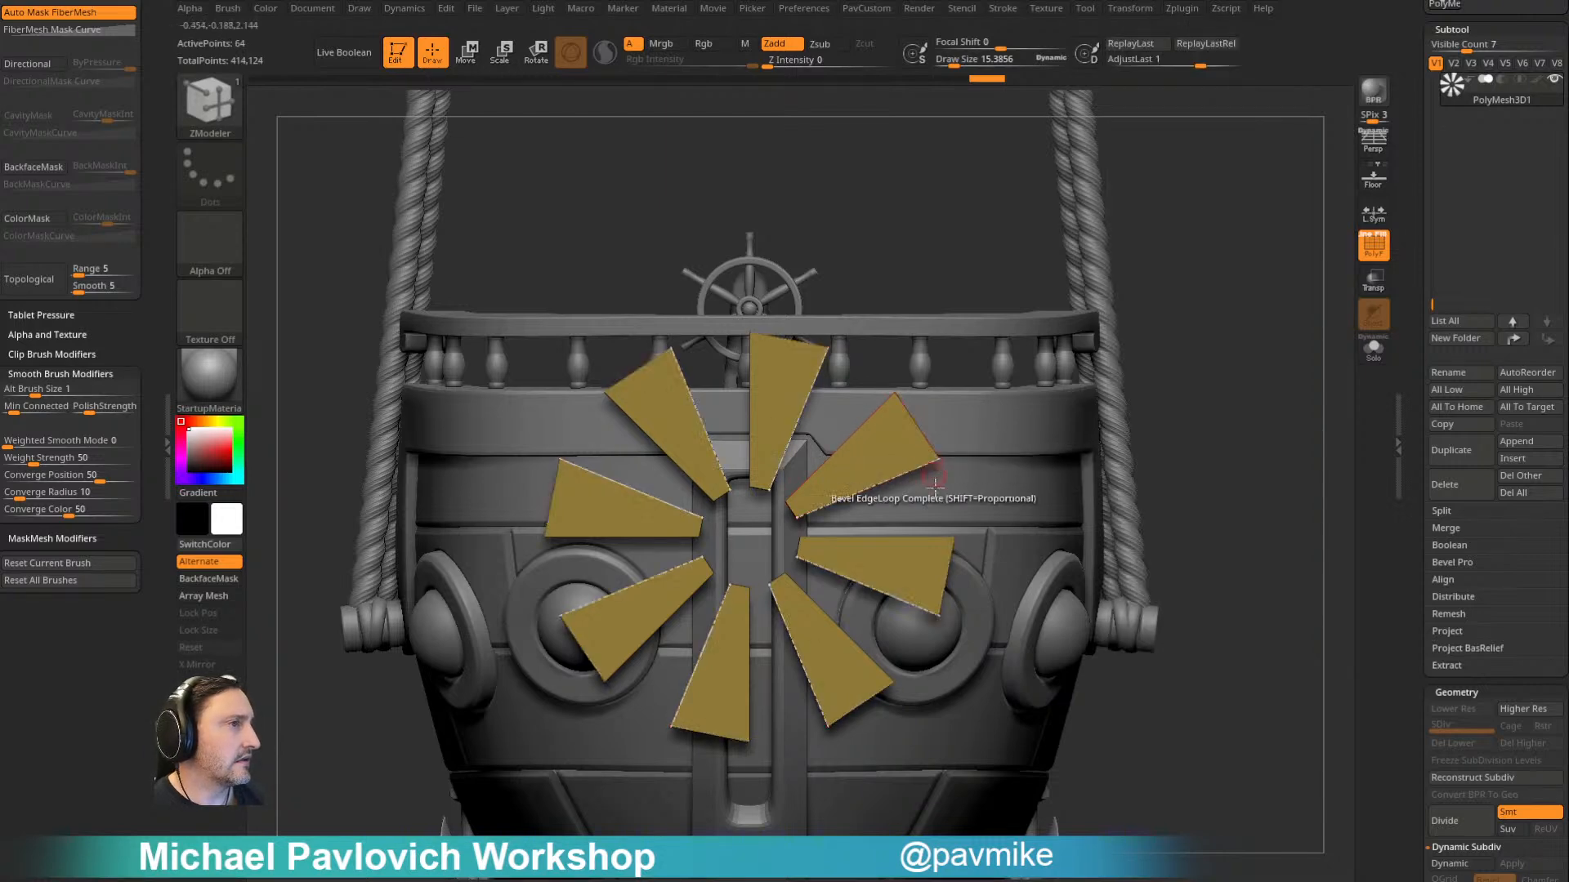
- Duplicate the blades subtool and make the original PolyMesh3D1 active again
left_click_drag(1201, 312, 747, 390)
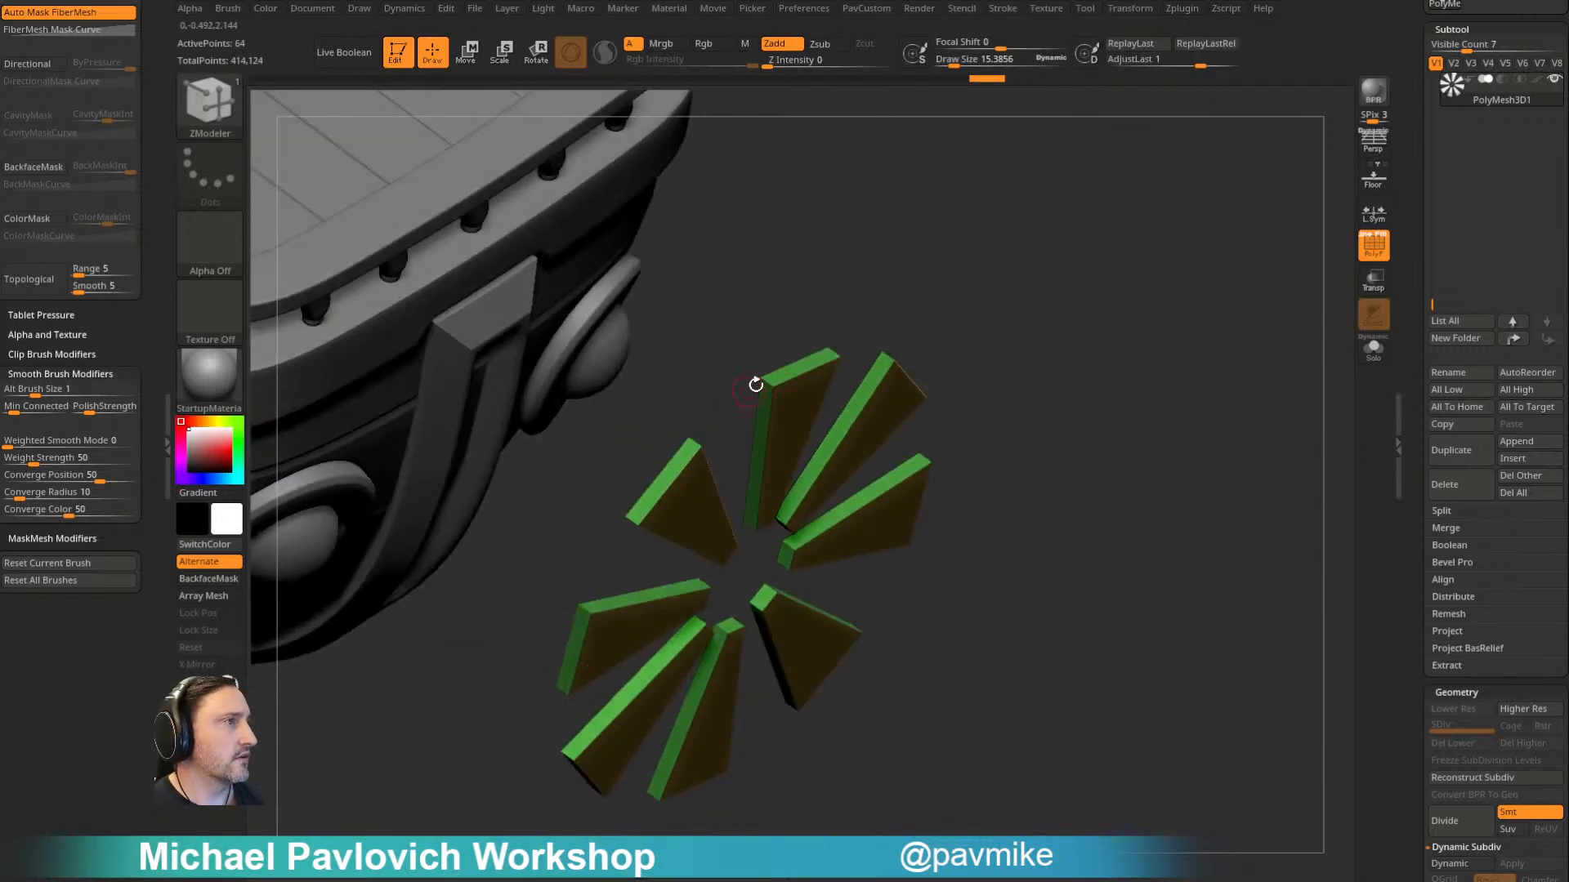
left_click_drag(1008, 332, 694, 406)
left_click_drag(695, 401, 652, 353)
left_click_drag(1071, 332, 1044, 273)
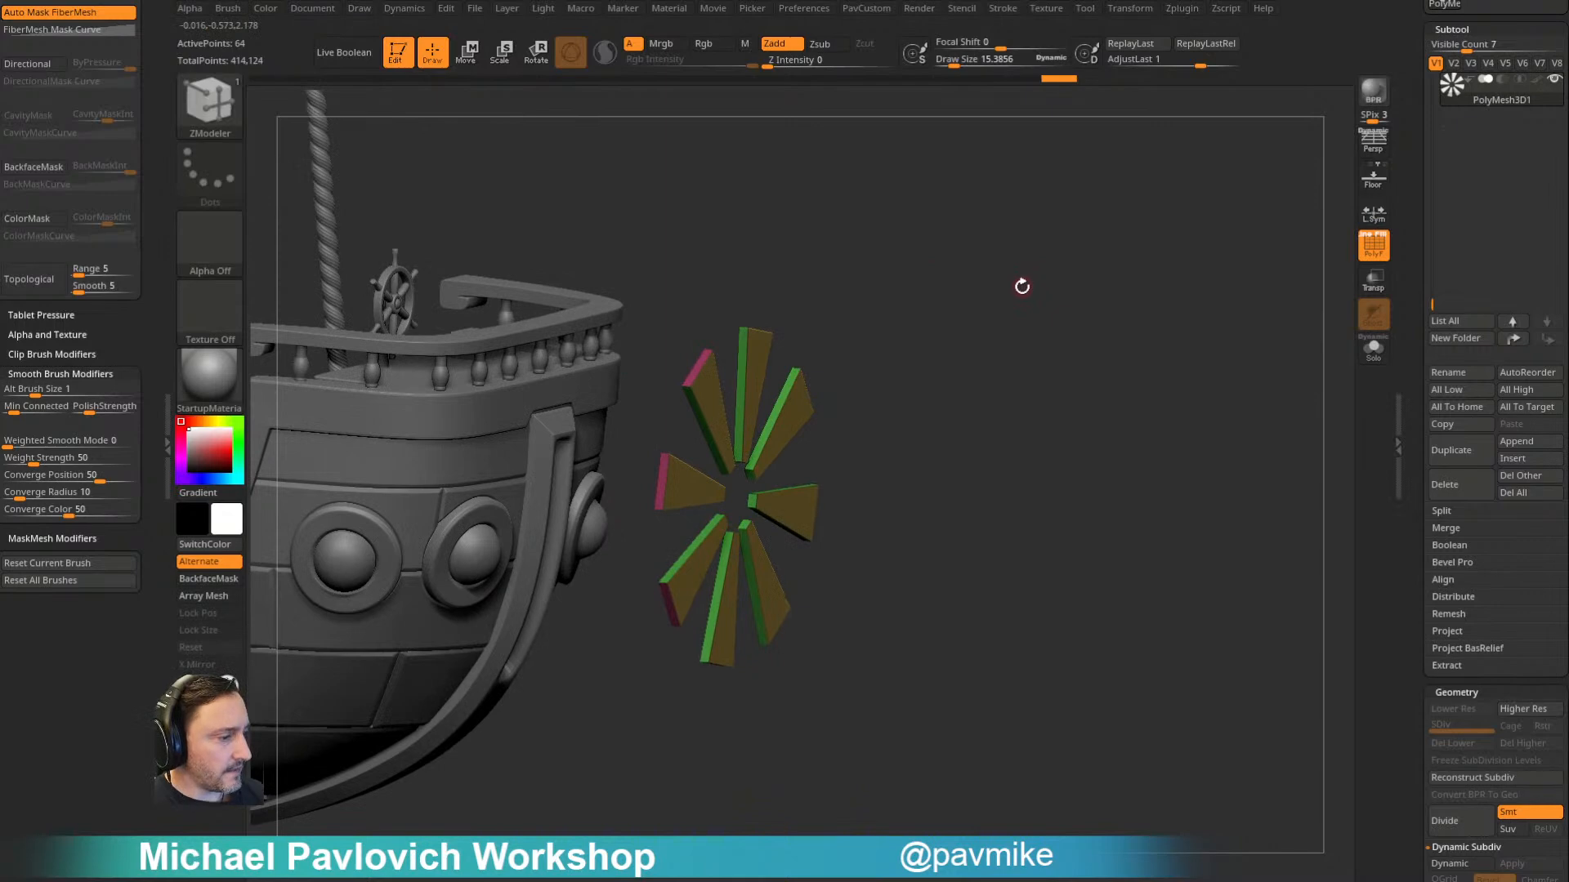
left_click_drag(1020, 371, 1060, 349)
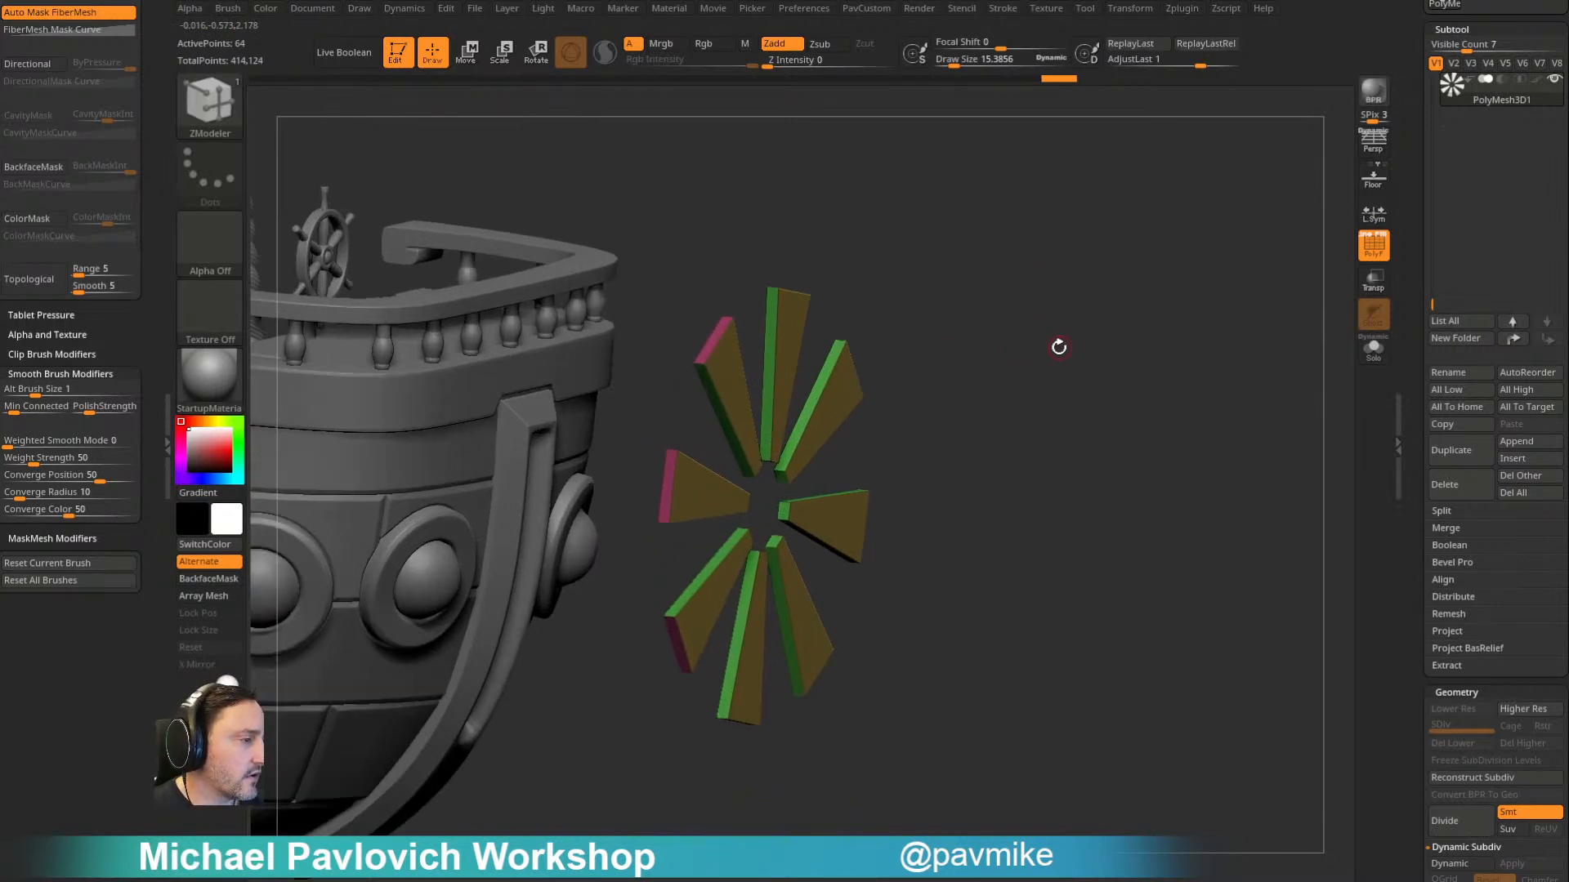
left_click_drag(1080, 287, 1081, 334)
left_click(1444, 448)
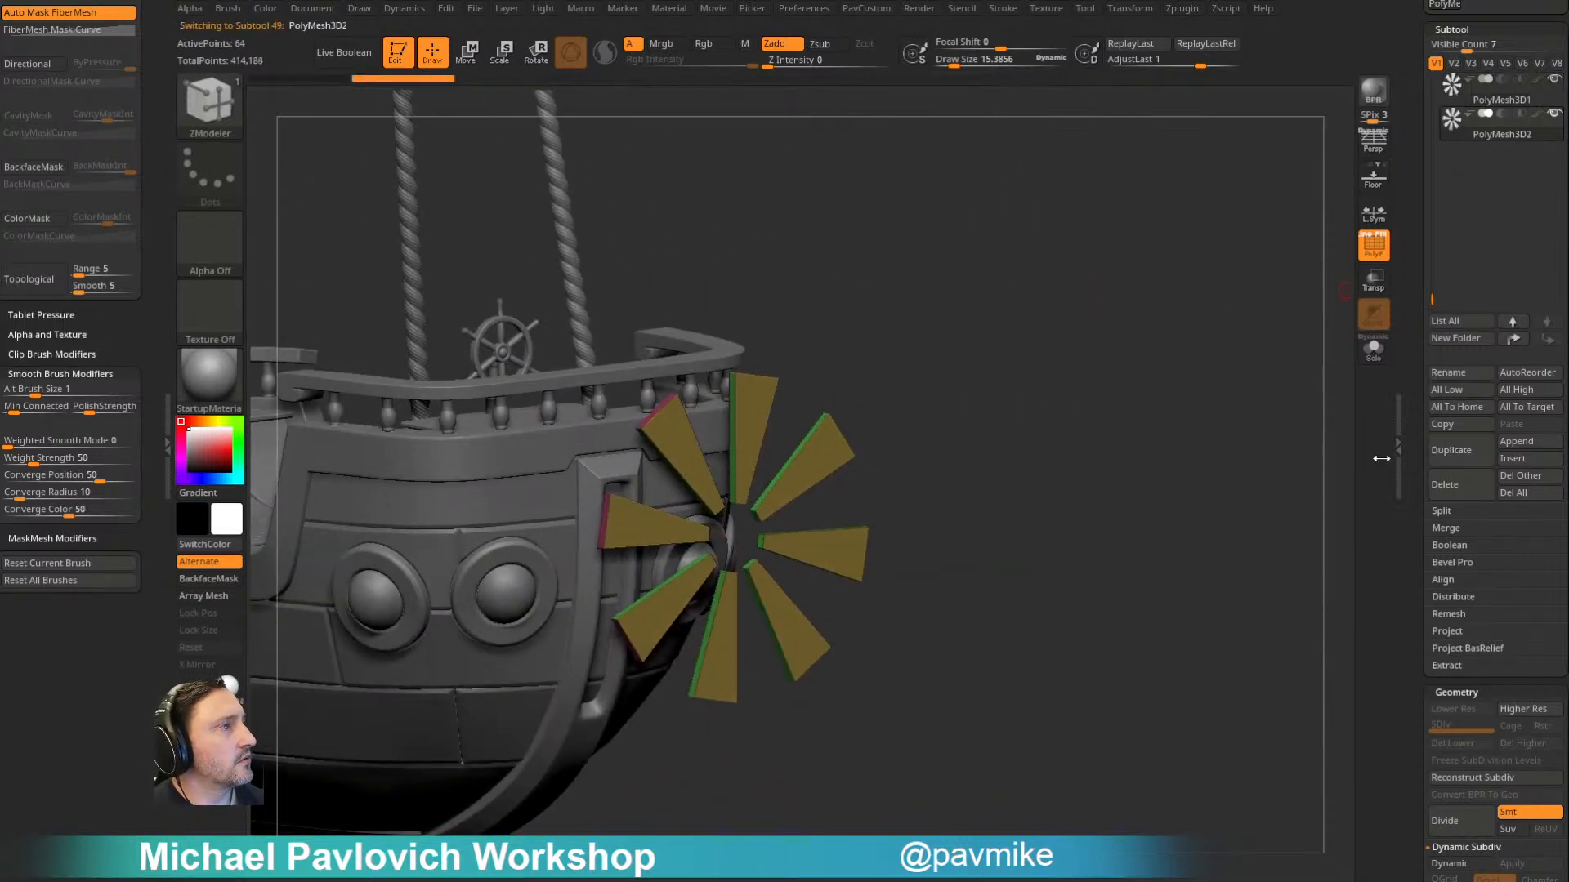
left_click_drag(1221, 368, 1268, 385, "alt")
left_click(1460, 92)
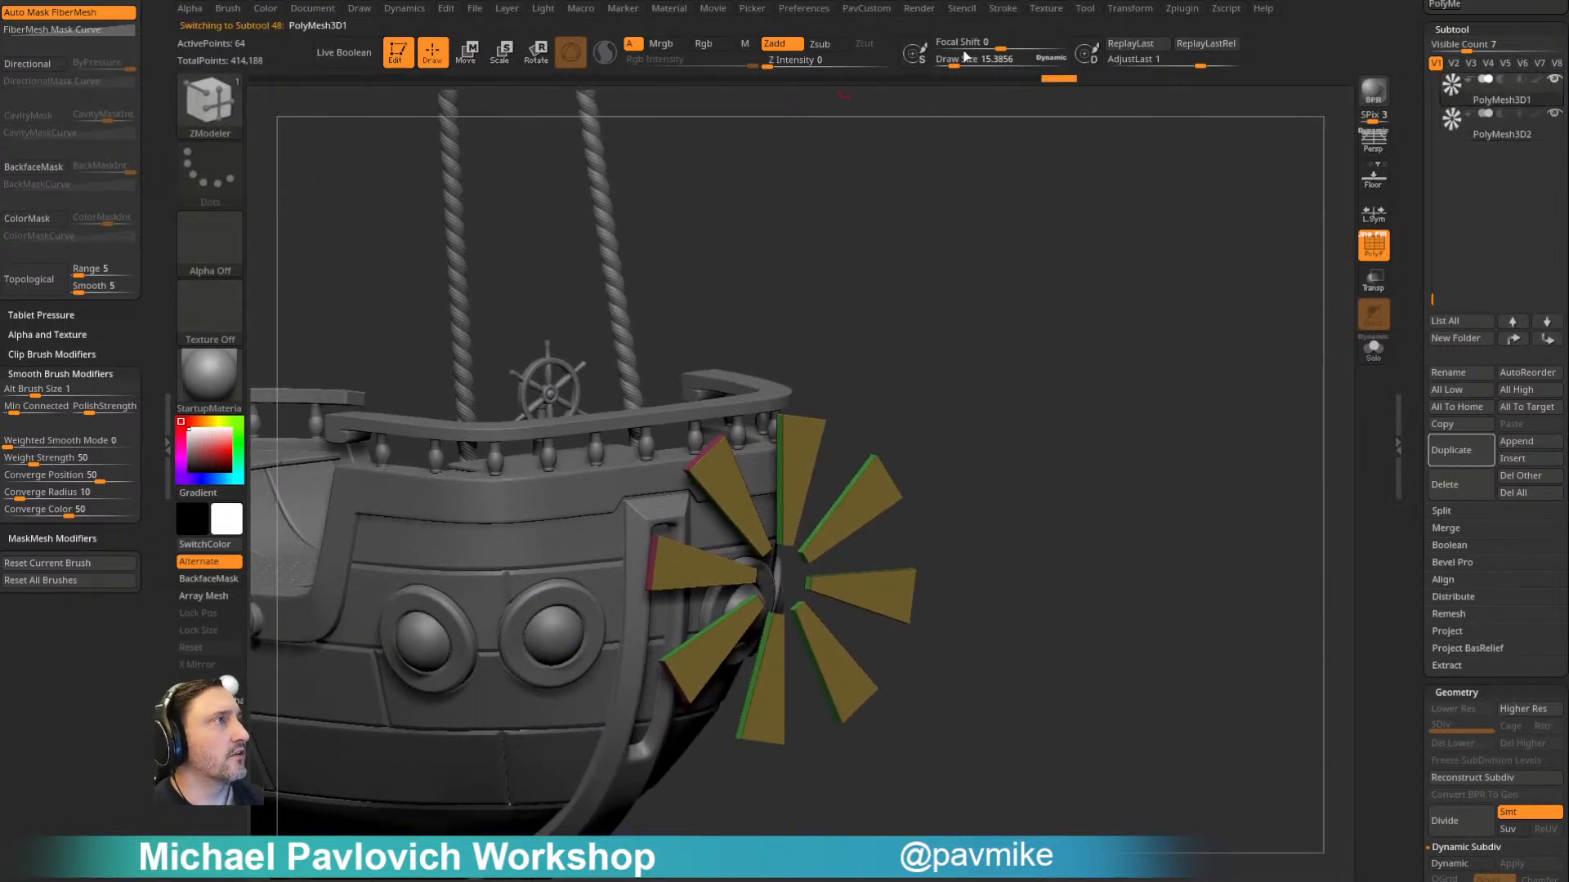
- Roll PolyMesh3D1's undo history back to the inset cap, isolate its central disc and delete the hidden outer ring
left_click_drag(1062, 80, 869, 90)
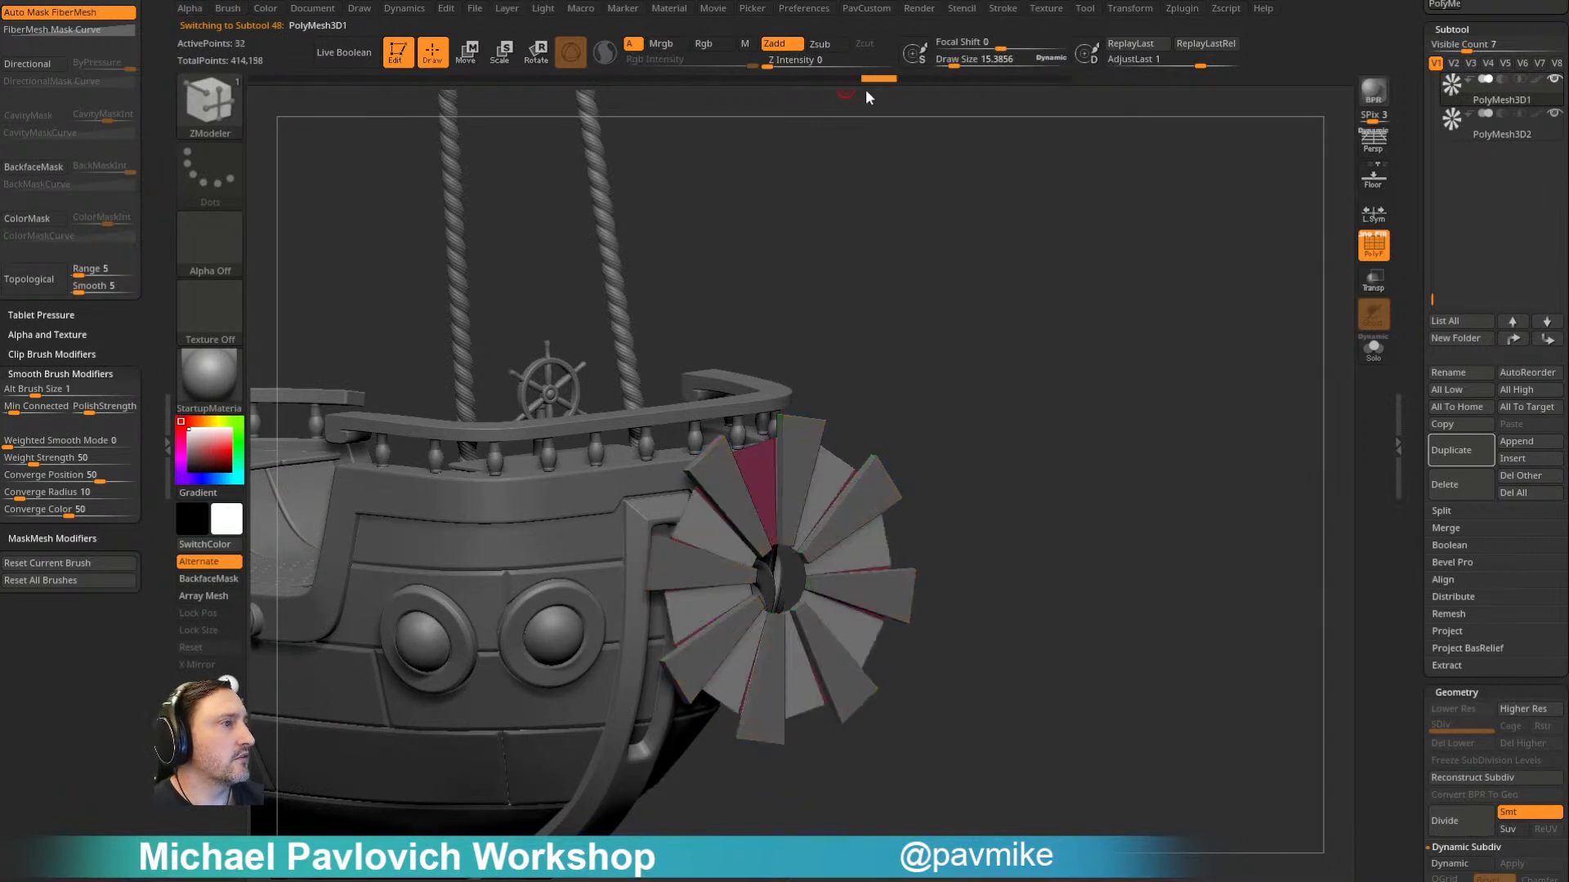
left_click_drag(652, 86, 565, 72)
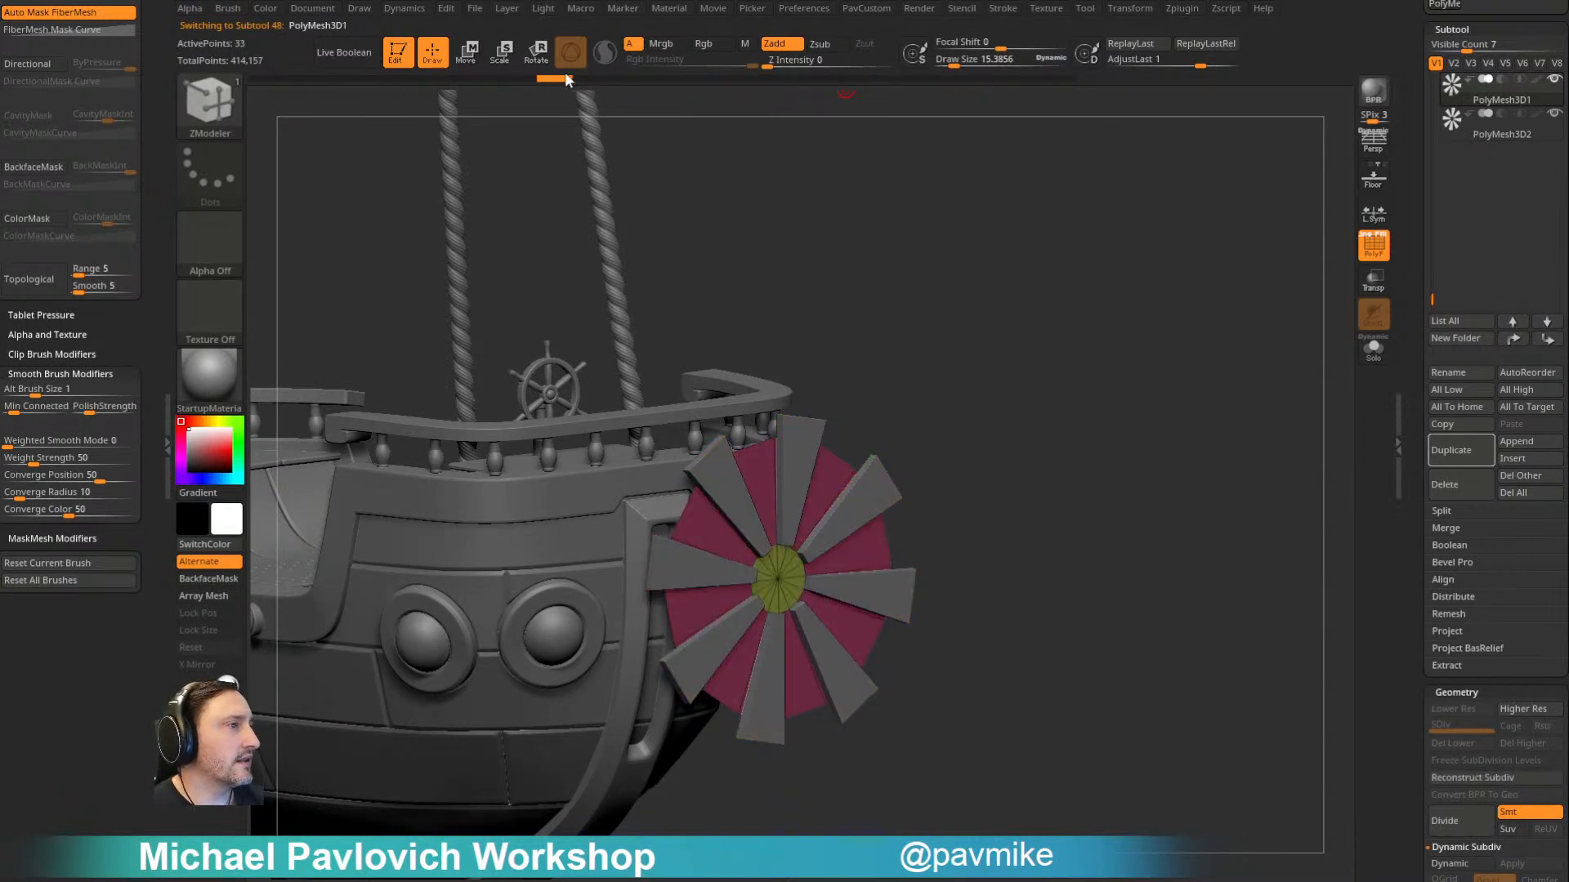
left_click(782, 583, "ctrl+shift")
key("5")
left_click(1027, 398)
mouse_move(1023, 434)
left_mouse_down("alt")
mouse_move(1013, 340)
mouse_move(1085, 388)
left_mouse_up("alt")
- Extrude the central disc into a short hub cylinder with ZModeler's Extrude action targeting Polygroup All
key("w")
key("q")
key("b")
key("z")
key("m")
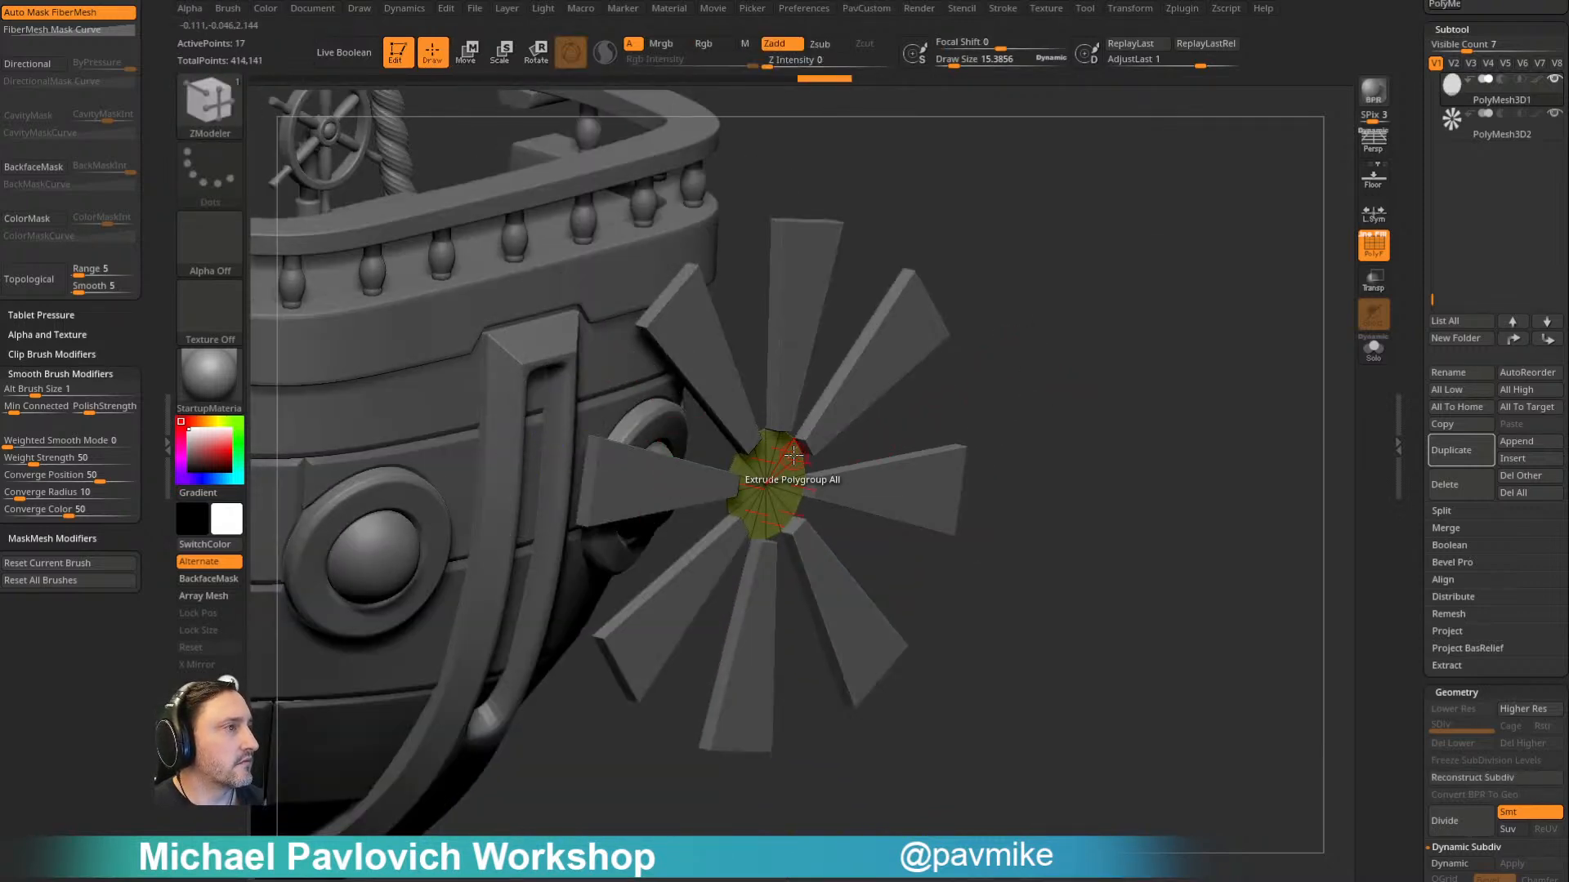
left_click_drag(789, 453, 802, 460)
left_click_drag(1071, 347, 1226, 392, "alt")
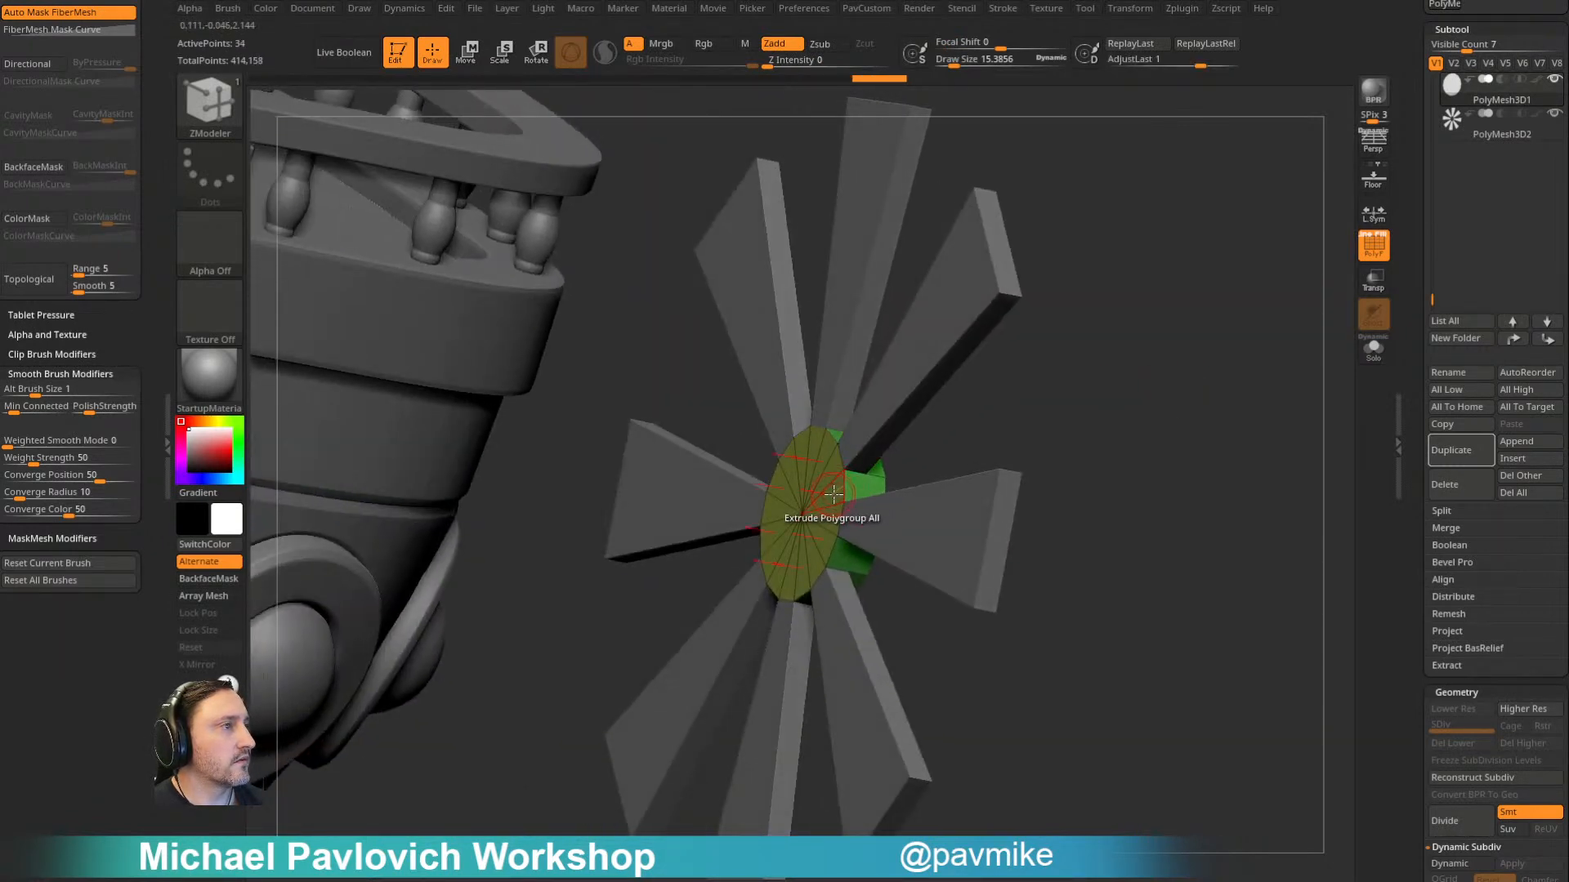
- Inset the hub's end caps by Polygroup All with the Legacy inset option, leaving a small disc in the middle
left_click_drag(1114, 395, 701, 448)
key("space")
left_click(734, 324)
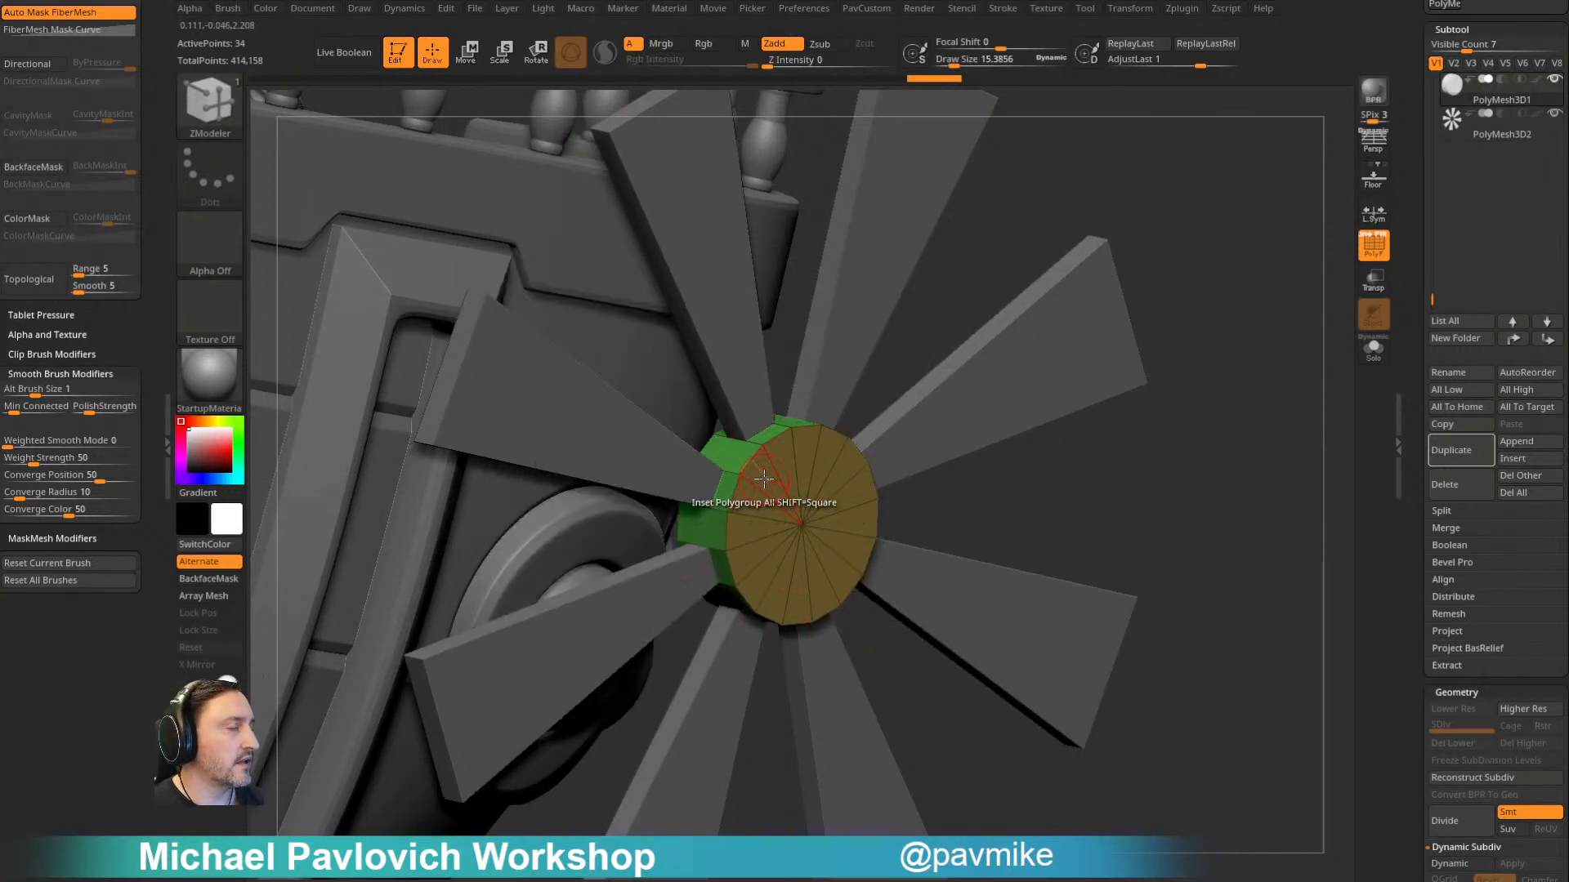
key("space")
left_click(891, 669)
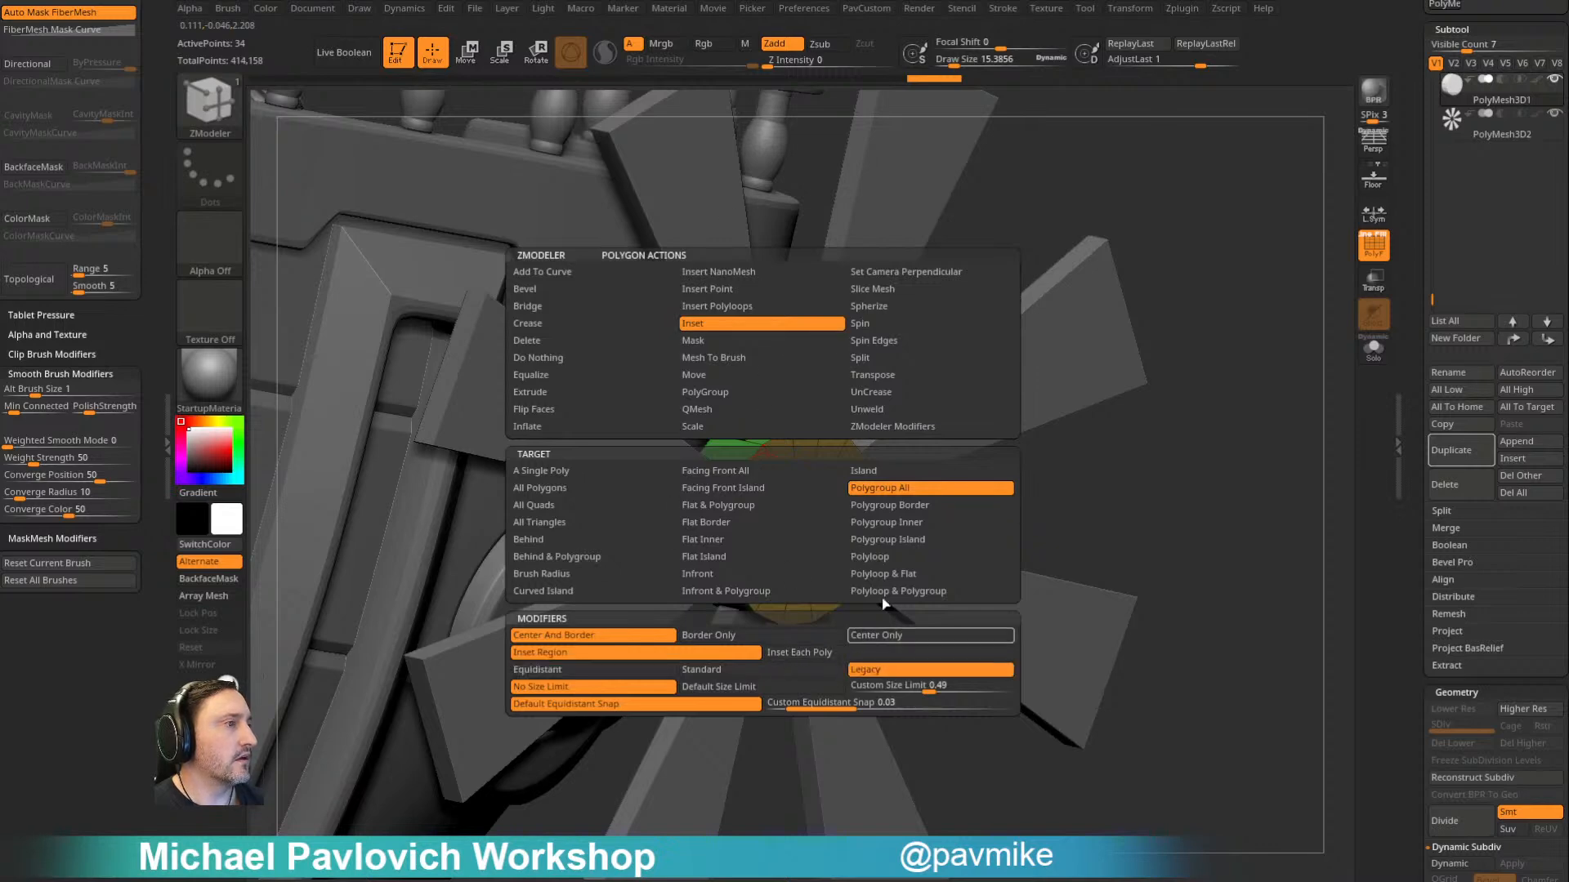
left_click_drag(768, 504, 785, 506)
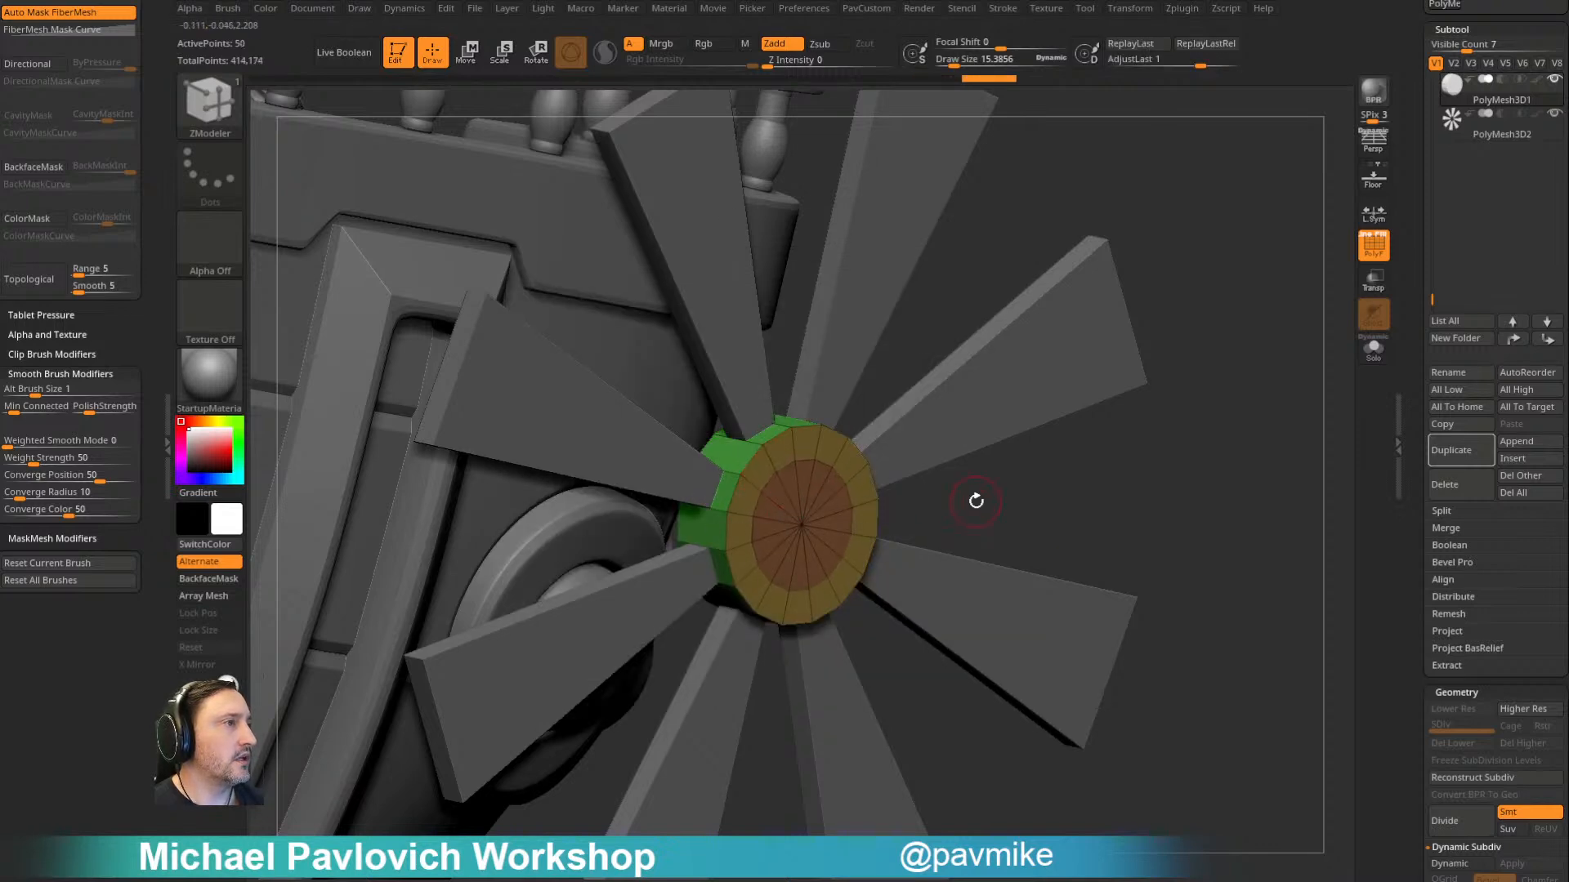
left_click_drag(967, 513, 952, 513)
key("ctrl+z")
left_click_drag(763, 476, 793, 518)
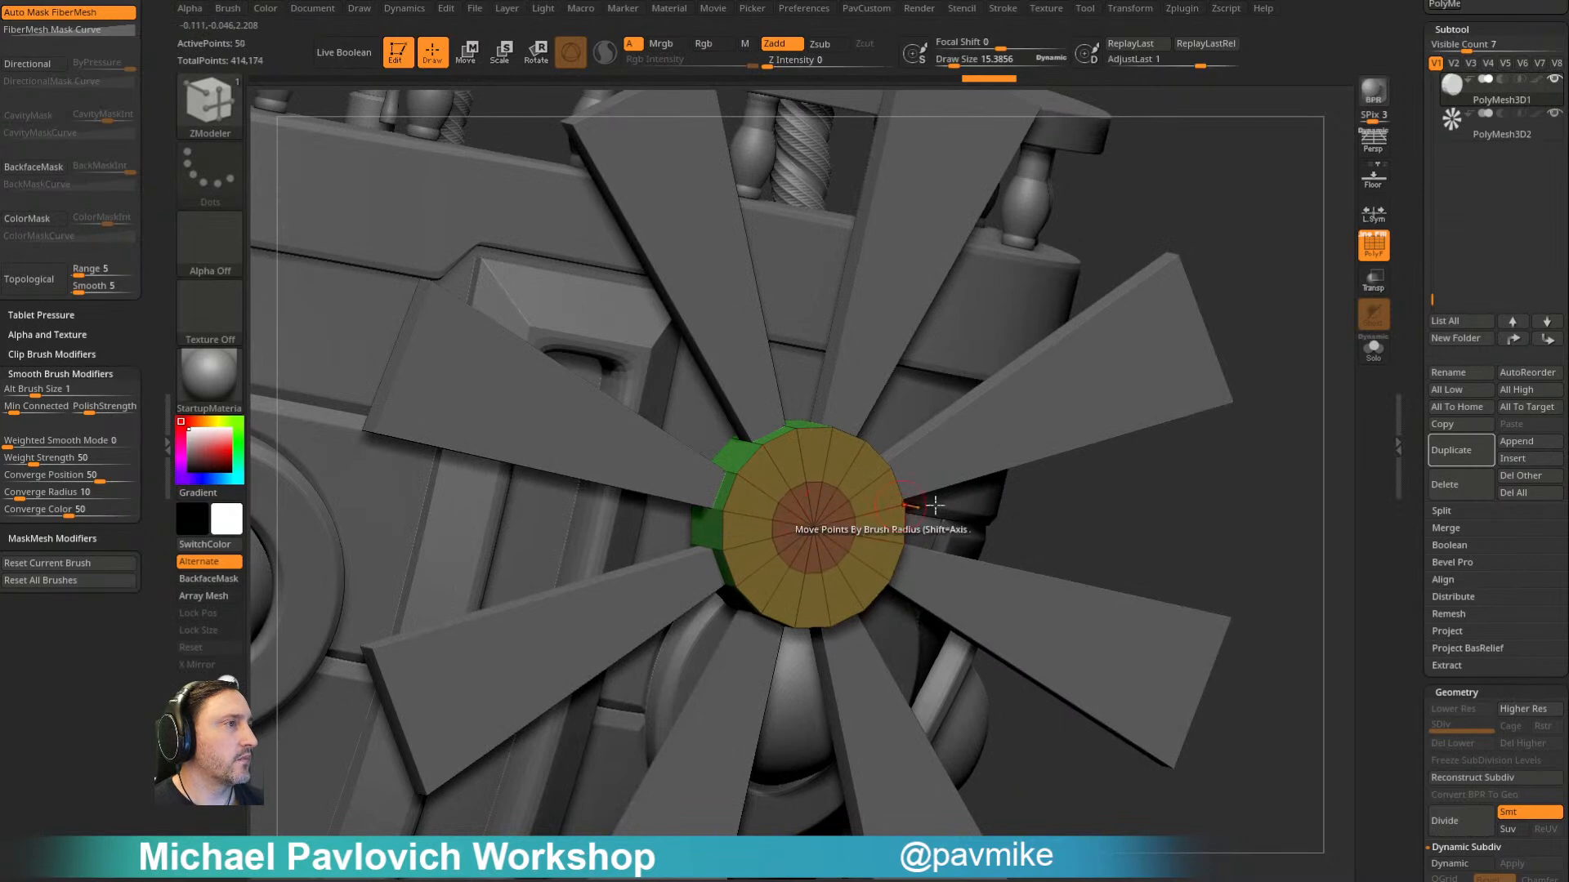
left_click_drag(972, 507, 1152, 507)
left_click_drag(984, 460, 825, 521)
- Push the hub's inner disc through the cylinder with QMesh Polygroup All to open a central hole
key("space")
left_click(791, 412)
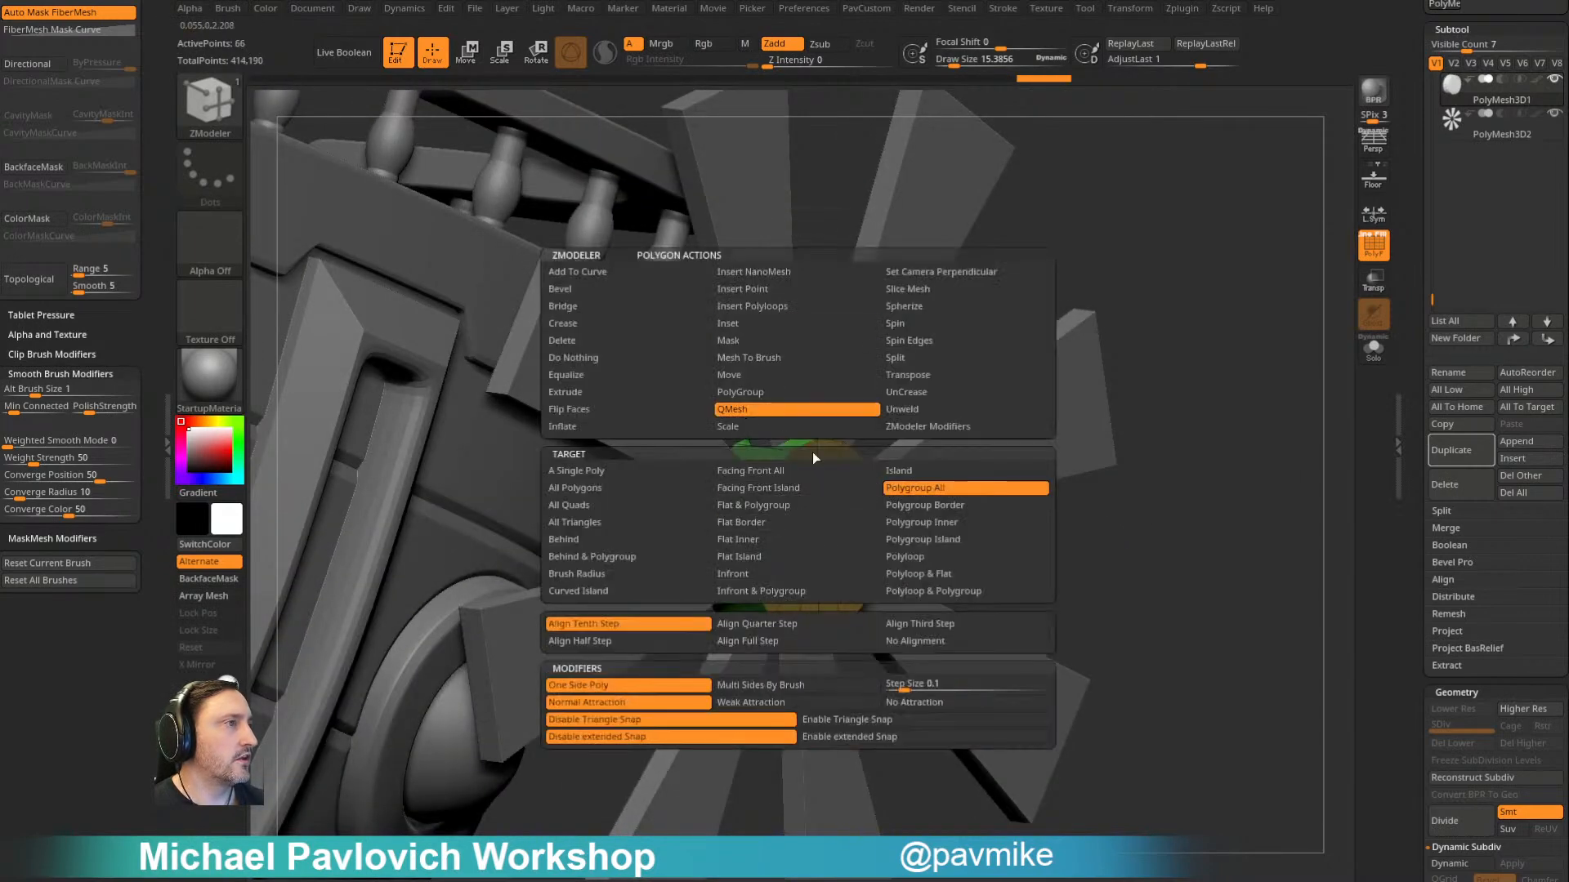
left_click_drag(1058, 472, 1064, 546)
mouse_move(799, 523)
left_mouse_down()
mouse_move(646, 467)
mouse_move(792, 504)
left_mouse_up()
left_click_drag(1034, 462, 1099, 470)
- Bevel the hub's outer rim edges and the edges of its central hole
key("space")
left_click(619, 447)
left_click(619, 430)
left_click_drag(761, 442, 784, 448)
left_click_drag(915, 455, 842, 471)
left_click(676, 460)
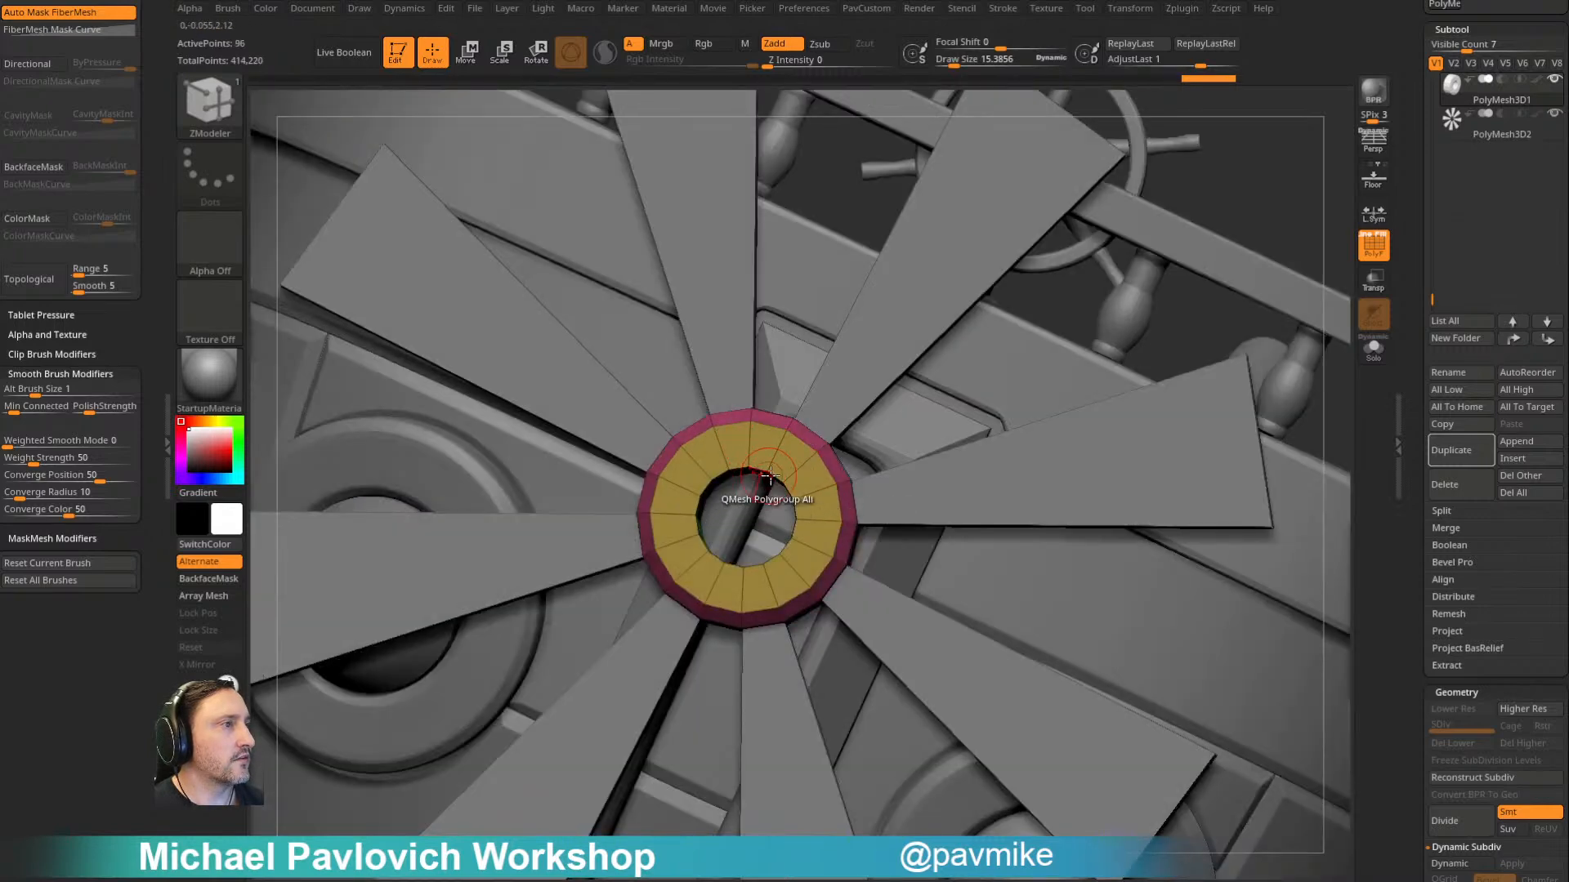
left_click(778, 479)
left_click_drag(653, 408, 1087, 480)
left_click(712, 472)
- Turn on Dynamic subdivision for the hub
key("2")
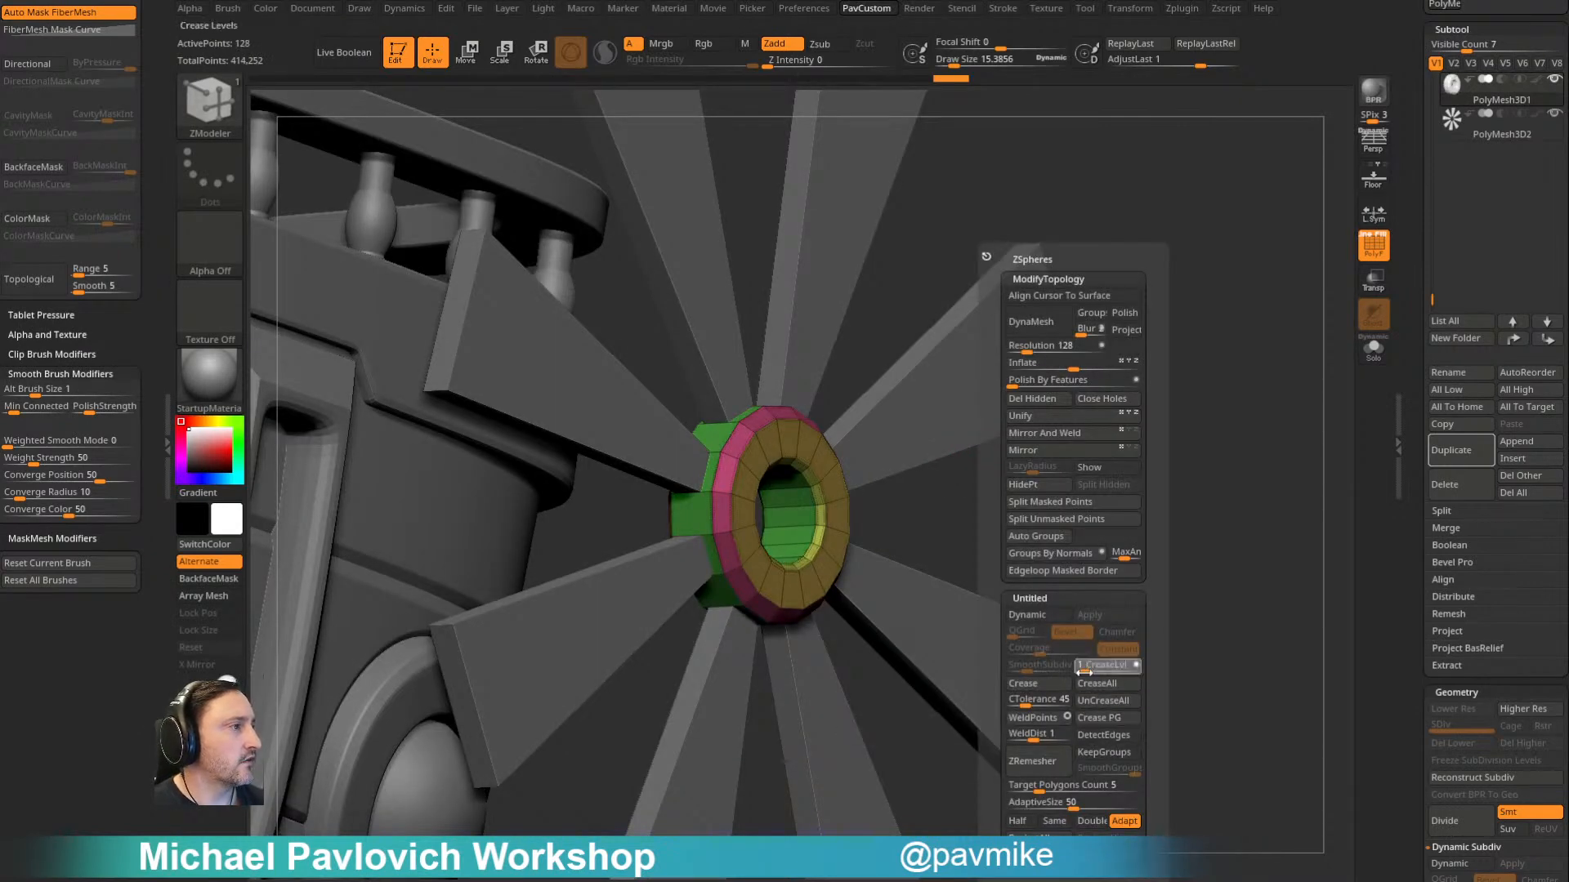
left_click(1038, 616)
mouse_move(1062, 621)
left_mouse_down("alt")
mouse_move(1124, 518)
mouse_move(1036, 438)
mouse_move(1120, 385)
mouse_move(1198, 368)
mouse_move(1206, 349)
mouse_move(1204, 375)
mouse_move(1142, 361)
left_mouse_up("alt")
- Make the blades subtool PolyMesh3D2 active and isolate it with Solo
key("b")
key("s")
key("t")
left_click(953, 414, "alt")
key("w")
key("q")
left_click_drag(1175, 291, 1258, 281, "alt")
key("b")
key("z")
key("m")
left_click_drag(948, 343, 1210, 301, "shift")
left_click(1373, 349)
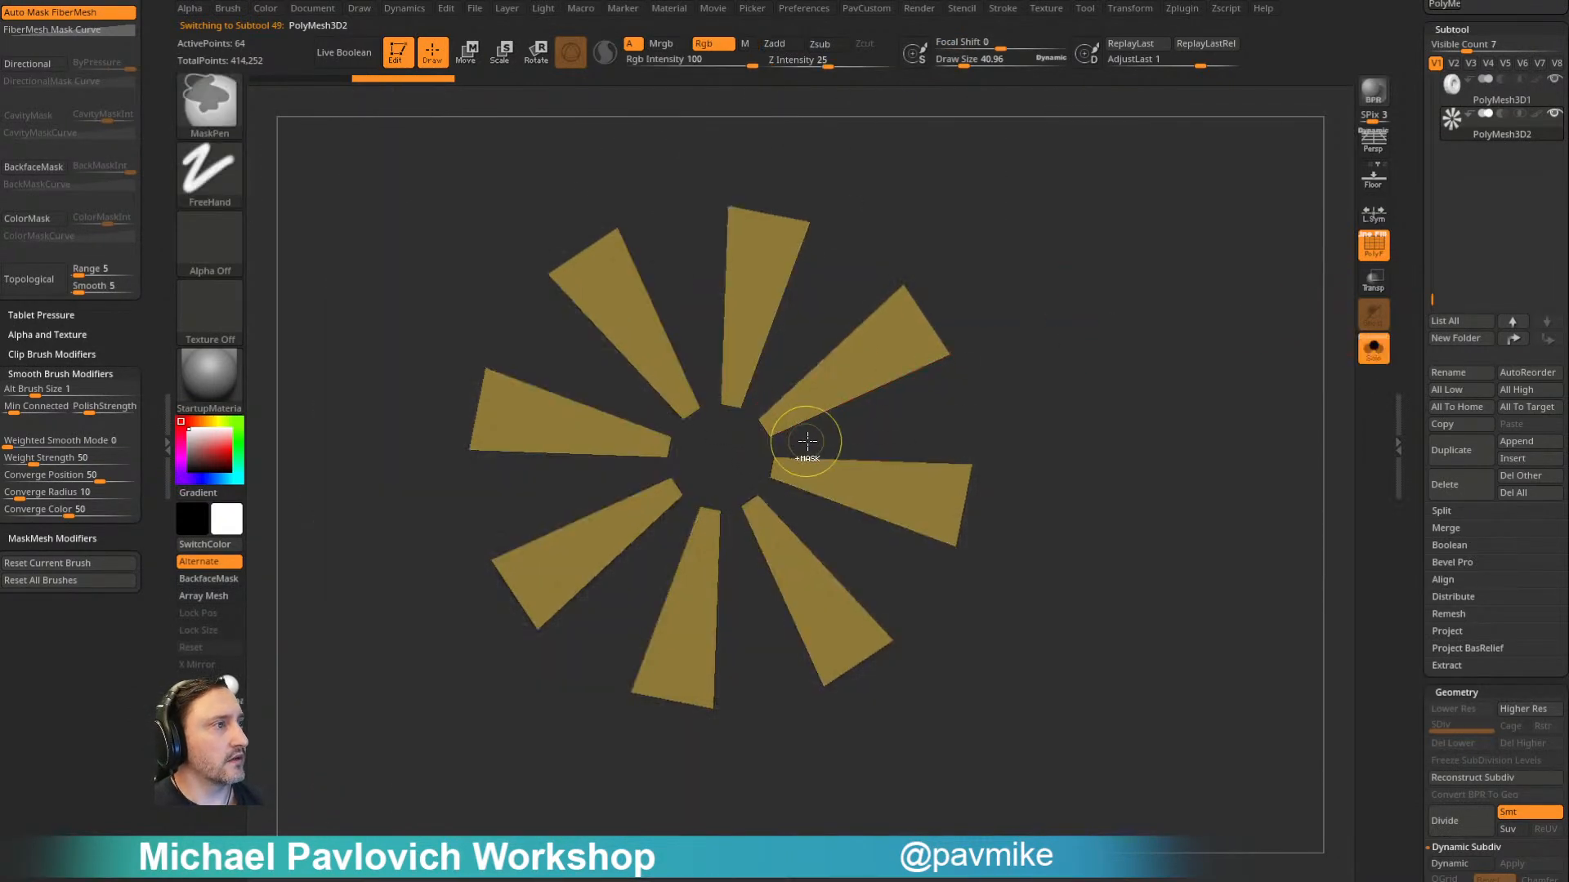
left_click(751, 403, "ctrl")
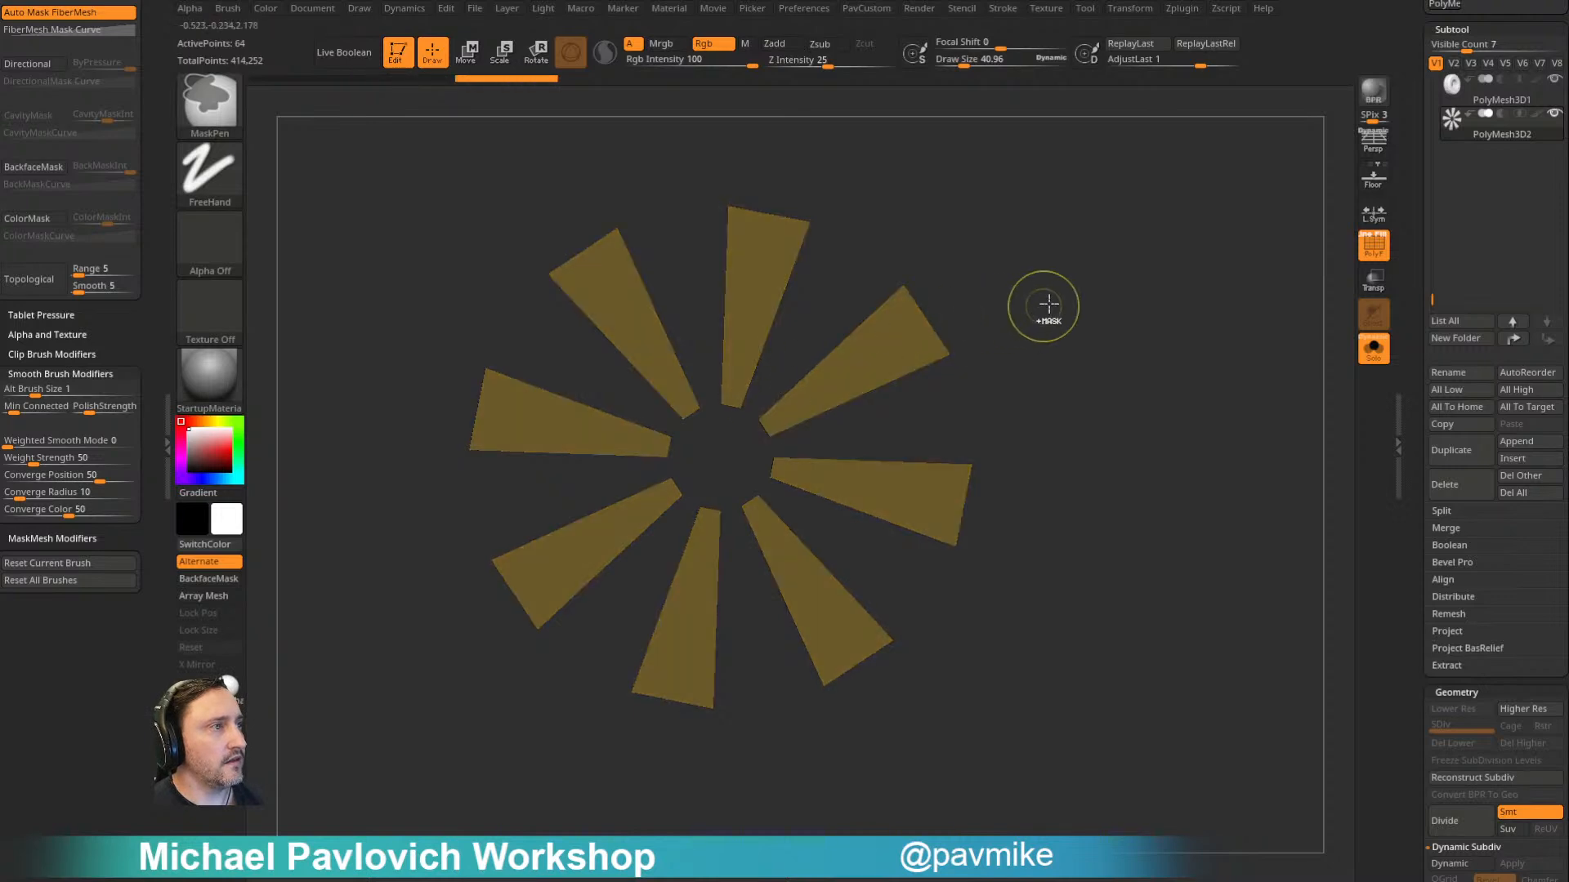
left_click(840, 446, "ctrl")
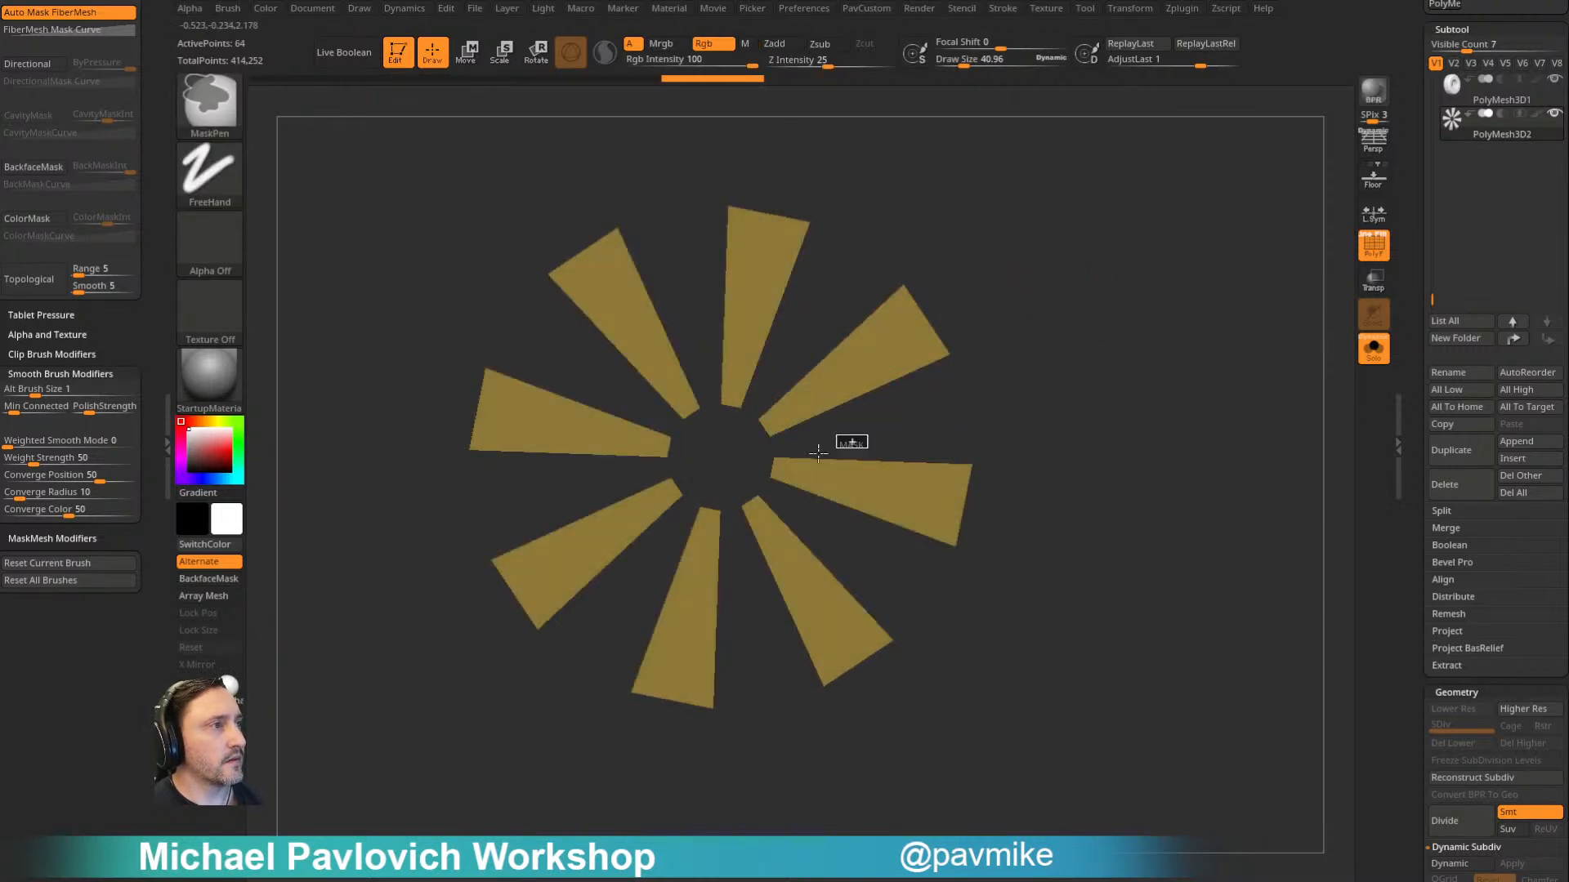
left_click_drag(740, 402, 742, 404, "ctrl")
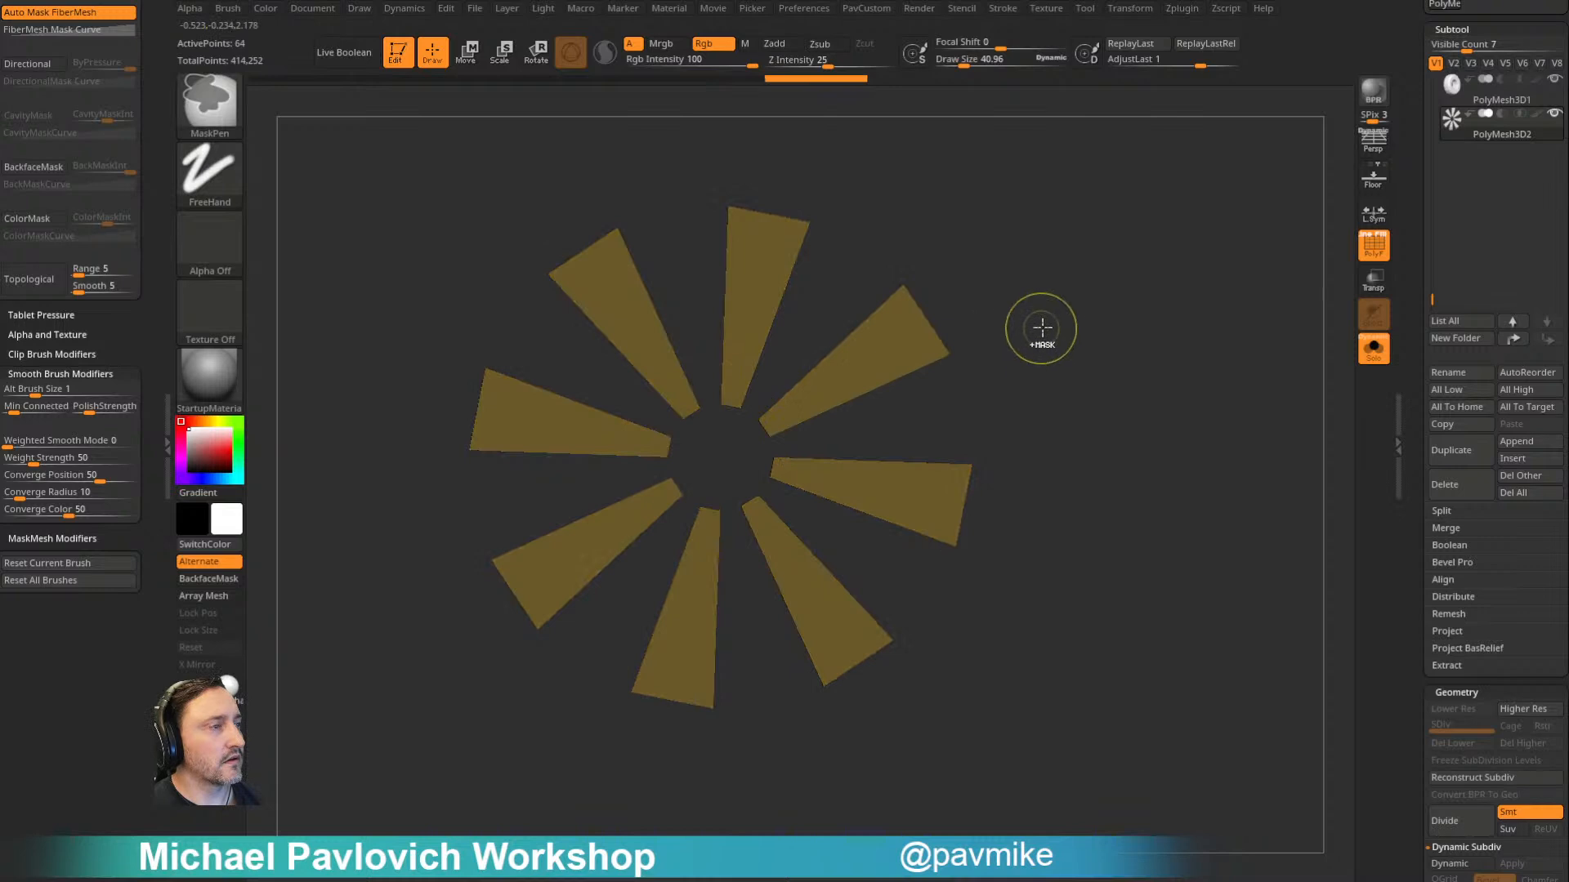
- Center the gizmo on the blades, scale them to about 0.94 along the Z axis, and turn Solo off
key("w")
left_click_drag(1011, 307, 1085, 329)
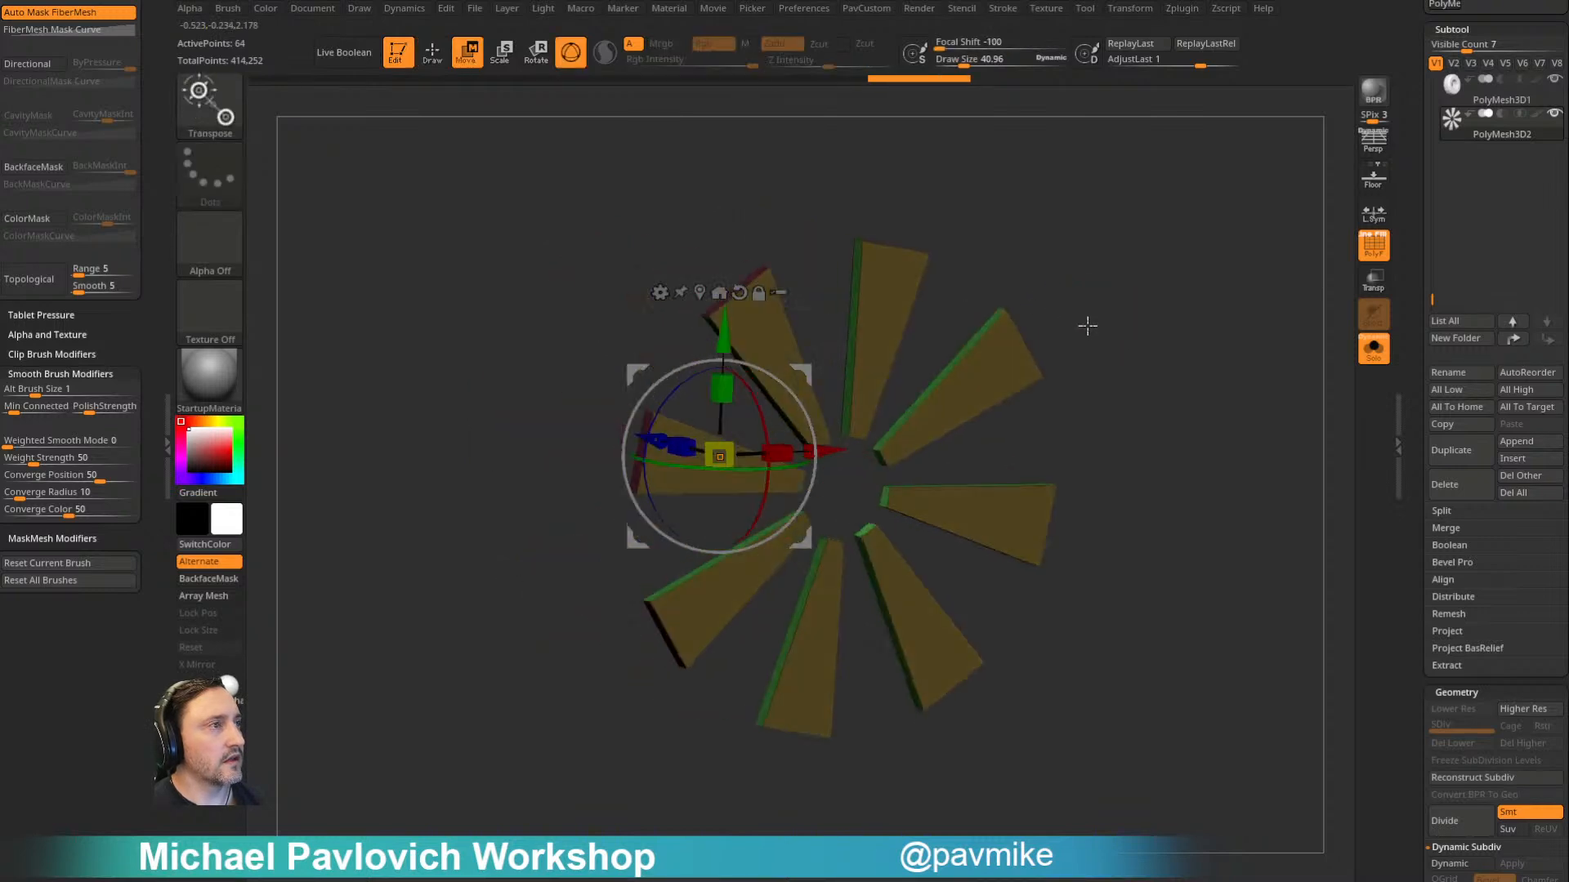
left_click(701, 293)
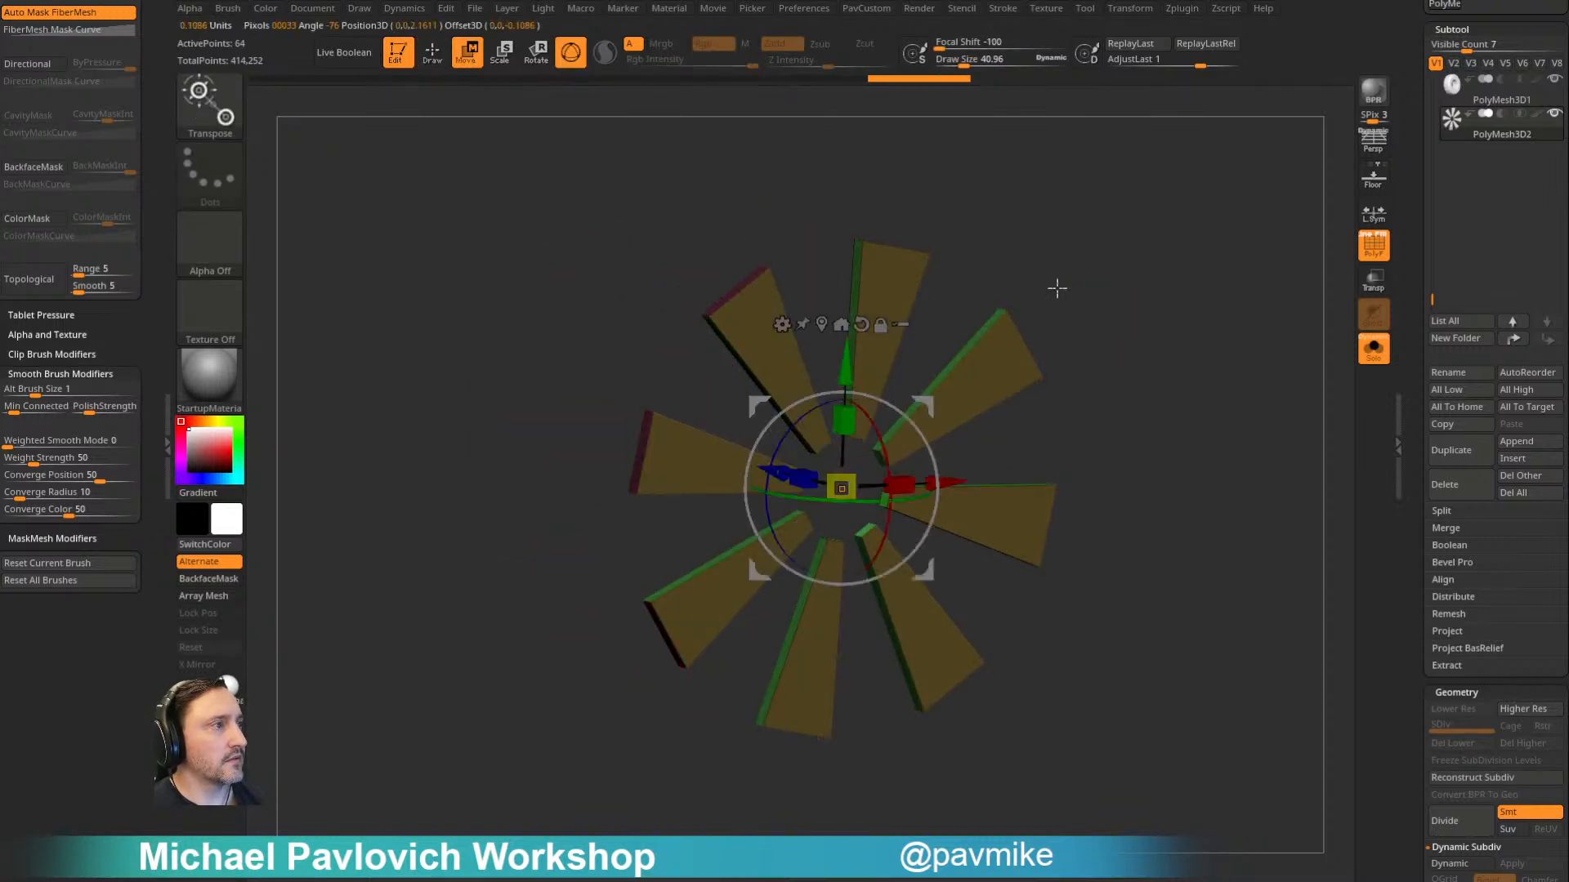
left_click_drag(973, 287, 998, 310)
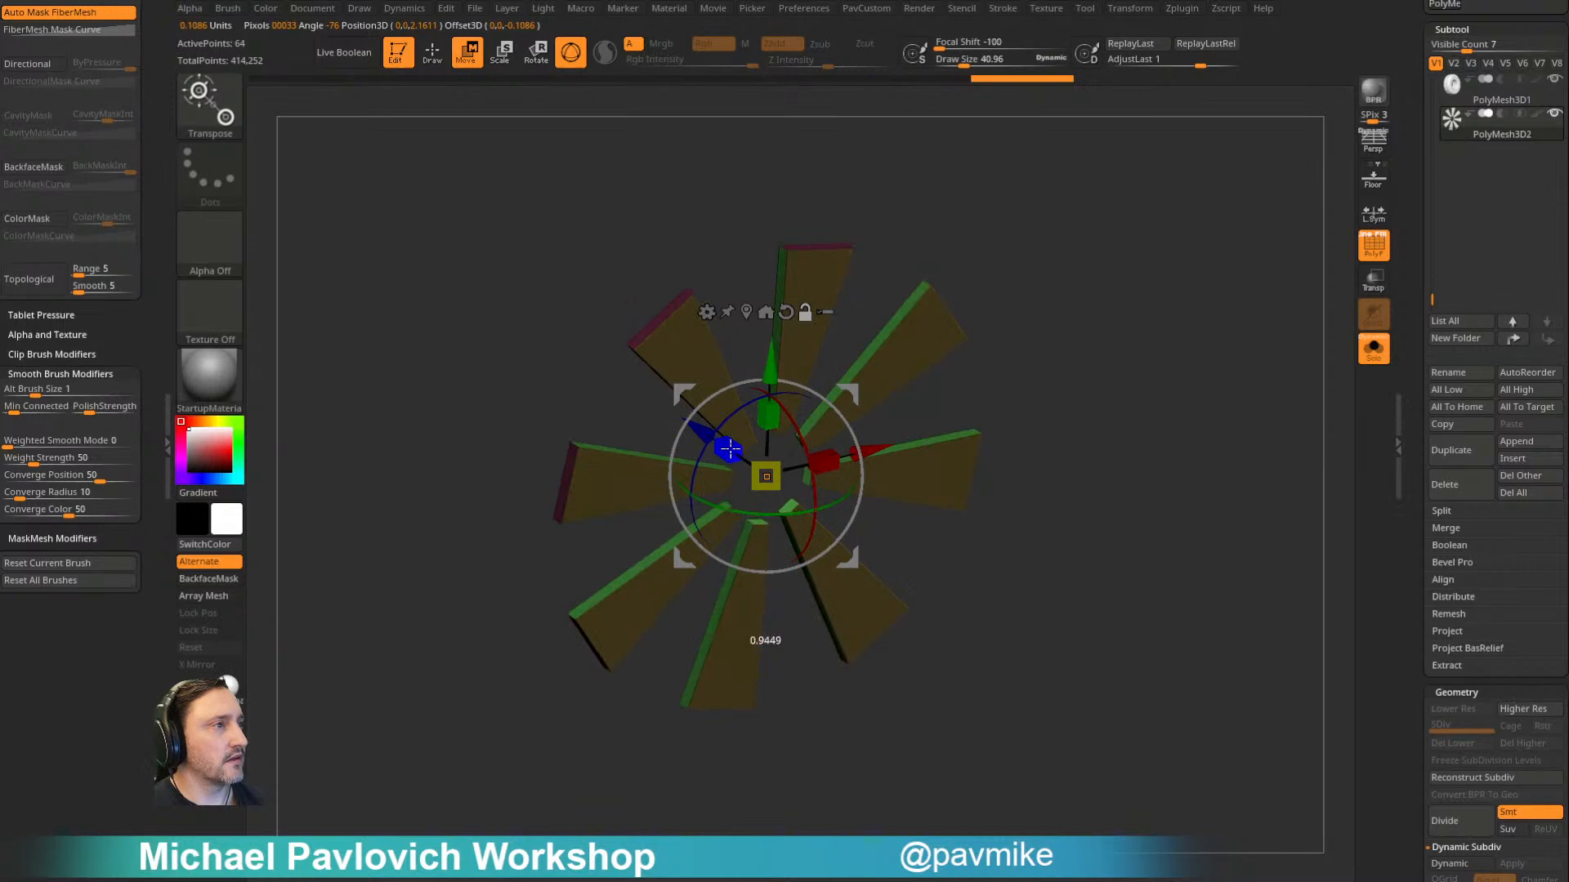
left_click(1366, 360)
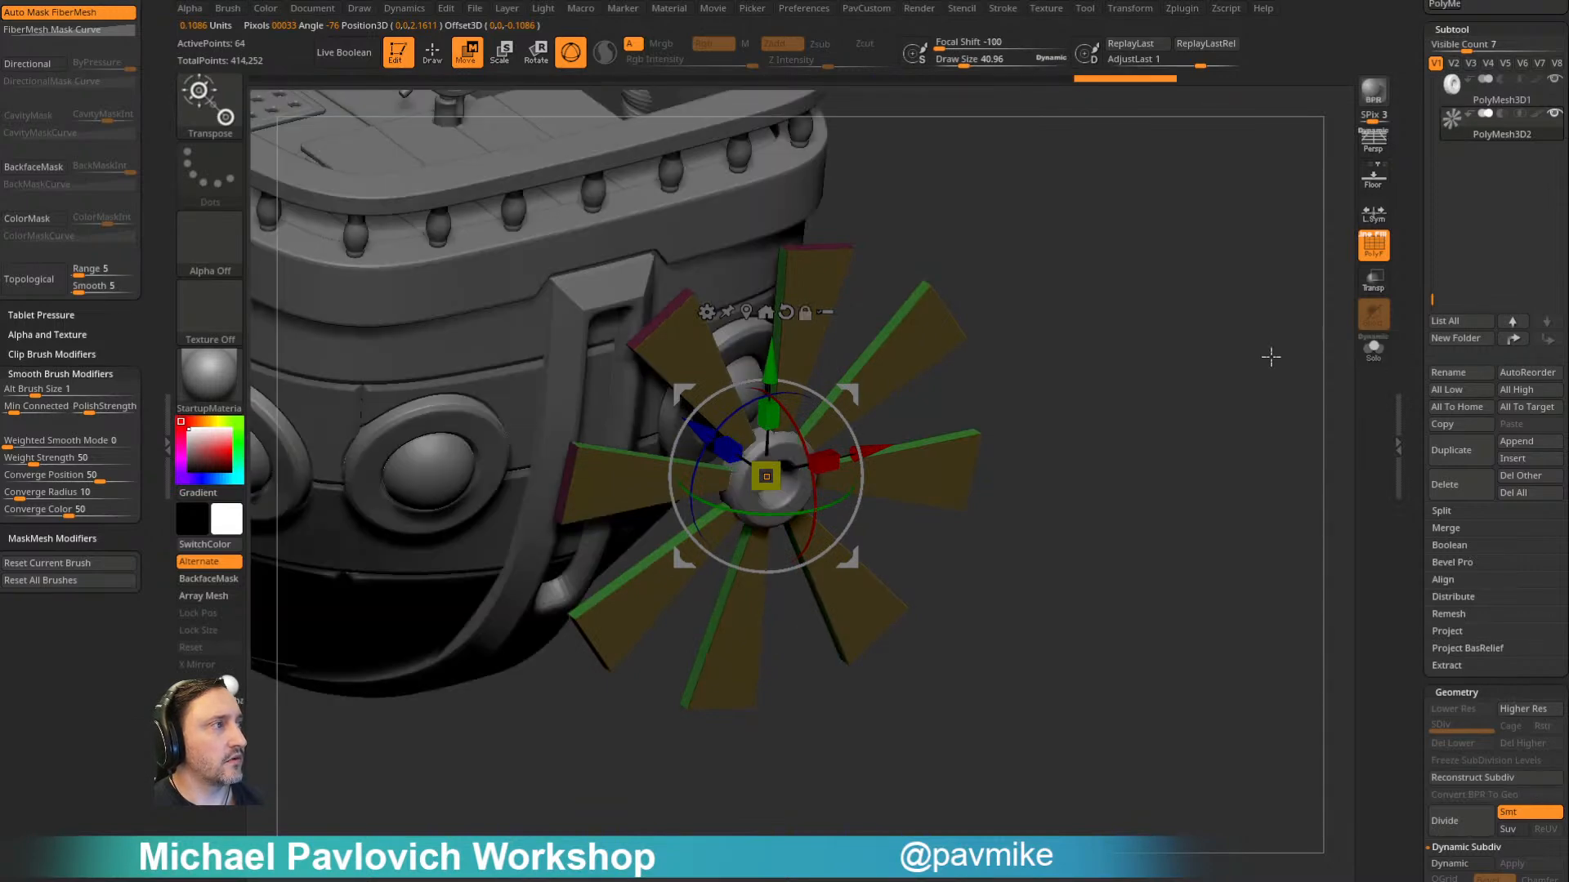
- Turn on ghosted transparency so the hub can be seen behind the active blades
key("q")
mouse_move(1211, 382)
left_mouse_down()
mouse_move(1087, 348)
mouse_move(1197, 290)
left_mouse_up()
left_click_drag(1206, 285, 1242, 353, "ctrl")
mouse_move(1232, 344)
left_mouse_down()
mouse_move(1176, 308)
mouse_move(1070, 290)
mouse_move(1169, 273)
mouse_move(1188, 353)
mouse_move(1204, 304)
mouse_move(1297, 258)
left_mouse_up()
left_click(1373, 286)
mouse_move(1322, 321)
left_mouse_down("alt")
mouse_move(1310, 312)
mouse_move(1295, 351)
left_mouse_up("alt")
- Select the Move brush and enable Infinite Depth in its depth settings
key("b")
key("m")
key("v")
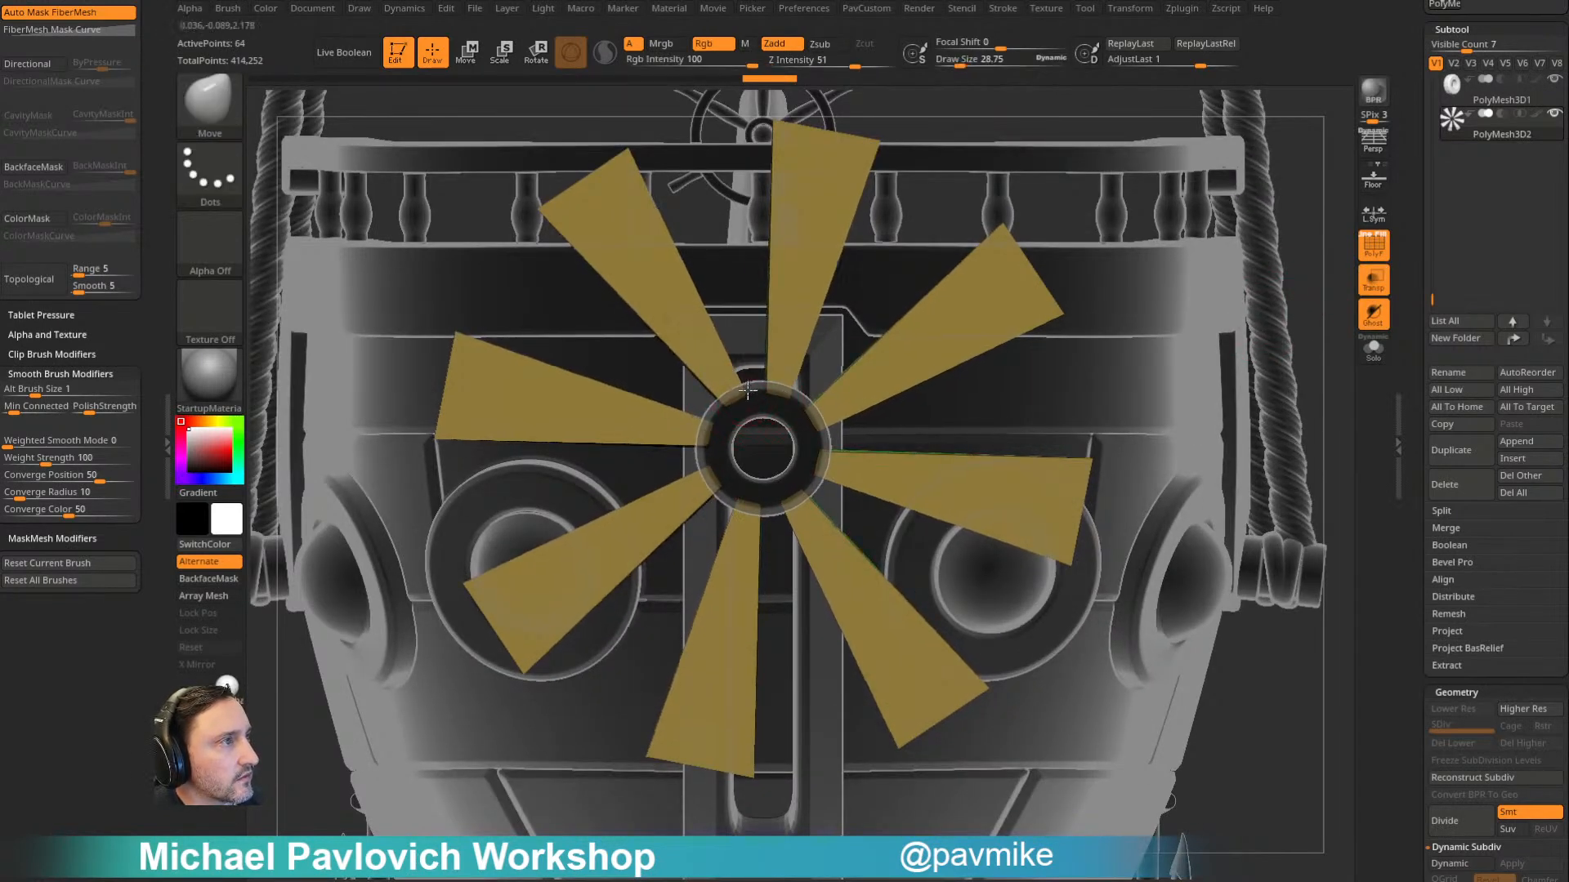
key("ctrl")
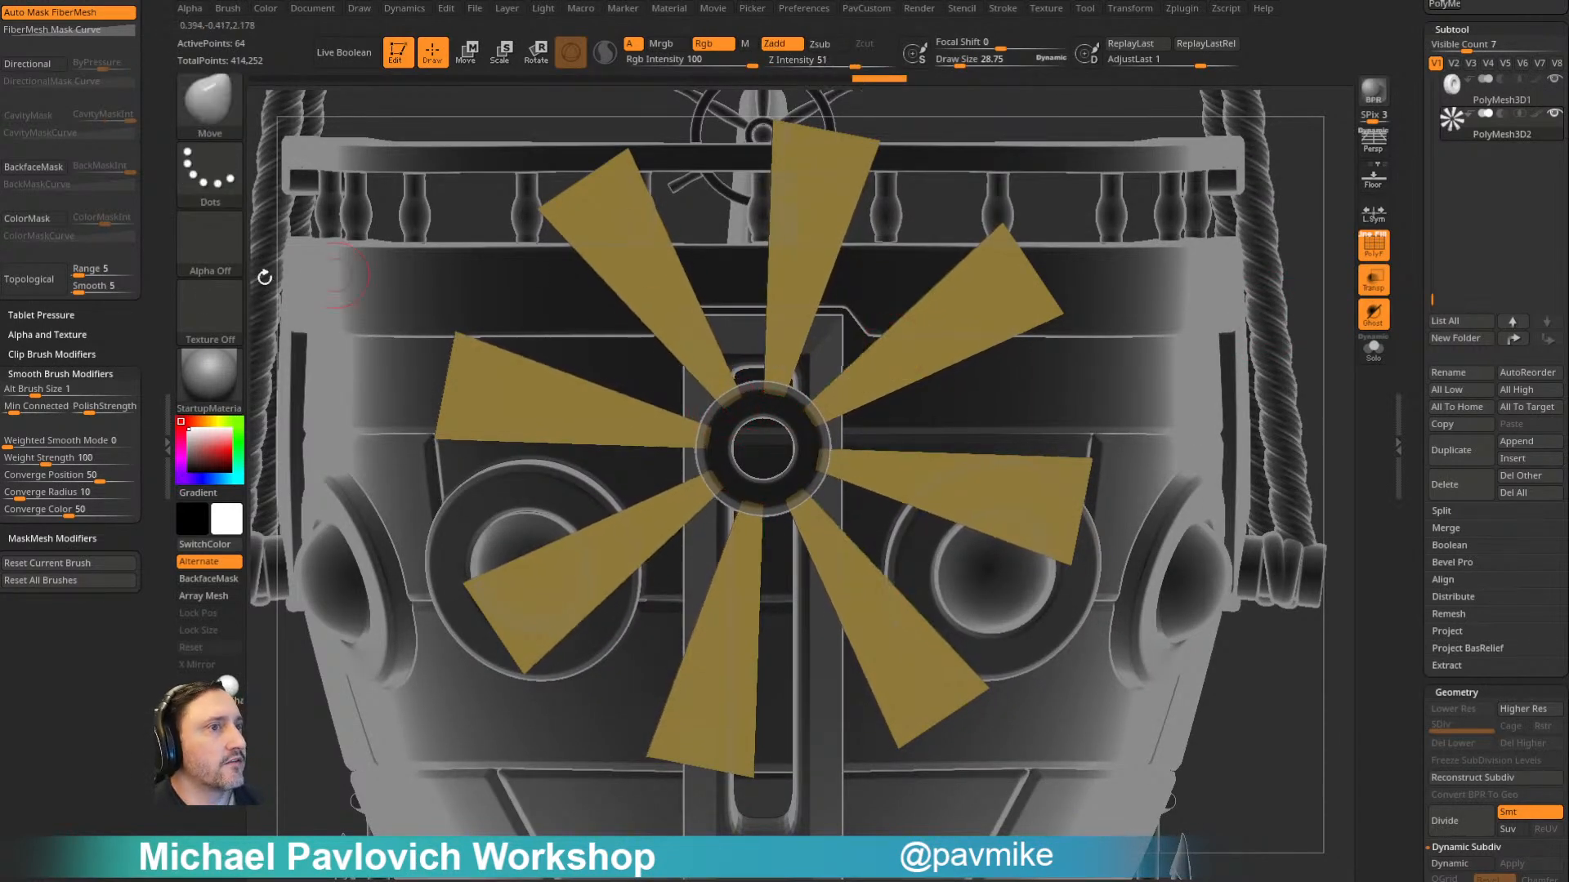
left_click(208, 102)
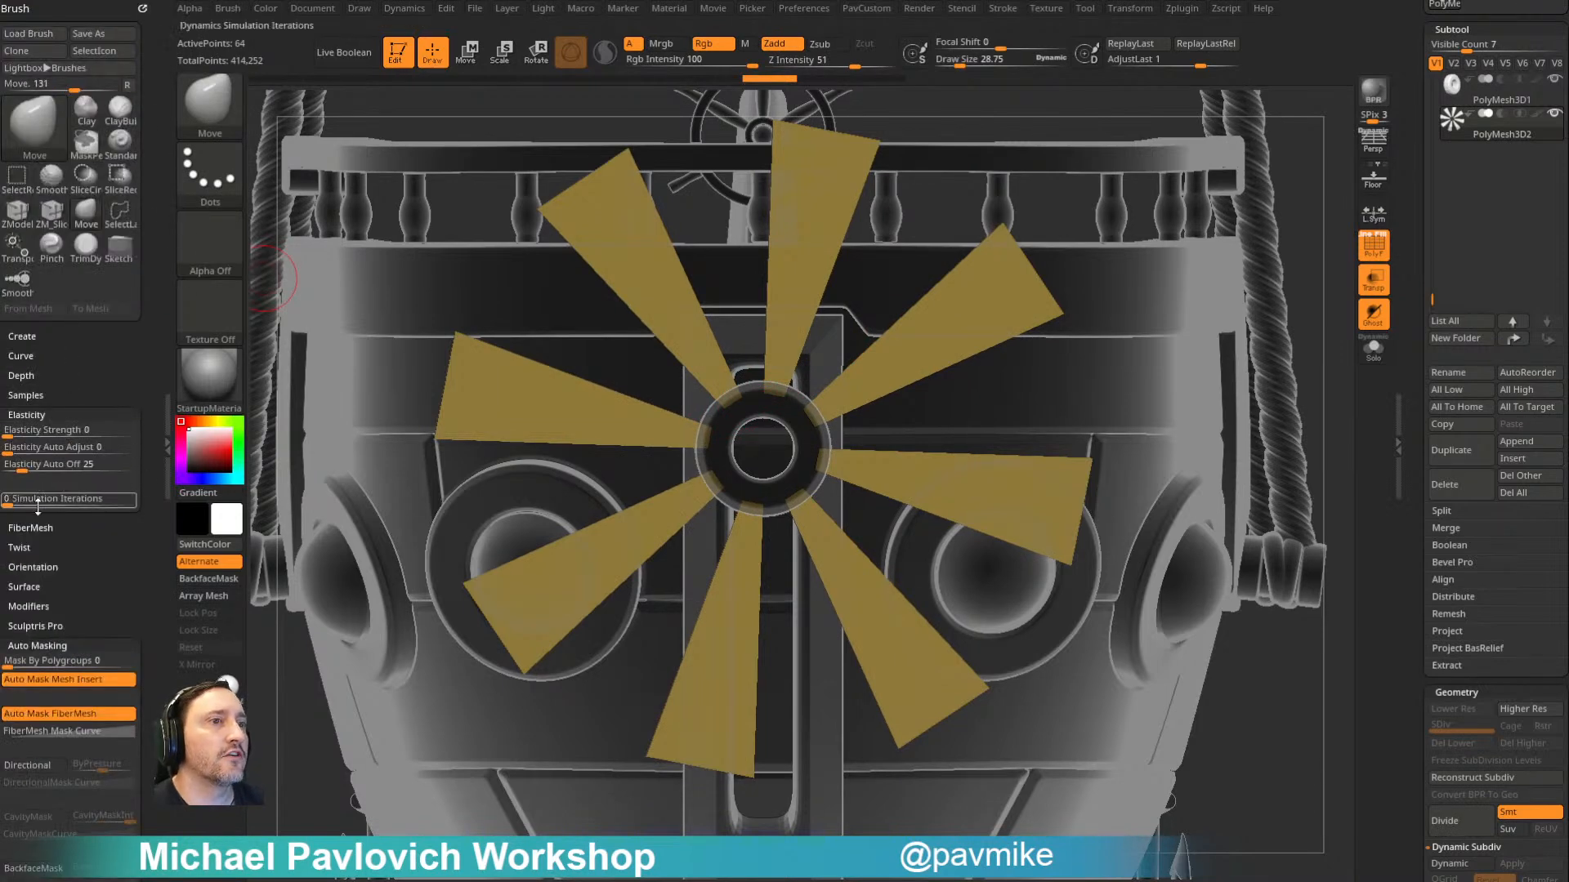
left_click(23, 376)
left_click(122, 478)
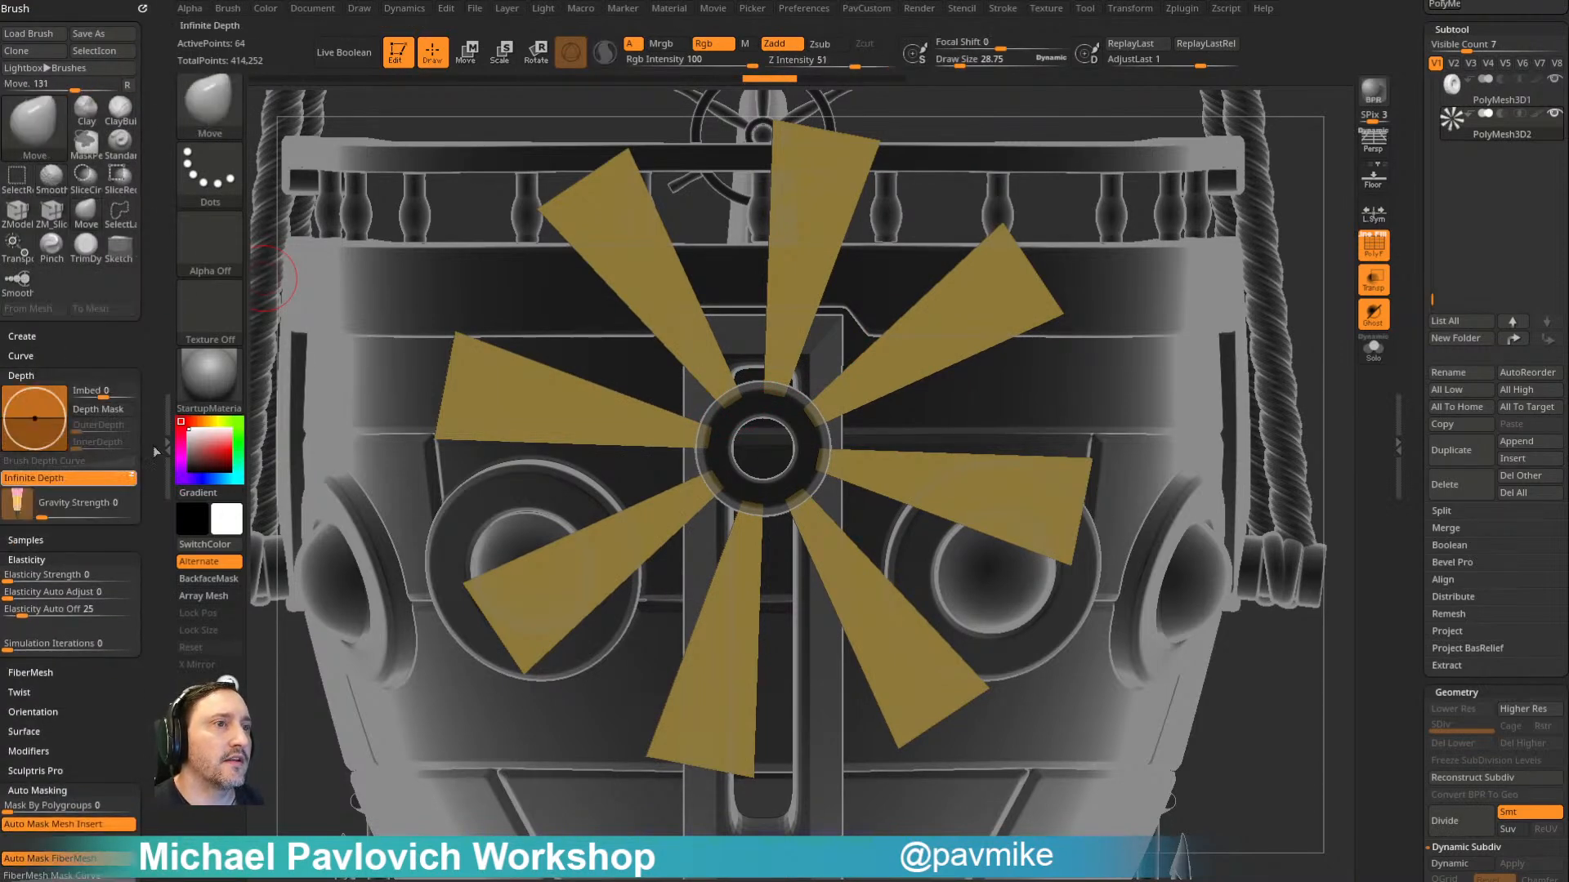
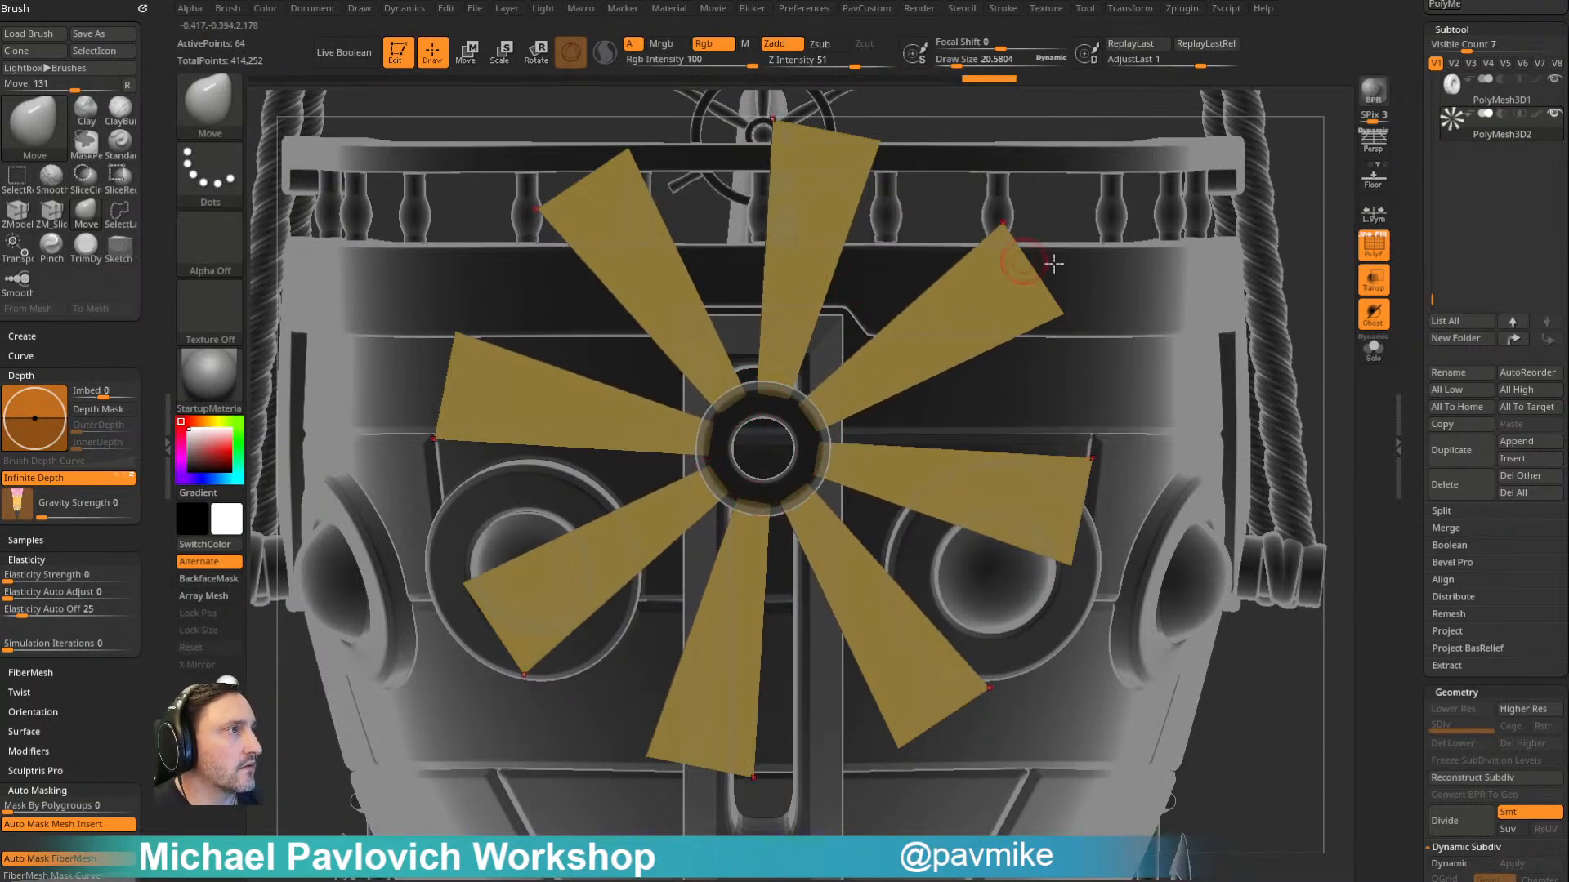
- Make the hub subtool PolyMesh3D1 active and duplicate it
right_click_drag(1322, 263, 1235, 270, "ctrl")
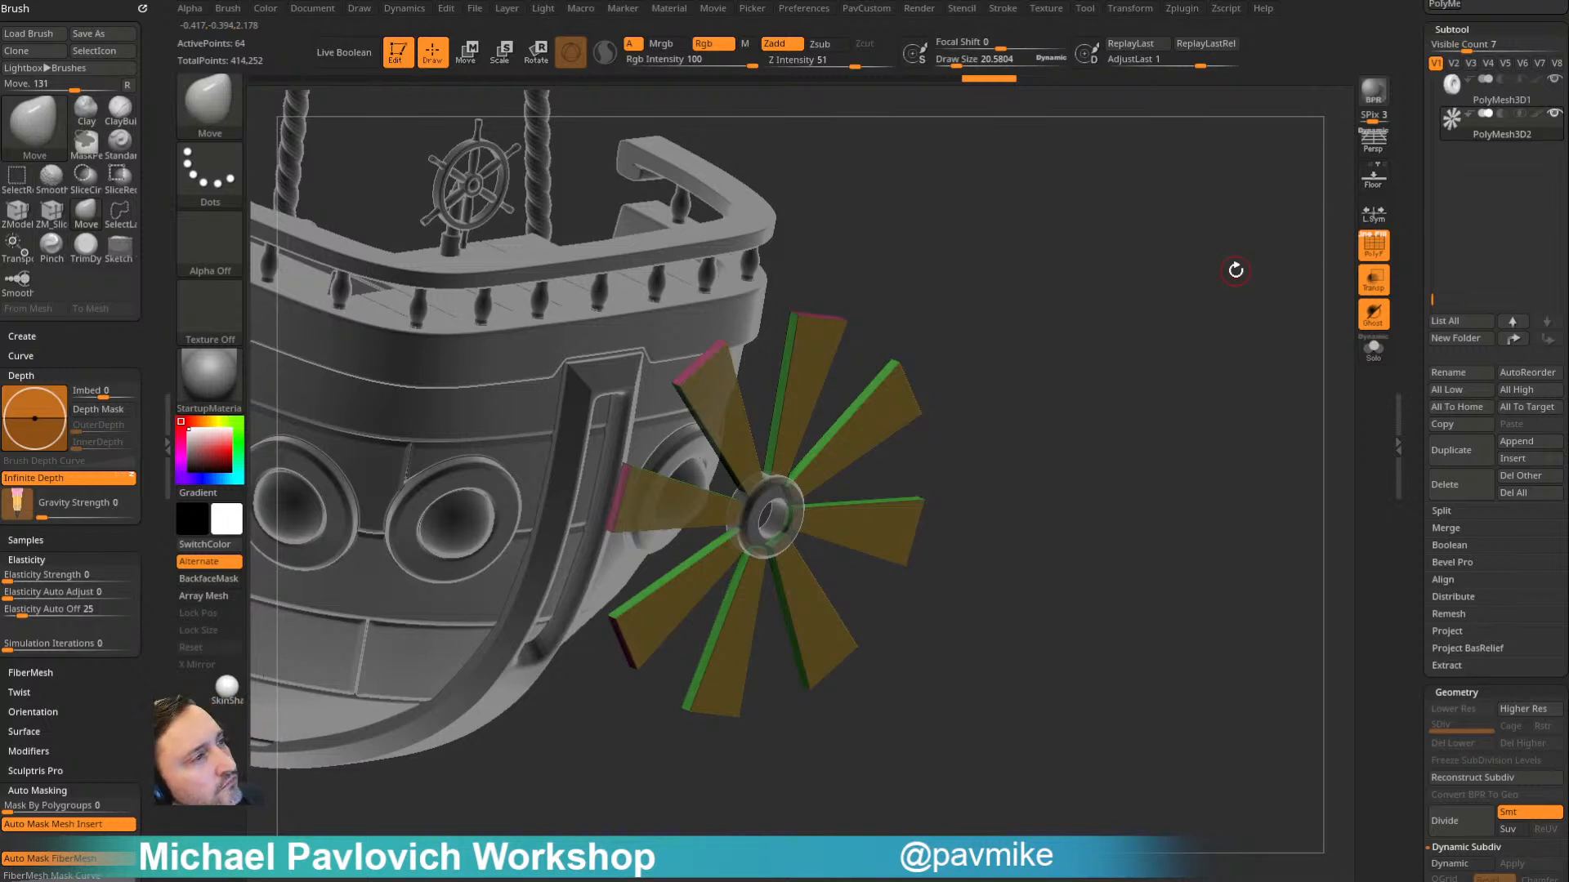
mouse_move(1084, 287)
right_mouse_down()
mouse_move(1130, 318)
mouse_move(1062, 311)
mouse_move(1093, 248)
mouse_move(1071, 332)
right_mouse_up()
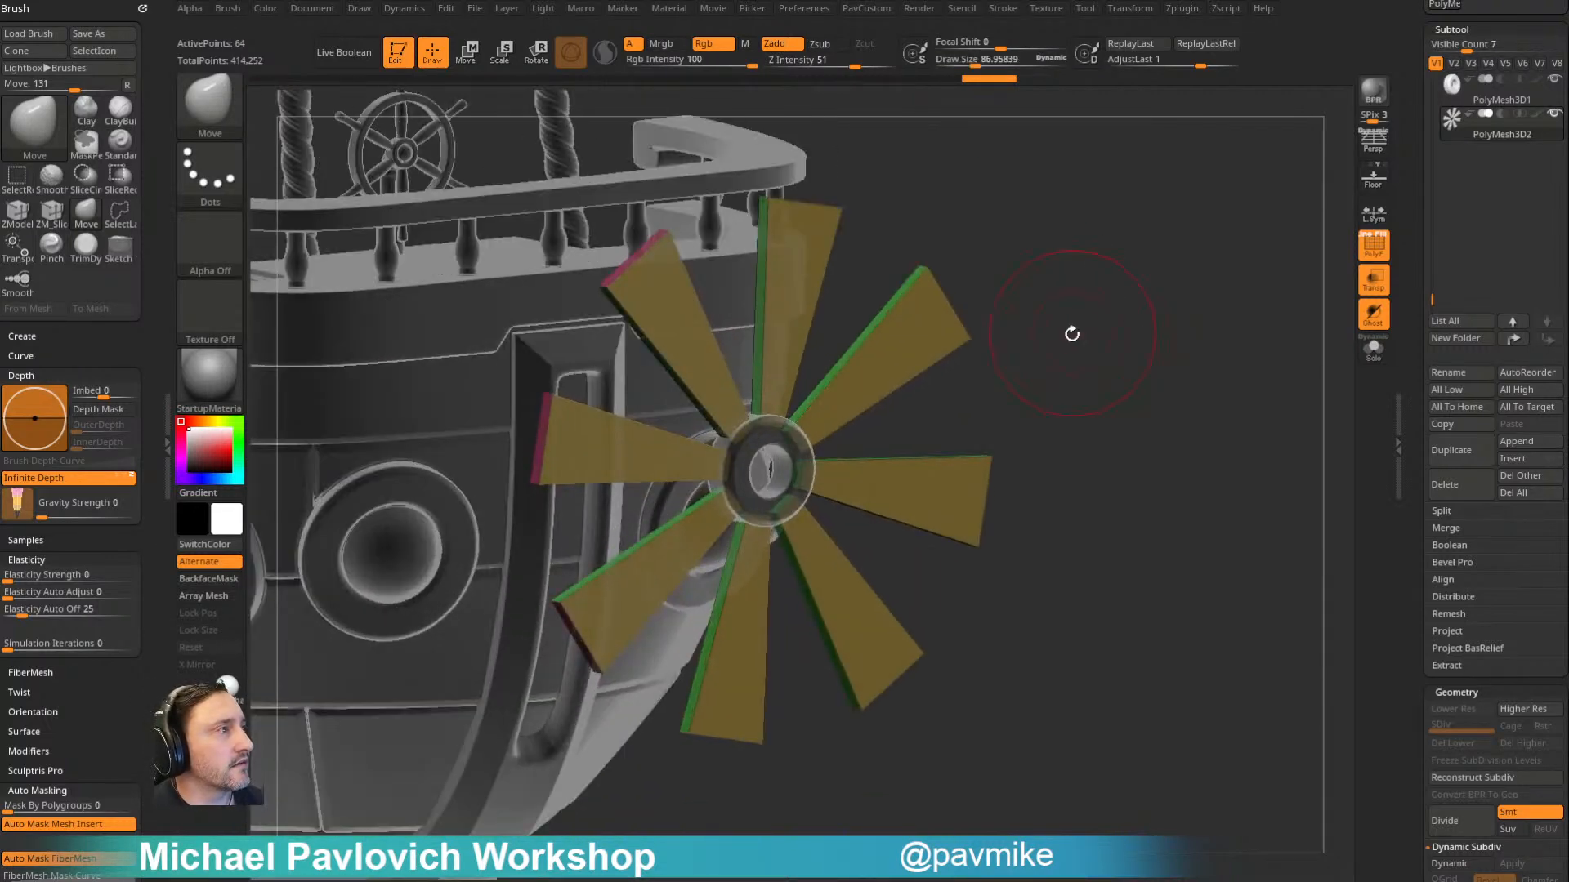
key("1")
left_click(789, 446, "alt")
right_click_drag(1204, 273, 1215, 287)
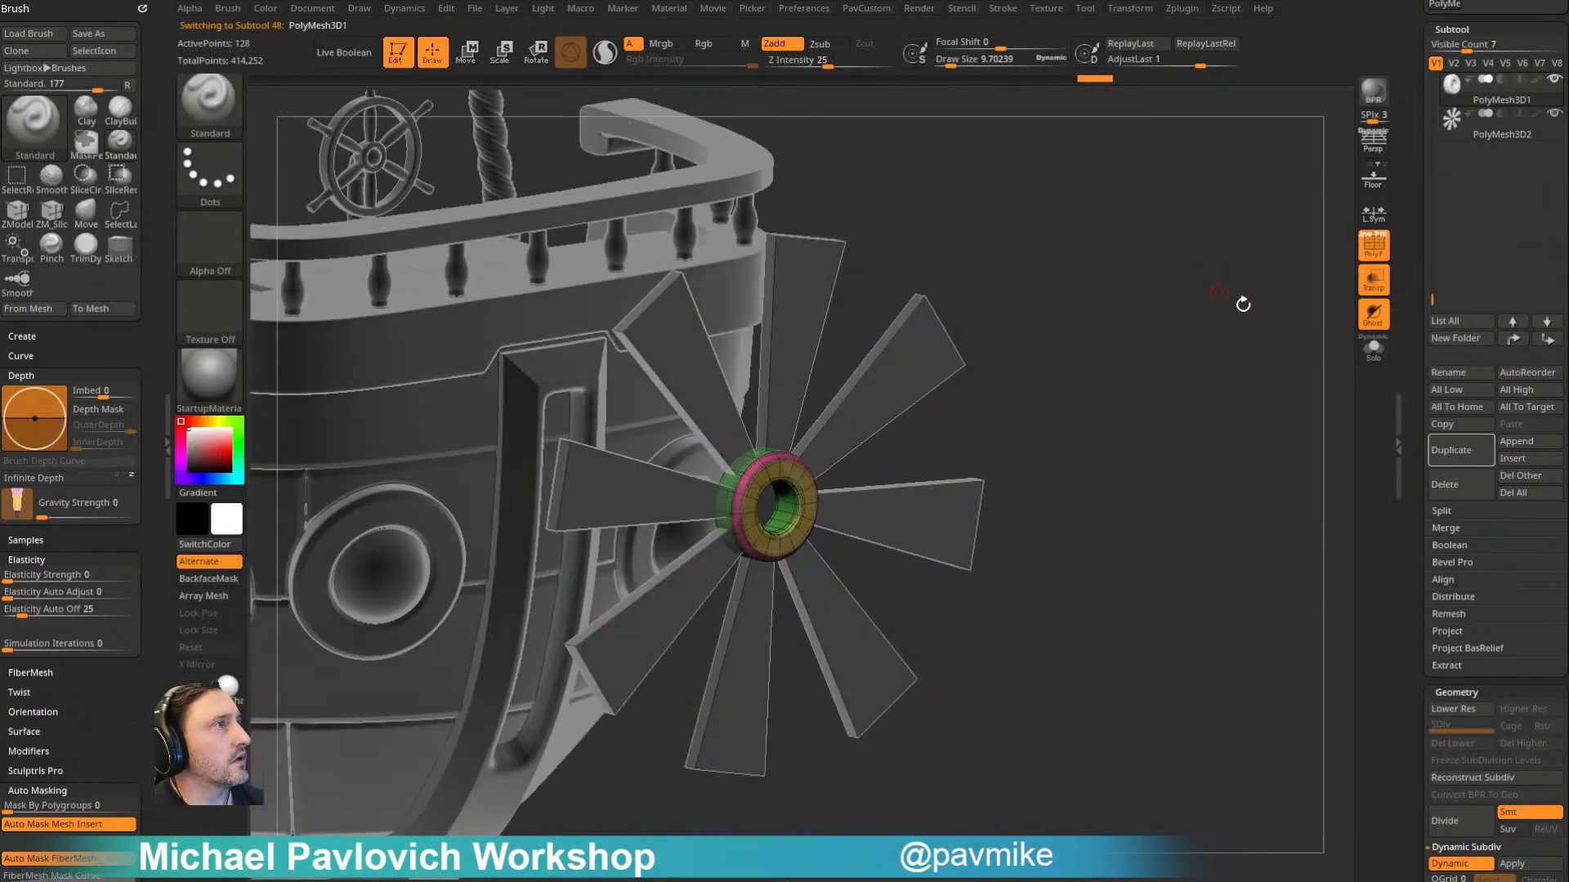
left_click(1451, 450)
- Reactivate PolyMesh3D1 and roll its undo history back to the plain solid cylinder stage
left_click(1497, 99)
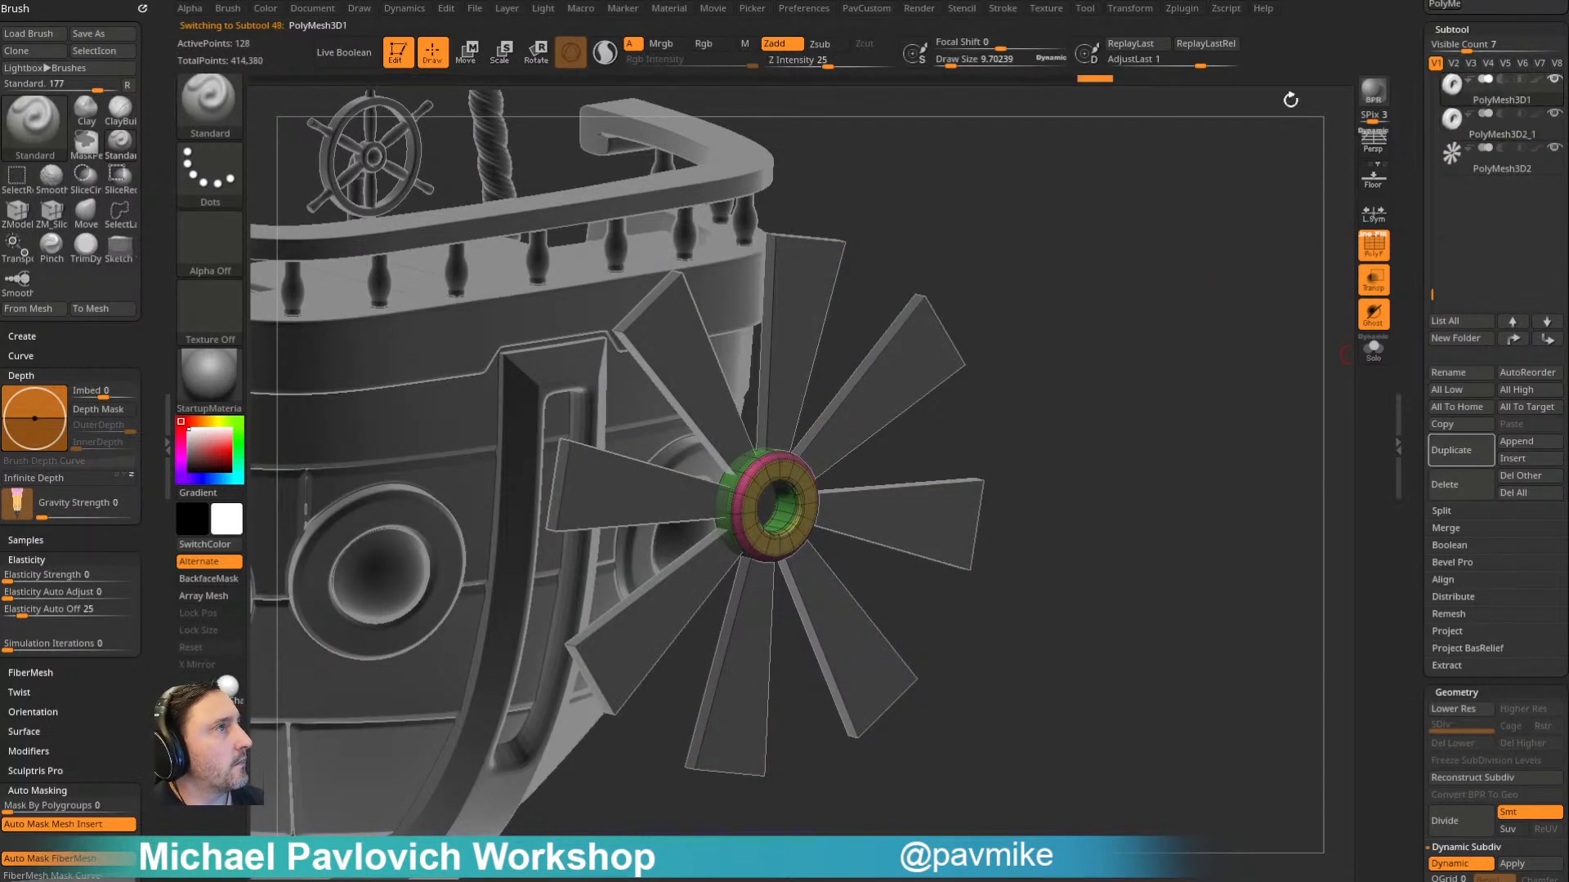
left_click_drag(834, 101, 663, 109)
left_click_drag(934, 451, 893, 434, "alt")
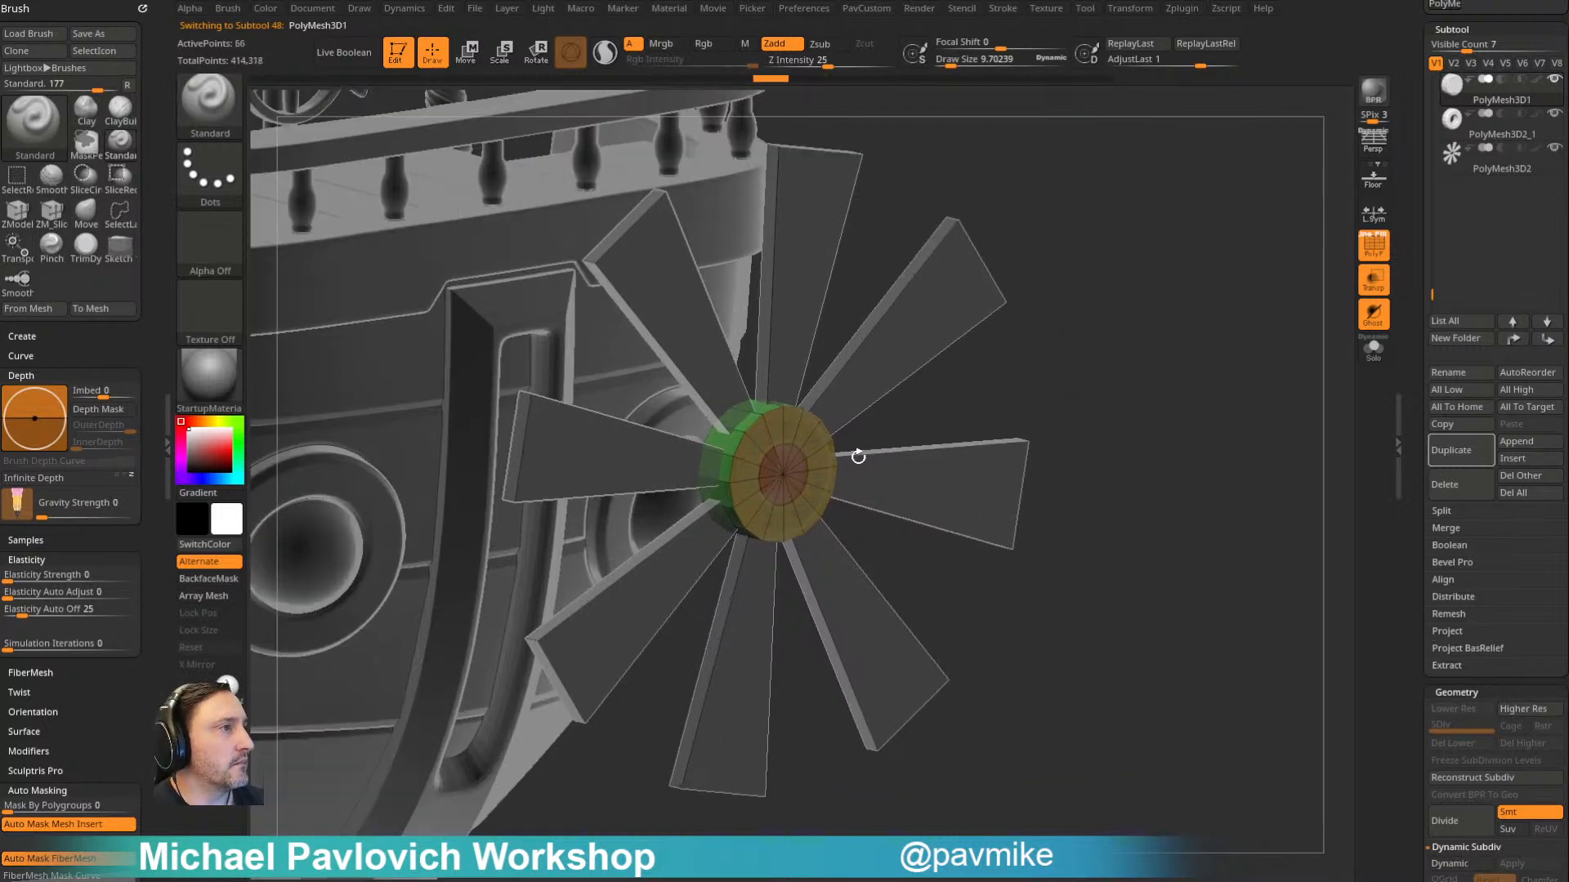
- Isolate the small central cap polygroup of the solid hub and delete the hidden remainder
left_click(789, 487, "ctrl+shift")
key("space")
left_click(1070, 405)
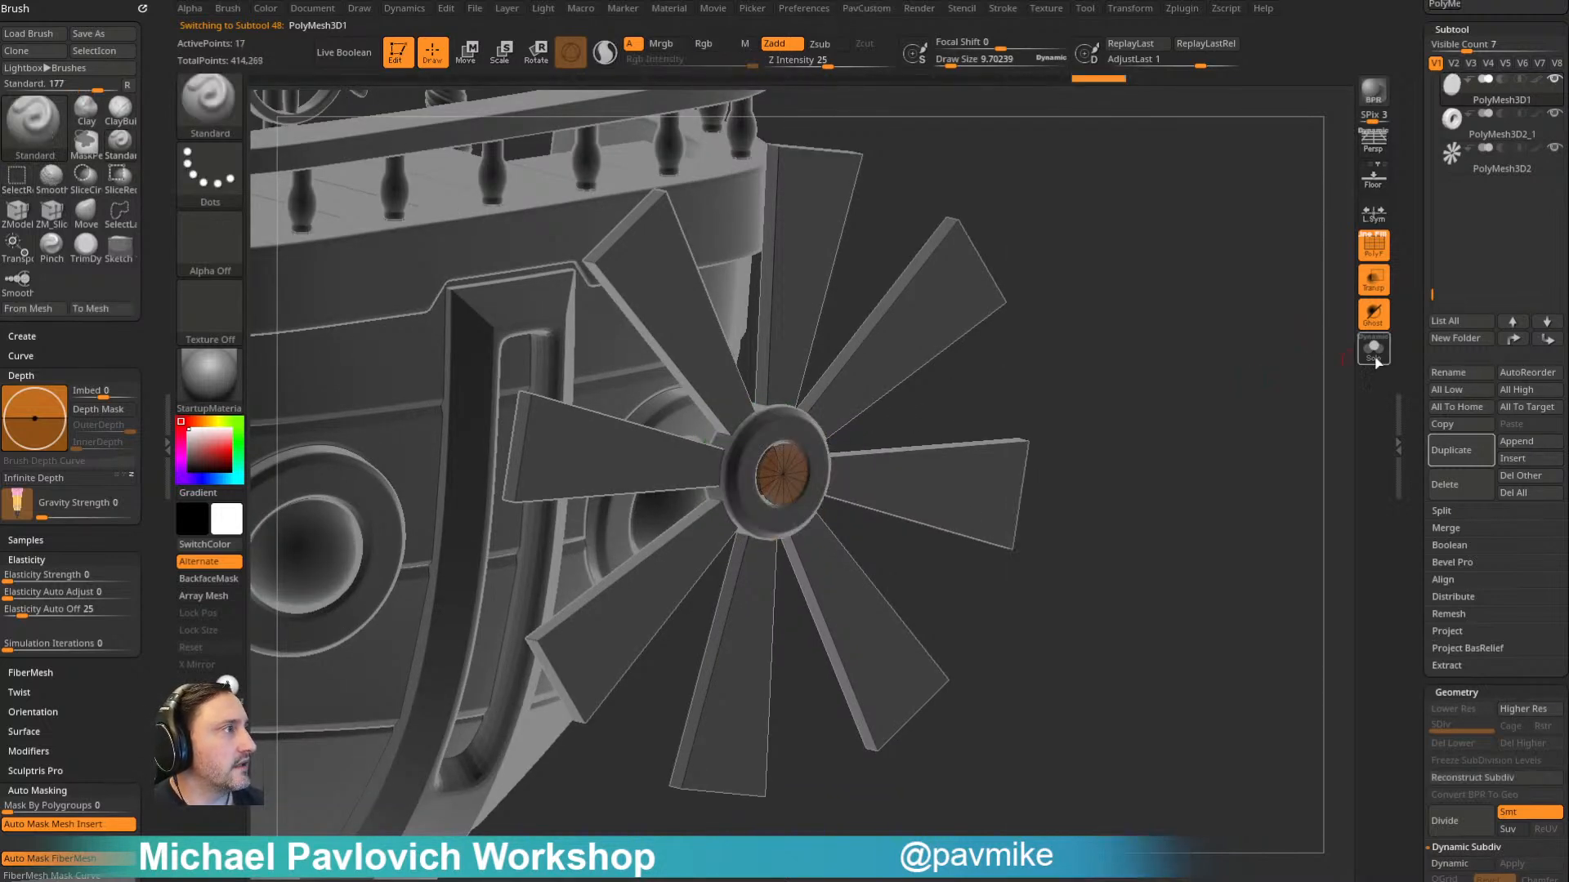
- Isolate the cap disc with Solo and extrude it into a short cylinder with ZModeler QMesh
left_click(1363, 353)
left_click_drag(1151, 327, 1132, 392, "alt")
key("b")
key("z")
key("m")
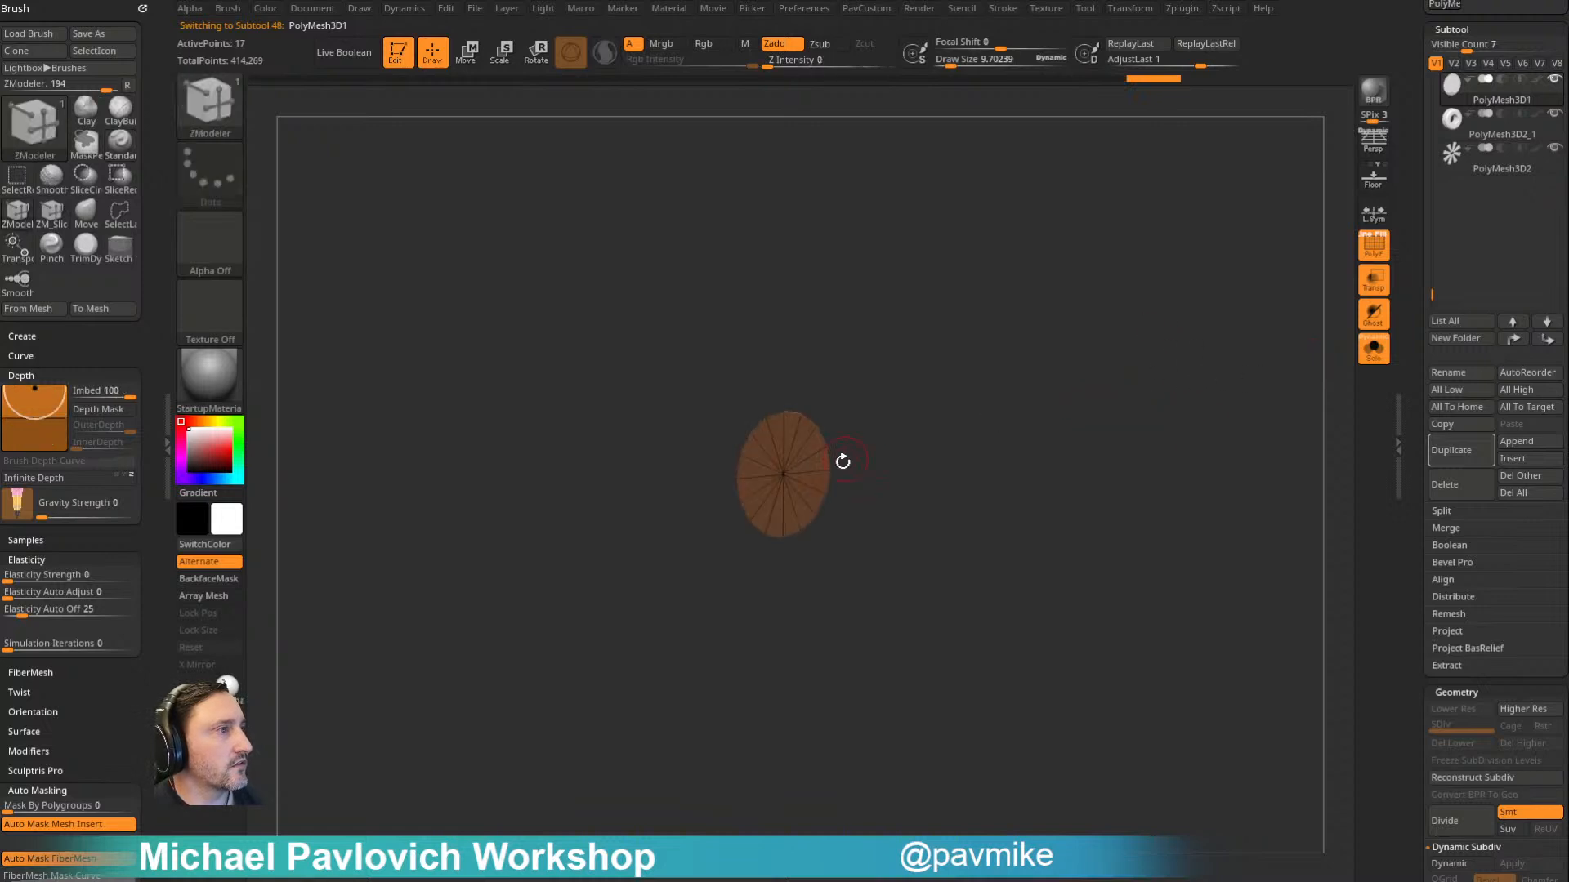
left_click_drag(815, 464, 844, 466)
left_click(1367, 360)
left_click_drag(1207, 333, 1269, 352)
left_click(1375, 351)
- Turn Solo off and move one end of the short cylinder along Z so the shaft passes through the hub
key("w")
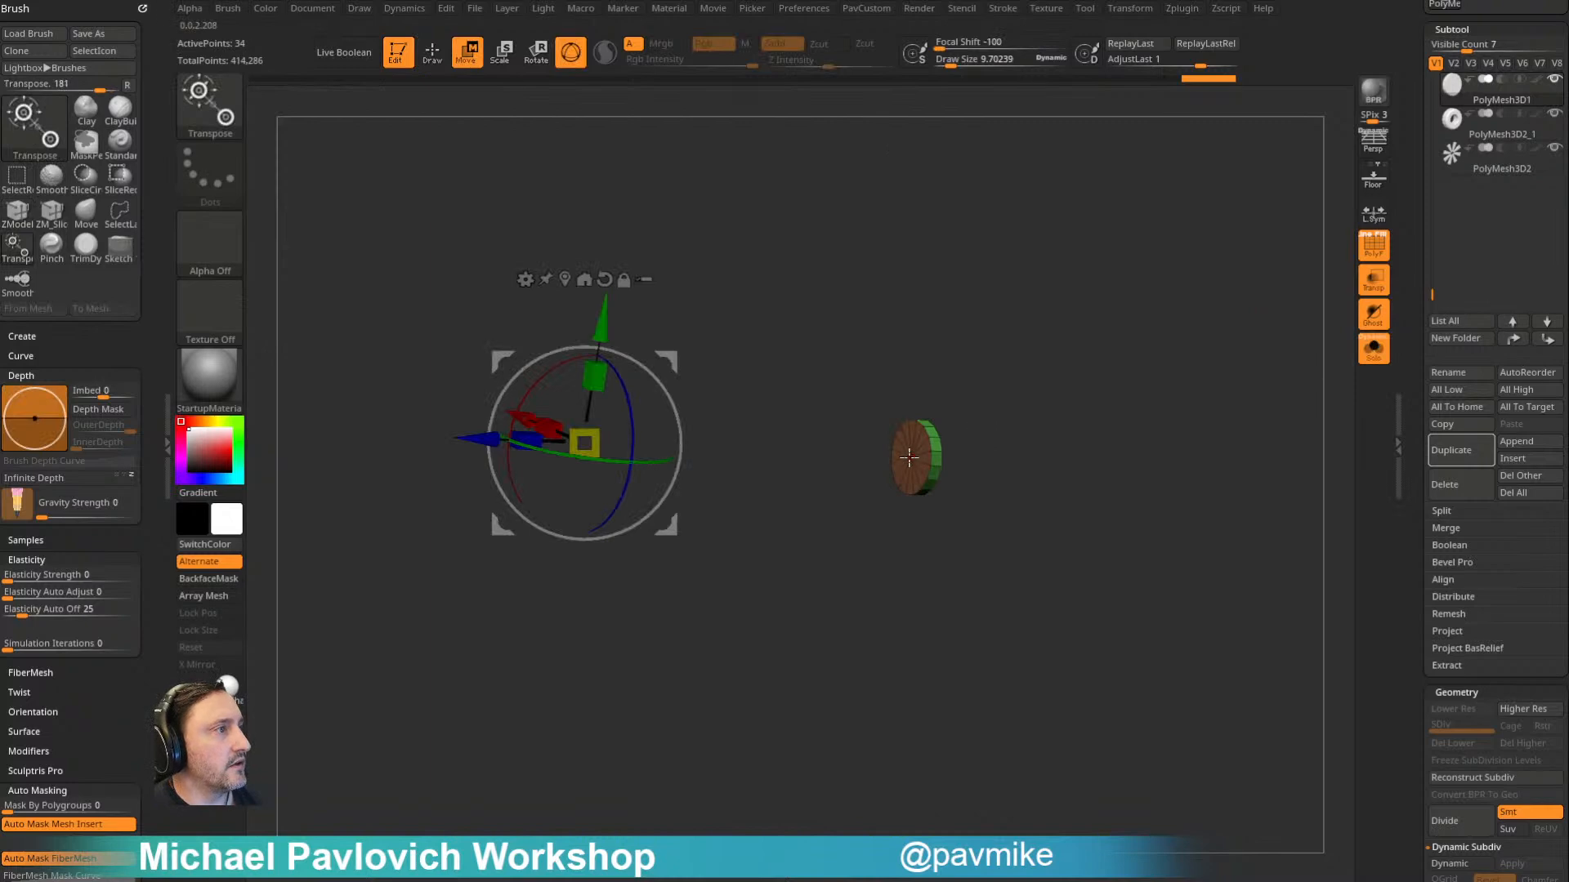
left_click_drag(1182, 379, 1102, 361)
left_click(1374, 347)
left_click_drag(1282, 407, 1439, 309, "alt")
left_click_drag(1272, 336, 1291, 343)
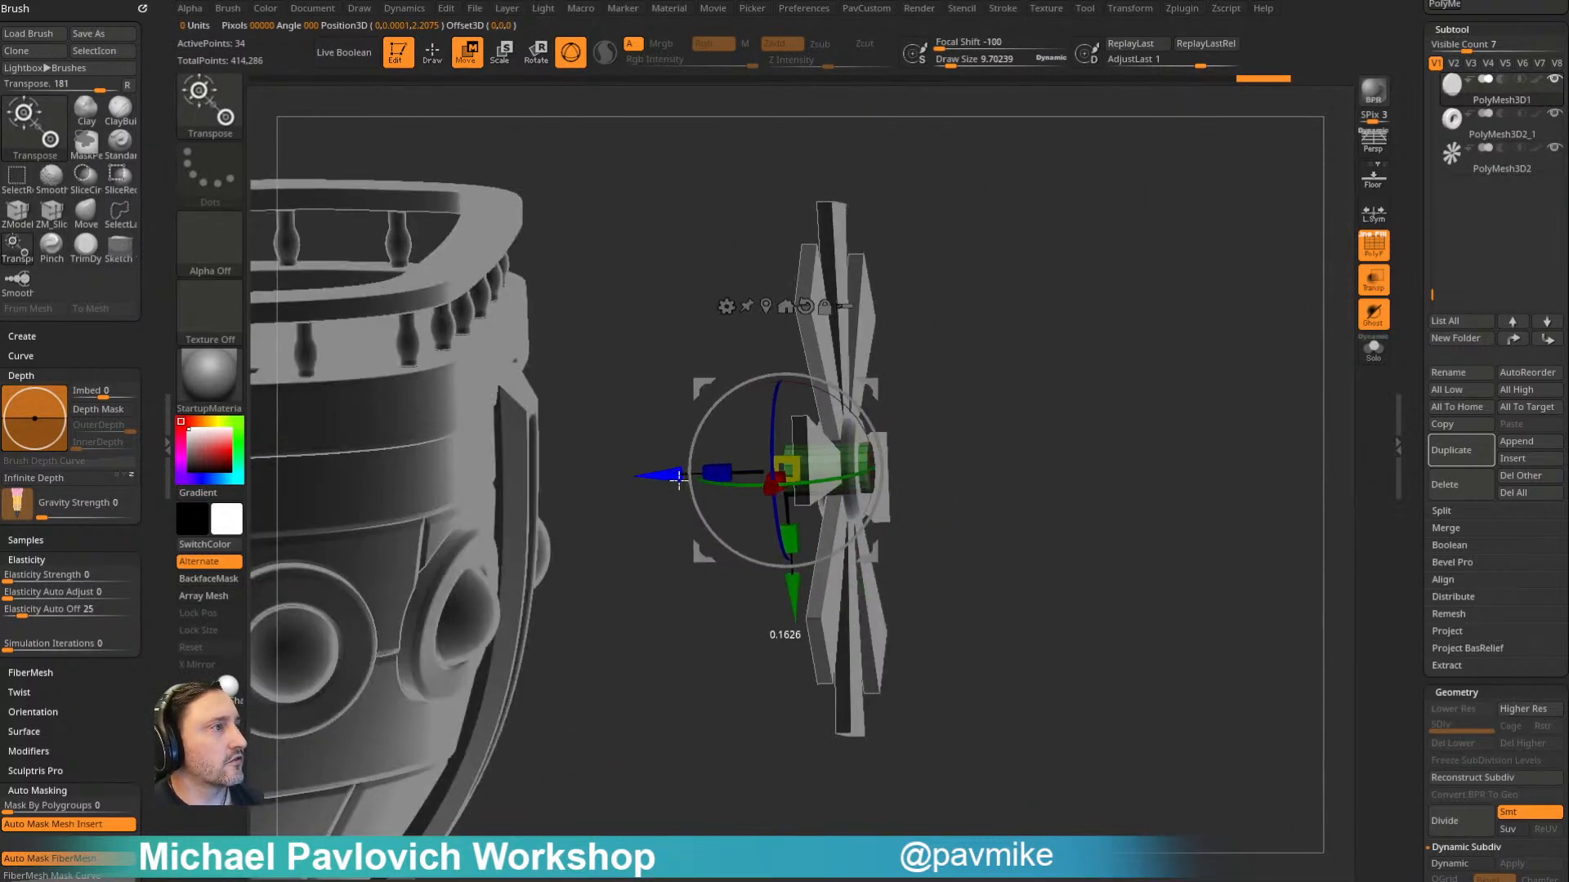
- Turn transparency off, select all propeller subtools for a shared transform, and move them along Z toward the stern
key("q")
mouse_move(1054, 267)
left_mouse_down()
mouse_move(1149, 361)
mouse_move(1066, 318)
left_mouse_up()
key("w")
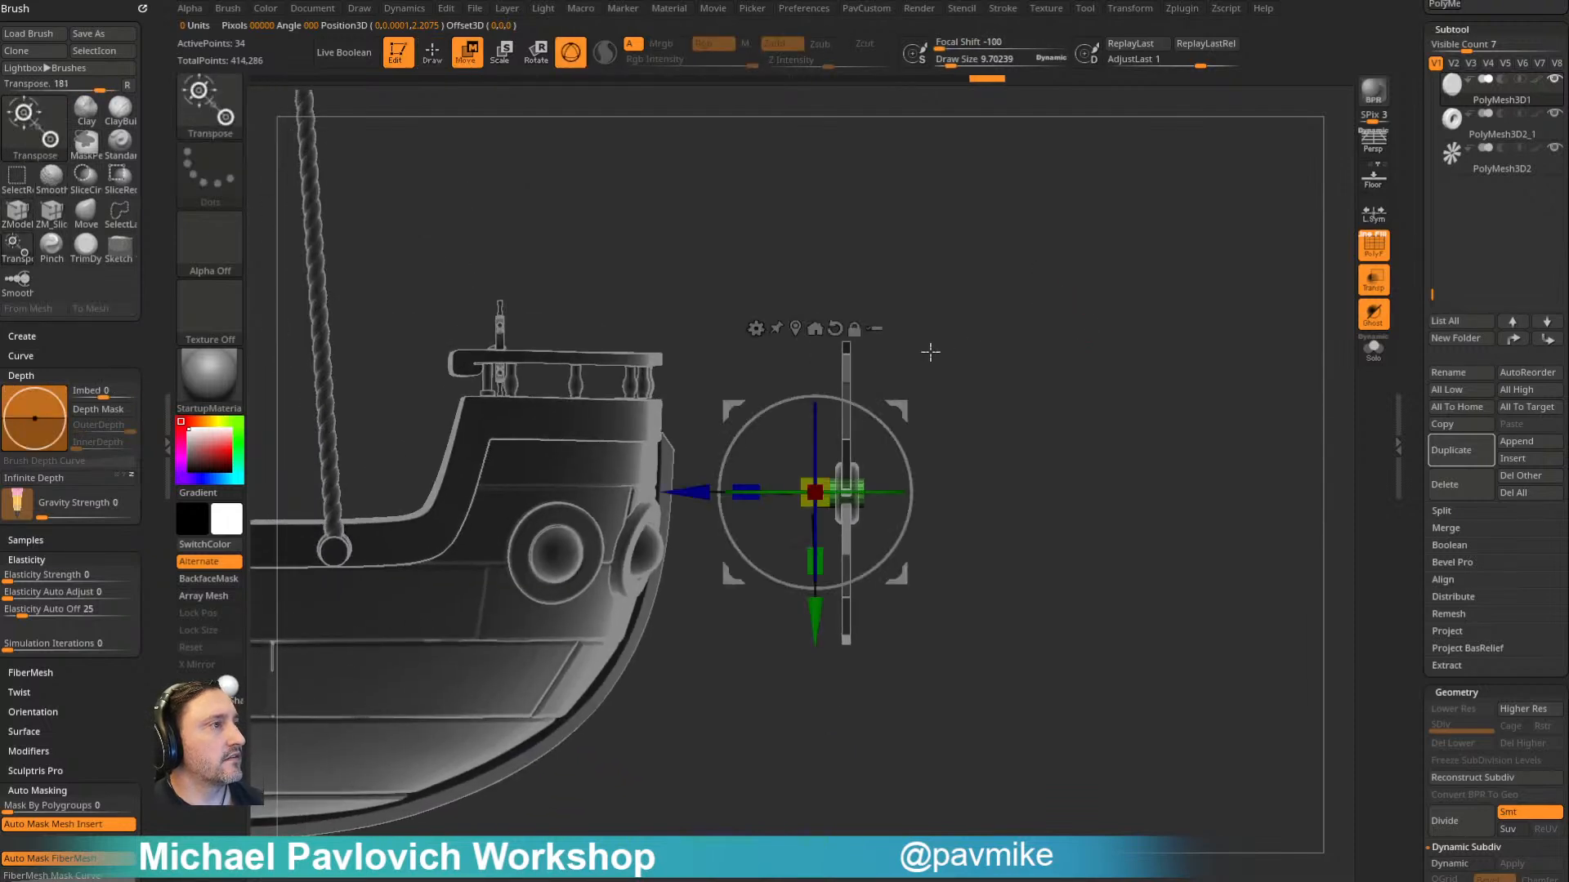
left_click_drag(987, 268, 784, 753, "ctrl+shift")
left_click(1374, 292)
left_click_drag(1002, 362, 916, 389)
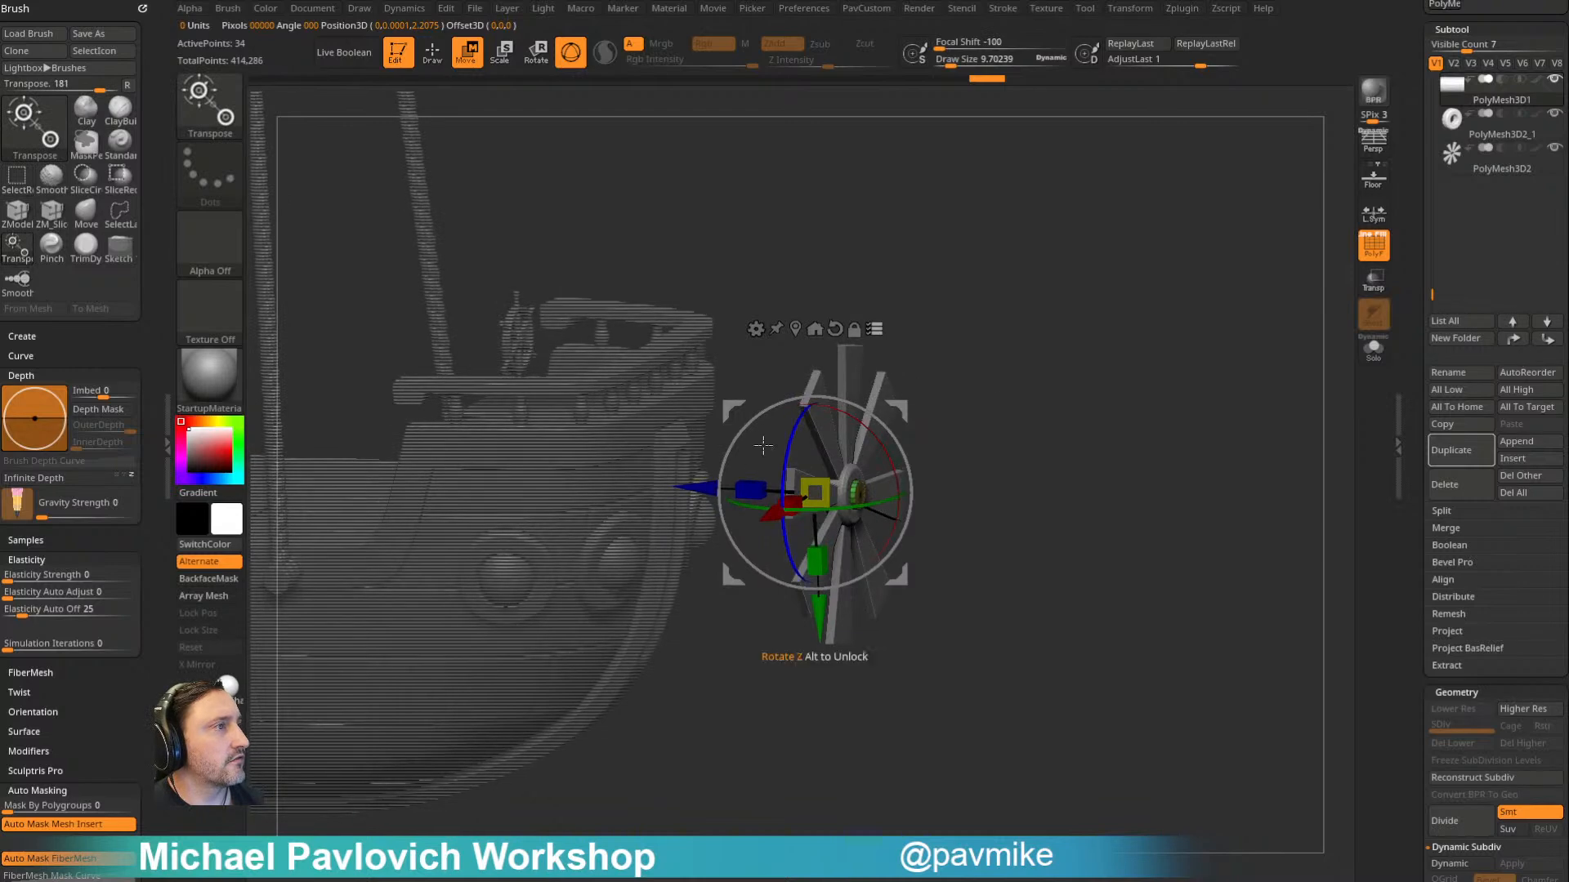
left_click_drag(700, 482, 561, 477)
left_click_drag(759, 387, 1097, 367)
- Restrict the gizmo to the shaft and extend its rear end along Z into the hull
key("ctrl")
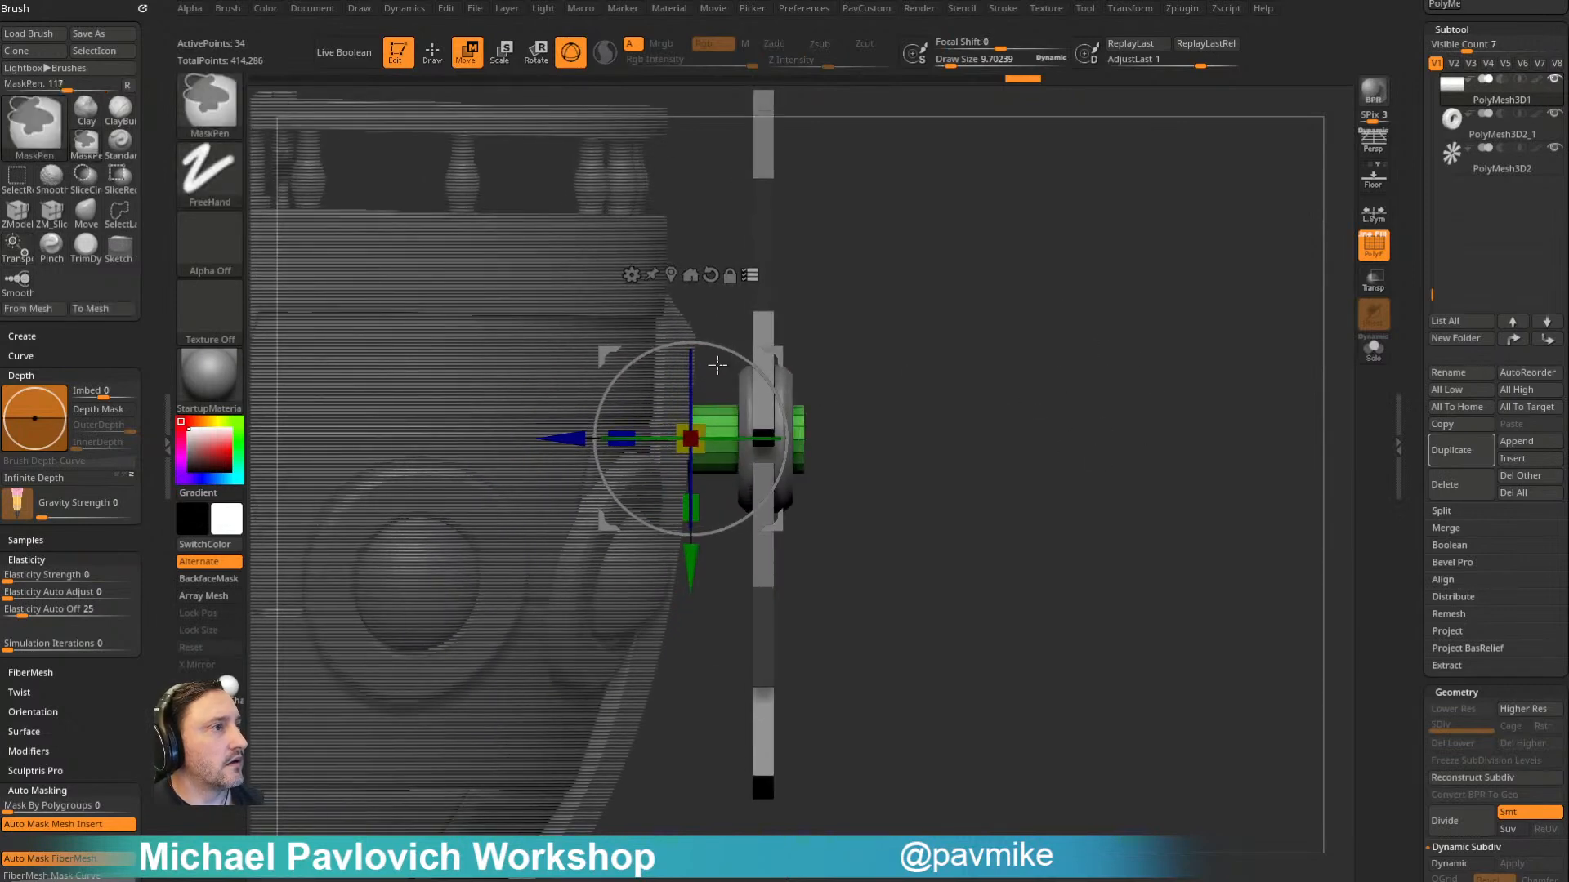
left_click_drag(692, 466, 611, 638, "ctrl+alt")
mouse_move(582, 431)
left_mouse_down()
mouse_move(490, 428)
mouse_move(576, 430)
left_mouse_up()
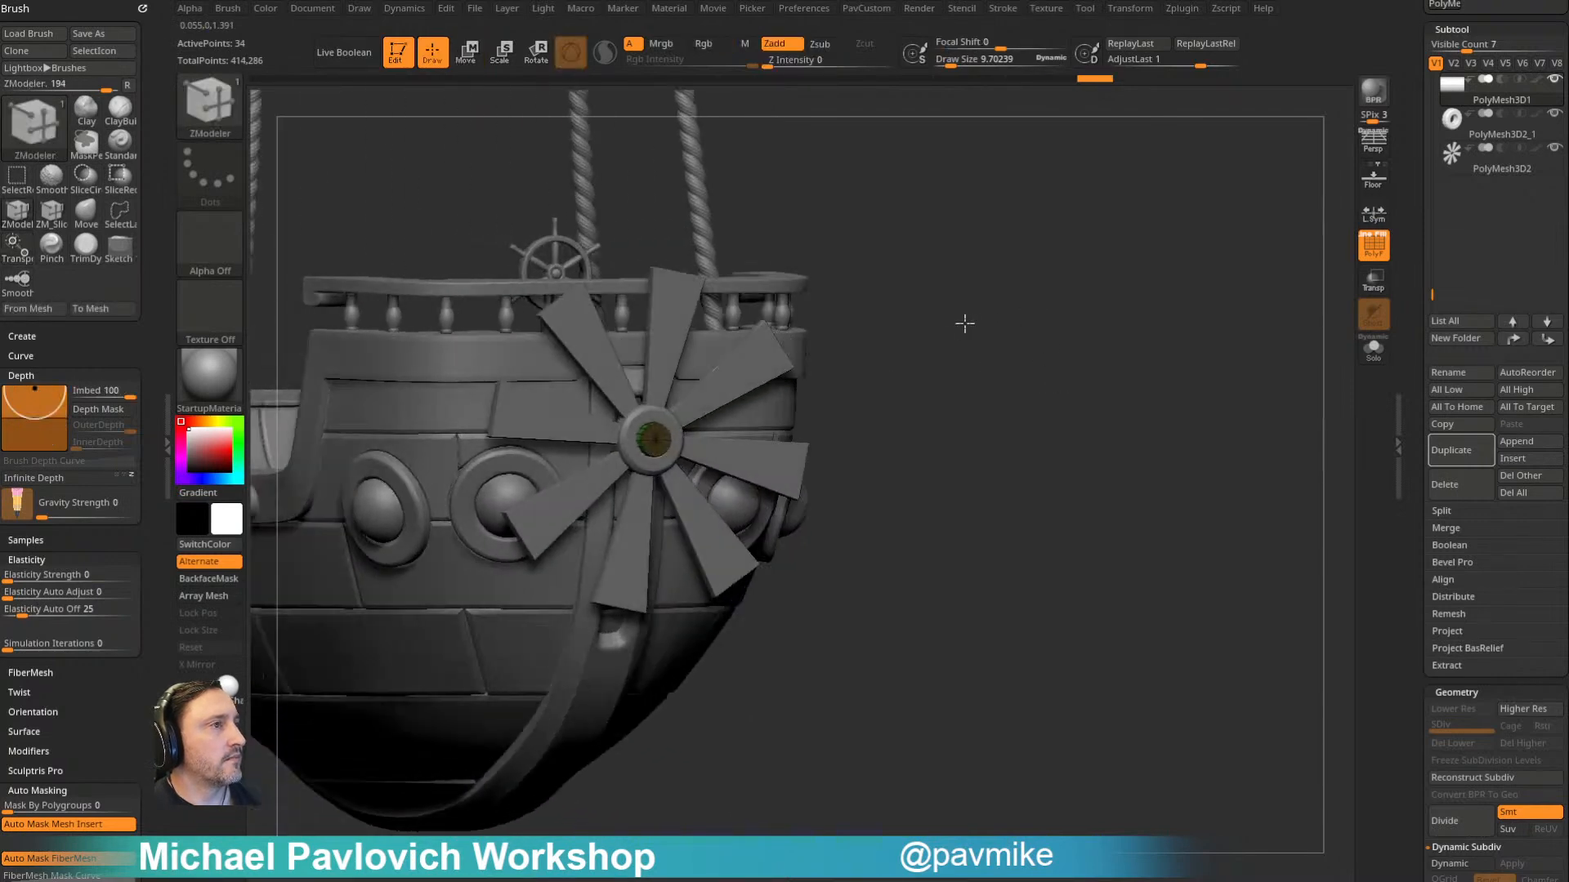
- Isolate the shaft with Solo, hide its front cap and delete the hidden polygons
left_click_drag(965, 323, 1026, 374)
left_click(1373, 349)
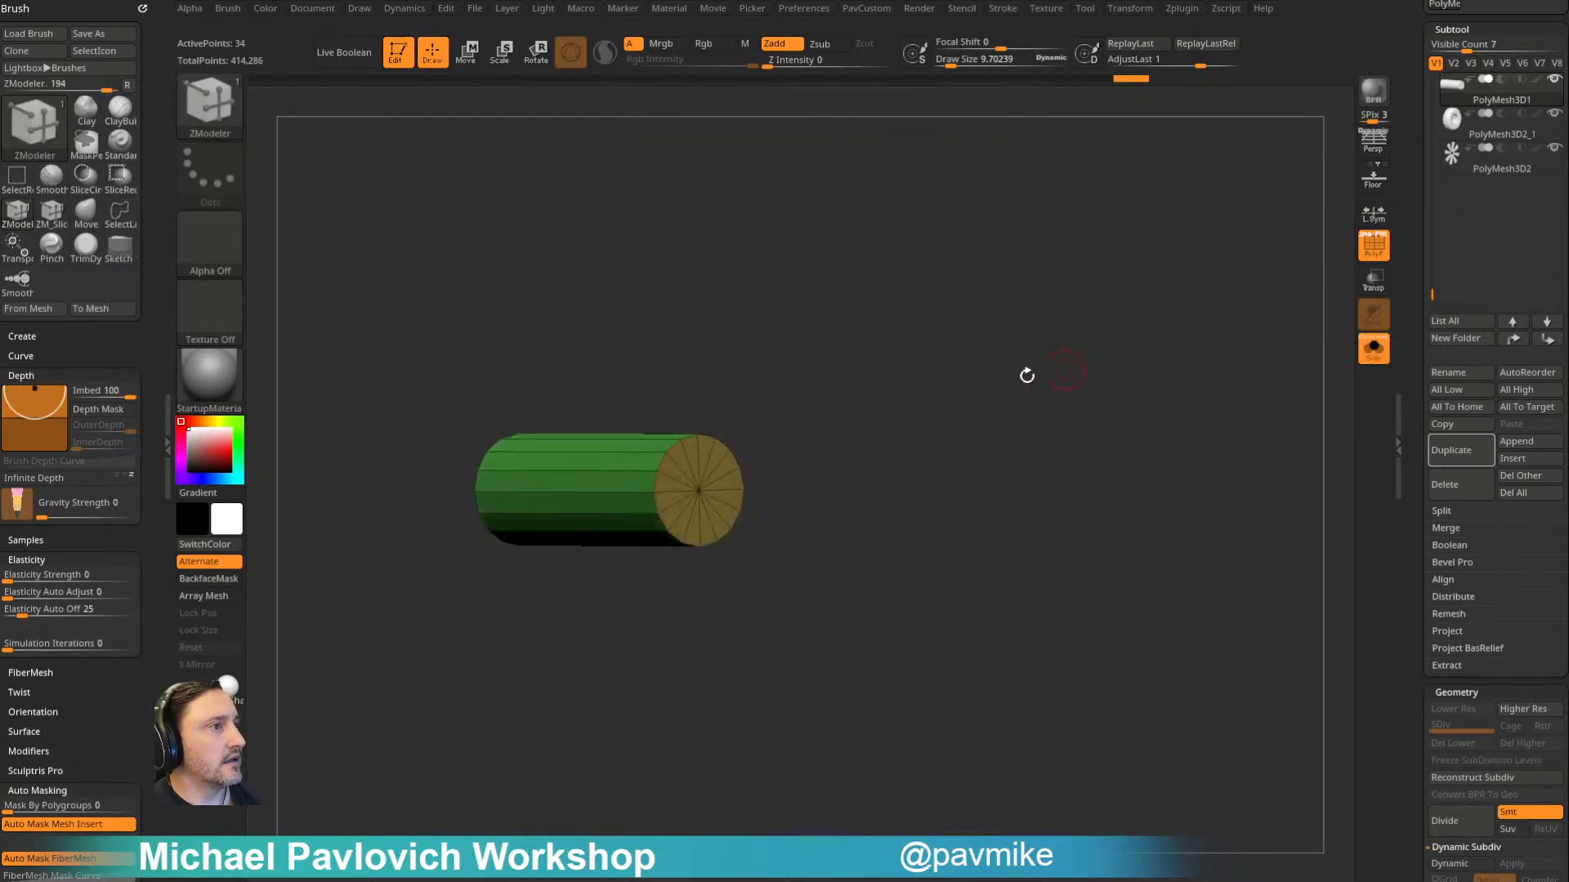
left_click(699, 492, "ctrl+shift")
left_click(700, 491, "ctrl+shift")
key("3")
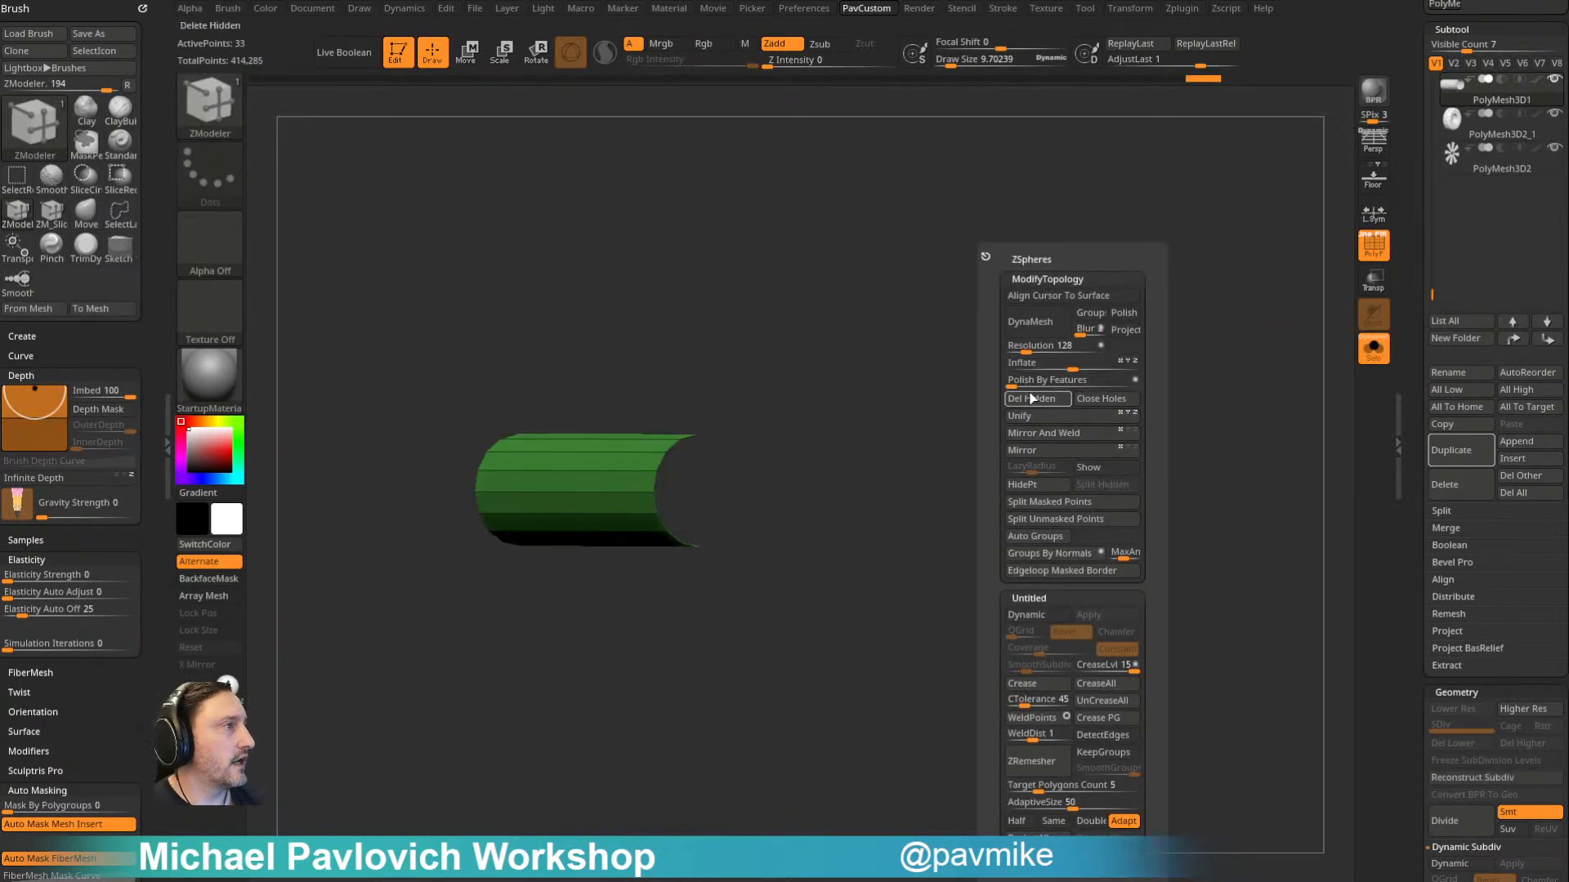
left_click(1033, 399)
- Close the shaft's open front end with a rounded dome using the ZModeler edge action Close, Convex Hole
key("space")
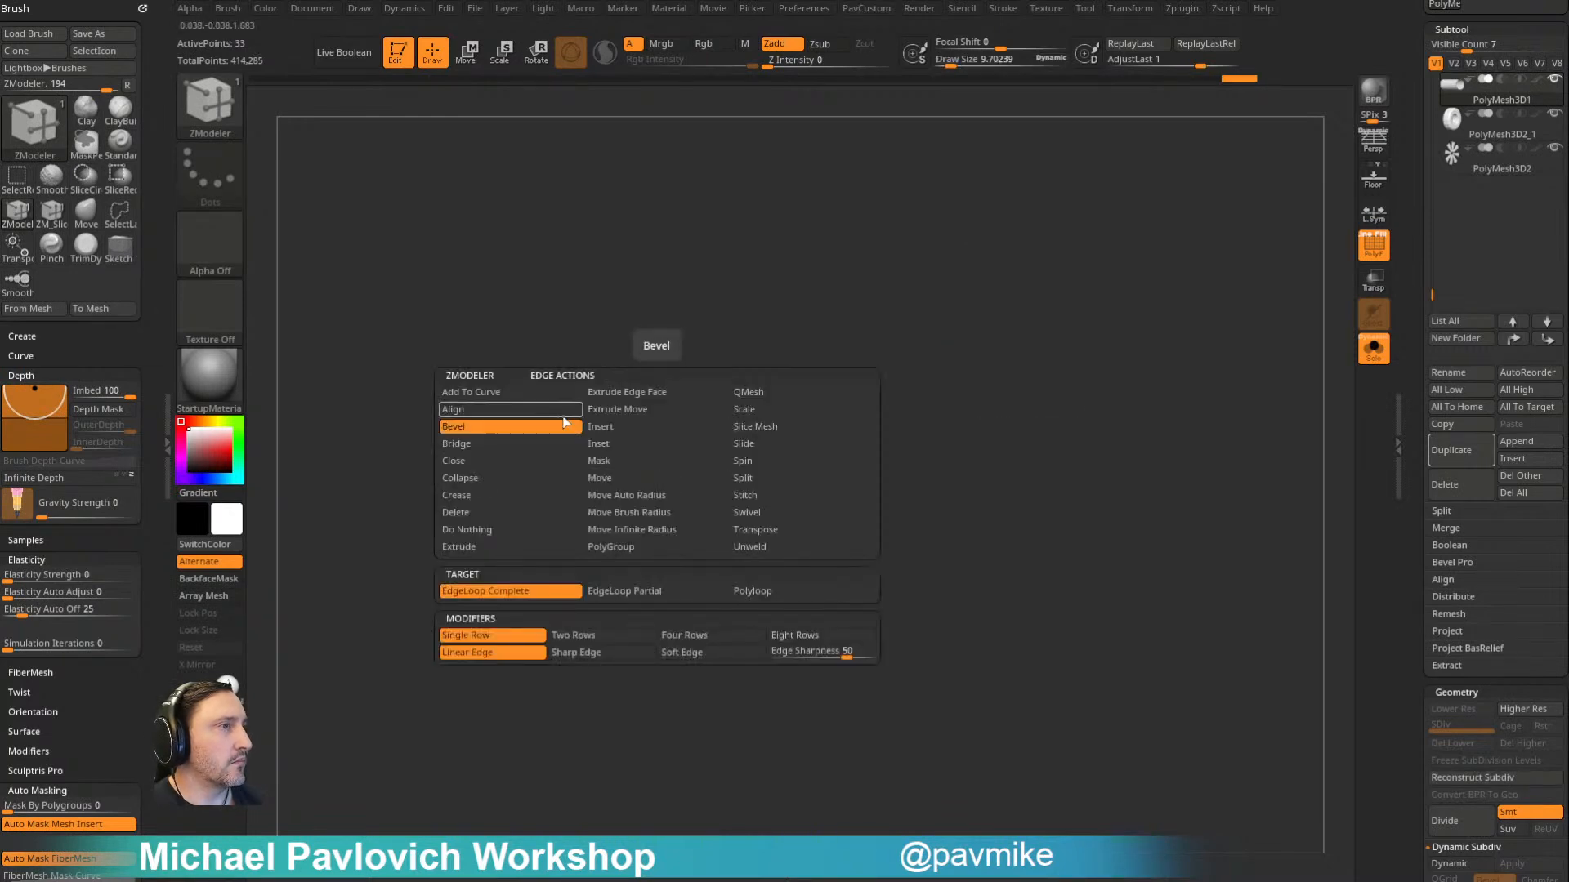
left_click(616, 594)
left_click_drag(662, 462, 783, 492)
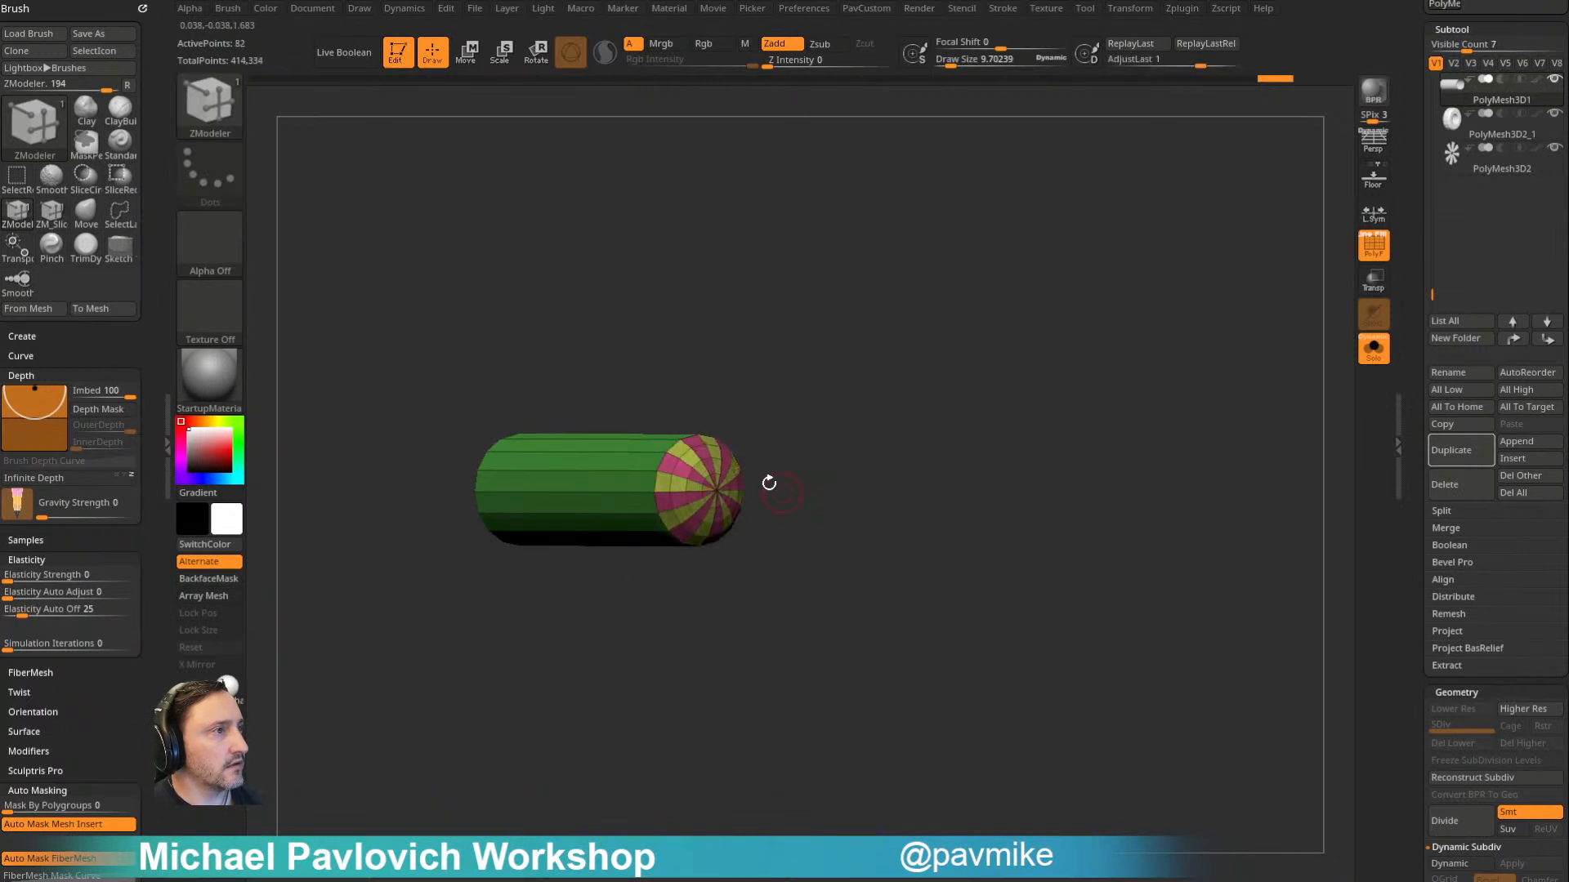
- Merge the dome's striped polygons into one polygroup and crease the shaft's polygroup borders with Crease PG
left_click(712, 490, "ctrl+shift")
key("ctrl+w")
left_click(914, 403, "ctrl+shift")
key("2")
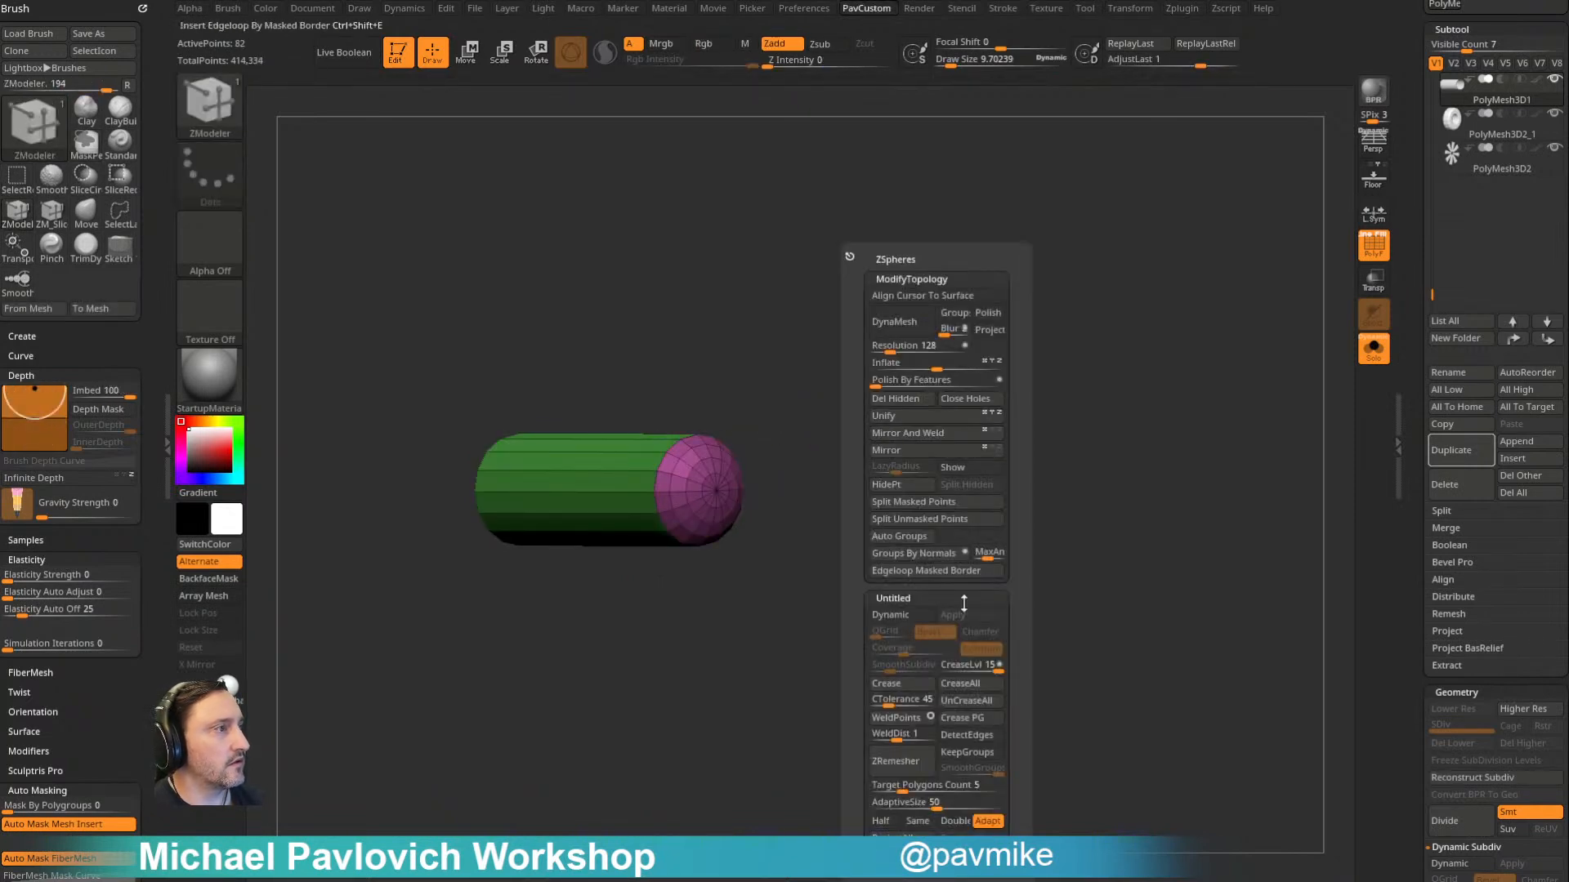
left_click(967, 719)
- Inset the shaft's polygroups with the ZModeler Inset action targeting Polygroup All
key("space")
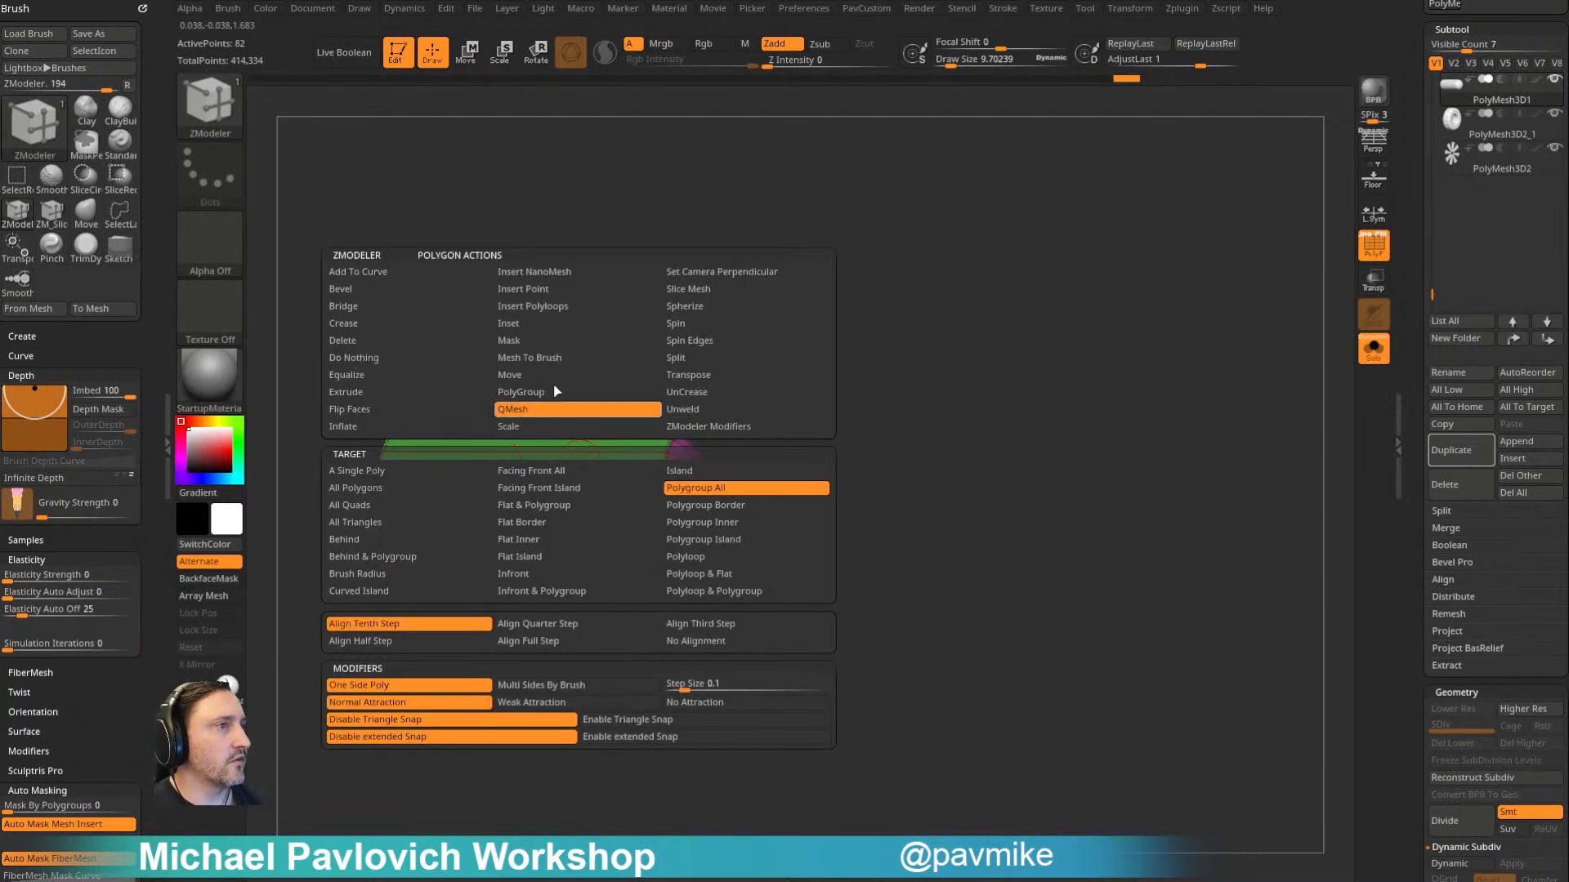
left_click(554, 326)
left_click_drag(554, 486, 552, 496)
left_click_drag(470, 596, 644, 516)
left_click_drag(746, 419, 756, 425)
left_click_drag(899, 343, 1075, 305)
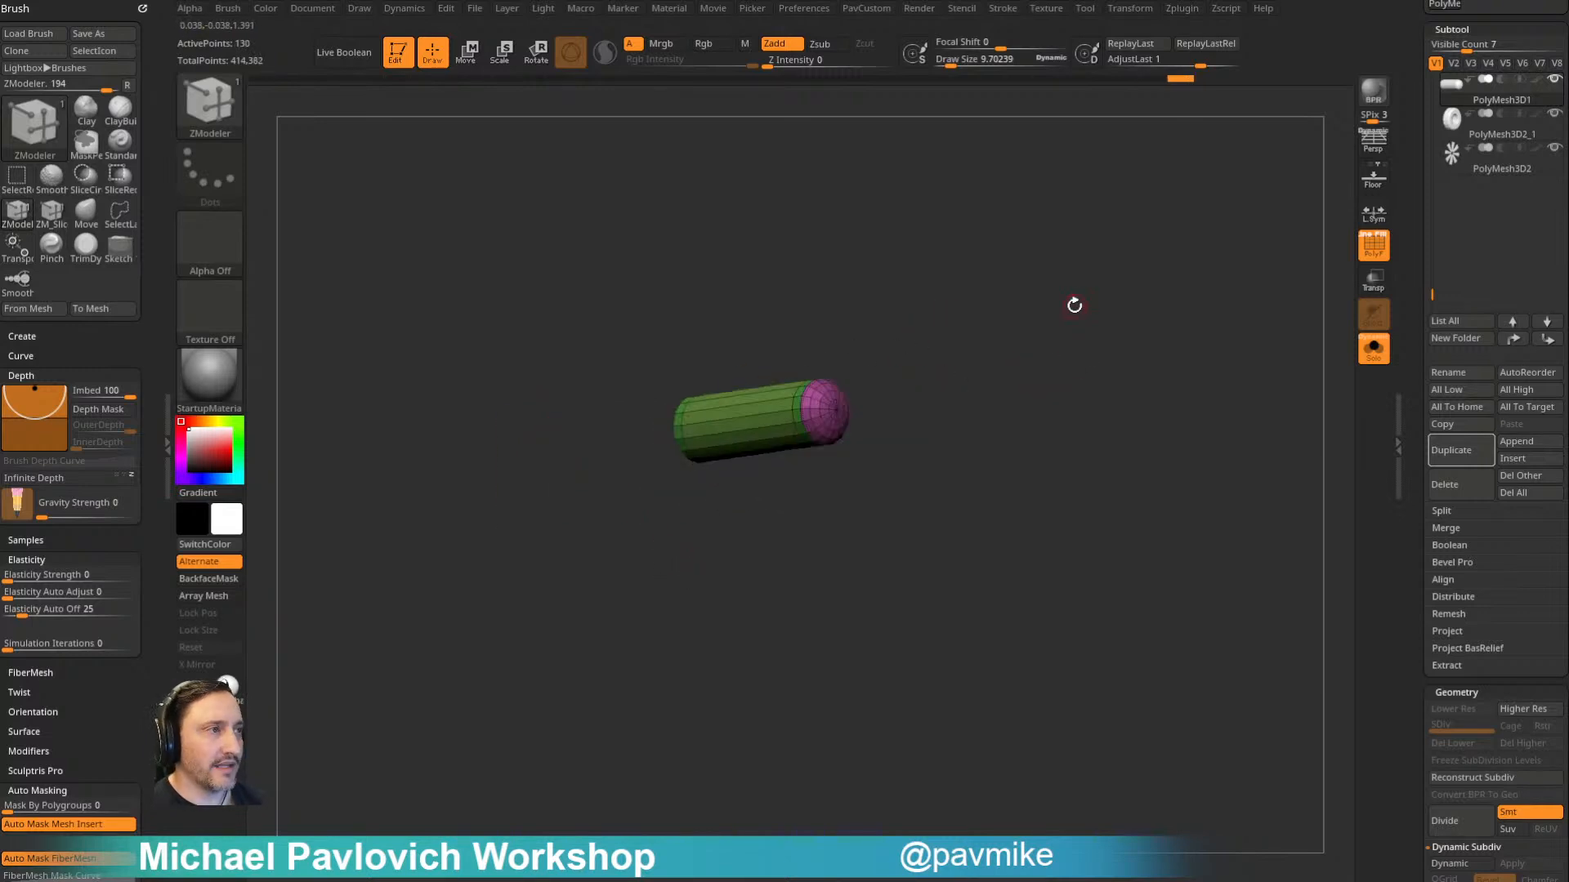
- Turn Solo and the polyframe display off and preview the shaft with dynamic subdivision
left_click(1373, 349)
left_click(1373, 246)
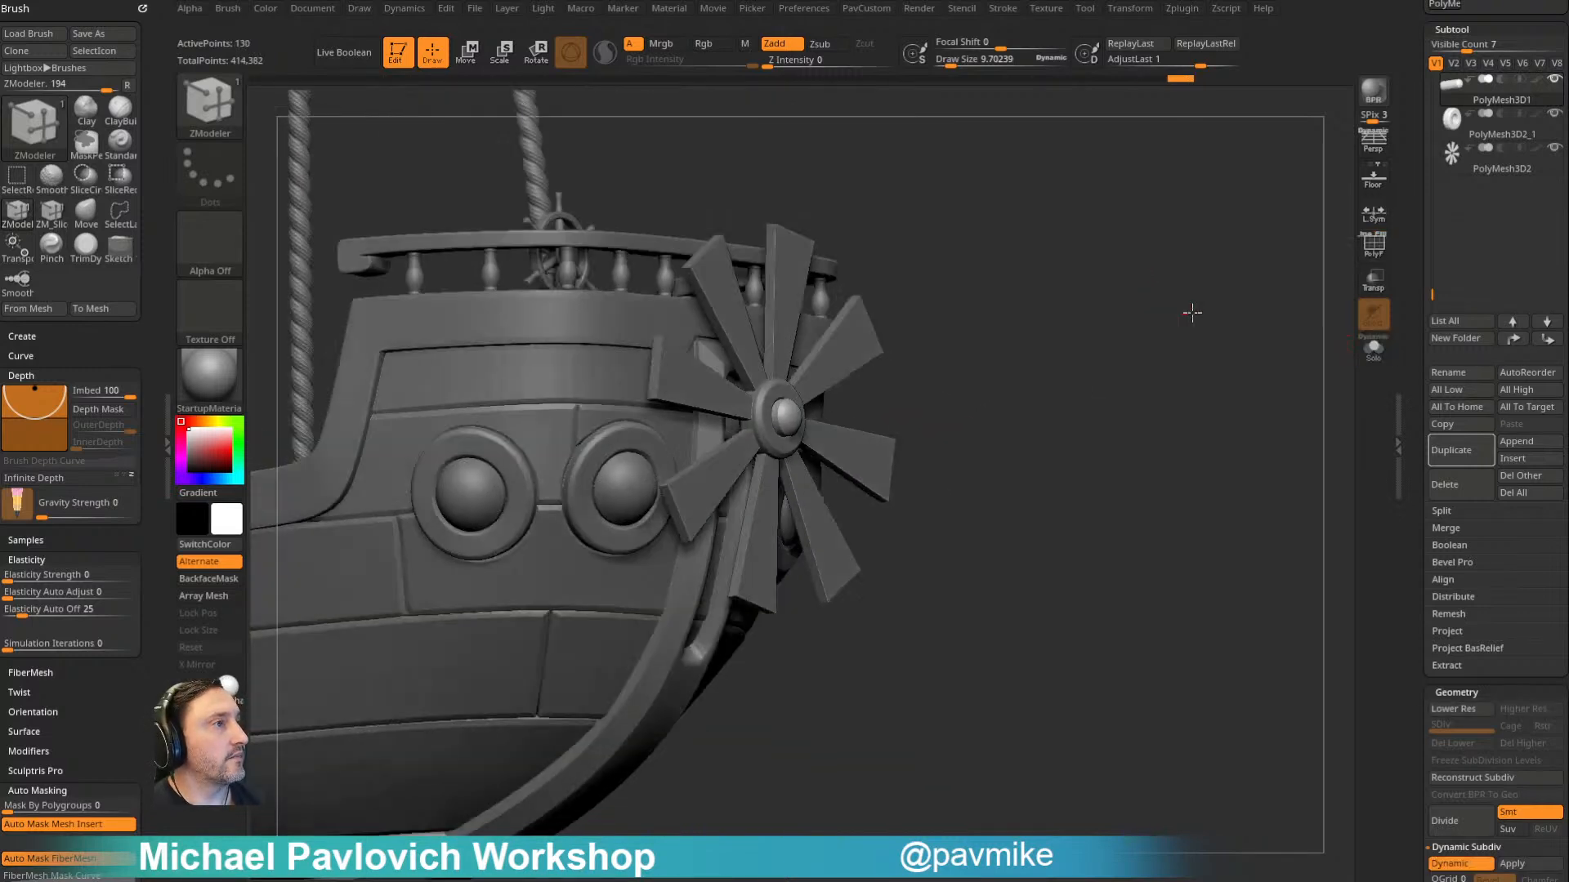
mouse_move(1164, 335)
left_mouse_down()
mouse_move(1117, 329)
mouse_move(1164, 325)
left_mouse_up()
- Choose the Standard brush and make the propeller blades subtool PolyMesh3D2 active
key("b")
key("s")
key("t")
left_click(874, 325, "alt")
mouse_move(1067, 313)
left_mouse_down("alt")
mouse_move(1047, 288)
mouse_move(1090, 290)
mouse_move(1085, 319)
mouse_move(992, 373)
mouse_move(1103, 361)
mouse_move(1043, 253)
mouse_move(1111, 371)
mouse_move(1051, 353)
mouse_move(1096, 360)
mouse_move(1078, 361)
mouse_move(1082, 339)
mouse_move(1015, 346)
mouse_move(1065, 326)
mouse_move(1043, 324)
left_mouse_up("alt")
- Select the blades, hub and shaft together and adjust the whole propeller's height against the stern
key("w")
left_click_drag(851, 326, 882, 270, "shift")
mouse_move(980, 222)
left_mouse_down("ctrl+shift")
mouse_move(938, 354)
mouse_move(722, 809)
left_mouse_up("ctrl+shift")
left_click_drag(927, 392, 1000, 395)
left_click_drag(890, 277, 895, 347)
left_click_drag(886, 352, 861, 350)
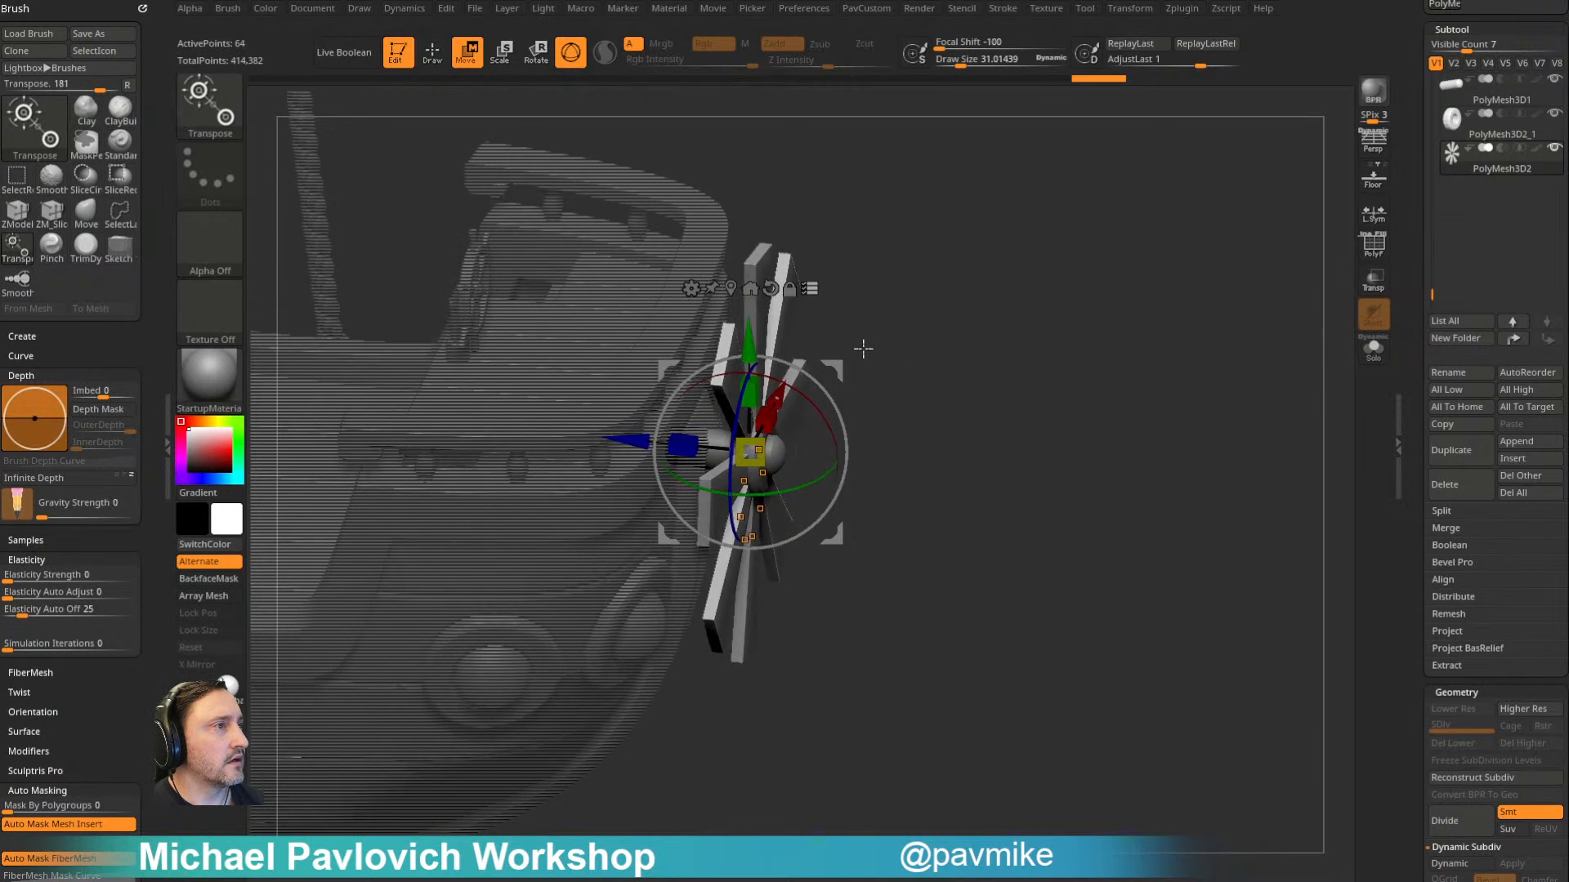
key("ctrl+z")
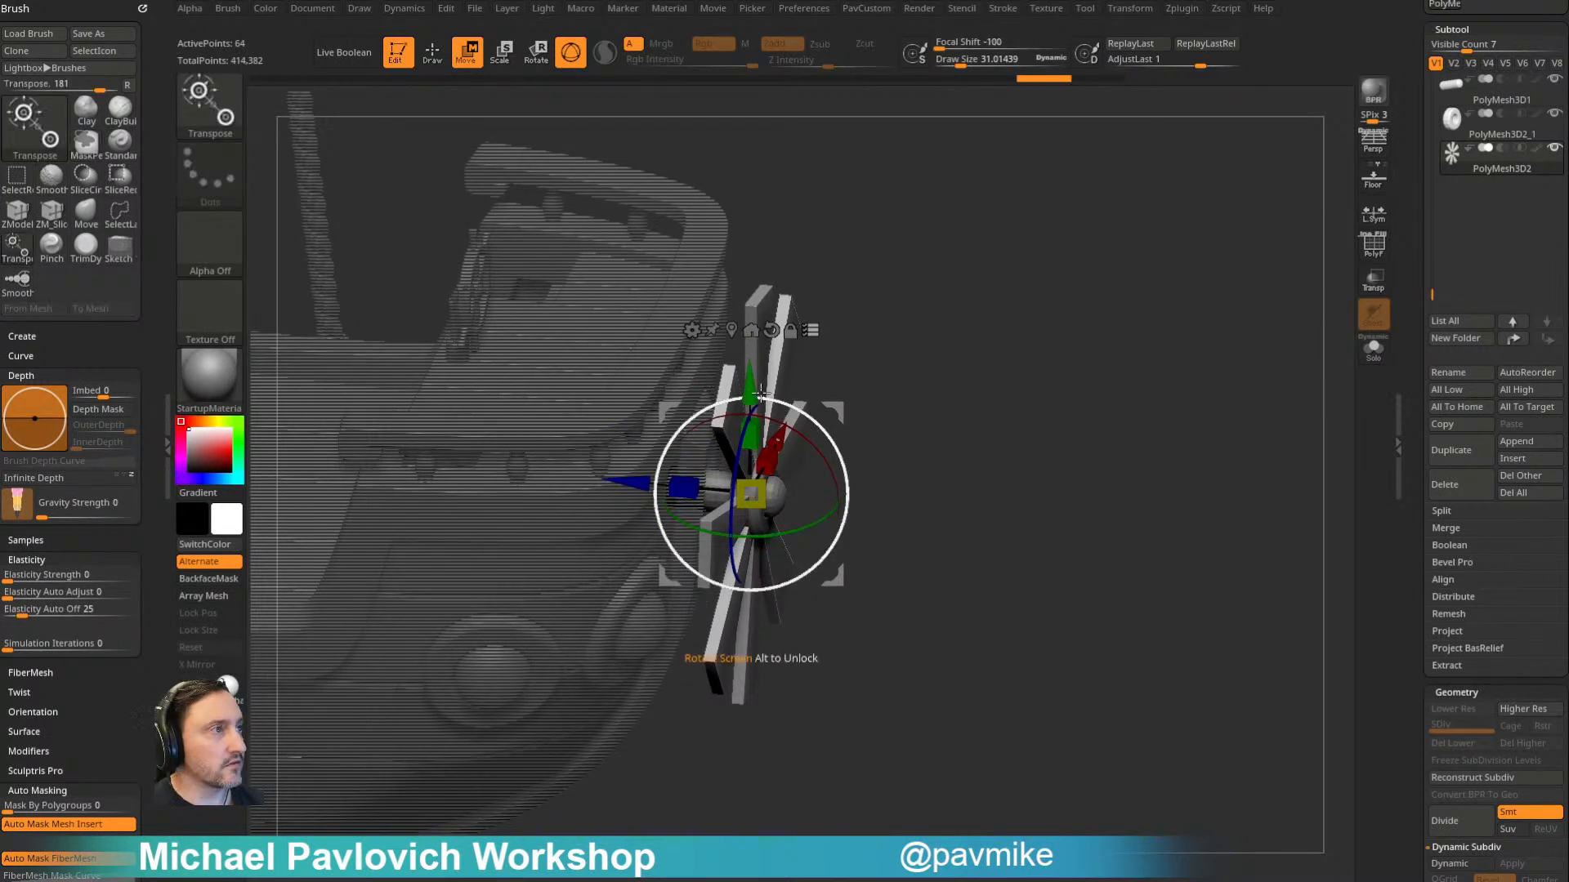
left_click_drag(758, 363, 758, 371)
mouse_move(919, 315)
left_mouse_down()
mouse_move(654, 288)
mouse_move(961, 310)
mouse_move(1019, 297)
mouse_move(946, 319)
mouse_move(977, 291)
mouse_move(887, 301)
mouse_move(1018, 298)
mouse_move(959, 326)
mouse_move(949, 294)
mouse_move(973, 371)
mouse_move(927, 378)
mouse_move(956, 335)
left_mouse_up()
- Return to Draw mode, show the polyframe and enable local symmetry for the moved blades
key("q")
left_click(1373, 243)
left_click_drag(1226, 270, 855, 369)
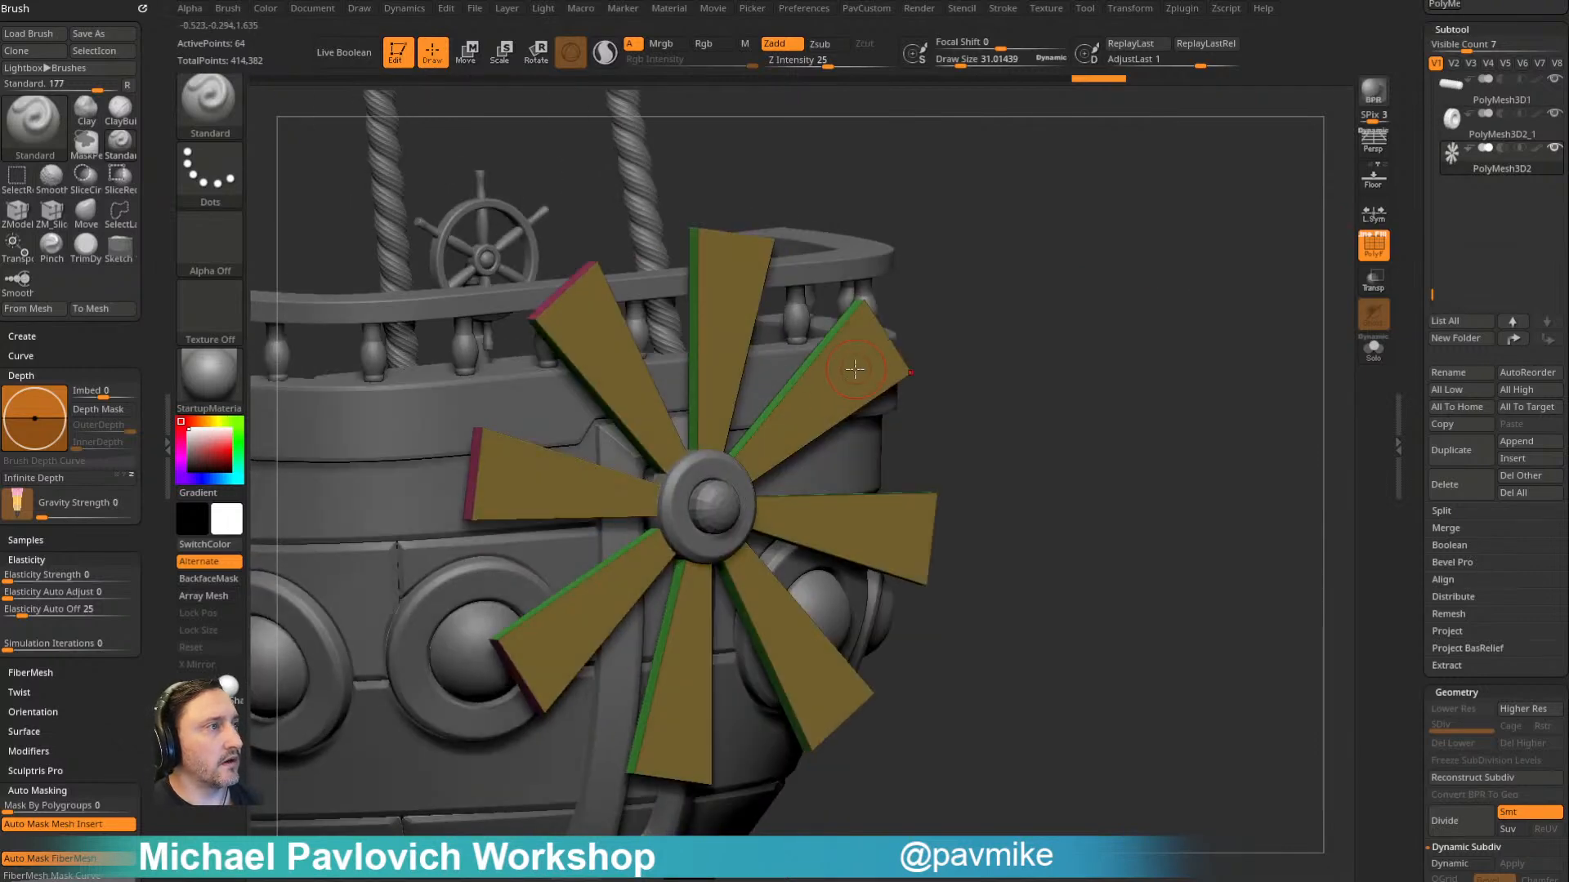
left_click_drag(968, 284, 880, 314, "shift")
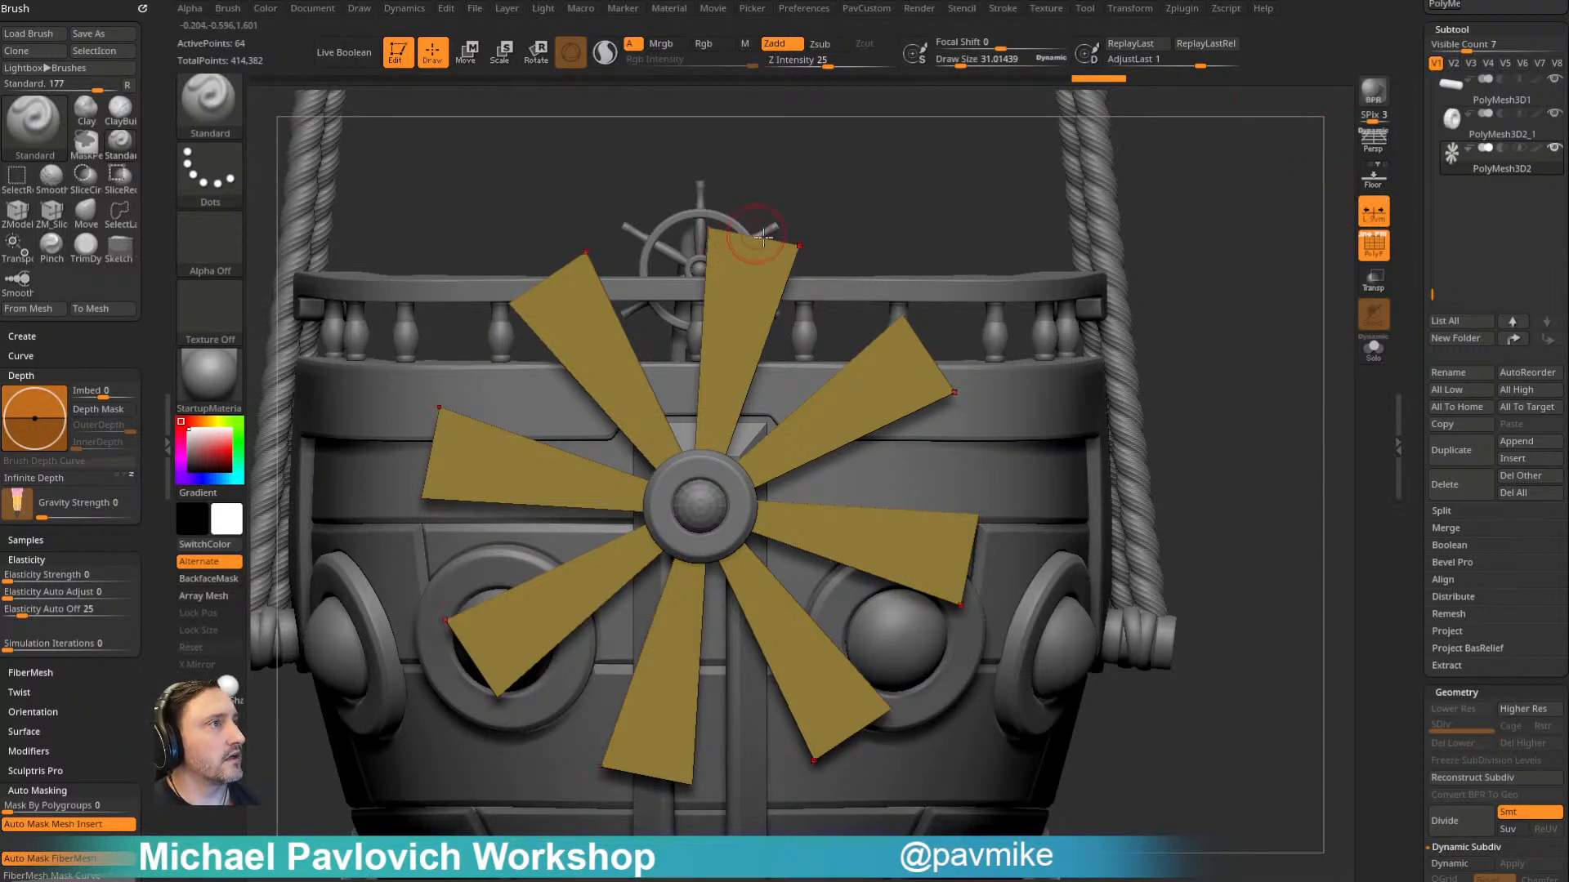
- Duplicate the blades and insert a single edge loop near the tip of every blade on the copy with ZModeler
key("b")
key("z")
key("m")
mouse_move(1225, 267)
left_mouse_down()
mouse_move(1214, 213)
mouse_move(1233, 213)
mouse_move(1196, 213)
mouse_move(1186, 237)
left_mouse_up()
key("space")
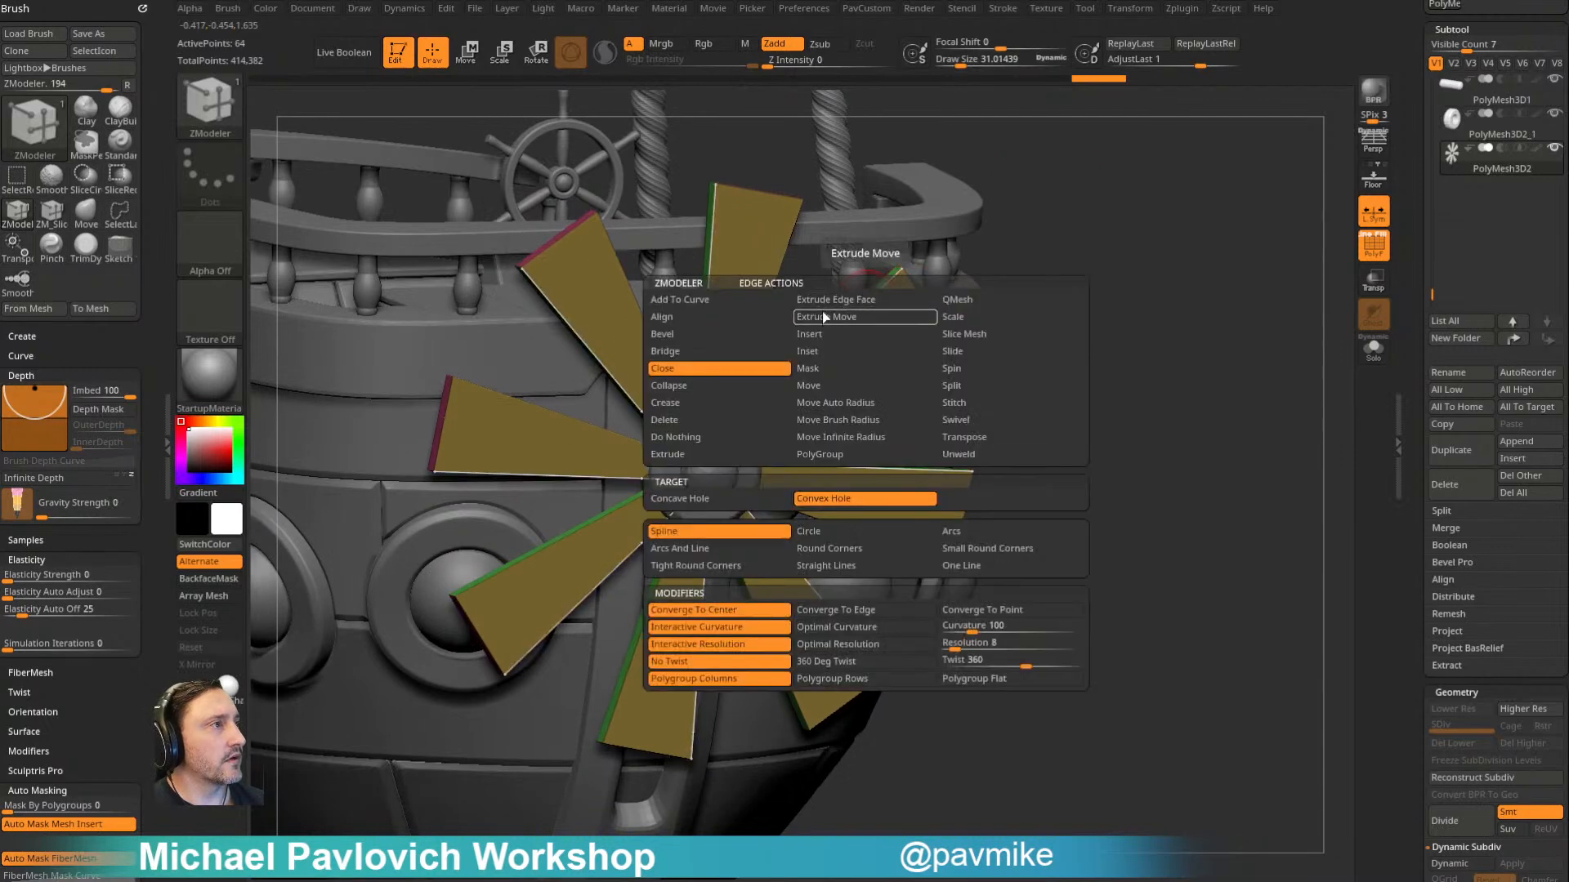
left_click(1440, 433)
key("space")
left_click(800, 354)
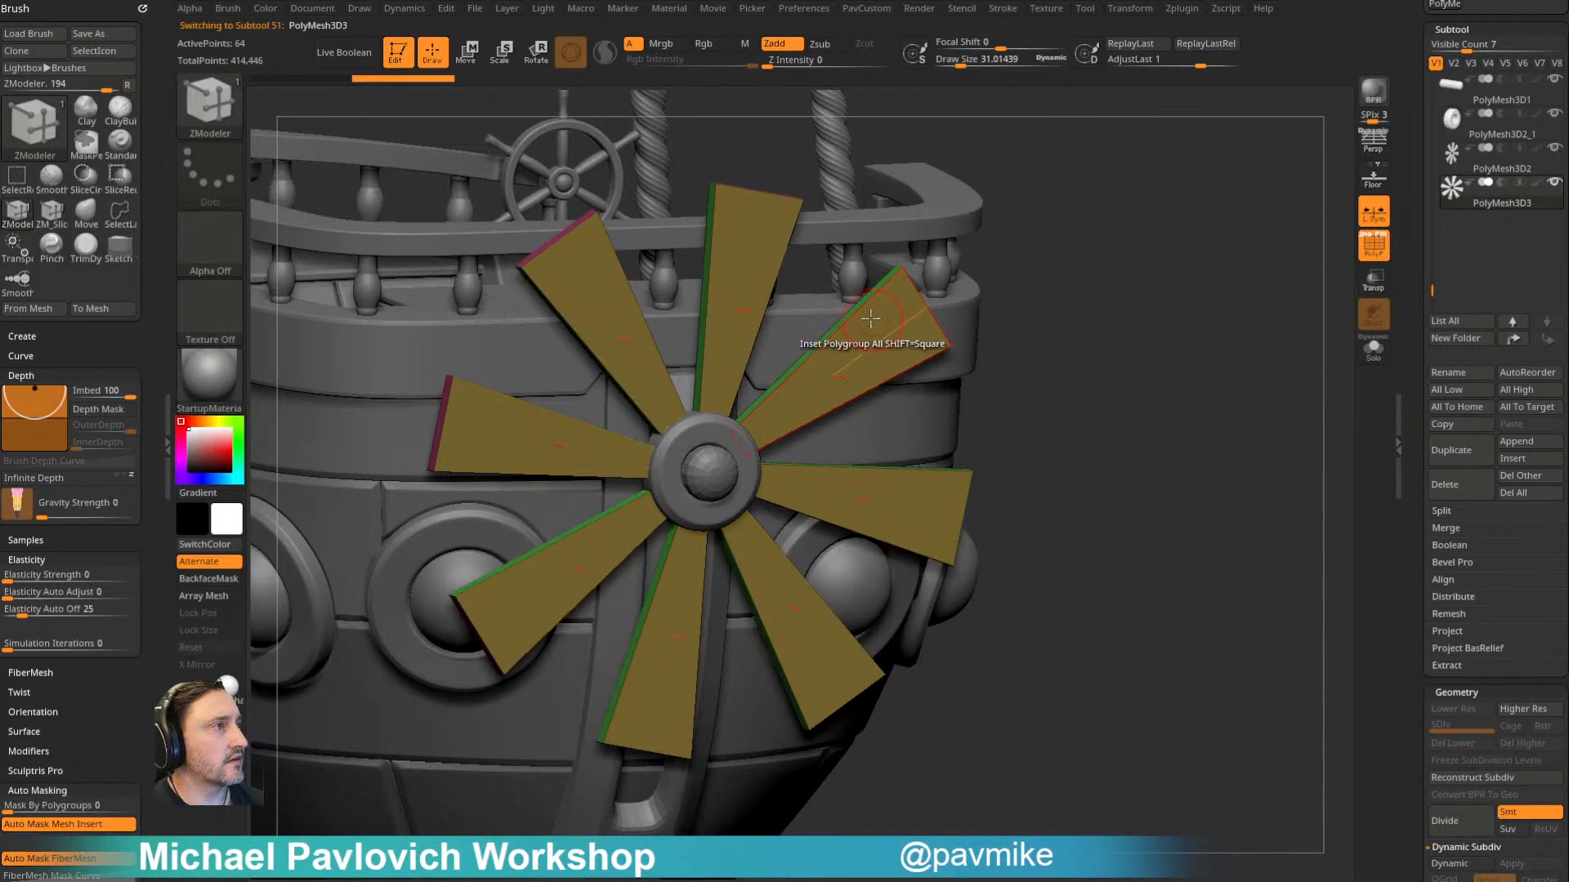
left_click(874, 299)
- Keep only the blade tips of PolyMesh3D3 visible with the SelectRect brush and delete the hidden inner blade parts
key("space")
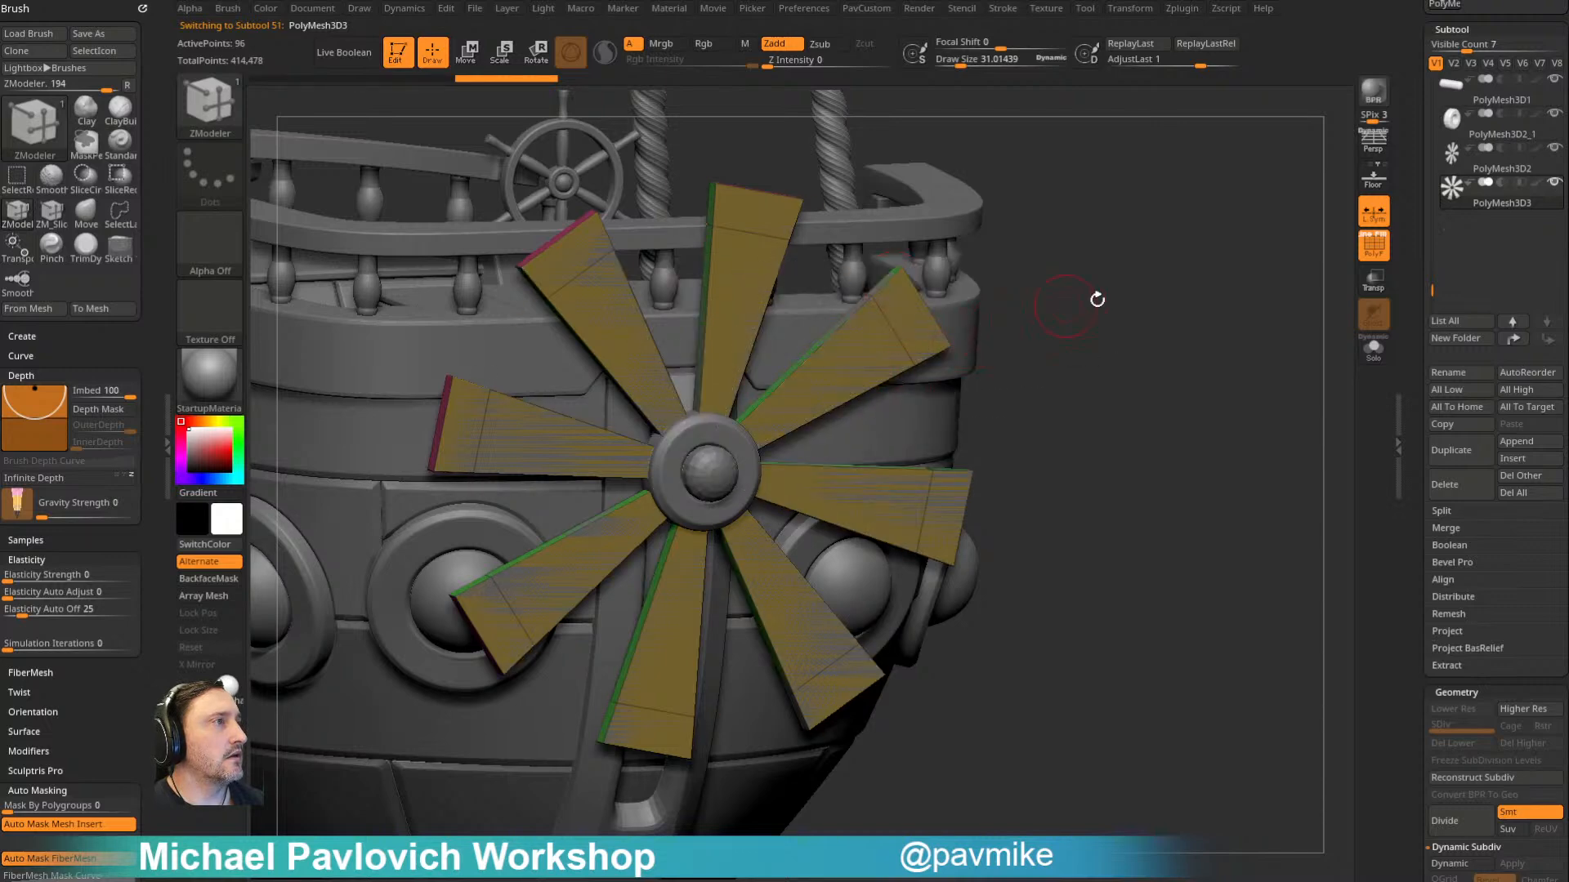
left_click_drag(1064, 305, 1145, 242, "shift")
key("b")
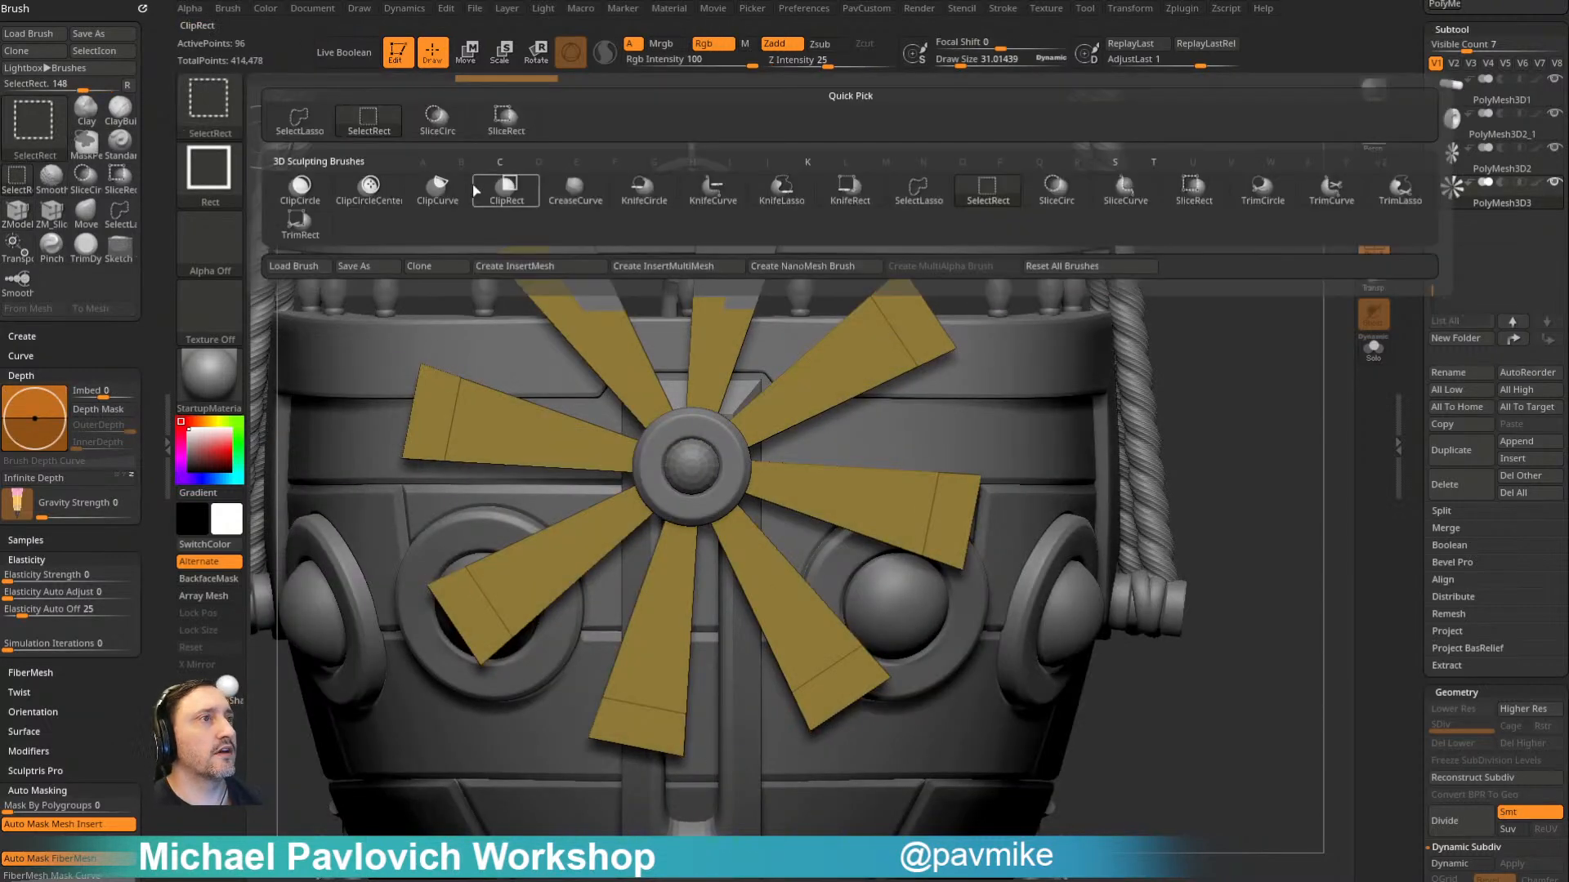
left_click(354, 124)
left_click_drag(1226, 432, 850, 209, "ctrl+shift")
left_click_drag(1143, 262, 1269, 266)
key("2")
left_click(1231, 400)
- Isolate the blade-tip pieces with Solo and turn on double-sided display
left_click(1373, 349)
left_click_drag(1138, 322, 1103, 269)
key("2")
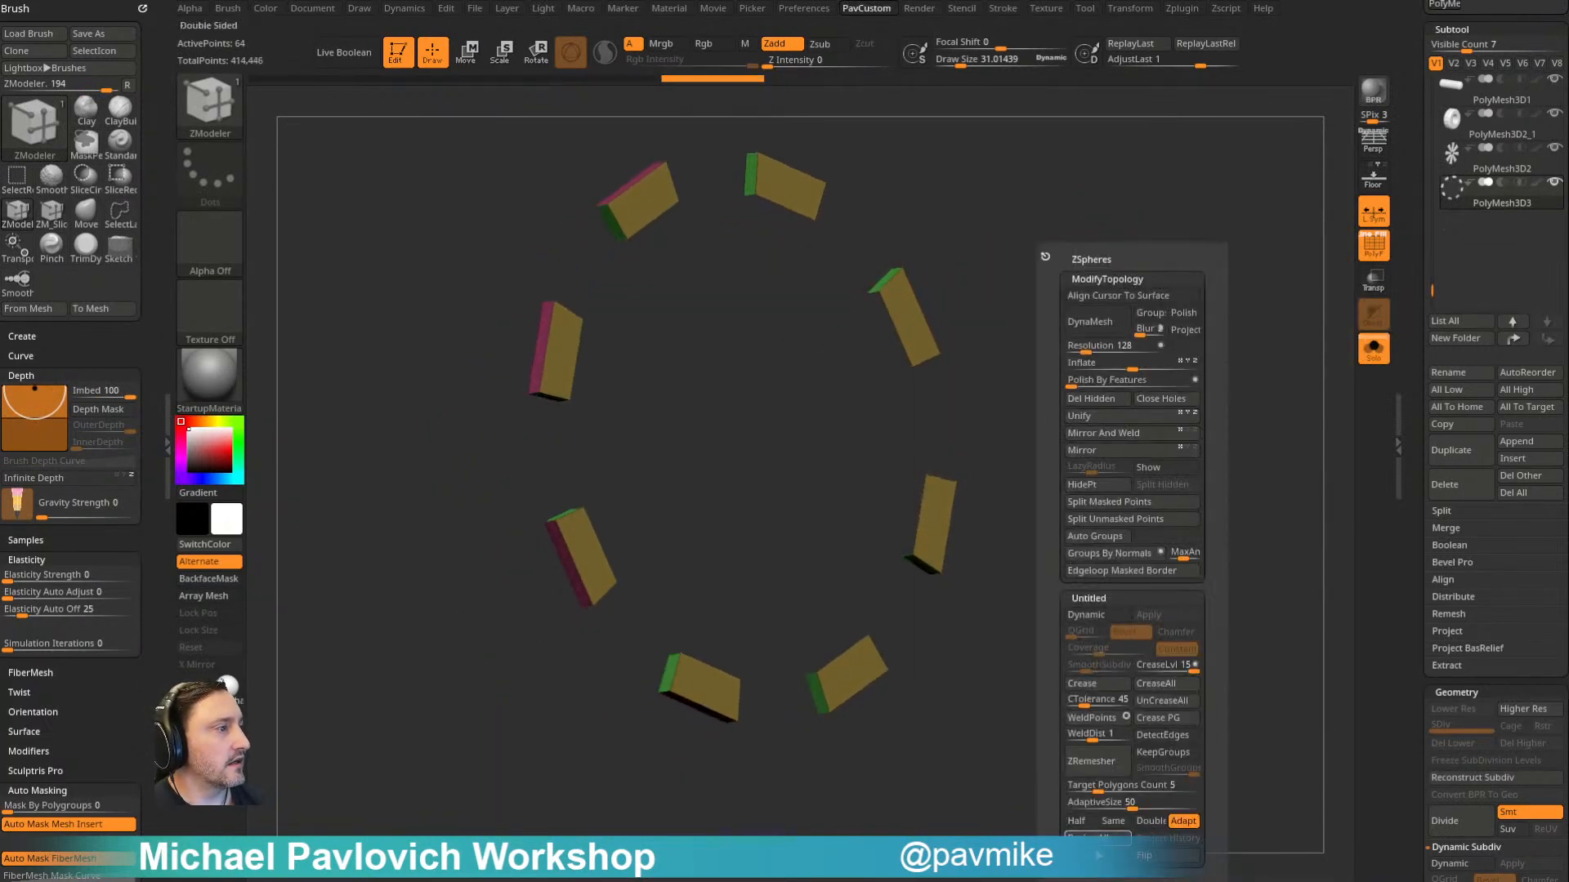
left_click(1098, 855)
left_click_drag(1052, 380, 1054, 441, "alt")
- Bridge the edges across the open inner ends of the blade-tip pieces with the ZModeler Bridge action
key("space")
key("space")
key("2")
left_click(1077, 379)
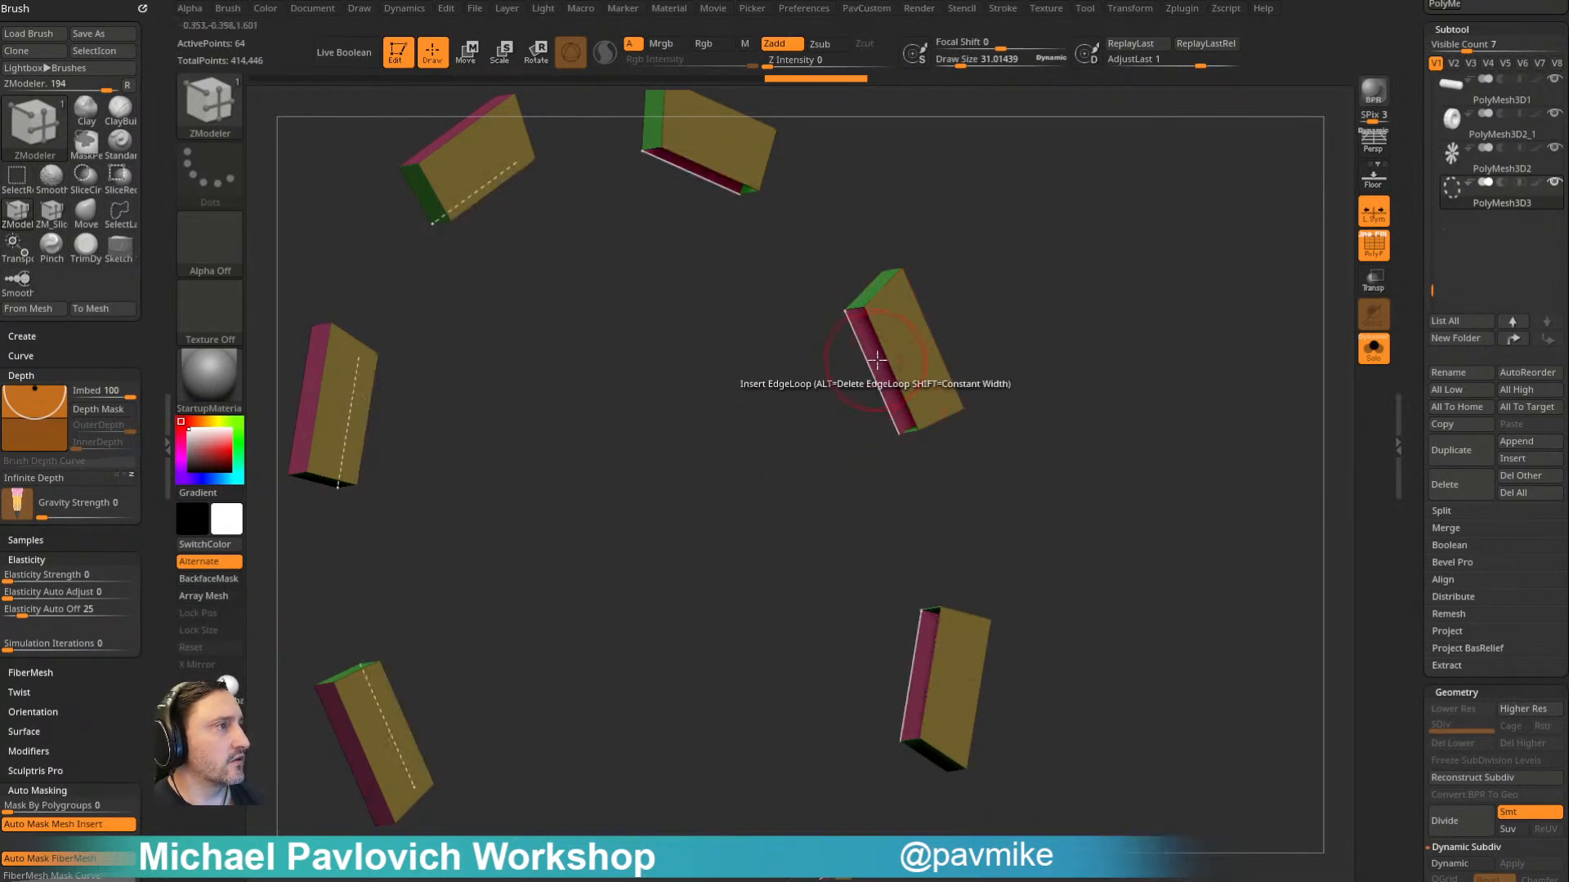
key("space")
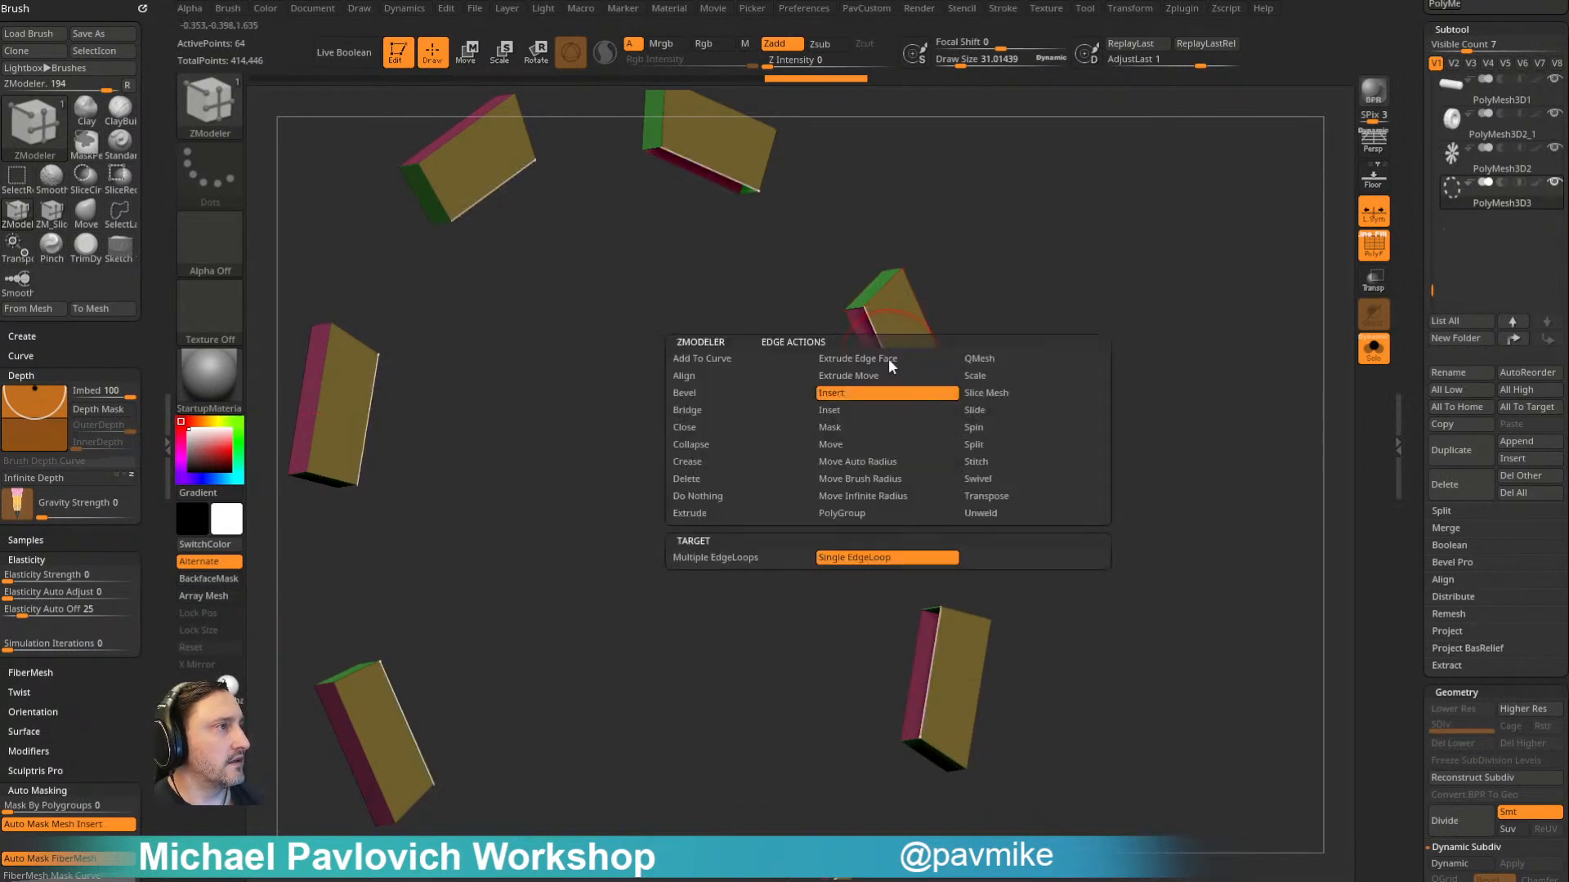
left_click(719, 410)
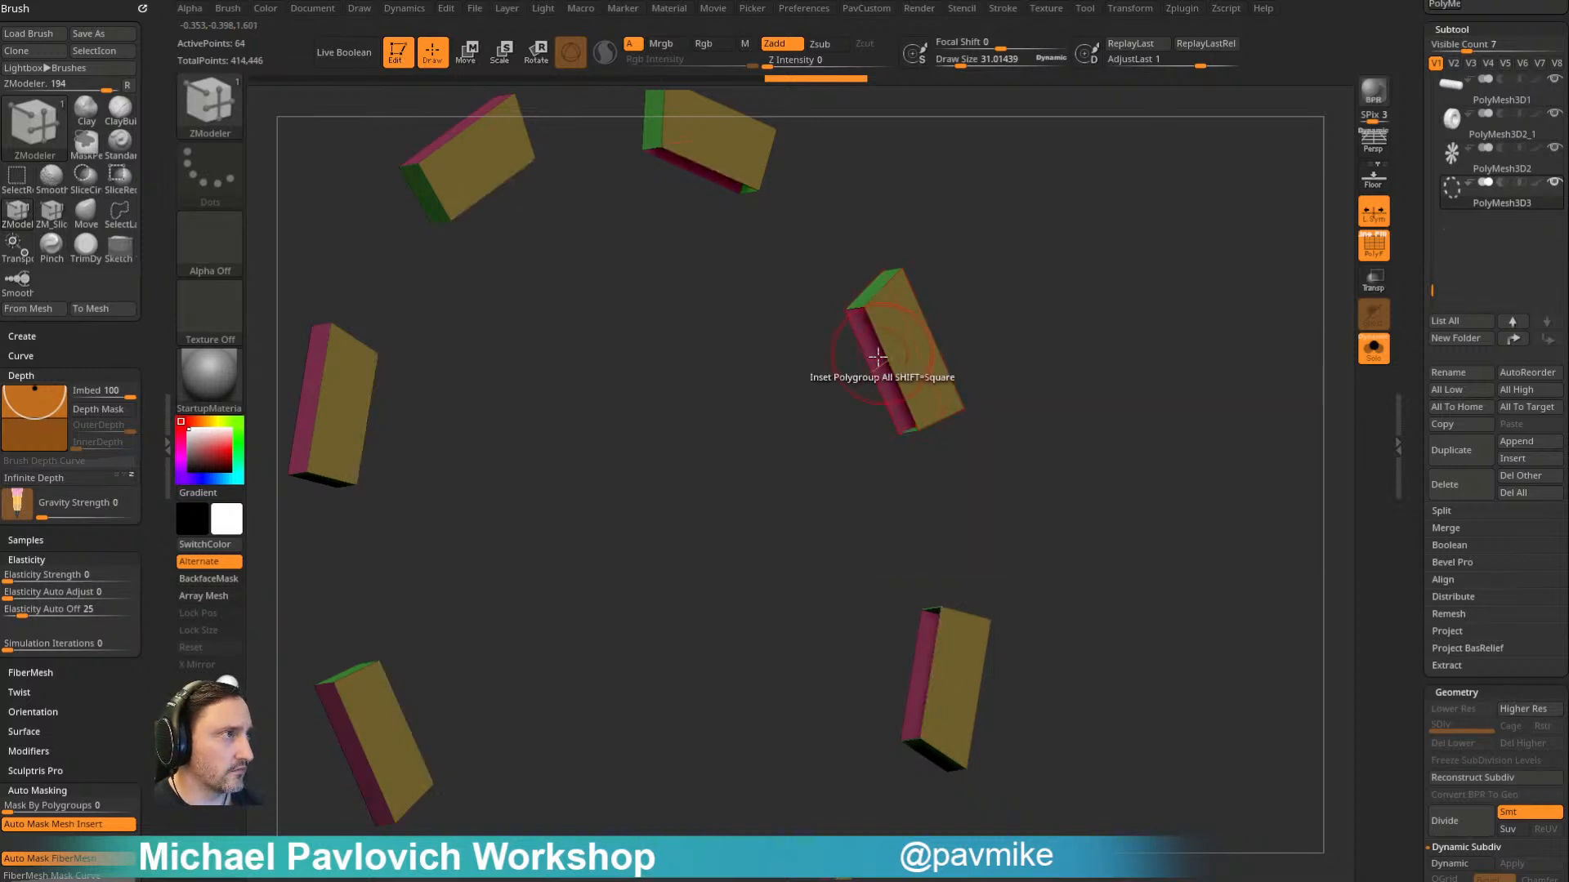
left_click(868, 360)
- Turn off Solo and thicken the blade-tip caps outward with the ZModeler Extrude action on Polygroup All
left_click_drag(1076, 305, 1015, 262)
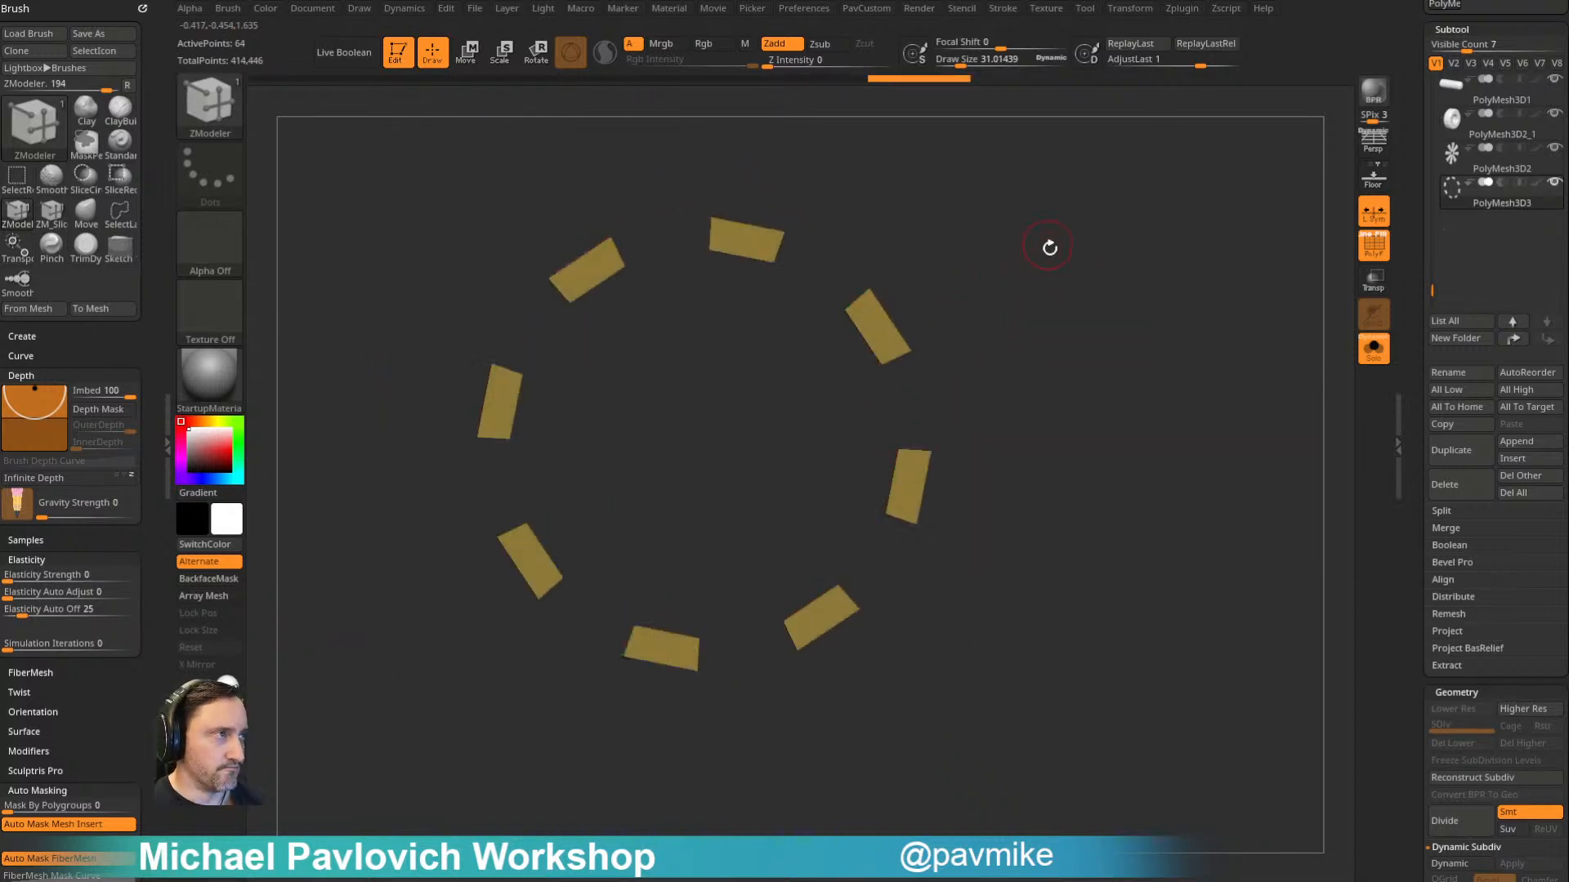
left_click_drag(1267, 373, 1156, 346)
left_click(1374, 349)
key("2")
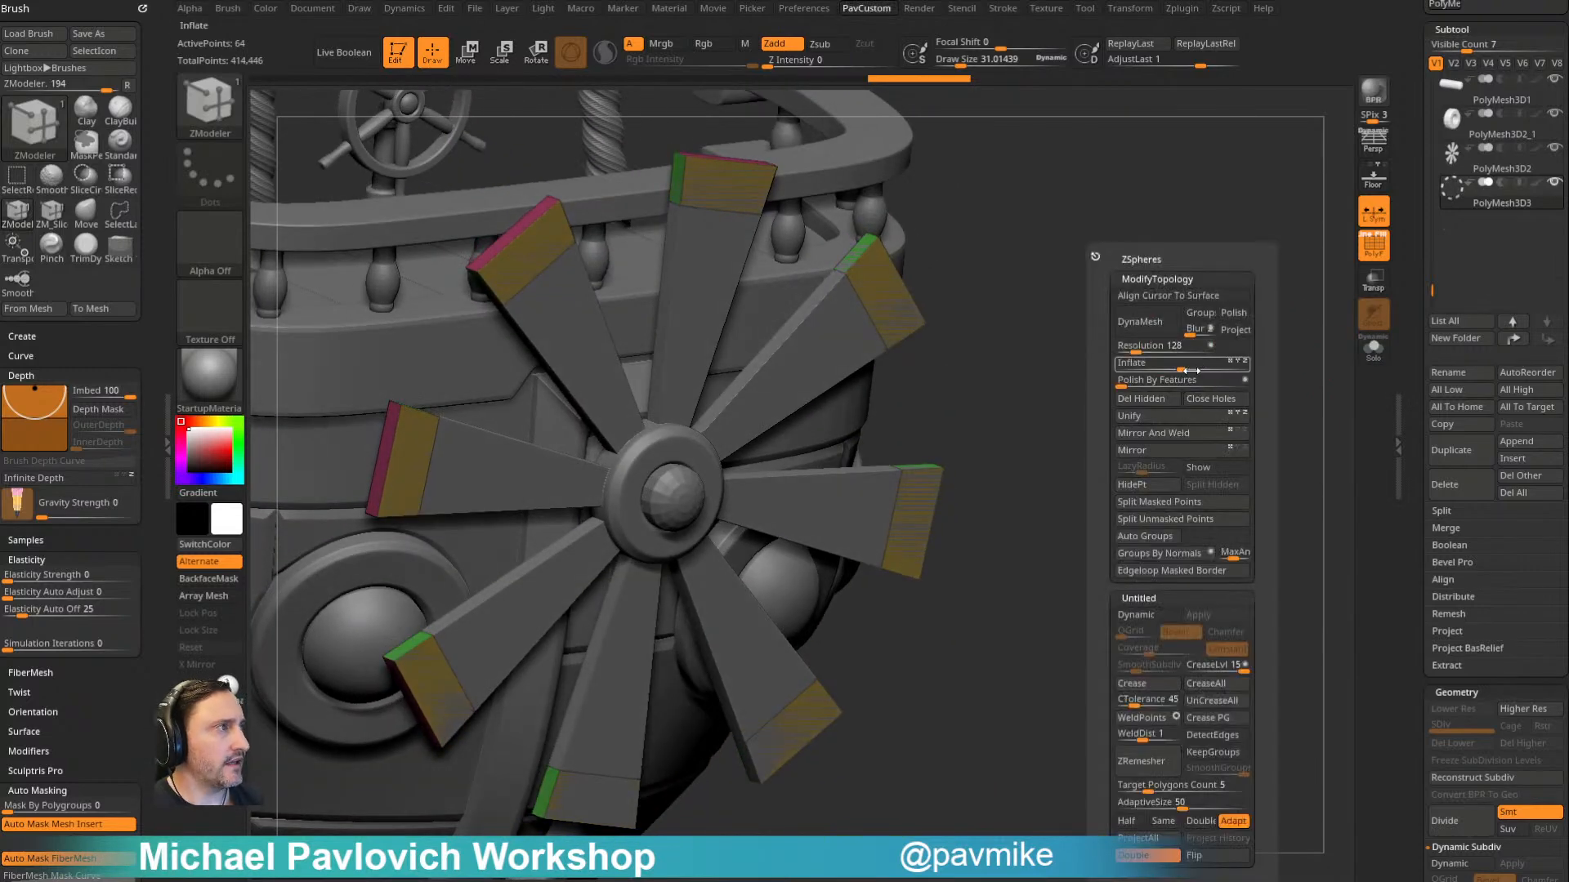
key("space")
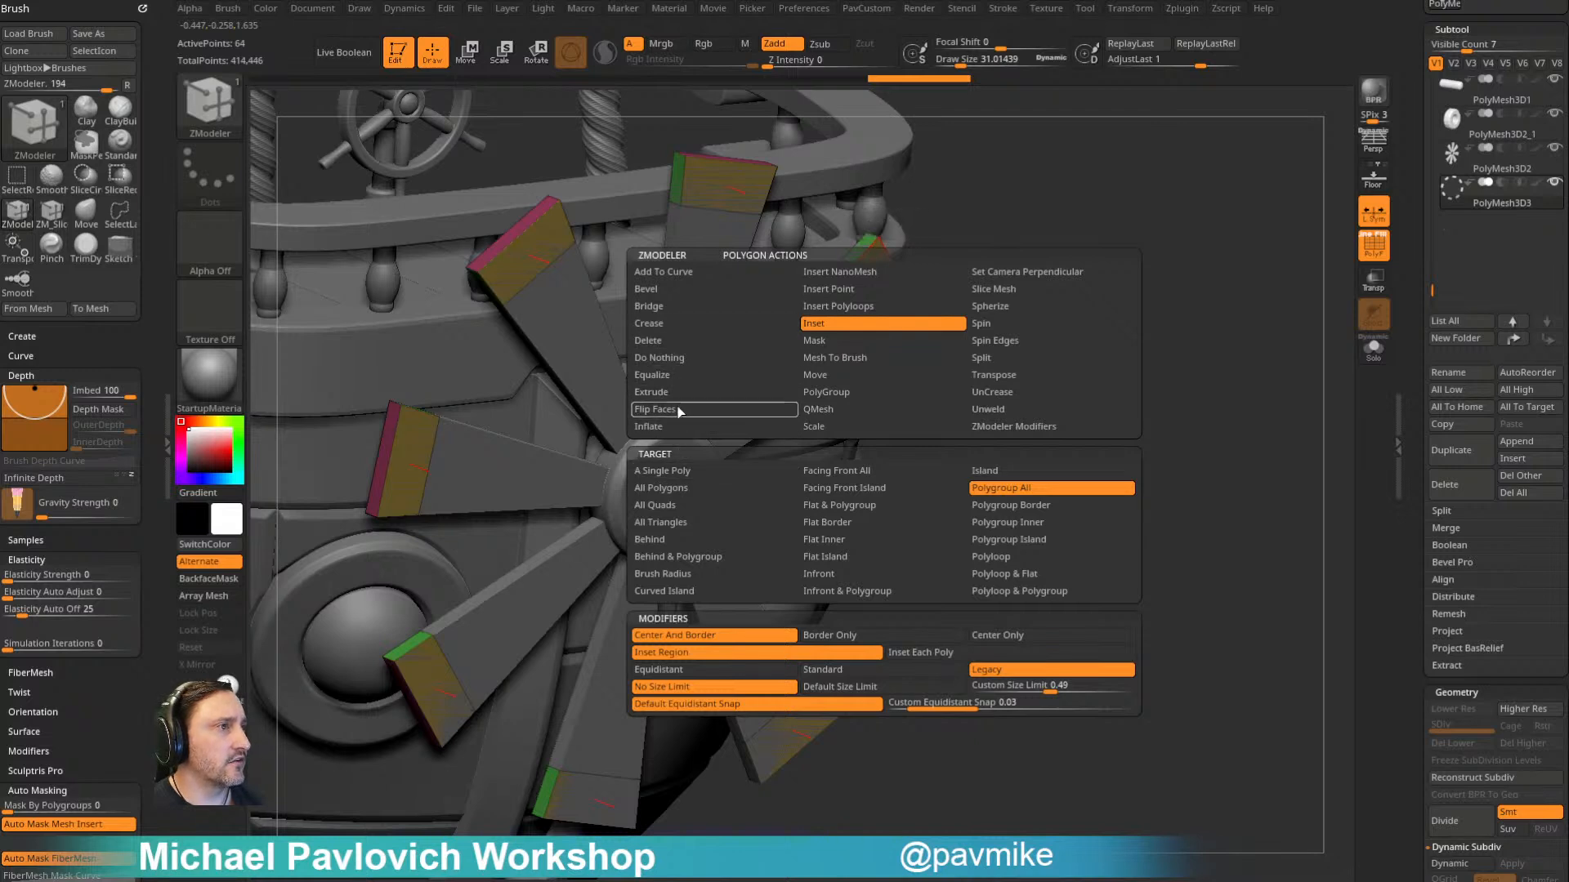
left_click(654, 392)
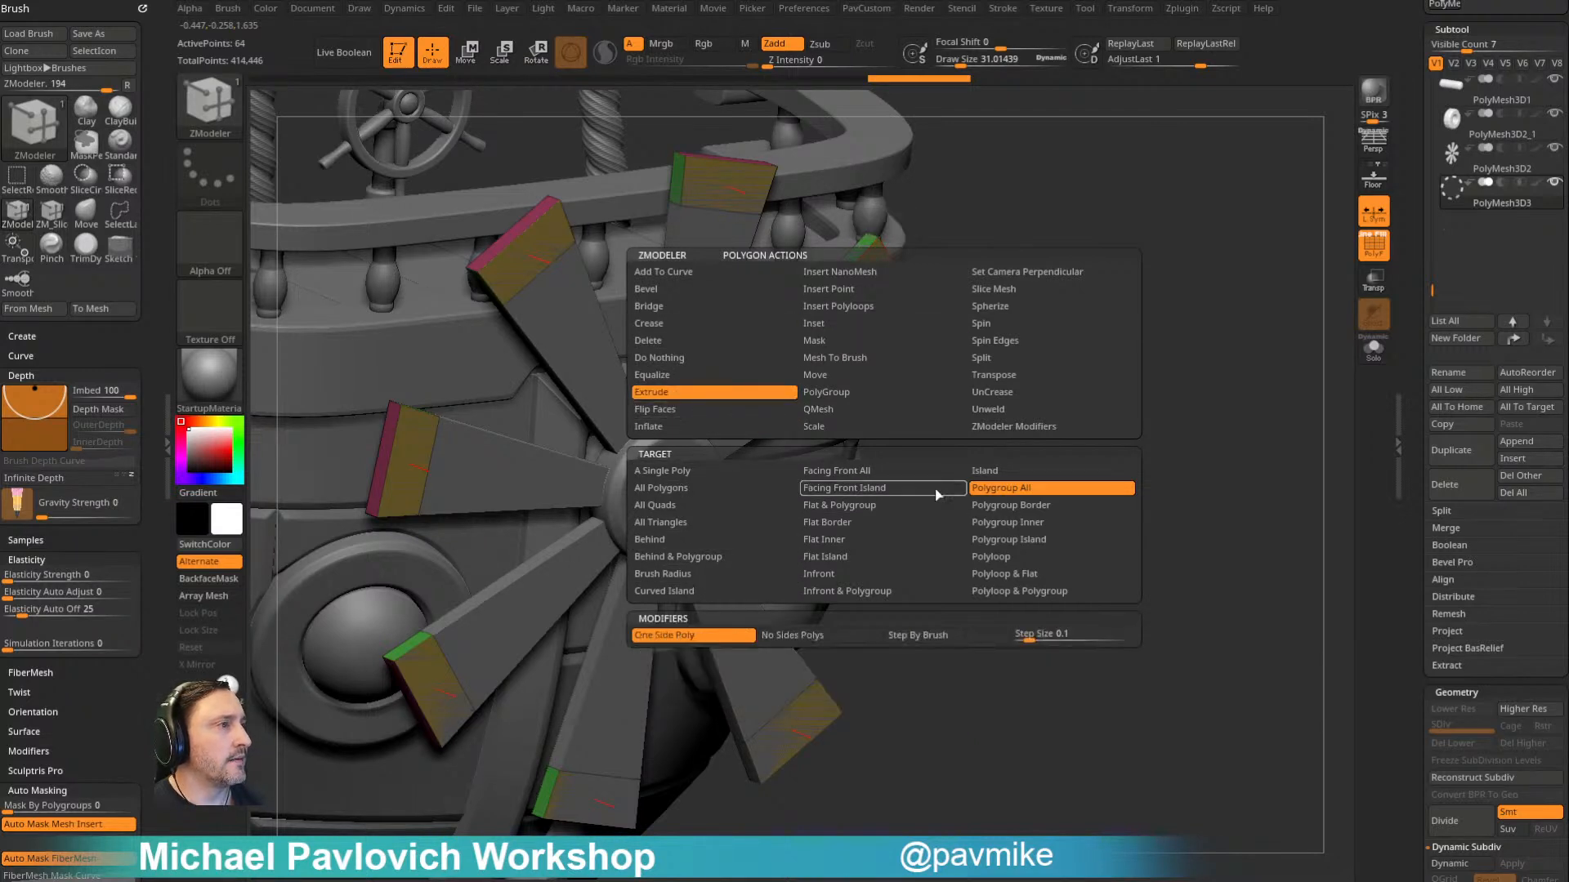
left_click_drag(894, 310, 903, 311)
mouse_move(1077, 306)
left_mouse_down()
mouse_move(988, 325)
mouse_move(805, 317)
mouse_move(1095, 277)
mouse_move(1043, 250)
mouse_move(1093, 316)
mouse_move(1067, 313)
left_mouse_up()
key("b")
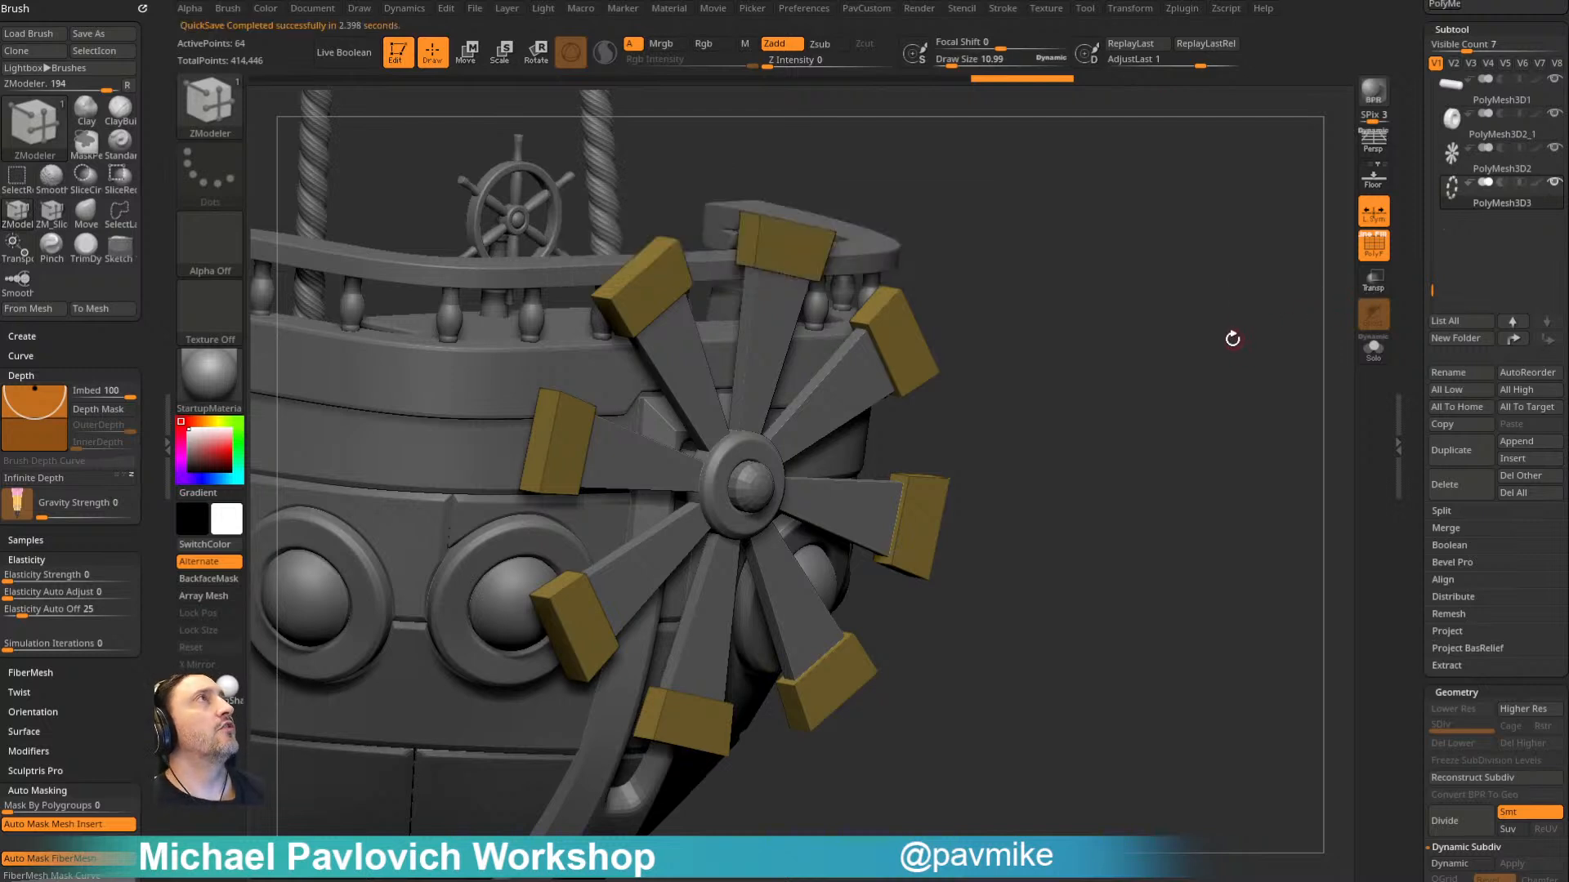
- Select the domed propeller shaft PolyMesh3D1, duplicate it and bring up the Move gizmo on the copy
left_click(768, 486, "alt")
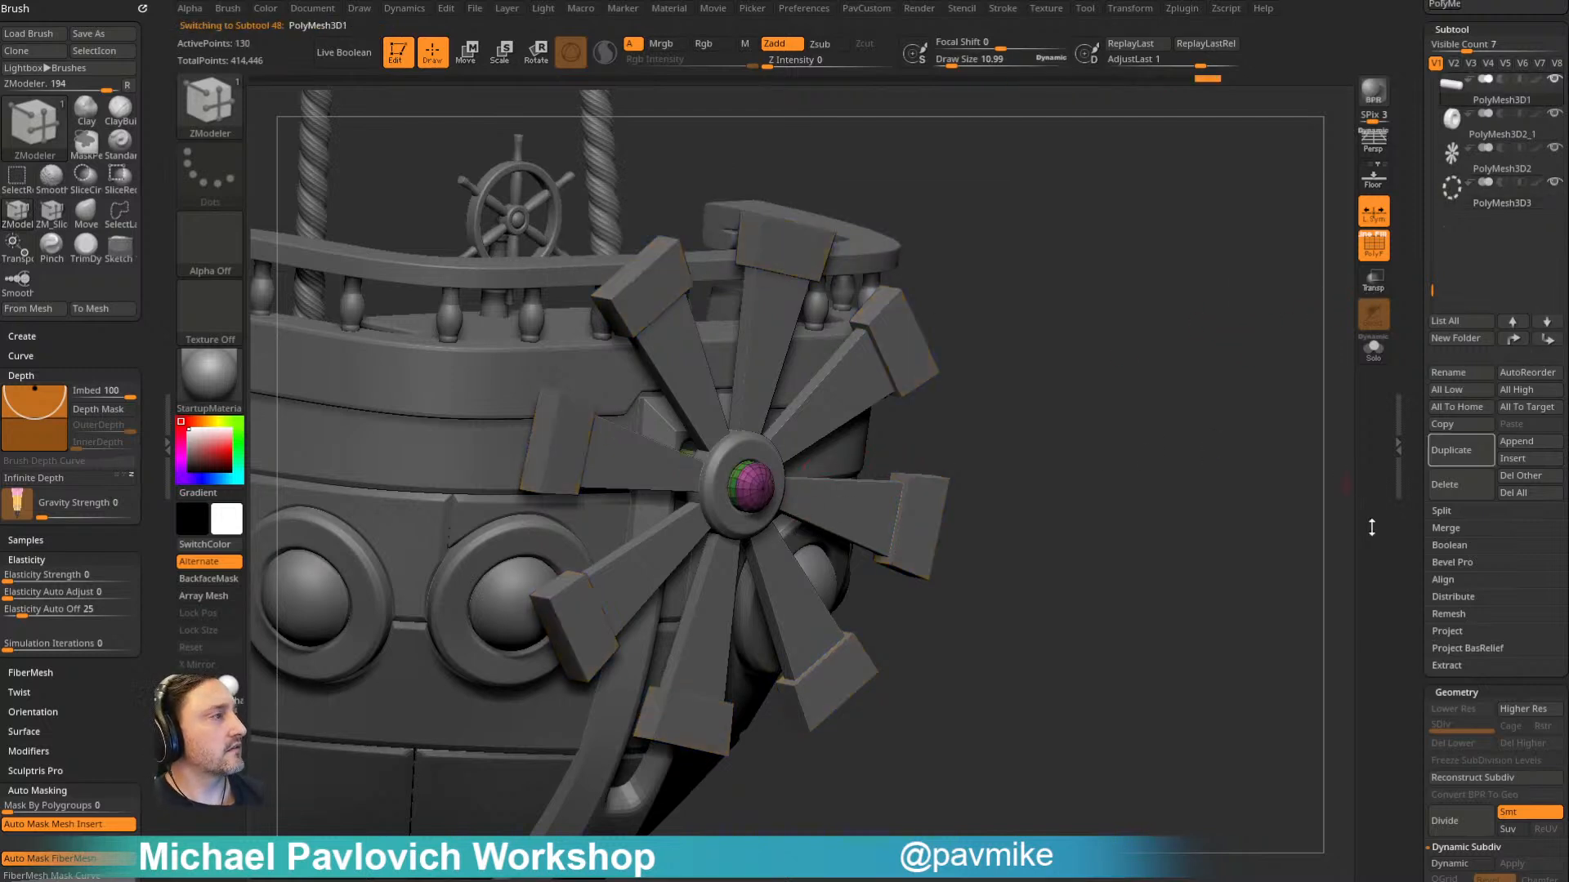
left_click(1454, 459)
key("w")
left_click(685, 308, "alt")
left_click(646, 308, "alt")
left_click_drag(1014, 349, 990, 340, "shift")
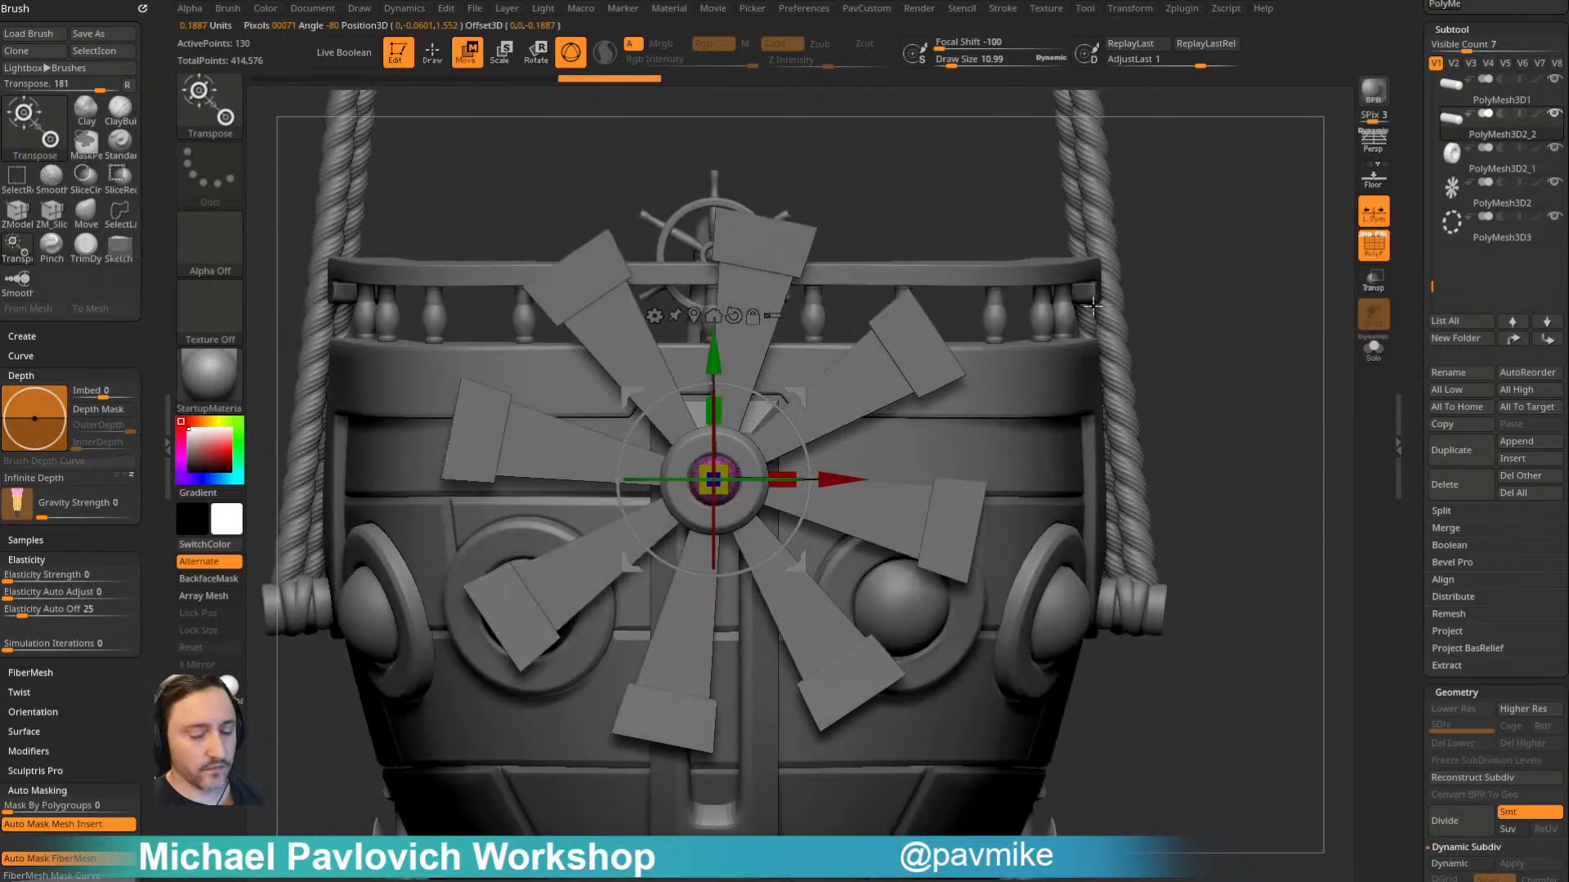
- Isolate the shaft copy with Solo, keep only its domed end visible with SelectRect and delete the hidden part
key("b")
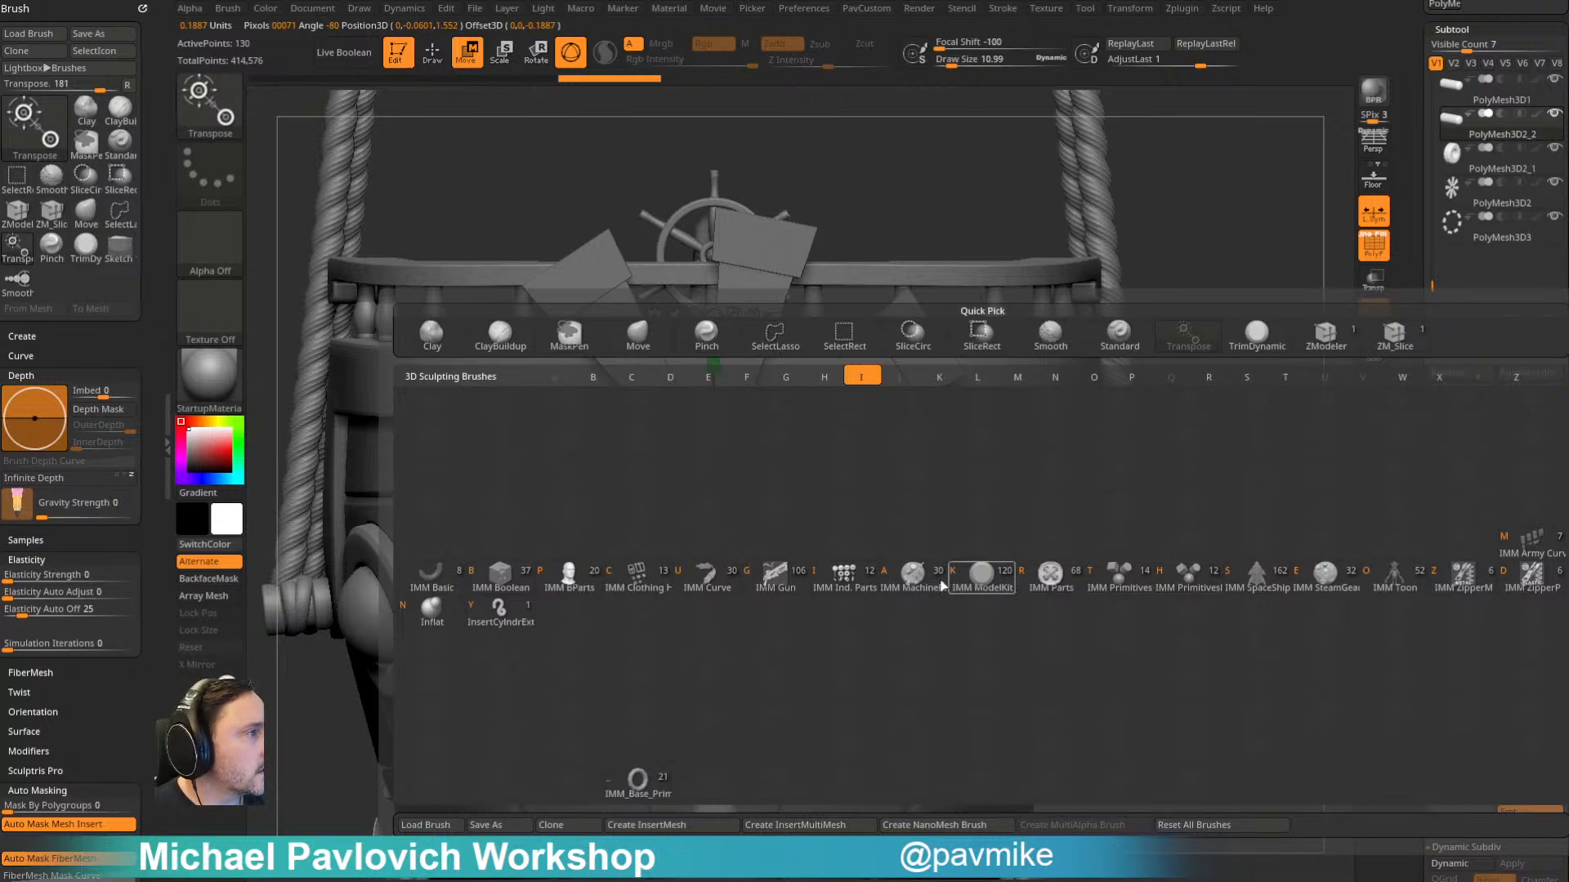
left_click_drag(1217, 274, 1364, 304)
key("q")
left_click(1373, 356)
mouse_move(1241, 358)
left_mouse_down()
mouse_move(1242, 418)
mouse_move(914, 438)
left_mouse_up()
mouse_move(907, 369)
left_mouse_down("ctrl+shift")
mouse_move(829, 561)
mouse_move(788, 594)
left_mouse_up("ctrl+shift")
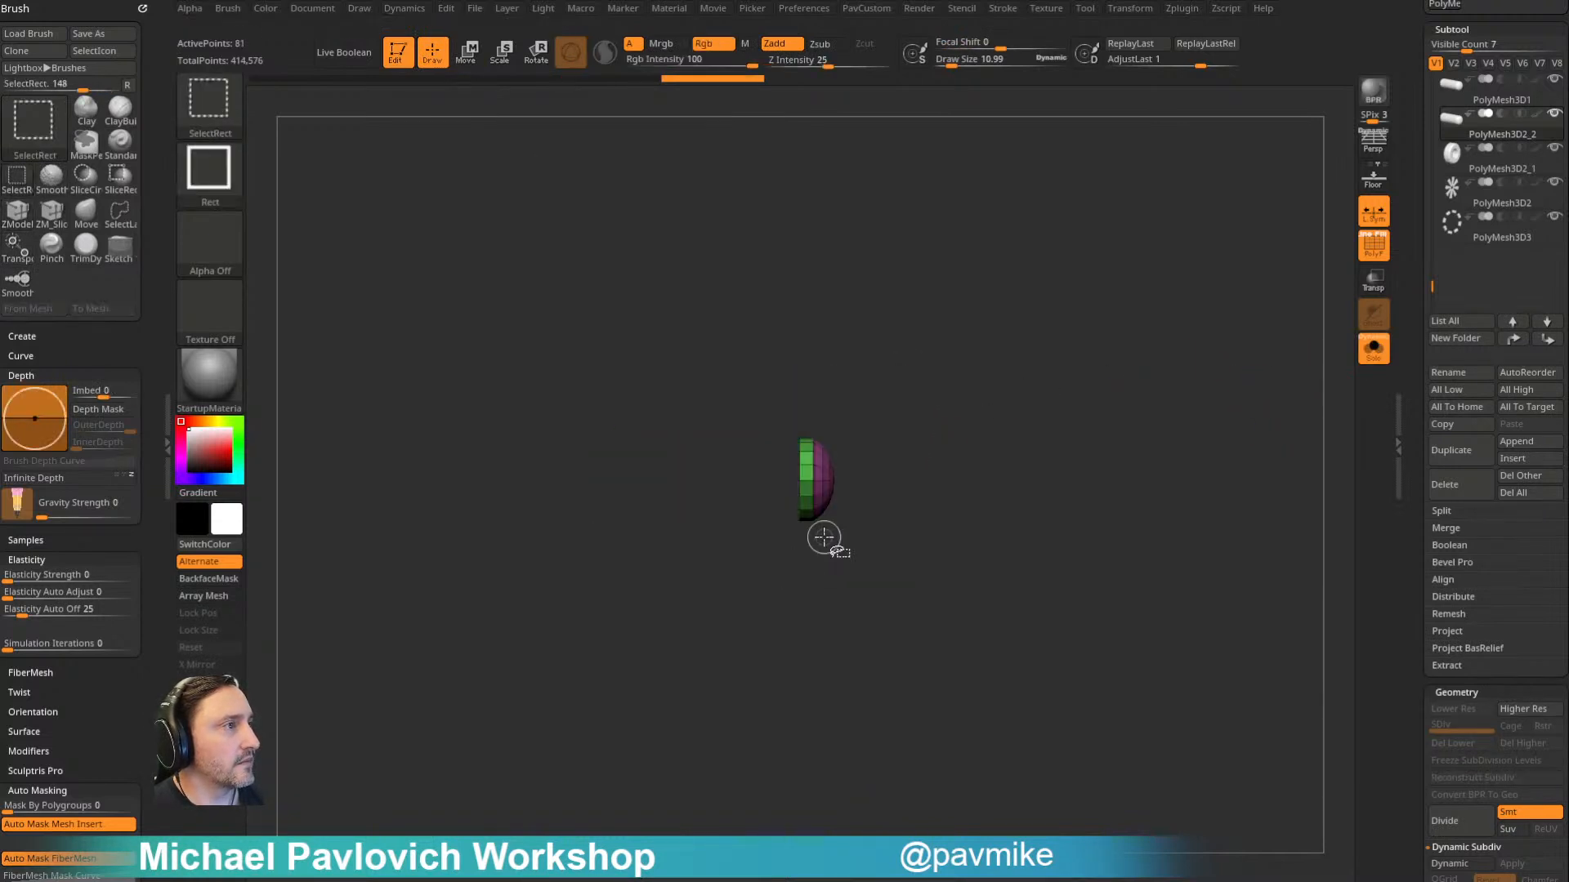
key("4")
left_click(1028, 400)
- Close the open back of the dome with the ZModeler hole-closing edge action
left_click_drag(962, 419, 933, 416)
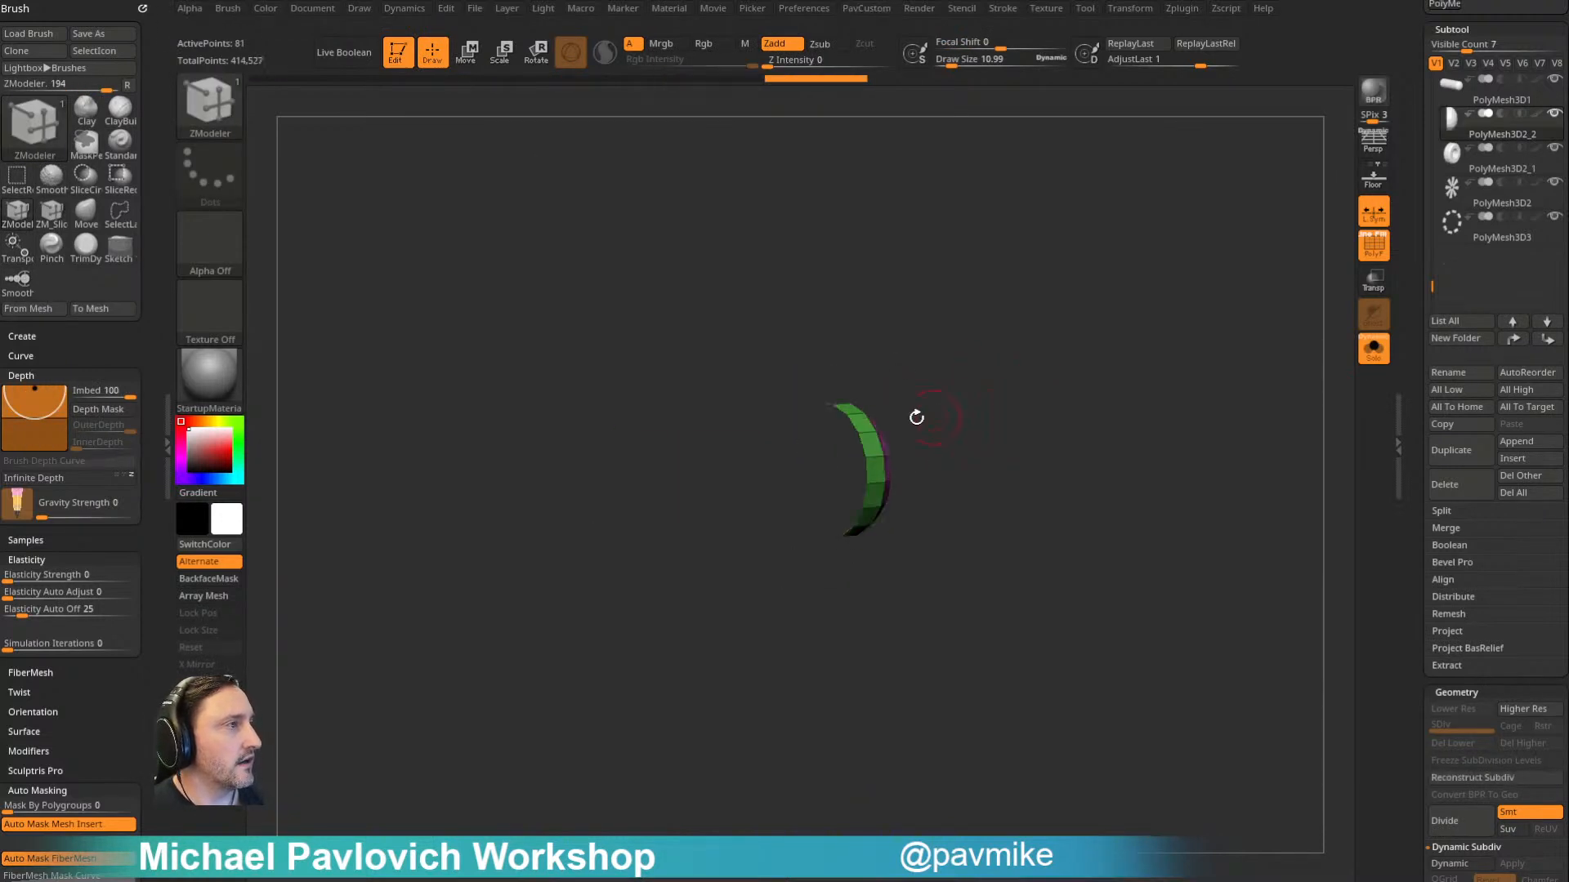
key("space")
left_click(730, 448)
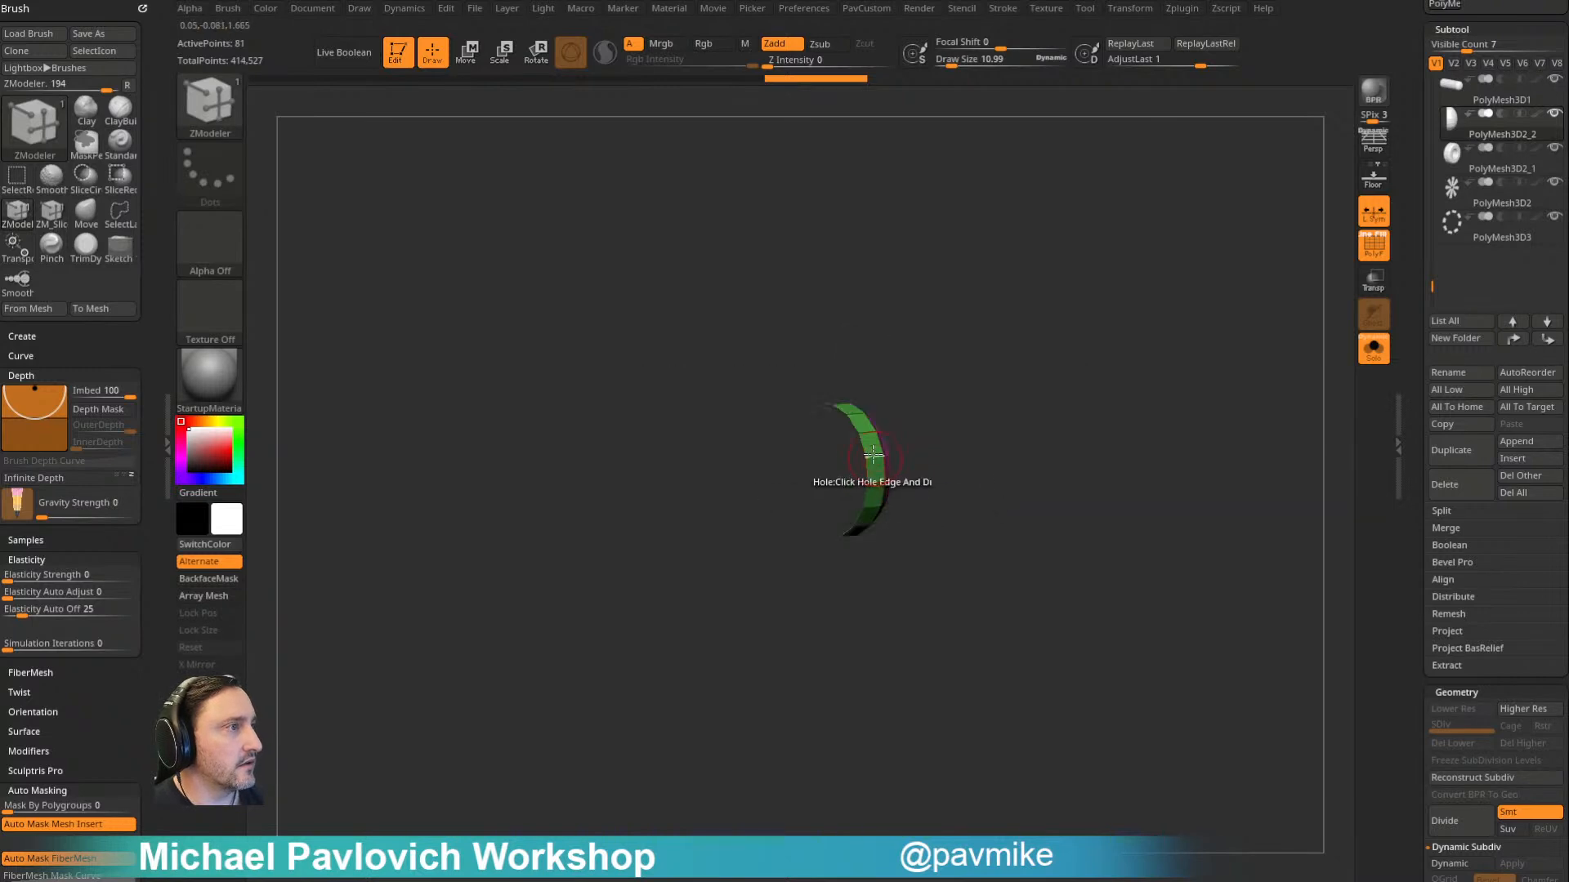
left_click(862, 441)
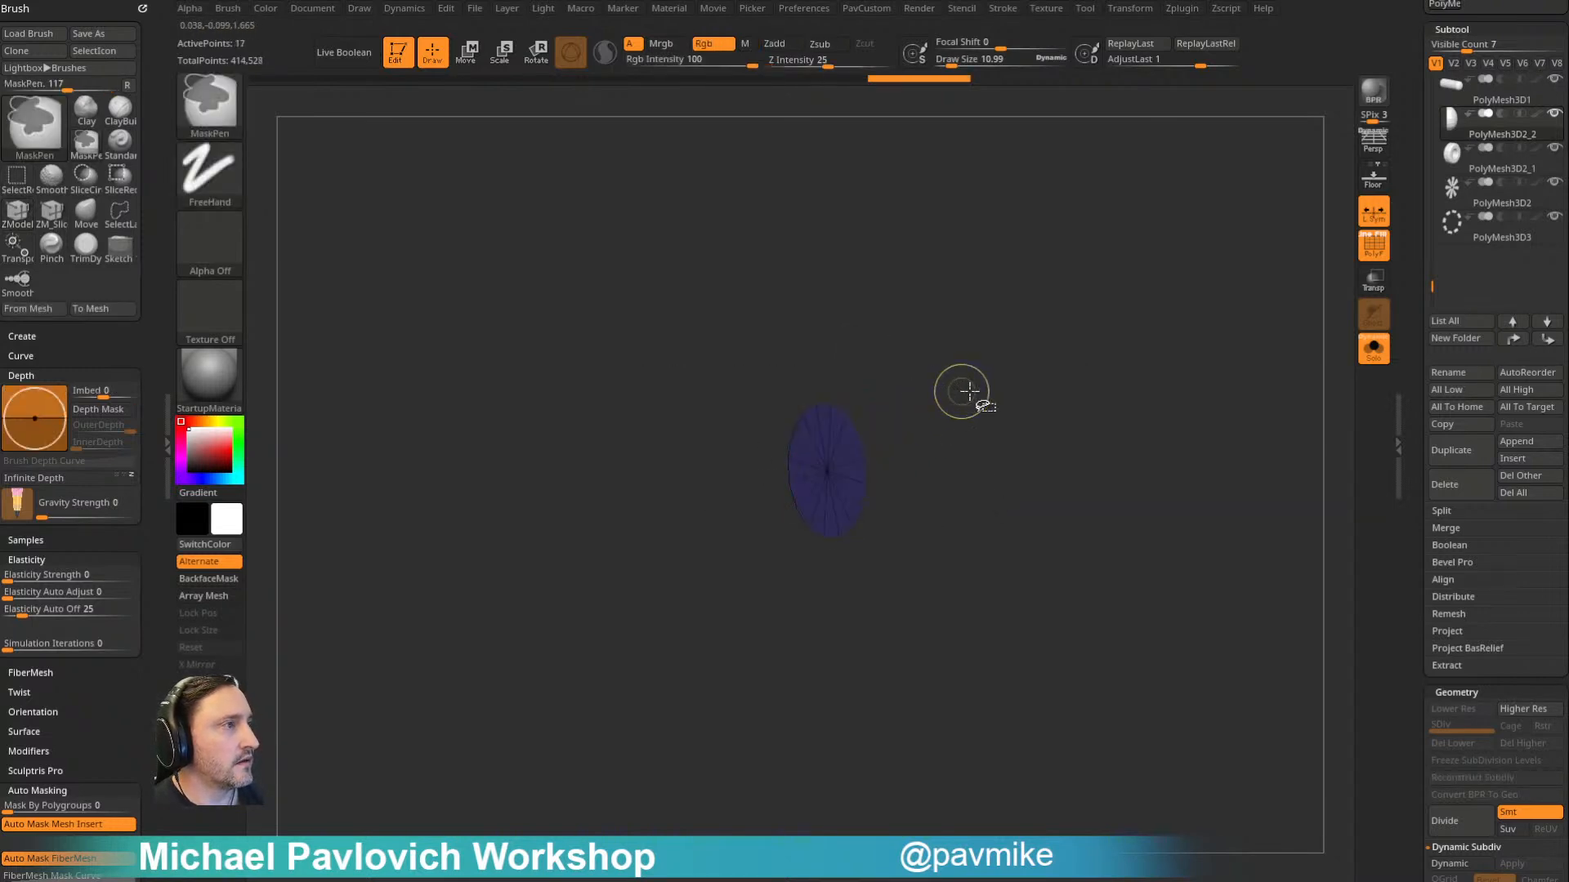
key("grave")
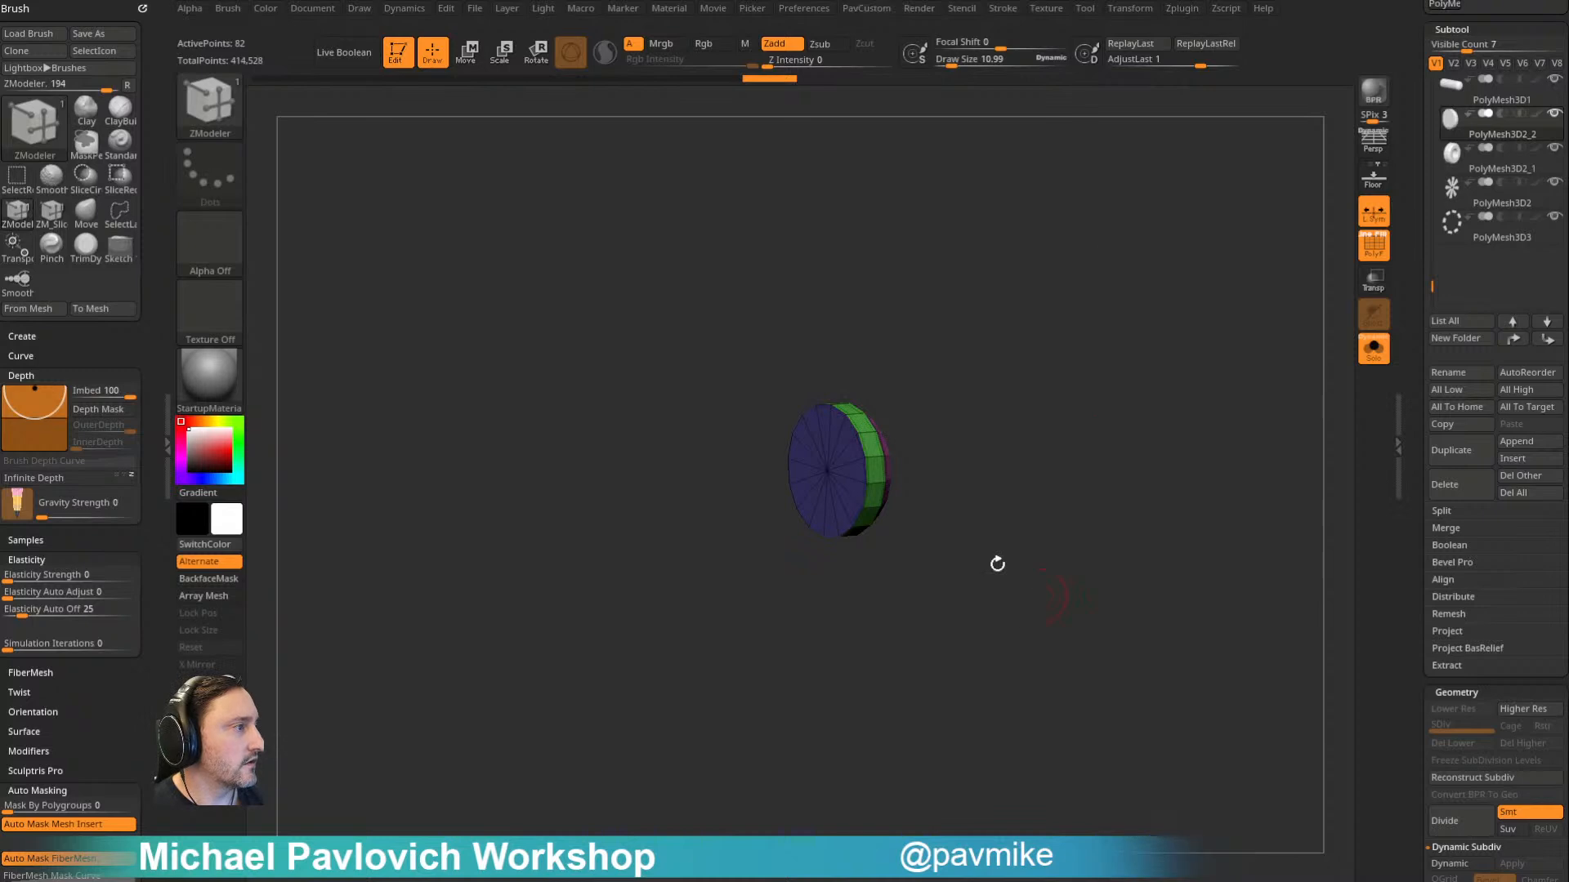
- Face the dome straight on and create a new InsertMesh brush from it
left_click_drag(1120, 385, 1061, 351, "shift")
left_click(1193, 3)
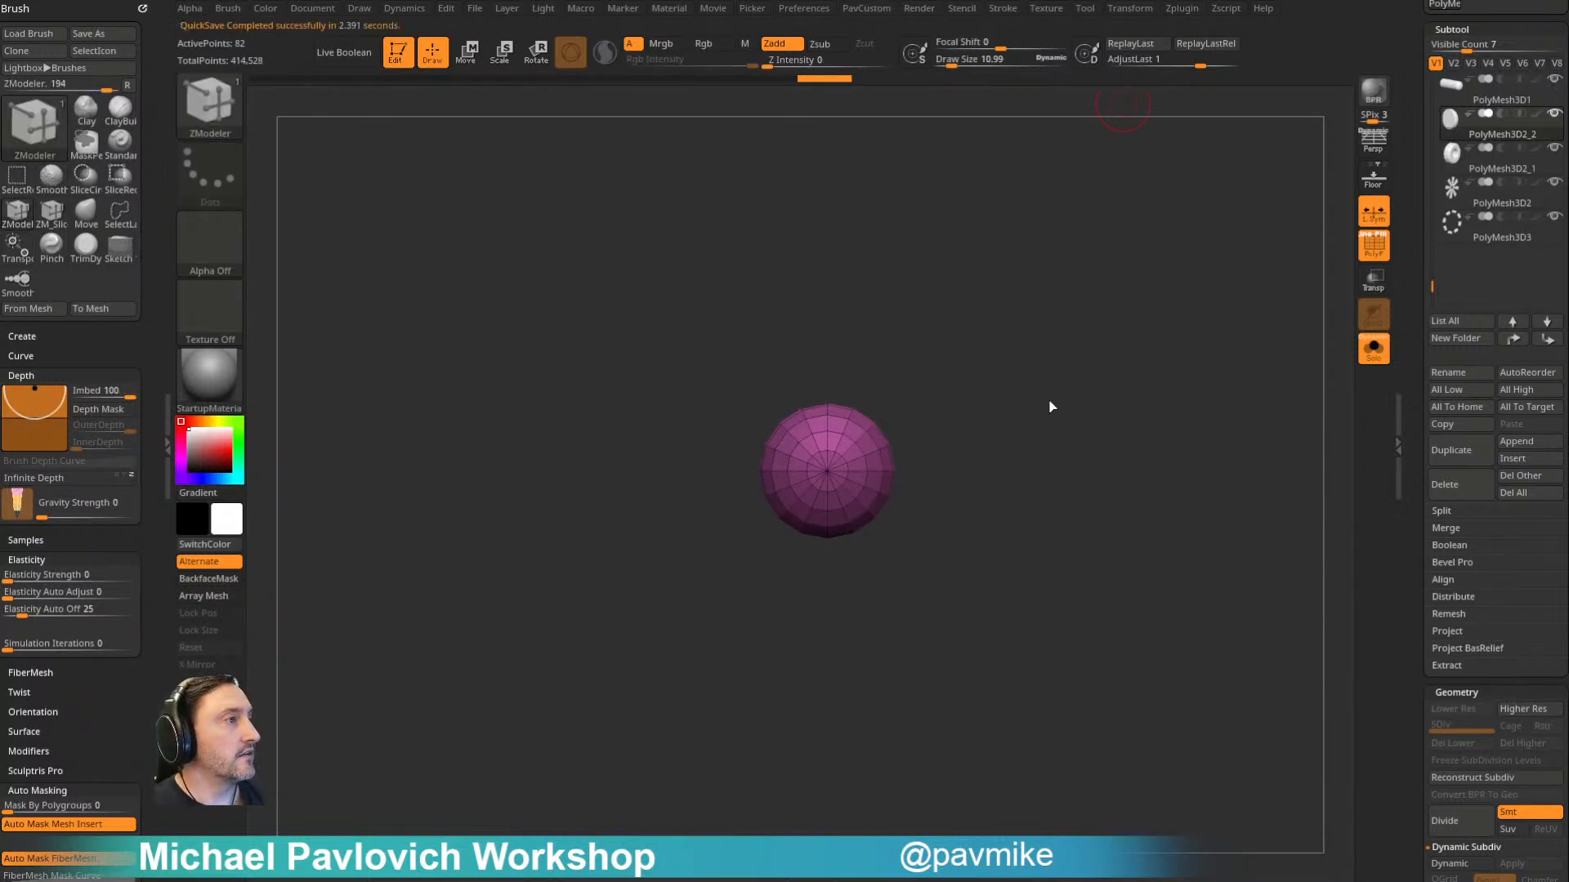
key("b")
left_click(753, 855)
left_click(713, 282)
- Turn off Solo and delete the dome subtool PolyMesh3D2_2
left_click_drag(1108, 430, 1029, 343, "alt")
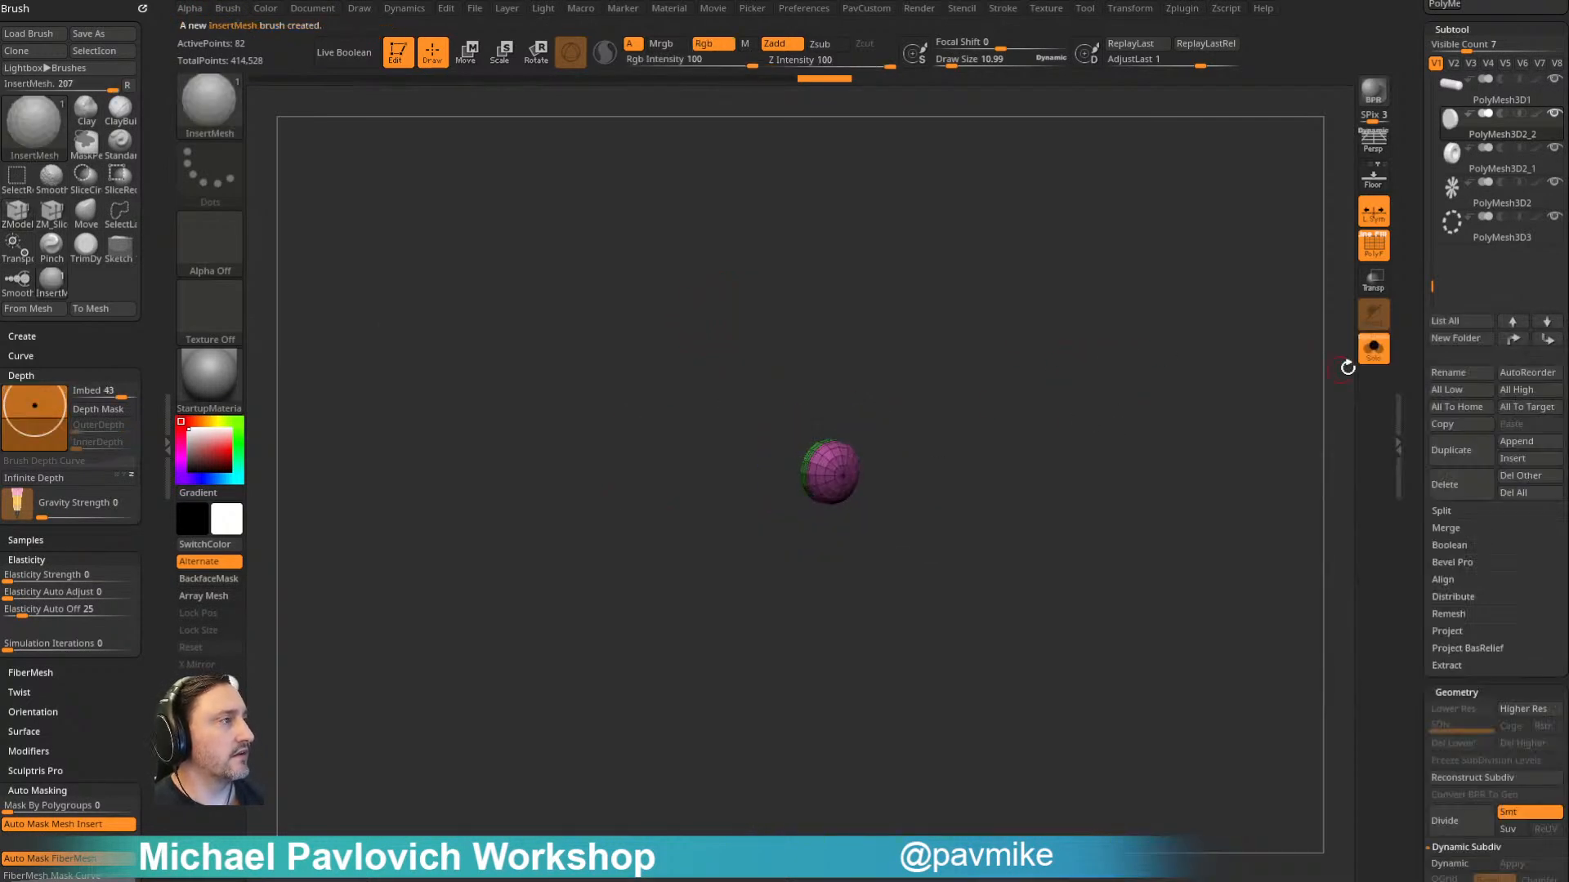
left_click(1373, 347)
left_click_drag(1201, 300, 1226, 281)
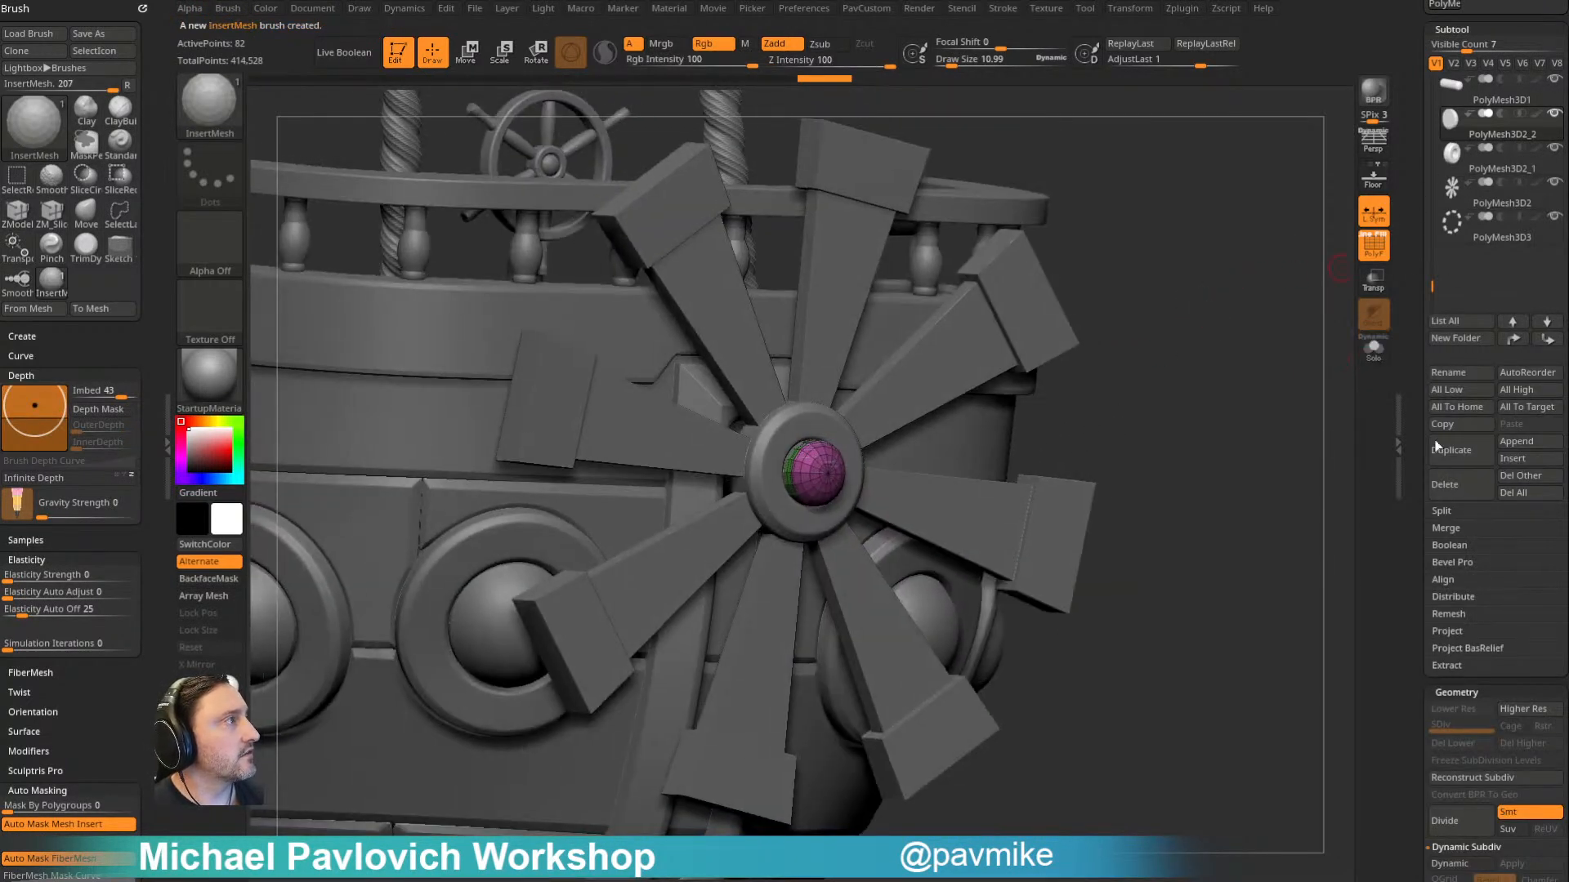
left_click(1446, 495)
- Select the blade-tip caps PolyMesh3D3 and insert small dome rivets on their faces with the new InsertMesh brush
left_click_drag(1215, 448, 1050, 280)
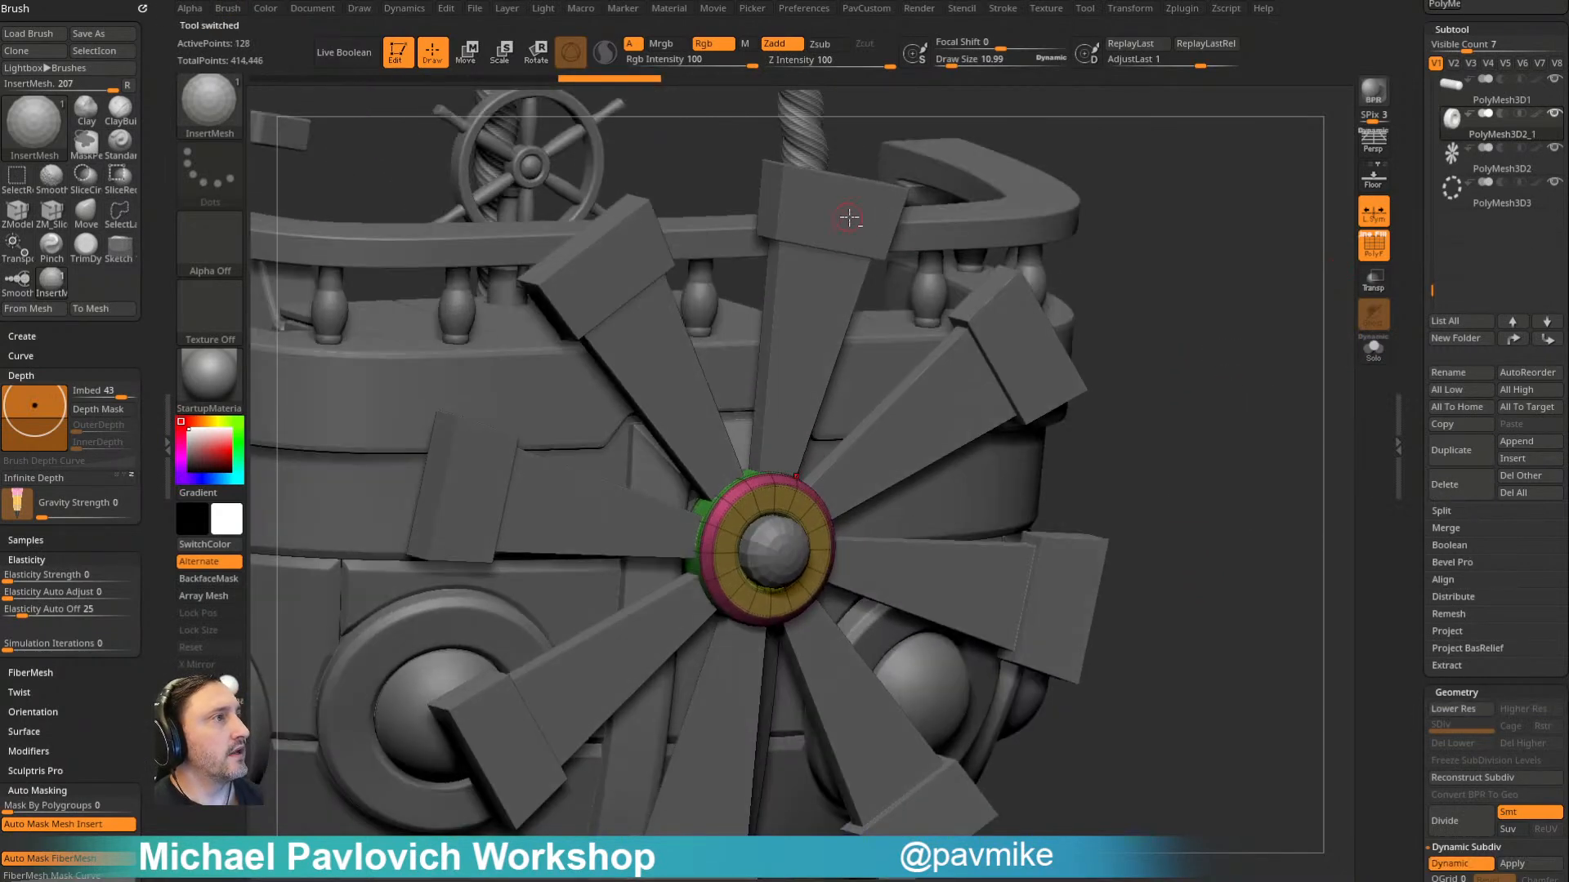
left_click(1047, 323, "alt")
left_click_drag(1182, 214, 1198, 253)
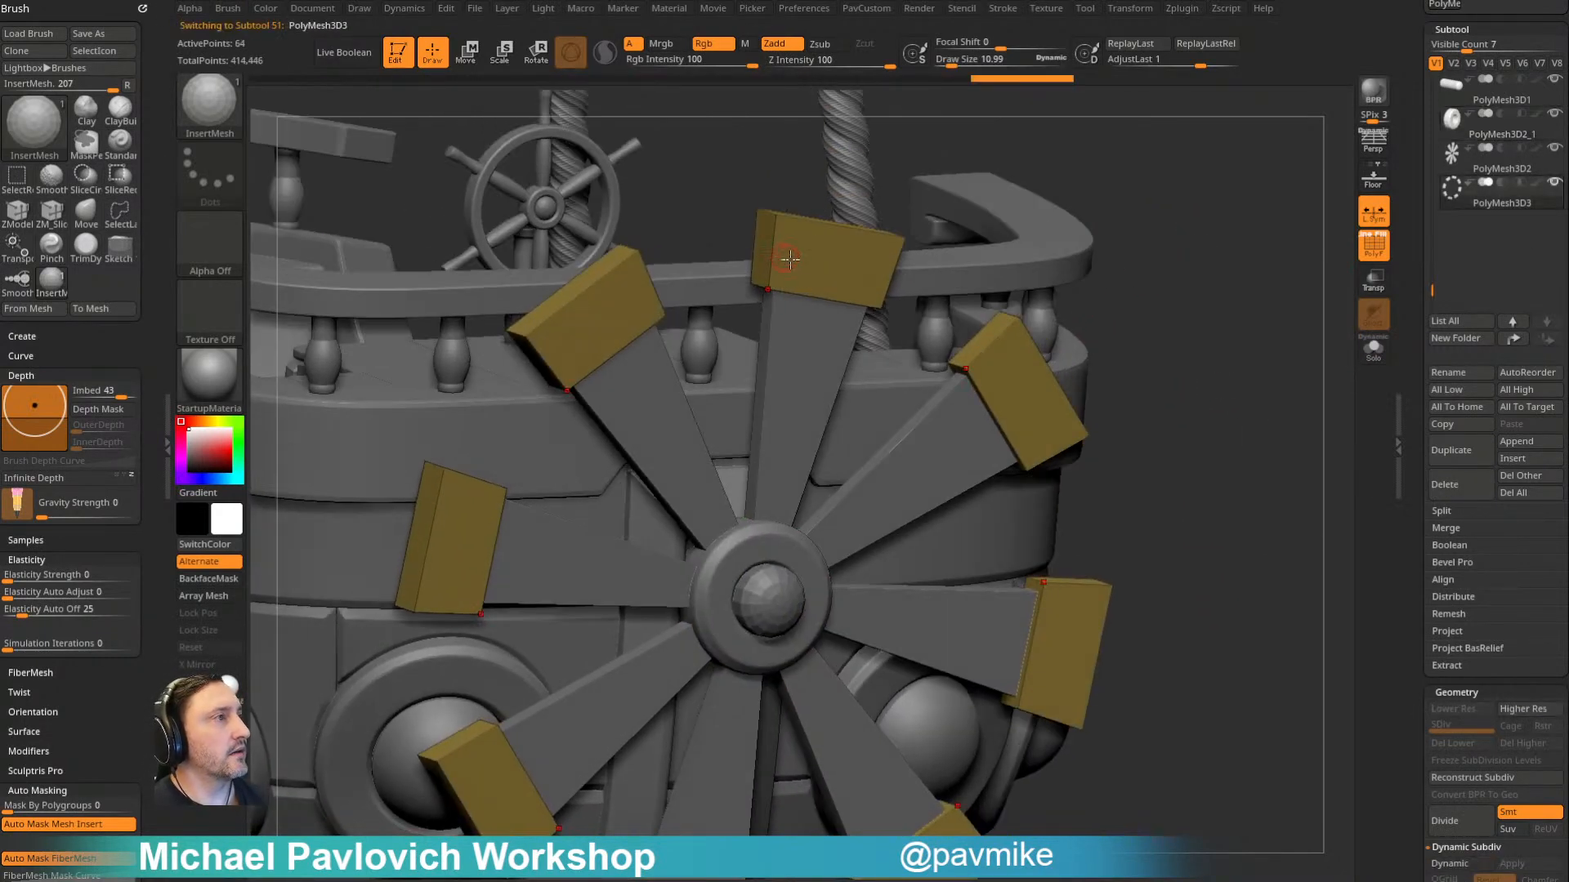
left_click_drag(825, 267, 847, 265)
mouse_move(1141, 252)
left_mouse_down()
mouse_move(1176, 221)
mouse_move(1179, 238)
mouse_move(1121, 255)
left_mouse_up()
key("ctrl+z")
left_click_drag(792, 266, 832, 274)
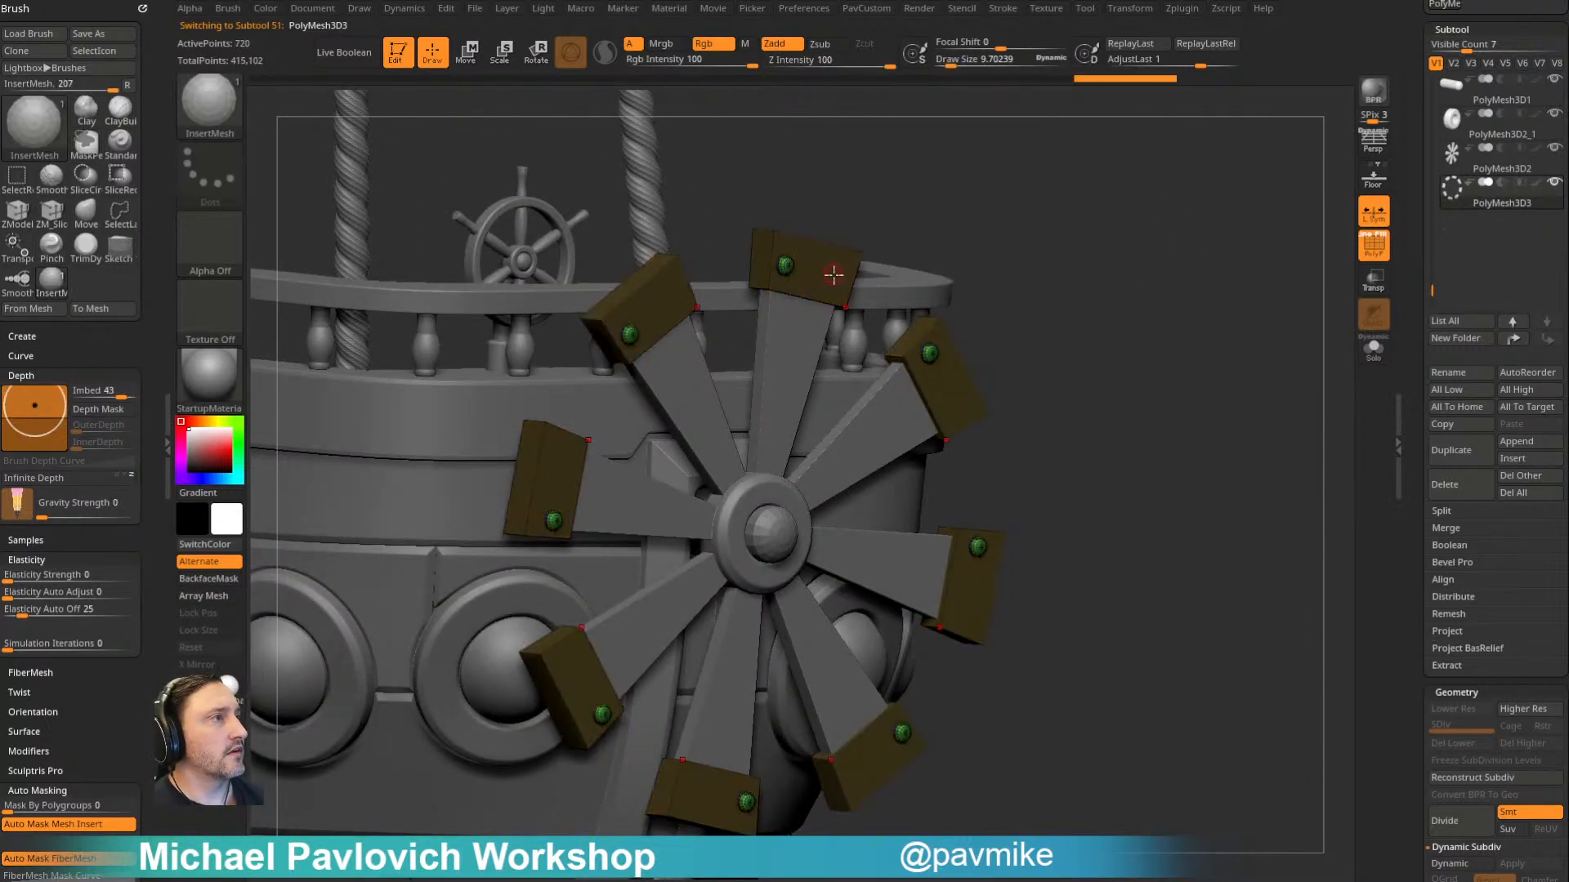
left_click_drag(1144, 329, 1184, 304)
- Isolate the riveted caps with Solo and split the rivets off into their own subtool
left_click(1374, 347)
mouse_move(1009, 296)
left_mouse_down()
mouse_move(984, 290)
mouse_move(963, 340)
mouse_move(992, 369)
left_mouse_up()
left_click_drag(1172, 338, 1025, 267)
left_click(933, 362, "ctrl+shift")
key("space")
left_click(1203, 472)
left_click_drag(1201, 318, 1175, 277, "alt")
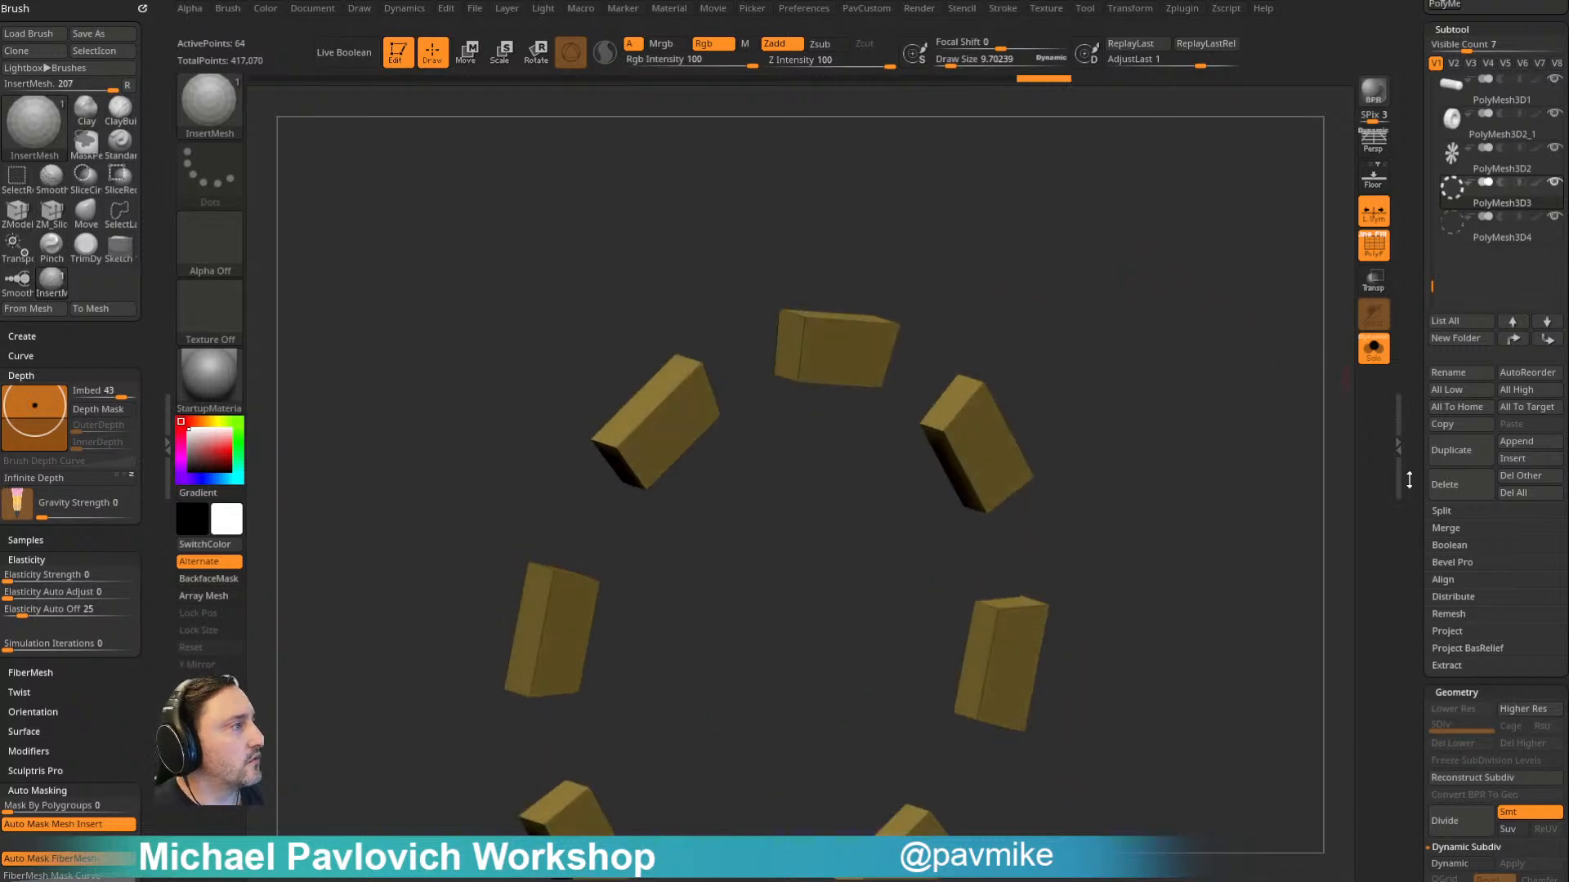
- Turn on Dynamic Subdiv for the blade-tip caps with QGrid 3, Bevel and a coverage of about 0.031
scroll(1438, 457, "down", 5)
left_click(1450, 293)
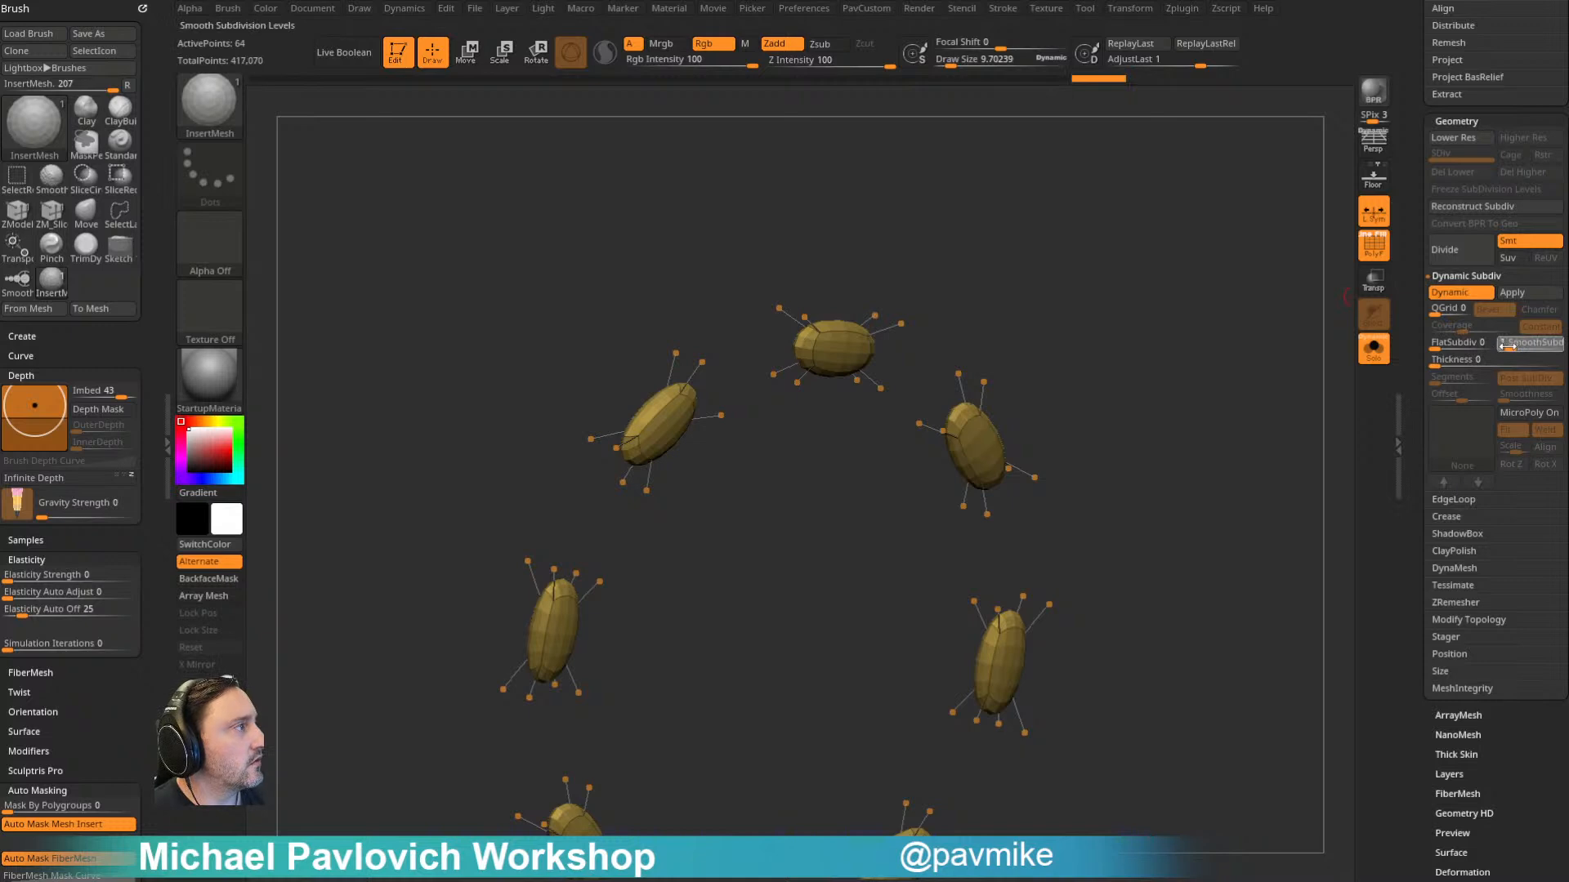
left_click_drag(1509, 346, 1513, 349)
left_click(1438, 309)
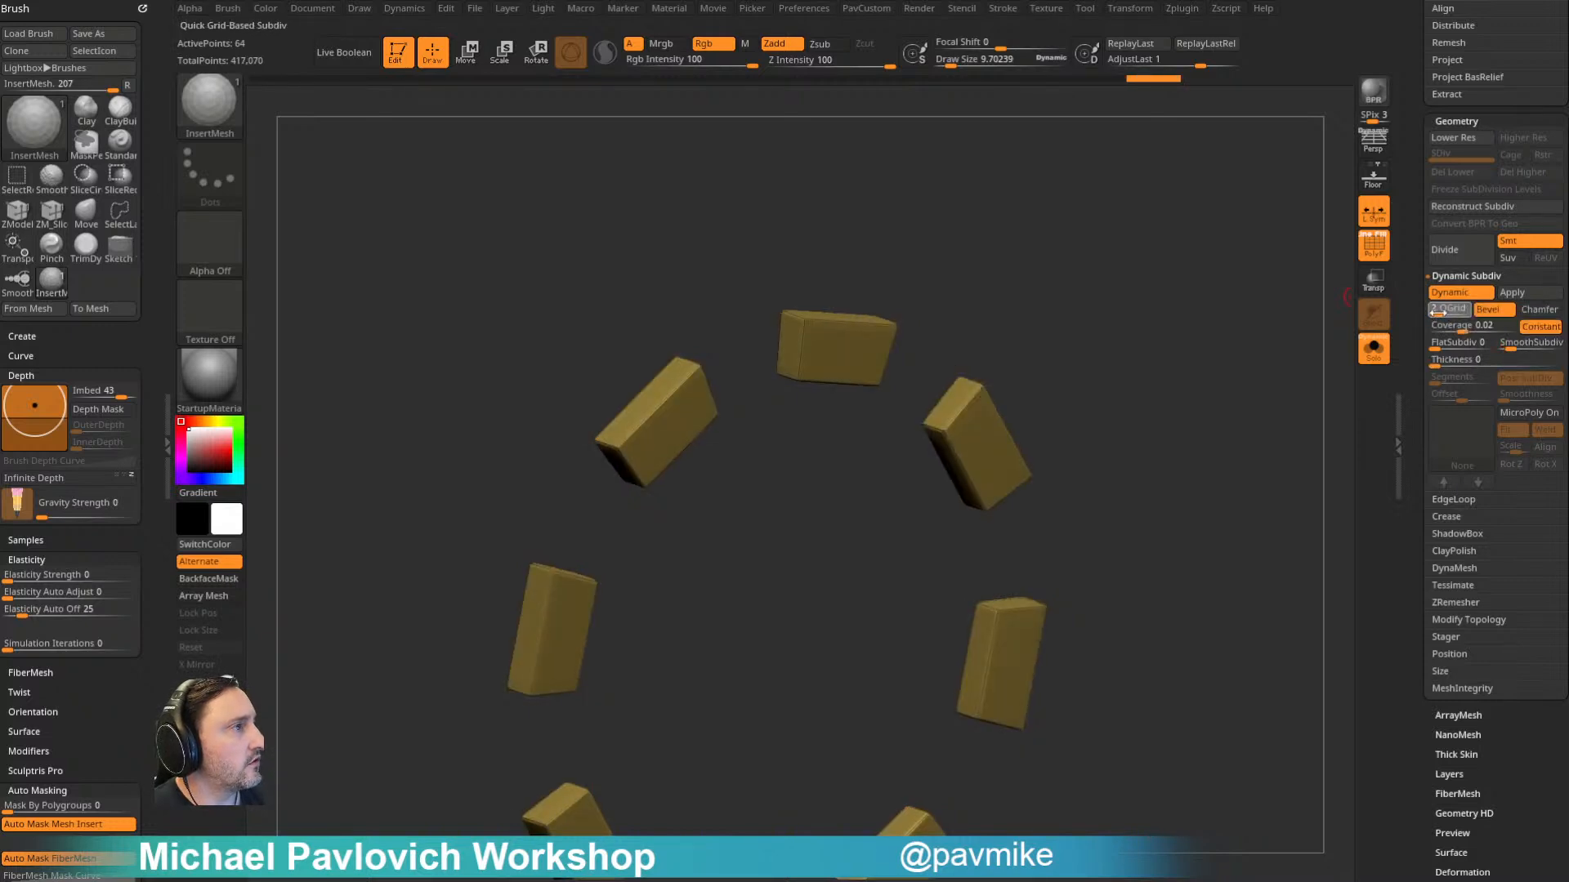
mouse_move(1462, 327)
left_mouse_down()
mouse_move(1503, 327)
mouse_move(1465, 329)
left_mouse_up()
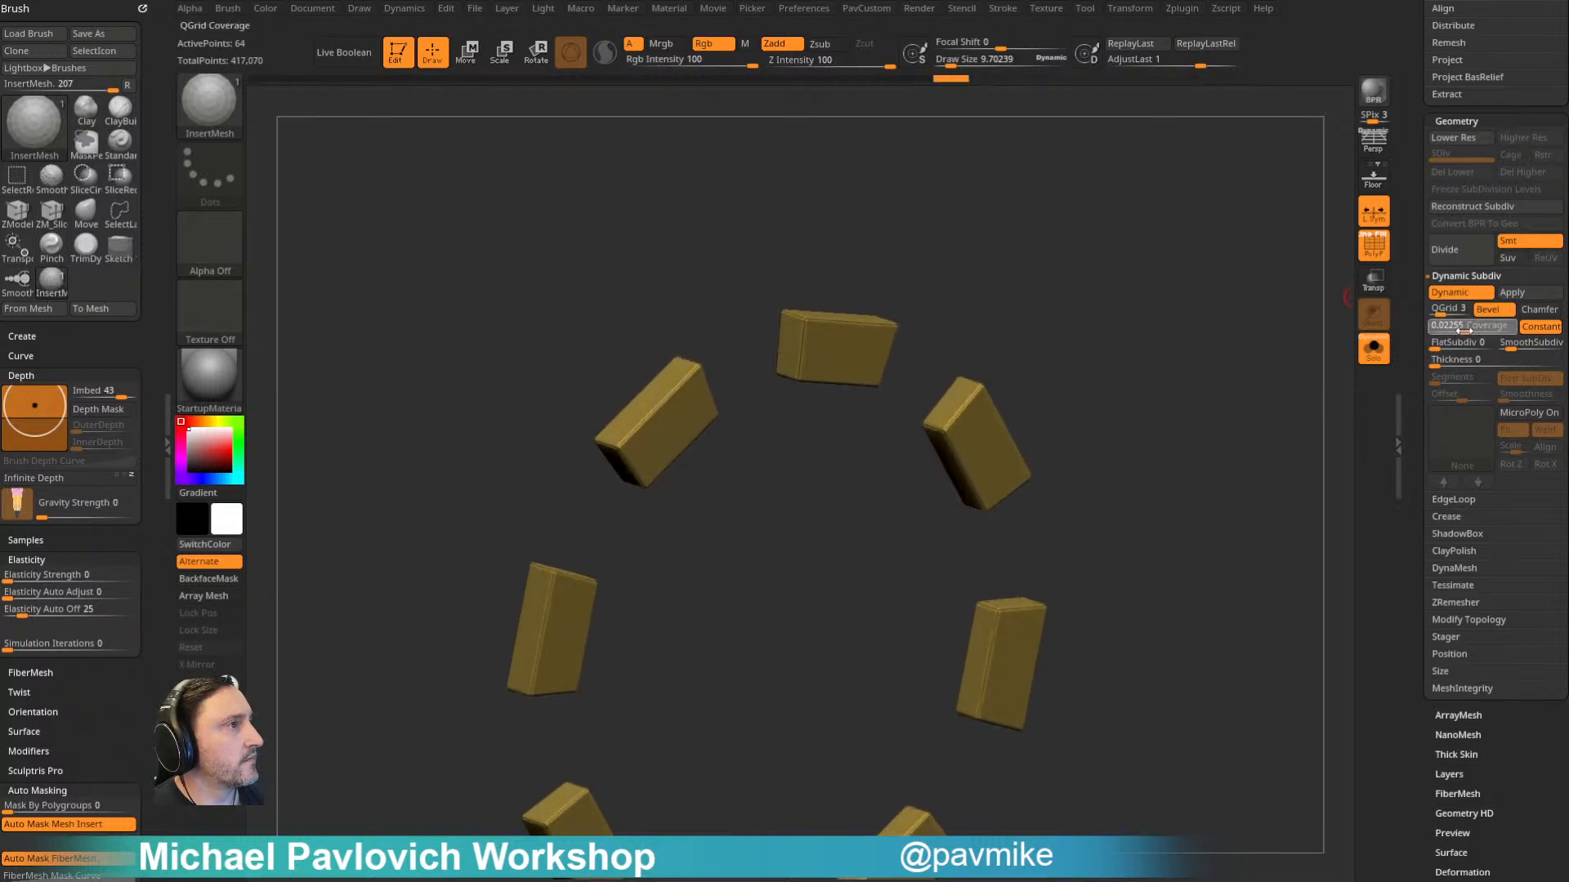
- Hide the polyframe, turn off Solo and switch to the Standard brush
left_click_drag(1278, 297, 1338, 350)
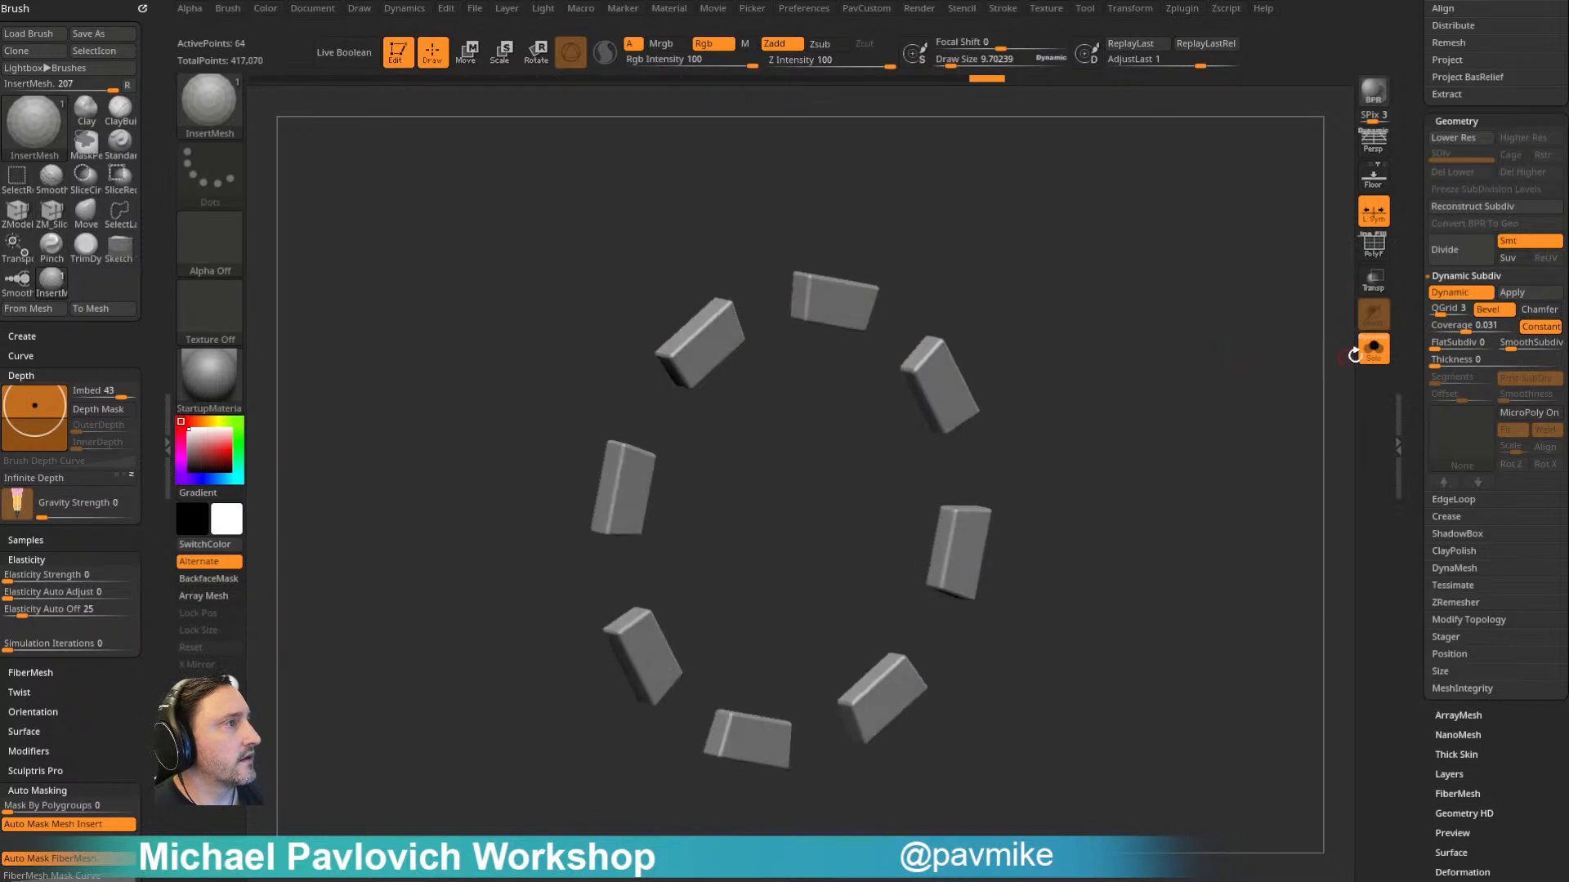
left_click(1374, 348)
mouse_move(1222, 352)
left_mouse_down()
mouse_move(1243, 336)
mouse_move(1152, 336)
left_mouse_up()
key("b")
key("s")
key("t")
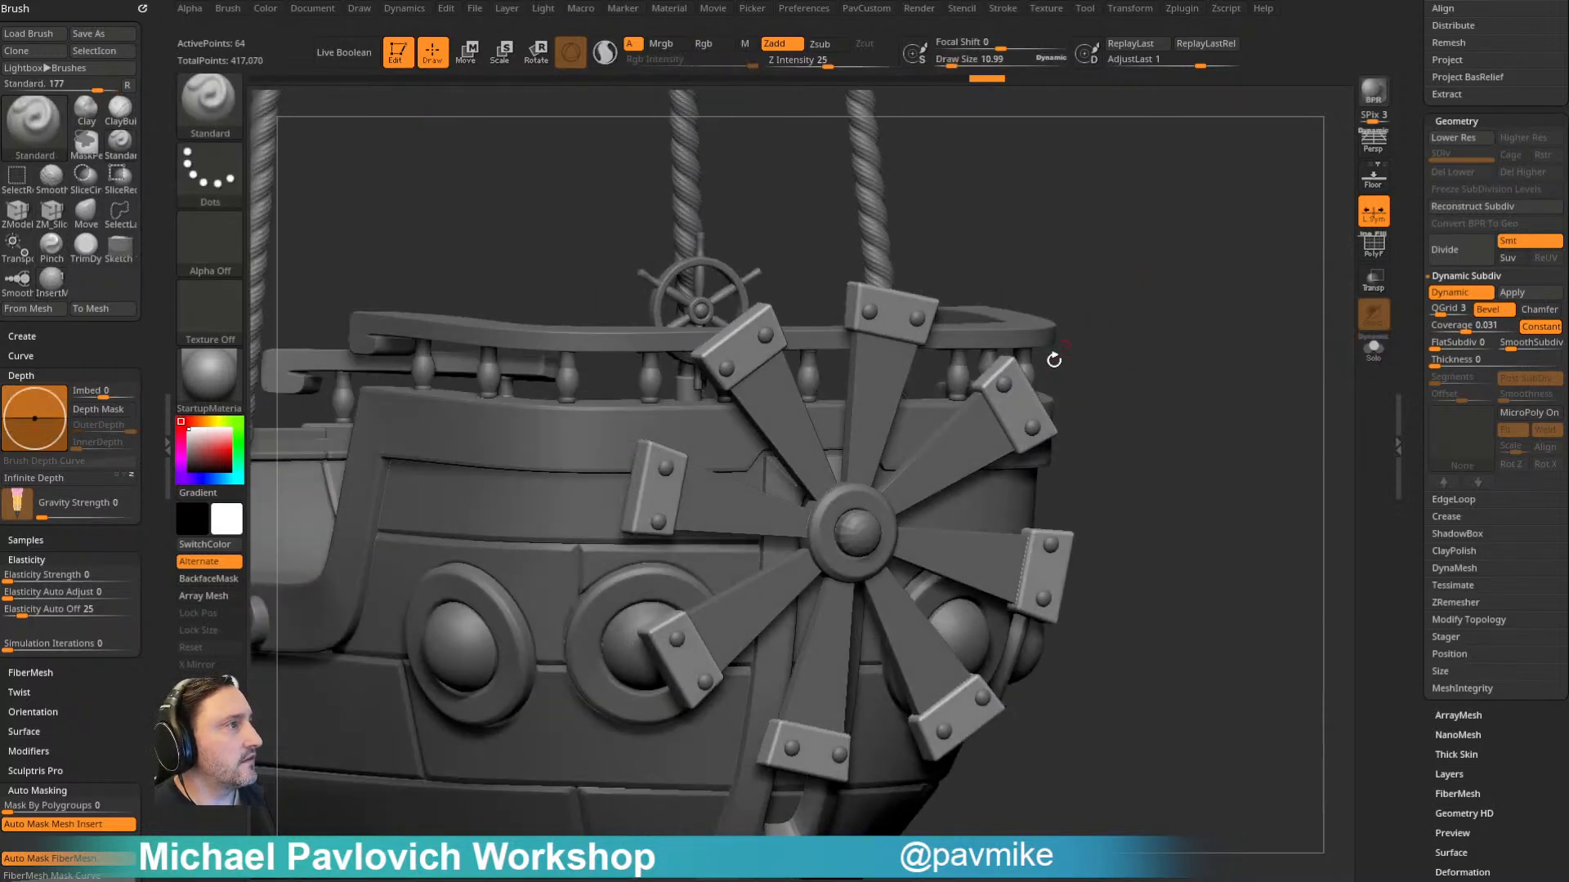
- Select the rivets PolyMesh3D4 and turn on dynamic subdivision with QGrid 0 to smooth them
left_click(1007, 385, "alt")
left_click_drag(1202, 291, 1161, 243, "alt")
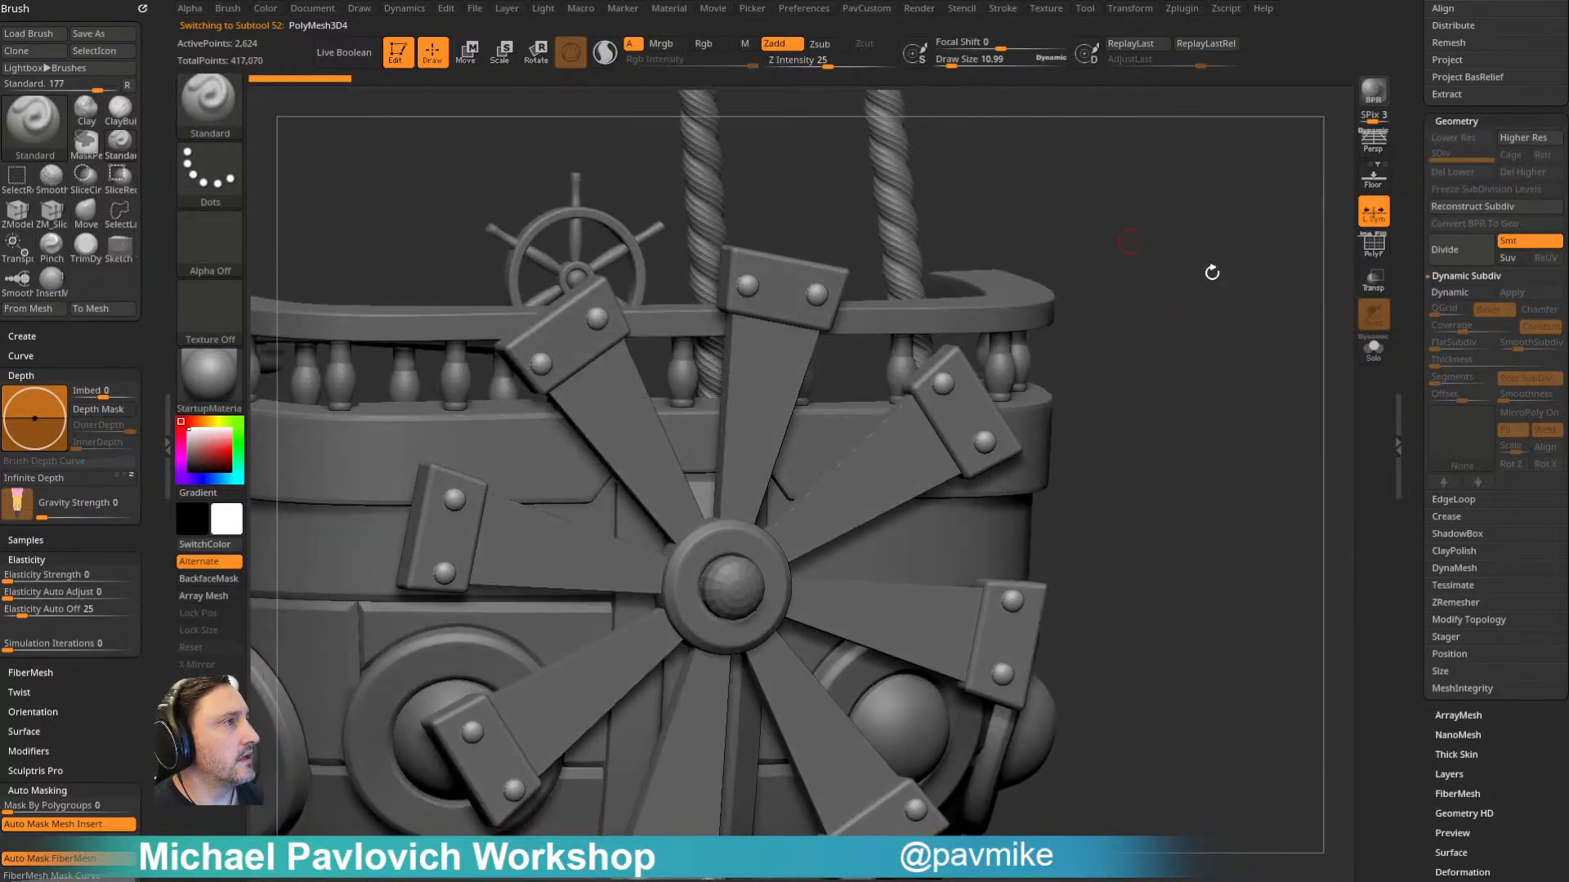
left_click_drag(1187, 316, 1194, 296)
key("d")
key("space")
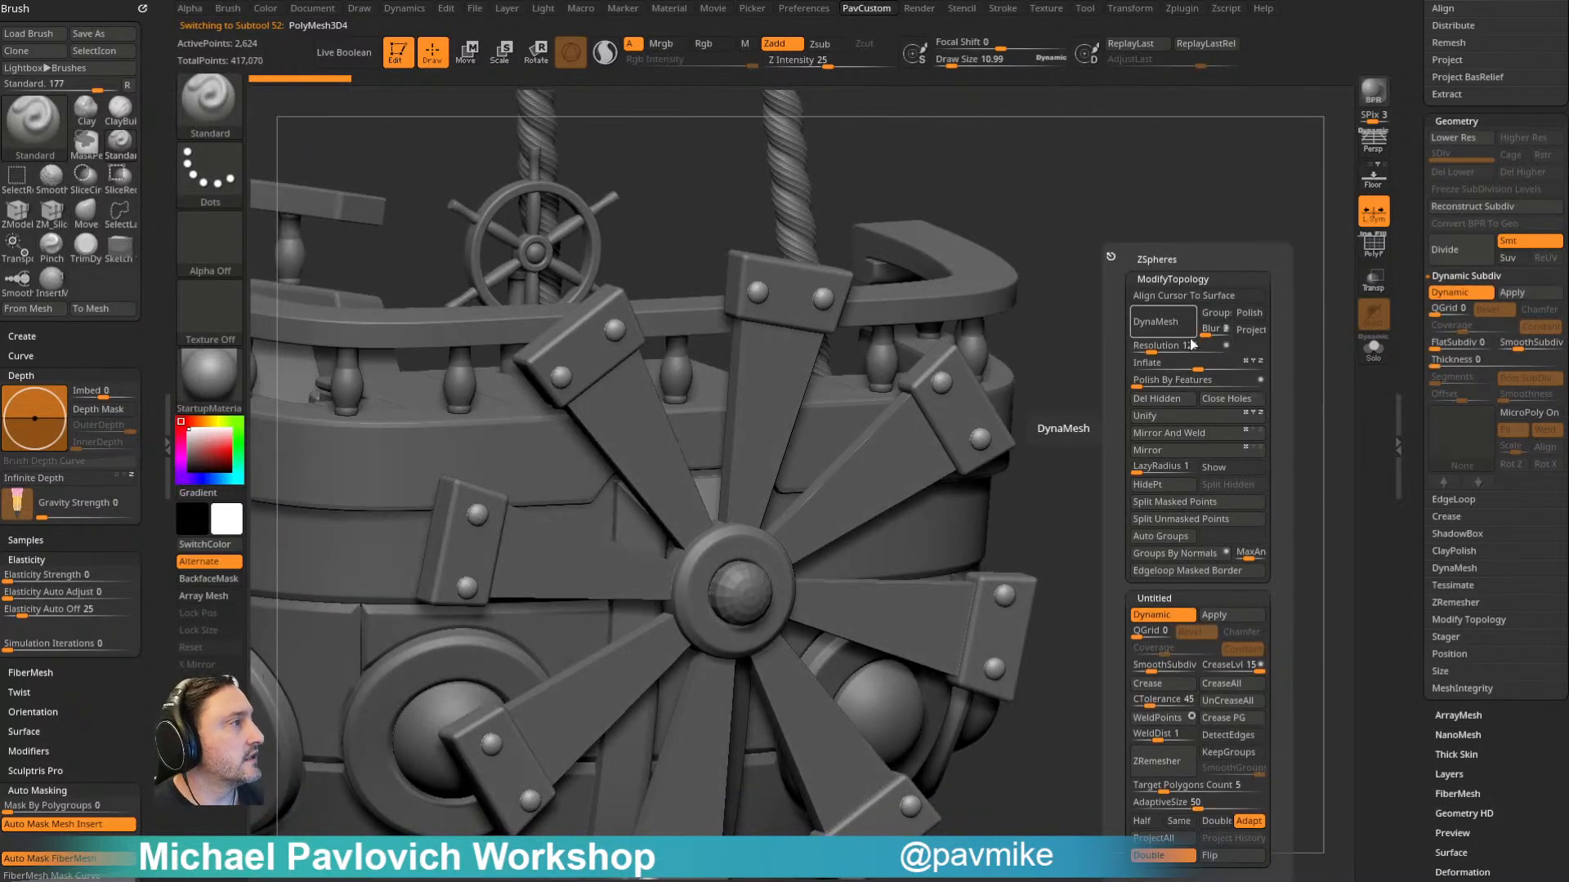
- Select the propeller blades PolyMesh3D2 and turn on Dynamic Subdiv with QGrid 2, Bevel and a coverage of about 0.02
left_click_drag(1168, 366, 1130, 315, "alt")
left_click(1016, 370, "alt")
left_click_drag(1177, 367, 1217, 322, "alt")
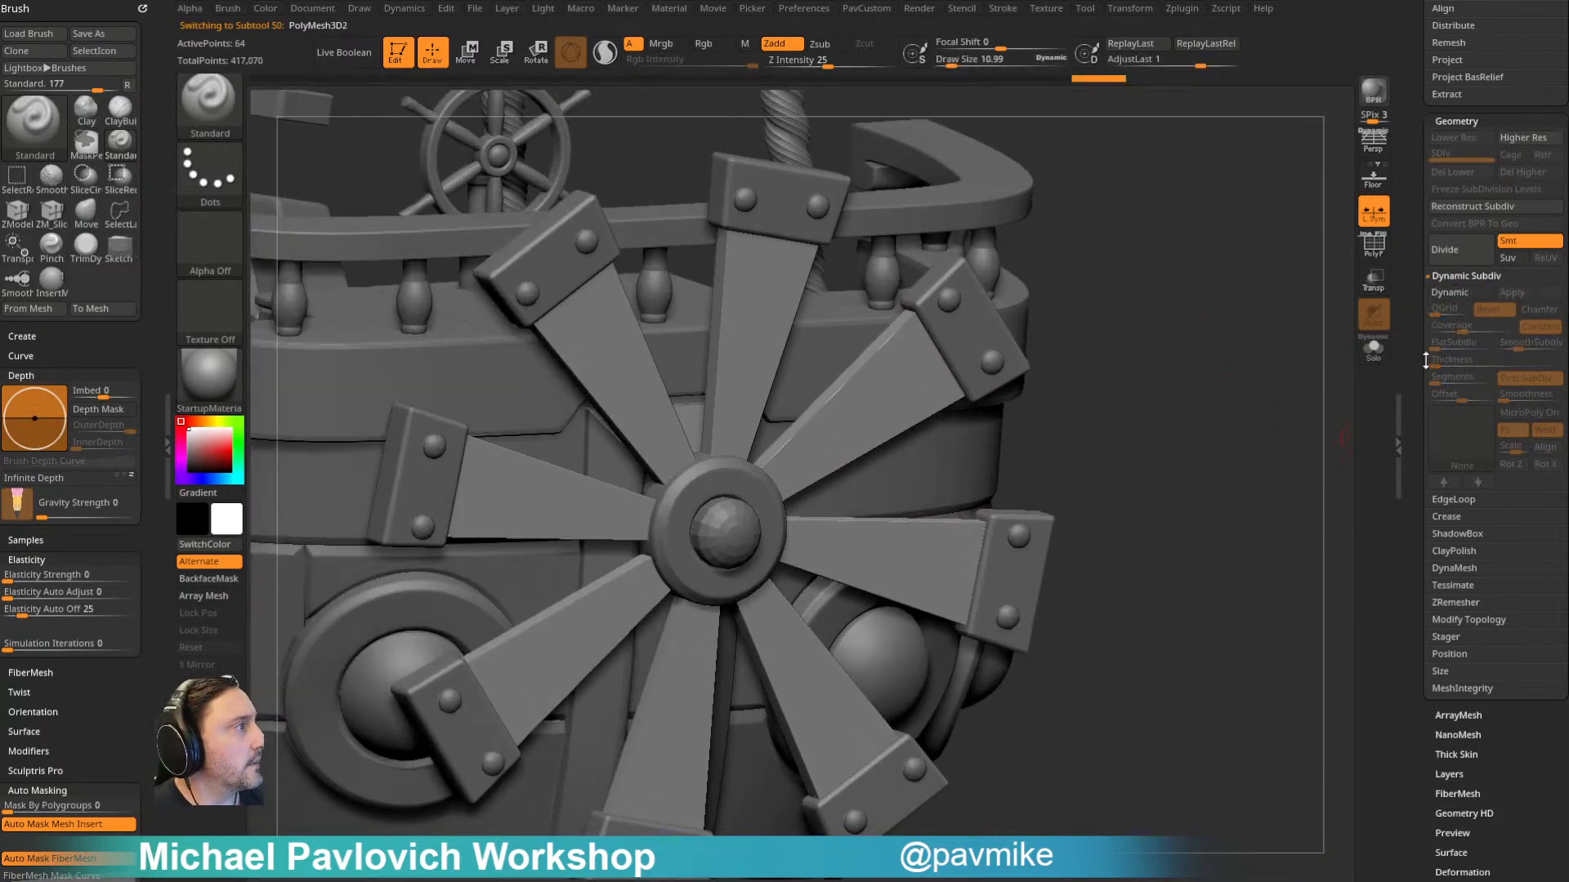
left_click(1451, 294)
left_click(1511, 348)
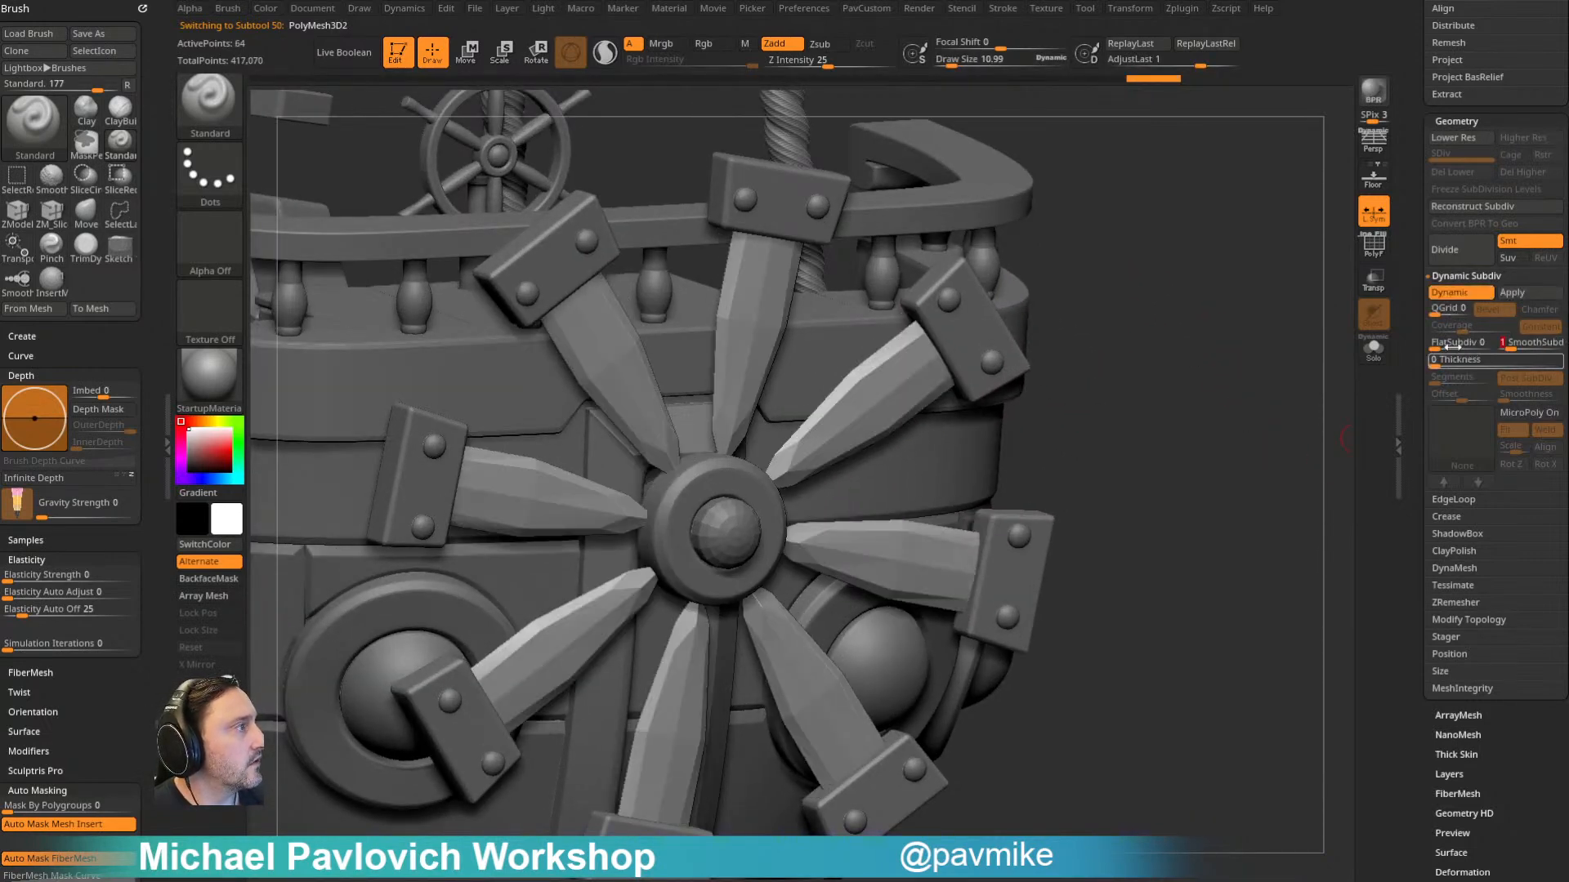
left_click(1437, 312)
left_click(1455, 328)
left_click_drag(1455, 328, 1462, 329)
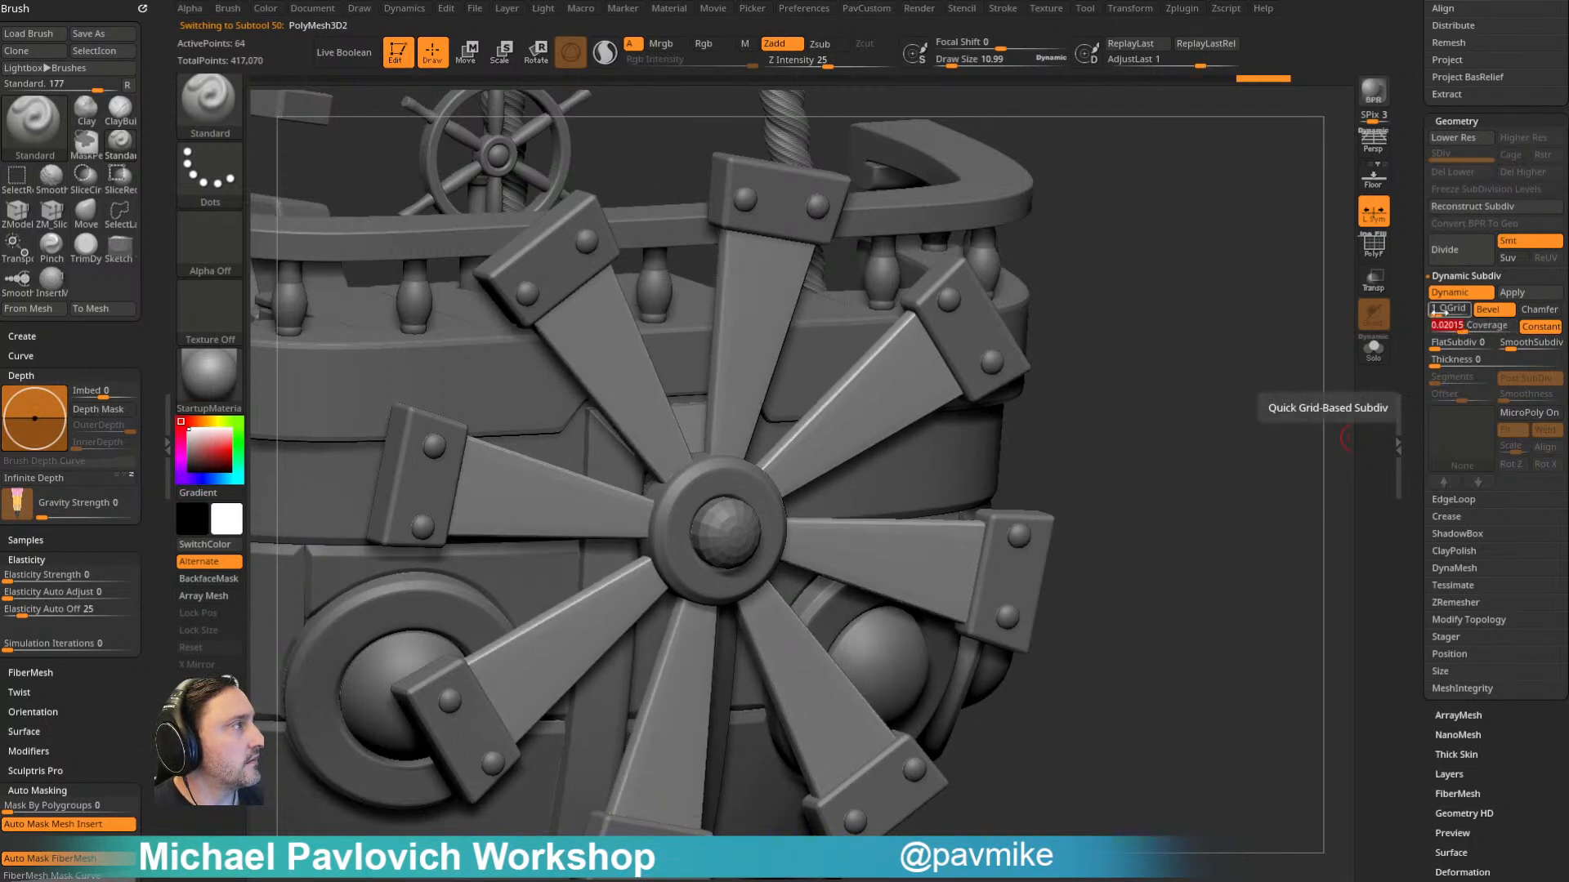
left_click_drag(1457, 328, 1461, 330)
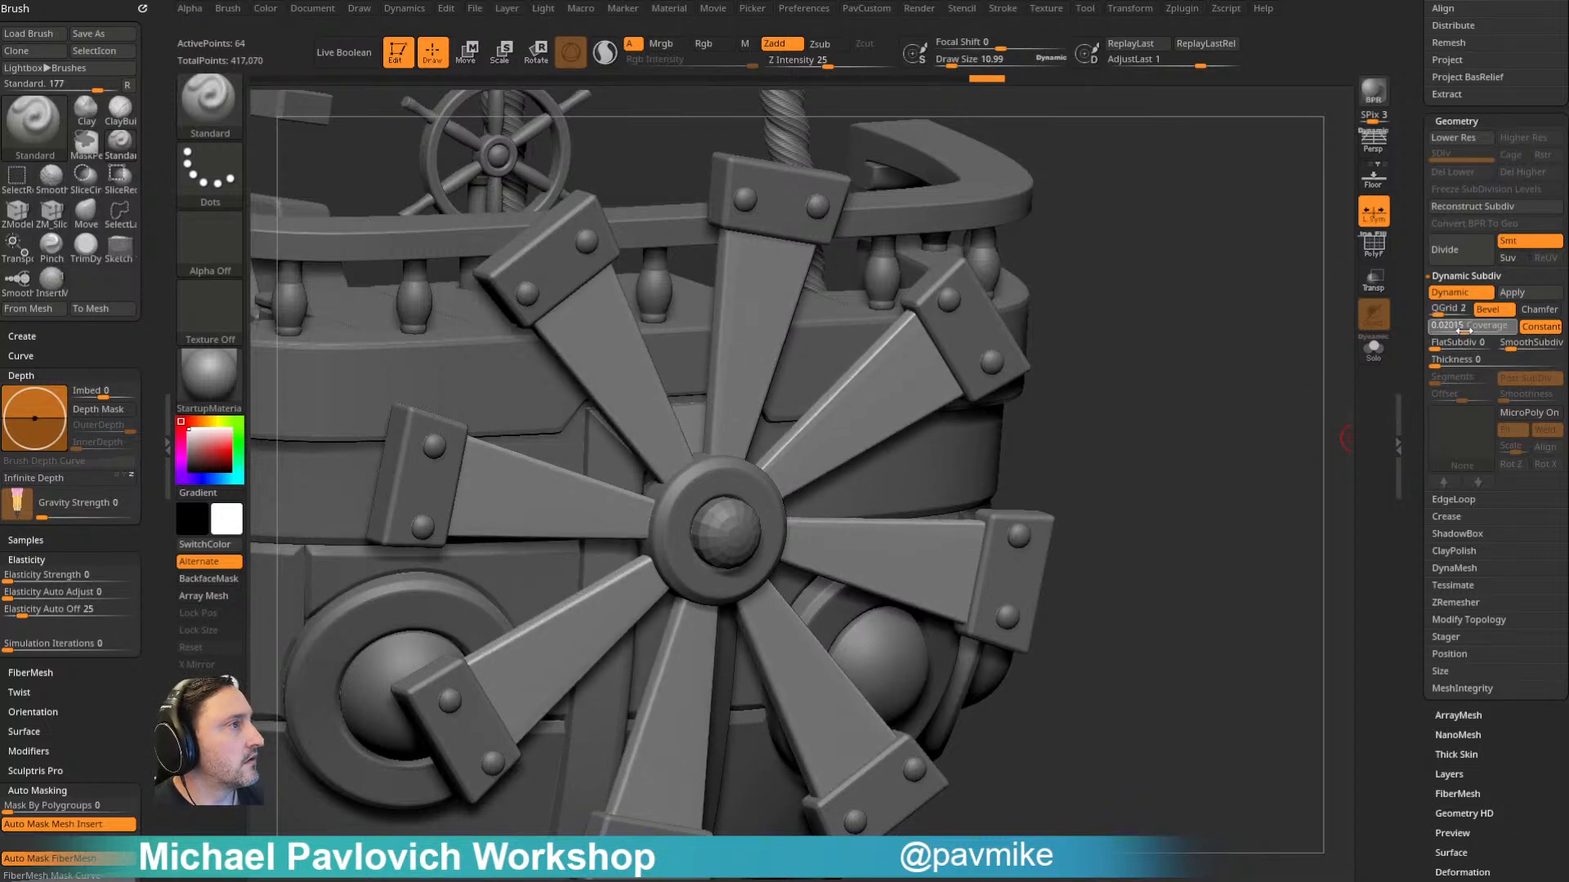
- Turn on dynamic subdivision for the shipbodyplanks subtool and set the draw size to about 95
mouse_move(1261, 365)
right_mouse_down("ctrl")
mouse_move(1109, 340)
mouse_move(1194, 252)
mouse_move(1128, 262)
mouse_move(1058, 375)
mouse_move(1110, 337)
mouse_move(1057, 334)
mouse_move(1138, 305)
mouse_move(1120, 284)
mouse_move(1169, 294)
mouse_move(1158, 362)
mouse_move(1281, 321)
mouse_move(1236, 335)
mouse_move(1142, 308)
mouse_move(1075, 319)
mouse_move(1156, 318)
mouse_move(1120, 333)
mouse_move(1128, 354)
mouse_move(1138, 294)
mouse_move(1146, 331)
mouse_move(1076, 277)
mouse_move(1033, 335)
right_mouse_up("ctrl")
left_click(853, 456, "alt")
key("d")
mouse_move(1071, 482)
right_mouse_down()
mouse_move(1015, 482)
mouse_move(1079, 425)
mouse_move(1034, 490)
right_mouse_up()
key("s")
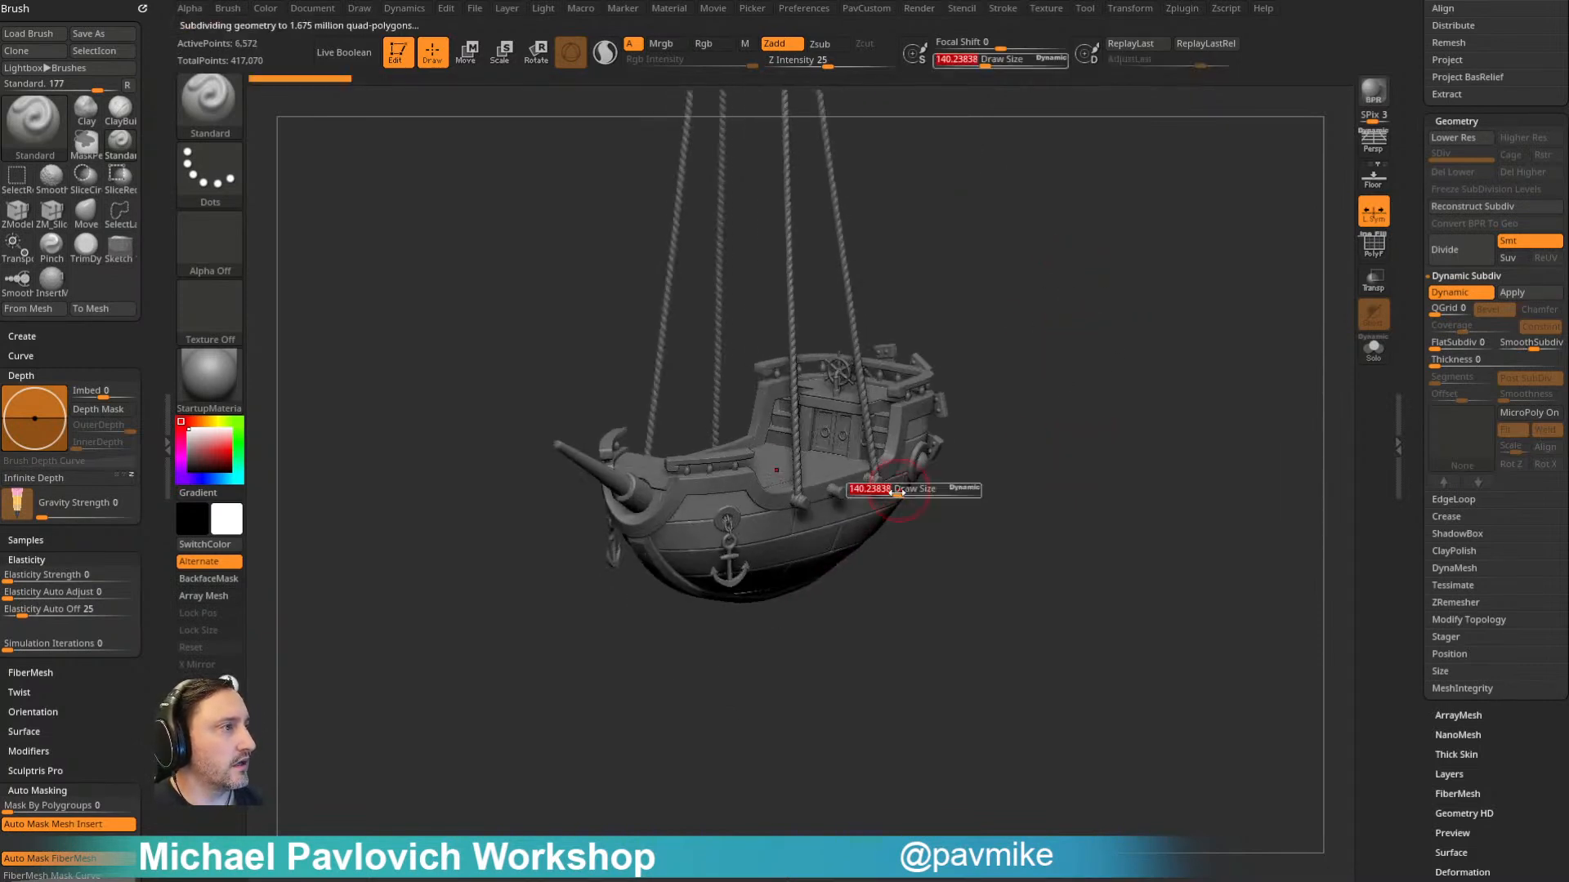
- Select the AirShip003 subtool and choose the Sphere16 mesh from the primitives insert brush
scroll(1414, 261, "up", 10)
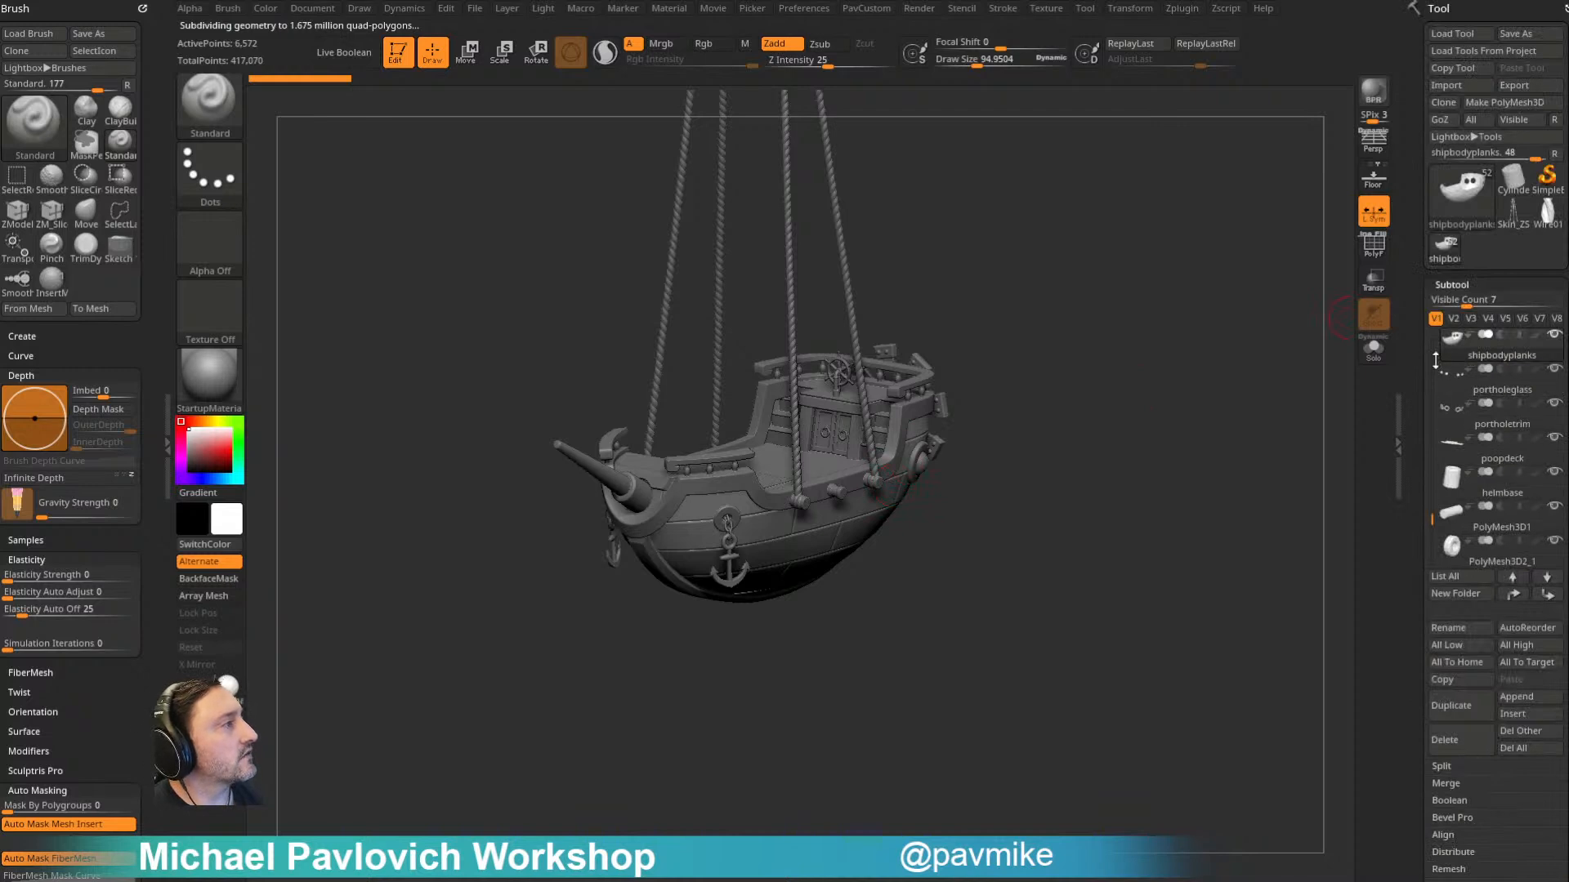
left_click_drag(1431, 520, 1422, 326)
left_click(1493, 357)
left_click_drag(1192, 407, 1160, 466, "alt")
key("m")
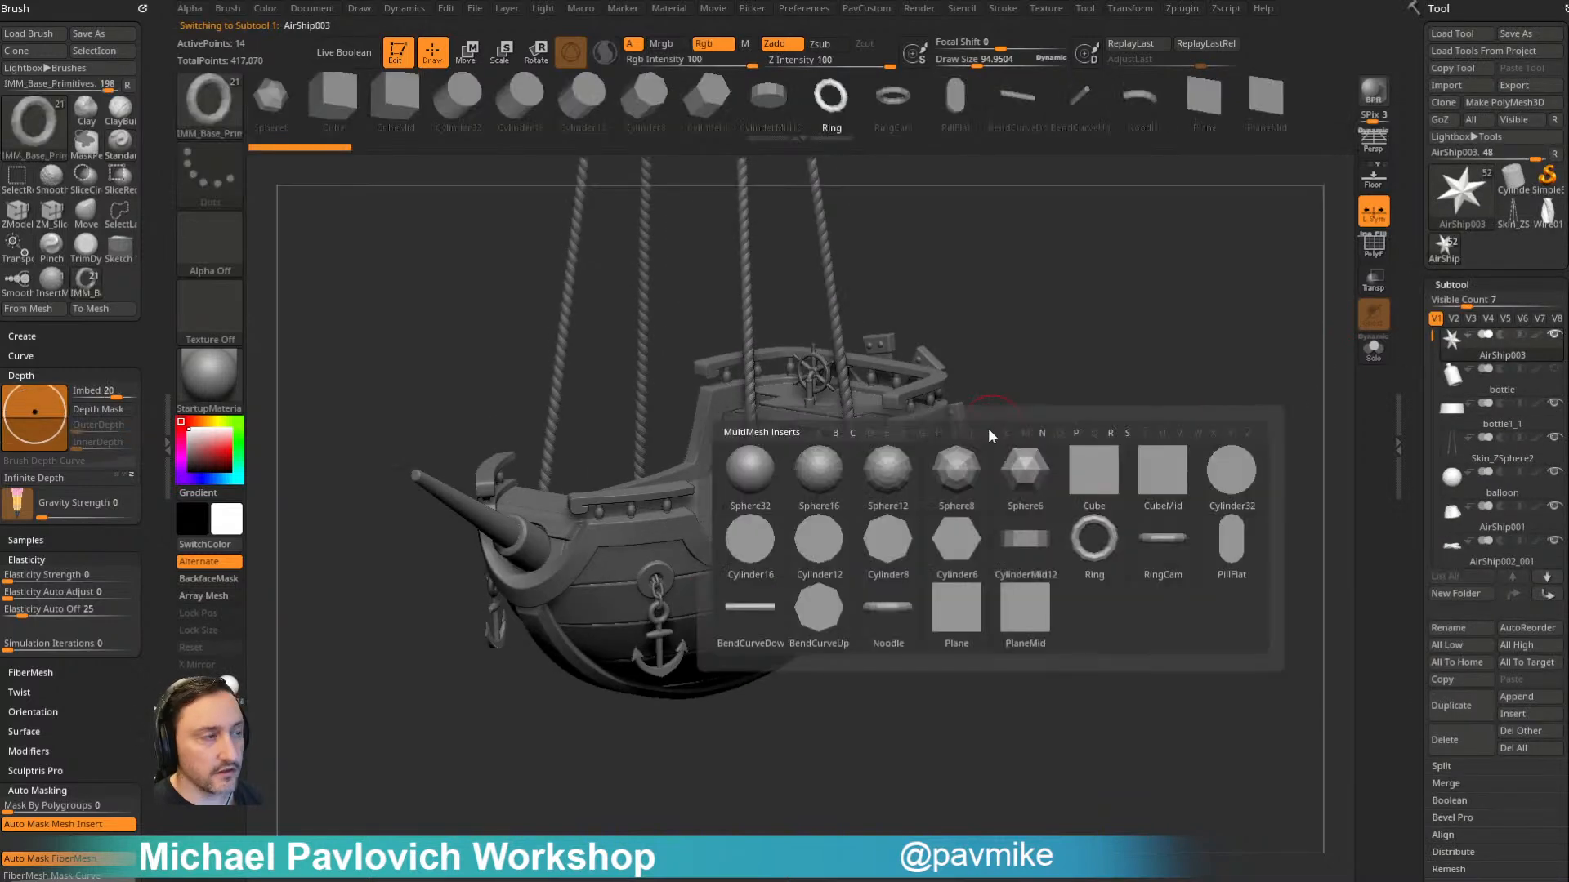
left_click(815, 479)
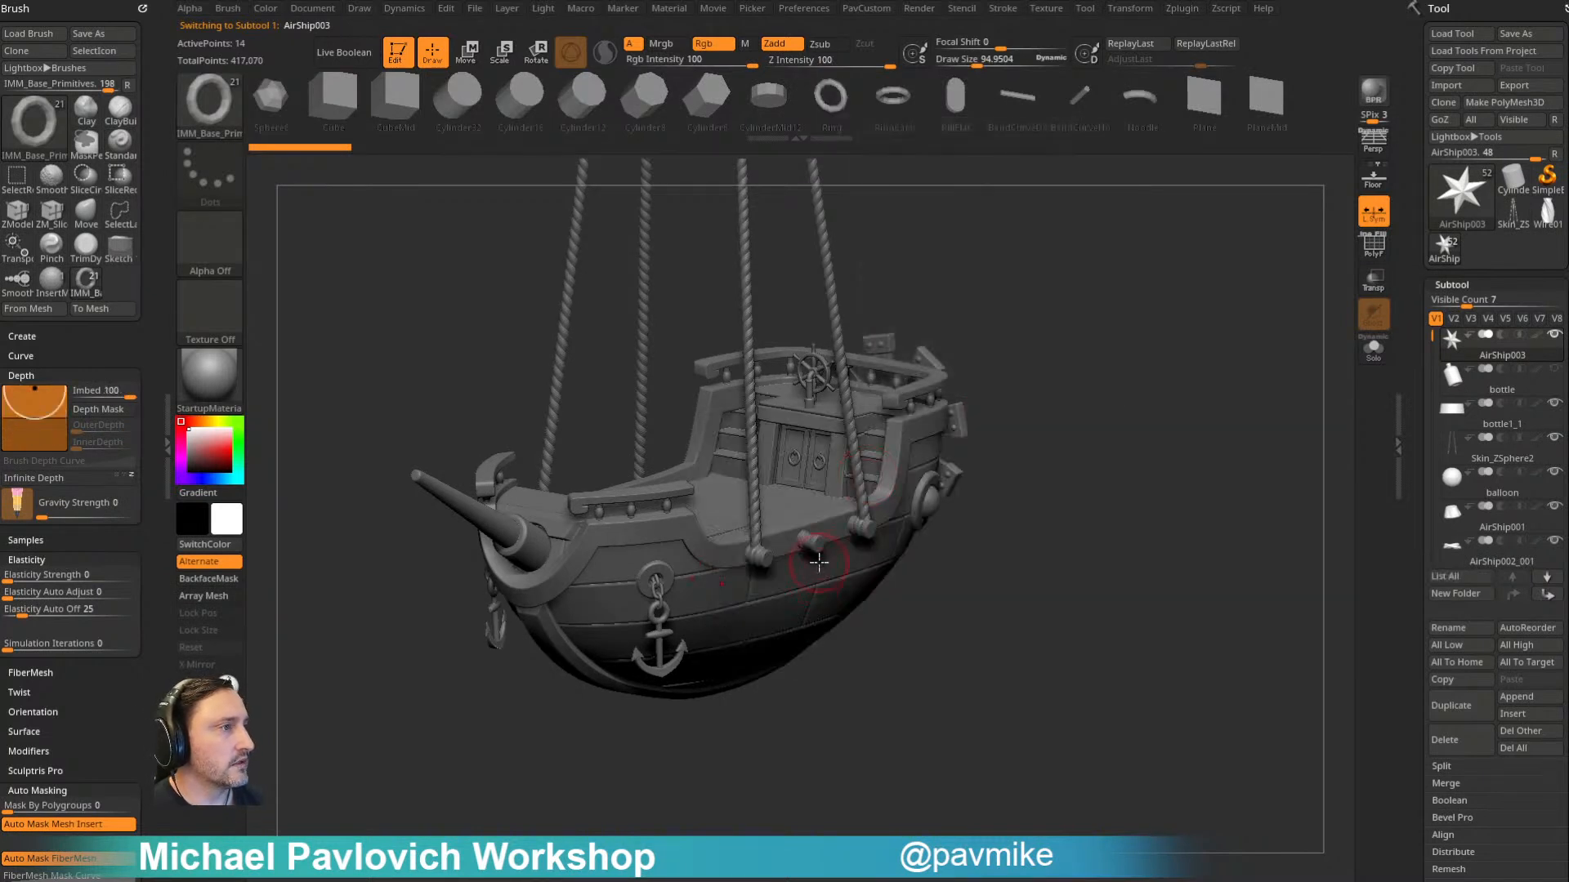
- Insert a mirrored Sphere16 pair against the hull's sides, midway along the ship below the rail, replacing a first trial placement
left_click_drag(817, 567, 841, 610)
key("ctrl+z")
left_click_drag(1127, 483, 948, 488)
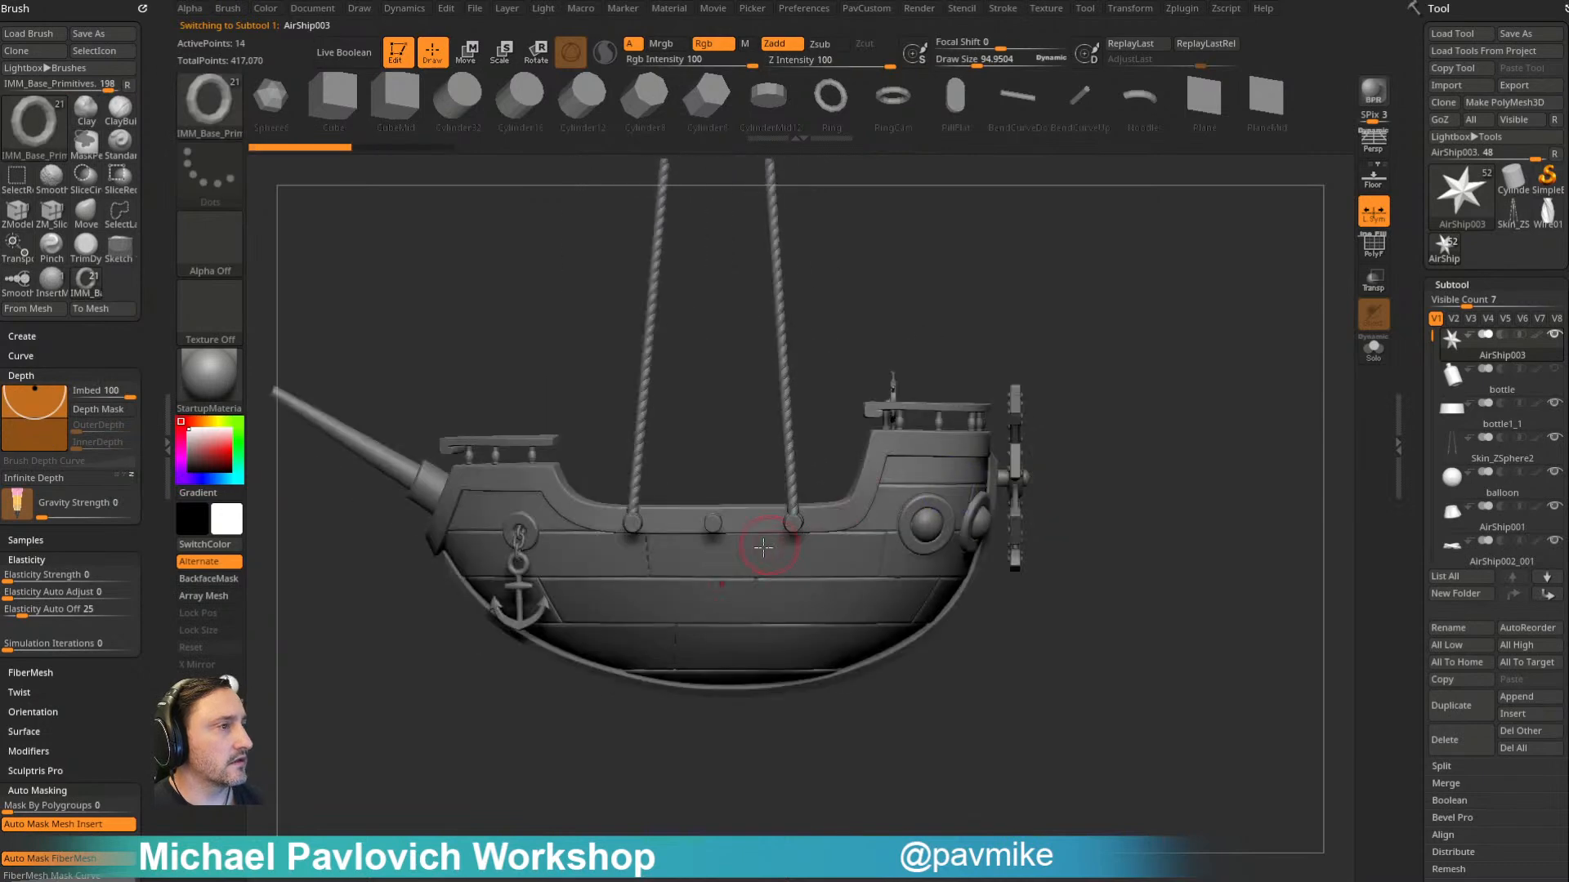
left_click_drag(723, 570, 760, 585)
left_click_drag(1004, 307, 1130, 355)
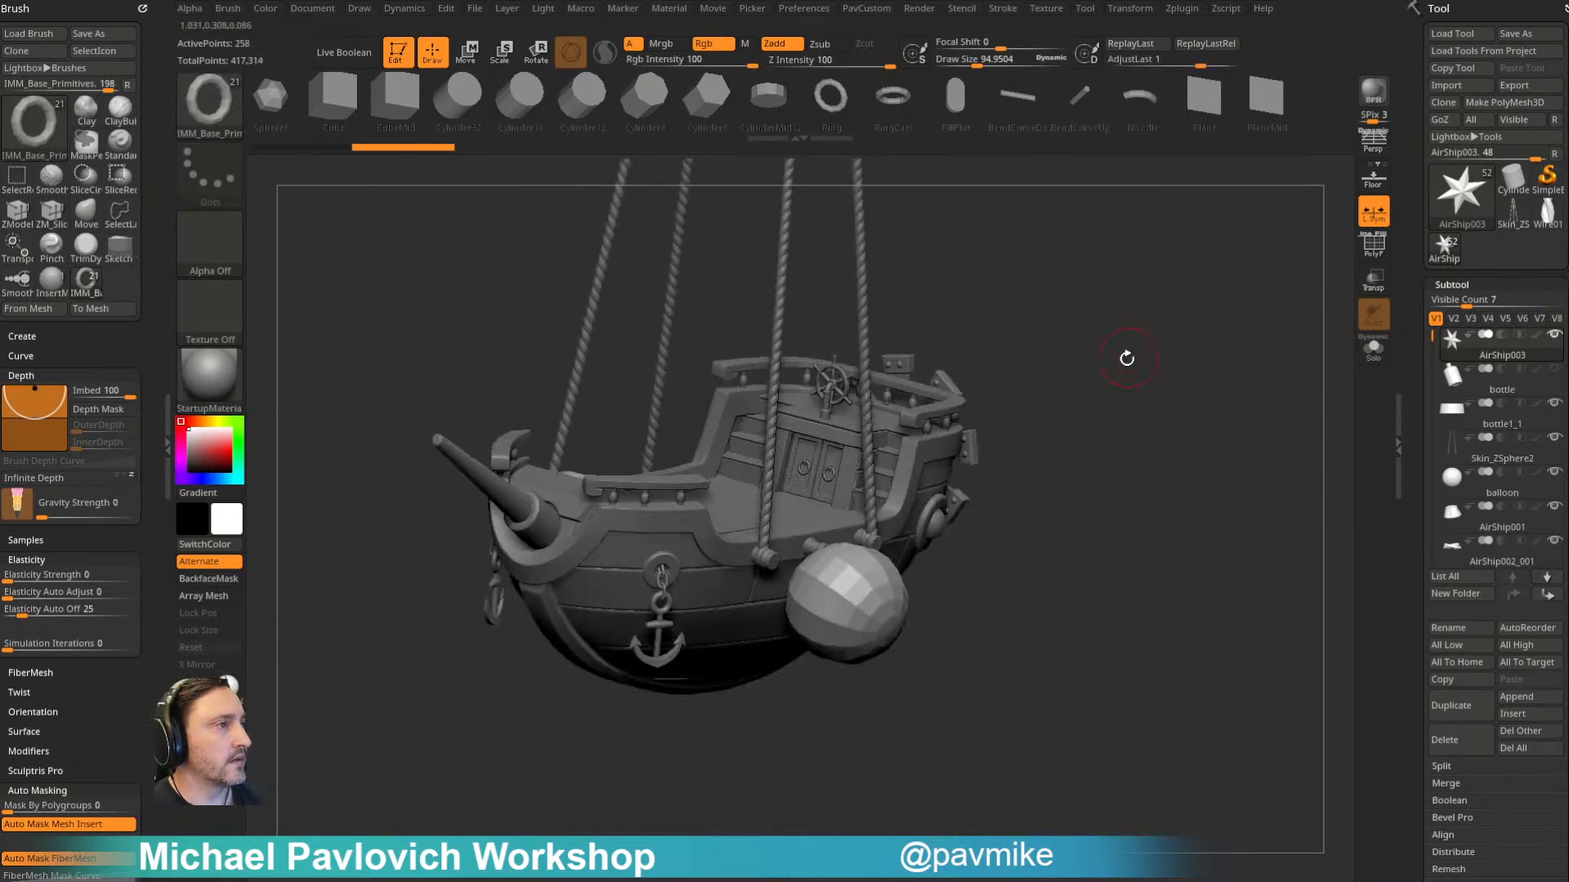
- Split the inserted spheres off into their own subtool and show their polyframe with the Move gizmo active
key("4")
left_click(1101, 518)
left_click_drag(977, 550, 1128, 482)
key("shift+f")
key("w")
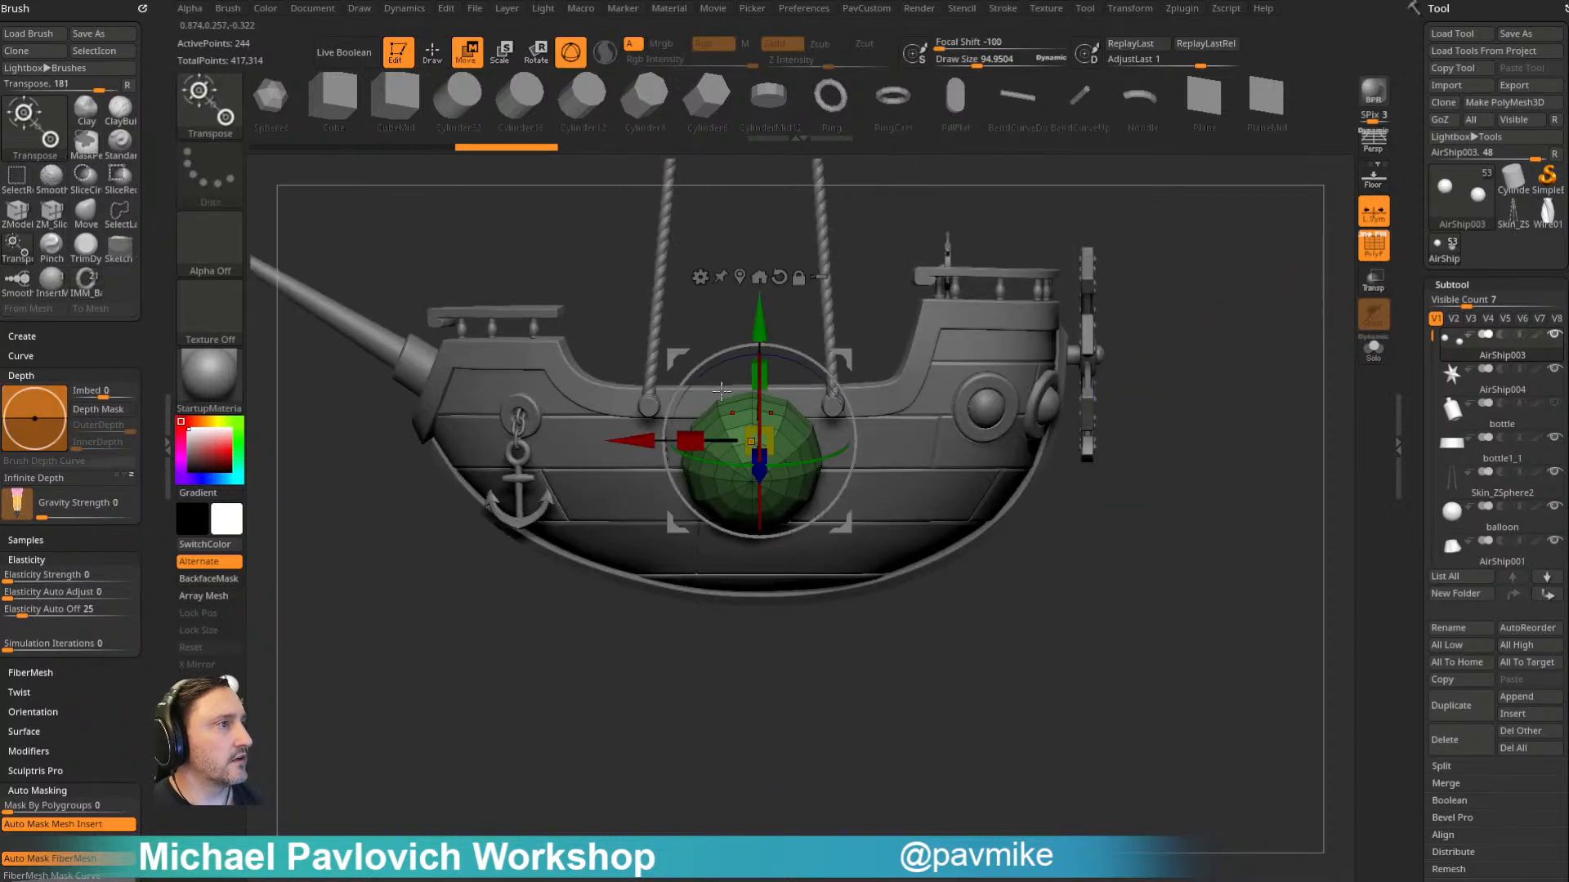
- Reset and recentre the gizmo, and stretch the spheres lengthwise along the hull into capsules with the Extender deformer
left_click(778, 277, "alt")
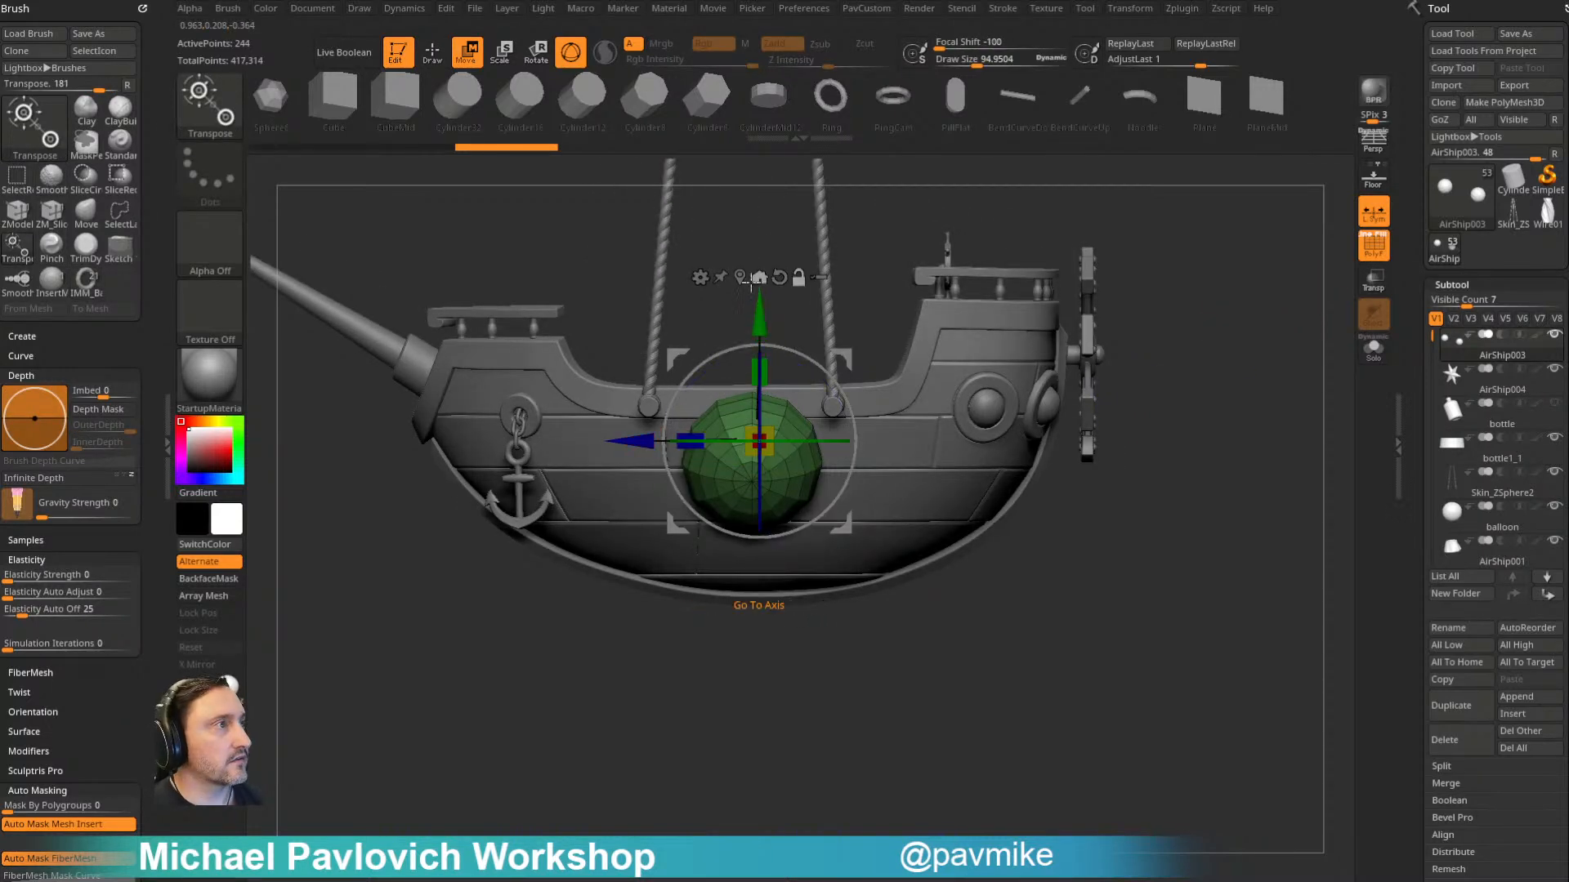
left_click(740, 278, "alt")
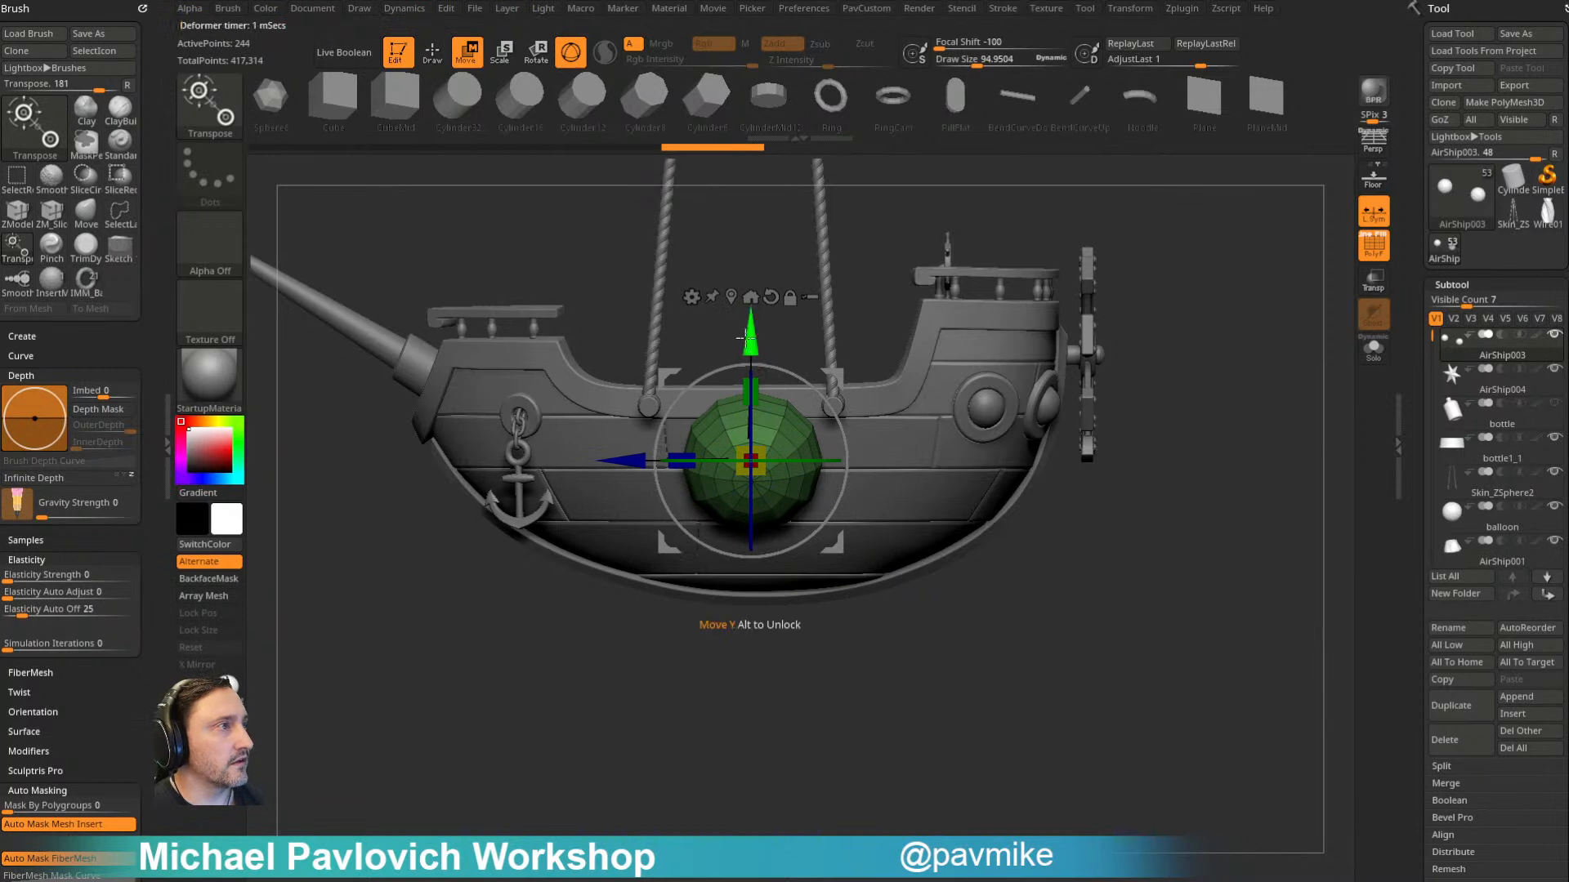
left_click(693, 298)
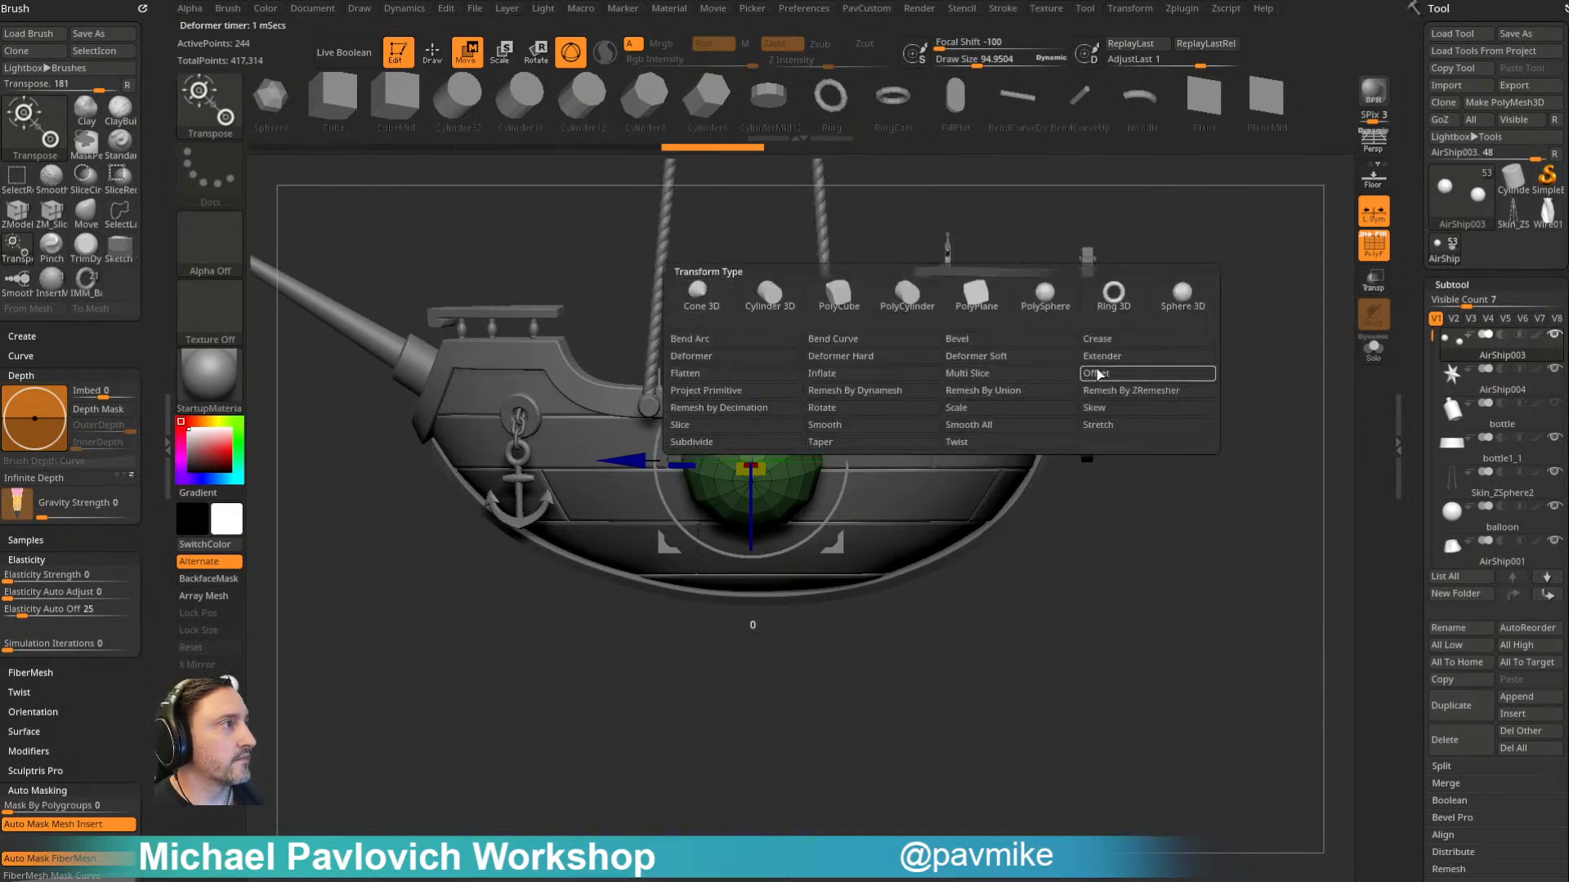
left_click(1180, 365)
left_click_drag(628, 462, 571, 461)
left_click_drag(1021, 262, 1061, 262)
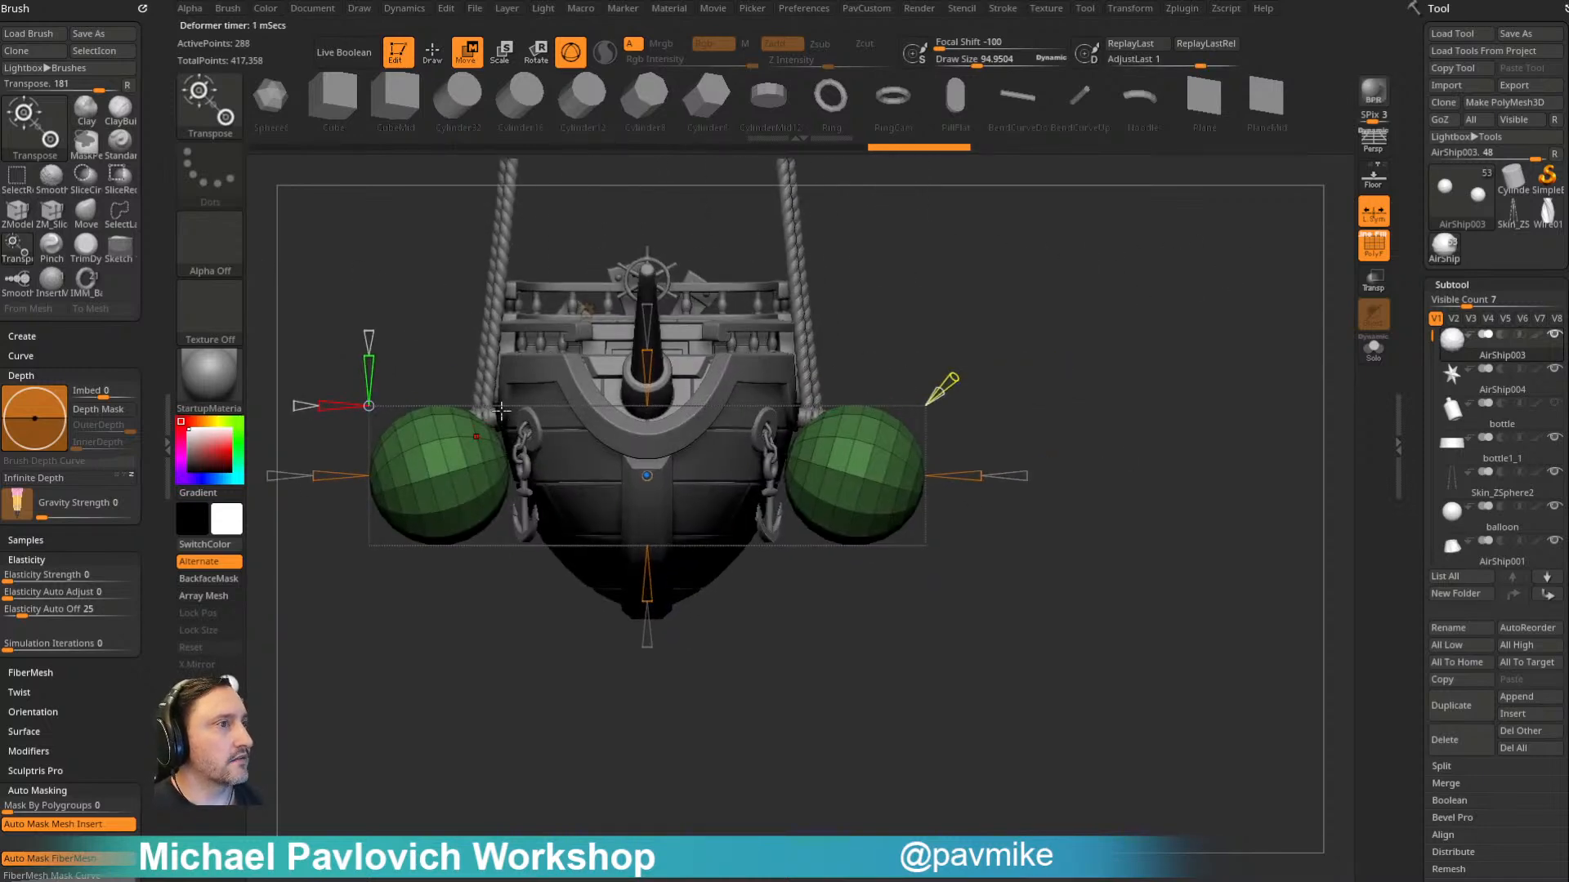
left_click_drag(1085, 362, 969, 341, "alt")
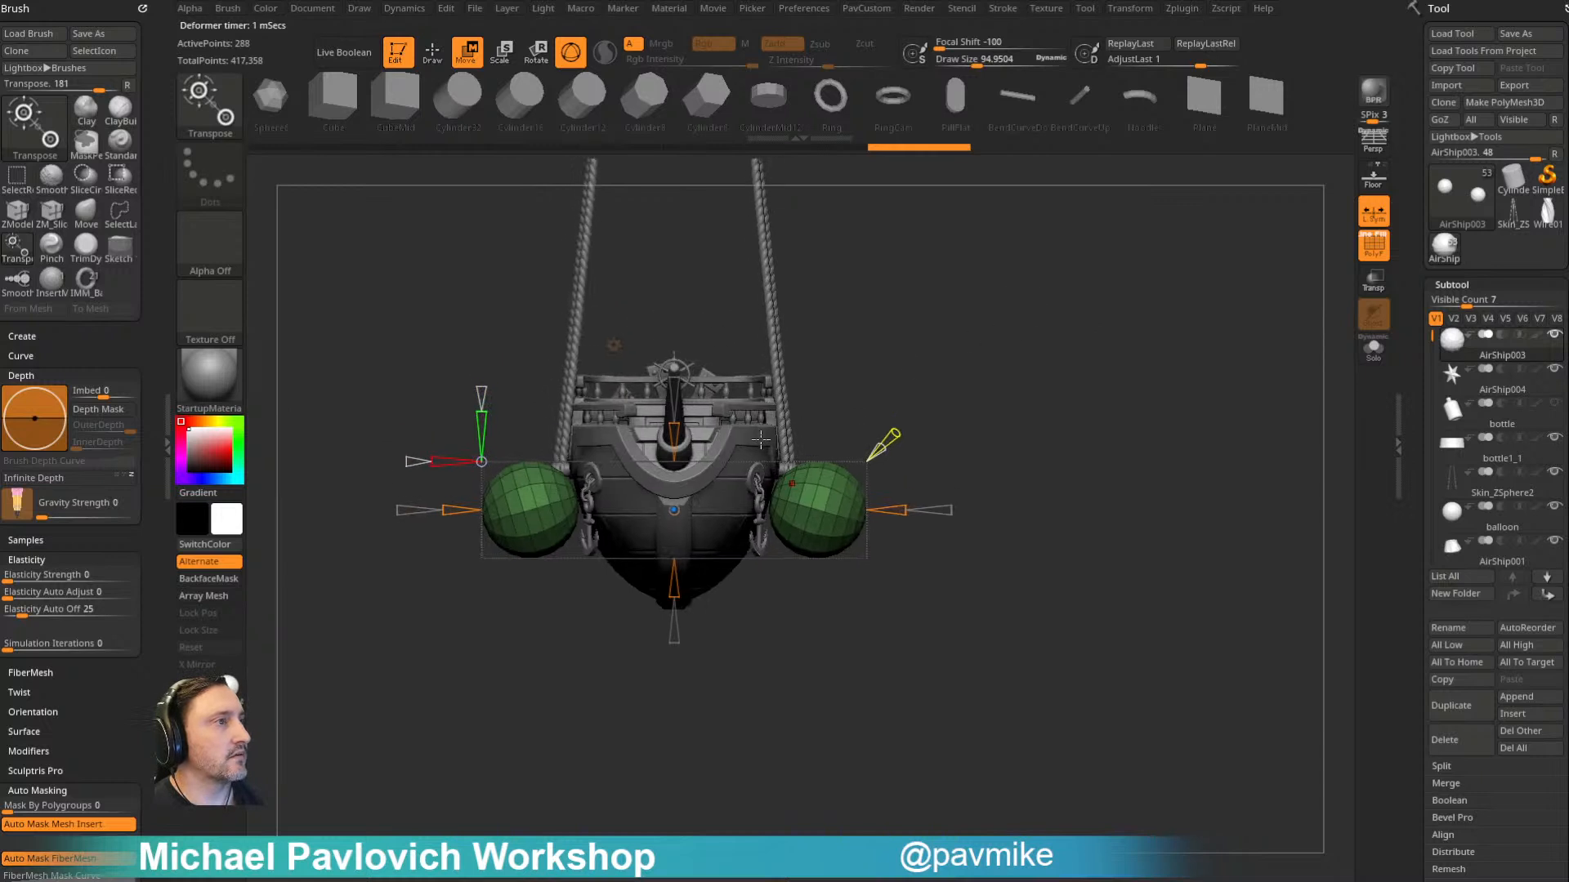
left_click(613, 347)
left_click(862, 361)
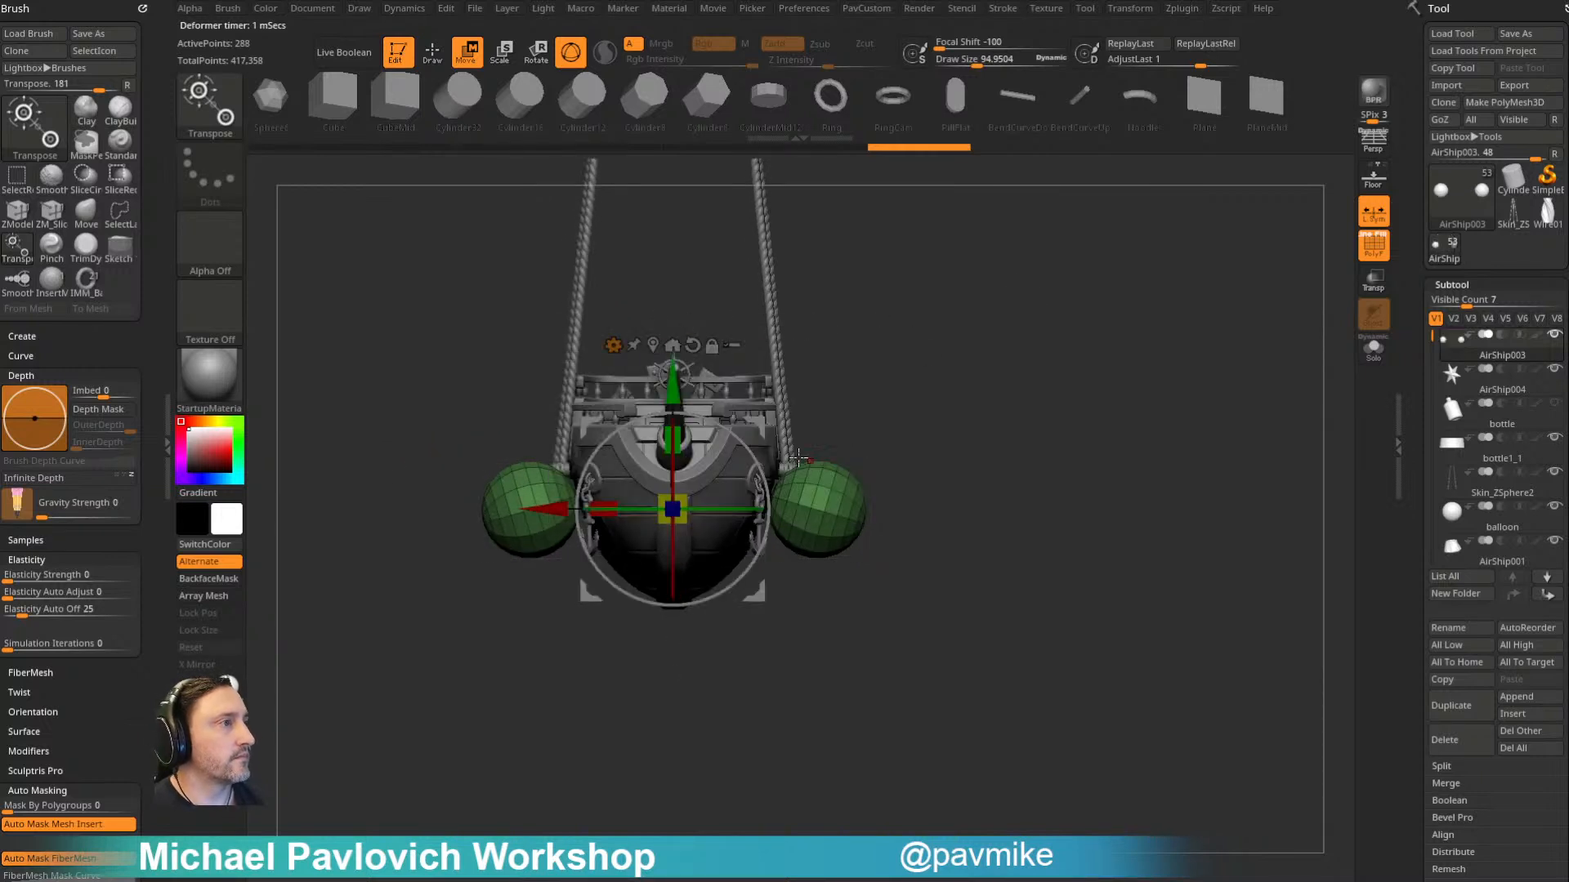
- Lower and adjust the two capsules beside the hull, and assign them a single polygroup
left_click_drag(669, 406, 668, 432)
left_click_drag(829, 513, 882, 587, "alt")
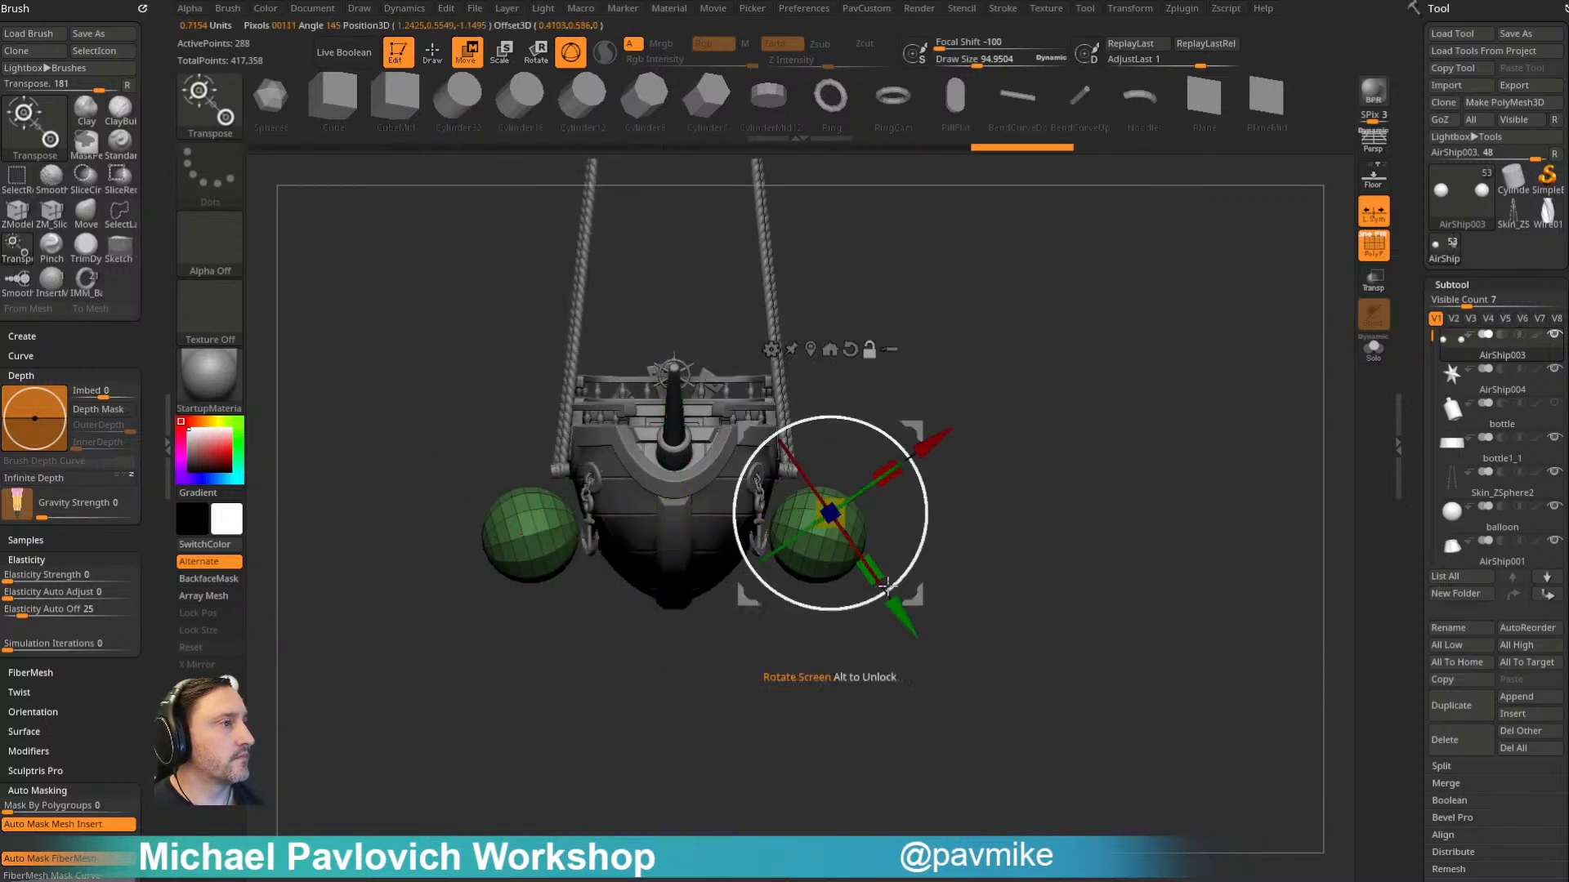
left_click_drag(914, 431, 899, 425)
key("q")
left_click_drag(1026, 342, 1060, 347)
key("ctrl+w")
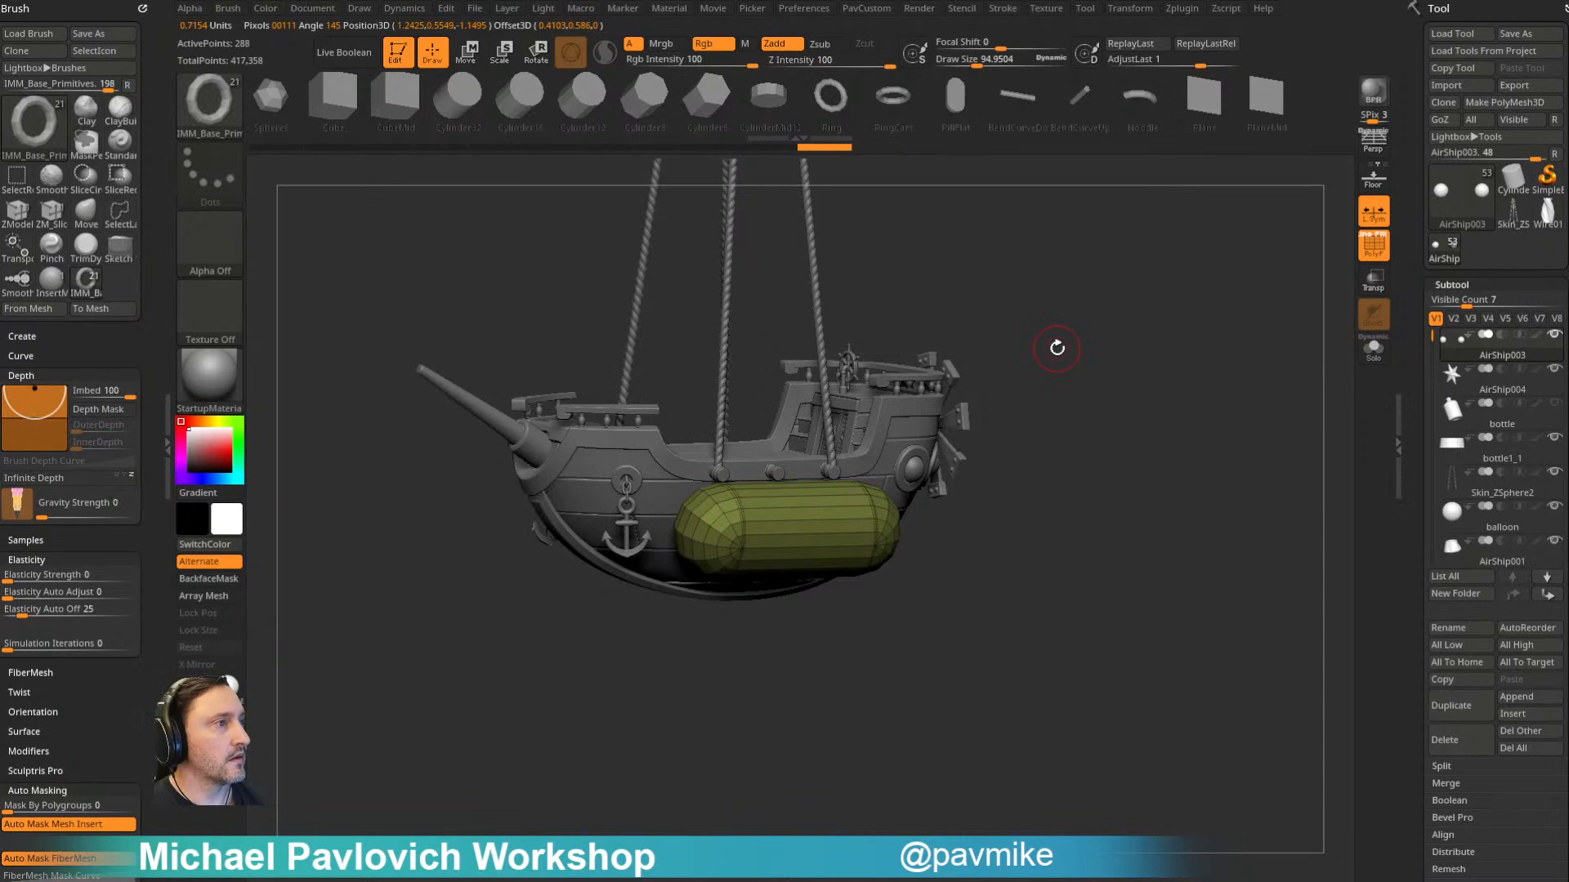
- Select the balloon2_5 subtool above the ship and set the draw size to about 219
key("space")
left_click_drag(1097, 701, 1010, 406)
left_click_drag(1101, 547, 1051, 360)
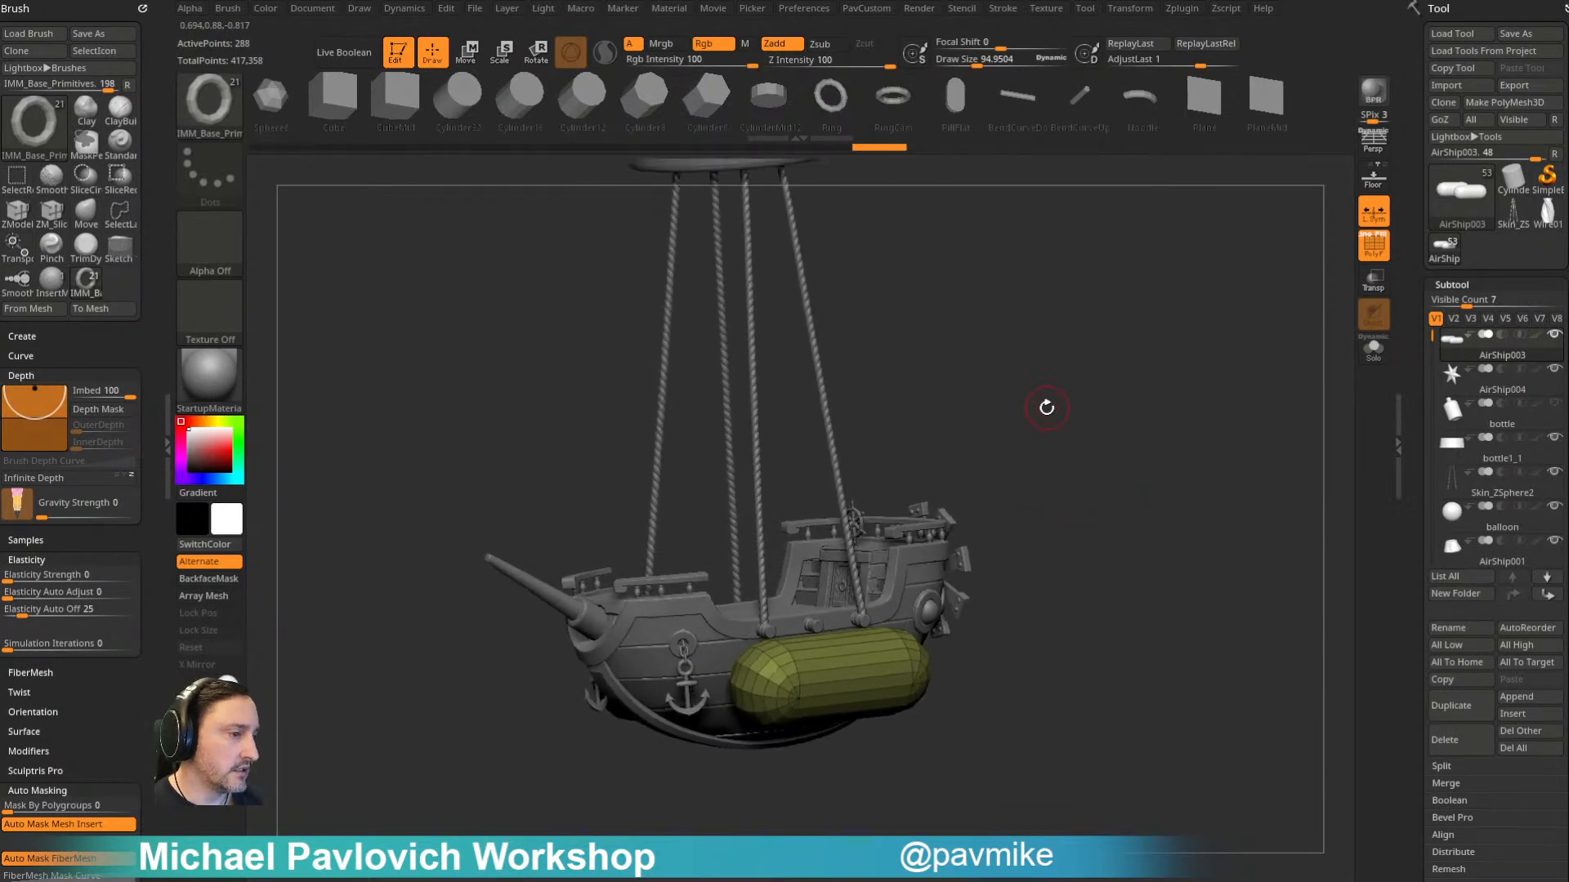
mouse_move(1044, 421)
left_mouse_down()
mouse_move(1096, 392)
mouse_move(1051, 462)
mouse_move(1054, 351)
mouse_move(1055, 434)
left_mouse_up()
left_click(873, 250, "alt")
mouse_move(998, 364)
left_mouse_down()
mouse_move(1032, 387)
mouse_move(1026, 399)
left_mouse_up()
key("s")
mouse_move(1128, 515)
left_mouse_down()
mouse_move(1167, 495)
mouse_move(1203, 435)
mouse_move(1218, 490)
mouse_move(1211, 466)
left_mouse_up()
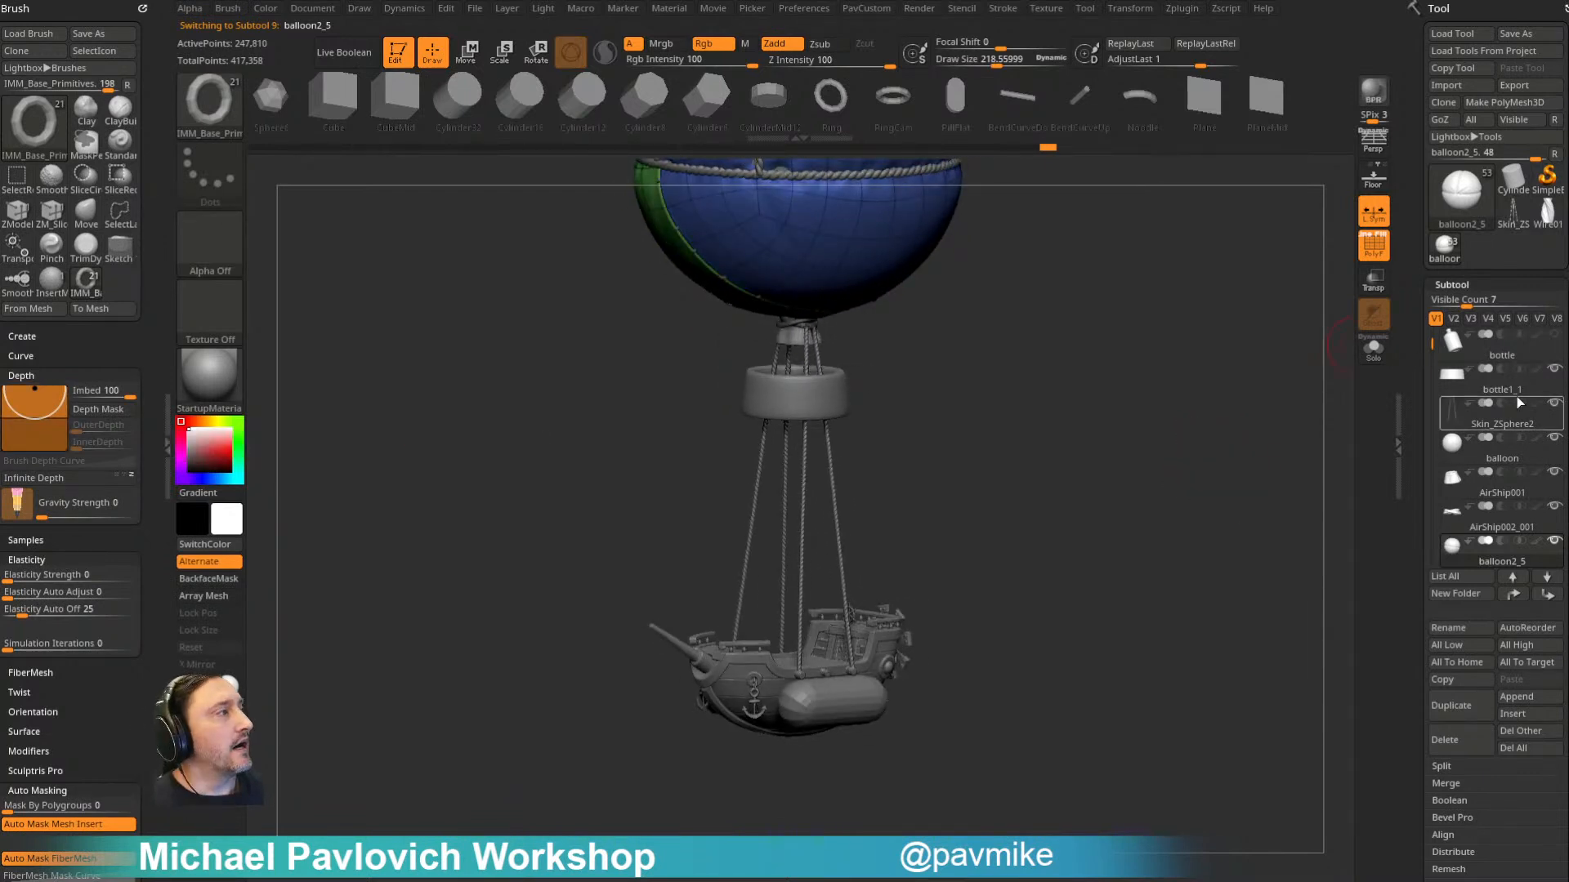
- Show and select the bottle subtool, displaying it with transparency on and with Ghost and the polyframe off
mouse_move(1517, 359)
left_click(1554, 336)
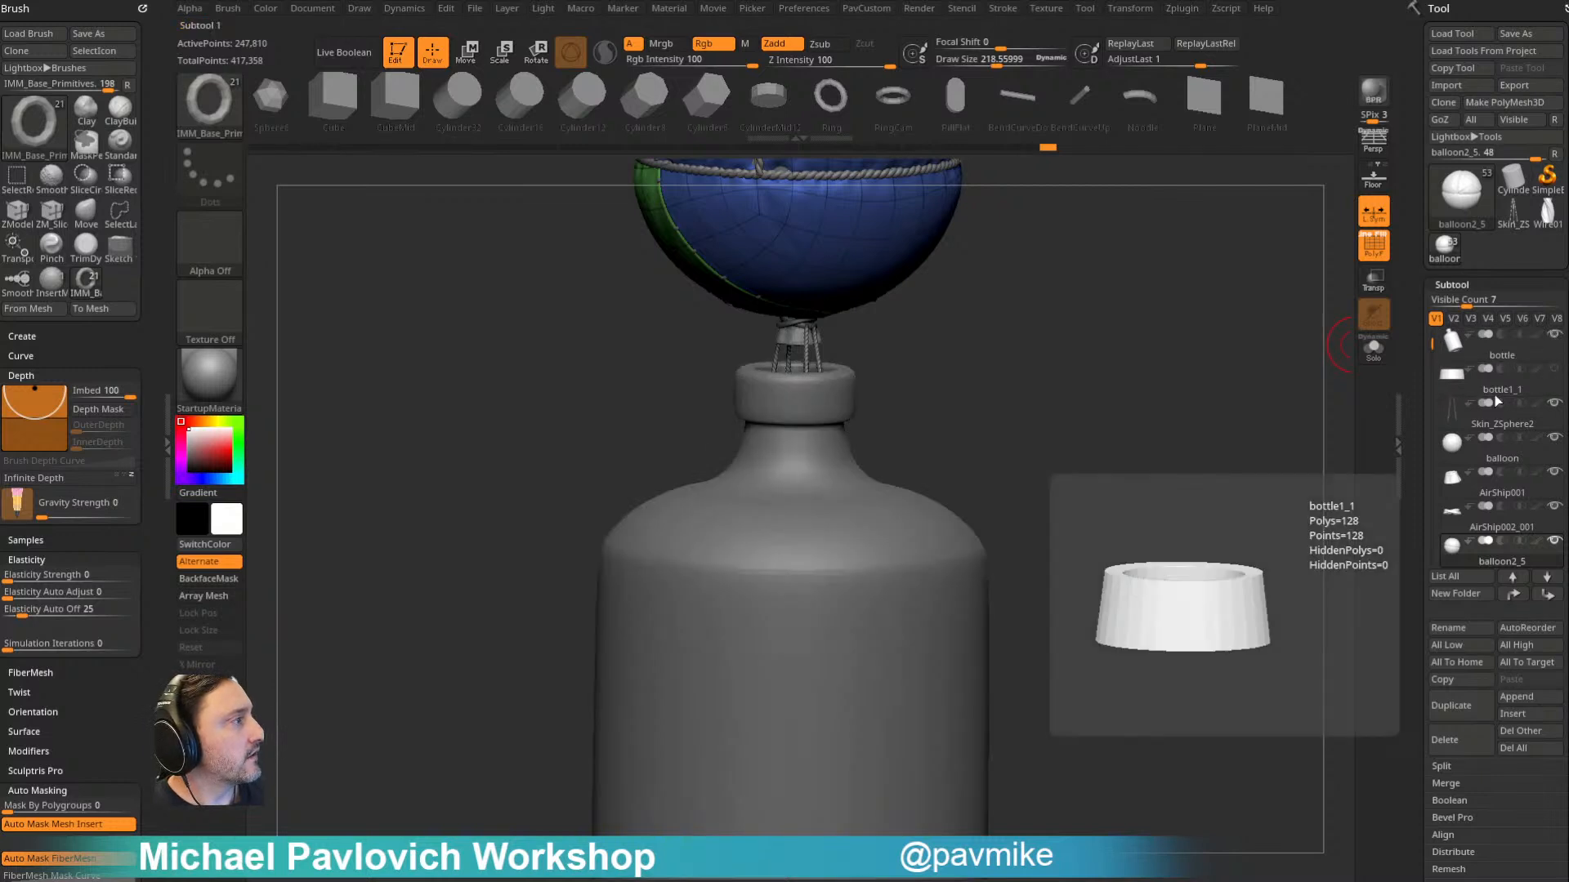
left_click(1373, 282)
key("f")
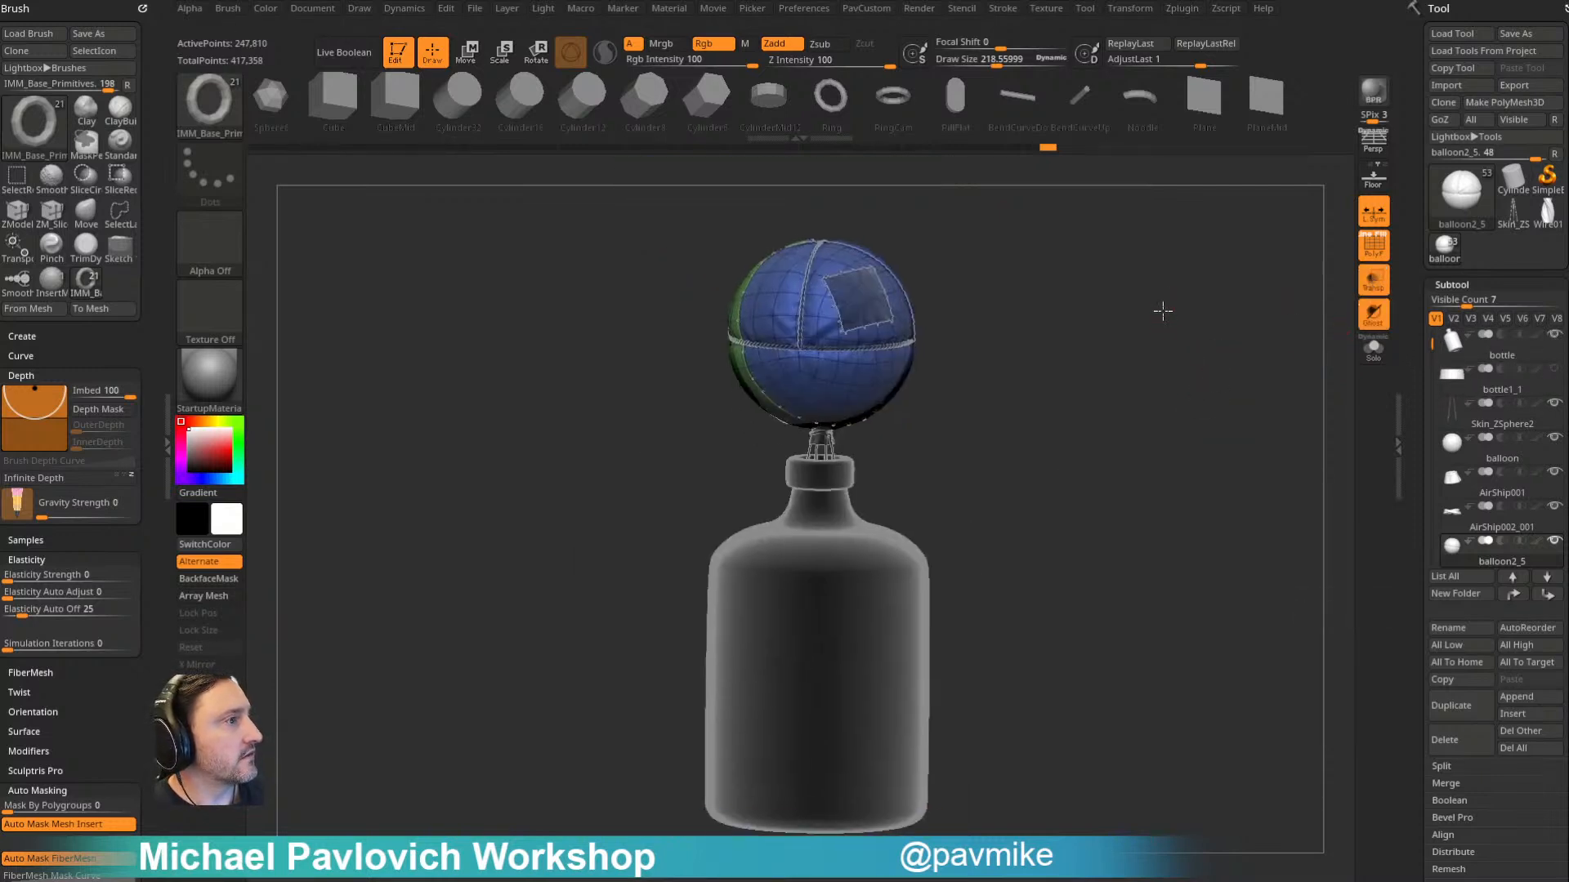
left_click(1497, 359)
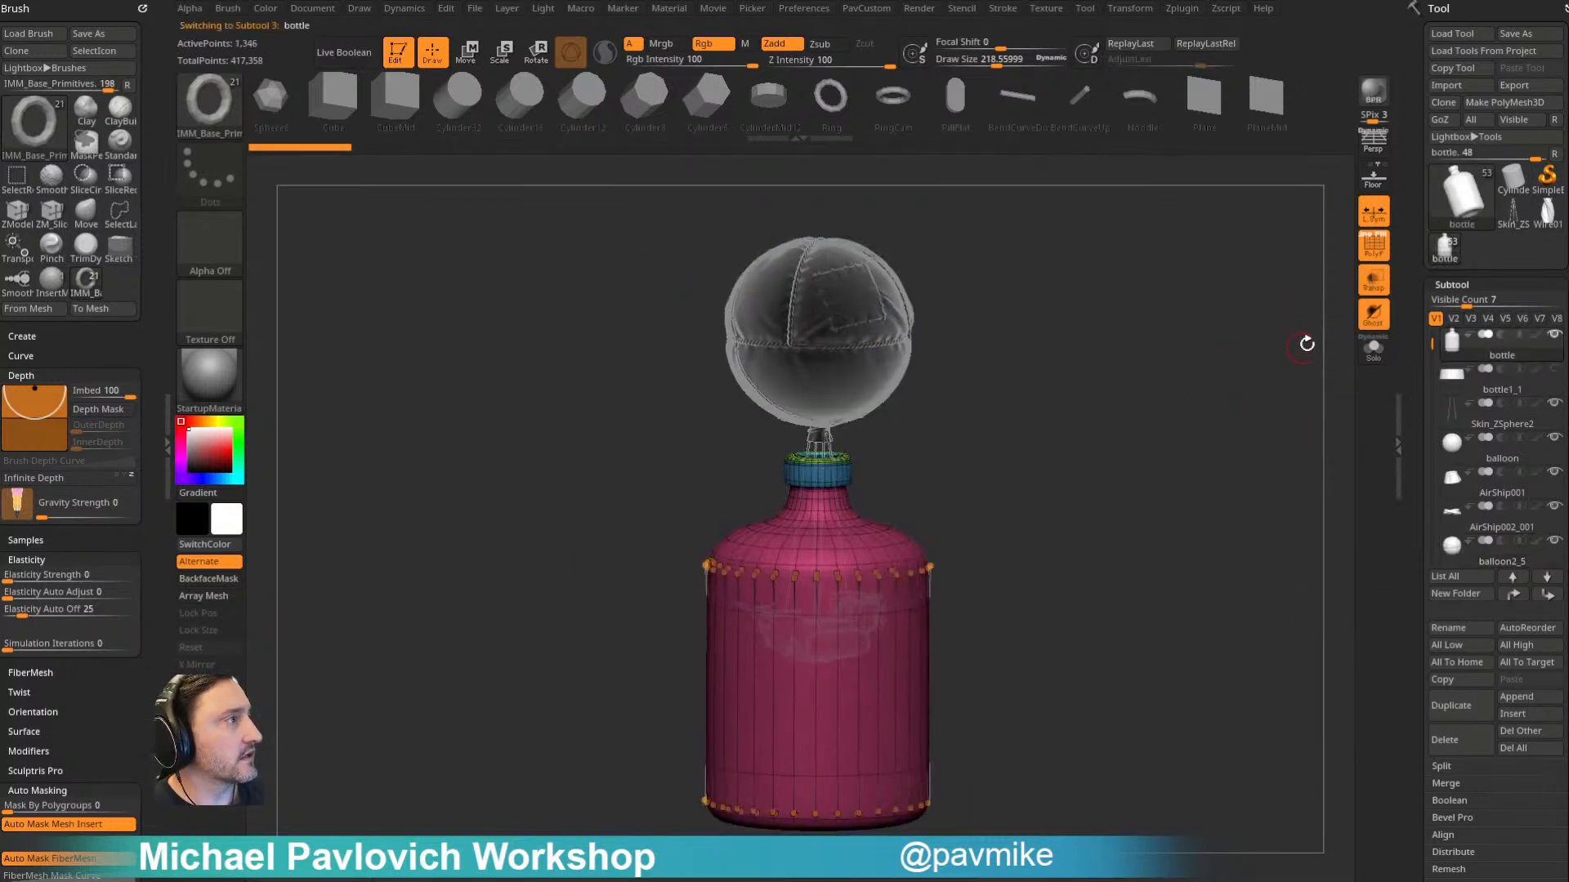
left_click(1373, 282)
left_click_drag(1199, 381, 1127, 398, "alt")
left_click(1373, 317)
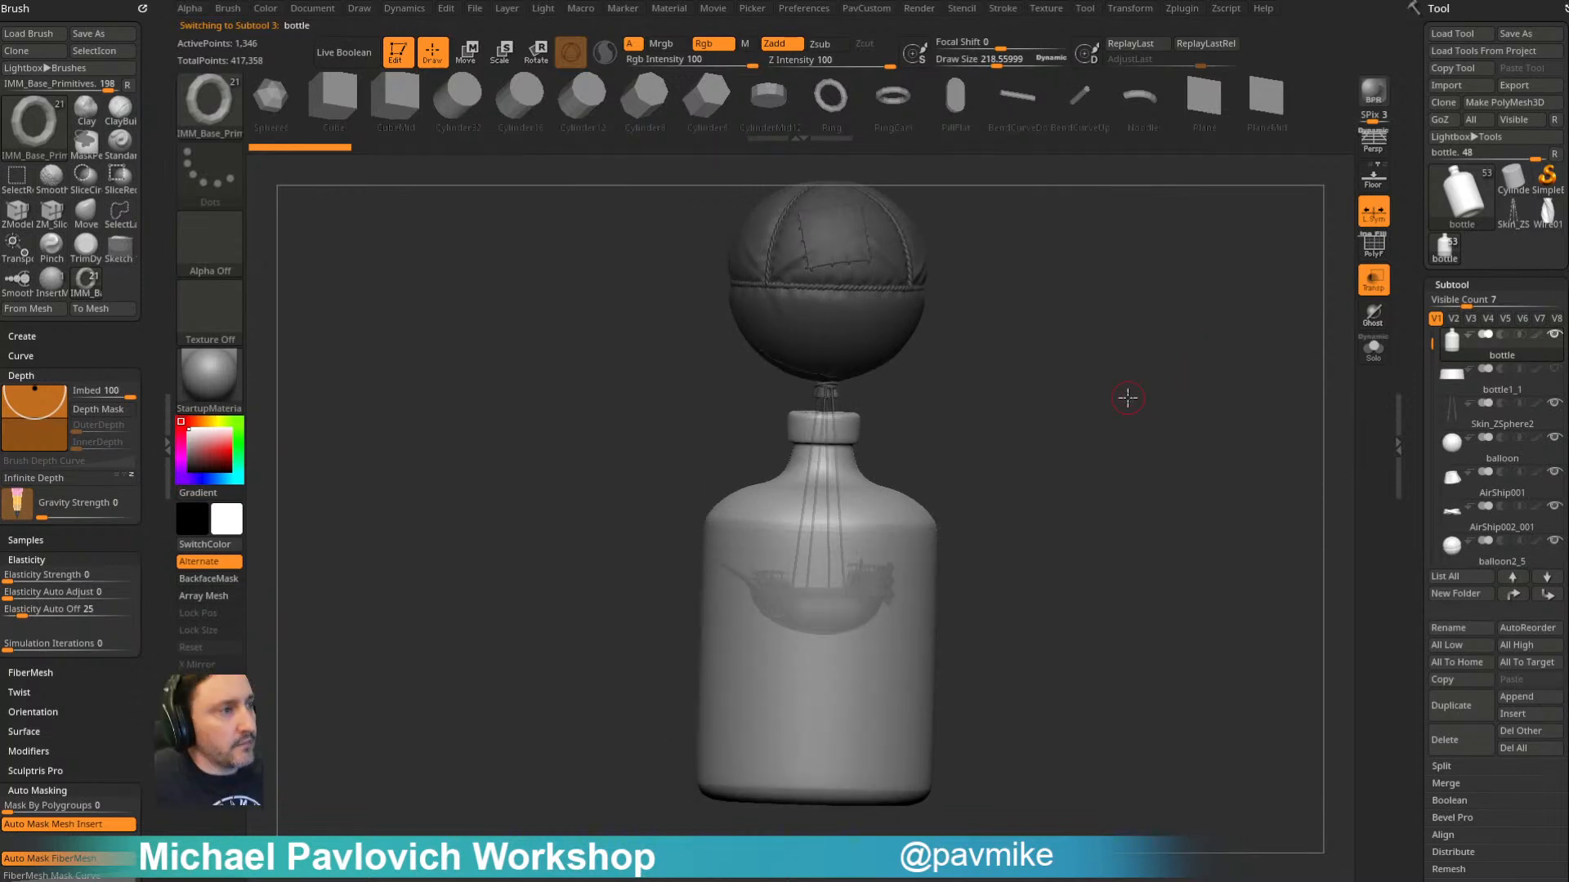
- Switch to the Standard brush and turn off the bottle's dynamic subdivision preview
mouse_move(1063, 474)
left_mouse_down()
mouse_move(1025, 478)
mouse_move(1017, 522)
left_mouse_up()
key("b")
key("s")
key("t")
mouse_move(1072, 601)
left_mouse_down("alt")
mouse_move(1075, 536)
mouse_move(1180, 459)
left_mouse_up("alt")
key("shift+d")
- Isolate the bottle with its polyframe shown and mask everything except its lower end
left_click(1373, 349)
left_click(1374, 246)
mouse_move(1179, 552)
left_mouse_down("ctrl")
mouse_move(1106, 613)
mouse_move(600, 826)
left_mouse_up("ctrl")
left_click(600, 824, "ctrl")
- Bring back the other subtools, raise the bottle's unmasked base to shorten the bottle, and clear the mask
mouse_move(1124, 498)
left_mouse_down("alt")
mouse_move(1133, 457)
mouse_move(1116, 548)
left_mouse_up("alt")
left_click(1373, 349)
key("w")
mouse_move(818, 495)
left_mouse_down()
mouse_move(817, 390)
mouse_move(818, 407)
left_mouse_up()
key("q")
mouse_move(1118, 429)
left_mouse_down("alt")
mouse_move(1124, 464)
mouse_move(1204, 480)
mouse_move(1179, 514)
mouse_move(1119, 463)
left_mouse_up("alt")
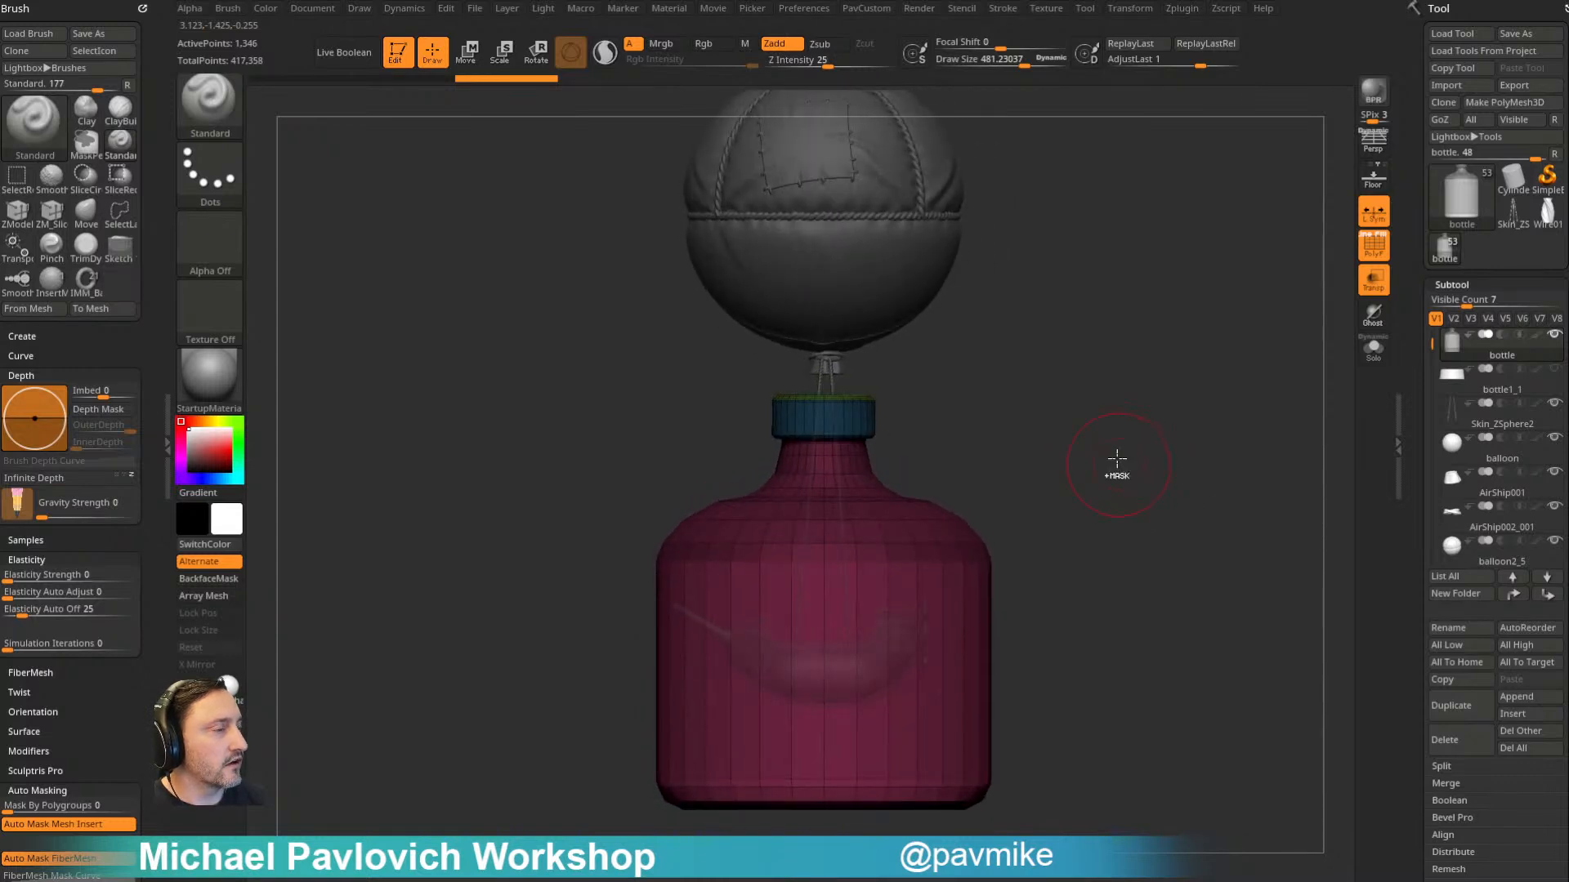
- Restore the bottle's smooth dynamic subdivision preview, hide the polyframe and set the draw size to about 161
left_click_drag(1156, 525, 1163, 473)
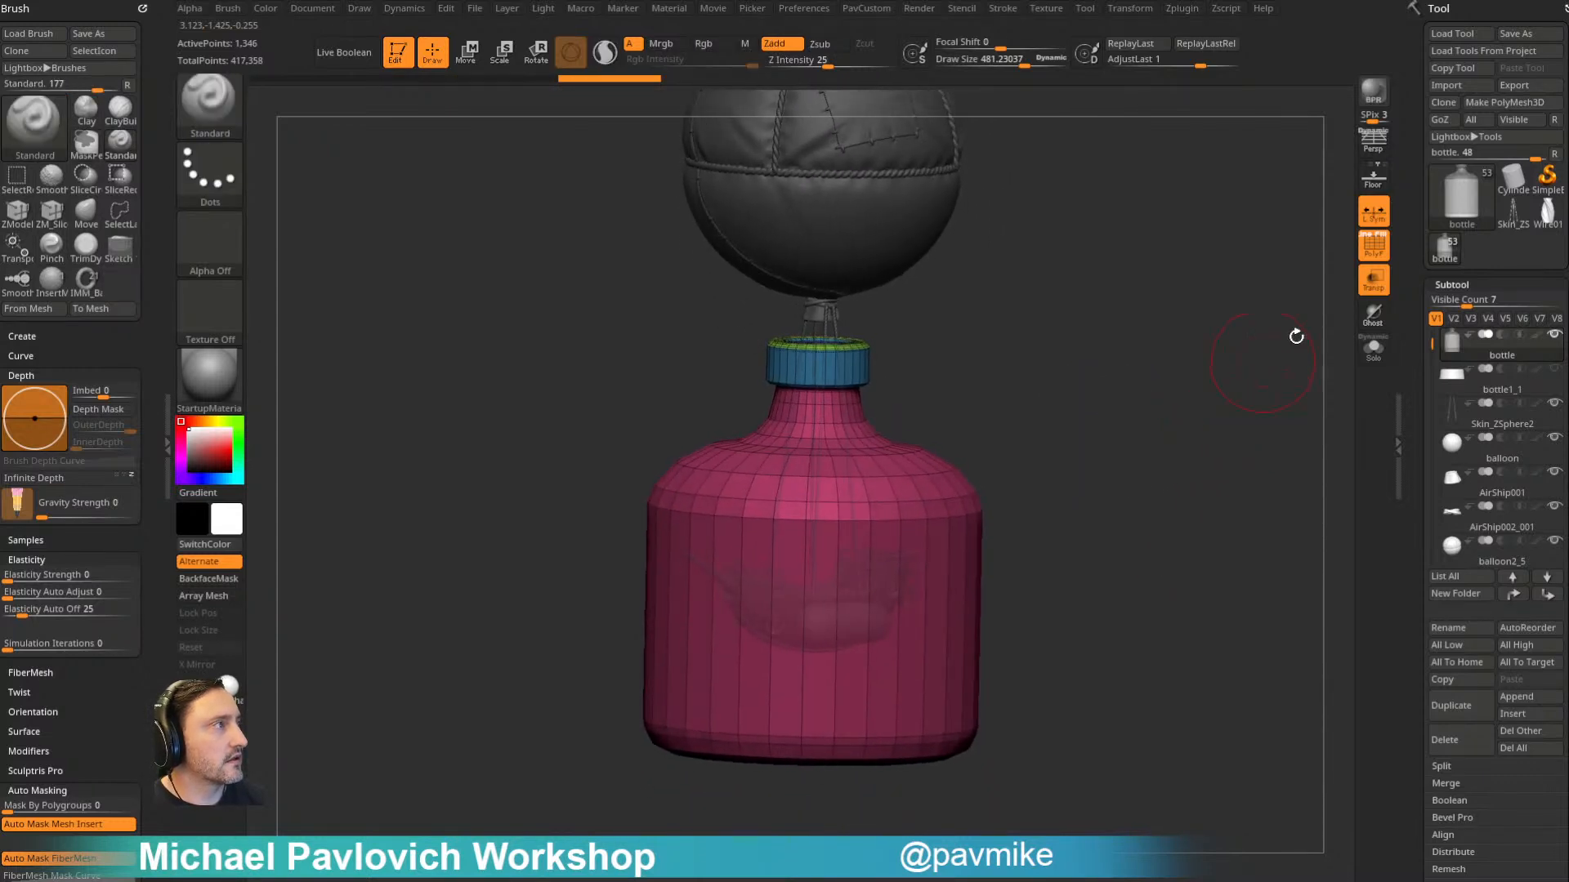
left_click(1374, 244)
key("s")
left_click_drag(1211, 345, 1177, 365)
left_click_drag(1176, 365, 1179, 356)
key("s")
mouse_move(1179, 356)
left_mouse_down()
mouse_move(1163, 357)
mouse_move(1183, 395)
mouse_move(1075, 406)
mouse_move(1106, 382)
mouse_move(1191, 402)
mouse_move(1179, 424)
mouse_move(1208, 375)
left_mouse_up()
key("s")
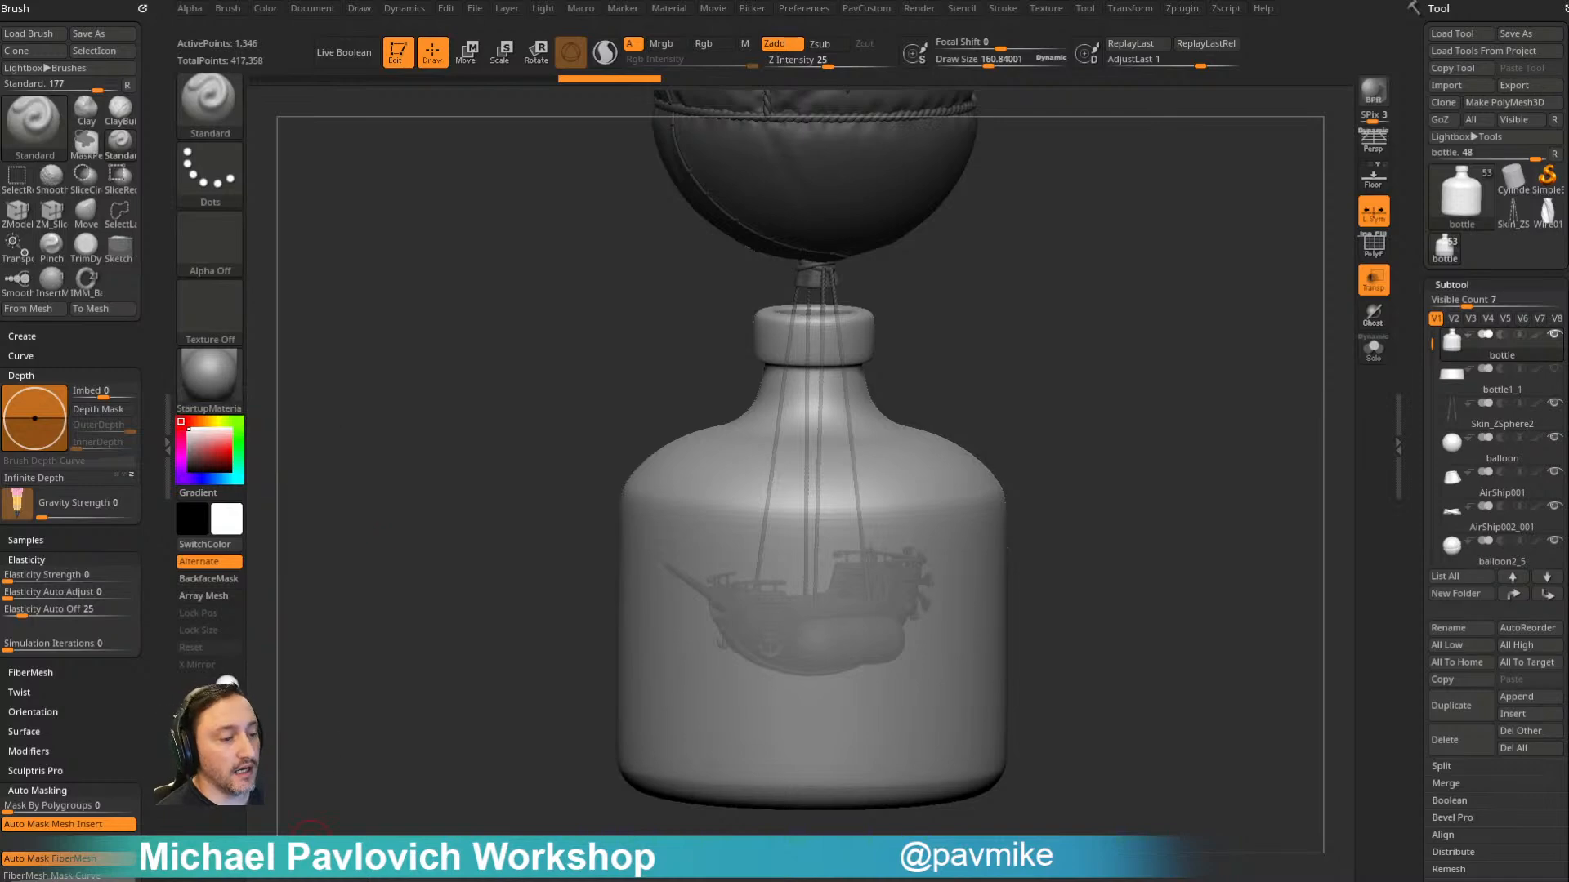
- Switch to the web browser and bring up the ArtStation portfolio page
key("alt+Tab")
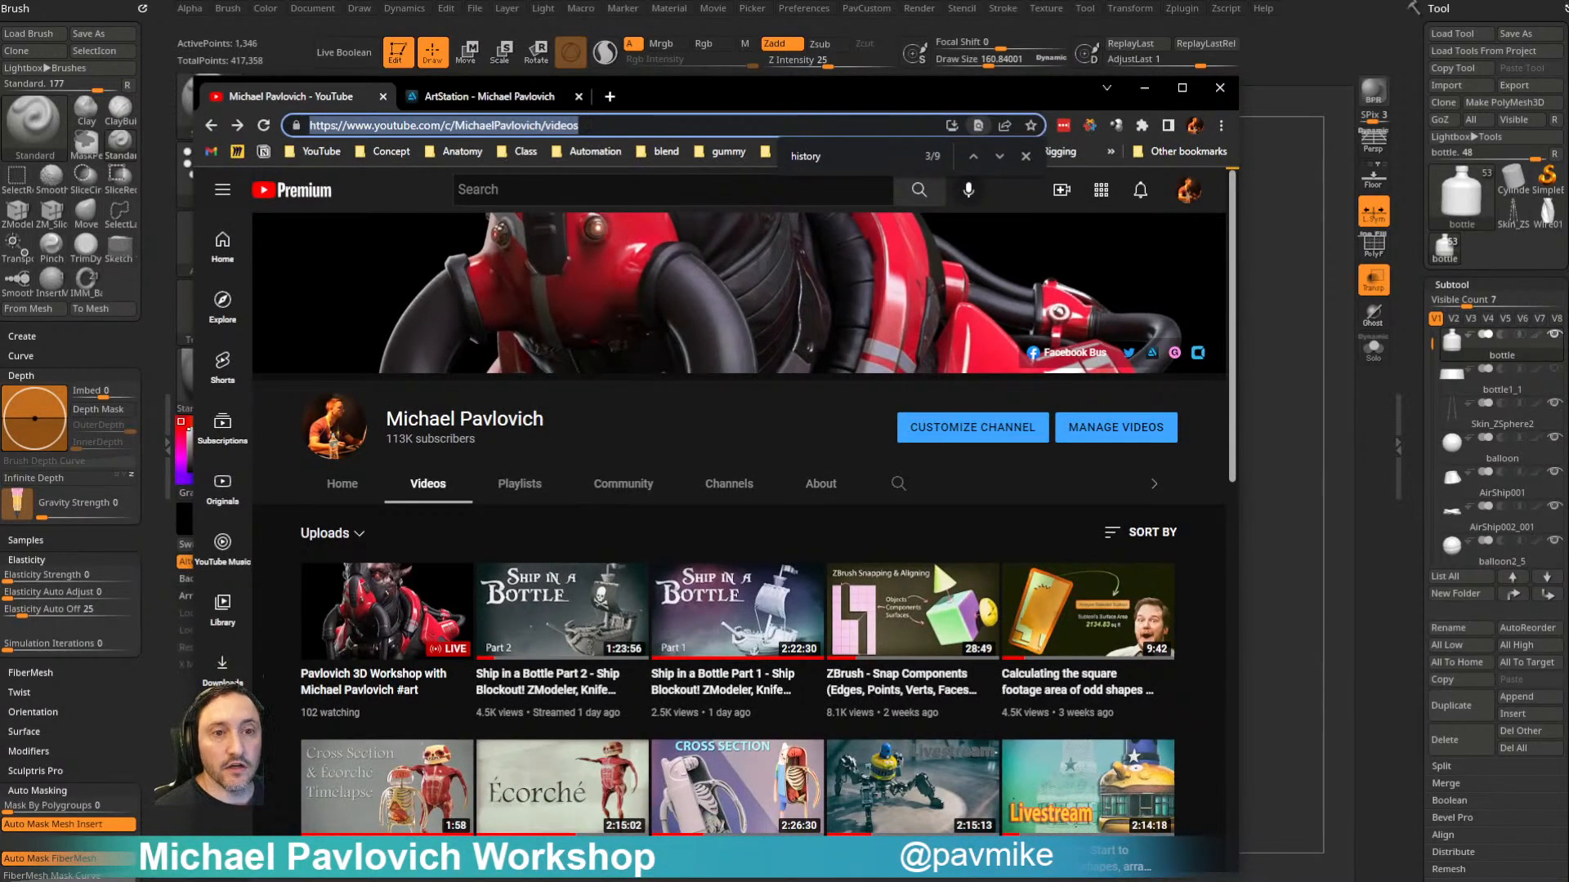
key("alt+Tab")
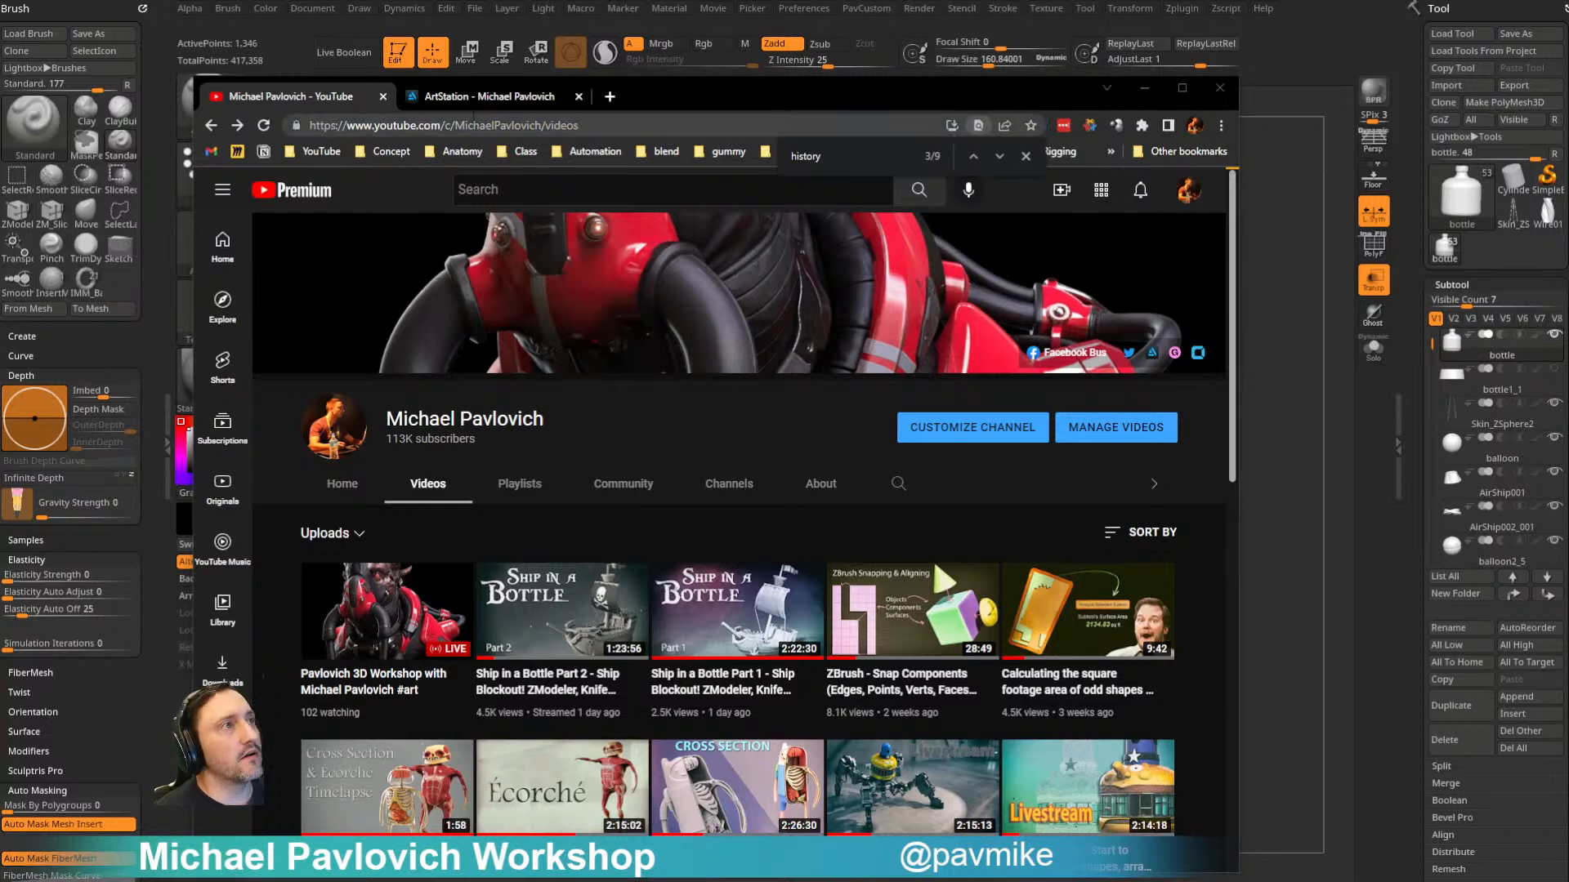
left_click(489, 96)
left_click(494, 125)
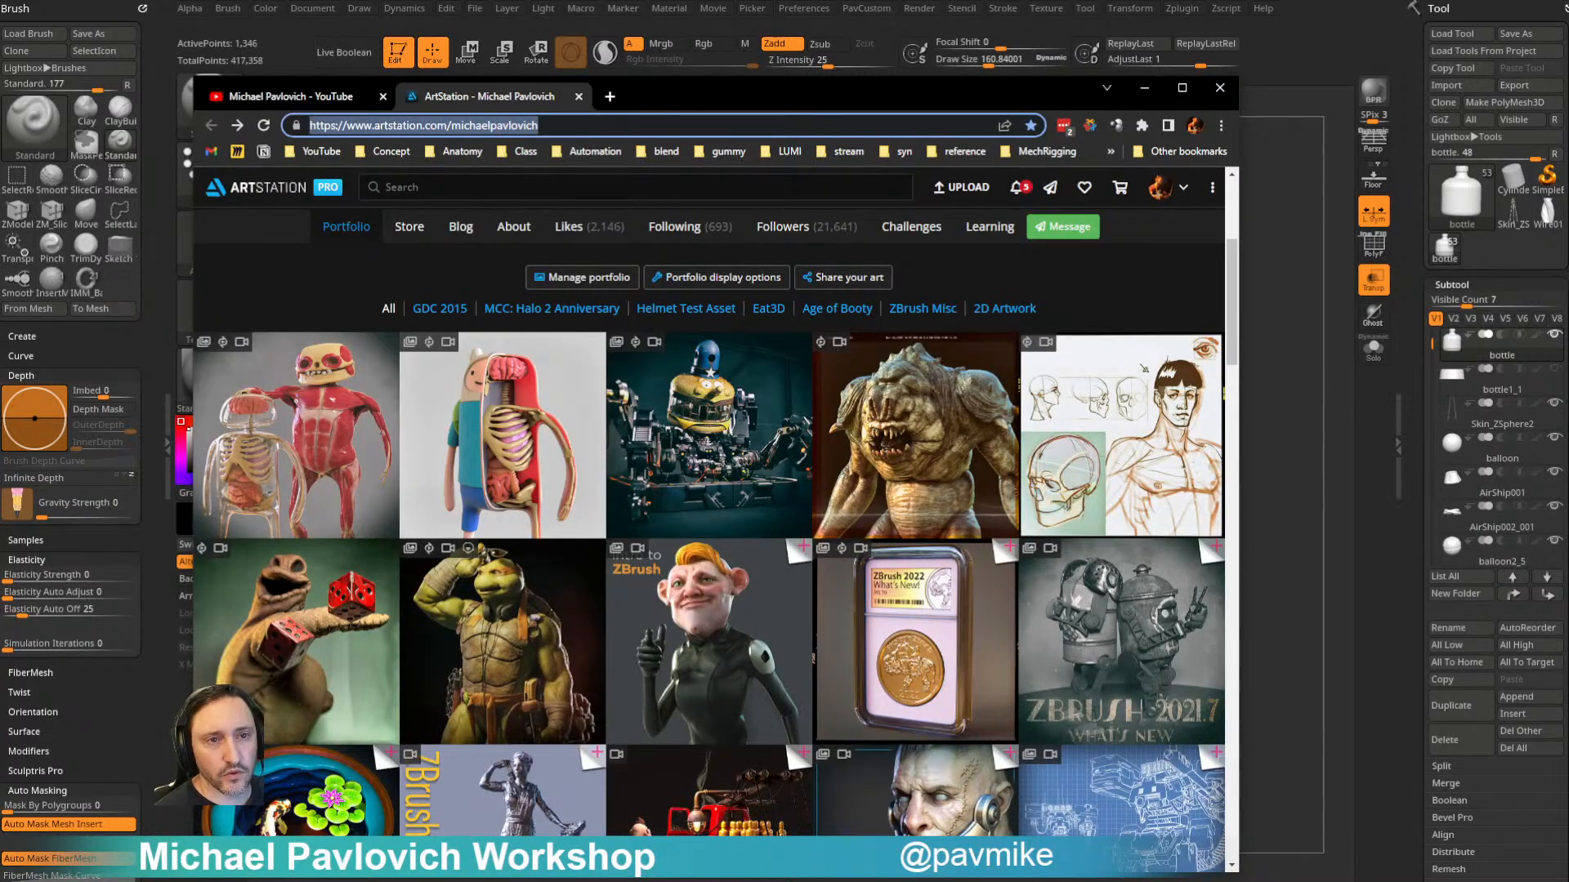
key("alt+Tab")
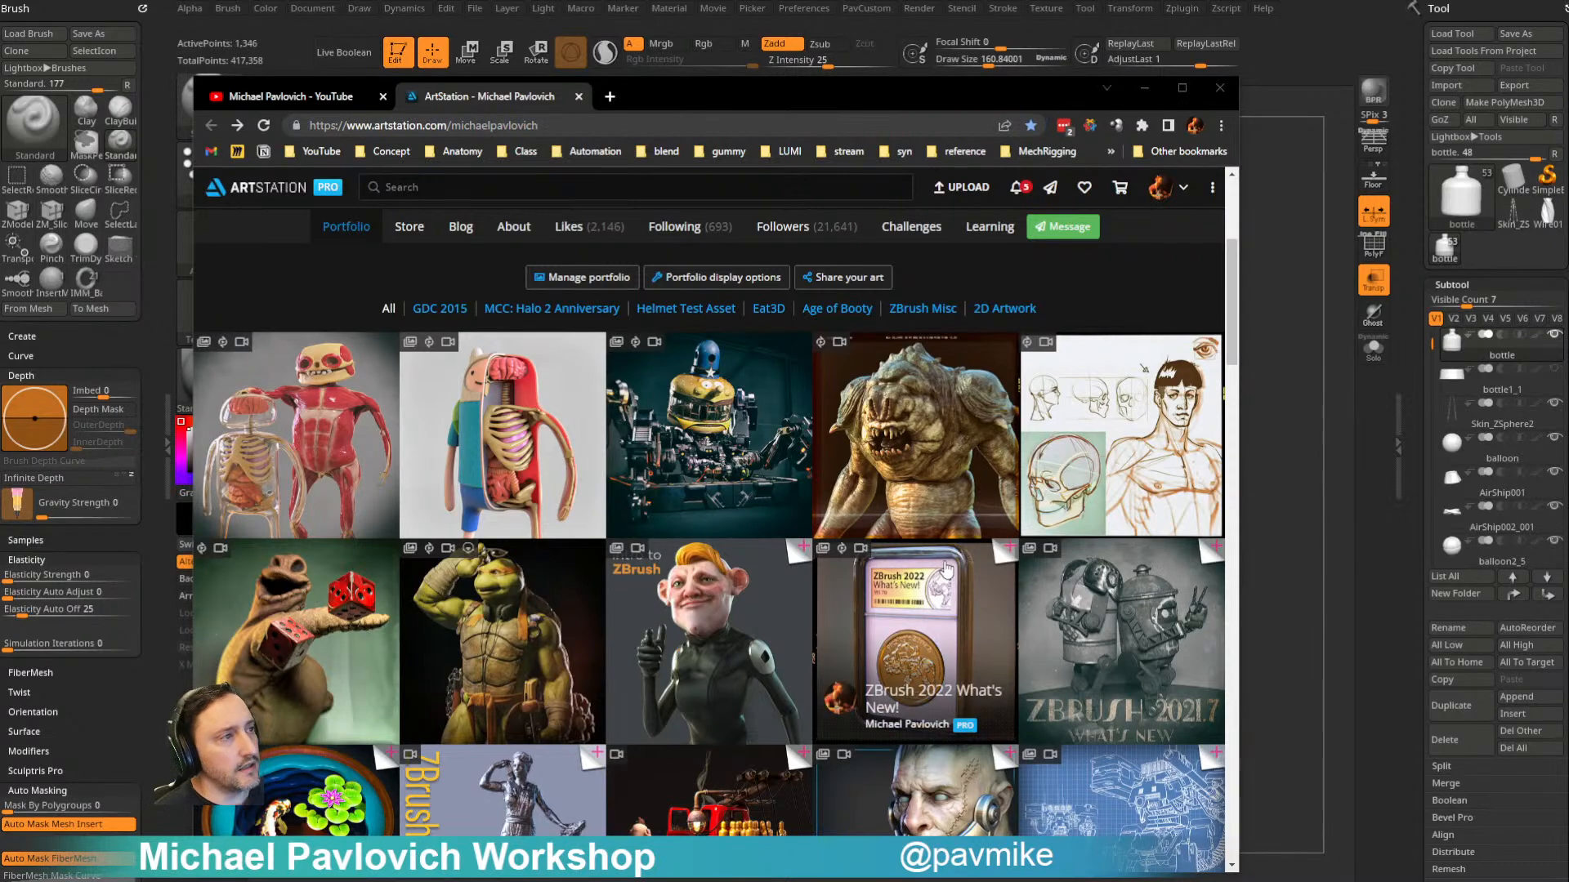
- Browse the ArtStation portfolio's artwork thumbnails for earlier projects
scroll(936, 562, "down", 6)
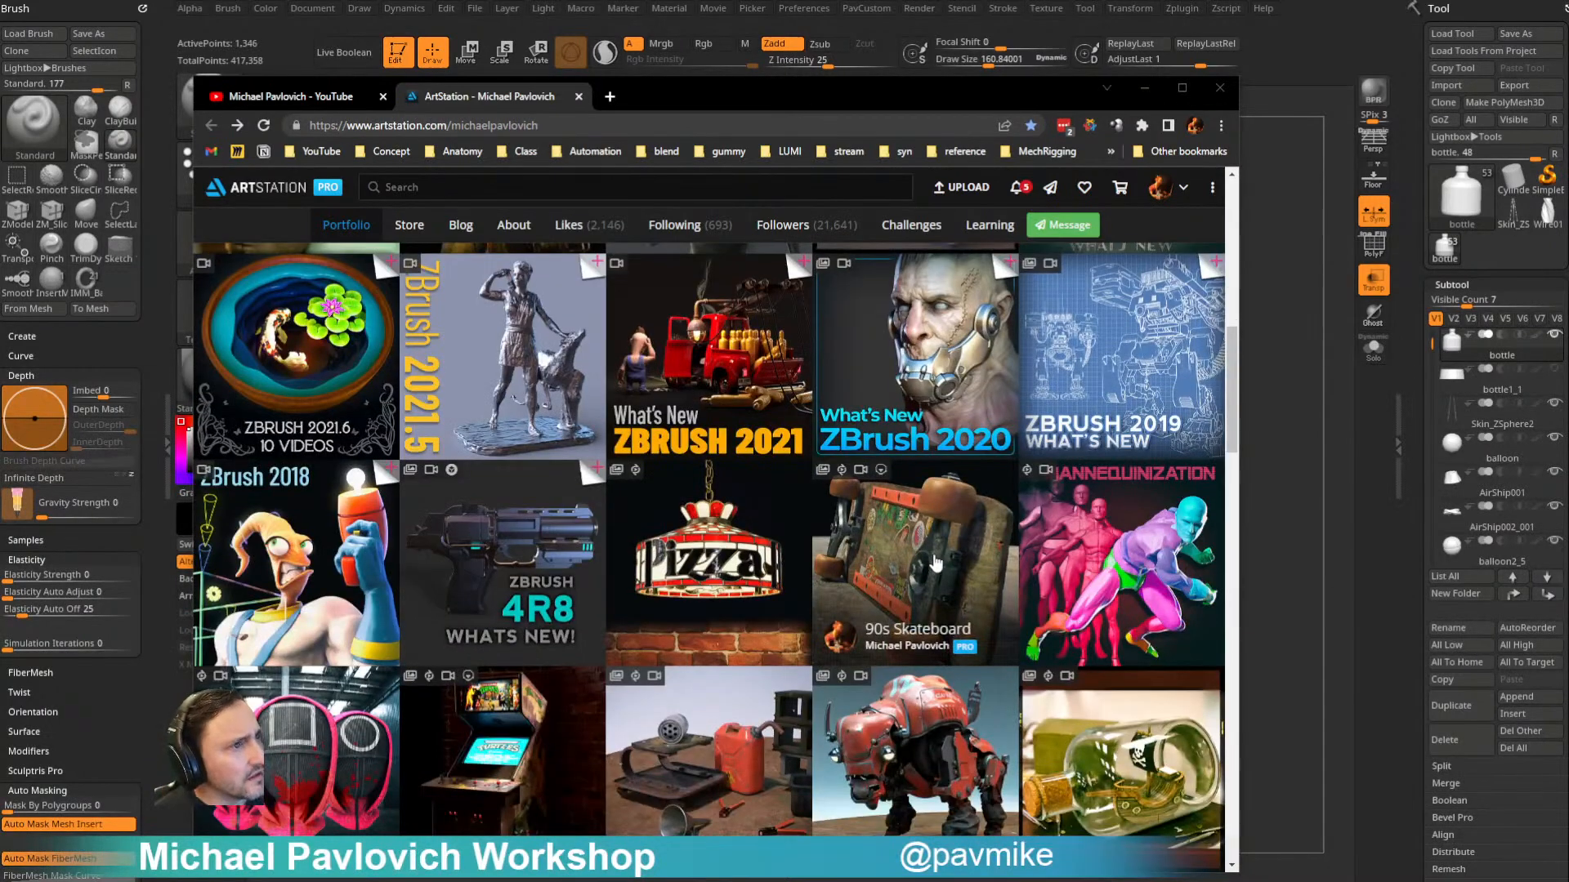
scroll(777, 563, "down", 2)
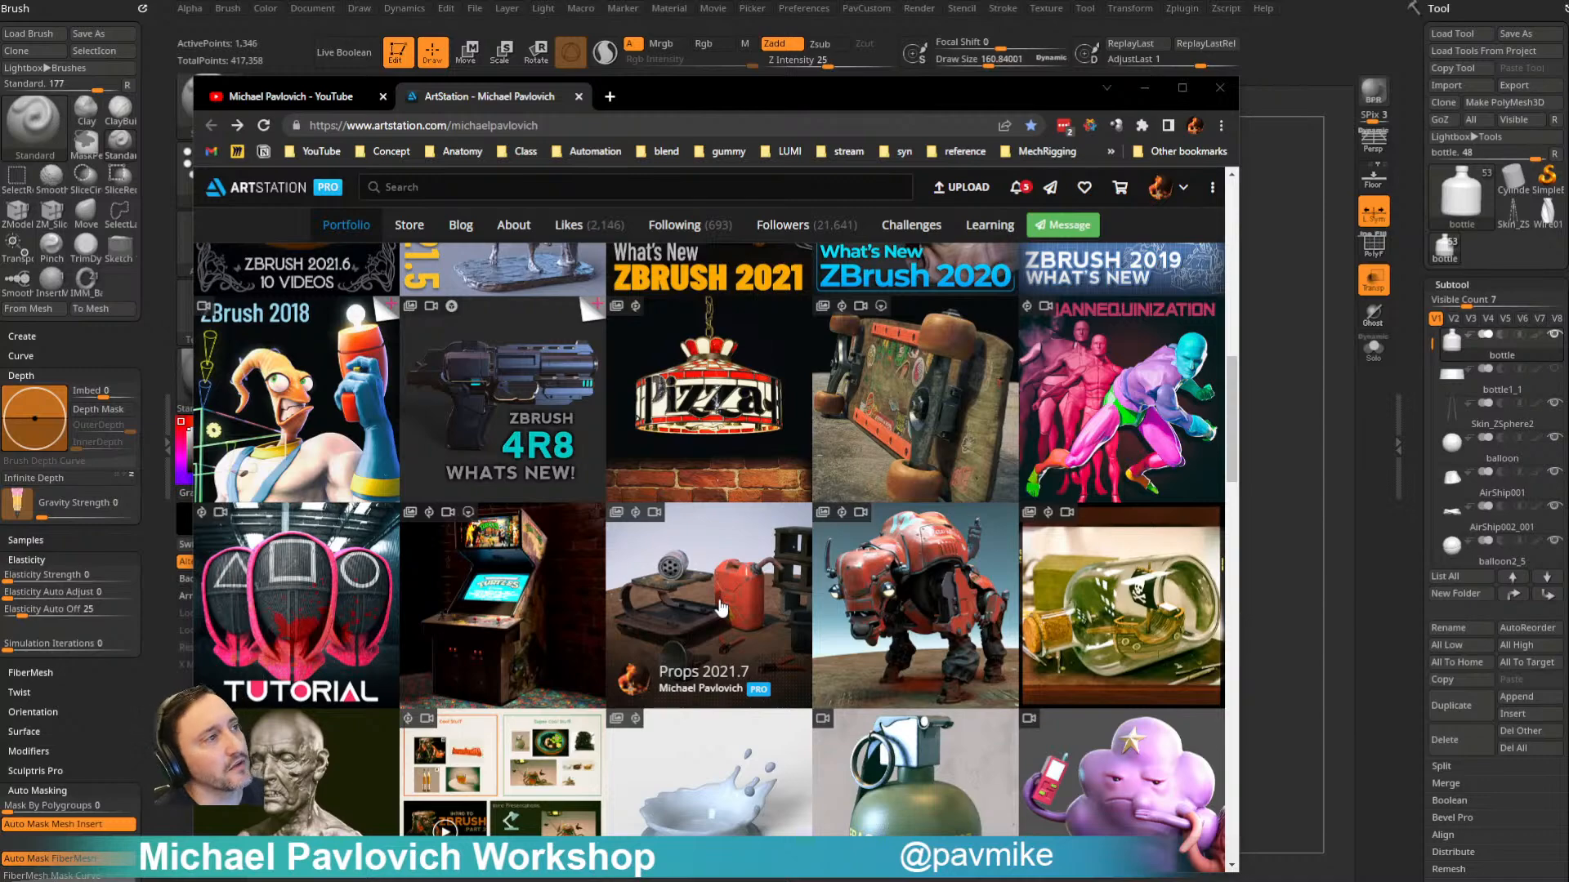
scroll(721, 608, "up", 1)
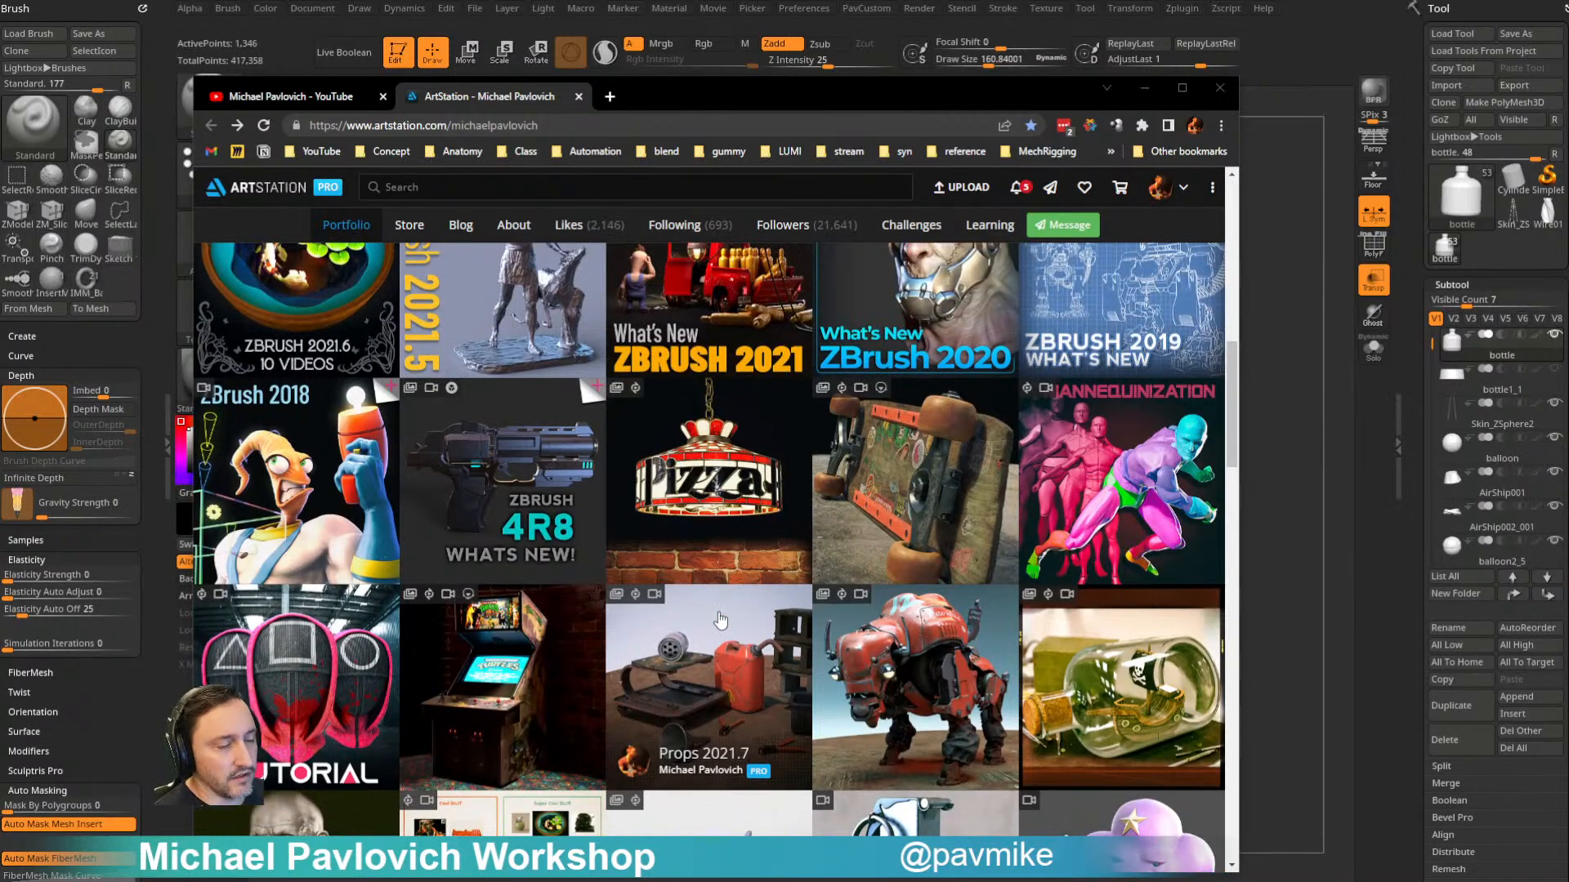
scroll(720, 621, "up", 6)
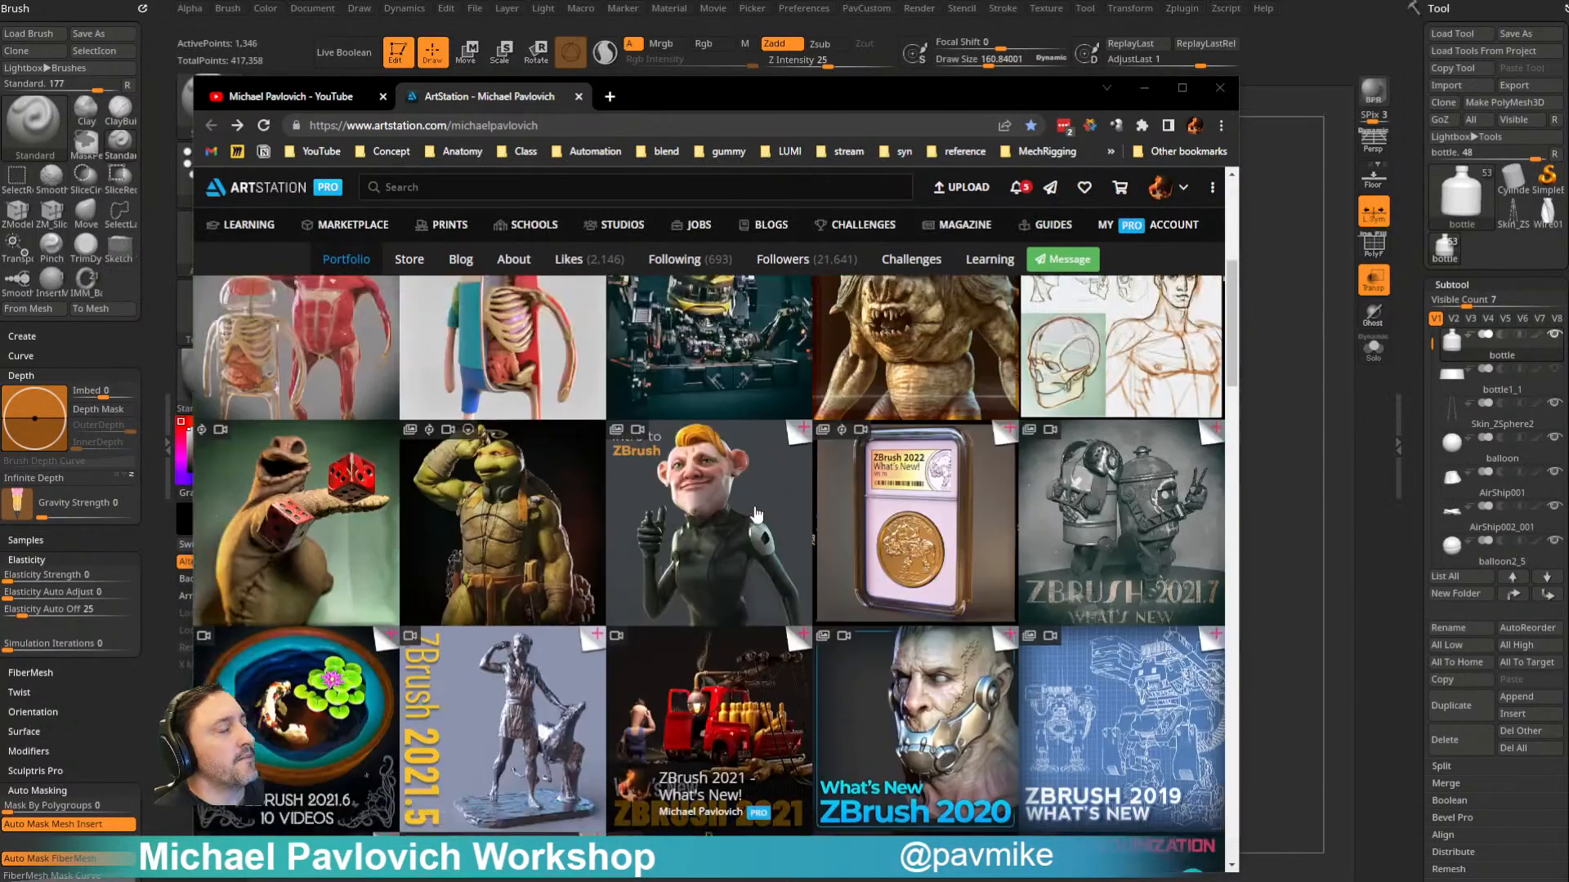
scroll(756, 517, "down", 1)
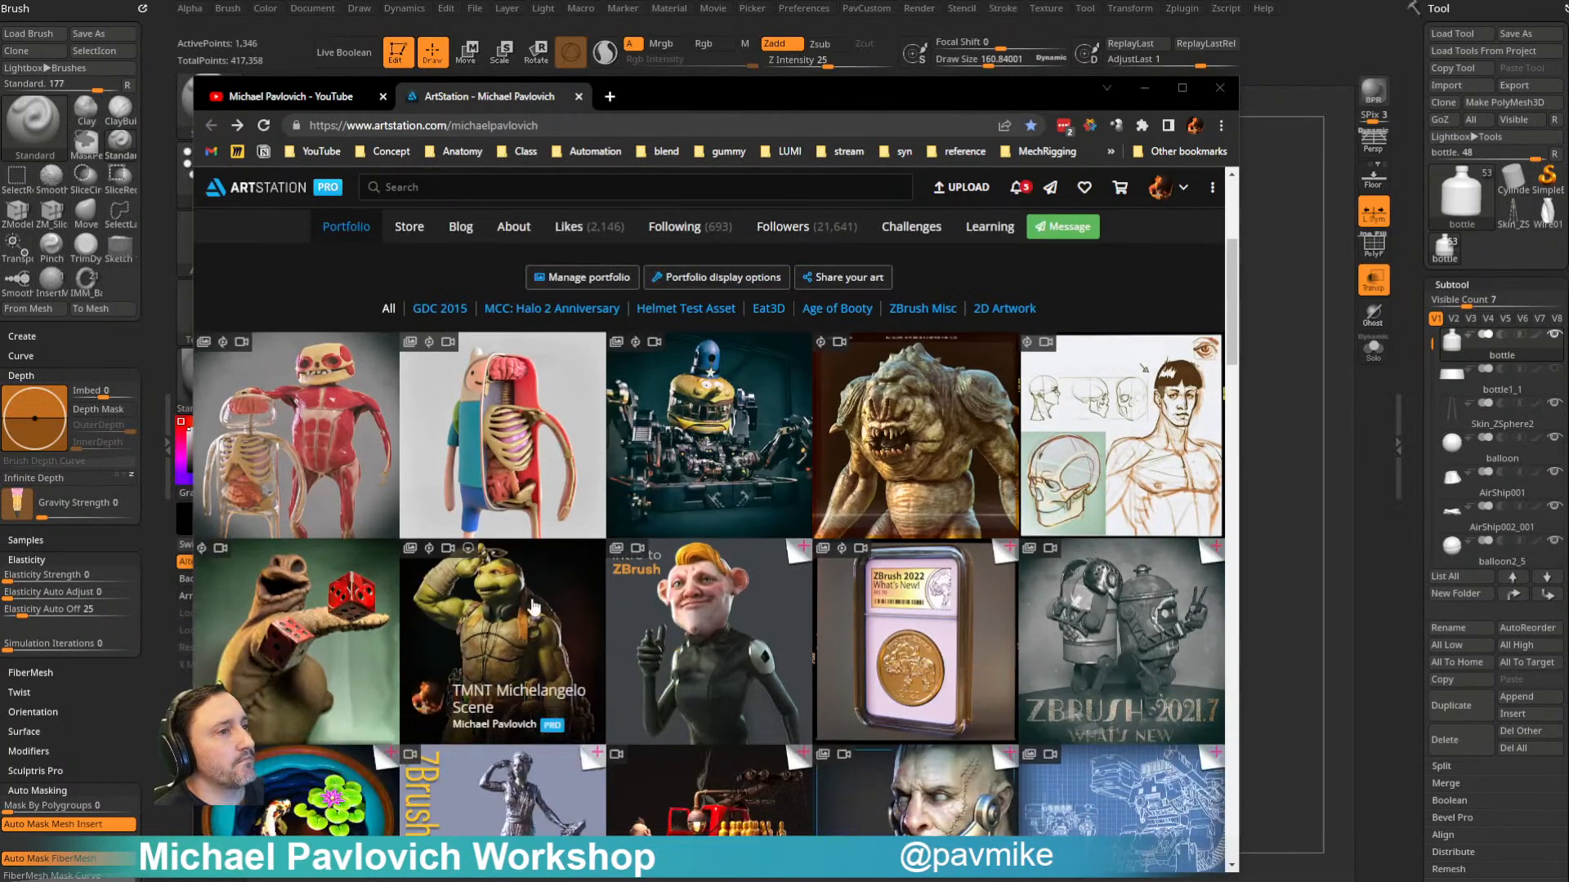
- Open the TMNT Michelangelo Scene artwork, look through its video and renders, and return to the portfolio
left_click(531, 605)
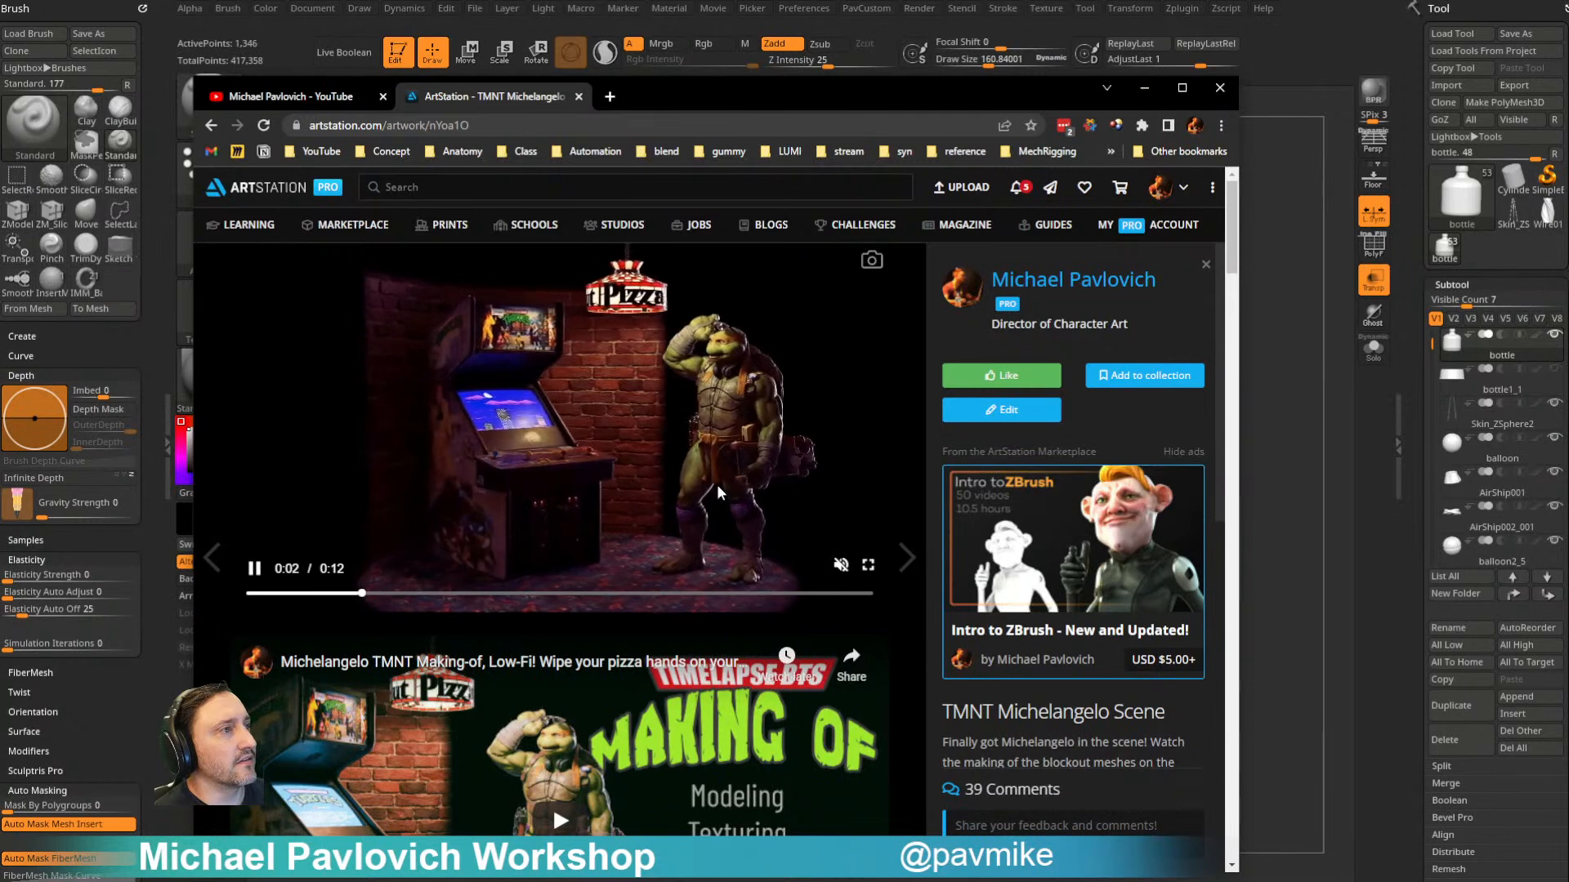
scroll(717, 499, "down", 3)
scroll(609, 570, "down", 3)
scroll(783, 637, "down", 2)
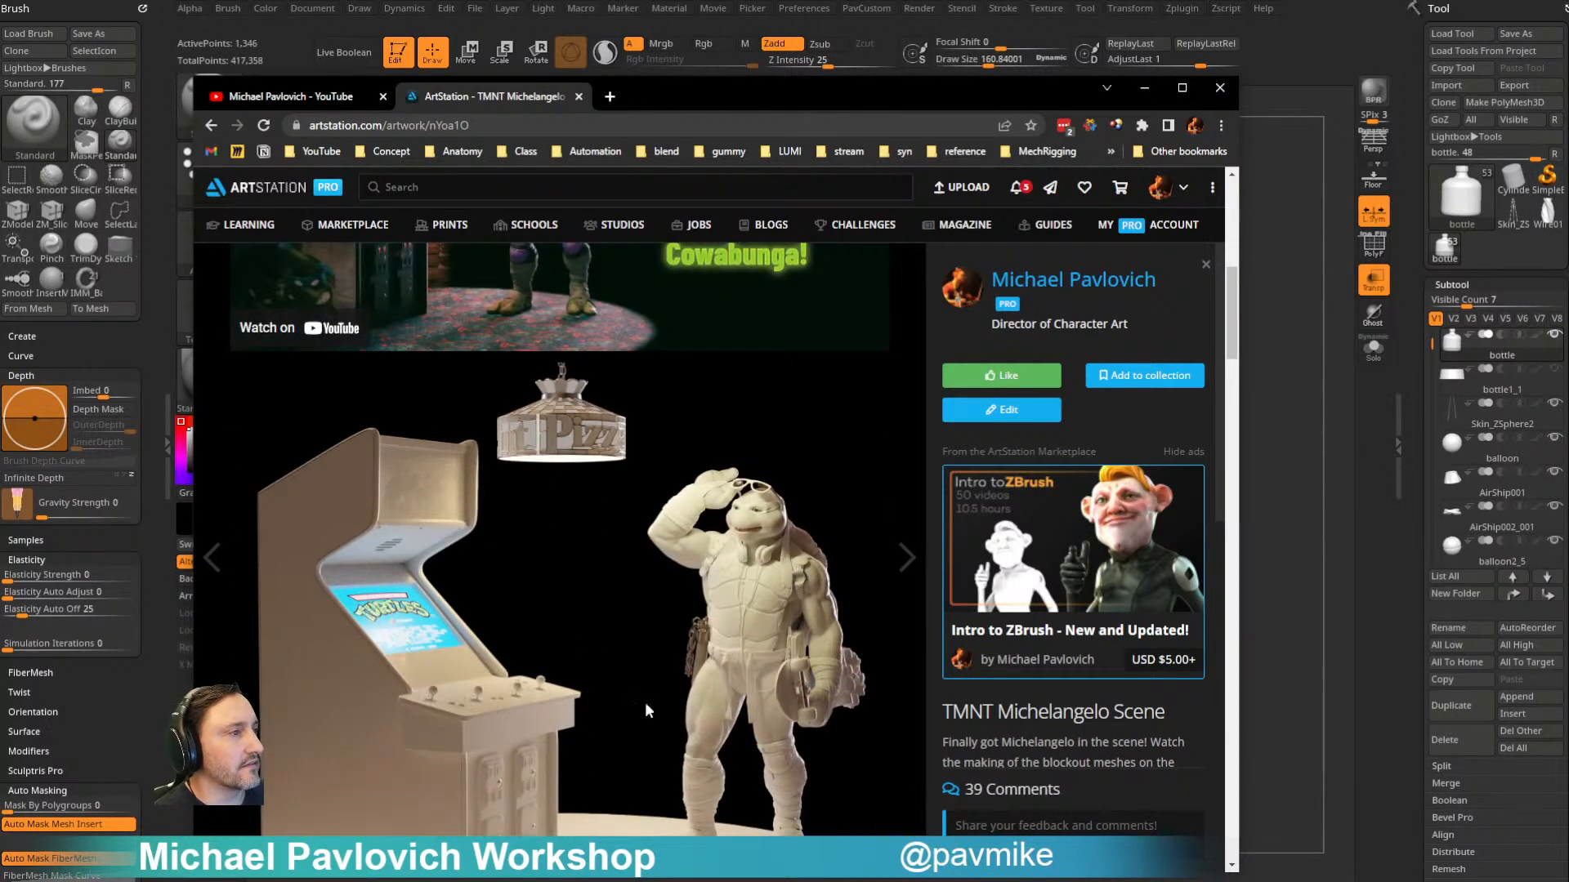
left_click(214, 126)
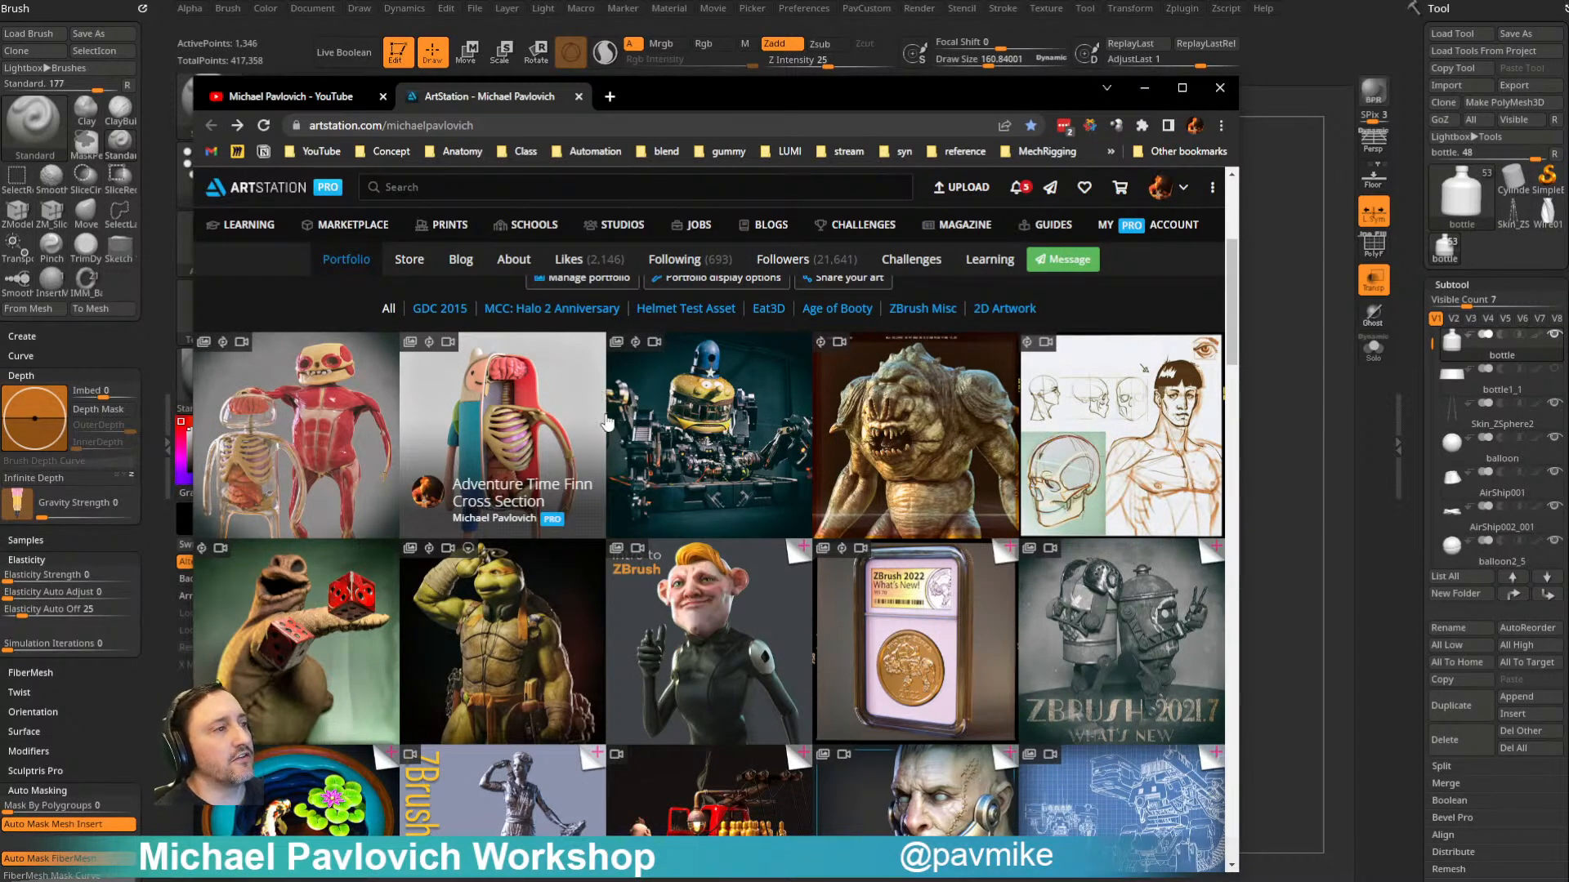
- Find the Pirate Ship in a Bottle Tutorial artwork in the portfolio, look through its videos, and return to the portfolio
scroll(710, 646, "down", 5)
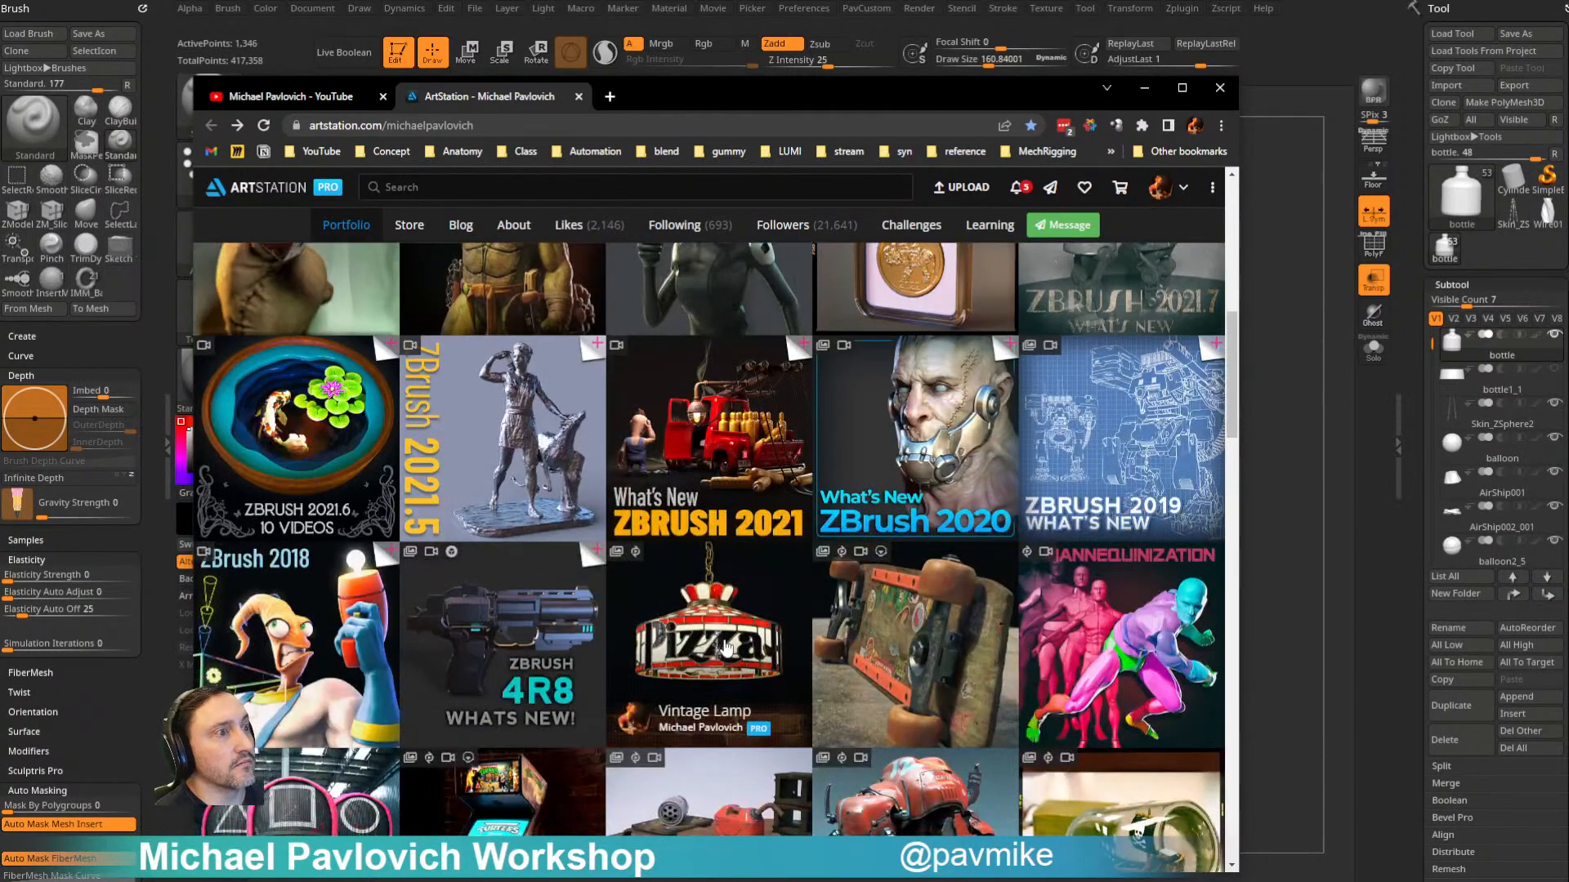
scroll(709, 646, "down", 6)
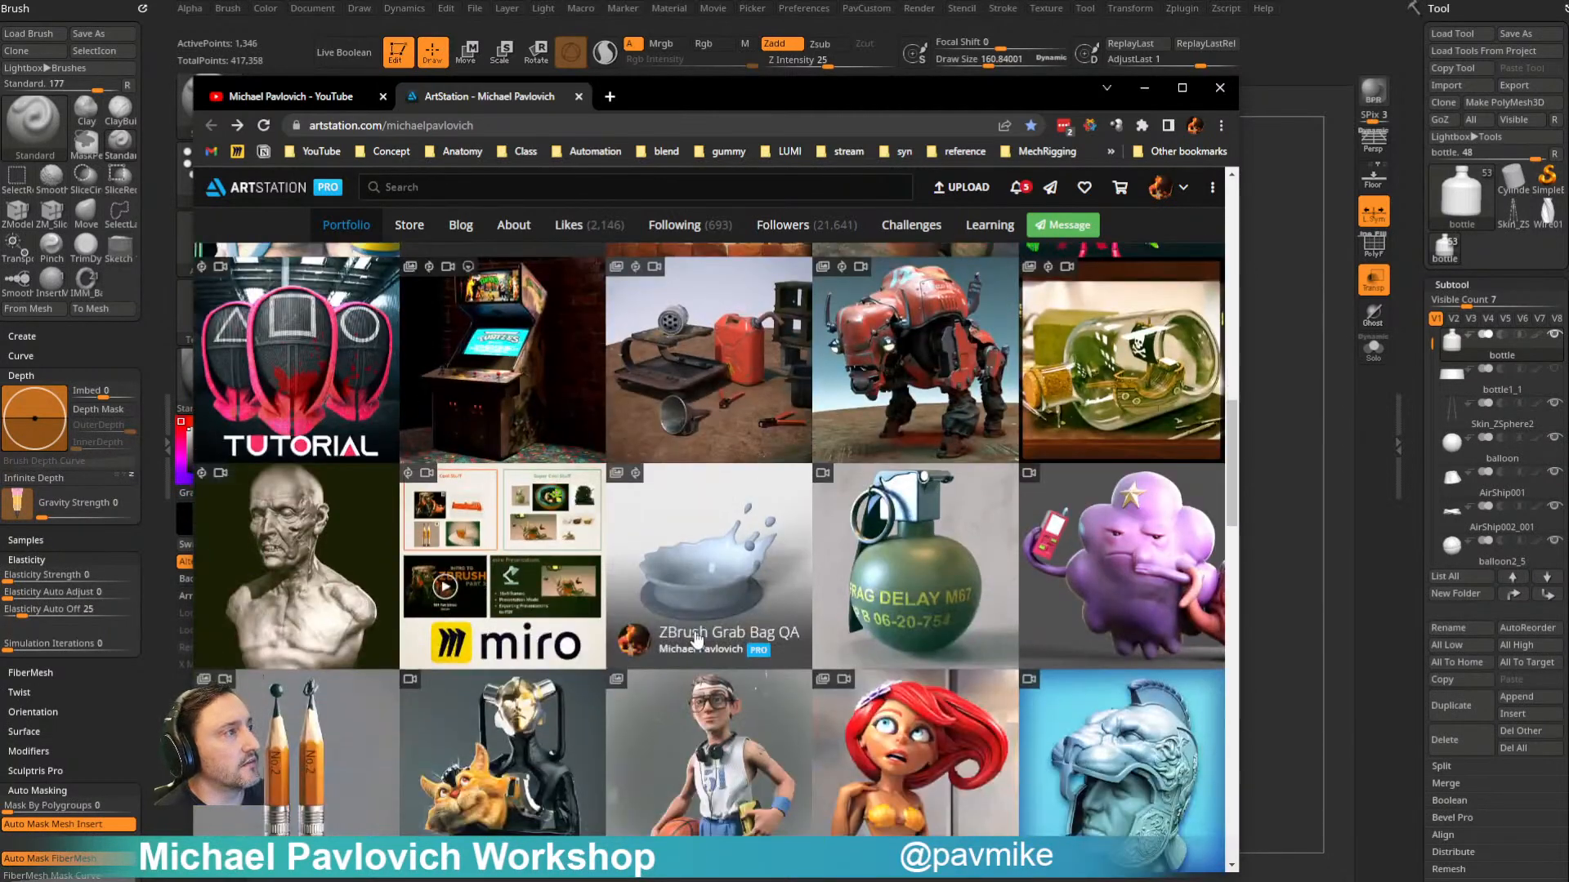
left_click(1123, 376)
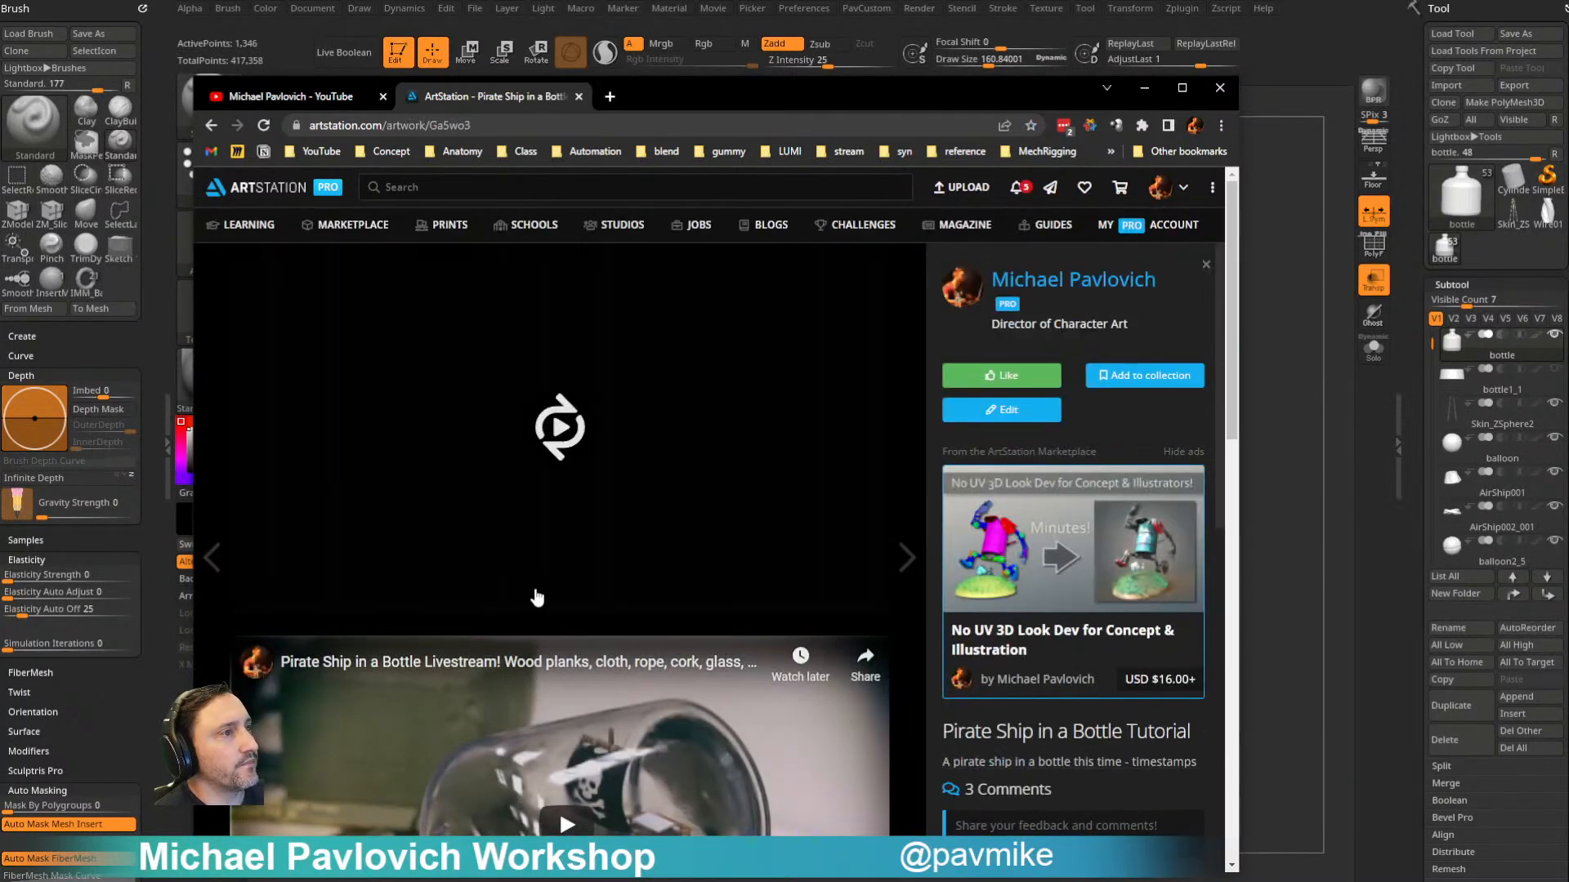
scroll(526, 542, "down", 4)
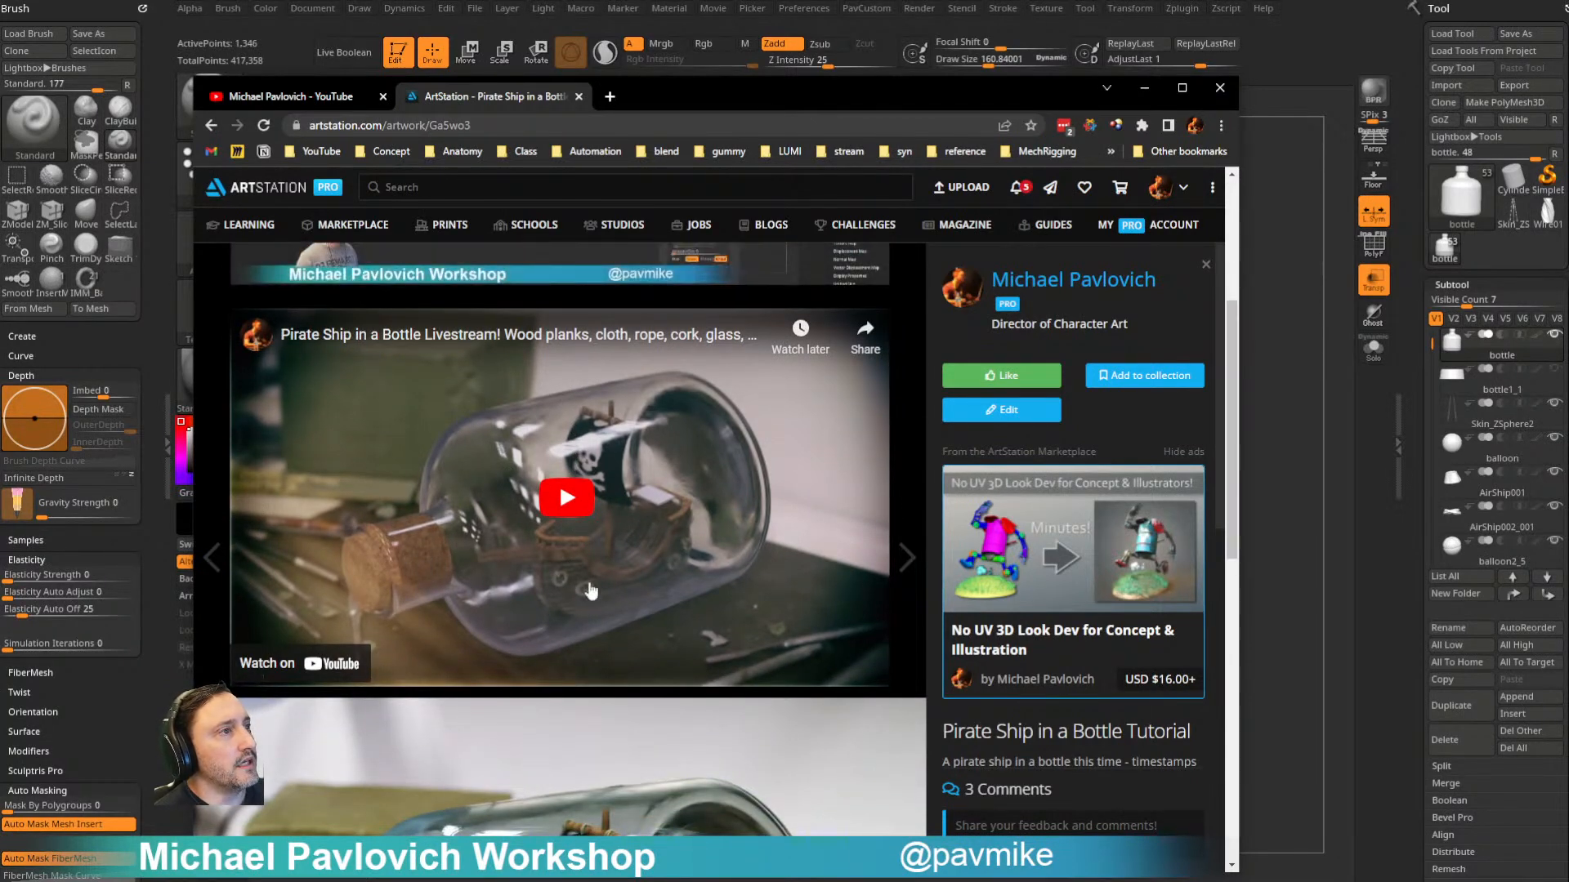
scroll(491, 490, "up", 4)
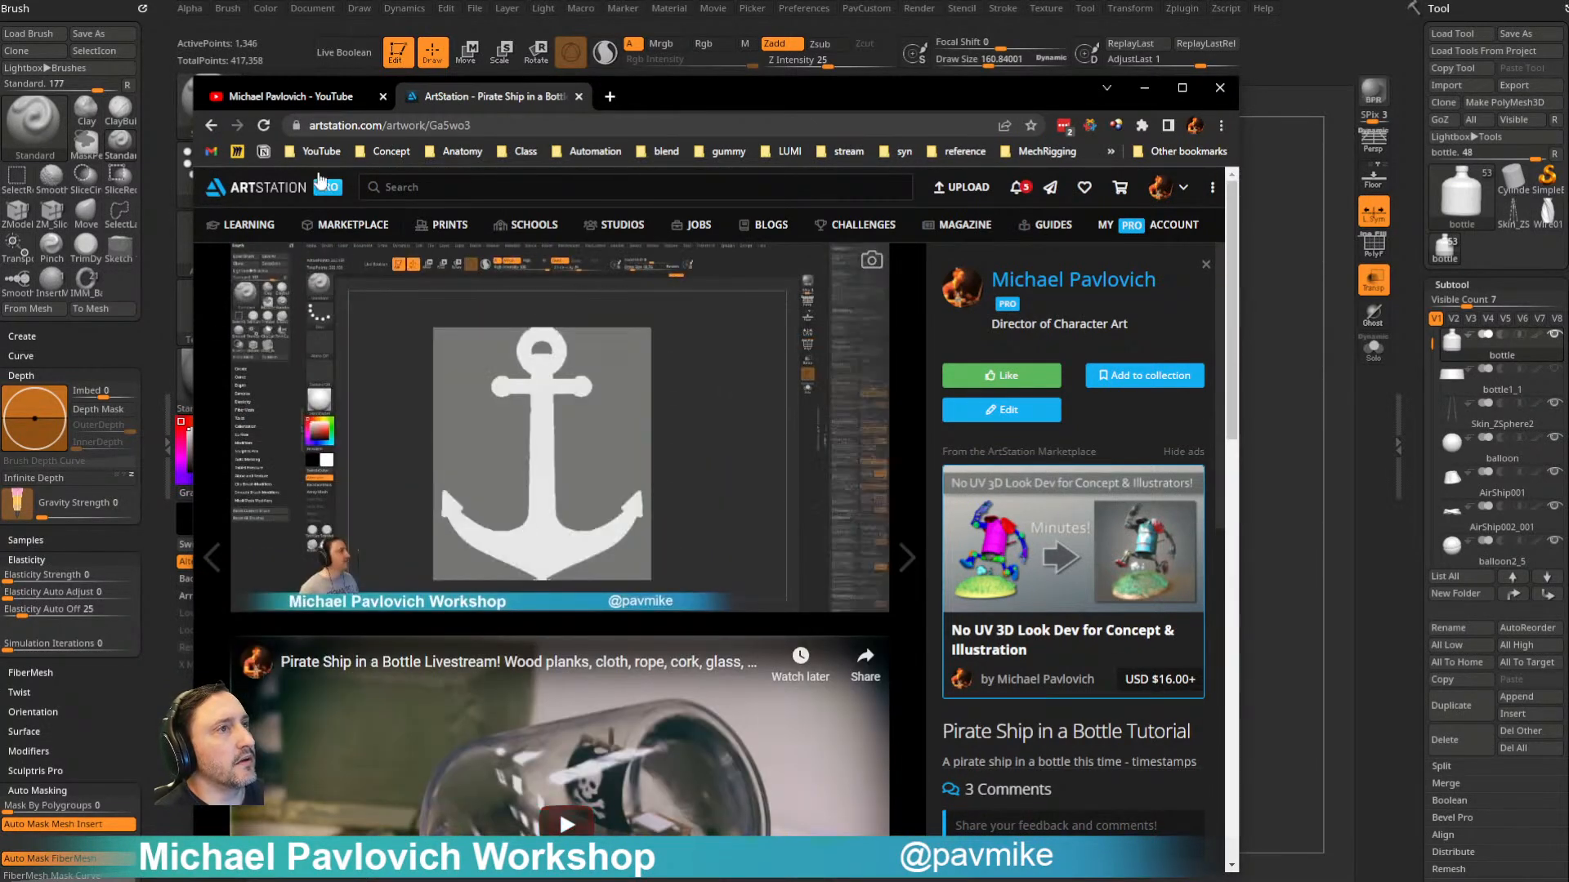
key("alt+Left")
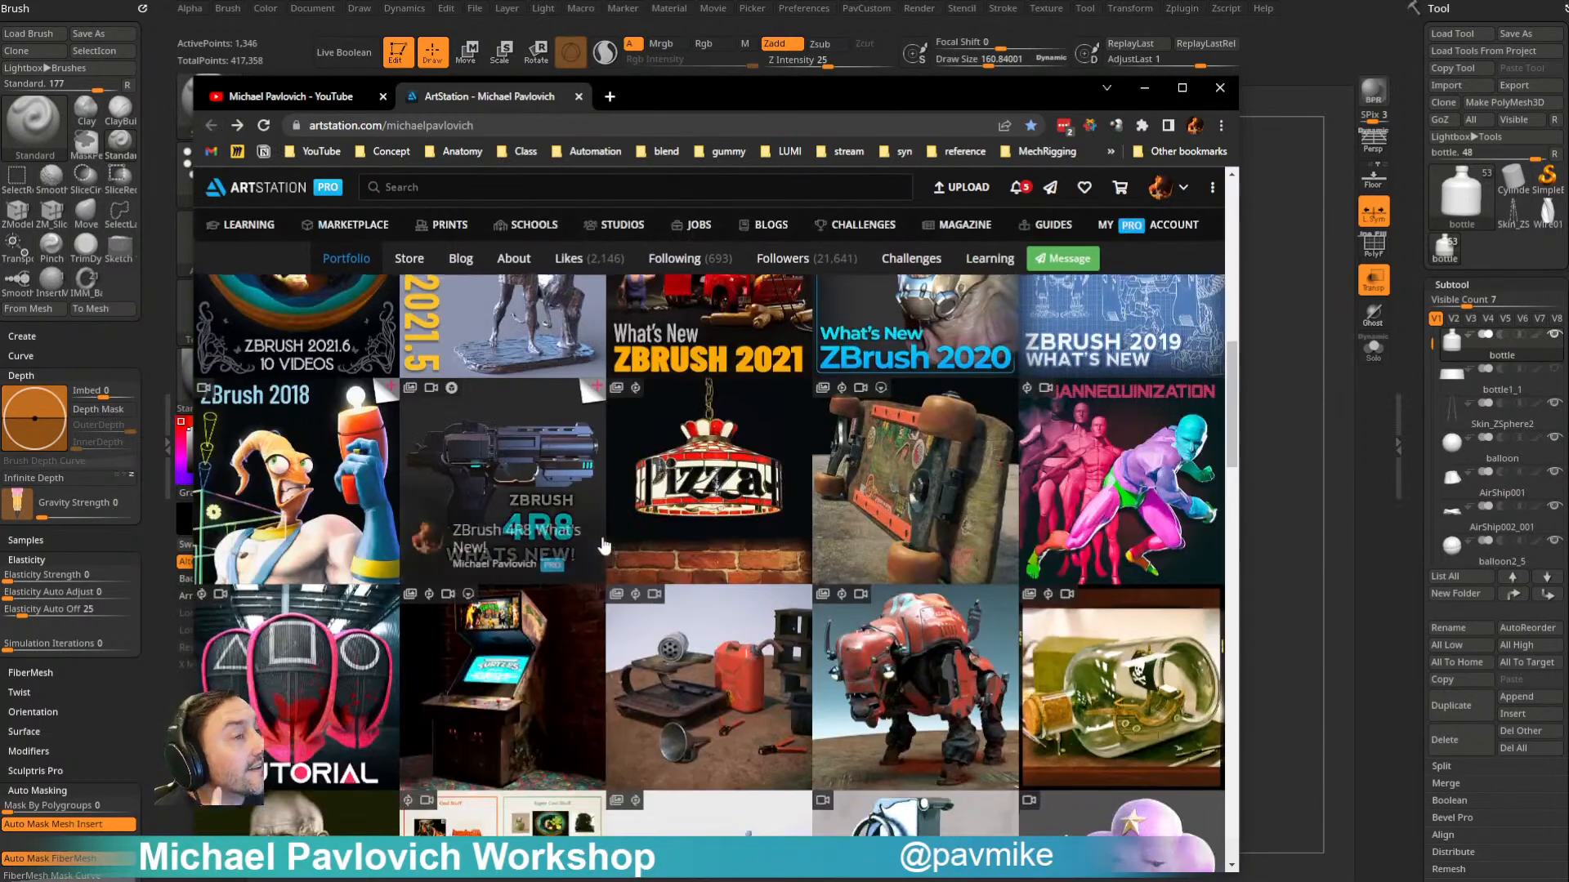
- Browse the portfolio from its header down through the older ZBrush, Houdini and Substance tutorial thumbnails
scroll(602, 545, "up", 10)
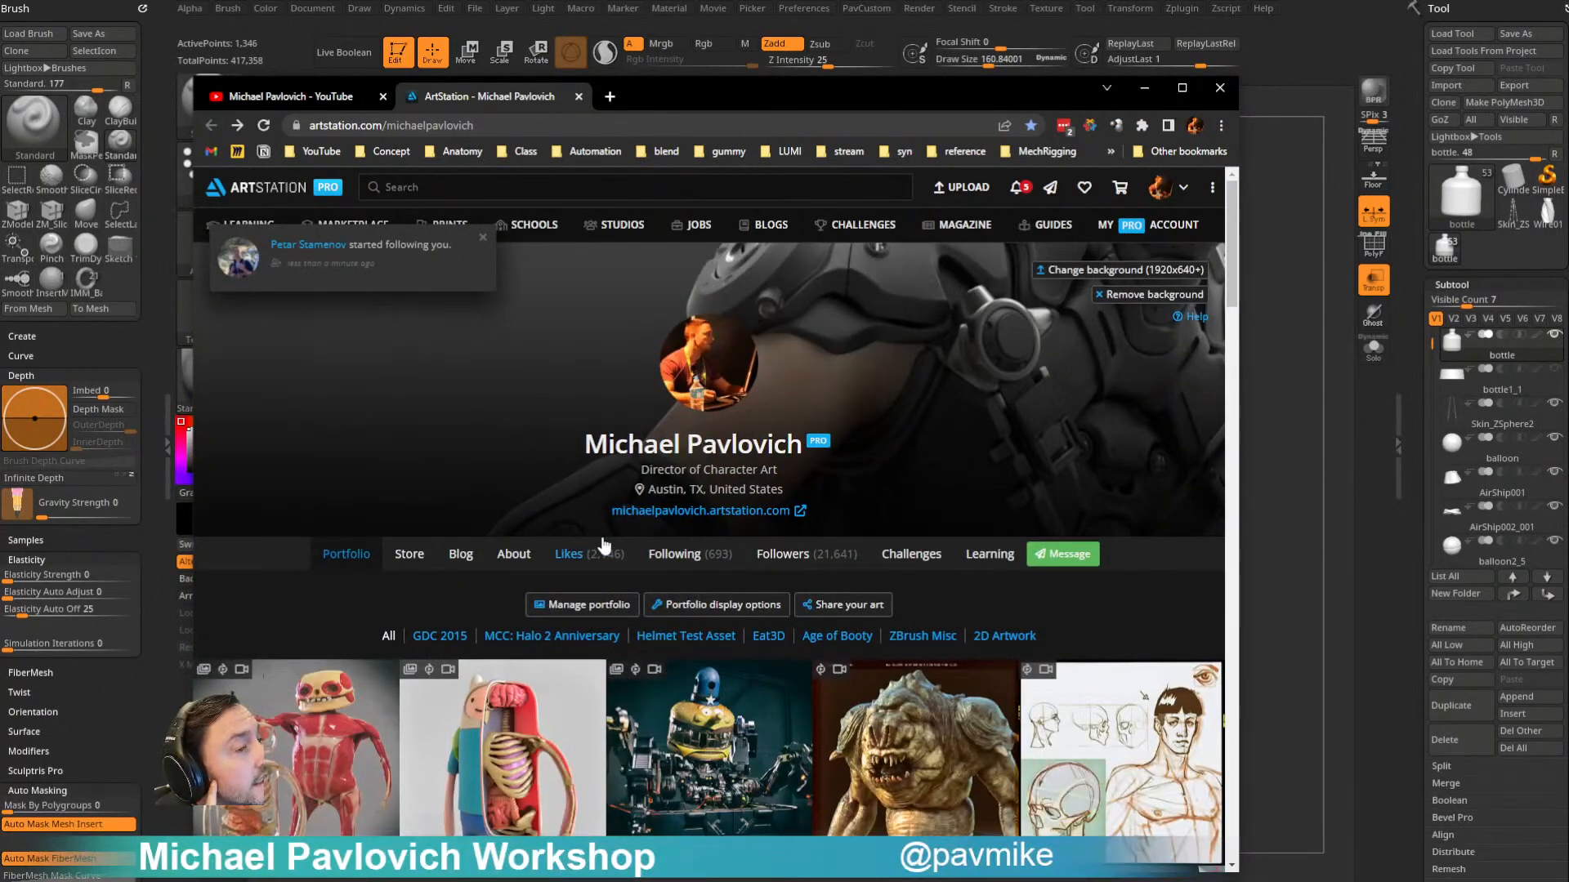
scroll(602, 545, "down", 4)
scroll(750, 357, "down", 7)
scroll(750, 357, "down", 15)
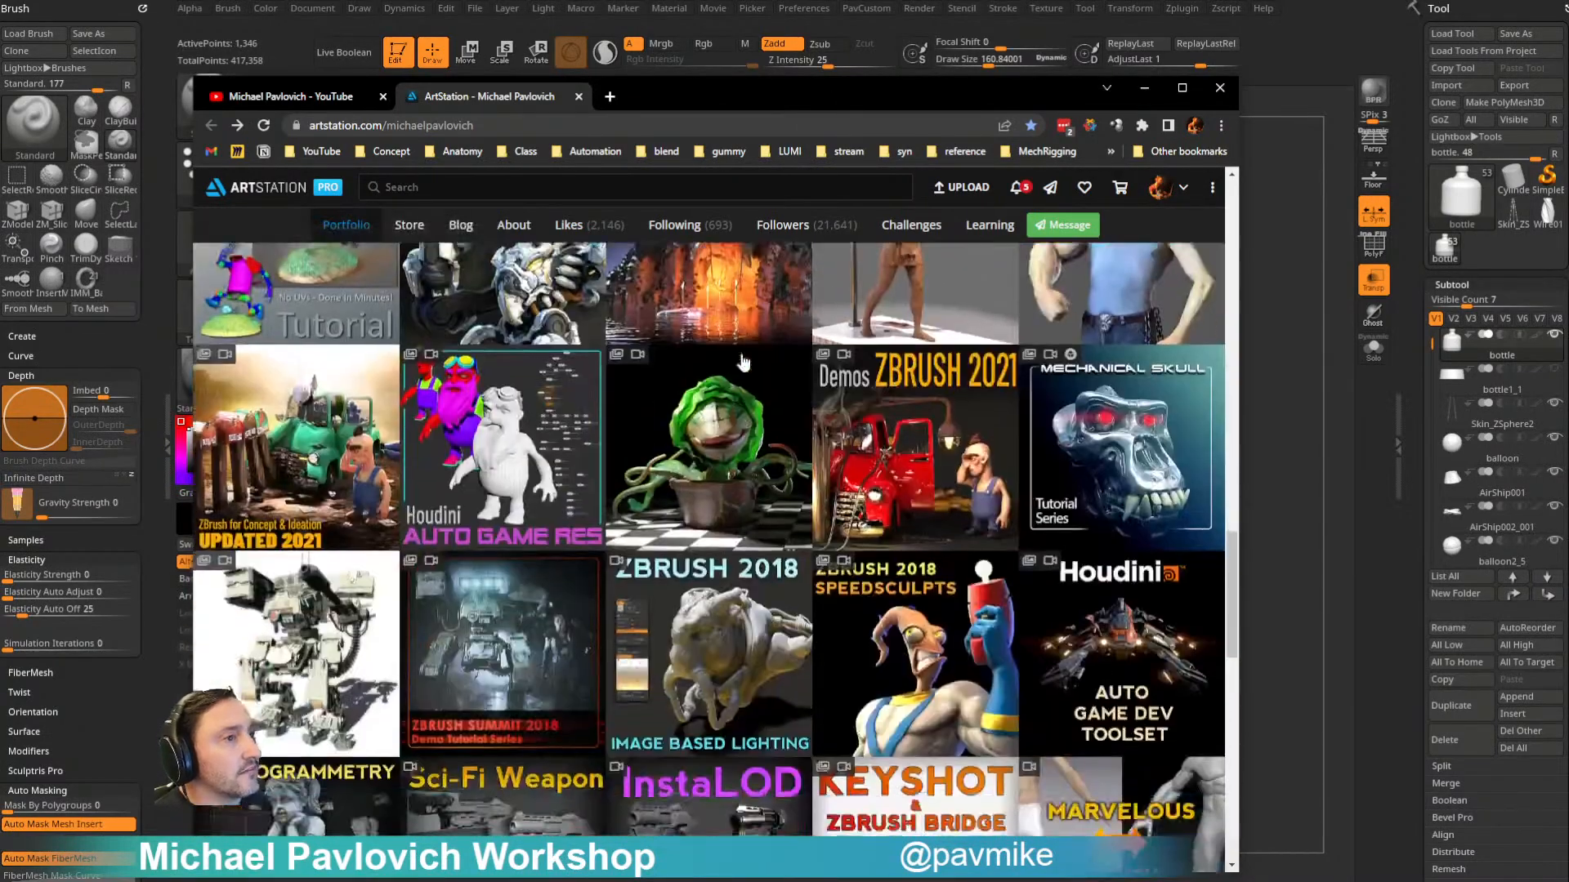
scroll(743, 362, "down", 10)
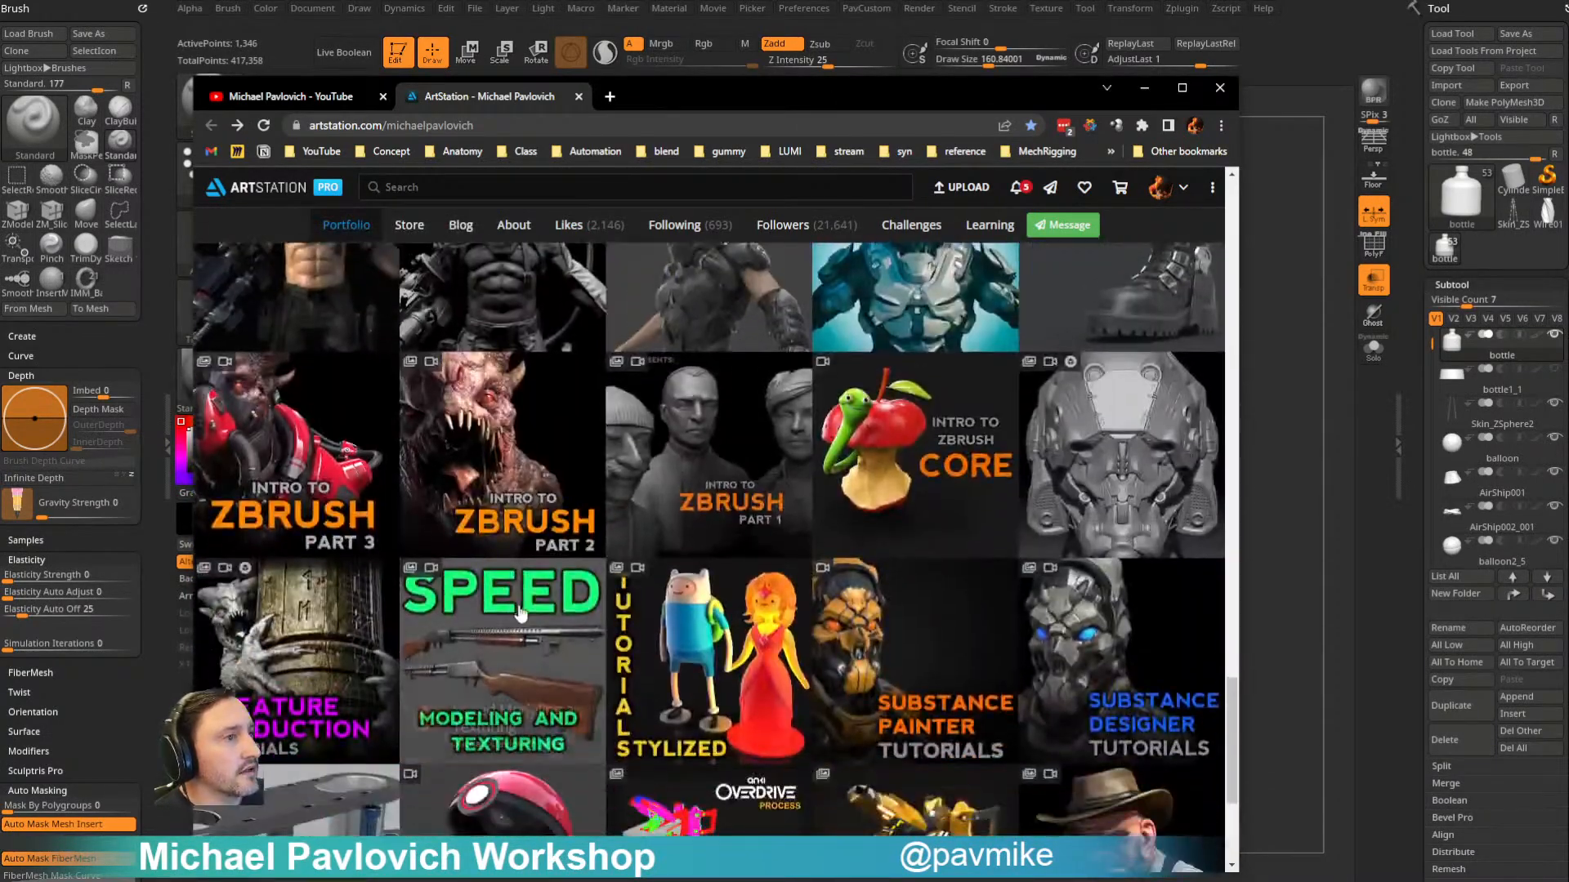
scroll(506, 612, "up", 10)
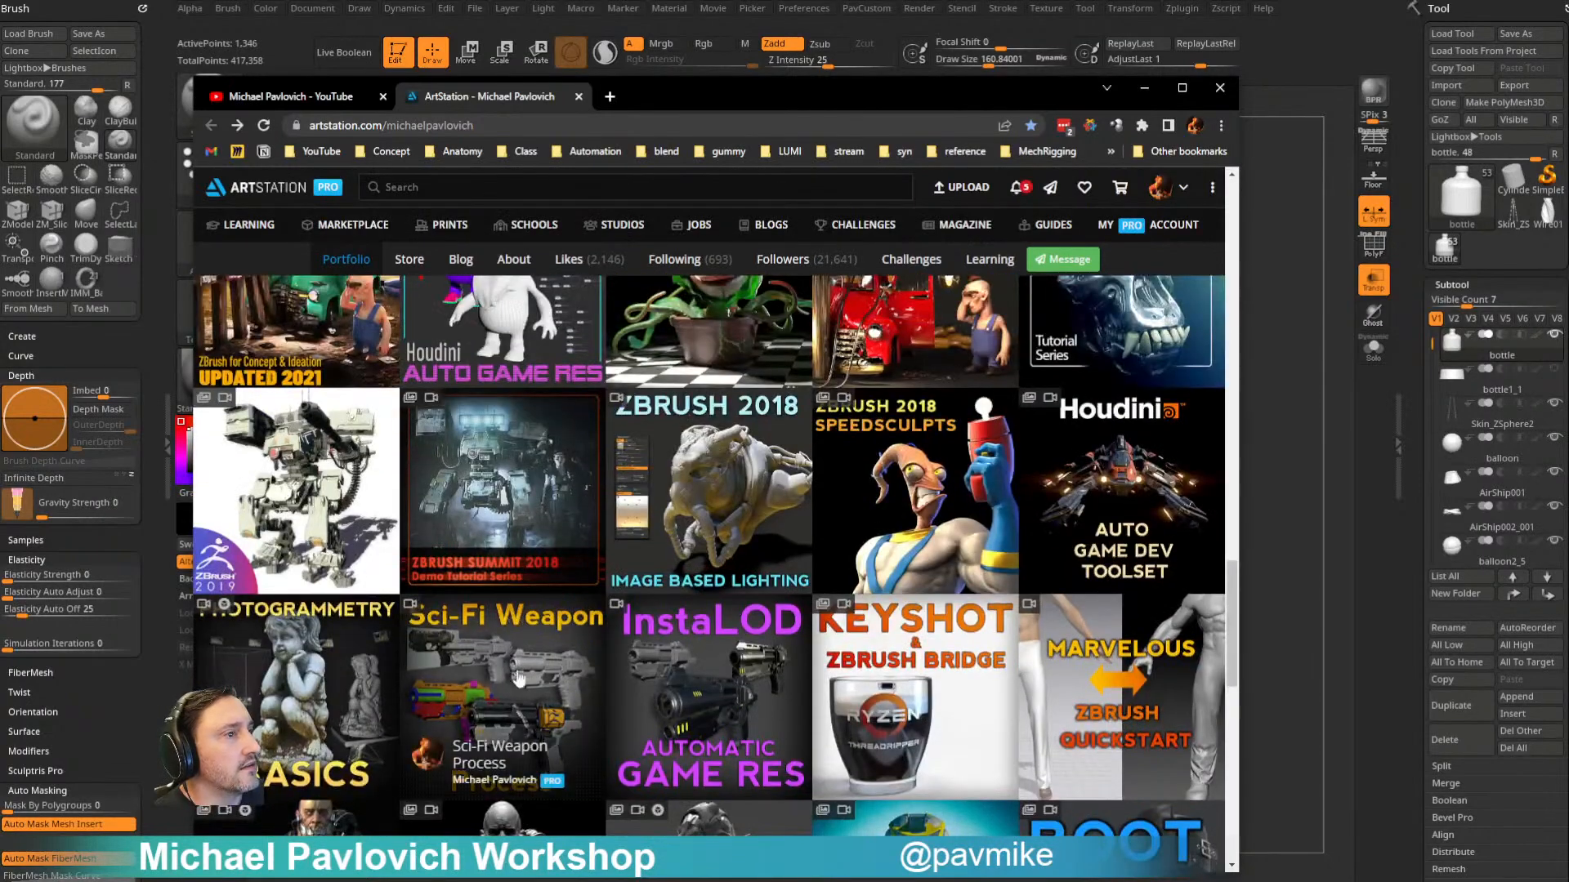
- Minimize the browser and move the airship and pirate ship reference images off the canvas to uncover the bottle model
left_click(1143, 88)
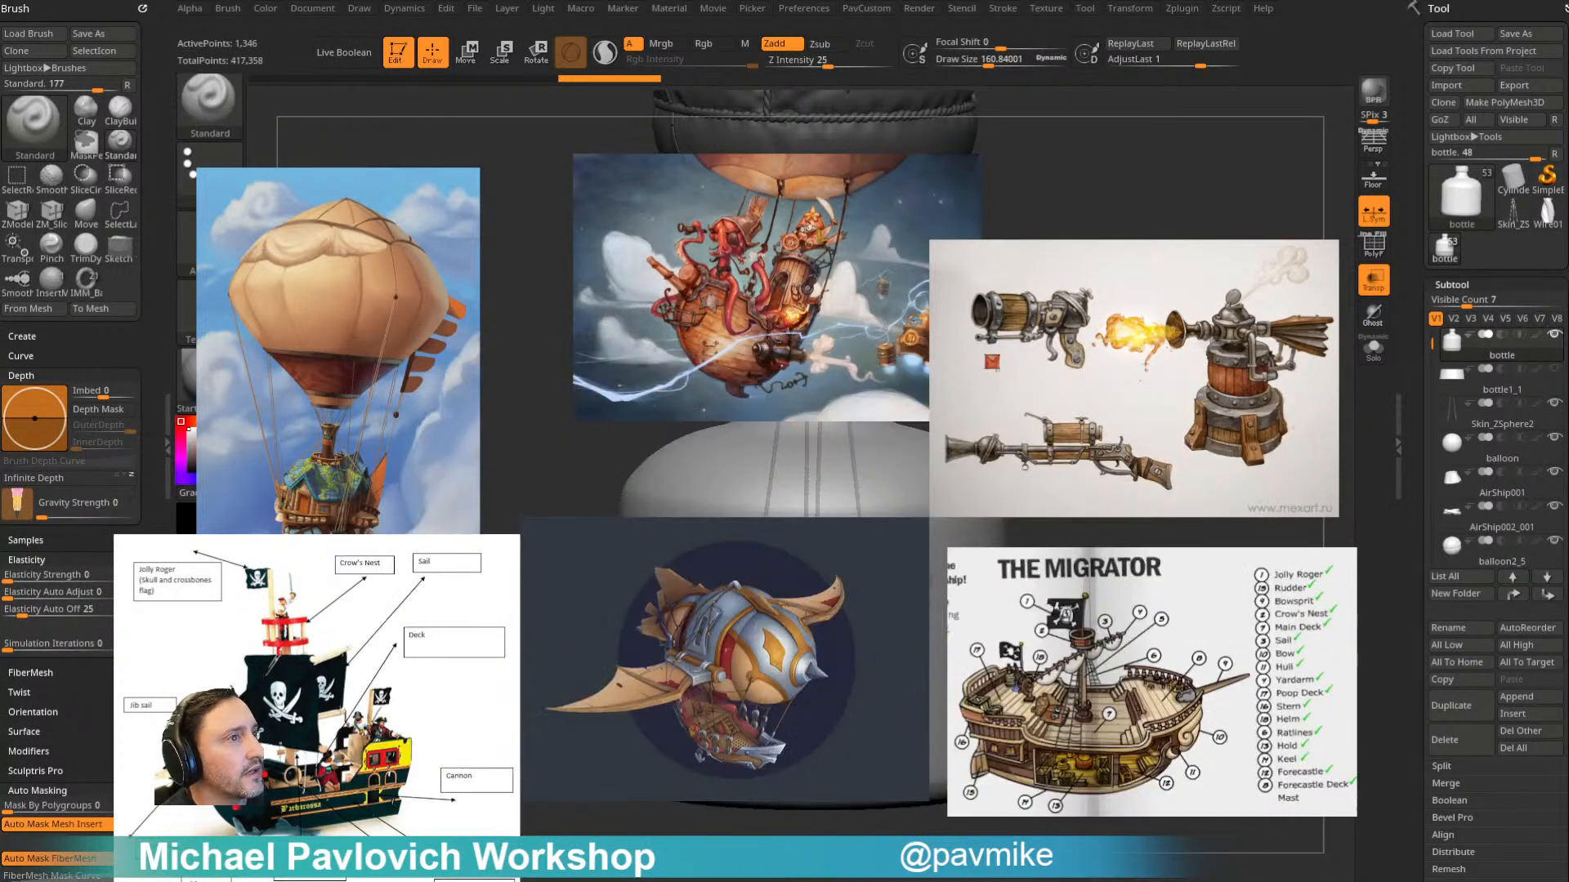
left_click_drag(1049, 710, 1568, 713)
left_click_drag(1028, 372, 1568, 409)
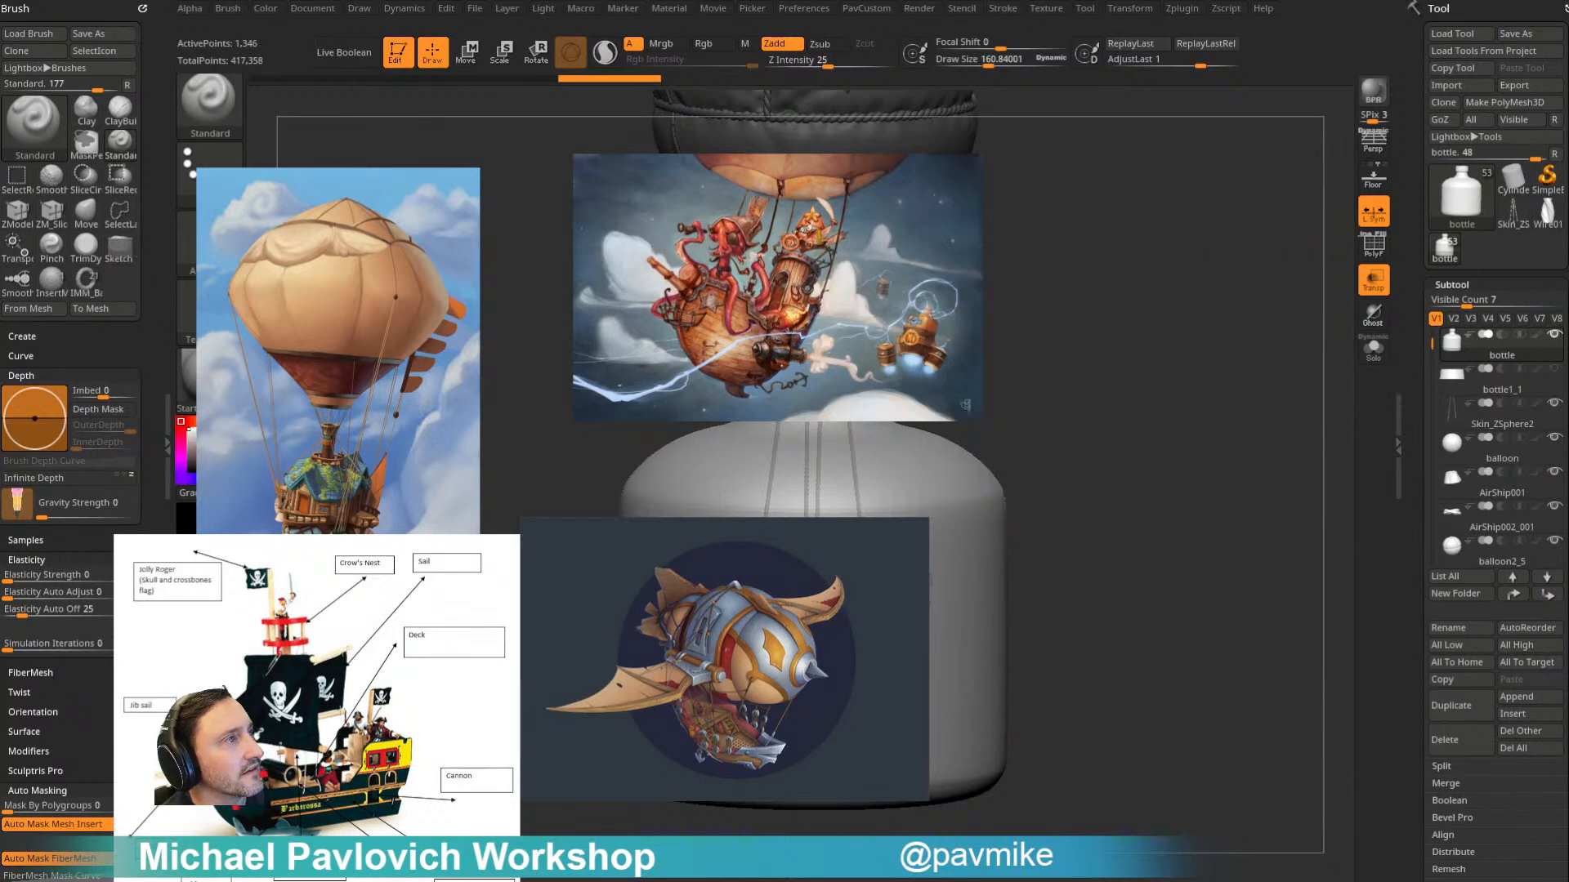
left_click_drag(630, 680, 1568, 674)
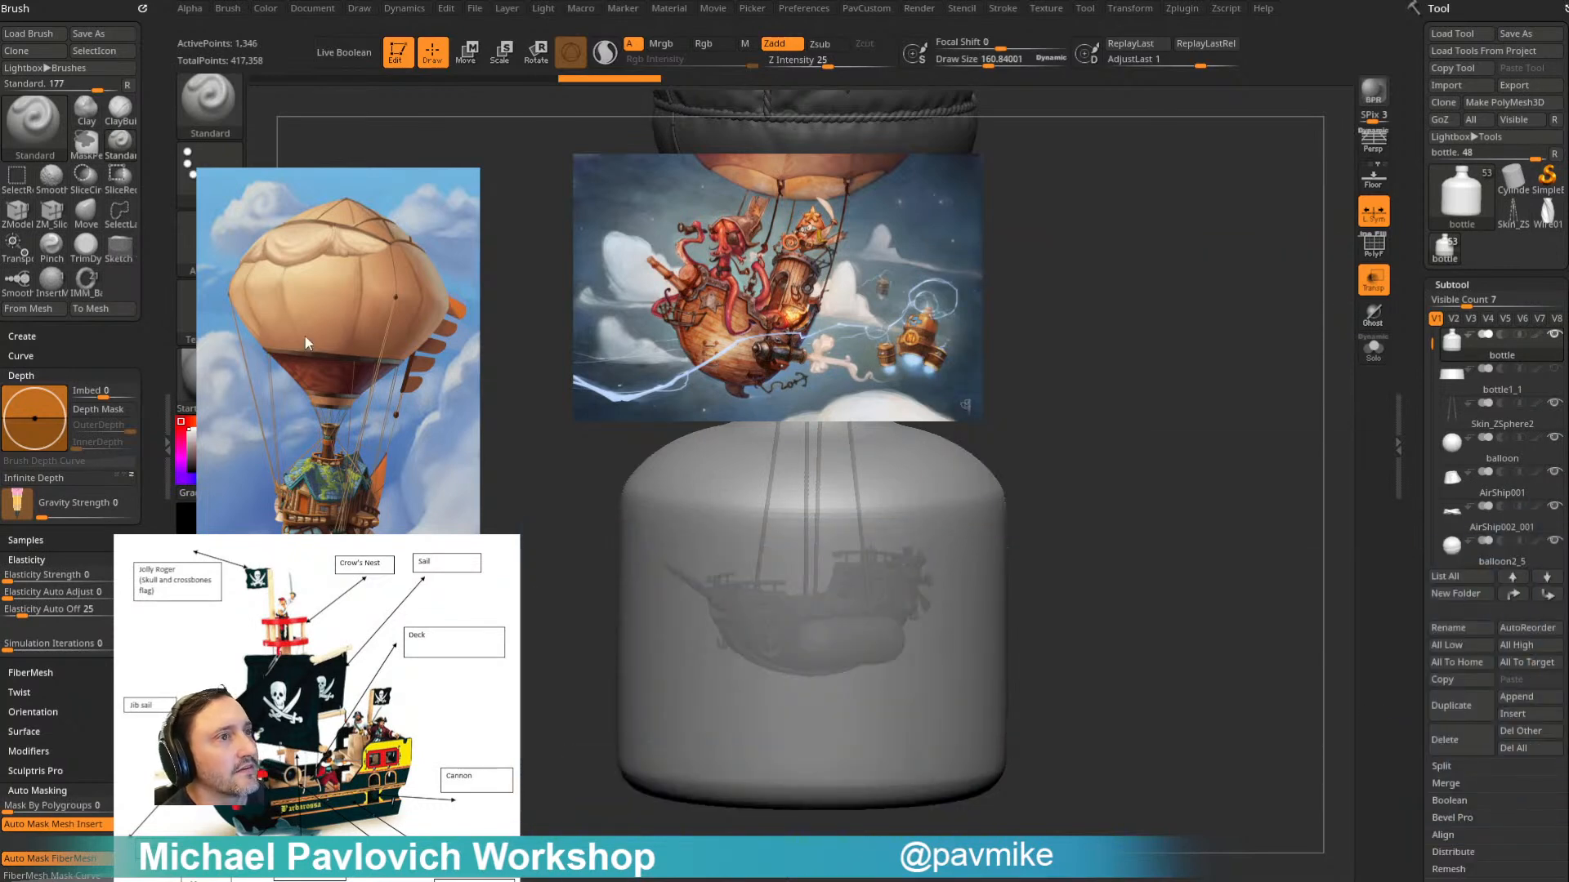
left_click_drag(305, 338, 0, 490)
left_click_drag(777, 338, 0, 424)
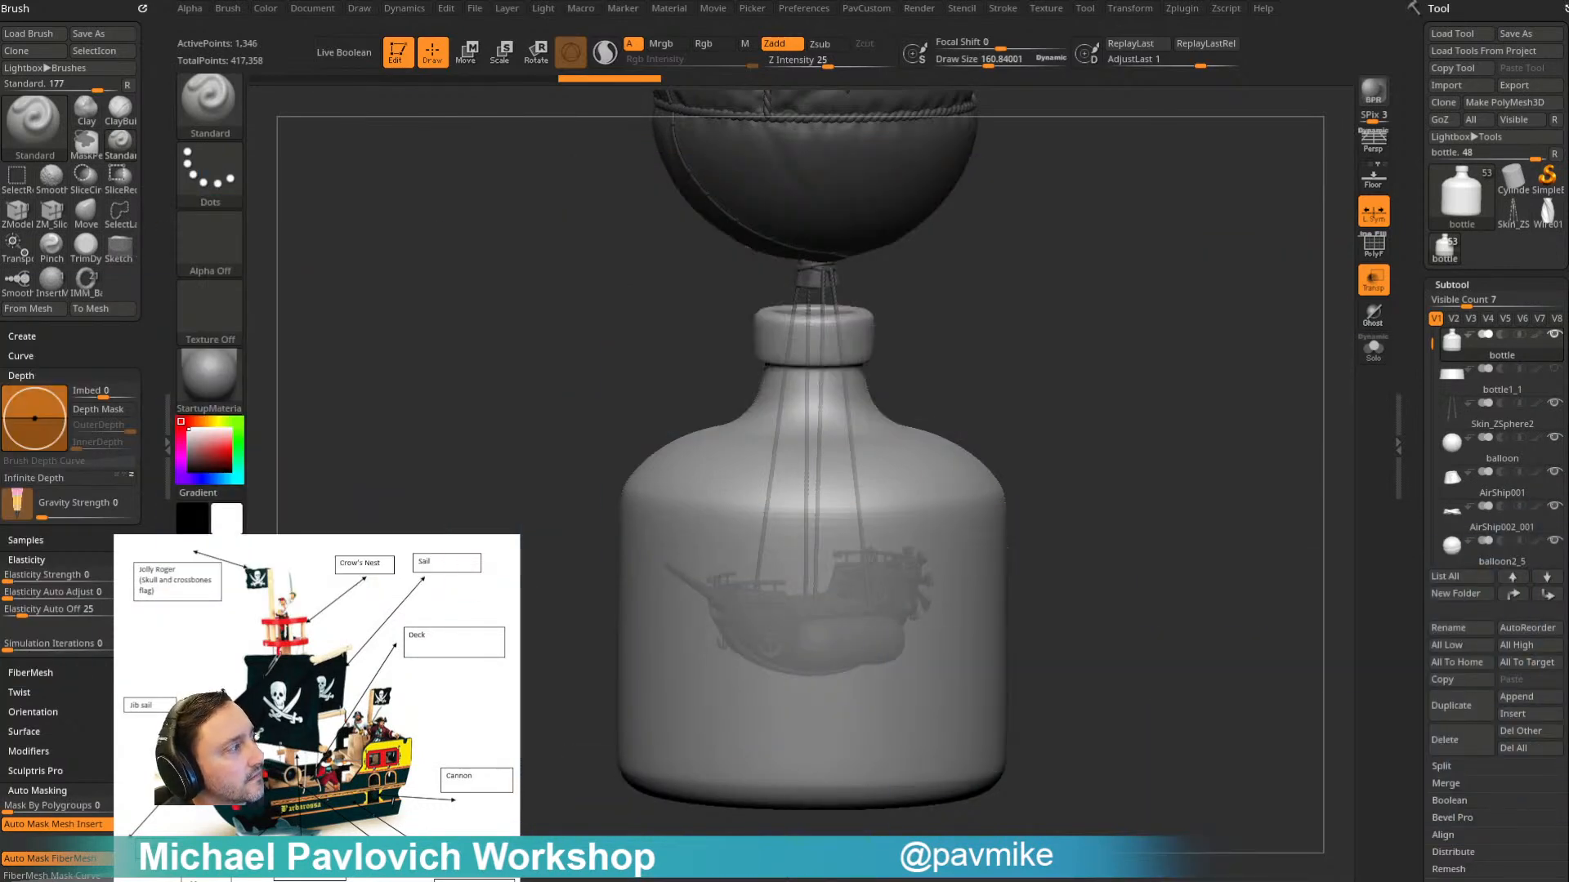
left_click_drag(262, 610, 0, 881)
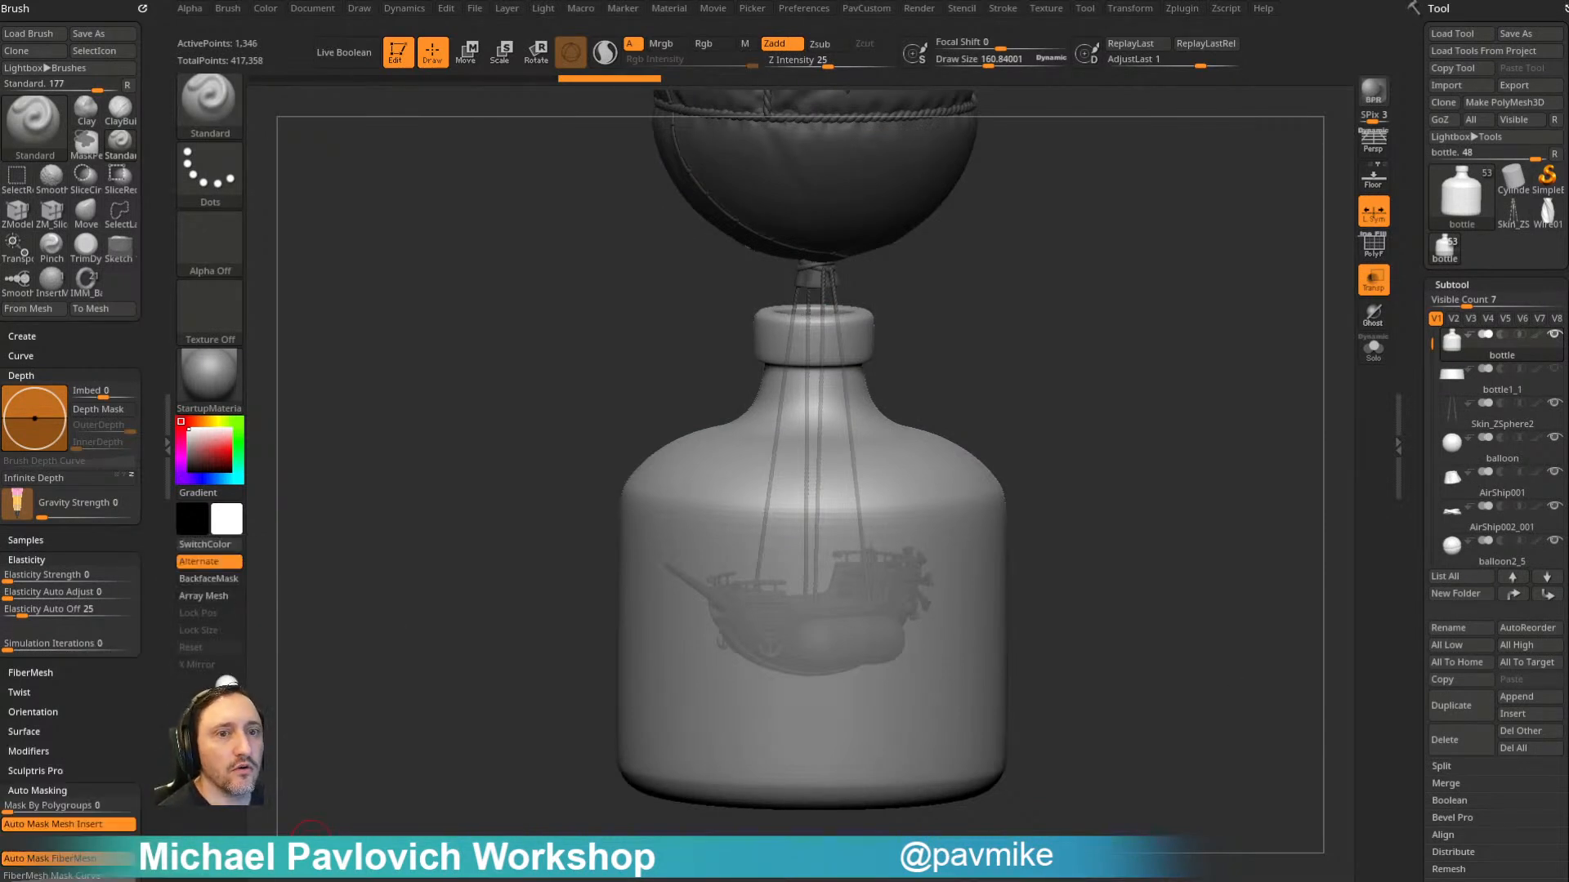
left_click_drag(0, 490, 0, 522)
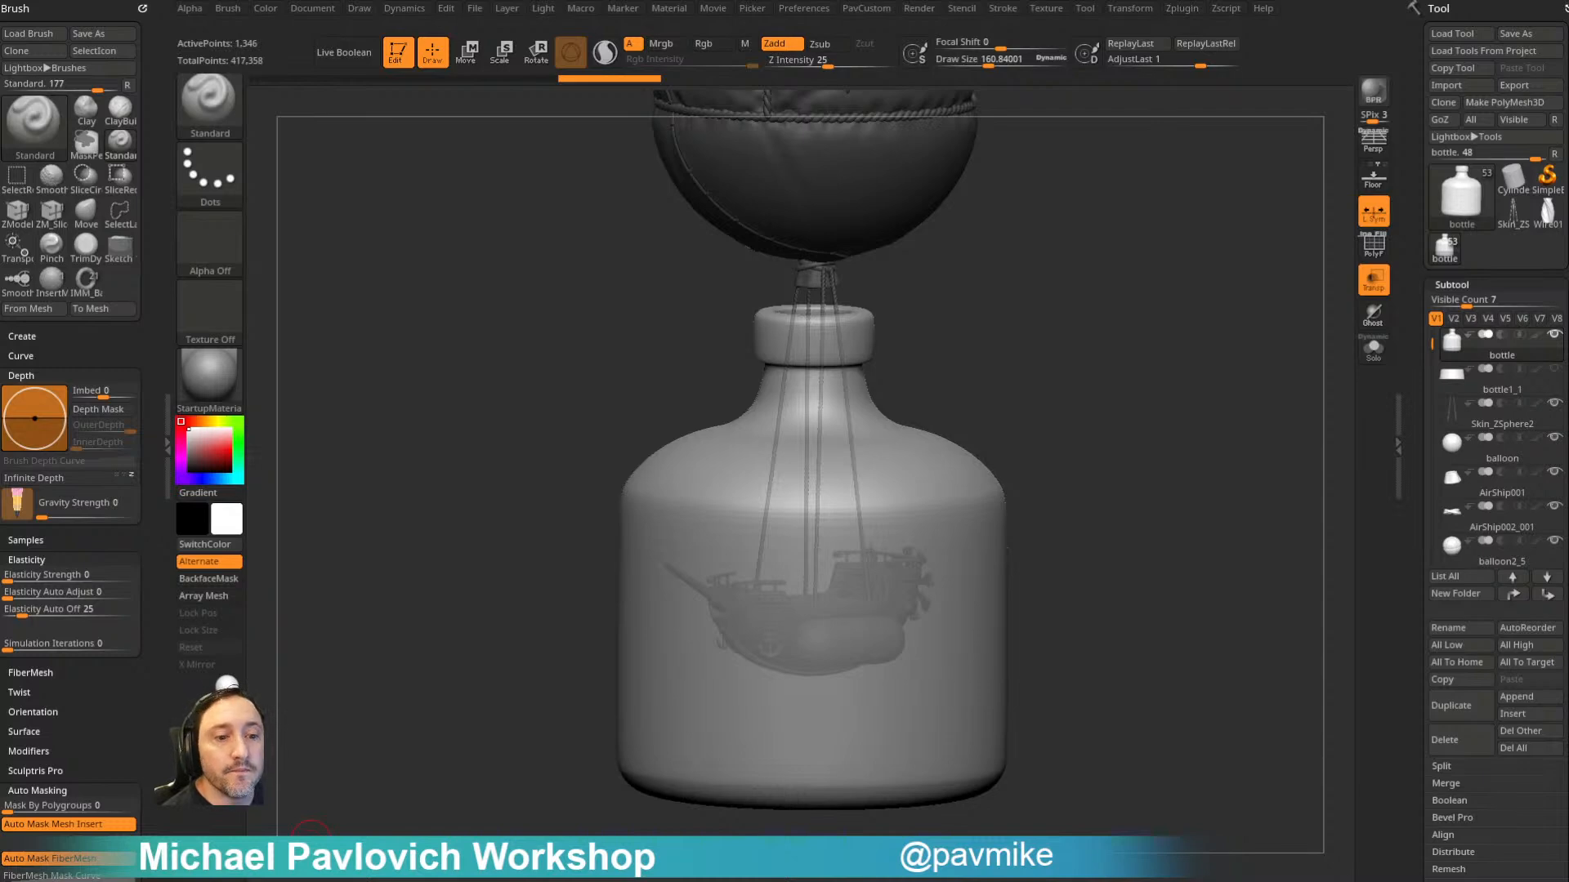
- Bring the browser back over the canvas and search the YouTube channel's videos for "workstation"
key("alt+Tab")
left_click_drag(1136, 14, 1152, 102)
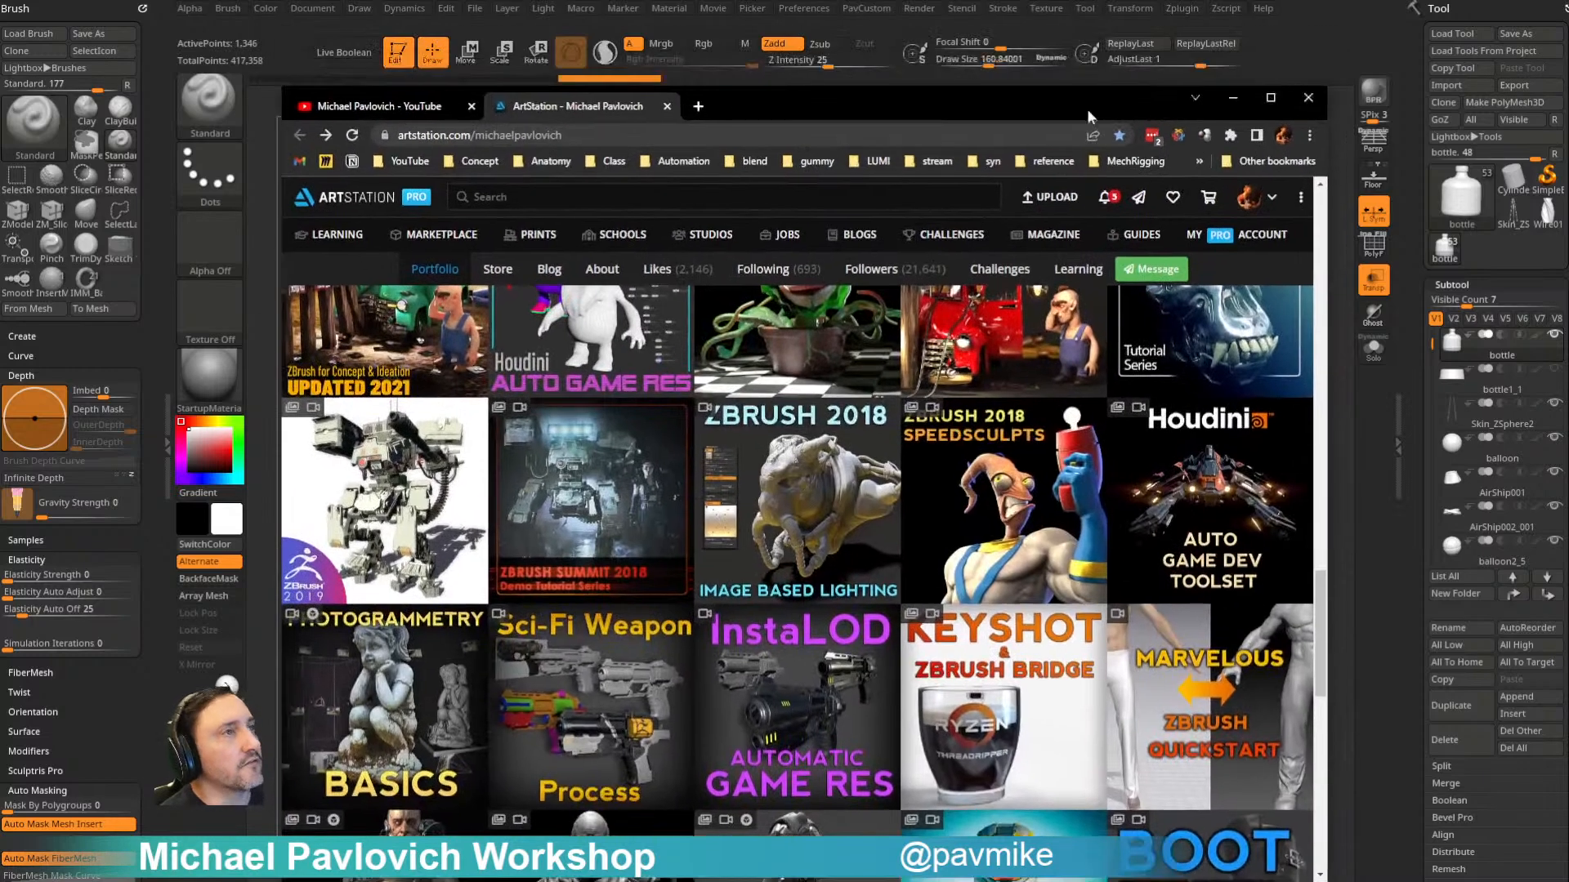
left_click(367, 105)
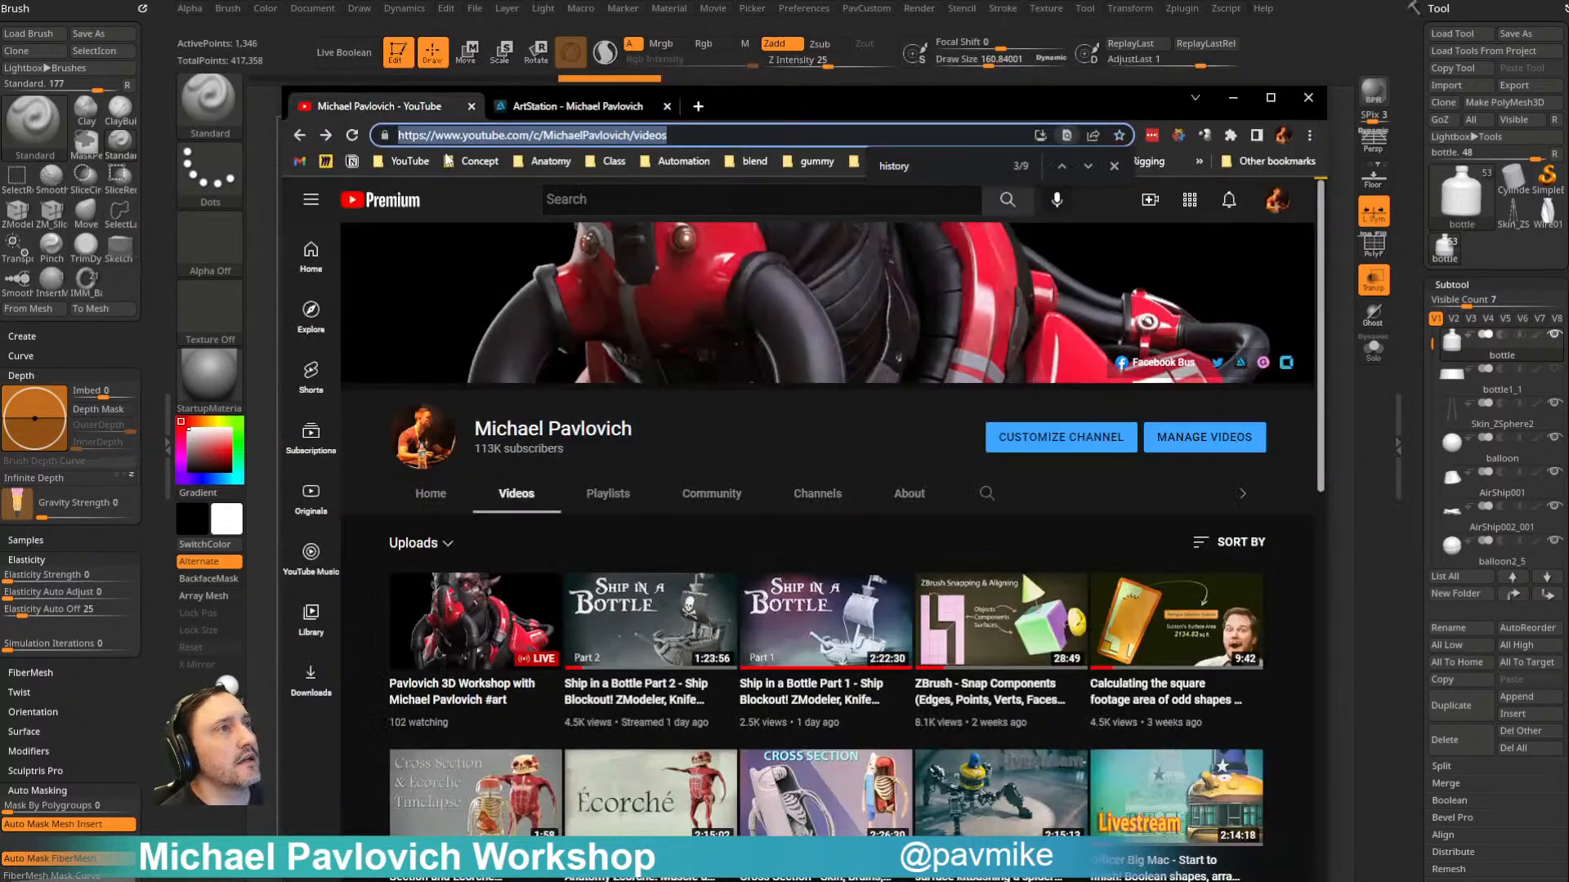
left_click(987, 493)
key("BackSpace")
key("BackSpace")
key("BackSpace")
key("BackSpace")
key("BackSpace")
key("BackSpace")
key("BackSpace")
key("BackSpace")
key("BackSpace")
key("BackSpace")
key("BackSpace")
key("BackSpace")
key("BackSpace")
key("BackSpace")
key("BackSpace")
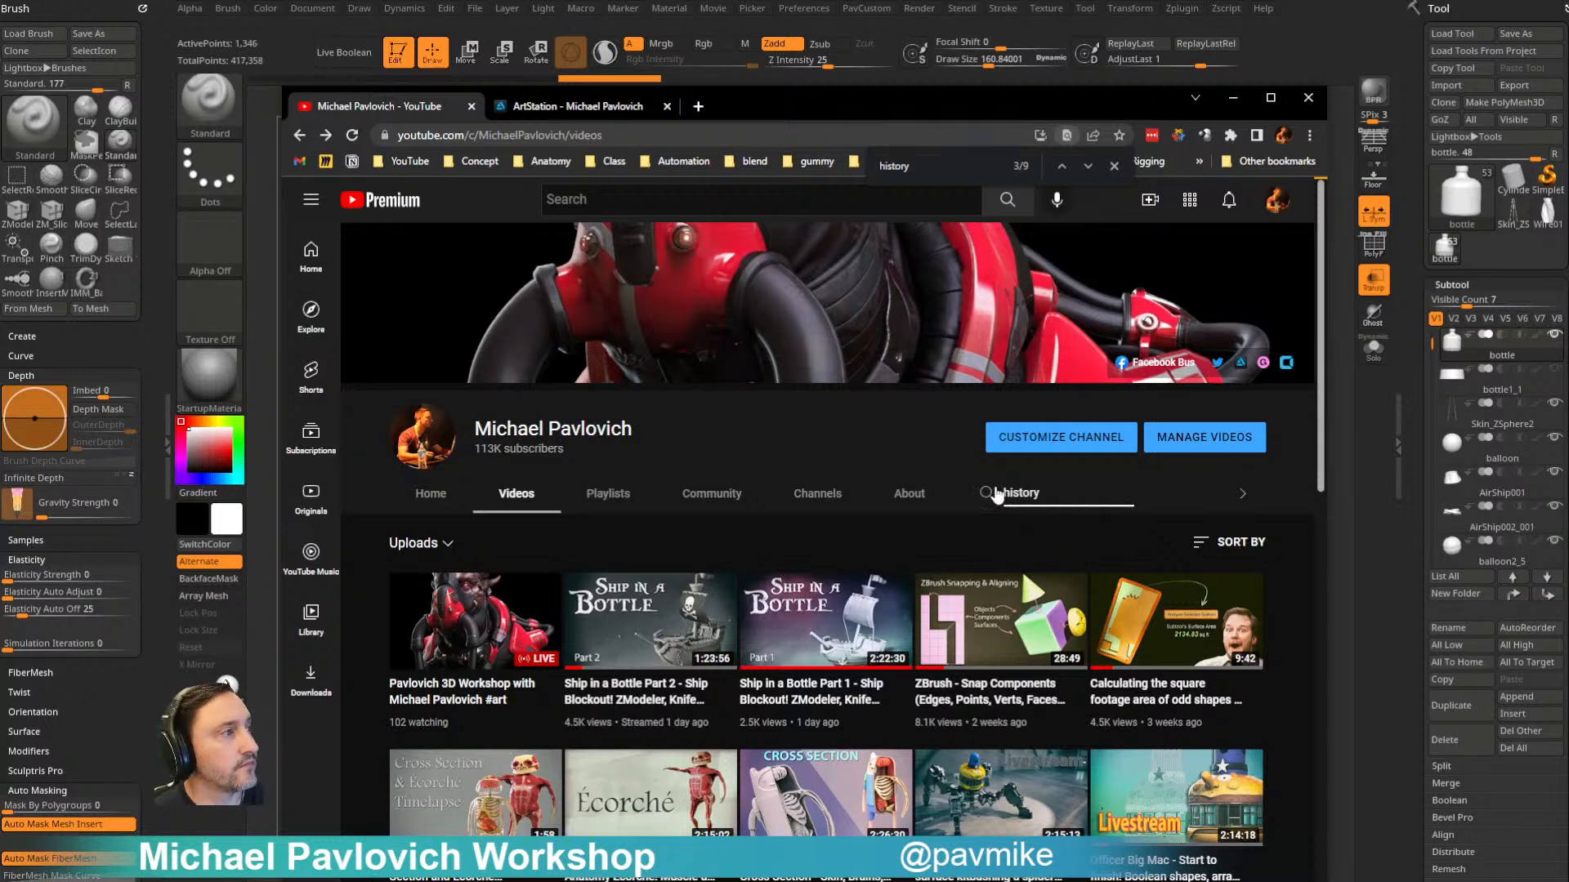
type("workstation")
key("Return")
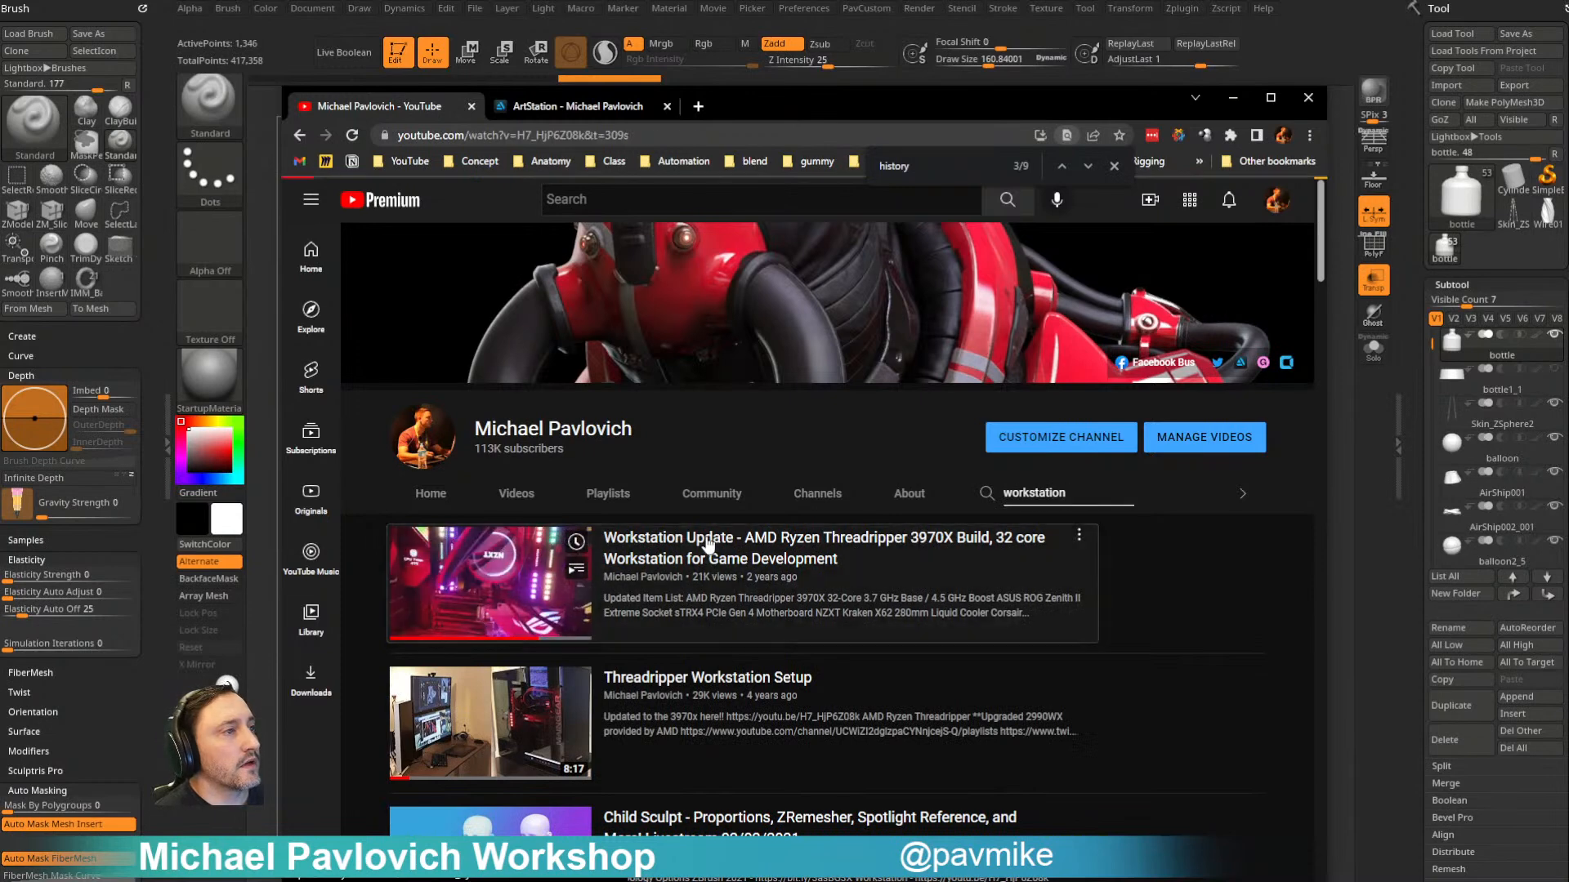
- Open the Workstation Update AMD Ryzen Threadripper 3970X Build video and copy its share link
left_click(584, 572)
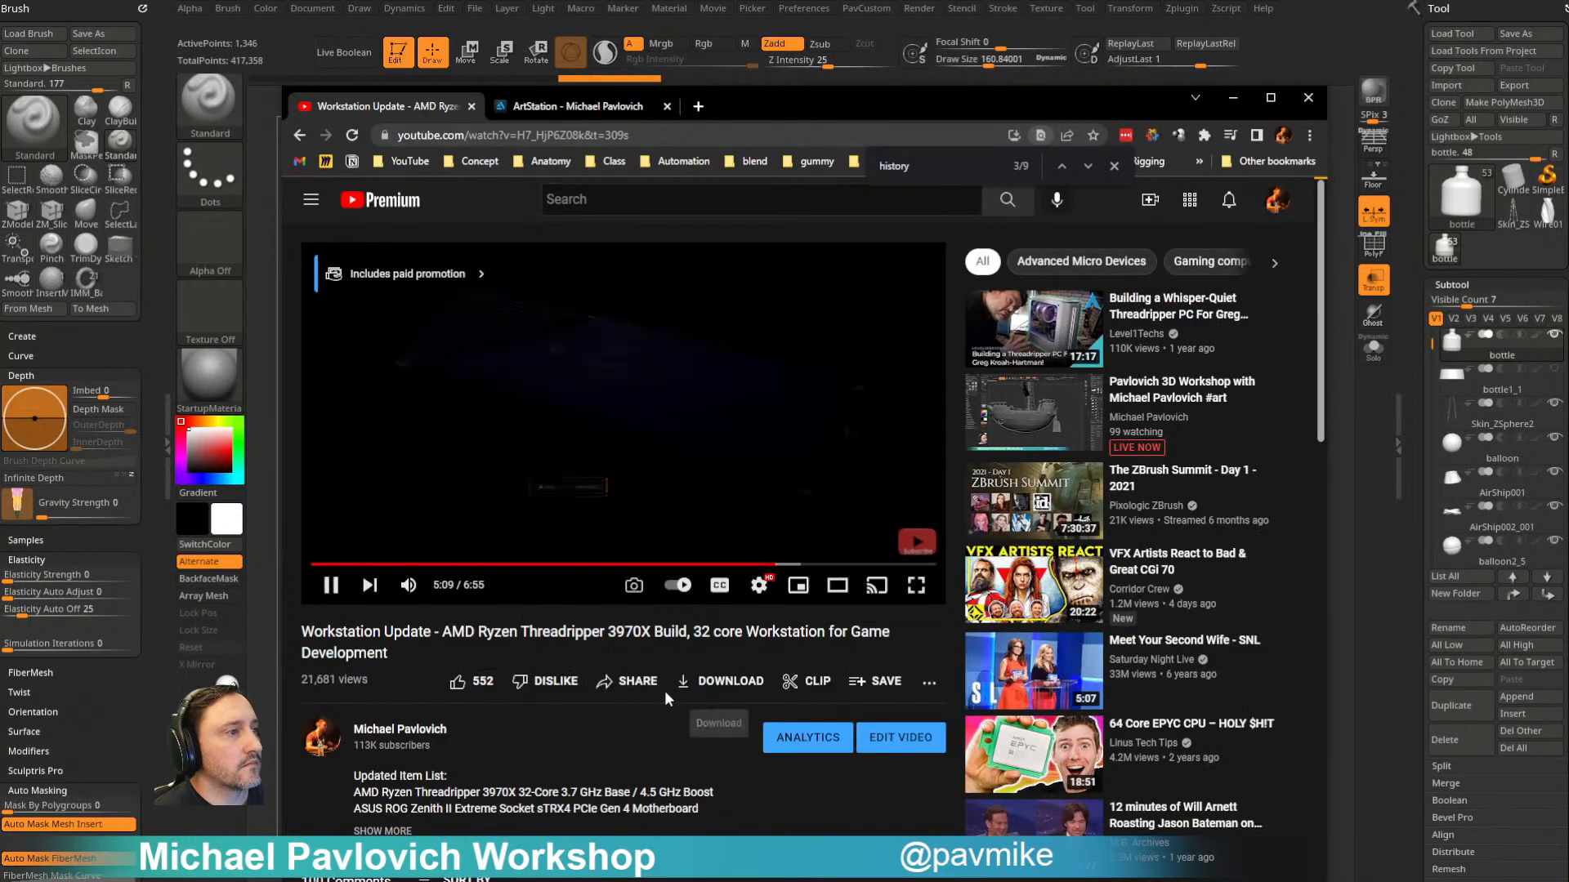
left_click(639, 682)
left_click(947, 628)
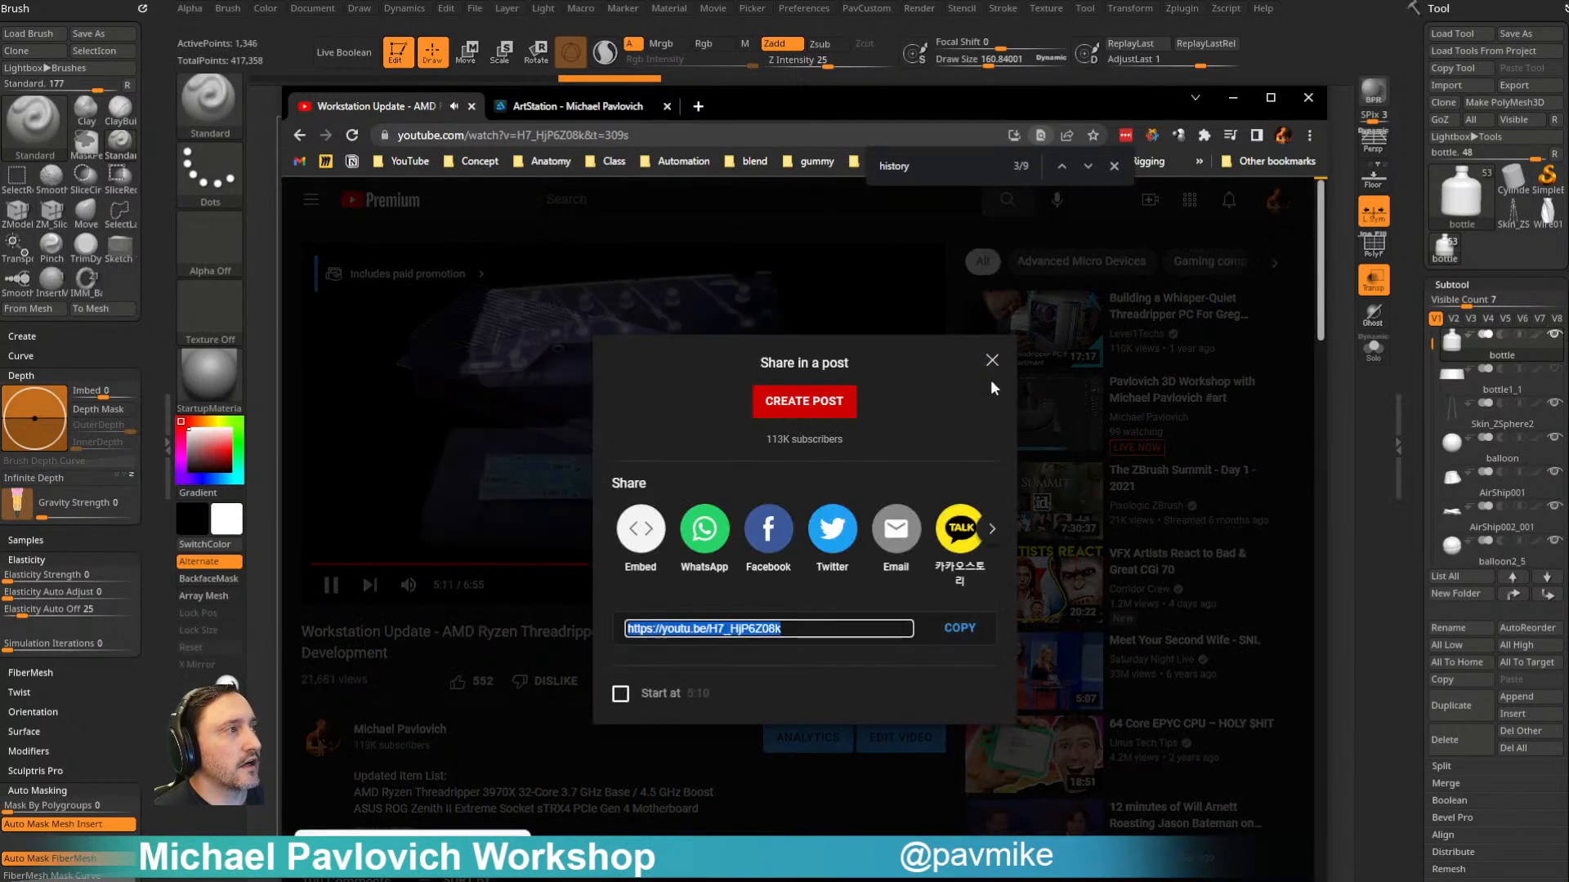
left_click(991, 360)
- Pause the video, expand its description to show the full hardware list, and clear the browser off the canvas
left_click(332, 585)
scroll(490, 572, "down", 4)
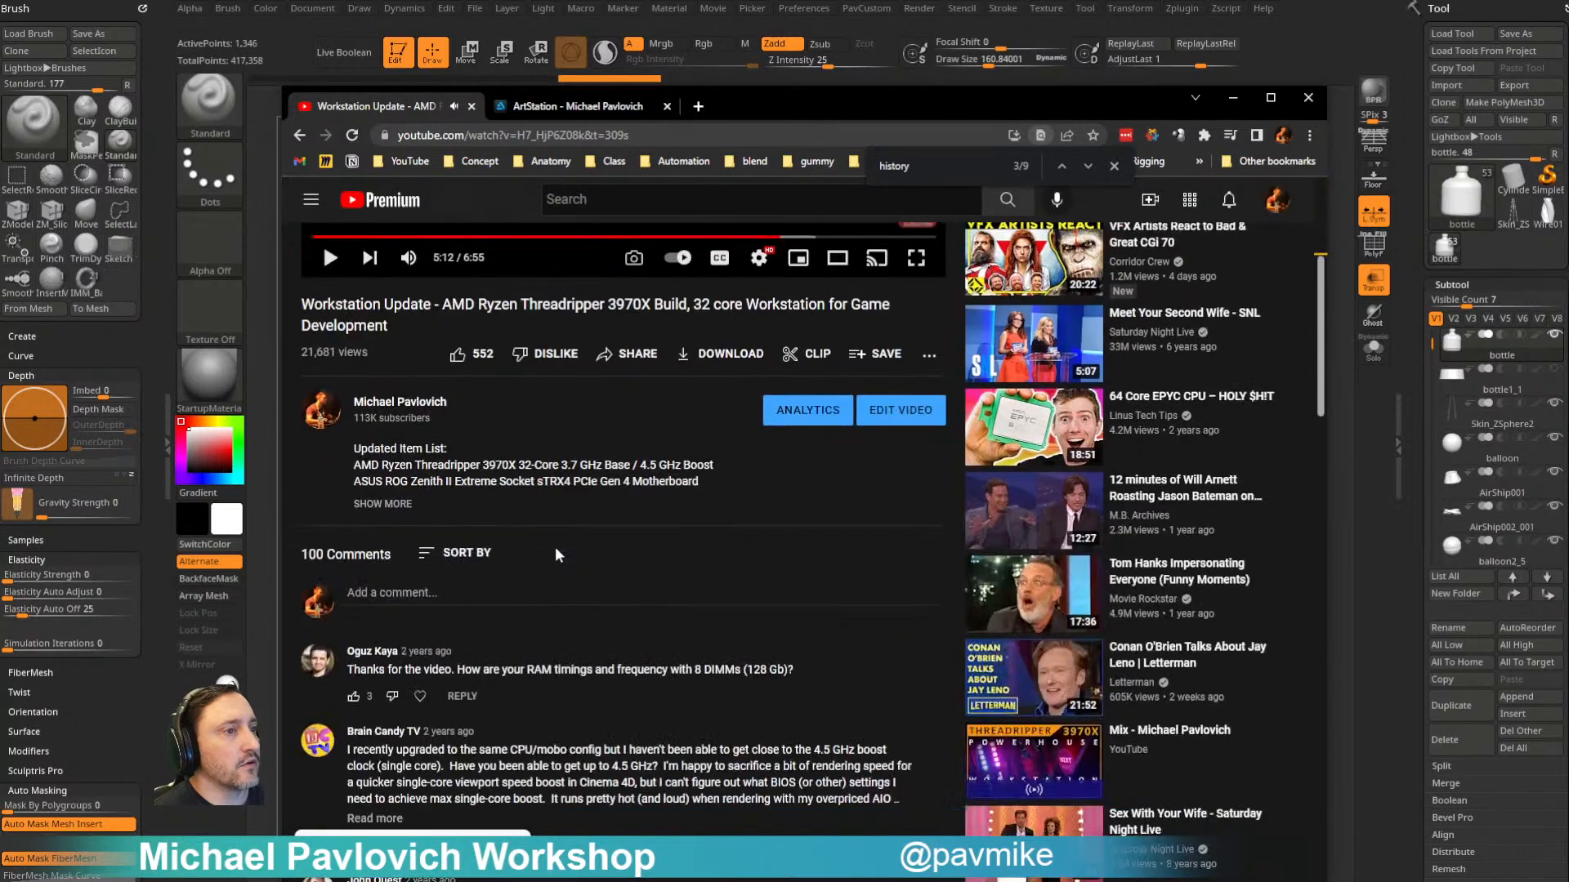
left_click(384, 502)
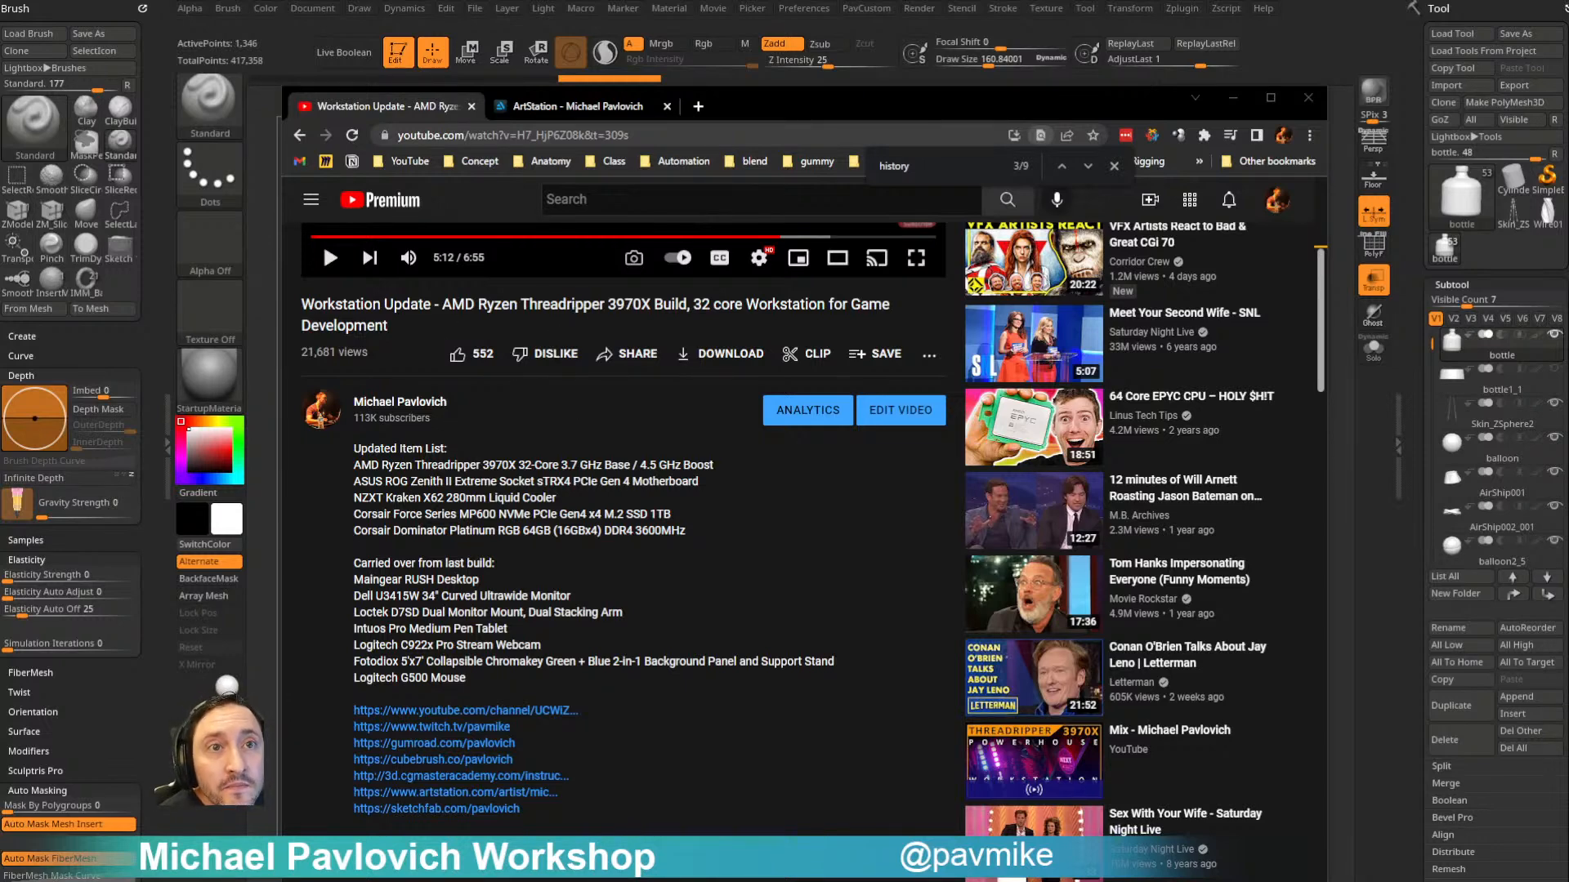
left_click_drag(781, 115, 907, 881)
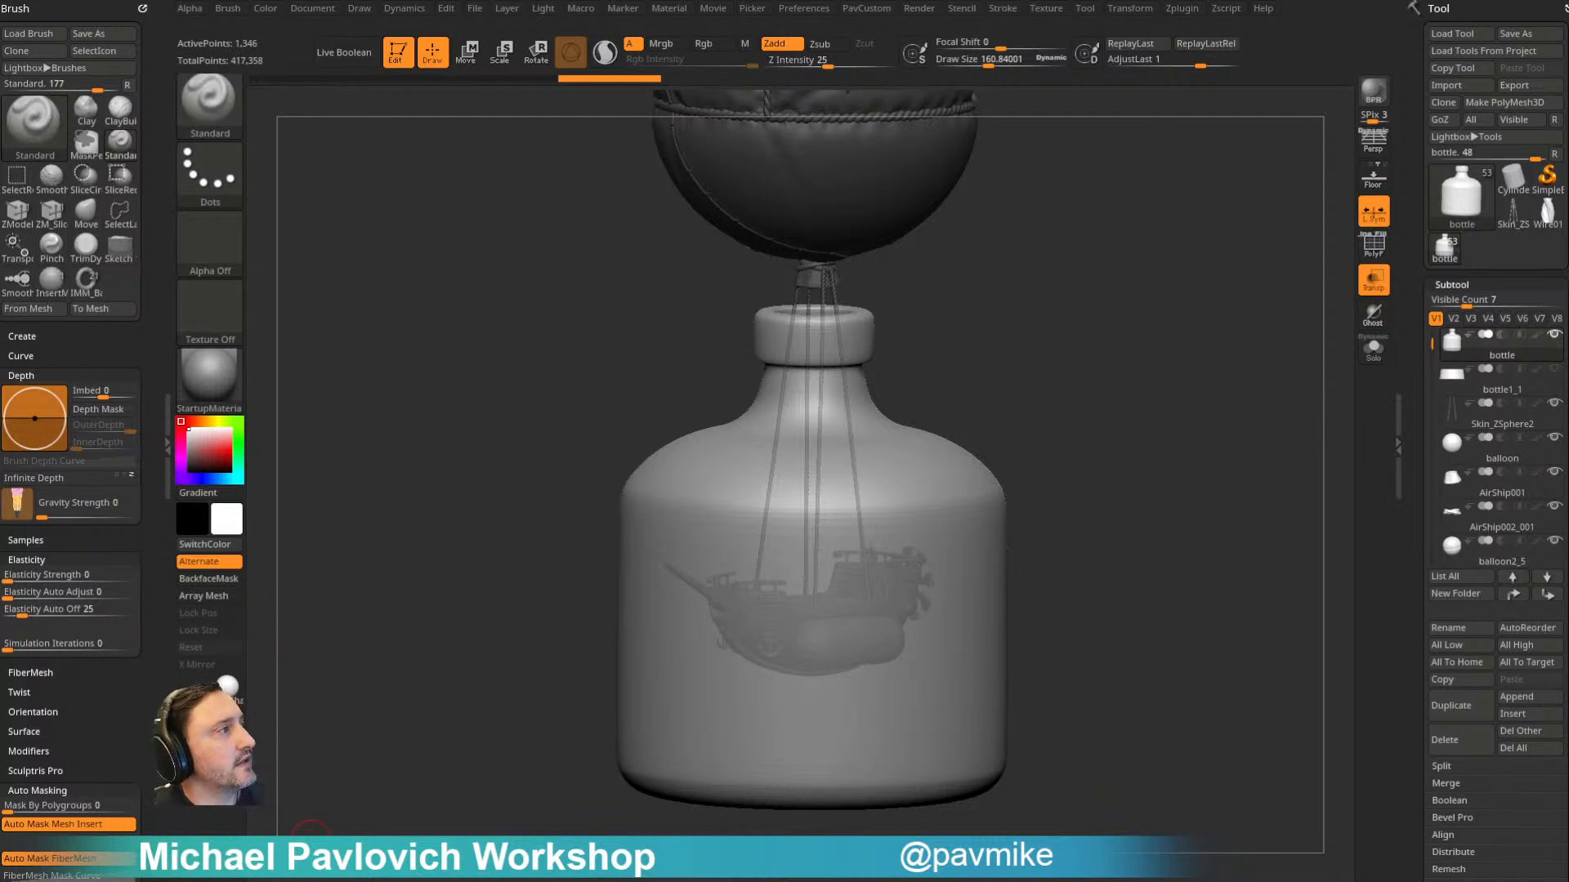
- Load the Ship011.ztl tool from the ShipInABottle folder and set the draw size to about 172
left_click_drag(921, 343, 1208, 400)
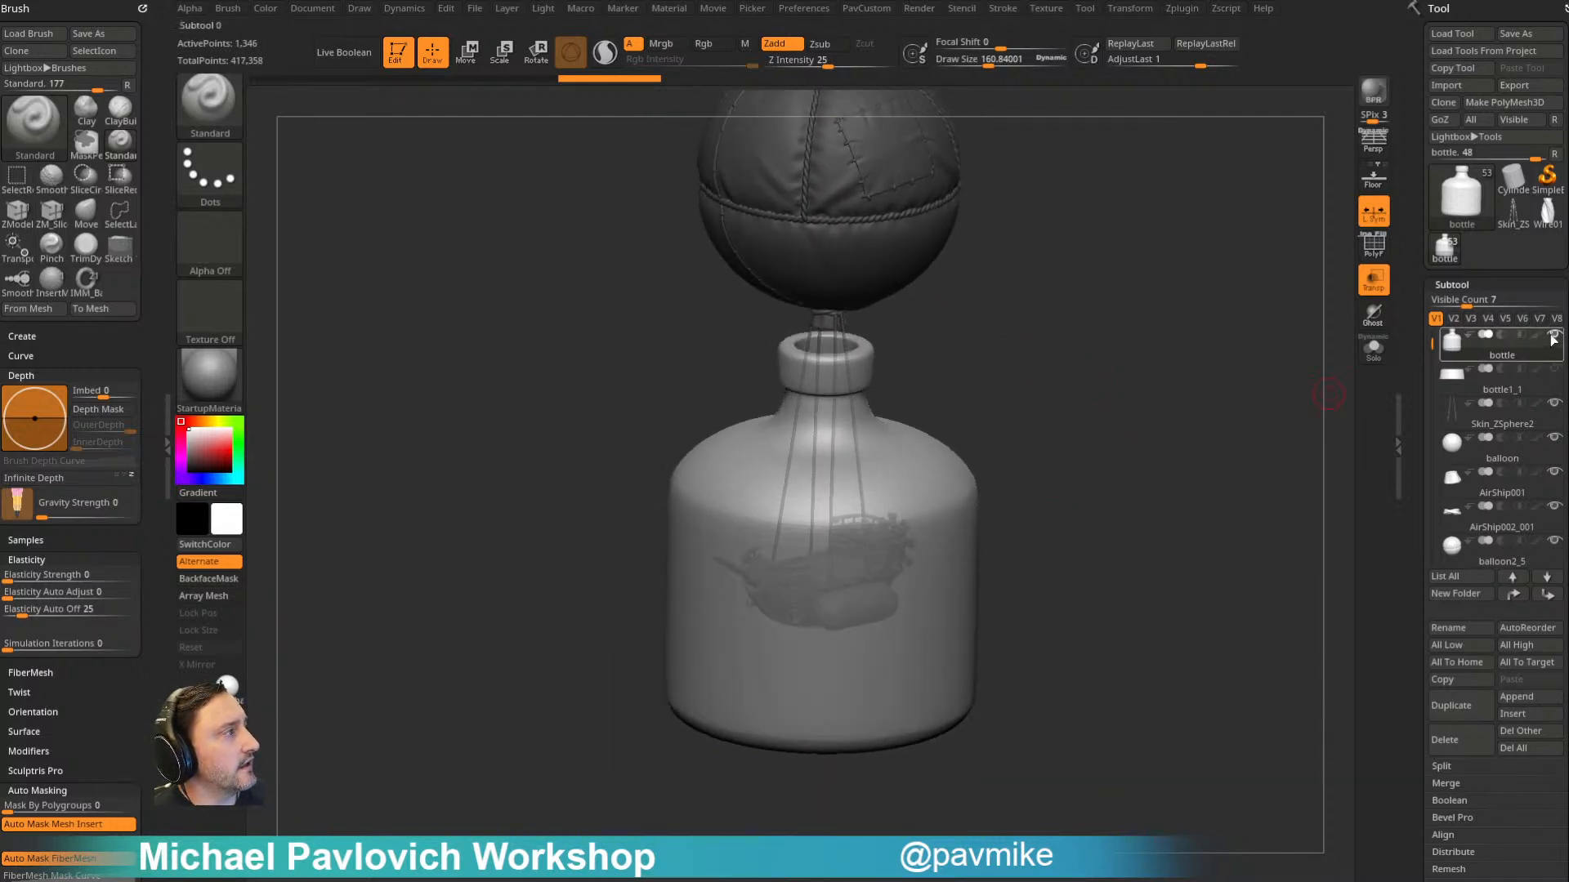
left_click(1451, 34)
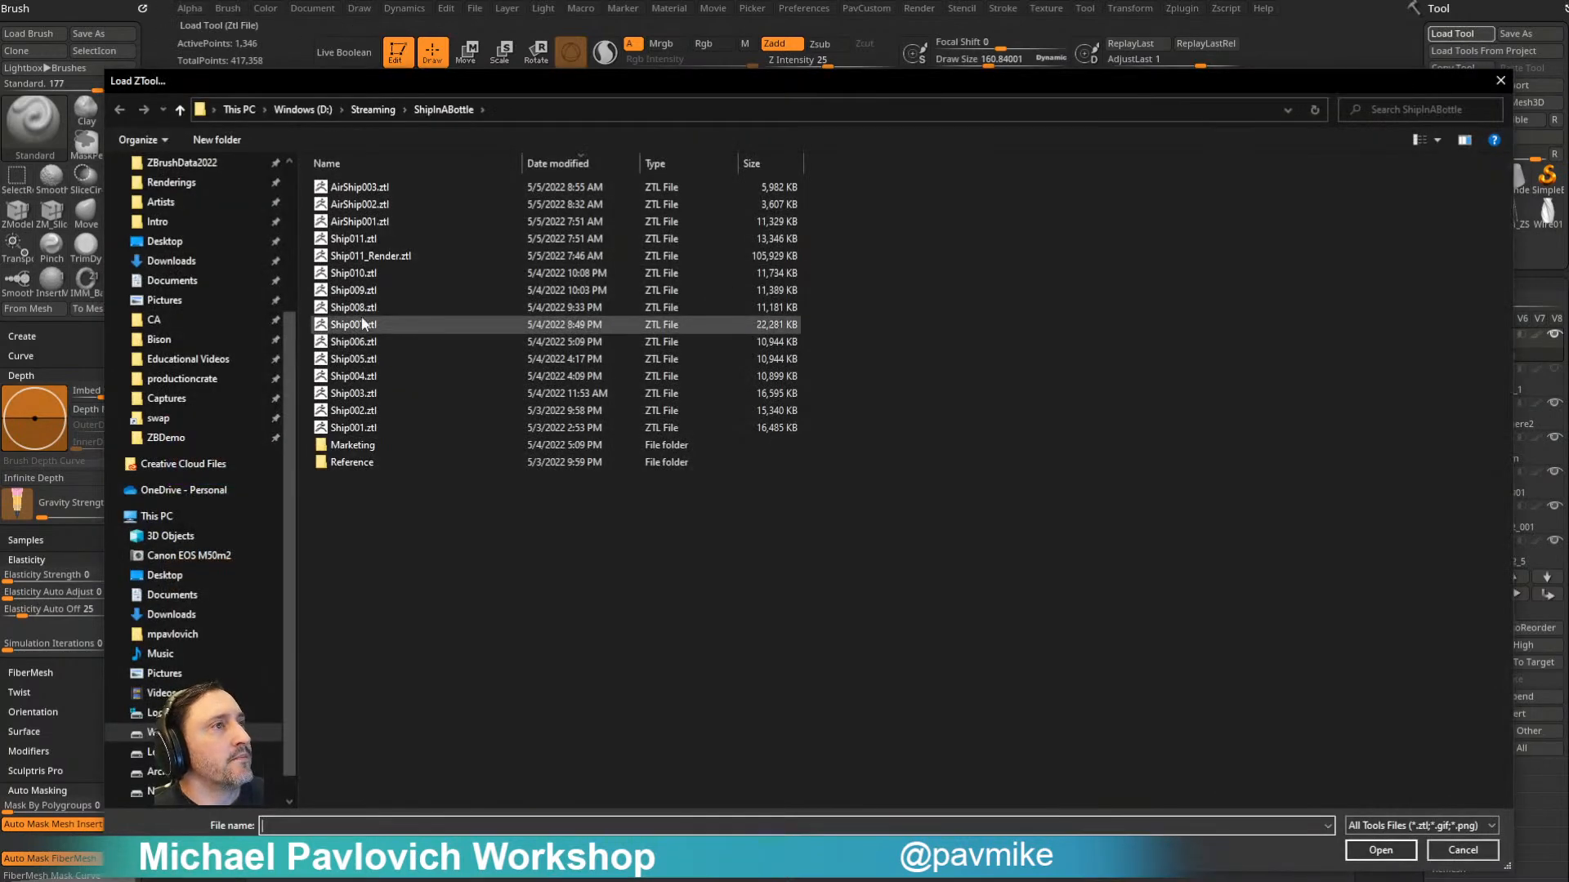
double_click(385, 236)
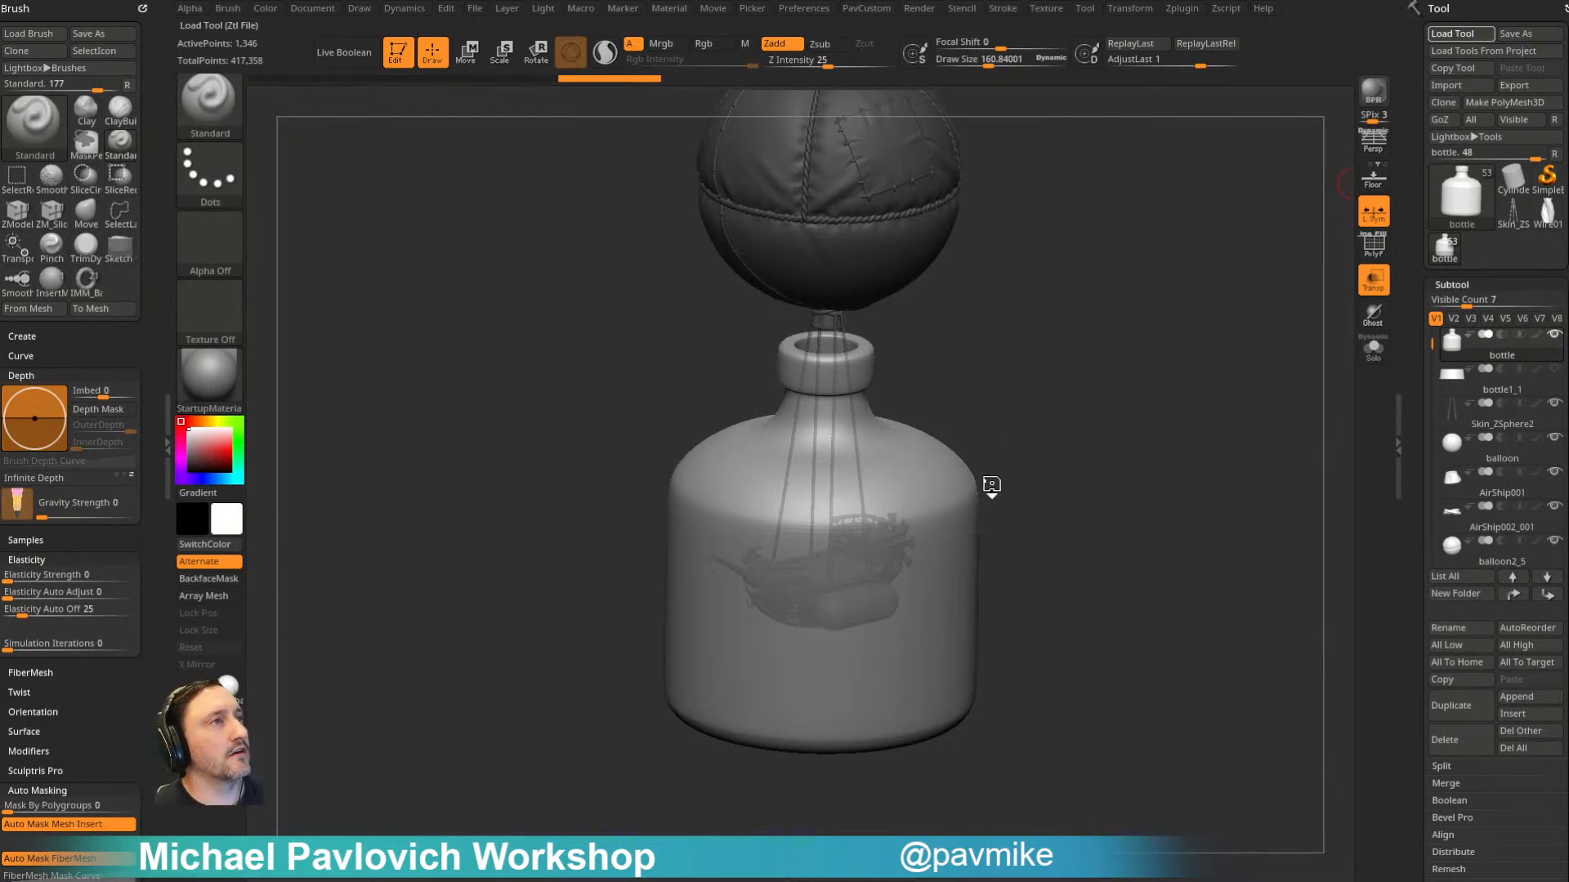
right_click_drag(1213, 361, 1198, 444, "ctrl")
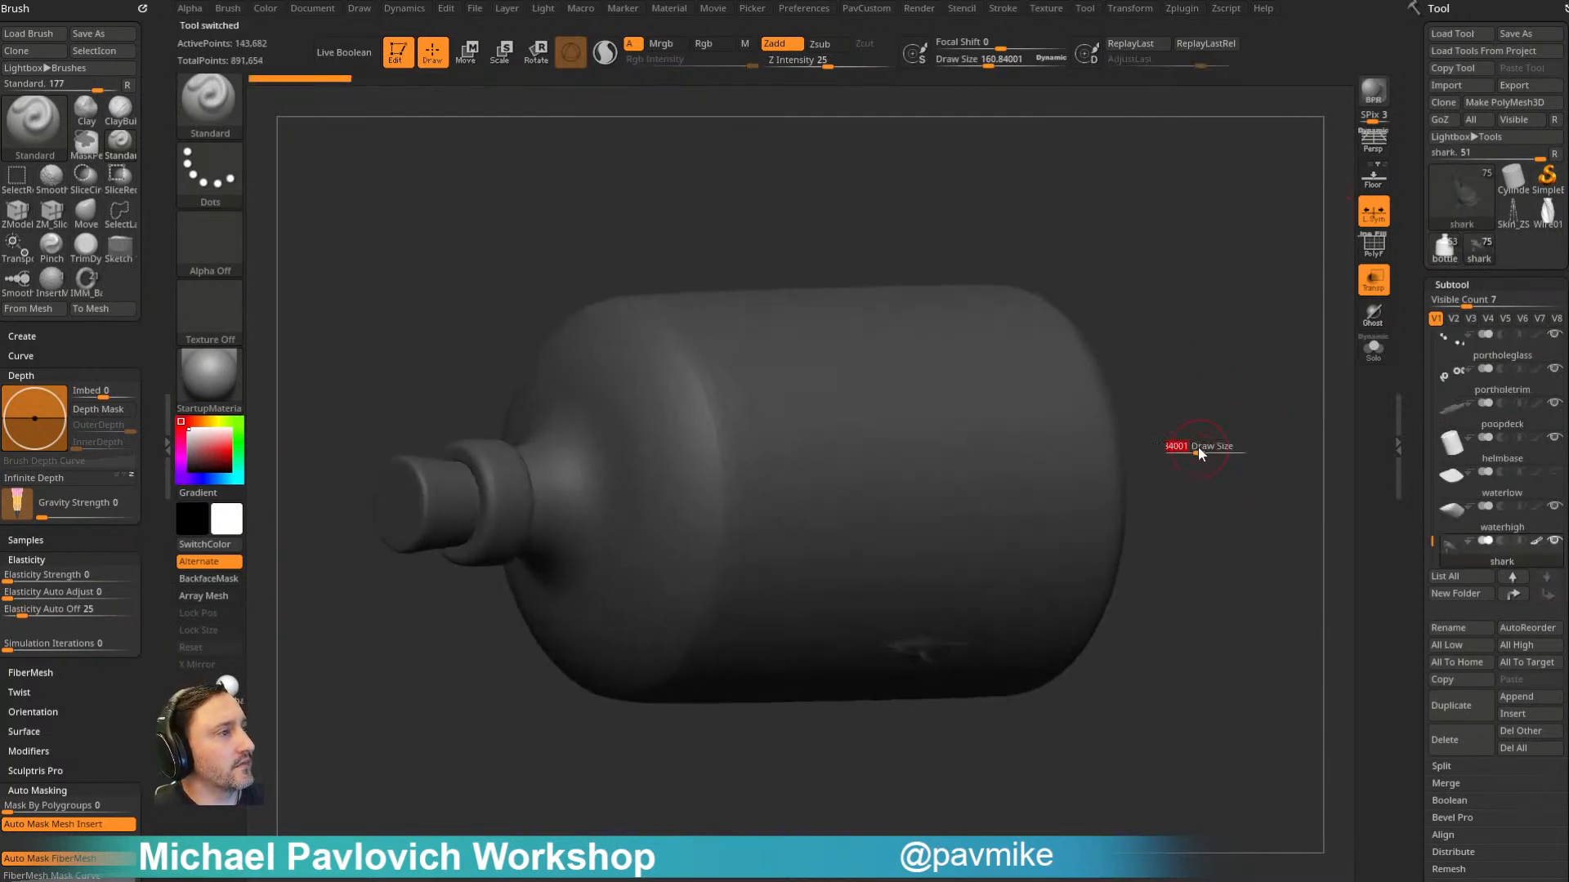
key("s")
left_click_drag(1215, 439, 1205, 435)
right_click_drag(1205, 436, 1209, 437)
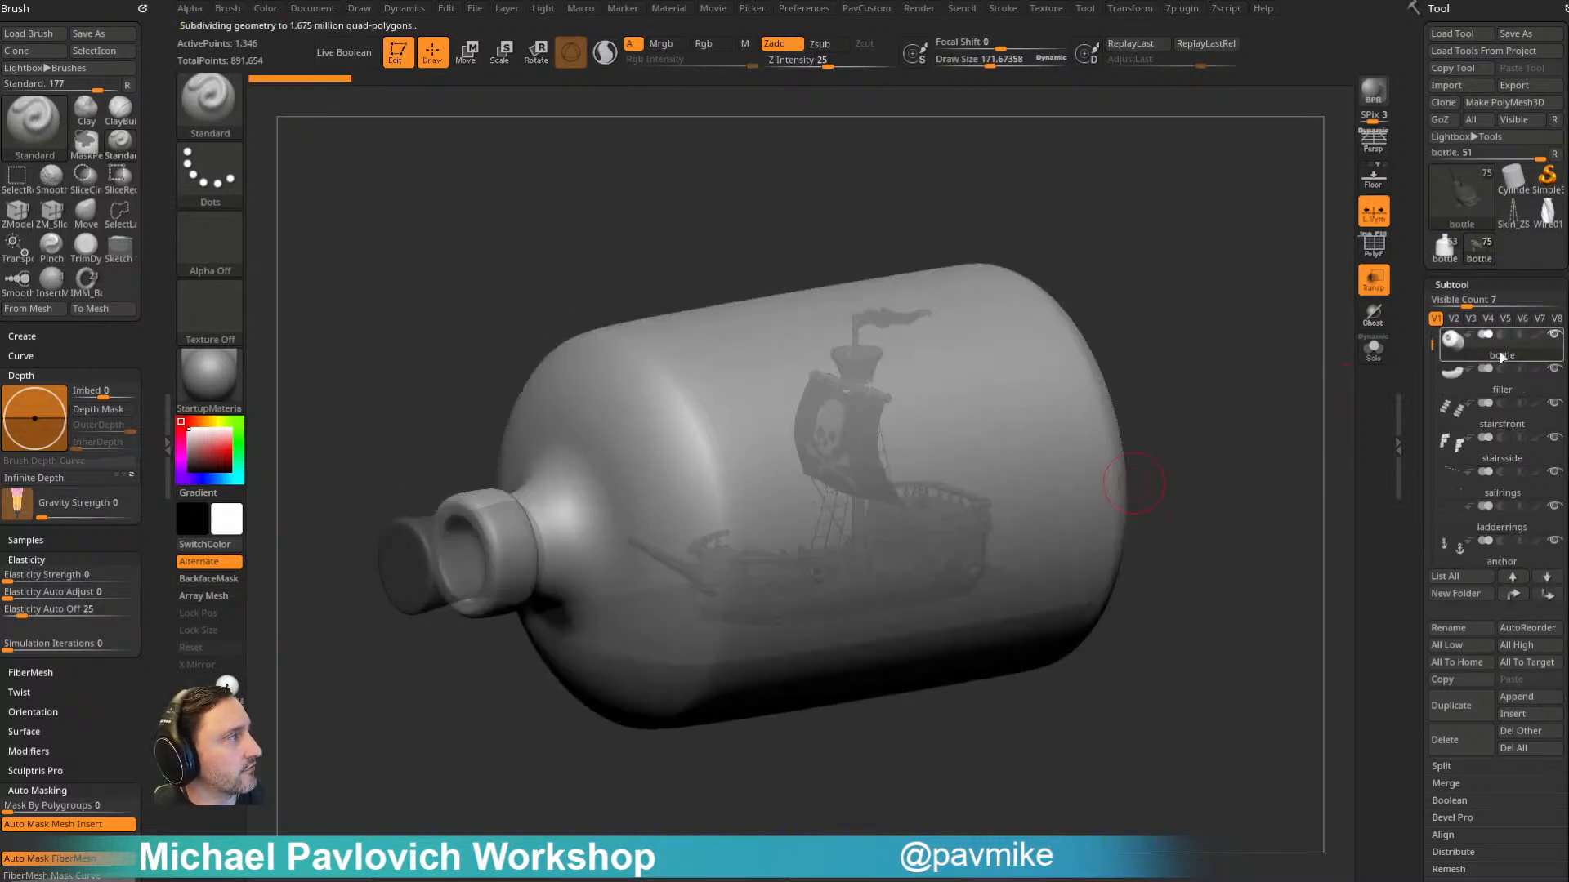
- Hide the cork and bottle subtools around the pirate ship
left_click_drag(1428, 338, 1431, 313)
left_click(1554, 384)
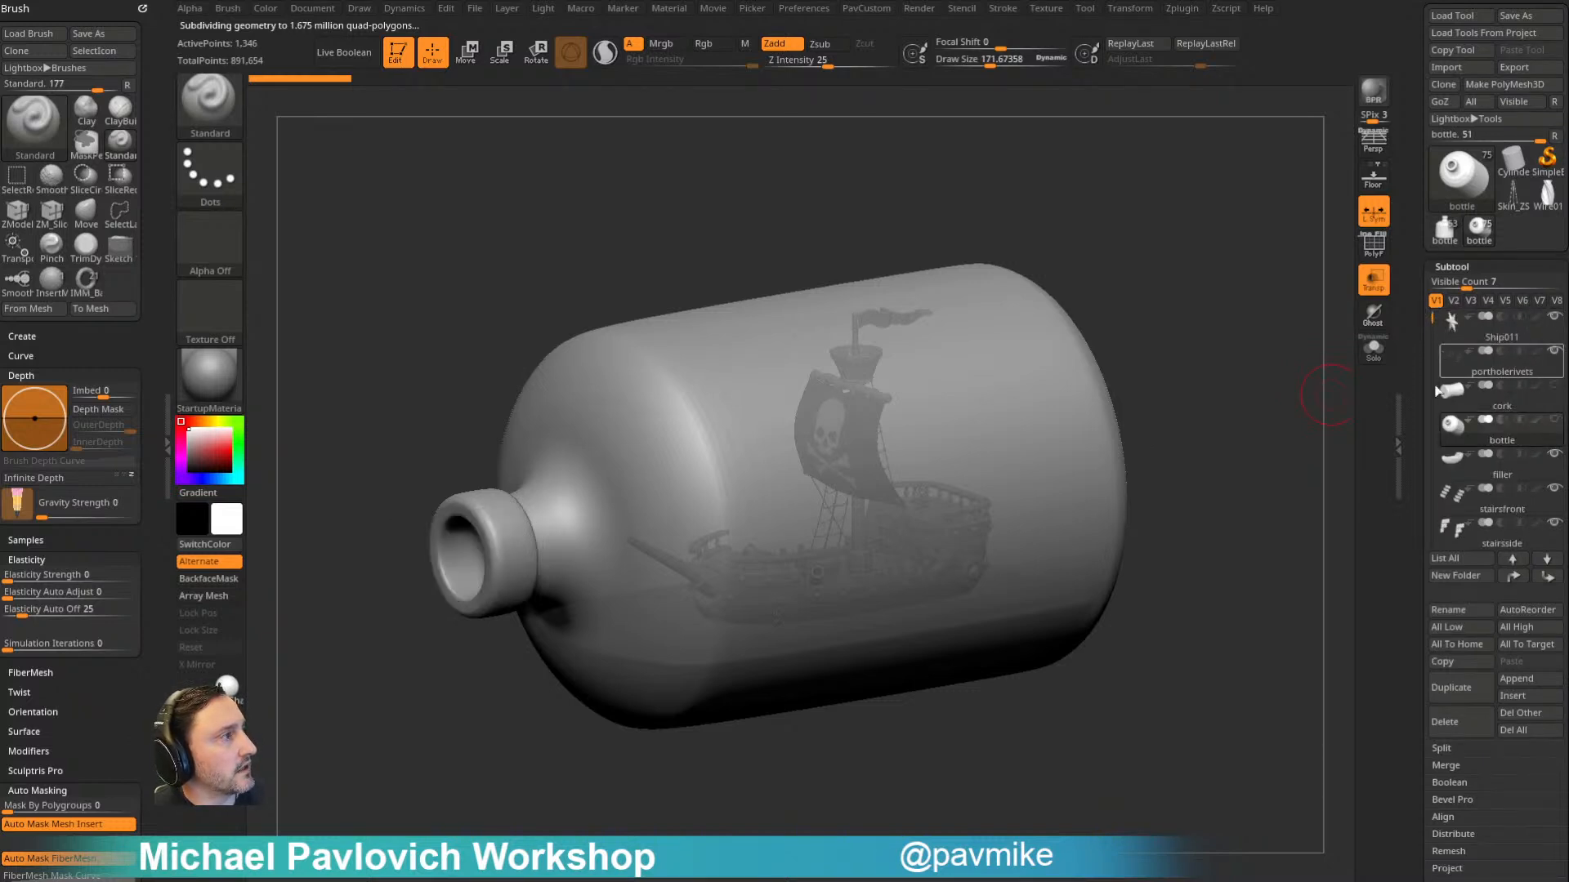
left_click(1511, 377)
- Make the ship's mast the active subtool and turn off the transparency display
key("s")
left_click(1062, 611, "alt")
left_click_drag(1185, 471, 1266, 446)
left_click(852, 537, "alt")
left_click(1373, 280)
- Set the draw size to about 8.5 and examine the pirate ship's deck, sail and hull from several angles
mouse_move(1264, 326)
left_mouse_down()
mouse_move(1271, 344)
mouse_move(1208, 360)
mouse_move(1252, 372)
left_mouse_up()
key("s")
key("s")
left_click_drag(1248, 378, 1215, 425)
left_click_drag(1223, 239, 1174, 348)
left_click_drag(1147, 424, 1199, 270)
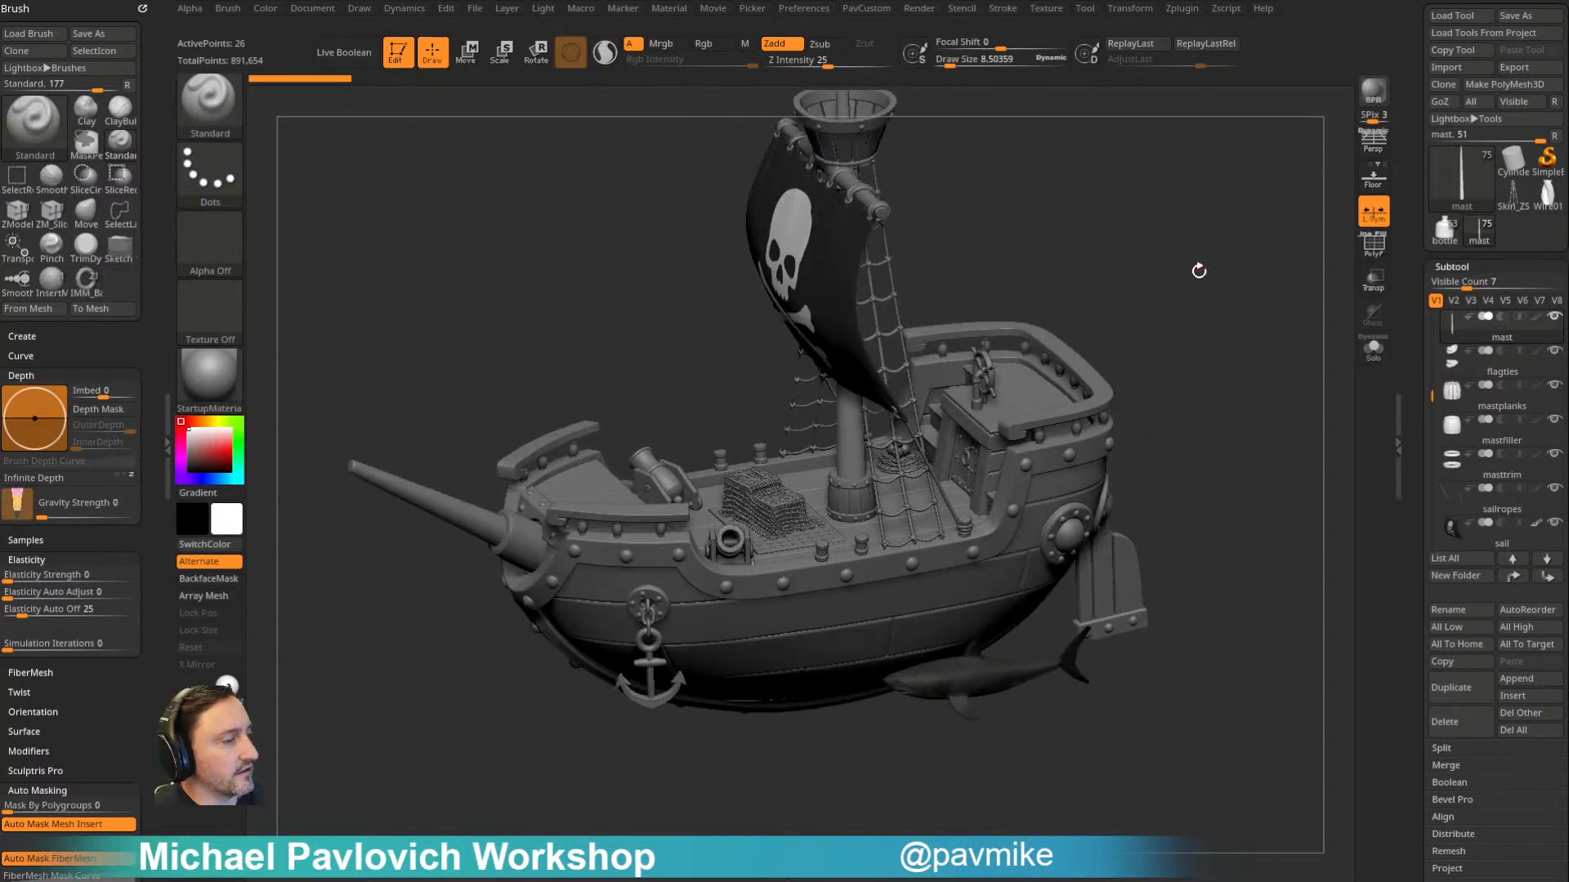
- Set the draw size to about 31 and make a BPR render of the pirate ship from its front quarter
mouse_move(1128, 336)
left_mouse_down()
mouse_move(1197, 335)
mouse_move(1144, 317)
mouse_move(1170, 397)
mouse_move(1141, 370)
mouse_move(1174, 338)
mouse_move(1187, 346)
mouse_move(1152, 346)
mouse_move(1191, 365)
mouse_move(1196, 330)
mouse_move(1200, 351)
left_mouse_up()
key("s")
key("s")
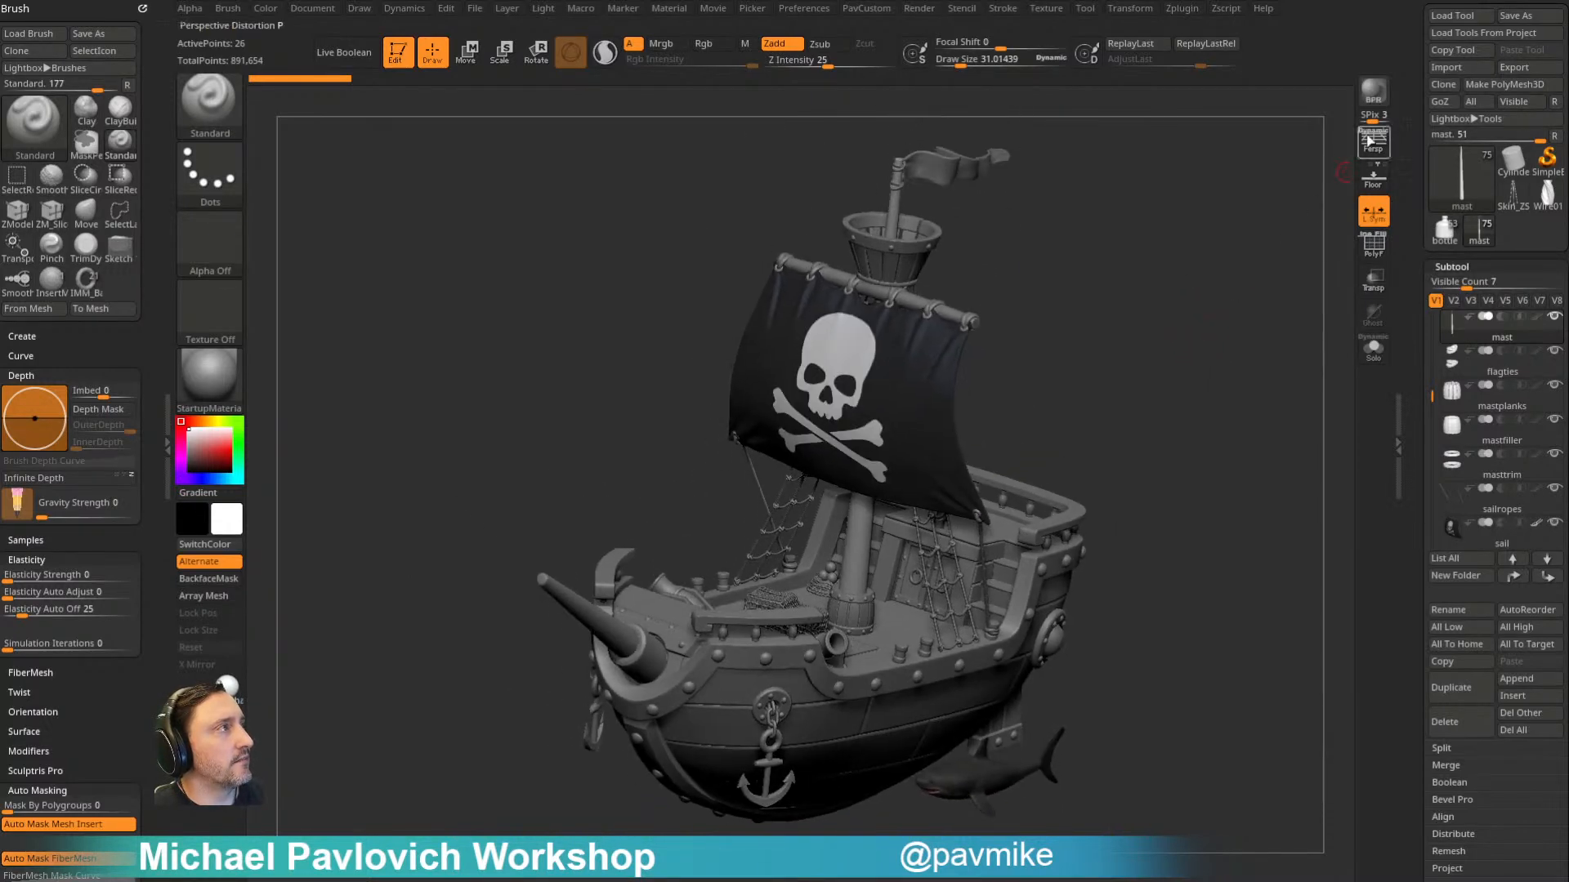
key("shift+r")
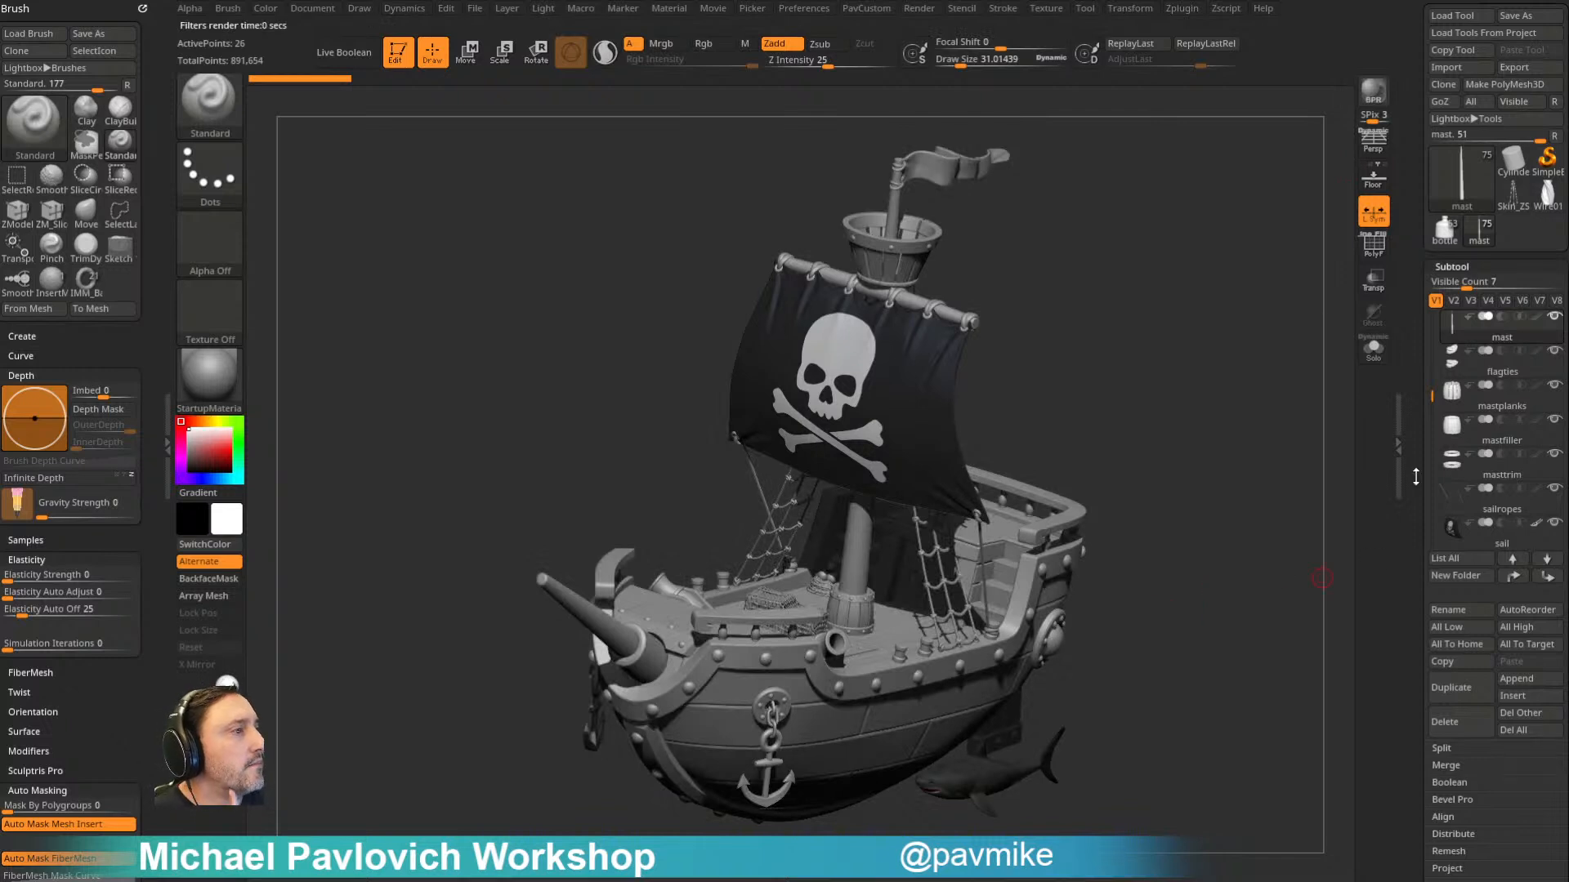